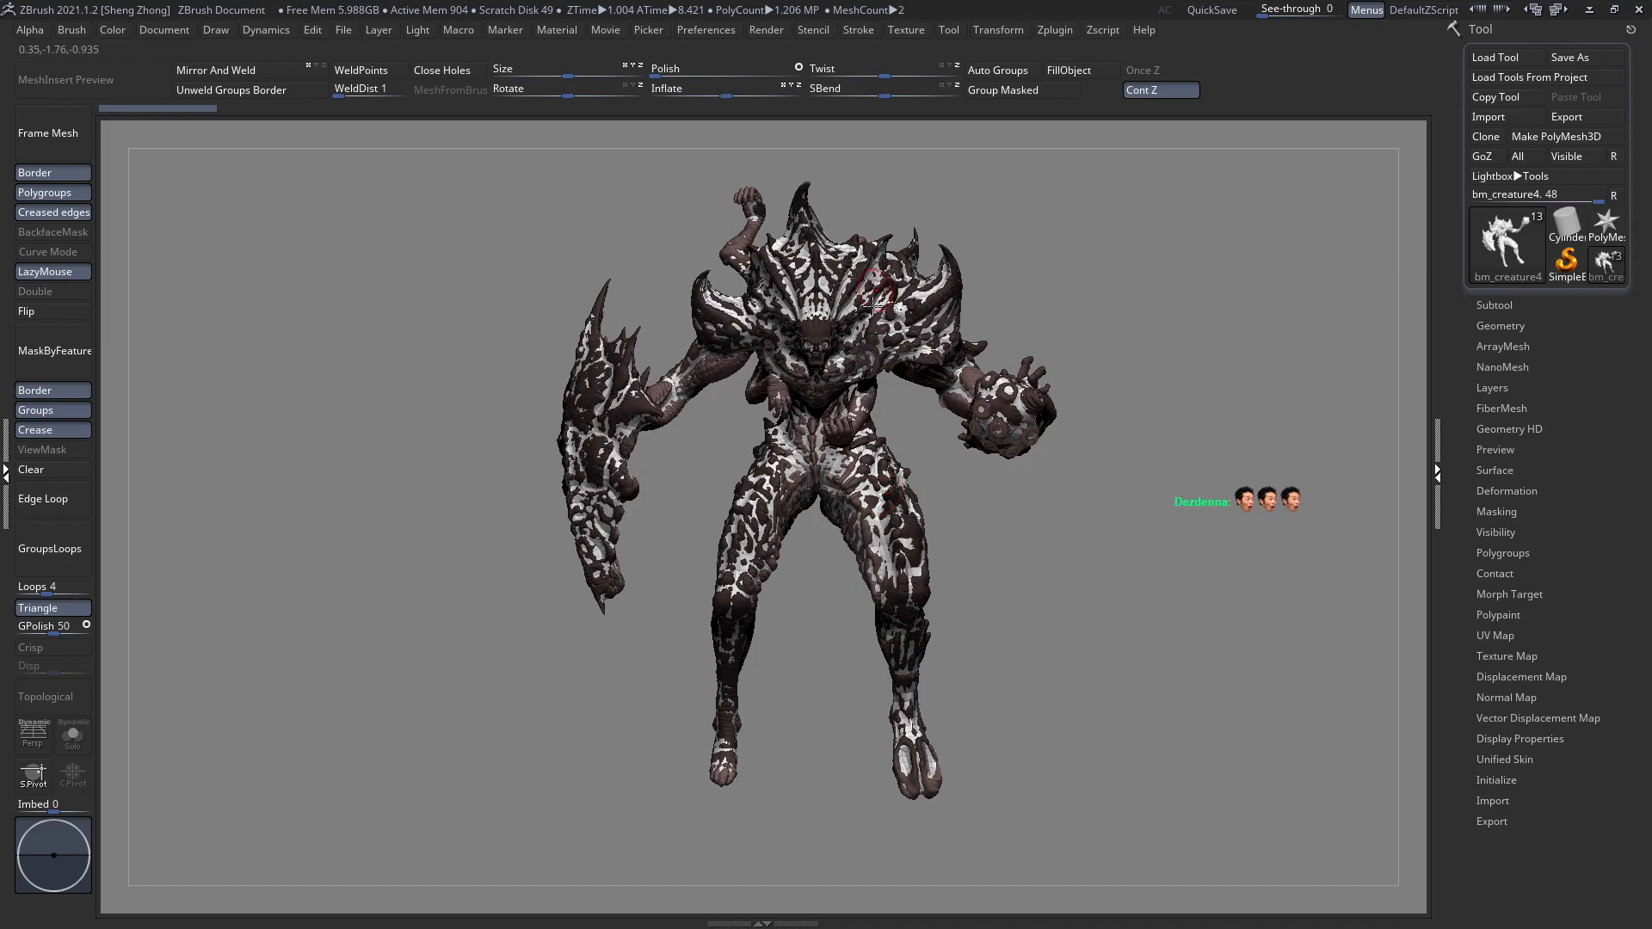
Open the subtool list for the creature and turn on ghost transparency for the inactive subtools.
{"action": "right_click_drag", "start_coordinate": [812, 387], "coordinate": [787, 486], "text": "ctrl"}
{"action": "left_click", "coordinate": [1505, 305]}
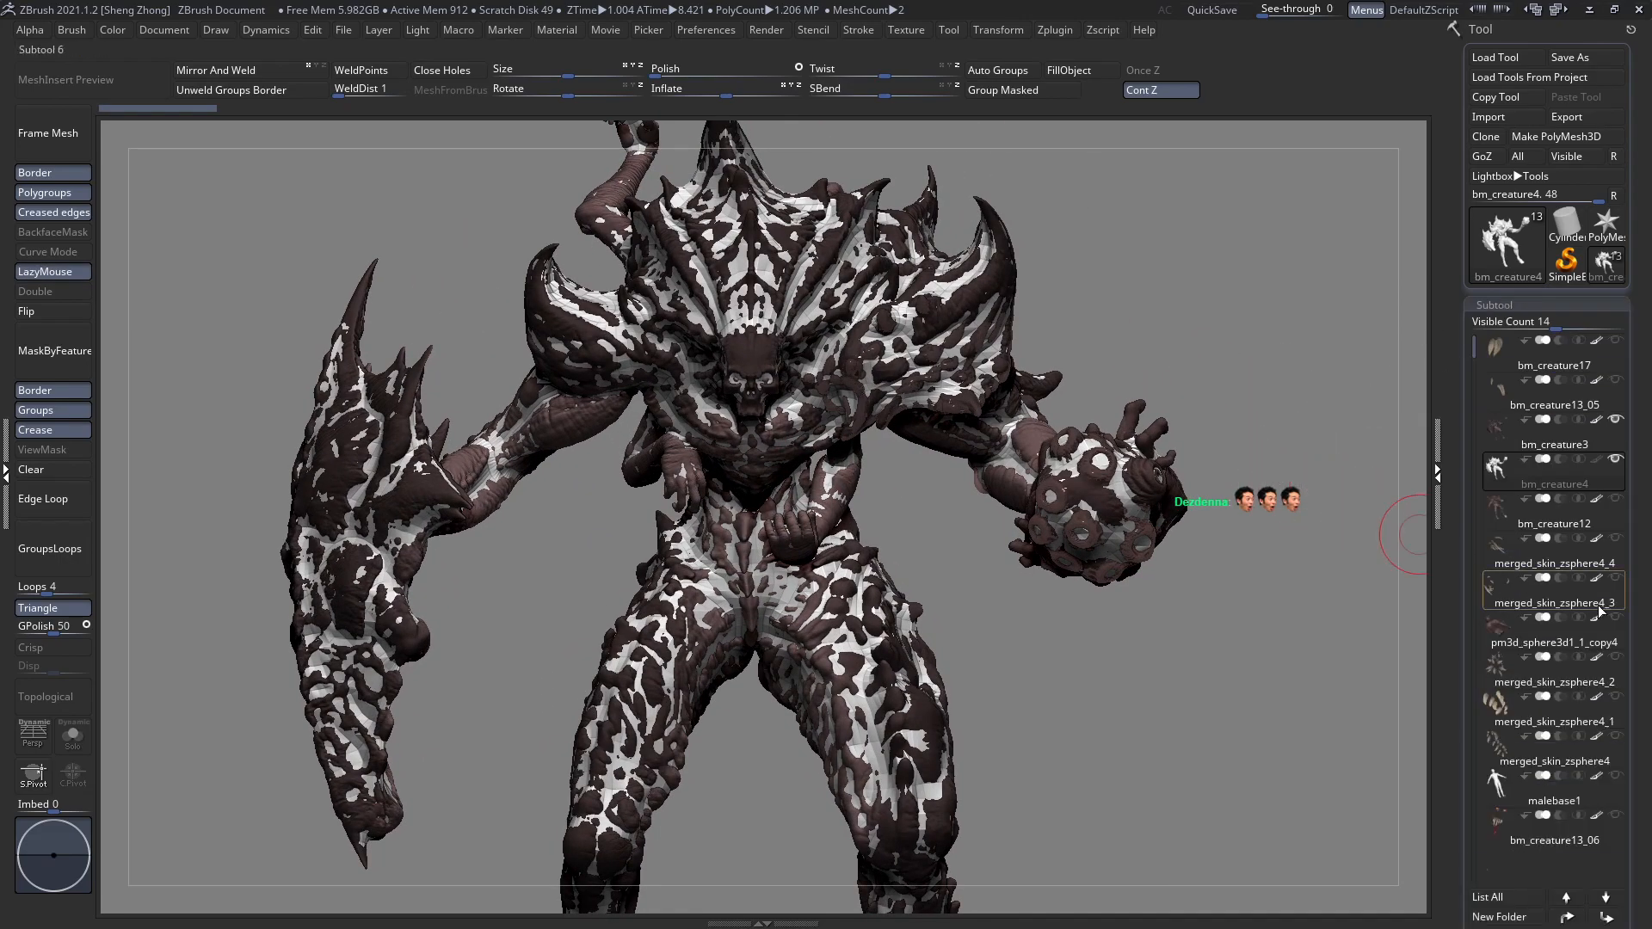
{"action": "key", "text": "l"}
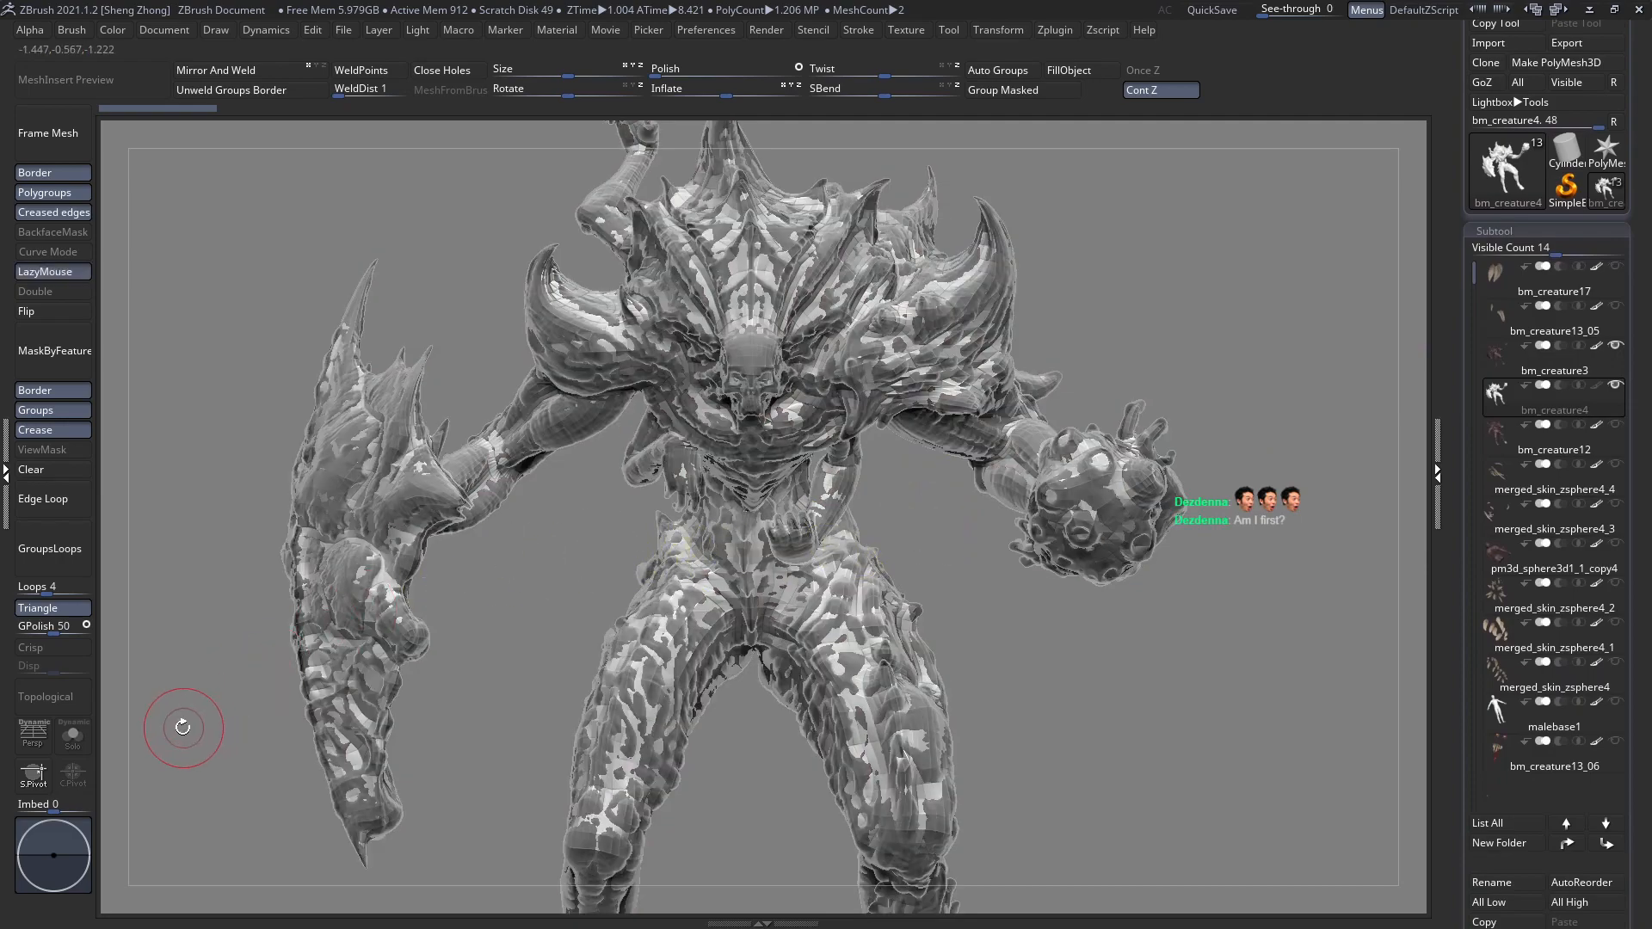
Examine bm_creature4 in Solo mode around the abdomen and small hand, and compare it with the overlapping bm_creature3.
{"action": "left_click", "coordinate": [85, 733]}
{"action": "right_click_drag", "start_coordinate": [813, 490], "coordinate": [813, 549]}
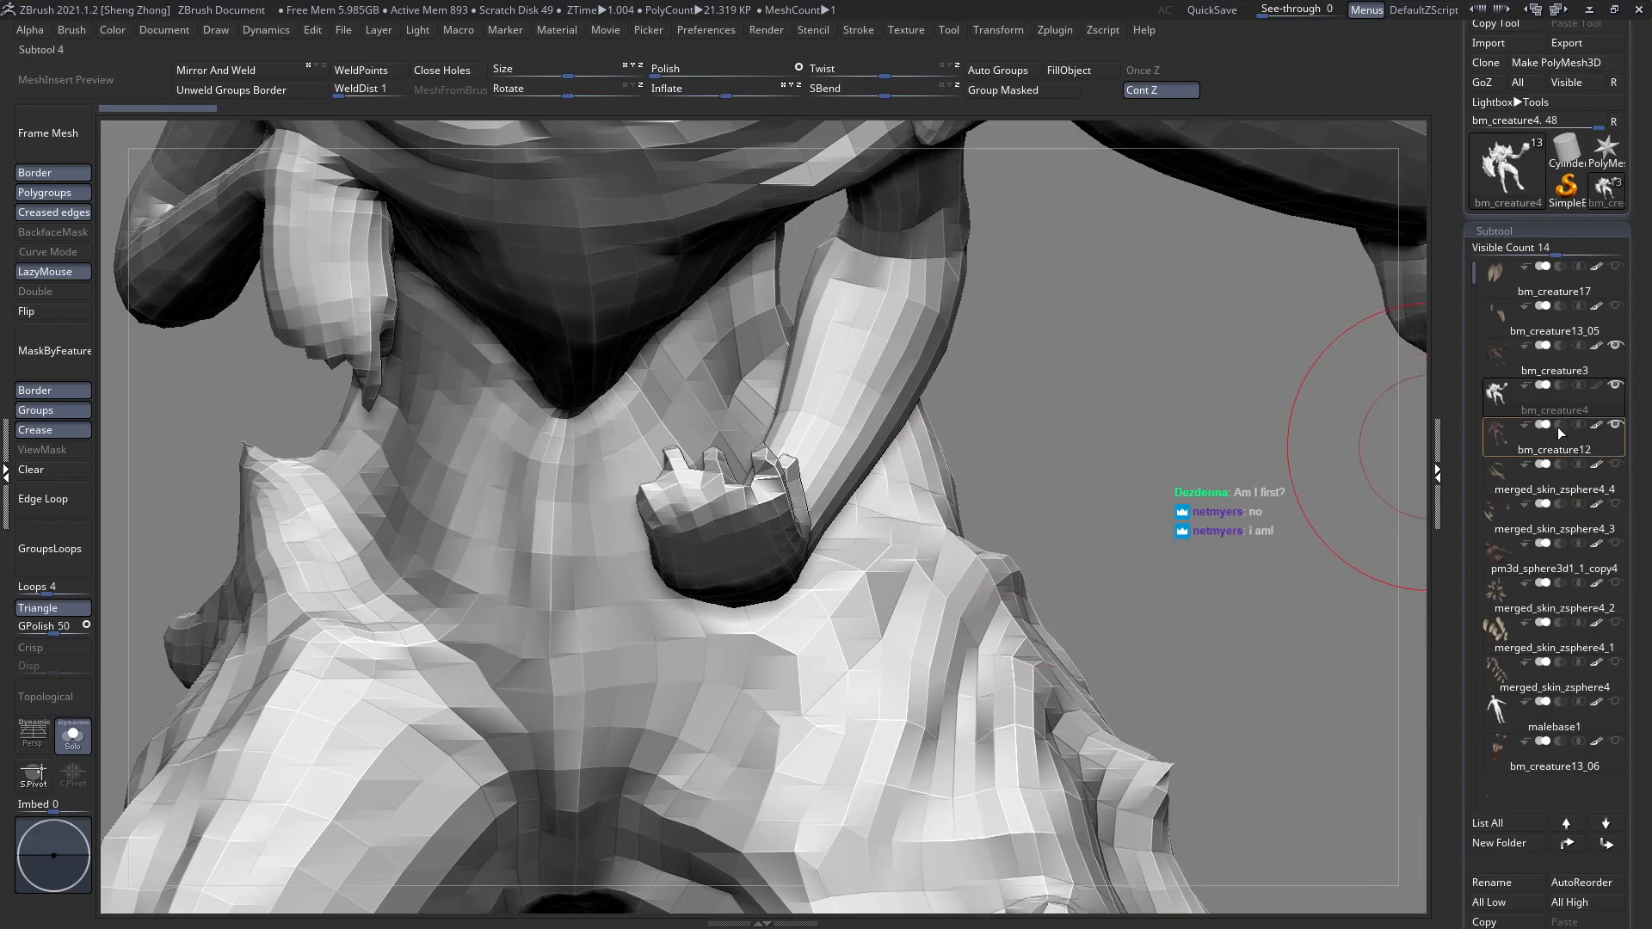
{"action": "left_click", "coordinate": [72, 735]}
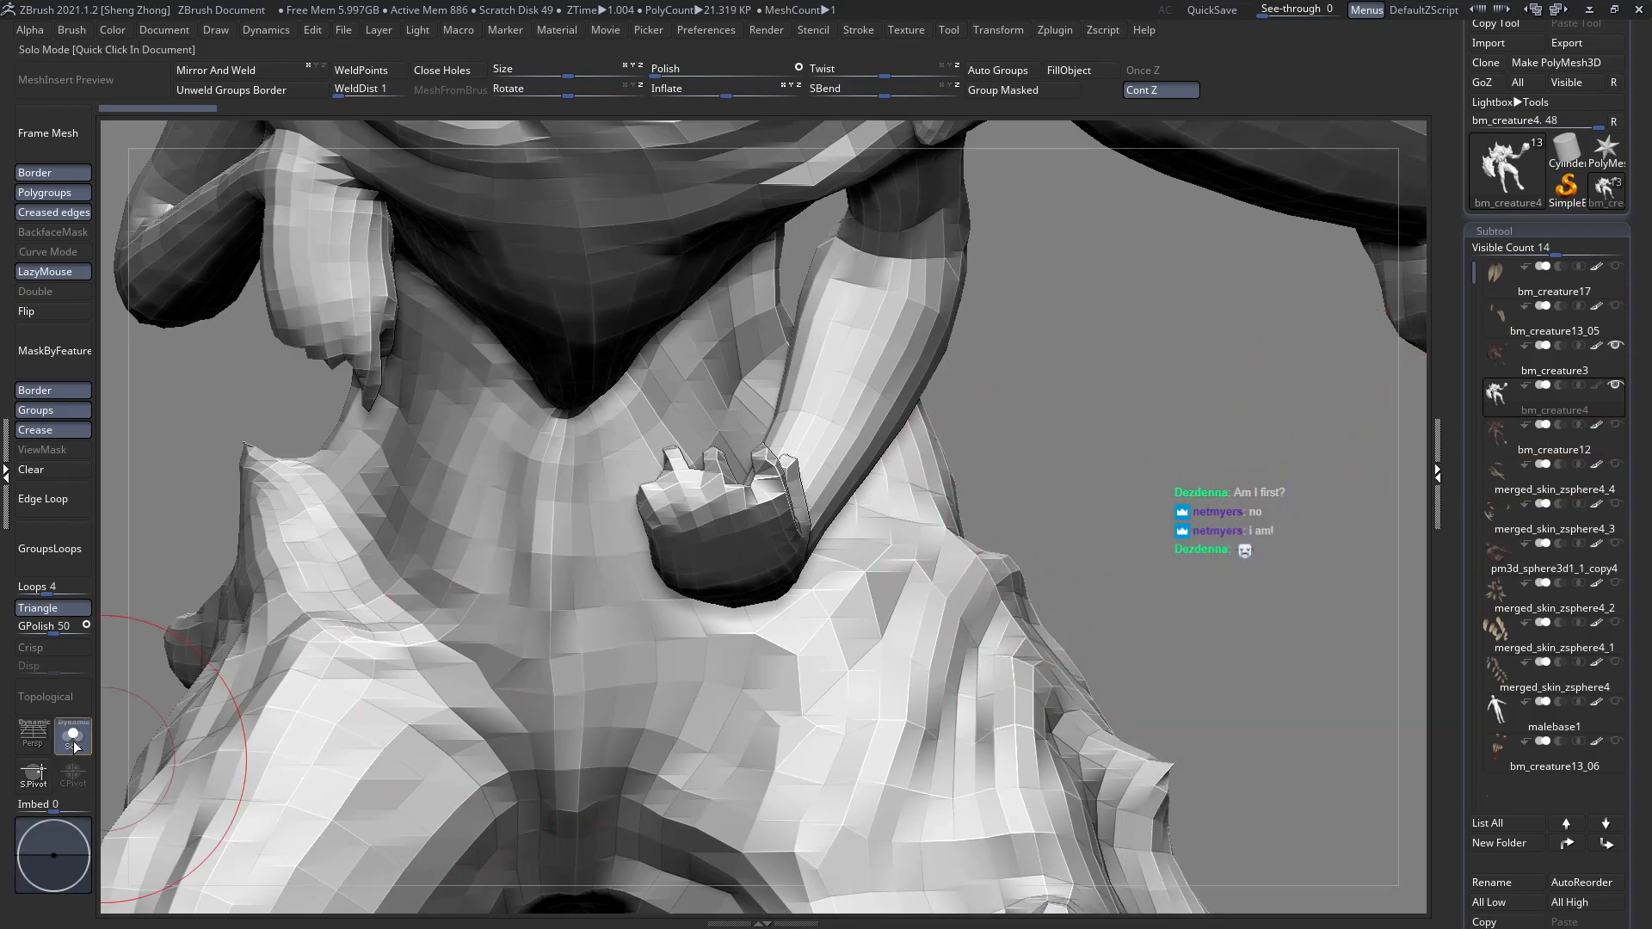
{"action": "mouse_move", "coordinate": [900, 675]}
{"action": "right_mouse_down", "text": "ctrl"}
{"action": "mouse_move", "coordinate": [925, 726]}
{"action": "mouse_move", "coordinate": [765, 539]}
{"action": "mouse_move", "coordinate": [671, 543]}
{"action": "right_mouse_up", "text": "ctrl"}
{"action": "key", "text": "space"}
{"action": "left_click_drag", "start_coordinate": [604, 452], "coordinate": [581, 452]}
{"action": "mouse_move", "coordinate": [599, 540]}
{"action": "right_mouse_down"}
{"action": "mouse_move", "coordinate": [740, 516]}
{"action": "mouse_move", "coordinate": [398, 590]}
{"action": "mouse_move", "coordinate": [1265, 468]}
{"action": "right_mouse_up"}
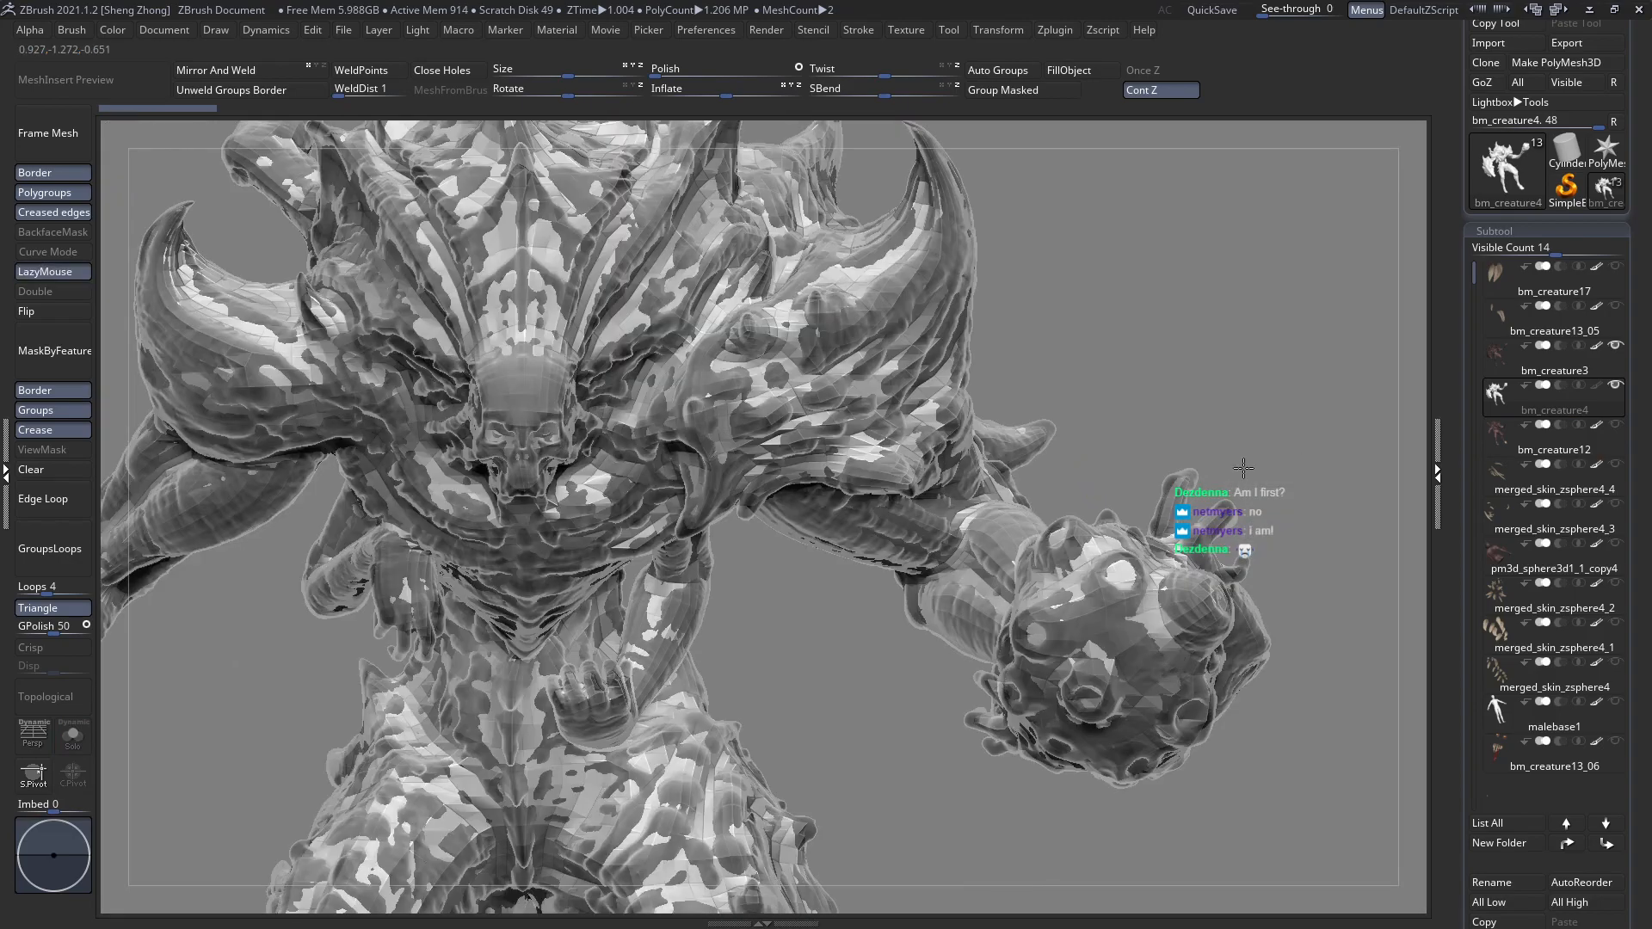
{"action": "right_click_drag", "start_coordinate": [938, 636], "coordinate": [1233, 561], "text": "alt"}
Select the bm_creature3 subtool, show its polygroups and isolate the small orange arm.
{"action": "left_click", "coordinate": [1501, 365]}
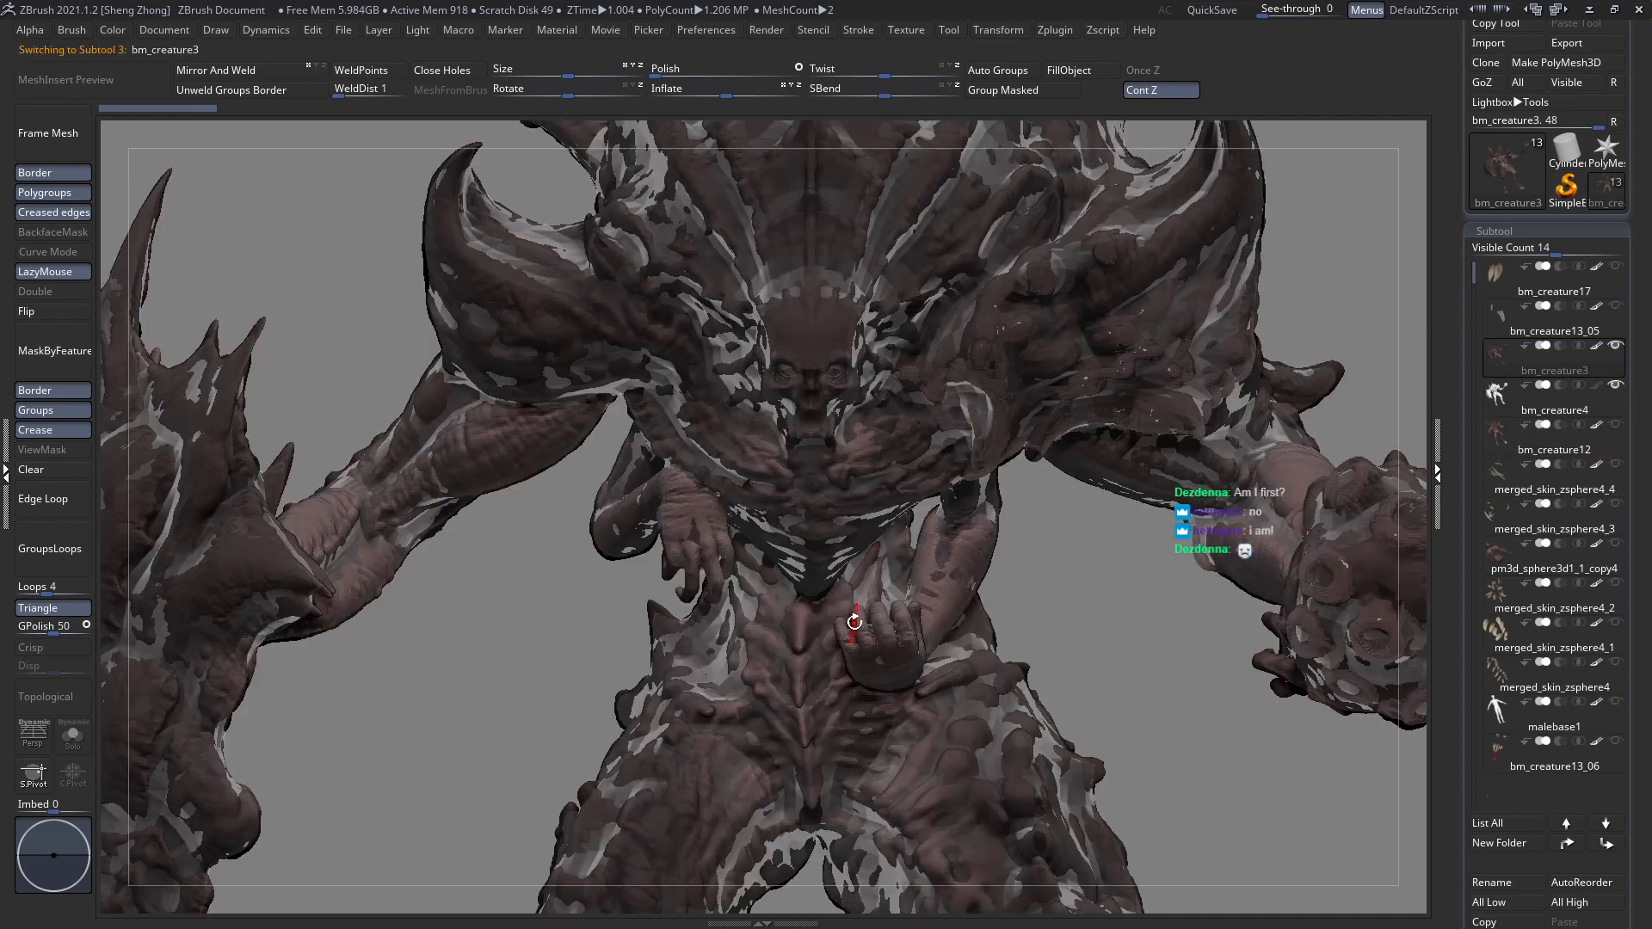
{"action": "key", "text": "shift+f"}
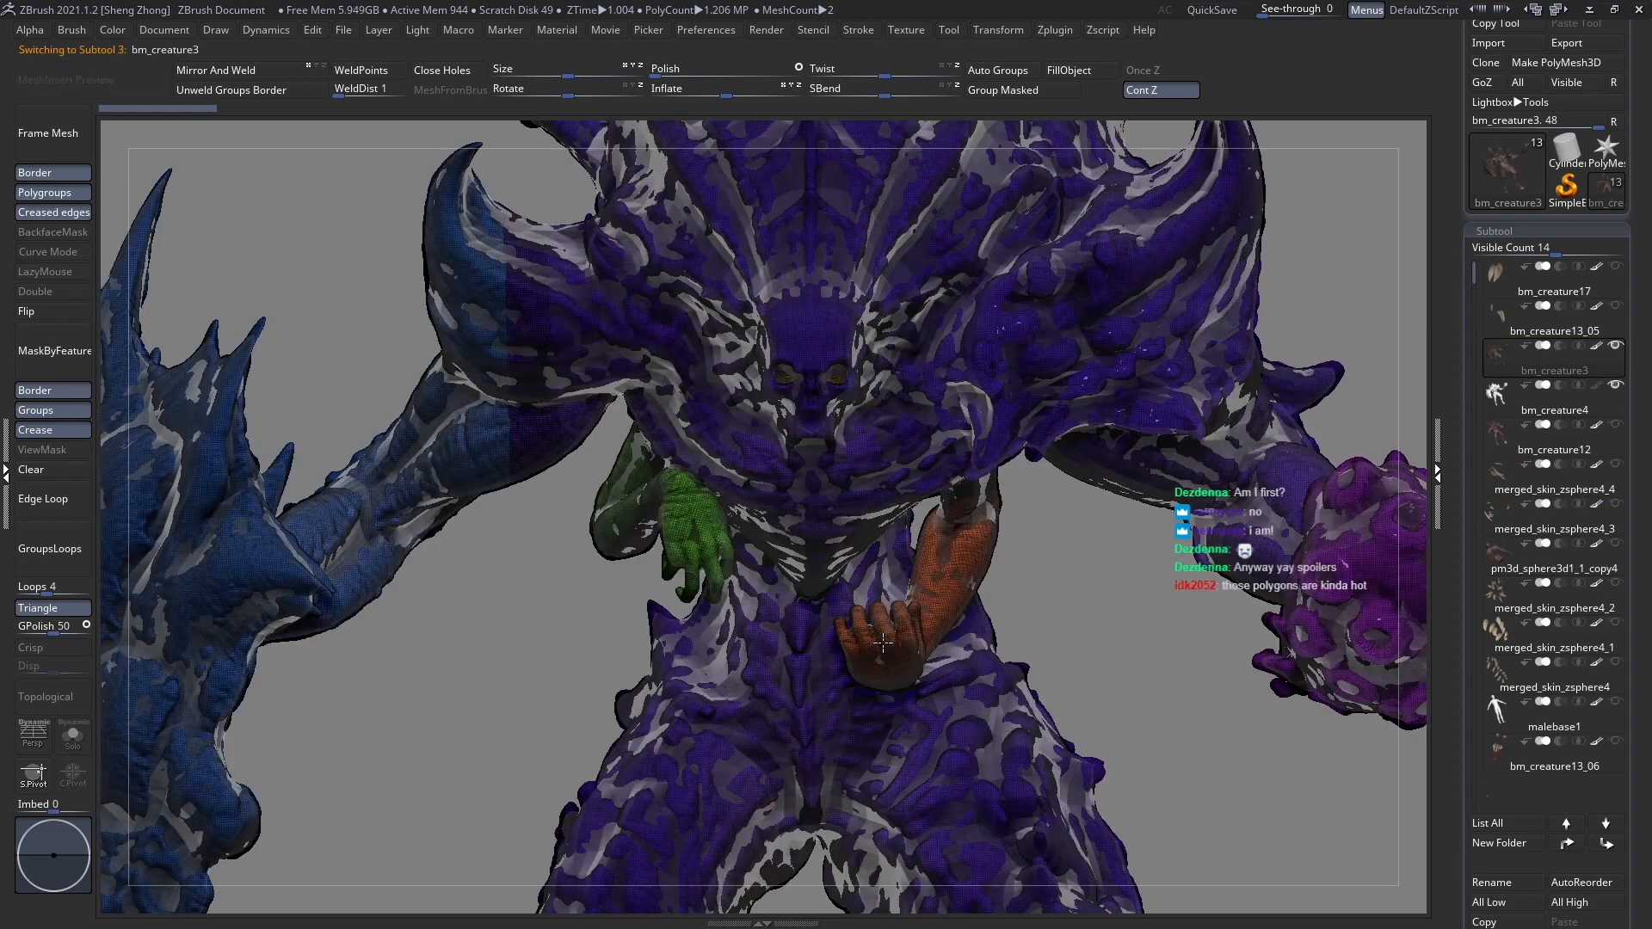
{"action": "left_click", "coordinate": [885, 642], "text": "ctrl+shift"}
Select the bm_creature4 subtool at the small hand and choose the Move brush.
{"action": "right_click_drag", "start_coordinate": [949, 535], "coordinate": [891, 439], "text": "alt"}
{"action": "left_click", "coordinate": [748, 465], "text": "alt"}
{"action": "right_click_drag", "start_coordinate": [688, 482], "coordinate": [704, 430], "text": "ctrl"}
{"action": "key", "text": "space"}
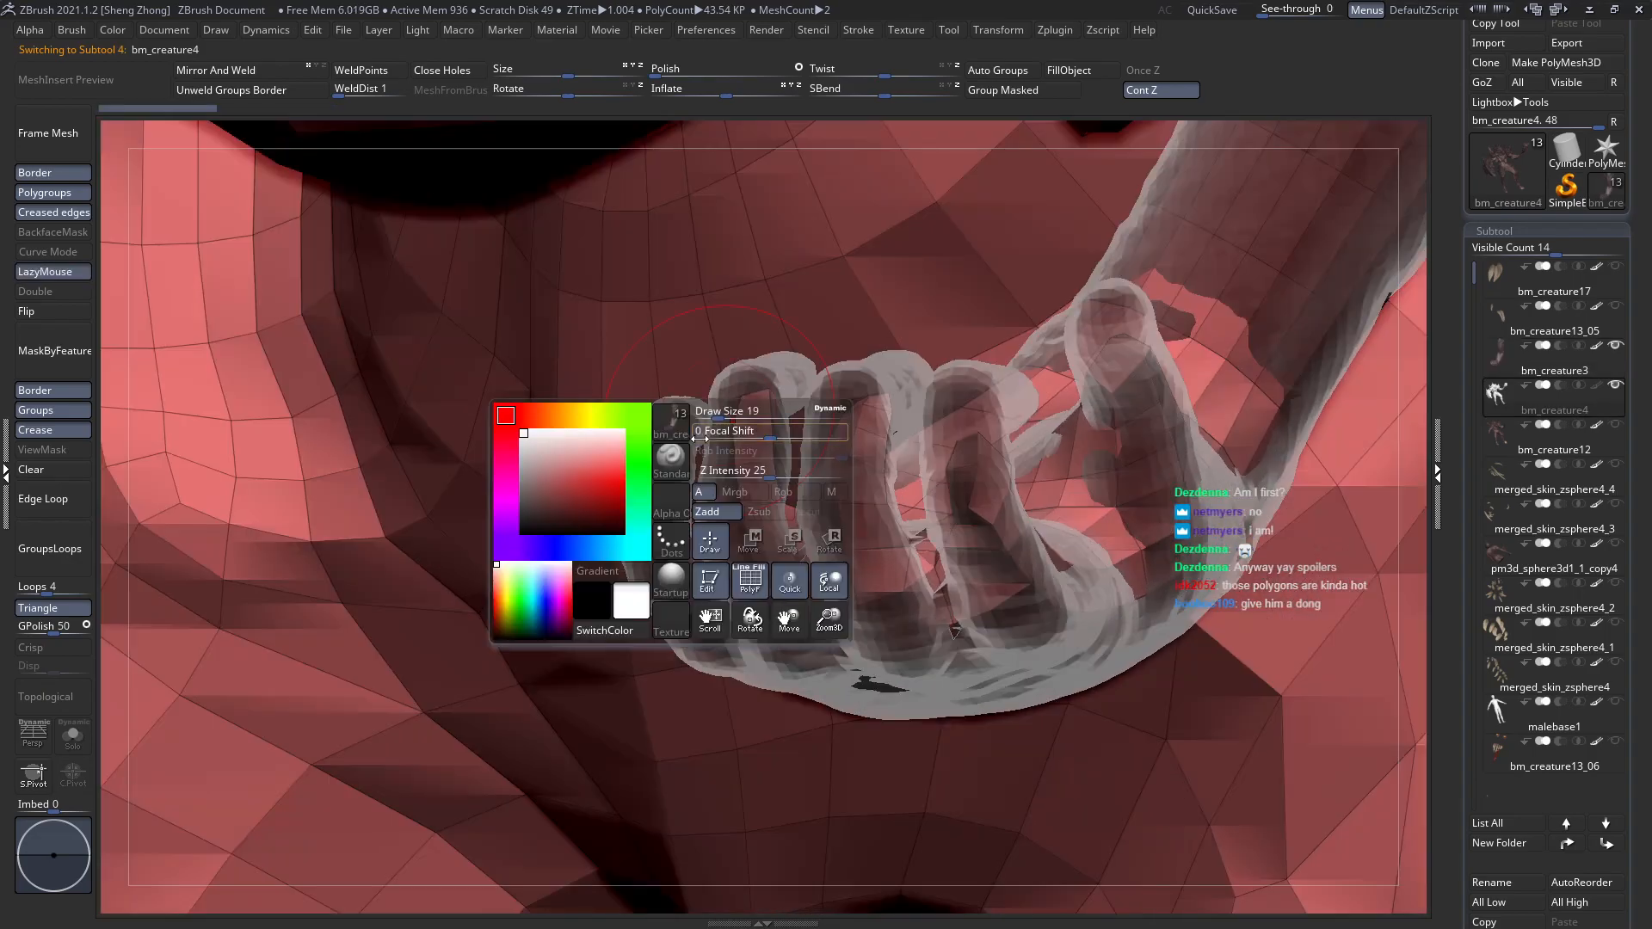
{"action": "left_click", "coordinate": [671, 464]}
{"action": "key", "text": "m"}
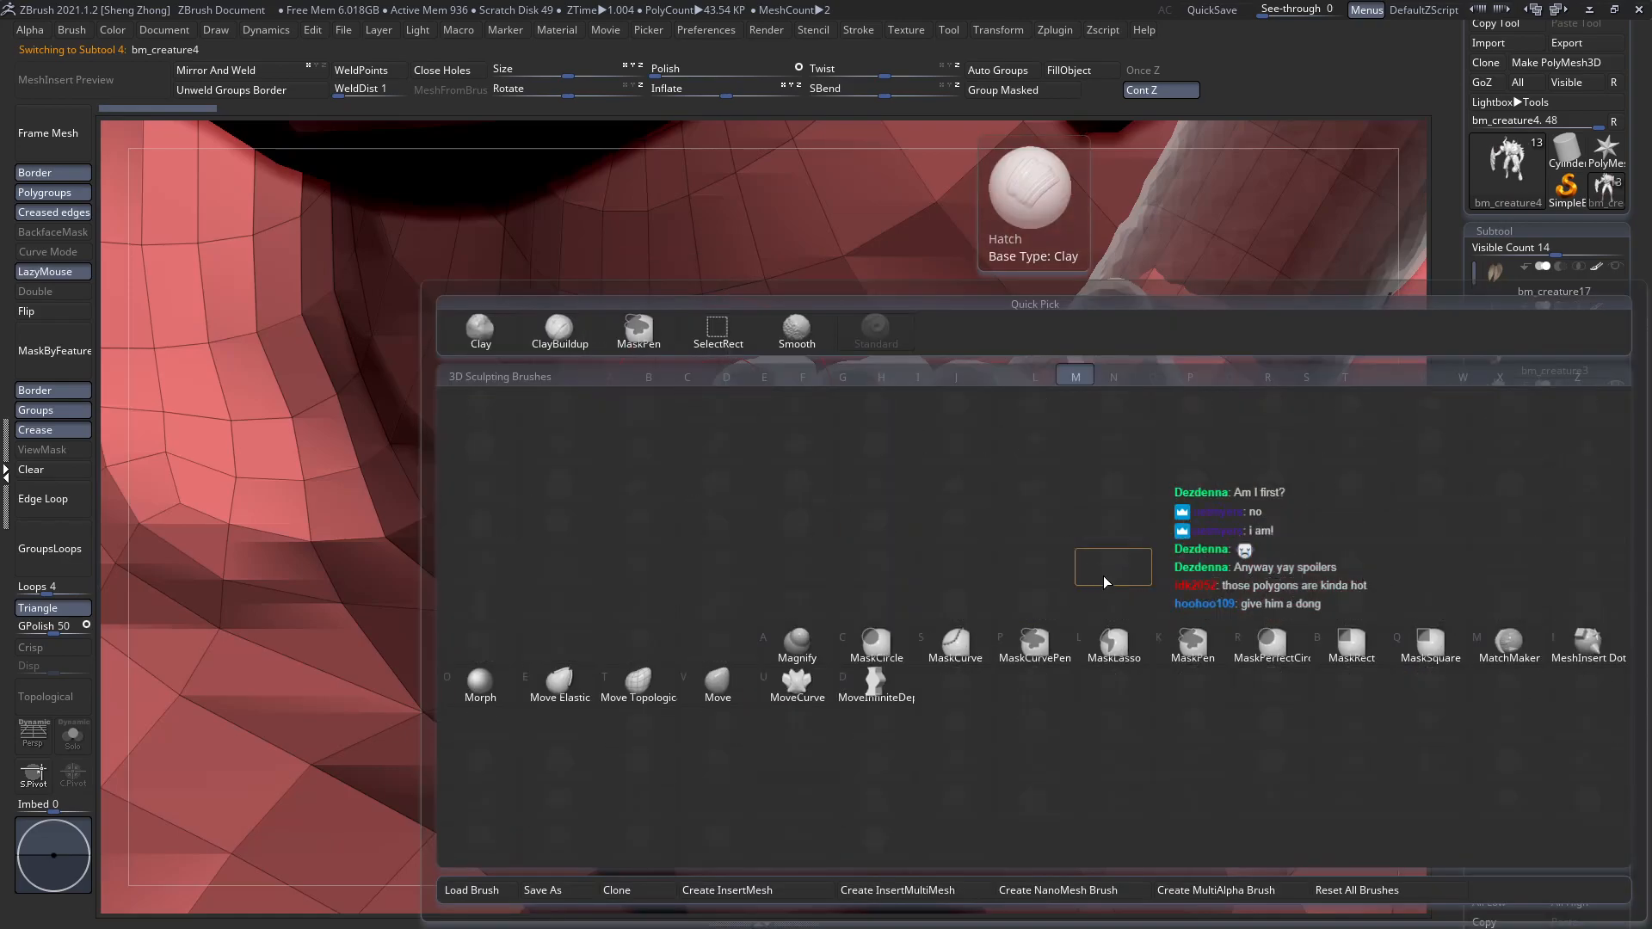
{"action": "key", "text": "v"}
Pull the low-poly fingers of bm_creature4's small hand toward the ghosted high-poly fingers with the Move brush.
{"action": "right_click_drag", "start_coordinate": [954, 536], "coordinate": [871, 591], "text": "alt"}
{"action": "right_click_drag", "start_coordinate": [775, 472], "coordinate": [844, 552]}
{"action": "key", "text": "space"}
{"action": "key", "text": "space"}
{"action": "mouse_move", "coordinate": [840, 478]}
{"action": "right_mouse_down"}
{"action": "mouse_move", "coordinate": [878, 648]}
{"action": "mouse_move", "coordinate": [886, 594]}
{"action": "mouse_move", "coordinate": [896, 682]}
{"action": "mouse_move", "coordinate": [926, 585]}
{"action": "mouse_move", "coordinate": [891, 705]}
{"action": "mouse_move", "coordinate": [882, 676]}
{"action": "mouse_move", "coordinate": [915, 695]}
{"action": "right_mouse_up"}
{"action": "key", "text": "space"}
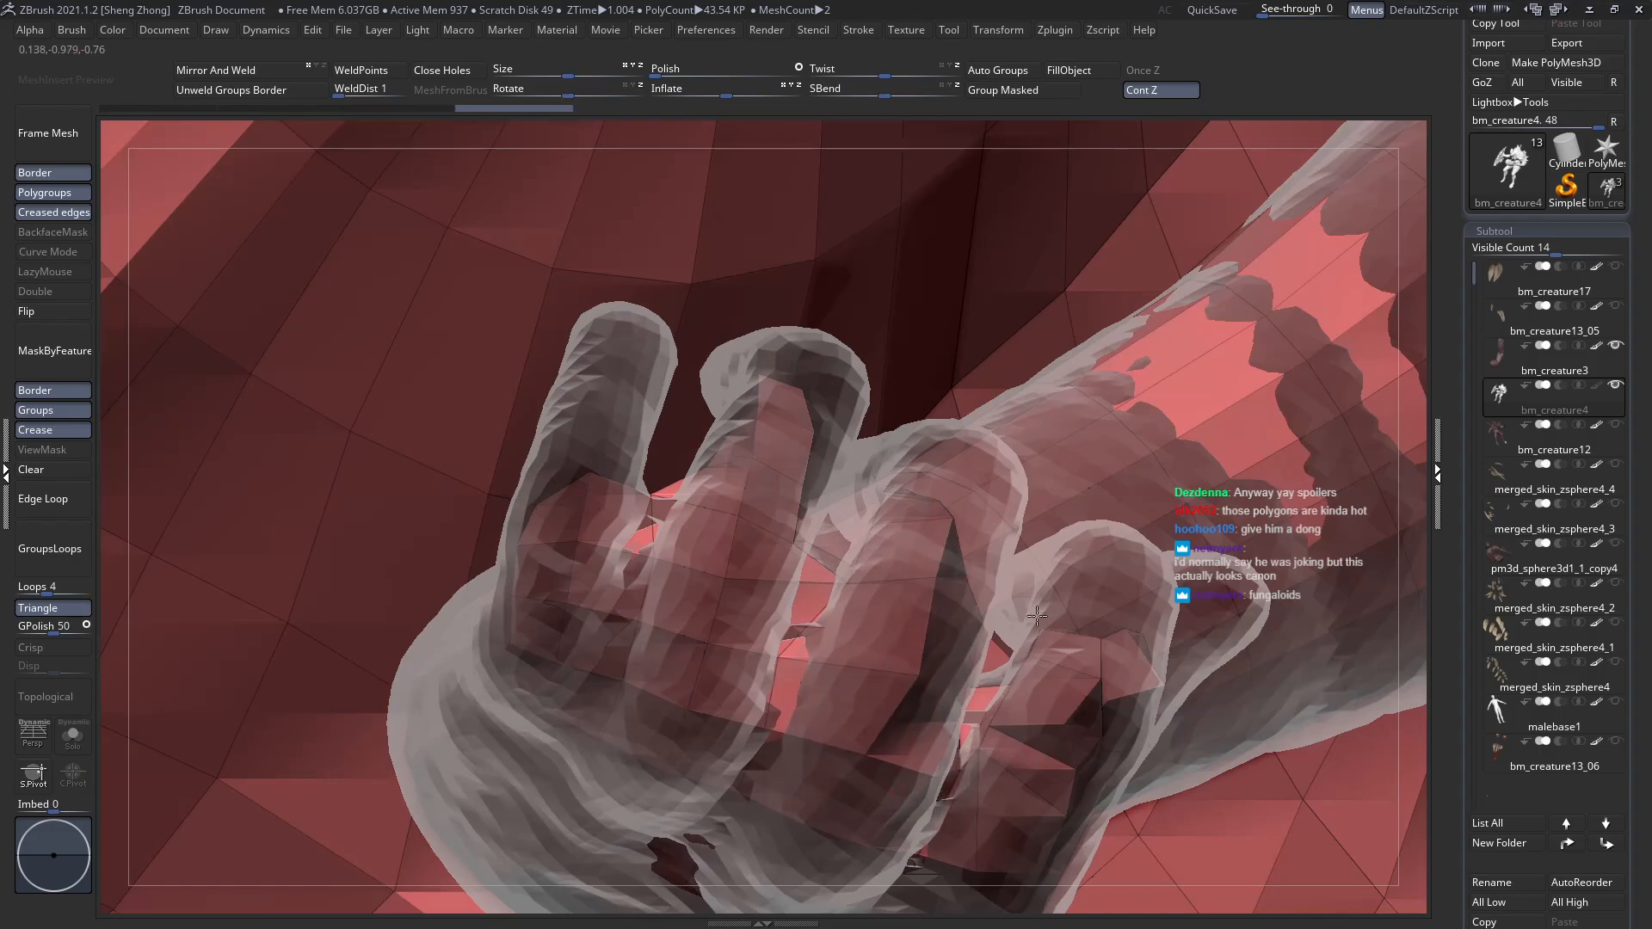
{"action": "left_click_drag", "start_coordinate": [1032, 613], "coordinate": [1029, 609]}
{"action": "mouse_move", "coordinate": [1029, 609]}
{"action": "right_mouse_down"}
{"action": "mouse_move", "coordinate": [950, 576]}
{"action": "mouse_move", "coordinate": [973, 535]}
{"action": "mouse_move", "coordinate": [989, 551]}
{"action": "mouse_move", "coordinate": [939, 529]}
{"action": "mouse_move", "coordinate": [1015, 443]}
{"action": "mouse_move", "coordinate": [926, 405]}
{"action": "mouse_move", "coordinate": [1009, 422]}
{"action": "mouse_move", "coordinate": [876, 435]}
{"action": "right_mouse_up"}
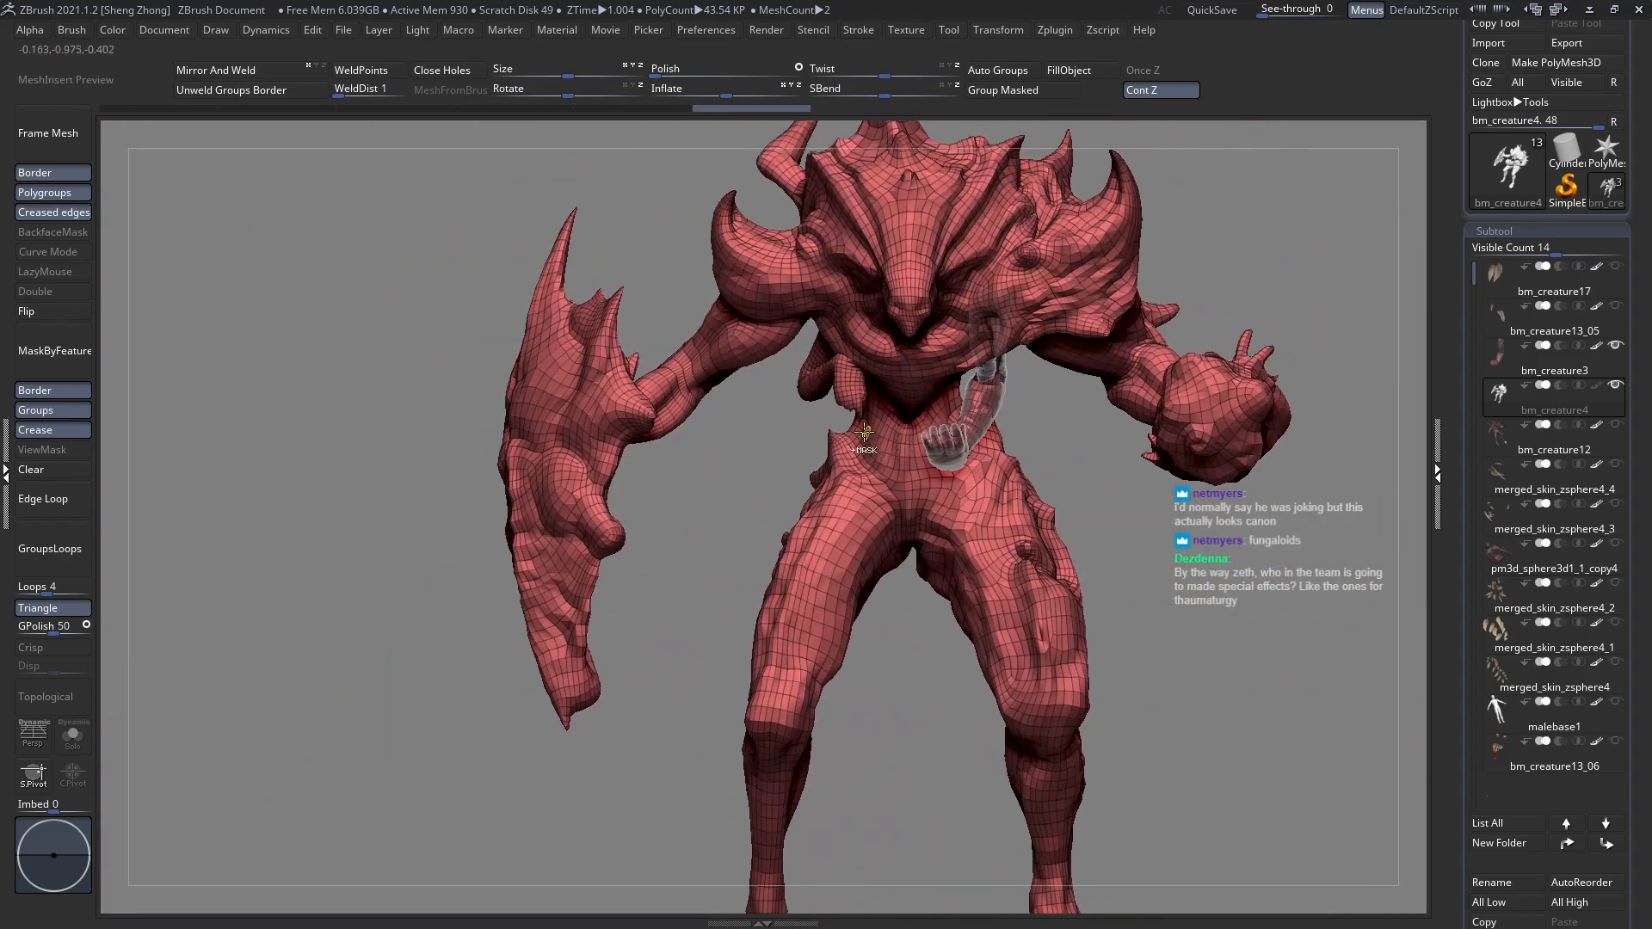
Isolate the abdomen and small hand of bm_creature4 and move the curled finger to fit the ghosted hand.
{"action": "left_click_drag", "start_coordinate": [1020, 570], "coordinate": [1077, 534], "text": "ctrl+shift"}
{"action": "right_click_drag", "start_coordinate": [1045, 516], "coordinate": [865, 477]}
{"action": "key", "text": "space"}
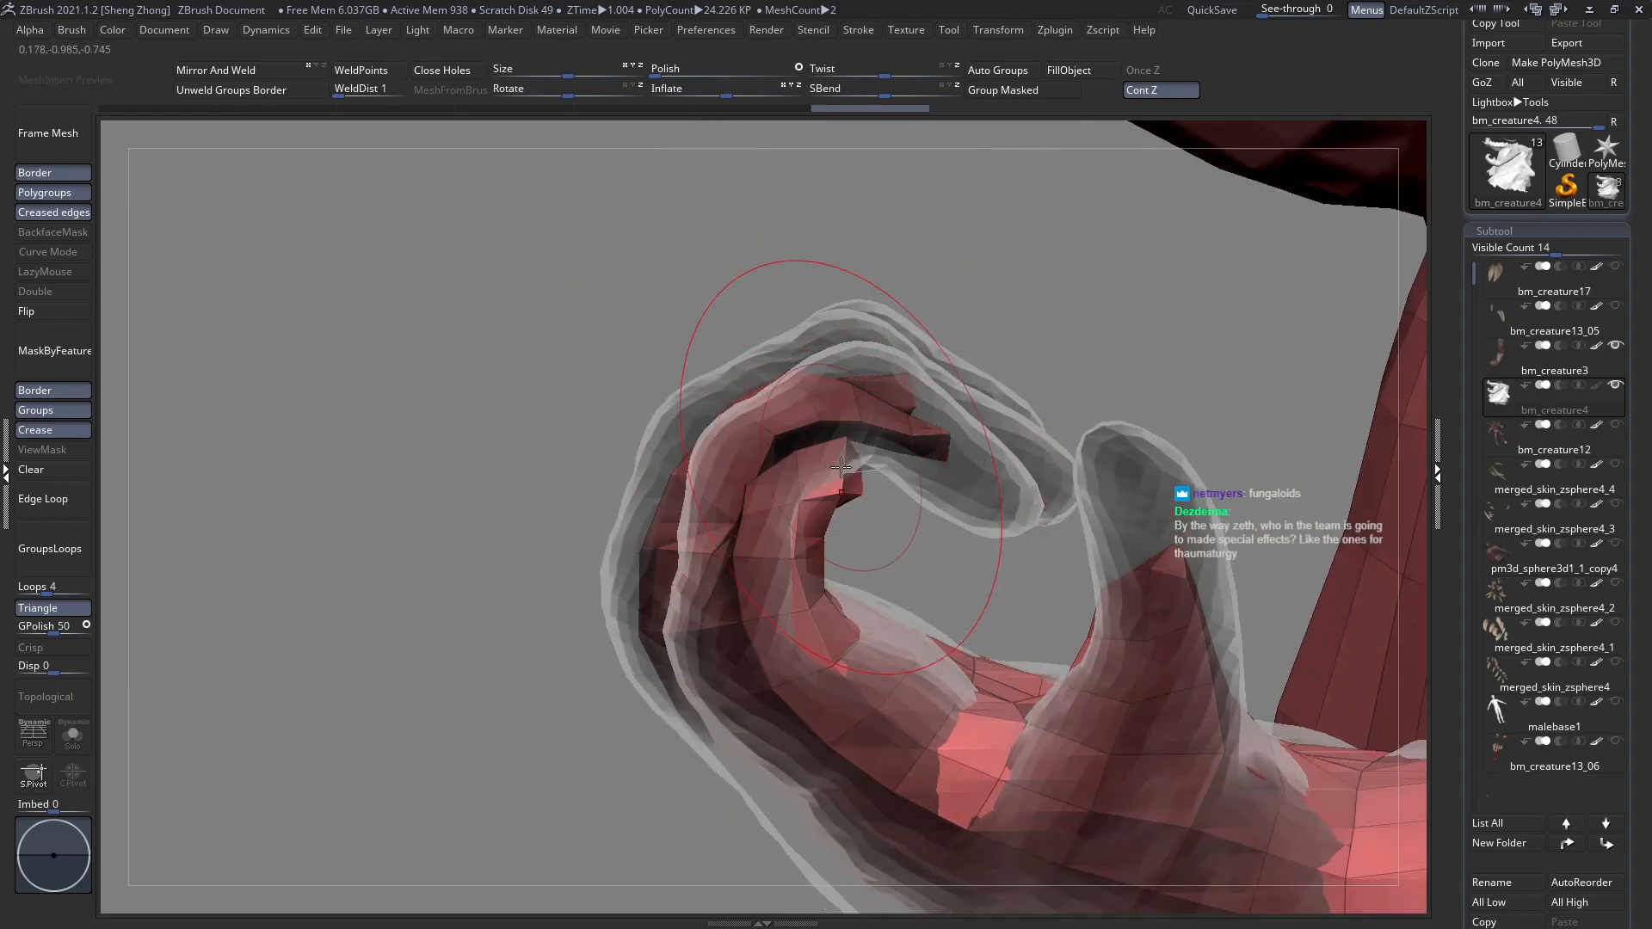
{"action": "left_click_drag", "start_coordinate": [860, 417], "coordinate": [866, 407]}
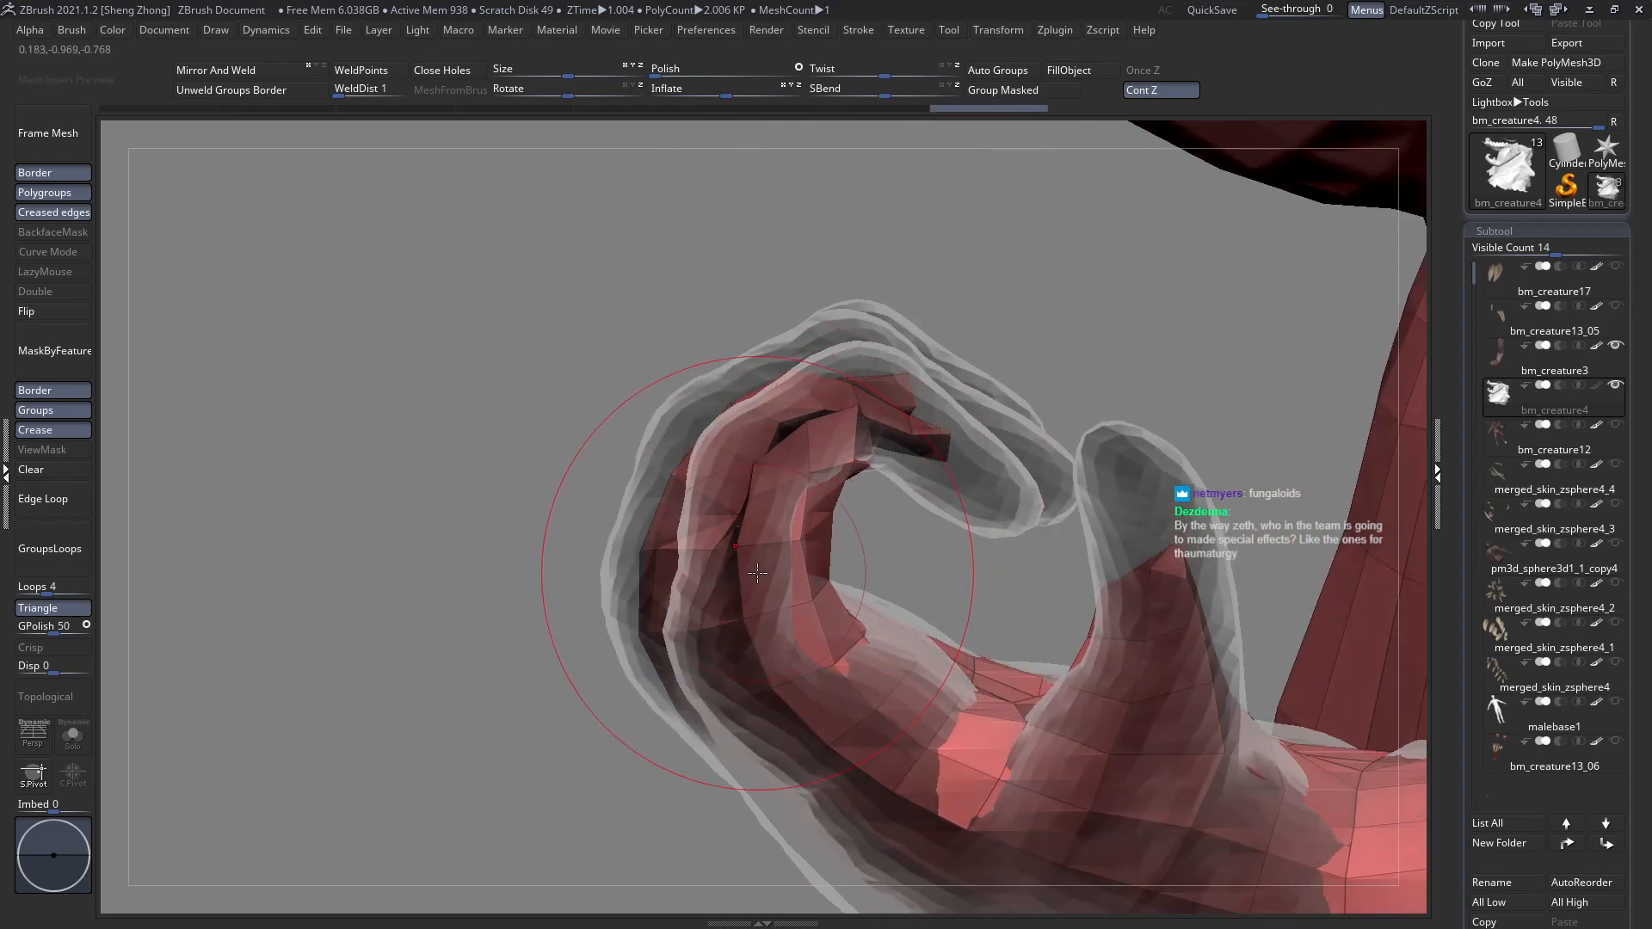
{"action": "mouse_move", "coordinate": [805, 604]}
{"action": "right_mouse_down"}
{"action": "mouse_move", "coordinate": [921, 594]}
{"action": "mouse_move", "coordinate": [827, 599]}
{"action": "right_mouse_up"}
{"action": "left_click_drag", "start_coordinate": [759, 613], "coordinate": [703, 618]}
Reshape the remaining fingers of the small low-poly hand to follow the ghosted fingers from several angles.
{"action": "mouse_move", "coordinate": [784, 581]}
{"action": "right_mouse_down", "text": "ctrl"}
{"action": "mouse_move", "coordinate": [774, 545]}
{"action": "mouse_move", "coordinate": [782, 667]}
{"action": "right_mouse_up", "text": "ctrl"}
{"action": "key", "text": "space"}
{"action": "left_click_drag", "start_coordinate": [834, 563], "coordinate": [832, 563]}
{"action": "right_click_drag", "start_coordinate": [832, 564], "coordinate": [847, 542]}
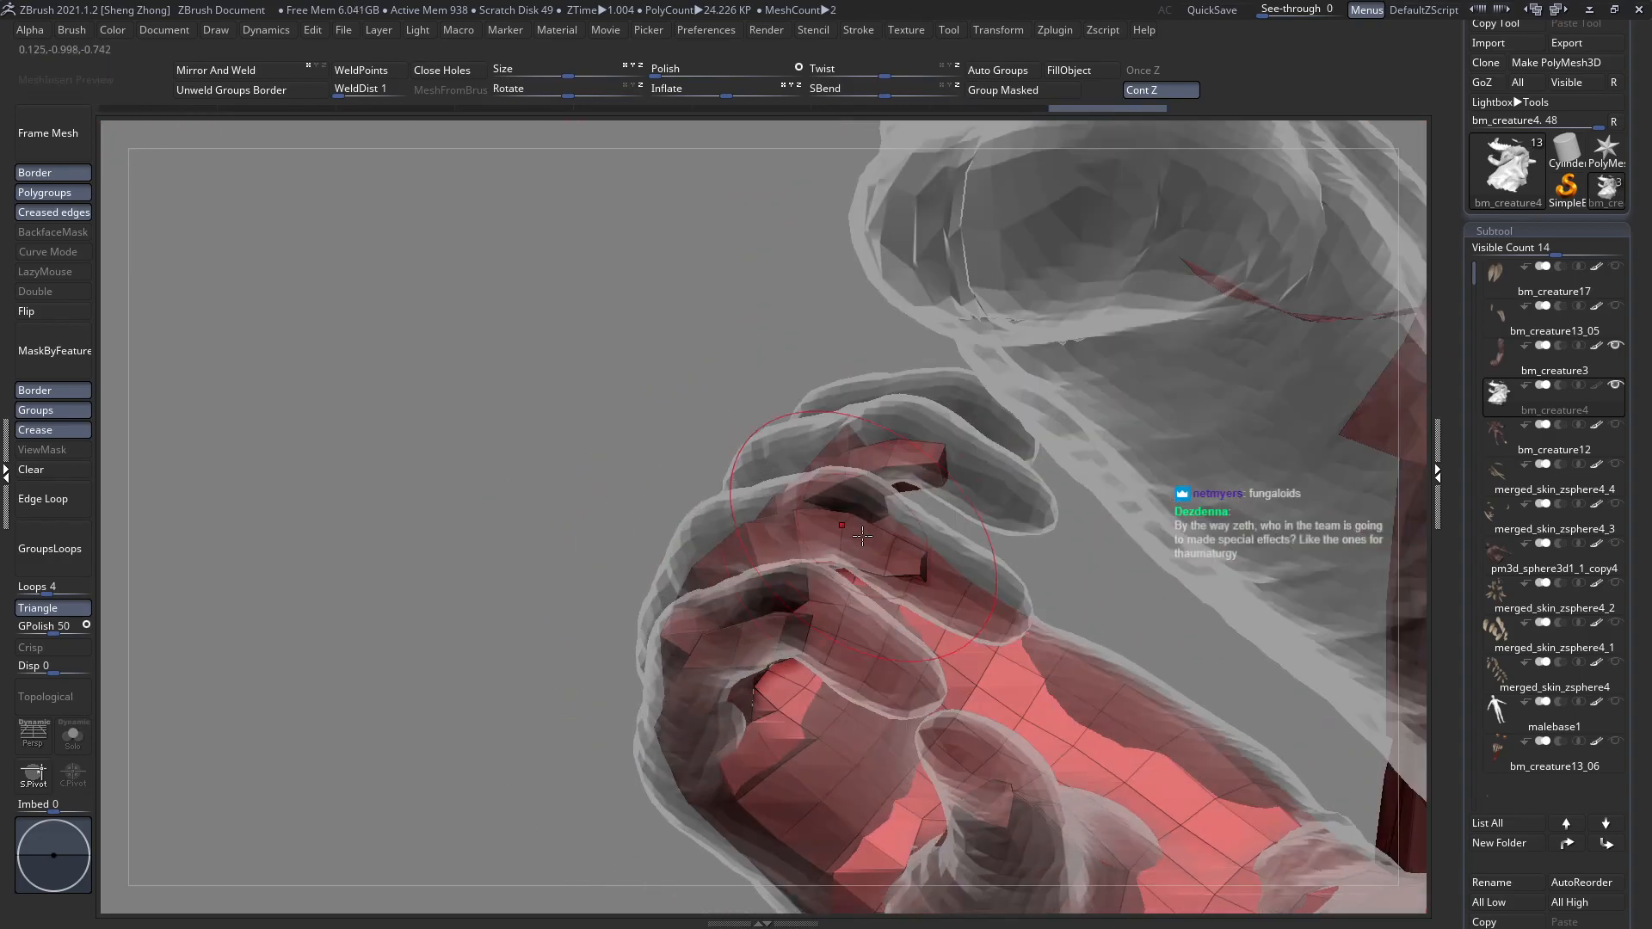
{"action": "key", "text": "space"}
{"action": "left_click_drag", "start_coordinate": [913, 519], "coordinate": [902, 535]}
{"action": "right_click_drag", "start_coordinate": [1062, 619], "coordinate": [1042, 570]}
{"action": "mouse_move", "coordinate": [996, 643]}
{"action": "left_mouse_down"}
{"action": "mouse_move", "coordinate": [1050, 616]}
{"action": "mouse_move", "coordinate": [1019, 640]}
{"action": "left_mouse_up"}
{"action": "mouse_move", "coordinate": [1019, 641]}
{"action": "right_mouse_down"}
{"action": "mouse_move", "coordinate": [568, 482]}
{"action": "mouse_move", "coordinate": [413, 448]}
{"action": "right_mouse_up"}
Unhide the rest of the bm_creature4 mesh around the abdomen.
{"action": "mouse_move", "coordinate": [413, 447]}
{"action": "right_mouse_down", "text": "ctrl"}
{"action": "mouse_move", "coordinate": [344, 354]}
{"action": "mouse_move", "coordinate": [928, 517]}
{"action": "mouse_move", "coordinate": [843, 676]}
{"action": "mouse_move", "coordinate": [818, 662]}
{"action": "mouse_move", "coordinate": [829, 714]}
{"action": "mouse_move", "coordinate": [820, 590]}
{"action": "mouse_move", "coordinate": [874, 464]}
{"action": "mouse_move", "coordinate": [907, 450]}
{"action": "mouse_move", "coordinate": [860, 542]}
{"action": "mouse_move", "coordinate": [894, 645]}
{"action": "mouse_move", "coordinate": [860, 602]}
{"action": "mouse_move", "coordinate": [895, 516]}
{"action": "mouse_move", "coordinate": [860, 594]}
{"action": "mouse_move", "coordinate": [422, 435]}
{"action": "right_mouse_up", "text": "ctrl"}
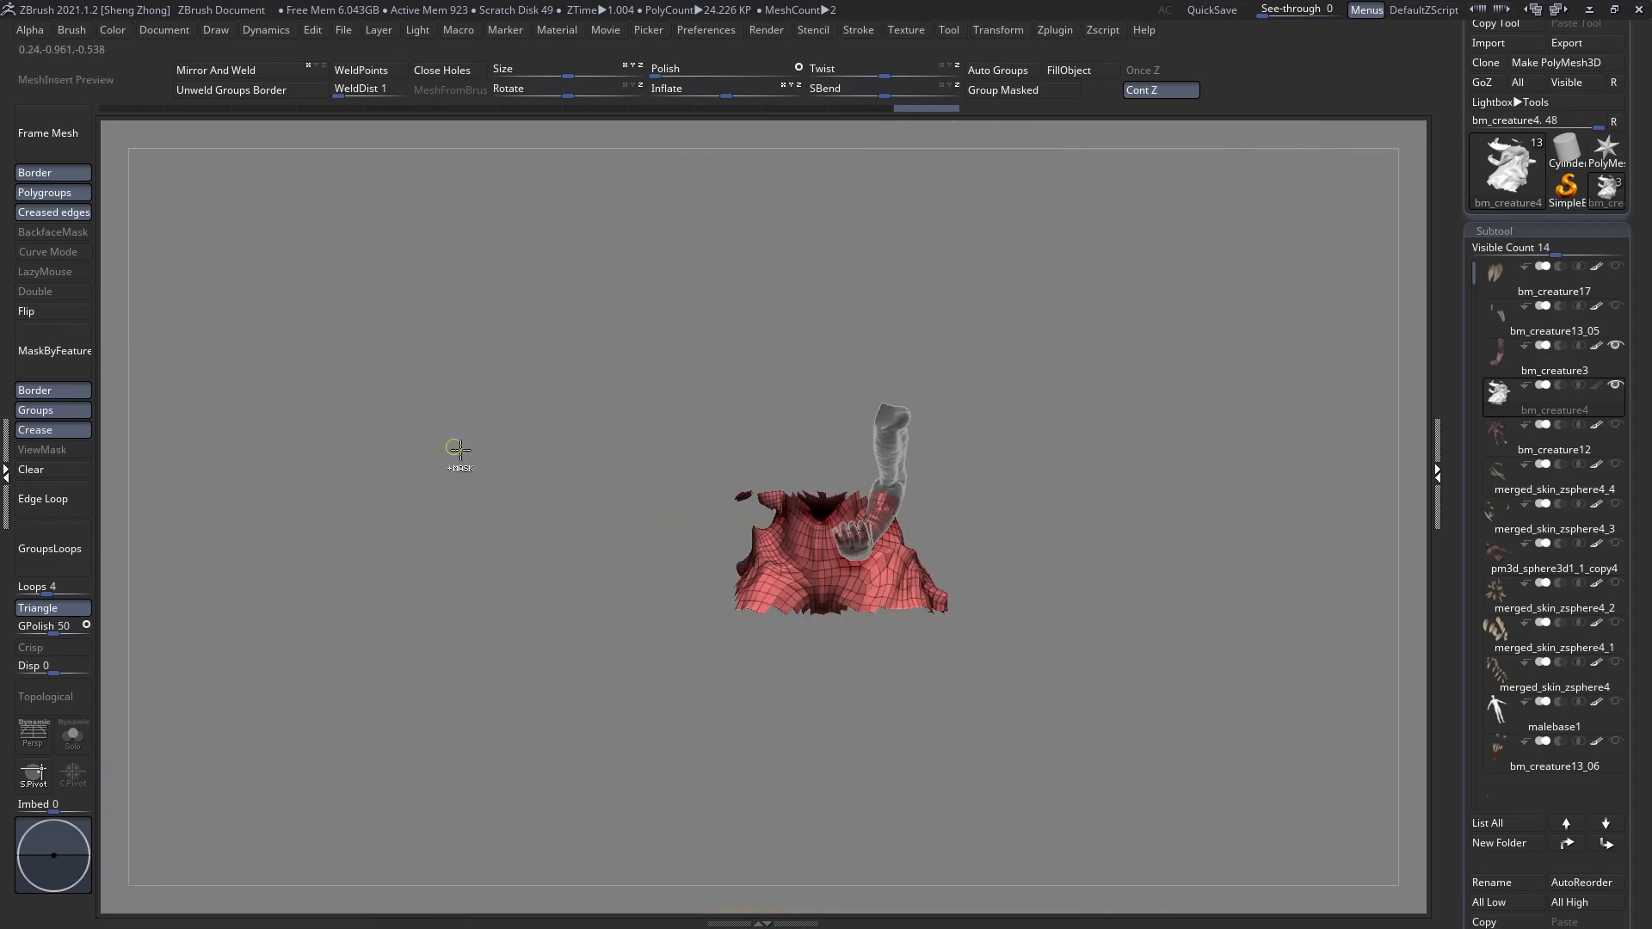
{"action": "left_click", "coordinate": [1078, 542], "text": "ctrl+shift"}
{"action": "right_click_drag", "start_coordinate": [890, 539], "coordinate": [859, 470], "text": "alt"}
{"action": "key", "text": "shift+f"}
{"action": "key", "text": "shift+f"}
Compare the bm_creature12 and bm_creature3 subtools with the low-poly bm_creature4.
{"action": "left_click", "coordinate": [1493, 443]}
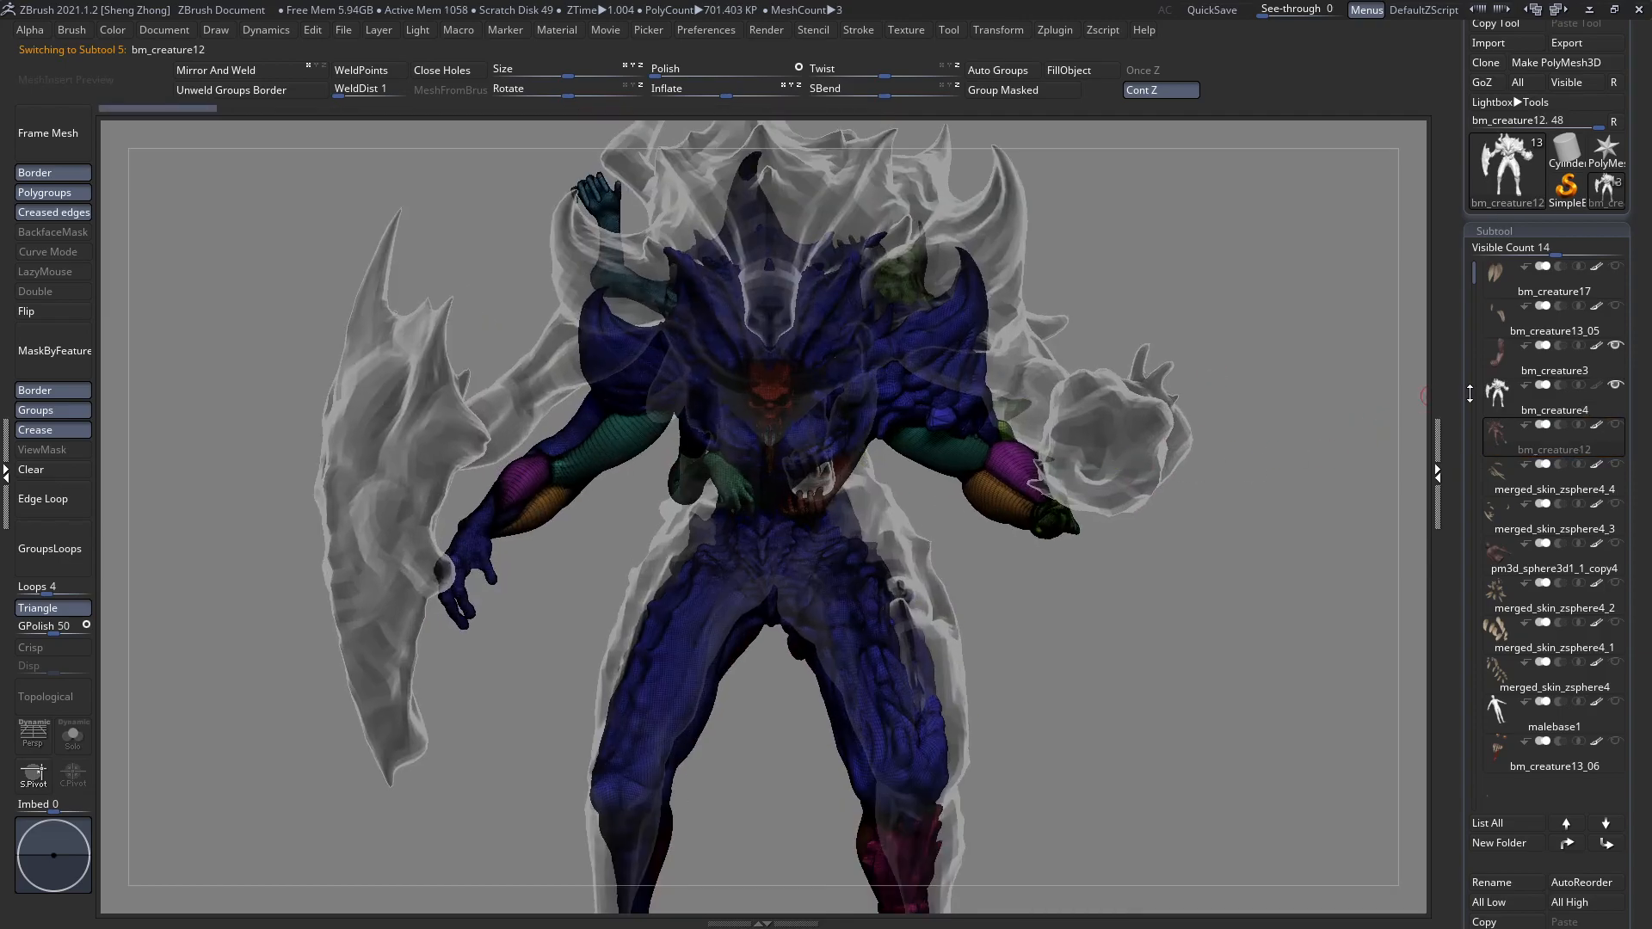
{"action": "left_click", "coordinate": [1498, 365]}
{"action": "left_click", "coordinate": [1496, 398]}
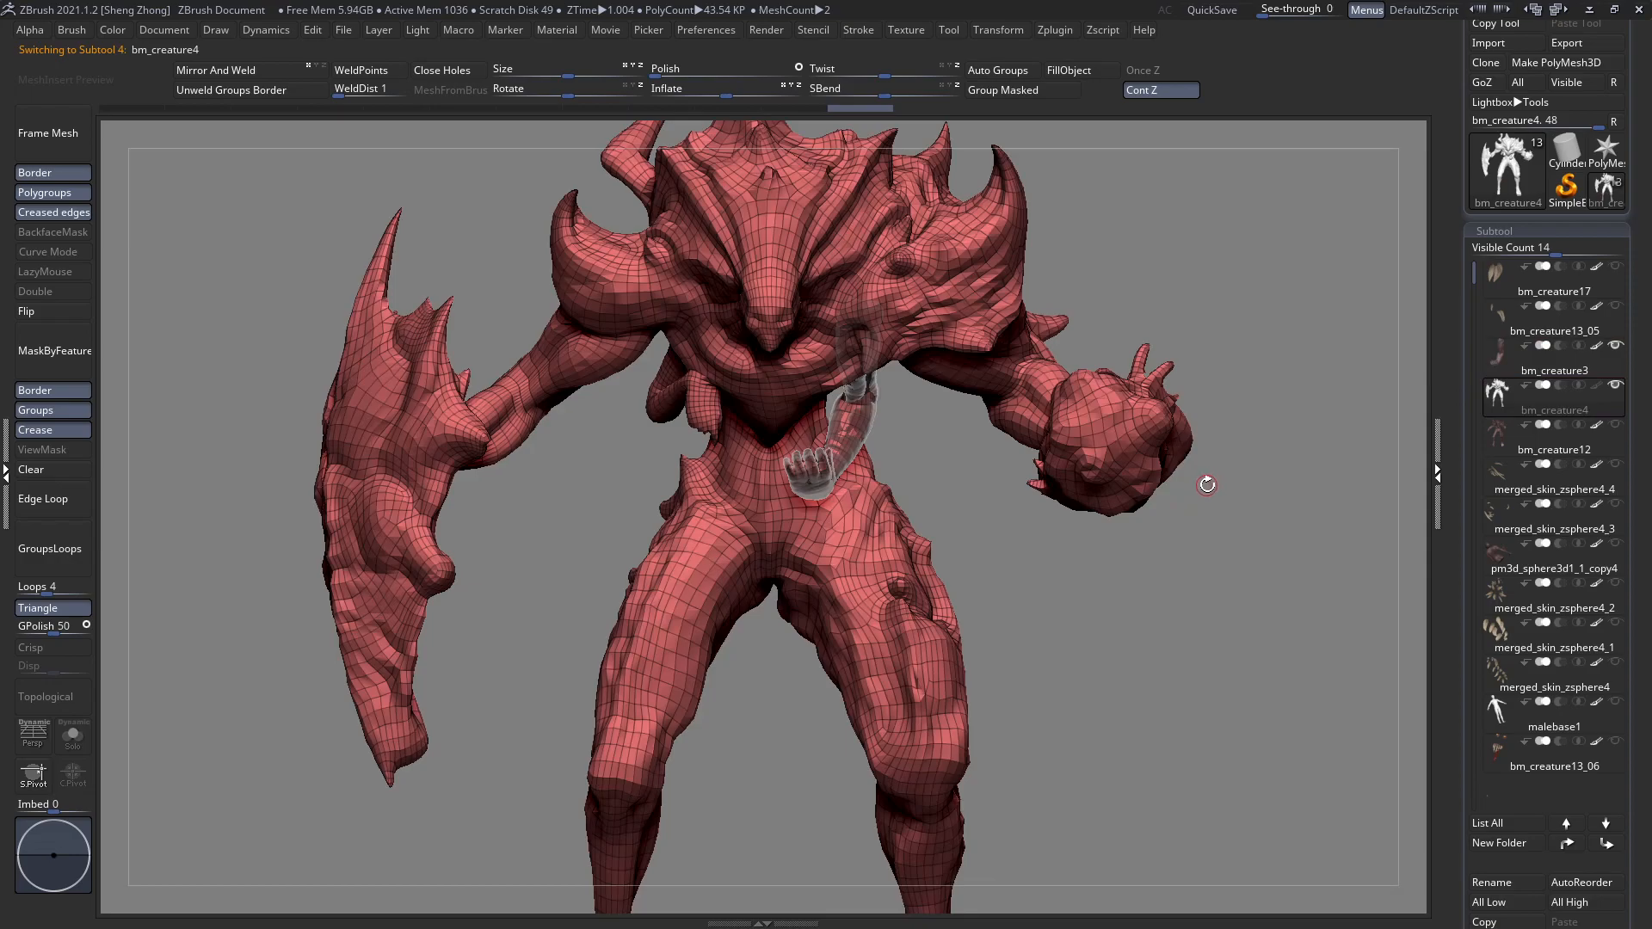
{"action": "right_click_drag", "start_coordinate": [925, 455], "coordinate": [937, 532], "text": "ctrl"}
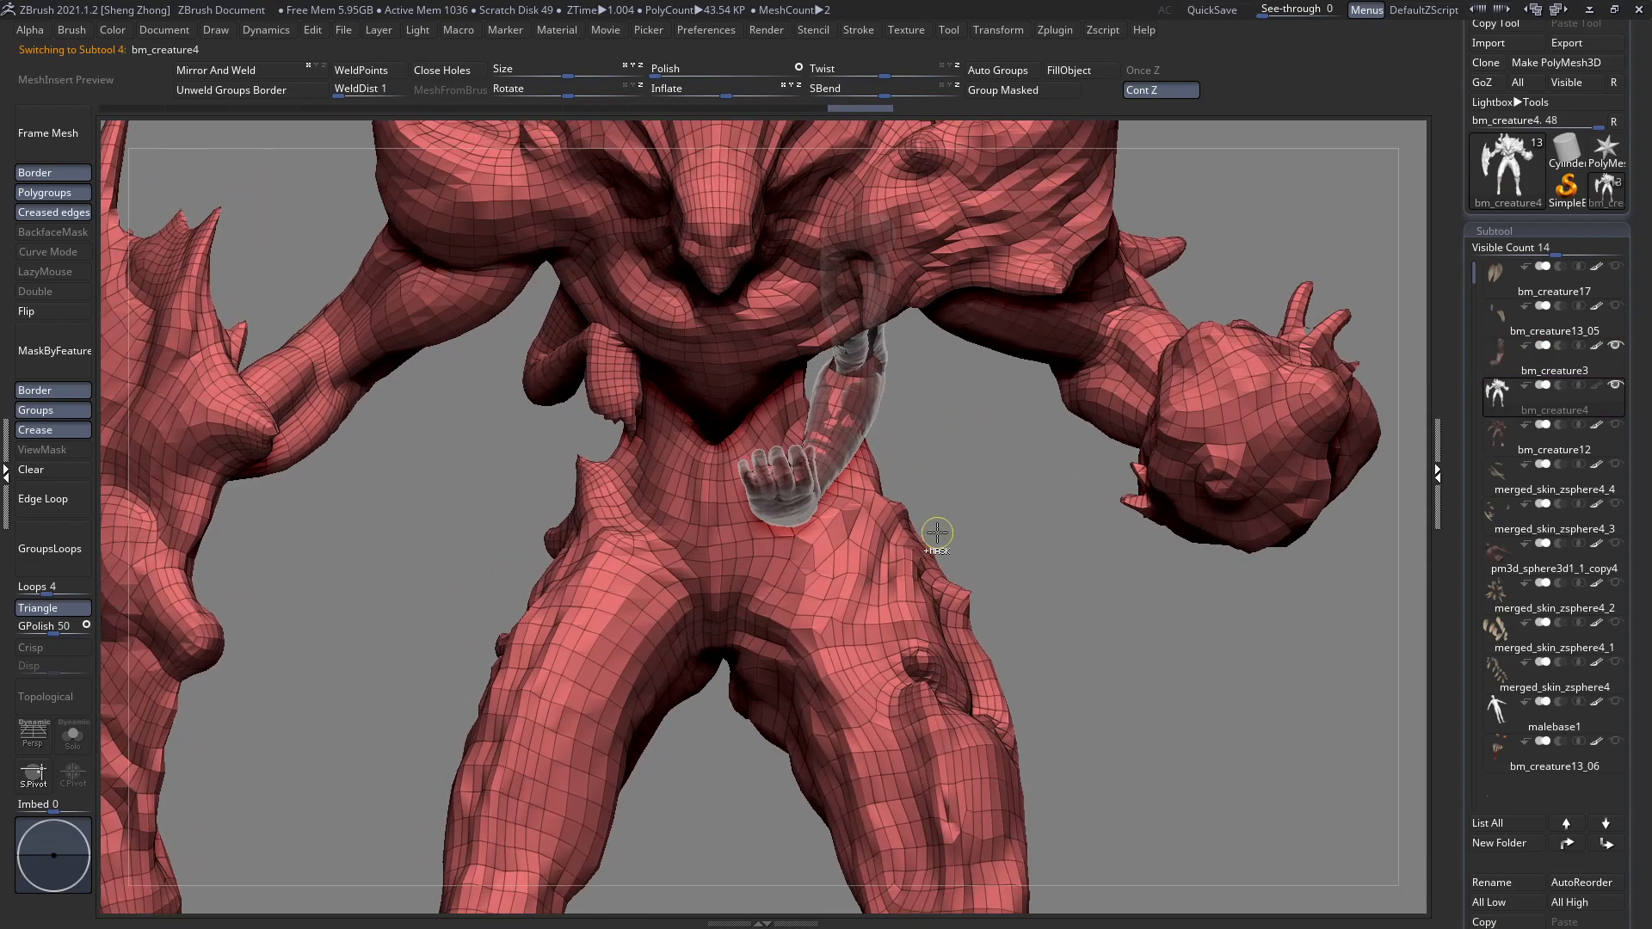
Show the complete bm_creature3 subtool on its own in Solo mode with the polyframe off.
{"action": "left_click", "coordinate": [1487, 365]}
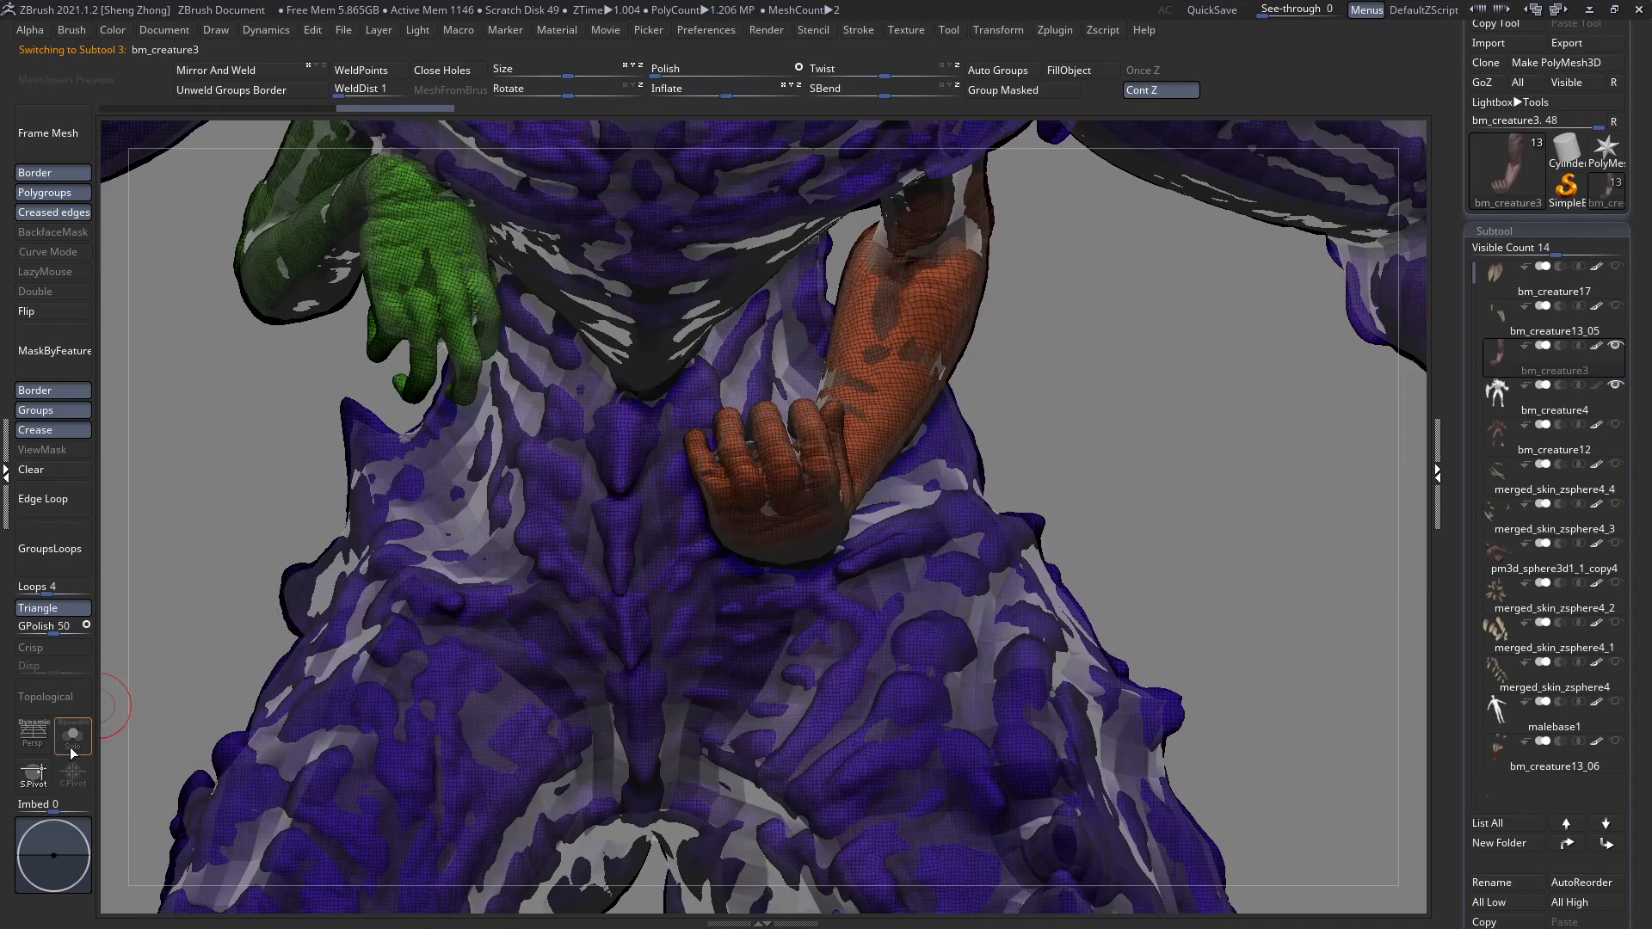
{"action": "left_click", "coordinate": [72, 733]}
{"action": "right_click_drag", "start_coordinate": [740, 503], "coordinate": [689, 516]}
{"action": "key", "text": "shift+f"}
{"action": "key", "text": "f"}
{"action": "key", "text": "space"}
{"action": "mouse_move", "coordinate": [609, 665]}
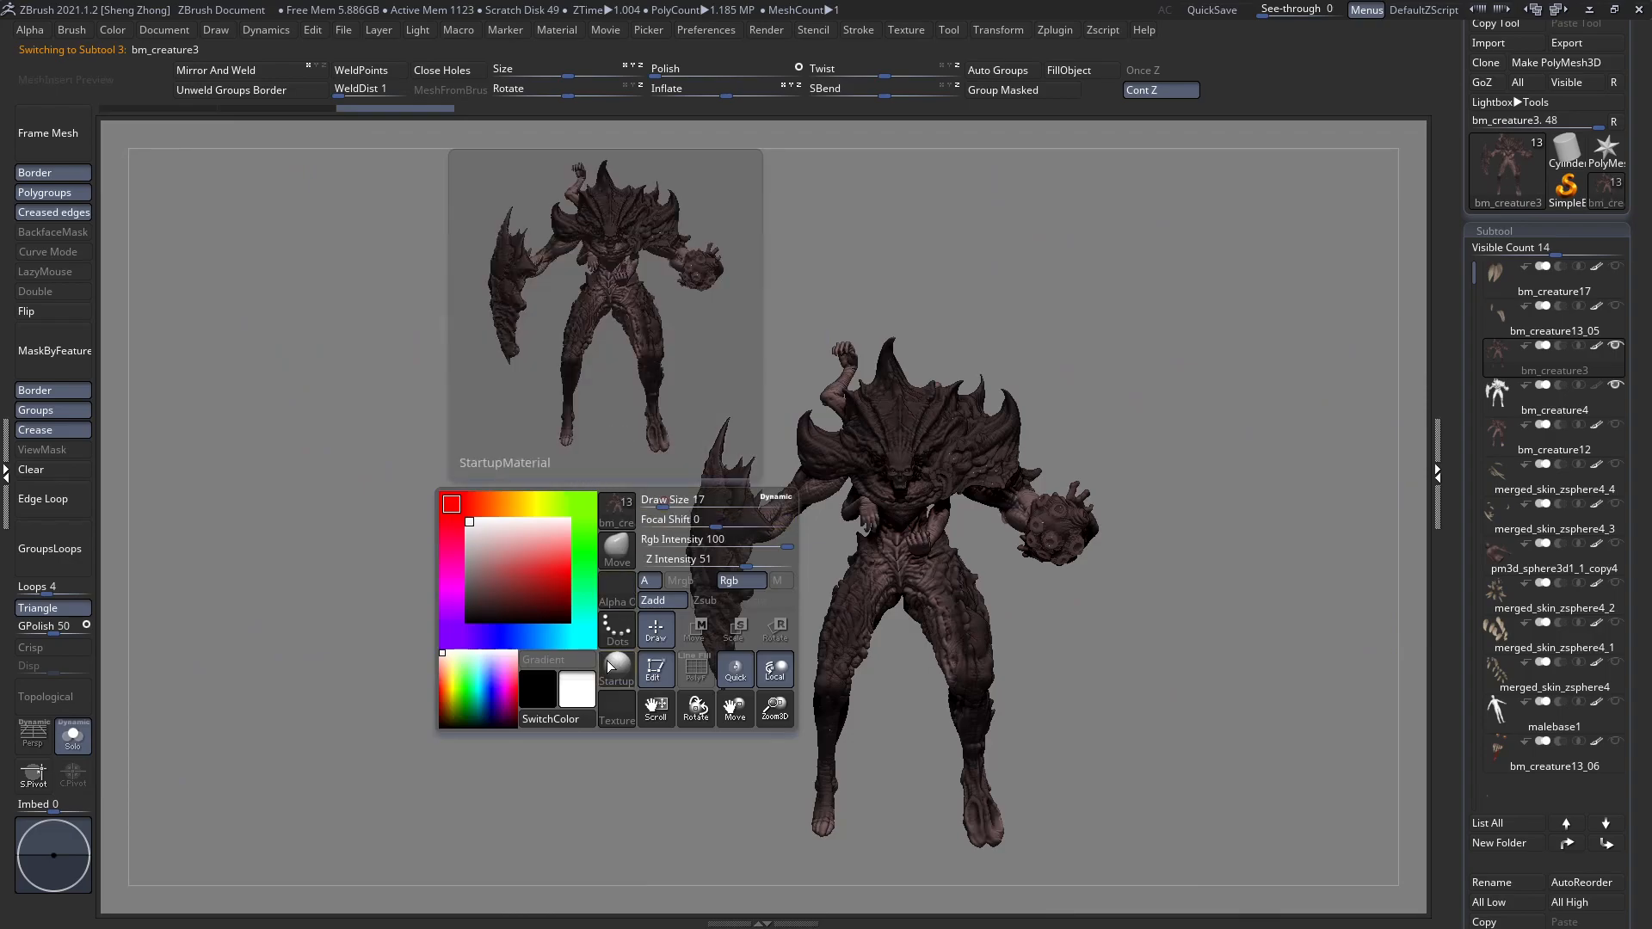
{"action": "key", "text": "m"}
{"action": "left_click", "coordinate": [1472, 625]}
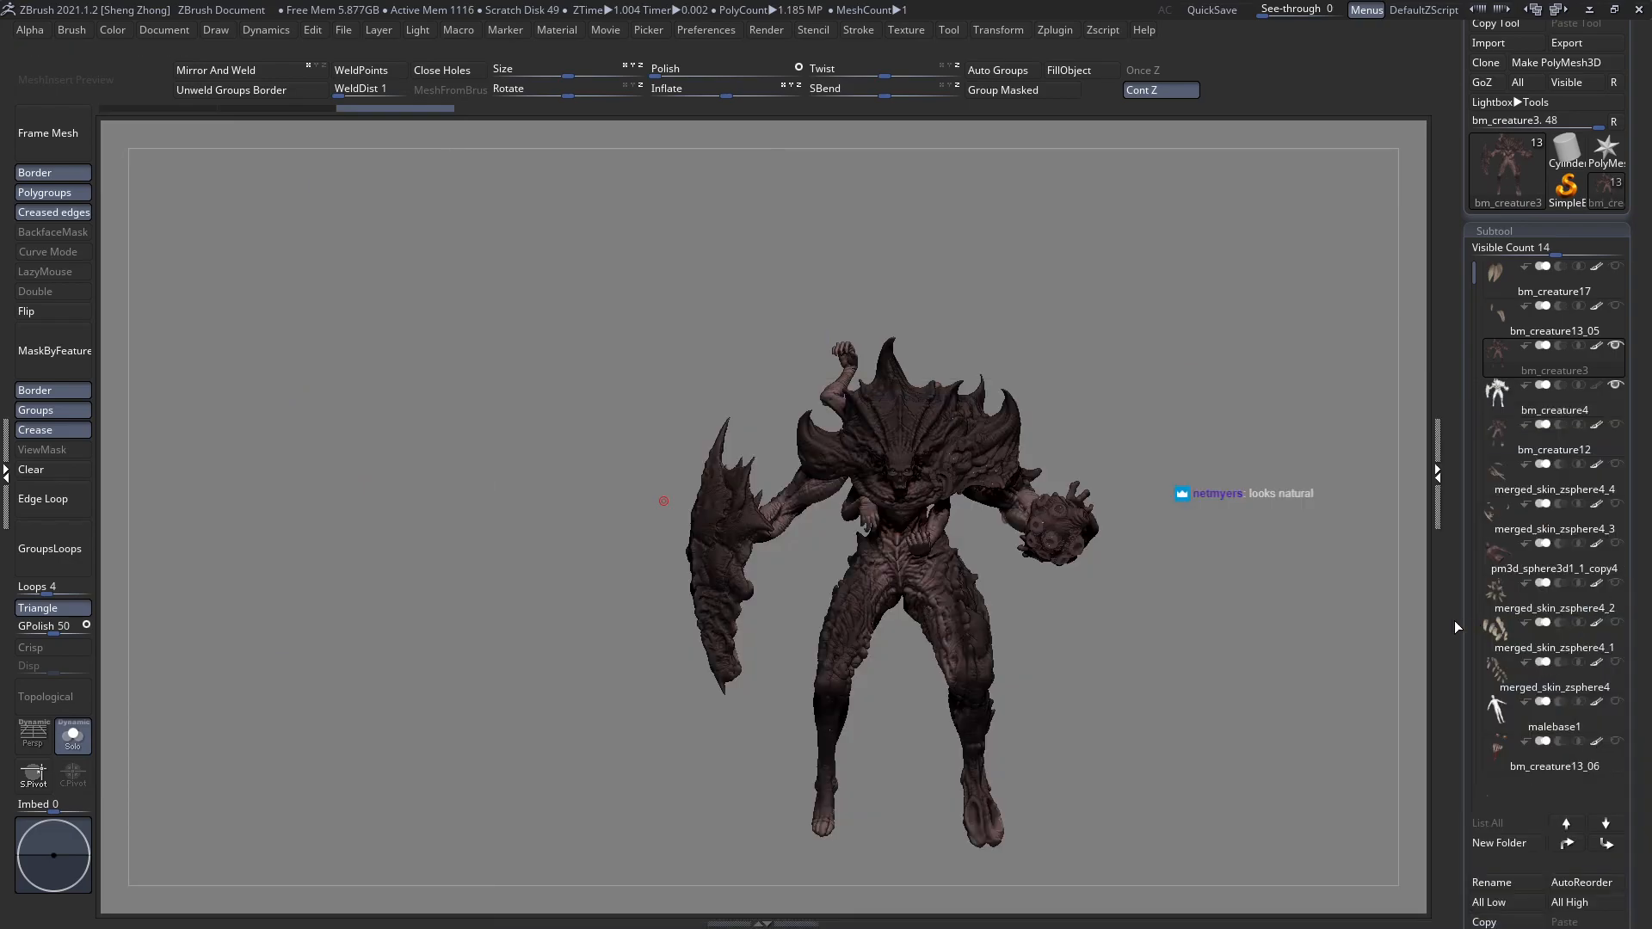
{"action": "right_click_drag", "start_coordinate": [966, 575], "coordinate": [1014, 663], "text": "ctrl"}
{"action": "right_click_drag", "start_coordinate": [963, 604], "coordinate": [823, 475], "text": "alt"}
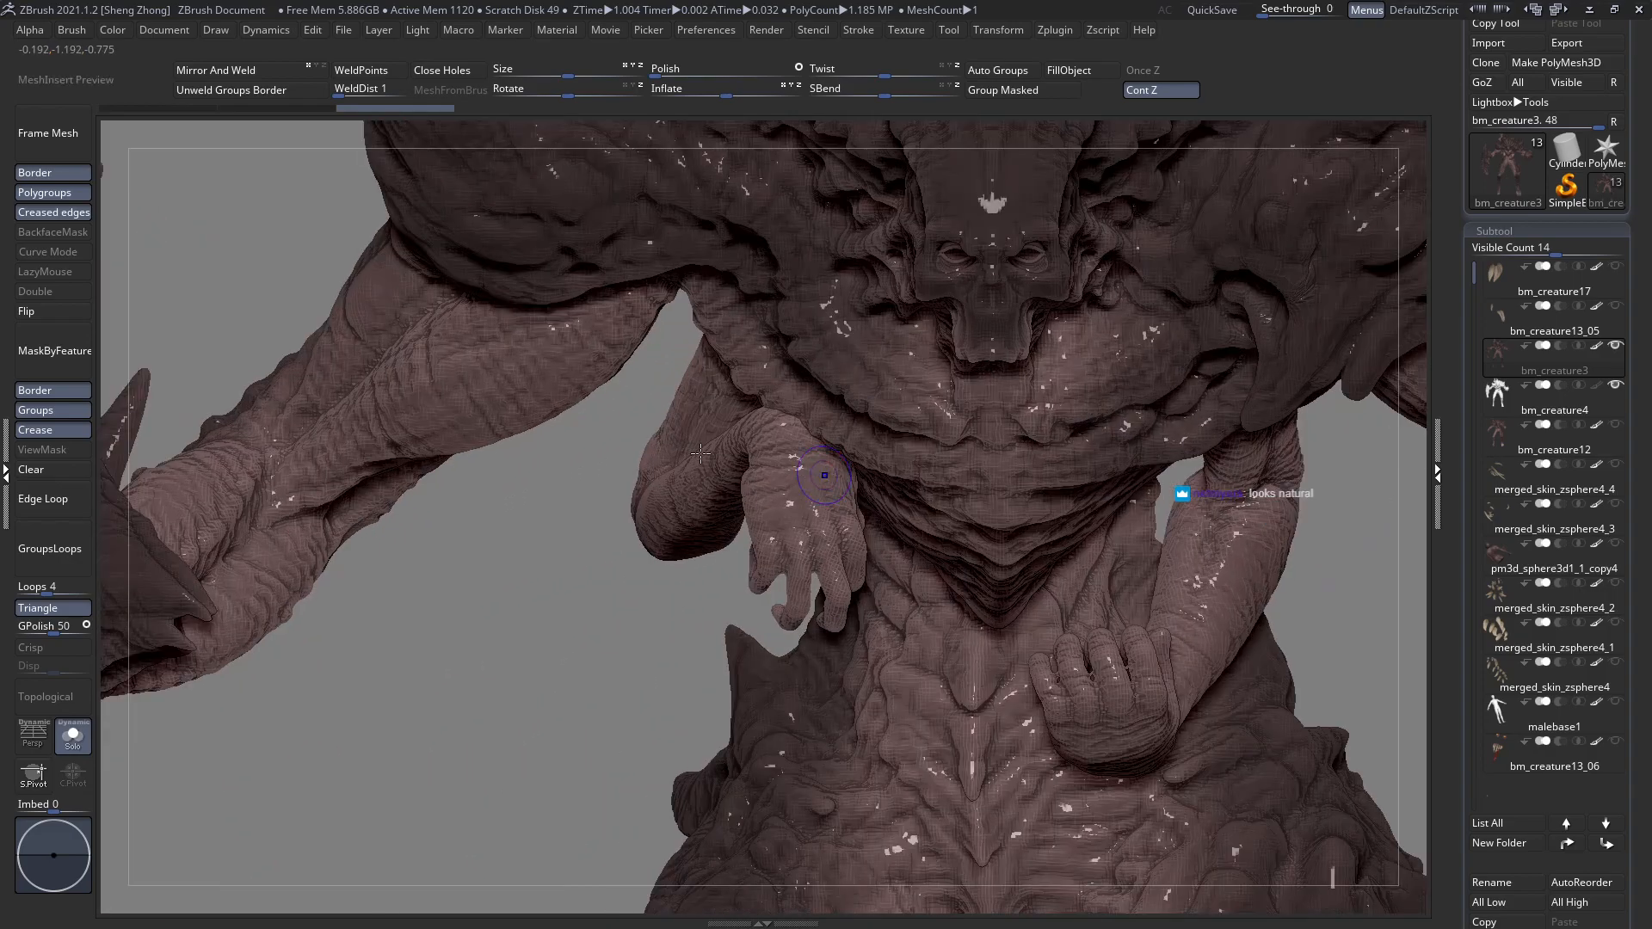
Turn on the polyframe and try to move the small green hand with the Move brush.
{"action": "key", "text": "shift+f"}
{"action": "key", "text": "space"}
{"action": "key", "text": "Down"}
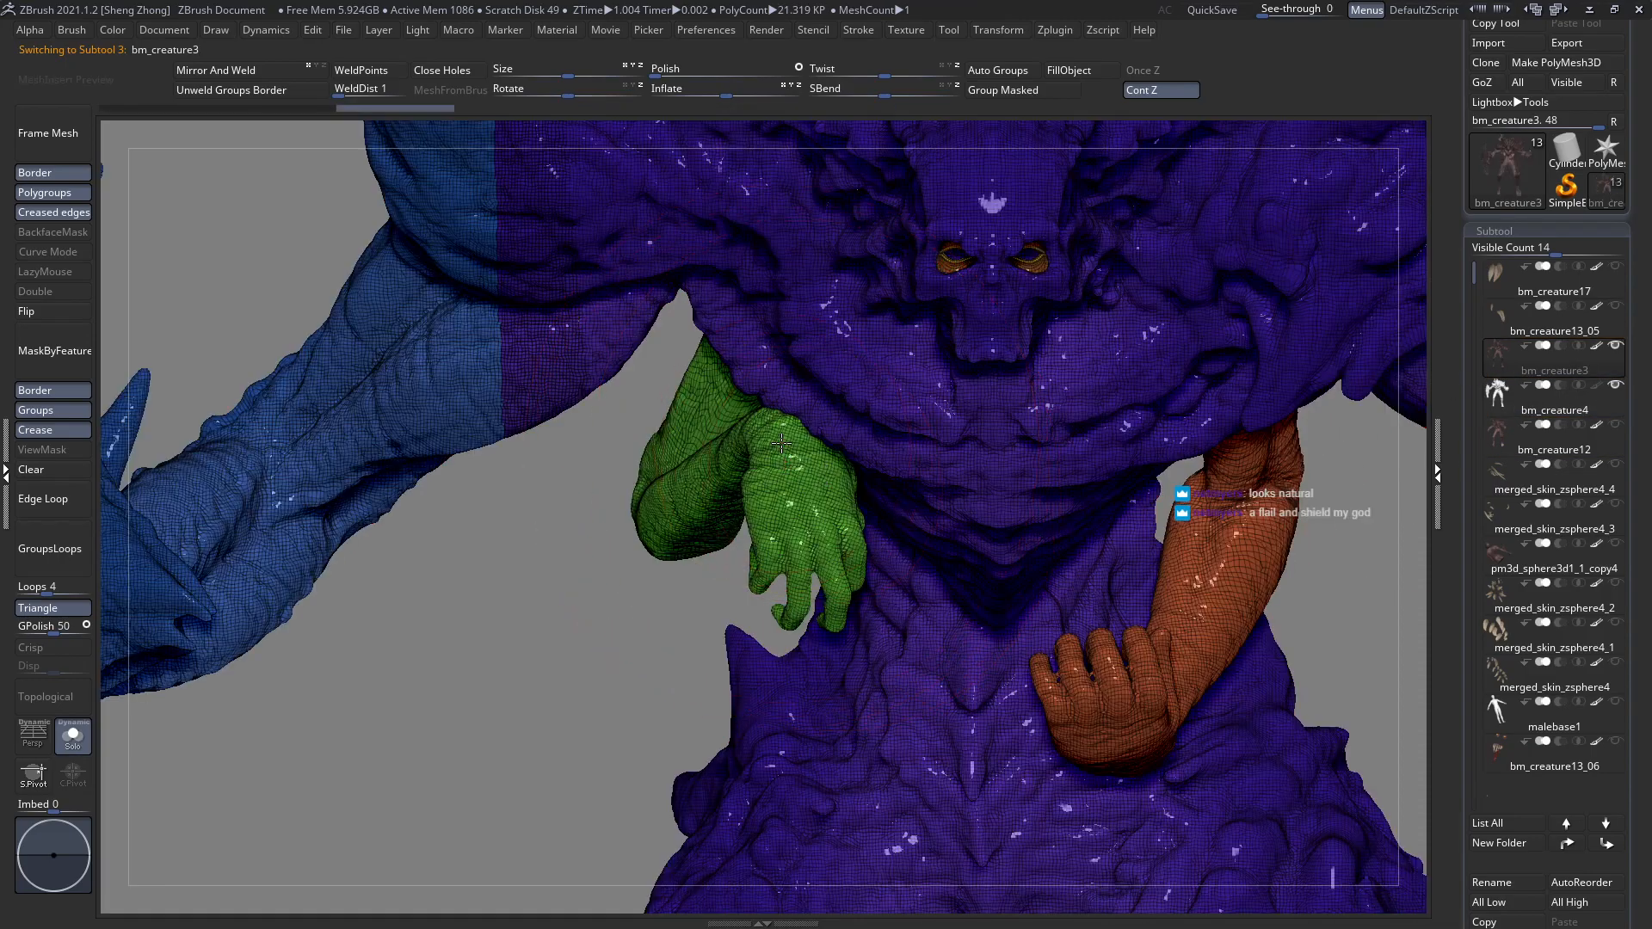
{"action": "key", "text": "space"}
{"action": "key", "text": "space"}
{"action": "left_click_drag", "start_coordinate": [764, 458], "coordinate": [774, 456]}
{"action": "mouse_move", "coordinate": [776, 473]}
{"action": "right_mouse_down"}
{"action": "mouse_move", "coordinate": [806, 460]}
{"action": "mouse_move", "coordinate": [778, 482]}
{"action": "right_mouse_up"}
Turn on Topological masking for the Move brush and undo the recent strokes on the green hand.
{"action": "left_click", "coordinate": [45, 697]}
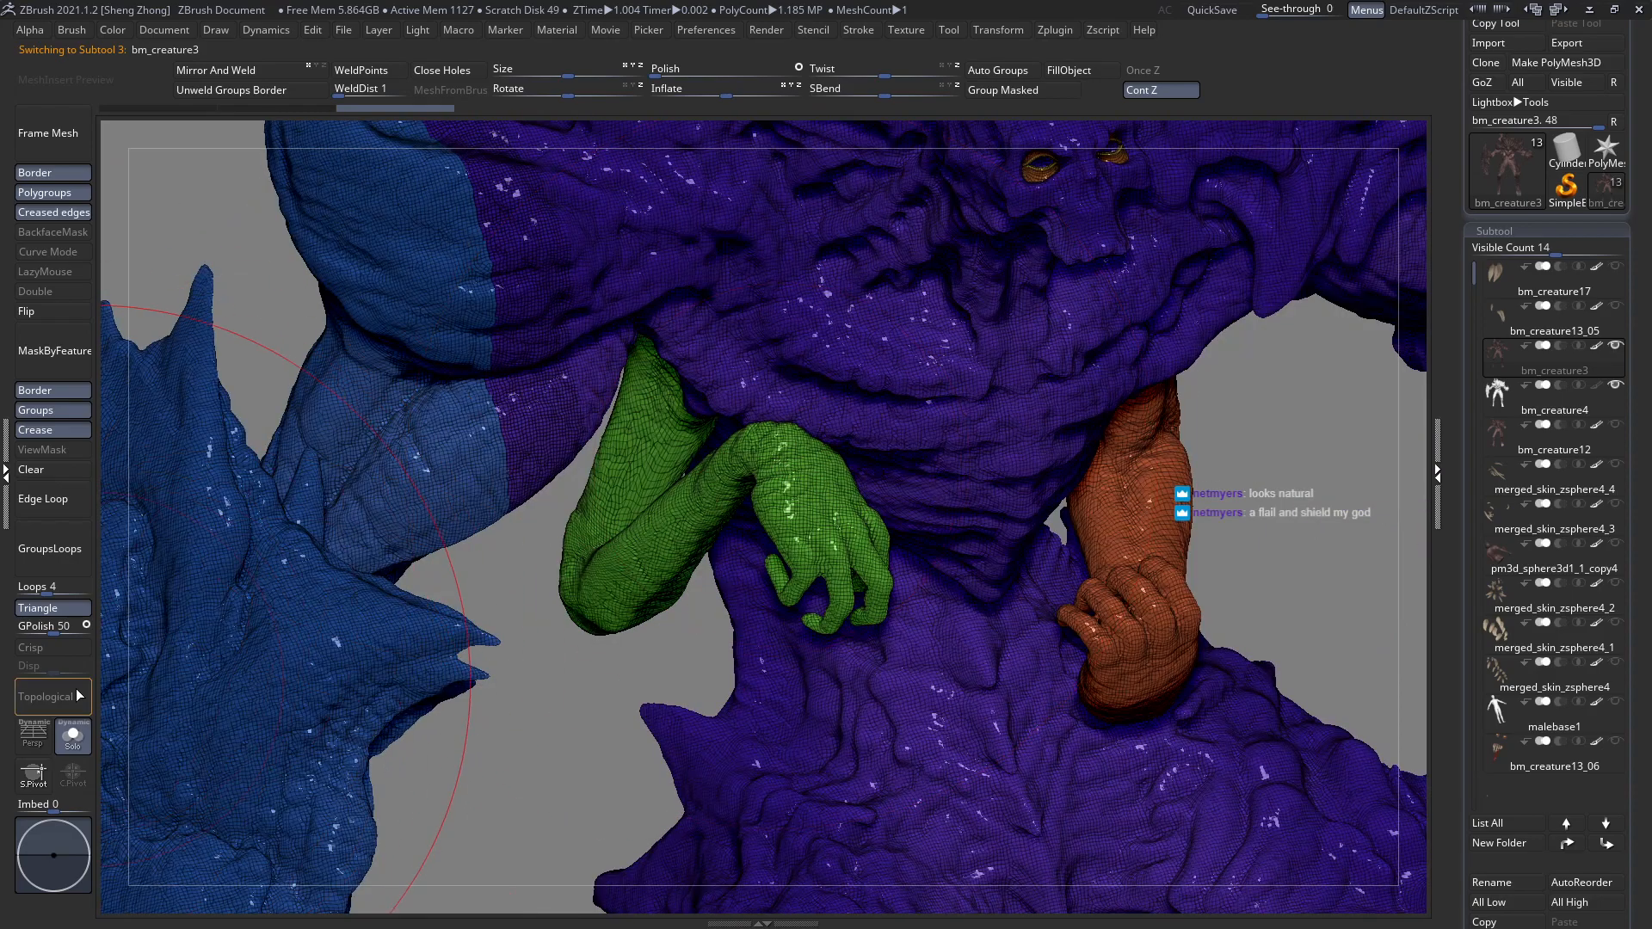
{"action": "key", "text": "space"}
{"action": "mouse_move", "coordinate": [784, 466]}
{"action": "left_mouse_down"}
{"action": "mouse_move", "coordinate": [774, 480]}
{"action": "mouse_move", "coordinate": [775, 461]}
{"action": "left_mouse_up"}
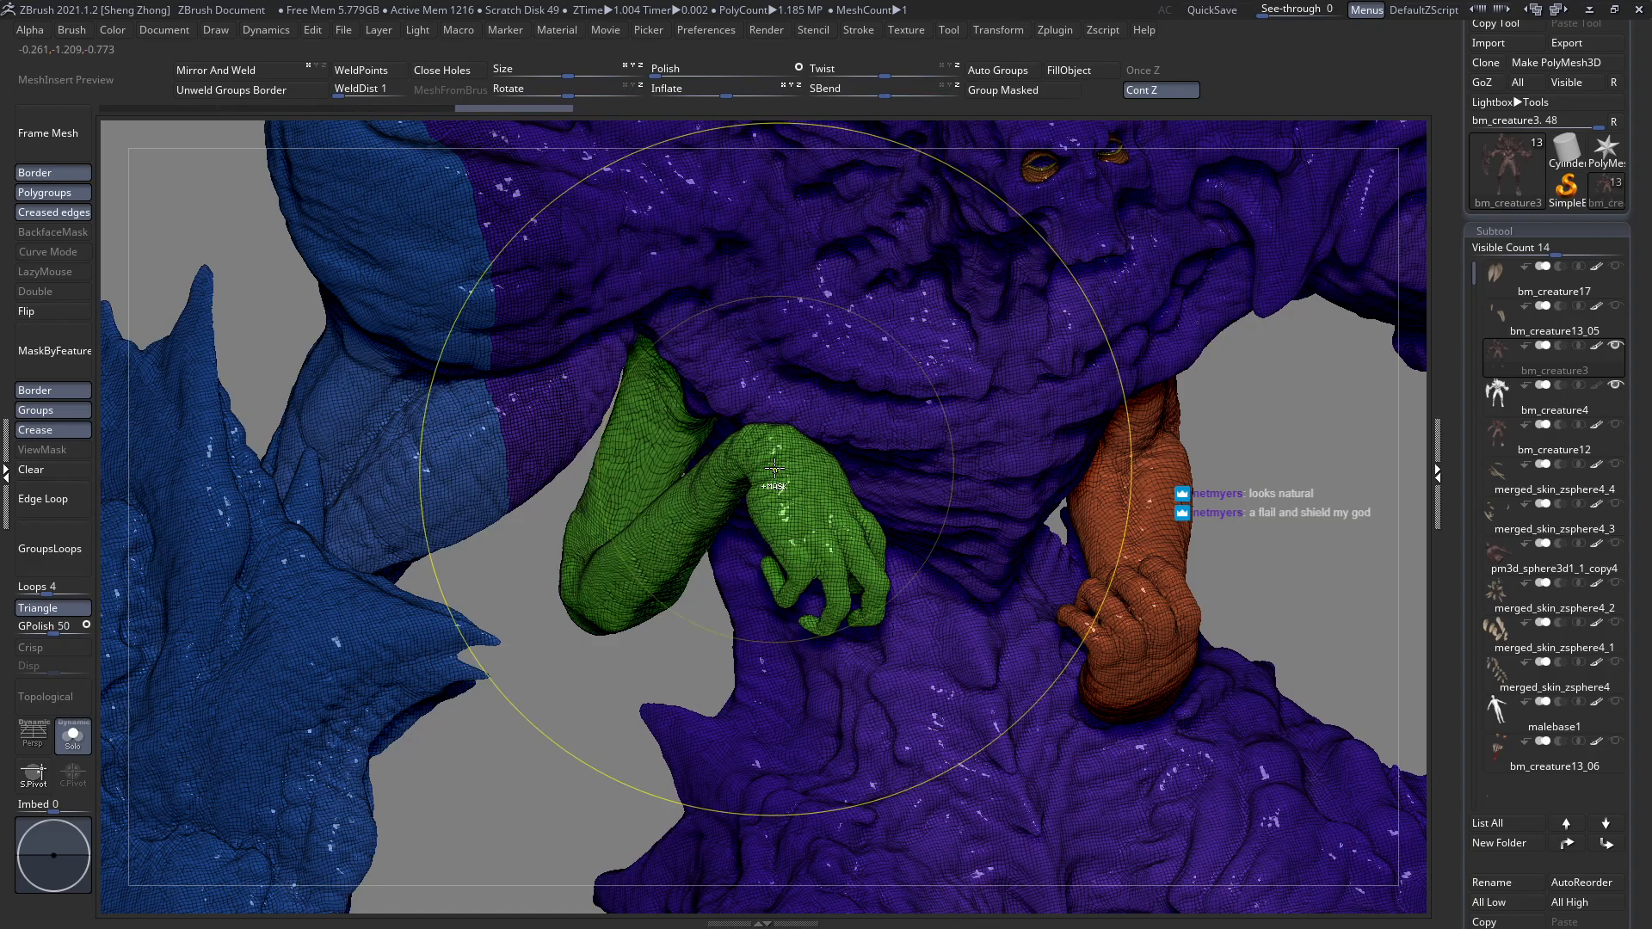
{"action": "key", "text": "ctrl+z"}
{"action": "key", "text": "ctrl+z"}
{"action": "key", "text": "ctrl+z"}
{"action": "key", "text": "ctrl+z"}
Check the green arm from behind and in front, and nudge its forearm with the Move brush.
{"action": "right_click_drag", "start_coordinate": [677, 443], "coordinate": [1024, 478]}
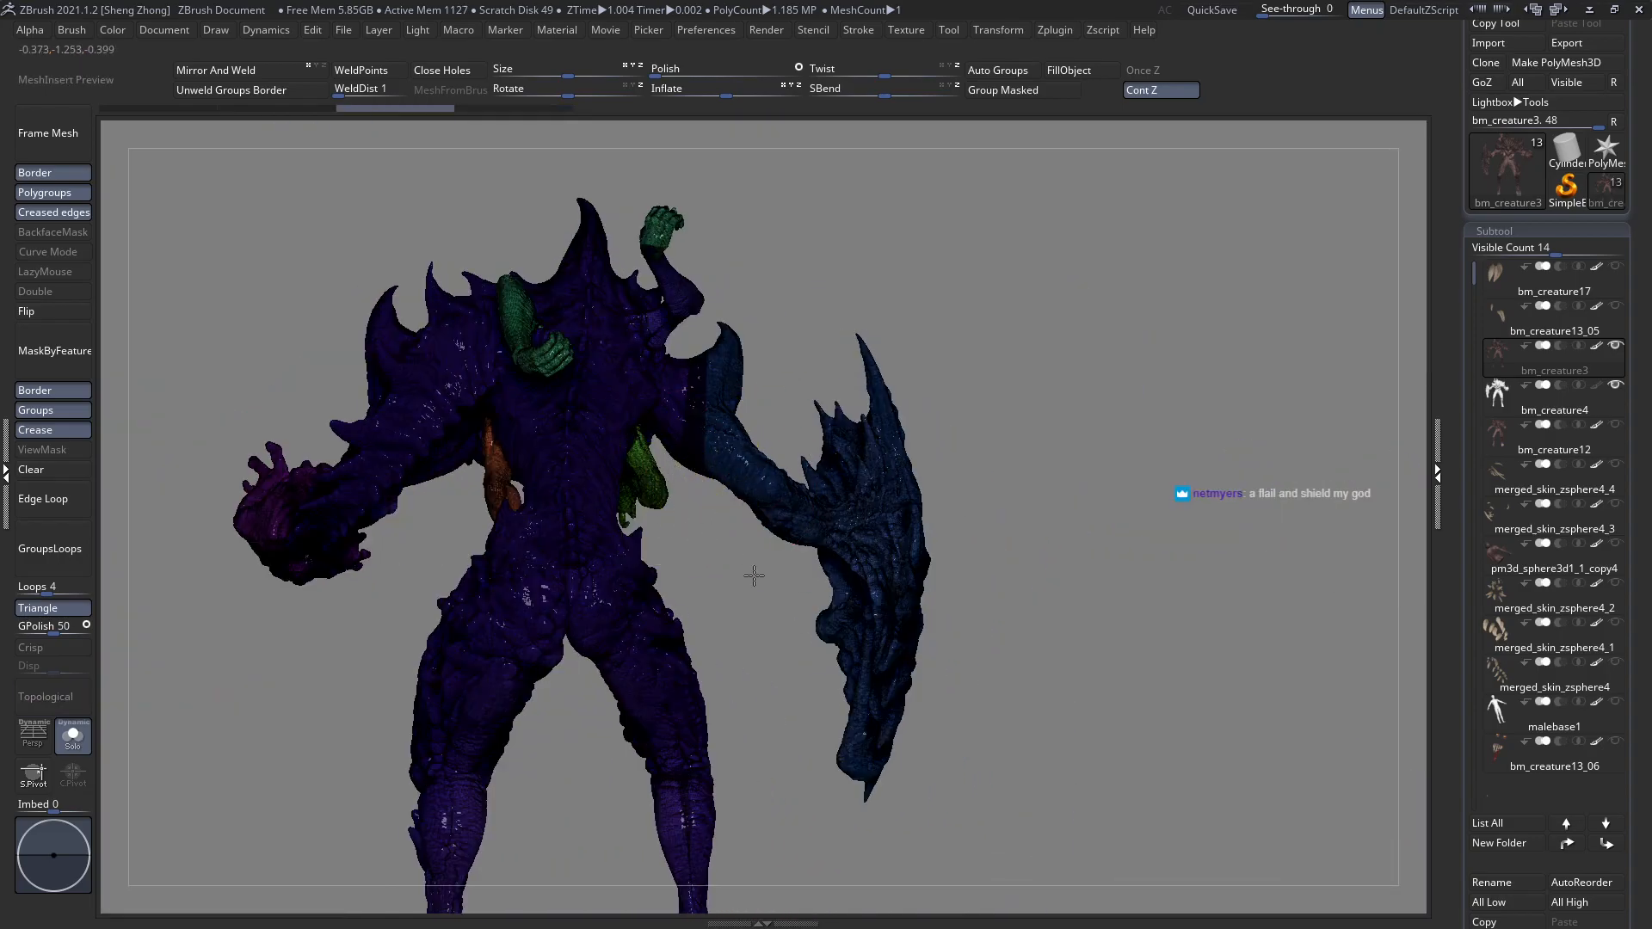
{"action": "right_click_drag", "start_coordinate": [752, 571], "coordinate": [685, 555], "text": "ctrl"}
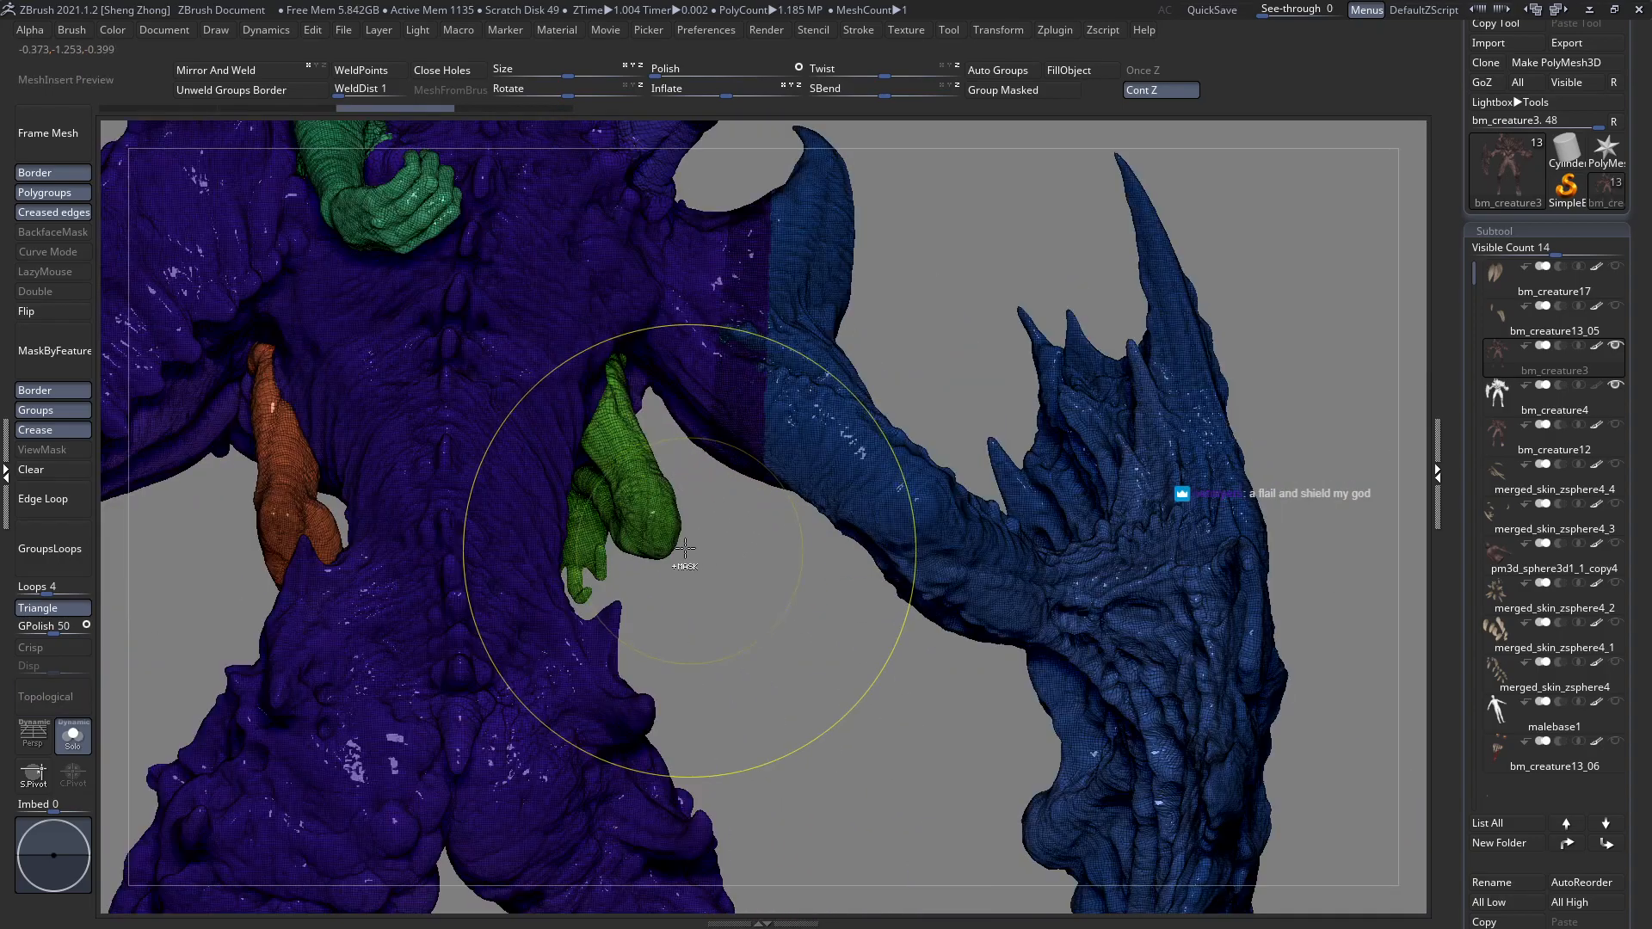
{"action": "left_click", "coordinate": [82, 750]}
{"action": "left_click", "coordinate": [82, 749]}
{"action": "right_click_drag", "start_coordinate": [764, 505], "coordinate": [609, 506]}
{"action": "right_click_drag", "start_coordinate": [757, 610], "coordinate": [730, 558], "text": "ctrl"}
{"action": "key", "text": "space"}
{"action": "left_click_drag", "start_coordinate": [734, 505], "coordinate": [713, 499]}
{"action": "right_click_drag", "start_coordinate": [713, 499], "coordinate": [750, 506]}
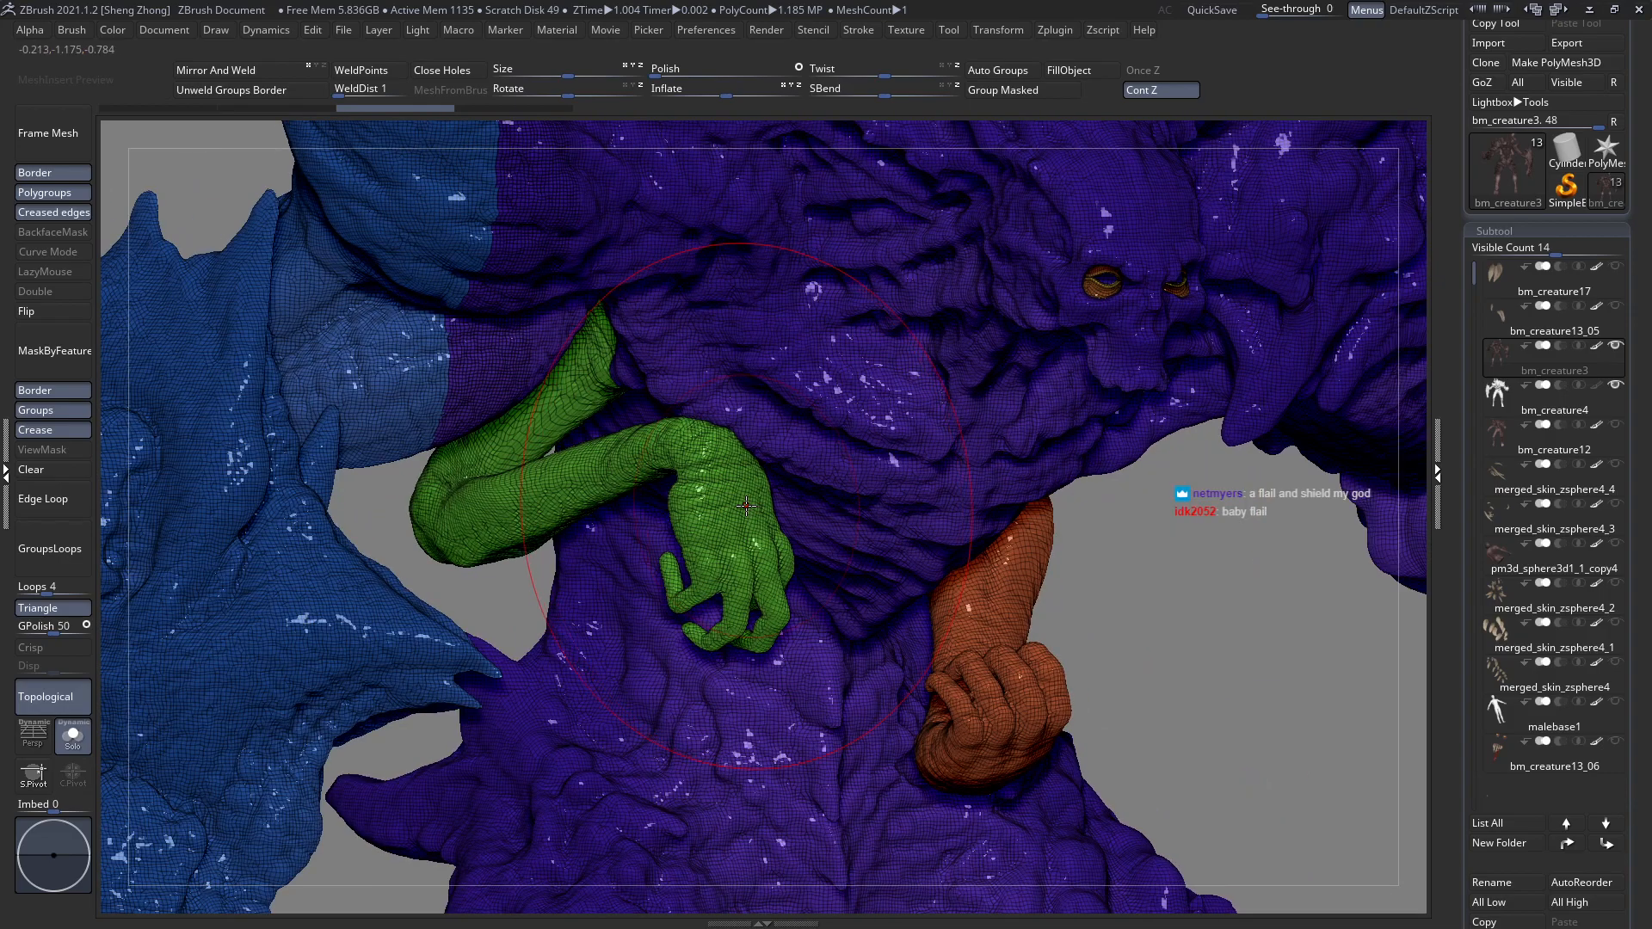
Isolate the green arm polygroup and set MaskLasso as the masking brush, skipping its note until next restart.
{"action": "key", "text": "ctrl"}
{"action": "left_click", "coordinate": [745, 499], "text": "ctrl+shift"}
{"action": "right_click_drag", "start_coordinate": [594, 352], "coordinate": [516, 396]}
{"action": "key", "text": "space"}
{"action": "left_click", "coordinate": [482, 430]}
{"action": "key", "text": "m"}
{"action": "key", "text": "l"}
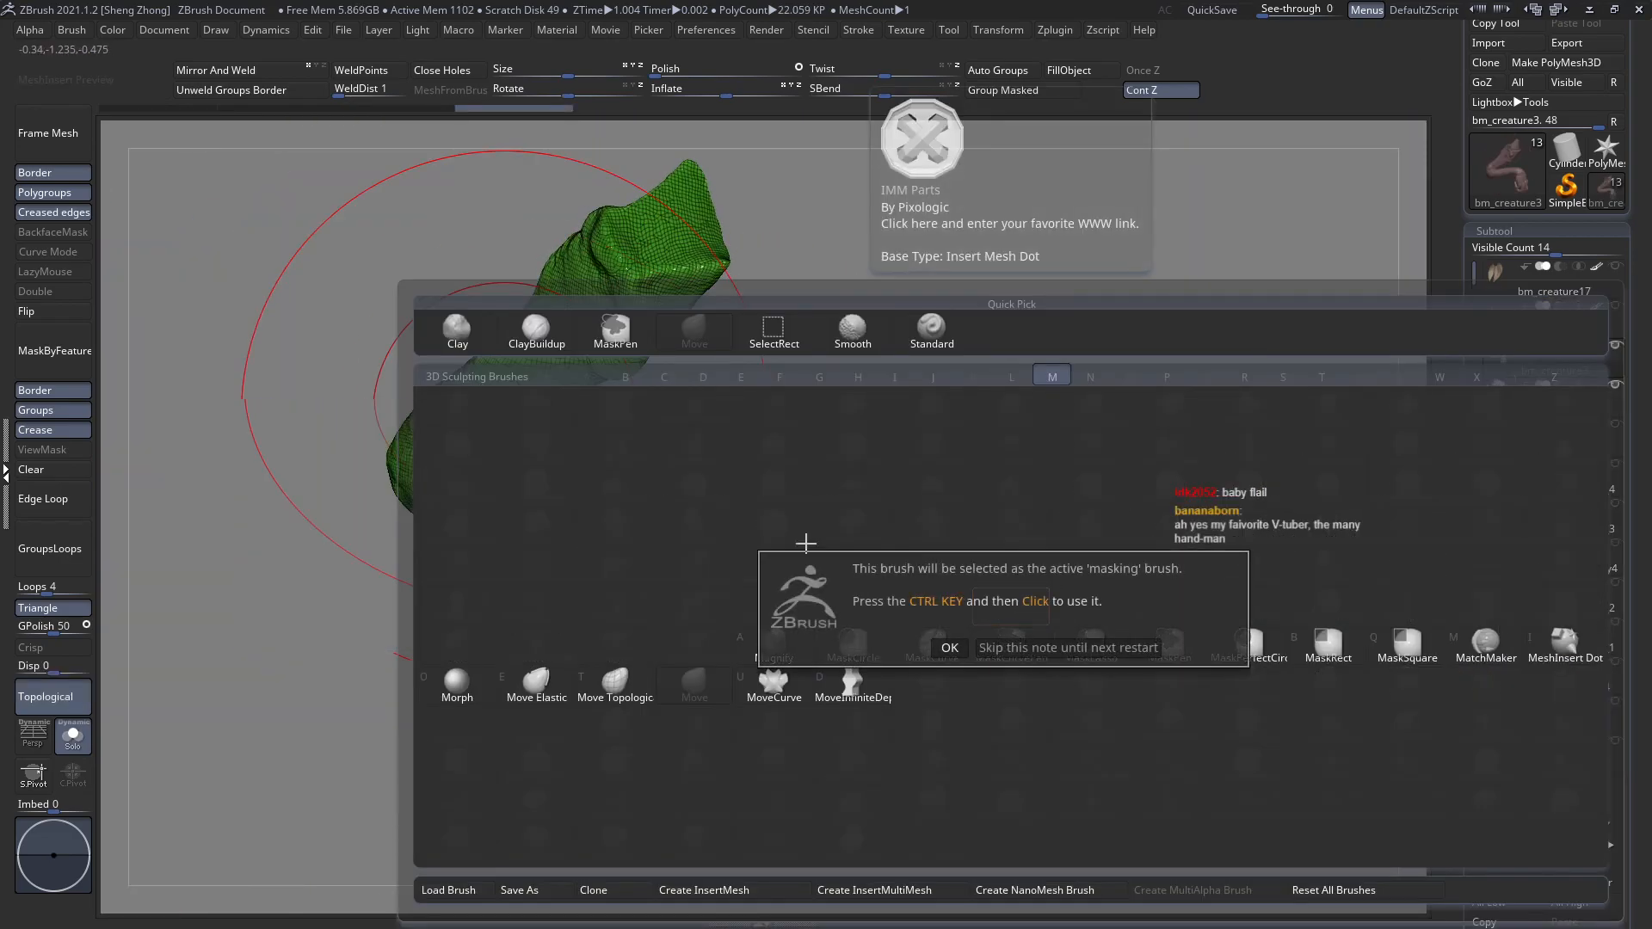
{"action": "left_click", "coordinate": [1137, 652]}
Lasso-mask the forearm and hand of the isolated green arm.
{"action": "right_click_drag", "start_coordinate": [616, 383], "coordinate": [796, 488]}
{"action": "mouse_move", "coordinate": [1235, 563]}
{"action": "left_mouse_down"}
{"action": "mouse_move", "coordinate": [757, 435]}
{"action": "mouse_move", "coordinate": [561, 459]}
{"action": "mouse_move", "coordinate": [437, 497]}
{"action": "mouse_move", "coordinate": [292, 447]}
{"action": "mouse_move", "coordinate": [301, 501]}
{"action": "left_mouse_up"}
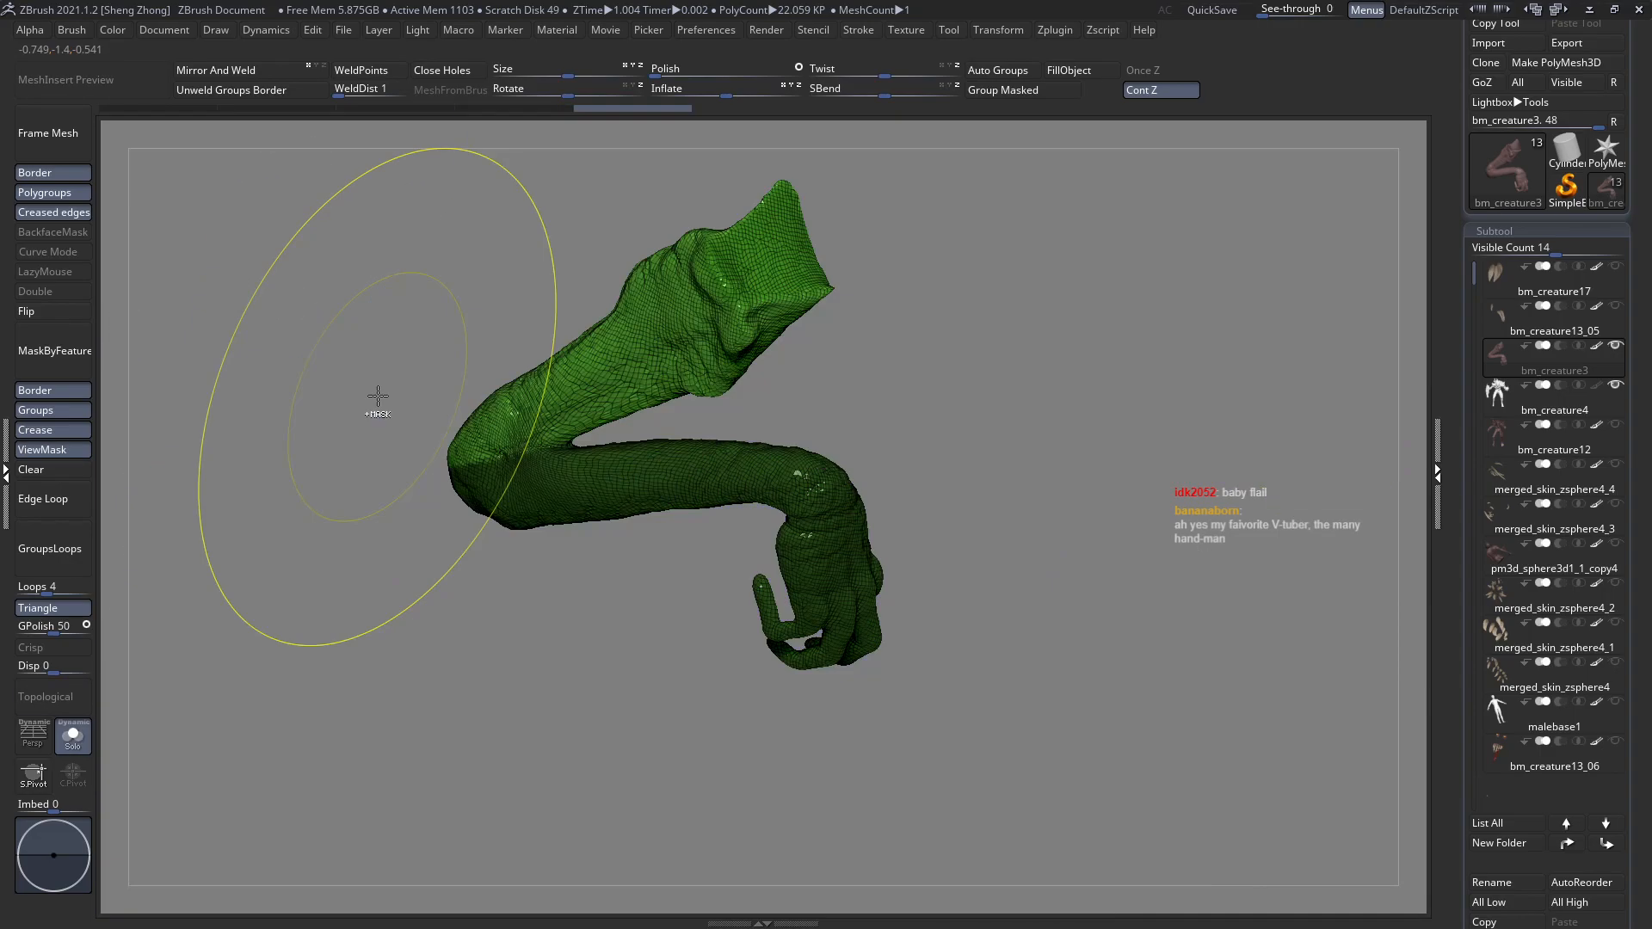
{"action": "key", "text": "ctrl+z"}
Unhide the rest of the body and invert the mask so only the green forearm and hand can be edited.
{"action": "left_click", "coordinate": [344, 368], "text": "ctrl+shift"}
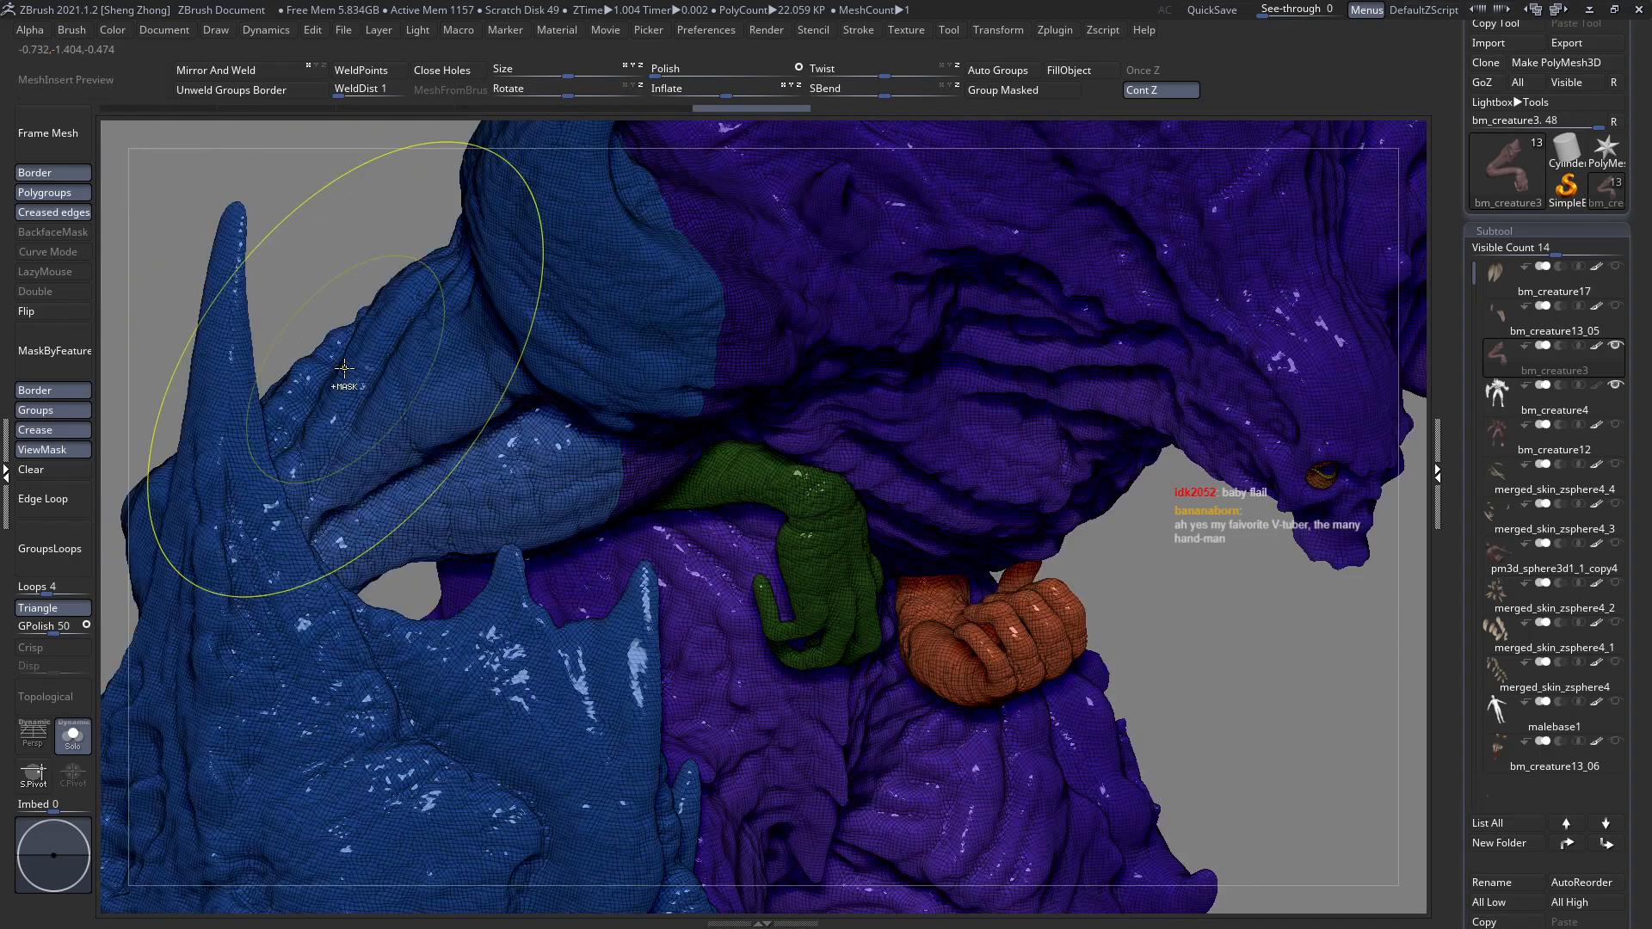
{"action": "left_click", "coordinate": [291, 266], "text": "ctrl"}
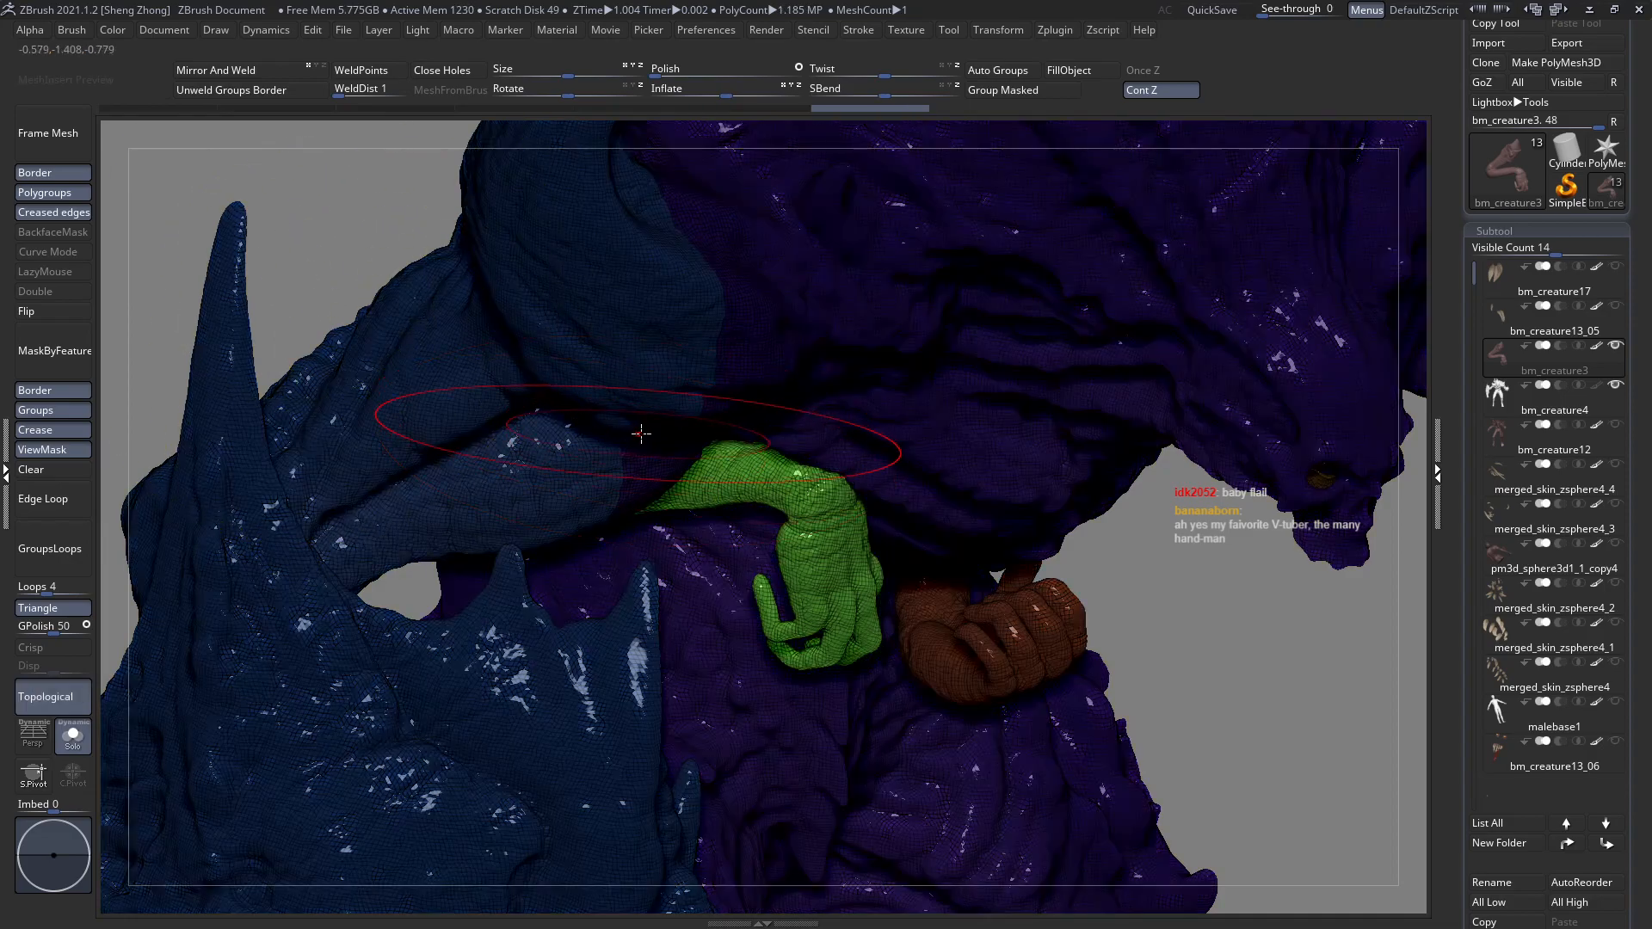
{"action": "right_click_drag", "start_coordinate": [635, 435], "coordinate": [754, 542]}
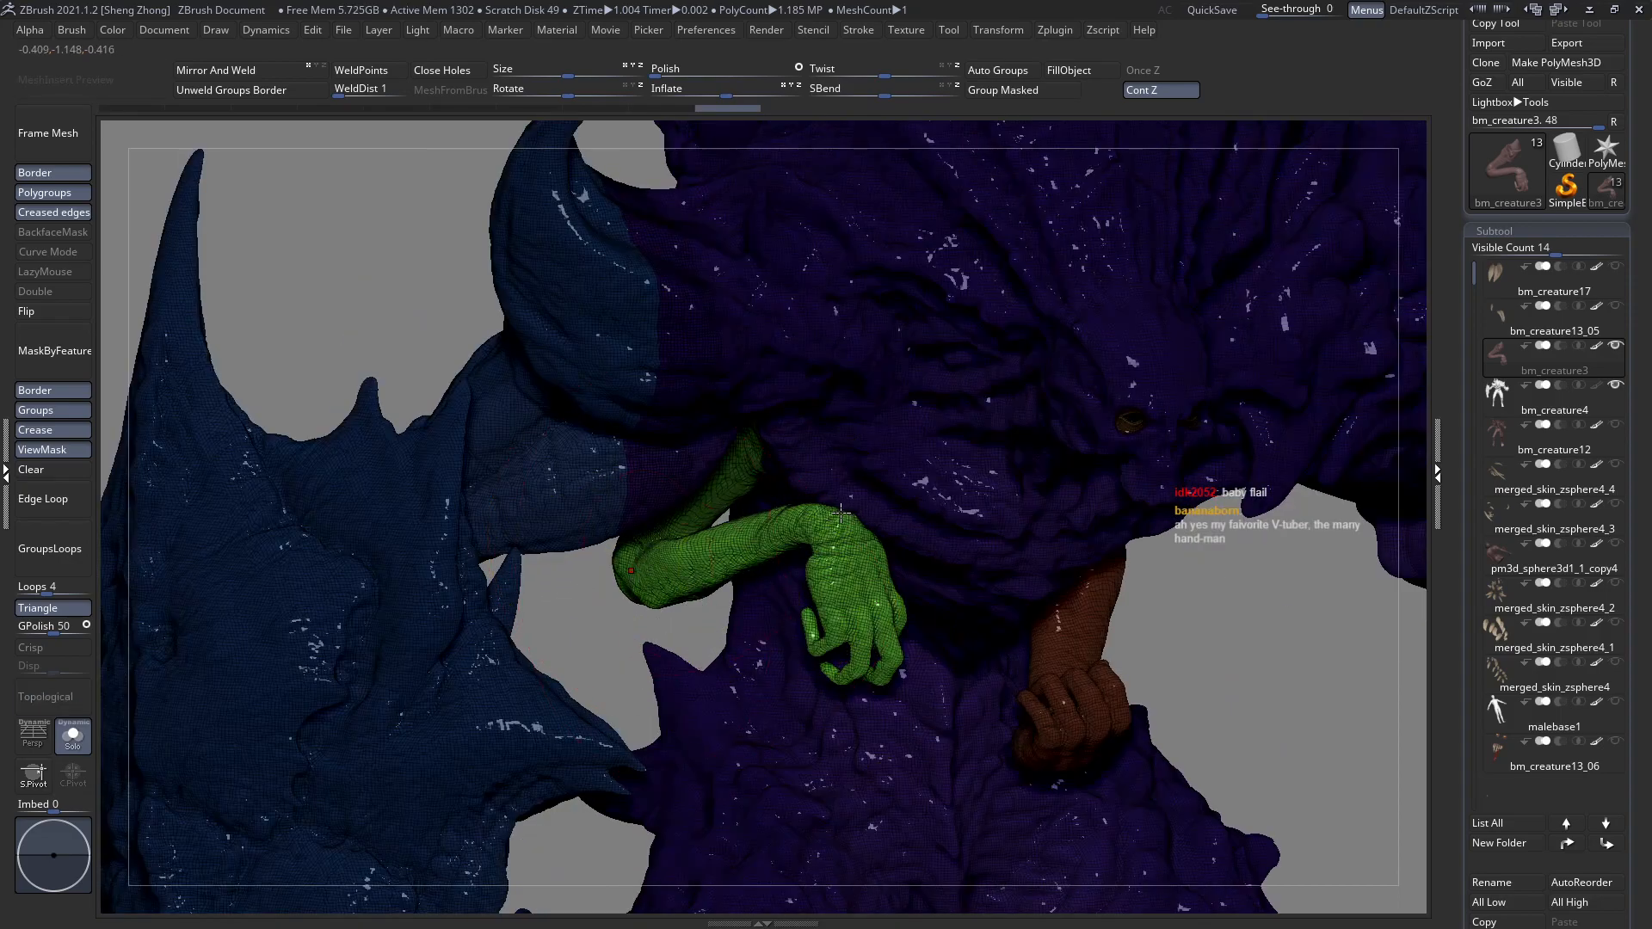
Switch from the Gizmo to a Transpose rotate line and lay it along the green forearm from elbow to wrist.
{"action": "left_click", "coordinate": [996, 30]}
{"action": "key", "text": "r"}
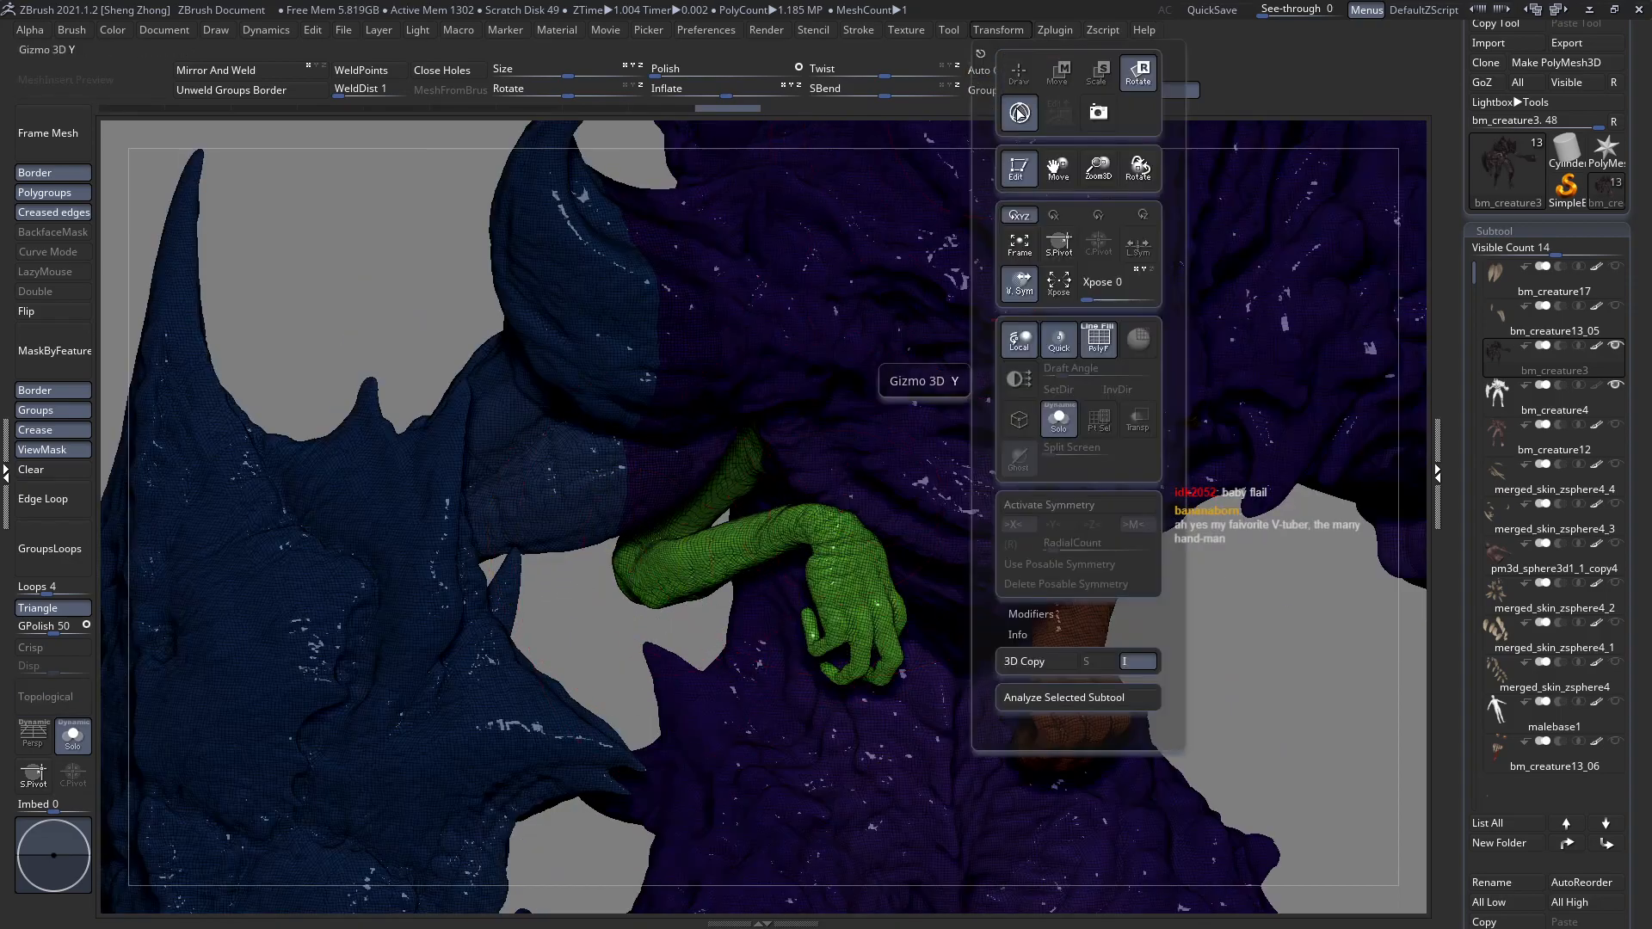
{"action": "left_click", "coordinate": [1018, 113]}
{"action": "mouse_move", "coordinate": [636, 563]}
{"action": "left_mouse_down"}
{"action": "mouse_move", "coordinate": [818, 522]}
{"action": "mouse_move", "coordinate": [818, 550]}
{"action": "left_mouse_up"}
Rotate the unmasked green forearm and hand inward toward the torso with the Transpose line.
{"action": "key", "text": "shift+f"}
{"action": "mouse_move", "coordinate": [806, 562]}
{"action": "right_mouse_down", "text": "shift"}
{"action": "mouse_move", "coordinate": [690, 564]}
{"action": "mouse_move", "coordinate": [738, 557]}
{"action": "right_mouse_up", "text": "shift"}
{"action": "key", "text": "q"}
{"action": "key", "text": "r"}
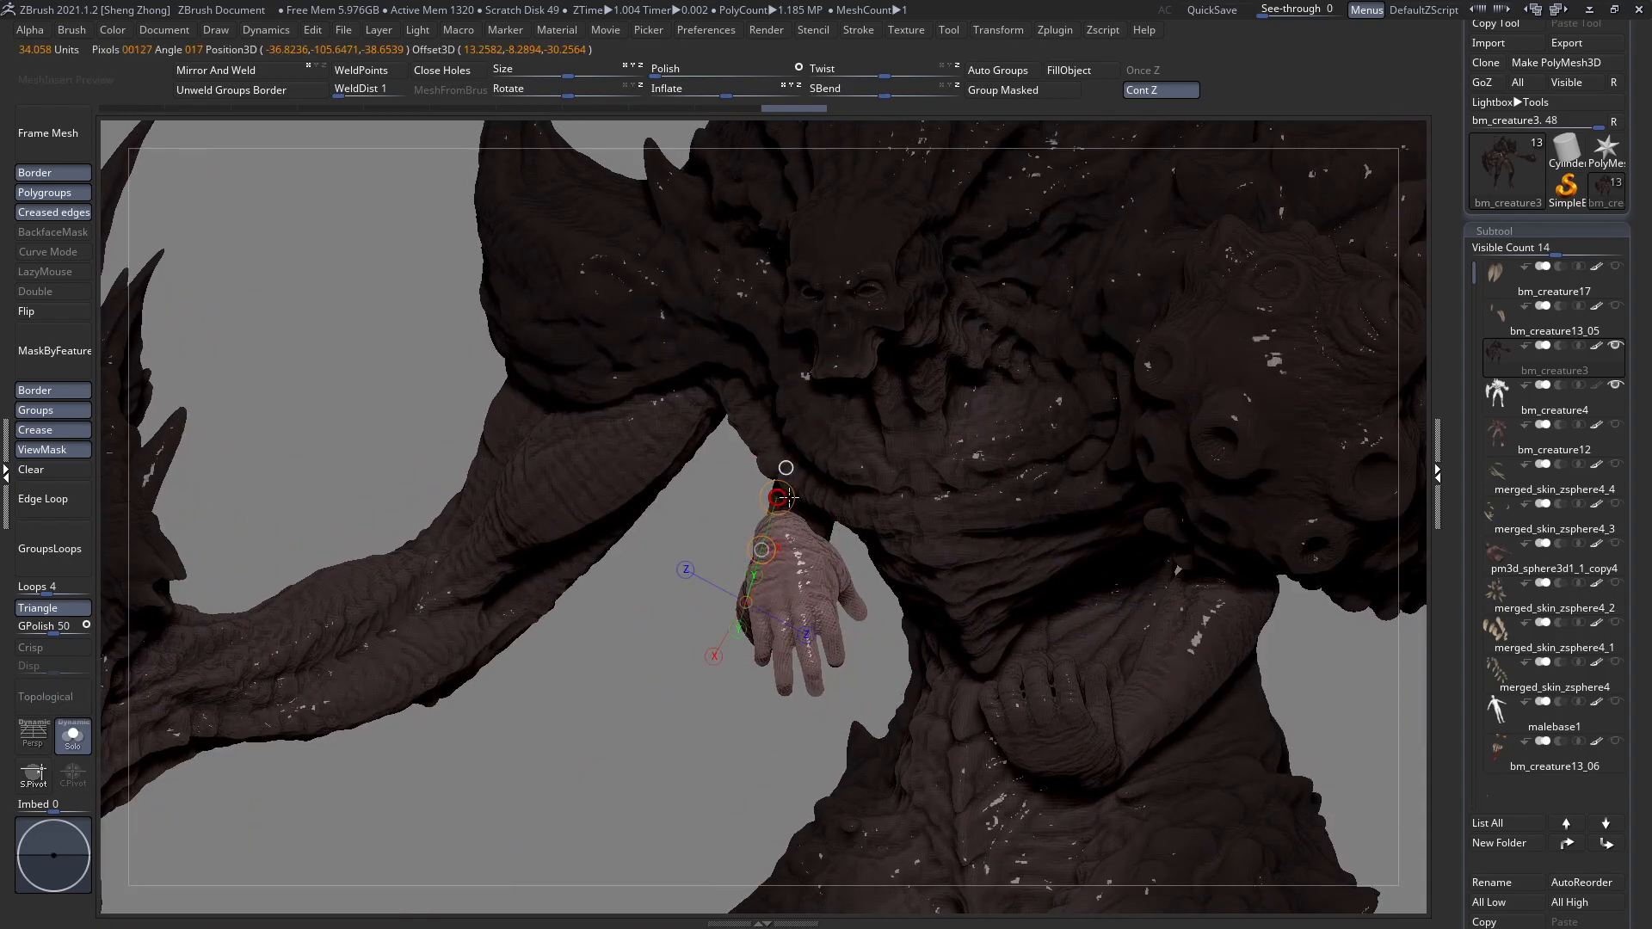
{"action": "left_click_drag", "start_coordinate": [796, 497], "coordinate": [812, 502]}
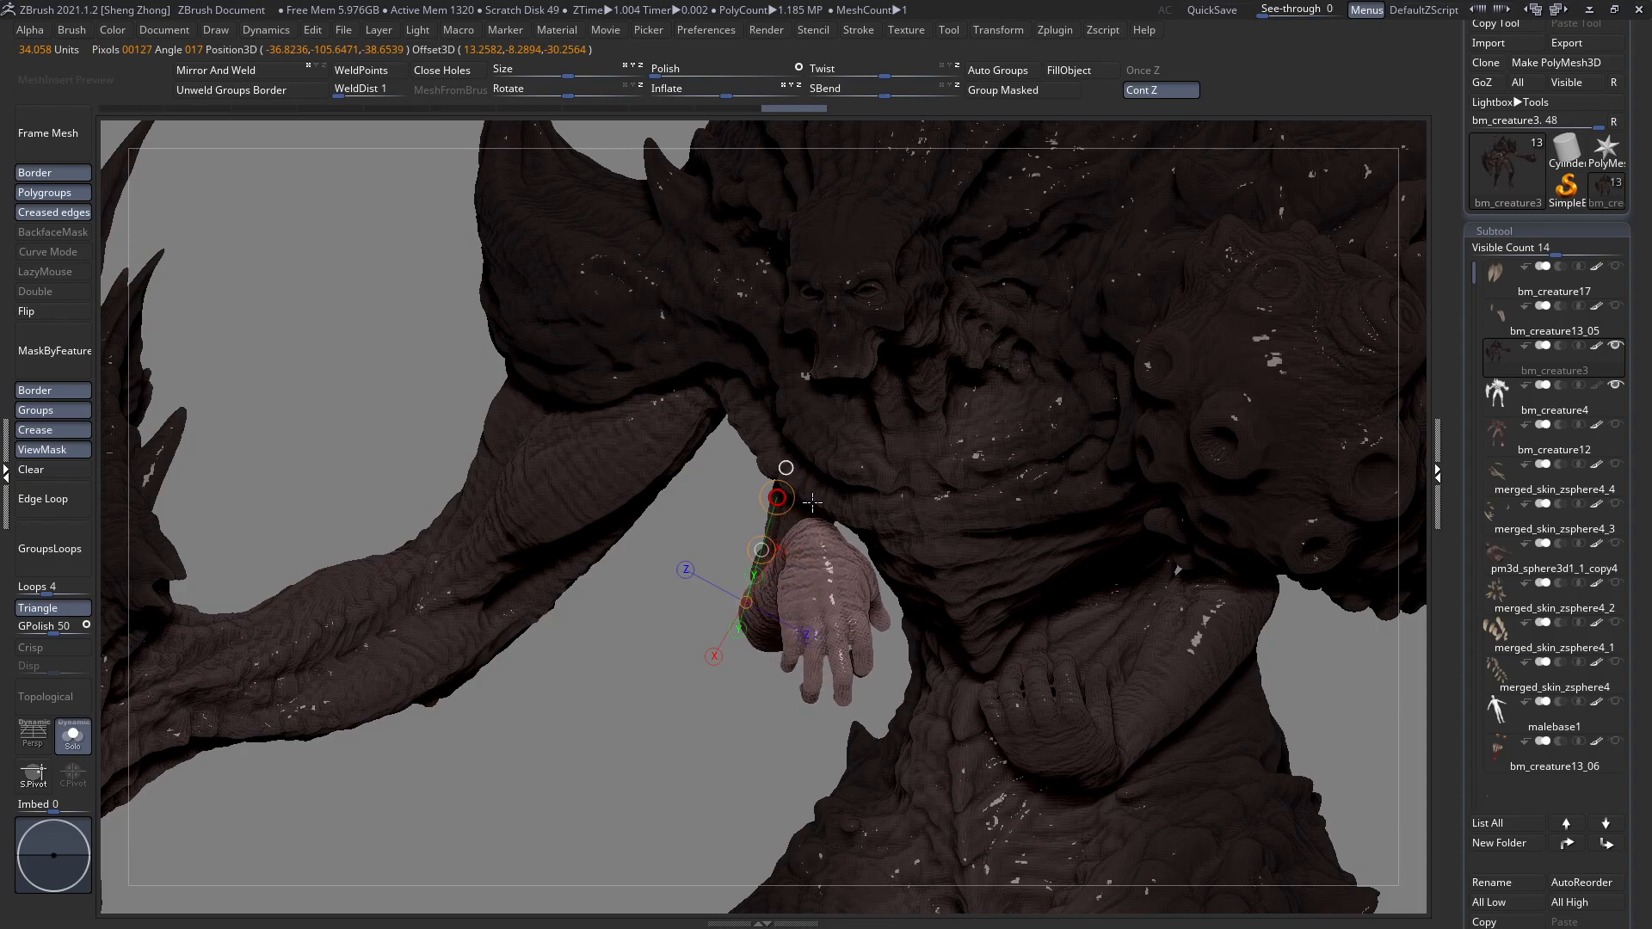
Leave Transpose mode, compare the reposed green arm with the full body, and clear the mask.
{"action": "key", "text": "q"}
{"action": "mouse_move", "coordinate": [811, 502]}
{"action": "right_mouse_down", "text": "shift"}
{"action": "mouse_move", "coordinate": [826, 486]}
{"action": "mouse_move", "coordinate": [777, 516]}
{"action": "mouse_move", "coordinate": [906, 520]}
{"action": "mouse_move", "coordinate": [697, 383]}
{"action": "mouse_move", "coordinate": [681, 503]}
{"action": "mouse_move", "coordinate": [705, 619]}
{"action": "mouse_move", "coordinate": [685, 634]}
{"action": "mouse_move", "coordinate": [651, 475]}
{"action": "mouse_move", "coordinate": [696, 411]}
{"action": "mouse_move", "coordinate": [764, 423]}
{"action": "mouse_move", "coordinate": [472, 446]}
{"action": "right_mouse_up", "text": "shift"}
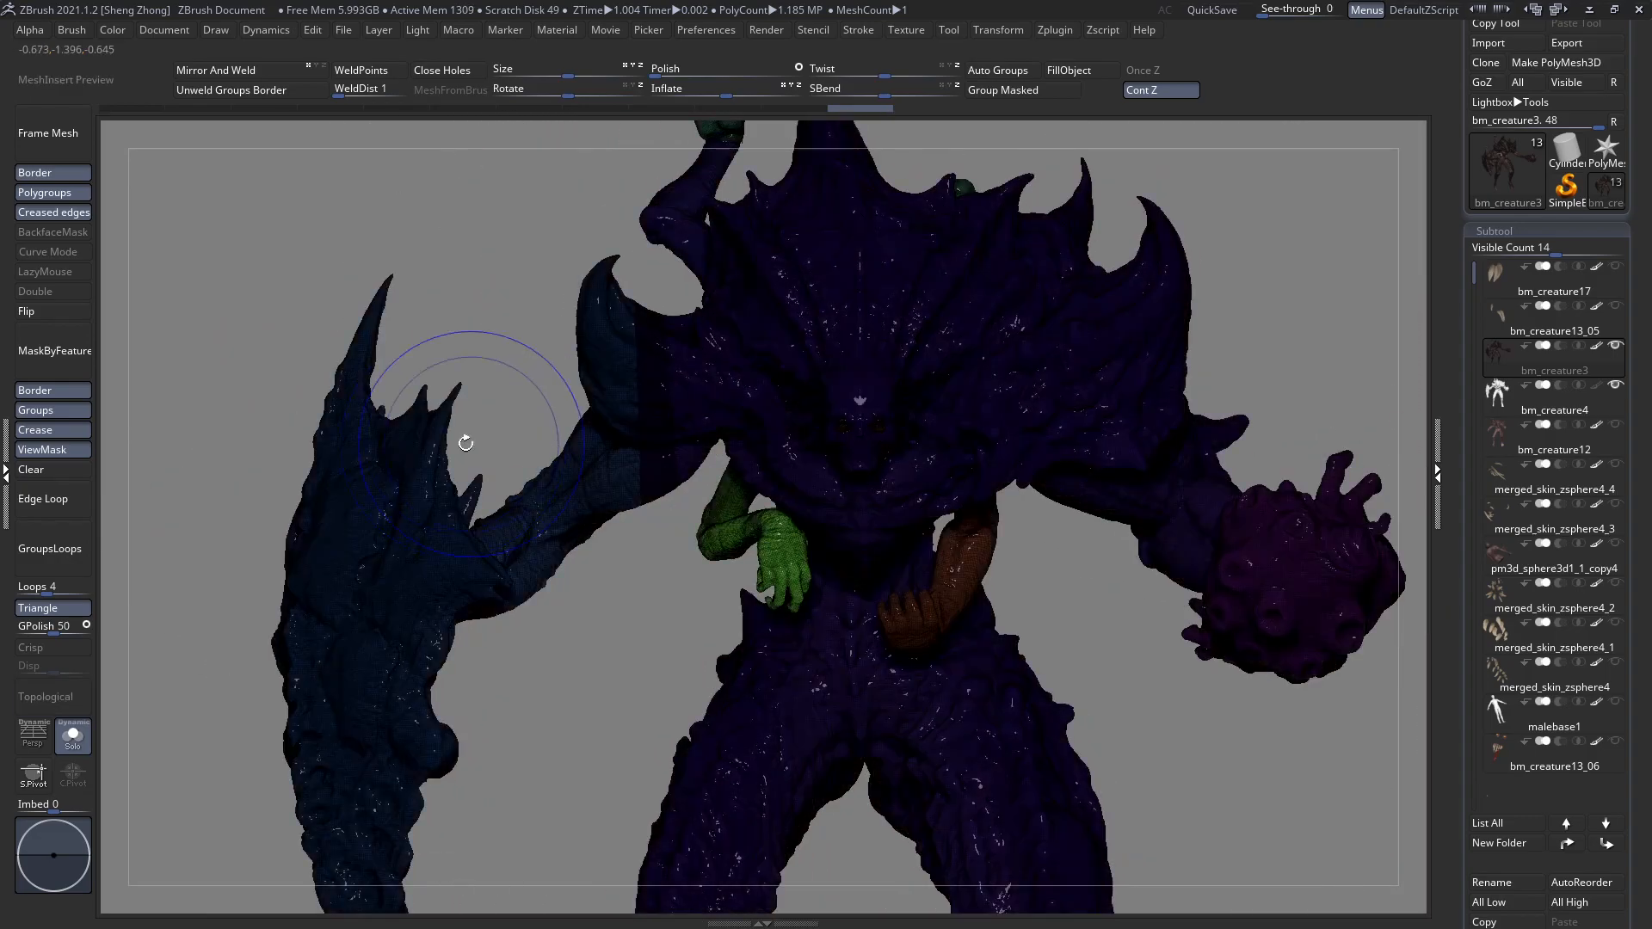
{"action": "right_click_drag", "start_coordinate": [607, 539], "coordinate": [285, 509]}
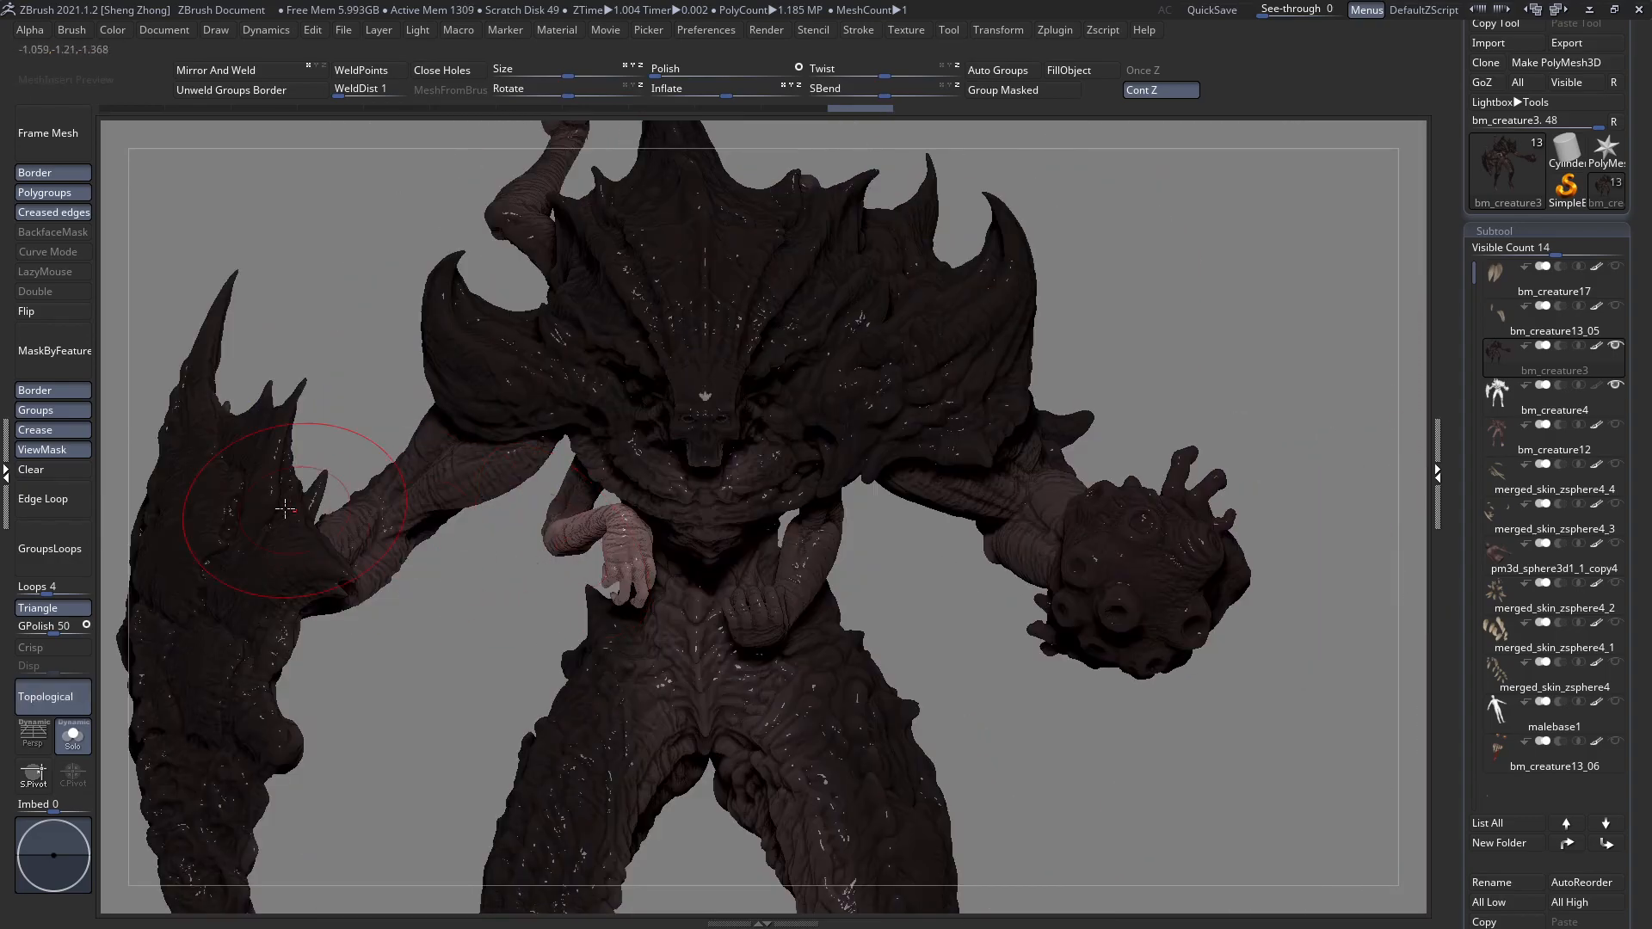
{"action": "left_click", "coordinate": [34, 470]}
{"action": "mouse_move", "coordinate": [641, 476]}
{"action": "right_mouse_down", "text": "ctrl"}
{"action": "mouse_move", "coordinate": [1032, 654]}
{"action": "mouse_move", "coordinate": [1294, 745]}
{"action": "right_mouse_up", "text": "ctrl"}
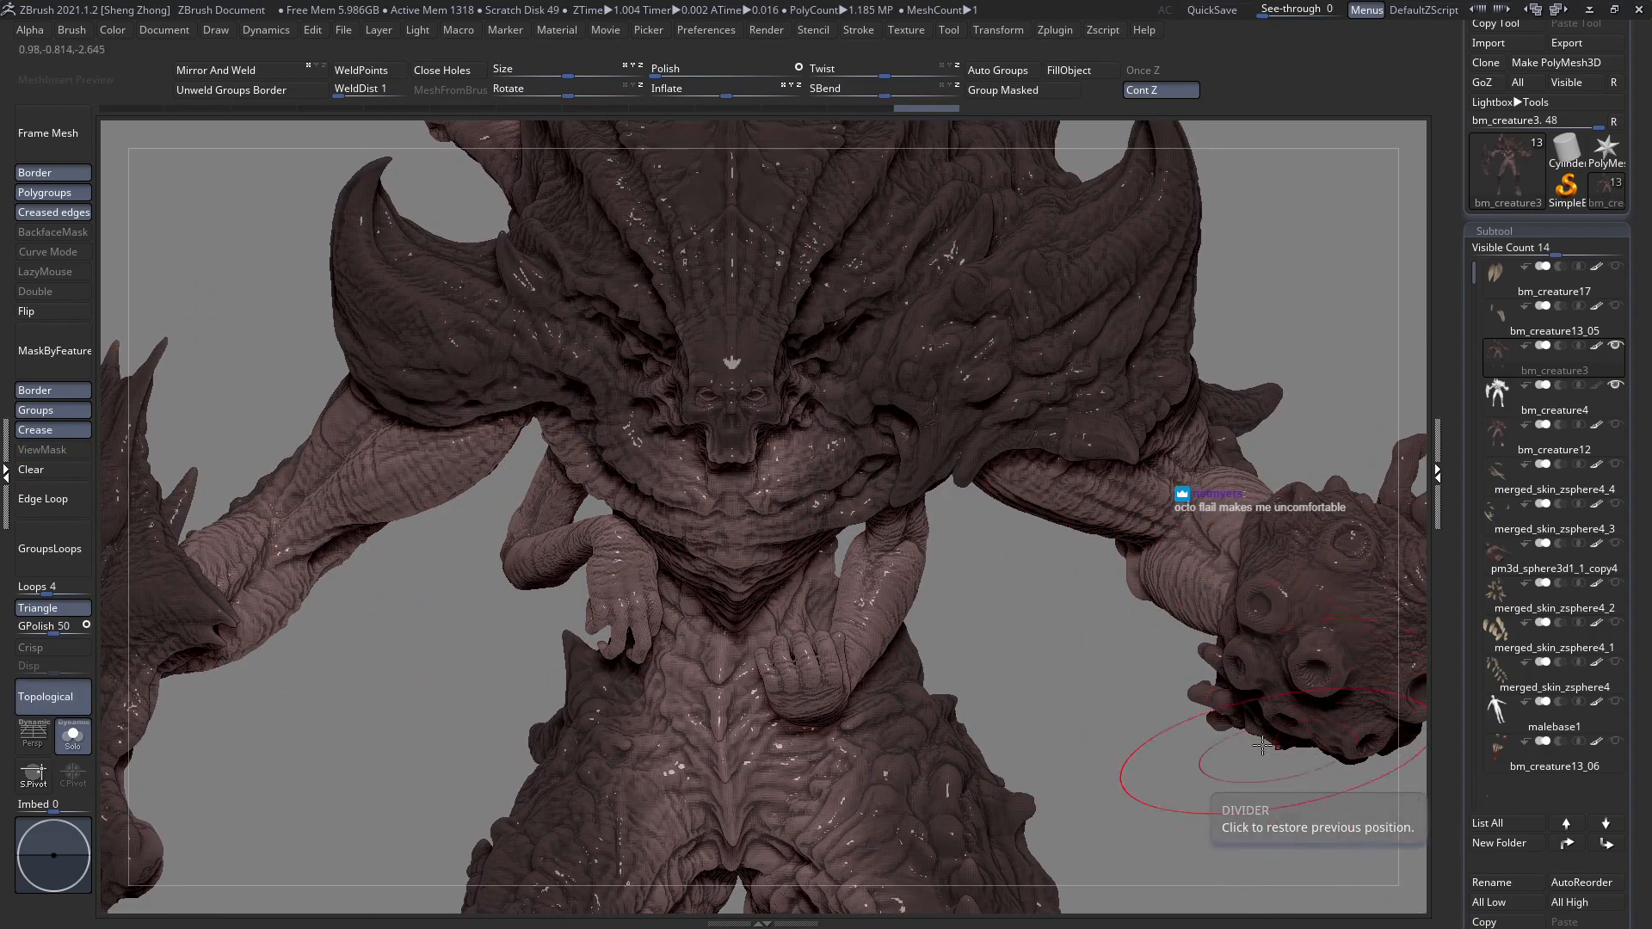
Examine the creature's overall silhouette and arm poses from the front, and look through the subtool list.
{"action": "left_click_drag", "start_coordinate": [1633, 819], "coordinate": [1634, 689]}
{"action": "key", "text": "f"}
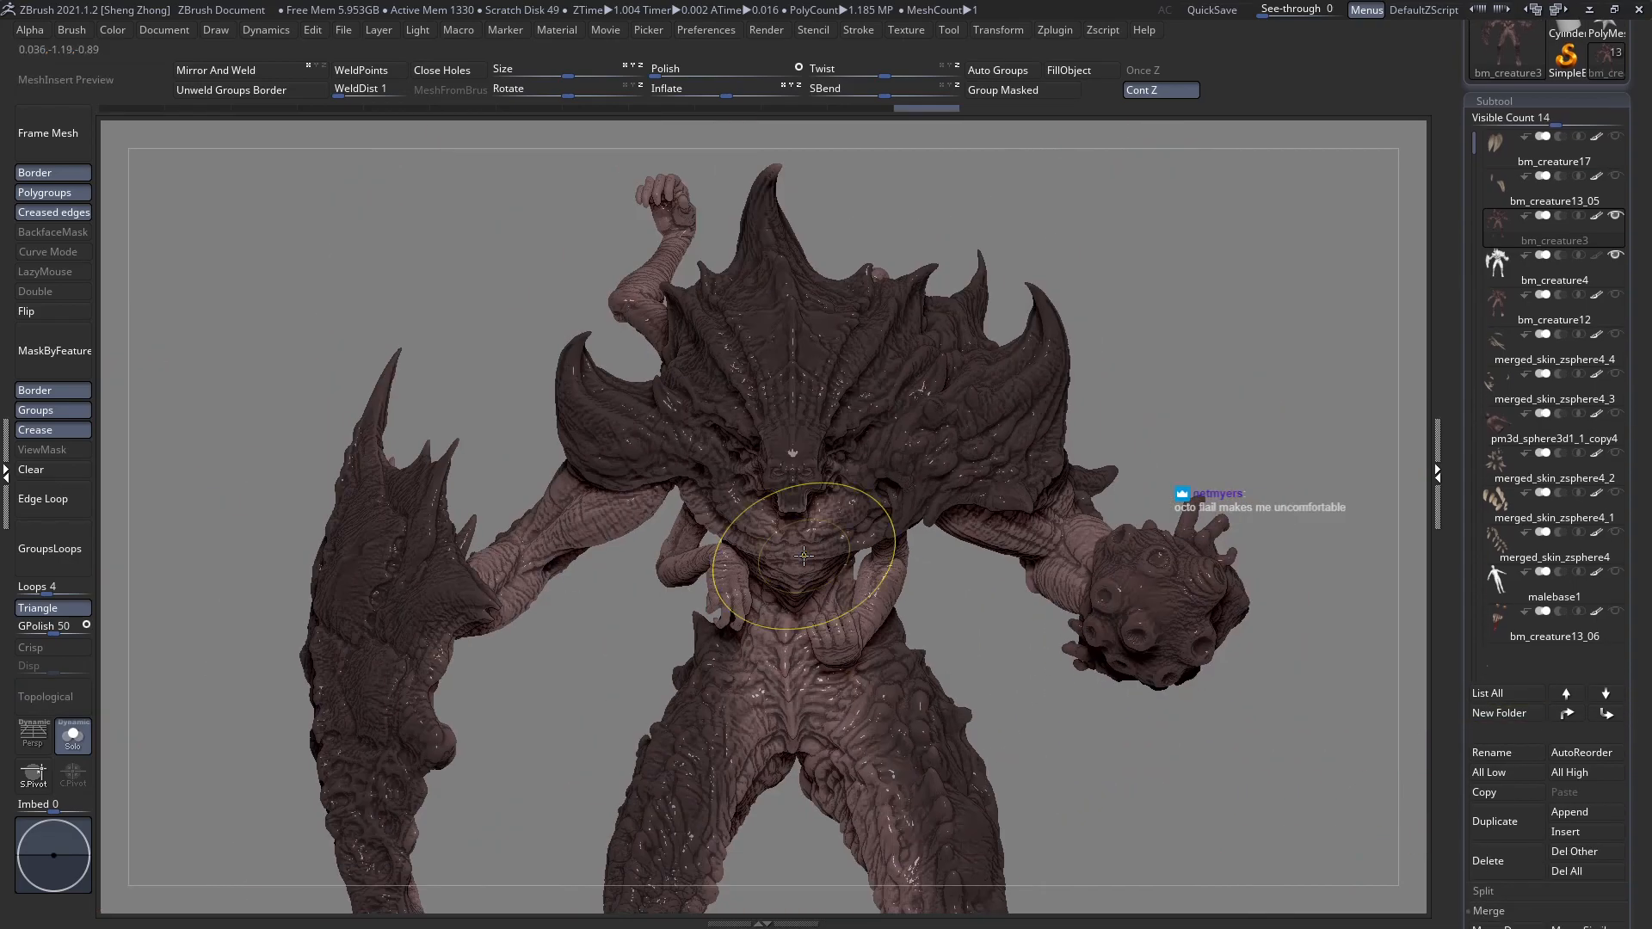
{"action": "right_click_drag", "start_coordinate": [756, 480], "coordinate": [829, 638], "text": "ctrl"}
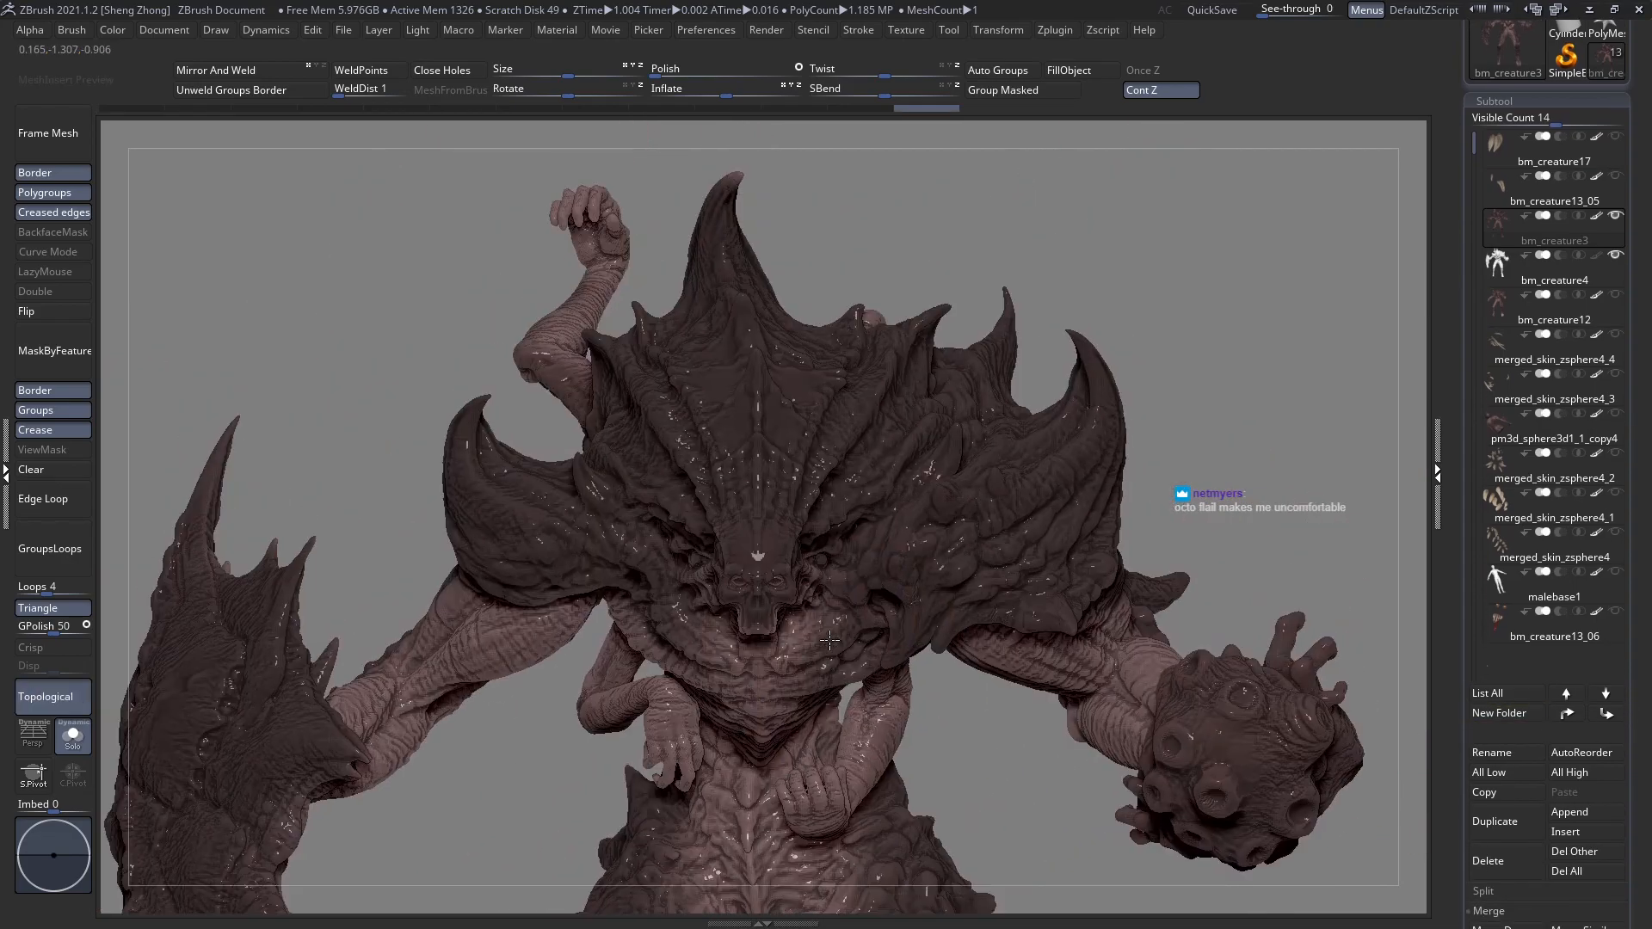
{"action": "right_click_drag", "start_coordinate": [823, 581], "coordinate": [843, 542]}
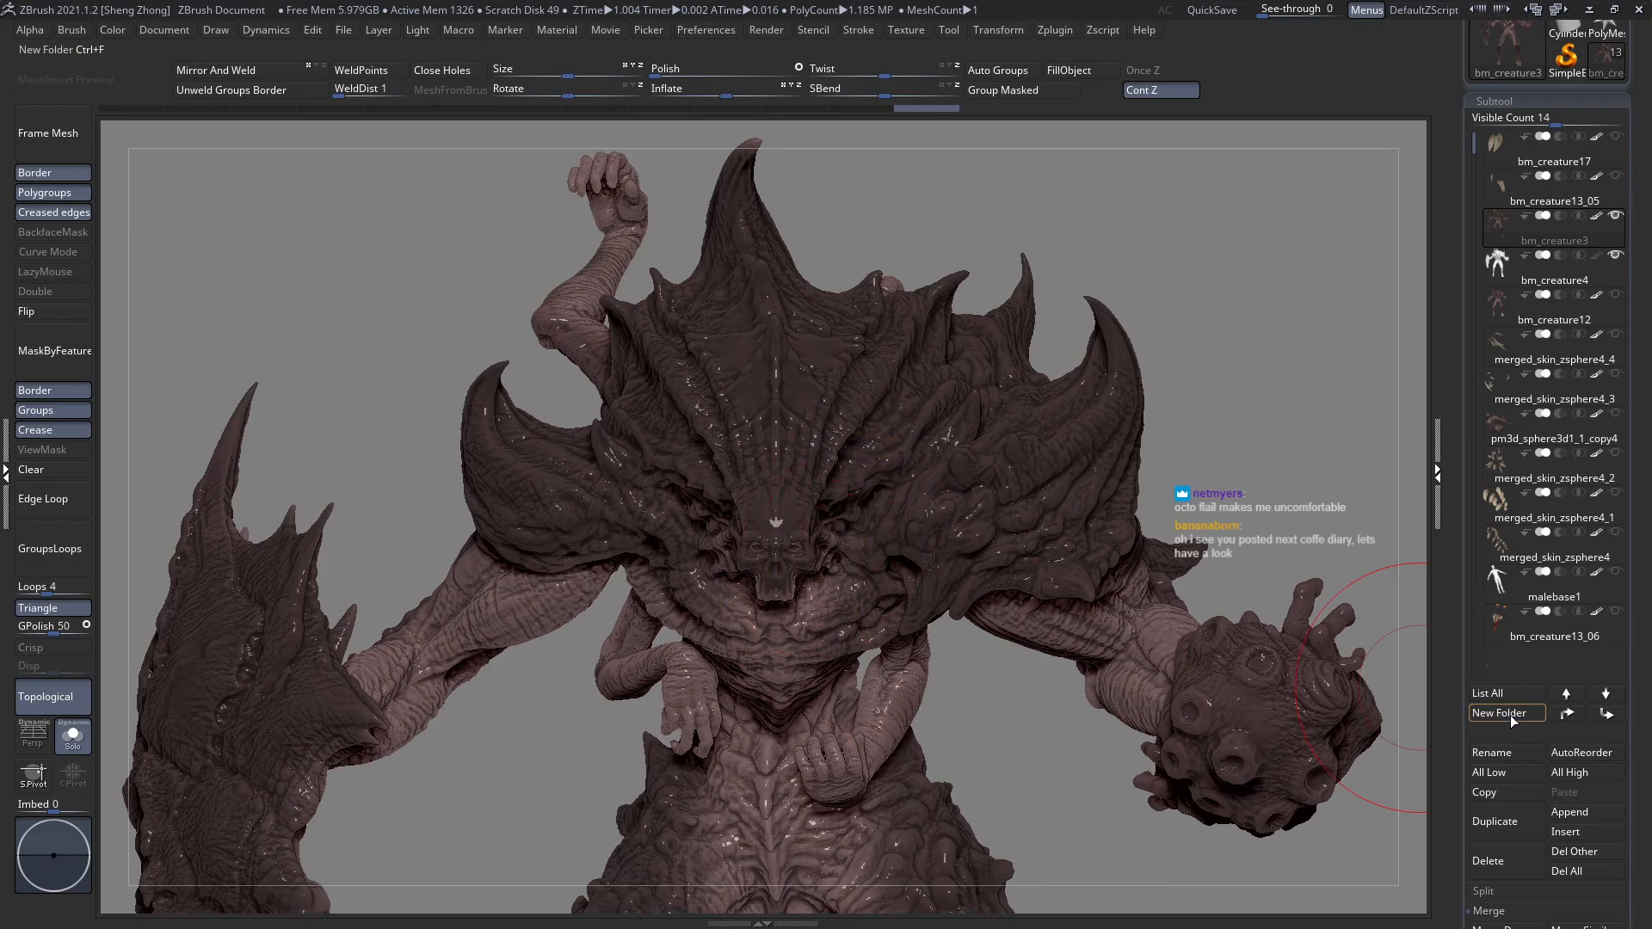
{"action": "scroll", "coordinate": [1618, 619], "scroll_direction": "up", "scroll_amount": 3}
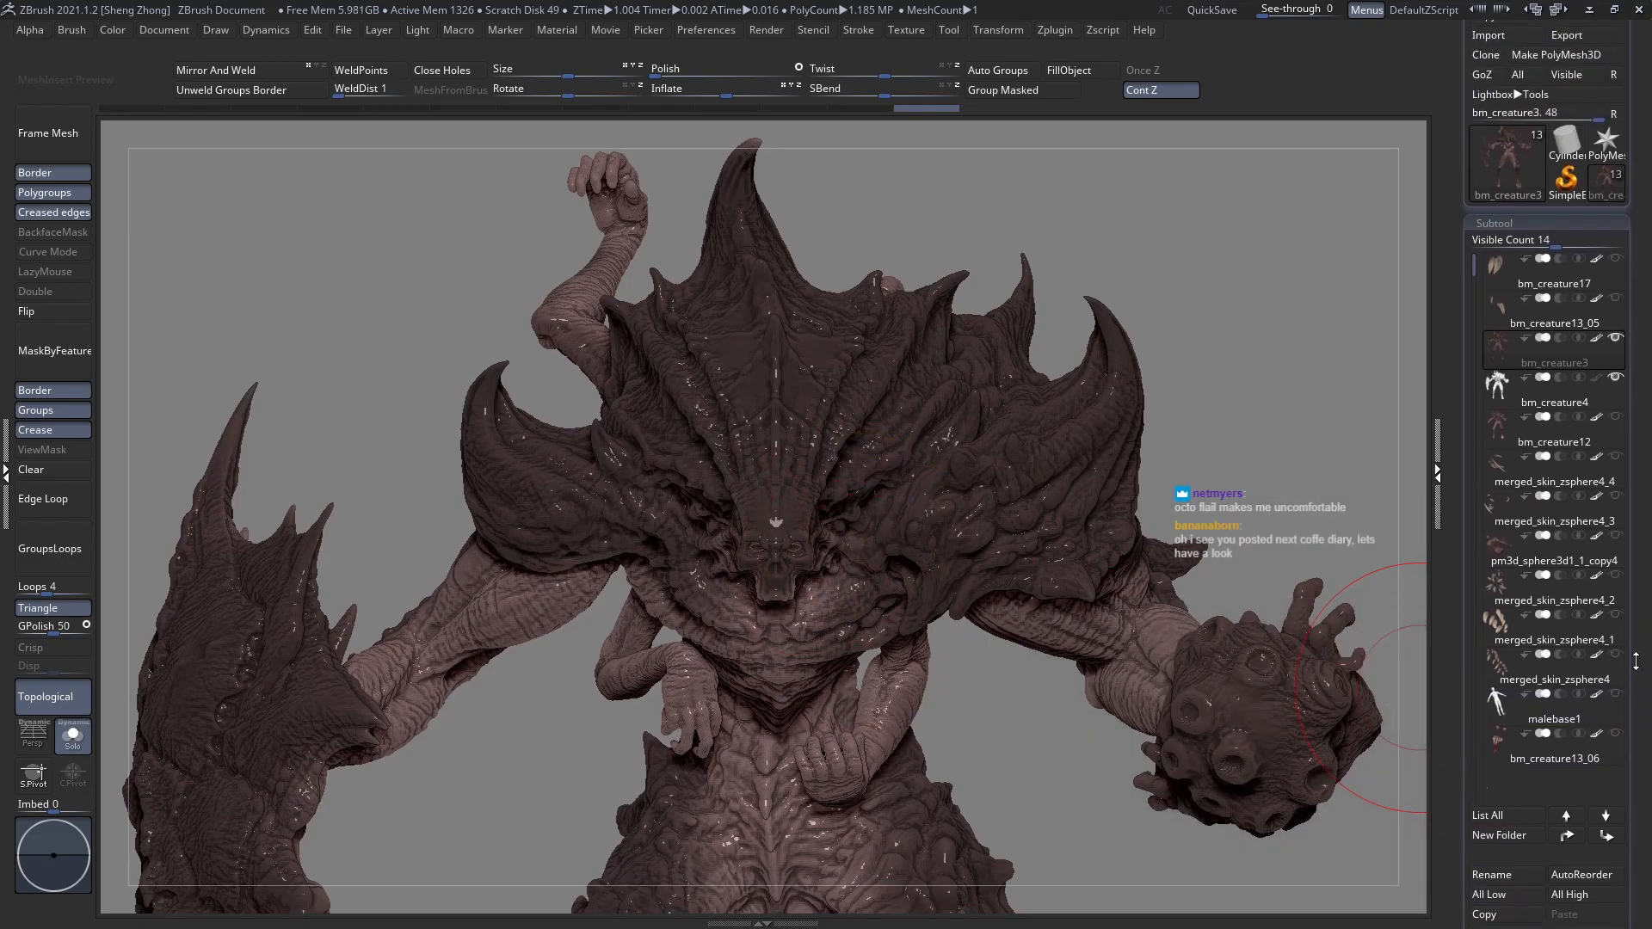
{"action": "scroll", "coordinate": [1590, 643], "scroll_direction": "down", "scroll_amount": 5}
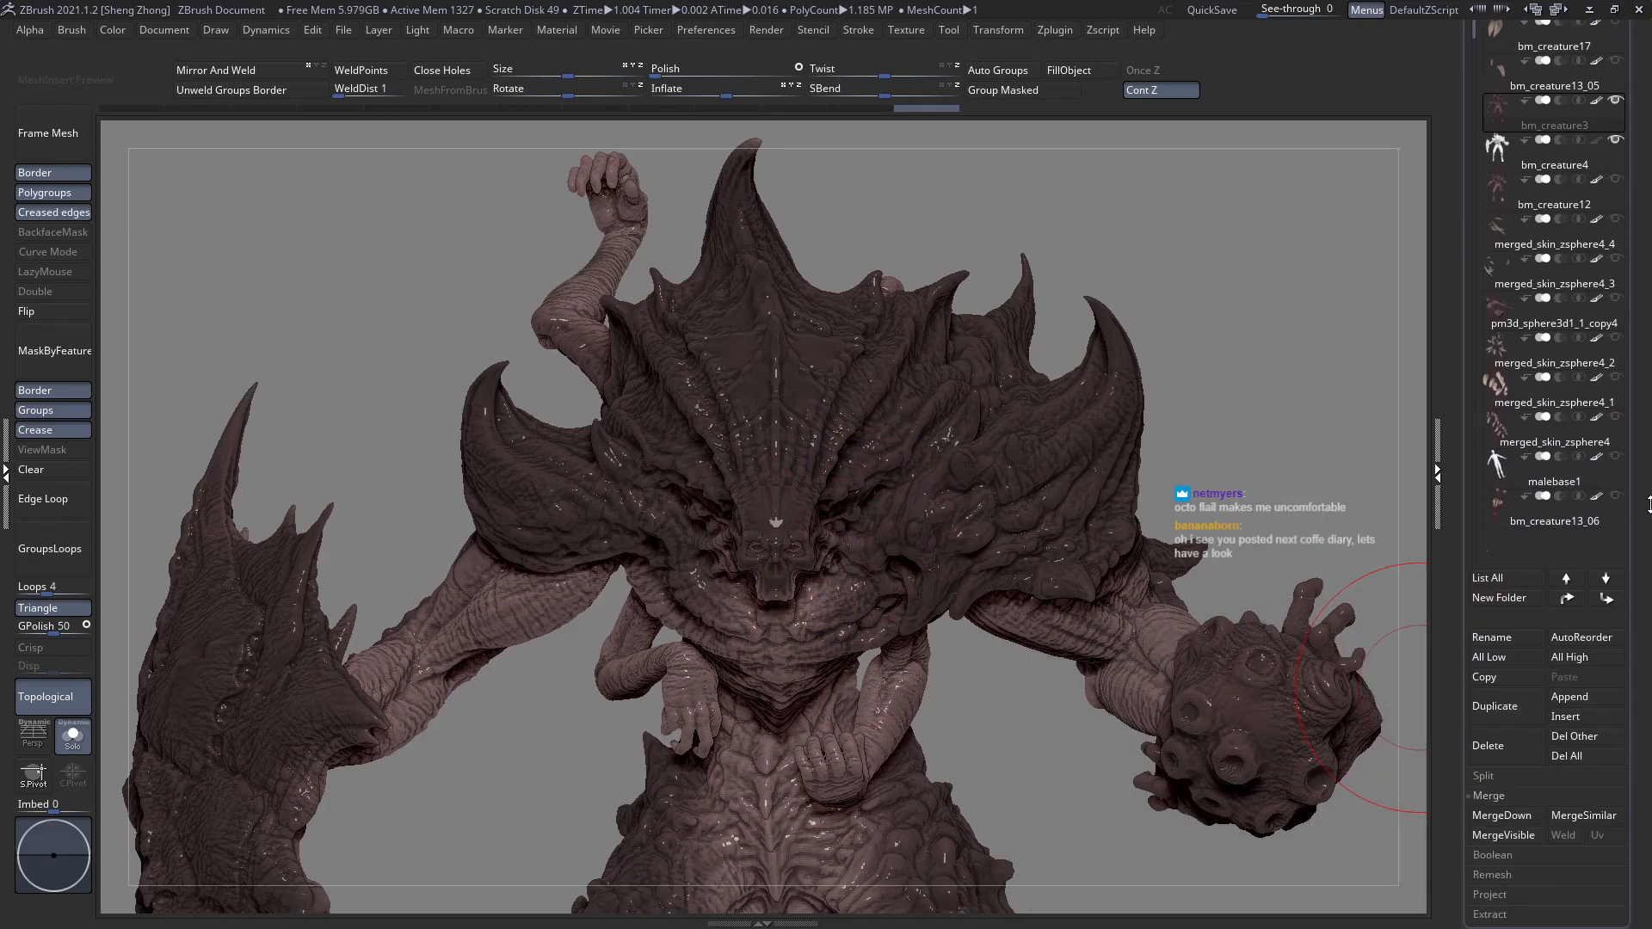
{"action": "mouse_move", "coordinate": [1610, 444]}
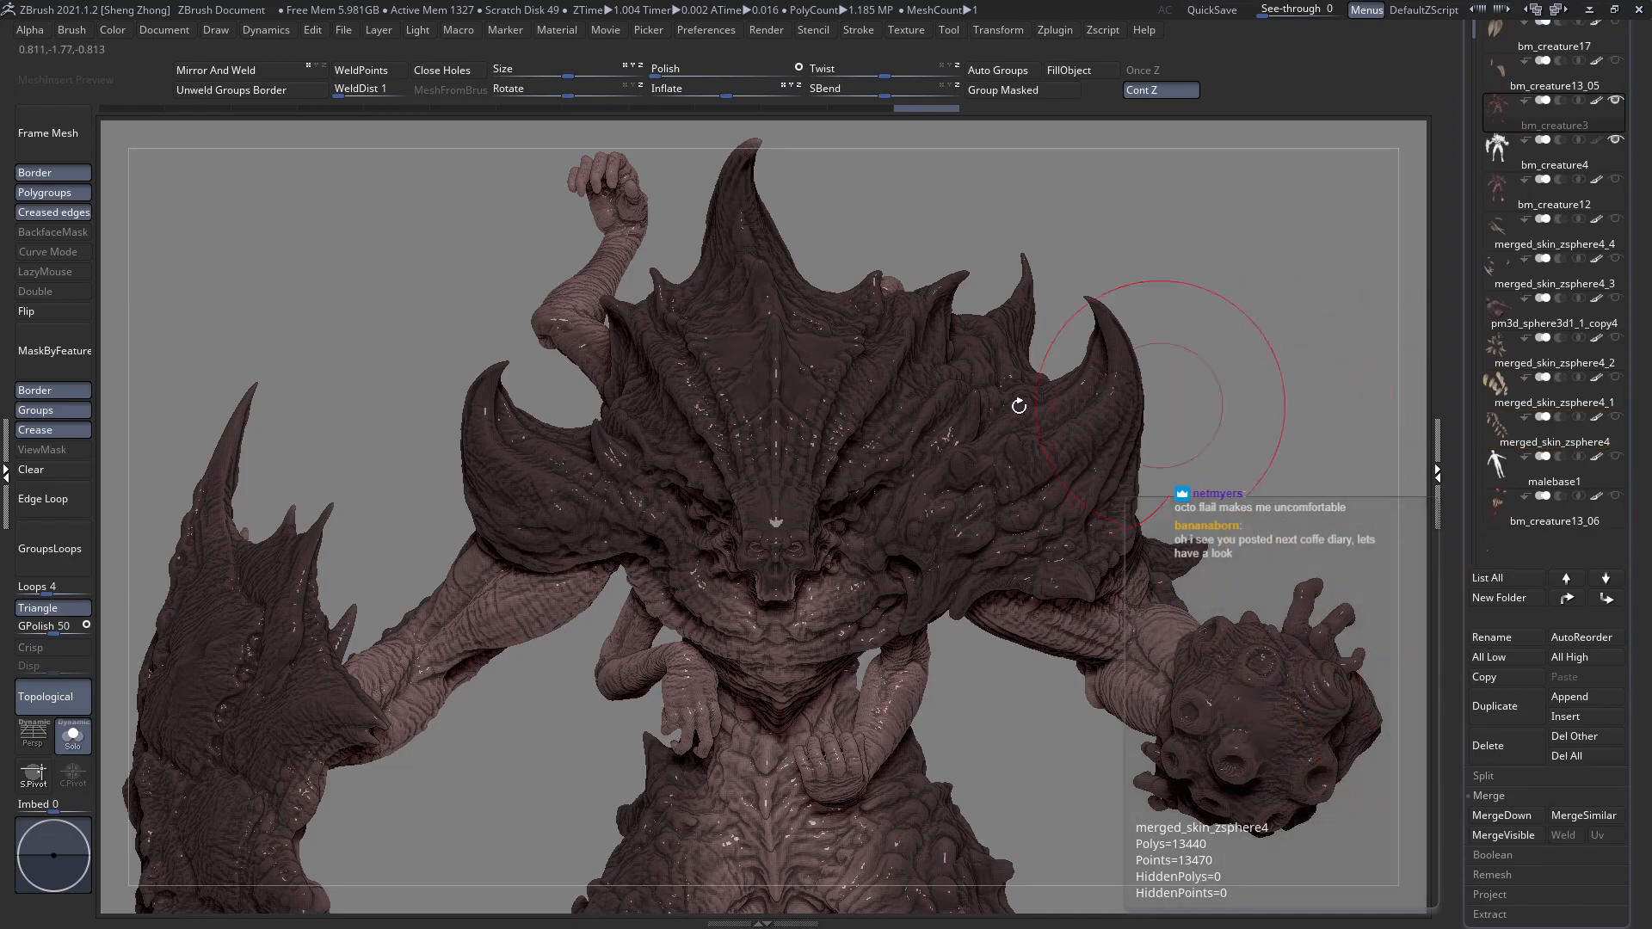
{"action": "right_click_drag", "start_coordinate": [795, 501], "coordinate": [810, 514]}
{"action": "mouse_move", "coordinate": [749, 459]}
{"action": "right_mouse_down", "text": "ctrl"}
{"action": "mouse_move", "coordinate": [837, 494]}
{"action": "mouse_move", "coordinate": [726, 530]}
{"action": "mouse_move", "coordinate": [763, 534]}
{"action": "mouse_move", "coordinate": [793, 527]}
{"action": "mouse_move", "coordinate": [603, 528]}
{"action": "mouse_move", "coordinate": [774, 405]}
{"action": "right_mouse_up", "text": "ctrl"}
Duplicate the current creature body subtool and make the copy active.
{"action": "left_click_drag", "start_coordinate": [1650, 809], "coordinate": [1604, 659]}
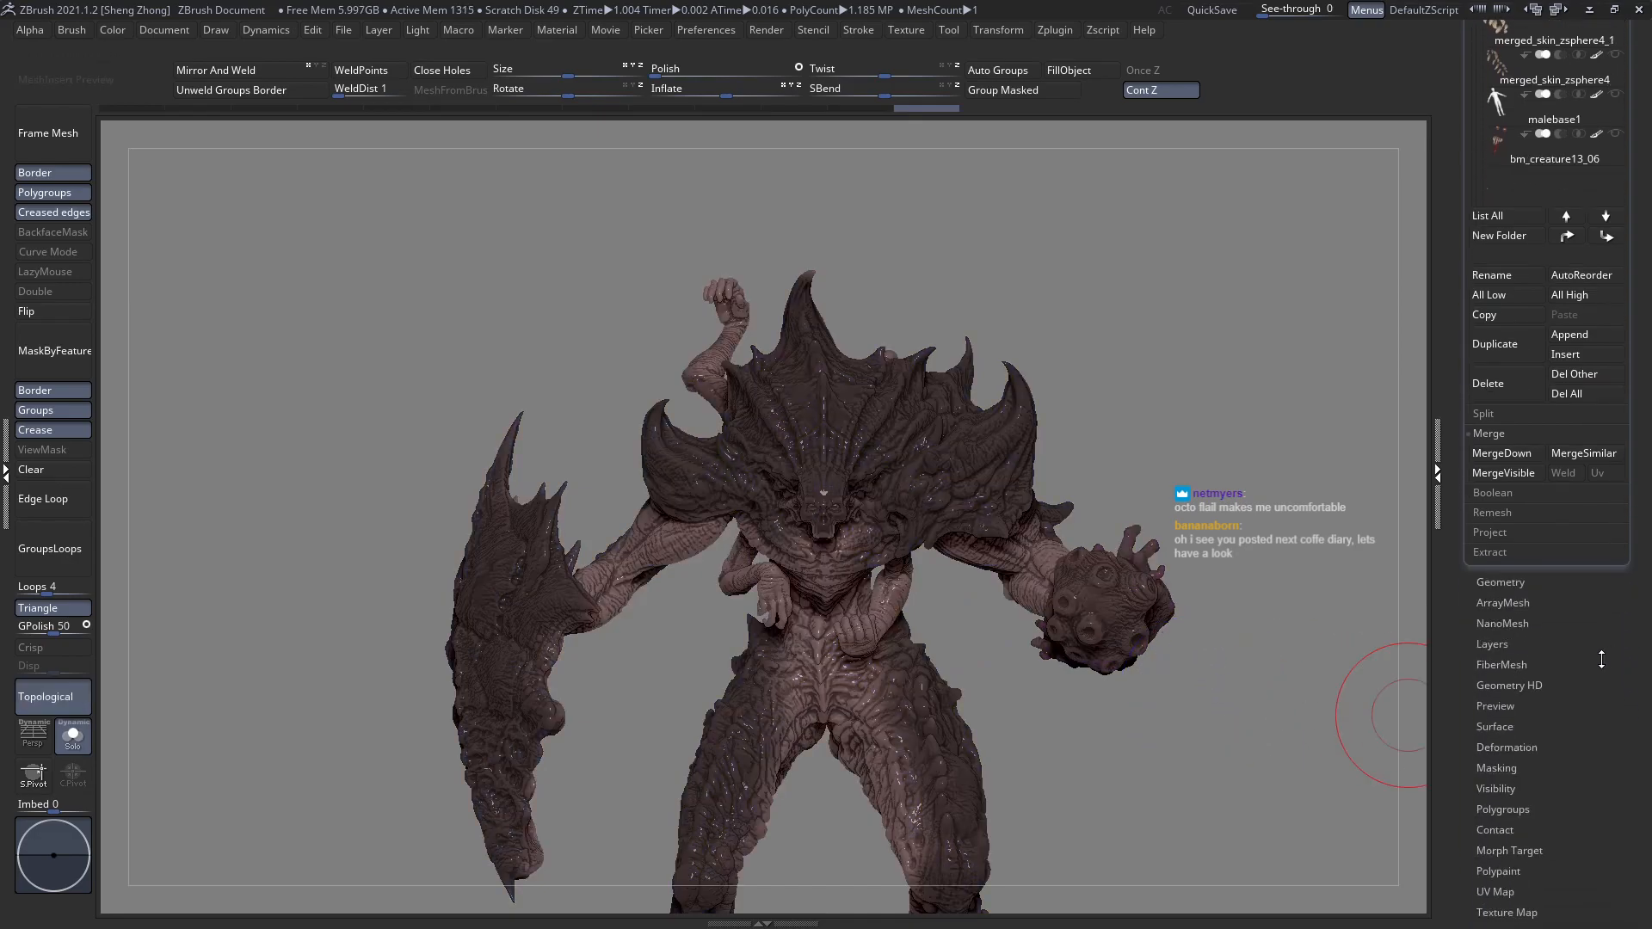
{"action": "left_click", "coordinate": [1023, 568], "text": "ctrl+alt"}
{"action": "right_click_drag", "start_coordinate": [1028, 538], "coordinate": [909, 517], "text": "alt"}
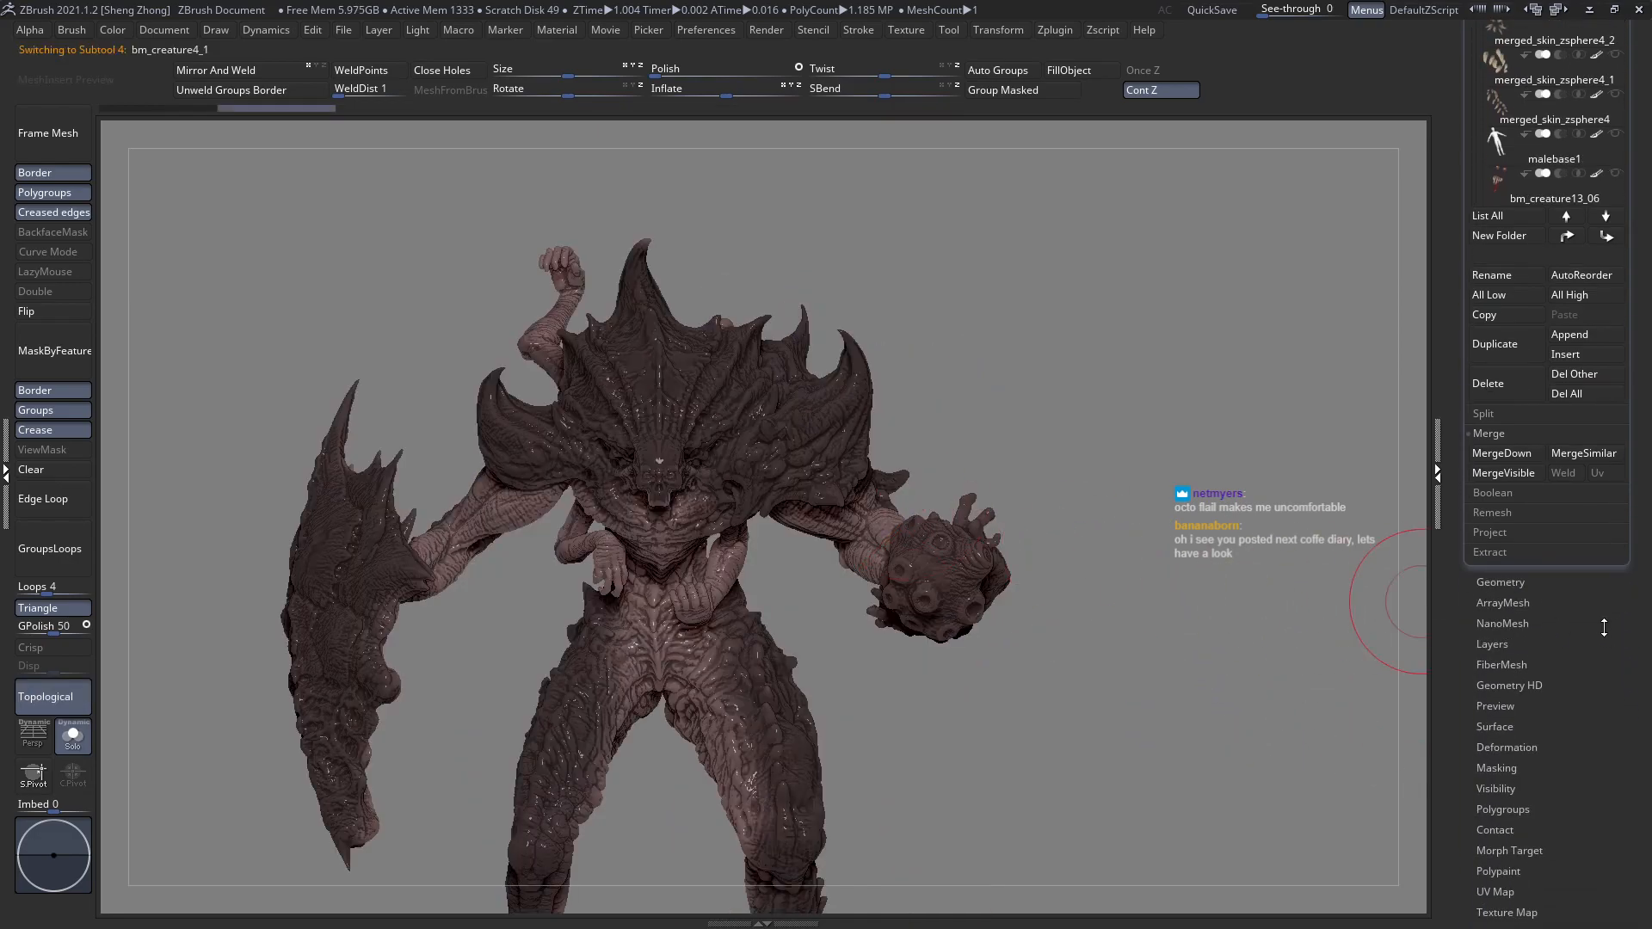
Try DynaMesh on the duplicated body at resolution 512.
{"action": "left_click_drag", "start_coordinate": [1567, 639], "coordinate": [1569, 674]}
{"action": "left_click", "coordinate": [1511, 613]}
{"action": "left_click_drag", "start_coordinate": [1561, 610], "coordinate": [1562, 746]}
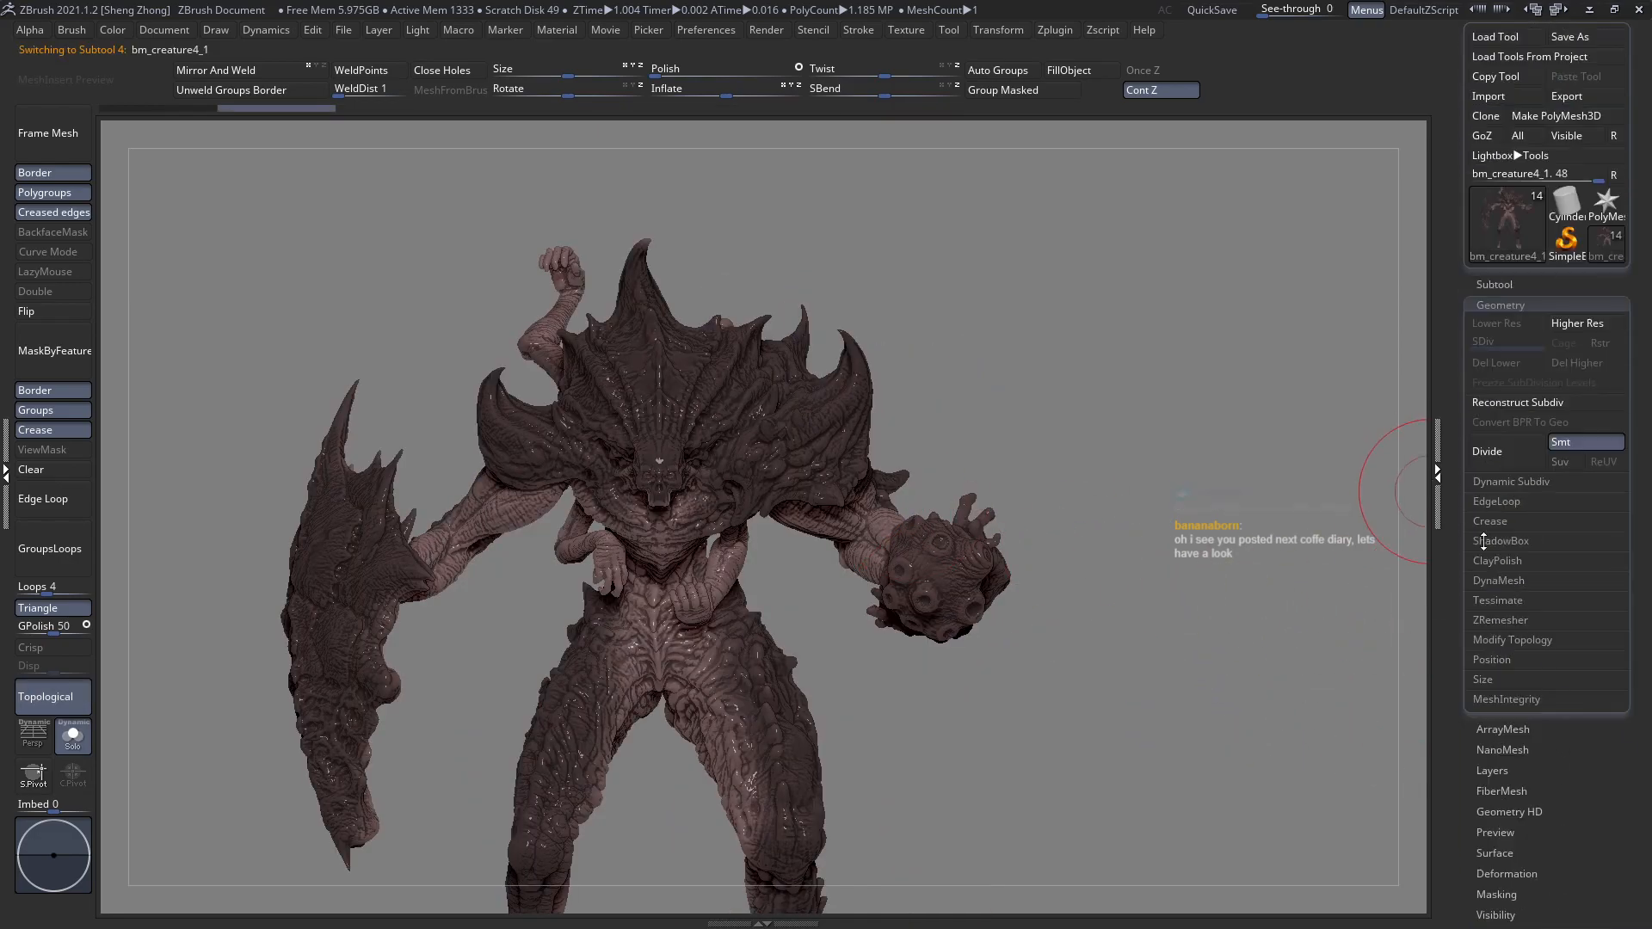
{"action": "left_click", "coordinate": [1520, 581]}
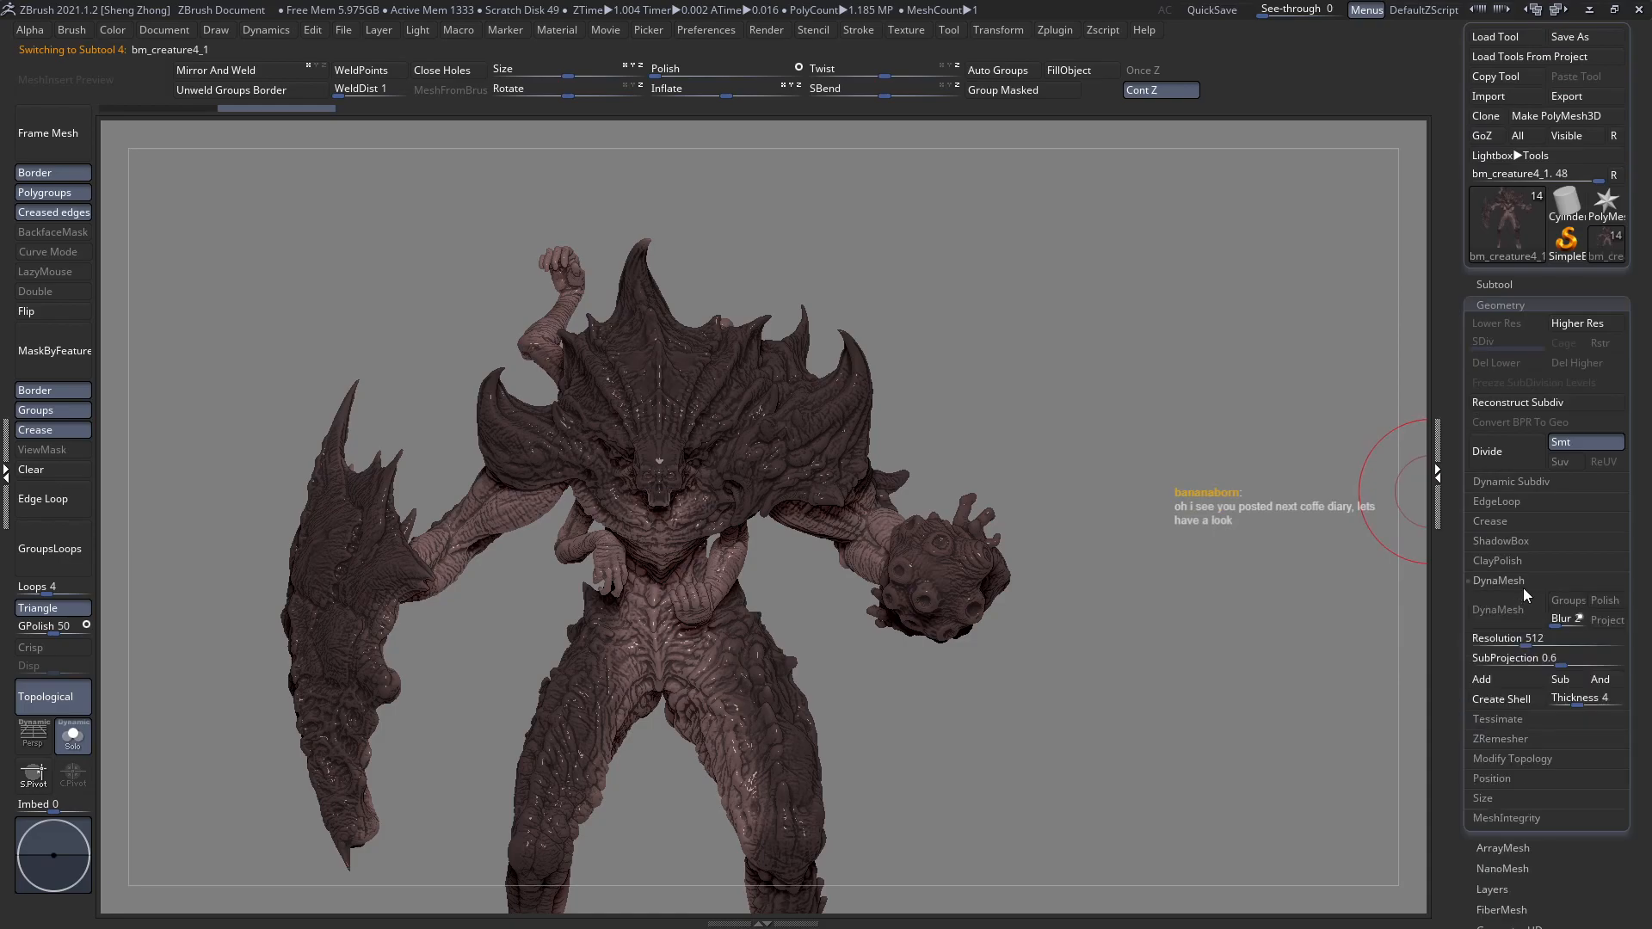
{"action": "left_click", "coordinate": [1507, 637]}
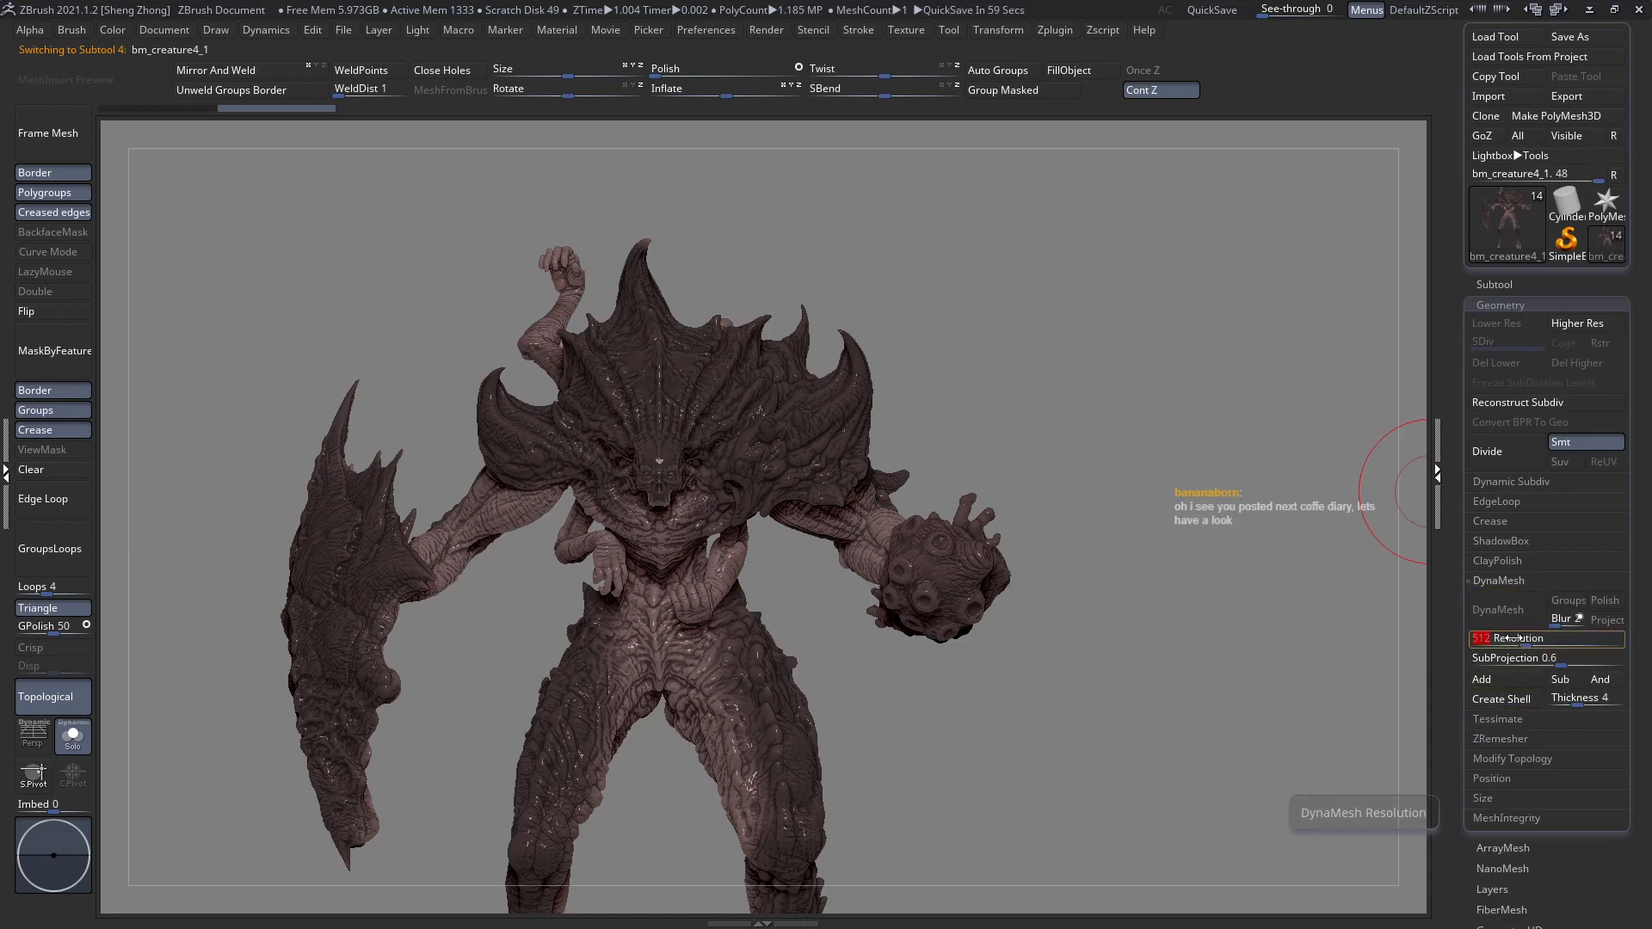
{"action": "right_click_drag", "start_coordinate": [1067, 482], "coordinate": [867, 663]}
{"action": "key", "text": "shift+f"}
{"action": "key", "text": "shift+f"}
{"action": "left_click", "coordinate": [1490, 611]}
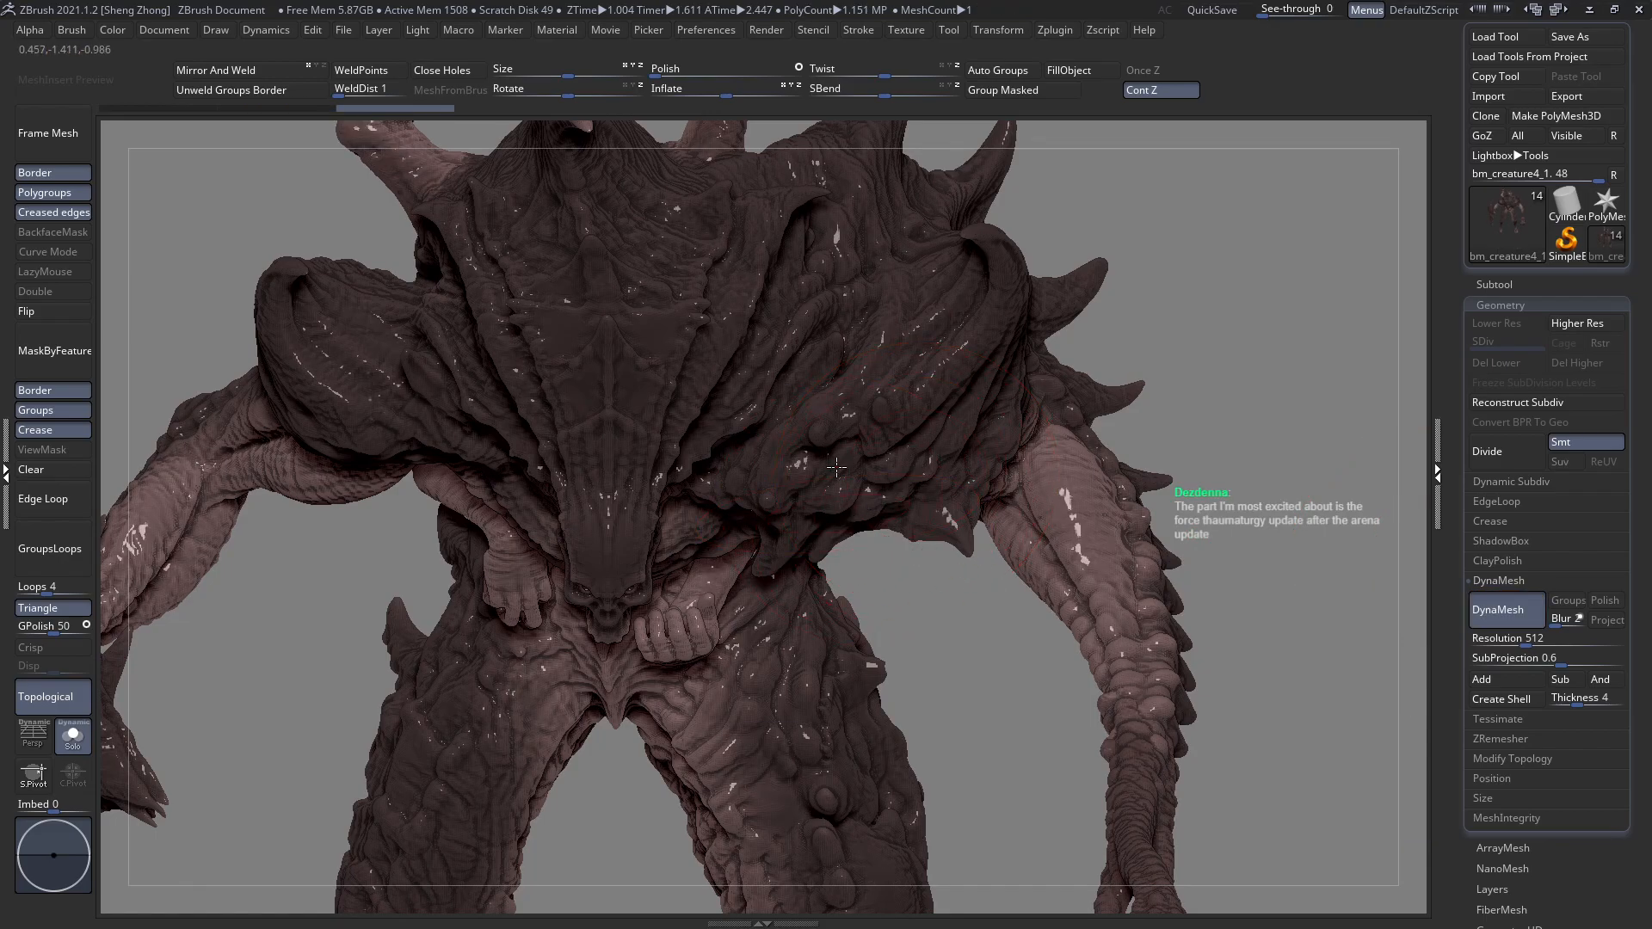
Inspect the remeshed forearms and hands with the wireframe shown, and undo the DynaMesh.
{"action": "right_click_drag", "start_coordinate": [917, 475], "coordinate": [836, 465]}
{"action": "key", "text": "shift+f"}
{"action": "right_click_drag", "start_coordinate": [669, 635], "coordinate": [567, 507]}
{"action": "right_click_drag", "start_coordinate": [679, 802], "coordinate": [637, 528], "text": "ctrl"}
{"action": "key", "text": "shift+f"}
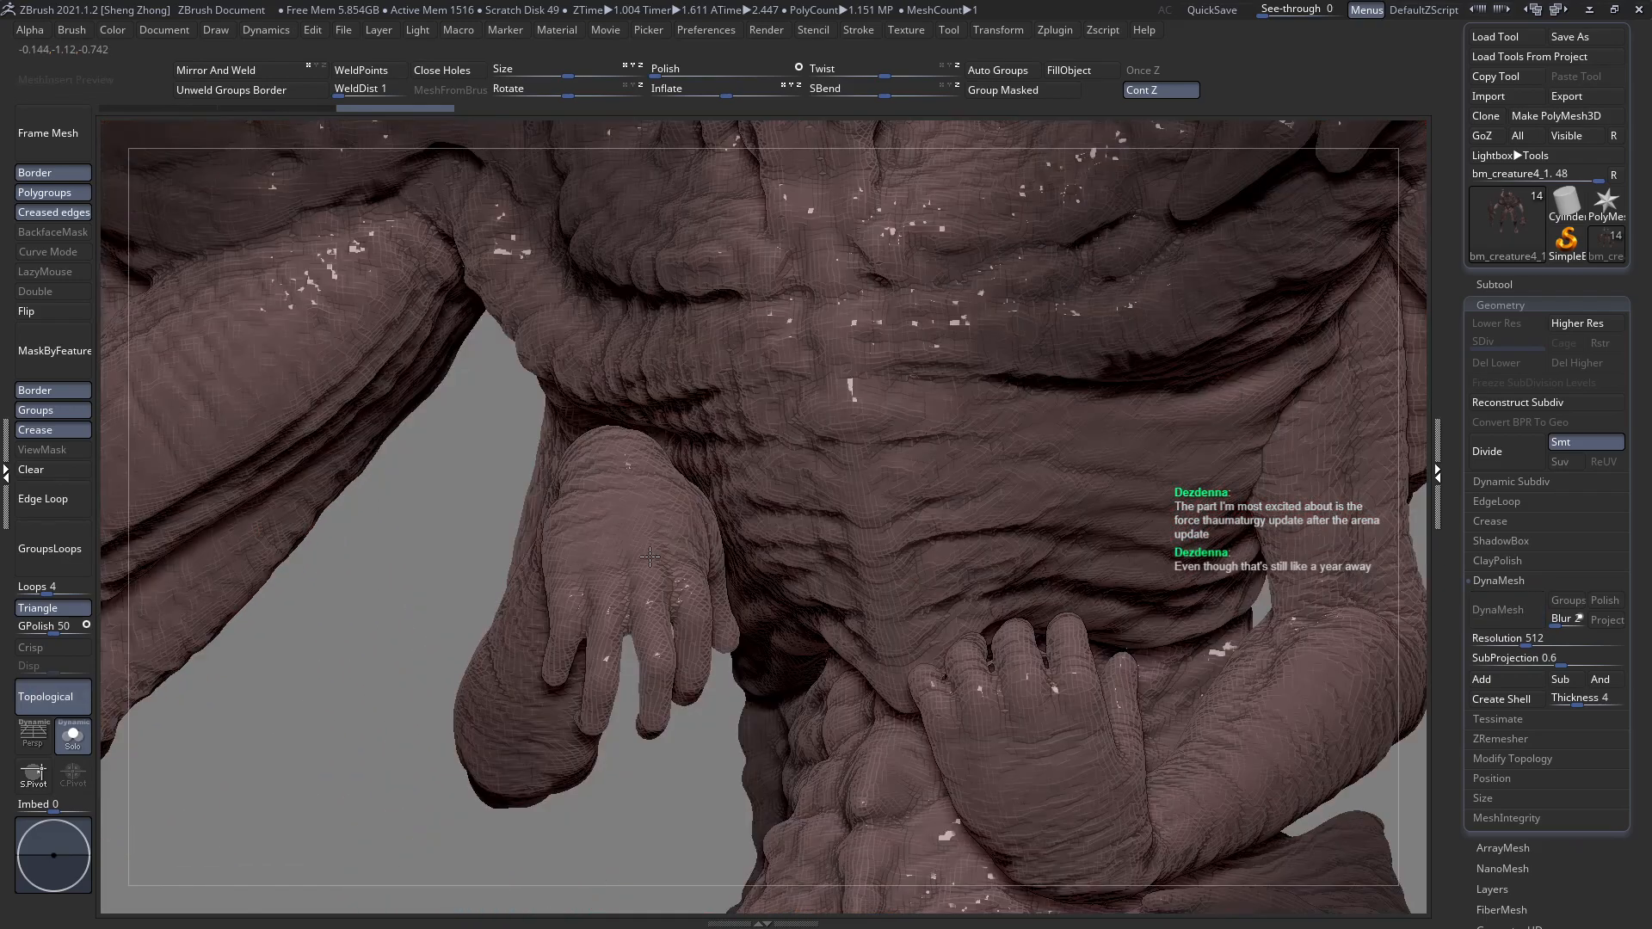
{"action": "key", "text": "shift+f"}
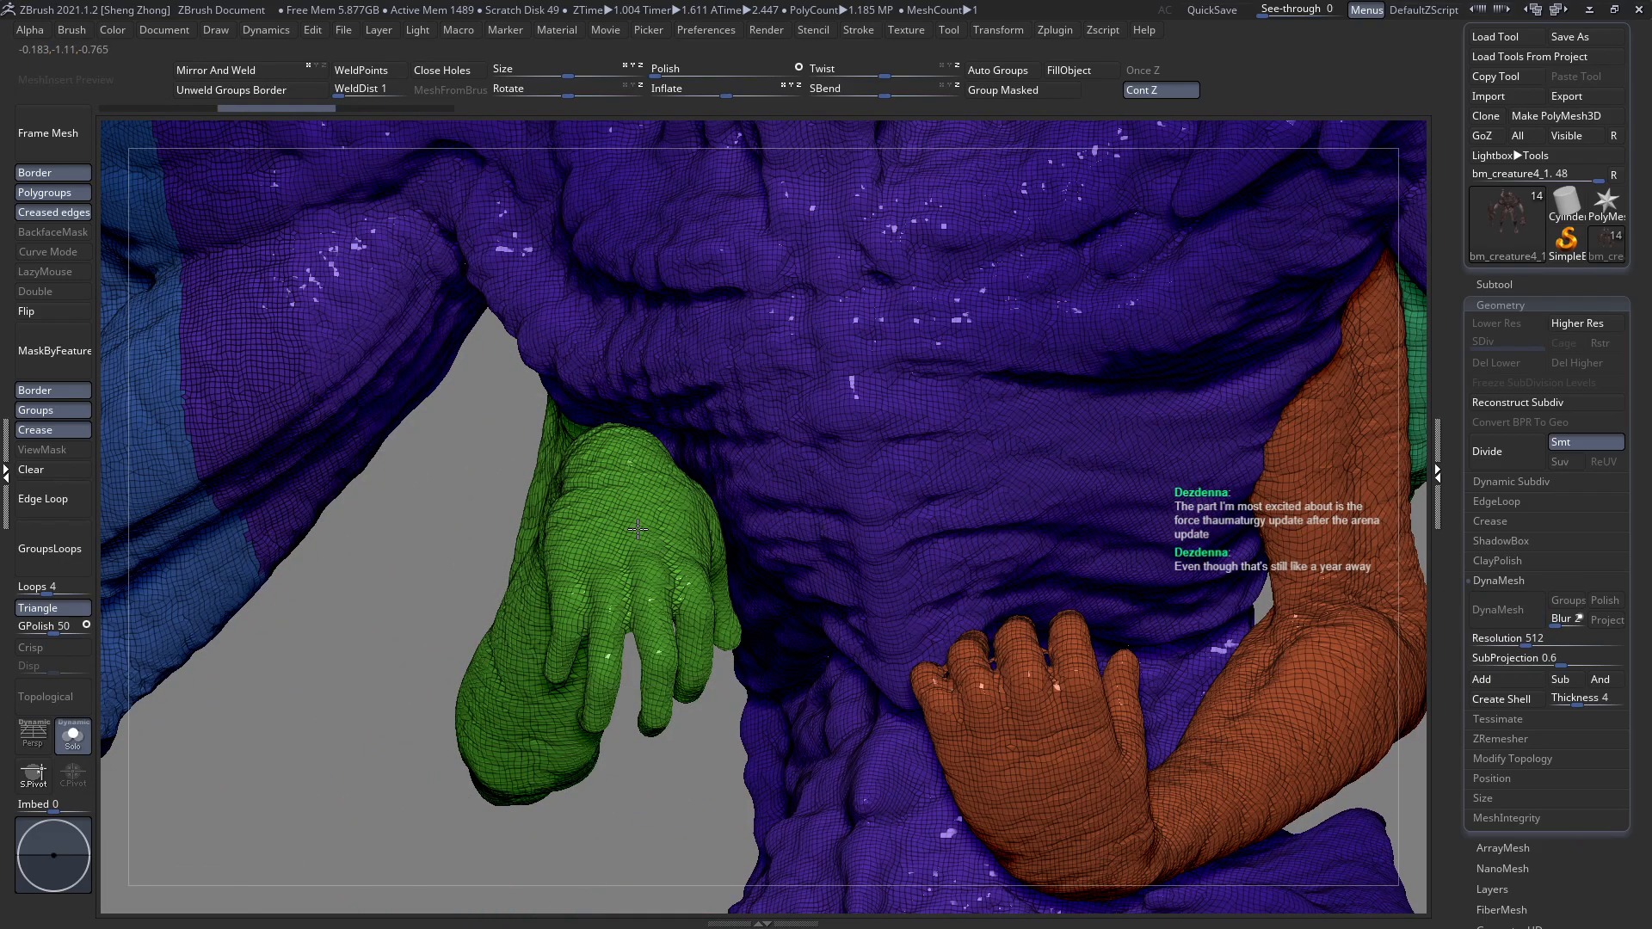
Isolate the green arm to mask its forearm and hand, and restore the whole body with the mask inverted.
{"action": "left_click", "coordinate": [637, 528], "text": "ctrl+shift"}
{"action": "right_click_drag", "start_coordinate": [638, 528], "coordinate": [602, 593]}
{"action": "mouse_move", "coordinate": [602, 593]}
{"action": "right_mouse_down", "text": "alt"}
{"action": "mouse_move", "coordinate": [795, 607]}
{"action": "mouse_move", "coordinate": [770, 555]}
{"action": "right_mouse_up", "text": "alt"}
{"action": "mouse_move", "coordinate": [1192, 426]}
{"action": "left_mouse_down", "text": "ctrl"}
{"action": "mouse_move", "coordinate": [723, 401]}
{"action": "mouse_move", "coordinate": [489, 520]}
{"action": "mouse_move", "coordinate": [520, 520]}
{"action": "mouse_move", "coordinate": [345, 615]}
{"action": "mouse_move", "coordinate": [280, 684]}
{"action": "left_mouse_up", "text": "ctrl"}
{"action": "left_click", "coordinate": [305, 466], "text": "ctrl"}
{"action": "key", "text": "ctrl+w"}
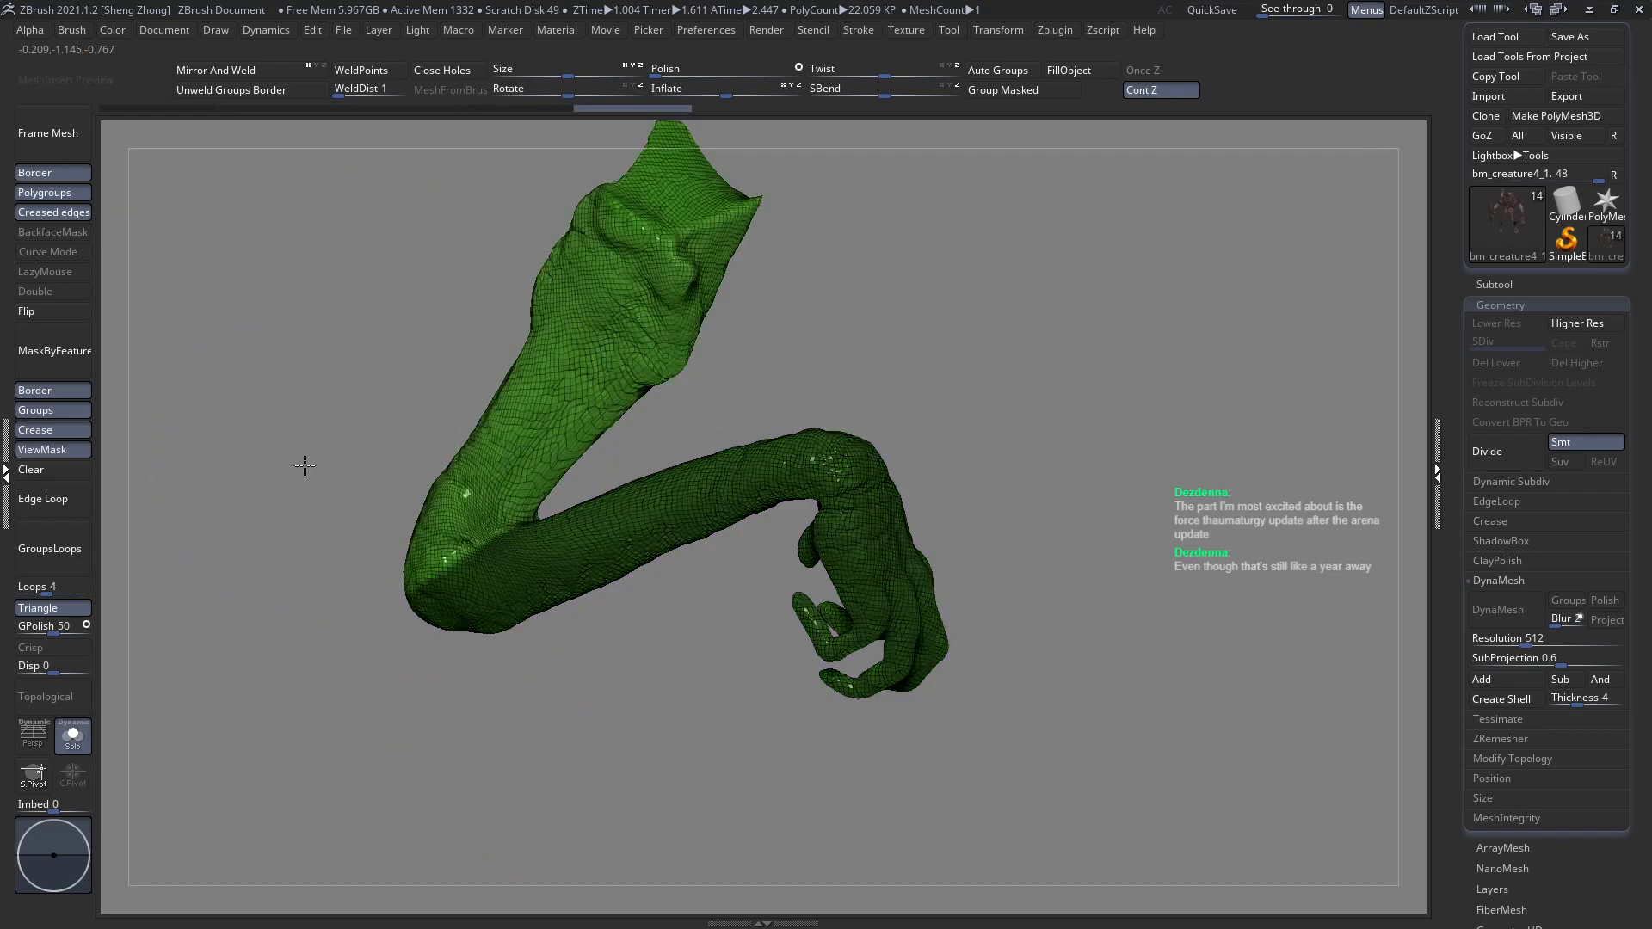
{"action": "left_click", "coordinate": [304, 466], "text": "ctrl+shift"}
{"action": "left_click", "coordinate": [1291, 590], "text": "ctrl"}
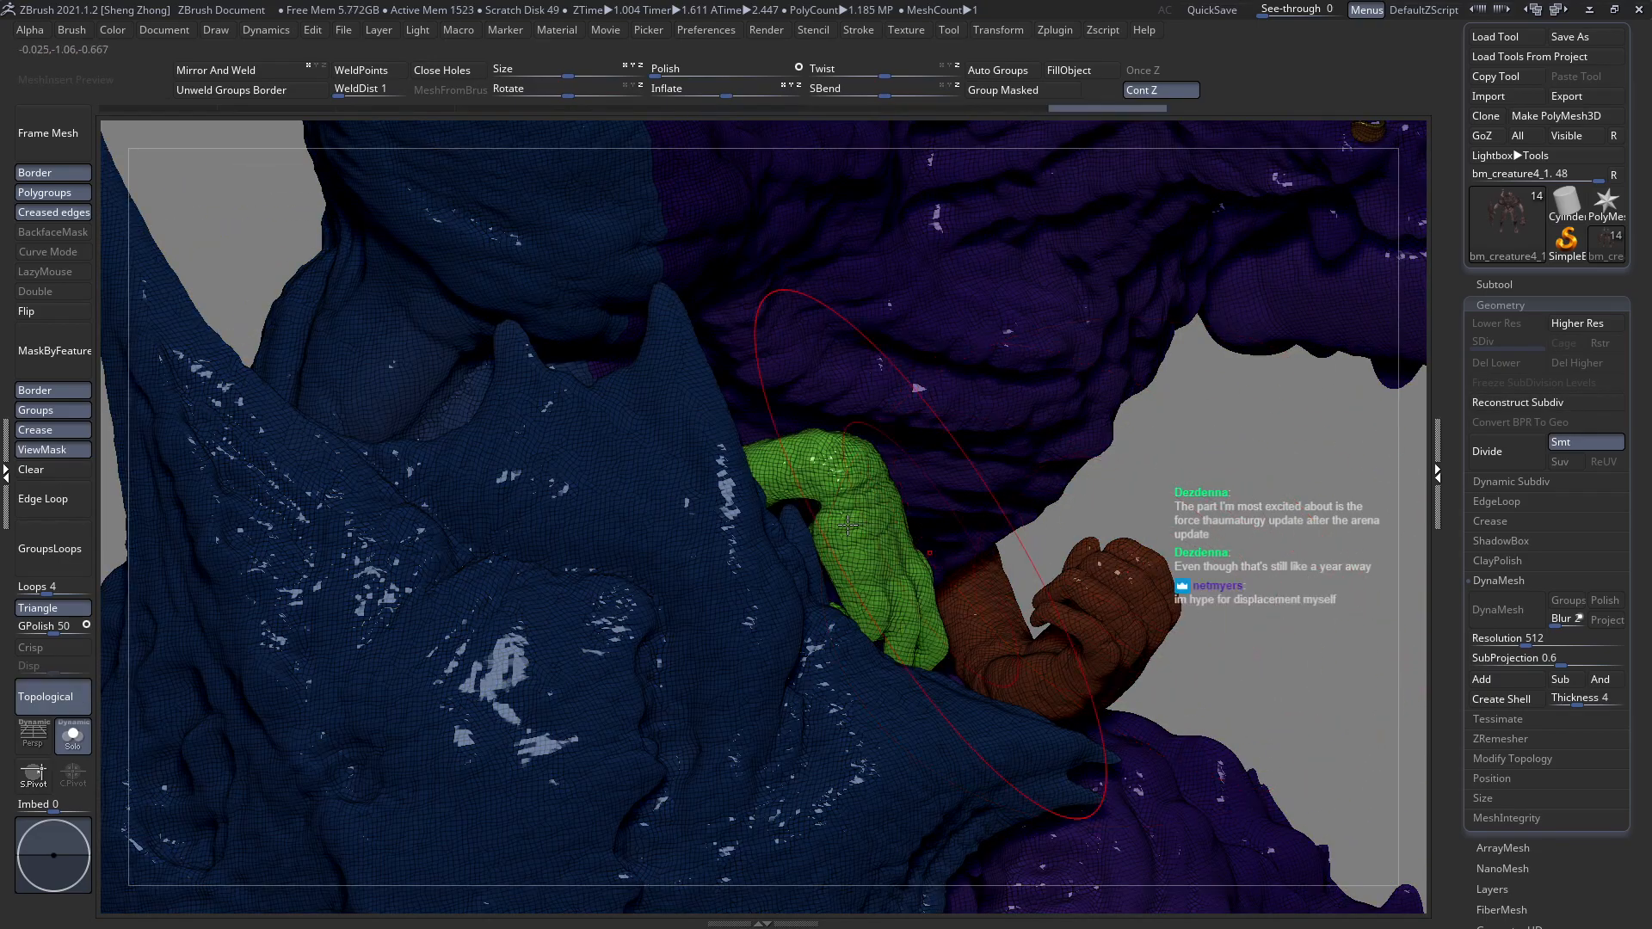
Lay a Transpose line from the green arm's elbow toward the wrist and adjust the pose of its forearm and hand.
{"action": "right_click_drag", "start_coordinate": [864, 494], "coordinate": [846, 494]}
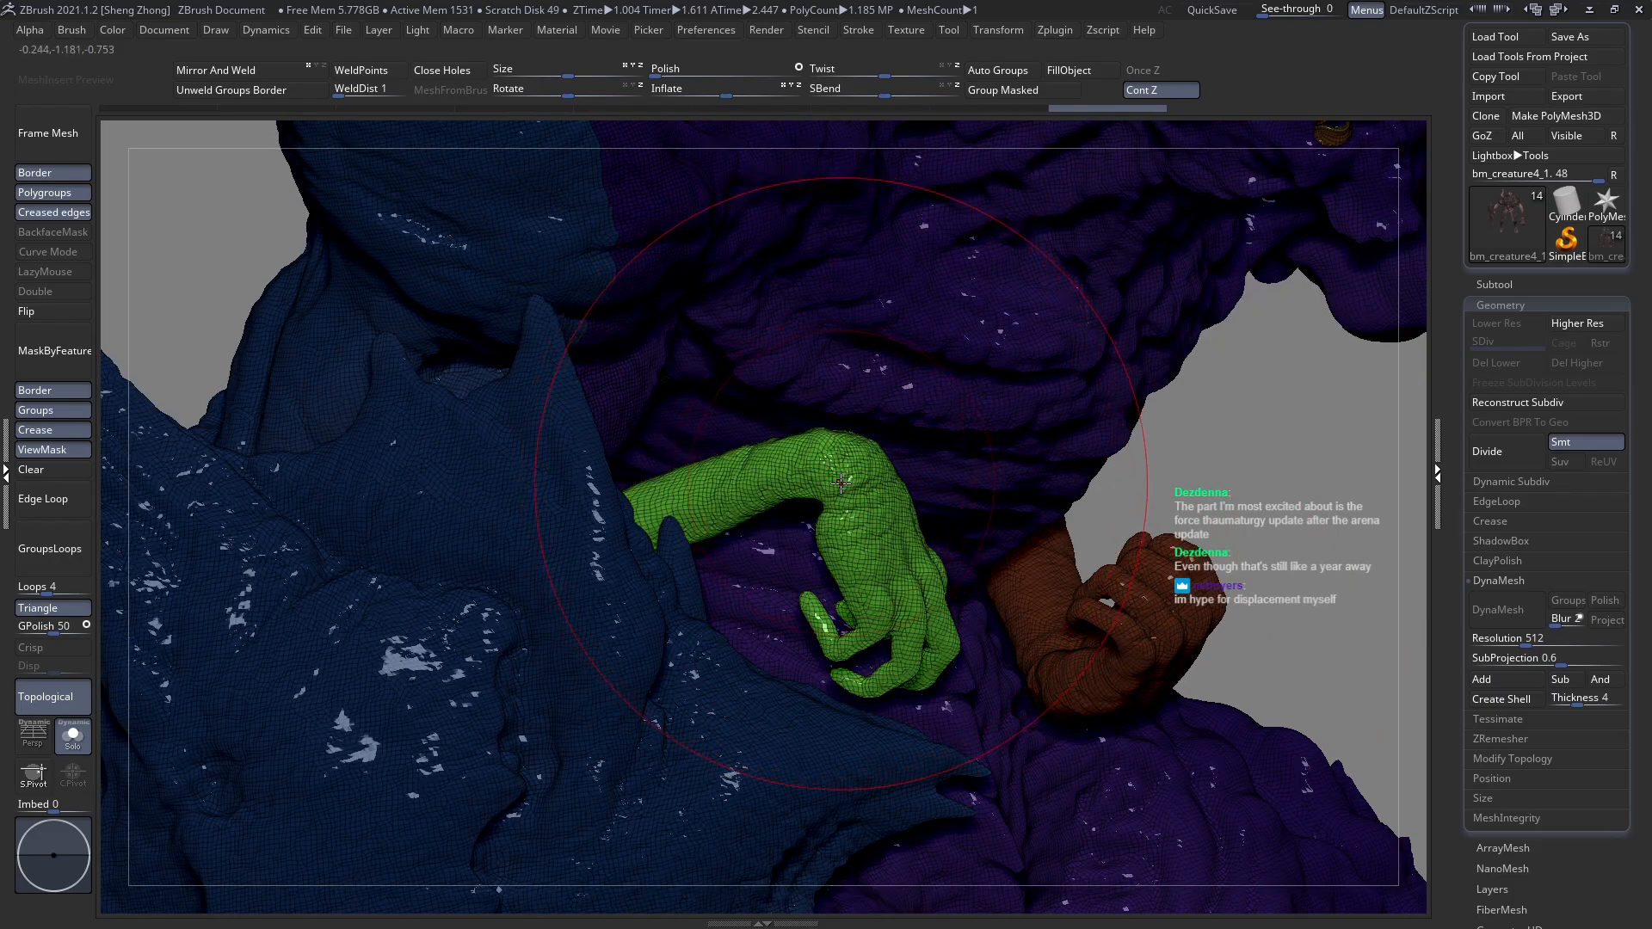
{"action": "right_click_drag", "start_coordinate": [817, 484], "coordinate": [653, 572]}
{"action": "key", "text": "w"}
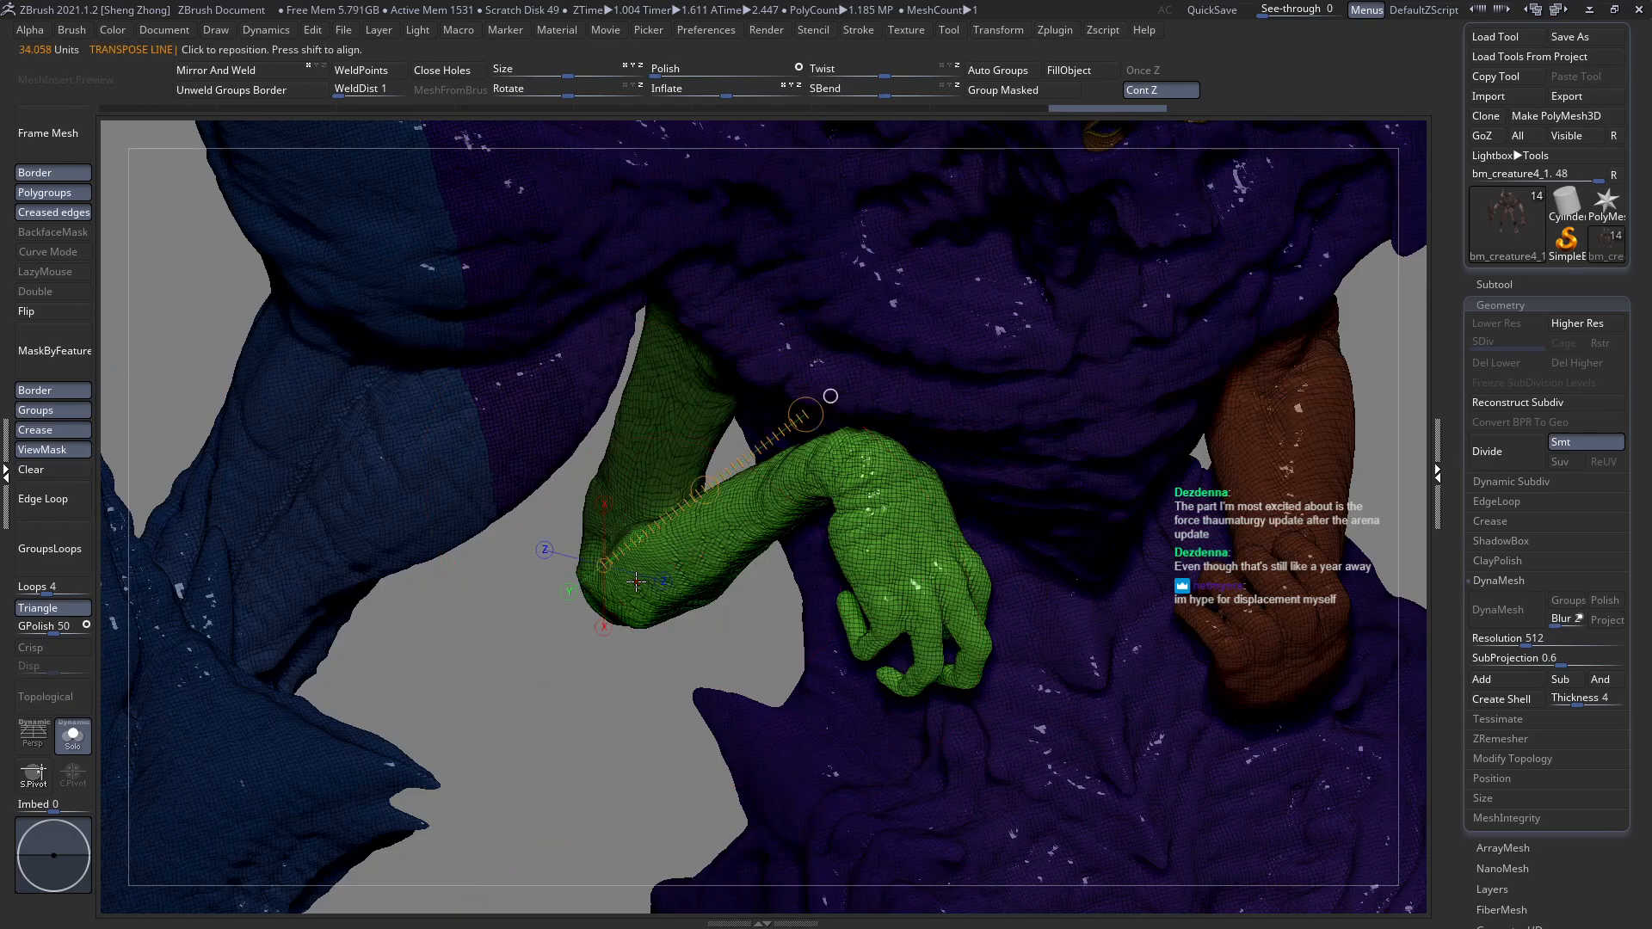
{"action": "mouse_move", "coordinate": [635, 567]}
{"action": "left_mouse_down"}
{"action": "mouse_move", "coordinate": [857, 469]}
{"action": "mouse_move", "coordinate": [850, 506]}
{"action": "left_mouse_up"}
{"action": "key", "text": "q"}
{"action": "mouse_move", "coordinate": [903, 506]}
{"action": "right_mouse_down"}
{"action": "mouse_move", "coordinate": [691, 476]}
{"action": "mouse_move", "coordinate": [695, 490]}
{"action": "right_mouse_up"}
{"action": "mouse_move", "coordinate": [1056, 654]}
{"action": "right_mouse_down"}
{"action": "mouse_move", "coordinate": [1033, 621]}
{"action": "mouse_move", "coordinate": [1036, 532]}
{"action": "mouse_move", "coordinate": [1065, 573]}
{"action": "mouse_move", "coordinate": [1172, 548]}
{"action": "mouse_move", "coordinate": [1160, 582]}
{"action": "mouse_move", "coordinate": [971, 587]}
{"action": "right_mouse_up"}
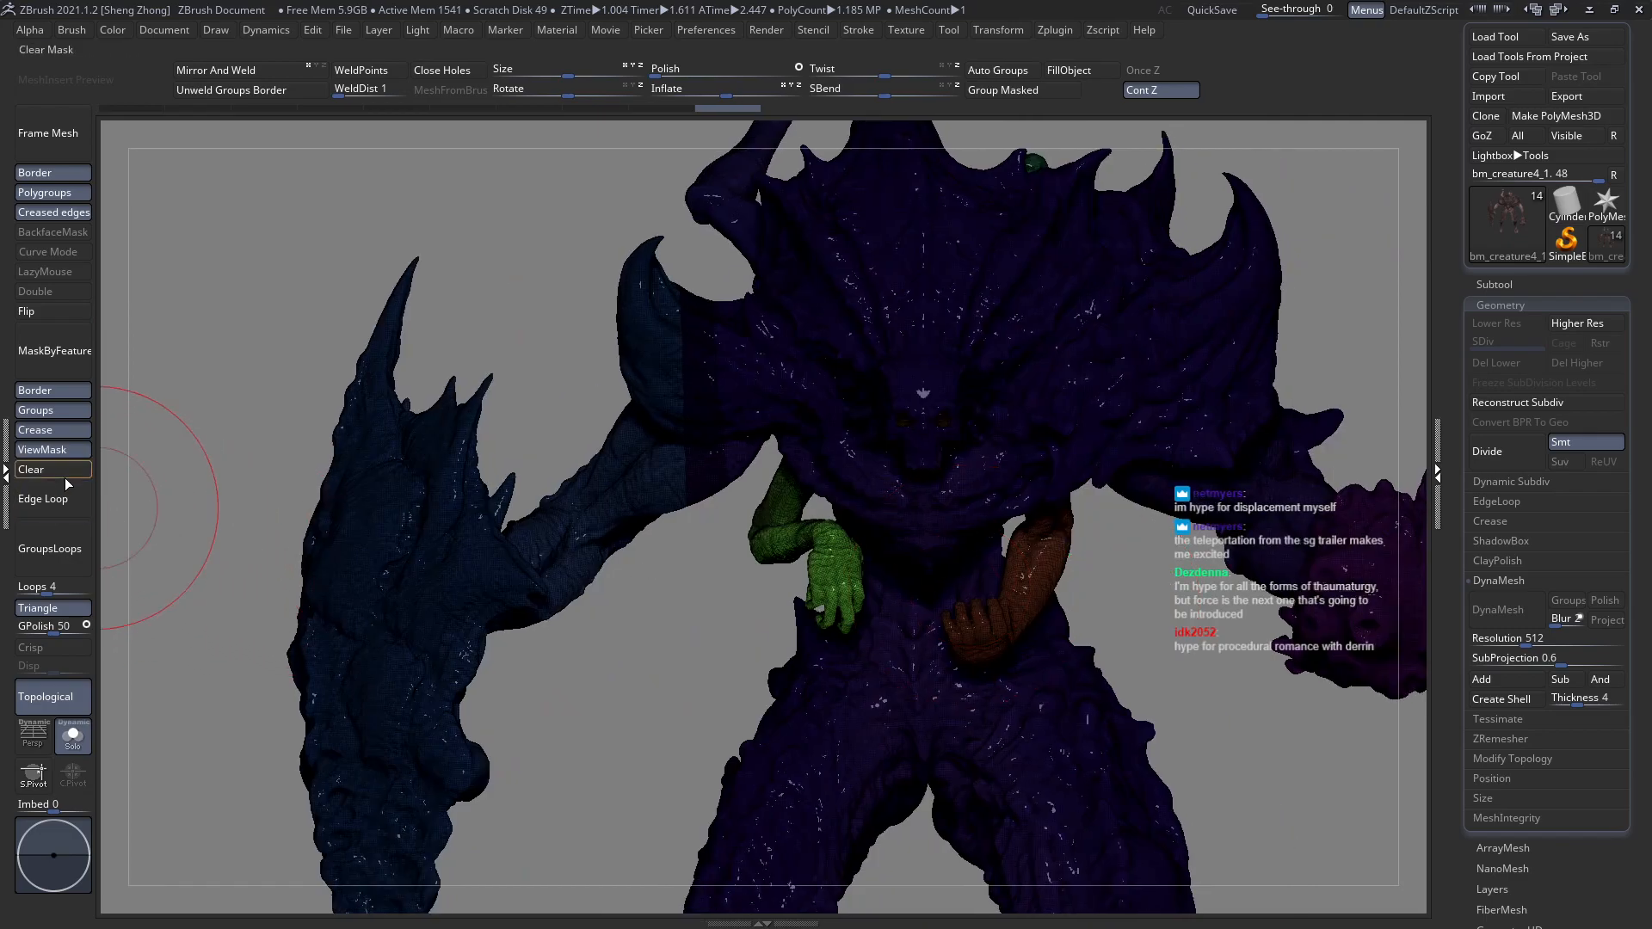
Replace the mask by isolating the orange arm, masking its forearm and hand, and restoring the body with the mask inverted.
{"action": "left_click", "coordinate": [996, 608], "text": "alt"}
{"action": "key", "text": "f"}
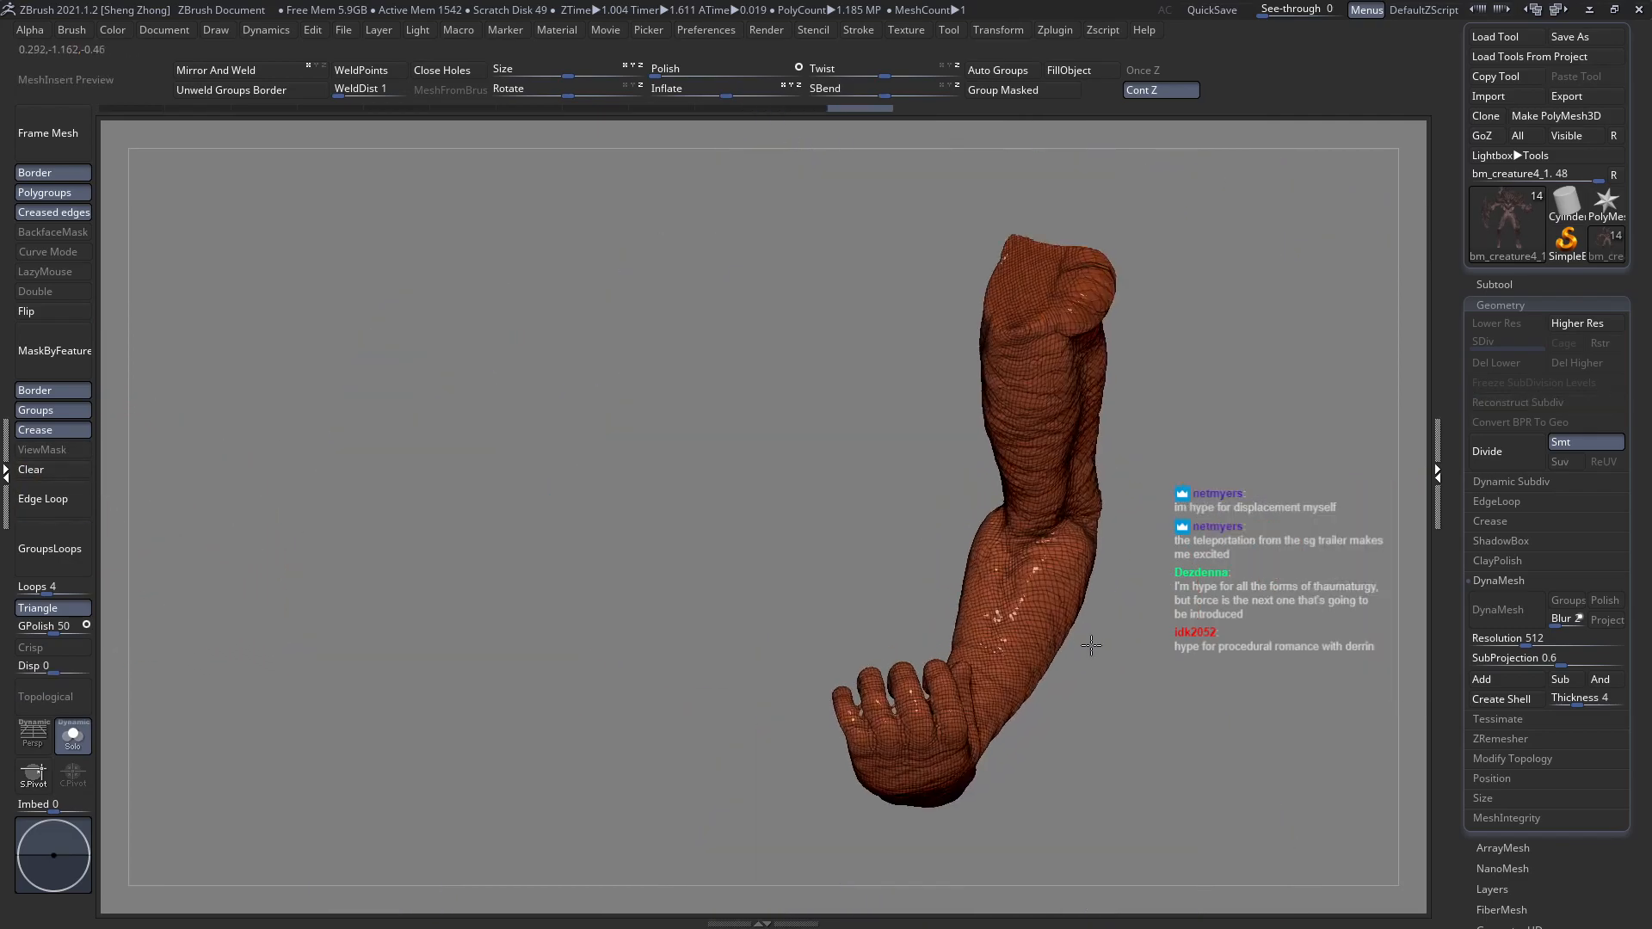
{"action": "right_click_drag", "start_coordinate": [1045, 576], "coordinate": [1096, 548]}
{"action": "left_click_drag", "start_coordinate": [1216, 520], "coordinate": [1079, 531], "text": "ctrl"}
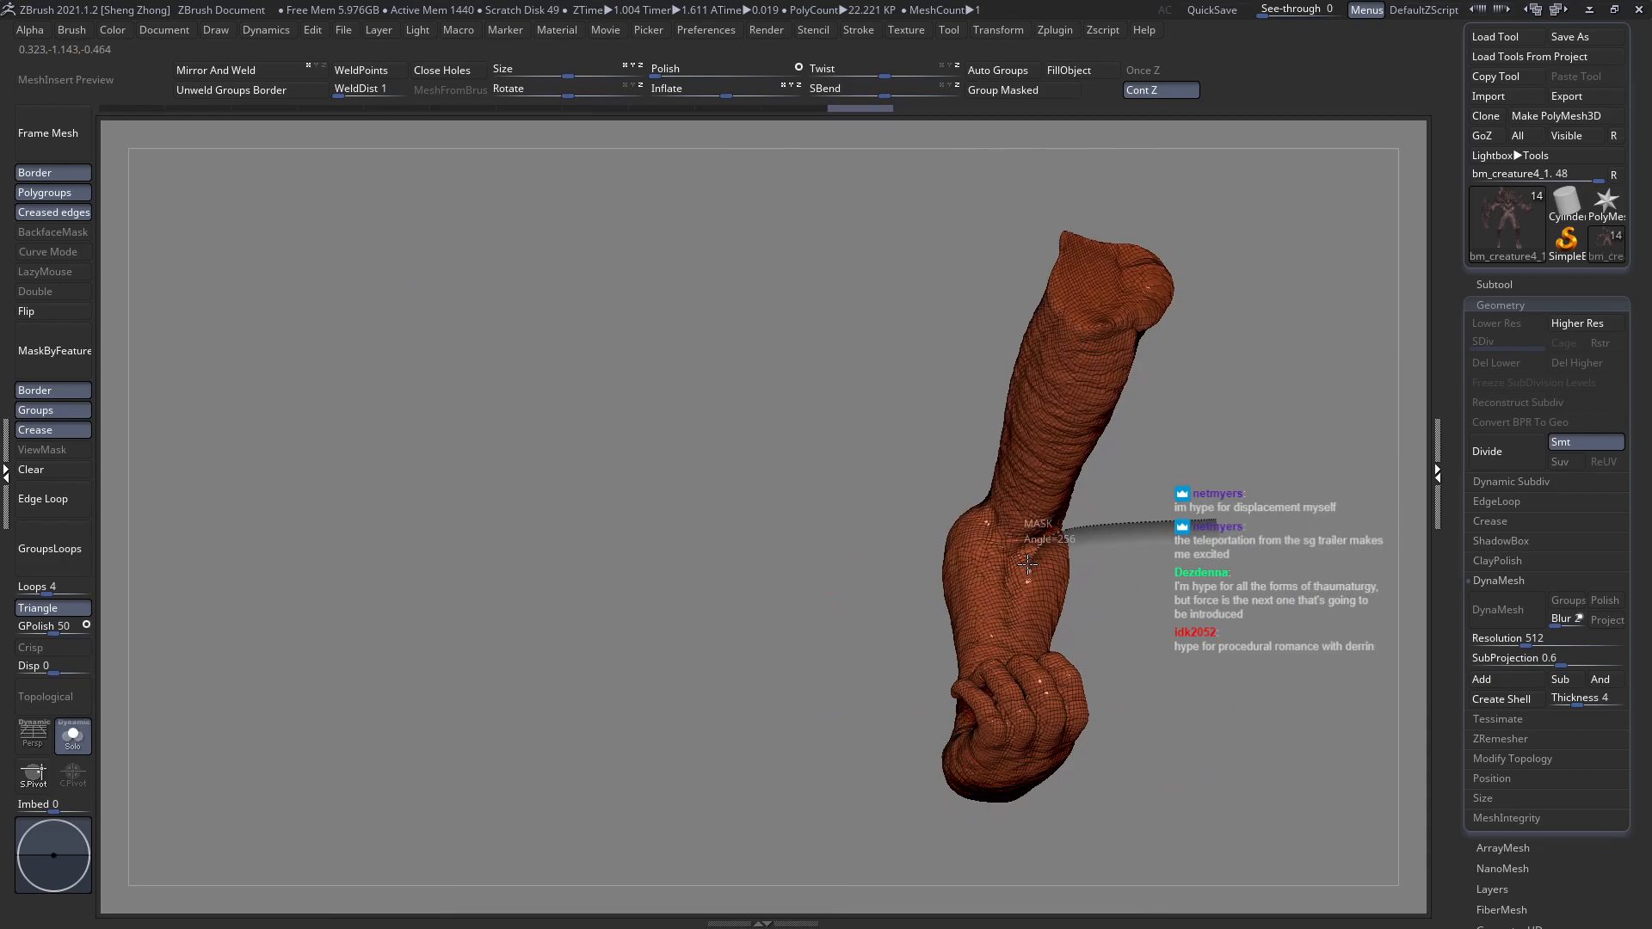
{"action": "left_click_drag", "start_coordinate": [862, 485], "coordinate": [863, 480], "text": "ctrl"}
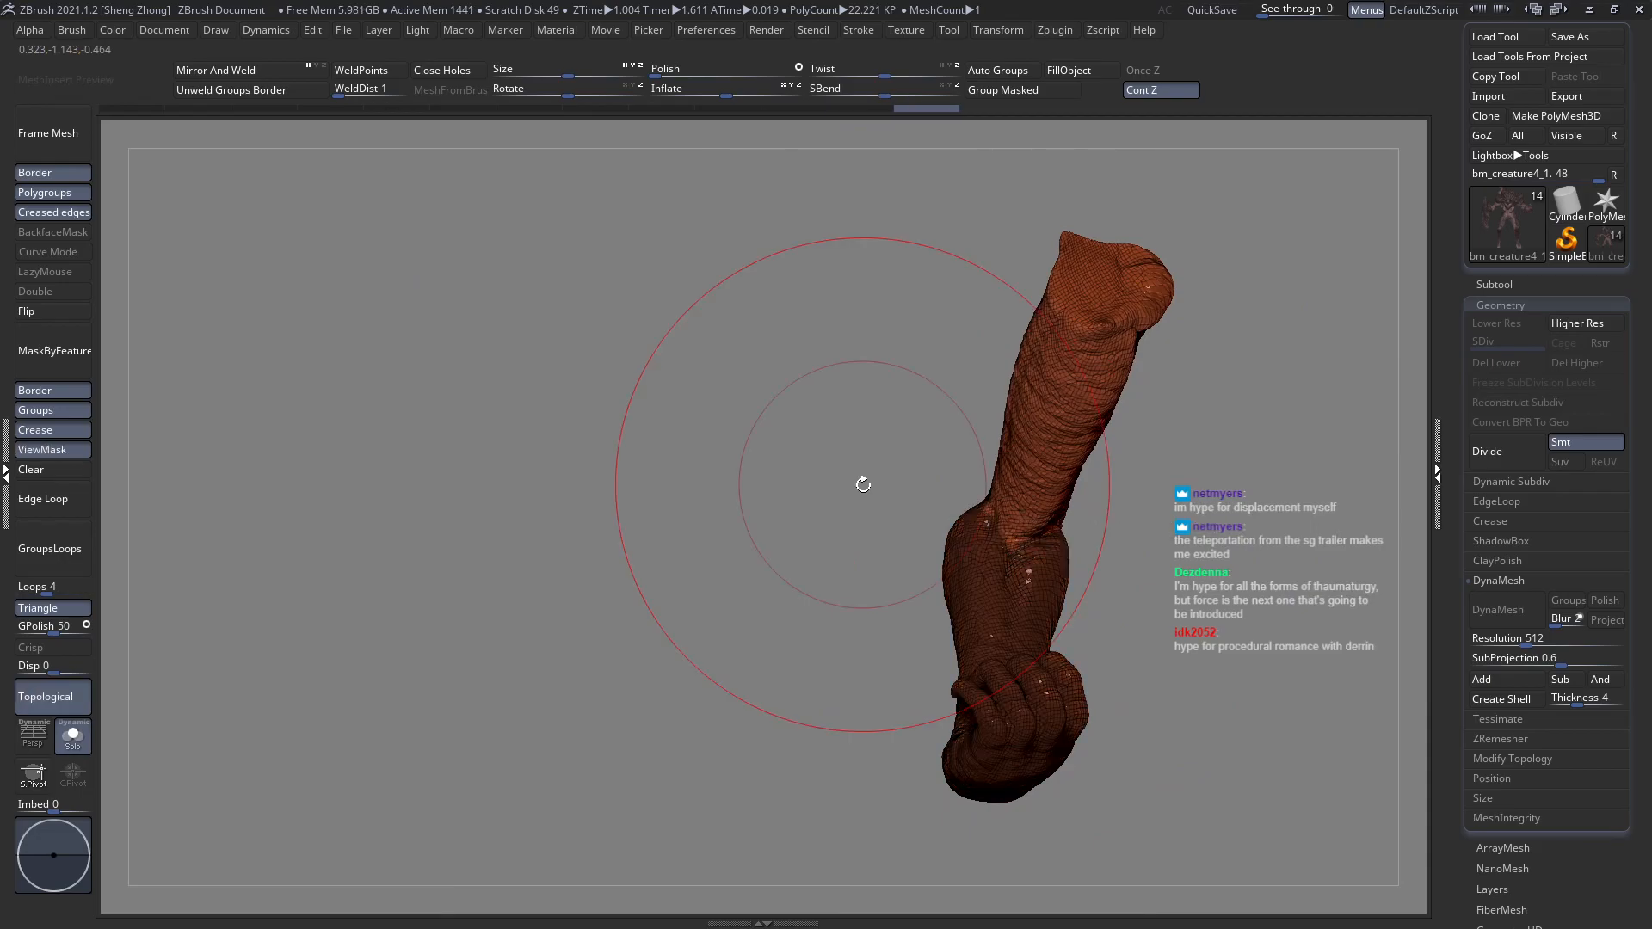
{"action": "left_click", "coordinate": [1269, 569], "text": "ctrl+shift"}
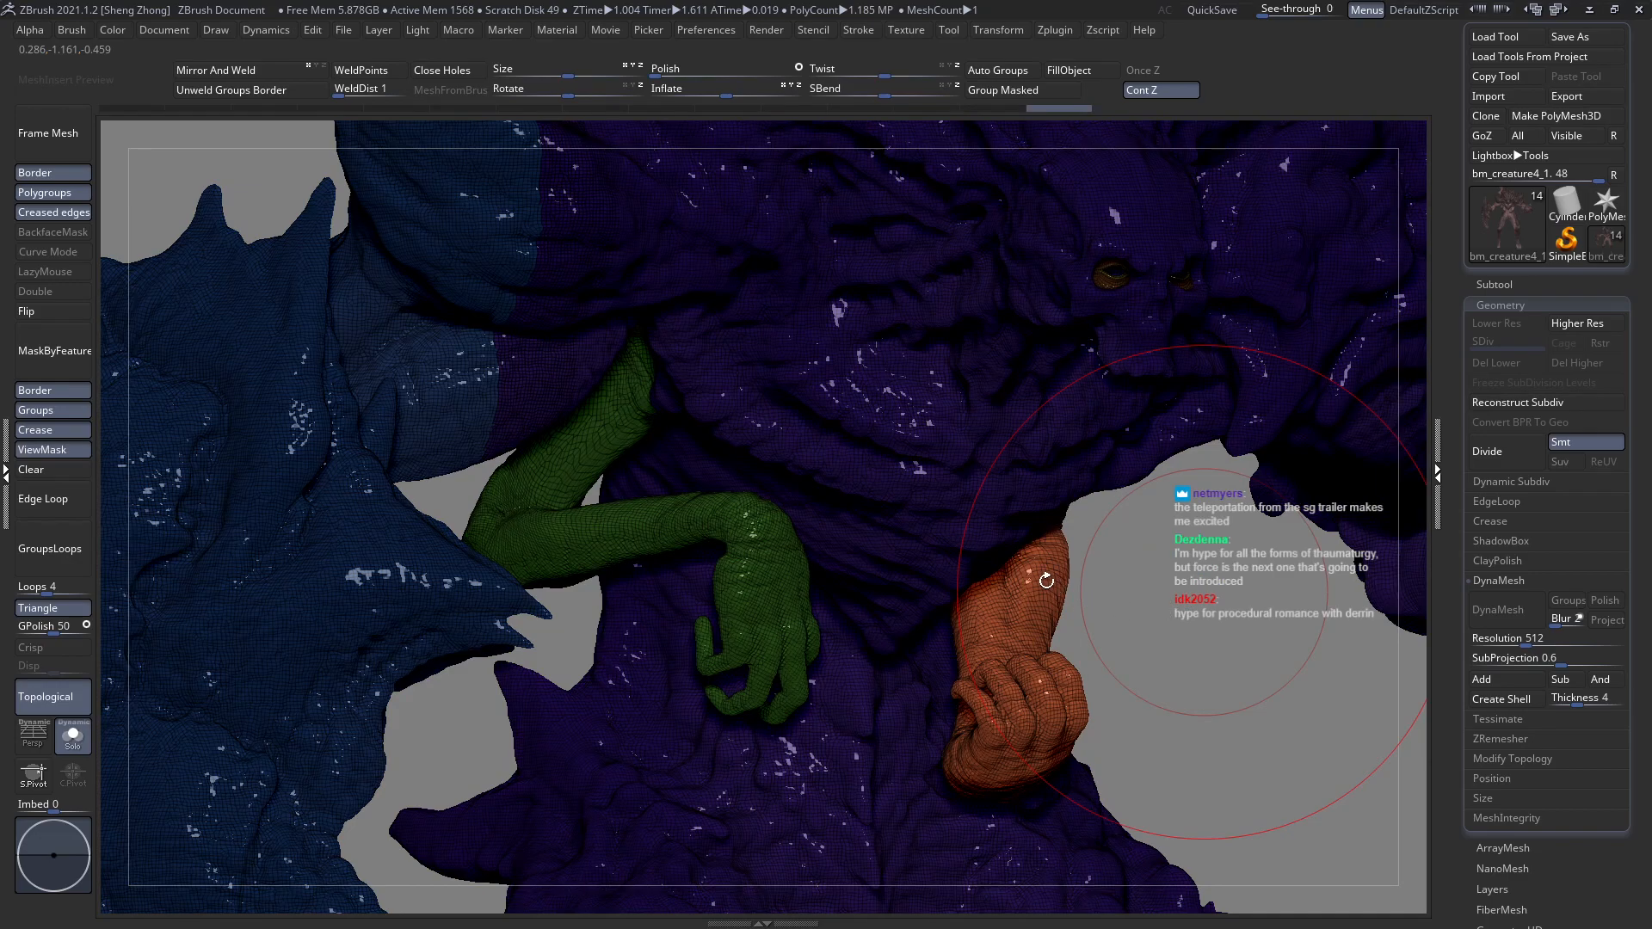
Lay a Transpose rotate line from the orange arm's elbow to its wrist and swing the forearm and hand upward.
{"action": "right_click_drag", "start_coordinate": [1014, 579], "coordinate": [1074, 531]}
{"action": "key", "text": "r"}
{"action": "left_click_drag", "start_coordinate": [1074, 531], "coordinate": [936, 792]}
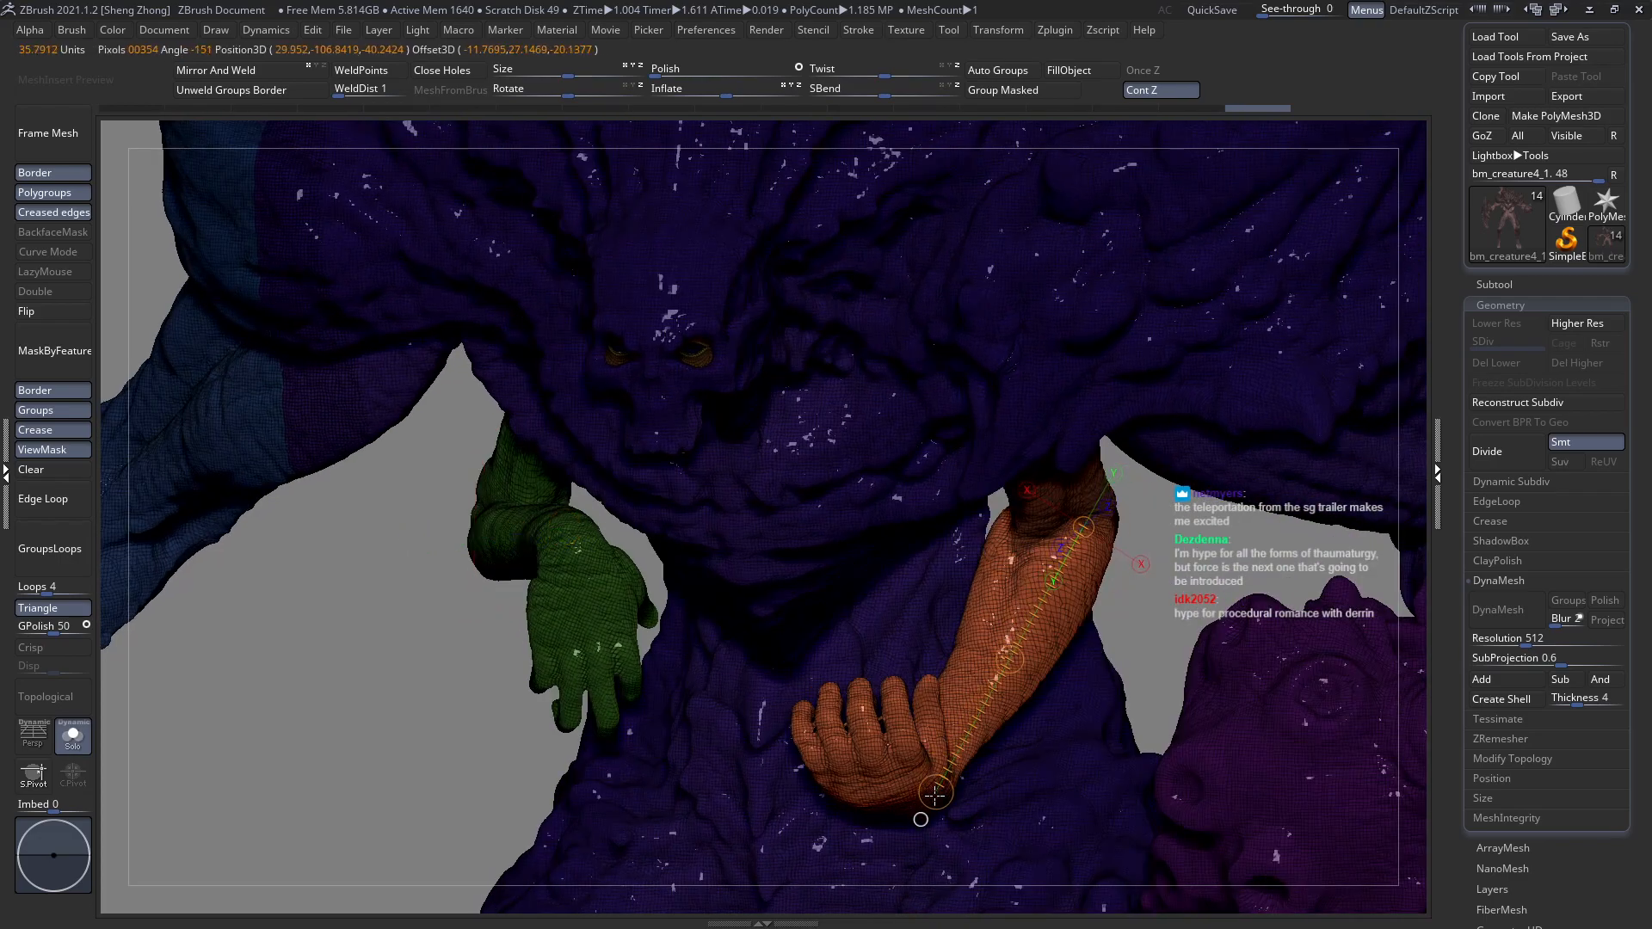
{"action": "mouse_move", "coordinate": [922, 641]}
{"action": "right_mouse_down"}
{"action": "mouse_move", "coordinate": [962, 692]}
{"action": "mouse_move", "coordinate": [920, 666]}
{"action": "right_mouse_up"}
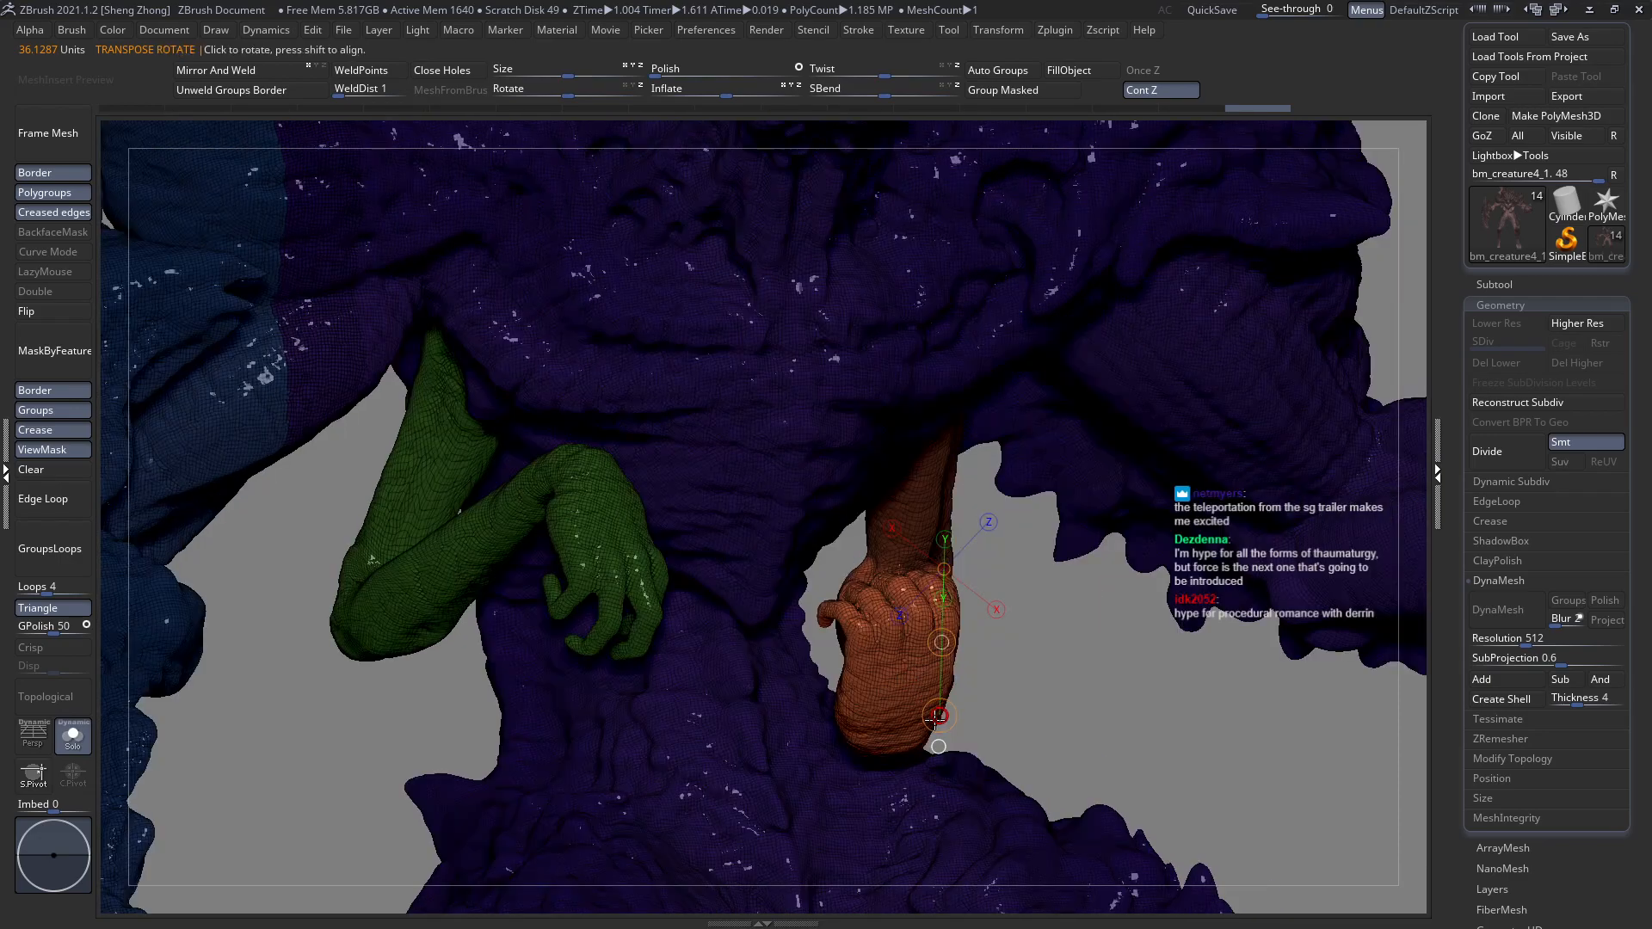
{"action": "left_click_drag", "start_coordinate": [944, 713], "coordinate": [964, 680]}
Fine-tune the orange forearm's rotation from a low view, leave Transpose mode, and check the raised hand from the front.
{"action": "right_click_drag", "start_coordinate": [927, 671], "coordinate": [921, 629]}
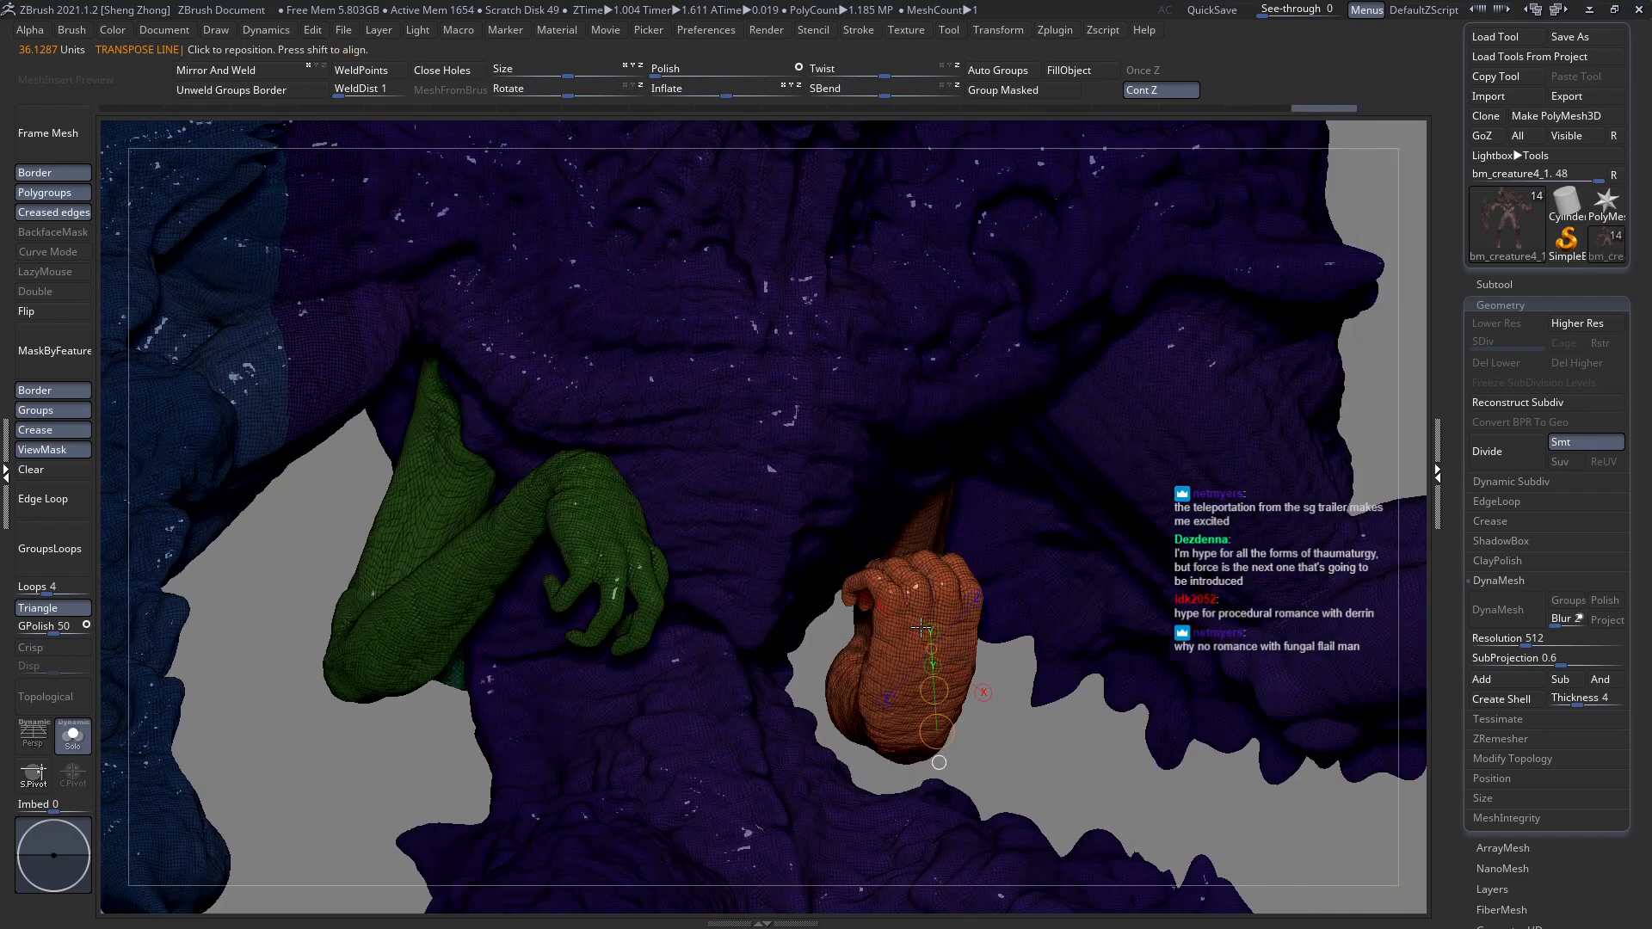
{"action": "left_click_drag", "start_coordinate": [938, 733], "coordinate": [933, 730]}
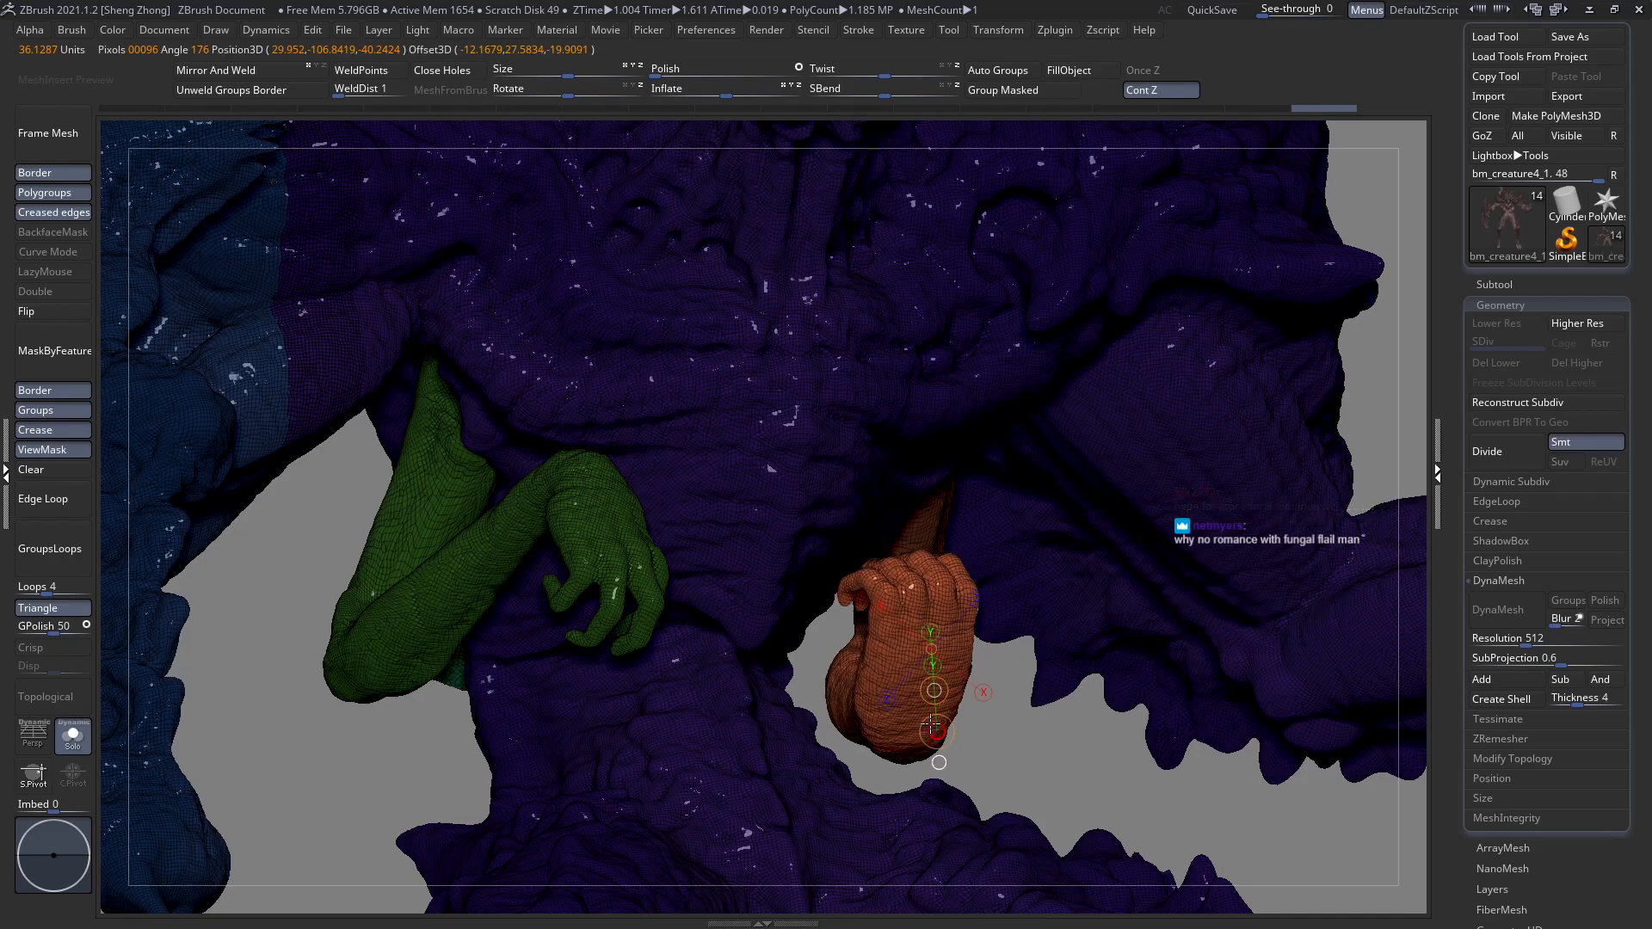
{"action": "key", "text": "q"}
{"action": "right_click_drag", "start_coordinate": [896, 733], "coordinate": [893, 741]}
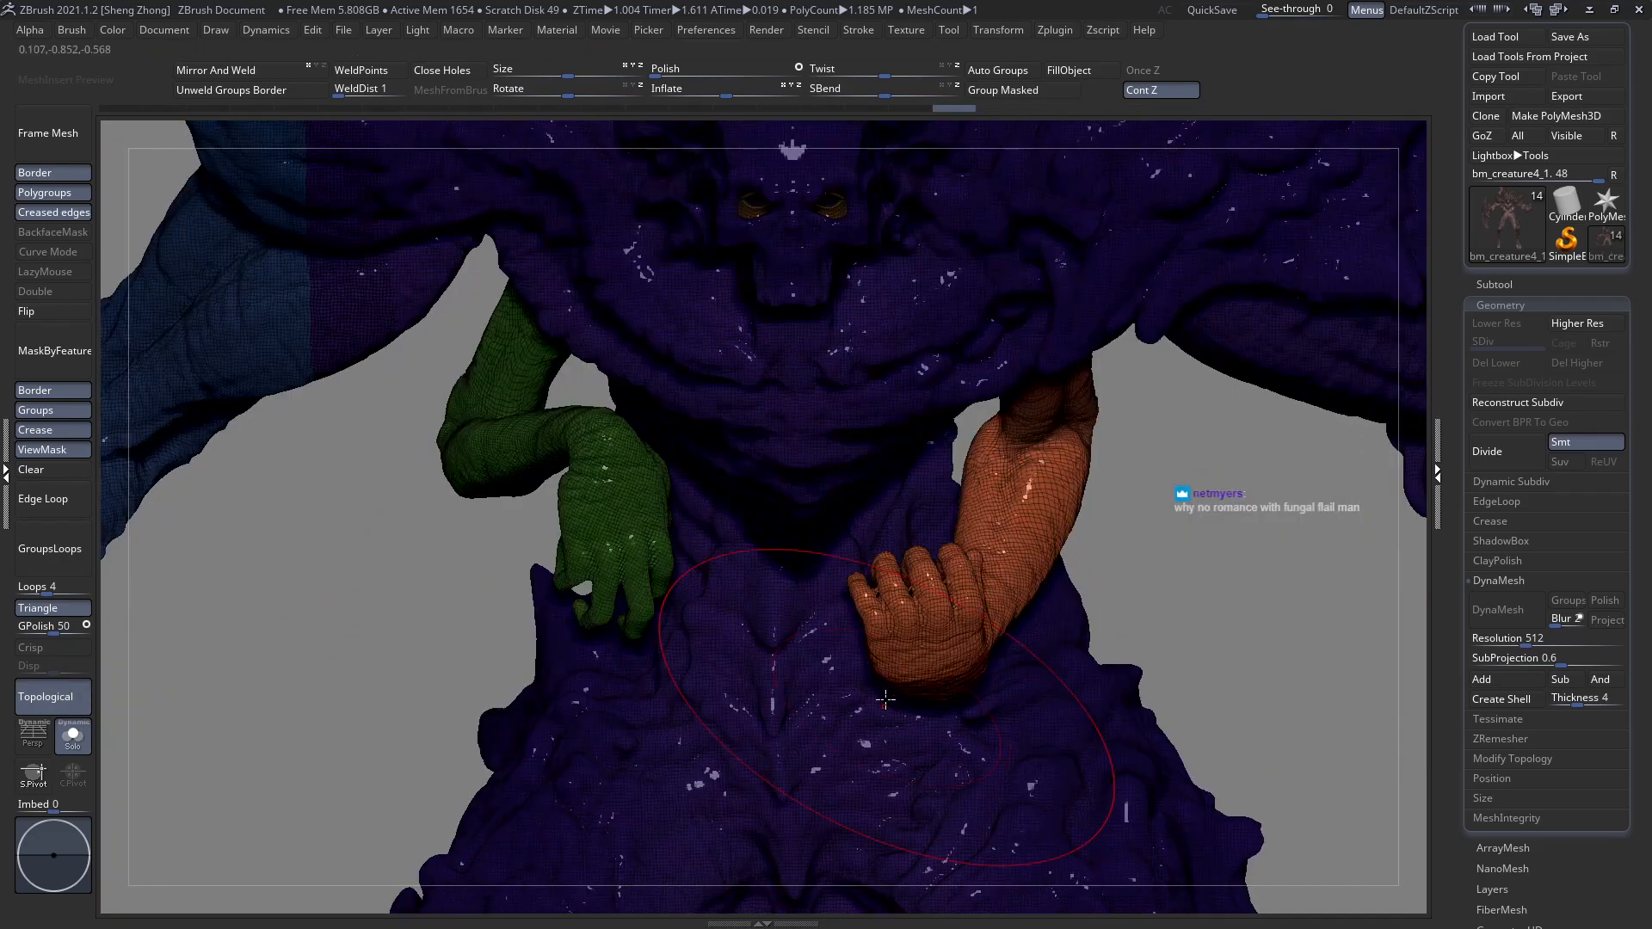
{"action": "mouse_move", "coordinate": [901, 607]}
{"action": "right_mouse_down", "text": "ctrl"}
{"action": "mouse_move", "coordinate": [830, 579]}
{"action": "mouse_move", "coordinate": [1141, 707]}
{"action": "right_mouse_up", "text": "ctrl"}
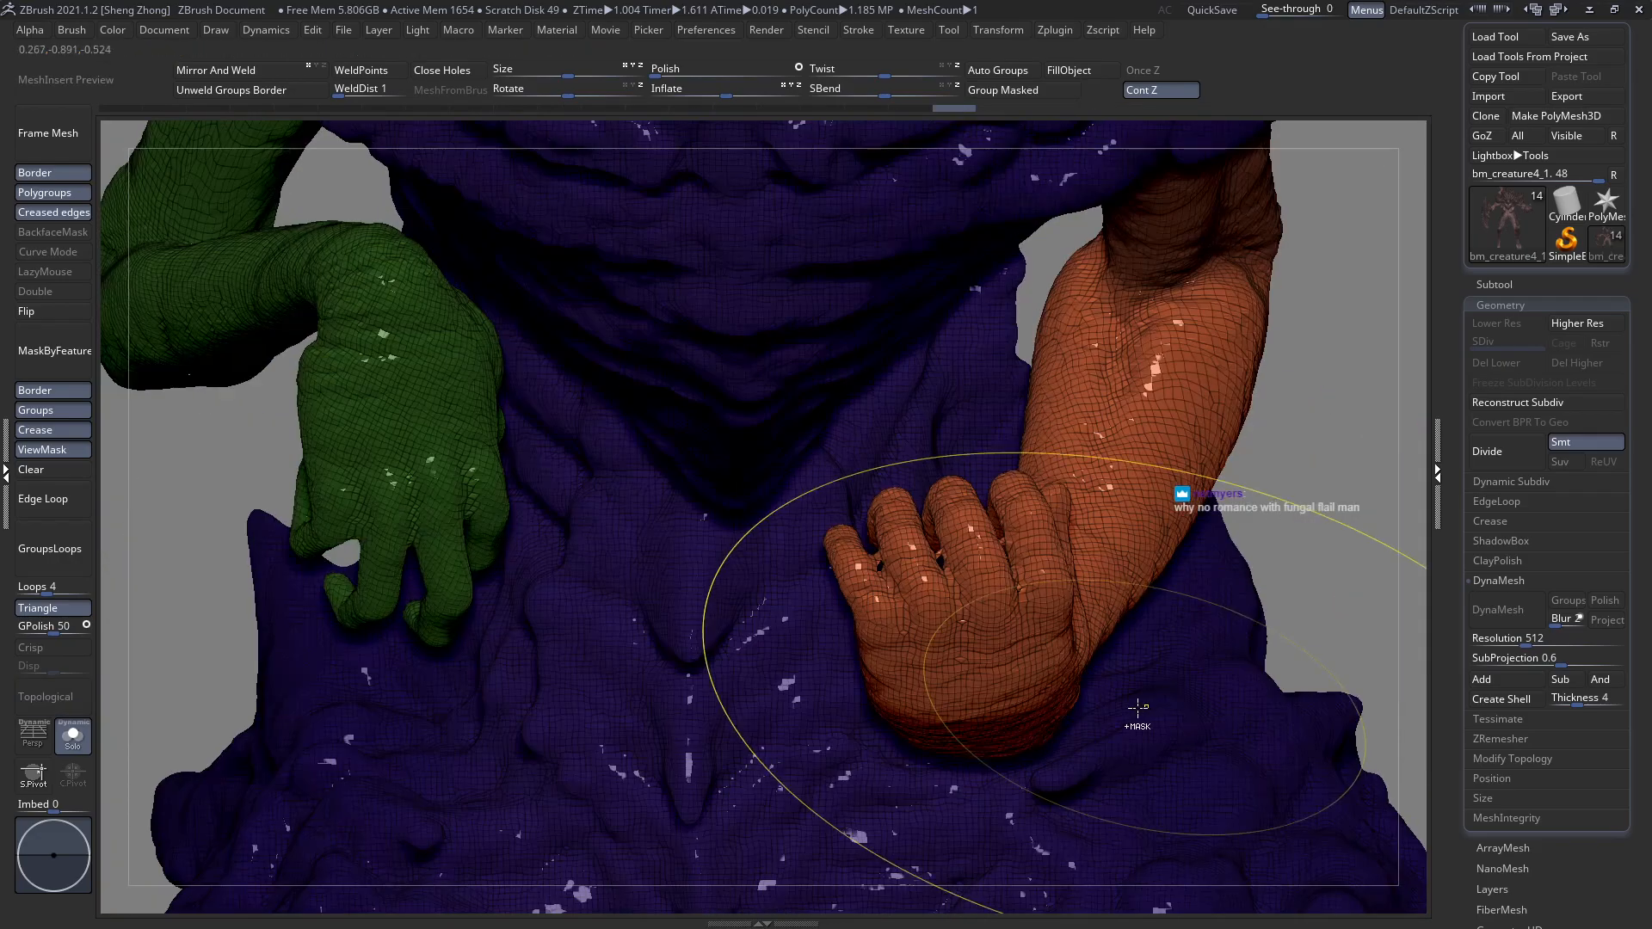
Switch to the Inflat brush at a suitable draw size and thicken the fingers of the orange hand.
{"action": "key", "text": "space"}
{"action": "left_click", "coordinate": [928, 635]}
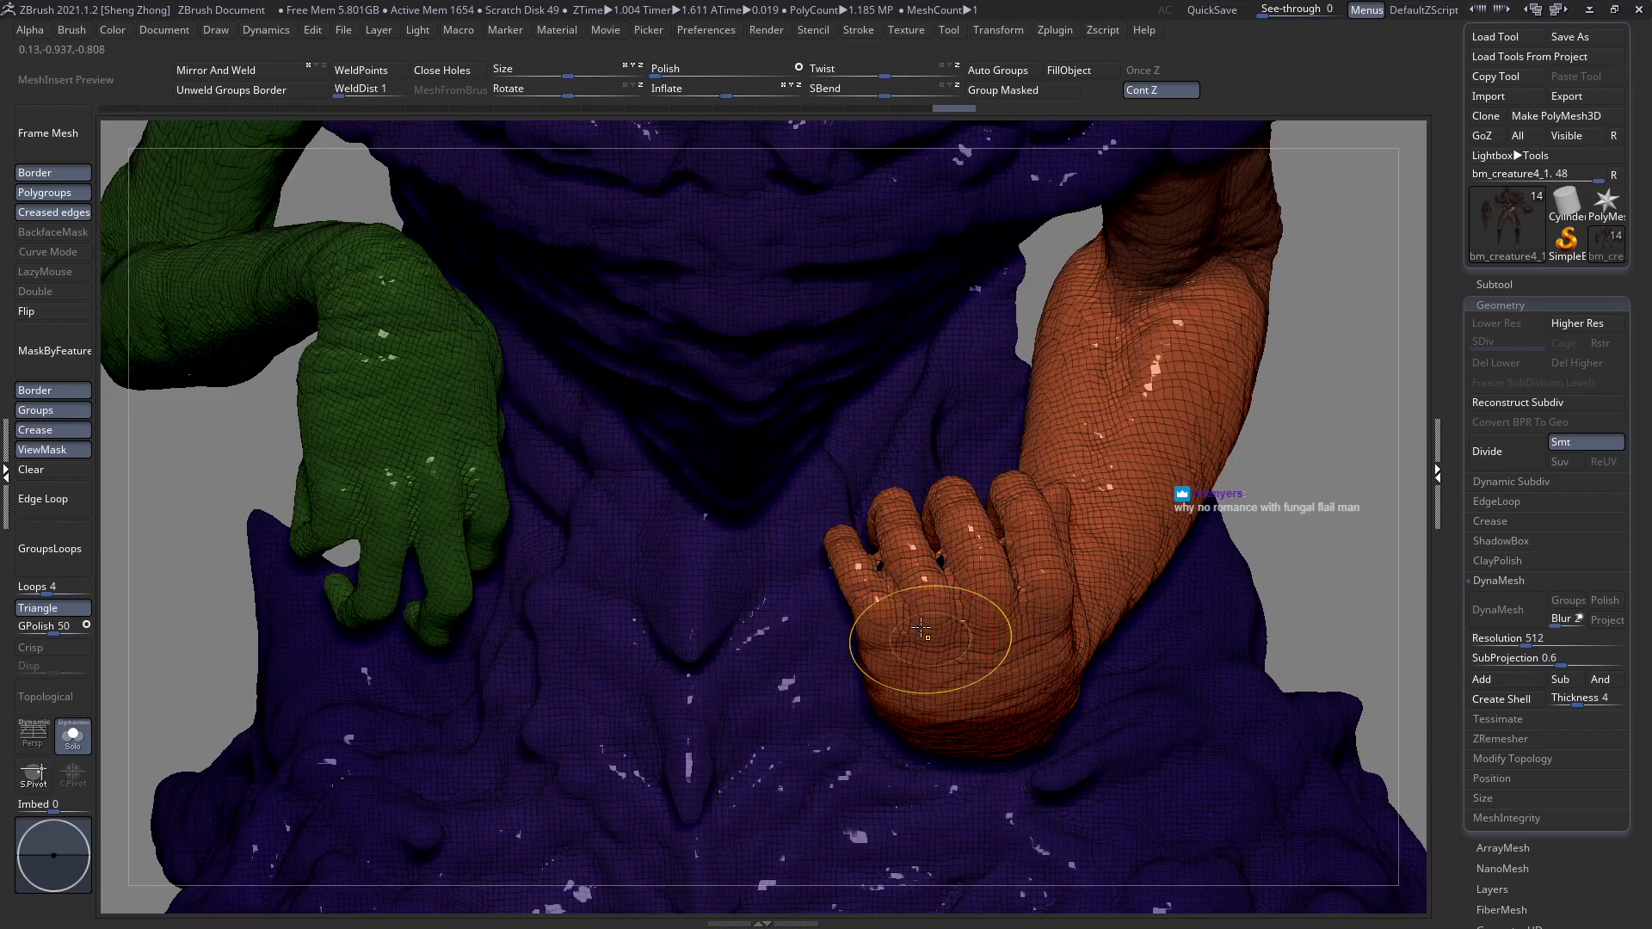
{"action": "right_click_drag", "start_coordinate": [946, 668], "coordinate": [1032, 731]}
{"action": "key", "text": "s"}
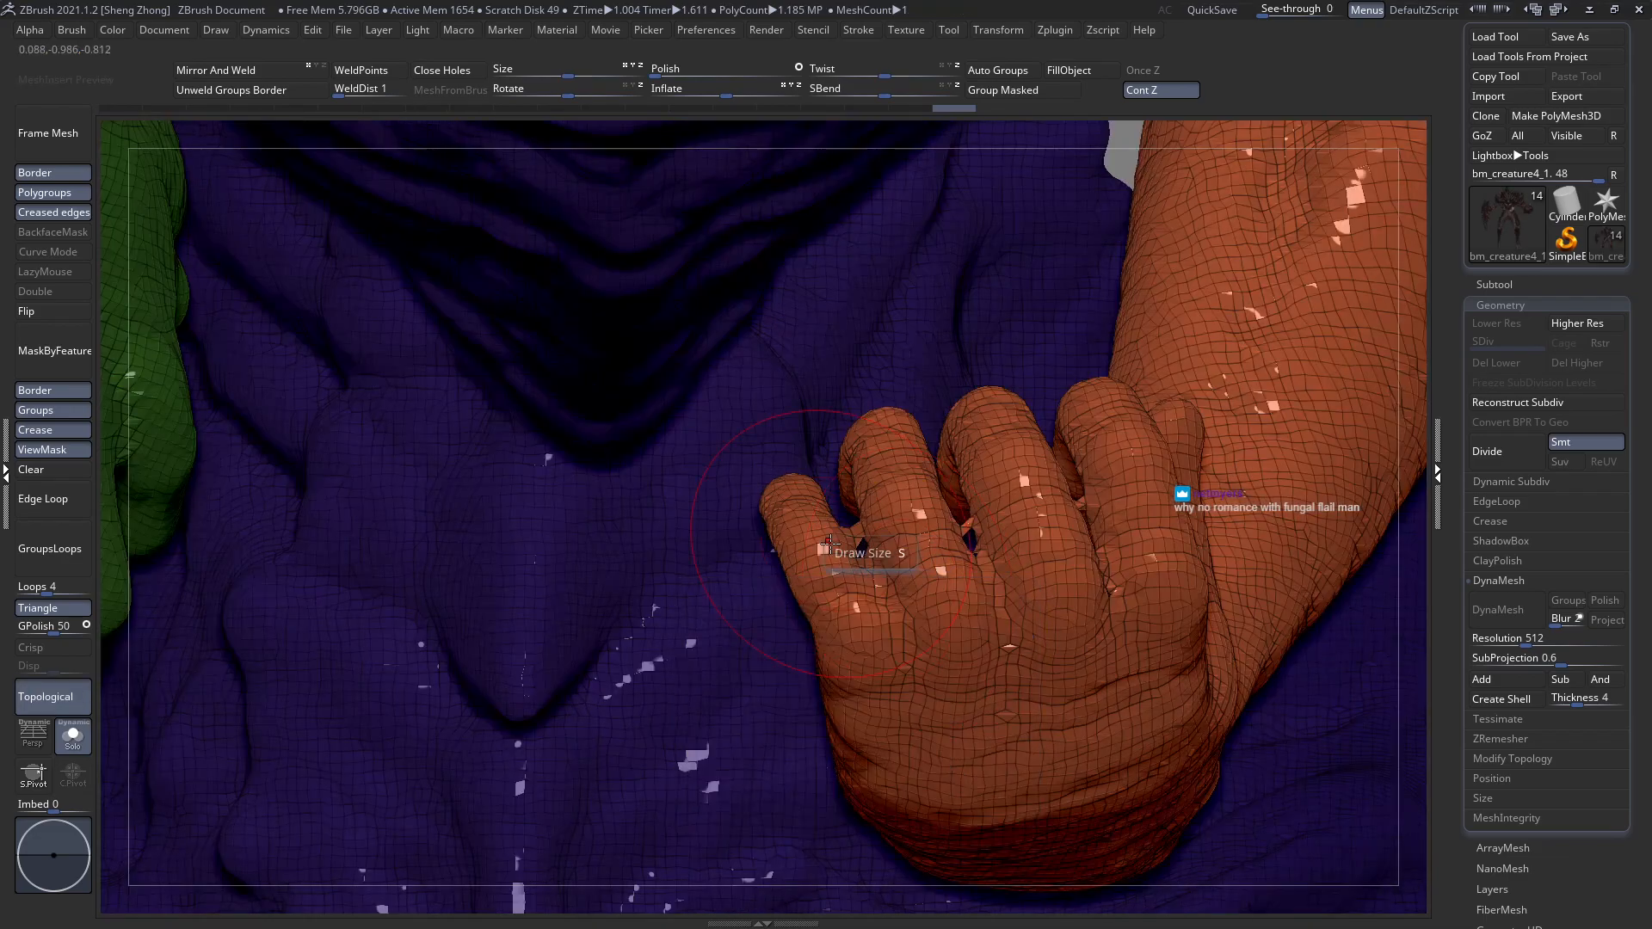
{"action": "mouse_move", "coordinate": [960, 618]}
{"action": "right_mouse_down", "text": "ctrl"}
{"action": "mouse_move", "coordinate": [726, 528]}
{"action": "mouse_move", "coordinate": [585, 568]}
{"action": "mouse_move", "coordinate": [629, 589]}
{"action": "right_mouse_up", "text": "ctrl"}
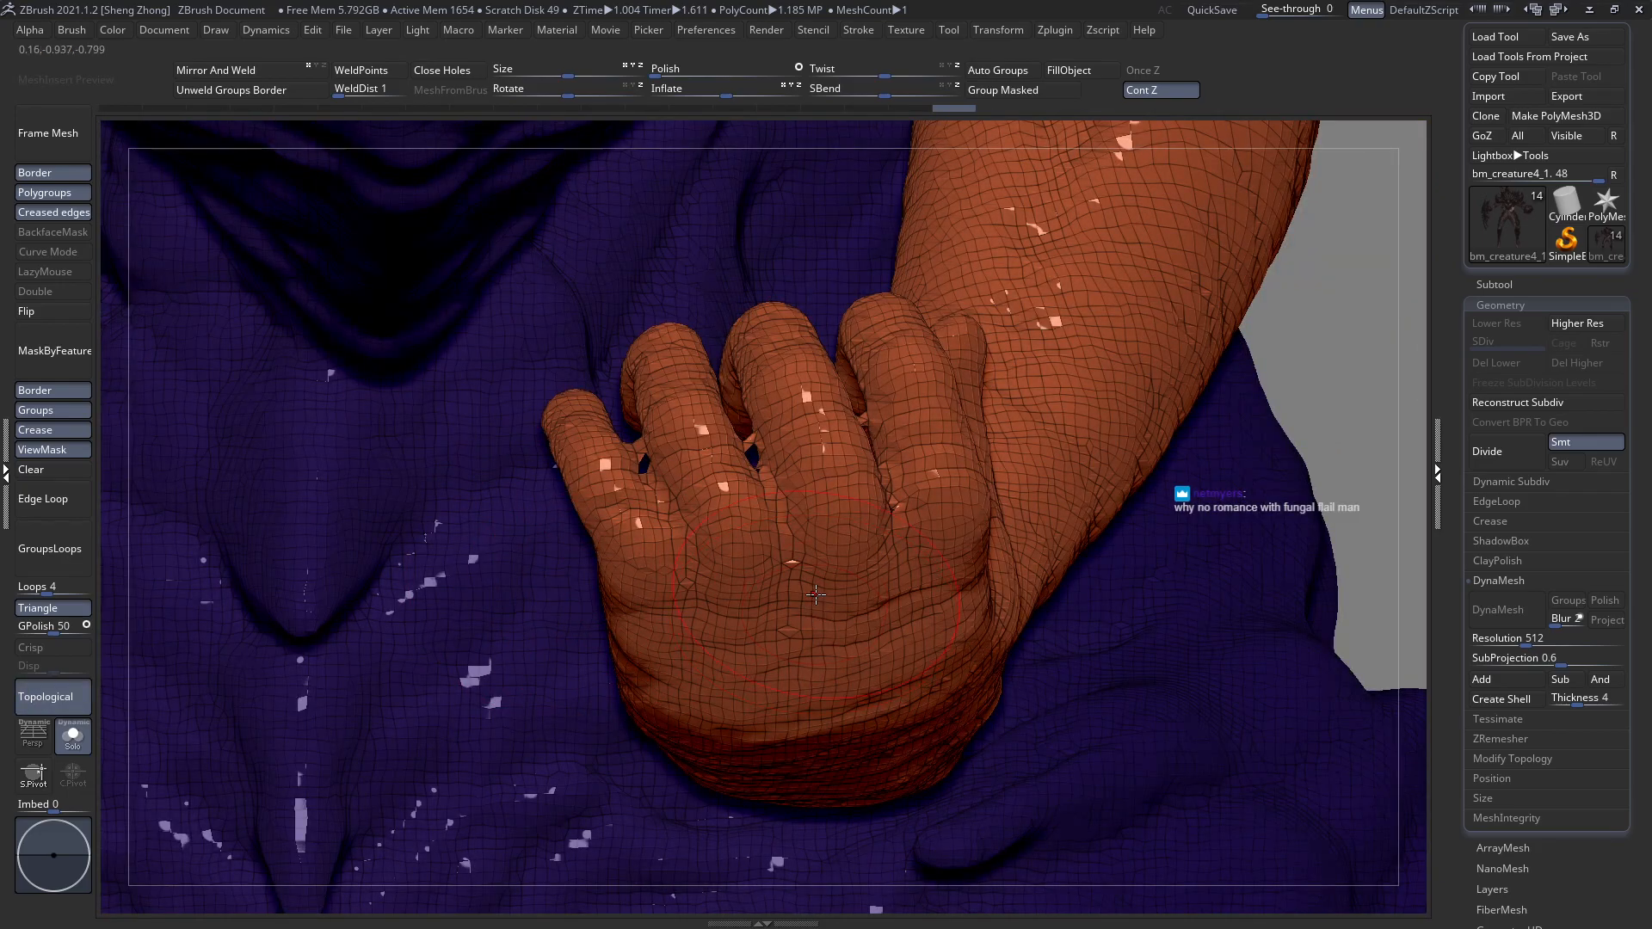
{"action": "key", "text": "space"}
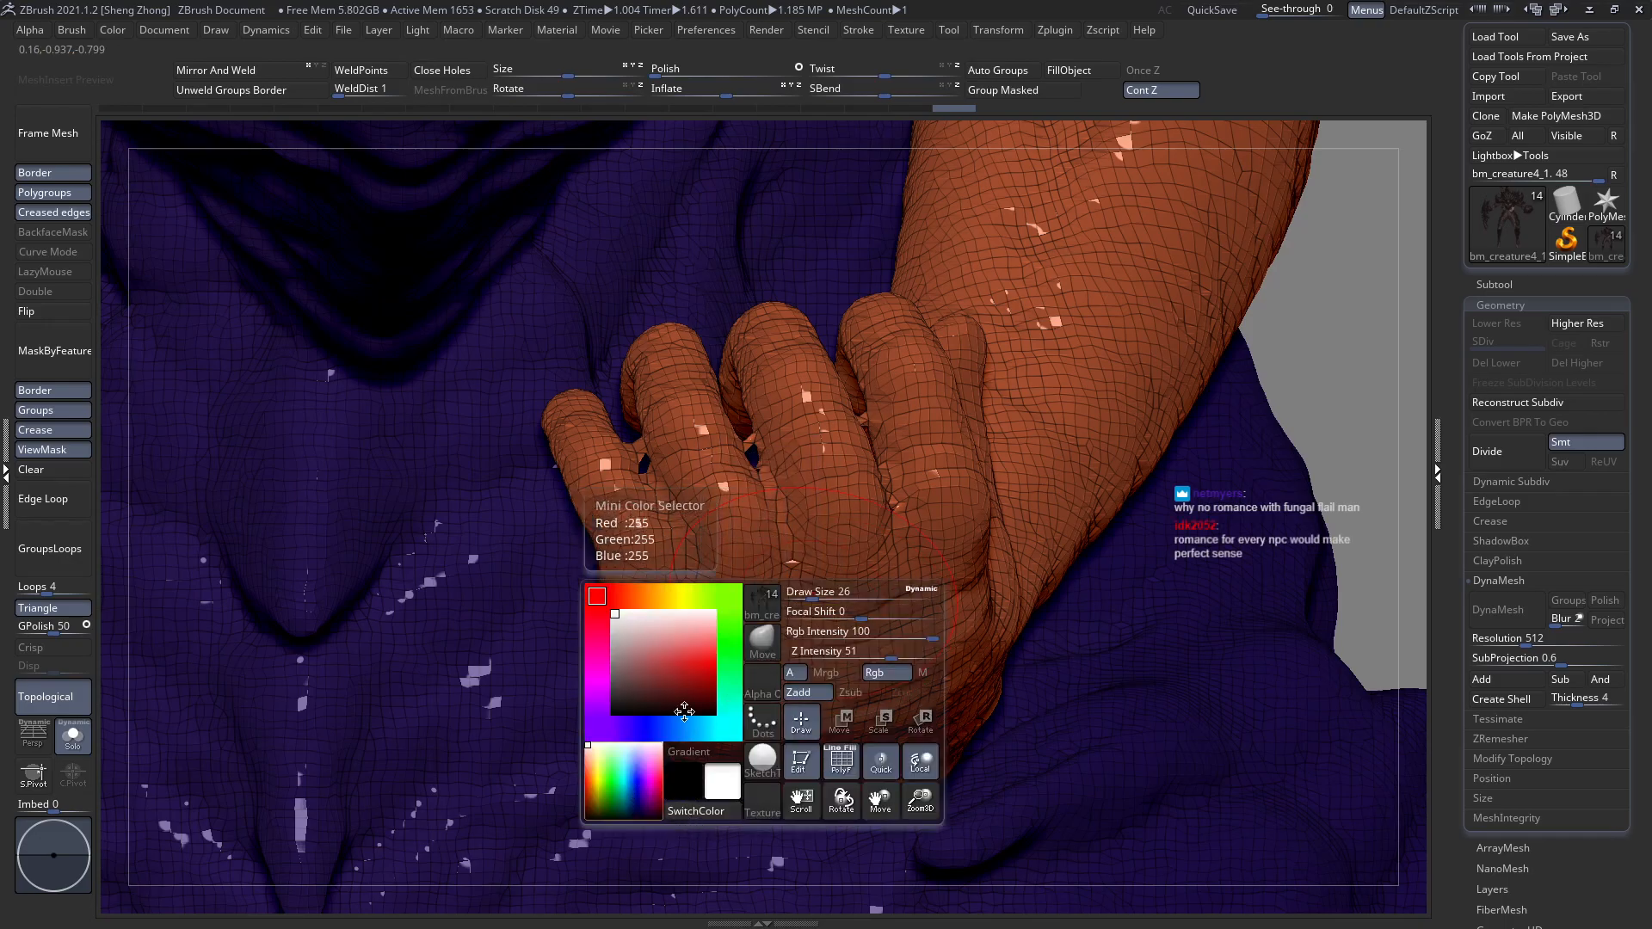
{"action": "key", "text": "space"}
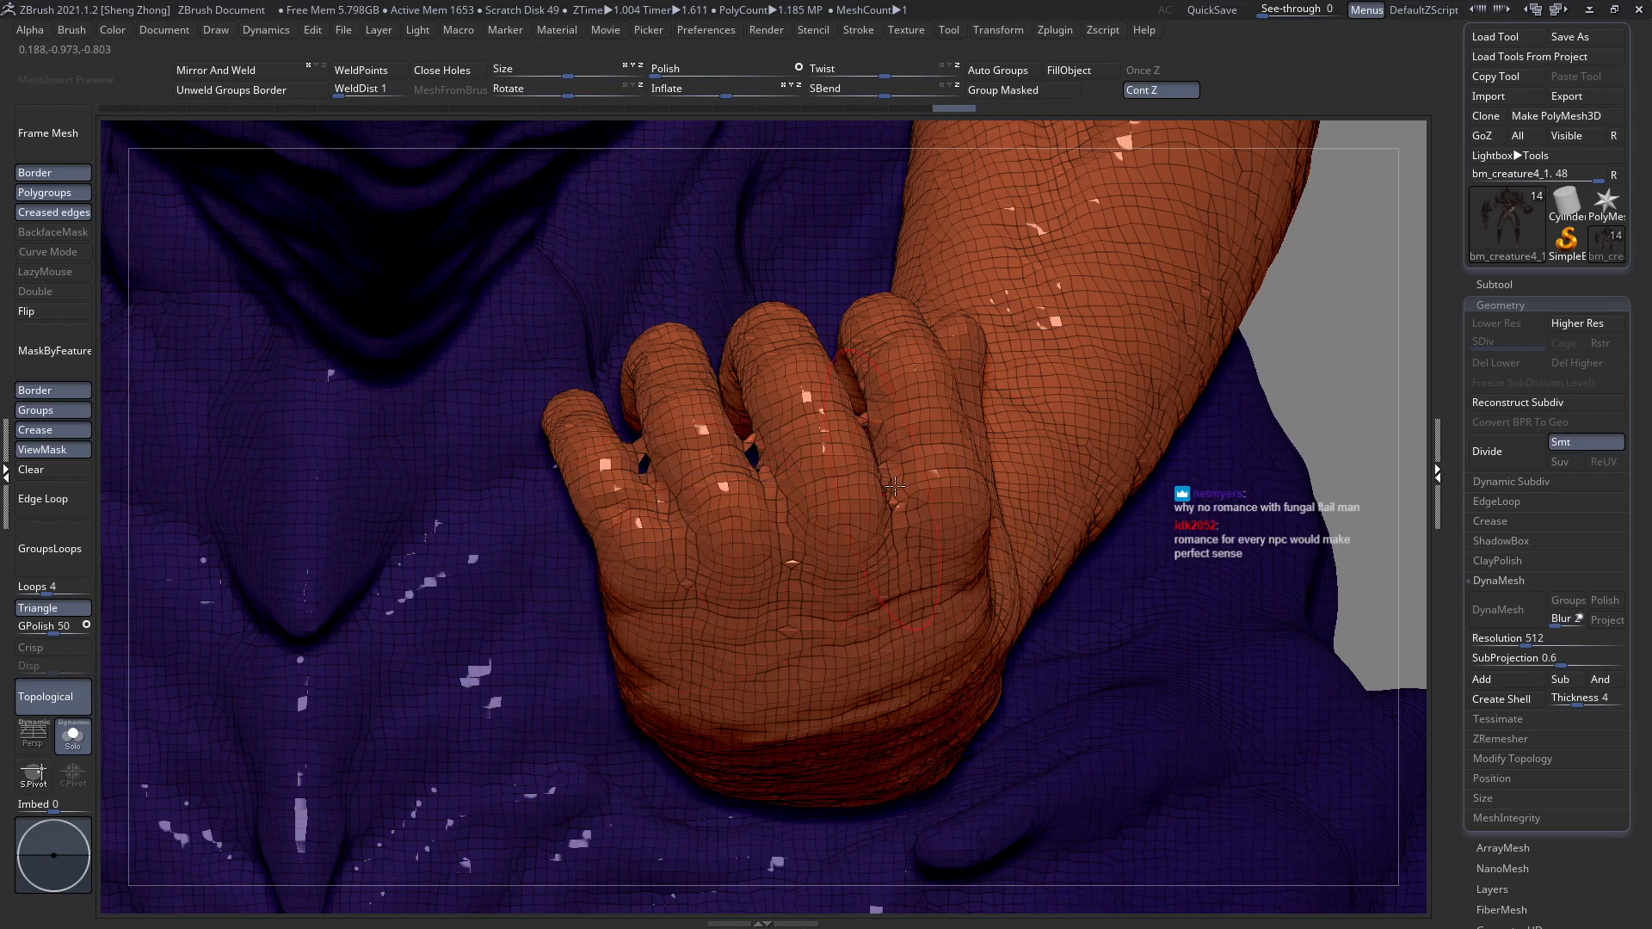
{"action": "key", "text": "space"}
{"action": "left_click", "coordinate": [844, 358]}
{"action": "key", "text": "i"}
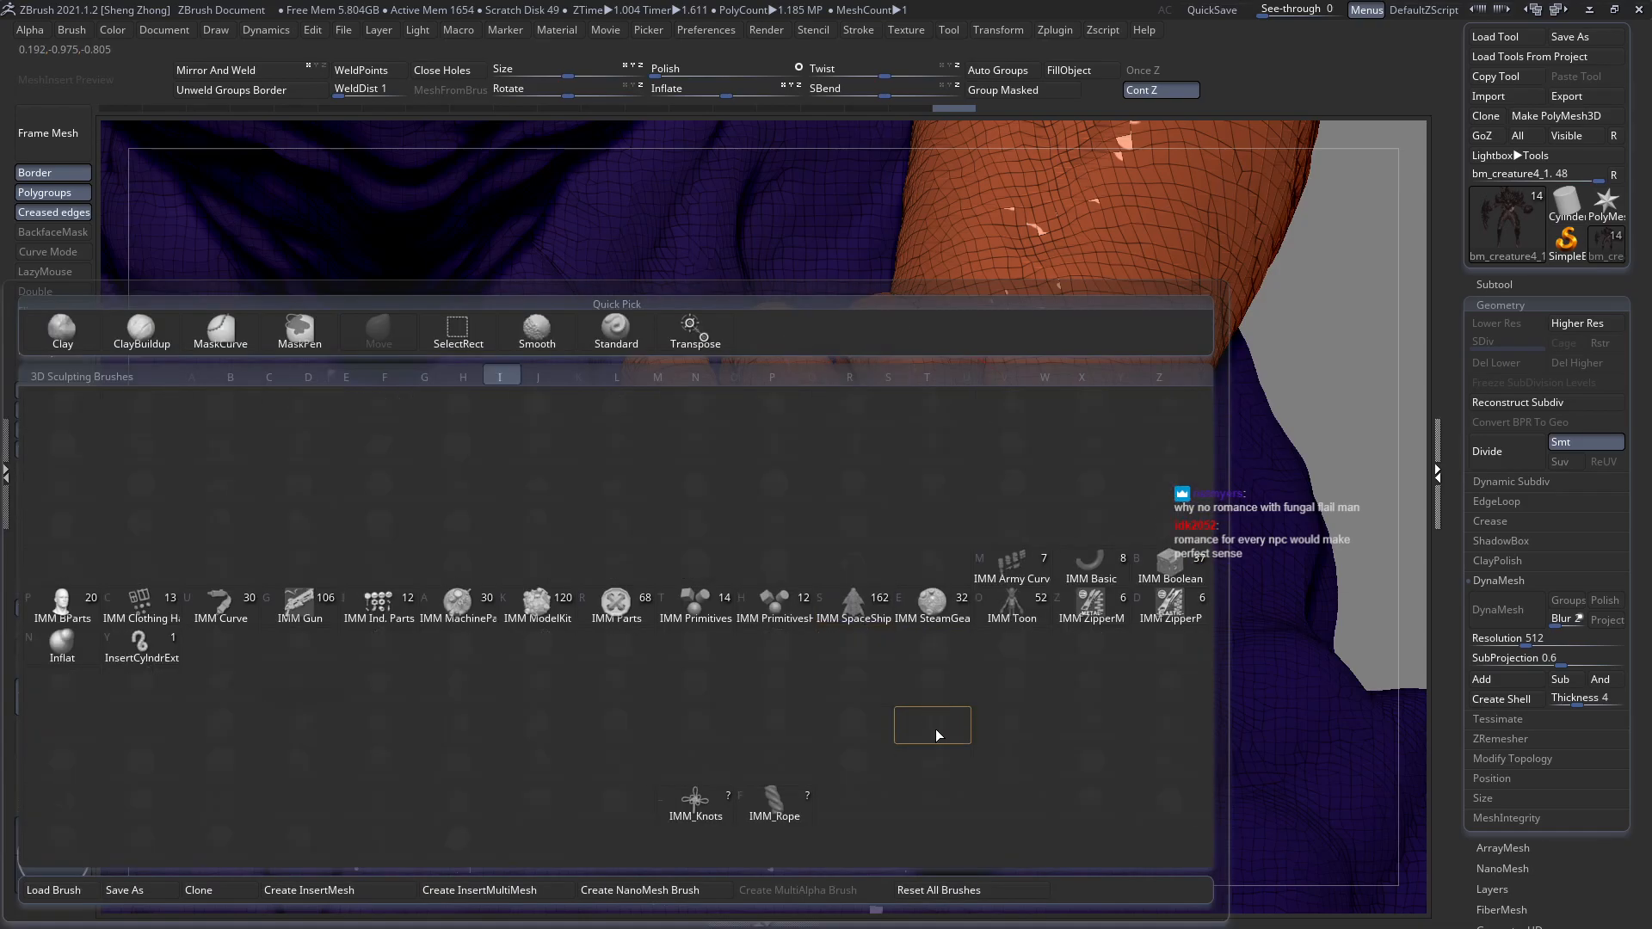
{"action": "key", "text": "n"}
{"action": "right_click_drag", "start_coordinate": [944, 736], "coordinate": [674, 508]}
{"action": "left_click_drag", "start_coordinate": [655, 474], "coordinate": [657, 470]}
{"action": "left_click_drag", "start_coordinate": [786, 473], "coordinate": [781, 500]}
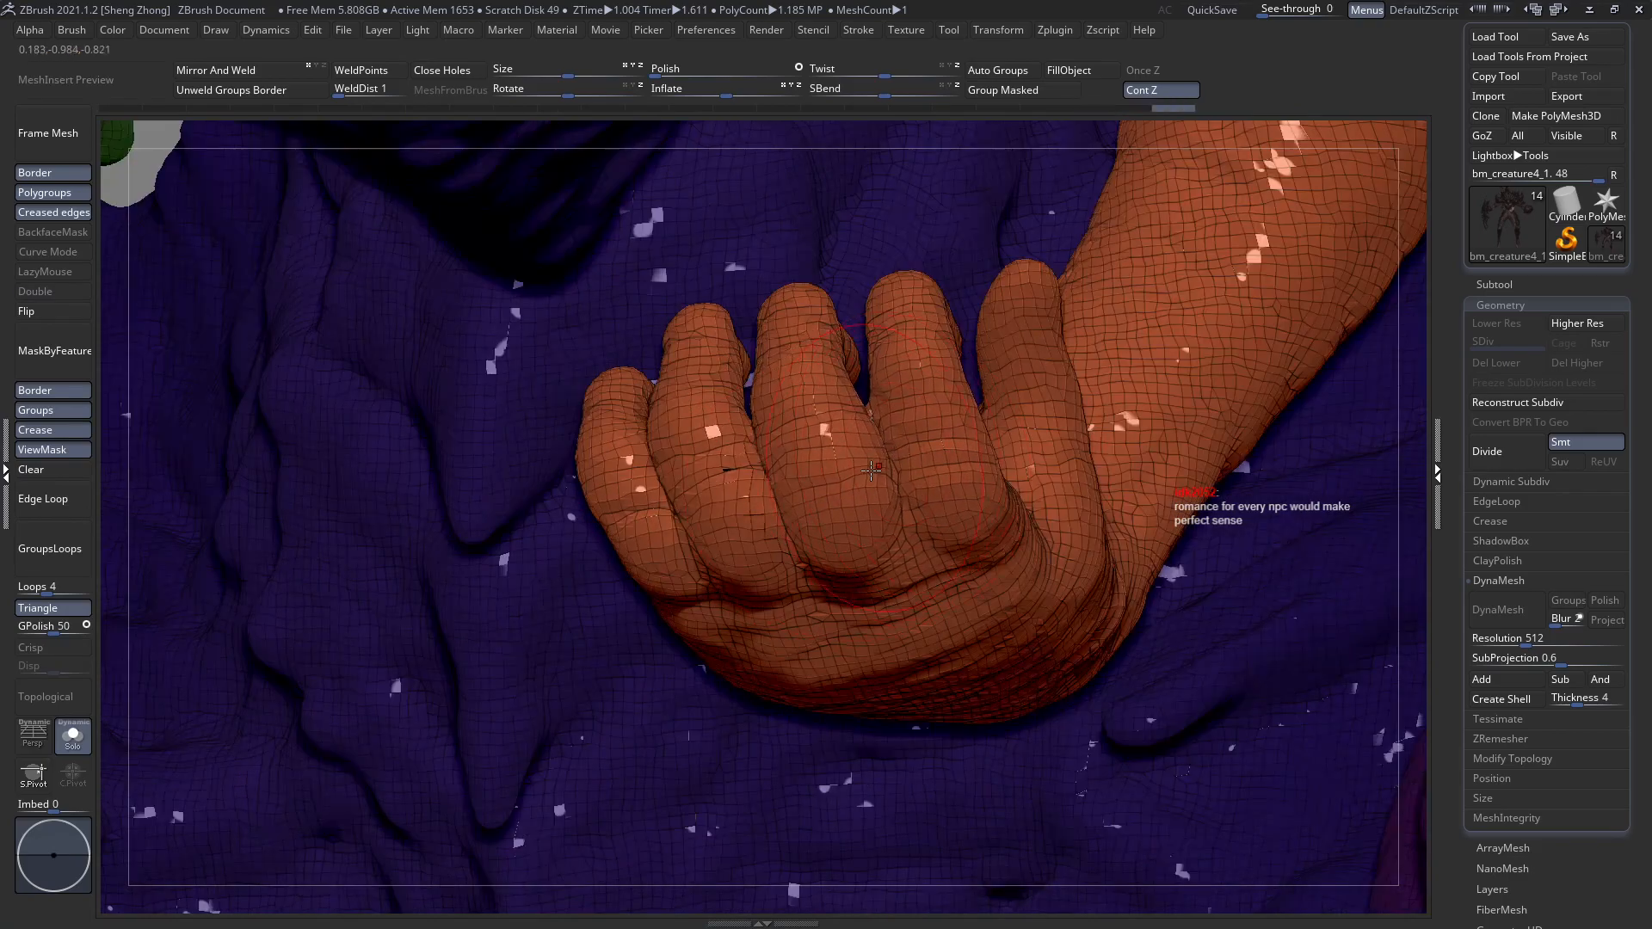
Adjust the brush size and inflate the middle fingers and knuckles of the orange fist further.
{"action": "key", "text": "space"}
{"action": "left_click_drag", "start_coordinate": [870, 471], "coordinate": [782, 457]}
{"action": "left_click_drag", "start_coordinate": [847, 516], "coordinate": [830, 544]}
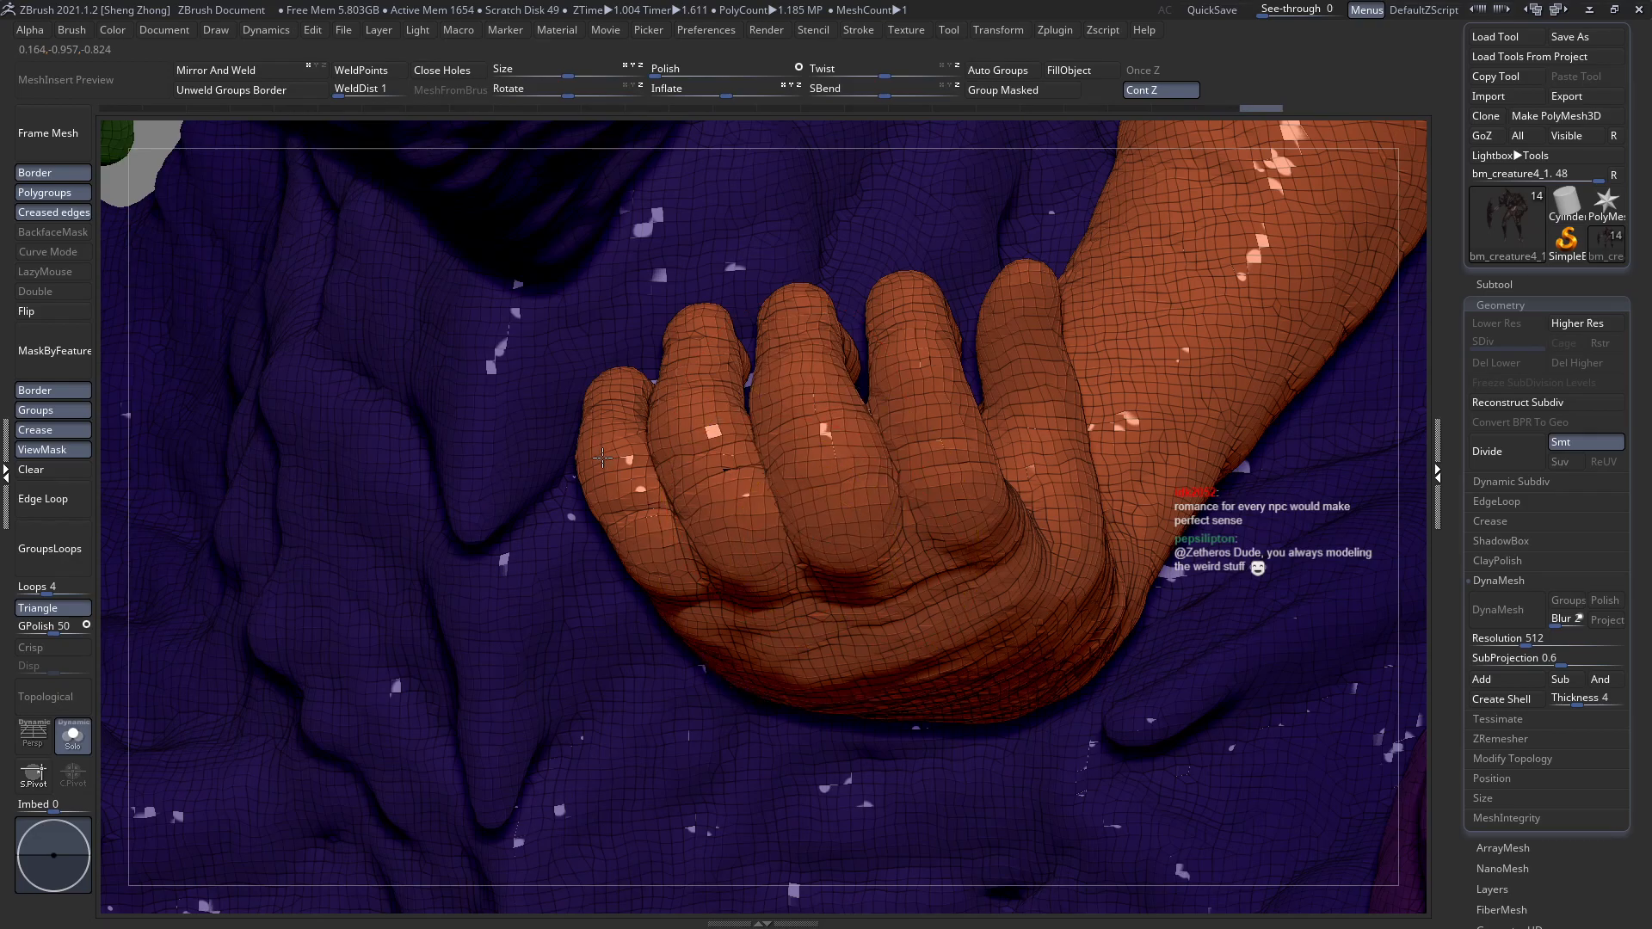
Bring the green hand into close view and work over its back and knuckles with the resized Inflat brush.
{"action": "right_click_drag", "start_coordinate": [602, 458], "coordinate": [743, 604], "text": "ctrl"}
{"action": "mouse_move", "coordinate": [800, 555]}
{"action": "right_mouse_down"}
{"action": "mouse_move", "coordinate": [697, 564]}
{"action": "mouse_move", "coordinate": [707, 482]}
{"action": "mouse_move", "coordinate": [754, 585]}
{"action": "mouse_move", "coordinate": [705, 459]}
{"action": "right_mouse_up"}
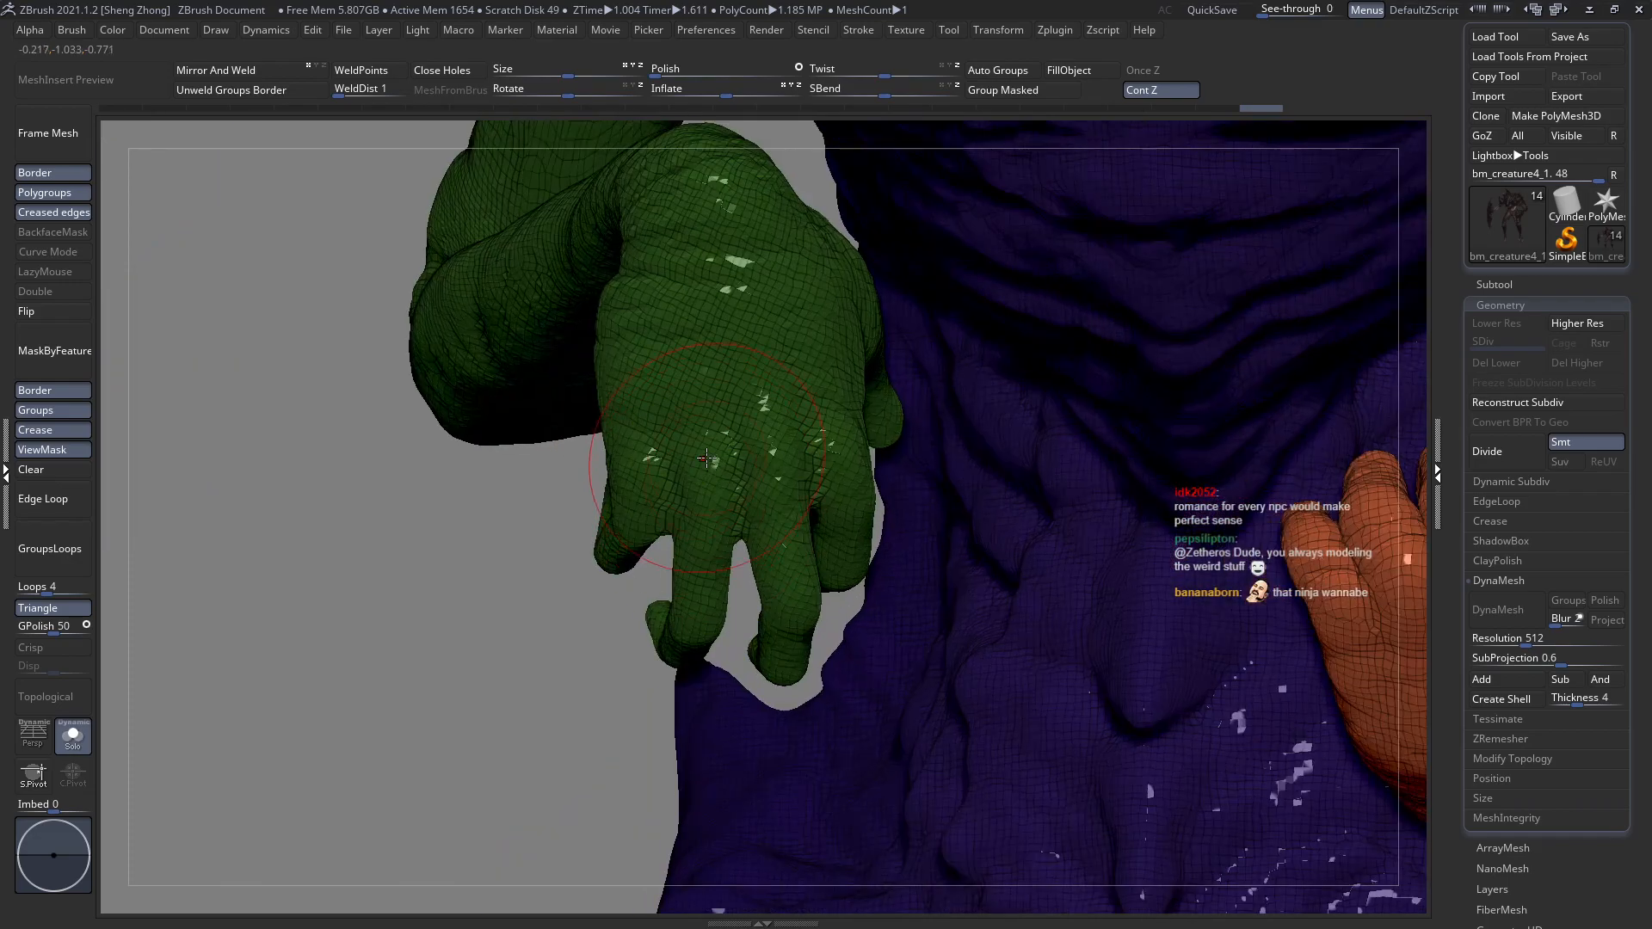
{"action": "right_click", "coordinate": [708, 448]}
{"action": "left_click_drag", "start_coordinate": [714, 449], "coordinate": [688, 450]}
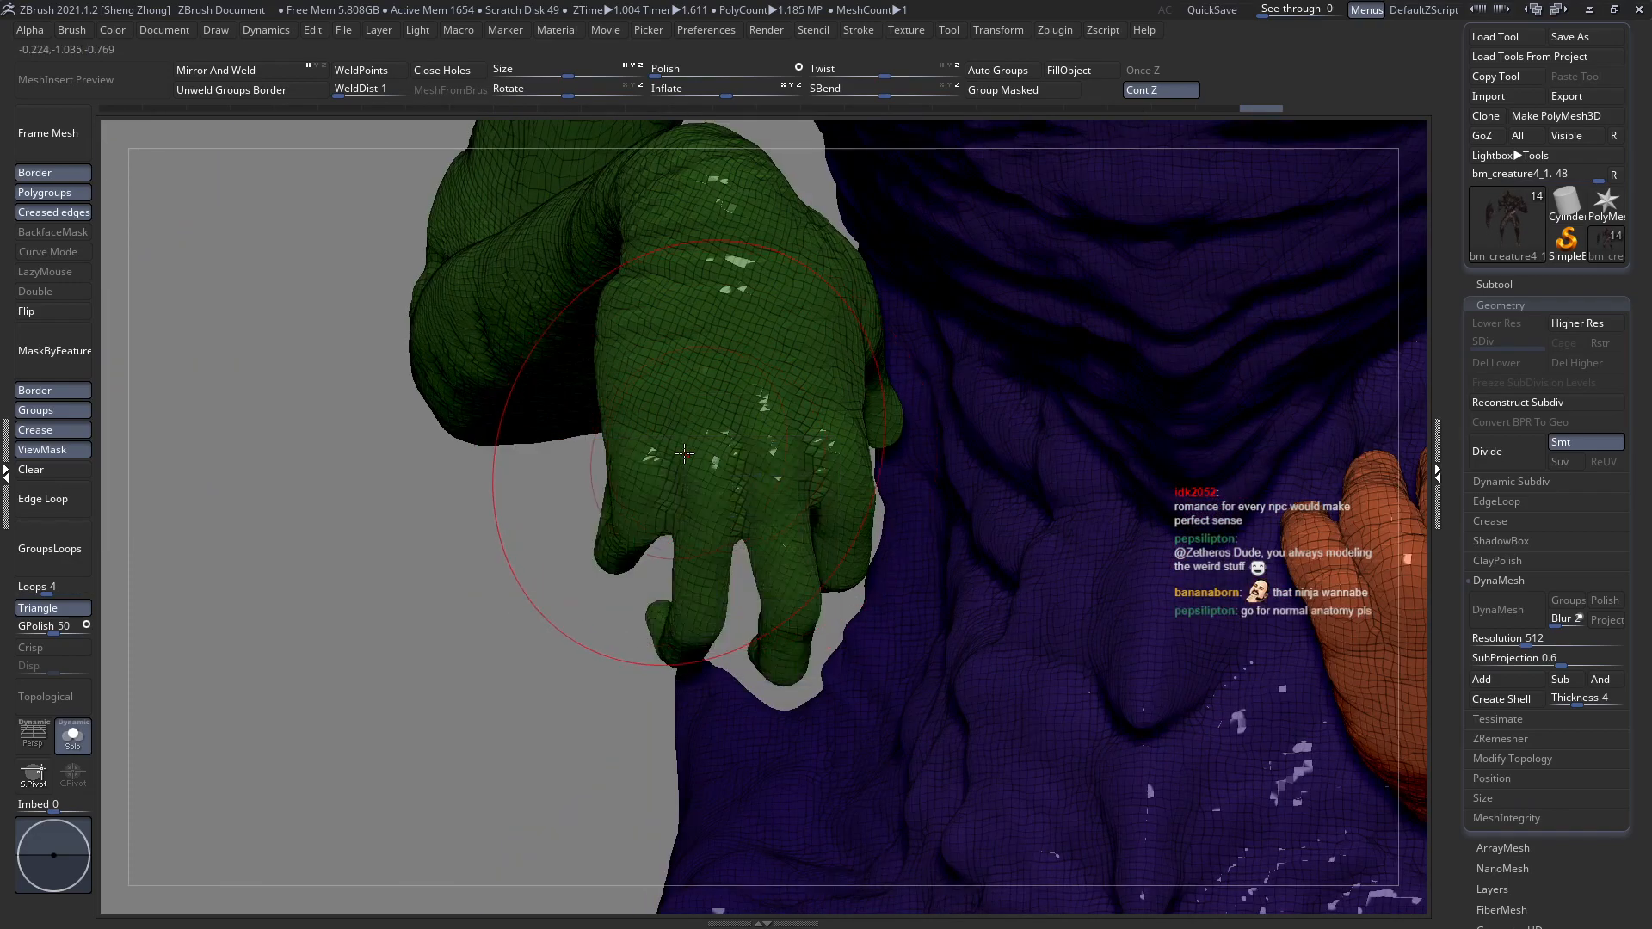
{"action": "left_click_drag", "start_coordinate": [633, 451], "coordinate": [761, 489]}
Turn off the polygroup wireframe, leave Transpose mode, and examine the reposed small arms from the side and front.
{"action": "right_click_drag", "start_coordinate": [742, 532], "coordinate": [791, 590], "text": "ctrl"}
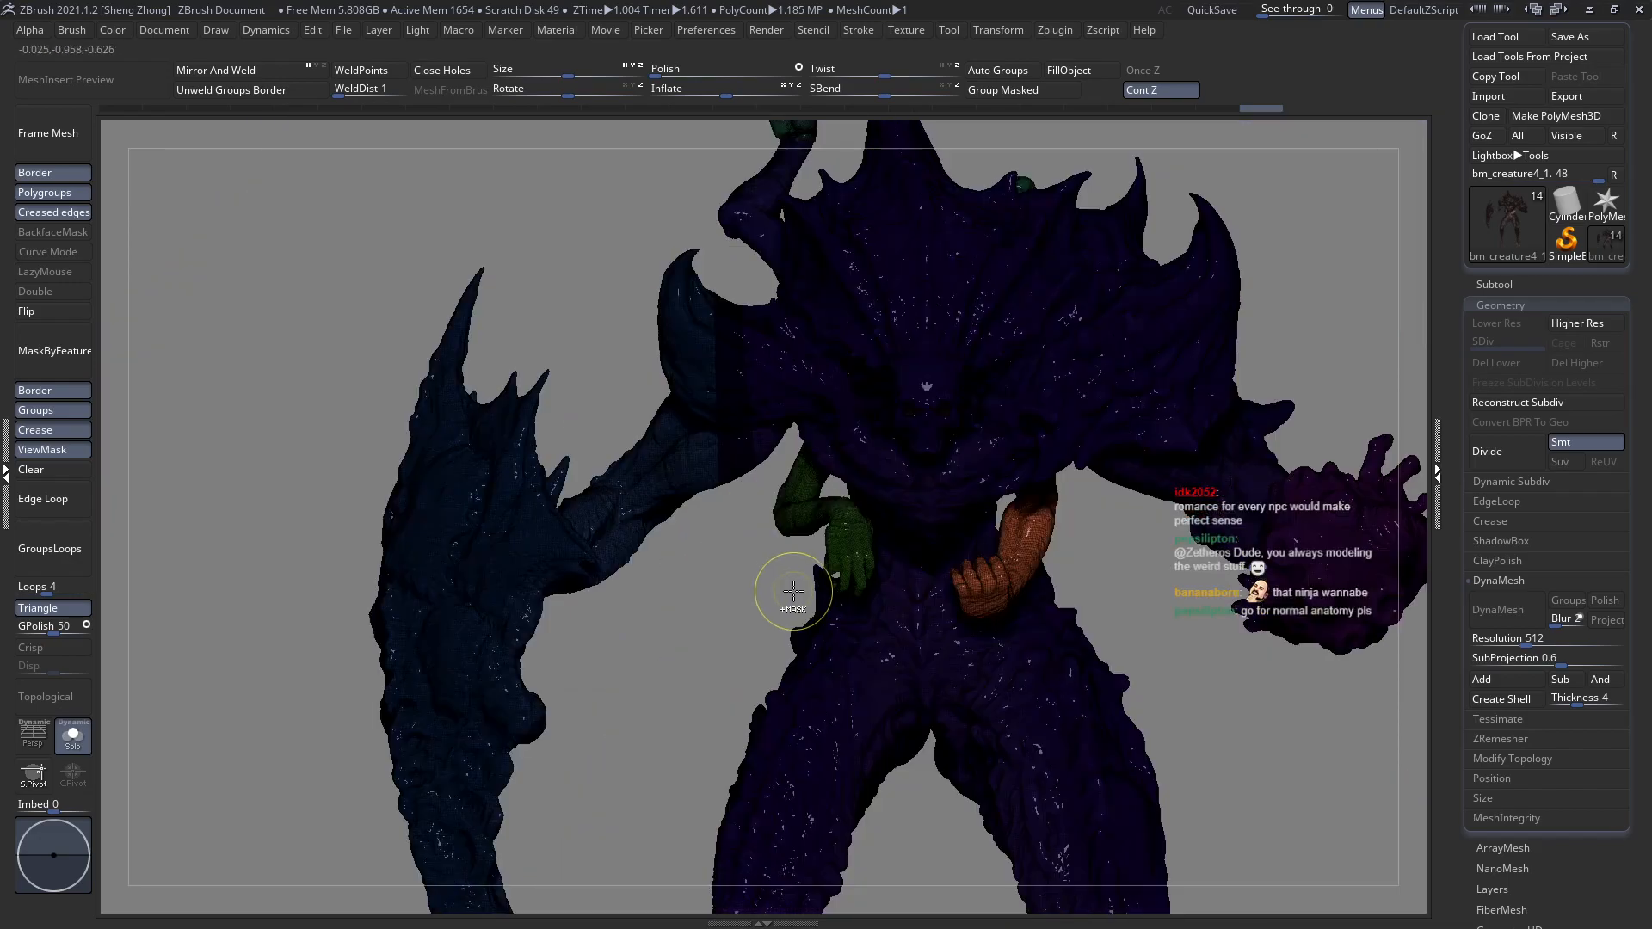
{"action": "right_click_drag", "start_coordinate": [970, 600], "coordinate": [1010, 604]}
{"action": "right_click_drag", "start_coordinate": [676, 419], "coordinate": [909, 567], "text": "ctrl"}
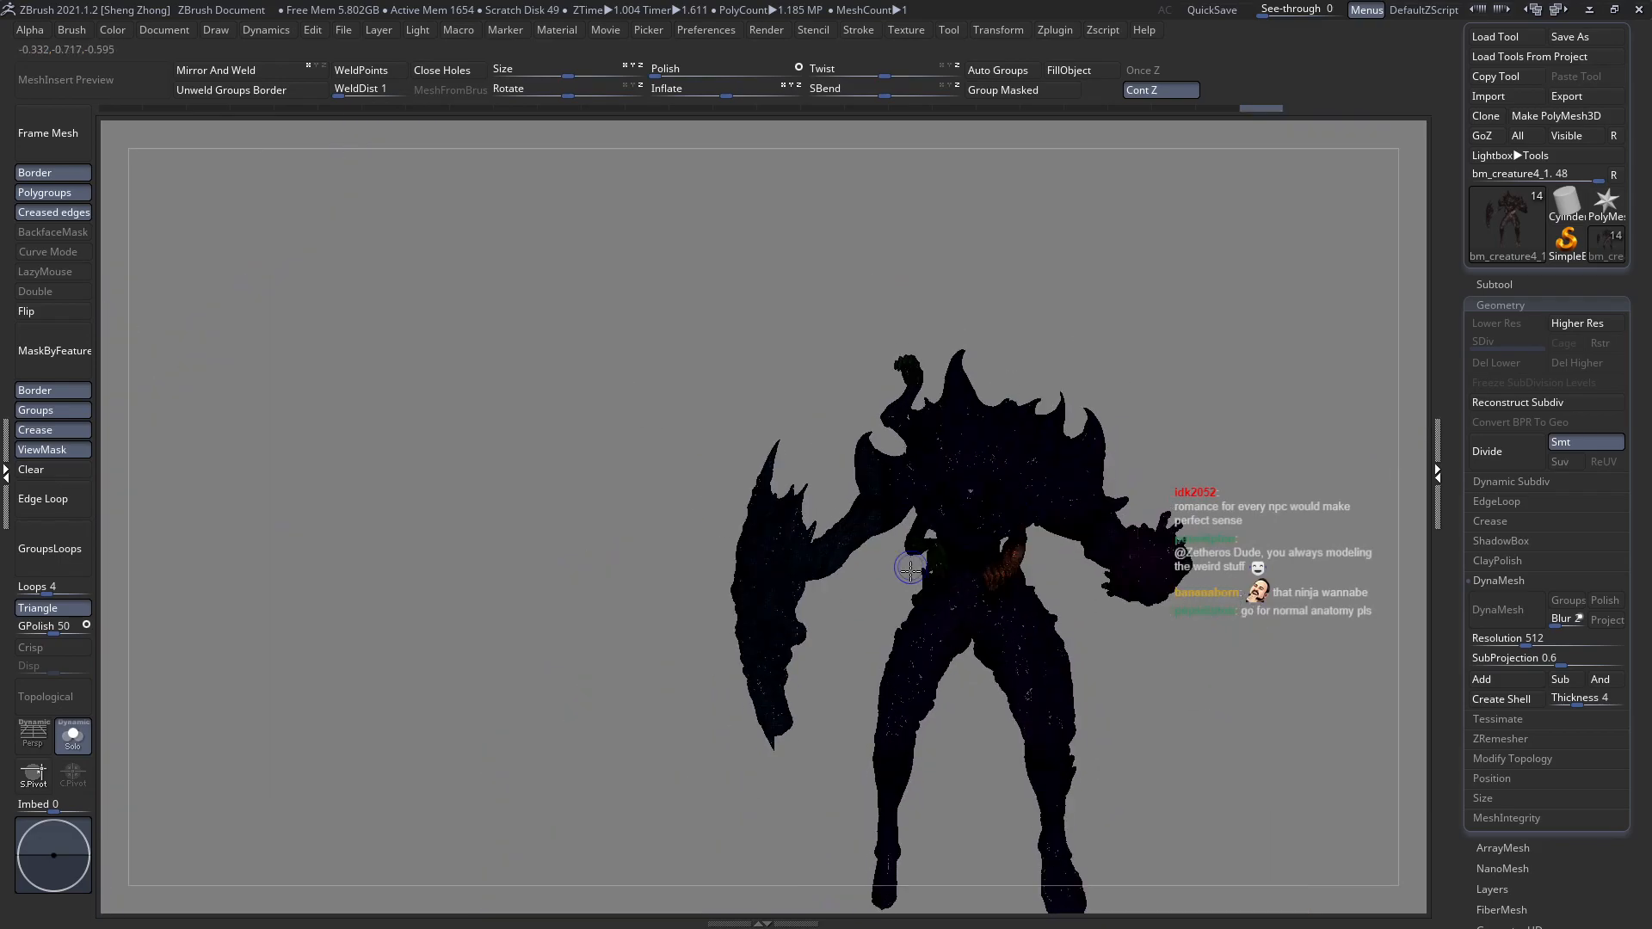
{"action": "key", "text": "shift+f"}
{"action": "right_click_drag", "start_coordinate": [985, 686], "coordinate": [546, 544], "text": "alt"}
{"action": "right_click_drag", "start_coordinate": [826, 550], "coordinate": [824, 478], "text": "ctrl"}
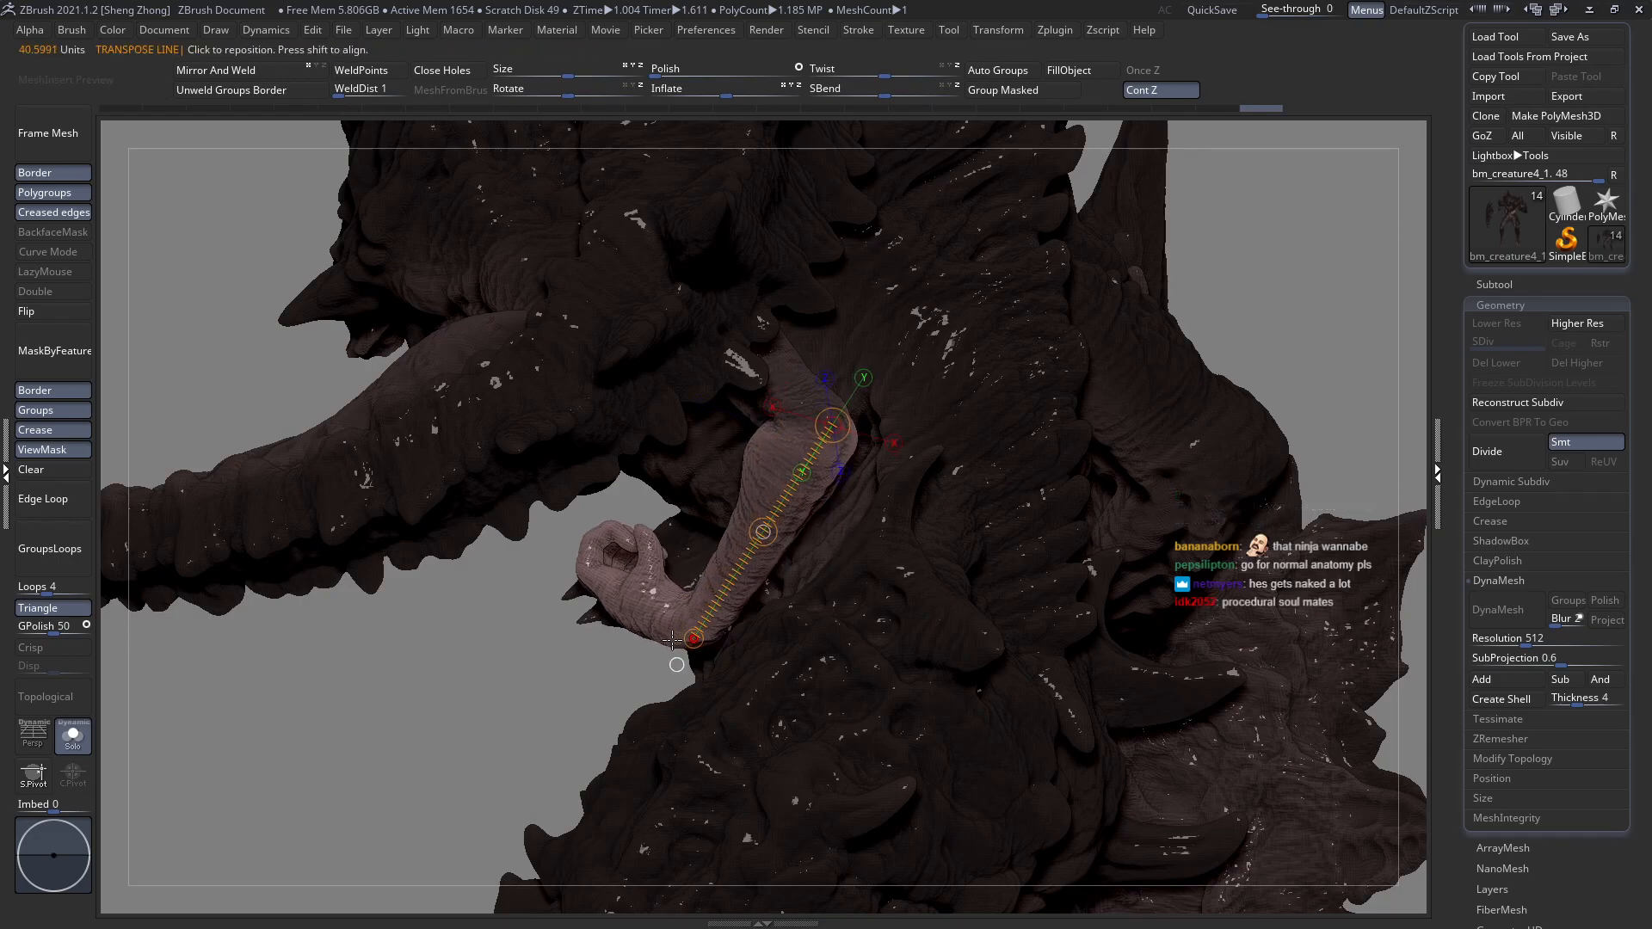
{"action": "key", "text": "q"}
{"action": "mouse_move", "coordinate": [672, 640]}
{"action": "right_mouse_down"}
{"action": "mouse_move", "coordinate": [643, 633]}
{"action": "mouse_move", "coordinate": [794, 603]}
{"action": "mouse_move", "coordinate": [766, 602]}
{"action": "right_mouse_up"}
{"action": "right_click_drag", "start_coordinate": [475, 582], "coordinate": [606, 583]}
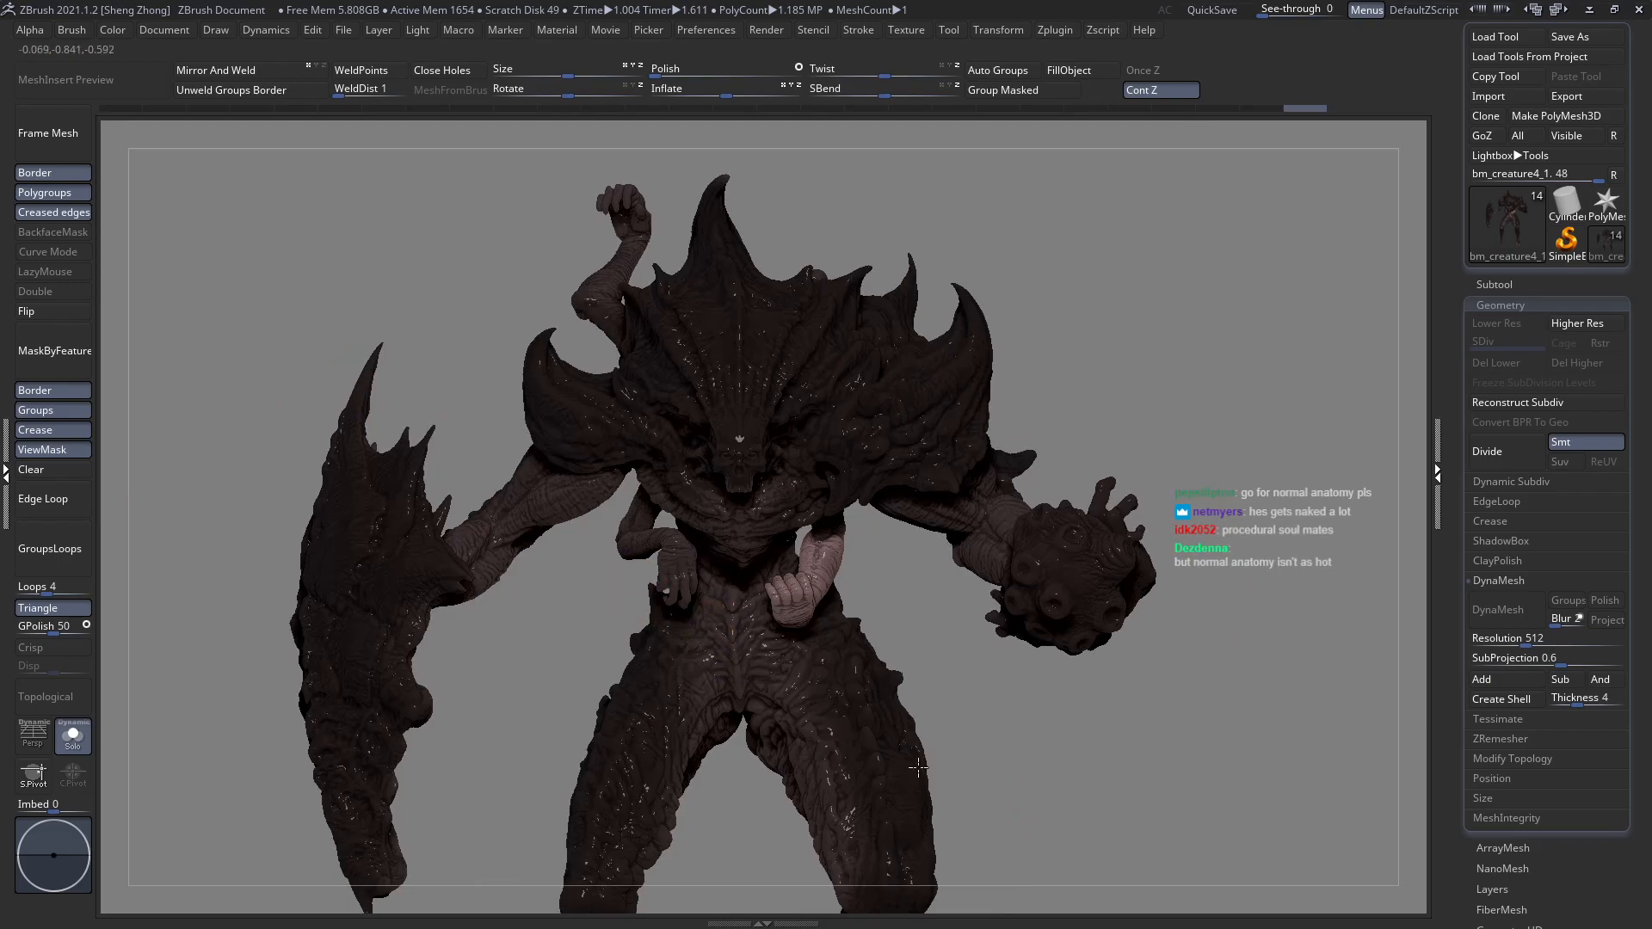
{"action": "right_click_drag", "start_coordinate": [918, 768], "coordinate": [899, 714], "text": "ctrl"}
{"action": "right_click_drag", "start_coordinate": [930, 537], "coordinate": [845, 517]}
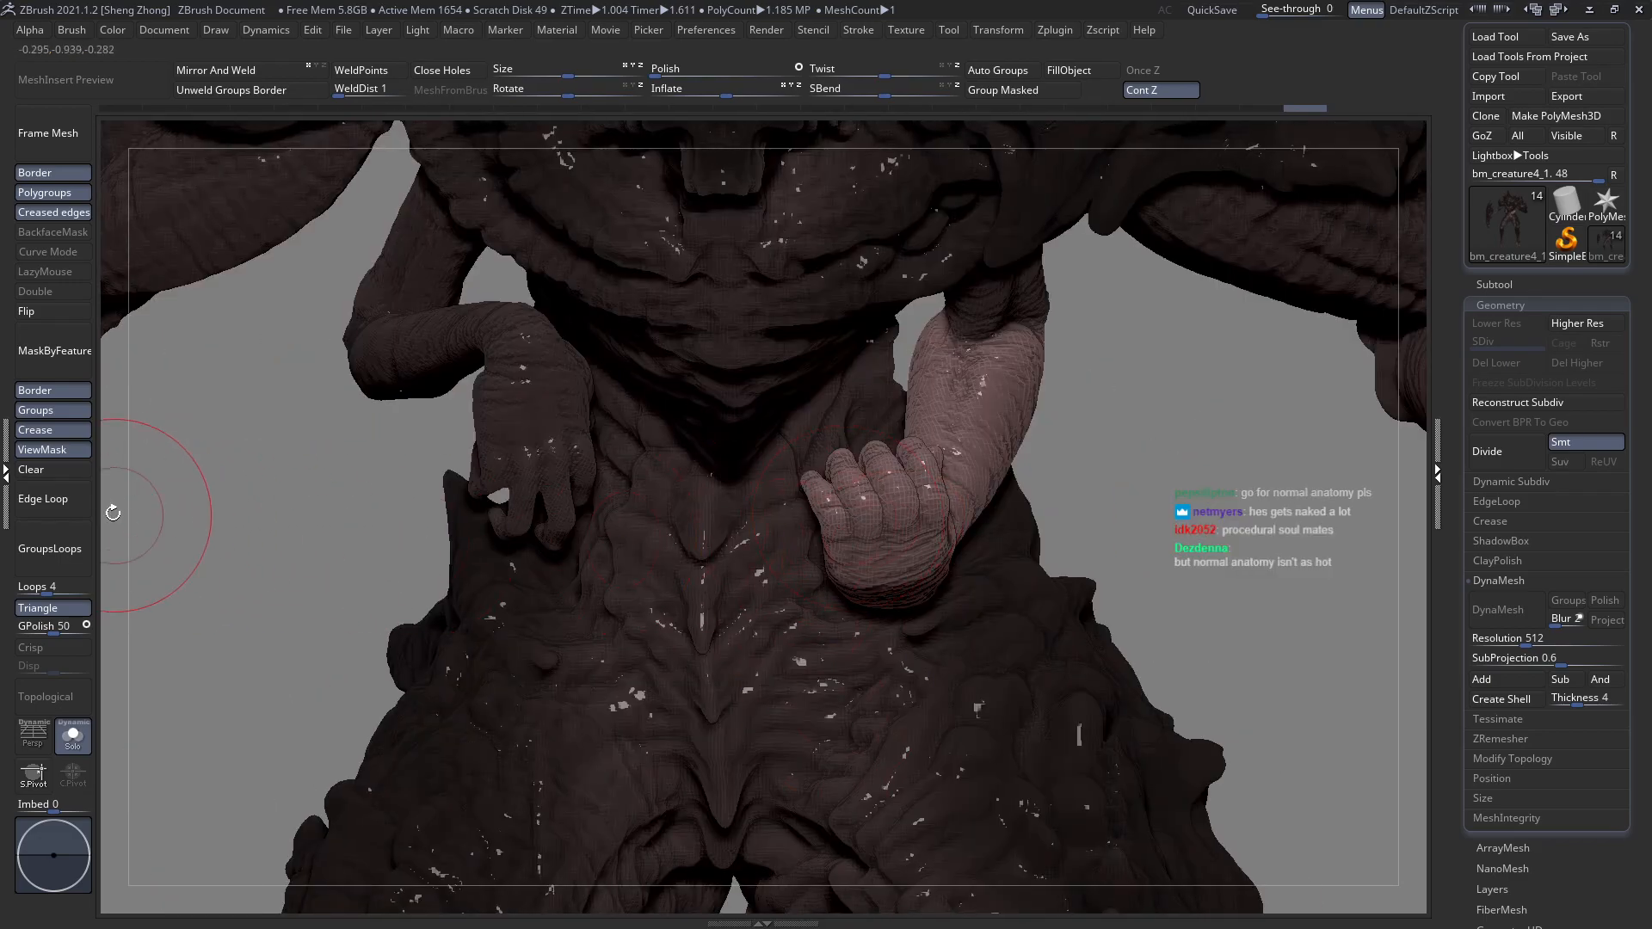
Clear the mask on the body and remesh it with DynaMesh at resolution 512.
{"action": "left_click", "coordinate": [60, 471]}
{"action": "right_click_drag", "start_coordinate": [539, 528], "coordinate": [722, 347], "text": "ctrl"}
{"action": "right_click_drag", "start_coordinate": [929, 775], "coordinate": [607, 585]}
{"action": "right_click_drag", "start_coordinate": [785, 620], "coordinate": [814, 530]}
{"action": "right_click_drag", "start_coordinate": [441, 435], "coordinate": [833, 737]}
{"action": "right_click_drag", "start_coordinate": [686, 516], "coordinate": [814, 720]}
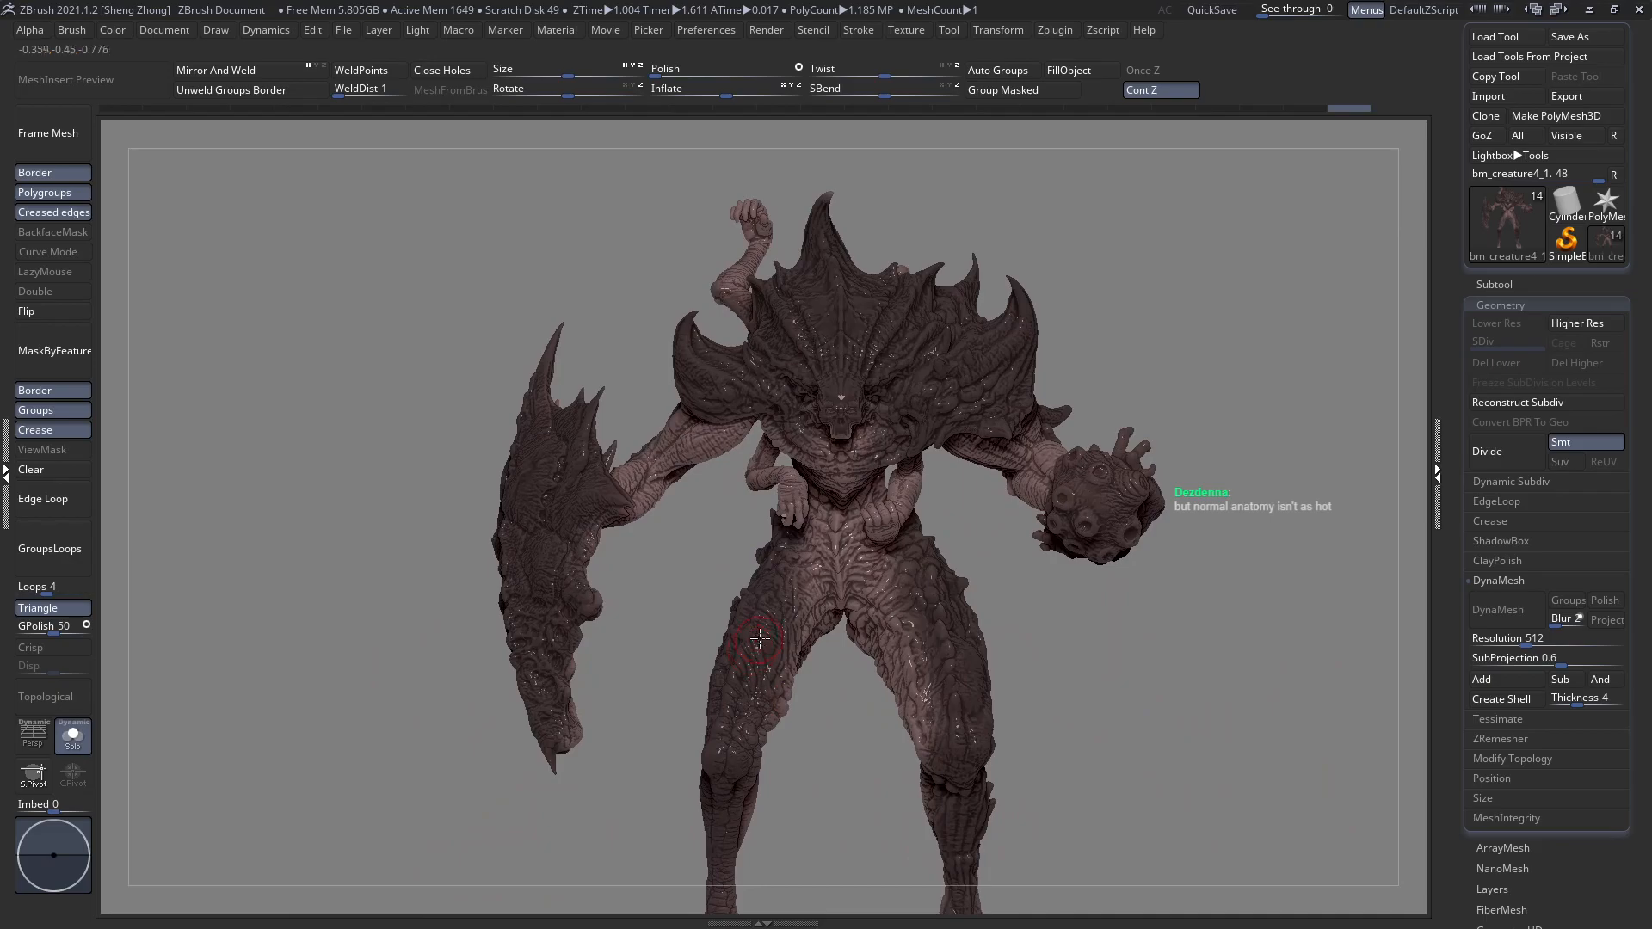
{"action": "left_click", "coordinate": [1493, 638]}
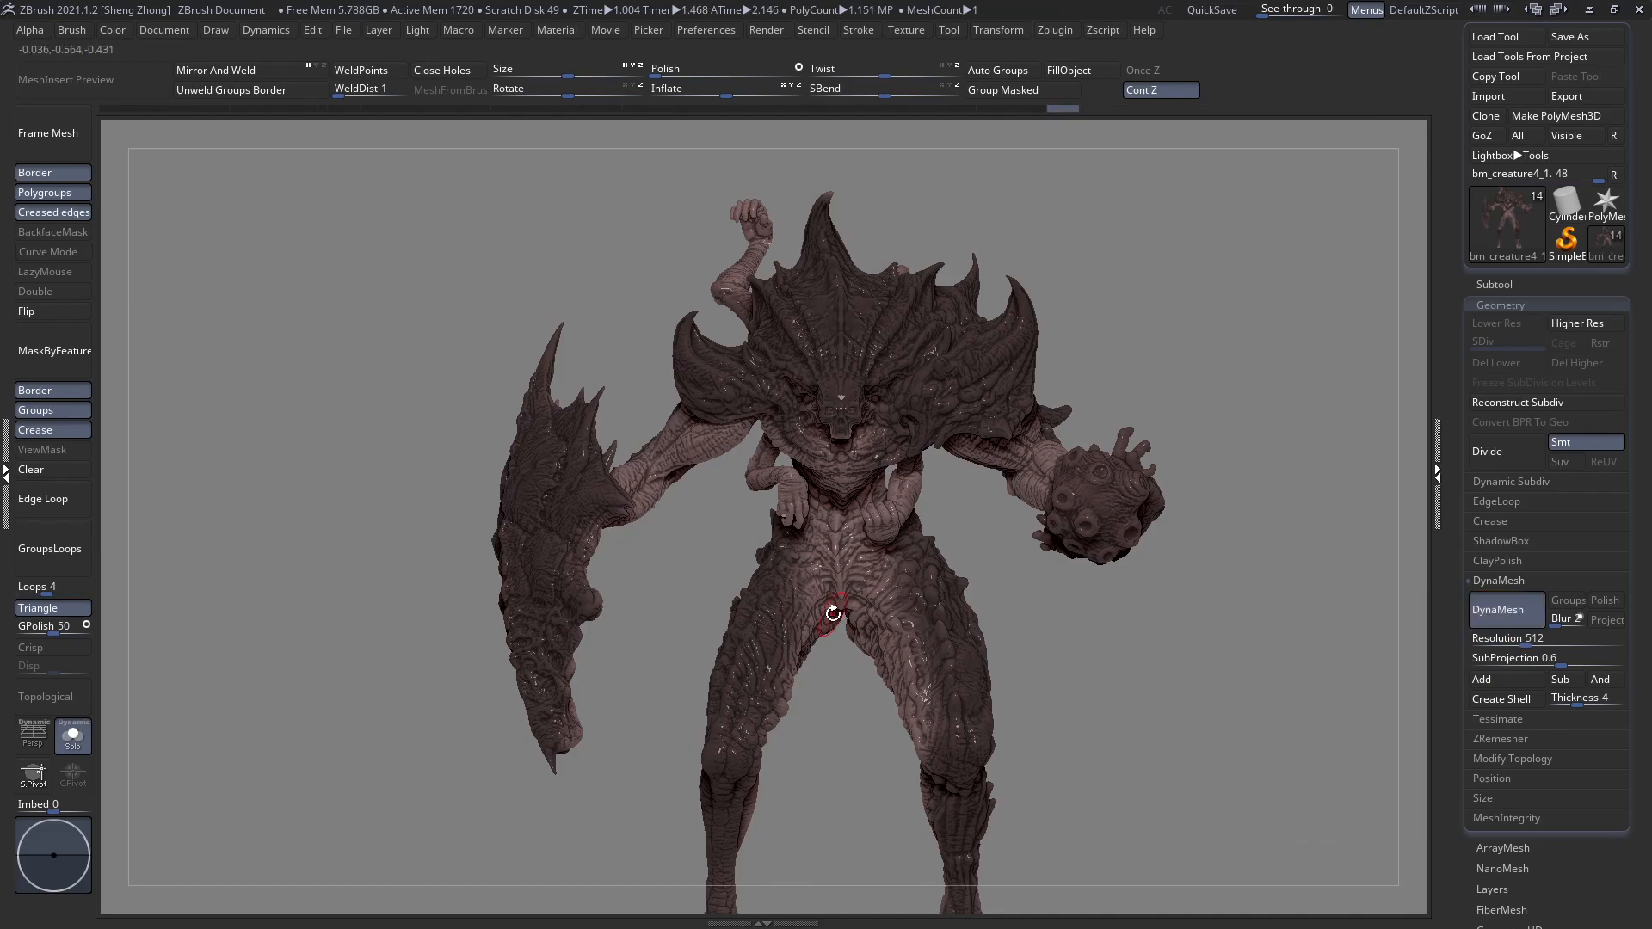
Compare the mesh before and after the remesh, and inspect both small hands and the torso for fused geometry.
{"action": "right_click_drag", "start_coordinate": [818, 511], "coordinate": [1054, 826], "text": "ctrl"}
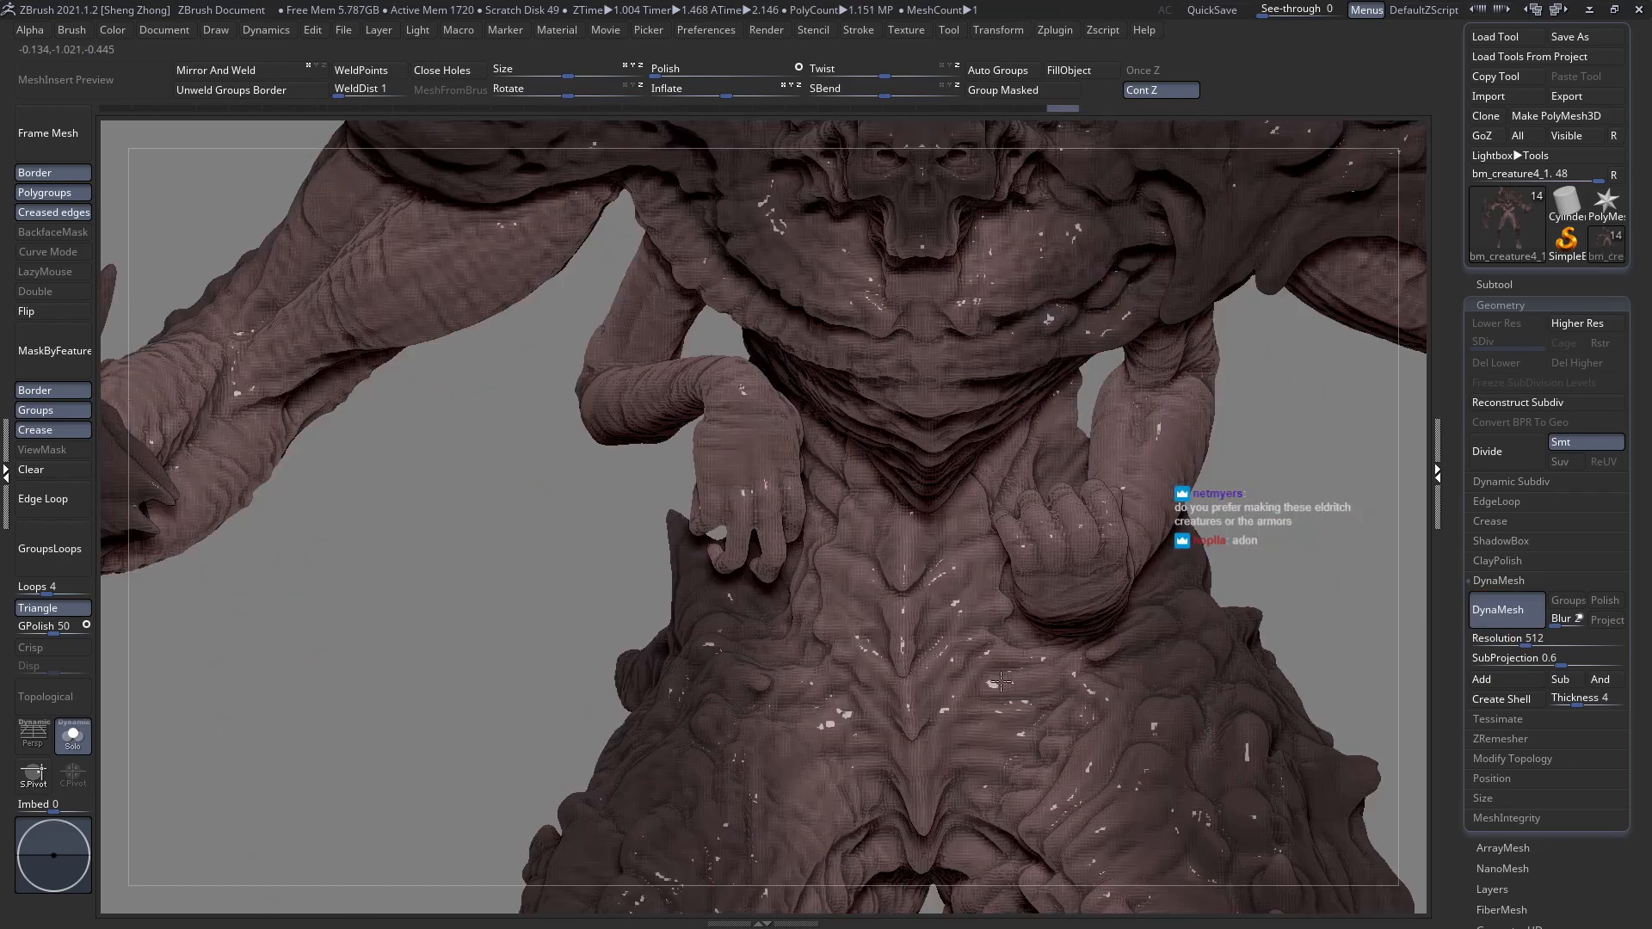
{"action": "mouse_move", "coordinate": [814, 538]}
{"action": "right_mouse_down"}
{"action": "mouse_move", "coordinate": [851, 442]}
{"action": "mouse_move", "coordinate": [1003, 482]}
{"action": "mouse_move", "coordinate": [1144, 460]}
{"action": "mouse_move", "coordinate": [1118, 443]}
{"action": "mouse_move", "coordinate": [848, 473]}
{"action": "mouse_move", "coordinate": [1141, 563]}
{"action": "mouse_move", "coordinate": [1059, 465]}
{"action": "mouse_move", "coordinate": [1372, 553]}
{"action": "right_mouse_up"}
{"action": "key", "text": "ctrl+z"}
{"action": "key", "text": "ctrl+shift+z"}
{"action": "right_click_drag", "start_coordinate": [1032, 456], "coordinate": [331, 106], "text": "ctrl"}
{"action": "right_click_drag", "start_coordinate": [870, 525], "coordinate": [777, 742], "text": "alt"}
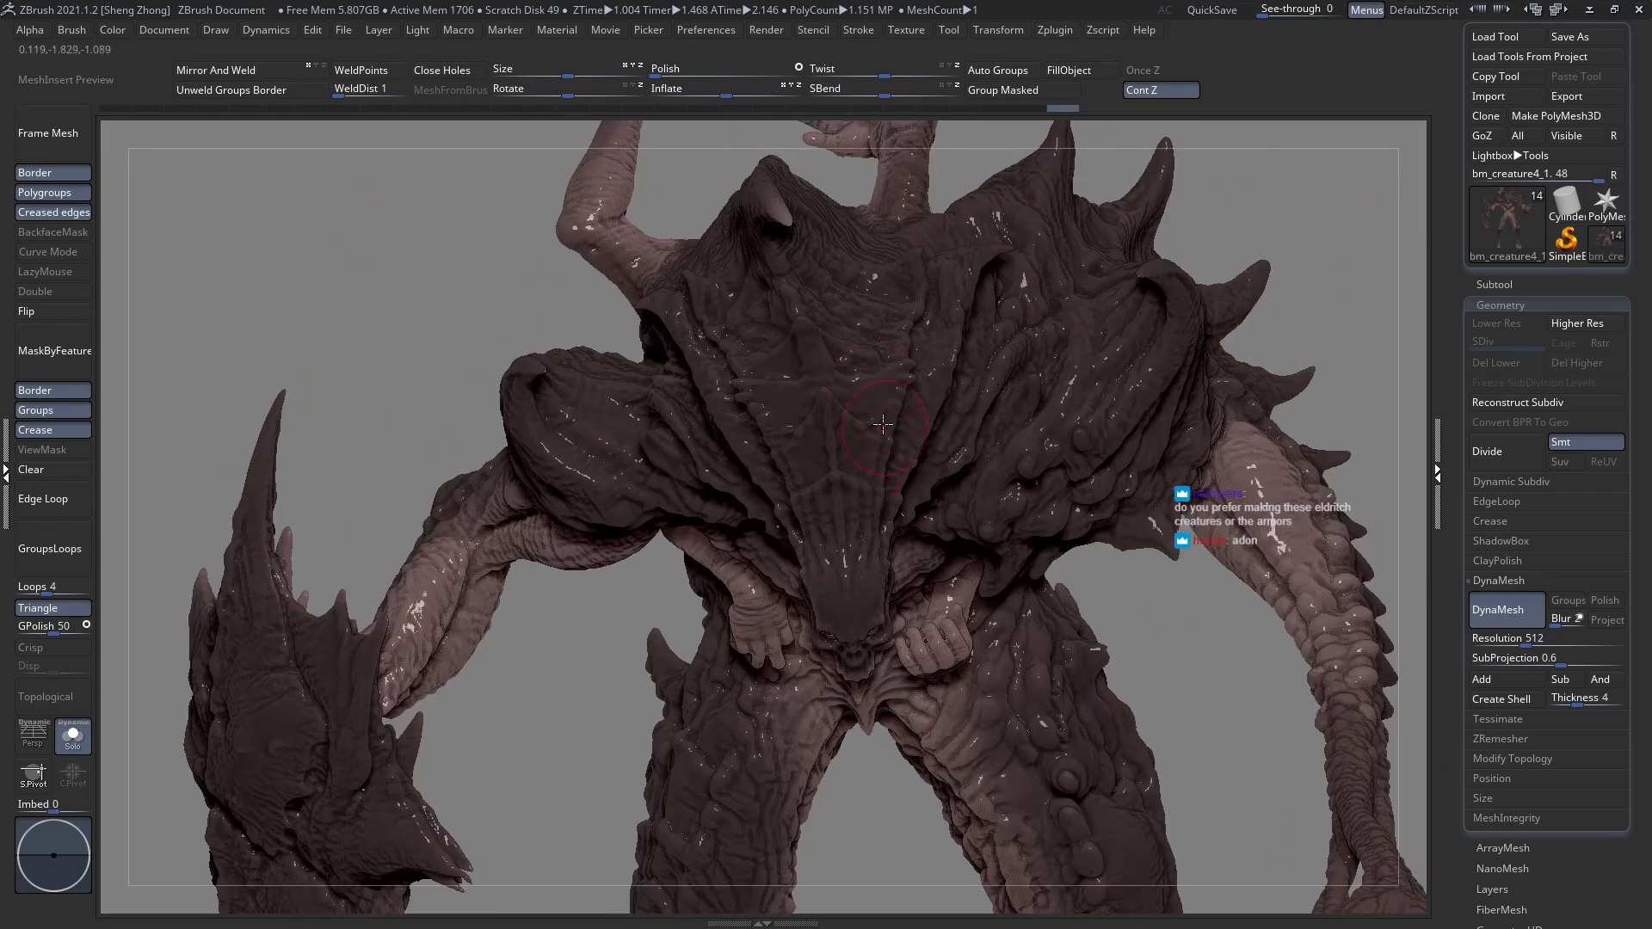
{"action": "right_click_drag", "start_coordinate": [857, 151], "coordinate": [972, 551], "text": "alt"}
{"action": "mouse_move", "coordinate": [1015, 275]}
{"action": "right_mouse_down"}
{"action": "mouse_move", "coordinate": [1088, 435]}
{"action": "mouse_move", "coordinate": [1089, 602]}
{"action": "mouse_move", "coordinate": [946, 619]}
{"action": "mouse_move", "coordinate": [1000, 277]}
{"action": "mouse_move", "coordinate": [918, 465]}
{"action": "mouse_move", "coordinate": [642, 380]}
{"action": "right_mouse_up"}
{"action": "mouse_move", "coordinate": [938, 560]}
{"action": "right_mouse_down", "text": "alt"}
{"action": "mouse_move", "coordinate": [877, 359]}
{"action": "mouse_move", "coordinate": [825, 366]}
{"action": "mouse_move", "coordinate": [813, 245]}
{"action": "mouse_move", "coordinate": [890, 467]}
{"action": "mouse_move", "coordinate": [813, 332]}
{"action": "mouse_move", "coordinate": [834, 447]}
{"action": "mouse_move", "coordinate": [721, 428]}
{"action": "right_mouse_up", "text": "alt"}
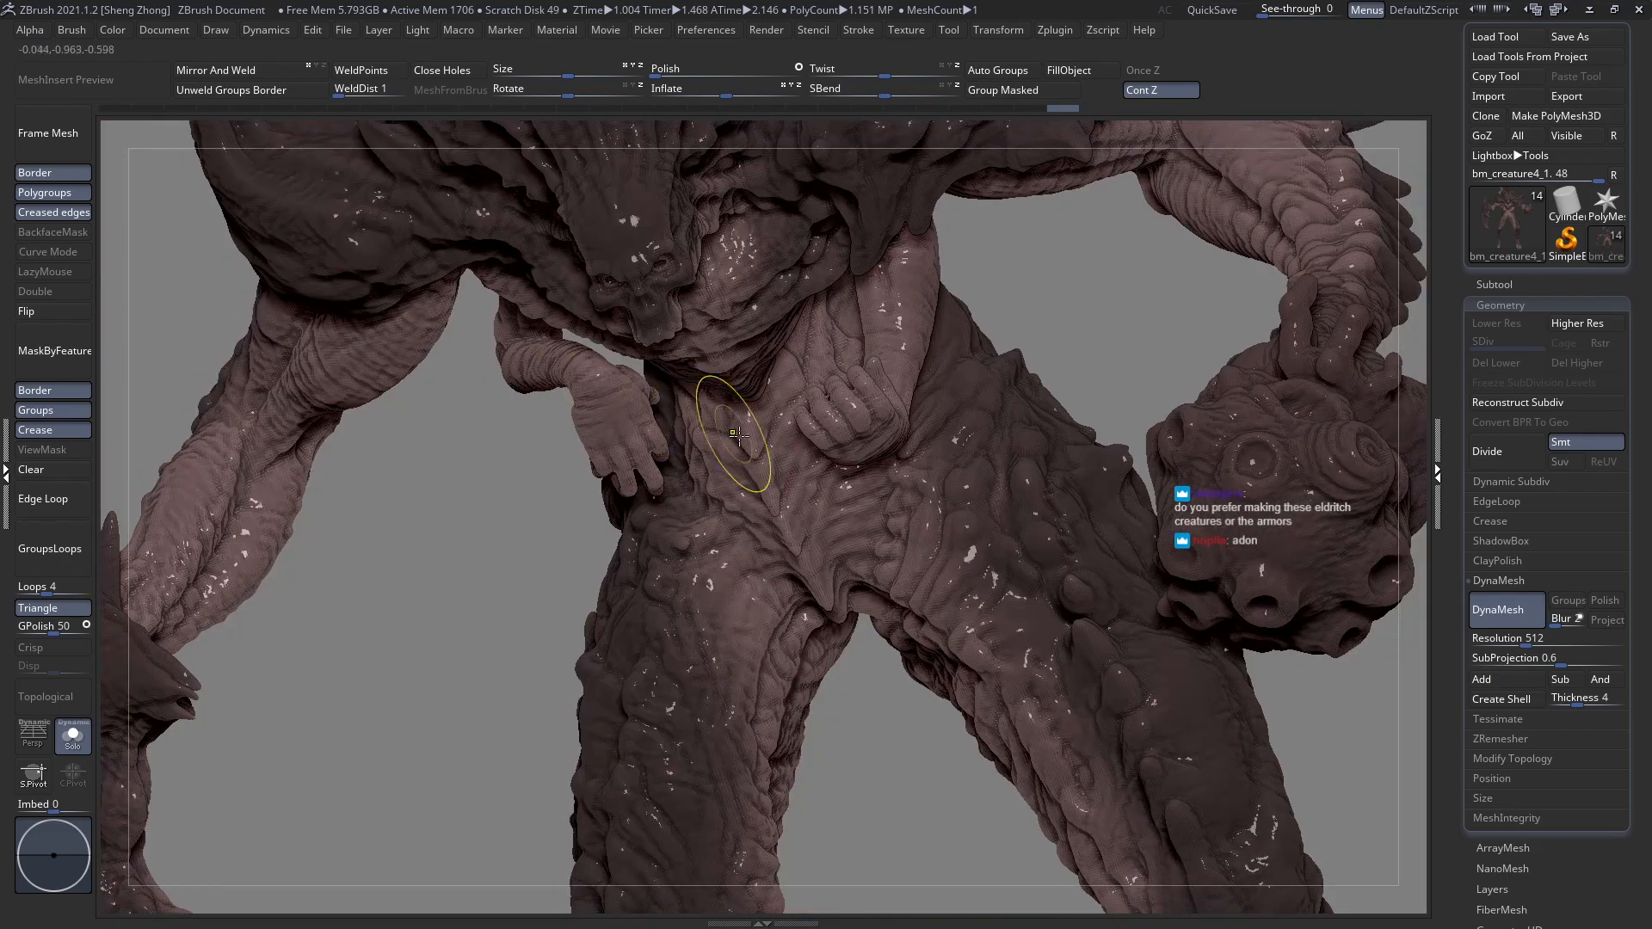
{"action": "right_click_drag", "start_coordinate": [766, 341], "coordinate": [772, 294]}
{"action": "right_click_drag", "start_coordinate": [798, 367], "coordinate": [818, 395]}
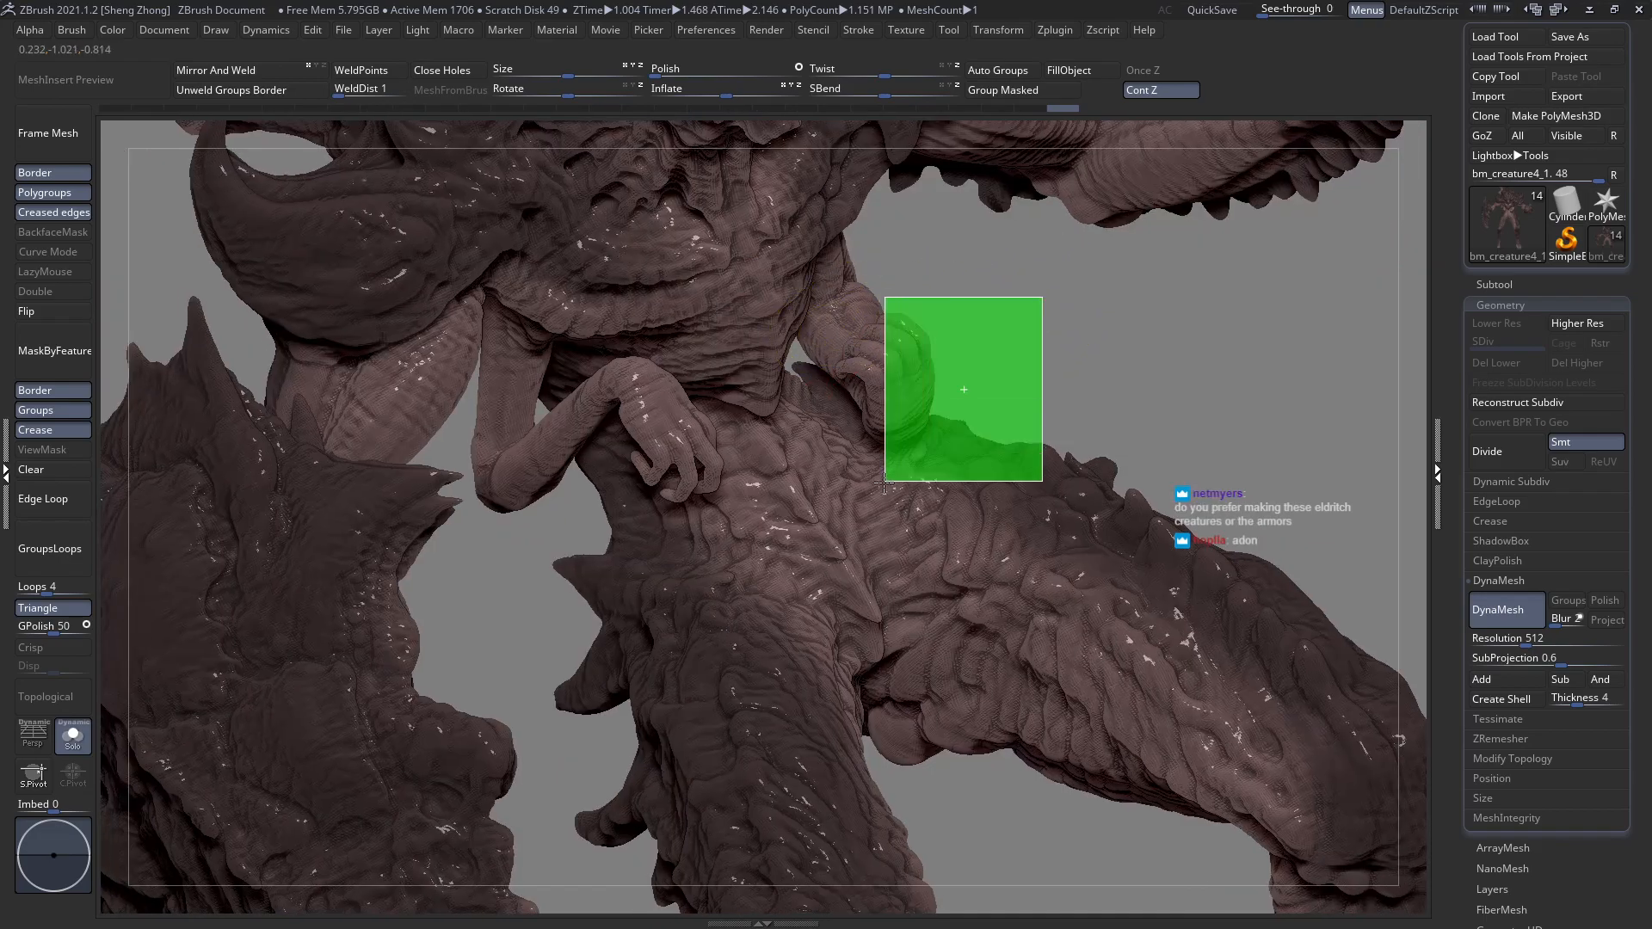
Isolate the raised fist and its surrounding geometry, and choose SelectLasso as the selection brush.
{"action": "left_click_drag", "start_coordinate": [816, 470], "coordinate": [816, 469], "text": "ctrl+shift"}
{"action": "right_click_drag", "start_coordinate": [800, 396], "coordinate": [962, 567]}
{"action": "key", "text": "space"}
{"action": "key", "text": "b"}
{"action": "key", "text": "s"}
{"action": "key", "text": "l"}
{"action": "left_click", "coordinate": [1153, 570]}
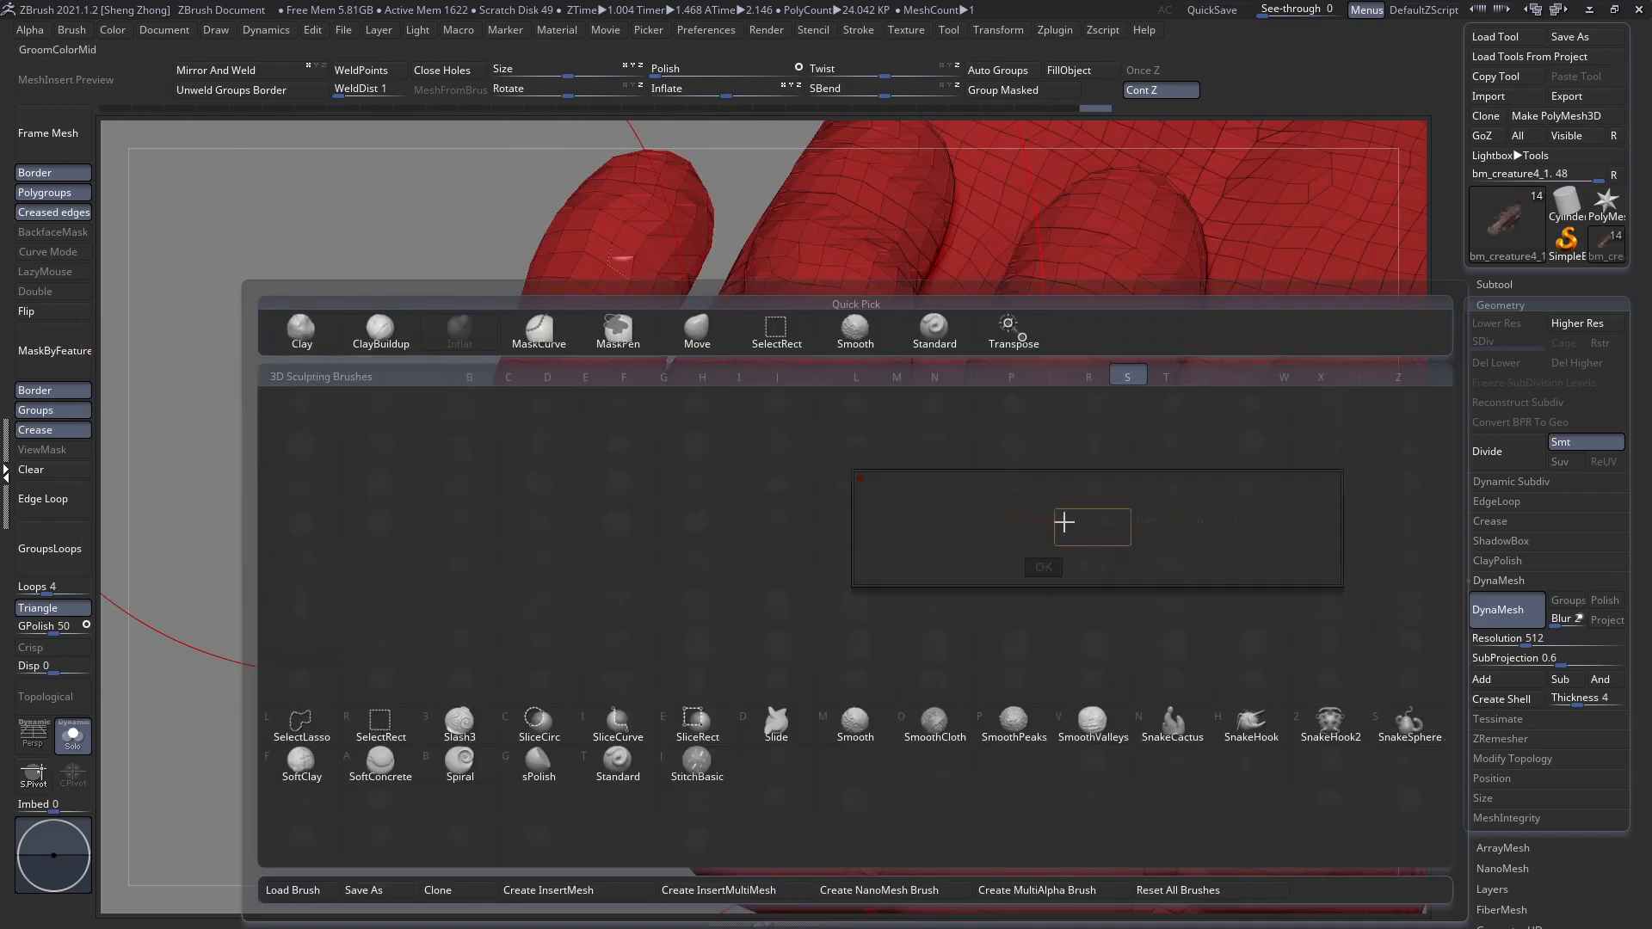
Hide the few stray faces bridging the gap between the fist's fingers with lasso selections.
{"action": "right_click_drag", "start_coordinate": [922, 495], "coordinate": [917, 531], "text": "ctrl"}
{"action": "left_click_drag", "start_coordinate": [898, 535], "coordinate": [896, 555], "text": "ctrl+alt+shift"}
{"action": "right_click_drag", "start_coordinate": [897, 555], "coordinate": [905, 480]}
{"action": "right_click_drag", "start_coordinate": [936, 284], "coordinate": [953, 272]}
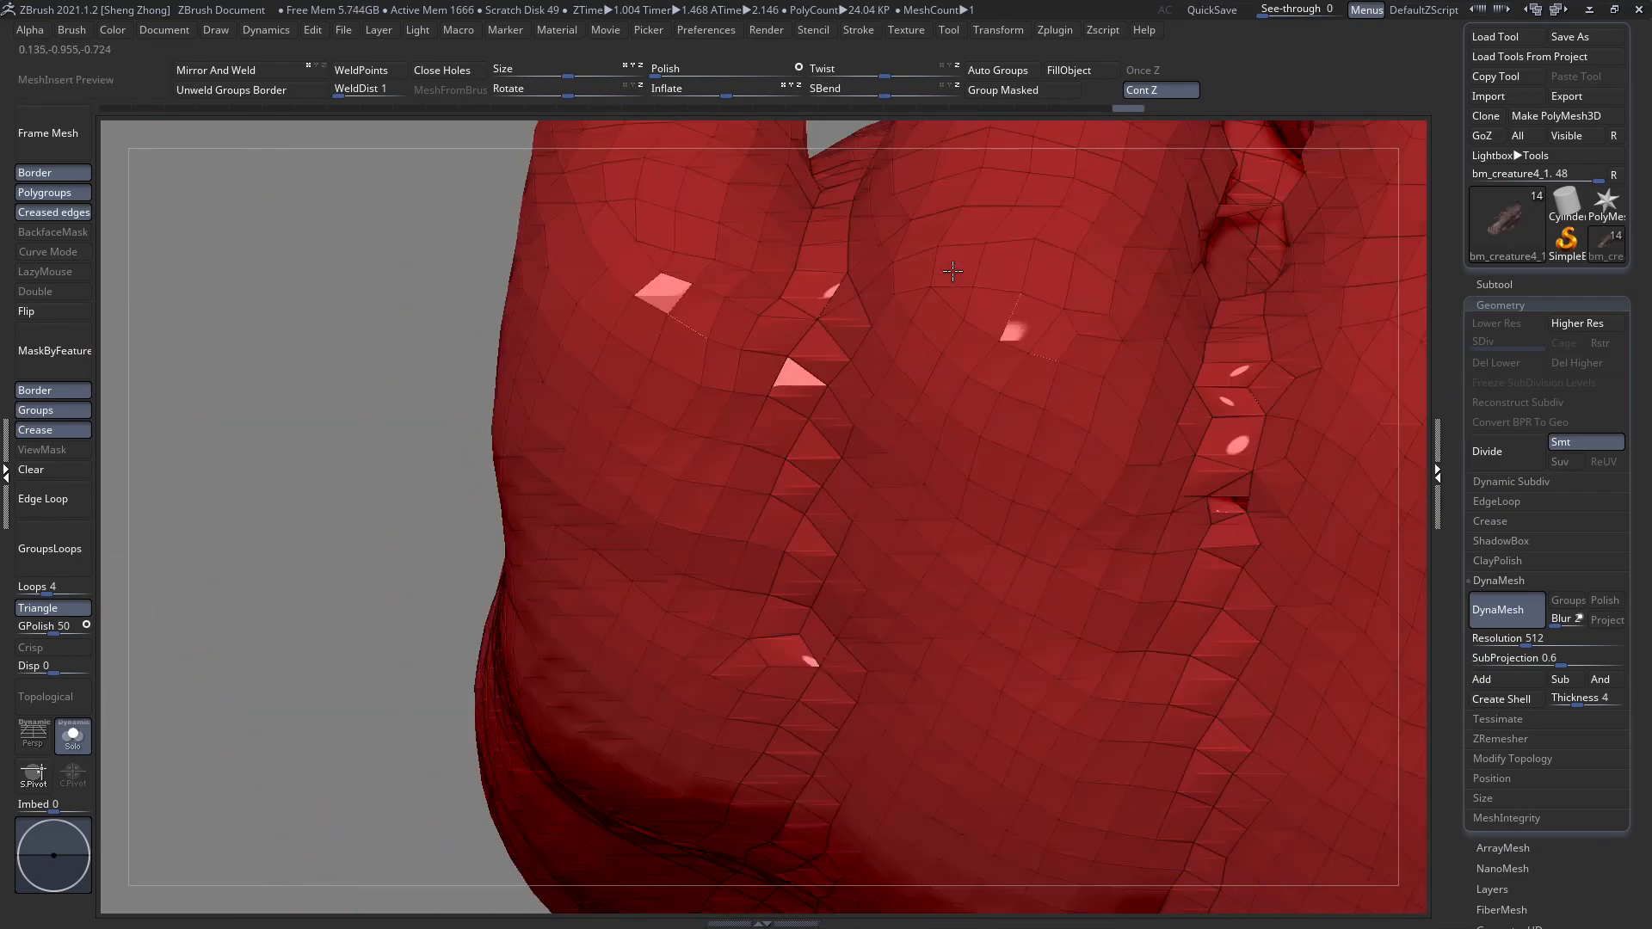
{"action": "right_click_drag", "start_coordinate": [1145, 385], "coordinate": [943, 628]}
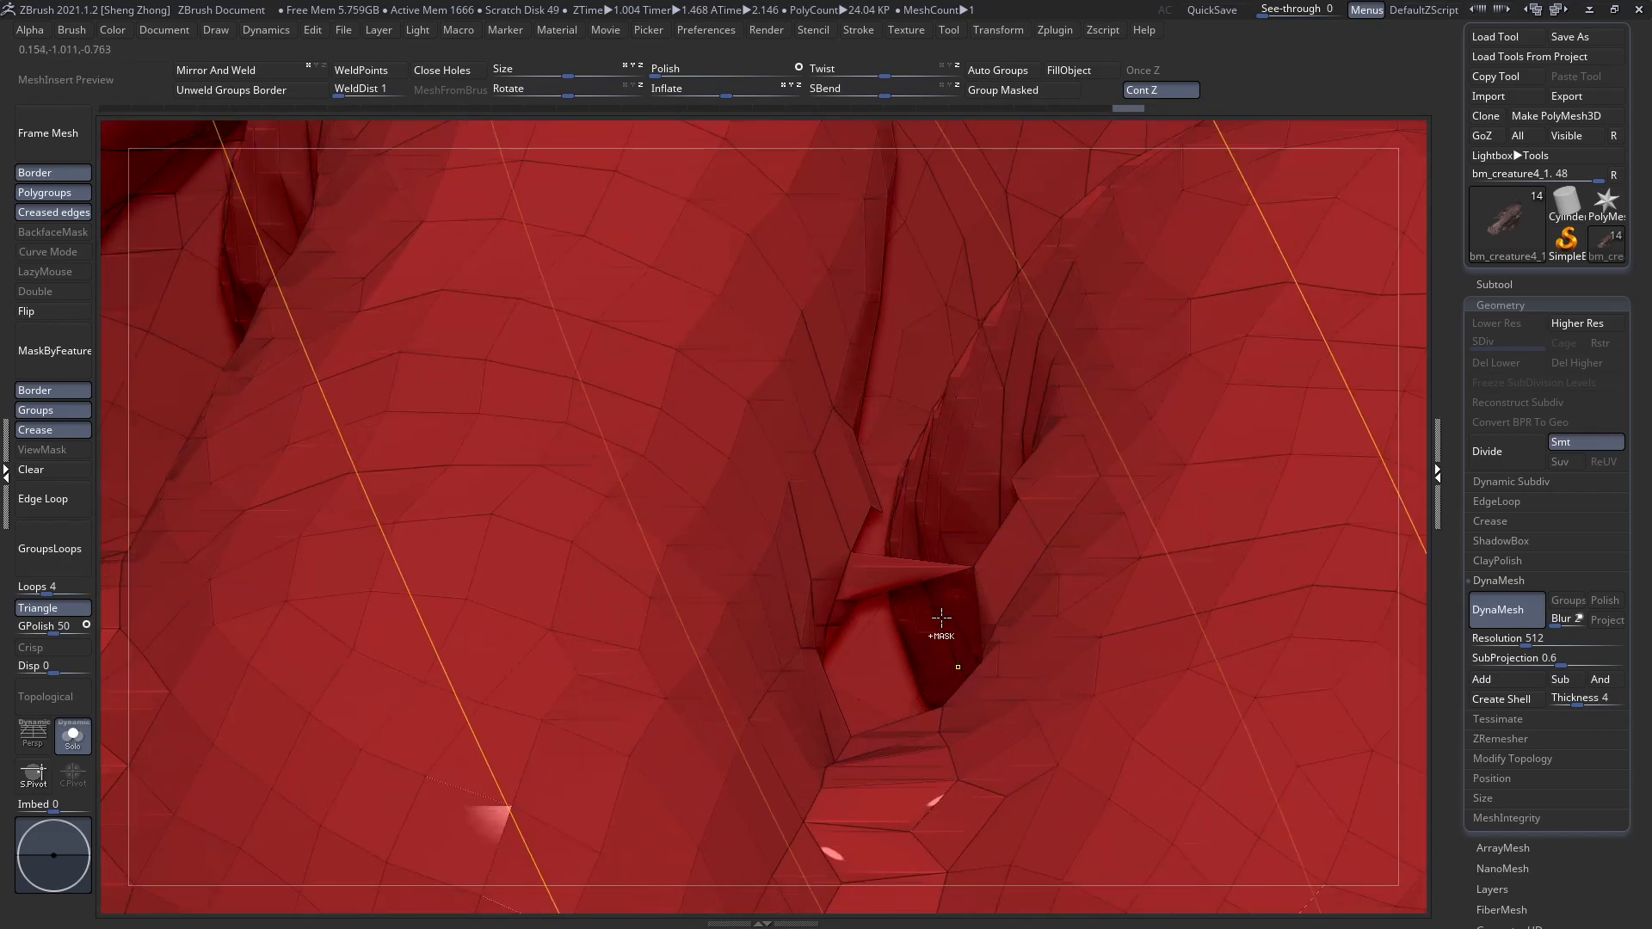
{"action": "right_click_drag", "start_coordinate": [874, 560], "coordinate": [907, 606]}
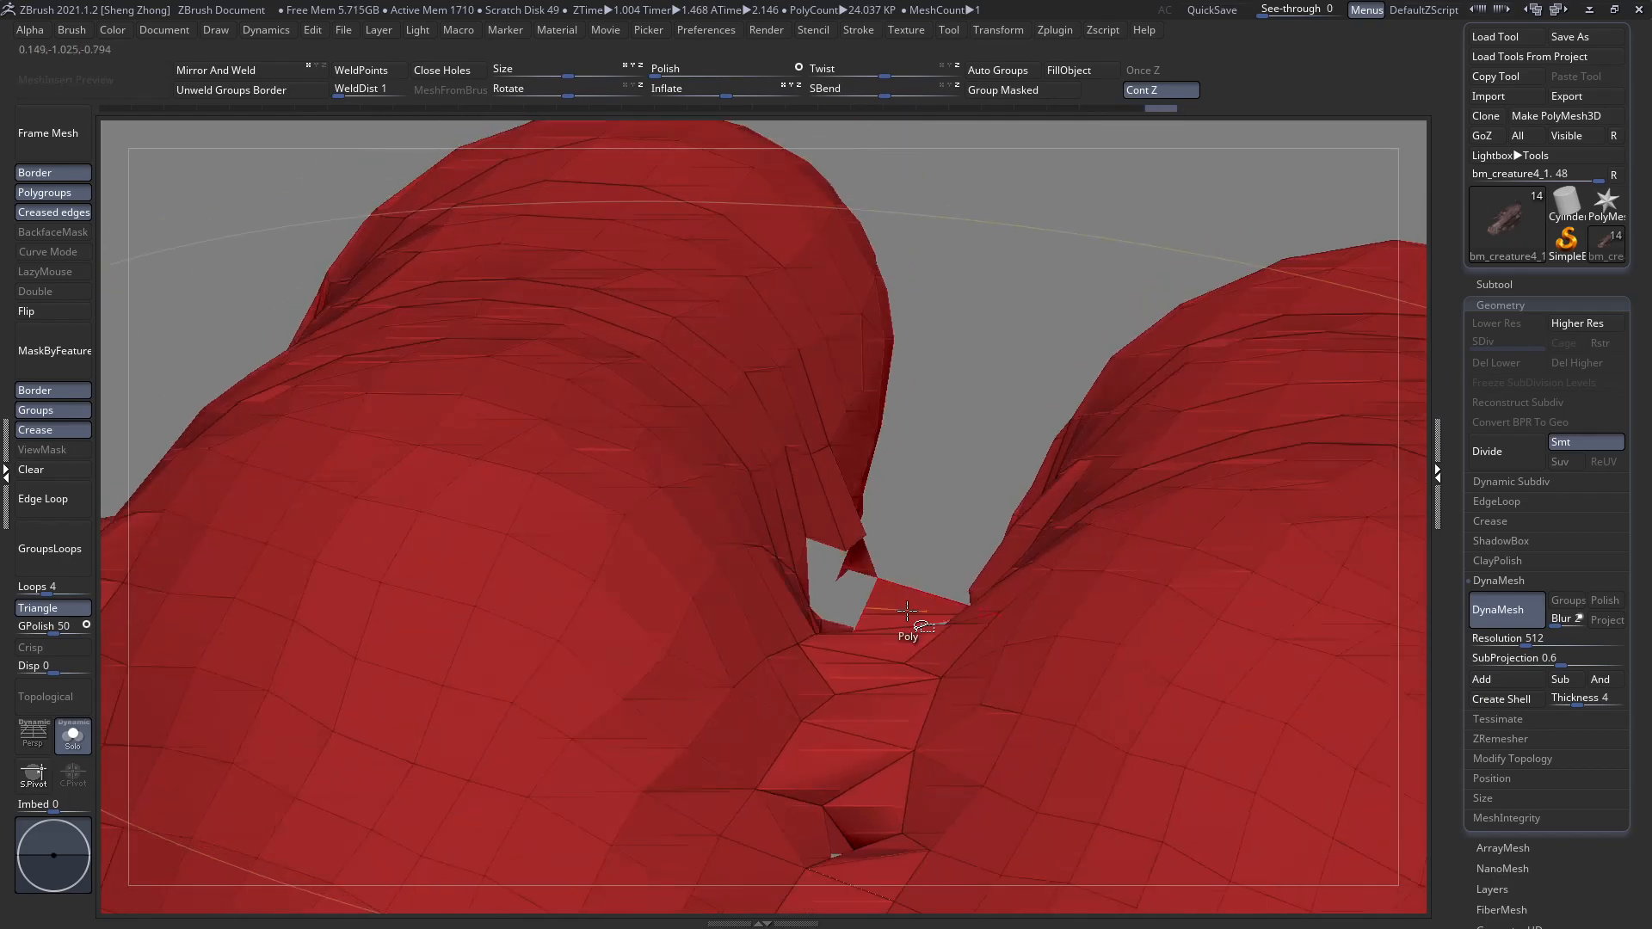
{"action": "right_click_drag", "start_coordinate": [882, 661], "coordinate": [143, 299]}
Enable double-sided display, assign the visible hand geometry a new polygroup, and show the whole body again.
{"action": "left_click", "coordinate": [59, 293]}
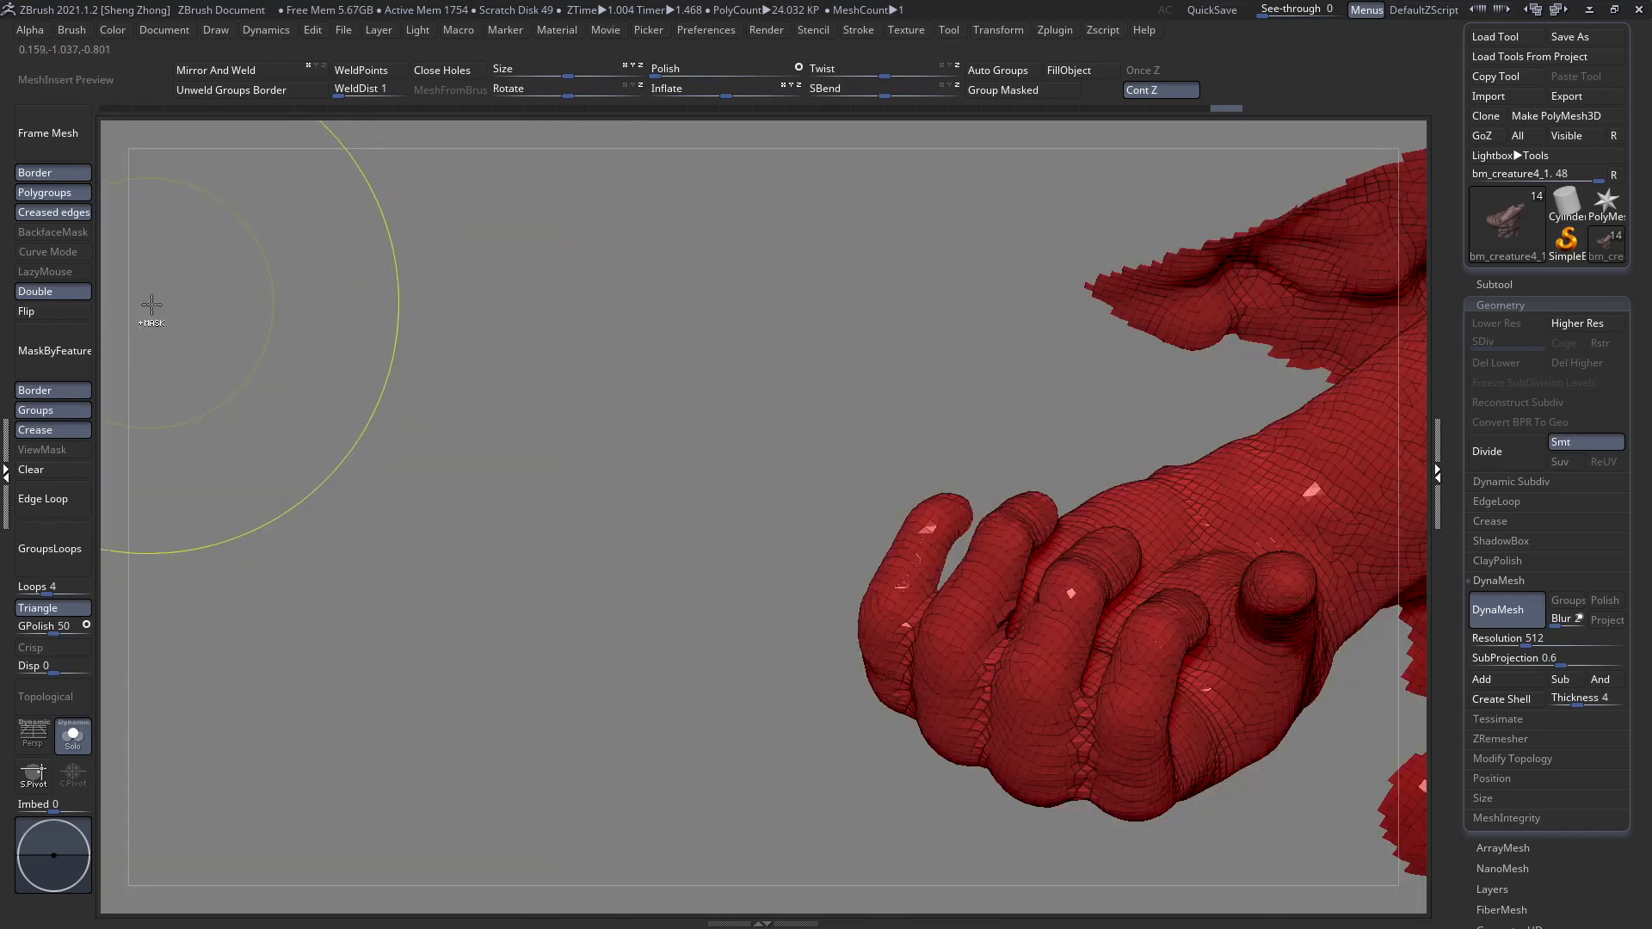
{"action": "right_click_drag", "start_coordinate": [908, 385], "coordinate": [396, 224], "text": "alt"}
{"action": "left_click", "coordinate": [1001, 91]}
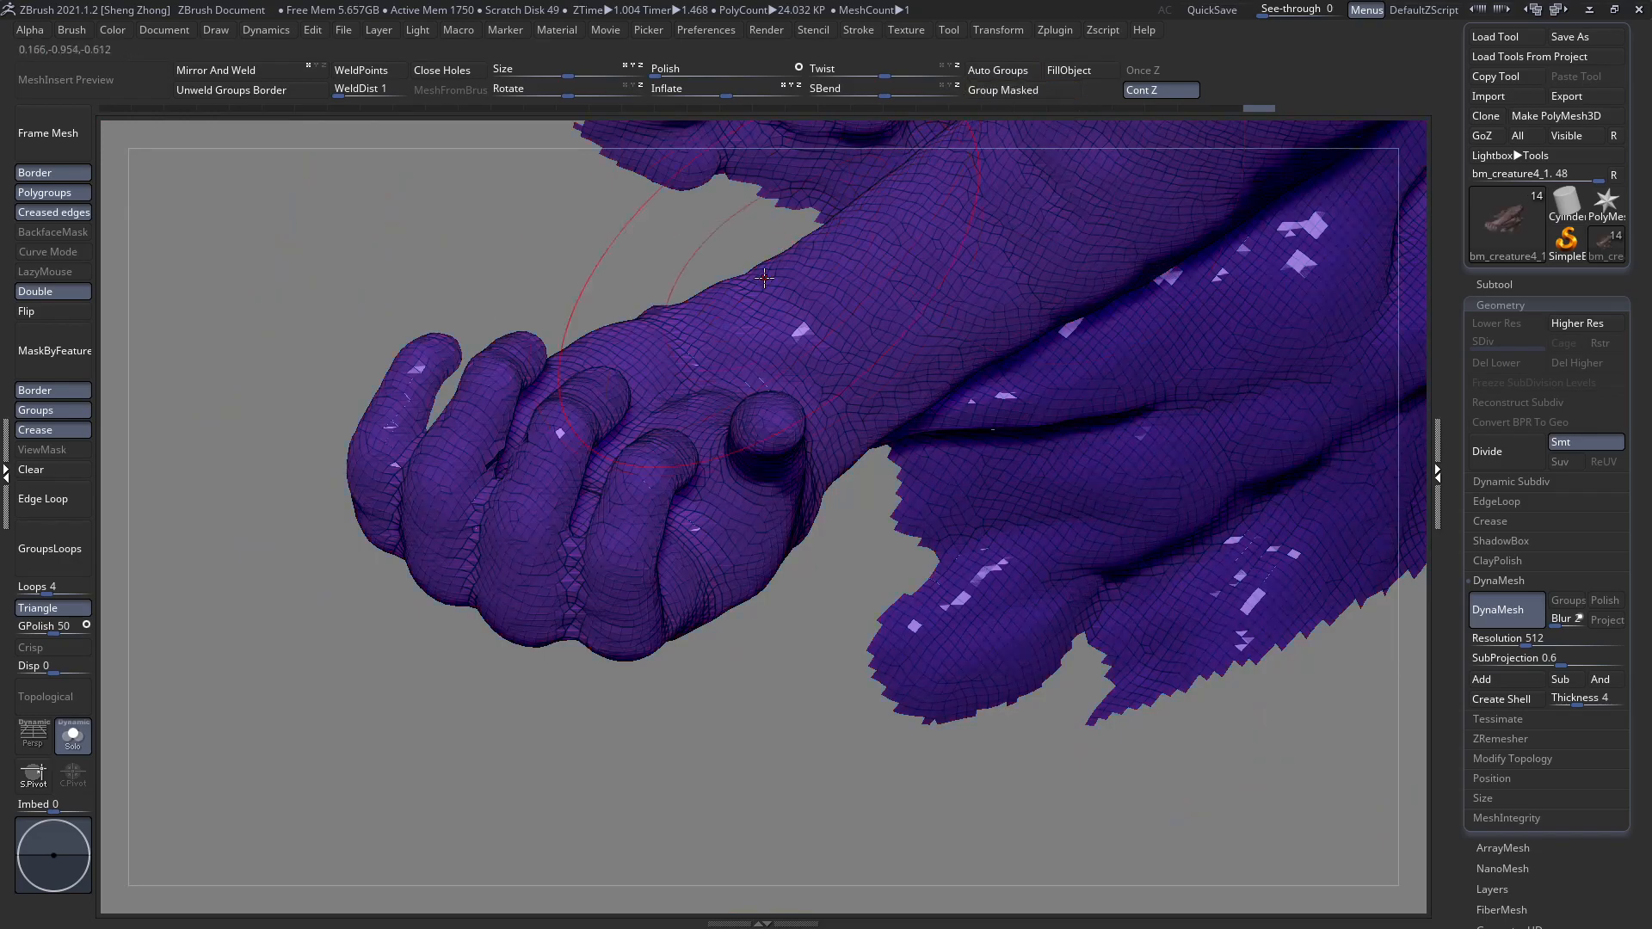
{"action": "left_click", "coordinate": [463, 262], "text": "ctrl+shift"}
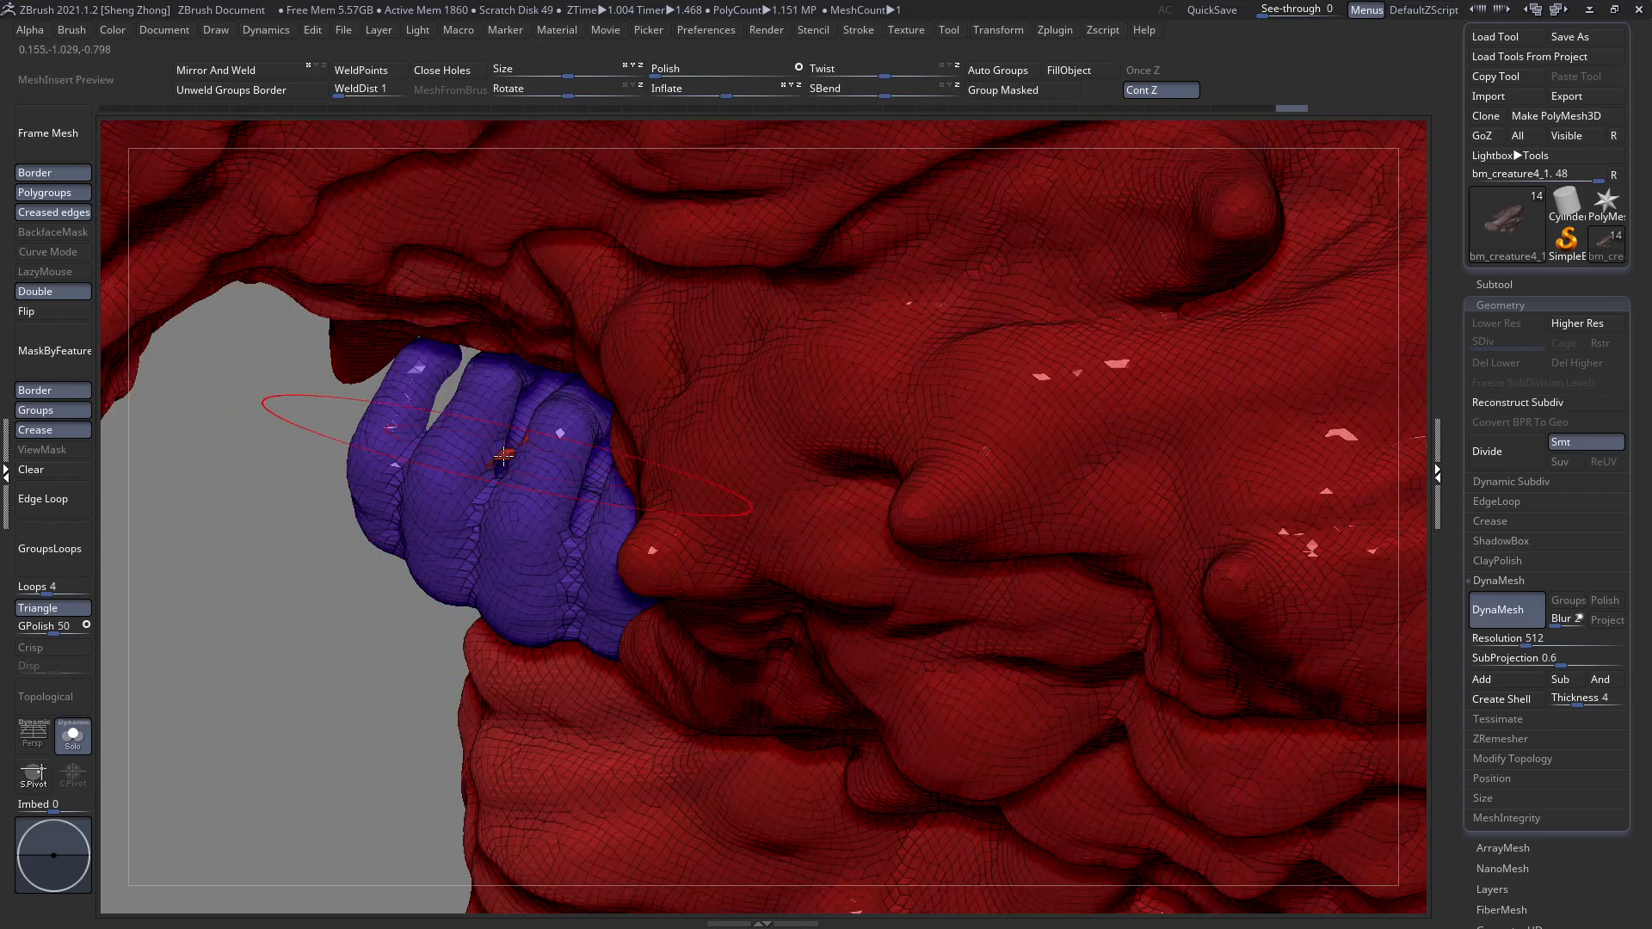
Hide the hand's polygroup, separate the body and the finger-bridging faces into their own polygroups, and restore the hand's visibility.
{"action": "right_click_drag", "start_coordinate": [495, 456], "coordinate": [516, 550], "text": "ctrl"}
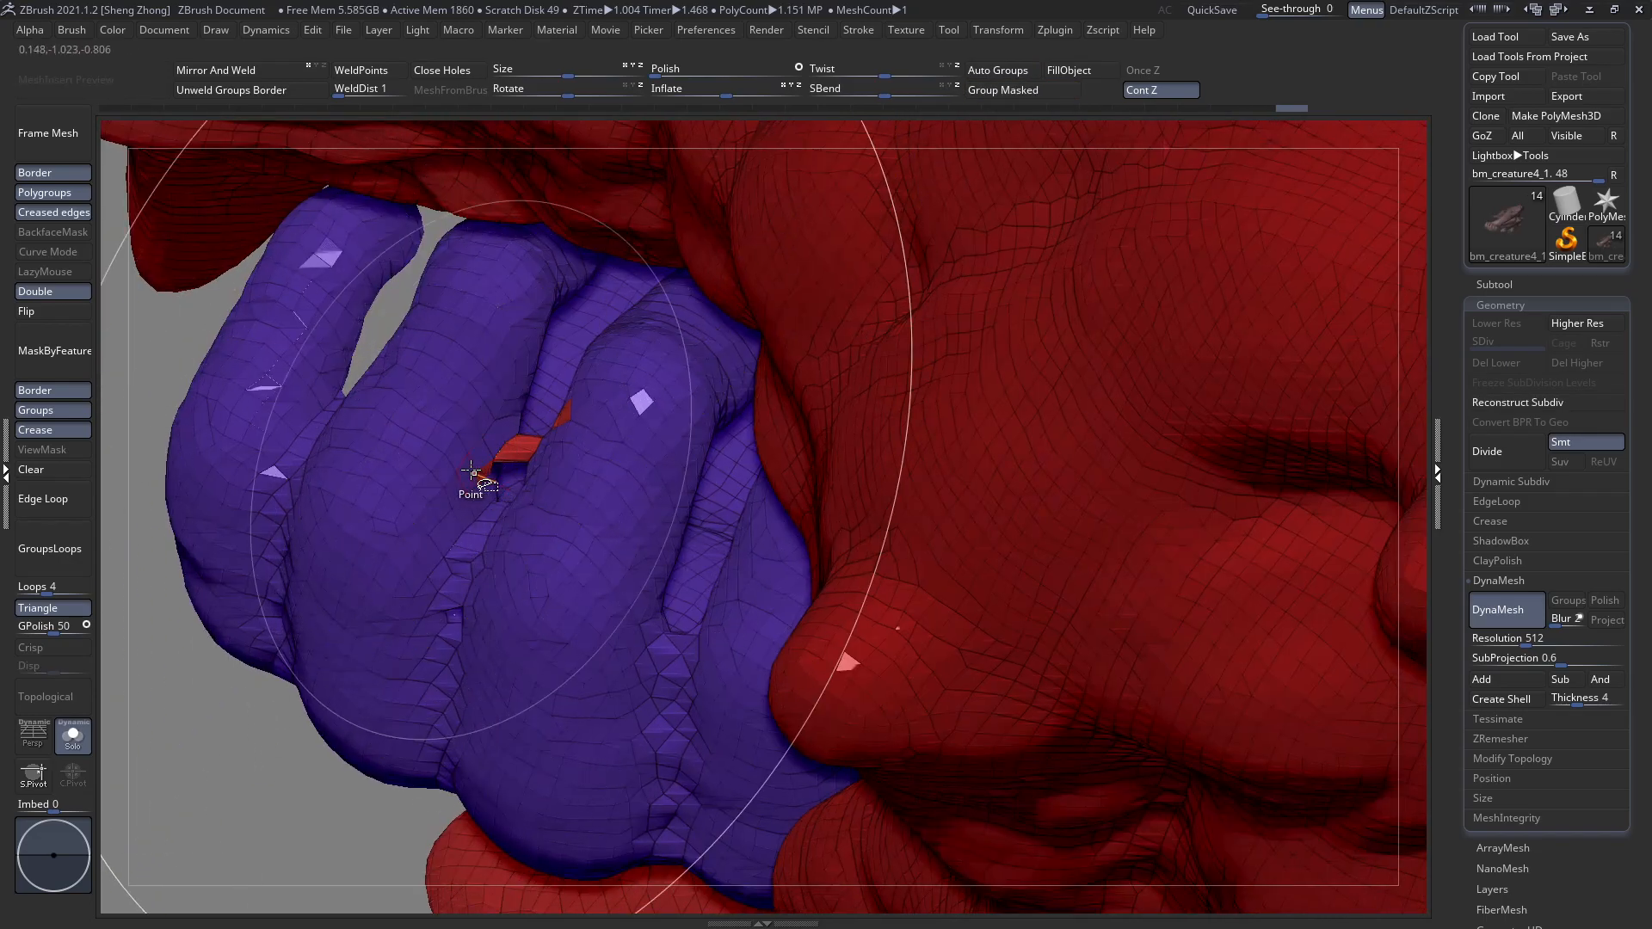
{"action": "key", "text": "space"}
{"action": "left_click", "coordinate": [239, 422]}
{"action": "left_click", "coordinate": [756, 323]}
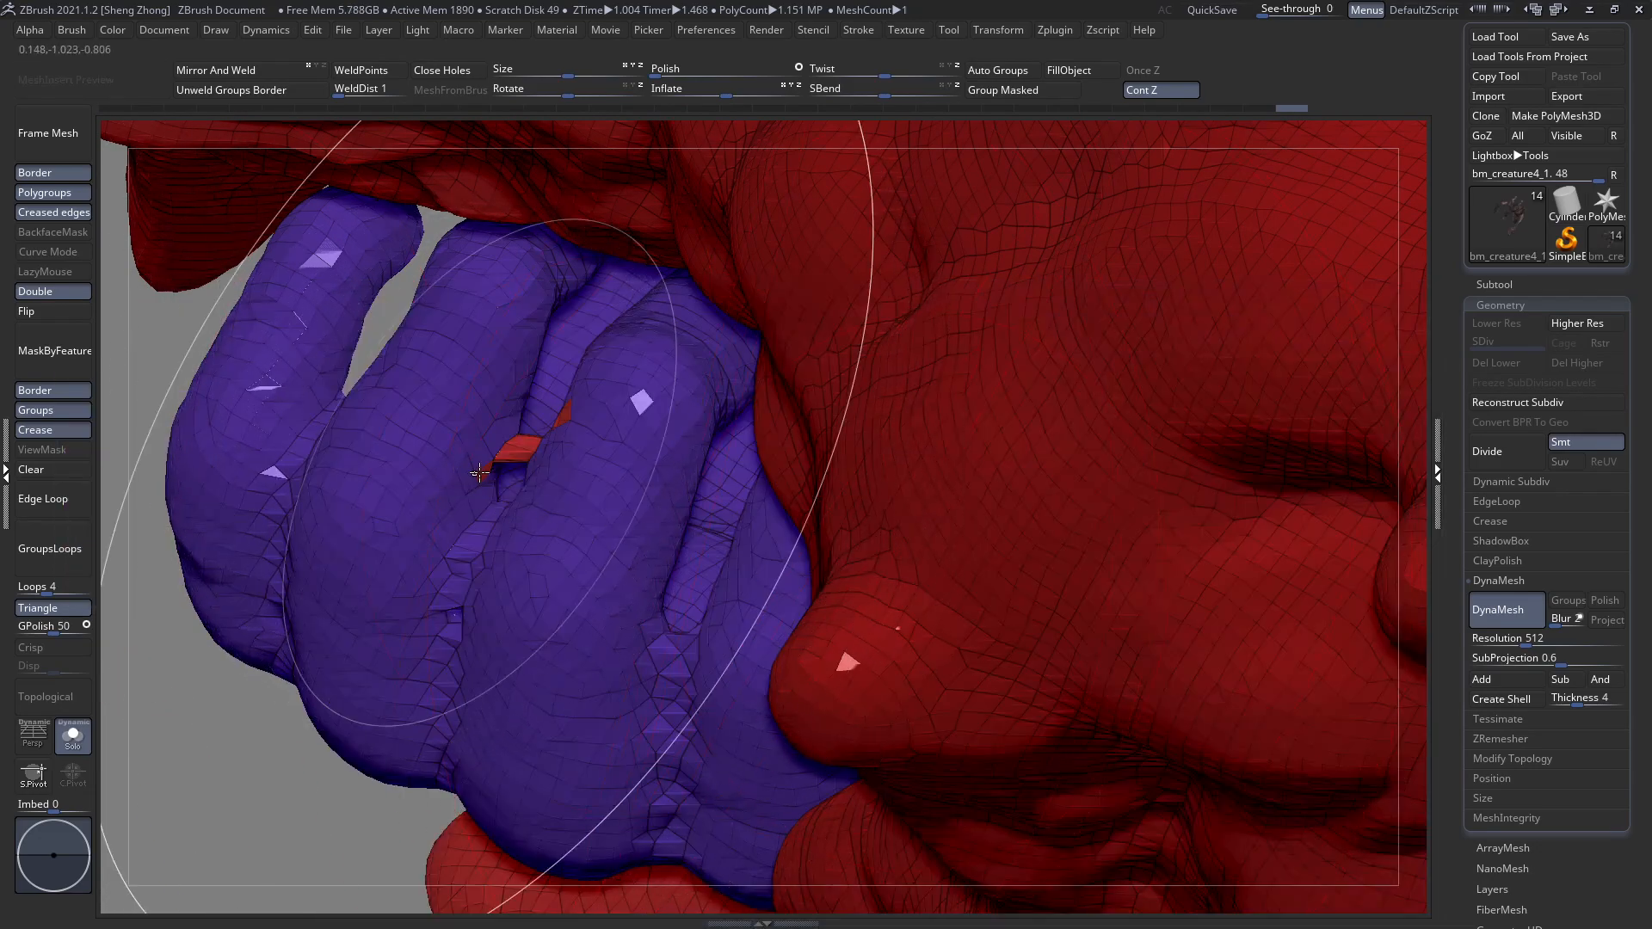
{"action": "left_click", "coordinate": [420, 517], "text": "ctrl+shift"}
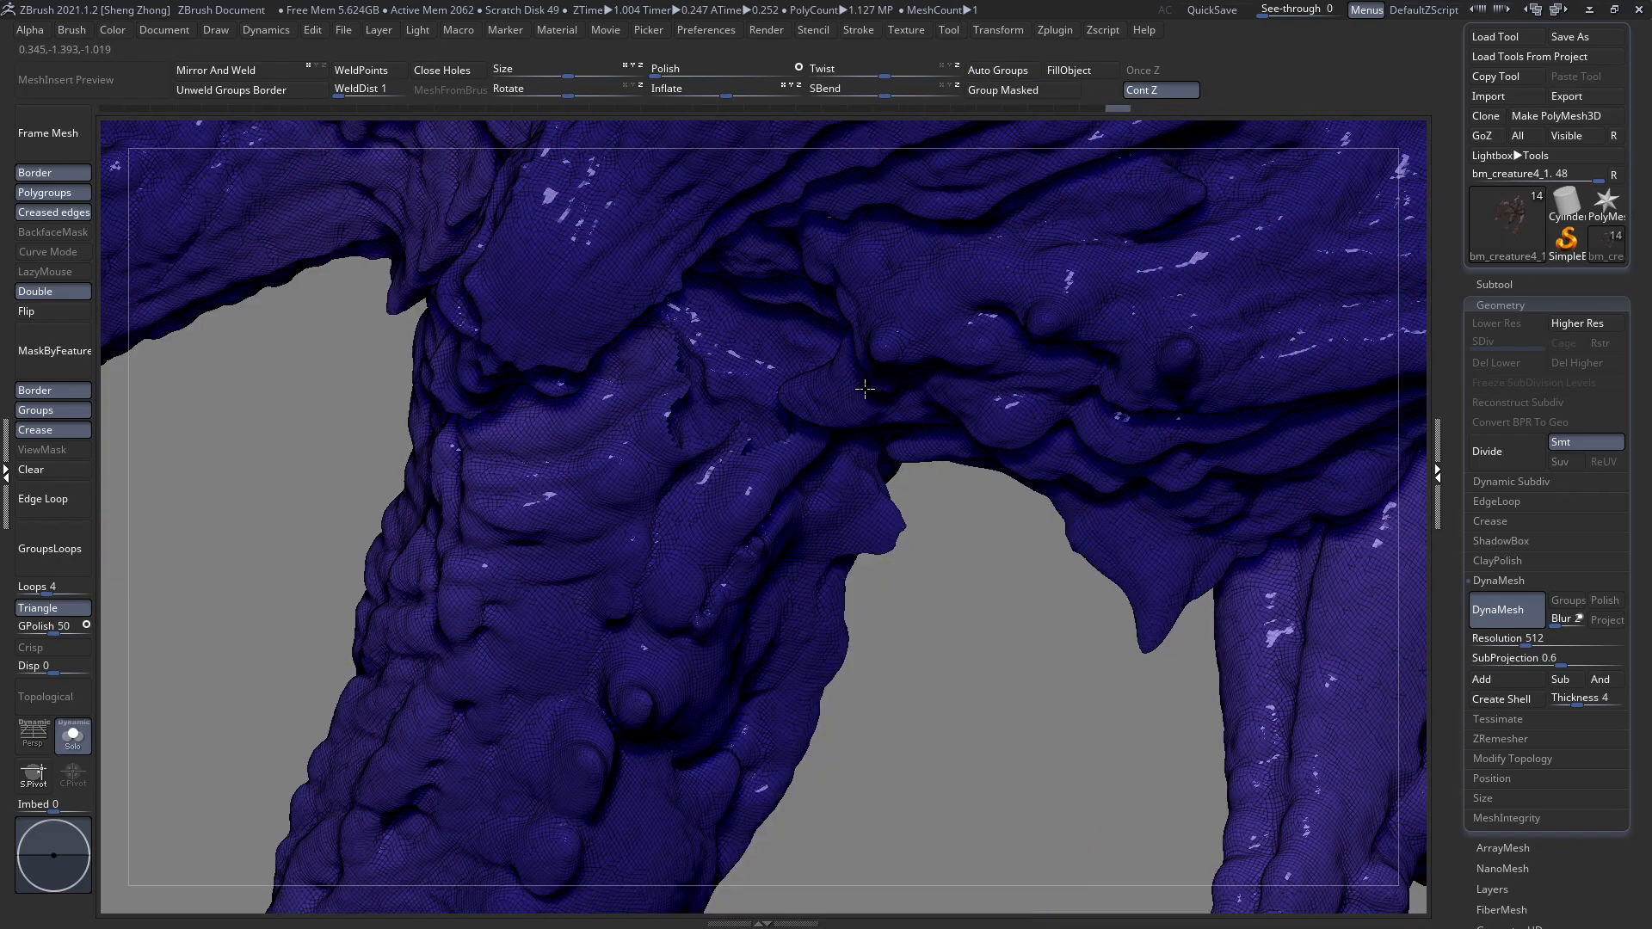
{"action": "right_click_drag", "start_coordinate": [865, 389], "coordinate": [854, 381]}
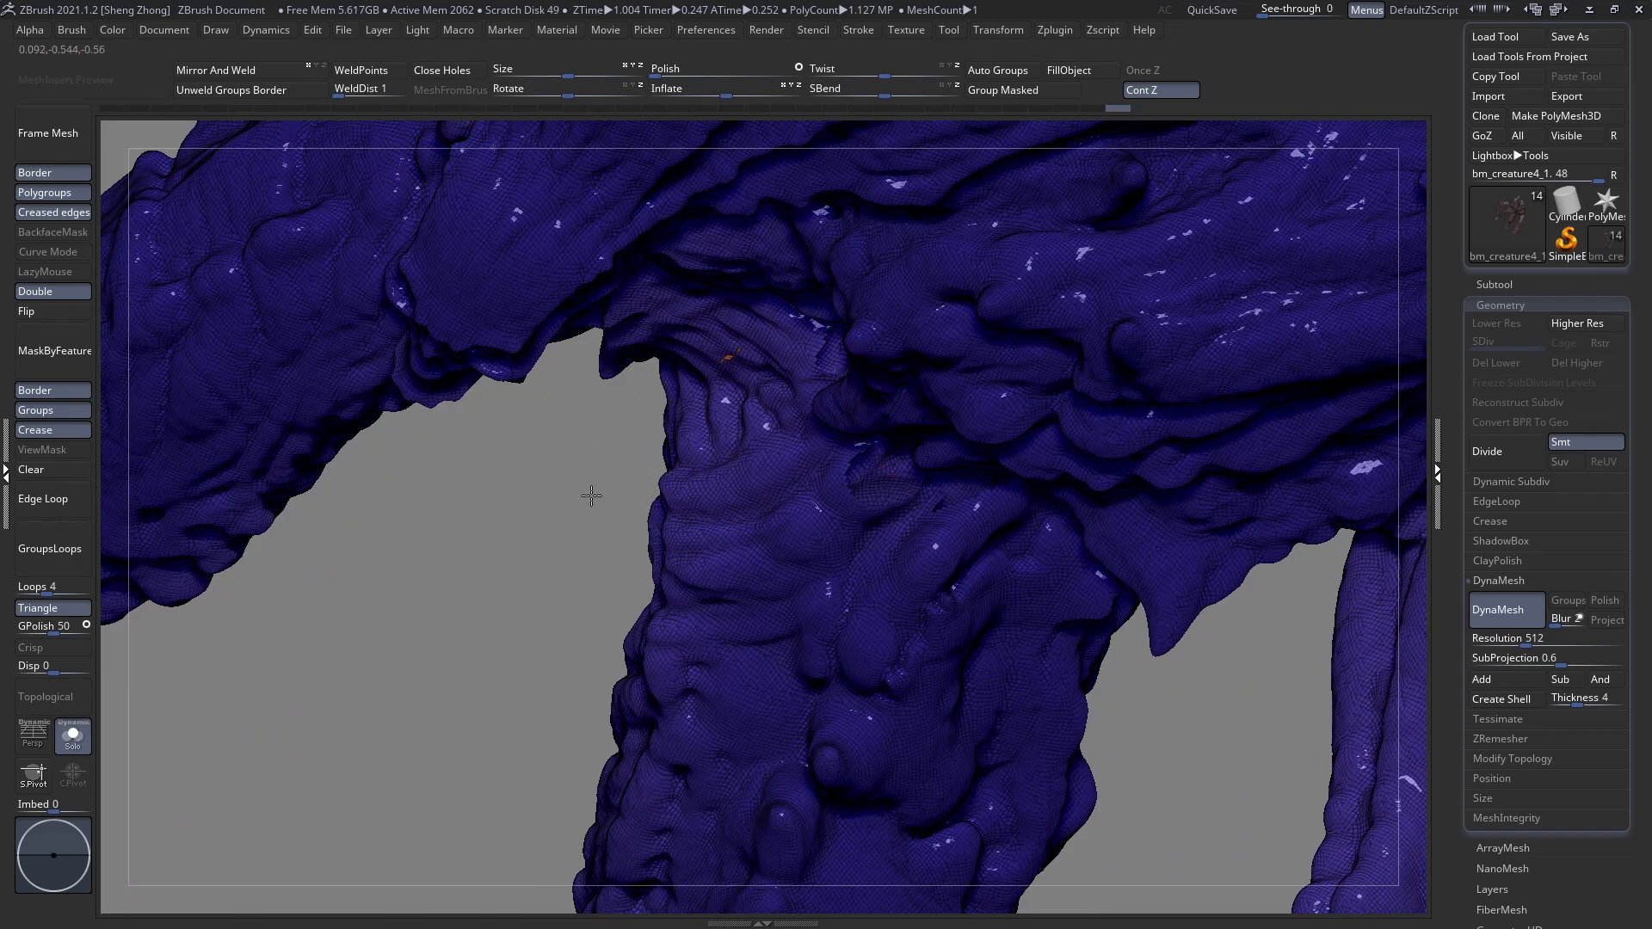
{"action": "key", "text": "ctrl+z"}
Isolate the orange bridging faces between the fingers and invert the visibility to hide only them.
{"action": "right_click_drag", "start_coordinate": [858, 481], "coordinate": [847, 559], "text": "ctrl"}
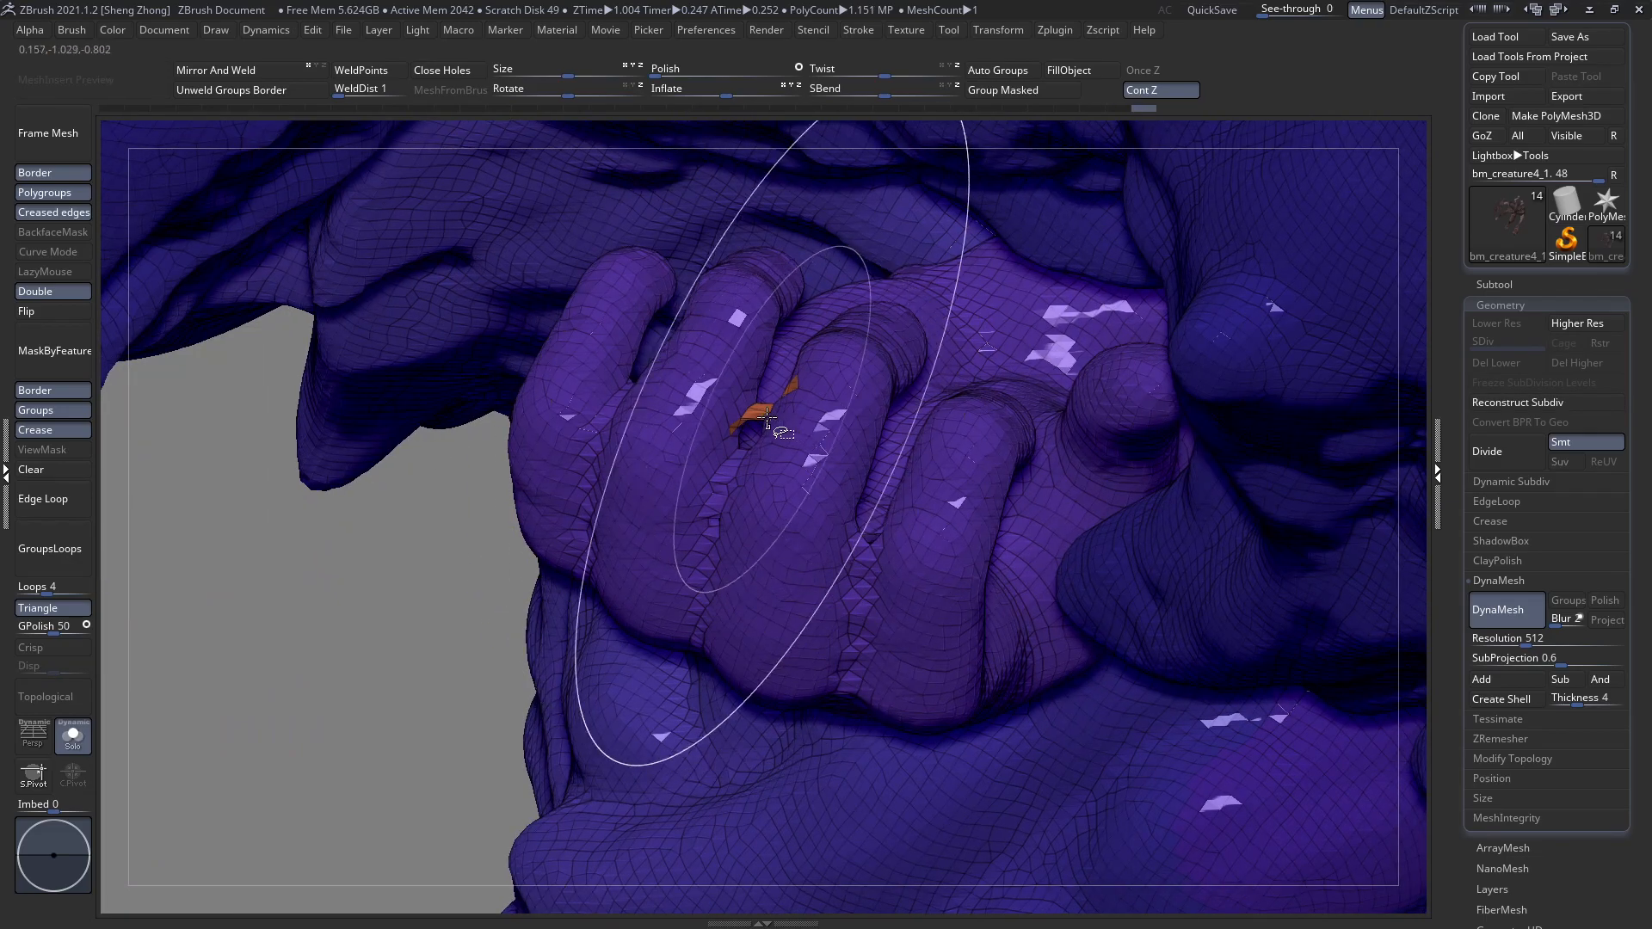
{"action": "left_click", "coordinate": [736, 423], "text": "ctrl+shift"}
{"action": "left_click", "coordinate": [711, 444], "text": "ctrl+shift"}
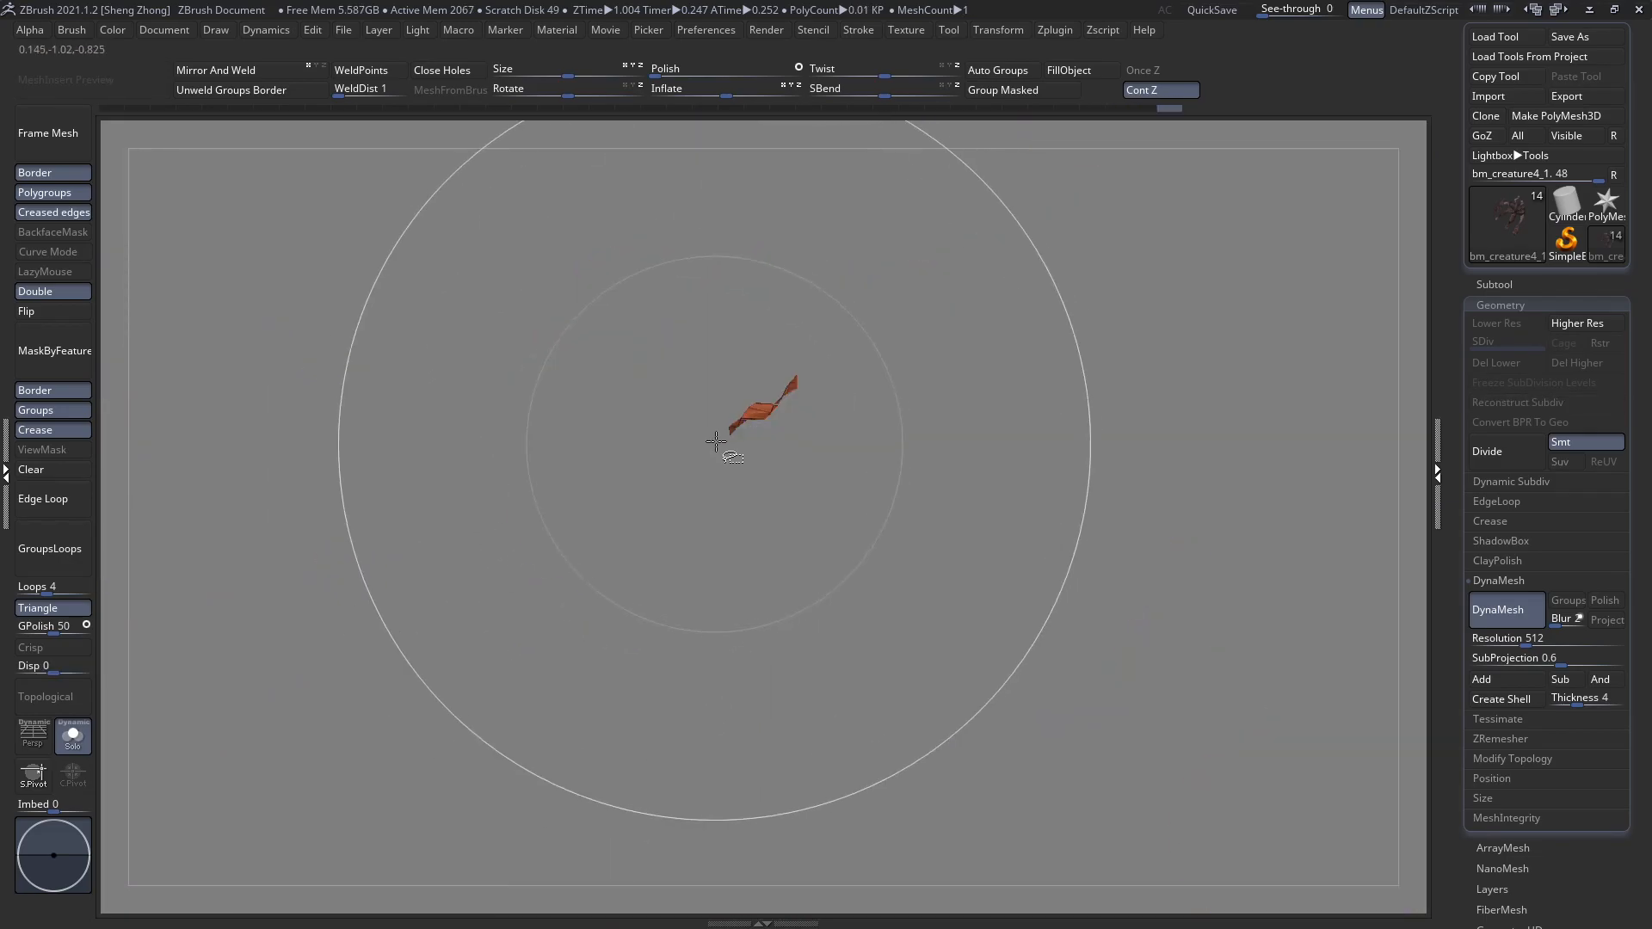
{"action": "left_click_drag", "start_coordinate": [733, 378], "coordinate": [710, 356], "text": "ctrl+shift"}
{"action": "key", "text": "f"}
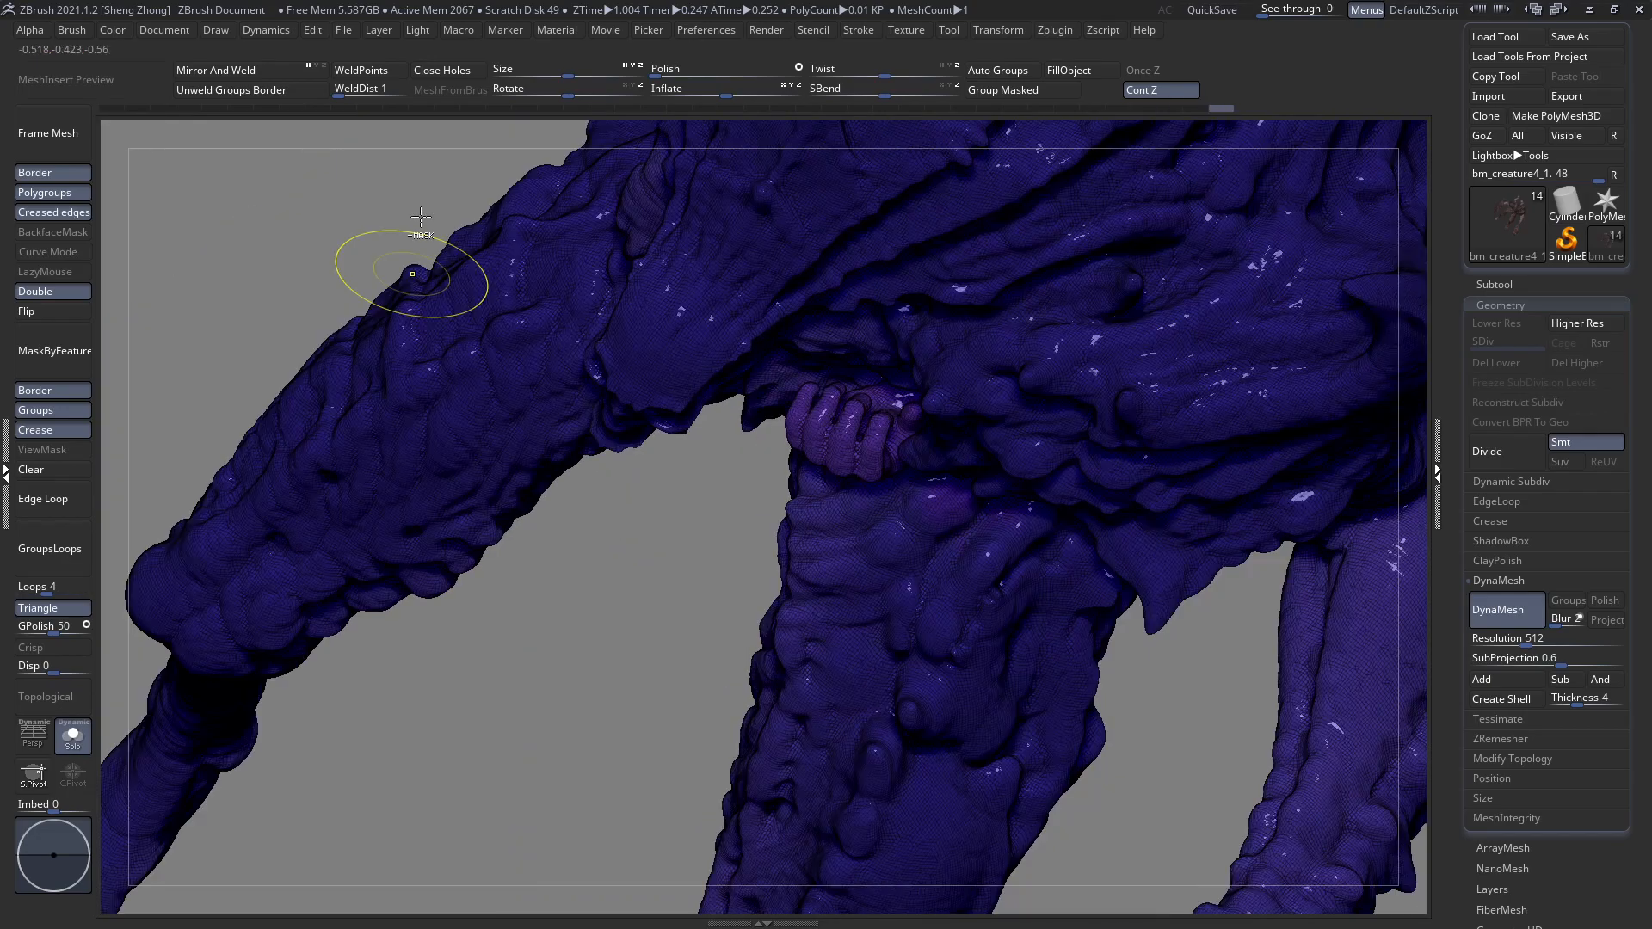
Close the holes left between the fist's fingers and merge the whole body into a single polygroup.
{"action": "key", "text": "shift+f"}
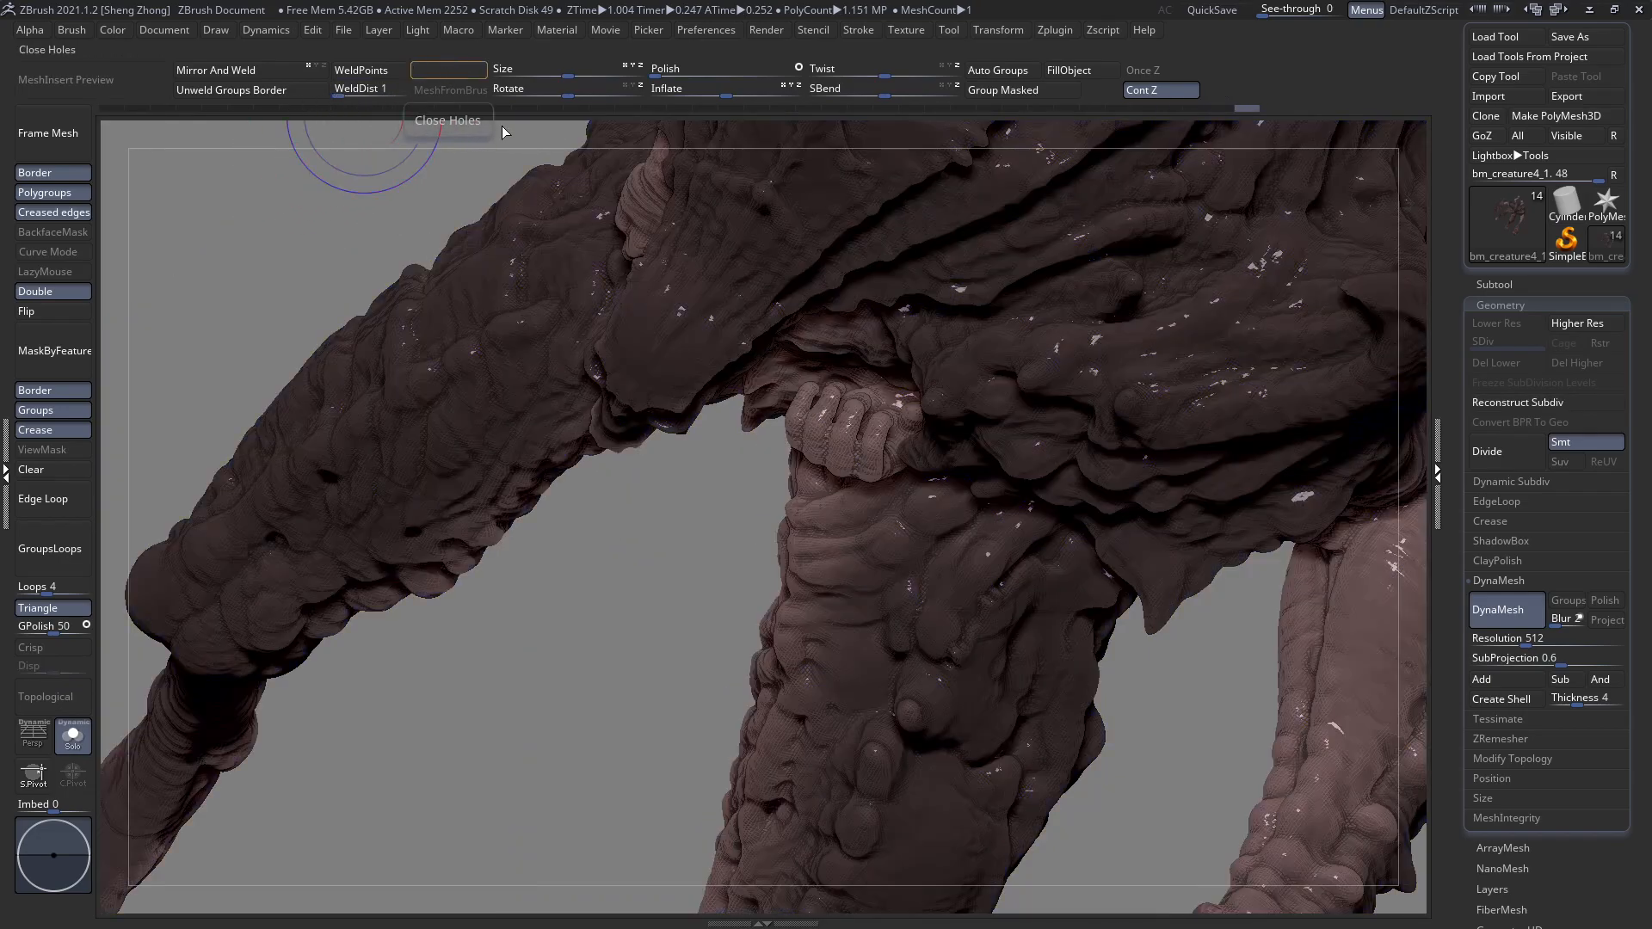
{"action": "right_click_drag", "start_coordinate": [890, 419], "coordinate": [996, 516], "text": "ctrl"}
{"action": "key", "text": "shift+f"}
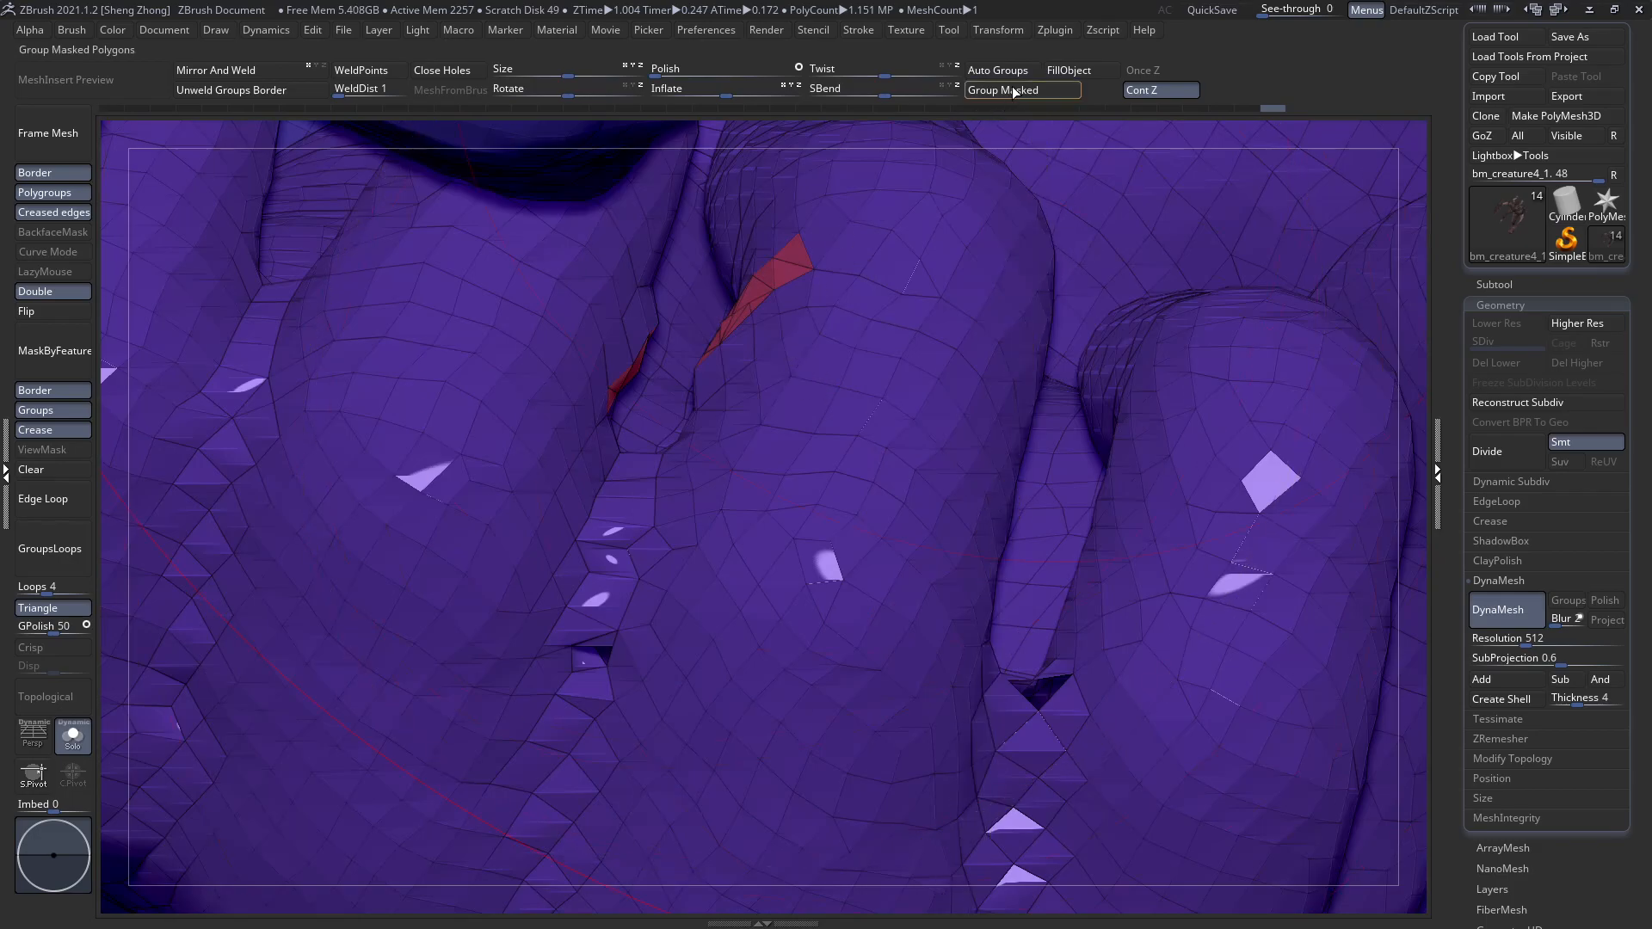
{"action": "left_click", "coordinate": [1013, 90]}
{"action": "right_click_drag", "start_coordinate": [692, 435], "coordinate": [852, 543], "text": "ctrl"}
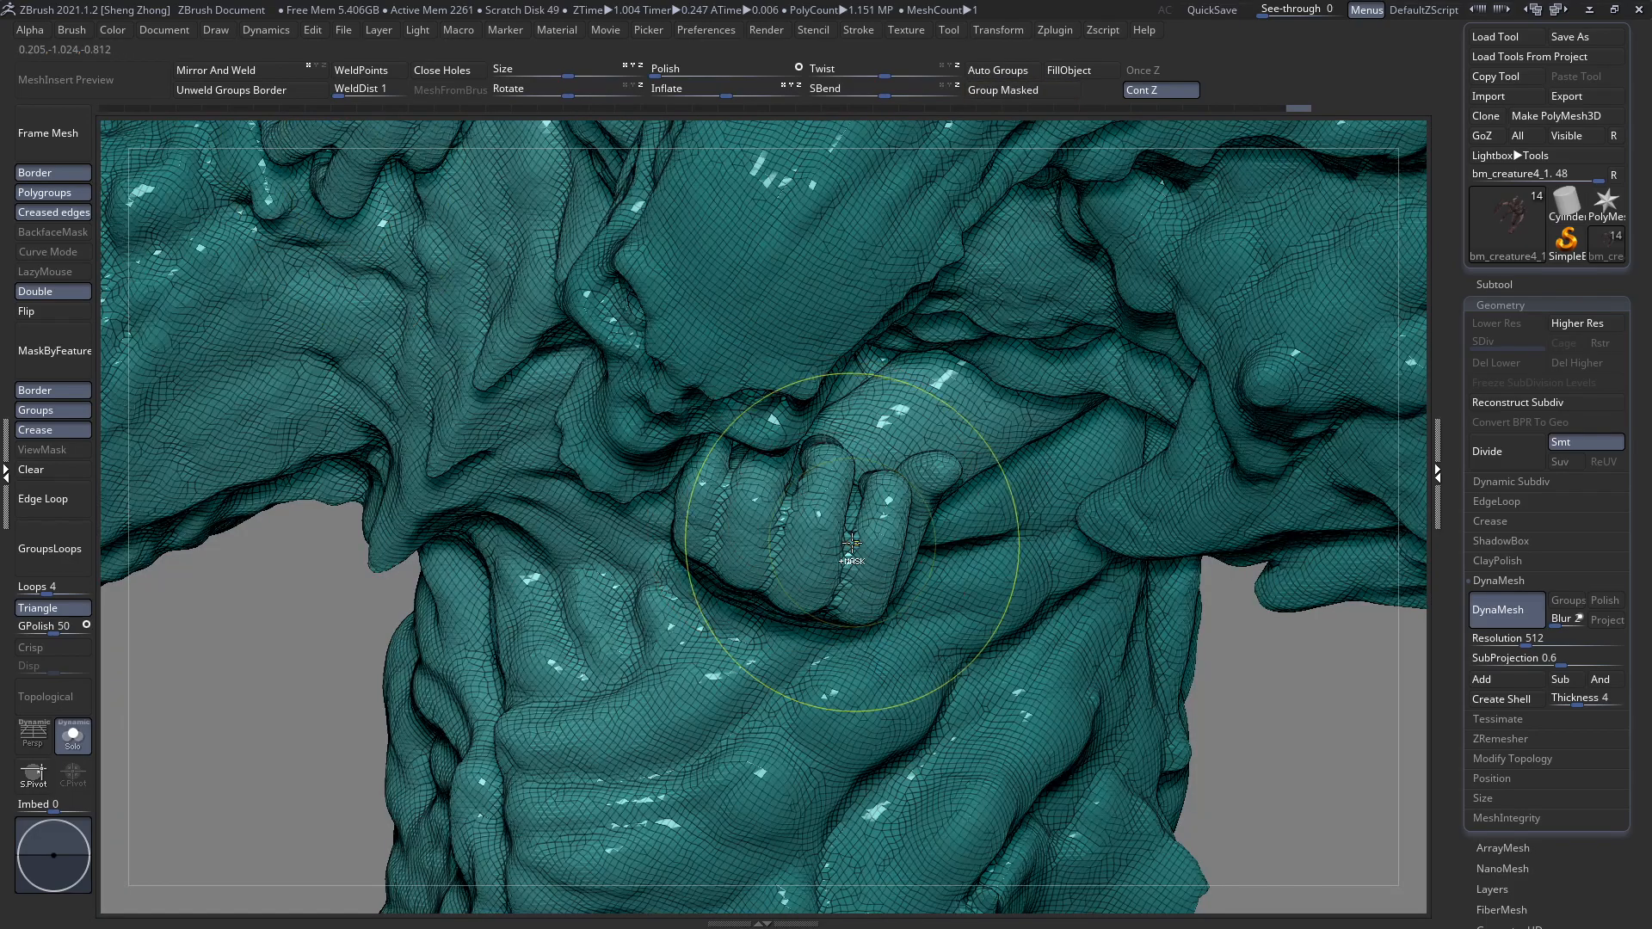
{"action": "right_click_drag", "start_coordinate": [375, 227], "coordinate": [232, 129], "text": "ctrl"}
{"action": "key", "text": "shift+f"}
Examine the repaired creature's full body, small arms and pose from several angles.
{"action": "right_click_drag", "start_coordinate": [753, 512], "coordinate": [422, 542], "text": "shift"}
{"action": "right_click_drag", "start_coordinate": [422, 542], "coordinate": [1230, 516], "text": "alt"}
{"action": "right_click_drag", "start_coordinate": [814, 534], "coordinate": [634, 457], "text": "ctrl"}
{"action": "right_click_drag", "start_coordinate": [886, 482], "coordinate": [799, 441]}
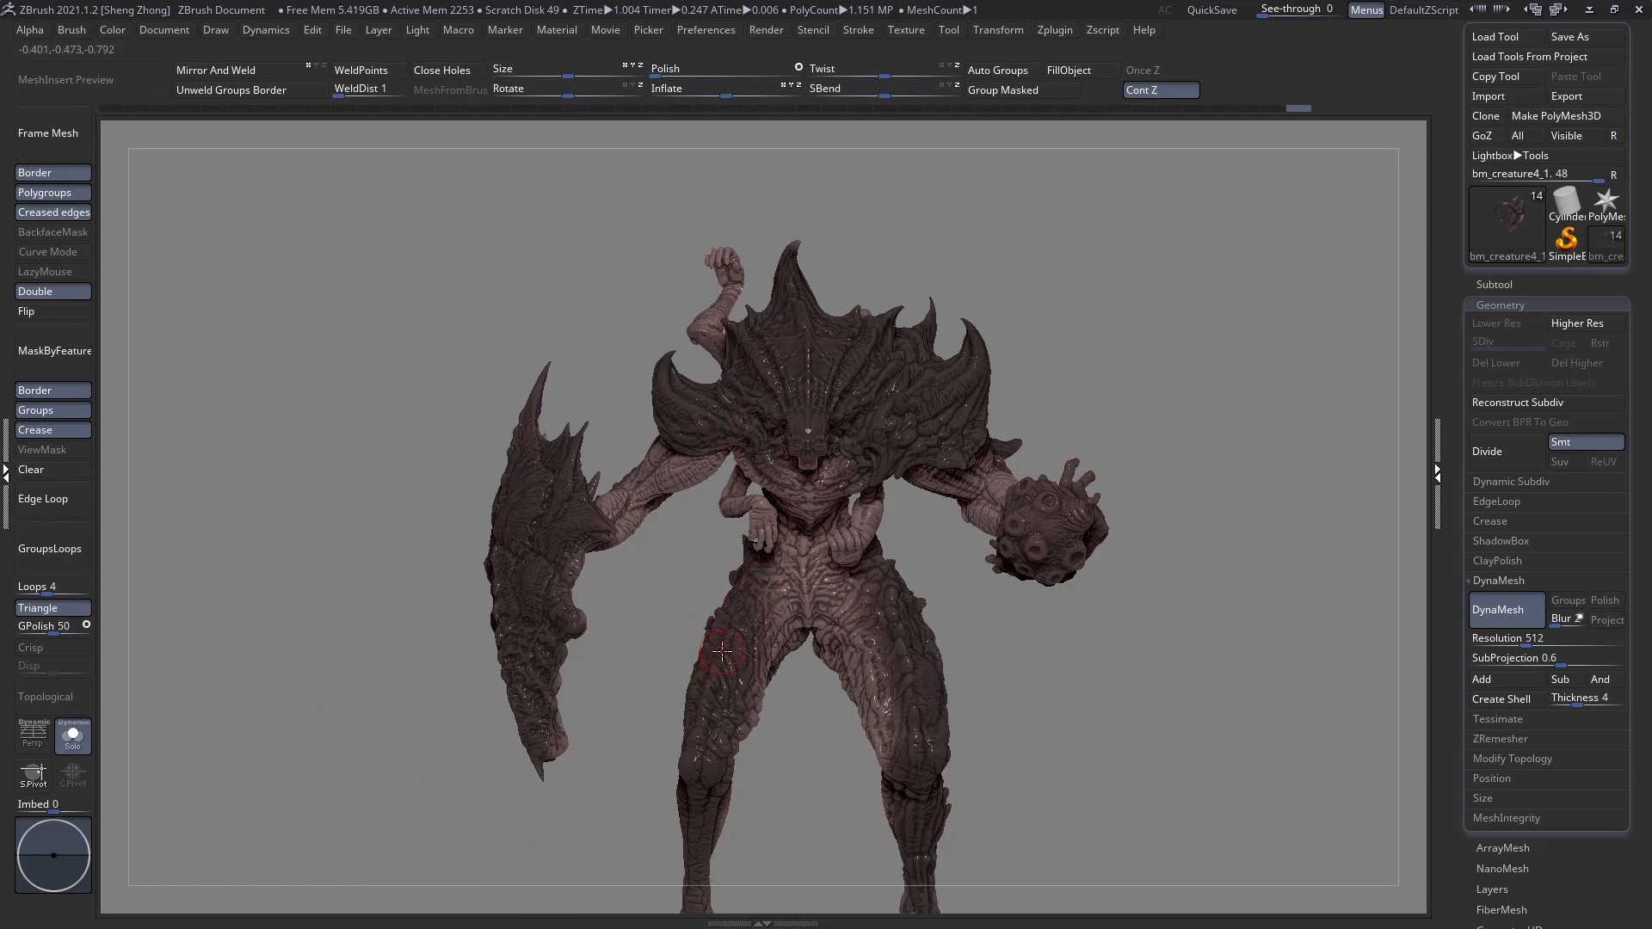
{"action": "mouse_move", "coordinate": [715, 645]}
{"action": "right_mouse_down"}
{"action": "mouse_move", "coordinate": [679, 663]}
{"action": "mouse_move", "coordinate": [637, 637]}
{"action": "mouse_move", "coordinate": [604, 580]}
{"action": "mouse_move", "coordinate": [901, 561]}
{"action": "mouse_move", "coordinate": [910, 585]}
{"action": "mouse_move", "coordinate": [777, 569]}
{"action": "right_mouse_up"}
{"action": "right_click_drag", "start_coordinate": [941, 527], "coordinate": [740, 457], "text": "alt"}
{"action": "key", "text": "ctrl+Left"}
{"action": "key", "text": "ctrl+Left"}
{"action": "key", "text": "ctrl+Left"}
{"action": "key", "text": "ctrl+Right"}
{"action": "key", "text": "ctrl+Right"}
{"action": "key", "text": "ctrl+Right"}
{"action": "right_click_drag", "start_coordinate": [1075, 525], "coordinate": [870, 509]}
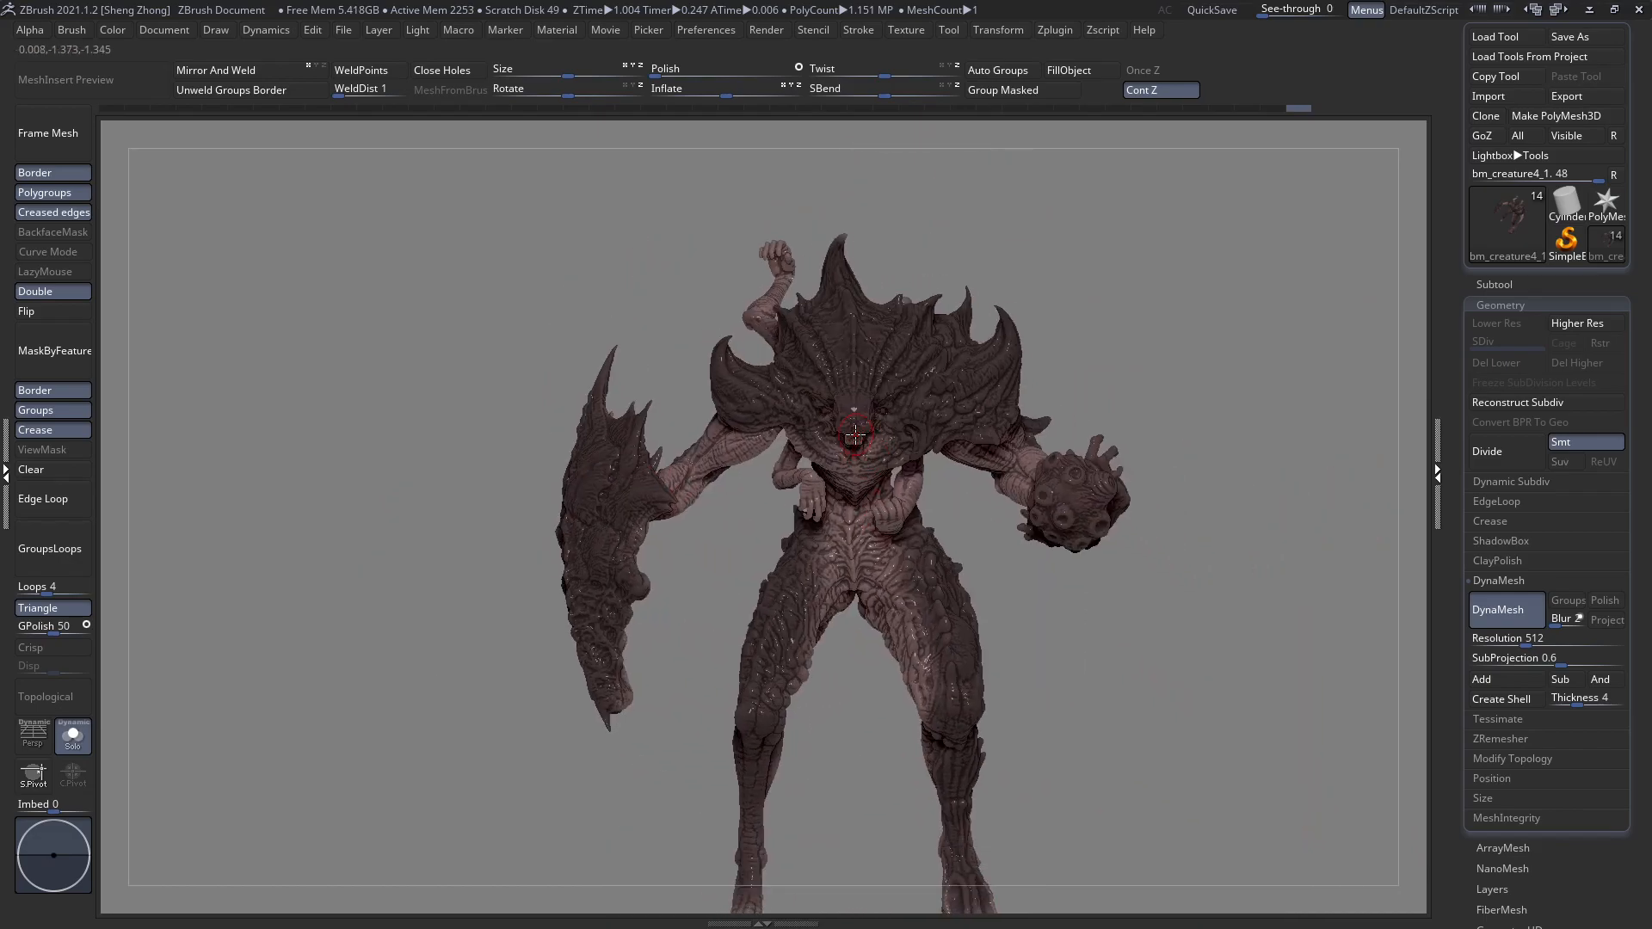
{"action": "right_click_drag", "start_coordinate": [896, 352], "coordinate": [1017, 494], "text": "ctrl"}
{"action": "right_click_drag", "start_coordinate": [989, 377], "coordinate": [917, 442], "text": "ctrl"}
{"action": "left_click", "coordinate": [1527, 287]}
{"action": "right_click_drag", "start_coordinate": [964, 379], "coordinate": [1024, 387]}
{"action": "right_click_drag", "start_coordinate": [1058, 516], "coordinate": [979, 422], "text": "ctrl"}
{"action": "left_click_drag", "start_coordinate": [991, 513], "coordinate": [1003, 394]}
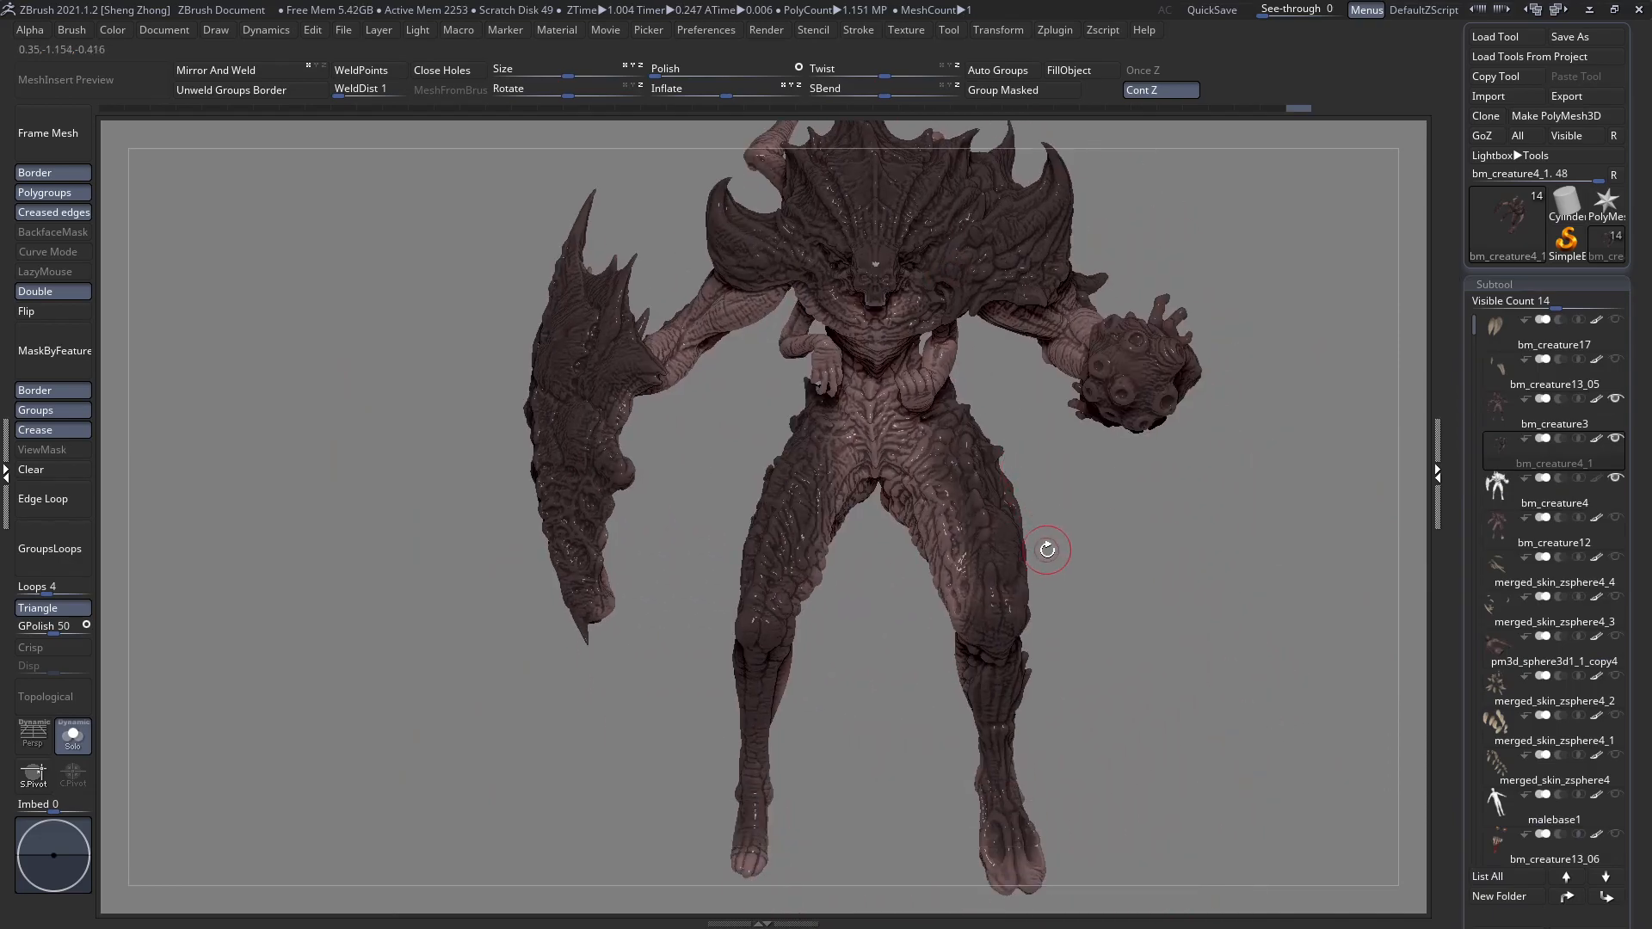
{"action": "left_click_drag", "start_coordinate": [1641, 859], "coordinate": [1643, 682]}
{"action": "left_click_drag", "start_coordinate": [1629, 797], "coordinate": [1629, 766]}
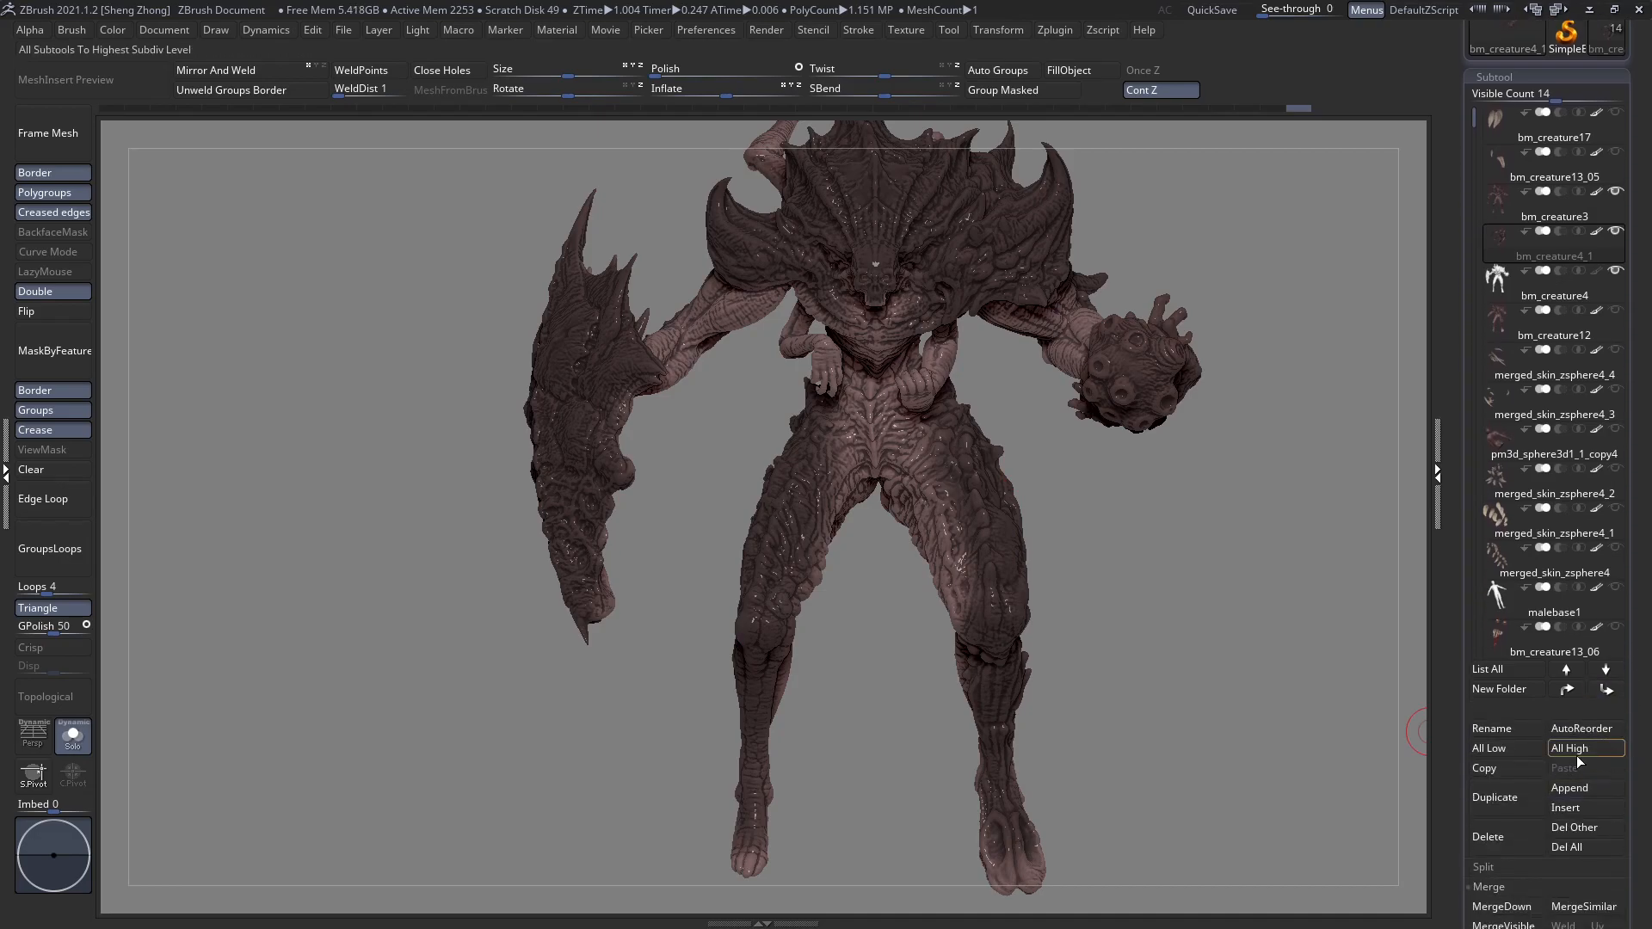
{"action": "right_click_drag", "start_coordinate": [920, 335], "coordinate": [907, 615], "text": "ctrl"}
{"action": "left_click_drag", "start_coordinate": [1593, 865], "coordinate": [1590, 683]}
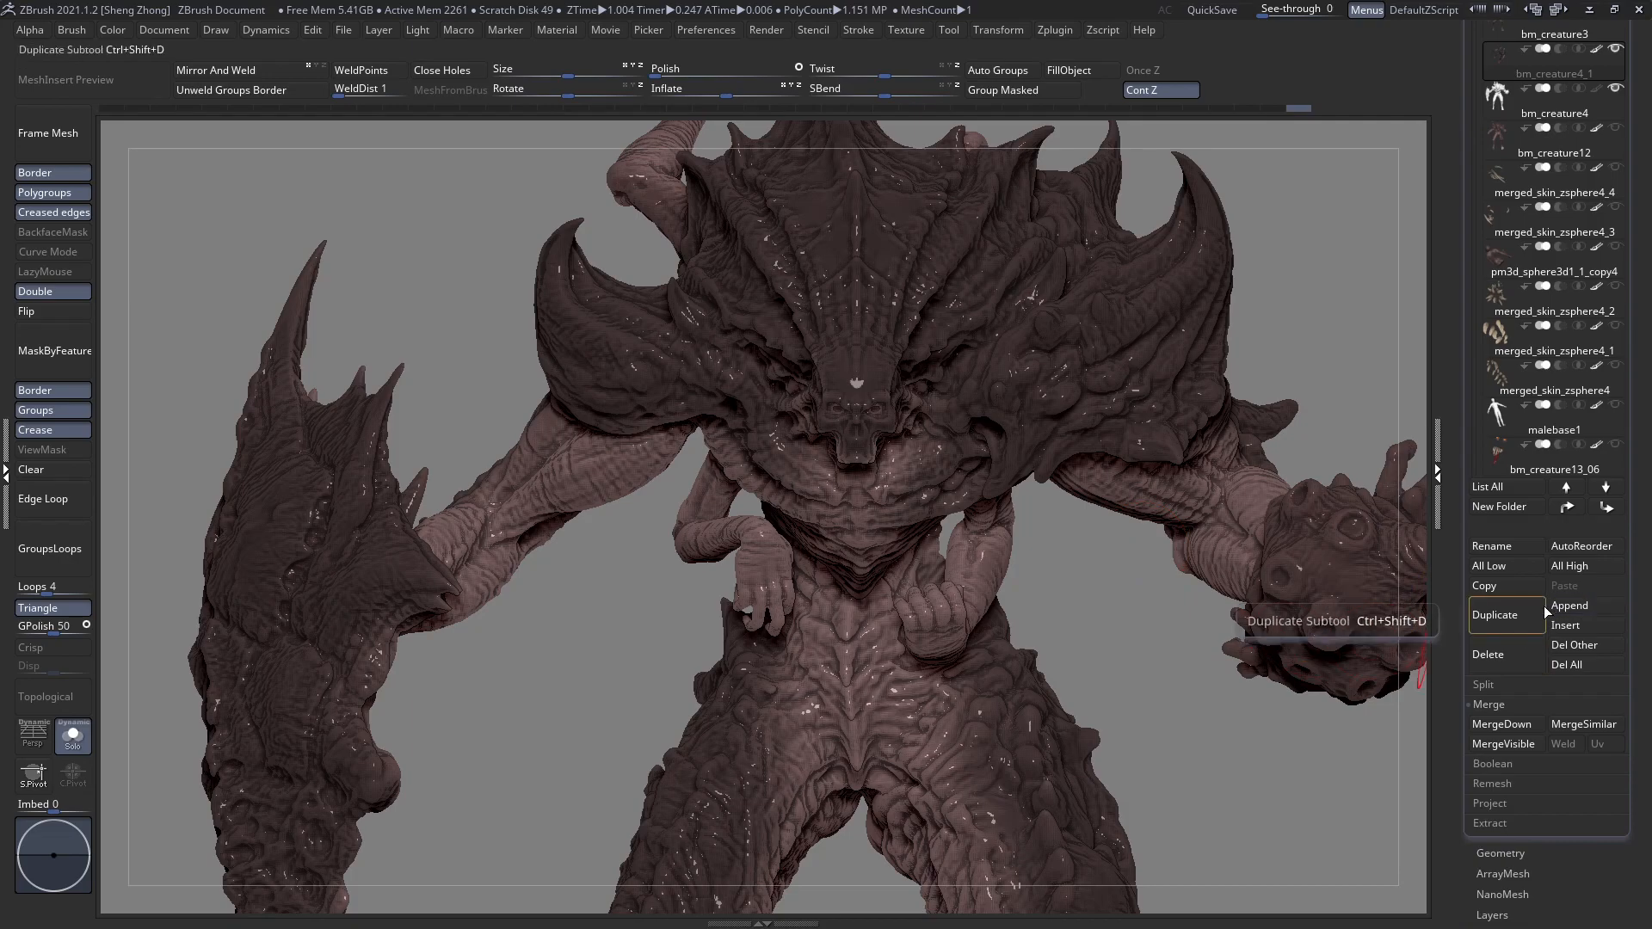
{"action": "left_click_drag", "start_coordinate": [1508, 855], "coordinate": [1509, 745]}
Set ZRemesher's target polygon count to 100 with the Half option off, and try remeshing the body.
{"action": "left_click", "coordinate": [1508, 743]}
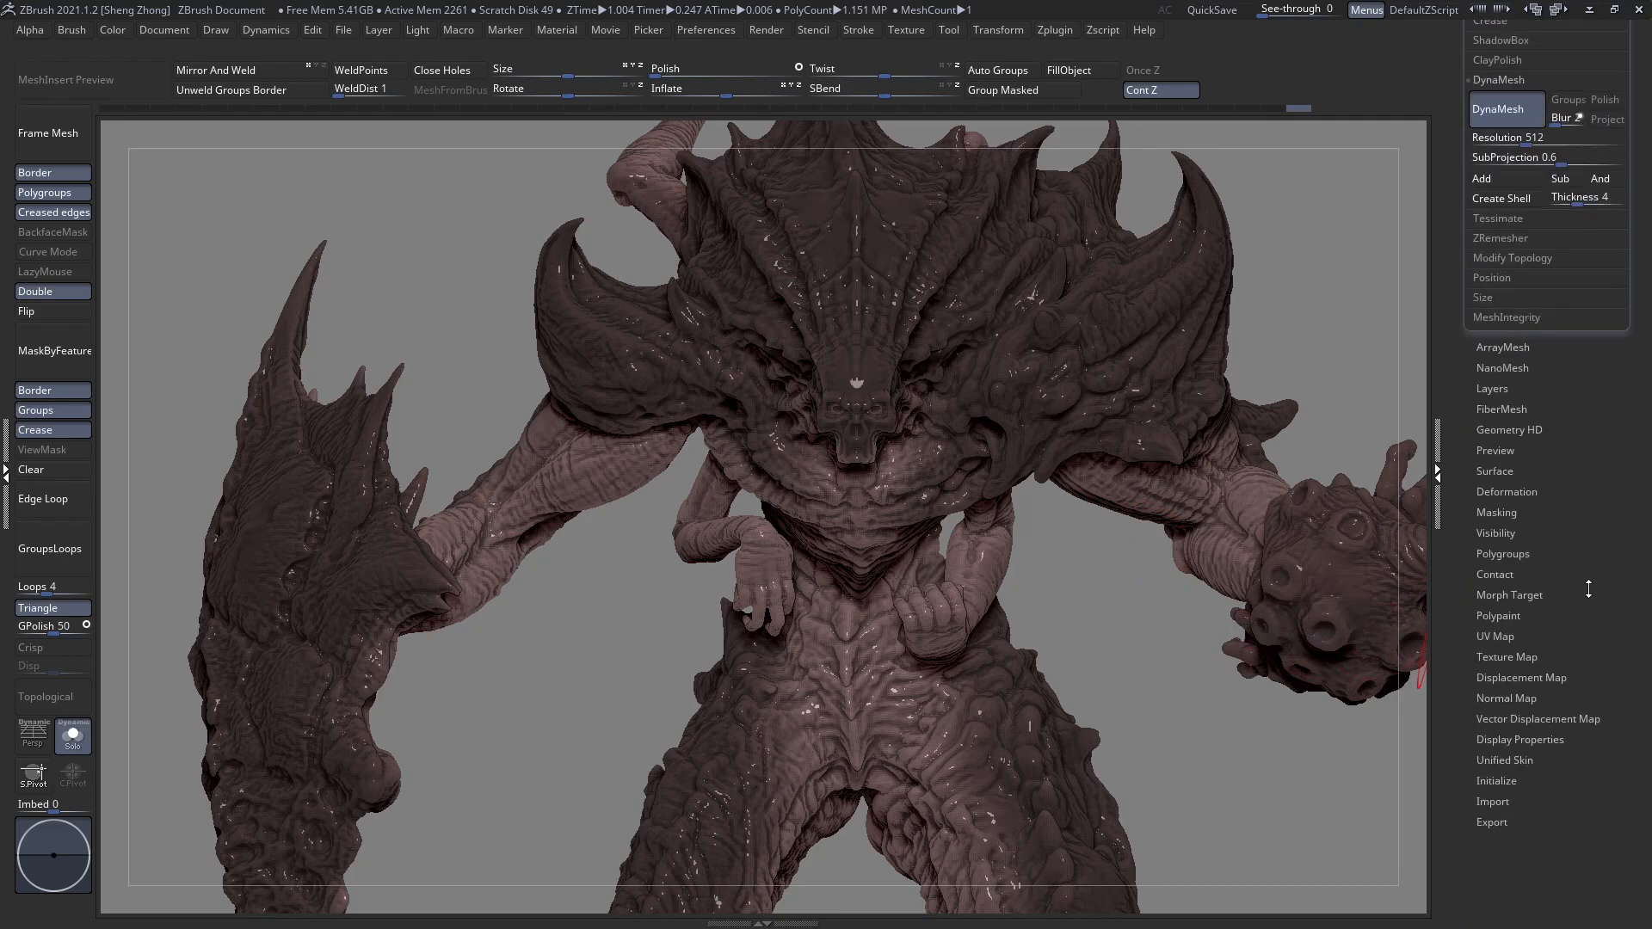
{"action": "key", "text": "shift+f"}
{"action": "key", "text": "shift+f"}
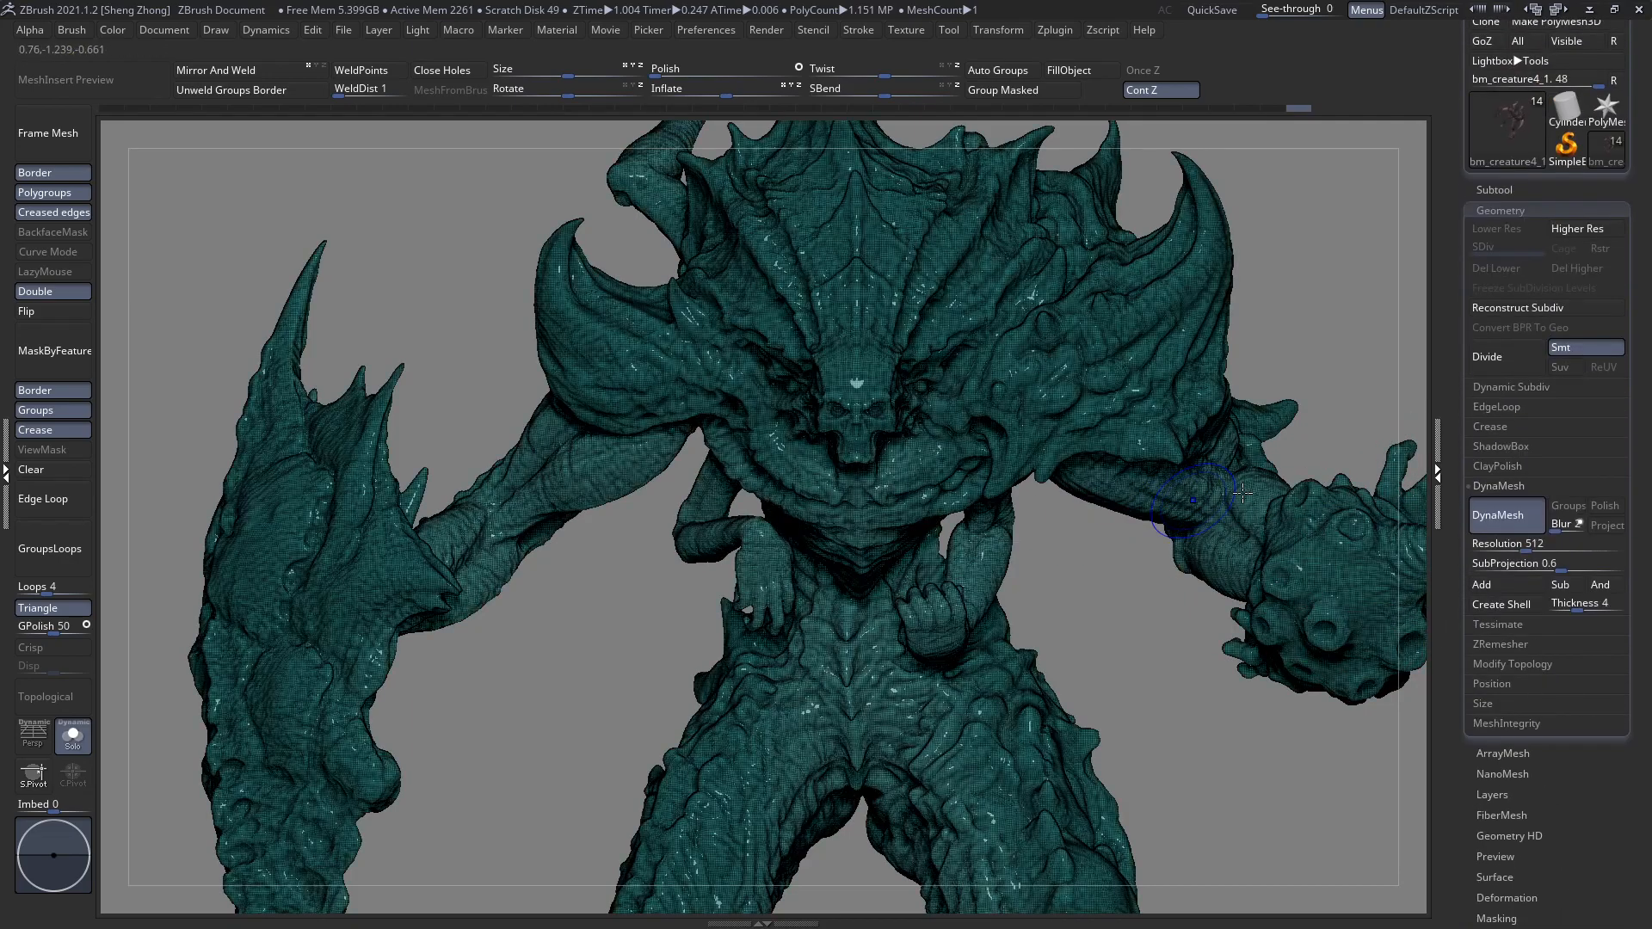
{"action": "left_click", "coordinate": [1480, 642]}
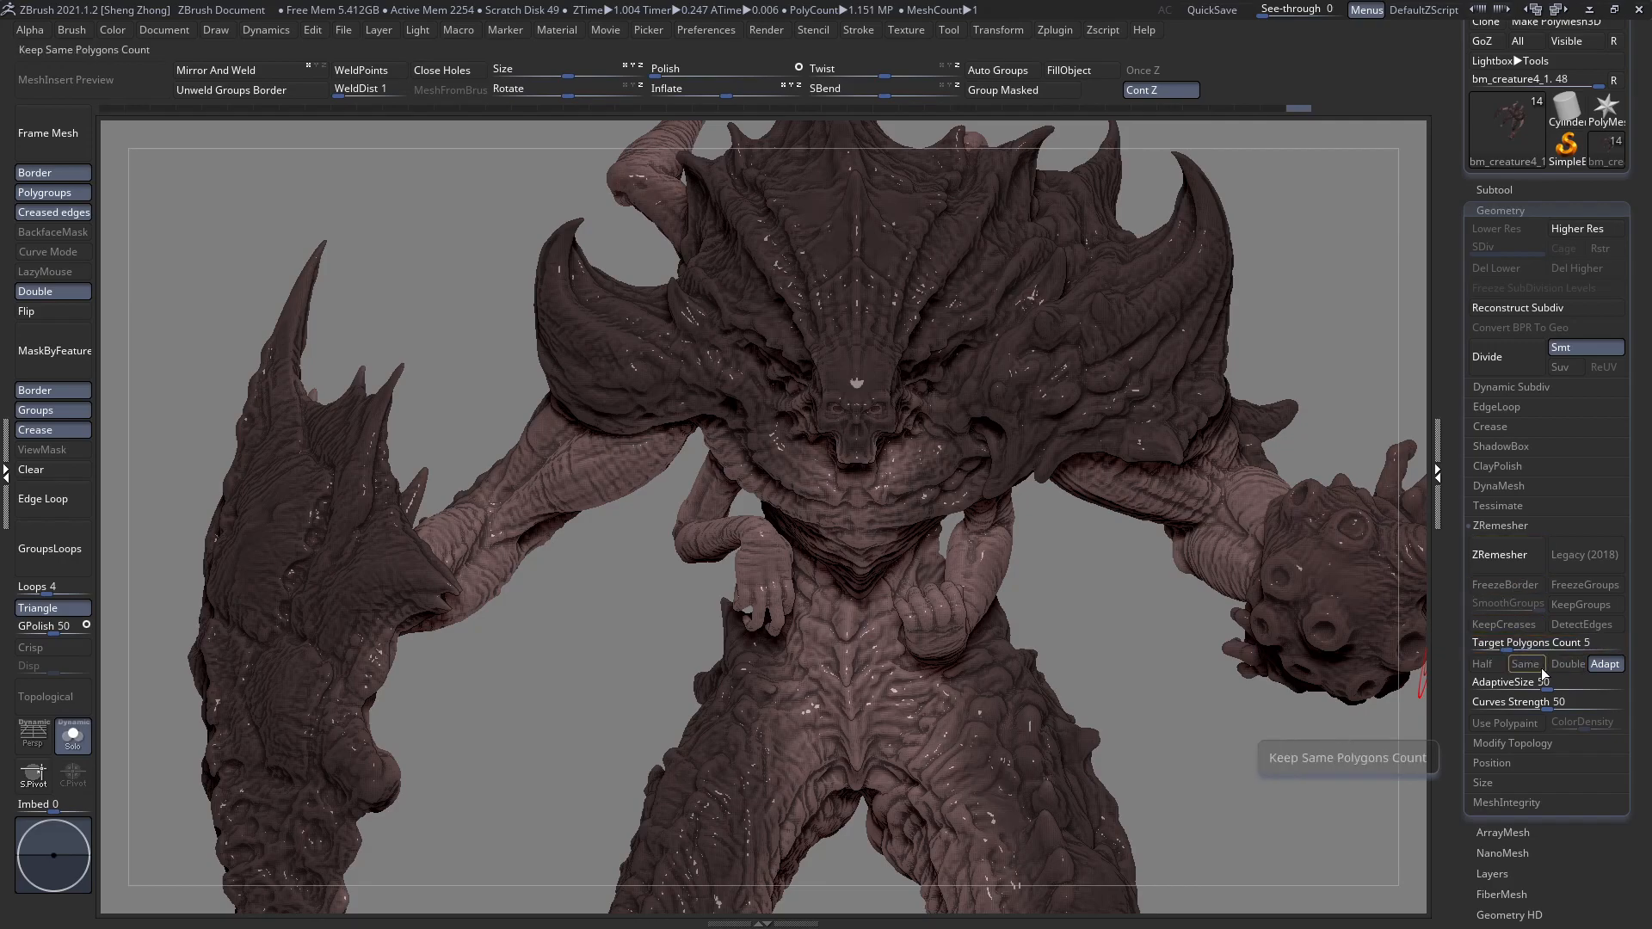
{"action": "left_click", "coordinate": [1493, 663]}
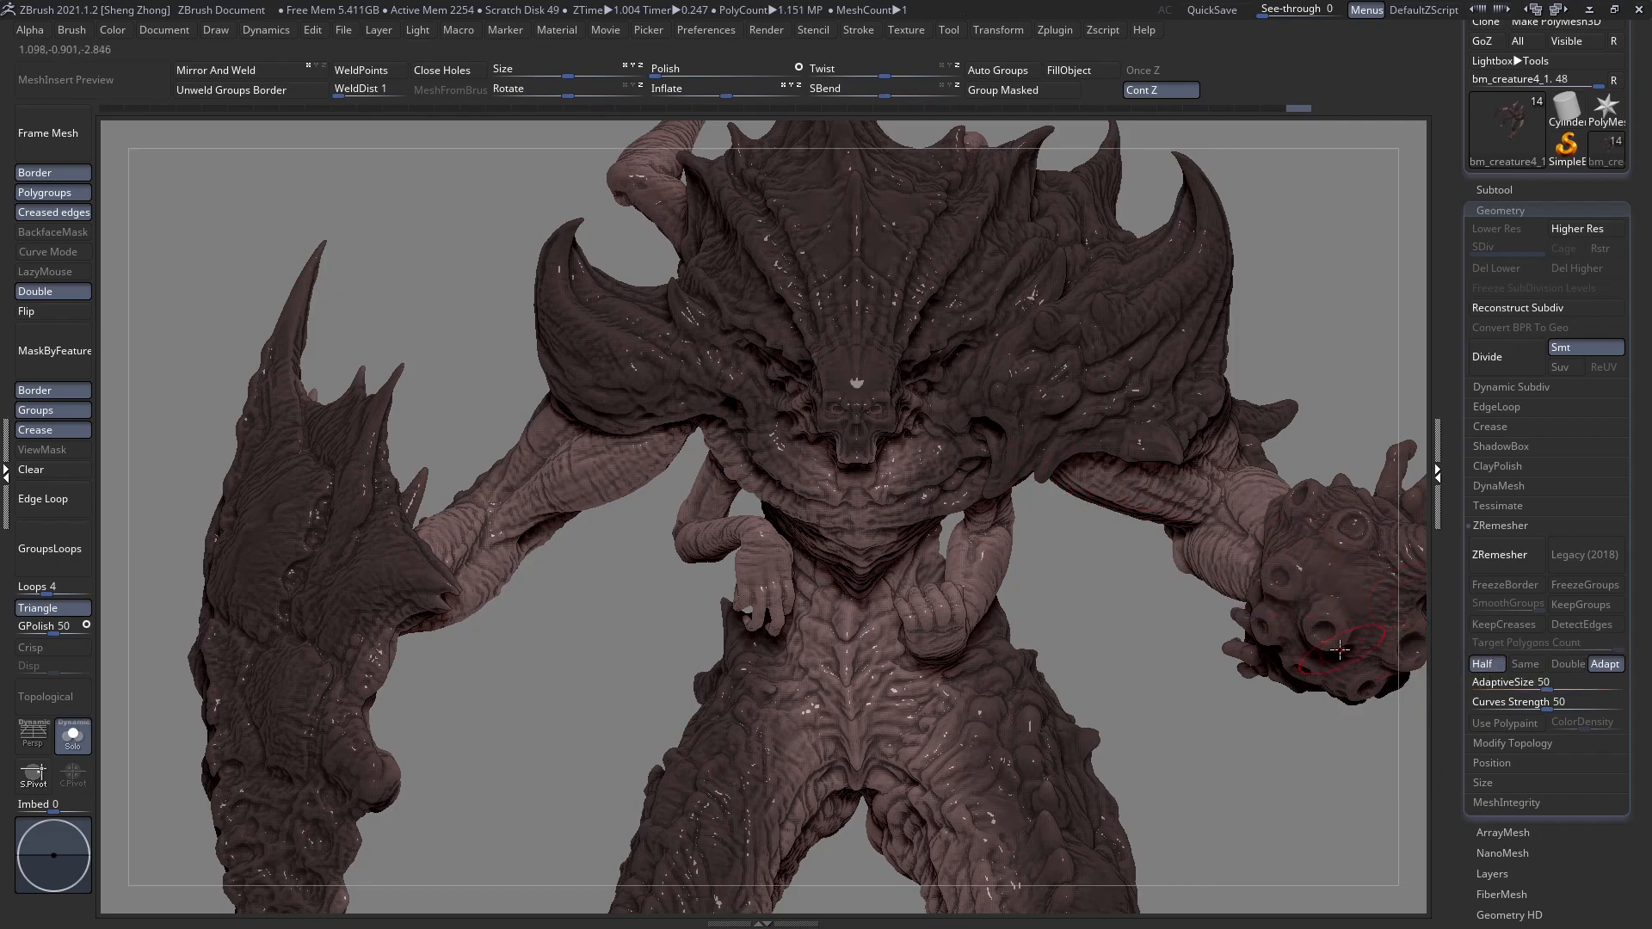
{"action": "key", "text": "ctrl+w"}
{"action": "key", "text": "shift+f"}
{"action": "left_click", "coordinate": [1483, 664]}
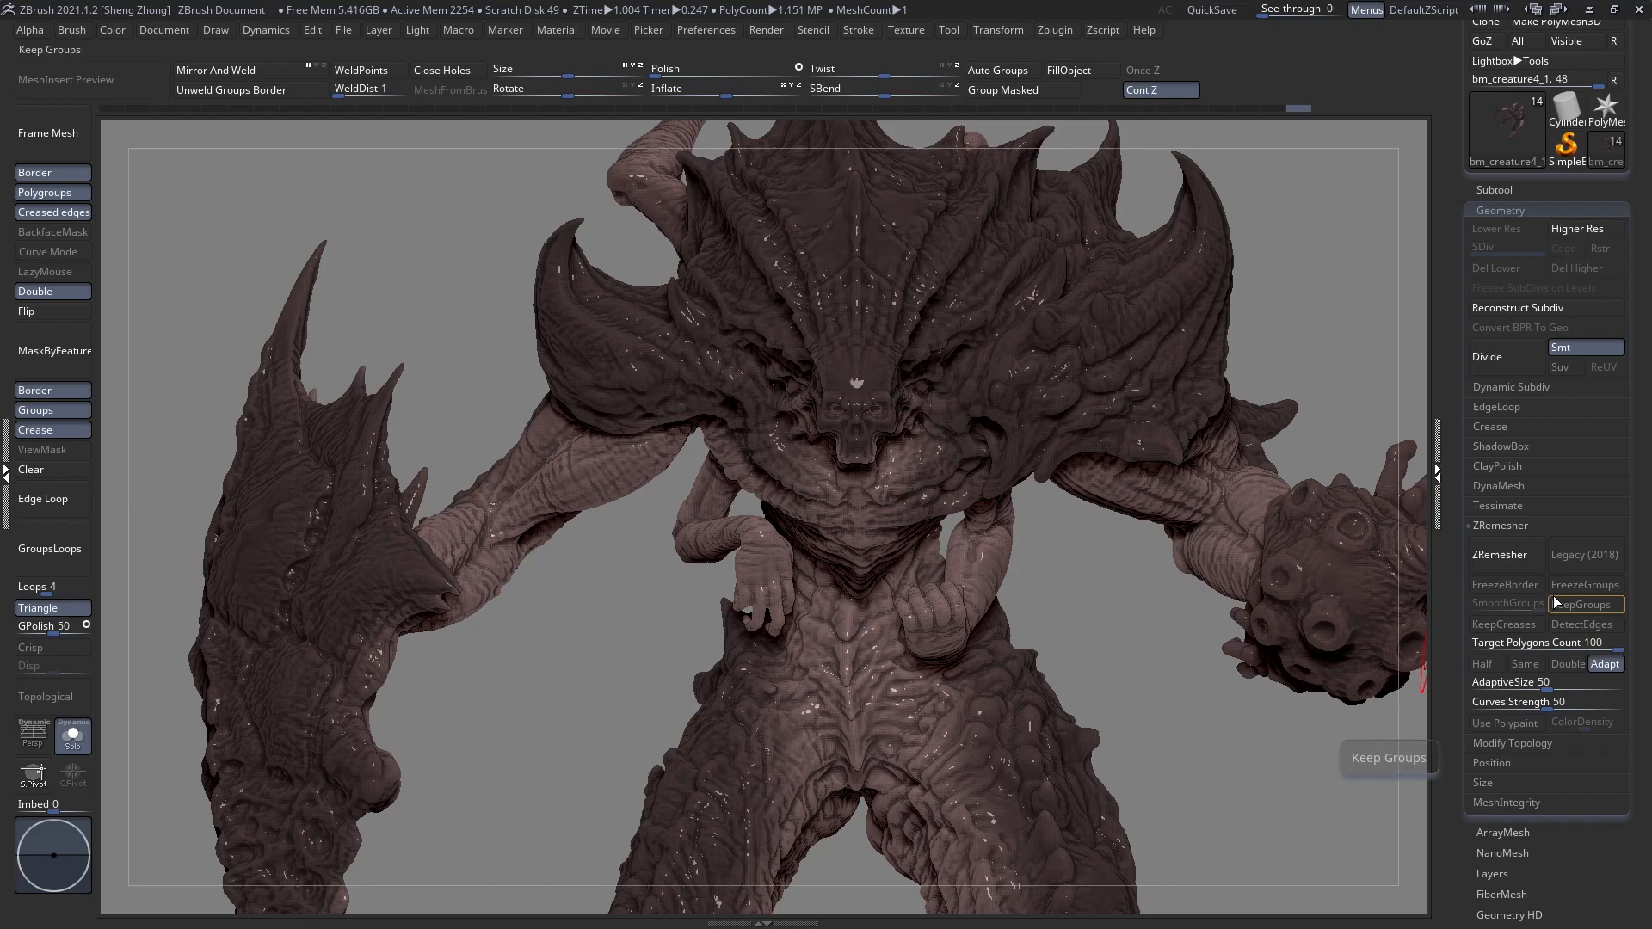
{"action": "left_click", "coordinate": [1499, 561]}
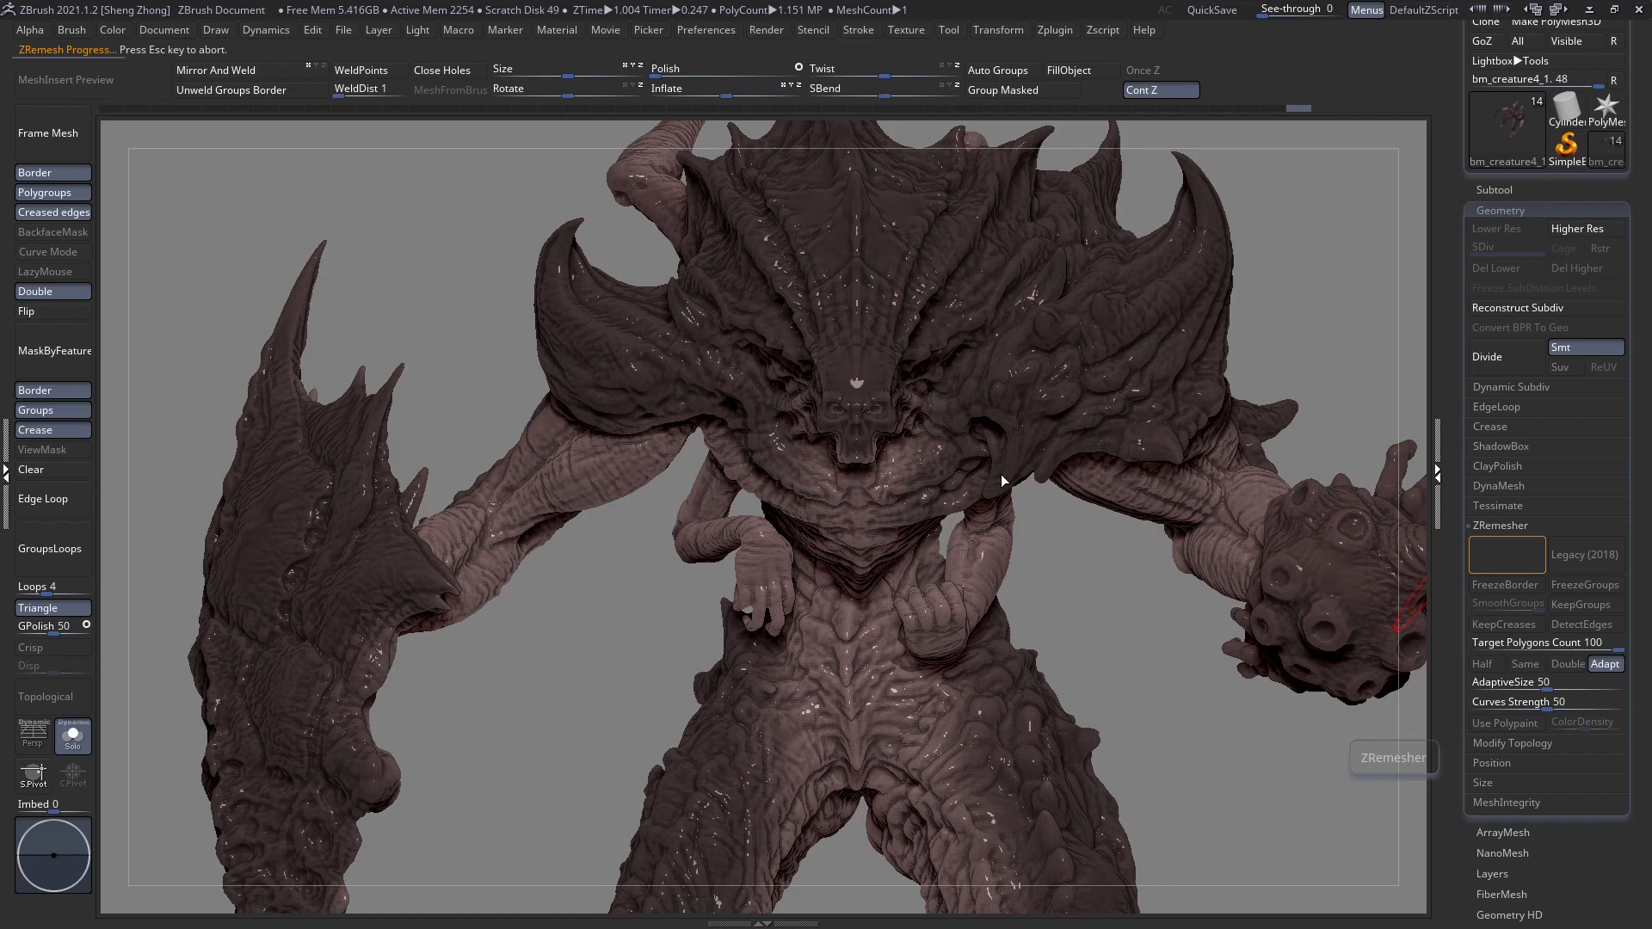
{"action": "key", "text": "Escape"}
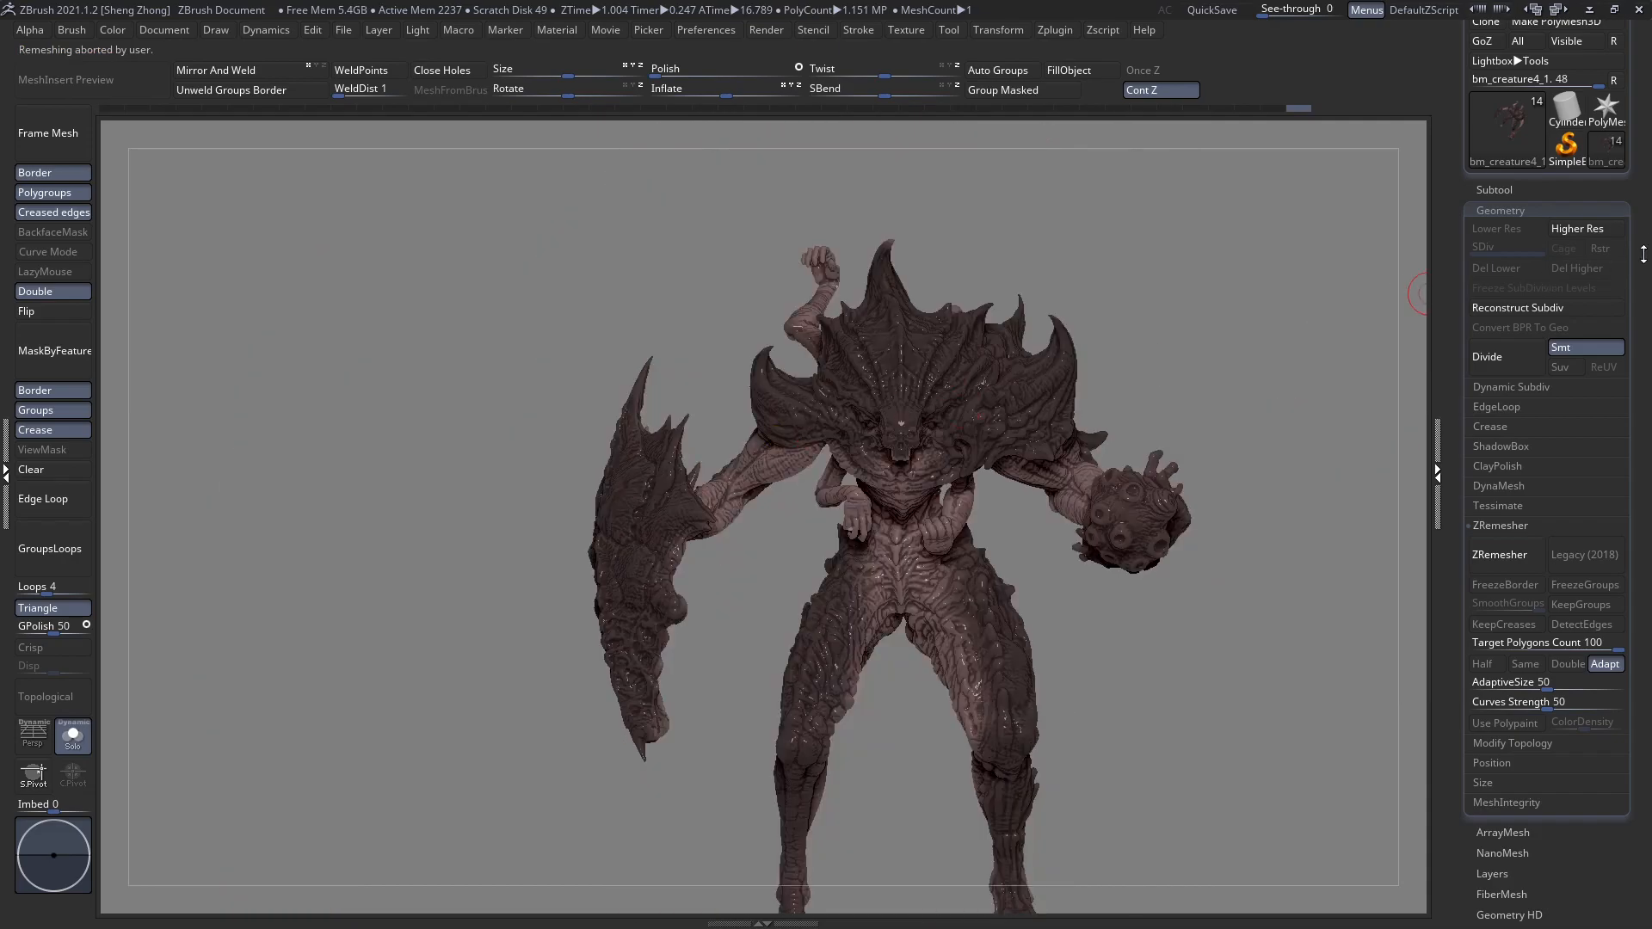
Duplicate the bm_creature4_1 subtool and make the copy bm_creature4_2 active.
{"action": "left_click", "coordinate": [1495, 191]}
{"action": "left_click", "coordinate": [1023, 421], "text": "alt"}
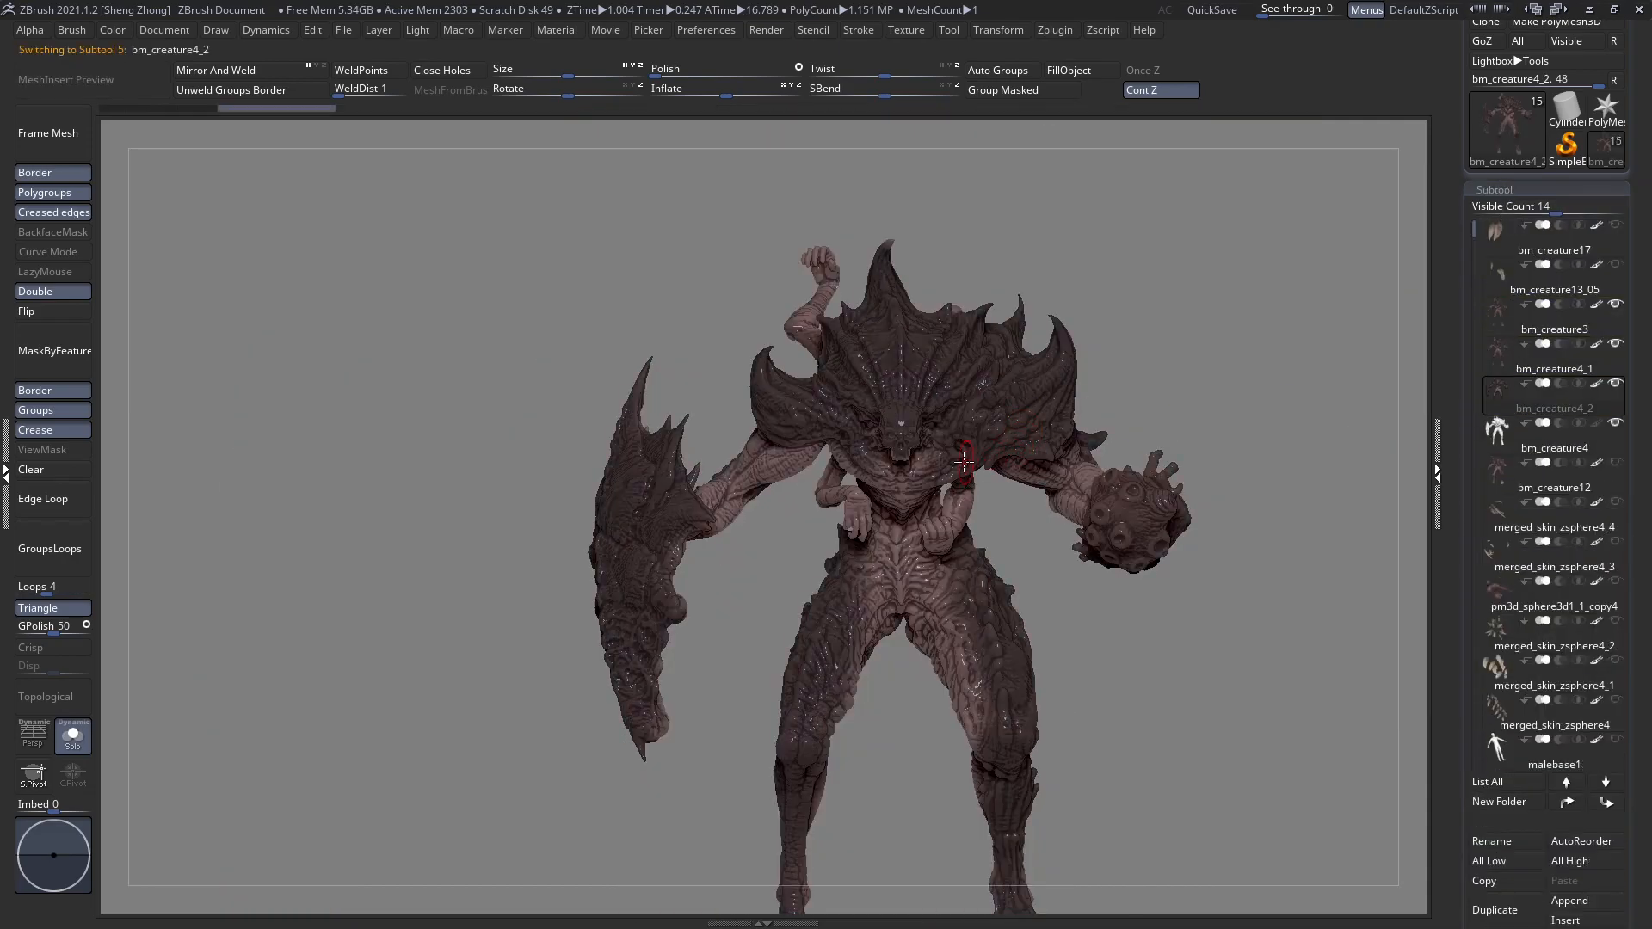
{"action": "right_click_drag", "start_coordinate": [972, 465], "coordinate": [992, 495], "text": "ctrl"}
{"action": "right_click_drag", "start_coordinate": [1109, 524], "coordinate": [1055, 469], "text": "alt"}
Remesh bm_creature4_2 using ZRemesher with target polygon count 100 and AdaptiveSize 50, and check the topology on the back.
{"action": "scroll", "coordinate": [1632, 501], "scroll_direction": "down", "scroll_amount": 12}
{"action": "scroll", "coordinate": [1594, 562], "scroll_direction": "up", "scroll_amount": 10}
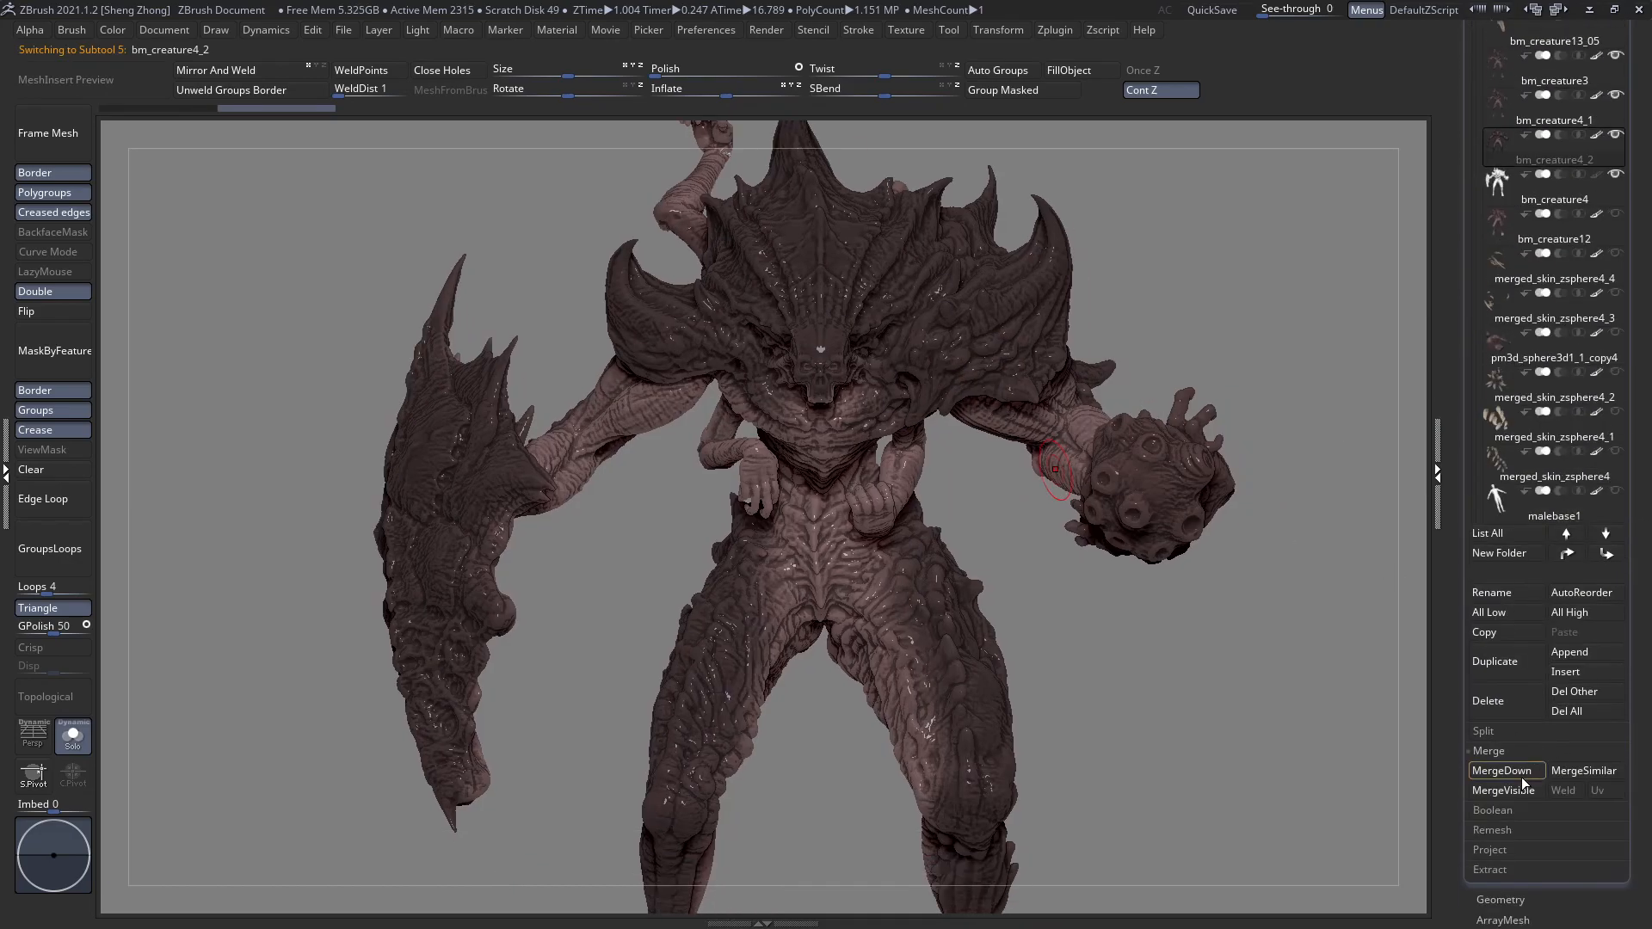
{"action": "scroll", "coordinate": [1640, 601], "scroll_direction": "down", "scroll_amount": 4}
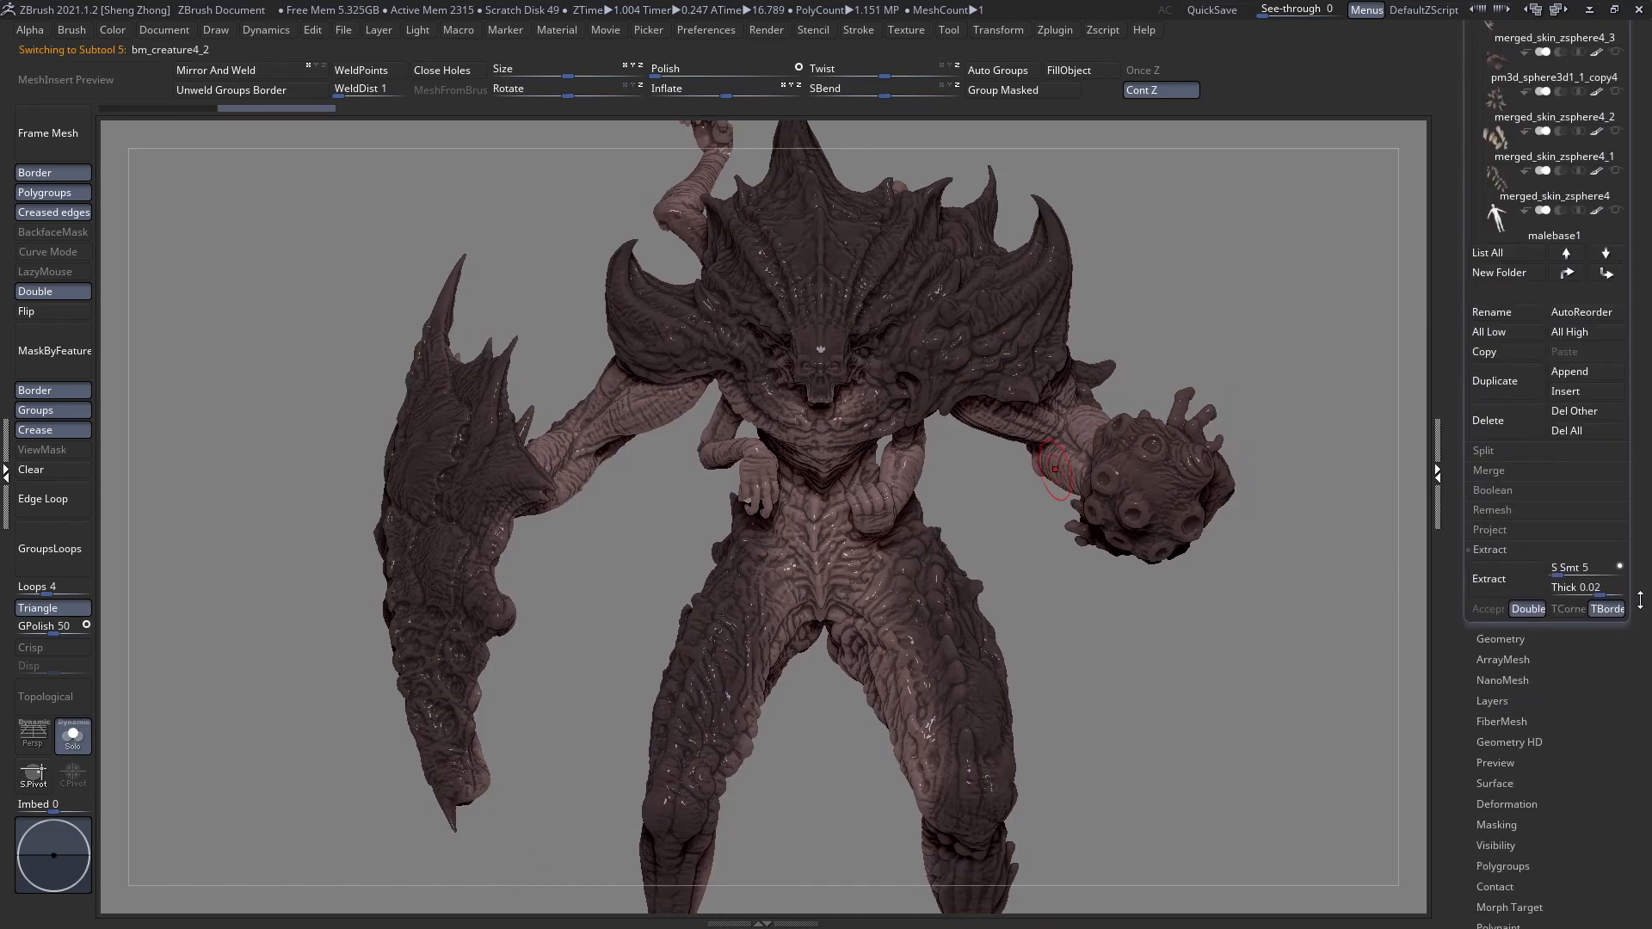
{"action": "left_click", "coordinate": [1504, 638]}
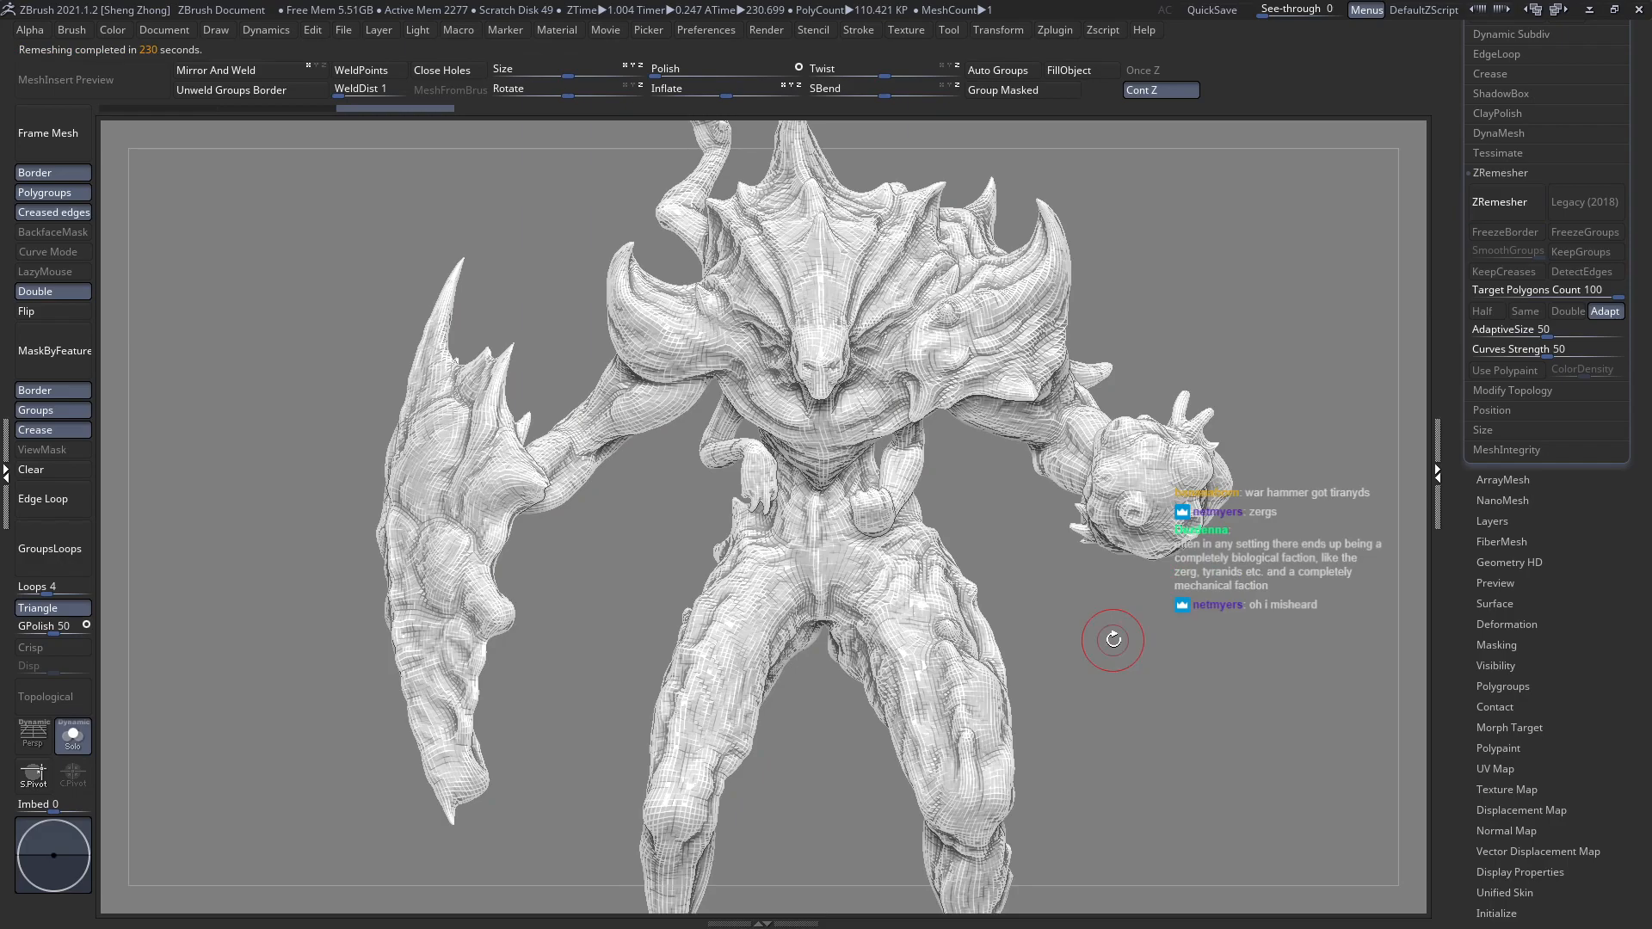
{"action": "mouse_move", "coordinate": [1057, 613]}
{"action": "left_mouse_down"}
{"action": "mouse_move", "coordinate": [955, 503]}
{"action": "mouse_move", "coordinate": [870, 489]}
{"action": "mouse_move", "coordinate": [1033, 455]}
{"action": "mouse_move", "coordinate": [1171, 465]}
{"action": "mouse_move", "coordinate": [1183, 430]}
{"action": "mouse_move", "coordinate": [1002, 546]}
{"action": "mouse_move", "coordinate": [789, 534]}
{"action": "mouse_move", "coordinate": [714, 507]}
{"action": "left_mouse_up"}
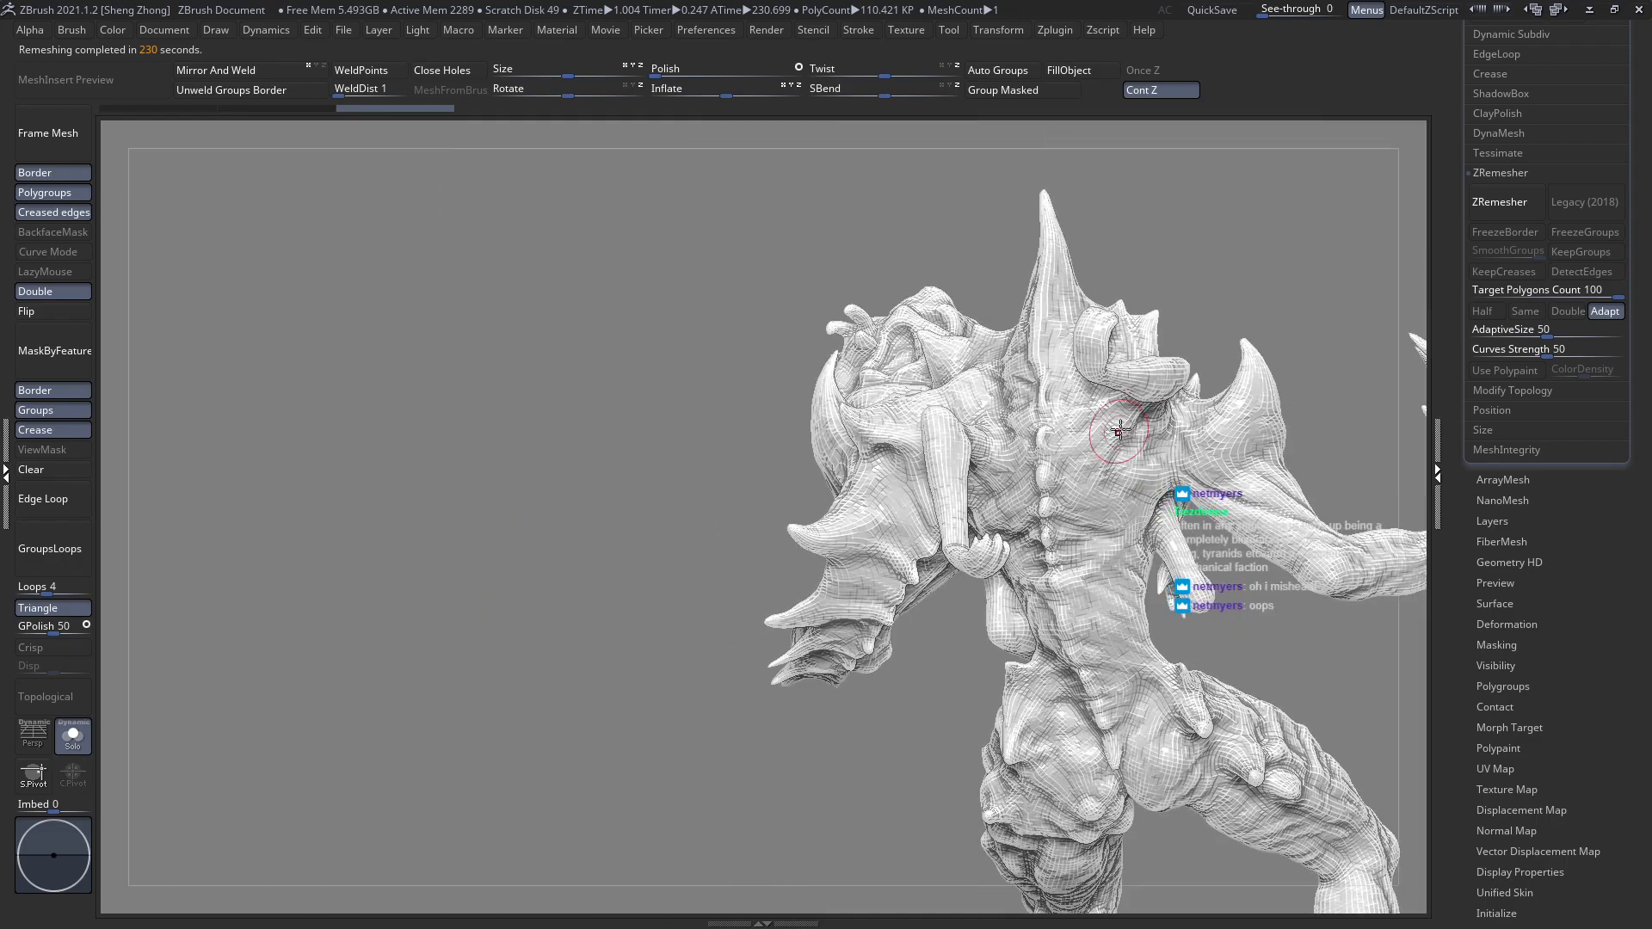
{"action": "mouse_move", "coordinate": [1177, 357]}
{"action": "right_mouse_down"}
{"action": "mouse_move", "coordinate": [1174, 340]}
{"action": "mouse_move", "coordinate": [953, 482]}
{"action": "mouse_move", "coordinate": [1454, 361]}
{"action": "right_mouse_up"}
Undo the remesh and run ZRemesher again on bm_creature4_2 with AdaptiveSize set to 100.
{"action": "left_click", "coordinate": [1513, 331]}
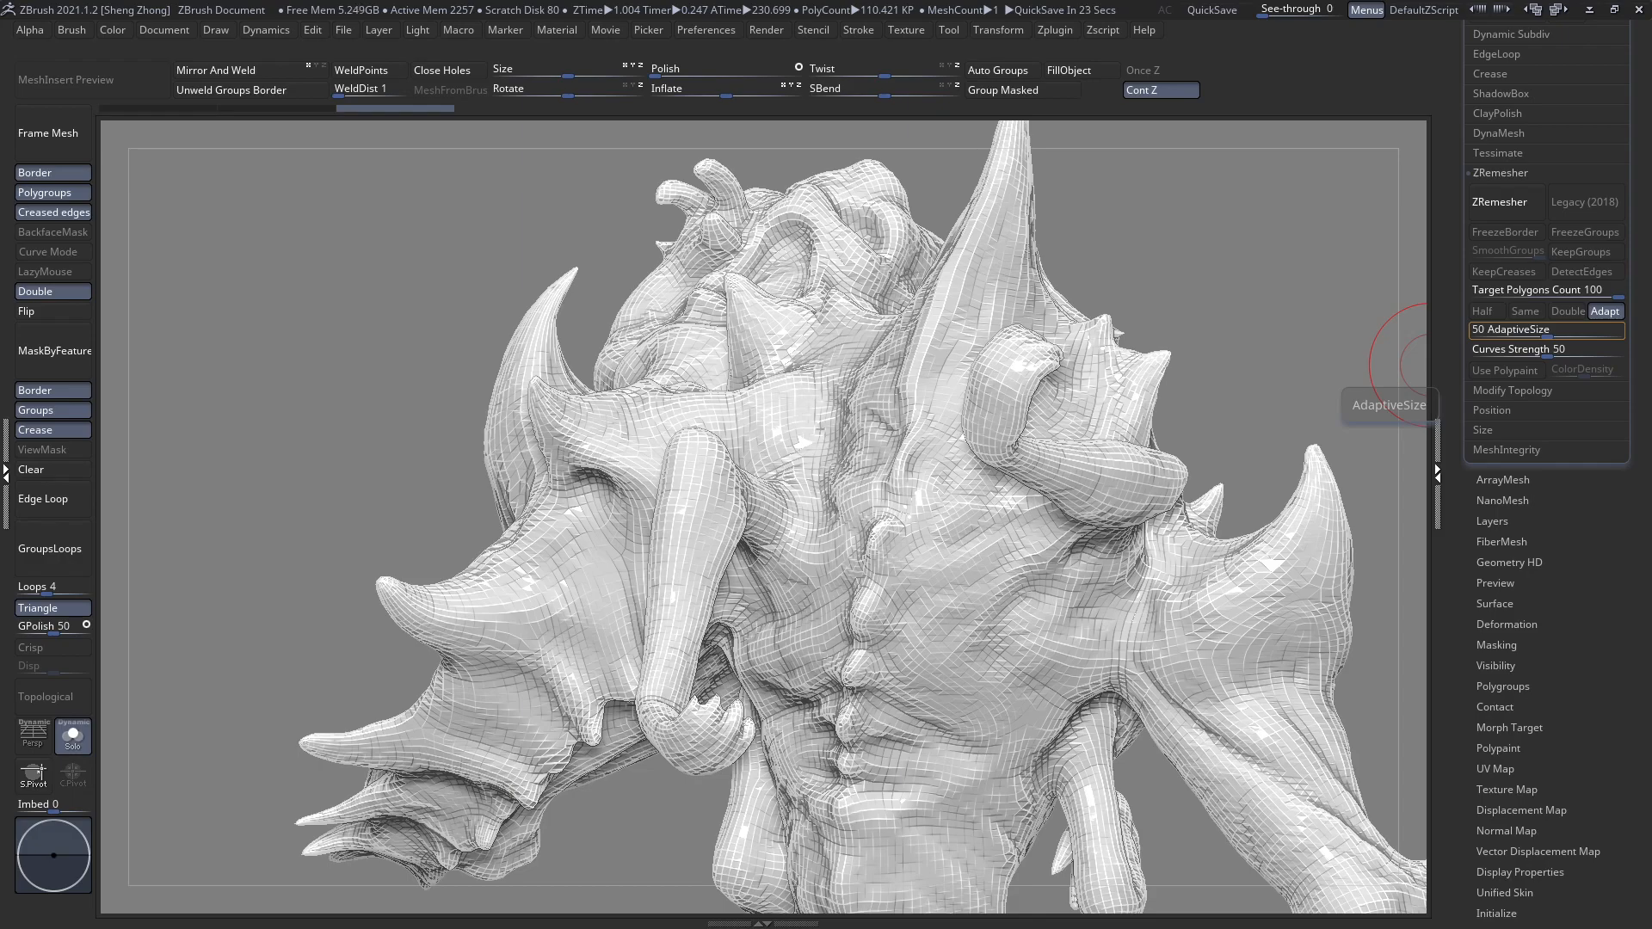
{"action": "right_click_drag", "start_coordinate": [942, 574], "coordinate": [816, 481], "text": "ctrl"}
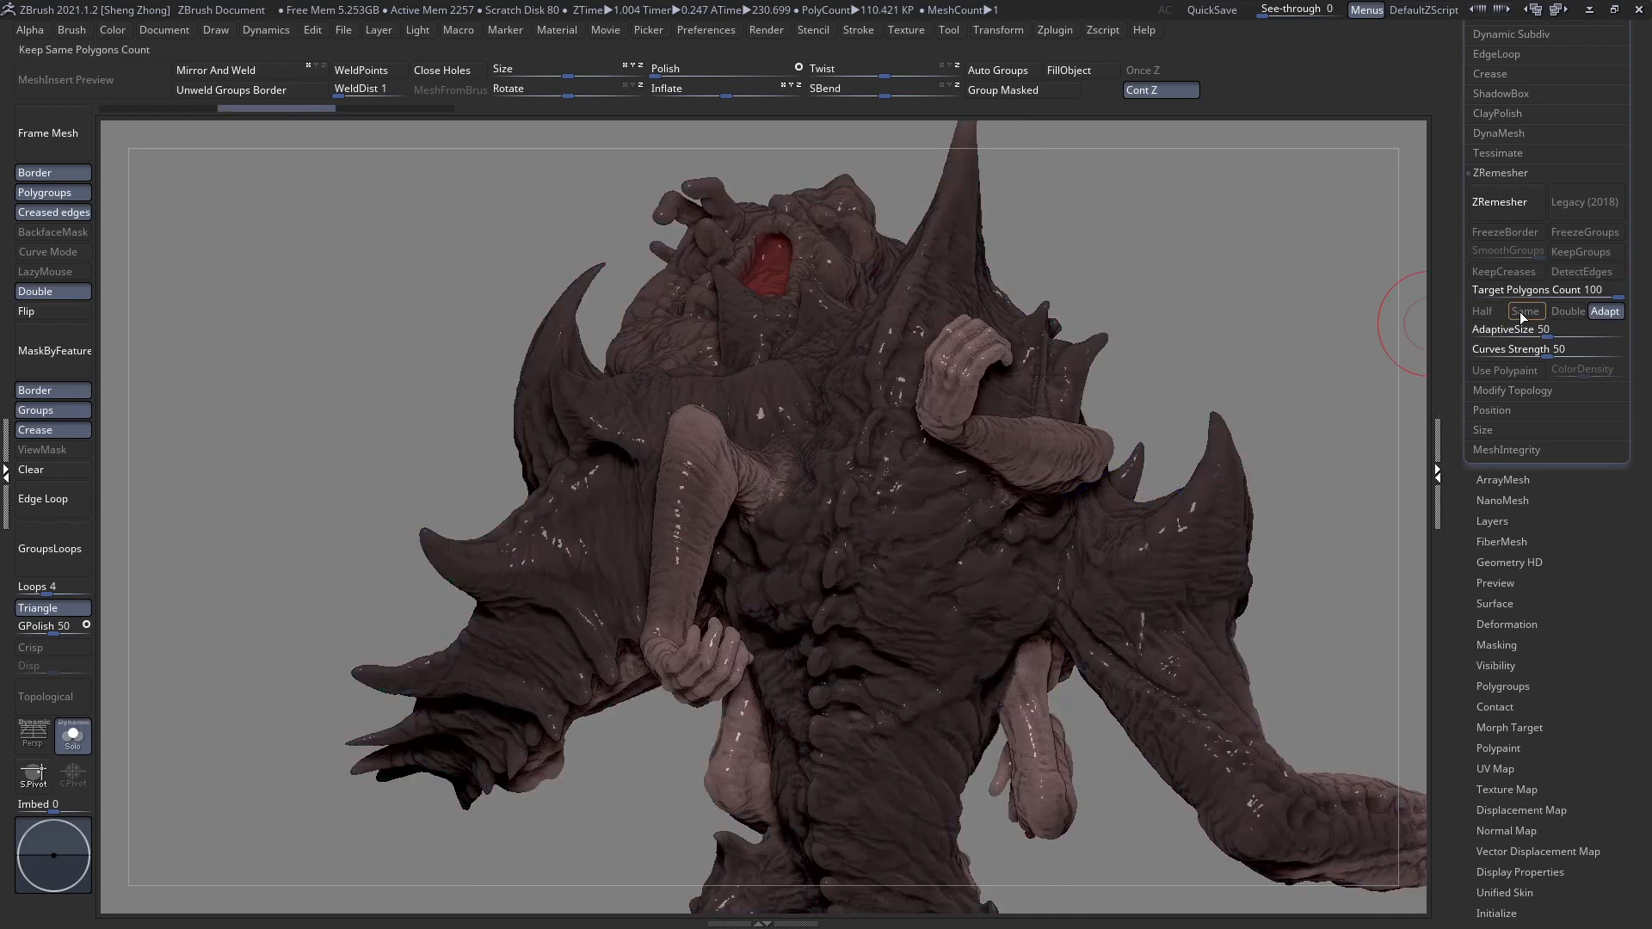
{"action": "type", "text": "100"}
{"action": "key", "text": "Return"}
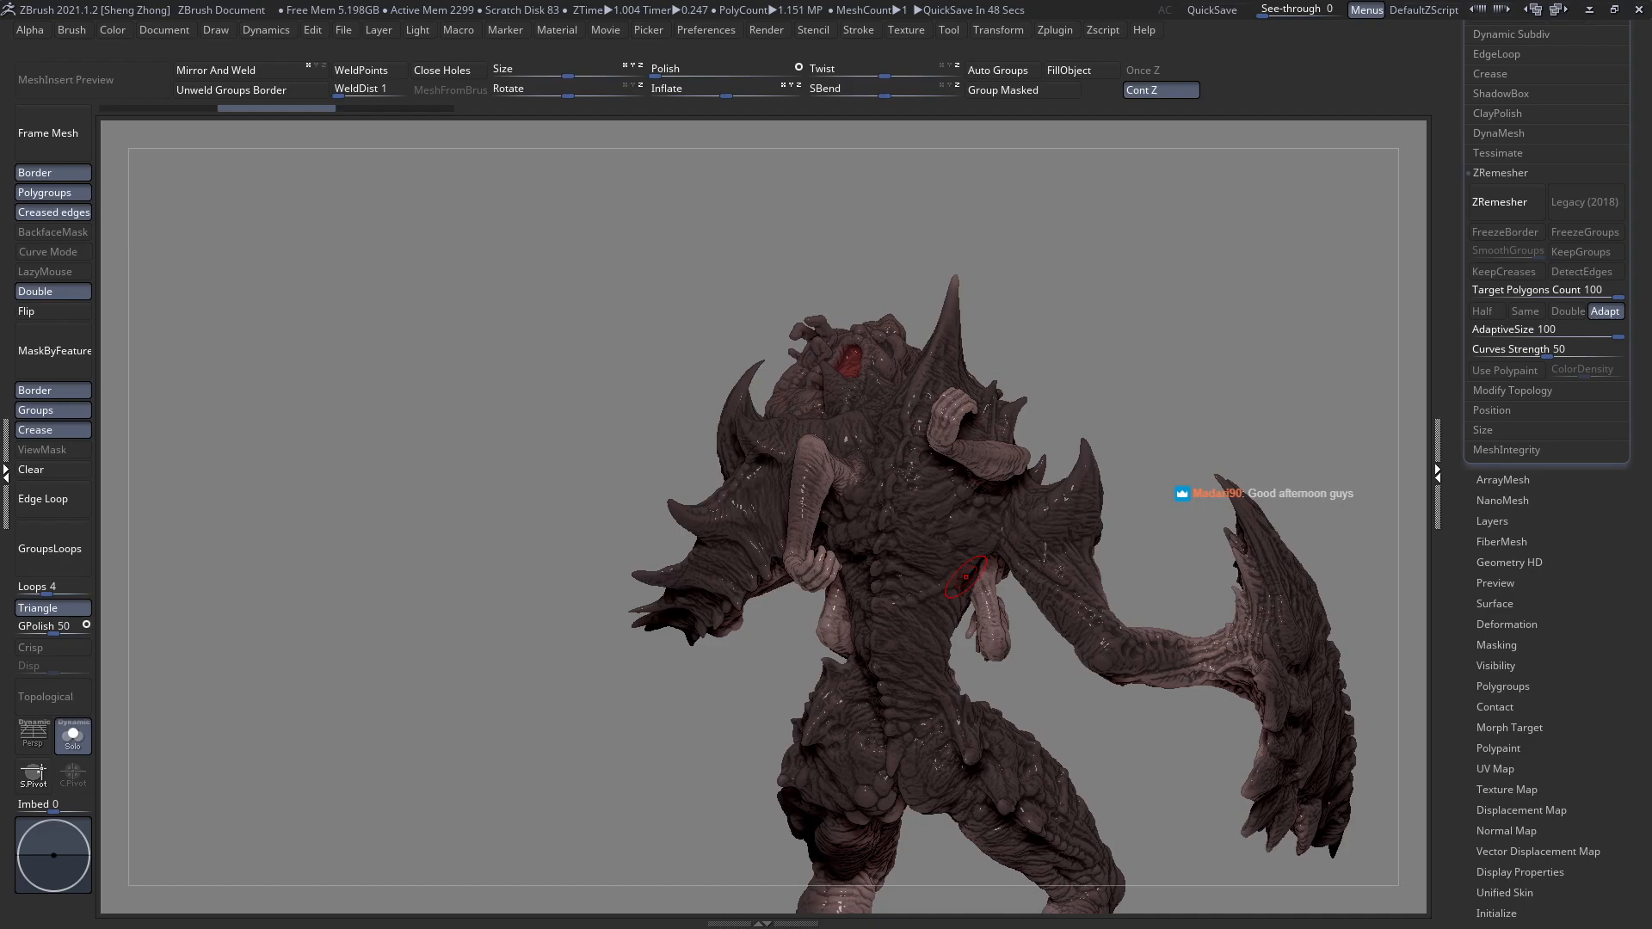
{"action": "scroll", "coordinate": [1511, 499], "scroll_direction": "up", "scroll_amount": 5}
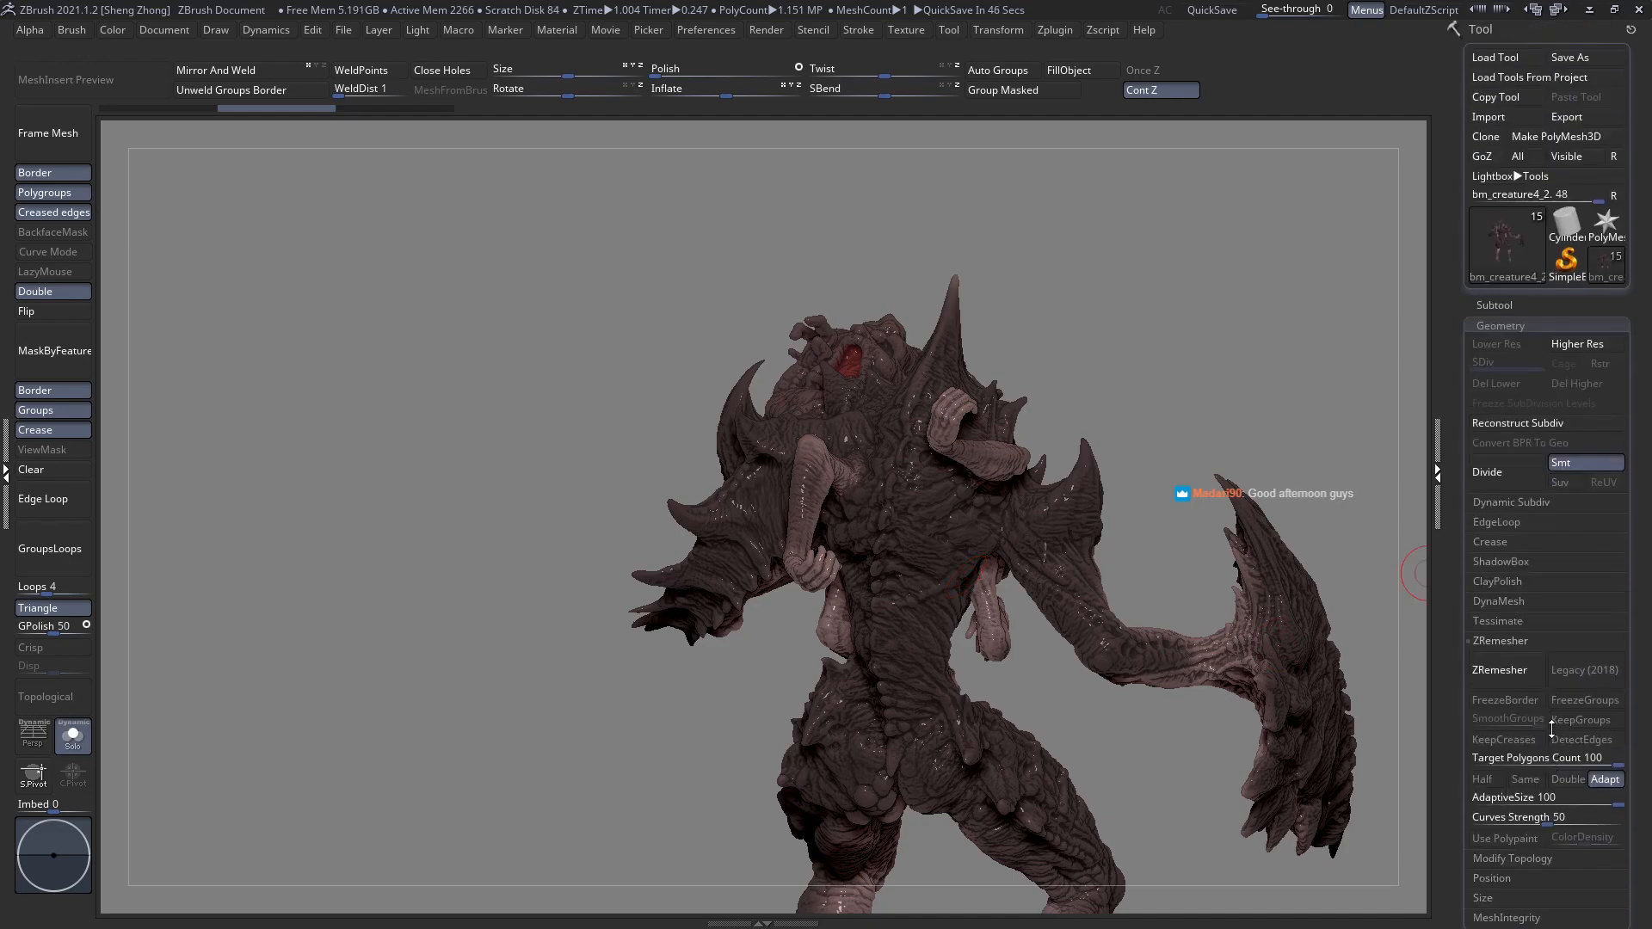
{"action": "left_click", "coordinate": [1490, 671]}
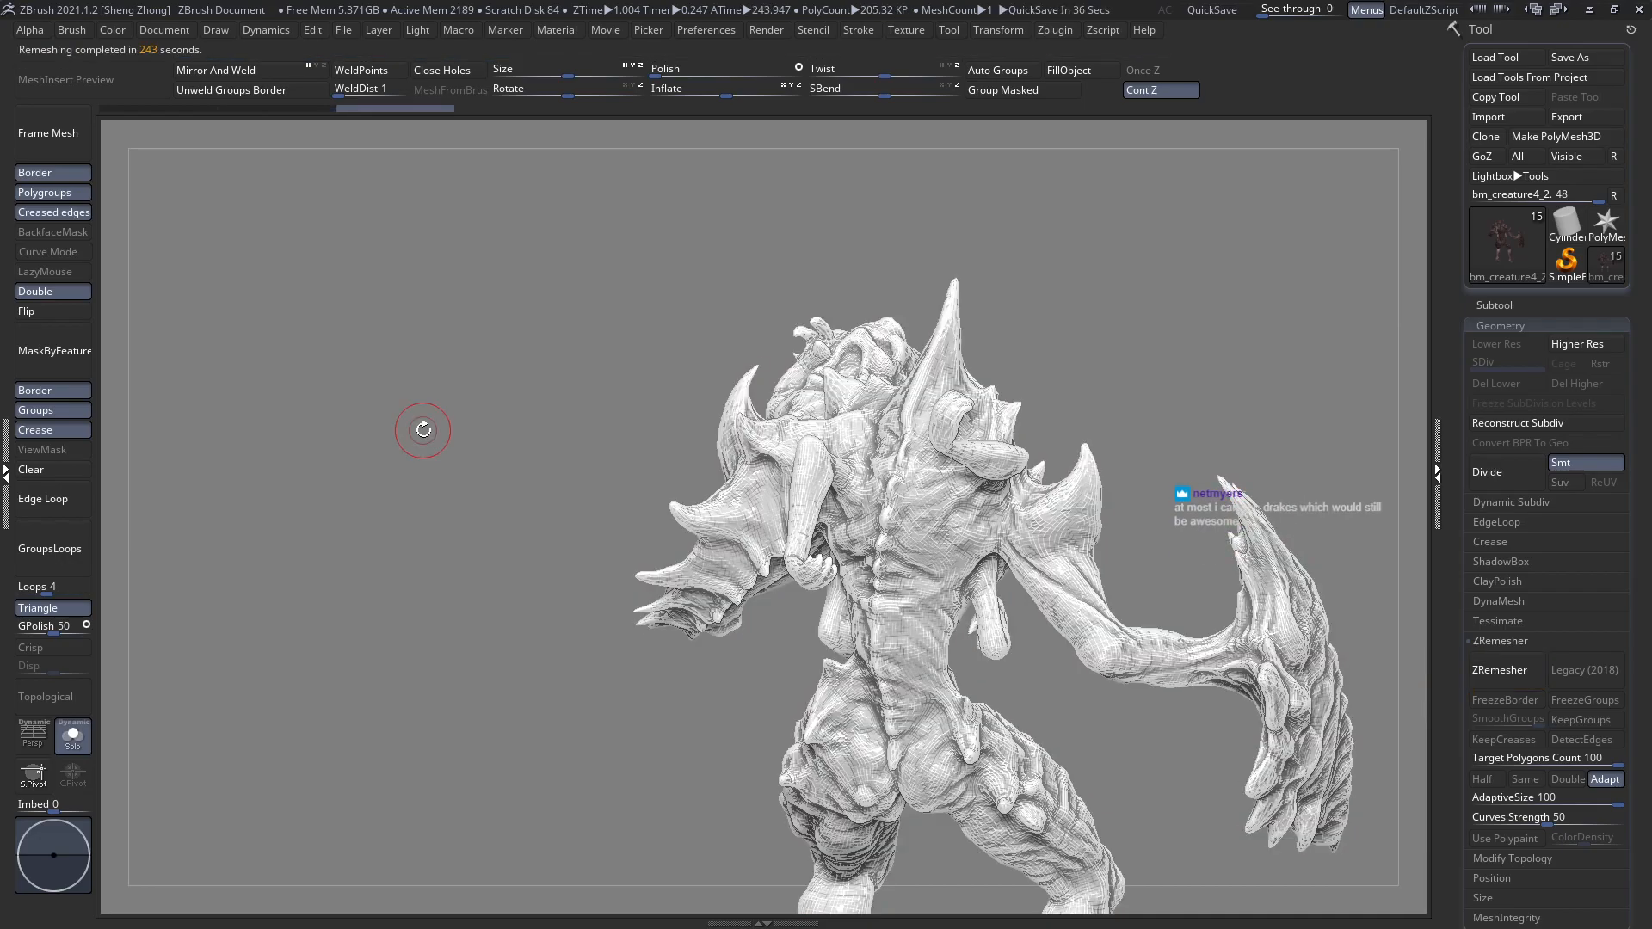
Examine the remeshed topology on the creature's front, head, torso and small arms.
{"action": "right_click_drag", "start_coordinate": [684, 505], "coordinate": [482, 443]}
{"action": "right_click_drag", "start_coordinate": [675, 441], "coordinate": [666, 508]}
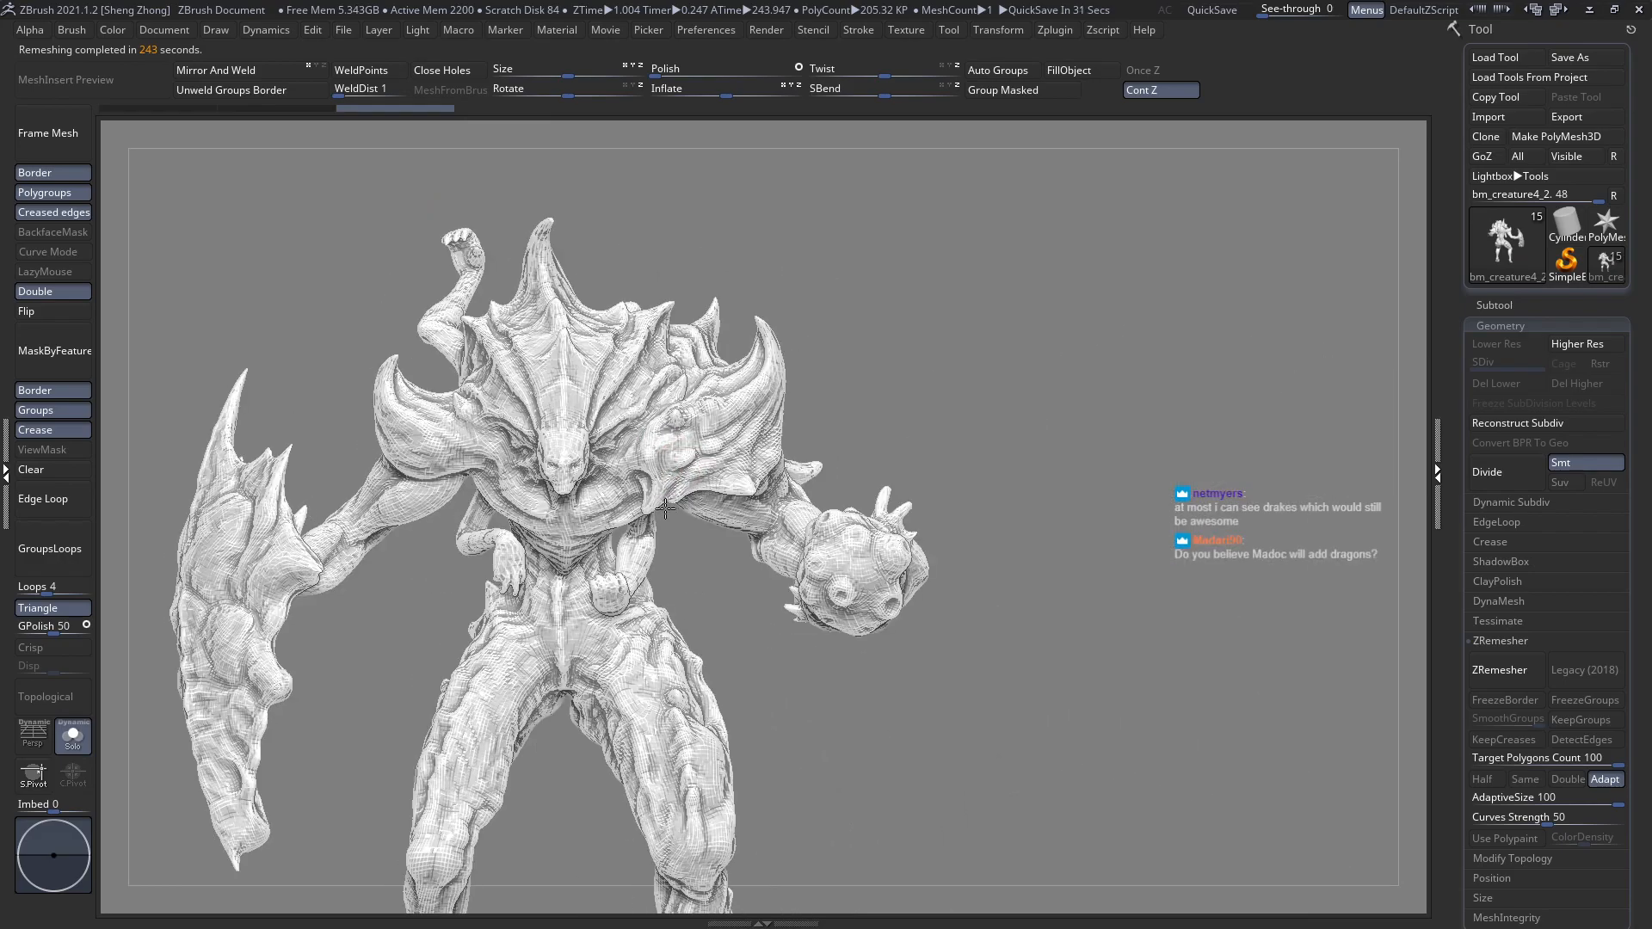
{"action": "right_click_drag", "start_coordinate": [564, 541], "coordinate": [890, 641], "text": "alt"}
{"action": "key", "text": "shift+f"}
{"action": "key", "text": "shift+f"}
{"action": "right_click_drag", "start_coordinate": [721, 286], "coordinate": [848, 485], "text": "alt"}
{"action": "right_click_drag", "start_coordinate": [848, 486], "coordinate": [806, 264], "text": "ctrl"}
{"action": "right_click_drag", "start_coordinate": [961, 601], "coordinate": [941, 462], "text": "alt"}
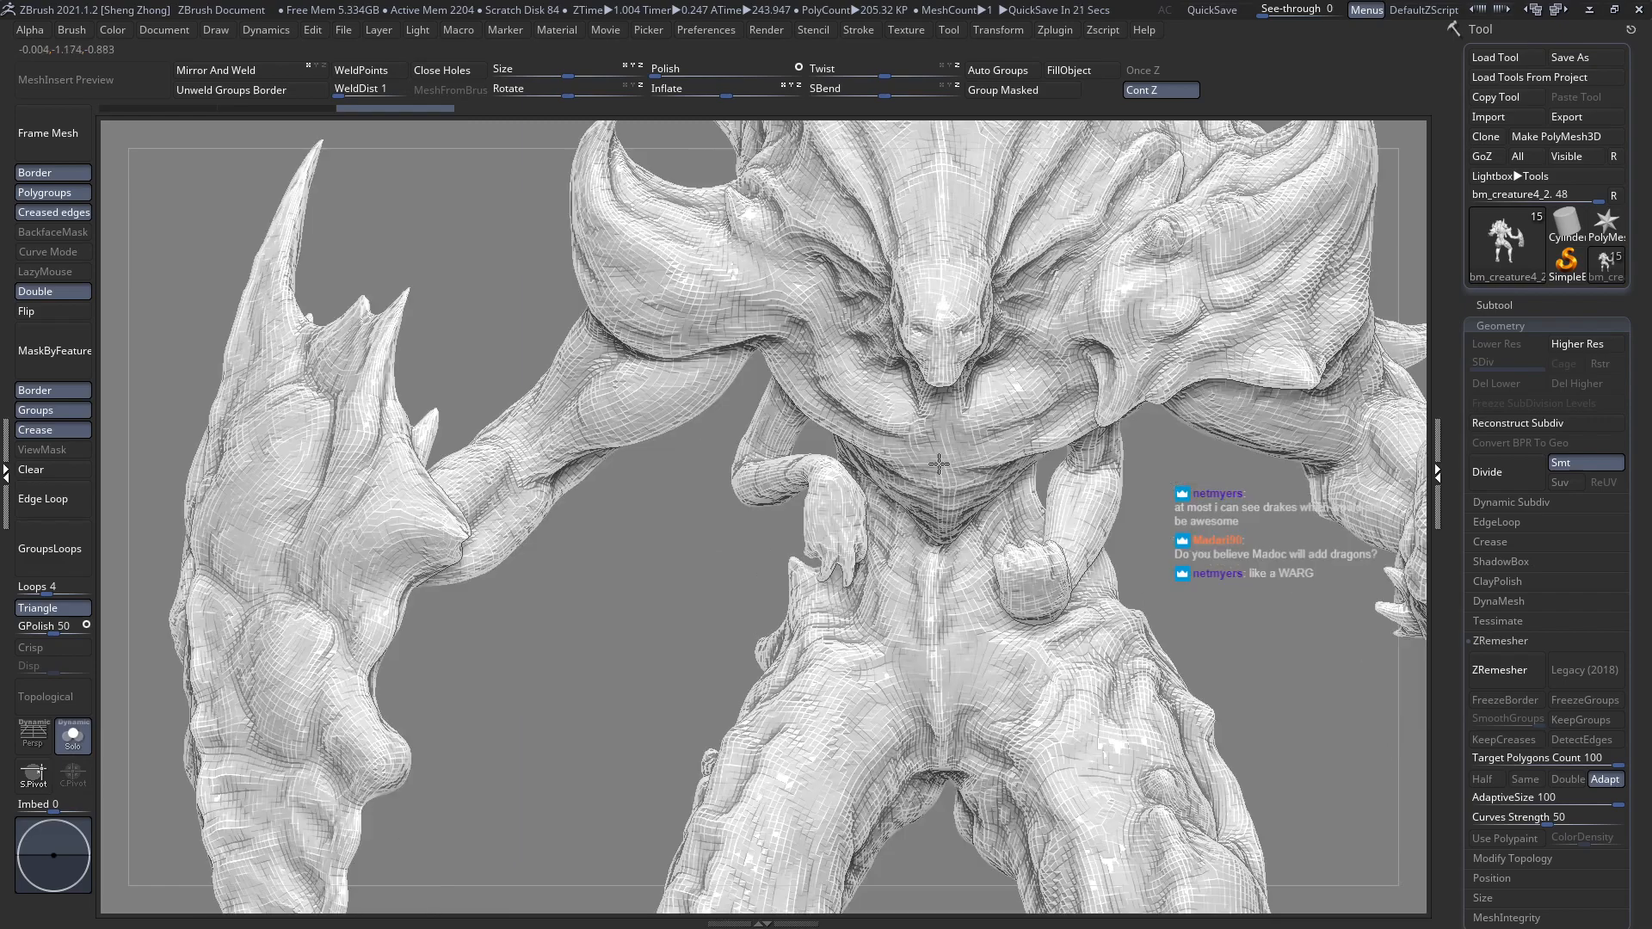
Delete the old low-resolution bm_creature4 subtool.
{"action": "left_click", "coordinate": [1499, 308]}
{"action": "right_click_drag", "start_coordinate": [839, 585], "coordinate": [680, 331], "text": "ctrl"}
{"action": "right_click_drag", "start_coordinate": [1019, 801], "coordinate": [929, 529], "text": "alt"}
{"action": "right_click_drag", "start_coordinate": [929, 529], "coordinate": [997, 717], "text": "ctrl"}
{"action": "mouse_move", "coordinate": [942, 656]}
{"action": "right_mouse_down"}
{"action": "mouse_move", "coordinate": [888, 663]}
{"action": "mouse_move", "coordinate": [941, 667]}
{"action": "right_mouse_up"}
{"action": "right_click_drag", "start_coordinate": [900, 228], "coordinate": [991, 624], "text": "alt"}
{"action": "left_click_drag", "start_coordinate": [1469, 774], "coordinate": [1471, 526]}
{"action": "mouse_move", "coordinate": [1528, 312]}
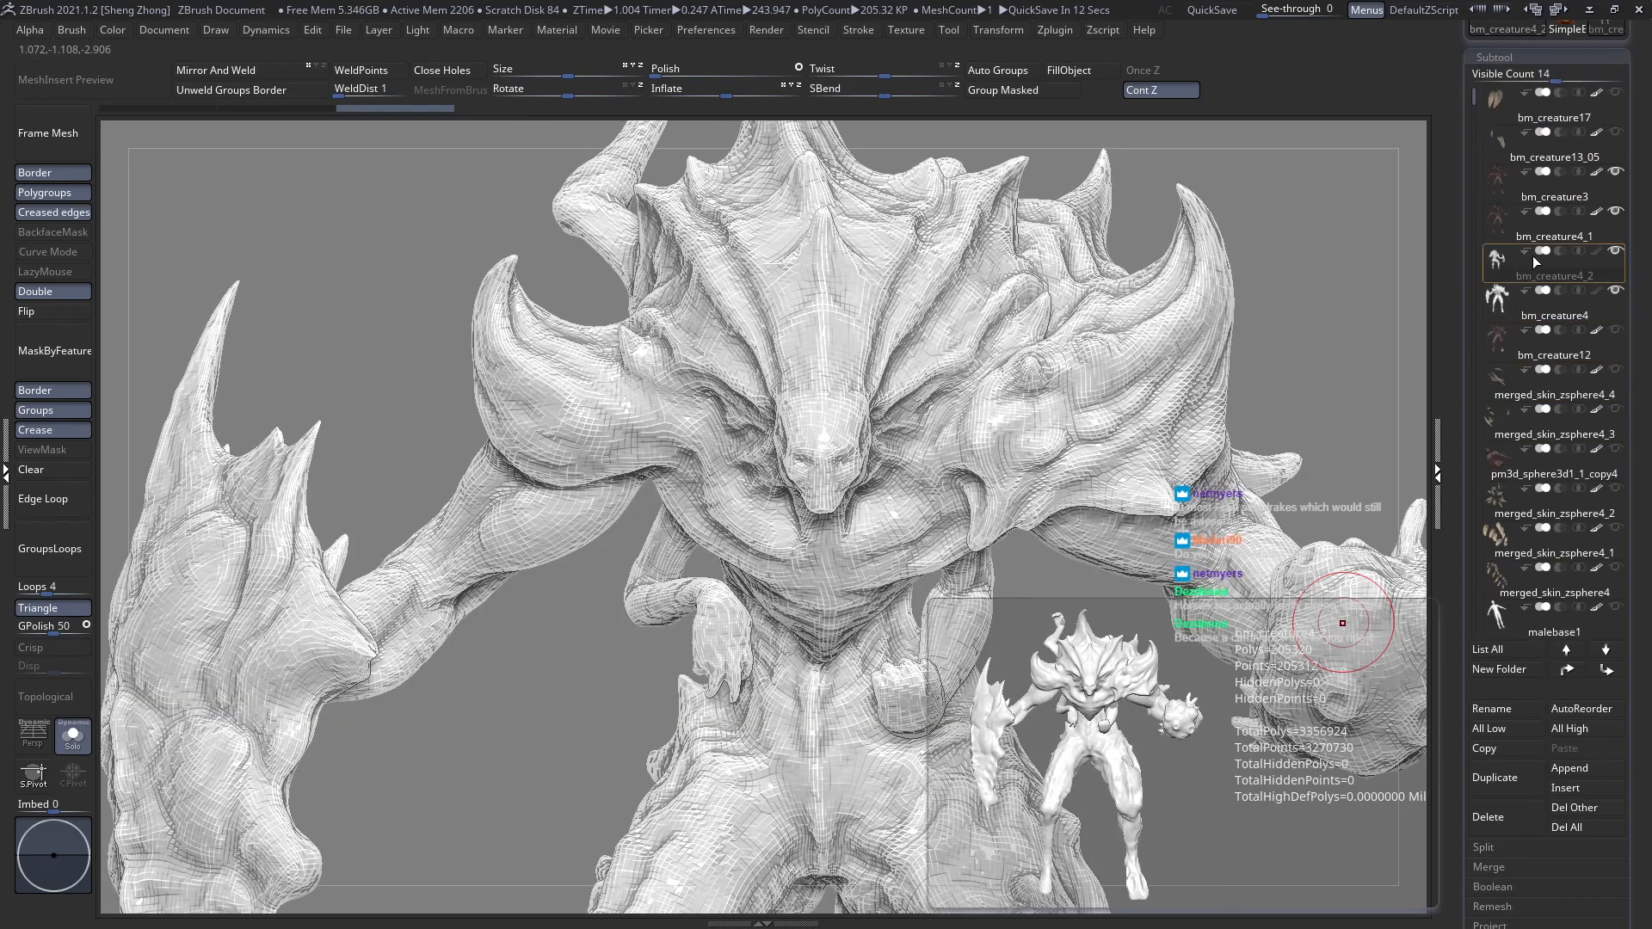
{"action": "left_click", "coordinate": [1494, 323]}
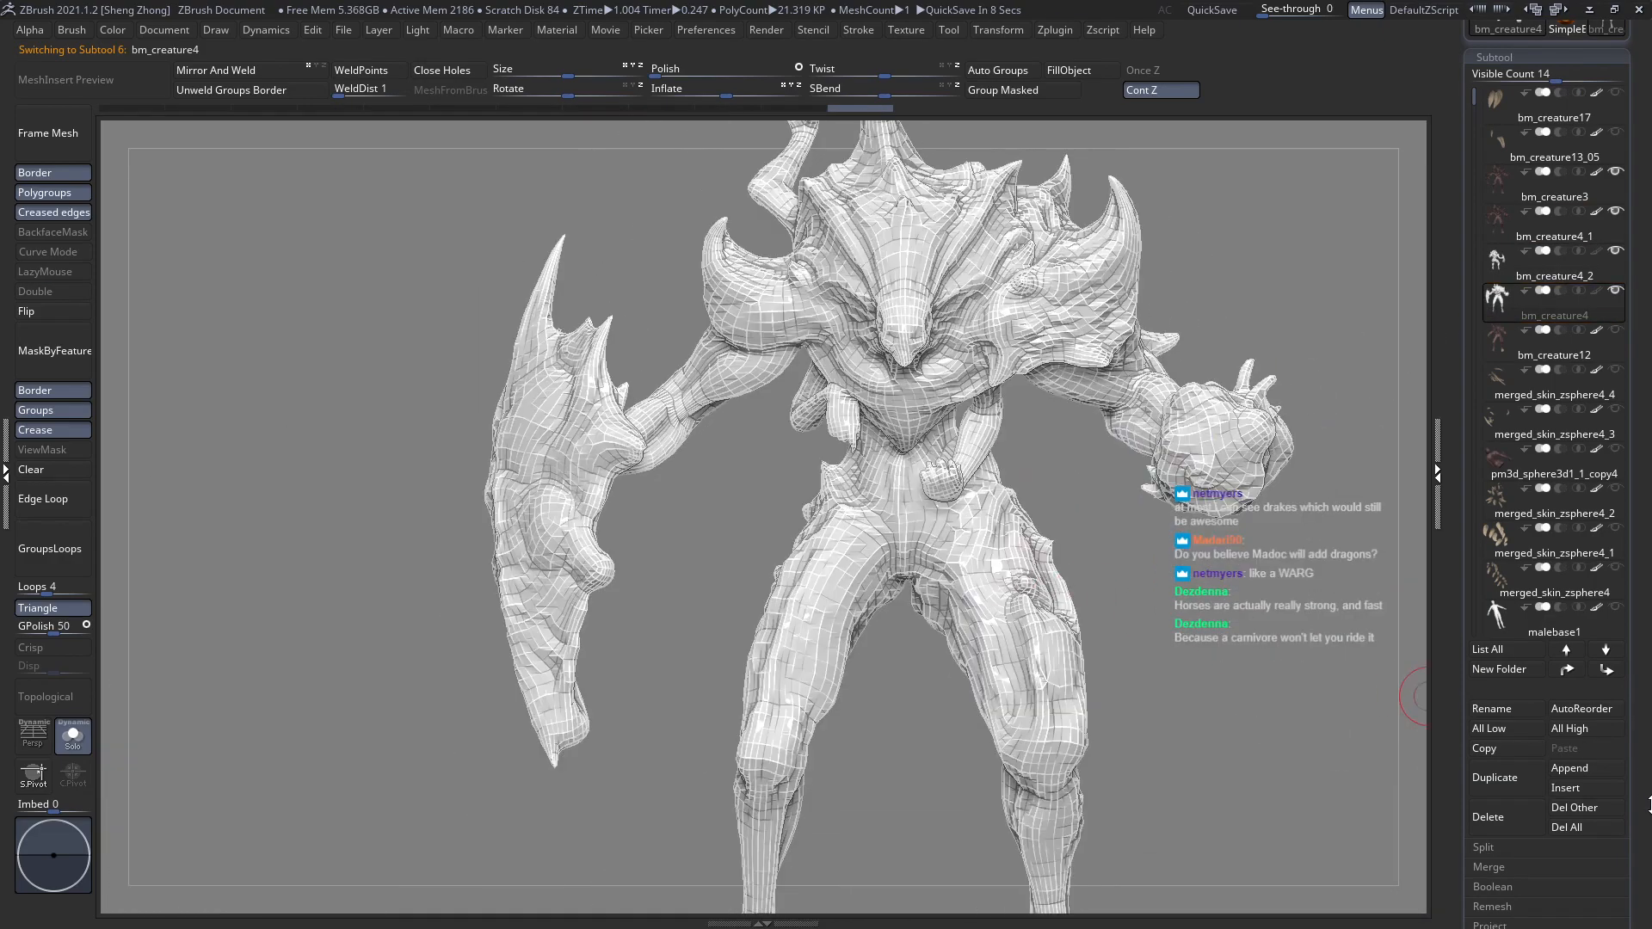
{"action": "scroll", "coordinate": [1548, 431], "scroll_direction": "down", "scroll_amount": 3}
{"action": "left_click", "coordinate": [1488, 638]}
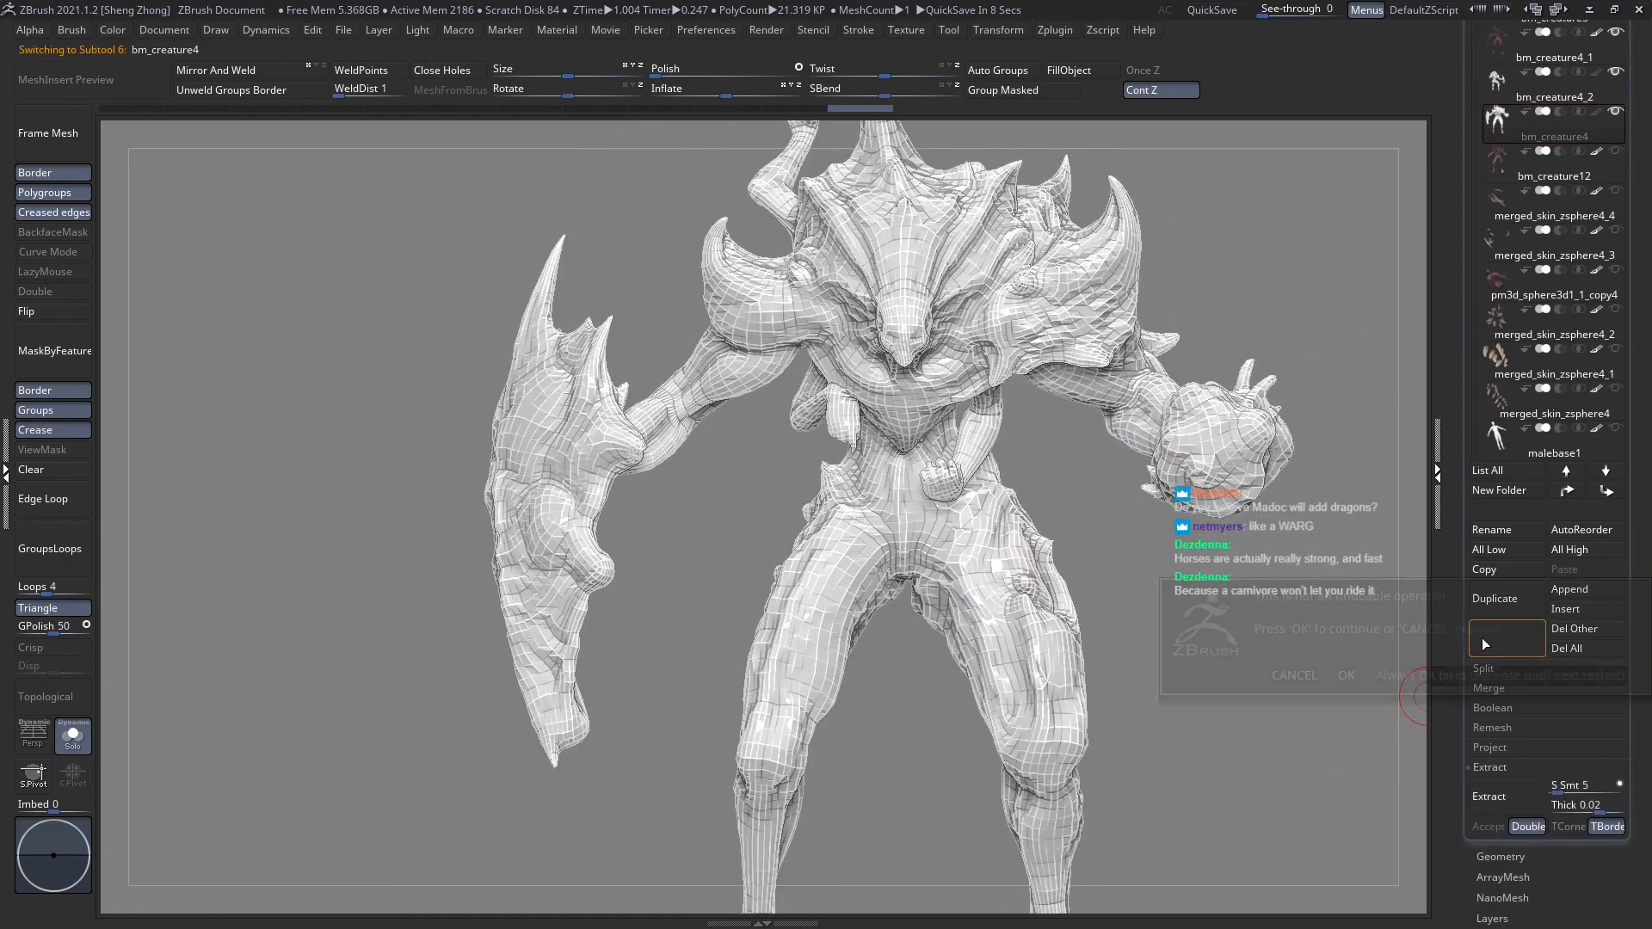
{"action": "left_click", "coordinate": [1347, 675]}
Make the remeshed bm_creature4_2 active, assign it one new polygroup, and check the topology of the small hand's fingers.
{"action": "left_click", "coordinate": [1506, 322]}
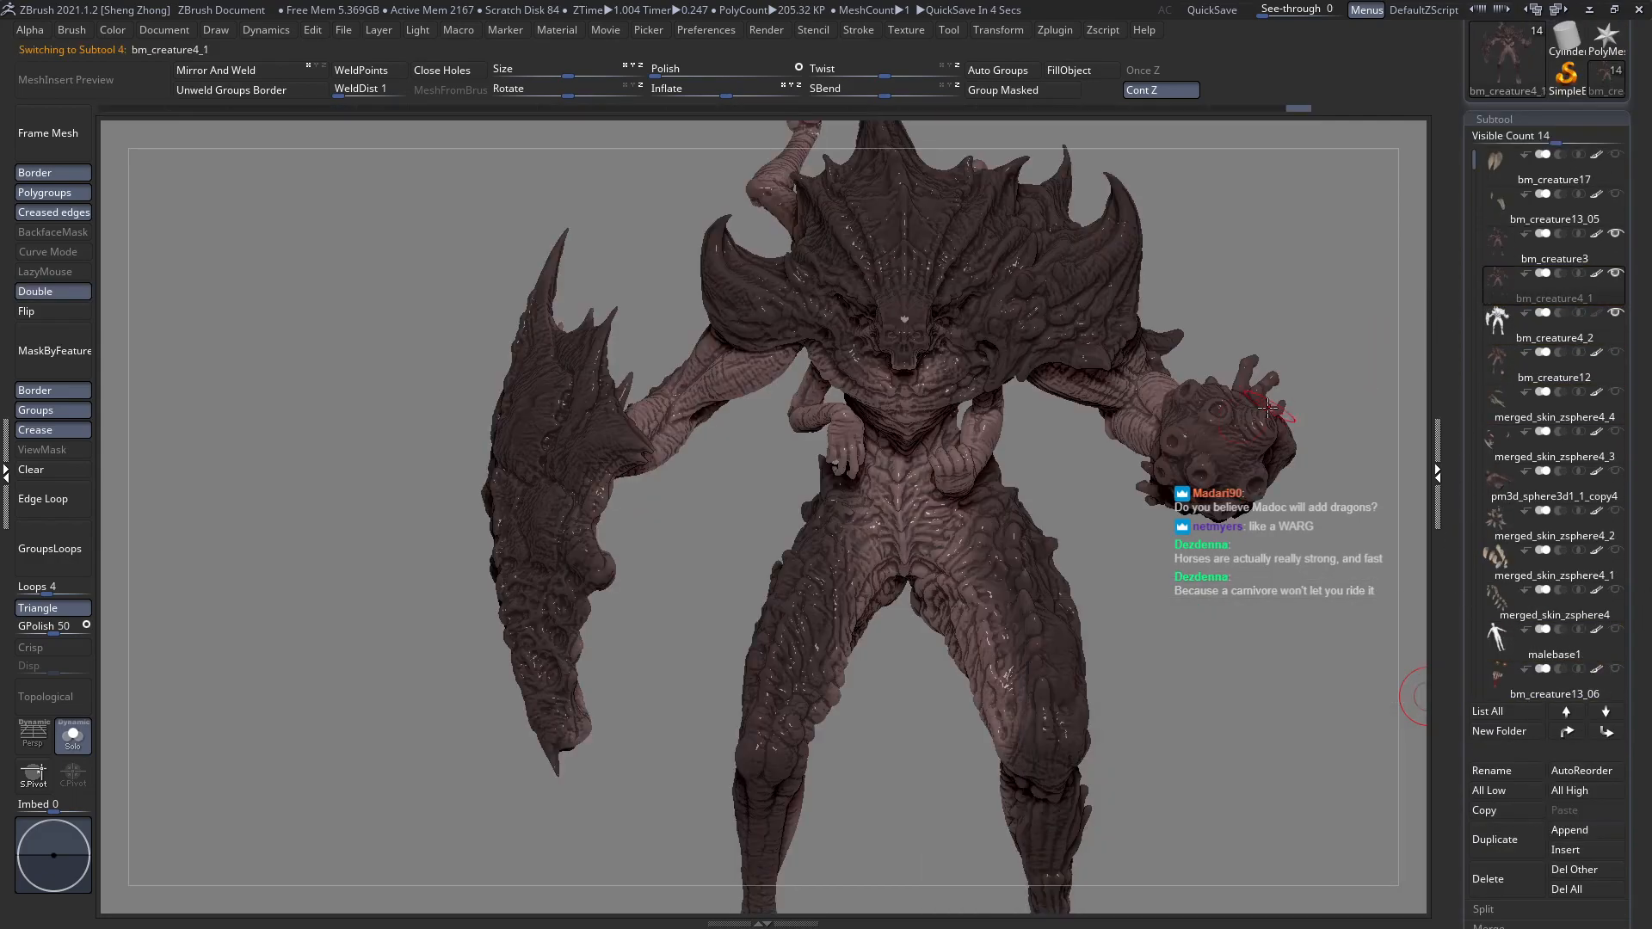
{"action": "left_click", "coordinate": [1501, 325]}
{"action": "scroll", "coordinate": [858, 489], "scroll_direction": "up", "scroll_amount": 5}
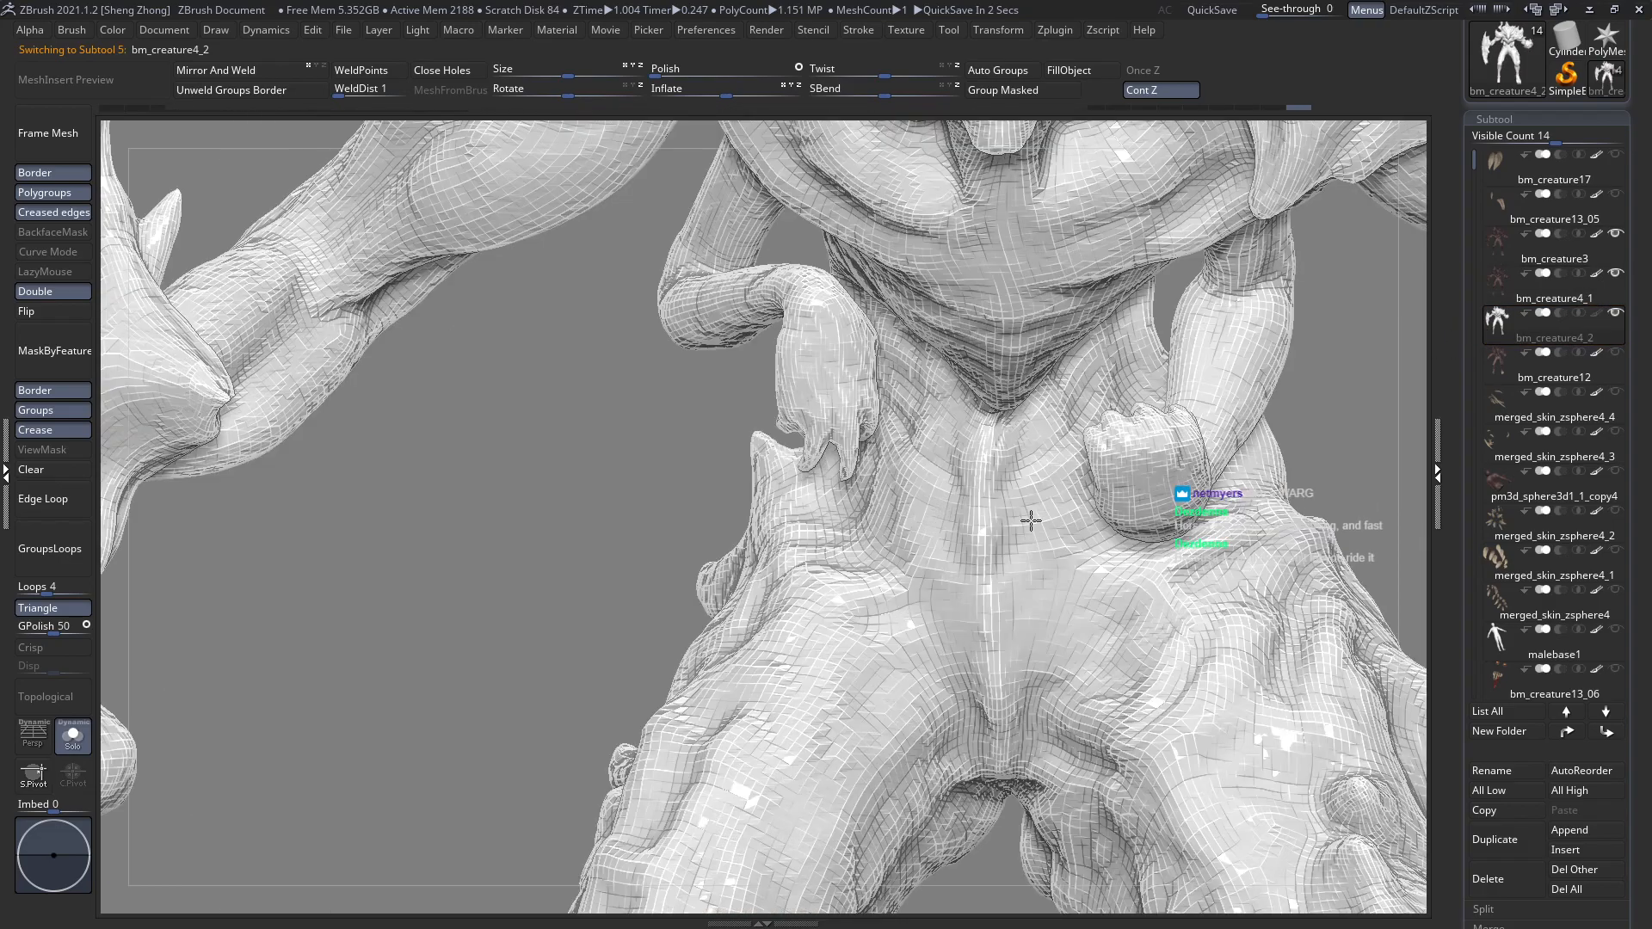
{"action": "right_click", "coordinate": [829, 441]}
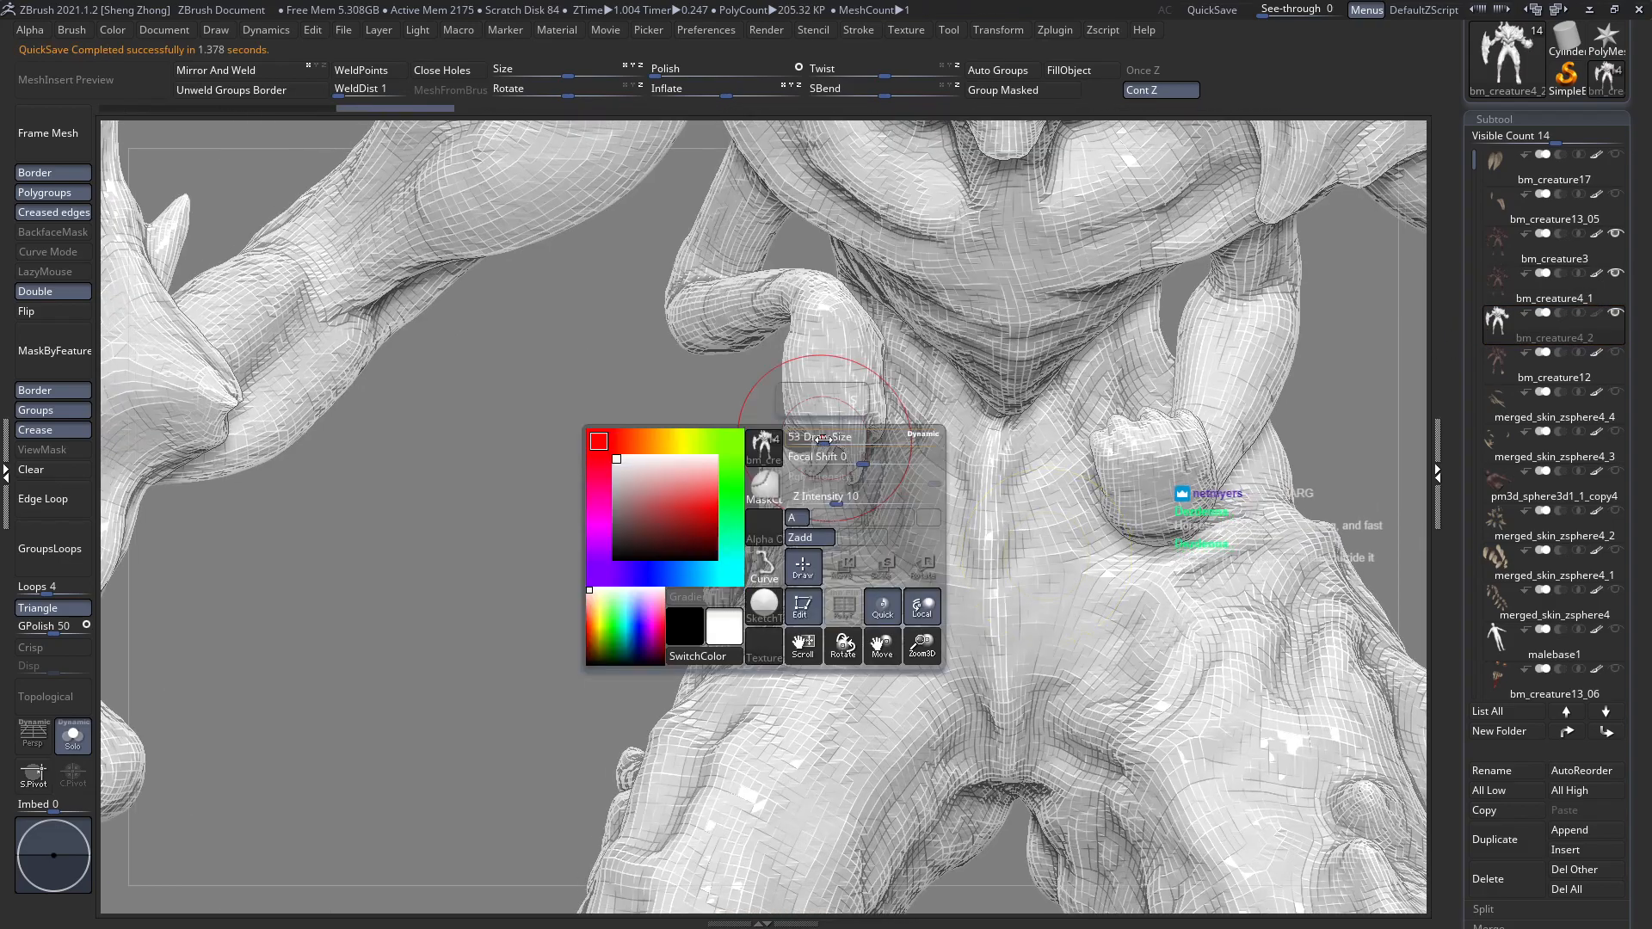
{"action": "right_click_drag", "start_coordinate": [836, 449], "coordinate": [824, 340]}
{"action": "key", "text": "ctrl+w"}
{"action": "right_click_drag", "start_coordinate": [800, 270], "coordinate": [892, 446], "text": "ctrl"}
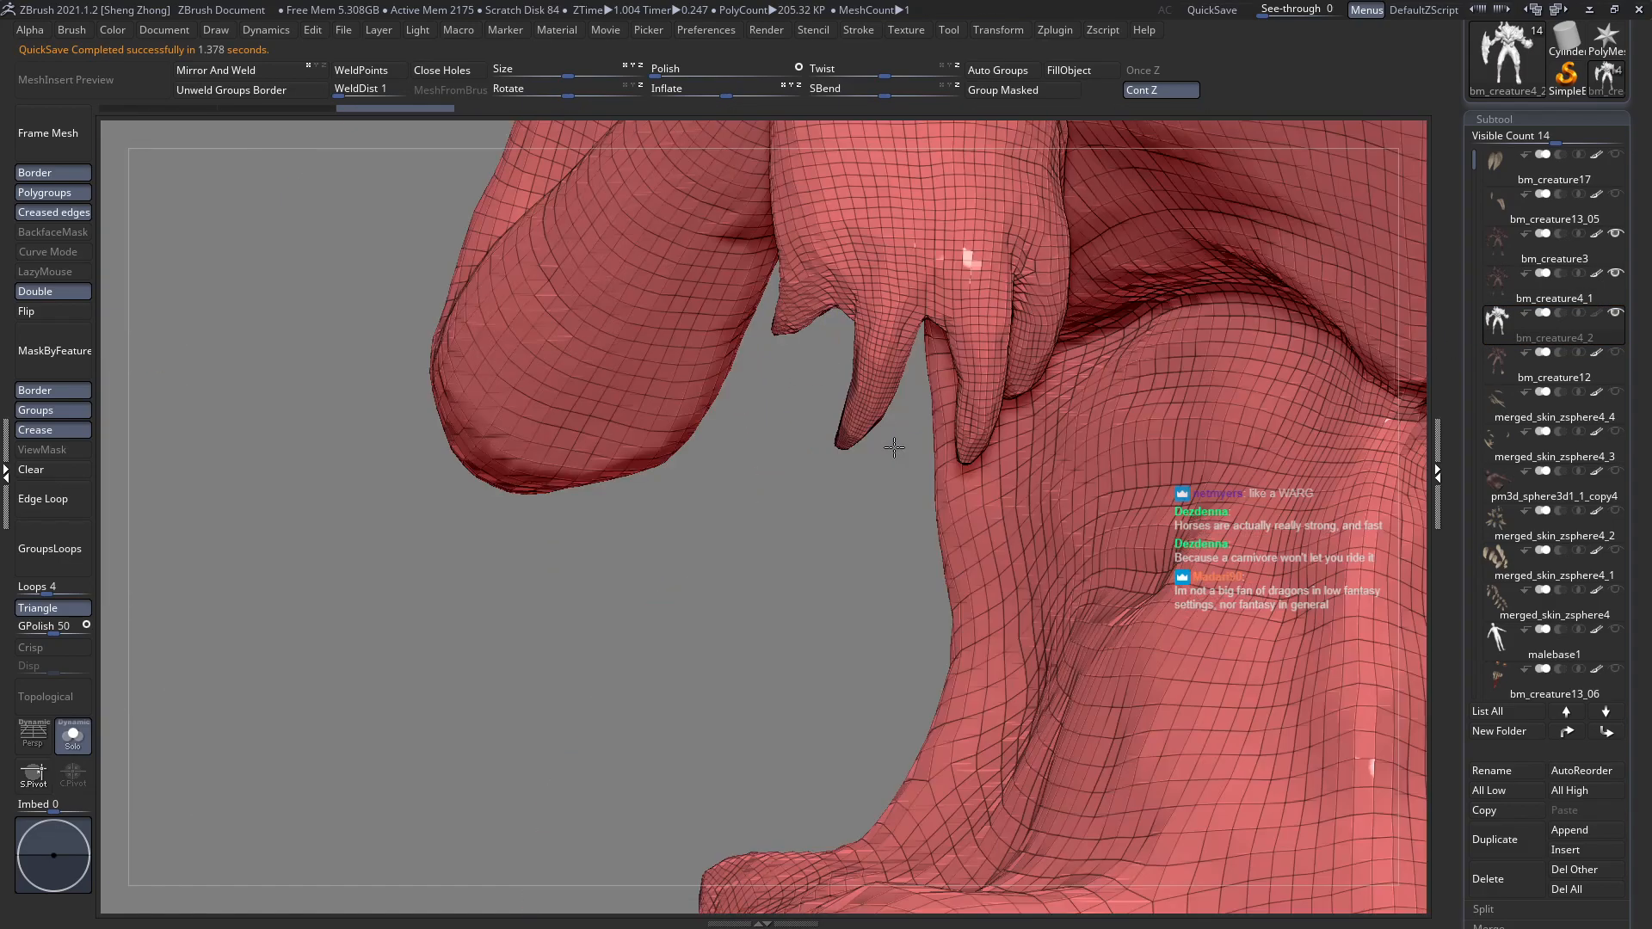
{"action": "mouse_move", "coordinate": [800, 525]}
{"action": "right_mouse_down"}
{"action": "mouse_move", "coordinate": [895, 281]}
{"action": "mouse_move", "coordinate": [955, 277]}
{"action": "right_mouse_up"}
{"action": "mouse_move", "coordinate": [895, 439]}
{"action": "right_mouse_down", "text": "ctrl"}
{"action": "mouse_move", "coordinate": [1223, 388]}
{"action": "mouse_move", "coordinate": [1215, 413]}
{"action": "mouse_move", "coordinate": [1211, 369]}
{"action": "mouse_move", "coordinate": [1140, 378]}
{"action": "mouse_move", "coordinate": [873, 325]}
{"action": "mouse_move", "coordinate": [903, 344]}
{"action": "right_mouse_up", "text": "ctrl"}
{"action": "mouse_move", "coordinate": [1107, 400]}
{"action": "right_mouse_down", "text": "ctrl"}
{"action": "mouse_move", "coordinate": [1067, 301]}
{"action": "mouse_move", "coordinate": [1000, 485]}
{"action": "right_mouse_up", "text": "ctrl"}
{"action": "right_click_drag", "start_coordinate": [634, 461], "coordinate": [1101, 569]}
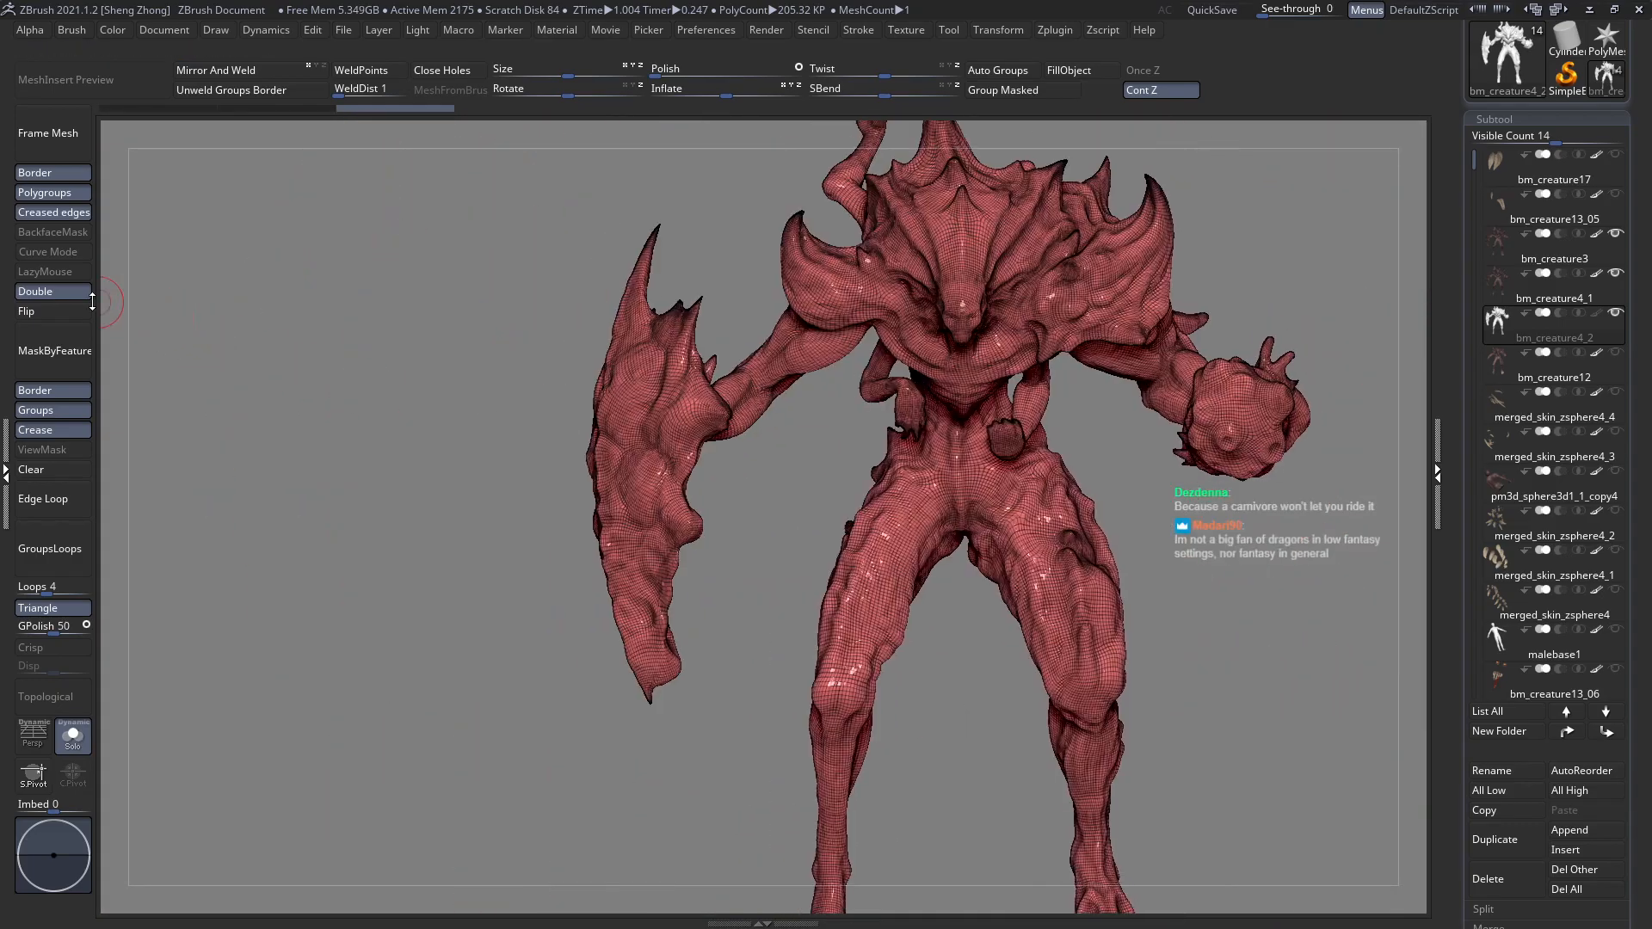
Turn off double-sided display for bm_creature4_2 and examine the remeshed topology on the head, face and torso.
{"action": "left_click", "coordinate": [35, 296]}
{"action": "right_click_drag", "start_coordinate": [740, 482], "coordinate": [630, 520]}
{"action": "right_click_drag", "start_coordinate": [923, 380], "coordinate": [791, 348]}
{"action": "right_click_drag", "start_coordinate": [747, 575], "coordinate": [819, 480]}
{"action": "right_click_drag", "start_coordinate": [872, 572], "coordinate": [1113, 546], "text": "ctrl"}
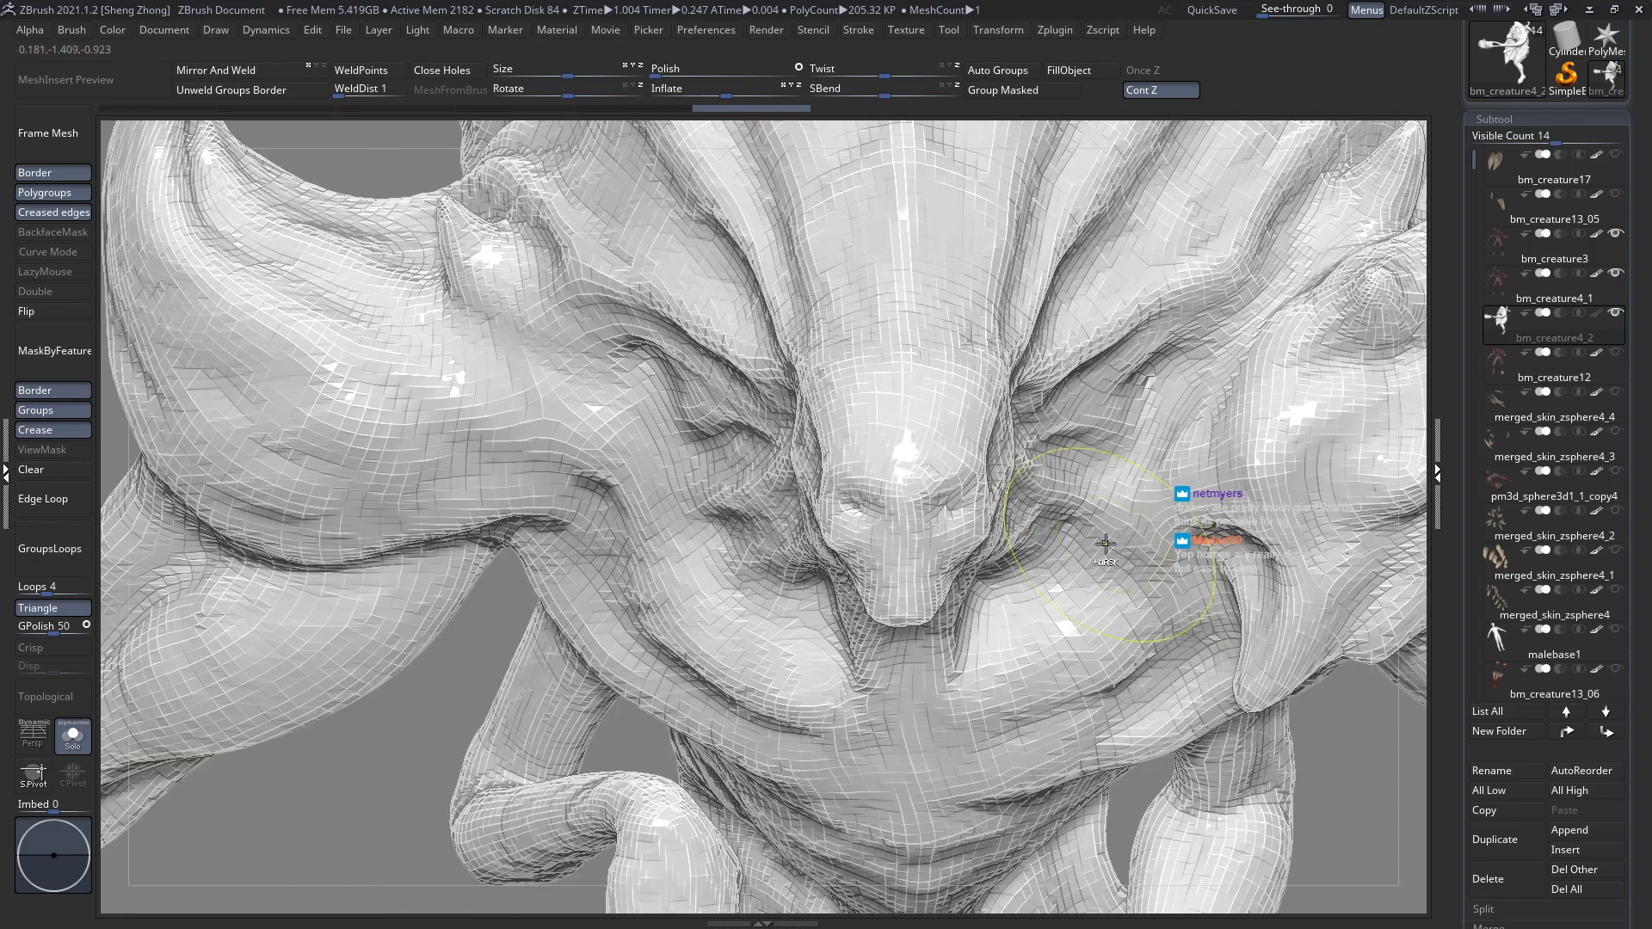
{"action": "right_click", "coordinate": [954, 455]}
{"action": "right_click_drag", "start_coordinate": [942, 488], "coordinate": [1108, 549], "text": "ctrl"}
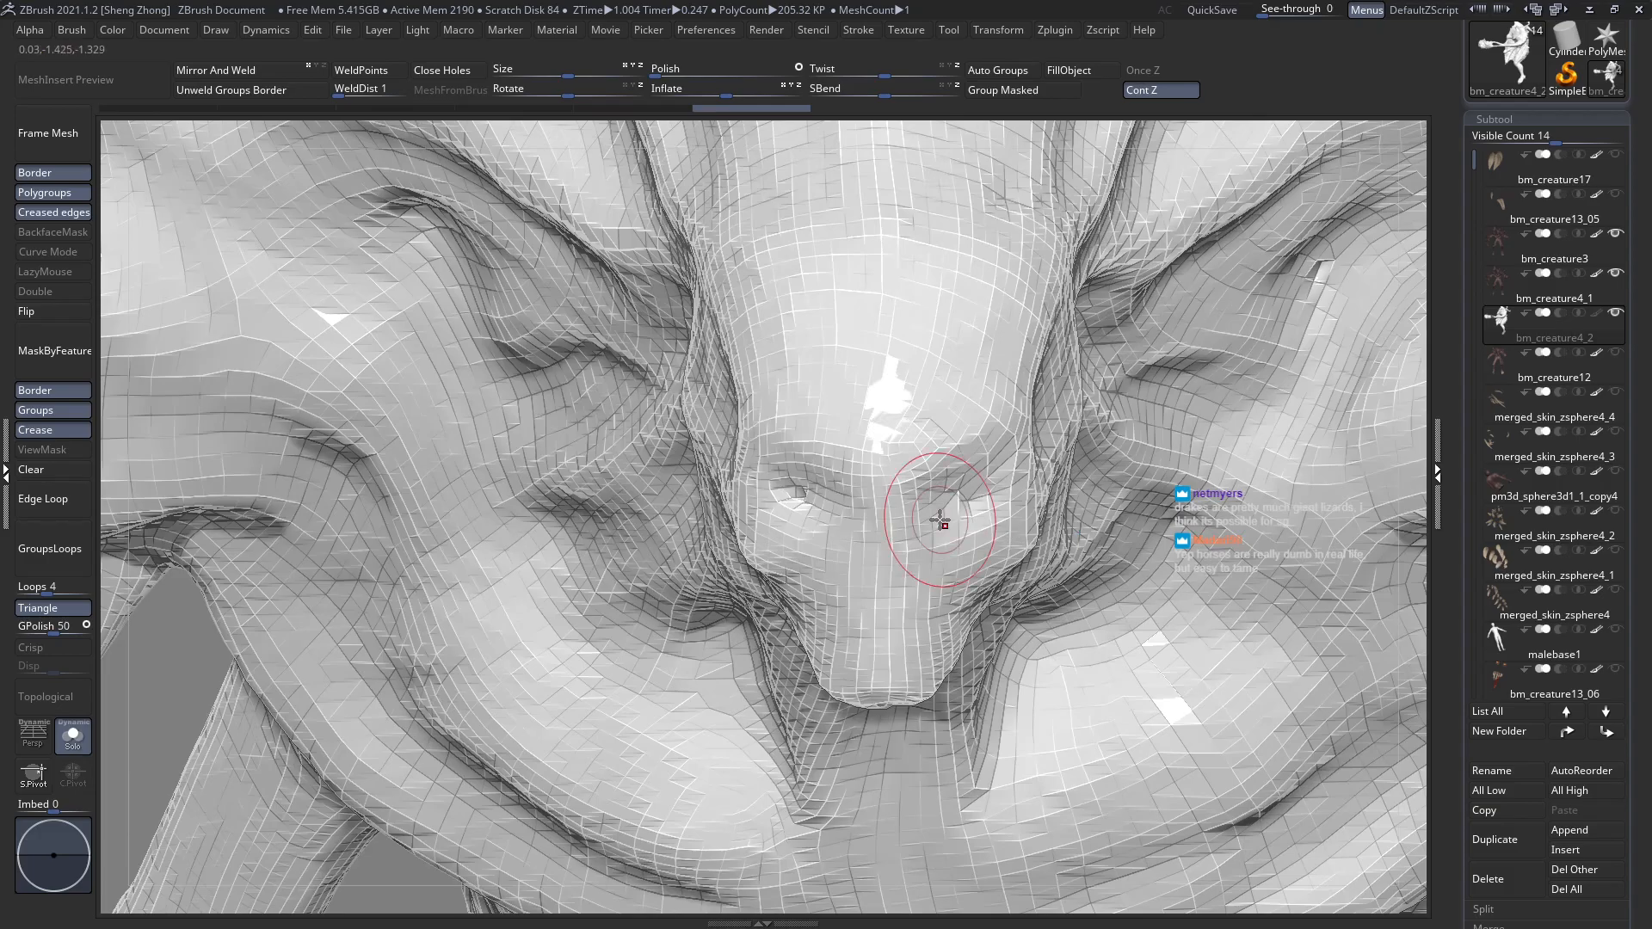
{"action": "right_click_drag", "start_coordinate": [967, 514], "coordinate": [907, 606], "text": "ctrl"}
{"action": "right_click_drag", "start_coordinate": [1098, 688], "coordinate": [1122, 654], "text": "ctrl"}
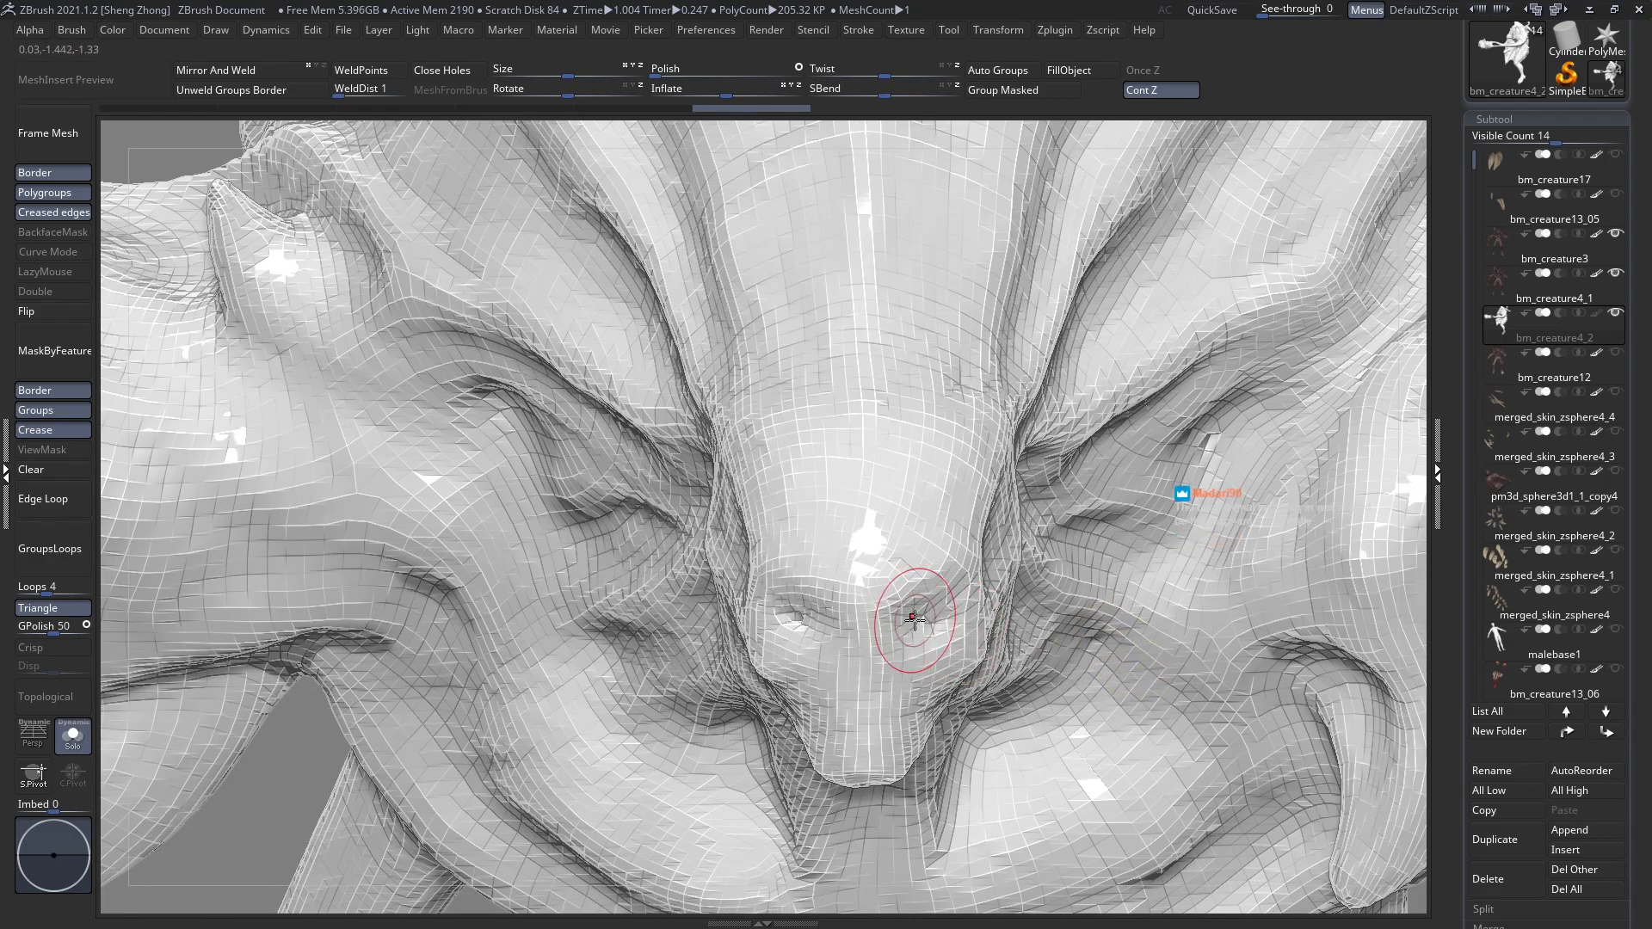
{"action": "right_click_drag", "start_coordinate": [927, 573], "coordinate": [431, 428], "text": "ctrl"}
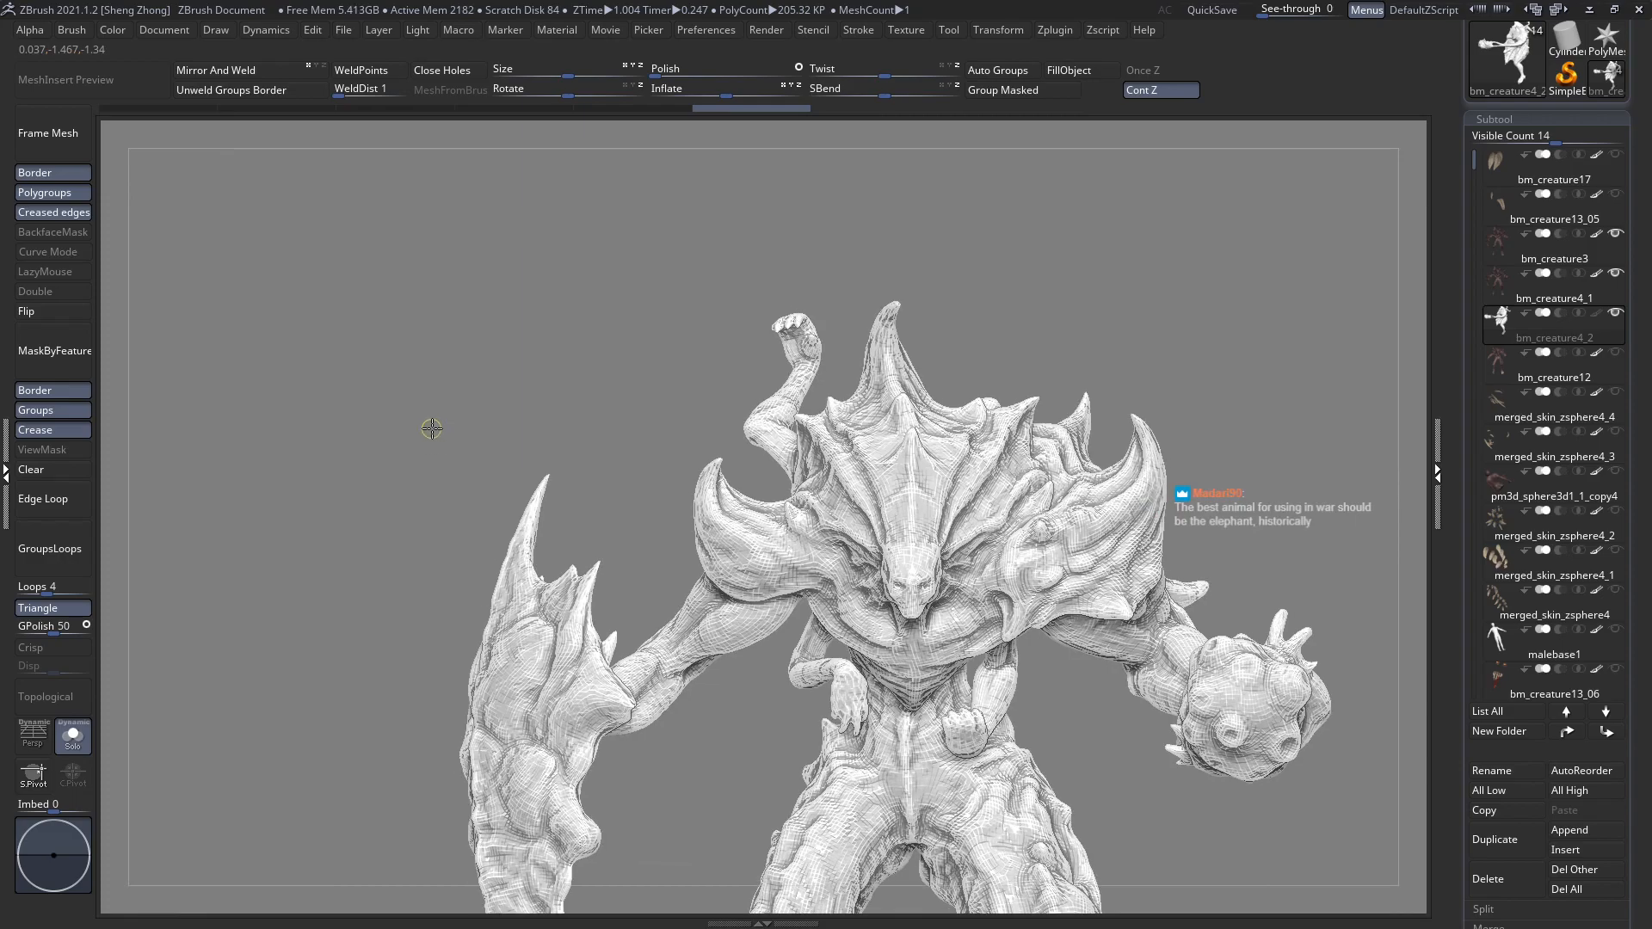
{"action": "right_click_drag", "start_coordinate": [780, 533], "coordinate": [936, 530]}
Switch to bm_creature4_1 and back to bm_creature4_2 to compare the original and remeshed heads.
{"action": "left_click", "coordinate": [1479, 289]}
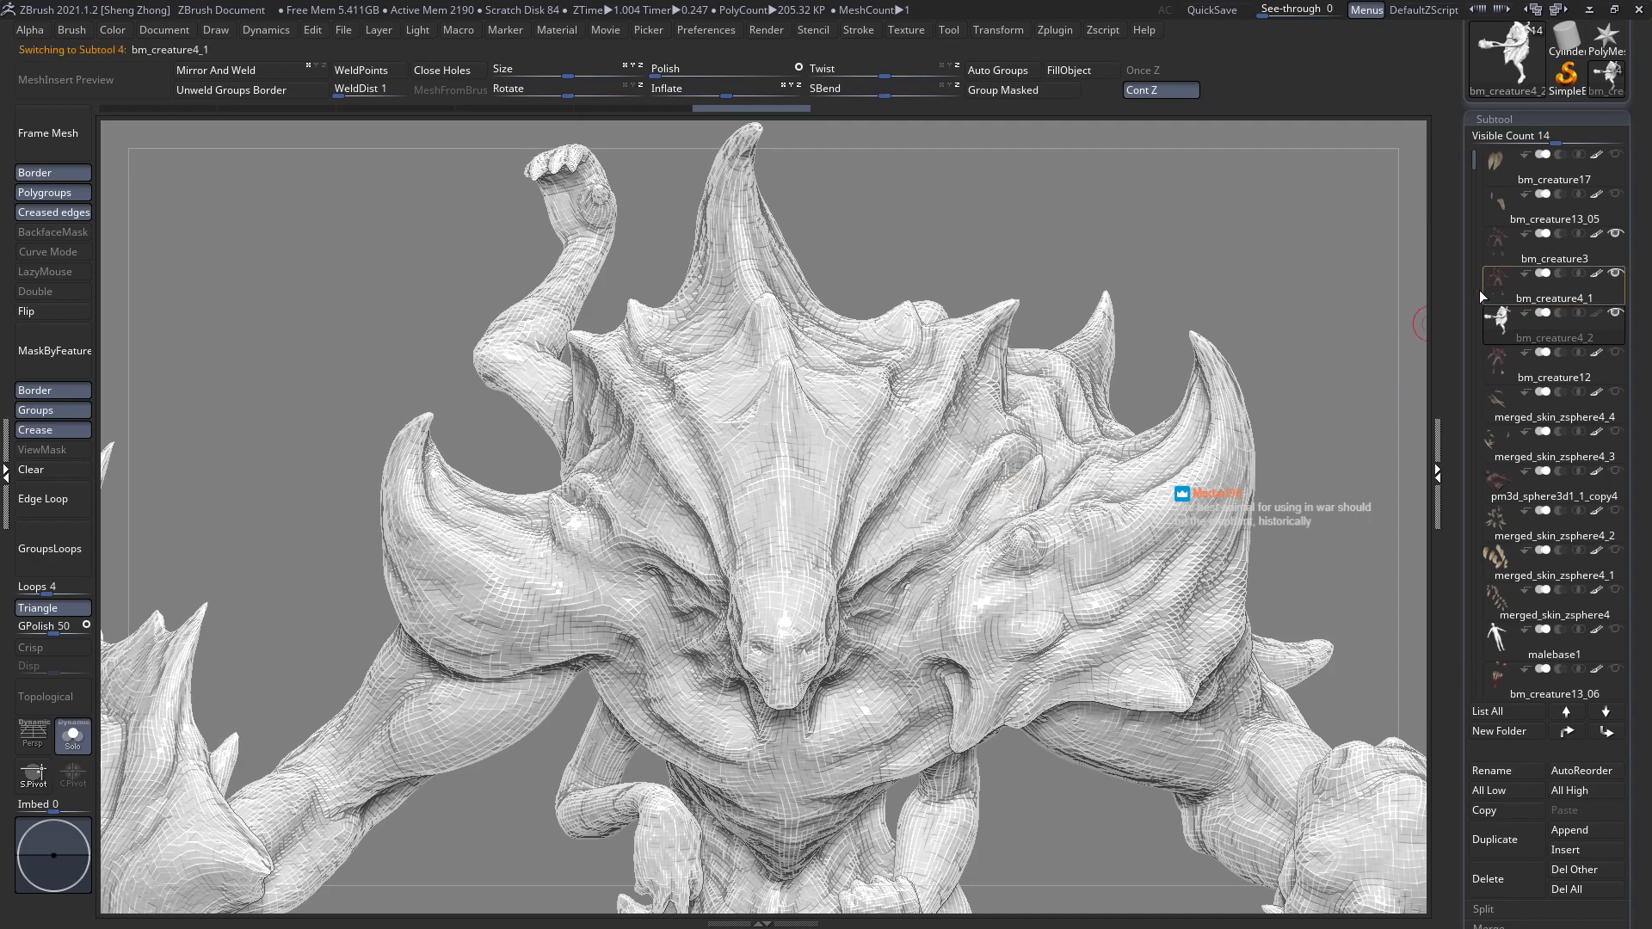
{"action": "right_click_drag", "start_coordinate": [822, 488], "coordinate": [1218, 420], "text": "ctrl"}
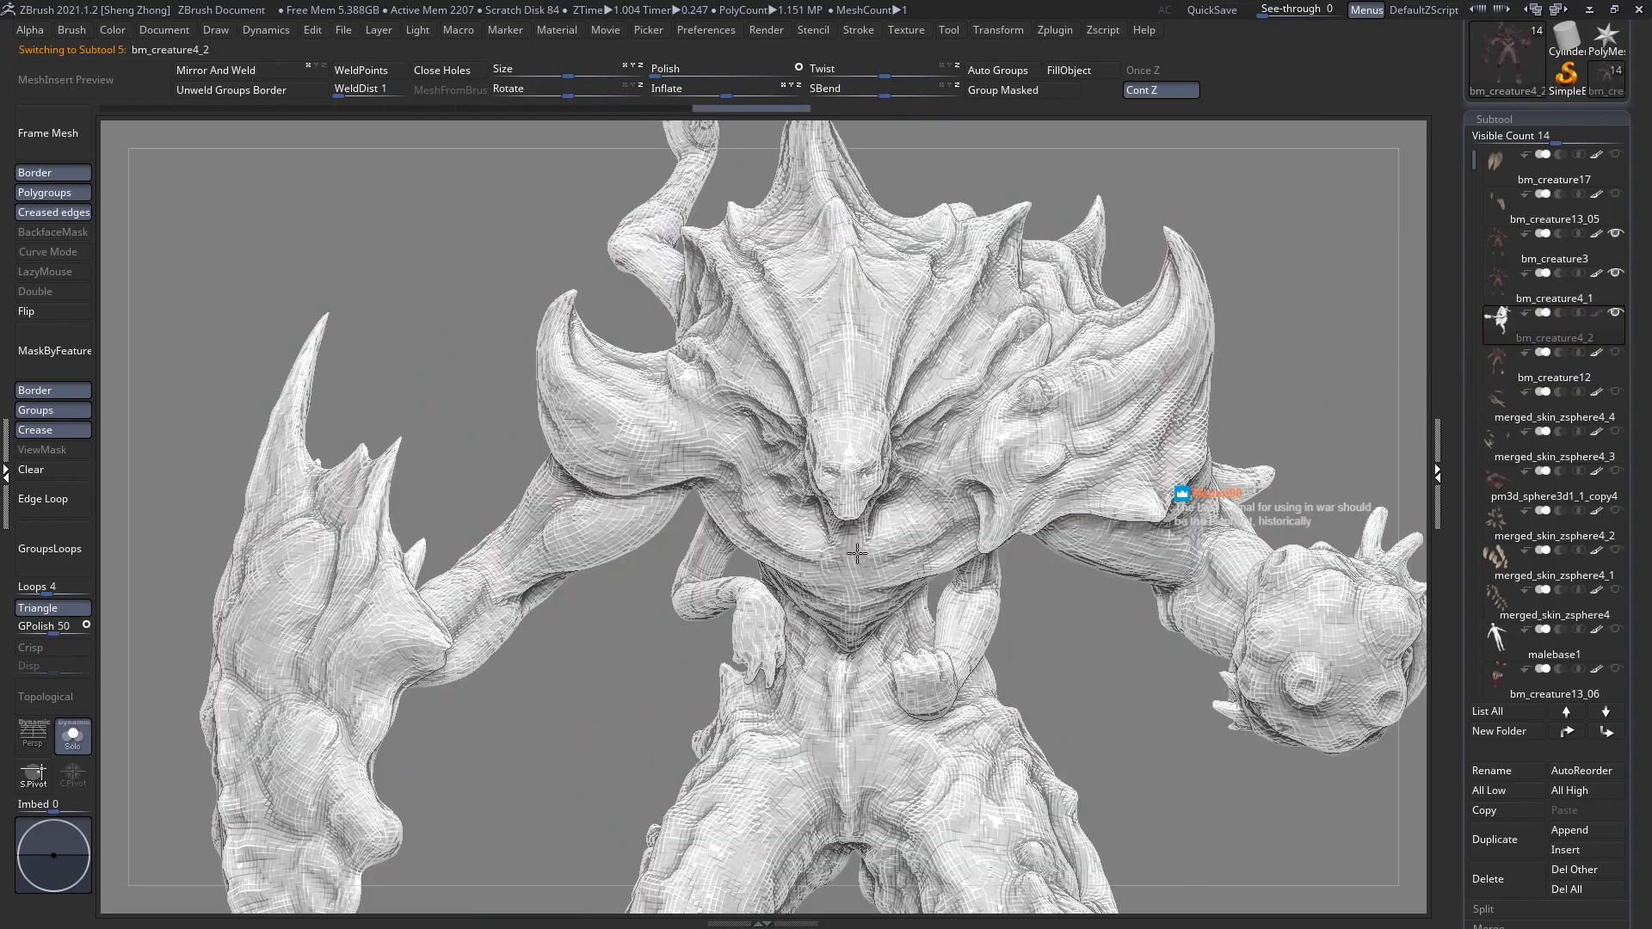
{"action": "right_click_drag", "start_coordinate": [848, 549], "coordinate": [866, 561], "text": "alt"}
{"action": "mouse_move", "coordinate": [862, 499]}
{"action": "right_mouse_down"}
{"action": "mouse_move", "coordinate": [918, 501]}
{"action": "mouse_move", "coordinate": [882, 506]}
{"action": "right_mouse_up"}
{"action": "right_click_drag", "start_coordinate": [882, 506], "coordinate": [906, 474], "text": "ctrl"}
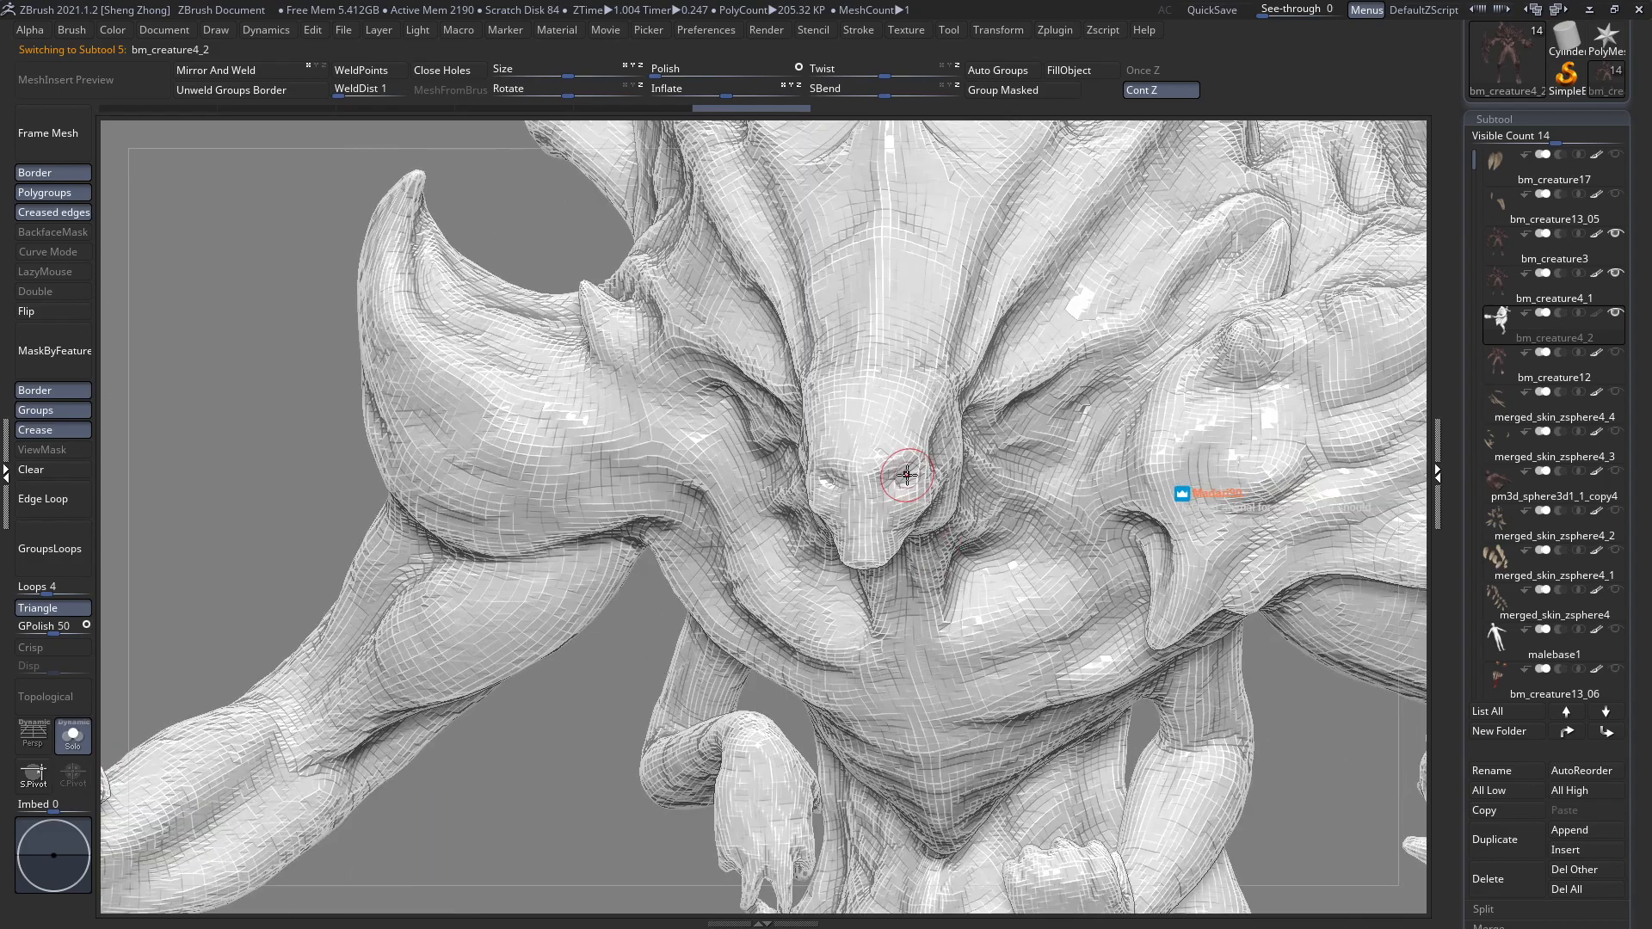
Hide the bm_creature3 subtool and turn off Solo mode so the original bm_creature4_1 overlaps the remeshed body.
{"action": "key", "text": "ctrl+w"}
{"action": "key", "text": "ctrl+w"}
{"action": "right_click_drag", "start_coordinate": [855, 525], "coordinate": [605, 435], "text": "ctrl"}
{"action": "left_click", "coordinate": [1616, 234]}
{"action": "right_click_drag", "start_coordinate": [780, 480], "coordinate": [831, 523], "text": "ctrl"}
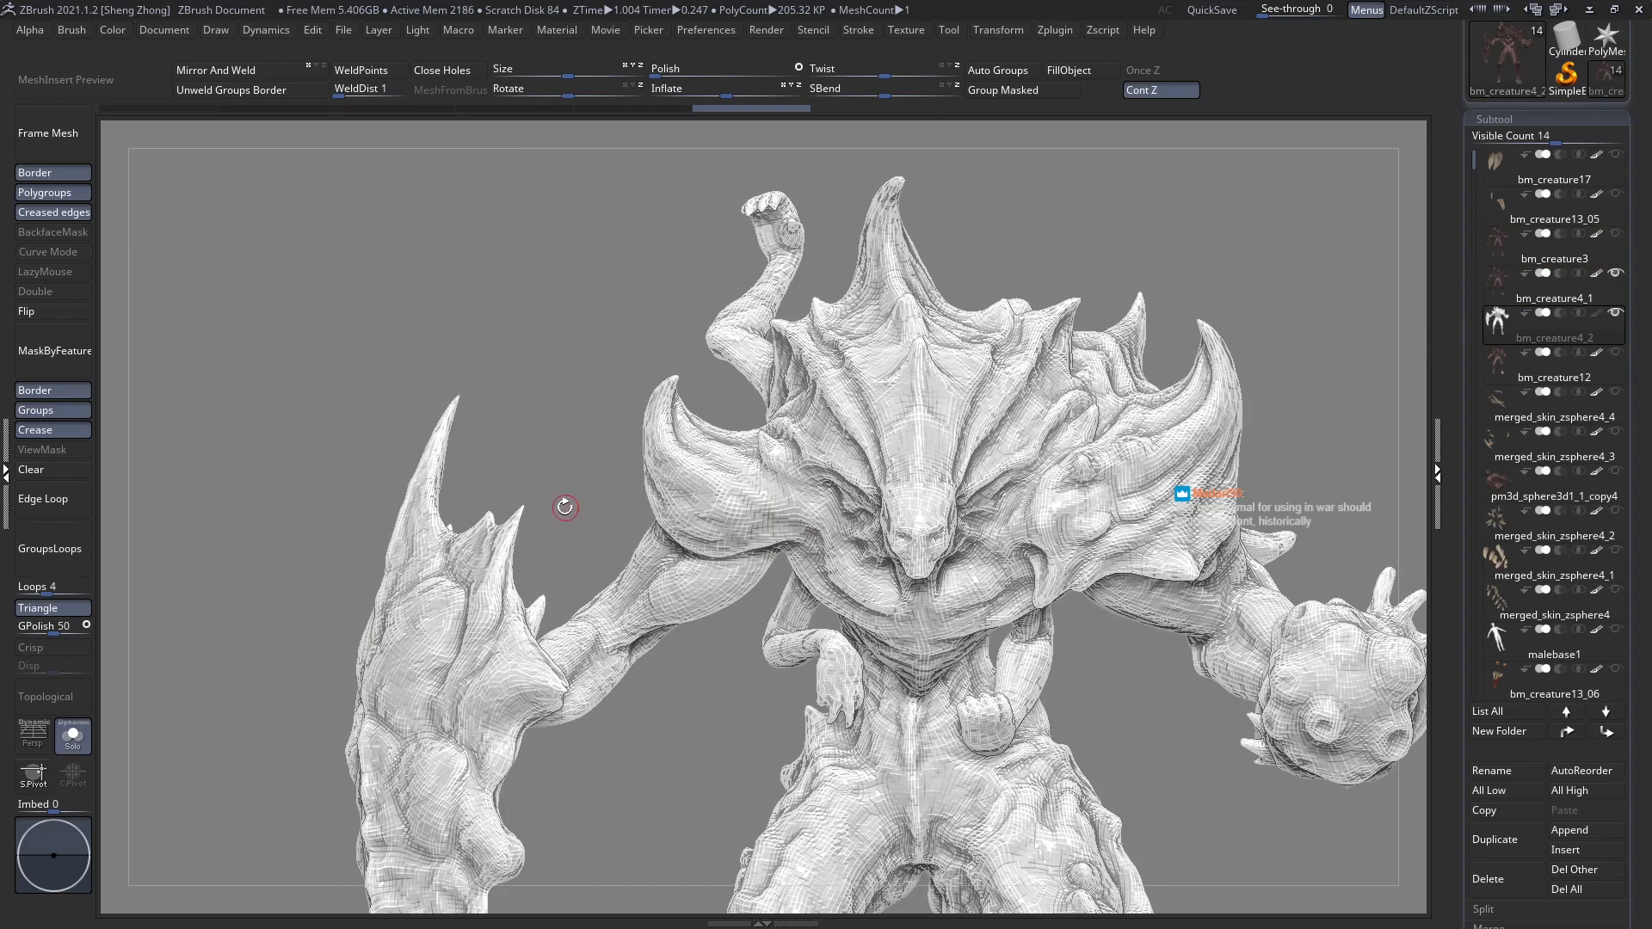
{"action": "right_click_drag", "start_coordinate": [640, 584], "coordinate": [695, 557], "text": "alt"}
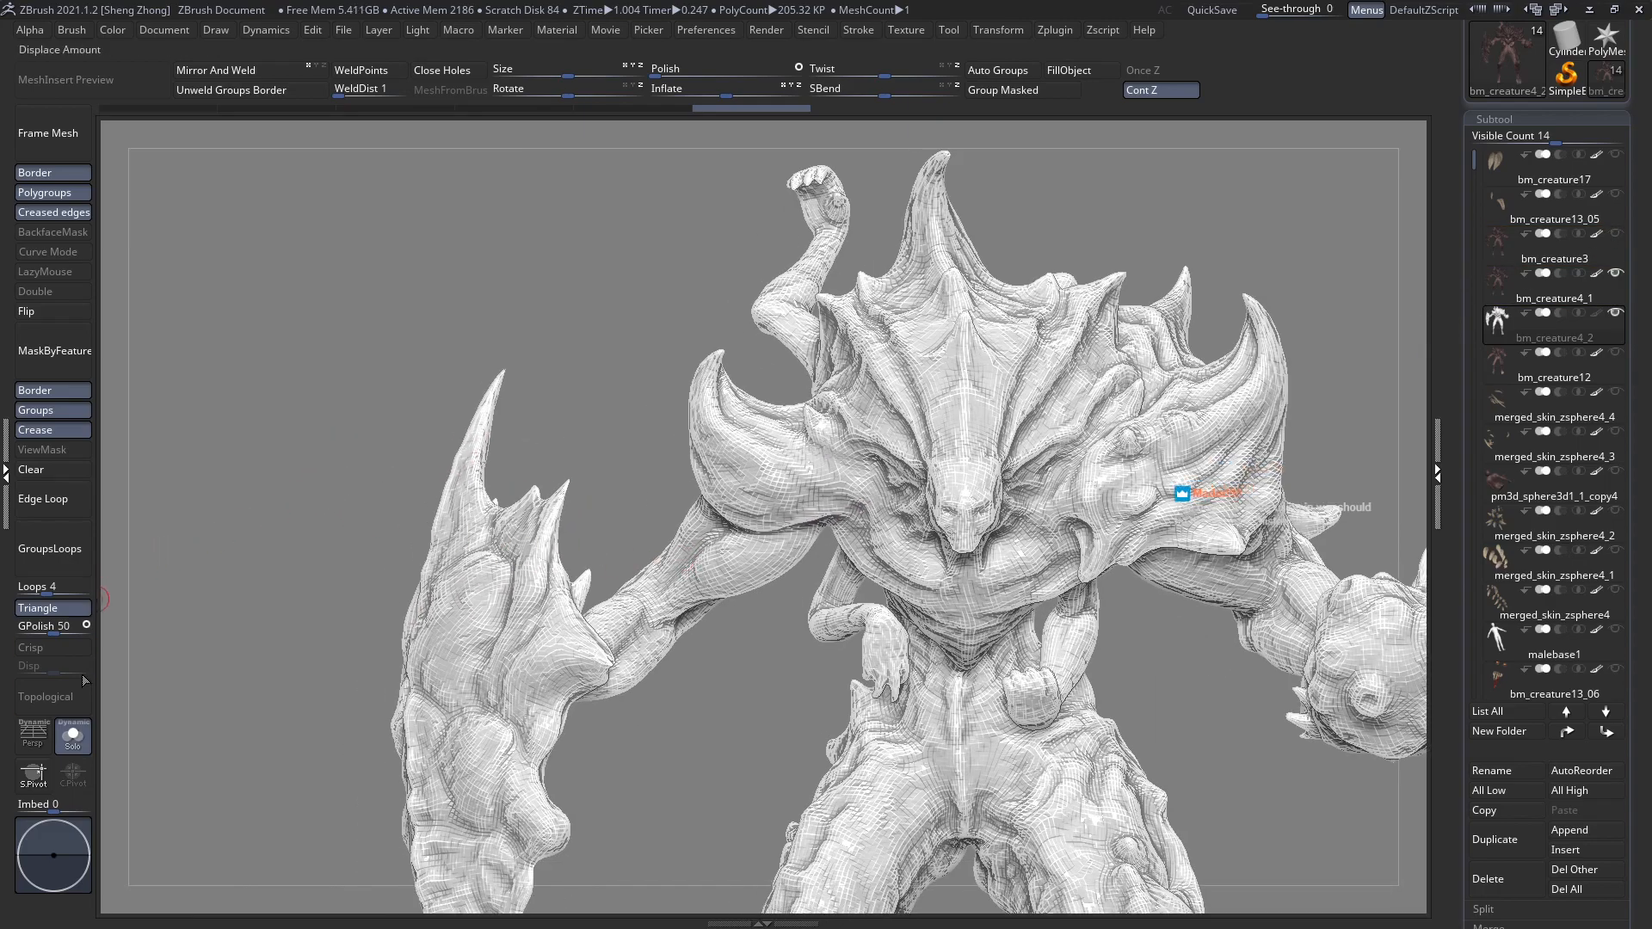
{"action": "left_click", "coordinate": [76, 736]}
Compare how closely the remesh matches bm_creature4_1 around the eyes, skull face and shoulders.
{"action": "right_click_drag", "start_coordinate": [931, 503], "coordinate": [1017, 513], "text": "ctrl"}
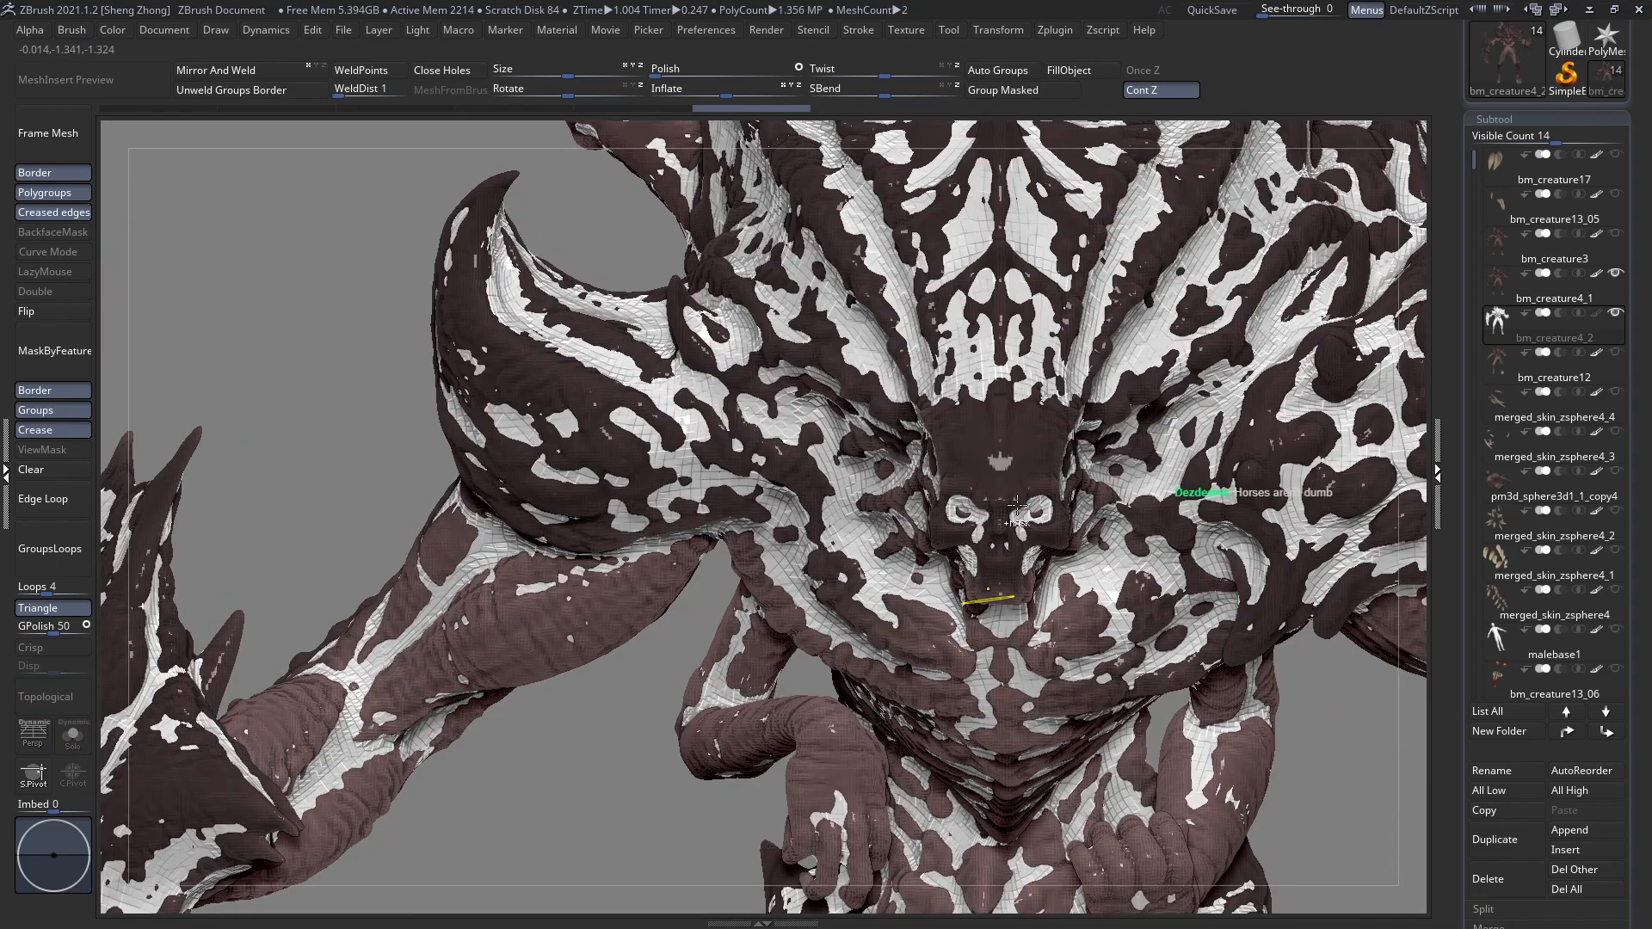
{"action": "right_click_drag", "start_coordinate": [1043, 574], "coordinate": [1046, 561], "text": "ctrl"}
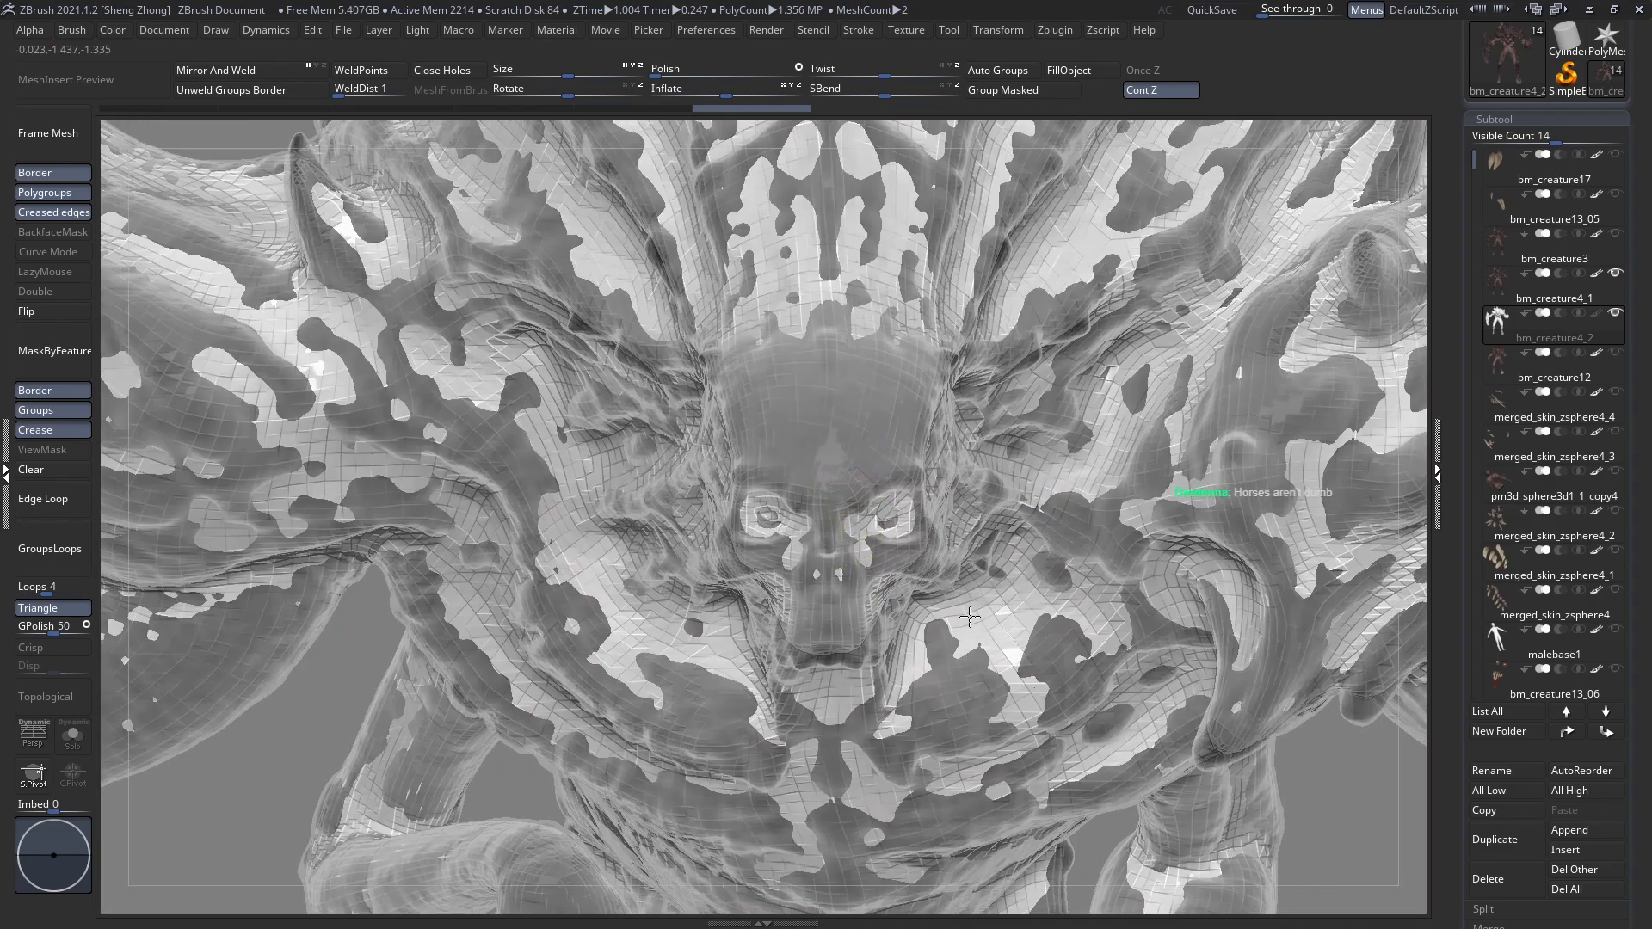
{"action": "right_click_drag", "start_coordinate": [886, 517], "coordinate": [894, 508], "text": "ctrl"}
{"action": "key", "text": "space"}
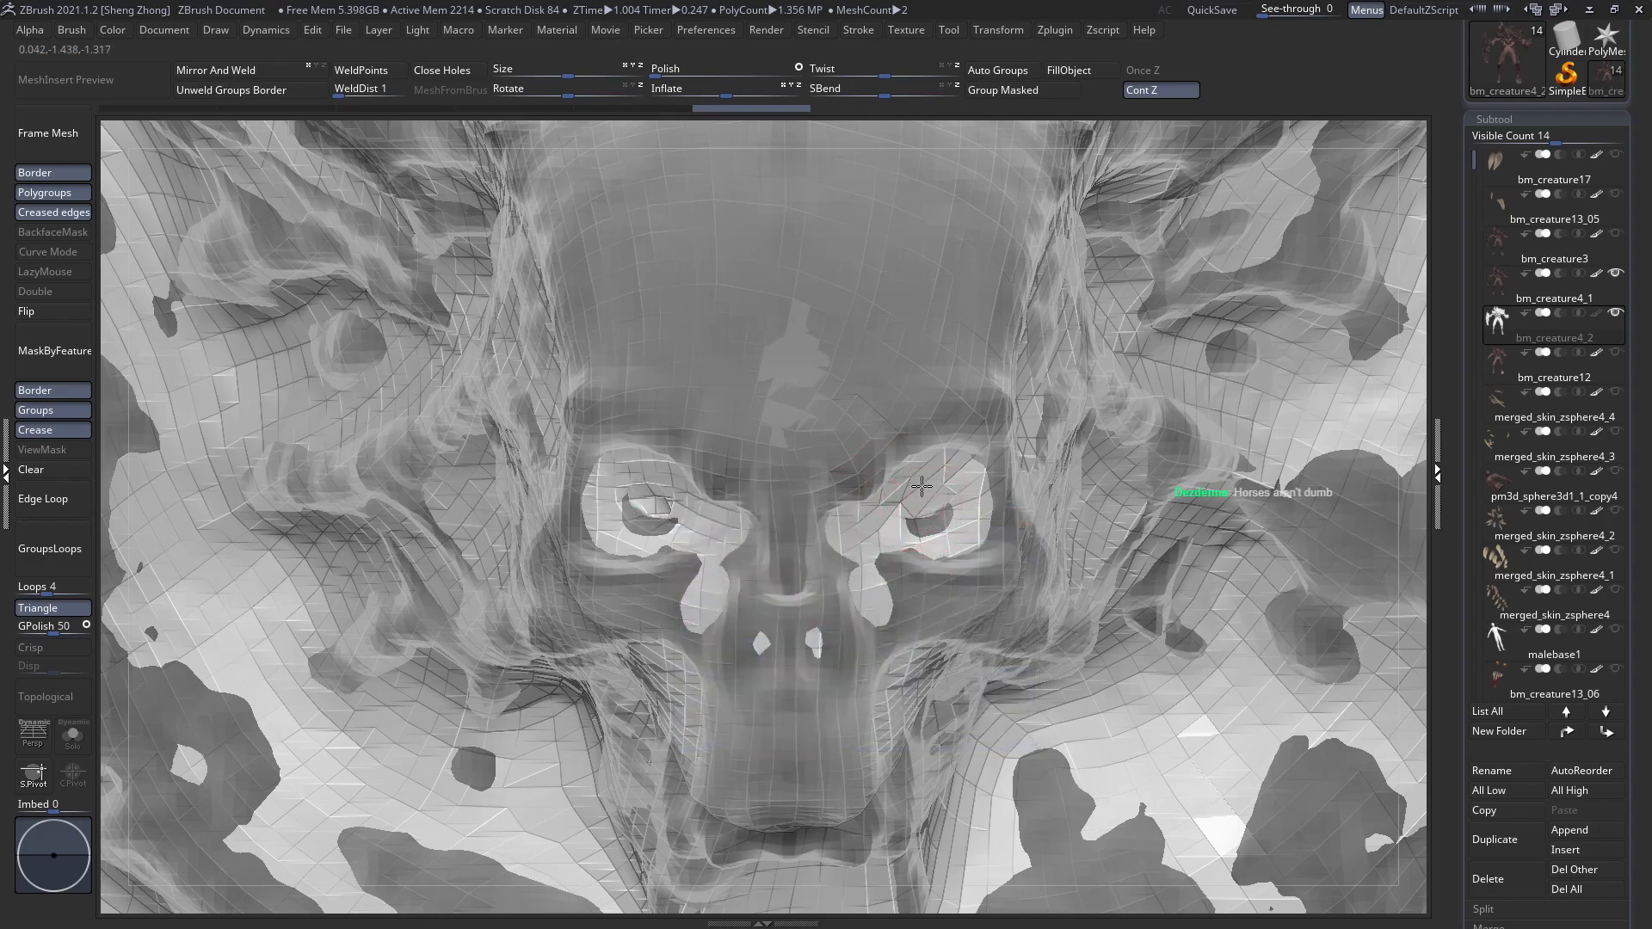
{"action": "key", "text": "space"}
{"action": "right_click_drag", "start_coordinate": [1015, 359], "coordinate": [560, 374], "text": "ctrl"}
{"action": "key", "text": "shift+f"}
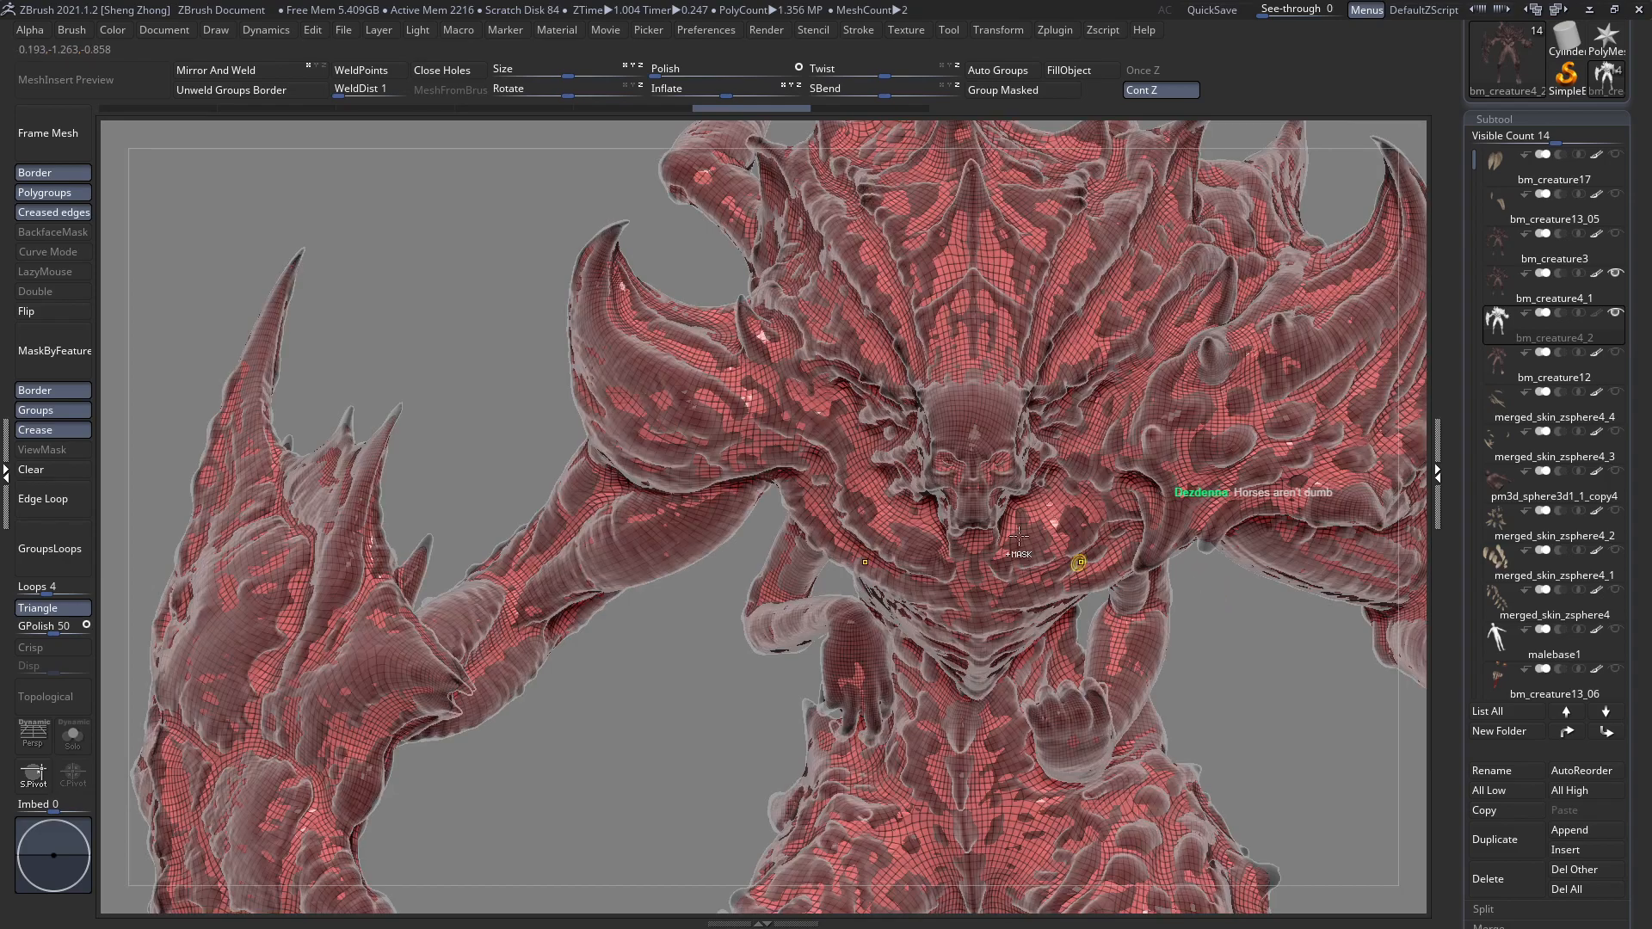
{"action": "right_click_drag", "start_coordinate": [1064, 561], "coordinate": [778, 453], "text": "ctrl"}
Project the detail and color of bm_creature4_1 onto bm_creature4_2 with ProjectAll, Dist 0.02 and Mean 25.
{"action": "left_click_drag", "start_coordinate": [1635, 886], "coordinate": [1639, 685]}
{"action": "right_click_drag", "start_coordinate": [1161, 665], "coordinate": [1048, 597], "text": "alt"}
{"action": "left_click_drag", "start_coordinate": [1650, 786], "coordinate": [1638, 698]}
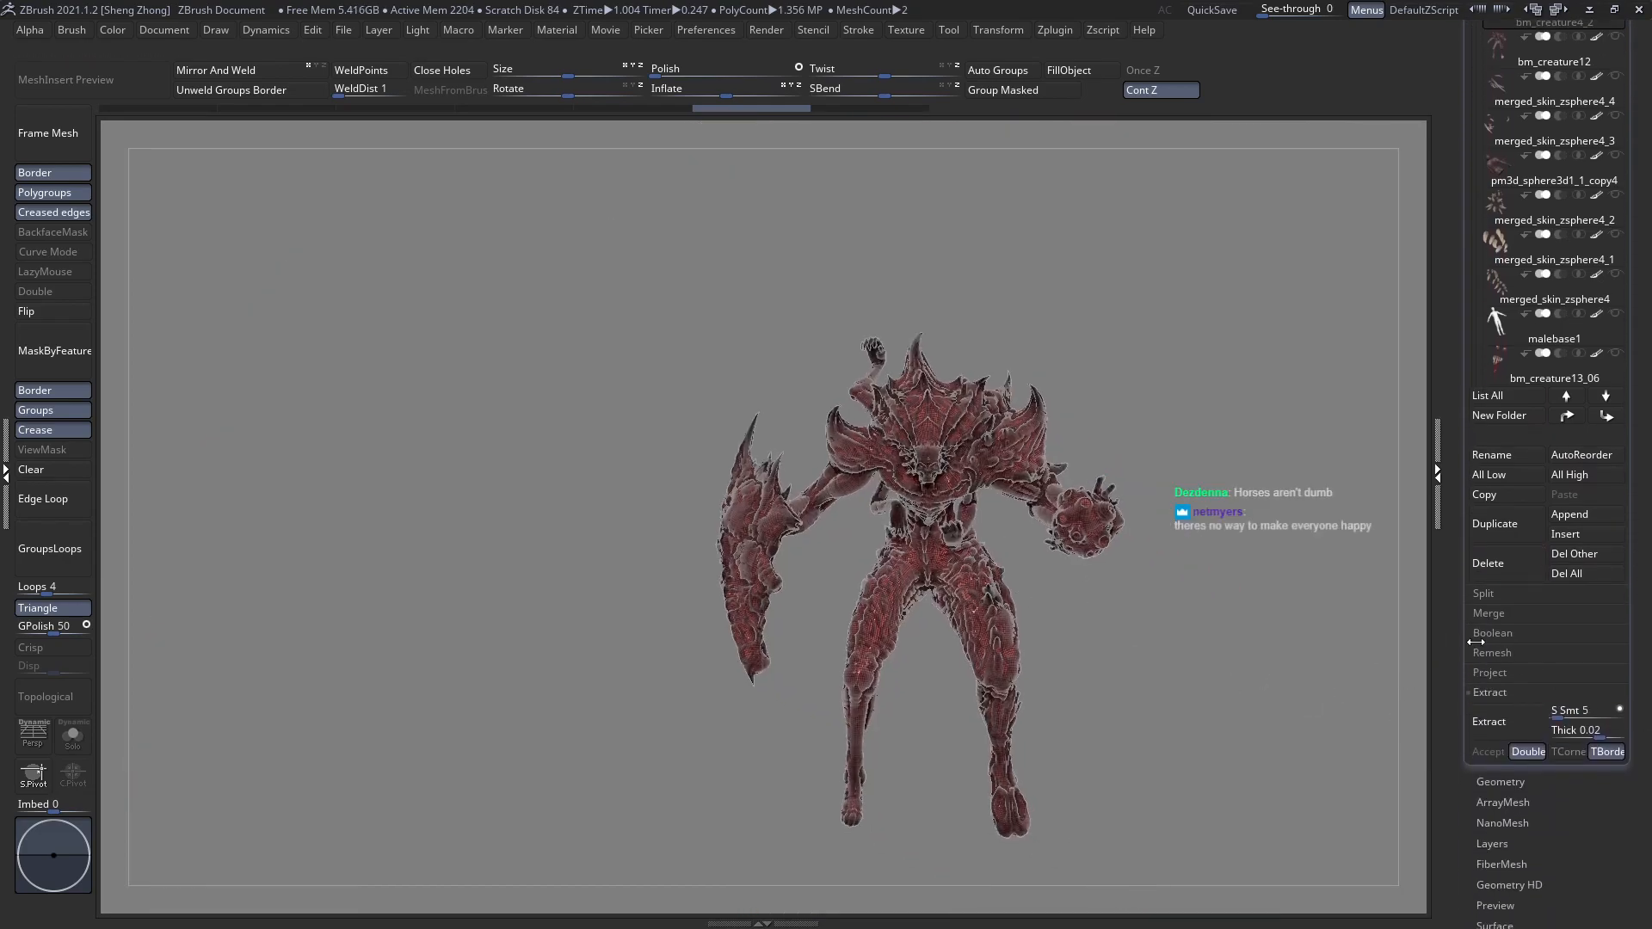
{"action": "left_click", "coordinate": [1501, 782]}
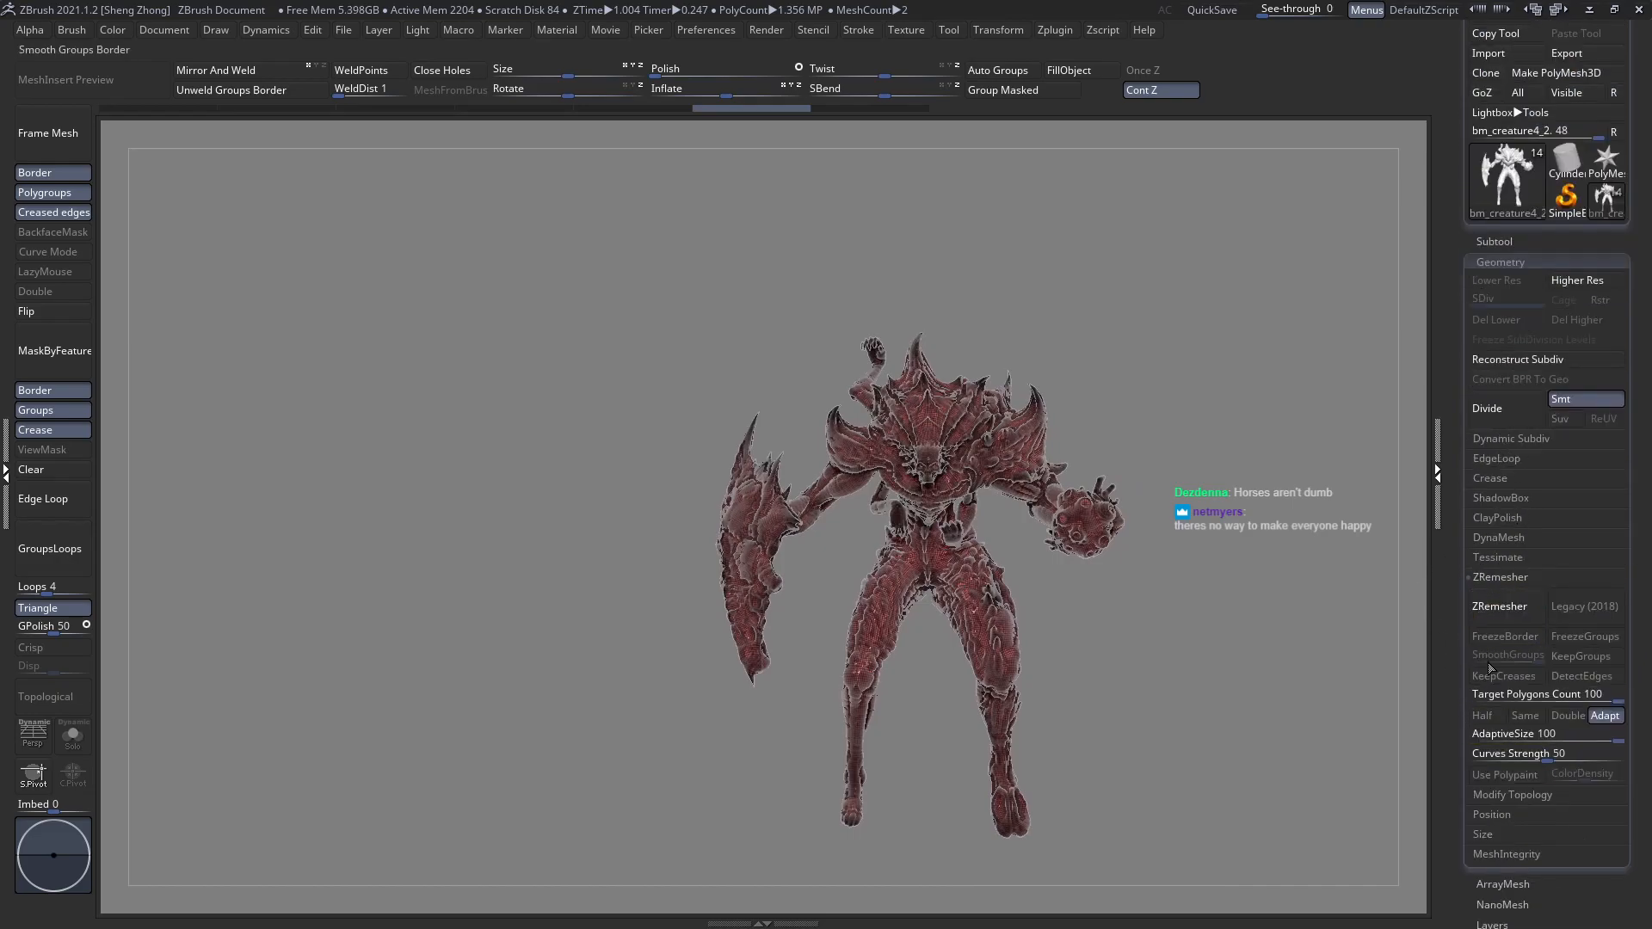
{"action": "right_click_drag", "start_coordinate": [1005, 479], "coordinate": [1025, 554], "text": "ctrl"}
{"action": "left_click_drag", "start_coordinate": [1649, 669], "coordinate": [1641, 601]}
{"action": "right_click_drag", "start_coordinate": [848, 557], "coordinate": [1280, 590]}
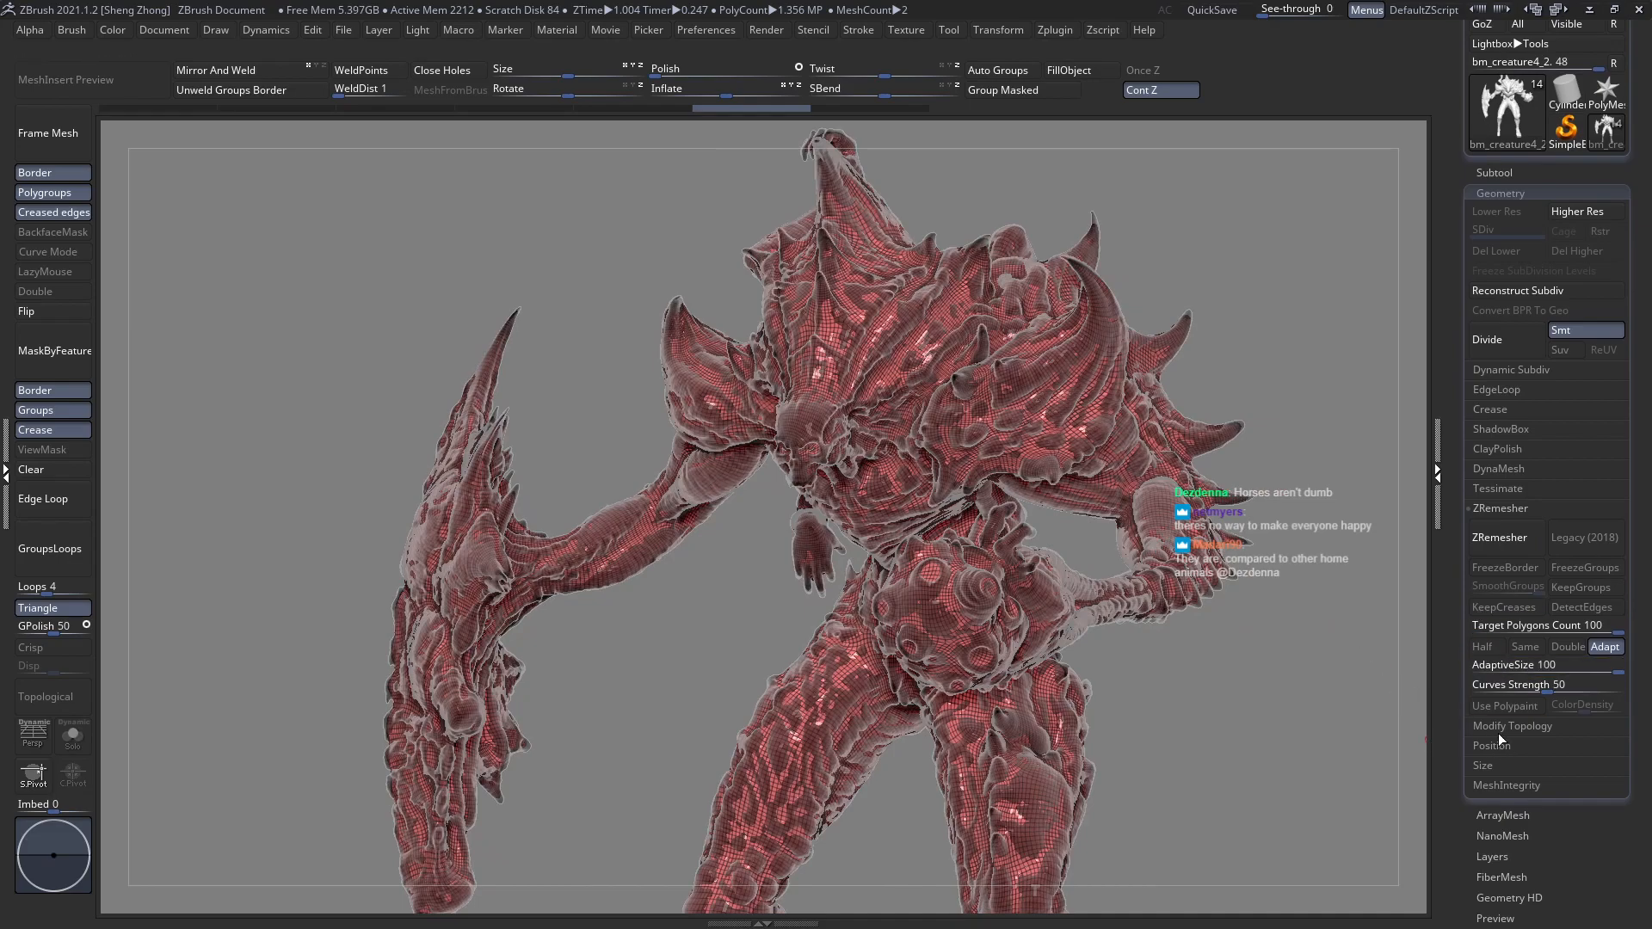
{"action": "left_click", "coordinate": [1498, 171]}
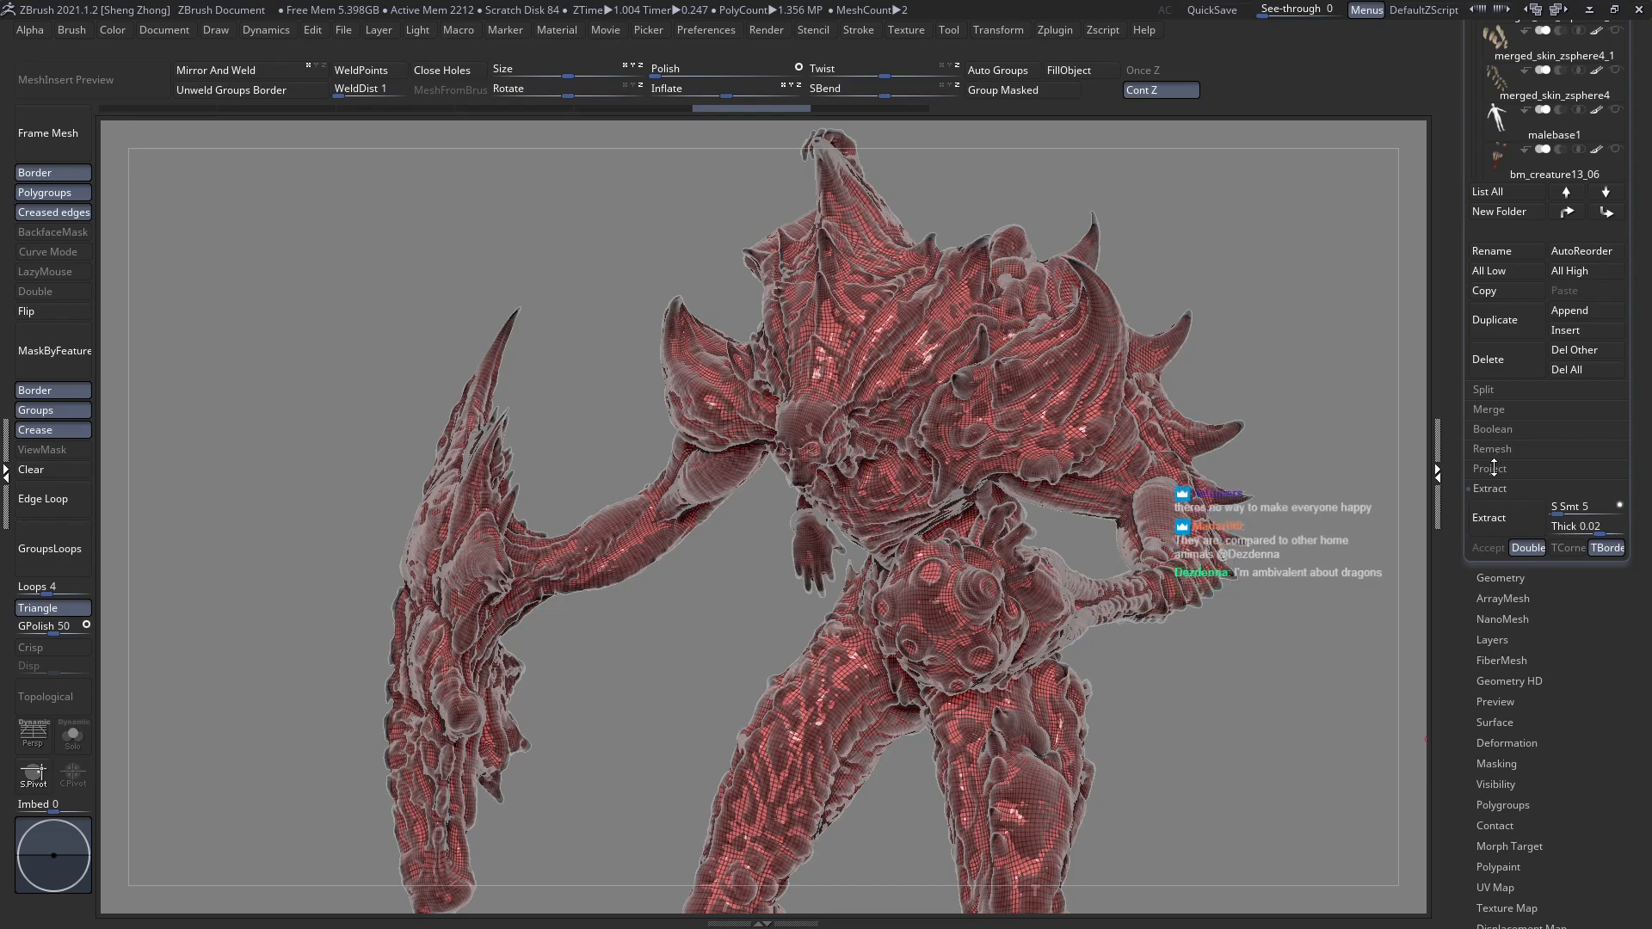
{"action": "left_click", "coordinate": [1489, 468]}
{"action": "left_click_drag", "start_coordinate": [1101, 544], "coordinate": [1305, 491]}
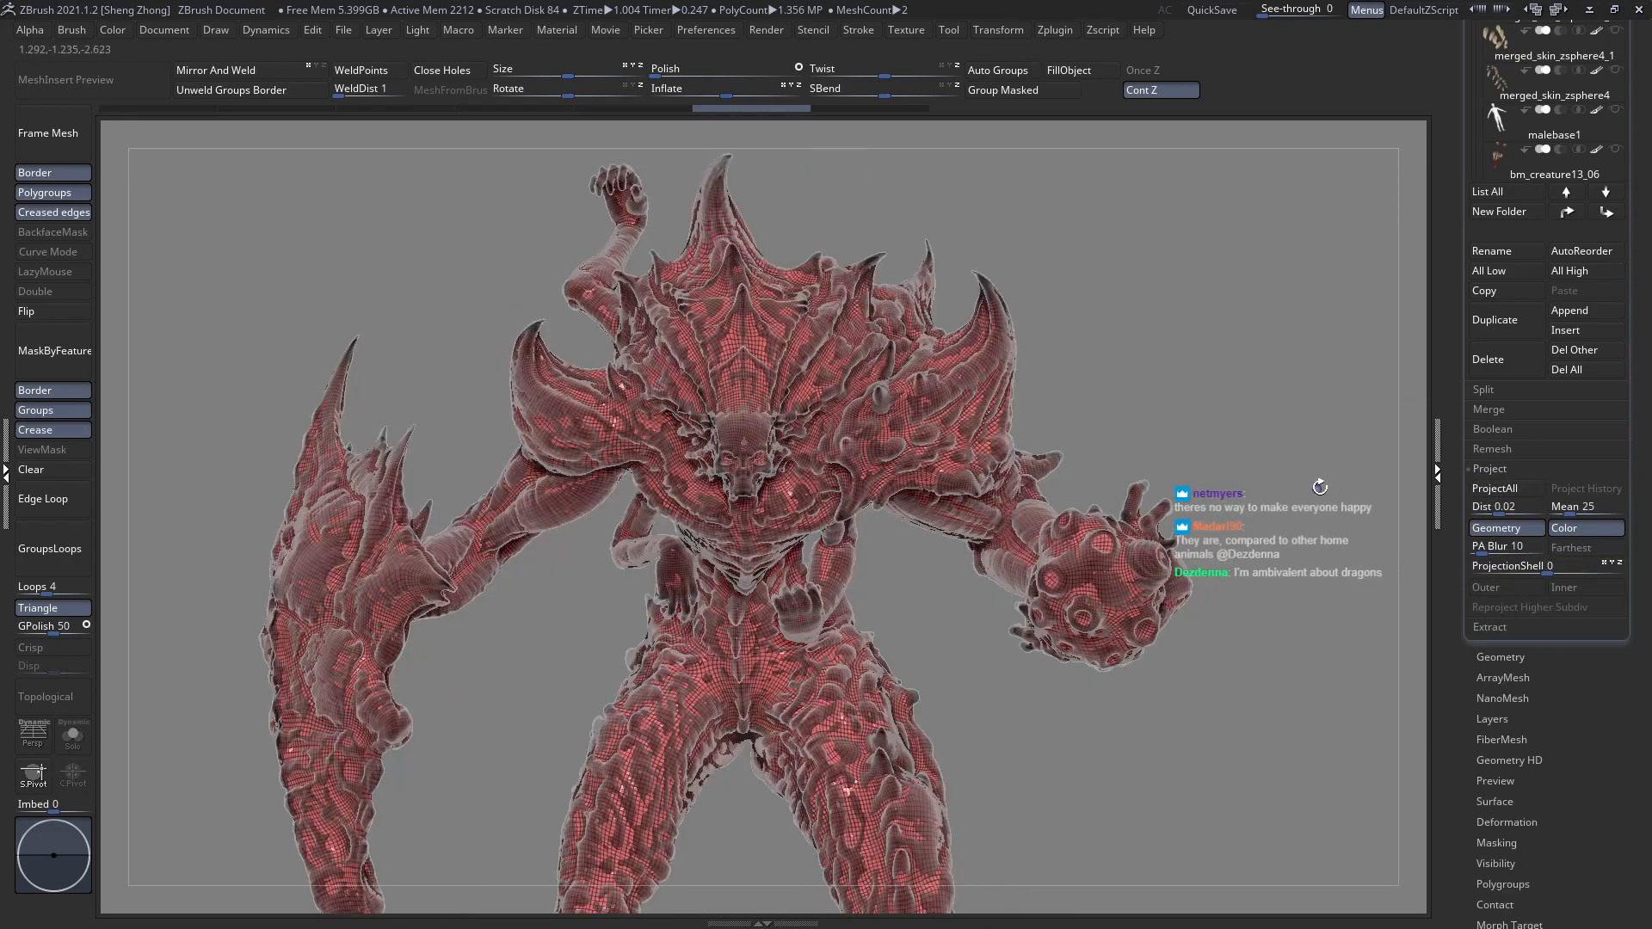
{"action": "left_click", "coordinate": [1478, 497]}
{"action": "left_click", "coordinate": [1339, 533]}
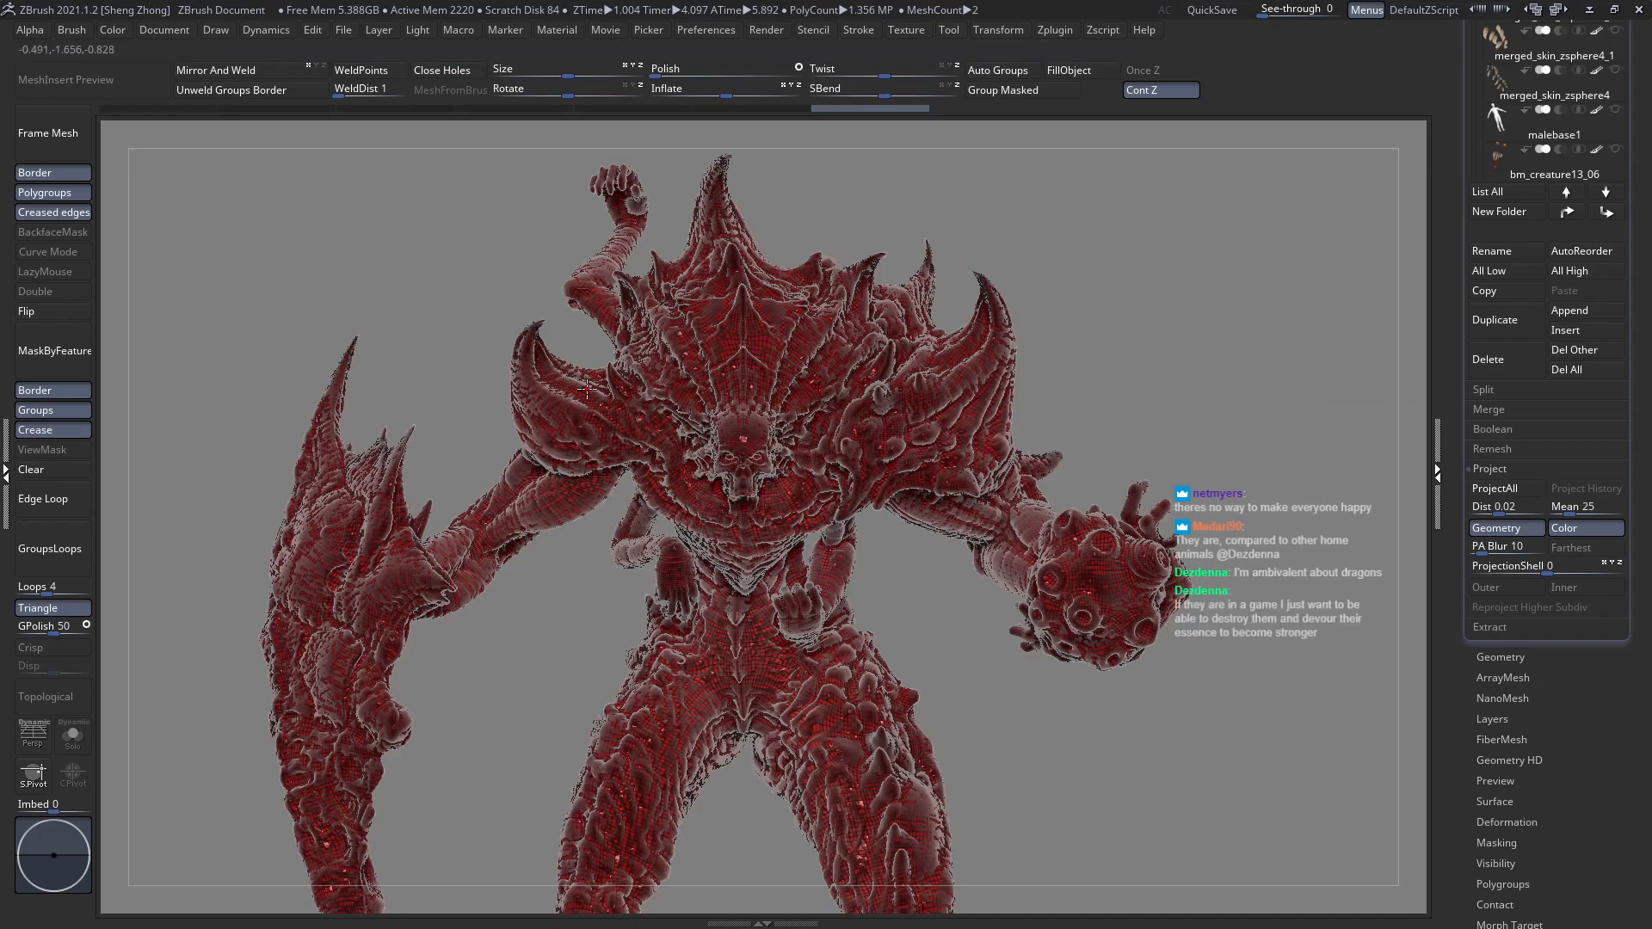
Isolate bm_creature4_2 and examine the projected result on the head, shoulders and blade arm, with and without the polyframe.
{"action": "left_click", "coordinate": [74, 735]}
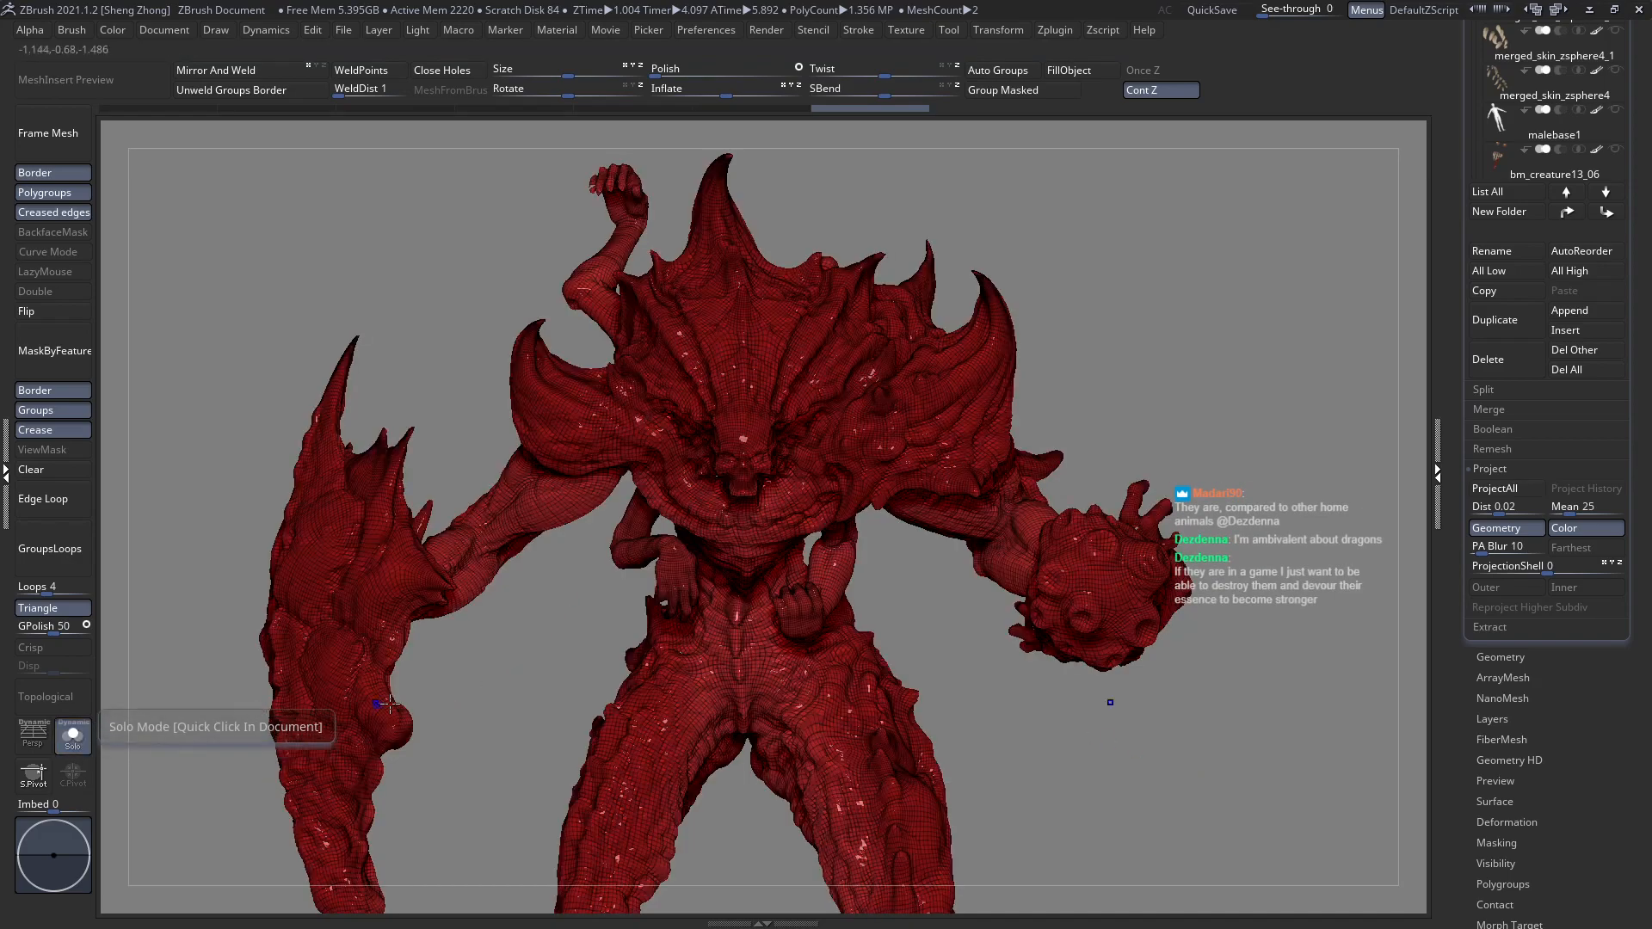
{"action": "mouse_move", "coordinate": [772, 604]}
{"action": "left_mouse_down"}
{"action": "mouse_move", "coordinate": [760, 344]}
{"action": "mouse_move", "coordinate": [742, 450]}
{"action": "mouse_move", "coordinate": [848, 551]}
{"action": "mouse_move", "coordinate": [720, 539]}
{"action": "mouse_move", "coordinate": [920, 543]}
{"action": "left_mouse_up"}
{"action": "right_click_drag", "start_coordinate": [940, 524], "coordinate": [951, 552], "text": "ctrl"}
{"action": "right_click_drag", "start_coordinate": [938, 455], "coordinate": [876, 432], "text": "alt"}
{"action": "right_click_drag", "start_coordinate": [415, 466], "coordinate": [586, 658], "text": "alt"}
{"action": "right_click_drag", "start_coordinate": [1291, 482], "coordinate": [841, 467], "text": "alt"}
{"action": "key", "text": "shift+f"}
{"action": "key", "text": "shift+f"}
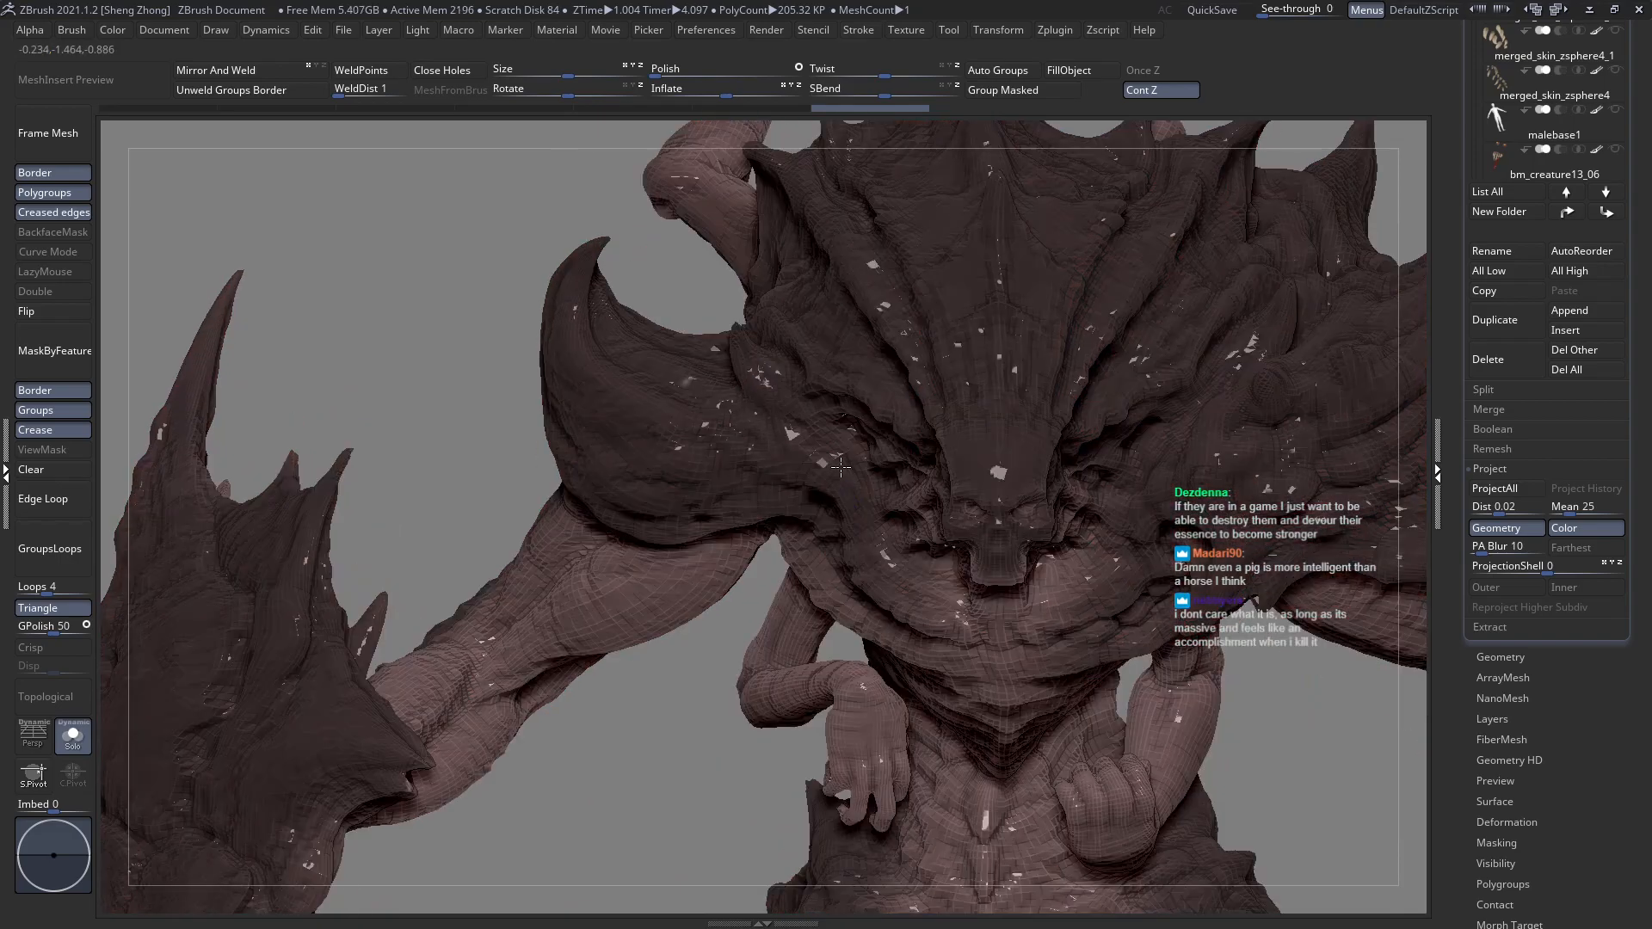
{"action": "right_click_drag", "start_coordinate": [704, 468], "coordinate": [804, 344], "text": "ctrl"}
{"action": "right_click_drag", "start_coordinate": [808, 675], "coordinate": [826, 612], "text": "alt"}
{"action": "key", "text": "shift+f"}
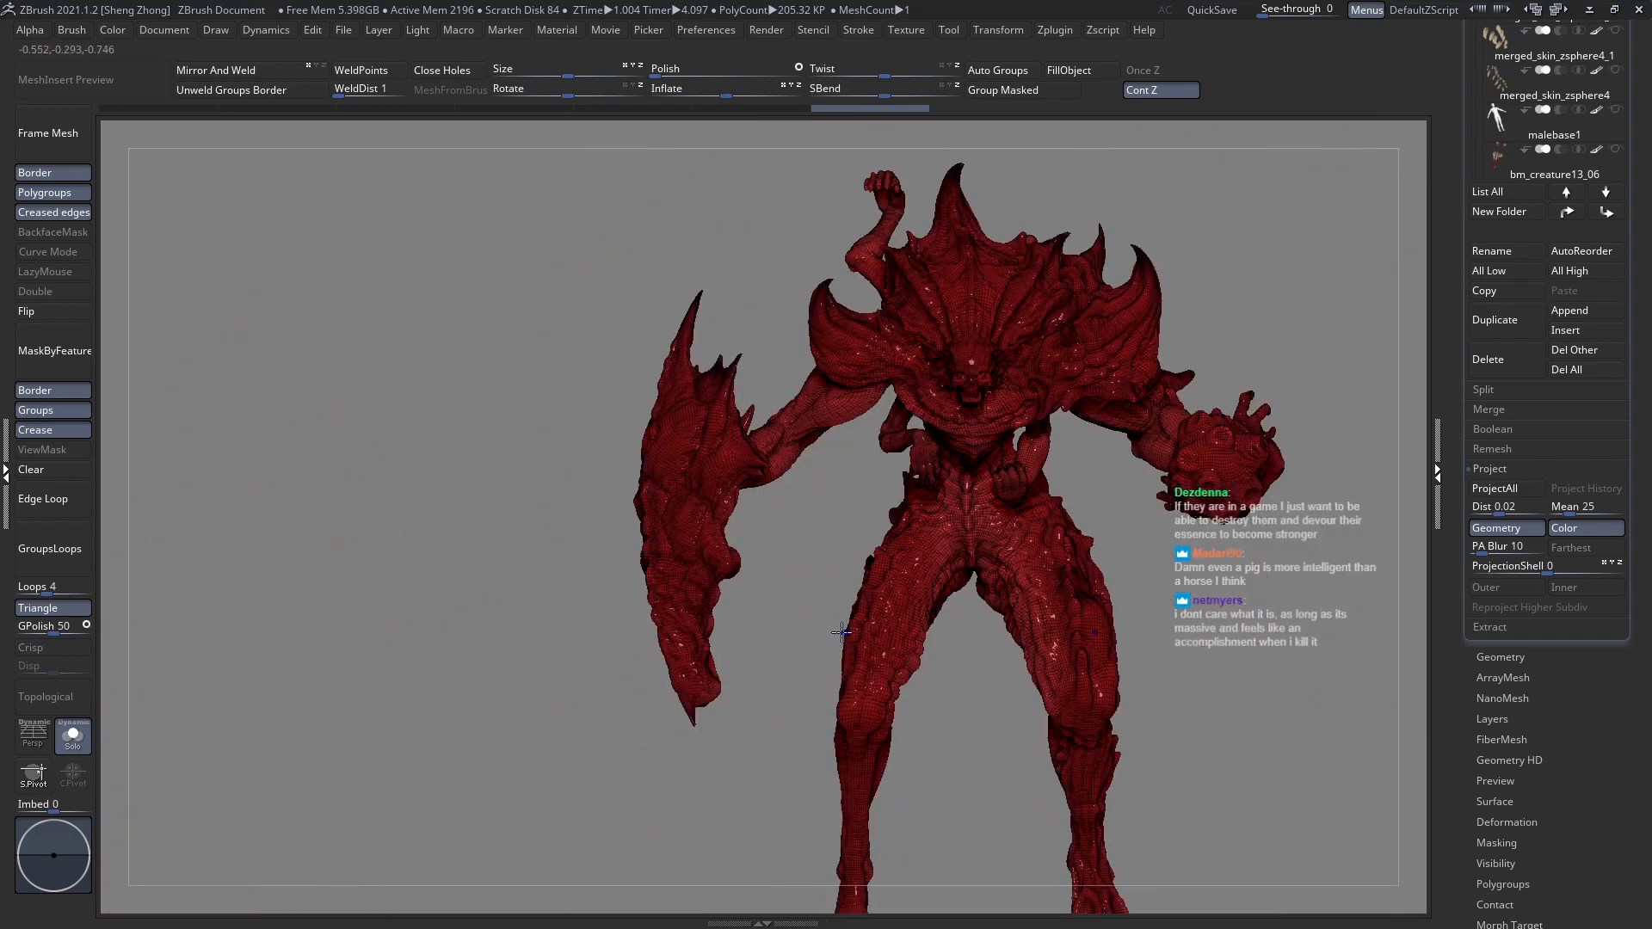
Inspect the projected surface on the torso, legs and small arms.
{"action": "right_click_drag", "start_coordinate": [832, 511], "coordinate": [836, 707]}
{"action": "key", "text": "ctrl+w"}
{"action": "mouse_move", "coordinate": [836, 560]}
{"action": "right_mouse_down", "text": "ctrl"}
{"action": "mouse_move", "coordinate": [864, 671]}
{"action": "mouse_move", "coordinate": [855, 571]}
{"action": "mouse_move", "coordinate": [852, 667]}
{"action": "mouse_move", "coordinate": [818, 525]}
{"action": "mouse_move", "coordinate": [809, 544]}
{"action": "right_mouse_up", "text": "ctrl"}
{"action": "right_click_drag", "start_coordinate": [809, 620], "coordinate": [664, 433], "text": "ctrl"}
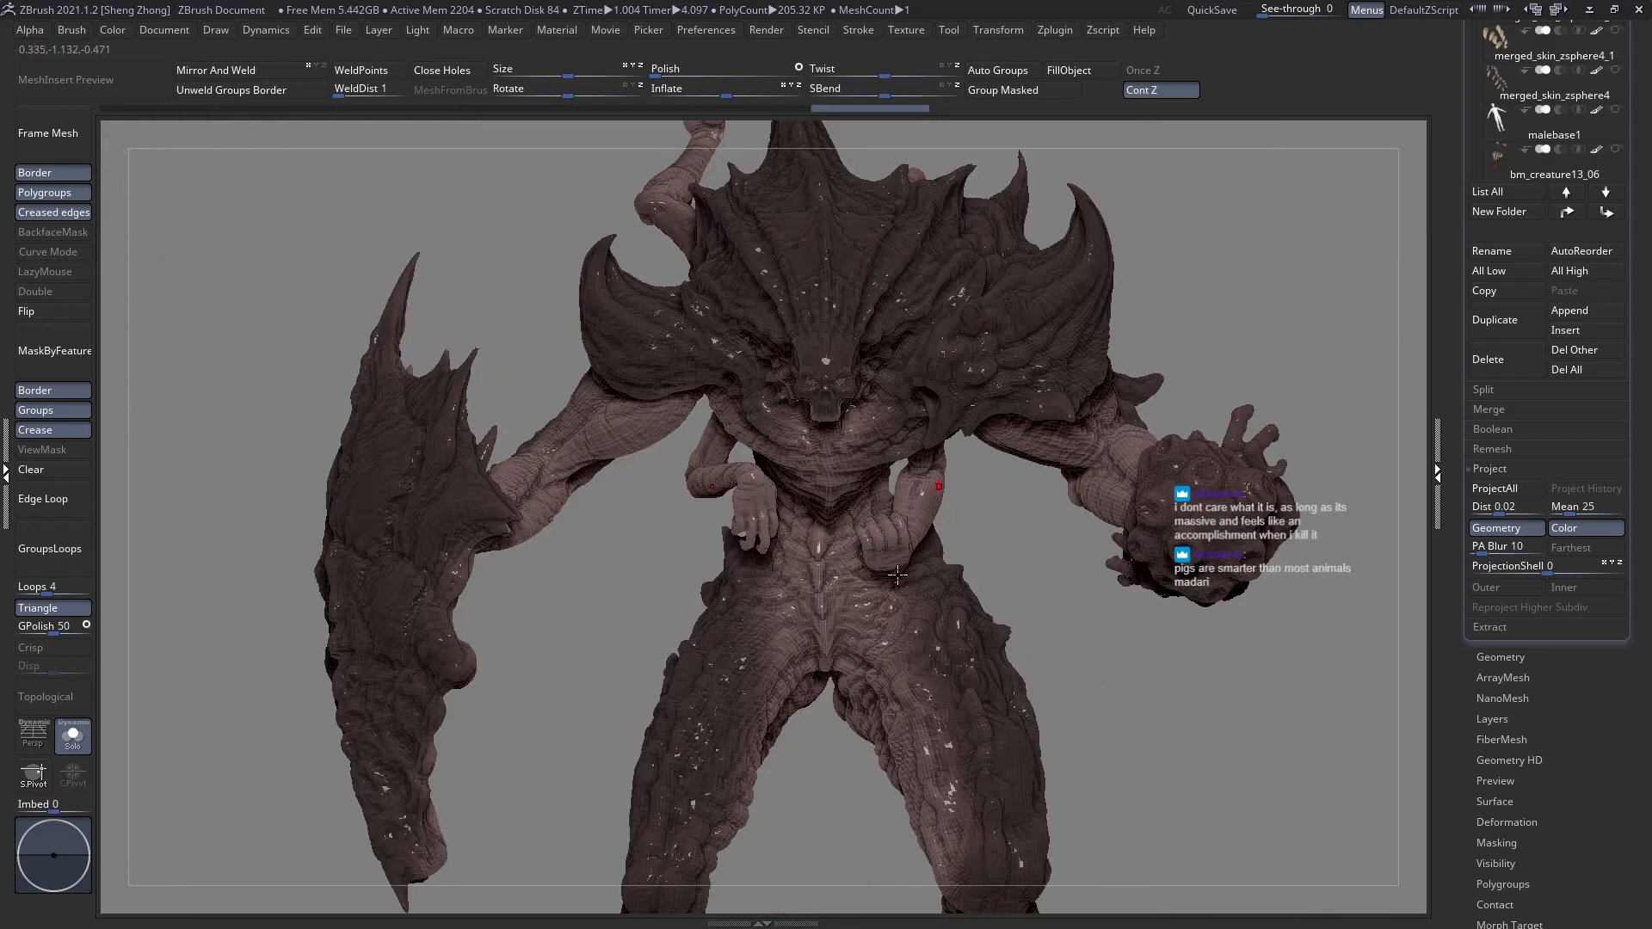
{"action": "right_click_drag", "start_coordinate": [903, 563], "coordinate": [886, 580], "text": "alt"}
{"action": "mouse_move", "coordinate": [895, 520]}
{"action": "right_mouse_down"}
{"action": "mouse_move", "coordinate": [892, 536]}
{"action": "mouse_move", "coordinate": [886, 501]}
{"action": "mouse_move", "coordinate": [955, 438]}
{"action": "mouse_move", "coordinate": [792, 479]}
{"action": "mouse_move", "coordinate": [868, 567]}
{"action": "right_mouse_up"}
{"action": "key", "text": "shift+f"}
{"action": "key", "text": "shift+f"}
Divide bm_creature4_2 once in its Geometry settings to add subdivision level 2.
{"action": "left_click_drag", "start_coordinate": [1589, 679], "coordinate": [1574, 706]}
{"action": "left_click", "coordinate": [1519, 685]}
{"action": "left_click_drag", "start_coordinate": [1639, 852], "coordinate": [1649, 787]}
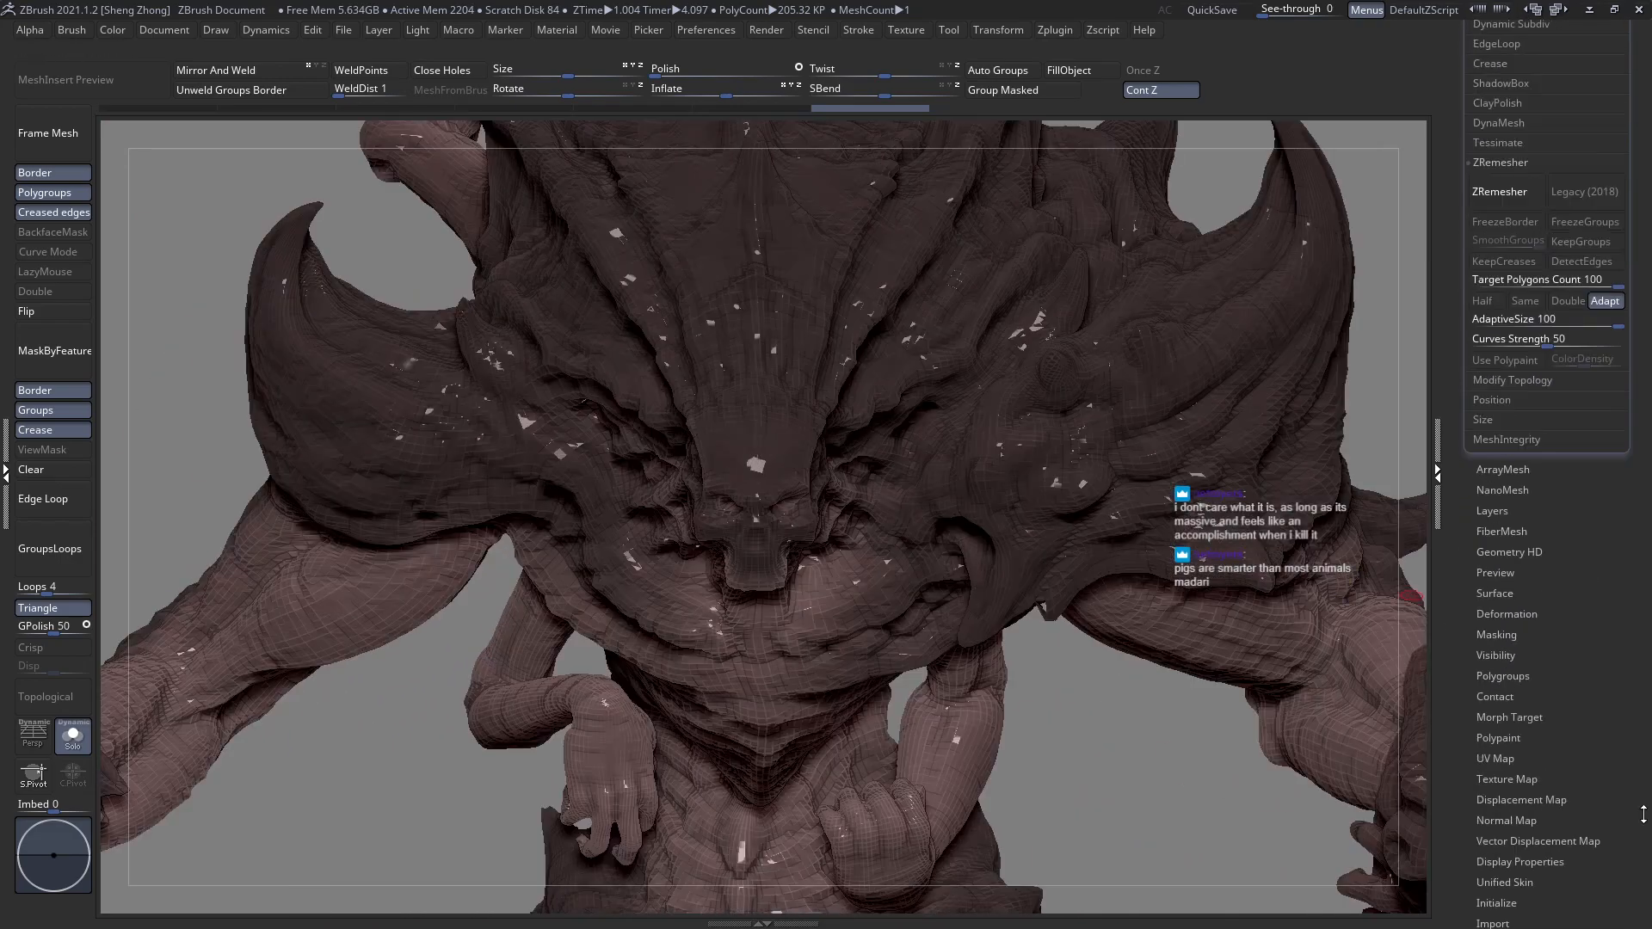
{"action": "scroll", "coordinate": [1648, 786], "scroll_direction": "up", "scroll_amount": 5}
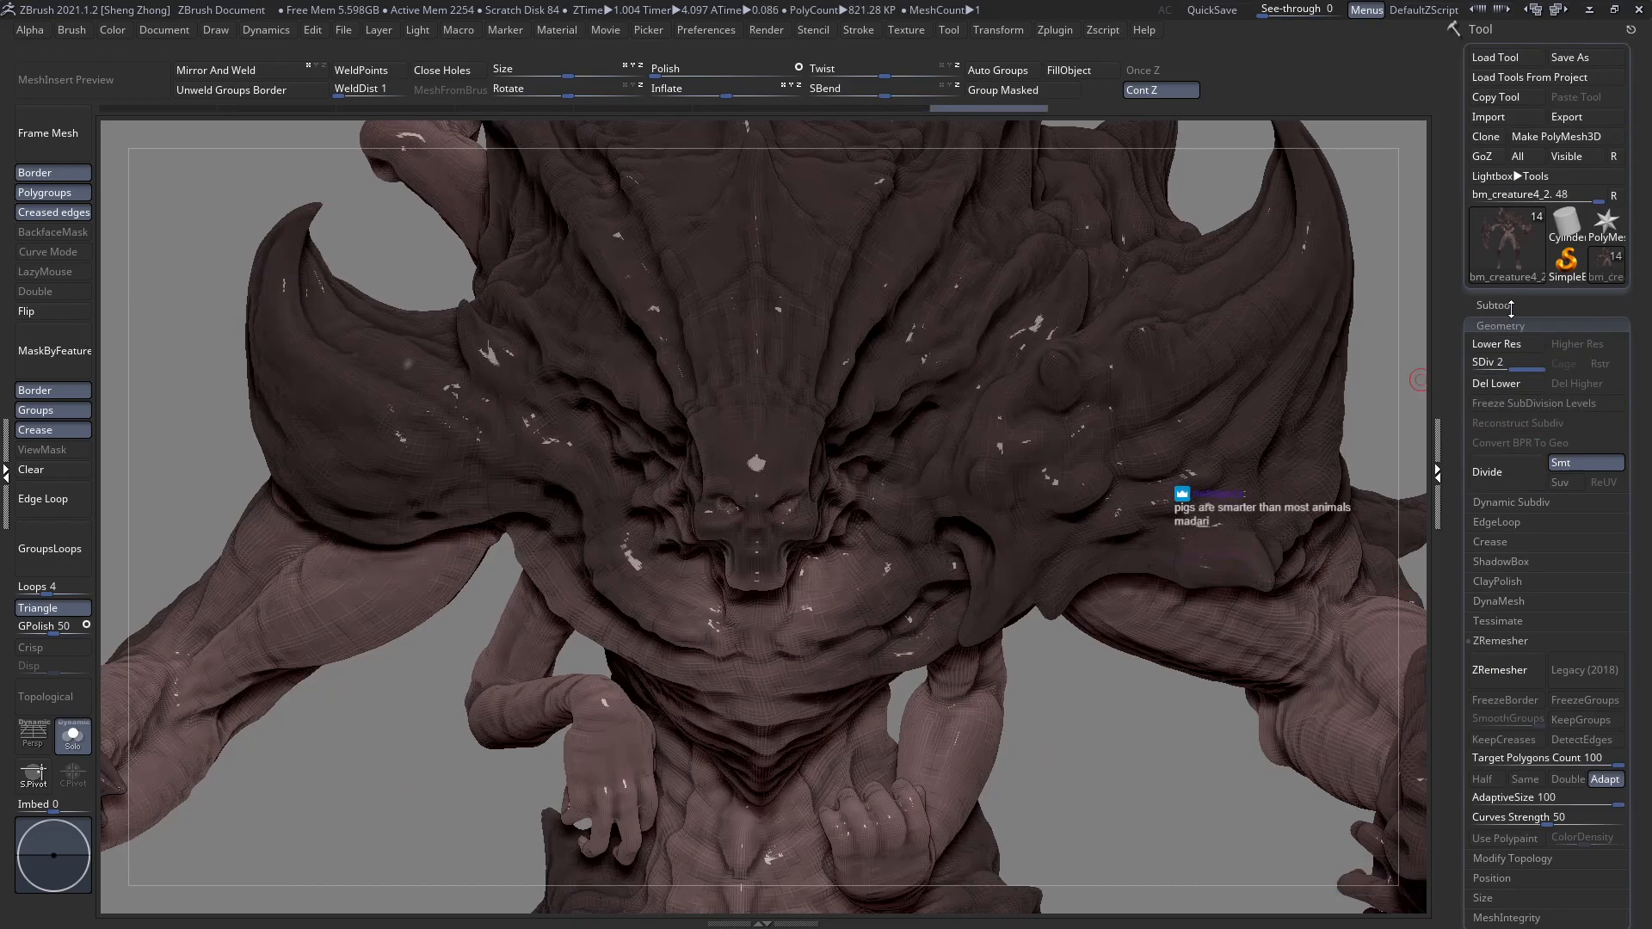
Turn off Solo mode and run ProjectAll to project bm_creature4_1 onto subdivision level 2 of bm_creature4_2.
{"action": "left_click", "coordinate": [1511, 307]}
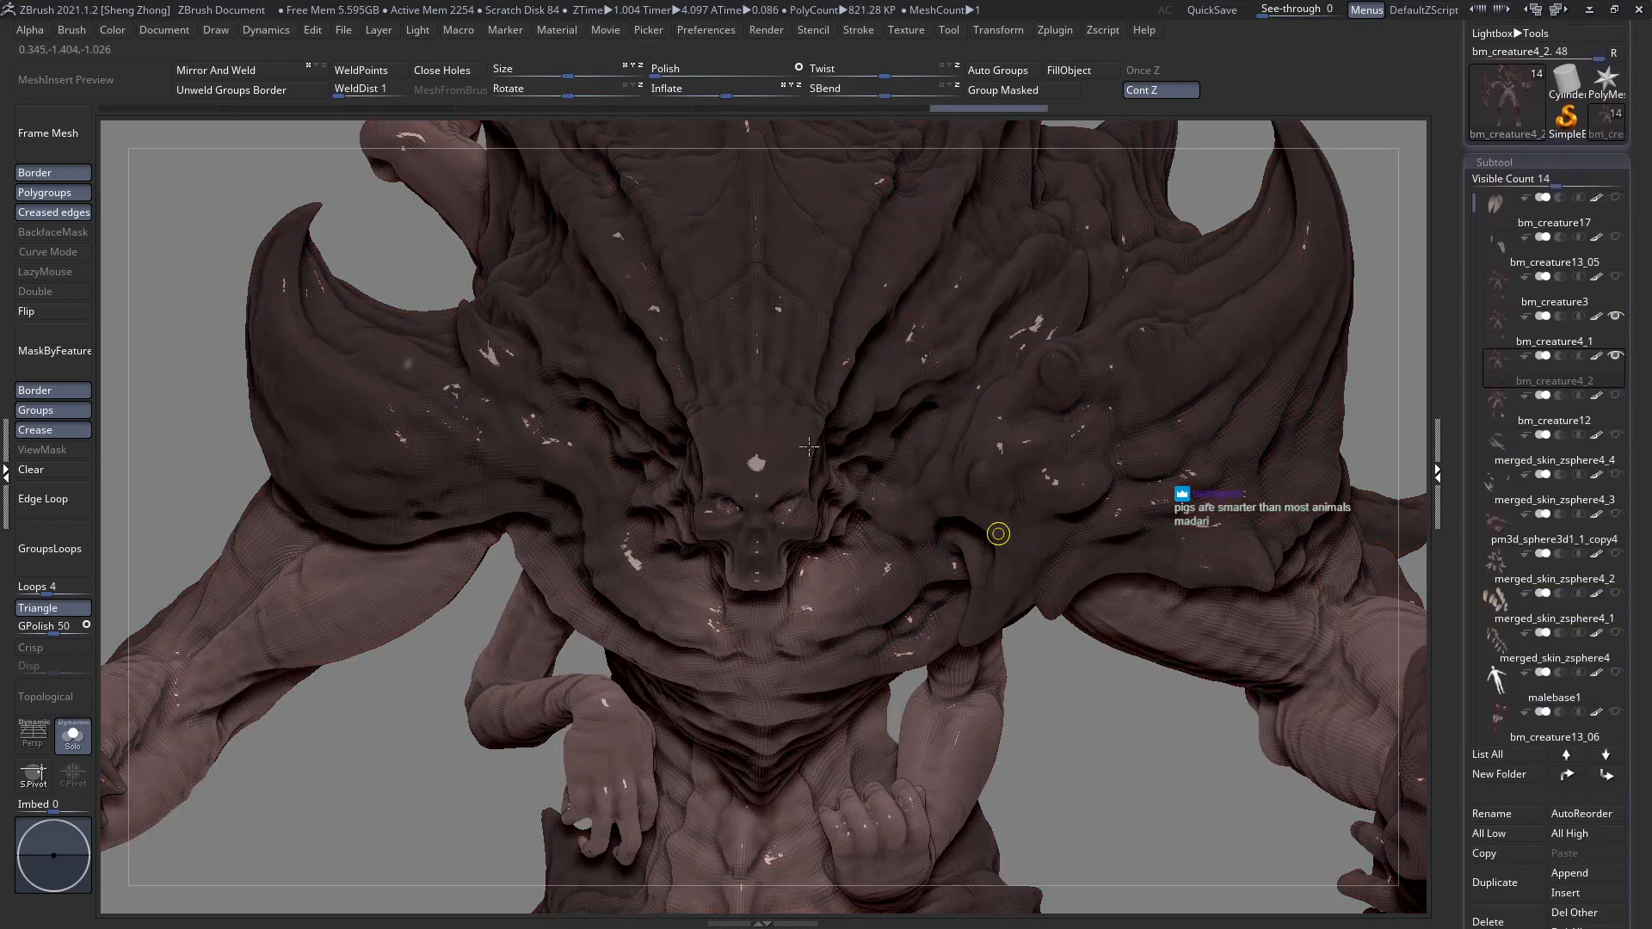
{"action": "key", "text": "f"}
{"action": "left_click", "coordinate": [72, 734]}
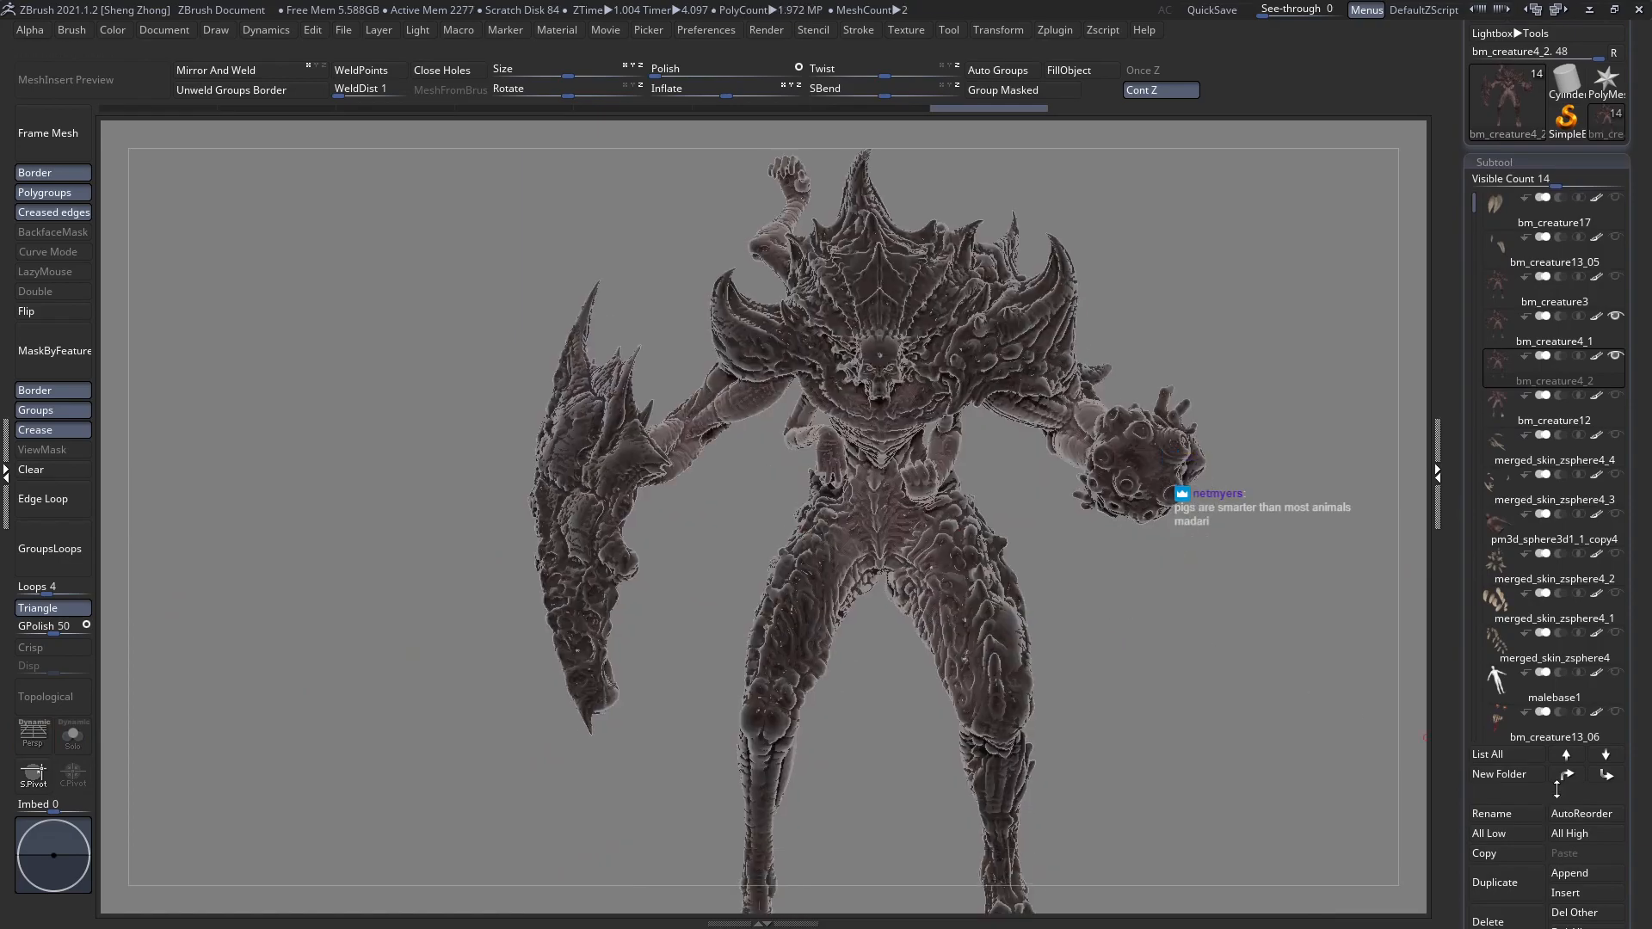
{"action": "scroll", "coordinate": [1477, 756], "scroll_direction": "down", "scroll_amount": 5}
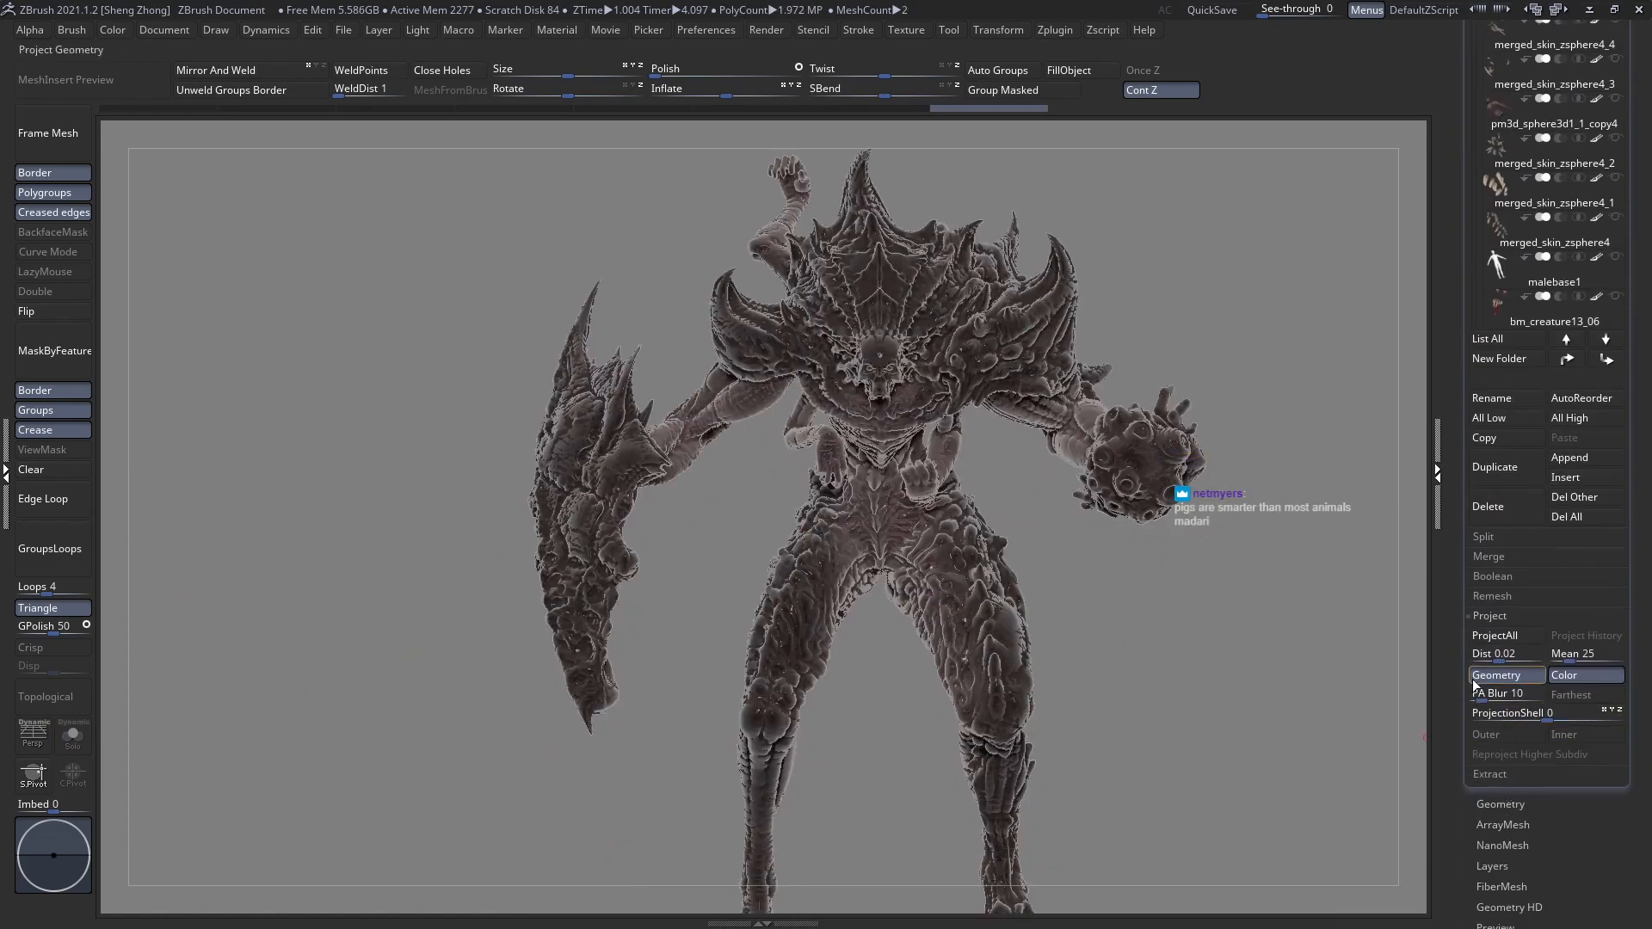
{"action": "left_click", "coordinate": [1516, 637]}
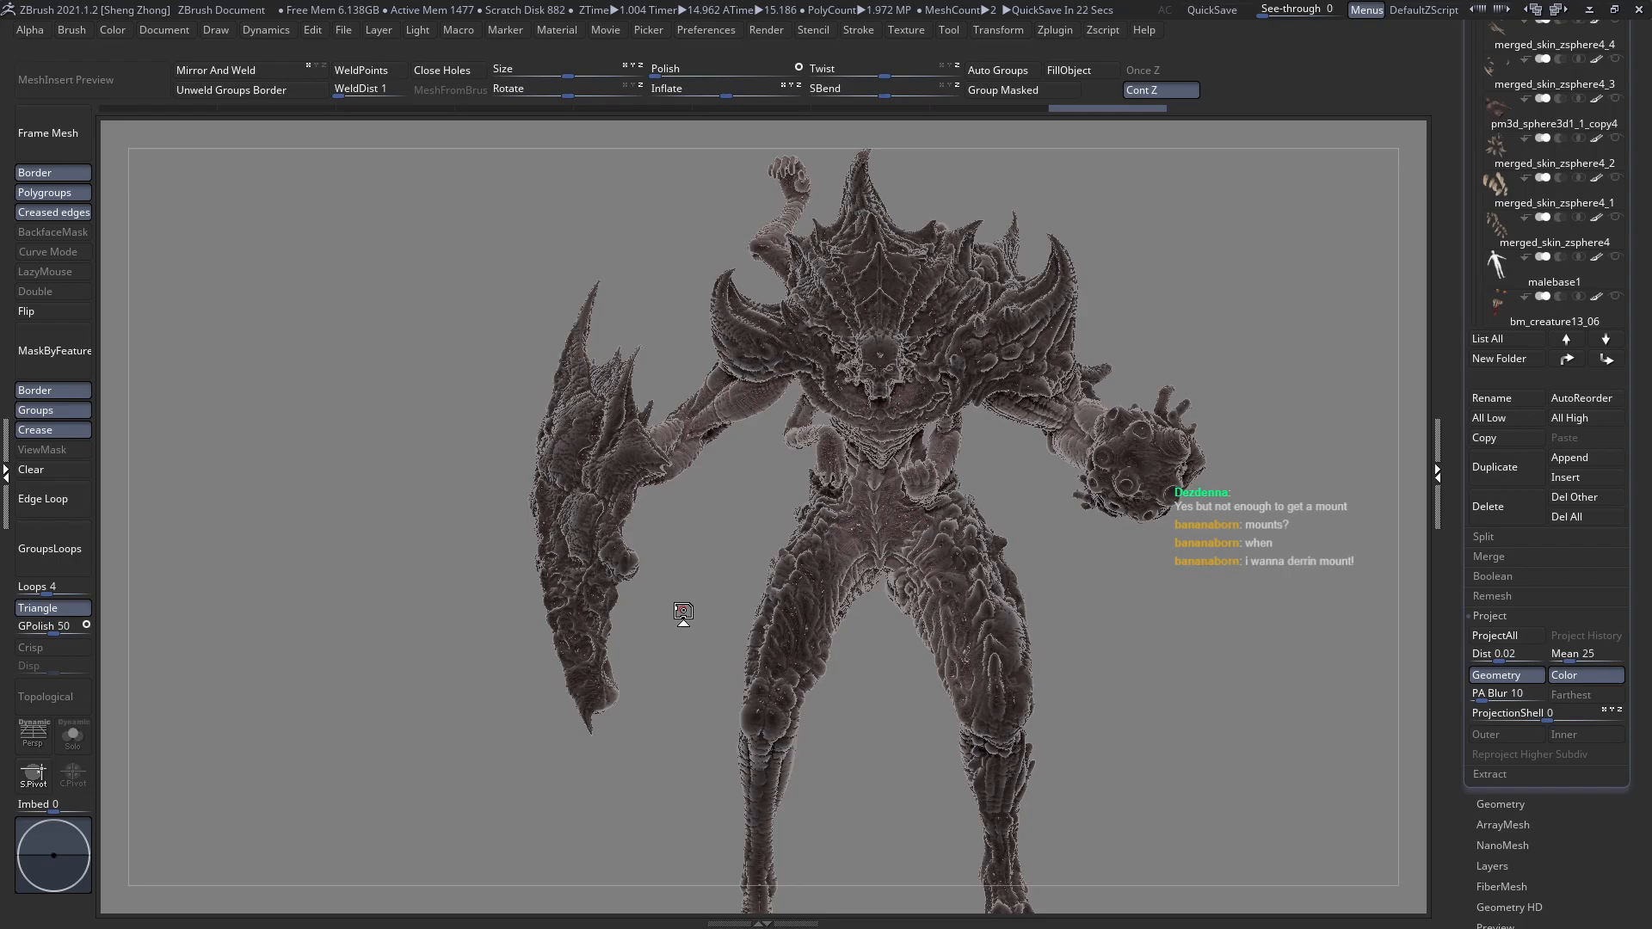
Isolate bm_creature4_2 and inspect the projected detail on the eyes, nose and skull face from several angles.
{"action": "left_click", "coordinate": [76, 738]}
{"action": "right_click_drag", "start_coordinate": [936, 528], "coordinate": [779, 506]}
{"action": "right_click_drag", "start_coordinate": [964, 392], "coordinate": [883, 466], "text": "alt"}
{"action": "right_click_drag", "start_coordinate": [884, 466], "coordinate": [944, 376], "text": "ctrl"}
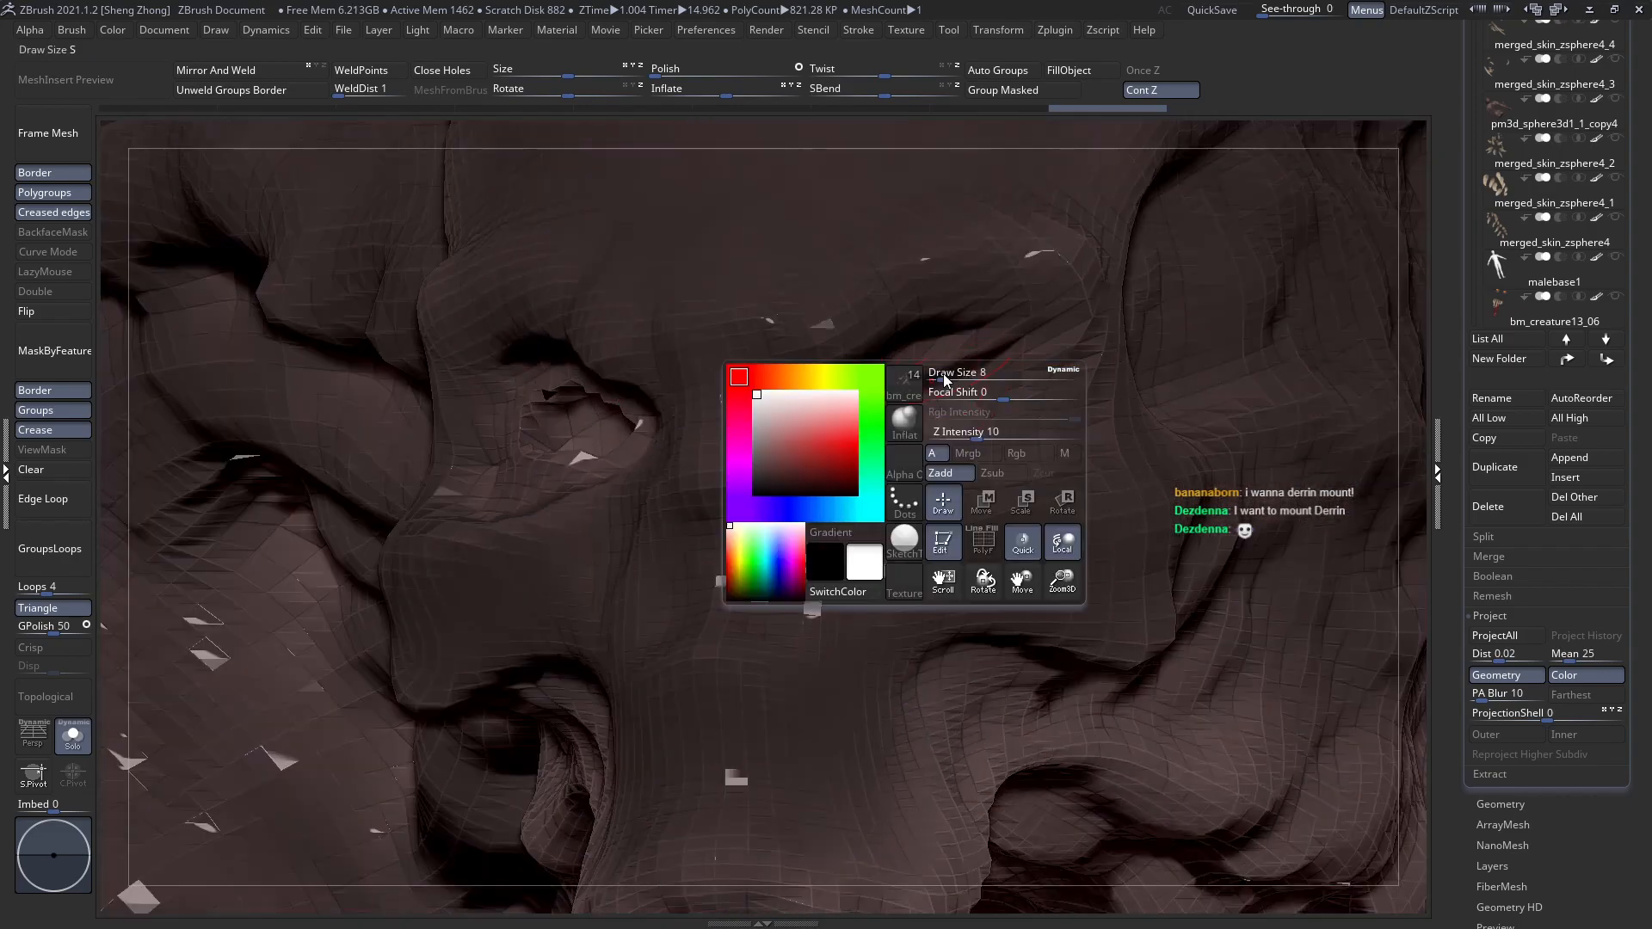
{"action": "right_click_drag", "start_coordinate": [570, 294], "coordinate": [493, 288], "text": "ctrl"}
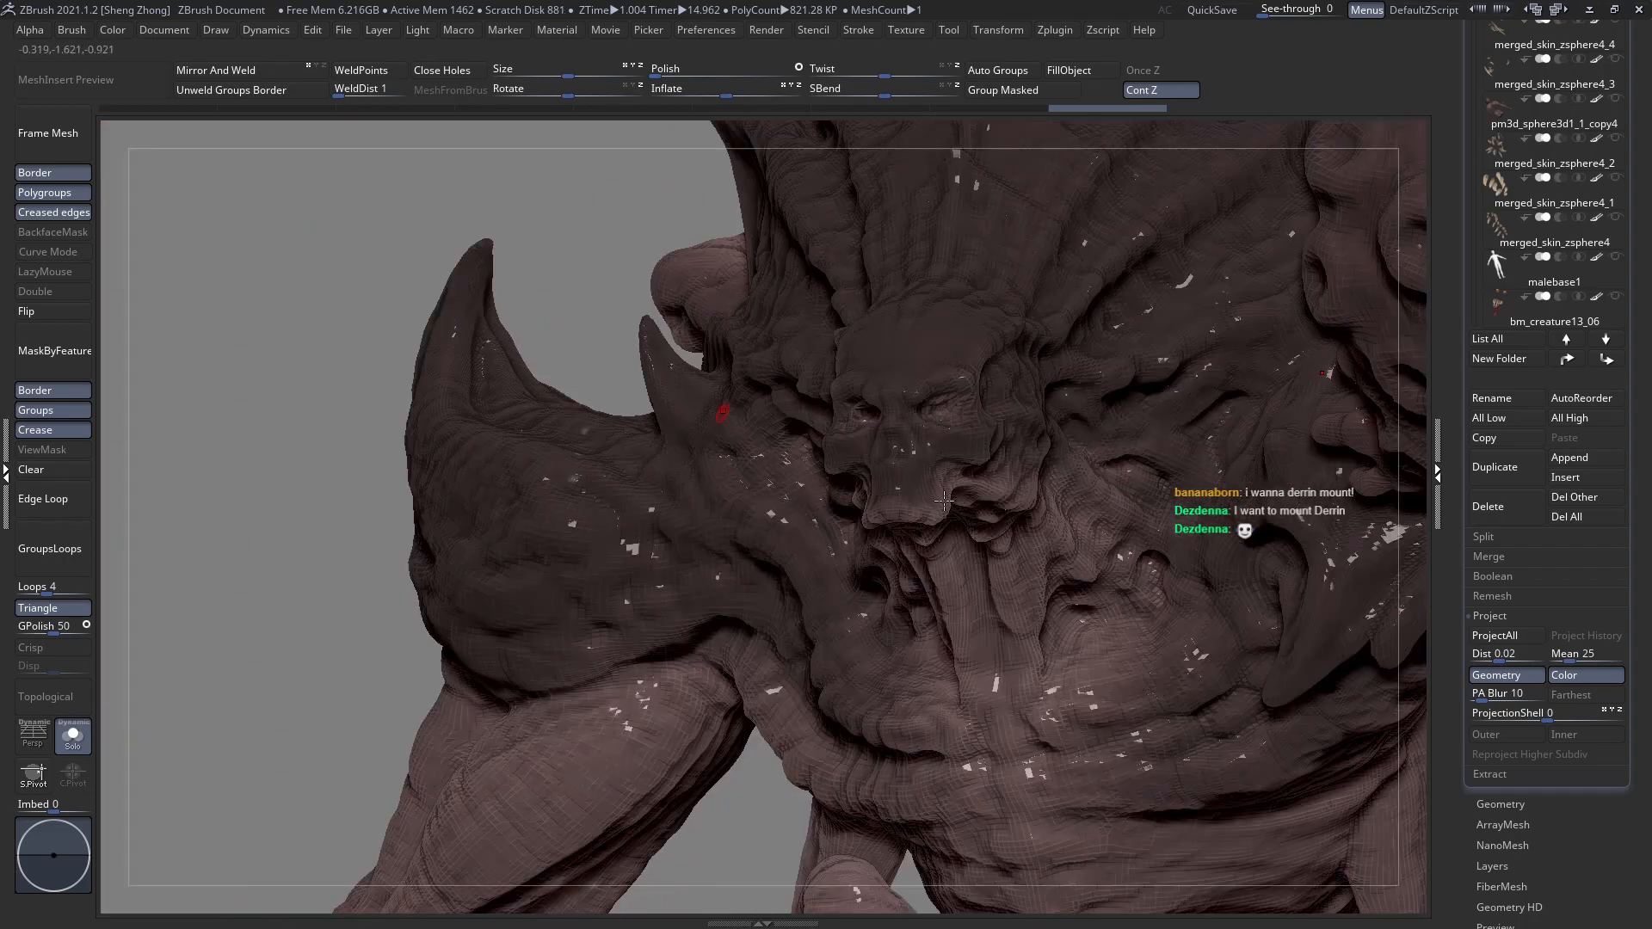
{"action": "right_click_drag", "start_coordinate": [895, 379], "coordinate": [944, 441]}
{"action": "right_click_drag", "start_coordinate": [854, 414], "coordinate": [376, 272], "text": "ctrl"}
{"action": "right_click_drag", "start_coordinate": [818, 406], "coordinate": [854, 374], "text": "ctrl"}
Check the projected mesh's wireframe around the skull face, chest and small arms, toggling the polyframe.
{"action": "left_click_drag", "start_coordinate": [1591, 610], "coordinate": [1567, 749]}
{"action": "right_click_drag", "start_coordinate": [833, 391], "coordinate": [1043, 568], "text": "ctrl"}
{"action": "key", "text": "shift+f"}
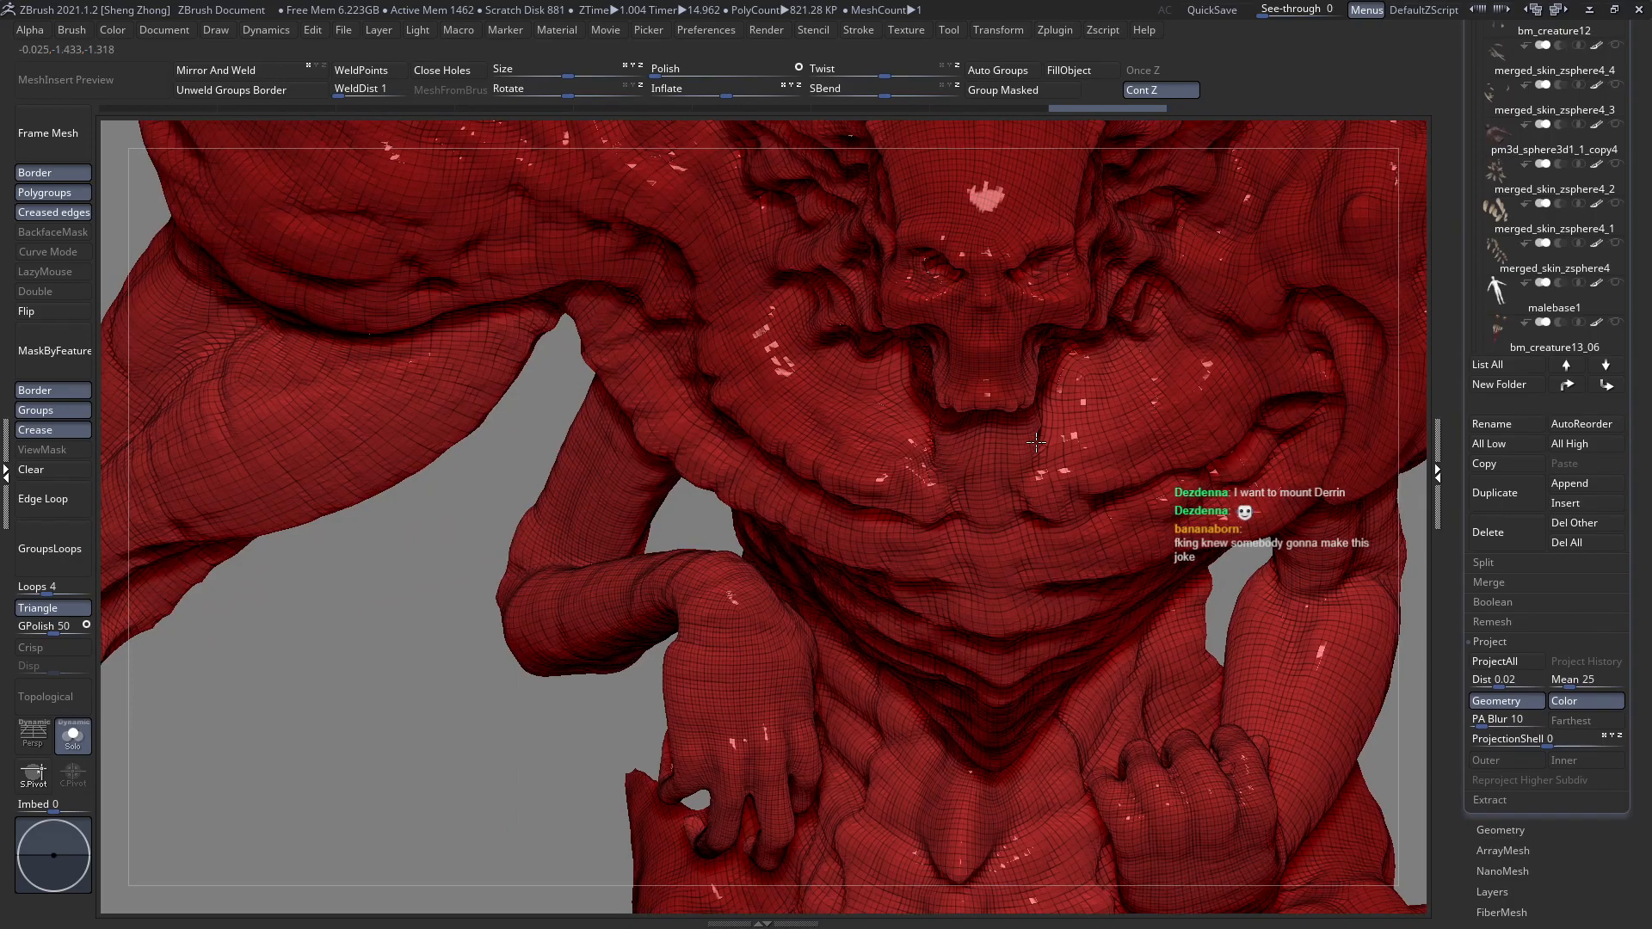
{"action": "right_click_drag", "start_coordinate": [1036, 443], "coordinate": [1032, 428], "text": "ctrl"}
{"action": "right_click_drag", "start_coordinate": [943, 390], "coordinate": [943, 481], "text": "ctrl"}
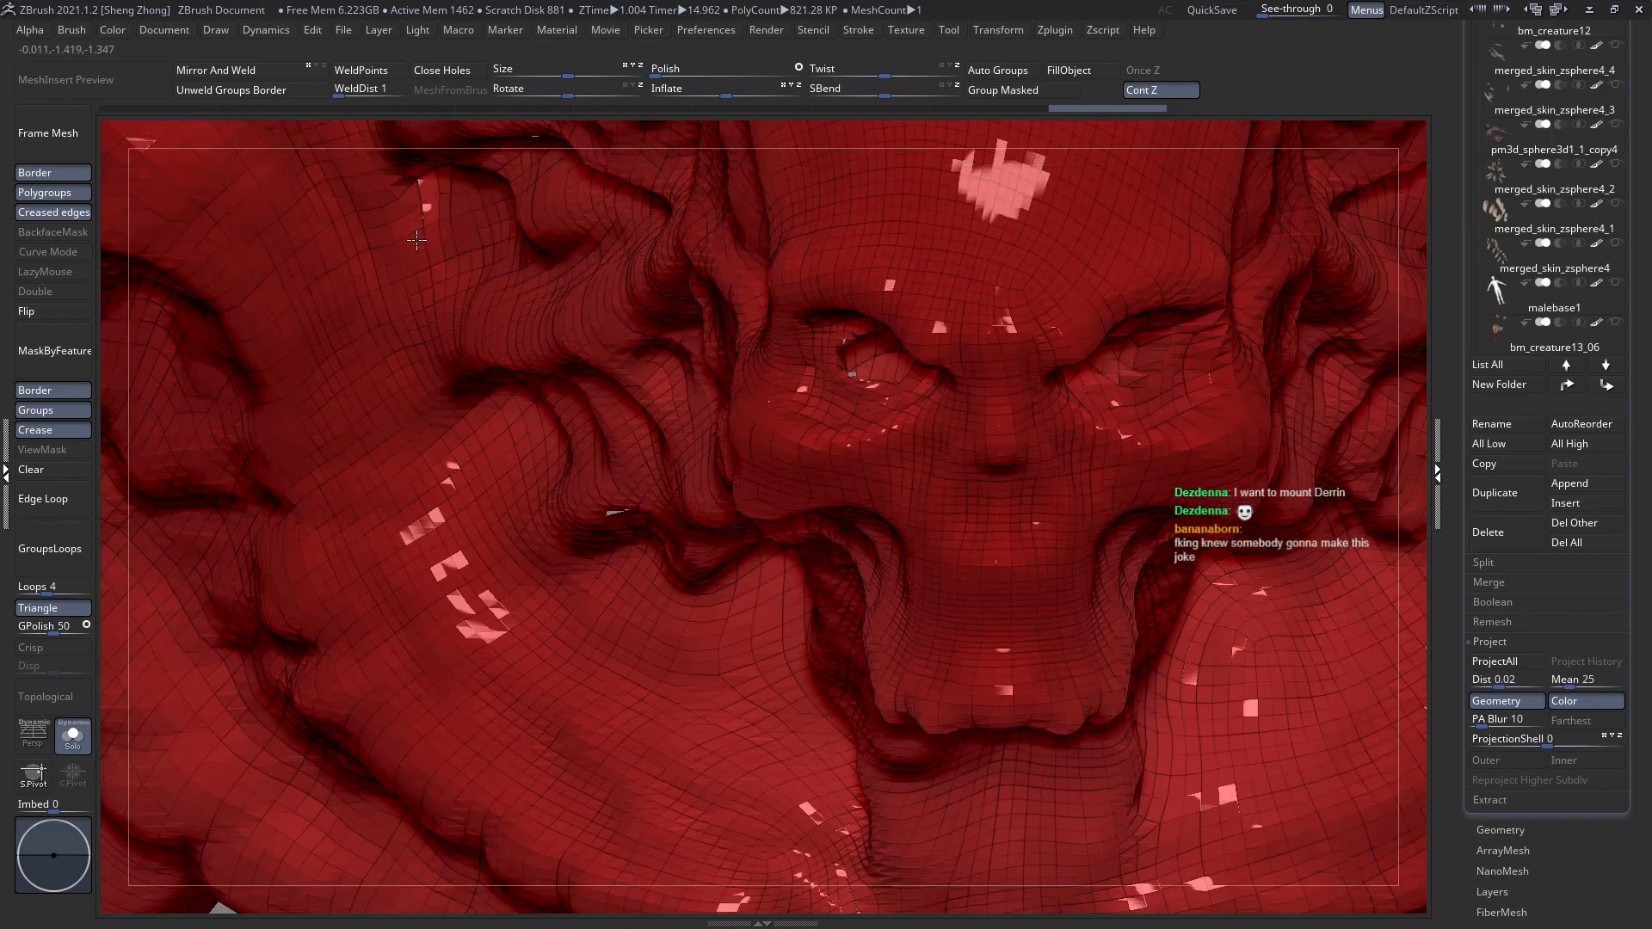
{"action": "right_click_drag", "start_coordinate": [426, 243], "coordinate": [401, 238], "text": "ctrl"}
{"action": "right_click_drag", "start_coordinate": [1015, 464], "coordinate": [688, 370], "text": "alt"}
{"action": "right_click_drag", "start_coordinate": [689, 370], "coordinate": [824, 418], "text": "ctrl"}
{"action": "right_click_drag", "start_coordinate": [524, 343], "coordinate": [394, 330], "text": "ctrl"}
{"action": "key", "text": "shift+f"}
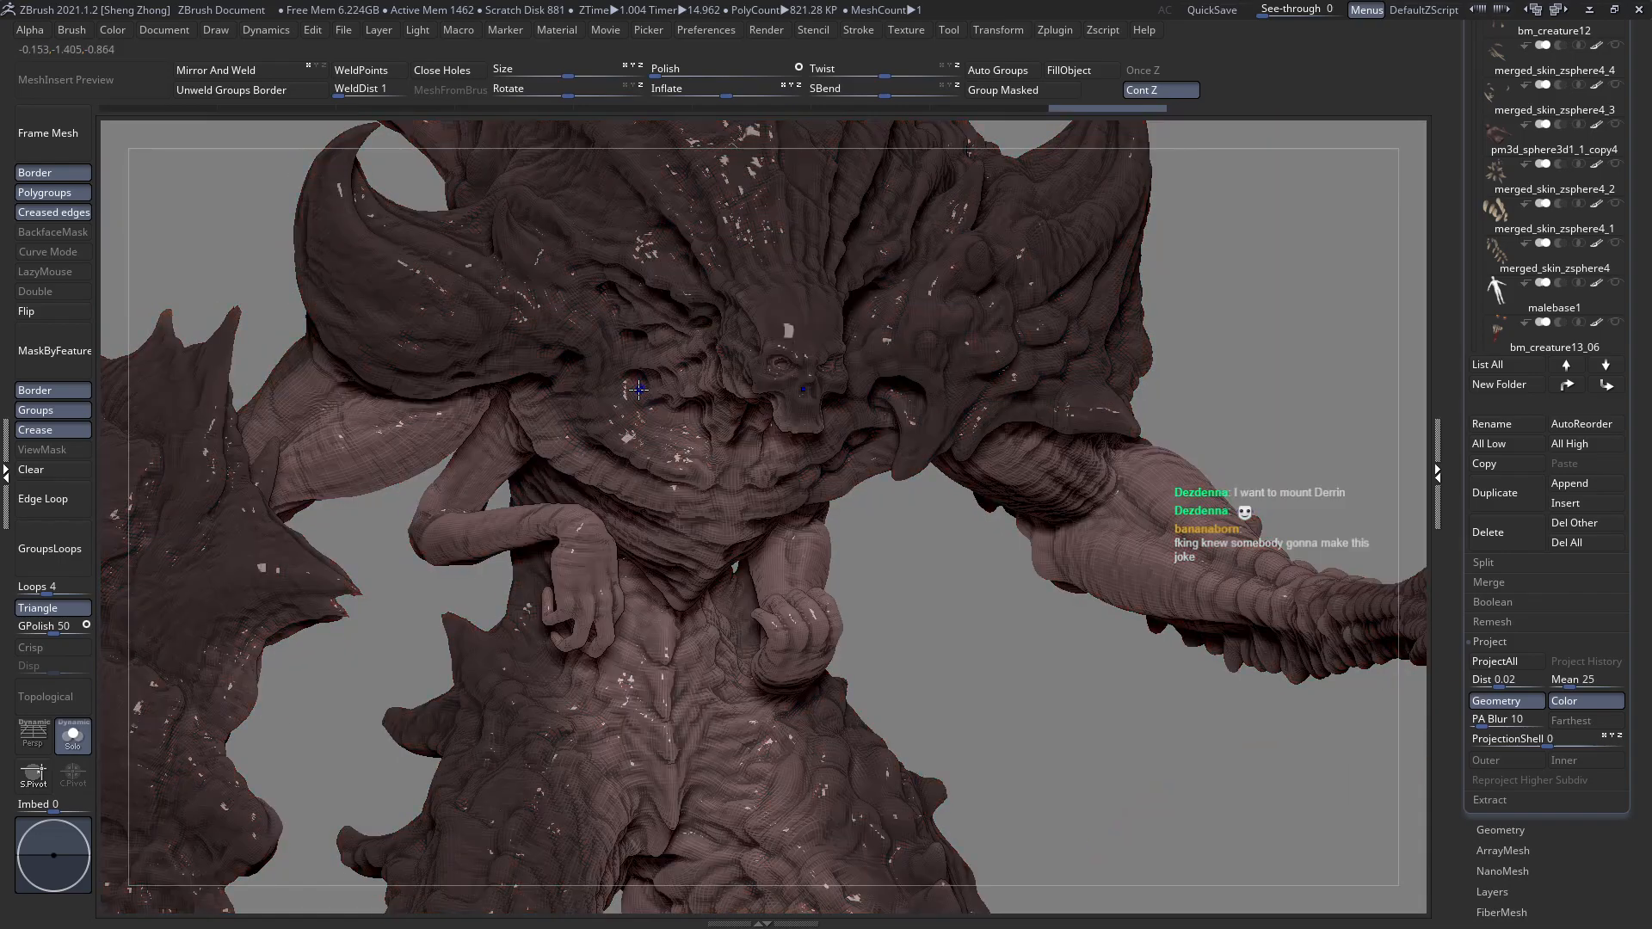
{"action": "right_click_drag", "start_coordinate": [786, 394], "coordinate": [1002, 510]}
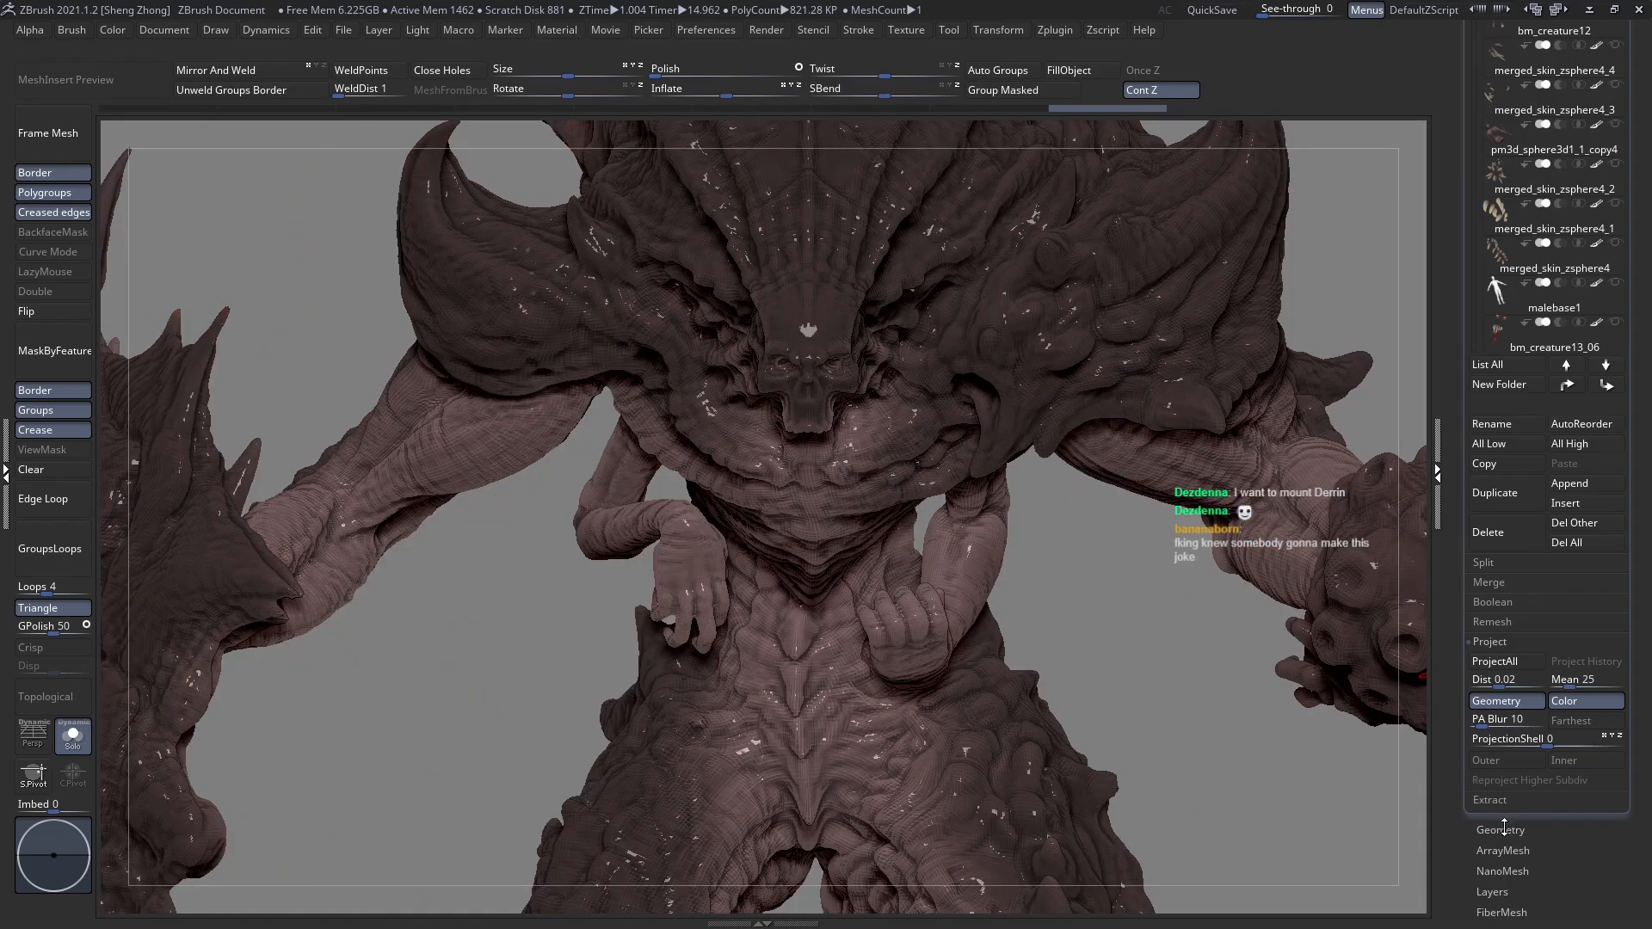
Lower bm_creature4_2 to its first subdivision level and check the wireframe around the eyes with the polyframe.
{"action": "key", "text": "shift+f"}
{"action": "key", "text": "shift+f"}
{"action": "key", "text": "shift+d"}
{"action": "left_click_drag", "start_coordinate": [1124, 549], "coordinate": [1239, 496], "text": "alt"}
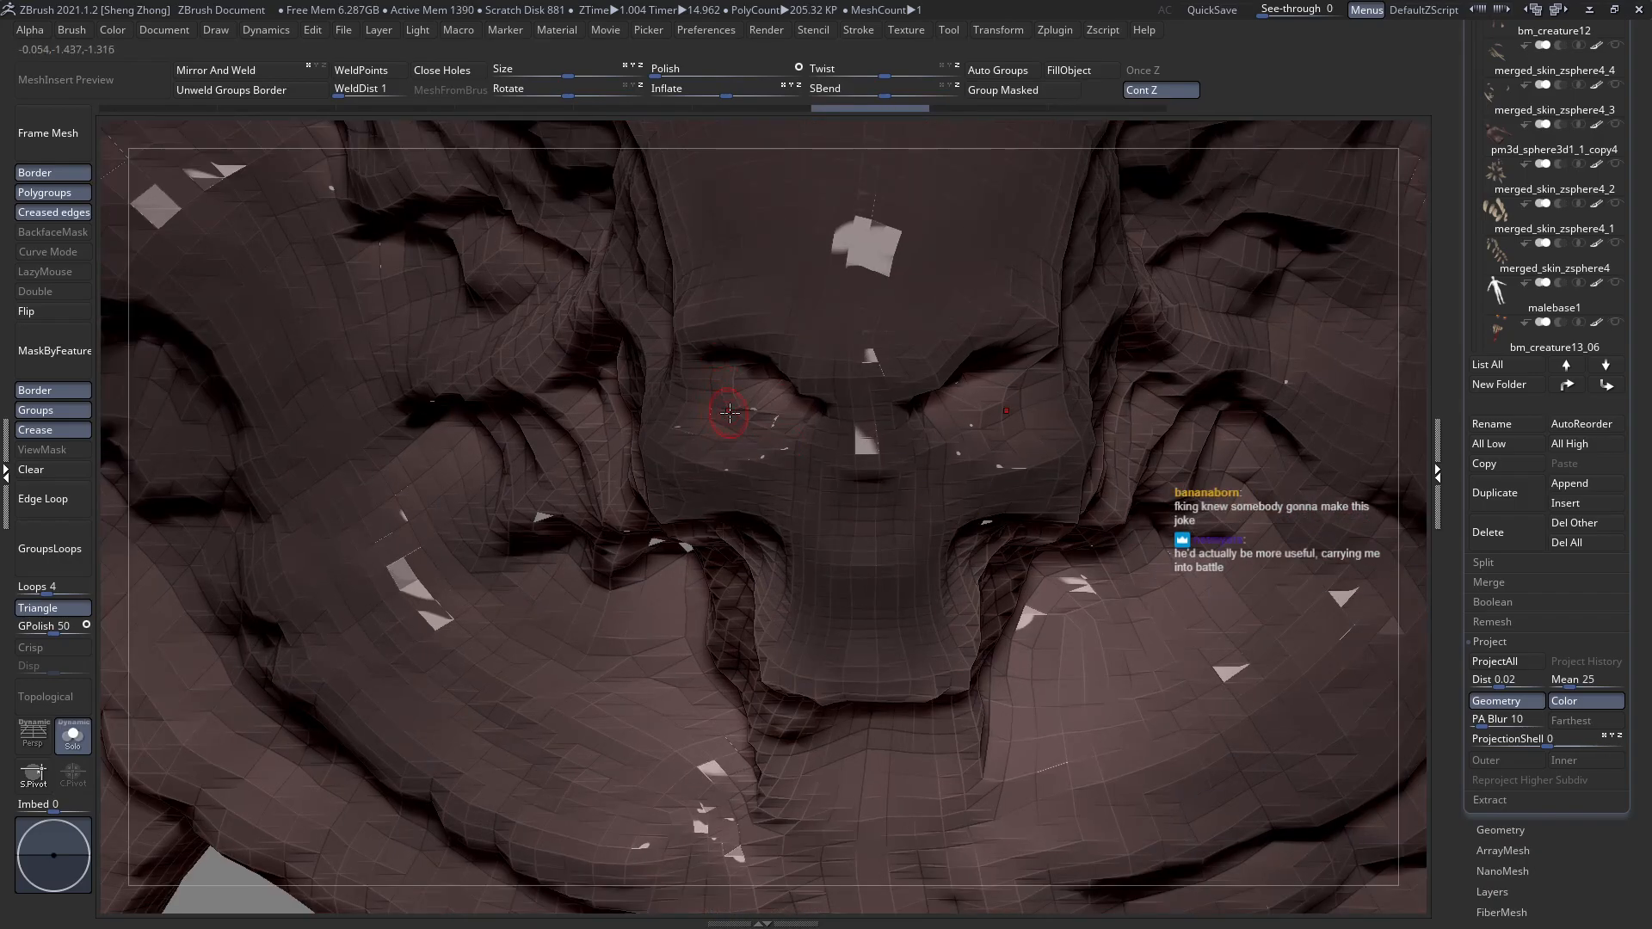
Choose PolySphere from the IMM Primitives brush and insert a mirrored pair of spheres at the creature's eye sockets.
{"action": "mouse_move", "coordinate": [898, 391]}
{"action": "right_mouse_down", "text": "ctrl"}
{"action": "mouse_move", "coordinate": [342, 199]}
{"action": "mouse_move", "coordinate": [476, 239]}
{"action": "right_mouse_up", "text": "ctrl"}
{"action": "right_click", "coordinate": [475, 239]}
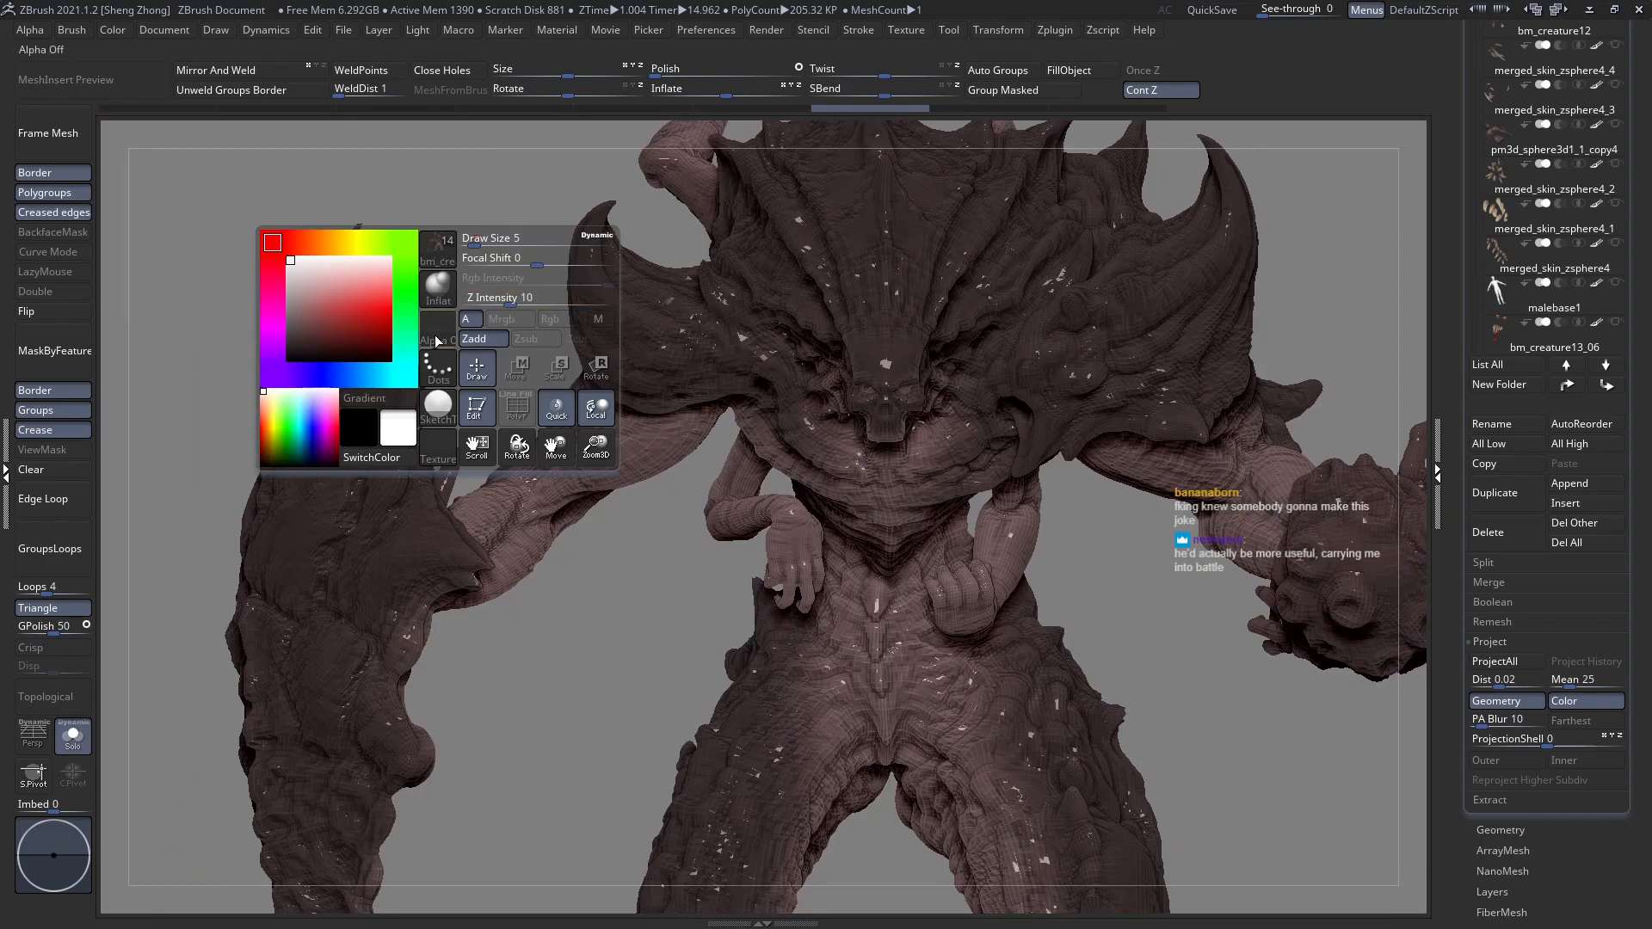
{"action": "left_click", "coordinate": [437, 286]}
{"action": "key", "text": "i"}
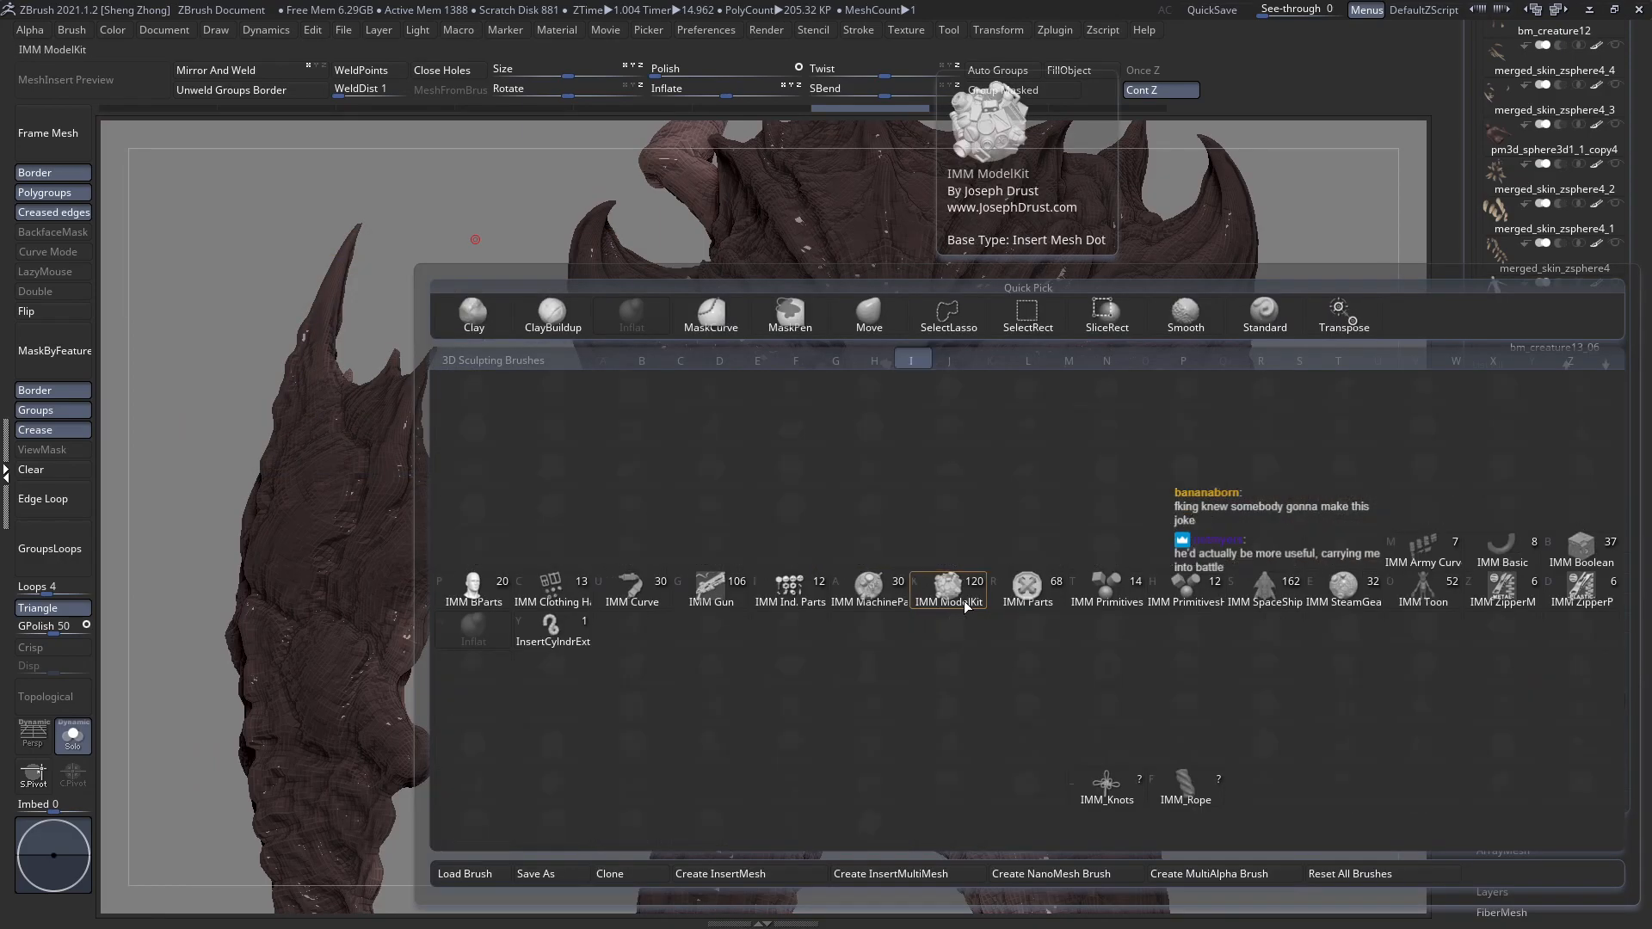
{"action": "left_click", "coordinate": [1089, 592]}
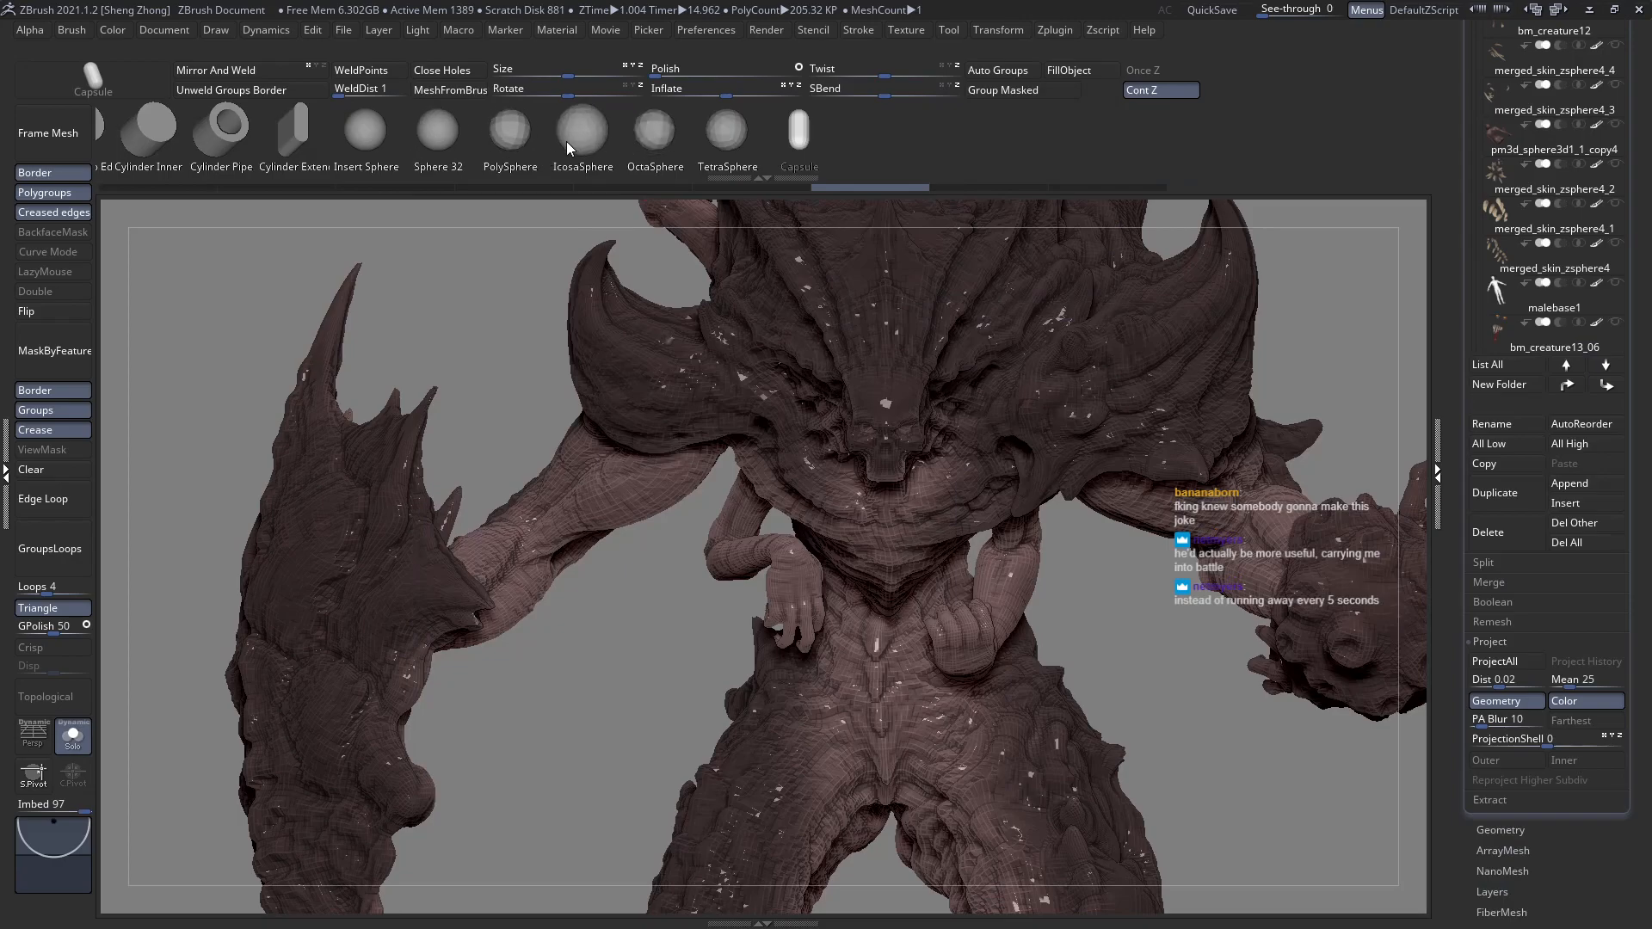
{"action": "left_click", "coordinate": [520, 140]}
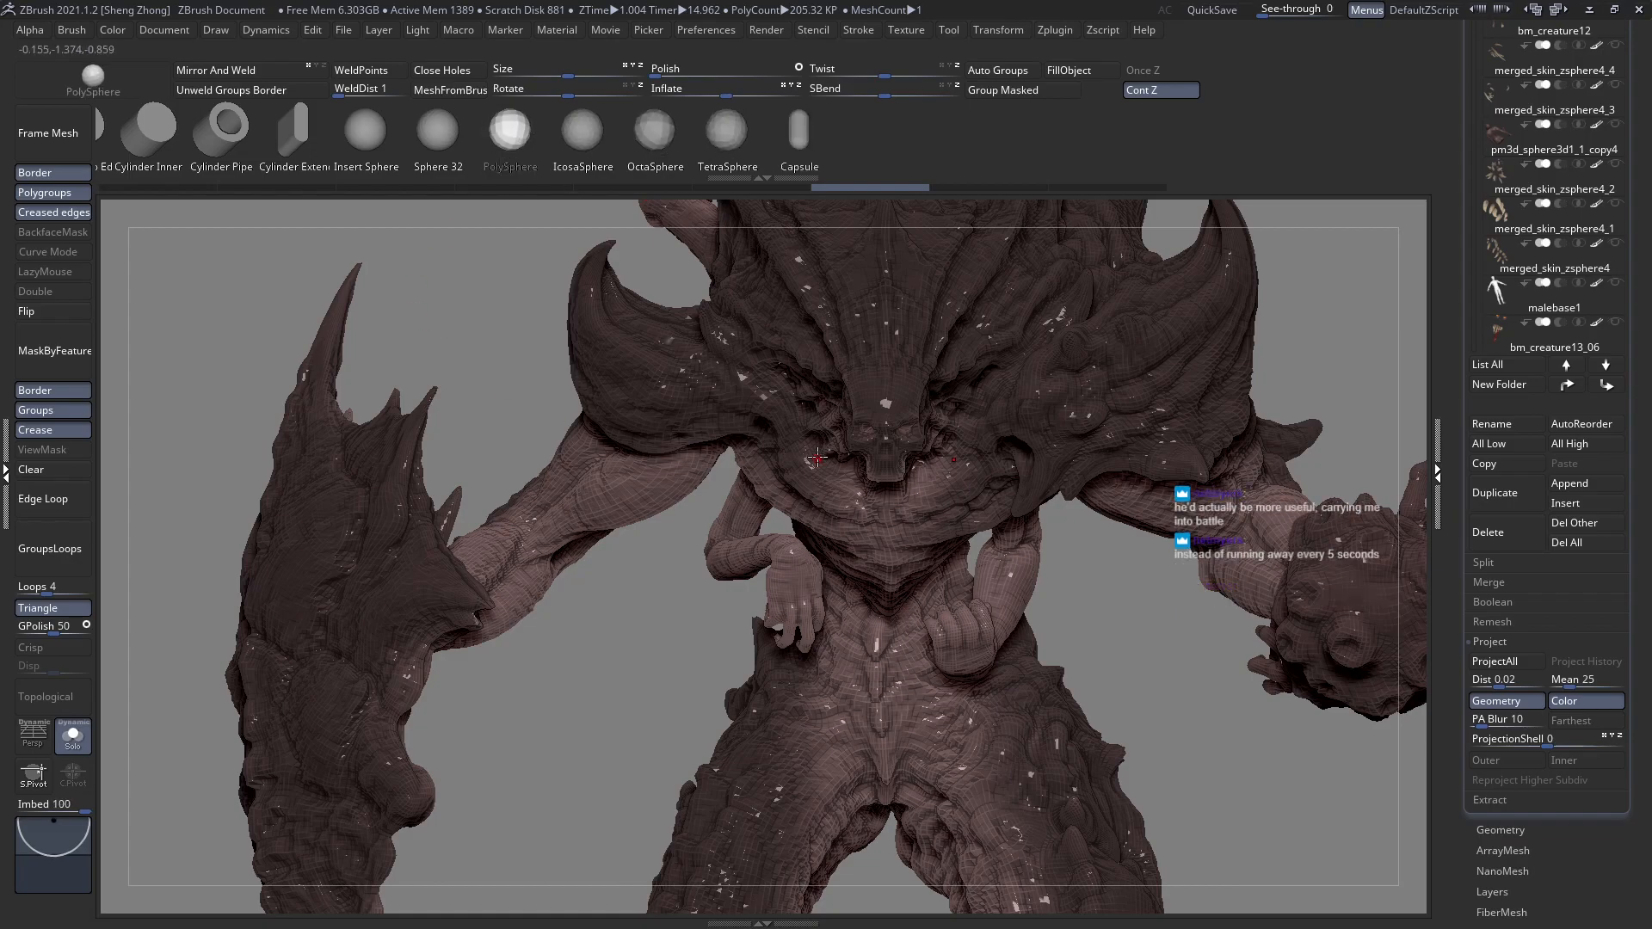
{"action": "mouse_move", "coordinate": [1036, 602]}
{"action": "right_mouse_down", "text": "ctrl"}
{"action": "mouse_move", "coordinate": [1047, 634]}
{"action": "mouse_move", "coordinate": [934, 516]}
{"action": "right_mouse_up", "text": "ctrl"}
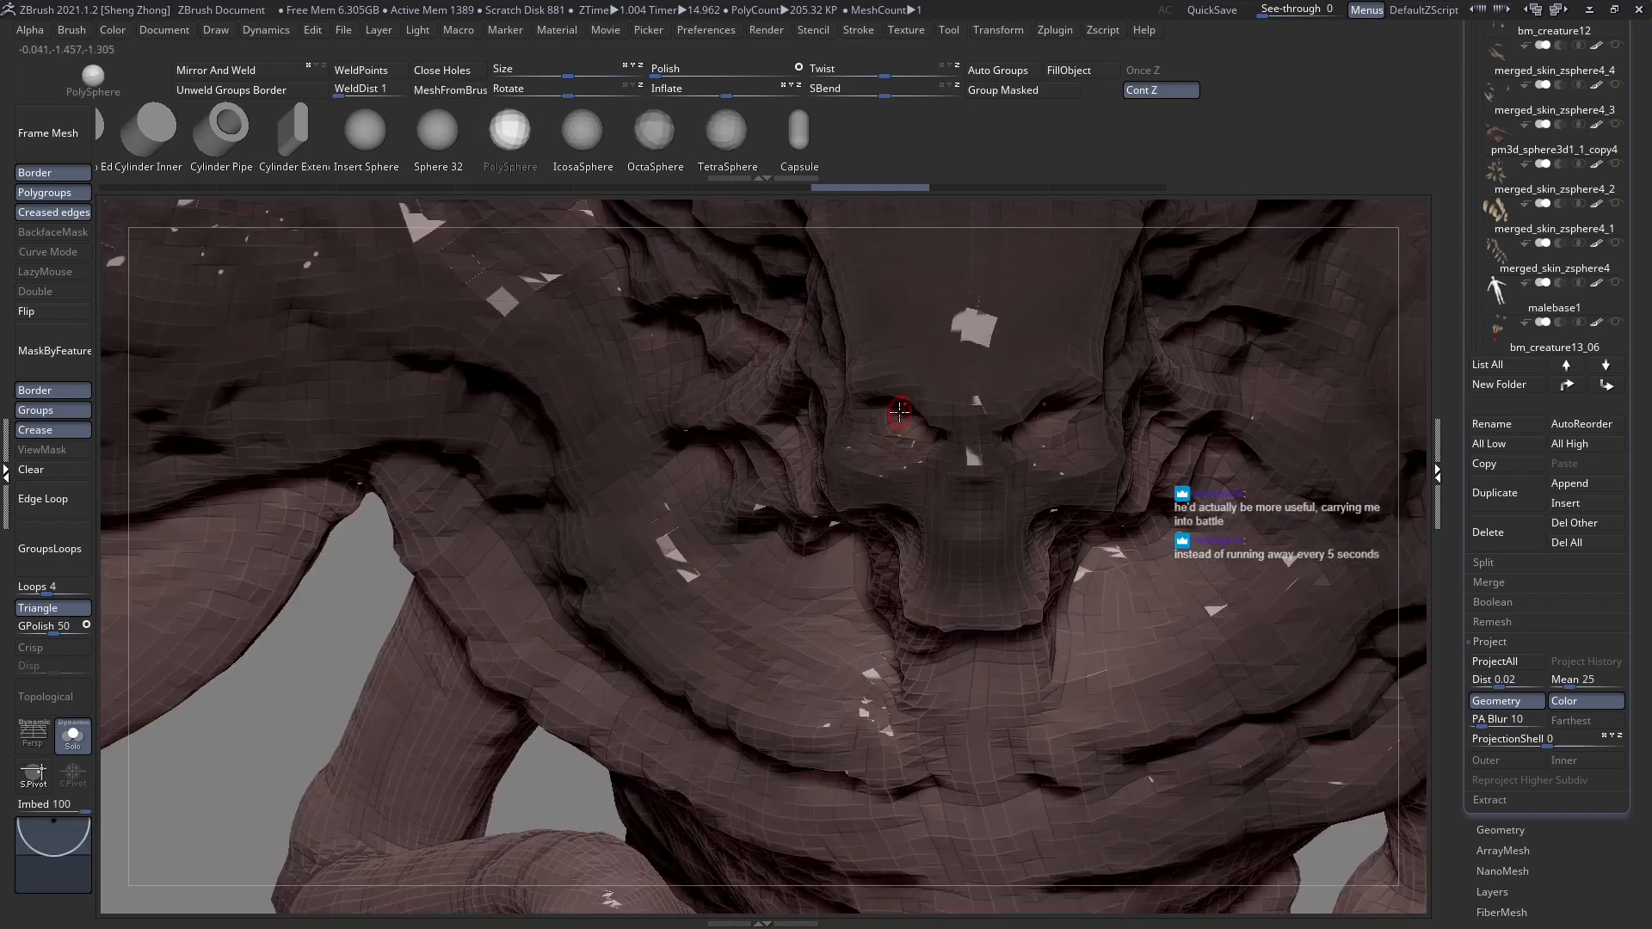
{"action": "left_click_drag", "start_coordinate": [901, 419], "coordinate": [926, 458]}
{"action": "key", "text": "ctrl+z"}
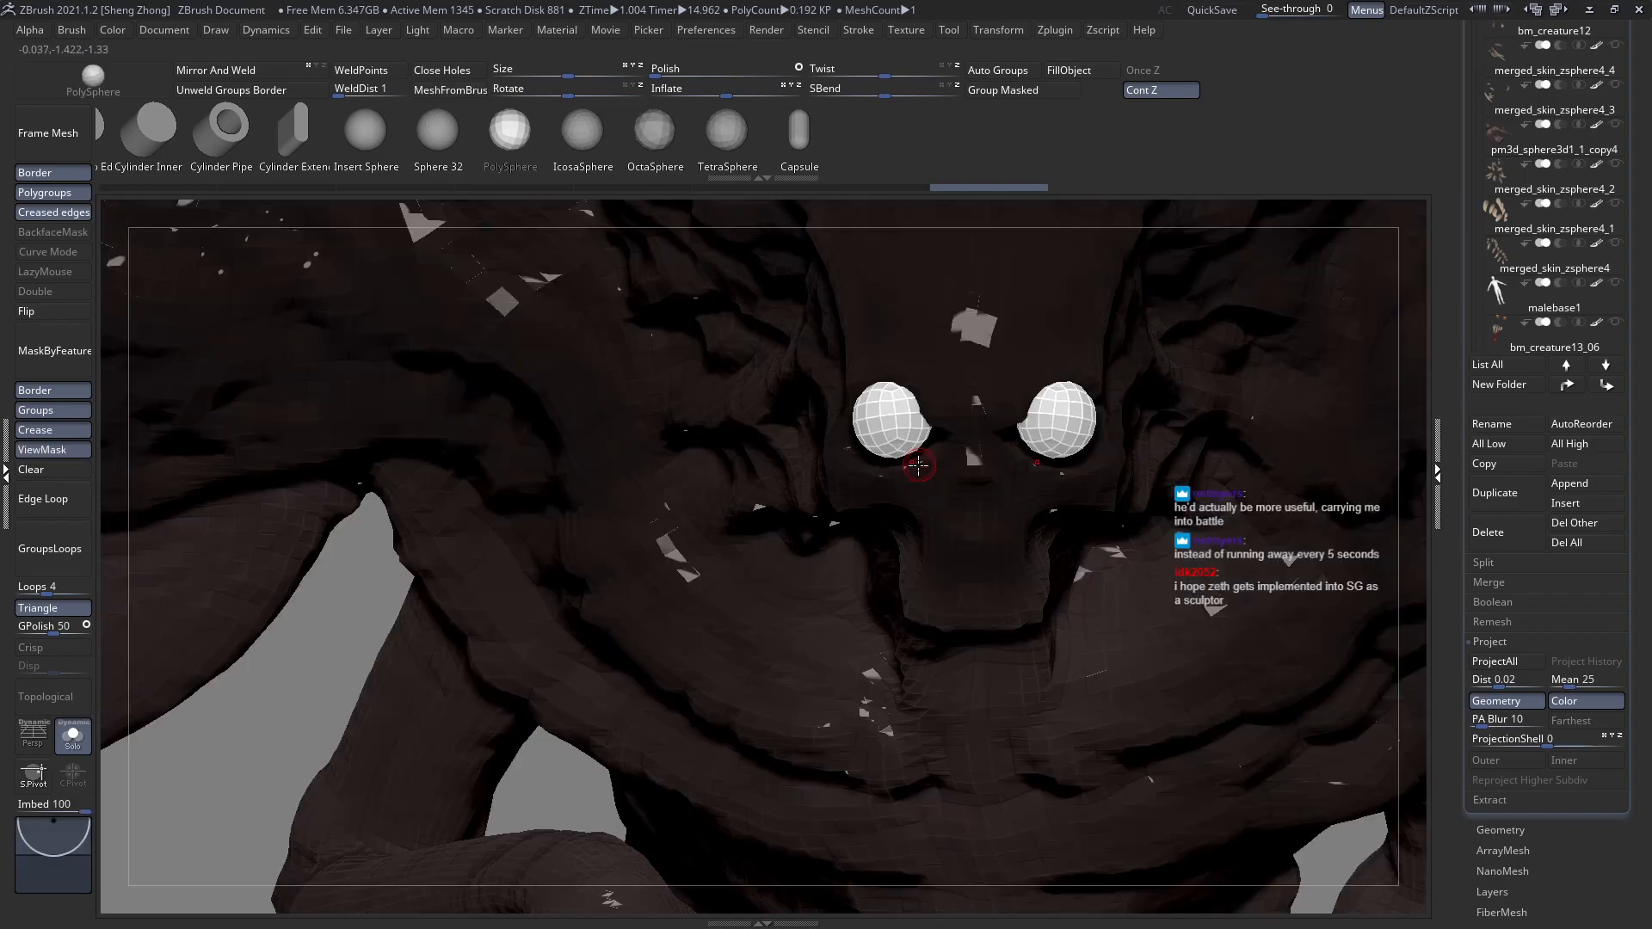
Move the mirrored eye spheres with transpose lines so that they sit in the skull's eye sockets.
{"action": "key", "text": "w"}
{"action": "right_click_drag", "start_coordinate": [918, 440], "coordinate": [934, 602], "text": "ctrl"}
{"action": "left_click_drag", "start_coordinate": [850, 395], "coordinate": [592, 395], "text": "shift"}
{"action": "left_click_drag", "start_coordinate": [721, 395], "coordinate": [730, 414]}
{"action": "key", "text": "q"}
{"action": "right_click_drag", "start_coordinate": [805, 420], "coordinate": [973, 431]}
{"action": "key", "text": "w"}
{"action": "left_click_drag", "start_coordinate": [854, 404], "coordinate": [1179, 403]}
{"action": "left_click_drag", "start_coordinate": [1017, 403], "coordinate": [972, 406]}
{"action": "key", "text": "q"}
{"action": "right_click_drag", "start_coordinate": [895, 435], "coordinate": [796, 446]}
{"action": "mouse_move", "coordinate": [953, 447]}
{"action": "right_mouse_down", "text": "ctrl"}
{"action": "mouse_move", "coordinate": [946, 361]}
{"action": "mouse_move", "coordinate": [944, 439]}
{"action": "right_mouse_up", "text": "ctrl"}
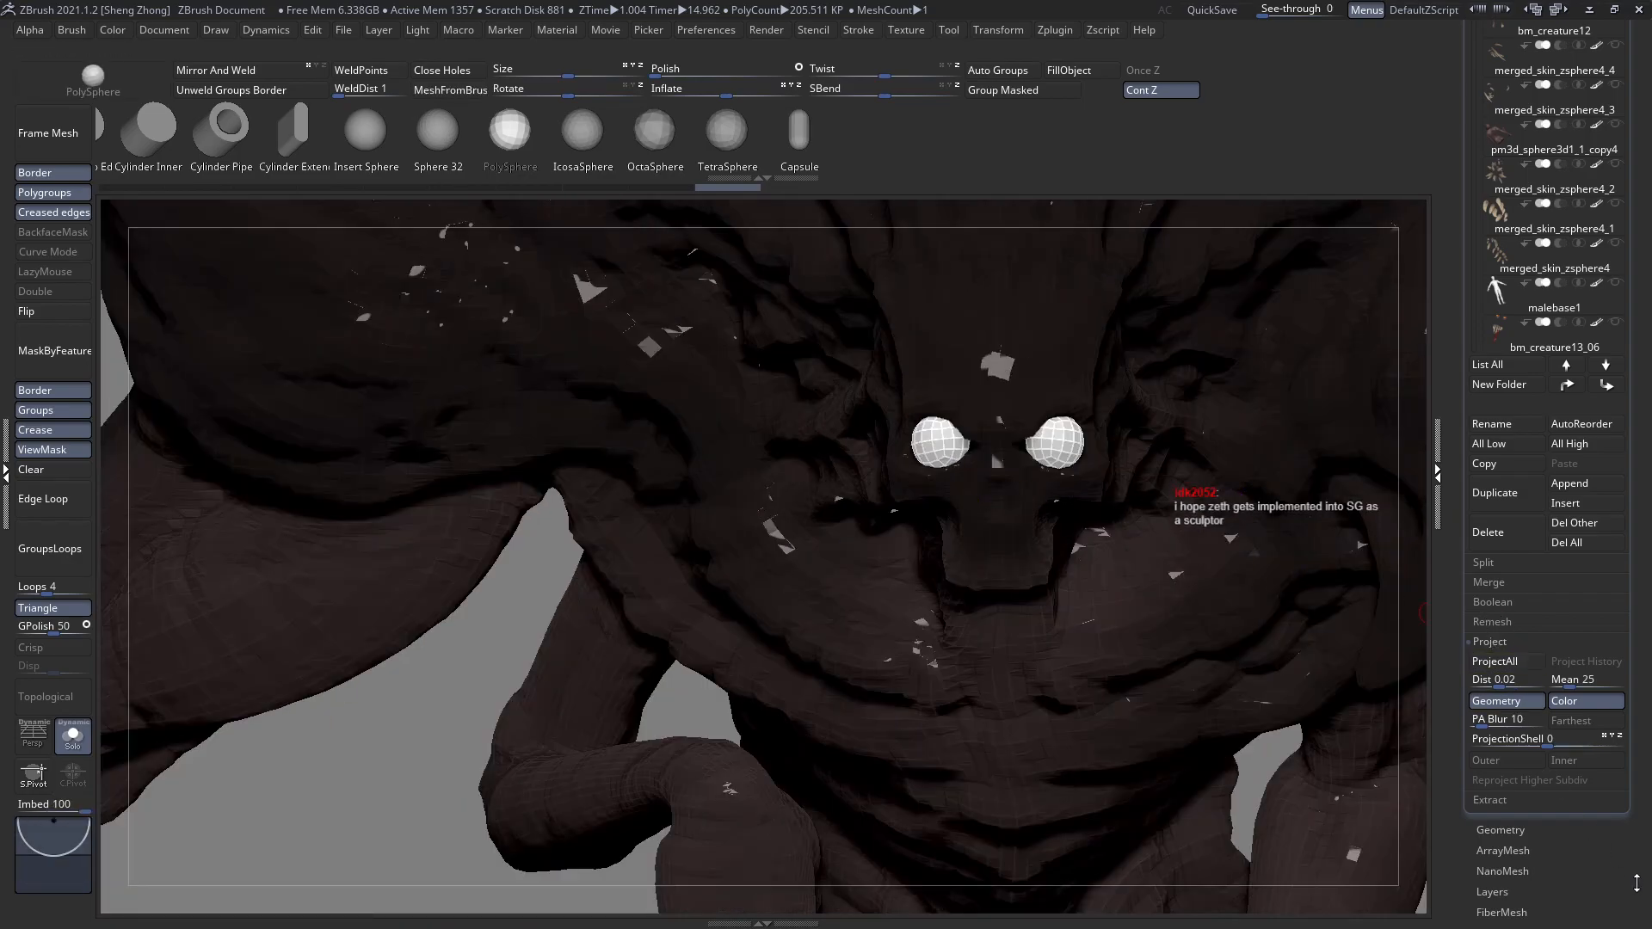
Split the inserted eye spheres from the body into their own subtool and select that subtool.
{"action": "scroll", "coordinate": [1518, 653], "scroll_direction": "down", "scroll_amount": 2}
{"action": "left_click", "coordinate": [899, 529], "text": "alt"}
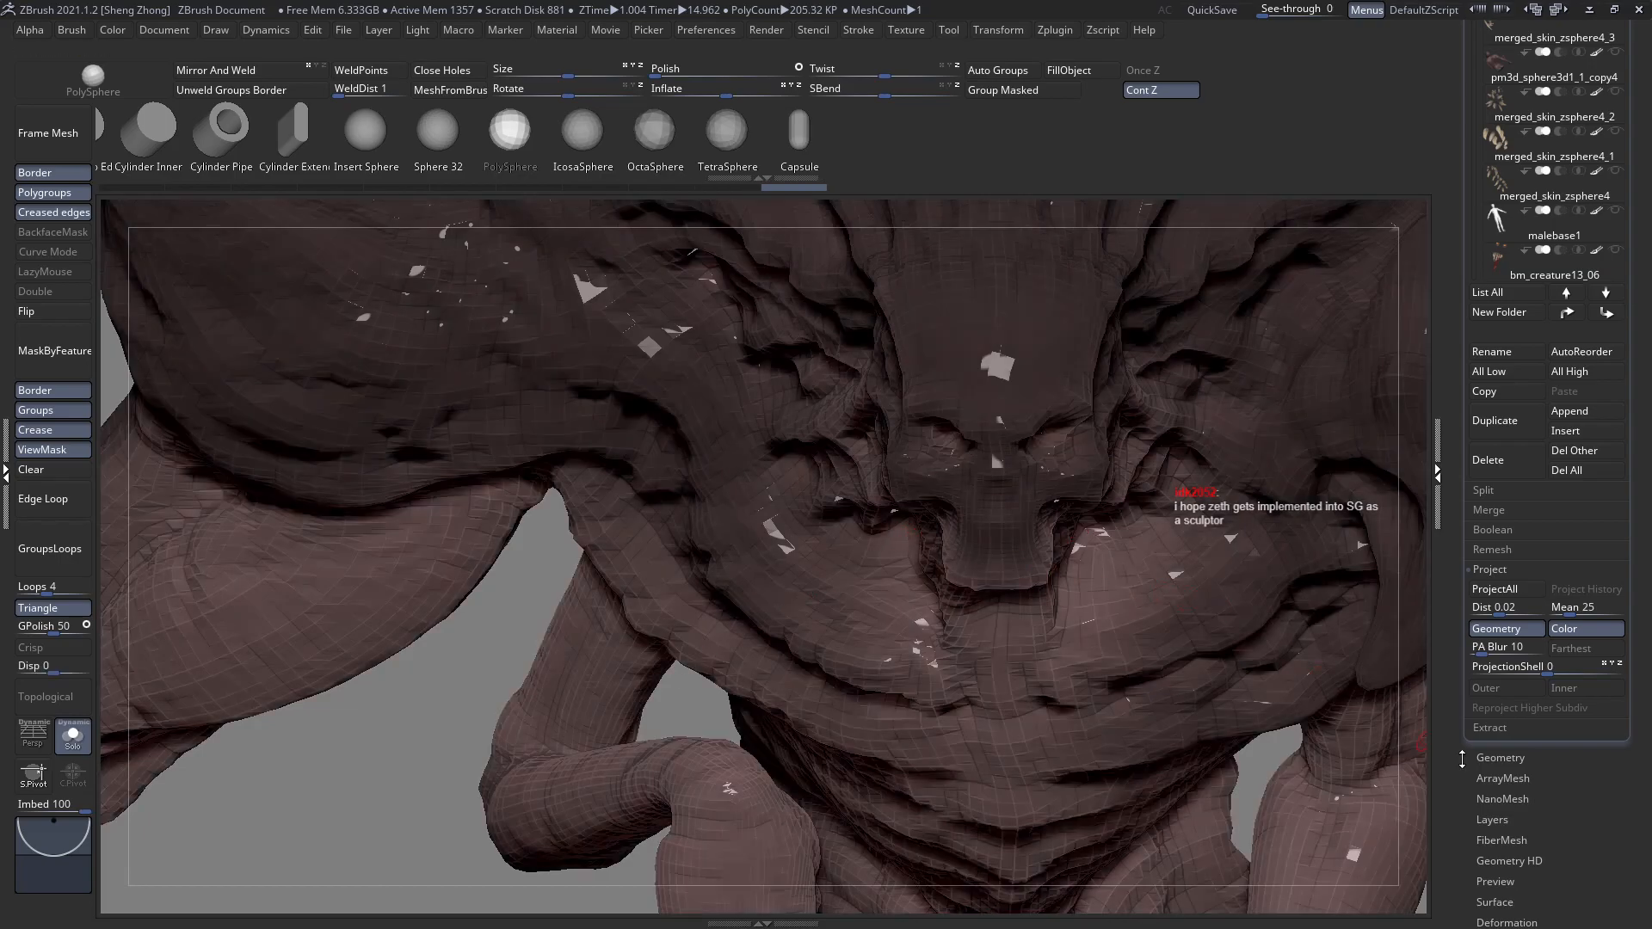
{"action": "left_click", "coordinate": [1491, 491]}
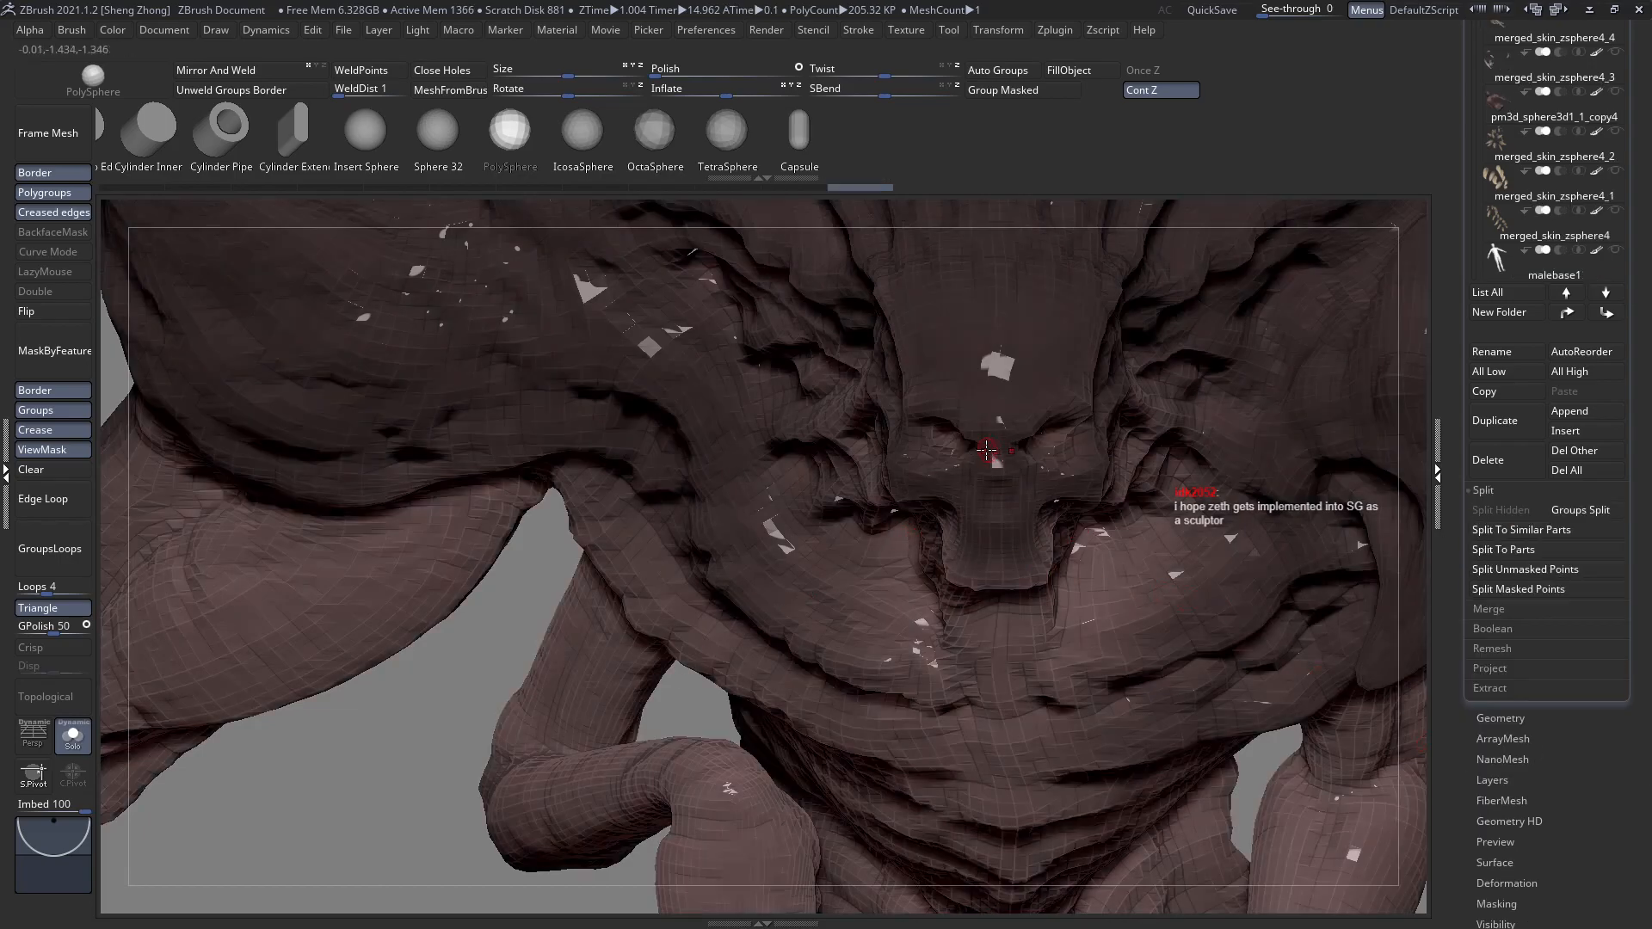
{"action": "scroll", "coordinate": [1600, 635], "scroll_direction": "up", "scroll_amount": 15}
{"action": "left_click", "coordinate": [1499, 547]}
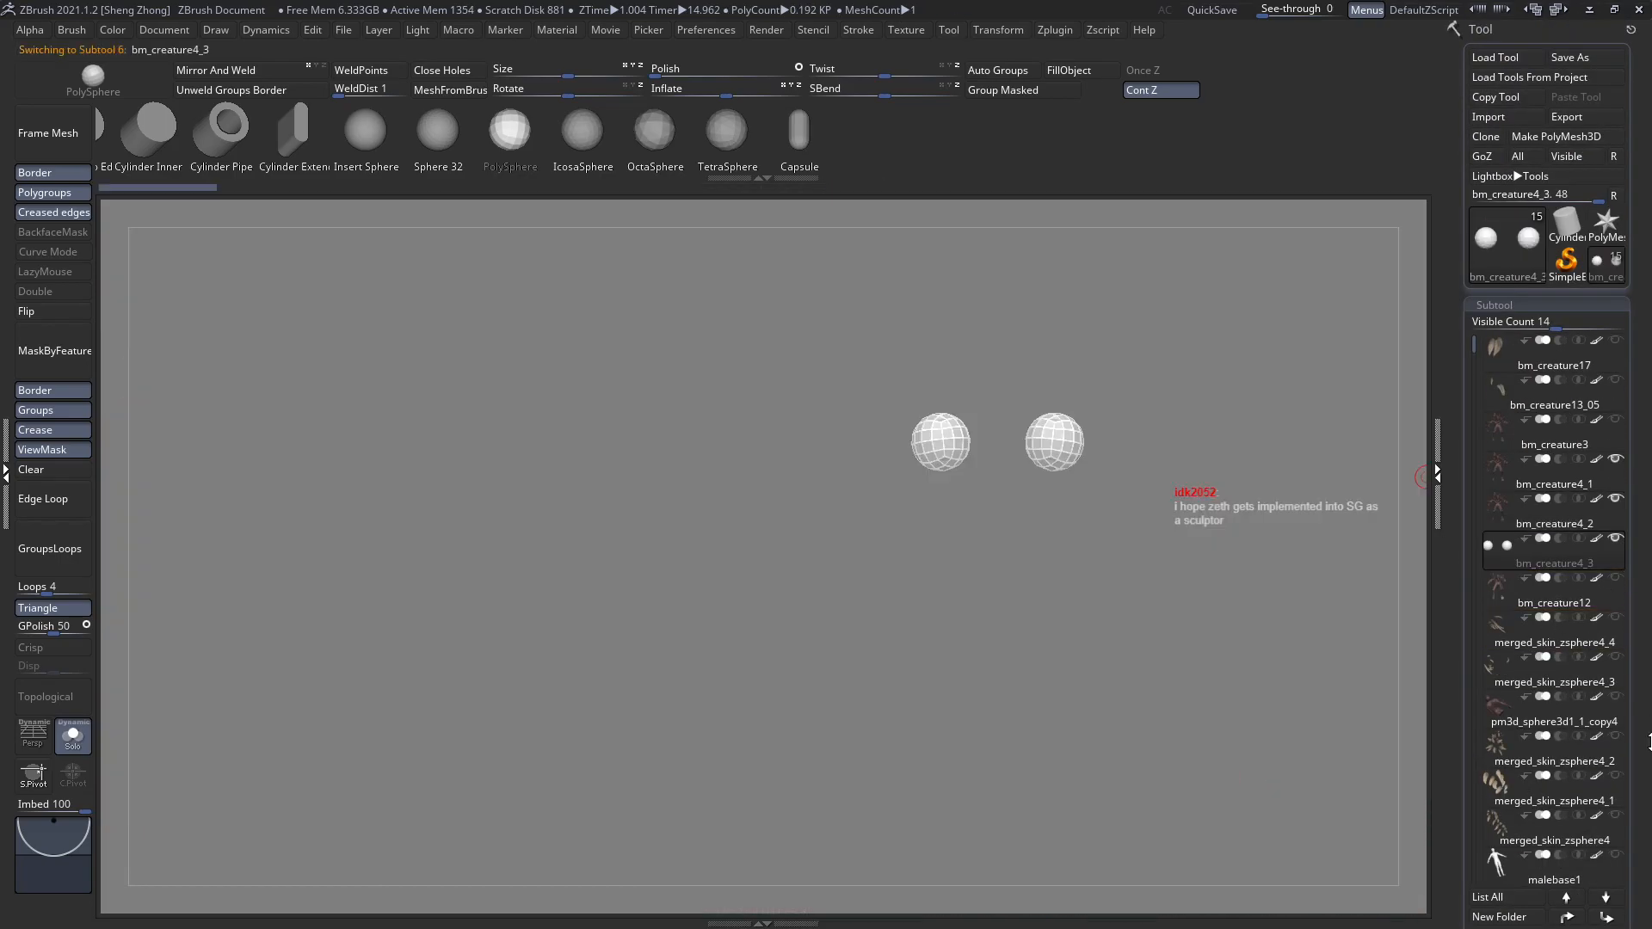
Check the eye spheres' Geometry settings and examine the eye sockets of bm_creature4_2 against the spheres.
{"action": "scroll", "coordinate": [1502, 567], "scroll_direction": "down", "scroll_amount": 12}
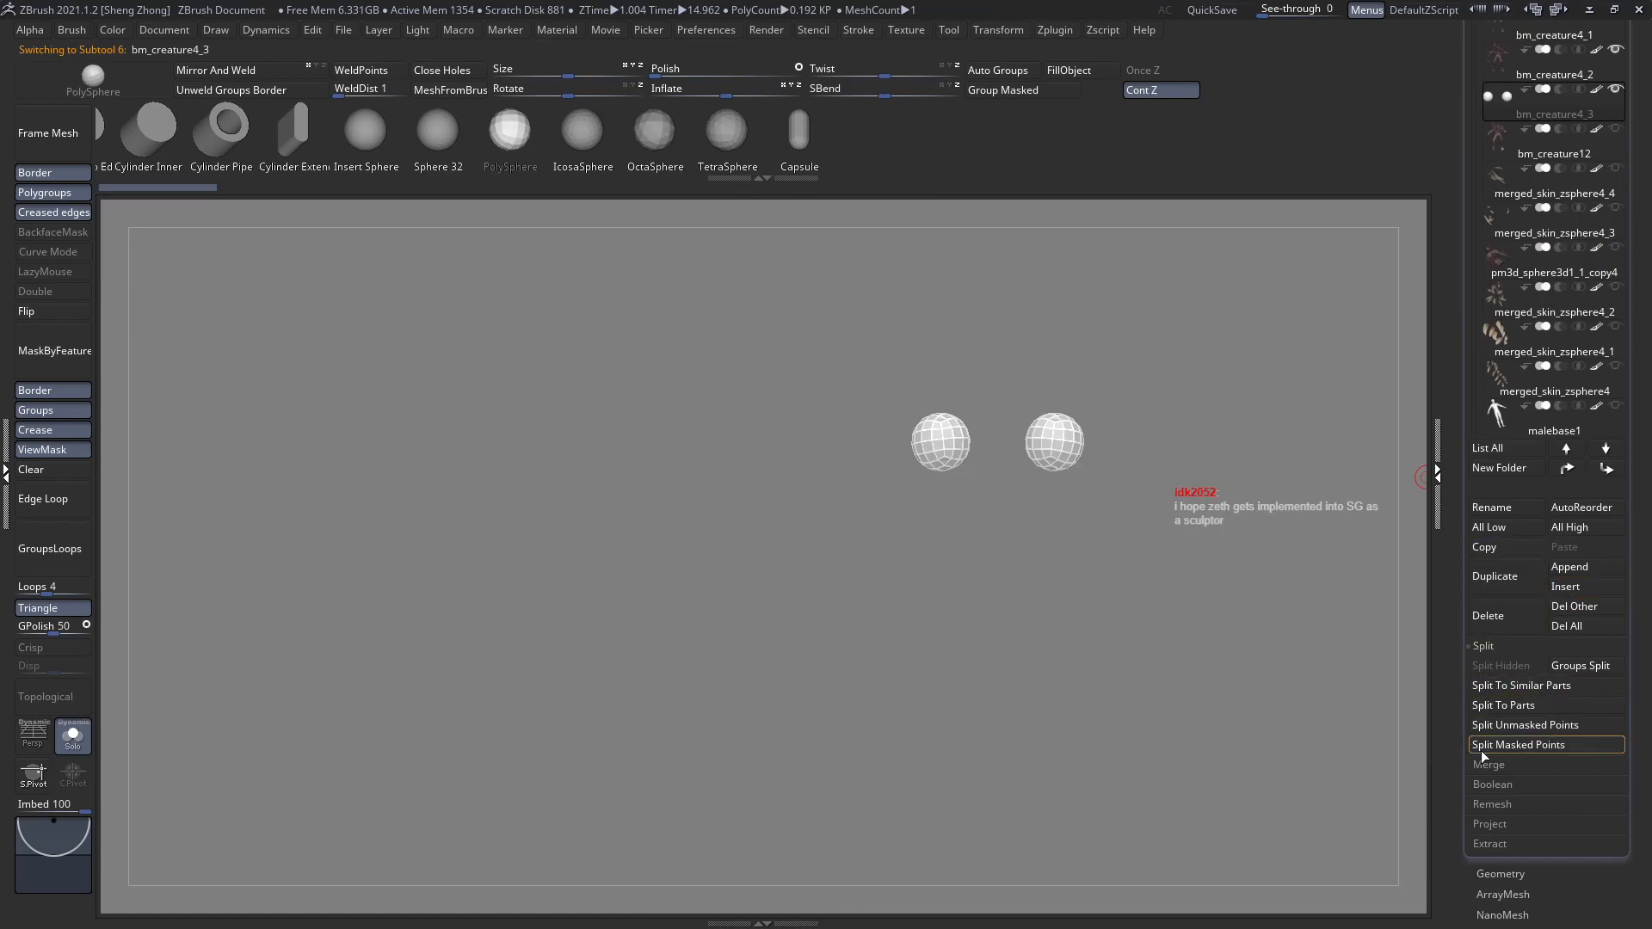
{"action": "left_click", "coordinate": [1500, 873]}
{"action": "left_click_drag", "start_coordinate": [1622, 745], "coordinate": [1622, 916]}
{"action": "left_click", "coordinate": [1504, 334]}
{"action": "right_click_drag", "start_coordinate": [911, 594], "coordinate": [1284, 508]}
{"action": "right_click_drag", "start_coordinate": [1277, 210], "coordinate": [1287, 395], "text": "alt"}
{"action": "left_click", "coordinate": [1490, 244]}
{"action": "left_click_drag", "start_coordinate": [1629, 450], "coordinate": [1620, 533]}
{"action": "left_click", "coordinate": [1503, 308]}
{"action": "right_click_drag", "start_coordinate": [984, 471], "coordinate": [1044, 425]}
{"action": "left_click_drag", "start_coordinate": [1463, 524], "coordinate": [1463, 355]}
{"action": "left_click", "coordinate": [1493, 514]}
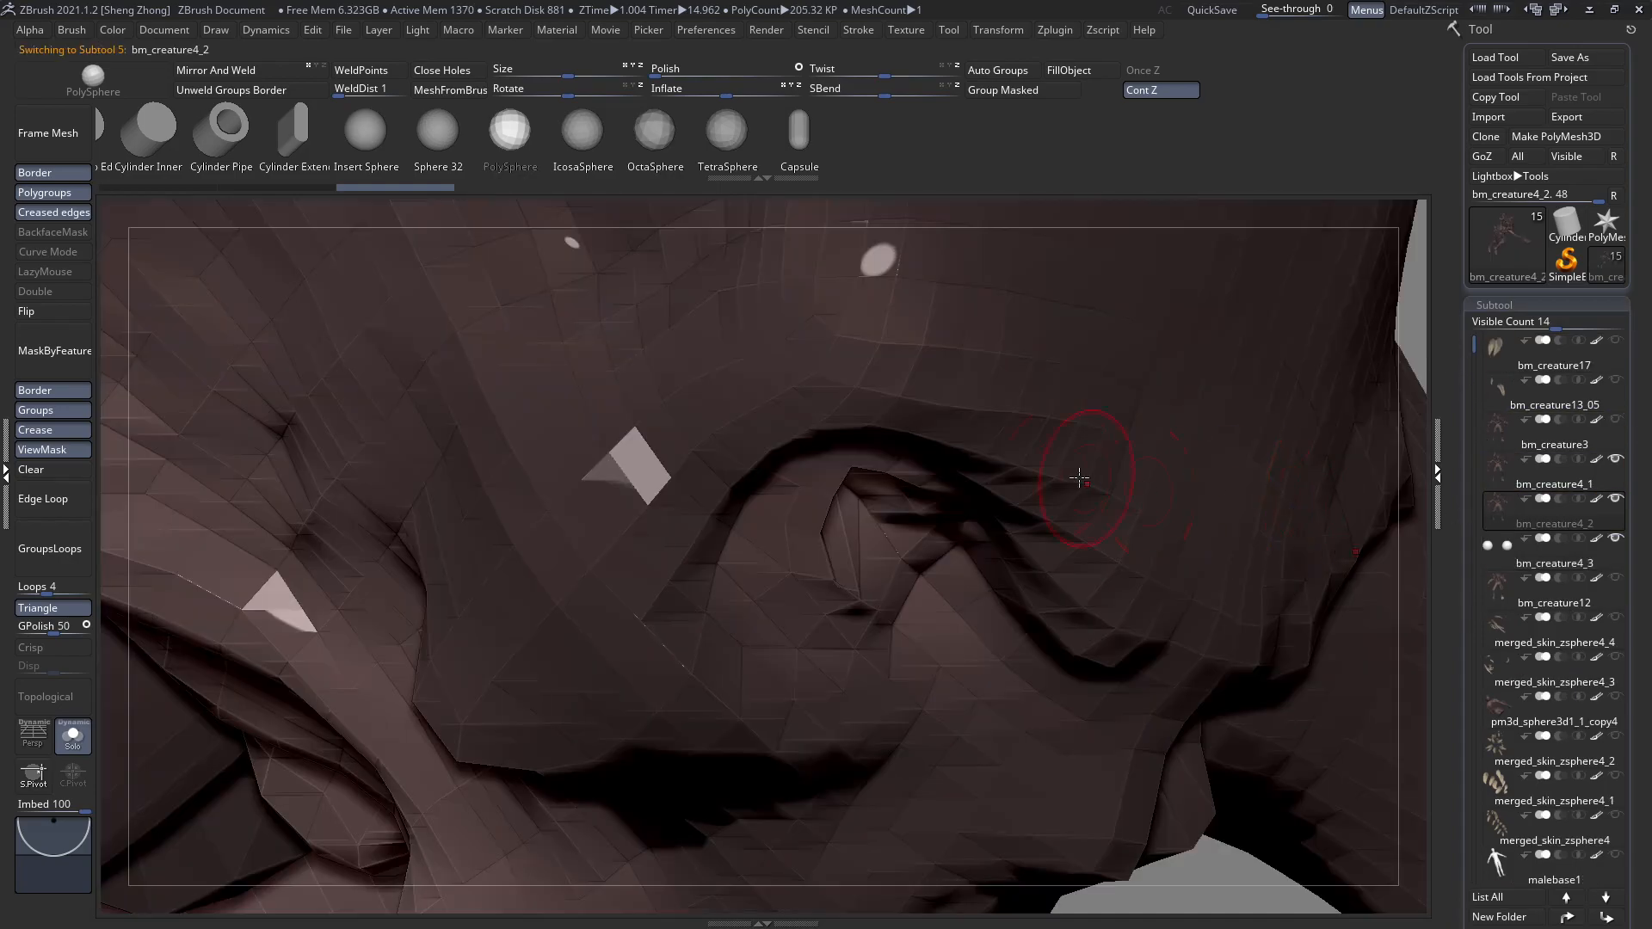
{"action": "right_click_drag", "start_coordinate": [1090, 499], "coordinate": [1048, 483]}
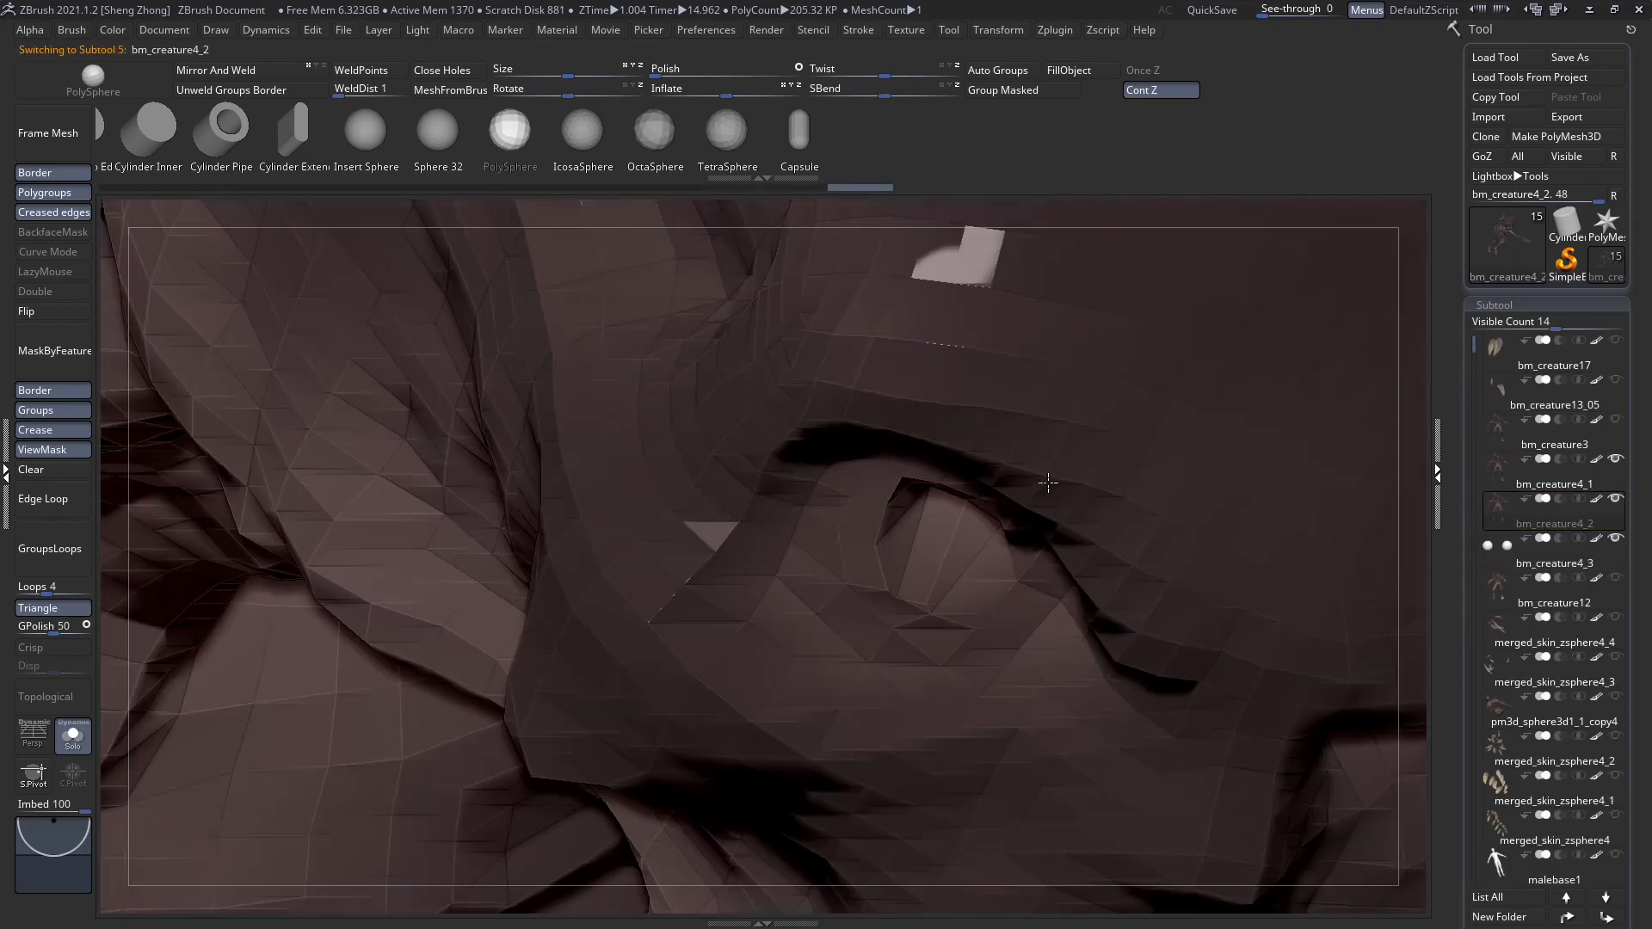
{"action": "left_click", "coordinate": [1498, 557]}
{"action": "key", "text": "ctrl+z"}
{"action": "right_click_drag", "start_coordinate": [804, 535], "coordinate": [490, 465]}
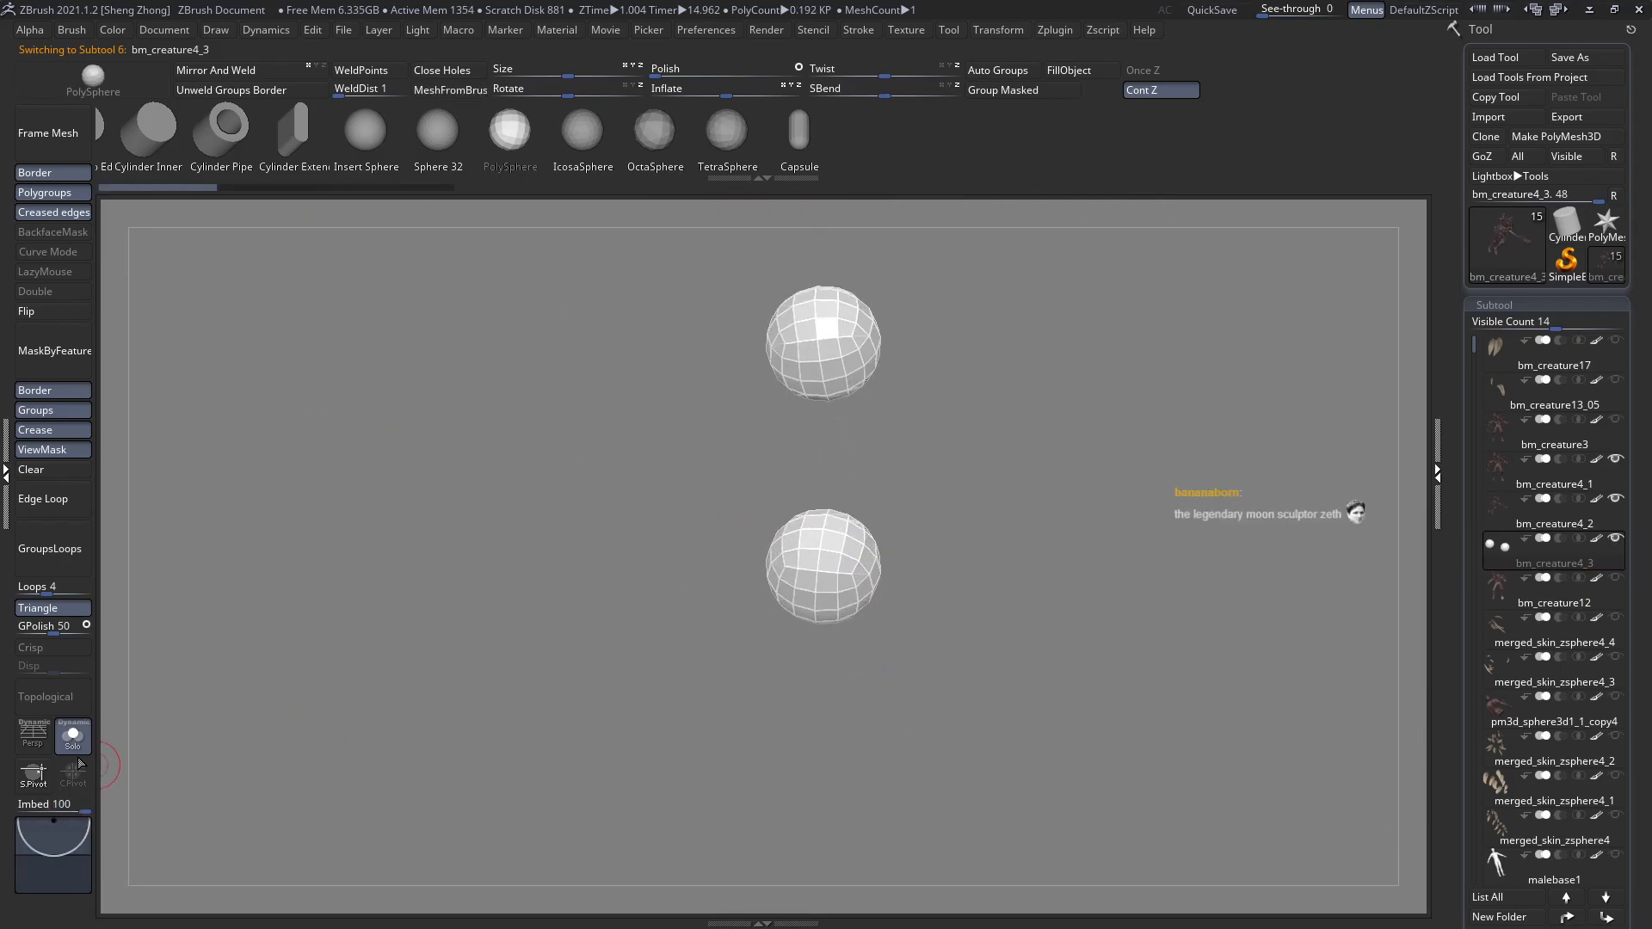
Turn off Solo mode and place a transpose line outward from one eye sphere, viewing the head from above.
{"action": "left_click", "coordinate": [80, 741]}
{"action": "right_click_drag", "start_coordinate": [1023, 688], "coordinate": [774, 594], "text": "ctrl"}
{"action": "right_click_drag", "start_coordinate": [1023, 533], "coordinate": [1231, 711], "text": "ctrl"}
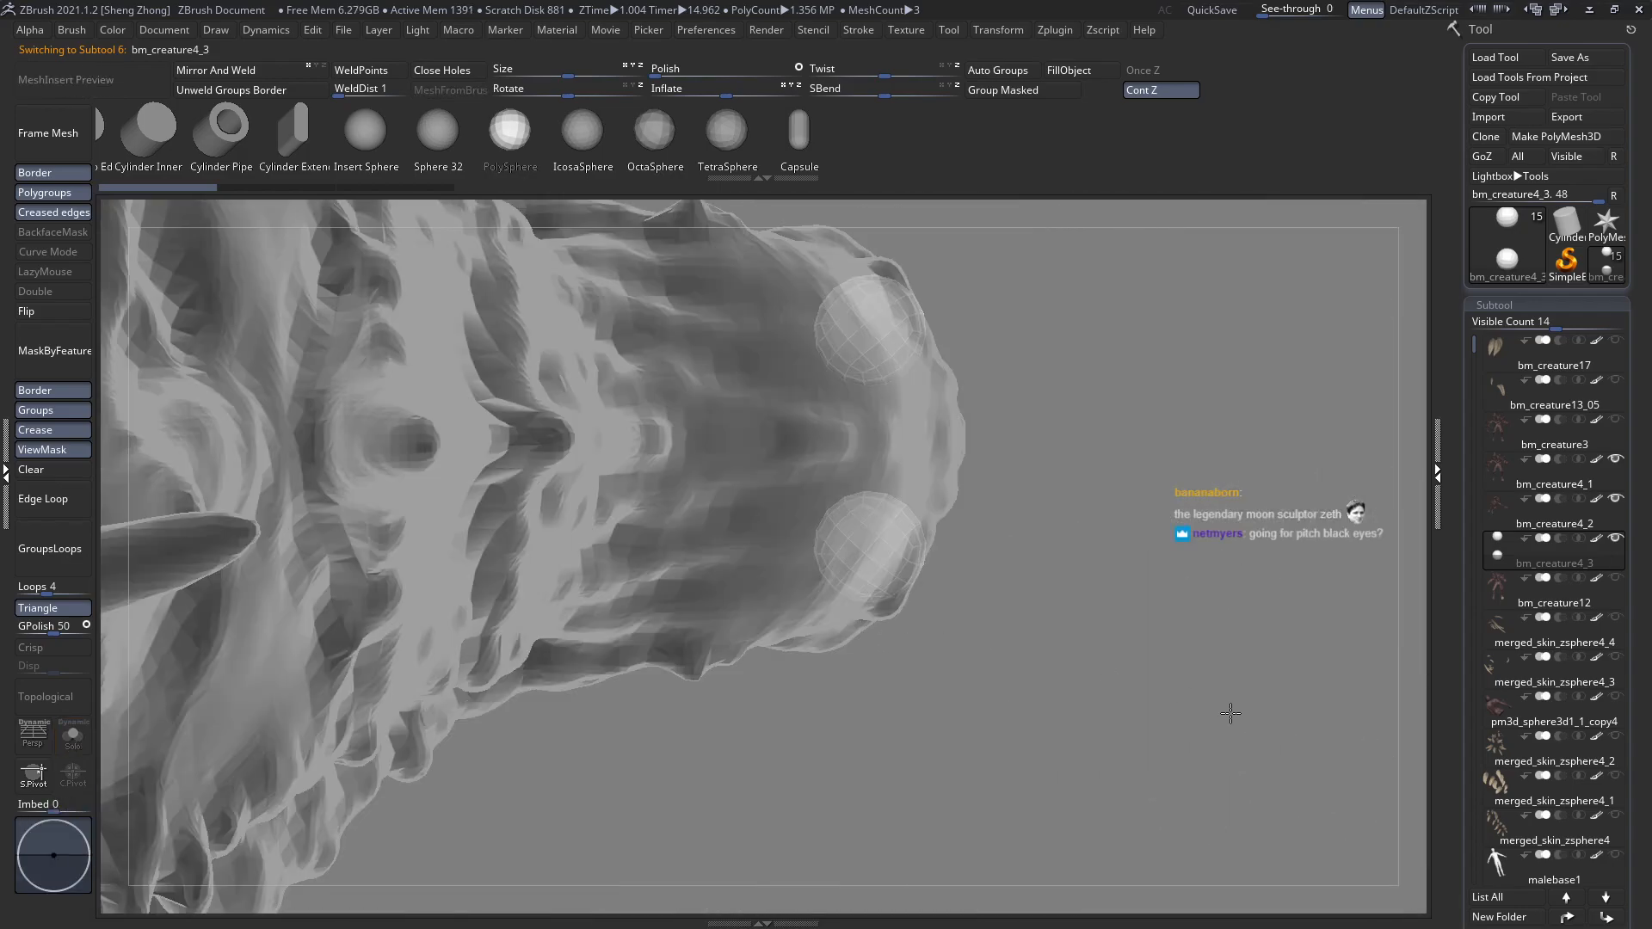
{"action": "right_click_drag", "start_coordinate": [863, 560], "coordinate": [879, 589], "text": "ctrl"}
{"action": "key", "text": "w"}
{"action": "mouse_move", "coordinate": [864, 553]}
{"action": "left_mouse_down", "text": "shift"}
{"action": "mouse_move", "coordinate": [1237, 616]}
{"action": "mouse_move", "coordinate": [1243, 531]}
{"action": "left_mouse_up", "text": "shift"}
{"action": "key", "text": "q"}
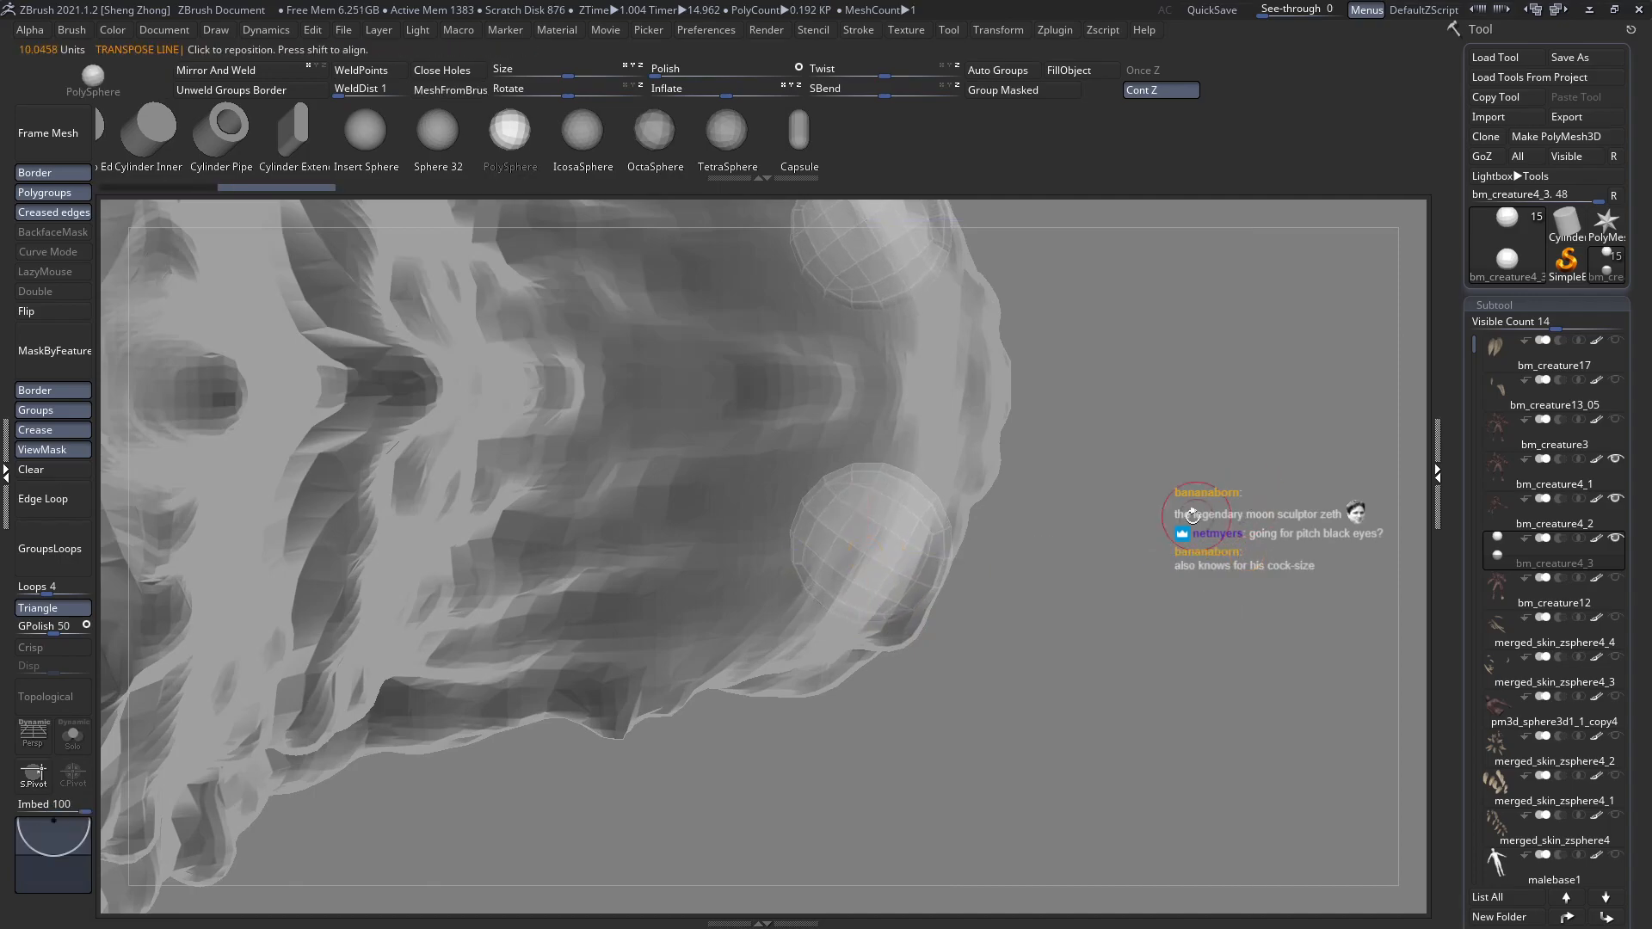
Hide a diagonal loop of polygons on both eye spheres with a selection brush.
{"action": "right_click_drag", "start_coordinate": [879, 521], "coordinate": [900, 551], "text": "ctrl"}
{"action": "right_click", "coordinate": [699, 524]}
{"action": "key", "text": "b"}
{"action": "key", "text": "s"}
{"action": "key", "text": "t"}
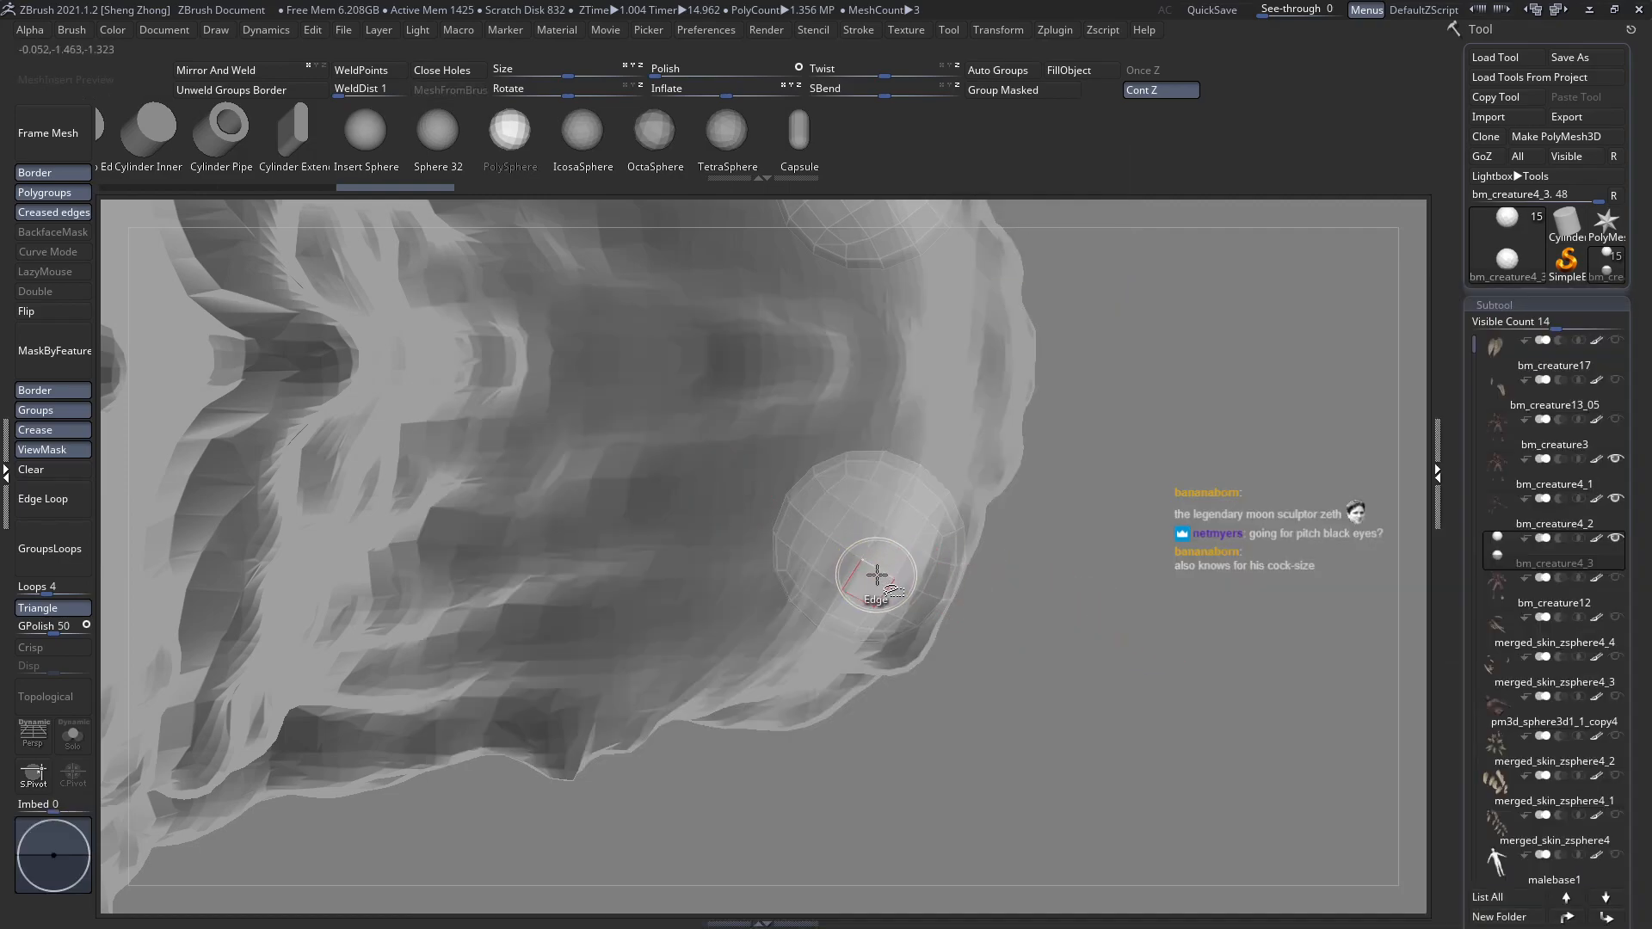
{"action": "right_click_drag", "start_coordinate": [894, 550], "coordinate": [852, 748], "text": "alt"}
{"action": "right_click_drag", "start_coordinate": [853, 479], "coordinate": [683, 449], "text": "ctrl"}
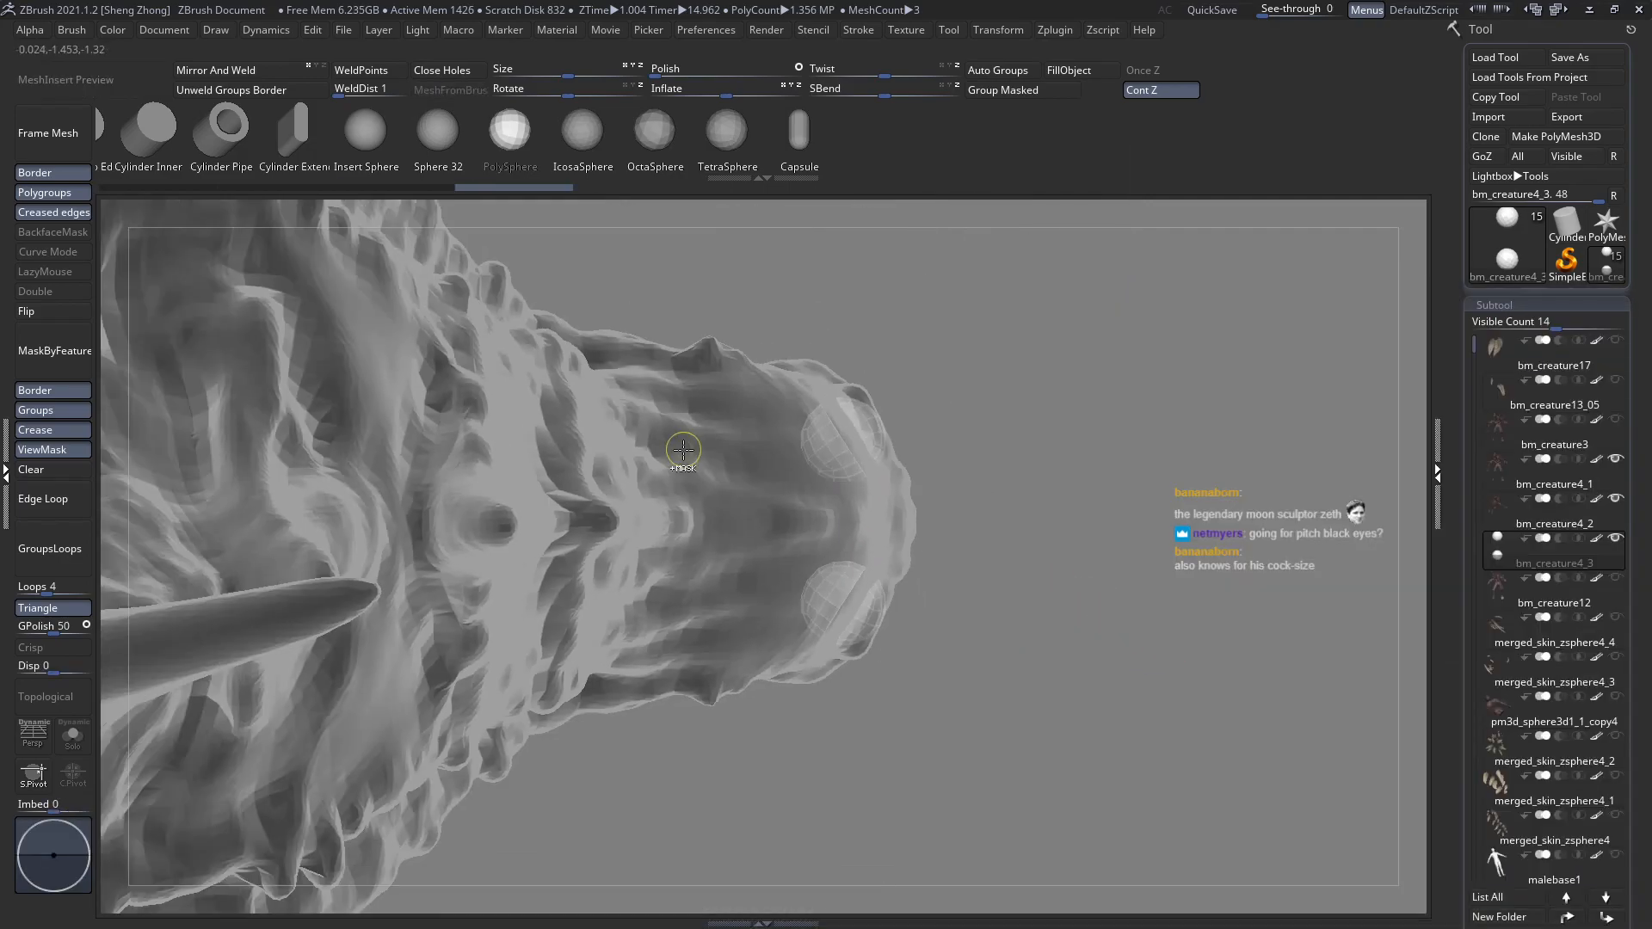
{"action": "right_click_drag", "start_coordinate": [808, 516], "coordinate": [775, 674], "text": "alt"}
Switch the masking brush and mask the rear portions of both eye spheres.
{"action": "right_click", "coordinate": [642, 462]}
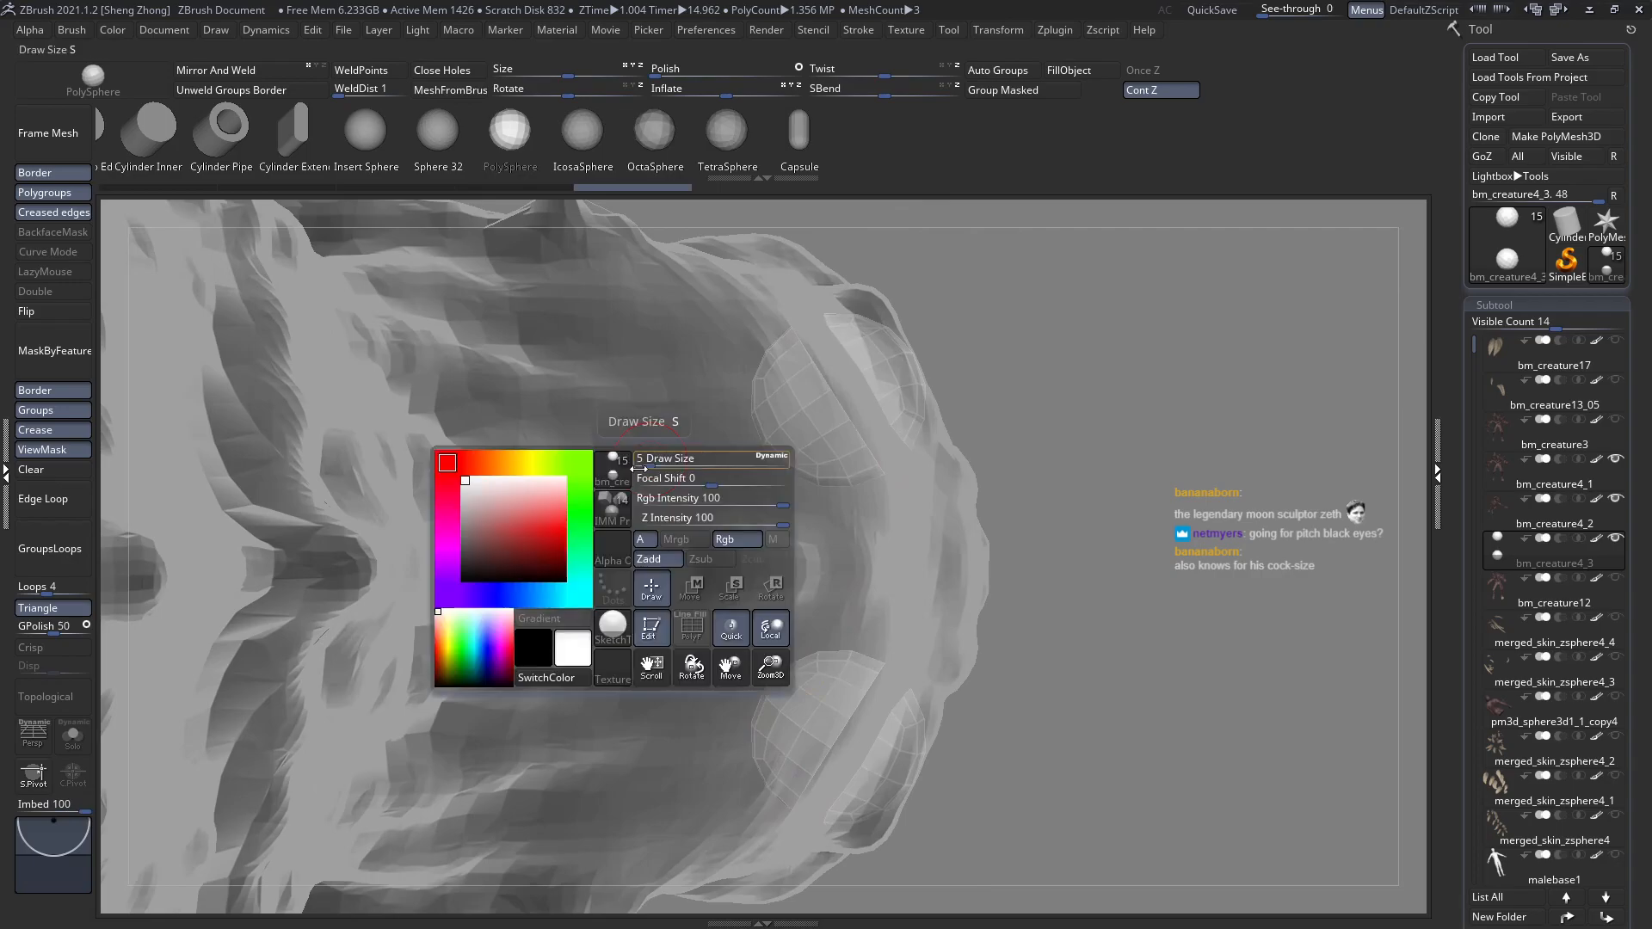
{"action": "left_click", "coordinate": [604, 515]}
{"action": "key", "text": "m"}
{"action": "key", "text": "v"}
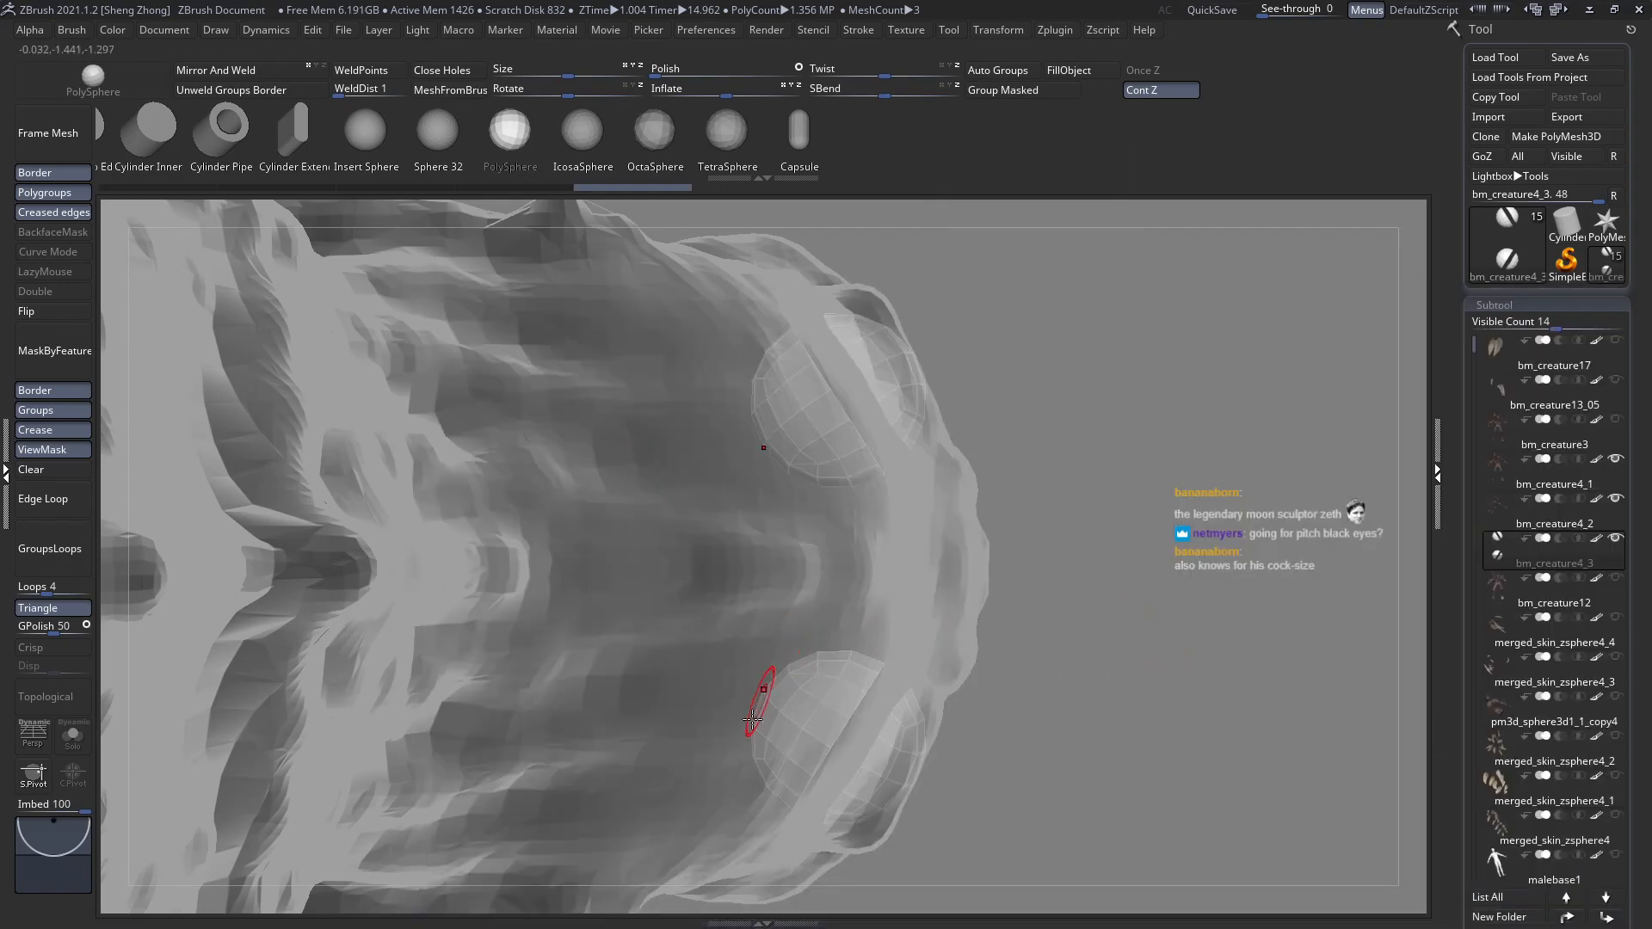
{"action": "mouse_move", "coordinate": [756, 859]}
{"action": "left_mouse_down", "text": "ctrl"}
{"action": "mouse_move", "coordinate": [920, 621]}
{"action": "mouse_move", "coordinate": [752, 513]}
{"action": "left_mouse_up", "text": "ctrl"}
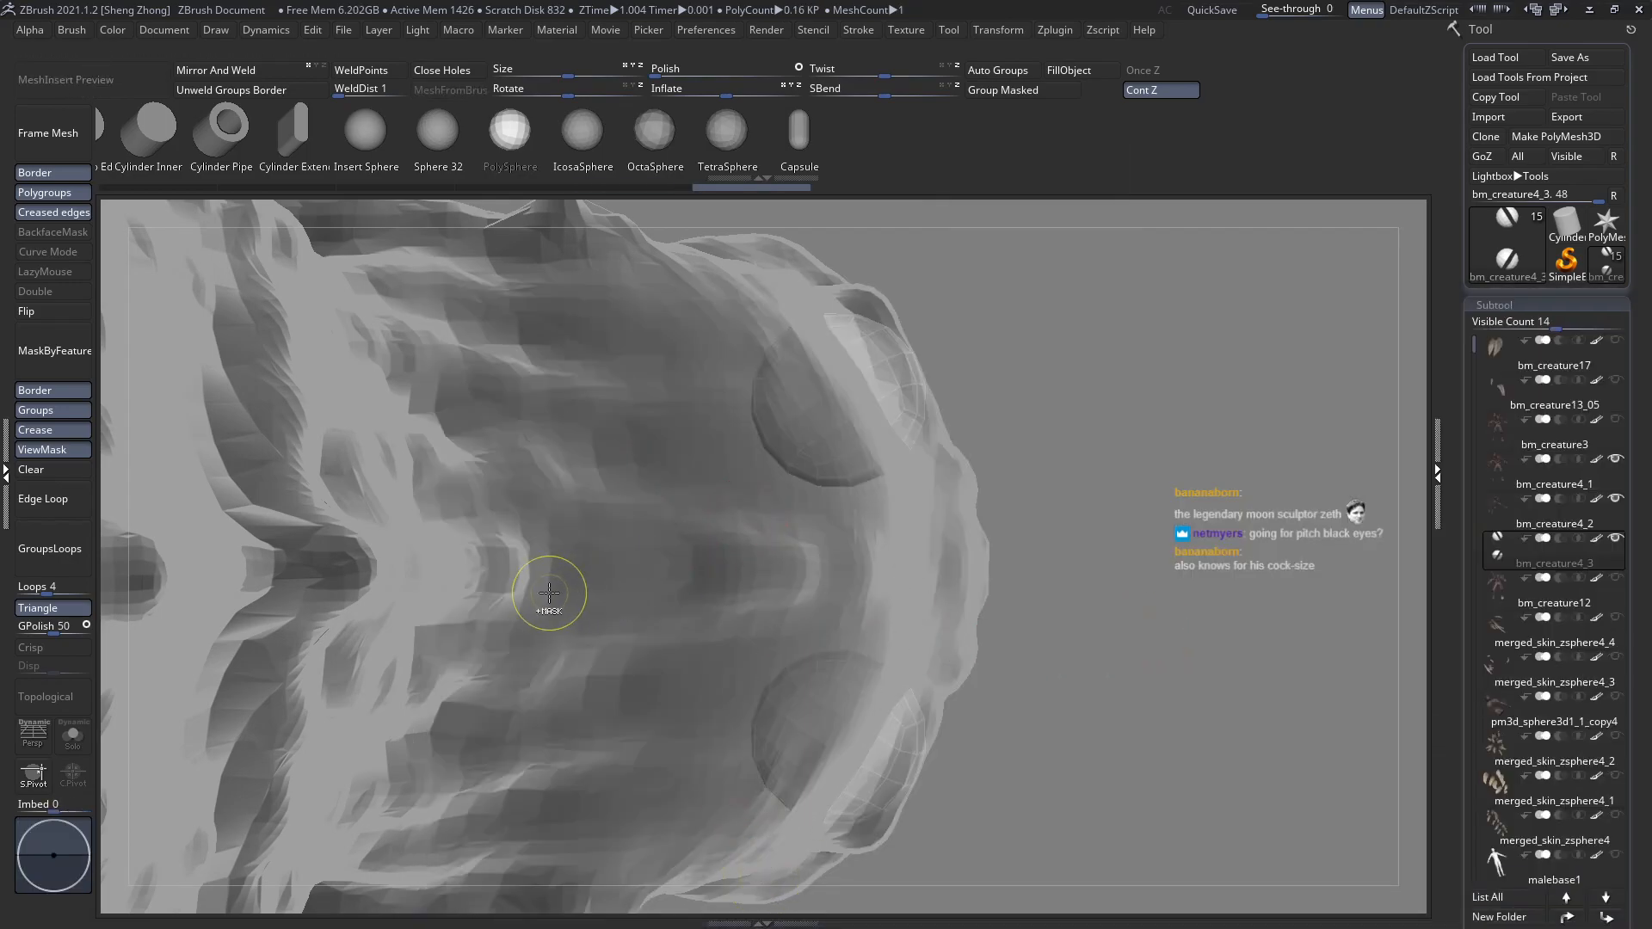
{"action": "left_click", "coordinate": [1179, 587], "text": "ctrl"}
Flip the eye spheres' normals and lay a transpose line from back to front through the eye in side view.
{"action": "right_click_drag", "start_coordinate": [734, 656], "coordinate": [611, 553]}
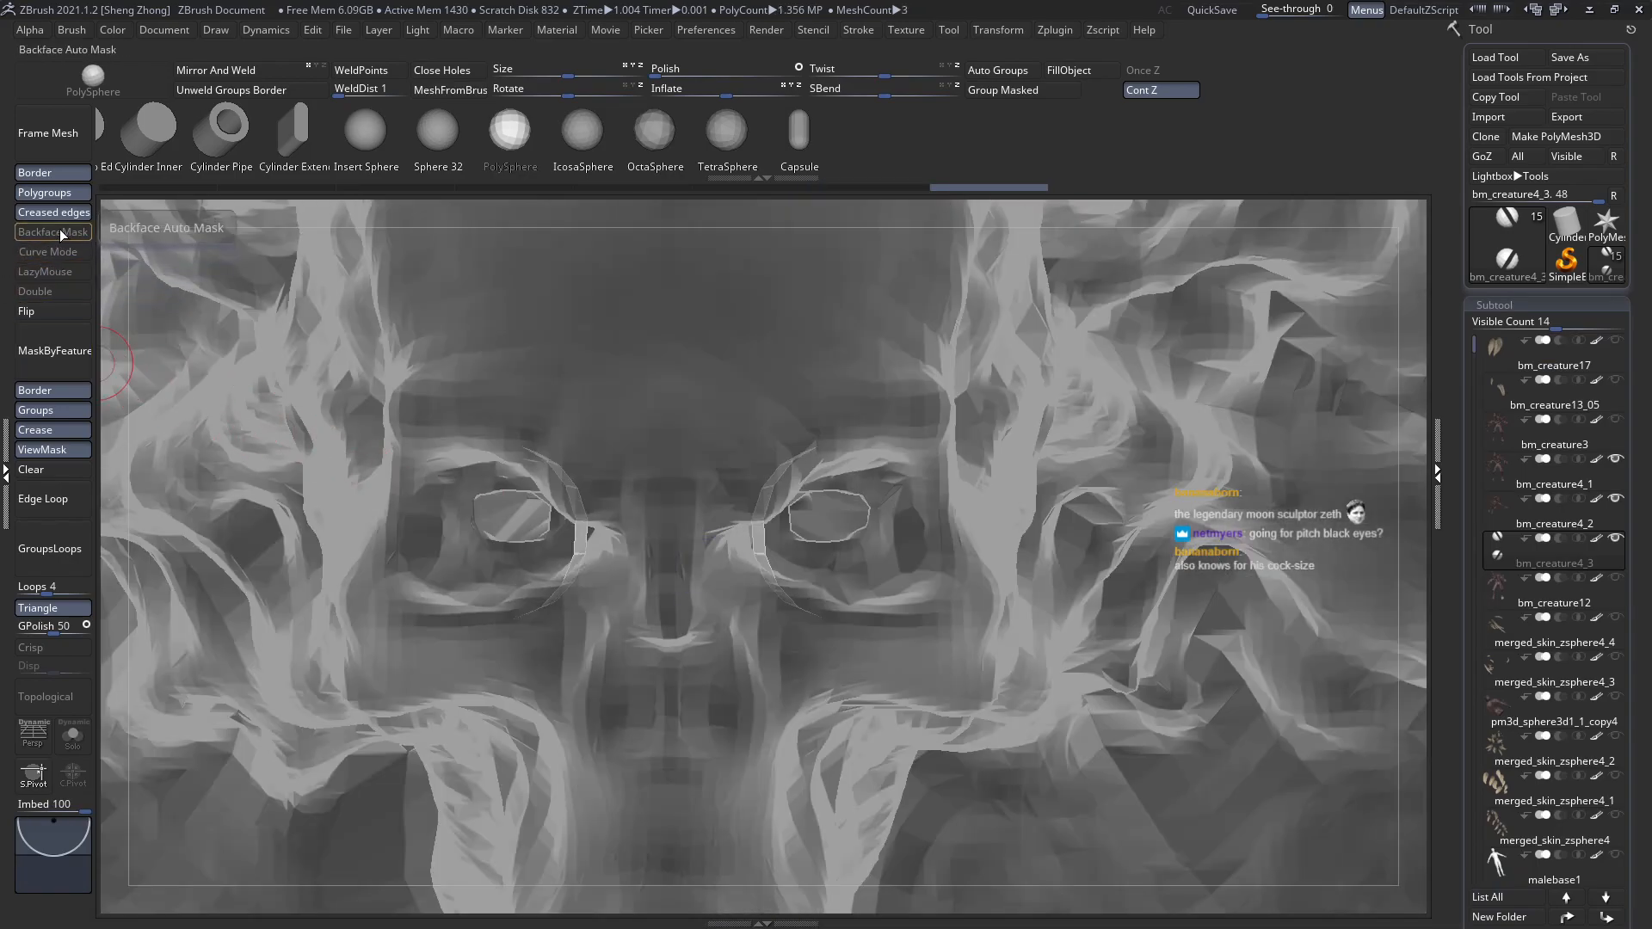
{"action": "left_click", "coordinate": [45, 308]}
{"action": "right_click_drag", "start_coordinate": [608, 561], "coordinate": [701, 534], "text": "alt"}
{"action": "right_click_drag", "start_coordinate": [569, 455], "coordinate": [653, 510], "text": "ctrl"}
{"action": "key", "text": "w"}
{"action": "key", "text": "y"}
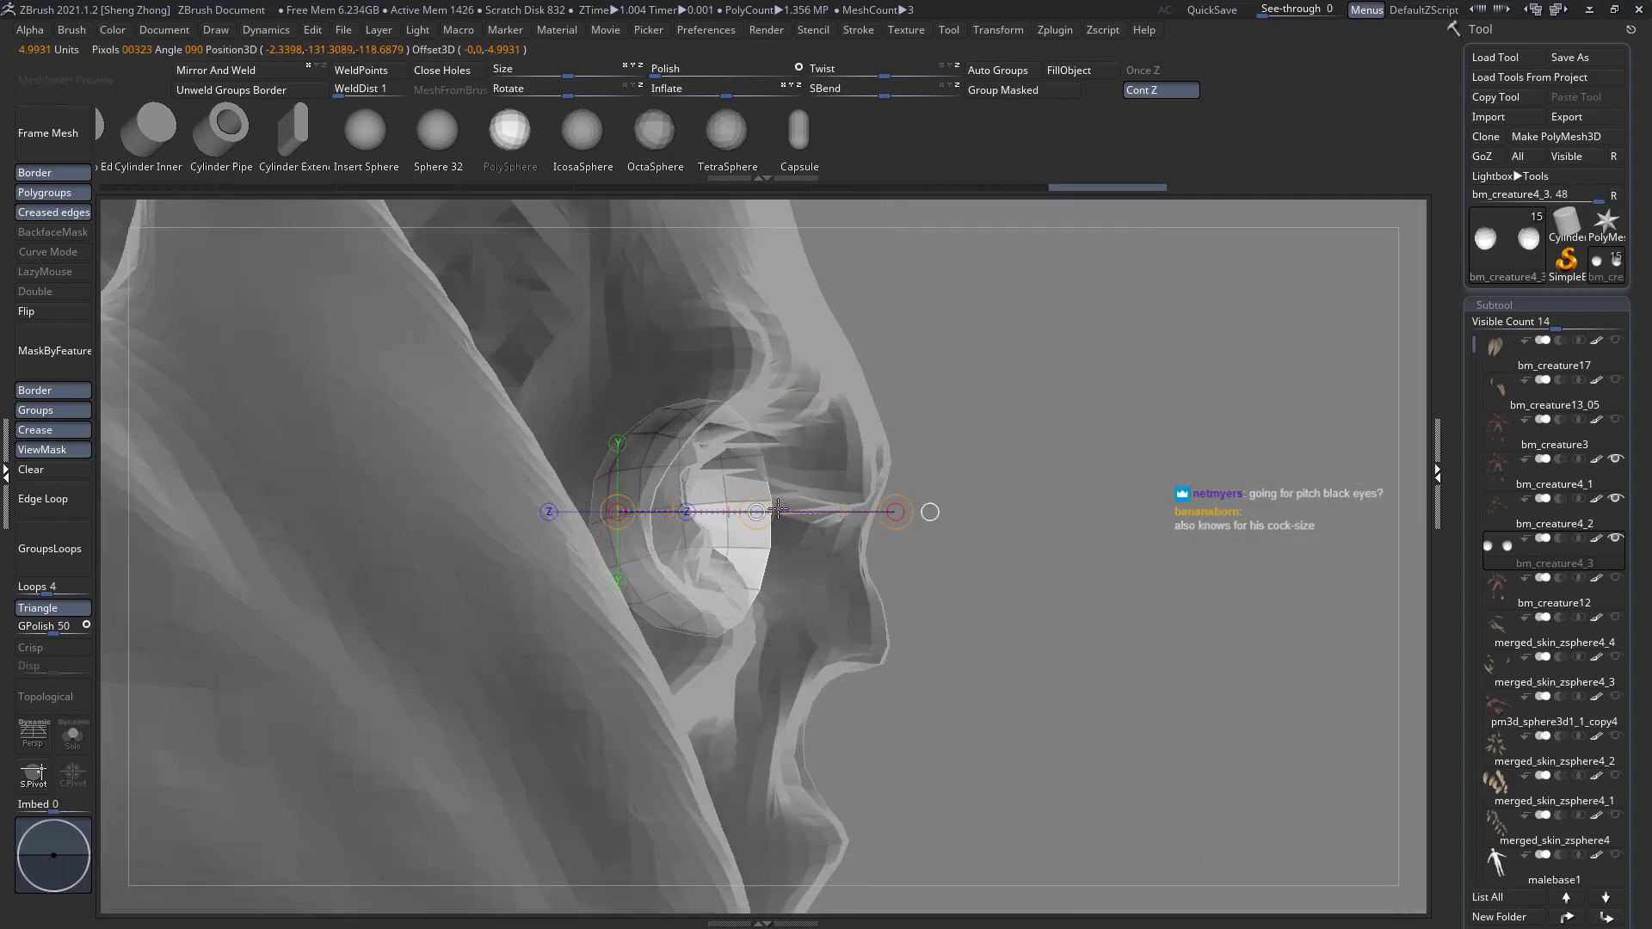
Select bm_creature4_1, isolate it in Solo mode and show its polyframe around the eye socket.
{"action": "left_click", "coordinate": [684, 465], "text": "alt"}
{"action": "right_click_drag", "start_coordinate": [684, 465], "coordinate": [573, 473]}
{"action": "left_click", "coordinate": [84, 740]}
{"action": "right_click_drag", "start_coordinate": [683, 545], "coordinate": [730, 558], "text": "ctrl"}
{"action": "right_click_drag", "start_coordinate": [685, 508], "coordinate": [670, 581]}
{"action": "key", "text": "shift+f"}
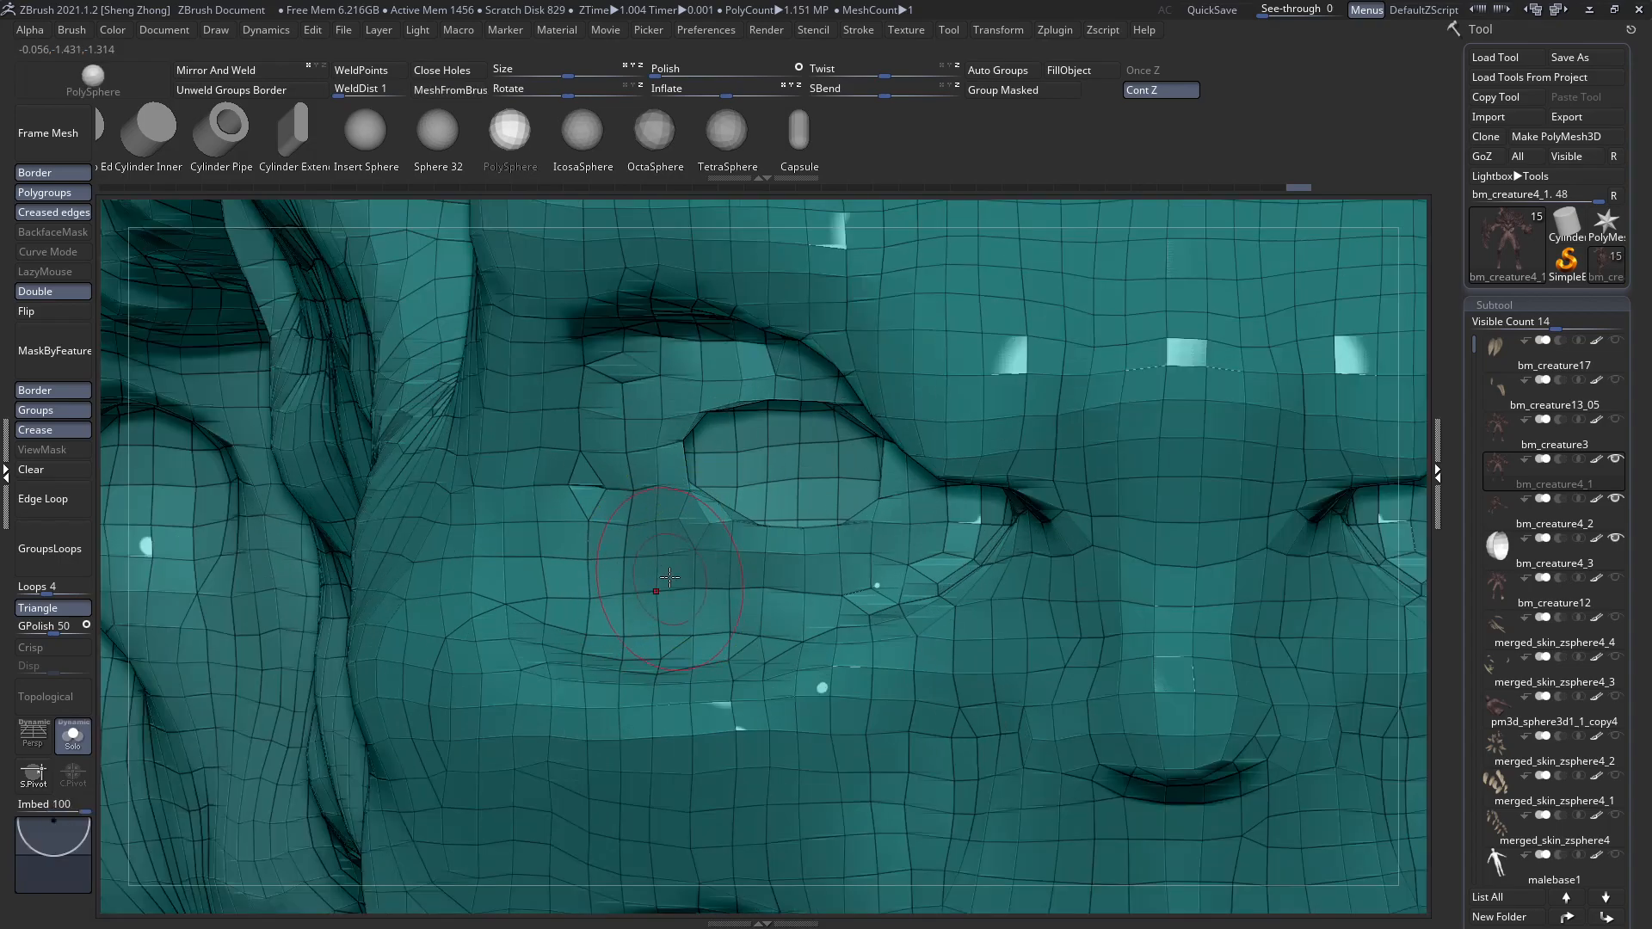
{"action": "right_click_drag", "start_coordinate": [690, 511], "coordinate": [724, 473]}
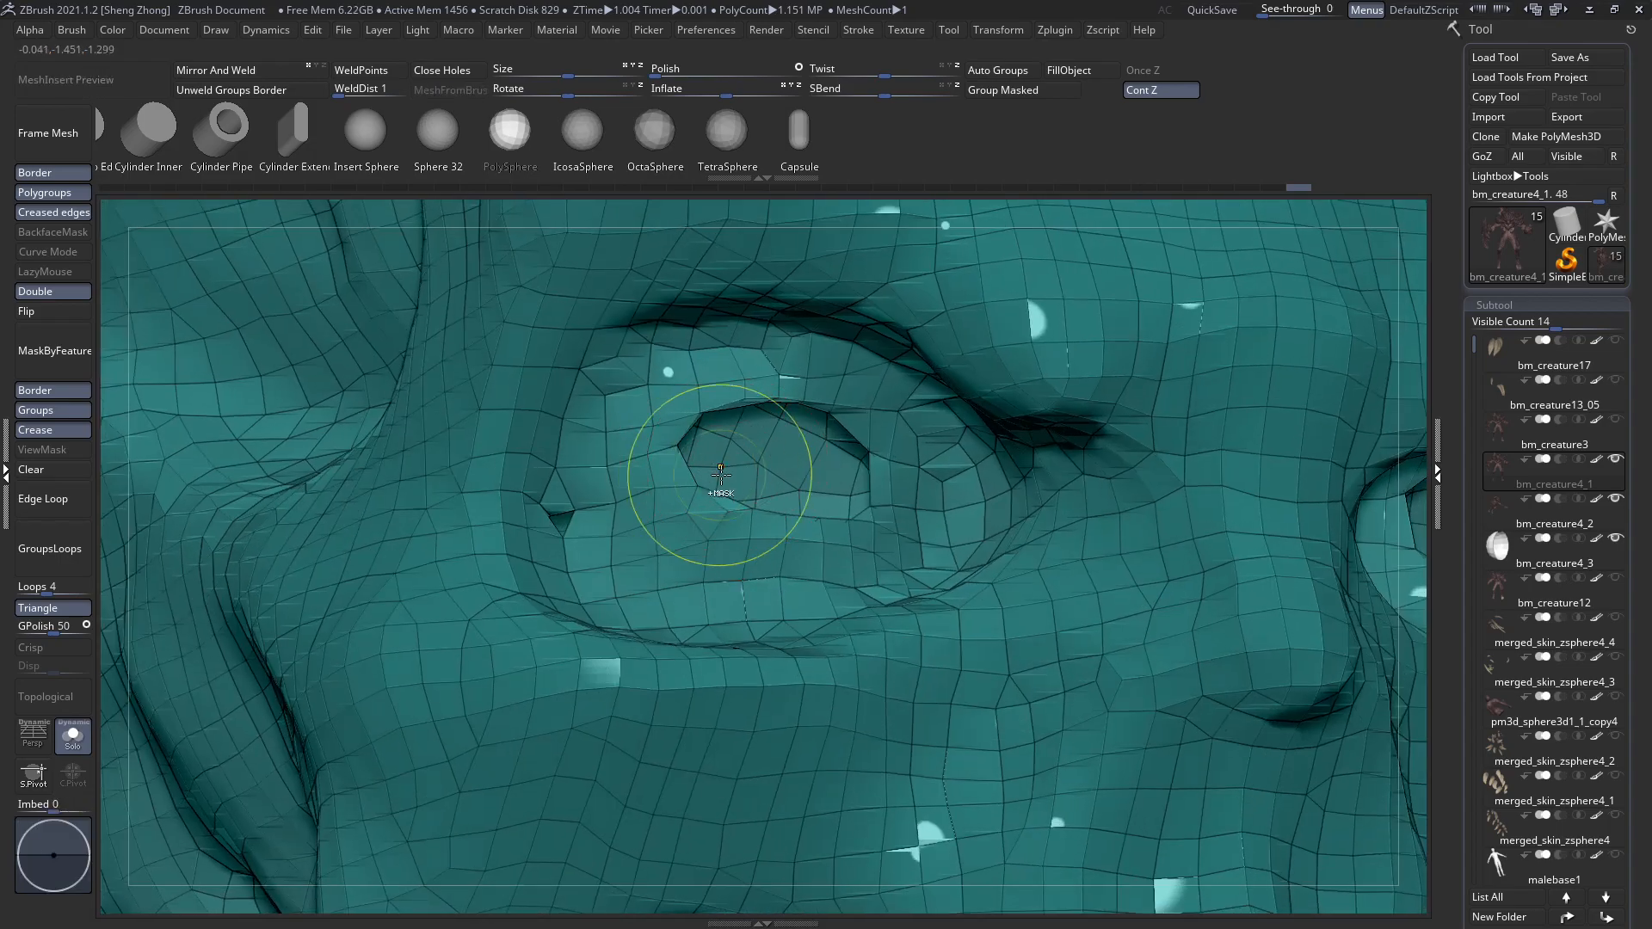
Try isolating the eye socket's inner polygons, undo it, and look for another selection brush, trying SliceCirc.
{"action": "mouse_move", "coordinate": [749, 472]}
{"action": "left_mouse_down", "text": "ctrl+shift"}
{"action": "mouse_move", "coordinate": [896, 597]}
{"action": "mouse_move", "coordinate": [778, 516]}
{"action": "left_mouse_up", "text": "ctrl+shift"}
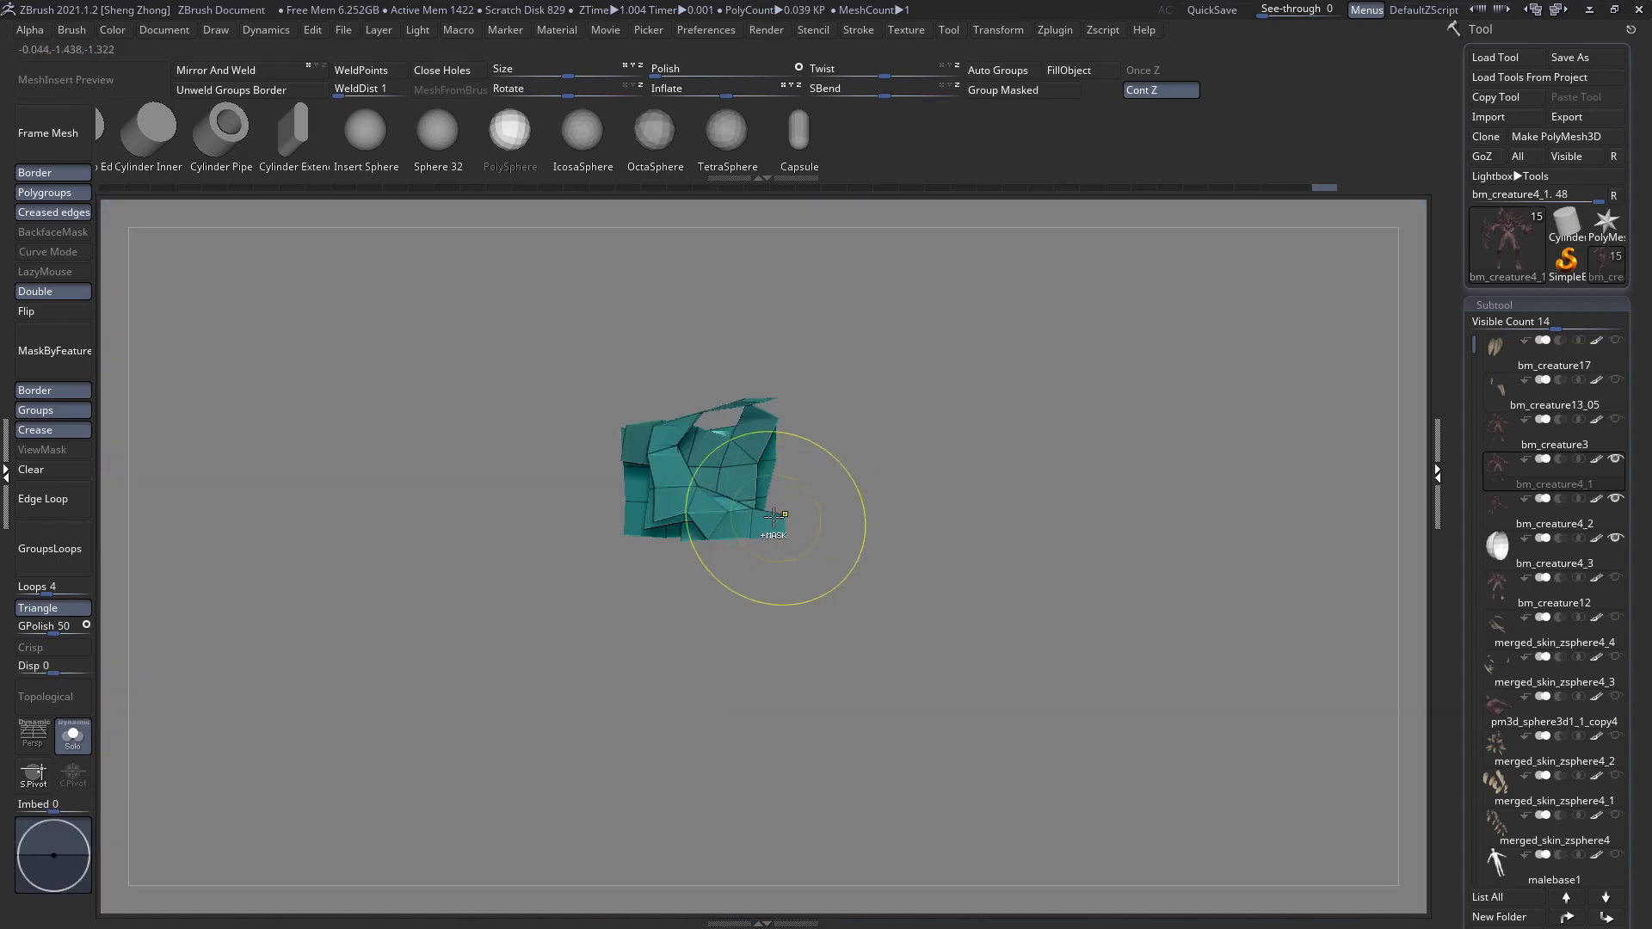
{"action": "key", "text": "ctrl+z"}
{"action": "right_click", "coordinate": [671, 503]}
{"action": "key", "text": "b"}
{"action": "key", "text": "s"}
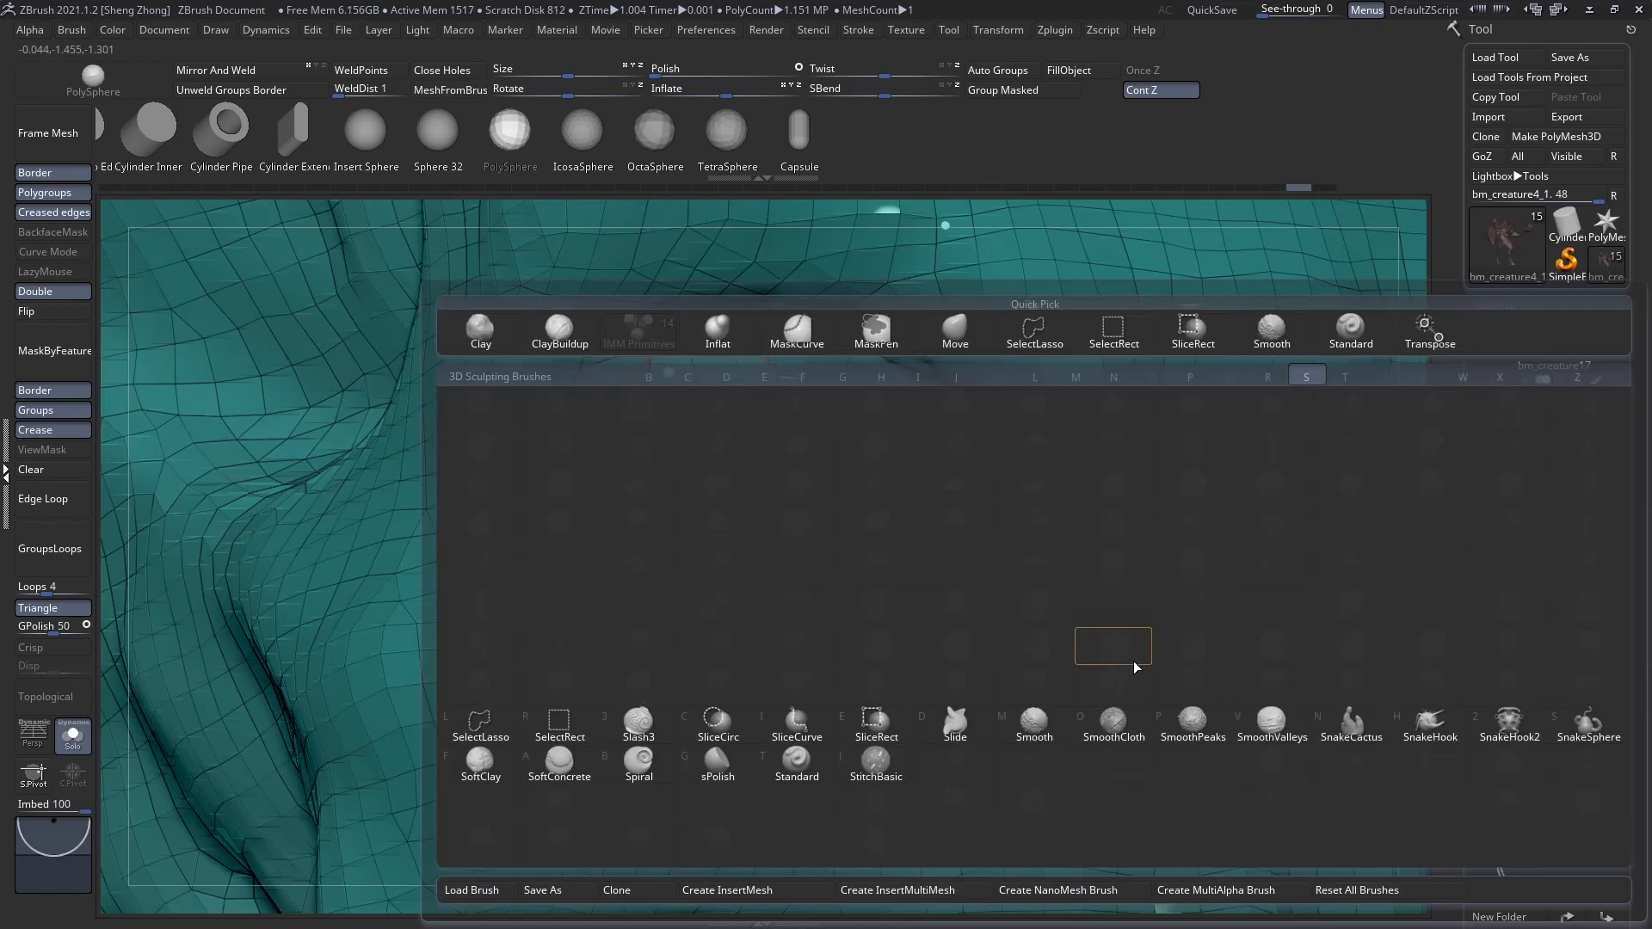
{"action": "left_click", "coordinate": [736, 726]}
{"action": "right_click", "coordinate": [641, 525]}
{"action": "key", "text": "b"}
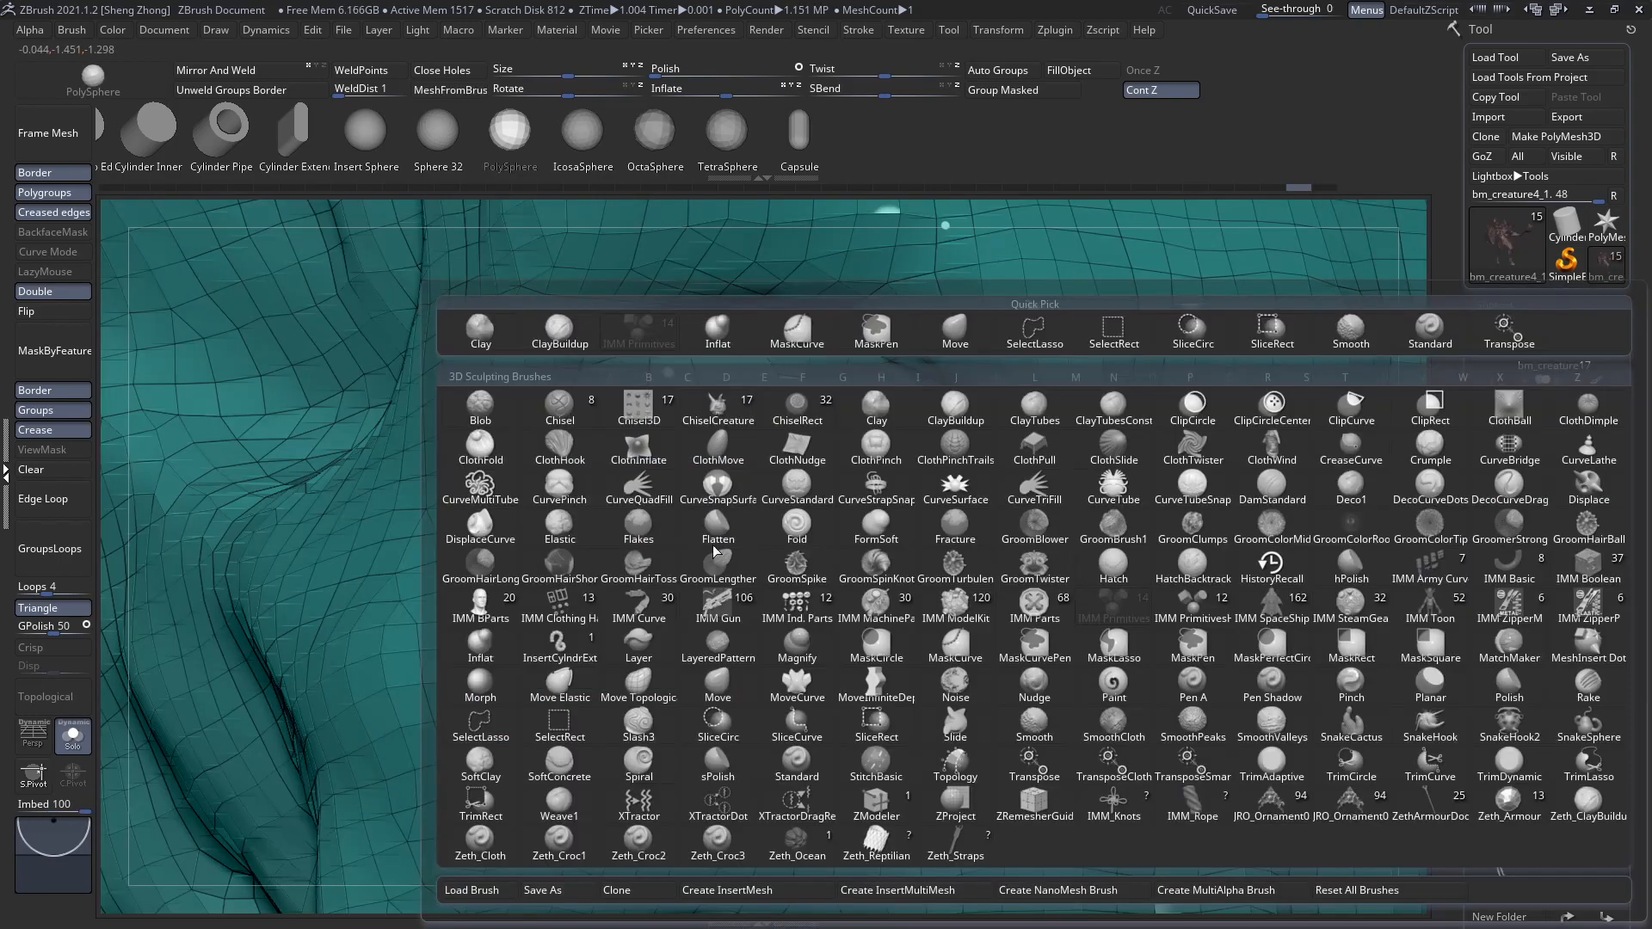
{"action": "key", "text": "s"}
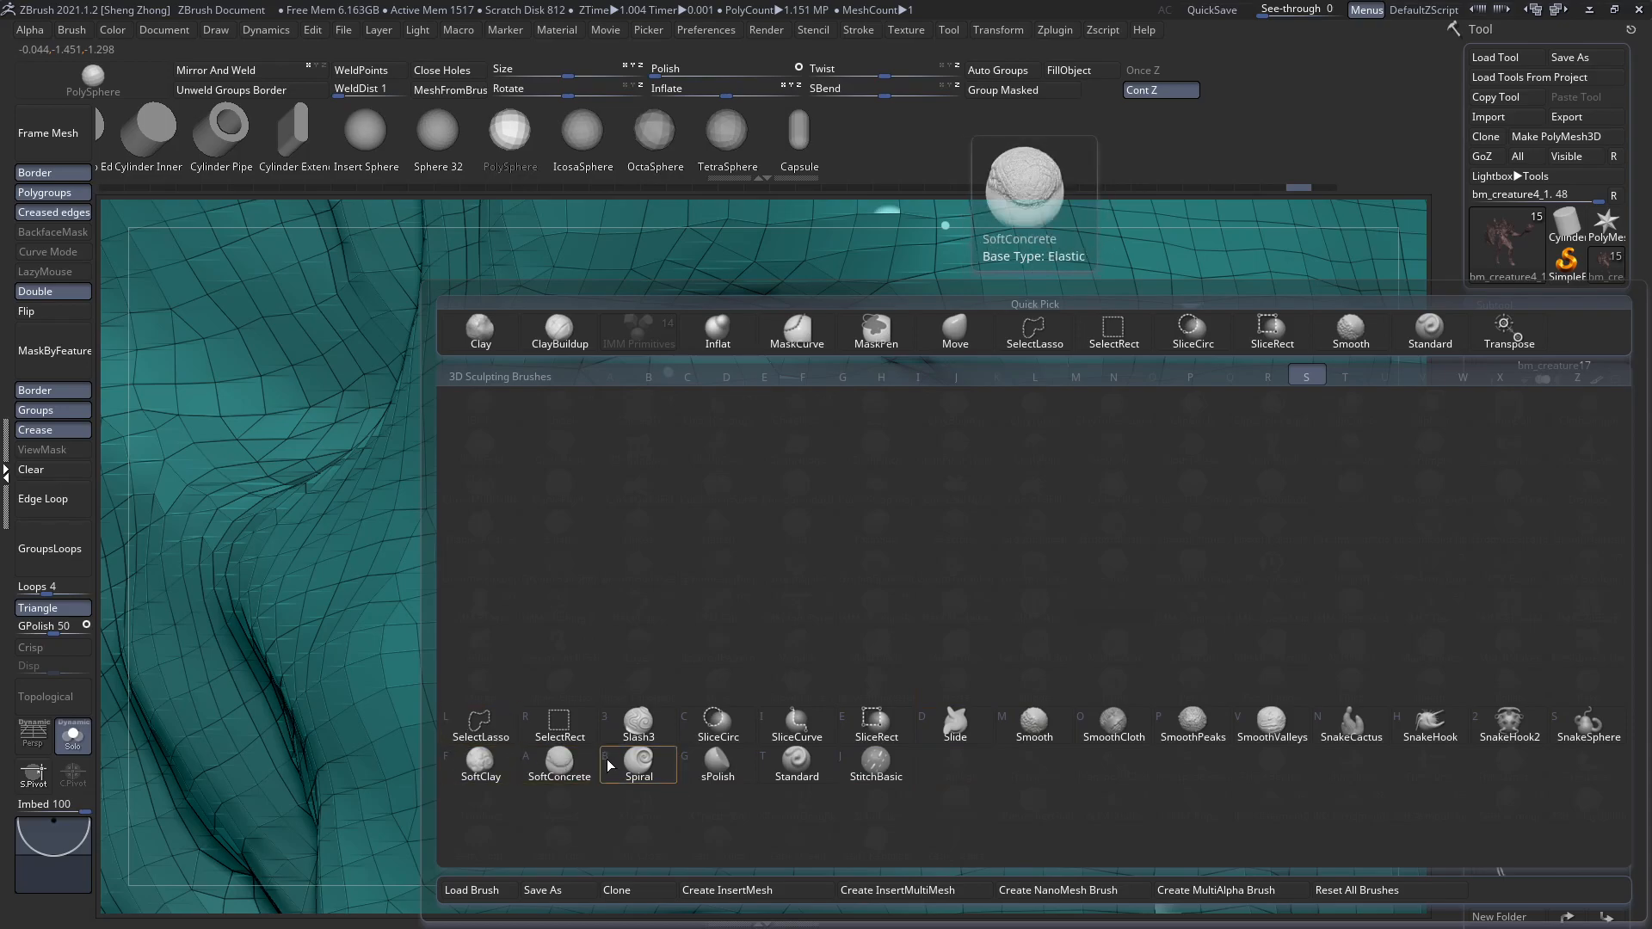
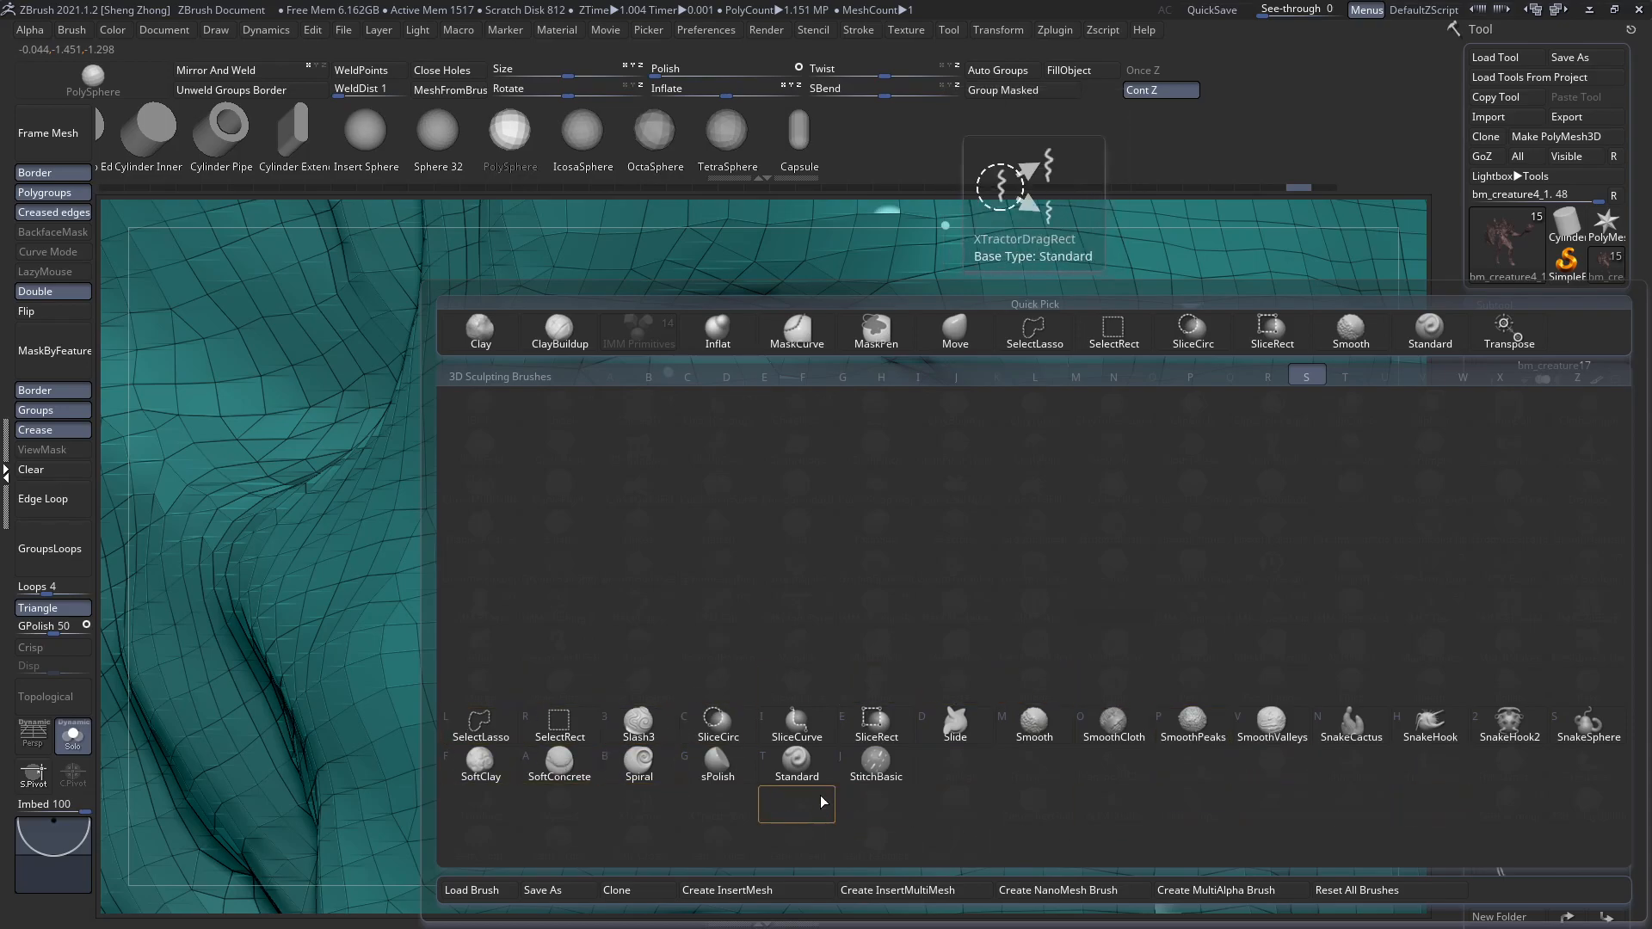
{"action": "left_click", "coordinate": [621, 738]}
{"action": "key", "text": "space"}
Choose a different masking brush and mask the inner eye socket of bm_creature4_1.
{"action": "key", "text": "b"}
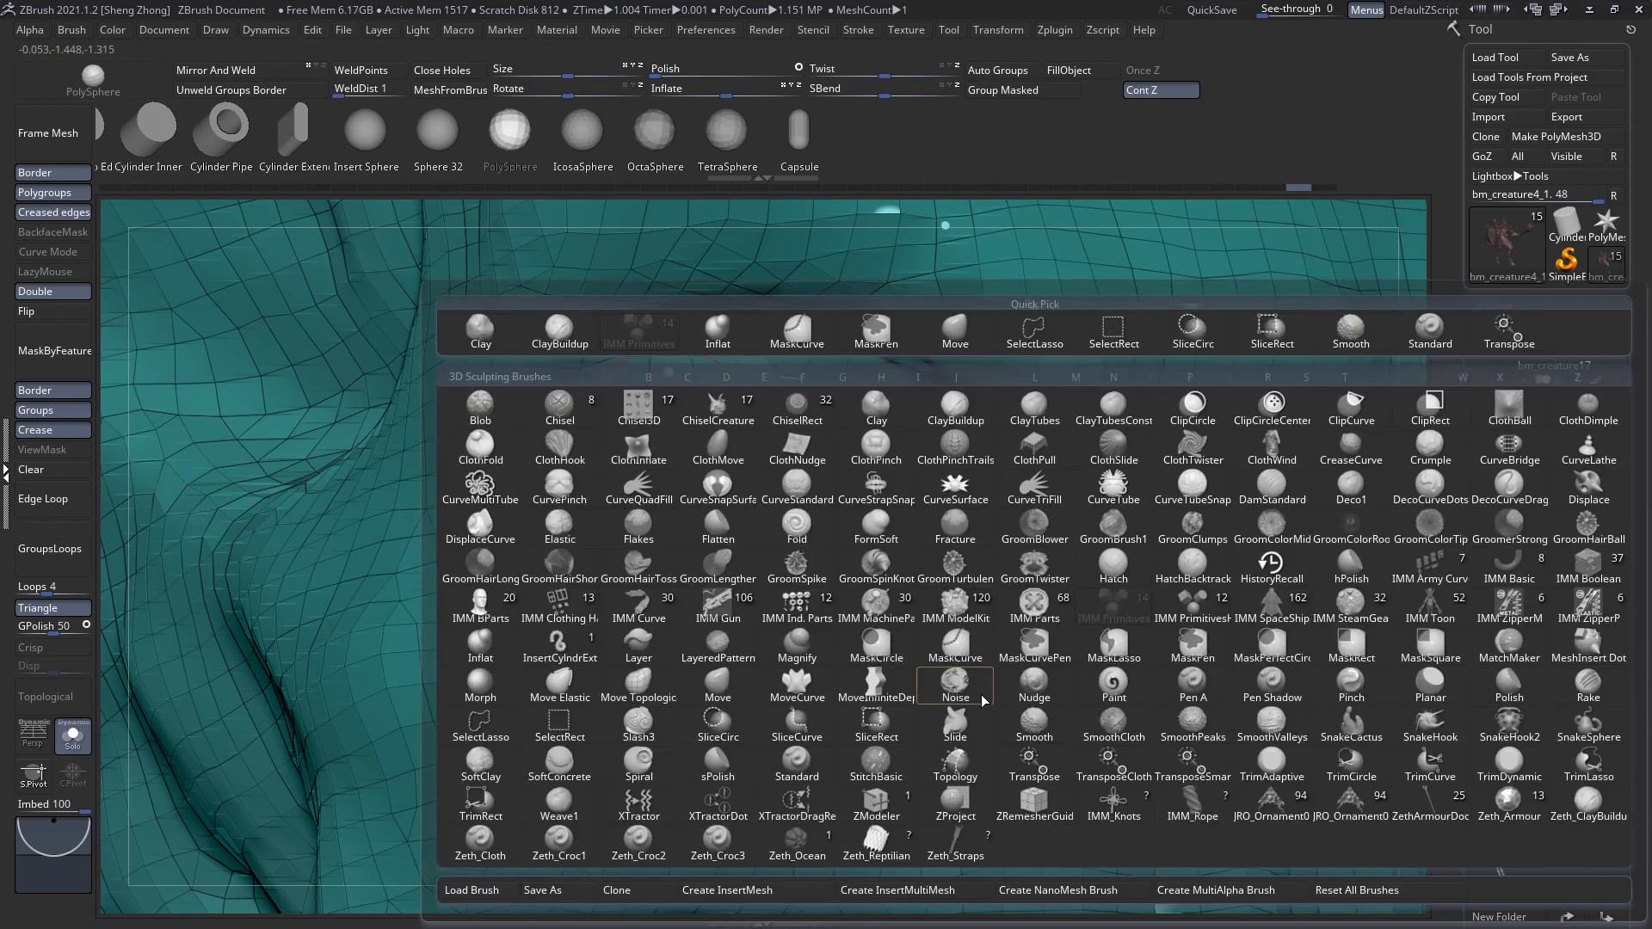
{"action": "key", "text": "m"}
{"action": "left_click", "coordinate": [961, 693]}
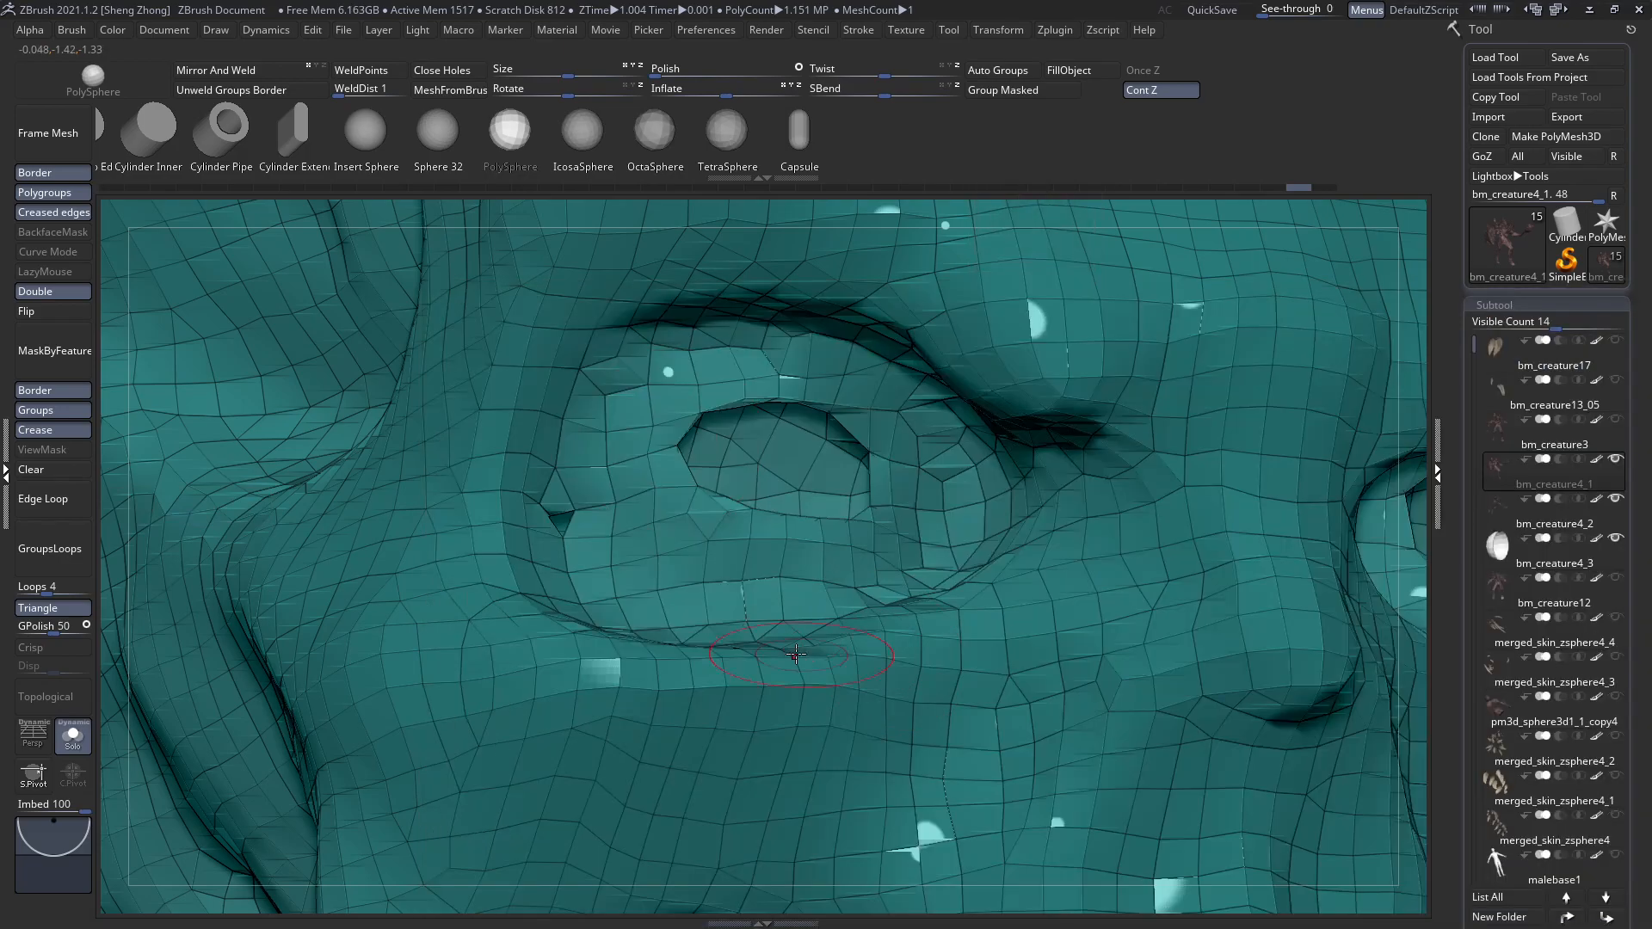
{"action": "key", "text": "space"}
{"action": "left_click_drag", "start_coordinate": [952, 661], "coordinate": [983, 610], "text": "ctrl"}
{"action": "key", "text": "space"}
{"action": "right_click_drag", "start_coordinate": [282, 388], "coordinate": [267, 380], "text": "ctrl"}
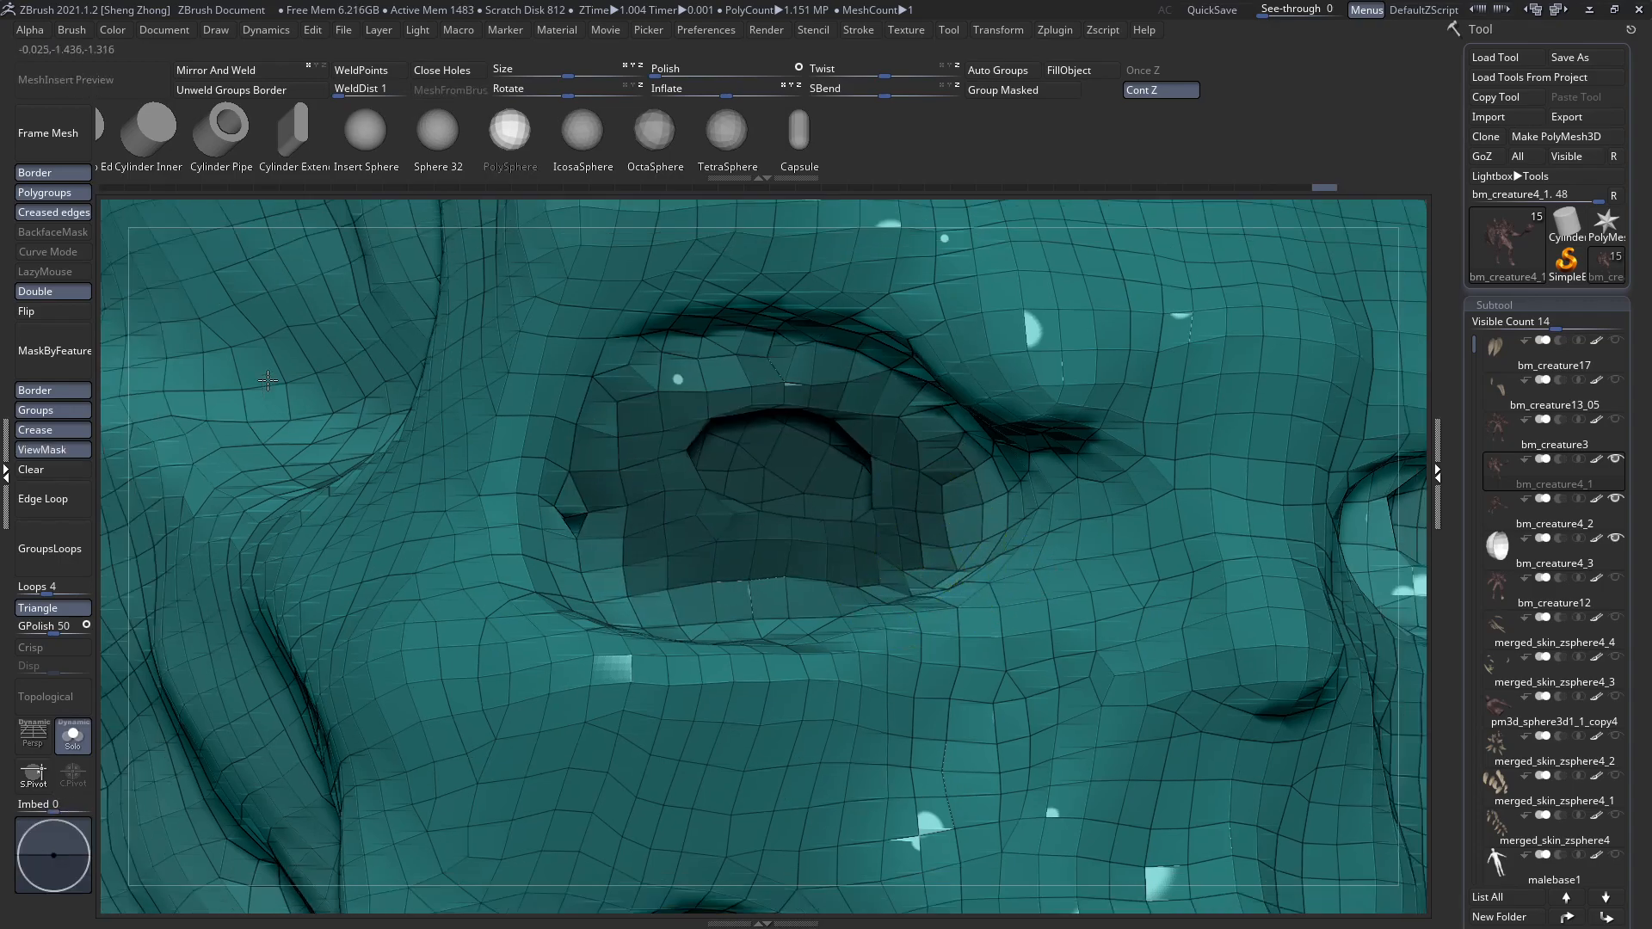
Undo the eye-socket mask on bm_creature4_1 and try masking the socket again with a circle mask.
{"action": "right_click_drag", "start_coordinate": [530, 436], "coordinate": [530, 438], "text": "ctrl"}
{"action": "left_click", "coordinate": [1228, 259], "text": "ctrl"}
{"action": "key", "text": "ctrl+z"}
{"action": "mouse_move", "coordinate": [1049, 641]}
{"action": "right_mouse_down", "text": "ctrl"}
{"action": "mouse_move", "coordinate": [1041, 573]}
{"action": "mouse_move", "coordinate": [959, 590]}
{"action": "right_mouse_up", "text": "ctrl"}
{"action": "key", "text": "ctrl+z"}
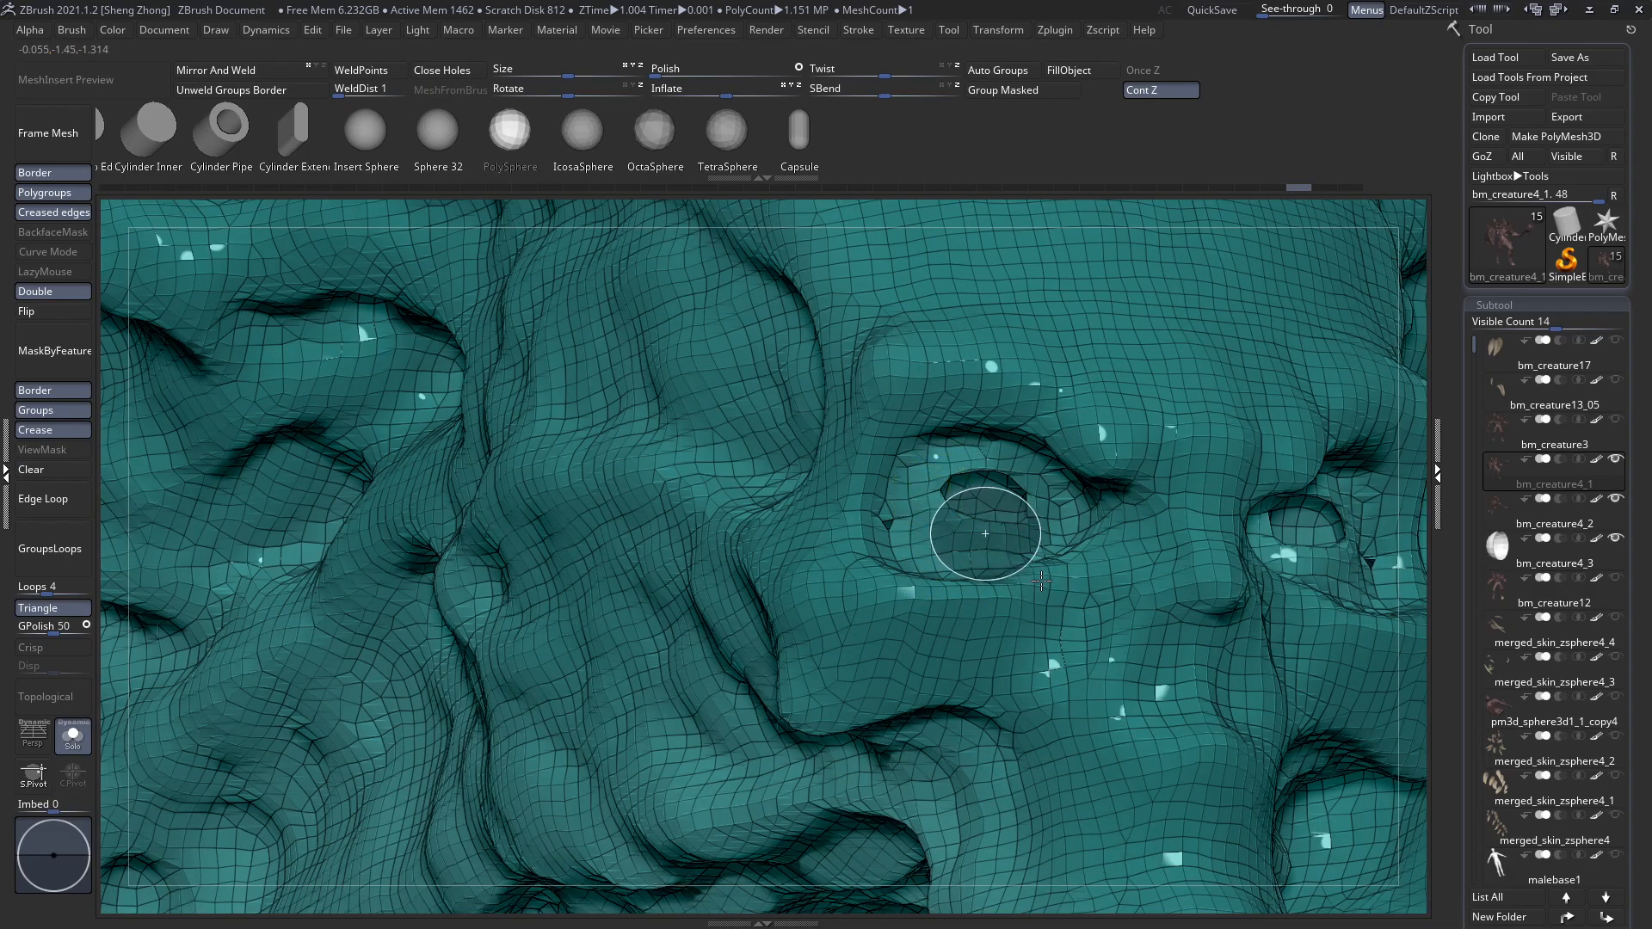
{"action": "left_click_drag", "start_coordinate": [1030, 545], "coordinate": [1052, 555], "text": "ctrl"}
{"action": "key", "text": "ctrl+z"}
Isolate the head of bm_creature4_1 by hiding the surrounding body mesh, framing the eye socket.
{"action": "mouse_move", "coordinate": [902, 564]}
{"action": "right_mouse_down"}
{"action": "mouse_move", "coordinate": [972, 594]}
{"action": "mouse_move", "coordinate": [1002, 646]}
{"action": "right_mouse_up"}
{"action": "right_click_drag", "start_coordinate": [901, 640], "coordinate": [924, 687], "text": "ctrl"}
{"action": "left_click_drag", "start_coordinate": [824, 277], "coordinate": [1088, 690], "text": "ctrl+shift"}
{"action": "right_click_drag", "start_coordinate": [905, 550], "coordinate": [808, 370]}
{"action": "right_click_drag", "start_coordinate": [972, 593], "coordinate": [937, 430], "text": "alt"}
{"action": "right_click_drag", "start_coordinate": [938, 430], "coordinate": [959, 564], "text": "ctrl"}
{"action": "right_click_drag", "start_coordinate": [959, 563], "coordinate": [1011, 568]}
{"action": "left_click_drag", "start_coordinate": [772, 456], "coordinate": [889, 538], "text": "ctrl+shift"}
{"action": "right_click_drag", "start_coordinate": [885, 524], "coordinate": [818, 524]}
{"action": "key", "text": "ctrl+w"}
{"action": "right_click_drag", "start_coordinate": [791, 469], "coordinate": [815, 465]}
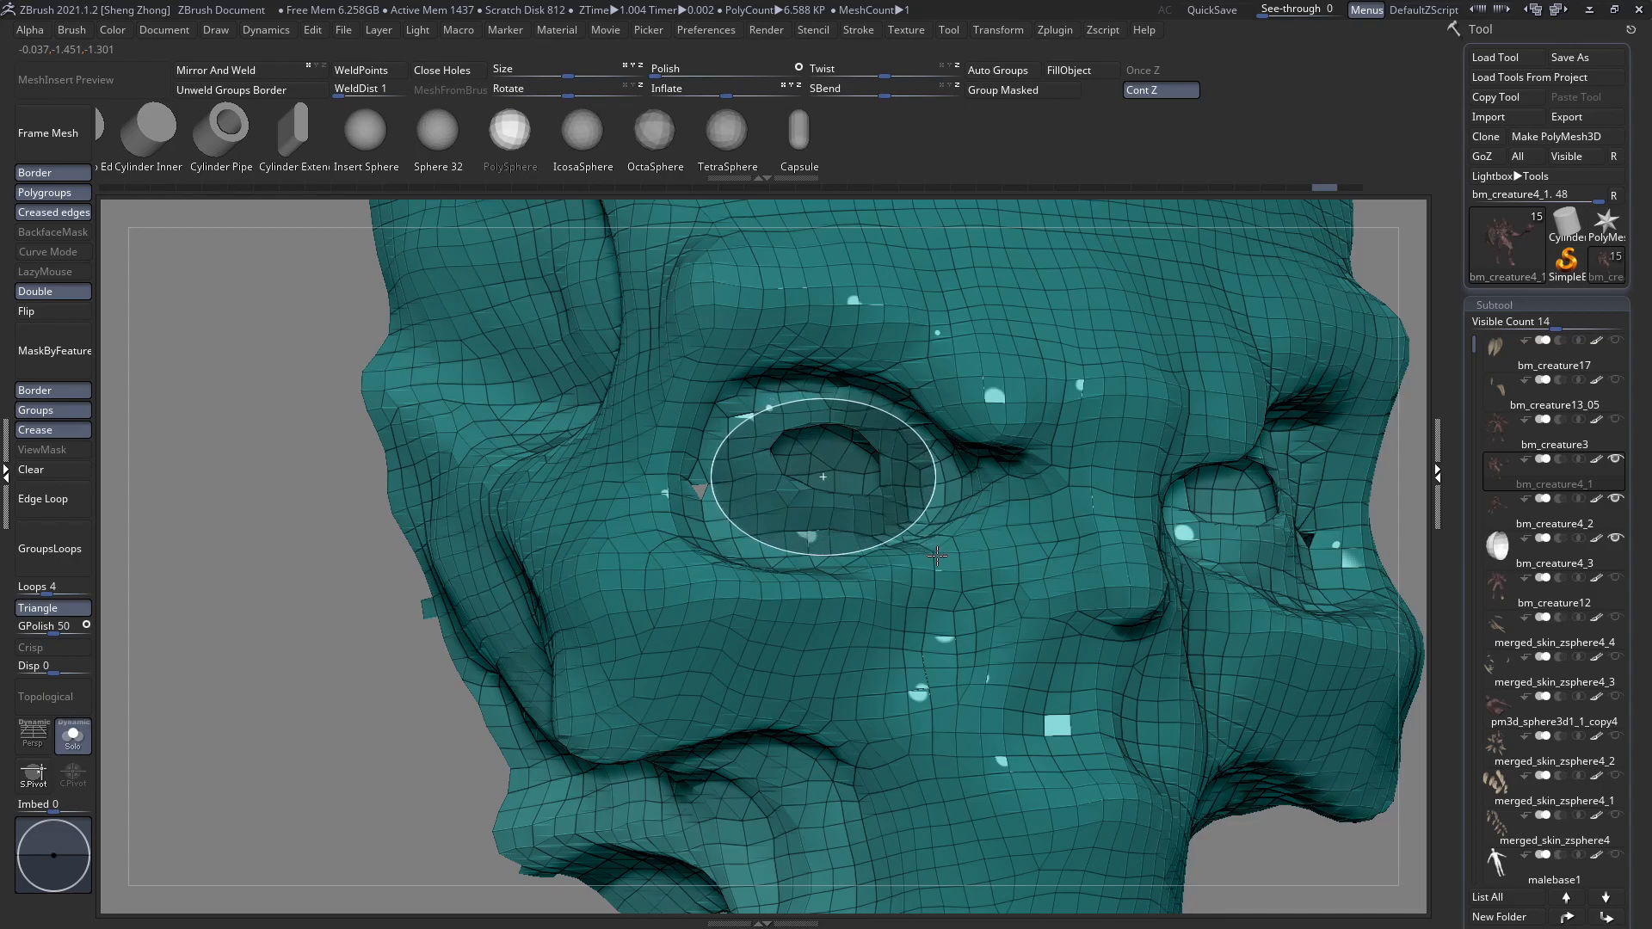
Mask the inner polygons of both eye sockets on the isolated head of bm_creature4_1.
{"action": "left_click_drag", "start_coordinate": [934, 540], "coordinate": [934, 541], "text": "ctrl"}
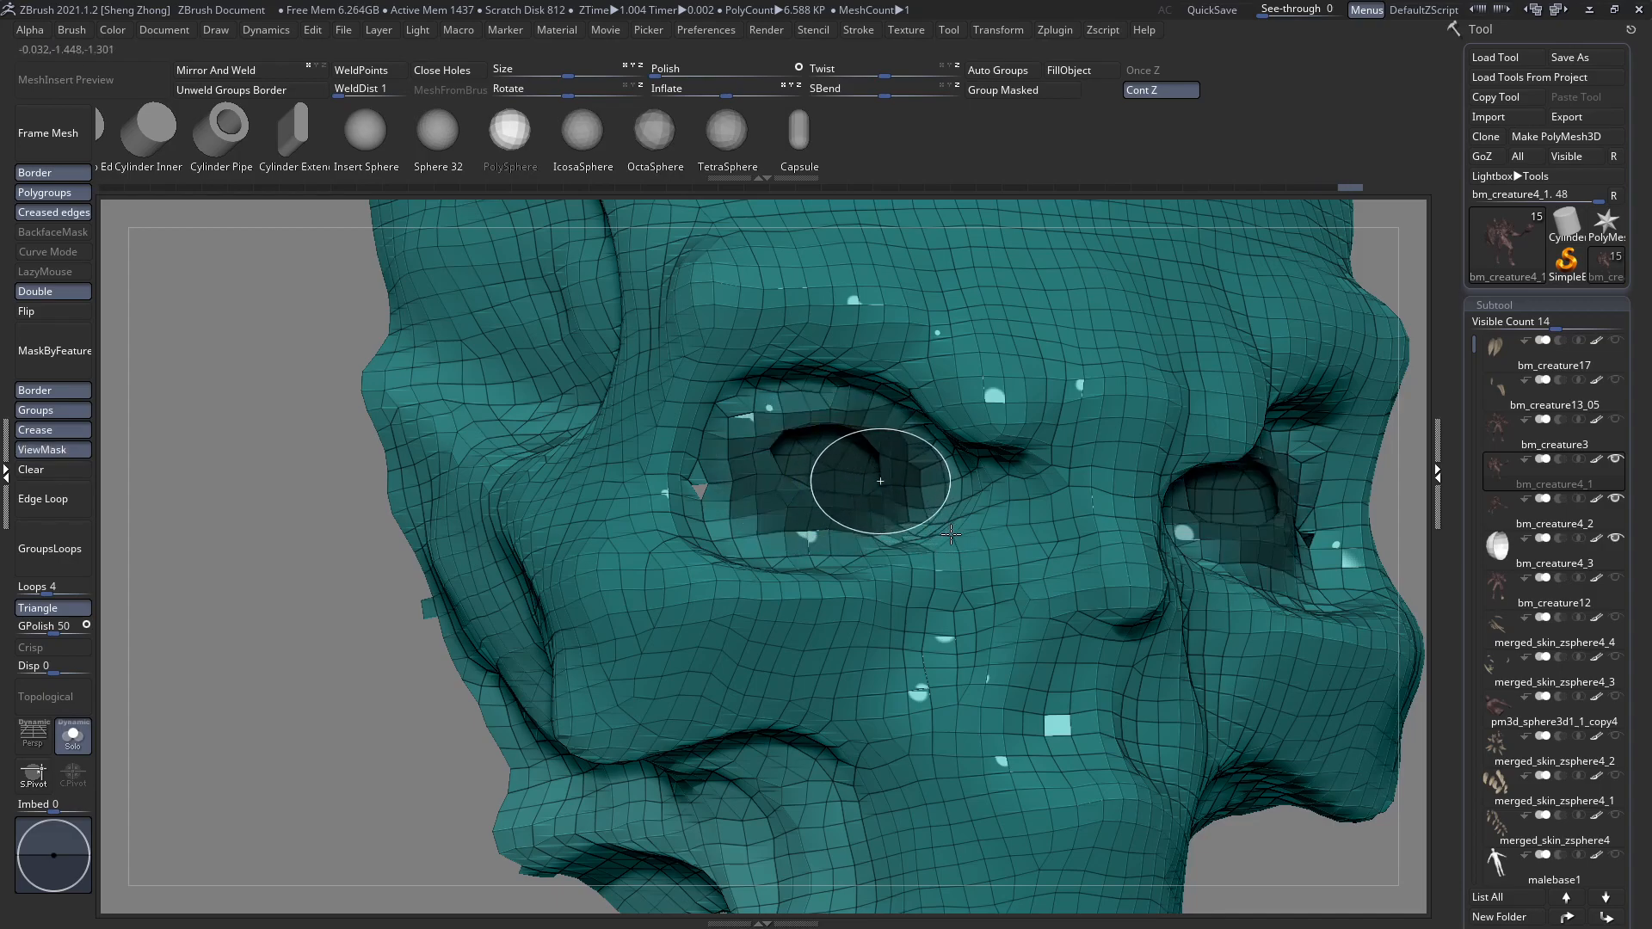
{"action": "left_click_drag", "start_coordinate": [951, 539], "coordinate": [953, 542], "text": "ctrl"}
{"action": "right_click_drag", "start_coordinate": [869, 495], "coordinate": [810, 465]}
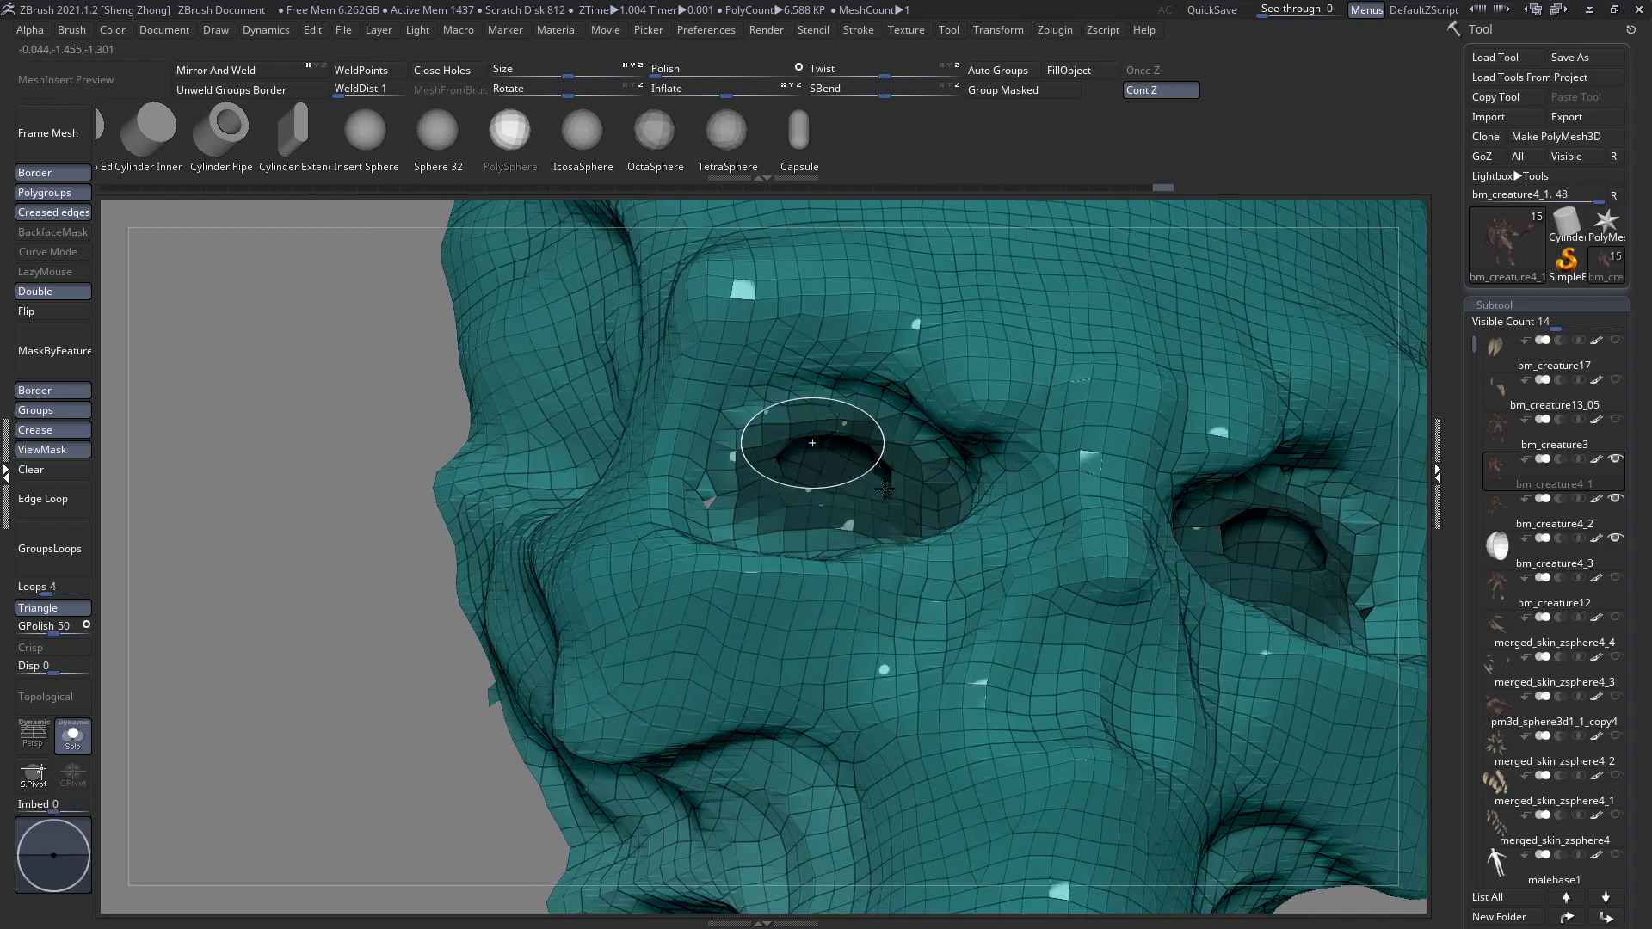
{"action": "left_click_drag", "start_coordinate": [914, 522], "coordinate": [913, 521], "text": "ctrl"}
{"action": "right_click_drag", "start_coordinate": [895, 518], "coordinate": [842, 546]}
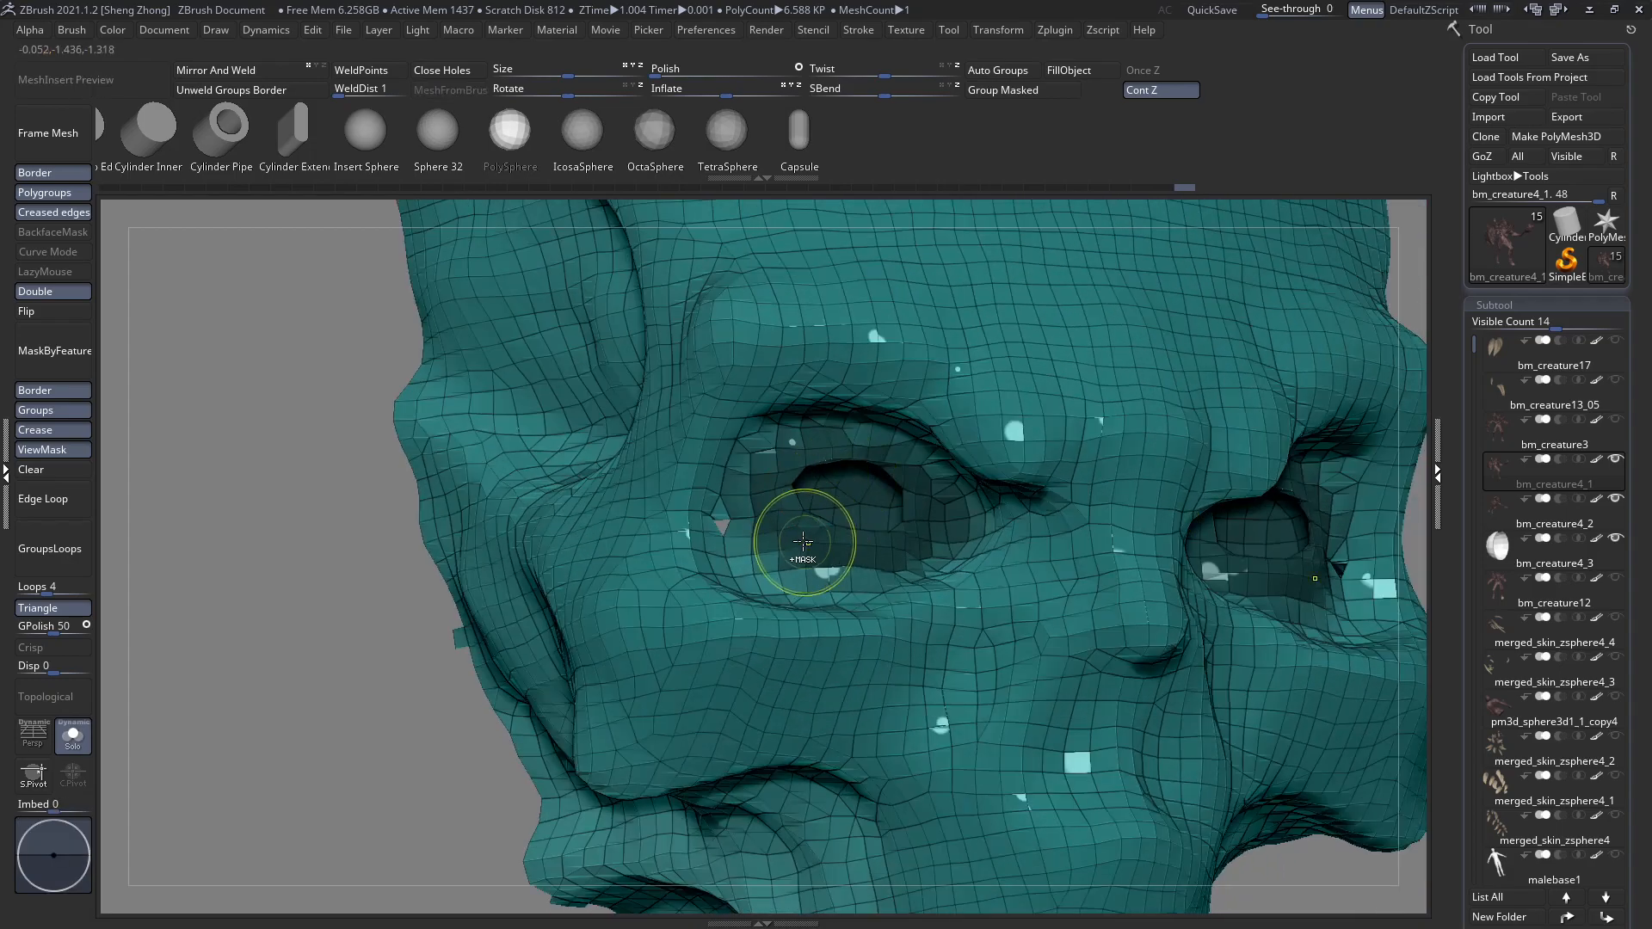
{"action": "left_click_drag", "start_coordinate": [800, 490], "coordinate": [840, 545], "text": "ctrl"}
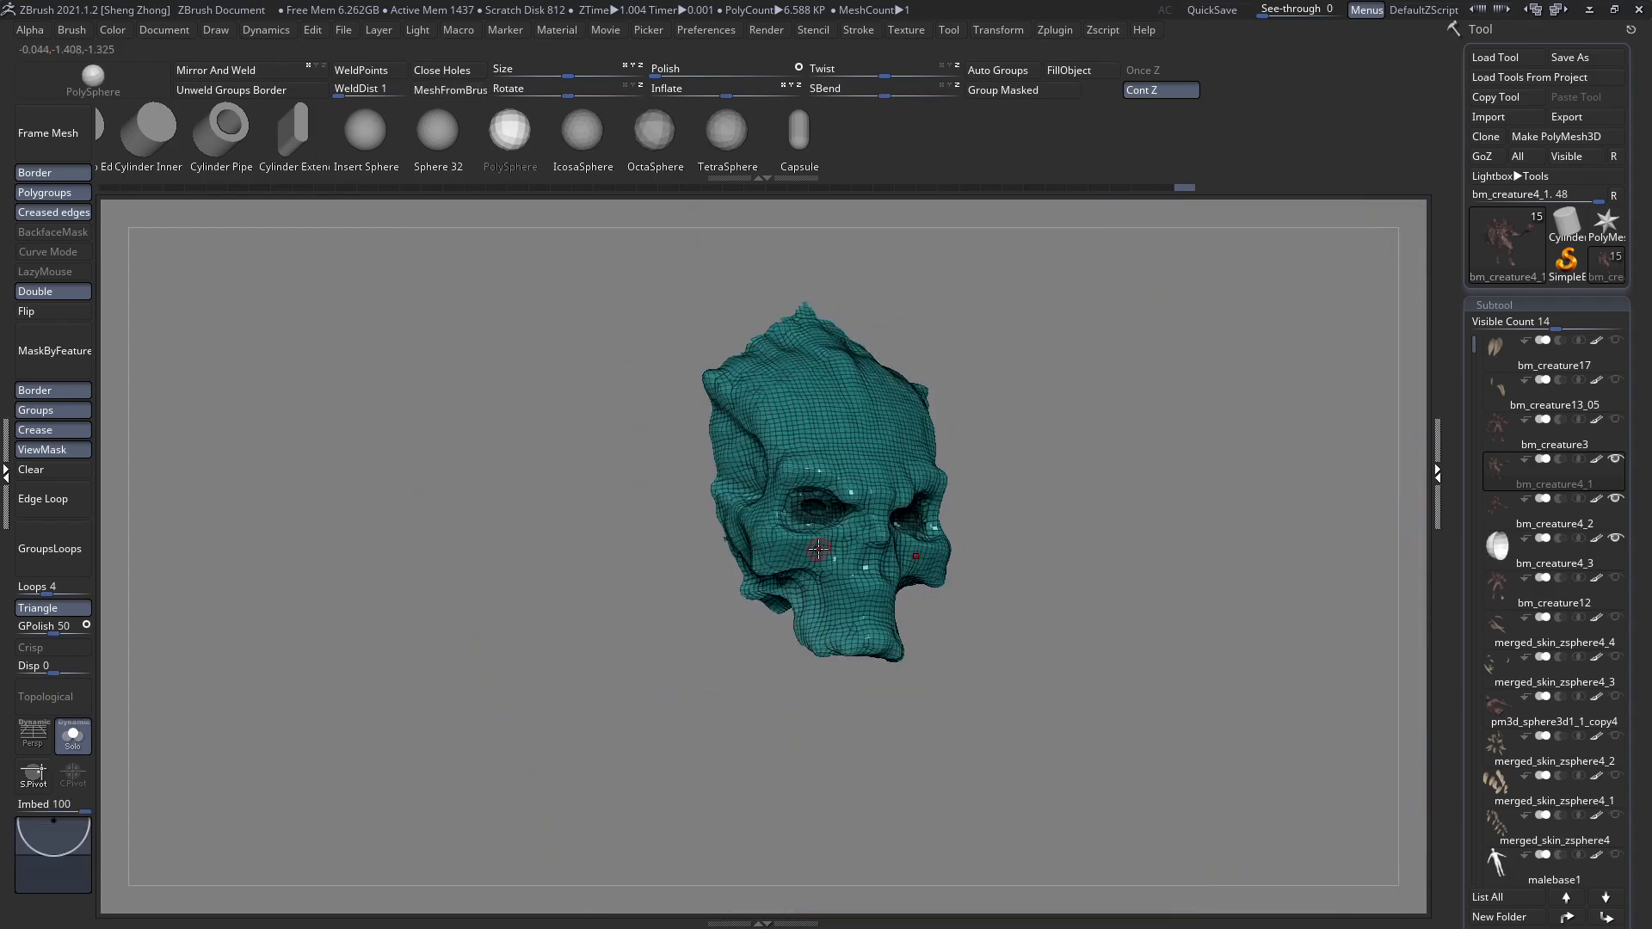
{"action": "right_click_drag", "start_coordinate": [774, 559], "coordinate": [959, 602]}
Show the whole bm_creature4_1 mesh and insert an edge loop along the masked eye-socket borders with Edgeloop Masked Border.
{"action": "left_click_drag", "start_coordinate": [1623, 817], "coordinate": [1590, 708]}
{"action": "key", "text": "ctrl+shift"}
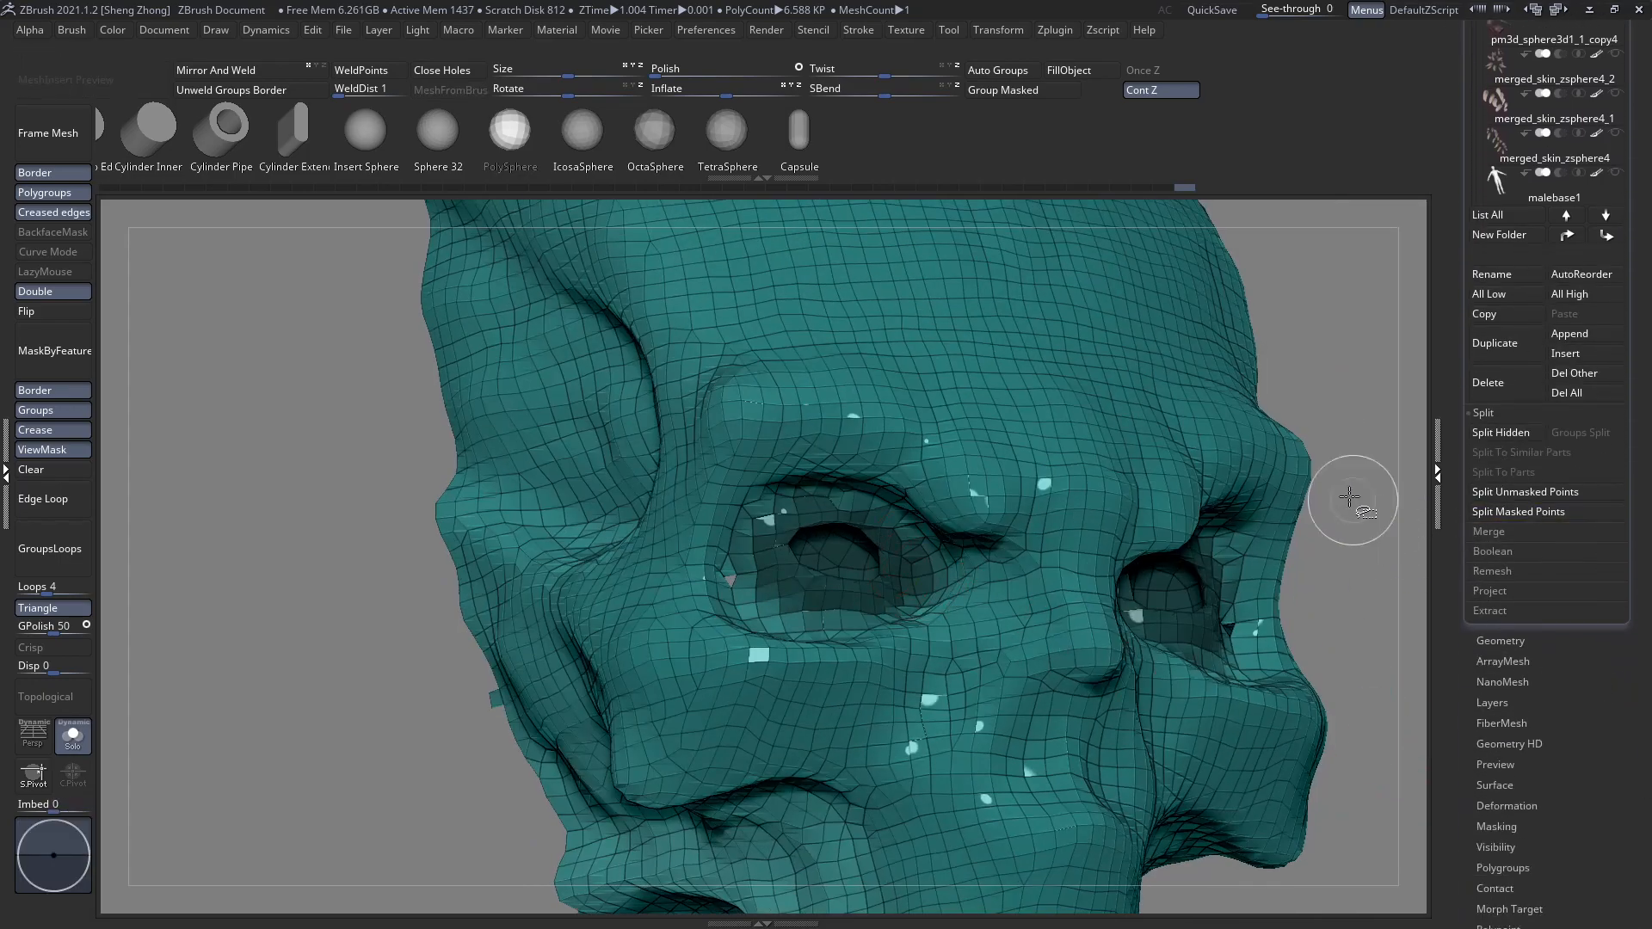
{"action": "left_click", "coordinate": [1358, 372], "text": "ctrl+shift"}
{"action": "left_click_drag", "start_coordinate": [1546, 733], "coordinate": [1532, 651]}
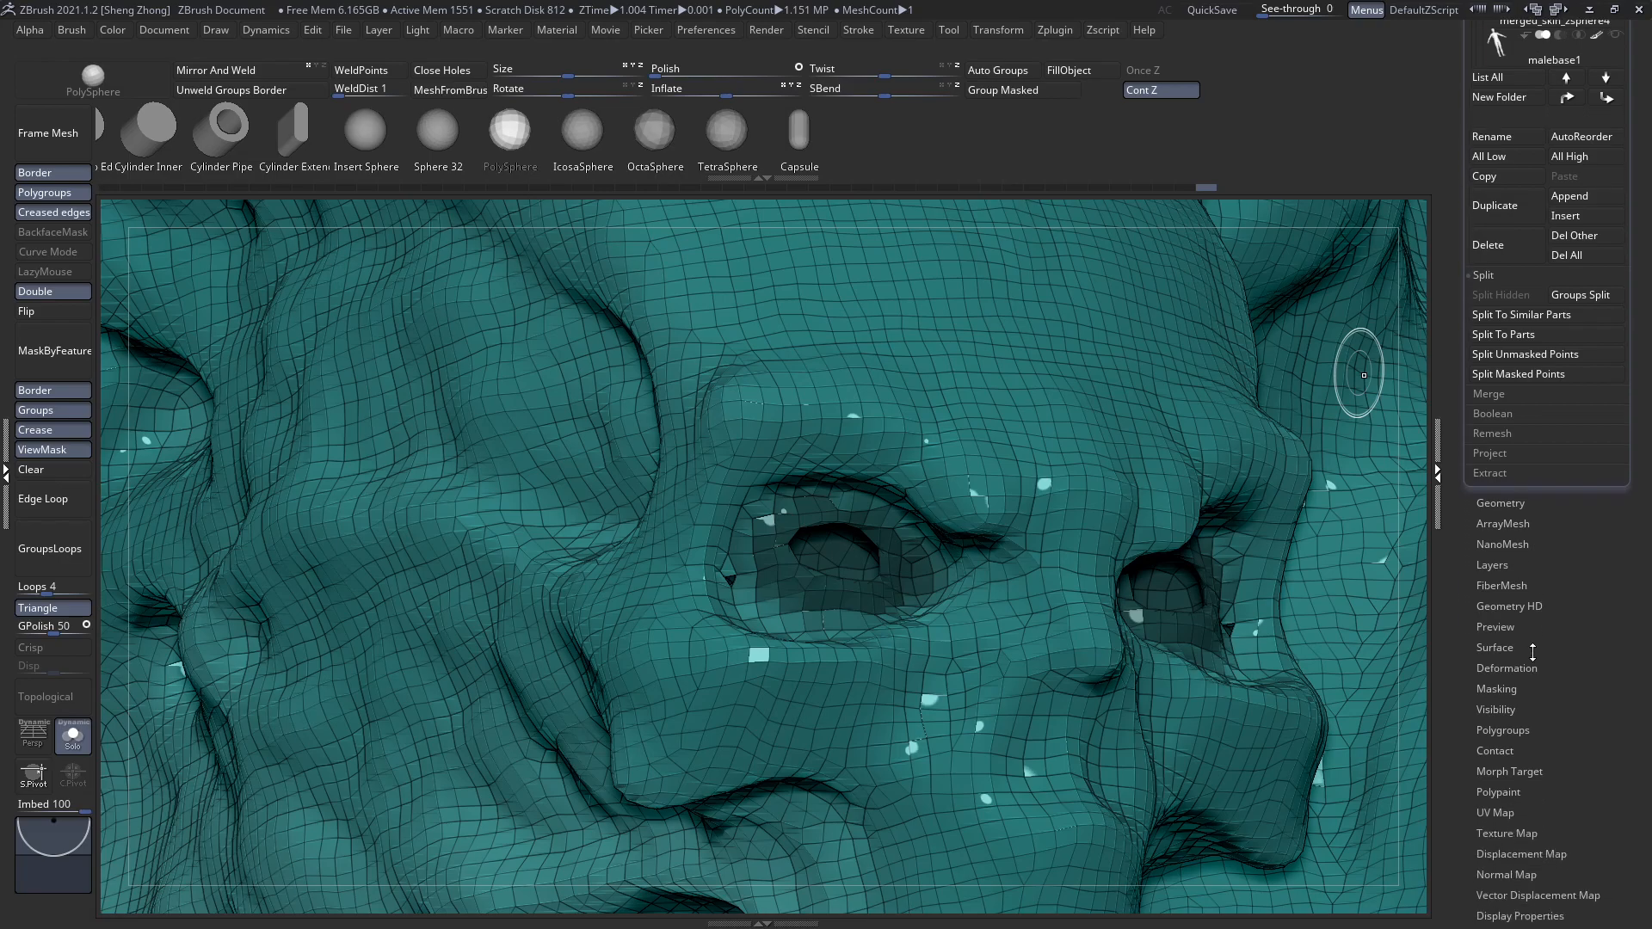
{"action": "left_click", "coordinate": [1500, 506]}
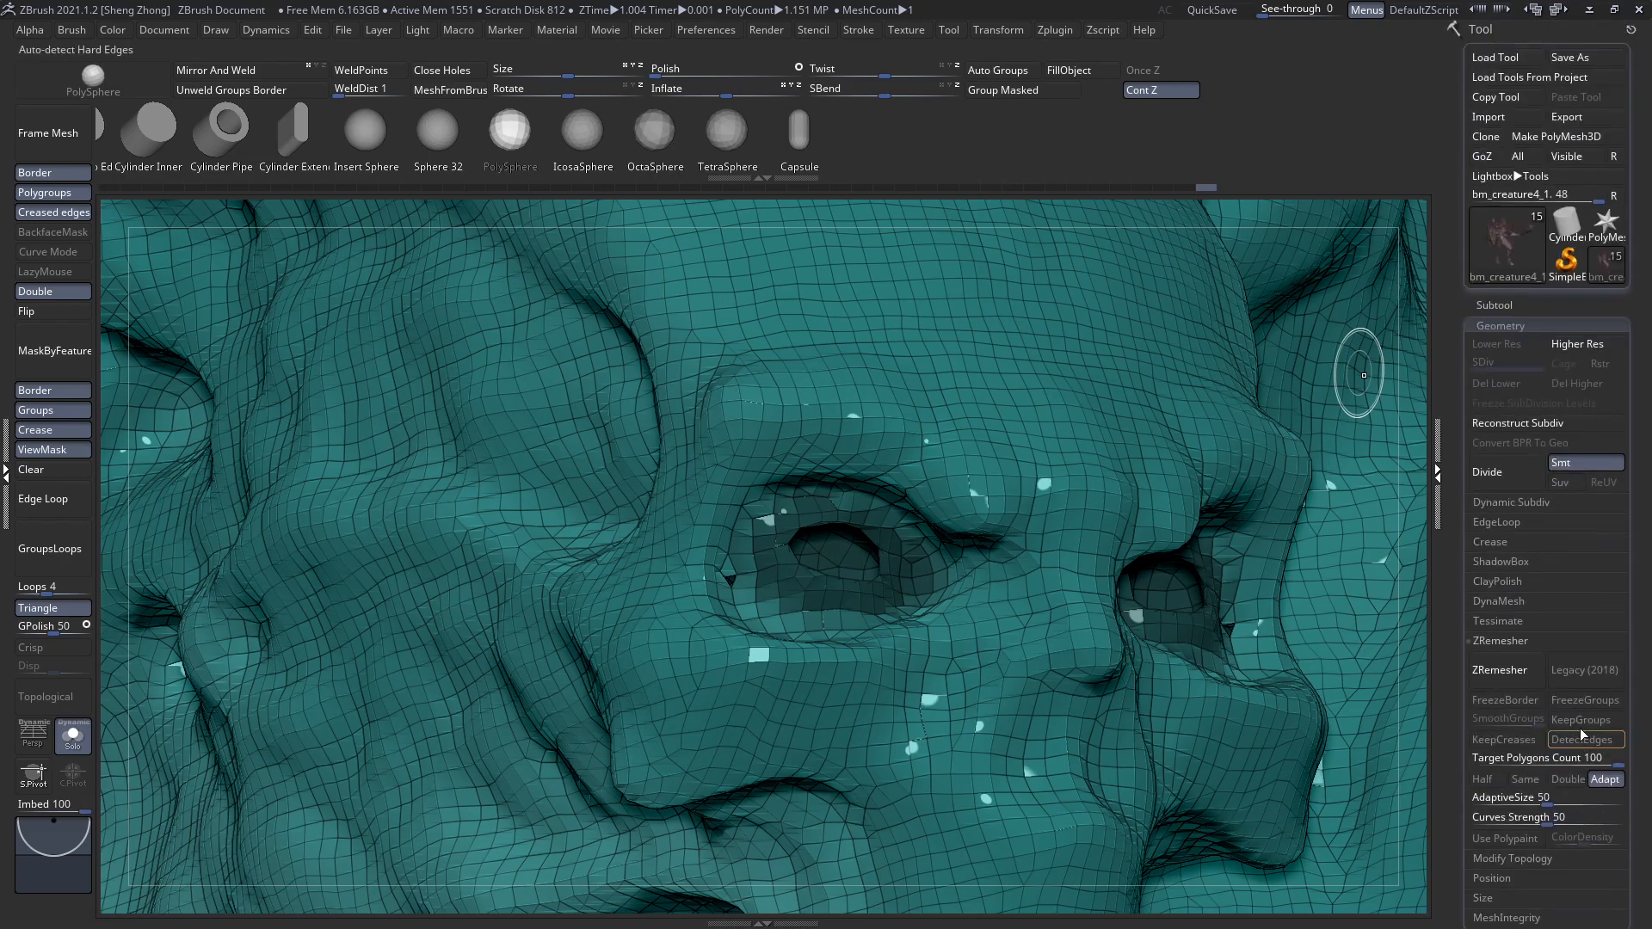
{"action": "left_click", "coordinate": [1494, 522]}
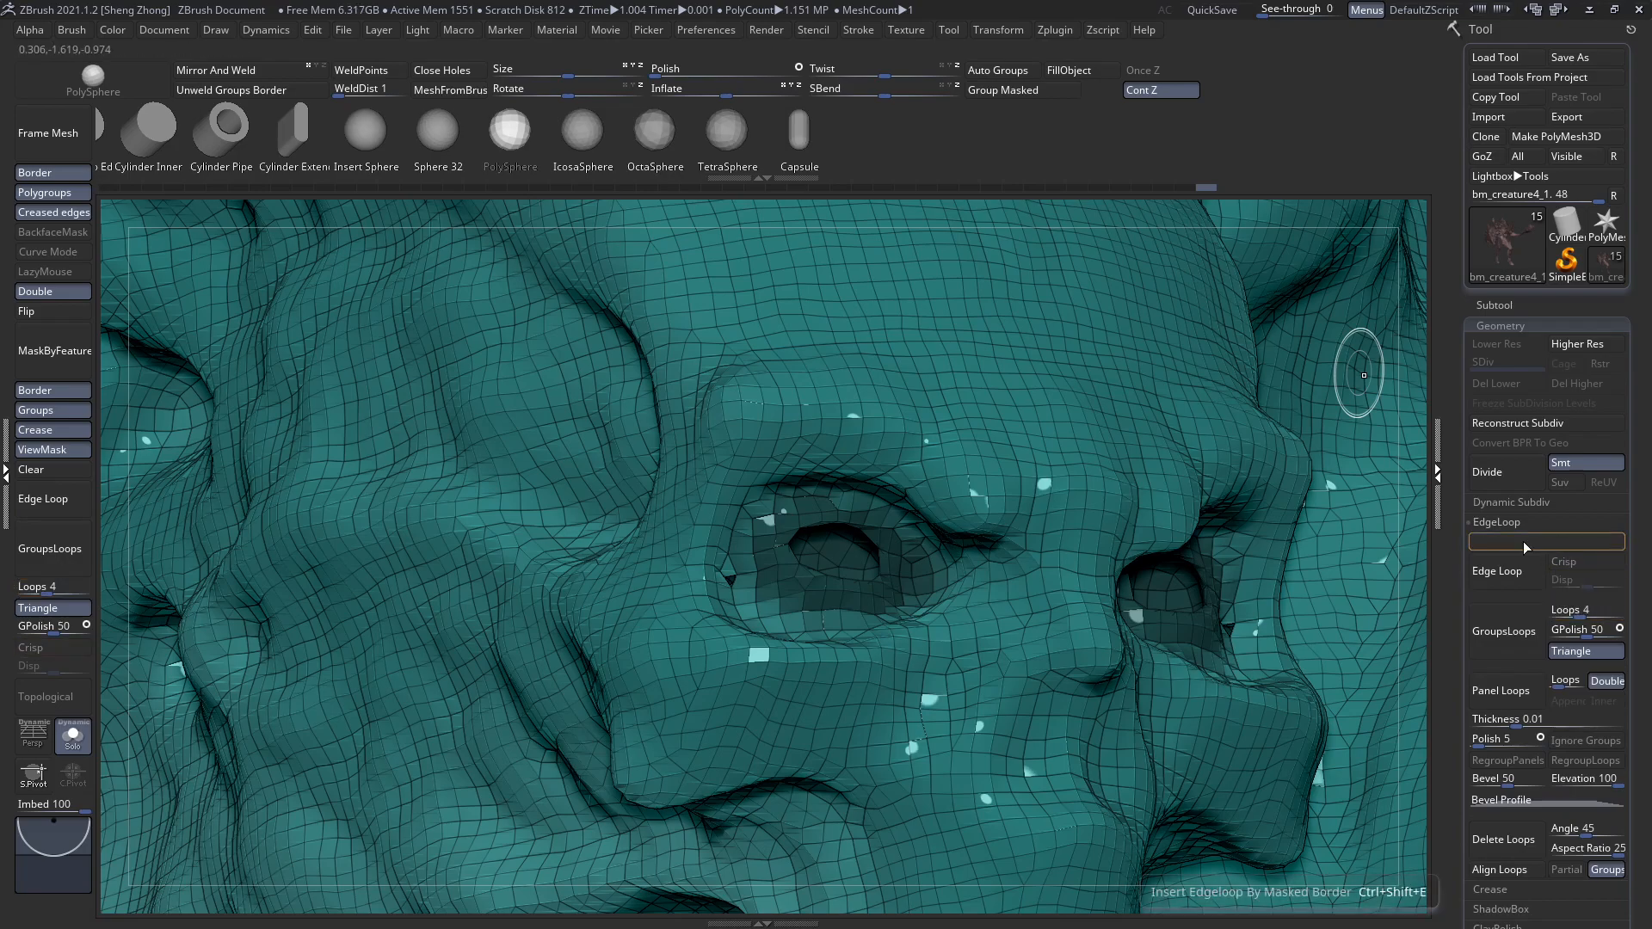
{"action": "left_click", "coordinate": [1523, 542]}
{"action": "scroll", "coordinate": [645, 385], "scroll_direction": "down", "scroll_amount": 5}
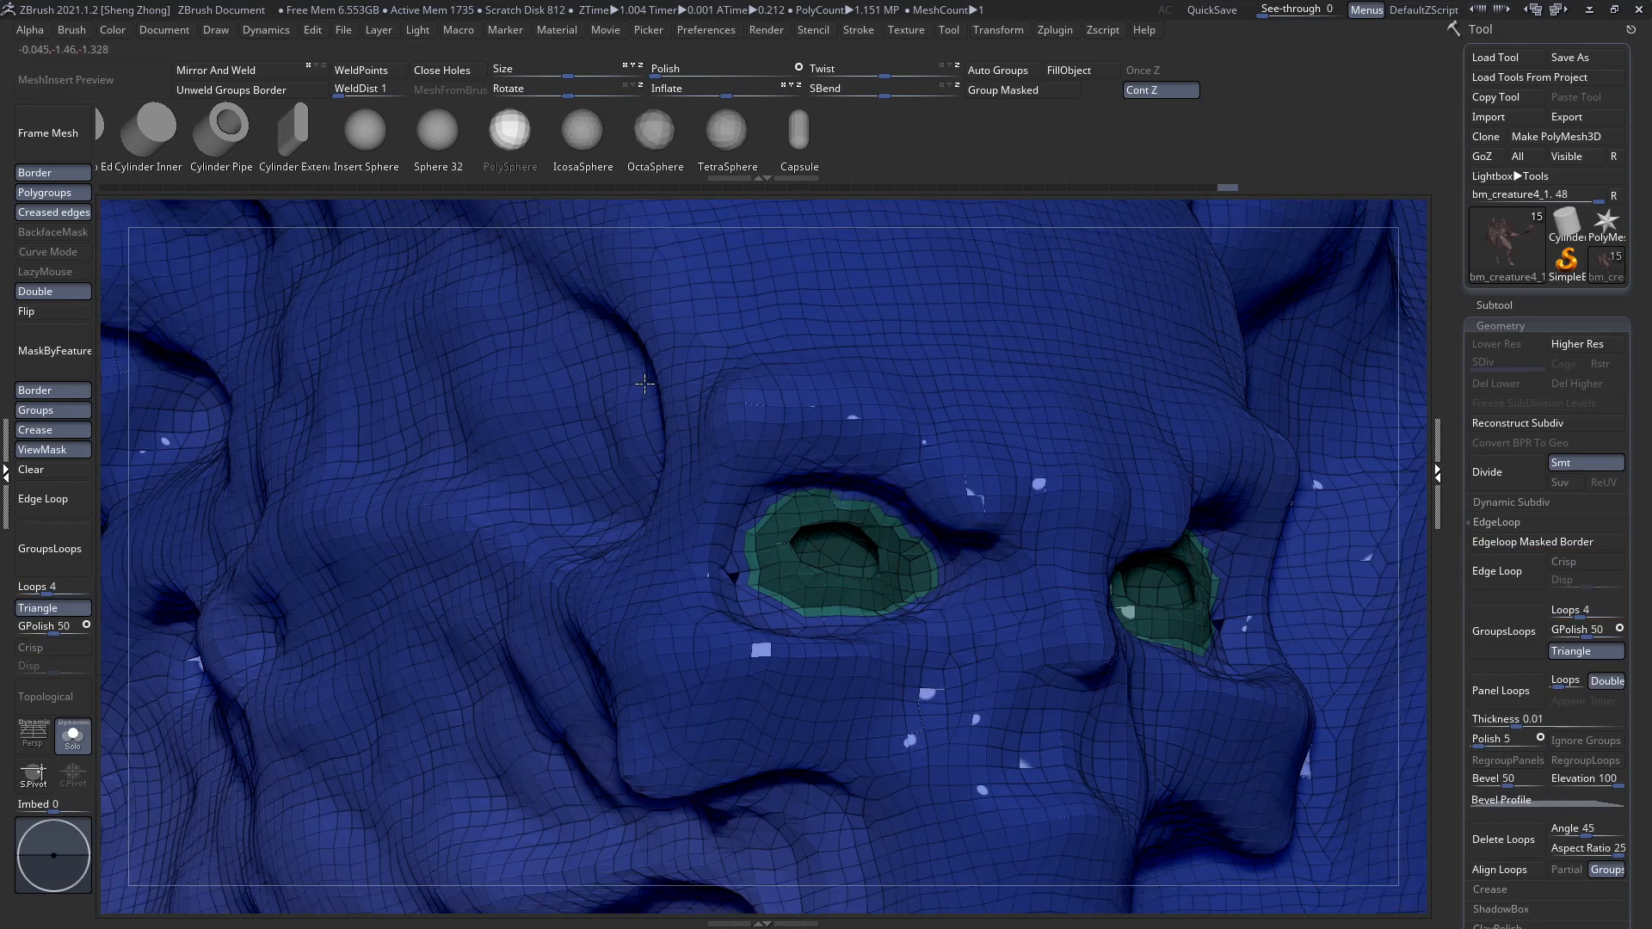
{"action": "key", "text": "ctrl+w"}
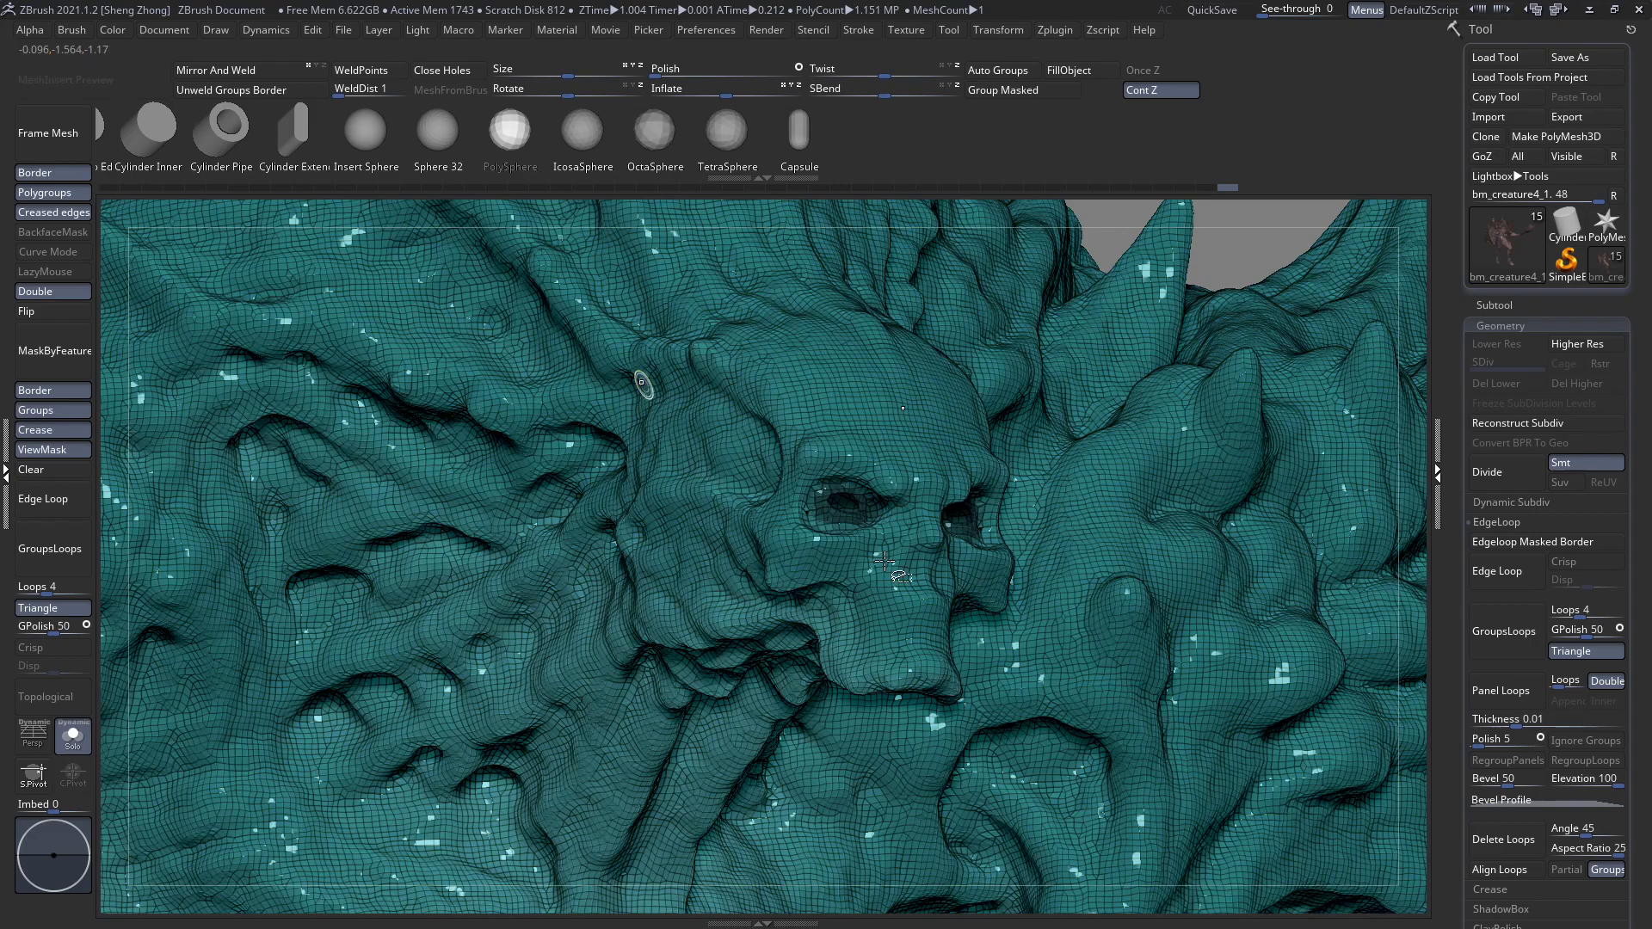
{"action": "key", "text": "ctrl+z"}
Hide the inner eye-socket polygroups of bm_creature4_1 and delete the hidden polygons.
{"action": "right_click_drag", "start_coordinate": [1098, 676], "coordinate": [1001, 620], "text": "ctrl"}
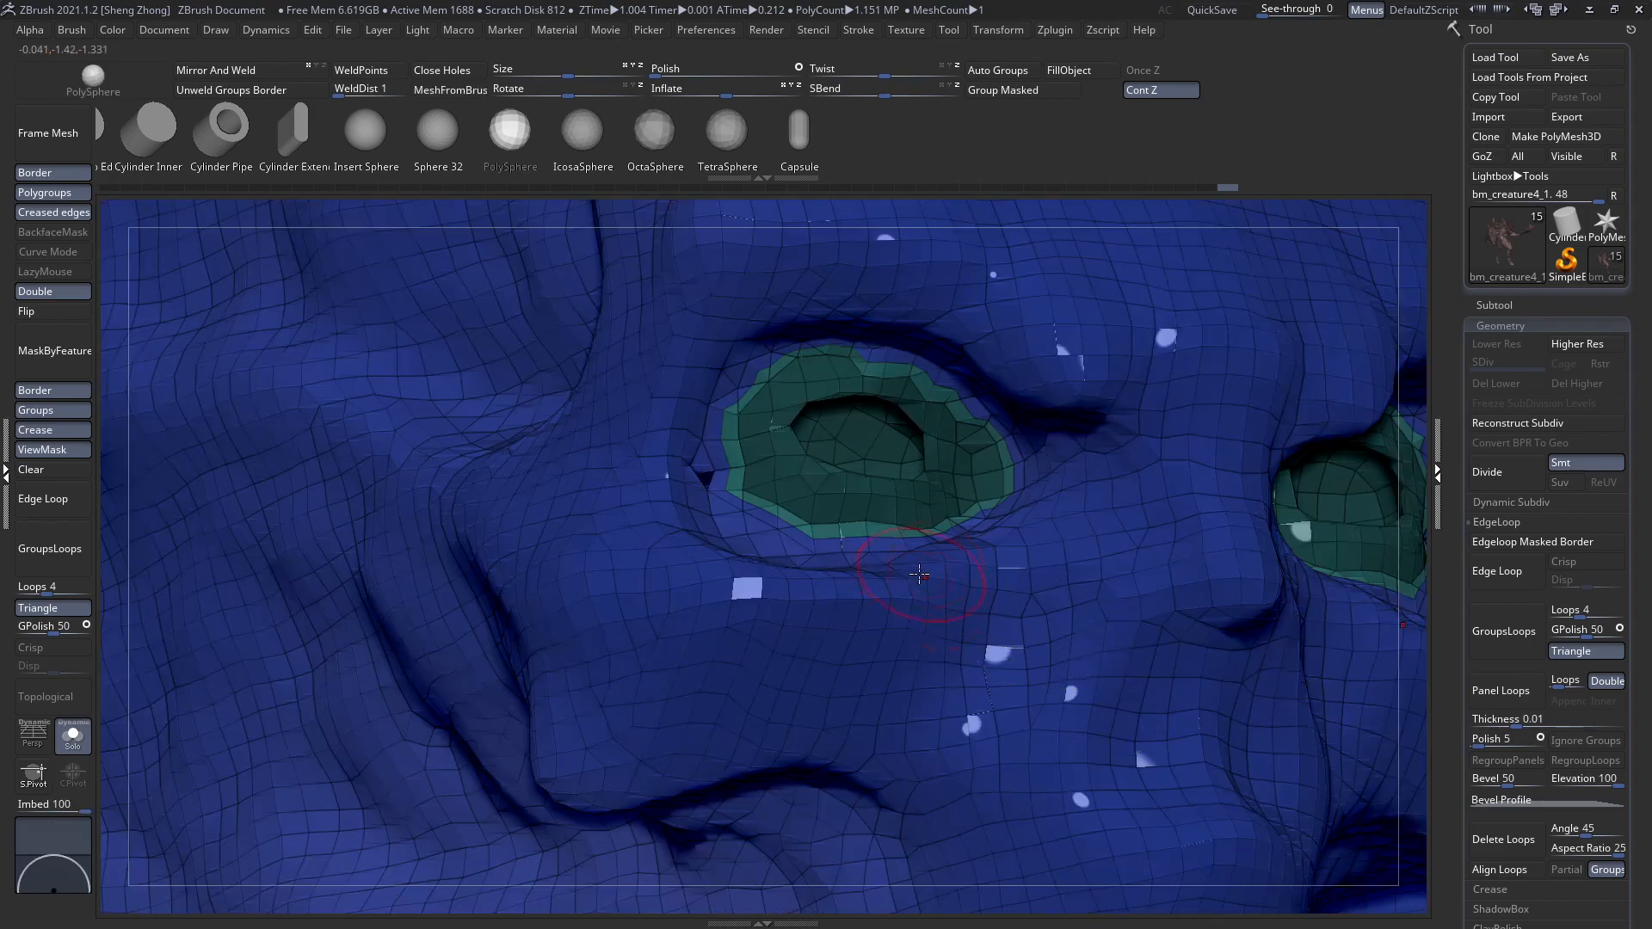
{"action": "right_click_drag", "start_coordinate": [828, 551], "coordinate": [891, 552]}
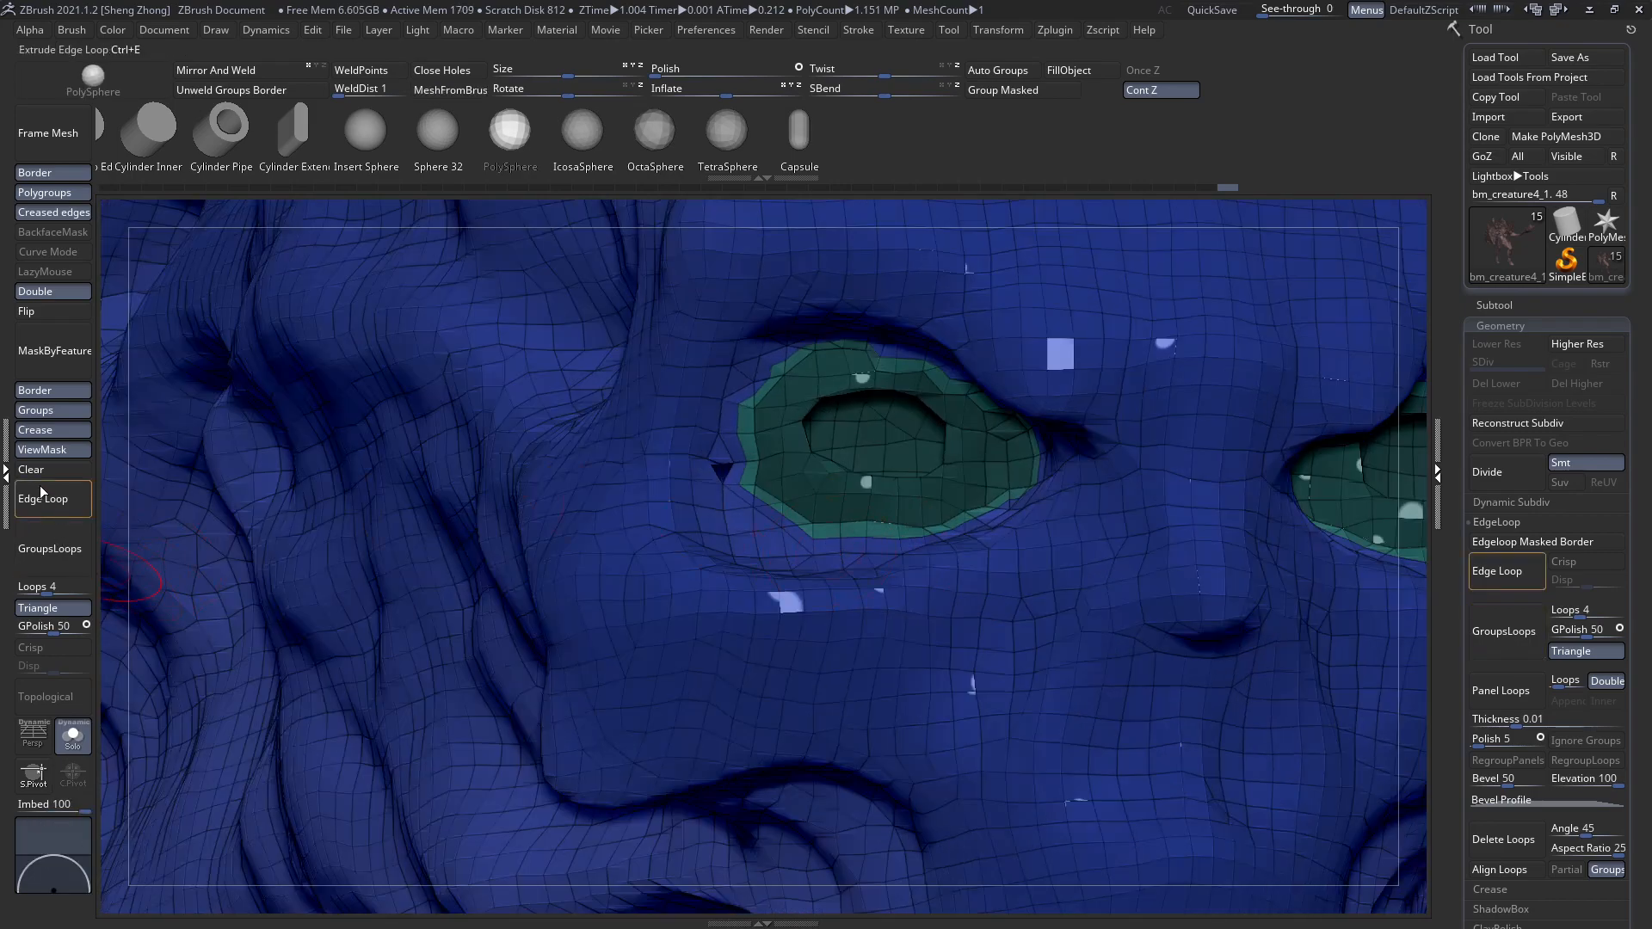
{"action": "key", "text": "ctrl+w"}
{"action": "left_click", "coordinate": [850, 442], "text": "ctrl+shift"}
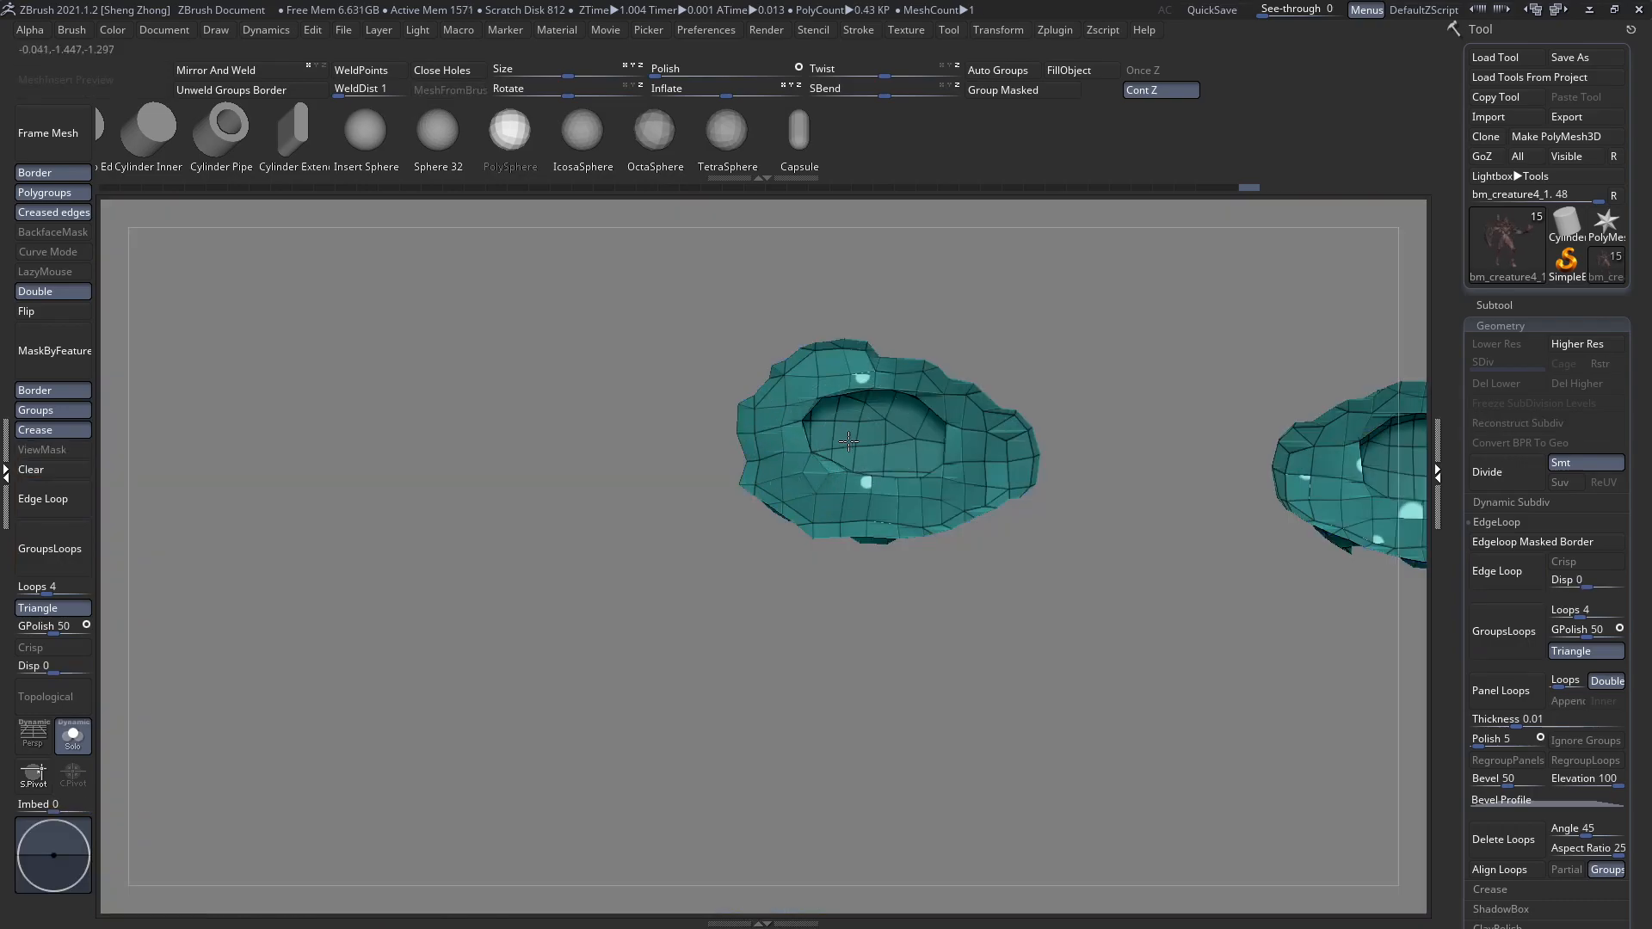
{"action": "left_click", "coordinate": [848, 442], "text": "ctrl+shift"}
{"action": "mouse_move", "coordinate": [682, 427]}
{"action": "right_mouse_down", "text": "ctrl"}
{"action": "mouse_move", "coordinate": [688, 456]}
{"action": "mouse_move", "coordinate": [683, 425]}
{"action": "right_mouse_up", "text": "ctrl"}
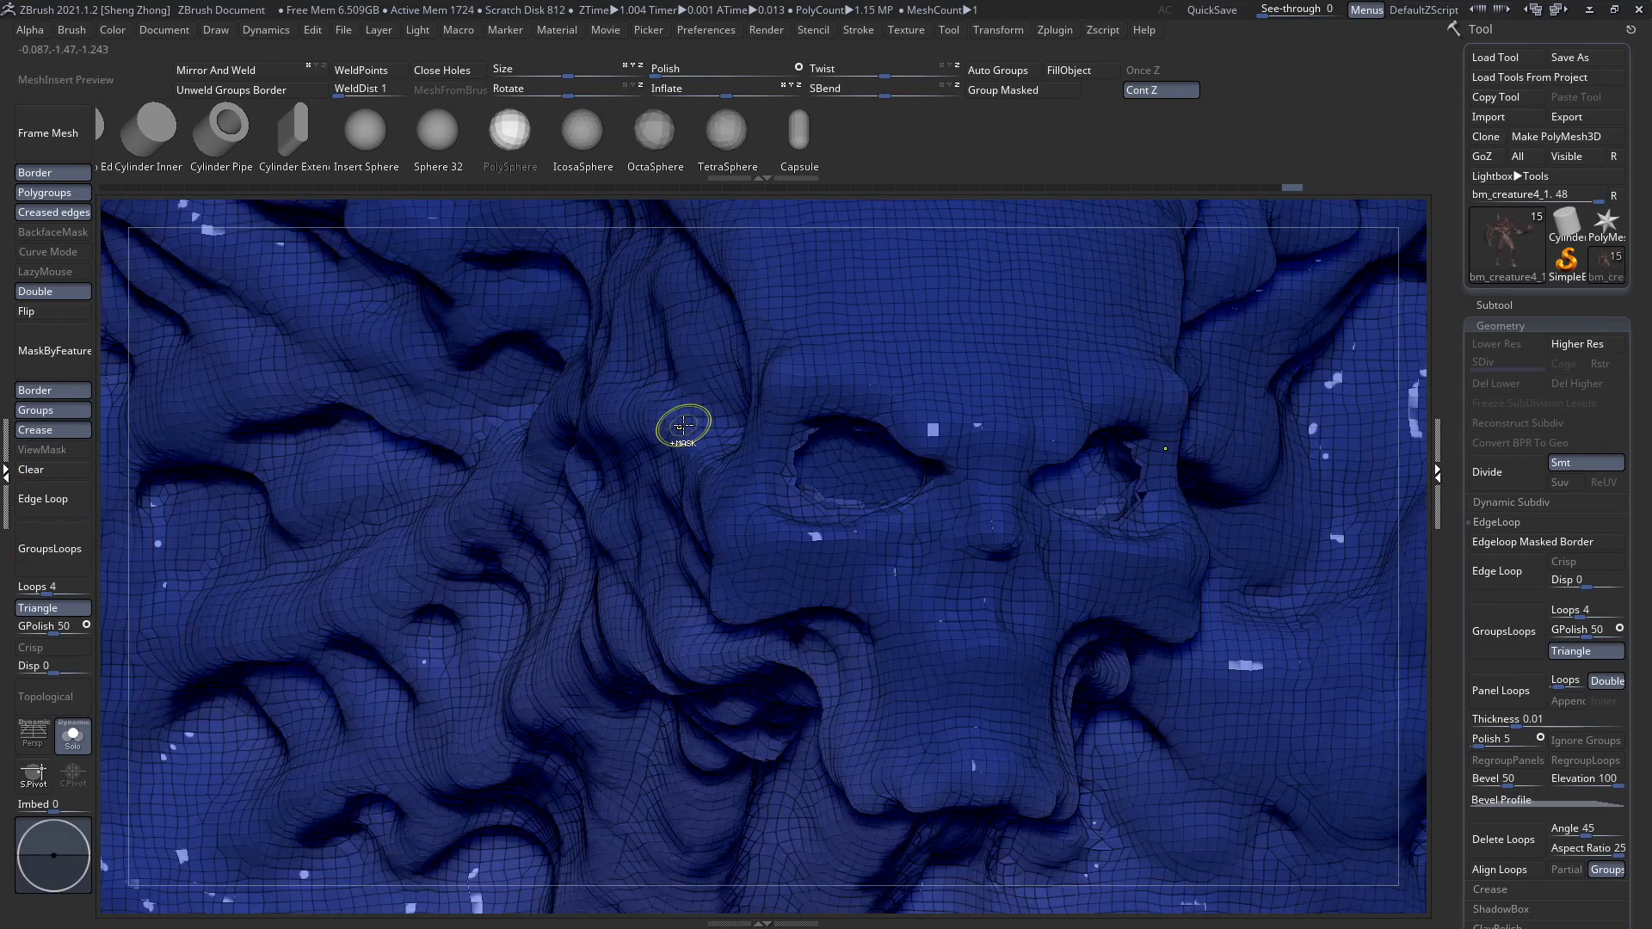
{"action": "key", "text": "Delete"}
{"action": "right_click_drag", "start_coordinate": [787, 535], "coordinate": [135, 841], "text": "shift"}
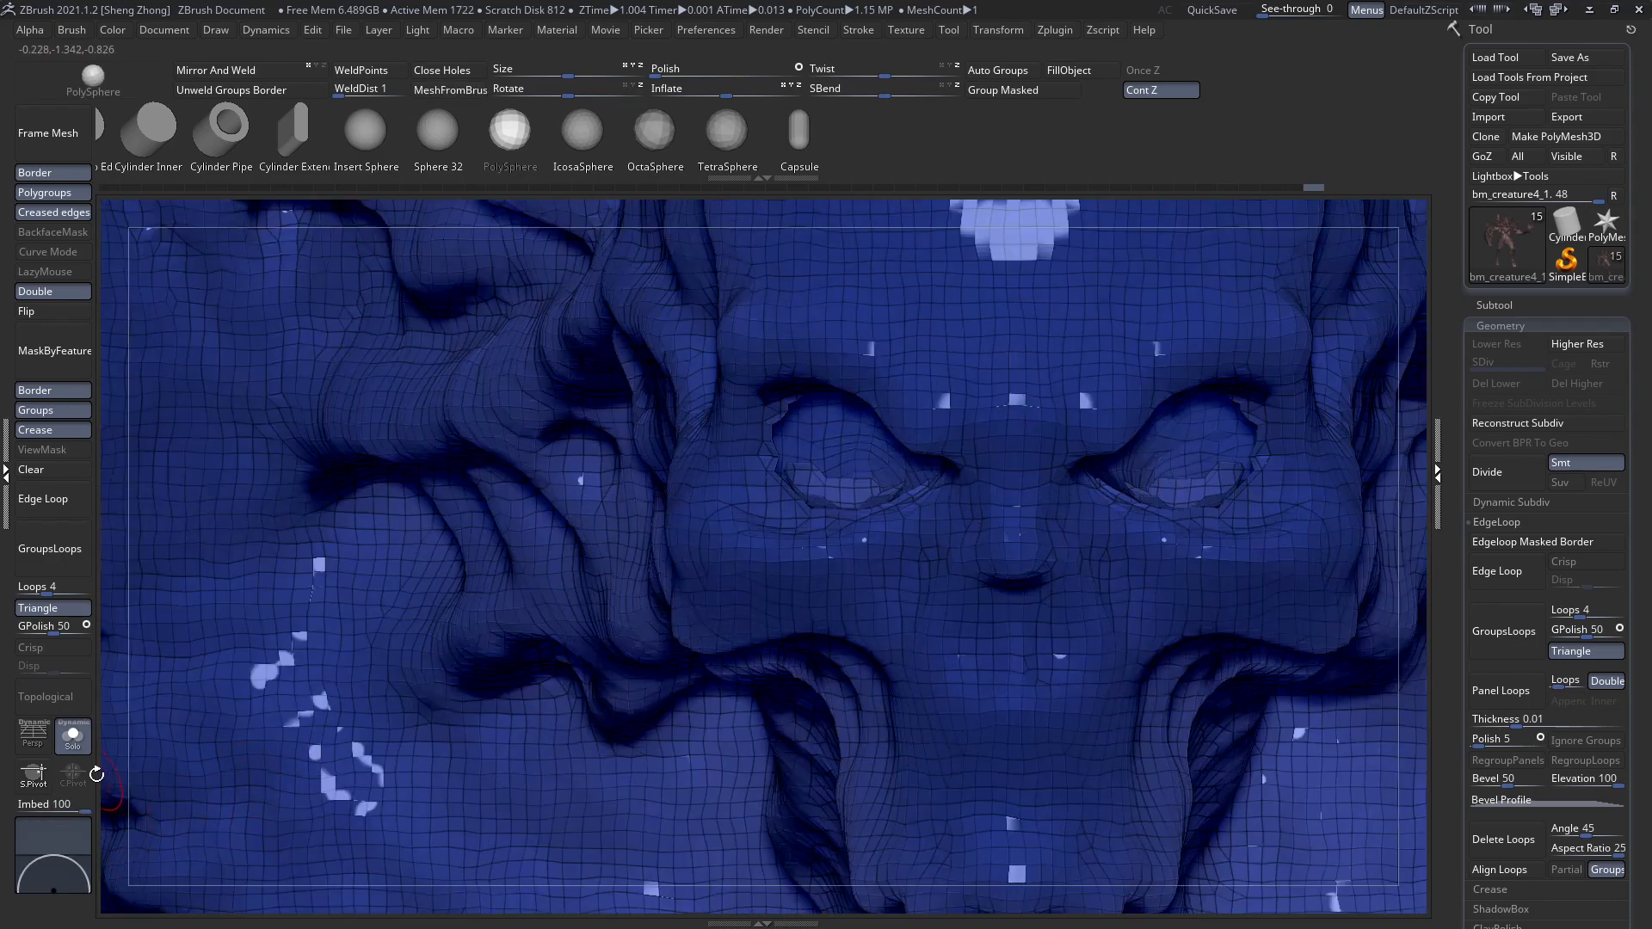
Give the loose fragments in the eye sockets their own polygroups, remove them, and compare bm_creature4_1 with the other visible subtools.
{"action": "left_click", "coordinate": [86, 751]}
{"action": "left_click", "coordinate": [86, 750]}
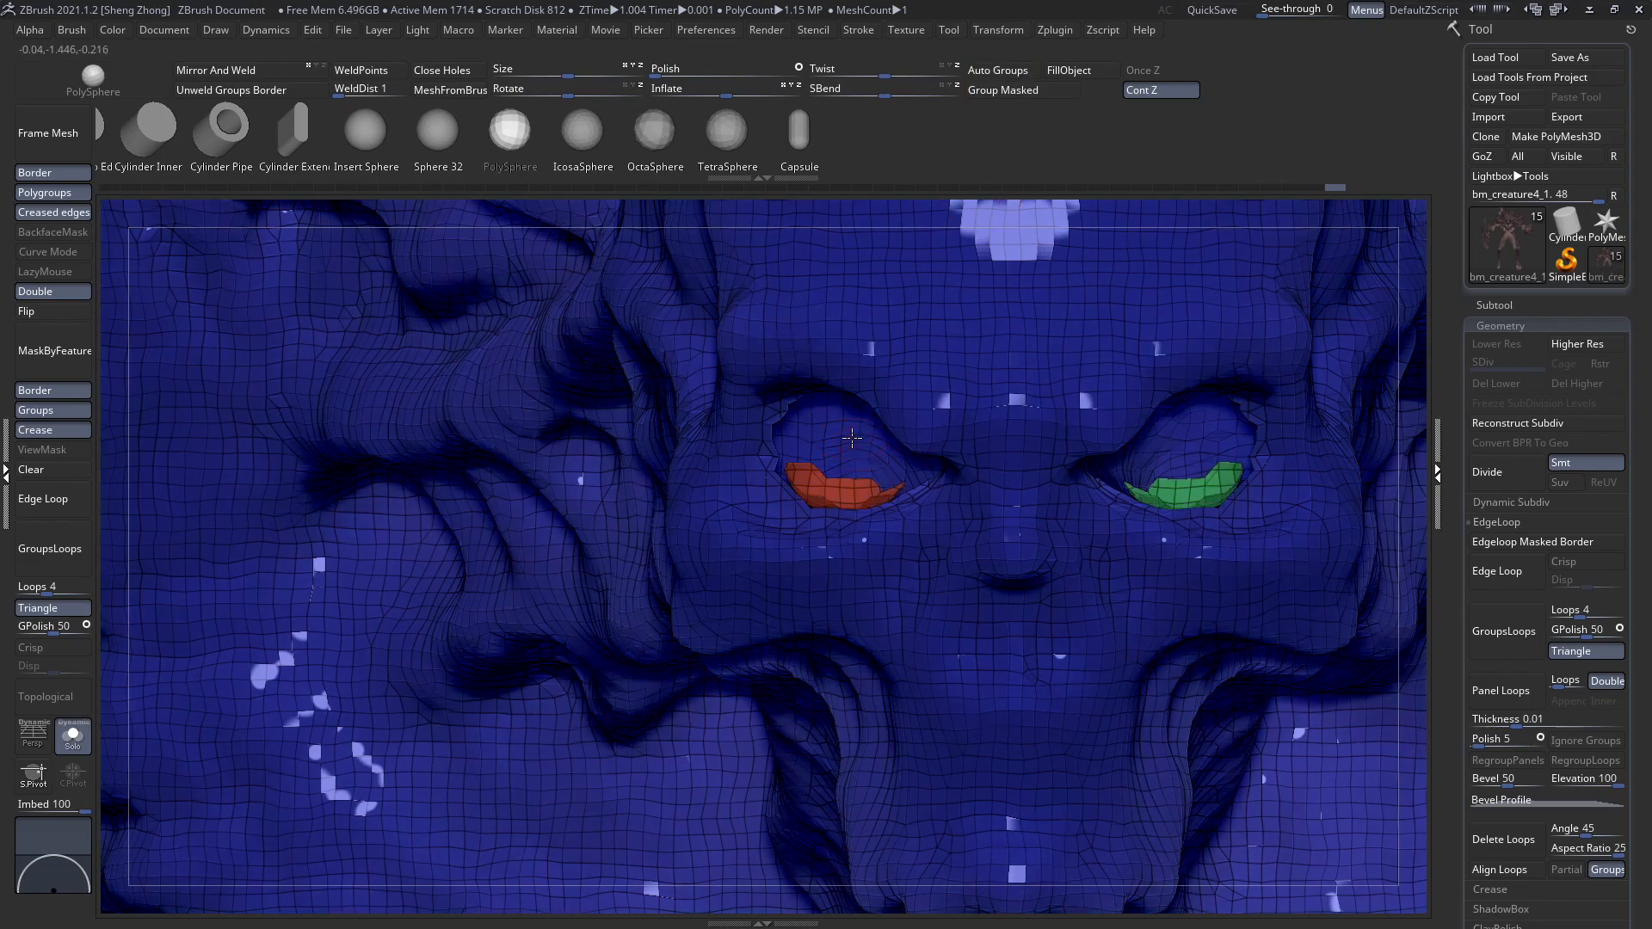
{"action": "right_click", "coordinate": [816, 549]}
{"action": "key", "text": "b"}
{"action": "key", "text": "m"}
{"action": "key", "text": "v"}
{"action": "left_click", "coordinate": [1043, 600], "text": "ctrl+shift"}
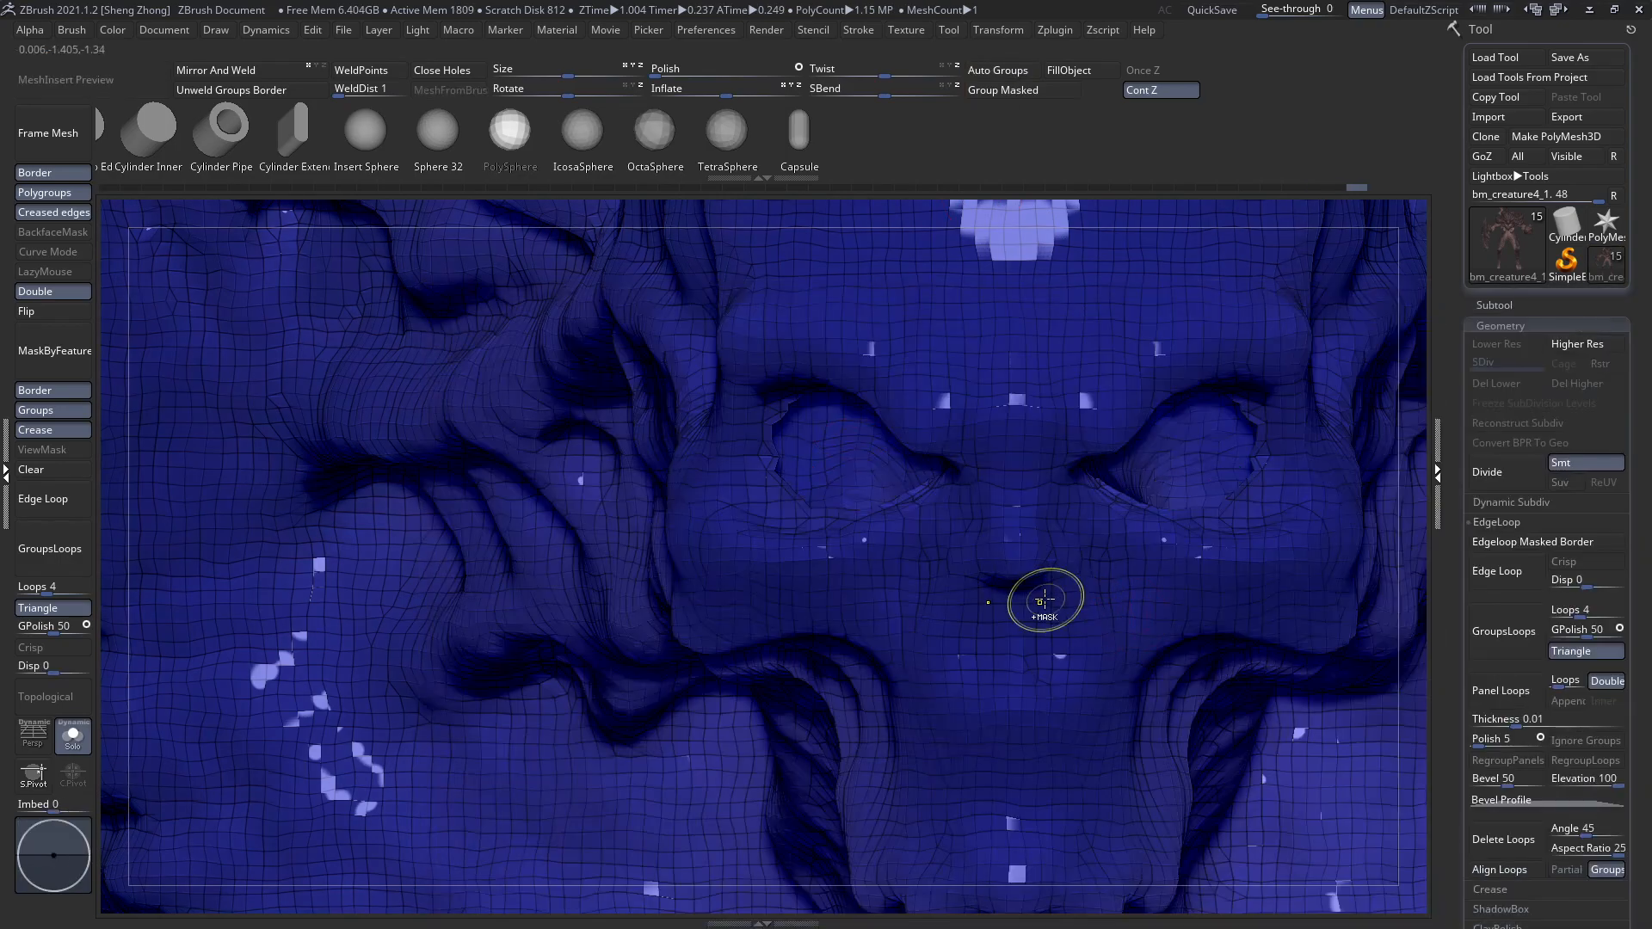
{"action": "left_click", "coordinate": [85, 747]}
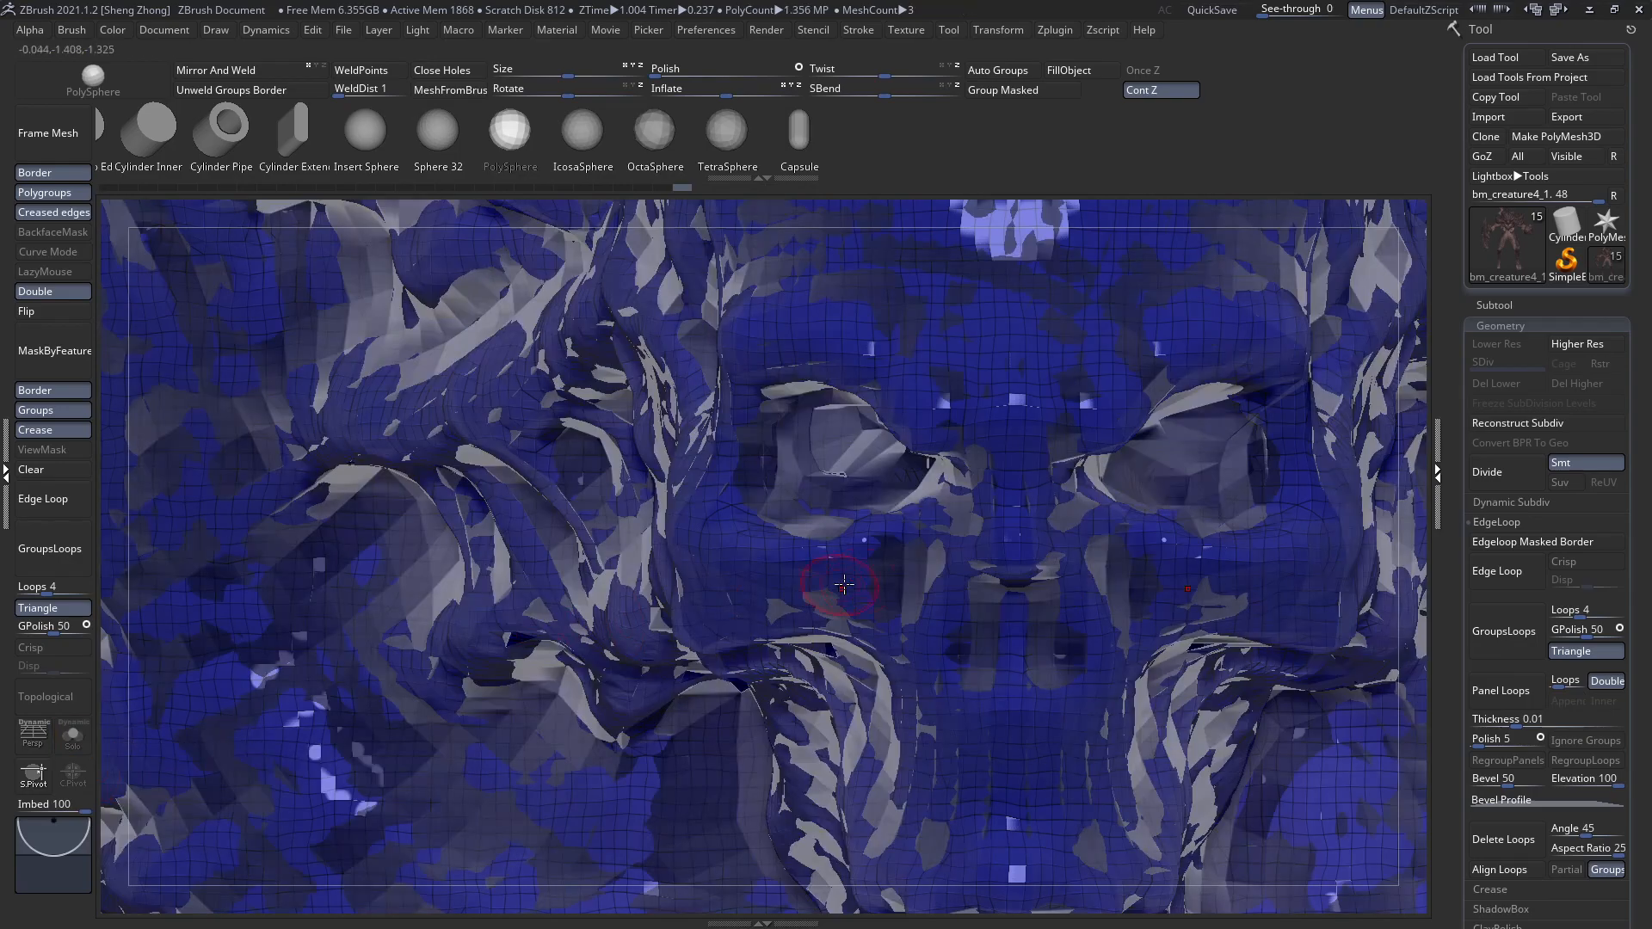
{"action": "left_click_drag", "start_coordinate": [113, 774], "coordinate": [151, 780]}
{"action": "left_click", "coordinate": [84, 748]}
Select the eye spheres subtool bm_creature4_3, move it to the start of the subtool list and turn off Solo mode.
{"action": "right_click_drag", "start_coordinate": [922, 537], "coordinate": [762, 496]}
{"action": "left_click", "coordinate": [1508, 303]}
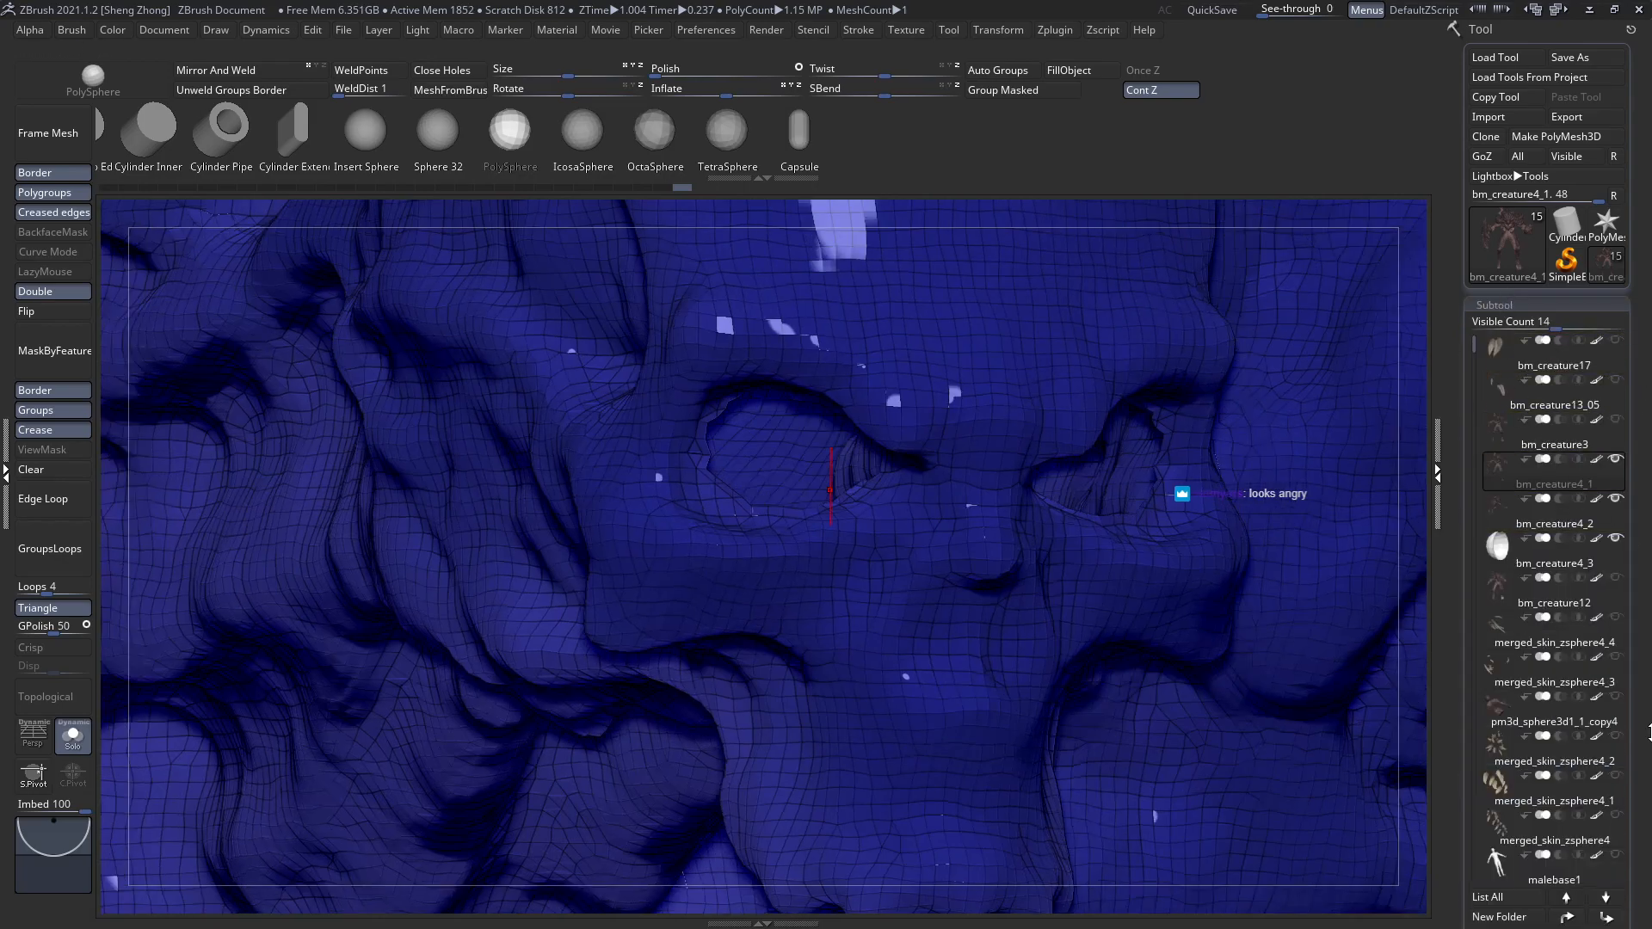
{"action": "left_click_drag", "start_coordinate": [1501, 587], "coordinate": [1501, 487]}
{"action": "left_click", "coordinate": [1498, 459]}
{"action": "right_click_drag", "start_coordinate": [857, 497], "coordinate": [912, 511]}
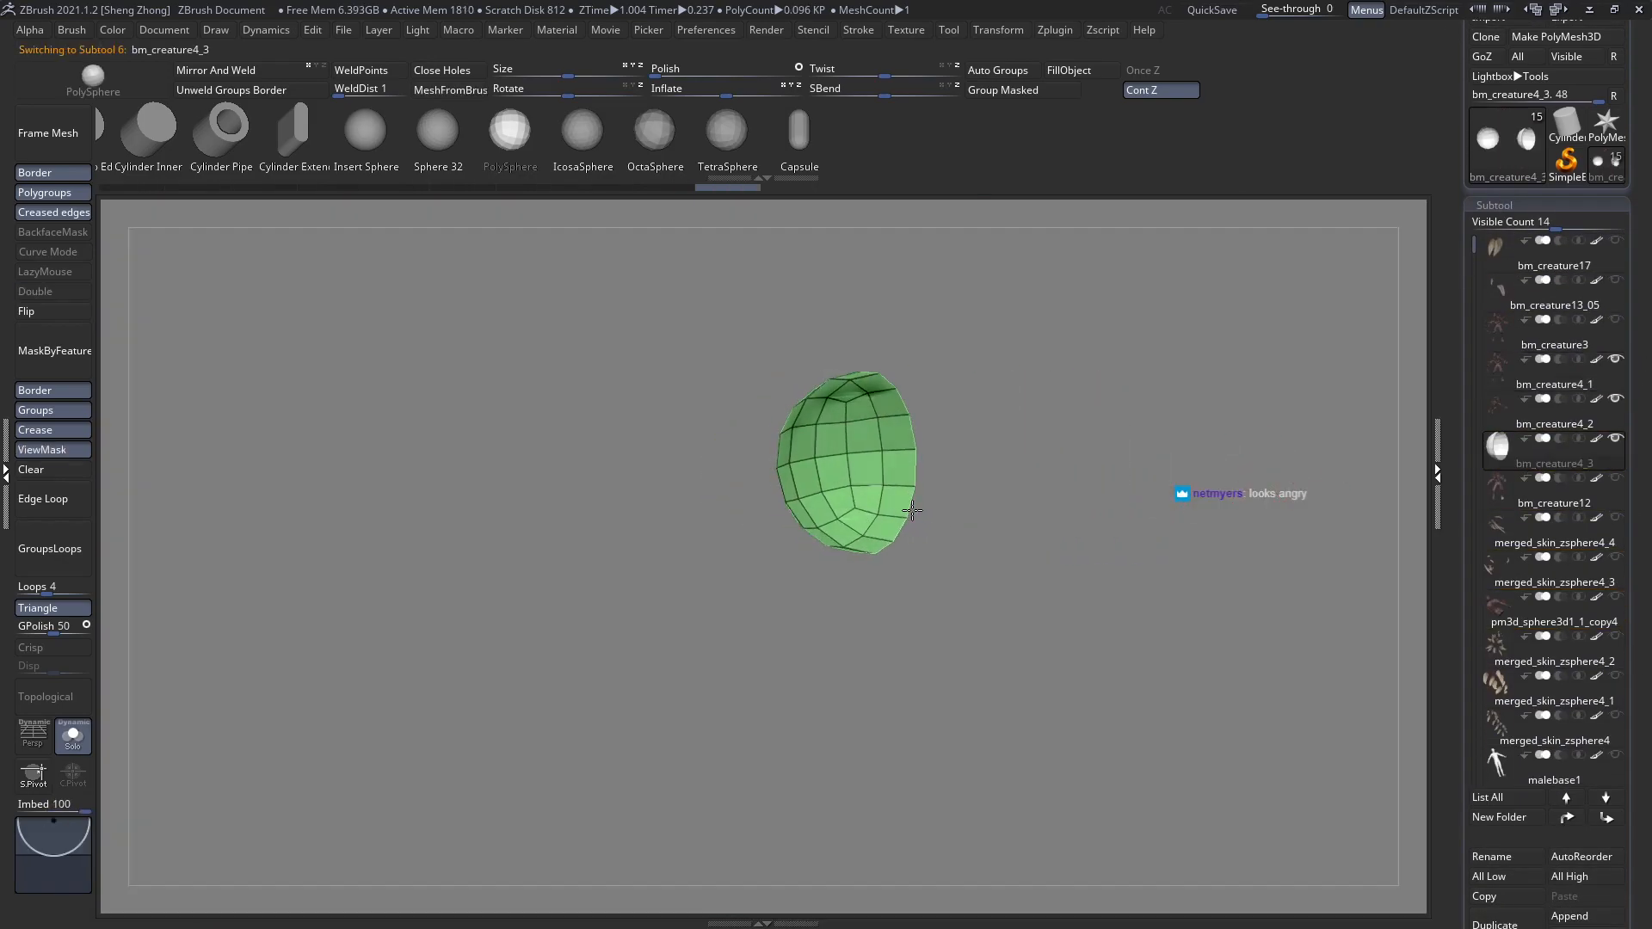
{"action": "left_click", "coordinate": [1567, 818]}
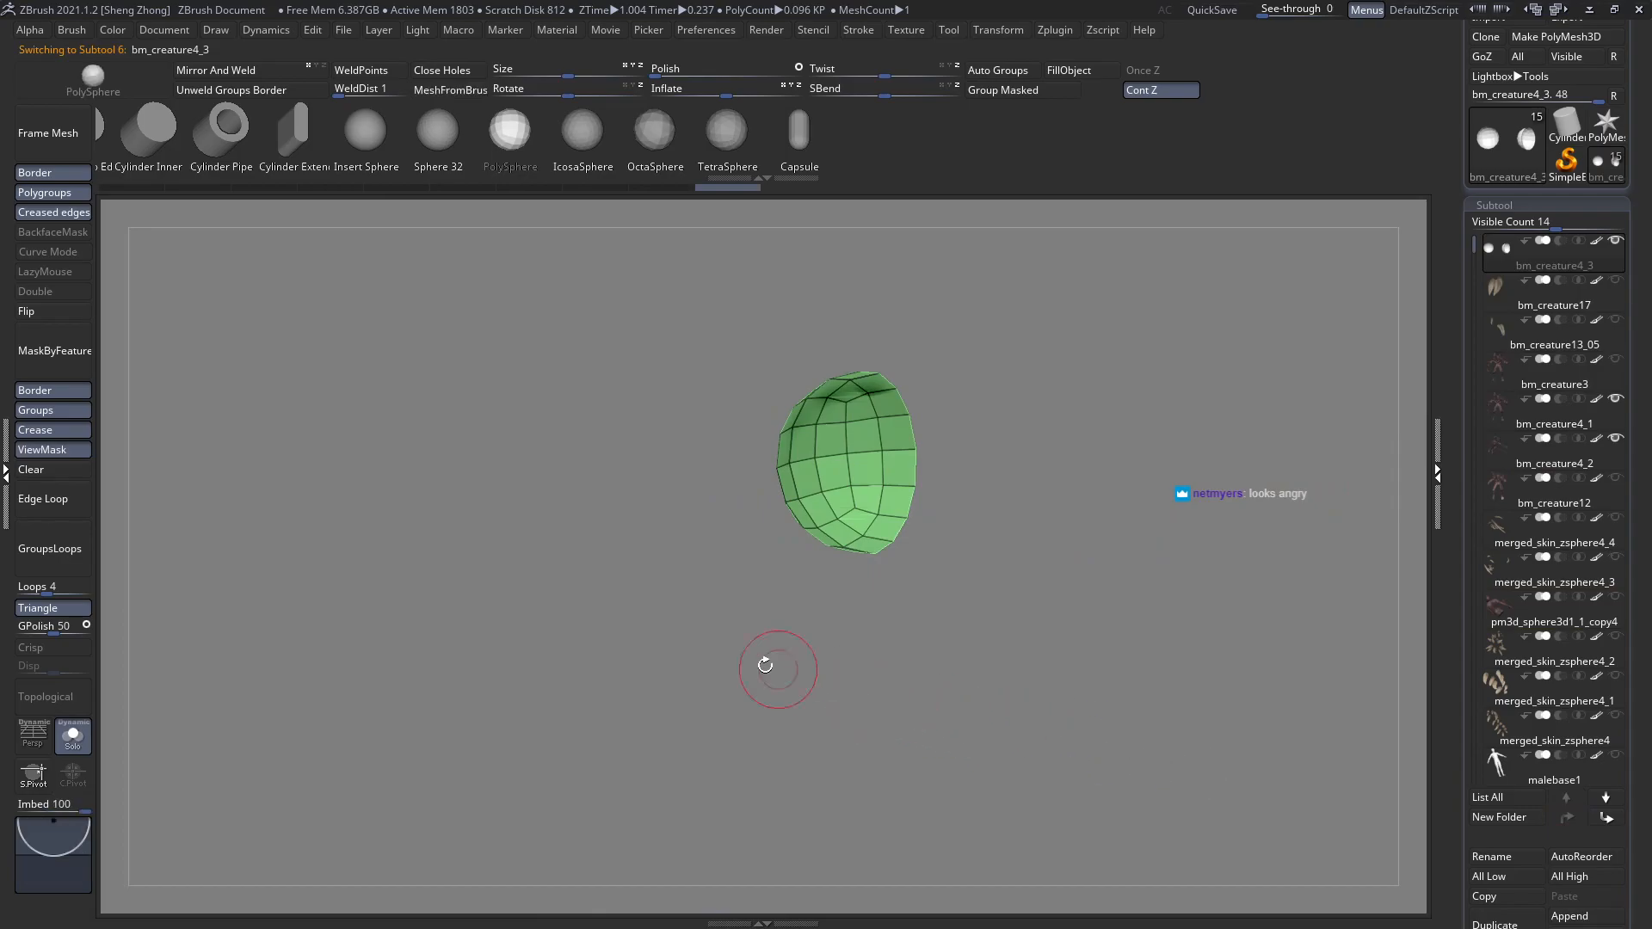
{"action": "left_click", "coordinate": [62, 747]}
{"action": "right_click_drag", "start_coordinate": [660, 642], "coordinate": [879, 602]}
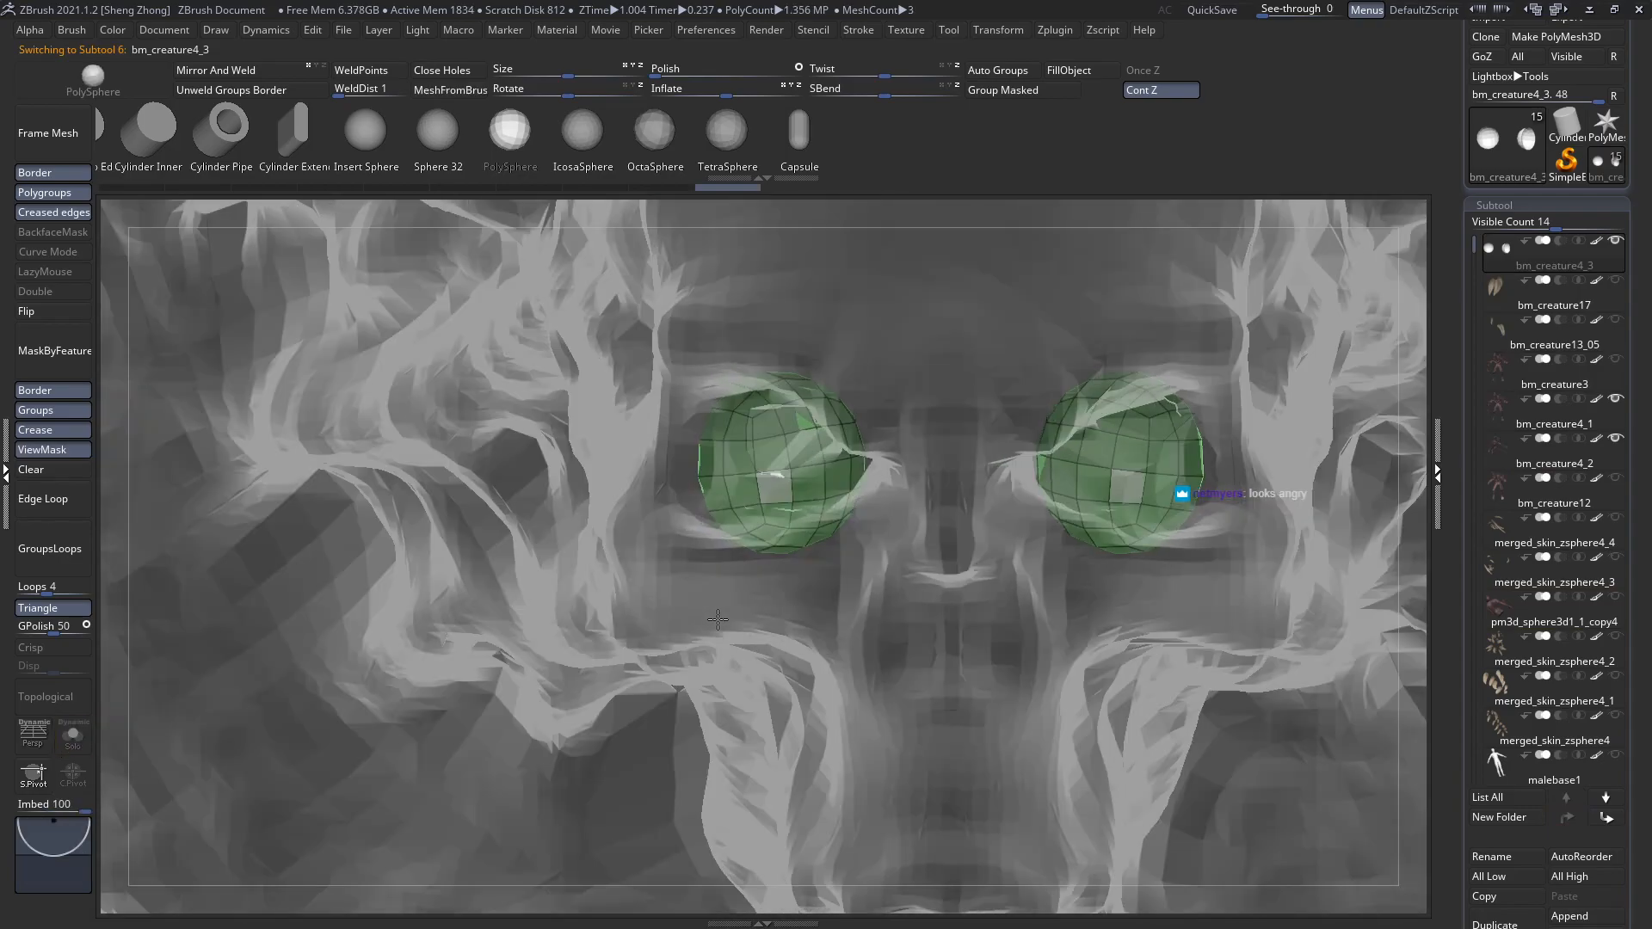
Hide bm_creature4_1, select bm_creature4_2 and turn off the polyframe with the eye area in view.
{"action": "left_click", "coordinate": [848, 579], "text": "alt"}
{"action": "right_click_drag", "start_coordinate": [590, 455], "coordinate": [550, 344], "text": "ctrl"}
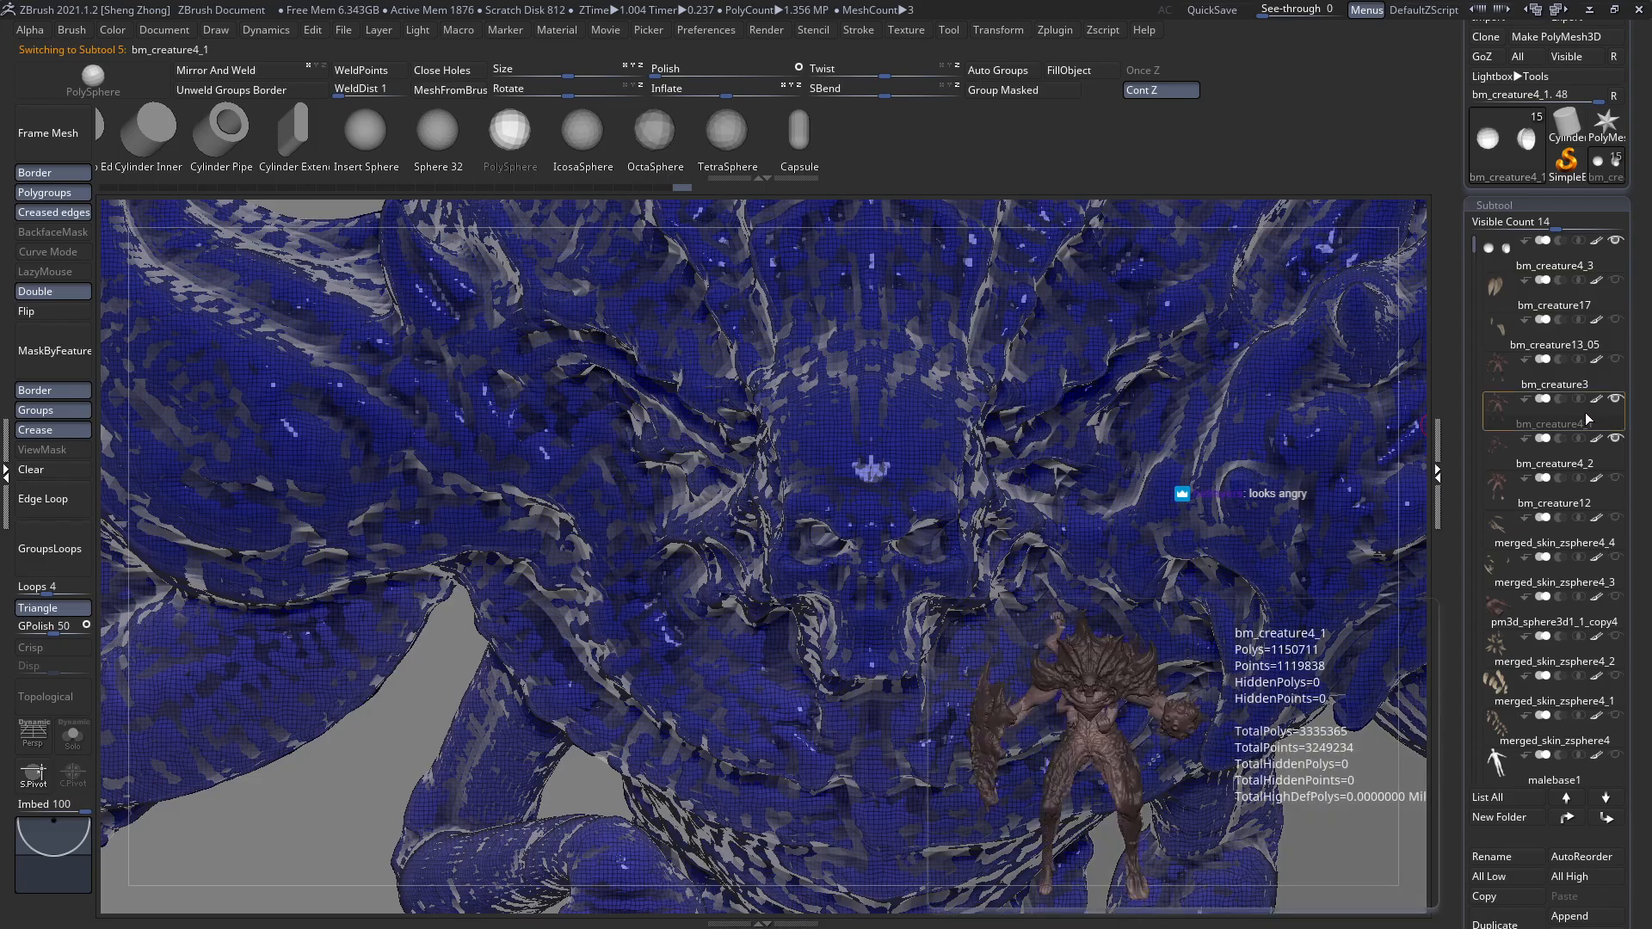
{"action": "left_click", "coordinate": [1614, 402]}
{"action": "left_click", "coordinate": [1499, 452]}
{"action": "right_click_drag", "start_coordinate": [791, 568], "coordinate": [961, 674], "text": "alt"}
{"action": "key", "text": "shift+f"}
{"action": "mouse_move", "coordinate": [1498, 451]}
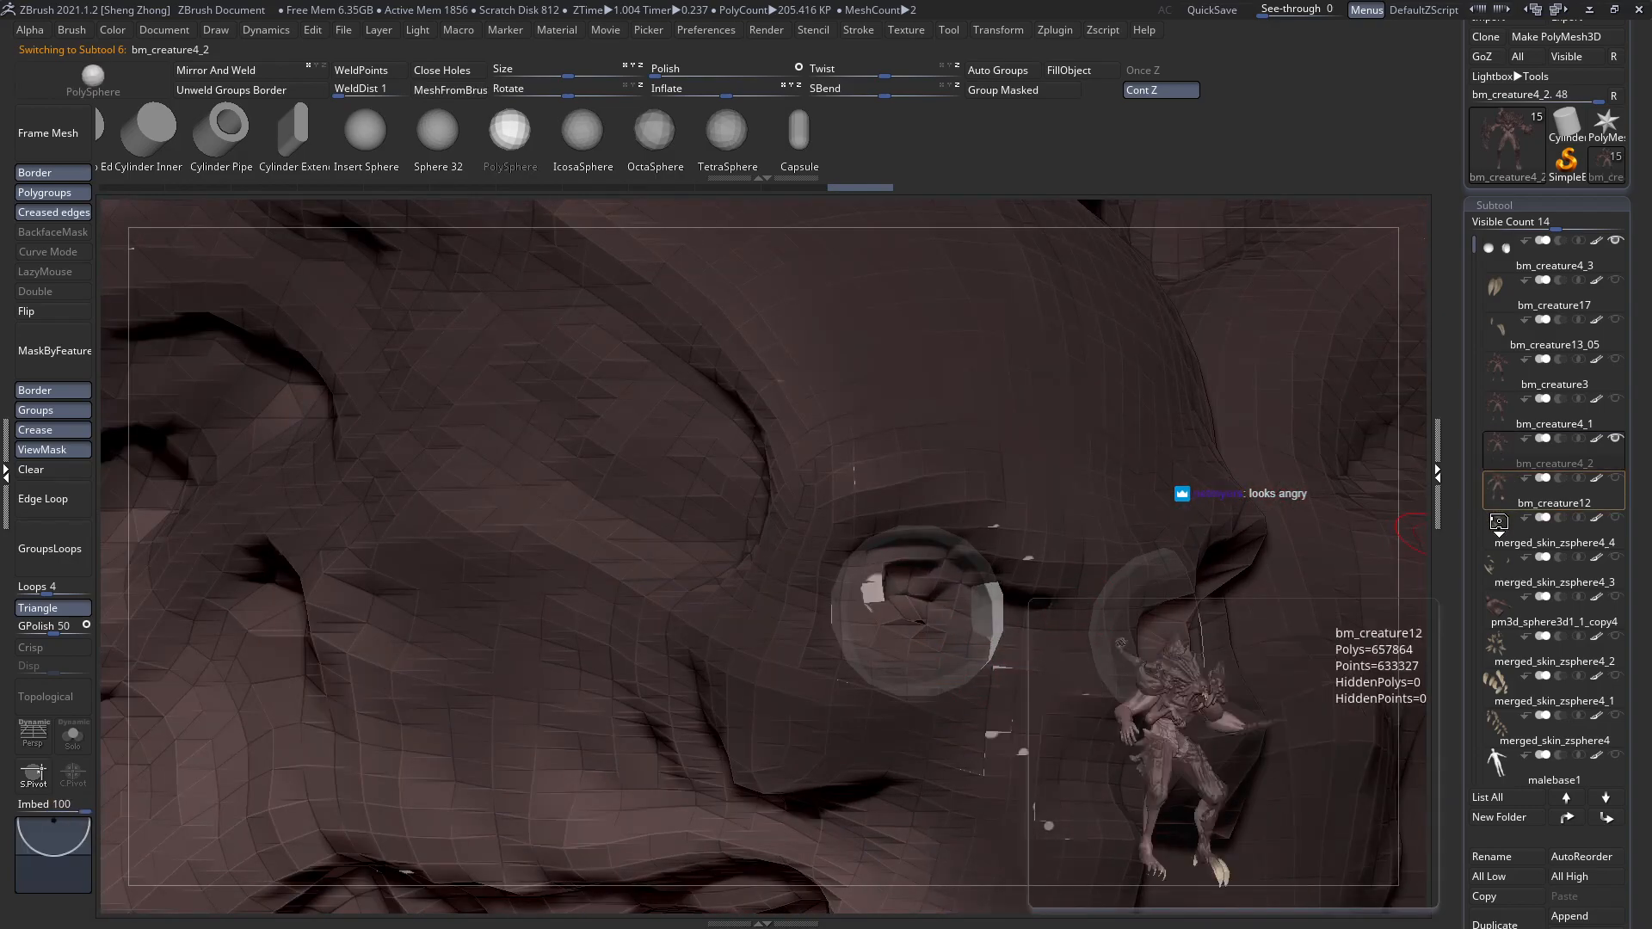
Isolate bm_creature4_1 in Solo mode, undo its socket edge loop and deletion back to the masked sockets, and show the whole mesh.
{"action": "left_click", "coordinate": [1505, 401]}
{"action": "right_click_drag", "start_coordinate": [1017, 621], "coordinate": [1106, 657]}
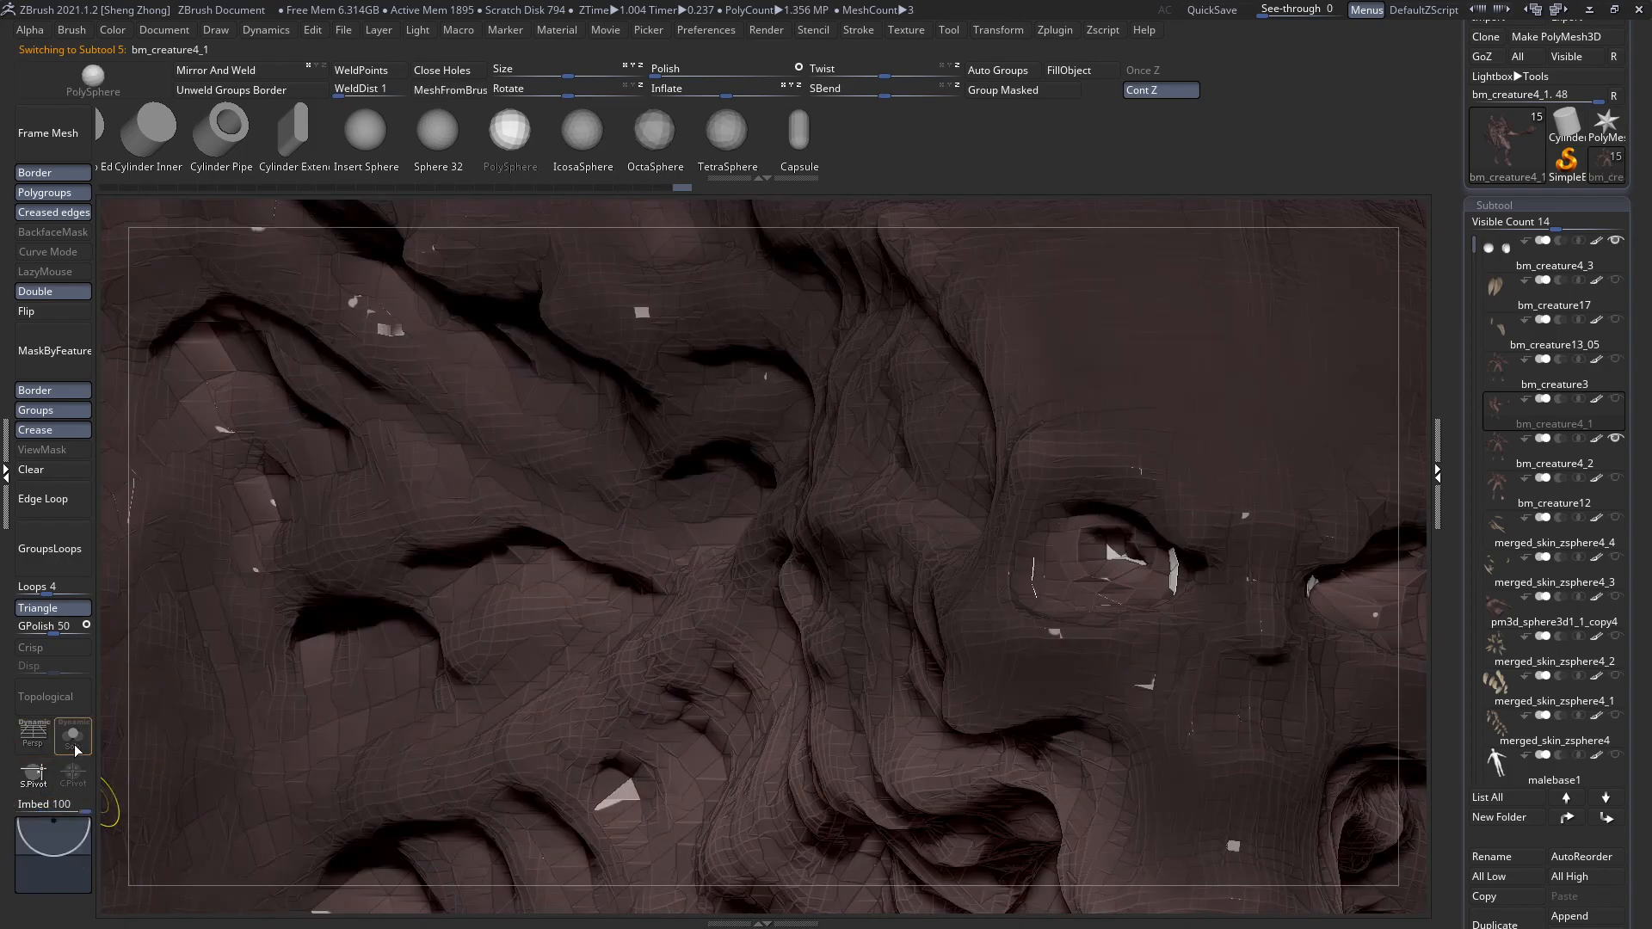
{"action": "left_click", "coordinate": [74, 742]}
{"action": "key", "text": "ctrl"}
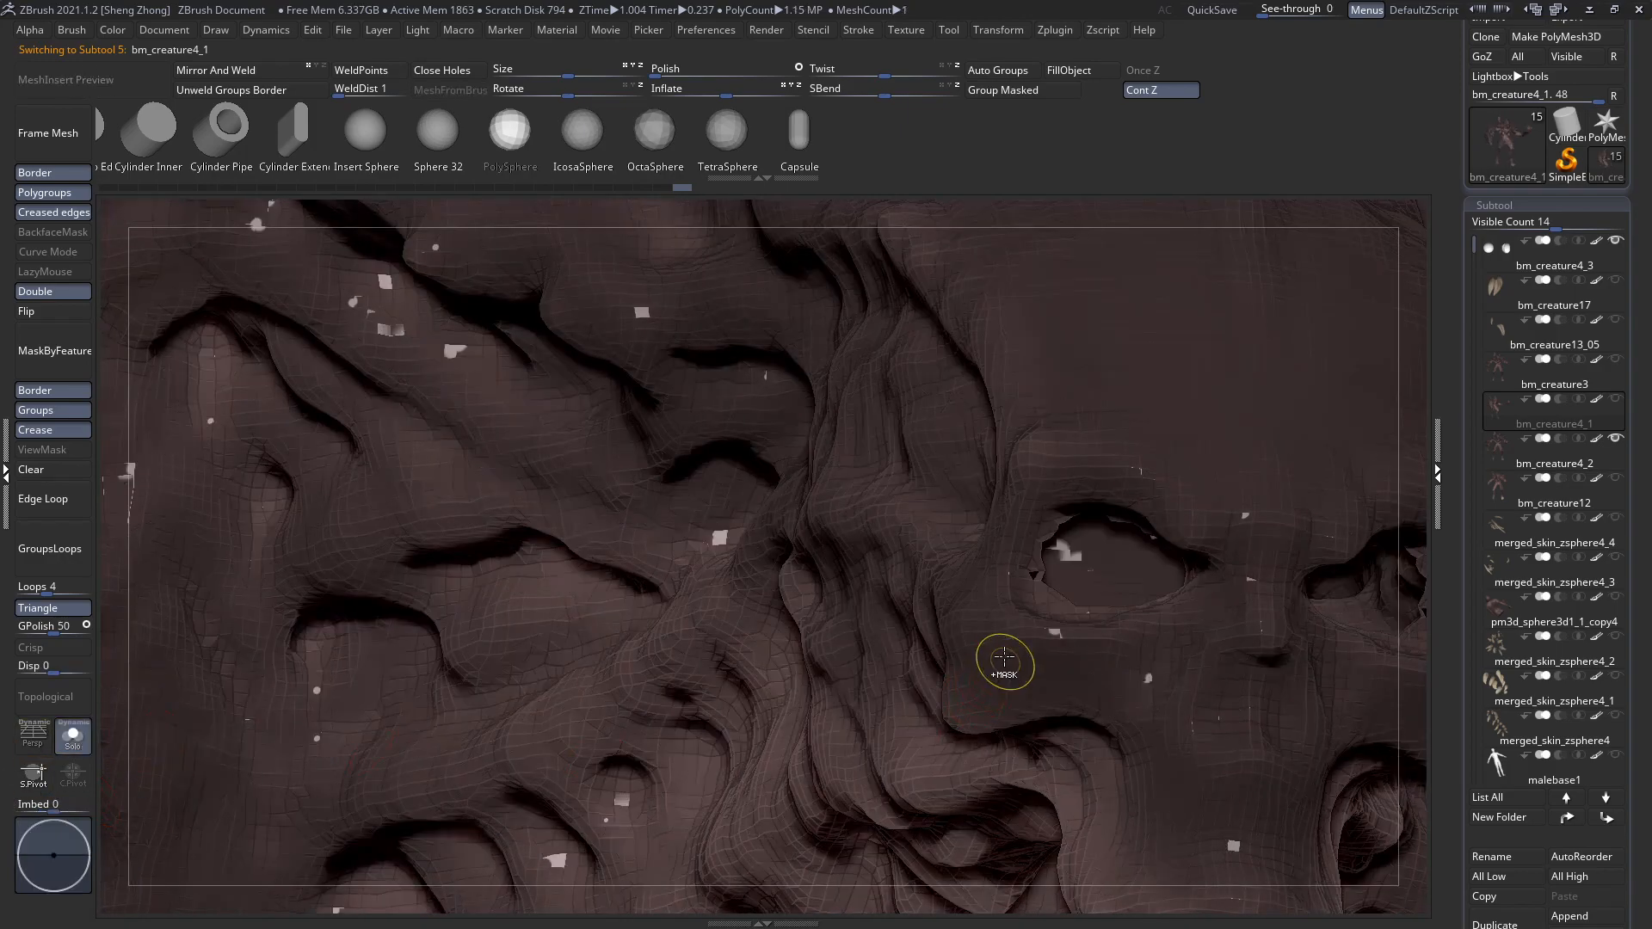
{"action": "left_click", "coordinate": [993, 658], "text": "ctrl+shift"}
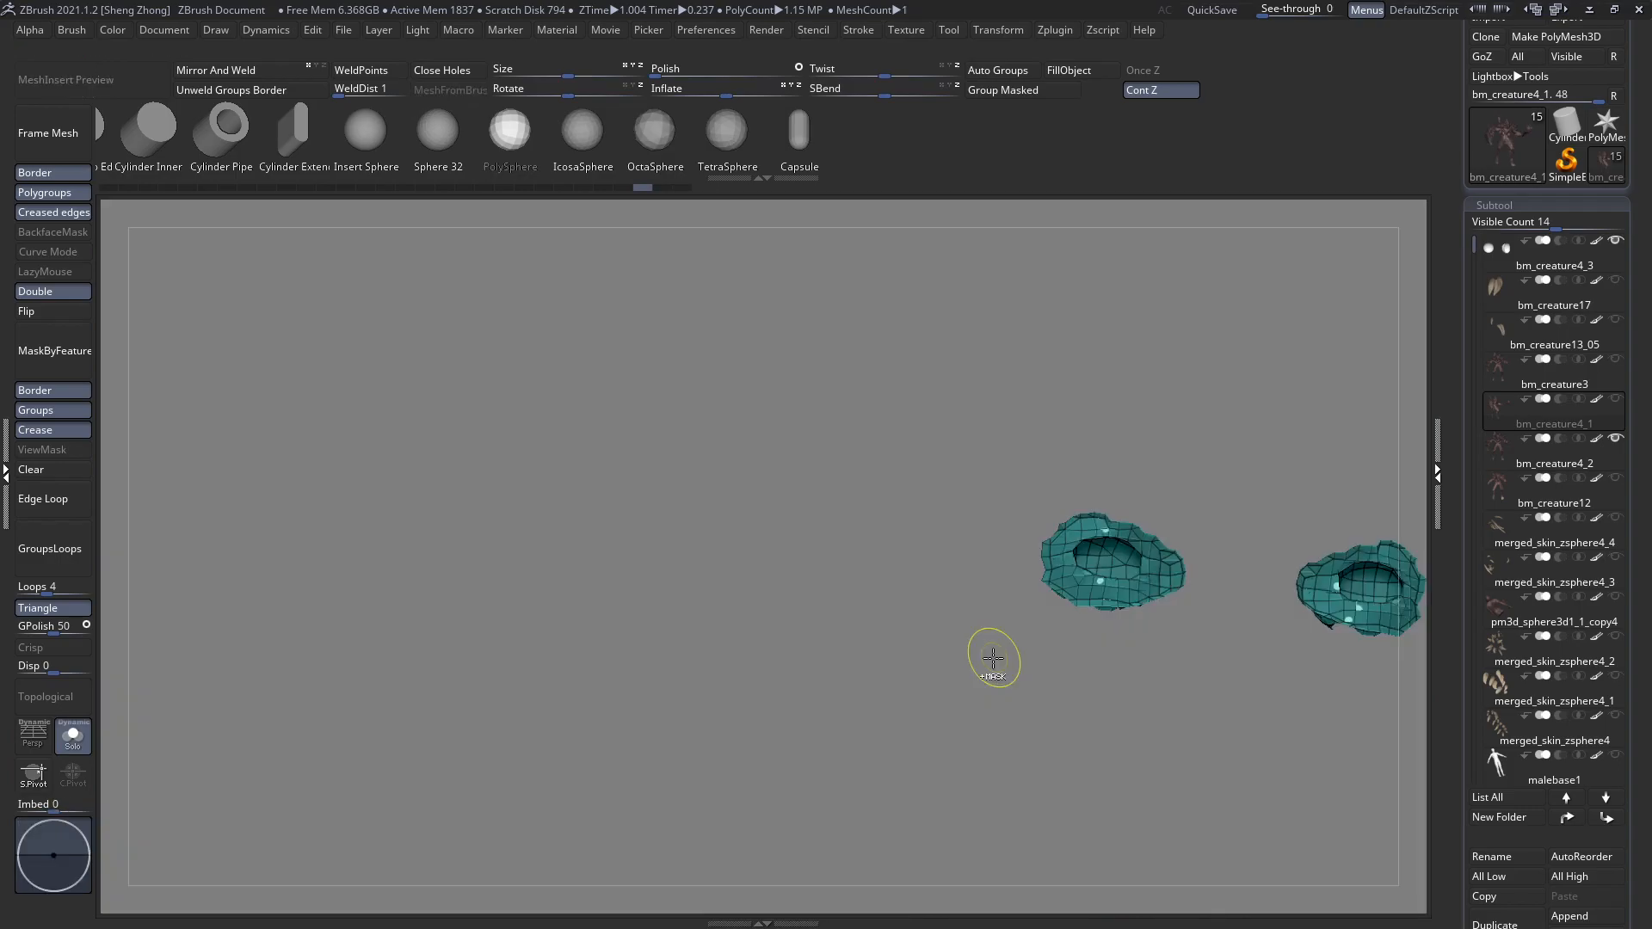
{"action": "left_click", "coordinate": [992, 658], "text": "ctrl+shift"}
{"action": "left_click", "coordinate": [989, 659], "text": "ctrl+shift"}
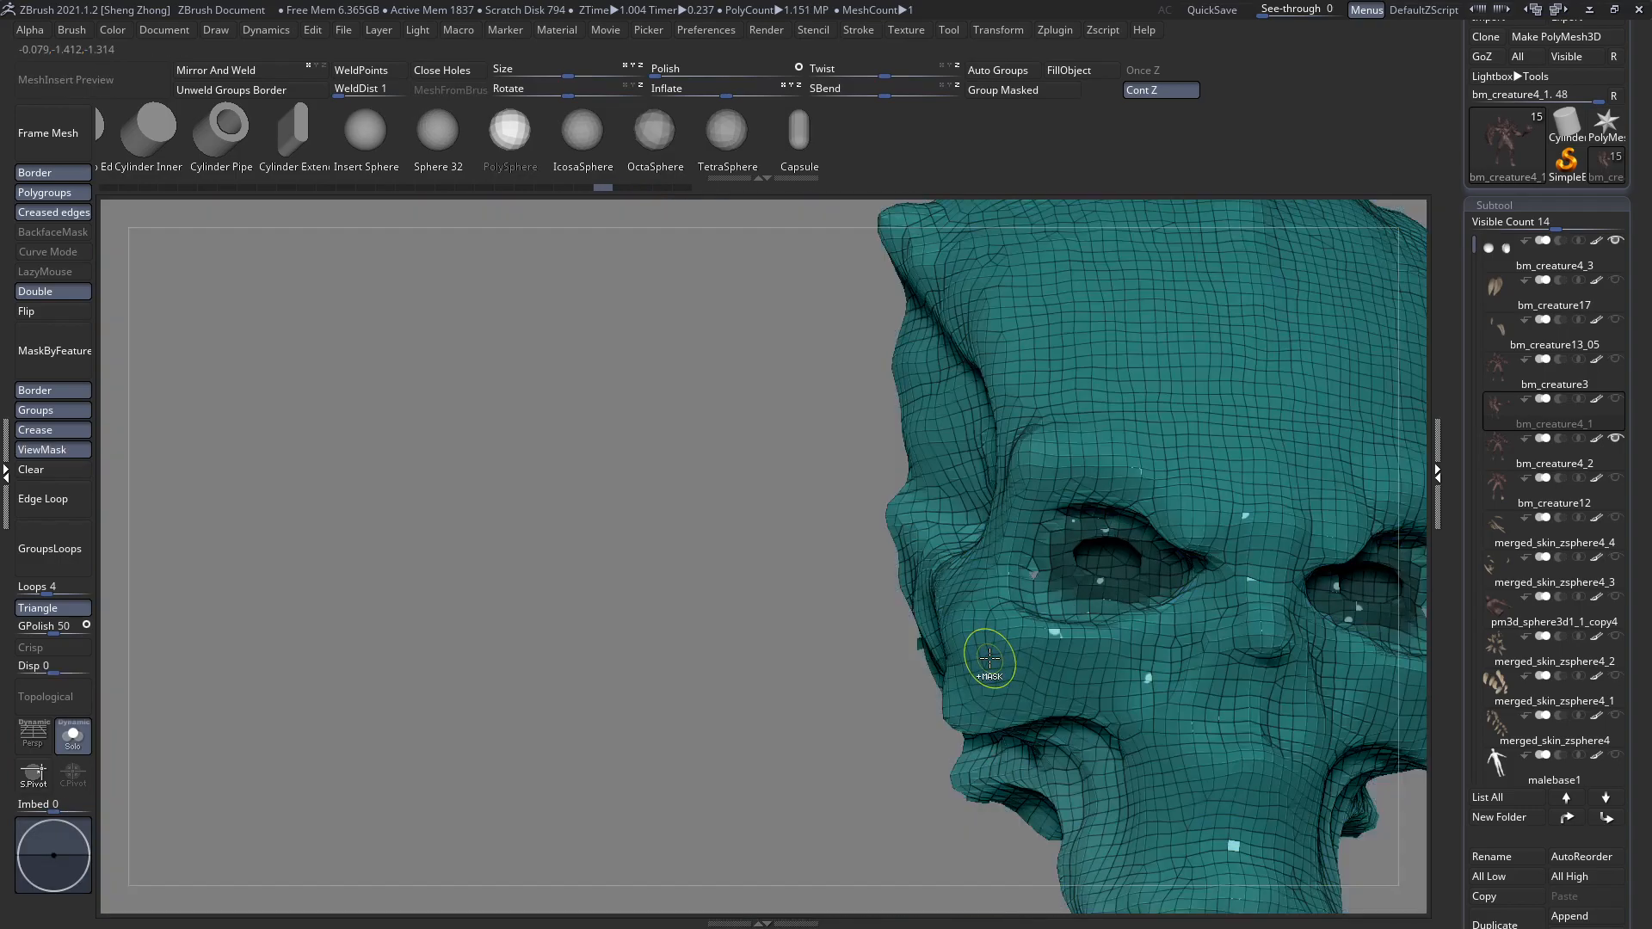
{"action": "left_click", "coordinate": [793, 633], "text": "ctrl+shift"}
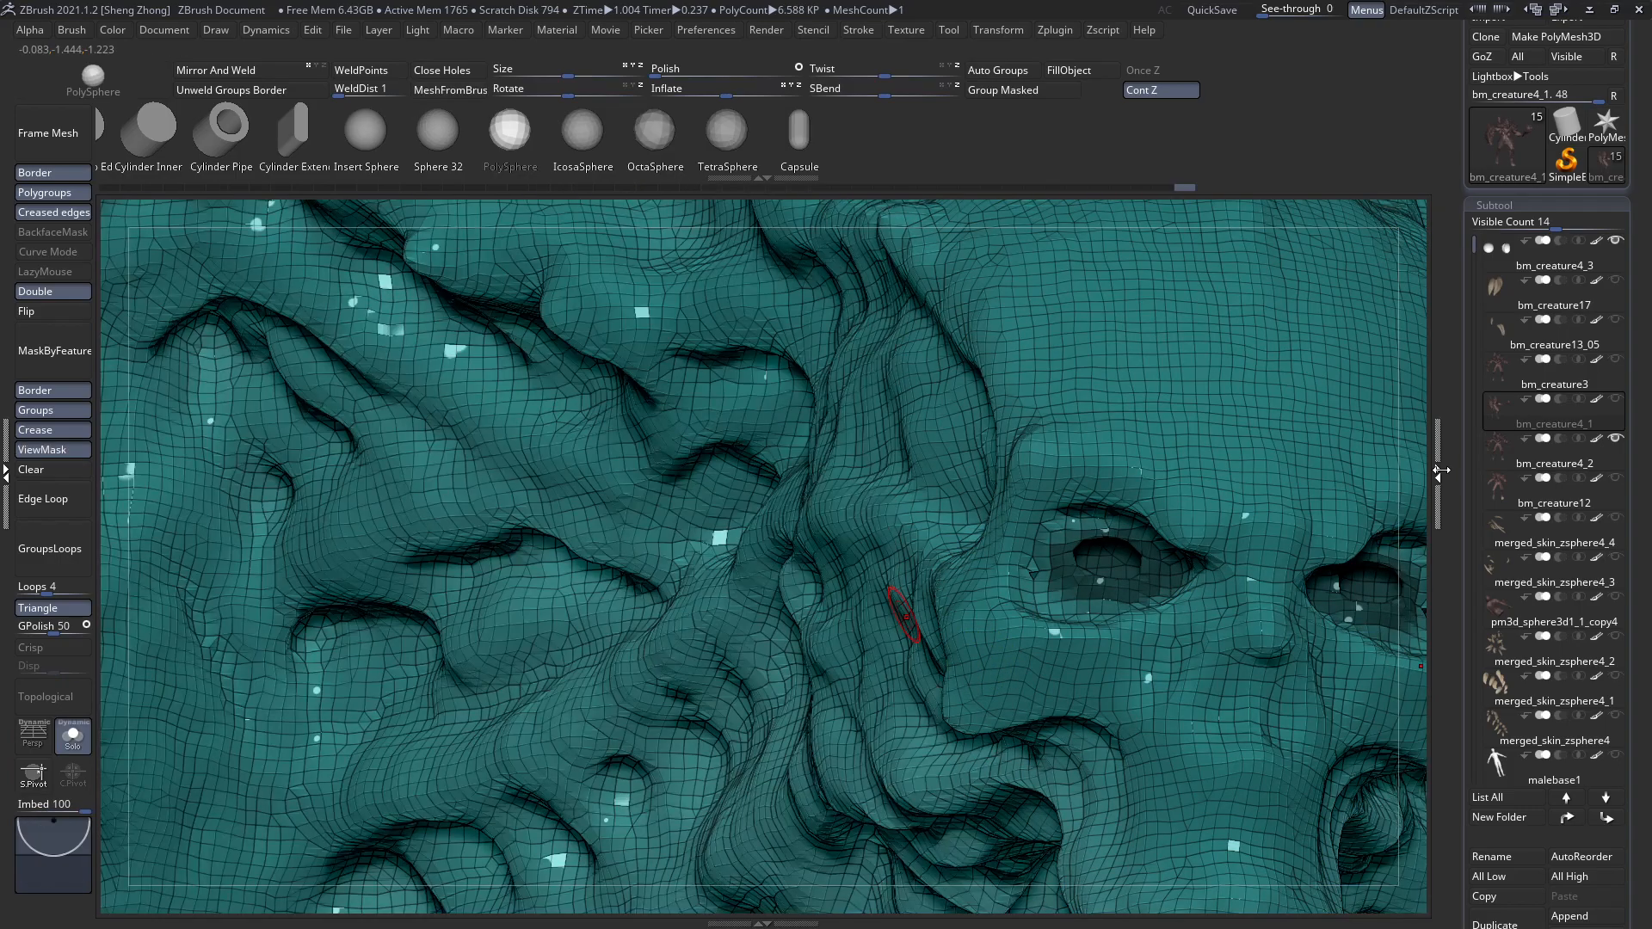
Select bm_creature4_2, examine the eye region of its face from several angles and turn off the polyframe.
{"action": "left_click", "coordinate": [1485, 462]}
{"action": "right_click_drag", "start_coordinate": [751, 526], "coordinate": [859, 559]}
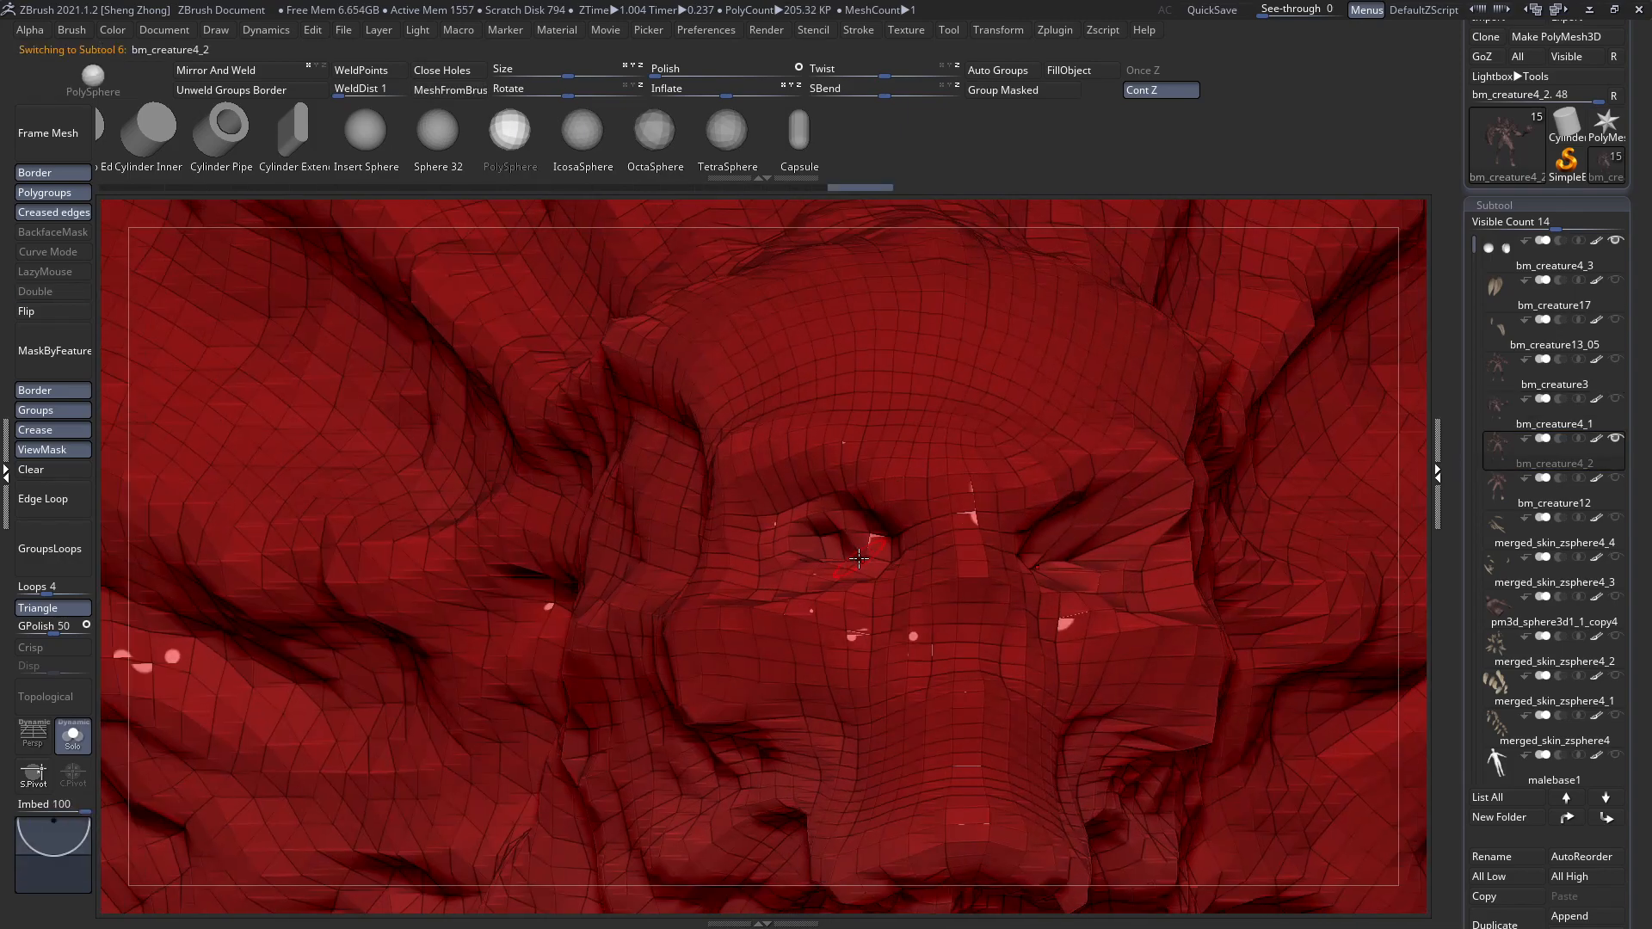
{"action": "right_click_drag", "start_coordinate": [984, 539], "coordinate": [1046, 549]}
{"action": "mouse_move", "coordinate": [1134, 424]}
{"action": "right_mouse_down"}
{"action": "mouse_move", "coordinate": [1113, 380]}
{"action": "mouse_move", "coordinate": [815, 523]}
{"action": "mouse_move", "coordinate": [828, 516]}
{"action": "right_mouse_up"}
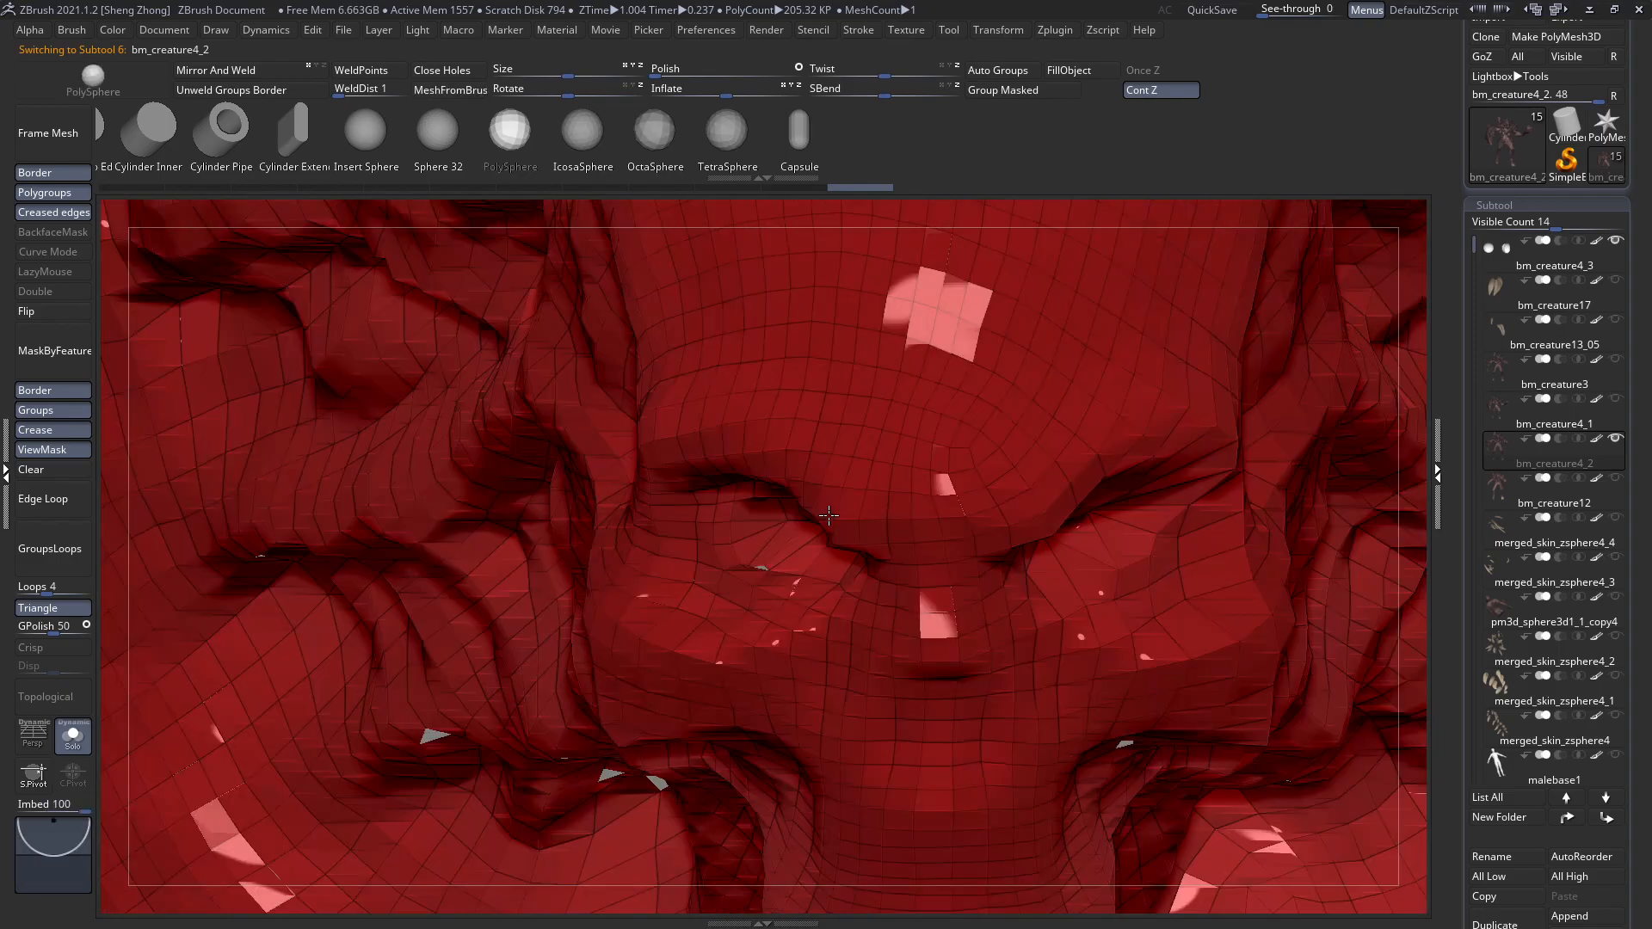
{"action": "key", "text": "shift+f"}
Resize the brush, smooth the brow and eye socket areas of bm_creature4_2 and check the head from the side.
{"action": "key", "text": "space"}
{"action": "left_click_drag", "start_coordinate": [1166, 444], "coordinate": [1176, 444]}
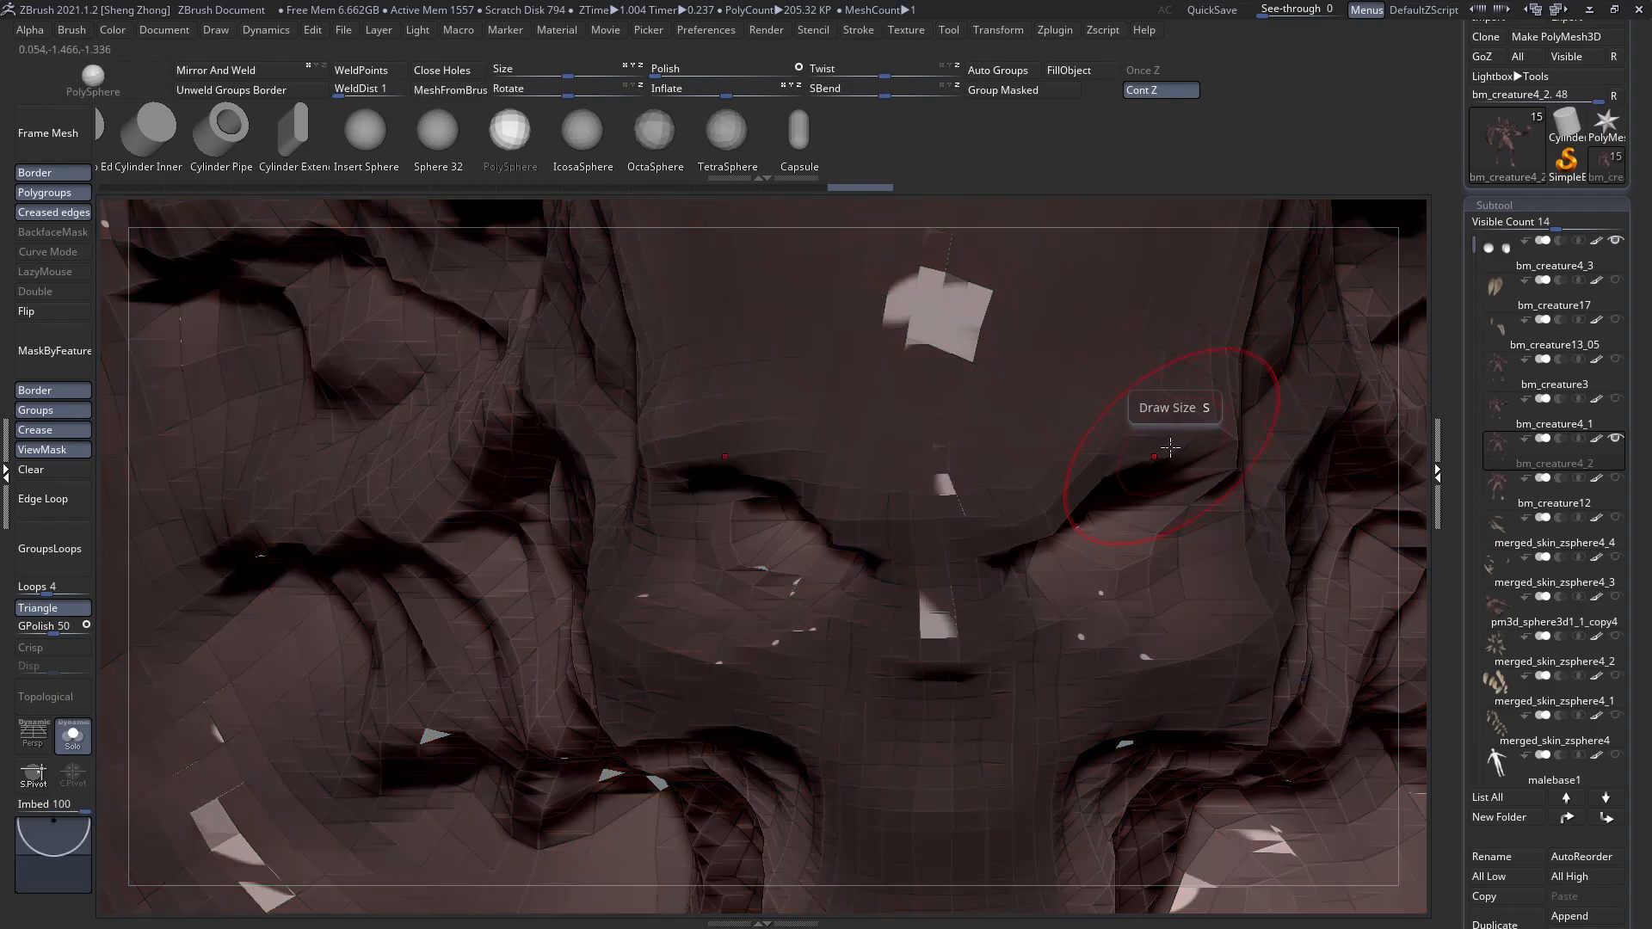
{"action": "left_click_drag", "start_coordinate": [1178, 452], "coordinate": [1167, 451], "text": "shift"}
{"action": "mouse_move", "coordinate": [1163, 450]}
{"action": "right_mouse_down"}
{"action": "mouse_move", "coordinate": [1135, 437]}
{"action": "mouse_move", "coordinate": [1115, 470]}
{"action": "right_mouse_up"}
{"action": "key", "text": "space"}
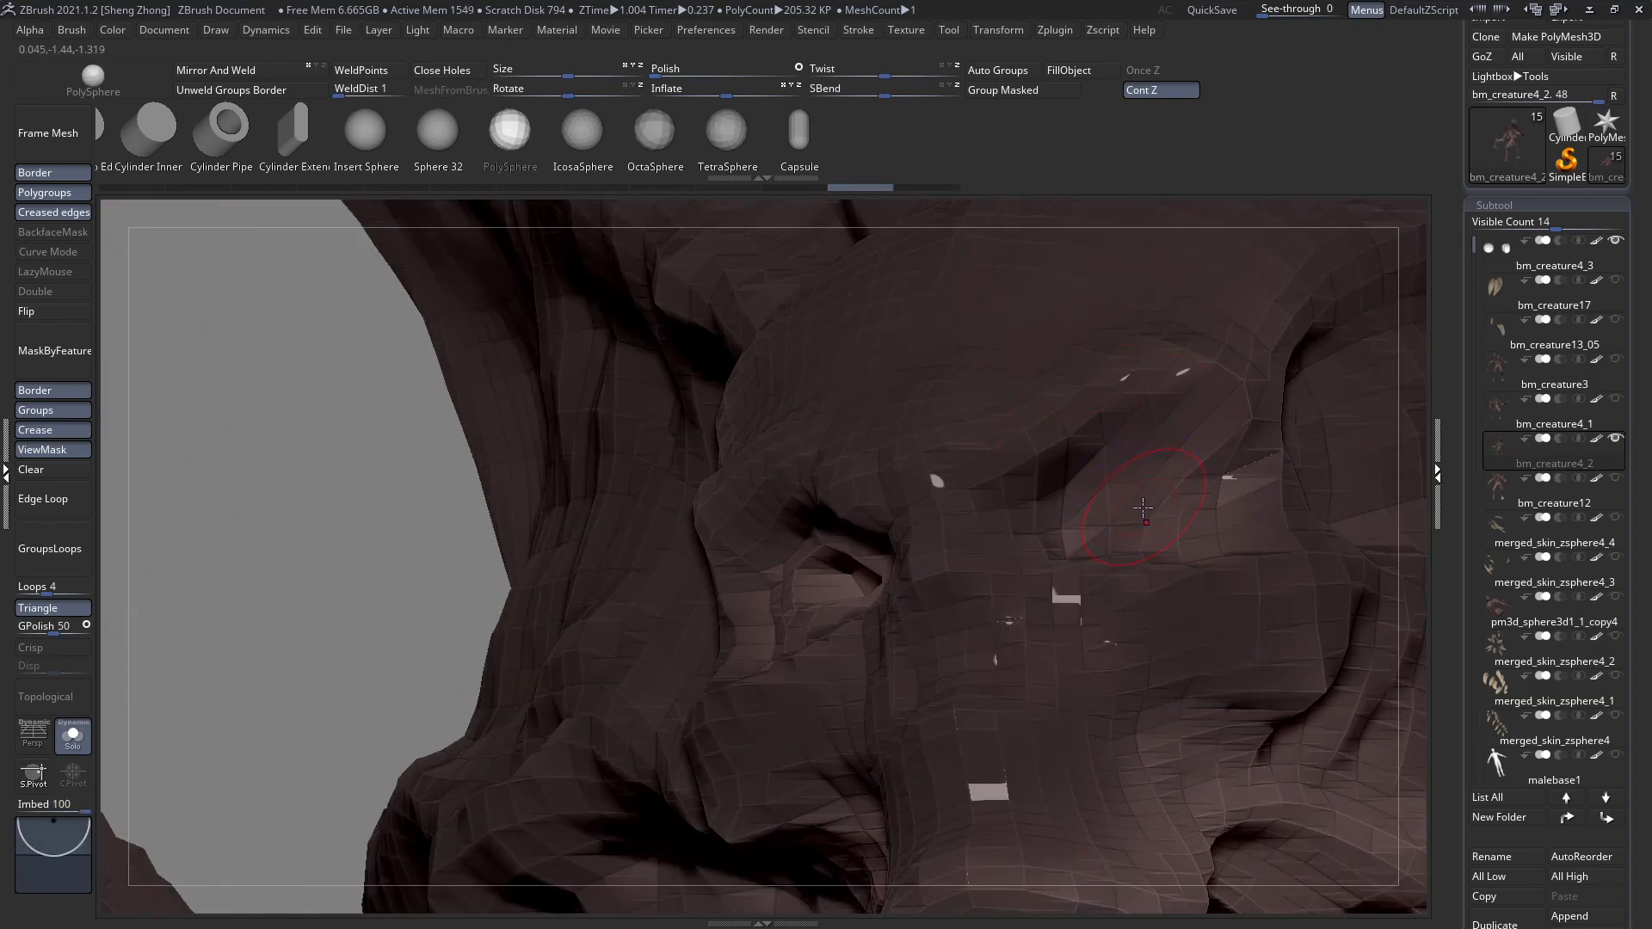
{"action": "left_click_drag", "start_coordinate": [1142, 511], "coordinate": [1137, 499], "text": "shift"}
{"action": "right_click_drag", "start_coordinate": [1136, 496], "coordinate": [1237, 469]}
{"action": "right_click_drag", "start_coordinate": [767, 484], "coordinate": [323, 485], "text": "alt"}
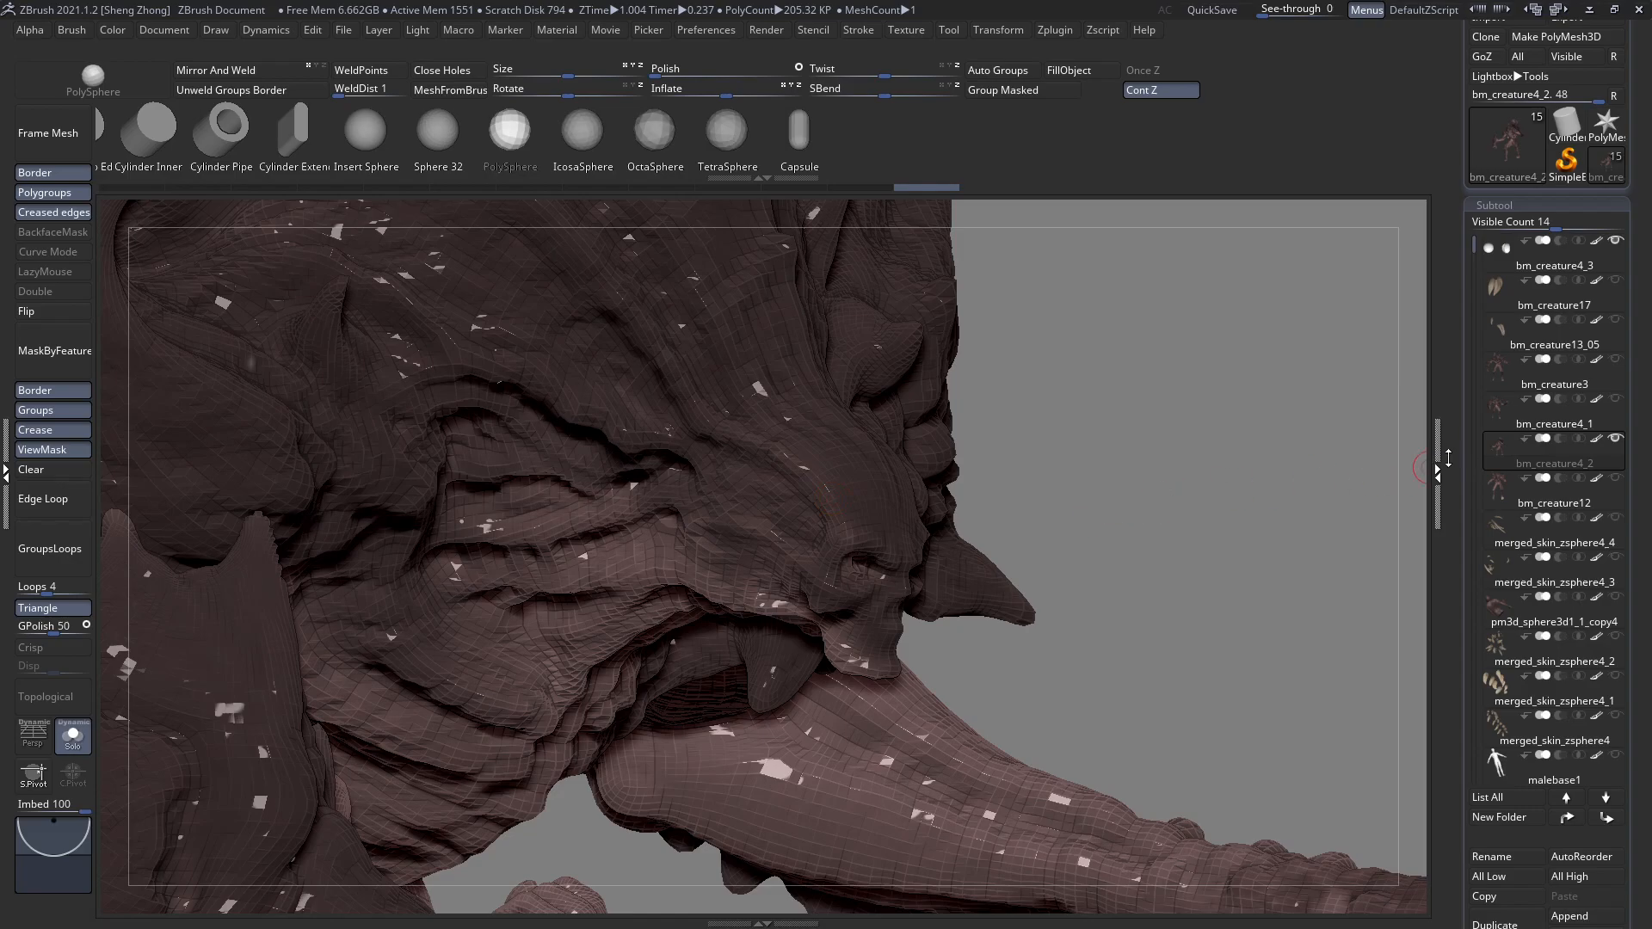
{"action": "right_click_drag", "start_coordinate": [781, 551], "coordinate": [688, 570]}
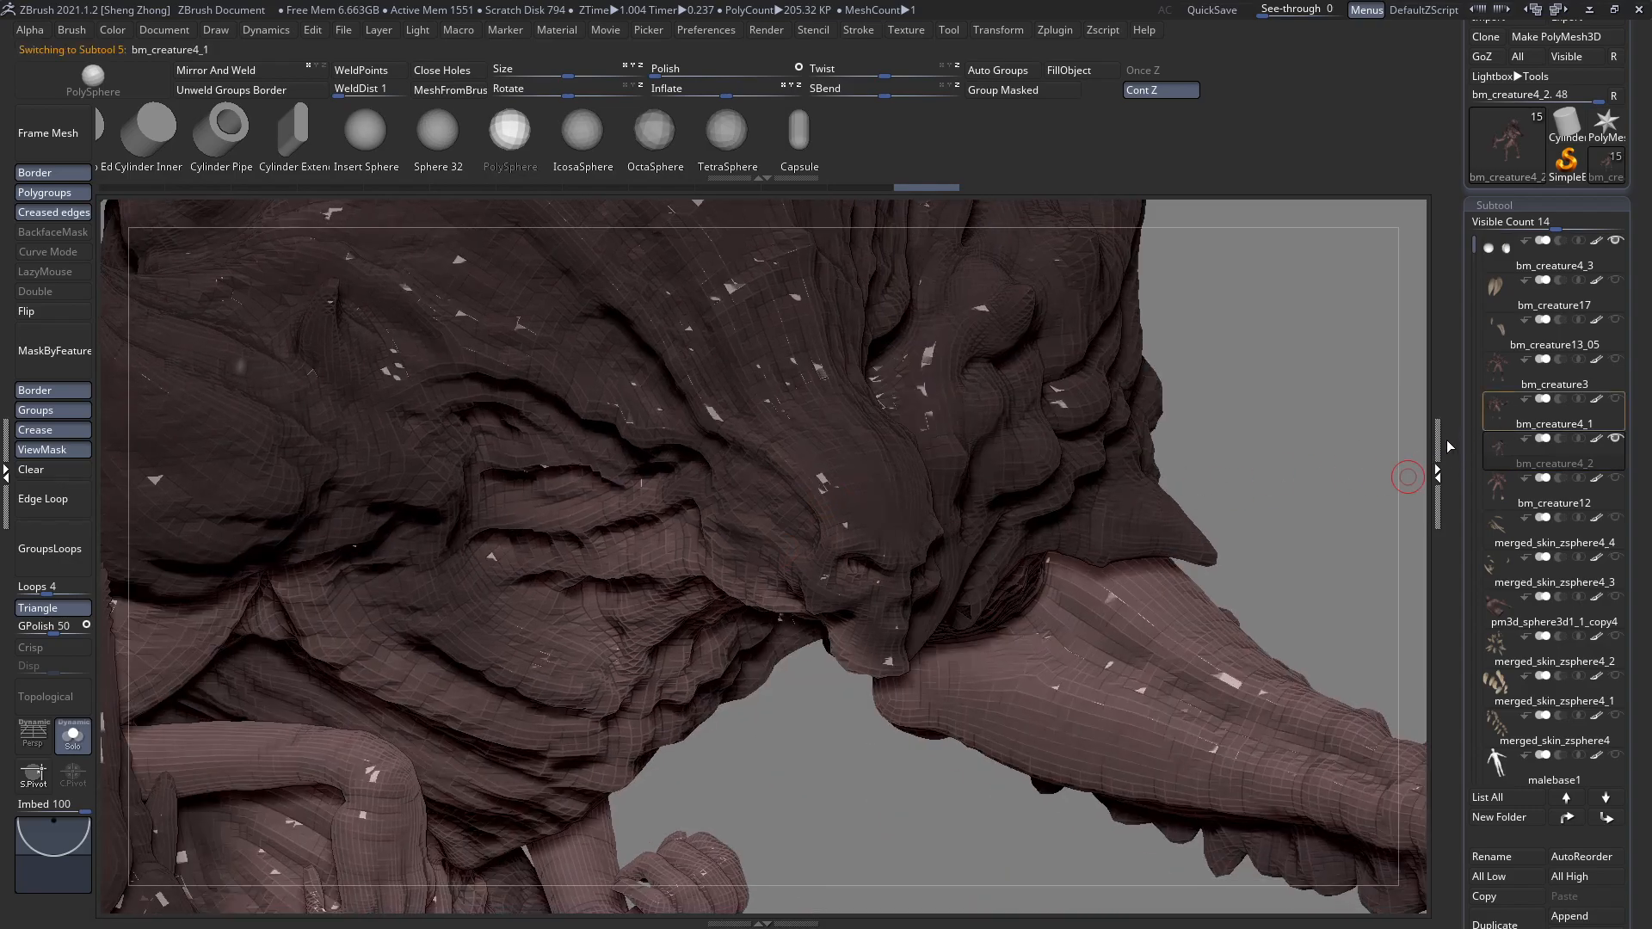
Duplicate bm_creature4_1, compare the copy with bm_creature4_2, and make the copy active with Solo mode off.
{"action": "left_click", "coordinate": [893, 552], "text": "alt"}
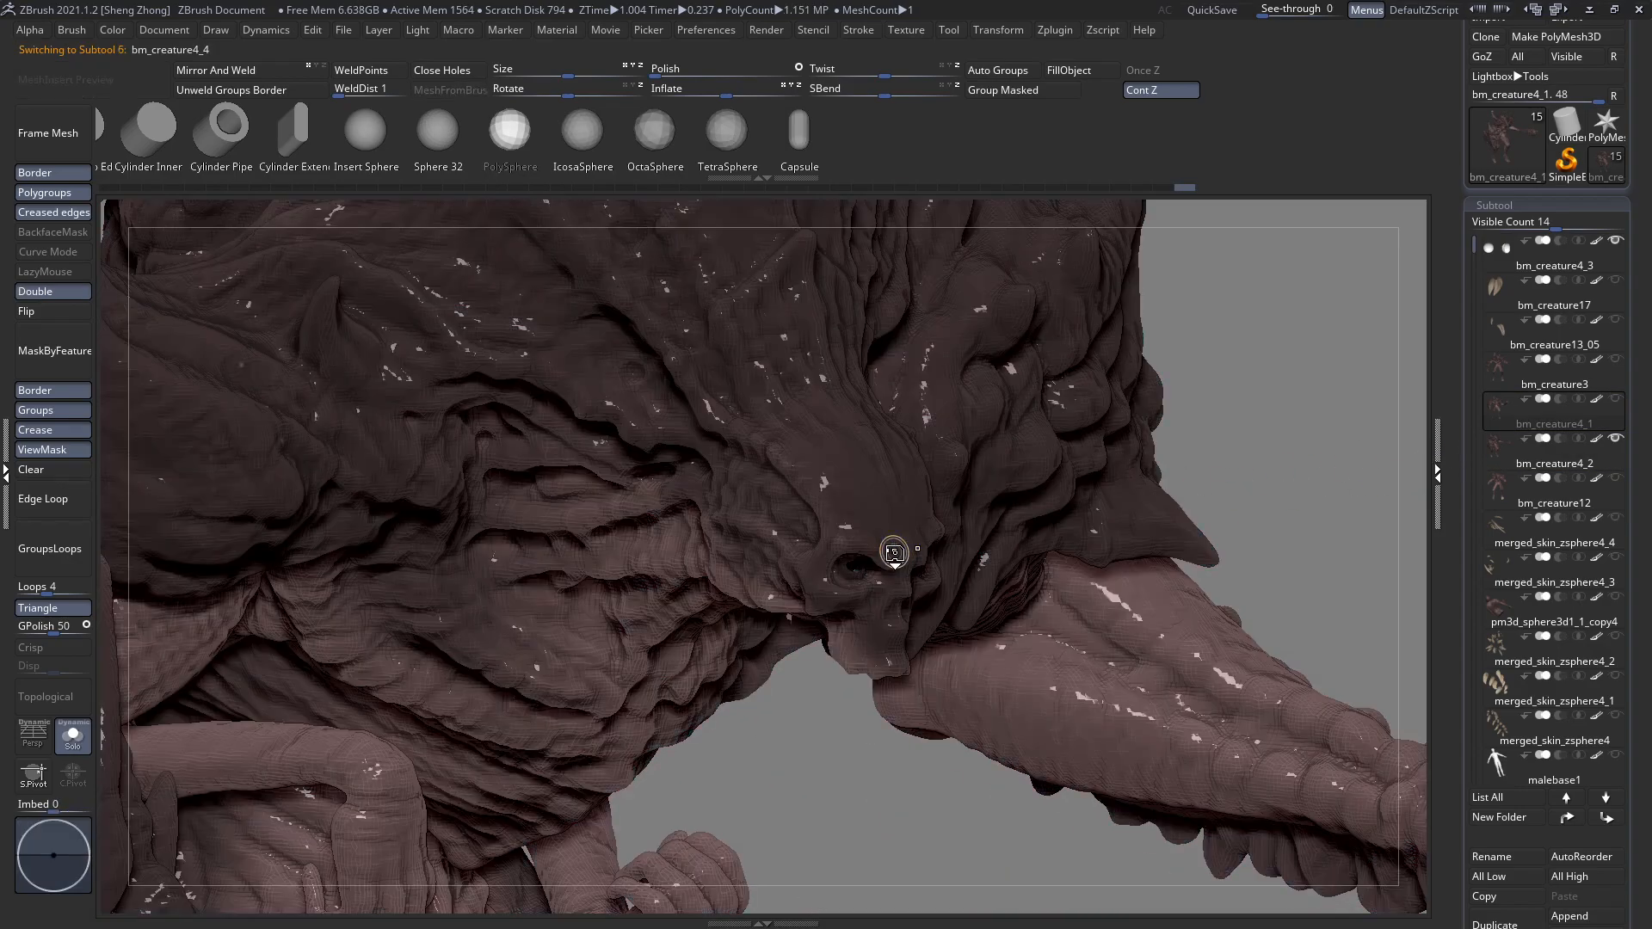
{"action": "right_click_drag", "start_coordinate": [878, 570], "coordinate": [1033, 560]}
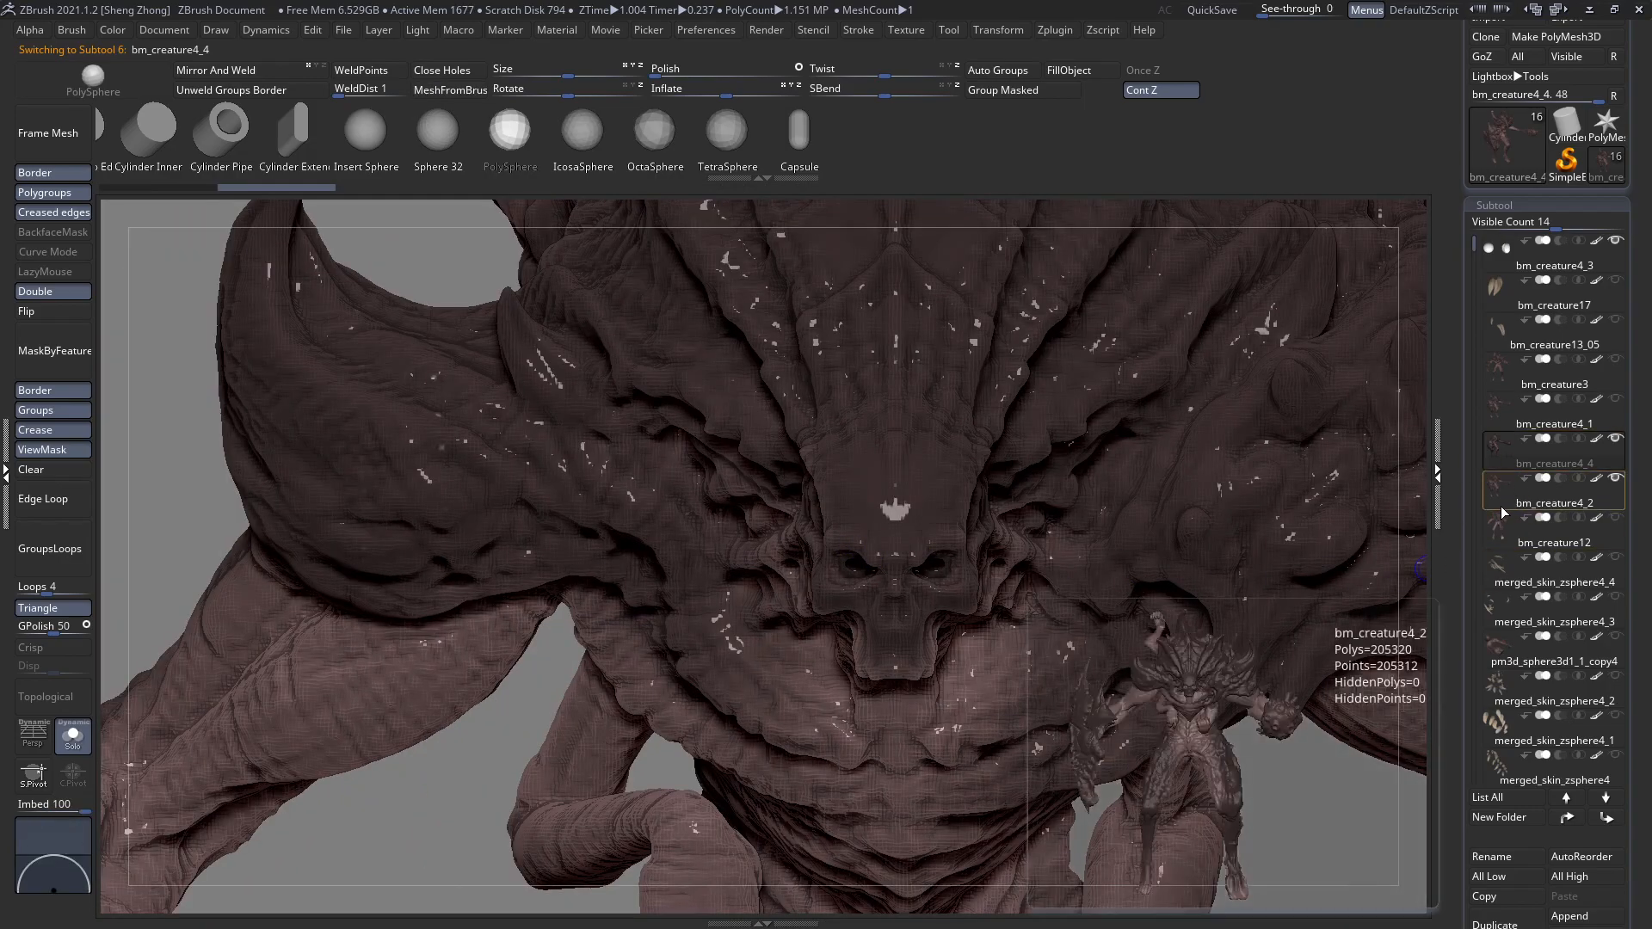
{"action": "mouse_move", "coordinate": [1504, 492]}
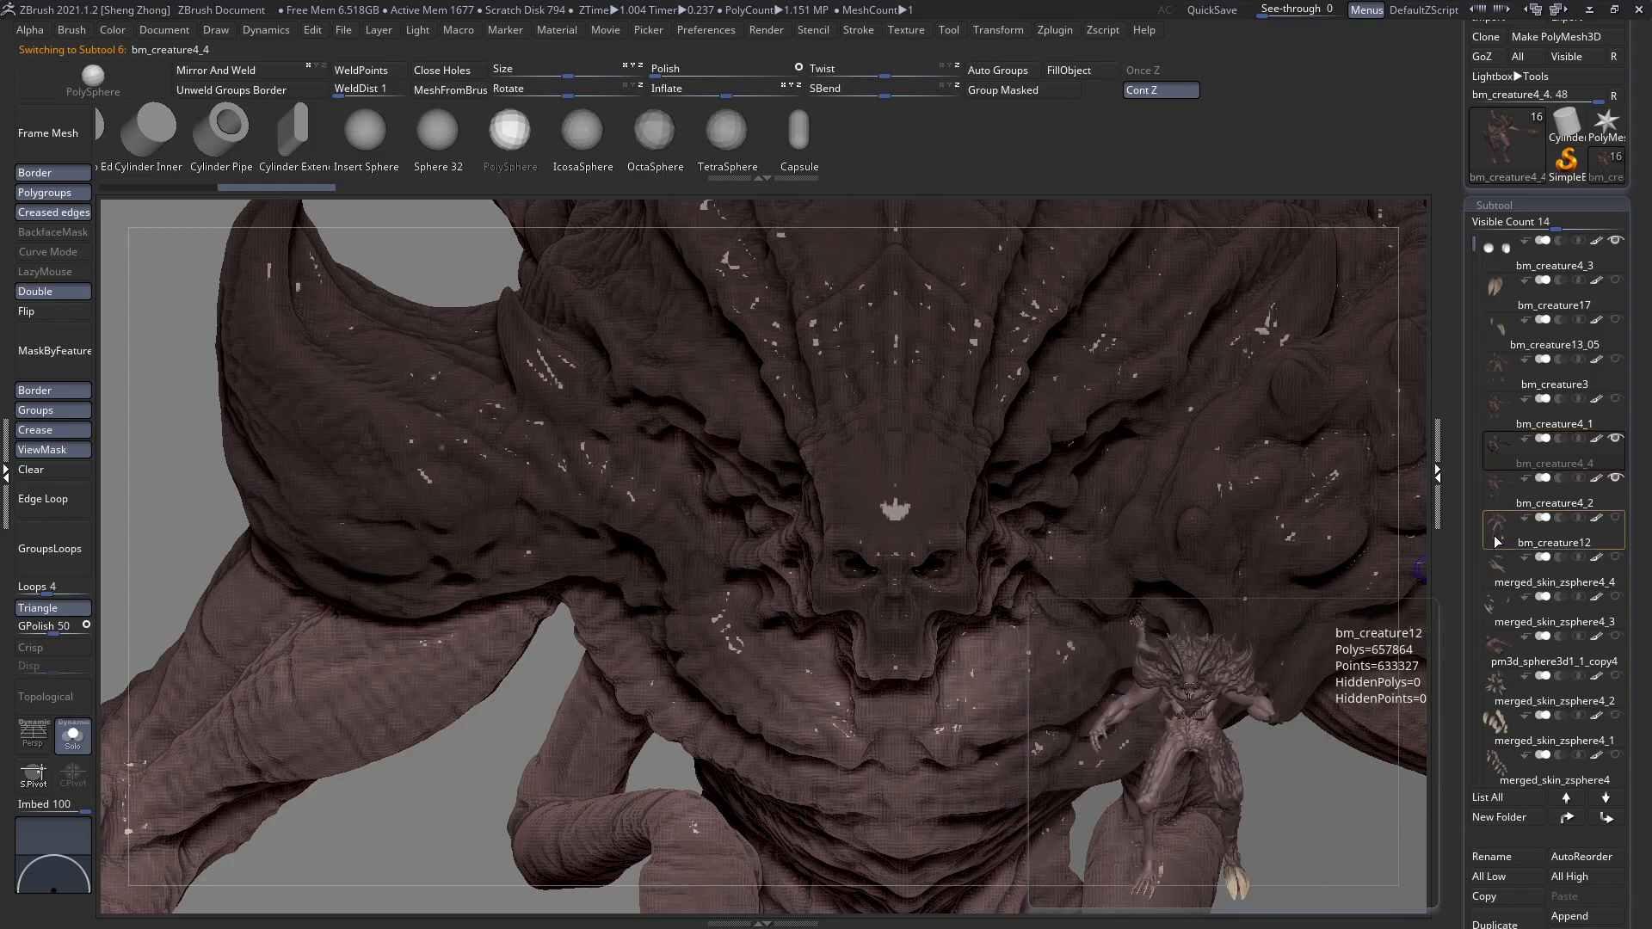
{"action": "left_click", "coordinate": [1498, 493]}
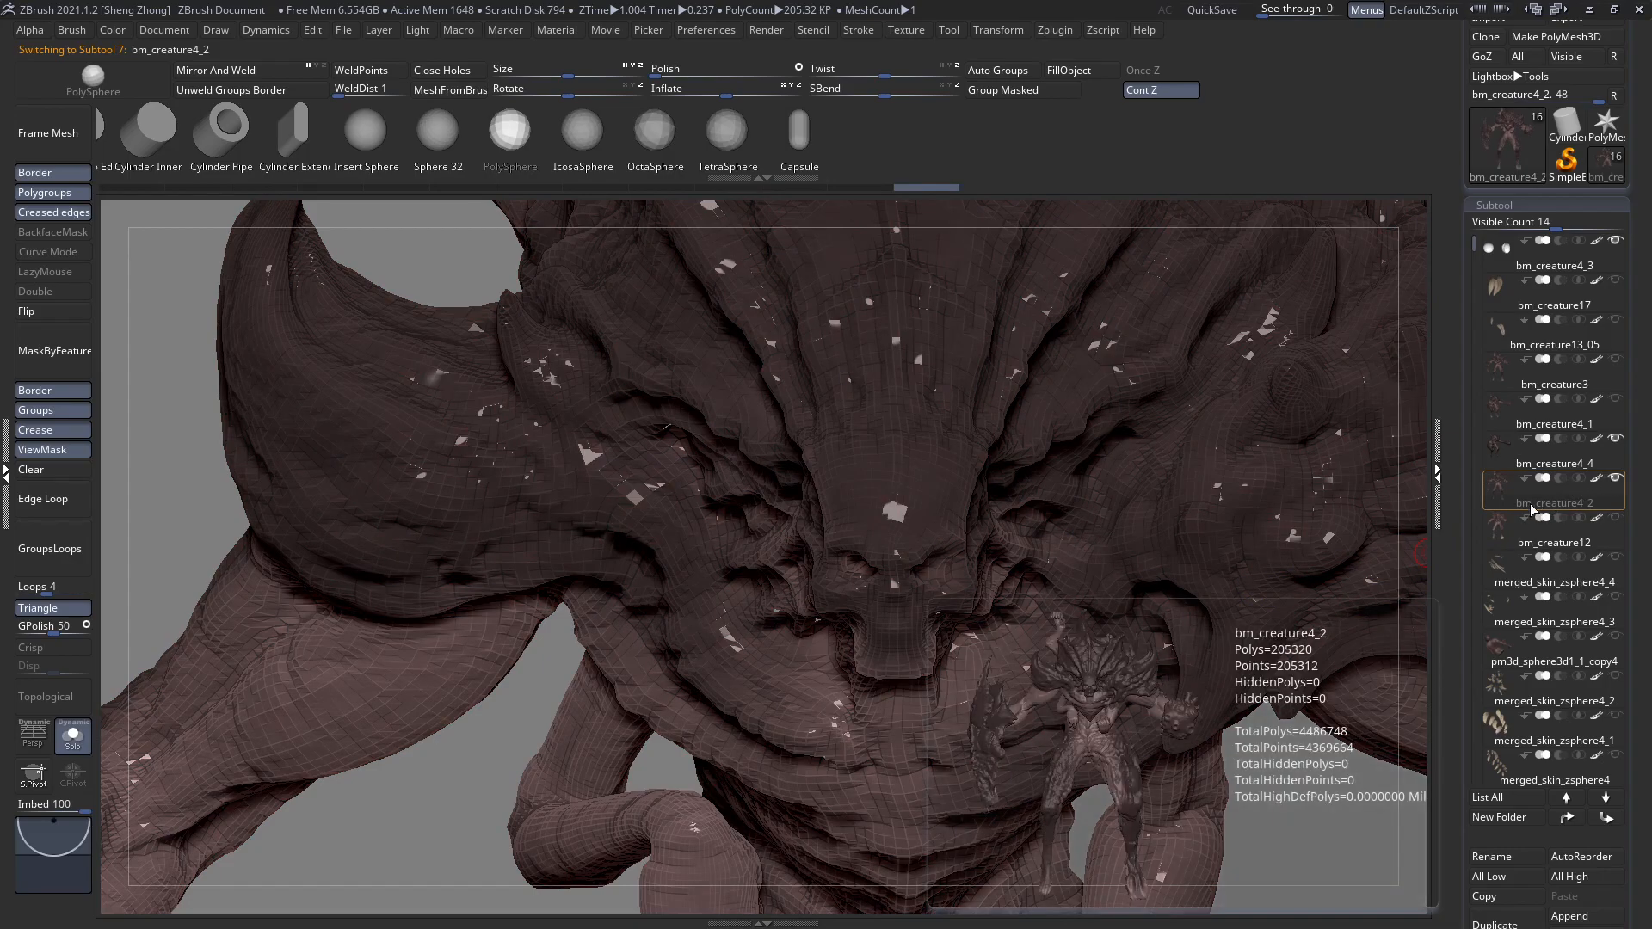
{"action": "mouse_move", "coordinate": [1510, 462]}
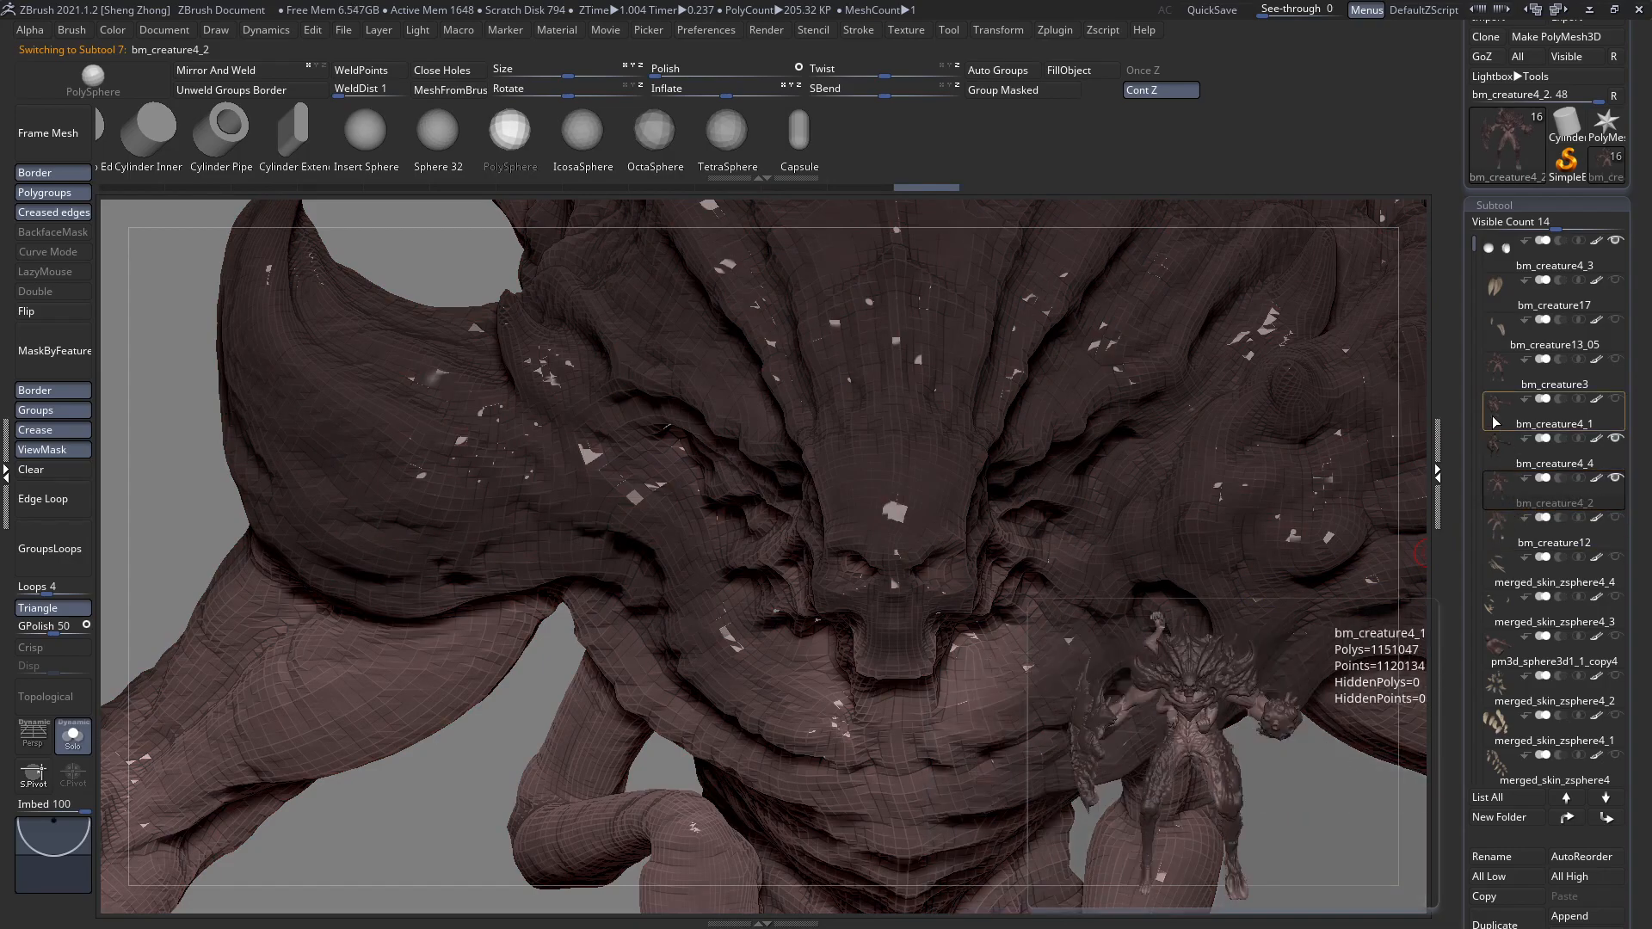
{"action": "left_click", "coordinate": [1495, 451]}
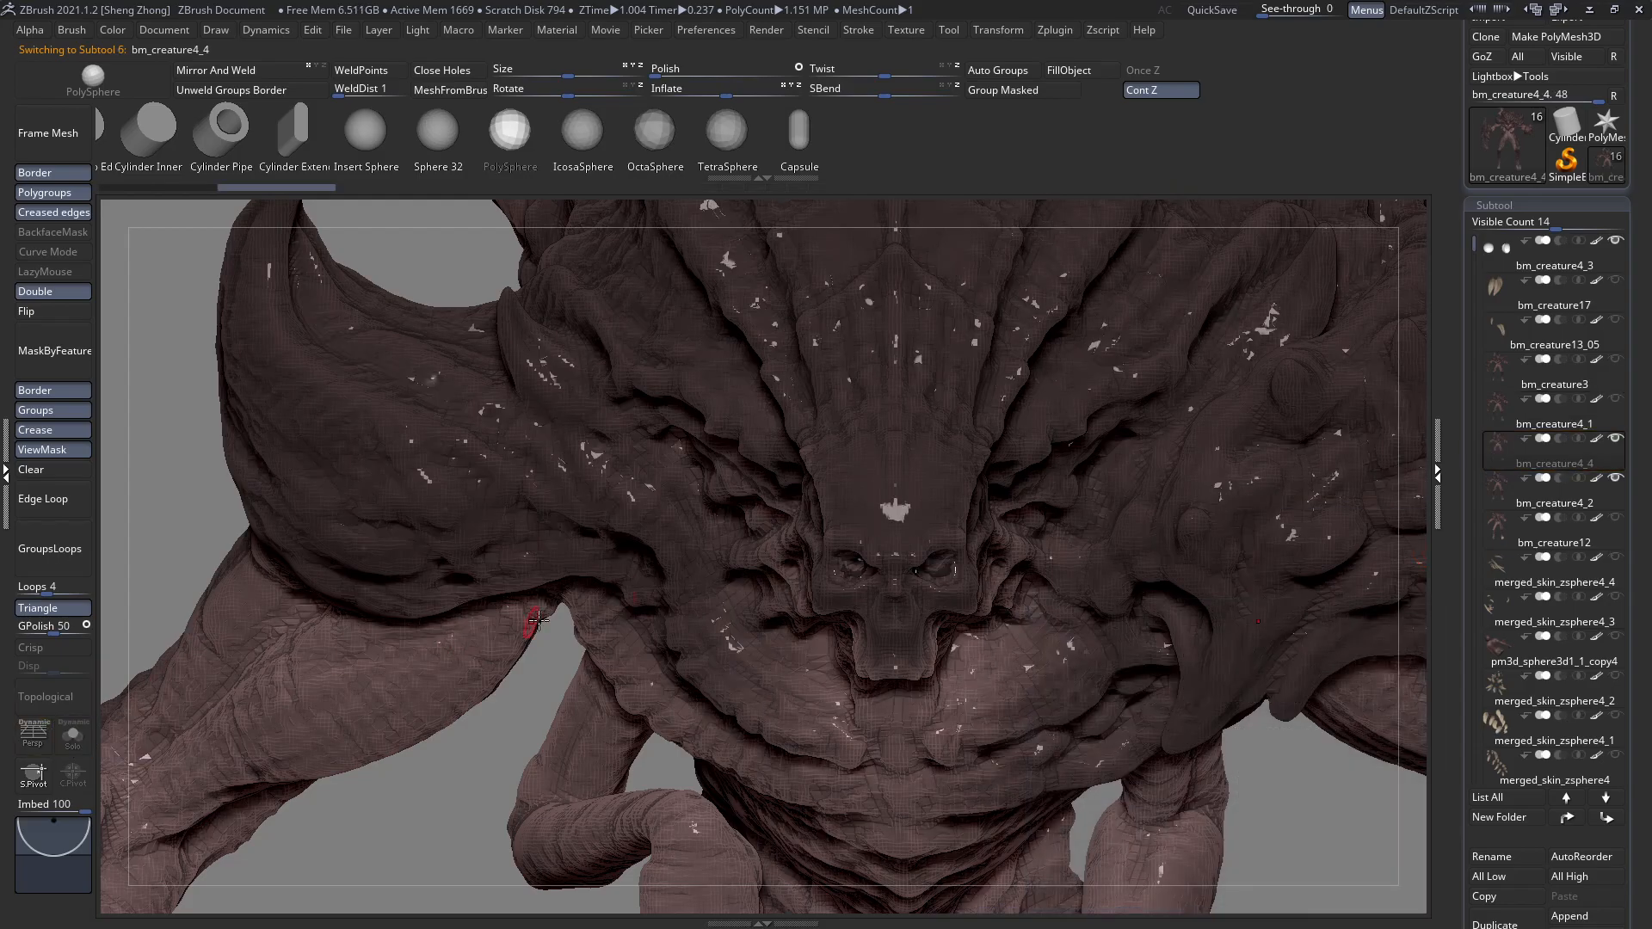
Reduce the duplicated body to its head by removing the rest of the mesh, and hide bm_creature4_2.
{"action": "left_click_drag", "start_coordinate": [559, 654], "coordinate": [665, 750]}
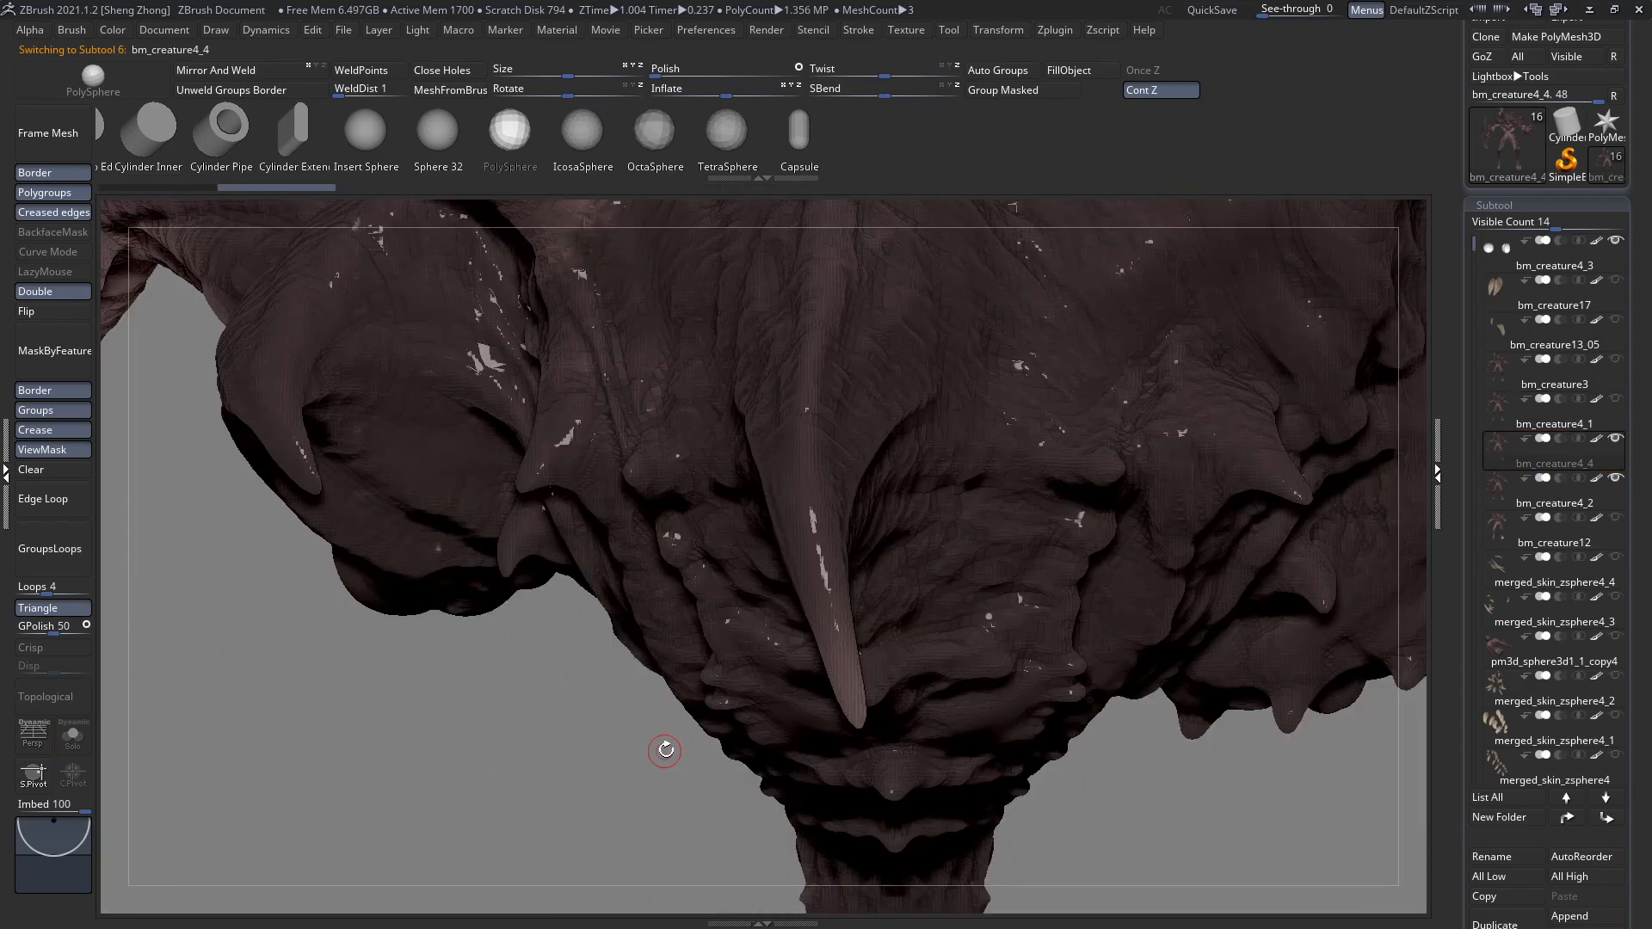
{"action": "left_click_drag", "start_coordinate": [756, 685], "coordinate": [757, 608], "text": "alt"}
{"action": "left_click_drag", "start_coordinate": [843, 738], "coordinate": [836, 487], "text": "alt"}
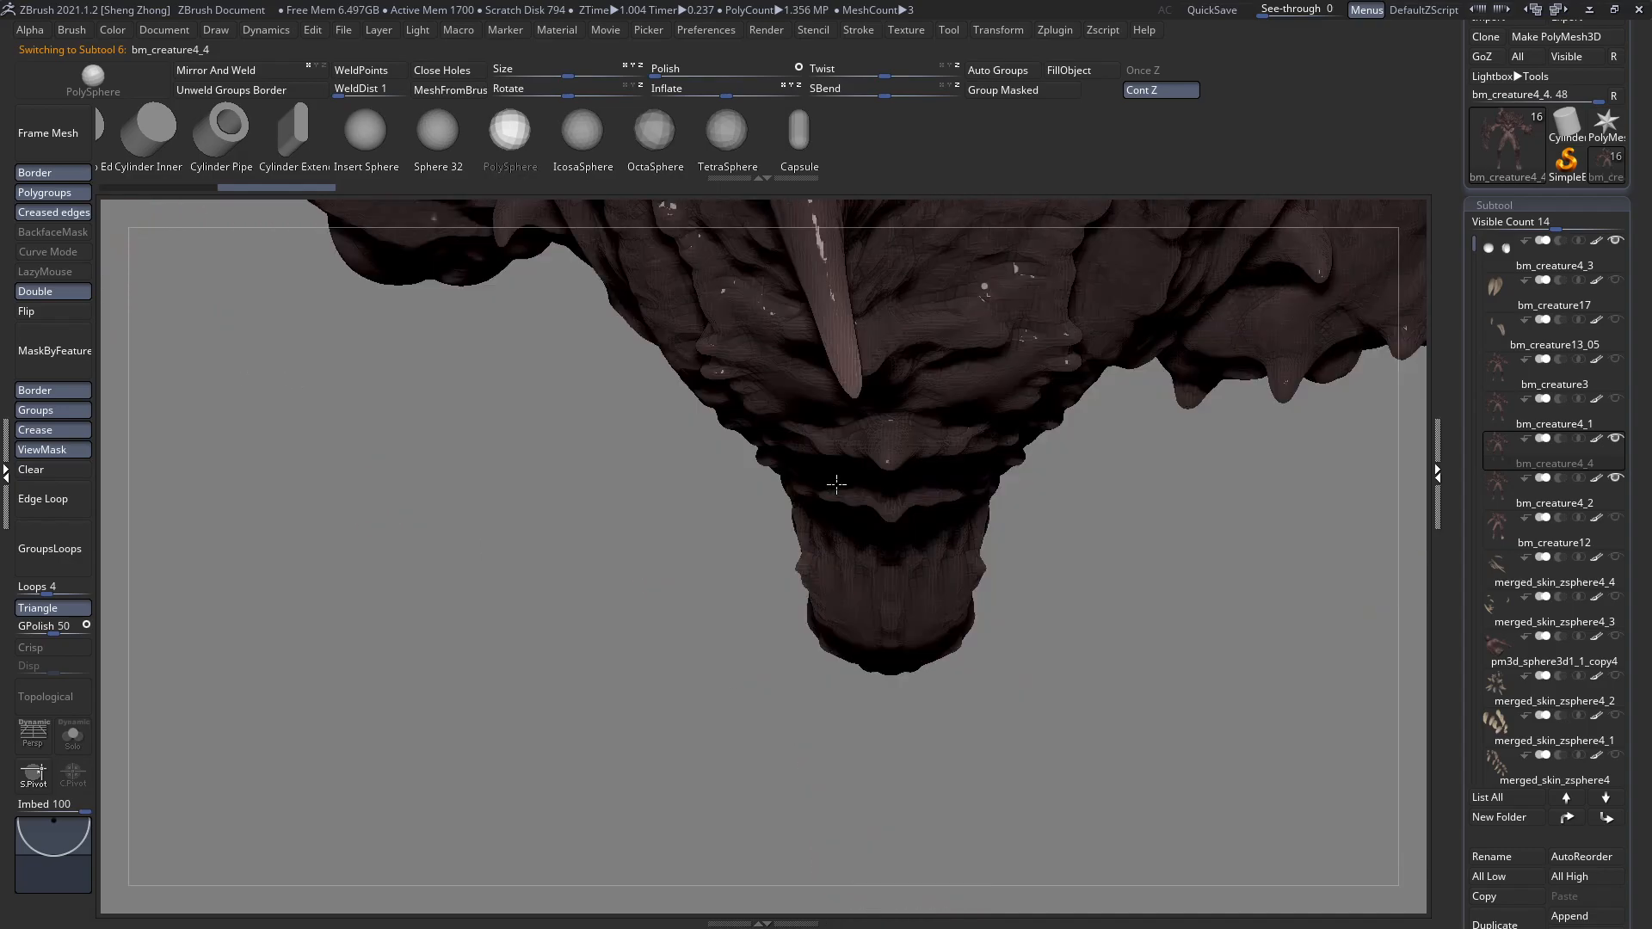
{"action": "left_click_drag", "start_coordinate": [1187, 721], "coordinate": [610, 527], "text": "ctrl+shift"}
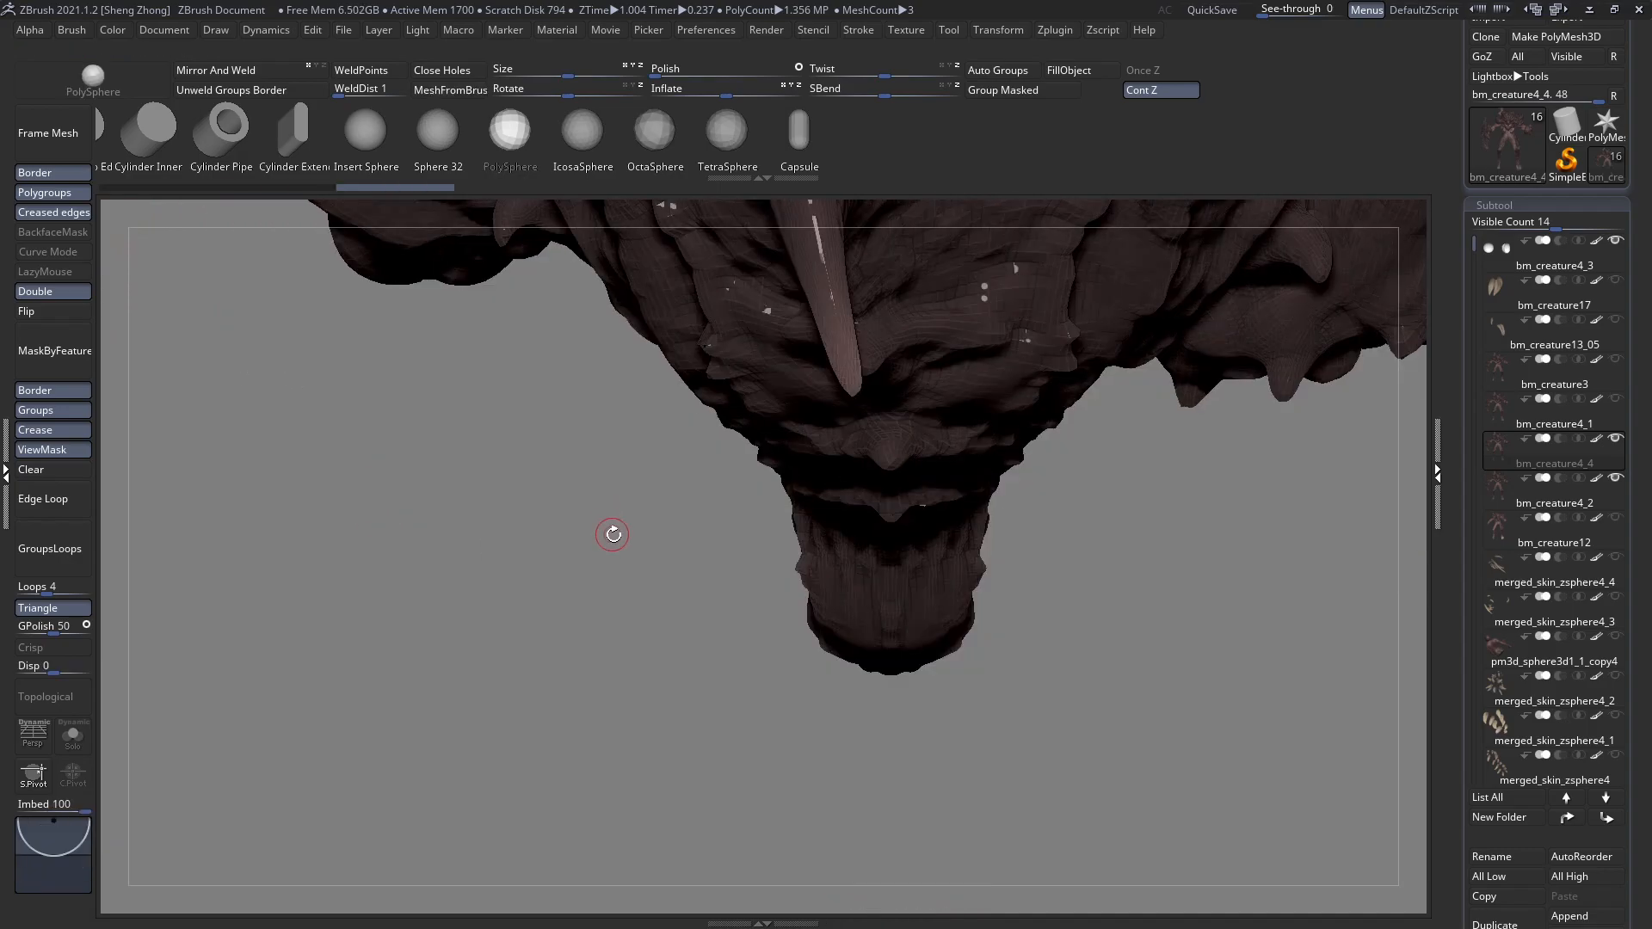
{"action": "left_click_drag", "start_coordinate": [852, 485], "coordinate": [852, 458]}
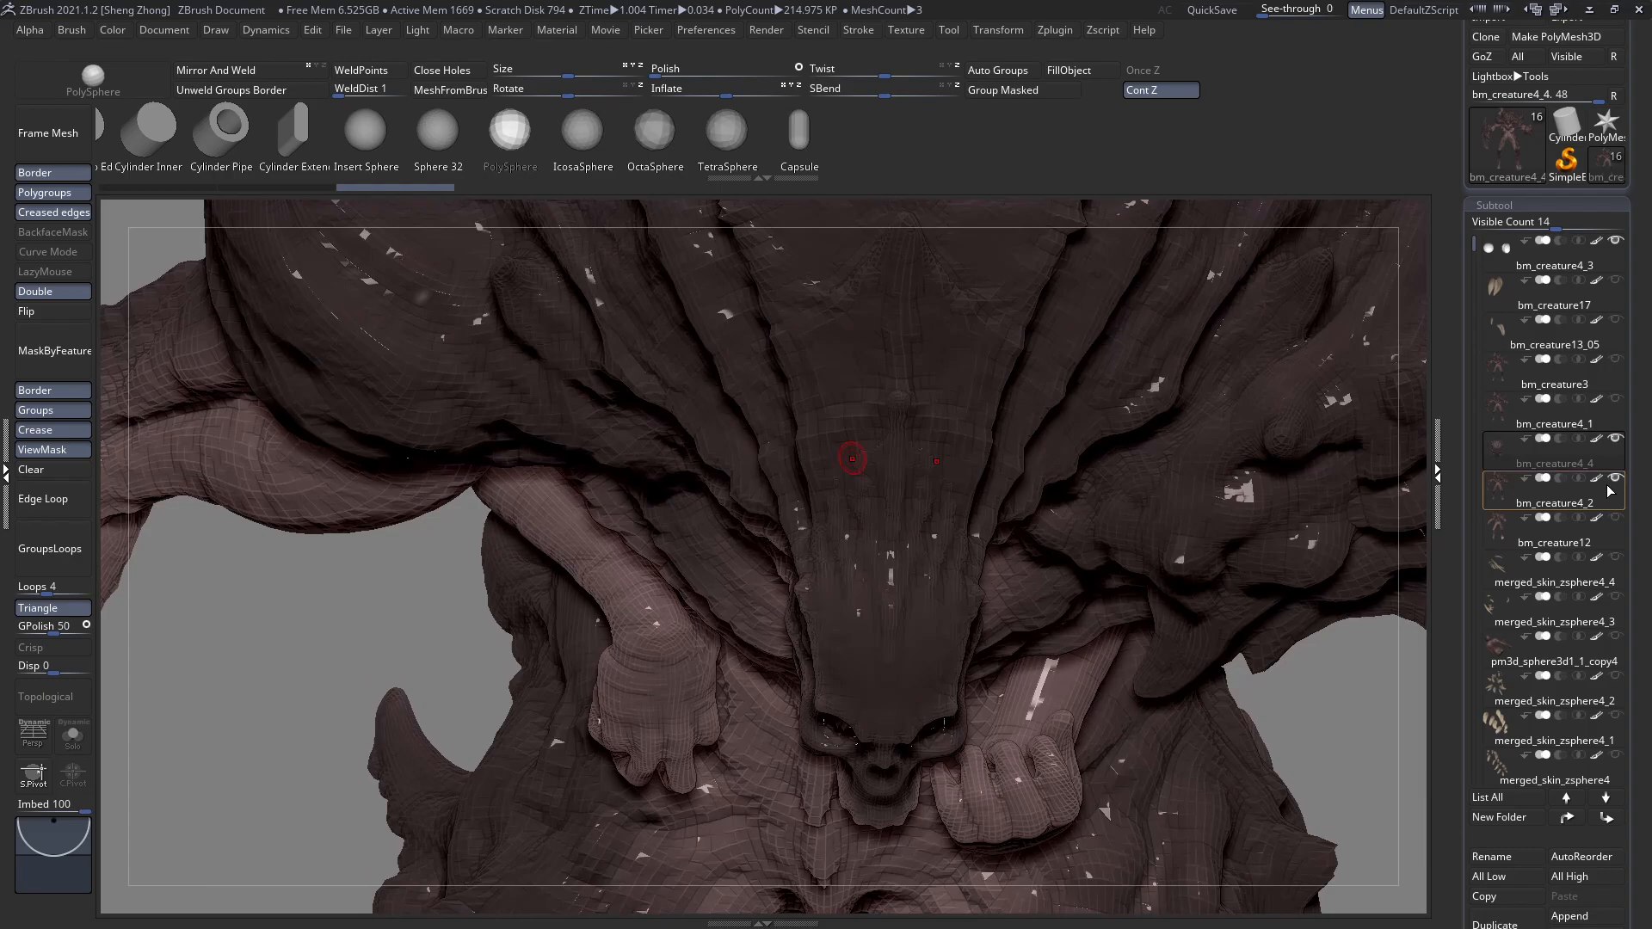
{"action": "left_click", "coordinate": [1615, 479]}
{"action": "right_click_drag", "start_coordinate": [854, 580], "coordinate": [900, 494], "text": "shift"}
{"action": "mouse_move", "coordinate": [864, 647]}
{"action": "right_mouse_down", "text": "alt"}
{"action": "mouse_move", "coordinate": [863, 519]}
{"action": "mouse_move", "coordinate": [905, 680]}
{"action": "mouse_move", "coordinate": [836, 661]}
{"action": "right_mouse_up", "text": "alt"}
{"action": "left_click", "coordinate": [836, 647], "text": "alt"}
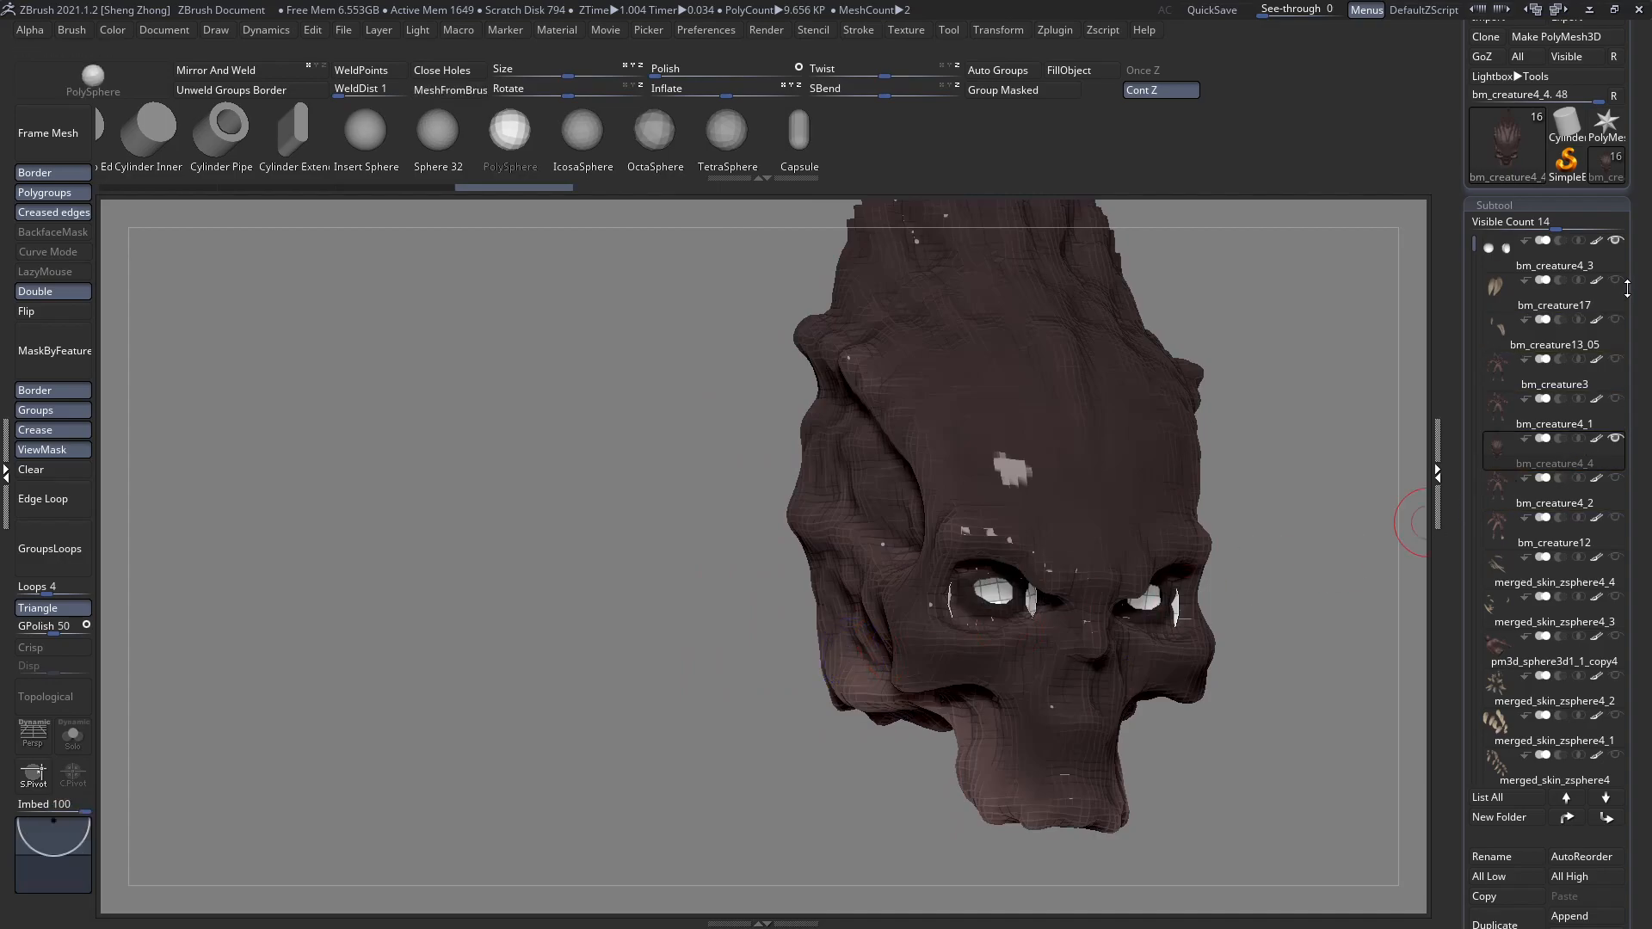
{"action": "right_click_drag", "start_coordinate": [1324, 398], "coordinate": [859, 618]}
{"action": "left_click_drag", "start_coordinate": [595, 263], "coordinate": [867, 577], "text": "ctrl+shift"}
{"action": "key", "text": "ctrl+z"}
{"action": "key", "text": "space"}
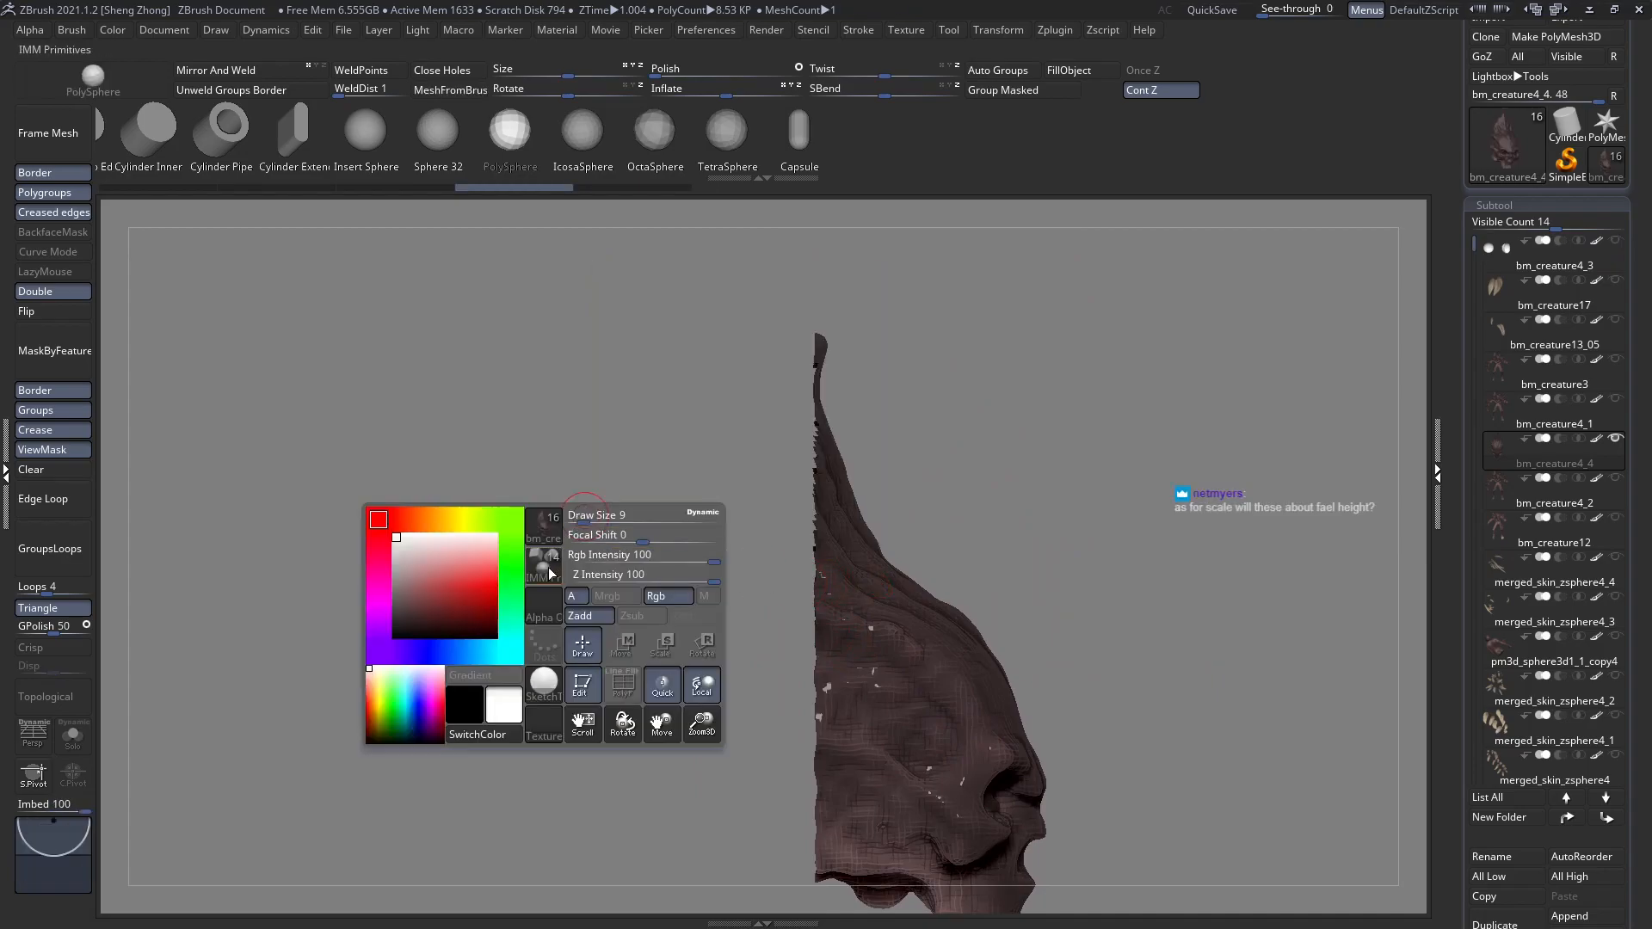
{"action": "left_click", "coordinate": [552, 574]}
{"action": "key", "text": "m"}
{"action": "key", "text": "v"}
{"action": "right_click_drag", "start_coordinate": [904, 677], "coordinate": [891, 532], "text": "alt"}
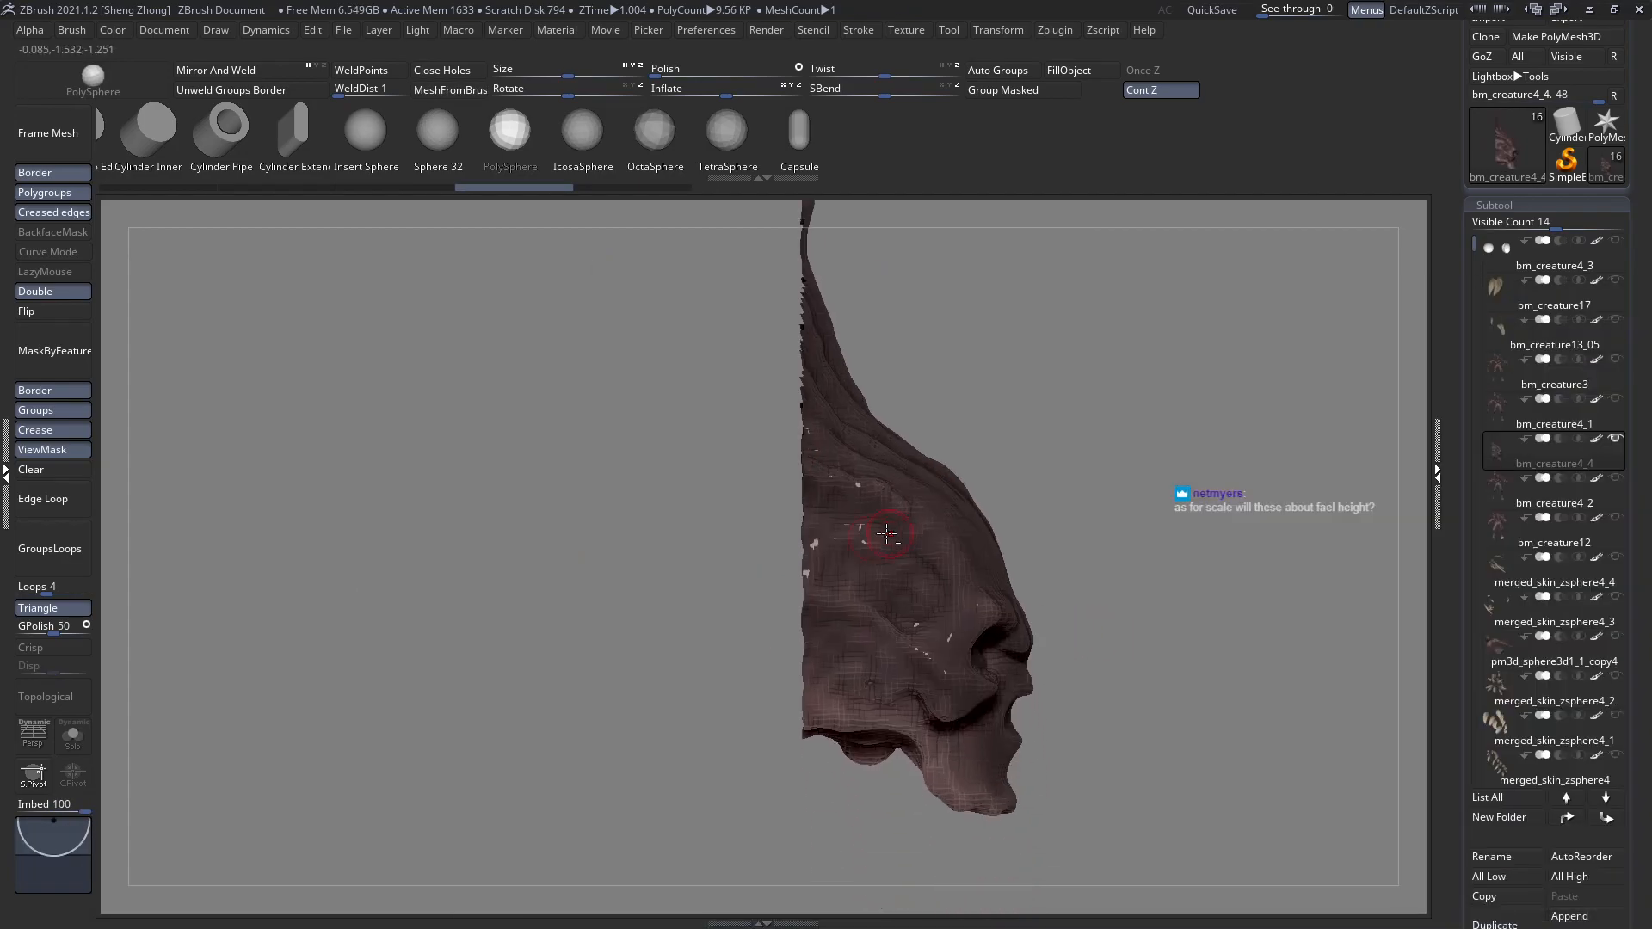
Try a SliceCurve cut along the back of the head in profile view, and undo it.
{"action": "key", "text": "space"}
{"action": "left_click", "coordinate": [592, 592]}
{"action": "key", "text": "s"}
{"action": "key", "text": "l"}
{"action": "key", "text": "space"}
{"action": "left_click", "coordinate": [664, 533]}
{"action": "key", "text": "s"}
{"action": "key", "text": "c"}
{"action": "mouse_move", "coordinate": [826, 845]}
{"action": "left_mouse_down", "text": "ctrl+shift"}
{"action": "mouse_move", "coordinate": [793, 578]}
{"action": "mouse_move", "coordinate": [811, 662]}
{"action": "mouse_move", "coordinate": [821, 478]}
{"action": "left_mouse_up", "text": "ctrl+shift"}
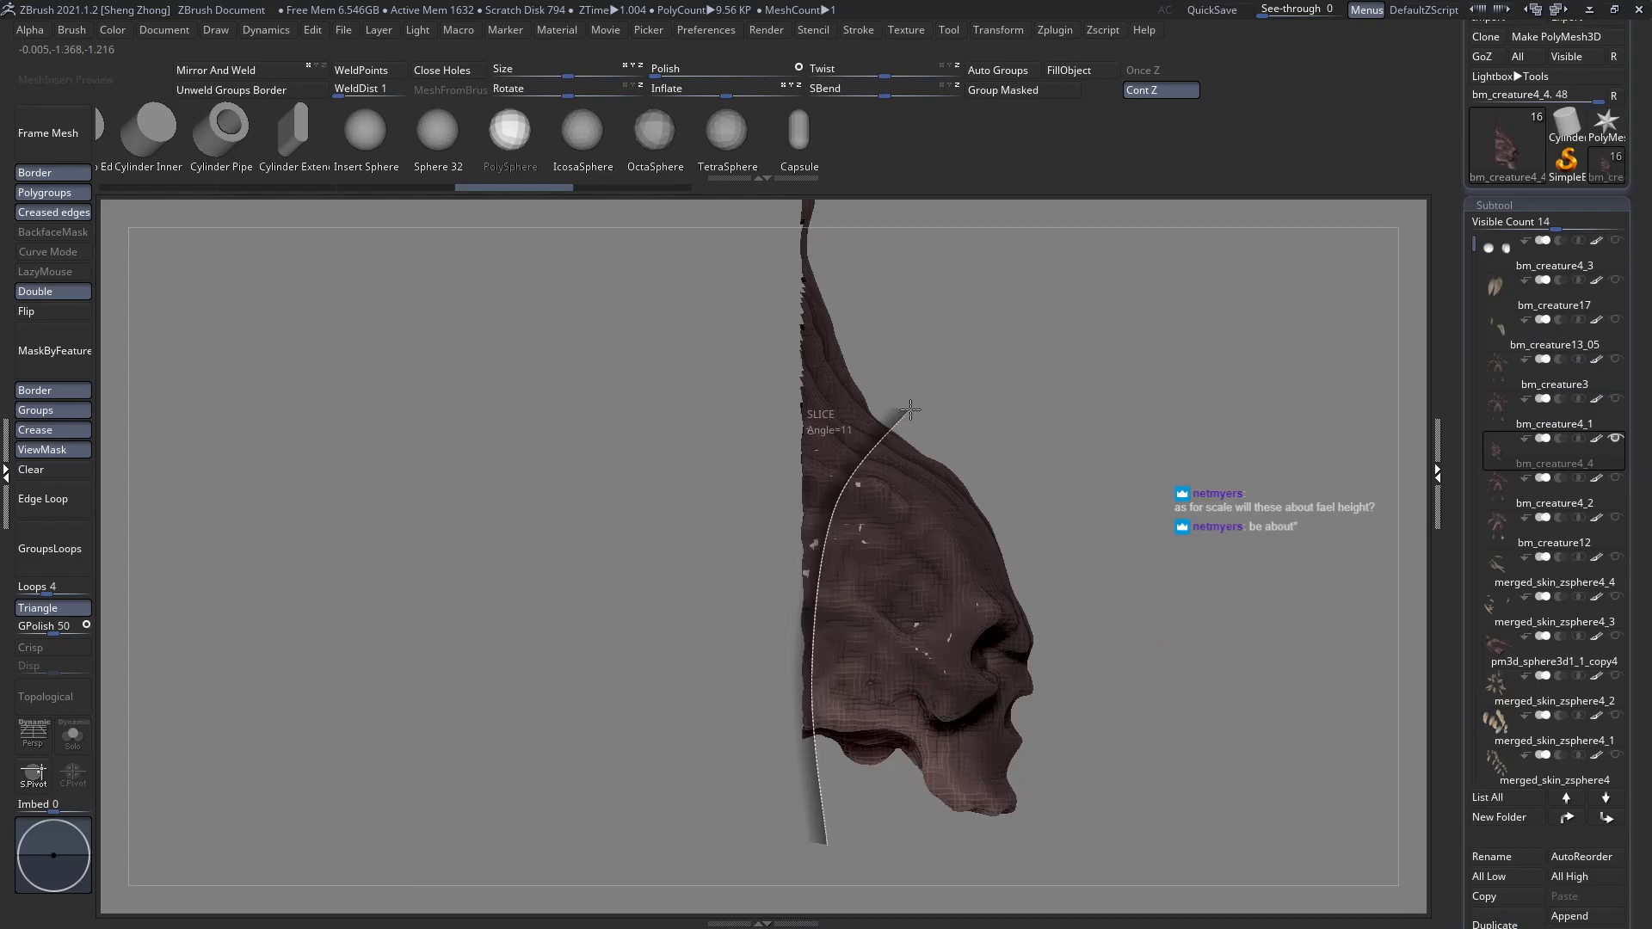
{"action": "left_click_drag", "start_coordinate": [932, 392], "coordinate": [937, 416], "text": "ctrl+shift"}
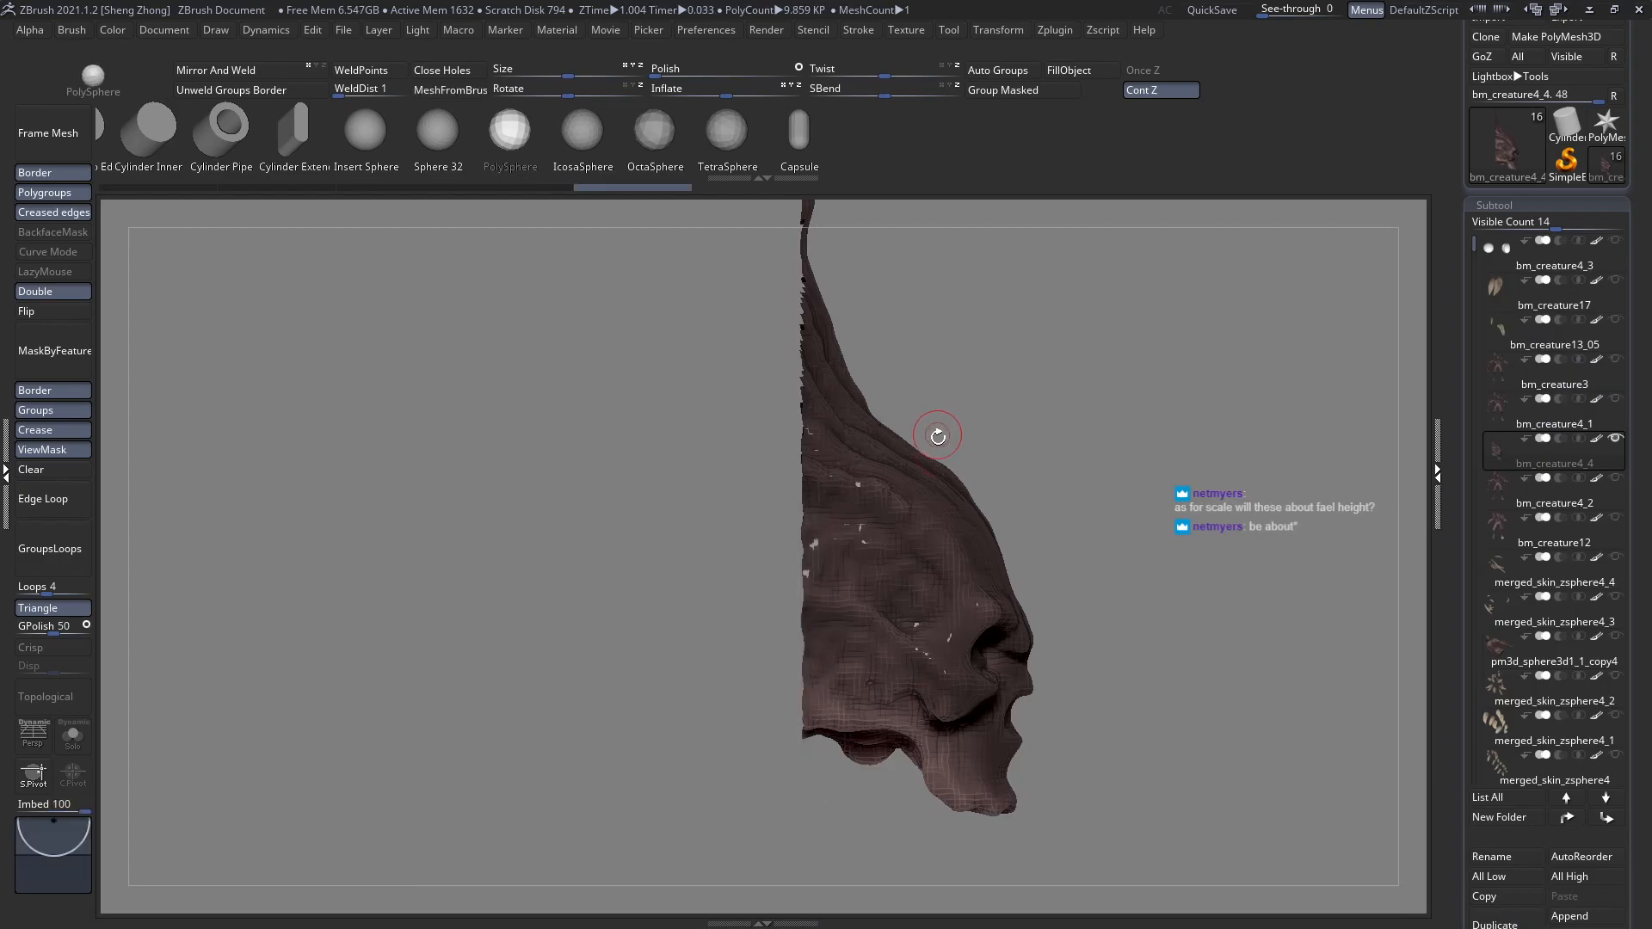
{"action": "mouse_move", "coordinate": [918, 542]}
{"action": "right_mouse_down"}
{"action": "mouse_move", "coordinate": [966, 546]}
{"action": "mouse_move", "coordinate": [903, 546]}
{"action": "right_mouse_up"}
{"action": "key", "text": "ctrl+z"}
Show the polyframe and trim off the back and upper crest of the head piece with TrimCurve in profile view.
{"action": "key", "text": "ctrl+shift+x"}
{"action": "key", "text": "space"}
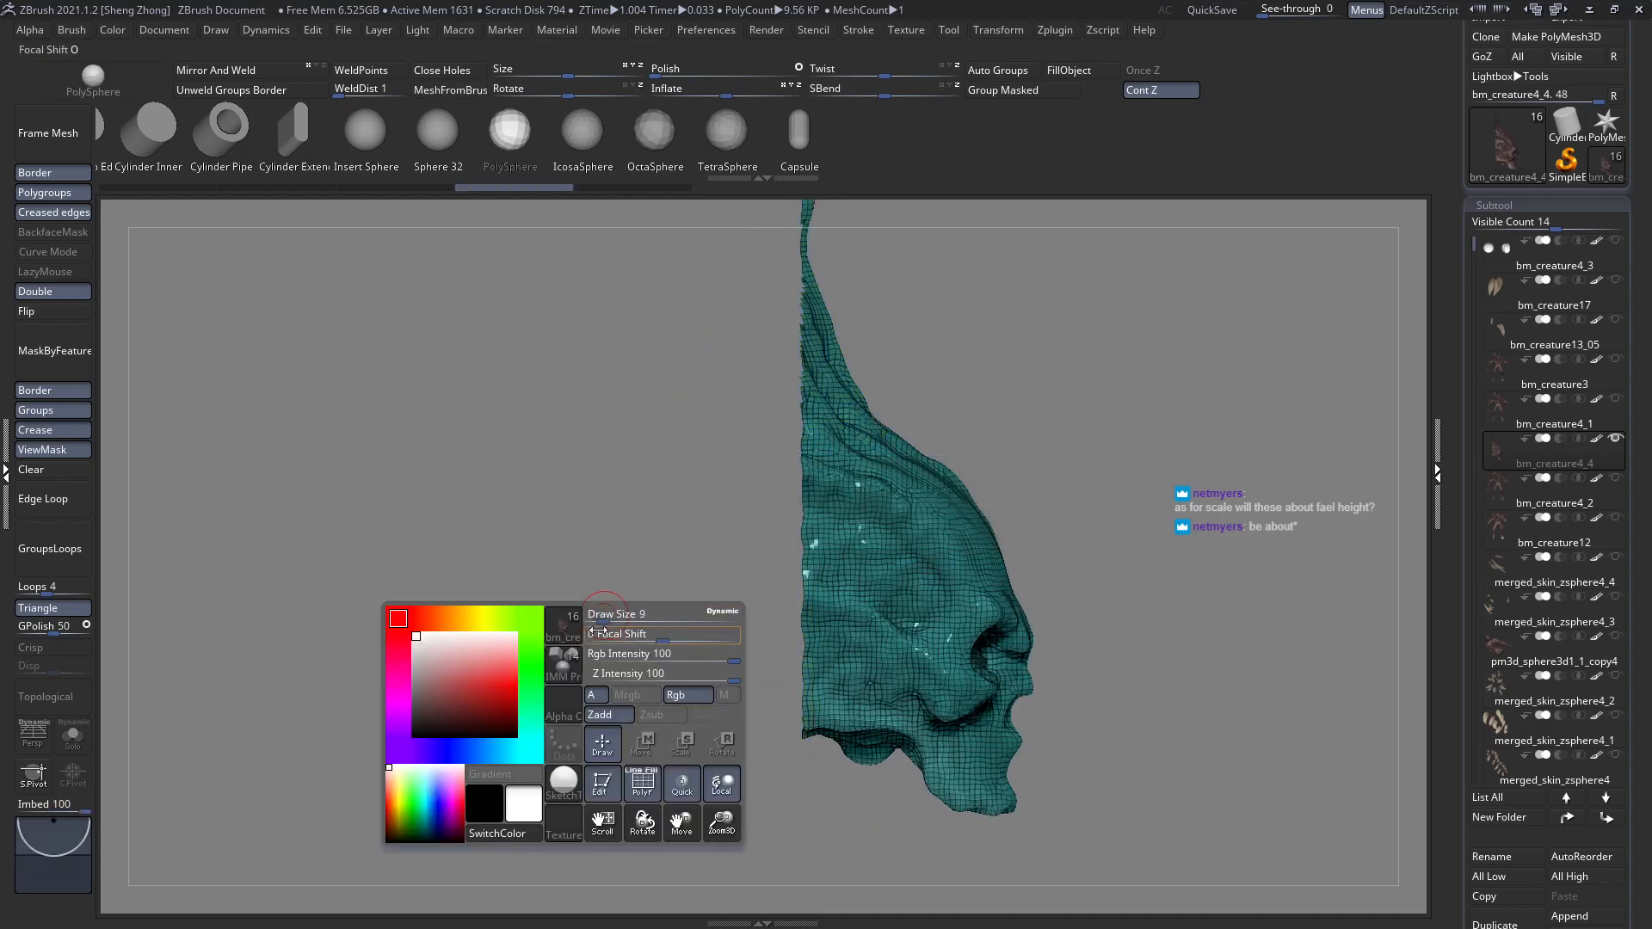
{"action": "left_click", "coordinate": [564, 665]}
{"action": "key", "text": "t"}
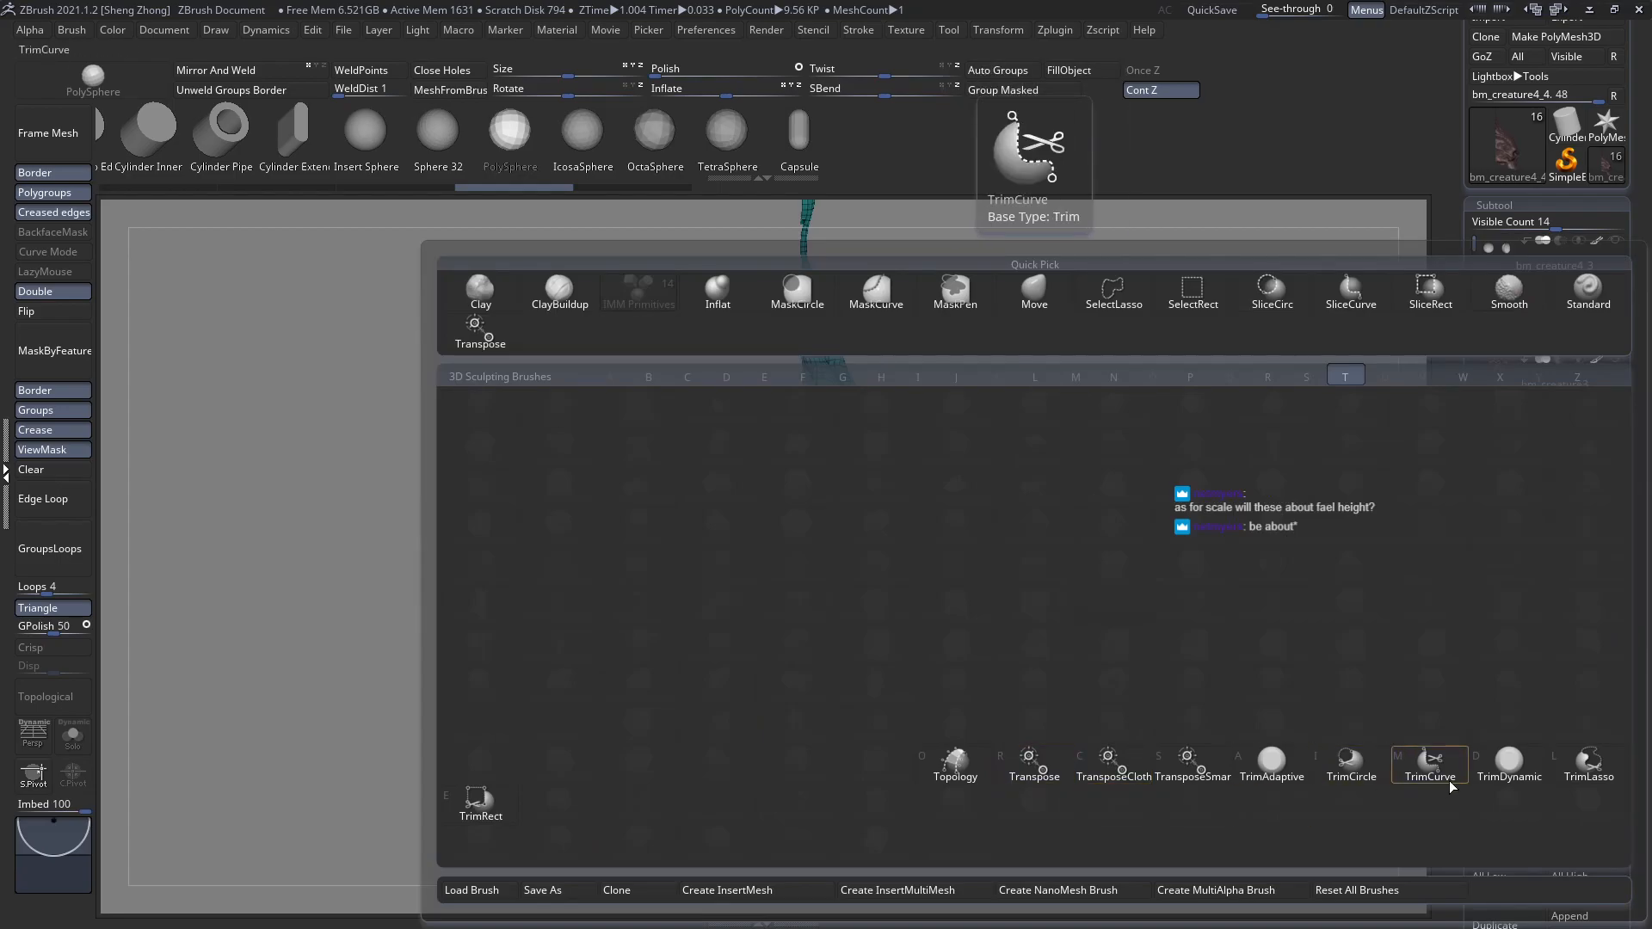
{"action": "left_click", "coordinate": [1430, 770]}
{"action": "left_click_drag", "start_coordinate": [812, 817], "coordinate": [813, 604], "text": "ctrl+shift"}
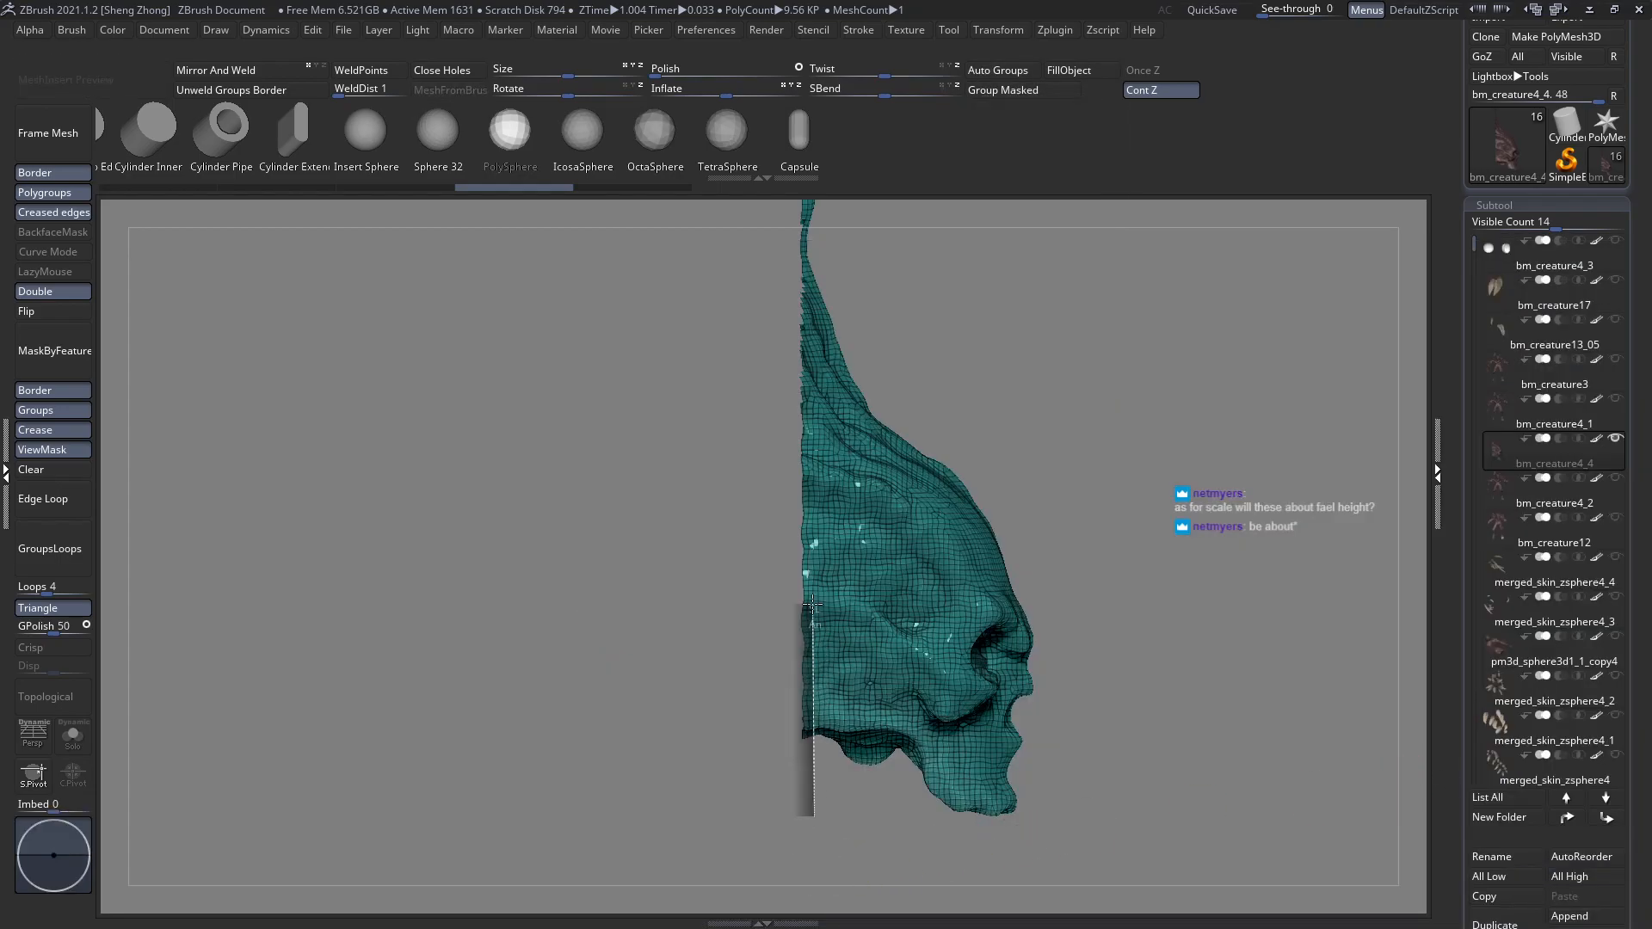
{"action": "mouse_move", "coordinate": [920, 450]}
{"action": "left_mouse_down", "text": "ctrl+shift"}
{"action": "mouse_move", "coordinate": [1036, 382]}
{"action": "mouse_move", "coordinate": [1012, 403]}
{"action": "left_mouse_up", "text": "ctrl+shift"}
{"action": "mouse_move", "coordinate": [809, 535]}
{"action": "left_mouse_down"}
{"action": "mouse_move", "coordinate": [922, 587]}
{"action": "mouse_move", "coordinate": [781, 638]}
{"action": "mouse_move", "coordinate": [783, 535]}
{"action": "mouse_move", "coordinate": [757, 542]}
{"action": "mouse_move", "coordinate": [960, 836]}
{"action": "left_mouse_up"}
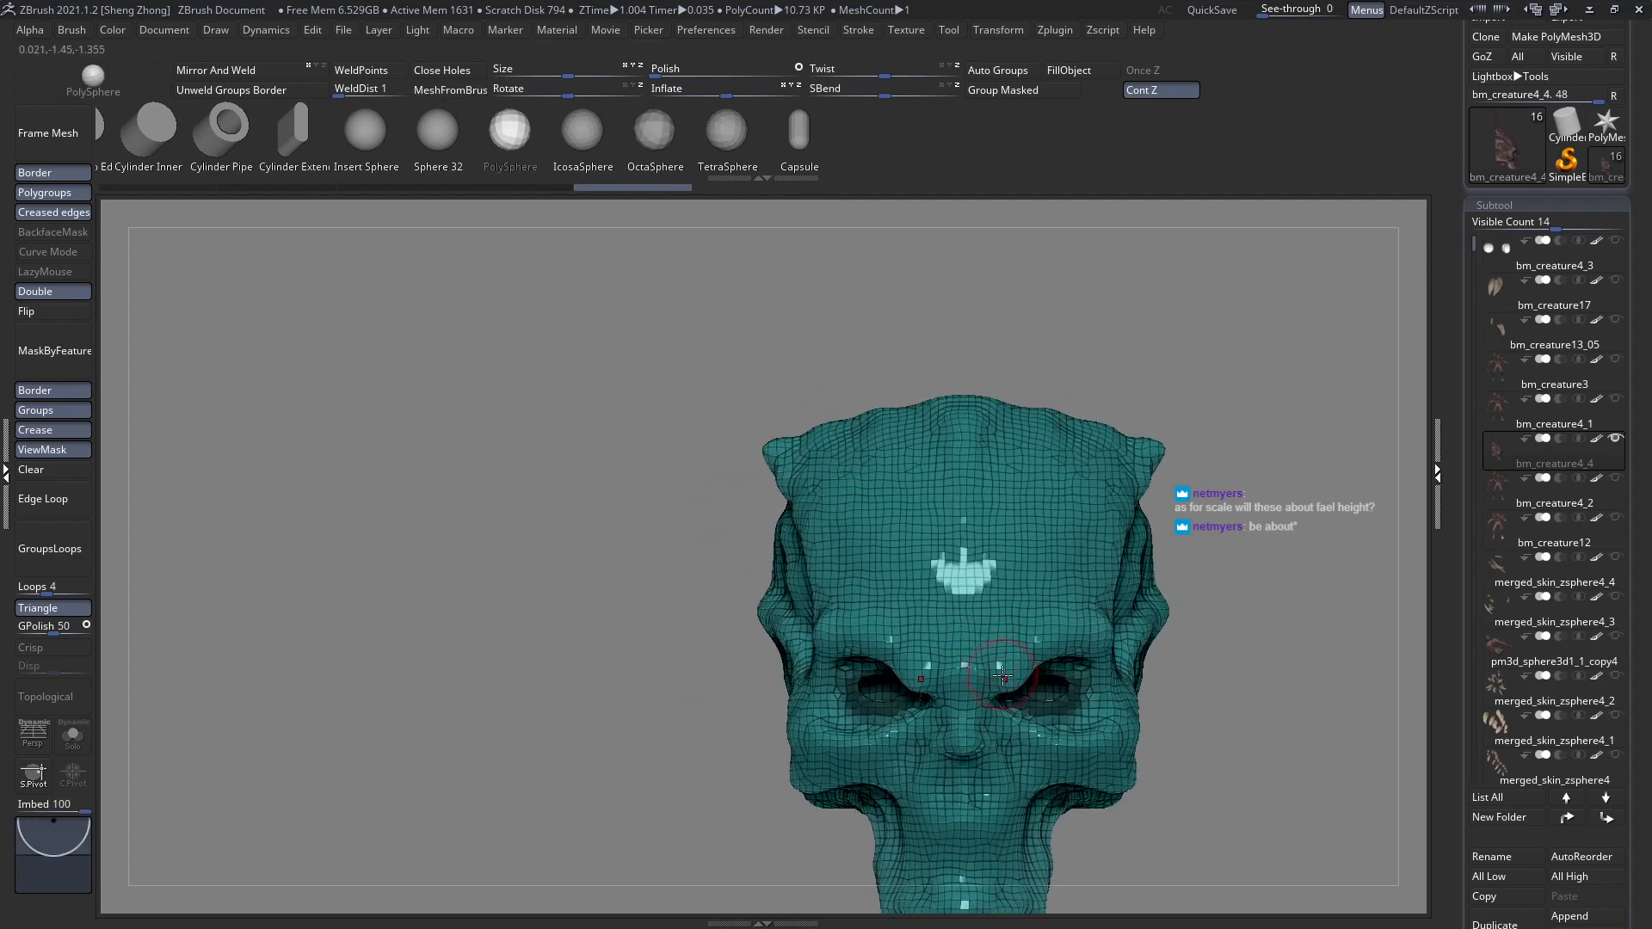
{"action": "left_click_drag", "start_coordinate": [1278, 785], "coordinate": [1180, 685], "text": "alt"}
Turn off mask viewing and ZRemesh the trimmed head with a target polygons count of 100.
{"action": "left_click_drag", "start_coordinate": [1618, 851], "coordinate": [1618, 667]}
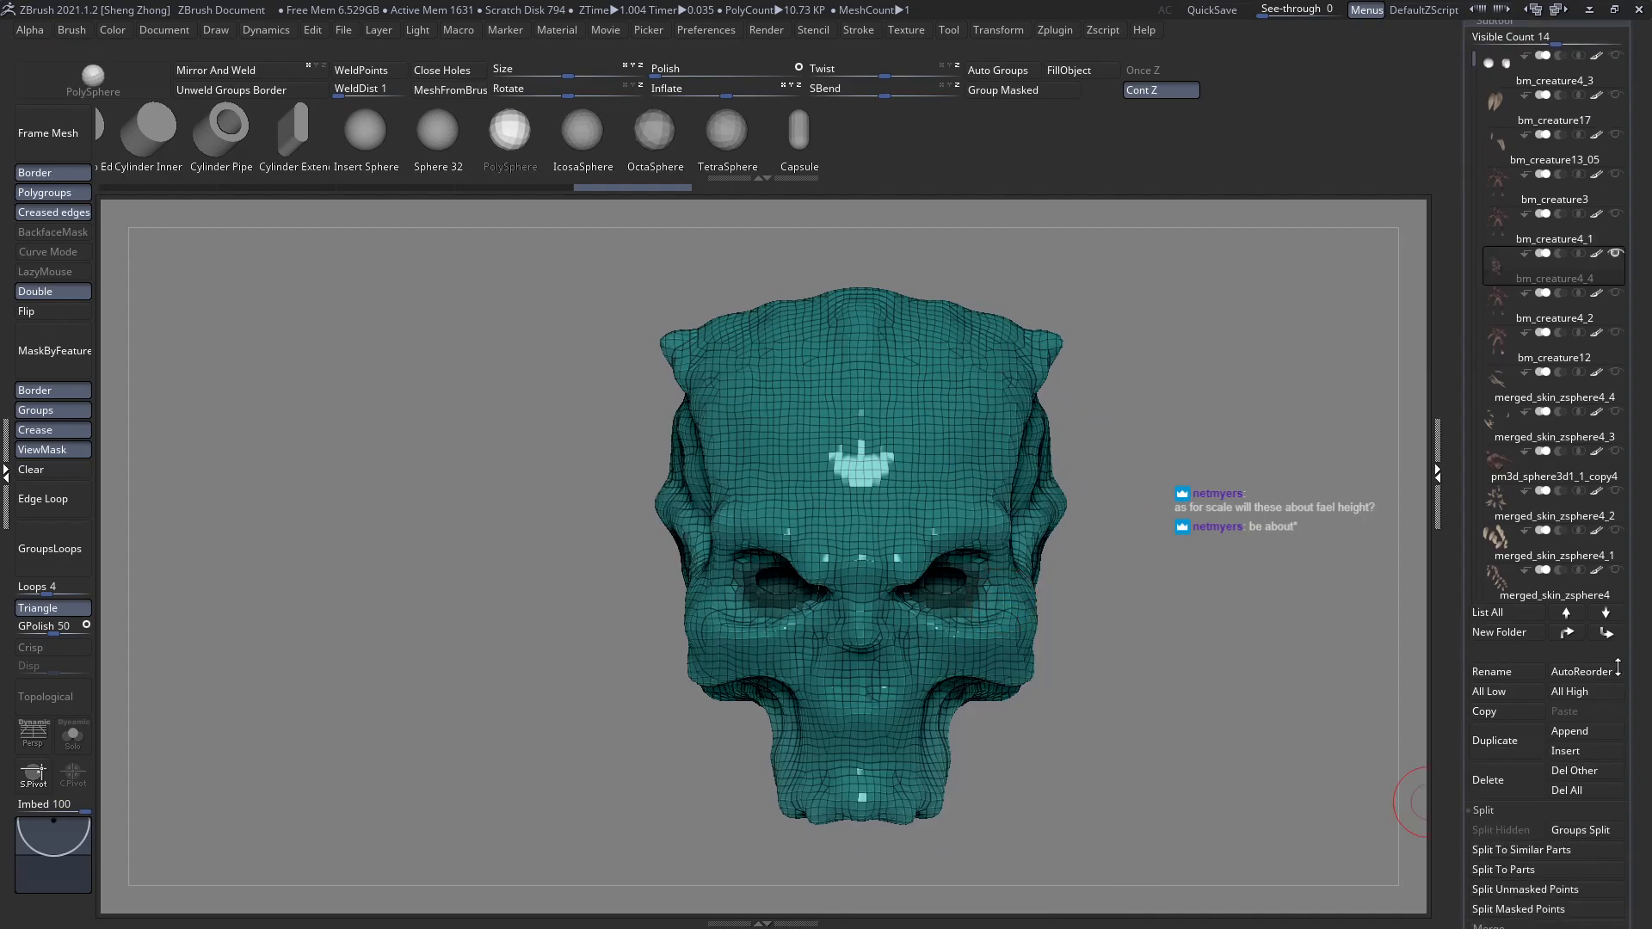
{"action": "left_click", "coordinate": [42, 449]}
{"action": "scroll", "coordinate": [1586, 734], "scroll_direction": "down", "scroll_amount": 5}
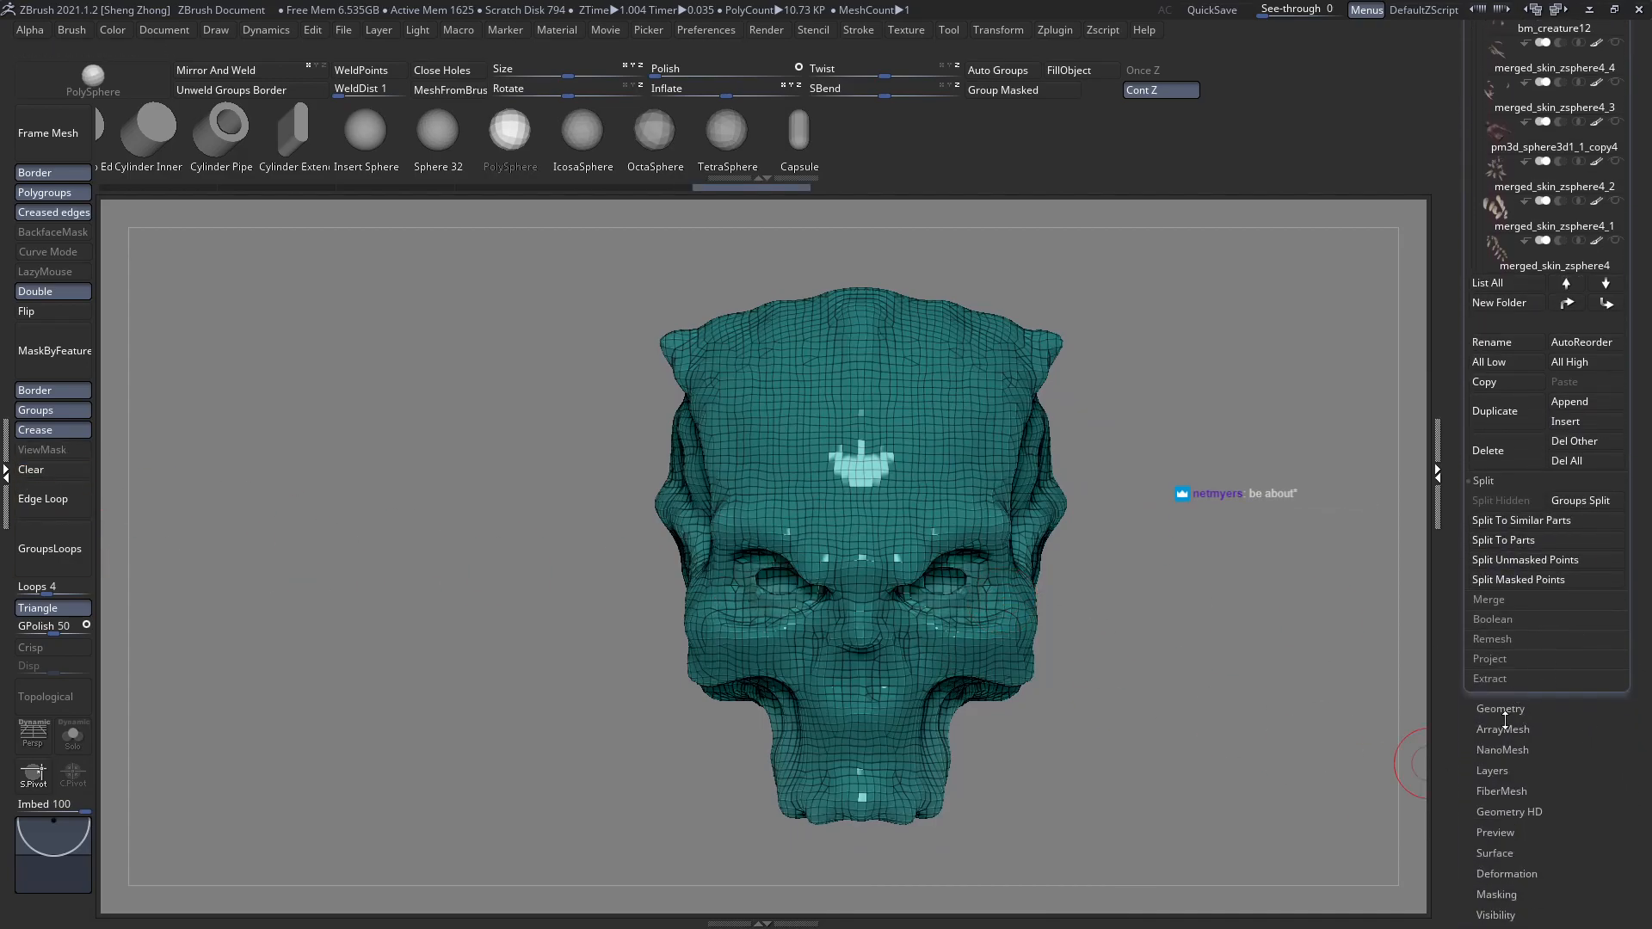
{"action": "left_click", "coordinate": [1502, 711]}
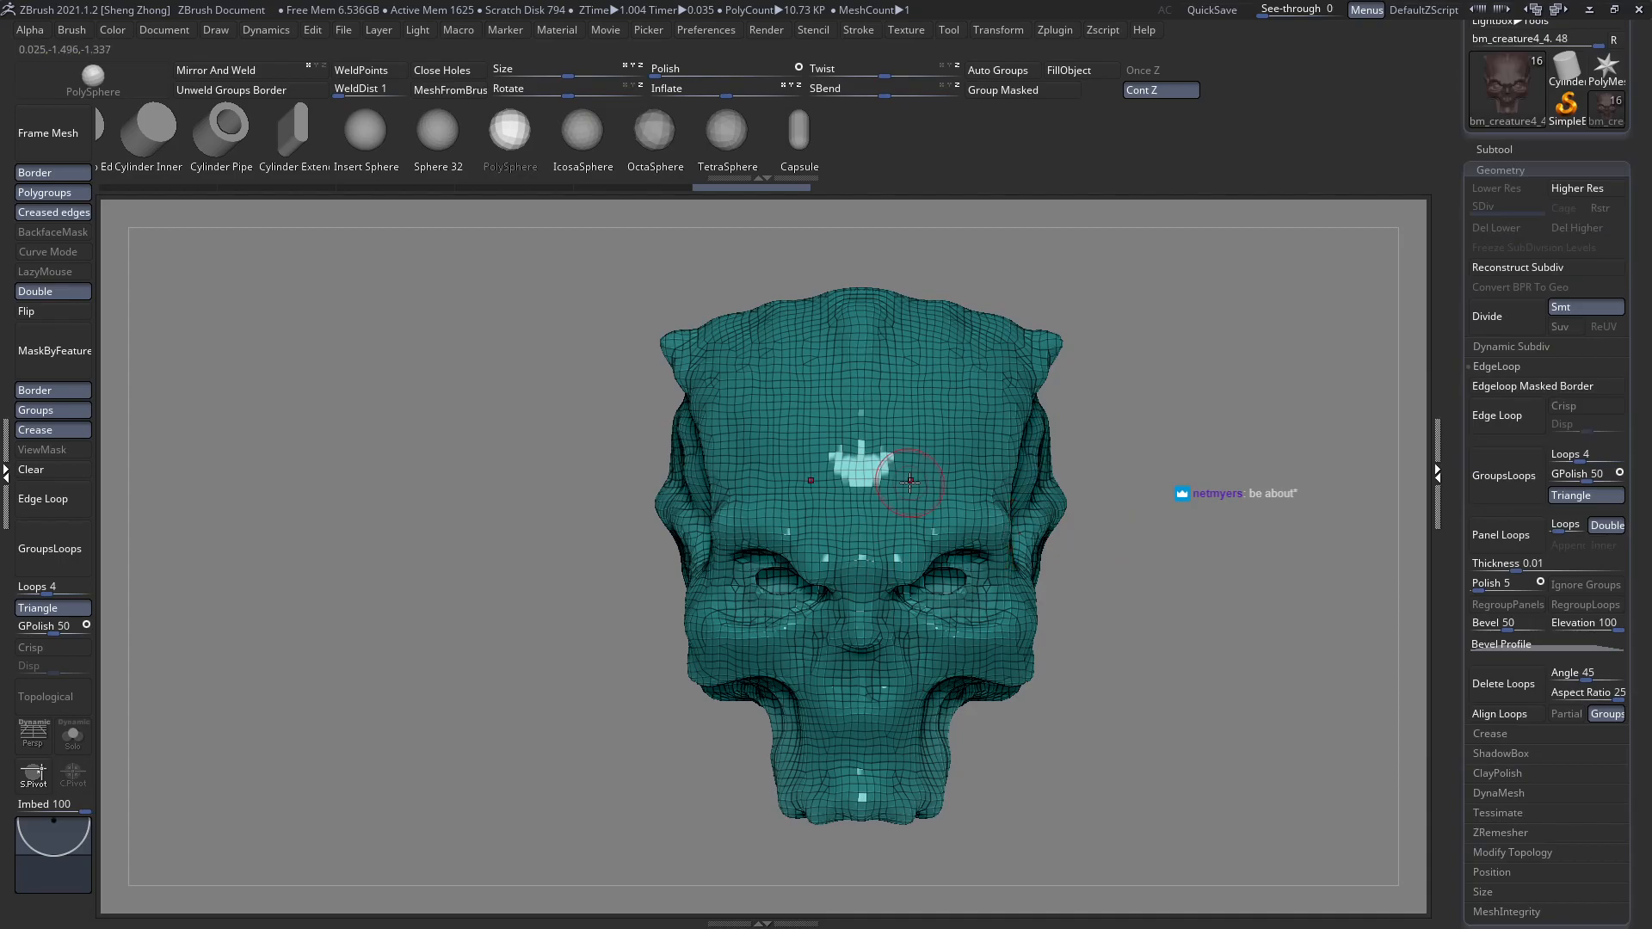
{"action": "scroll", "coordinate": [1574, 509], "scroll_direction": "down", "scroll_amount": 3}
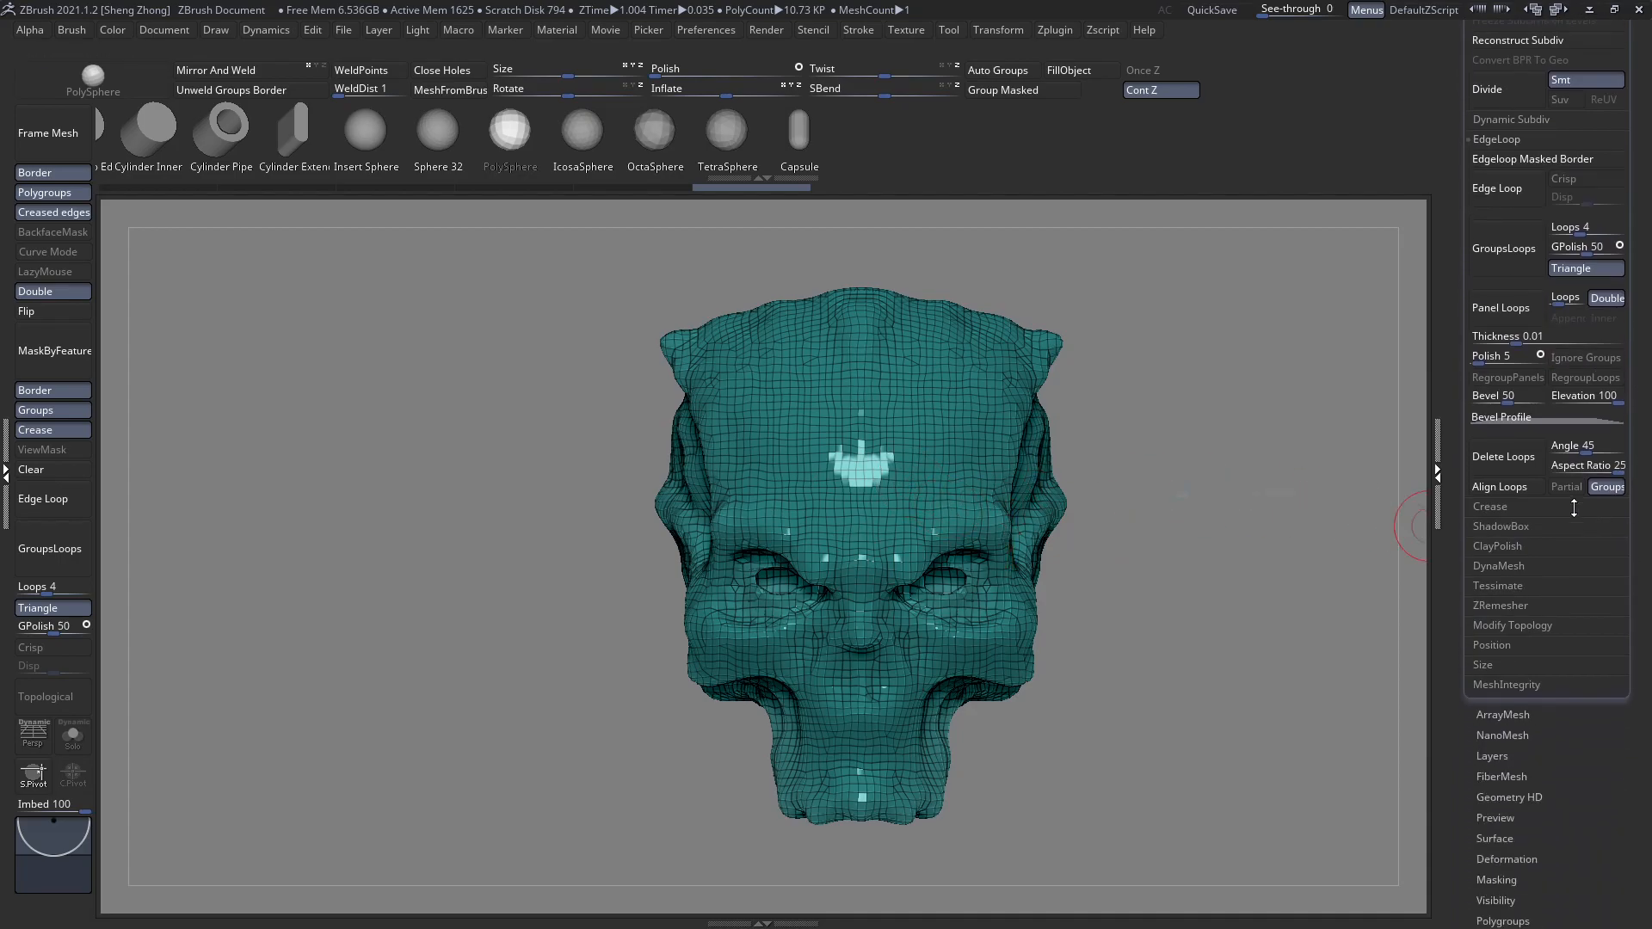
{"action": "left_click", "coordinate": [1513, 605]}
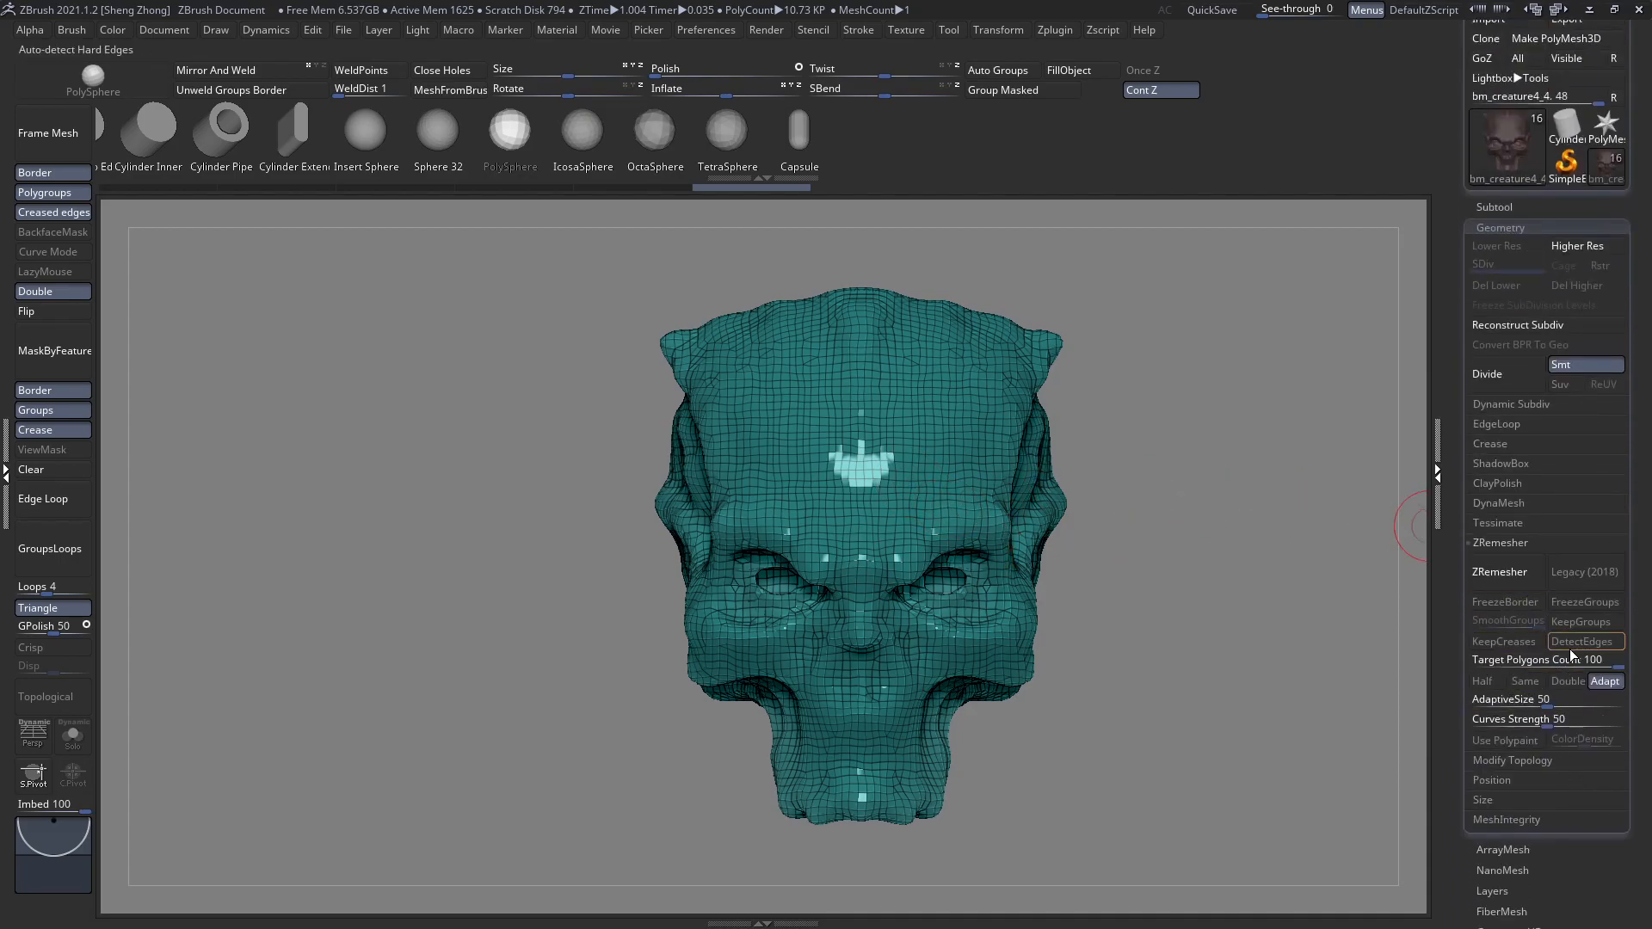
{"action": "left_click", "coordinate": [1497, 574]}
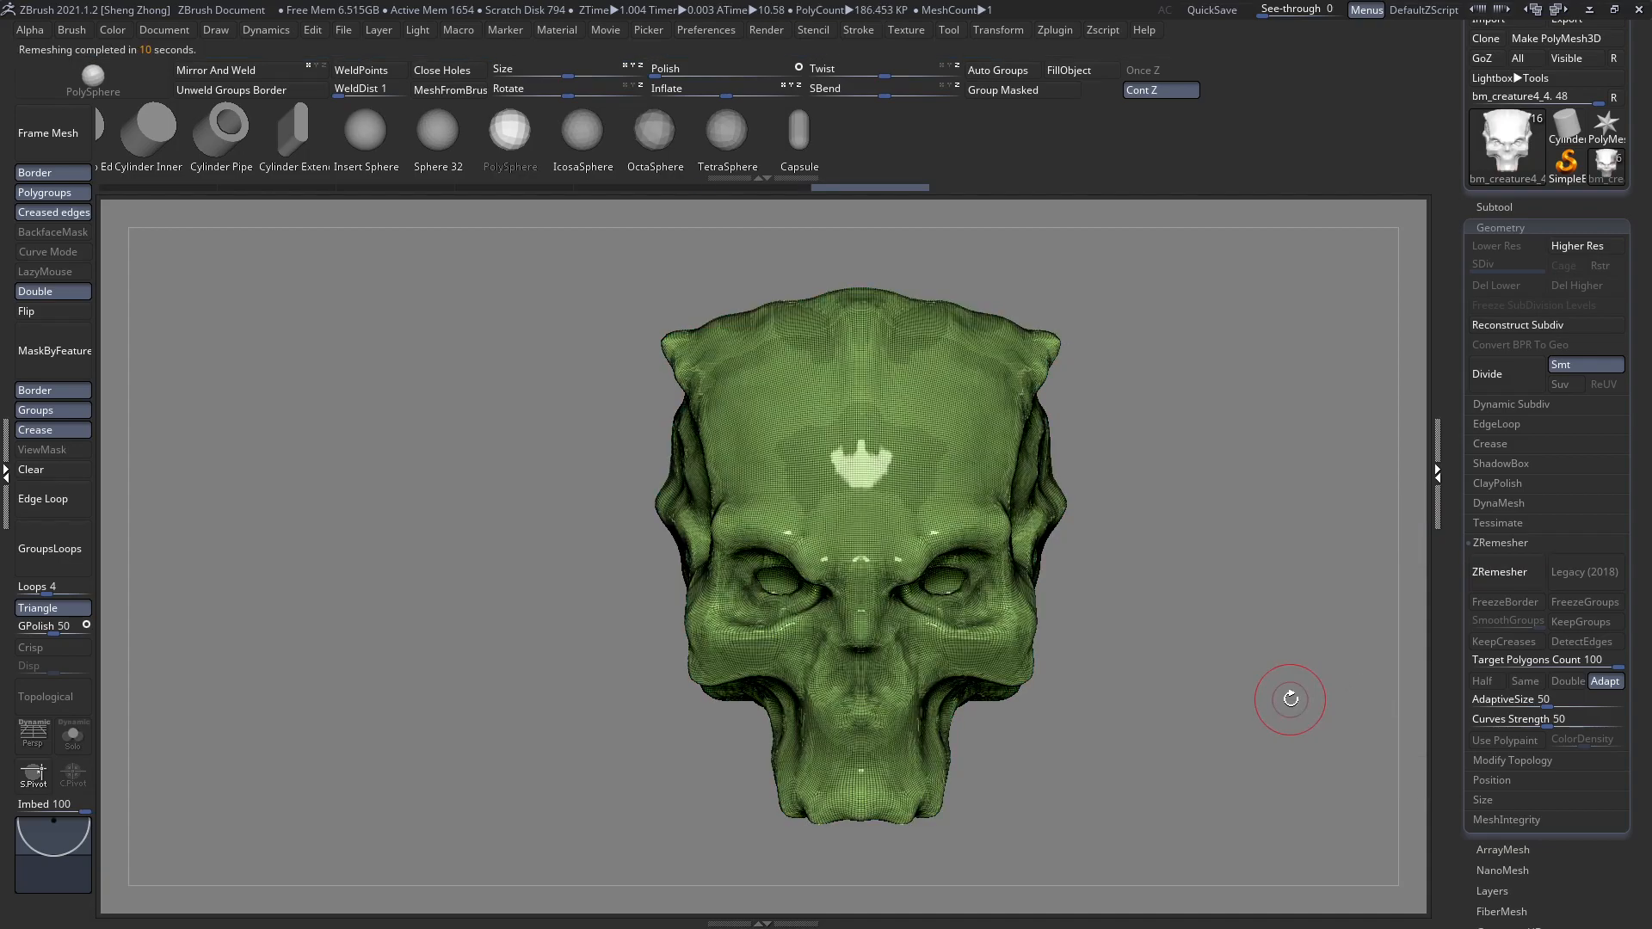
Discard the dense remesh and ZRemesh the head with Same and KeepGroups enabled, then inspect the new topology.
{"action": "left_click", "coordinate": [1511, 682]}
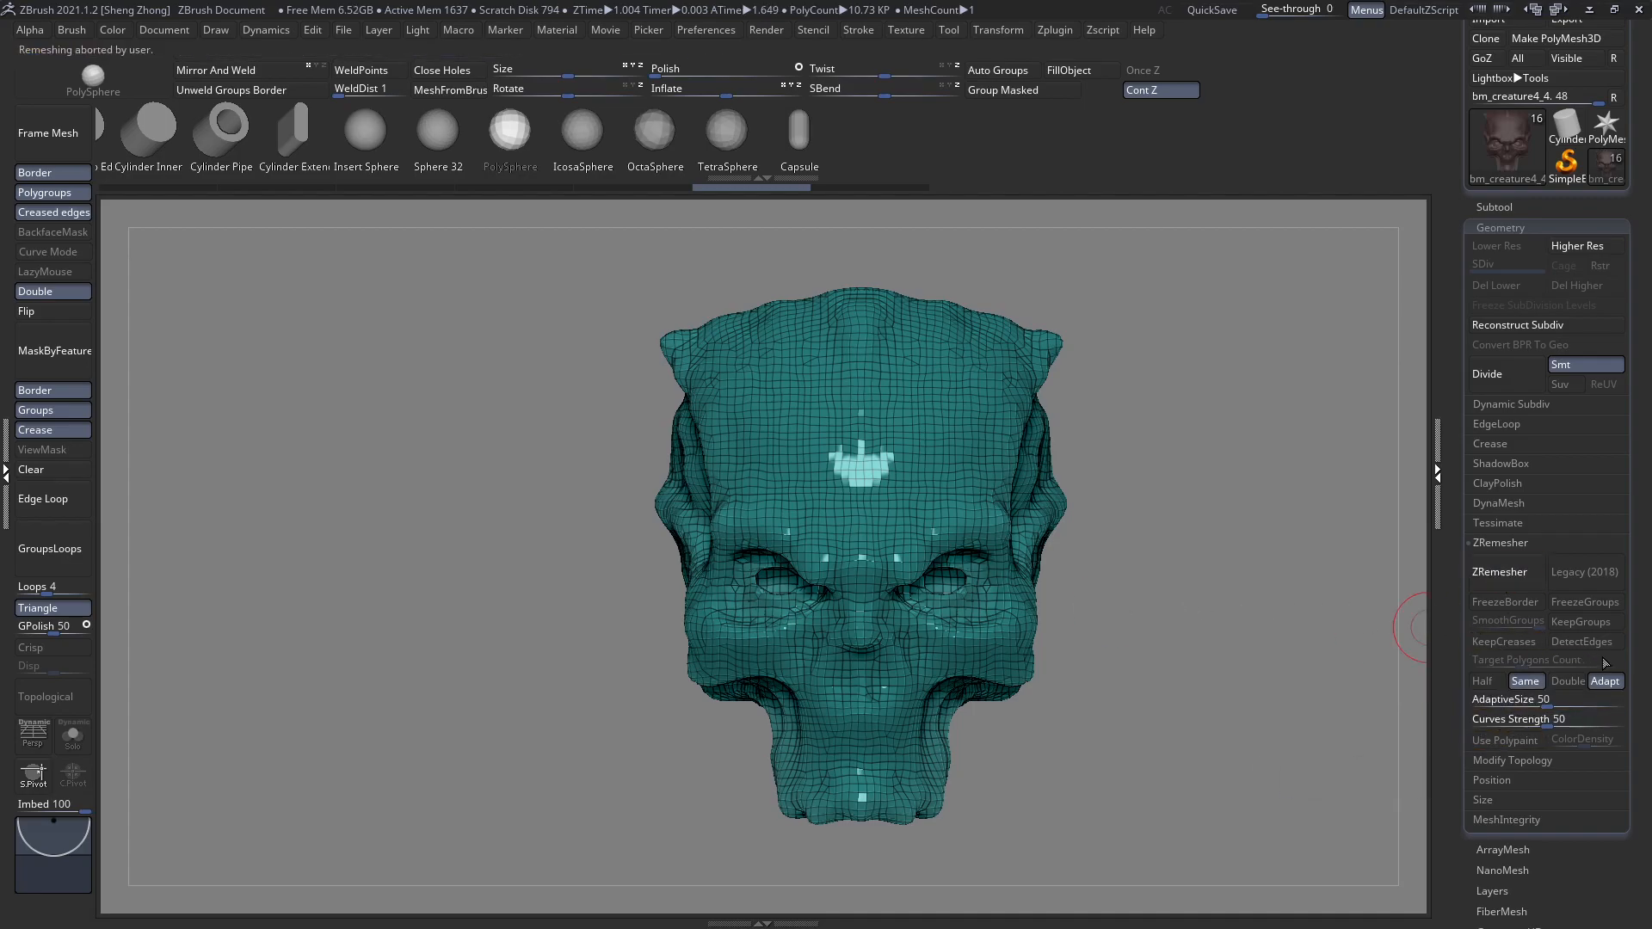
{"action": "left_click", "coordinate": [1516, 584]}
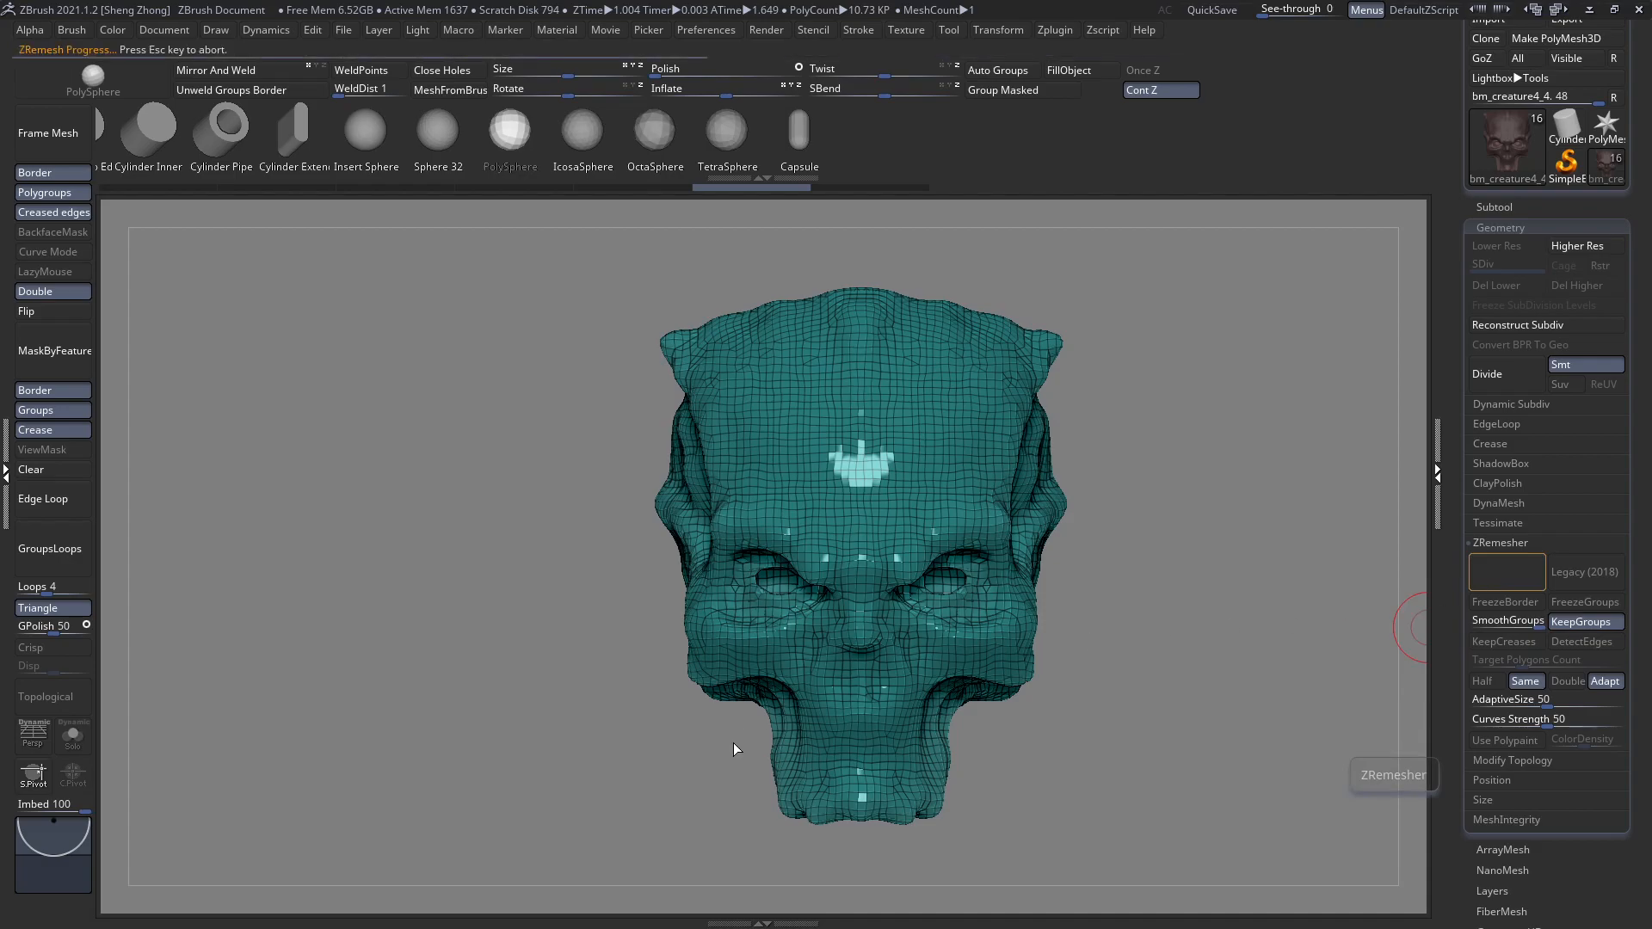
{"action": "right_click_drag", "start_coordinate": [902, 553], "coordinate": [1046, 550]}
{"action": "key", "text": "shift+f"}
{"action": "right_click_drag", "start_coordinate": [792, 472], "coordinate": [719, 483]}
{"action": "key", "text": "shift+f"}
{"action": "right_click_drag", "start_coordinate": [1021, 592], "coordinate": [903, 608], "text": "ctrl"}
{"action": "key", "text": "shift+f"}
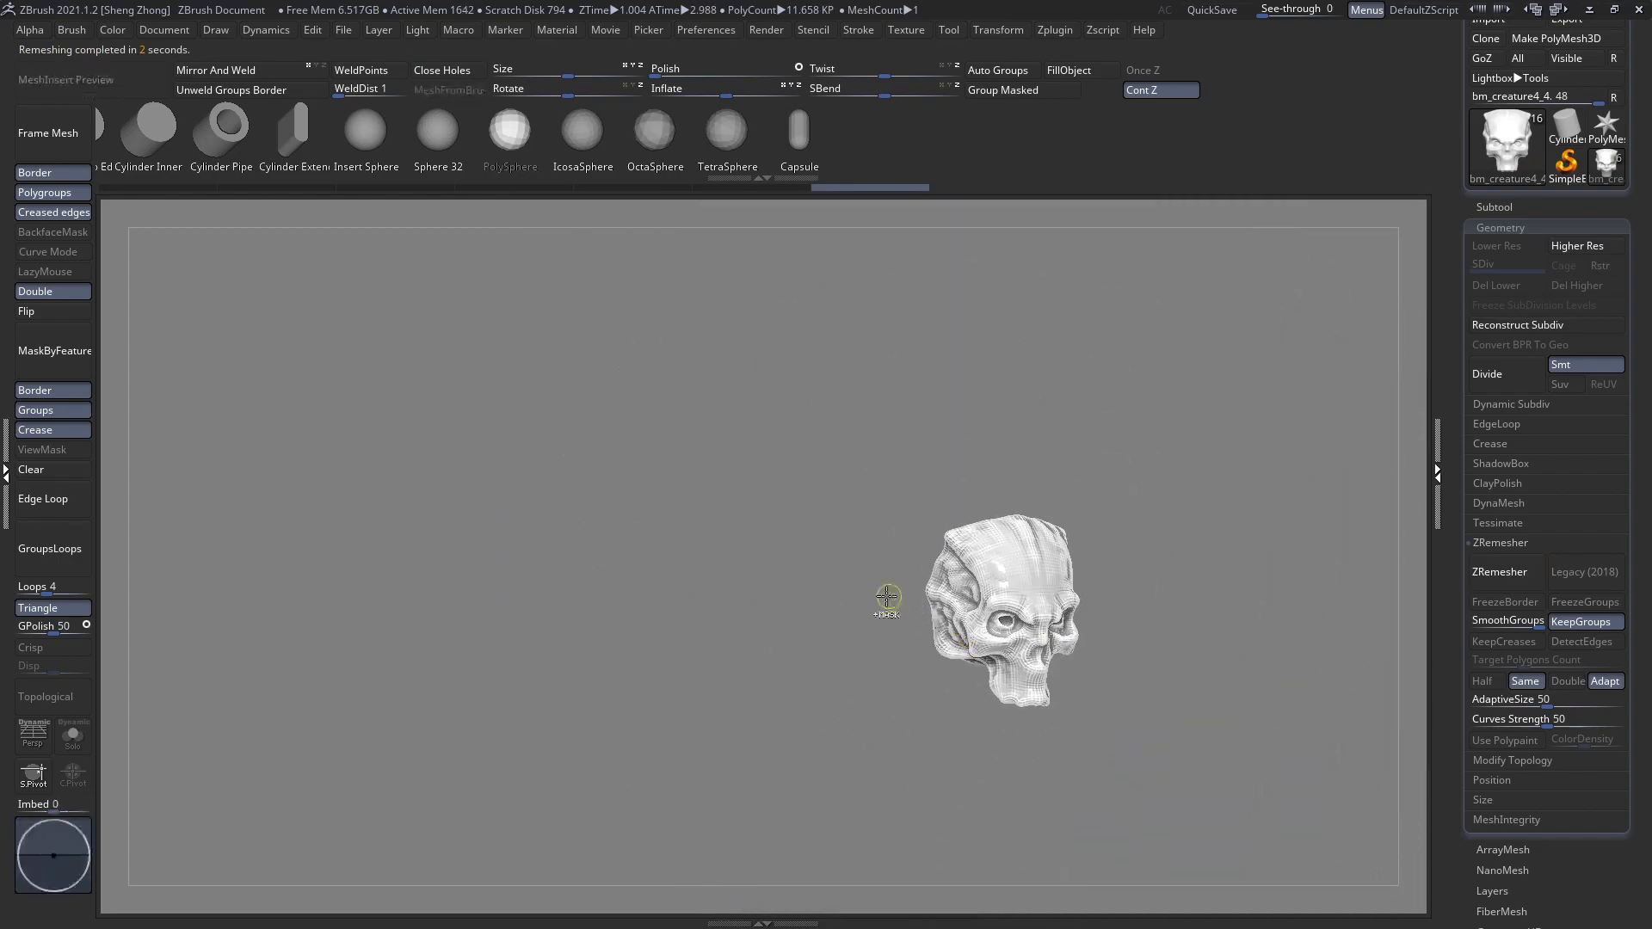
Remove the surplus geometry at the back of the remeshed head, leaving the face shell with Solo mode off.
{"action": "left_click", "coordinate": [89, 751]}
{"action": "right_click_drag", "start_coordinate": [749, 609], "coordinate": [482, 688], "text": "ctrl"}
{"action": "key", "text": "ctrl+shift+z"}
{"action": "key", "text": "ctrl+shift+z"}
{"action": "left_click", "coordinate": [86, 752]}
{"action": "left_click", "coordinate": [88, 754]}
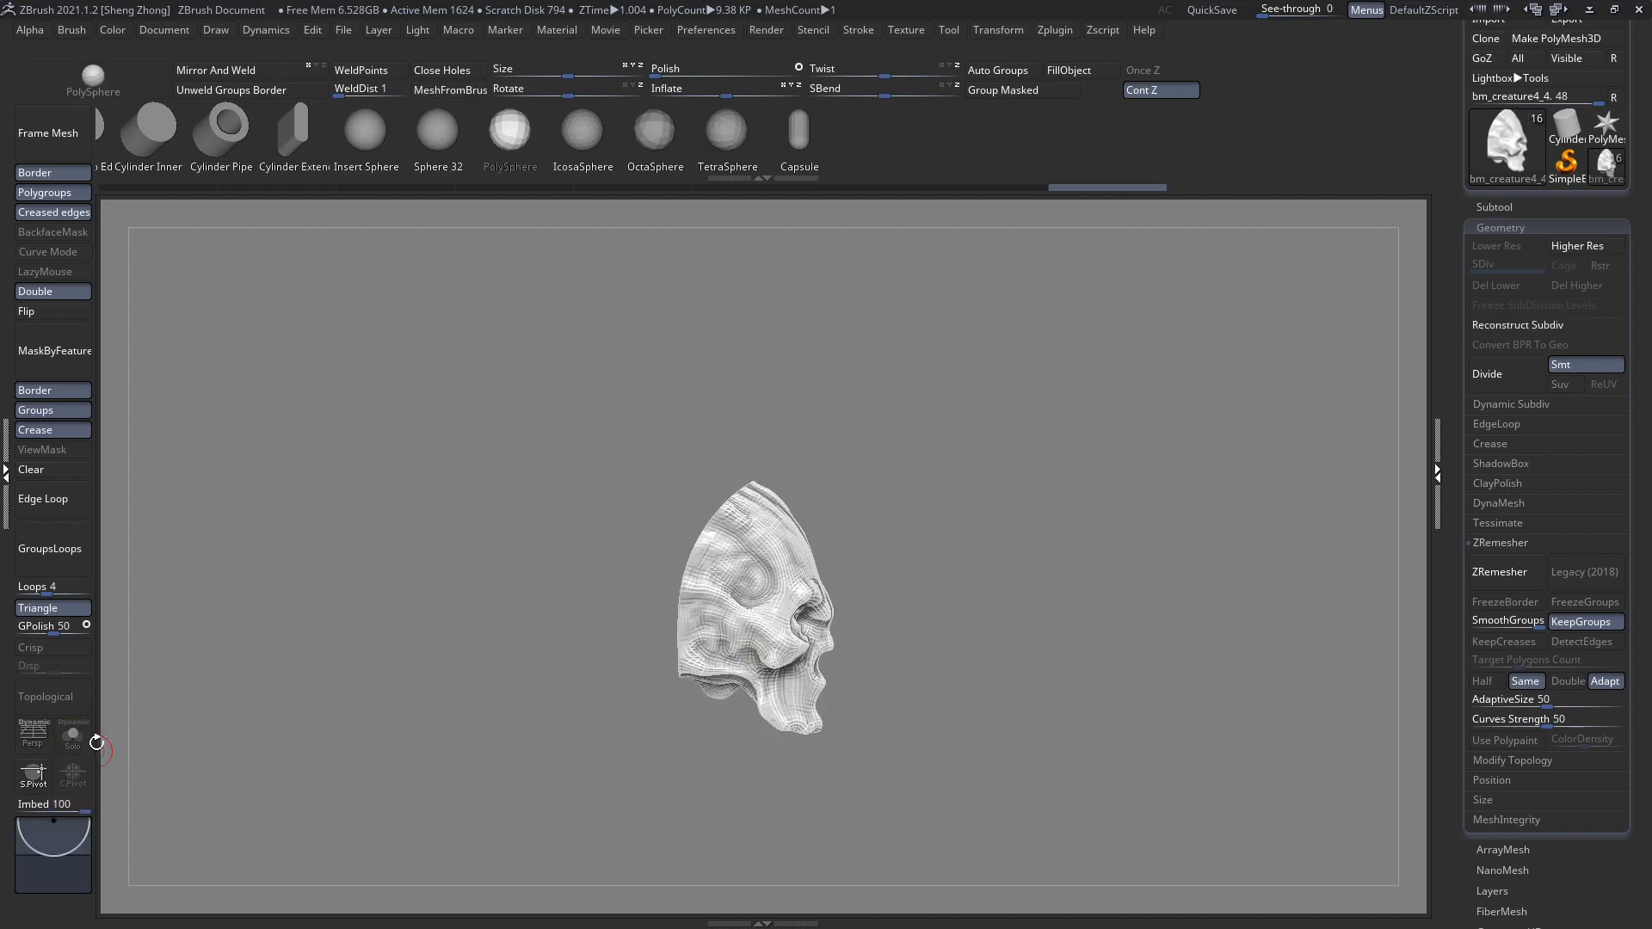
Temporarily show bm_creature4_1 to compare its surface with the remeshed head piece, and hide it again.
{"action": "left_click", "coordinate": [1507, 207]}
{"action": "left_click", "coordinate": [1615, 400]}
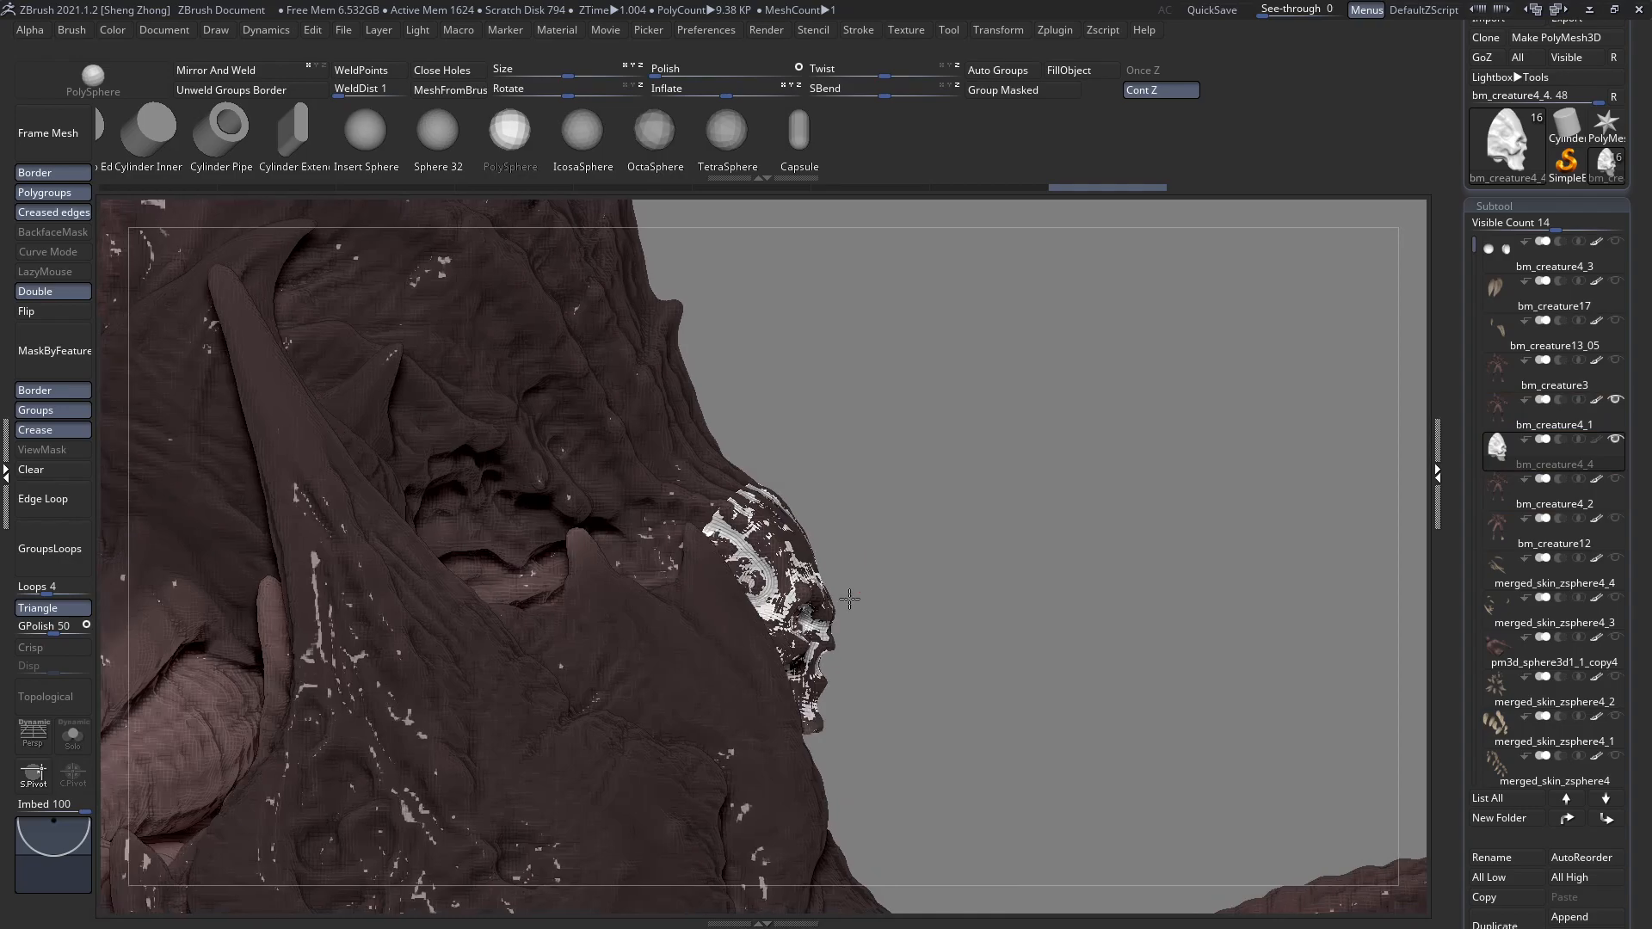
{"action": "left_click_drag", "start_coordinate": [843, 601], "coordinate": [1421, 490]}
{"action": "left_click", "coordinate": [1614, 400]}
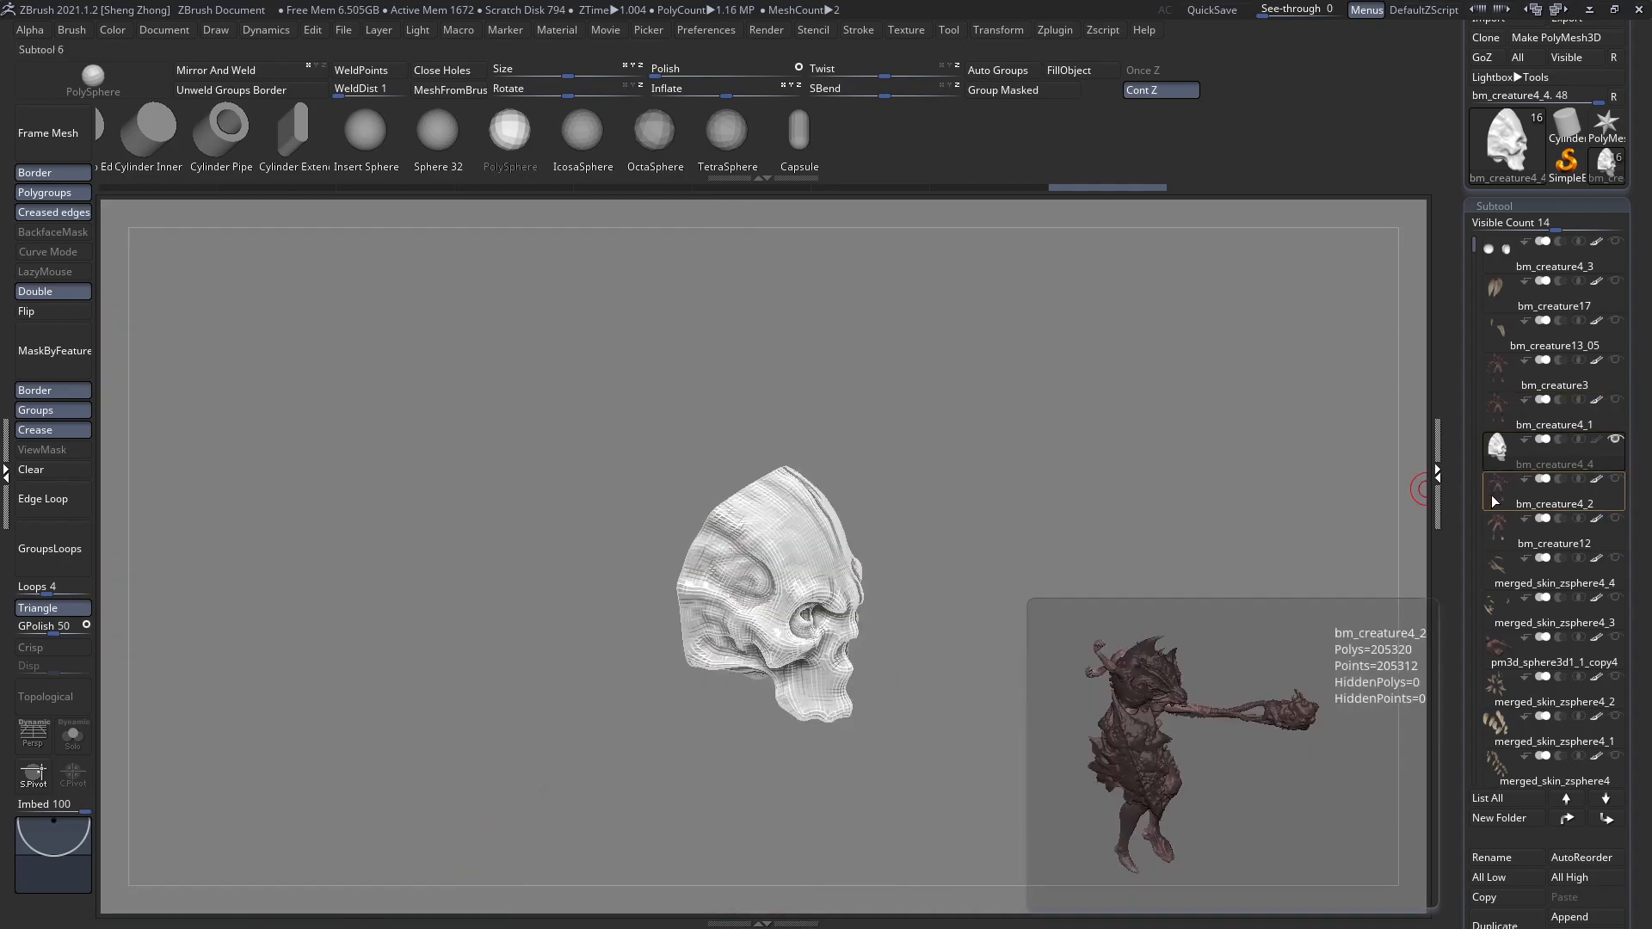
Select bm_creature4_2, make it visible together with the bm_creature4_4 head piece, and turn on its polyframe display.
{"action": "left_click", "coordinate": [1493, 501]}
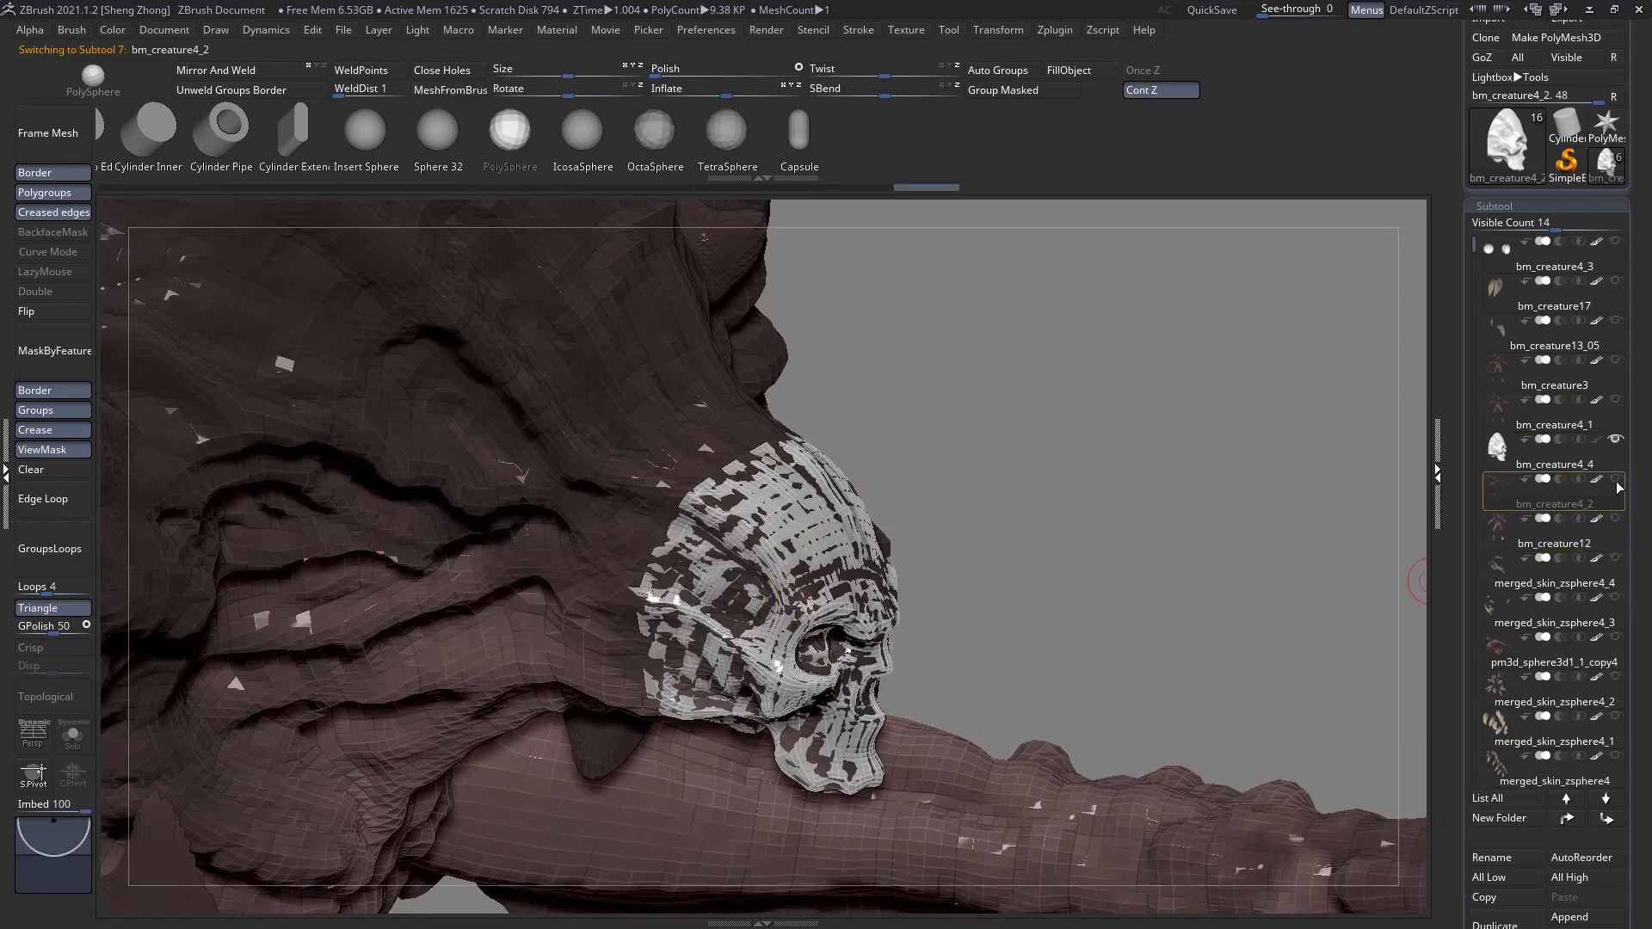
{"action": "left_click", "coordinate": [1617, 483]}
{"action": "left_click_drag", "start_coordinate": [1376, 453], "coordinate": [1273, 482], "text": "shift"}
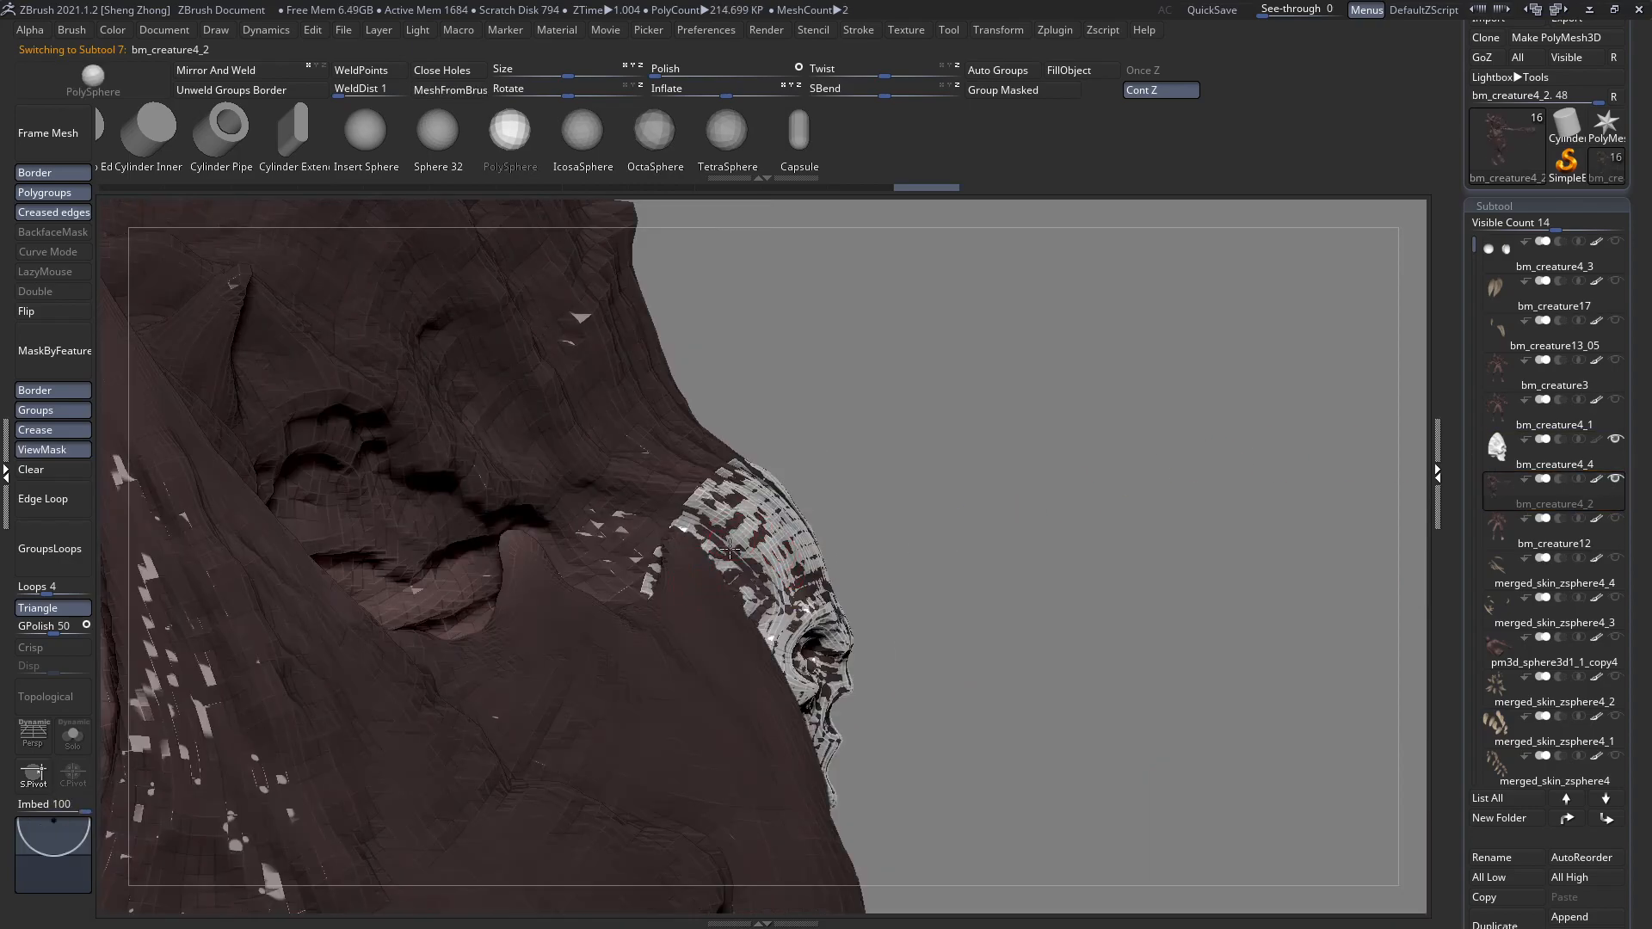
{"action": "left_click", "coordinate": [730, 545], "text": "ctrl+shift"}
{"action": "key", "text": "shift+f"}
{"action": "right_click_drag", "start_coordinate": [874, 700], "coordinate": [862, 673], "text": "ctrl"}
{"action": "right_click_drag", "start_coordinate": [705, 529], "coordinate": [649, 516]}
Try hiding edge and polygon loops on the body beside the head piece's back edge, undoing each attempt.
{"action": "key", "text": "space"}
{"action": "left_click_drag", "start_coordinate": [592, 595], "coordinate": [578, 622]}
{"action": "key", "text": "space"}
{"action": "left_click", "coordinate": [656, 523]}
{"action": "key", "text": "space"}
{"action": "key", "text": "b"}
{"action": "key", "text": "s"}
{"action": "key", "text": "m"}
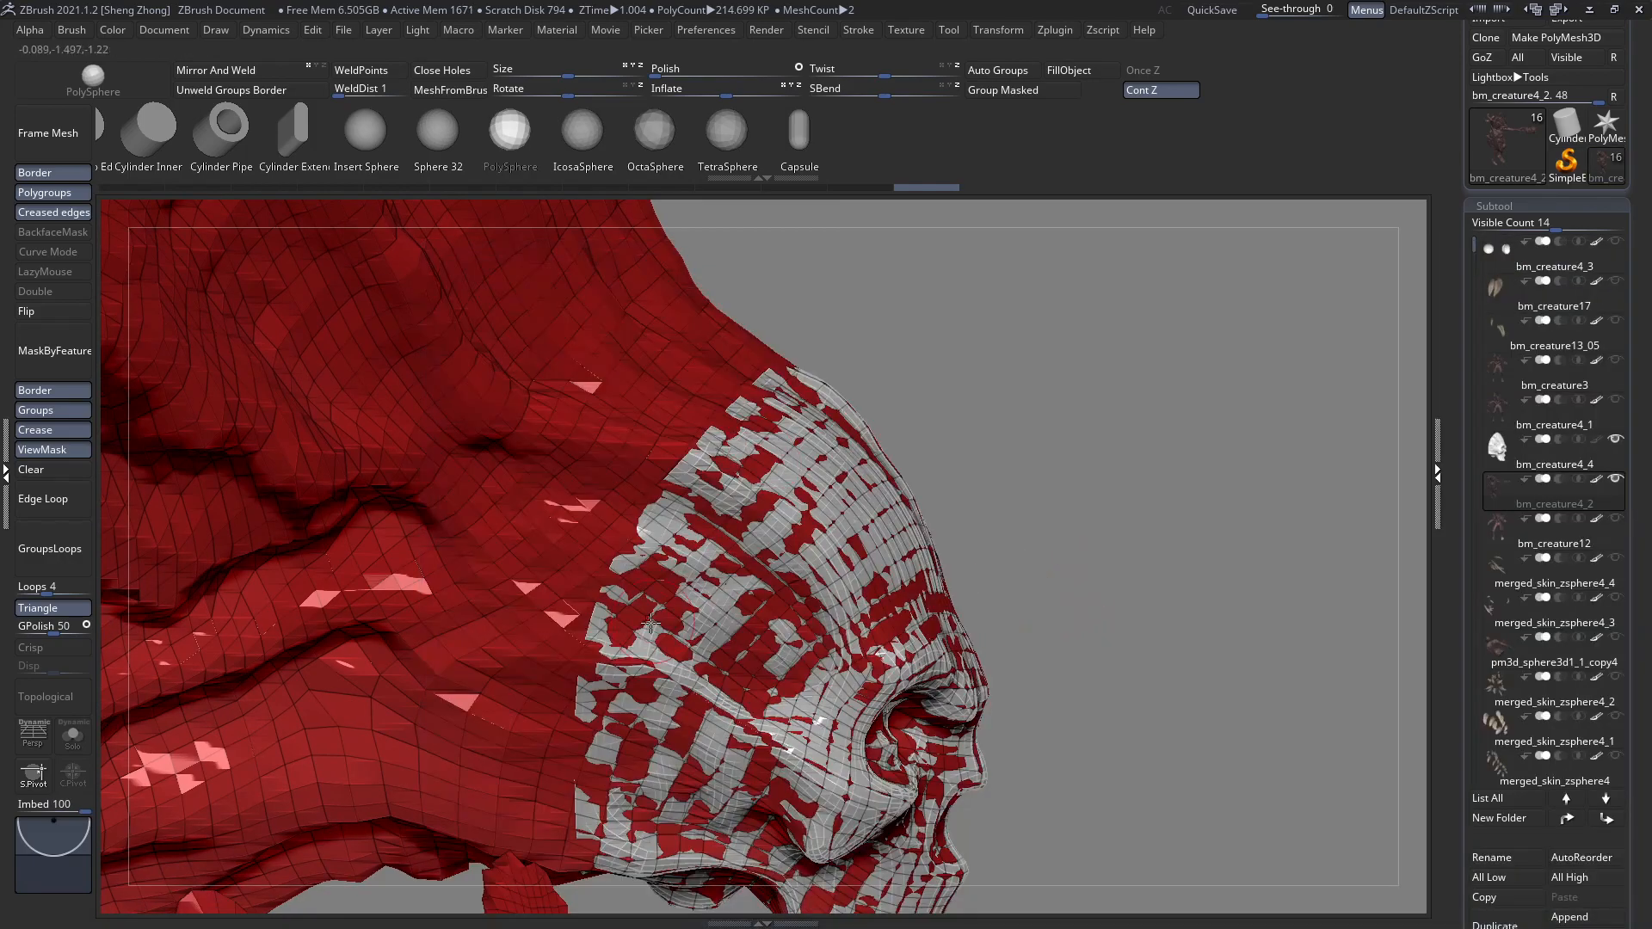
{"action": "key", "text": "ctrl+shift"}
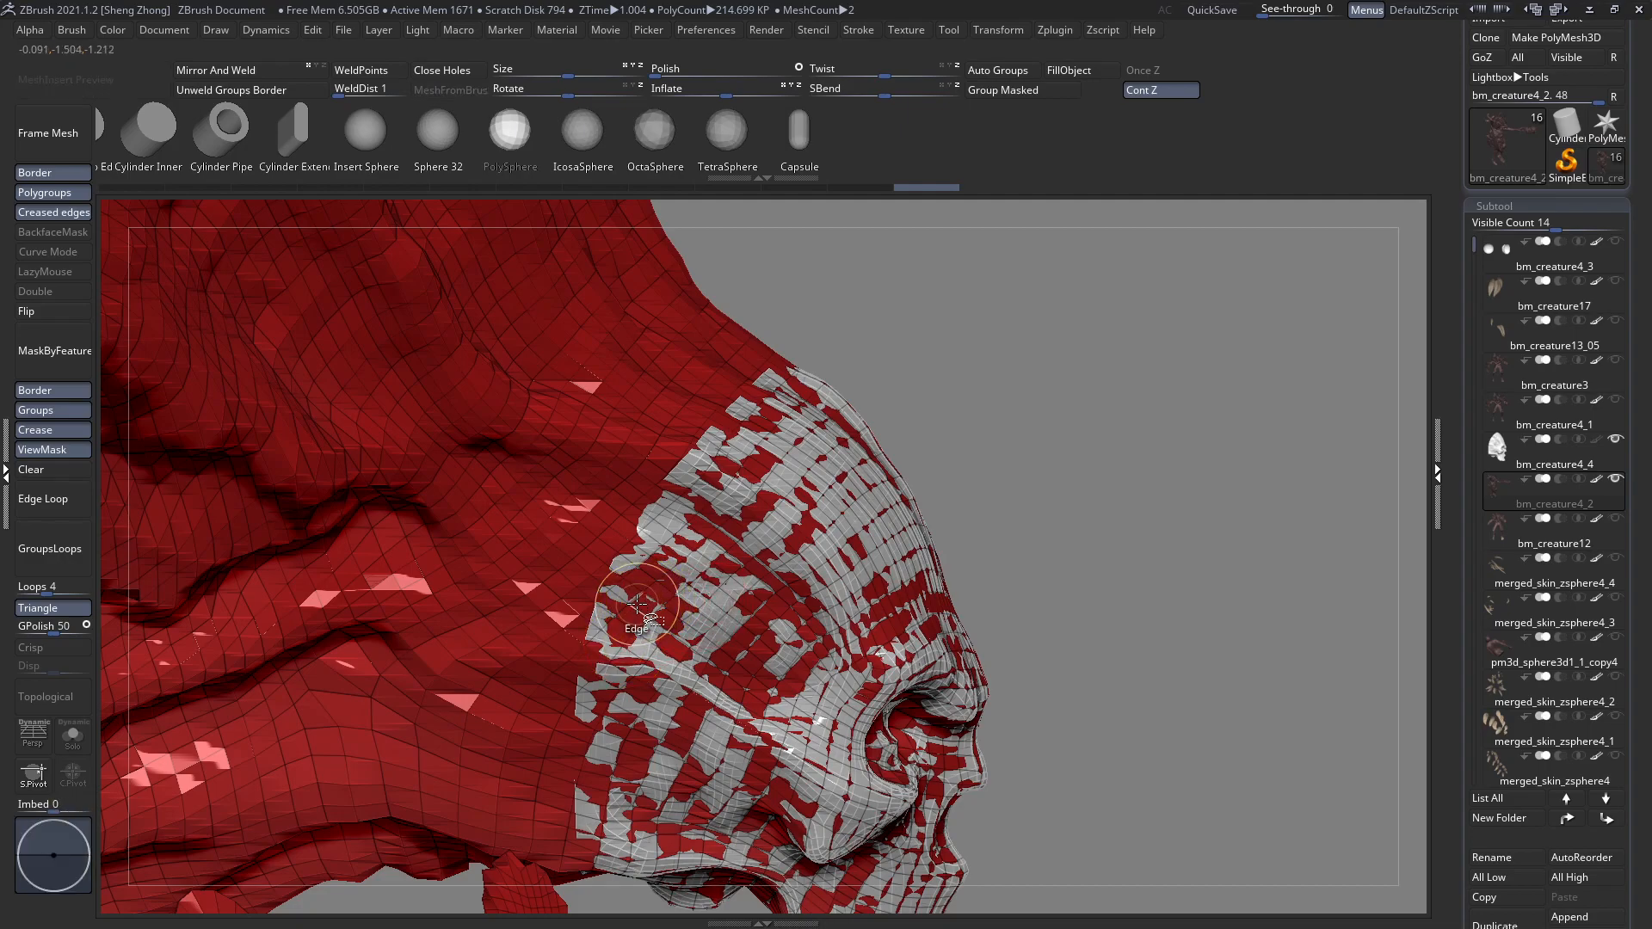
{"action": "left_click", "coordinate": [587, 709]}
{"action": "key", "text": "ctrl+z"}
{"action": "left_click", "coordinate": [570, 679]}
{"action": "key", "text": "ctrl+z"}
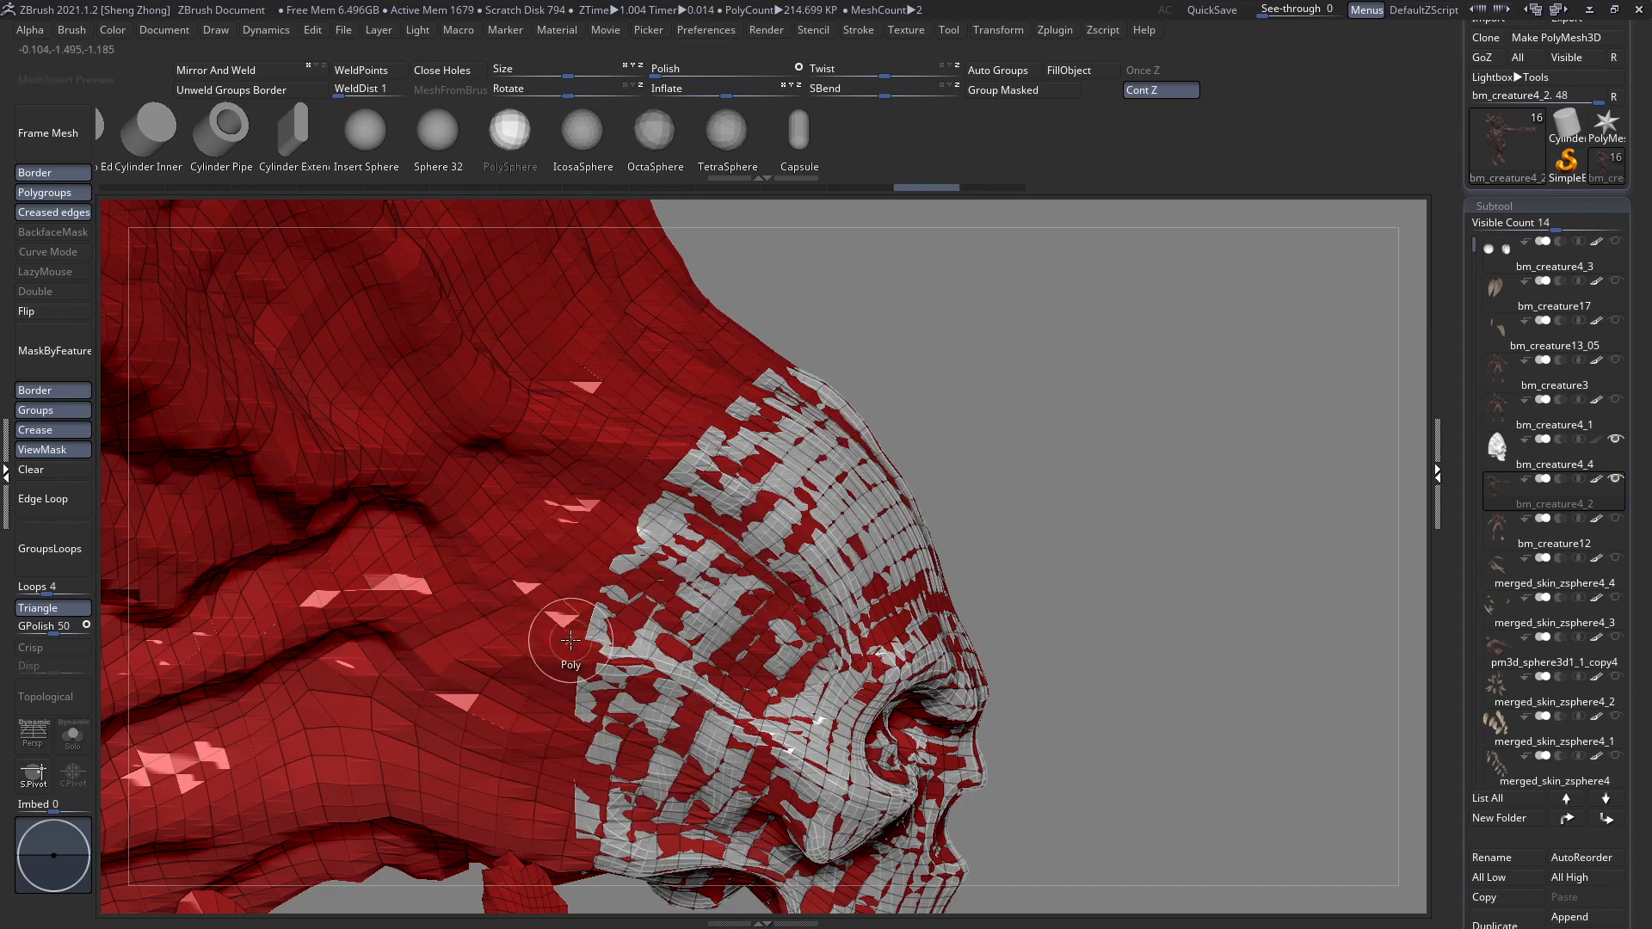
{"action": "left_click", "coordinate": [564, 626]}
{"action": "key", "text": "ctrl+z"}
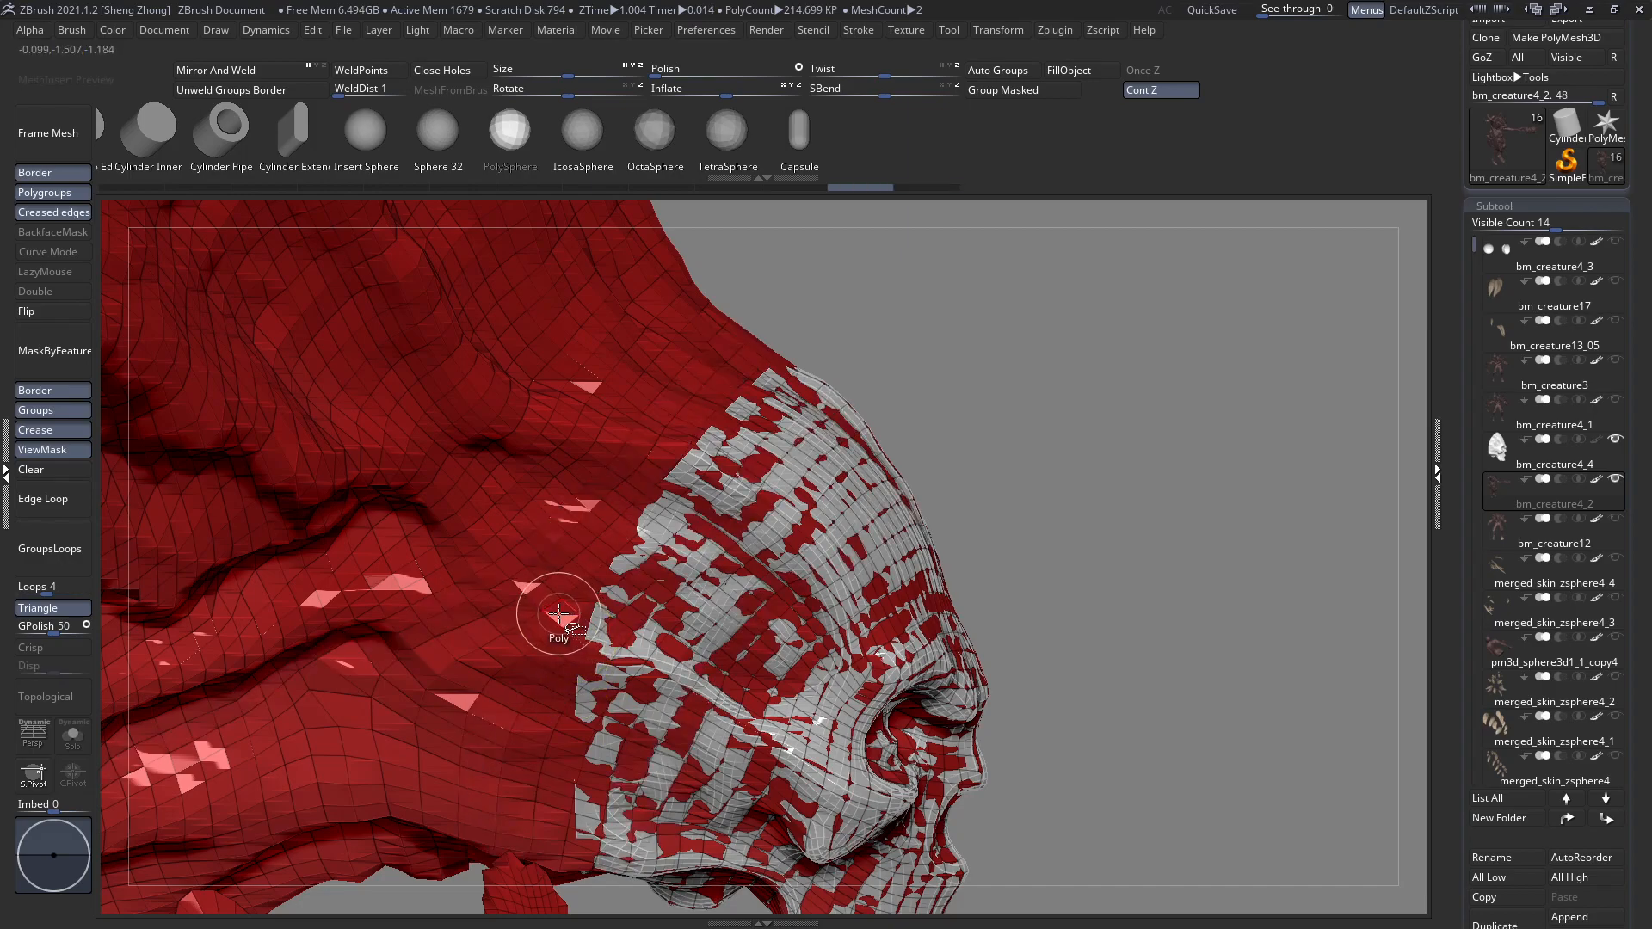
{"action": "left_click", "coordinate": [568, 610]}
{"action": "key", "text": "ctrl+z"}
{"action": "key", "text": "ctrl+shift+z"}
Isolate the head and neck region of bm_creature4_2 by hiding the rest of the body.
{"action": "right_click_drag", "start_coordinate": [568, 610], "coordinate": [765, 573]}
{"action": "right_click_drag", "start_coordinate": [870, 558], "coordinate": [908, 547]}
{"action": "right_click_drag", "start_coordinate": [825, 421], "coordinate": [811, 447]}
{"action": "right_click_drag", "start_coordinate": [726, 574], "coordinate": [737, 562]}
{"action": "right_click", "coordinate": [652, 550]}
{"action": "key", "text": "b"}
{"action": "key", "text": "m"}
{"action": "key", "text": "v"}
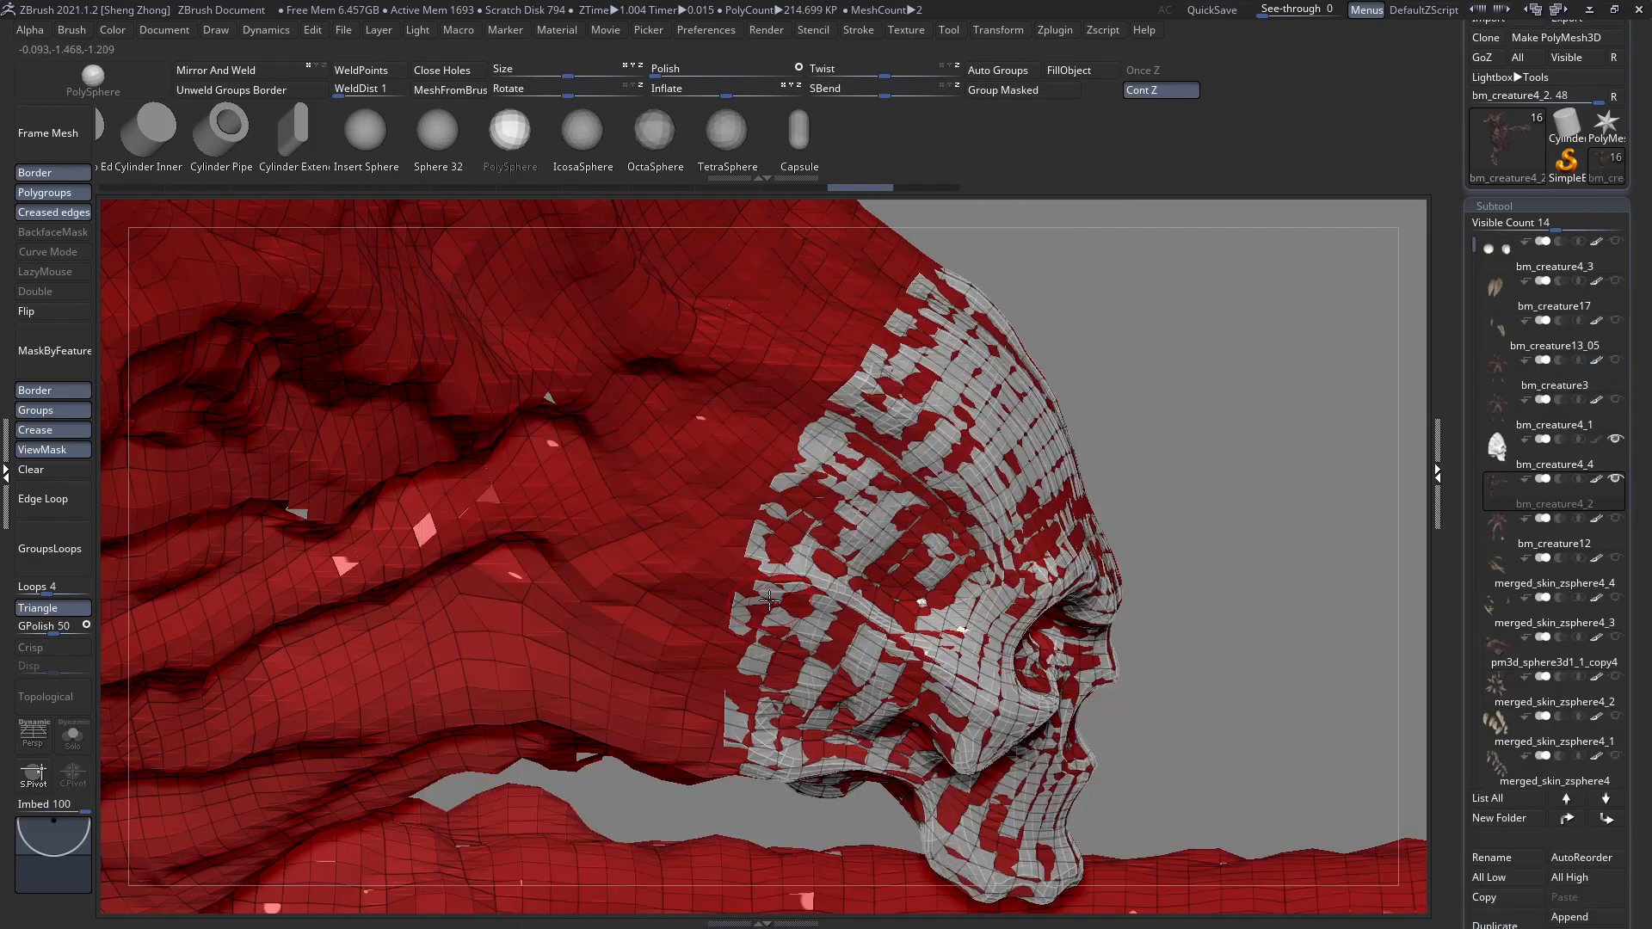
{"action": "right_click_drag", "start_coordinate": [780, 604], "coordinate": [738, 512], "text": "ctrl"}
{"action": "right_click_drag", "start_coordinate": [731, 567], "coordinate": [703, 623]}
{"action": "left_click_drag", "start_coordinate": [936, 345], "coordinate": [699, 568], "text": "ctrl+shift"}
{"action": "mouse_move", "coordinate": [708, 555]}
{"action": "right_mouse_down"}
{"action": "mouse_move", "coordinate": [826, 623]}
{"action": "mouse_move", "coordinate": [965, 741]}
{"action": "right_mouse_up"}
{"action": "right_click_drag", "start_coordinate": [430, 581], "coordinate": [446, 630], "text": "alt"}
{"action": "right_click", "coordinate": [433, 630]}
Slice the isolated body region with a curve that follows the back edge of the head piece.
{"action": "key", "text": "b"}
{"action": "key", "text": "s"}
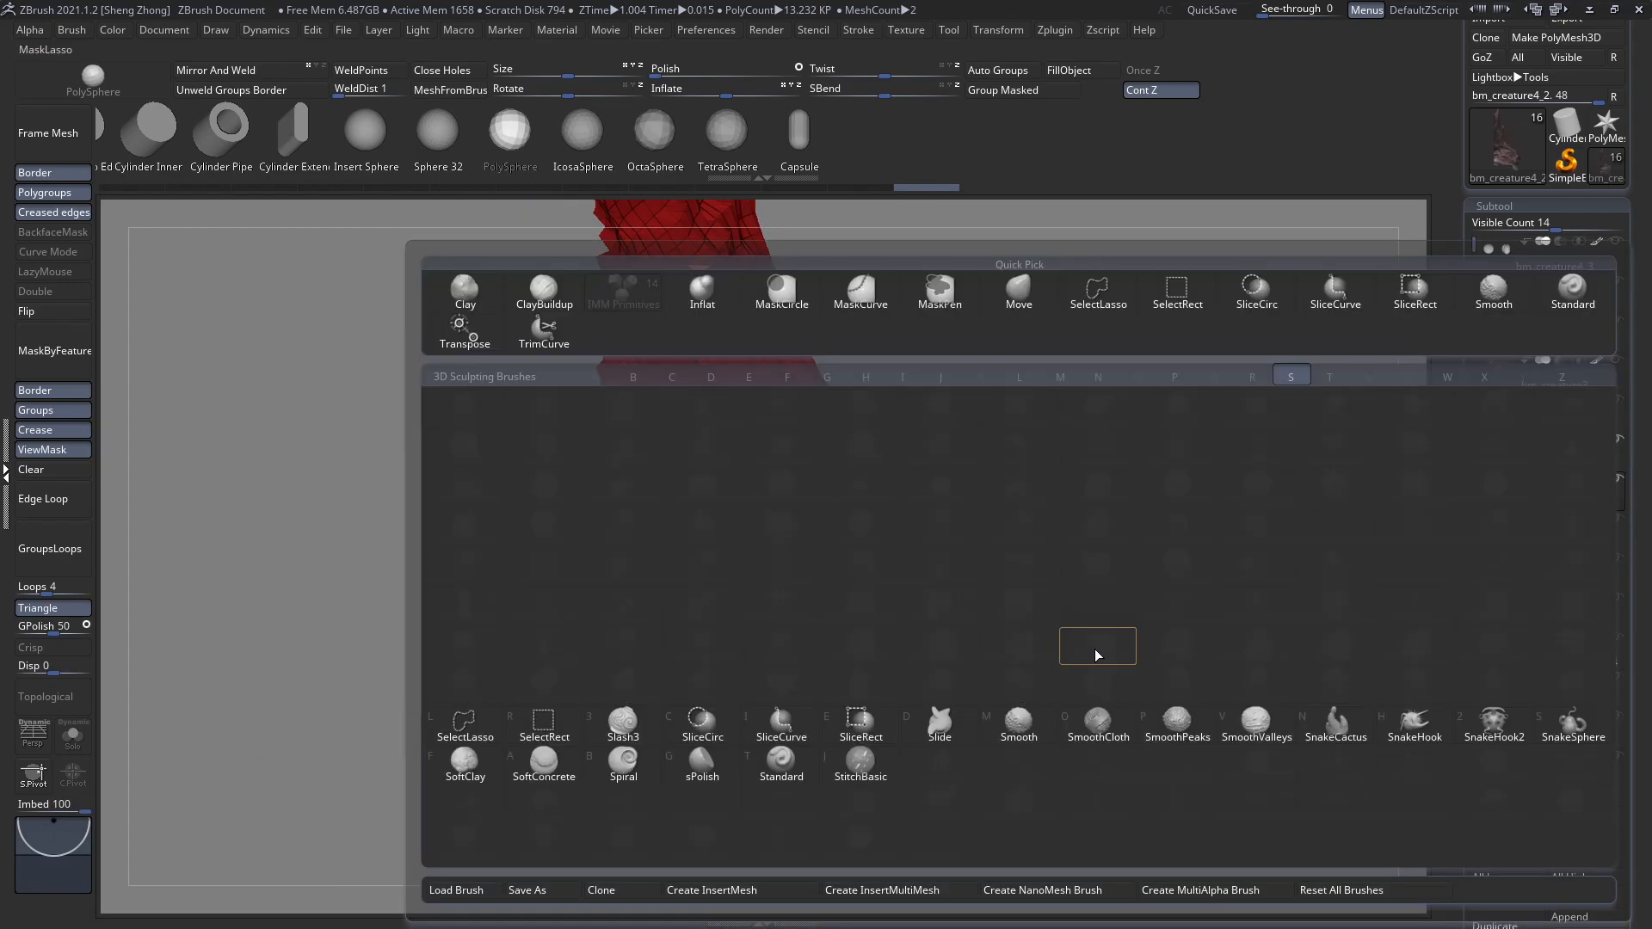
{"action": "key", "text": "i"}
{"action": "mouse_move", "coordinate": [886, 297]}
{"action": "right_mouse_down", "text": "ctrl"}
{"action": "mouse_move", "coordinate": [929, 354]}
{"action": "mouse_move", "coordinate": [1015, 302]}
{"action": "right_mouse_up", "text": "ctrl"}
{"action": "left_click_drag", "start_coordinate": [1022, 299], "coordinate": [841, 449], "text": "ctrl+shift"}
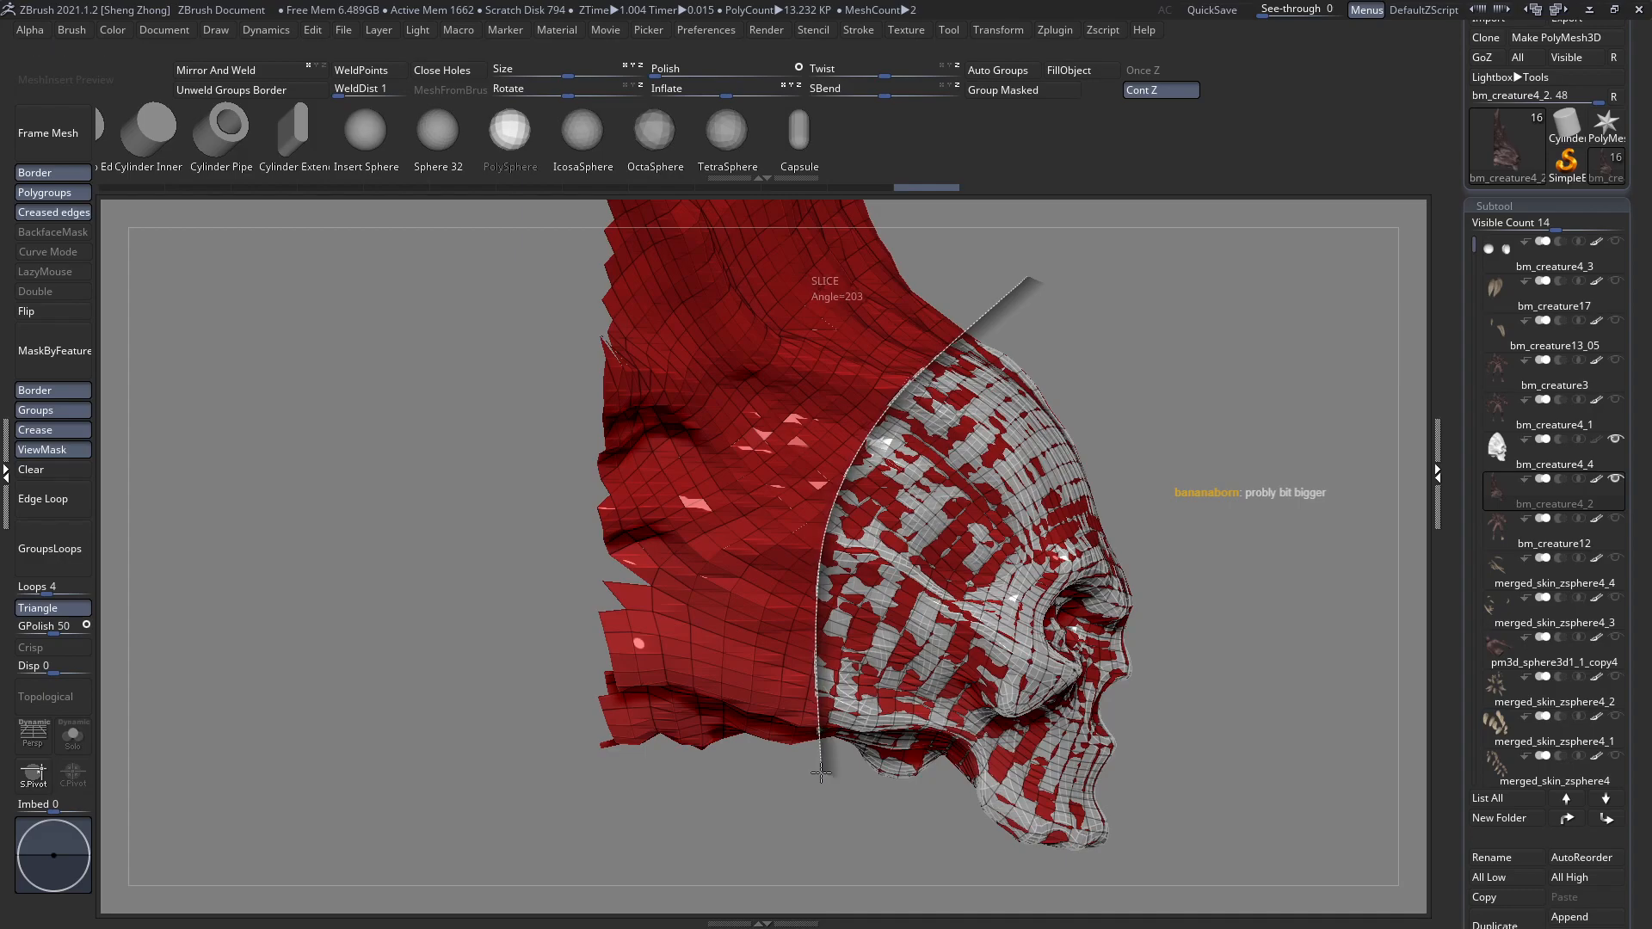
{"action": "left_click_drag", "start_coordinate": [821, 789], "coordinate": [821, 791], "text": "ctrl+shift"}
Hide the sliced face group of bm_creature4_2 and show the remaining body alone in Solo mode.
{"action": "right_click_drag", "start_coordinate": [815, 643], "coordinate": [719, 677]}
{"action": "right_click_drag", "start_coordinate": [901, 587], "coordinate": [636, 550], "text": "alt"}
{"action": "left_click", "coordinate": [635, 549], "text": "ctrl+shift"}
{"action": "left_click", "coordinate": [918, 580], "text": "ctrl+shift"}
{"action": "left_click", "coordinate": [924, 580], "text": "ctrl+shift"}
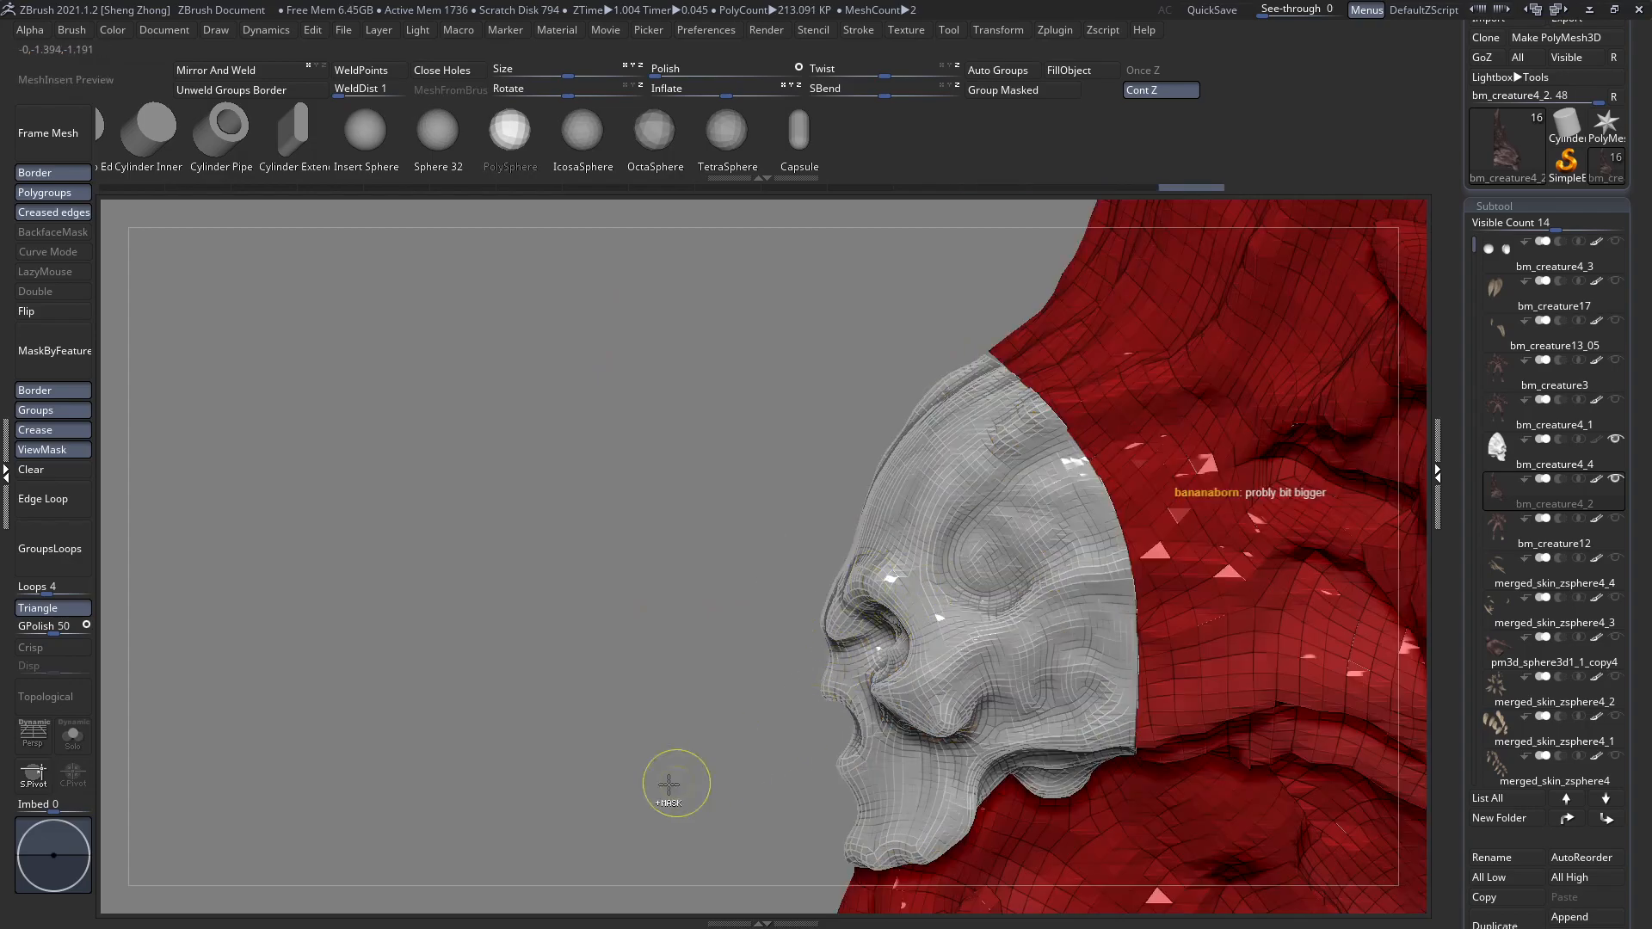
{"action": "left_click", "coordinate": [89, 745]}
Isolate the strip of body mesh along the curved slice border.
{"action": "right_click_drag", "start_coordinate": [1070, 627], "coordinate": [241, 735]}
{"action": "right_click_drag", "start_coordinate": [646, 533], "coordinate": [697, 416], "text": "ctrl"}
{"action": "left_click_drag", "start_coordinate": [684, 396], "coordinate": [953, 724], "text": "ctrl+shift"}
{"action": "right_click_drag", "start_coordinate": [949, 732], "coordinate": [597, 453]}
{"action": "left_click_drag", "start_coordinate": [574, 342], "coordinate": [953, 806], "text": "ctrl+shift"}
{"action": "mouse_move", "coordinate": [953, 806]}
{"action": "right_mouse_down"}
{"action": "mouse_move", "coordinate": [751, 674]}
{"action": "mouse_move", "coordinate": [1084, 483]}
{"action": "mouse_move", "coordinate": [998, 704]}
{"action": "mouse_move", "coordinate": [764, 537]}
{"action": "right_mouse_up"}
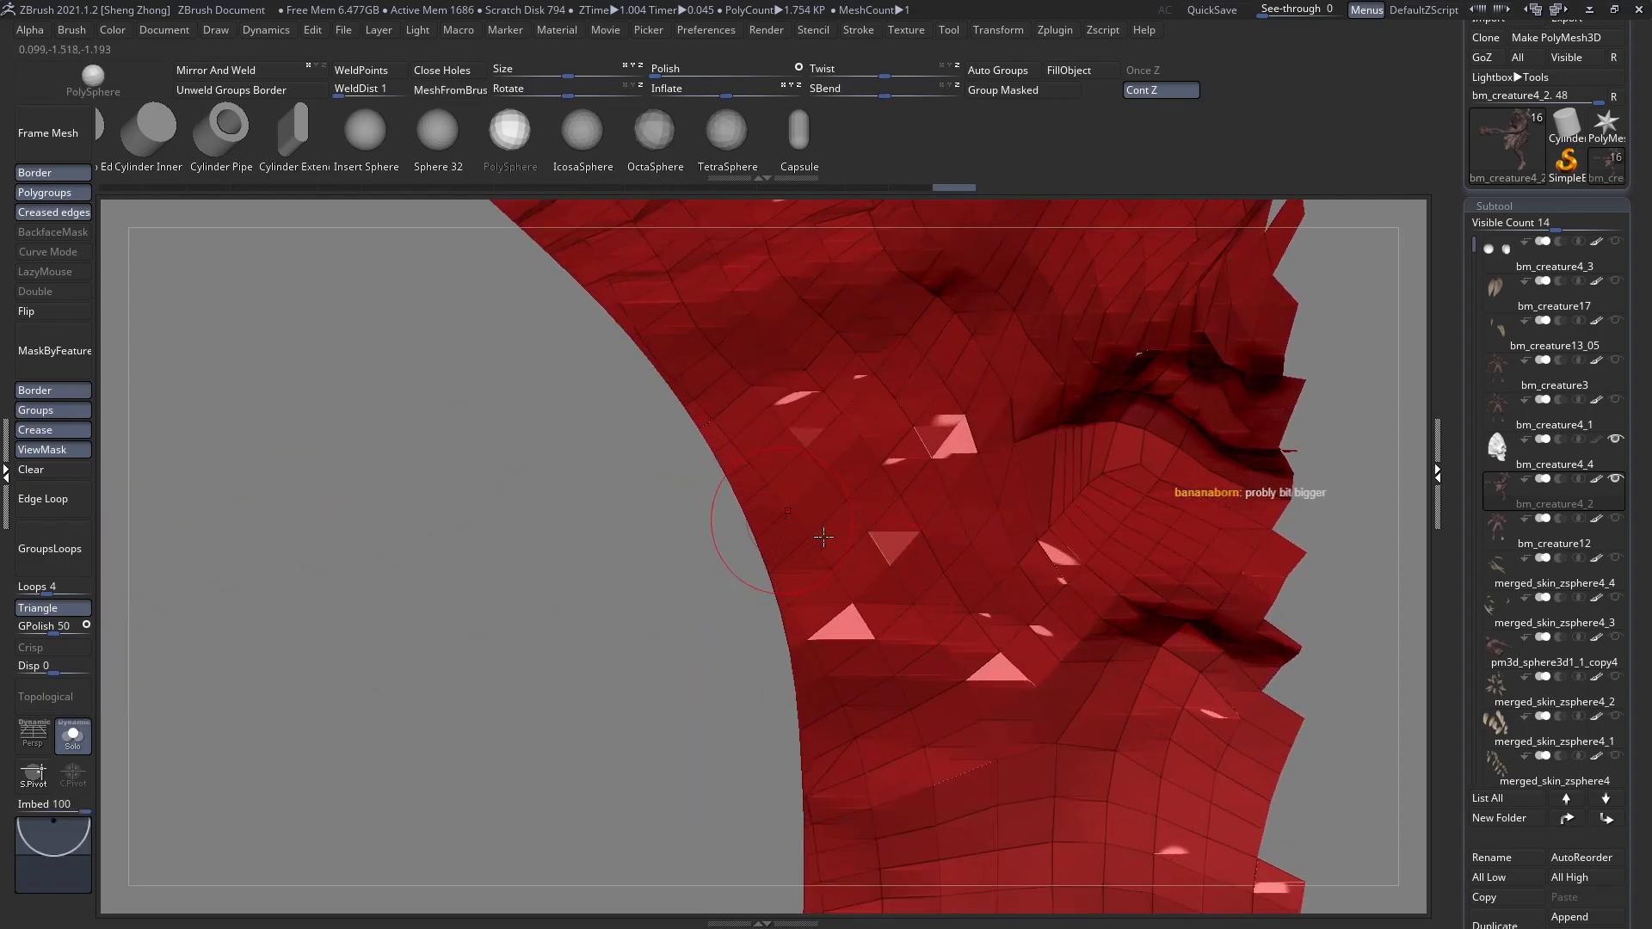
Set the ZModeler point action to Stitch and merge two close points on the slice border.
{"action": "right_click_drag", "start_coordinate": [567, 494], "coordinate": [723, 531], "text": "alt"}
{"action": "key", "text": "space"}
{"action": "left_click", "coordinate": [693, 584]}
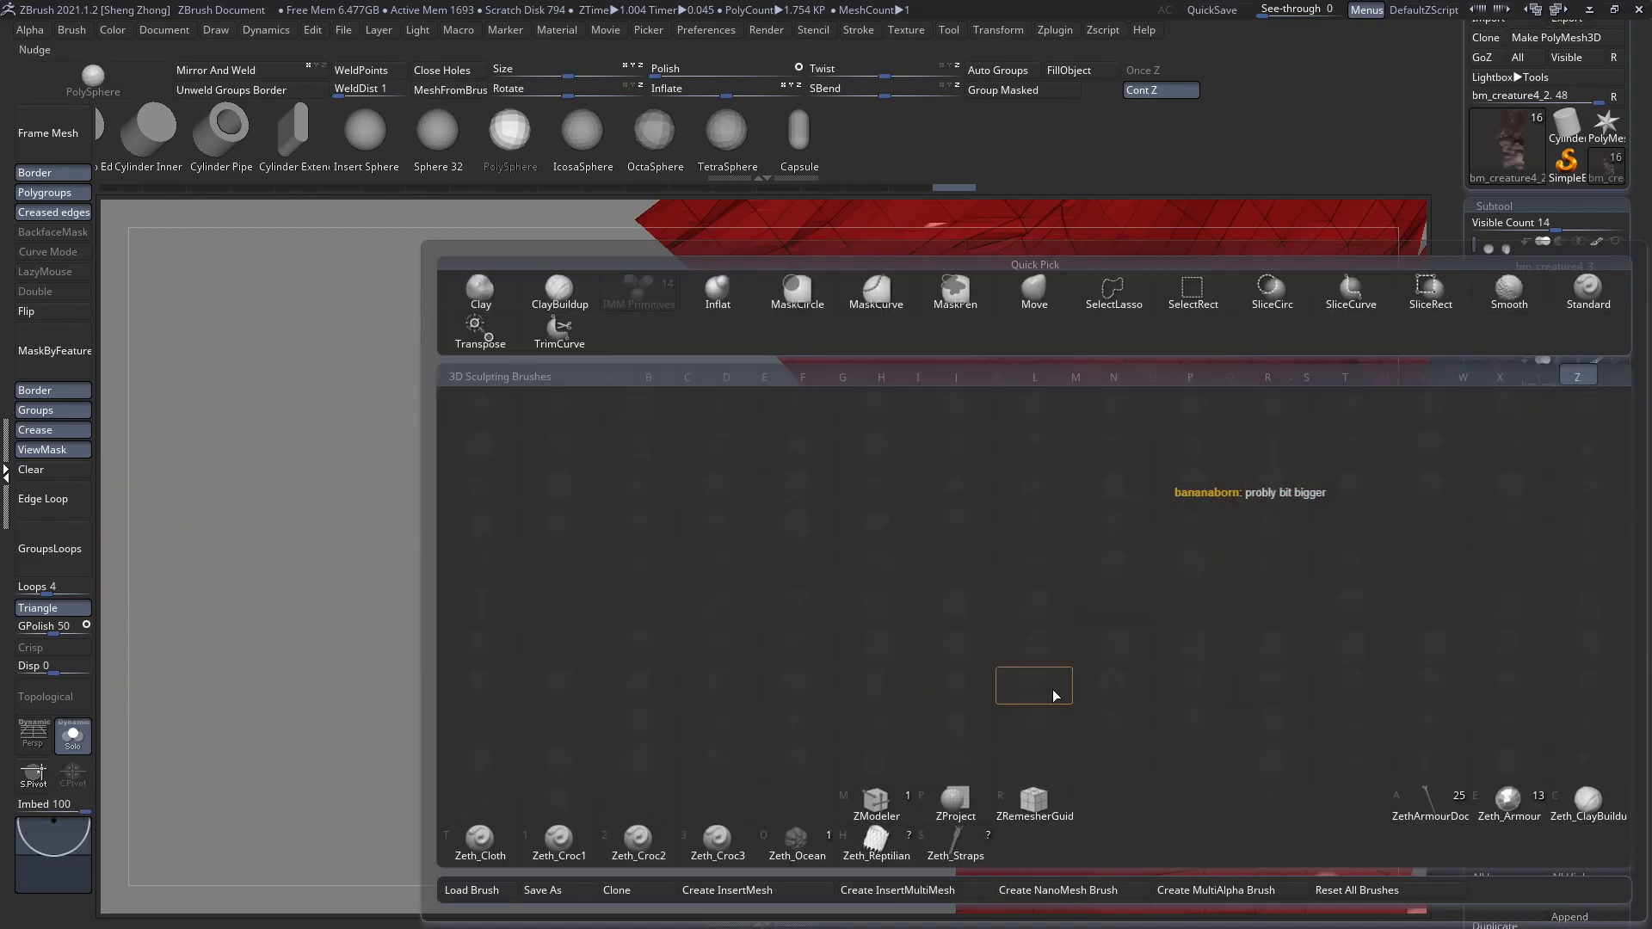
{"action": "left_click", "coordinate": [910, 822]}
{"action": "right_click_drag", "start_coordinate": [894, 513], "coordinate": [947, 667]}
{"action": "key", "text": "space"}
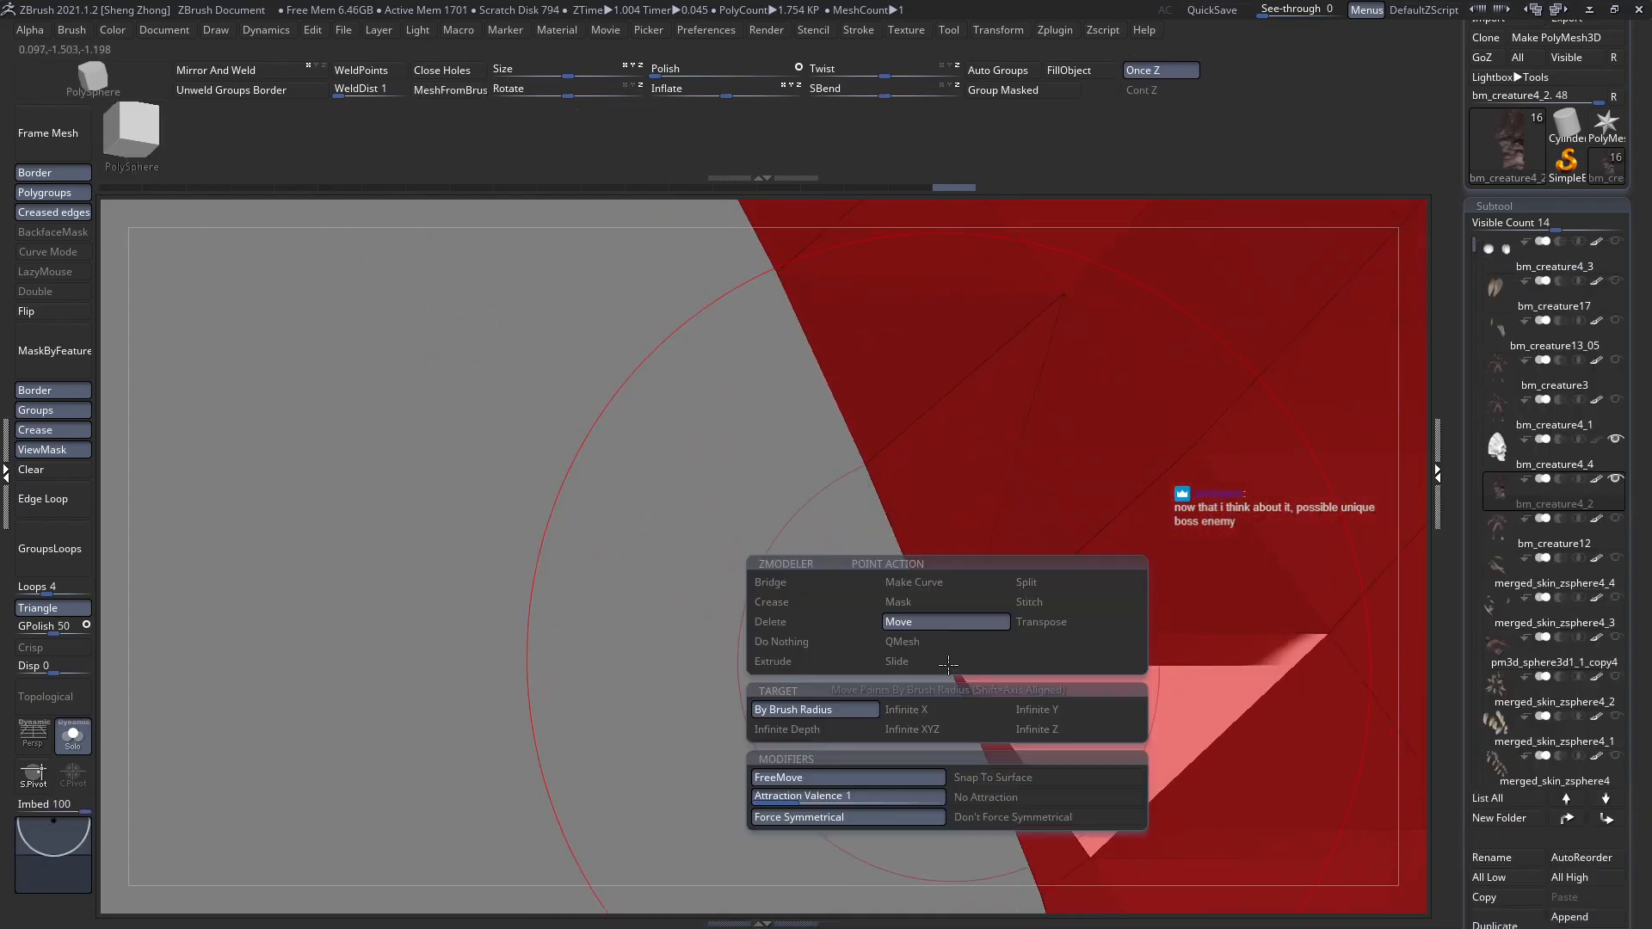
{"action": "left_click", "coordinate": [1029, 603]}
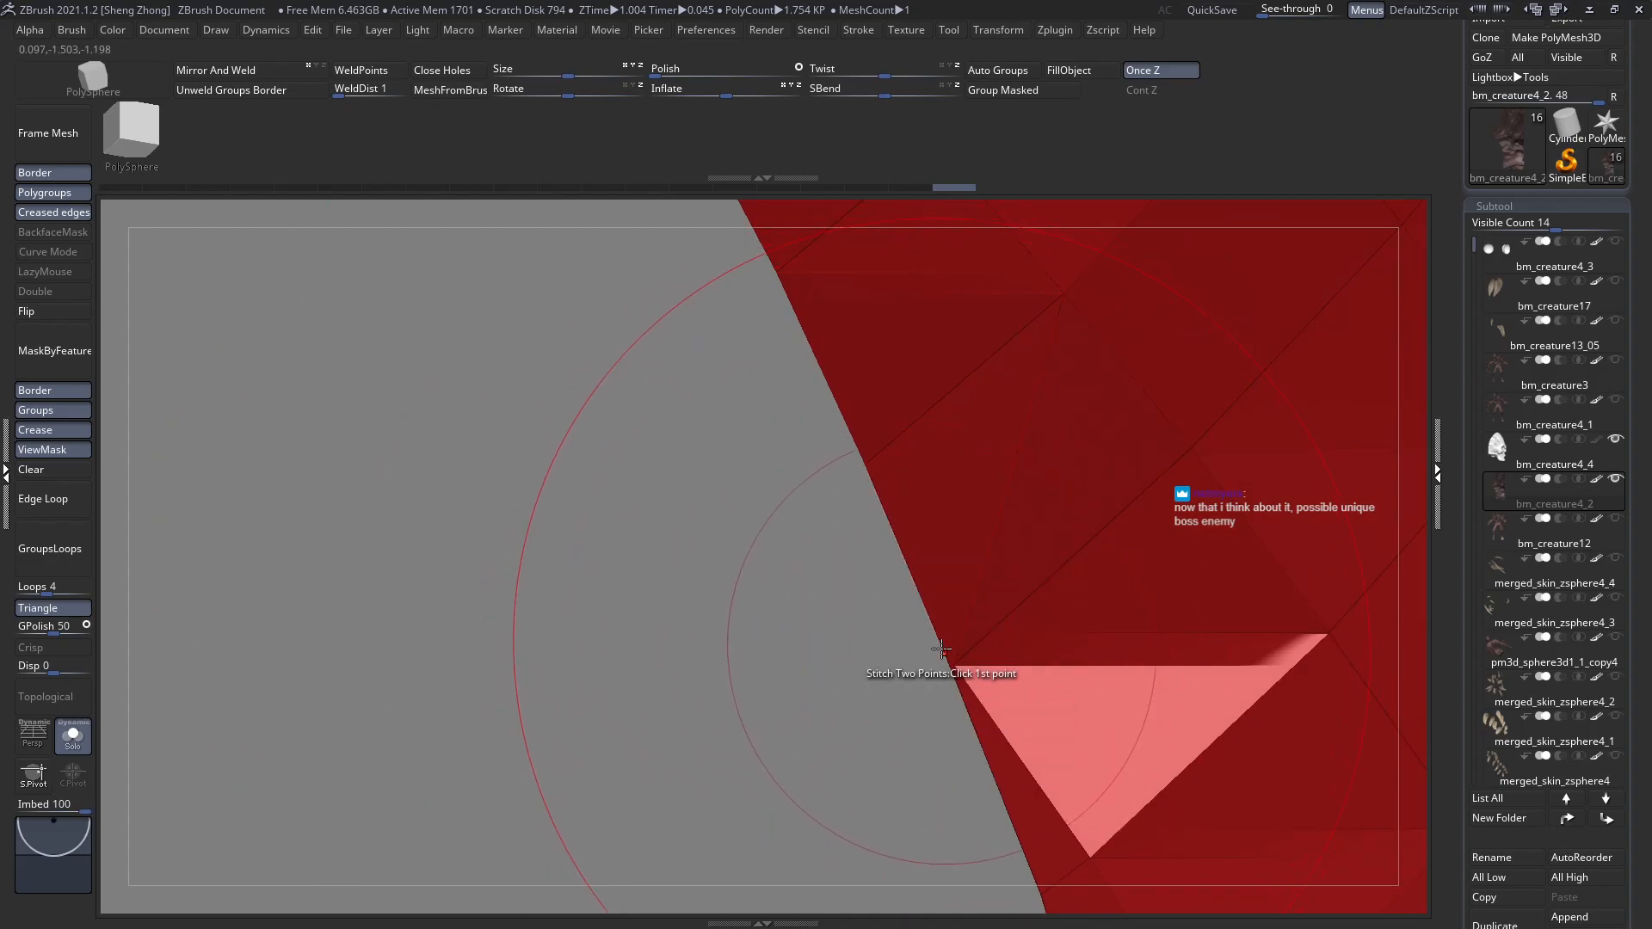
{"action": "left_click", "coordinate": [947, 658]}
{"action": "left_click", "coordinate": [957, 670]}
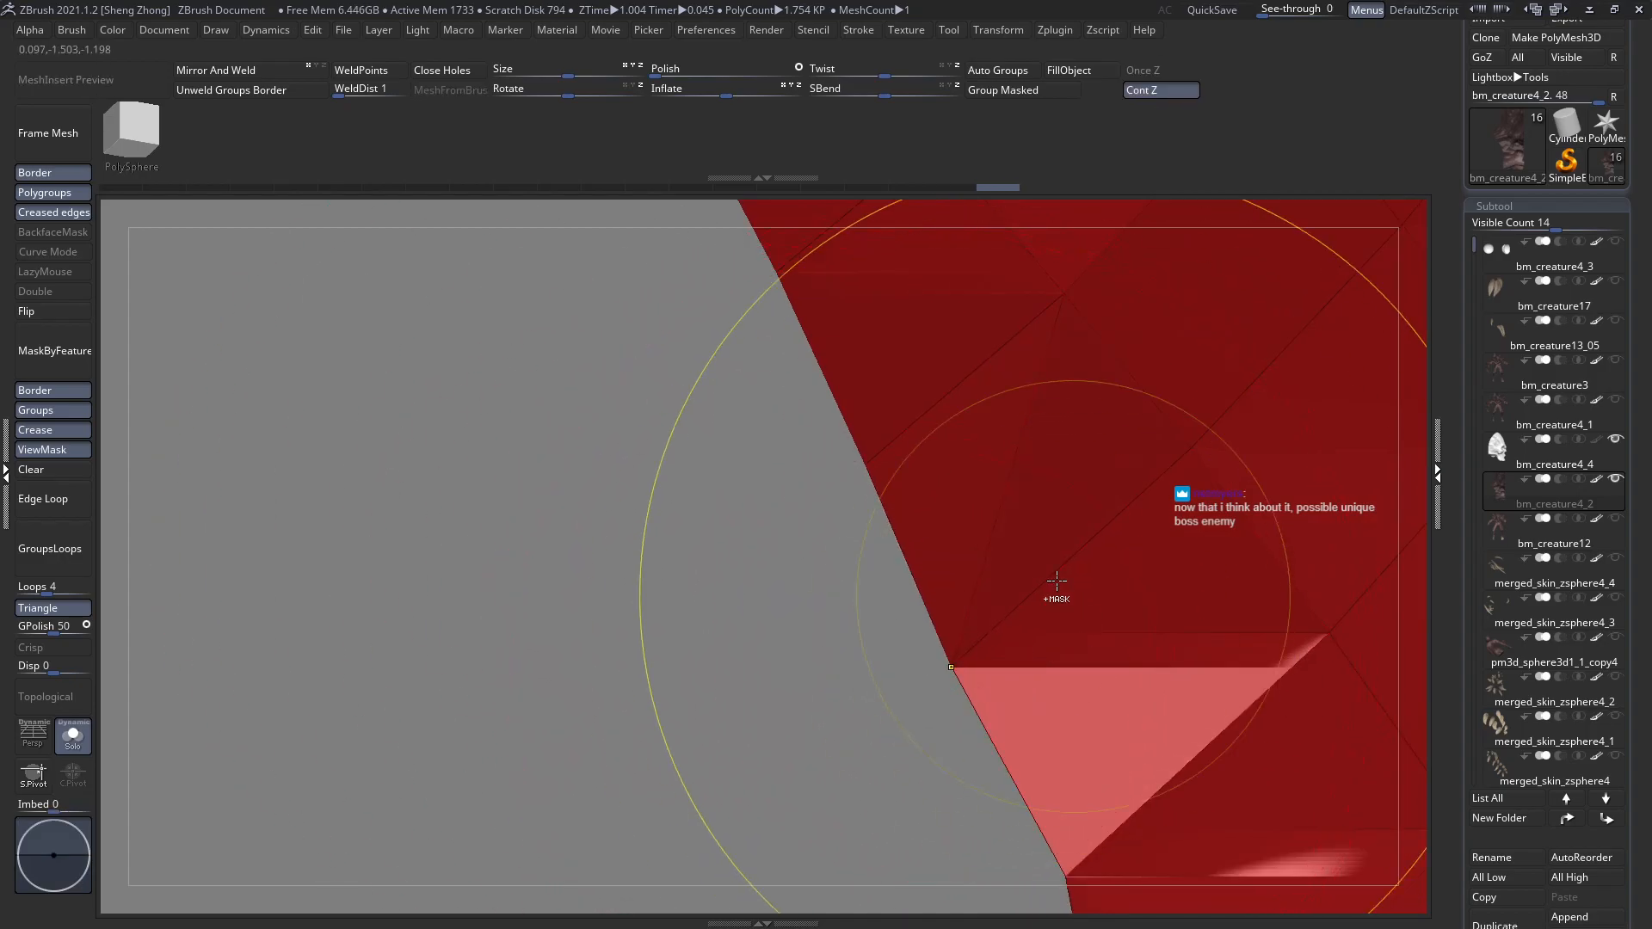
Try stitching more closely spaced points along the slice border and undo the latest merges.
{"action": "right_click_drag", "start_coordinate": [1072, 595], "coordinate": [1049, 468], "text": "ctrl"}
{"action": "right_click_drag", "start_coordinate": [1013, 692], "coordinate": [856, 542]}
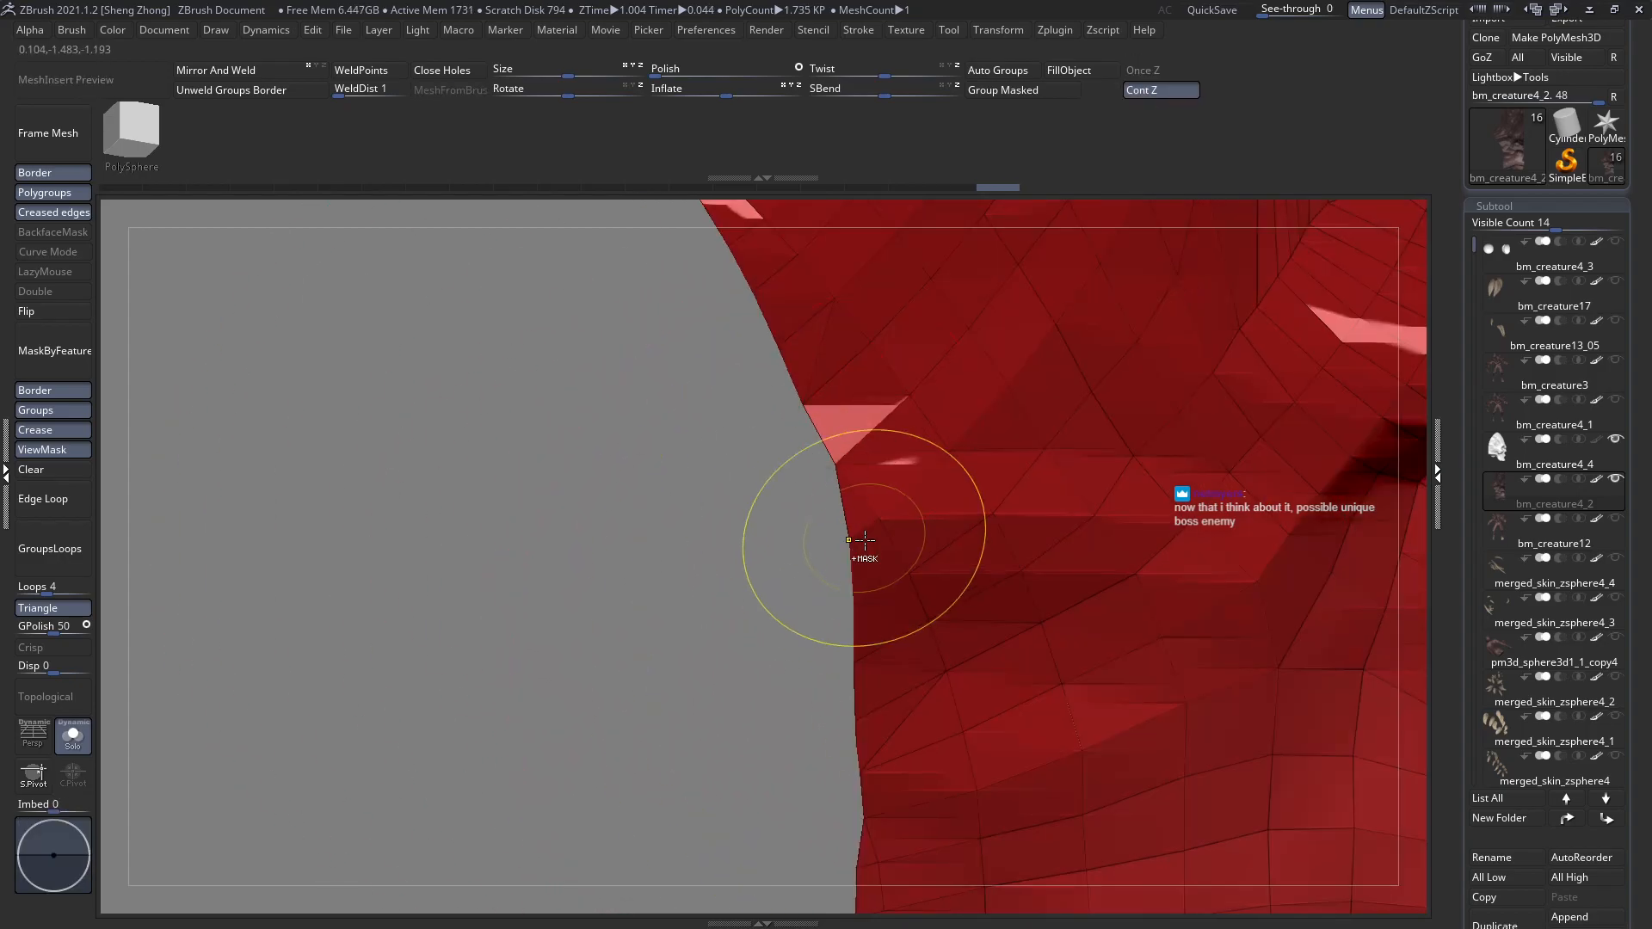
{"action": "right_click", "coordinate": [820, 361]}
{"action": "mouse_move", "coordinate": [930, 615]}
{"action": "right_mouse_down"}
{"action": "mouse_move", "coordinate": [826, 550]}
{"action": "mouse_move", "coordinate": [796, 508]}
{"action": "mouse_move", "coordinate": [866, 350]}
{"action": "mouse_move", "coordinate": [869, 551]}
{"action": "mouse_move", "coordinate": [806, 450]}
{"action": "mouse_move", "coordinate": [889, 534]}
{"action": "right_mouse_up"}
{"action": "key", "text": "ctrl+z"}
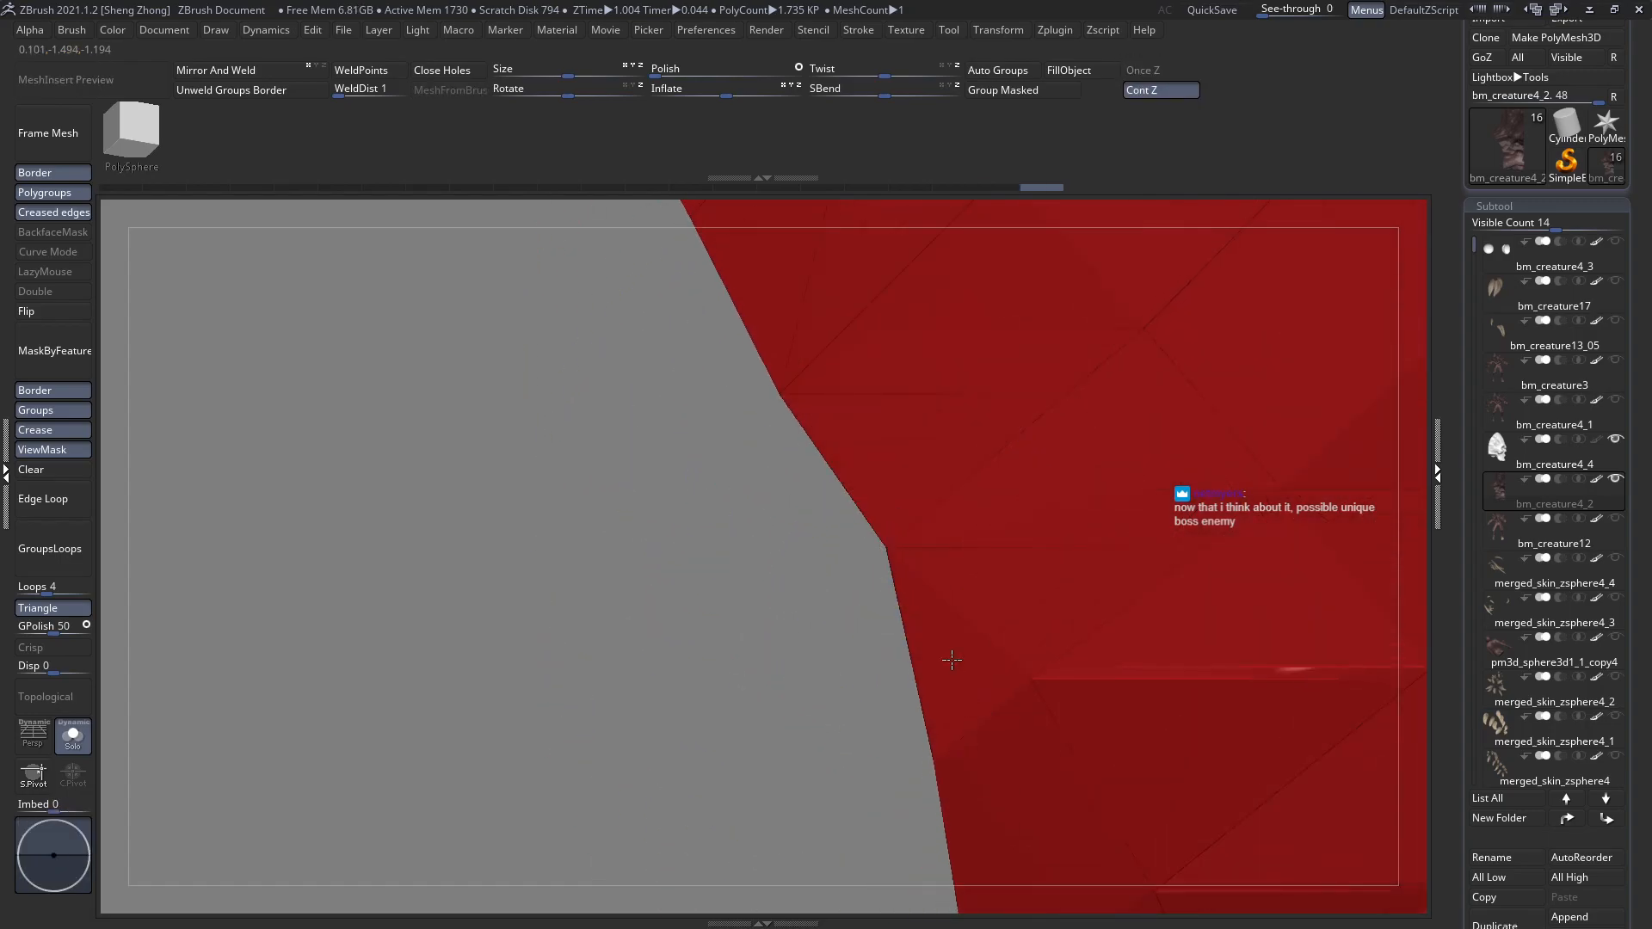
{"action": "left_click", "coordinate": [884, 549]}
{"action": "left_click", "coordinate": [887, 550]}
{"action": "key", "text": "ctrl+z"}
{"action": "key", "text": "ctrl+z"}
{"action": "key", "text": "ctrl+shift+z"}
Try one more border point edit, and undo the stitching, hiding and slicing back to the uncut head and neck region.
{"action": "right_click_drag", "start_coordinate": [775, 515], "coordinate": [727, 413], "text": "ctrl"}
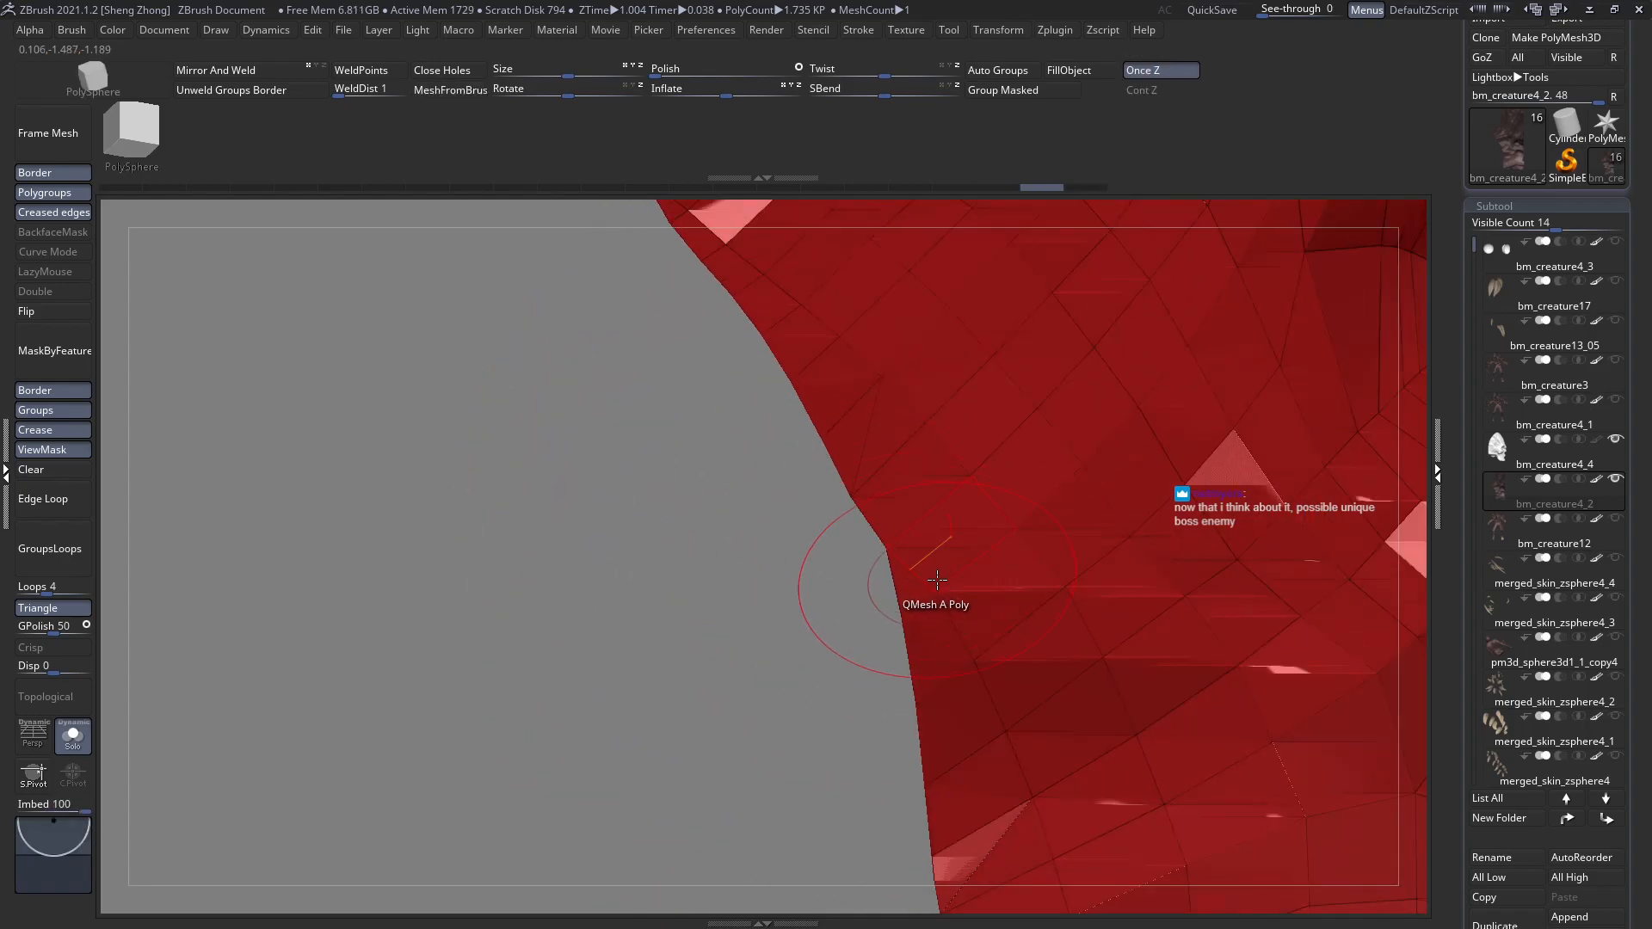
{"action": "left_click", "coordinate": [904, 619]}
{"action": "right_click_drag", "start_coordinate": [858, 545], "coordinate": [689, 249], "text": "ctrl"}
{"action": "mouse_move", "coordinate": [915, 524]}
{"action": "right_mouse_down"}
{"action": "mouse_move", "coordinate": [878, 481]}
{"action": "mouse_move", "coordinate": [912, 594]}
{"action": "mouse_move", "coordinate": [950, 560]}
{"action": "mouse_move", "coordinate": [657, 438]}
{"action": "mouse_move", "coordinate": [731, 464]}
{"action": "mouse_move", "coordinate": [1084, 499]}
{"action": "mouse_move", "coordinate": [889, 513]}
{"action": "right_mouse_up"}
{"action": "key", "text": "ctrl+z"}
{"action": "right_click_drag", "start_coordinate": [778, 505], "coordinate": [818, 567], "text": "ctrl"}
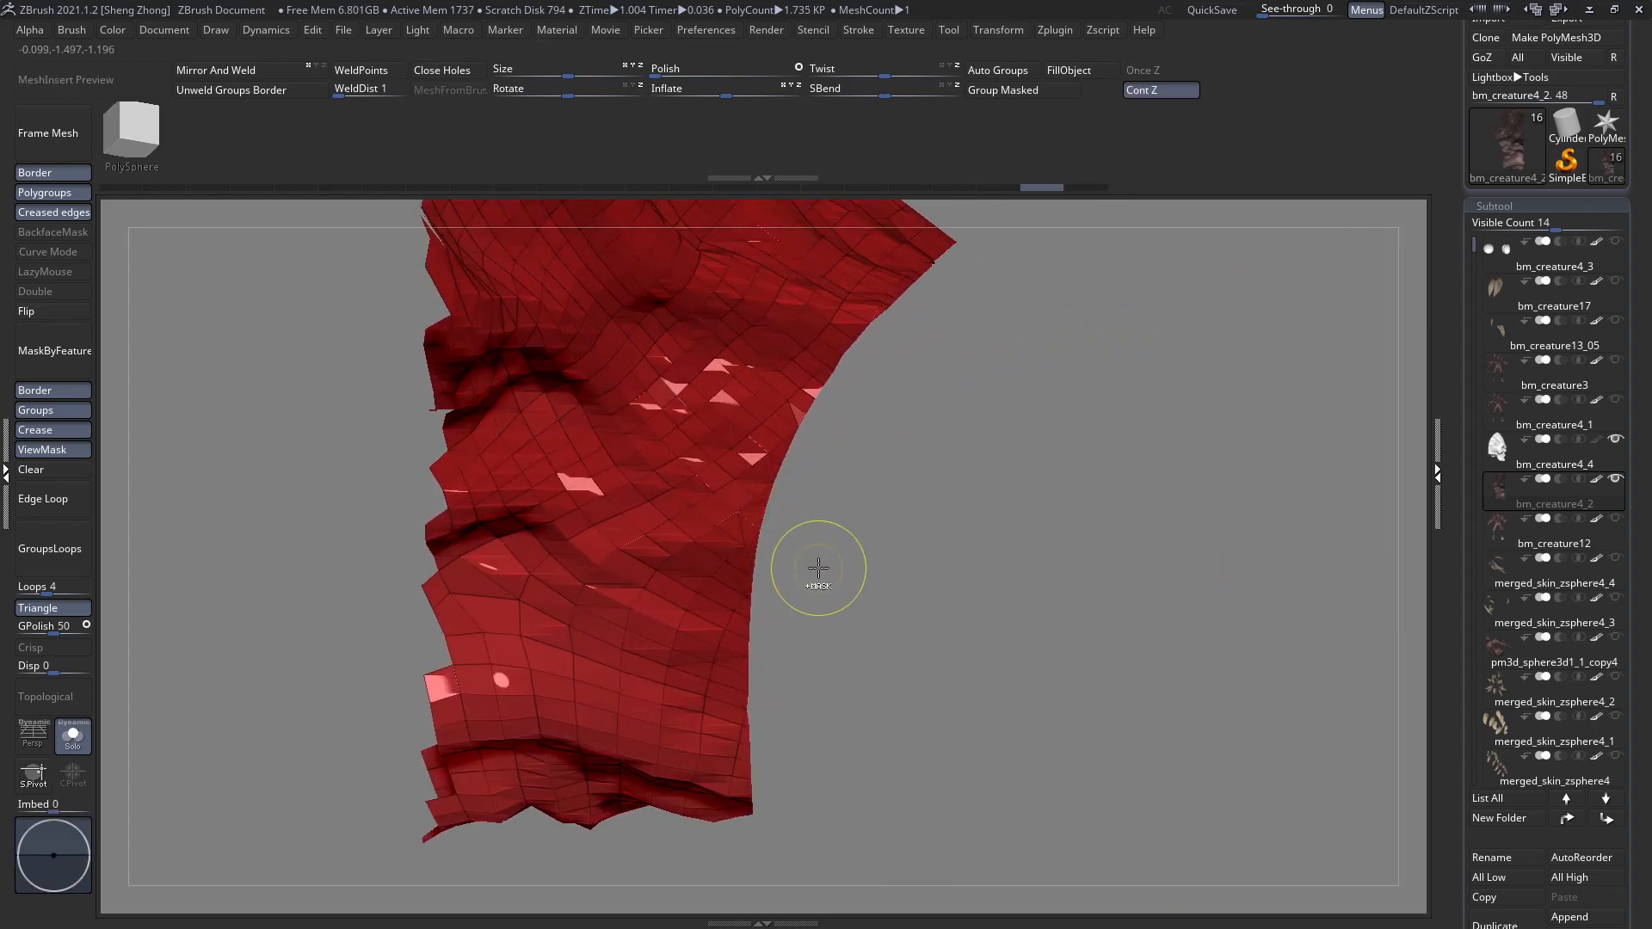
{"action": "key", "text": "ctrl+z"}
{"action": "key", "text": "ctrl+z"}
{"action": "key", "text": "ctrl+z"}
{"action": "key", "text": "ctrl+z"}
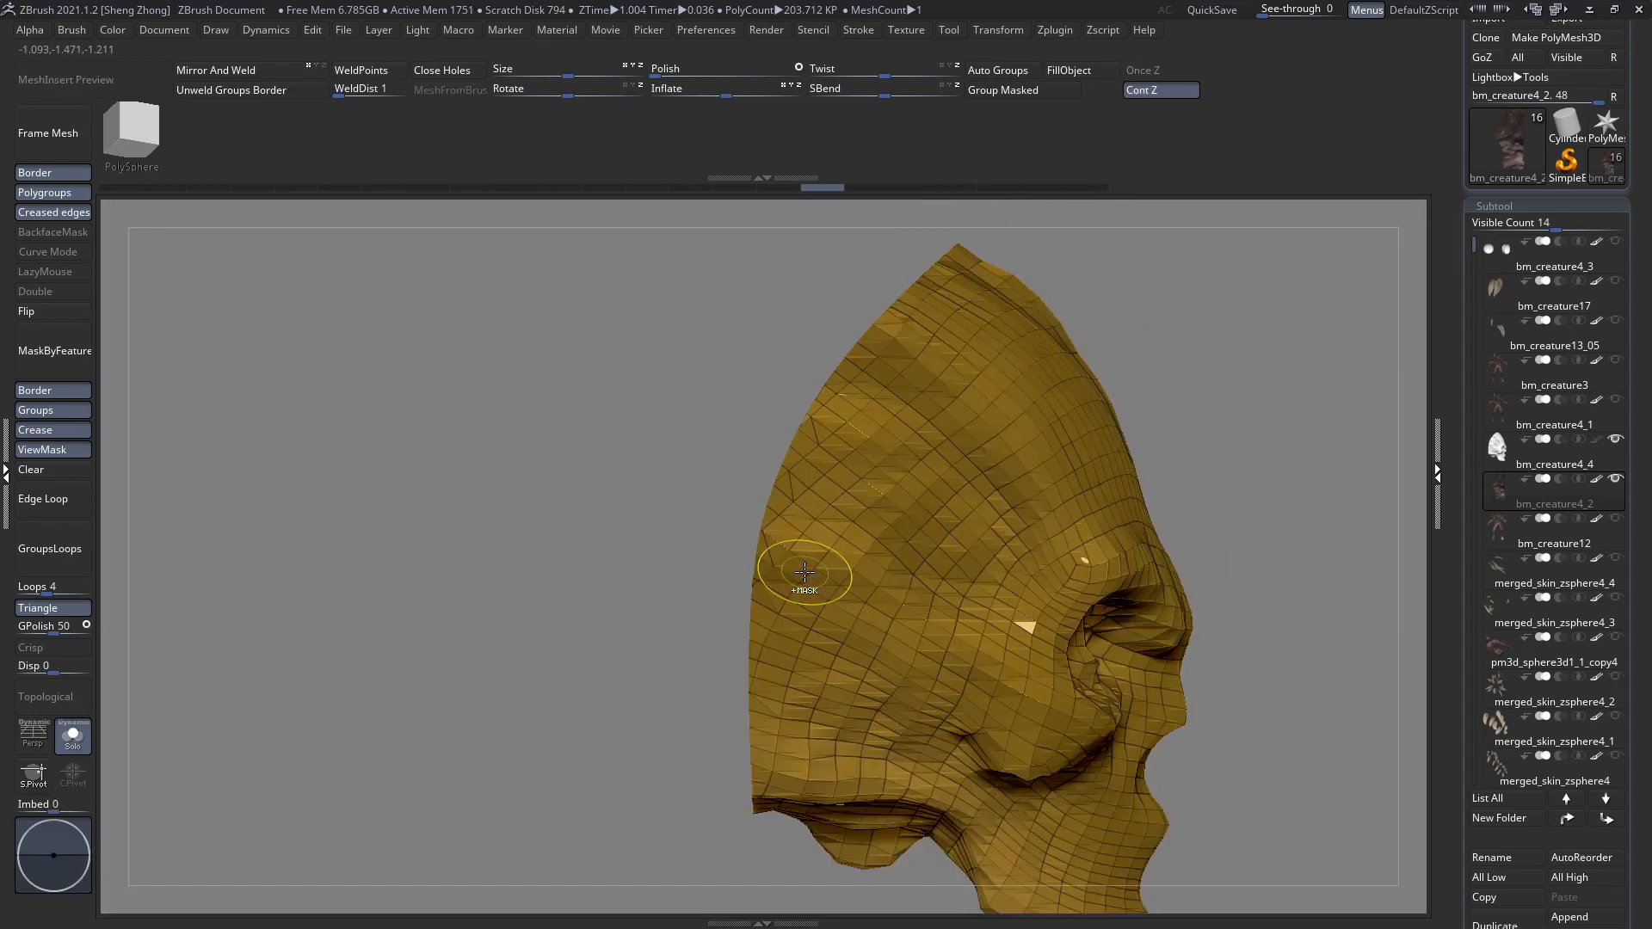
{"action": "key", "text": "ctrl+z"}
{"action": "key", "text": "ctrl+z"}
{"action": "key", "text": "ctrl+z"}
{"action": "key", "text": "ctrl+z"}
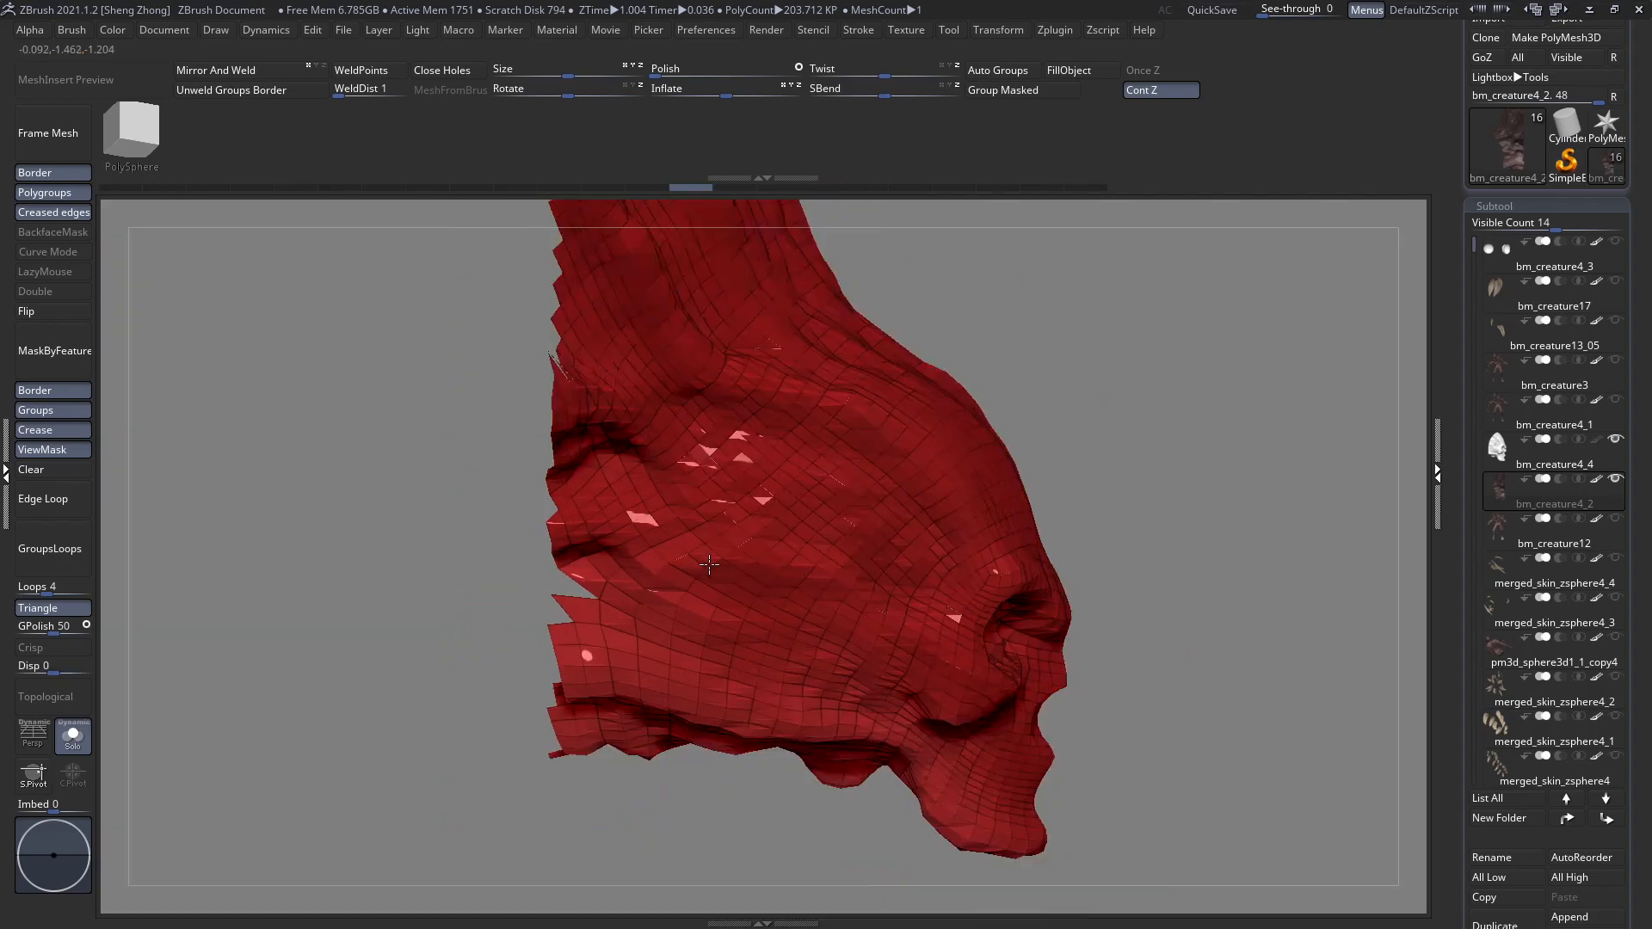
Turn off Solo mode and mask the body's face area with a curve along the back edge of the head piece.
{"action": "key", "text": "space"}
{"action": "key", "text": "b"}
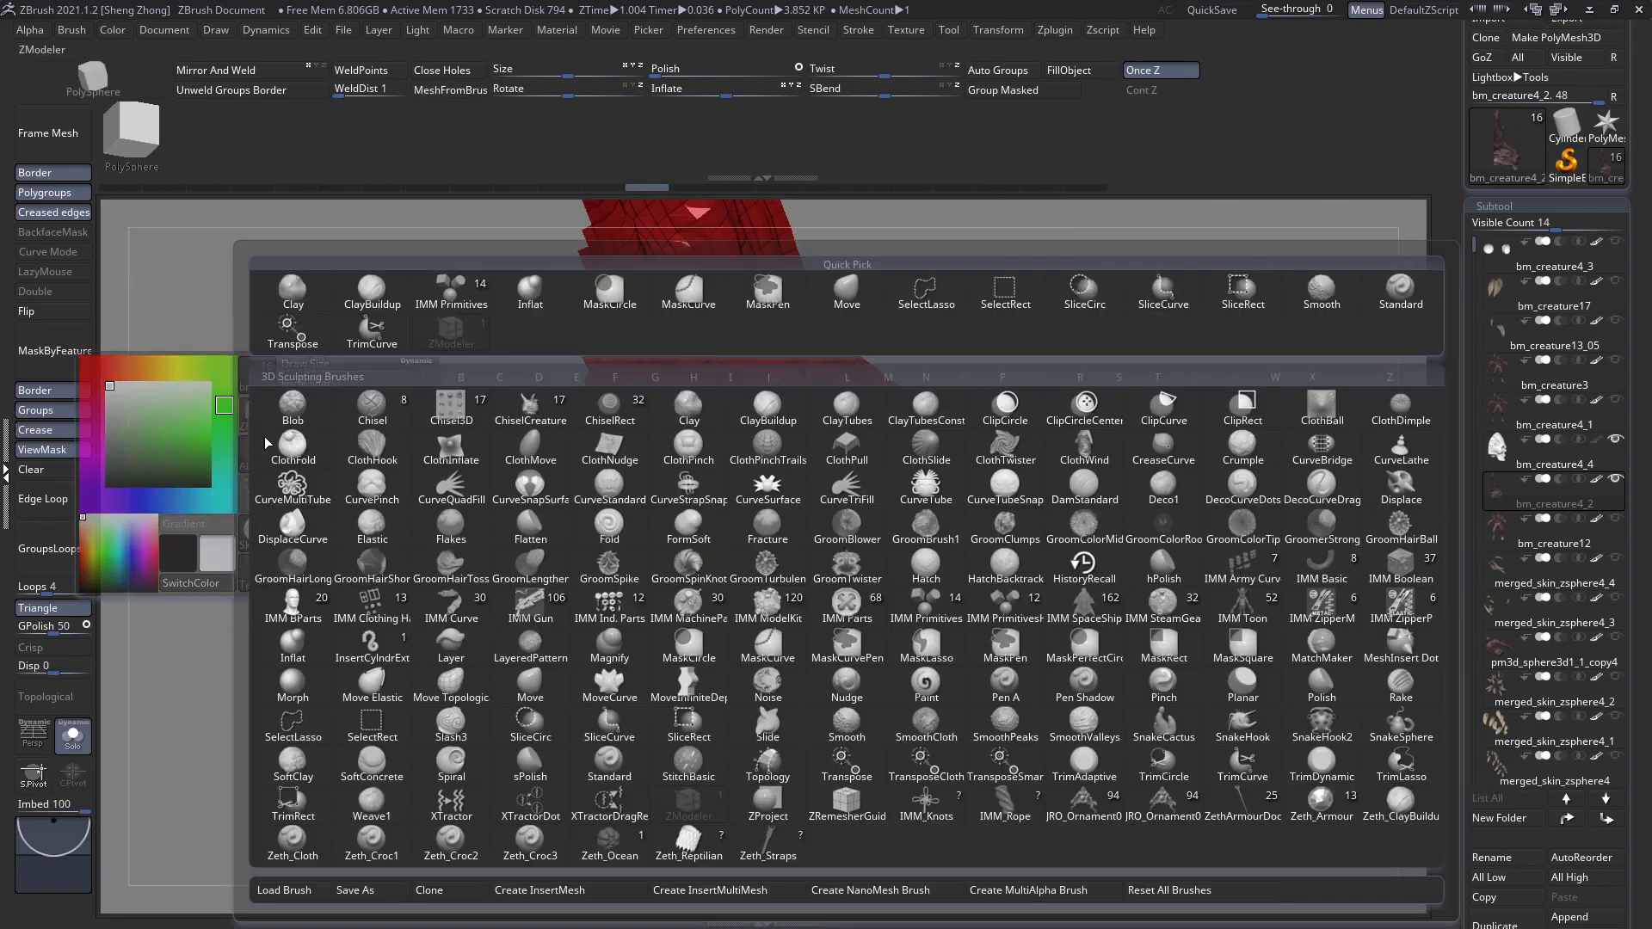
{"action": "key", "text": "m"}
{"action": "key", "text": "Escape"}
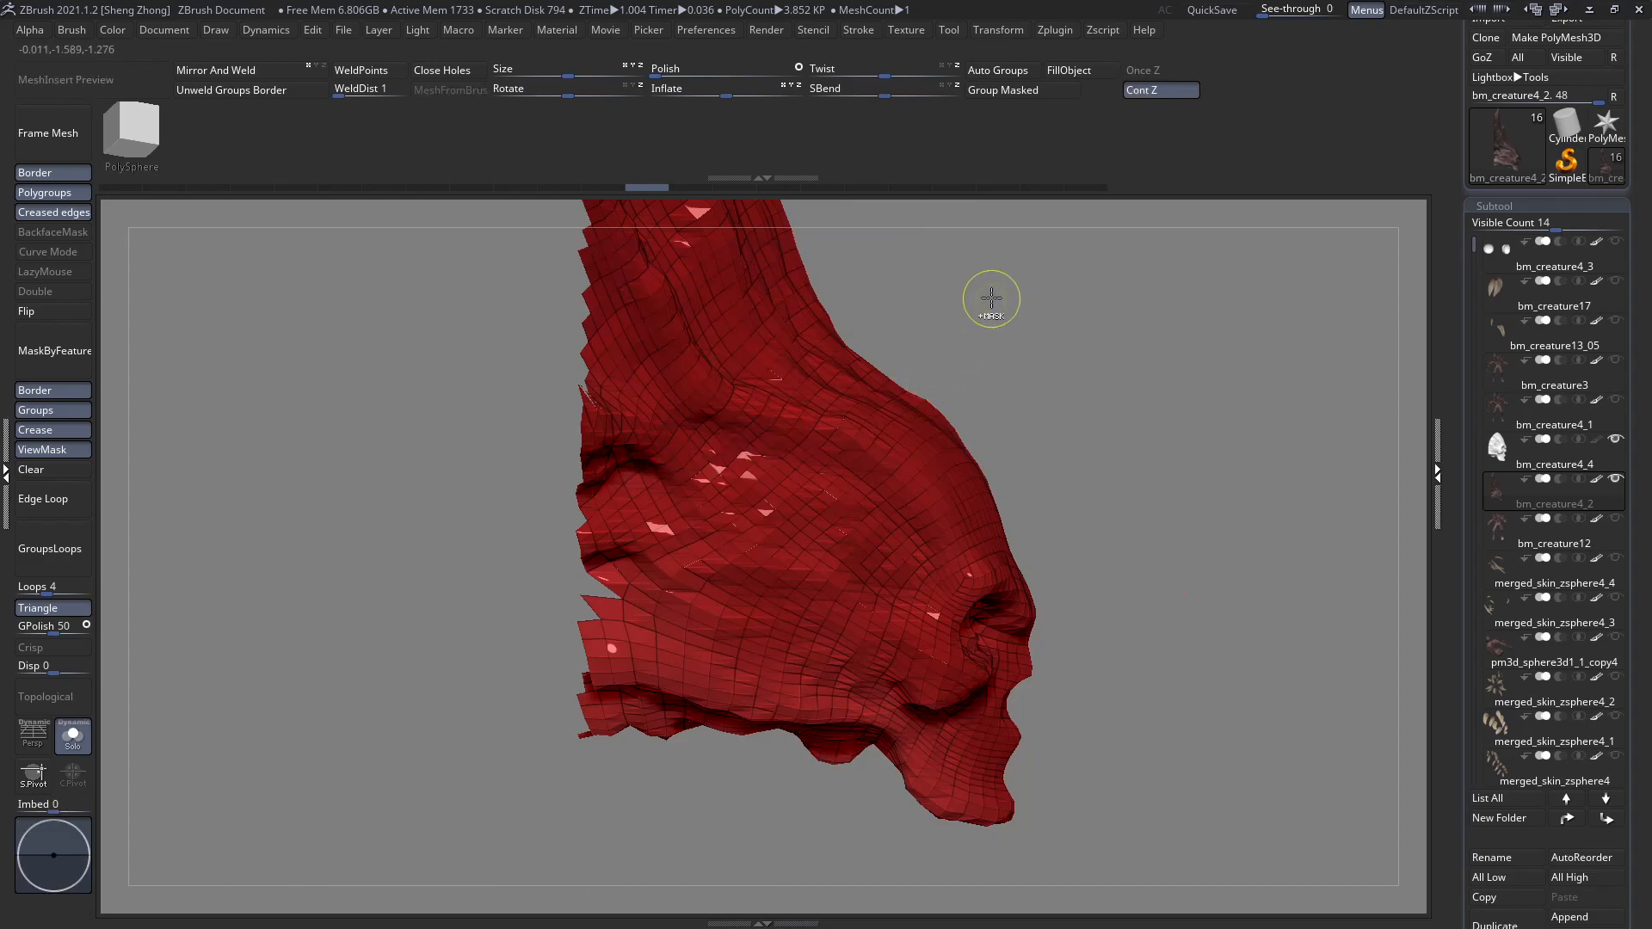
{"action": "mouse_move", "coordinate": [1023, 288]}
{"action": "left_mouse_down", "text": "ctrl"}
{"action": "mouse_move", "coordinate": [792, 477]}
{"action": "mouse_move", "coordinate": [801, 490]}
{"action": "left_mouse_up", "text": "ctrl"}
{"action": "left_click", "coordinate": [73, 734]}
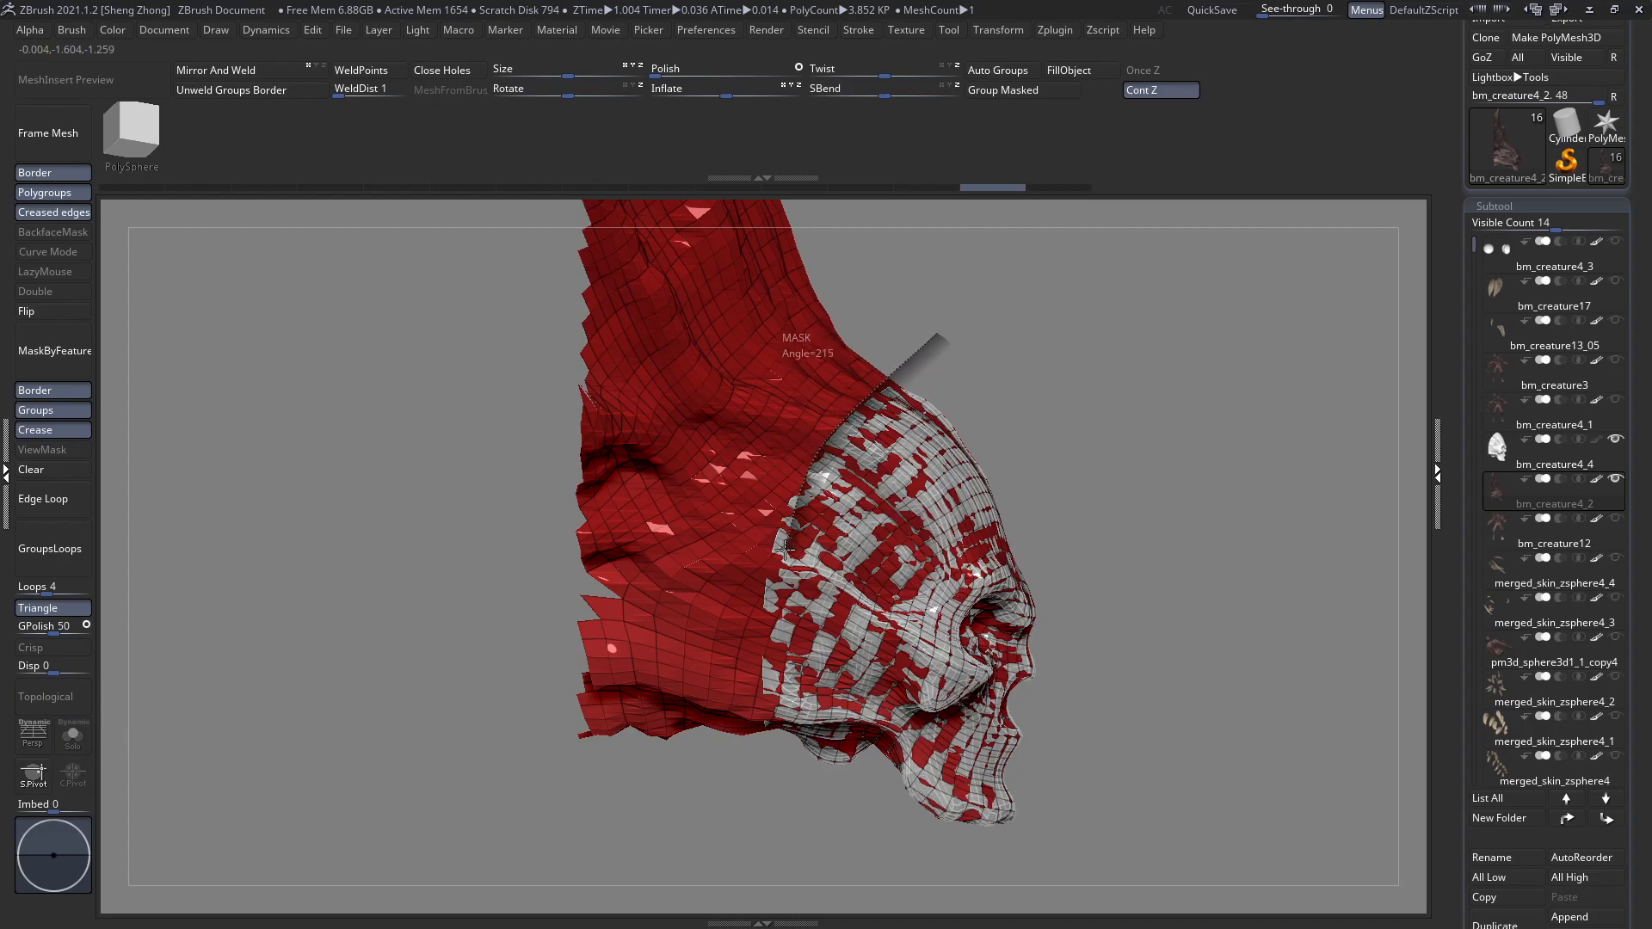
{"action": "left_click_drag", "start_coordinate": [782, 871], "coordinate": [781, 871], "text": "ctrl"}
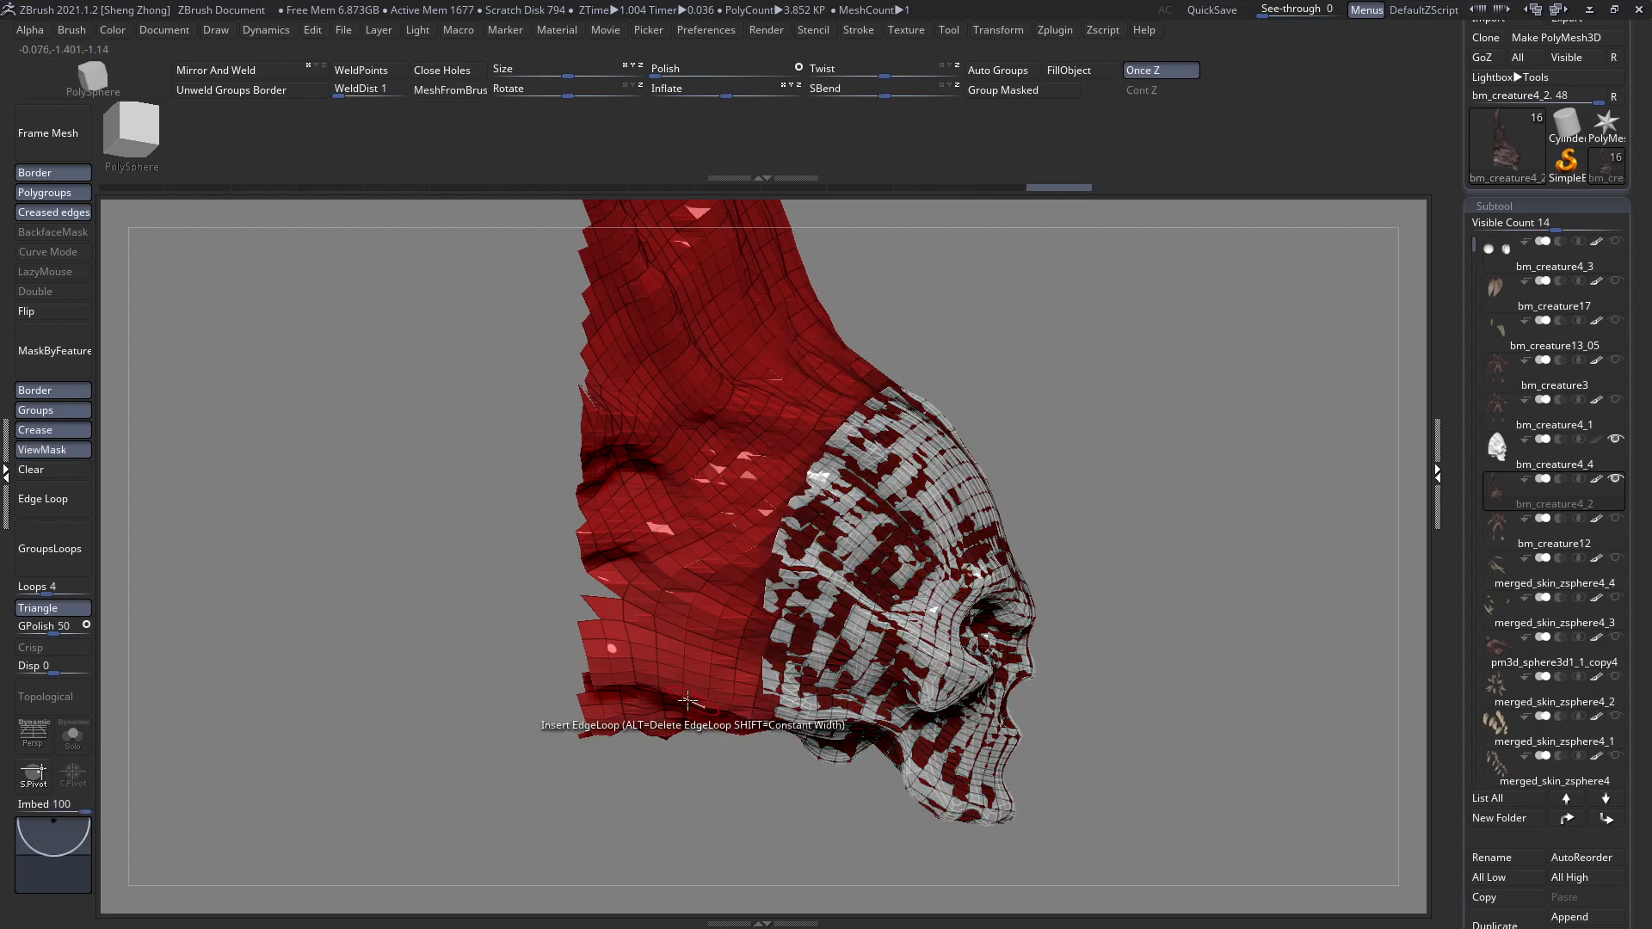
With the whole body shown, insert an edge loop along the masked border of bm_creature4_2 and clear the mask.
{"action": "left_click_drag", "start_coordinate": [1617, 796], "coordinate": [1610, 581]}
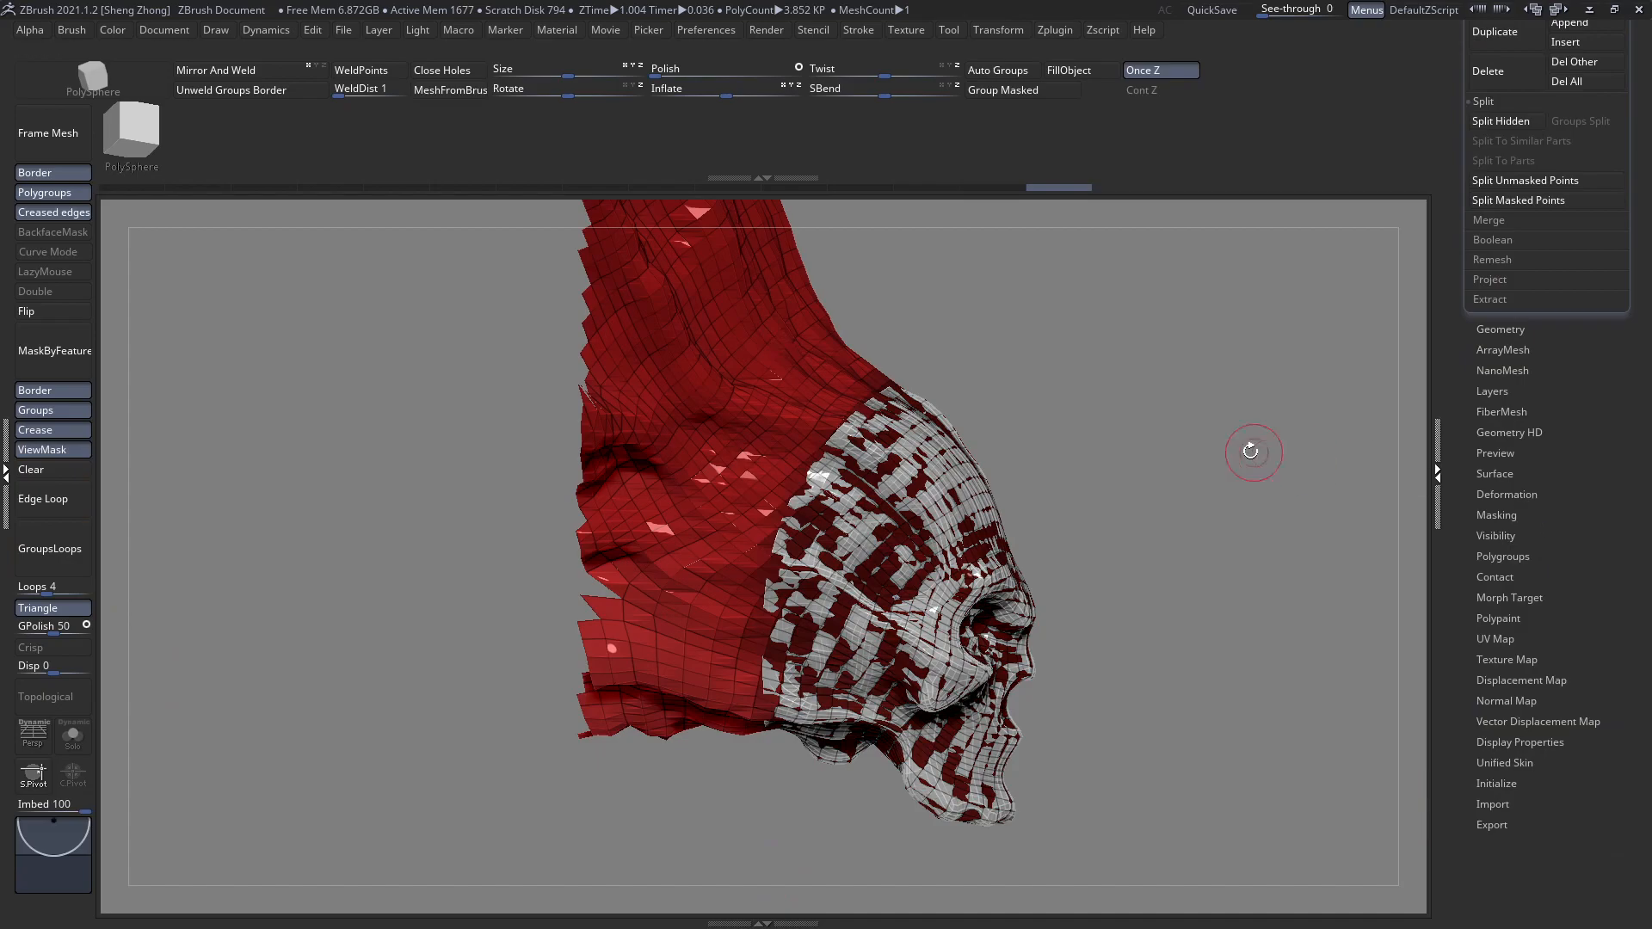
{"action": "left_click", "coordinate": [1208, 434], "text": "ctrl+shift"}
{"action": "left_click", "coordinate": [1490, 330]}
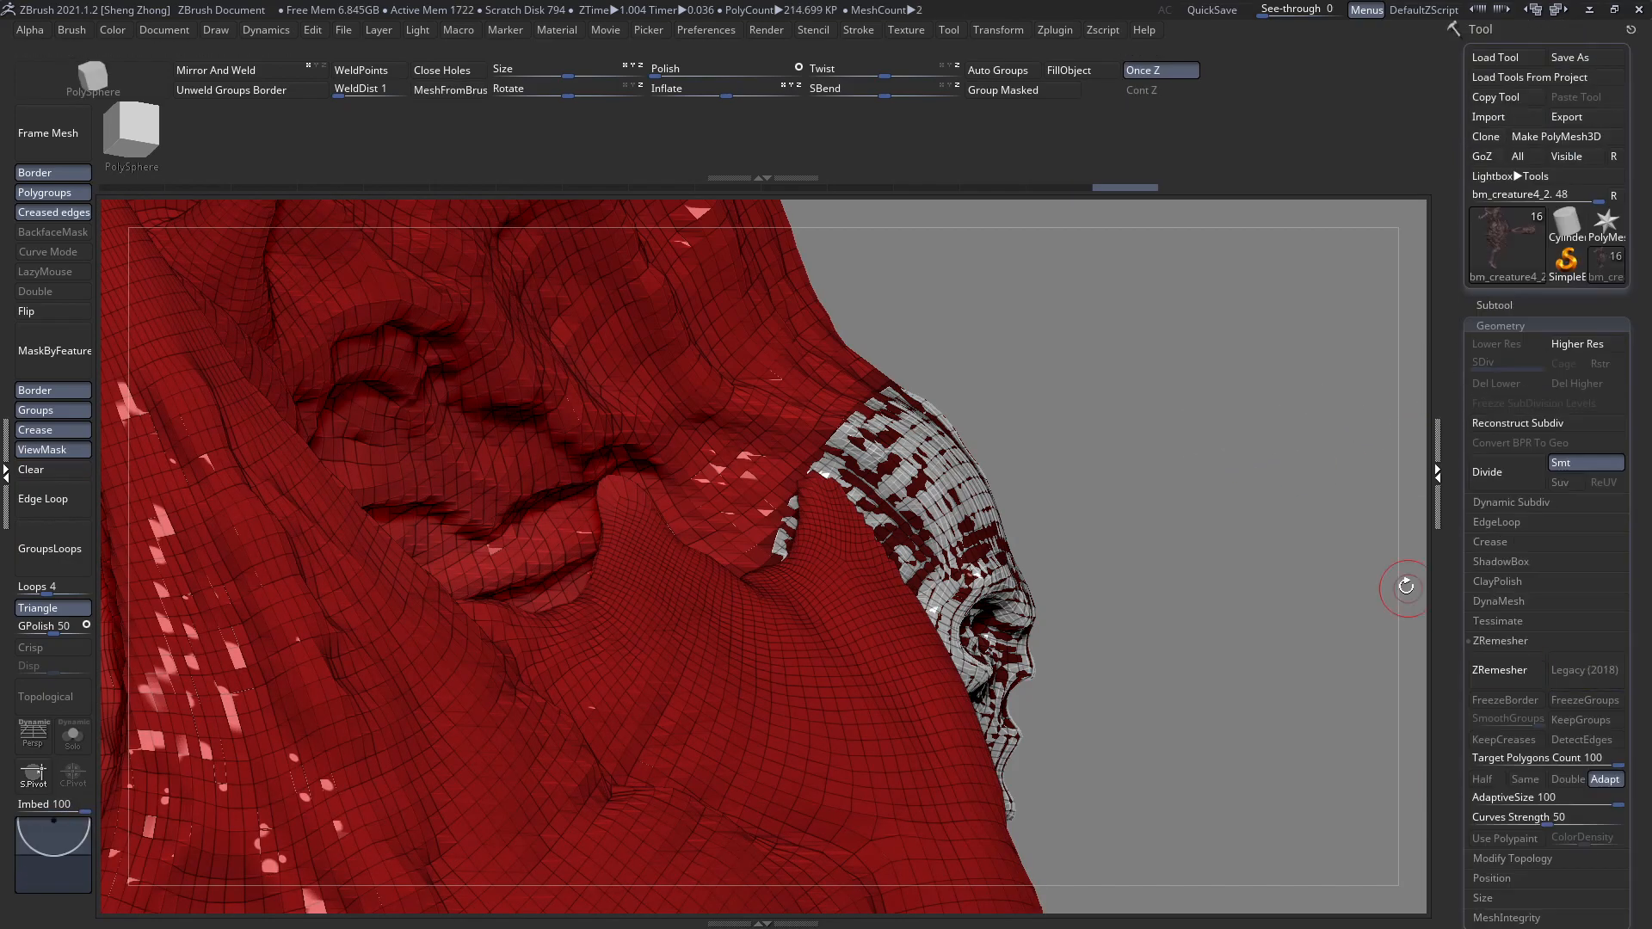
{"action": "left_click", "coordinate": [1497, 522]}
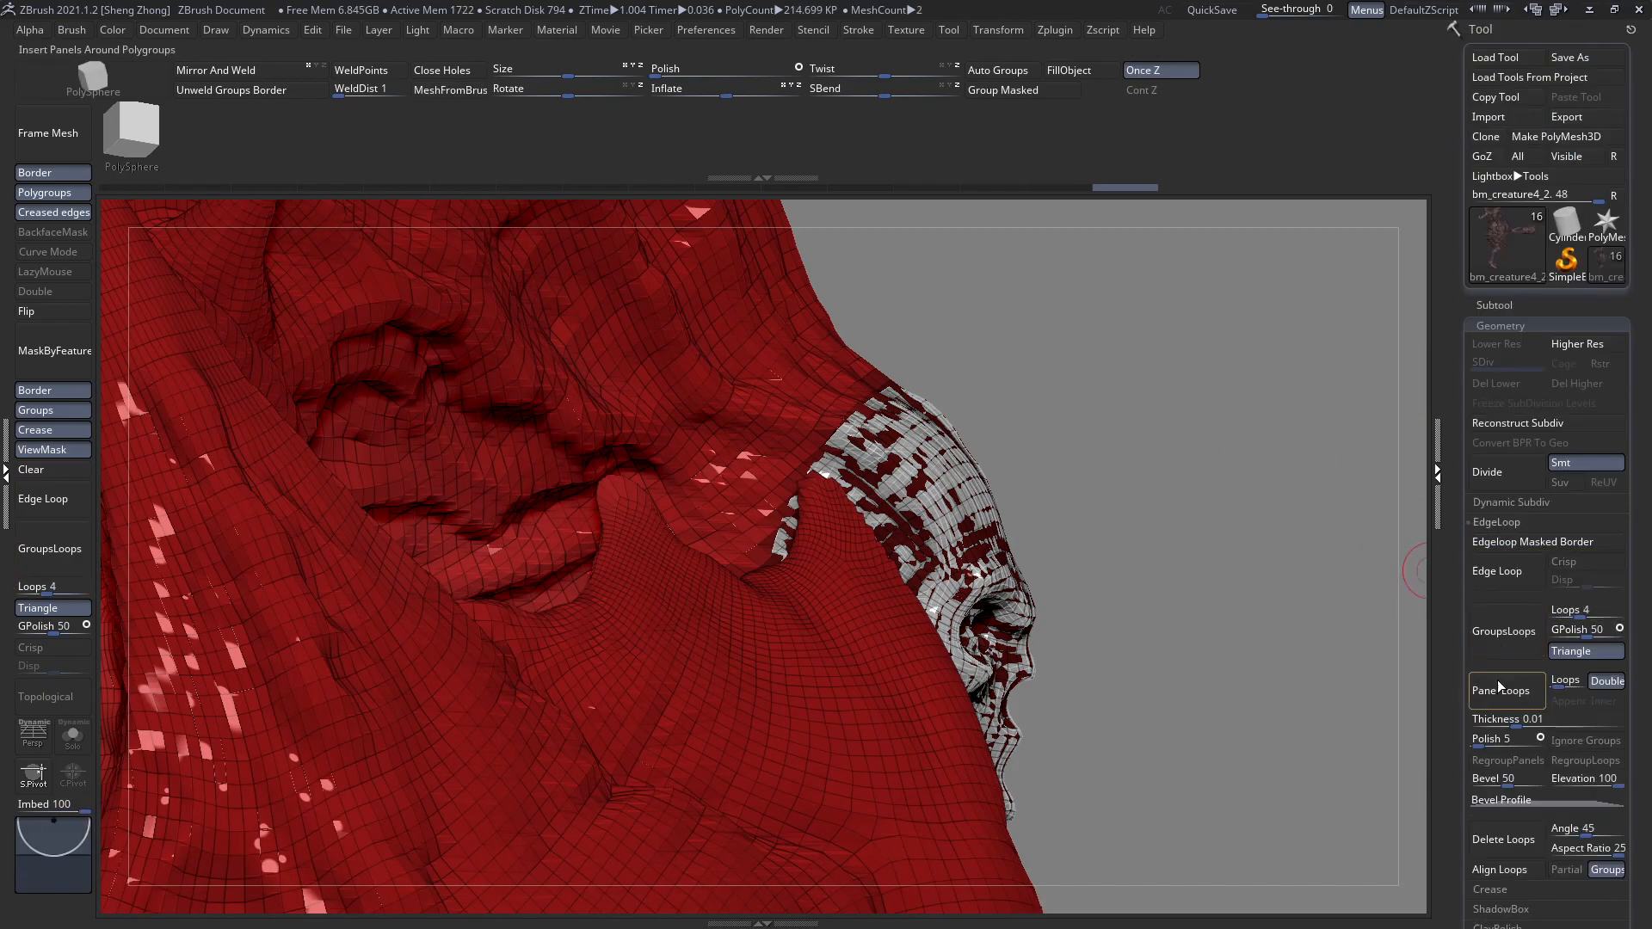
{"action": "left_click", "coordinate": [1507, 585]}
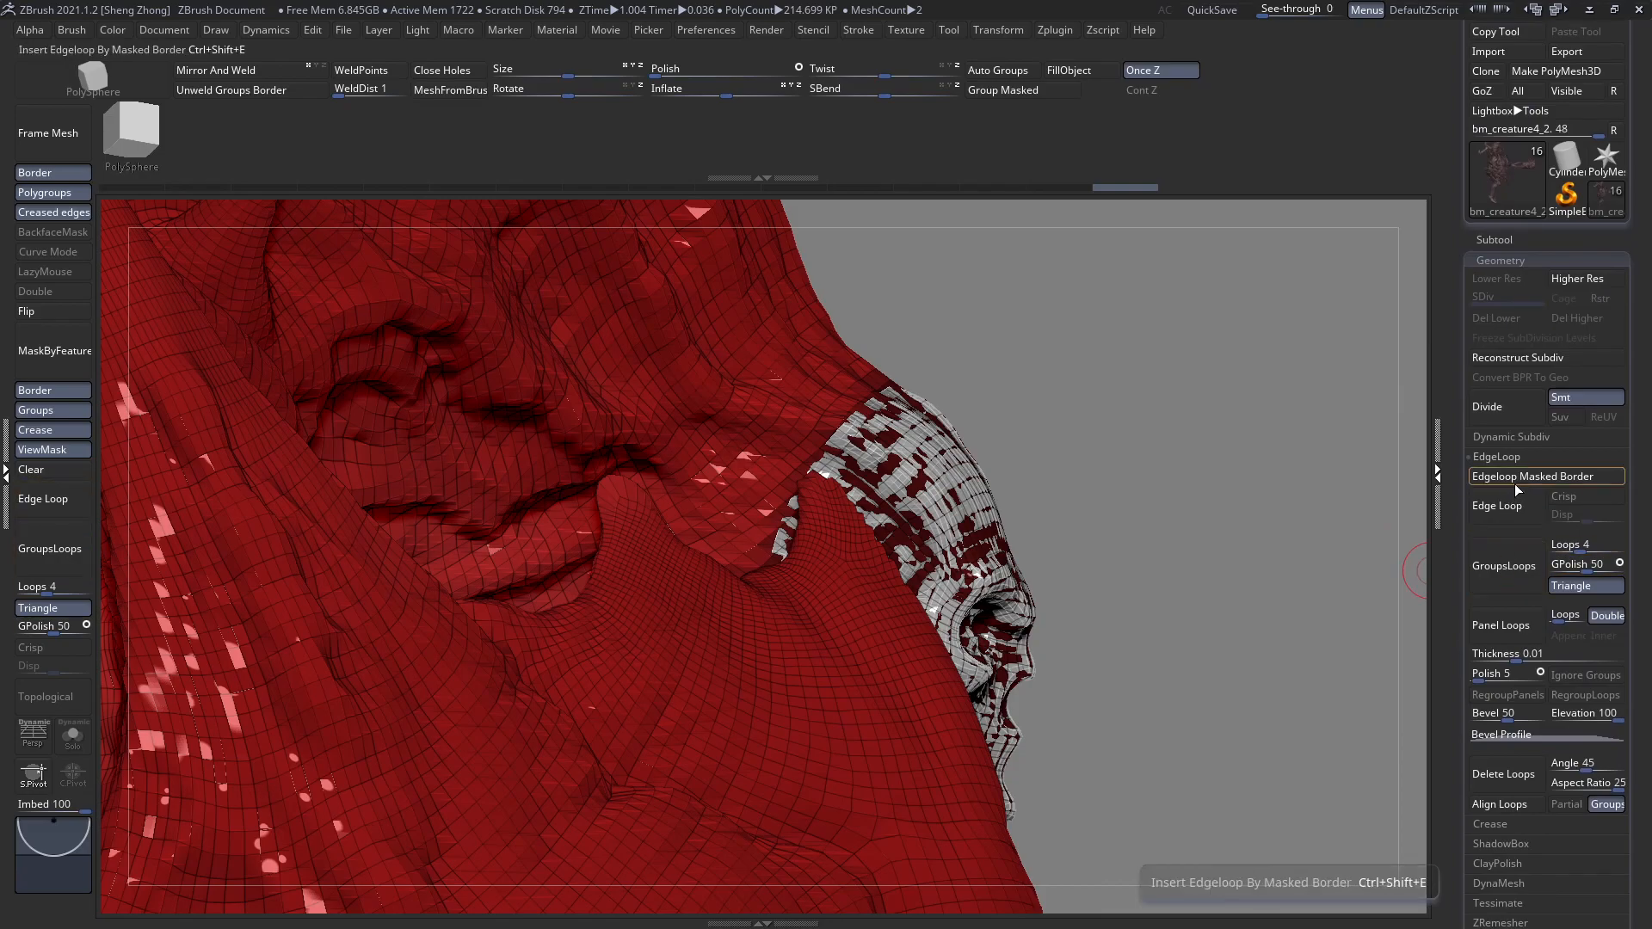
{"action": "right_click_drag", "start_coordinate": [761, 534], "coordinate": [710, 549]}
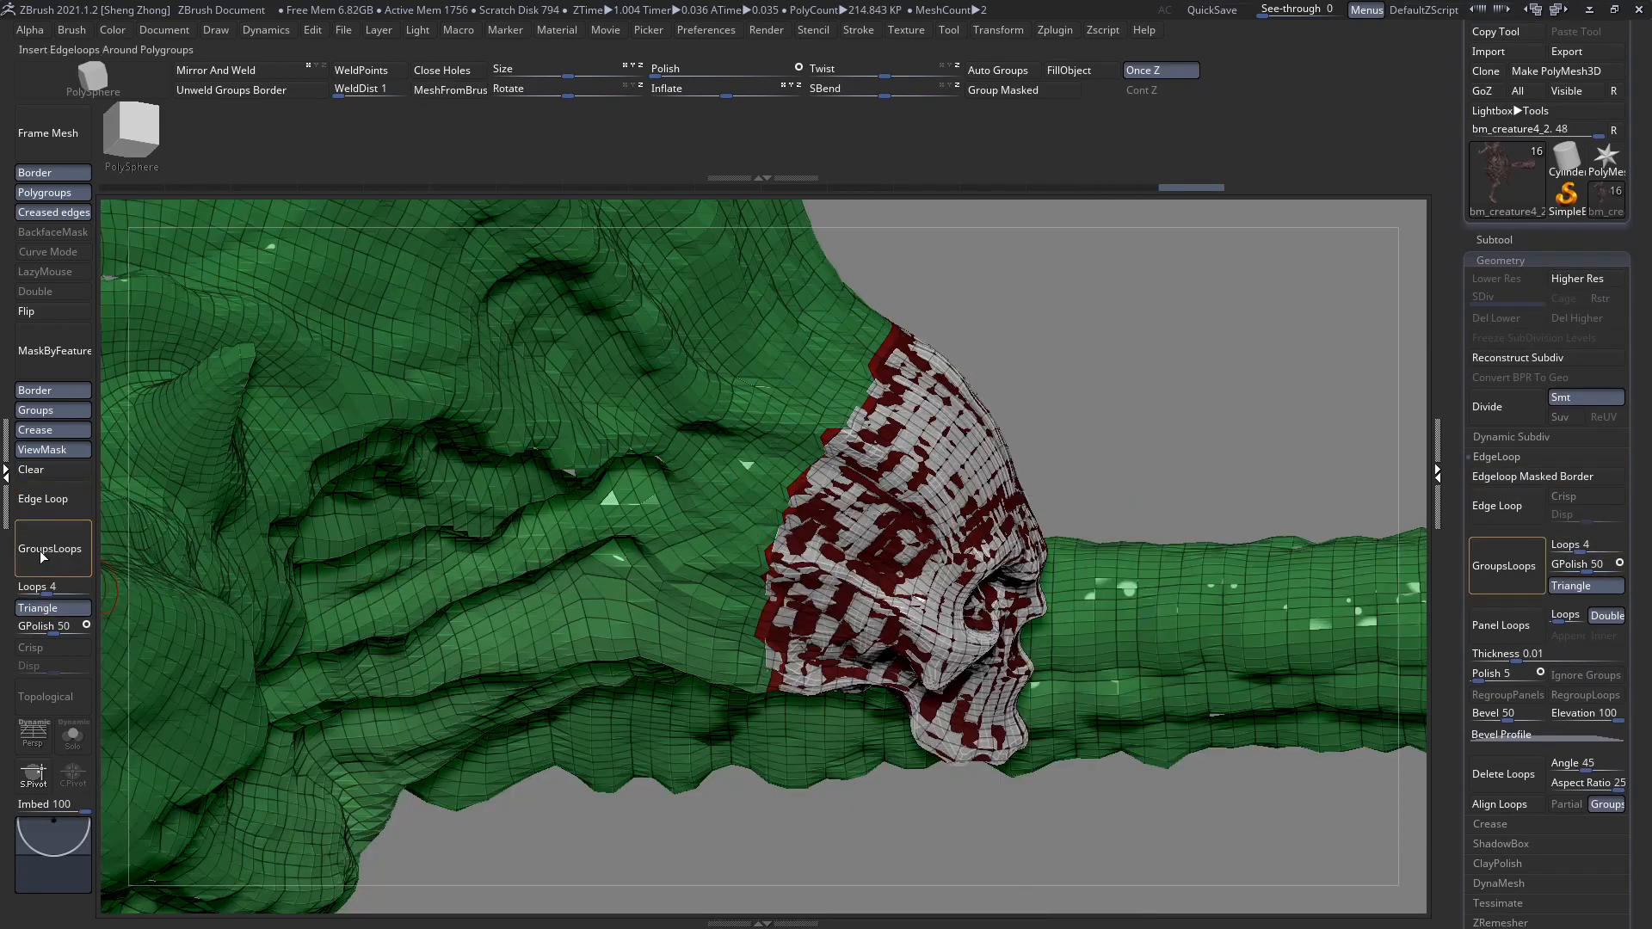
{"action": "left_click", "coordinate": [41, 475]}
Turn on Solo mode and hide the face polygroup of bm_creature4_2, leaving an opening in the body.
{"action": "right_click_drag", "start_coordinate": [559, 585], "coordinate": [628, 783], "text": "ctrl"}
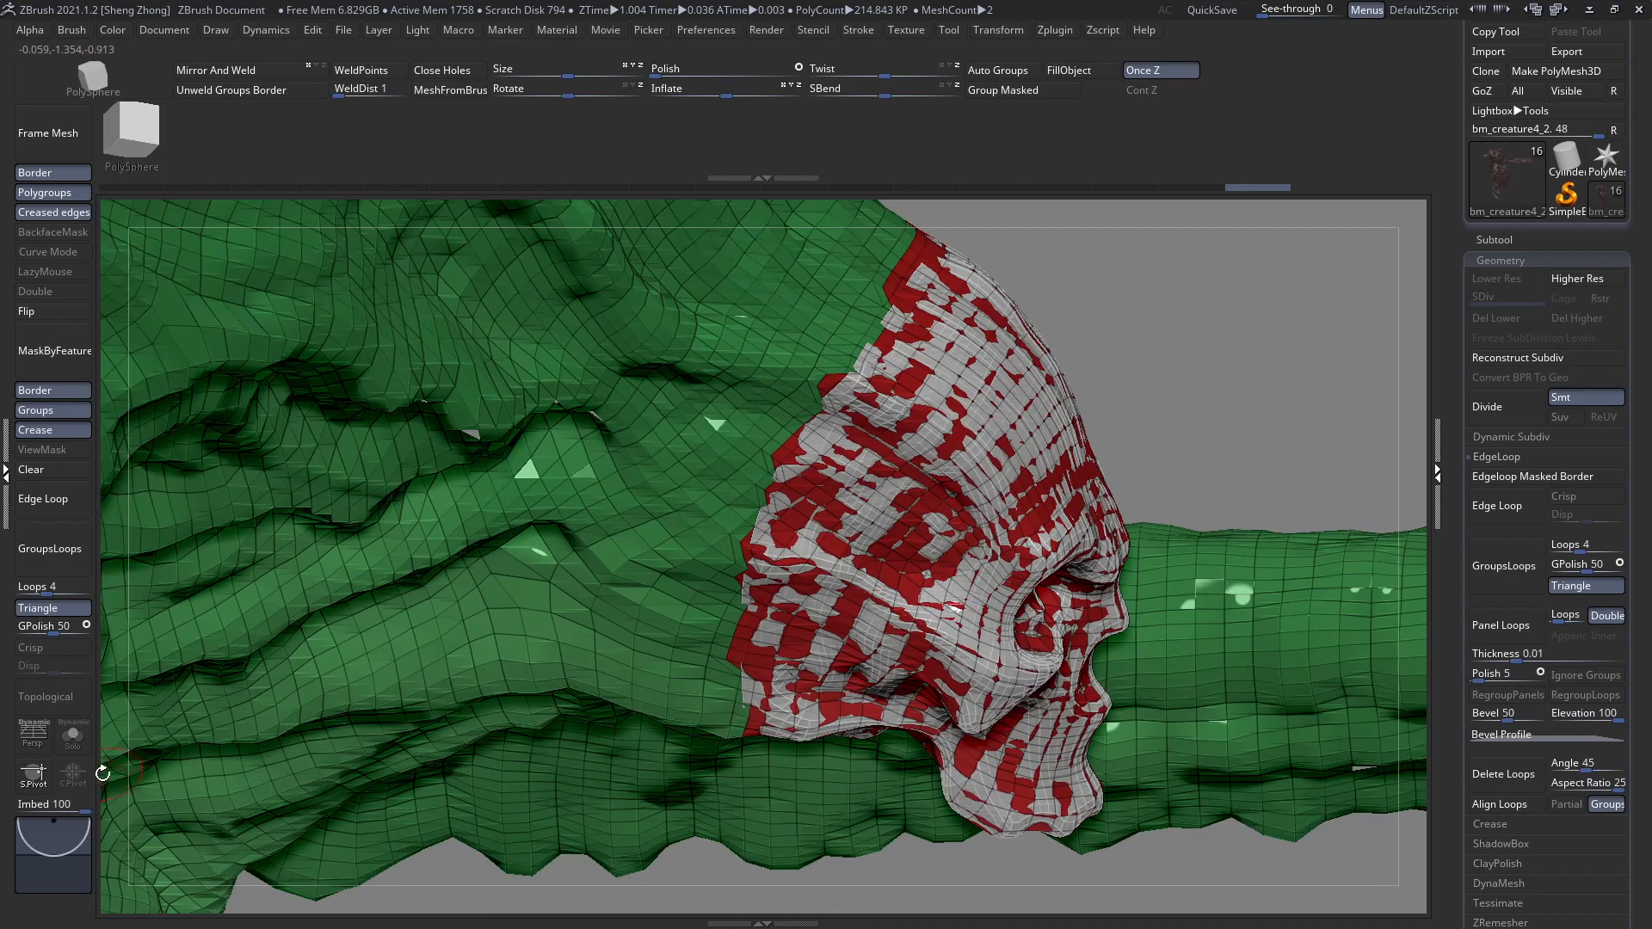
{"action": "left_click", "coordinate": [73, 737]}
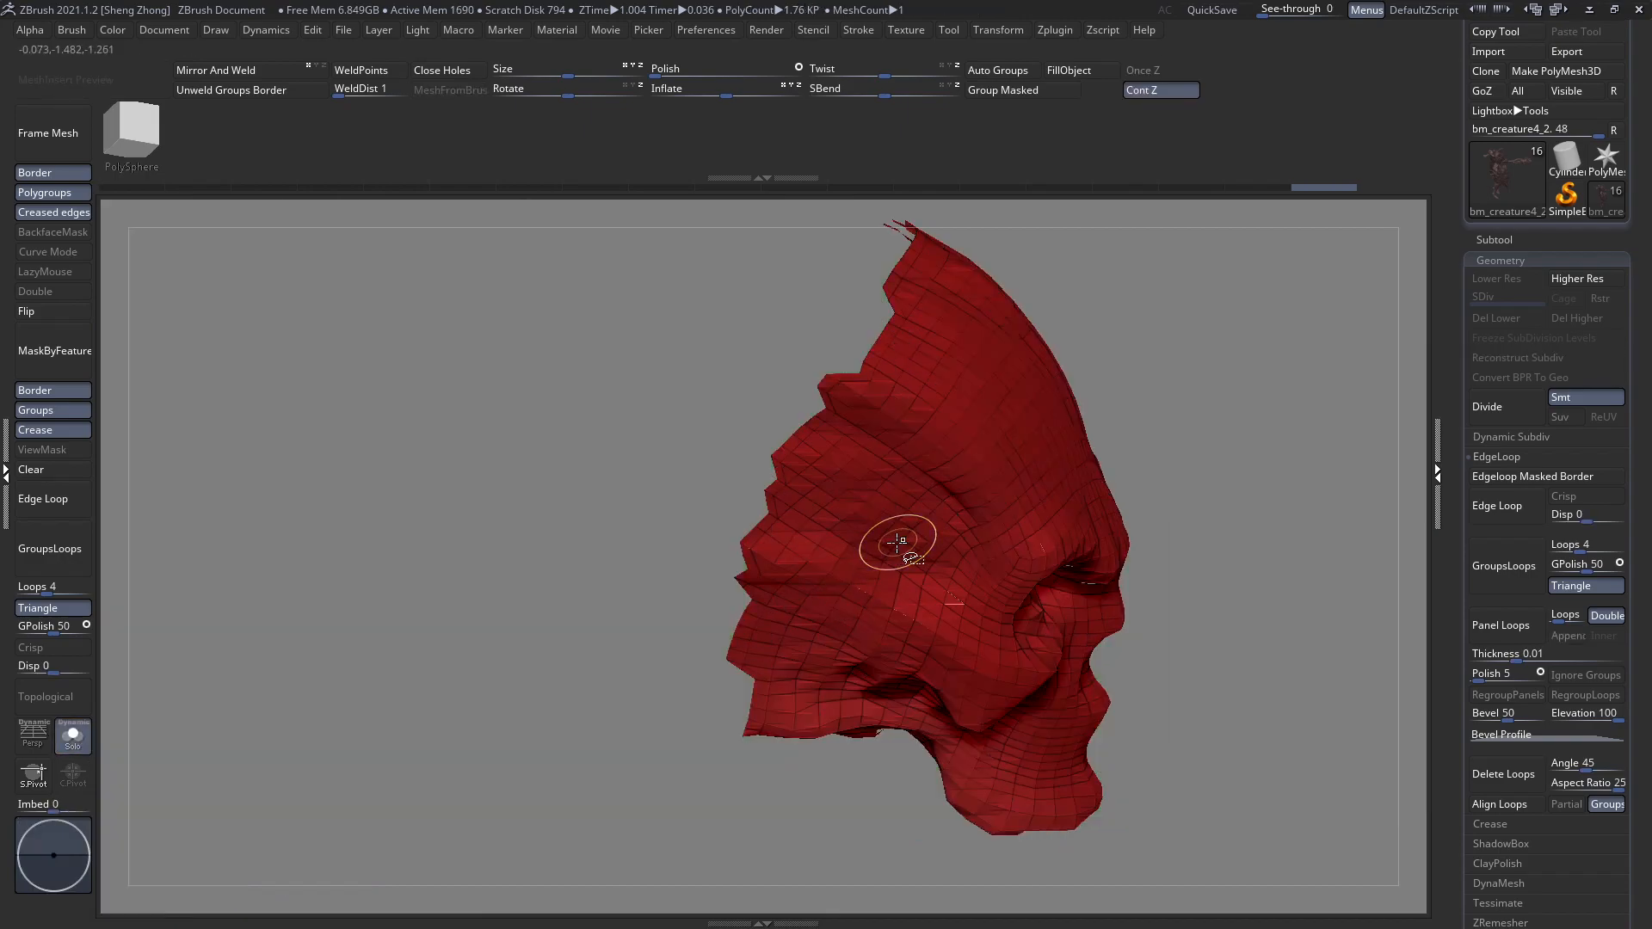
{"action": "left_click", "coordinate": [897, 543], "text": "ctrl+shift"}
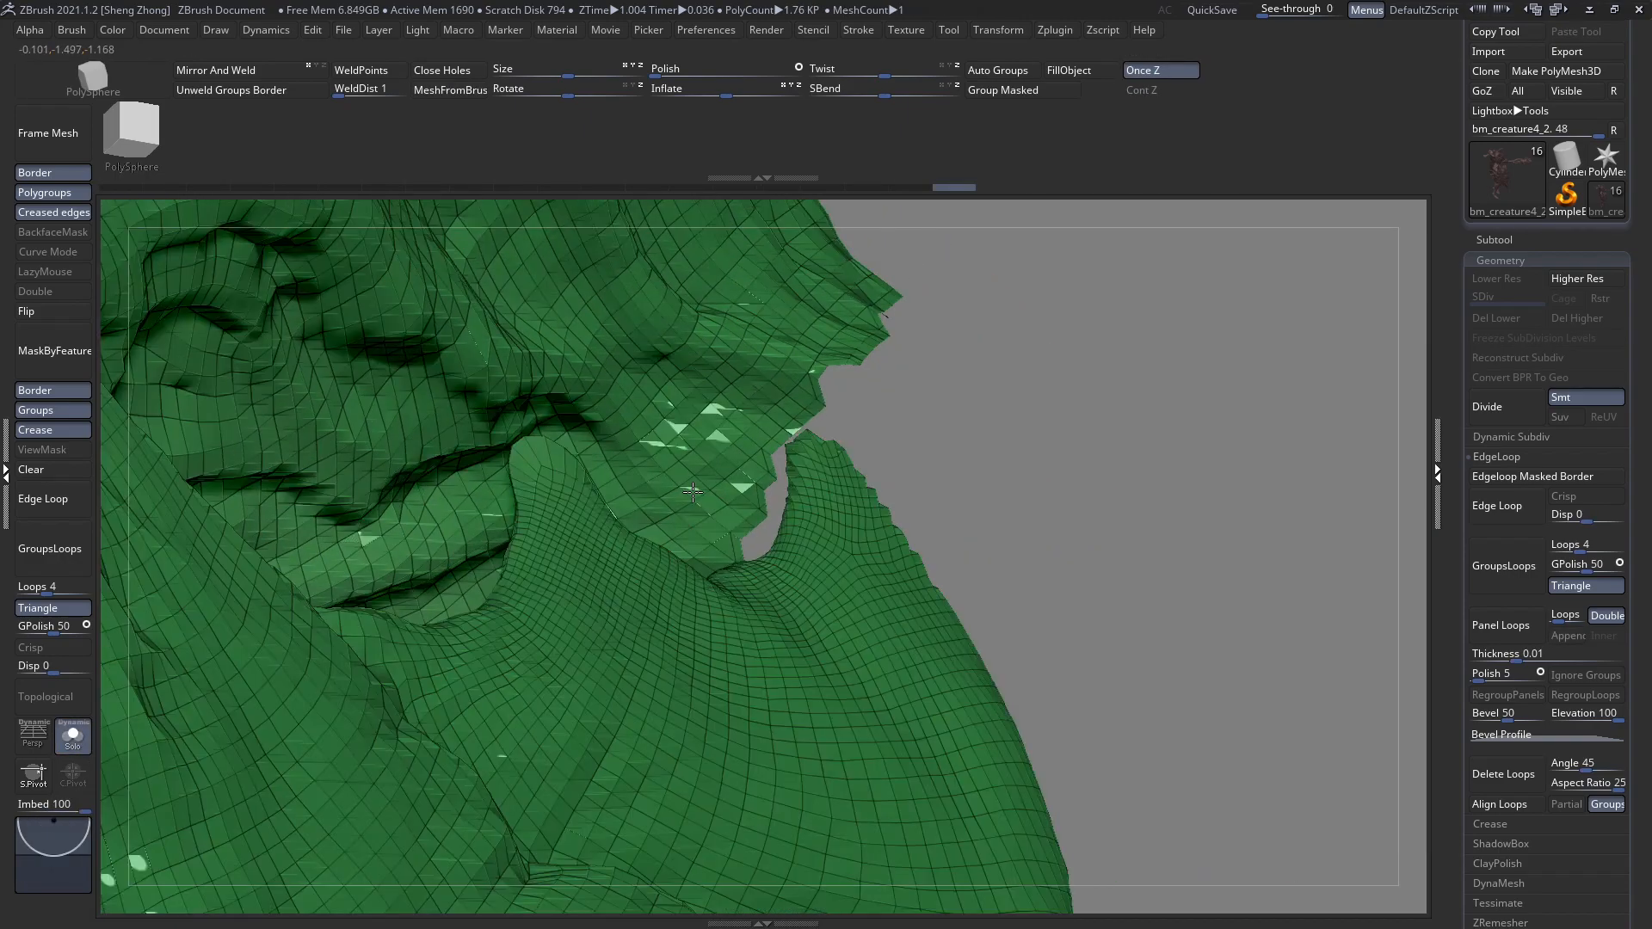
{"action": "right_click_drag", "start_coordinate": [693, 491], "coordinate": [638, 455]}
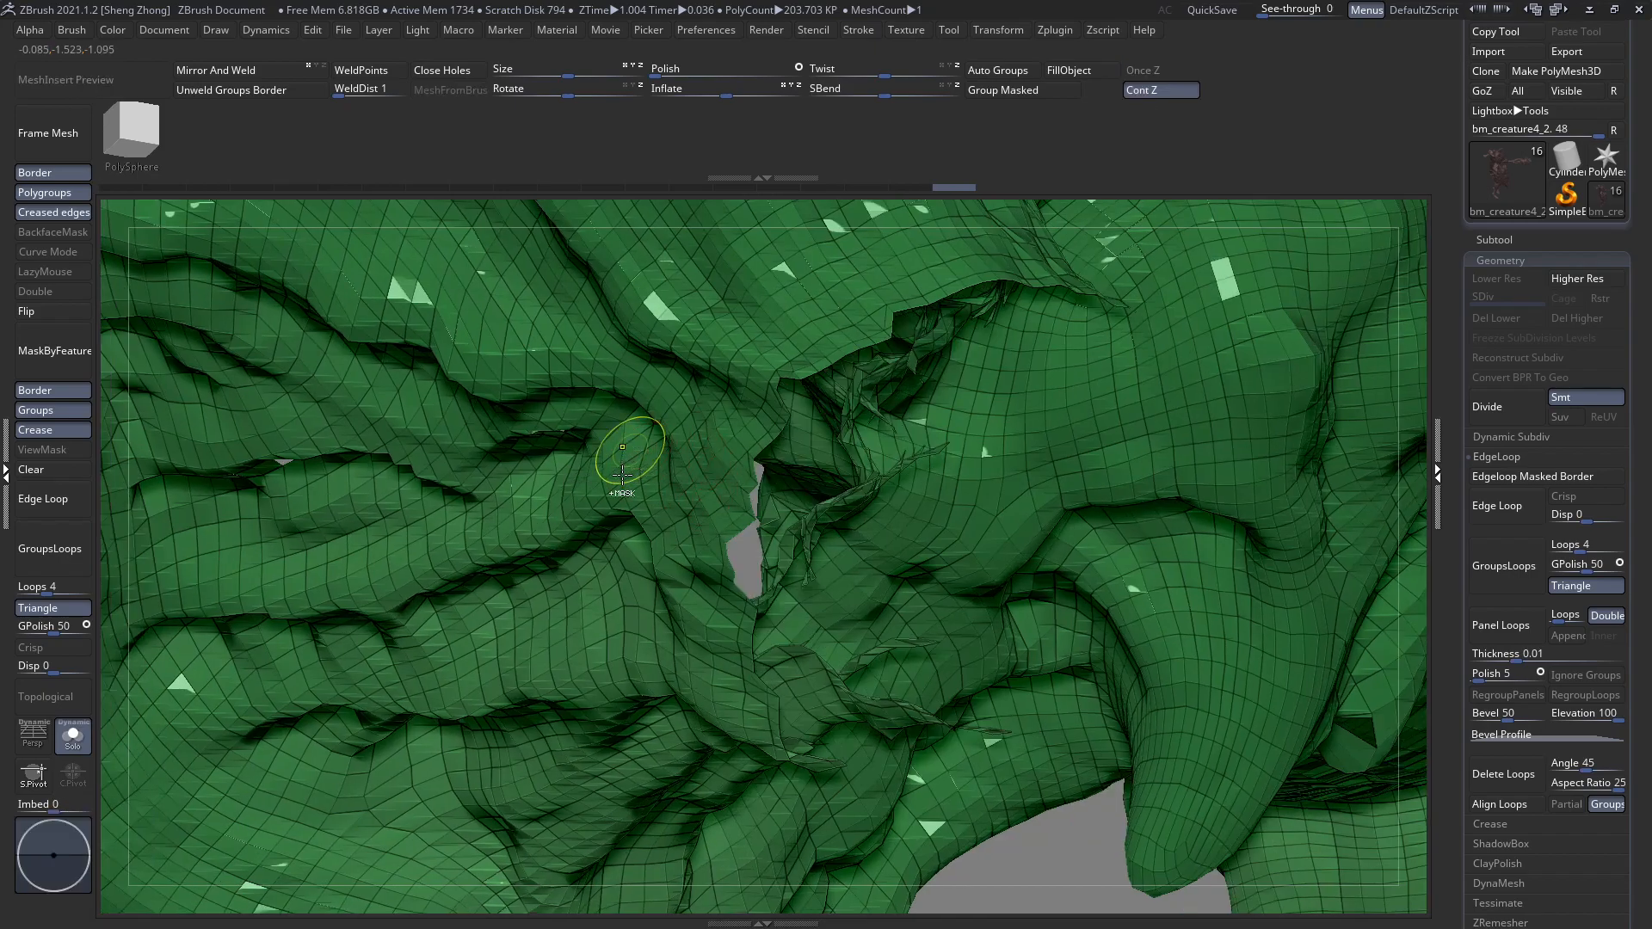
Isolate the part of the body mesh surrounding the face opening.
{"action": "right_click_drag", "start_coordinate": [635, 516], "coordinate": [748, 583]}
{"action": "right_click_drag", "start_coordinate": [869, 564], "coordinate": [837, 560]}
{"action": "right_click_drag", "start_coordinate": [531, 434], "coordinate": [968, 507], "text": "ctrl"}
{"action": "right_click_drag", "start_coordinate": [654, 336], "coordinate": [497, 252]}
{"action": "mouse_move", "coordinate": [497, 252]}
{"action": "left_mouse_down"}
{"action": "mouse_move", "coordinate": [608, 379]}
{"action": "mouse_move", "coordinate": [1107, 645]}
{"action": "left_mouse_up"}
{"action": "right_click_drag", "start_coordinate": [1041, 590], "coordinate": [1151, 575]}
{"action": "left_click_drag", "start_coordinate": [604, 381], "coordinate": [1044, 723], "text": "ctrl+shift"}
Stitch the stray border points together at one upper corner of the face opening.
{"action": "right_click_drag", "start_coordinate": [721, 507], "coordinate": [721, 662], "text": "ctrl"}
{"action": "key", "text": "shift+f"}
{"action": "right_click_drag", "start_coordinate": [486, 529], "coordinate": [998, 568], "text": "alt"}
{"action": "right_click_drag", "start_coordinate": [998, 568], "coordinate": [1001, 628], "text": "ctrl"}
{"action": "key", "text": "shift+f"}
{"action": "right_click_drag", "start_coordinate": [871, 499], "coordinate": [860, 650], "text": "ctrl"}
{"action": "right_click", "coordinate": [701, 594]}
{"action": "right_click_drag", "start_coordinate": [841, 561], "coordinate": [788, 555]}
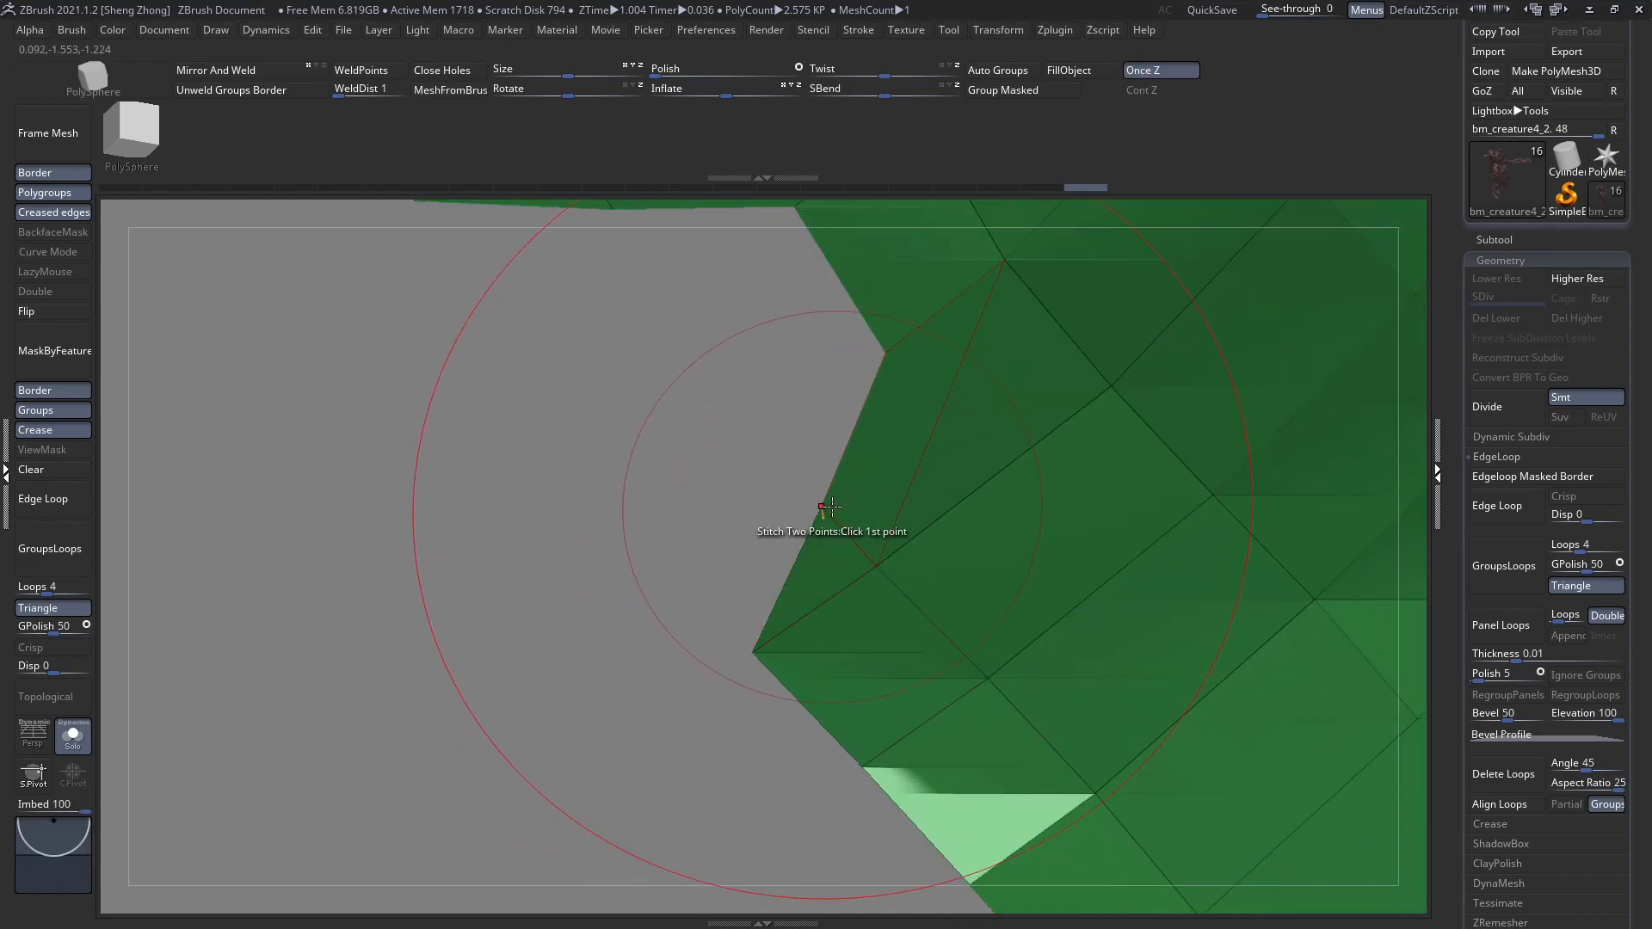
{"action": "right_click_drag", "start_coordinate": [735, 508], "coordinate": [936, 569], "text": "ctrl"}
{"action": "right_click_drag", "start_coordinate": [778, 510], "coordinate": [1017, 710], "text": "alt"}
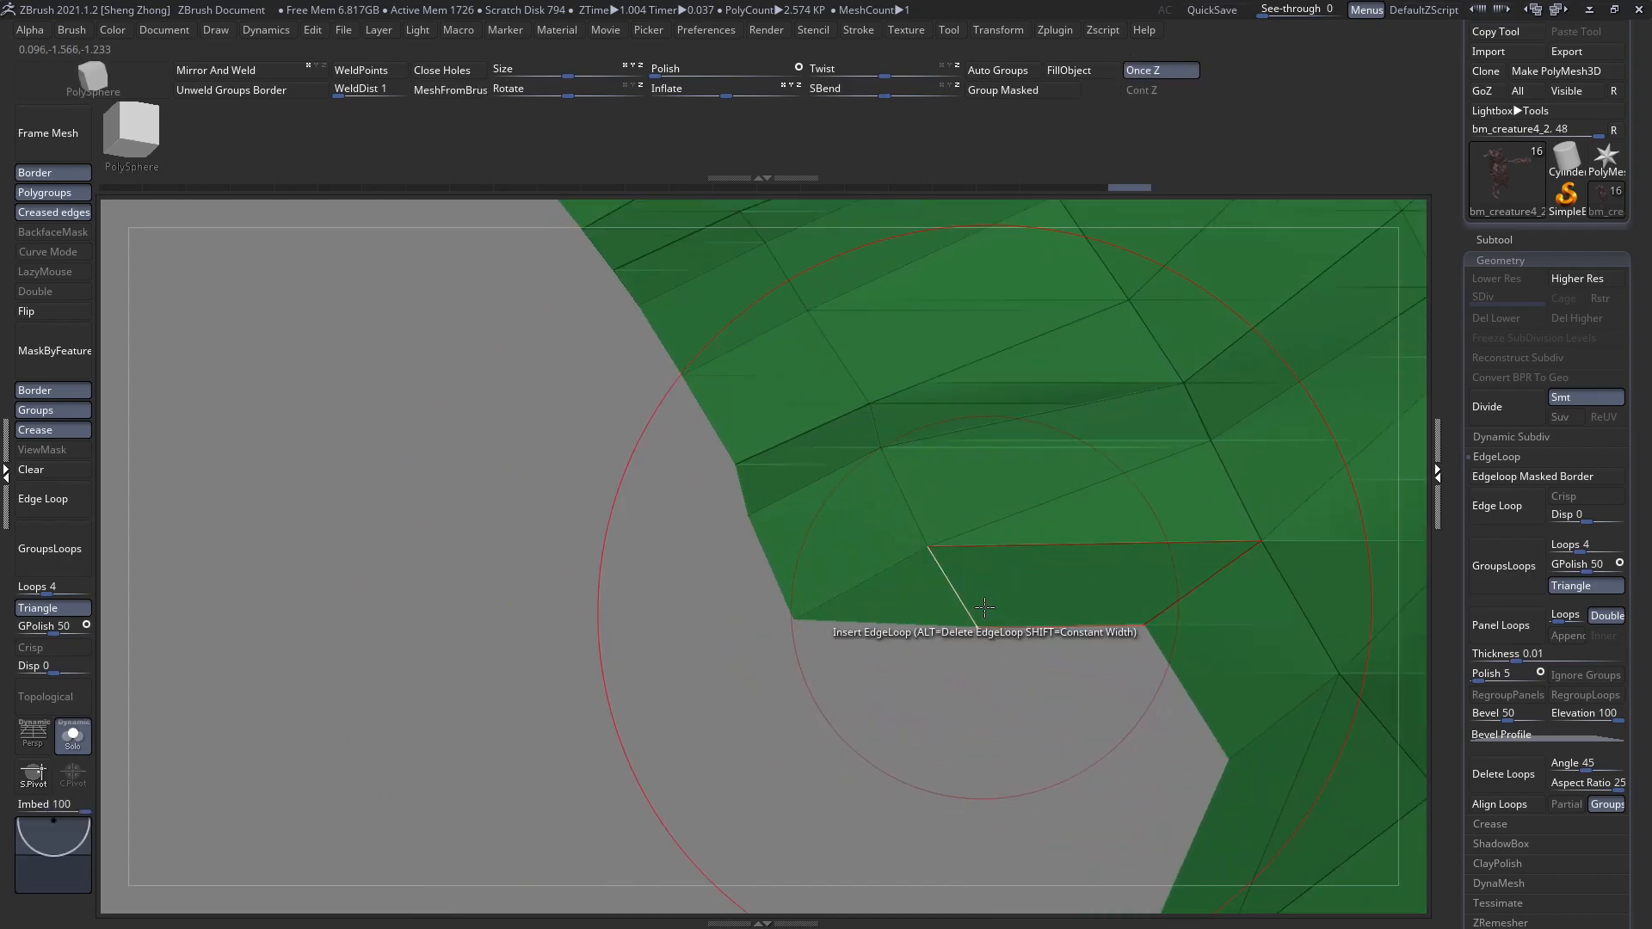
{"action": "right_click_drag", "start_coordinate": [1043, 532], "coordinate": [1082, 686]}
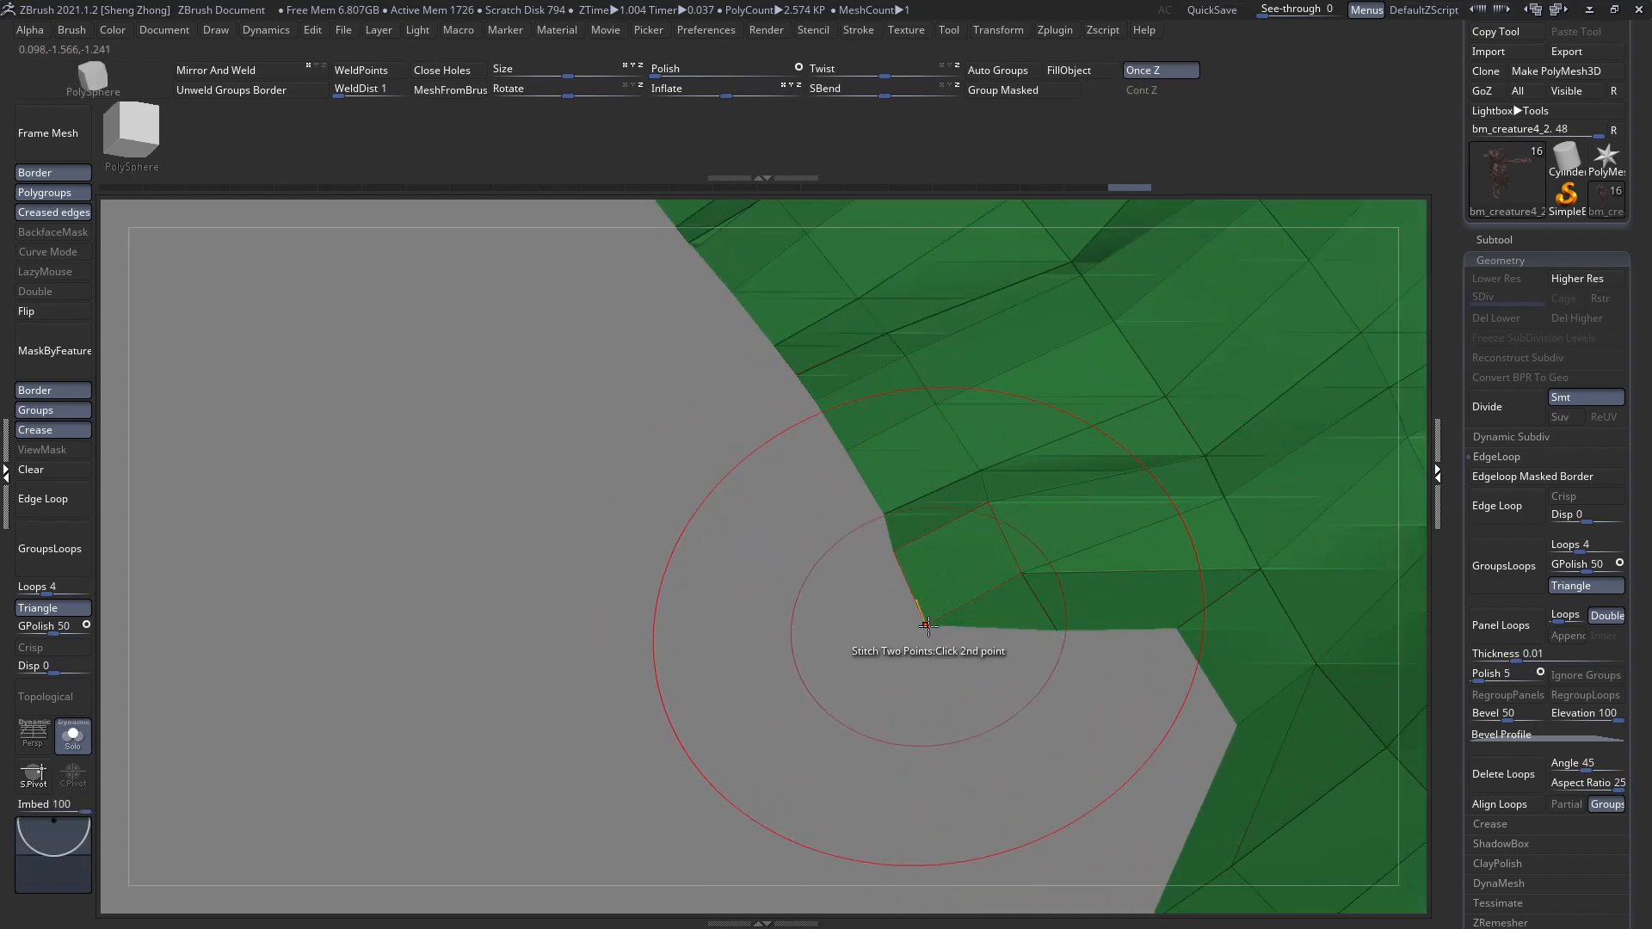
{"action": "left_click", "coordinate": [927, 627]}
Stitch the uneven border points along the top edge and at the opposite upper corner of the face opening.
{"action": "right_click_drag", "start_coordinate": [1005, 605], "coordinate": [929, 771], "text": "ctrl"}
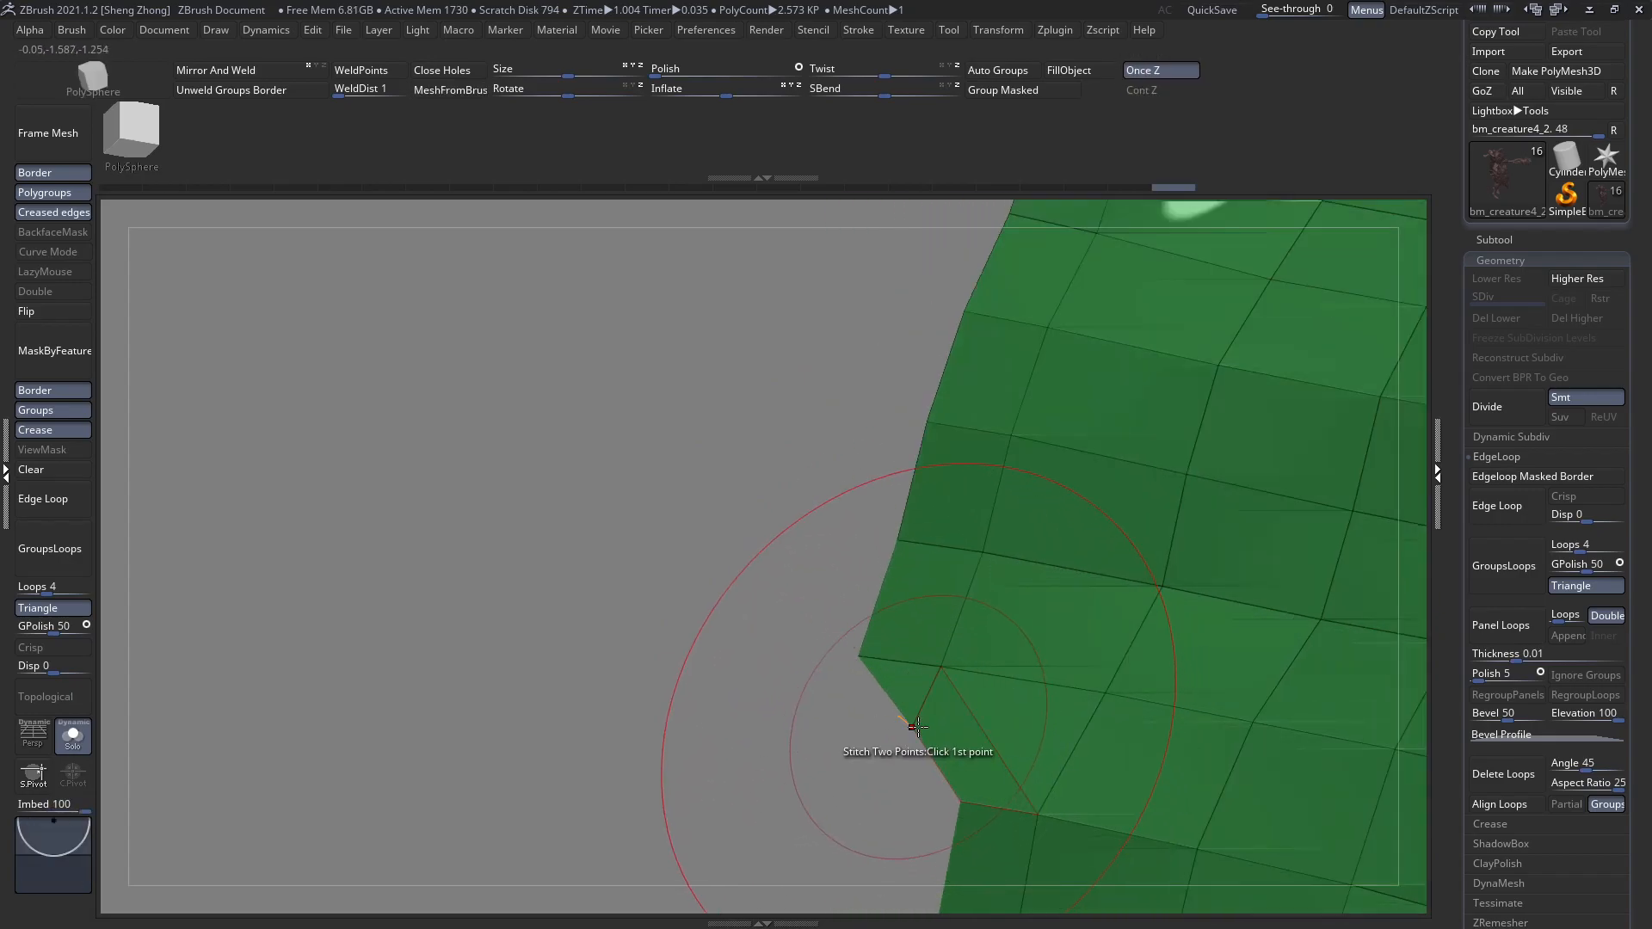
{"action": "mouse_move", "coordinate": [861, 658]}
{"action": "right_mouse_down", "text": "ctrl"}
{"action": "mouse_move", "coordinate": [760, 635]}
{"action": "mouse_move", "coordinate": [800, 612]}
{"action": "mouse_move", "coordinate": [774, 671]}
{"action": "mouse_move", "coordinate": [861, 632]}
{"action": "right_mouse_up", "text": "ctrl"}
{"action": "mouse_move", "coordinate": [861, 633]}
{"action": "right_mouse_down", "text": "ctrl"}
{"action": "mouse_move", "coordinate": [871, 678]}
{"action": "mouse_move", "coordinate": [829, 720]}
{"action": "mouse_move", "coordinate": [893, 594]}
{"action": "mouse_move", "coordinate": [790, 714]}
{"action": "mouse_move", "coordinate": [906, 647]}
{"action": "mouse_move", "coordinate": [860, 688]}
{"action": "right_mouse_up", "text": "ctrl"}
{"action": "left_click", "coordinate": [854, 573]}
{"action": "left_click", "coordinate": [756, 580]}
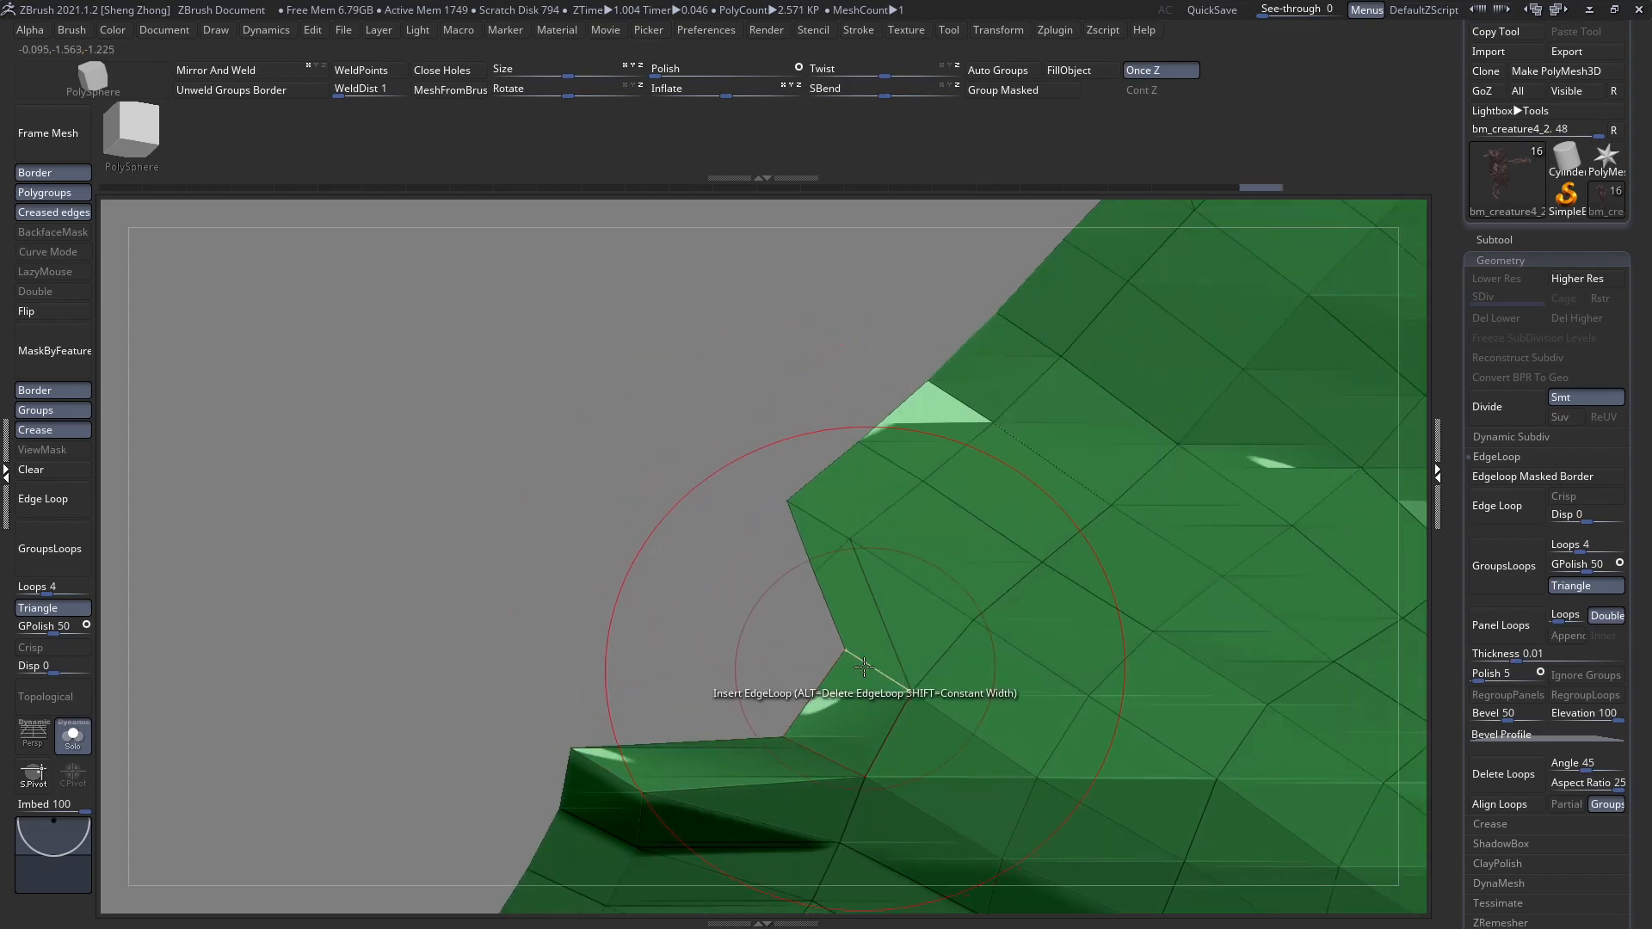
{"action": "left_click", "coordinate": [815, 569]}
{"action": "left_click", "coordinate": [787, 504]}
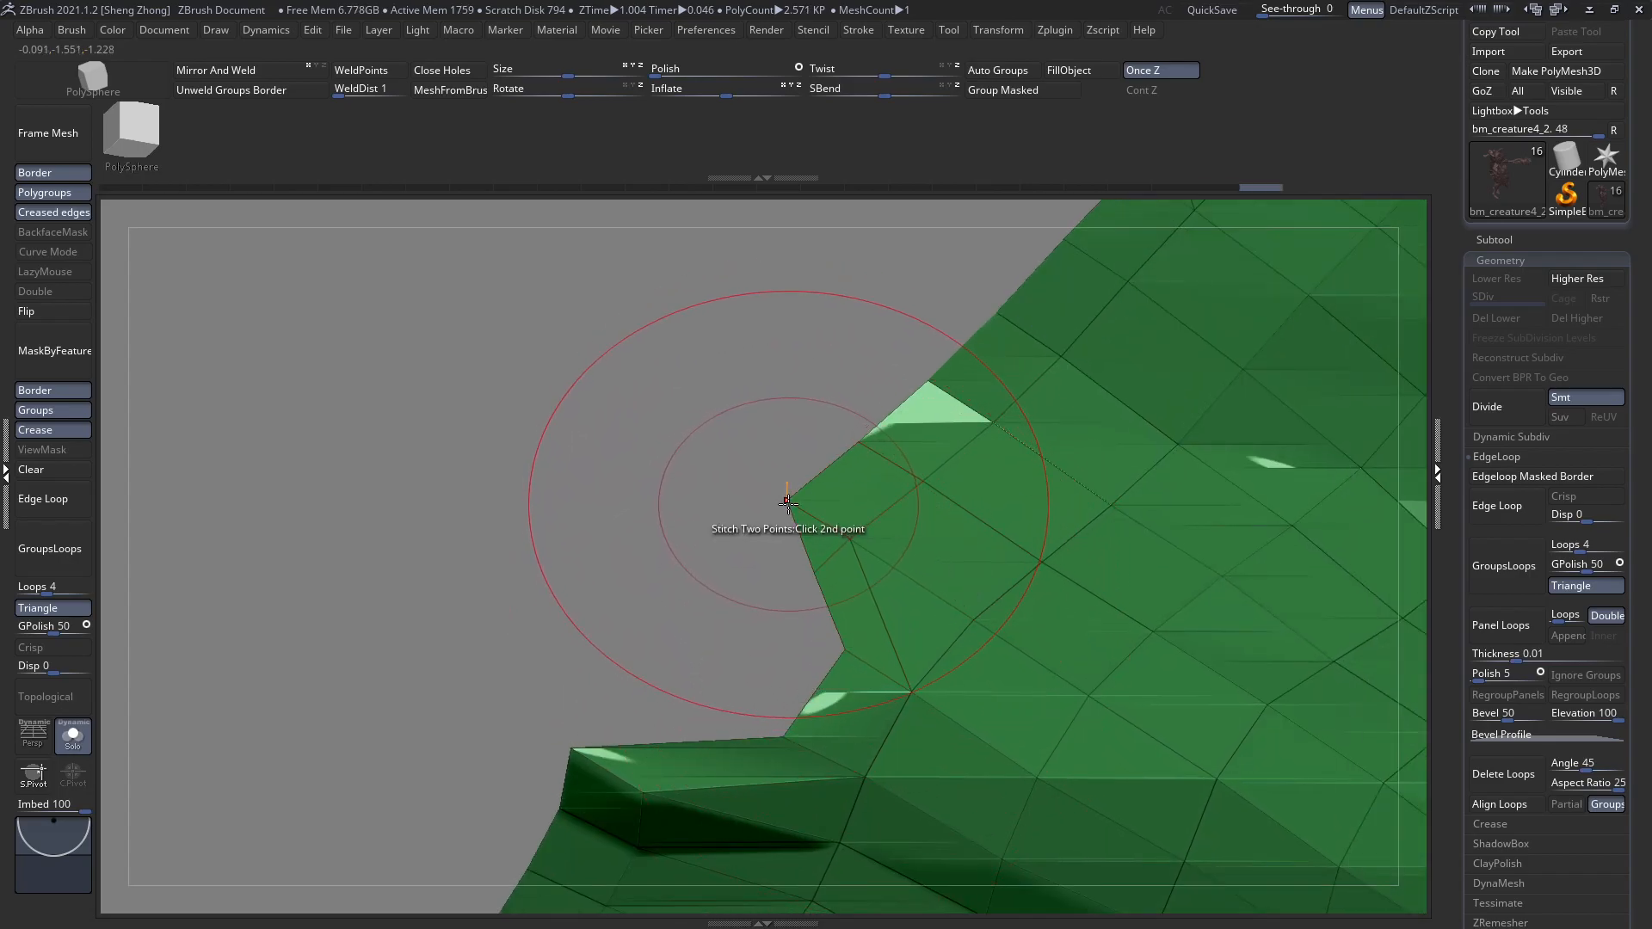
Stitch the jagged border points down the side of the face opening.
{"action": "right_click_drag", "start_coordinate": [882, 620], "coordinate": [818, 637], "text": "ctrl"}
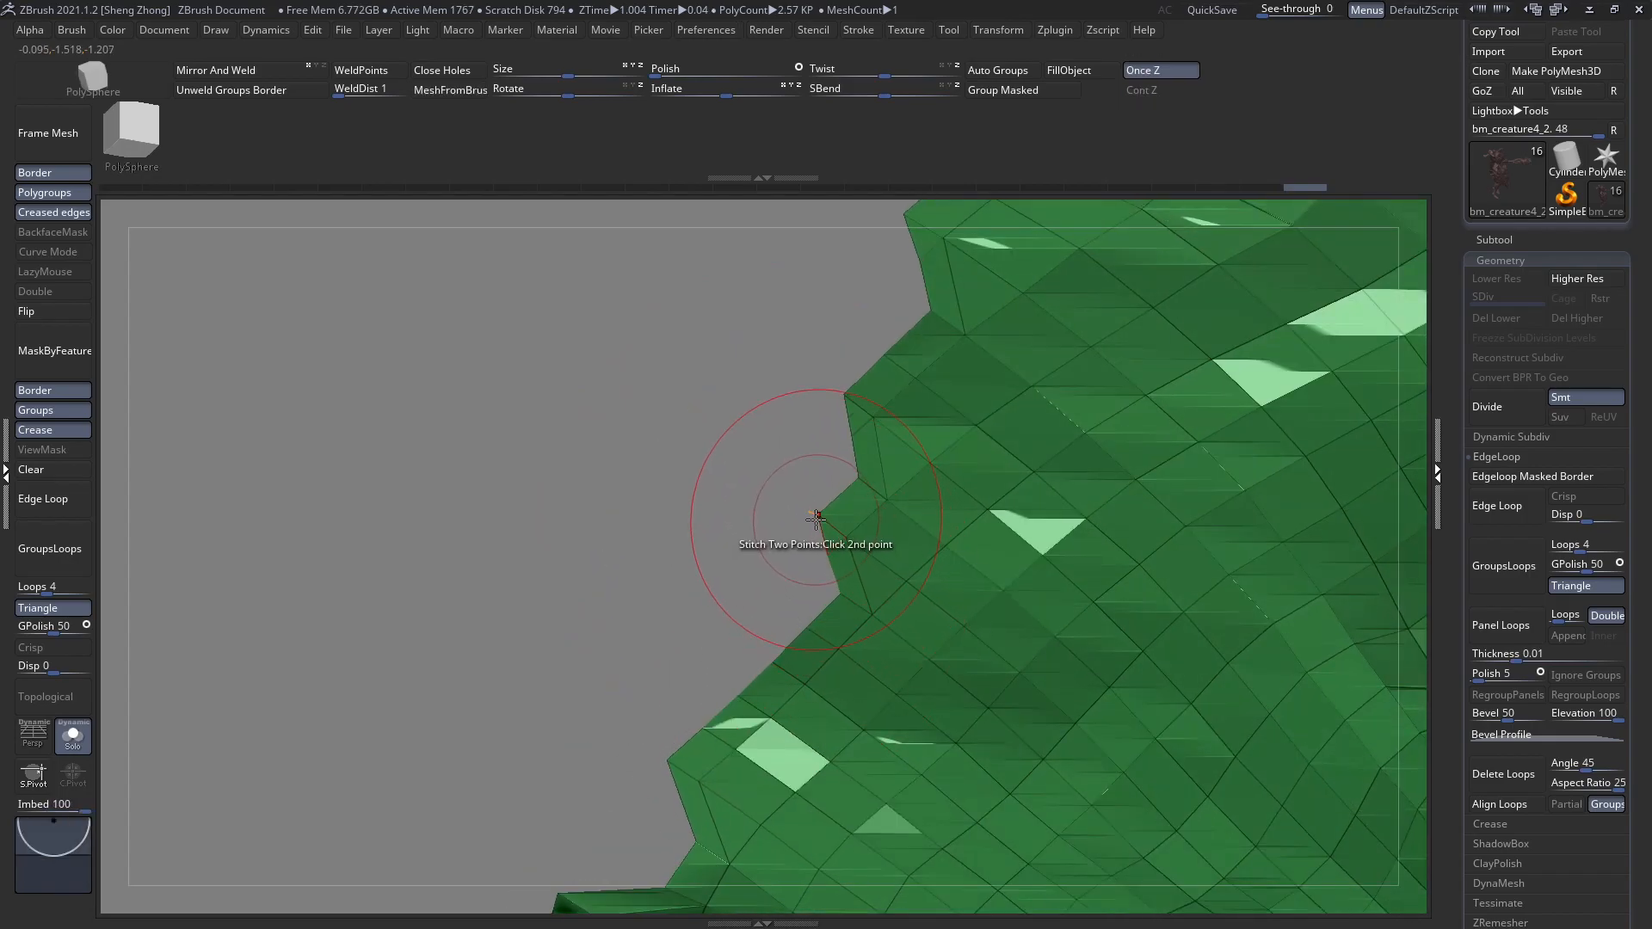
{"action": "right_click_drag", "start_coordinate": [797, 597], "coordinate": [721, 736], "text": "alt"}
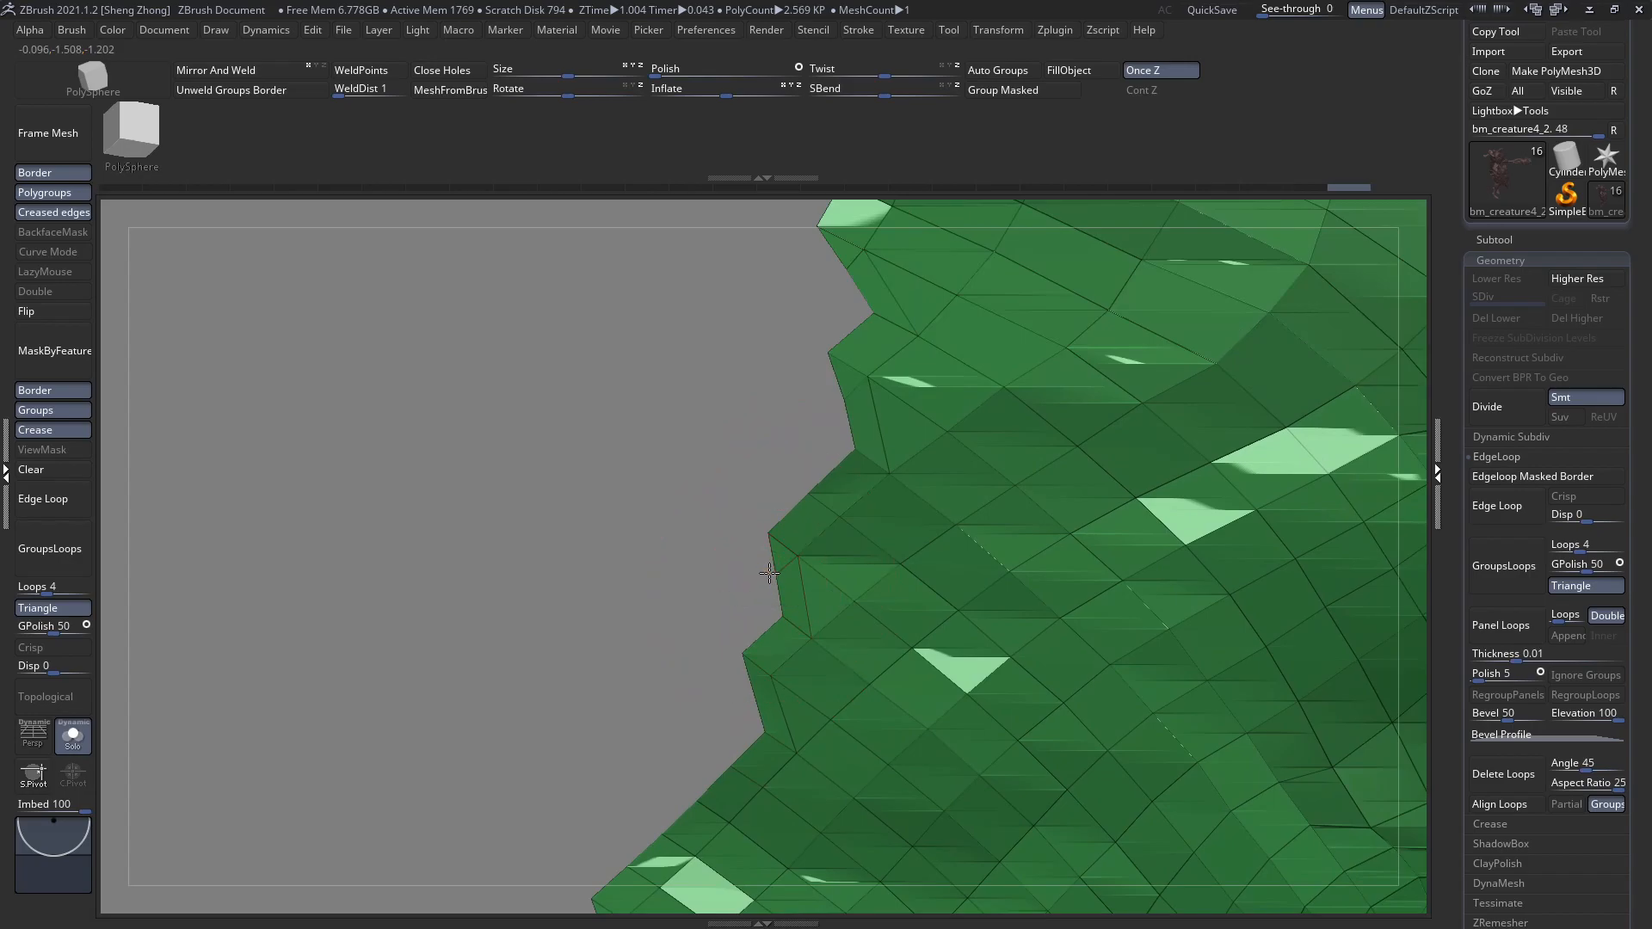
{"action": "right_click_drag", "start_coordinate": [827, 486], "coordinate": [783, 605]}
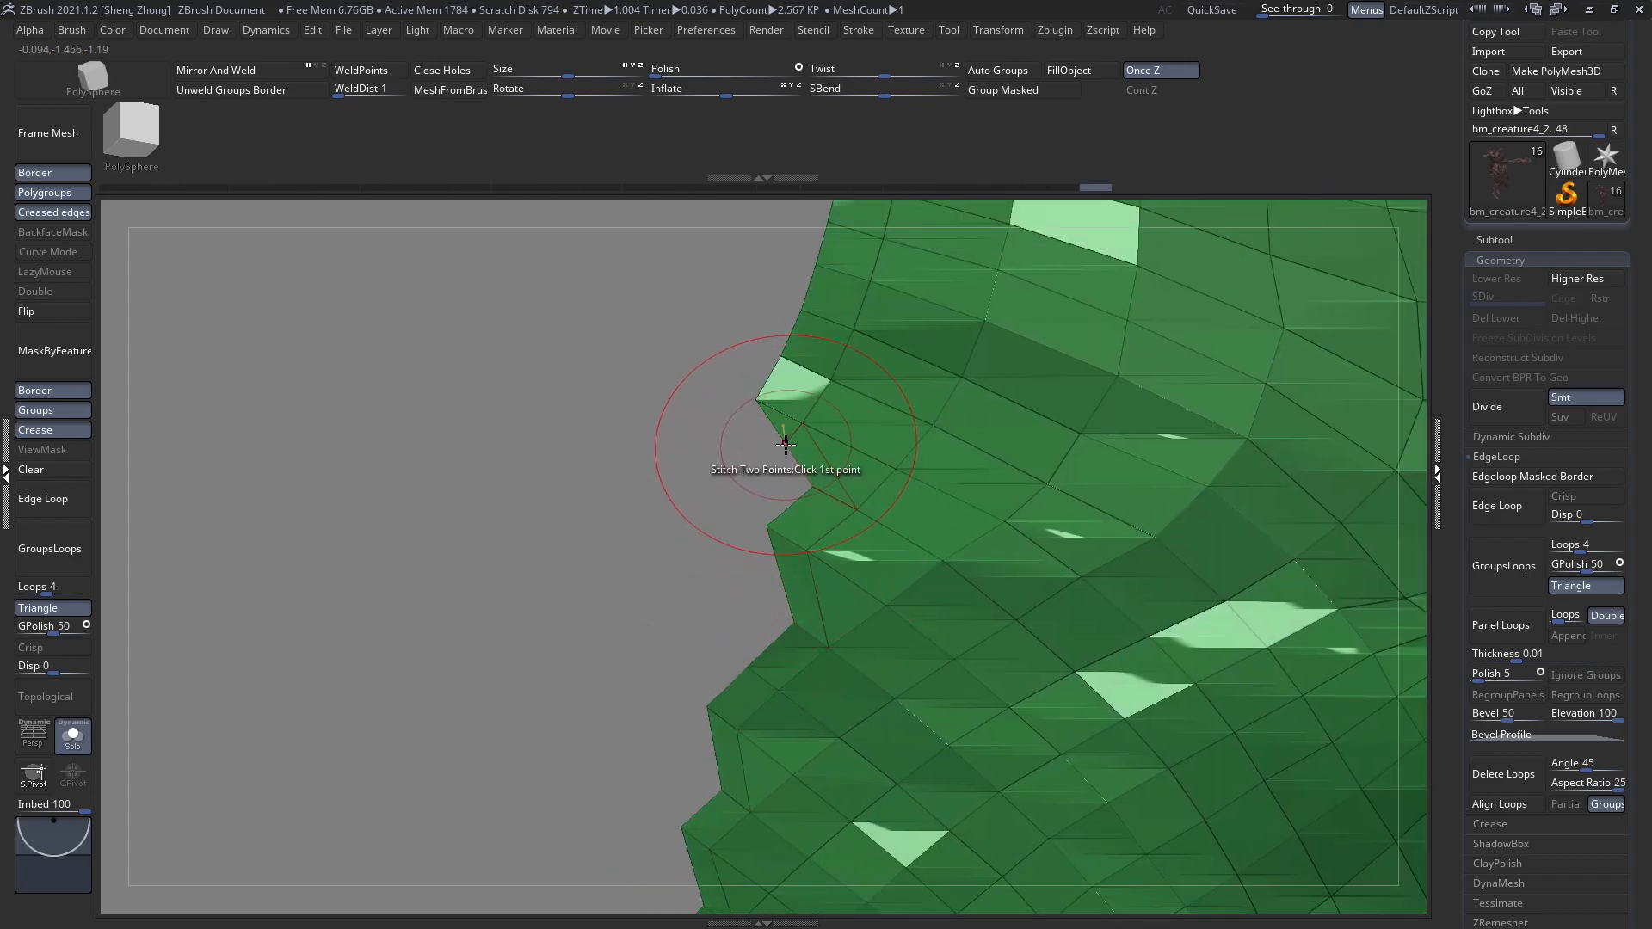
{"action": "right_click_drag", "start_coordinate": [893, 400], "coordinate": [668, 544]}
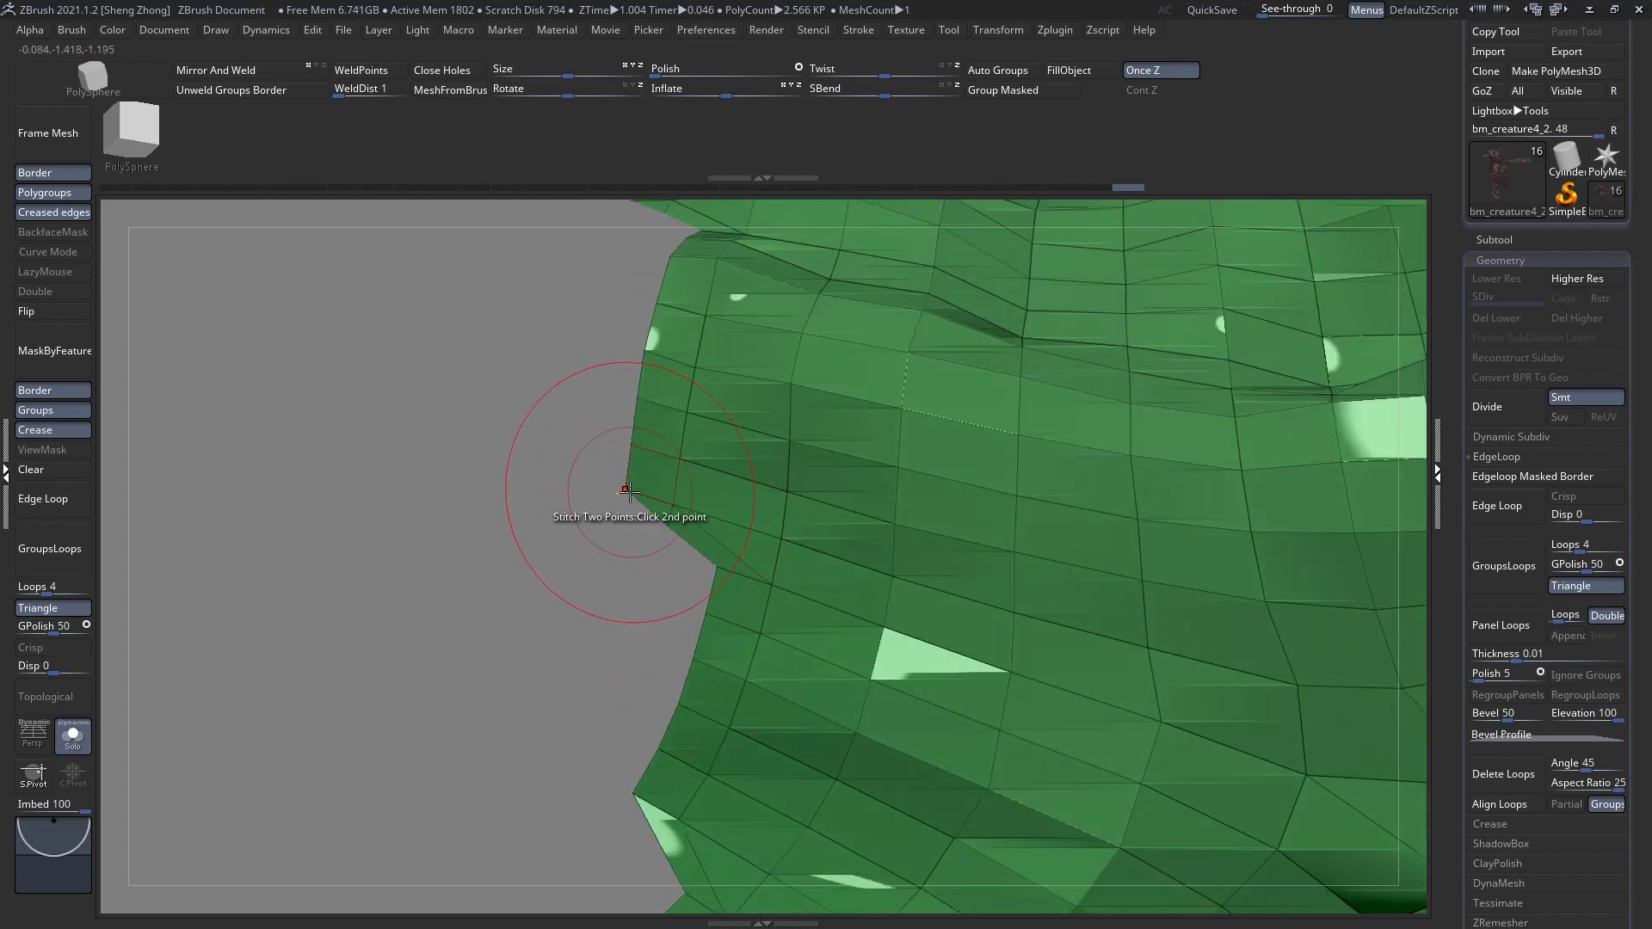
Stitch the protruding border points along the lower edge of the face opening.
{"action": "right_click_drag", "start_coordinate": [765, 380], "coordinate": [755, 747], "text": "alt"}
{"action": "right_click_drag", "start_coordinate": [649, 613], "coordinate": [652, 497]}
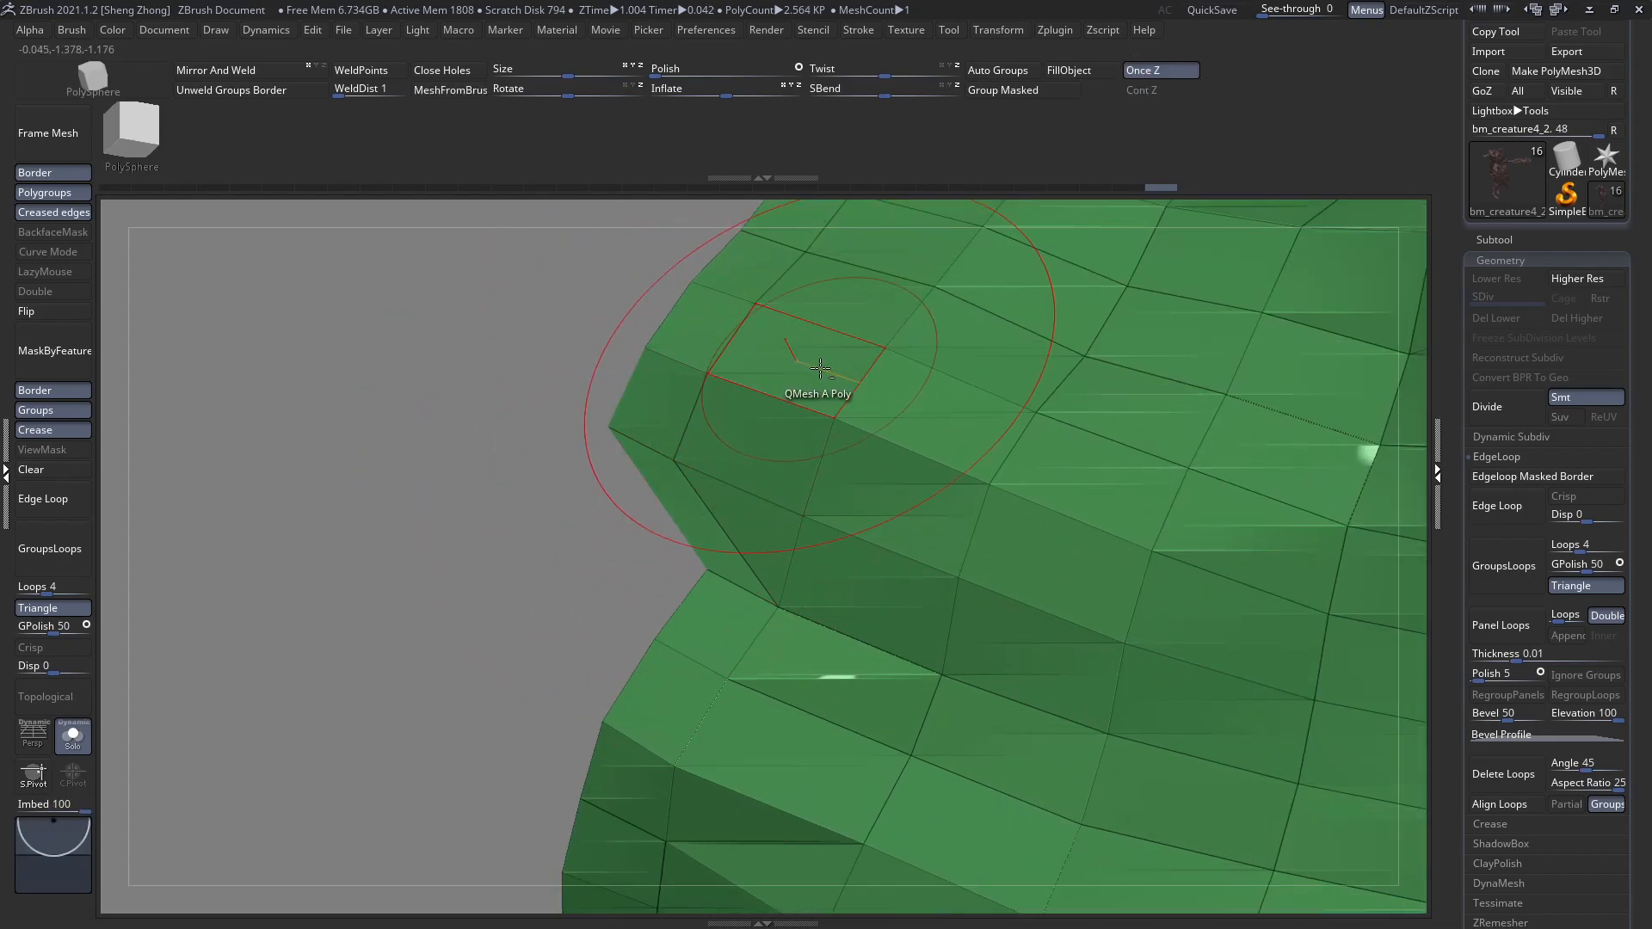
{"action": "right_click_drag", "start_coordinate": [820, 368], "coordinate": [731, 534]}
{"action": "mouse_move", "coordinate": [680, 641]}
{"action": "right_mouse_down", "text": "ctrl"}
{"action": "mouse_move", "coordinate": [486, 557]}
{"action": "mouse_move", "coordinate": [786, 539]}
{"action": "mouse_move", "coordinate": [586, 491]}
{"action": "right_mouse_up", "text": "ctrl"}
{"action": "right_click_drag", "start_coordinate": [840, 521], "coordinate": [1204, 766]}
{"action": "right_click_drag", "start_coordinate": [860, 447], "coordinate": [972, 542]}
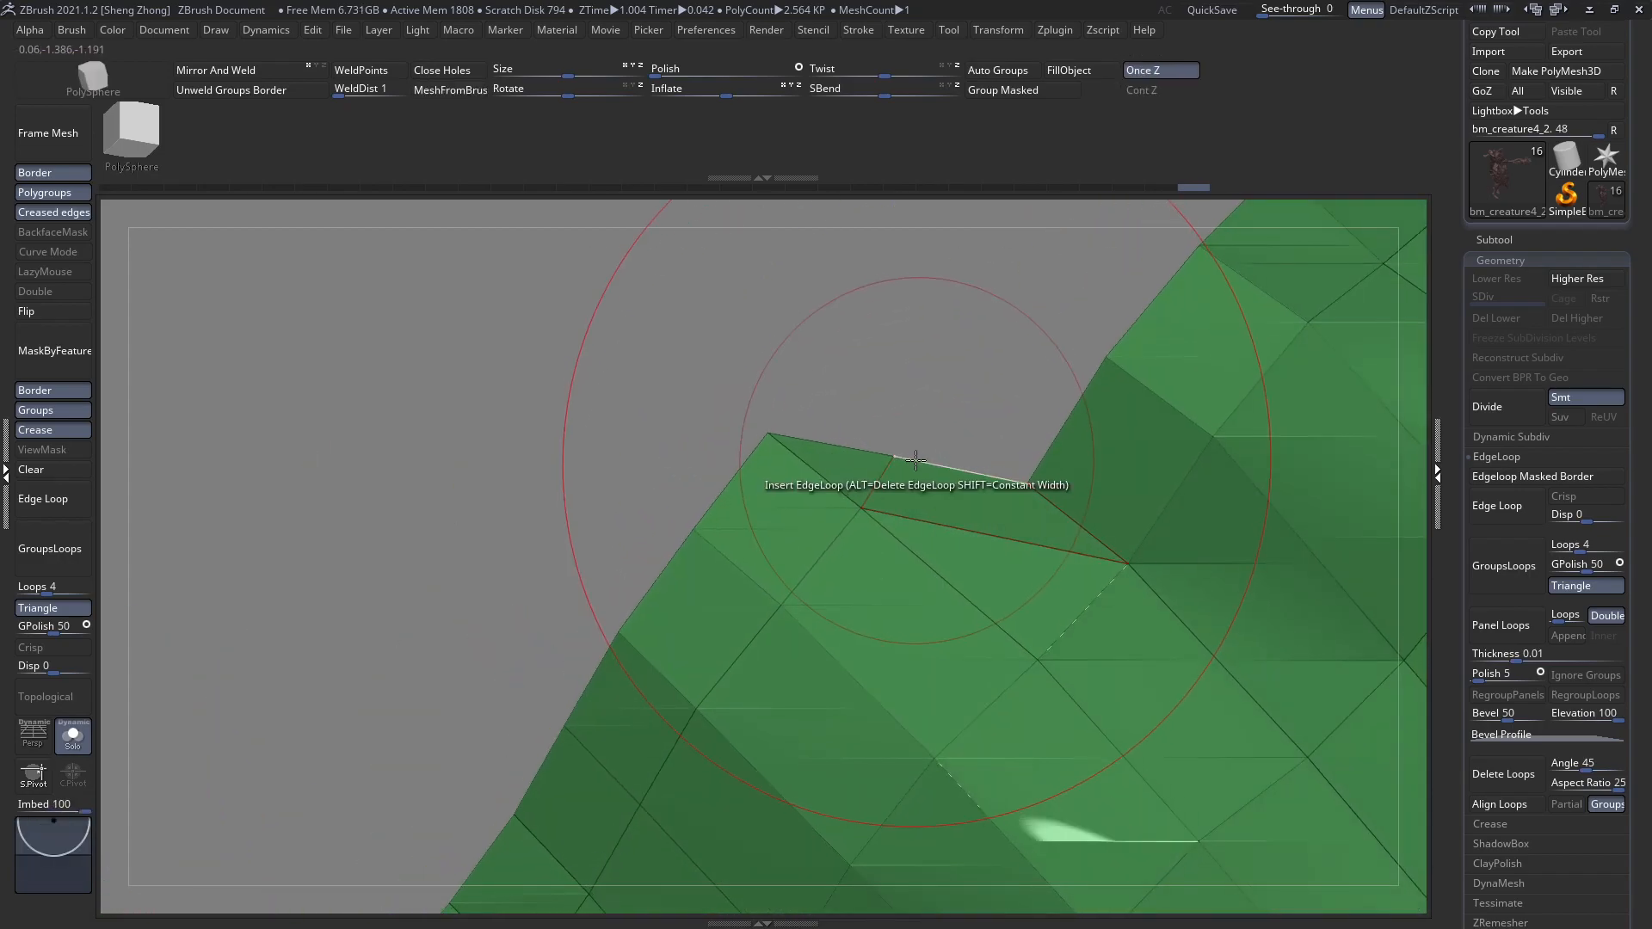
{"action": "left_click", "coordinate": [895, 453]}
{"action": "left_click", "coordinate": [762, 433]}
Stitch the protruding border points up the remaining side of the face opening.
{"action": "right_click_drag", "start_coordinate": [908, 646], "coordinate": [774, 757], "text": "ctrl"}
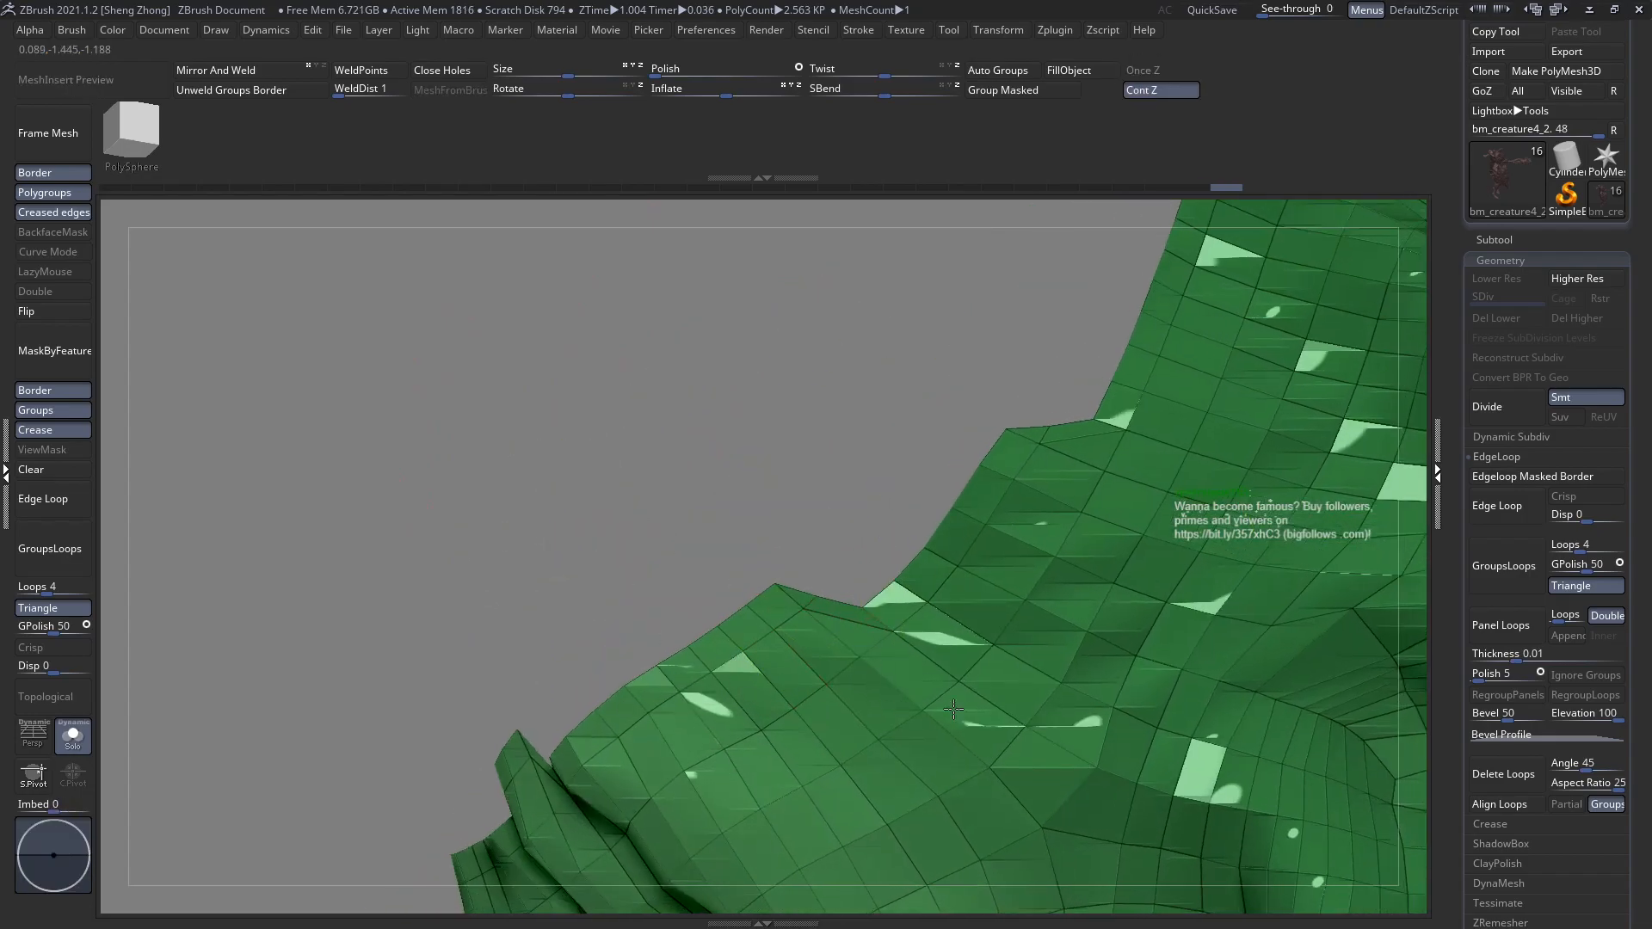
{"action": "right_click_drag", "start_coordinate": [774, 688], "coordinate": [817, 774], "text": "ctrl"}
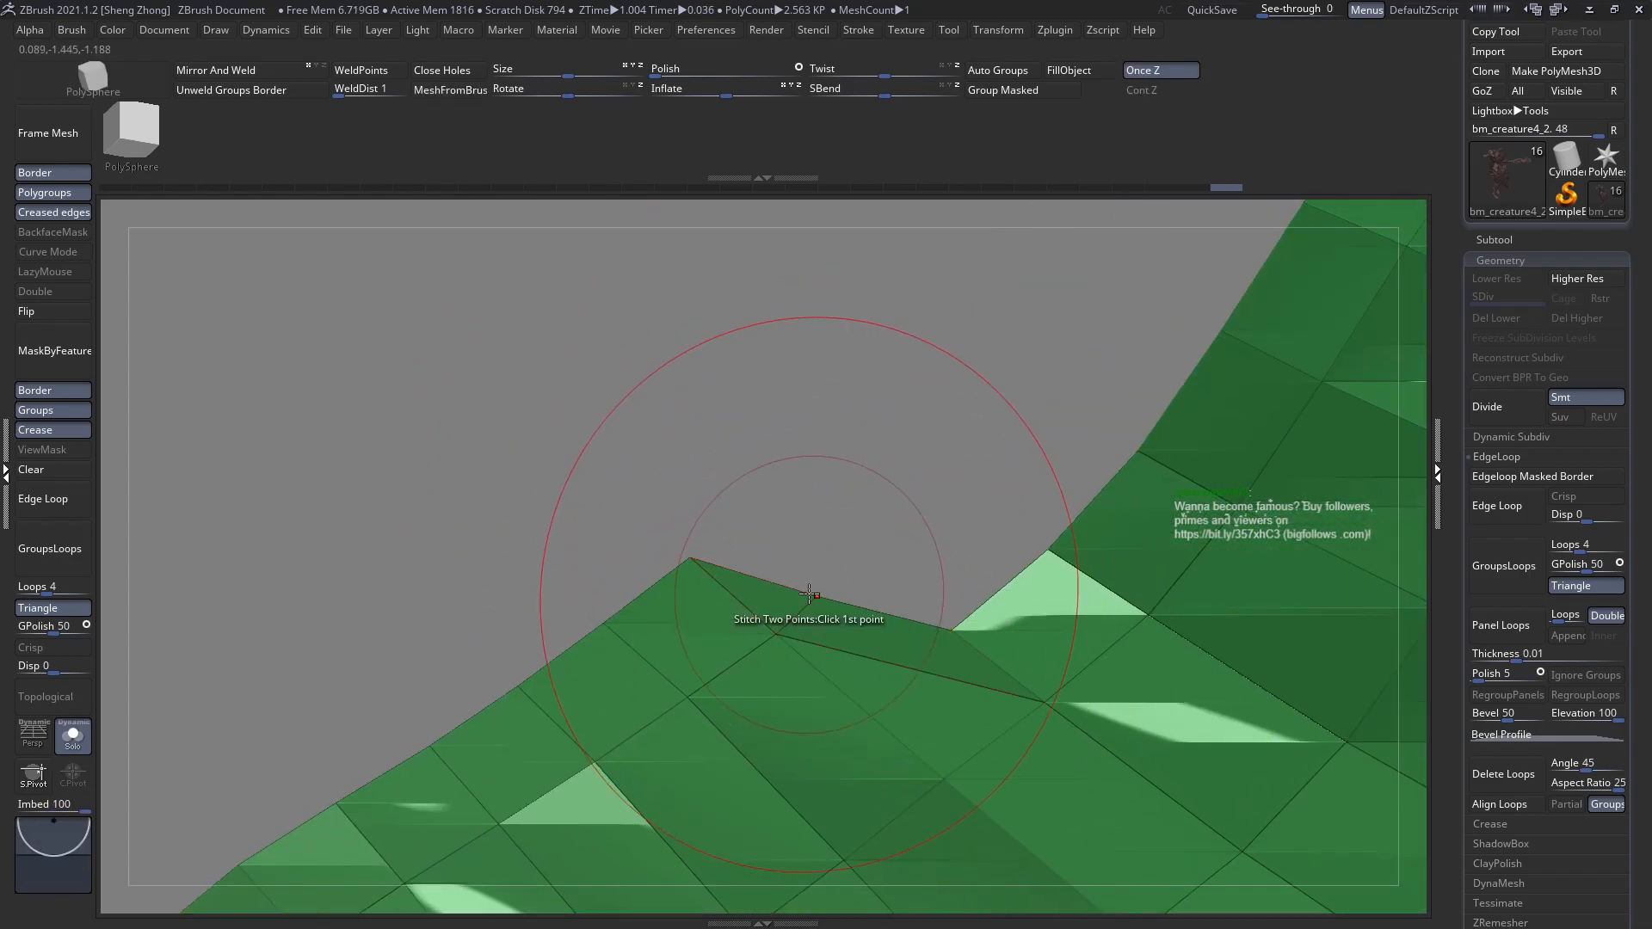
{"action": "mouse_move", "coordinate": [815, 652]}
{"action": "right_mouse_down", "text": "ctrl"}
{"action": "mouse_move", "coordinate": [783, 589]}
{"action": "mouse_move", "coordinate": [808, 608]}
{"action": "mouse_move", "coordinate": [925, 609]}
{"action": "mouse_move", "coordinate": [750, 795]}
{"action": "mouse_move", "coordinate": [715, 748]}
{"action": "mouse_move", "coordinate": [747, 714]}
{"action": "right_mouse_up", "text": "ctrl"}
{"action": "left_click", "coordinate": [682, 550]}
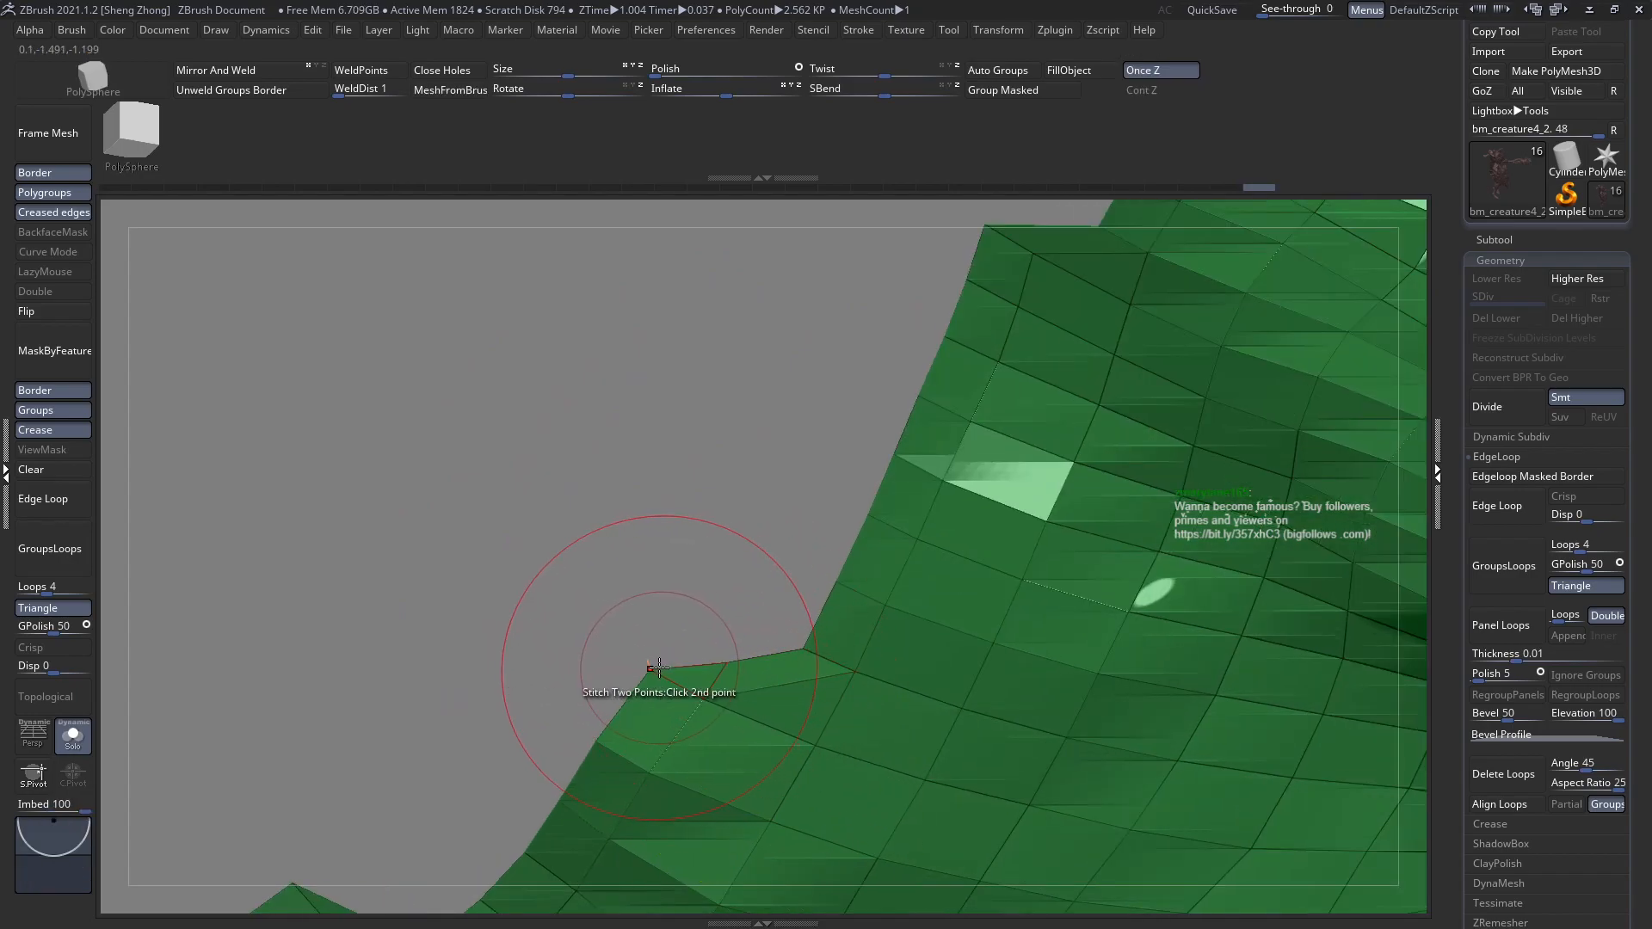
{"action": "right_click_drag", "start_coordinate": [816, 713], "coordinate": [688, 894], "text": "alt"}
{"action": "mouse_move", "coordinate": [887, 614]}
{"action": "right_mouse_down", "text": "alt"}
{"action": "mouse_move", "coordinate": [757, 811]}
{"action": "mouse_move", "coordinate": [708, 627]}
{"action": "mouse_move", "coordinate": [827, 668]}
{"action": "mouse_move", "coordinate": [778, 752]}
{"action": "mouse_move", "coordinate": [653, 542]}
{"action": "mouse_move", "coordinate": [960, 621]}
{"action": "mouse_move", "coordinate": [881, 575]}
{"action": "mouse_move", "coordinate": [766, 674]}
{"action": "mouse_move", "coordinate": [750, 731]}
{"action": "right_mouse_up", "text": "alt"}
{"action": "left_click", "coordinate": [751, 731], "text": "ctrl+shift"}
{"action": "mouse_move", "coordinate": [936, 616]}
{"action": "right_mouse_down", "text": "ctrl"}
{"action": "mouse_move", "coordinate": [1033, 697]}
{"action": "mouse_move", "coordinate": [1058, 757]}
{"action": "right_mouse_up", "text": "ctrl"}
{"action": "key", "text": "ctrl+z"}
{"action": "mouse_move", "coordinate": [1004, 609]}
{"action": "right_mouse_down", "text": "alt"}
{"action": "mouse_move", "coordinate": [934, 740]}
{"action": "mouse_move", "coordinate": [963, 817]}
{"action": "right_mouse_up", "text": "alt"}
{"action": "right_click_drag", "start_coordinate": [952, 551], "coordinate": [447, 370], "text": "ctrl"}
{"action": "left_click", "coordinate": [778, 572], "text": "ctrl+shift"}
{"action": "mouse_move", "coordinate": [831, 547]}
{"action": "right_mouse_down"}
{"action": "mouse_move", "coordinate": [861, 552]}
{"action": "mouse_move", "coordinate": [358, 564]}
{"action": "mouse_move", "coordinate": [180, 708]}
{"action": "mouse_move", "coordinate": [81, 740]}
{"action": "mouse_move", "coordinate": [206, 551]}
{"action": "mouse_move", "coordinate": [495, 460]}
{"action": "mouse_move", "coordinate": [750, 805]}
{"action": "right_mouse_up"}
{"action": "key", "text": "ctrl+z"}
Stitch another pair of uneven points on the opening's side border and show the rest of the body mesh.
{"action": "right_click_drag", "start_coordinate": [550, 662], "coordinate": [630, 638], "text": "ctrl"}
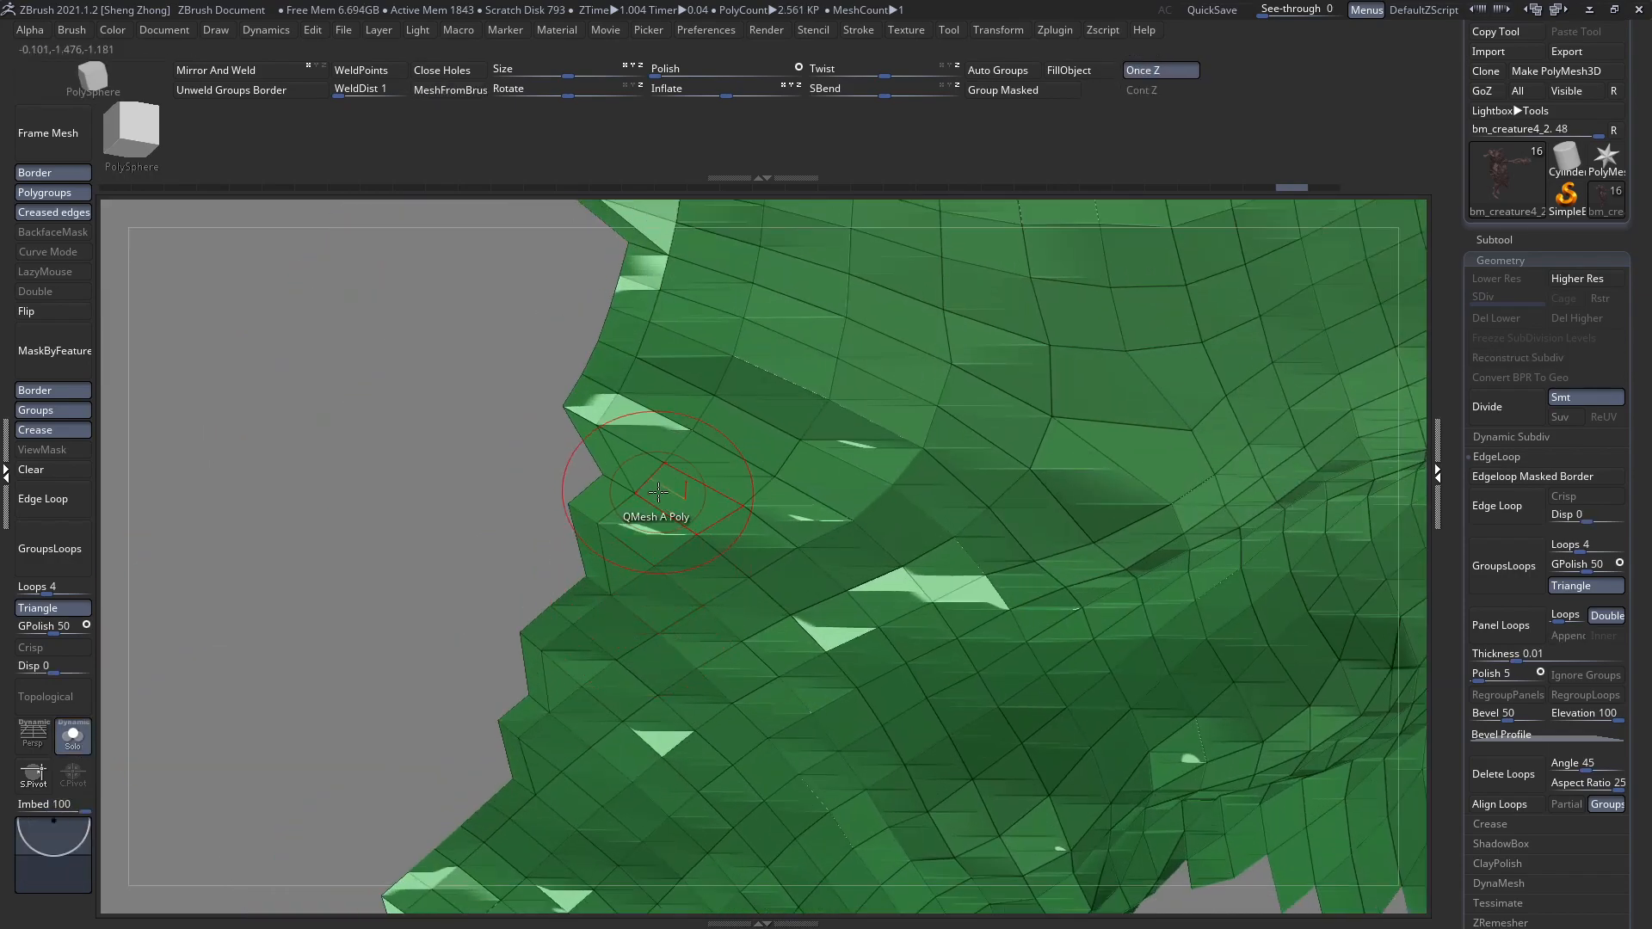
{"action": "mouse_move", "coordinate": [525, 495]}
{"action": "right_mouse_down"}
{"action": "mouse_move", "coordinate": [551, 516]}
{"action": "mouse_move", "coordinate": [633, 490]}
{"action": "mouse_move", "coordinate": [295, 387]}
{"action": "mouse_move", "coordinate": [386, 437]}
{"action": "mouse_move", "coordinate": [482, 559]}
{"action": "mouse_move", "coordinate": [637, 499]}
{"action": "mouse_move", "coordinate": [769, 515]}
{"action": "mouse_move", "coordinate": [752, 497]}
{"action": "right_mouse_up"}
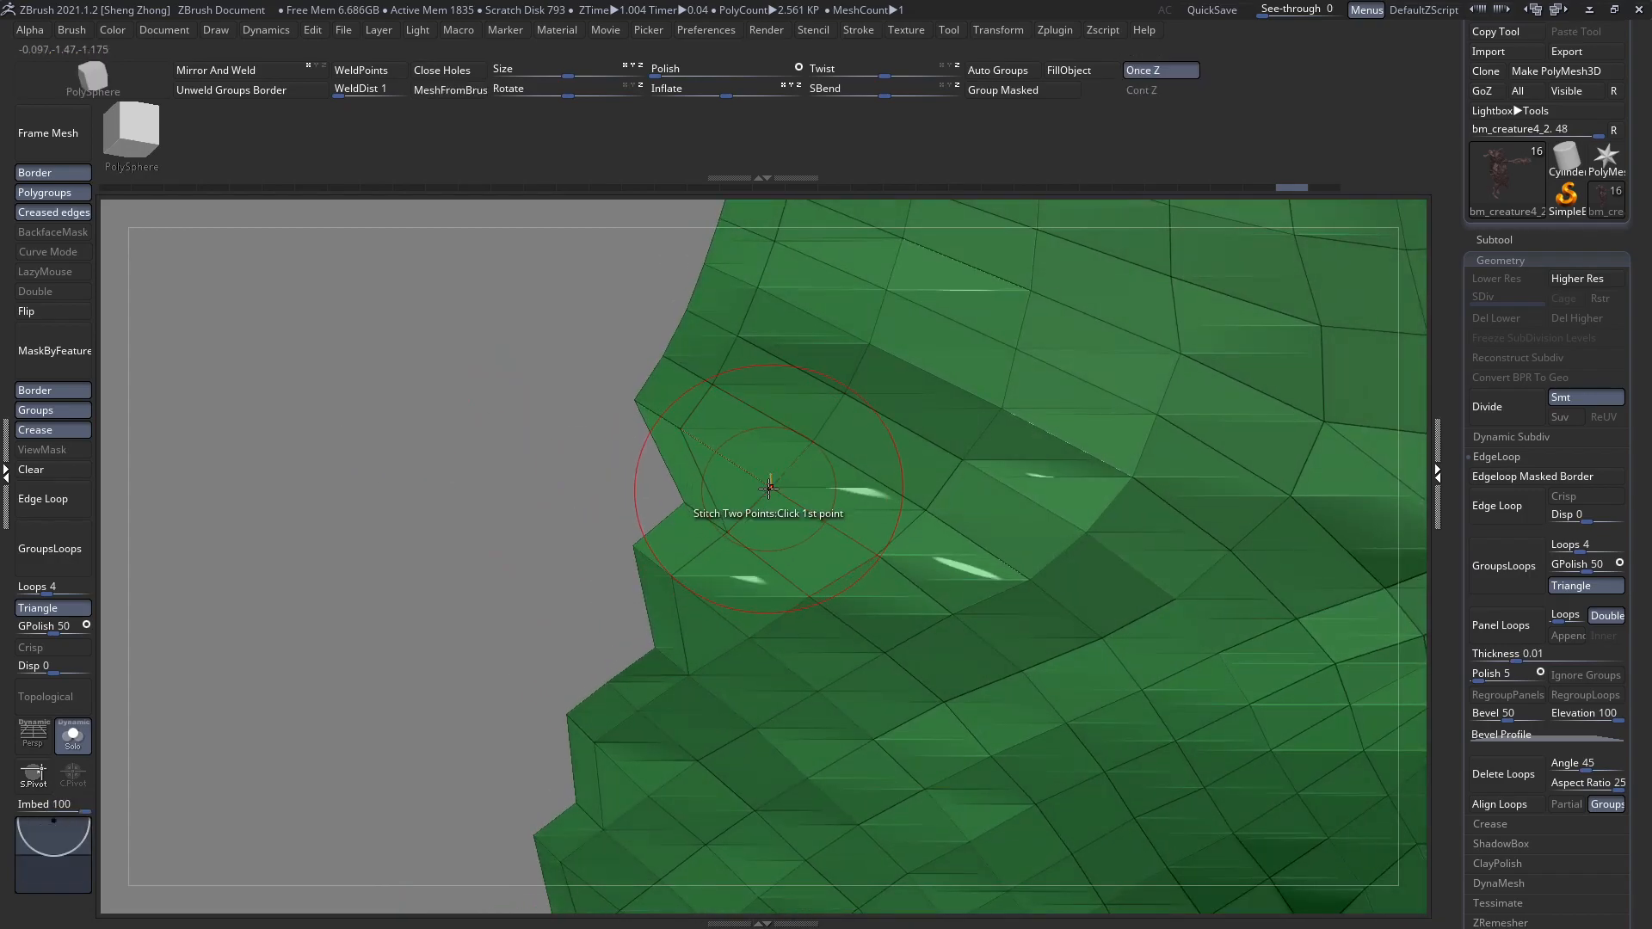
{"action": "left_click", "coordinate": [680, 428]}
{"action": "right_click_drag", "start_coordinate": [995, 631], "coordinate": [579, 538], "text": "ctrl"}
{"action": "right_click_drag", "start_coordinate": [781, 561], "coordinate": [961, 592]}
{"action": "left_click", "coordinate": [671, 511], "text": "ctrl+shift"}
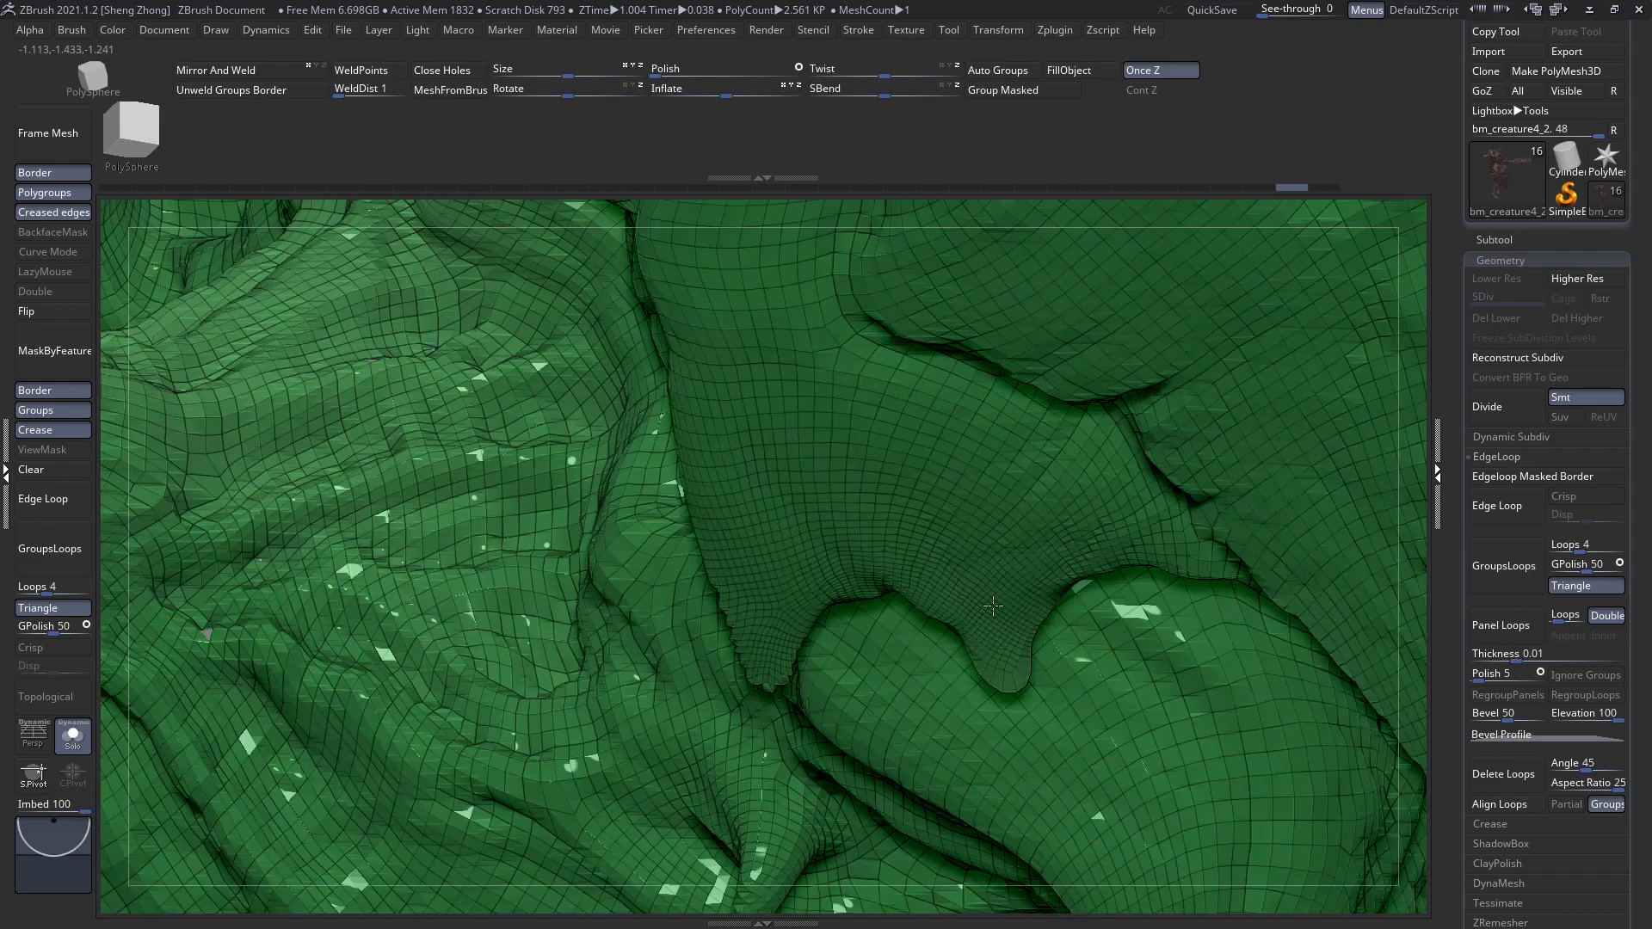
Examine the cleaned edge of the face opening on the whole body and open the subtool list.
{"action": "key", "text": "f"}
{"action": "mouse_move", "coordinate": [332, 468]}
{"action": "right_mouse_down"}
{"action": "mouse_move", "coordinate": [559, 653]}
{"action": "mouse_move", "coordinate": [793, 785]}
{"action": "mouse_move", "coordinate": [747, 609]}
{"action": "mouse_move", "coordinate": [867, 571]}
{"action": "mouse_move", "coordinate": [848, 559]}
{"action": "mouse_move", "coordinate": [787, 602]}
{"action": "mouse_move", "coordinate": [703, 544]}
{"action": "mouse_move", "coordinate": [729, 533]}
{"action": "right_mouse_up"}
{"action": "mouse_move", "coordinate": [723, 534]}
{"action": "right_mouse_down"}
{"action": "mouse_move", "coordinate": [674, 553]}
{"action": "mouse_move", "coordinate": [585, 537]}
{"action": "right_mouse_up"}
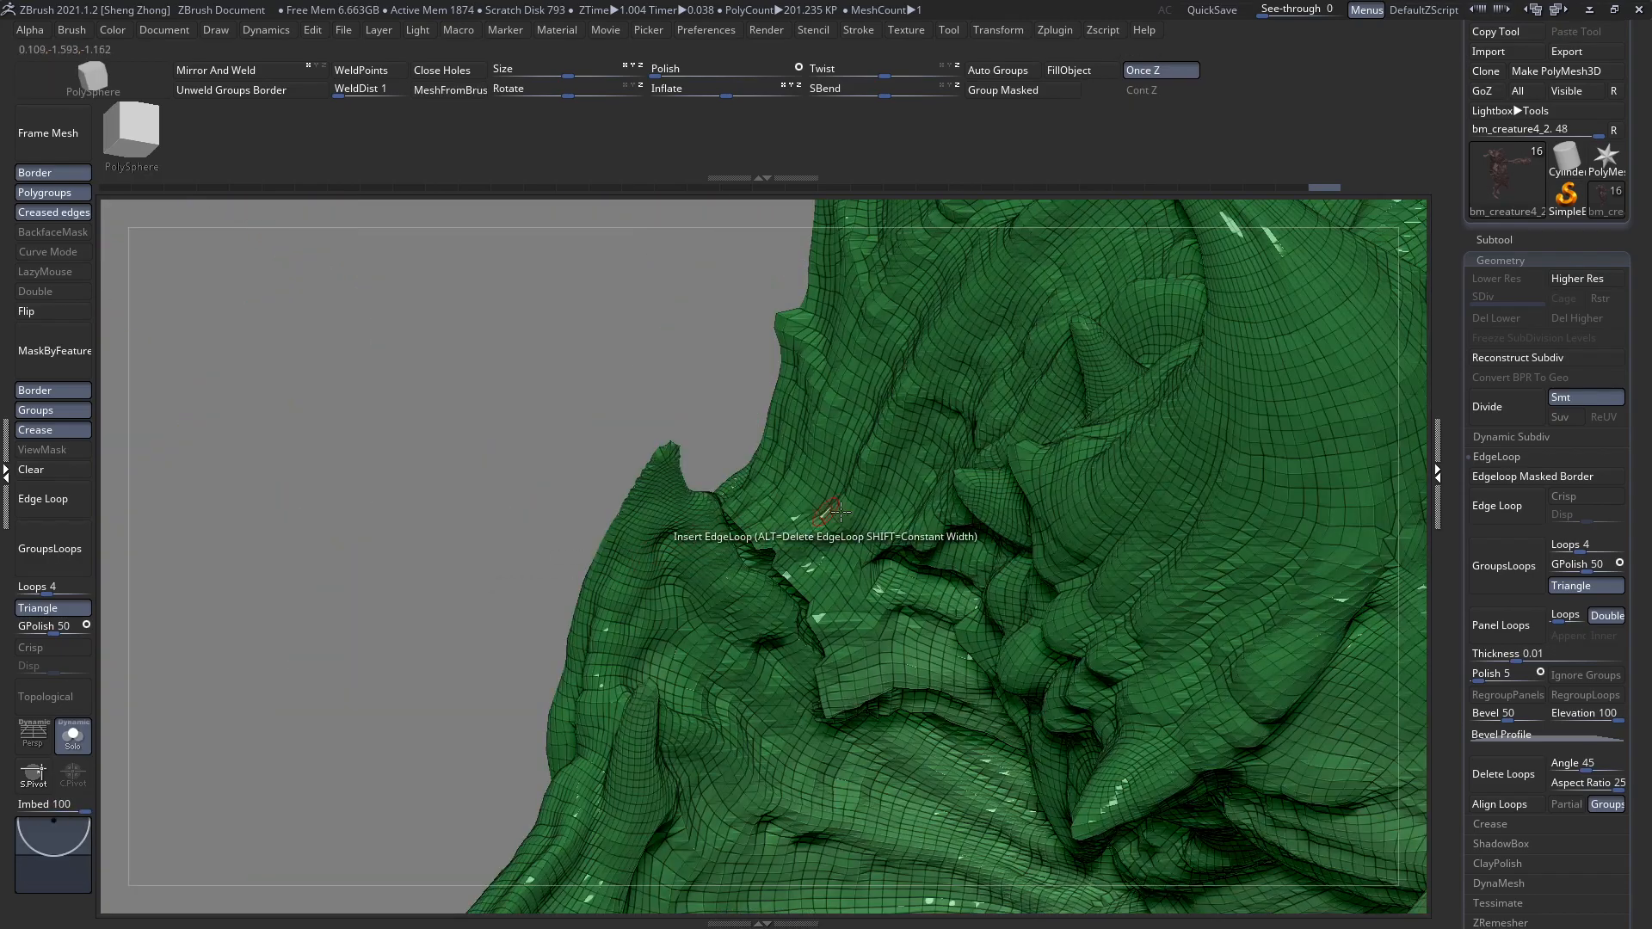
{"action": "left_click", "coordinate": [1491, 242]}
{"action": "right_click_drag", "start_coordinate": [990, 526], "coordinate": [1018, 532]}
{"action": "right_click_drag", "start_coordinate": [702, 561], "coordinate": [739, 602], "text": "ctrl"}
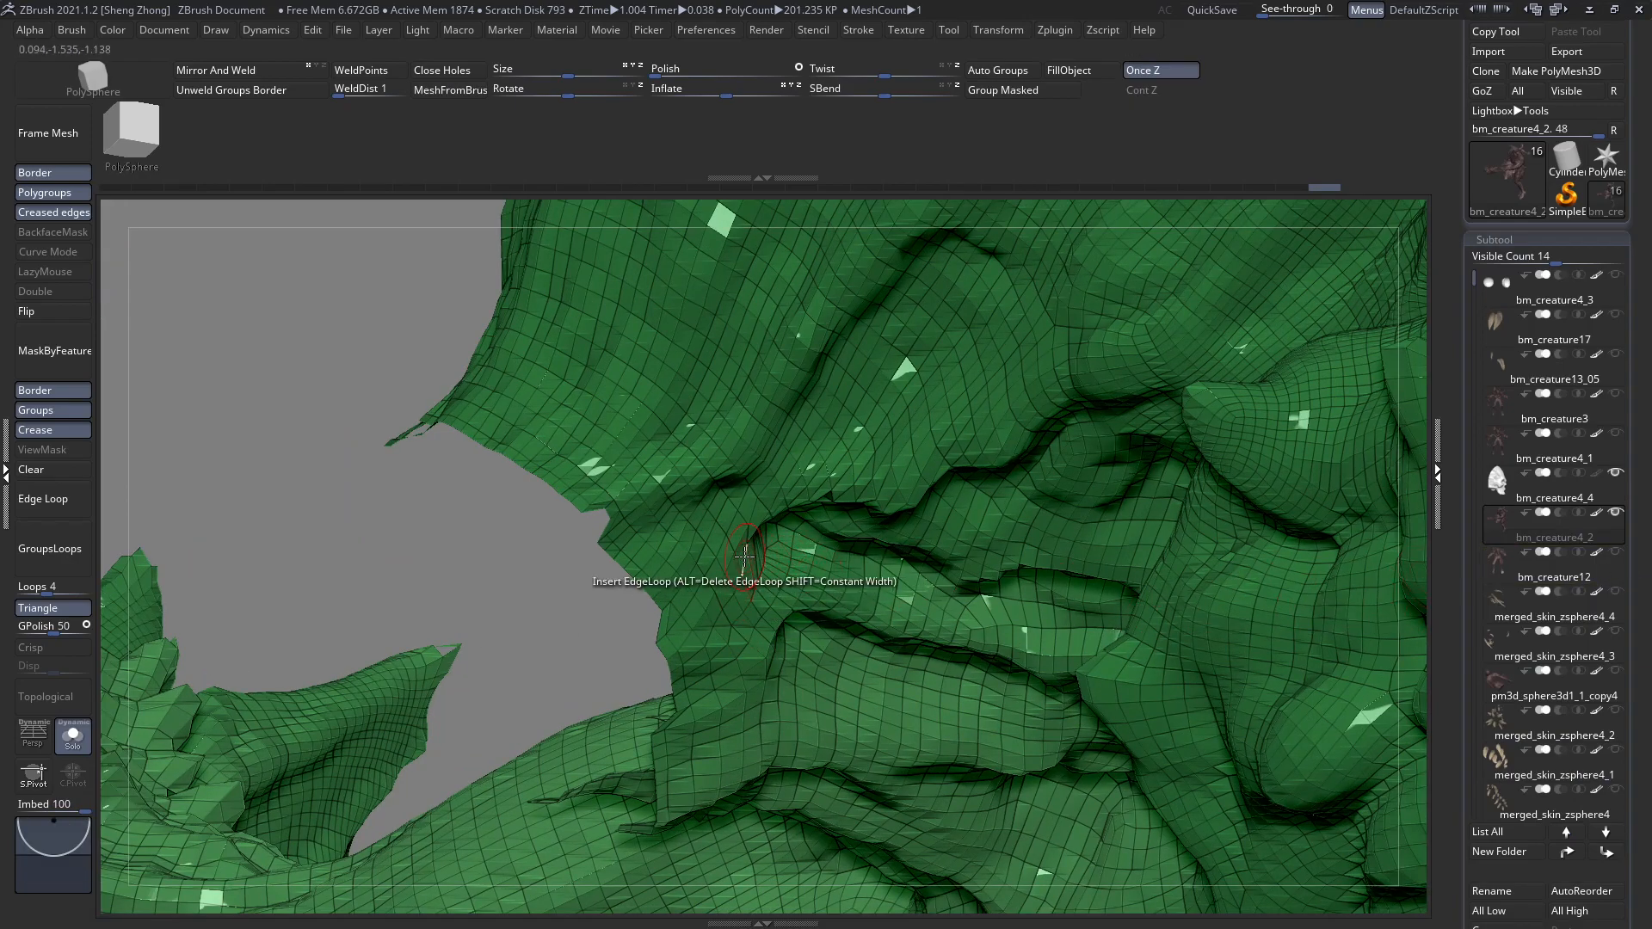
{"action": "right_click_drag", "start_coordinate": [745, 555], "coordinate": [594, 564]}
Compare the head piece bm_creature4_4 with the body bm_creature4_2, ending with bm_creature4_4 as the active subtool.
{"action": "left_click", "coordinate": [1495, 499]}
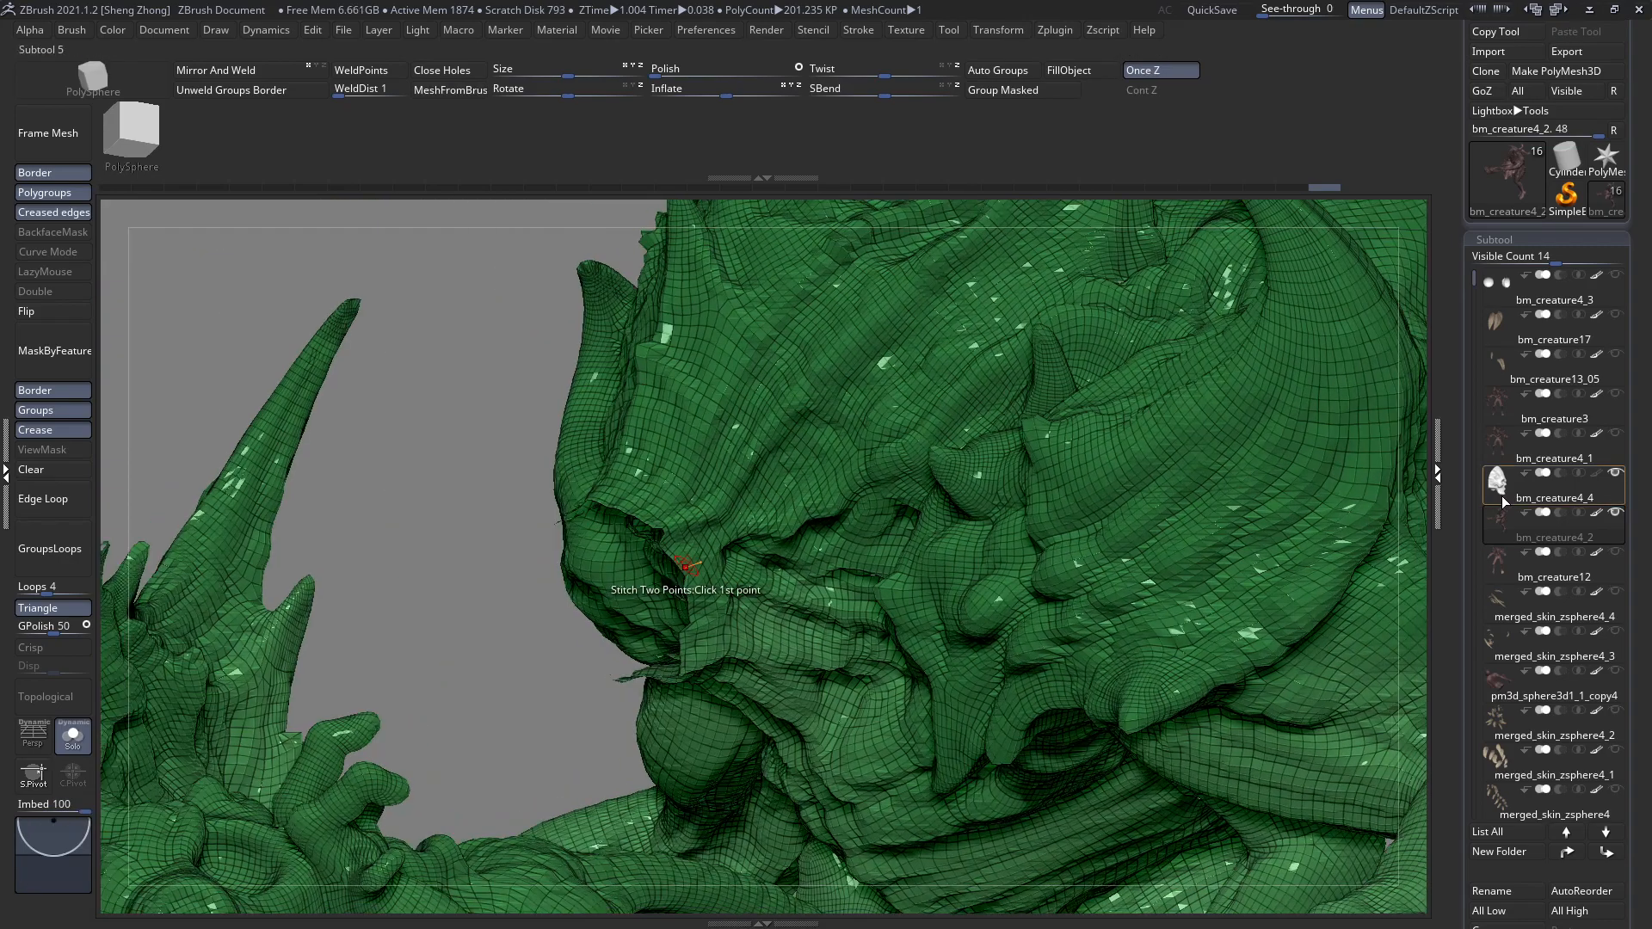
{"action": "right_click_drag", "start_coordinate": [833, 551], "coordinate": [639, 719], "text": "ctrl"}
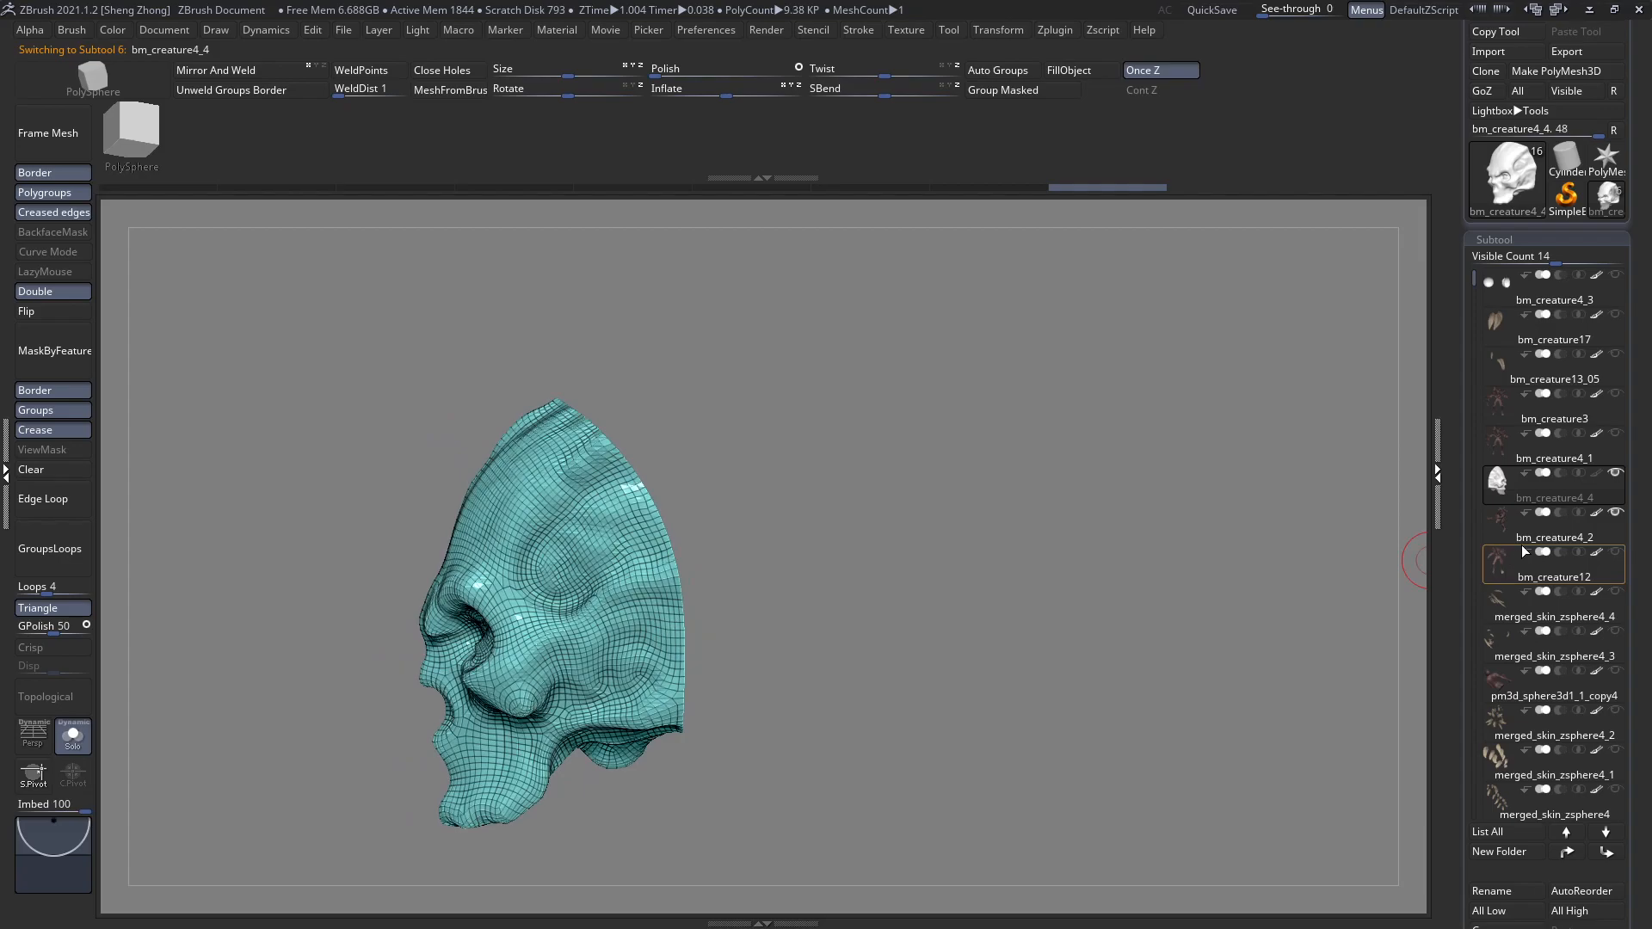
{"action": "mouse_move", "coordinate": [1515, 449]}
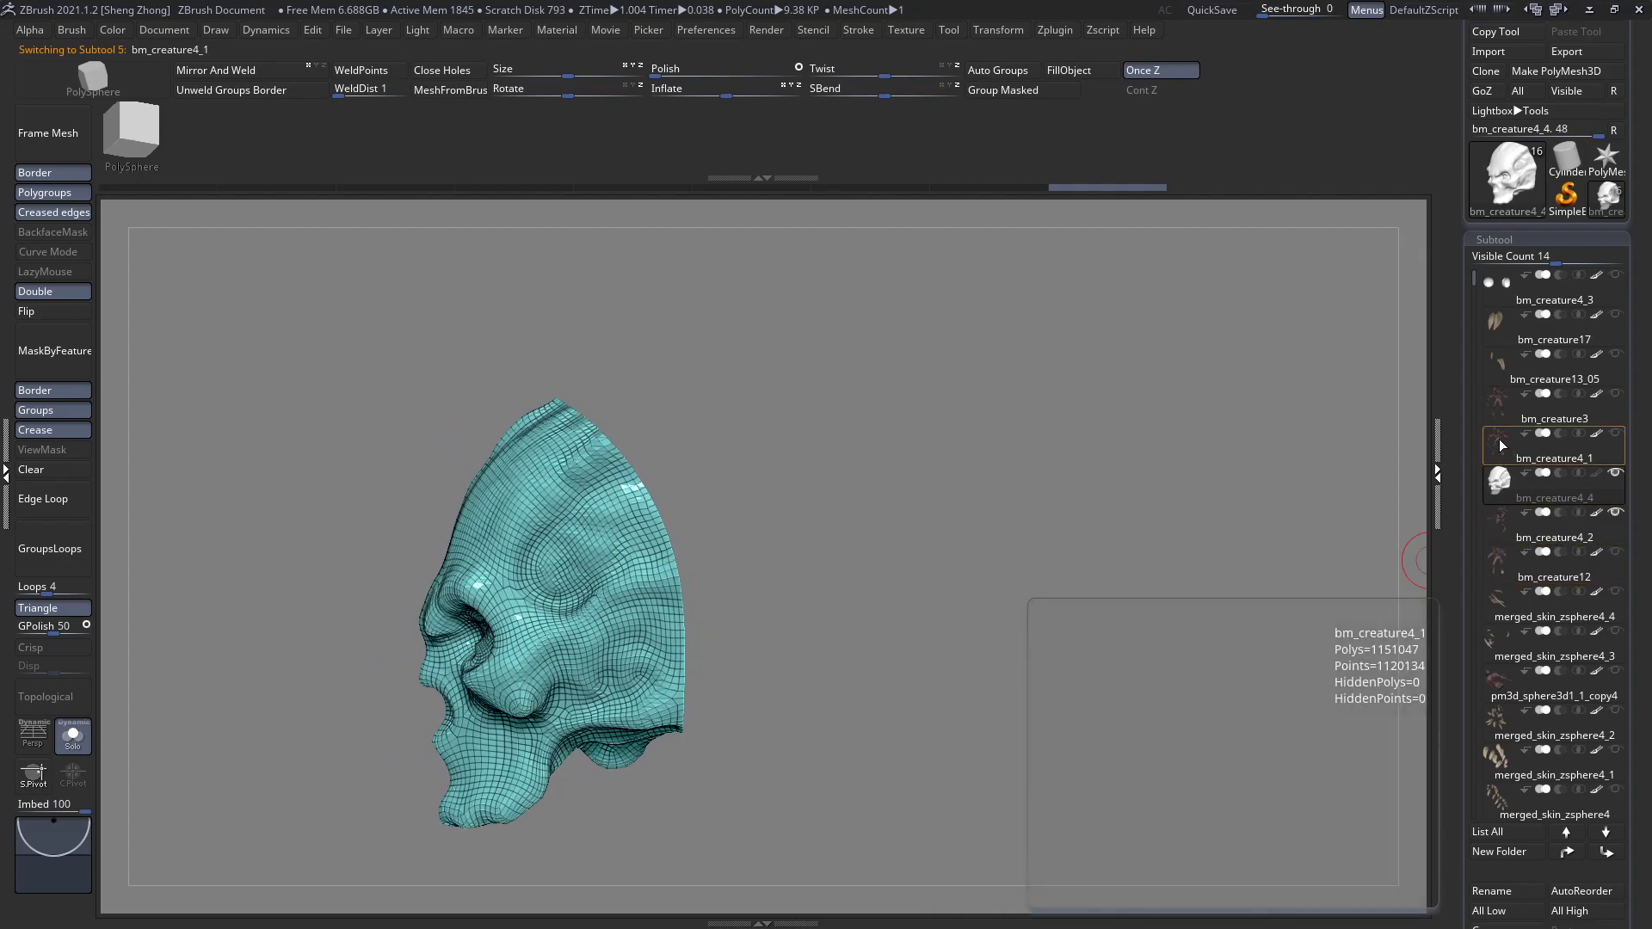
{"action": "left_click", "coordinate": [1499, 446]}
{"action": "left_click", "coordinate": [1493, 494]}
{"action": "left_click", "coordinate": [1498, 530]}
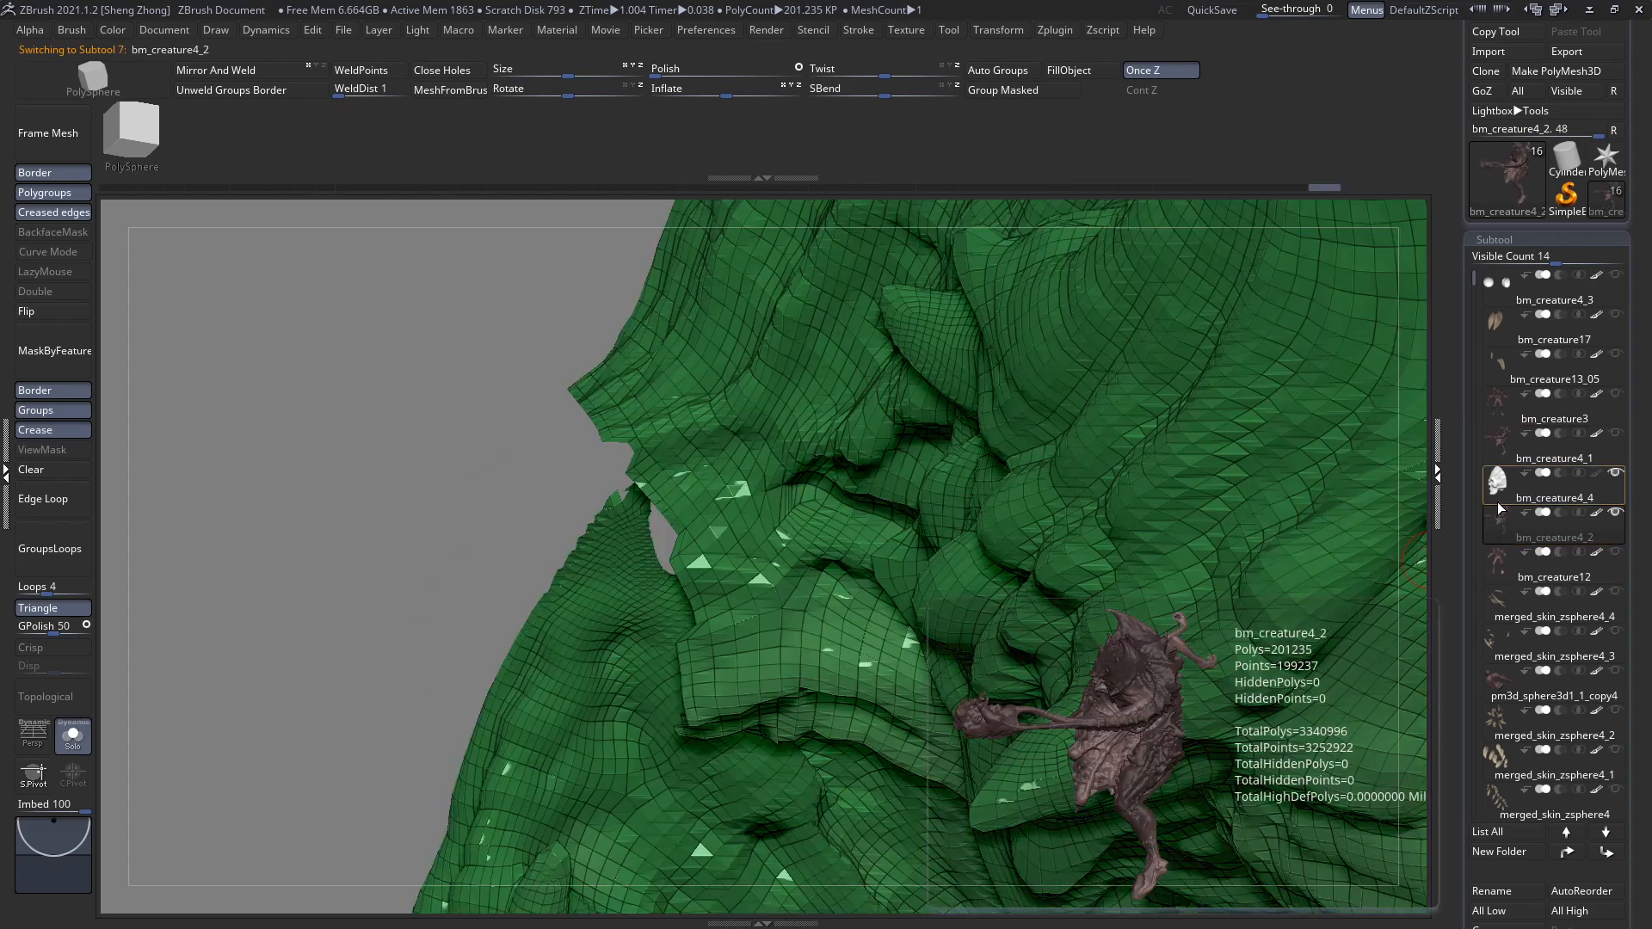
{"action": "left_click", "coordinate": [1499, 483]}
Merge the head piece bm_creature4_4 down with the body bm_creature4_2, accepting the non-undoable operation.
{"action": "scroll", "coordinate": [1515, 603], "scroll_direction": "down", "scroll_amount": 5}
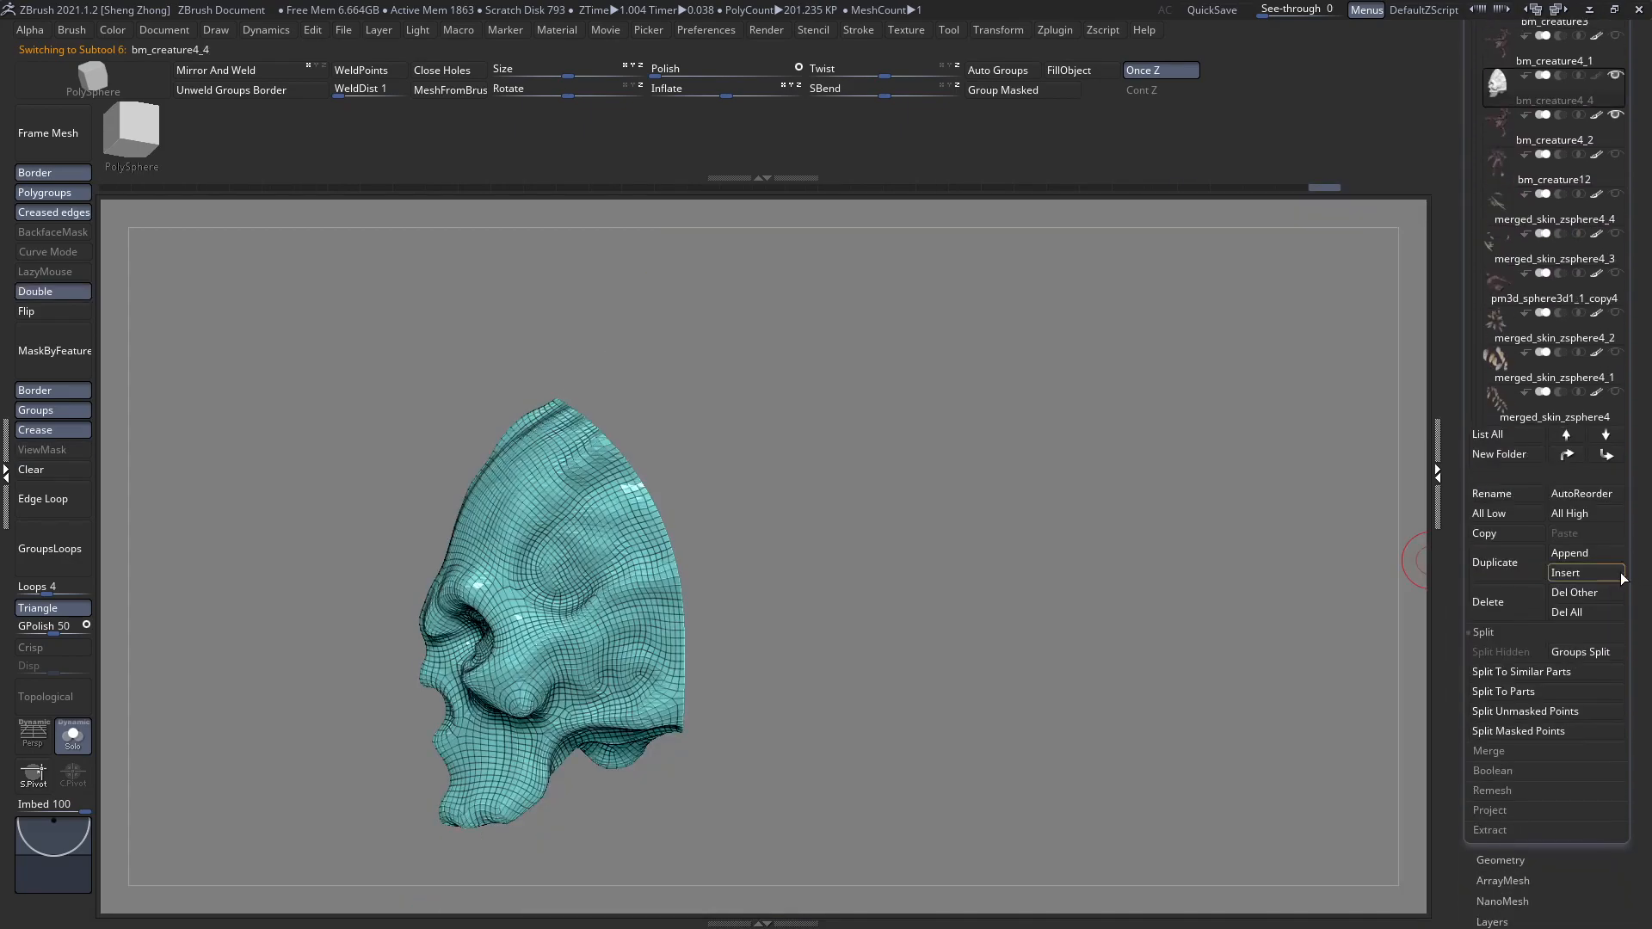
{"action": "left_click", "coordinate": [1481, 748]}
{"action": "left_click", "coordinate": [1501, 671]}
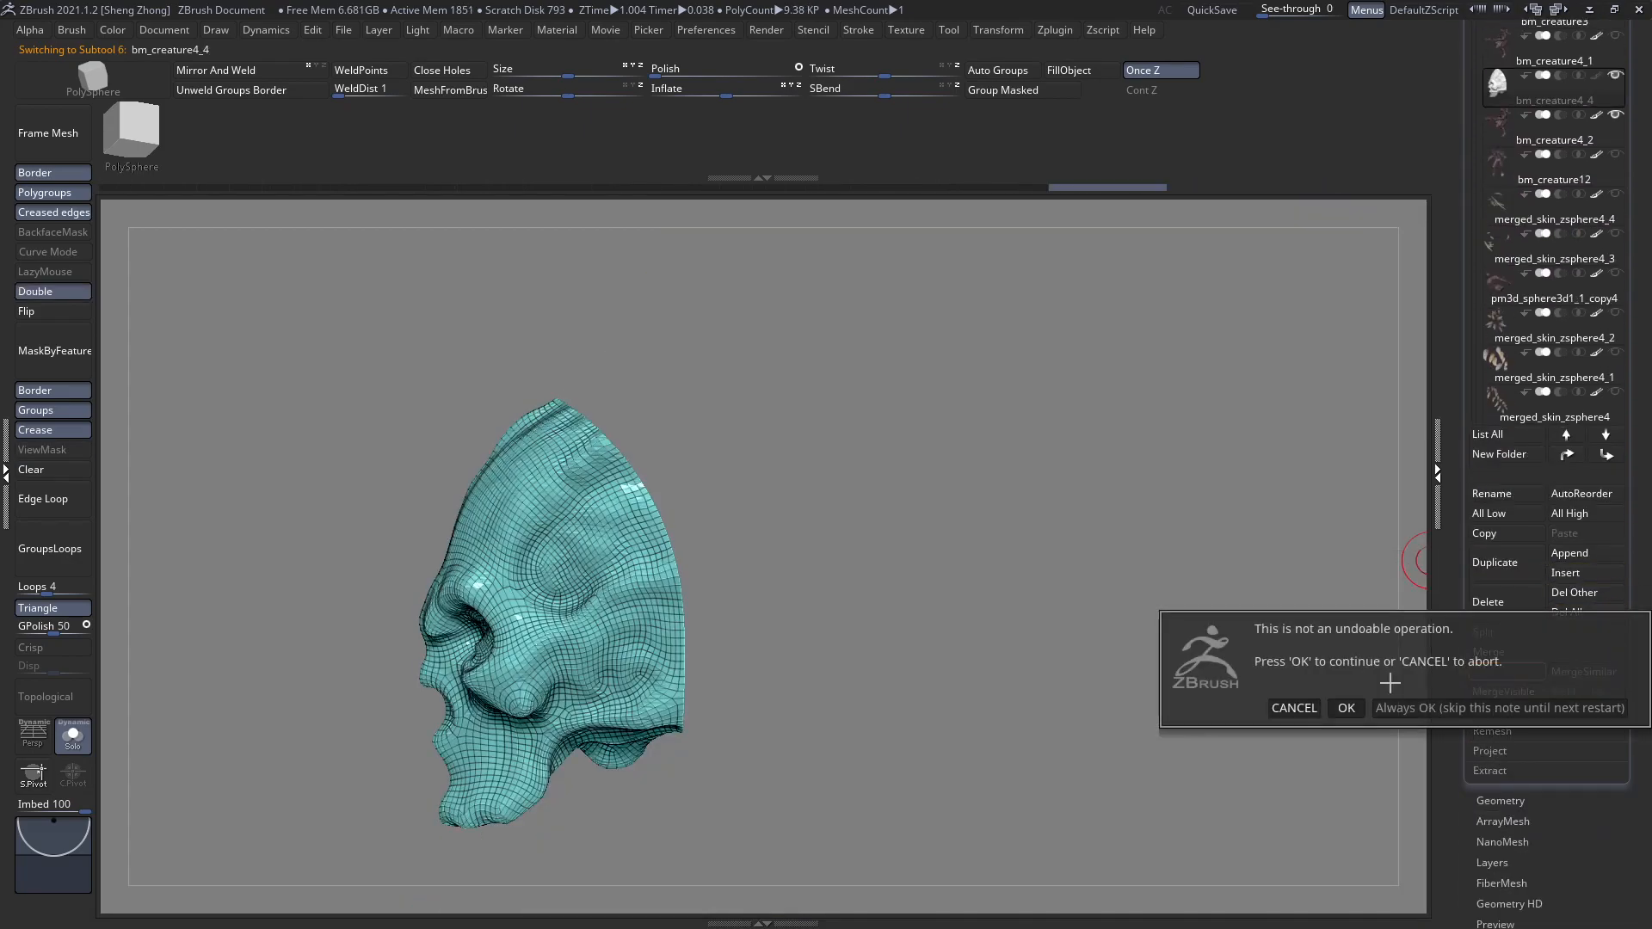
{"action": "left_click", "coordinate": [1344, 707]}
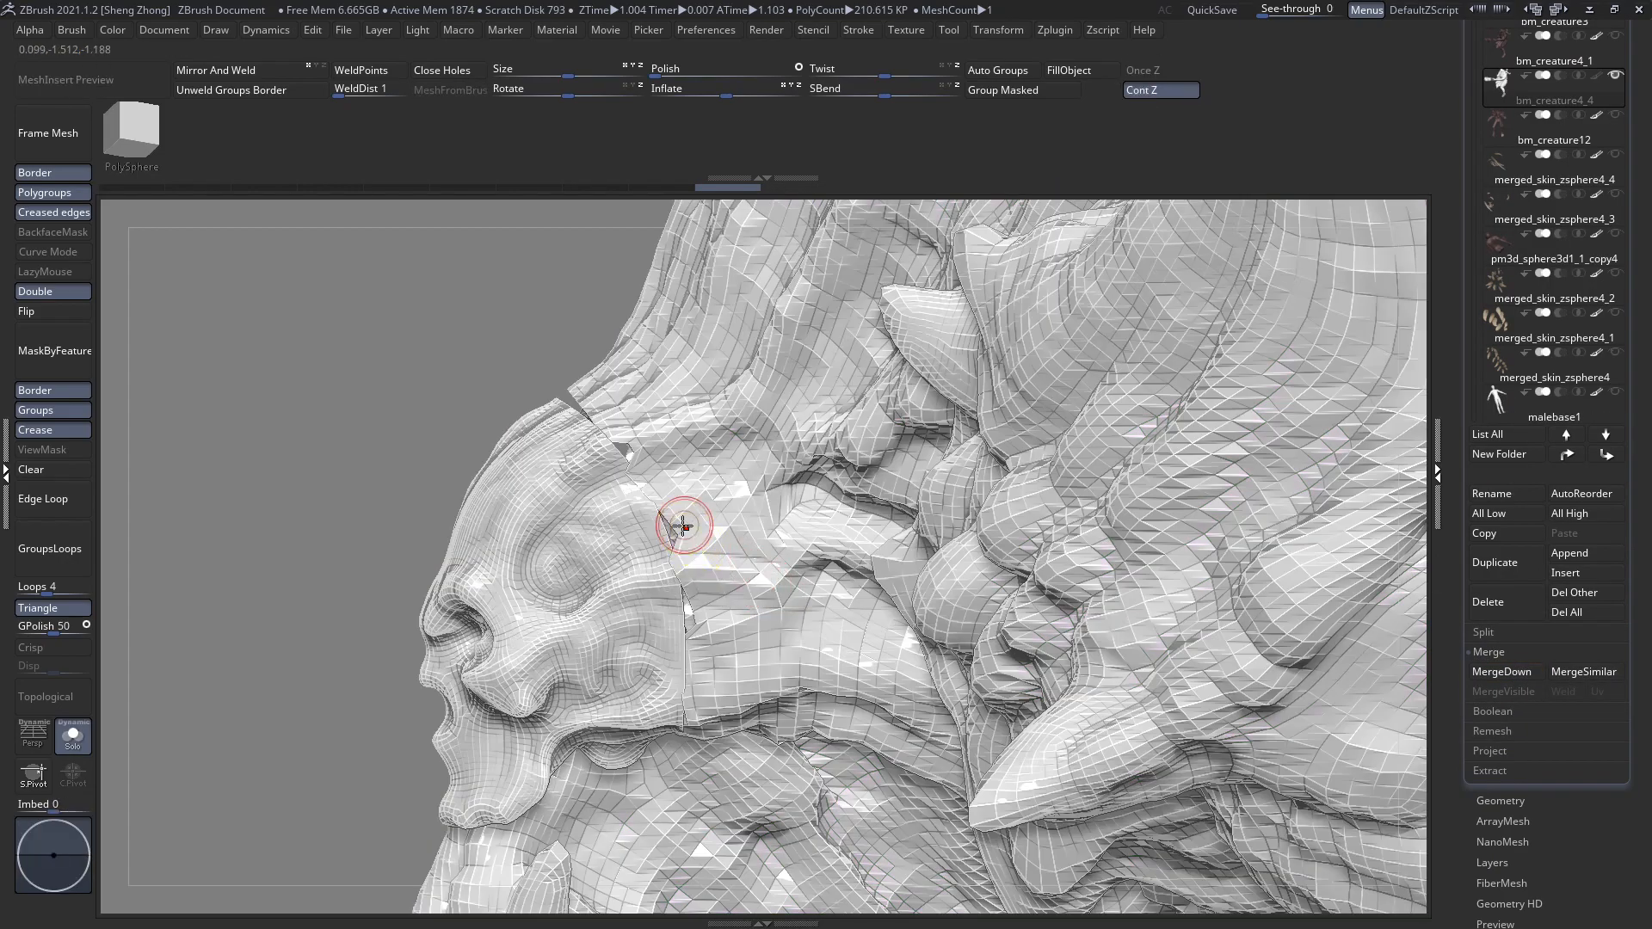
Display the merged mesh's polygroups, isolate the face group to check it, and show the whole mesh again.
{"action": "key", "text": "shift+f"}
{"action": "right_click_drag", "start_coordinate": [660, 525], "coordinate": [894, 611], "text": "ctrl"}
{"action": "right_click_drag", "start_coordinate": [764, 598], "coordinate": [405, 444], "text": "ctrl"}
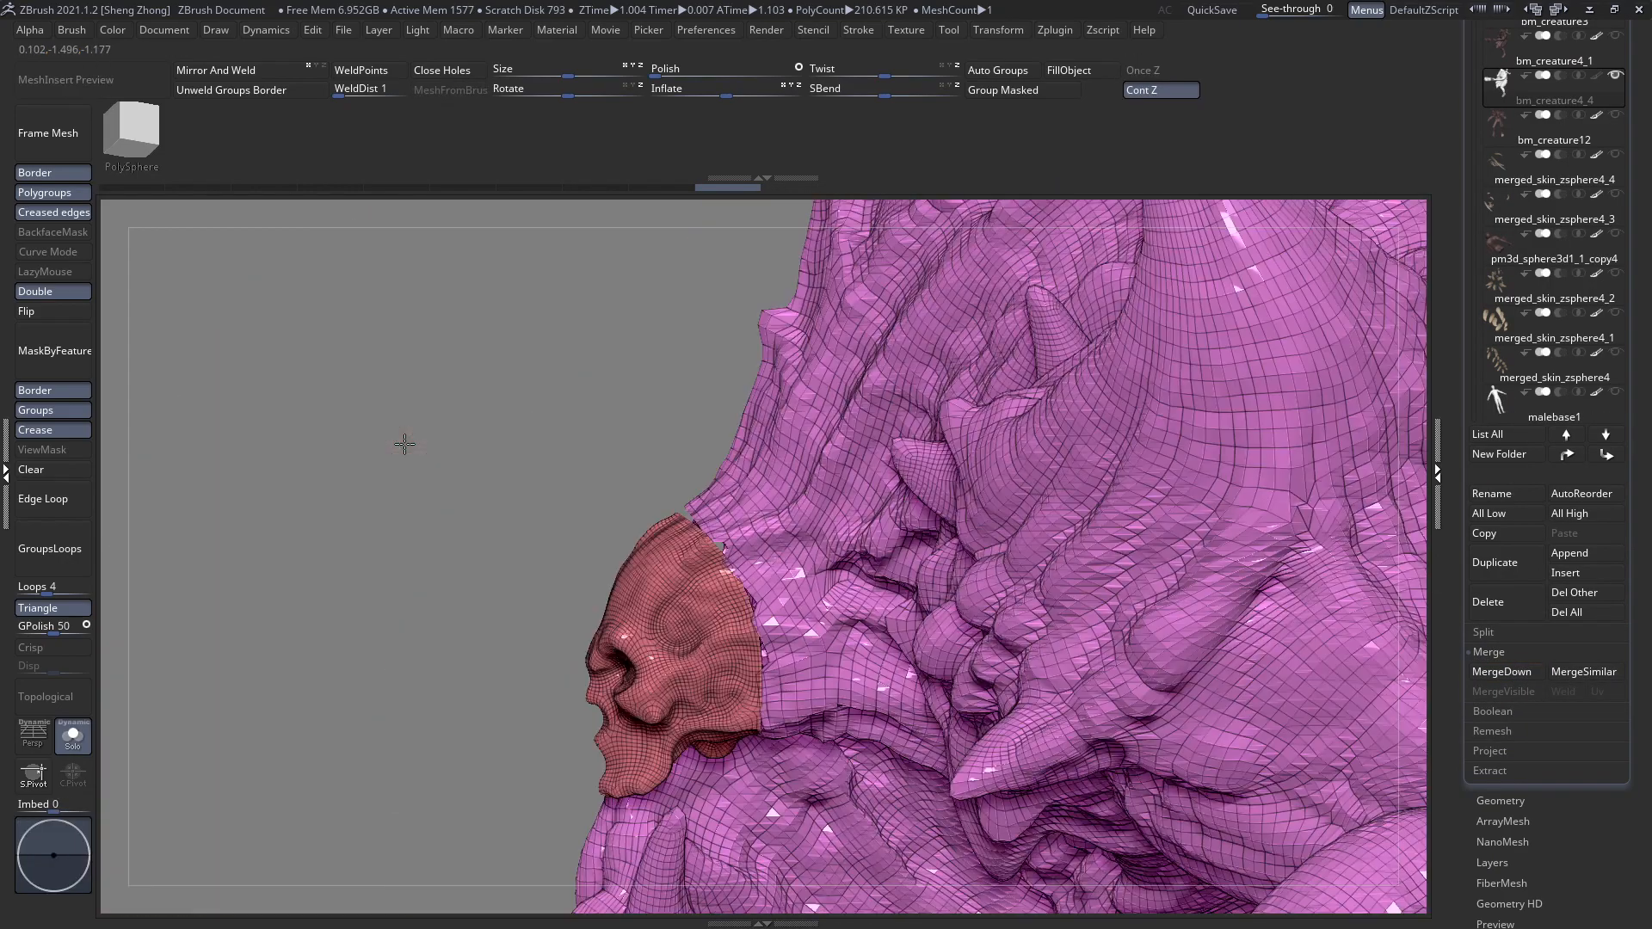
{"action": "left_click", "coordinate": [669, 535], "text": "ctrl+shift"}
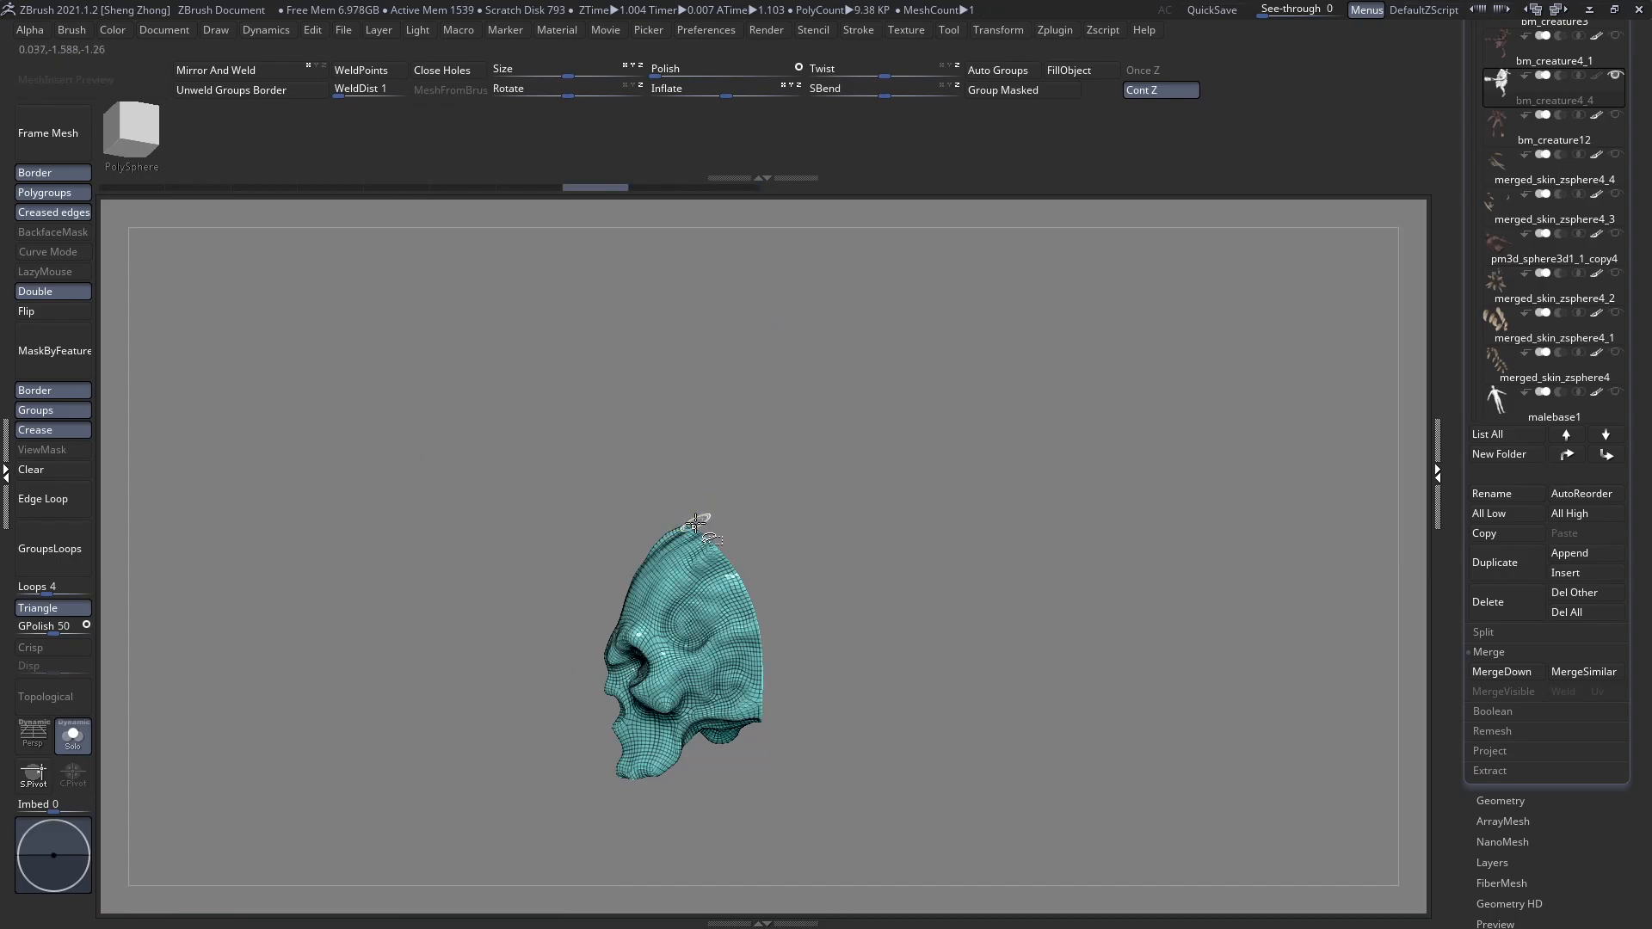
{"action": "left_click", "coordinate": [761, 552], "text": "ctrl+shift"}
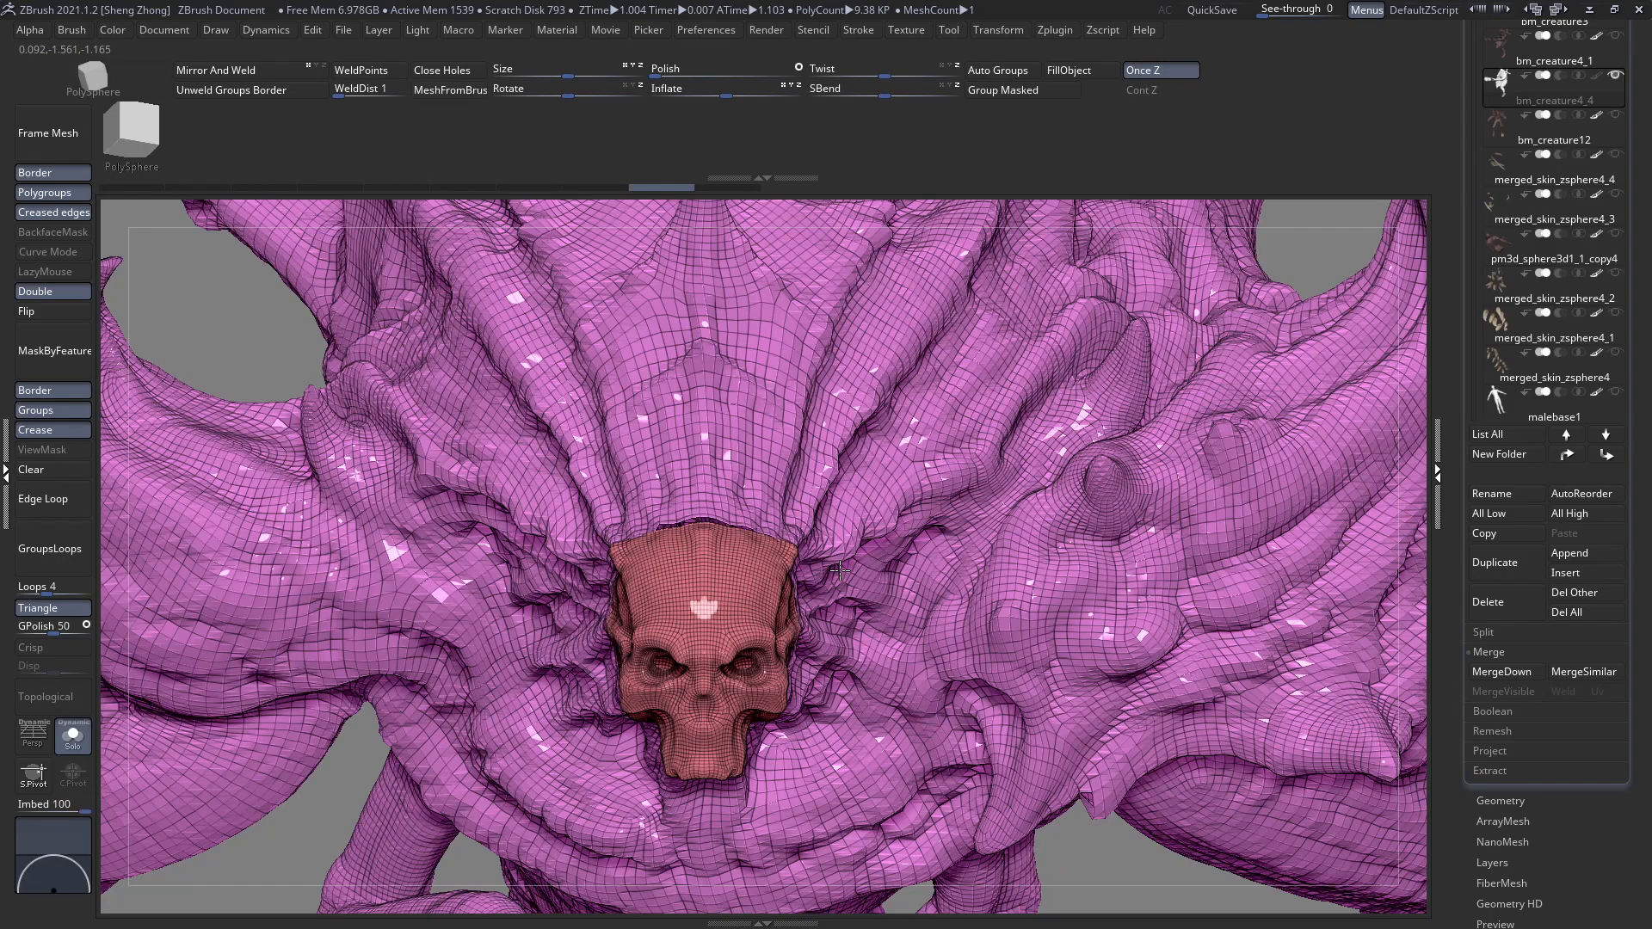
Turn off the polyframe, check how the face sits in the merged body, and make bm_creature4_1 the active subtool.
{"action": "key", "text": "shift+f"}
{"action": "mouse_move", "coordinate": [822, 577]}
{"action": "right_mouse_down", "text": "ctrl"}
{"action": "mouse_move", "coordinate": [877, 559]}
{"action": "mouse_move", "coordinate": [908, 613]}
{"action": "mouse_move", "coordinate": [833, 608]}
{"action": "right_mouse_up", "text": "ctrl"}
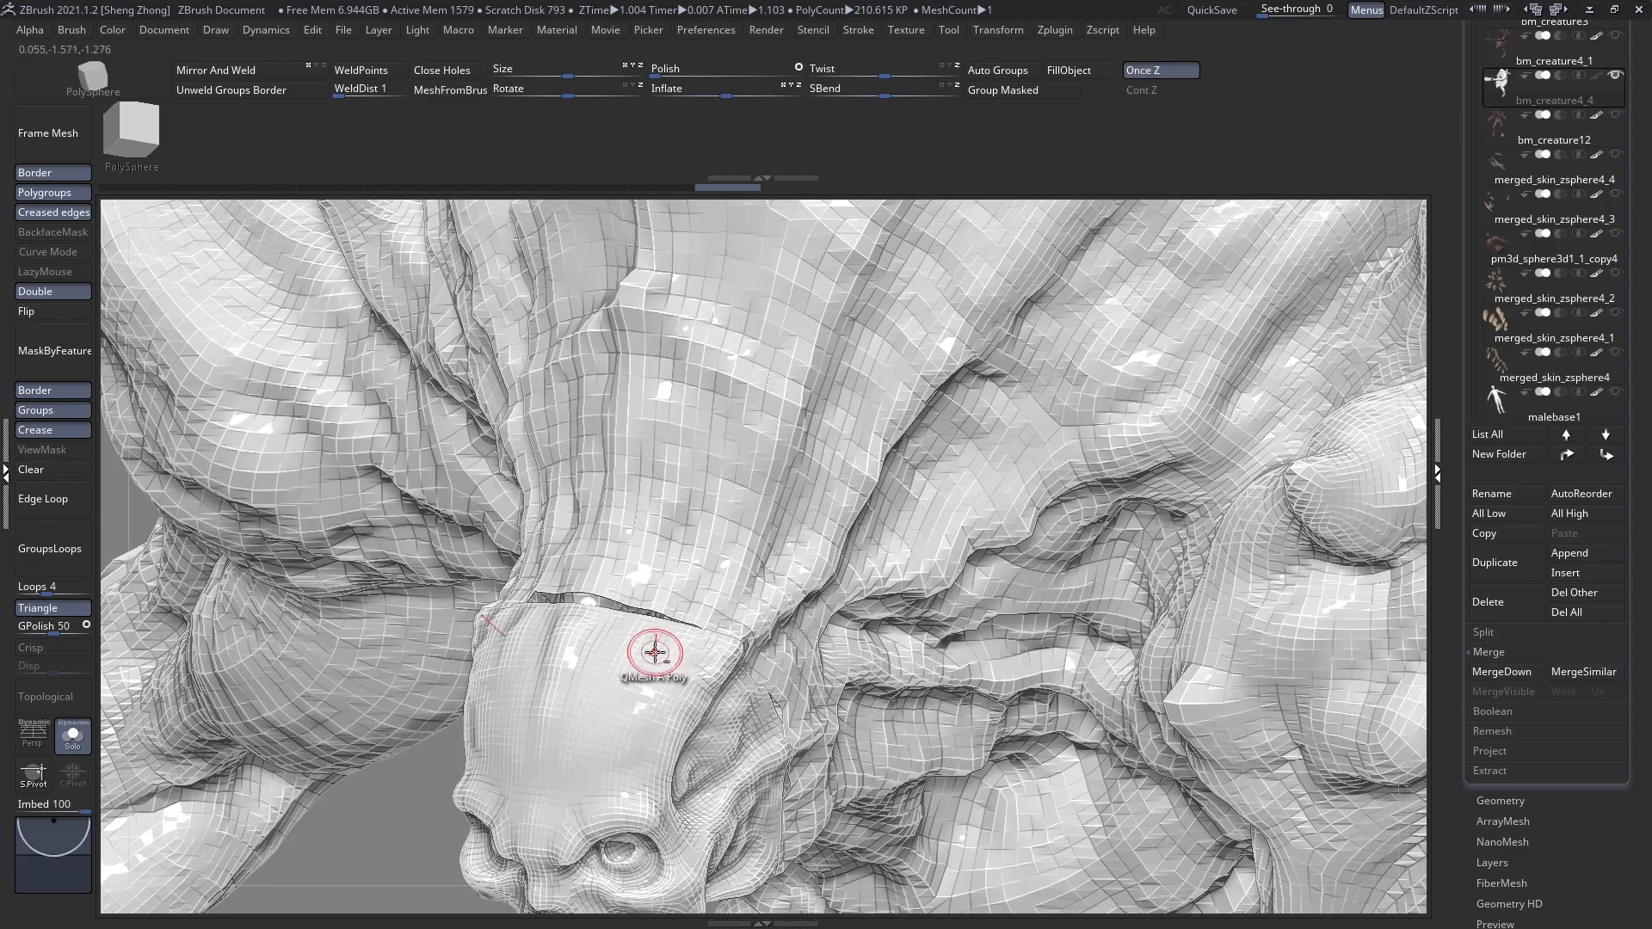
{"action": "right_click_drag", "start_coordinate": [657, 663], "coordinate": [885, 534]}
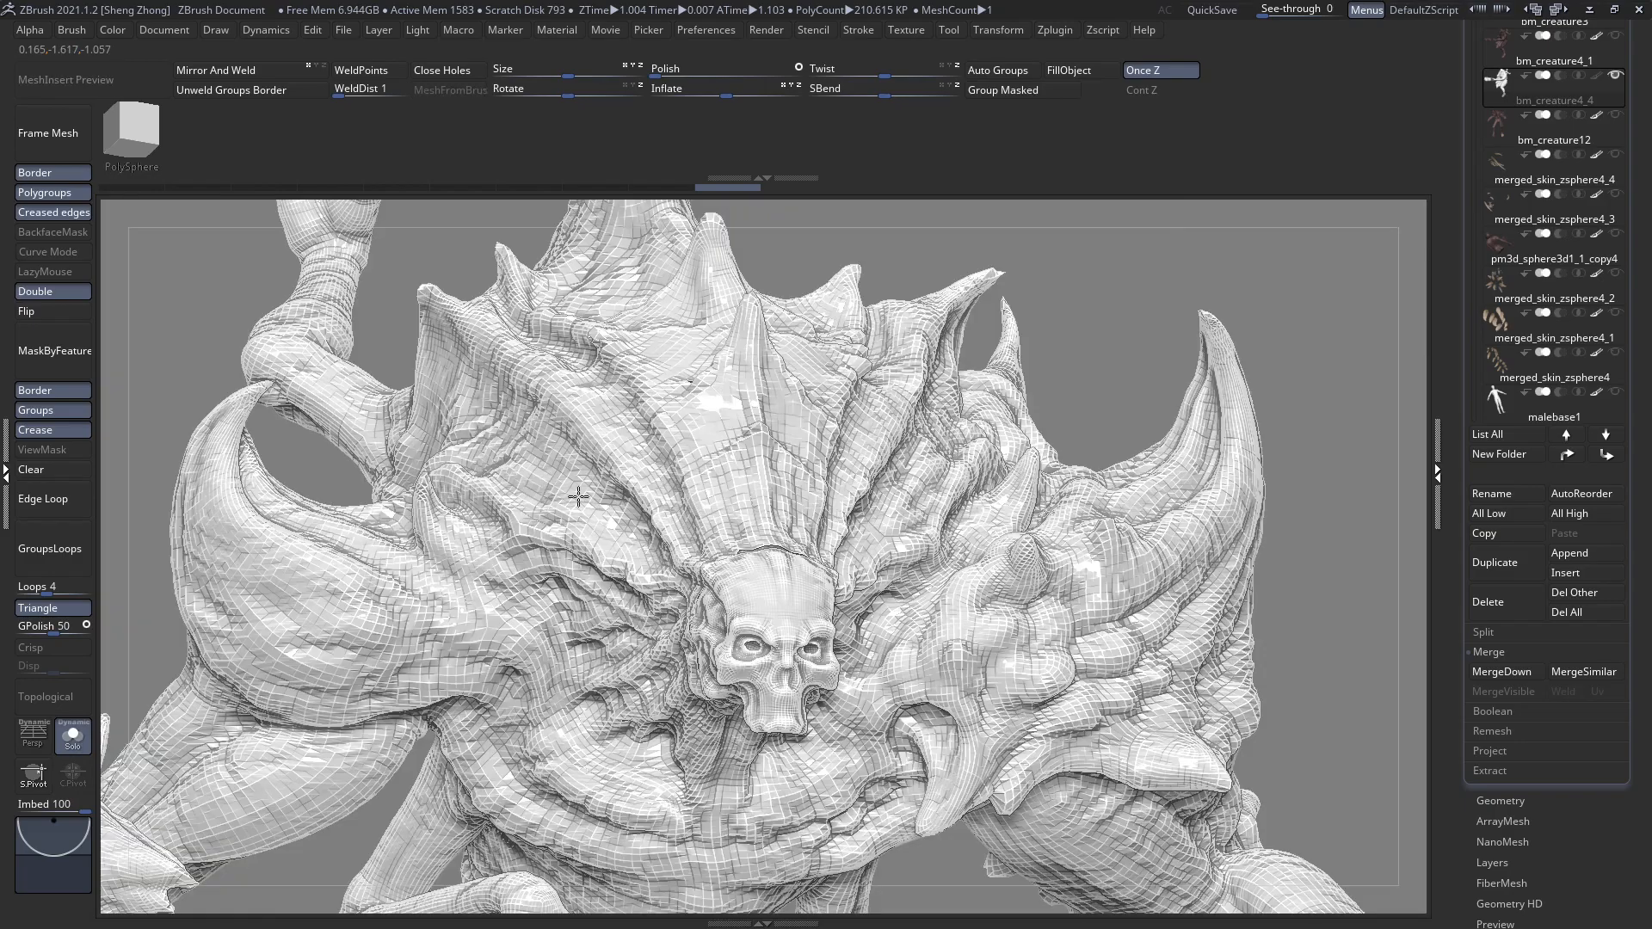
{"action": "right_click_drag", "start_coordinate": [819, 553], "coordinate": [813, 645], "text": "ctrl"}
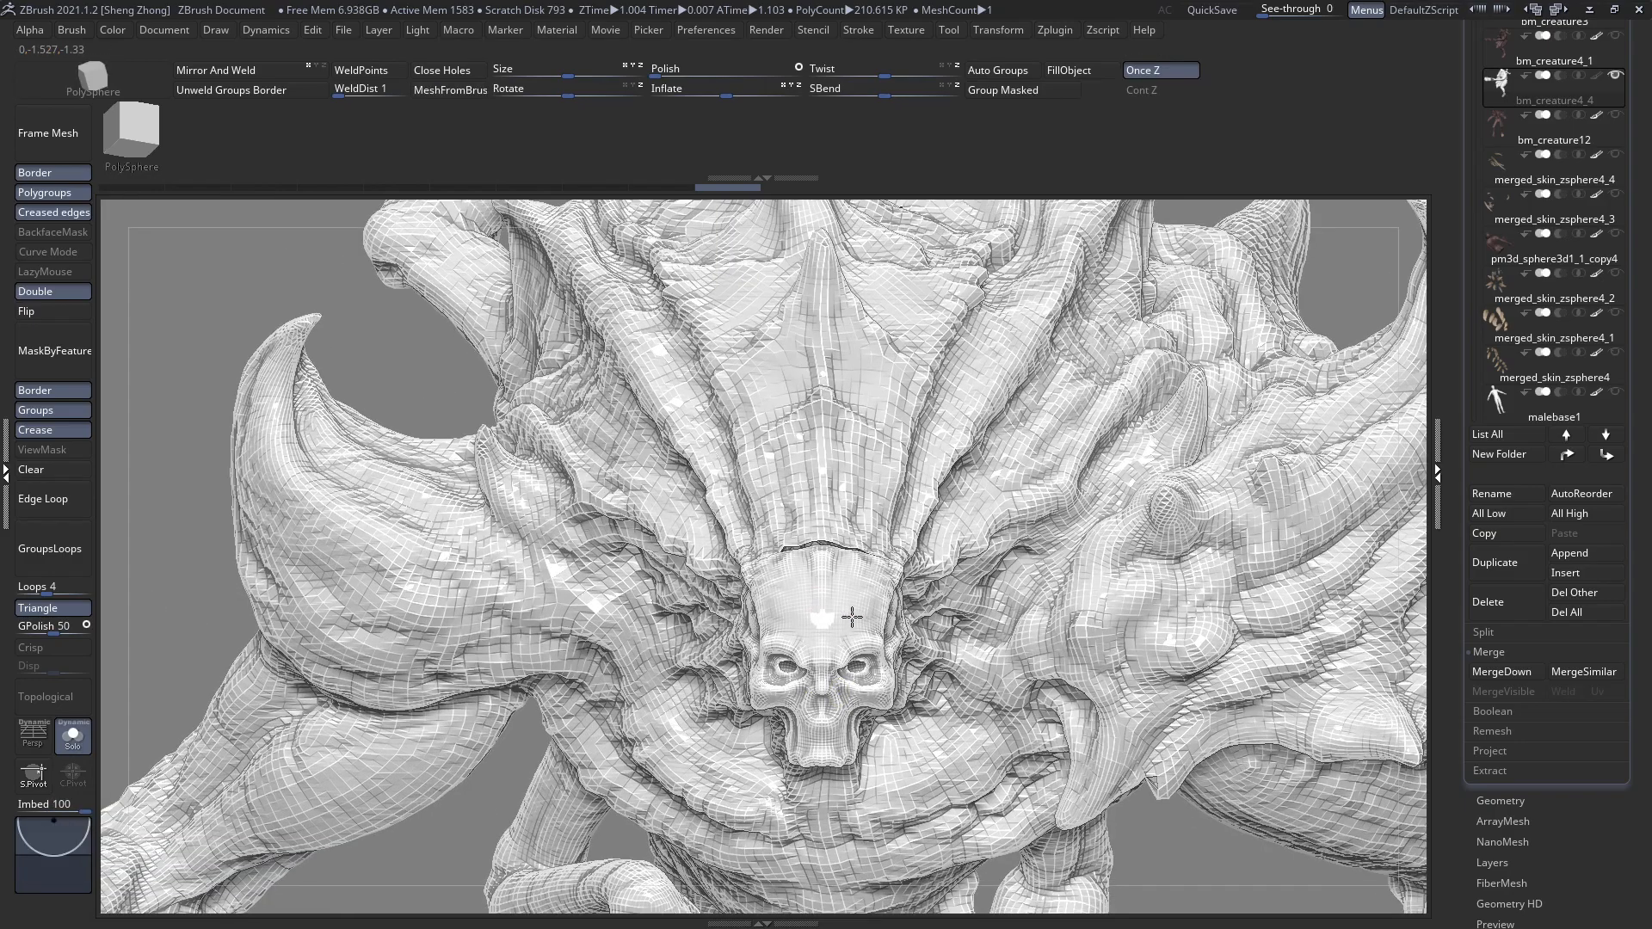
{"action": "right_click_drag", "start_coordinate": [803, 479], "coordinate": [736, 555]}
{"action": "left_click_drag", "start_coordinate": [1633, 615], "coordinate": [1632, 810]}
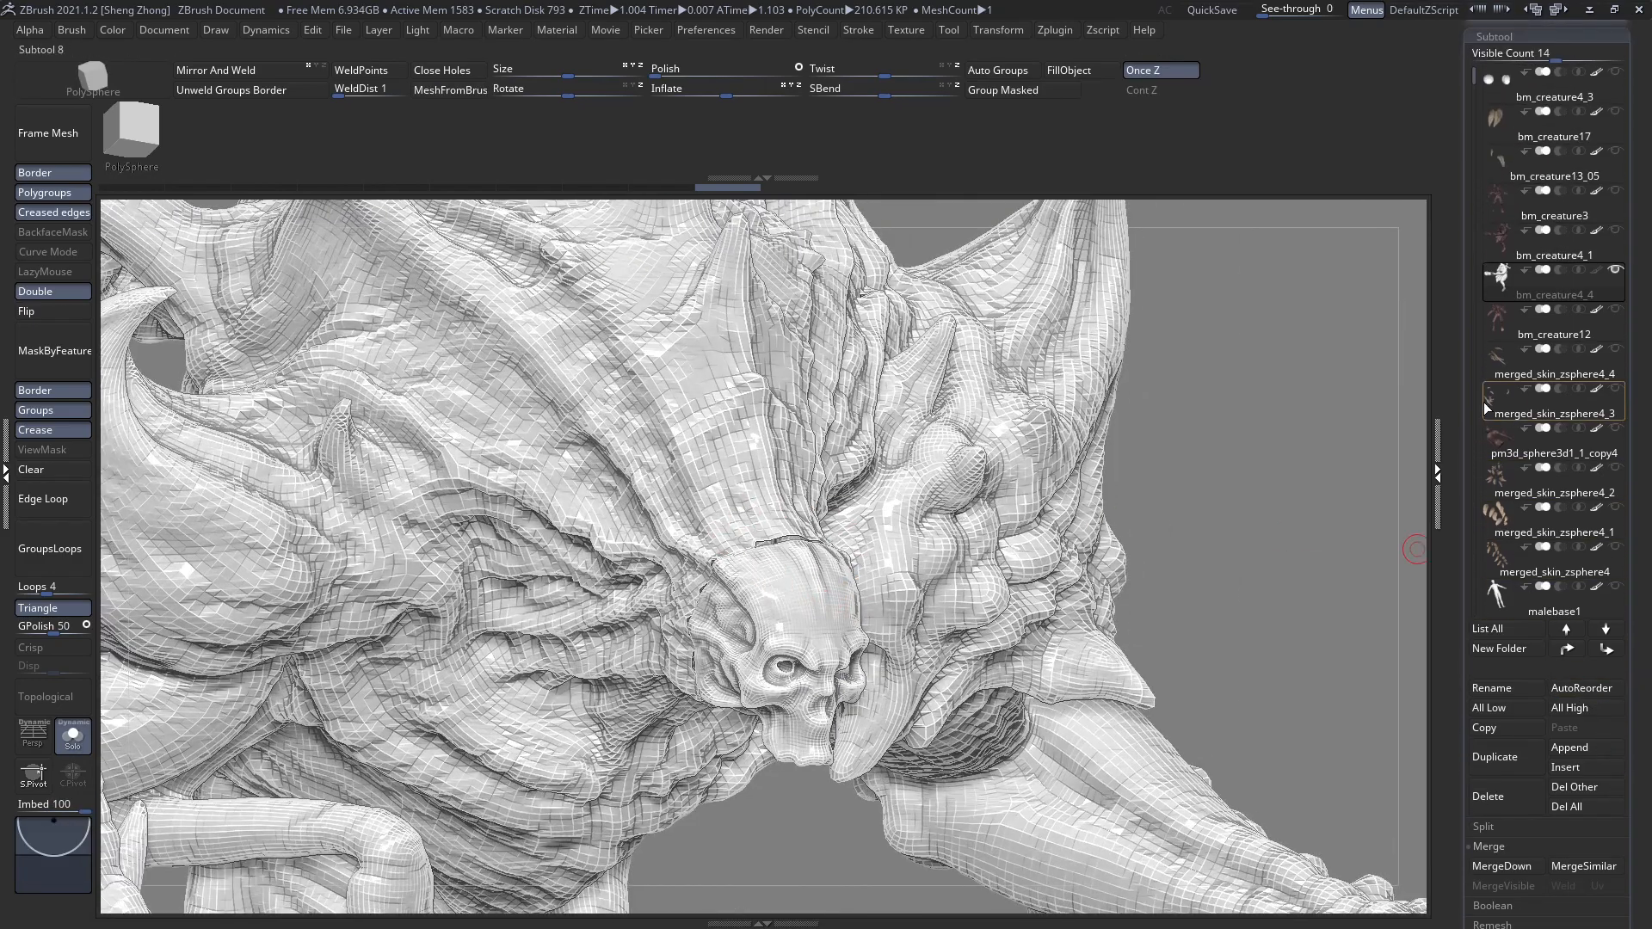
{"action": "left_click", "coordinate": [1495, 241]}
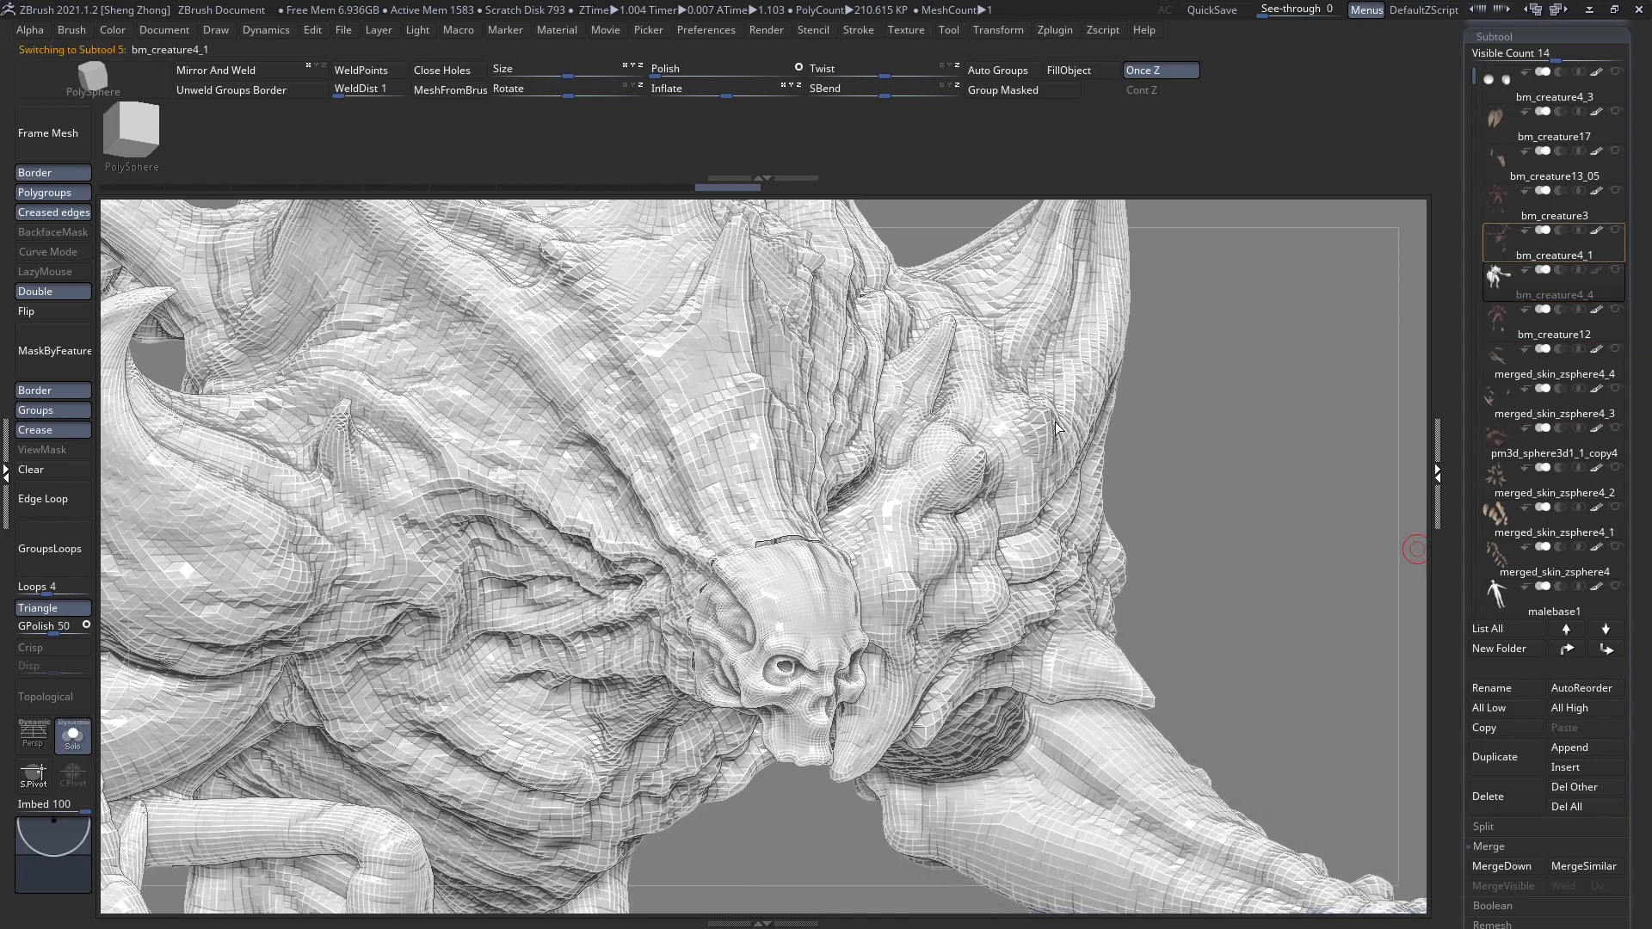
Make bm_creature4_1 the active subtool, check it around the face, and duplicate it.
{"action": "left_click", "coordinate": [1504, 241]}
{"action": "right_click_drag", "start_coordinate": [878, 442], "coordinate": [757, 455], "text": "shift"}
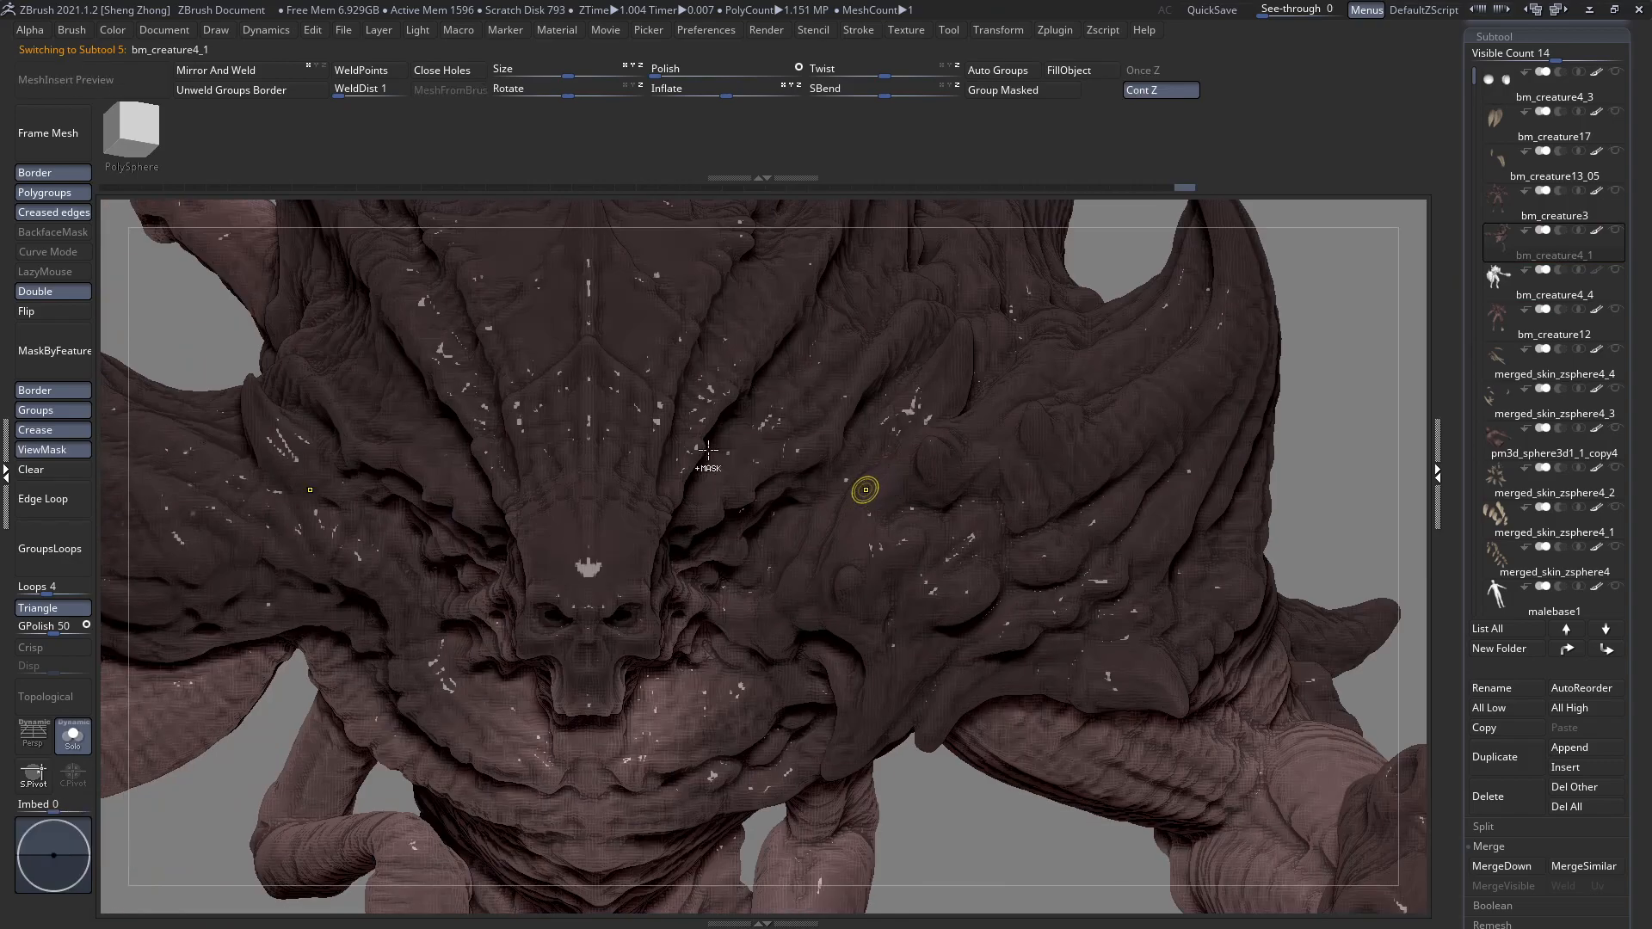
{"action": "right_click_drag", "start_coordinate": [866, 487], "coordinate": [646, 422], "text": "ctrl"}
{"action": "right_click_drag", "start_coordinate": [742, 540], "coordinate": [882, 473], "text": "ctrl"}
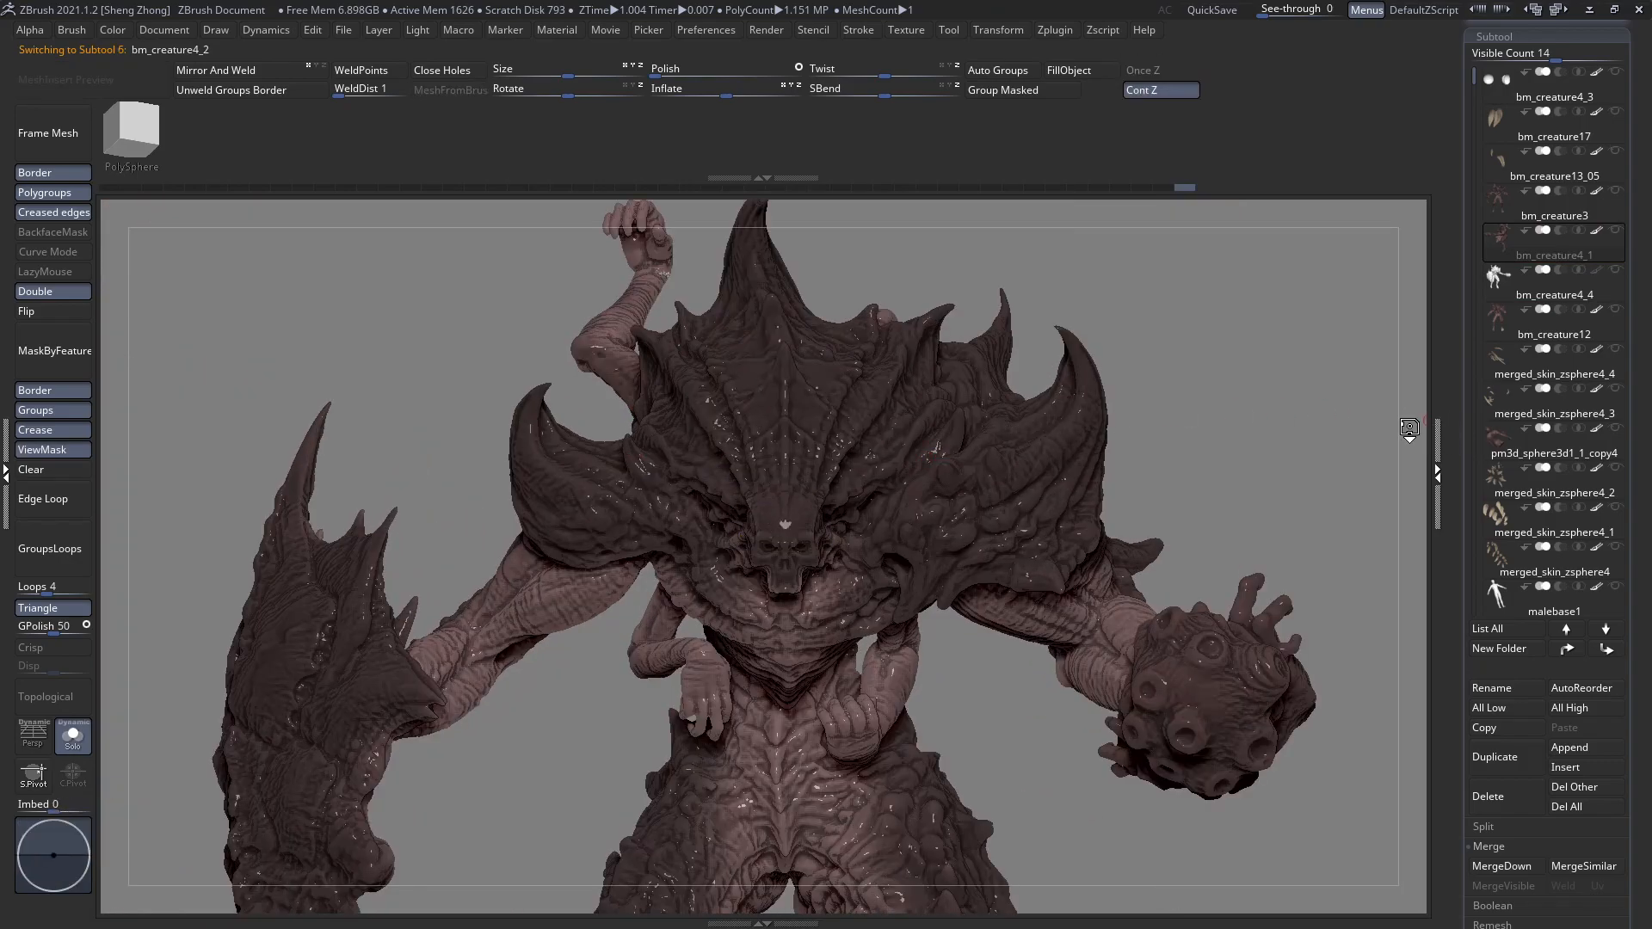
{"action": "key", "text": "ctrl+shift+d"}
{"action": "scroll", "coordinate": [1572, 483], "scroll_direction": "down", "scroll_amount": 2}
{"action": "scroll", "coordinate": [1587, 647], "scroll_direction": "down", "scroll_amount": 5}
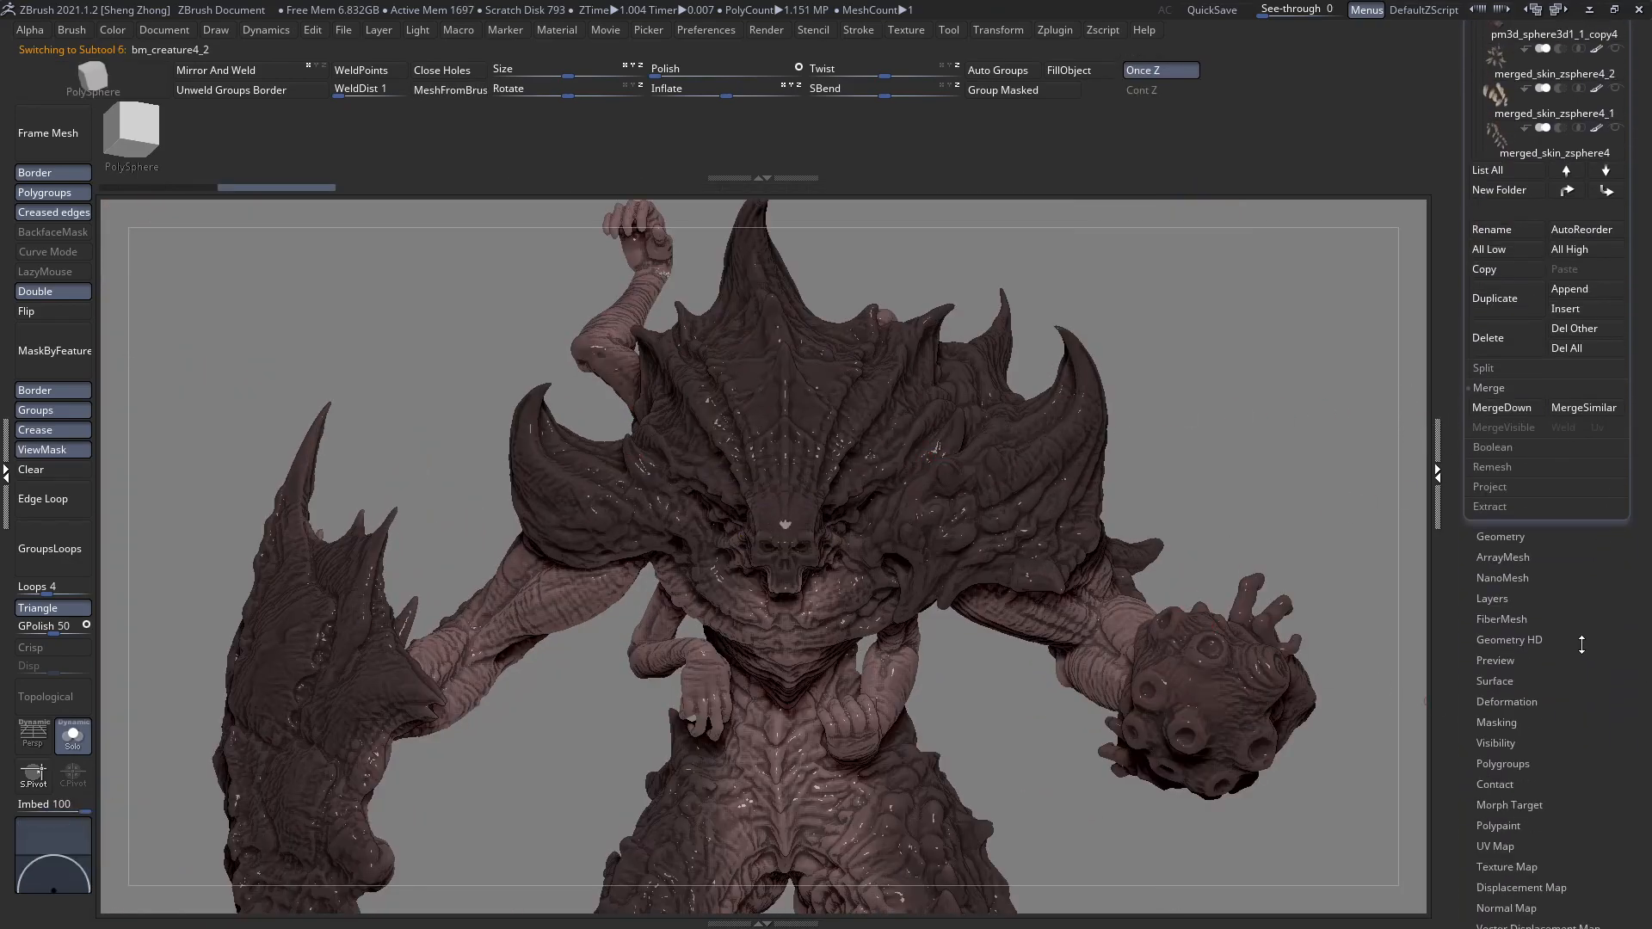
Choose the ZRemesherGuides brush for drawing topology guide curves on the duplicated creature.
{"action": "key", "text": "space"}
{"action": "key", "text": "b"}
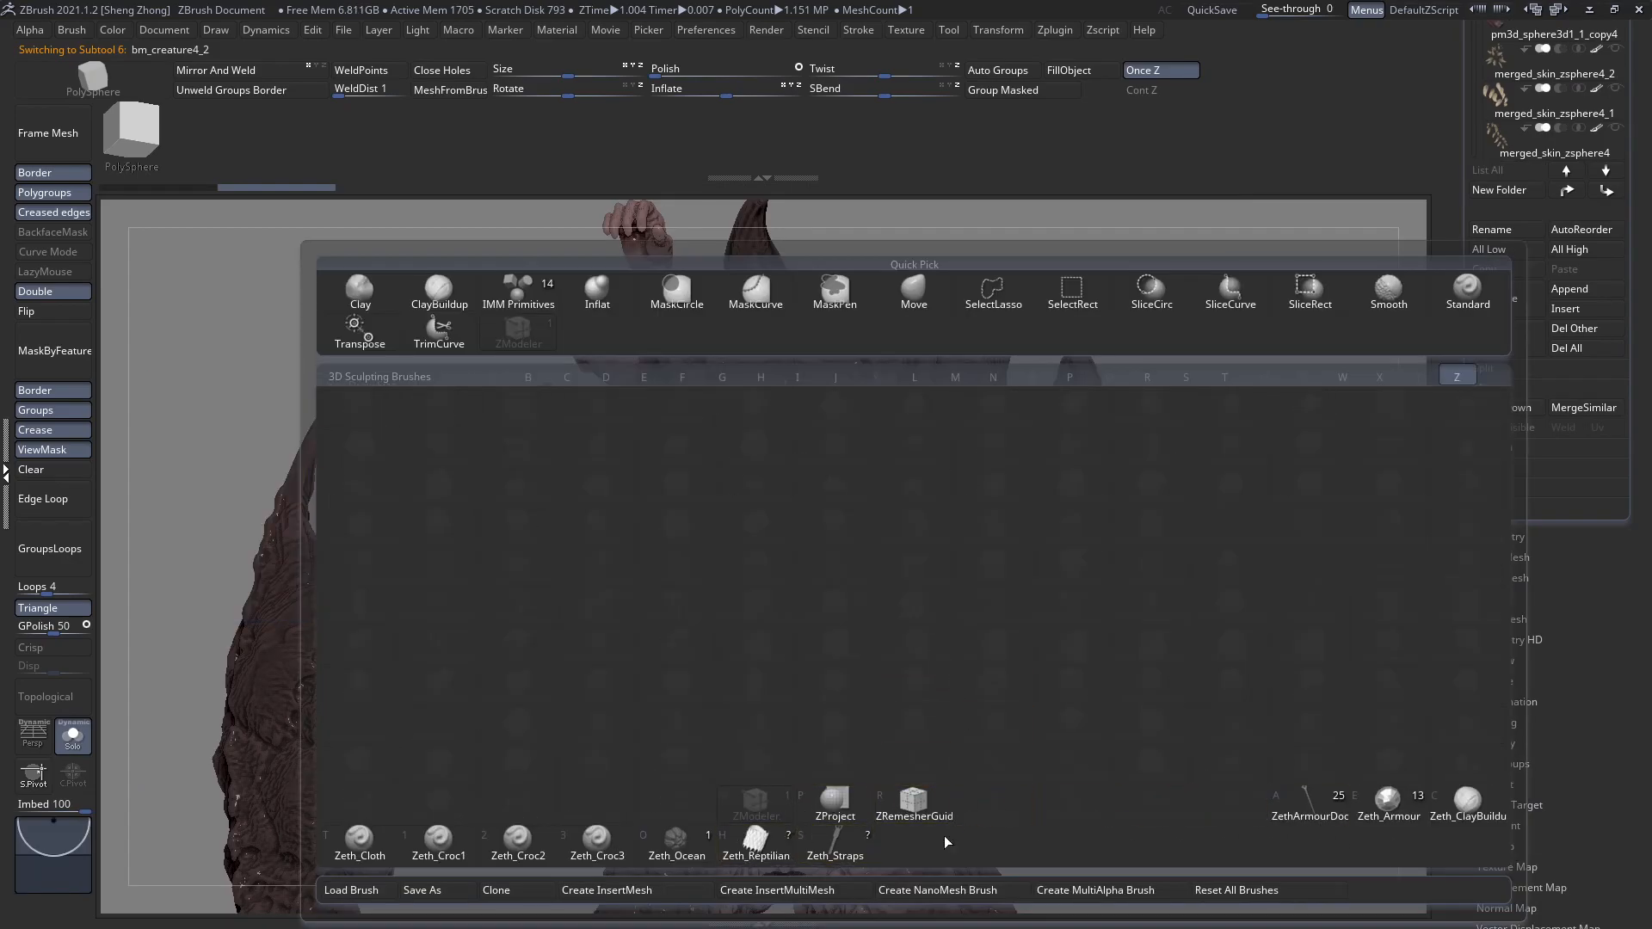
{"action": "left_click", "coordinate": [756, 847]}
{"action": "key", "text": "space"}
{"action": "key", "text": "b"}
{"action": "key", "text": "z"}
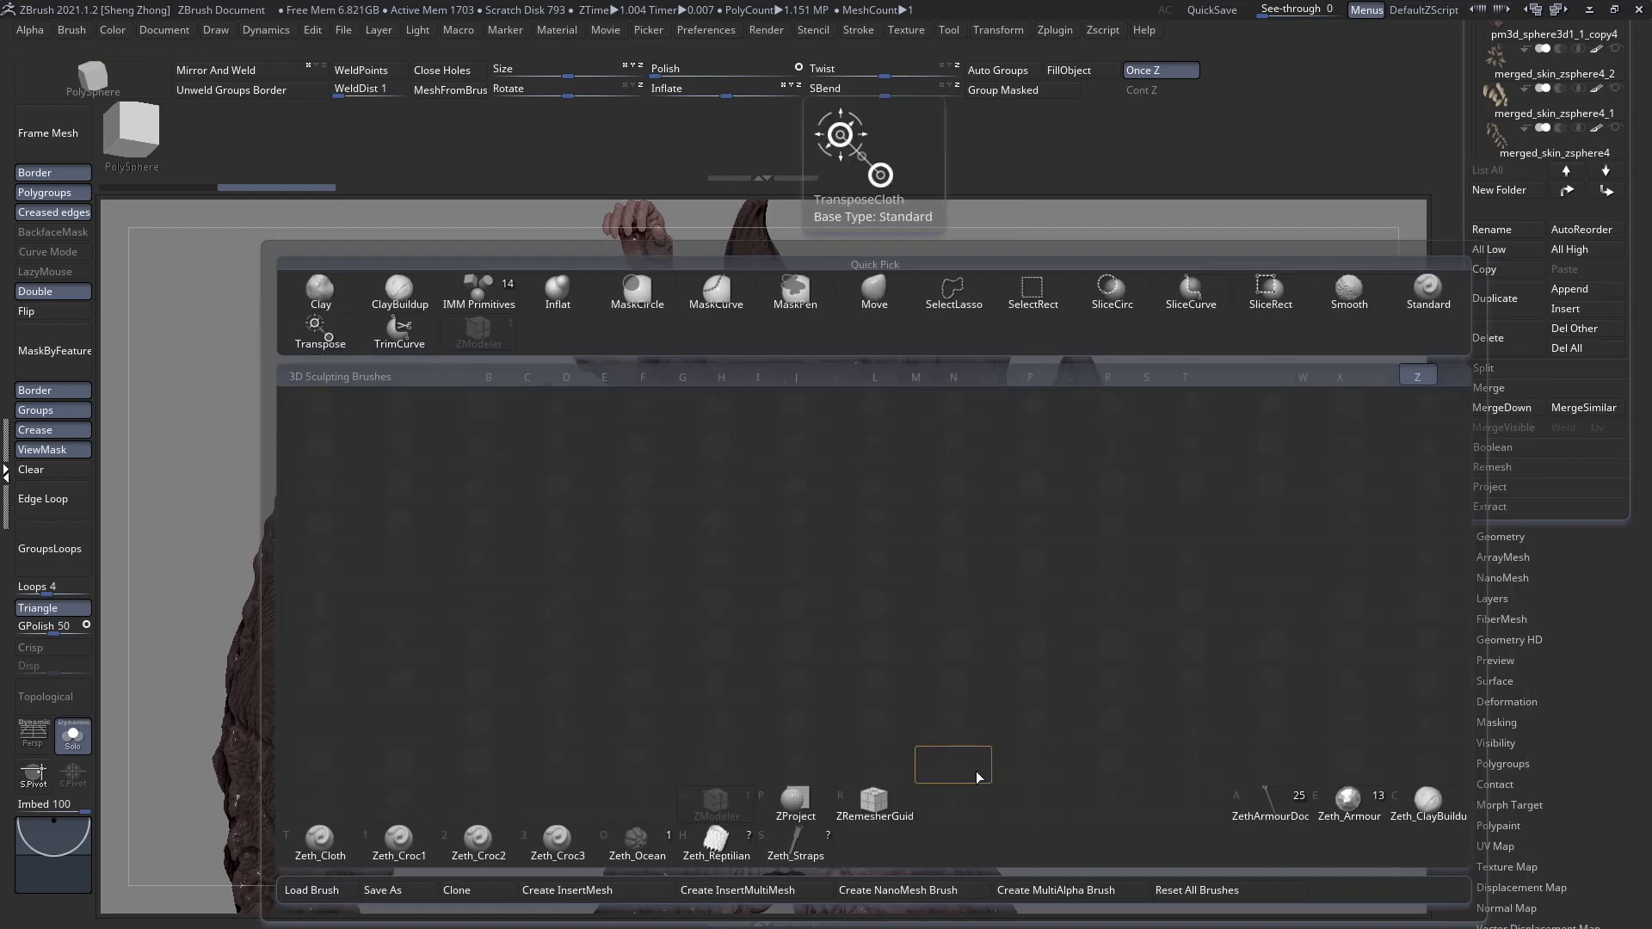
{"action": "key", "text": "r"}
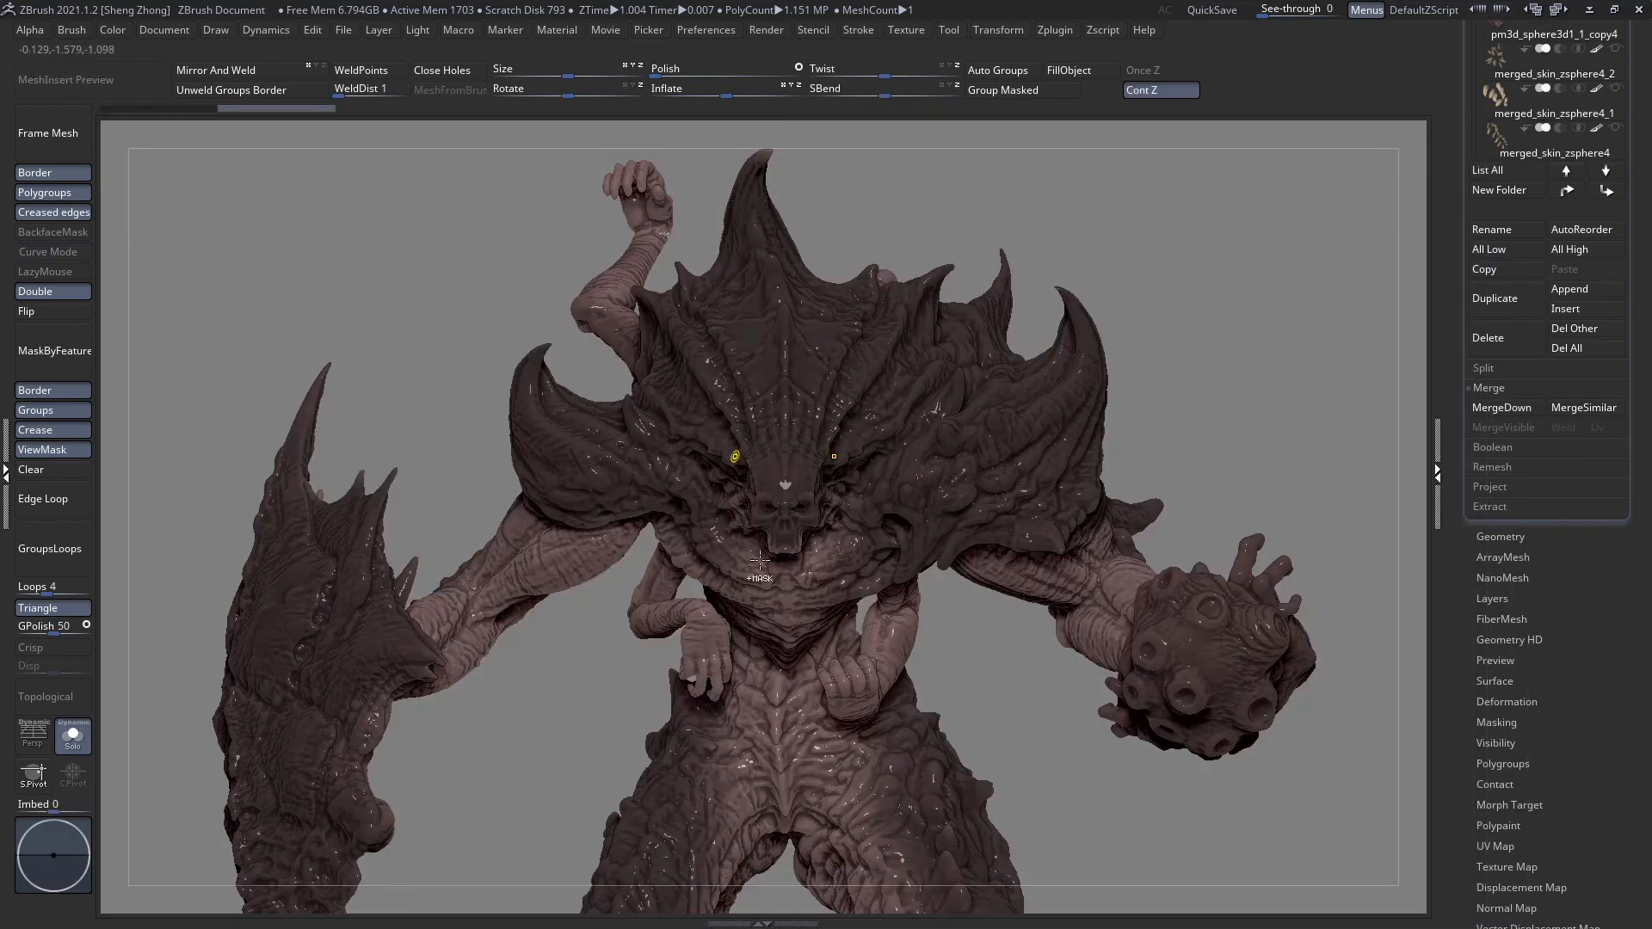
Draw a closed ZRemesher guide curve around the eye socket on one side of the creature's face.
{"action": "right_click_drag", "start_coordinate": [898, 722], "coordinate": [873, 630], "text": "ctrl"}
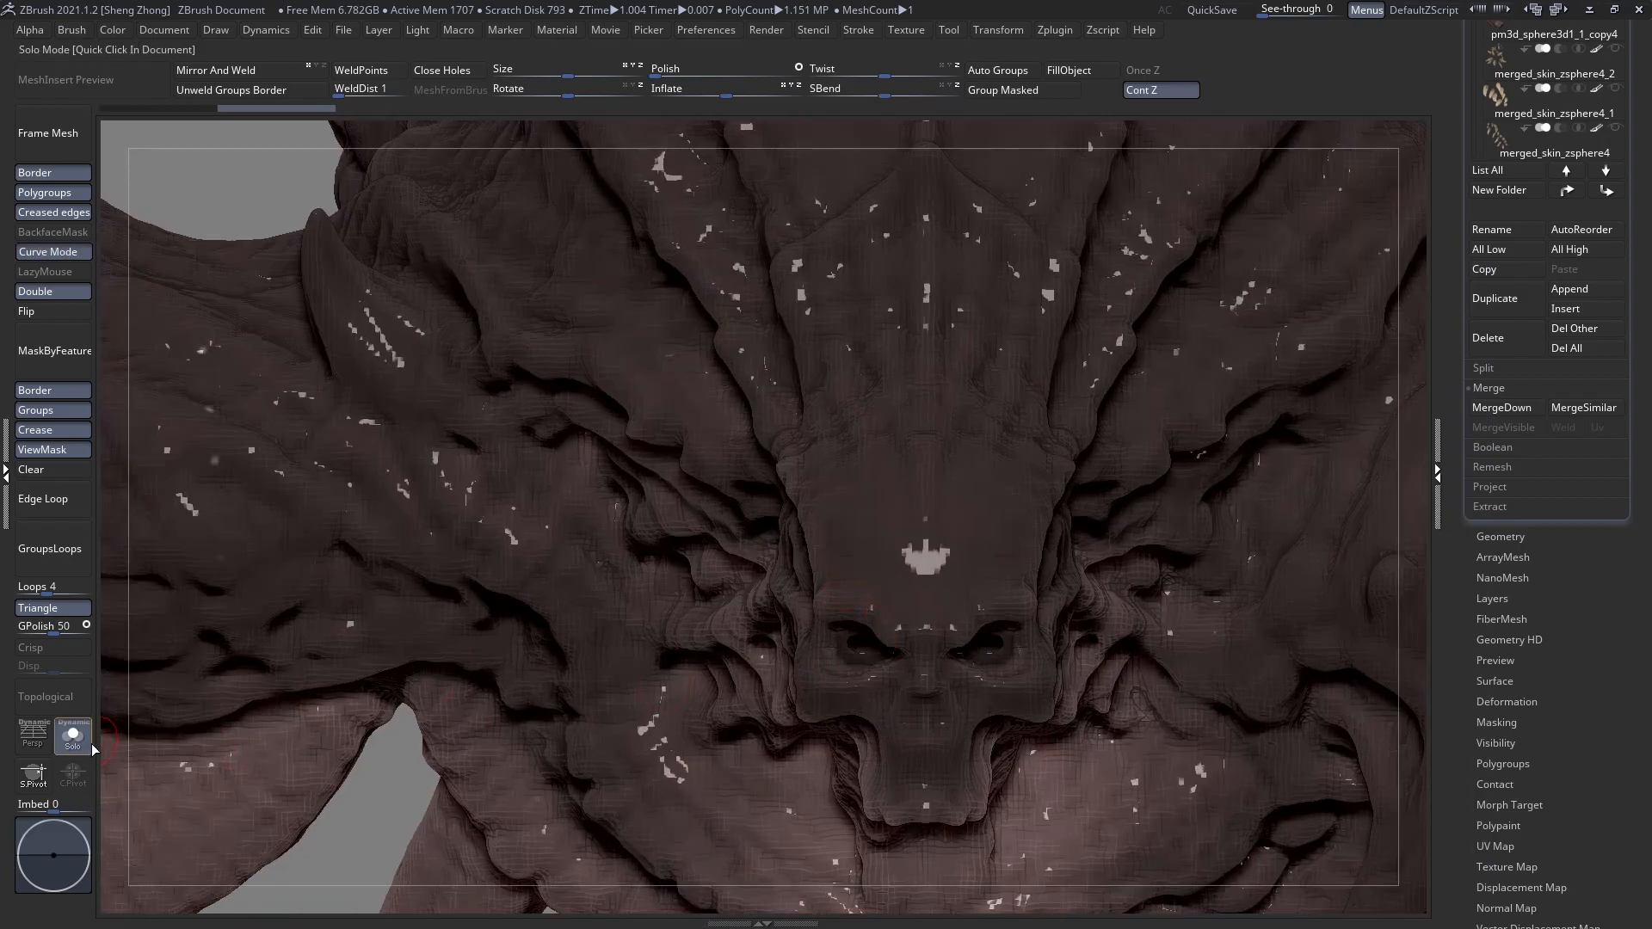
{"action": "right_click_drag", "start_coordinate": [973, 712], "coordinate": [746, 381], "text": "ctrl"}
{"action": "key", "text": "space"}
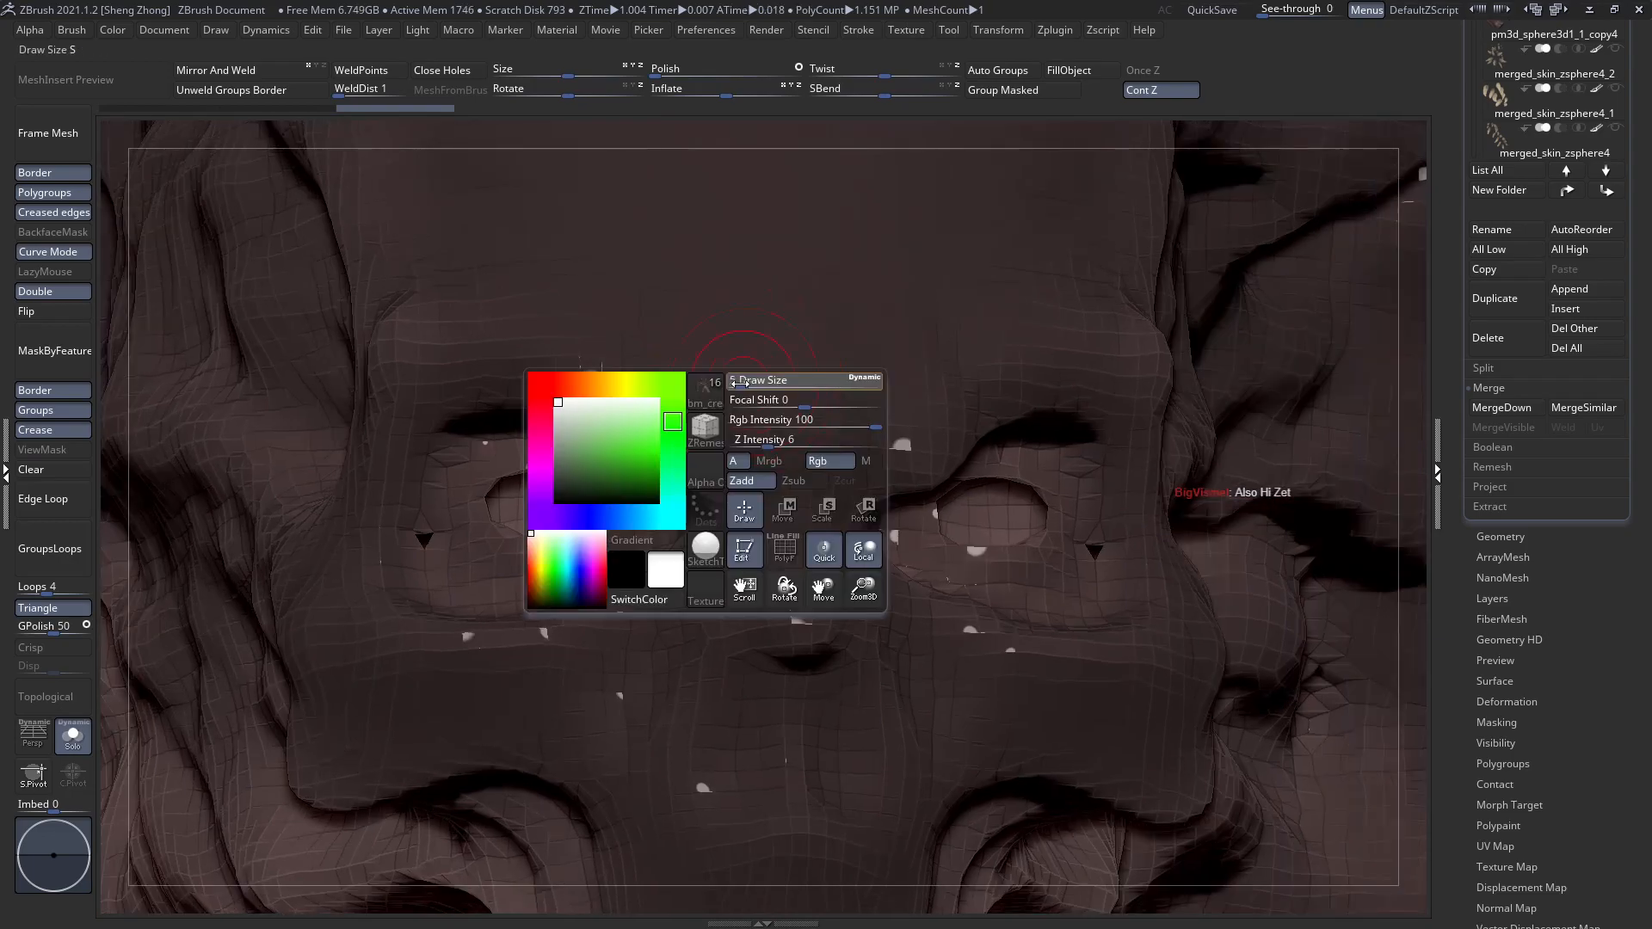
{"action": "mouse_move", "coordinate": [727, 514]}
{"action": "right_mouse_down"}
{"action": "mouse_move", "coordinate": [731, 471]}
{"action": "mouse_move", "coordinate": [700, 539]}
{"action": "mouse_move", "coordinate": [647, 523]}
{"action": "mouse_move", "coordinate": [665, 541]}
{"action": "mouse_move", "coordinate": [694, 531]}
{"action": "right_mouse_up"}
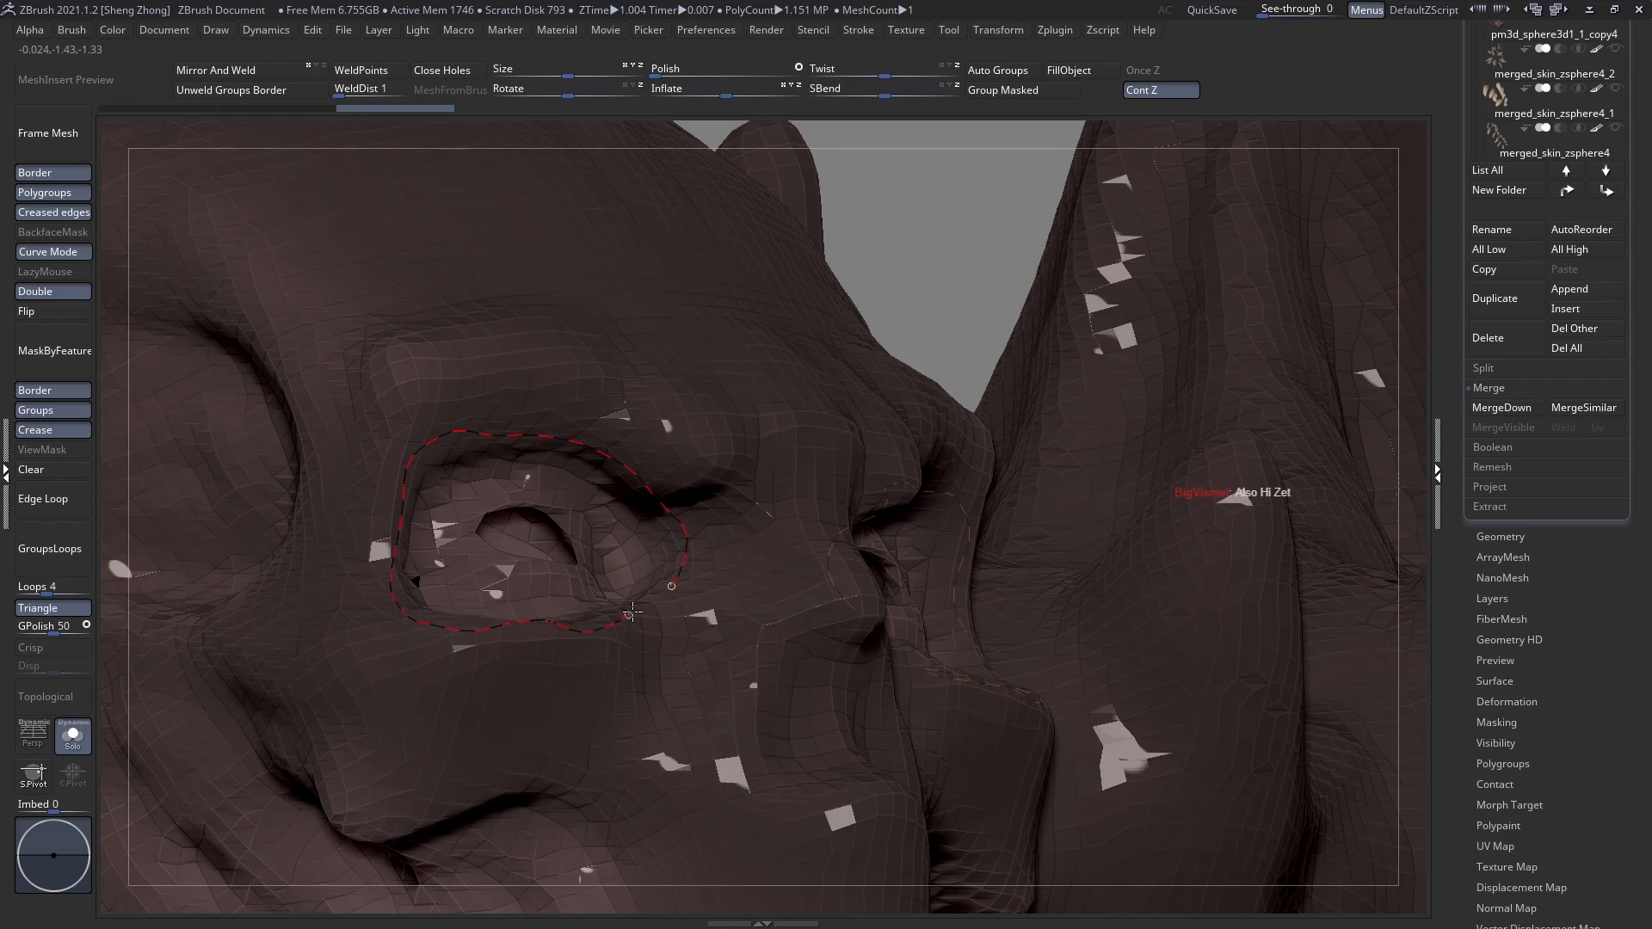
{"action": "right_click_drag", "start_coordinate": [608, 626], "coordinate": [590, 663]}
{"action": "left_click_drag", "start_coordinate": [672, 584], "coordinate": [704, 547]}
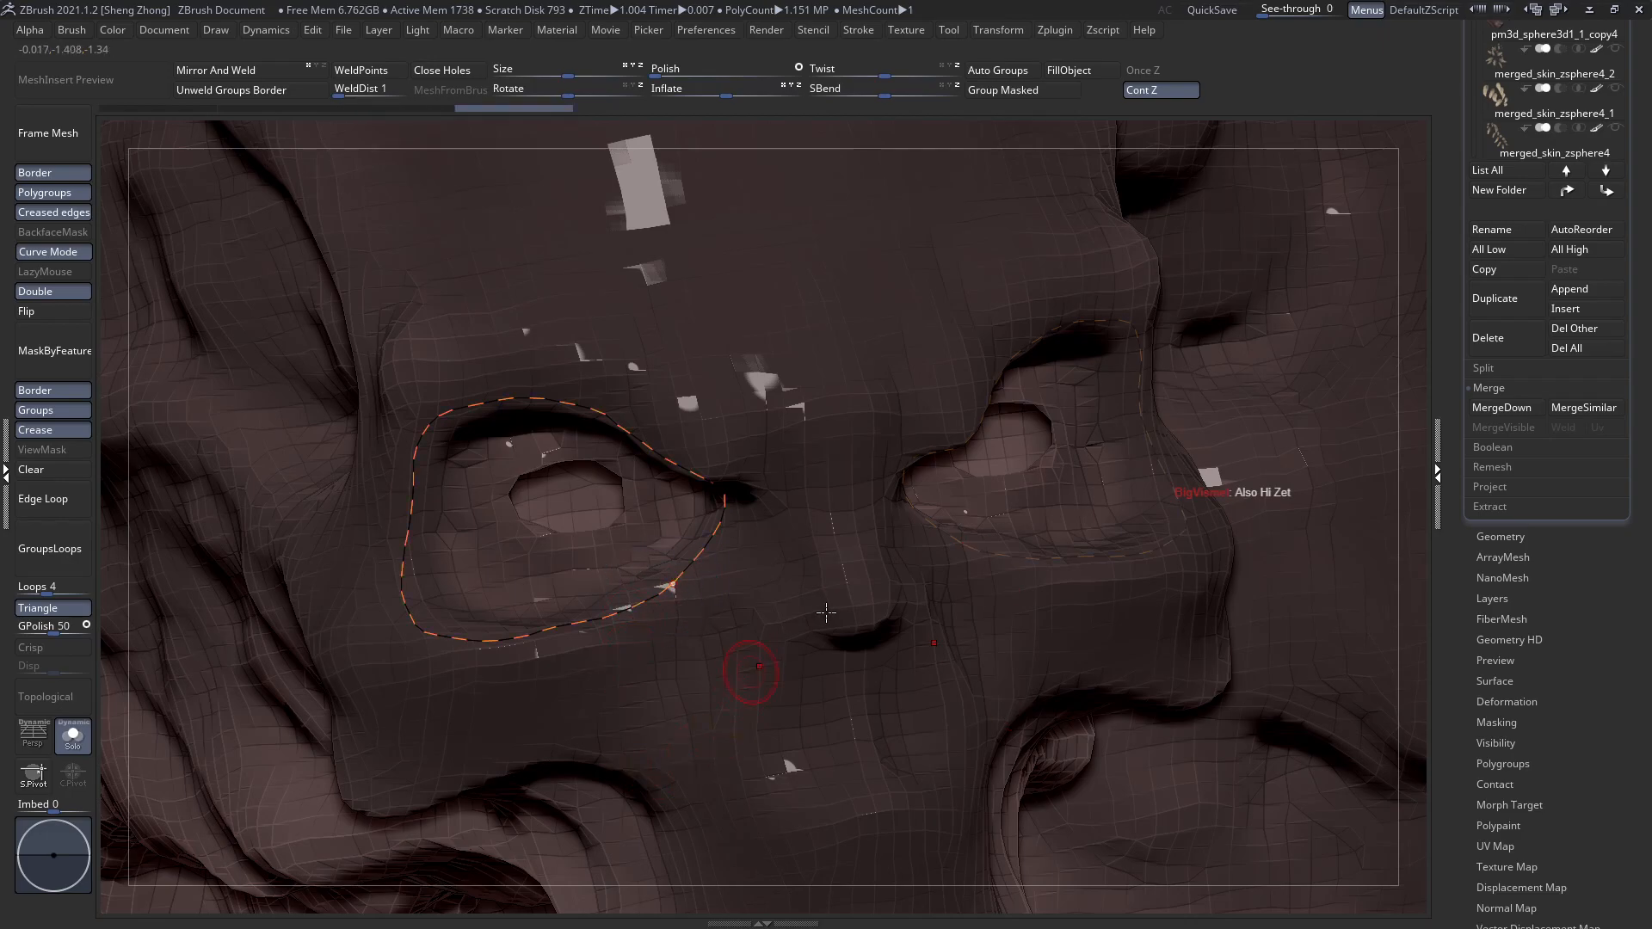
Draw guide curves around one half of the nose cavity and along one side of the jaw's underside.
{"action": "right_click_drag", "start_coordinate": [824, 612], "coordinate": [908, 558], "text": "ctrl"}
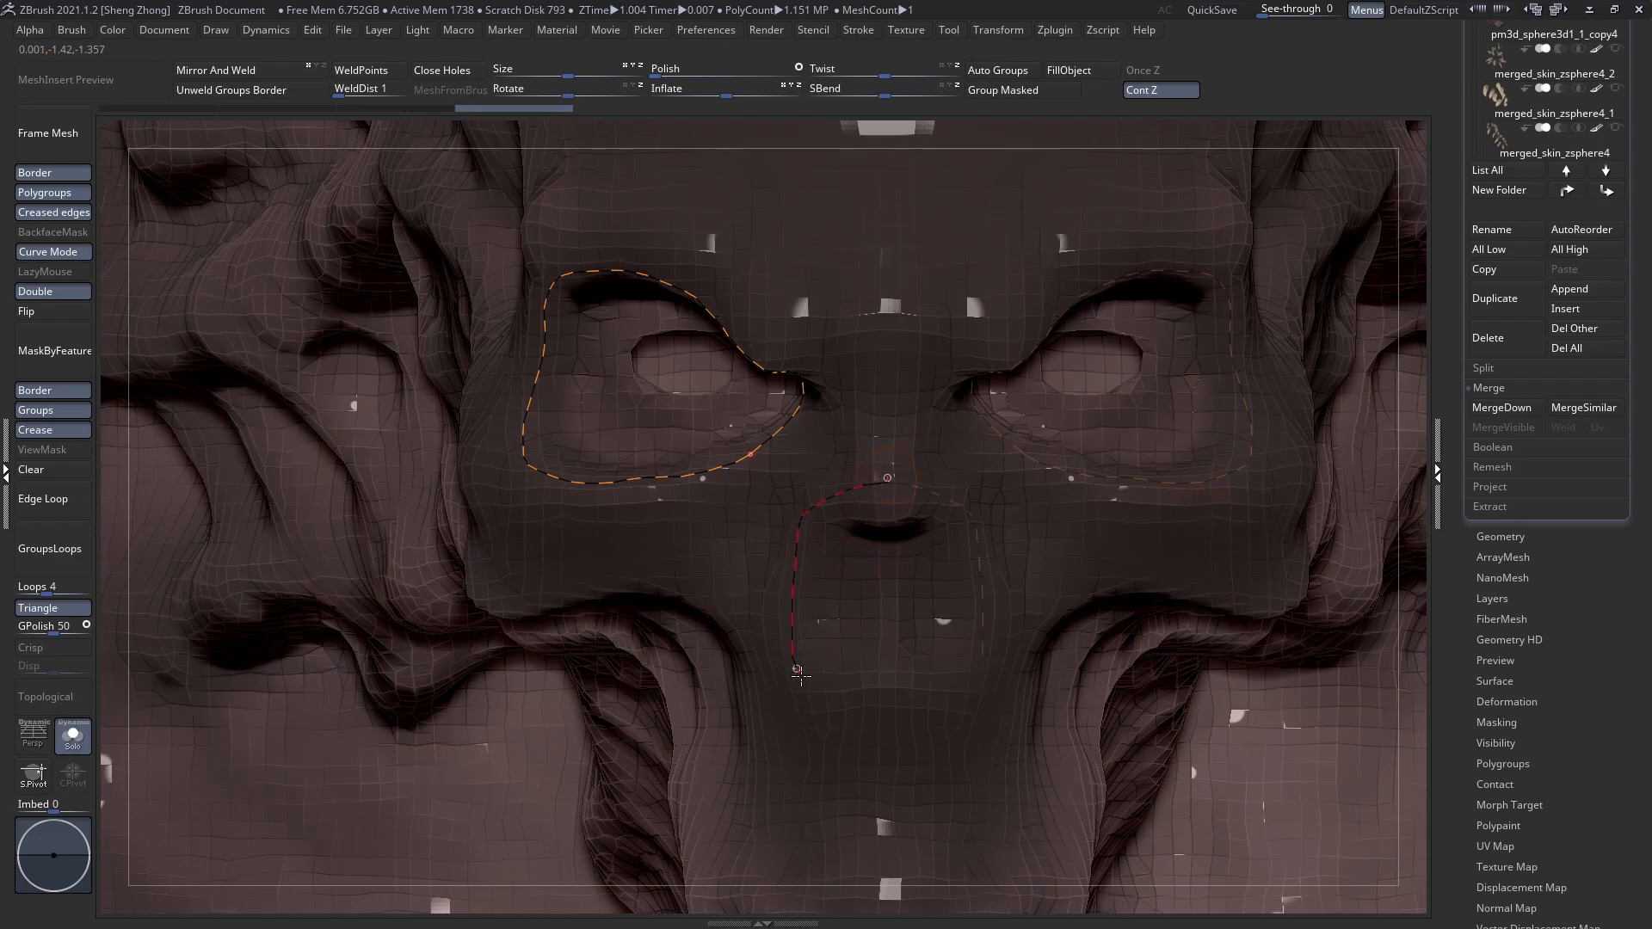
{"action": "right_click_drag", "start_coordinate": [826, 764], "coordinate": [856, 440], "text": "ctrl"}
{"action": "right_click_drag", "start_coordinate": [716, 606], "coordinate": [703, 572]}
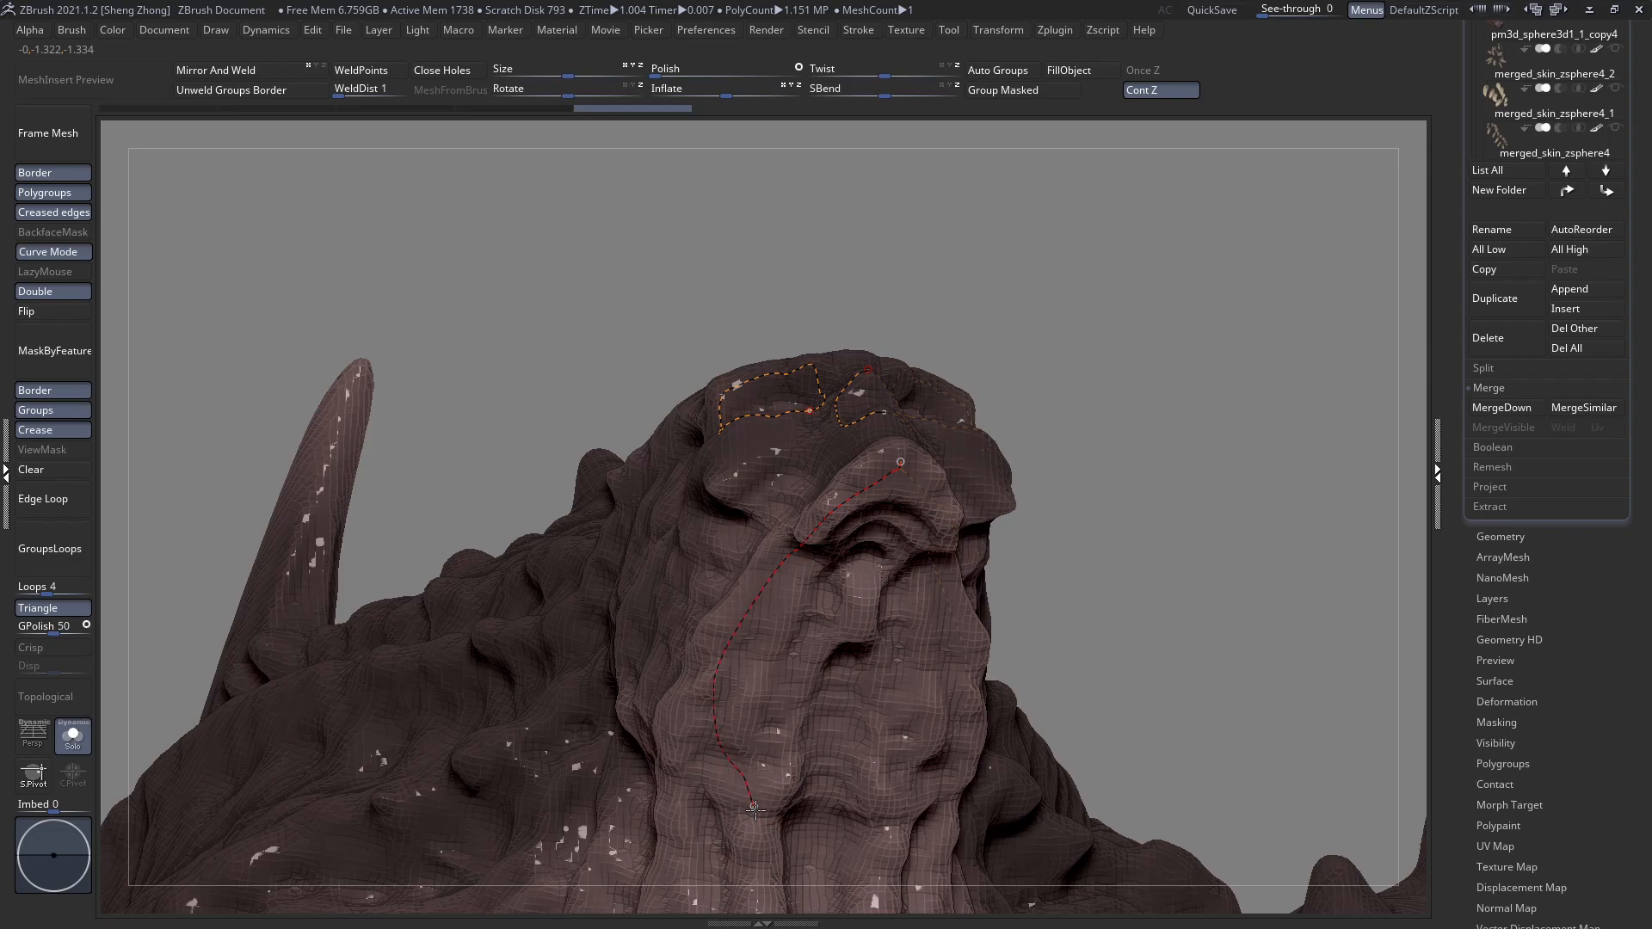
{"action": "left_click_drag", "start_coordinate": [824, 790], "coordinate": [828, 795]}
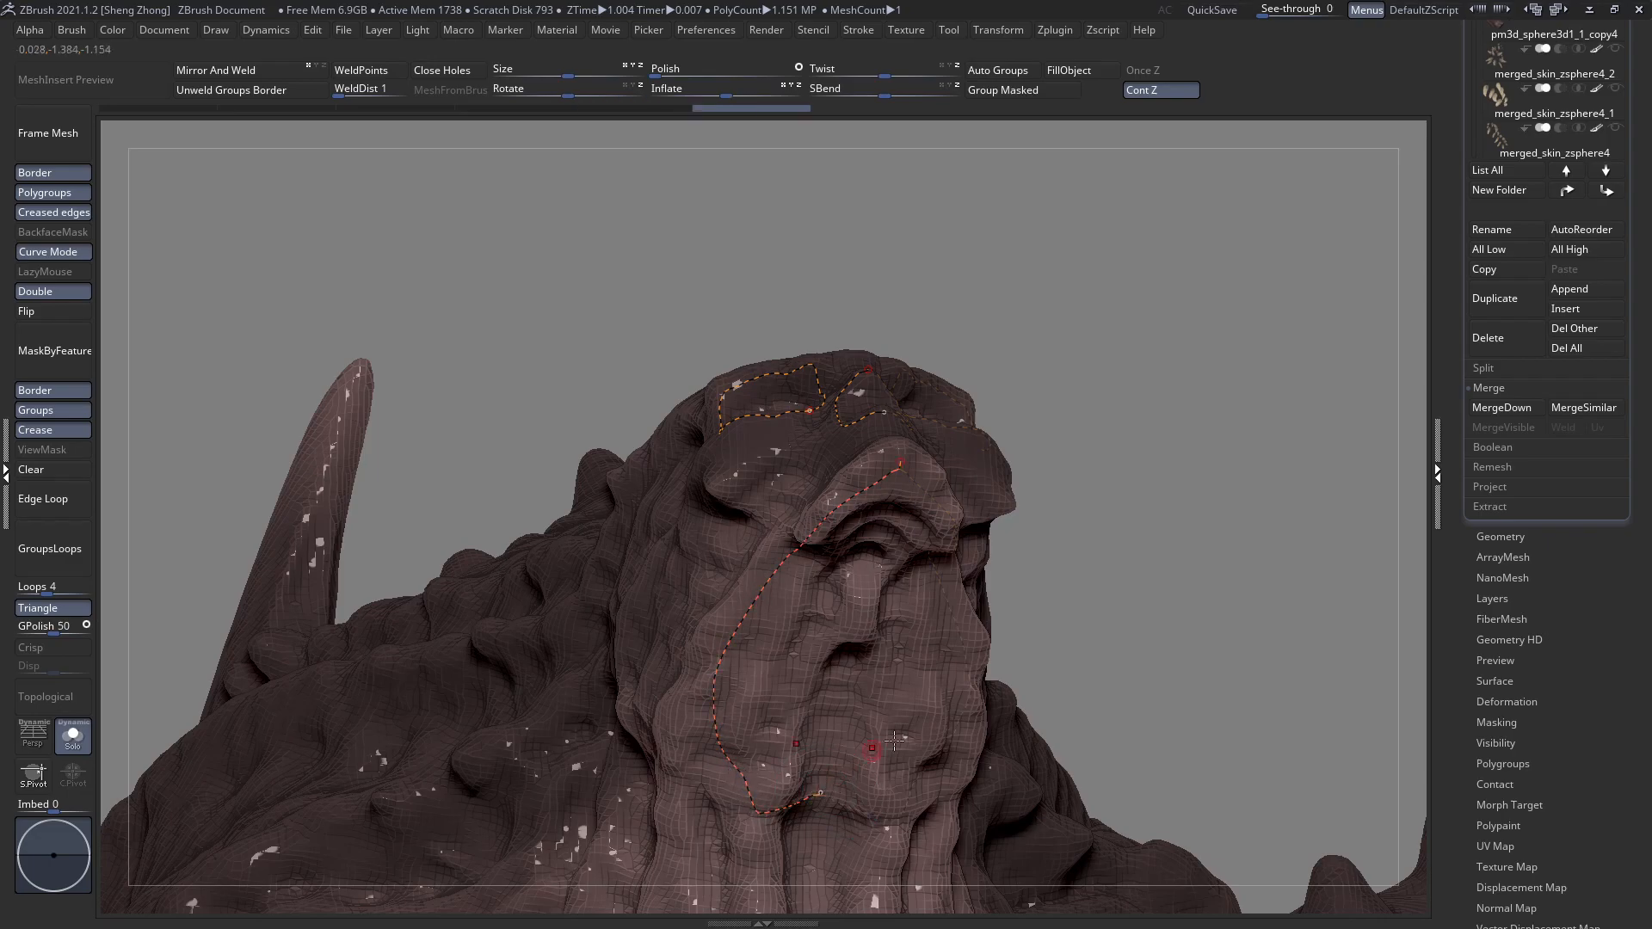
{"action": "right_click_drag", "start_coordinate": [840, 701], "coordinate": [691, 607], "text": "ctrl"}
{"action": "mouse_move", "coordinate": [686, 699]}
{"action": "right_mouse_down"}
{"action": "mouse_move", "coordinate": [692, 765]}
{"action": "mouse_move", "coordinate": [697, 721]}
{"action": "right_mouse_up"}
{"action": "right_click_drag", "start_coordinate": [679, 656], "coordinate": [634, 723], "text": "ctrl"}
{"action": "right_click_drag", "start_coordinate": [708, 605], "coordinate": [728, 364], "text": "alt"}
{"action": "right_click_drag", "start_coordinate": [715, 663], "coordinate": [894, 788]}
{"action": "right_click_drag", "start_coordinate": [712, 611], "coordinate": [699, 578]}
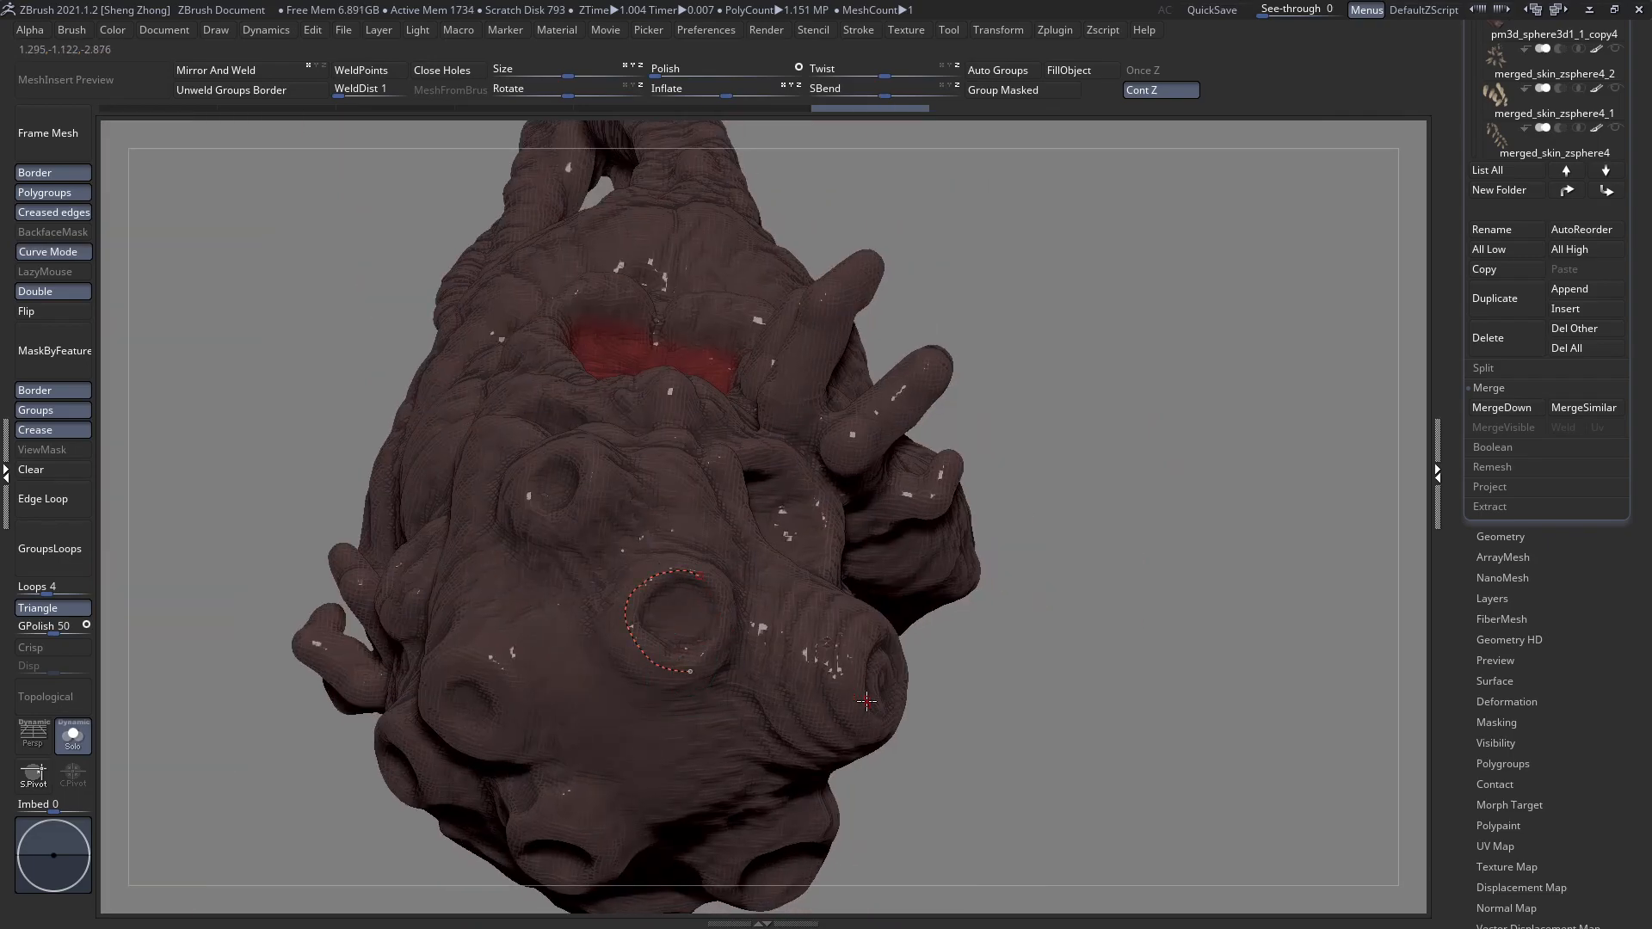
{"action": "right_click_drag", "start_coordinate": [756, 675], "coordinate": [615, 491], "text": "ctrl"}
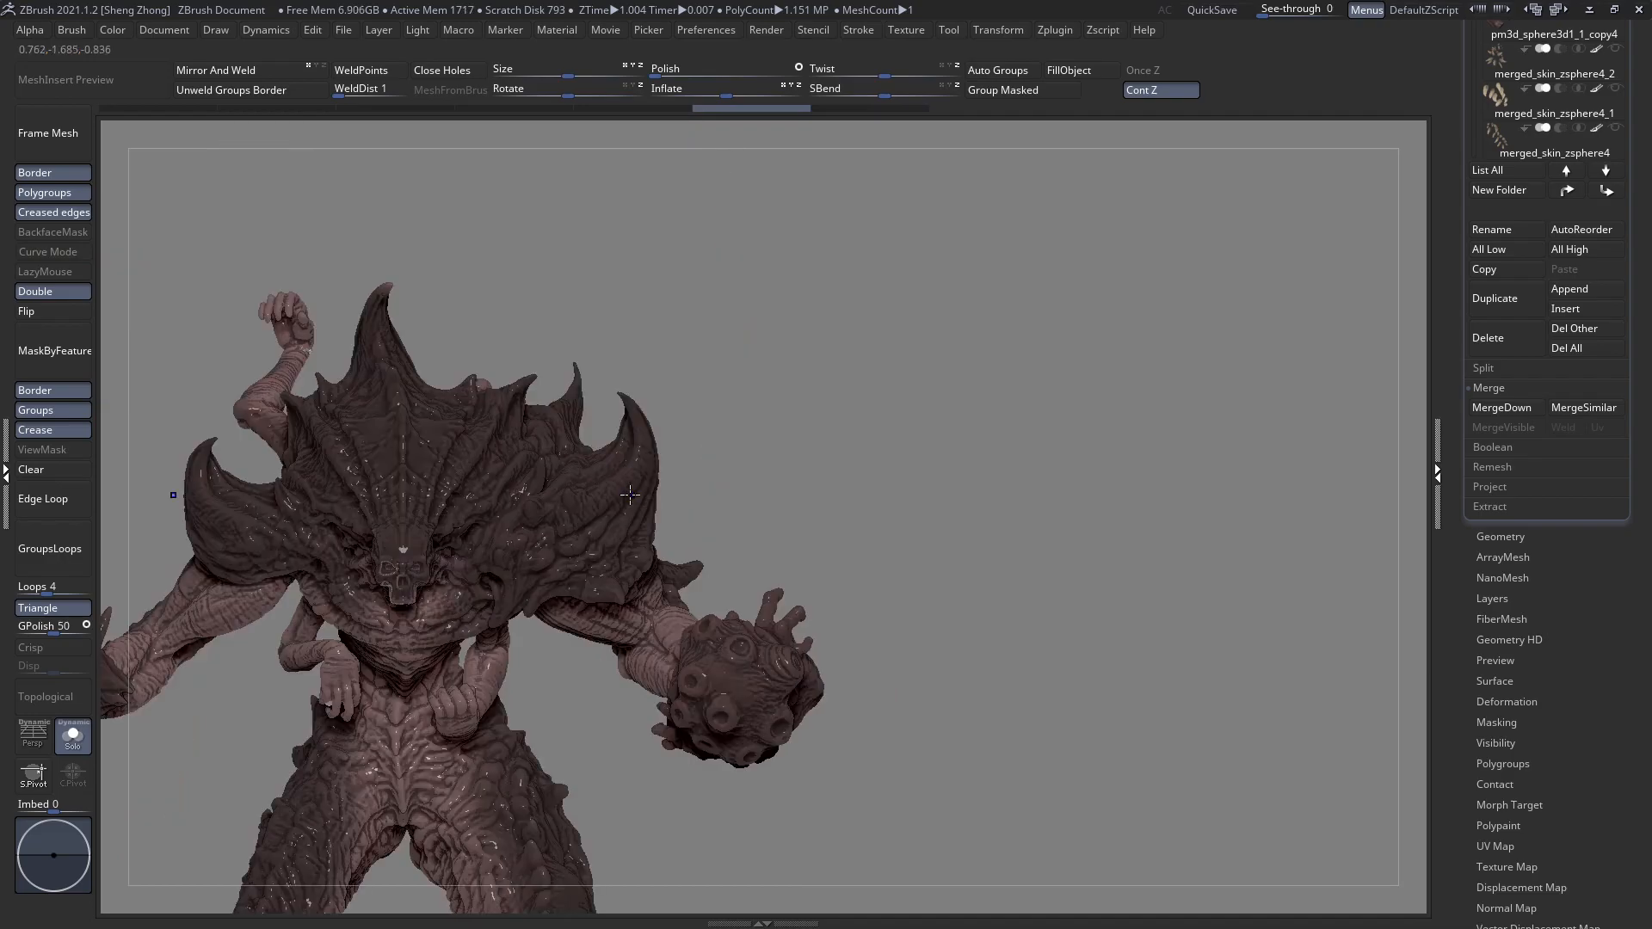
{"action": "right_click_drag", "start_coordinate": [747, 406], "coordinate": [945, 295], "text": "alt"}
{"action": "right_click_drag", "start_coordinate": [562, 489], "coordinate": [747, 546], "text": "ctrl"}
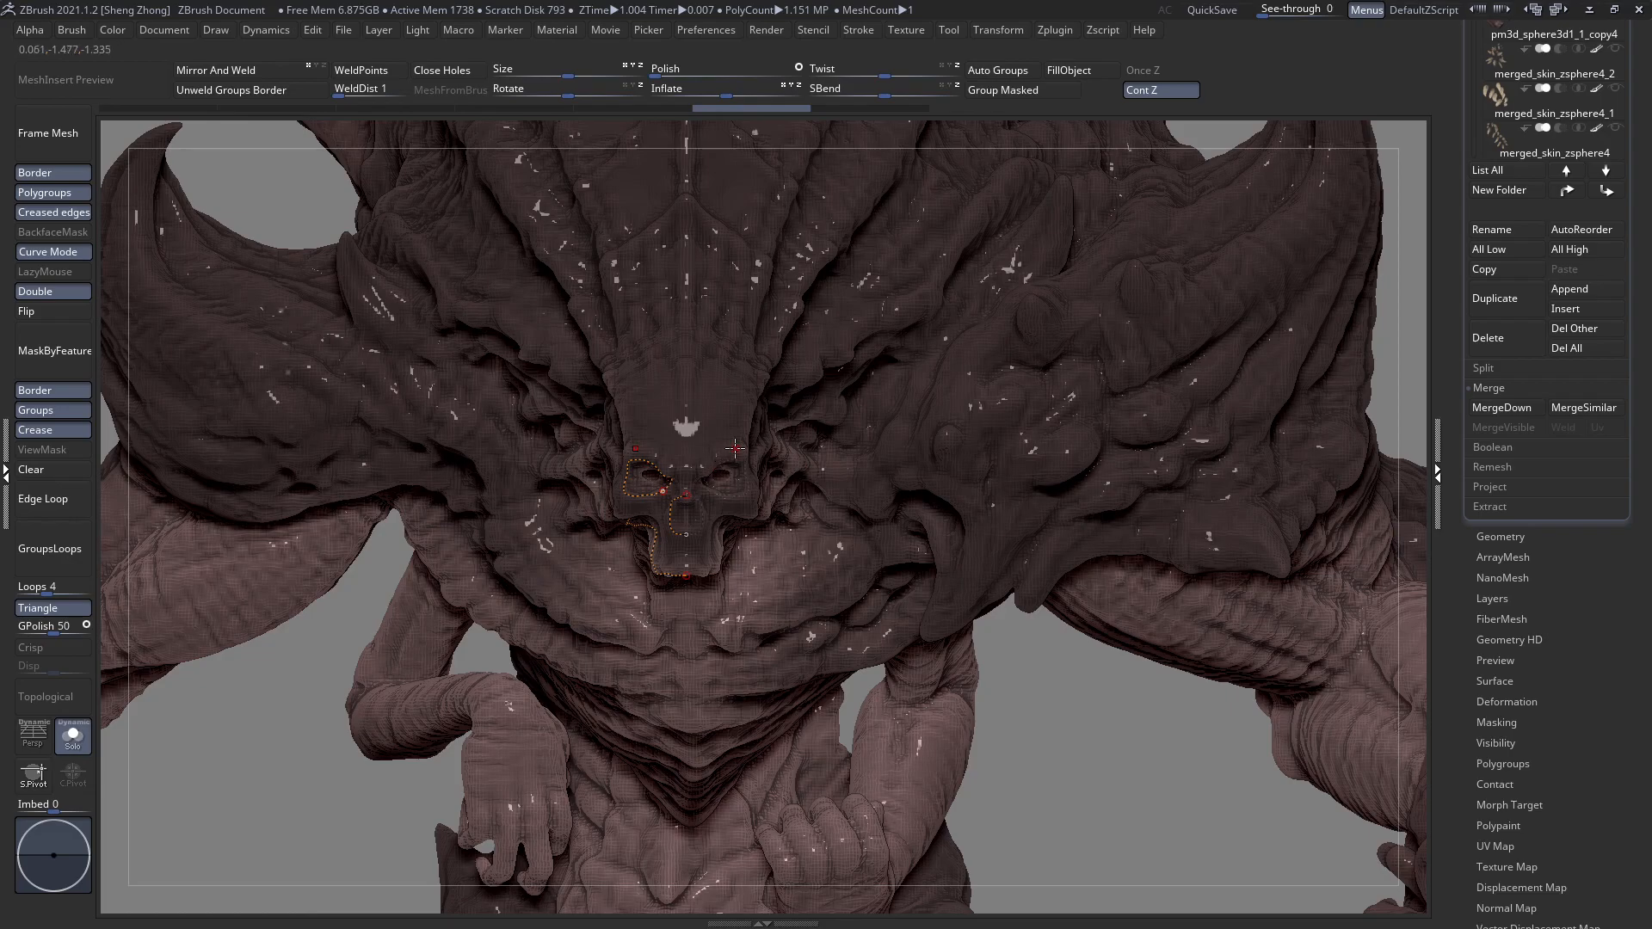
Close the nose guide by drawing the curve around the other half of the nose cavity.
{"action": "right_click_drag", "start_coordinate": [769, 467], "coordinate": [807, 469], "text": "ctrl"}
{"action": "right_click_drag", "start_coordinate": [813, 350], "coordinate": [823, 402], "text": "ctrl"}
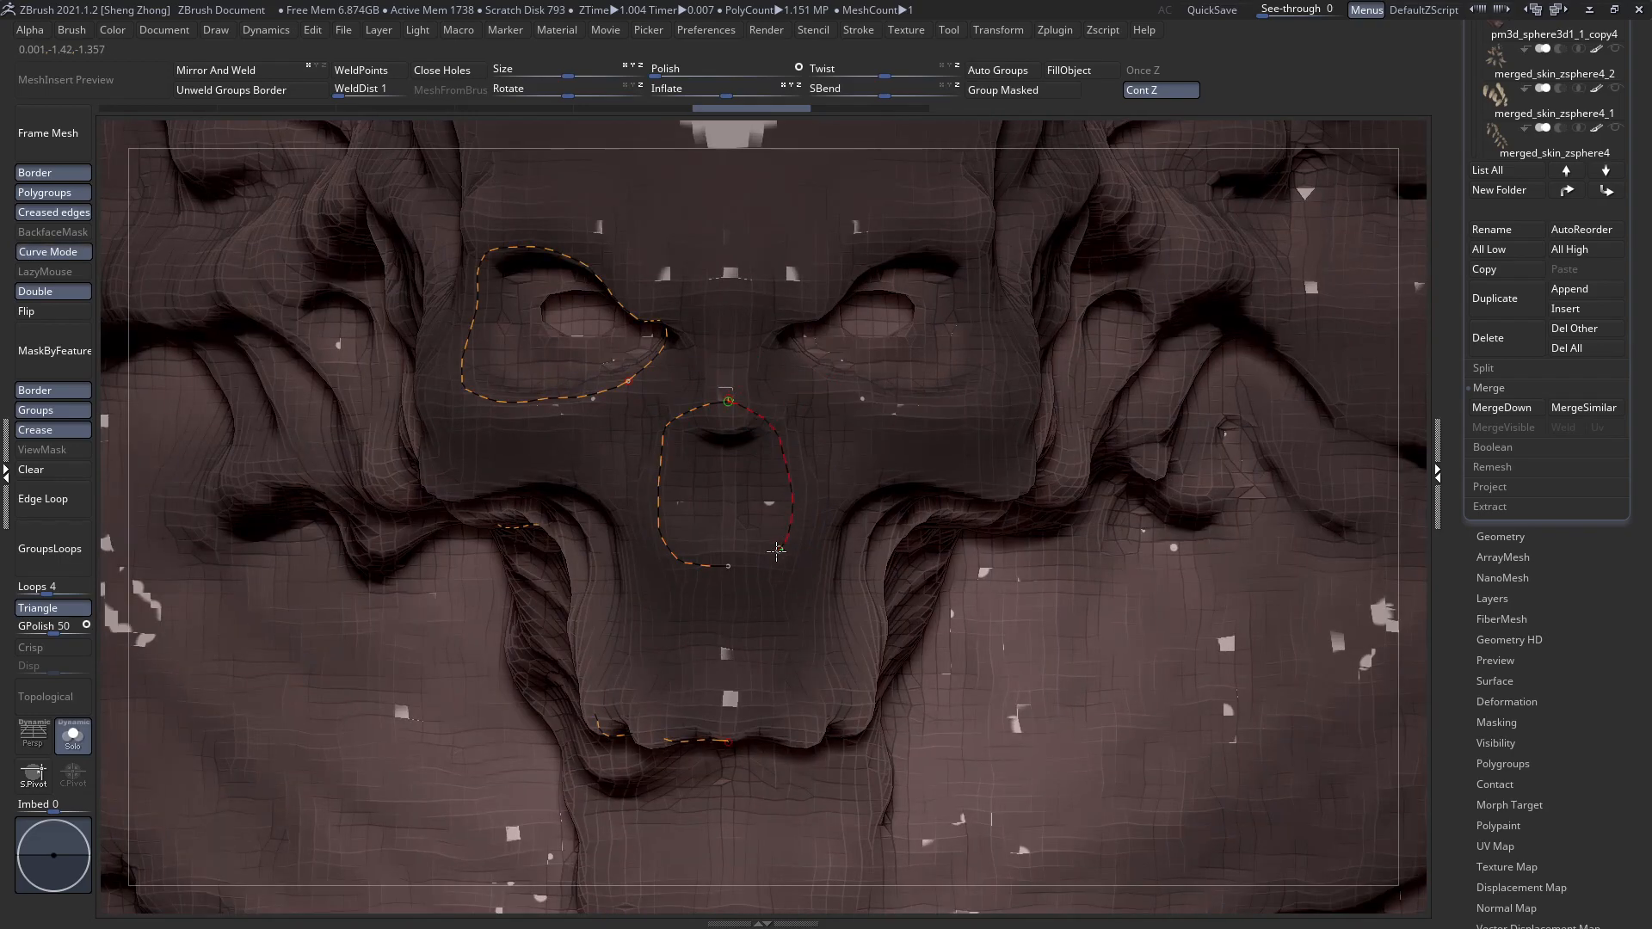
{"action": "left_click_drag", "start_coordinate": [726, 567], "coordinate": [728, 566]}
Draw a guide curve around the second eye socket, undoing the misplaced curve and redrawing it as a closed loop.
{"action": "right_click_drag", "start_coordinate": [813, 454], "coordinate": [796, 426]}
{"action": "right_click_drag", "start_coordinate": [800, 356], "coordinate": [790, 327]}
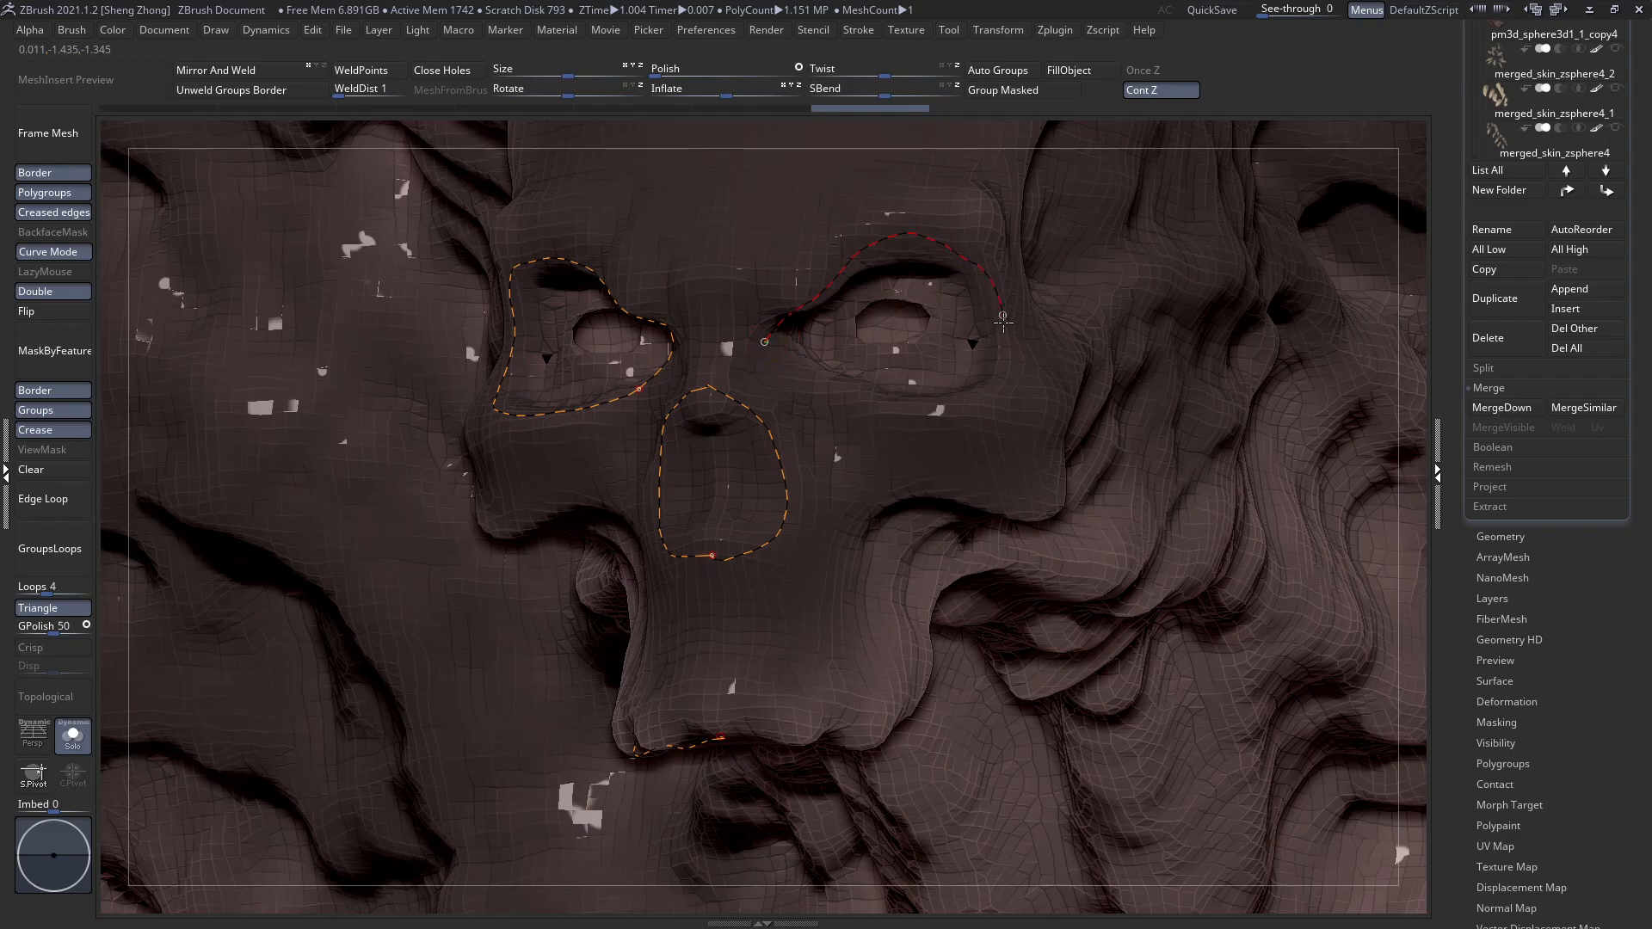
{"action": "left_click_drag", "start_coordinate": [823, 369], "coordinate": [815, 366]}
{"action": "right_click_drag", "start_coordinate": [817, 390], "coordinate": [818, 433]}
{"action": "key", "text": "ctrl+z"}
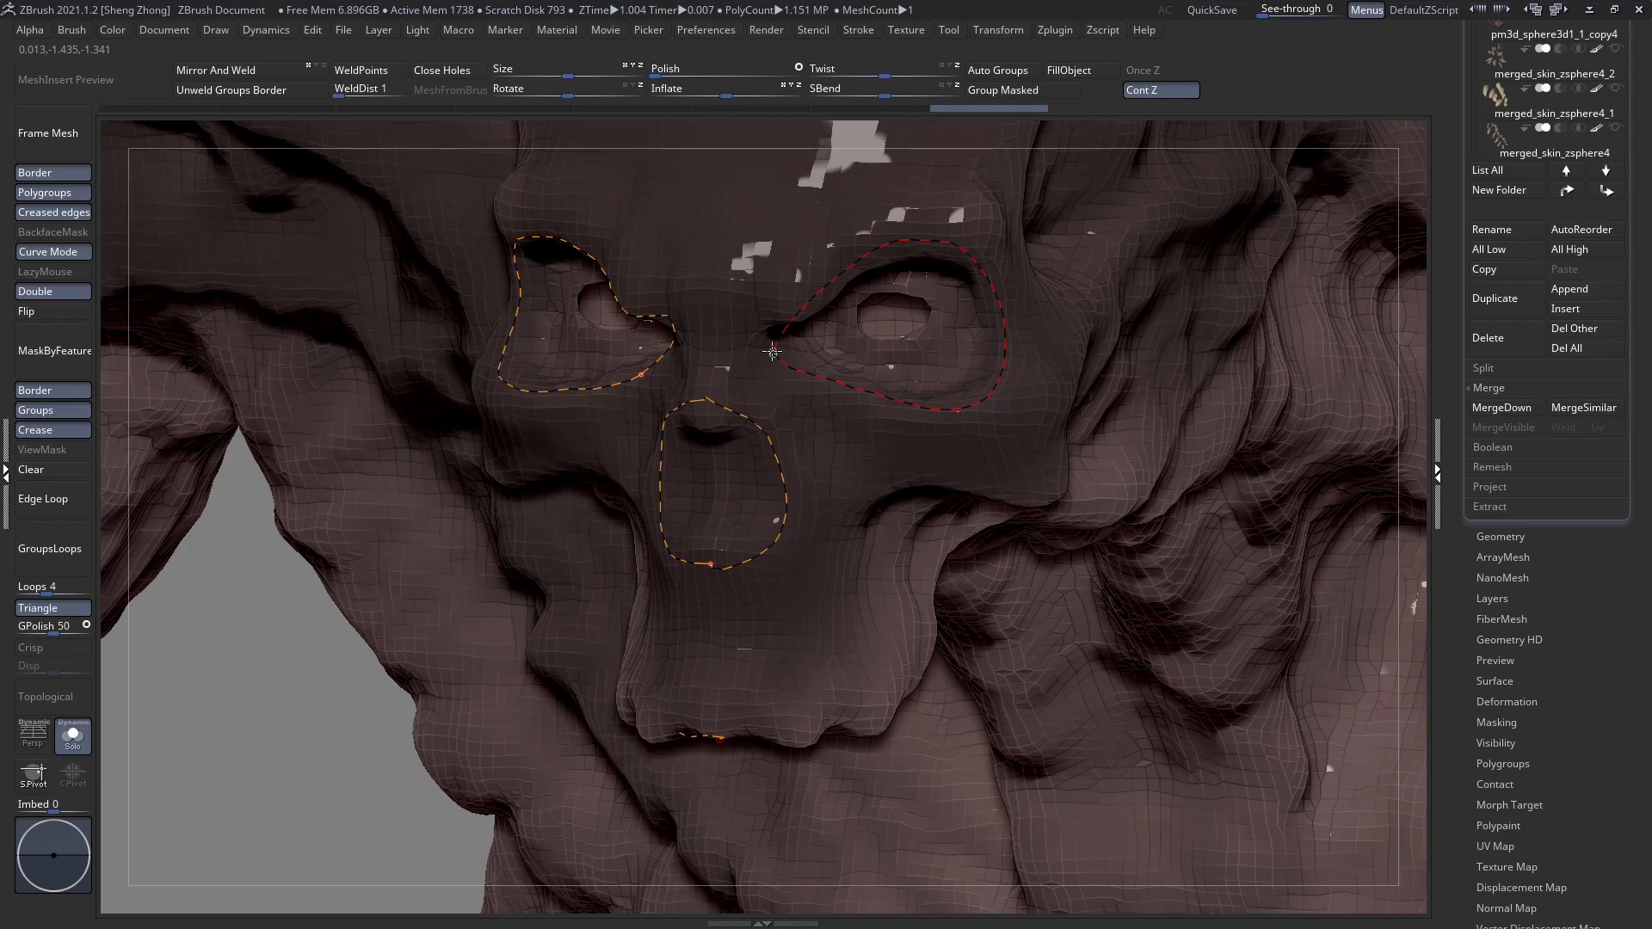
Close the jaw guide by drawing the curve along the other side of the jaw's underside.
{"action": "mouse_move", "coordinate": [795, 474]}
{"action": "right_mouse_down"}
{"action": "mouse_move", "coordinate": [838, 487]}
{"action": "mouse_move", "coordinate": [785, 490]}
{"action": "mouse_move", "coordinate": [789, 399]}
{"action": "mouse_move", "coordinate": [775, 419]}
{"action": "right_mouse_up"}
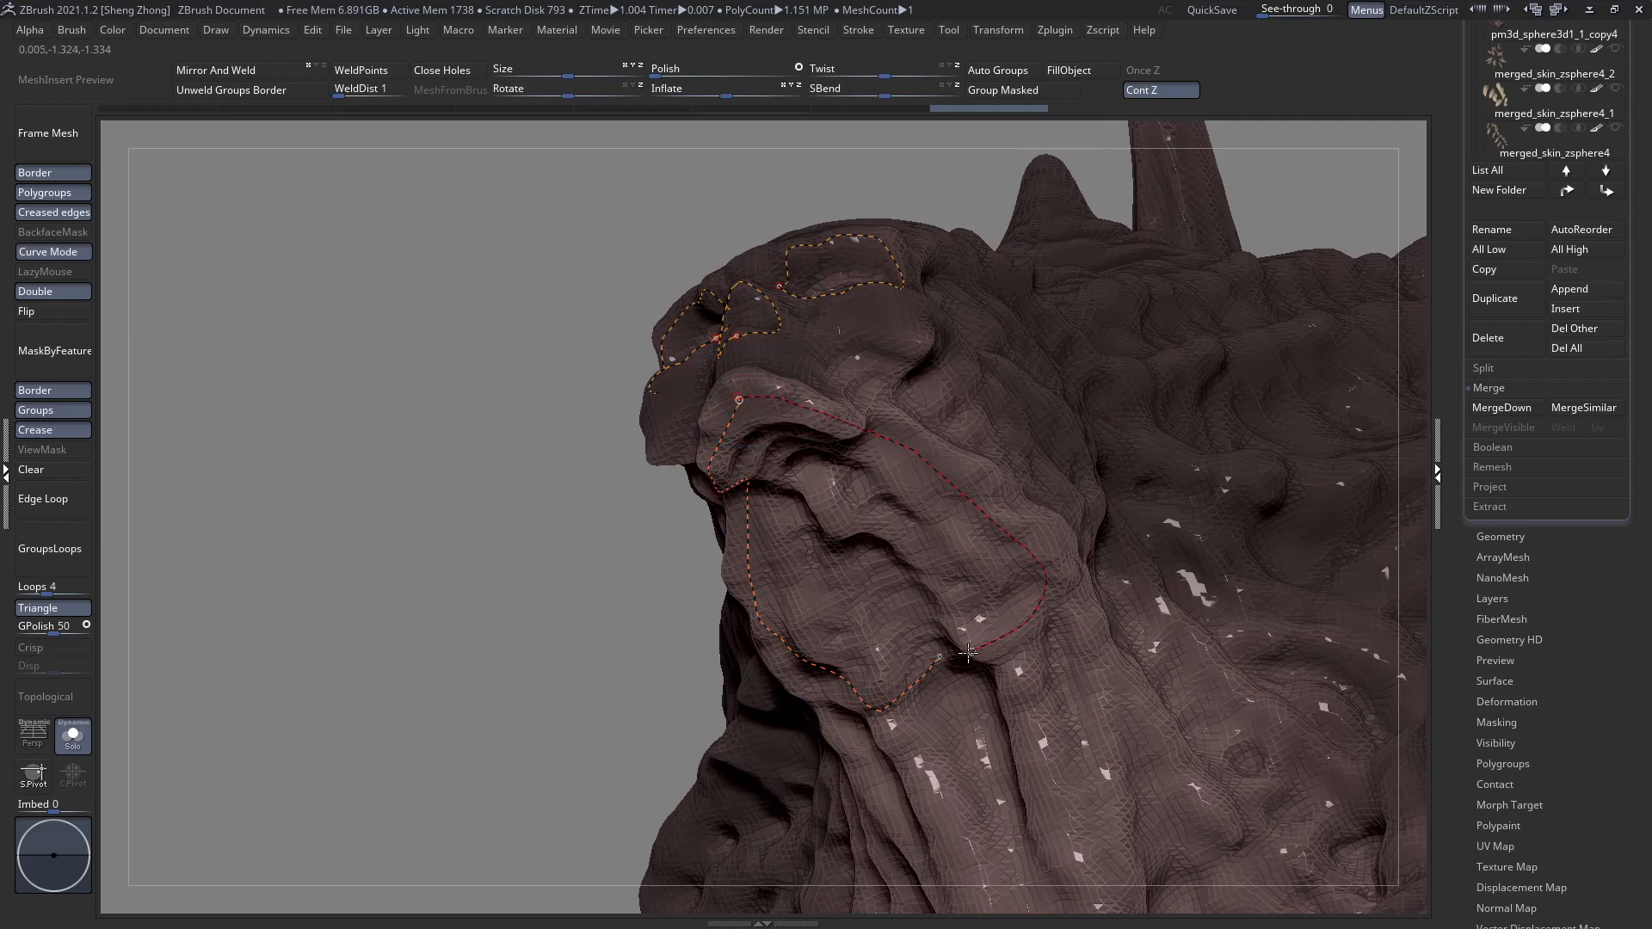
{"action": "left_click", "coordinate": [939, 658]}
{"action": "right_click_drag", "start_coordinate": [937, 617], "coordinate": [1068, 762]}
Set ZRemesher's AdaptiveSize to 100 and remesh the duplicated creature using the face guide curves.
{"action": "right_click_drag", "start_coordinate": [912, 581], "coordinate": [633, 427], "text": "ctrl"}
{"action": "right_click_drag", "start_coordinate": [646, 534], "coordinate": [641, 603]}
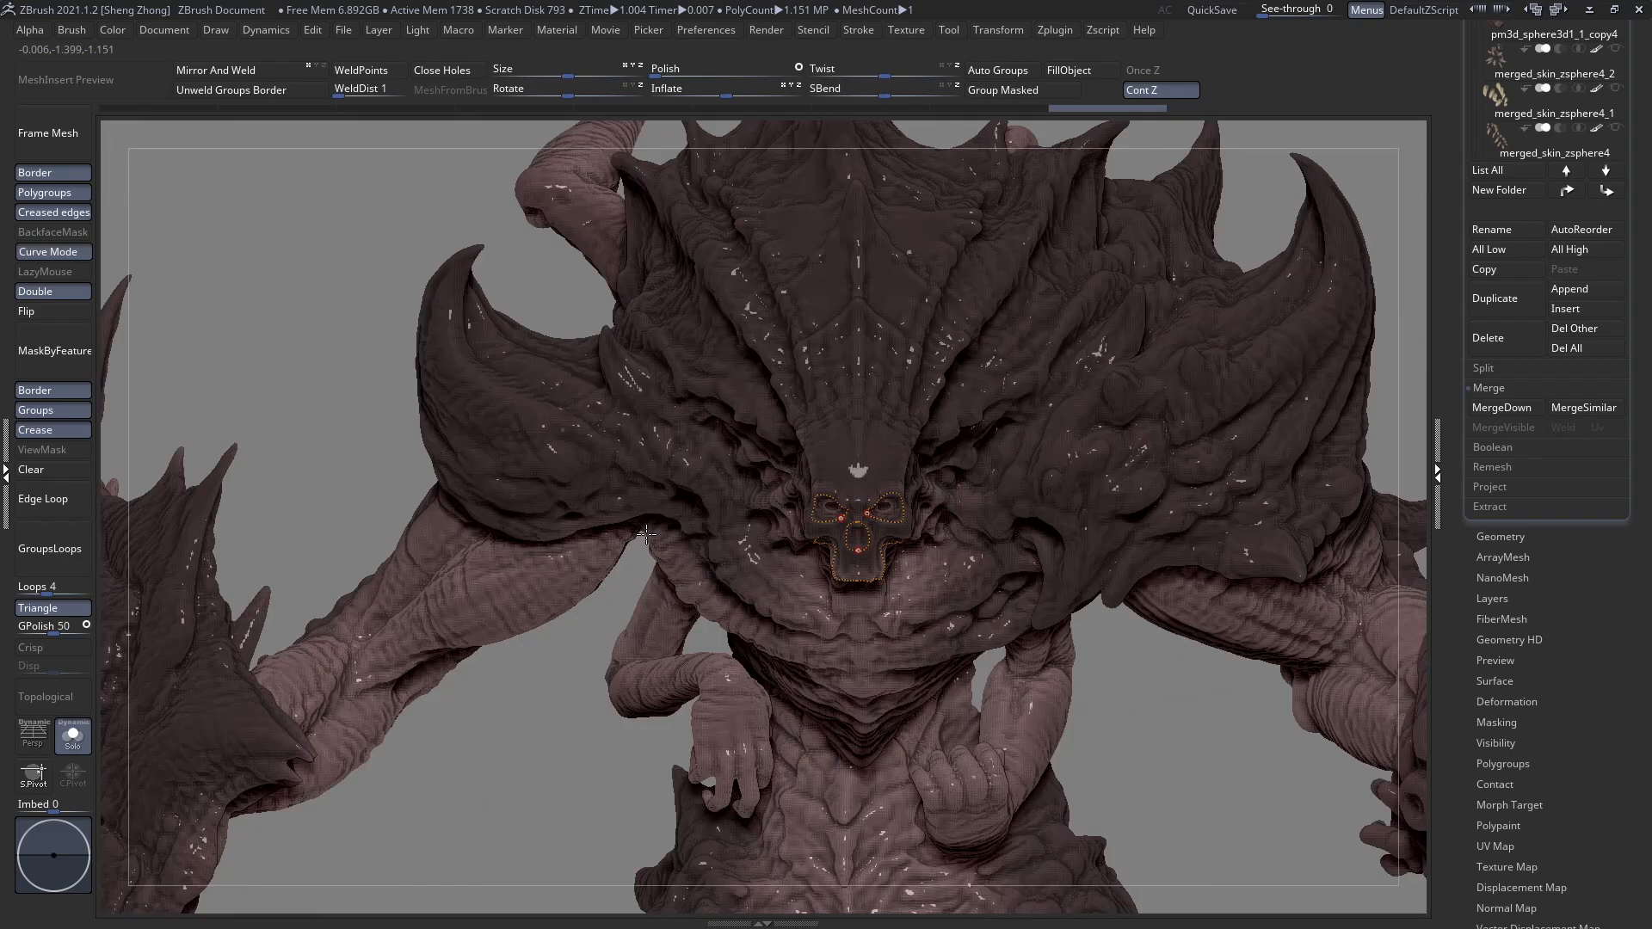
{"action": "right_click_drag", "start_coordinate": [617, 514], "coordinate": [522, 480]}
{"action": "right_click_drag", "start_coordinate": [297, 387], "coordinate": [652, 490], "text": "ctrl"}
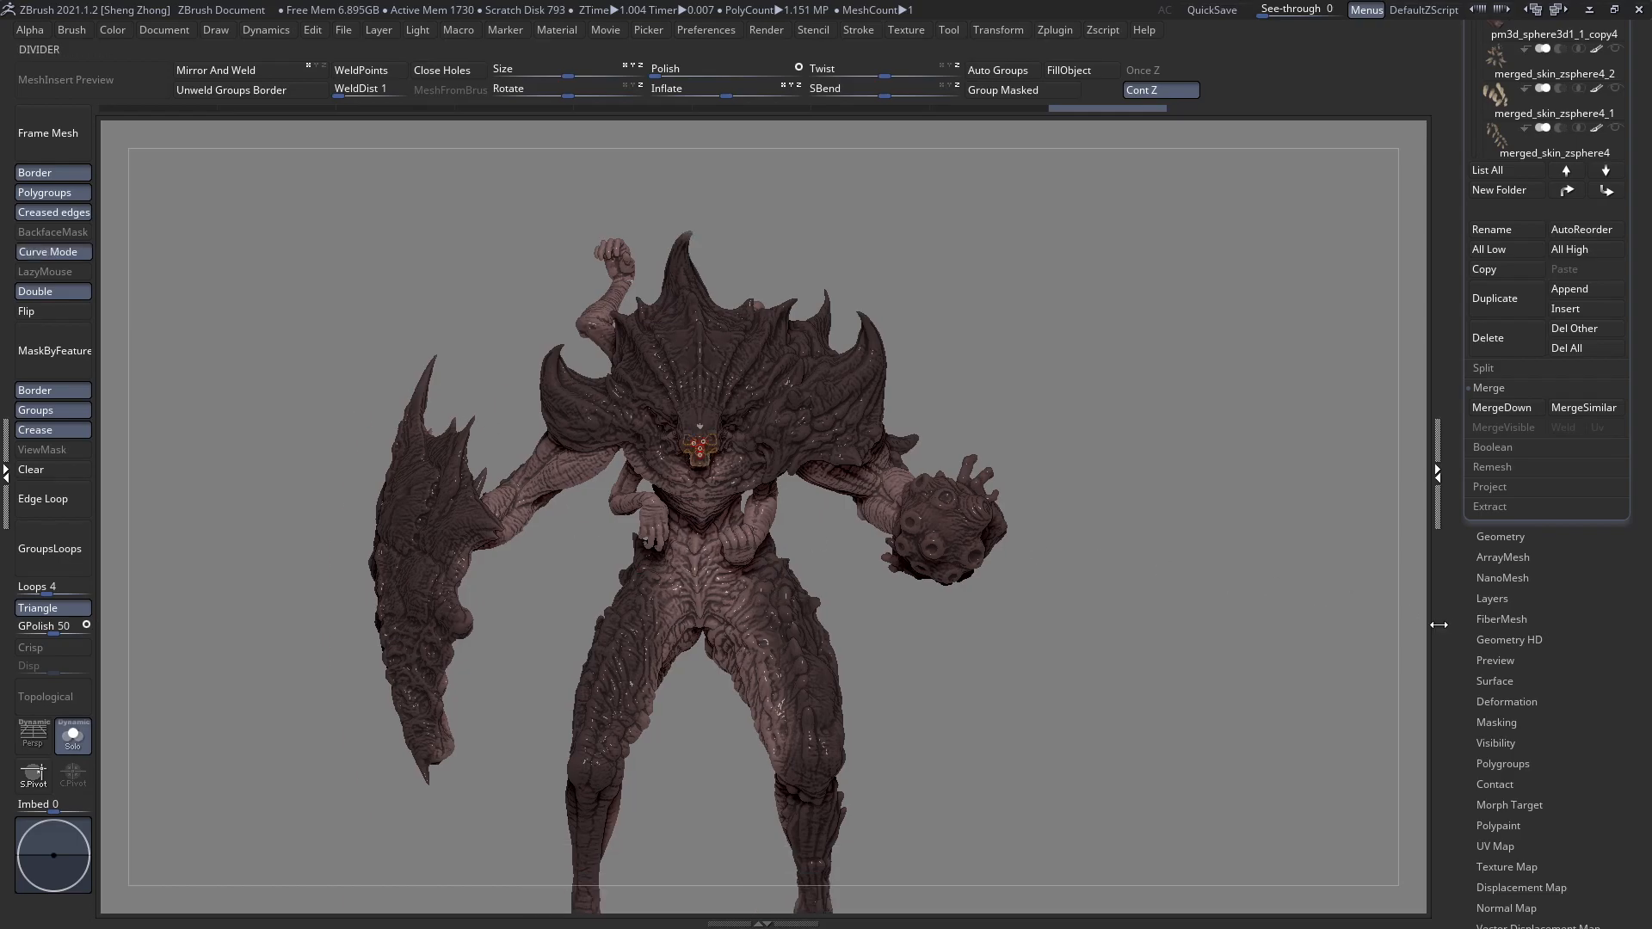
{"action": "left_click", "coordinate": [1491, 541]}
{"action": "left_click_drag", "start_coordinate": [1564, 371], "coordinate": [1580, 839]}
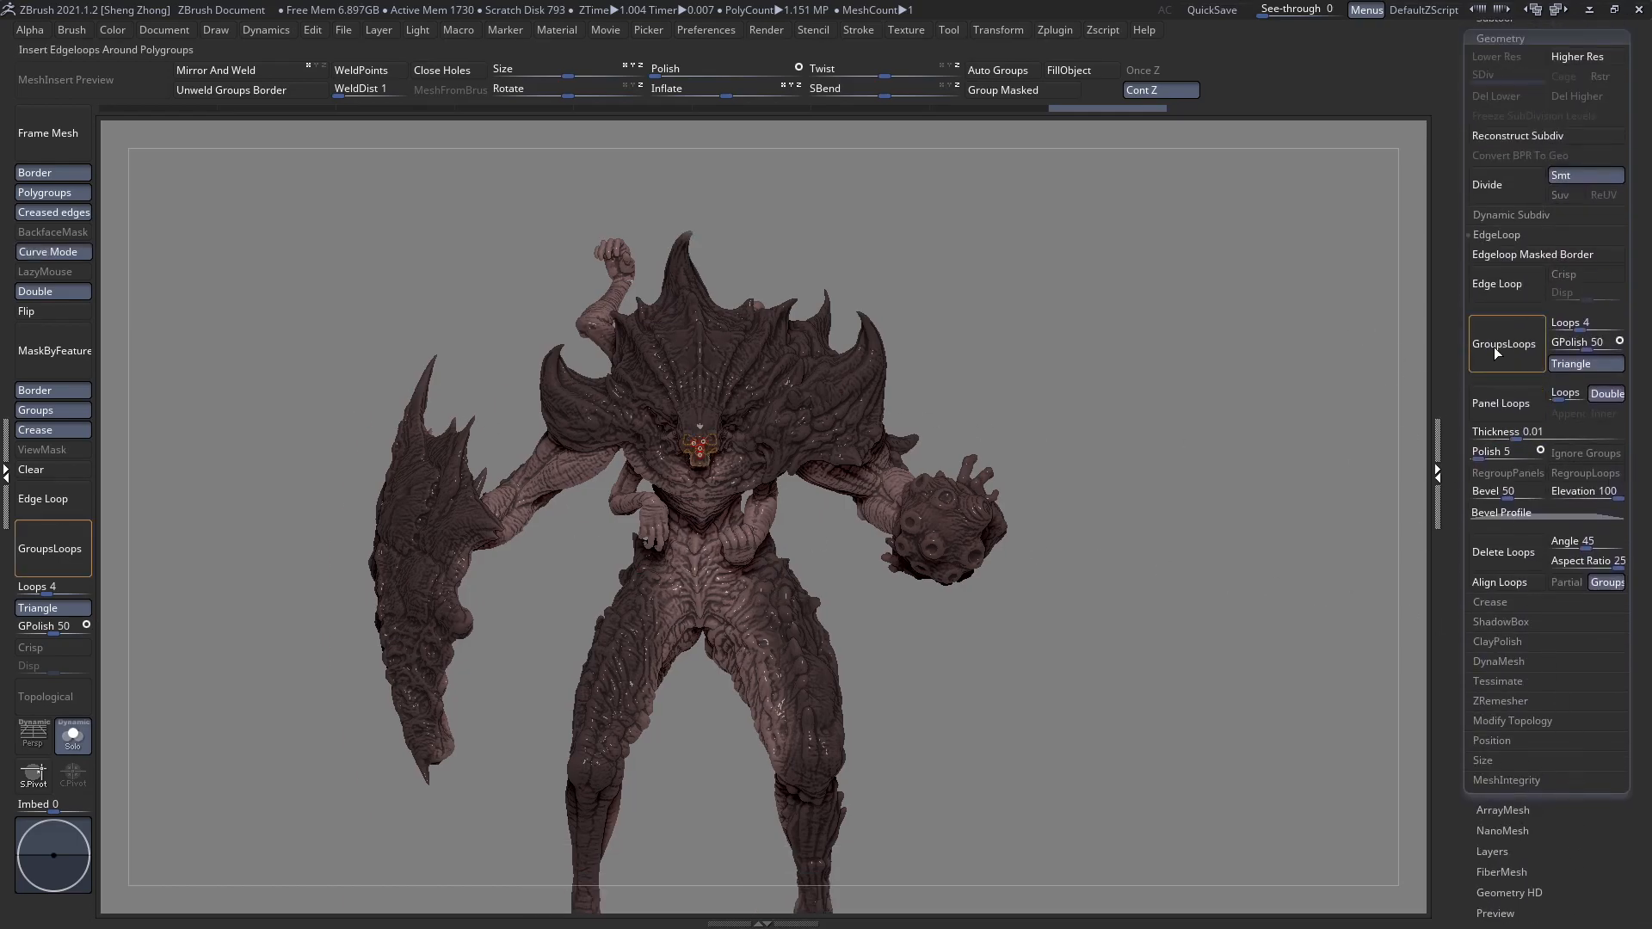
{"action": "left_click", "coordinate": [1497, 700]}
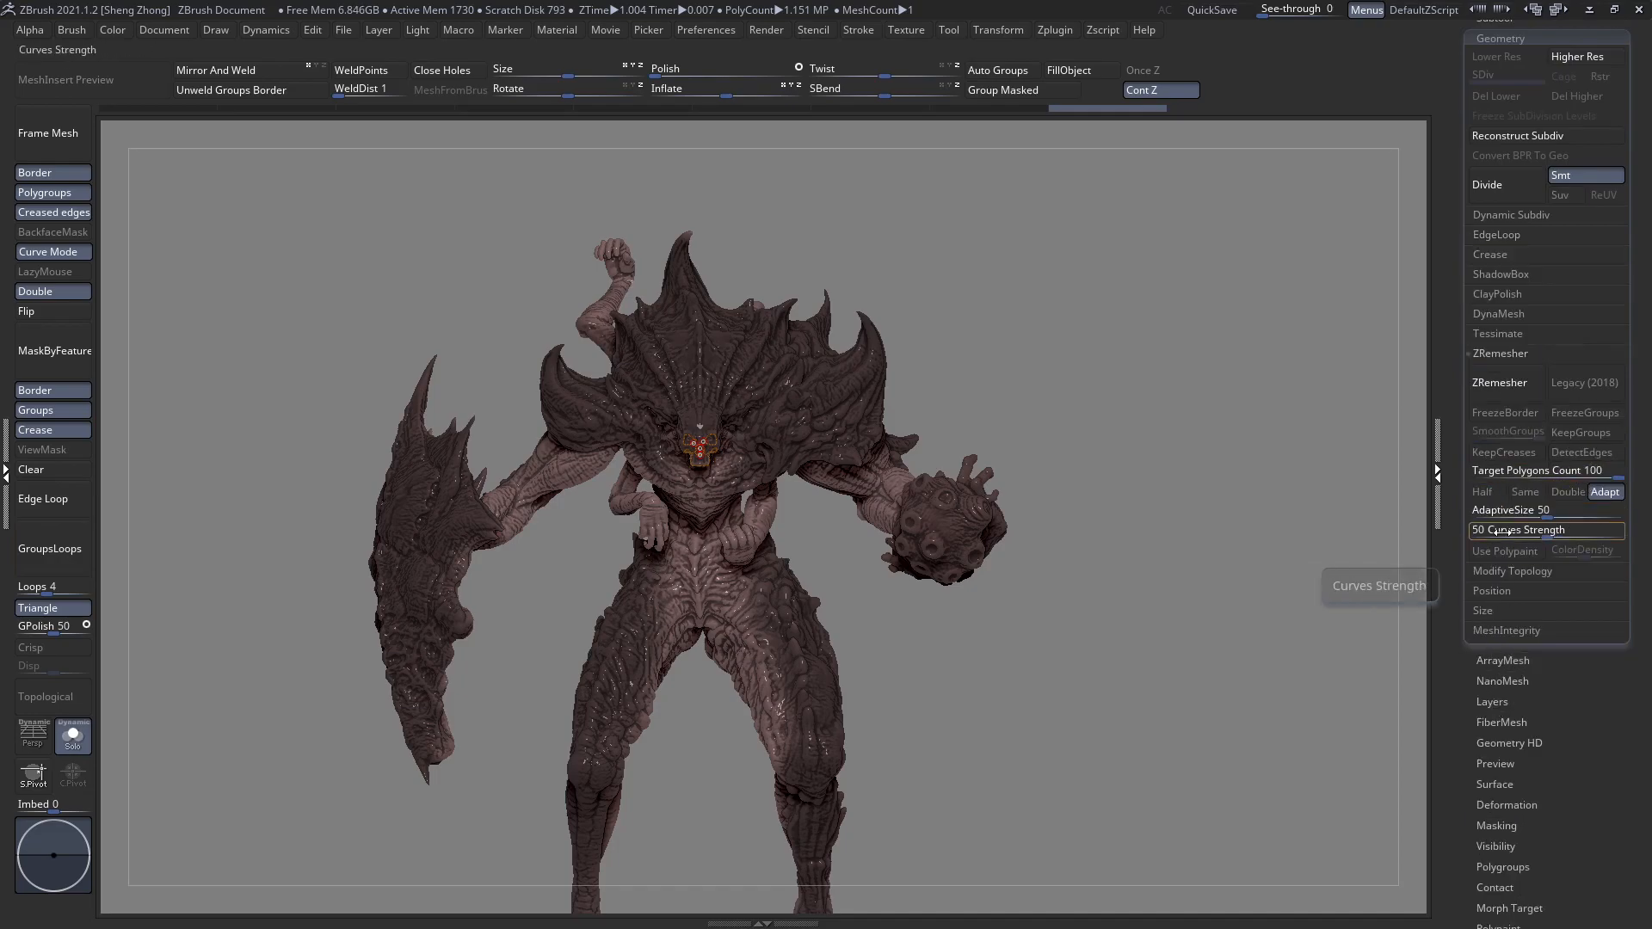
{"action": "left_click_drag", "start_coordinate": [1564, 515], "coordinate": [1628, 518]}
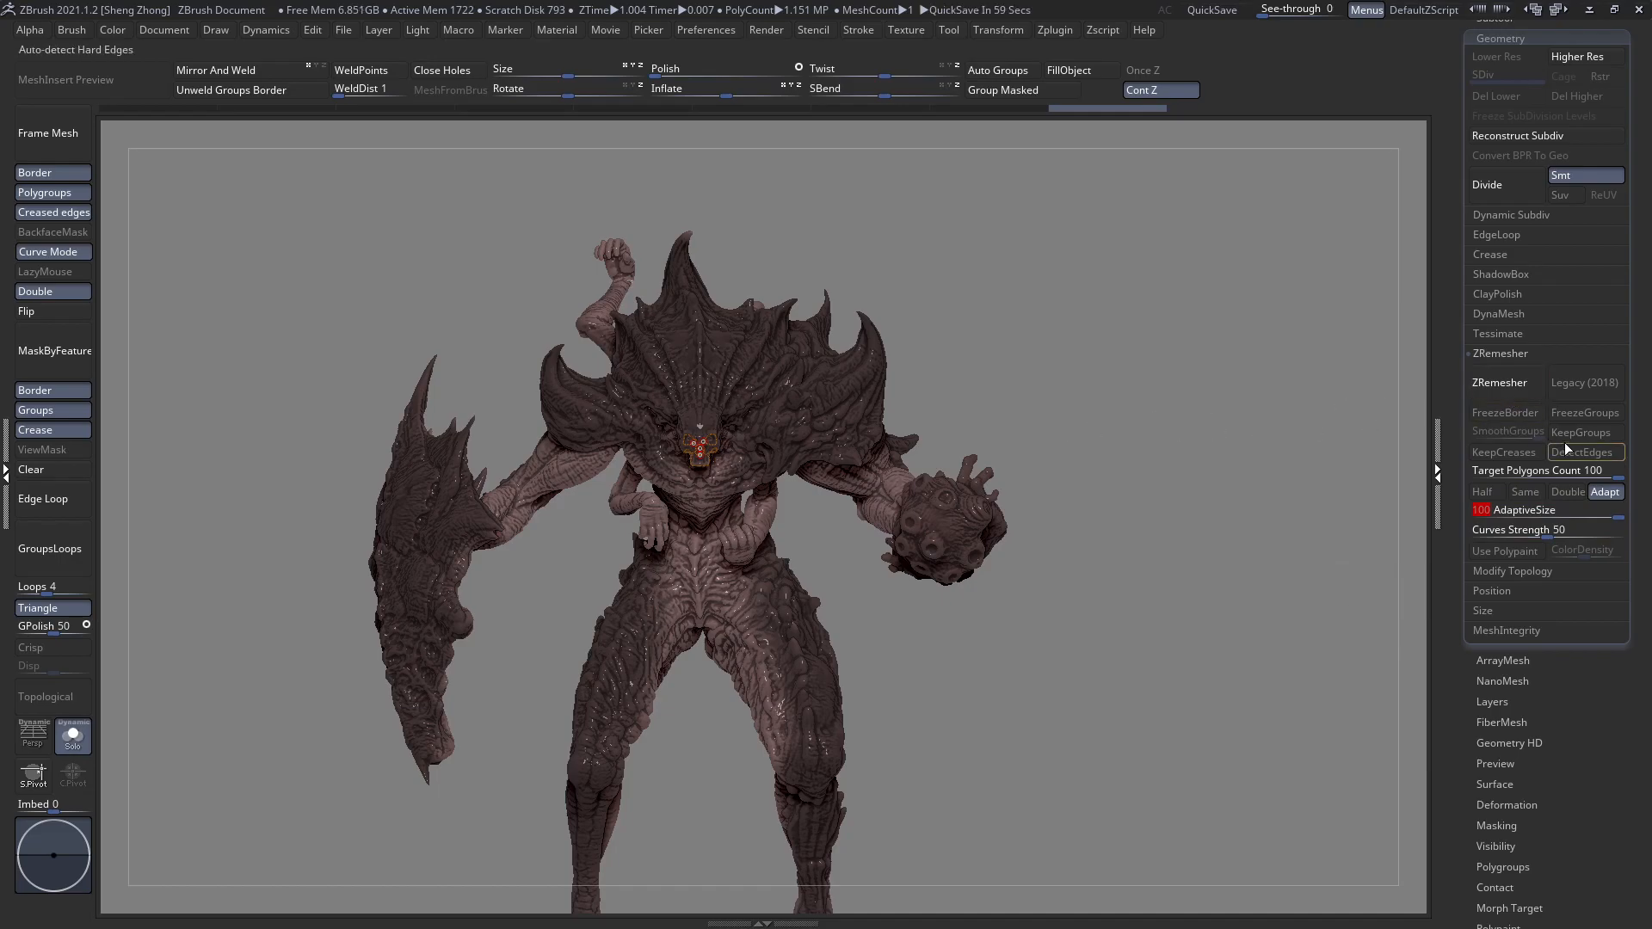
{"action": "key", "text": "shift+f"}
{"action": "key", "text": "shift+f"}
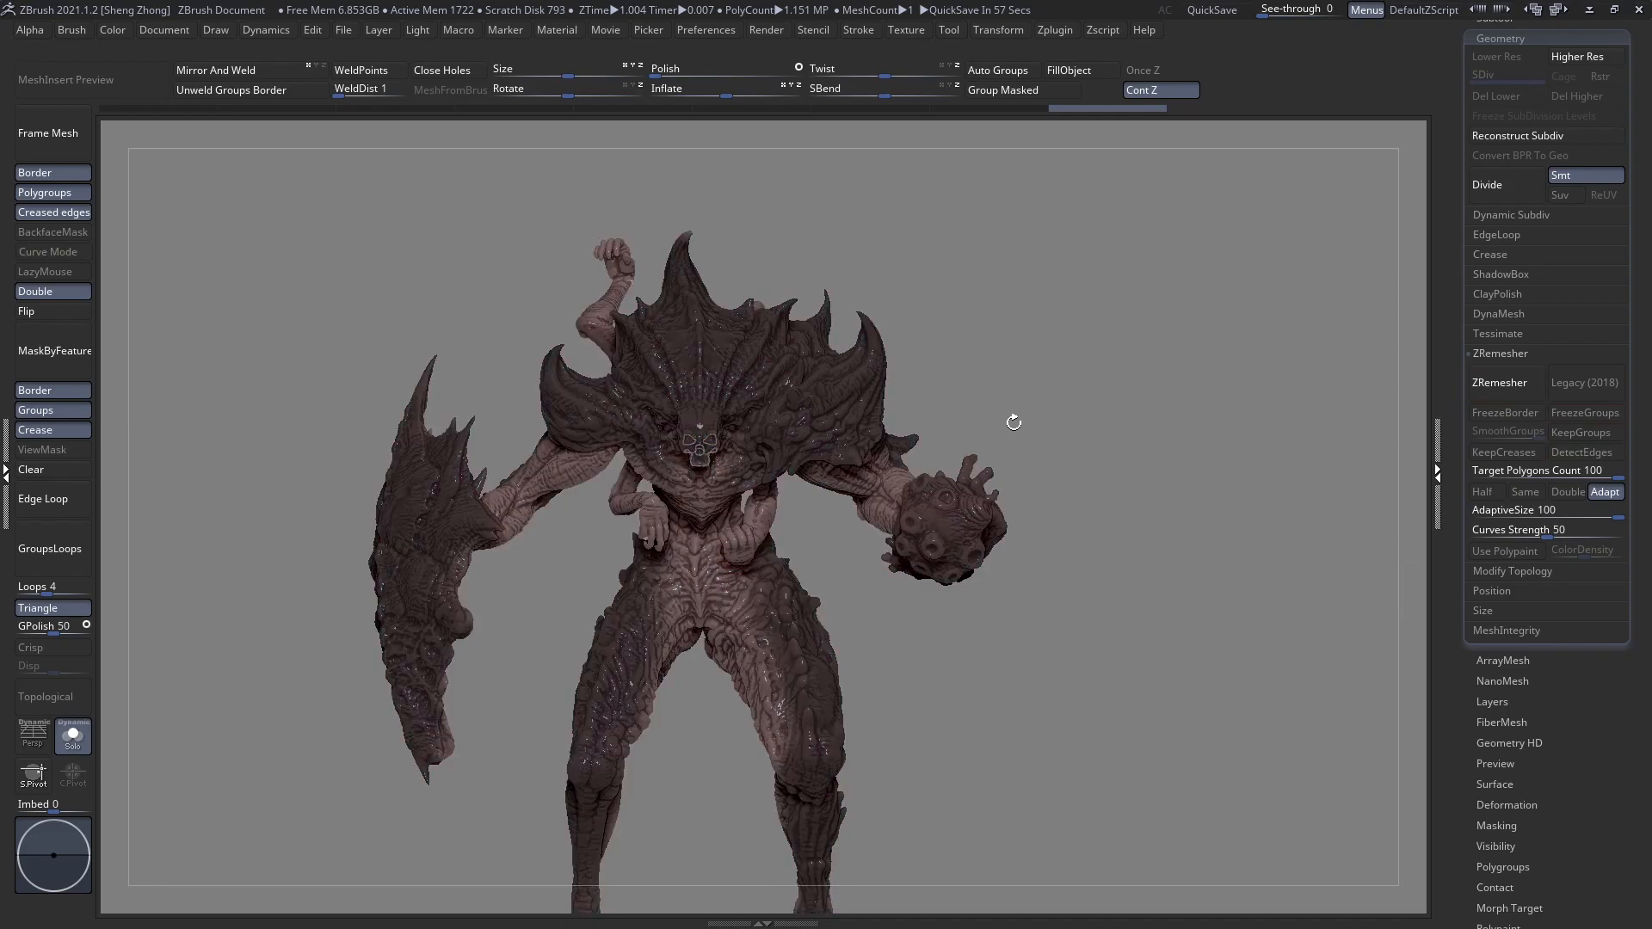
{"action": "right_click_drag", "start_coordinate": [1013, 422], "coordinate": [1209, 461], "text": "ctrl"}
{"action": "left_click", "coordinate": [1499, 391]}
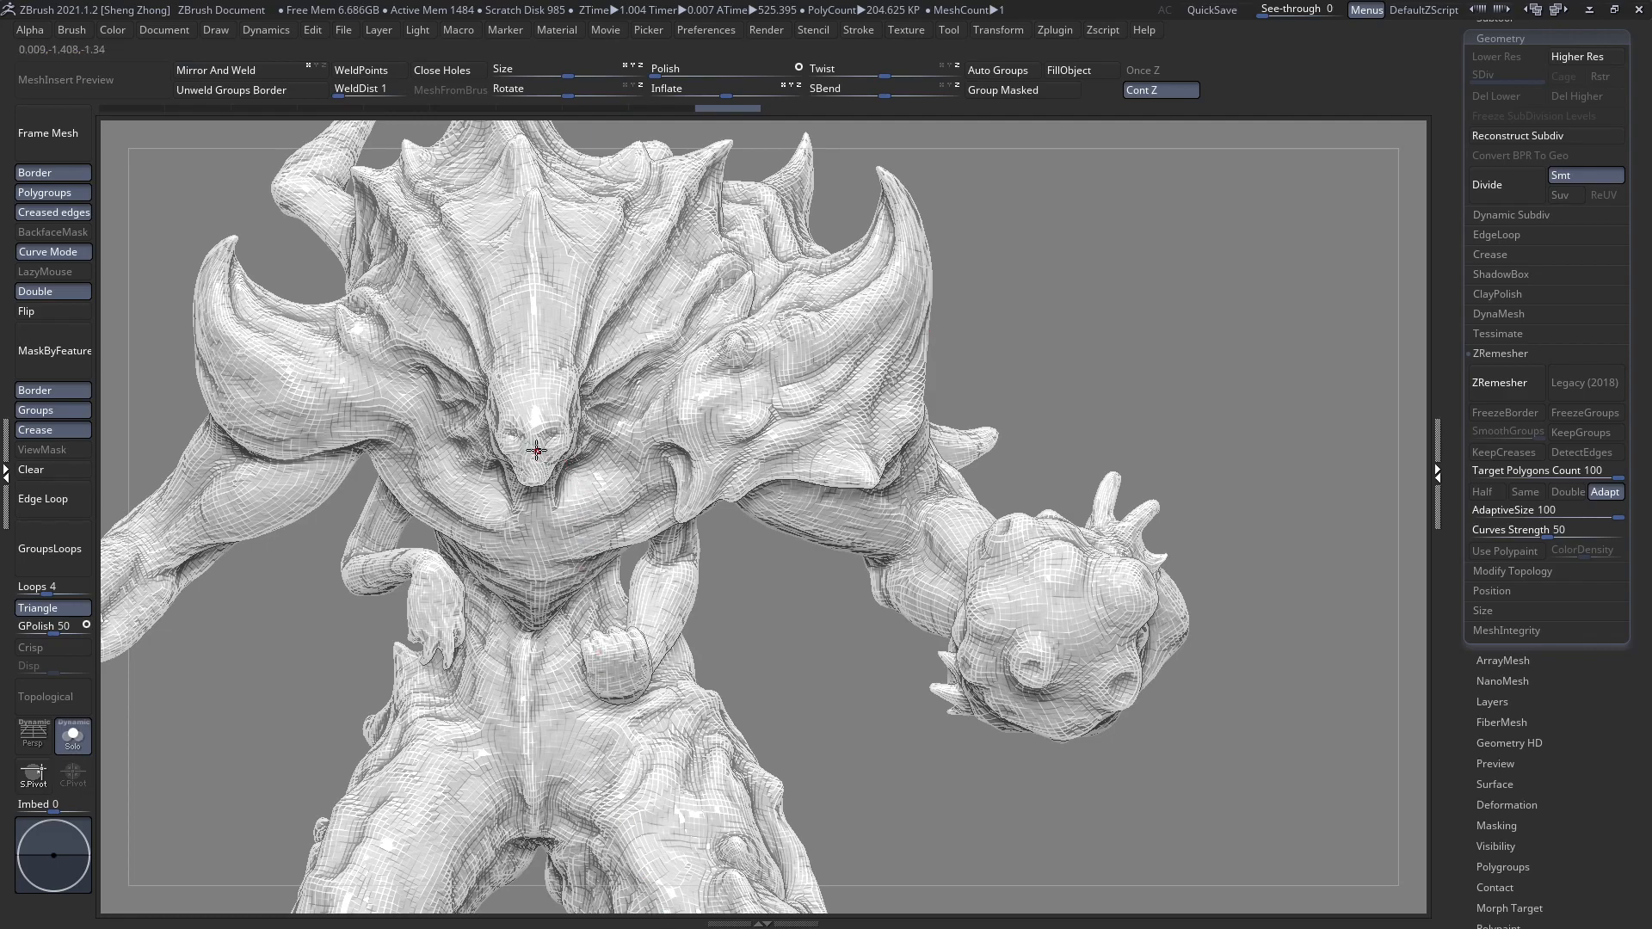
Examine the remeshed topology of the face and surrounding body from the front and the side.
{"action": "right_click_drag", "start_coordinate": [537, 448], "coordinate": [850, 672], "text": "ctrl"}
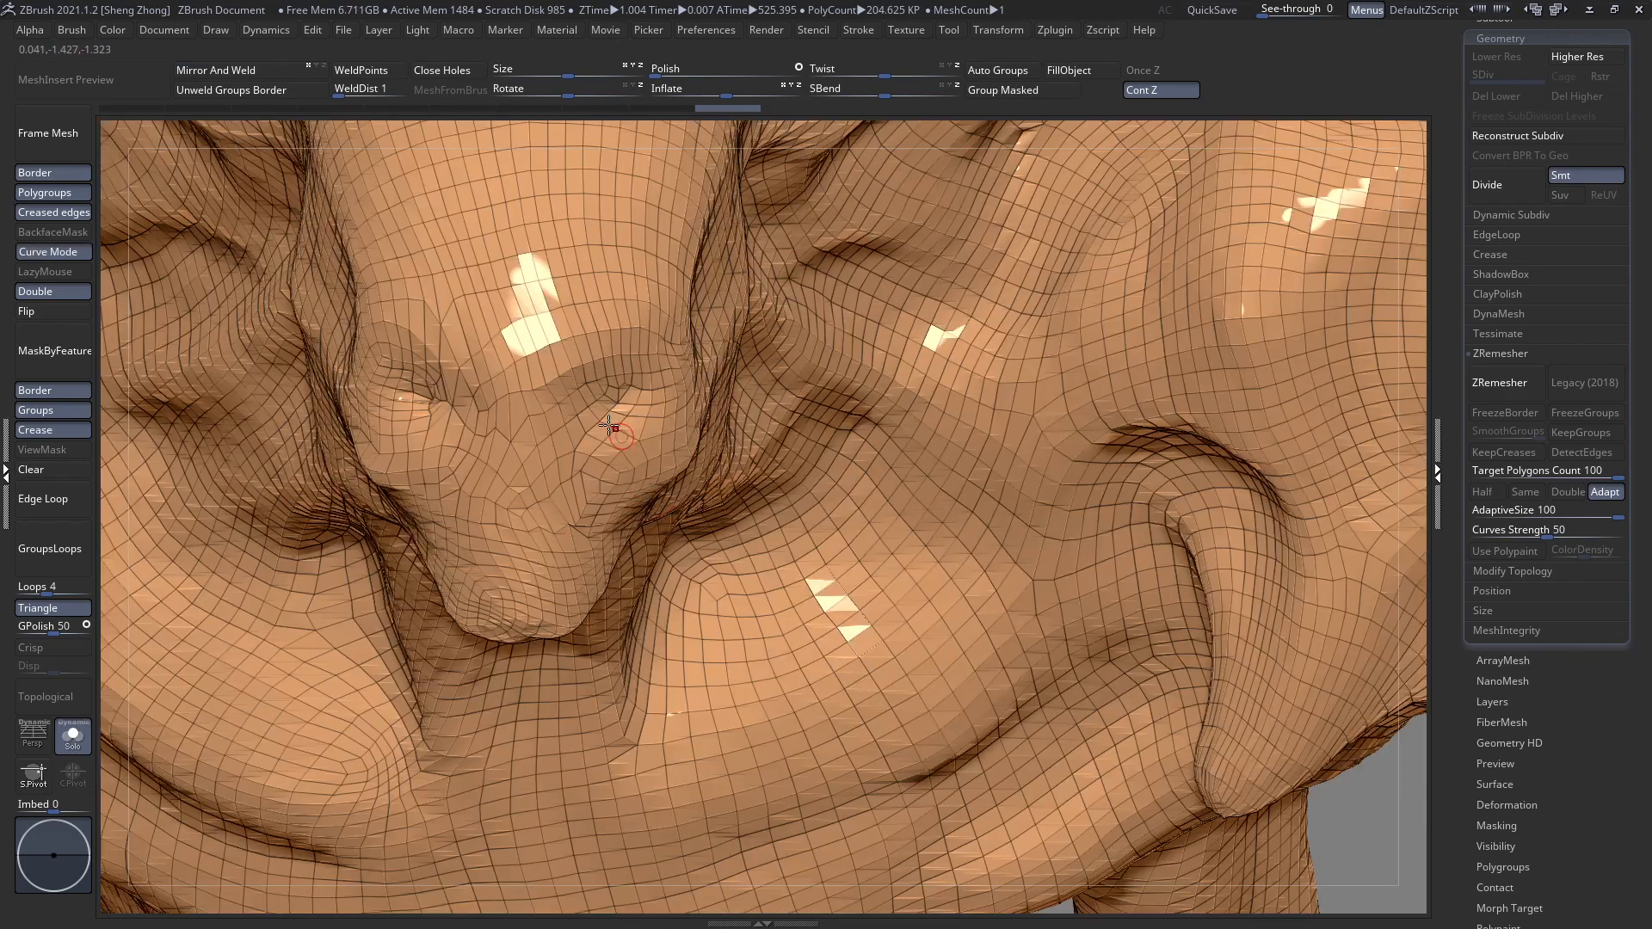
{"action": "right_click_drag", "start_coordinate": [611, 428], "coordinate": [94, 194]}
{"action": "right_click_drag", "start_coordinate": [594, 427], "coordinate": [888, 447], "text": "alt"}
{"action": "right_click_drag", "start_coordinate": [574, 443], "coordinate": [1057, 646], "text": "ctrl"}
{"action": "right_click_drag", "start_coordinate": [754, 534], "coordinate": [745, 411]}
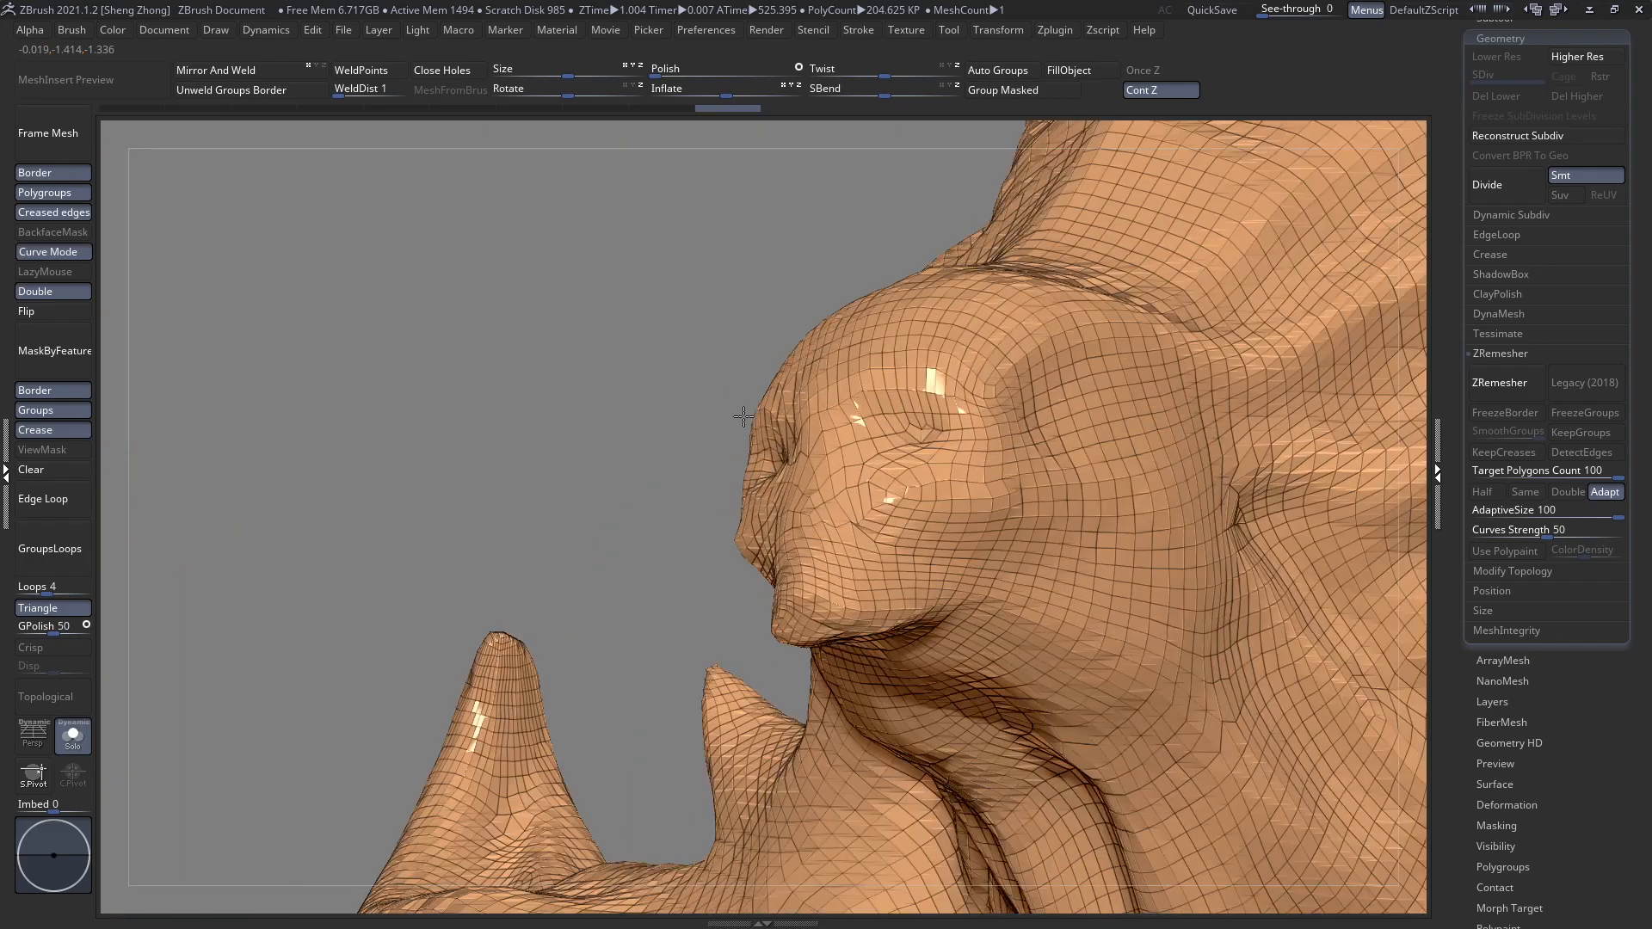
{"action": "right_click_drag", "start_coordinate": [917, 525], "coordinate": [727, 424], "text": "ctrl"}
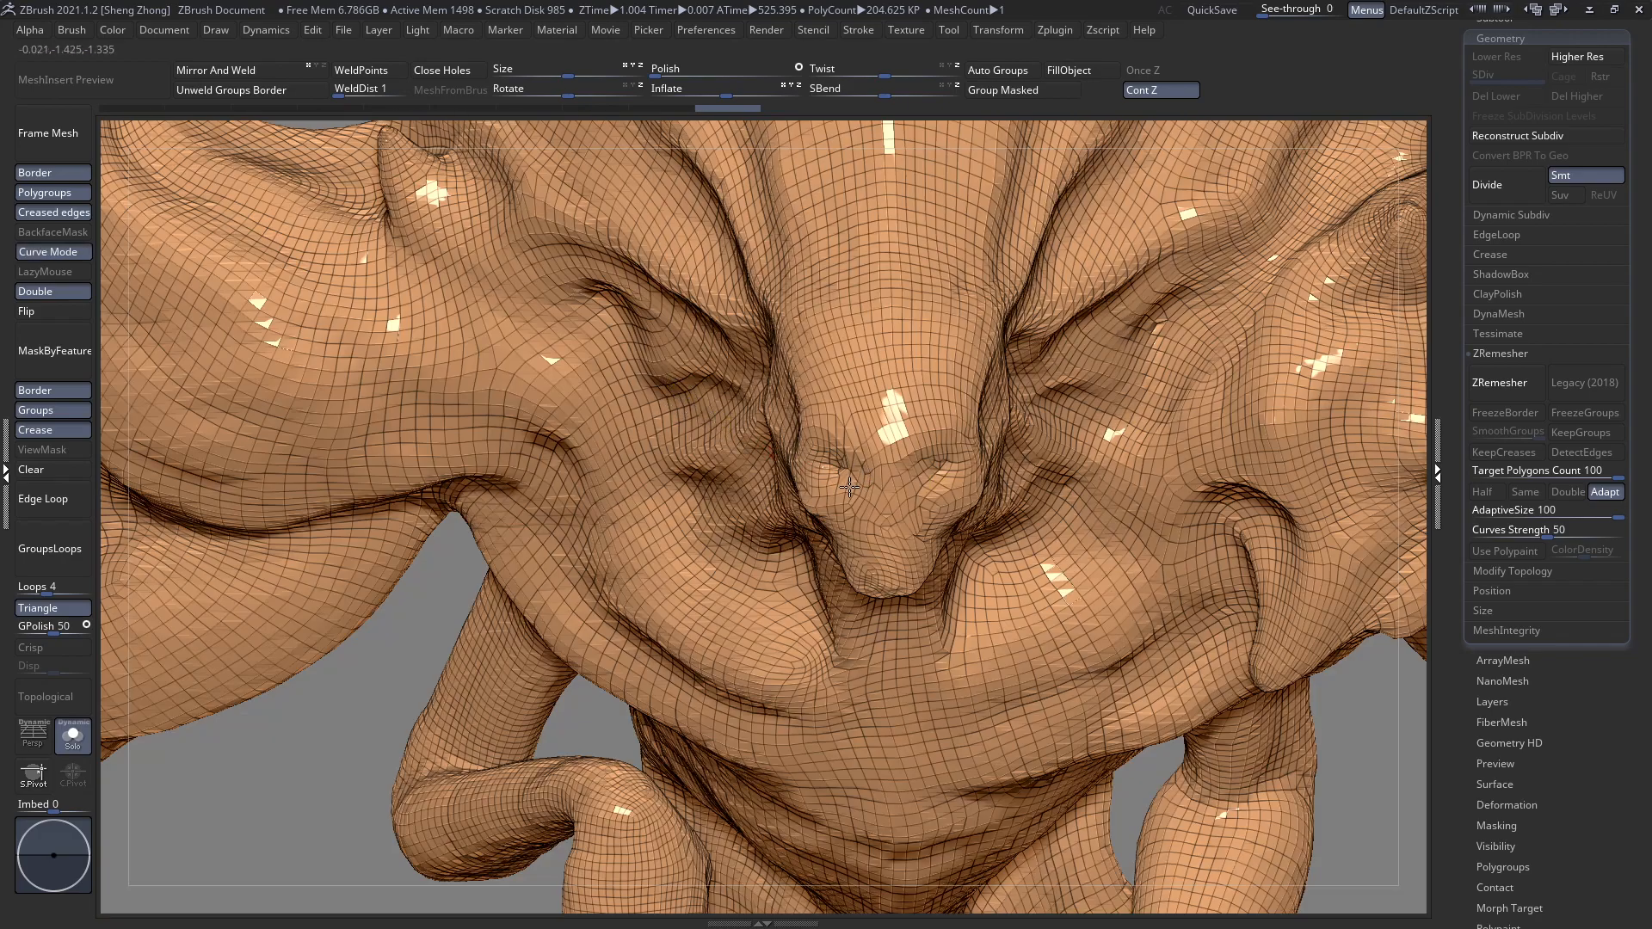
Show the detailed bm_creature4_1 subtool as the projection source and reselect the remeshed bm_creature4_2 subtool.
{"action": "right_click_drag", "start_coordinate": [912, 481], "coordinate": [853, 484]}
{"action": "mouse_move", "coordinate": [960, 516]}
{"action": "right_mouse_down"}
{"action": "mouse_move", "coordinate": [947, 527]}
{"action": "mouse_move", "coordinate": [957, 512]}
{"action": "right_mouse_up"}
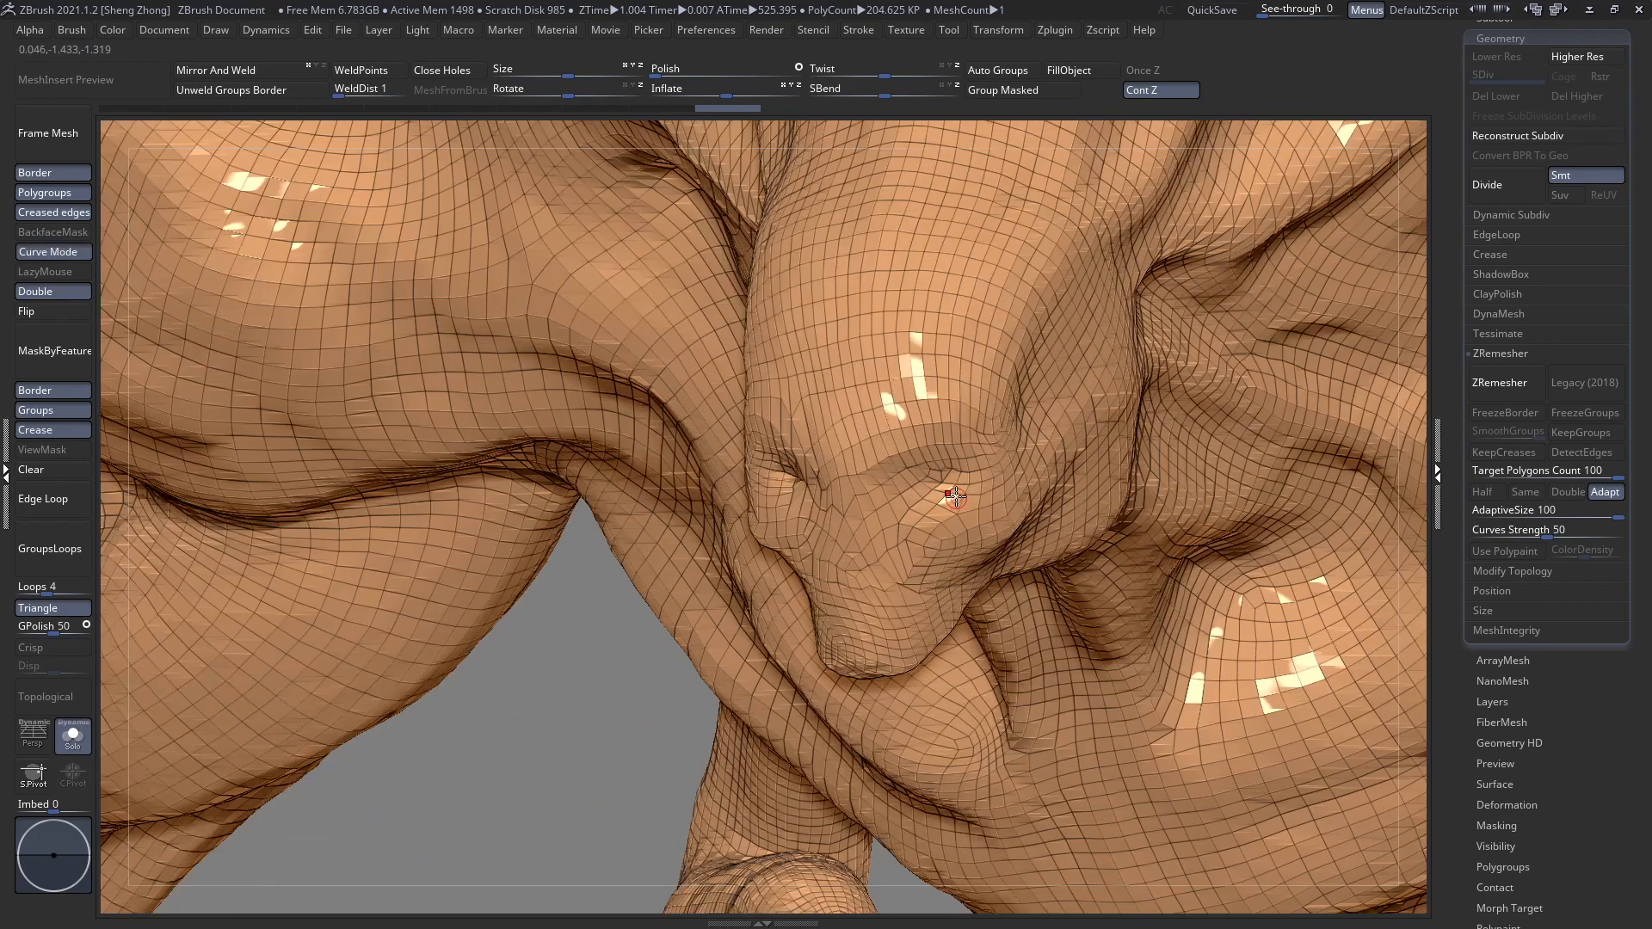
{"action": "left_click", "coordinate": [953, 482], "text": "ctrl"}
{"action": "left_click_drag", "start_coordinate": [1531, 45], "coordinate": [1527, 306]}
{"action": "left_click", "coordinate": [1503, 282]}
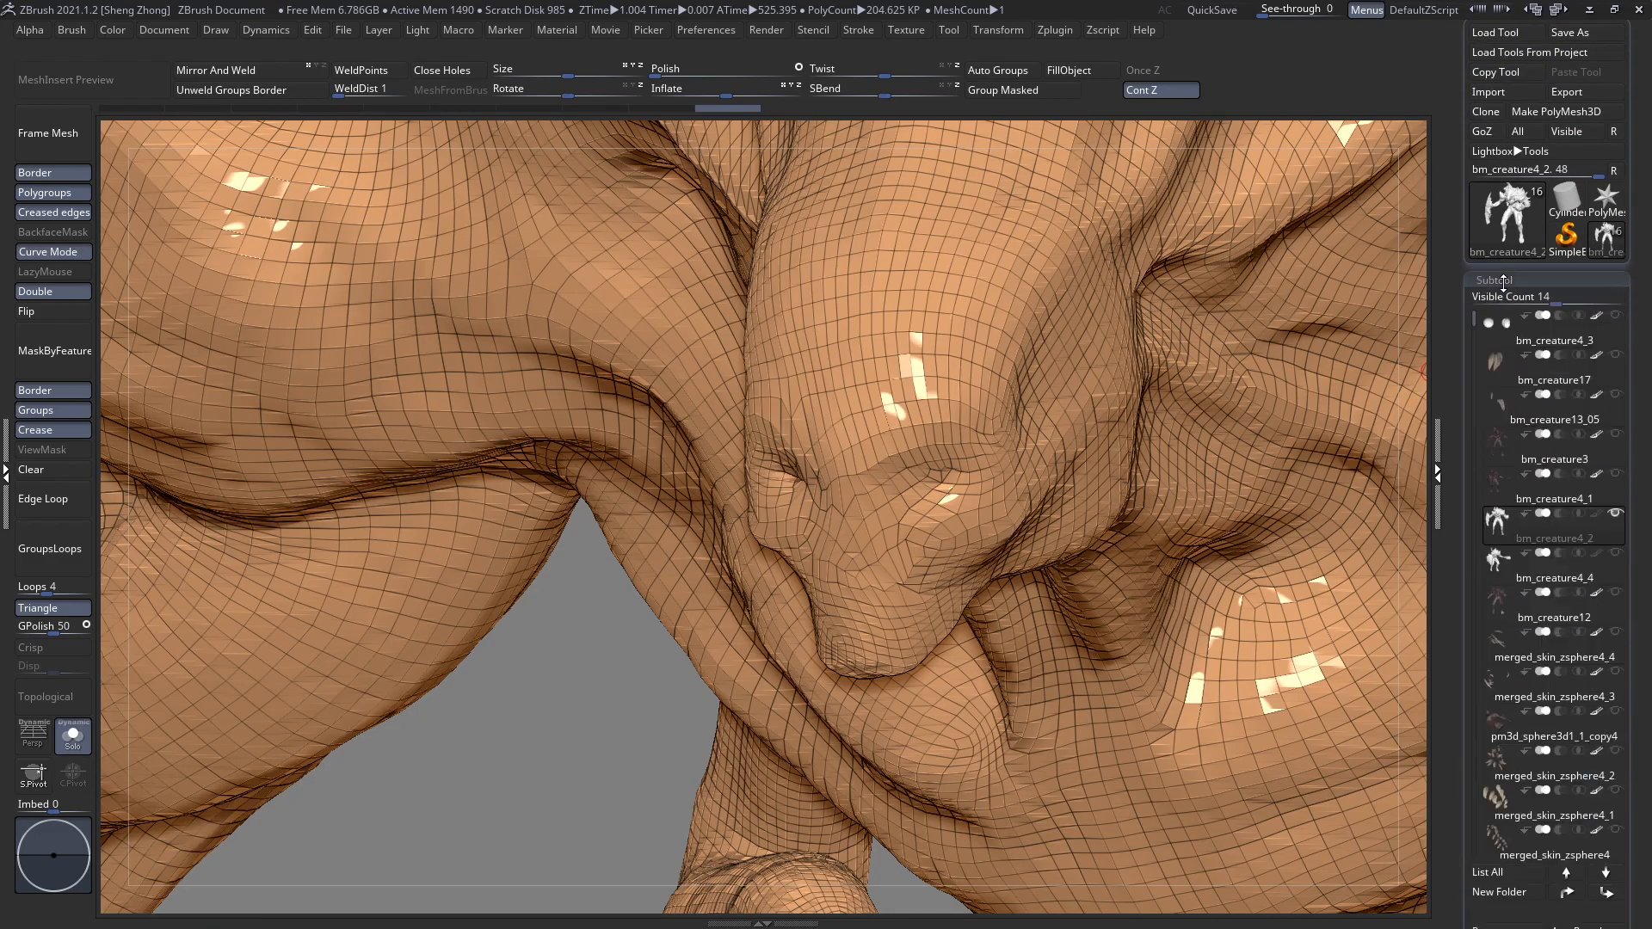
{"action": "left_click", "coordinate": [1498, 494]}
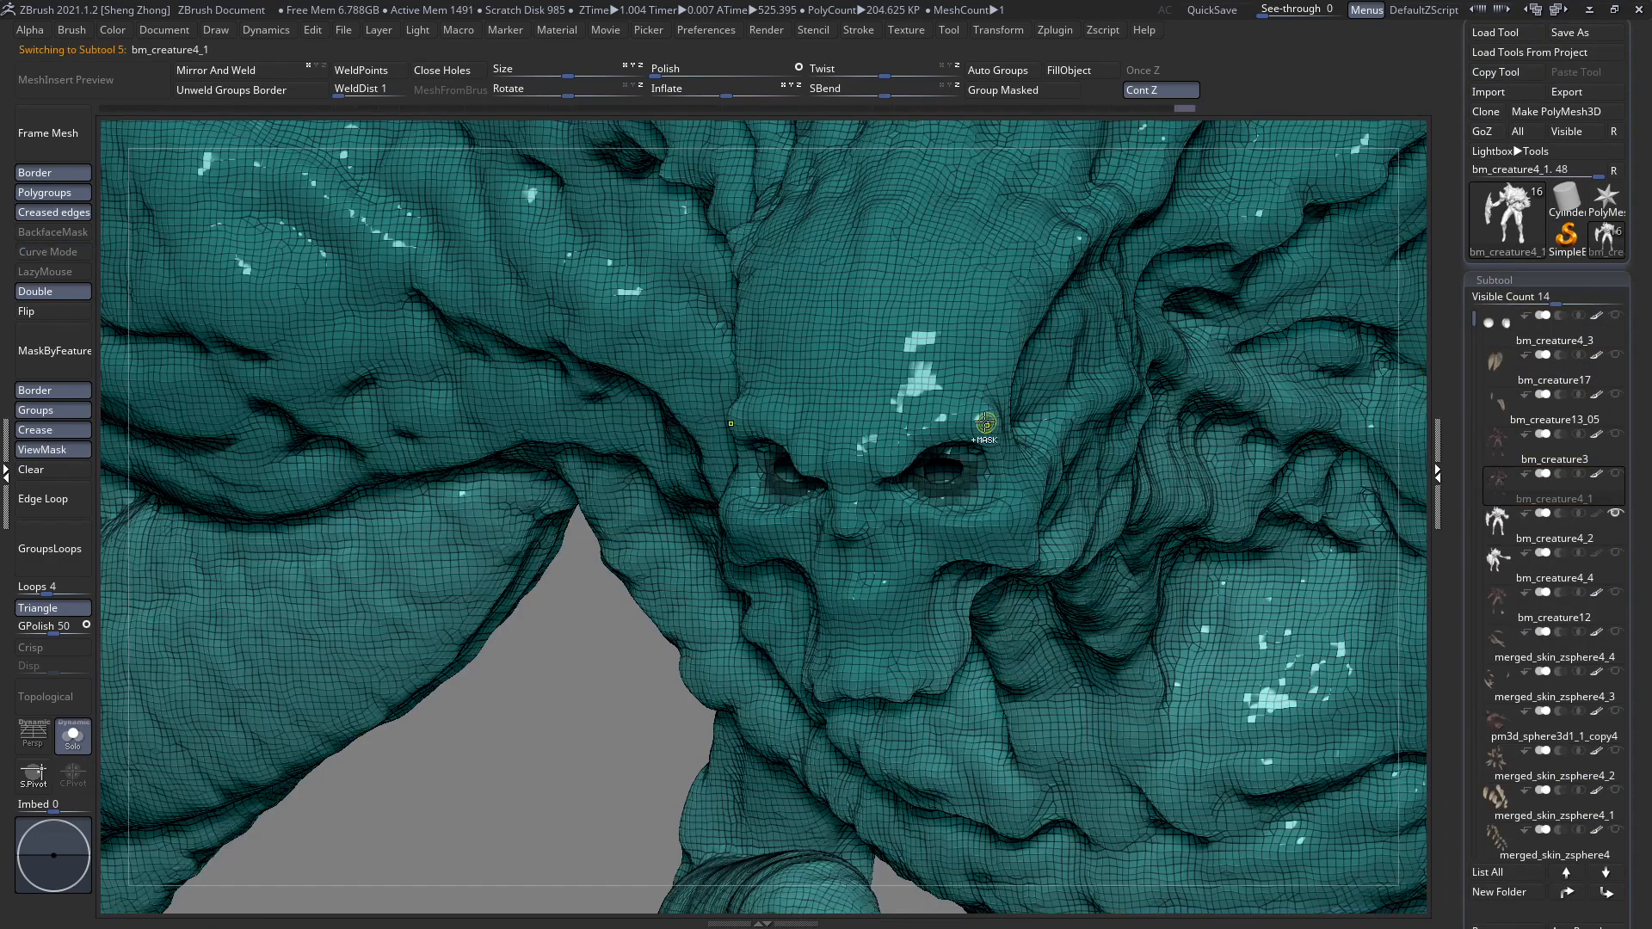
{"action": "key", "text": "f"}
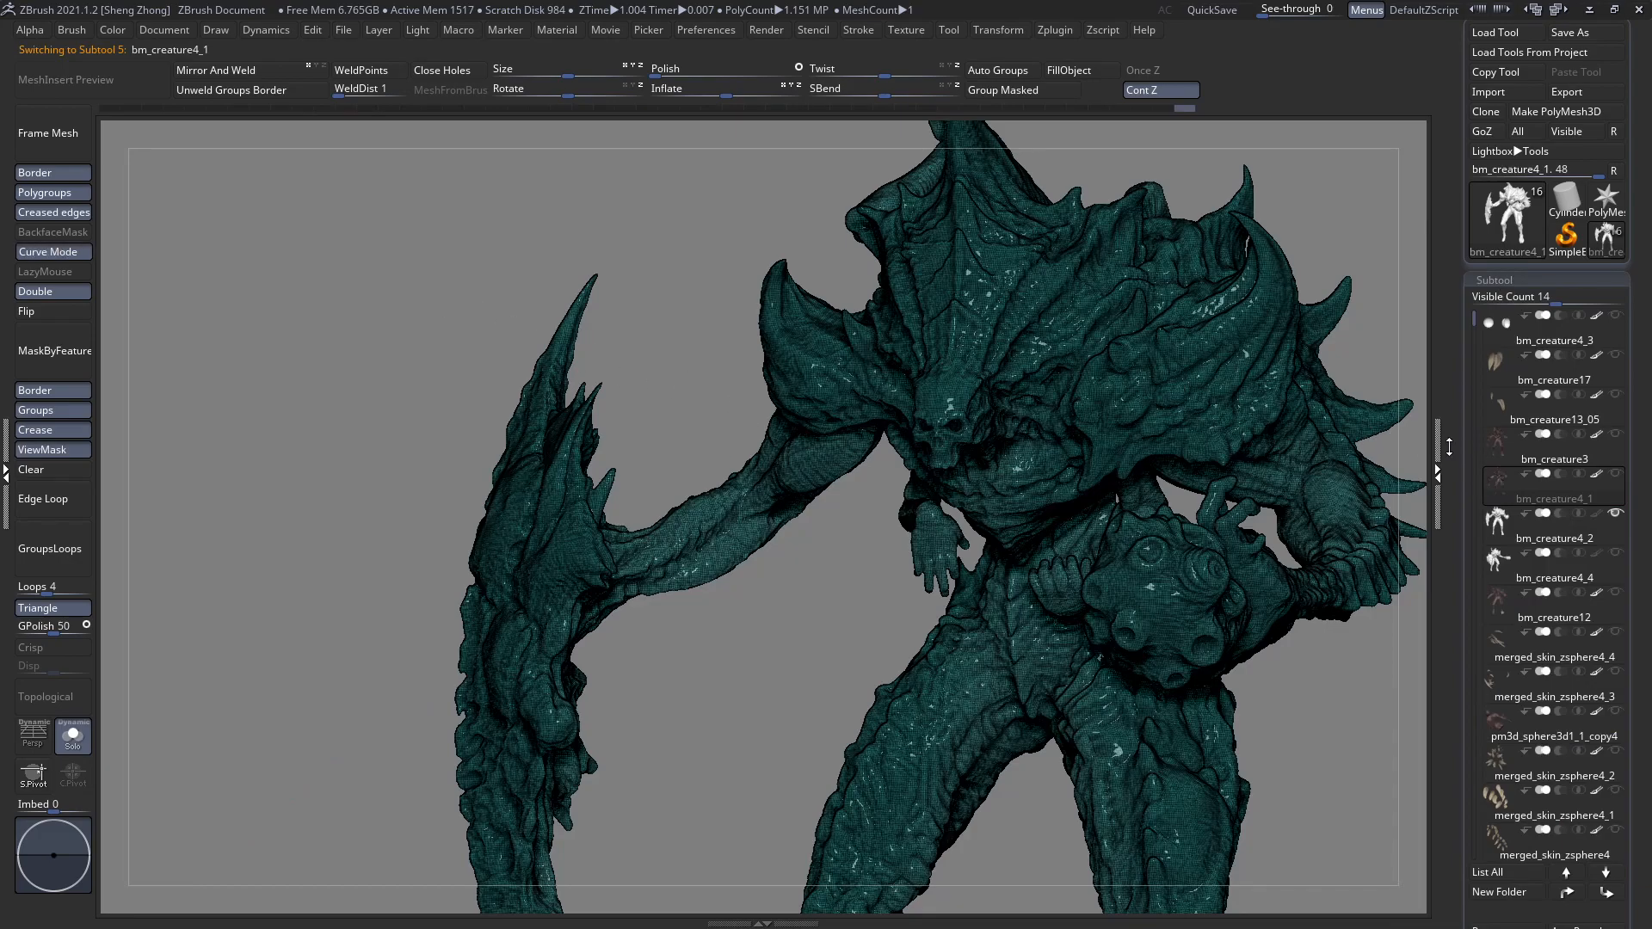
{"action": "left_click", "coordinate": [1501, 540]}
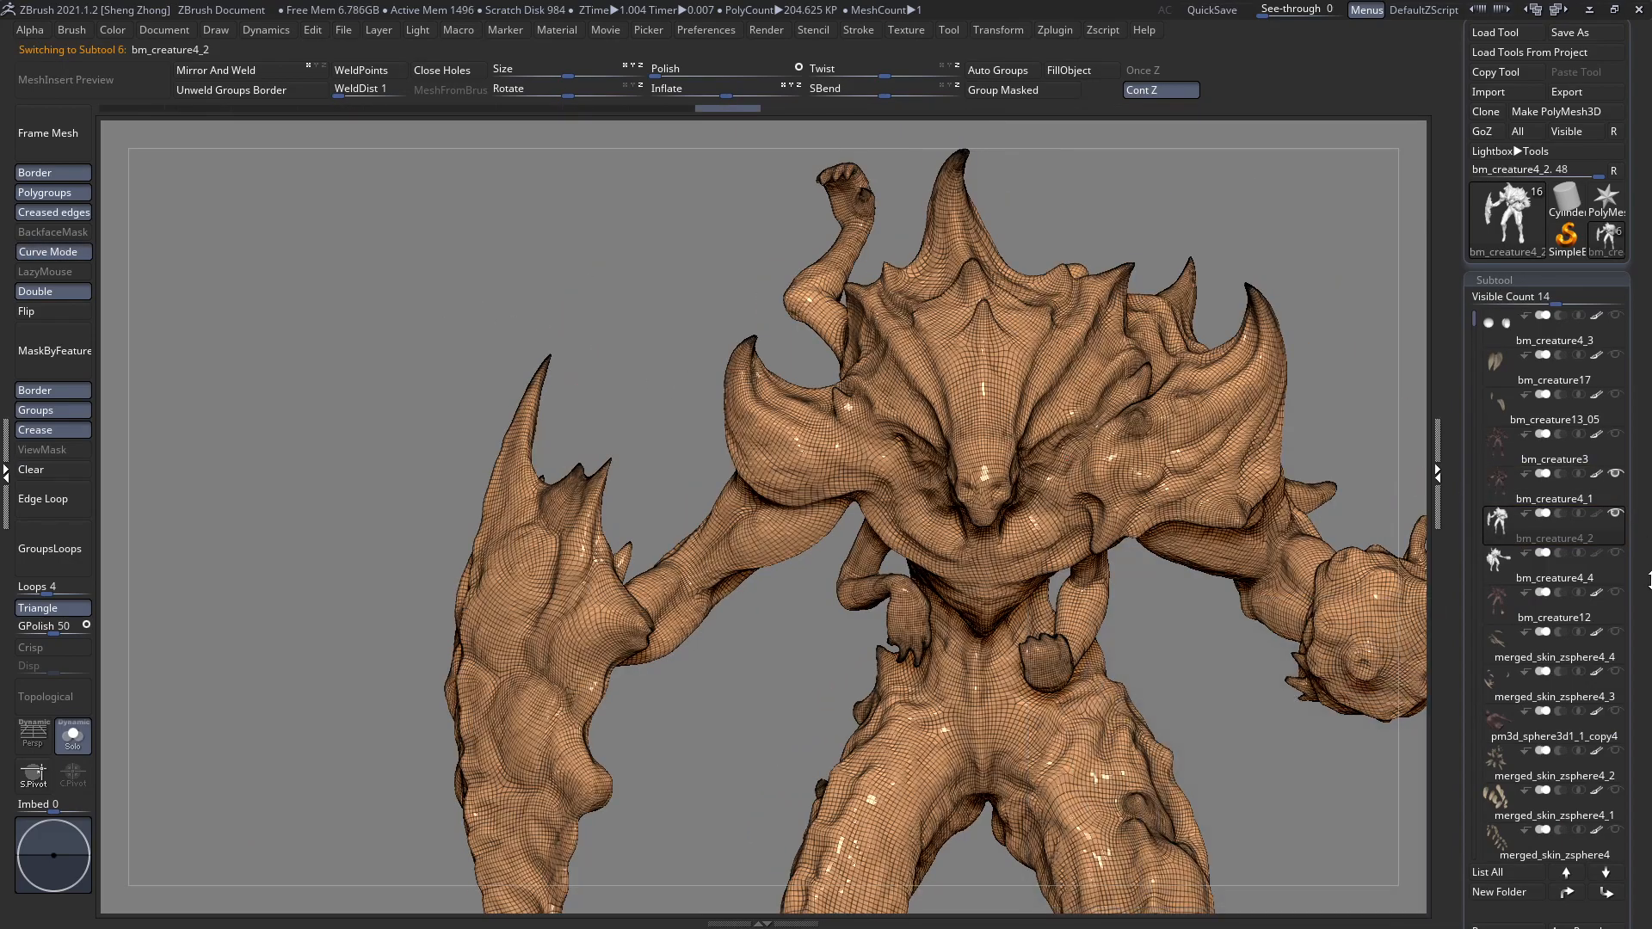
Project all sculpted detail and polypaint from bm_creature4_1 onto bm_creature4_2 with a distance of 0.02.
{"action": "scroll", "coordinate": [1540, 482], "scroll_direction": "down", "scroll_amount": 4}
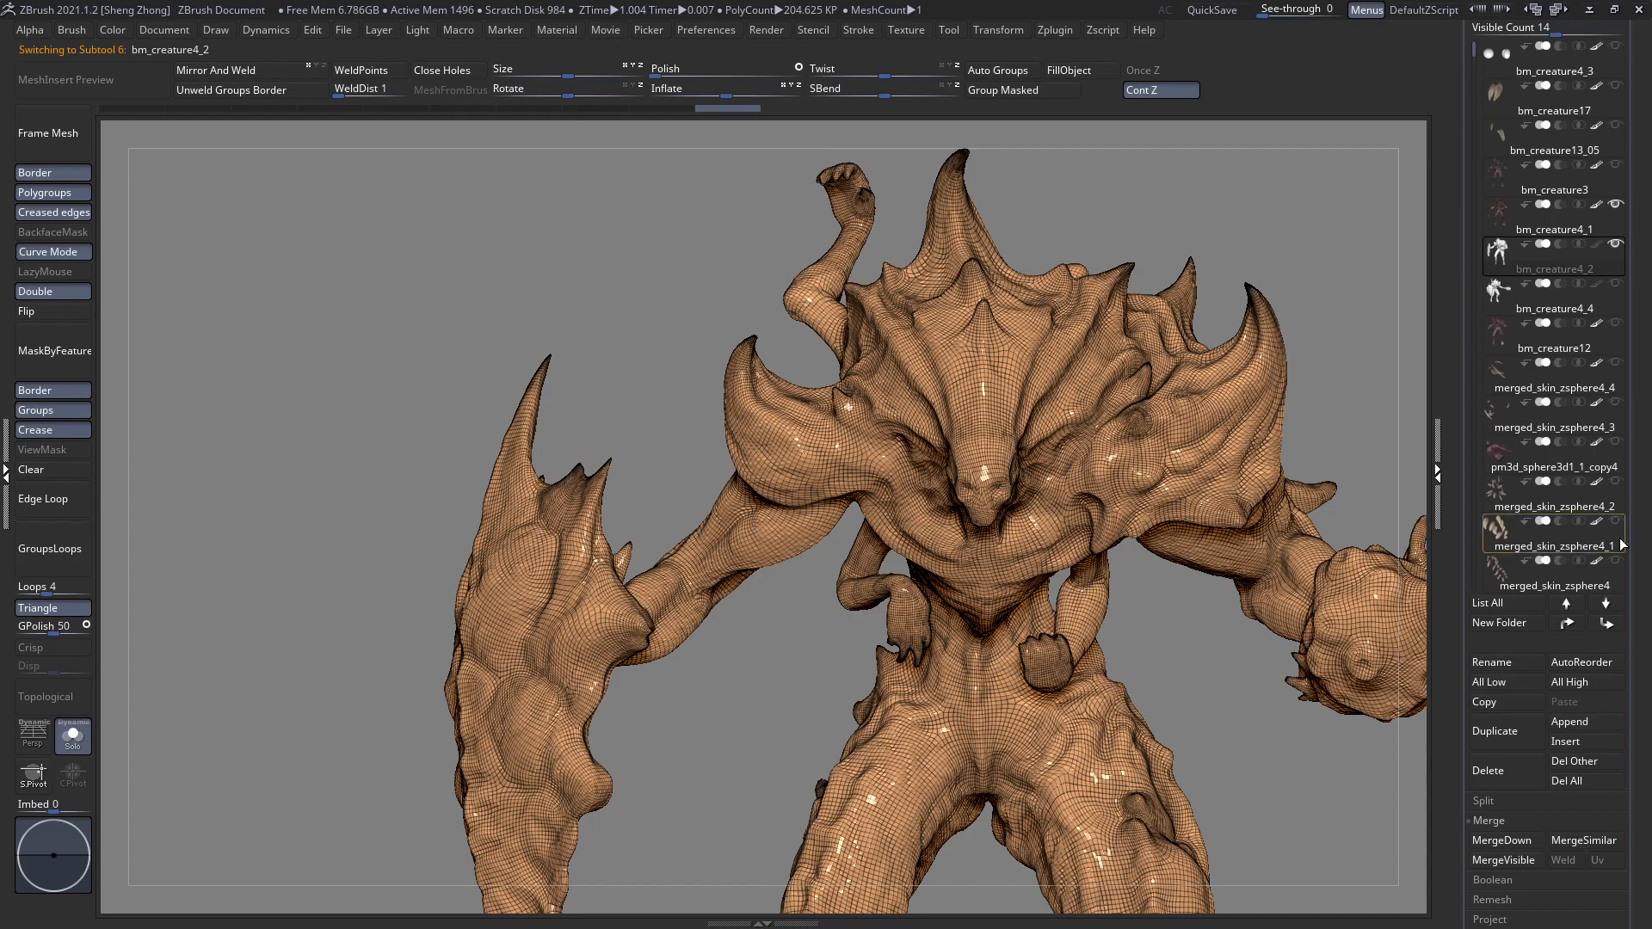
{"action": "scroll", "coordinate": [1494, 498], "scroll_direction": "down", "scroll_amount": 4}
{"action": "left_click", "coordinate": [1489, 495]}
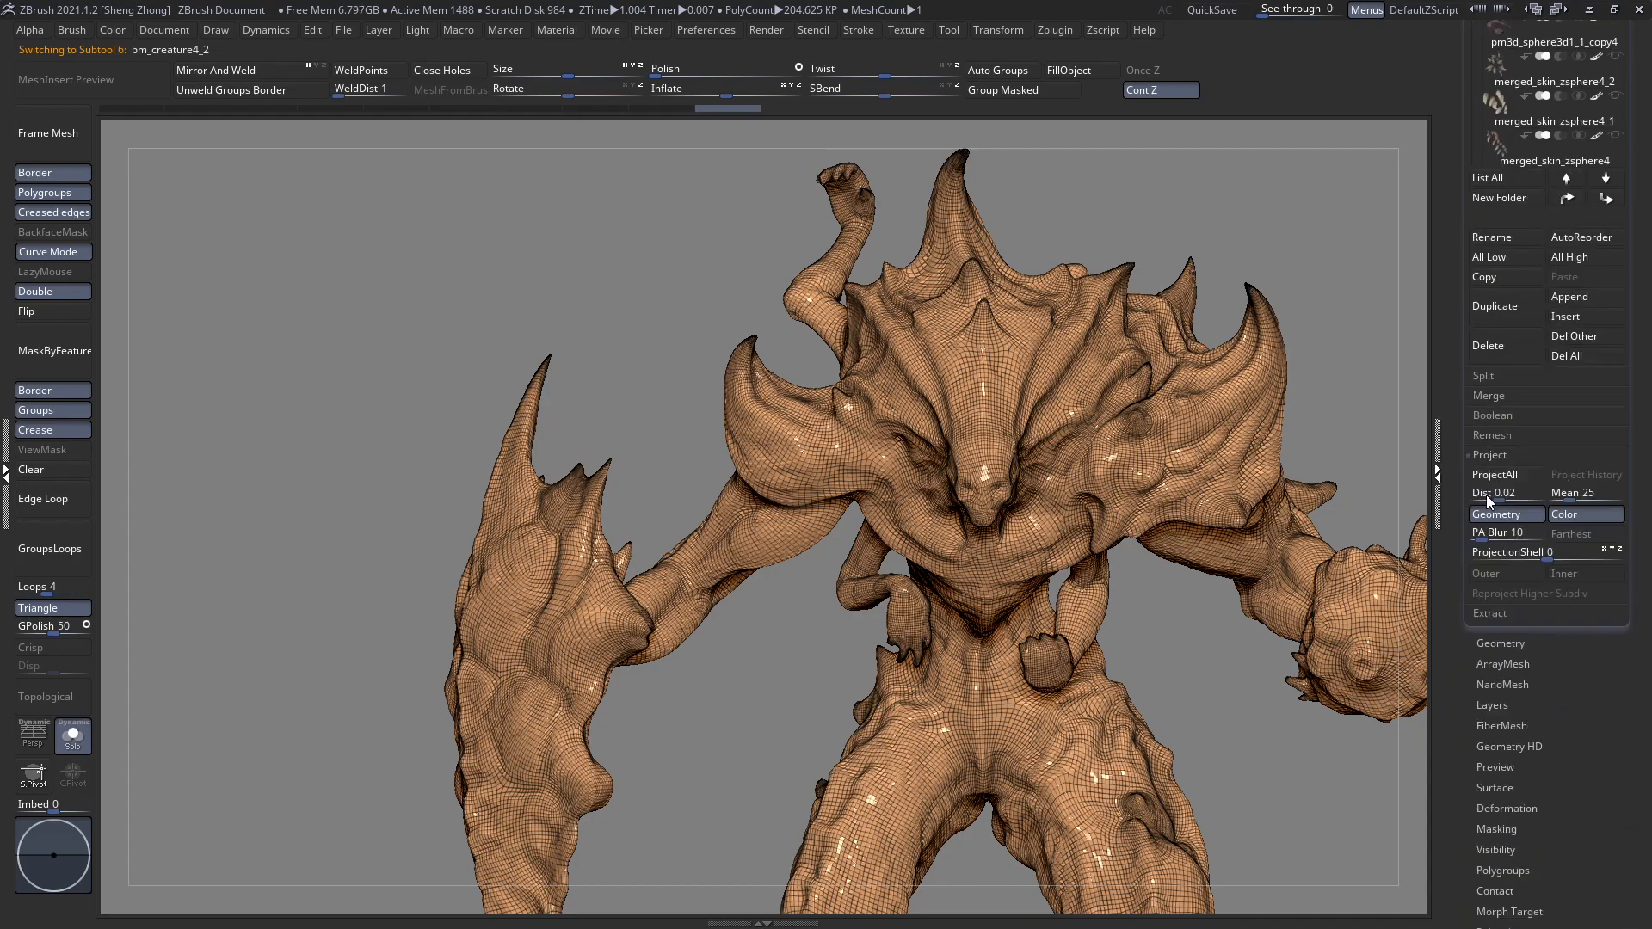
{"action": "left_click", "coordinate": [1495, 475]}
{"action": "left_click", "coordinate": [1497, 476]}
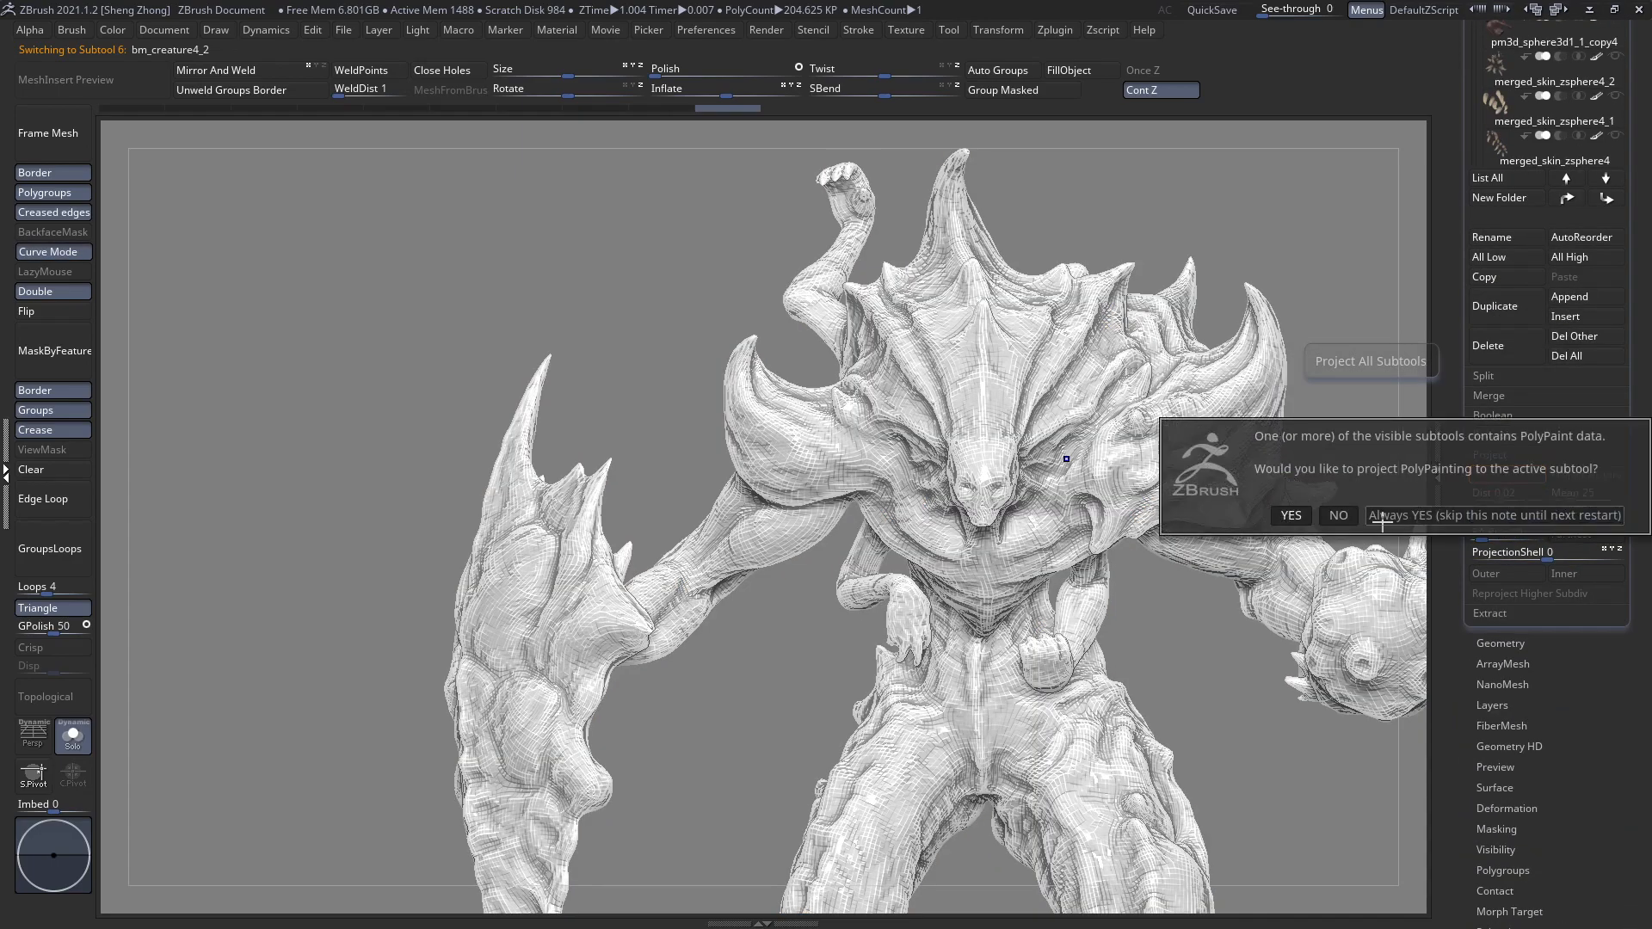
{"action": "key", "text": "Return"}
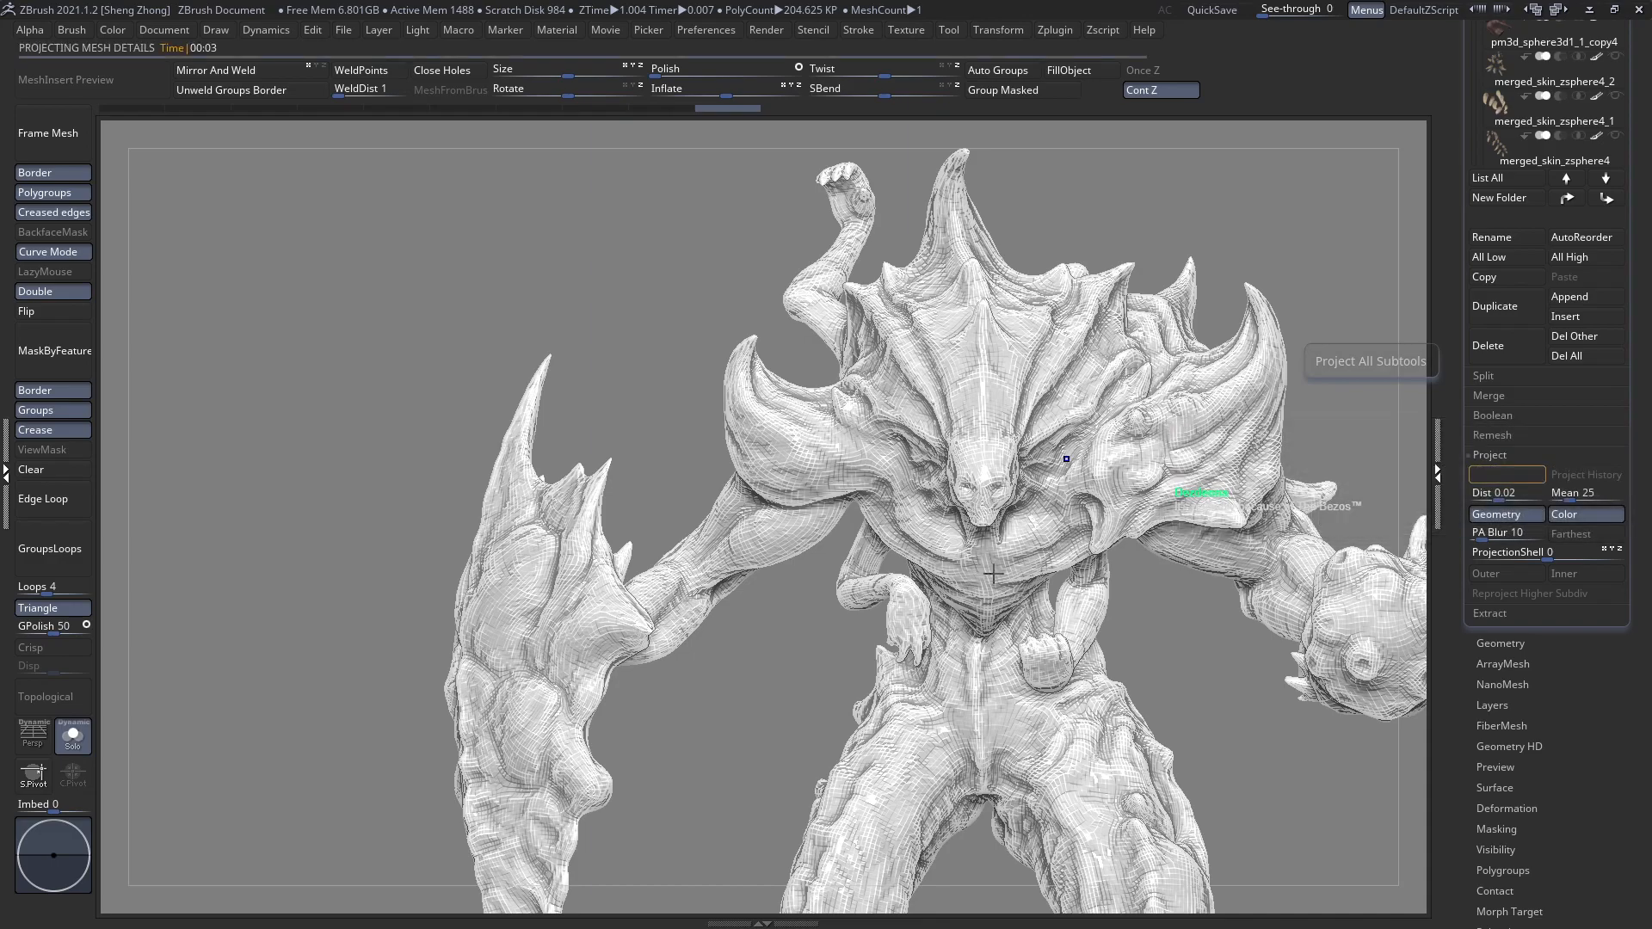
{"action": "left_click", "coordinate": [86, 746]}
{"action": "left_click_drag", "start_coordinate": [1650, 317], "coordinate": [1645, 571]}
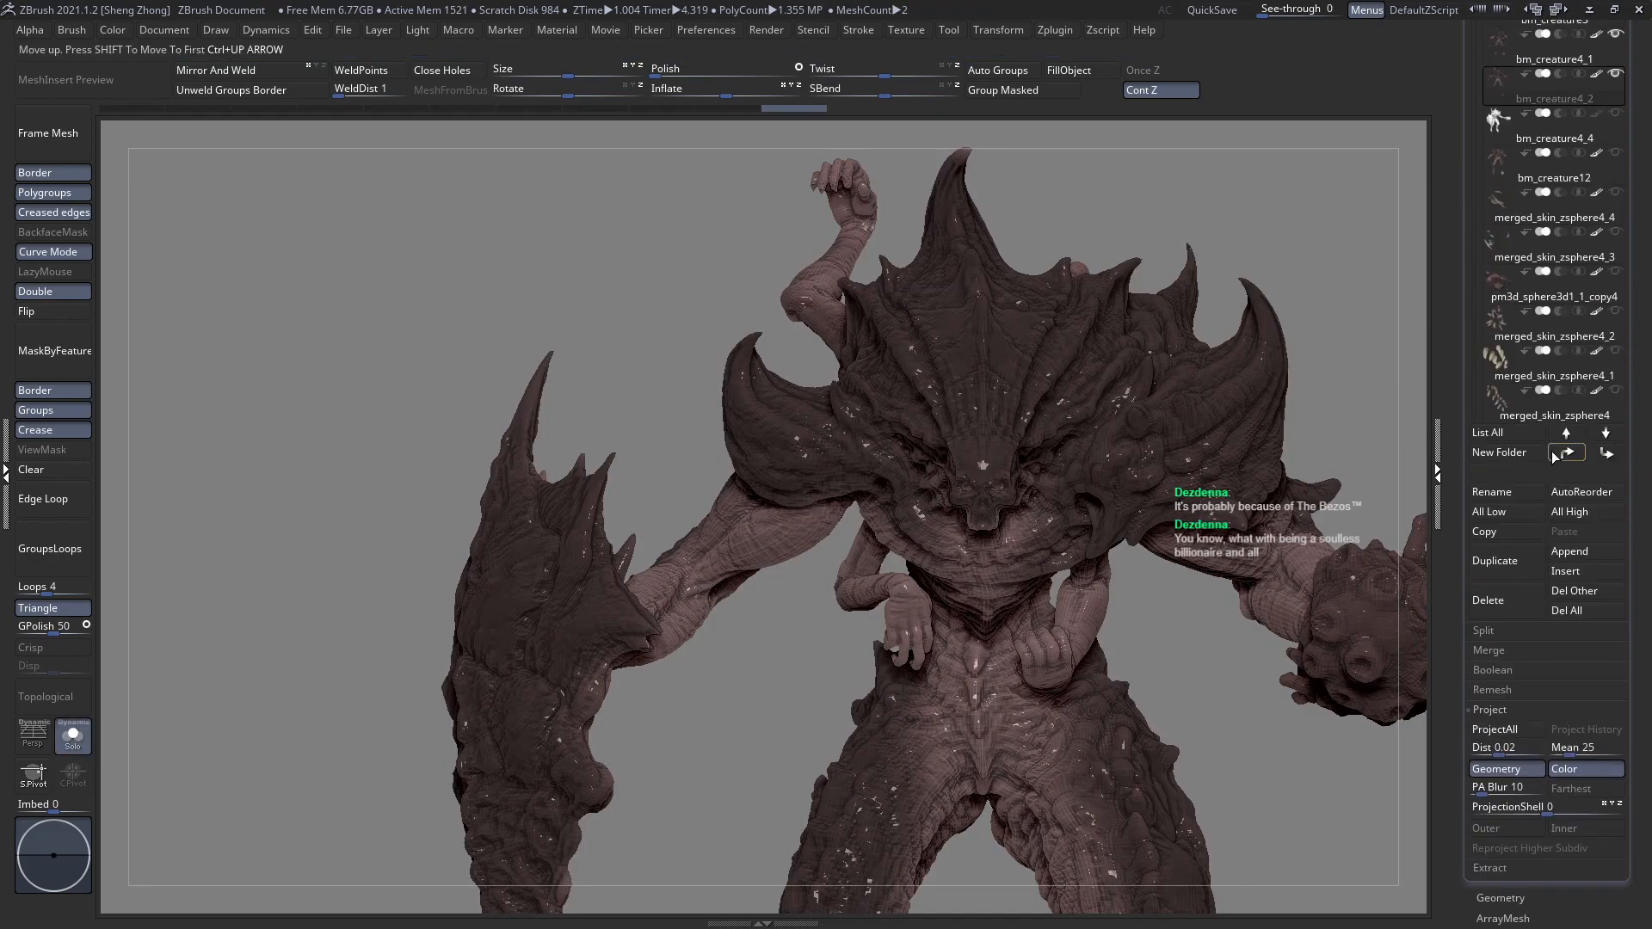
Subdivide the projected bm_creature4_2 mesh once to reach subdivision level 2.
{"action": "right_click_drag", "start_coordinate": [1270, 637], "coordinate": [971, 472], "text": "ctrl"}
{"action": "right_click_drag", "start_coordinate": [487, 330], "coordinate": [626, 387], "text": "ctrl"}
{"action": "right_click_drag", "start_coordinate": [964, 469], "coordinate": [763, 382]}
{"action": "right_click_drag", "start_coordinate": [1192, 620], "coordinate": [1129, 575], "text": "ctrl"}
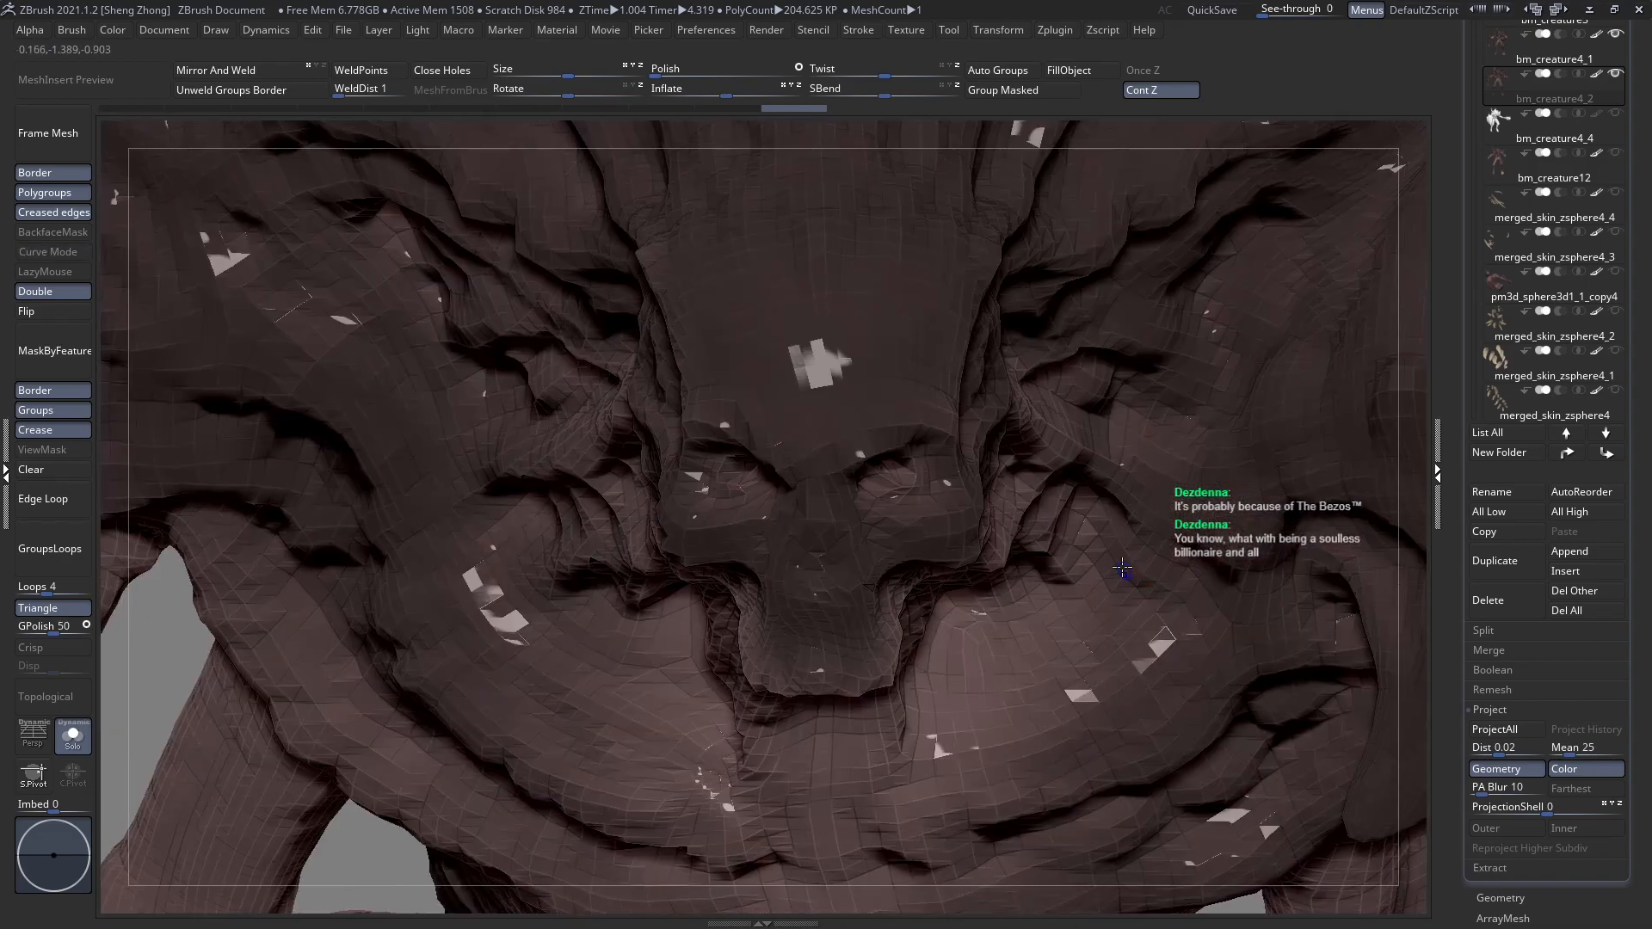
{"action": "left_click_drag", "start_coordinate": [1649, 524], "coordinate": [1650, 522]}
{"action": "left_click", "coordinate": [1500, 896]}
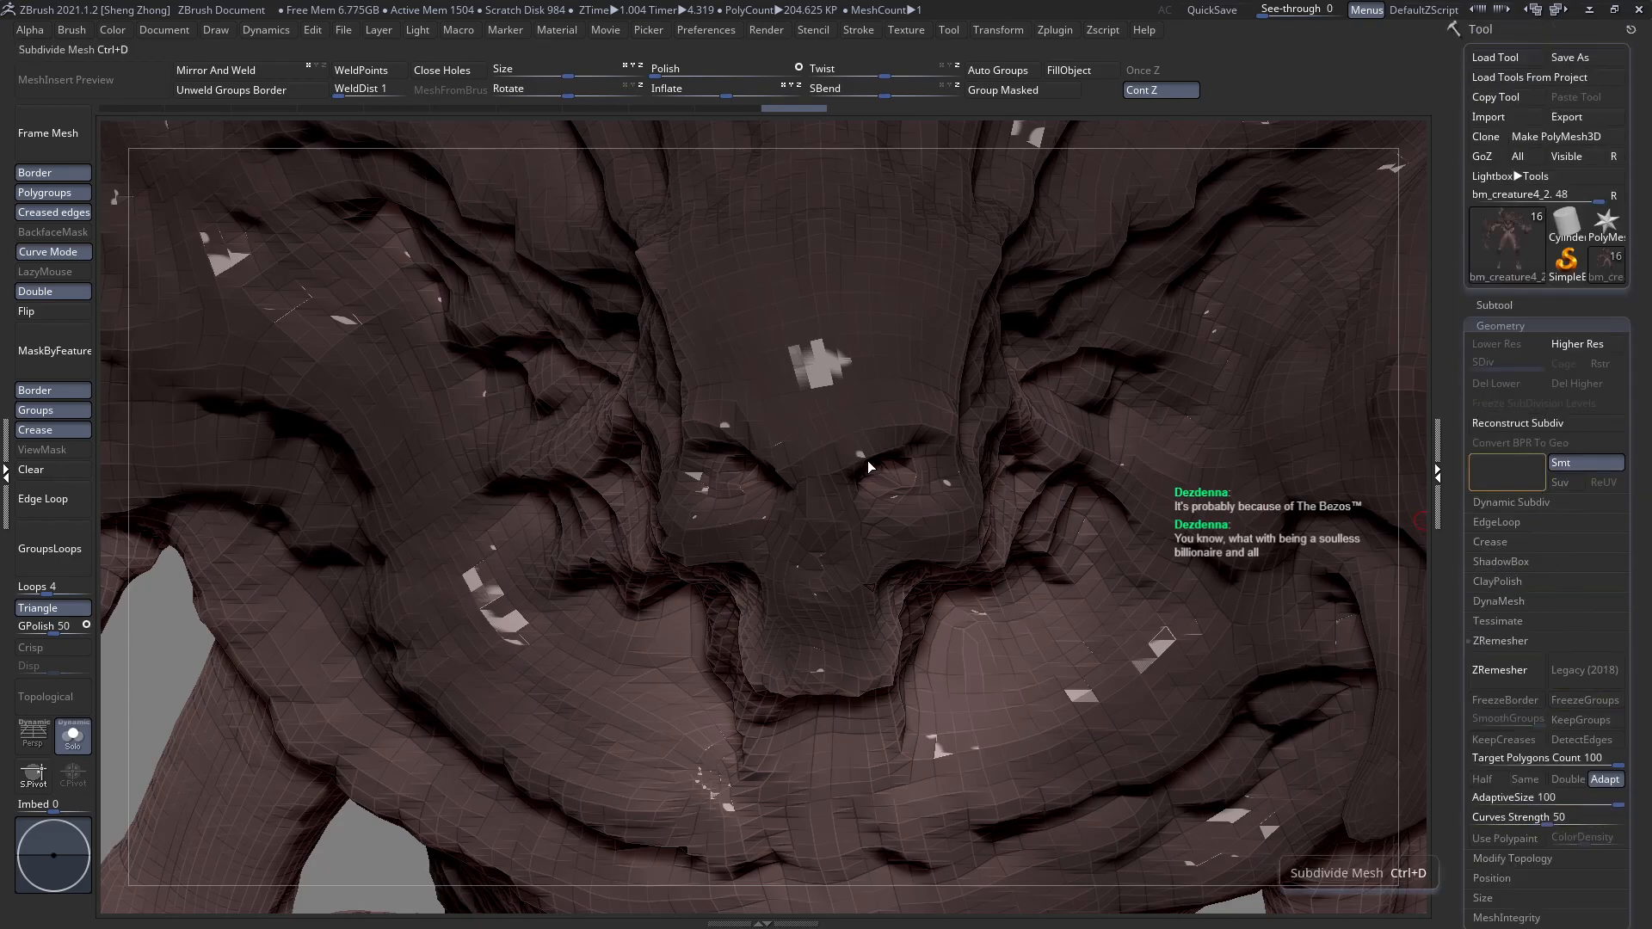
{"action": "right_click_drag", "start_coordinate": [867, 467], "coordinate": [899, 463]}
{"action": "right_click_drag", "start_coordinate": [659, 406], "coordinate": [667, 487], "text": "ctrl"}
{"action": "right_click_drag", "start_coordinate": [1256, 650], "coordinate": [1206, 602], "text": "ctrl"}
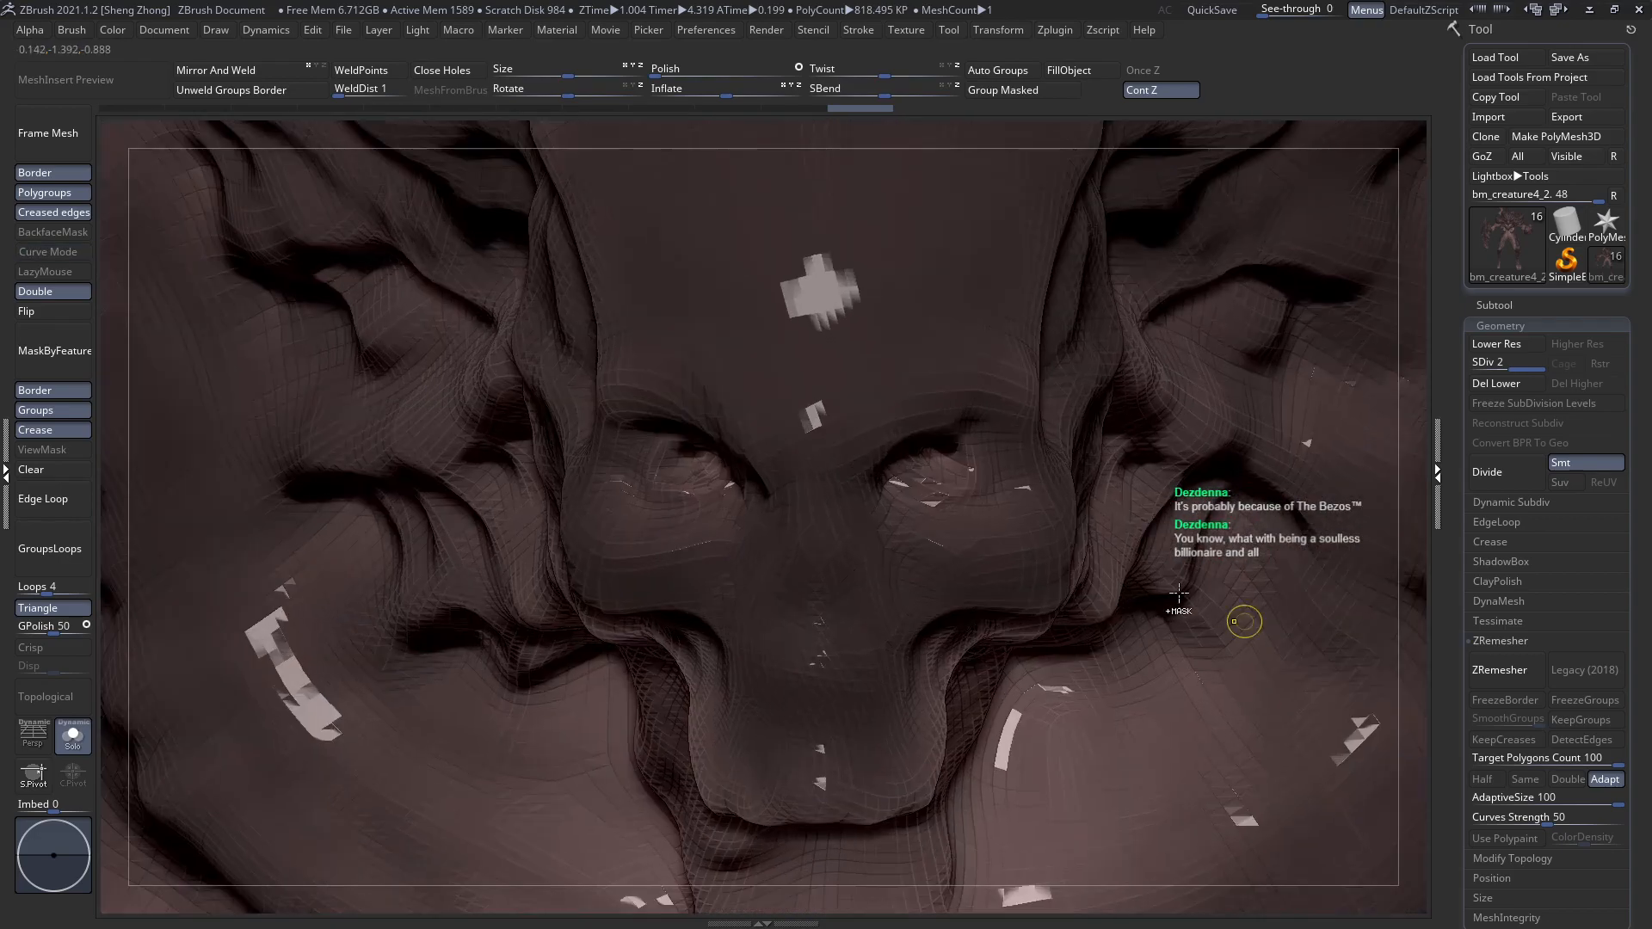
{"action": "right_click_drag", "start_coordinate": [911, 471], "coordinate": [895, 421]}
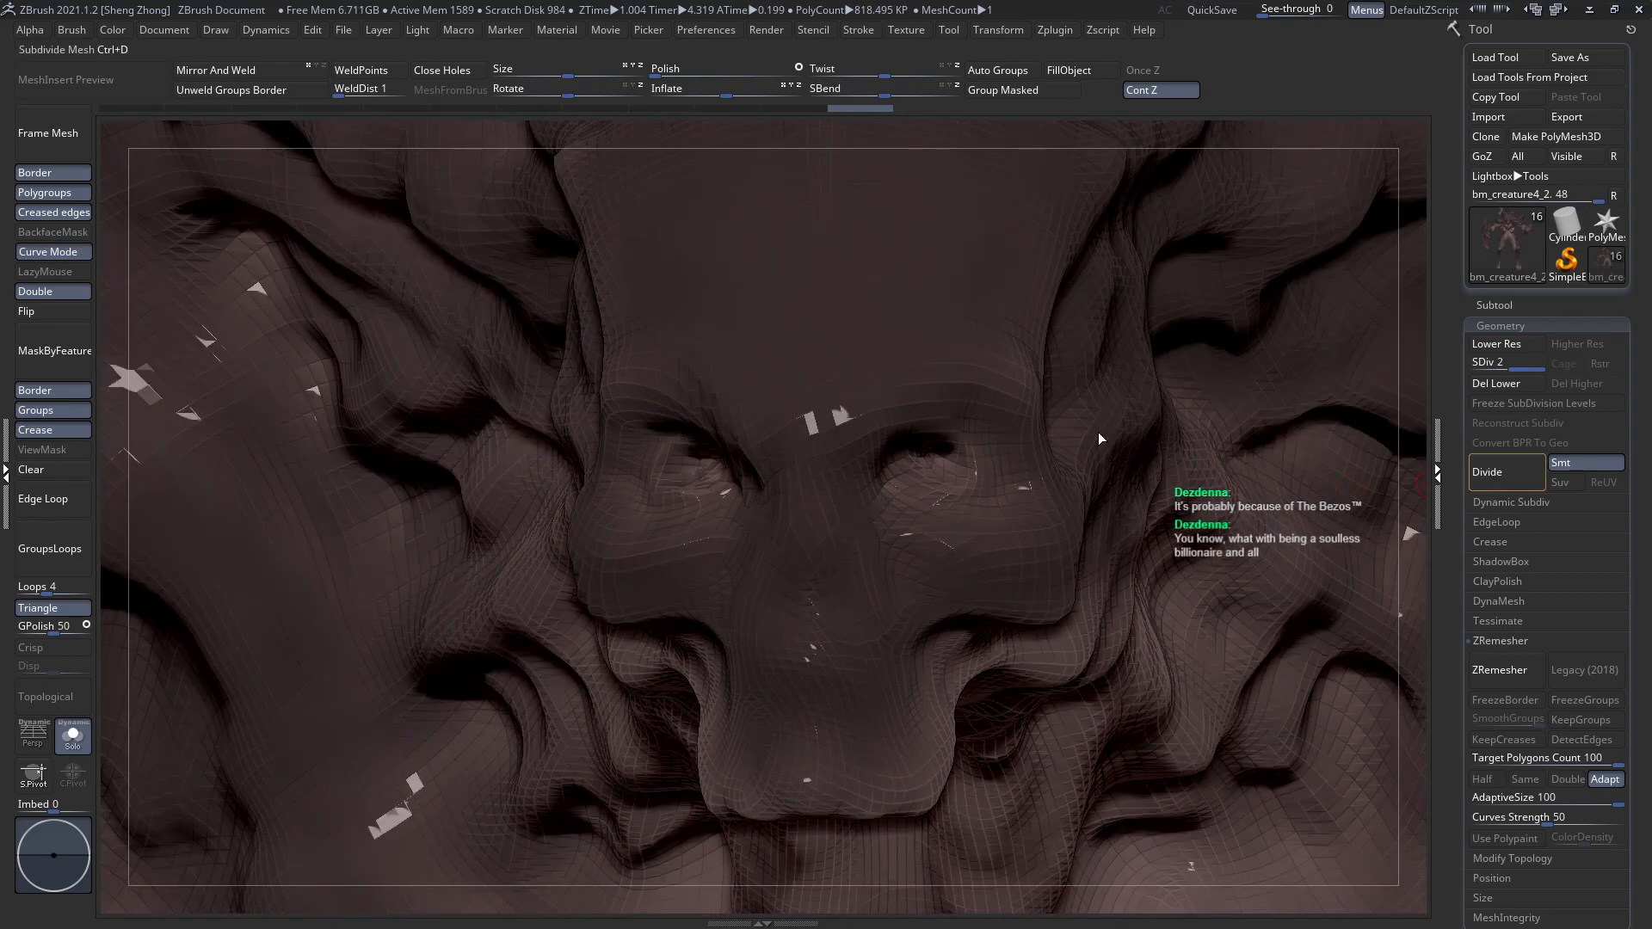
Project the detail onto the subdivided bm_creature4_2 mesh again and check the result around the skull's eyes.
{"action": "left_click", "coordinate": [1569, 304]}
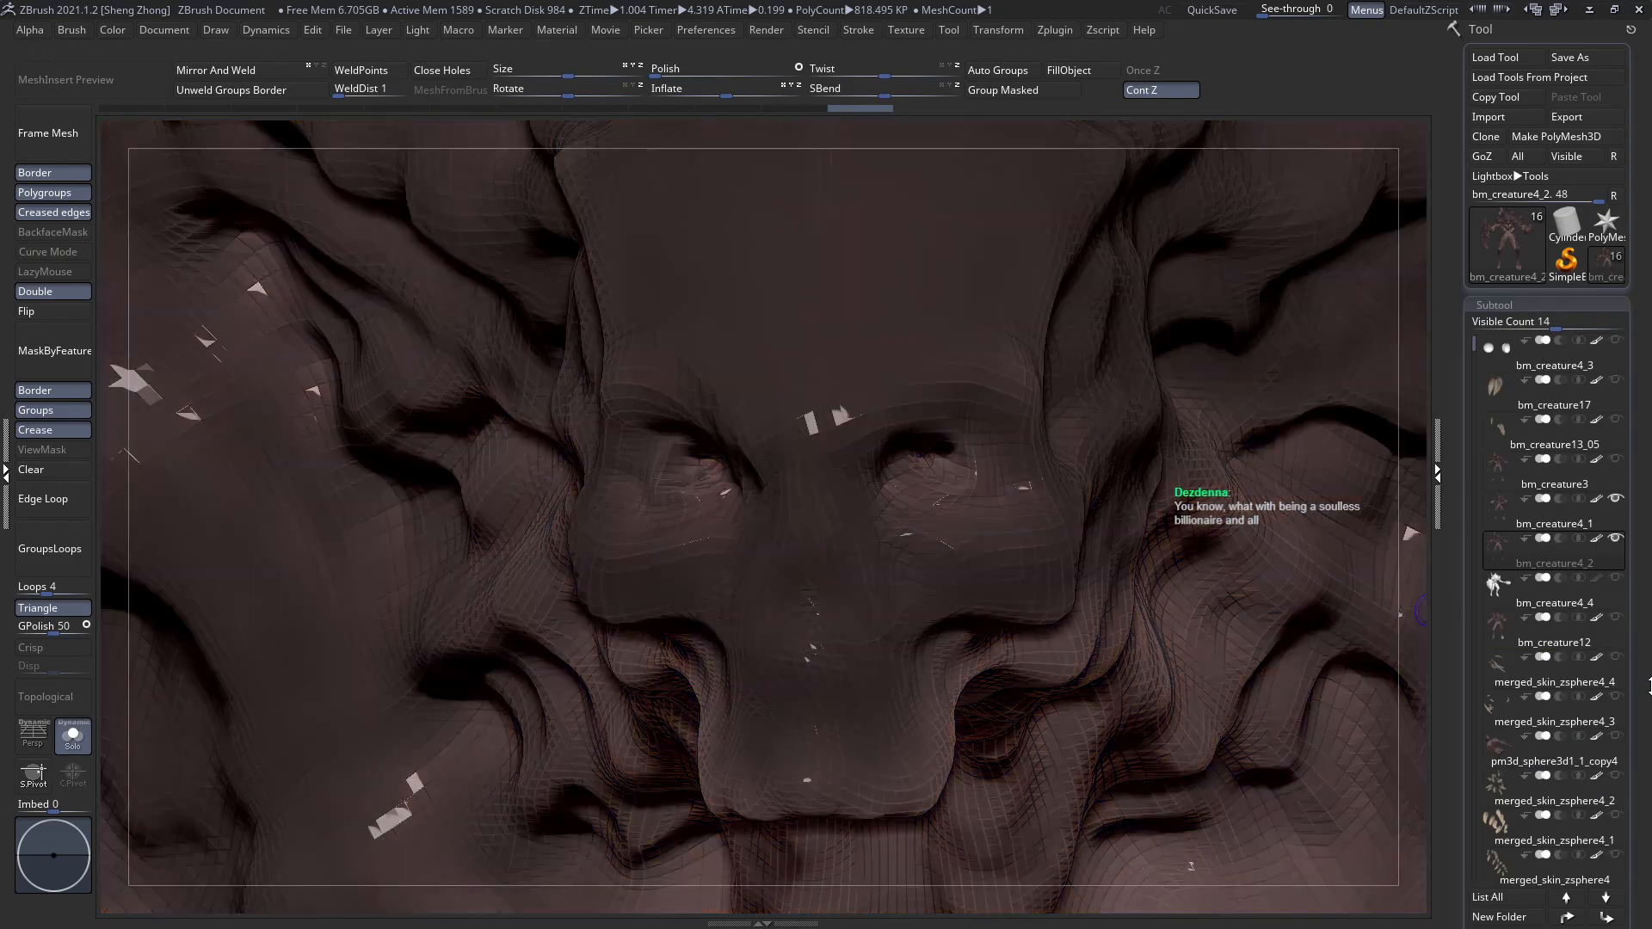
{"action": "scroll", "coordinate": [1646, 569], "scroll_direction": "down", "scroll_amount": 3}
{"action": "scroll", "coordinate": [1525, 375], "scroll_direction": "down", "scroll_amount": 5}
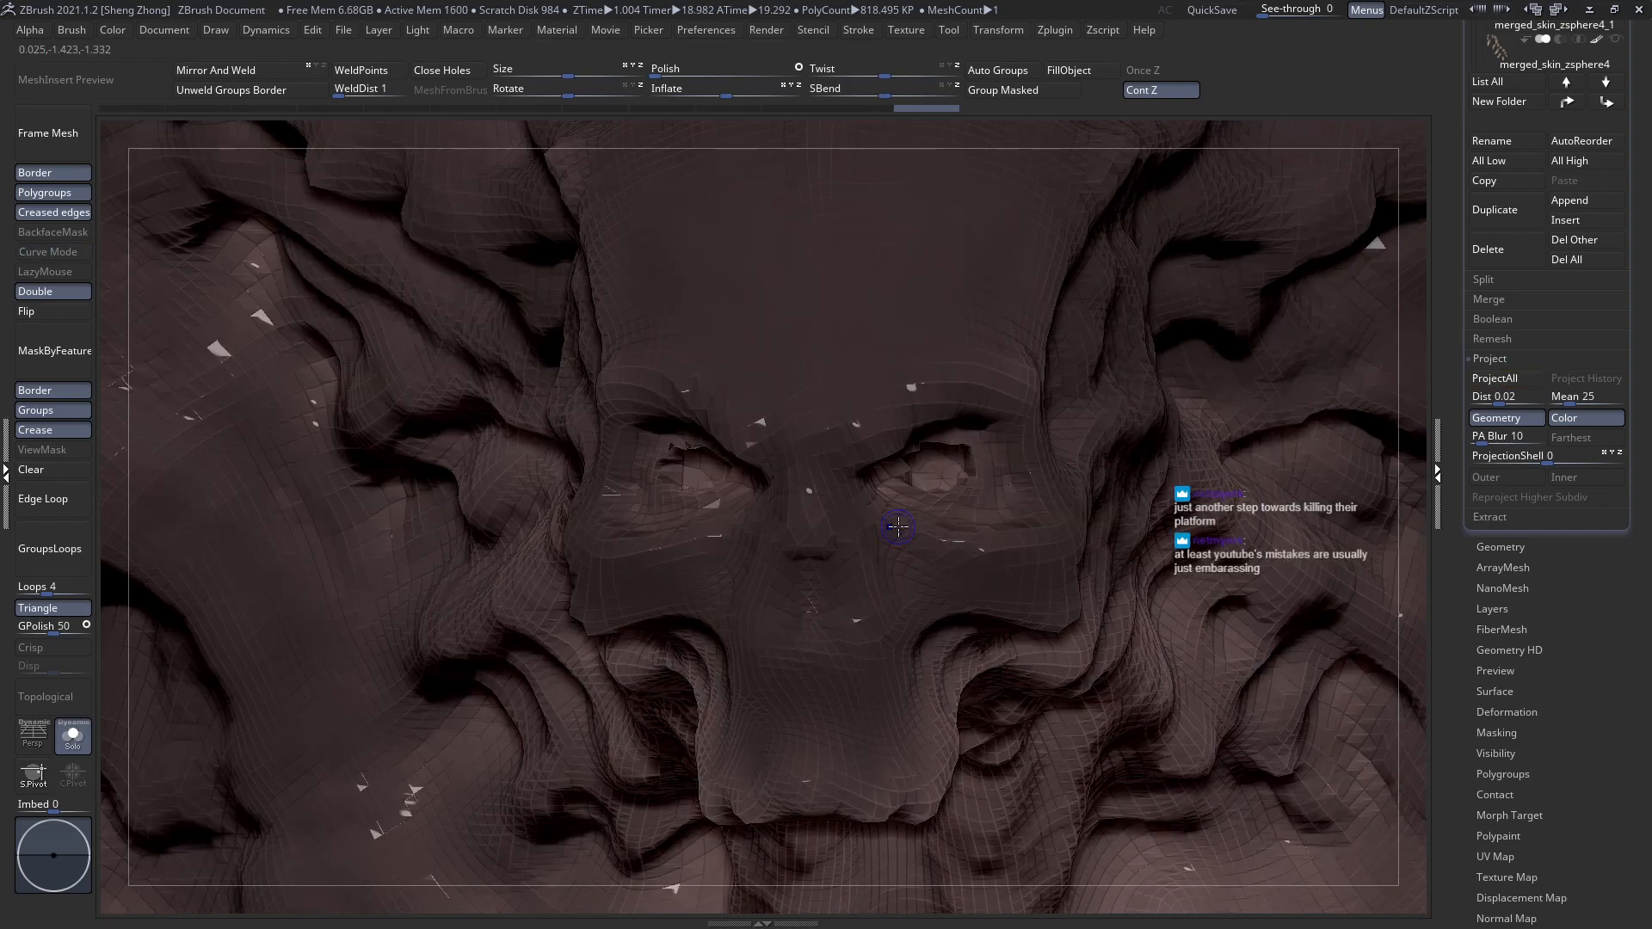
{"action": "right_click_drag", "start_coordinate": [898, 526], "coordinate": [906, 506], "text": "shift"}
{"action": "key", "text": "shift+f"}
{"action": "key", "text": "shift+f"}
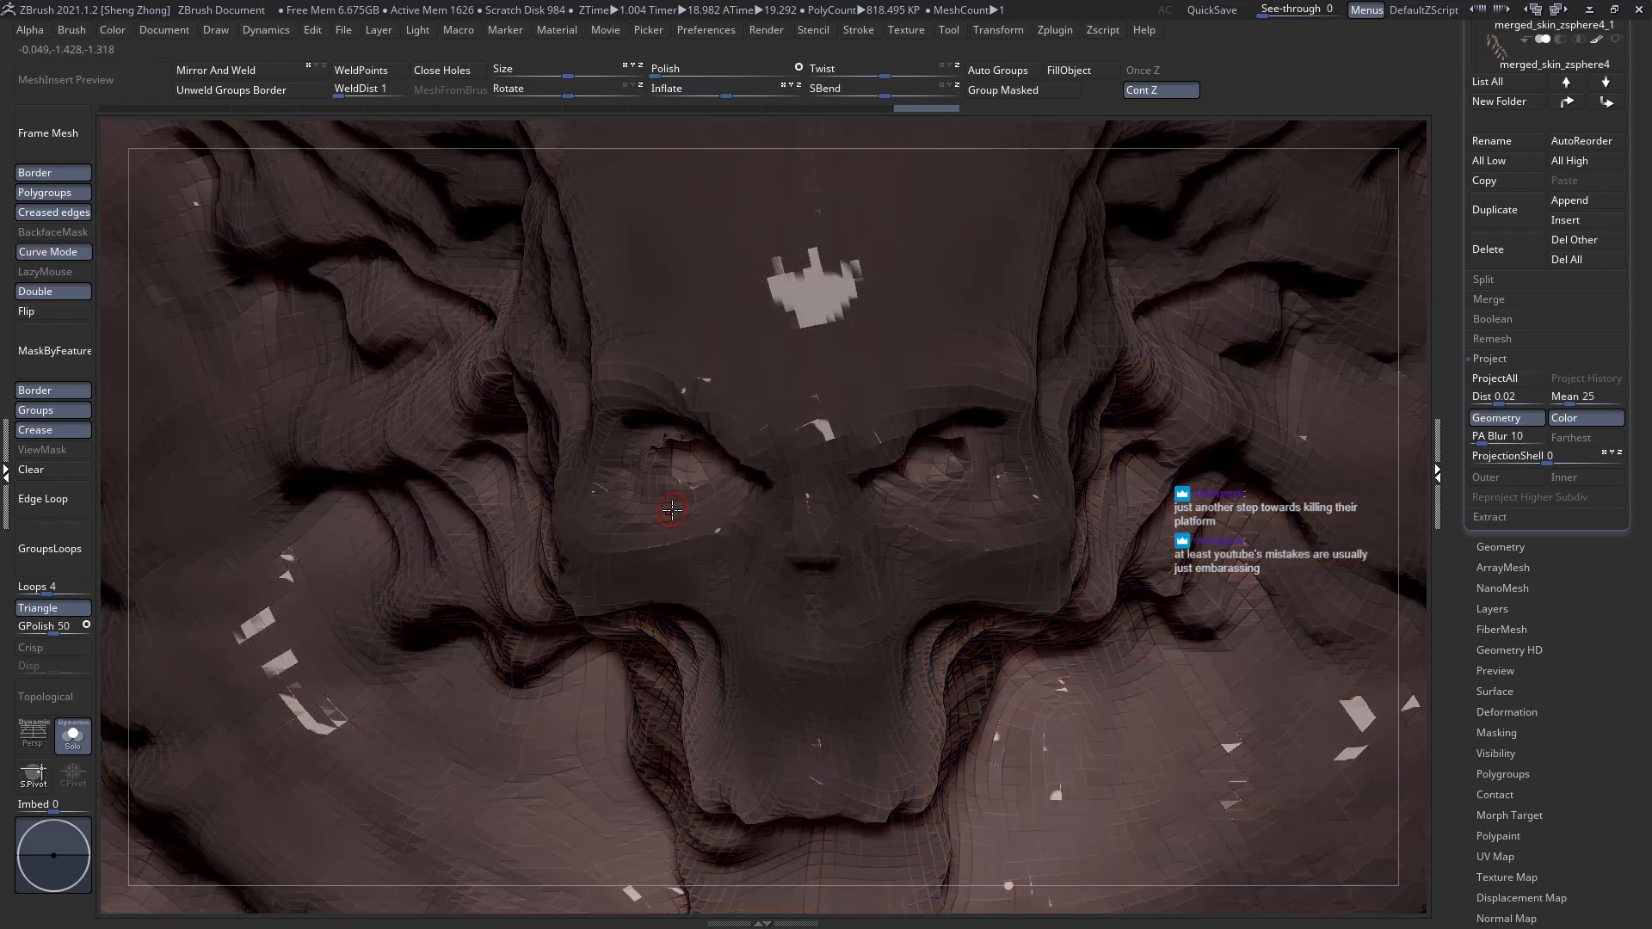
{"action": "mouse_move", "coordinate": [699, 547]}
{"action": "right_mouse_down", "text": "ctrl"}
{"action": "mouse_move", "coordinate": [687, 506]}
{"action": "mouse_move", "coordinate": [713, 496]}
{"action": "mouse_move", "coordinate": [690, 499]}
{"action": "right_mouse_up", "text": "ctrl"}
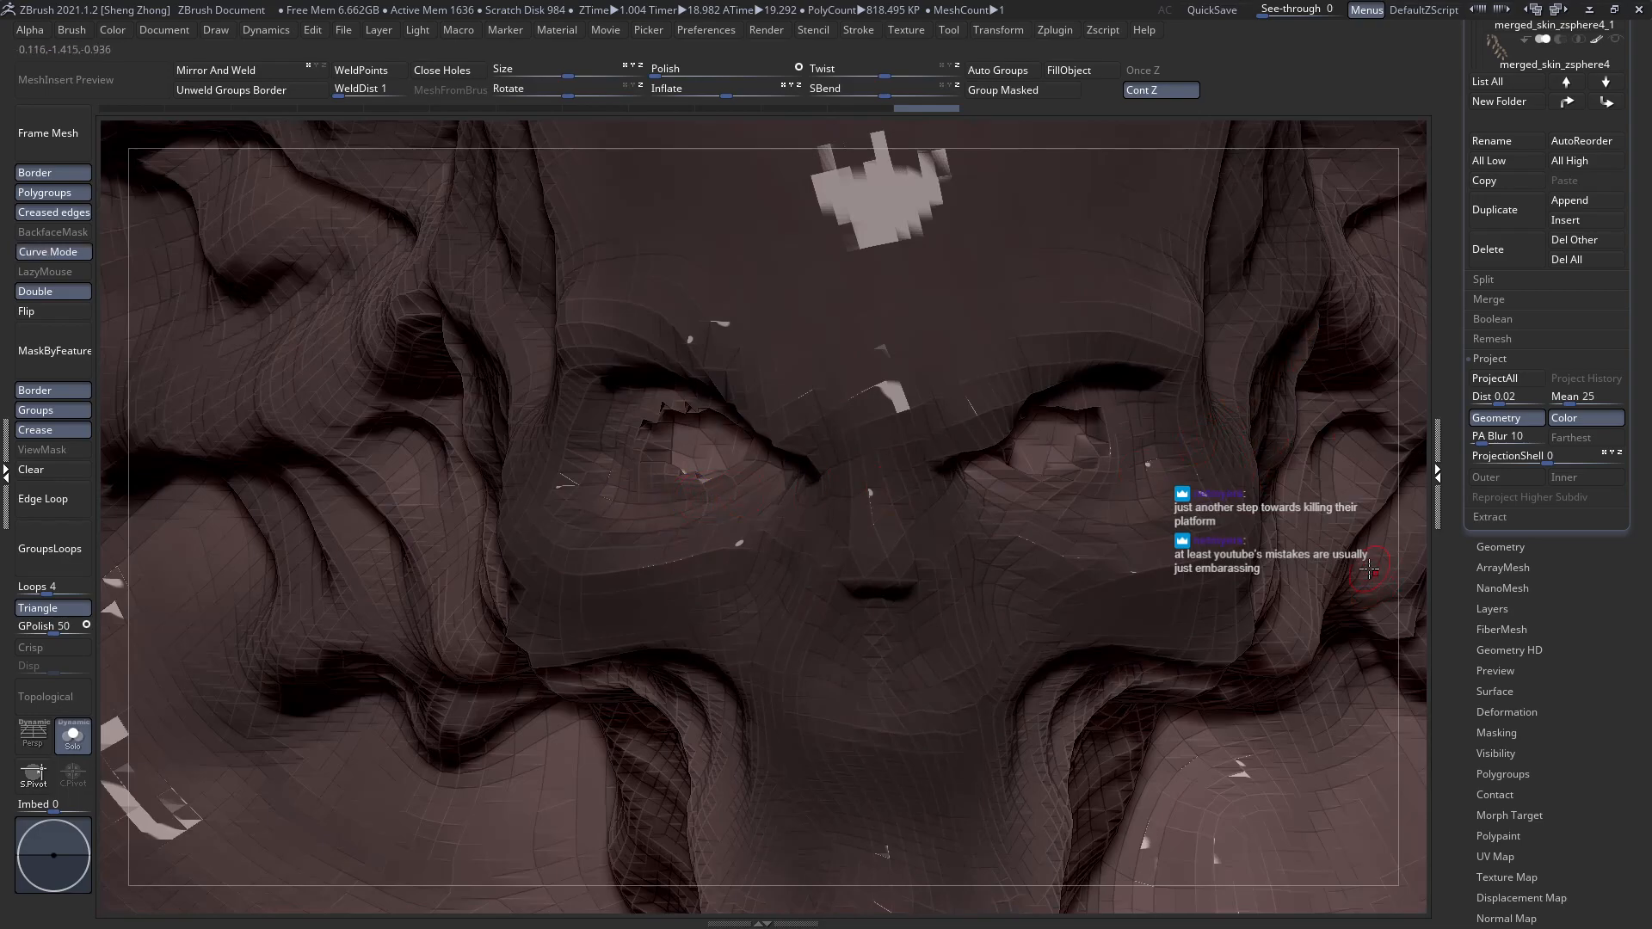
{"action": "right_click_drag", "start_coordinate": [935, 397], "coordinate": [1209, 485]}
Return bm_creature4_2 to subdivision level 1 and delete its higher subdivision level.
{"action": "left_click", "coordinate": [1501, 550]}
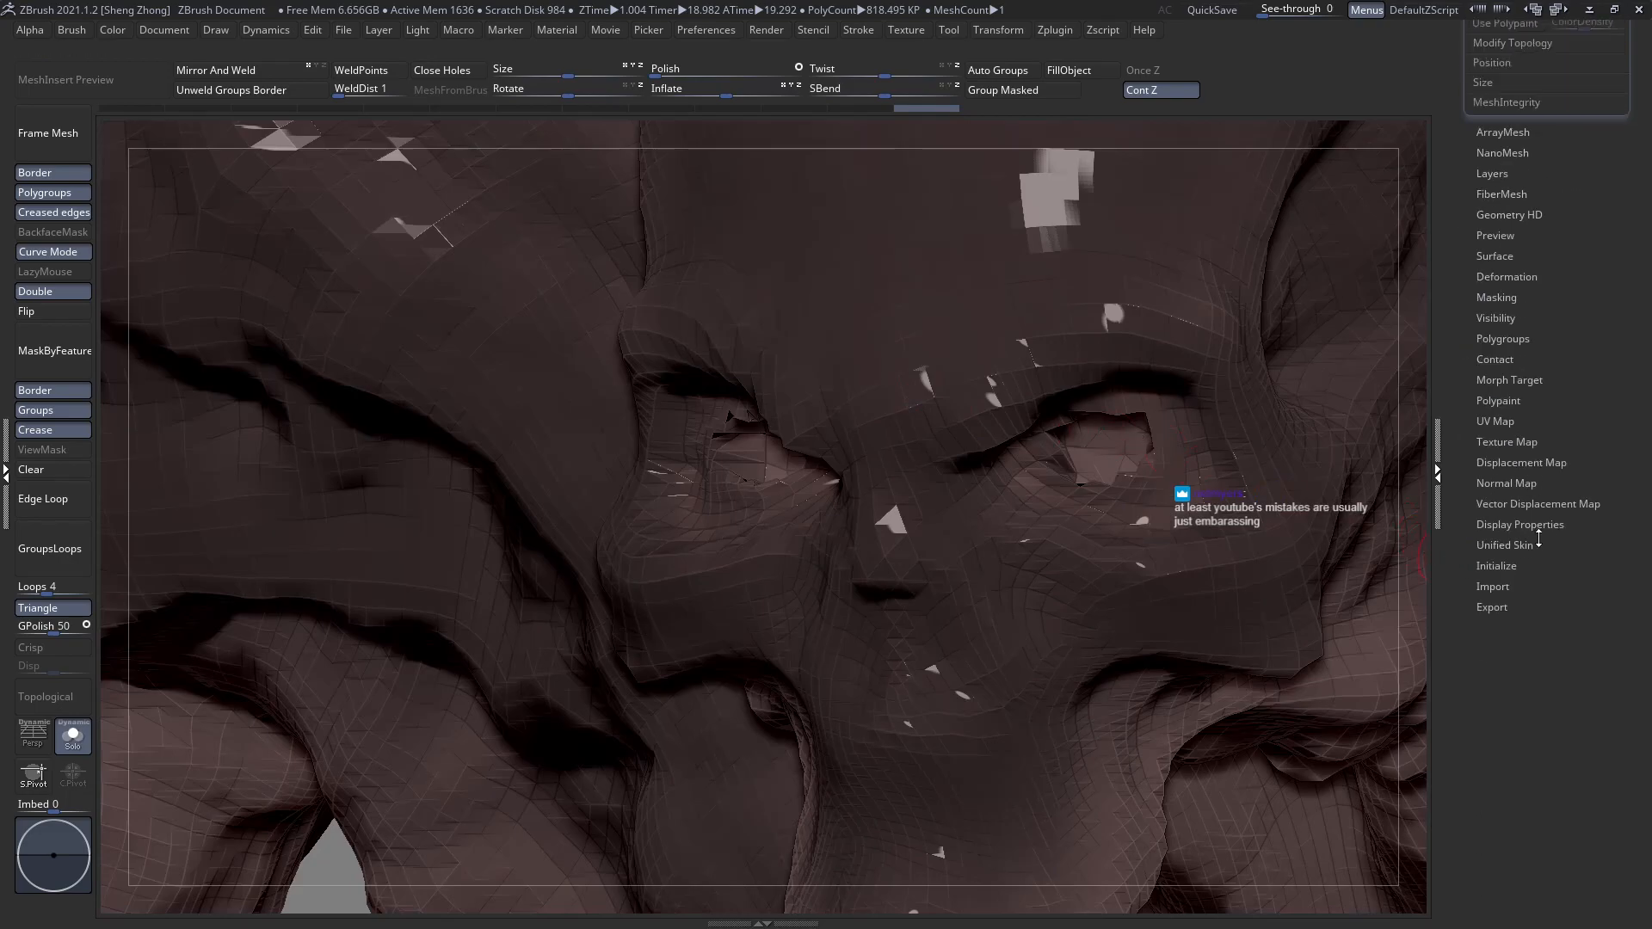
{"action": "left_click_drag", "start_coordinate": [1434, 371], "coordinate": [1462, 380]}
{"action": "left_click", "coordinate": [1570, 384]}
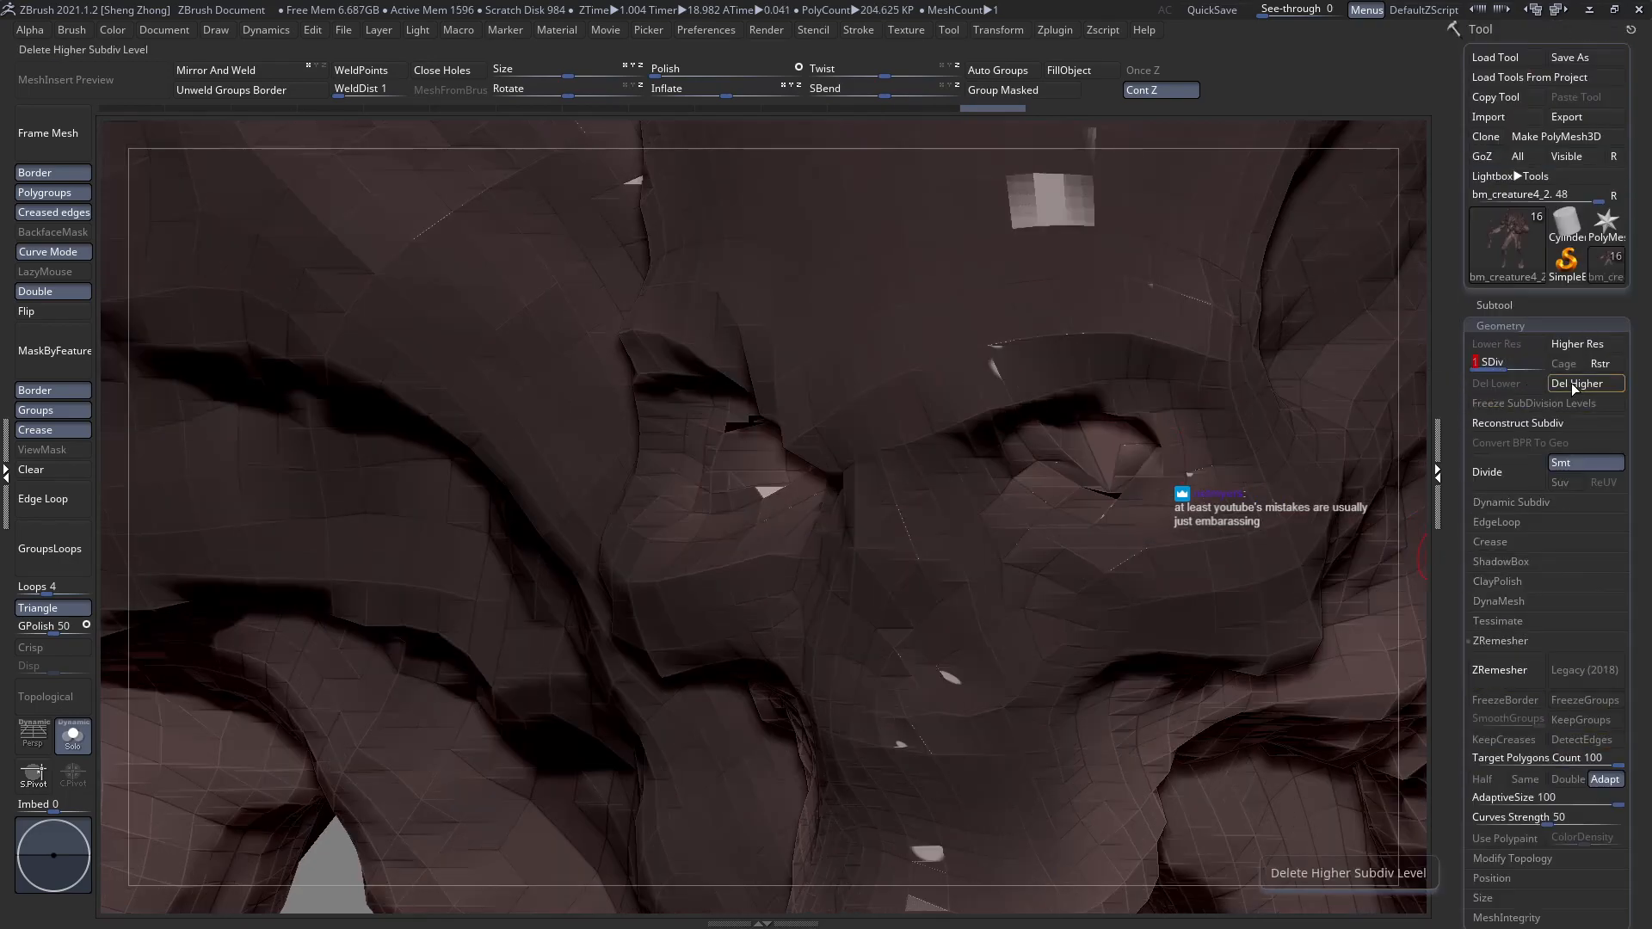
Show the mesh's polygroup colours and isolate the skull face region around the eyes.
{"action": "key", "text": "shift+f"}
{"action": "mouse_move", "coordinate": [1091, 457]}
{"action": "right_mouse_down"}
{"action": "mouse_move", "coordinate": [1085, 488]}
{"action": "mouse_move", "coordinate": [1077, 429]}
{"action": "mouse_move", "coordinate": [1108, 513]}
{"action": "right_mouse_up"}
{"action": "right_click_drag", "start_coordinate": [991, 544], "coordinate": [968, 435], "text": "ctrl"}
{"action": "mouse_move", "coordinate": [904, 547]}
{"action": "right_mouse_down"}
{"action": "mouse_move", "coordinate": [941, 550]}
{"action": "mouse_move", "coordinate": [871, 511]}
{"action": "mouse_move", "coordinate": [950, 499]}
{"action": "mouse_move", "coordinate": [981, 548]}
{"action": "right_mouse_up"}
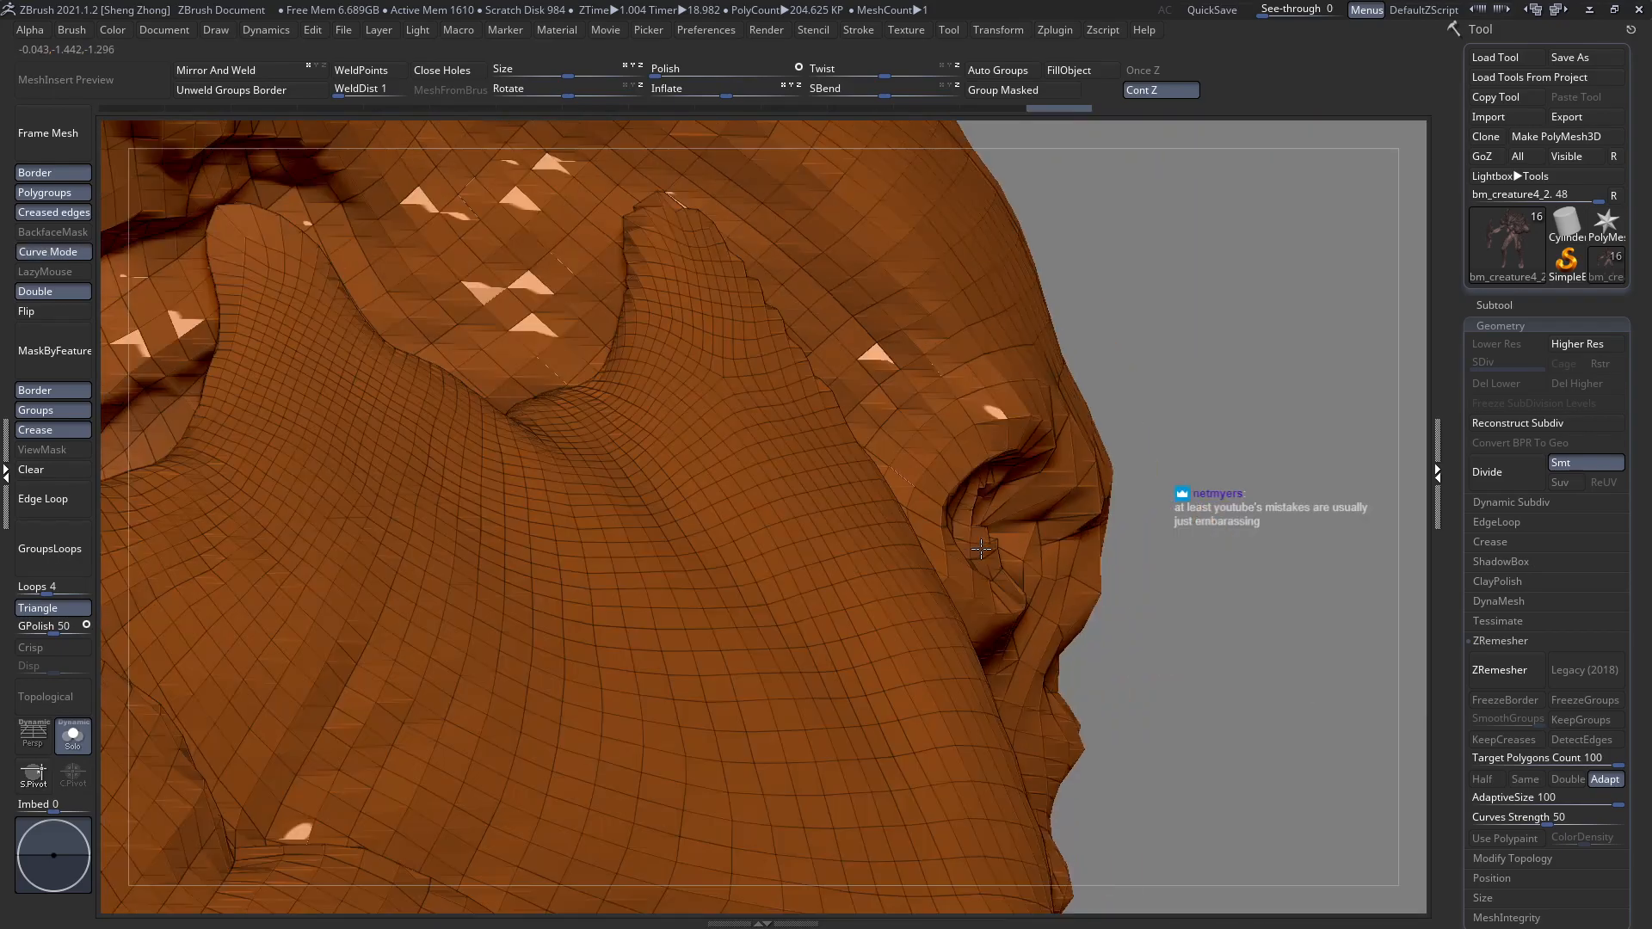
{"action": "mouse_move", "coordinate": [959, 387]}
{"action": "right_mouse_down"}
{"action": "mouse_move", "coordinate": [883, 563]}
{"action": "mouse_move", "coordinate": [778, 266]}
{"action": "right_mouse_up"}
{"action": "left_click_drag", "start_coordinate": [778, 260], "coordinate": [1035, 750], "text": "ctrl+shift"}
{"action": "right_click_drag", "start_coordinate": [963, 534], "coordinate": [731, 447]}
{"action": "right_click_drag", "start_coordinate": [913, 695], "coordinate": [895, 418], "text": "alt"}
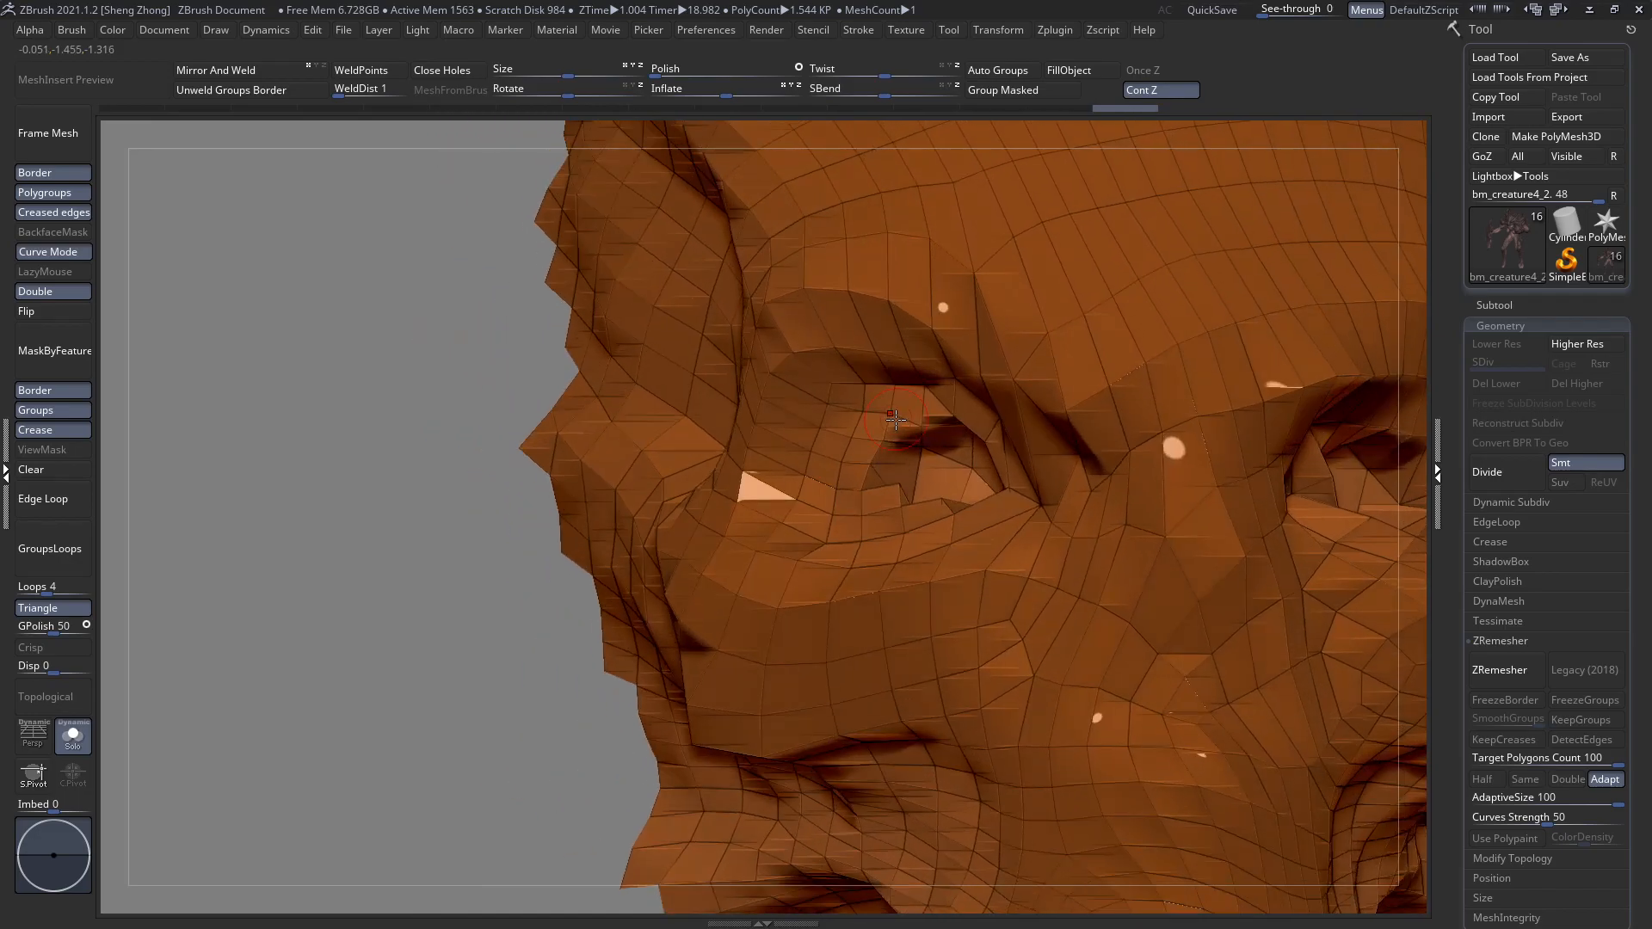
Hide the polygons inside the creature's right eye socket, up to the inner edge of the eyelids.
{"action": "left_click_drag", "start_coordinate": [533, 470], "coordinate": [938, 509], "text": "ctrl+shift"}
{"action": "right_click_drag", "start_coordinate": [921, 472], "coordinate": [913, 472]}
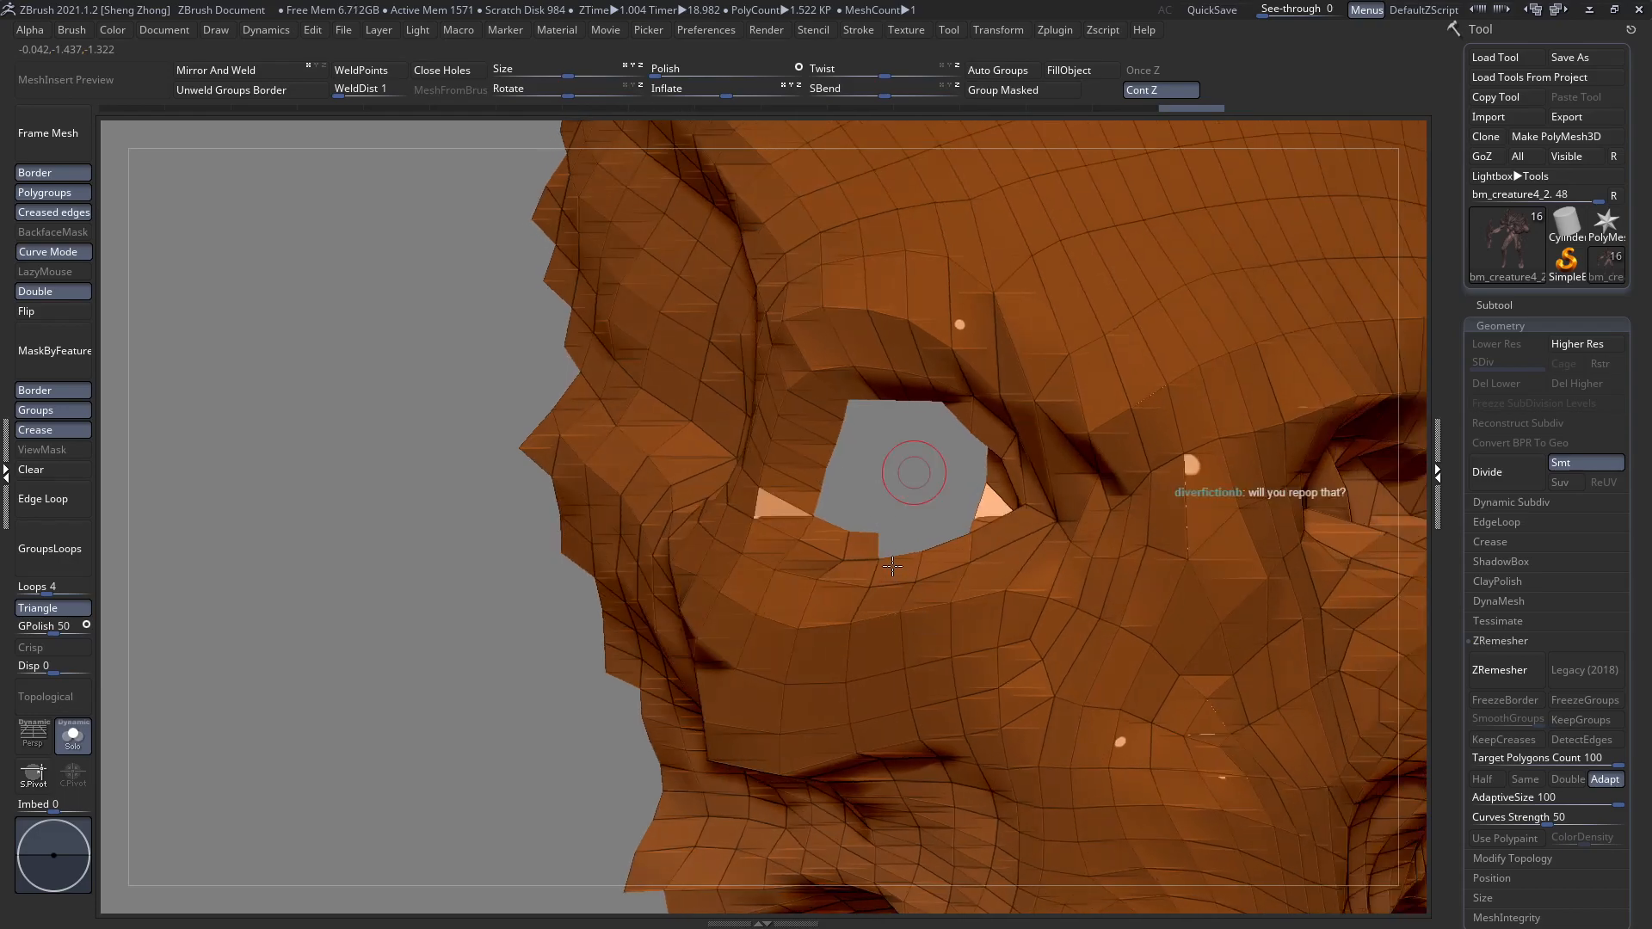
{"action": "right_click_drag", "start_coordinate": [892, 567], "coordinate": [952, 542], "text": "ctrl"}
{"action": "right_click_drag", "start_coordinate": [1272, 571], "coordinate": [1164, 479]}
{"action": "left_click_drag", "start_coordinate": [1126, 440], "coordinate": [1267, 528], "text": "ctrl+shift"}
{"action": "mouse_move", "coordinate": [1246, 449]}
{"action": "right_mouse_down"}
{"action": "mouse_move", "coordinate": [1291, 402]}
{"action": "mouse_move", "coordinate": [1245, 451]}
{"action": "right_mouse_up"}
{"action": "left_click_drag", "start_coordinate": [1259, 484], "coordinate": [1264, 497], "text": "ctrl+alt+shift"}
{"action": "mouse_move", "coordinate": [1249, 475]}
{"action": "right_mouse_down"}
{"action": "mouse_move", "coordinate": [1320, 559]}
{"action": "mouse_move", "coordinate": [1304, 609]}
{"action": "mouse_move", "coordinate": [1023, 598]}
{"action": "right_mouse_up"}
{"action": "left_click_drag", "start_coordinate": [1087, 664], "coordinate": [1087, 664], "text": "ctrl+alt+shift"}
Clean up the eye openings by hiding the remaining inner polygons, including those of the creature's left socket.
{"action": "right_click_drag", "start_coordinate": [1127, 649], "coordinate": [1376, 559], "text": "ctrl"}
{"action": "right_click_drag", "start_coordinate": [1376, 560], "coordinate": [833, 439], "text": "alt"}
{"action": "left_click_drag", "start_coordinate": [796, 338], "coordinate": [862, 462], "text": "ctrl"}
{"action": "right_click_drag", "start_coordinate": [882, 449], "coordinate": [870, 451]}
{"action": "mouse_move", "coordinate": [872, 451]}
{"action": "left_mouse_down", "text": "ctrl"}
{"action": "mouse_move", "coordinate": [854, 449]}
{"action": "mouse_move", "coordinate": [887, 473]}
{"action": "left_mouse_up", "text": "ctrl"}
{"action": "right_click_drag", "start_coordinate": [887, 472], "coordinate": [800, 471]}
{"action": "left_click_drag", "start_coordinate": [636, 526], "coordinate": [794, 574], "text": "ctrl+shift"}
{"action": "right_click_drag", "start_coordinate": [694, 548], "coordinate": [756, 619]}
{"action": "left_click_drag", "start_coordinate": [779, 634], "coordinate": [746, 435], "text": "ctrl+shift"}
{"action": "mouse_move", "coordinate": [947, 482]}
{"action": "left_mouse_down", "text": "ctrl+shift"}
{"action": "mouse_move", "coordinate": [725, 409]}
{"action": "mouse_move", "coordinate": [1034, 412]}
{"action": "mouse_move", "coordinate": [929, 430]}
{"action": "mouse_move", "coordinate": [986, 446]}
{"action": "mouse_move", "coordinate": [964, 447]}
{"action": "mouse_move", "coordinate": [1110, 442]}
{"action": "mouse_move", "coordinate": [1044, 430]}
{"action": "mouse_move", "coordinate": [1067, 443]}
{"action": "mouse_move", "coordinate": [1047, 433]}
{"action": "mouse_move", "coordinate": [1051, 457]}
{"action": "left_mouse_up", "text": "ctrl+shift"}
{"action": "left_click_drag", "start_coordinate": [837, 514], "coordinate": [952, 574], "text": "ctrl+shift"}
{"action": "left_click_drag", "start_coordinate": [949, 508], "coordinate": [882, 502]}
{"action": "left_click_drag", "start_coordinate": [924, 413], "coordinate": [677, 358], "text": "ctrl+alt+shift"}
{"action": "left_click_drag", "start_coordinate": [797, 545], "coordinate": [659, 433], "text": "ctrl+shift"}
{"action": "right_click_drag", "start_coordinate": [766, 472], "coordinate": [585, 387], "text": "ctrl"}
{"action": "right_click_drag", "start_coordinate": [955, 439], "coordinate": [756, 457]}
{"action": "mouse_move", "coordinate": [811, 468]}
{"action": "left_mouse_down", "text": "ctrl+shift"}
{"action": "mouse_move", "coordinate": [918, 560]}
{"action": "mouse_move", "coordinate": [959, 507]}
{"action": "left_mouse_up", "text": "ctrl+shift"}
{"action": "mouse_move", "coordinate": [870, 459]}
{"action": "left_mouse_down", "text": "ctrl+shift"}
{"action": "mouse_move", "coordinate": [966, 542]}
{"action": "mouse_move", "coordinate": [867, 474]}
{"action": "mouse_move", "coordinate": [908, 588]}
{"action": "mouse_move", "coordinate": [1032, 579]}
{"action": "mouse_move", "coordinate": [875, 468]}
{"action": "mouse_move", "coordinate": [914, 560]}
{"action": "mouse_move", "coordinate": [876, 514]}
{"action": "mouse_move", "coordinate": [902, 505]}
{"action": "left_mouse_up", "text": "ctrl+shift"}
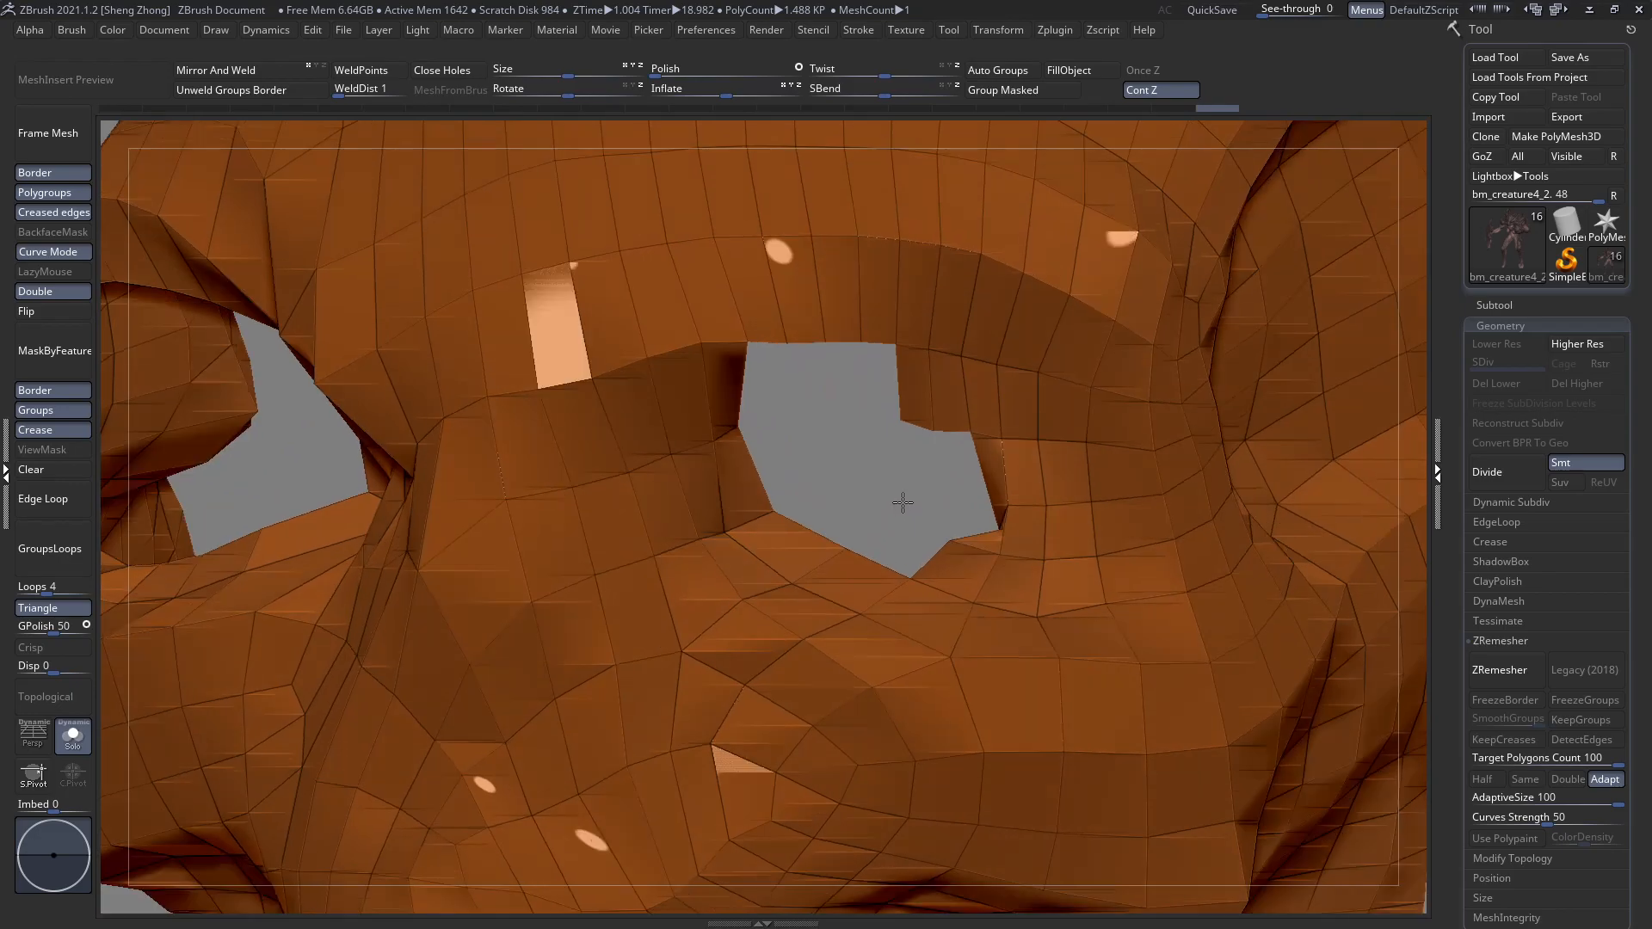
{"action": "left_click_drag", "start_coordinate": [871, 419], "coordinate": [992, 560], "text": "ctrl+shift"}
Assign the visible skull face its own polygroup and show the rest of the creature mesh.
{"action": "right_click_drag", "start_coordinate": [1024, 529], "coordinate": [586, 358]}
{"action": "mouse_move", "coordinate": [870, 437]}
{"action": "right_mouse_down"}
{"action": "mouse_move", "coordinate": [939, 430]}
{"action": "mouse_move", "coordinate": [1054, 520]}
{"action": "mouse_move", "coordinate": [938, 518]}
{"action": "mouse_move", "coordinate": [980, 521]}
{"action": "mouse_move", "coordinate": [1015, 474]}
{"action": "right_mouse_up"}
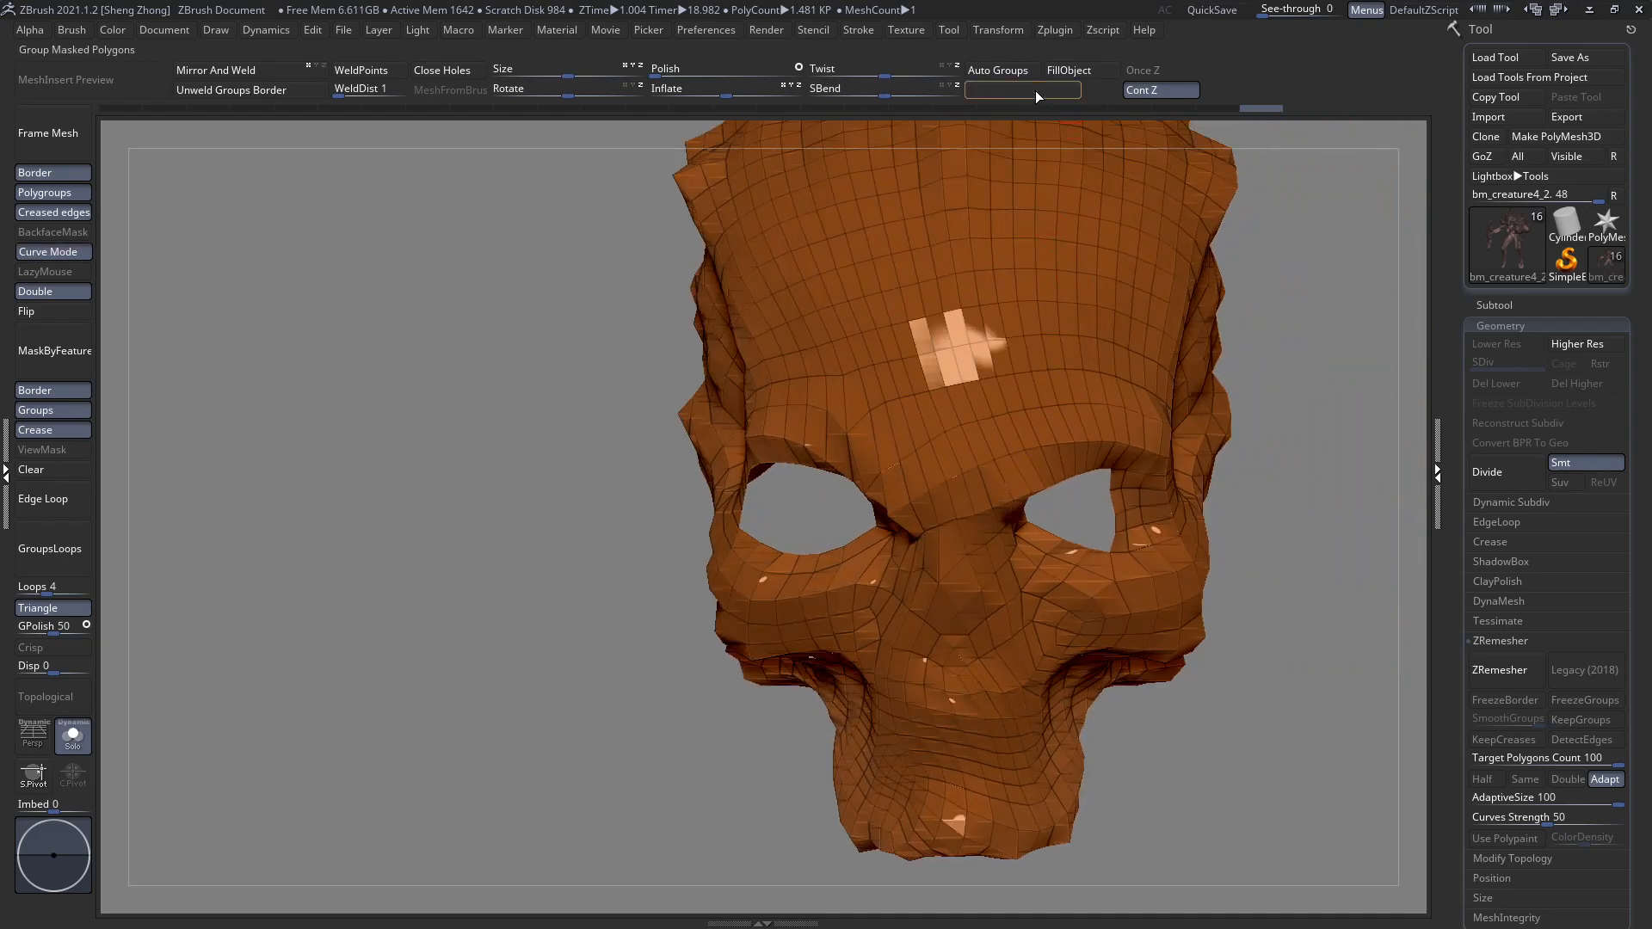
{"action": "left_click", "coordinate": [1037, 92]}
{"action": "left_click", "coordinate": [497, 340], "text": "ctrl+shift"}
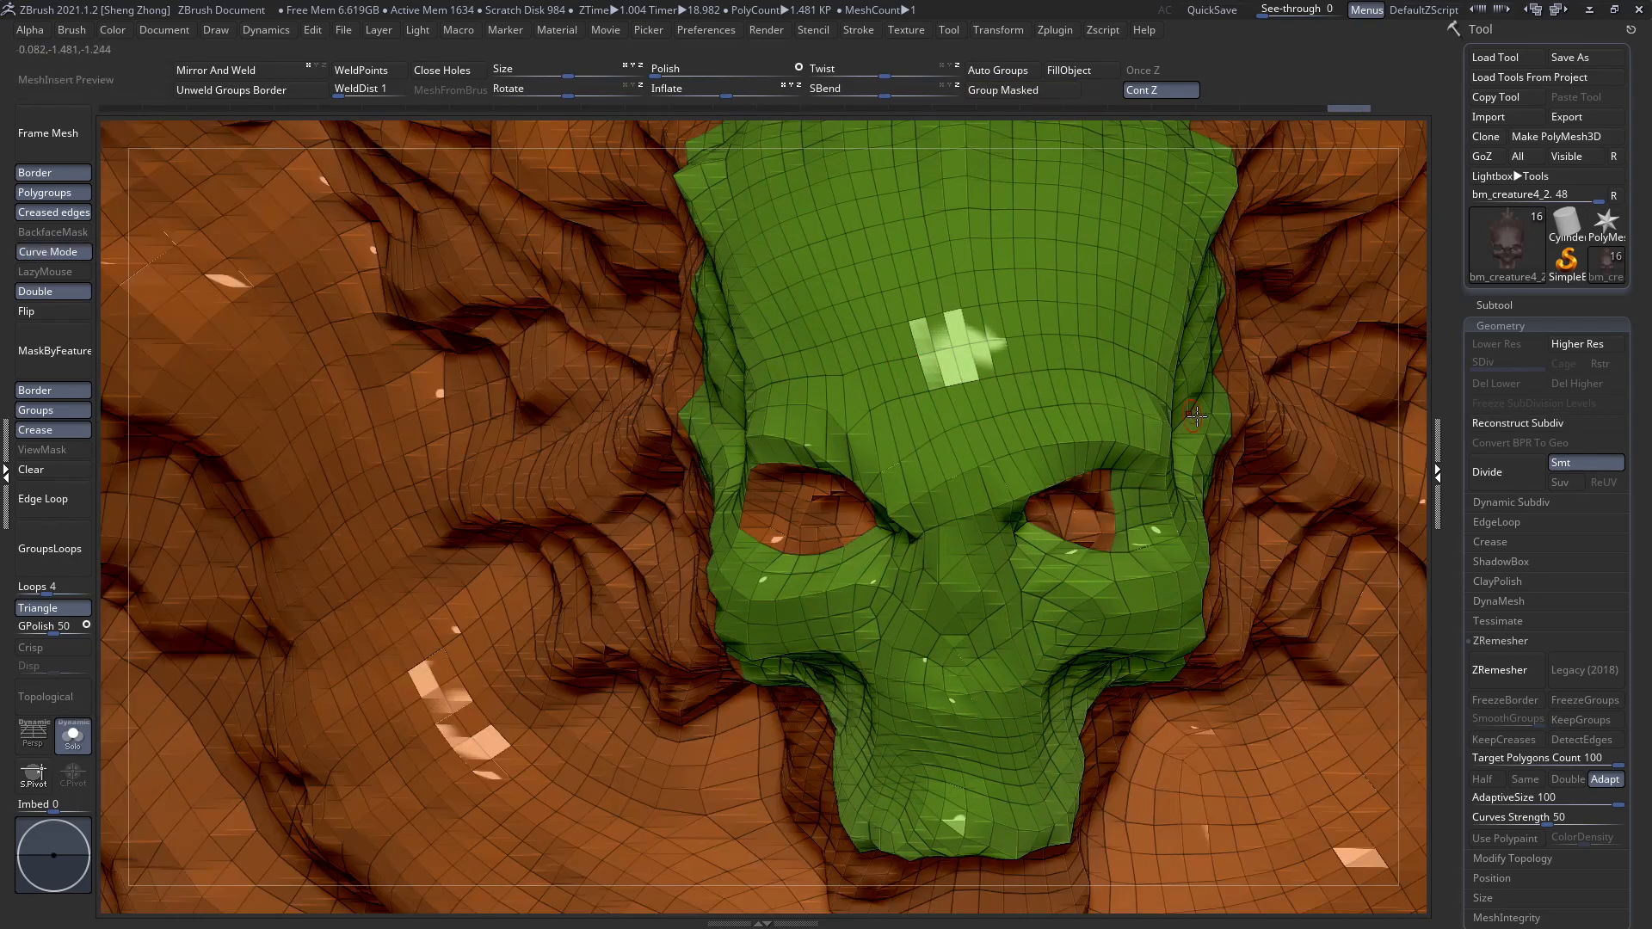
Hide the skull polygroup, auto-group the remaining parts so each eye socket interior is separate, and show the whole mesh.
{"action": "left_click", "coordinate": [1259, 424], "text": "ctrl+shift"}
{"action": "left_click", "coordinate": [1013, 75]}
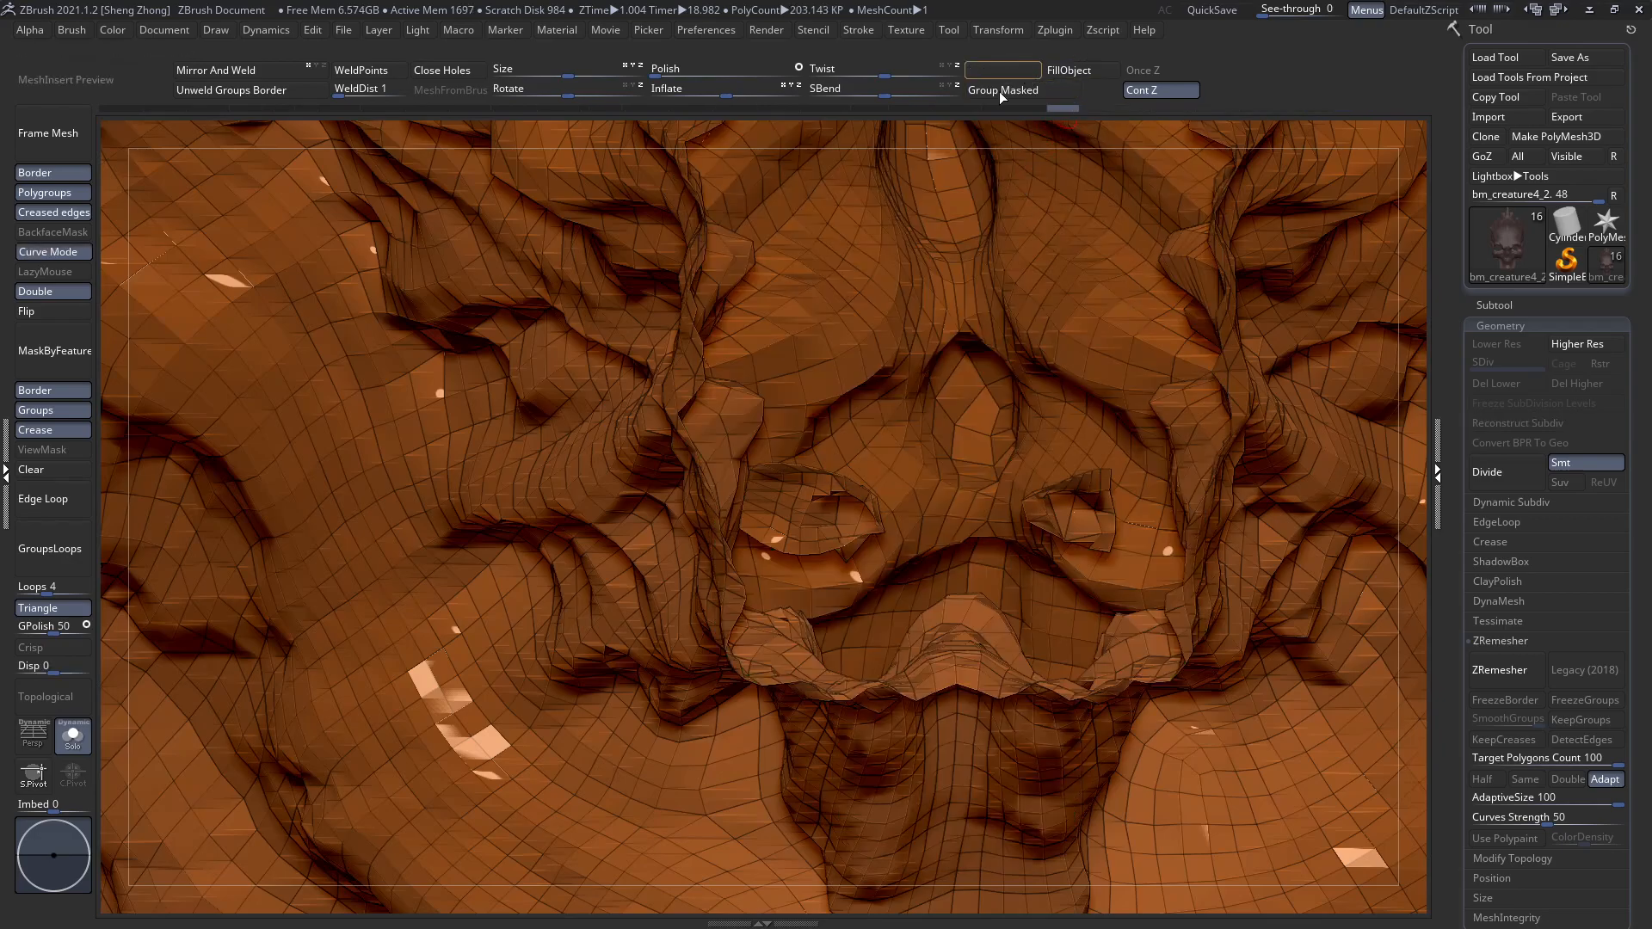
{"action": "right_click_drag", "start_coordinate": [563, 416], "coordinate": [577, 448], "text": "ctrl"}
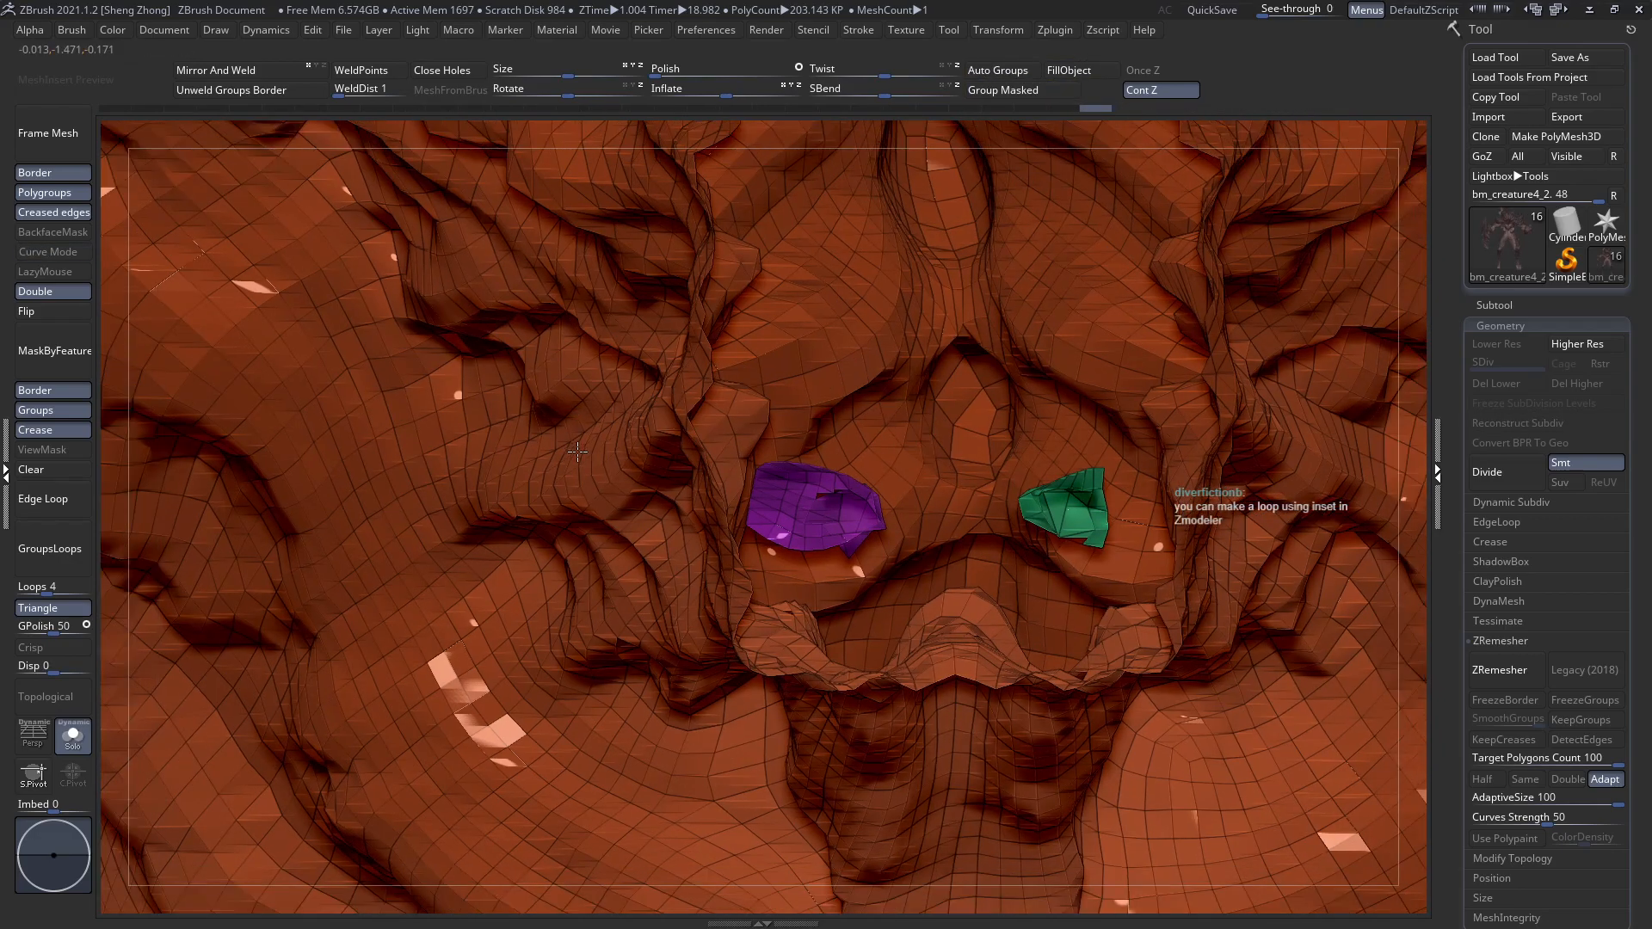
{"action": "key", "text": "f"}
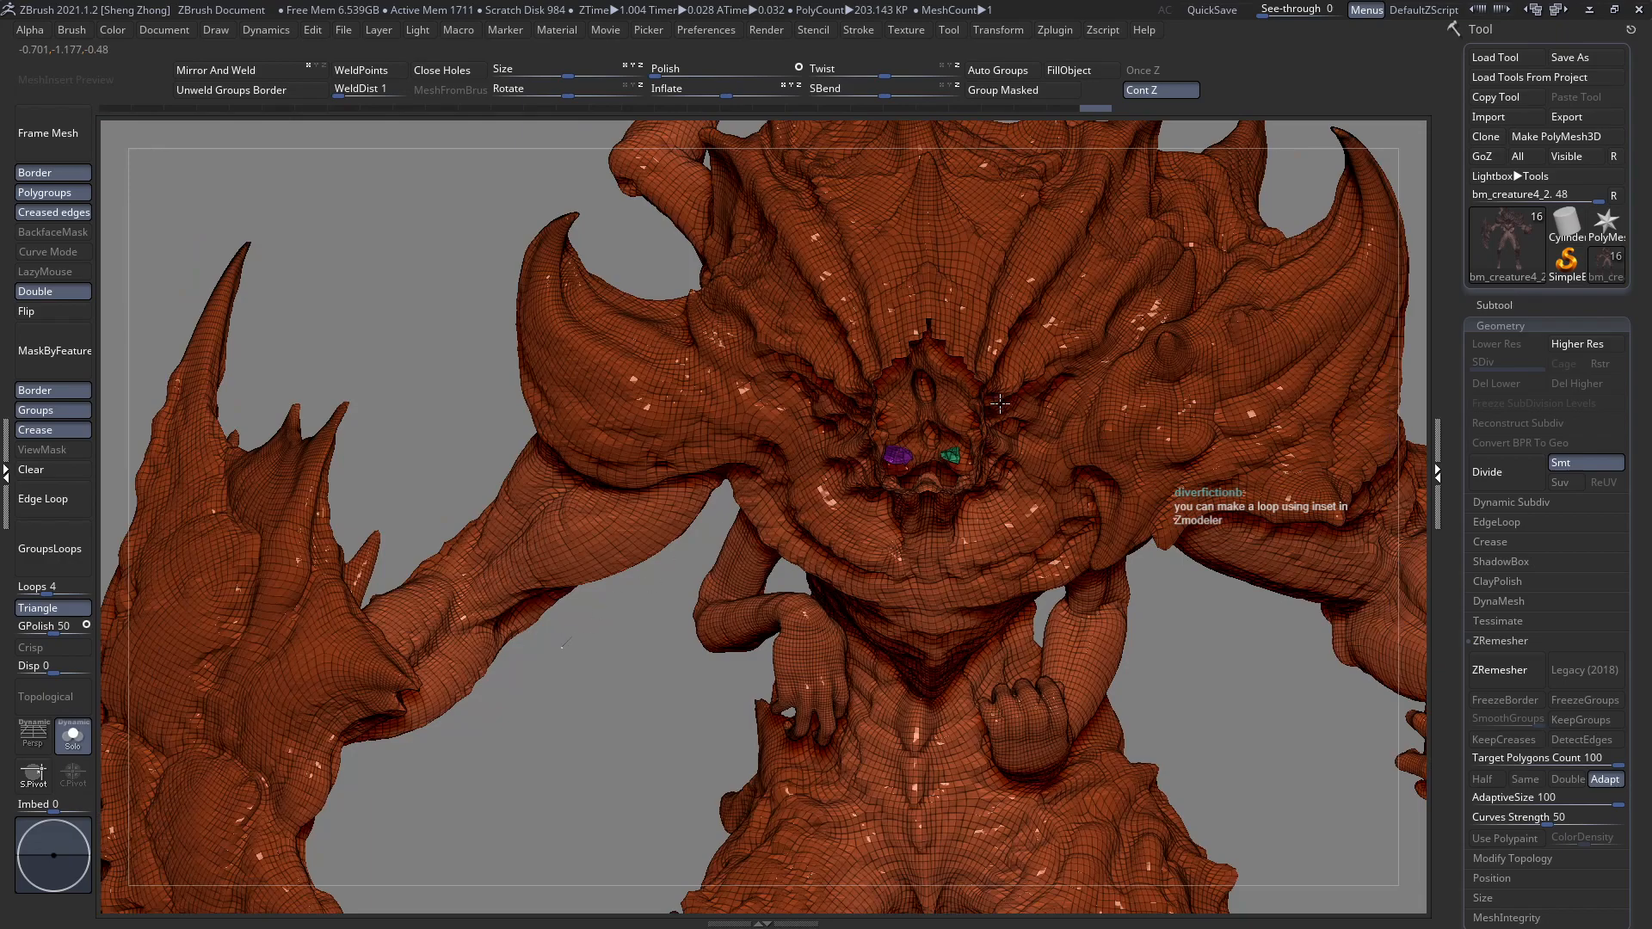
{"action": "left_click", "coordinate": [562, 648], "text": "ctrl+shift"}
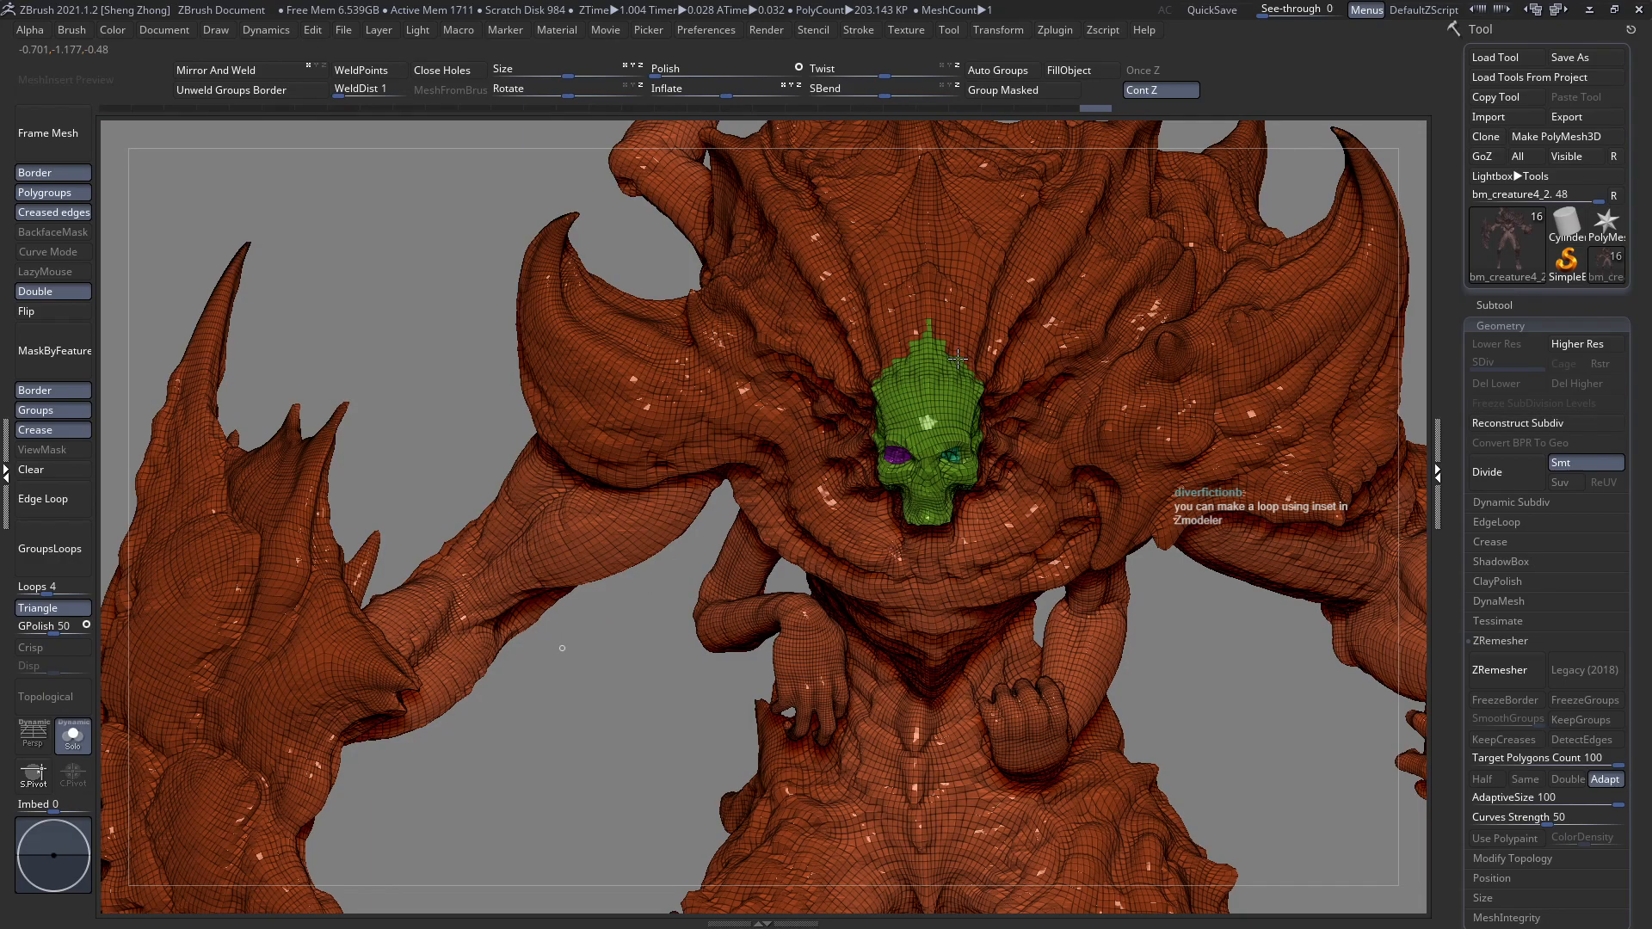
{"action": "right_click_drag", "start_coordinate": [961, 357], "coordinate": [944, 343], "text": "ctrl"}
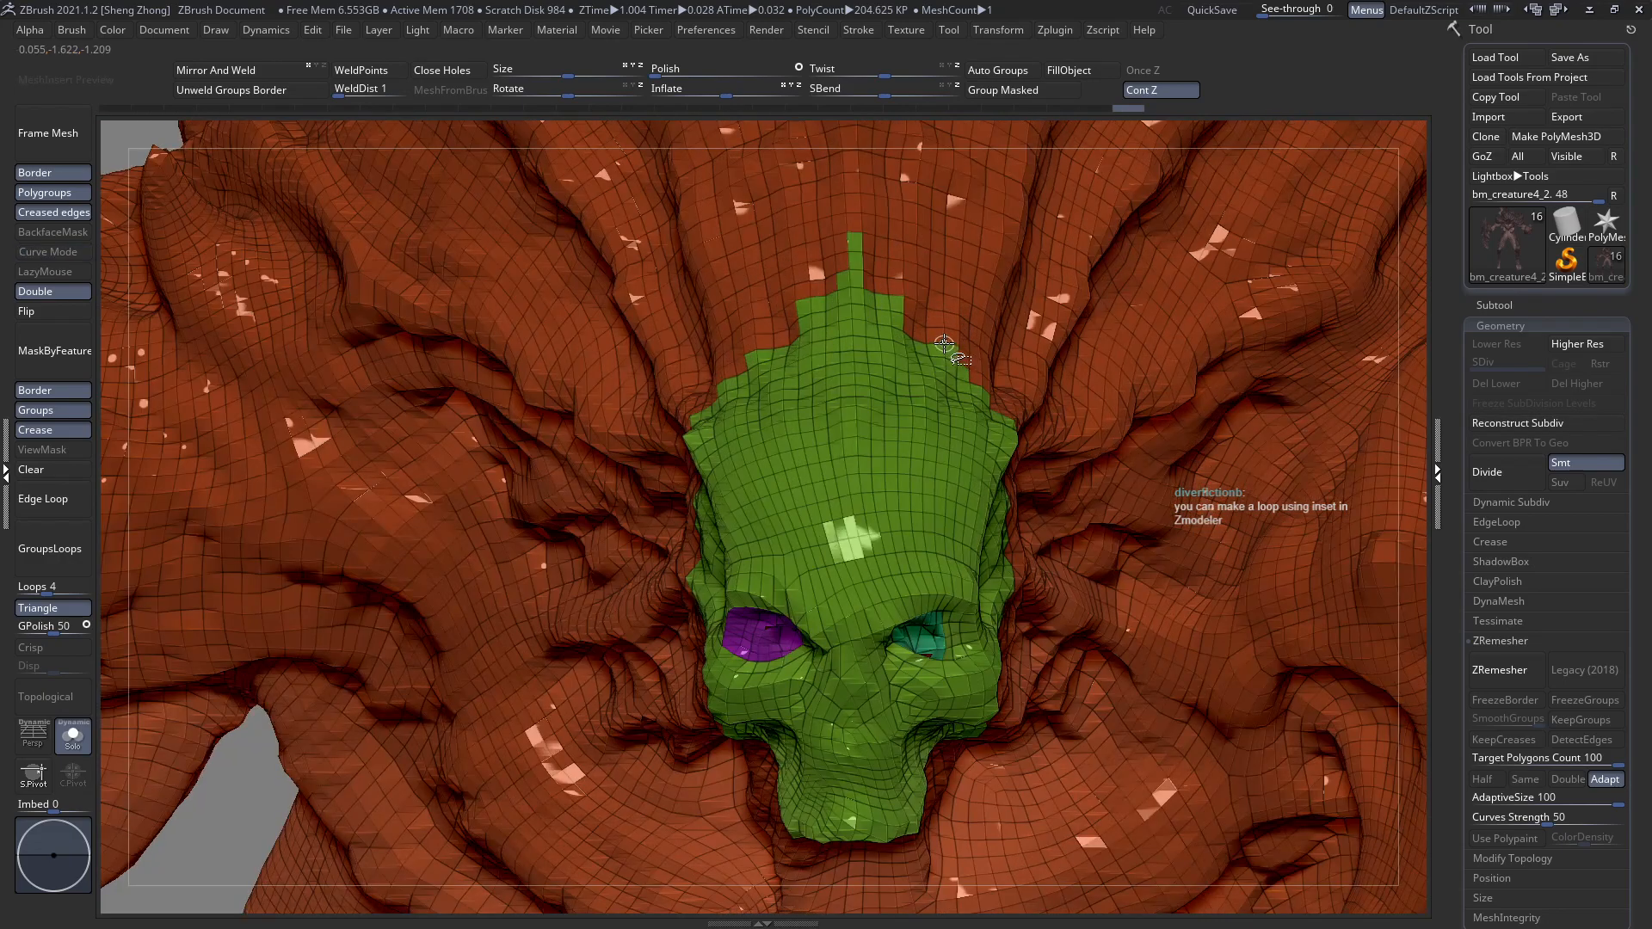
Combine the skull and body into one polygroup with the eye interiors hidden, and show the full mesh.
{"action": "key", "text": "ctrl+shift+z"}
{"action": "left_click", "coordinate": [1042, 92]}
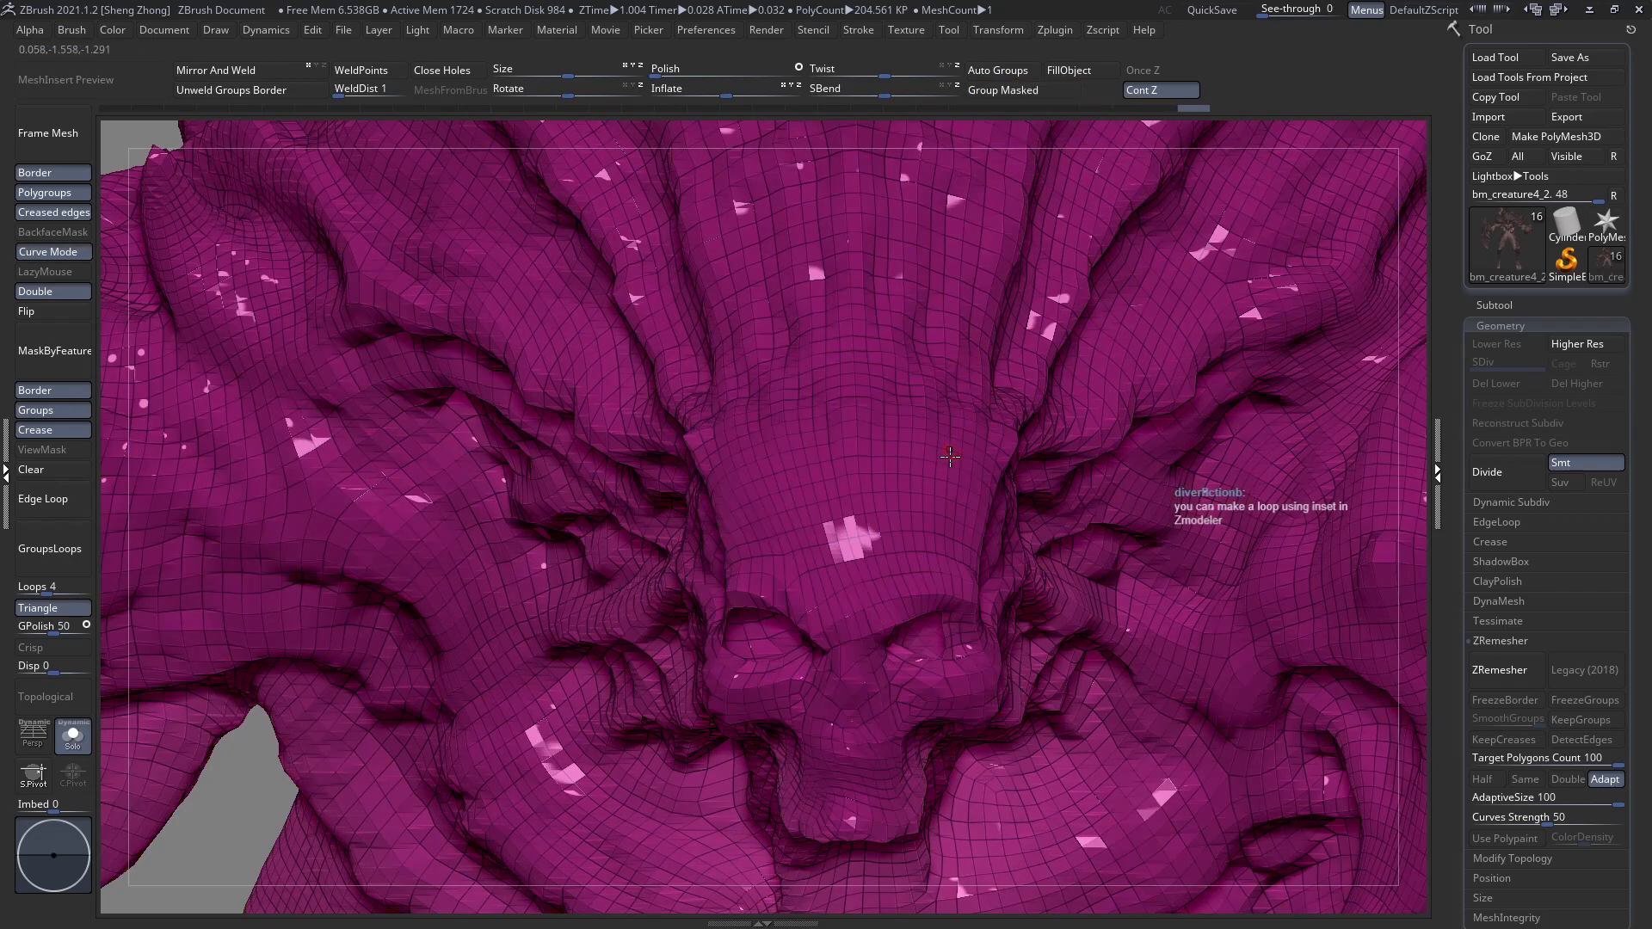
{"action": "right_click_drag", "start_coordinate": [622, 345], "coordinate": [588, 283], "text": "ctrl"}
{"action": "left_click_drag", "start_coordinate": [1215, 740], "coordinate": [1204, 852], "text": "alt"}
{"action": "right_click_drag", "start_coordinate": [795, 555], "coordinate": [791, 489], "text": "ctrl"}
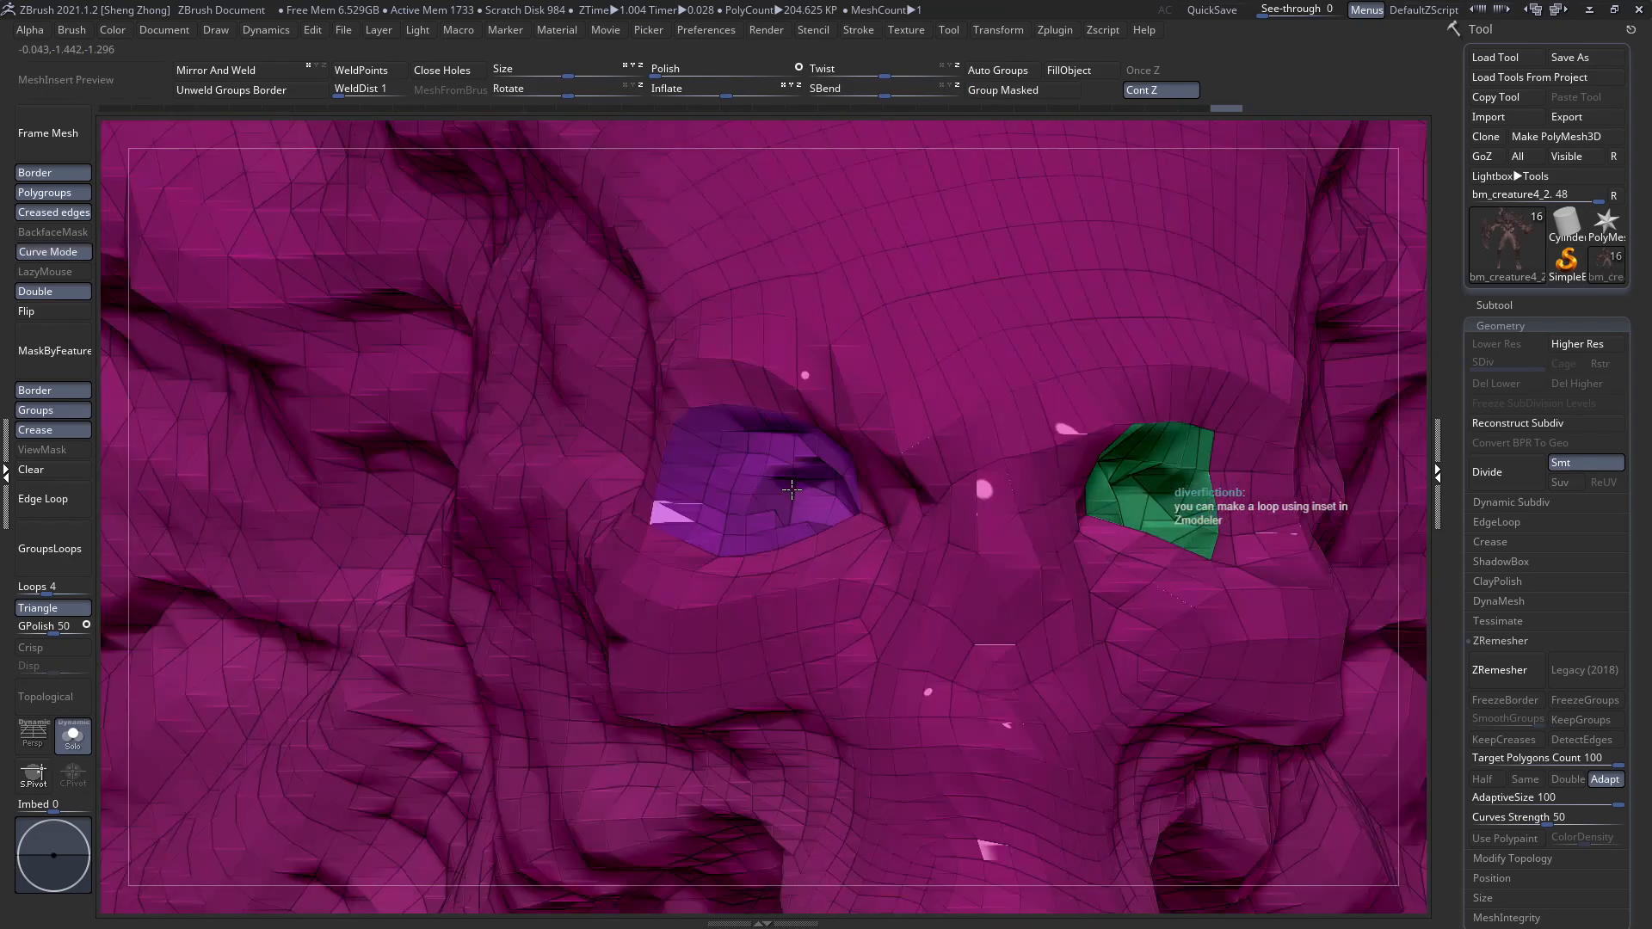
Hide the separately grouped interior polygons of the eye sockets.
{"action": "left_click", "coordinate": [770, 475], "text": "ctrl+shift"}
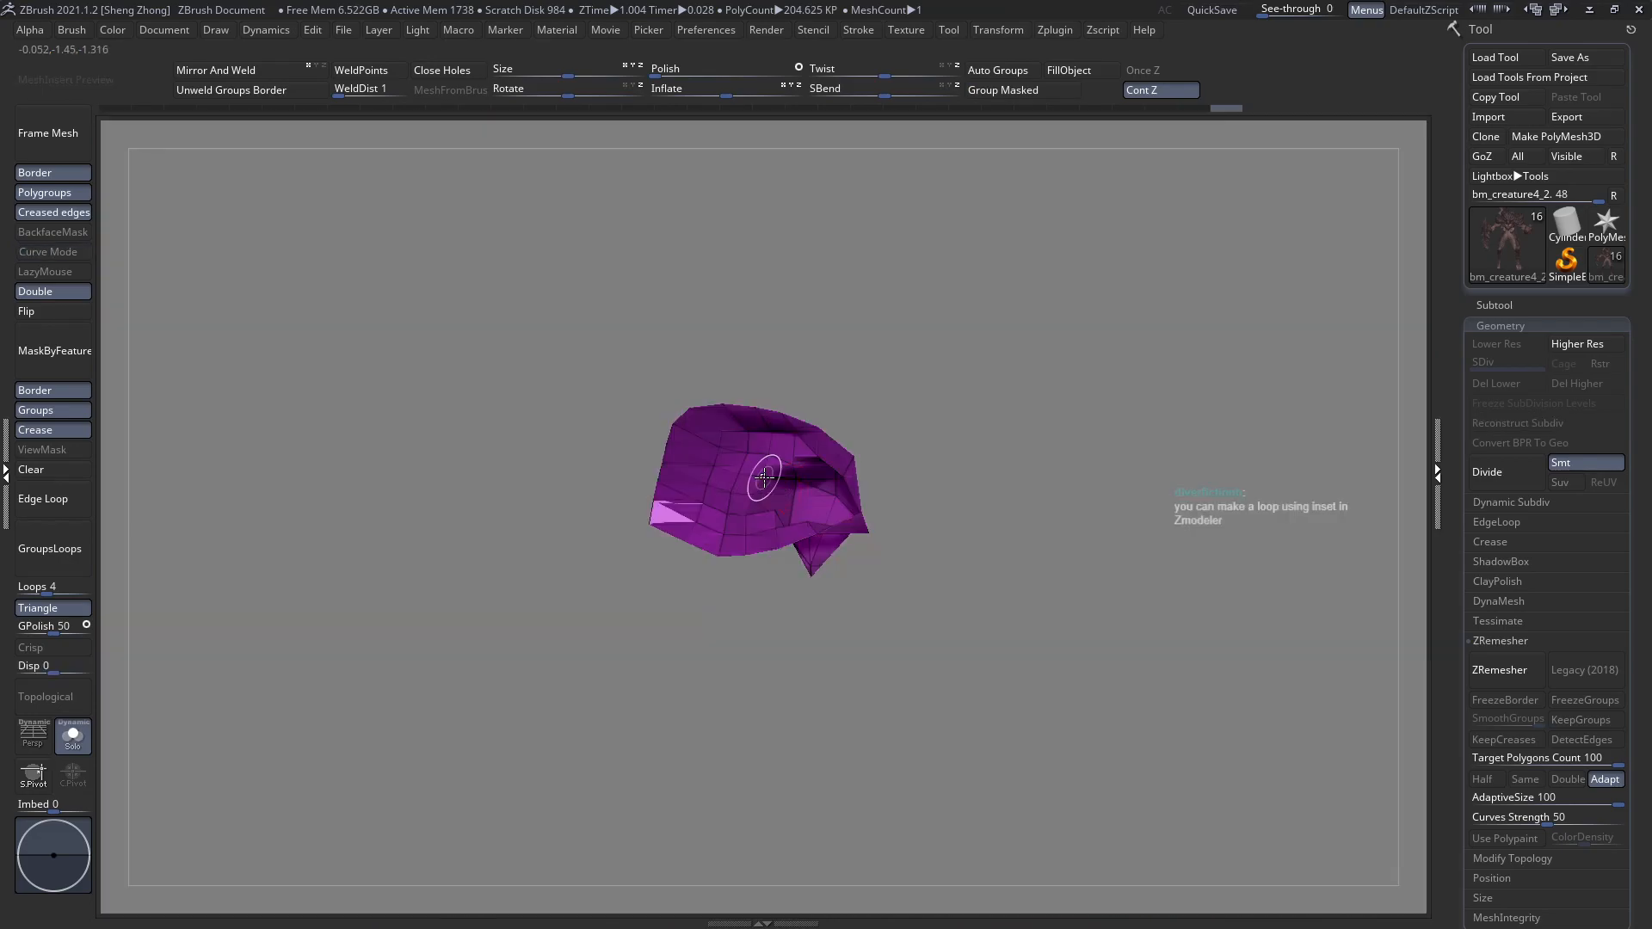
{"action": "left_click", "coordinate": [775, 475], "text": "ctrl+shift"}
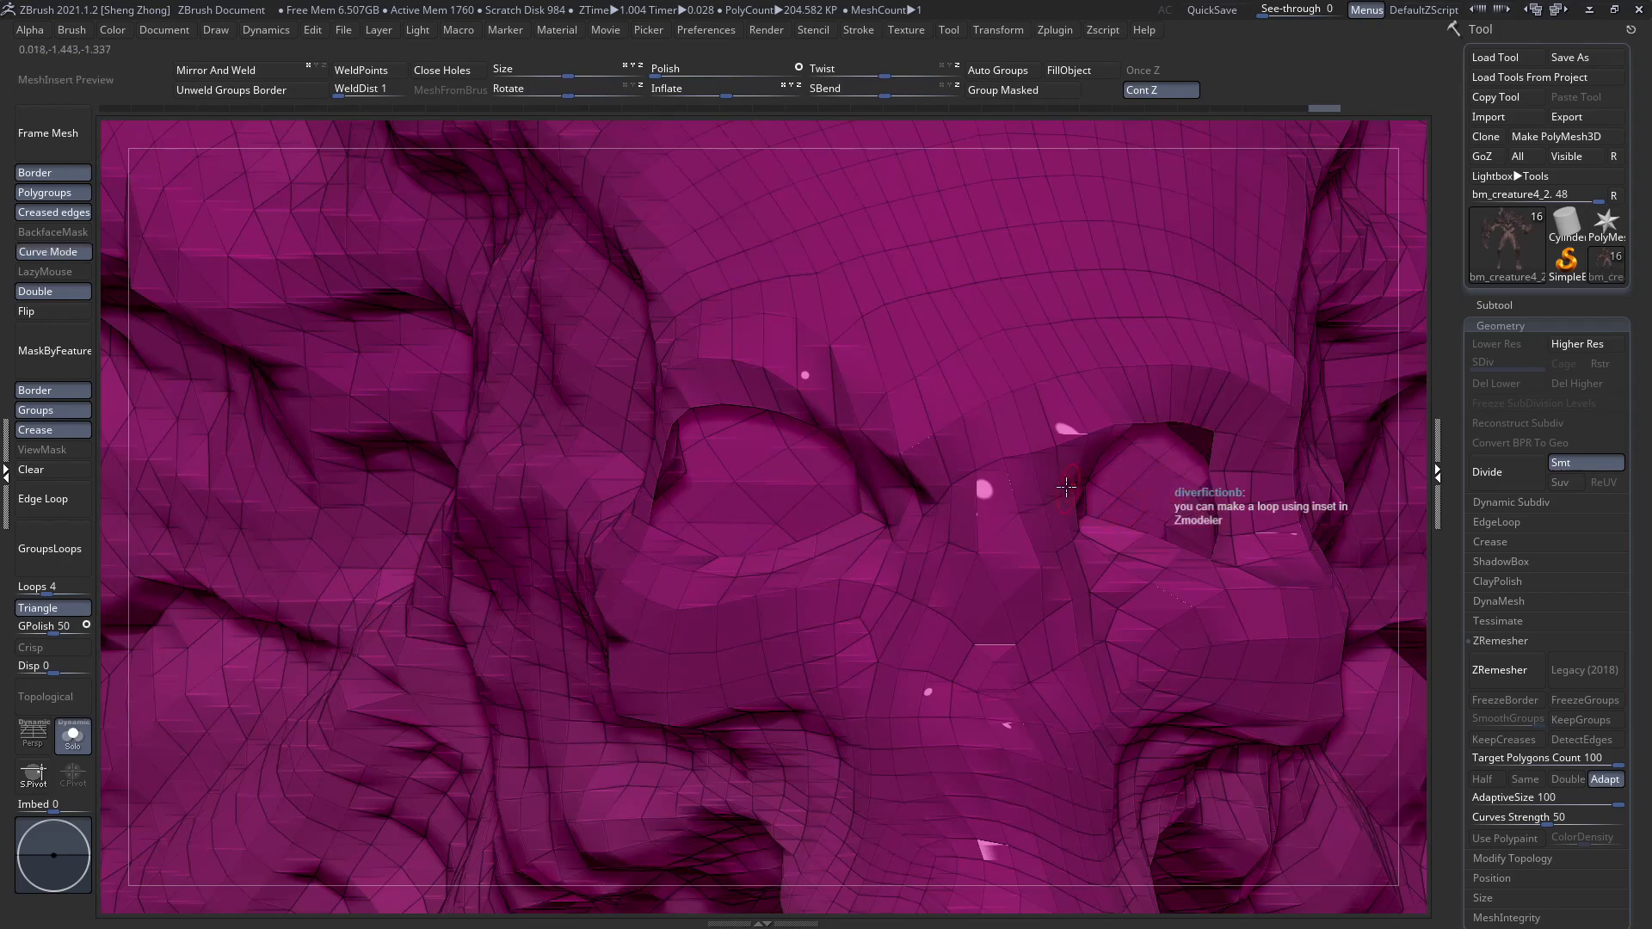
Select the ZModeler brush and set its edge action to Close with the Convex Hole target.
{"action": "right_click_drag", "start_coordinate": [974, 468], "coordinate": [789, 307]}
{"action": "right_click", "coordinate": [789, 308]}
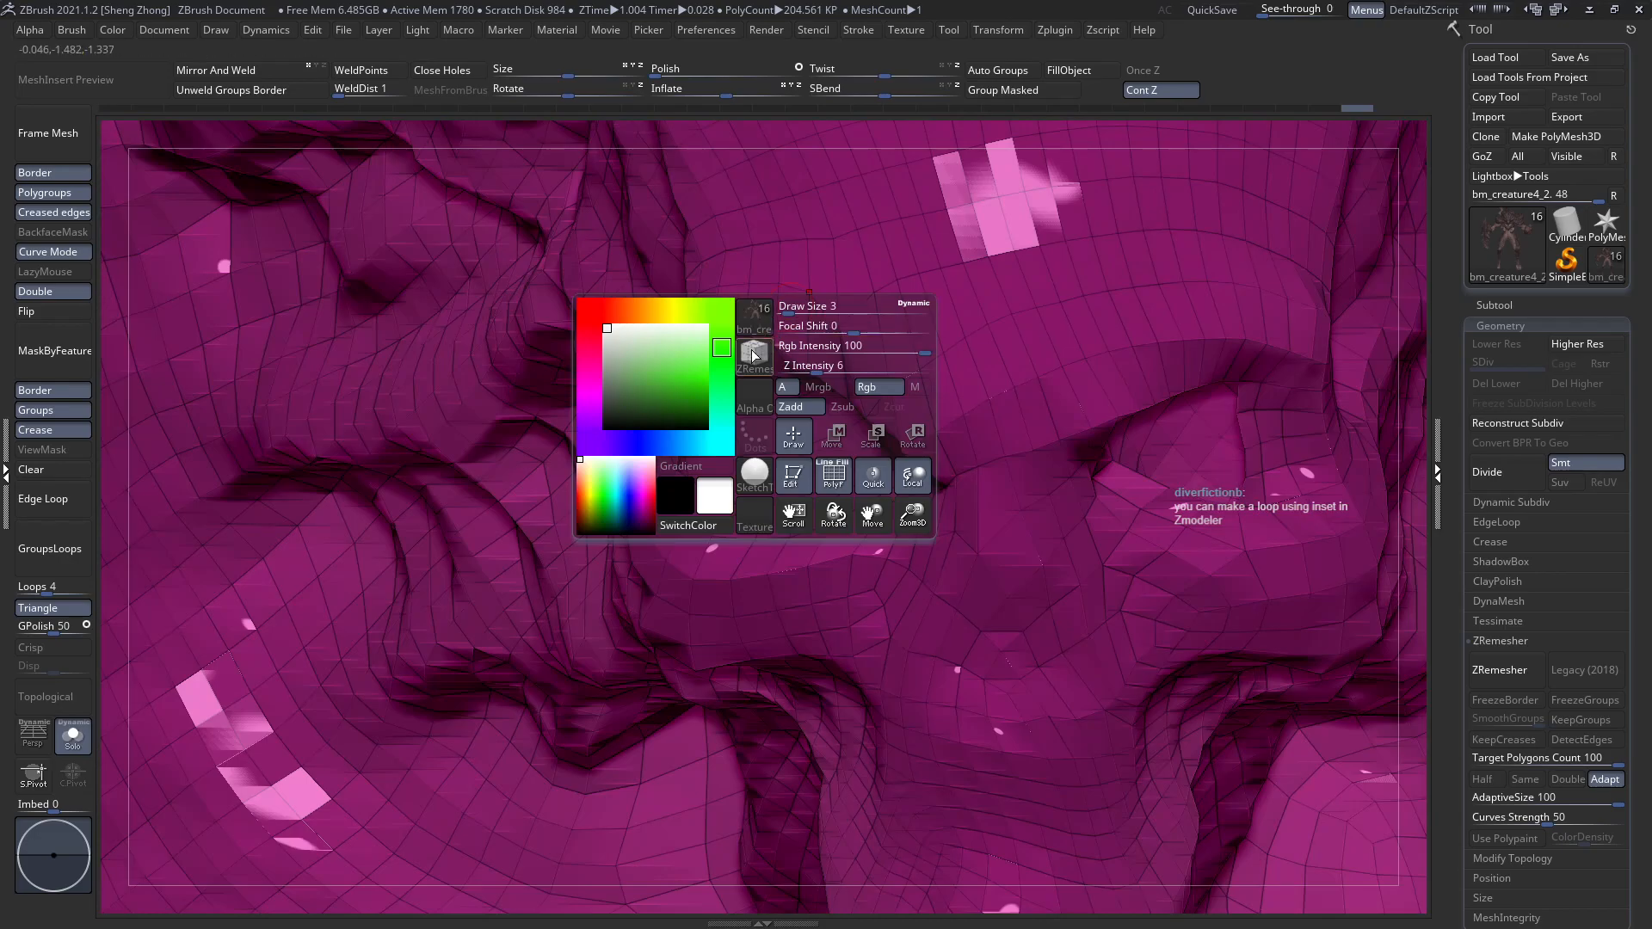
{"action": "key", "text": "b"}
{"action": "key", "text": "z"}
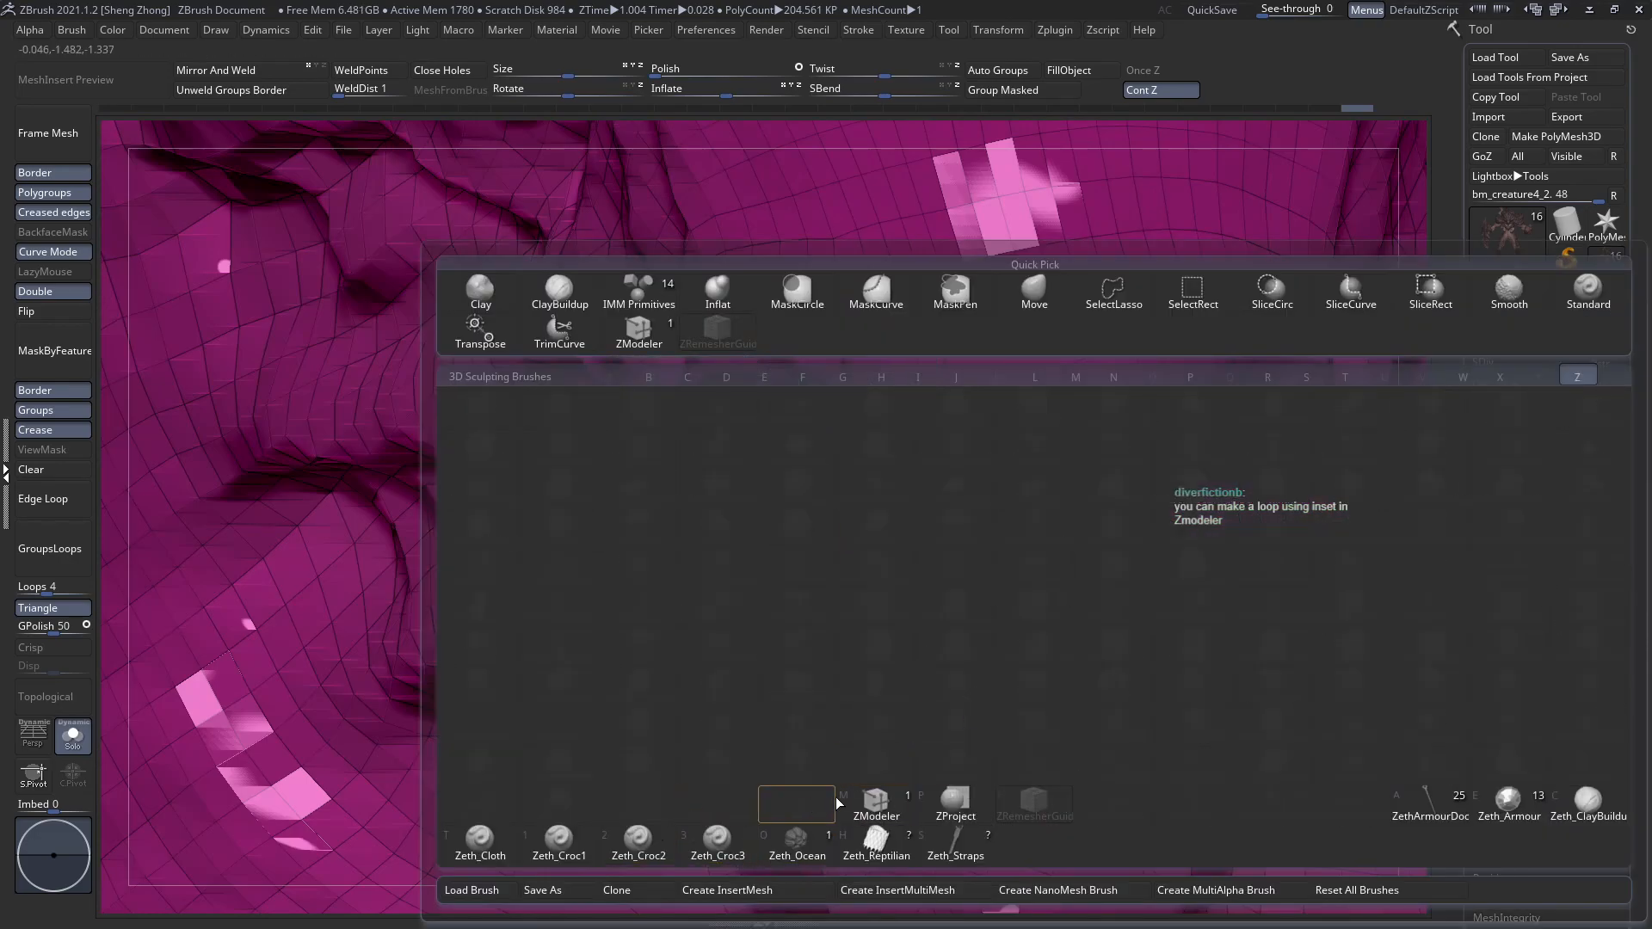
{"action": "left_click", "coordinate": [866, 802]}
{"action": "right_click_drag", "start_coordinate": [852, 401], "coordinate": [762, 414]}
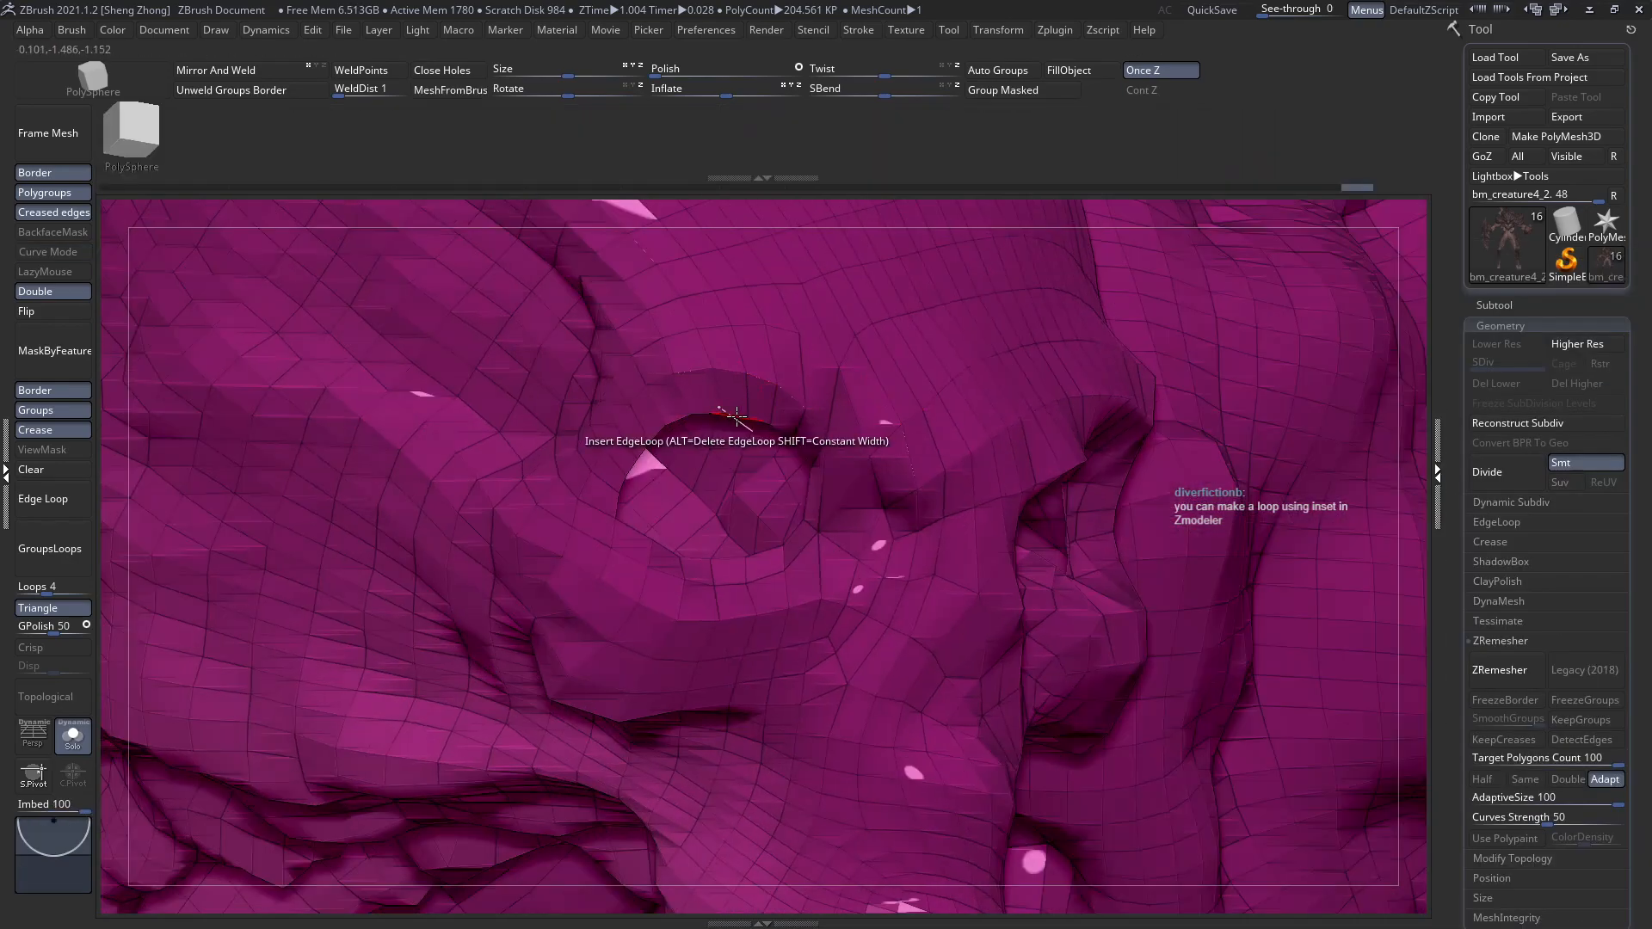
{"action": "right_click", "coordinate": [737, 411]}
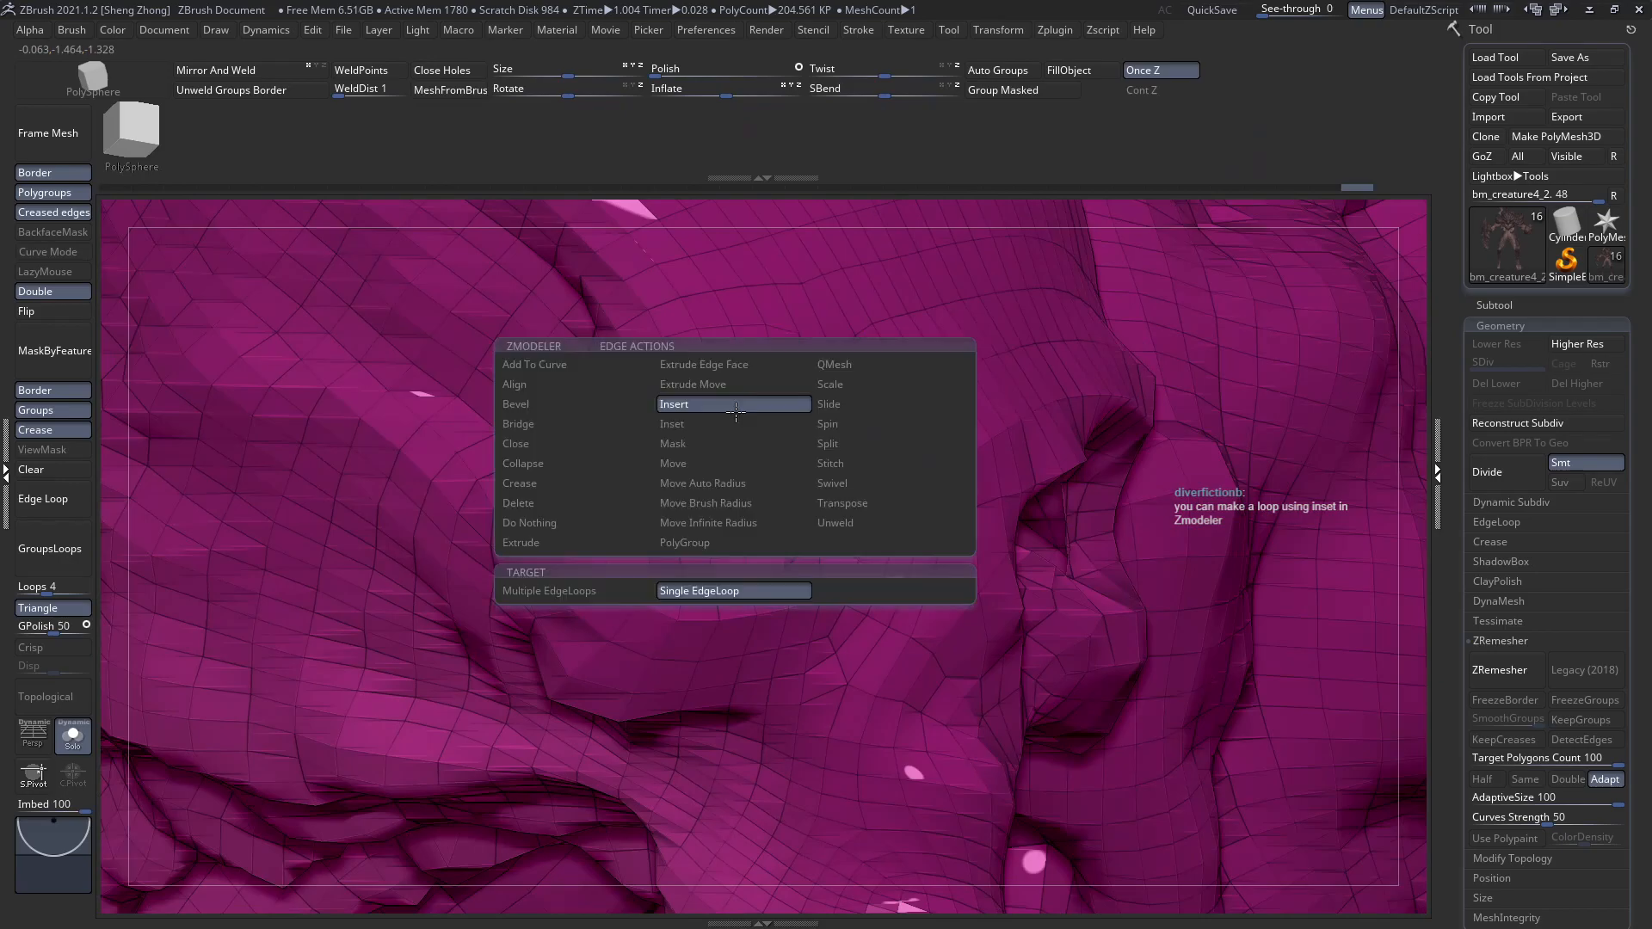
{"action": "left_click", "coordinate": [550, 444]}
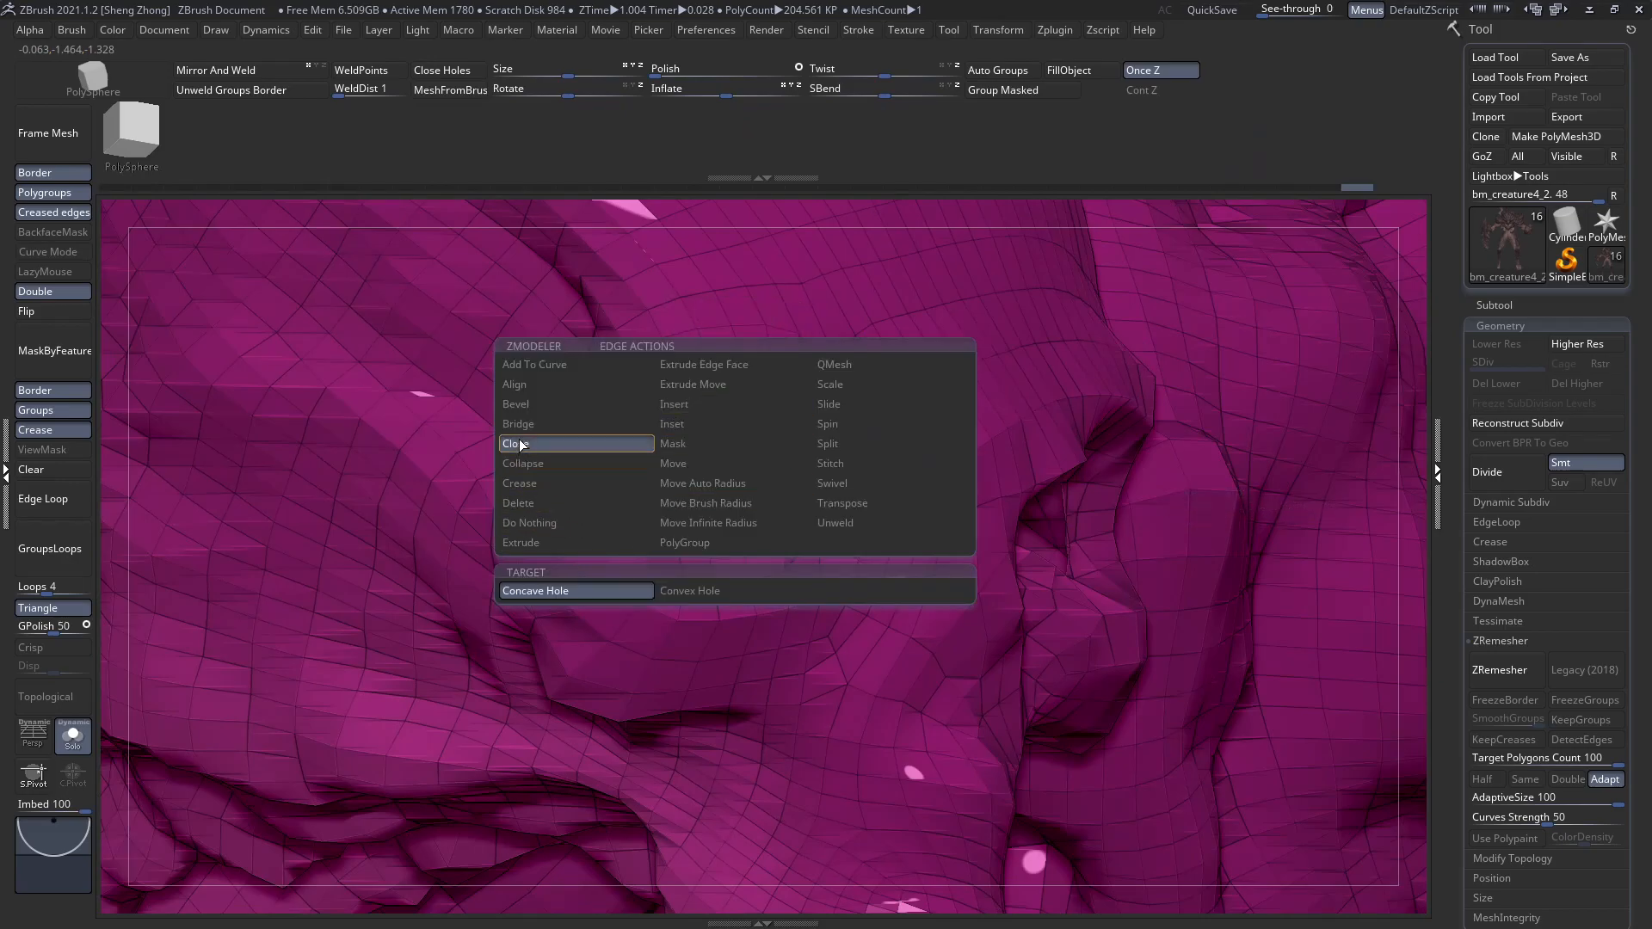
{"action": "left_click", "coordinate": [674, 592]}
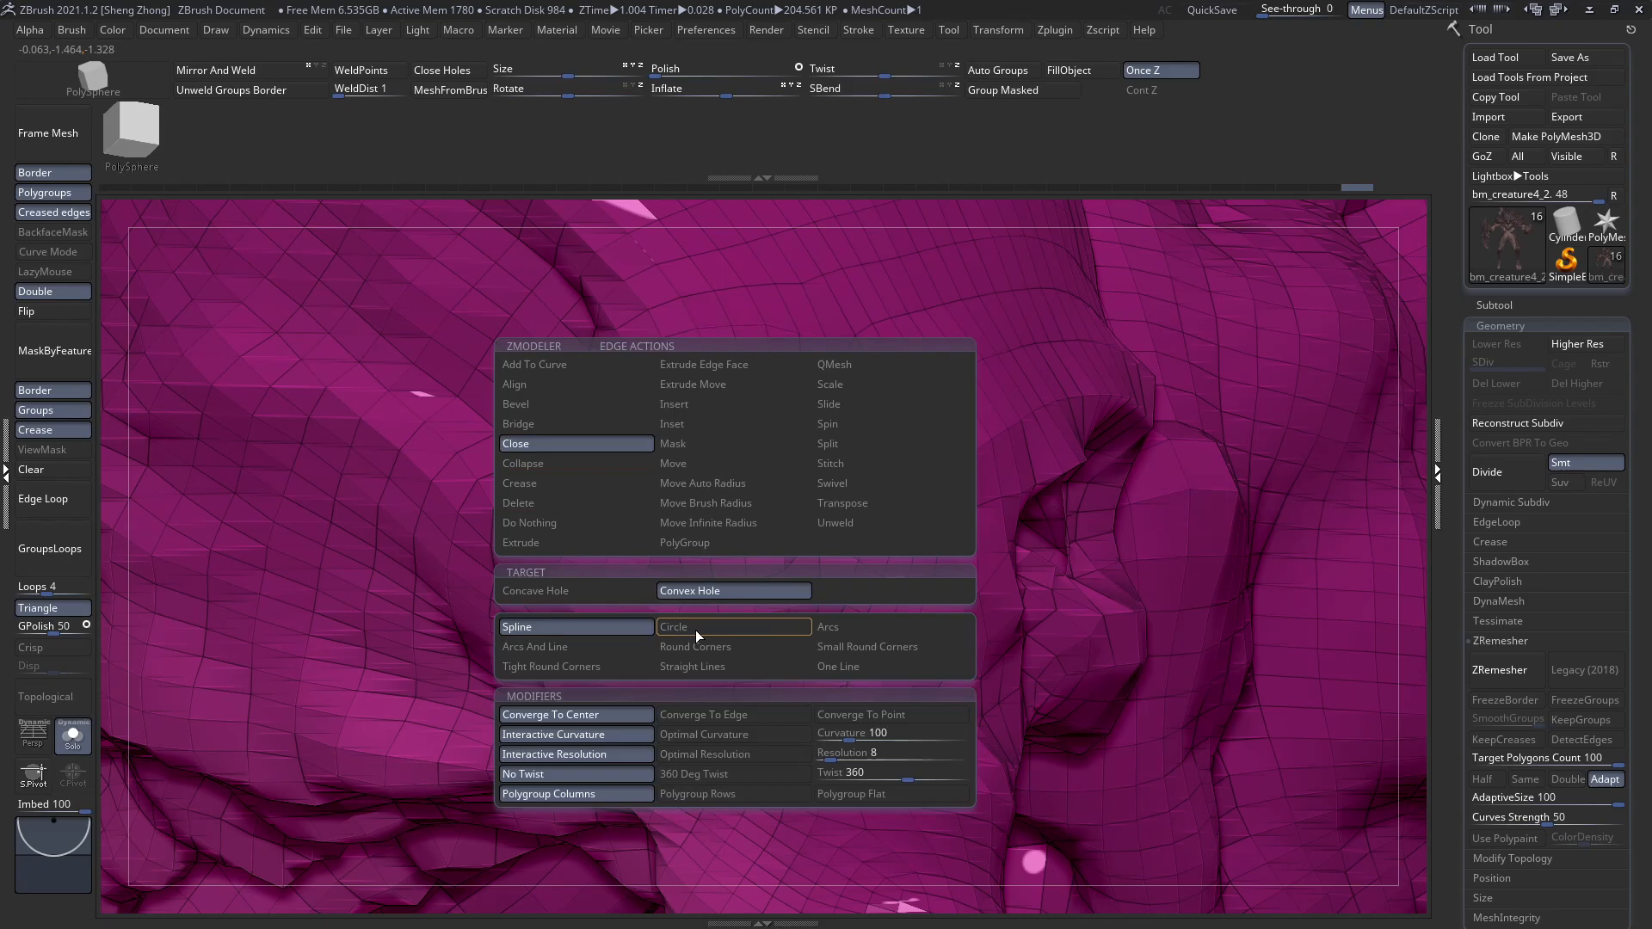
Try closing the eye-socket hole with a ZModeler Convex Hole patch.
{"action": "right_click_drag", "start_coordinate": [805, 370], "coordinate": [803, 449], "text": "ctrl"}
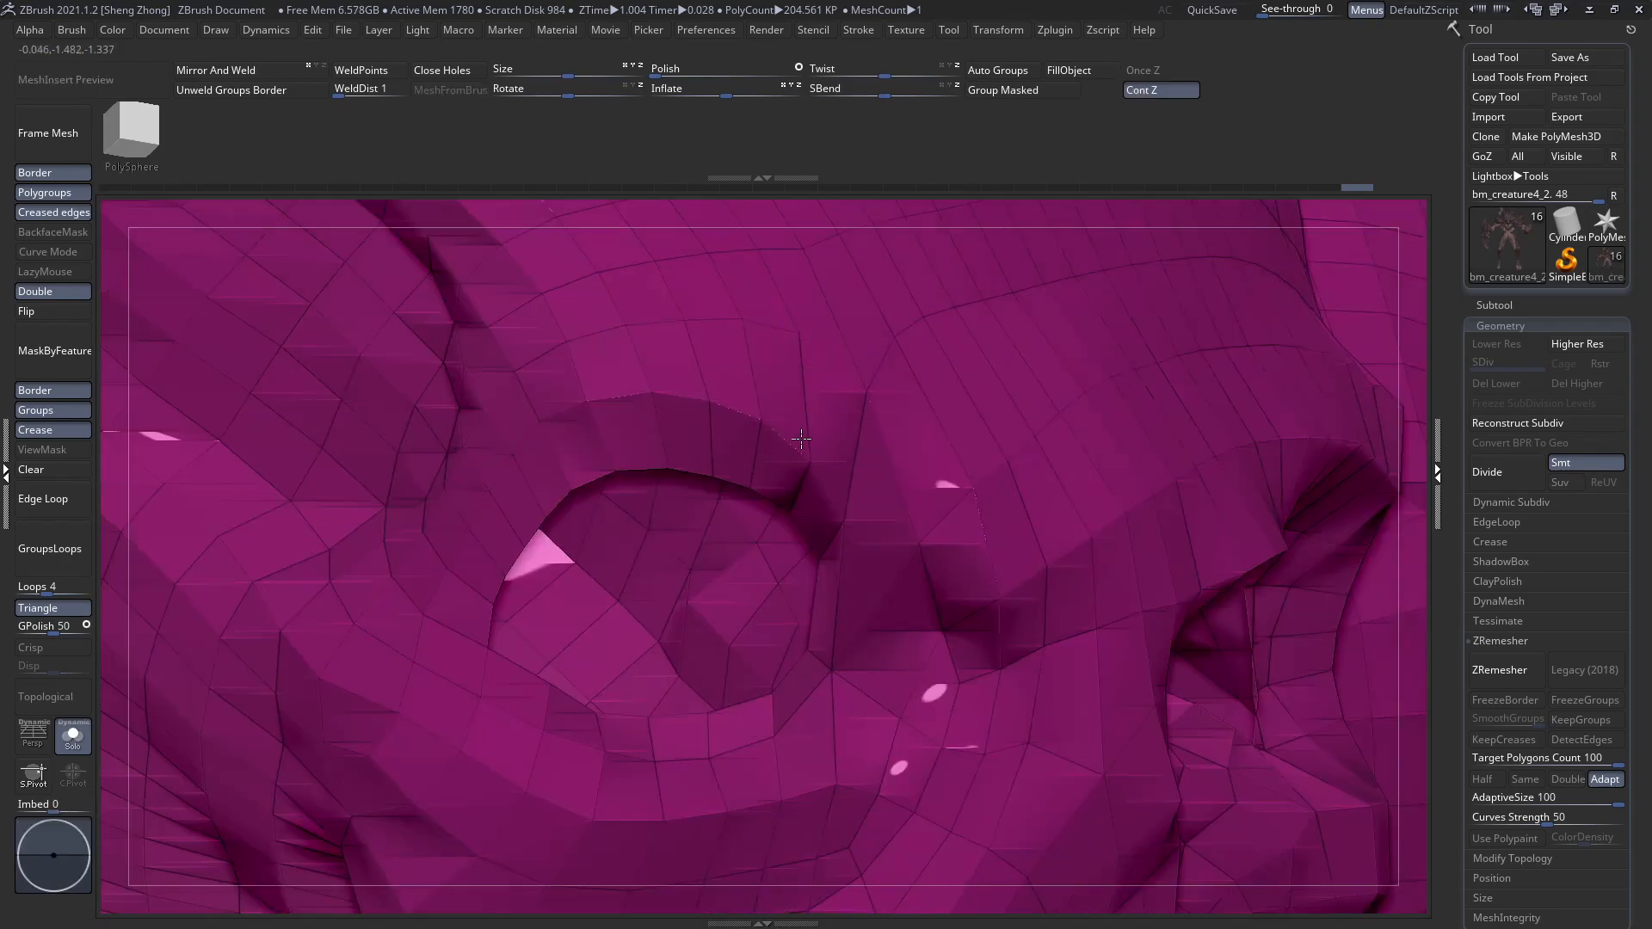
{"action": "key", "text": "space"}
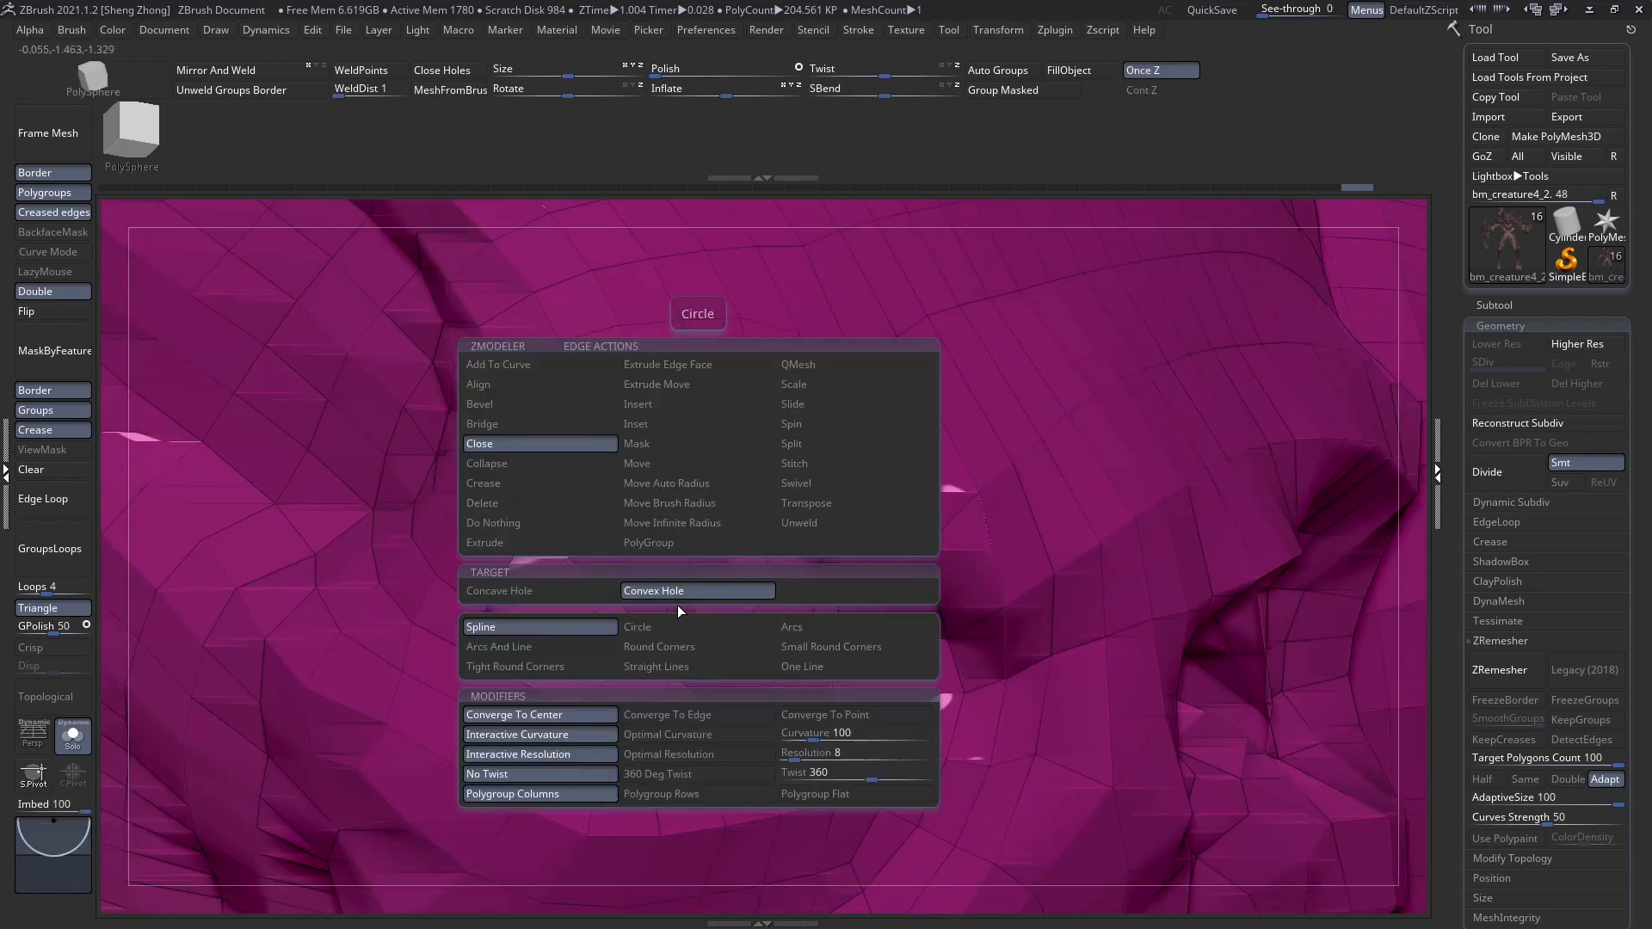
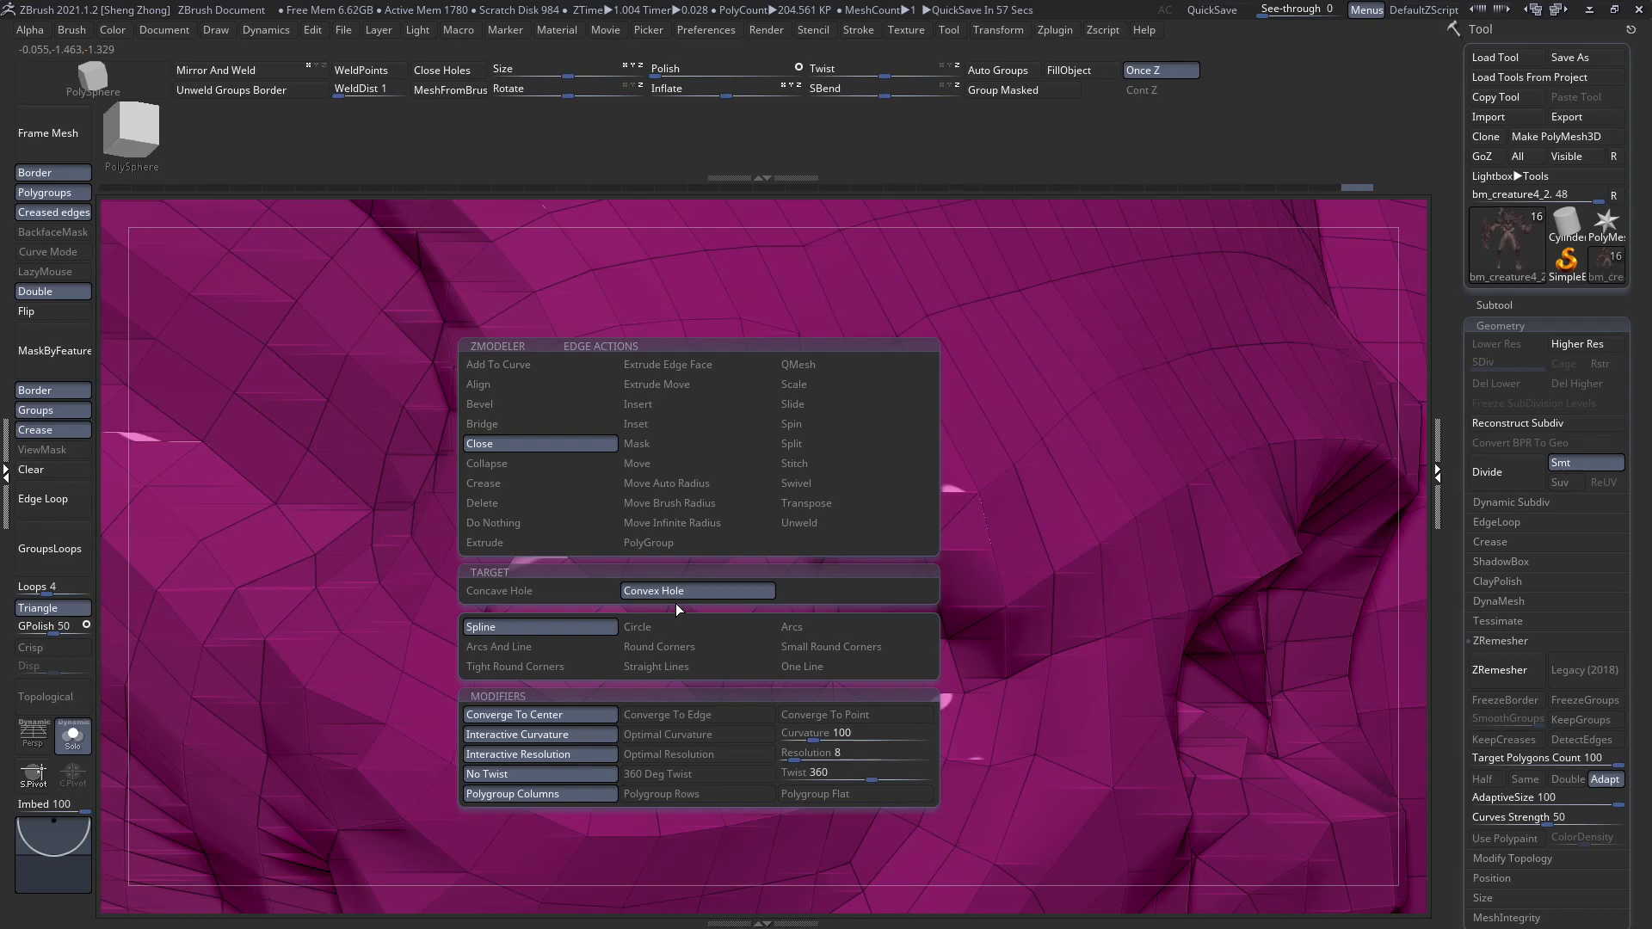
{"action": "left_click", "coordinate": [675, 596]}
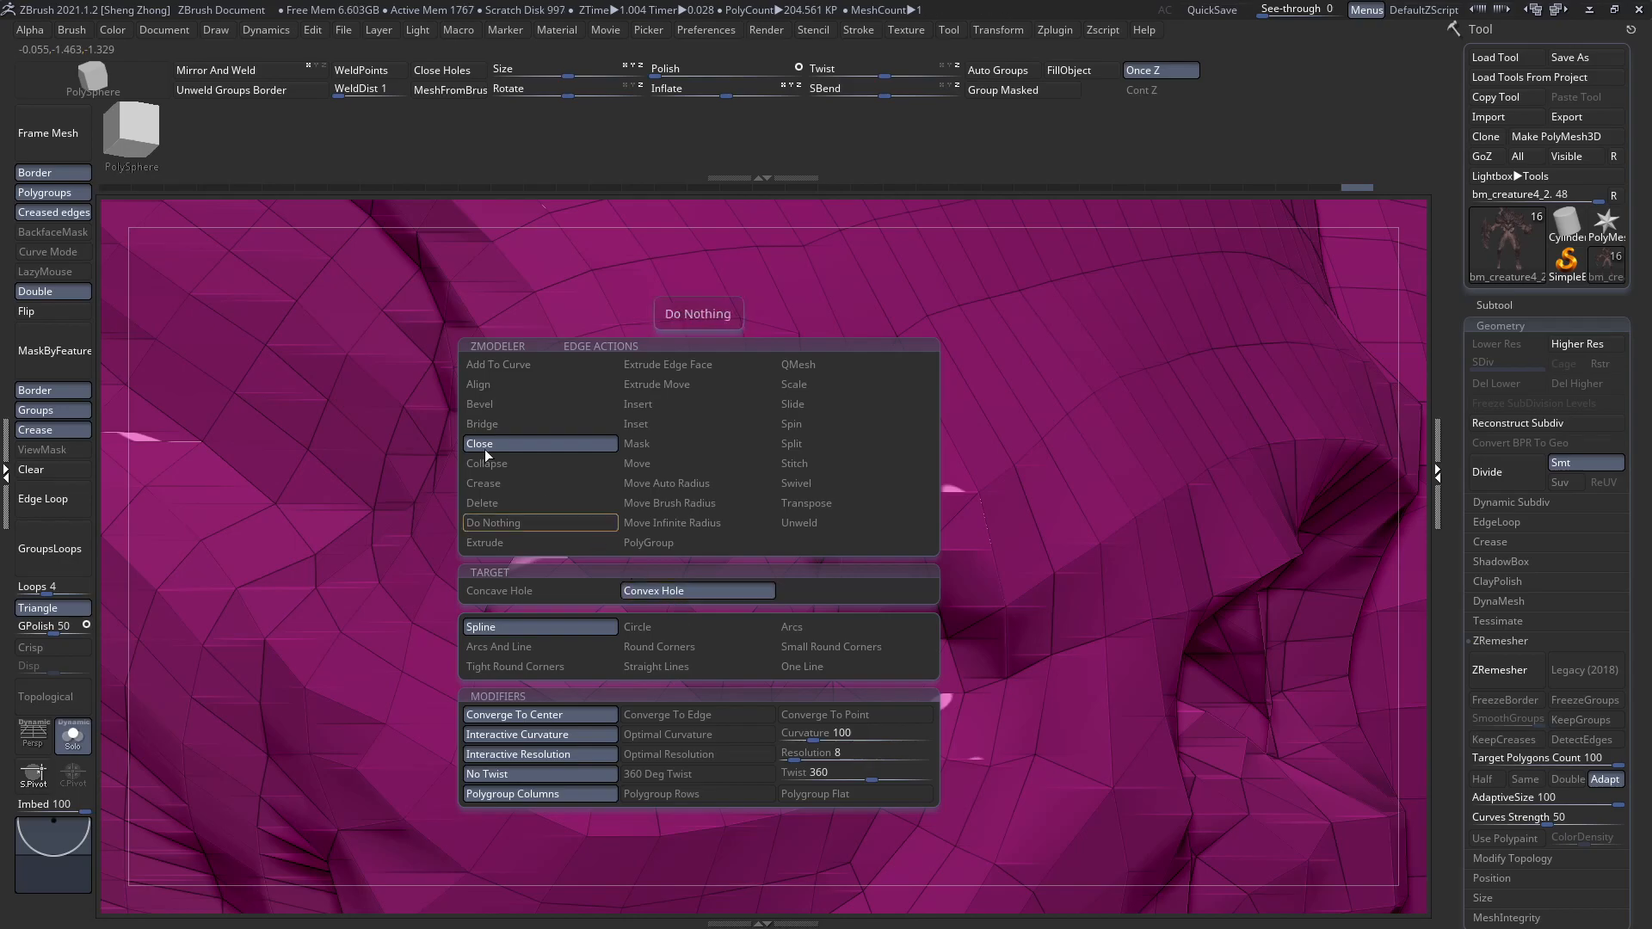
{"action": "left_click", "coordinate": [697, 456]}
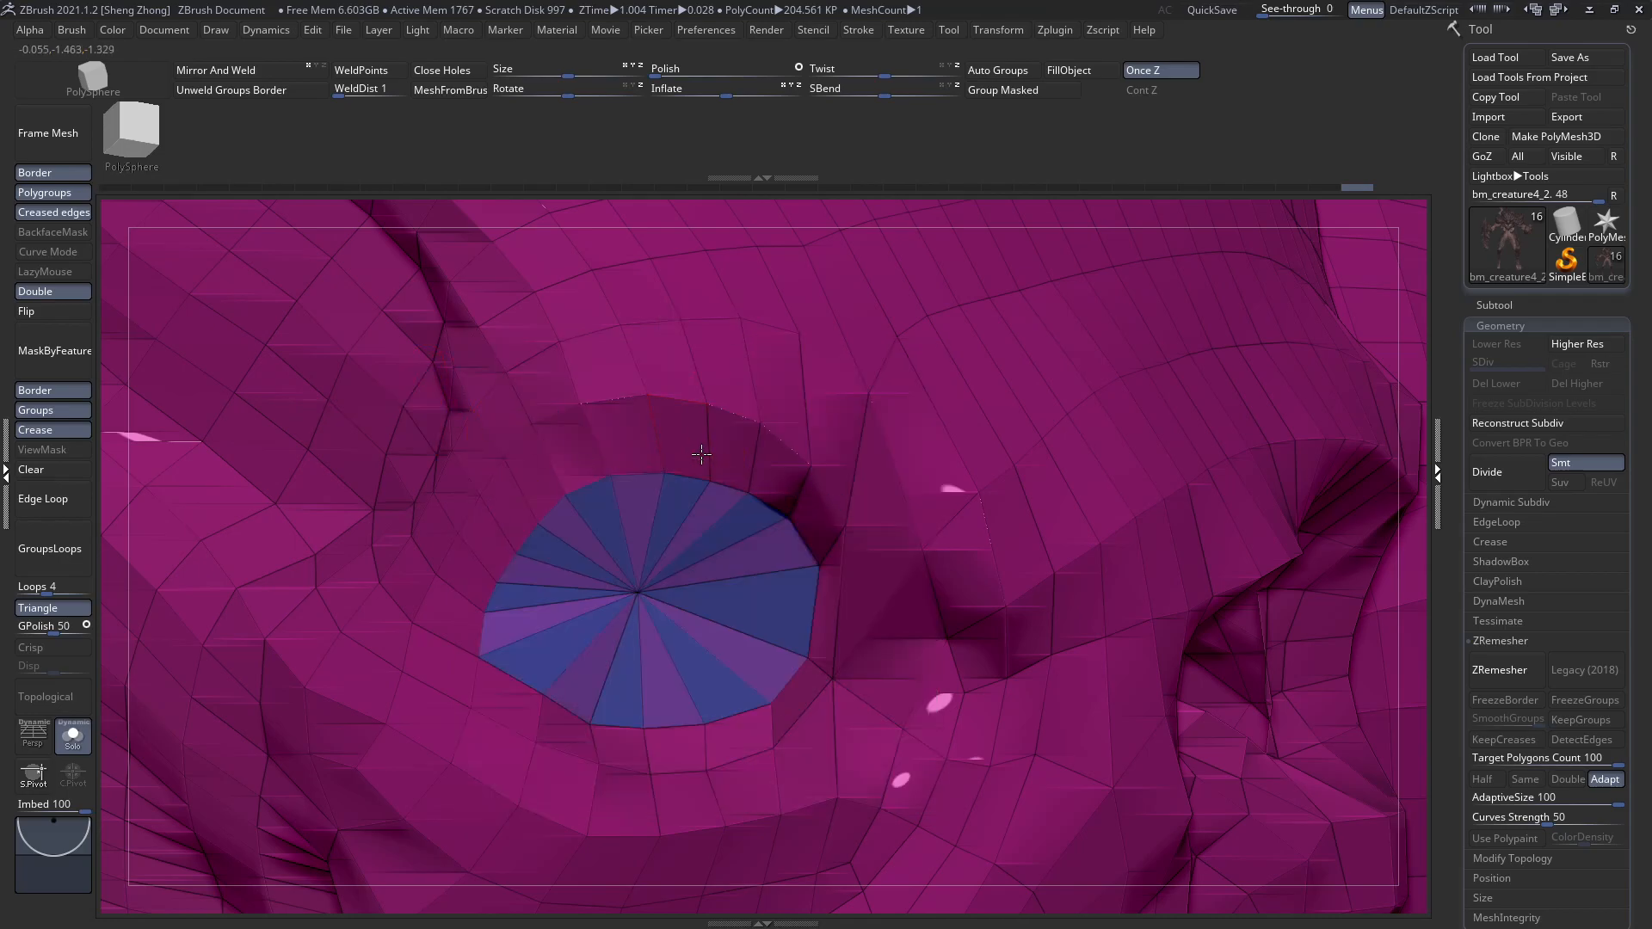
{"action": "mouse_move", "coordinate": [723, 437]}
{"action": "left_mouse_down"}
{"action": "mouse_move", "coordinate": [679, 394]}
{"action": "mouse_move", "coordinate": [688, 437]}
{"action": "left_mouse_up"}
{"action": "key", "text": "ctrl+z"}
{"action": "right_click_drag", "start_coordinate": [678, 439], "coordinate": [621, 475]}
{"action": "left_click", "coordinate": [678, 472]}
Undo the hole closing and step back to the full mesh with separately grouped eye-socket interiors.
{"action": "key", "text": "ctrl+z"}
{"action": "key", "text": "ctrl+z"}
{"action": "key", "text": "ctrl+z"}
{"action": "key", "text": "ctrl+z"}
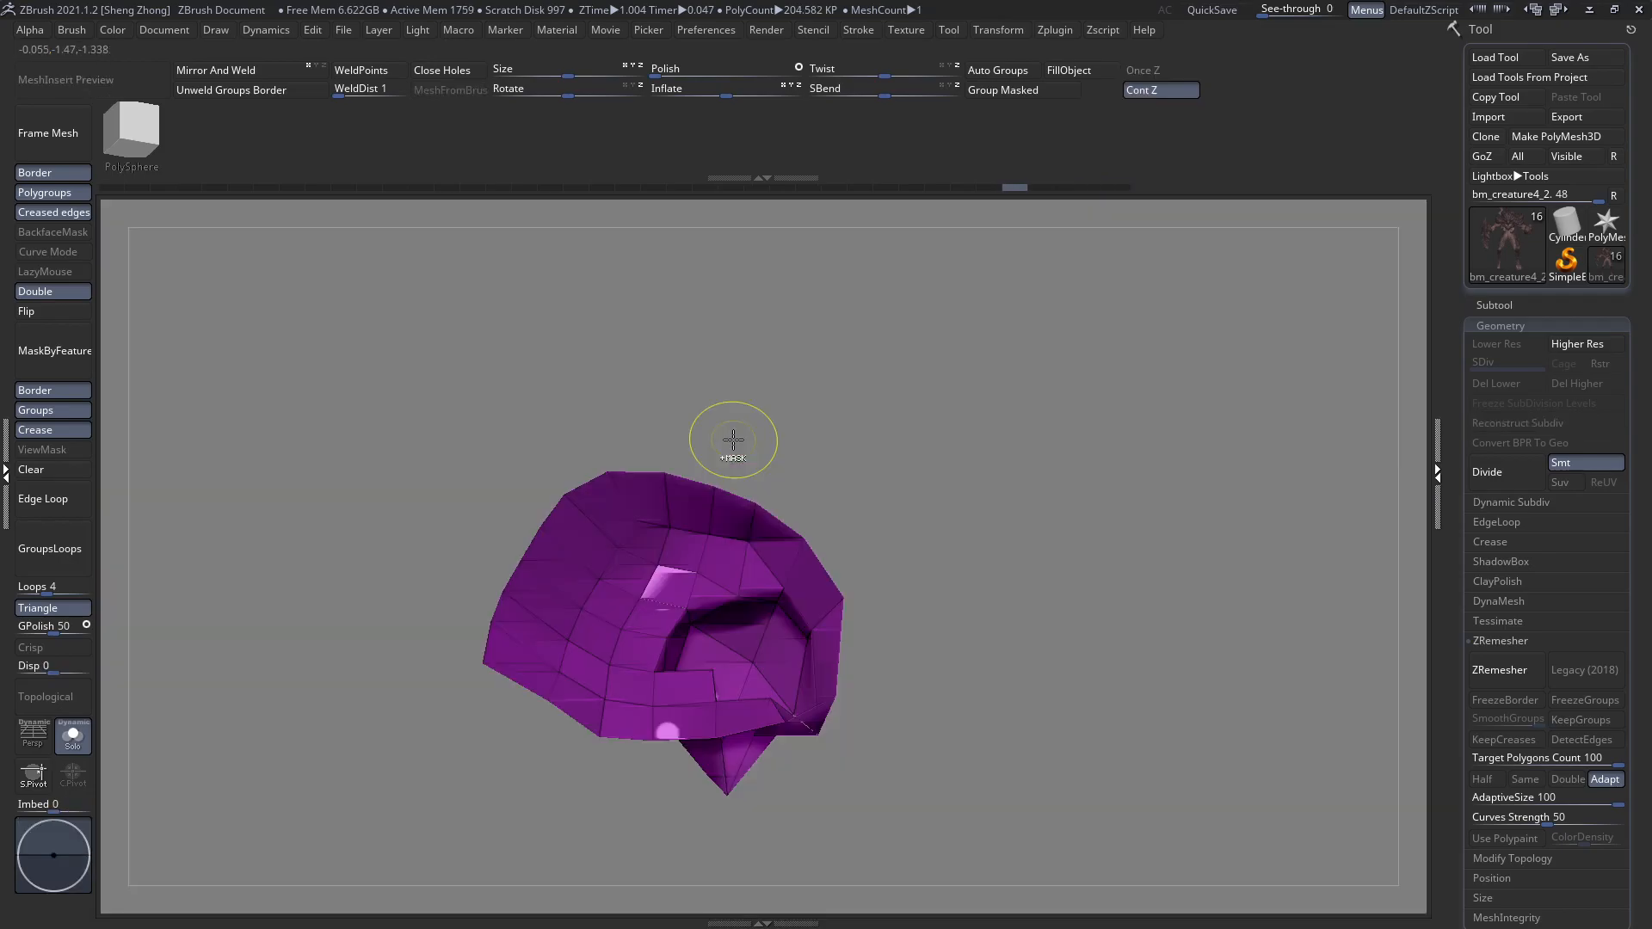
{"action": "key", "text": "ctrl+z"}
{"action": "right_click_drag", "start_coordinate": [708, 578], "coordinate": [847, 551]}
{"action": "right_click_drag", "start_coordinate": [428, 395], "coordinate": [432, 475], "text": "ctrl"}
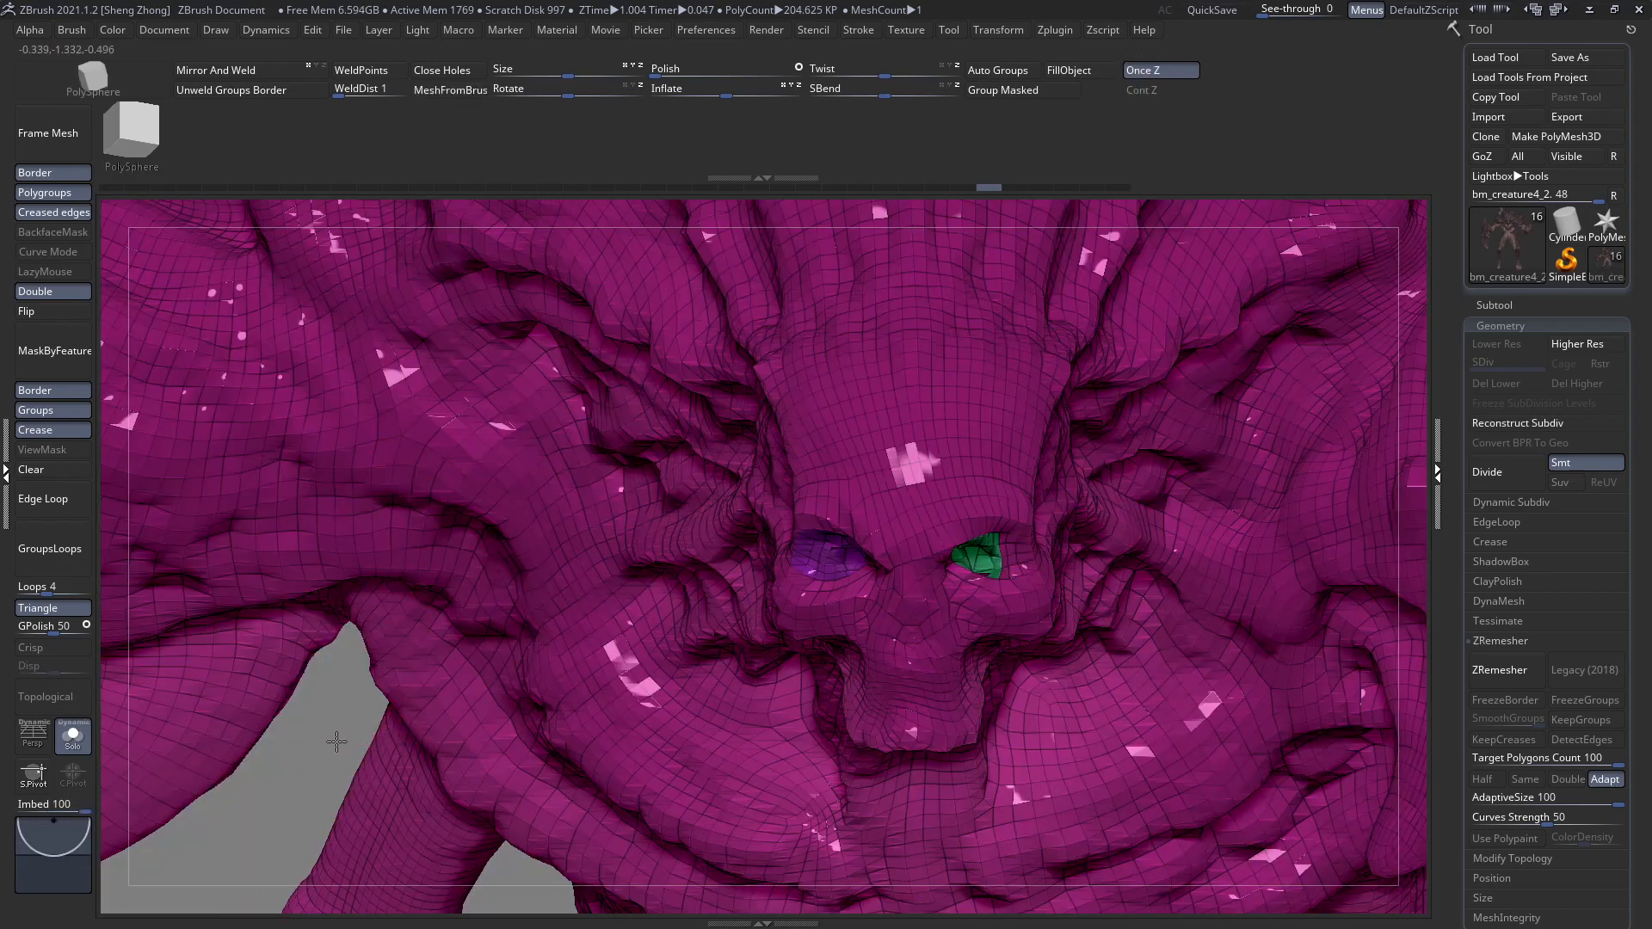
Hide the separately grouped interiors of both eye sockets with a different brush active.
{"action": "key", "text": "space"}
{"action": "key", "text": "b"}
{"action": "left_click", "coordinate": [815, 680]}
{"action": "right_click_drag", "start_coordinate": [866, 520], "coordinate": [865, 482], "text": "ctrl"}
{"action": "left_click", "coordinate": [838, 562], "text": "ctrl+shift"}
{"action": "left_click", "coordinate": [836, 563], "text": "ctrl+shift"}
{"action": "left_click", "coordinate": [1060, 577], "text": "ctrl+shift"}
{"action": "mouse_move", "coordinate": [289, 412]}
{"action": "right_mouse_down", "text": "ctrl"}
{"action": "mouse_move", "coordinate": [413, 485]}
{"action": "mouse_move", "coordinate": [511, 360]}
{"action": "right_mouse_up", "text": "ctrl"}
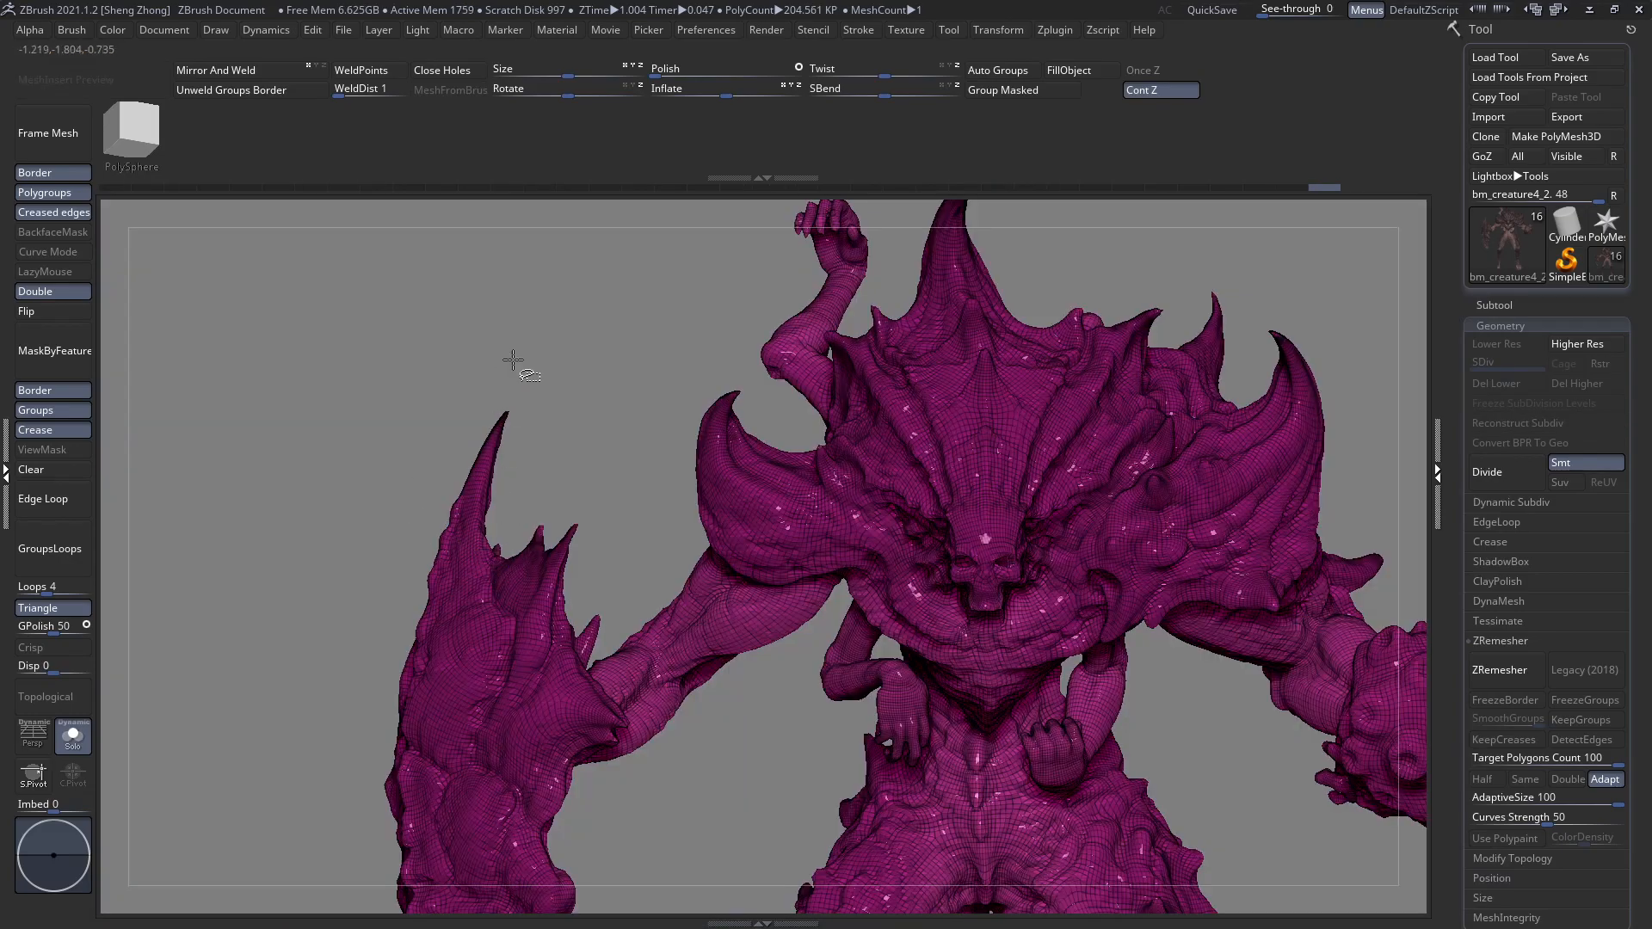
Close both eye-socket holes and run GroupsLoops with 4 loops to add edge loops around the new patches.
{"action": "left_click_drag", "start_coordinate": [541, 396], "coordinate": [540, 396], "text": "ctrl+shift"}
{"action": "right_click_drag", "start_coordinate": [783, 494], "coordinate": [1401, 766], "text": "ctrl"}
{"action": "right_click_drag", "start_coordinate": [740, 580], "coordinate": [822, 691], "text": "ctrl"}
{"action": "left_click", "coordinate": [81, 551]}
Mask everything except the eye-socket patches and smooth the patches with Polish.
{"action": "left_click", "coordinate": [671, 645], "text": "ctrl+shift"}
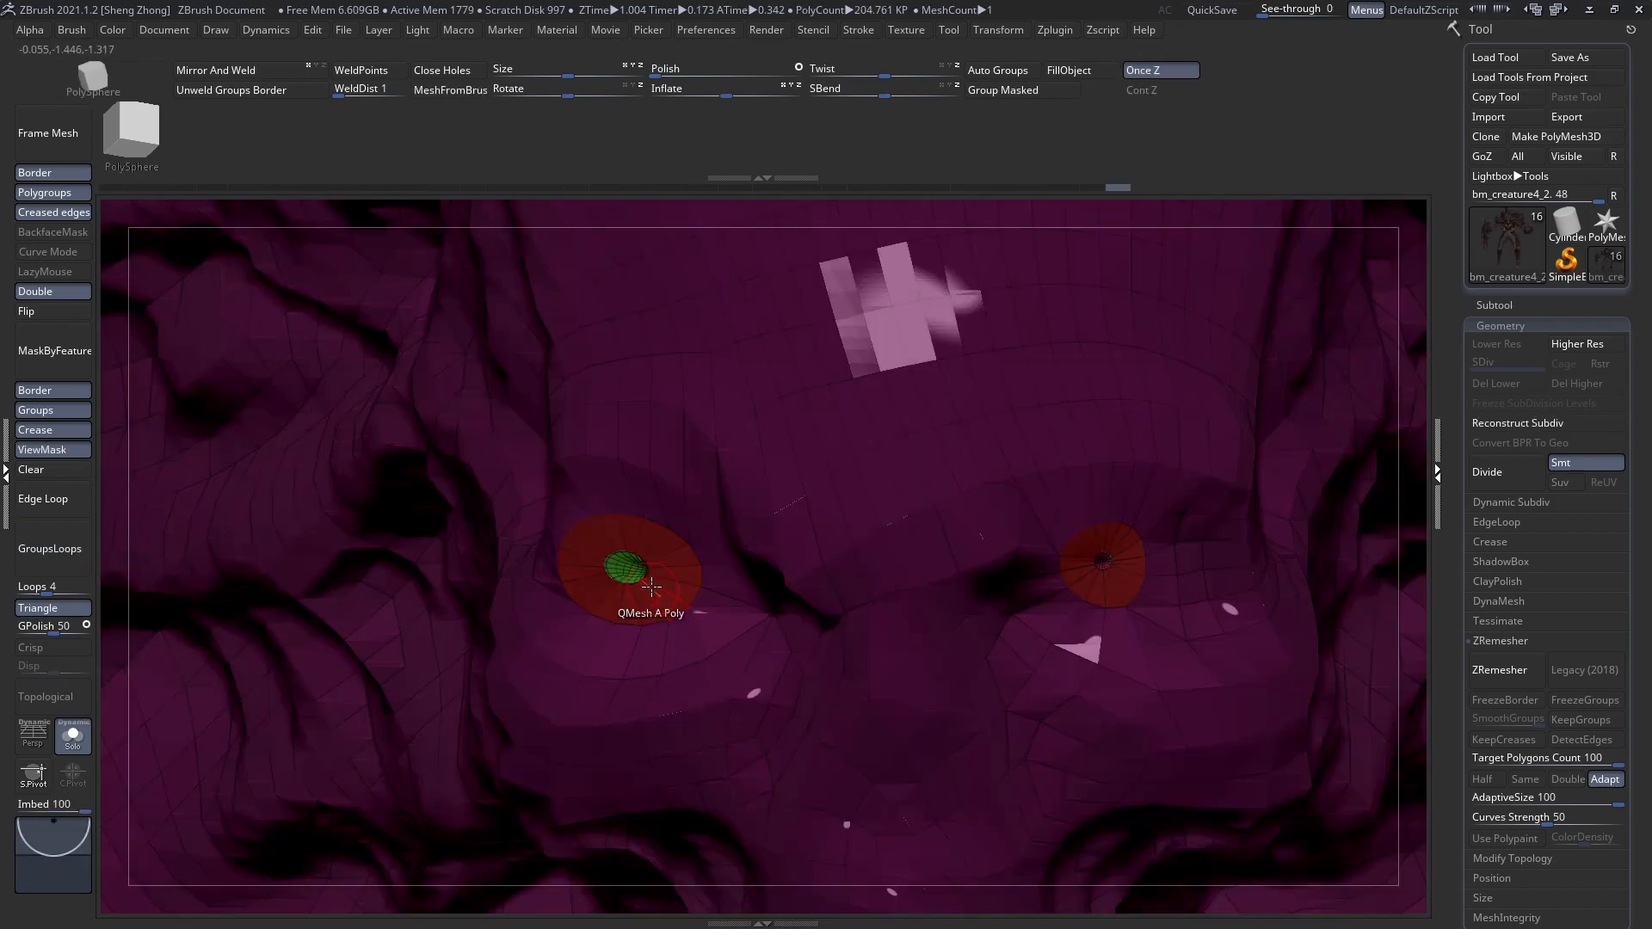
{"action": "right_click_drag", "start_coordinate": [678, 577], "coordinate": [664, 570]}
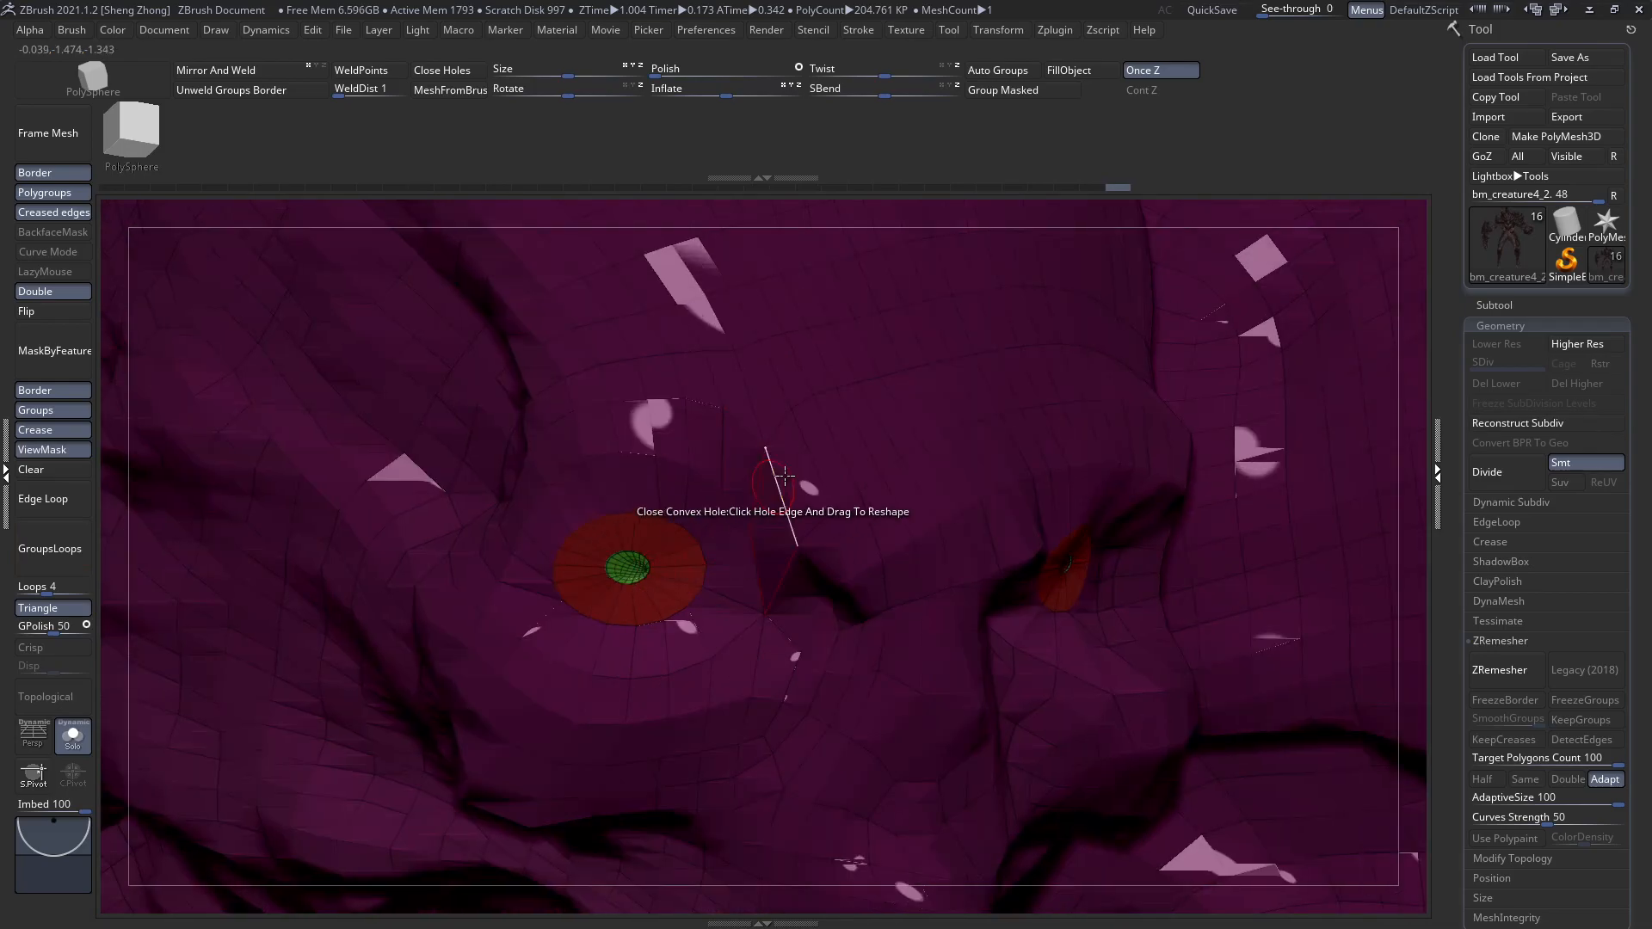
{"action": "left_click", "coordinate": [738, 74]}
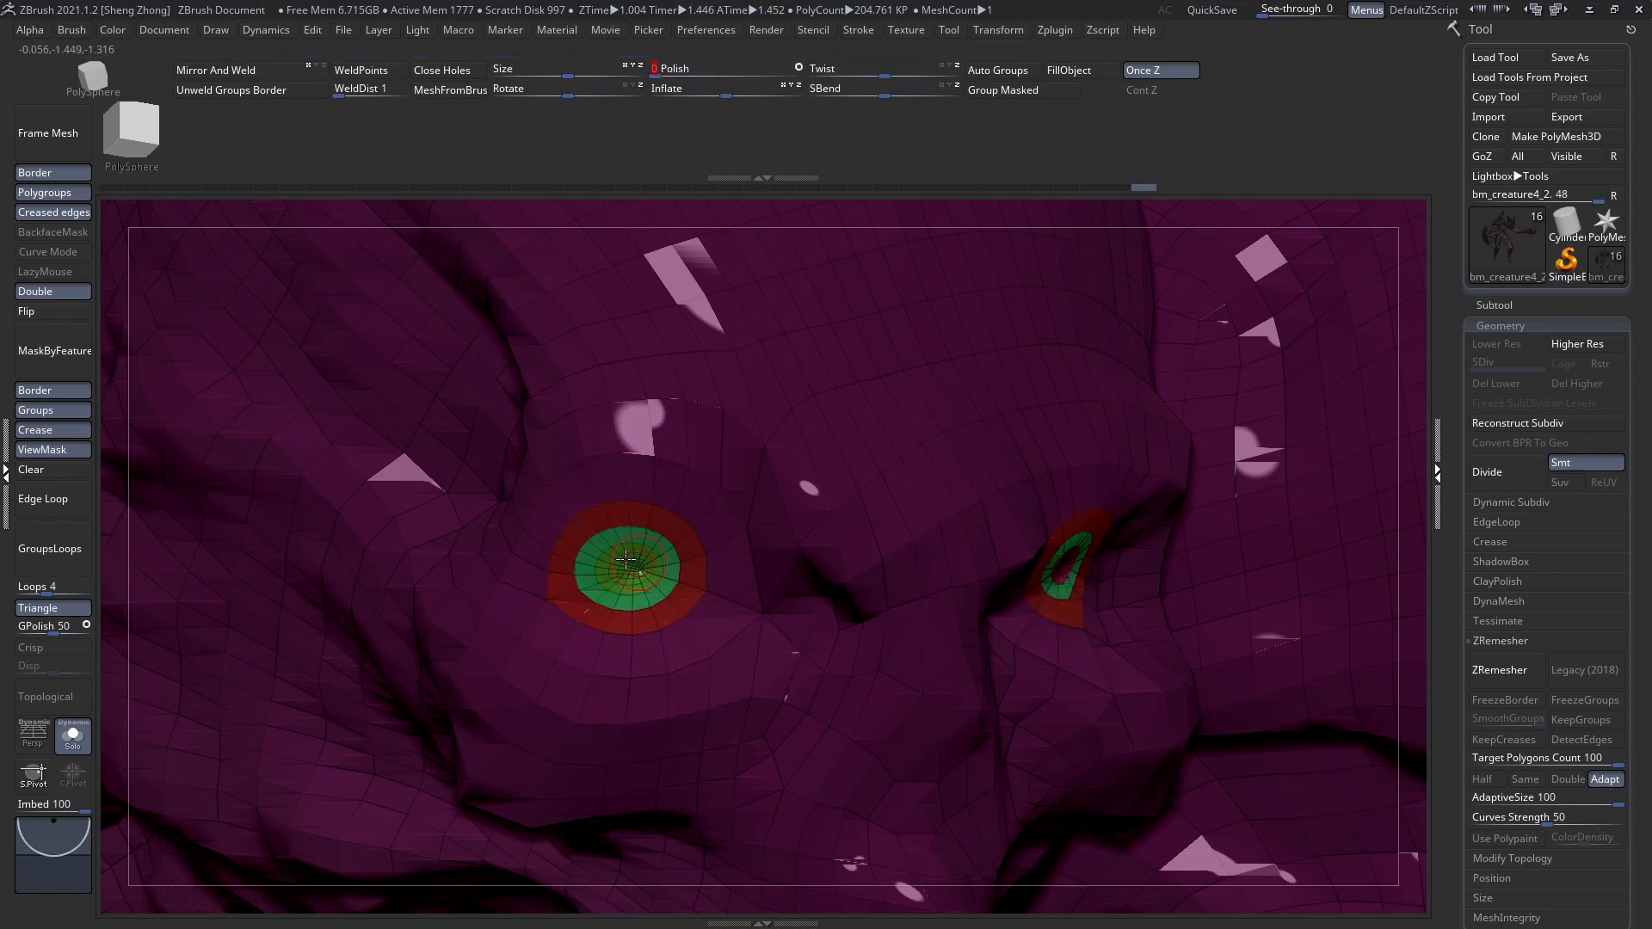
{"action": "right_click_drag", "start_coordinate": [619, 561], "coordinate": [588, 562]}
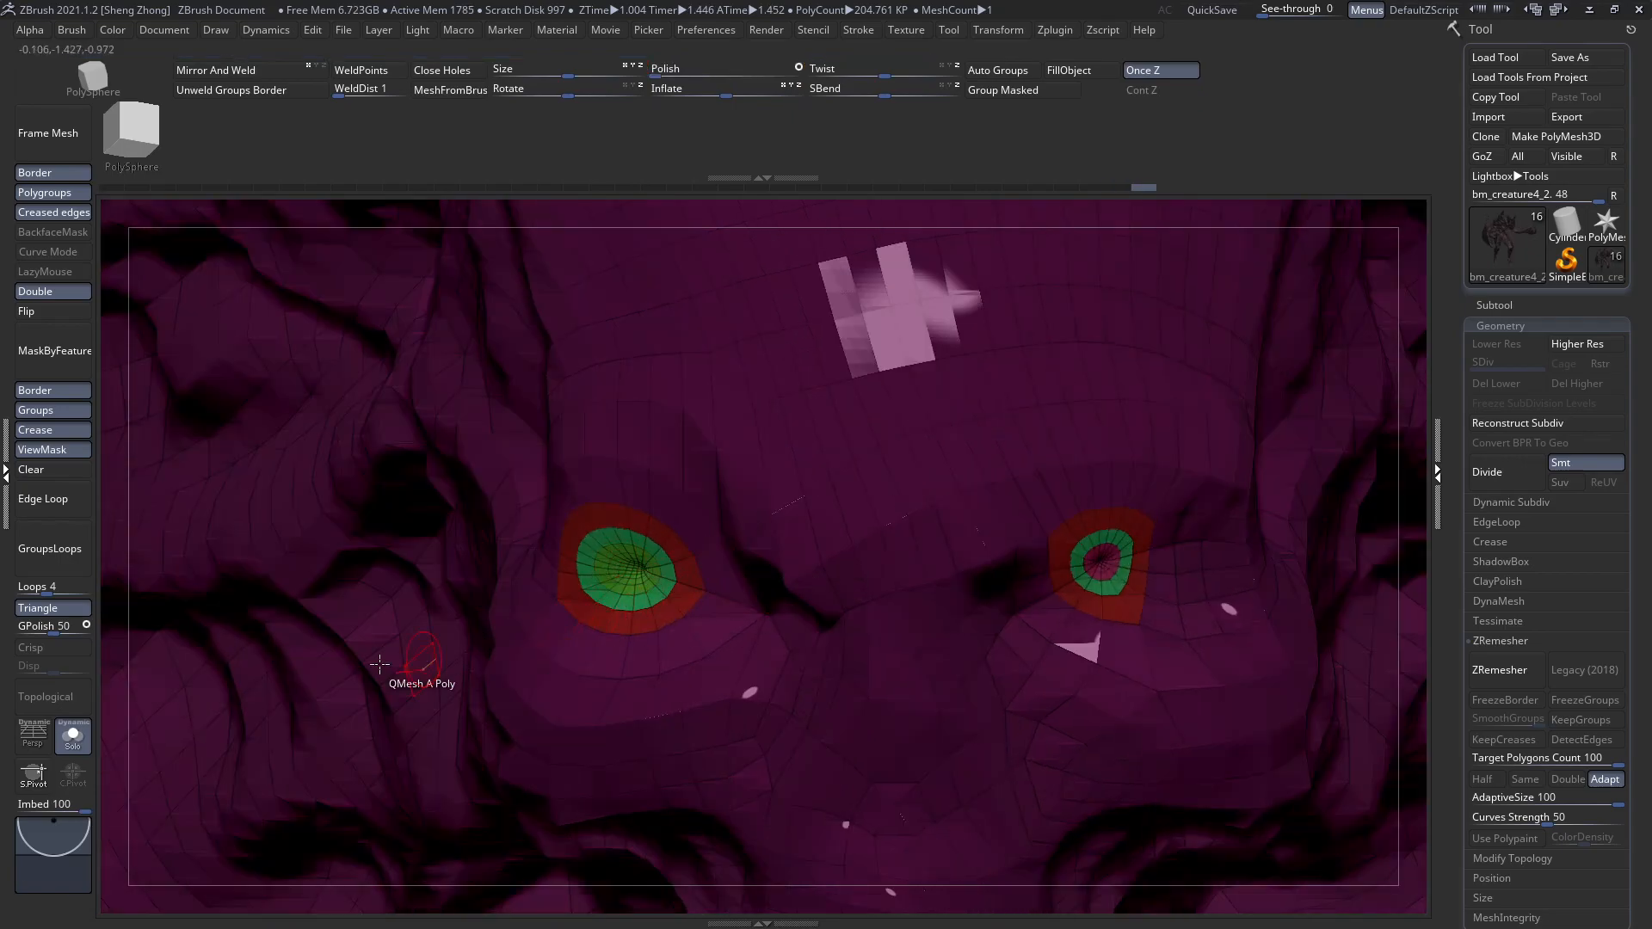
Clear the mask, isolate the body, and refill both eye sockets with new looped patches.
{"action": "left_click", "coordinate": [31, 470]}
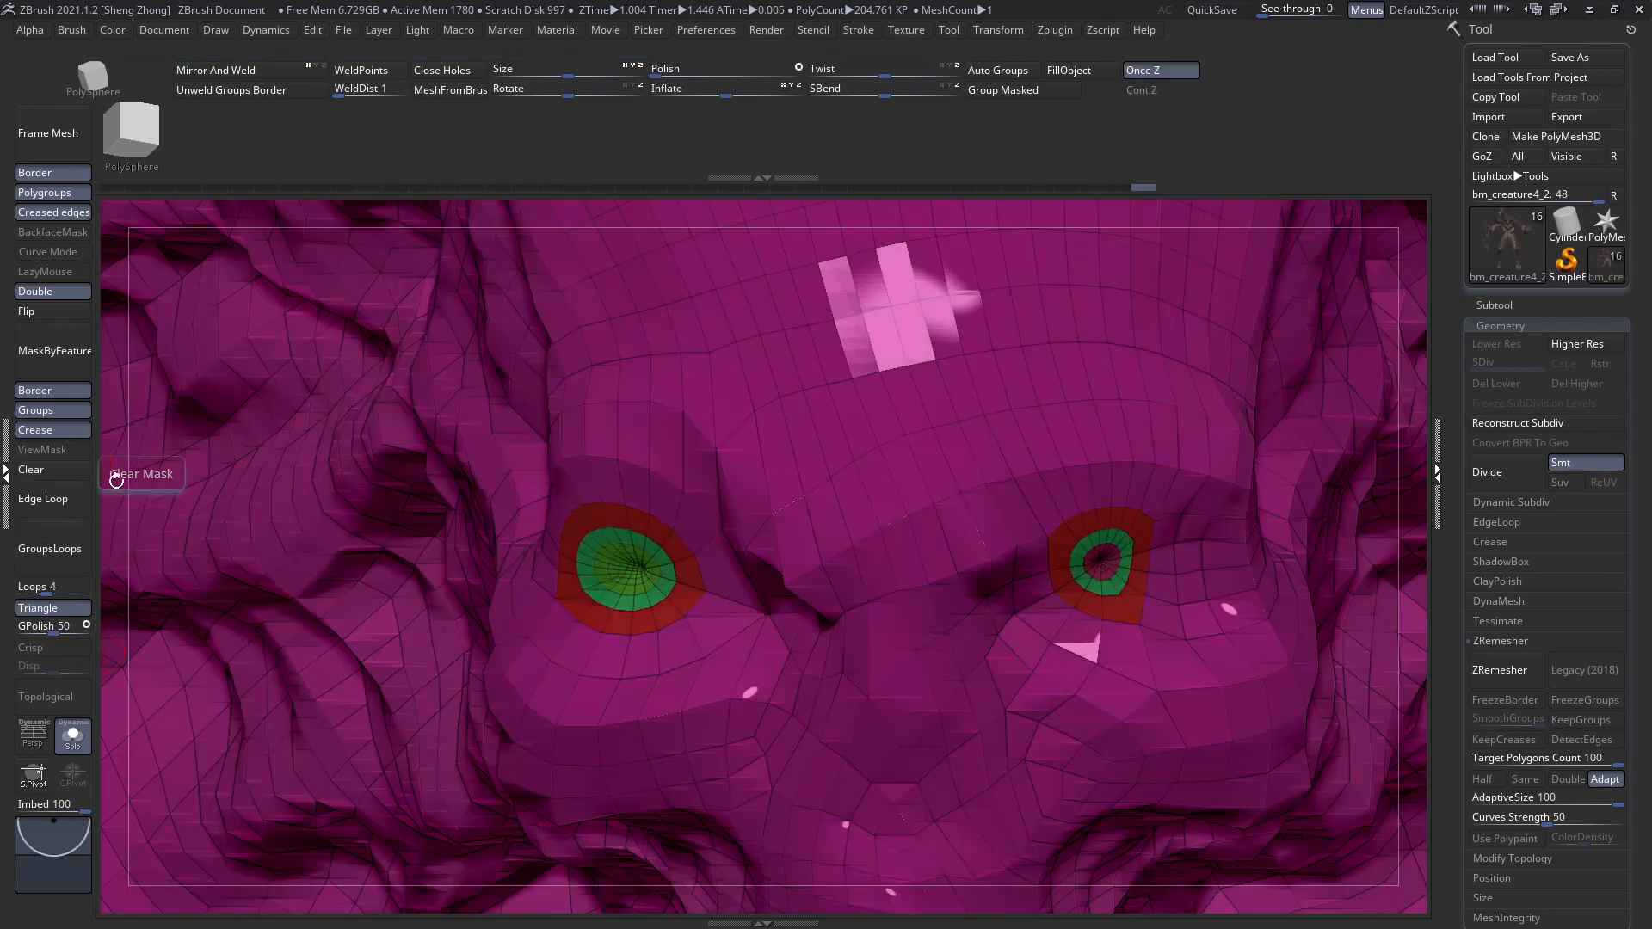
{"action": "left_click", "coordinate": [880, 487], "text": "ctrl+shift"}
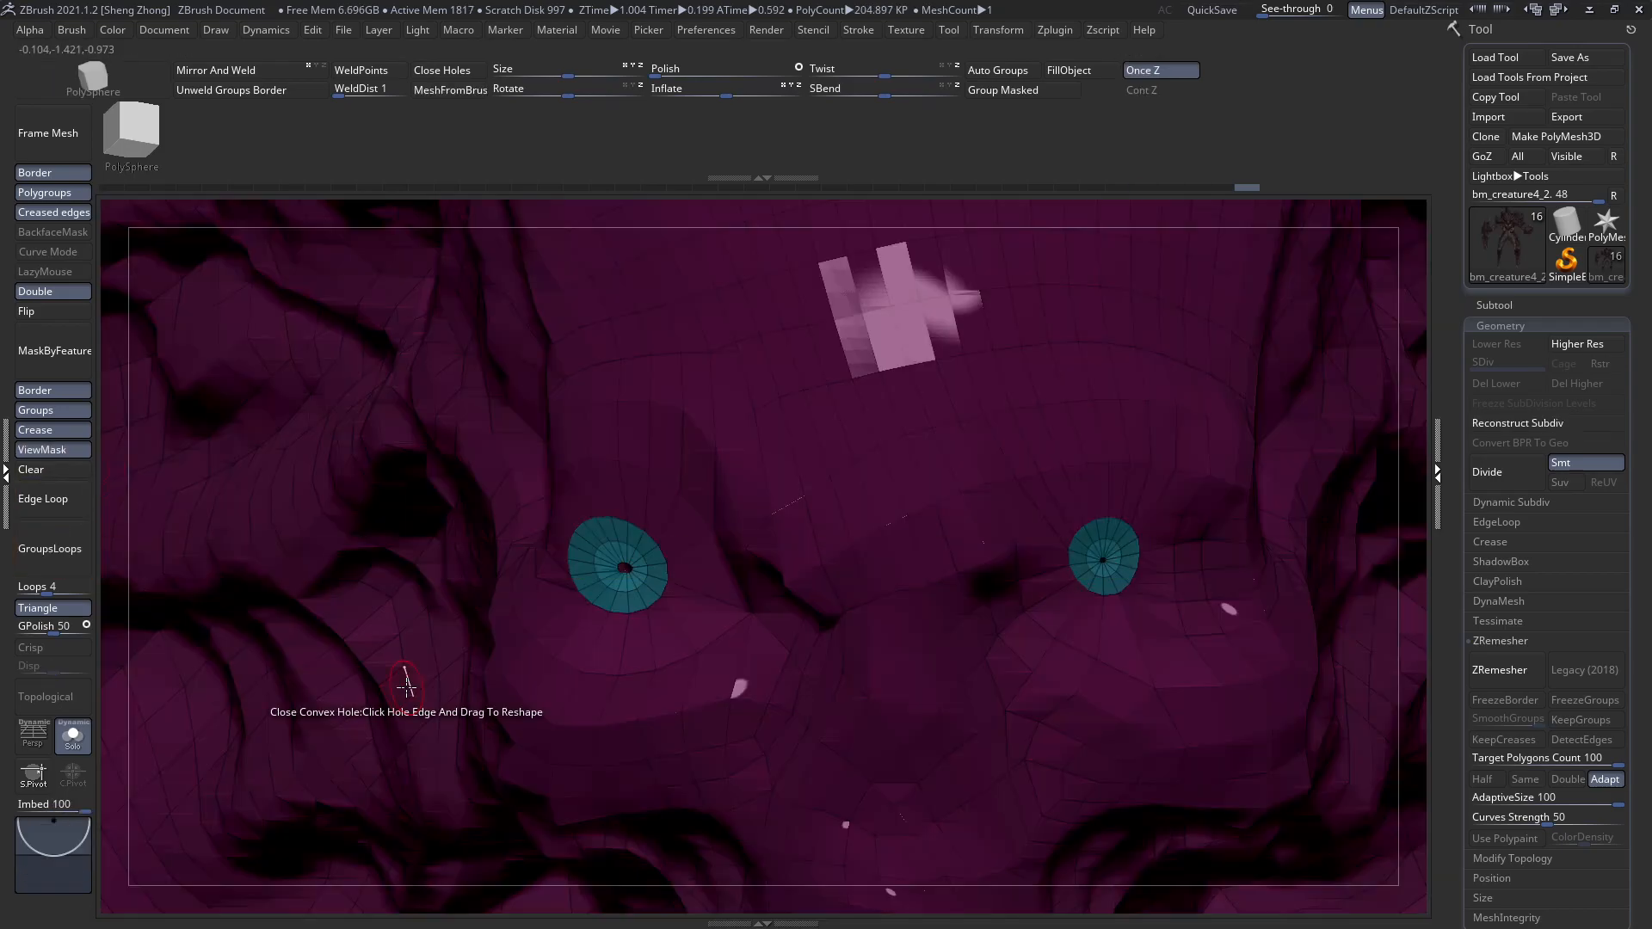
Frame the masked head around the eye sockets and select the Move brush.
{"action": "right_click_drag", "start_coordinate": [867, 549], "coordinate": [423, 436], "text": "ctrl"}
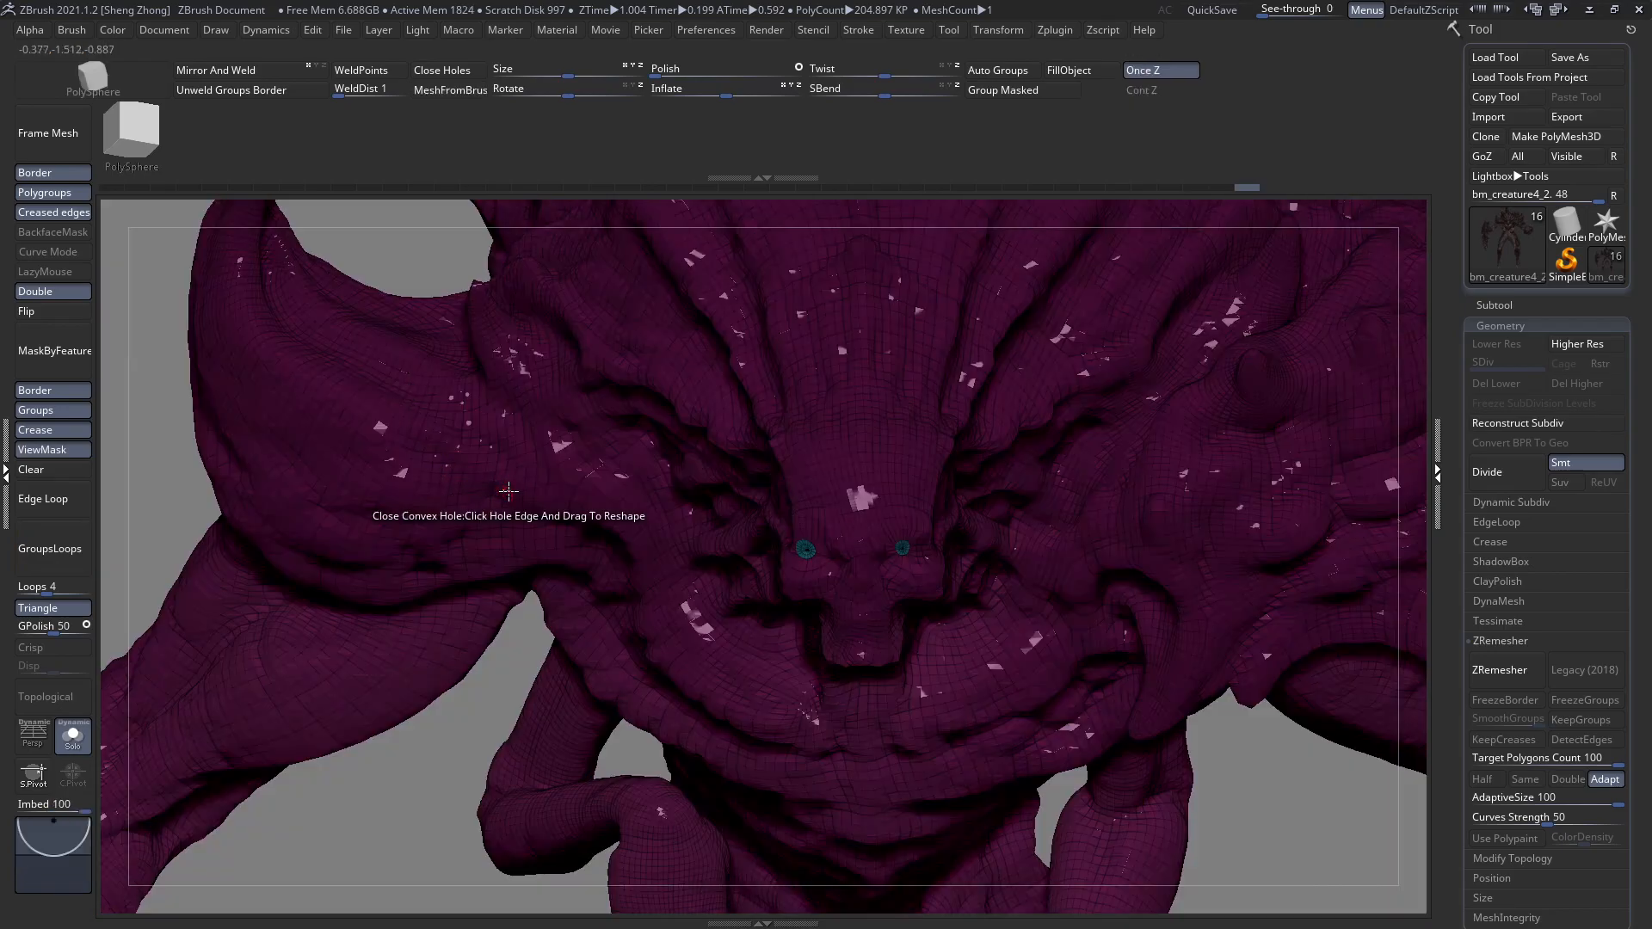
{"action": "right_click_drag", "start_coordinate": [1182, 726], "coordinate": [785, 437], "text": "ctrl"}
{"action": "key", "text": "b"}
{"action": "right_click_drag", "start_coordinate": [666, 525], "coordinate": [666, 518]}
{"action": "key", "text": "b"}
{"action": "key", "text": "m"}
{"action": "key", "text": "v"}
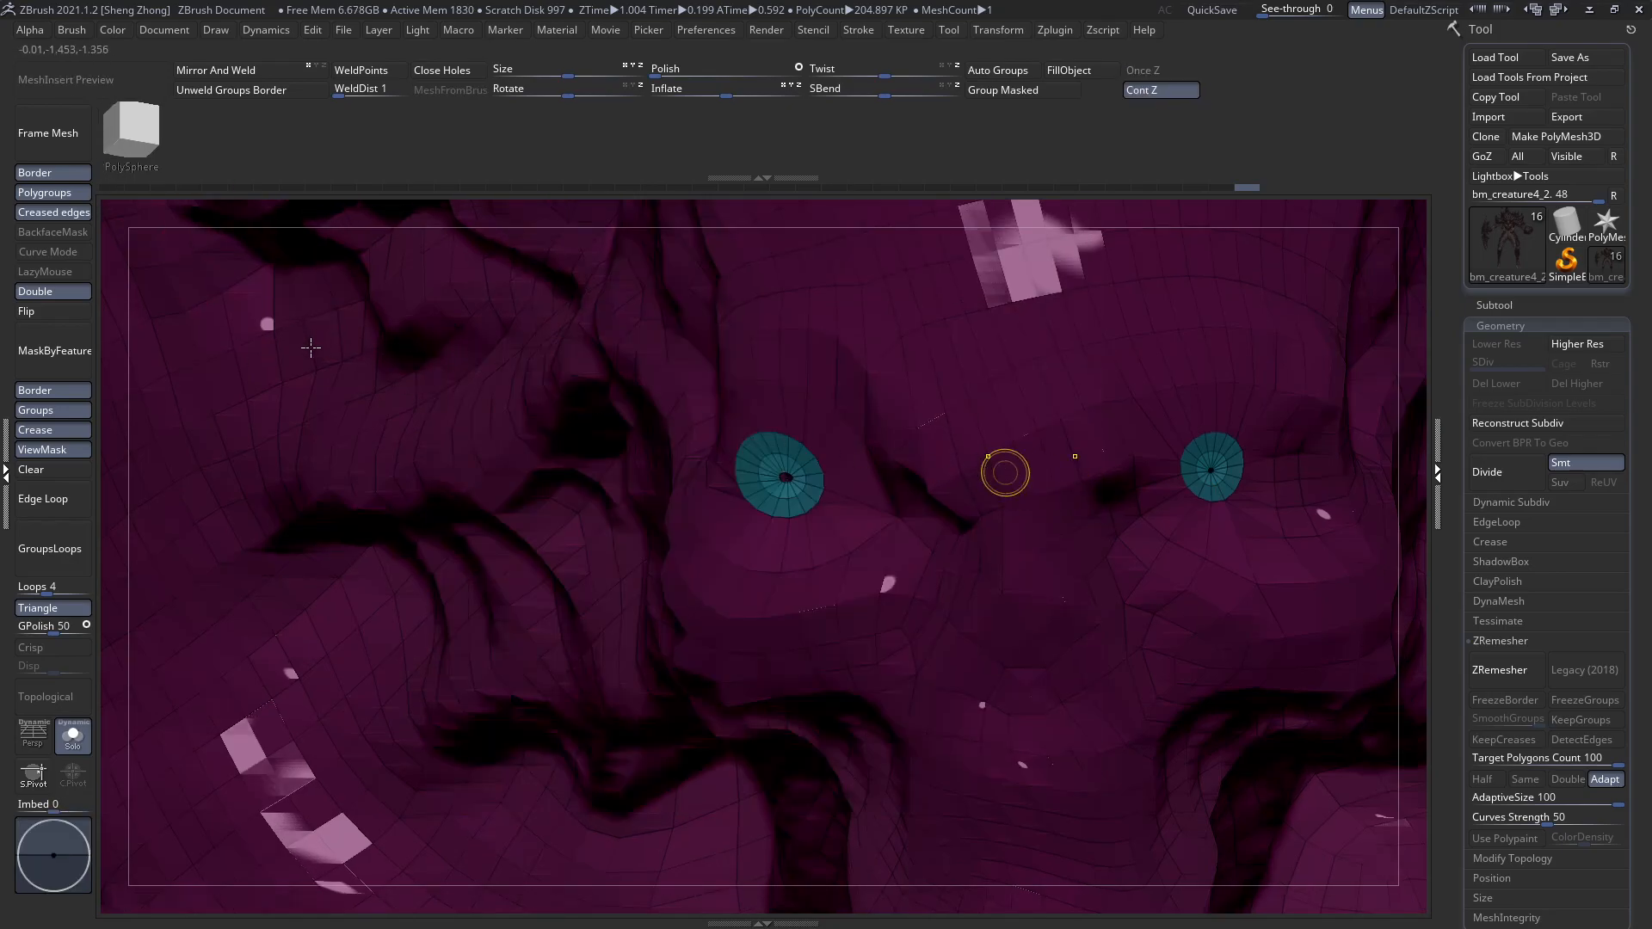
{"action": "key", "text": "f"}
{"action": "key", "text": "b"}
{"action": "key", "text": "z"}
{"action": "key", "text": "m"}
{"action": "key", "text": "space"}
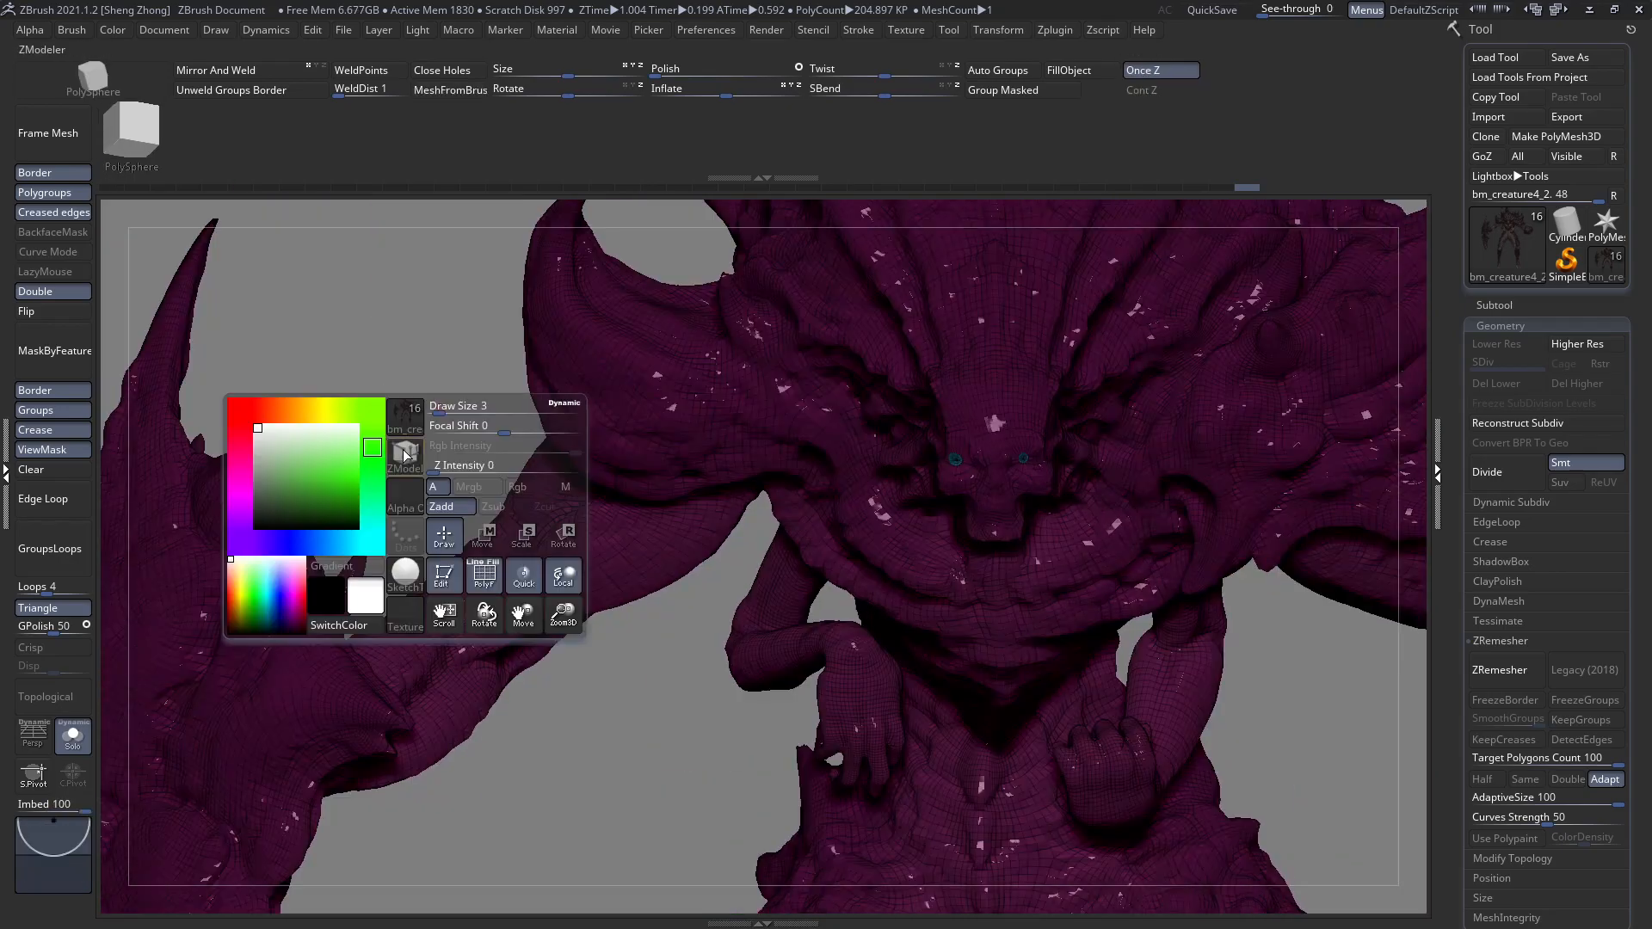
{"action": "left_click", "coordinate": [404, 455]}
{"action": "key", "text": "s"}
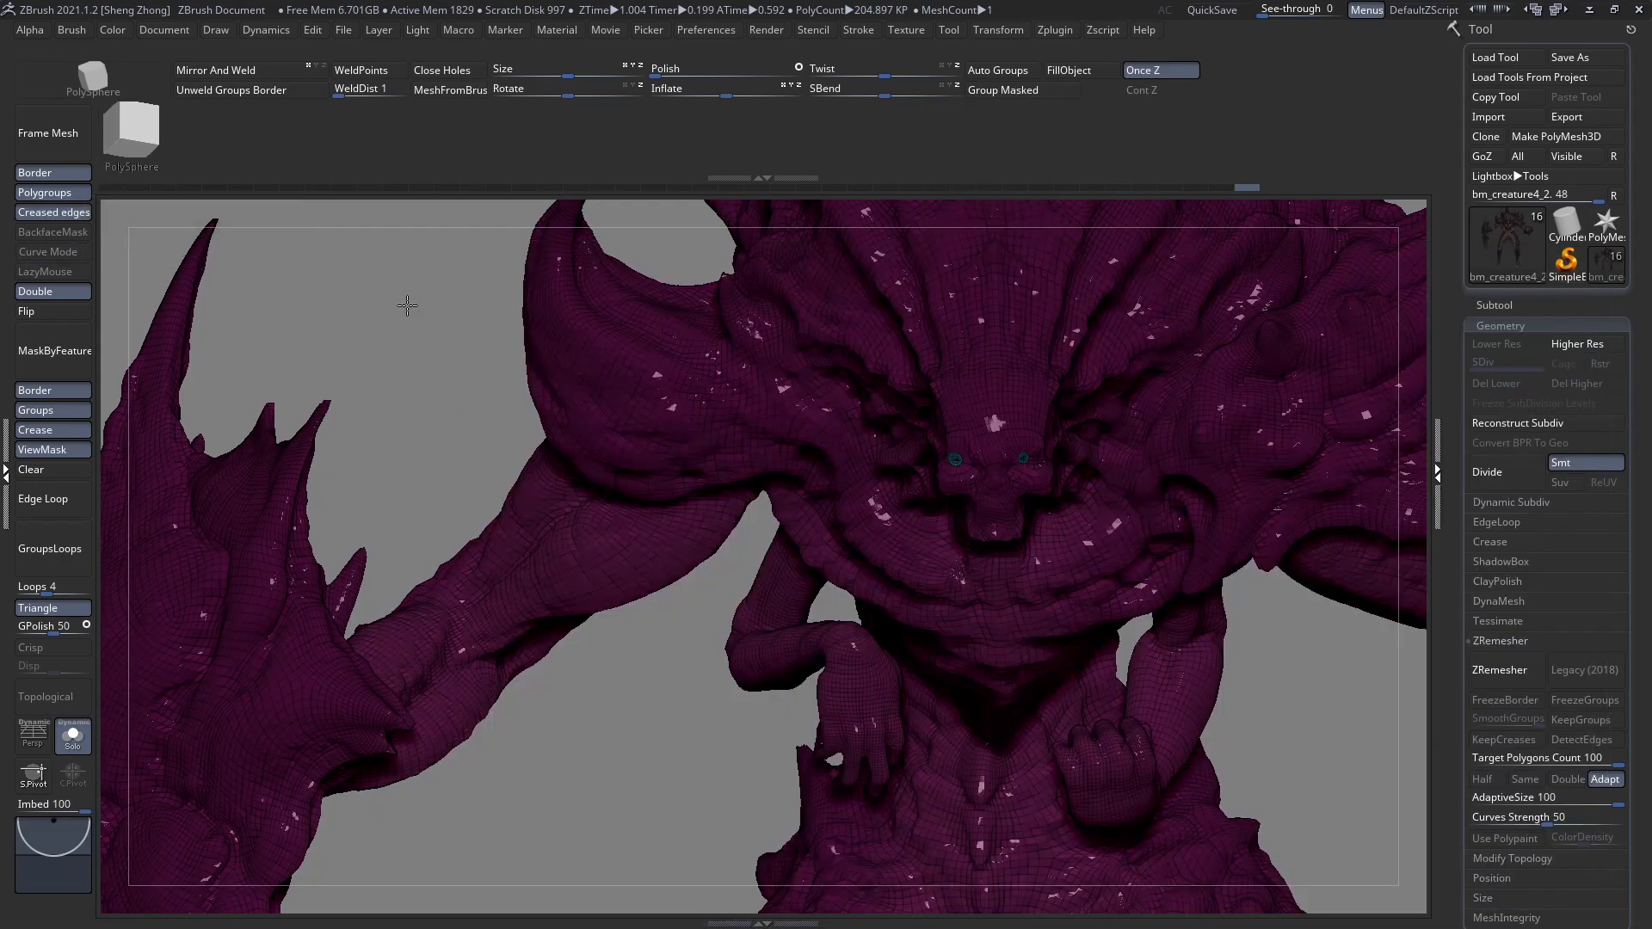
{"action": "key", "text": "space"}
{"action": "left_click", "coordinate": [335, 537]}
{"action": "key", "text": "m"}
{"action": "key", "text": "v"}
Enlarge the brush and smooth the unmasked eye-socket patches with Smooth strokes and the Polish deformation.
{"action": "right_click_drag", "start_coordinate": [1198, 555], "coordinate": [1112, 488], "text": "ctrl"}
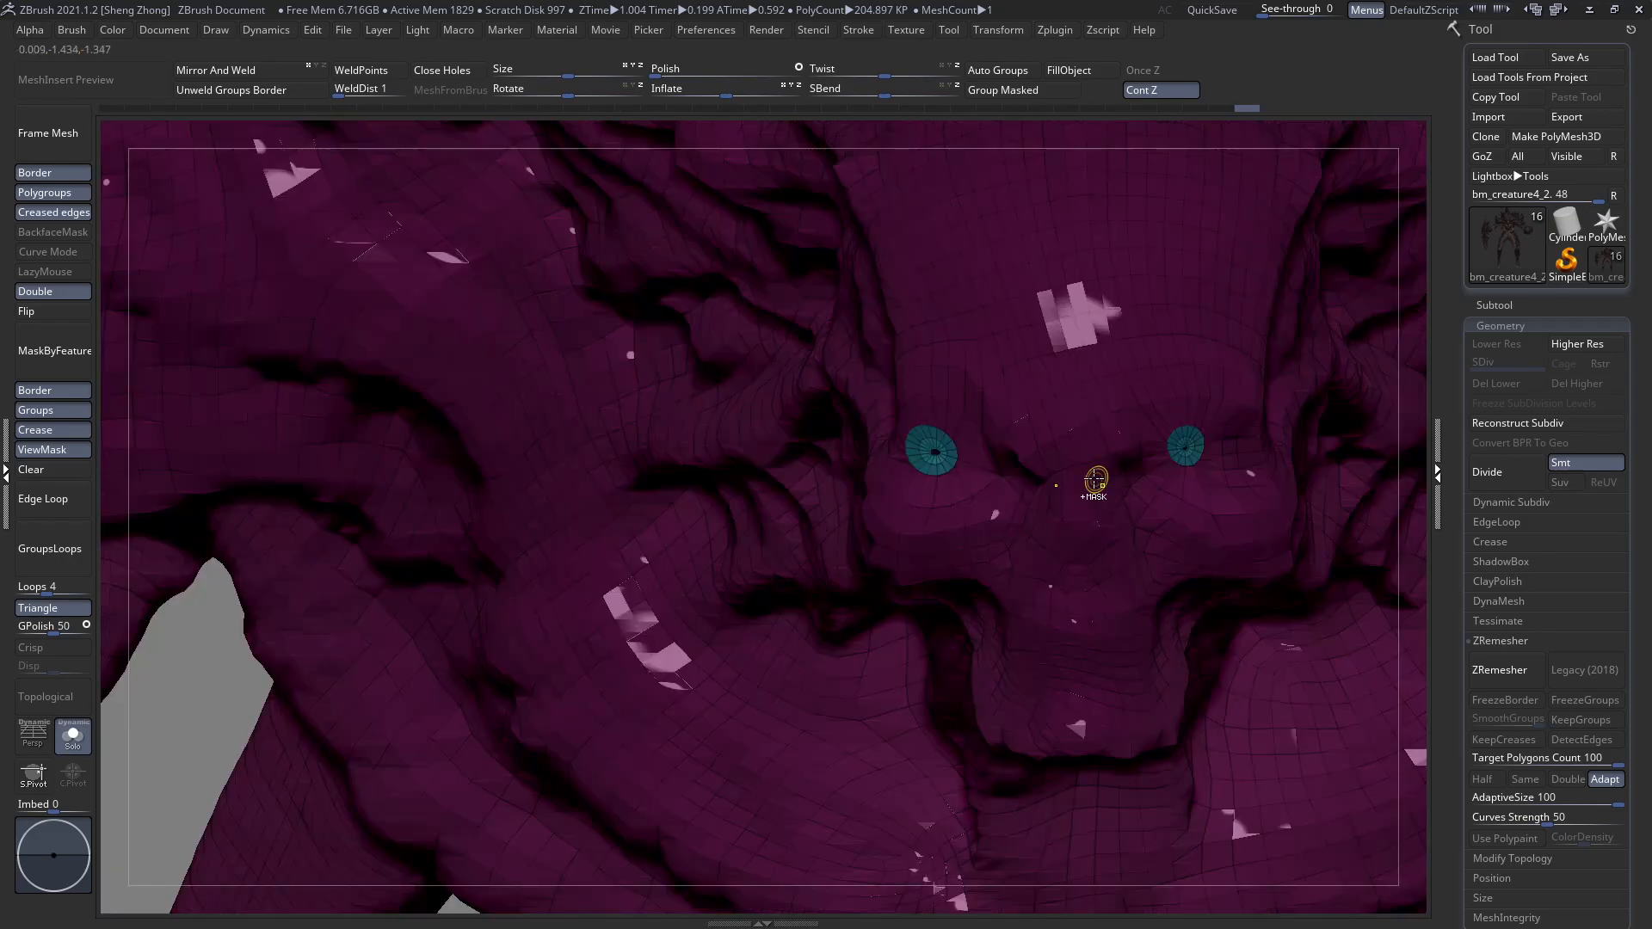
{"action": "key", "text": "space"}
{"action": "left_click_drag", "start_coordinate": [948, 457], "coordinate": [946, 476]}
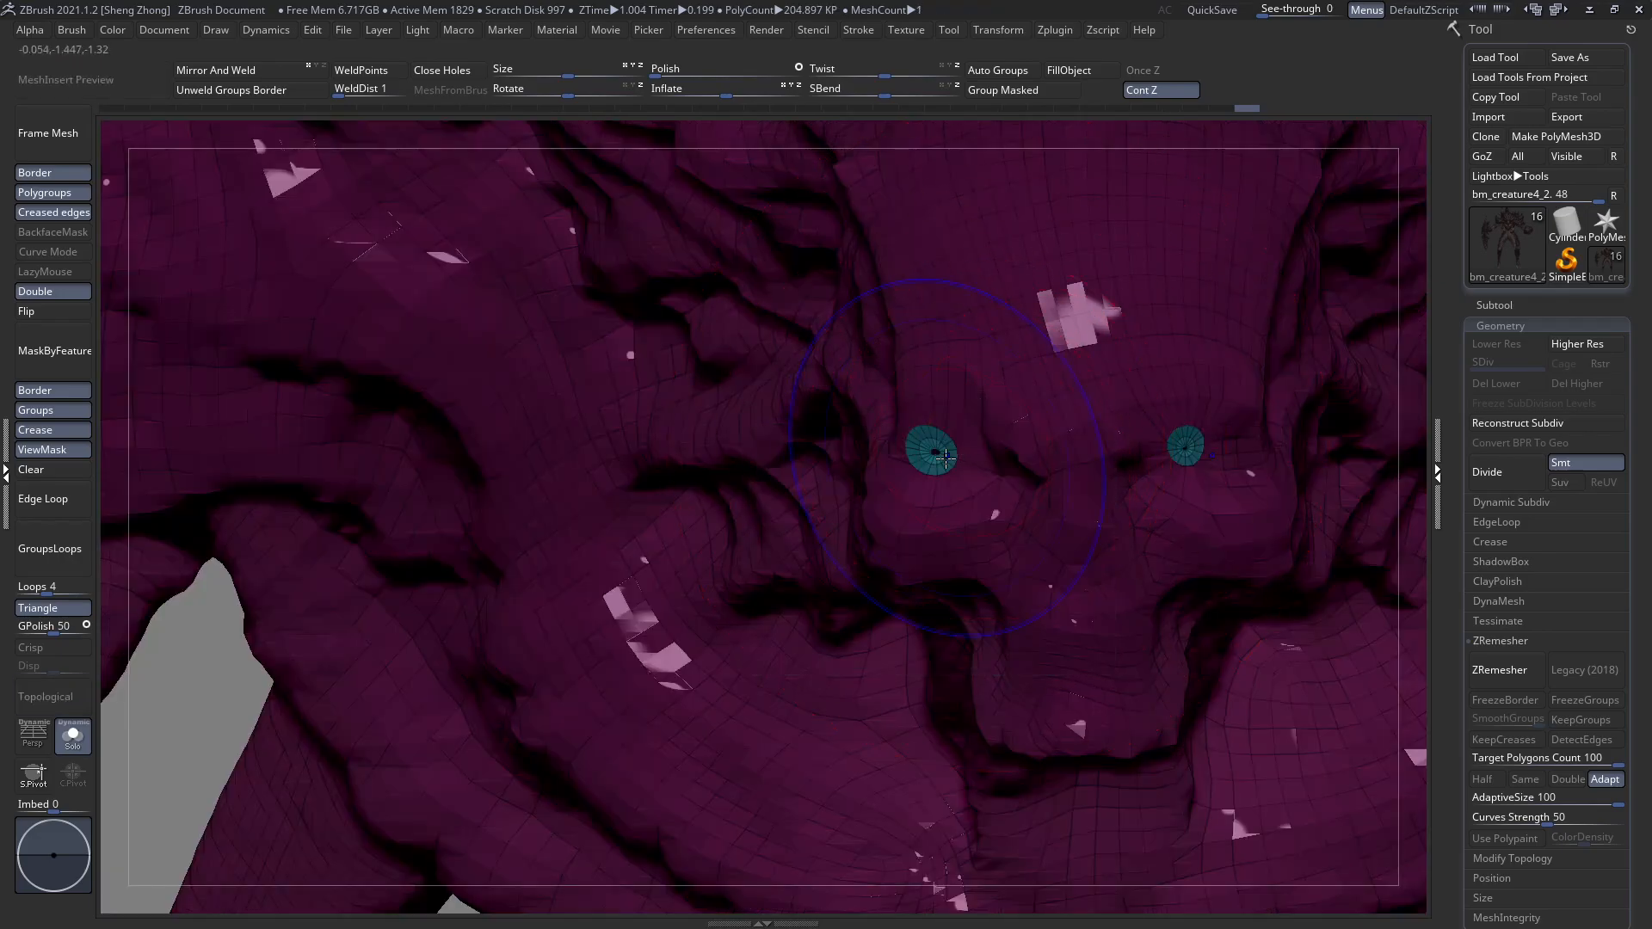
{"action": "left_click_drag", "start_coordinate": [652, 72], "coordinate": [732, 74]}
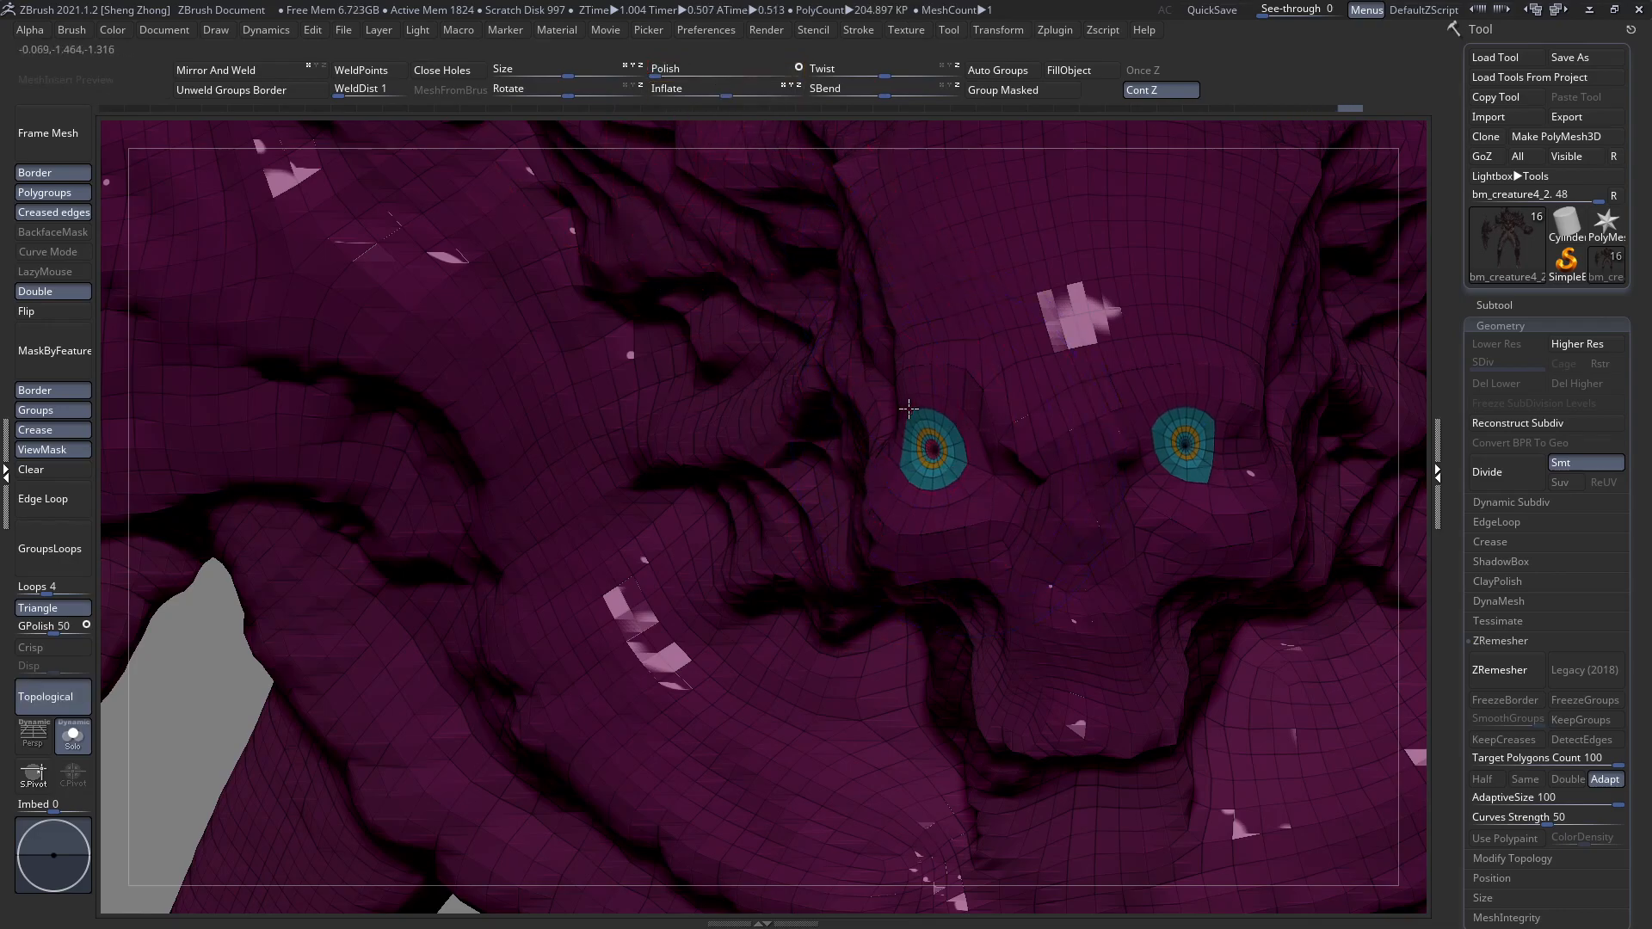
Try reshaping the centres of the eye-socket patches with large brush strokes.
{"action": "key", "text": "space"}
{"action": "left_click", "coordinate": [854, 459]}
{"action": "key", "text": "i"}
{"action": "left_click", "coordinate": [1003, 627]}
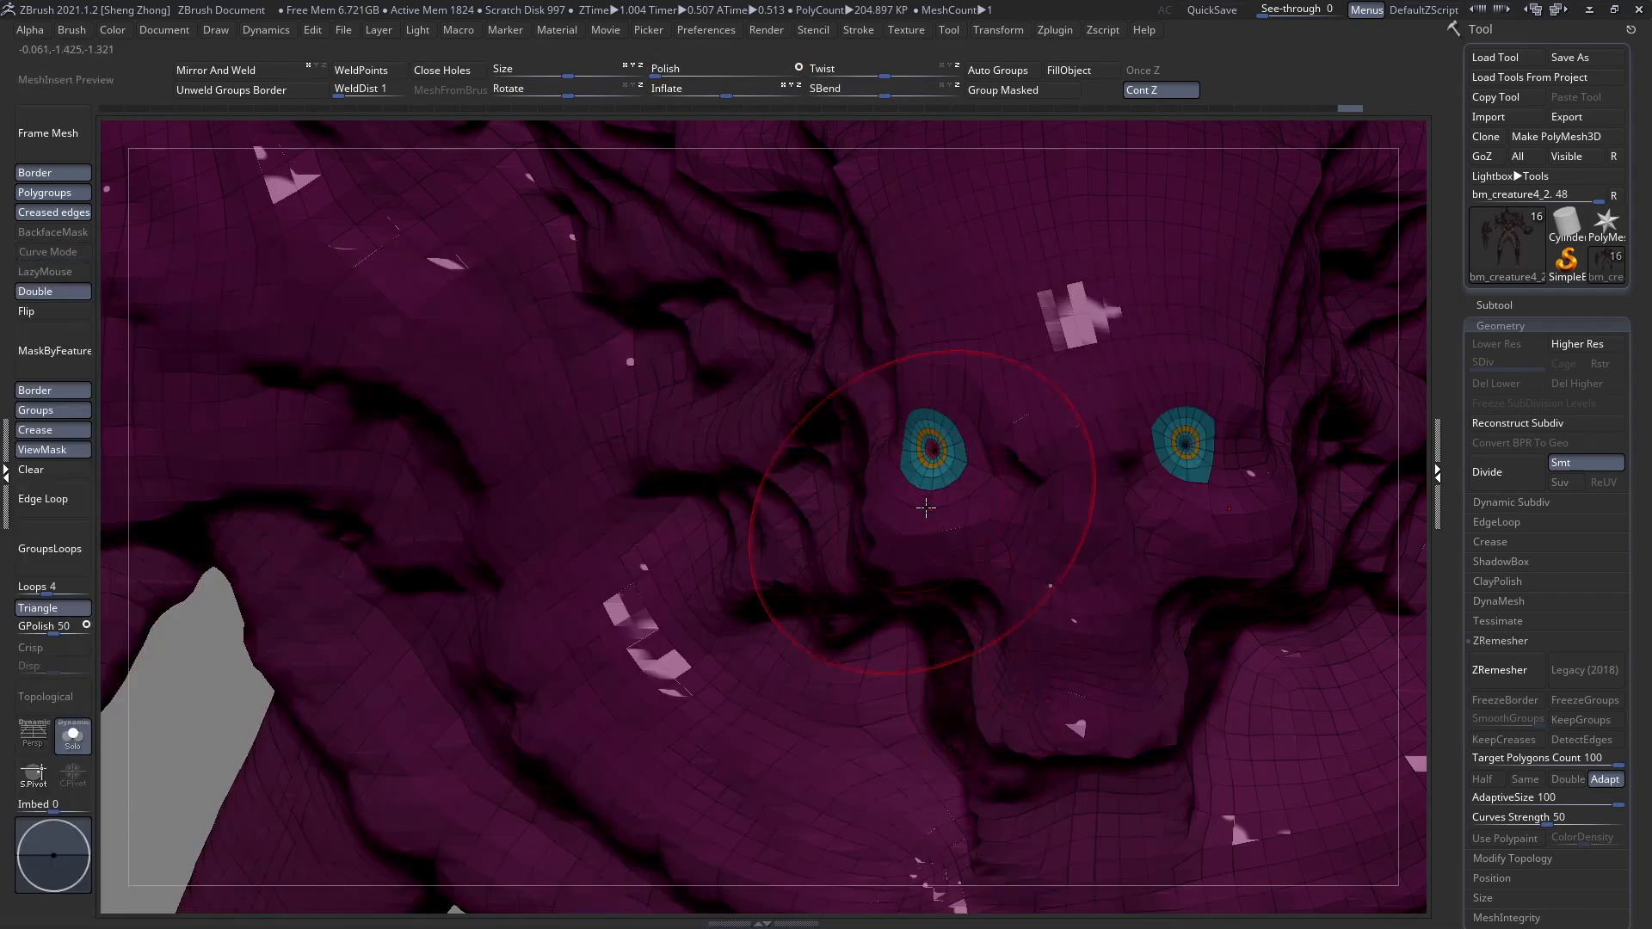
{"action": "left_click_drag", "start_coordinate": [935, 459], "coordinate": [933, 459]}
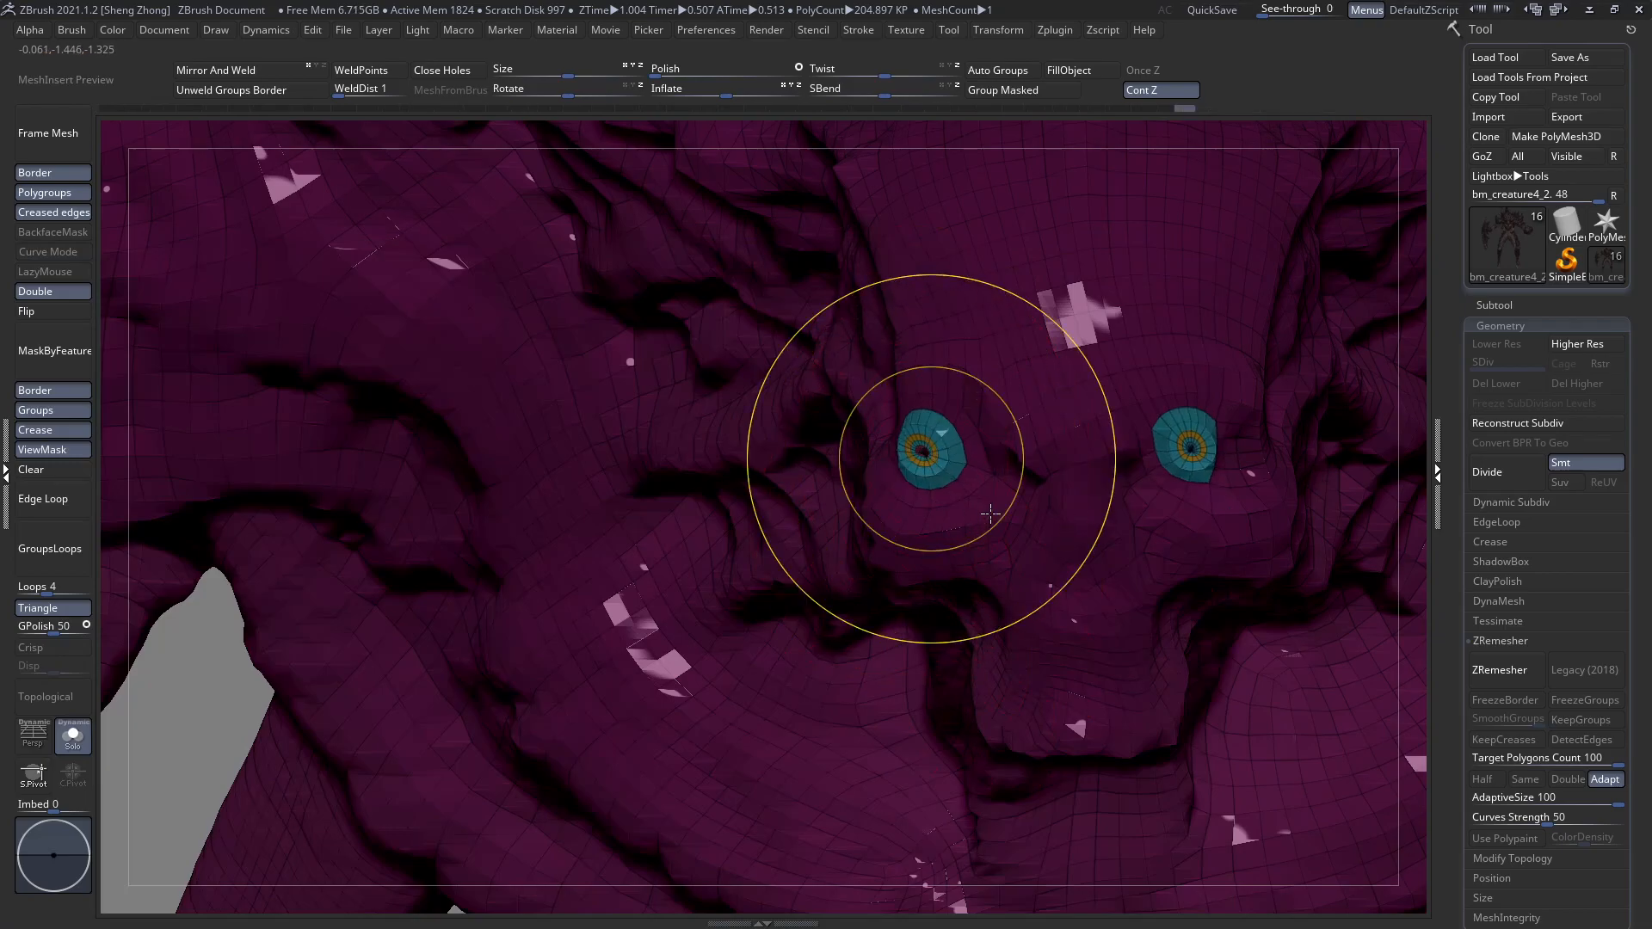
{"action": "right_click_drag", "start_coordinate": [988, 512], "coordinate": [964, 478], "text": "ctrl"}
{"action": "left_click_drag", "start_coordinate": [915, 445], "coordinate": [917, 449]}
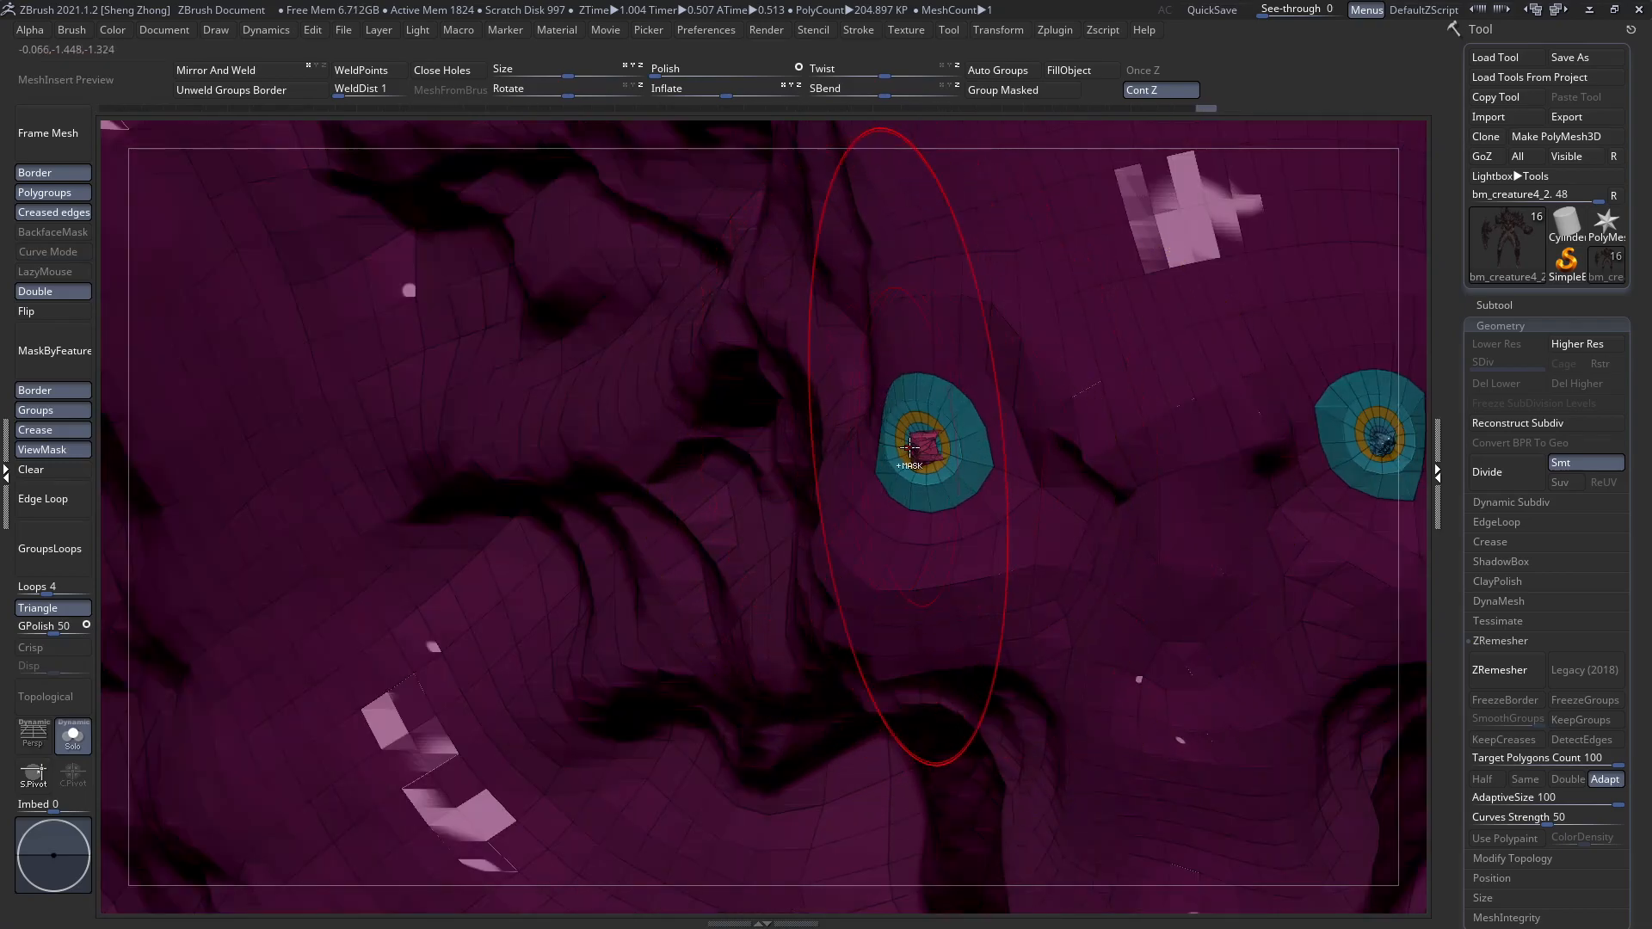
Undo the brush strokes that distorted the centres of the eye-socket patches.
{"action": "key", "text": "ctrl+z"}
{"action": "key", "text": "ctrl+z"}
{"action": "key", "text": "ctrl+z"}
{"action": "key", "text": "ctrl+z"}
{"action": "key", "text": "ctrl+z"}
{"action": "key", "text": "ctrl+z"}
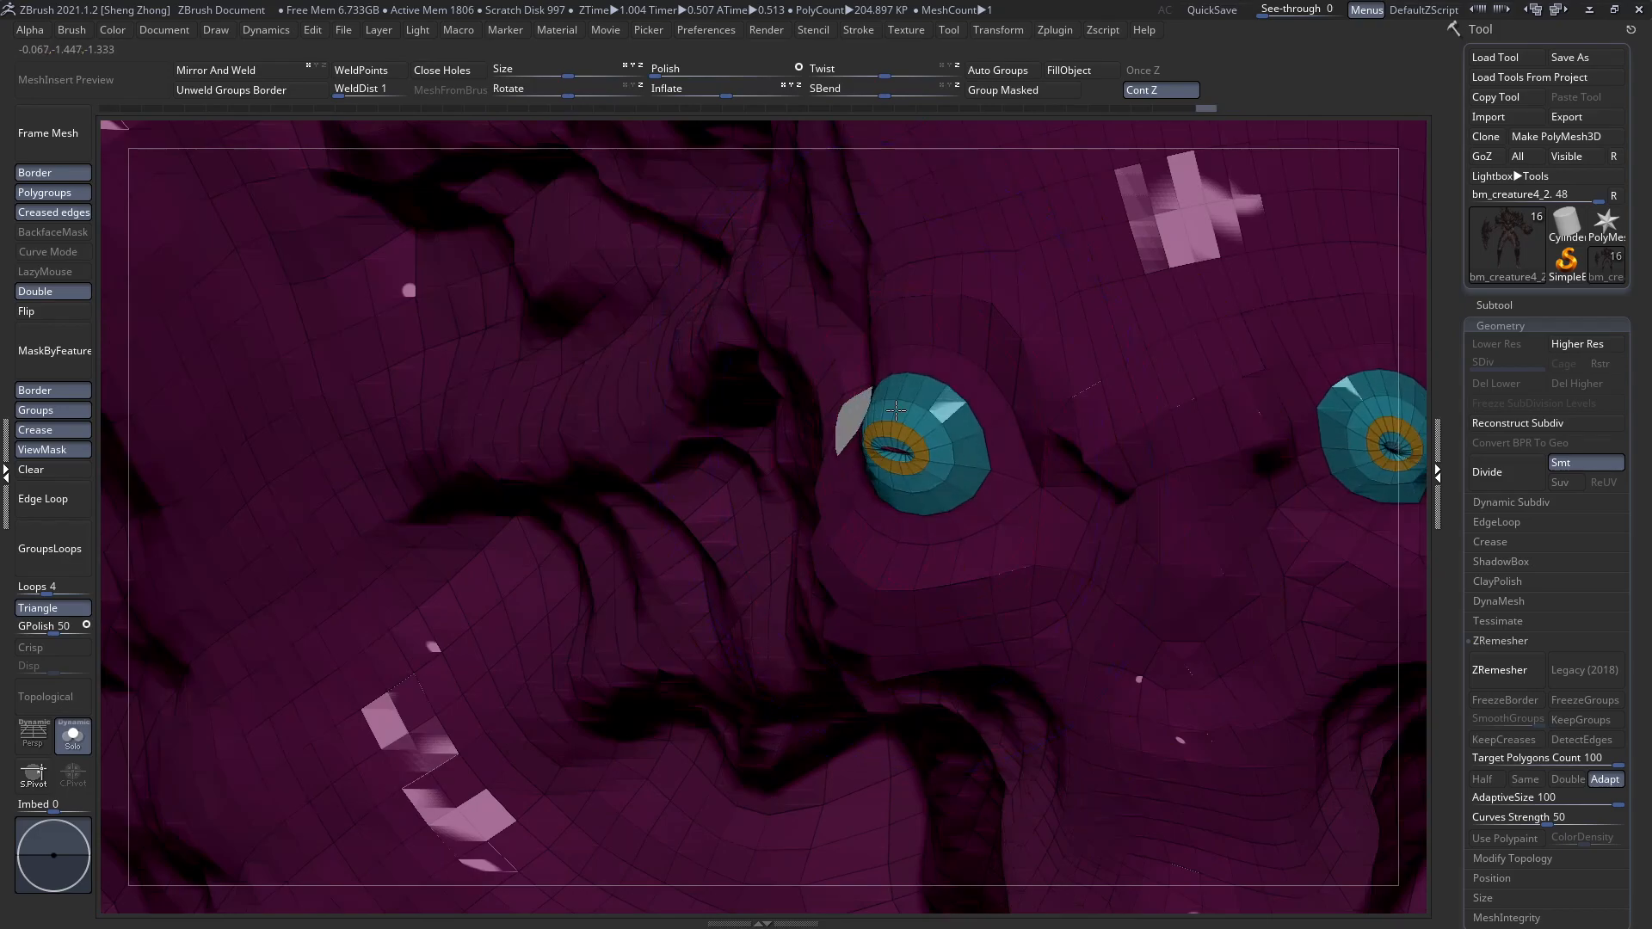
{"action": "key", "text": "ctrl+z"}
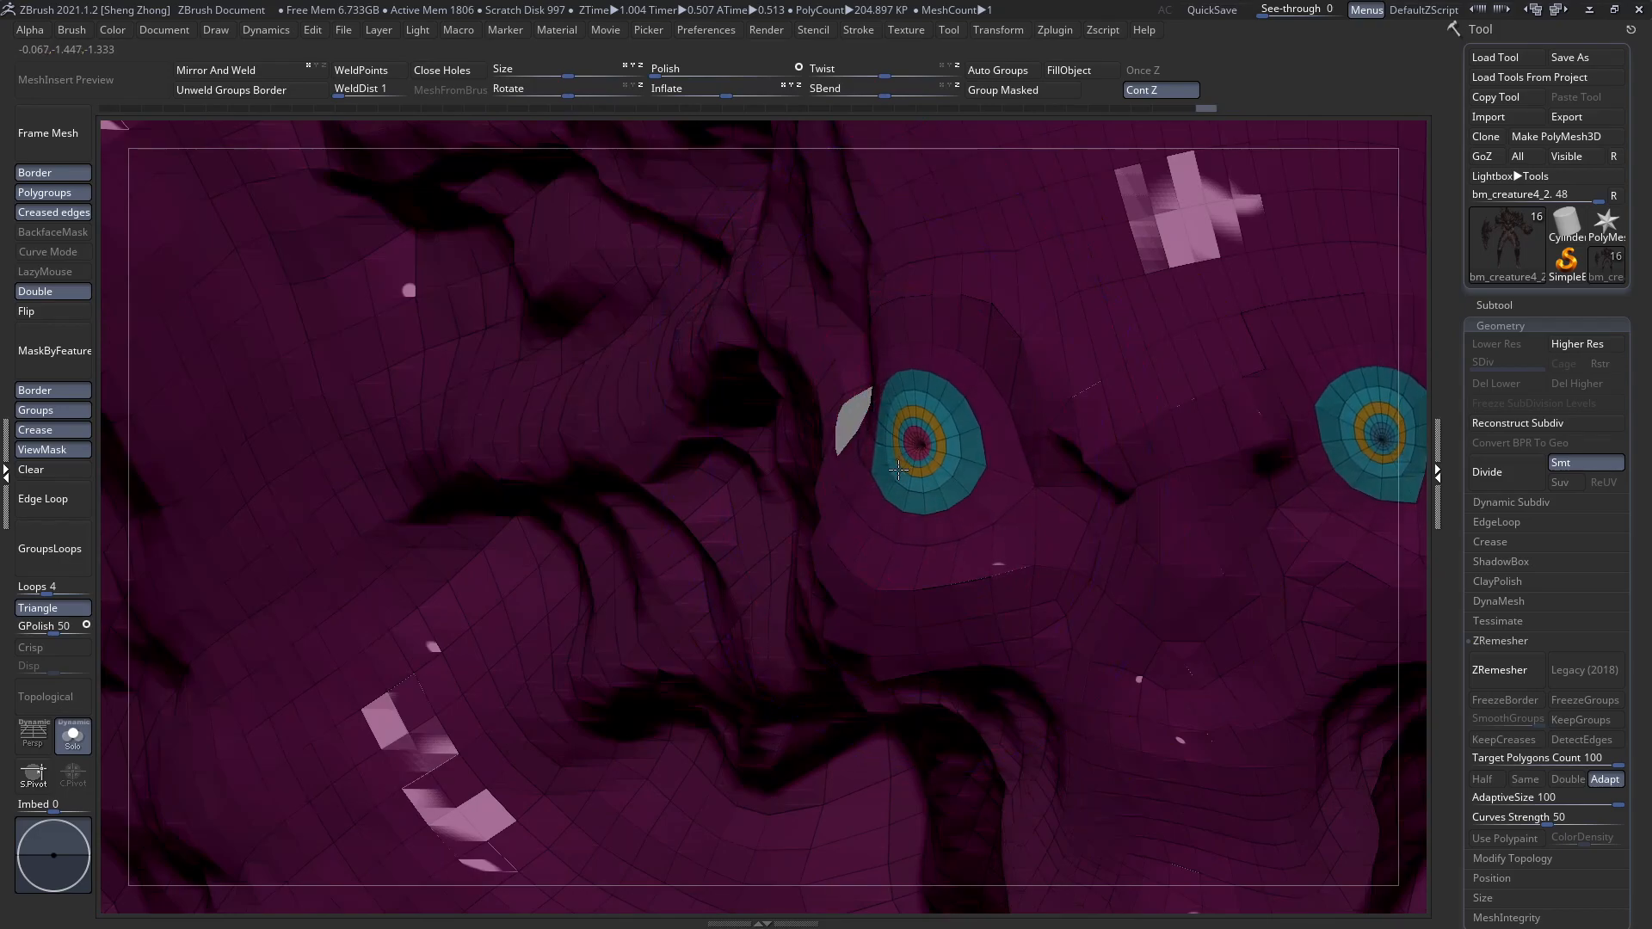
{"action": "key", "text": "ctrl+shift+z"}
Frame one eye-socket patch closely and select the Move Topological brush.
{"action": "mouse_move", "coordinate": [1013, 524]}
{"action": "right_mouse_down", "text": "ctrl"}
{"action": "mouse_move", "coordinate": [954, 551]}
{"action": "mouse_move", "coordinate": [972, 457]}
{"action": "right_mouse_up", "text": "ctrl"}
{"action": "key", "text": "space"}
{"action": "left_click_drag", "start_coordinate": [929, 394], "coordinate": [944, 392]}
{"action": "mouse_move", "coordinate": [936, 423]}
{"action": "right_mouse_down"}
{"action": "mouse_move", "coordinate": [913, 414]}
{"action": "mouse_move", "coordinate": [965, 403]}
{"action": "right_mouse_up"}
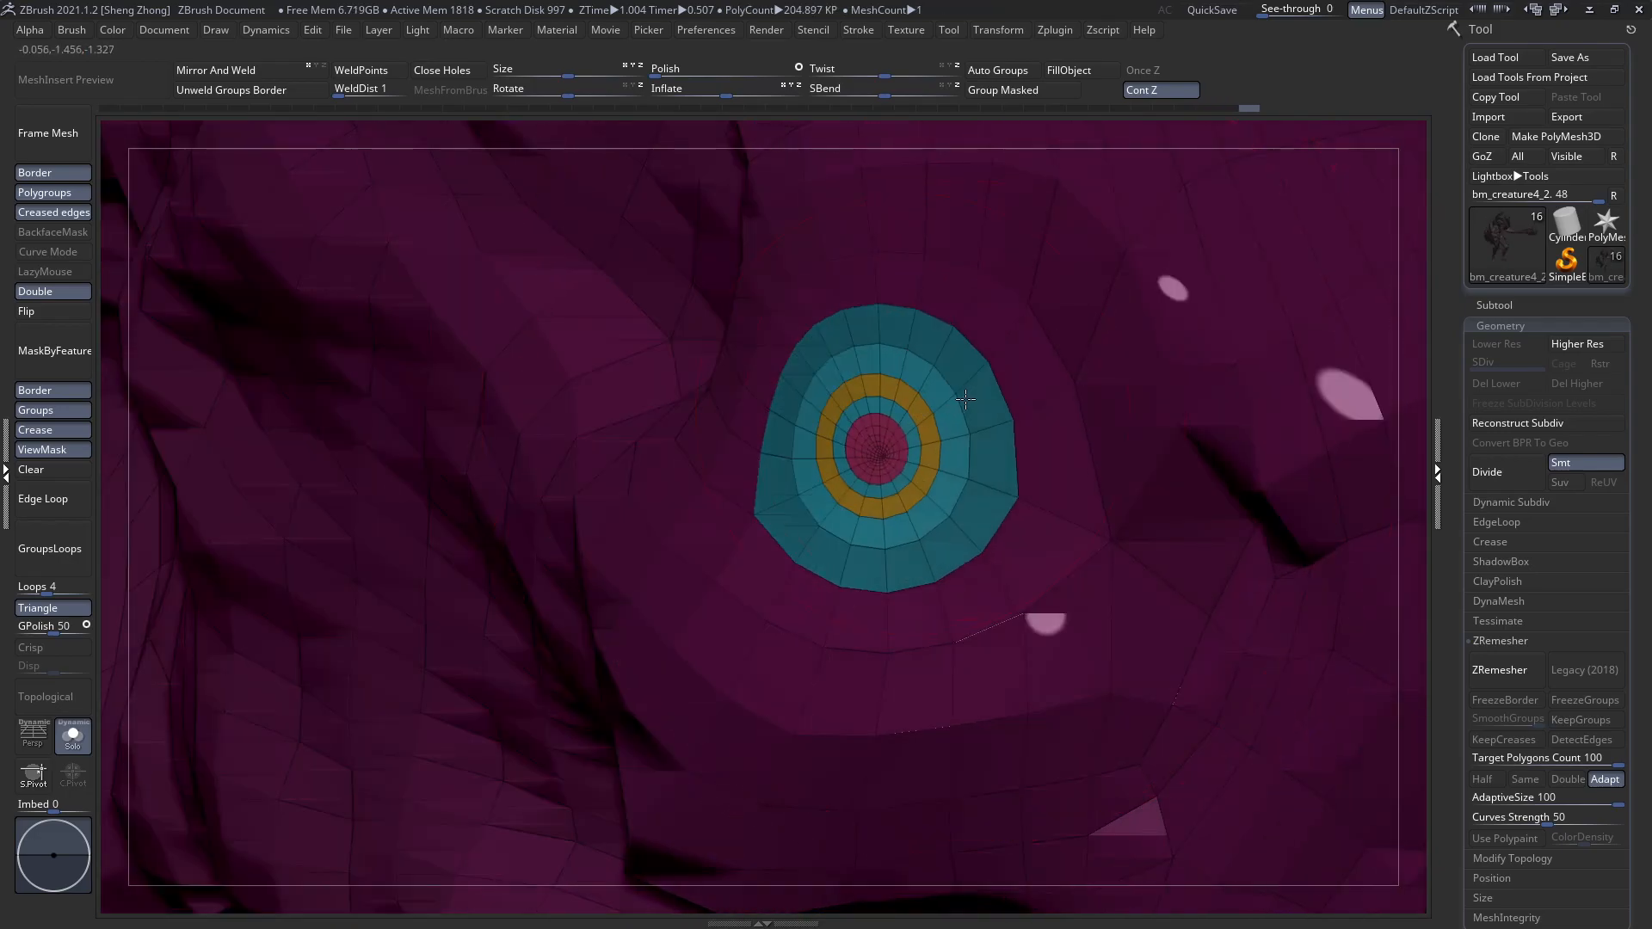
{"action": "key", "text": "space"}
{"action": "key", "text": "b"}
{"action": "key", "text": "m"}
{"action": "key", "text": "t"}
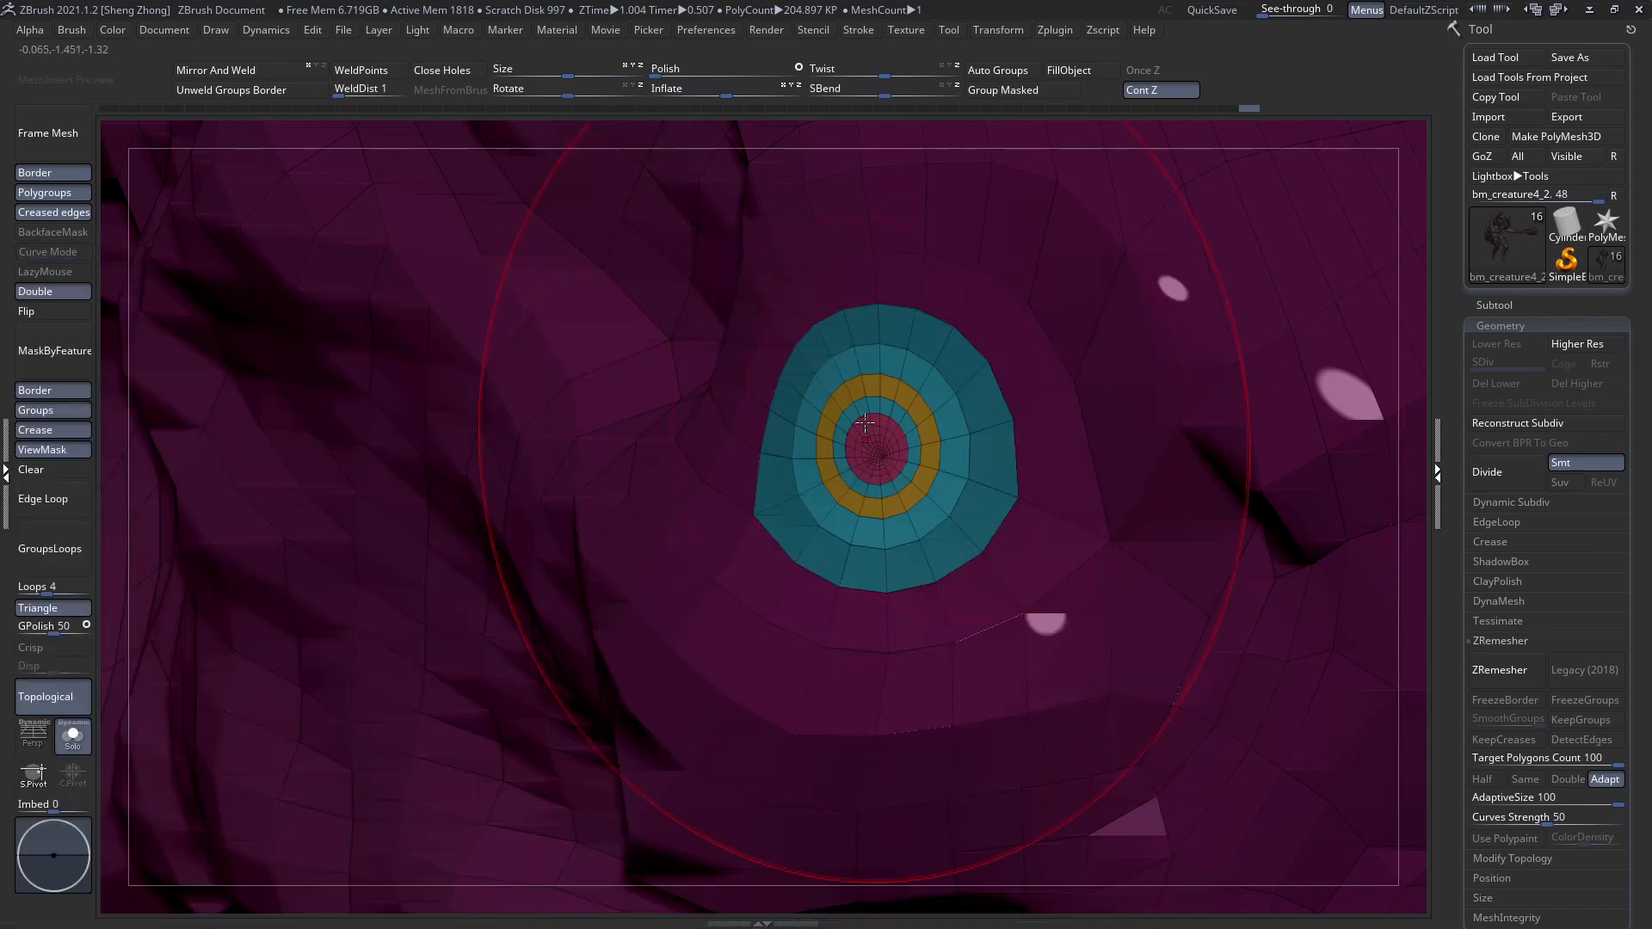
Push the looped eye-socket patches inward into the skull with Move Topological strokes, adjusting the brush size.
{"action": "key", "text": "space"}
{"action": "left_click_drag", "start_coordinate": [859, 406], "coordinate": [867, 406]}
{"action": "mouse_move", "coordinate": [934, 465]}
{"action": "left_mouse_down"}
{"action": "mouse_move", "coordinate": [1036, 480]}
{"action": "mouse_move", "coordinate": [983, 485]}
{"action": "left_mouse_up"}
{"action": "mouse_move", "coordinate": [984, 485]}
{"action": "right_mouse_down"}
{"action": "mouse_move", "coordinate": [789, 432]}
{"action": "mouse_move", "coordinate": [861, 430]}
{"action": "right_mouse_up"}
{"action": "key", "text": "space"}
{"action": "left_click_drag", "start_coordinate": [861, 430], "coordinate": [903, 470]}
{"action": "right_click_drag", "start_coordinate": [458, 313], "coordinate": [886, 433], "text": "ctrl"}
{"action": "right_click_drag", "start_coordinate": [1065, 472], "coordinate": [1033, 424], "text": "ctrl"}
{"action": "key", "text": "space"}
{"action": "left_click_drag", "start_coordinate": [1024, 428], "coordinate": [984, 450]}
{"action": "right_click_drag", "start_coordinate": [984, 450], "coordinate": [869, 448]}
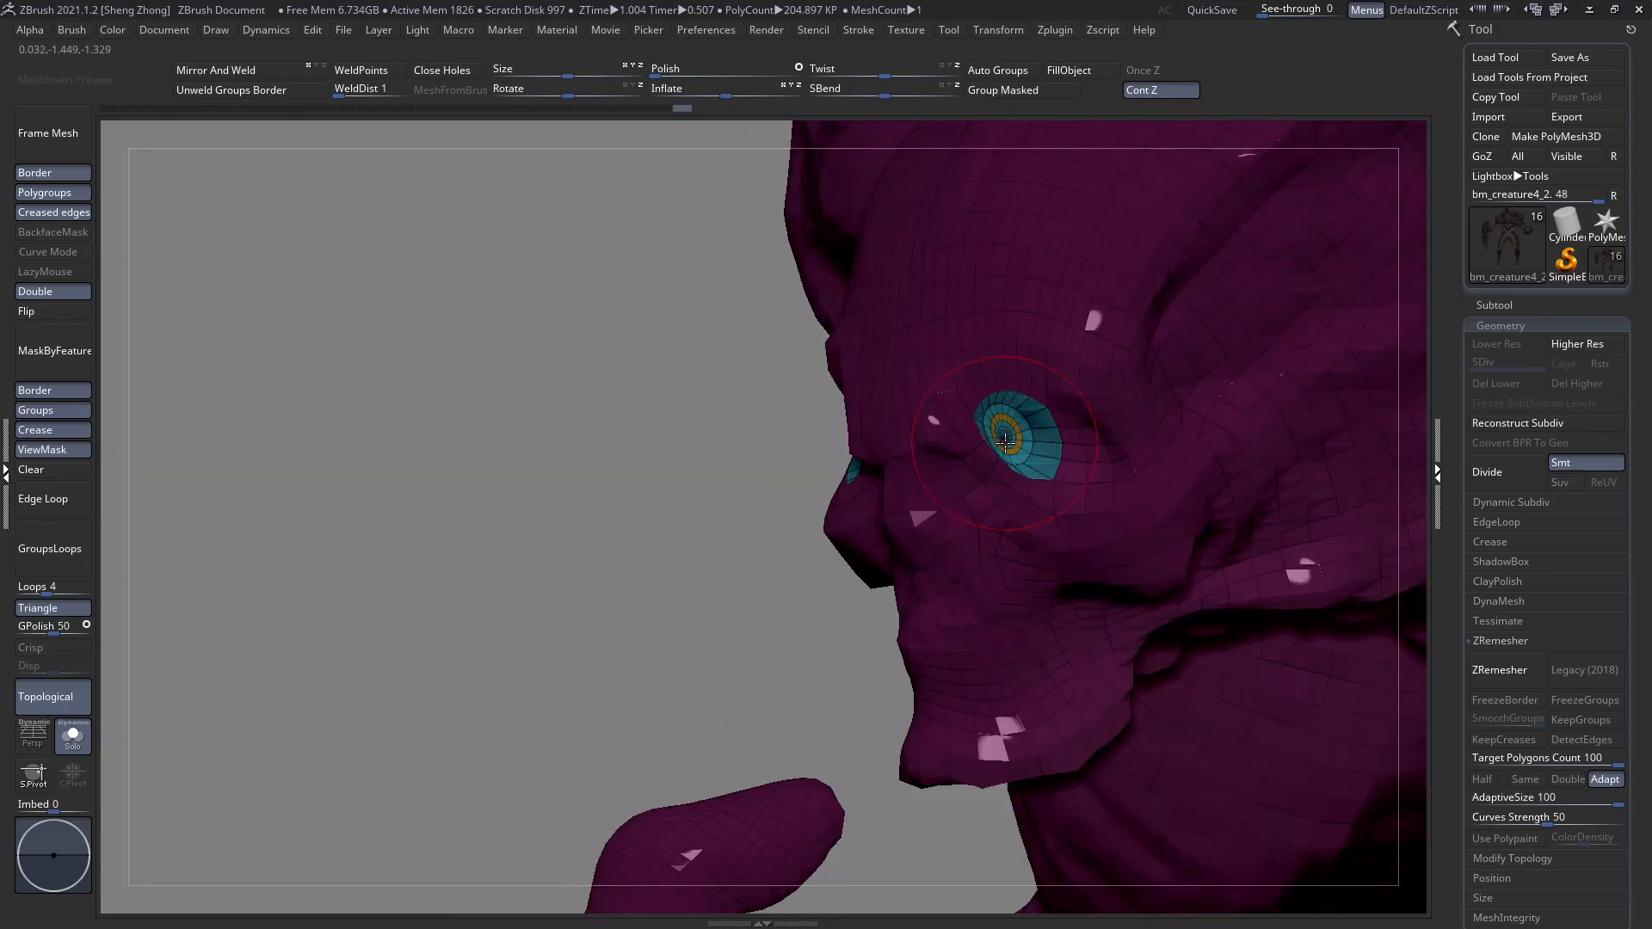
Pull the centres of the looped eye-socket patches into shape inside the skull with short Move Topological strokes from several angles.
{"action": "mouse_move", "coordinate": [1020, 431]}
{"action": "right_mouse_down"}
{"action": "mouse_move", "coordinate": [1047, 398]}
{"action": "mouse_move", "coordinate": [1056, 413]}
{"action": "right_mouse_up"}
{"action": "left_click_drag", "start_coordinate": [1024, 433], "coordinate": [1012, 434]}
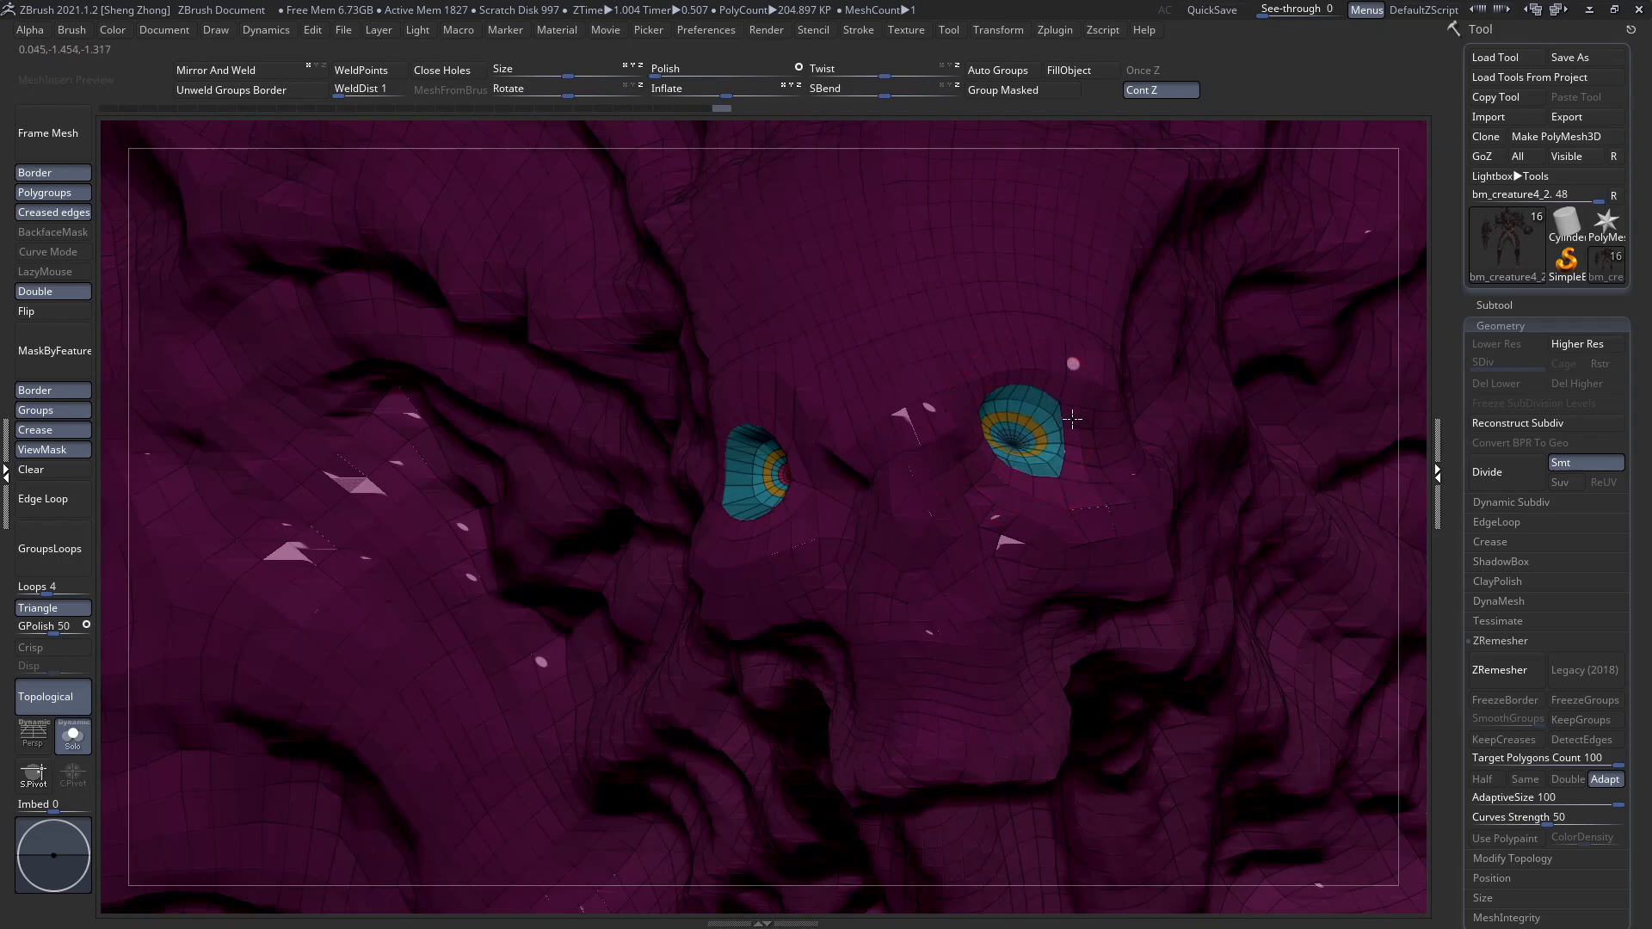
{"action": "right_click_drag", "start_coordinate": [1035, 462], "coordinate": [1016, 430]}
{"action": "left_click_drag", "start_coordinate": [1015, 443], "coordinate": [1015, 430]}
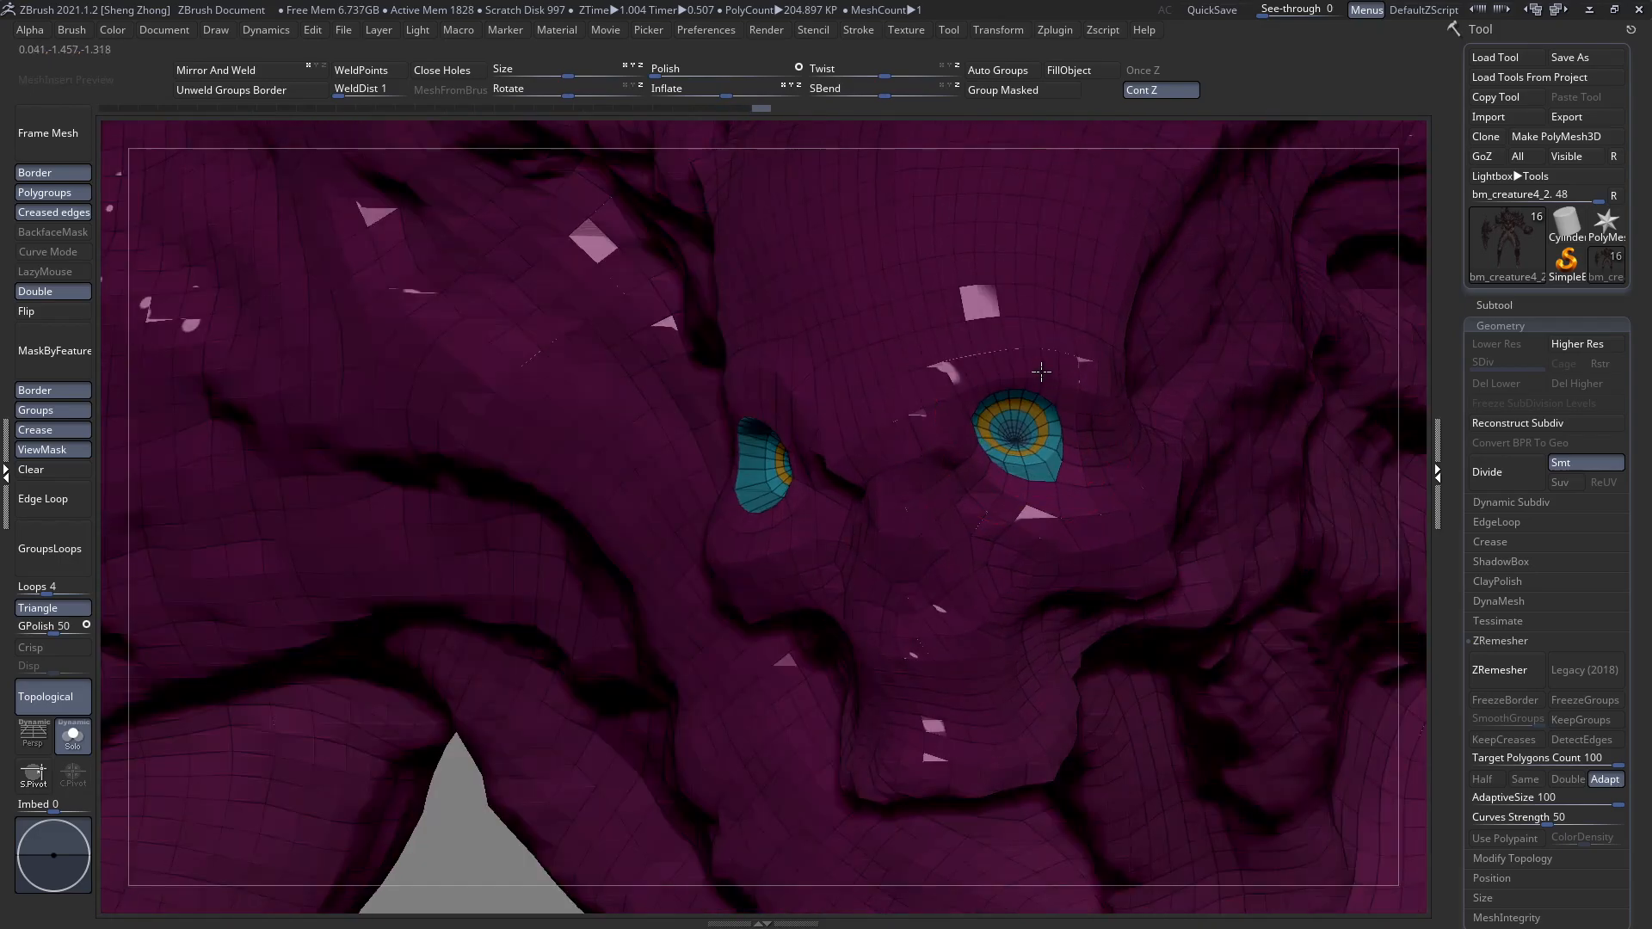
{"action": "right_click_drag", "start_coordinate": [1011, 409], "coordinate": [1012, 430]}
{"action": "left_click_drag", "start_coordinate": [1057, 430], "coordinate": [1043, 432]}
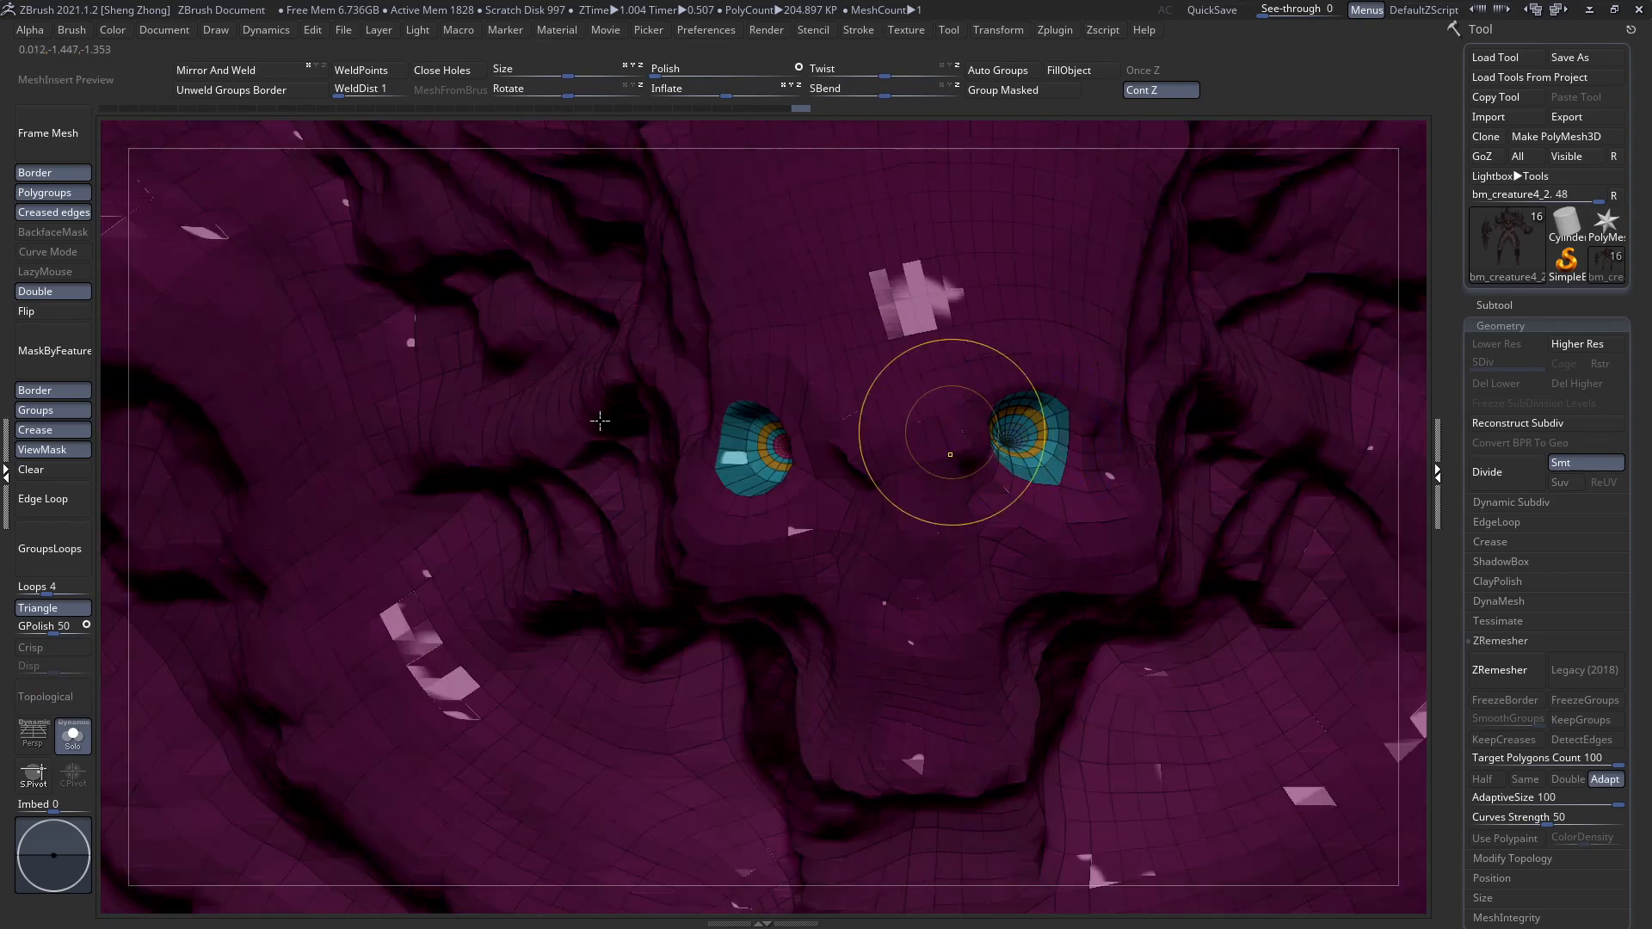
Clear the mask and hide the polygroup colouring on the creature's head.
{"action": "right_click_drag", "start_coordinate": [950, 433], "coordinate": [551, 342], "text": "alt"}
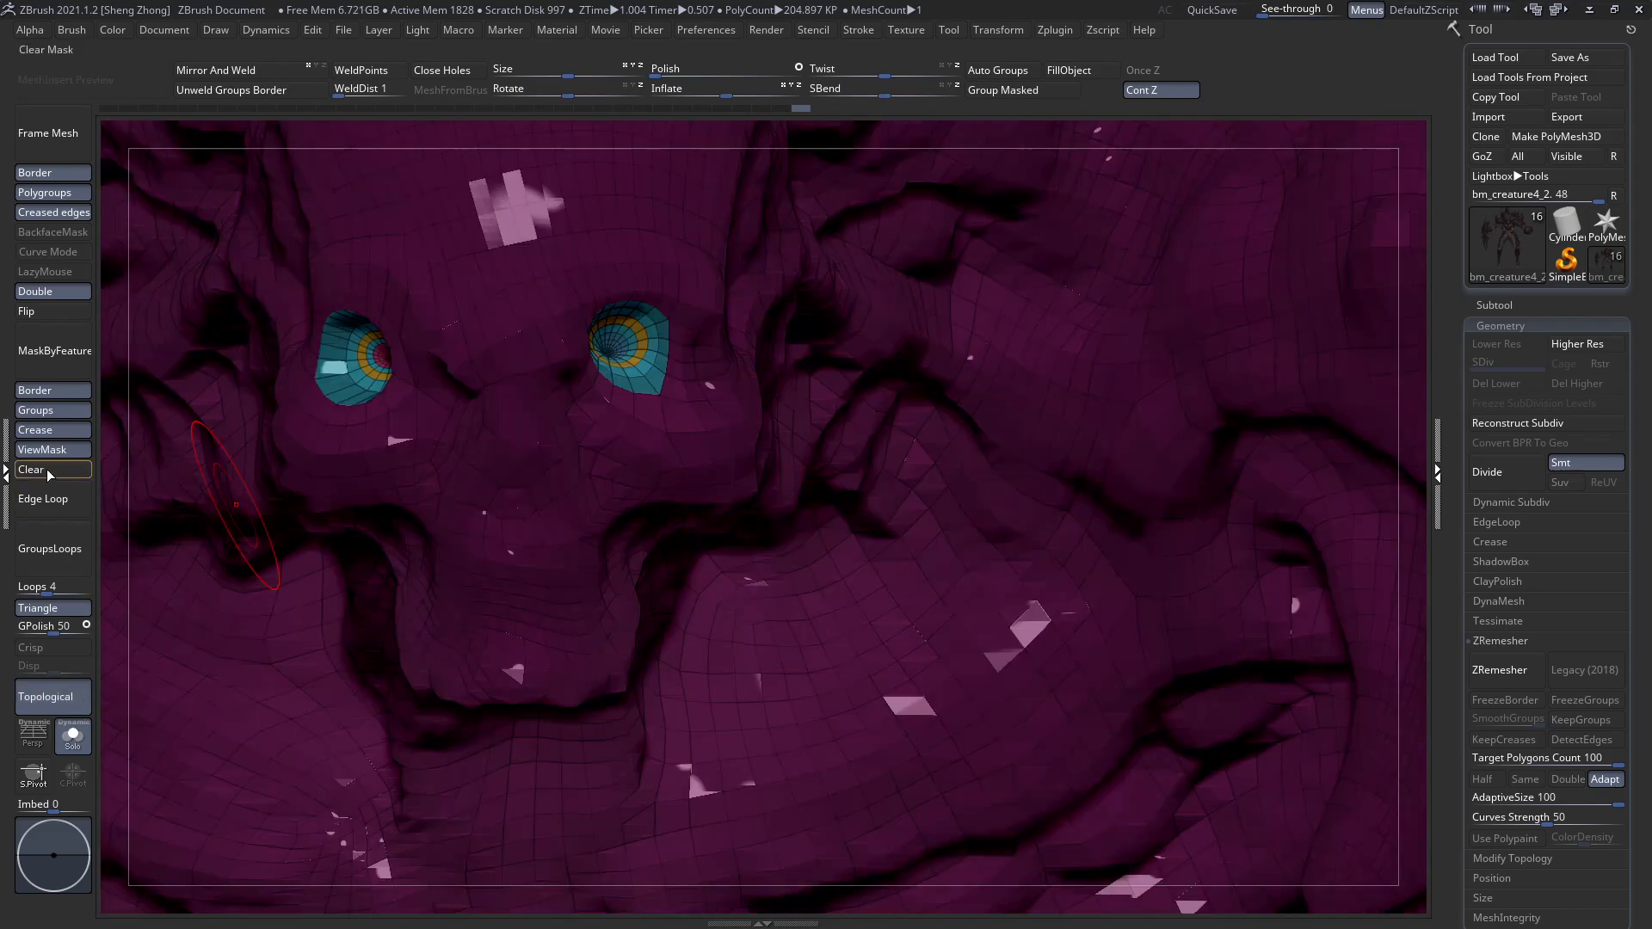
{"action": "left_click", "coordinate": [46, 469]}
{"action": "key", "text": "ctrl+w"}
{"action": "mouse_move", "coordinate": [685, 422]}
{"action": "right_mouse_down", "text": "ctrl"}
{"action": "mouse_move", "coordinate": [553, 379]}
{"action": "mouse_move", "coordinate": [723, 491]}
{"action": "right_mouse_up", "text": "ctrl"}
{"action": "right_click_drag", "start_coordinate": [591, 416], "coordinate": [643, 411]}
Smooth the funnel-shaped centres of the inset eye-socket patches.
{"action": "scroll", "coordinate": [1526, 629], "scroll_direction": "down", "scroll_amount": 3}
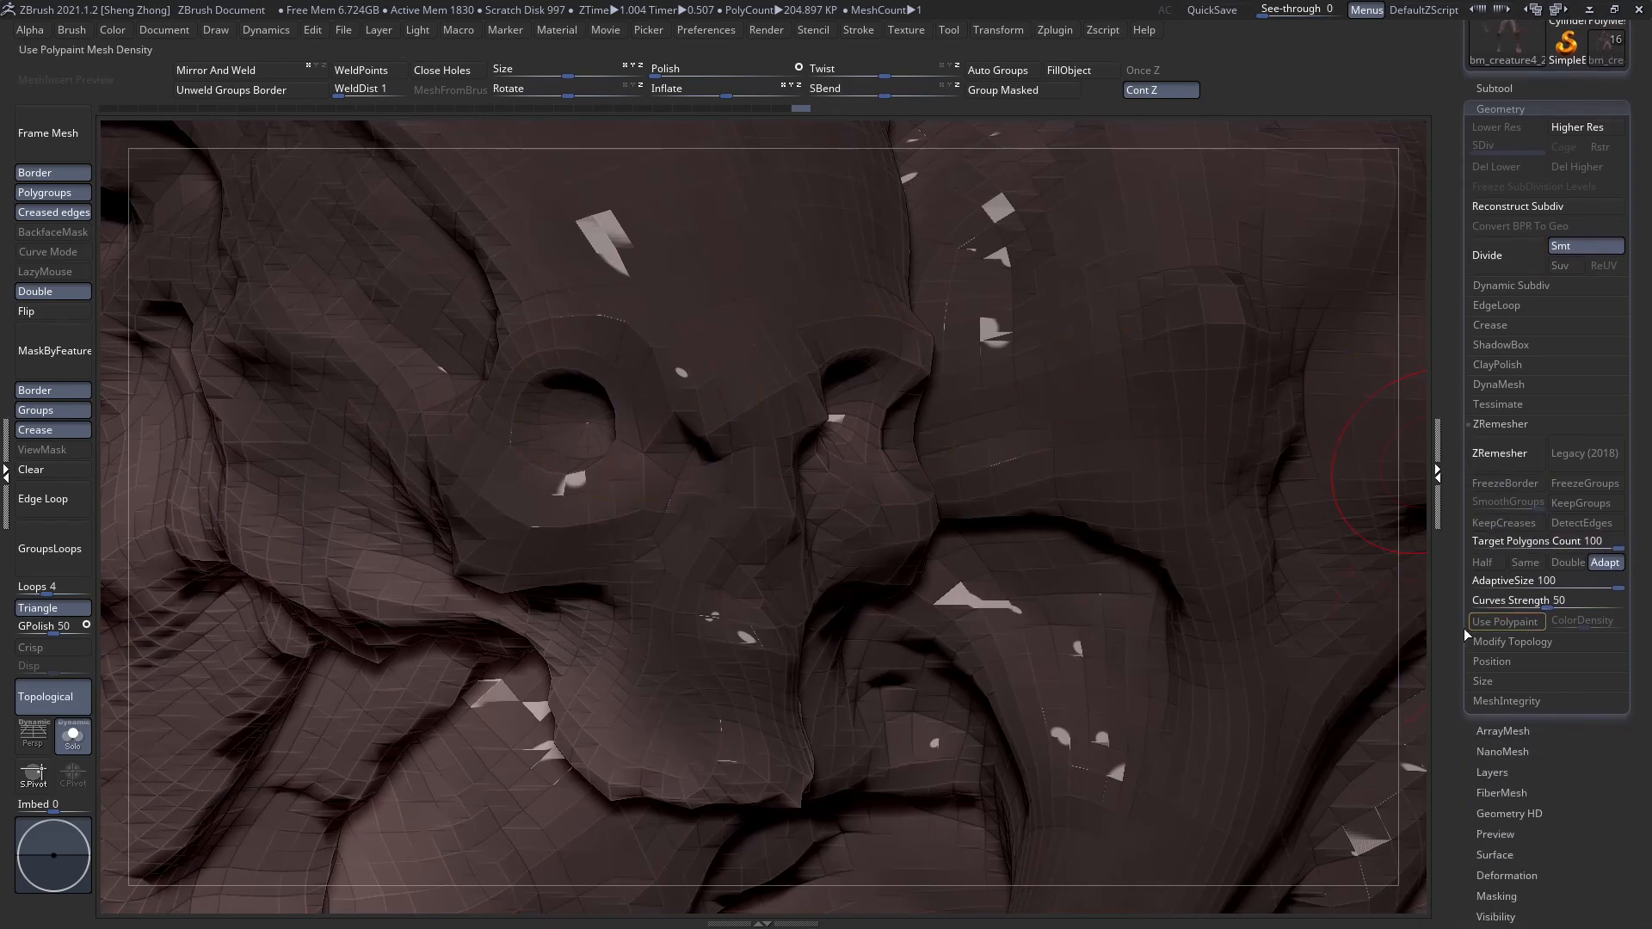
{"action": "left_click_drag", "start_coordinate": [1606, 836], "coordinate": [1563, 778]}
{"action": "left_click_drag", "start_coordinate": [1548, 676], "coordinate": [1542, 776]}
{"action": "right_click", "coordinate": [637, 444]}
{"action": "right_click_drag", "start_coordinate": [578, 421], "coordinate": [604, 464], "text": "ctrl"}
{"action": "left_click_drag", "start_coordinate": [578, 399], "coordinate": [622, 454], "text": "ctrl"}
{"action": "right_click_drag", "start_coordinate": [834, 488], "coordinate": [619, 478]}
{"action": "mouse_move", "coordinate": [1236, 422]}
{"action": "left_mouse_down", "text": "shift"}
{"action": "mouse_move", "coordinate": [1273, 390]}
{"action": "mouse_move", "coordinate": [1244, 427]}
{"action": "left_mouse_up", "text": "shift"}
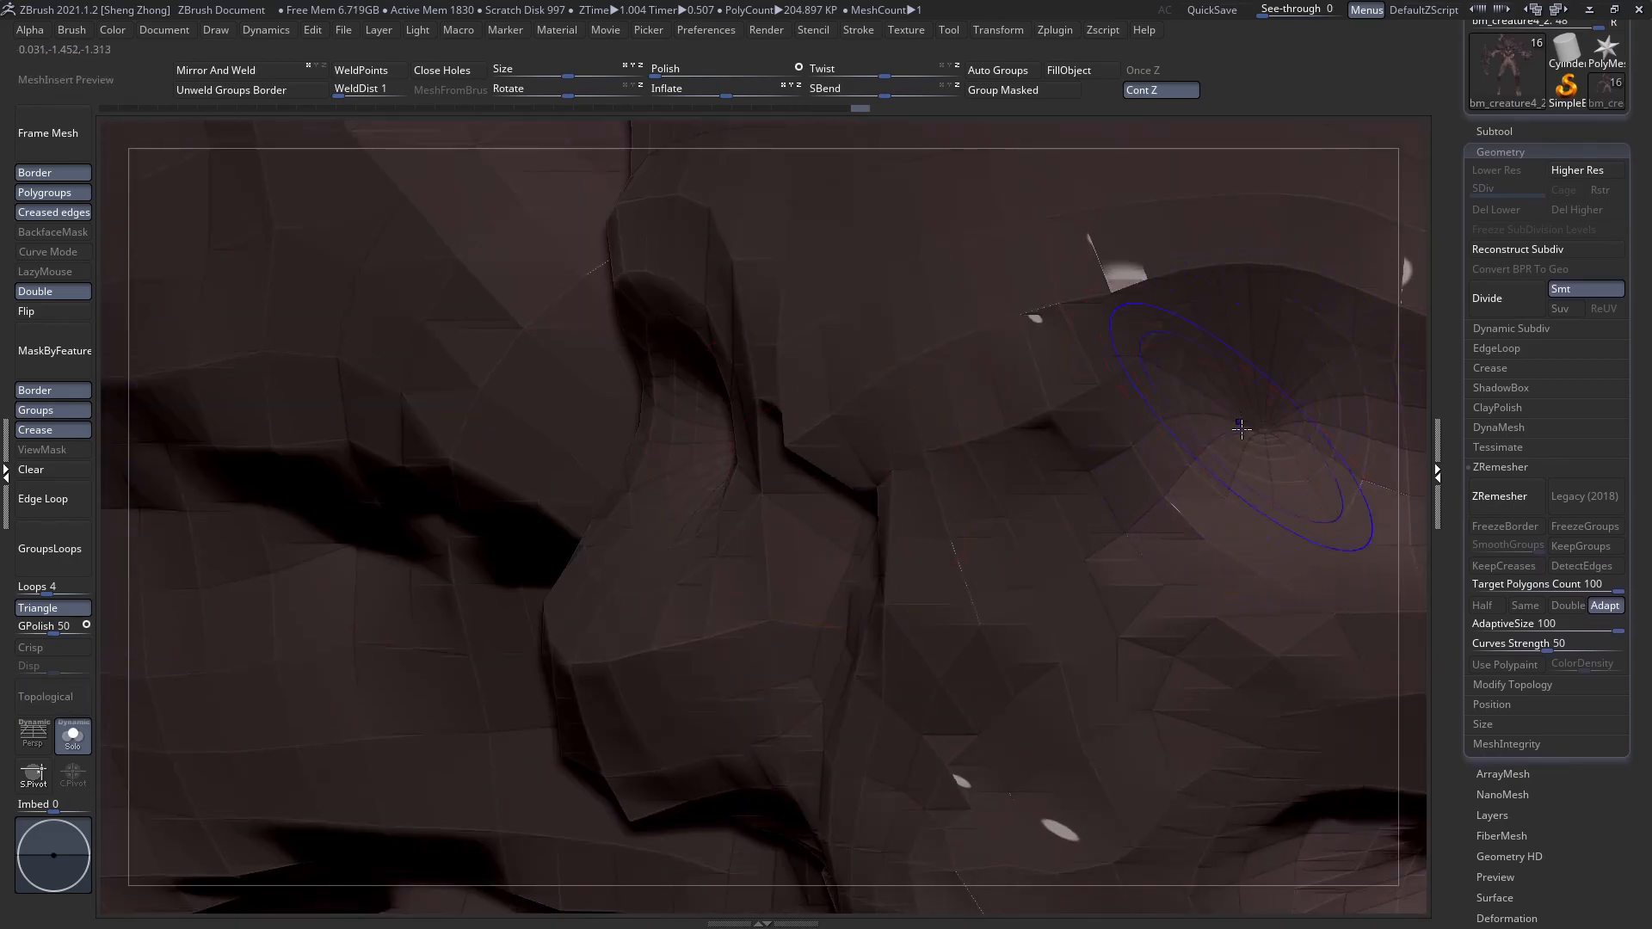
Try to project the sculpt onto the low-poly bm_creature4_2 mesh with ProjectAll, and undo the attempt.
{"action": "left_click", "coordinate": [1495, 133]}
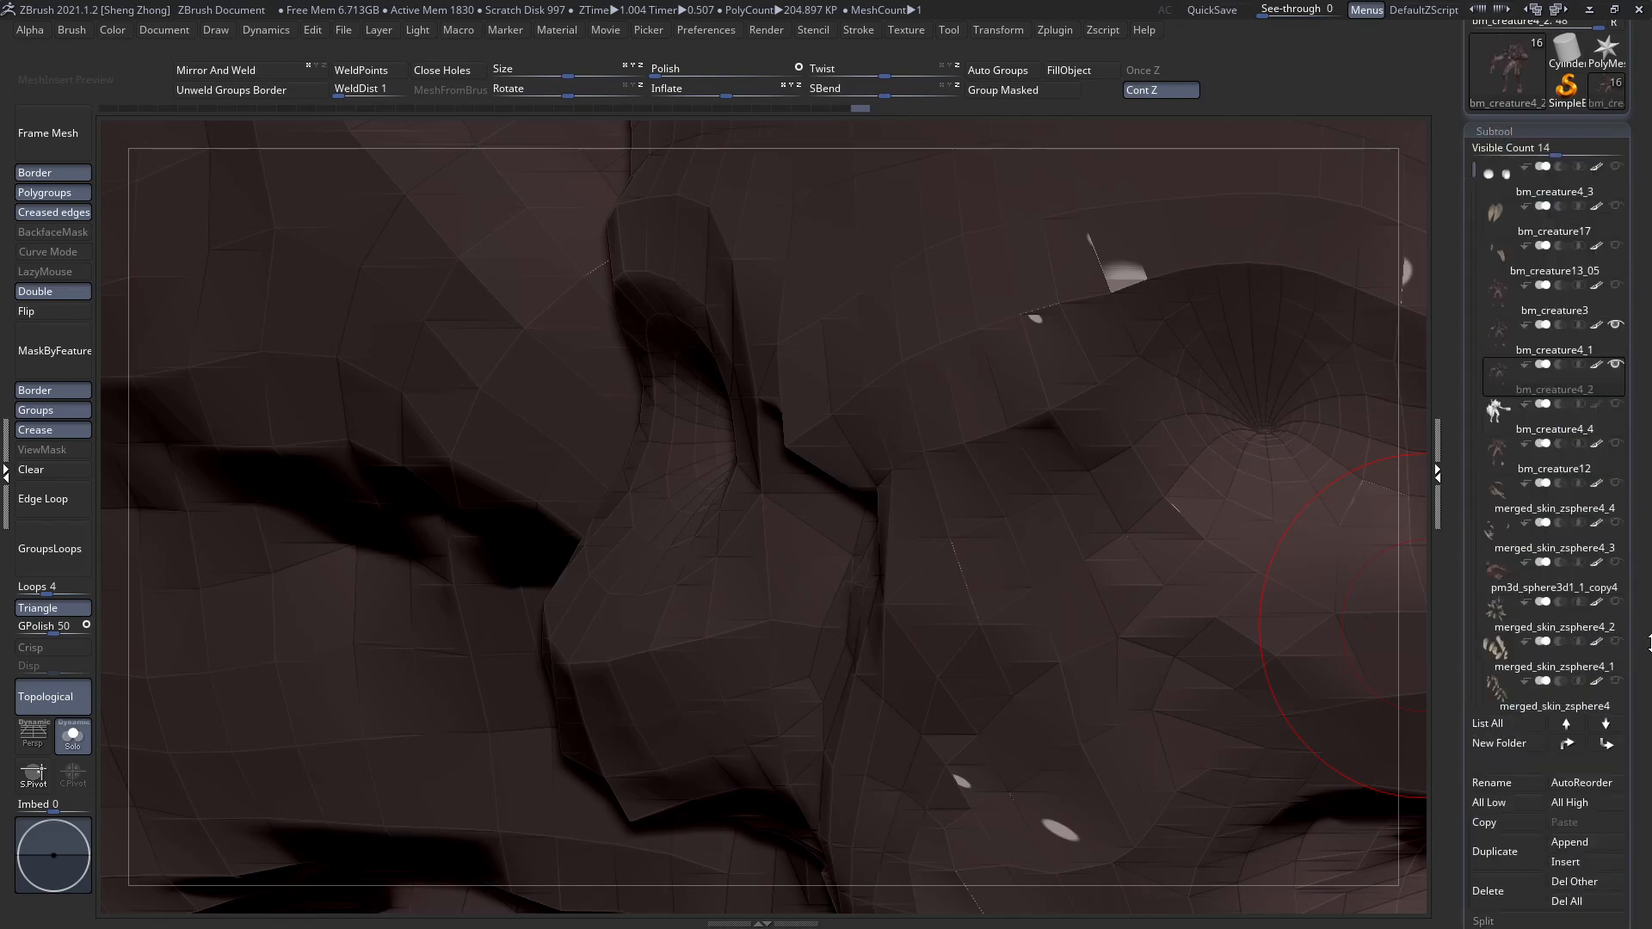
{"action": "left_click_drag", "start_coordinate": [1628, 732], "coordinate": [1627, 513]}
{"action": "left_click_drag", "start_coordinate": [1459, 530], "coordinate": [1454, 785]}
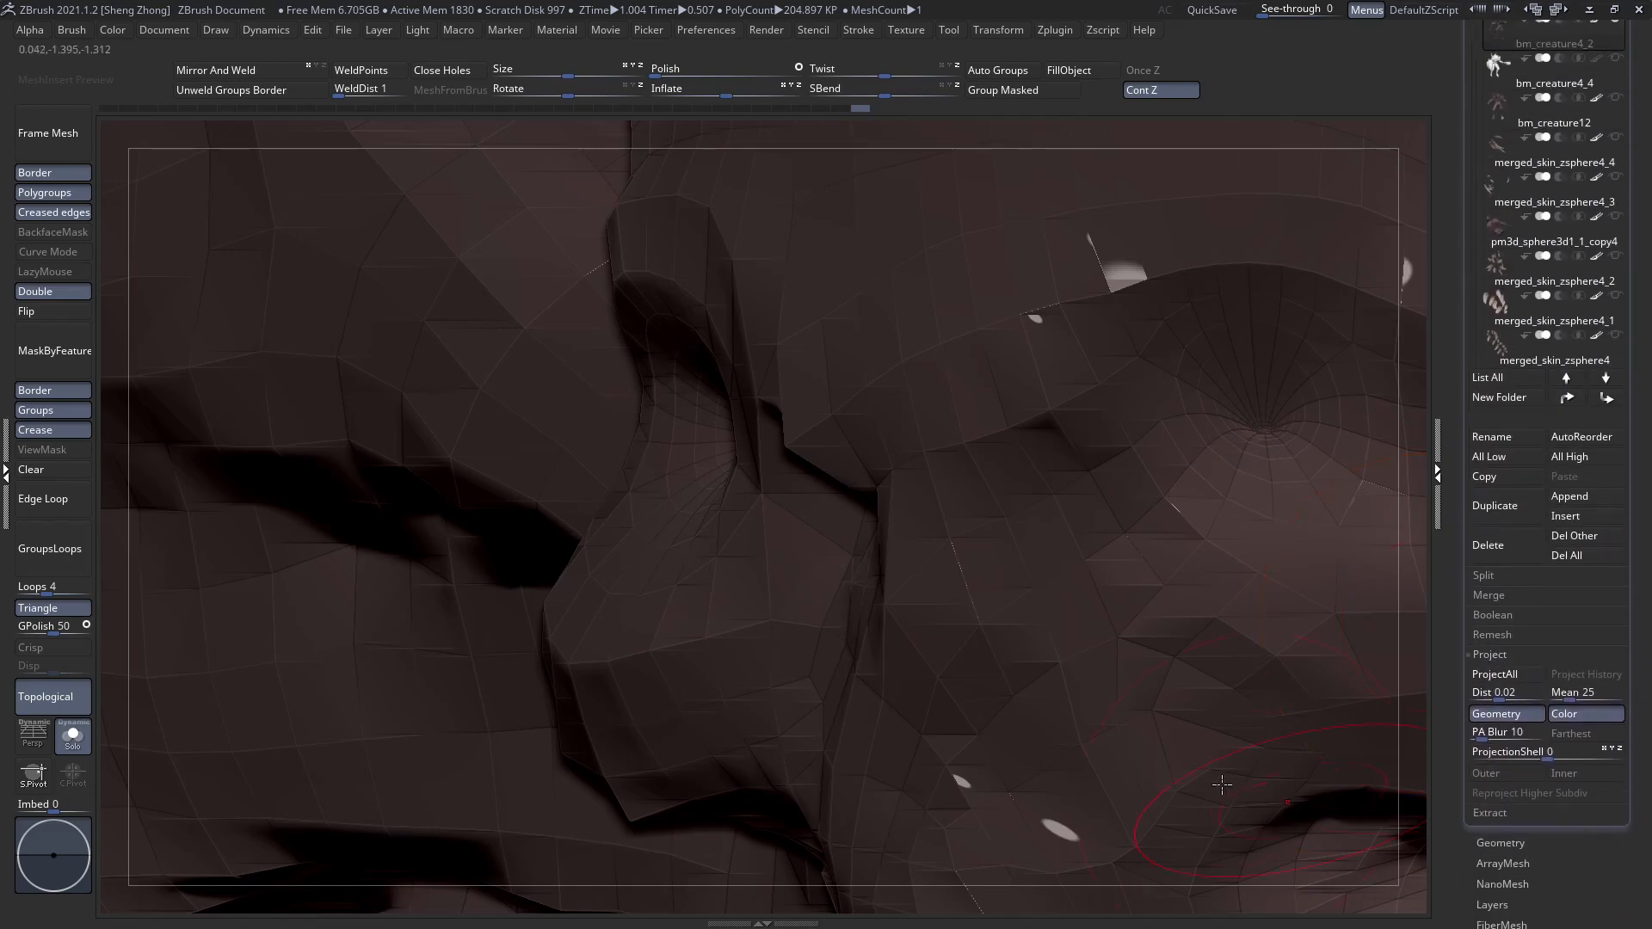
{"action": "left_click", "coordinate": [1499, 672]}
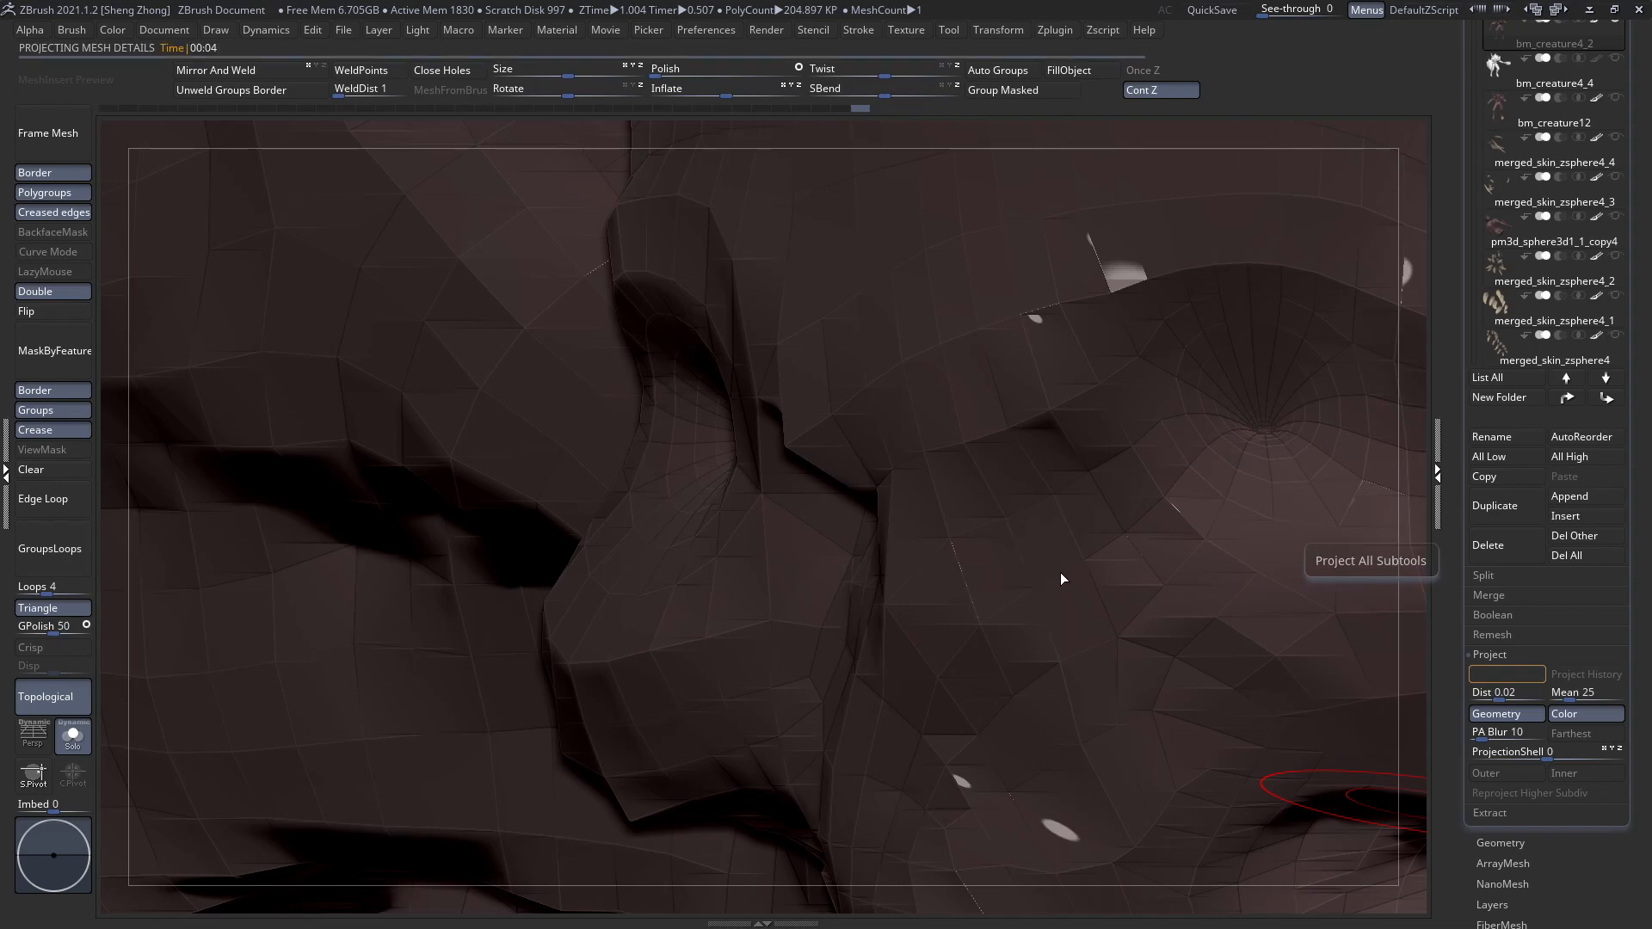
{"action": "key", "text": "space"}
{"action": "left_click_drag", "start_coordinate": [1272, 408], "coordinate": [1279, 416], "text": "shift"}
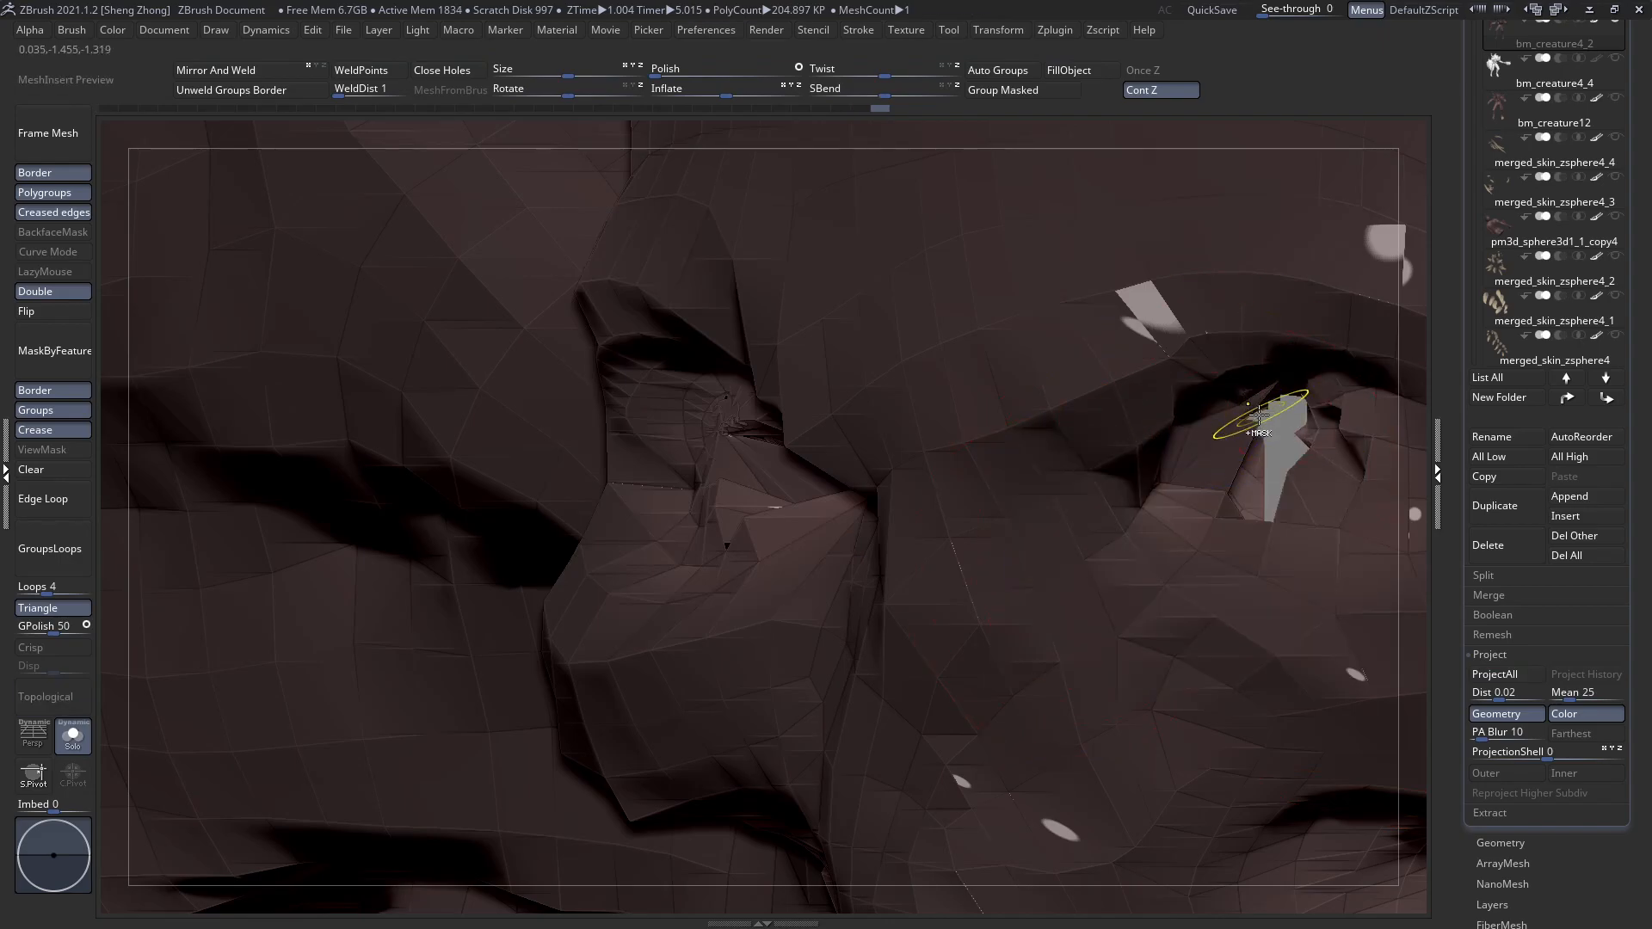
{"action": "key", "text": "ctrl+z"}
{"action": "key", "text": "ctrl+z"}
Turn the polygroup wireframe display back on and leave Solo mode so the sculpt overlaps the low-poly mesh.
{"action": "key", "text": "shift+f"}
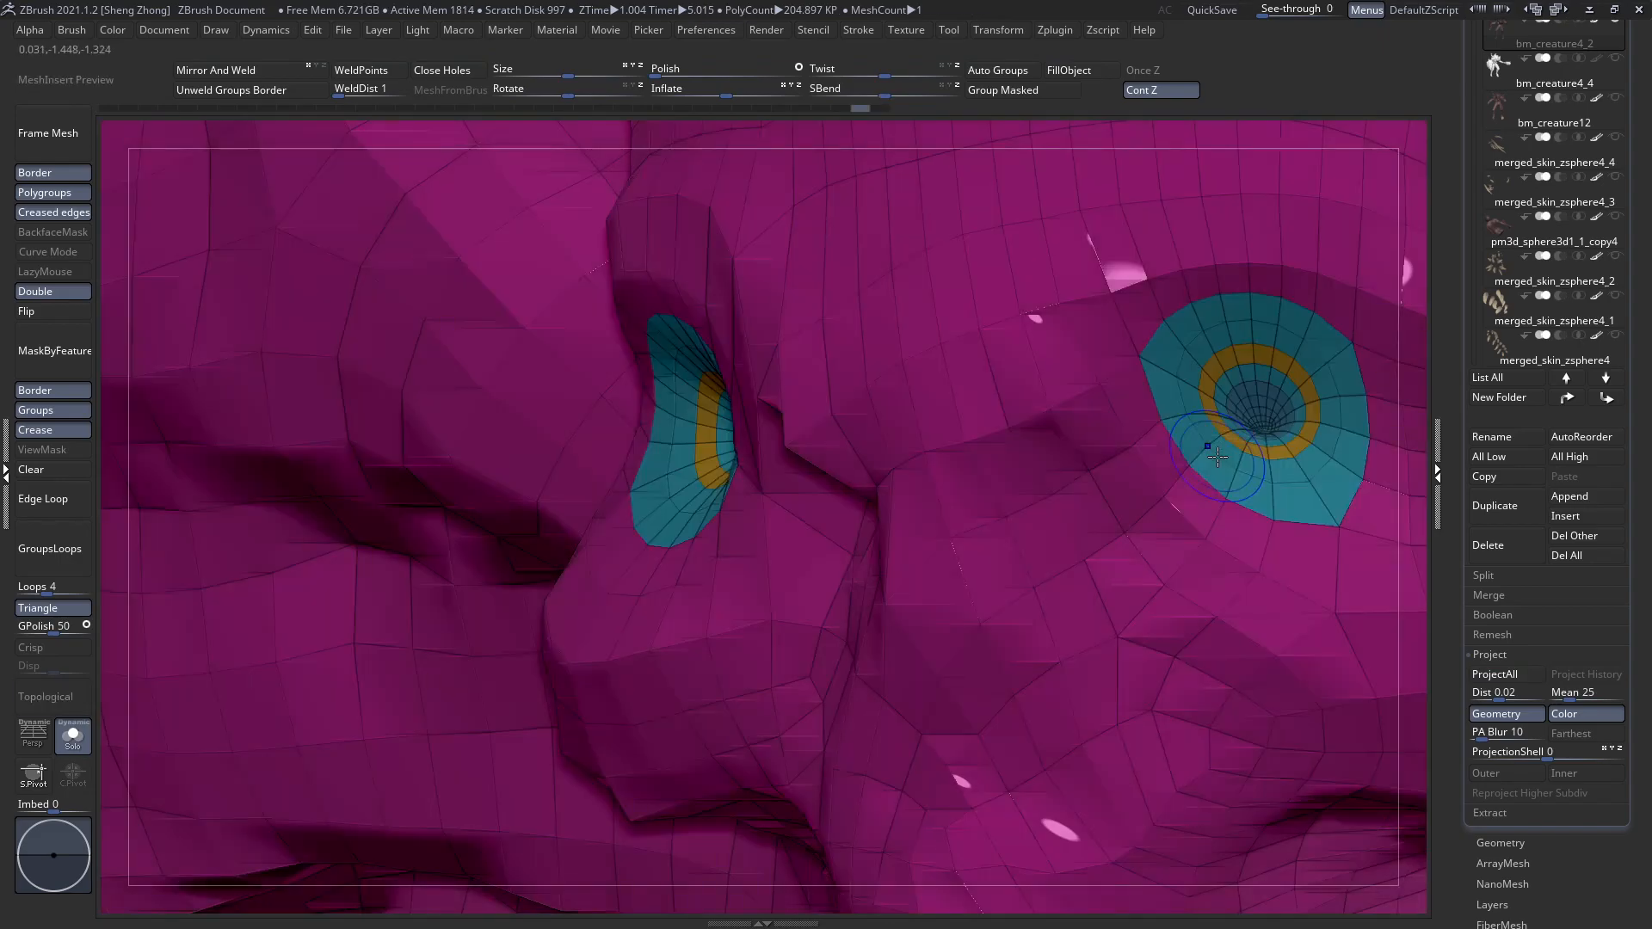
{"action": "scroll", "coordinate": [1578, 394], "scroll_direction": "up", "scroll_amount": 3}
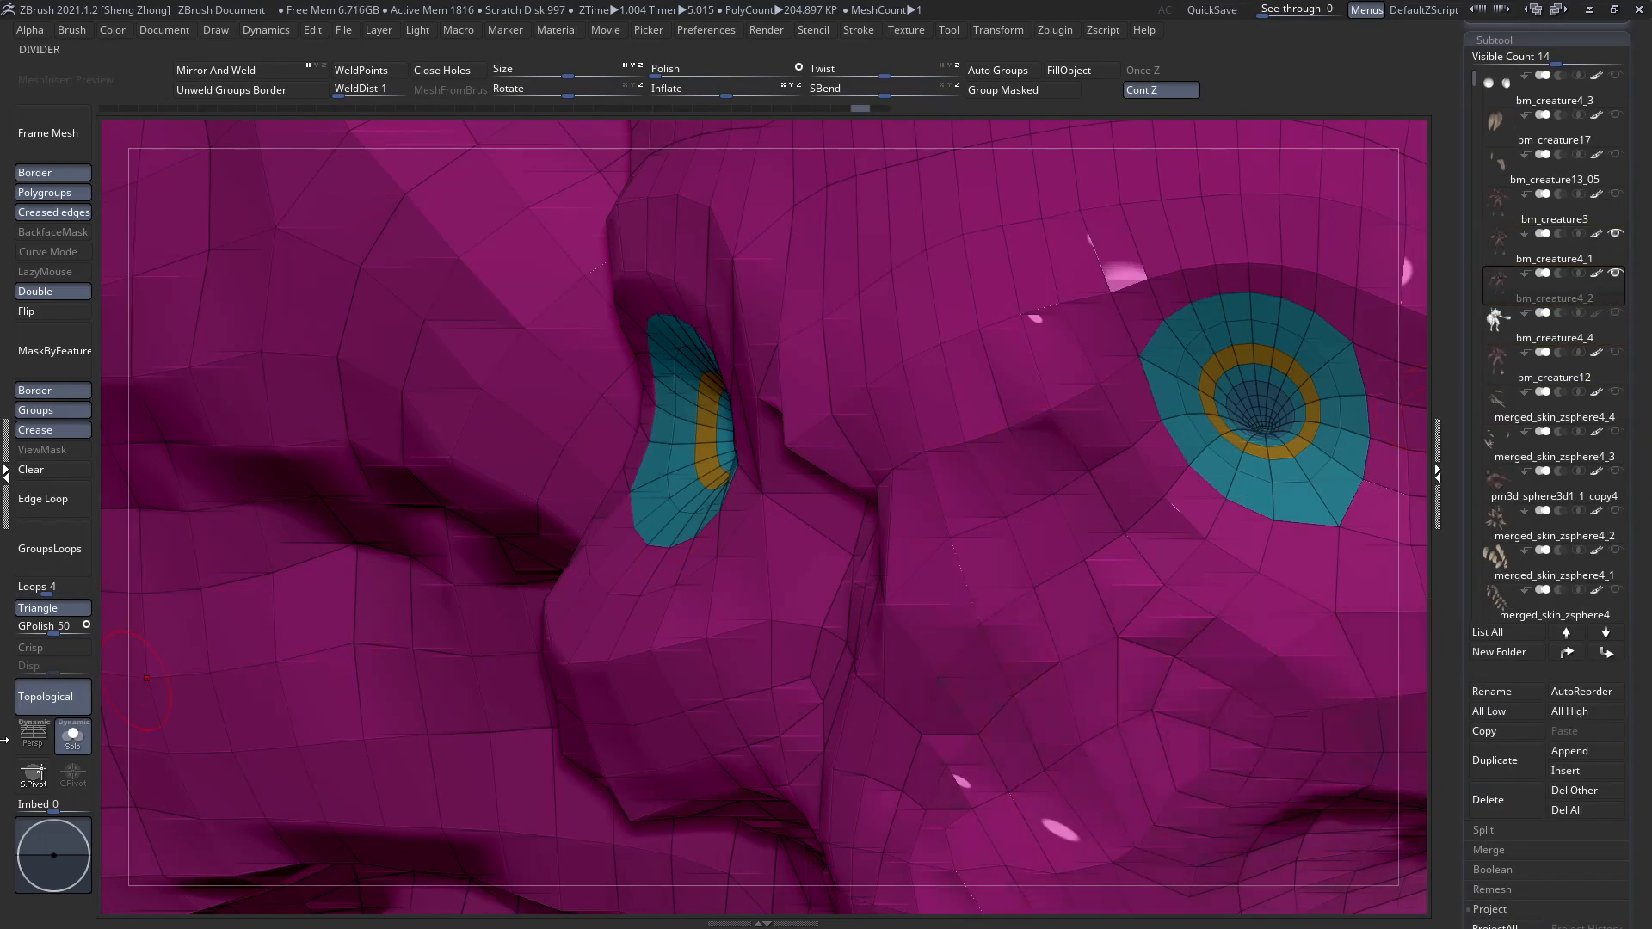
{"action": "left_click", "coordinate": [74, 738]}
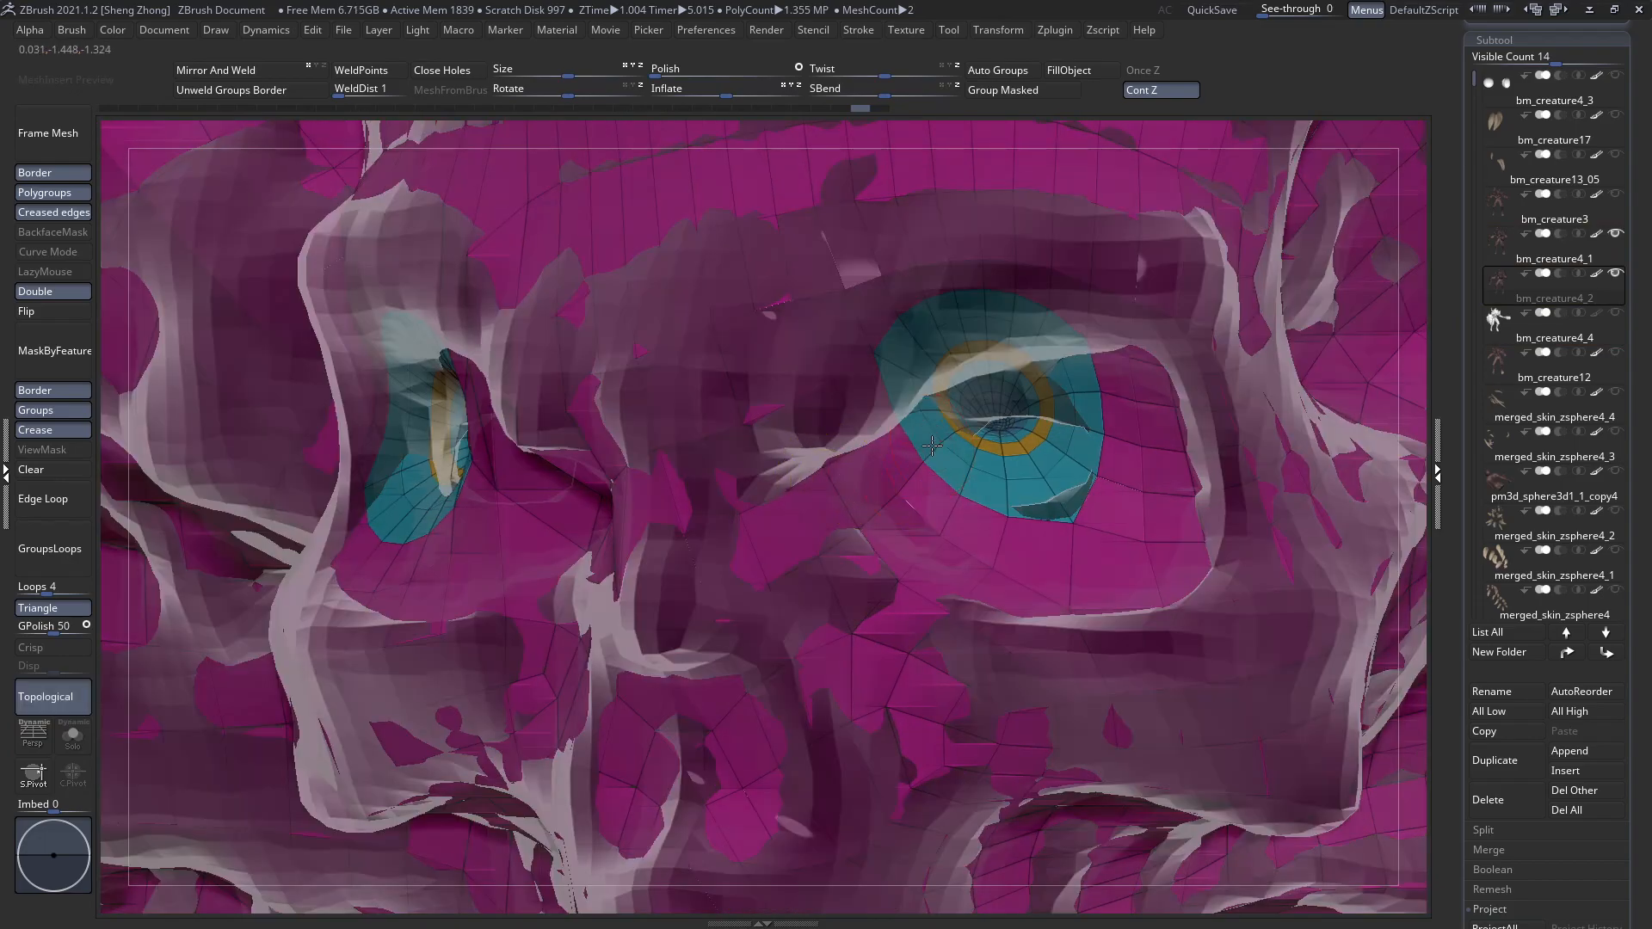
Adjust the brush size and widen the looped eye-socket patch to follow the sculpted socket with Move strokes.
{"action": "key", "text": "space"}
{"action": "left_click", "coordinate": [893, 498]}
{"action": "left_click", "coordinate": [870, 275]}
{"action": "key", "text": "space"}
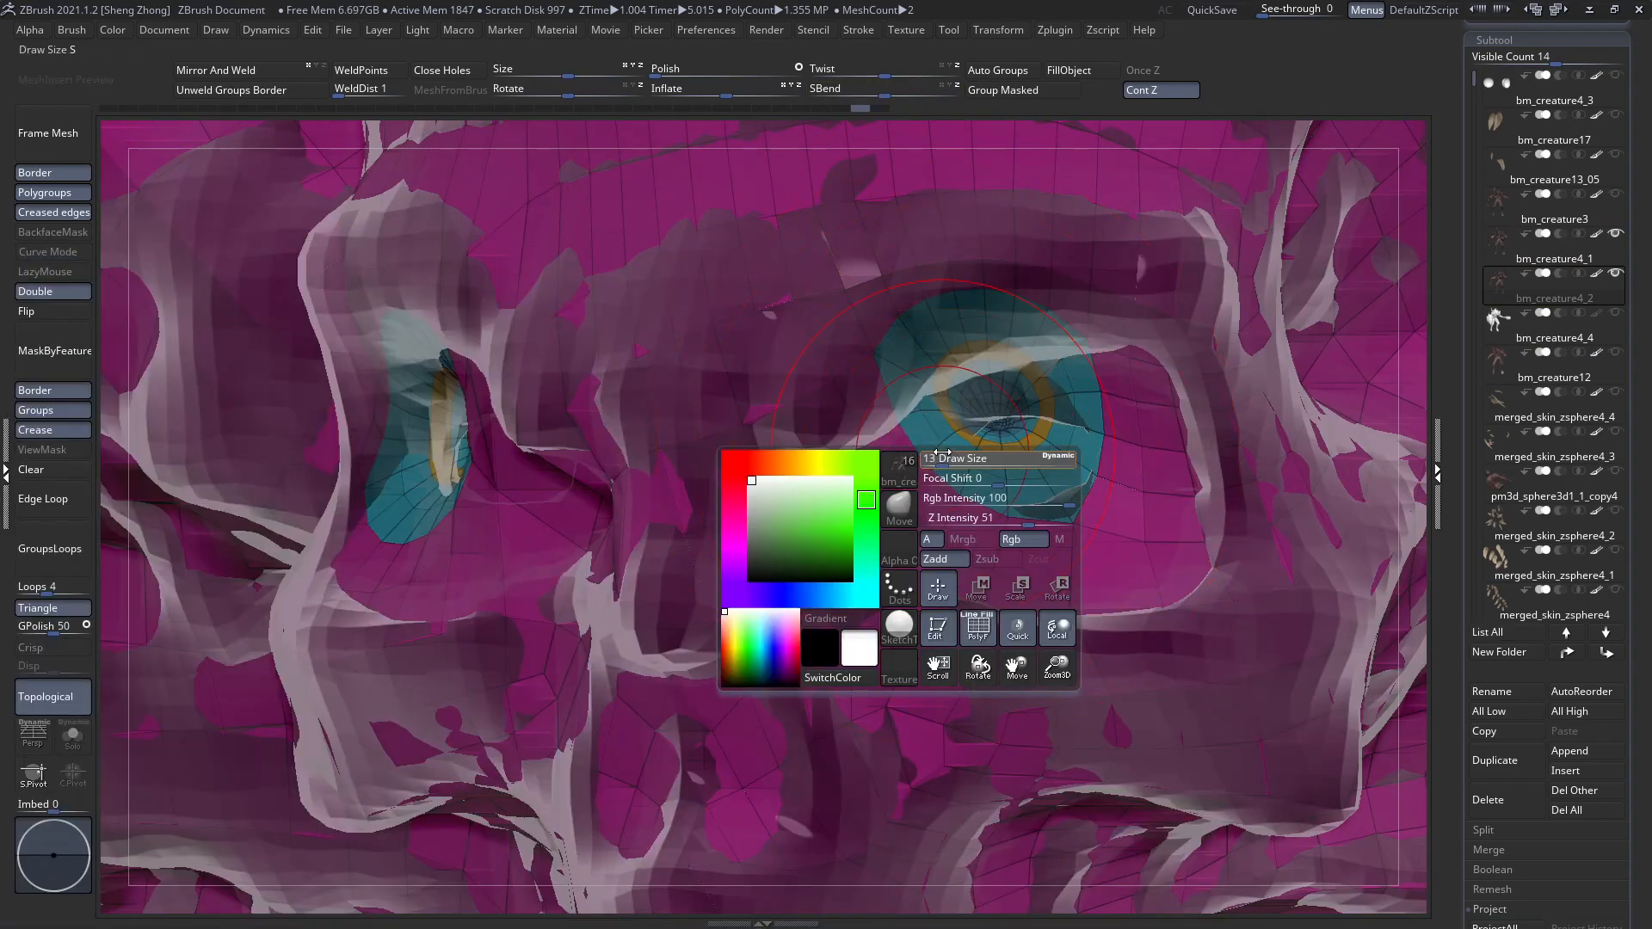
{"action": "left_click_drag", "start_coordinate": [956, 441], "coordinate": [929, 492]}
{"action": "mouse_move", "coordinate": [1042, 478]}
{"action": "left_mouse_down"}
{"action": "mouse_move", "coordinate": [1047, 503]}
{"action": "mouse_move", "coordinate": [1186, 489]}
{"action": "left_mouse_up"}
{"action": "mouse_move", "coordinate": [1039, 524]}
{"action": "left_mouse_down"}
{"action": "mouse_move", "coordinate": [1089, 518]}
{"action": "mouse_move", "coordinate": [1015, 507]}
{"action": "left_mouse_up"}
Refine the inner corner and lower edge of the eye-socket loops against the sculpt with Move strokes at draw size 7.
{"action": "key", "text": "space"}
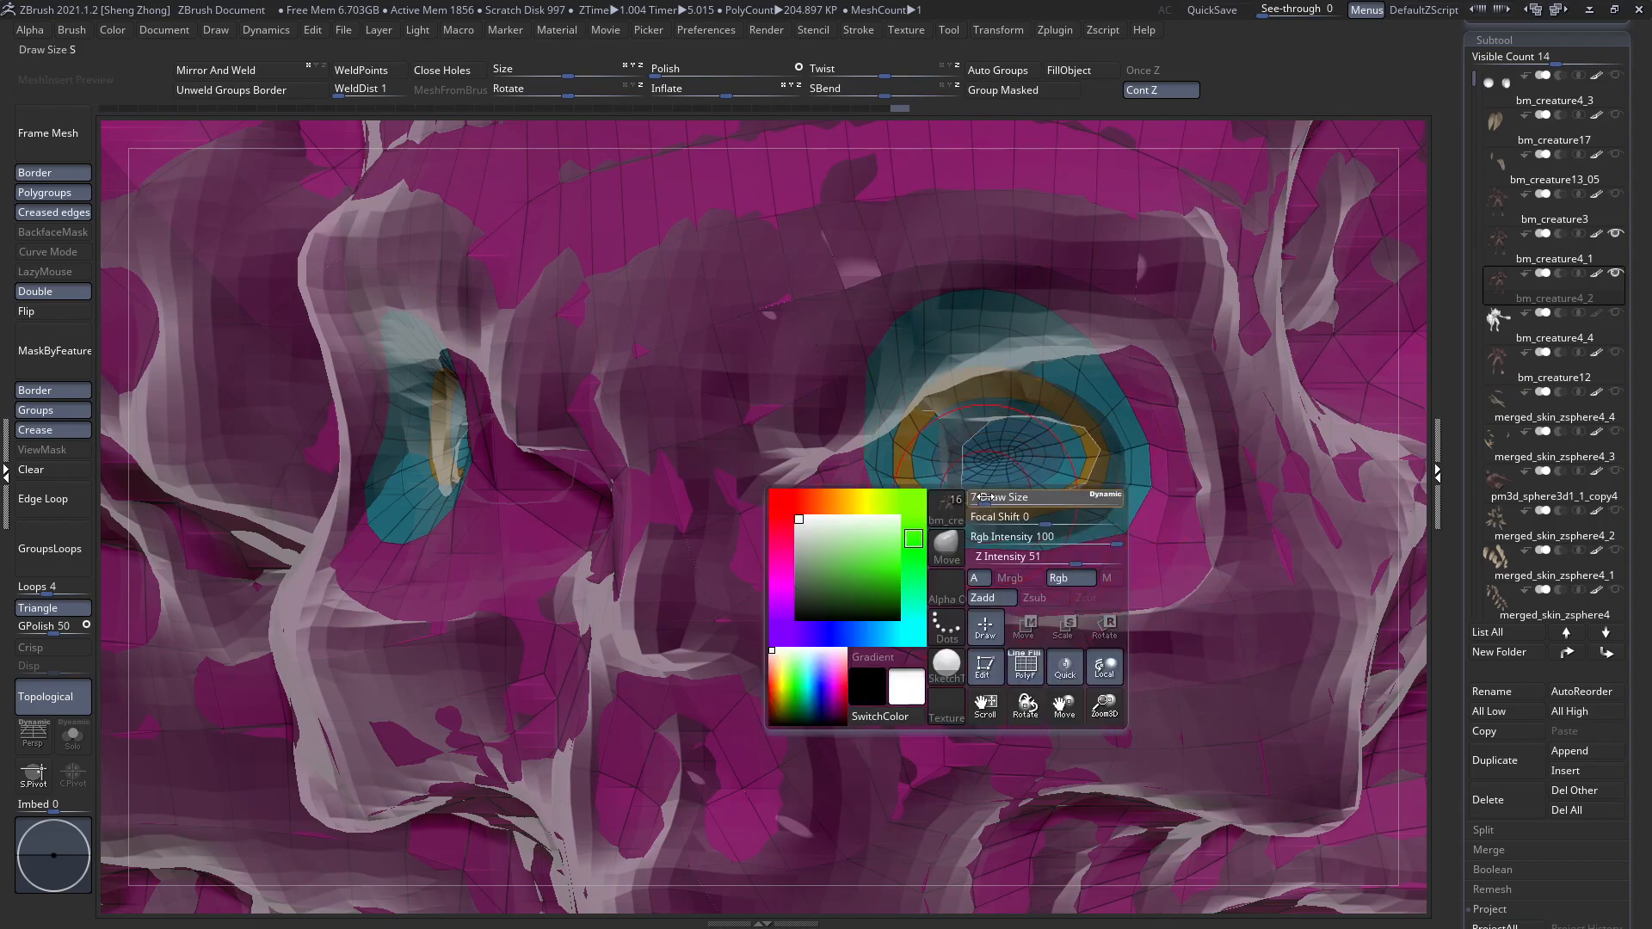
{"action": "key", "text": "ctrl"}
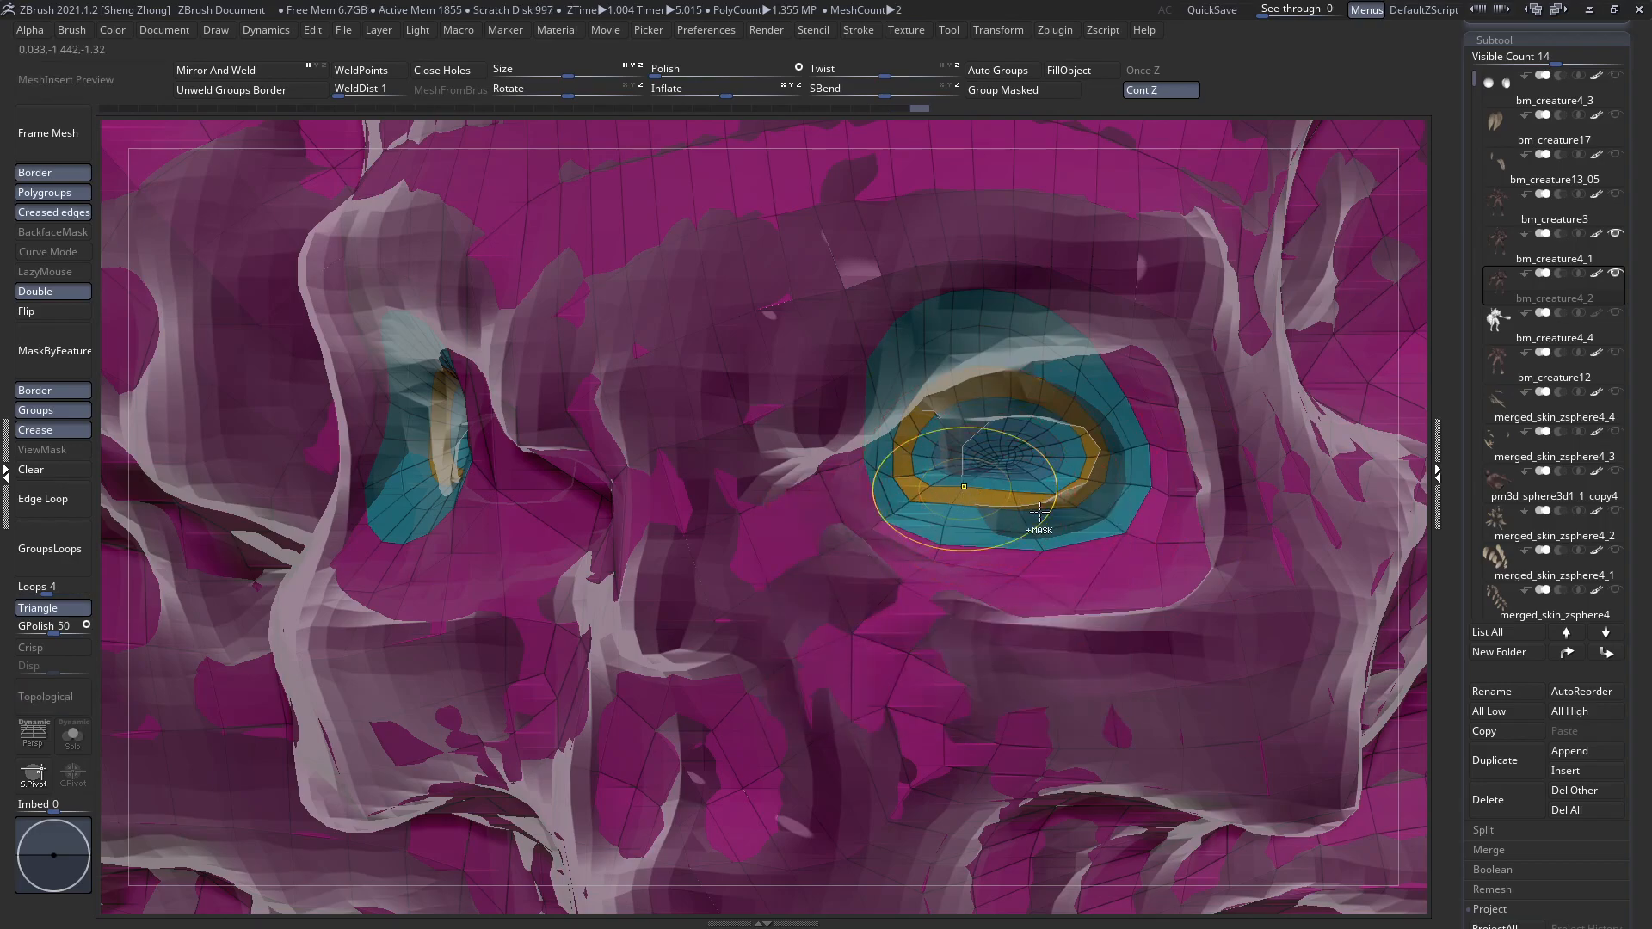
{"action": "right_click_drag", "start_coordinate": [1021, 501], "coordinate": [985, 504], "text": "ctrl"}
{"action": "key", "text": "space"}
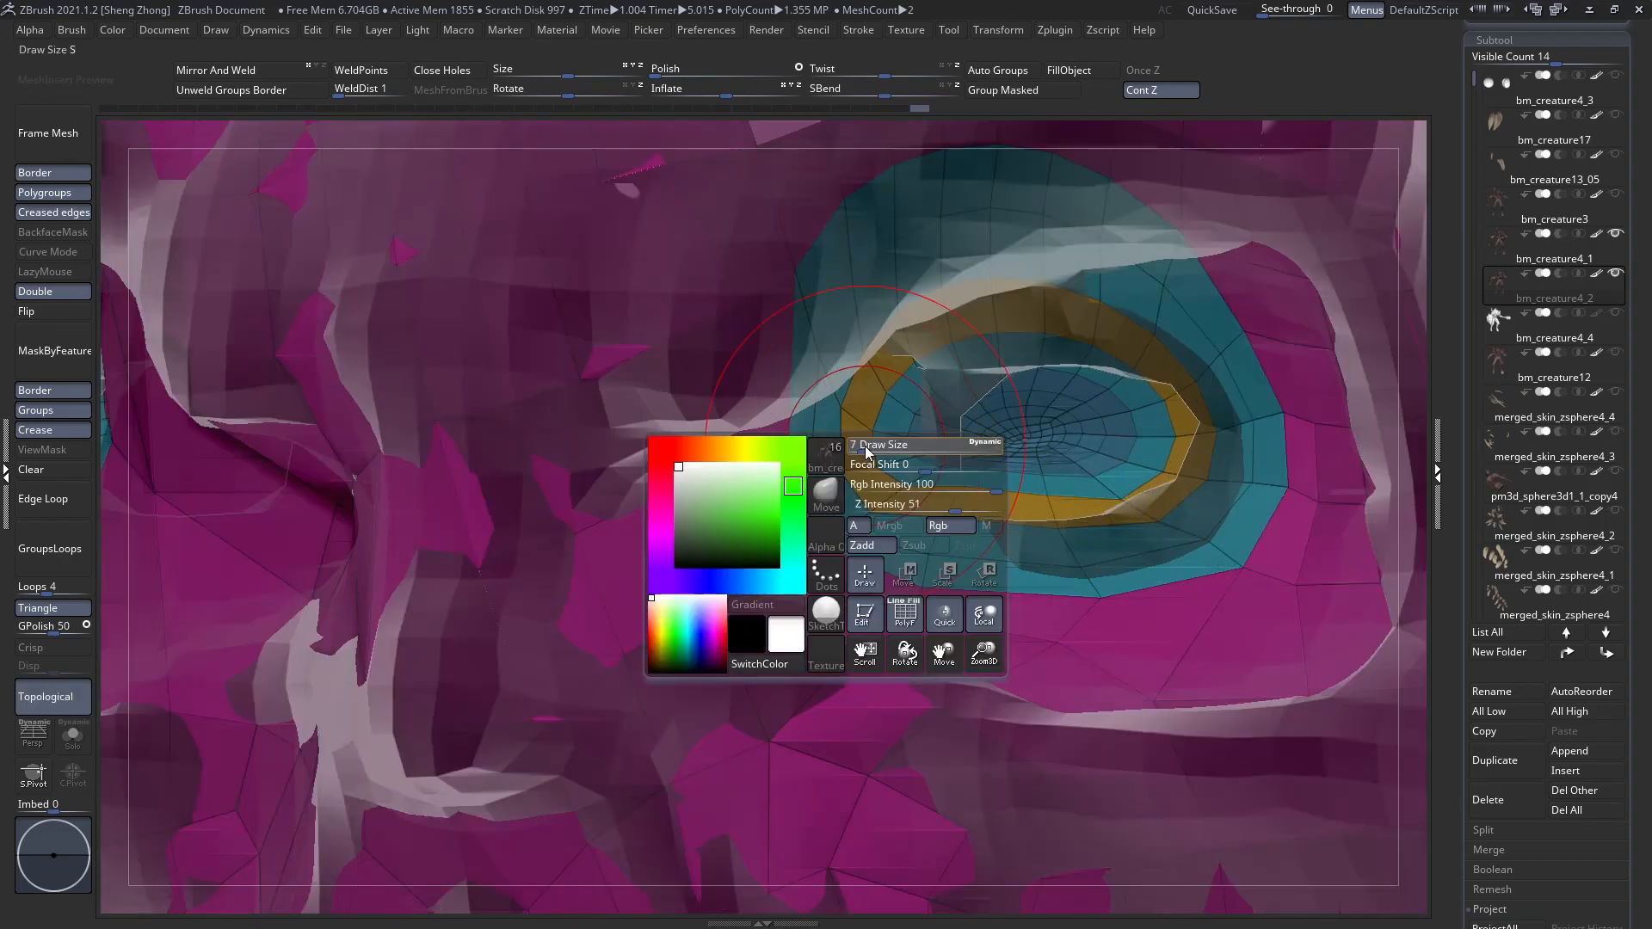
{"action": "mouse_move", "coordinate": [853, 439]}
{"action": "left_mouse_down"}
{"action": "mouse_move", "coordinate": [914, 432]}
{"action": "mouse_move", "coordinate": [956, 466]}
{"action": "left_mouse_up"}
{"action": "mouse_move", "coordinate": [938, 463]}
{"action": "right_mouse_down"}
{"action": "mouse_move", "coordinate": [911, 460]}
{"action": "mouse_move", "coordinate": [977, 459]}
{"action": "mouse_move", "coordinate": [925, 504]}
{"action": "right_mouse_up"}
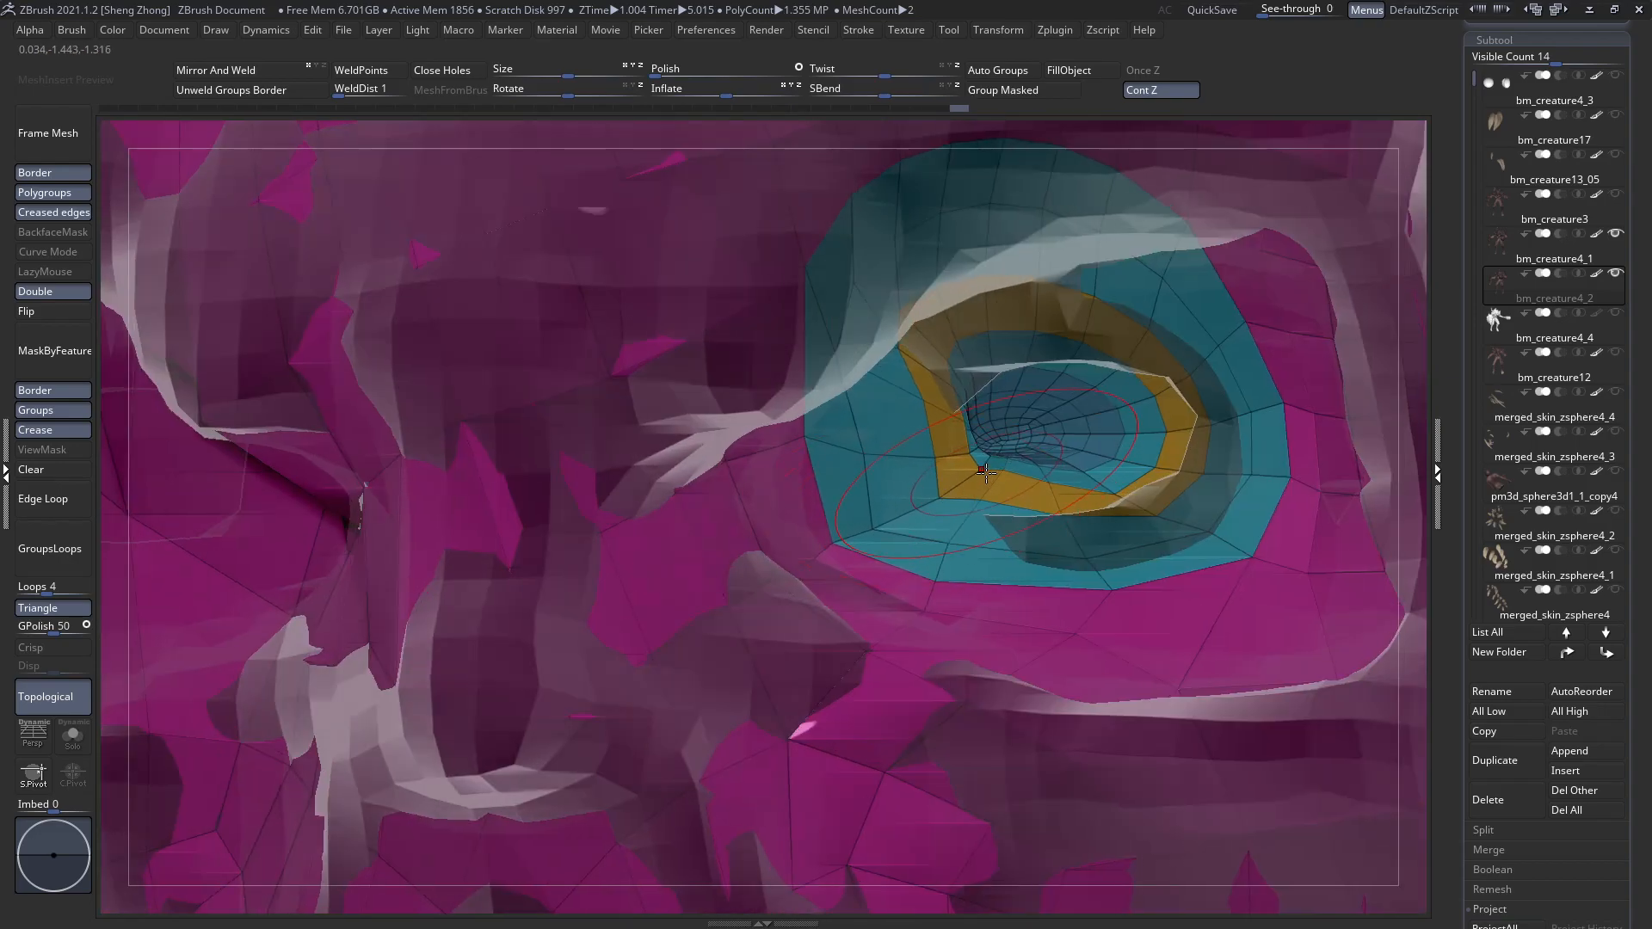
{"action": "right_click_drag", "start_coordinate": [958, 534], "coordinate": [810, 551]}
{"action": "right_click_drag", "start_coordinate": [937, 500], "coordinate": [928, 494]}
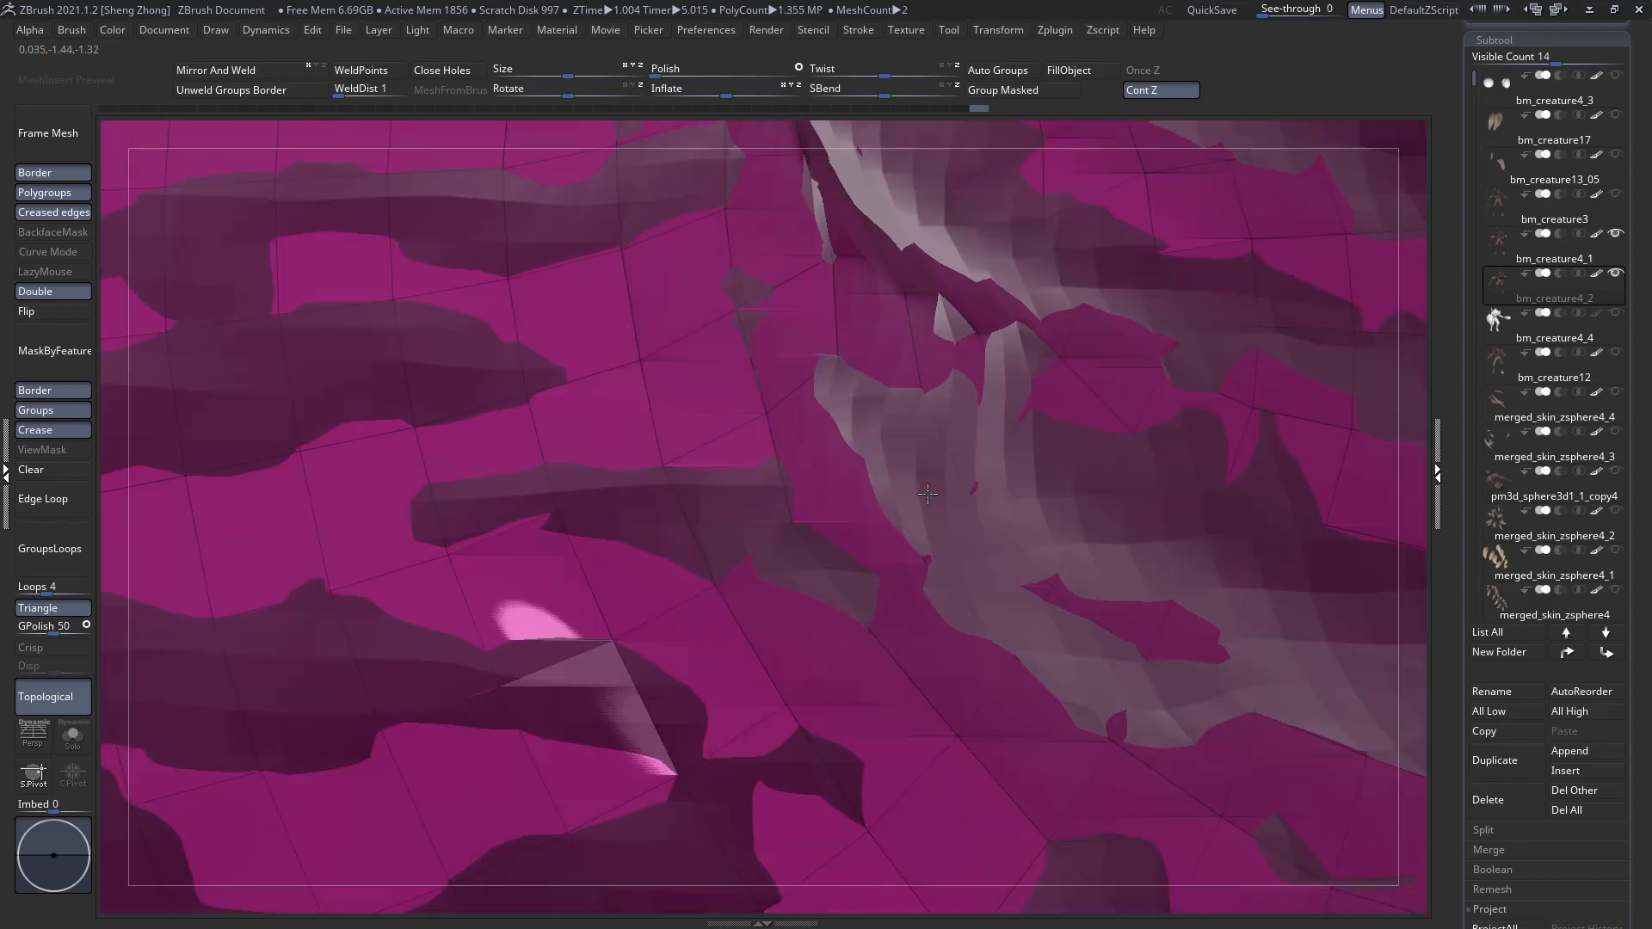
Examine the low-poly mesh overlaid on the sculpt around the creature's hand, upper body, horns and head.
{"action": "mouse_move", "coordinate": [903, 430]}
{"action": "right_mouse_down"}
{"action": "mouse_move", "coordinate": [819, 418]}
{"action": "mouse_move", "coordinate": [940, 461]}
{"action": "mouse_move", "coordinate": [551, 369]}
{"action": "right_mouse_up"}
{"action": "mouse_move", "coordinate": [940, 461]}
{"action": "right_mouse_down"}
{"action": "mouse_move", "coordinate": [965, 459]}
{"action": "mouse_move", "coordinate": [993, 533]}
{"action": "right_mouse_up"}
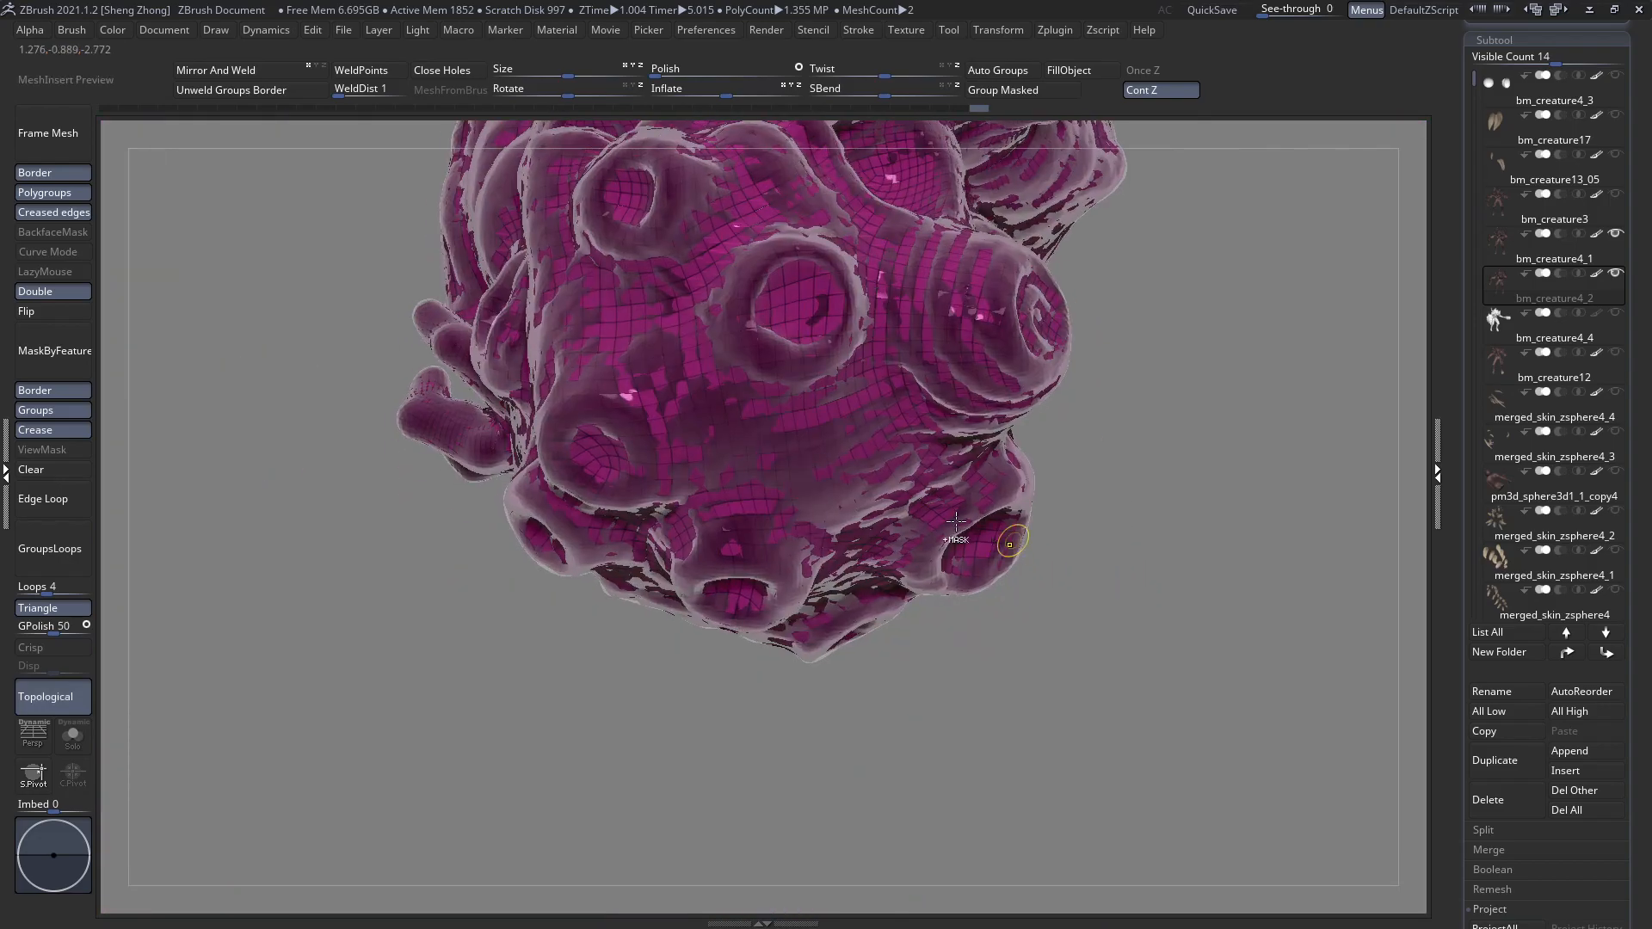
{"action": "right_click_drag", "start_coordinate": [586, 395], "coordinate": [409, 366], "text": "alt"}
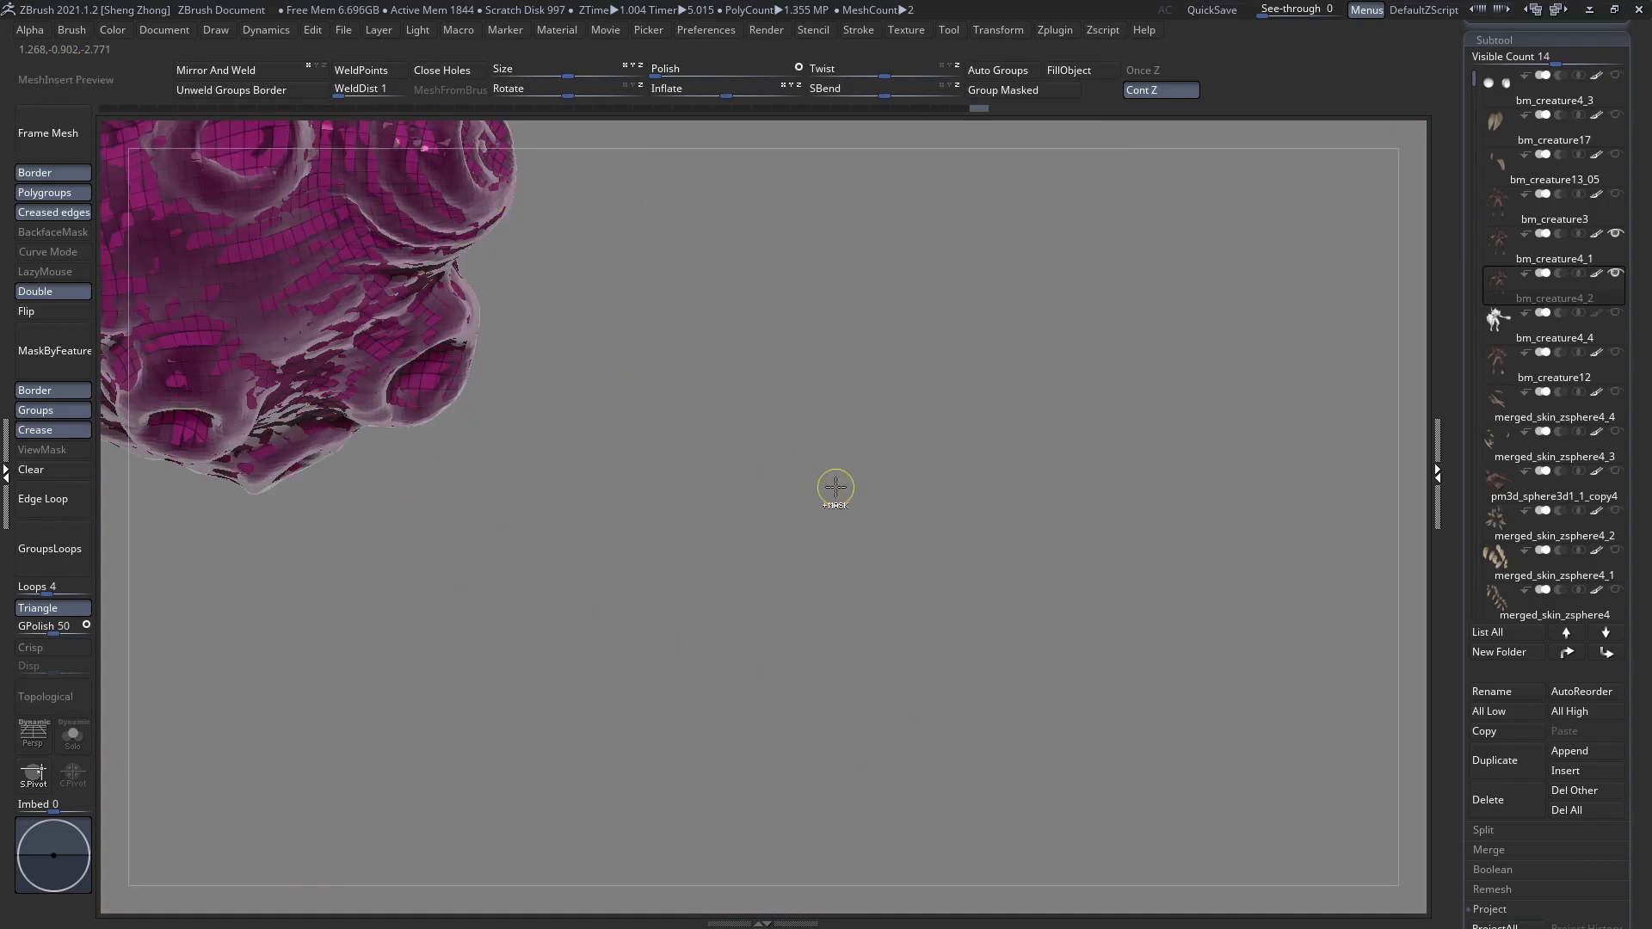
{"action": "right_click_drag", "start_coordinate": [833, 488], "coordinate": [783, 444], "text": "ctrl"}
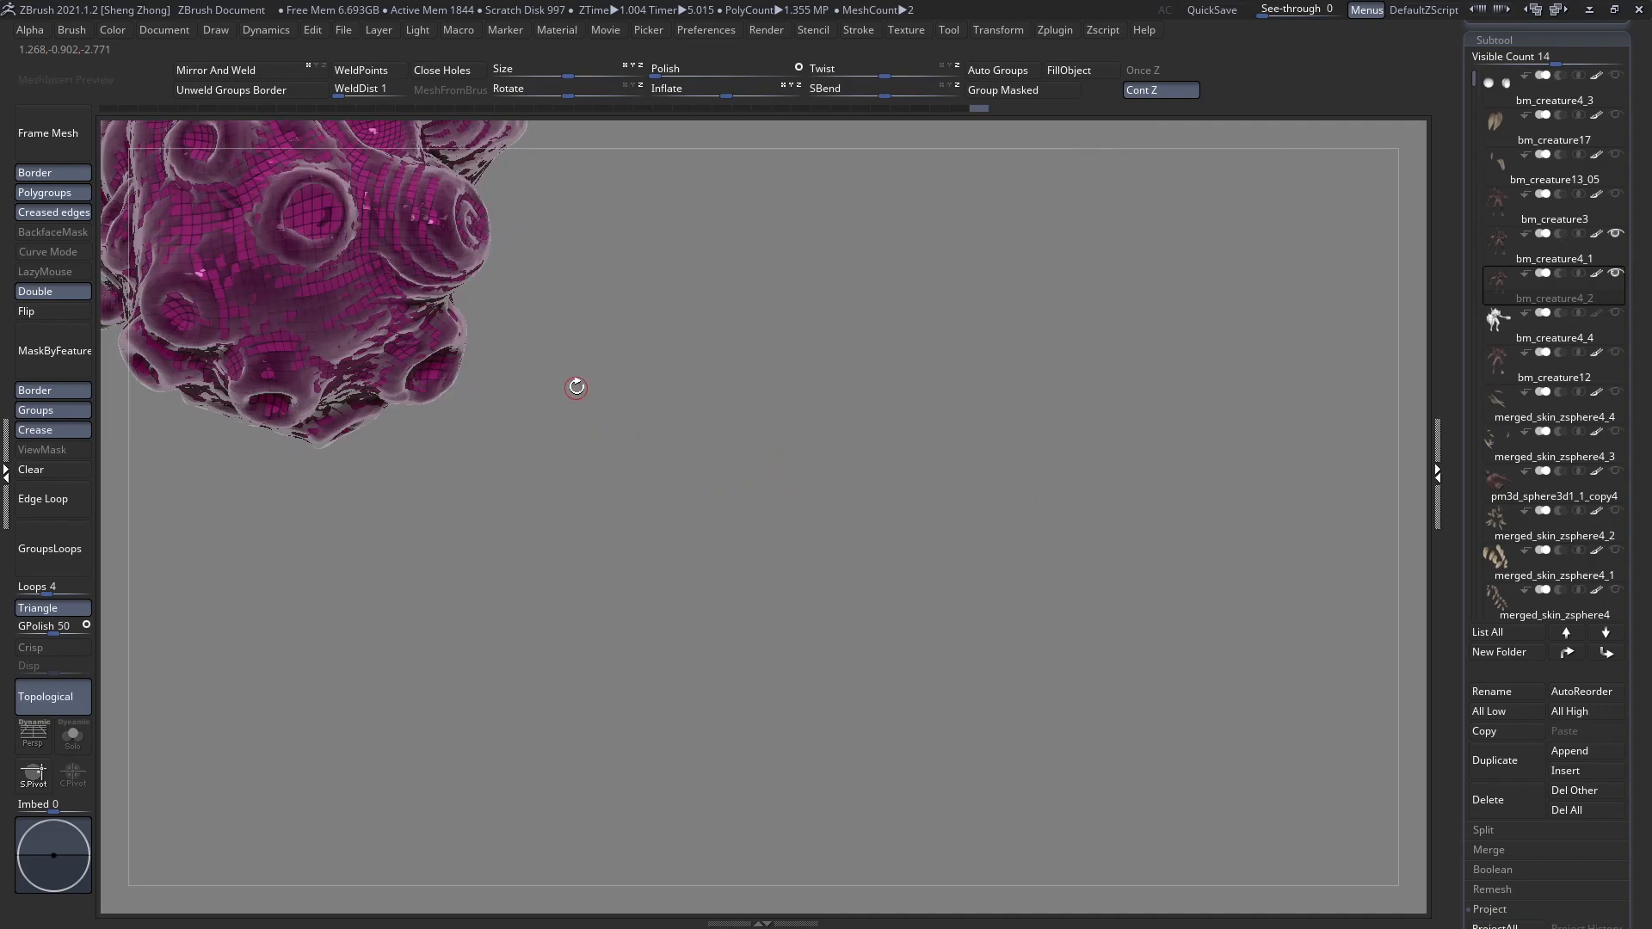
{"action": "right_click_drag", "start_coordinate": [528, 401], "coordinate": [977, 674], "text": "alt"}
{"action": "right_click_drag", "start_coordinate": [810, 583], "coordinate": [575, 555]}
{"action": "right_click_drag", "start_coordinate": [718, 485], "coordinate": [844, 585]}
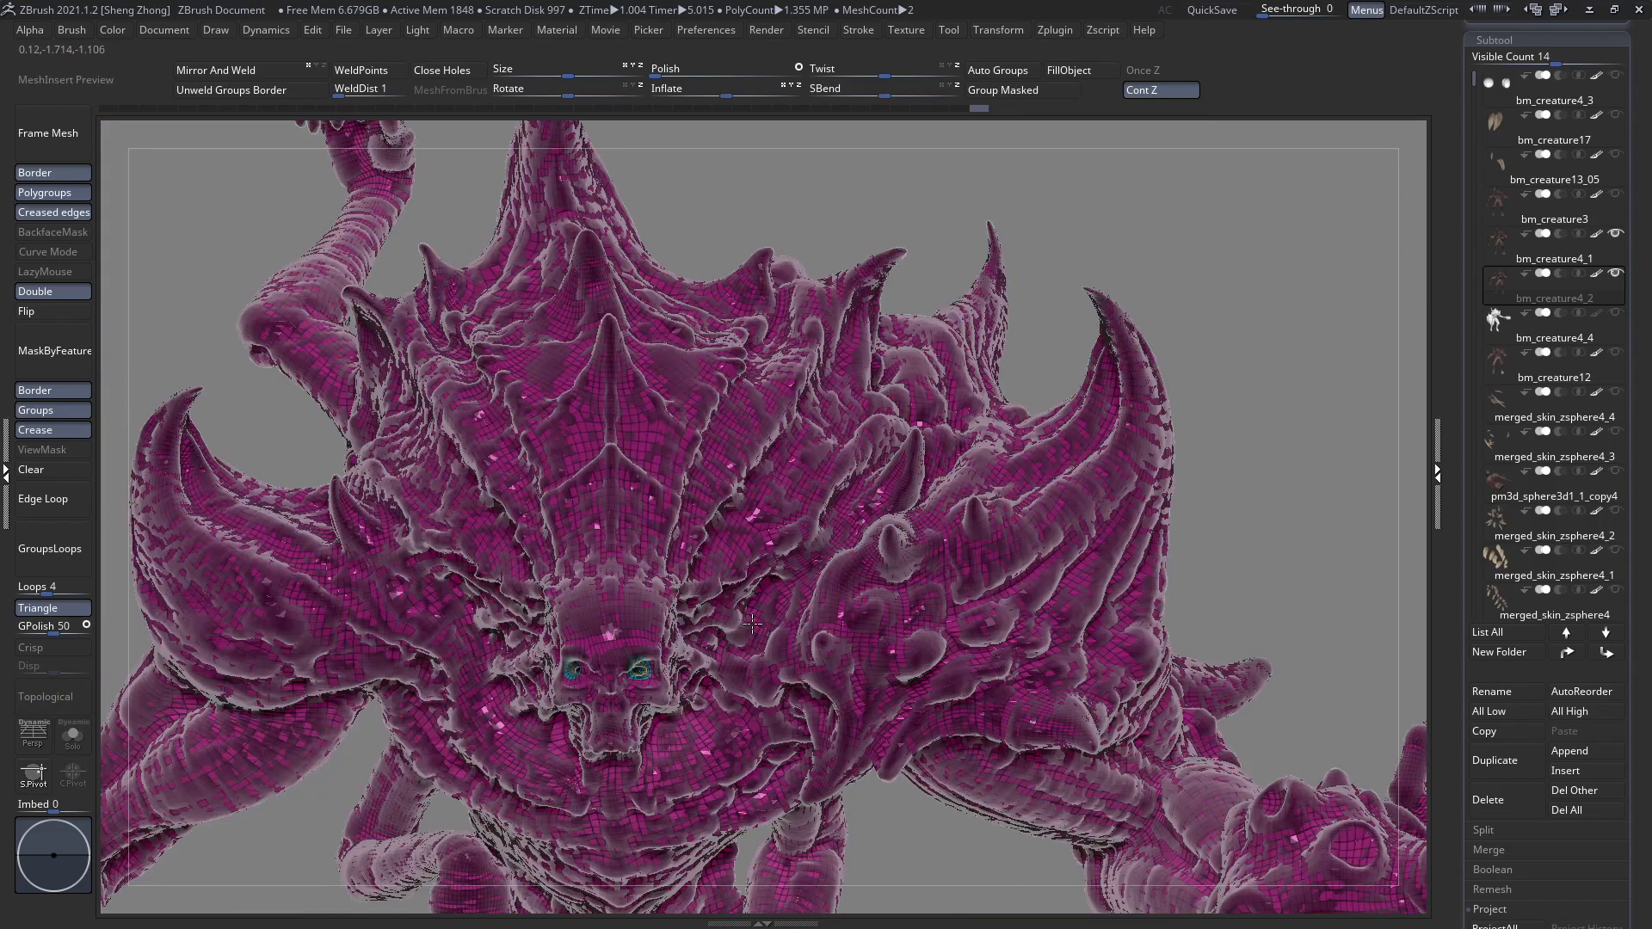
{"action": "right_click_drag", "start_coordinate": [594, 725], "coordinate": [849, 493]}
{"action": "right_click_drag", "start_coordinate": [1104, 449], "coordinate": [986, 388], "text": "ctrl"}
{"action": "right_click_drag", "start_coordinate": [826, 388], "coordinate": [1205, 585]}
{"action": "right_click_drag", "start_coordinate": [1298, 650], "coordinate": [1132, 542]}
{"action": "right_click_drag", "start_coordinate": [150, 296], "coordinate": [946, 500], "text": "ctrl"}
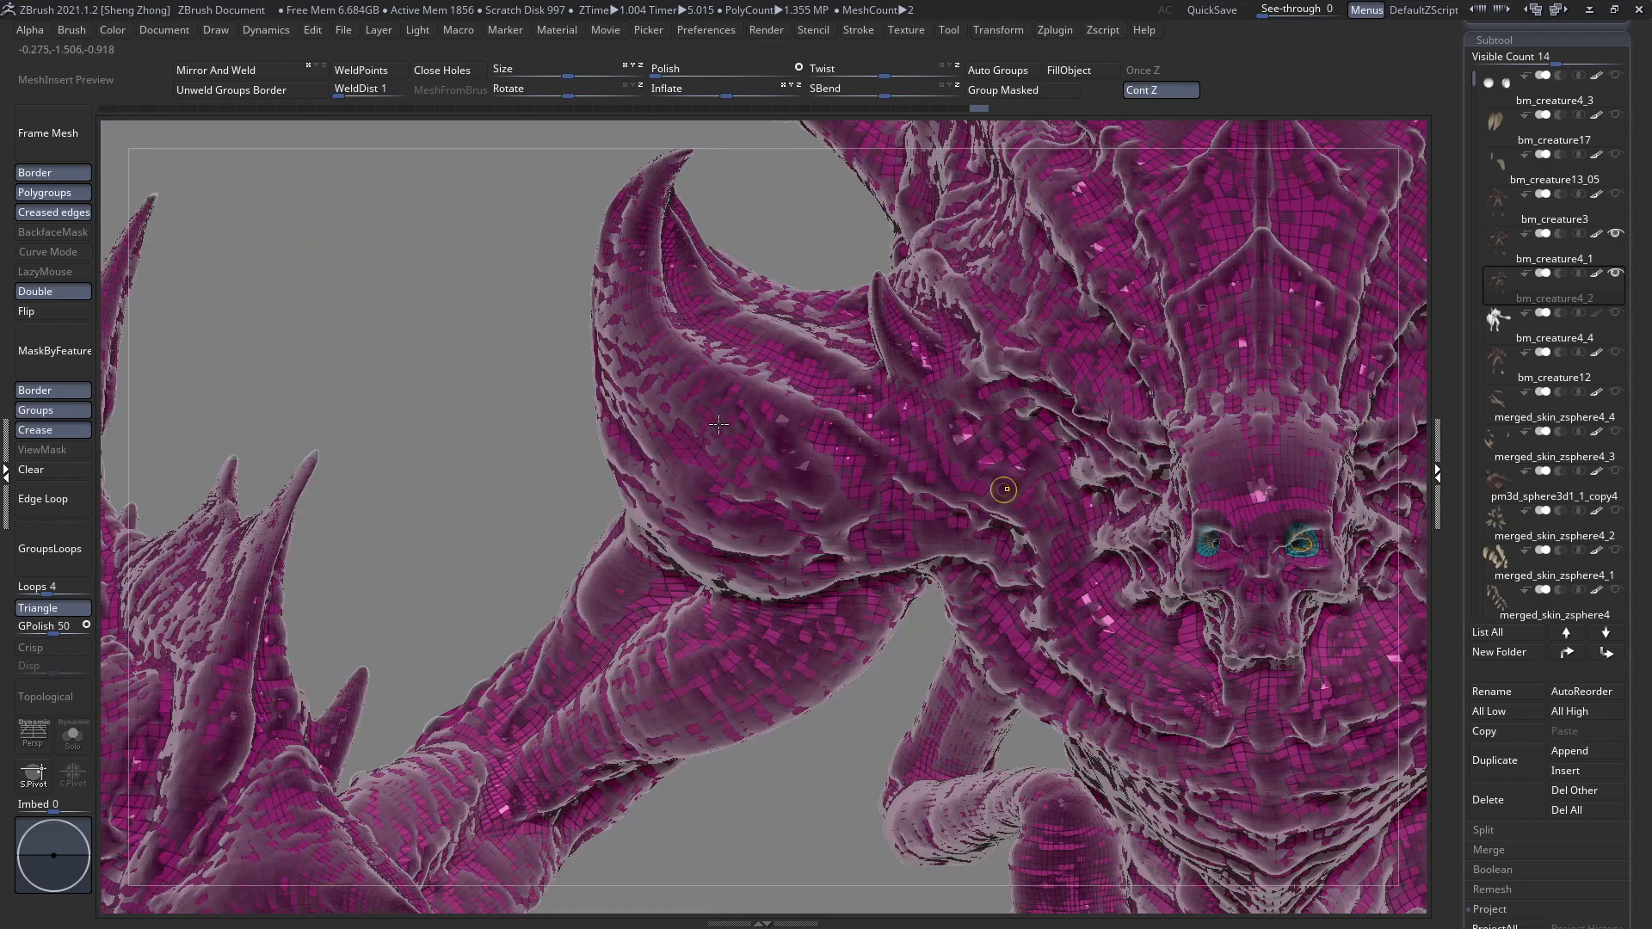
{"action": "right_click_drag", "start_coordinate": [716, 421], "coordinate": [771, 462], "text": "ctrl"}
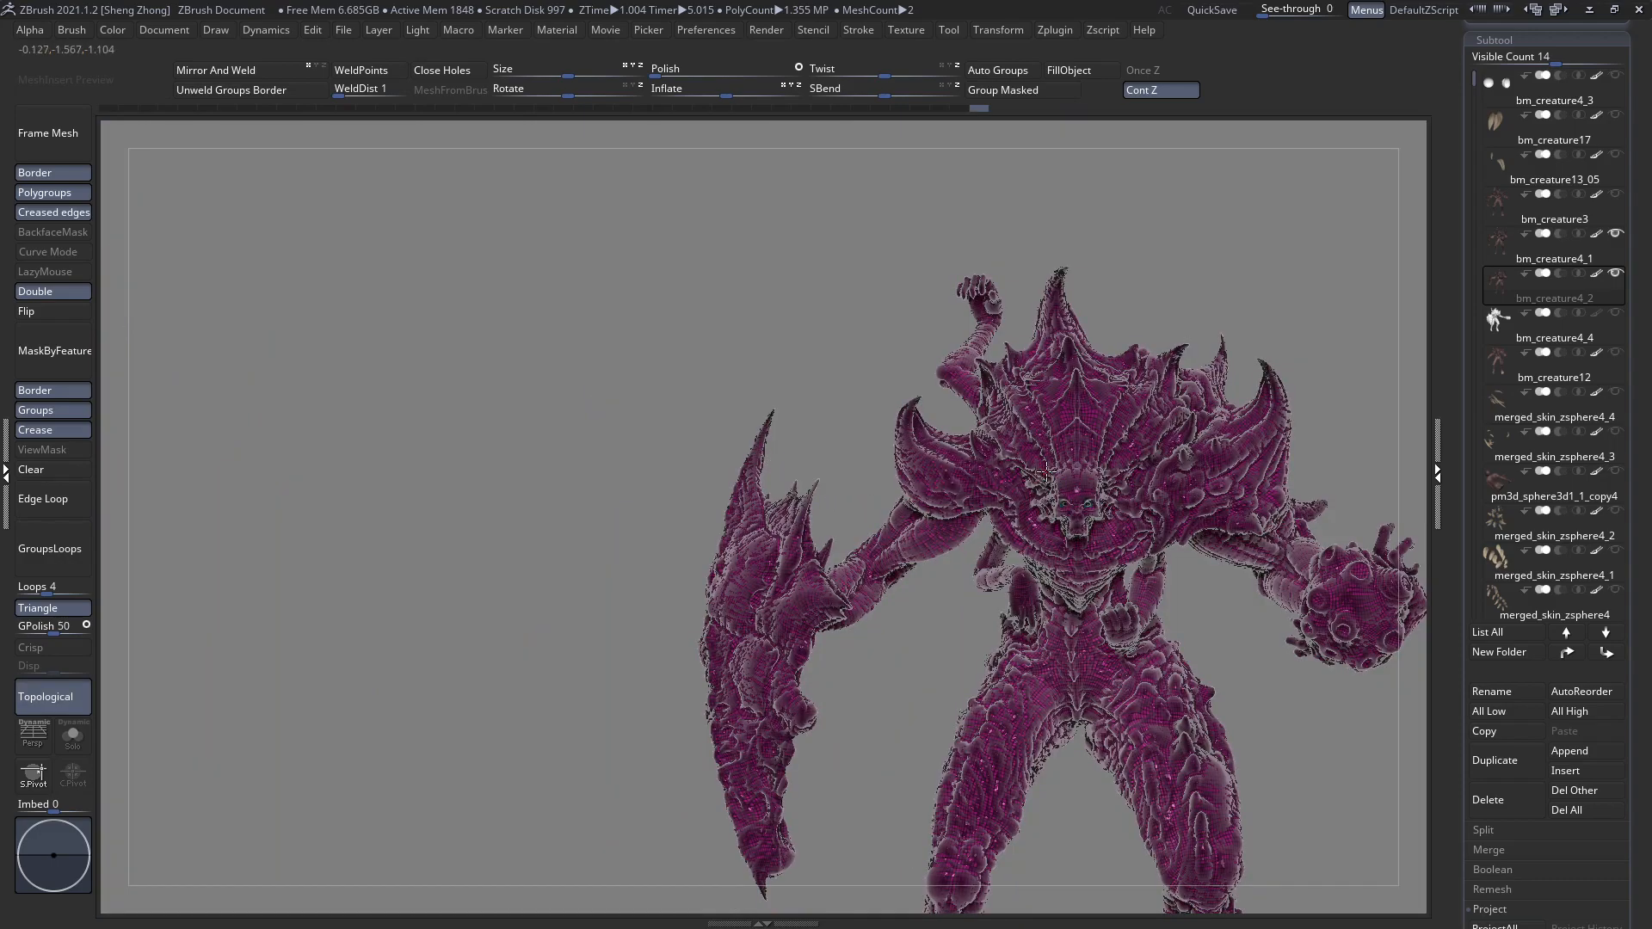
Restrict the visible geometry of the low-poly mesh and the sculpt to the creature's head and torso.
{"action": "left_click_drag", "start_coordinate": [1014, 247], "coordinate": [1163, 618], "text": "ctrl+shift"}
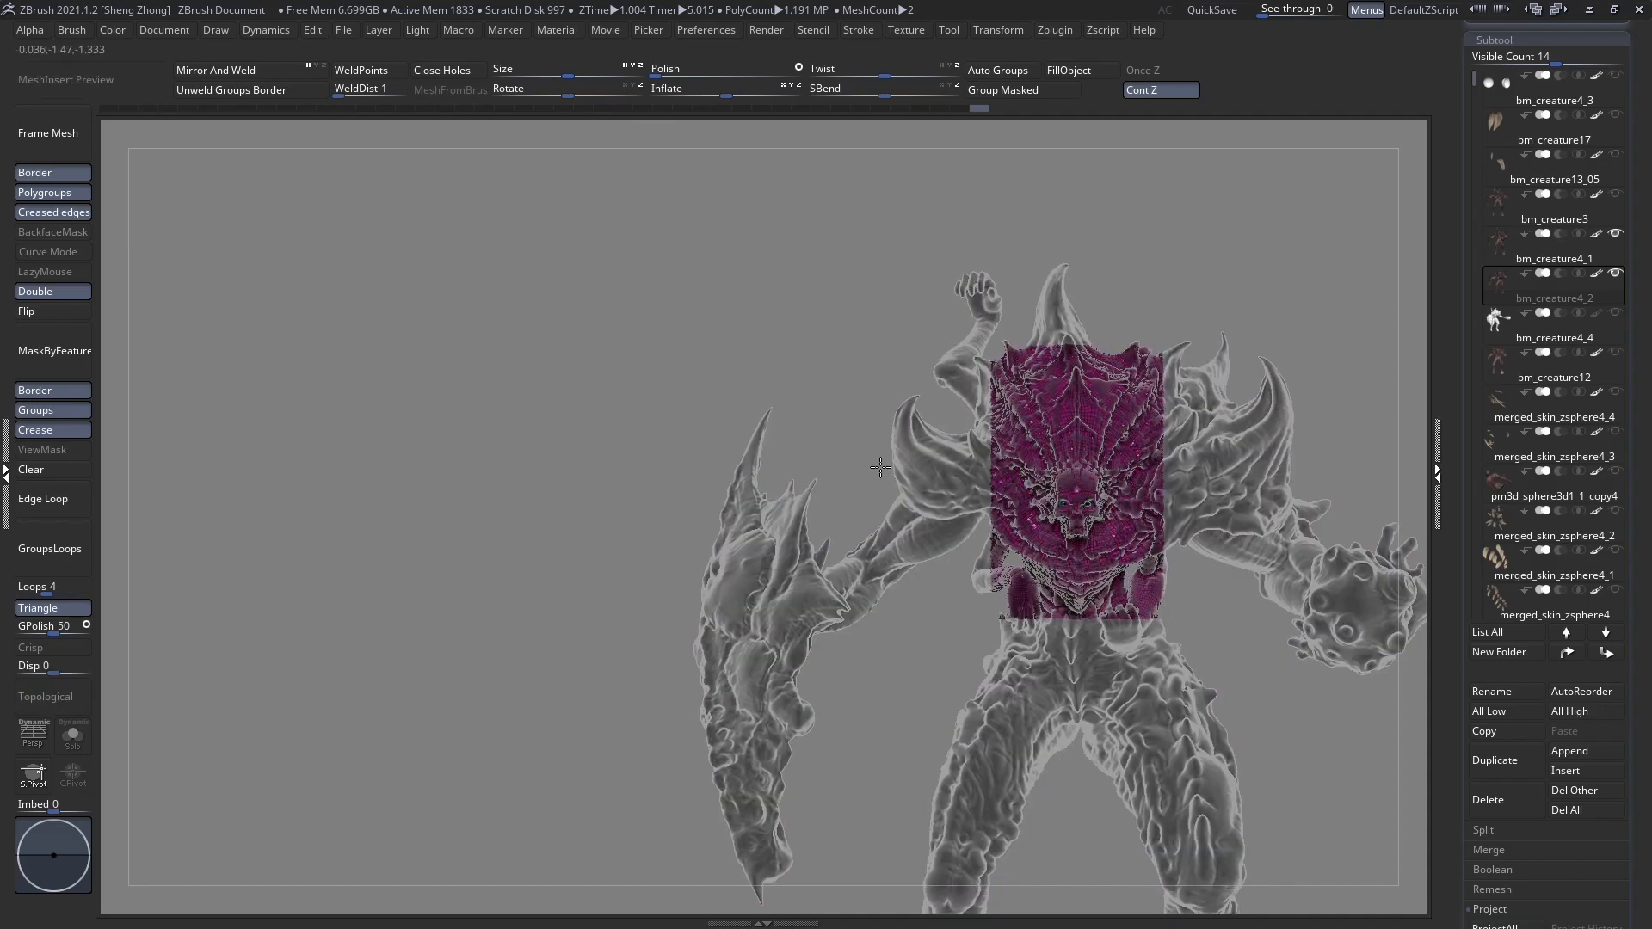
{"action": "right_click_drag", "start_coordinate": [881, 468], "coordinate": [859, 441], "text": "ctrl"}
{"action": "left_click", "coordinate": [788, 357], "text": "ctrl+shift"}
{"action": "left_click_drag", "start_coordinate": [723, 214], "coordinate": [1213, 701], "text": "ctrl+shift"}
{"action": "right_click_drag", "start_coordinate": [973, 507], "coordinate": [952, 476], "text": "ctrl"}
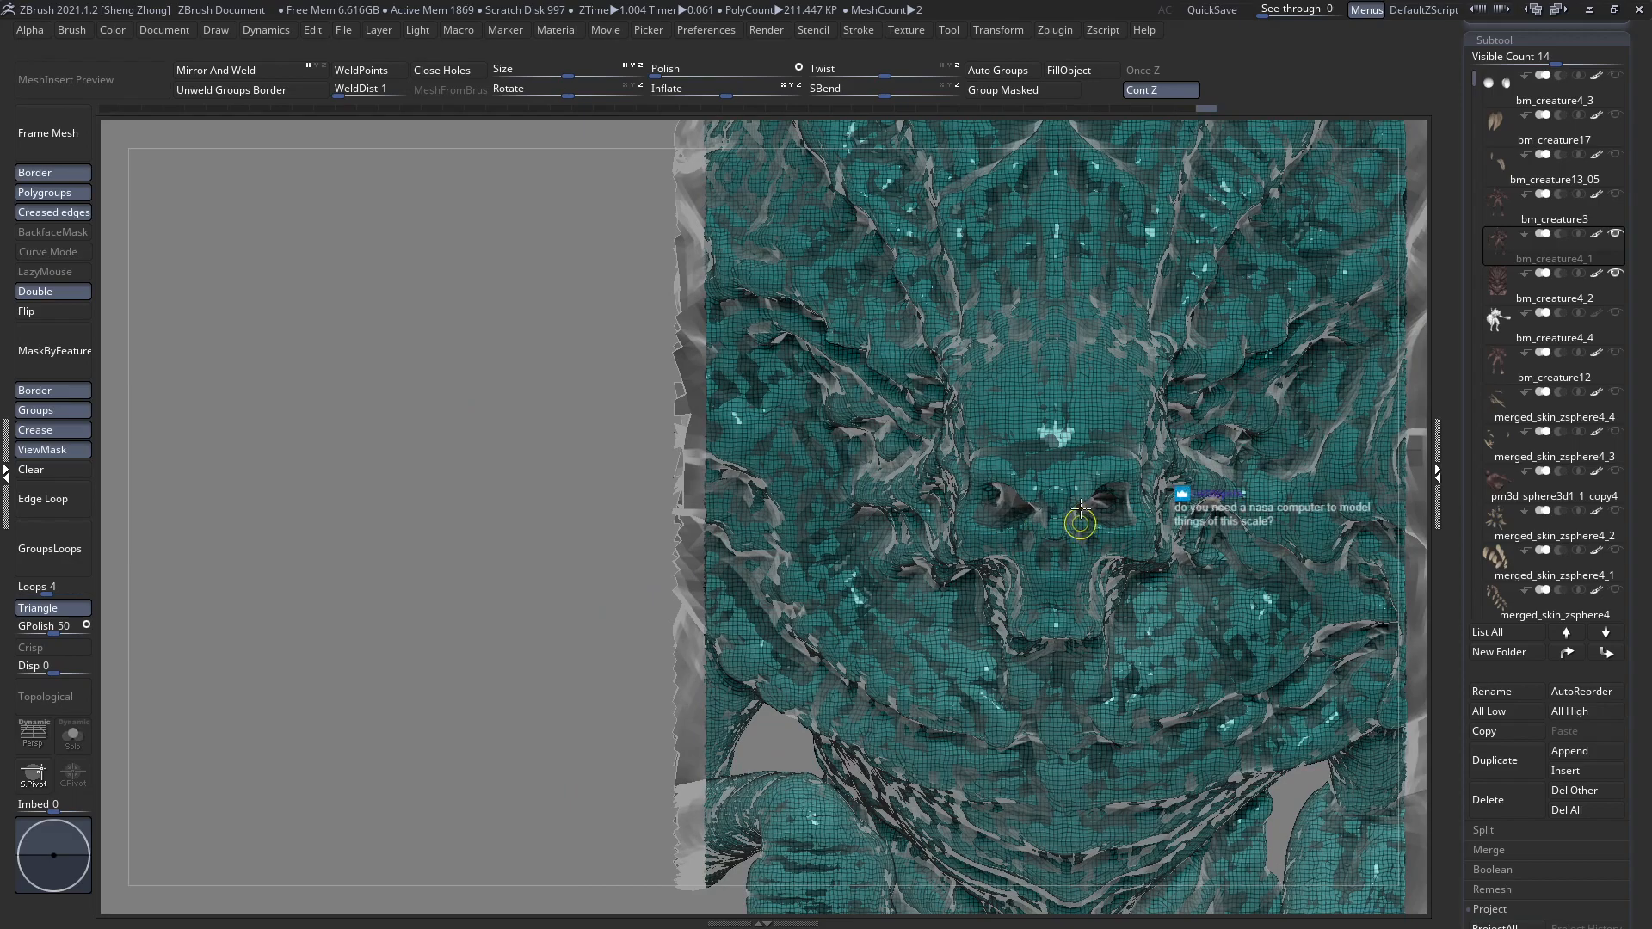
{"action": "right_click_drag", "start_coordinate": [1214, 558], "coordinate": [1081, 506], "text": "alt"}
{"action": "right_click_drag", "start_coordinate": [967, 508], "coordinate": [1180, 479]}
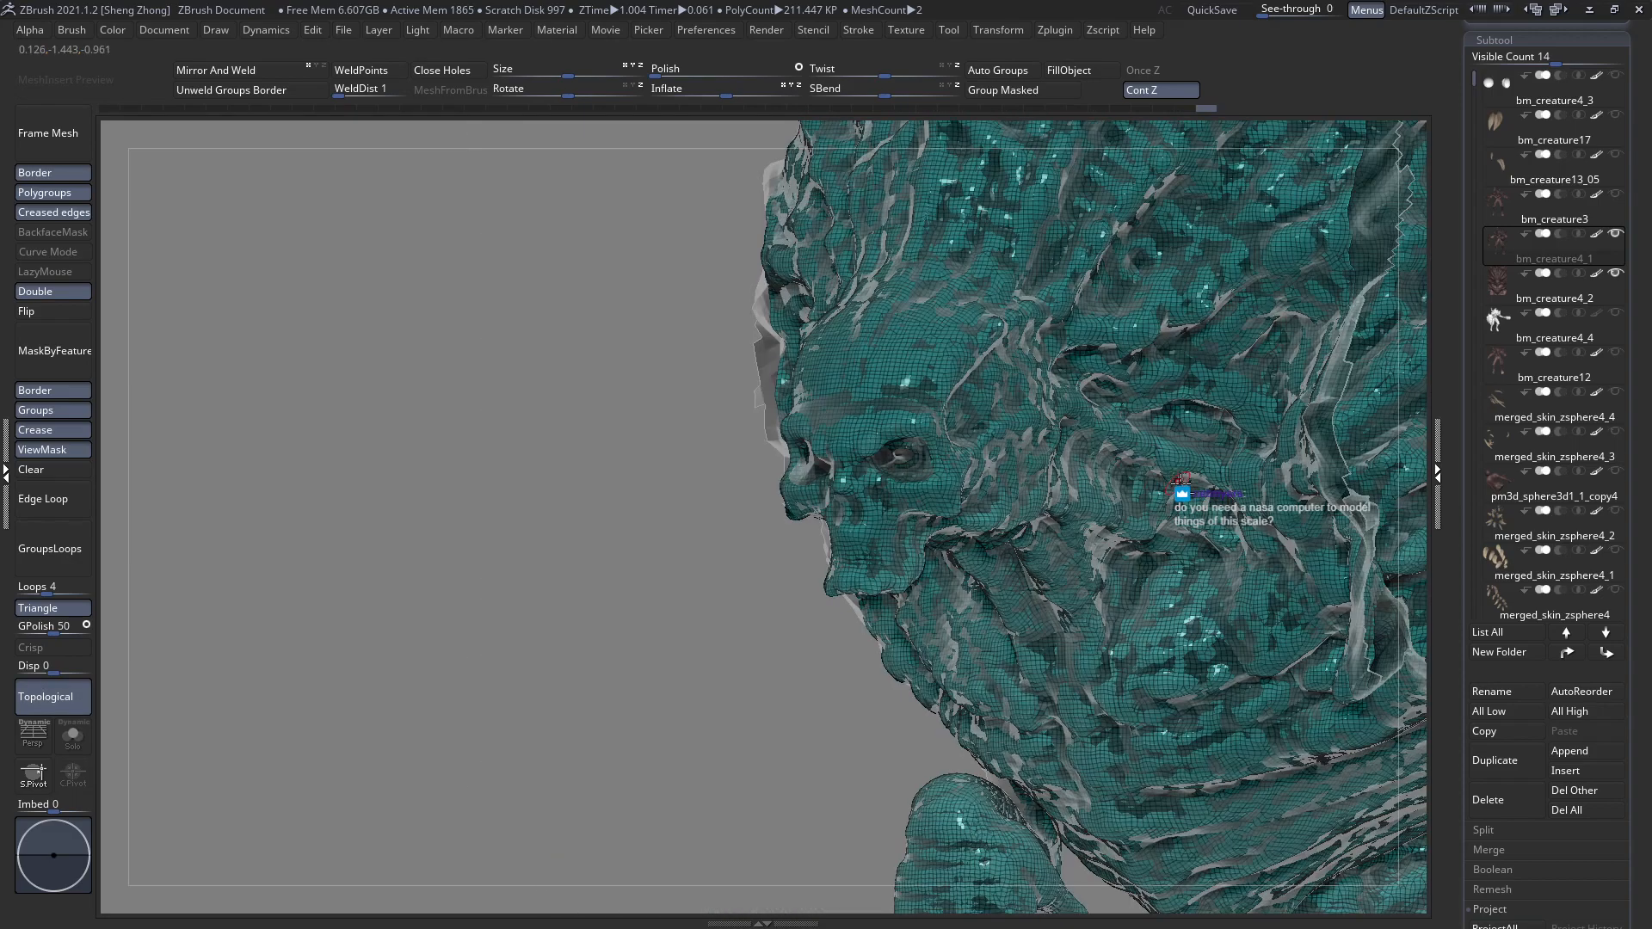
Narrow the visible region of the overlapping creature meshes to the skull area from the front.
{"action": "left_click", "coordinate": [1321, 438], "text": "alt"}
{"action": "right_click_drag", "start_coordinate": [925, 465], "coordinate": [444, 333], "text": "ctrl"}
{"action": "key", "text": "f"}
{"action": "left_click_drag", "start_coordinate": [606, 371], "coordinate": [1063, 597], "text": "ctrl+shift"}
{"action": "left_click_drag", "start_coordinate": [664, 421], "coordinate": [1057, 592], "text": "ctrl+shift"}
Hide the geometry behind the skull on bm_creature4_1 and bm_creature4_2, leaving only the head of both meshes visible.
{"action": "right_click_drag", "start_coordinate": [984, 478], "coordinate": [1031, 515]}
{"action": "right_click_drag", "start_coordinate": [1244, 519], "coordinate": [515, 502], "text": "alt"}
{"action": "left_click_drag", "start_coordinate": [730, 358], "coordinate": [1052, 648], "text": "ctrl+alt+shift"}
{"action": "mouse_move", "coordinate": [482, 530]}
{"action": "right_mouse_down", "text": "alt"}
{"action": "mouse_move", "coordinate": [946, 549]}
{"action": "mouse_move", "coordinate": [881, 551]}
{"action": "right_mouse_up", "text": "alt"}
{"action": "mouse_move", "coordinate": [919, 353]}
{"action": "left_mouse_down", "text": "ctrl+shift"}
{"action": "mouse_move", "coordinate": [1179, 753]}
{"action": "mouse_move", "coordinate": [1089, 731]}
{"action": "mouse_move", "coordinate": [1104, 742]}
{"action": "left_mouse_up", "text": "ctrl+shift"}
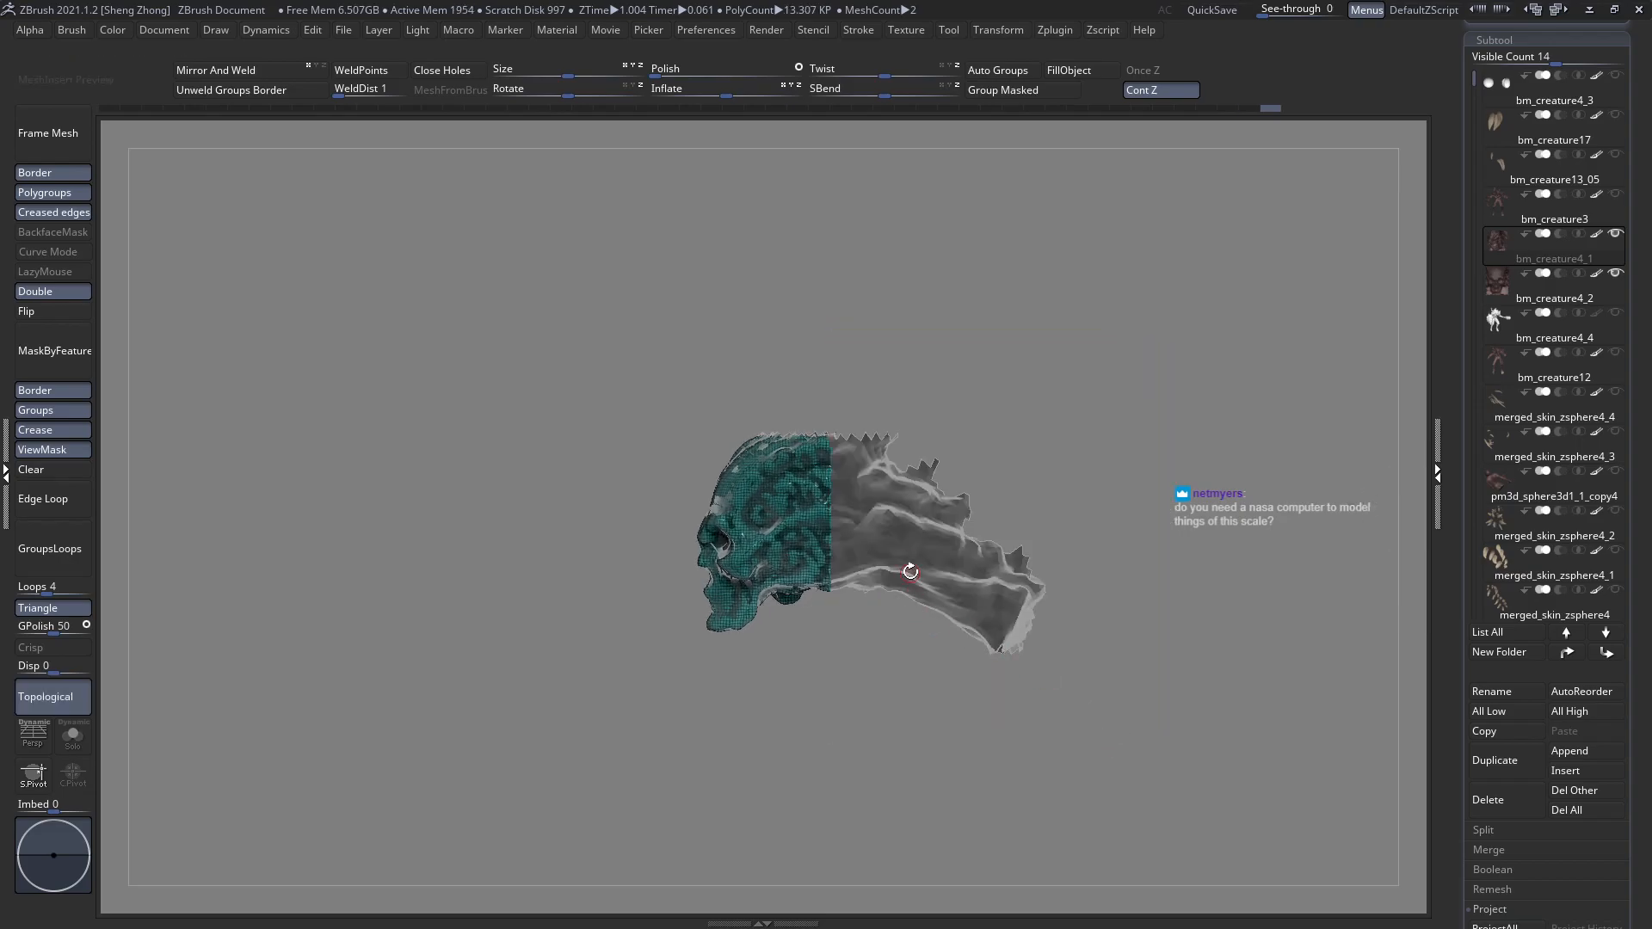
{"action": "left_click", "coordinate": [925, 530], "text": "alt"}
{"action": "right_click_drag", "start_coordinate": [925, 529], "coordinate": [675, 485], "text": "ctrl"}
{"action": "left_click_drag", "start_coordinate": [627, 399], "coordinate": [1262, 639], "text": "ctrl+shift"}
{"action": "mouse_move", "coordinate": [1196, 642]}
{"action": "right_mouse_down", "text": "ctrl"}
{"action": "mouse_move", "coordinate": [894, 615]}
{"action": "mouse_move", "coordinate": [712, 565]}
{"action": "mouse_move", "coordinate": [819, 424]}
{"action": "mouse_move", "coordinate": [845, 449]}
{"action": "right_mouse_up", "text": "ctrl"}
Reshape the inner corner of the orange eye-socket loop on bm_creature4_2 to match the sculpt, adjusting the brush size between strokes.
{"action": "key", "text": "space"}
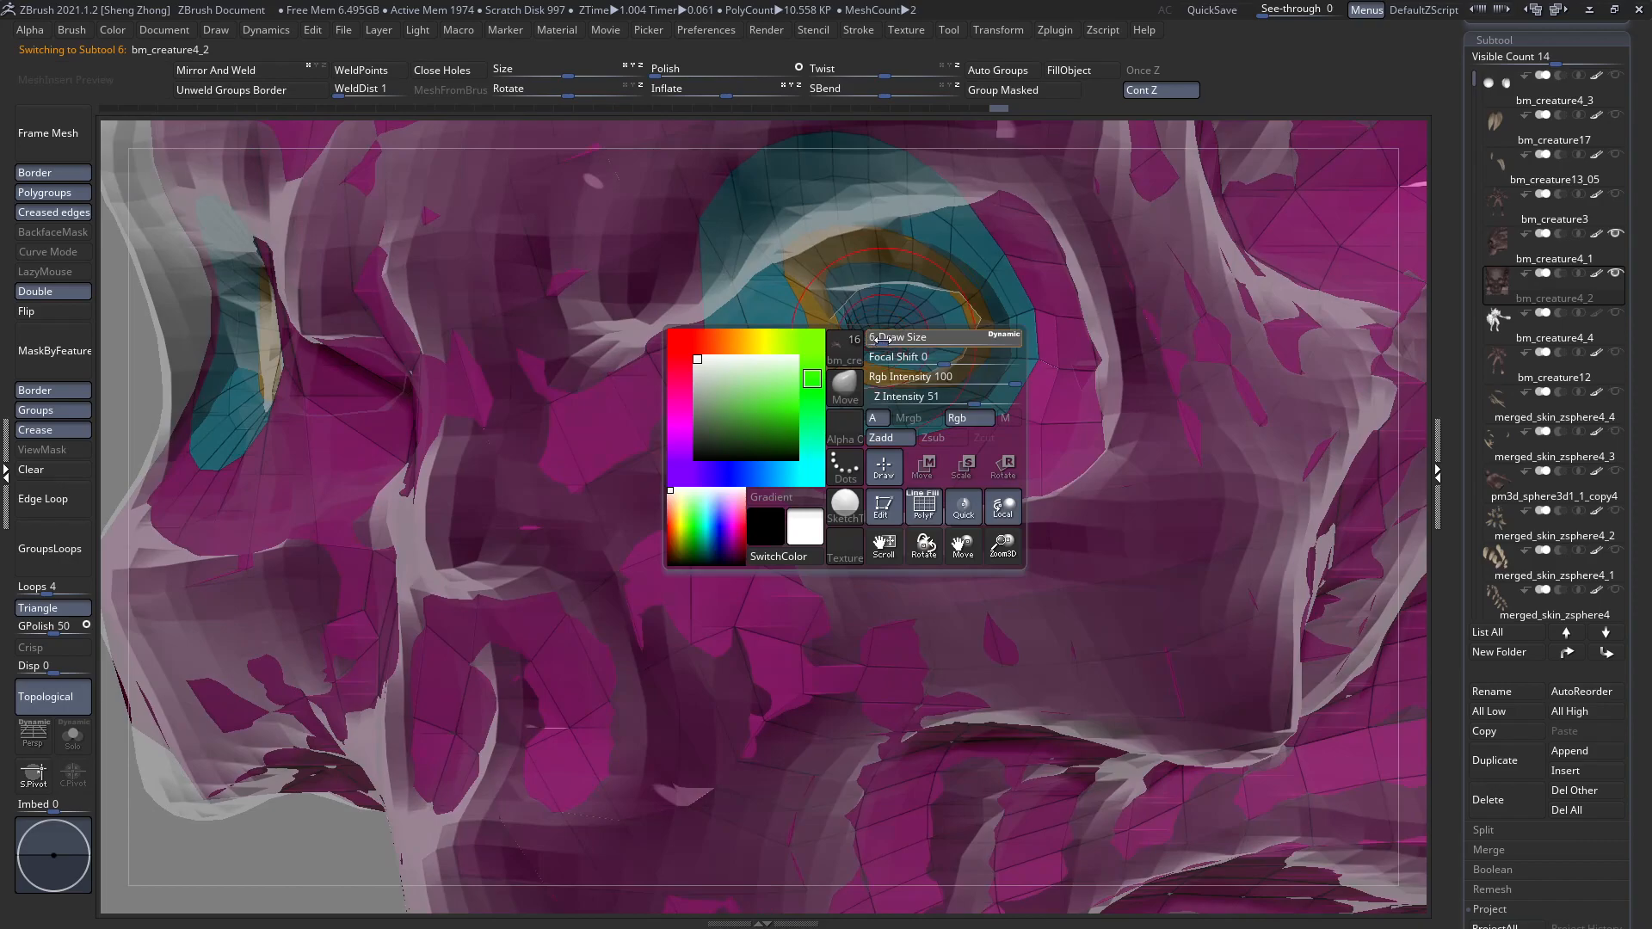
{"action": "left_click_drag", "start_coordinate": [828, 370], "coordinate": [810, 389]}
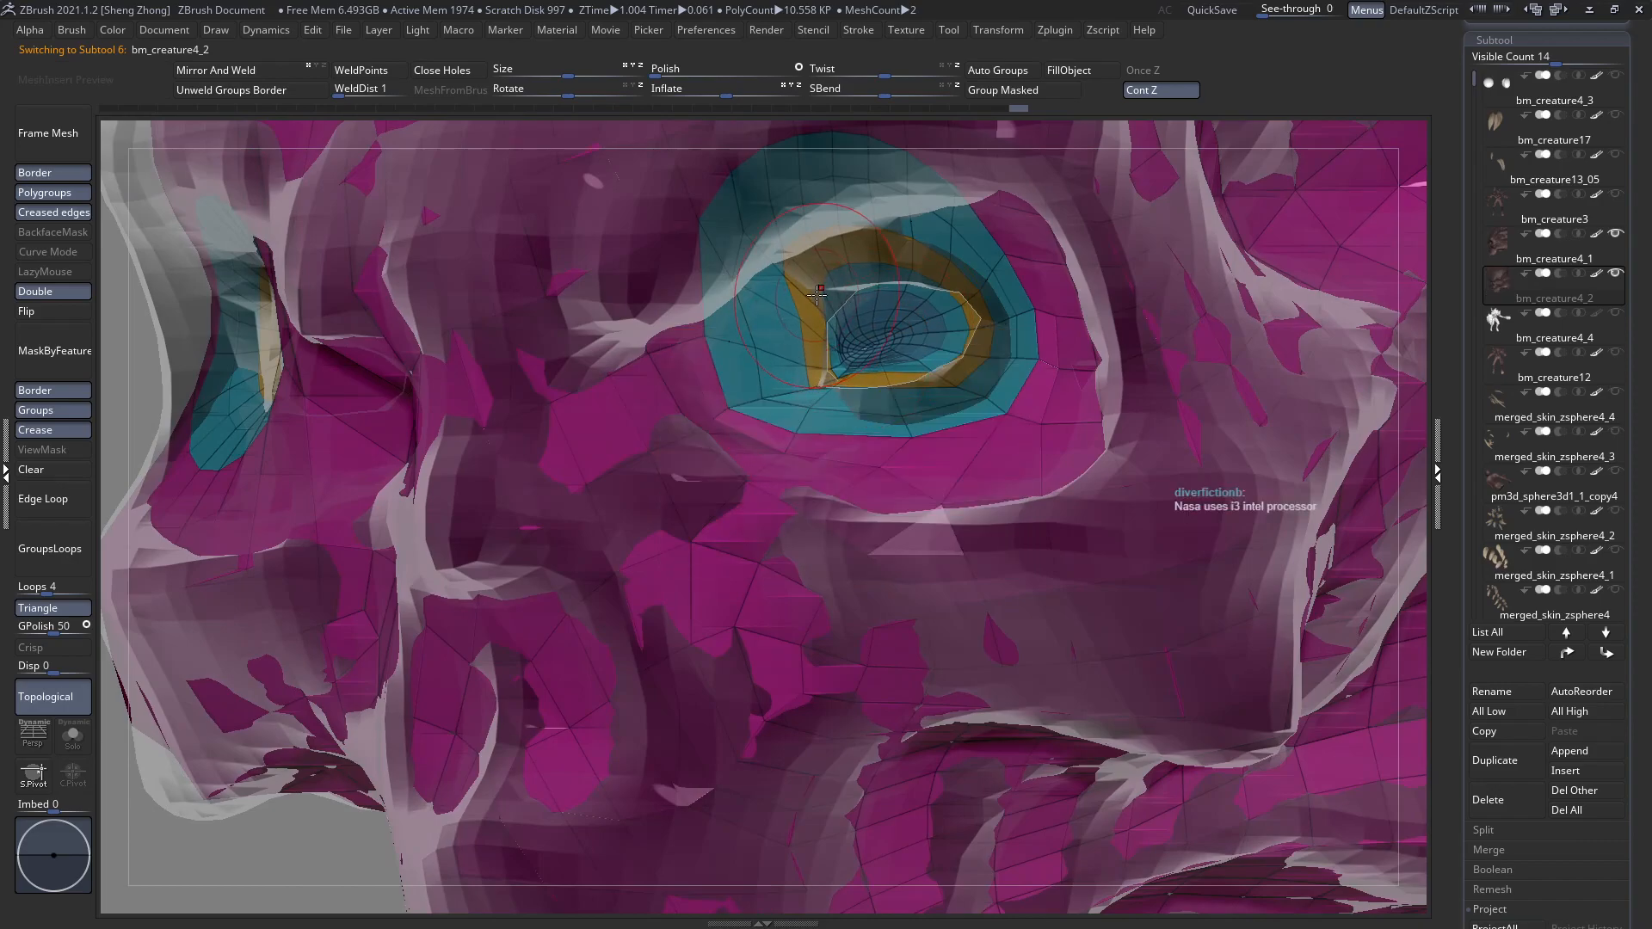
{"action": "key", "text": "space"}
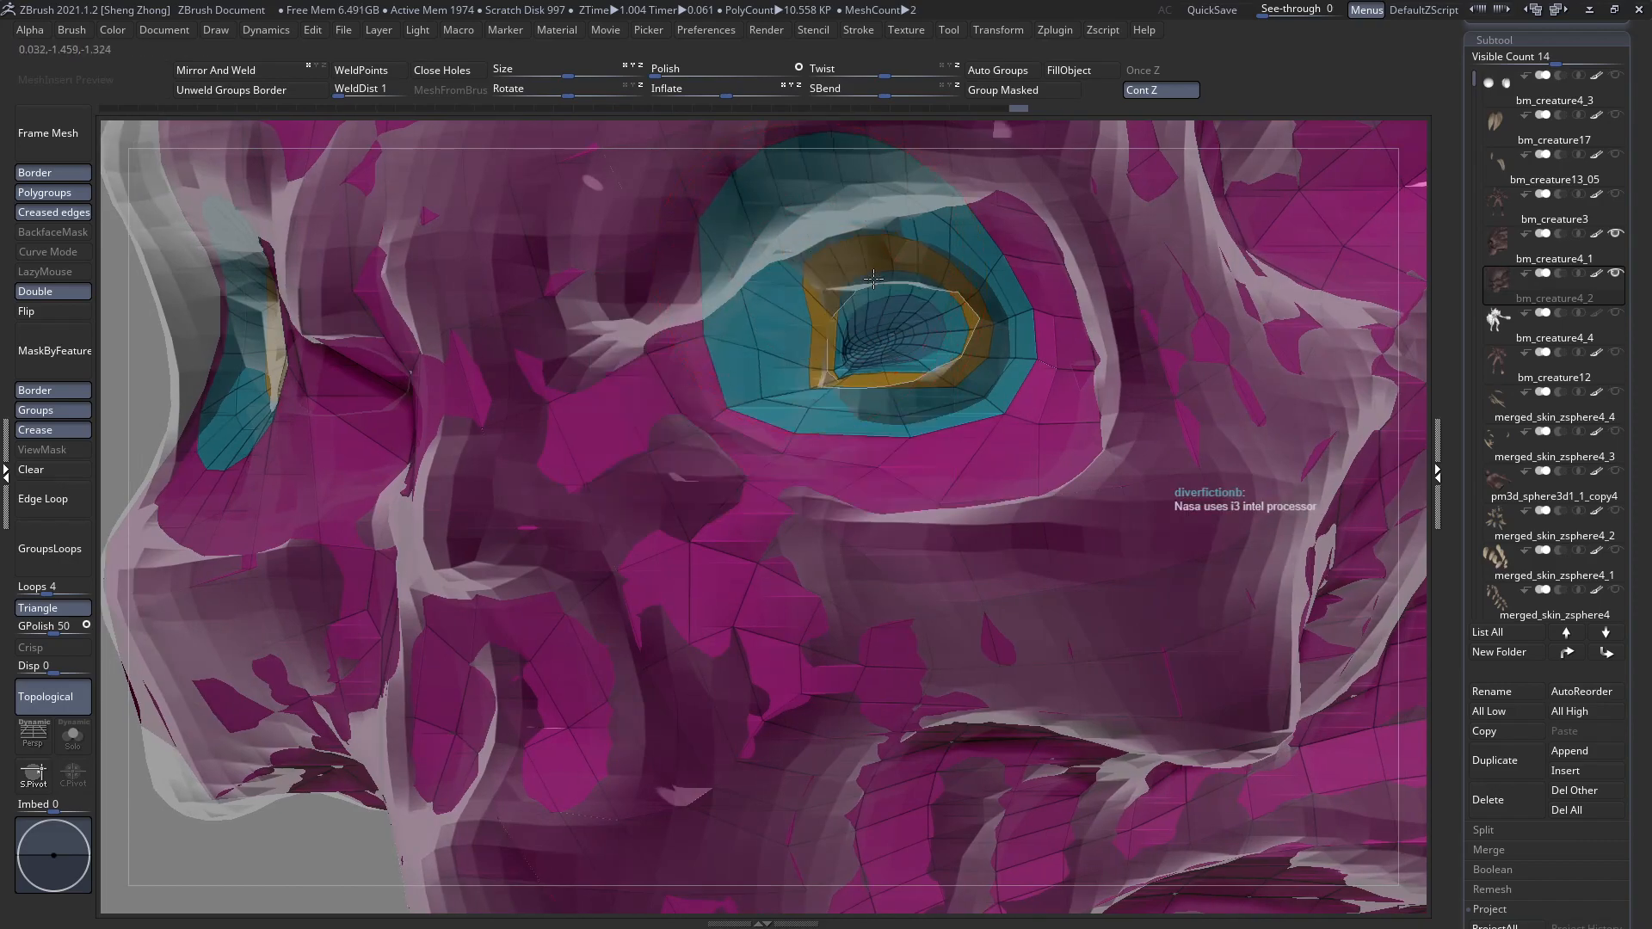
{"action": "key", "text": "space"}
{"action": "left_click_drag", "start_coordinate": [854, 307], "coordinate": [827, 289]}
{"action": "right_click_drag", "start_coordinate": [928, 298], "coordinate": [977, 320]}
{"action": "key", "text": "space"}
{"action": "left_click_drag", "start_coordinate": [977, 320], "coordinate": [1042, 364]}
Select the eye subtool bm_creature13_06 from the full subtool list and isolate its lower-eyelid polygroups.
{"action": "scroll", "coordinate": [1506, 602], "scroll_direction": "down", "scroll_amount": 1}
{"action": "left_click", "coordinate": [1487, 595]}
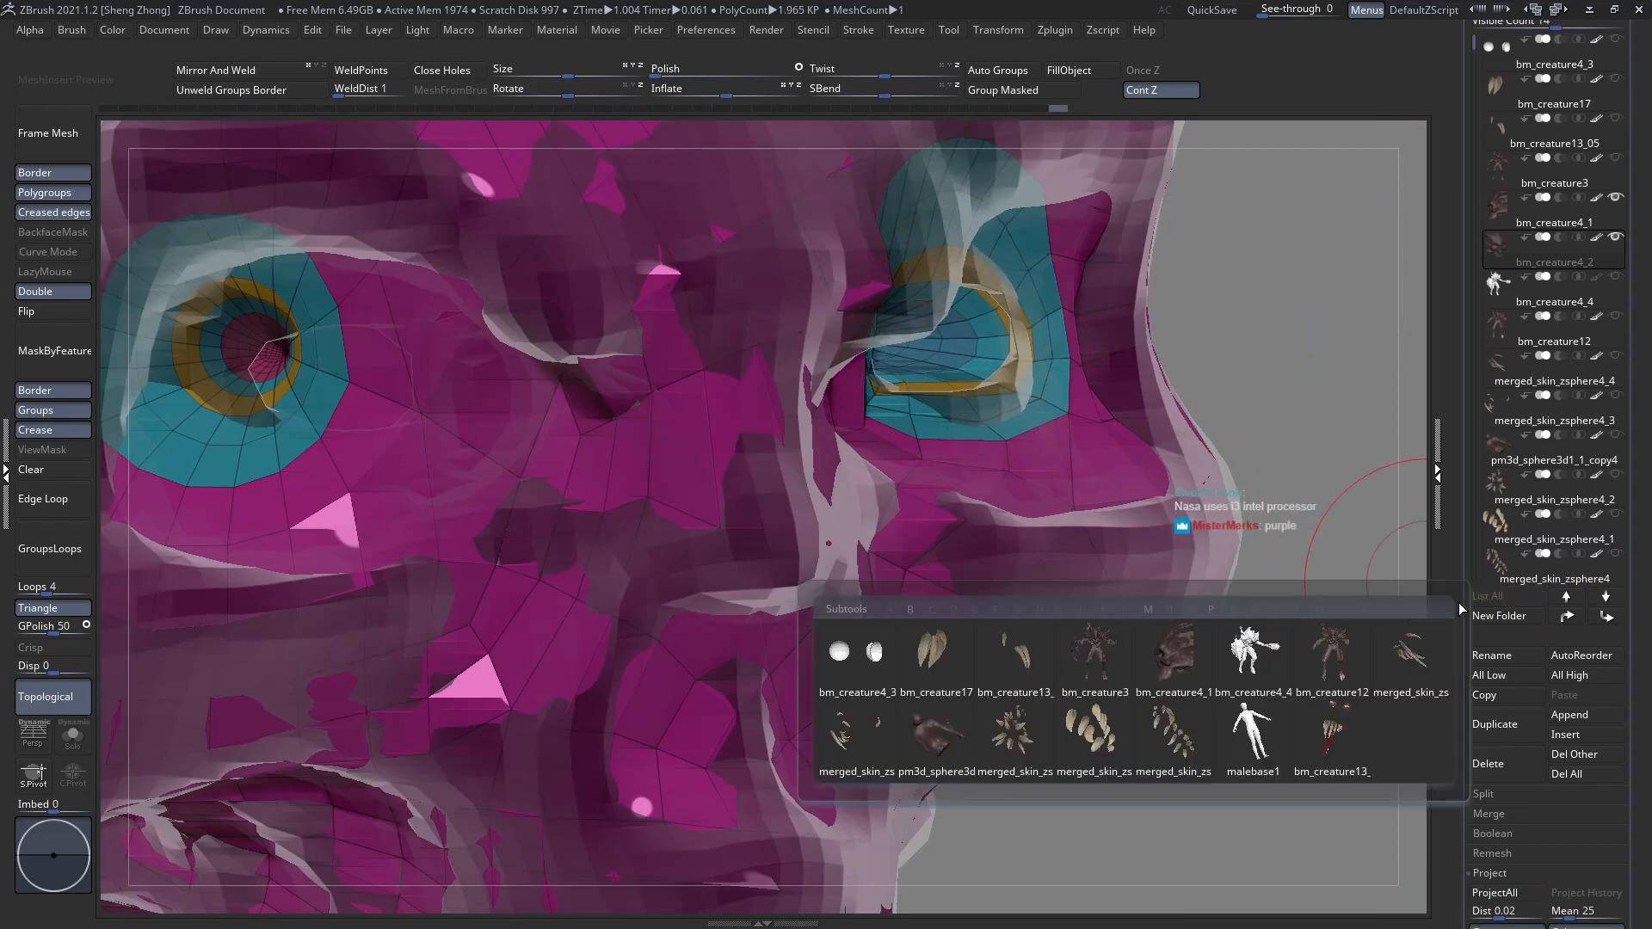
{"action": "left_click", "coordinate": [1340, 732]}
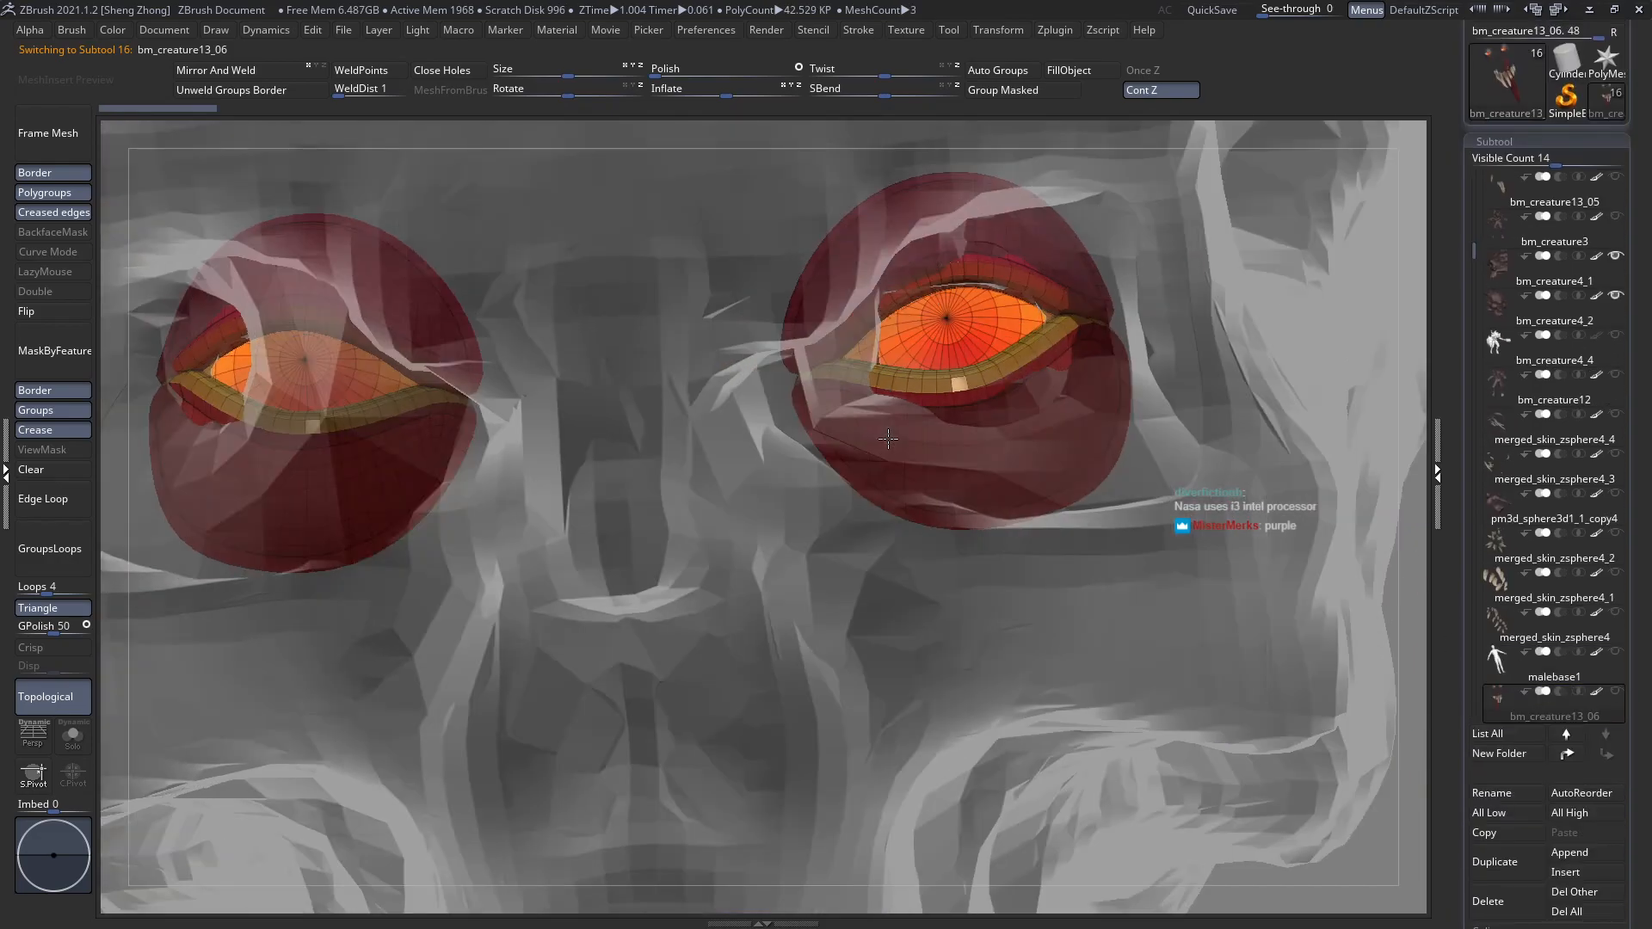
{"action": "key", "text": "shift+f"}
{"action": "key", "text": "shift+f"}
{"action": "left_click", "coordinate": [983, 384], "text": "ctrl+shift"}
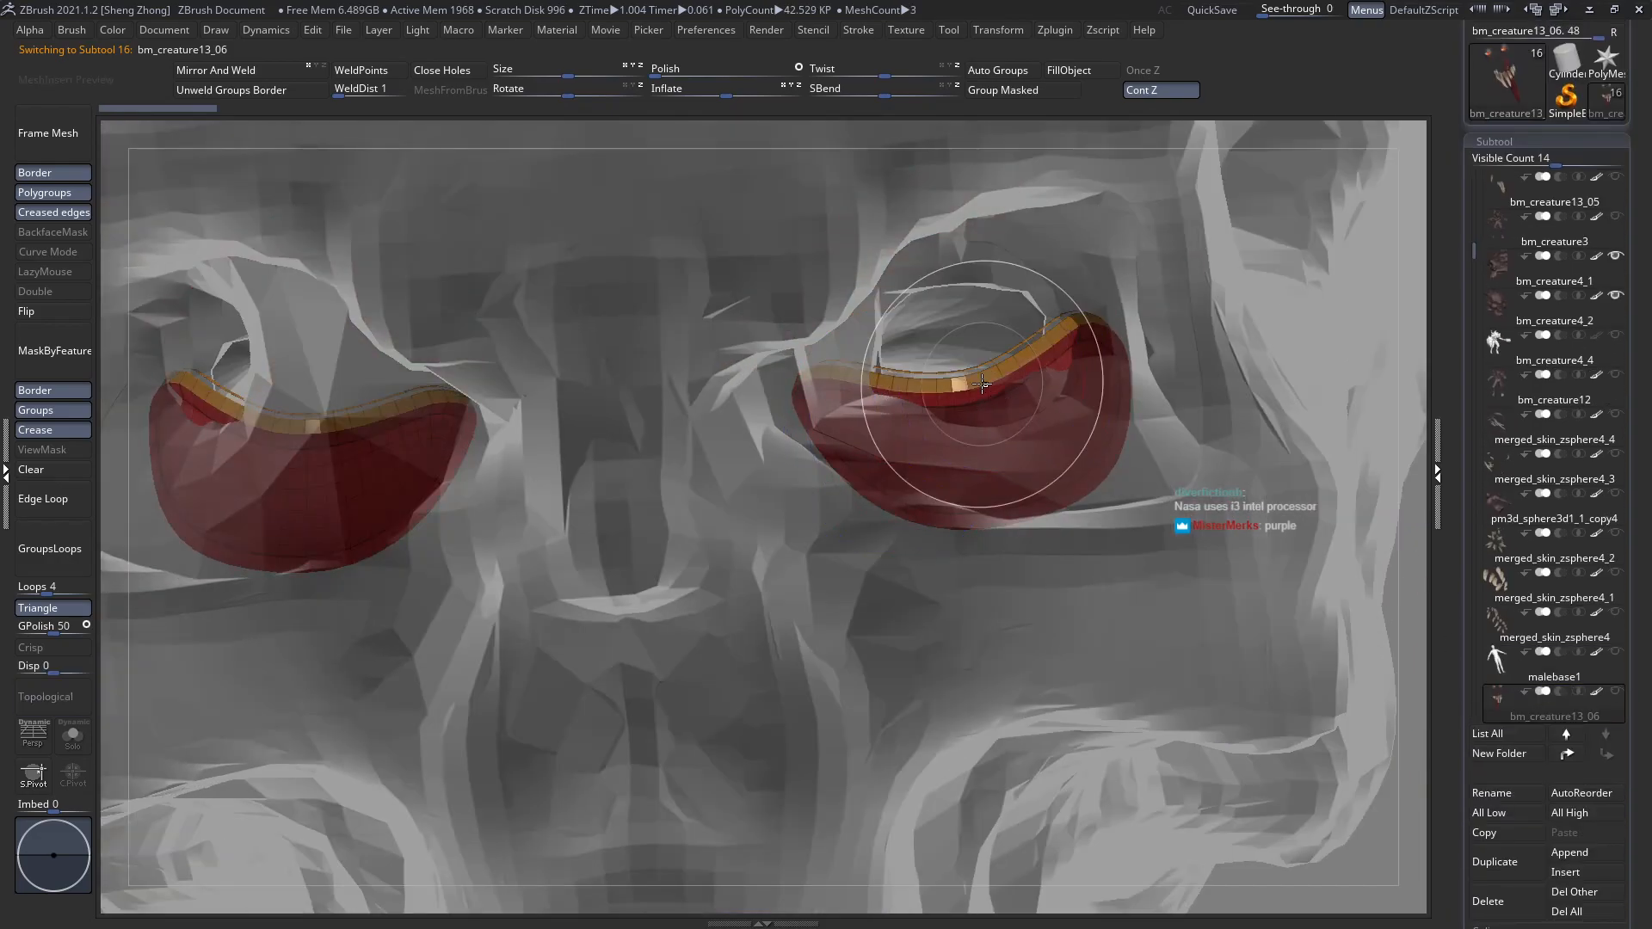
Toggle the polygroup visibility of bm_creature13_06 to show the upper and lower eyelids without the eyeballs.
{"action": "left_click", "coordinate": [983, 385], "text": "ctrl+shift"}
{"action": "left_click", "coordinate": [1018, 300], "text": "ctrl+shift"}
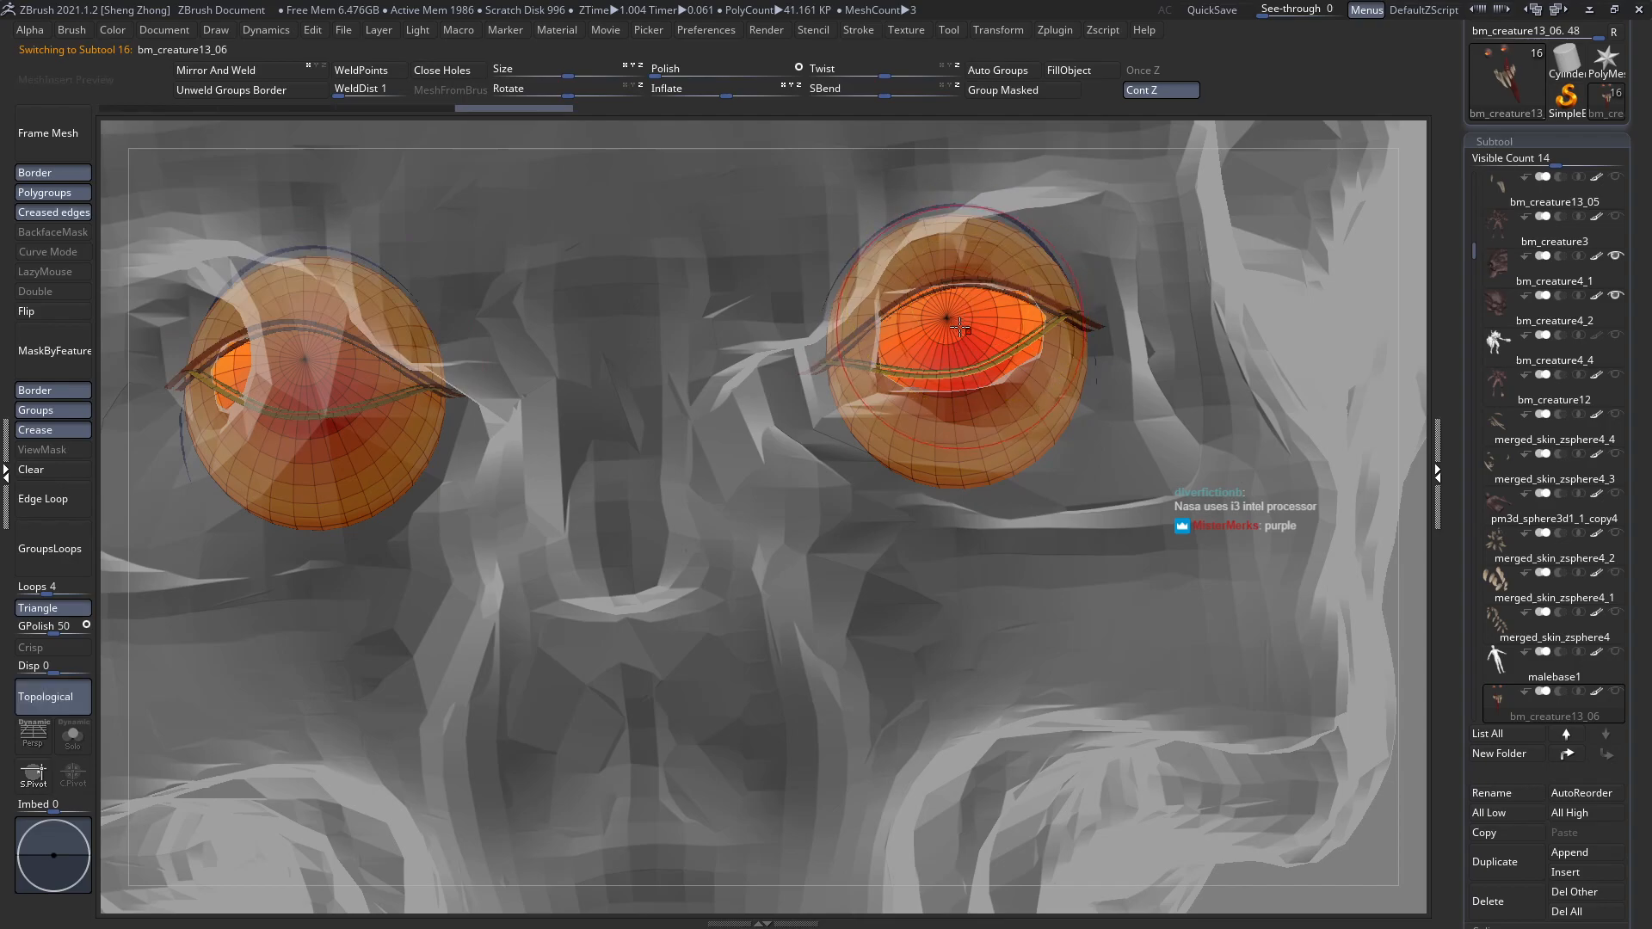
{"action": "left_click", "coordinate": [1175, 471], "text": "ctrl+shift"}
{"action": "left_click", "coordinate": [950, 324], "text": "ctrl+shift"}
{"action": "left_click", "coordinate": [945, 331], "text": "ctrl+shift"}
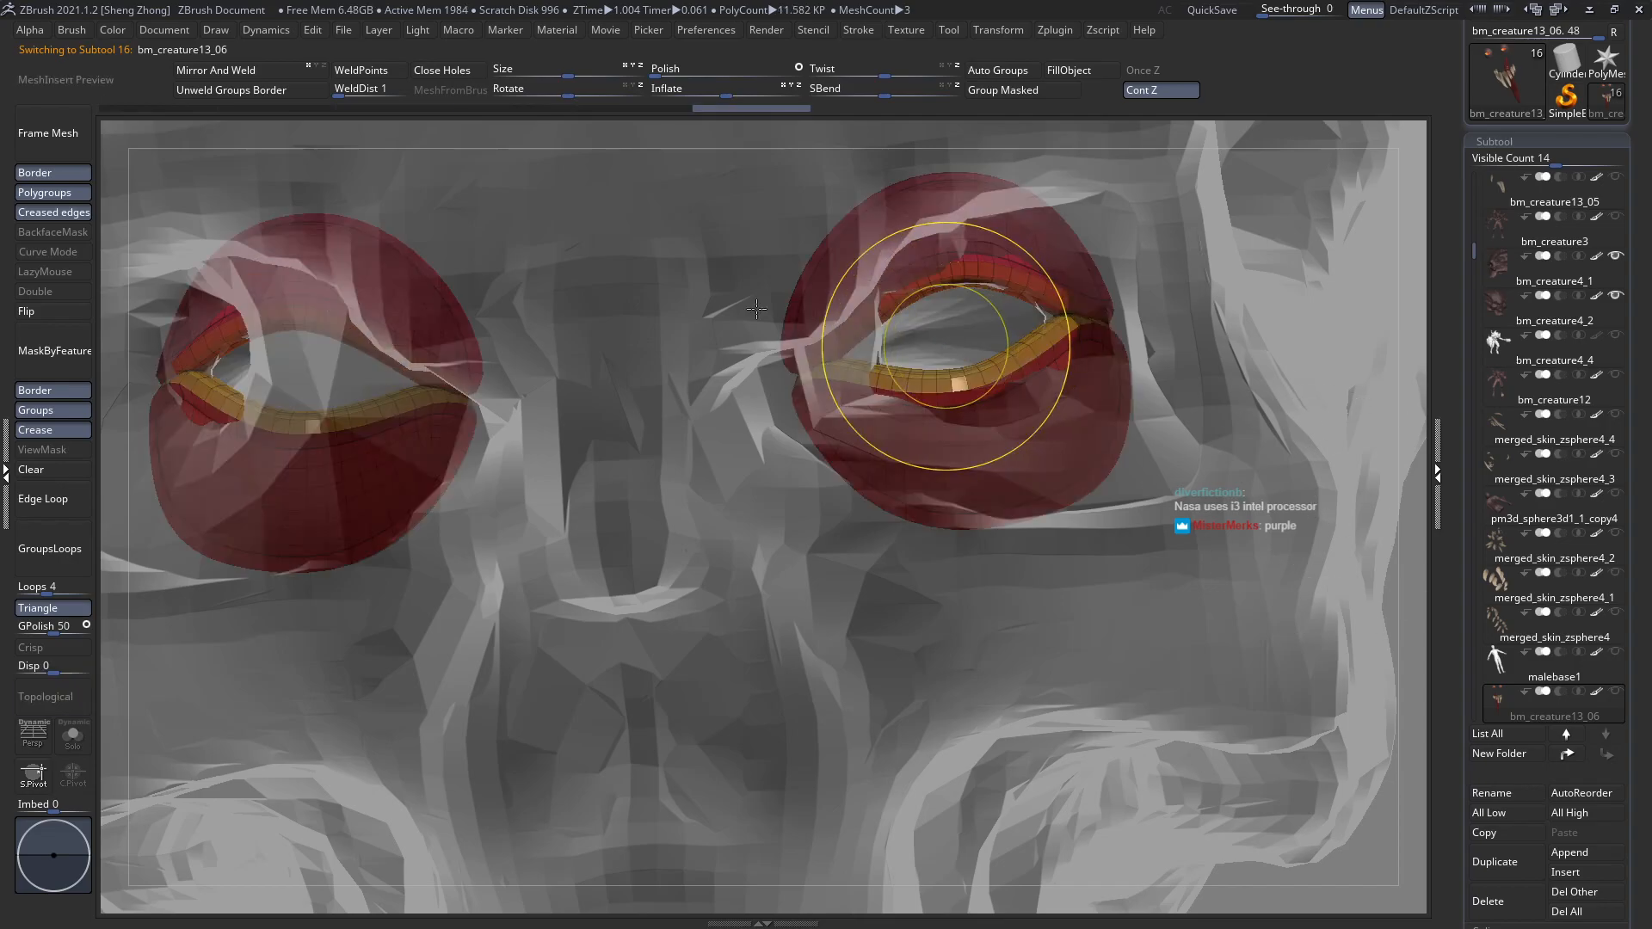
Hide the eyelids, teeth and tongue of bm_creature13_06, leaving only its two eyeballs visible.
{"action": "key", "text": "f"}
{"action": "right_click_drag", "start_coordinate": [843, 545], "coordinate": [829, 489], "text": "shift"}
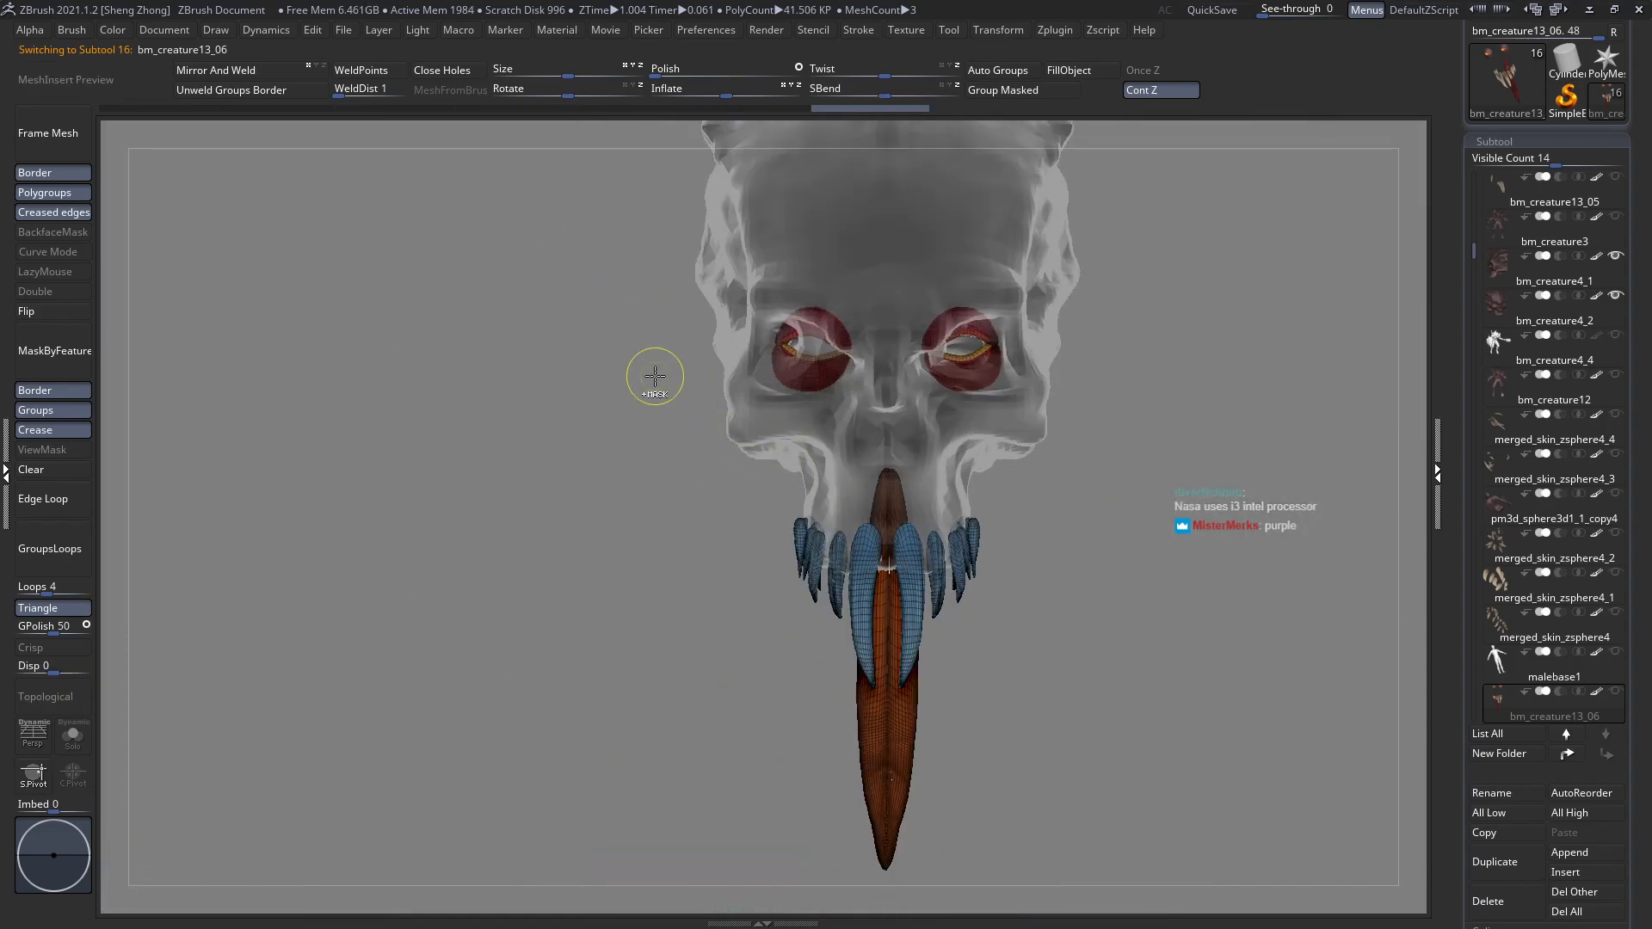
{"action": "left_click_drag", "start_coordinate": [671, 416], "coordinate": [1079, 902], "text": "ctrl+shift"}
{"action": "left_click_drag", "start_coordinate": [1235, 598], "coordinate": [1243, 592], "text": "ctrl+shift"}
{"action": "key", "text": "Delete"}
{"action": "right_click_drag", "start_coordinate": [946, 336], "coordinate": [942, 380], "text": "ctrl"}
{"action": "key", "text": "shift+t"}
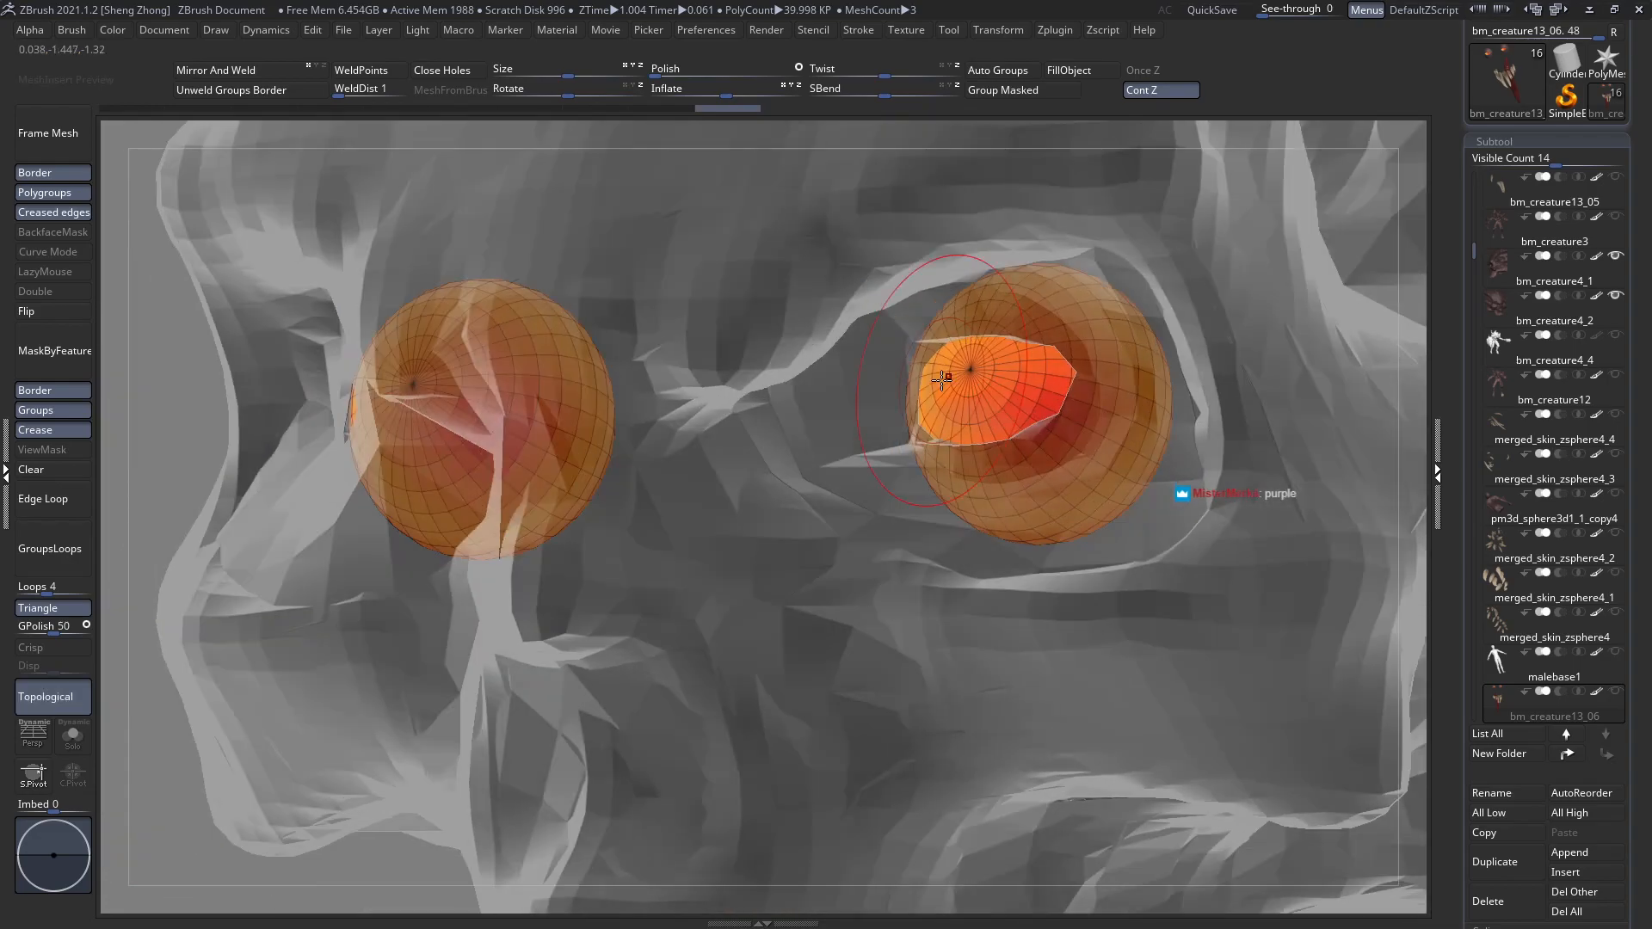
Select bm_creature4_2, keep the bm_creature13_06 eyeballs displayed with it, and turn off the polyframe.
{"action": "left_click", "coordinate": [830, 445], "text": "alt"}
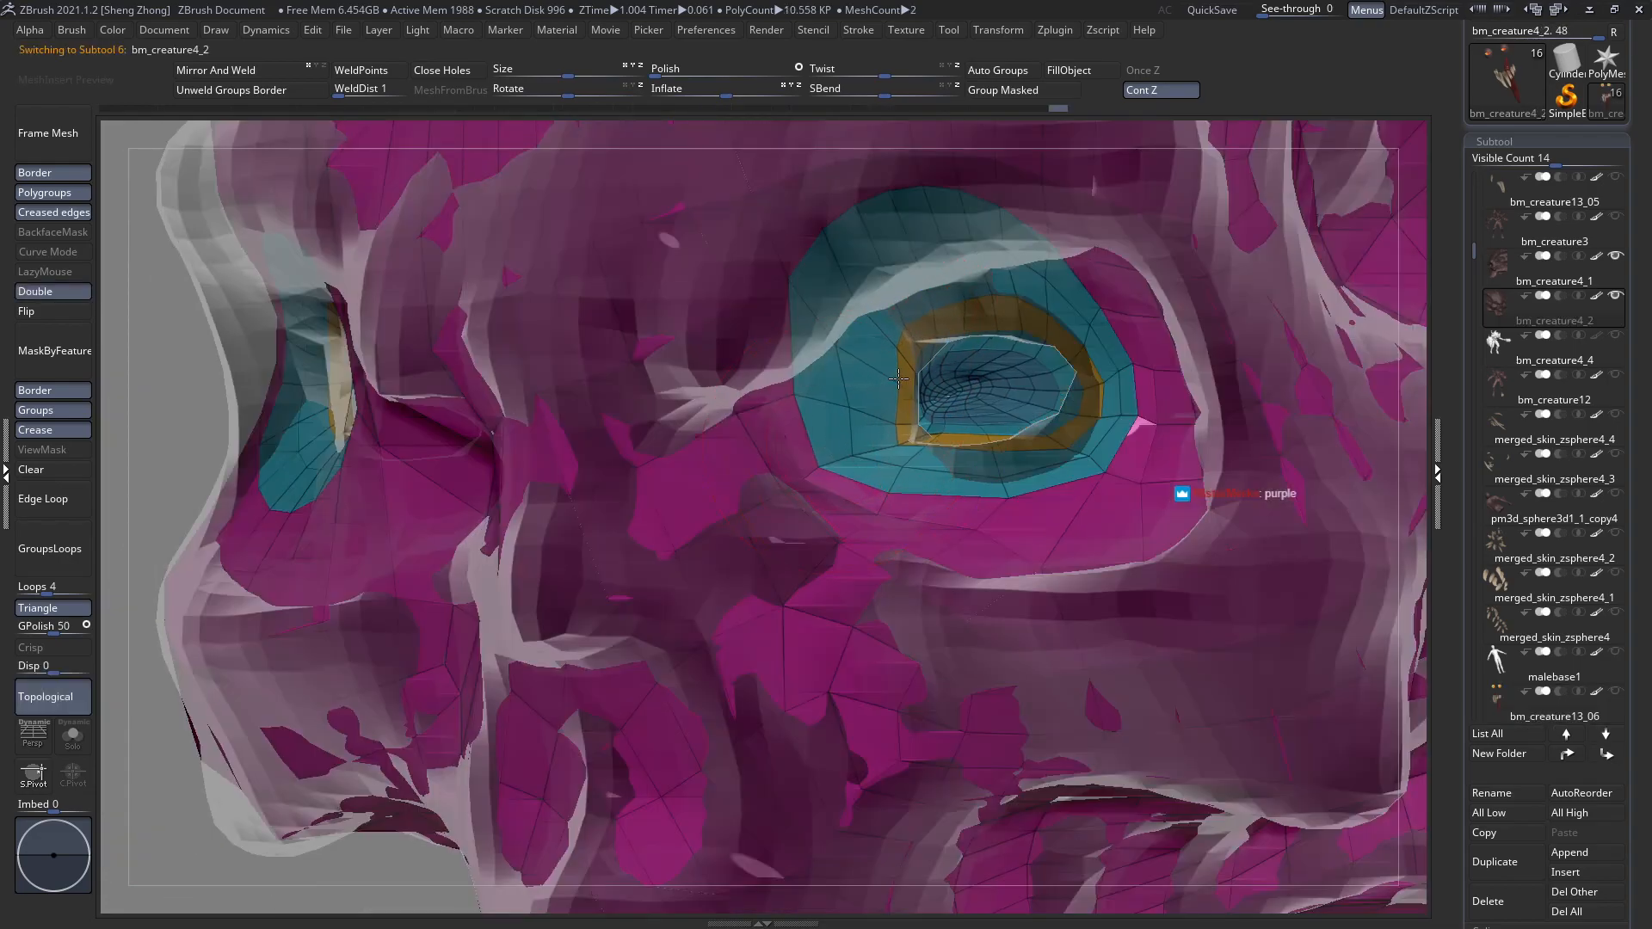
{"action": "key", "text": "shift+t"}
{"action": "key", "text": "ctrl+t"}
{"action": "key", "text": "shift+f"}
{"action": "key", "text": "shift+f"}
{"action": "left_click_drag", "start_coordinate": [1599, 674], "coordinate": [1598, 654]}
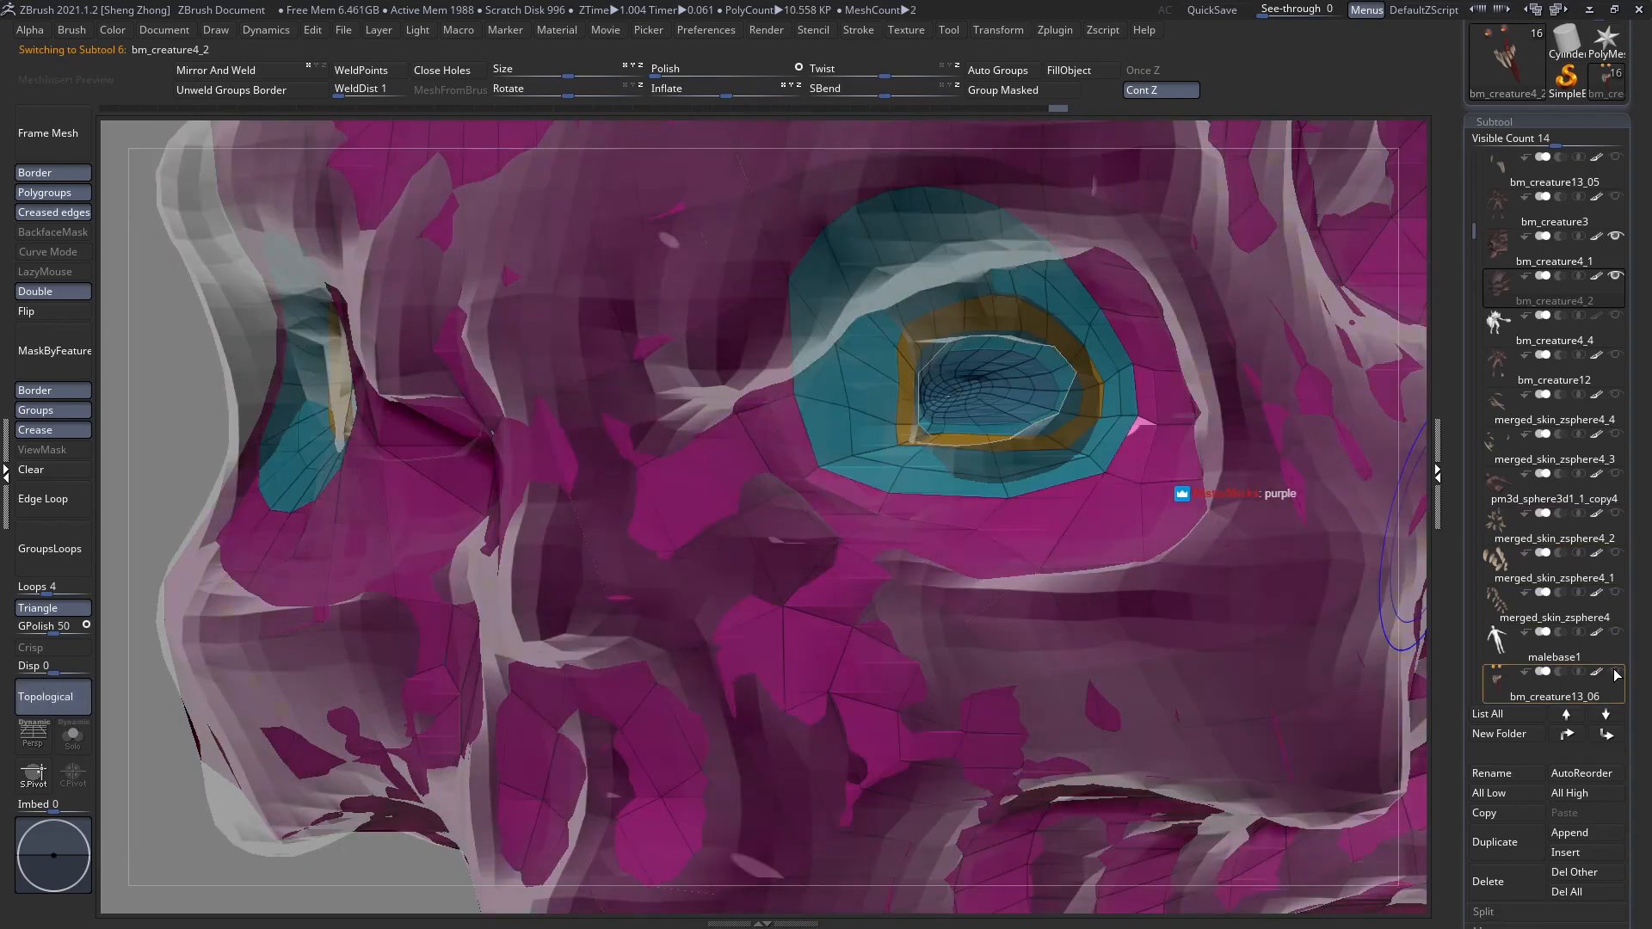
{"action": "left_click", "coordinate": [1615, 671]}
{"action": "key", "text": "shift+f"}
{"action": "key", "text": "ctrl+t"}
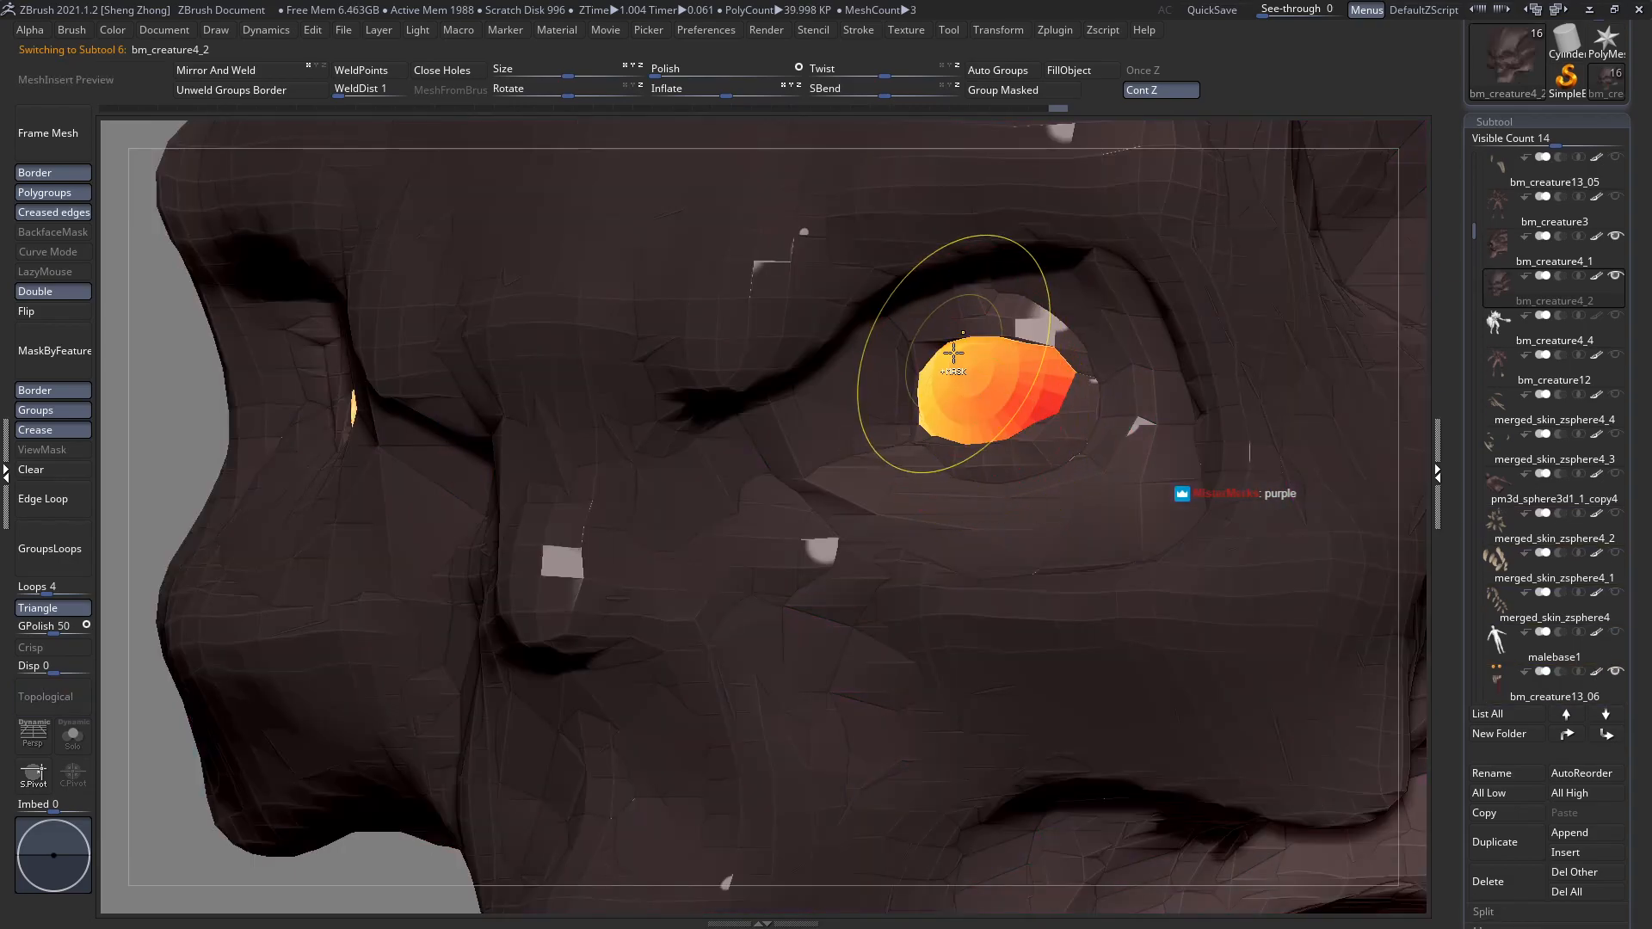
{"action": "key", "text": "ctrl+t"}
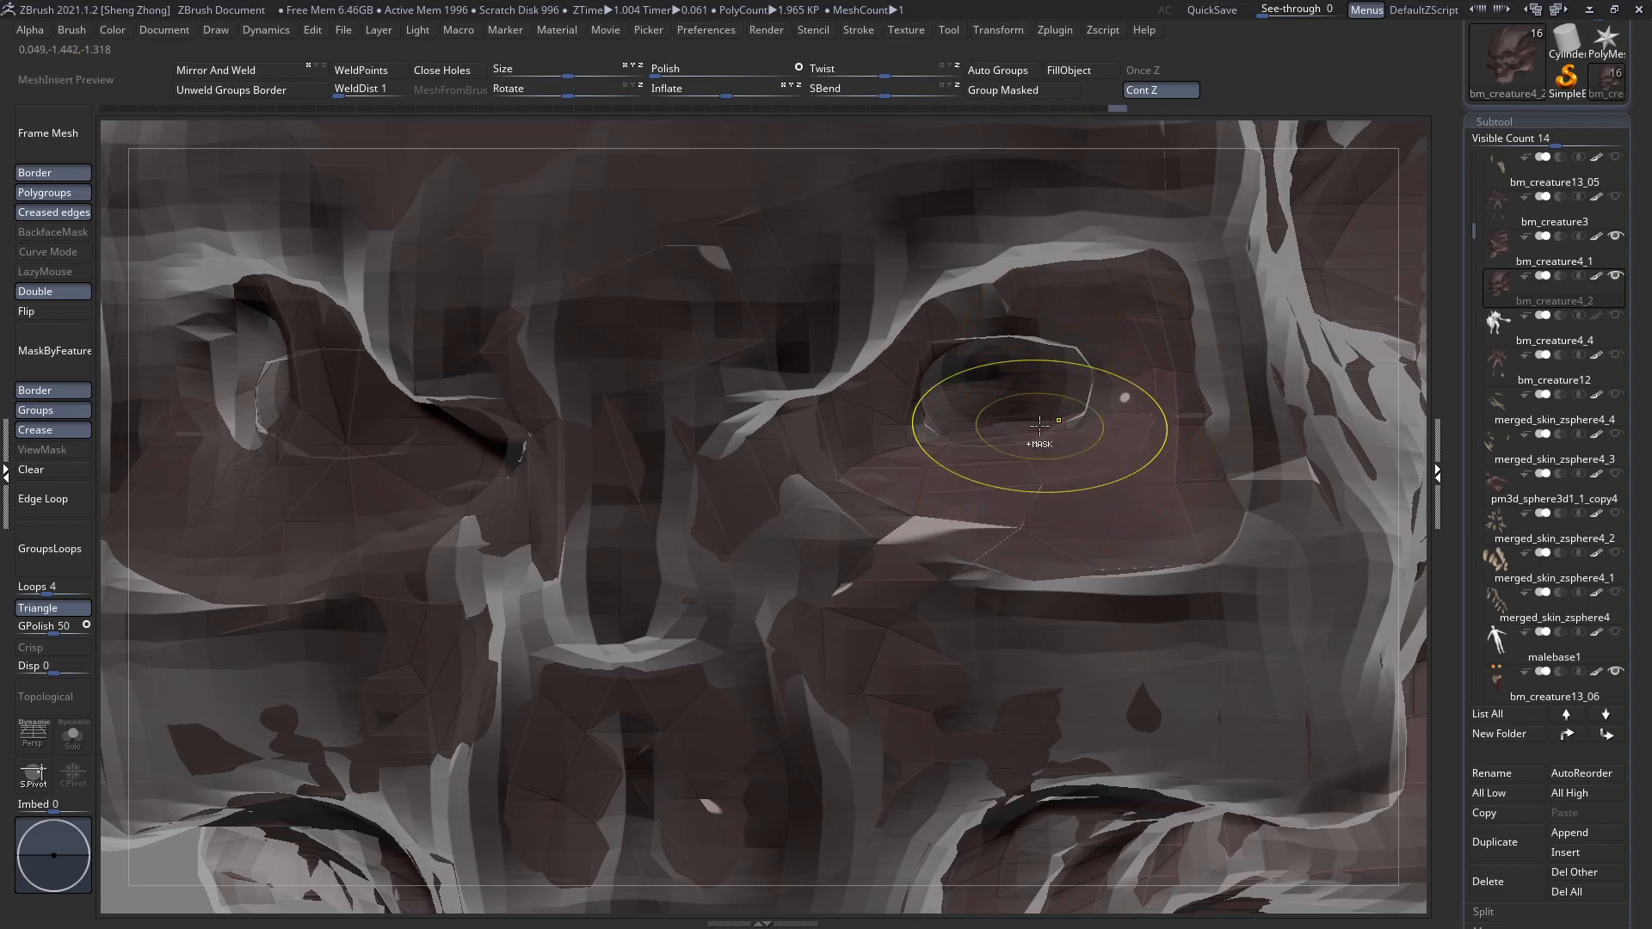
Resize the Move brush and adjust the rim of the eye opening on bm_creature4_2 against the sculpt.
{"action": "key", "text": "space"}
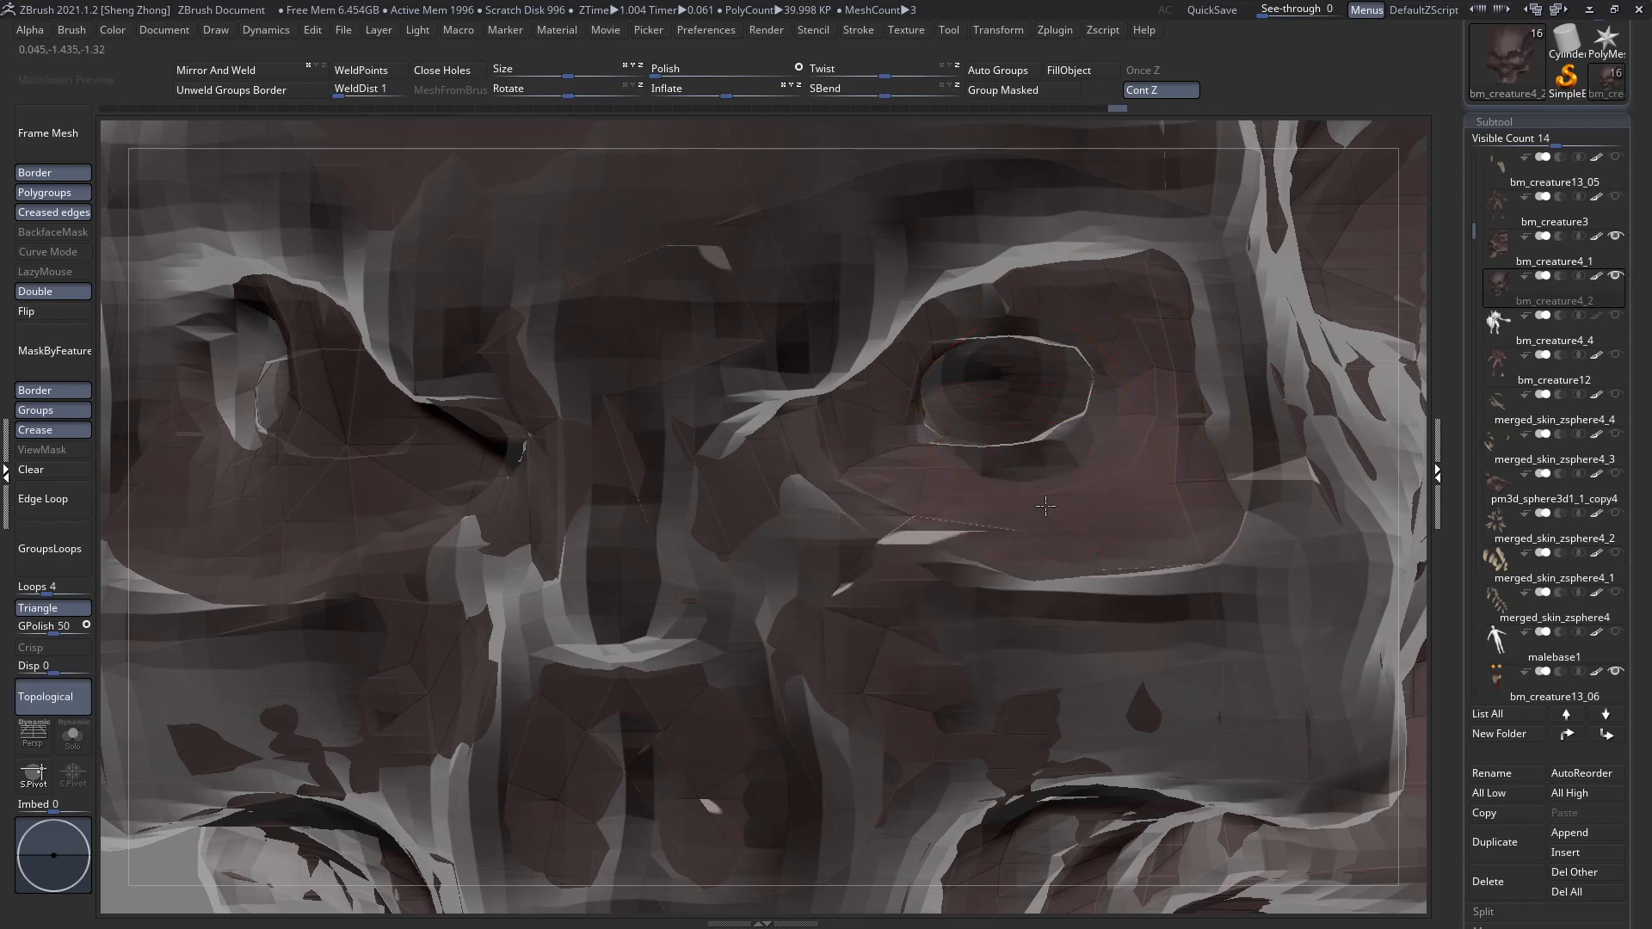
{"action": "right_click_drag", "start_coordinate": [1024, 428], "coordinate": [1045, 467]}
{"action": "left_click_drag", "start_coordinate": [1049, 482], "coordinate": [1063, 465]}
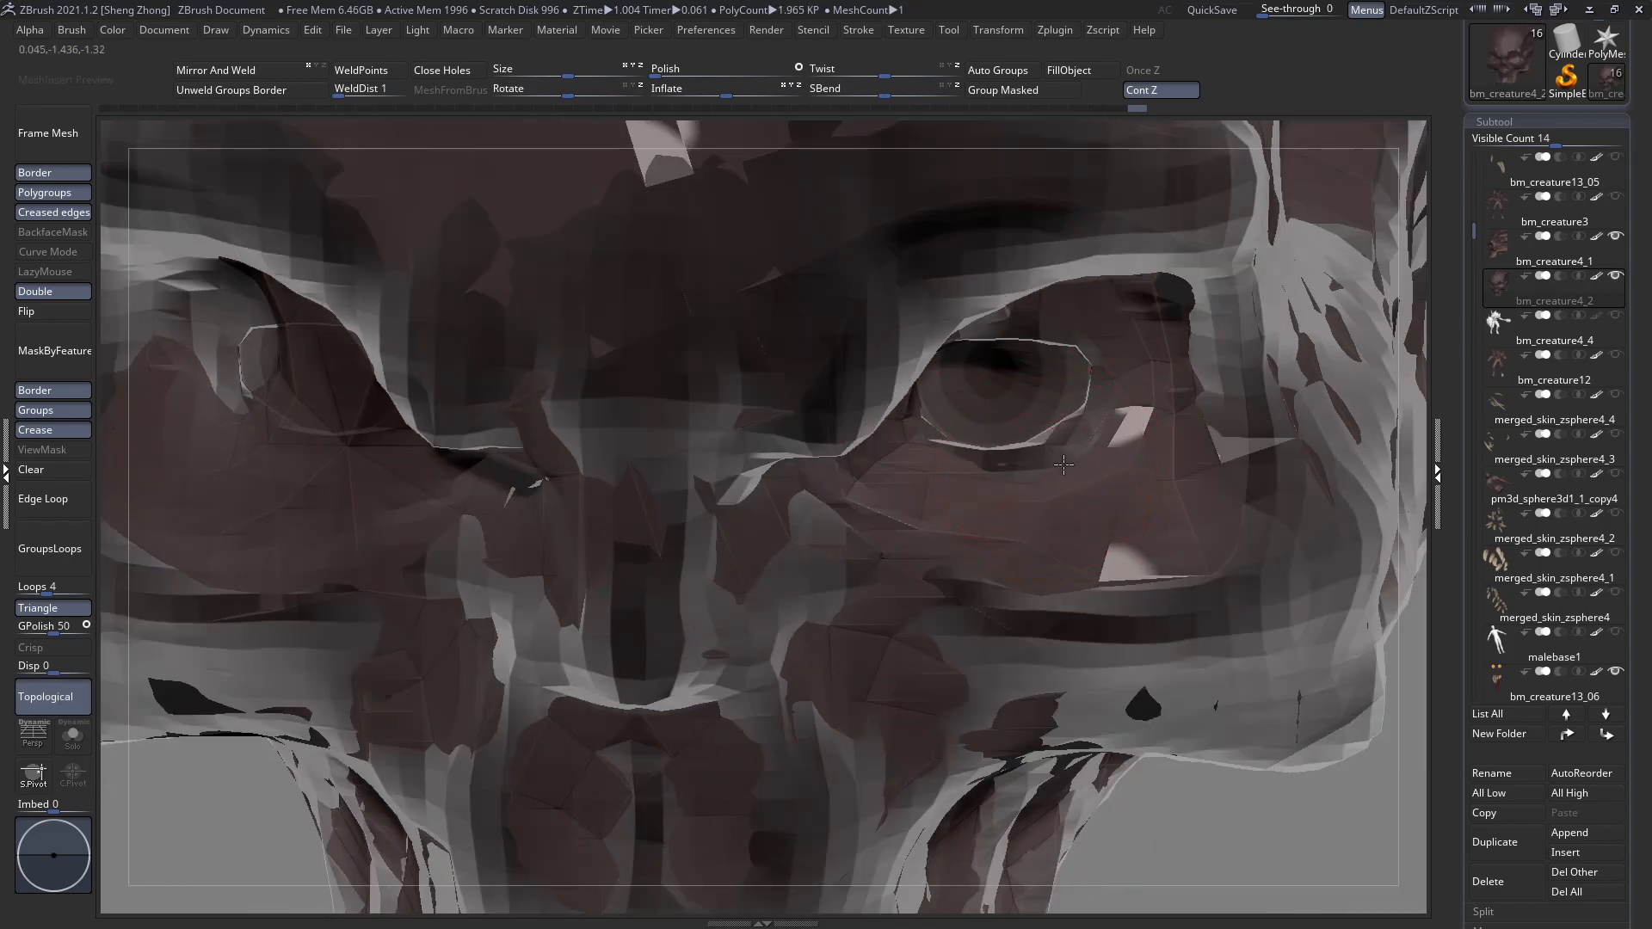
Hide bm_creature4_1 and widen the eye opening of bm_creature4_2 around the ghosted eyeball, adjusting the brush size between strokes.
{"action": "left_click", "coordinate": [1616, 274]}
{"action": "right_click_drag", "start_coordinate": [700, 369], "coordinate": [1083, 407]}
{"action": "right_click", "coordinate": [707, 507]}
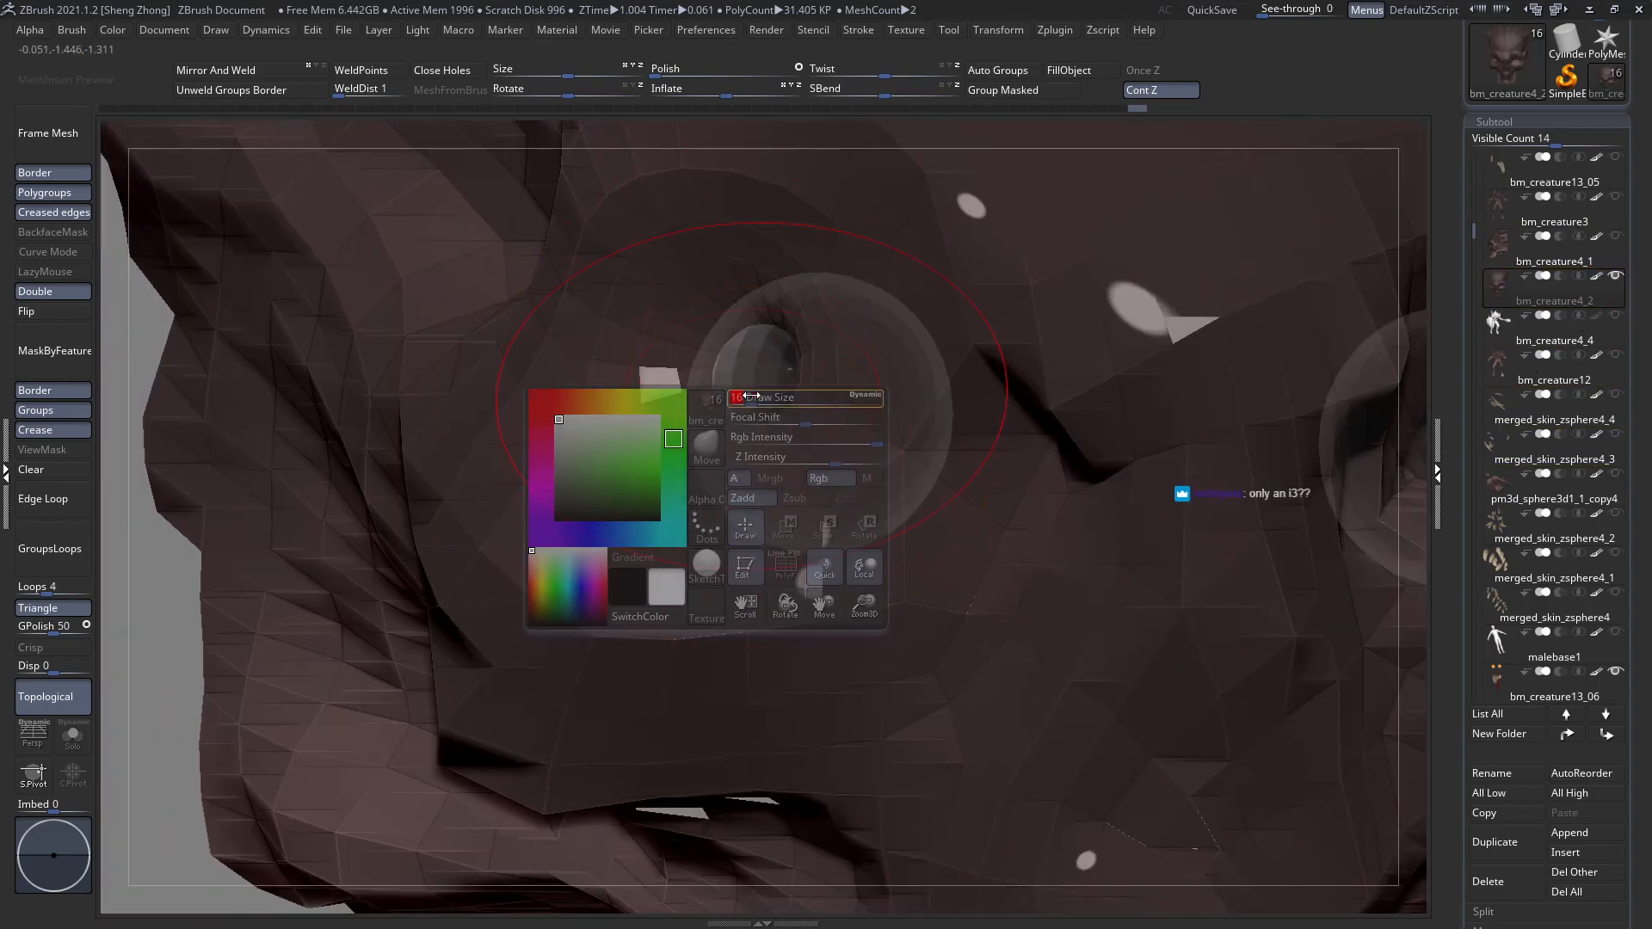
{"action": "right_click_drag", "start_coordinate": [810, 433], "coordinate": [806, 423]}
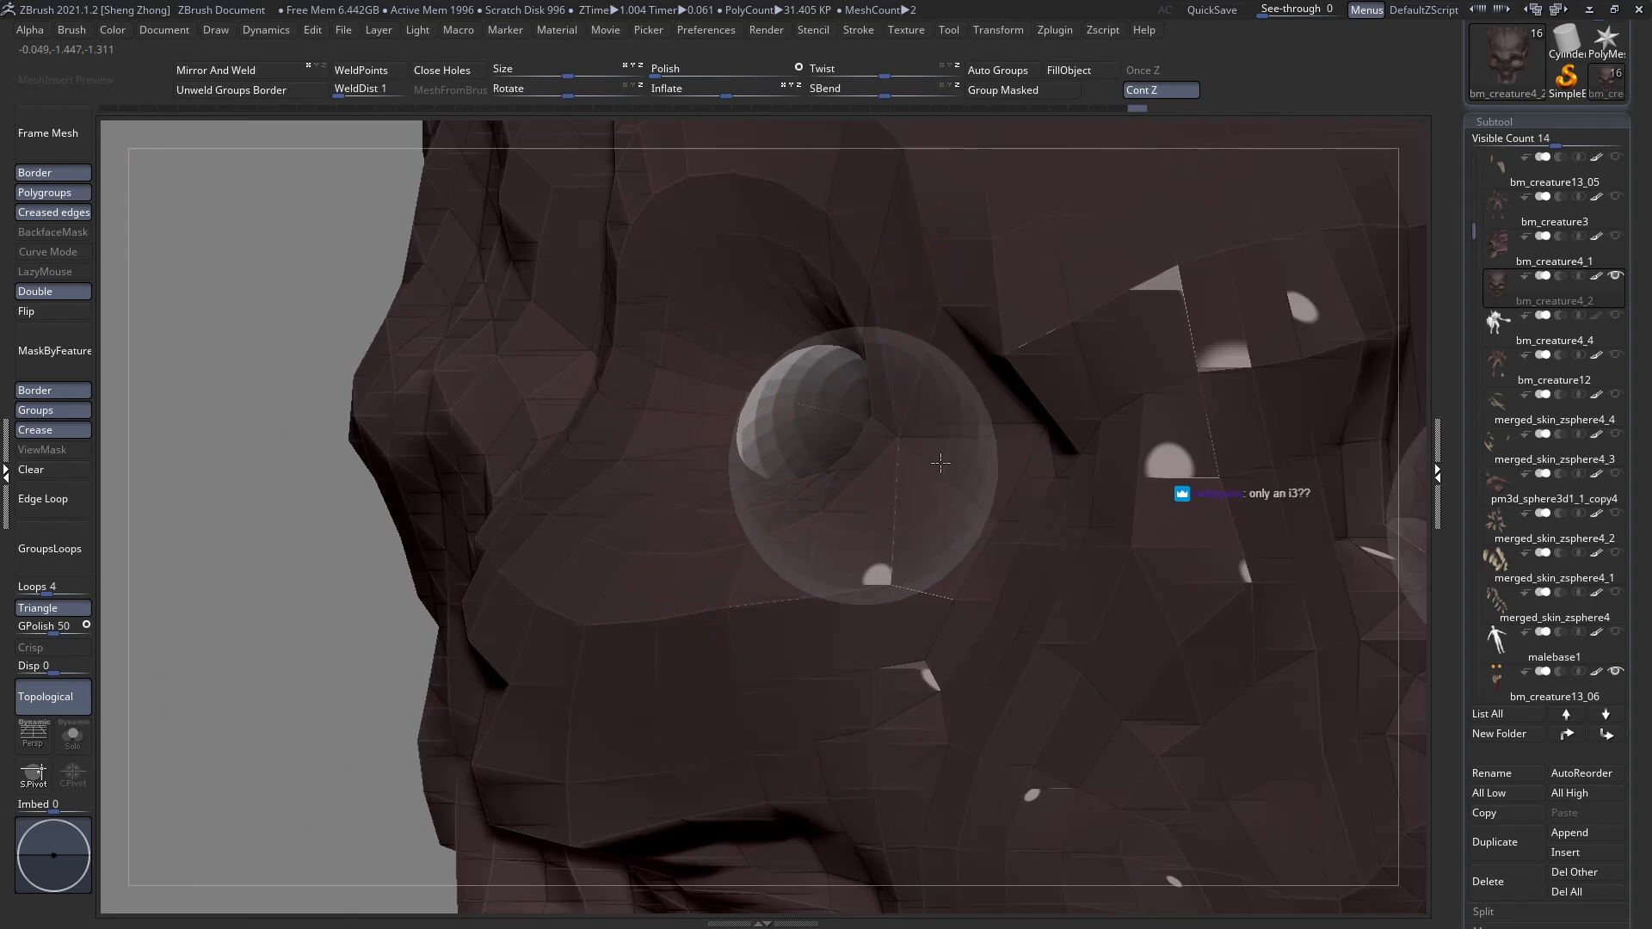
{"action": "right_click", "coordinate": [886, 424]}
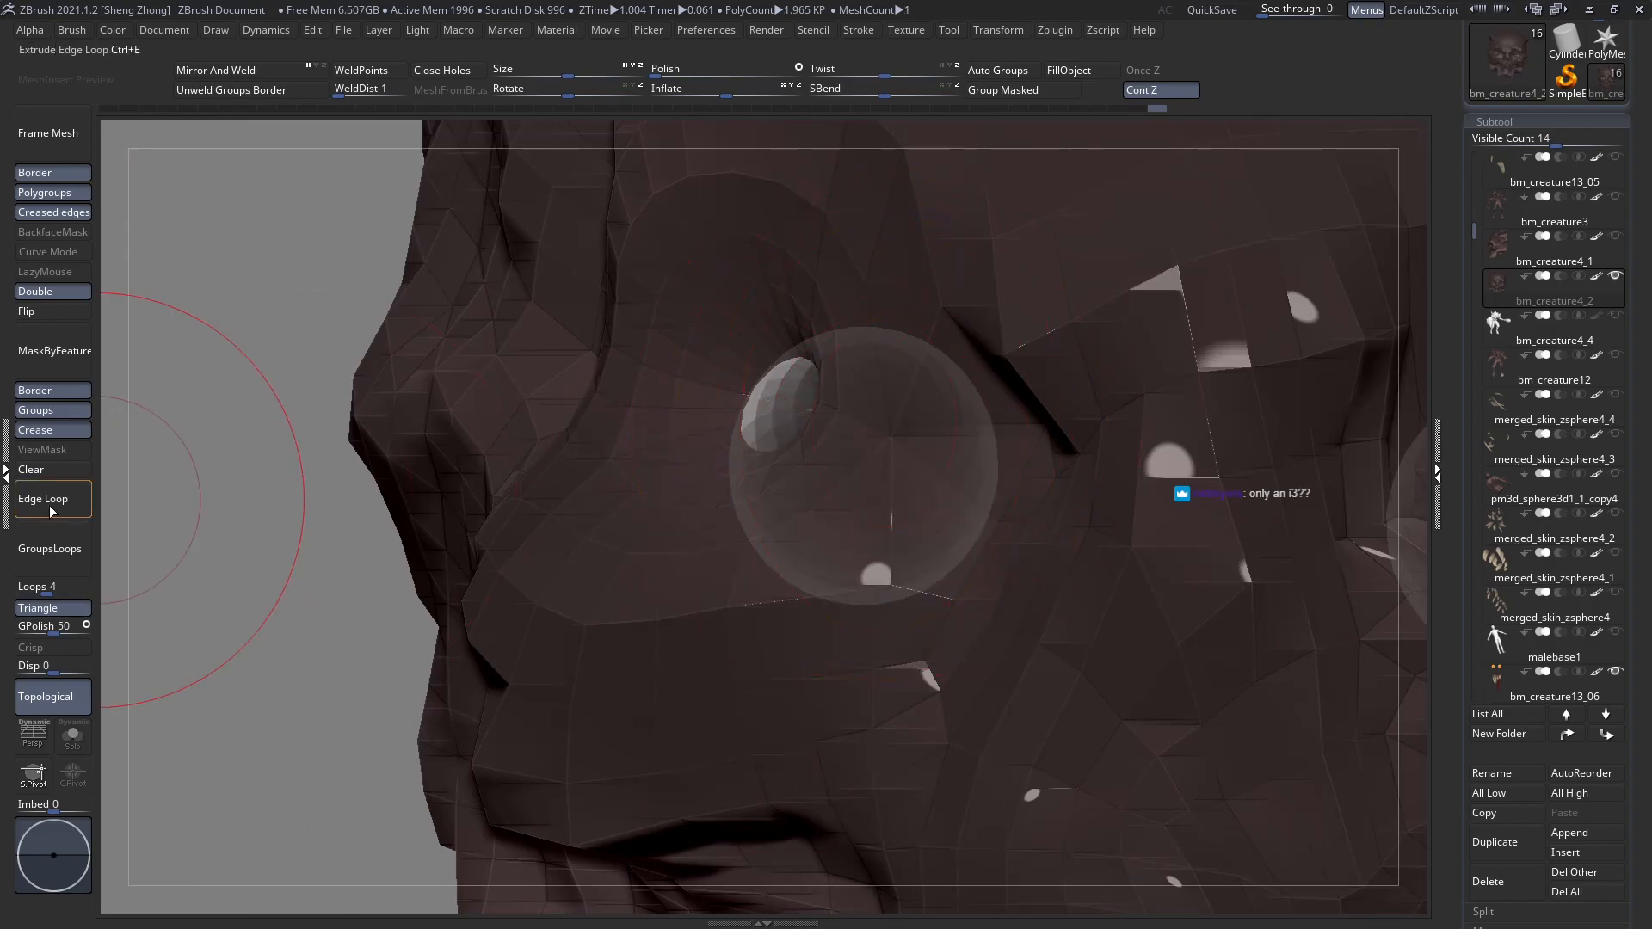
{"action": "left_click_drag", "start_coordinate": [982, 486], "coordinate": [1103, 557]}
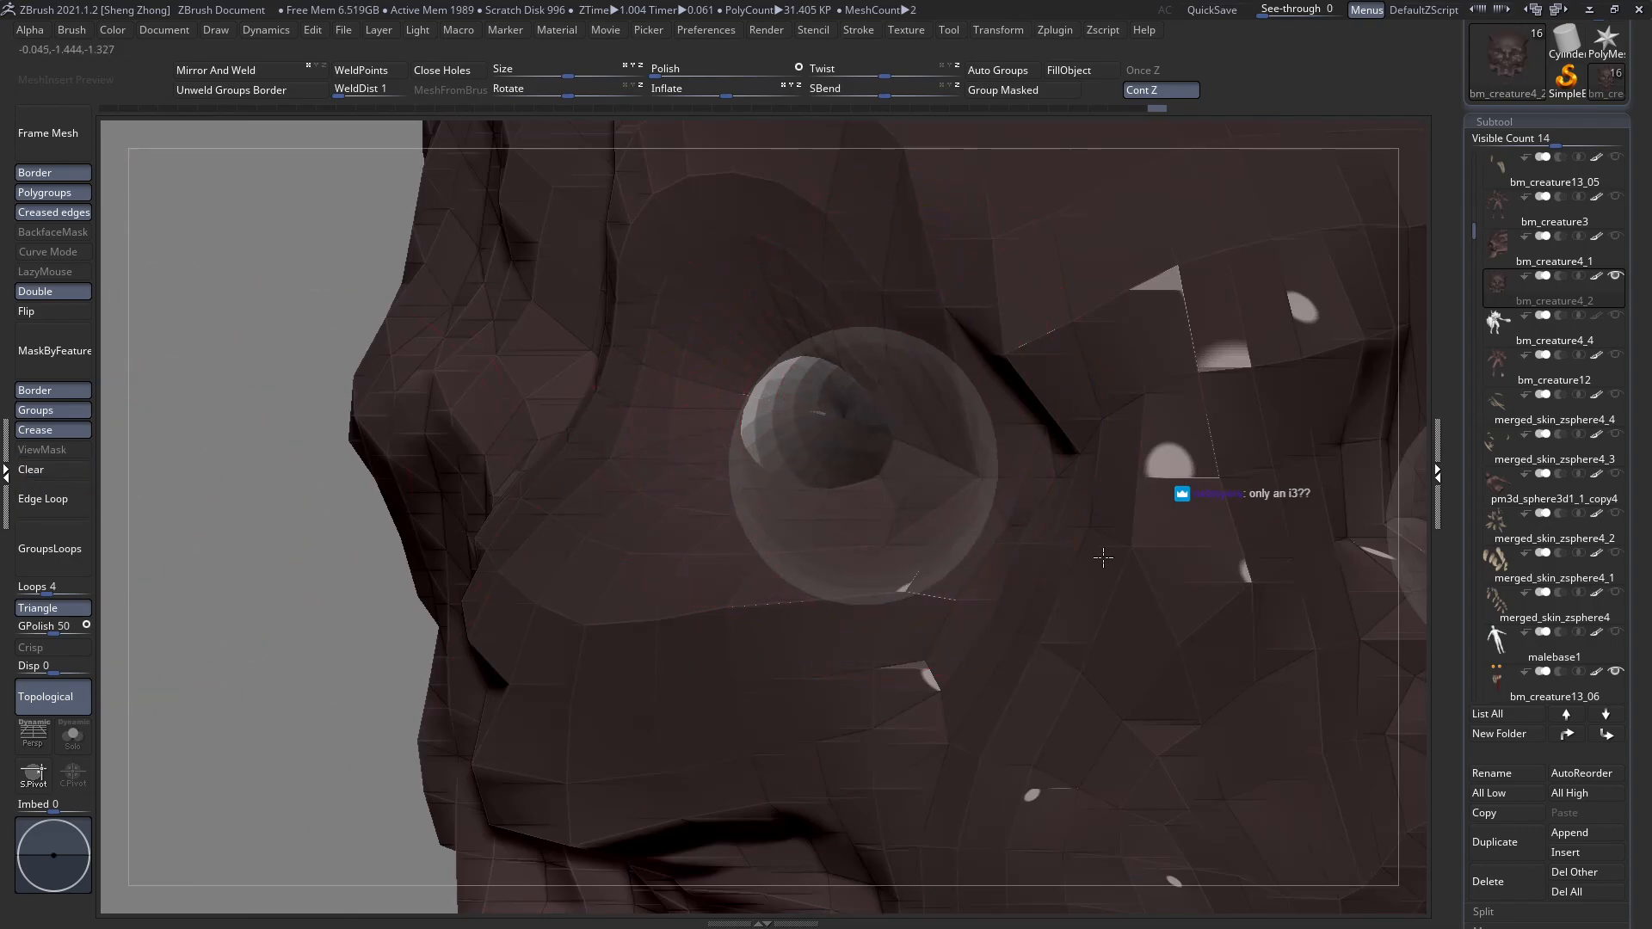
{"action": "left_click_drag", "start_coordinate": [830, 428], "coordinate": [1006, 439]}
{"action": "right_click_drag", "start_coordinate": [865, 393], "coordinate": [925, 388]}
{"action": "key", "text": "space"}
{"action": "mouse_move", "coordinate": [895, 369]}
{"action": "left_mouse_down"}
{"action": "mouse_move", "coordinate": [867, 369]}
{"action": "mouse_move", "coordinate": [996, 323]}
{"action": "left_mouse_up"}
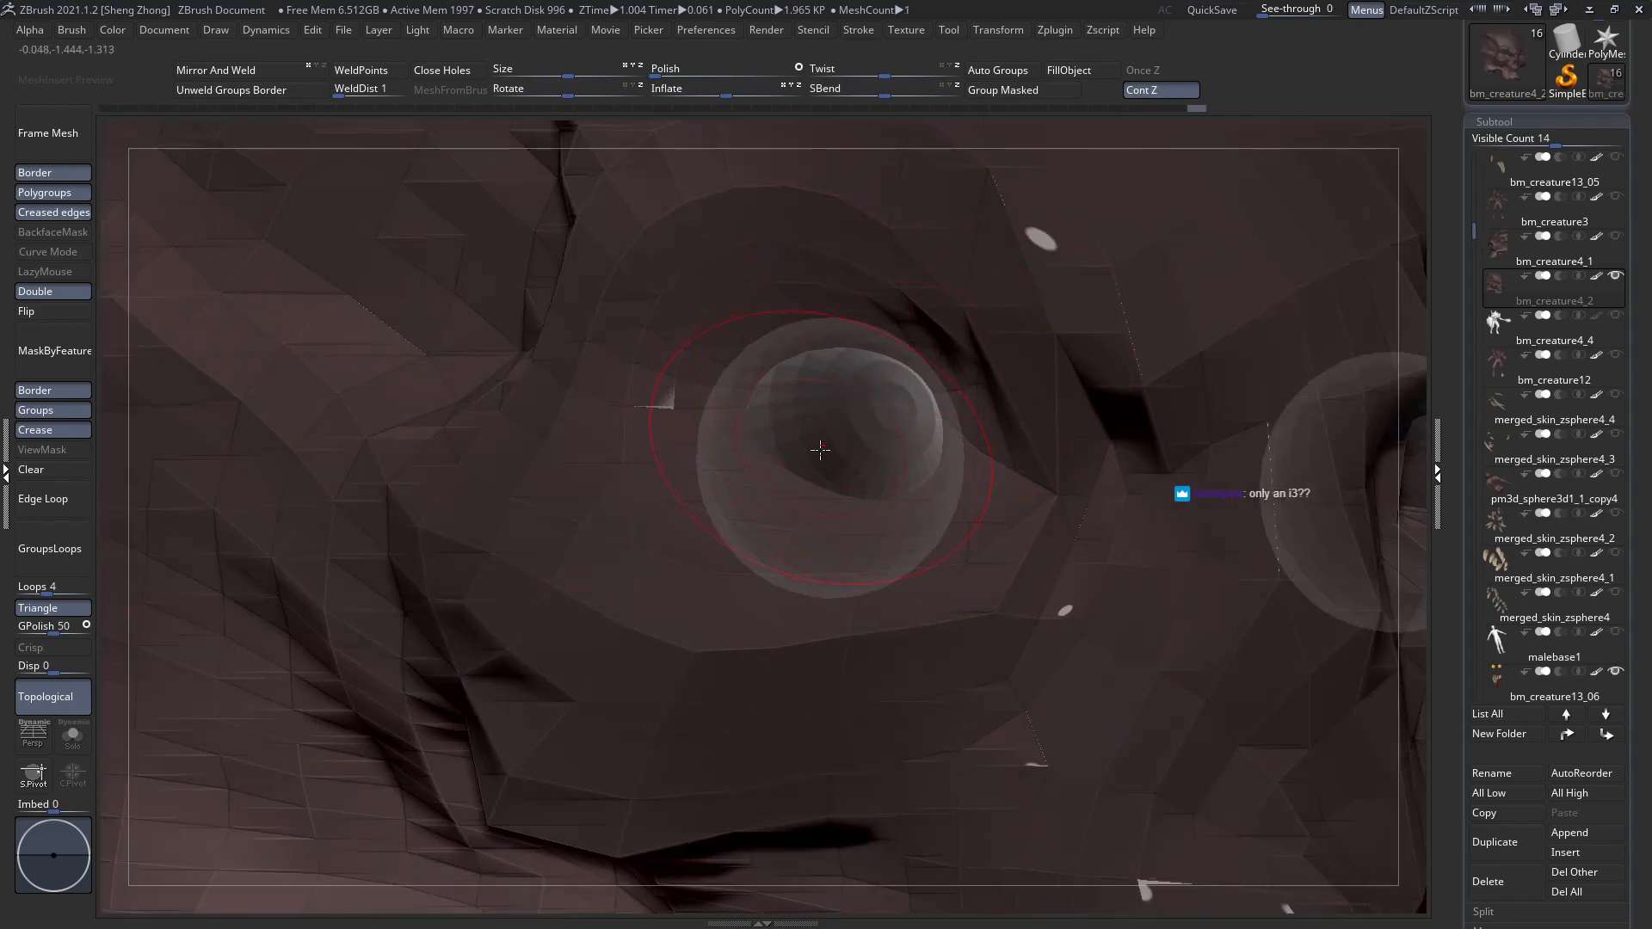
Show the polyframe and spread the lower, outer and inner edges of the orange eye loop outward around the eyeball.
{"action": "key", "text": "shift+f"}
{"action": "left_click_drag", "start_coordinate": [878, 472], "coordinate": [903, 535]}
{"action": "left_click_drag", "start_coordinate": [933, 457], "coordinate": [944, 488]}
{"action": "left_click_drag", "start_coordinate": [772, 404], "coordinate": [763, 401]}
{"action": "left_click_drag", "start_coordinate": [936, 391], "coordinate": [953, 392]}
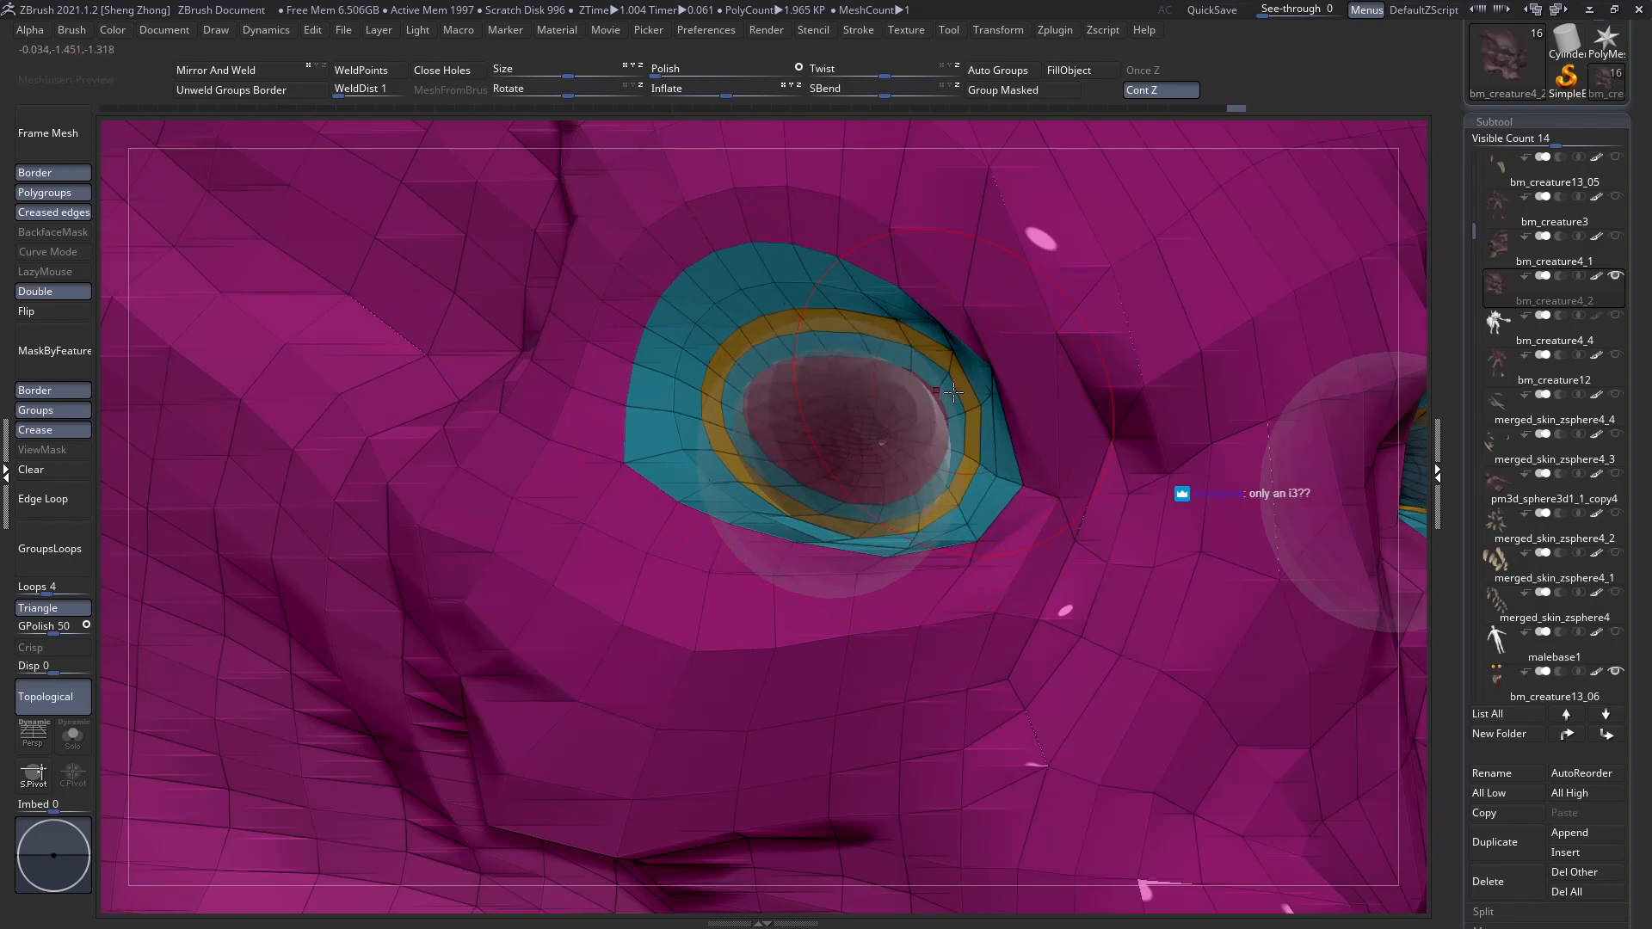
{"action": "right_click_drag", "start_coordinate": [960, 289], "coordinate": [996, 280]}
{"action": "left_click_drag", "start_coordinate": [1031, 348], "coordinate": [1047, 373]}
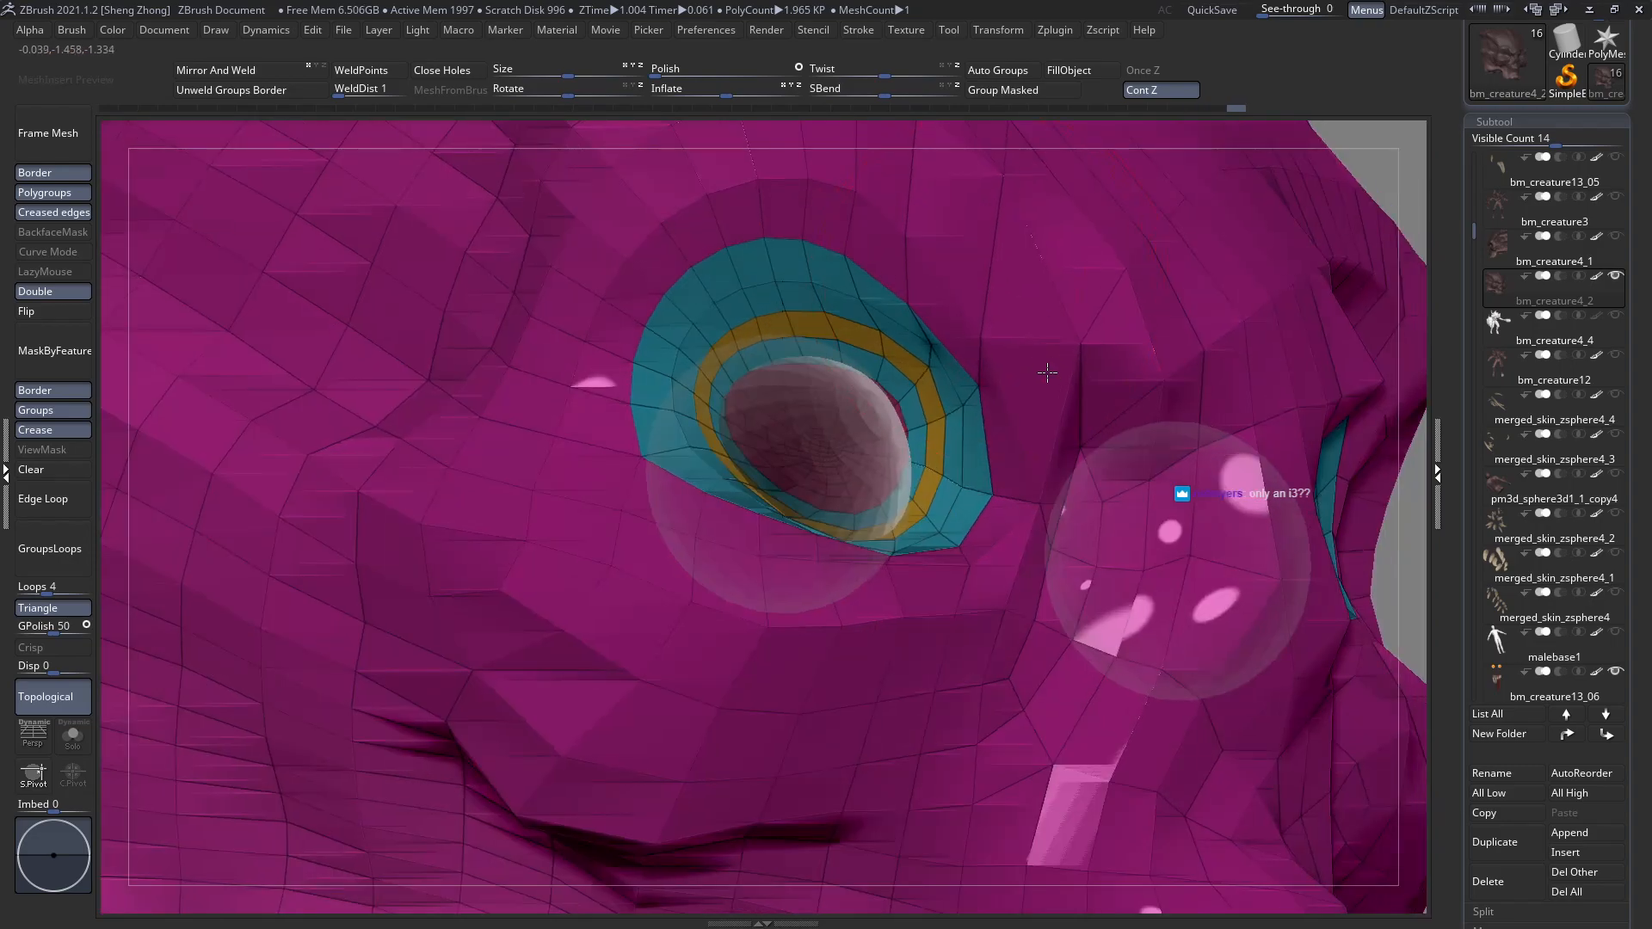
Reshape the teal loops along the upper rim and inner corner of the eye socket from several angles.
{"action": "right_click_drag", "start_coordinate": [1010, 353], "coordinate": [1032, 293]}
{"action": "key", "text": "space"}
{"action": "left_click", "coordinate": [1067, 322]}
{"action": "right_click_drag", "start_coordinate": [1037, 436], "coordinate": [1056, 476]}
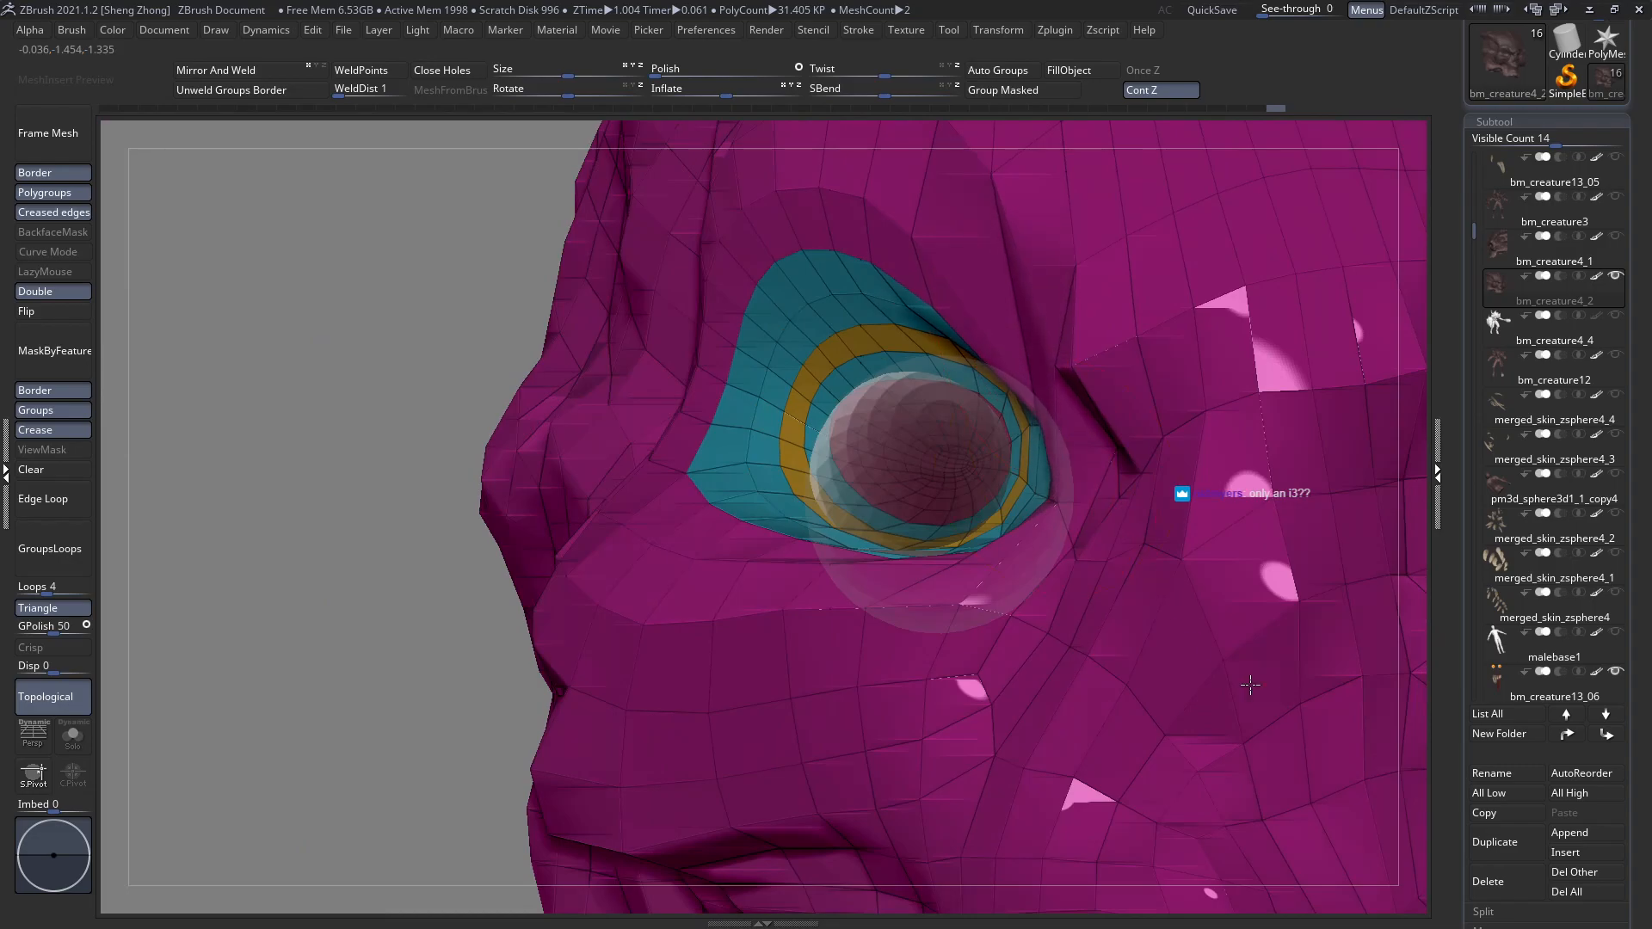
{"action": "right_click_drag", "start_coordinate": [1045, 400], "coordinate": [1090, 446]}
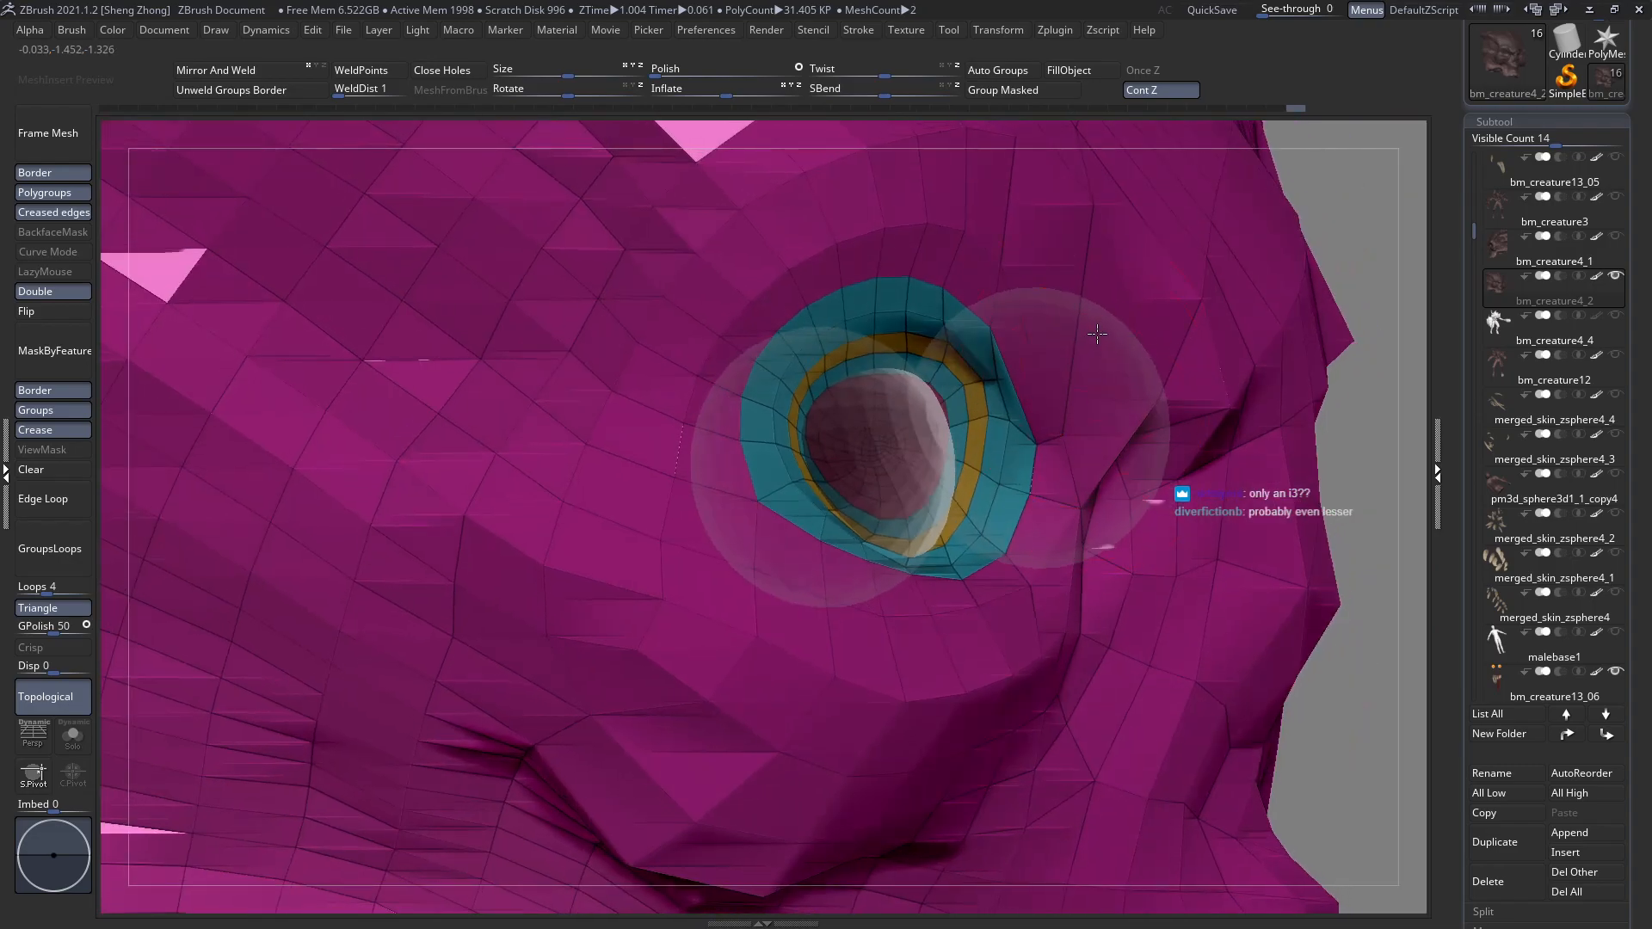
{"action": "left_click_drag", "start_coordinate": [1084, 399], "coordinate": [1076, 322]}
{"action": "right_click_drag", "start_coordinate": [1076, 322], "coordinate": [1054, 353]}
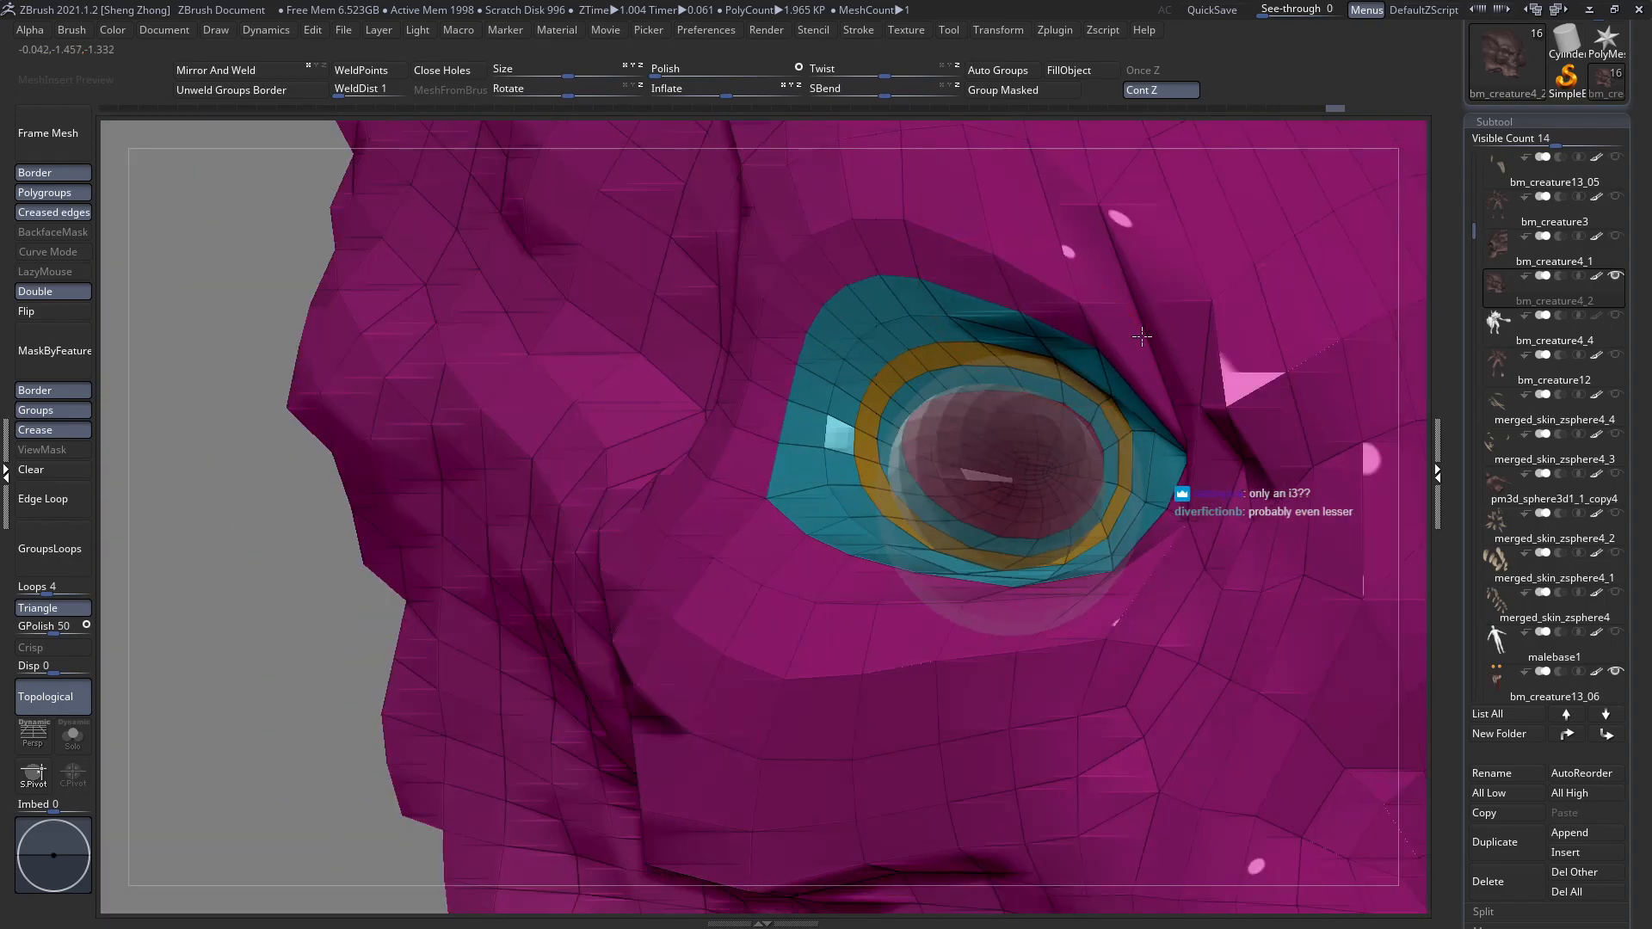
{"action": "right_click_drag", "start_coordinate": [994, 274], "coordinate": [887, 239]}
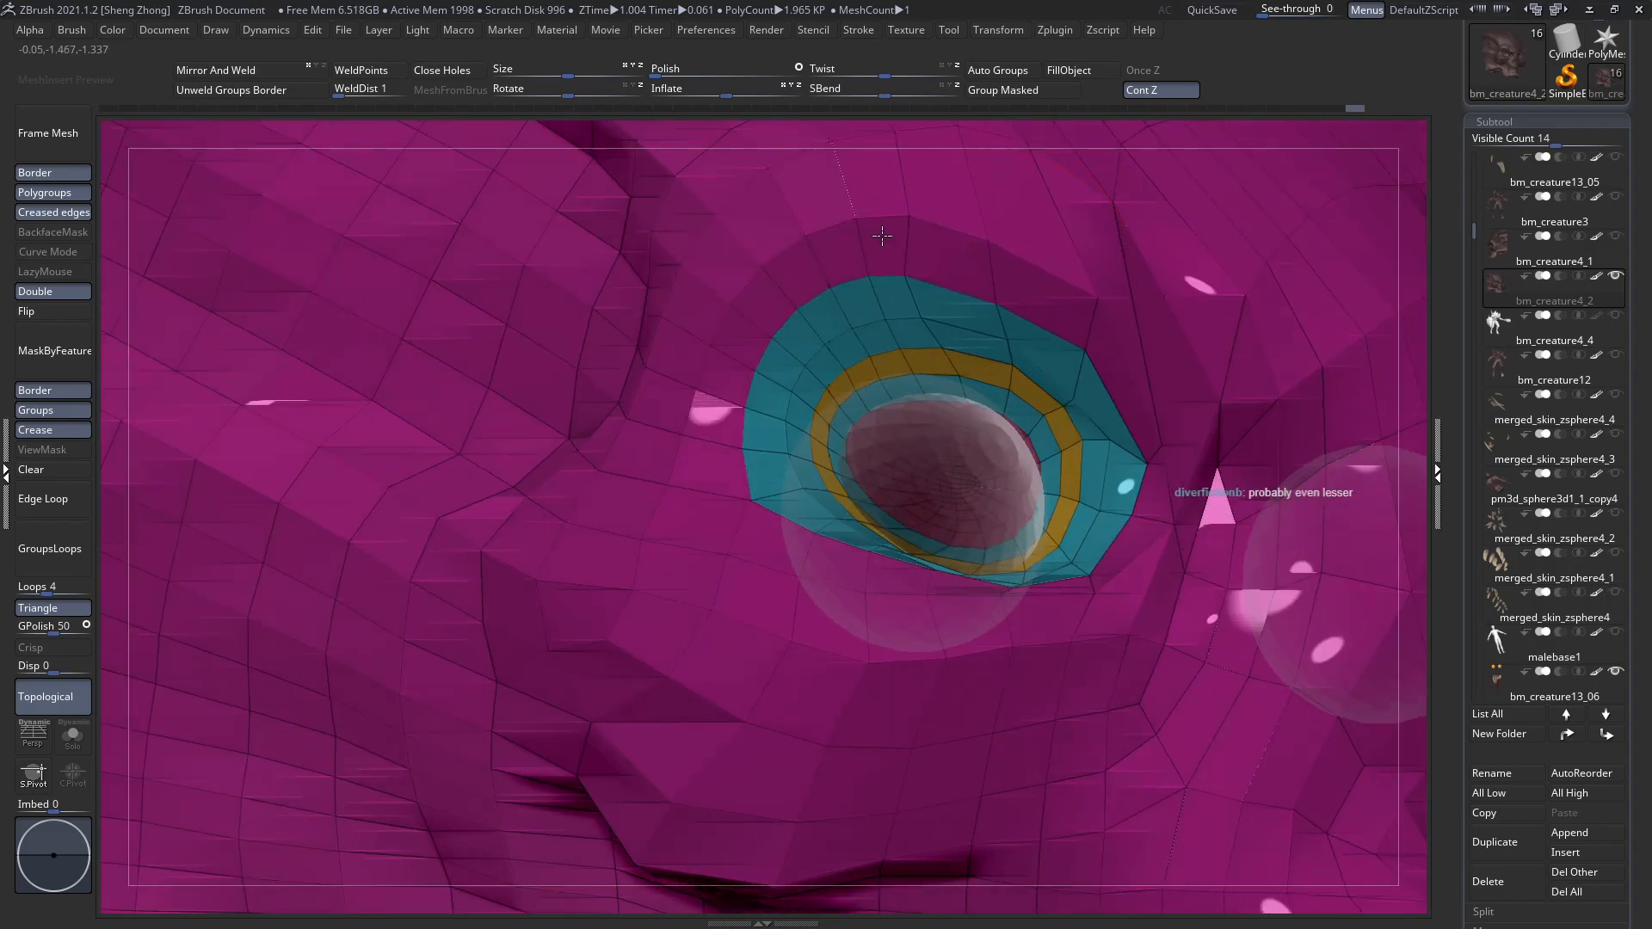
{"action": "right_click_drag", "start_coordinate": [895, 453], "coordinate": [951, 483]}
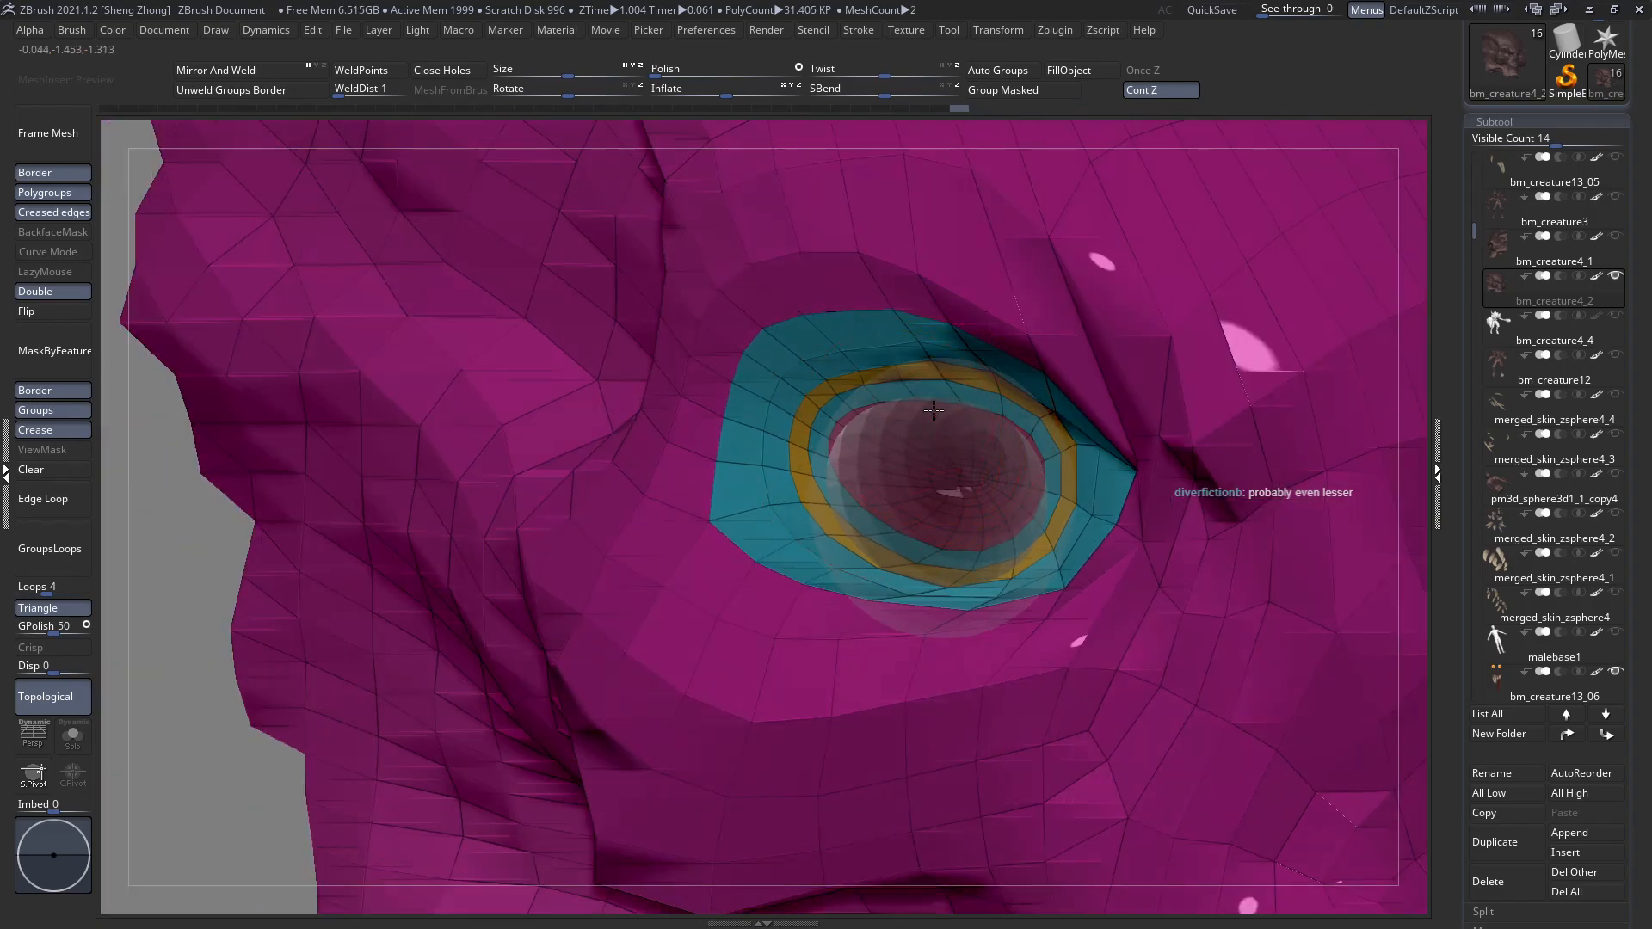
Examine how the eye openings fit the opaque eyeballs from the side and front, with the polyframe hidden.
{"action": "right_click_drag", "start_coordinate": [932, 413], "coordinate": [869, 385]}
{"action": "right_click", "coordinate": [904, 508]}
{"action": "key", "text": "ctrl+t"}
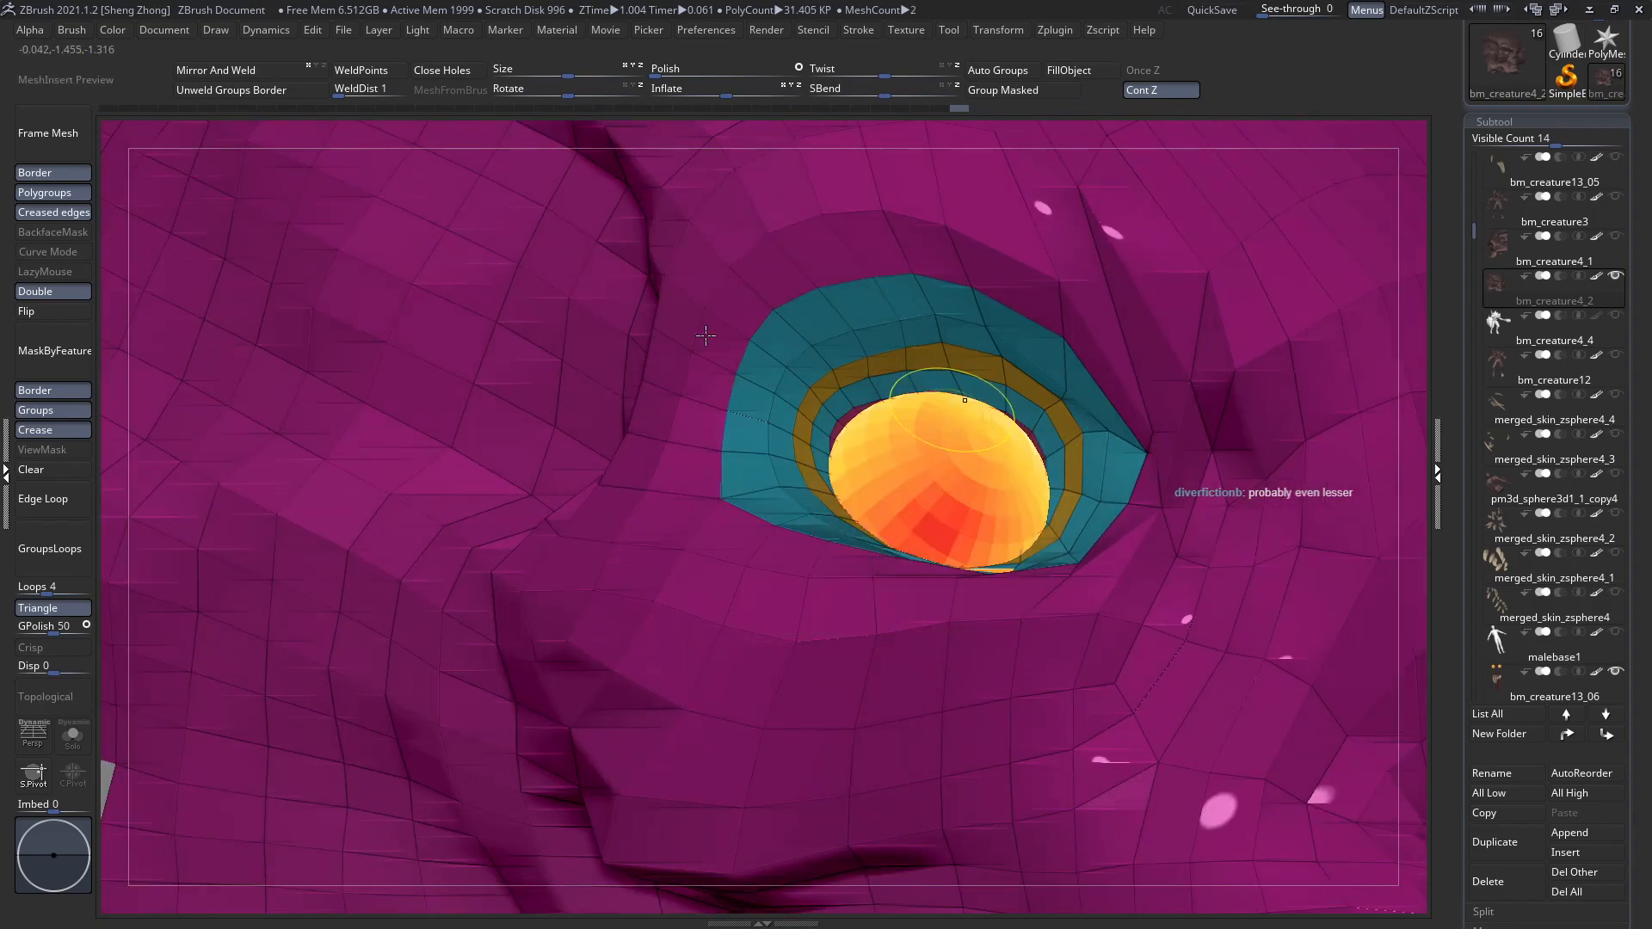
{"action": "right_click_drag", "start_coordinate": [720, 339], "coordinate": [688, 327], "text": "ctrl"}
{"action": "right_click_drag", "start_coordinate": [1058, 430], "coordinate": [964, 422], "text": "shift"}
{"action": "key", "text": "shift+f"}
{"action": "right_click_drag", "start_coordinate": [1176, 399], "coordinate": [1189, 425], "text": "ctrl"}
{"action": "key", "text": "ctrl+t"}
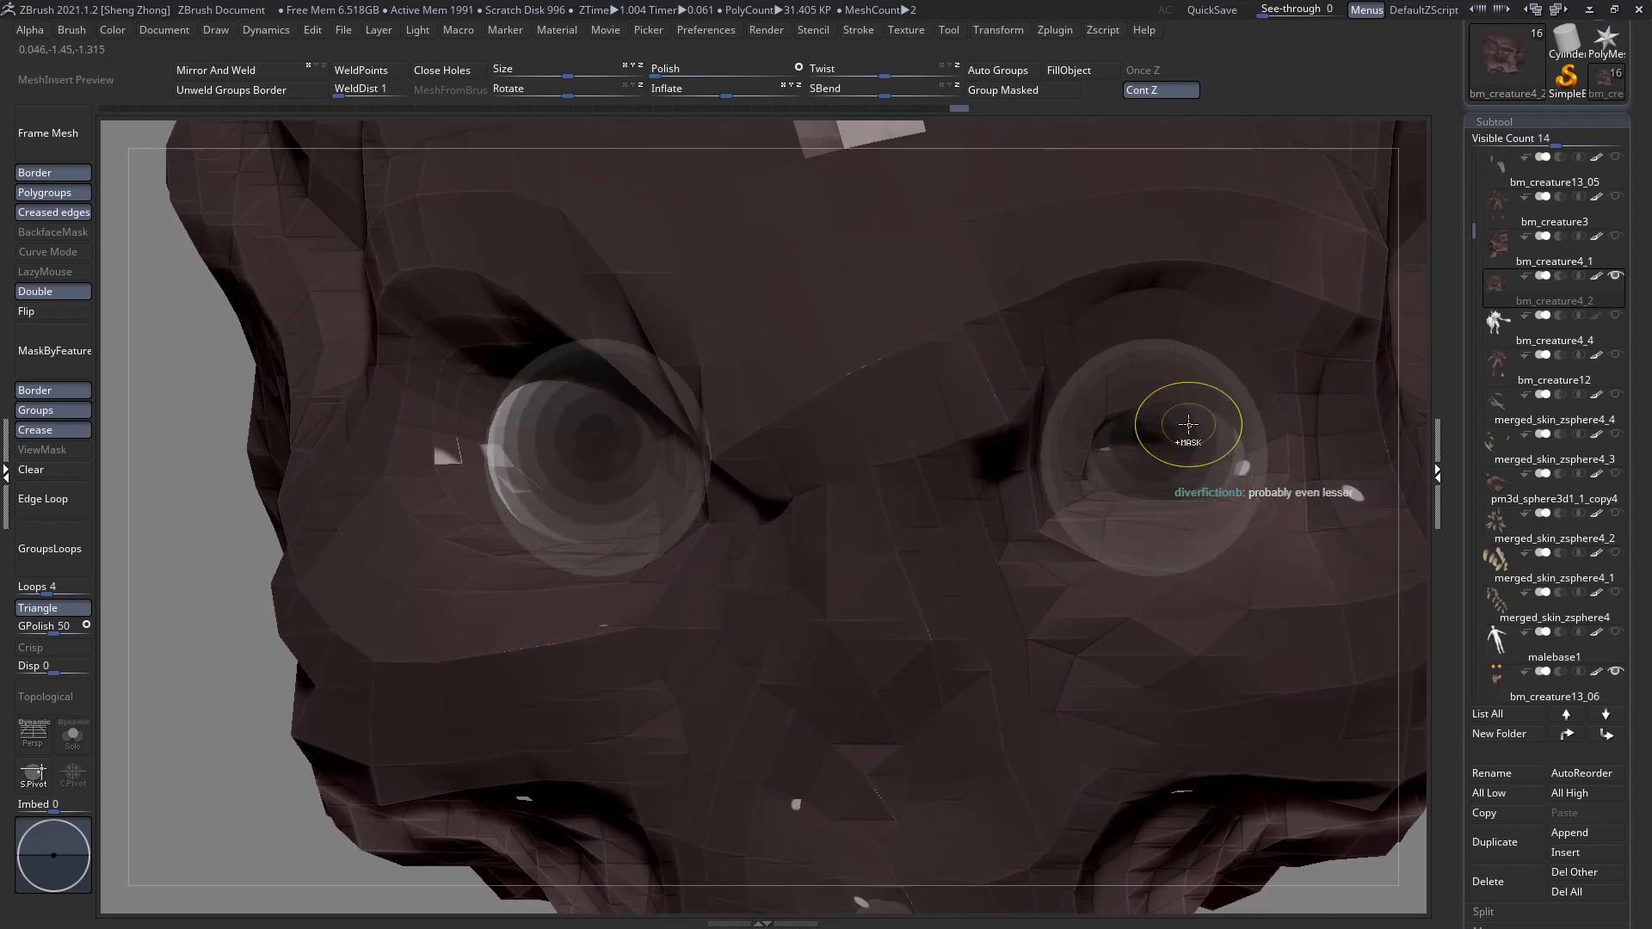
Adjust the rim of the eye opening from the front, pulling its lower edge slightly downward.
{"action": "right_click", "coordinate": [1161, 397]}
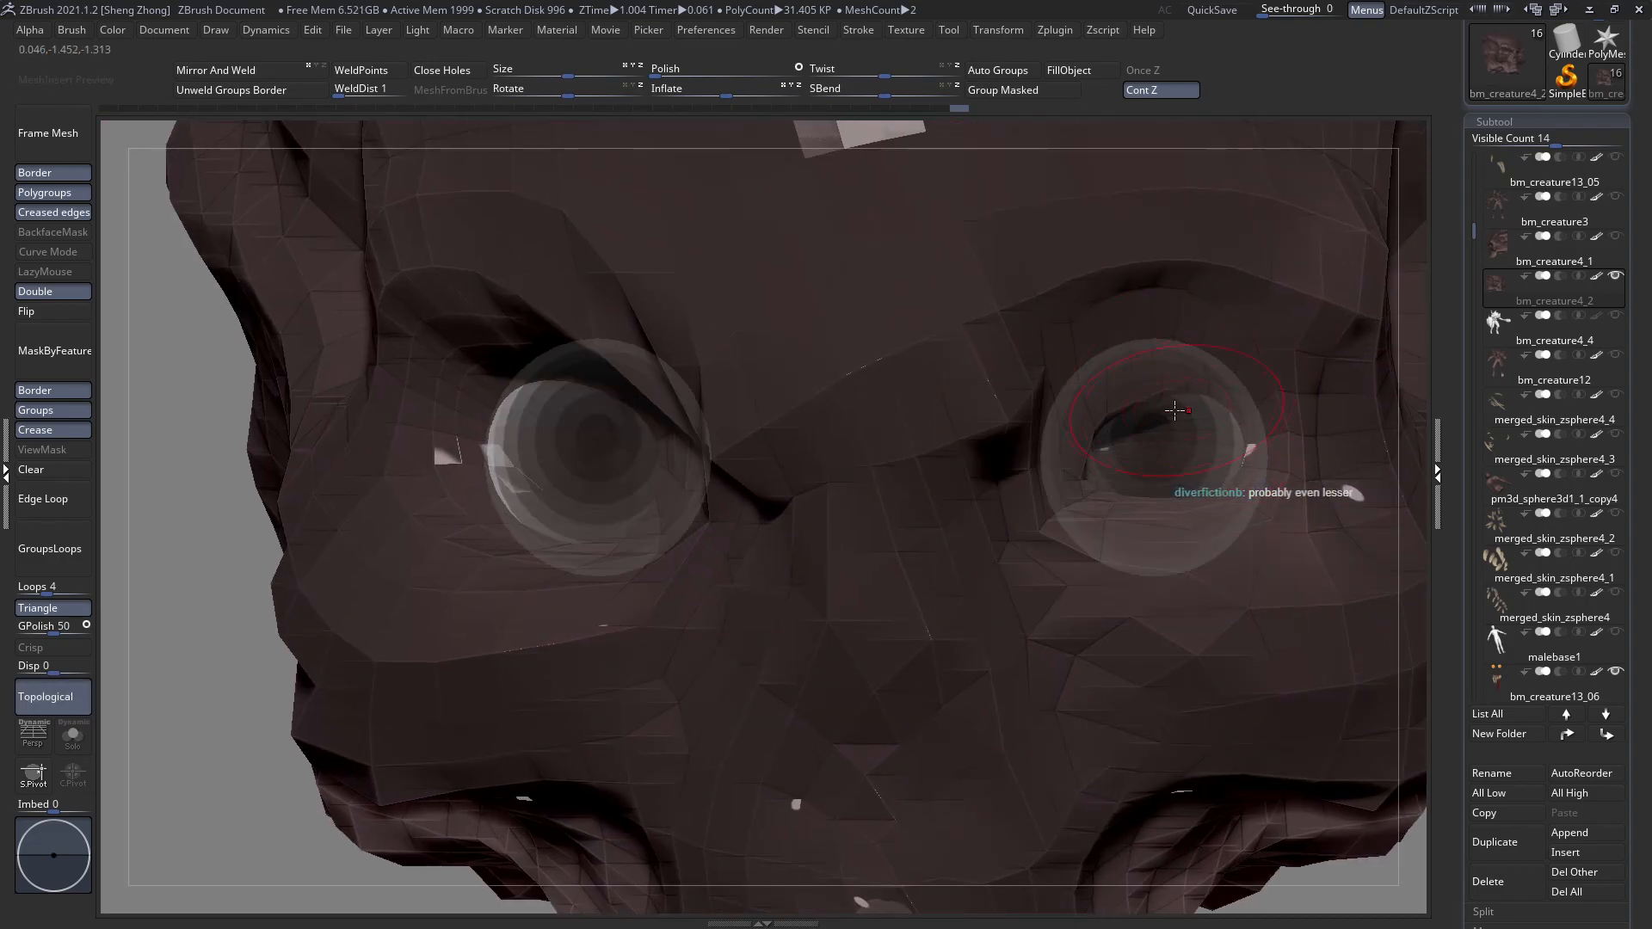
{"action": "right_click", "coordinate": [1050, 361]}
{"action": "left_click_drag", "start_coordinate": [1160, 504], "coordinate": [1157, 521]}
{"action": "key", "text": "ctrl+t"}
{"action": "key", "text": "space"}
{"action": "mouse_move", "coordinate": [594, 462]}
{"action": "left_mouse_down"}
{"action": "mouse_move", "coordinate": [579, 461]}
{"action": "mouse_move", "coordinate": [565, 539]}
{"action": "mouse_move", "coordinate": [600, 560]}
{"action": "left_mouse_up"}
{"action": "key", "text": "ctrl+z"}
Bring back the polyframe and refine the upper part of the orange eye loop with an adjusted brush size.
{"action": "right_click_drag", "start_coordinate": [555, 553], "coordinate": [674, 495]}
{"action": "key", "text": "shift+f"}
{"action": "right_click_drag", "start_coordinate": [687, 413], "coordinate": [579, 506]}
{"action": "right_click", "coordinate": [579, 507]}
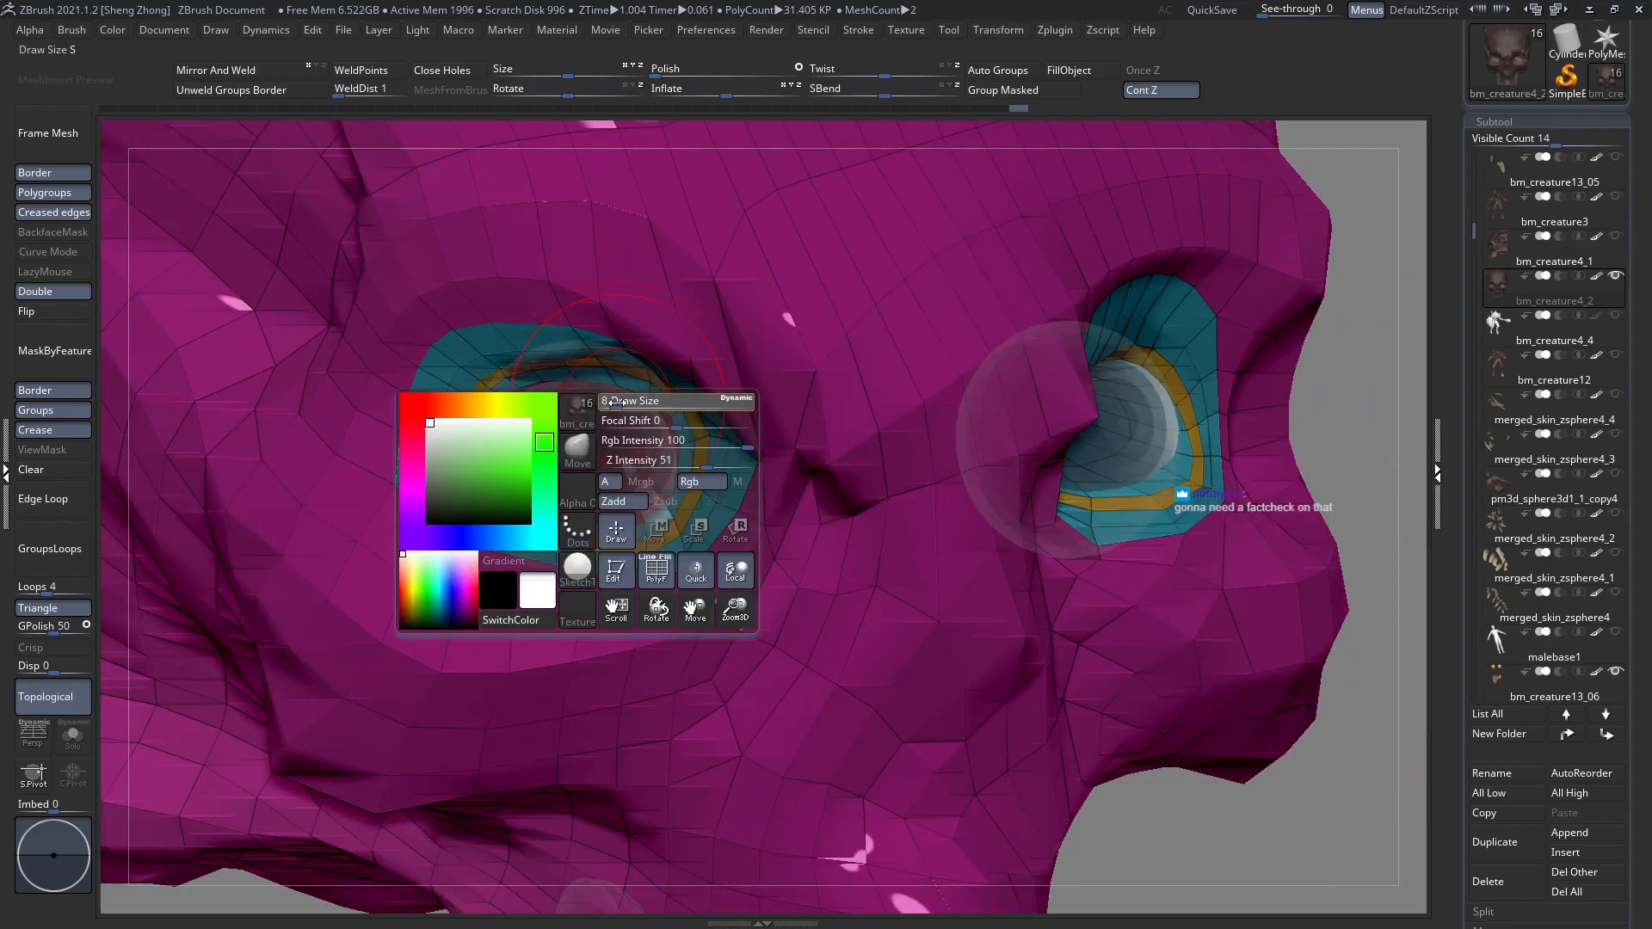
{"action": "right_click_drag", "start_coordinate": [609, 362], "coordinate": [523, 413]}
{"action": "right_click", "coordinate": [523, 412]}
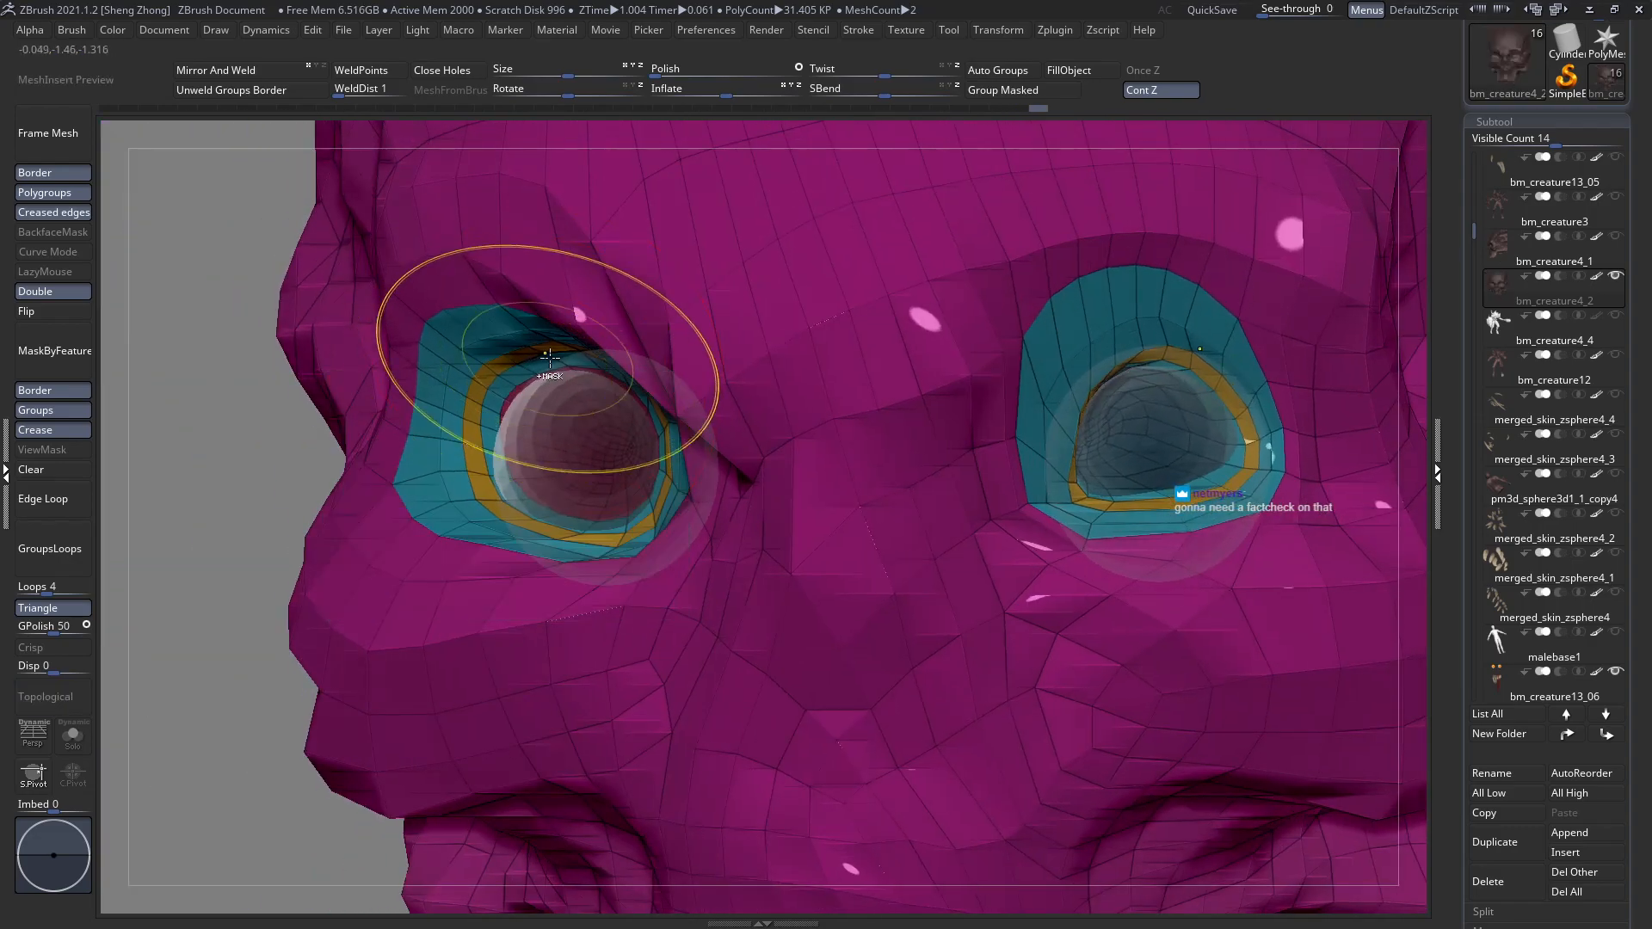
{"action": "right_click", "coordinate": [578, 393]}
{"action": "right_click_drag", "start_coordinate": [578, 393], "coordinate": [516, 413]}
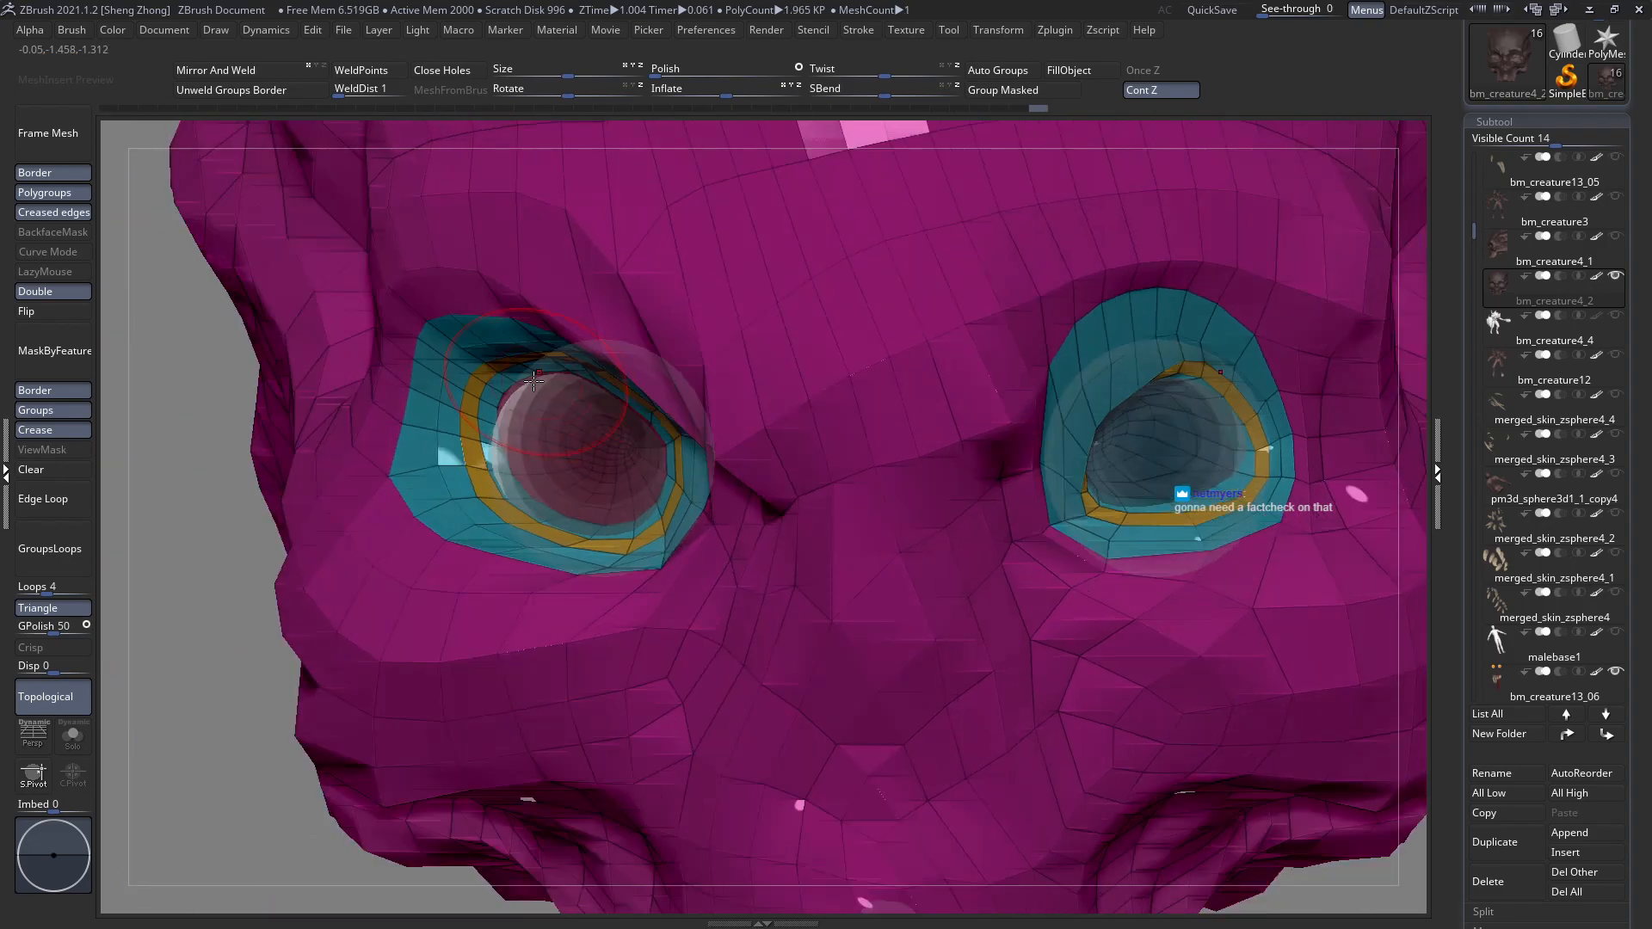
Move the outer and upper-outer edges of the orange eye loop outward from the eyeball.
{"action": "left_click_drag", "start_coordinate": [543, 383], "coordinate": [498, 458]}
{"action": "right_click_drag", "start_coordinate": [439, 461], "coordinate": [495, 465]}
{"action": "left_click_drag", "start_coordinate": [494, 465], "coordinate": [479, 475]}
{"action": "left_click_drag", "start_coordinate": [514, 413], "coordinate": [502, 398]}
{"action": "right_click_drag", "start_coordinate": [555, 376], "coordinate": [534, 381]}
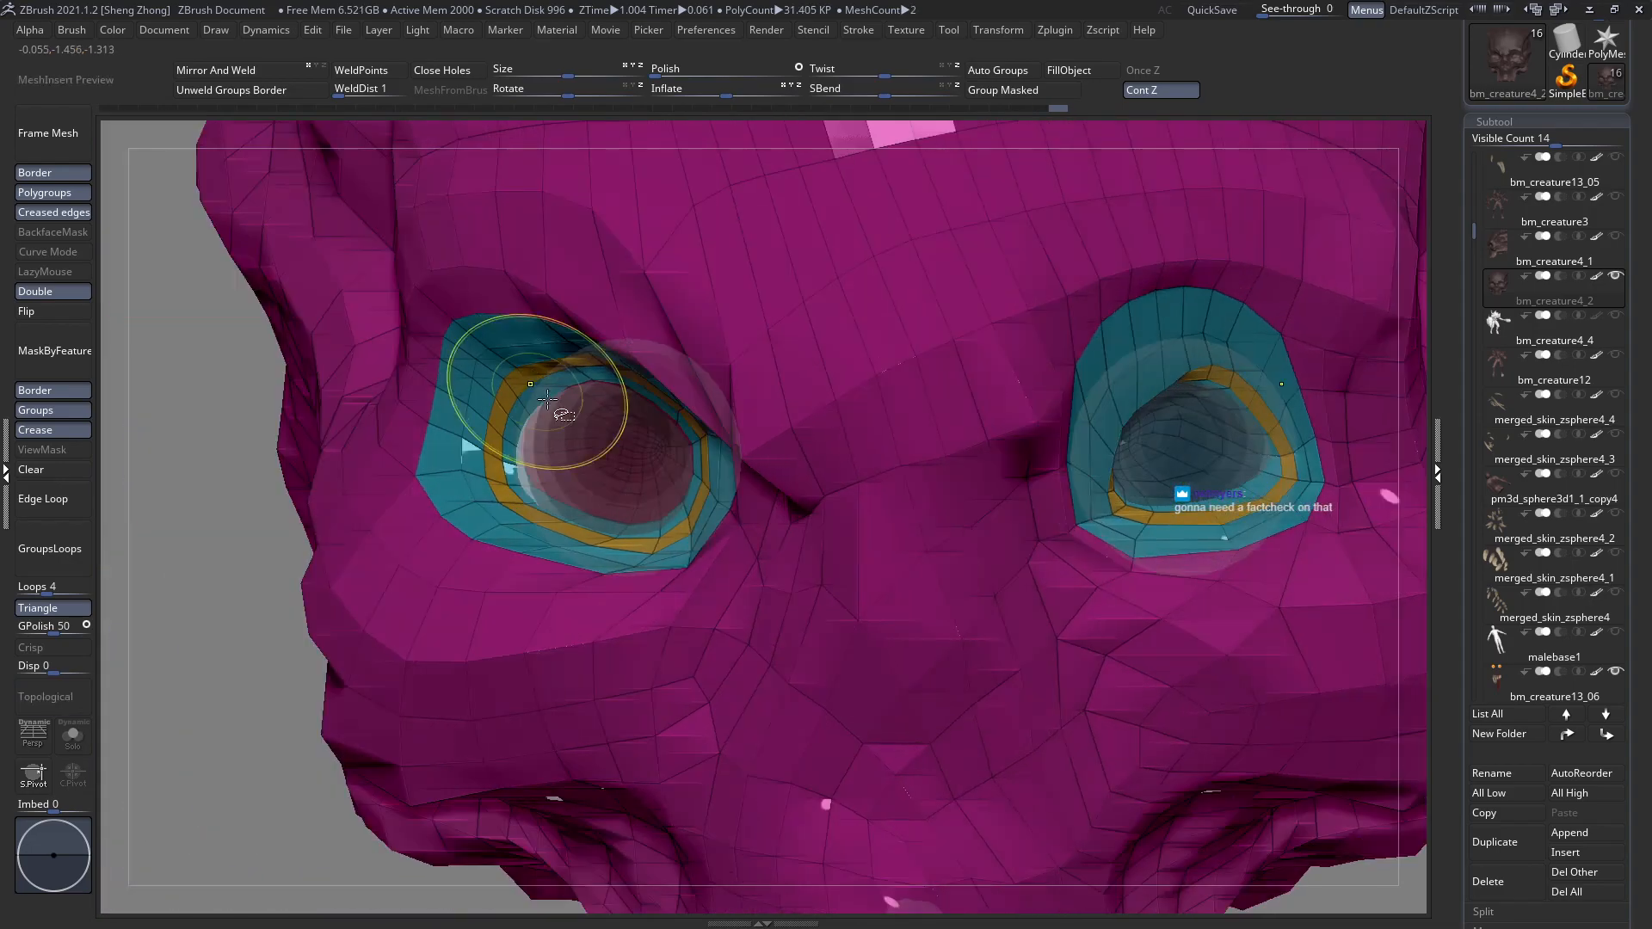
Display the eyeballs opaque without the polyframe and pull the inner brow down over the eye.
{"action": "key", "text": "t"}
{"action": "right_click_drag", "start_coordinate": [991, 435], "coordinate": [1028, 372], "text": "ctrl"}
{"action": "right_click_drag", "start_coordinate": [1090, 469], "coordinate": [1090, 451], "text": "ctrl"}
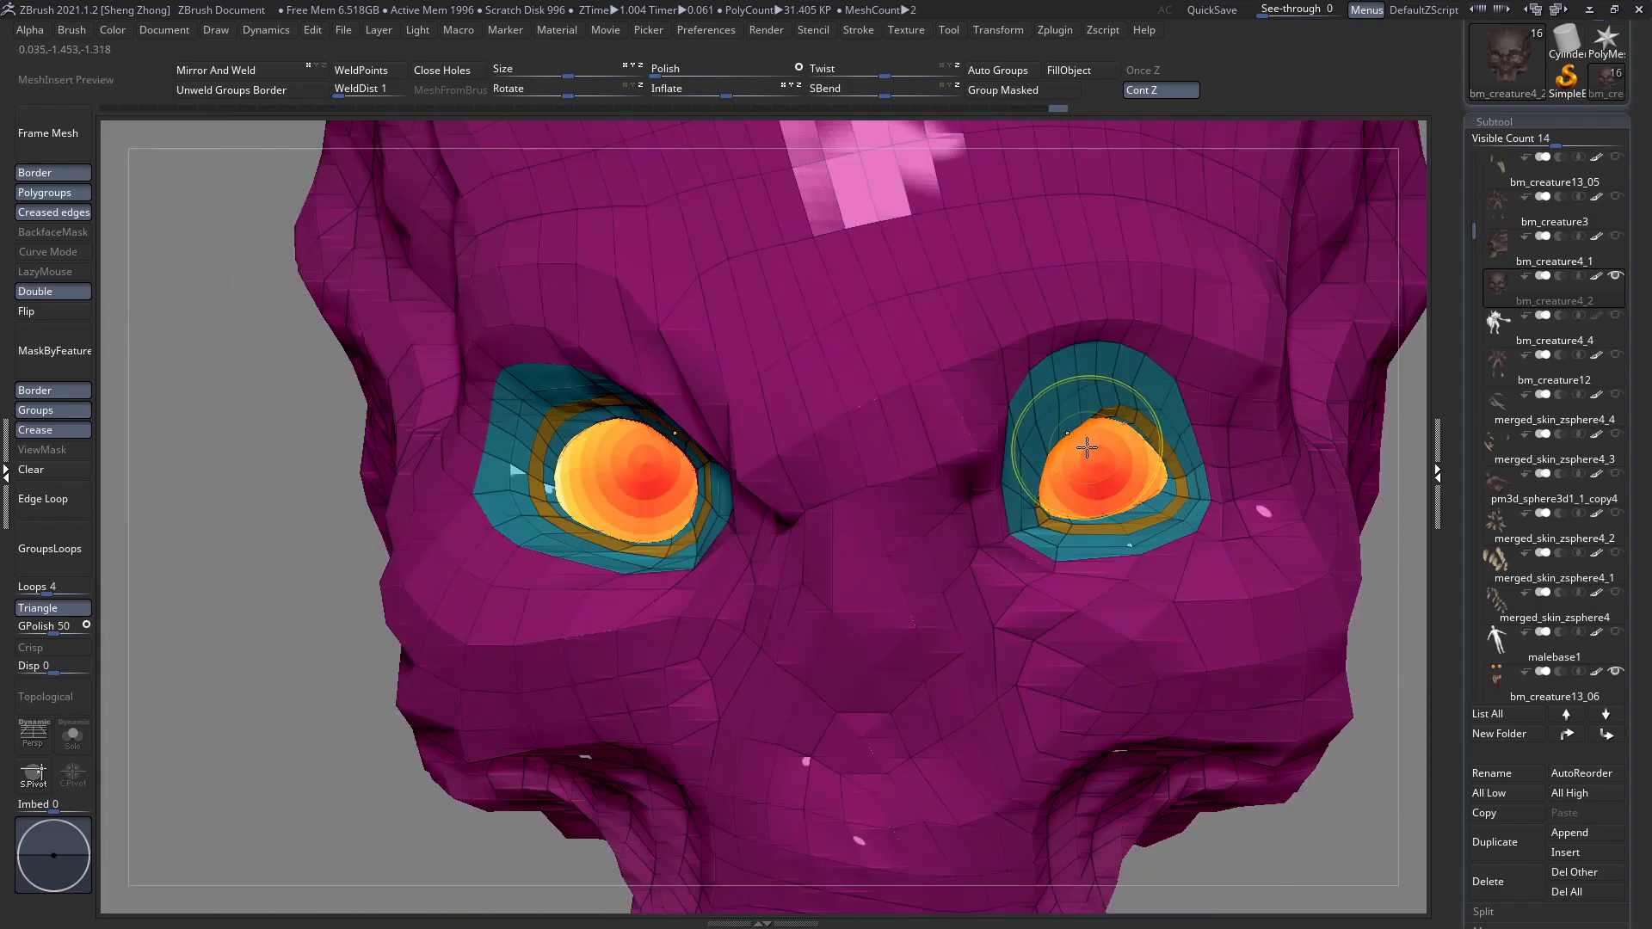
{"action": "key", "text": "shift+f"}
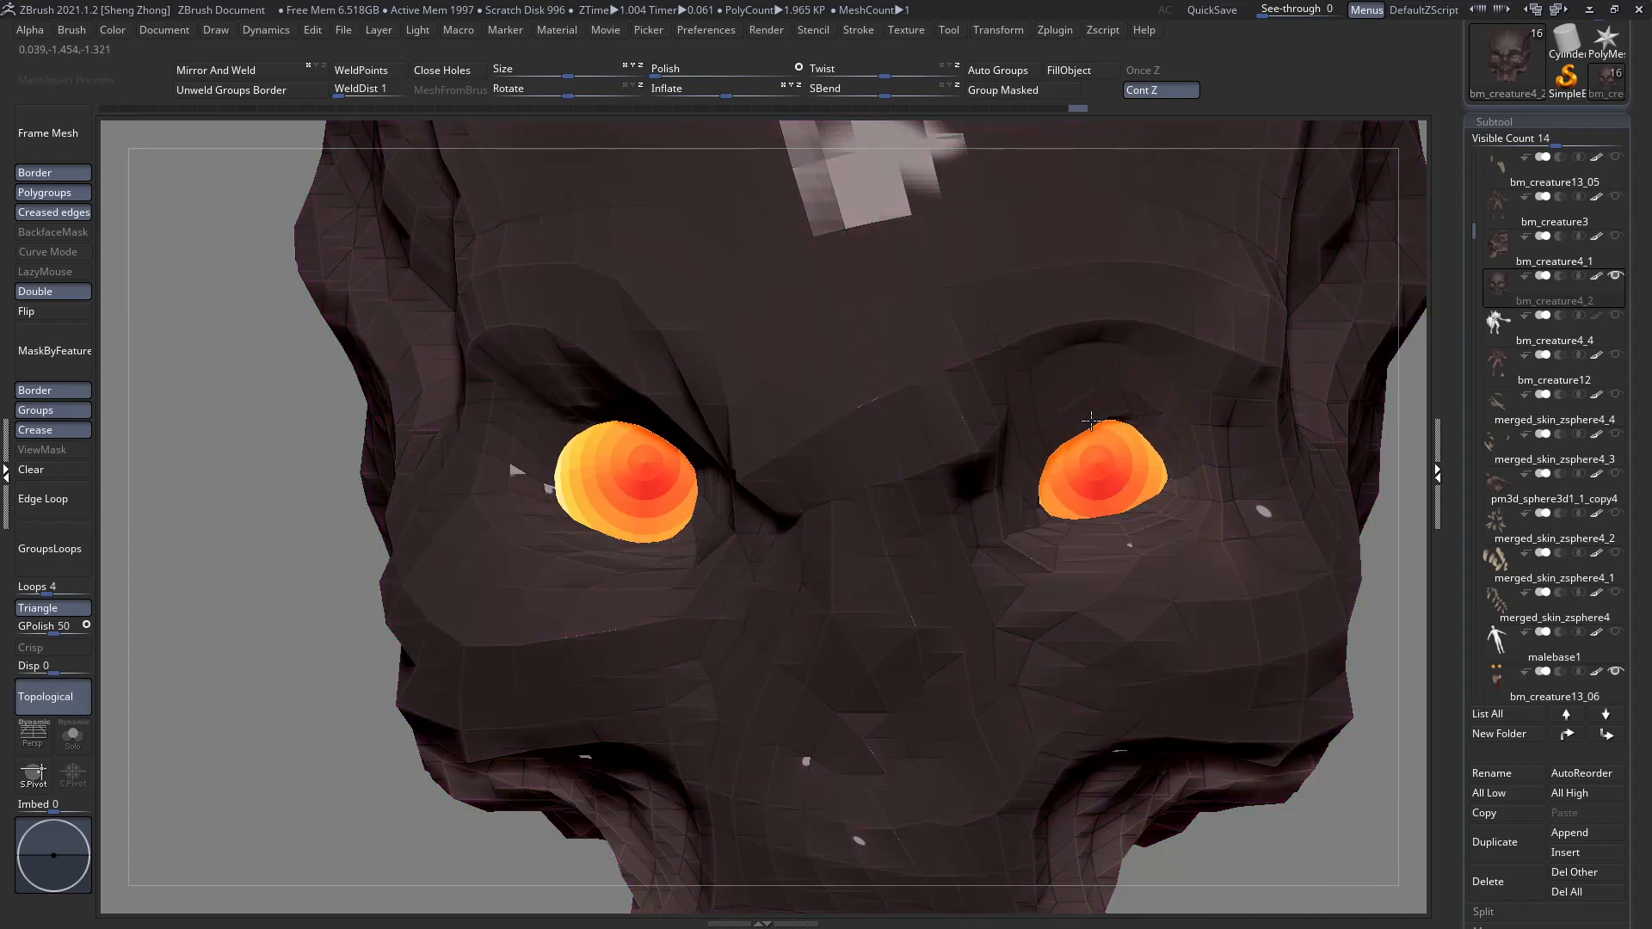
{"action": "key", "text": "space"}
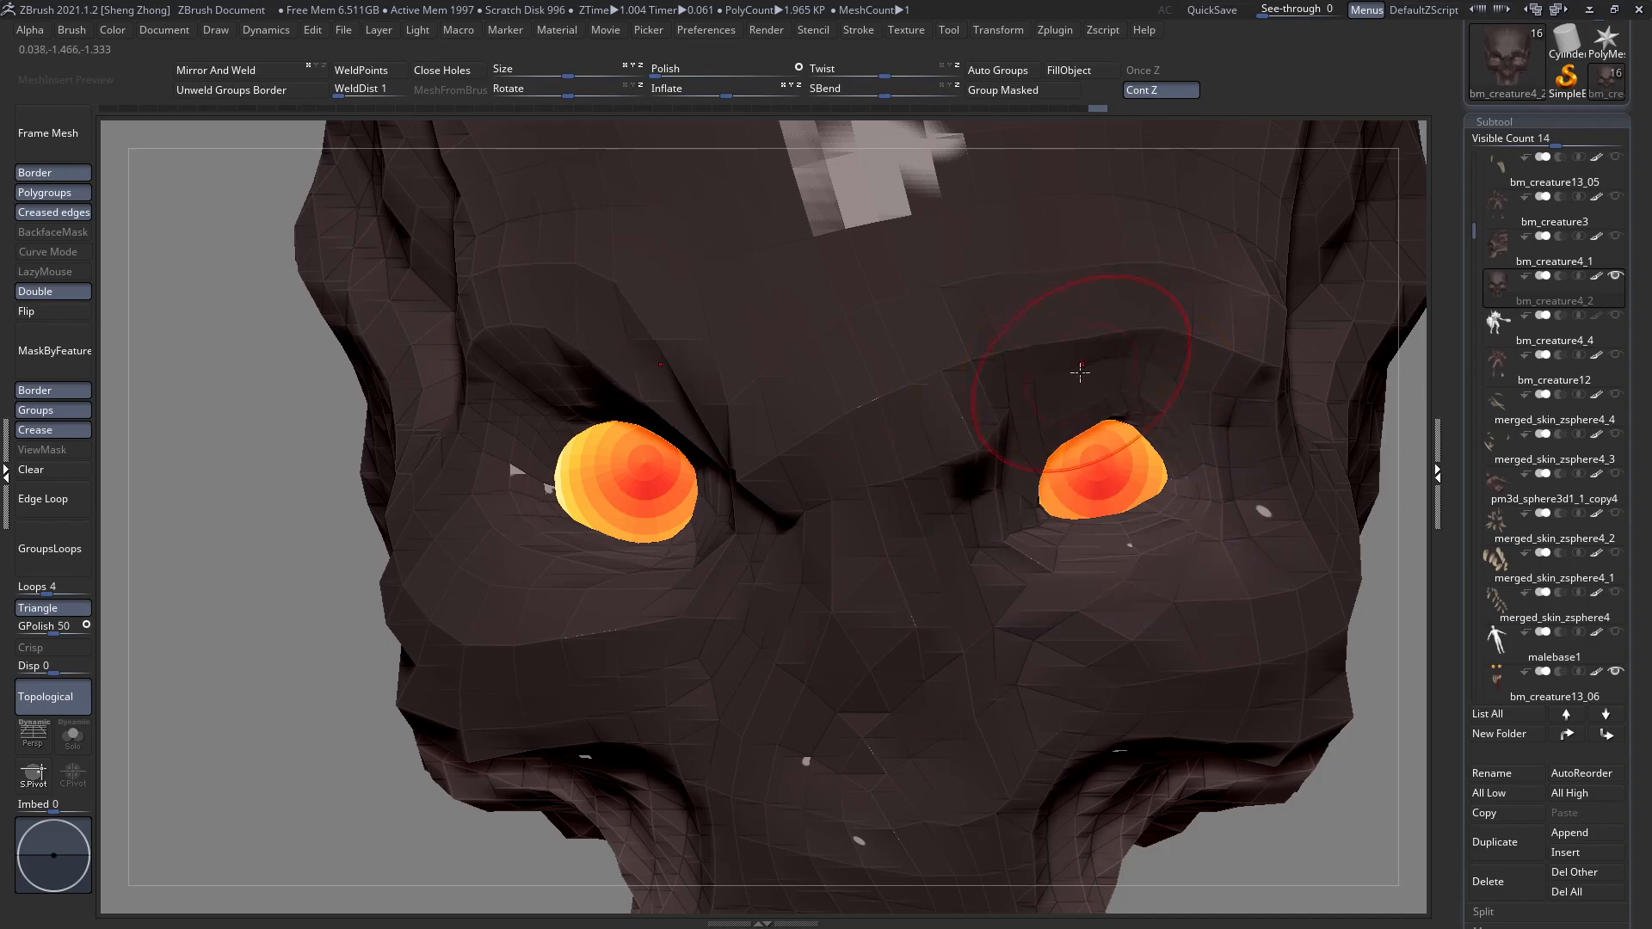
{"action": "key", "text": "space"}
{"action": "mouse_move", "coordinate": [1003, 360]}
{"action": "left_mouse_down"}
{"action": "mouse_move", "coordinate": [1036, 453]}
{"action": "mouse_move", "coordinate": [1059, 408]}
{"action": "left_mouse_up"}
{"action": "key", "text": "space"}
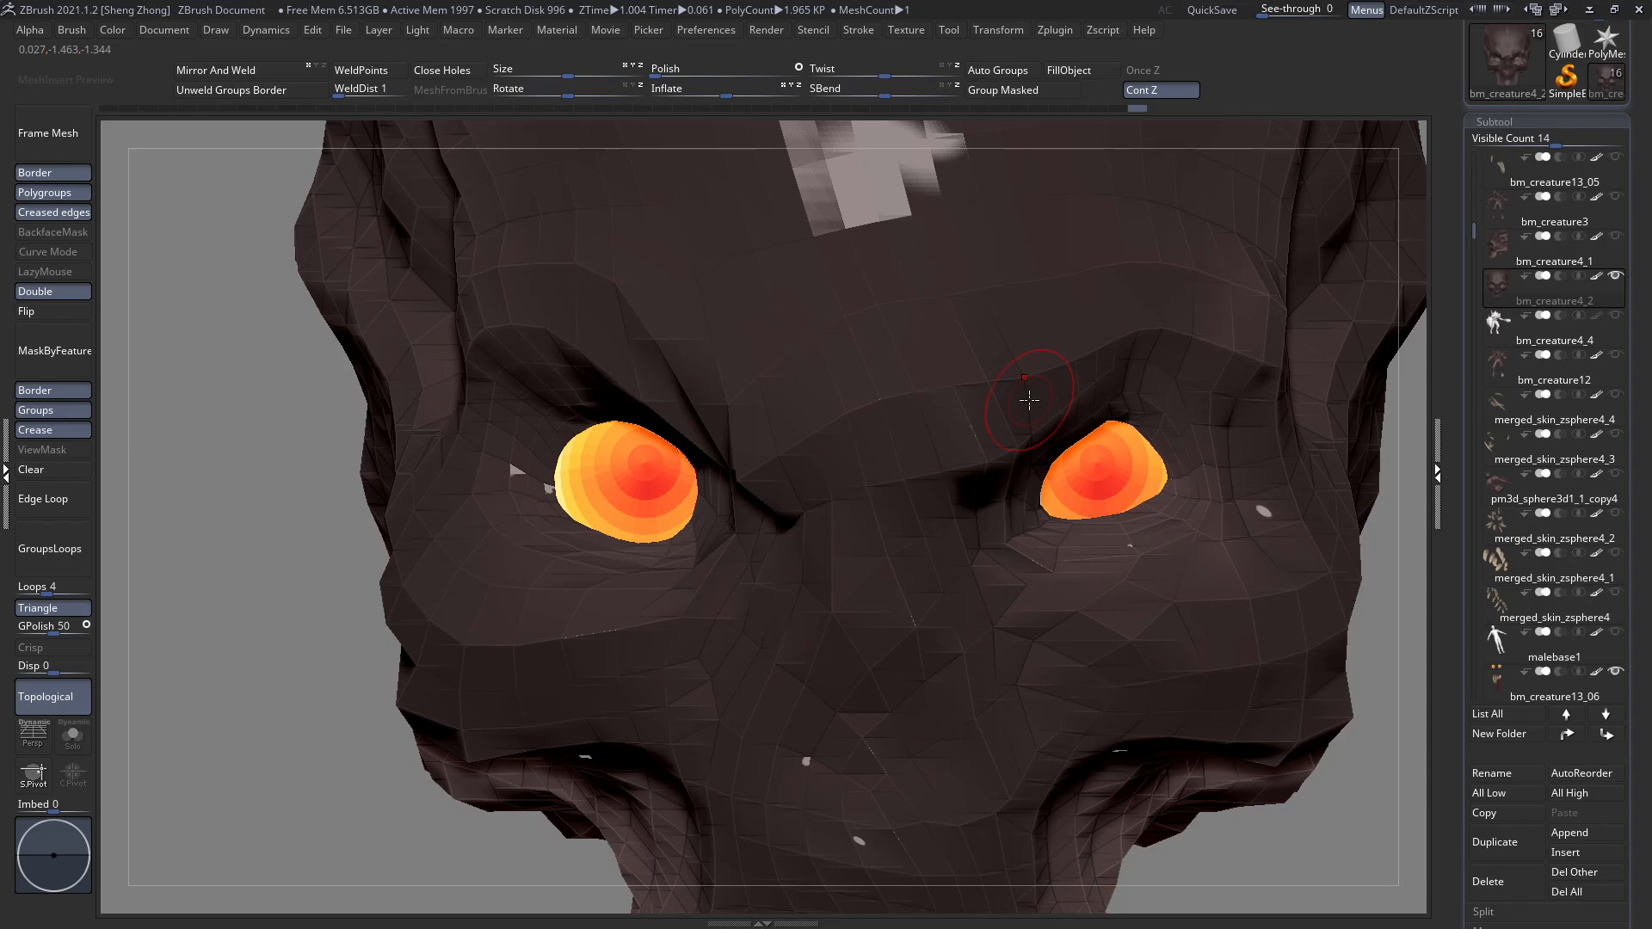
Adjust the brush size and reshape the inner eye corner and the brow above it from the side.
{"action": "mouse_move", "coordinate": [531, 439]}
{"action": "right_mouse_down"}
{"action": "mouse_move", "coordinate": [701, 421]}
{"action": "mouse_move", "coordinate": [704, 440]}
{"action": "mouse_move", "coordinate": [681, 401]}
{"action": "right_mouse_up"}
{"action": "key", "text": "space"}
{"action": "left_click", "coordinate": [703, 442]}
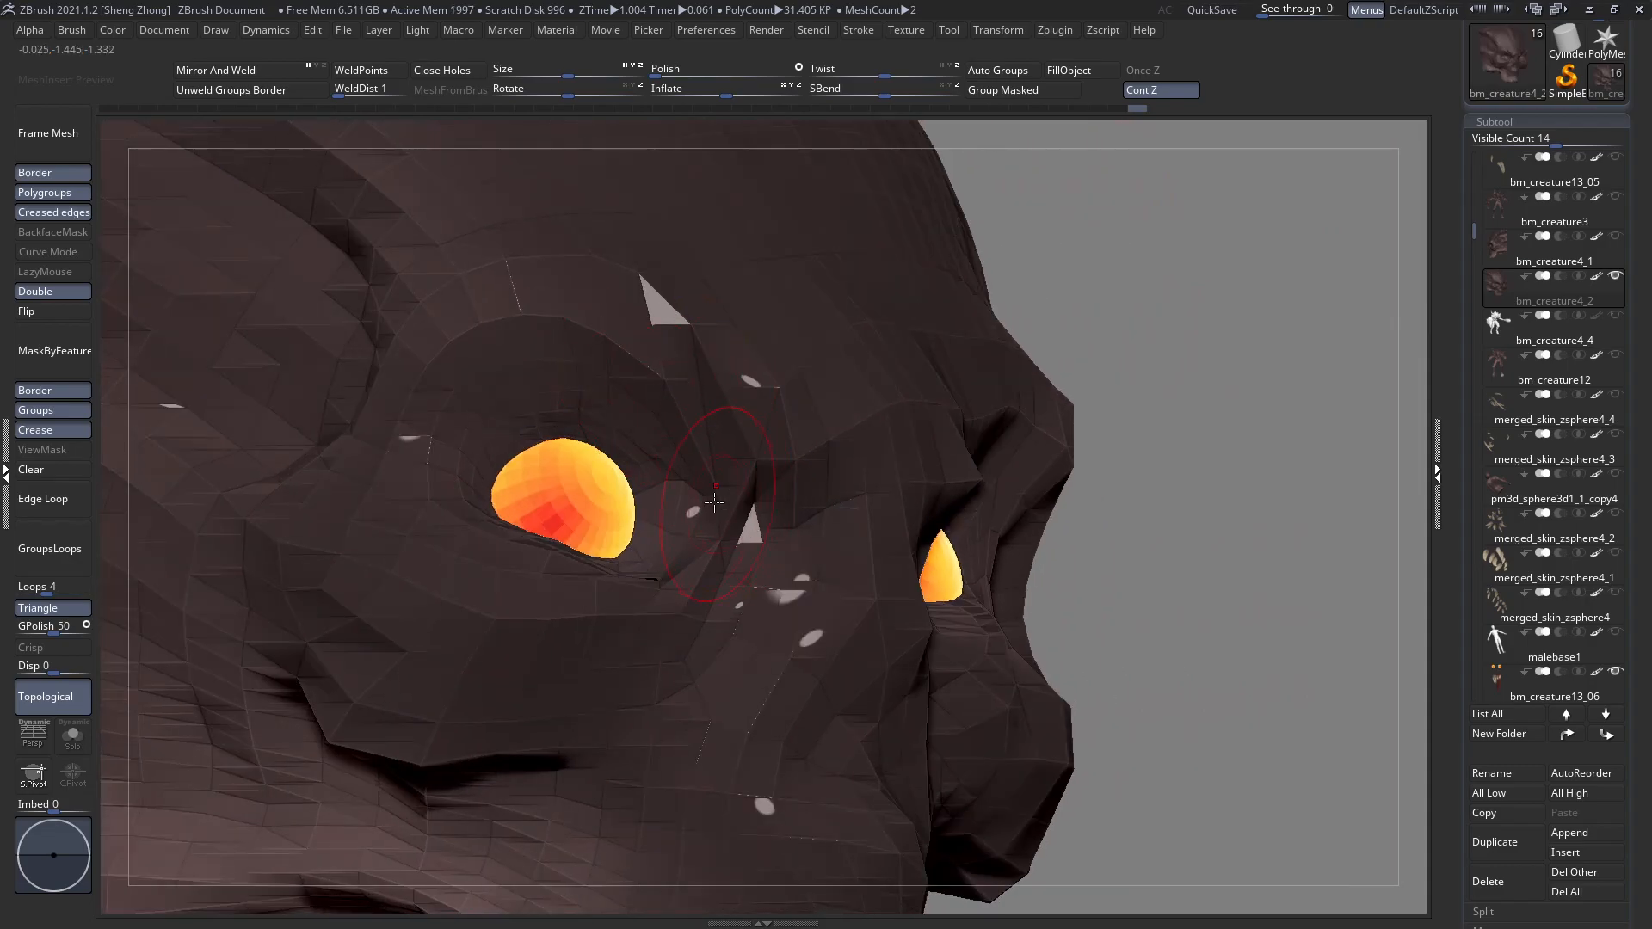
{"action": "right_click_drag", "start_coordinate": [732, 504], "coordinate": [749, 354]}
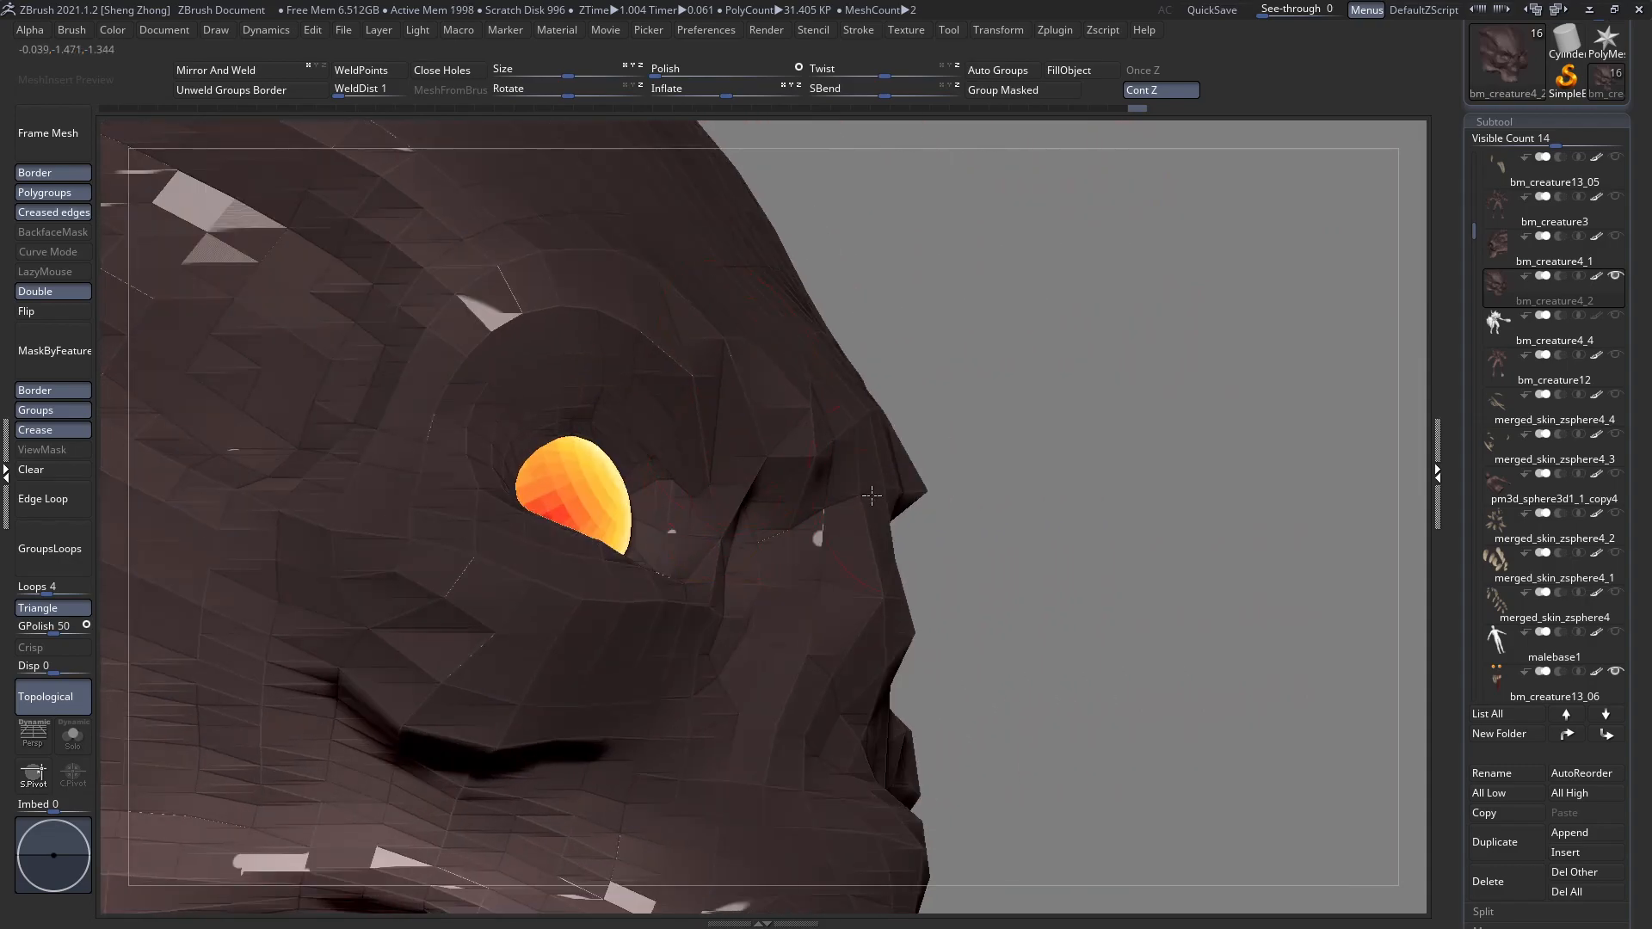
{"action": "mouse_move", "coordinate": [696, 383]}
{"action": "right_mouse_down"}
{"action": "mouse_move", "coordinate": [750, 482]}
{"action": "mouse_move", "coordinate": [702, 437]}
{"action": "mouse_move", "coordinate": [688, 447]}
{"action": "mouse_move", "coordinate": [714, 458]}
{"action": "mouse_move", "coordinate": [620, 409]}
{"action": "right_mouse_up"}
{"action": "right_click_drag", "start_coordinate": [808, 422], "coordinate": [698, 508]}
{"action": "right_click_drag", "start_coordinate": [680, 430], "coordinate": [644, 580]}
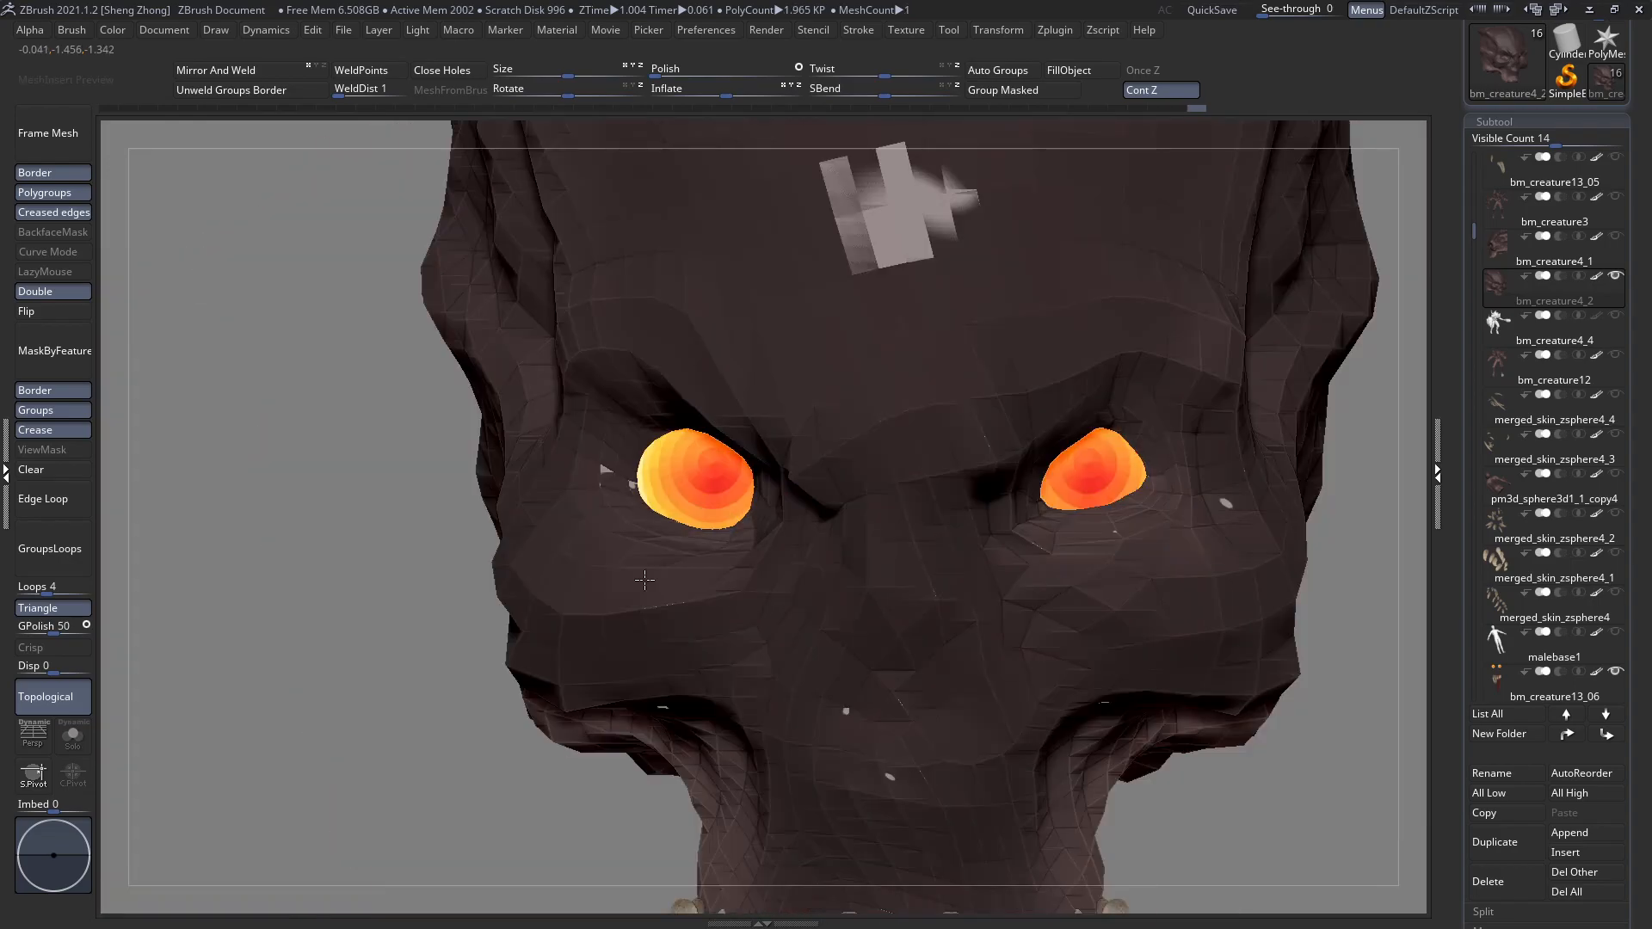
Refine the surface of the brow ridge above the eye, working from a raised side angle.
{"action": "right_click_drag", "start_coordinate": [795, 355], "coordinate": [793, 385]}
{"action": "right_click_drag", "start_coordinate": [782, 447], "coordinate": [741, 559]}
{"action": "right_click", "coordinate": [741, 559]}
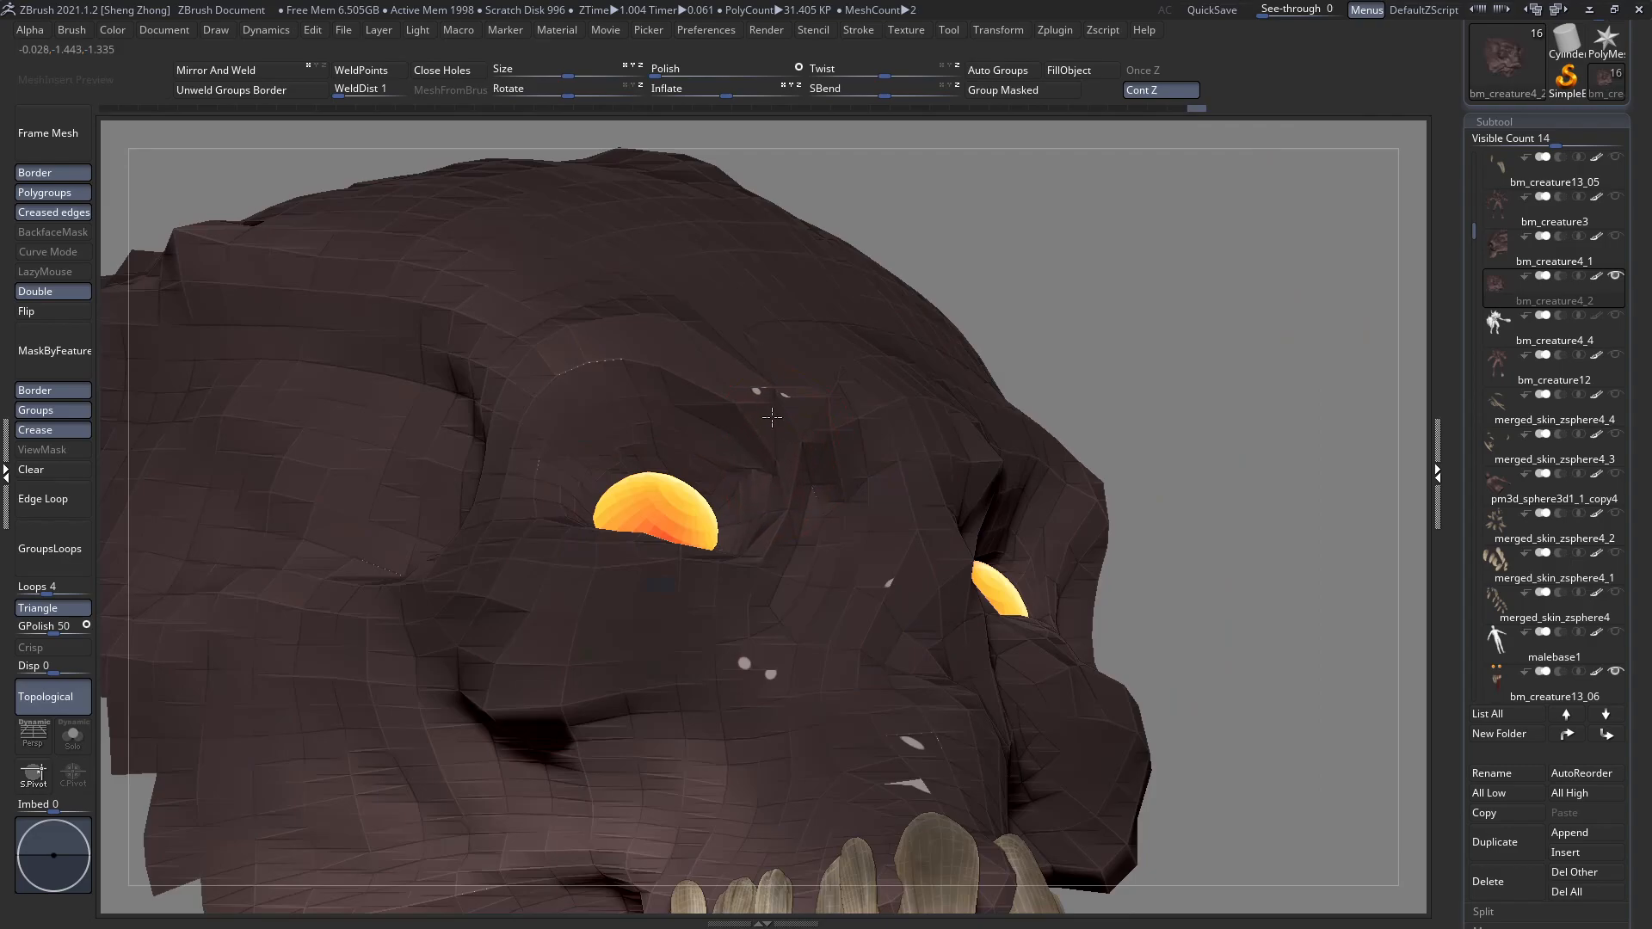
{"action": "right_click_drag", "start_coordinate": [772, 417], "coordinate": [786, 463]}
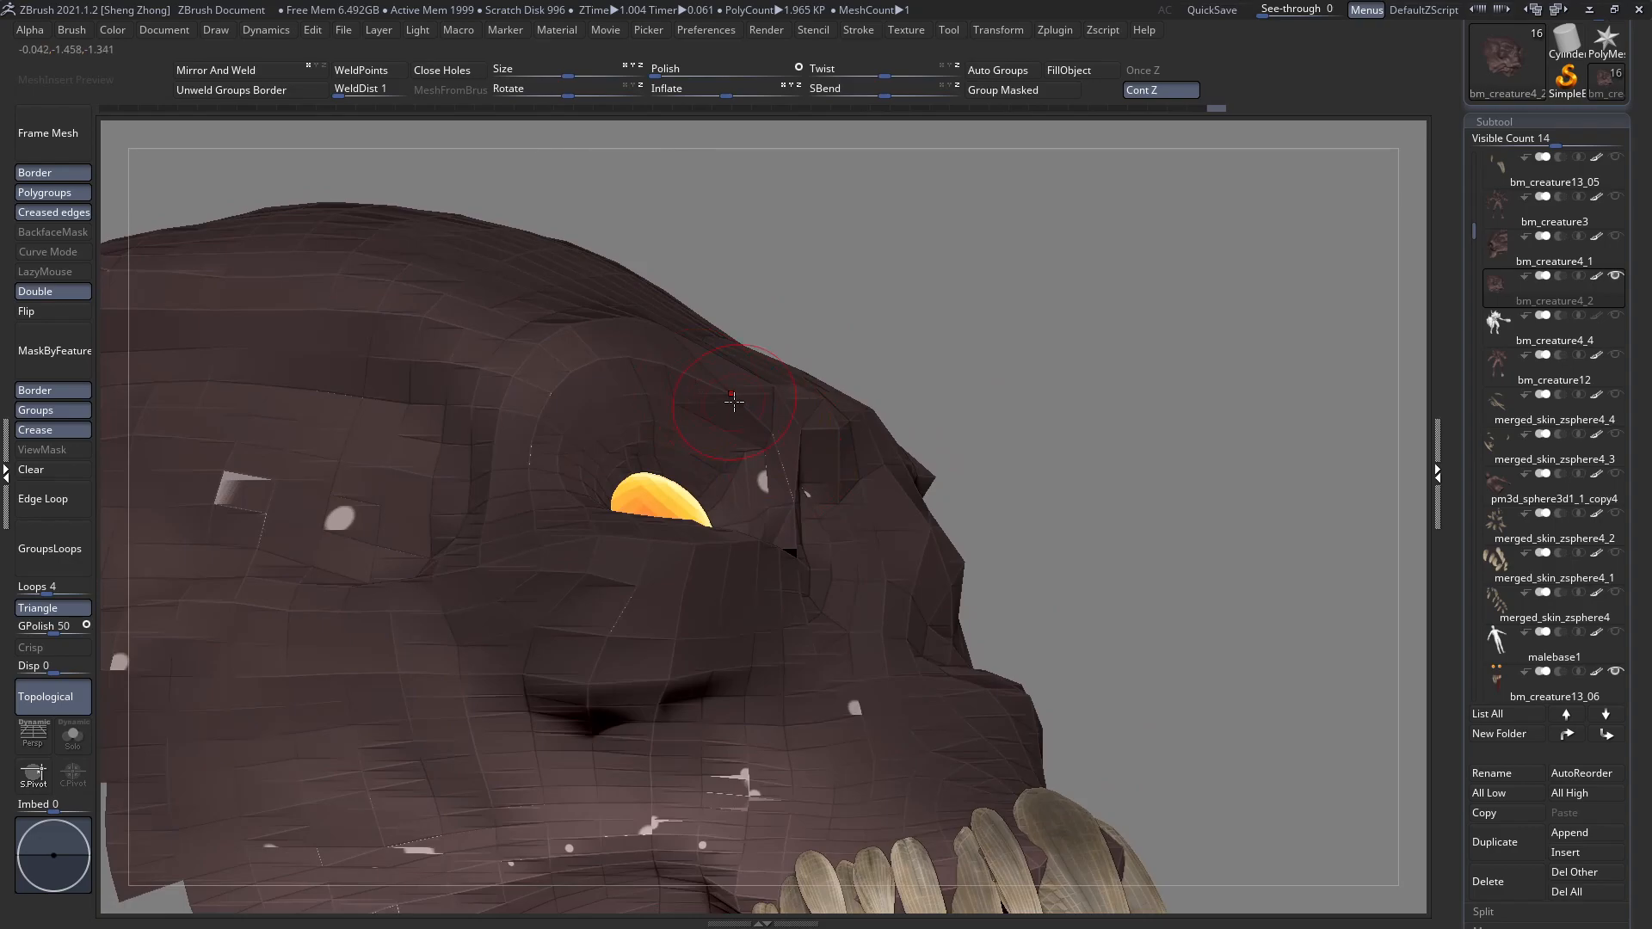
{"action": "right_click_drag", "start_coordinate": [697, 362], "coordinate": [748, 321]}
Display the polyframe, adjust the brush size and pull the inner brow toward the nose bridge, with the polyframe hidden again.
{"action": "key", "text": "shift+f"}
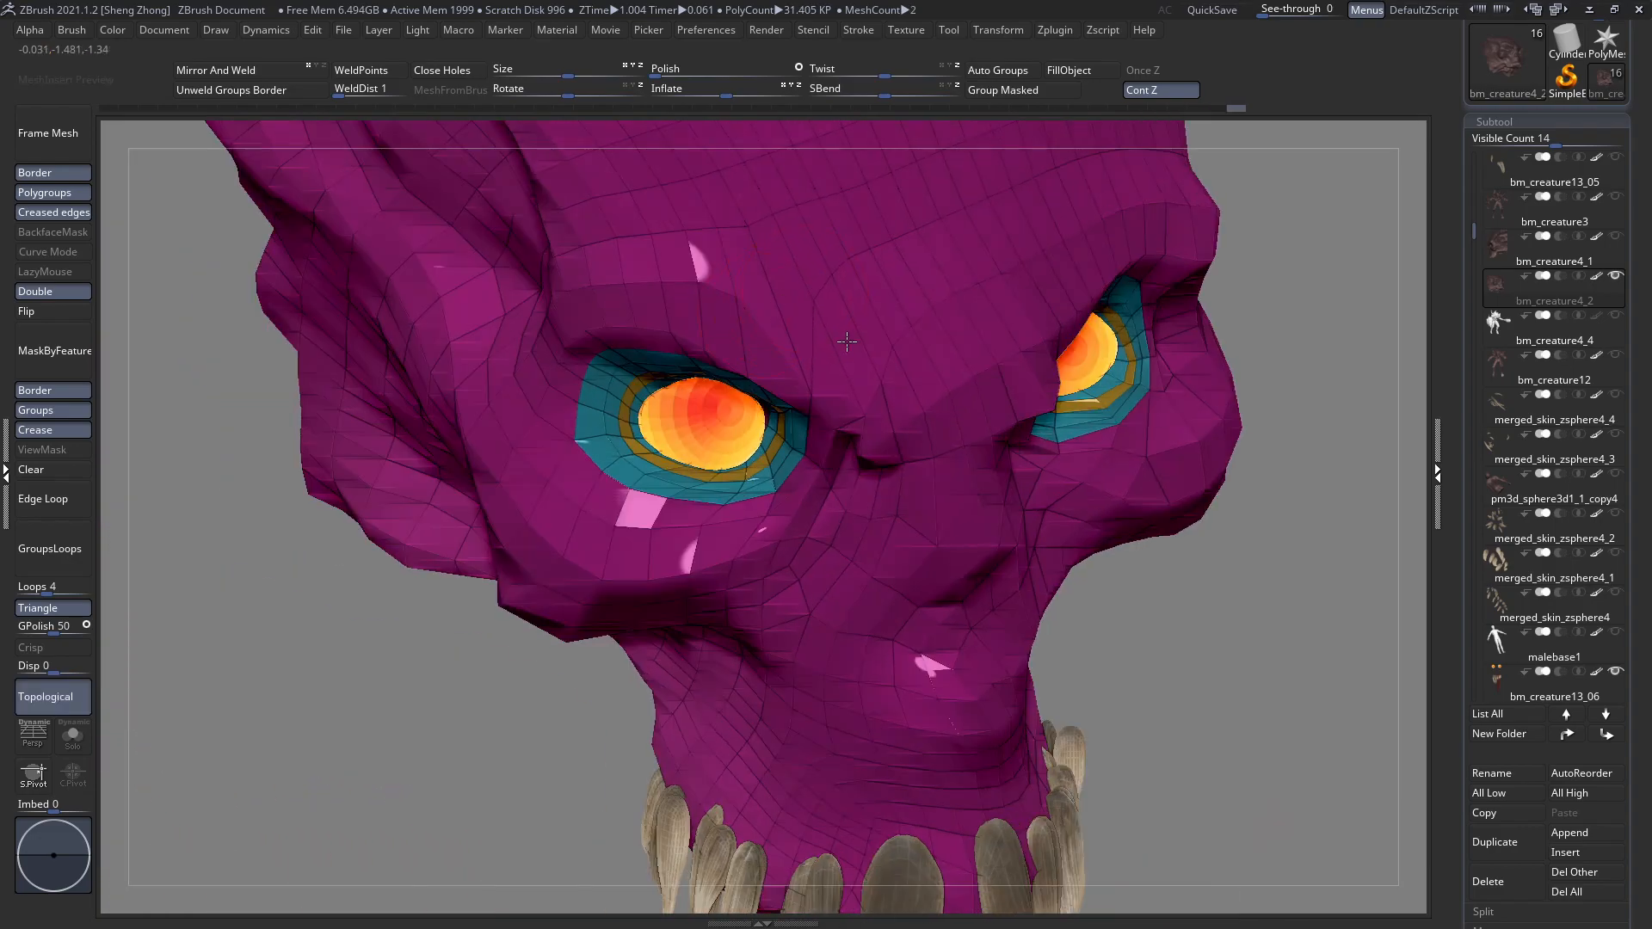
{"action": "key", "text": "space"}
{"action": "left_click_drag", "start_coordinate": [869, 265], "coordinate": [928, 351]}
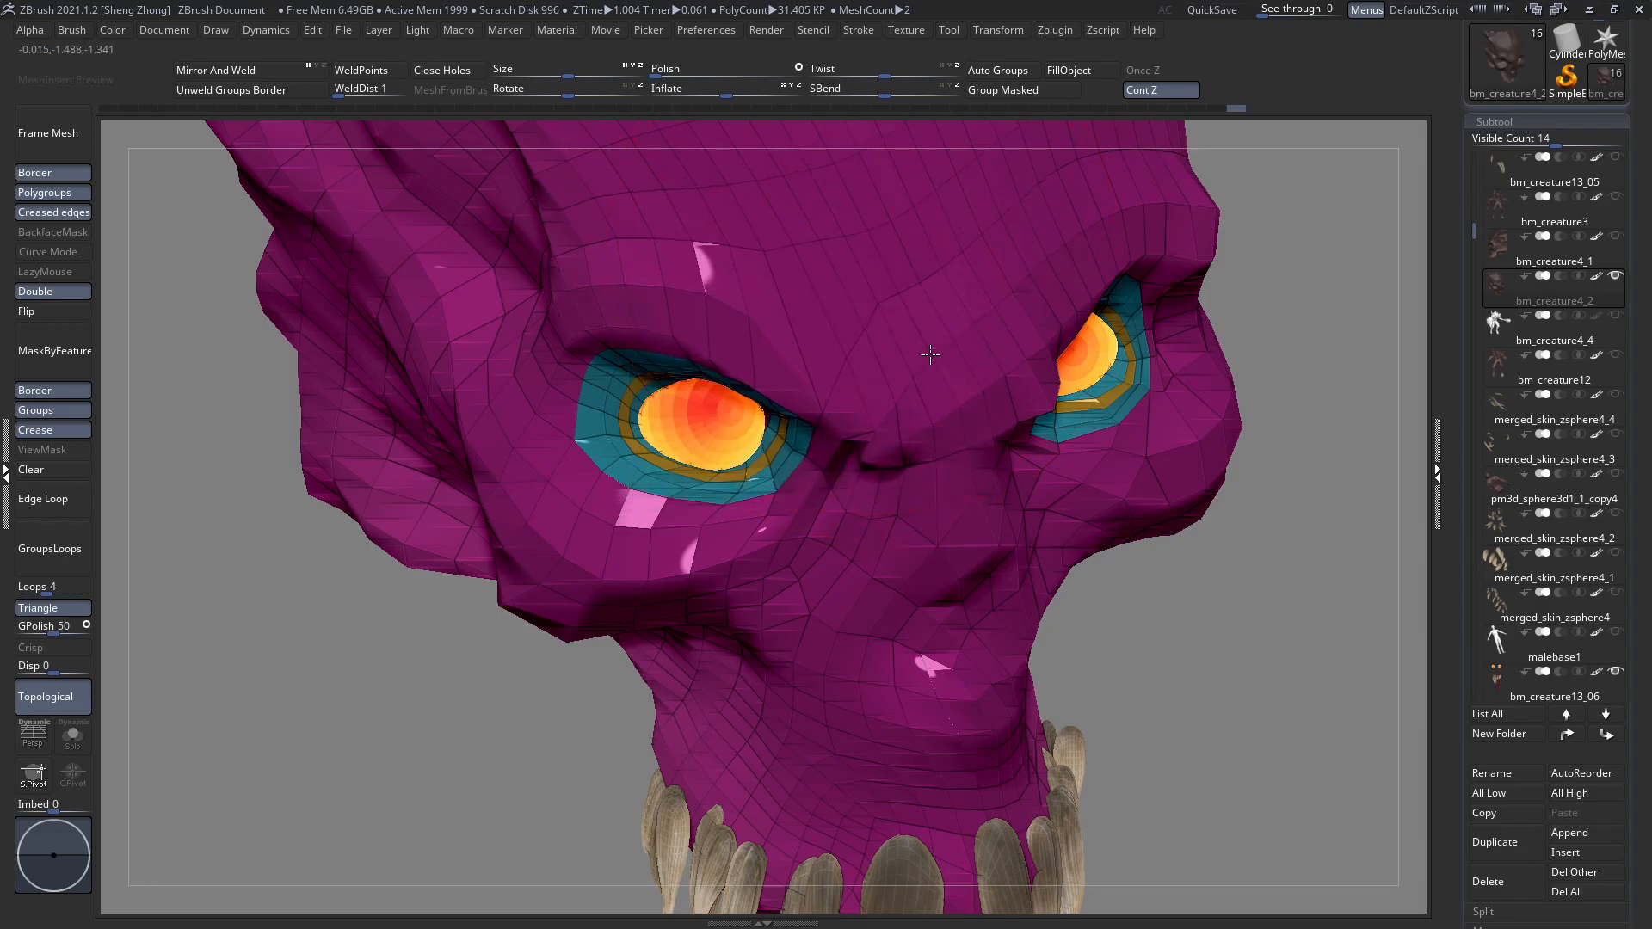
{"action": "mouse_move", "coordinate": [853, 379]}
{"action": "right_mouse_down"}
{"action": "mouse_move", "coordinate": [802, 380]}
{"action": "mouse_move", "coordinate": [819, 430]}
{"action": "right_mouse_up"}
{"action": "right_click", "coordinate": [813, 365]}
{"action": "key", "text": "shift+f"}
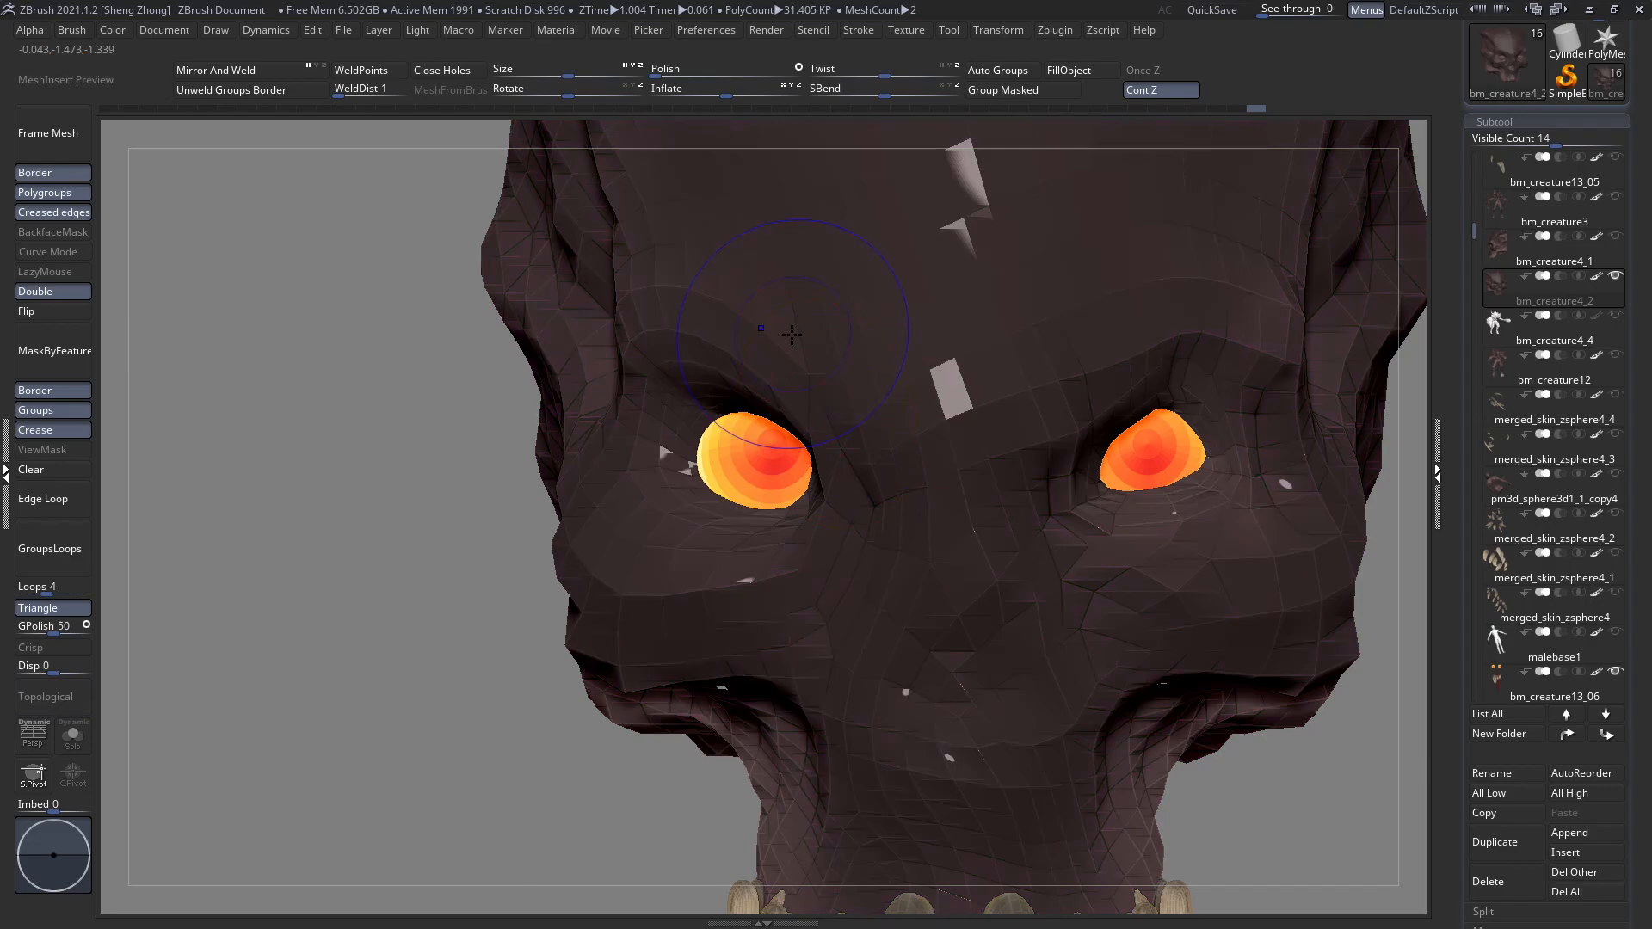
Unhide the rest of the creature's body around the head and turn off the polyframe.
{"action": "key", "text": "shift+f"}
{"action": "mouse_move", "coordinate": [784, 291]}
{"action": "right_mouse_down", "text": "alt"}
{"action": "mouse_move", "coordinate": [798, 464]}
{"action": "mouse_move", "coordinate": [803, 400]}
{"action": "mouse_move", "coordinate": [909, 544]}
{"action": "mouse_move", "coordinate": [866, 388]}
{"action": "right_mouse_up", "text": "alt"}
{"action": "right_click", "coordinate": [793, 409]}
{"action": "right_click", "coordinate": [889, 444]}
{"action": "left_click_drag", "start_coordinate": [890, 445], "coordinate": [886, 445]}
{"action": "right_click_drag", "start_coordinate": [877, 419], "coordinate": [528, 462], "text": "ctrl"}
{"action": "left_click", "coordinate": [528, 461], "text": "ctrl+shift"}
{"action": "key", "text": "shift+f"}
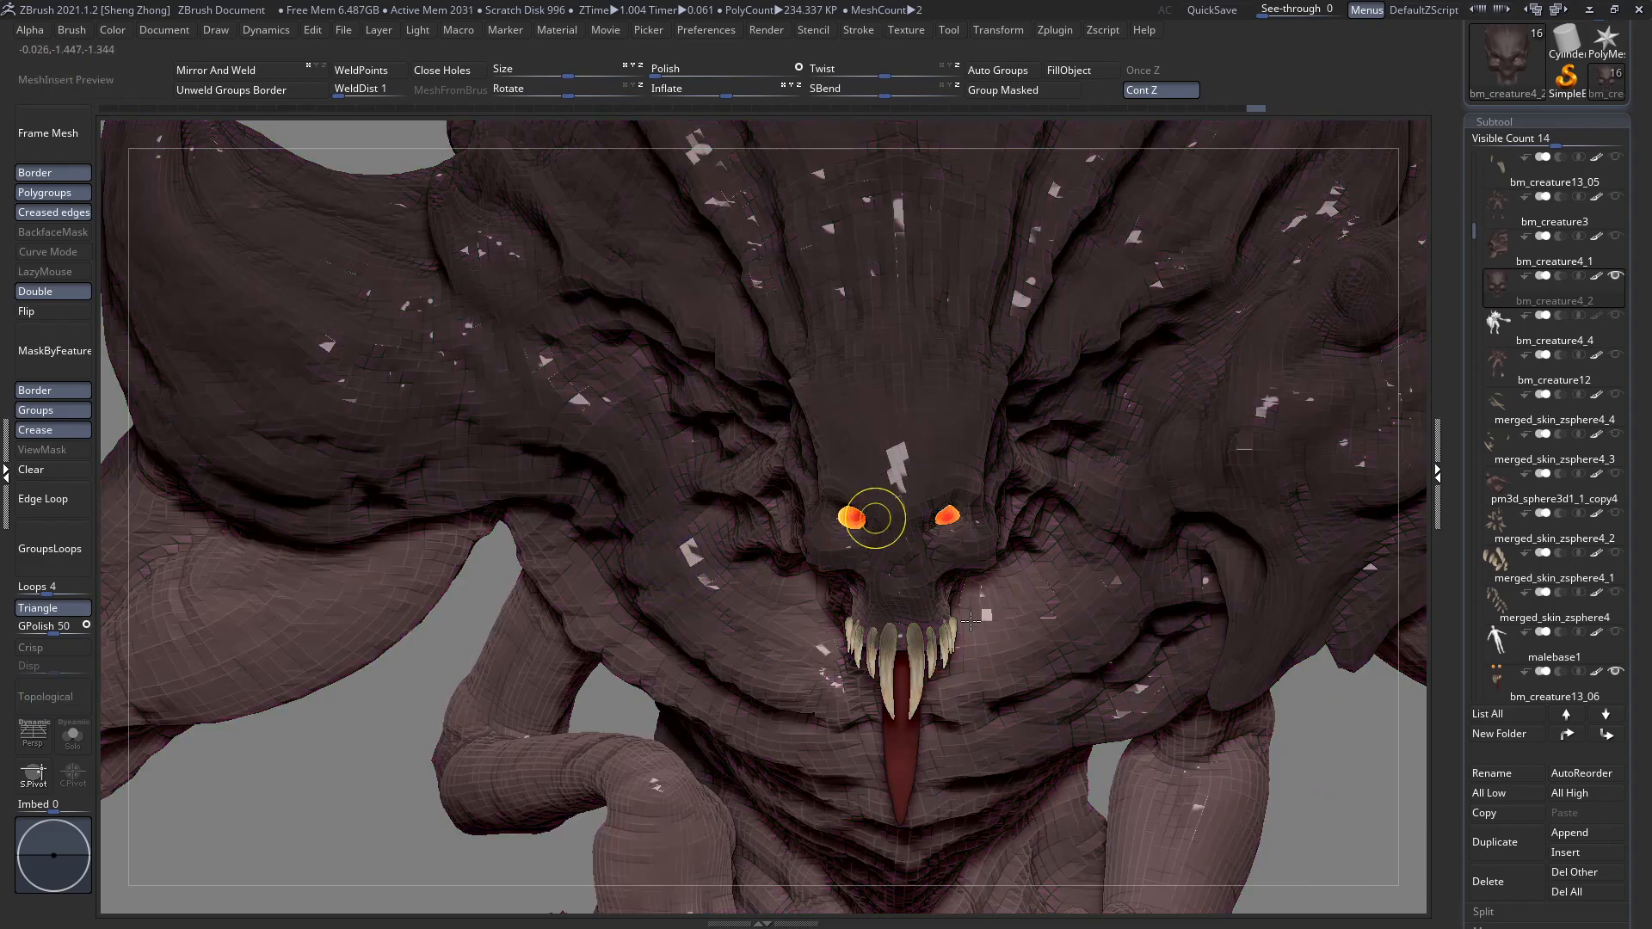
Make the eyeballs see-through, adjust the brush size and refine the inner brow over the eye.
{"action": "right_click_drag", "start_coordinate": [969, 618], "coordinate": [966, 634], "text": "ctrl"}
{"action": "key", "text": "shift+t"}
{"action": "right_click_drag", "start_coordinate": [1032, 502], "coordinate": [1071, 561], "text": "ctrl"}
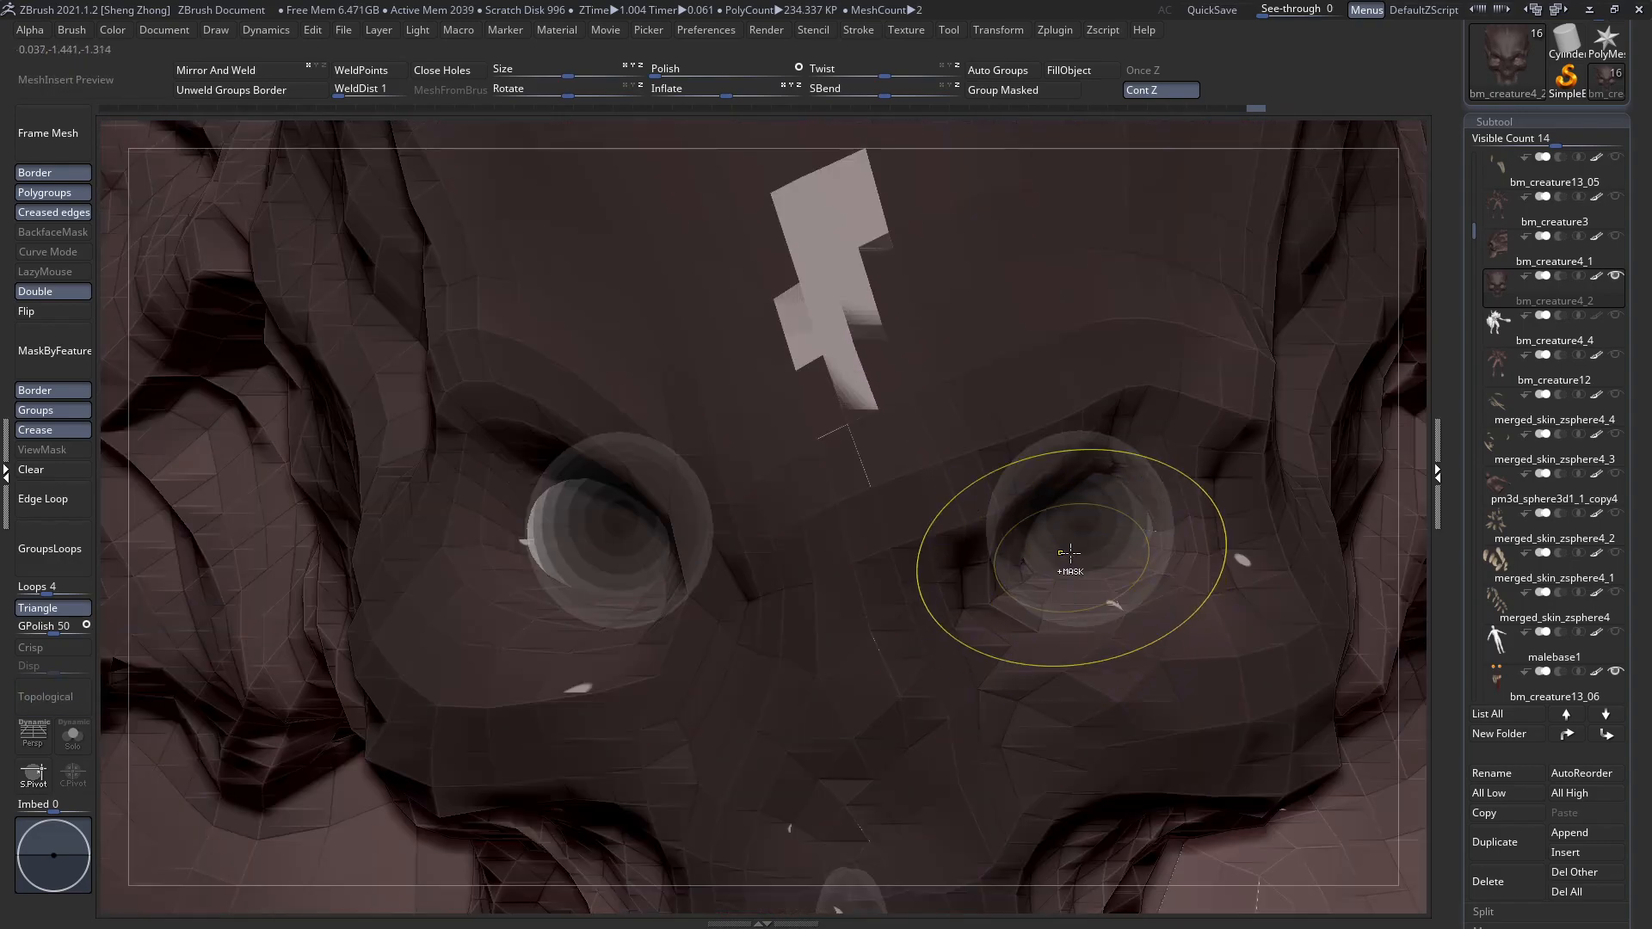
{"action": "key", "text": "shift+t"}
{"action": "key", "text": "space"}
{"action": "key", "text": "space"}
{"action": "left_click_drag", "start_coordinate": [621, 440], "coordinate": [648, 457]}
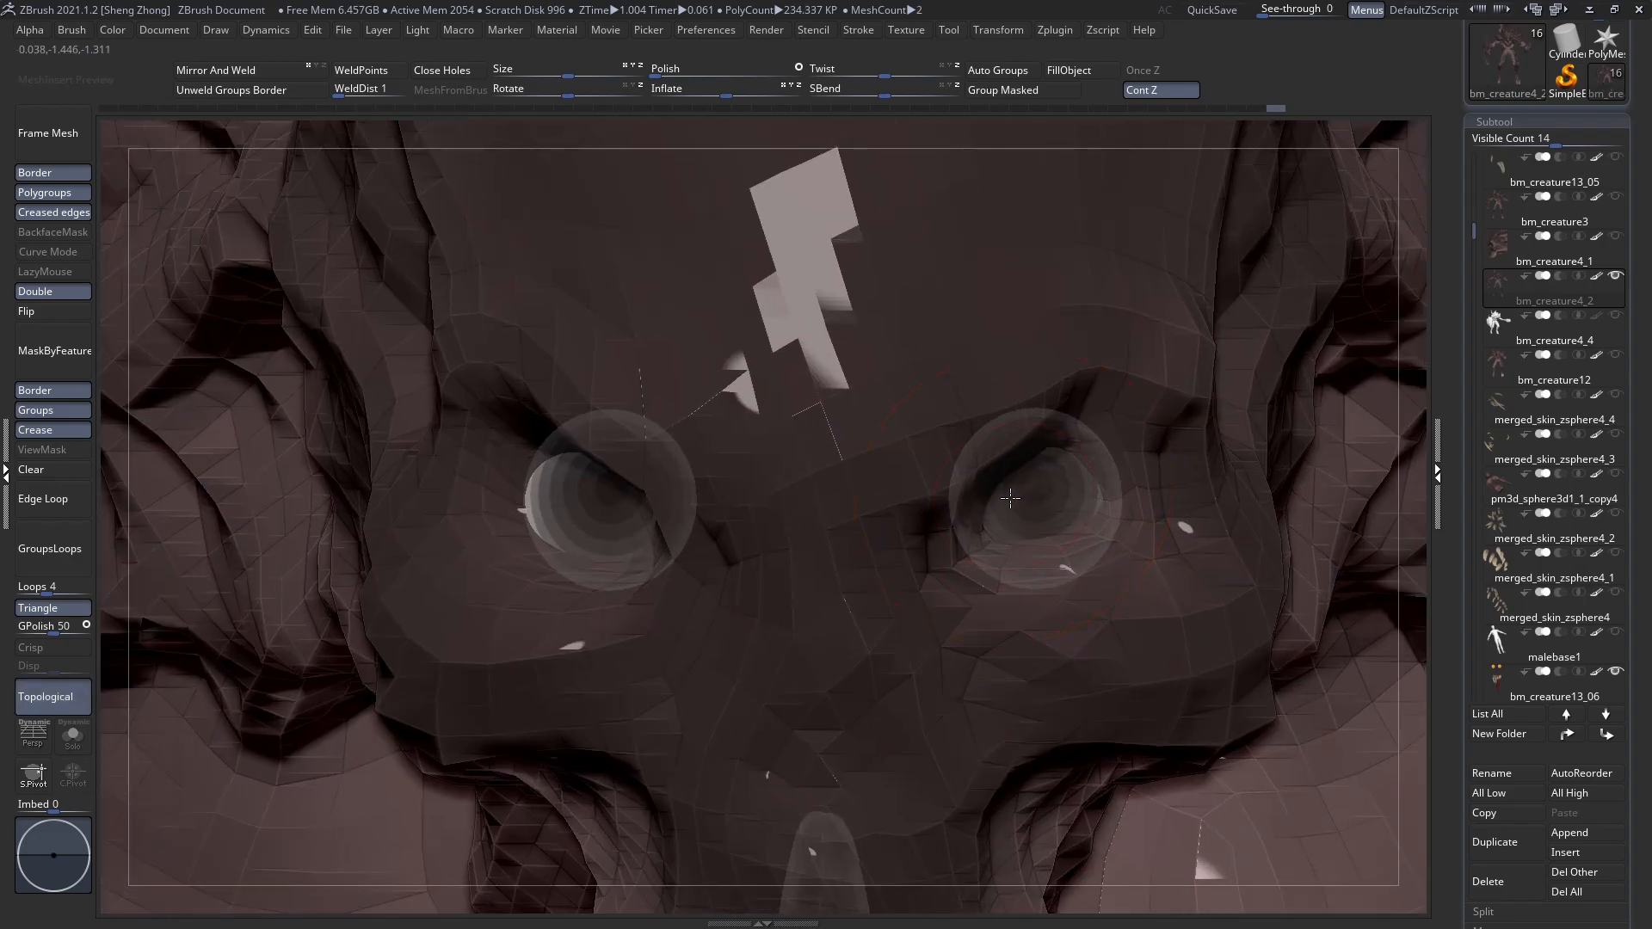
{"action": "key", "text": "space"}
{"action": "right_click_drag", "start_coordinate": [968, 515], "coordinate": [1007, 500]}
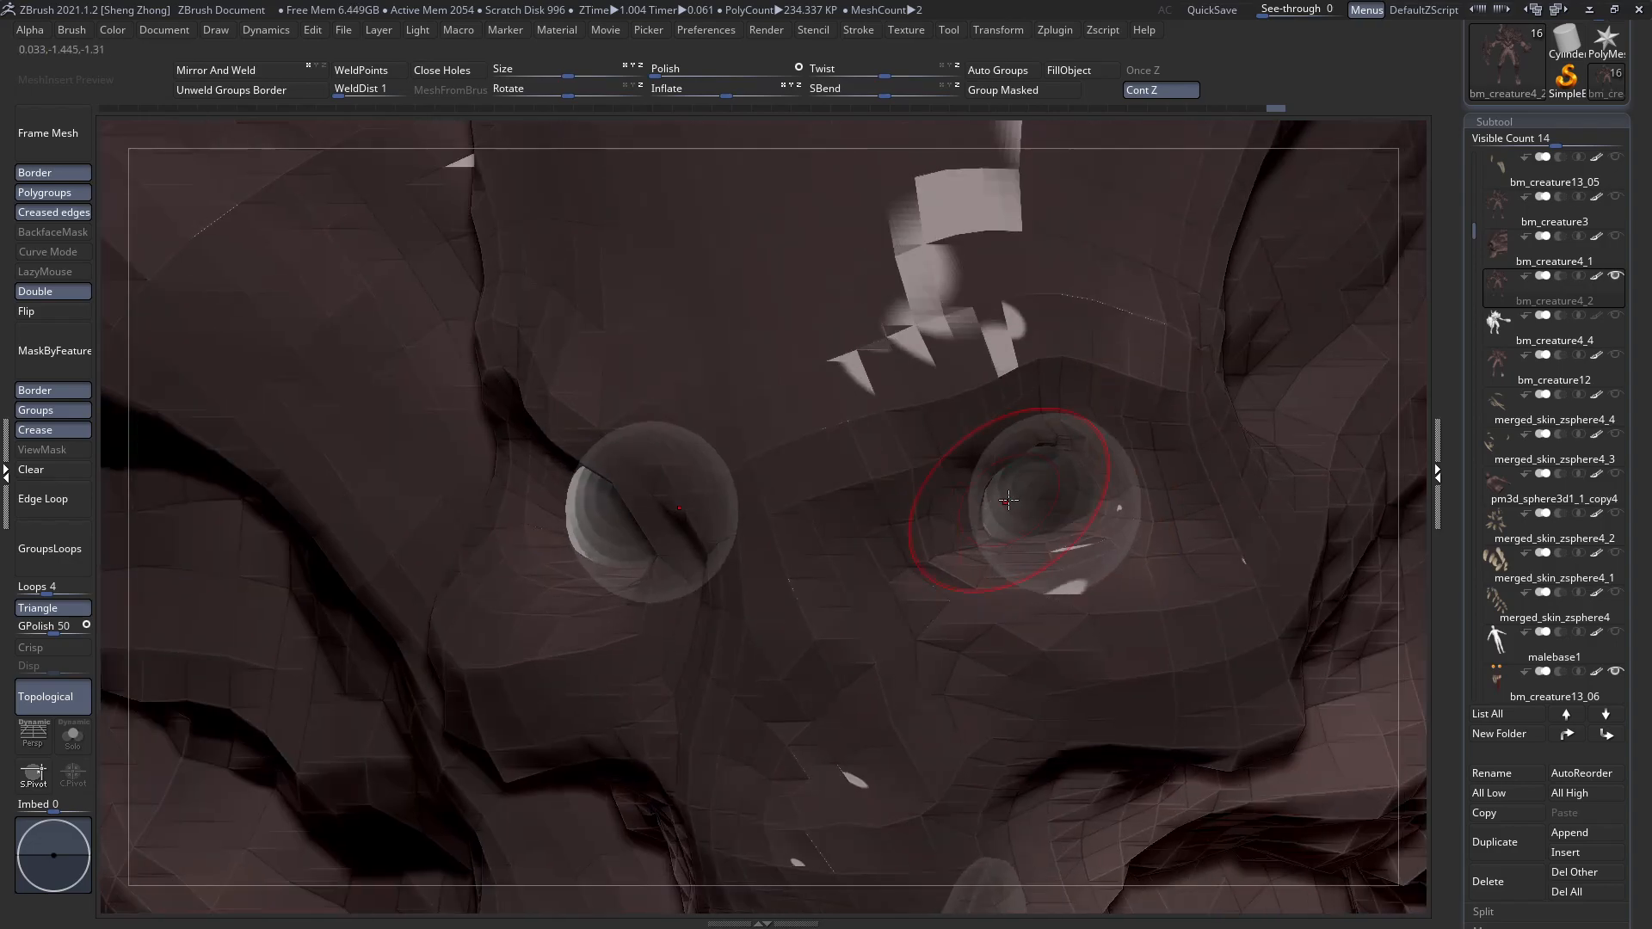
Isolate the face region around the eyes, hiding the rest of the creature, and turn the polyframe off.
{"action": "key", "text": "space"}
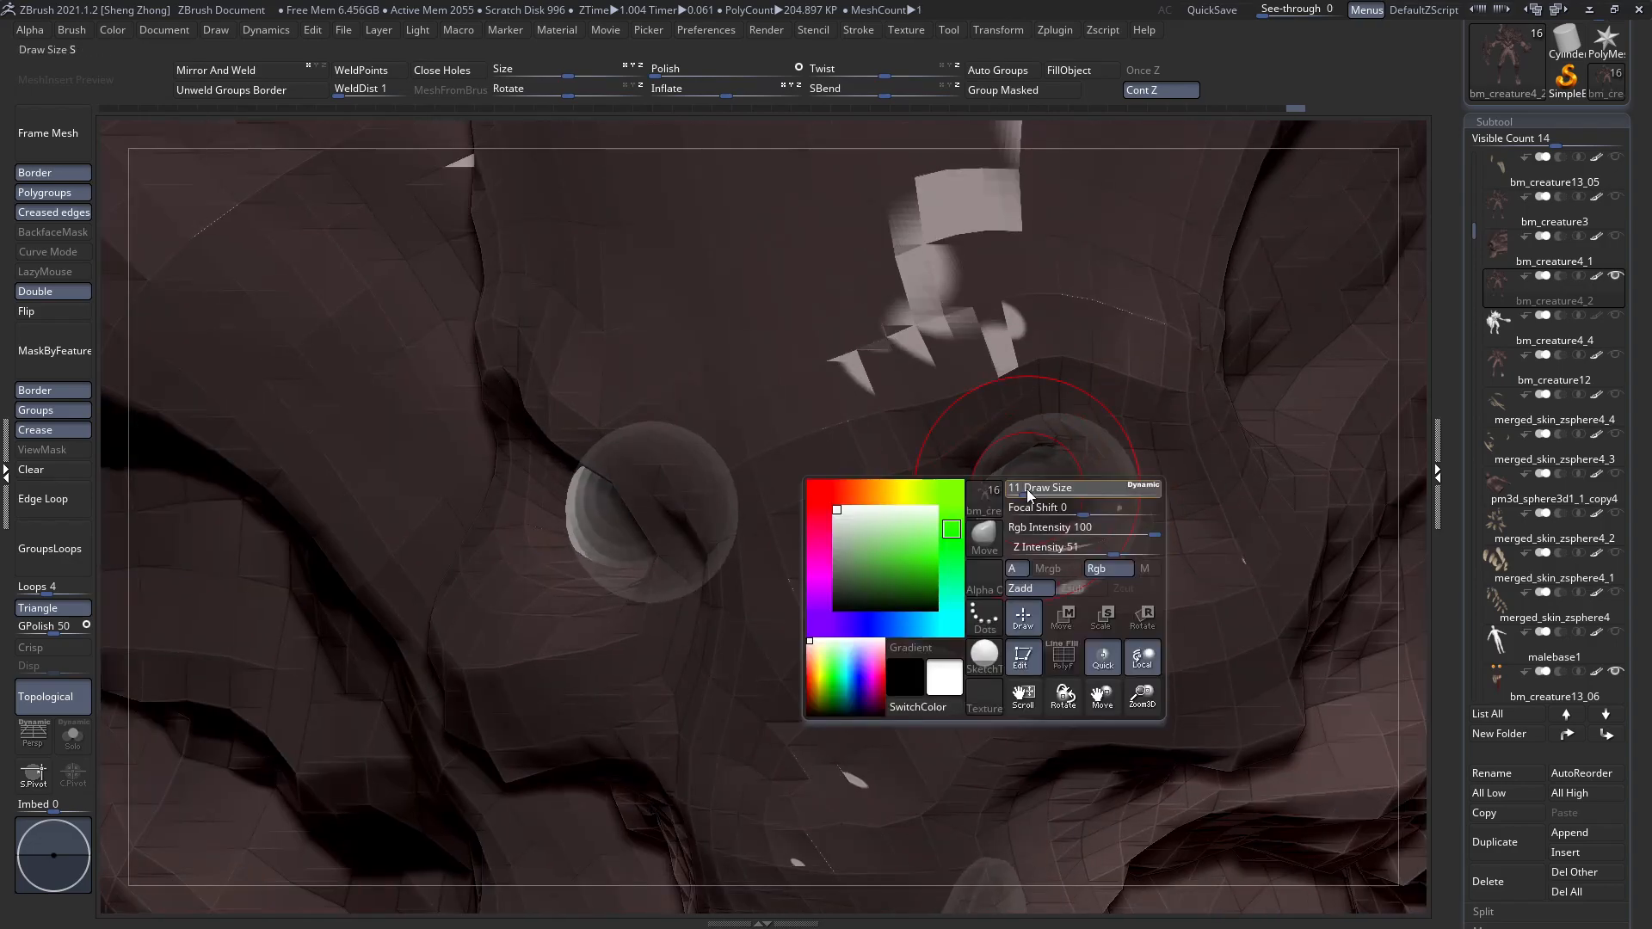
{"action": "left_click", "coordinate": [1512, 719]}
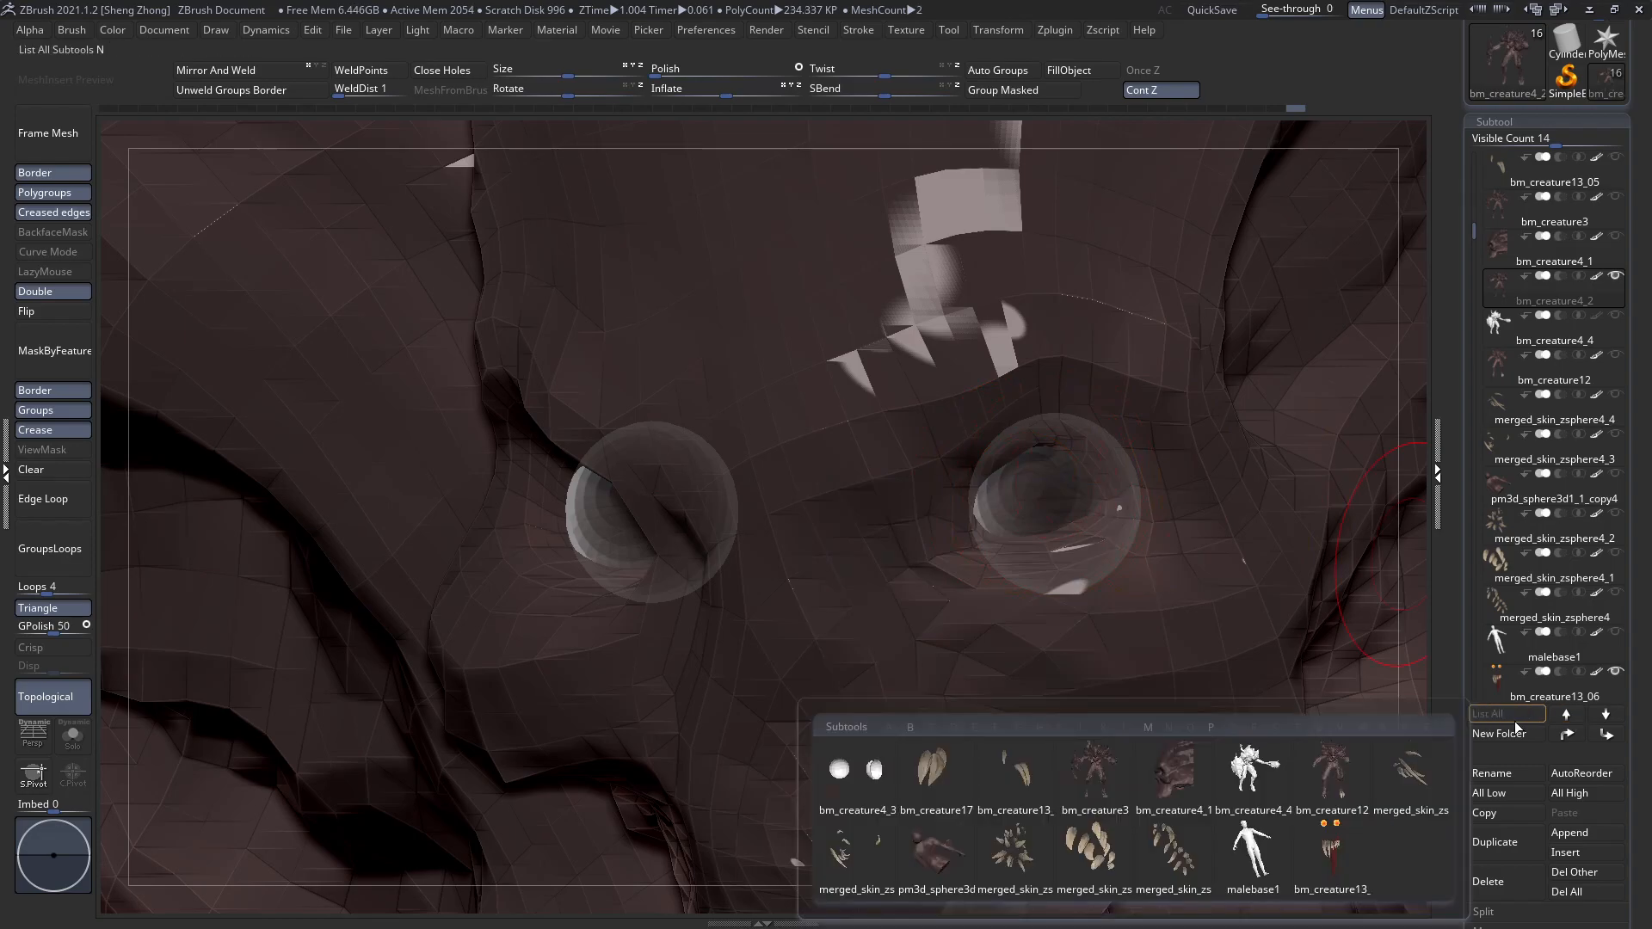
{"action": "mouse_move", "coordinate": [990, 498]}
{"action": "right_mouse_down"}
{"action": "mouse_move", "coordinate": [1046, 526]}
{"action": "mouse_move", "coordinate": [640, 504]}
{"action": "right_mouse_up"}
{"action": "mouse_move", "coordinate": [970, 479]}
{"action": "right_mouse_down", "text": "ctrl"}
{"action": "mouse_move", "coordinate": [1064, 540]}
{"action": "mouse_move", "coordinate": [1103, 505]}
{"action": "mouse_move", "coordinate": [1008, 494]}
{"action": "right_mouse_up", "text": "ctrl"}
{"action": "key", "text": "shift+f"}
{"action": "left_click_drag", "start_coordinate": [608, 311], "coordinate": [1256, 922], "text": "ctrl"}
{"action": "right_click_drag", "start_coordinate": [1054, 688], "coordinate": [718, 486]}
{"action": "left_click_drag", "start_coordinate": [775, 391], "coordinate": [1140, 749], "text": "ctrl+shift"}
{"action": "right_click_drag", "start_coordinate": [1139, 747], "coordinate": [1066, 581]}
{"action": "right_click_drag", "start_coordinate": [1067, 581], "coordinate": [1214, 739], "text": "ctrl"}
{"action": "key", "text": "shift+f"}
Adjust the upper rim of the eye opening from the front and display the eyeballs opaque.
{"action": "mouse_move", "coordinate": [978, 563]}
{"action": "right_mouse_down", "text": "ctrl"}
{"action": "mouse_move", "coordinate": [1036, 542]}
{"action": "mouse_move", "coordinate": [1042, 487]}
{"action": "right_mouse_up", "text": "ctrl"}
{"action": "right_click", "coordinate": [1044, 492]}
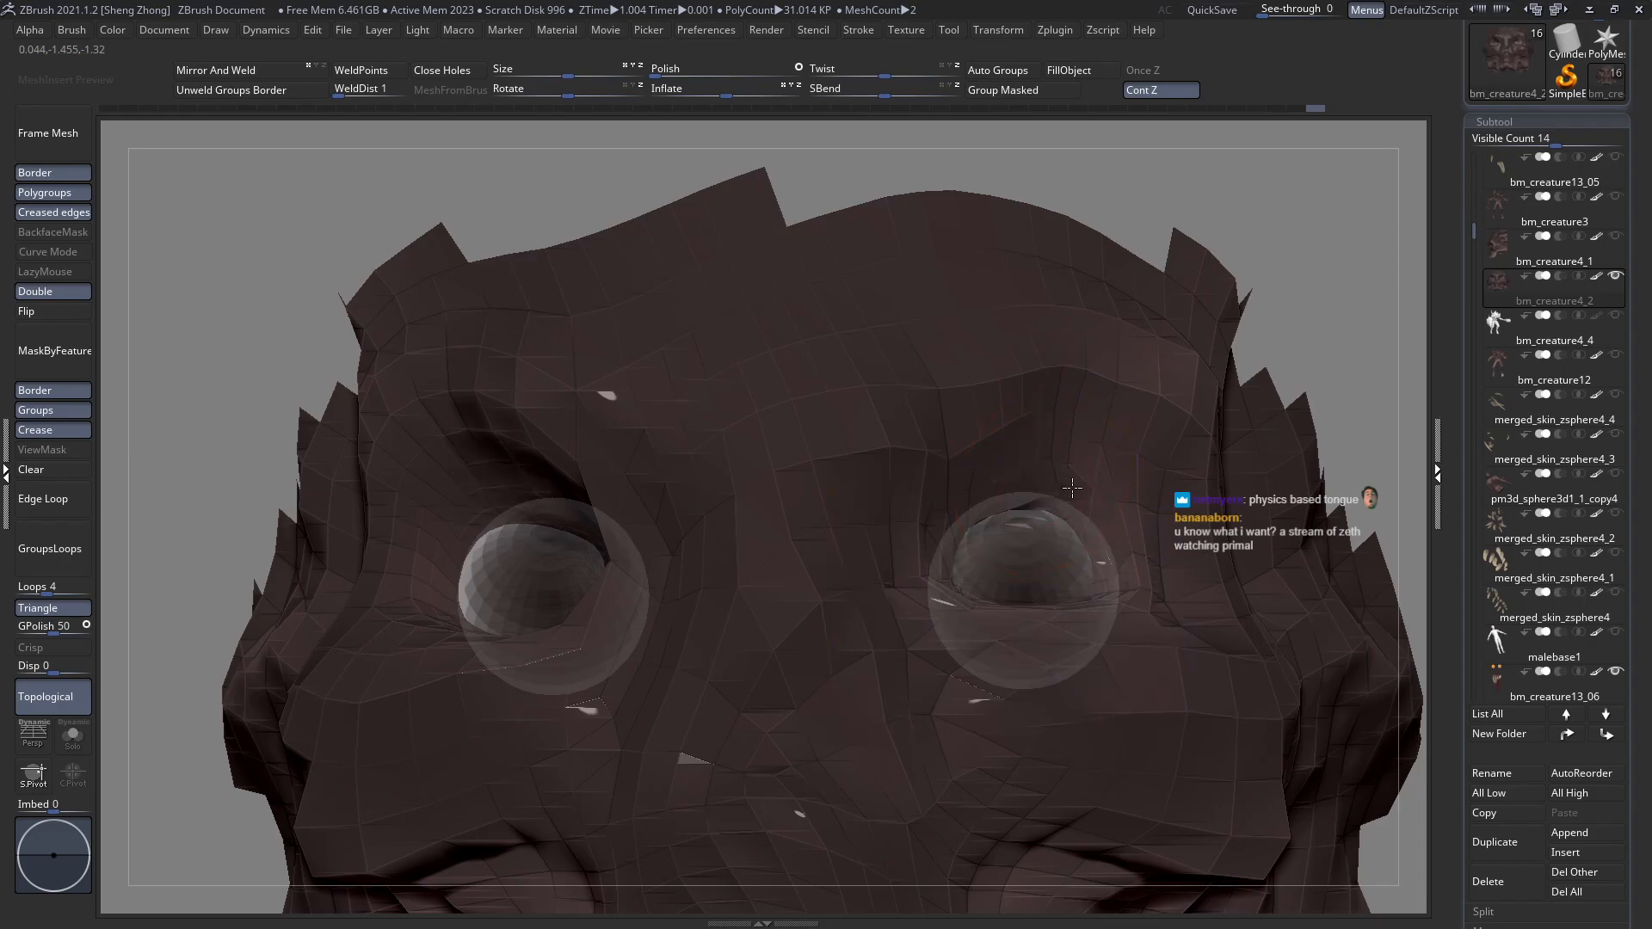
{"action": "right_click_drag", "start_coordinate": [1015, 473], "coordinate": [729, 521], "text": "shift"}
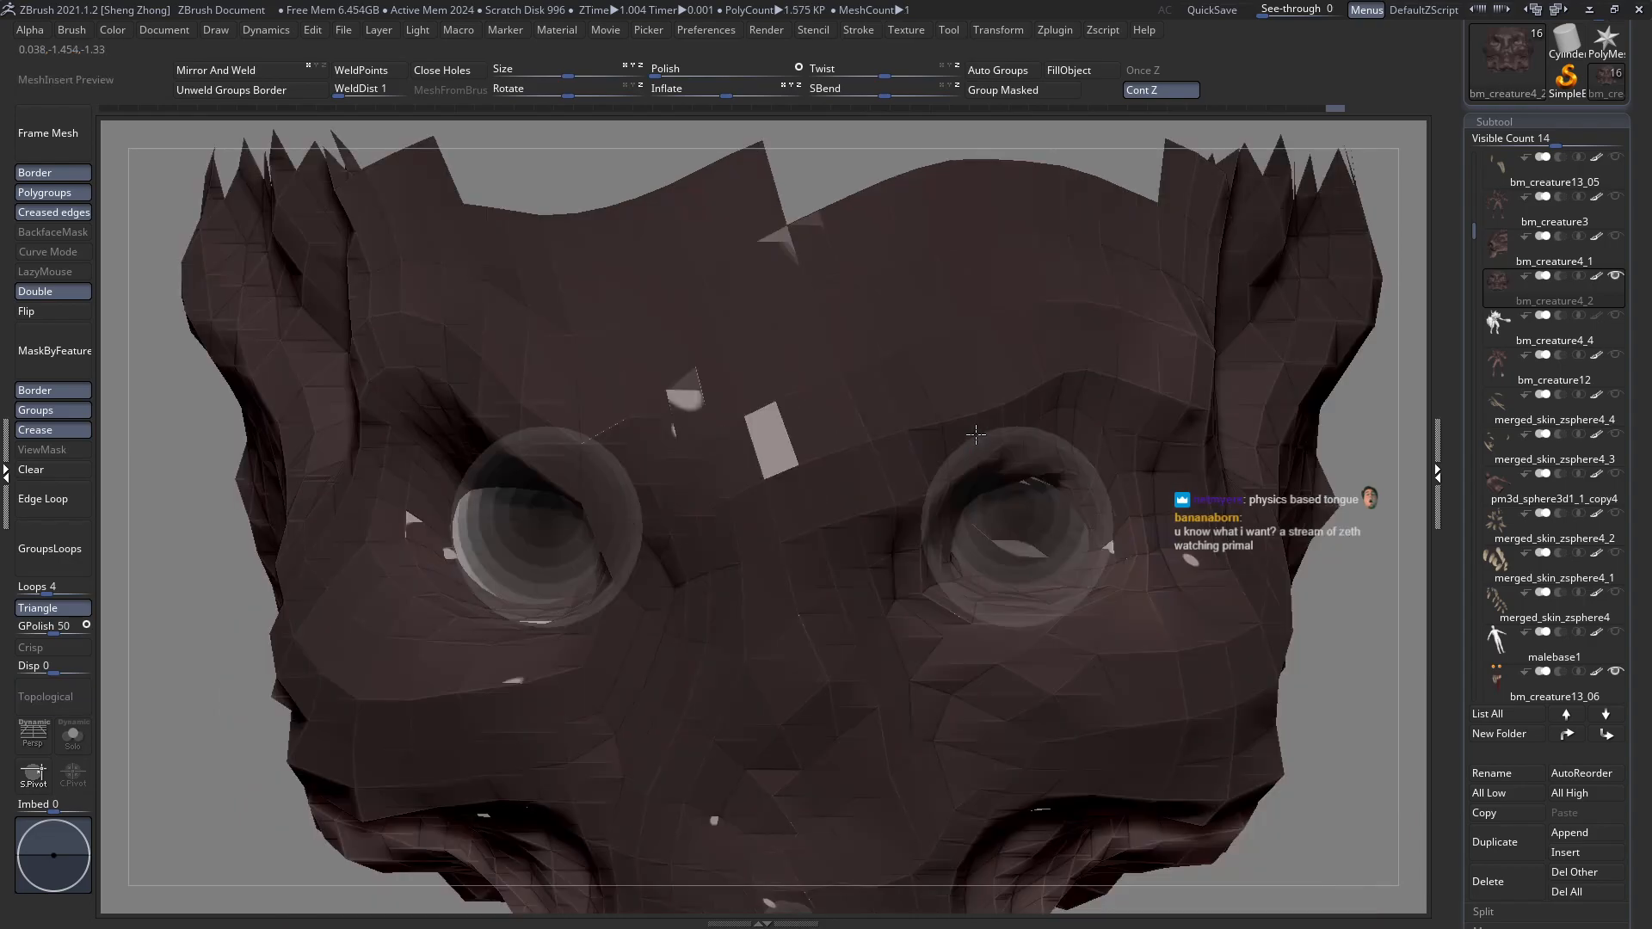
{"action": "key", "text": "shift+f"}
{"action": "key", "text": "ctrl+t"}
{"action": "key", "text": "shift+f"}
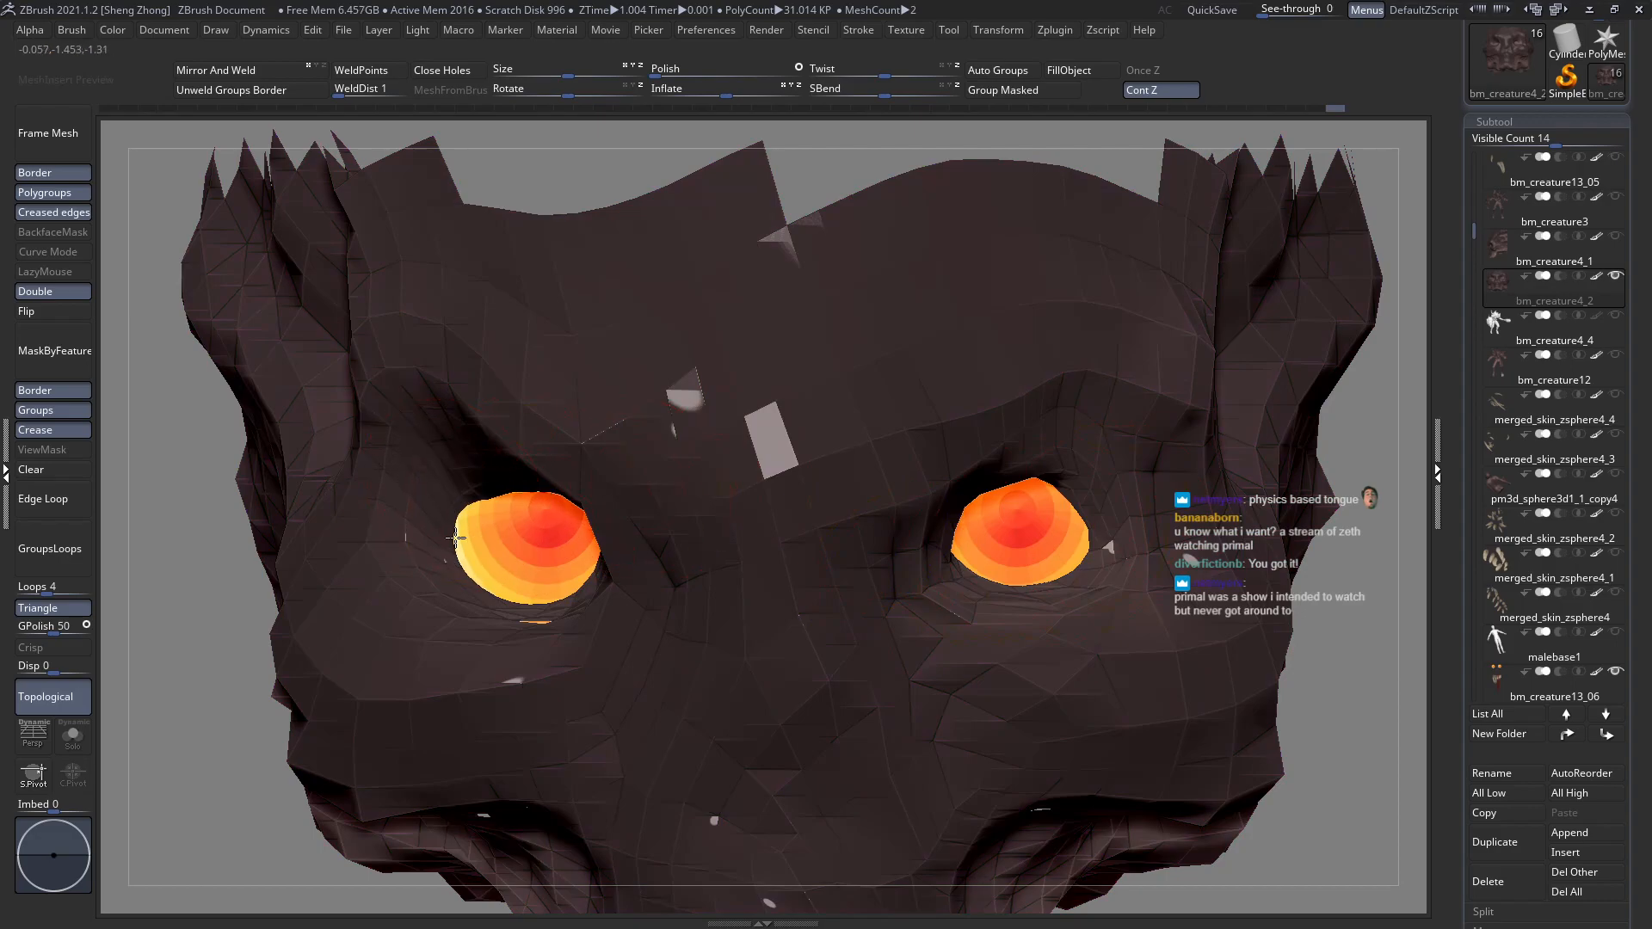
Reshape the upper rim and inner corner of the eye opening from a three-quarter angle.
{"action": "right_click_drag", "start_coordinate": [462, 511], "coordinate": [495, 478]}
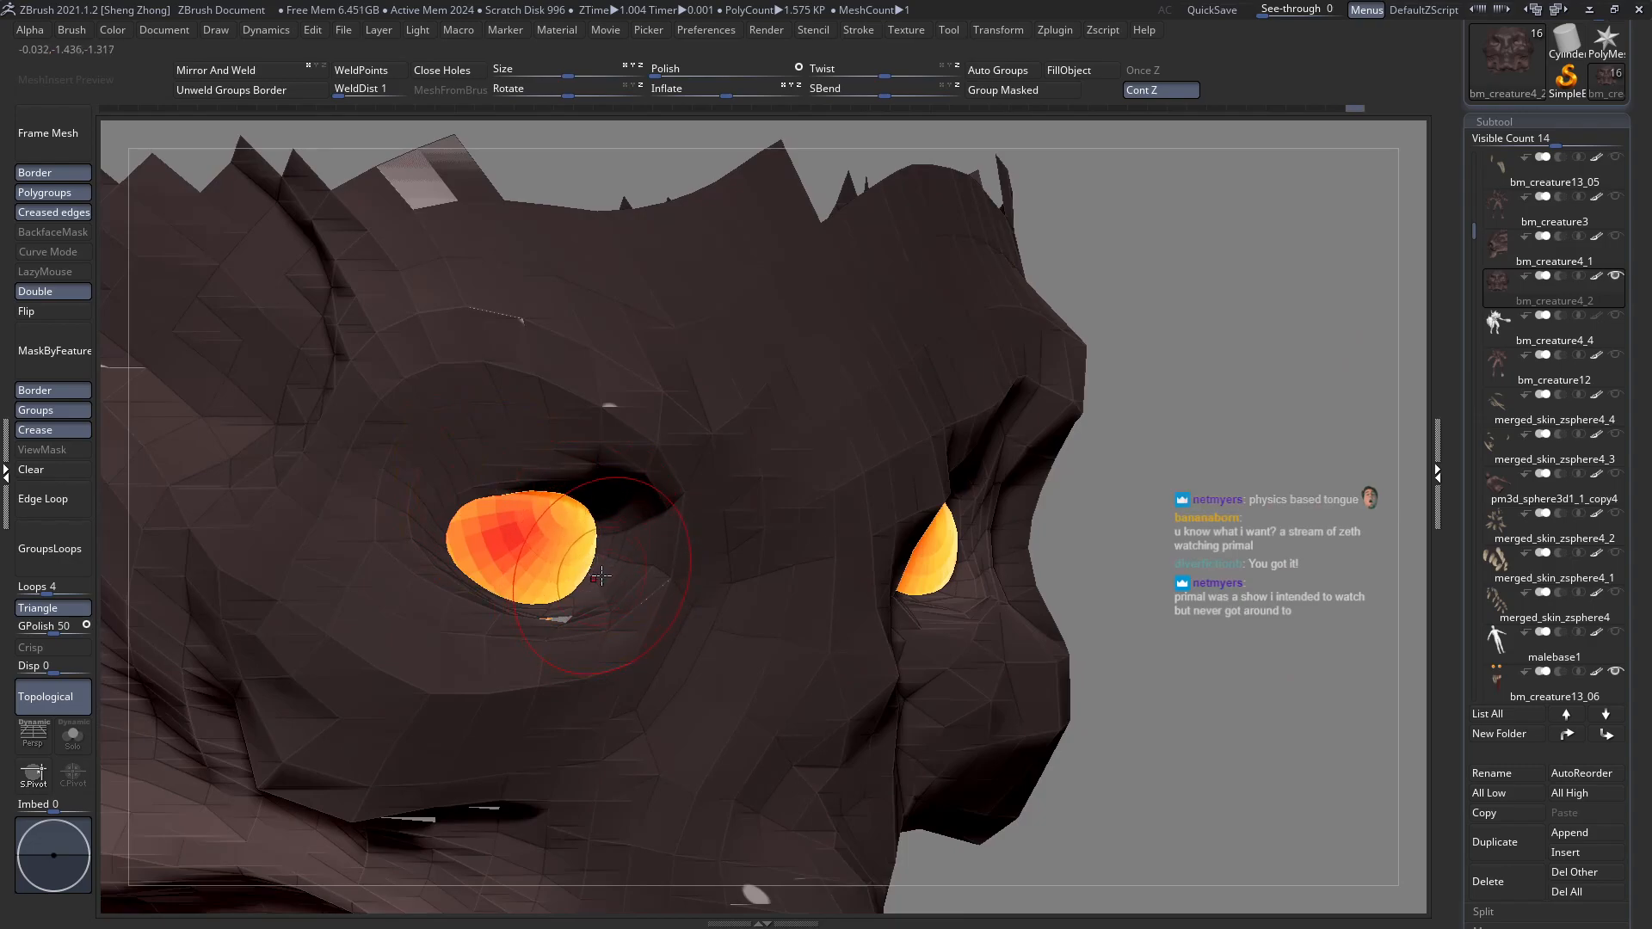
{"action": "right_click_drag", "start_coordinate": [626, 523], "coordinate": [623, 584], "text": "alt"}
{"action": "right_click_drag", "start_coordinate": [557, 506], "coordinate": [593, 501], "text": "ctrl"}
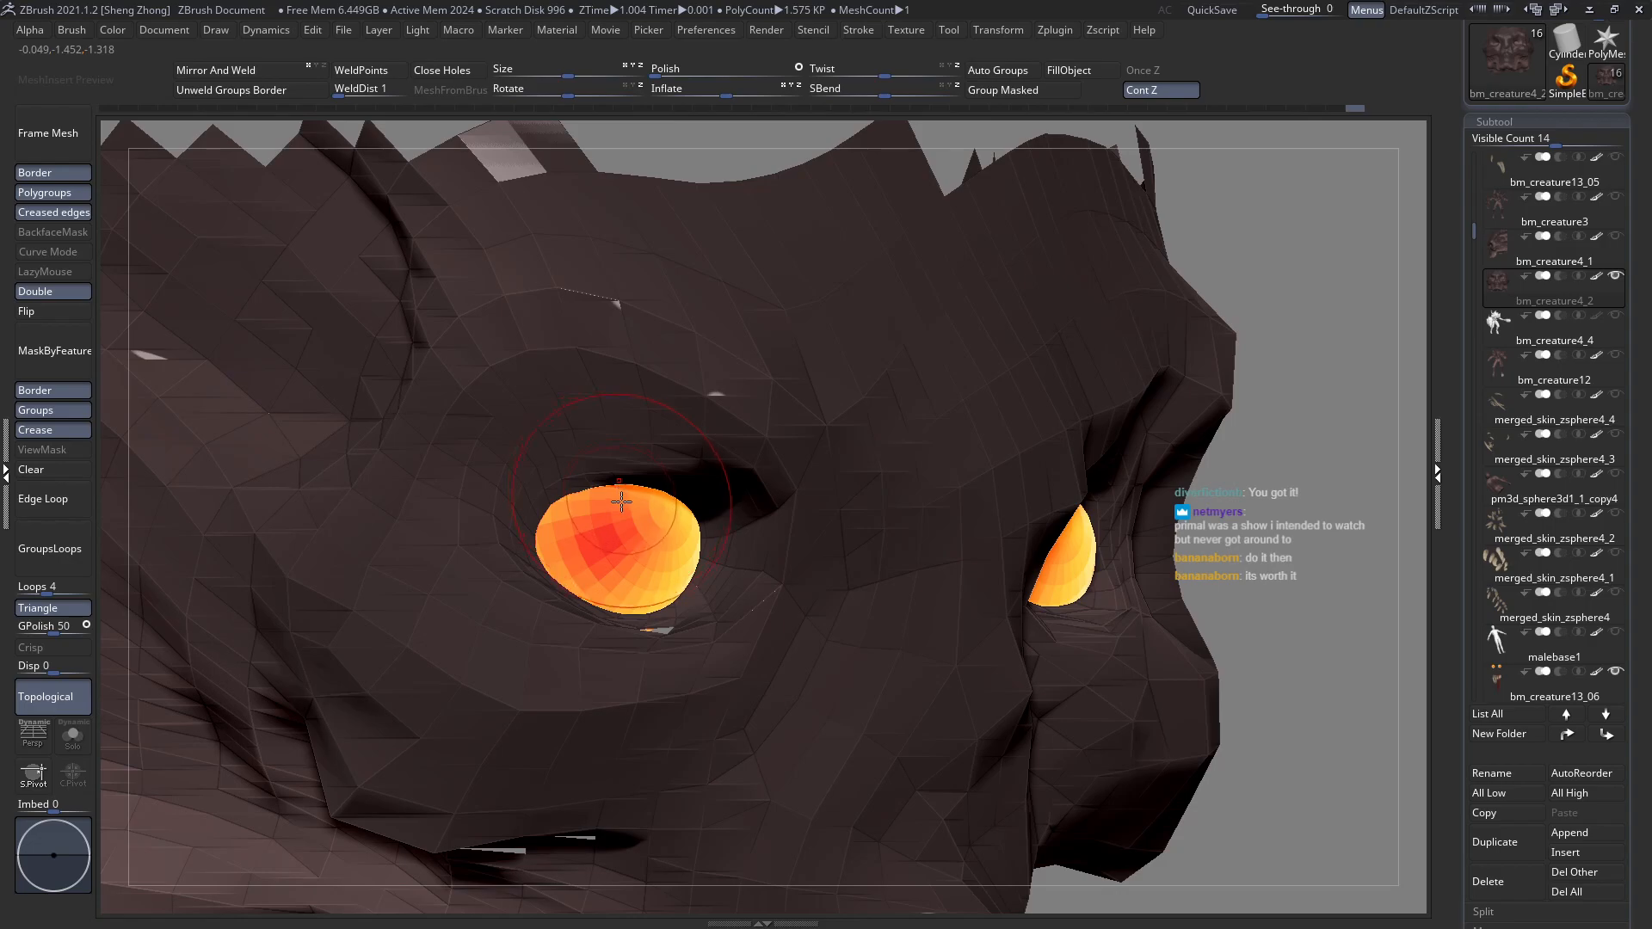
{"action": "mouse_move", "coordinate": [670, 558]}
{"action": "right_mouse_down", "text": "alt"}
{"action": "mouse_move", "coordinate": [685, 499]}
{"action": "mouse_move", "coordinate": [759, 474]}
{"action": "mouse_move", "coordinate": [812, 525]}
{"action": "mouse_move", "coordinate": [787, 526]}
{"action": "mouse_move", "coordinate": [802, 526]}
{"action": "mouse_move", "coordinate": [808, 472]}
{"action": "mouse_move", "coordinate": [790, 403]}
{"action": "right_mouse_up", "text": "alt"}
{"action": "right_click", "coordinate": [689, 564]}
{"action": "mouse_move", "coordinate": [813, 467]}
{"action": "right_mouse_down"}
{"action": "mouse_move", "coordinate": [831, 438]}
{"action": "mouse_move", "coordinate": [829, 474]}
{"action": "right_mouse_up"}
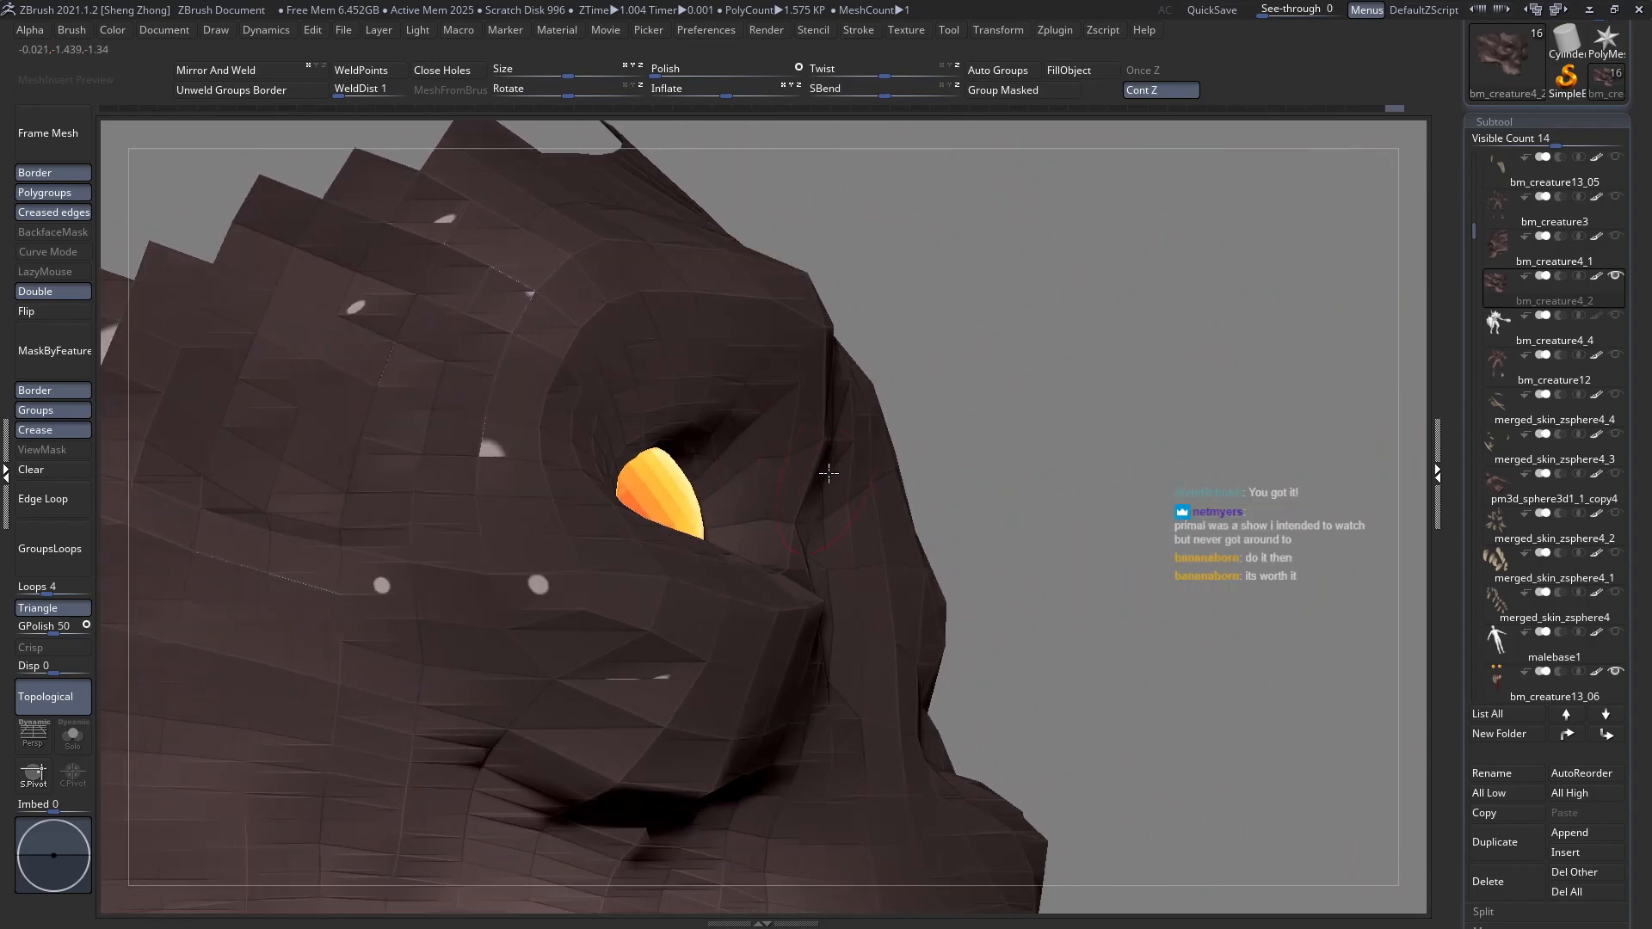
Adjust the brush size and move the inner wall of the eye socket beneath the brow from the side.
{"action": "mouse_move", "coordinate": [783, 476]}
{"action": "left_mouse_down"}
{"action": "mouse_move", "coordinate": [820, 444]}
{"action": "mouse_move", "coordinate": [771, 453]}
{"action": "left_mouse_up"}
{"action": "mouse_move", "coordinate": [766, 483]}
{"action": "right_mouse_down"}
{"action": "mouse_move", "coordinate": [757, 470]}
{"action": "mouse_move", "coordinate": [763, 488]}
{"action": "right_mouse_up"}
{"action": "key", "text": "space"}
{"action": "left_click_drag", "start_coordinate": [762, 487], "coordinate": [793, 538]}
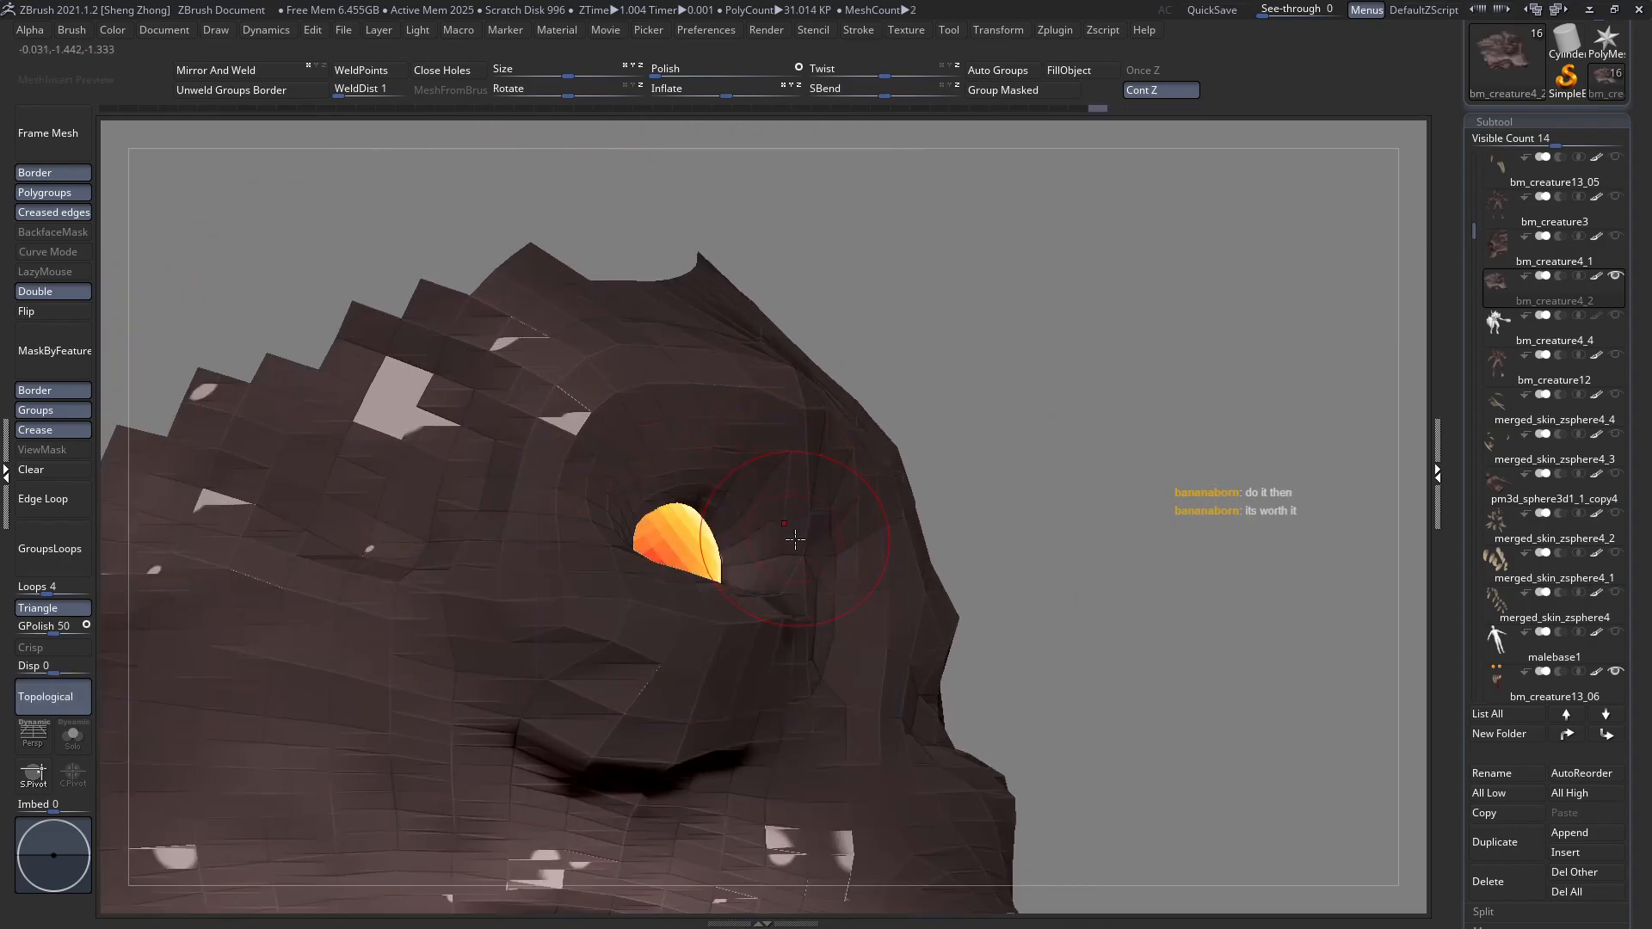
Change the brush size and nudge the lower outer rim of the eye opening slightly downward.
{"action": "mouse_move", "coordinate": [767, 588]}
{"action": "right_mouse_down"}
{"action": "mouse_move", "coordinate": [689, 629]}
{"action": "mouse_move", "coordinate": [799, 551]}
{"action": "mouse_move", "coordinate": [873, 536]}
{"action": "mouse_move", "coordinate": [835, 535]}
{"action": "mouse_move", "coordinate": [741, 591]}
{"action": "mouse_move", "coordinate": [822, 580]}
{"action": "mouse_move", "coordinate": [792, 619]}
{"action": "mouse_move", "coordinate": [792, 567]}
{"action": "mouse_move", "coordinate": [820, 517]}
{"action": "mouse_move", "coordinate": [674, 490]}
{"action": "mouse_move", "coordinate": [741, 514]}
{"action": "right_mouse_up"}
{"action": "key", "text": "space"}
{"action": "key", "text": "space"}
{"action": "key", "text": "space"}
{"action": "key", "text": "f"}
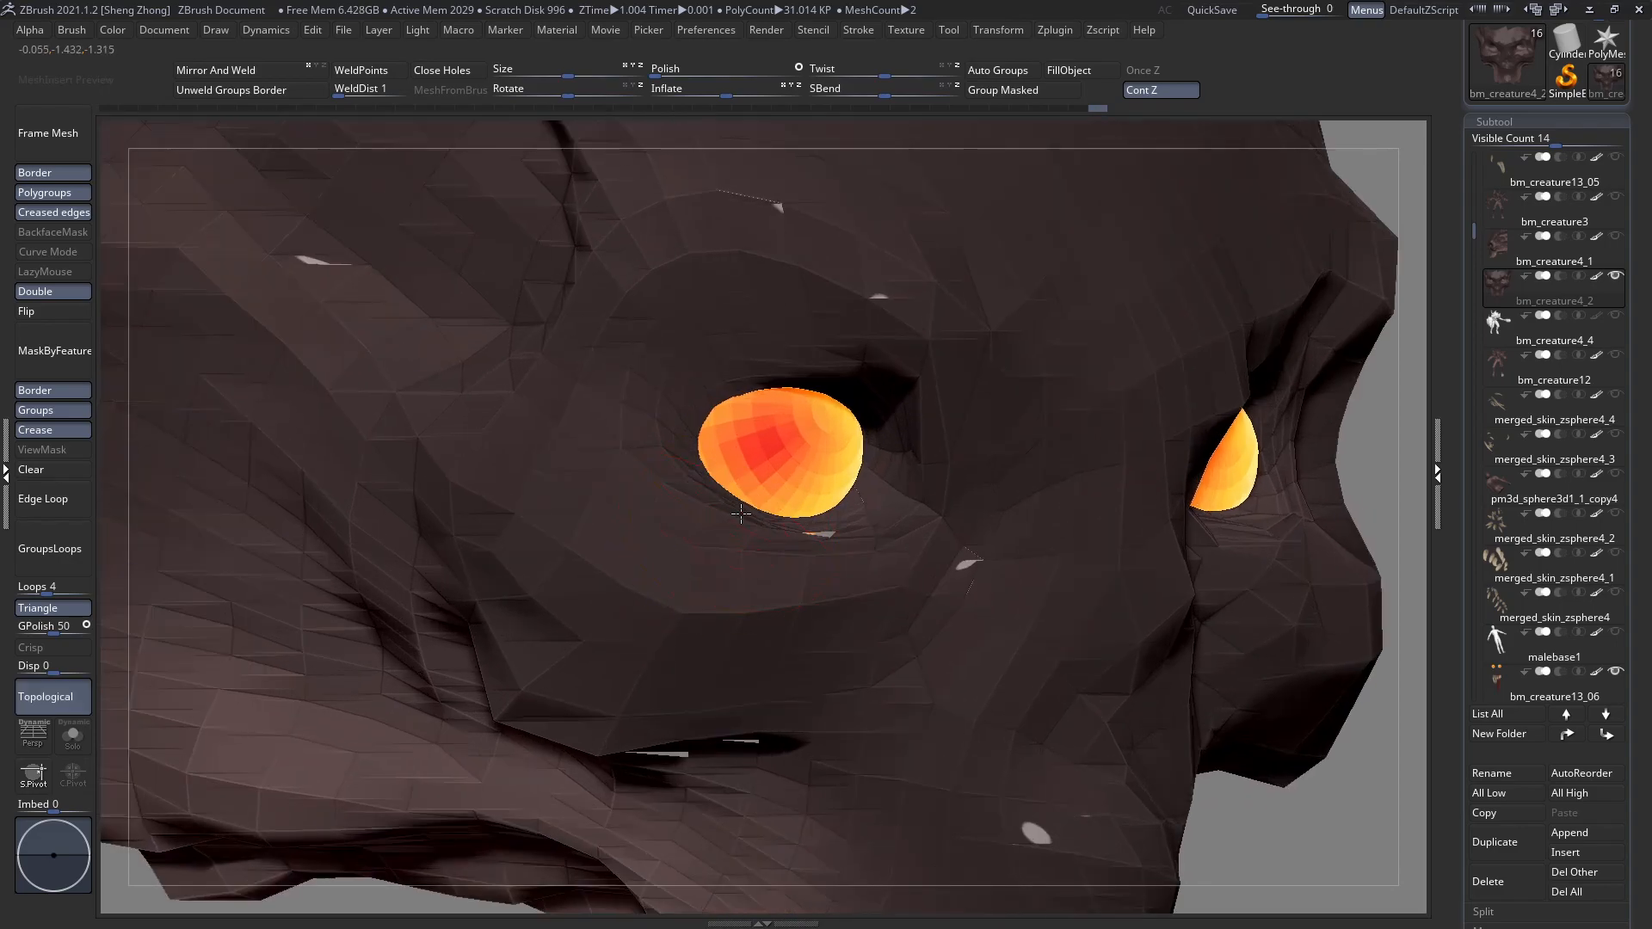
{"action": "key", "text": "space"}
{"action": "left_click_drag", "start_coordinate": [712, 521], "coordinate": [713, 526]}
Make the eyeballs see-through and reshape the upper eyelid rim with a brush size of about 8.
{"action": "mouse_move", "coordinate": [713, 527]}
{"action": "right_mouse_down", "text": "ctrl"}
{"action": "mouse_move", "coordinate": [721, 482]}
{"action": "mouse_move", "coordinate": [830, 508]}
{"action": "mouse_move", "coordinate": [871, 592]}
{"action": "right_mouse_up", "text": "ctrl"}
{"action": "right_click_drag", "start_coordinate": [859, 471], "coordinate": [777, 516]}
{"action": "right_click_drag", "start_coordinate": [776, 517], "coordinate": [785, 578], "text": "ctrl"}
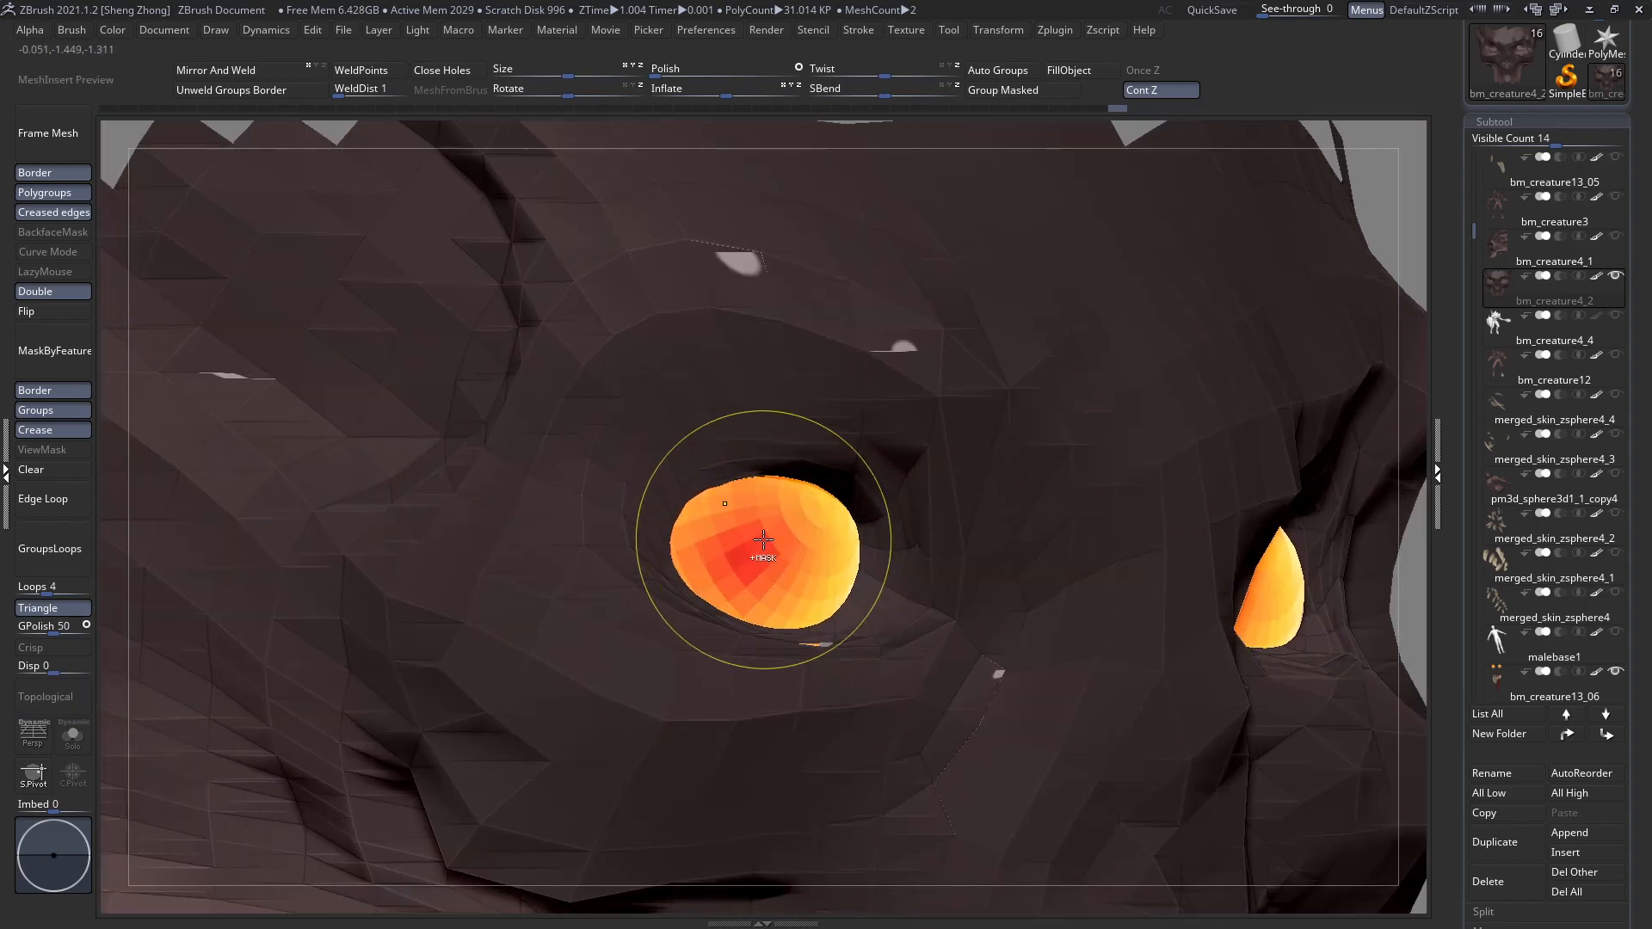
{"action": "key", "text": "shift+t"}
{"action": "right_click_drag", "start_coordinate": [746, 518], "coordinate": [710, 525], "text": "ctrl"}
{"action": "key", "text": "space"}
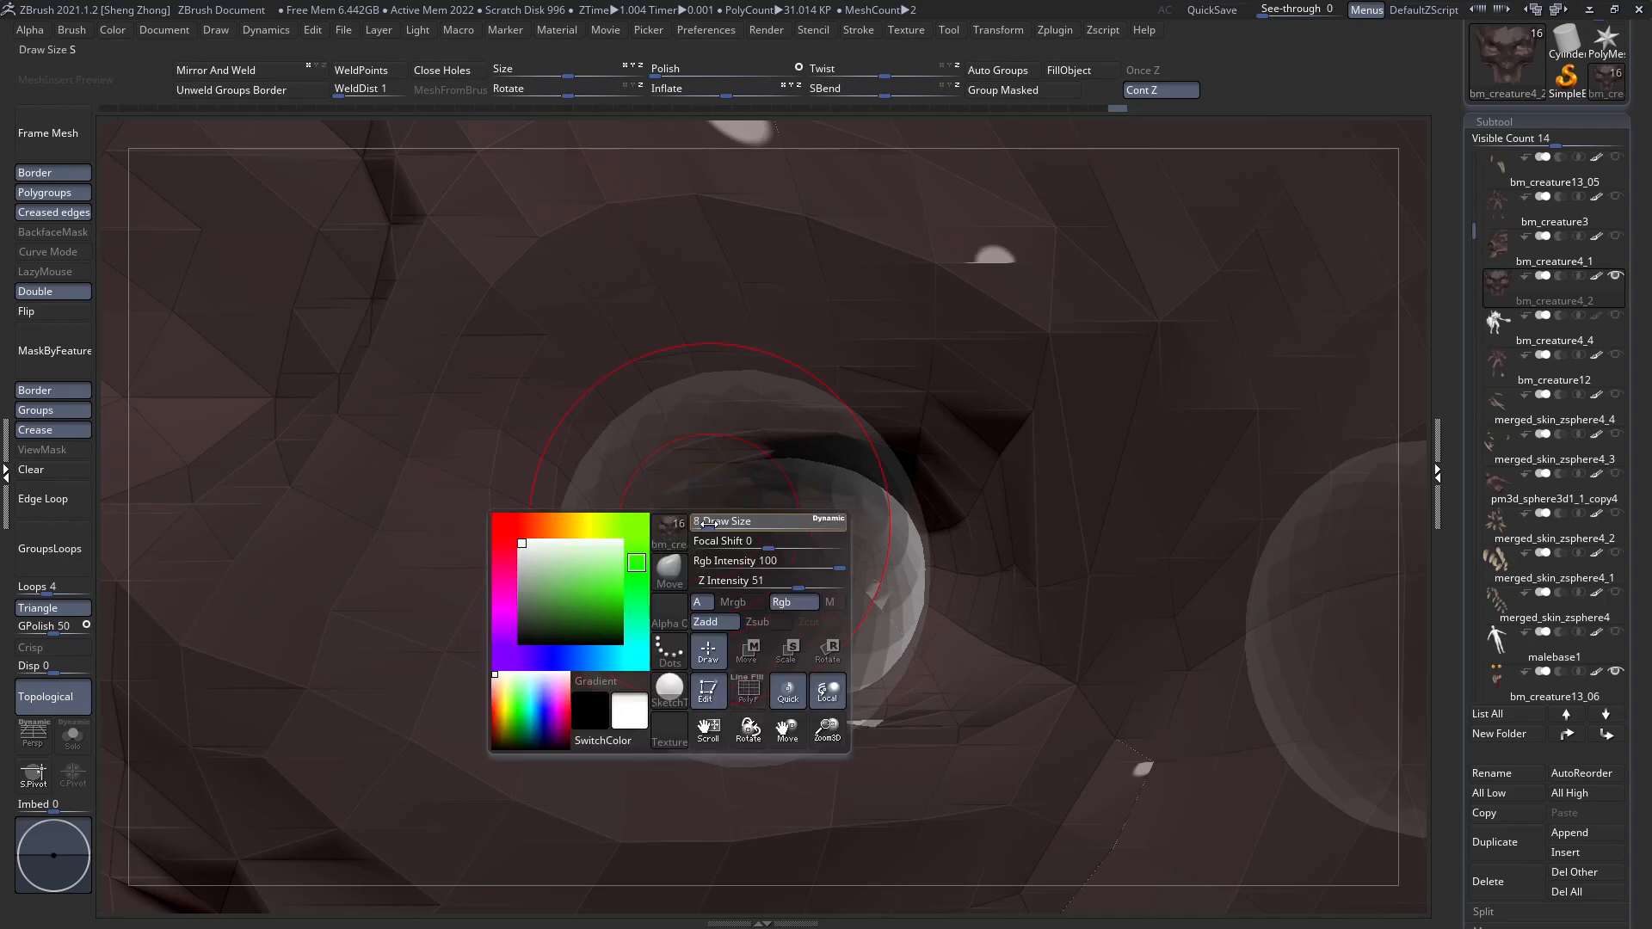
{"action": "left_click_drag", "start_coordinate": [705, 483], "coordinate": [672, 406]}
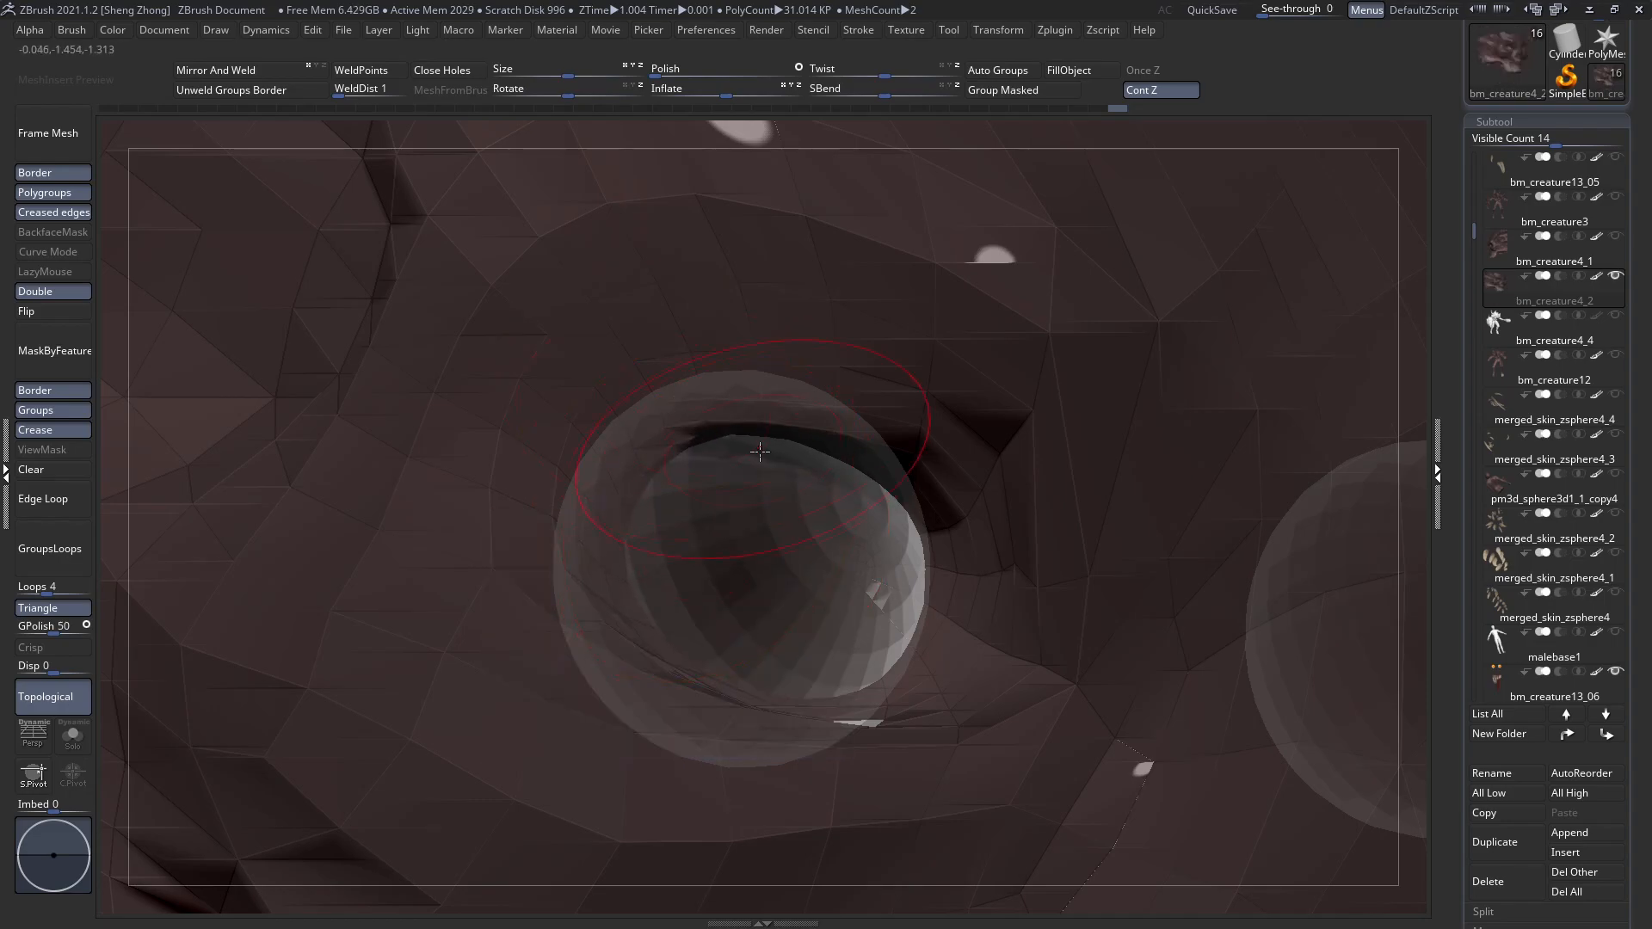
{"action": "left_click_drag", "start_coordinate": [839, 439], "coordinate": [921, 501]}
Refine the inner upper eyelid and the fold beneath the brow from several angles around the see-through eyeball.
{"action": "right_click_drag", "start_coordinate": [656, 482], "coordinate": [626, 521], "text": "ctrl"}
{"action": "right_click_drag", "start_coordinate": [841, 516], "coordinate": [705, 526]}
{"action": "right_click_drag", "start_coordinate": [1013, 539], "coordinate": [747, 561], "text": "alt"}
{"action": "right_click_drag", "start_coordinate": [938, 594], "coordinate": [786, 542], "text": "ctrl"}
{"action": "mouse_move", "coordinate": [799, 519]}
{"action": "right_mouse_down"}
{"action": "mouse_move", "coordinate": [781, 509]}
{"action": "mouse_move", "coordinate": [862, 520]}
{"action": "mouse_move", "coordinate": [853, 479]}
{"action": "mouse_move", "coordinate": [941, 449]}
{"action": "mouse_move", "coordinate": [719, 447]}
{"action": "right_mouse_up"}
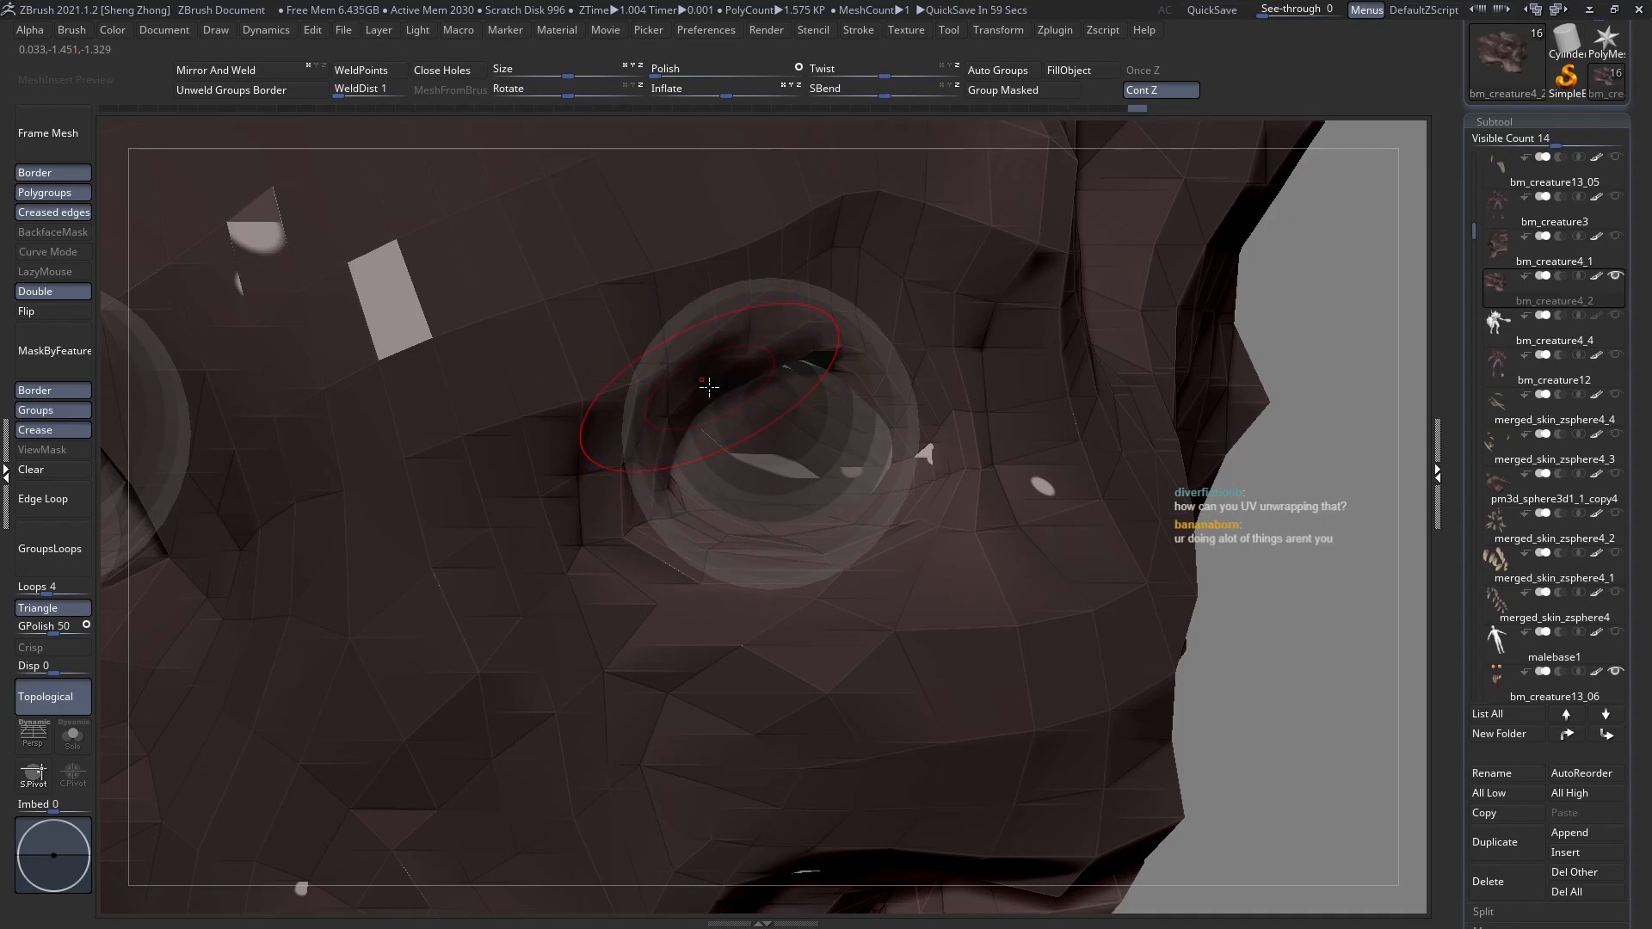
{"action": "mouse_move", "coordinate": [549, 470]}
{"action": "right_mouse_down", "text": "ctrl"}
{"action": "mouse_move", "coordinate": [355, 404]}
{"action": "mouse_move", "coordinate": [559, 376]}
{"action": "mouse_move", "coordinate": [632, 516]}
{"action": "right_mouse_up", "text": "ctrl"}
{"action": "right_click_drag", "start_coordinate": [594, 413], "coordinate": [619, 478]}
Adjust the brush size and reshape the brow ridge above the eye socket from a three-quarter angle.
{"action": "key", "text": "s"}
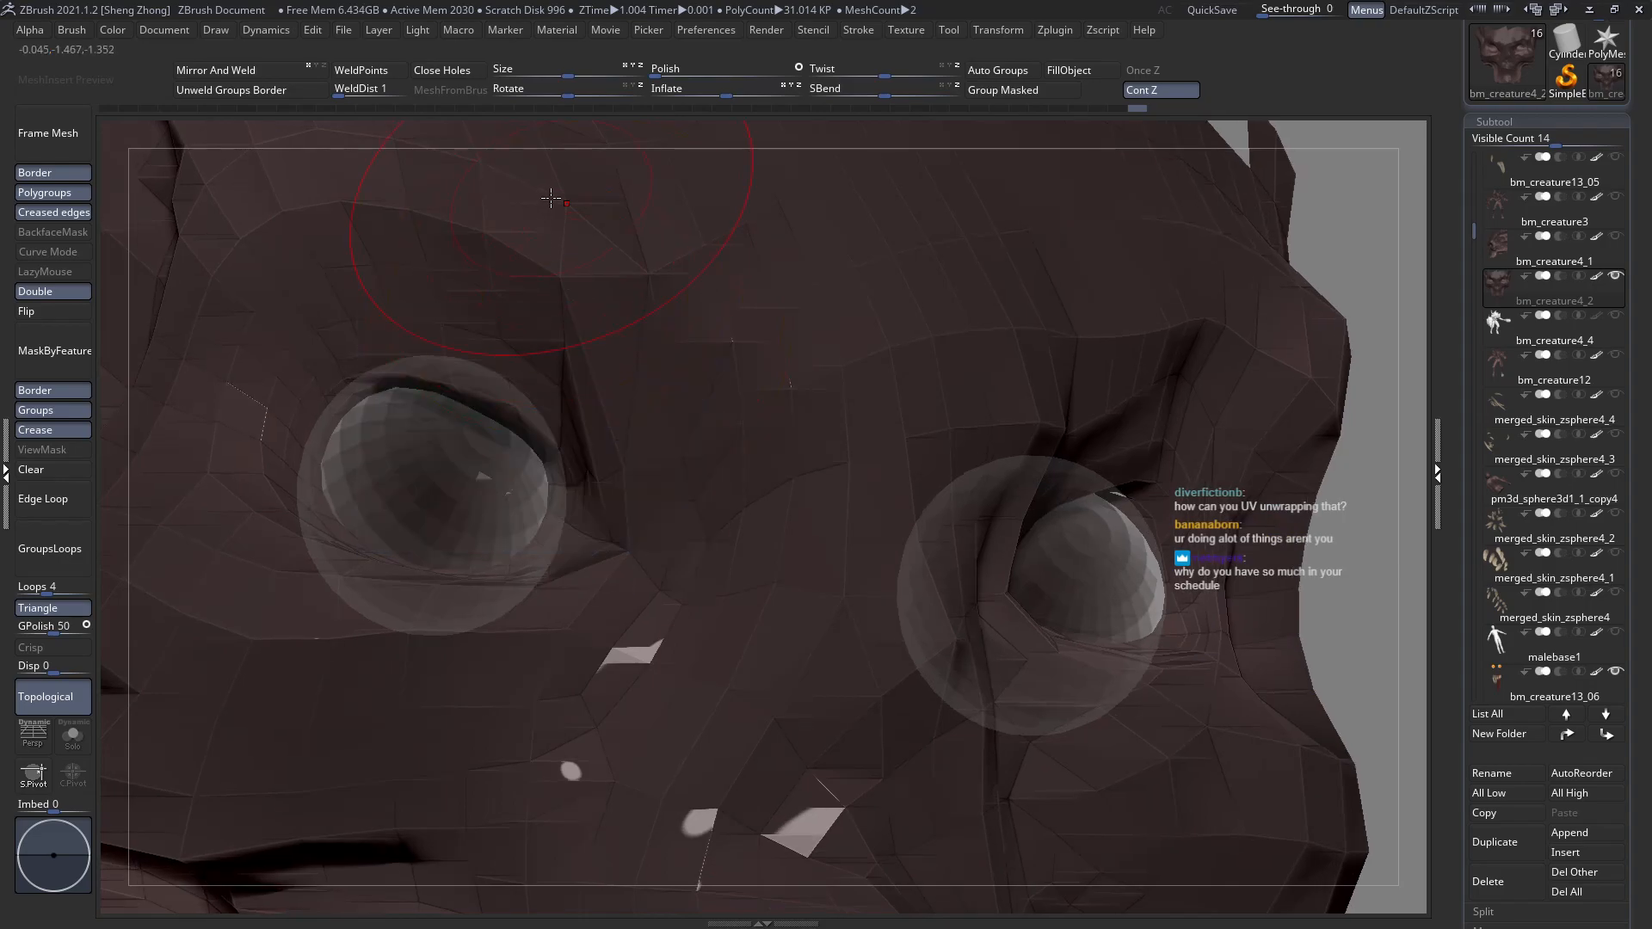
{"action": "right_click_drag", "start_coordinate": [634, 350], "coordinate": [404, 225], "text": "ctrl"}
{"action": "right_click_drag", "start_coordinate": [404, 226], "coordinate": [597, 334], "text": "shift"}
{"action": "key", "text": "s"}
{"action": "key", "text": "1"}
{"action": "right_click", "coordinate": [552, 281]}
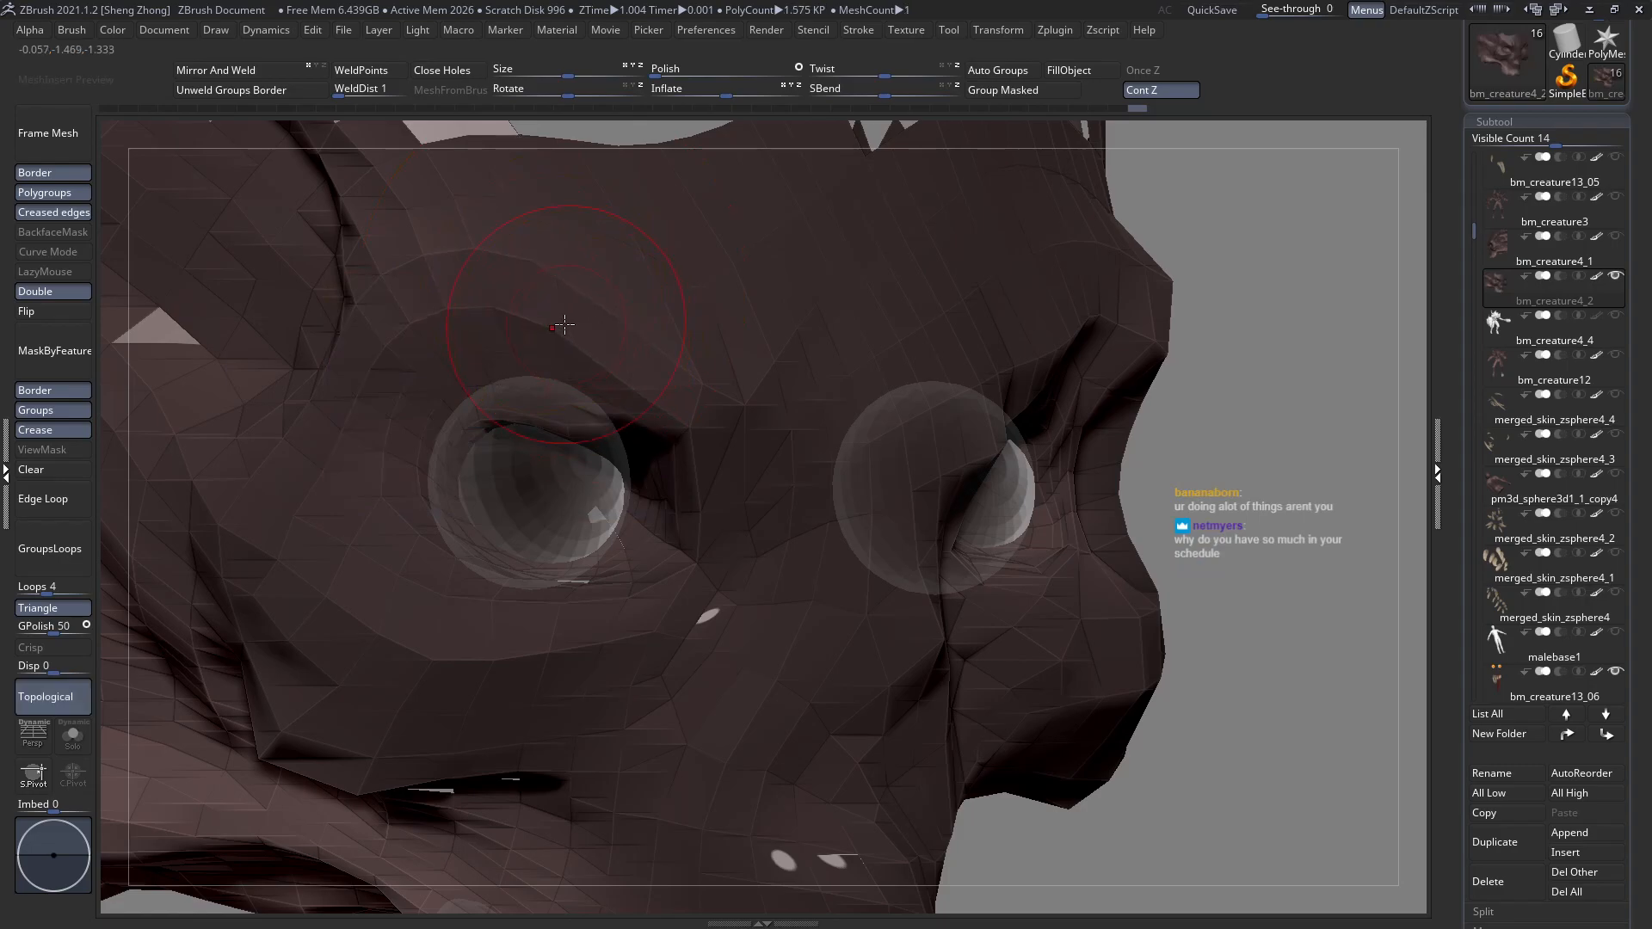
{"action": "right_click_drag", "start_coordinate": [563, 329], "coordinate": [491, 337]}
Refine the outer brow and the area beside the eye from the front, with a draw size of about 11.
{"action": "right_click", "coordinate": [472, 310]}
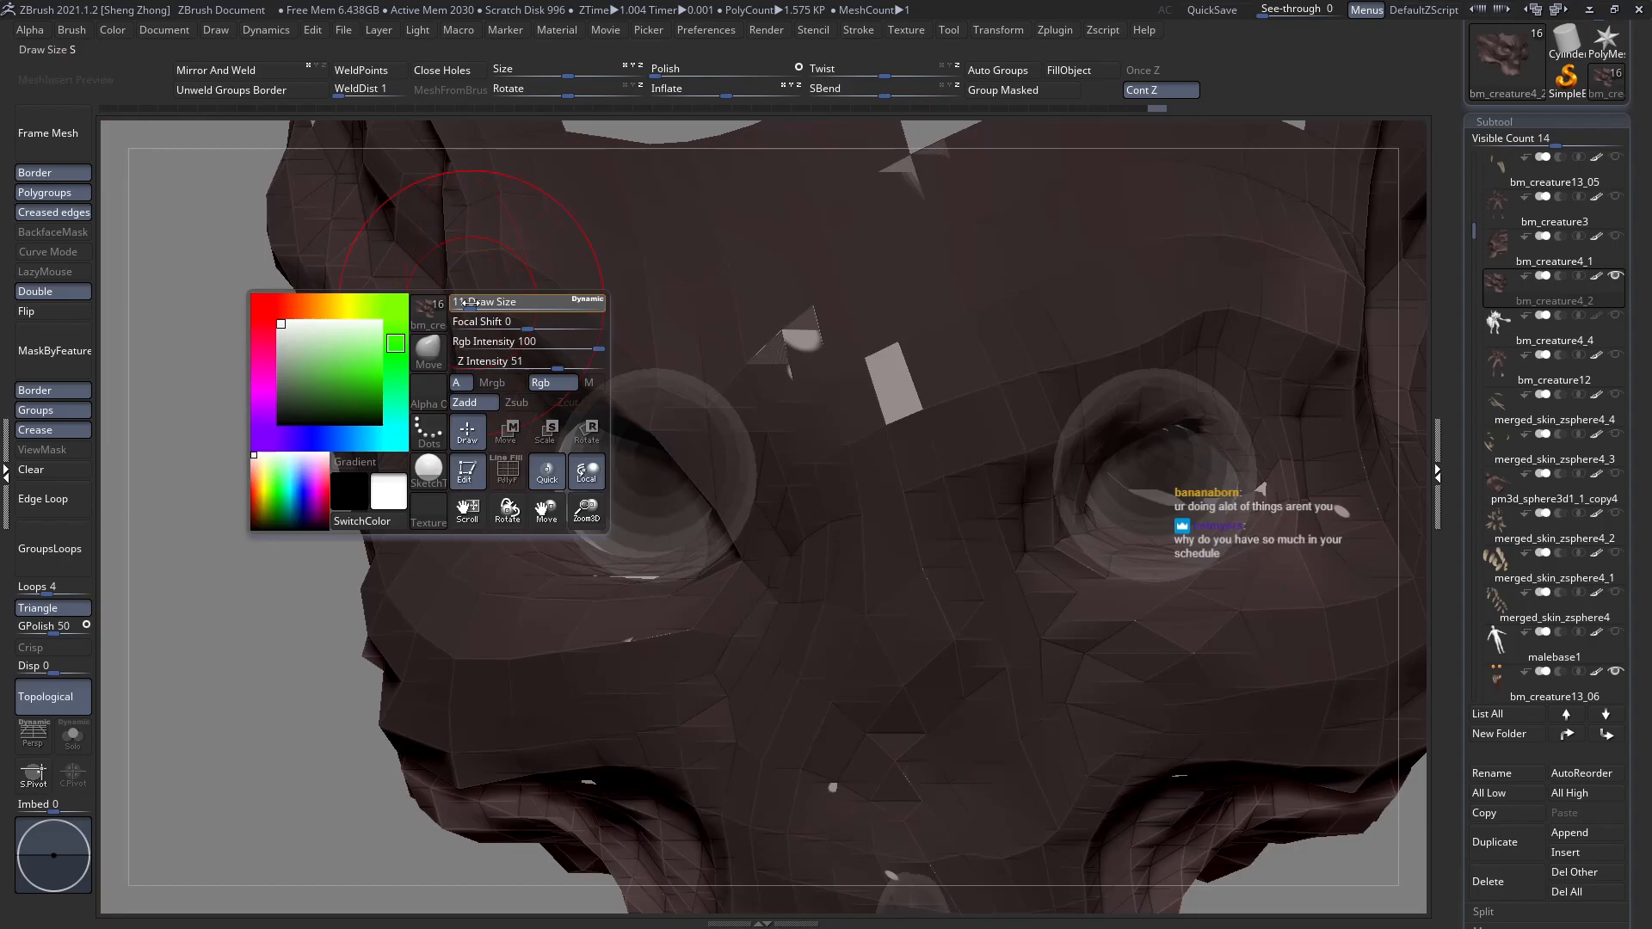
{"action": "key", "text": "space"}
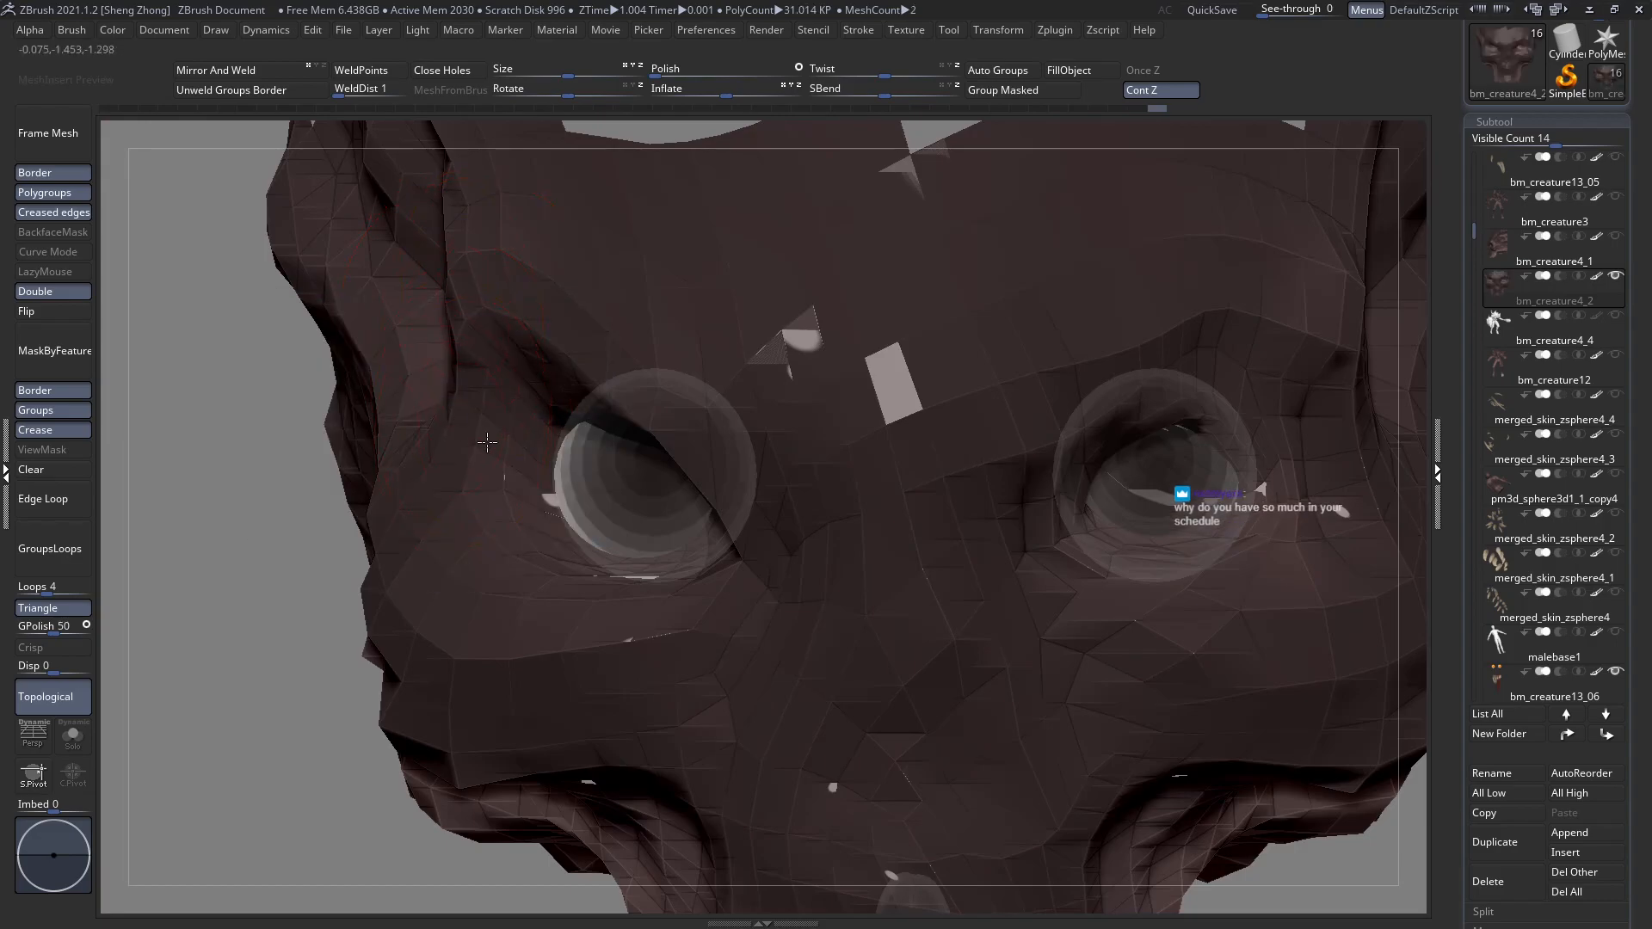
{"action": "right_click_drag", "start_coordinate": [506, 413], "coordinate": [431, 362], "text": "ctrl"}
{"action": "right_click_drag", "start_coordinate": [704, 404], "coordinate": [998, 428], "text": "ctrl"}
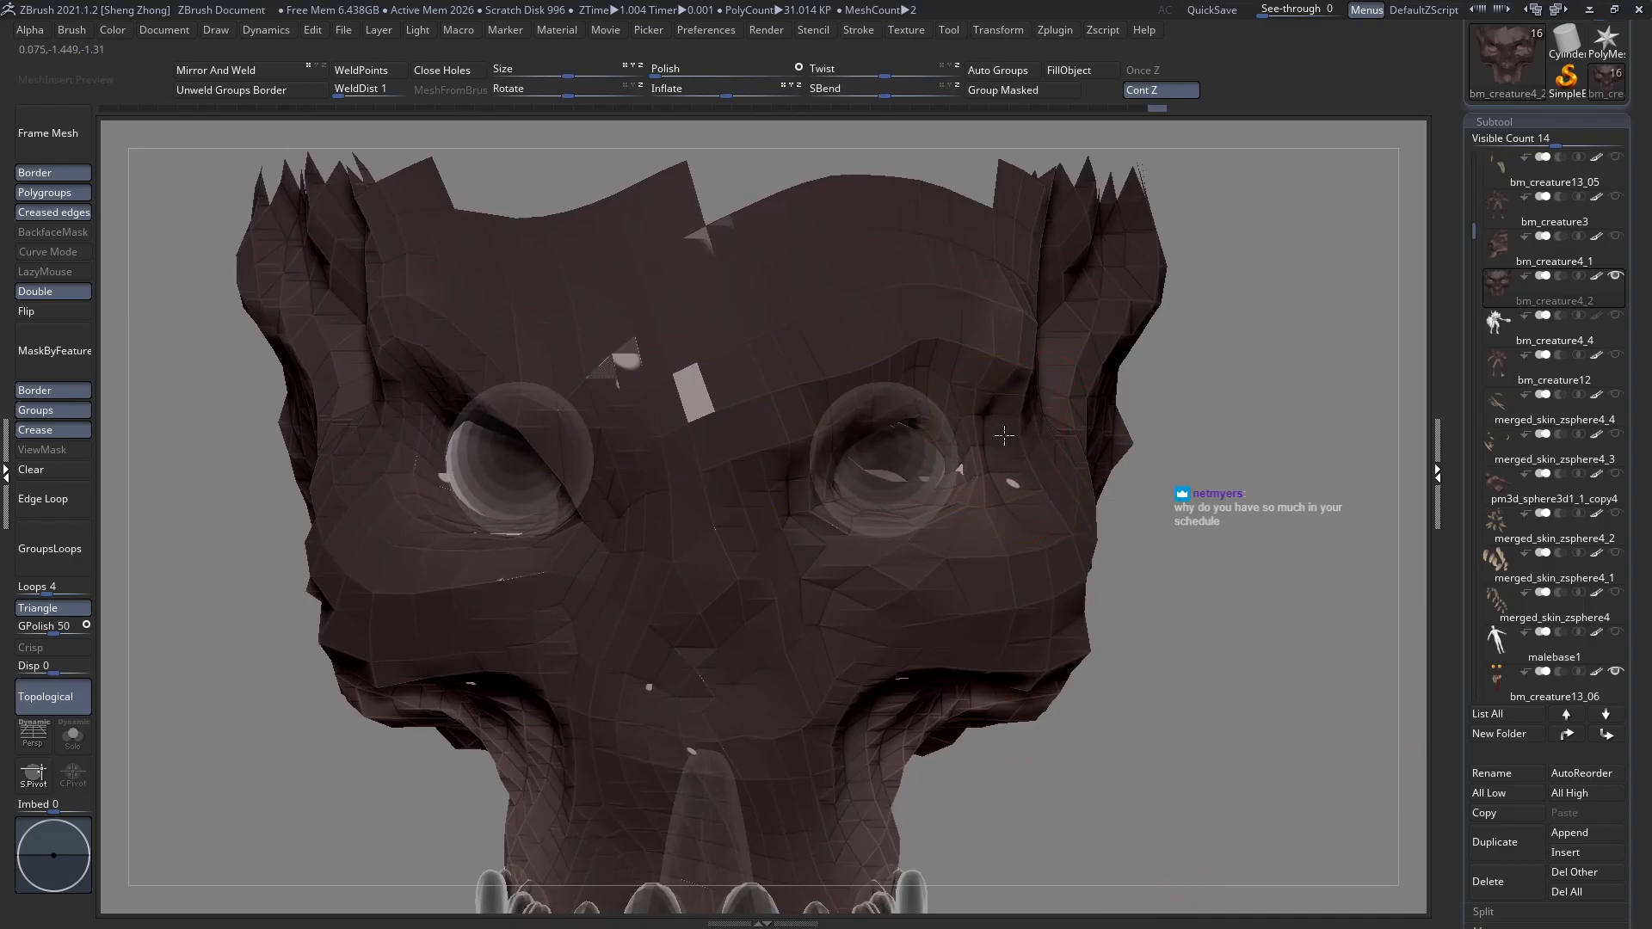
{"action": "key", "text": "space"}
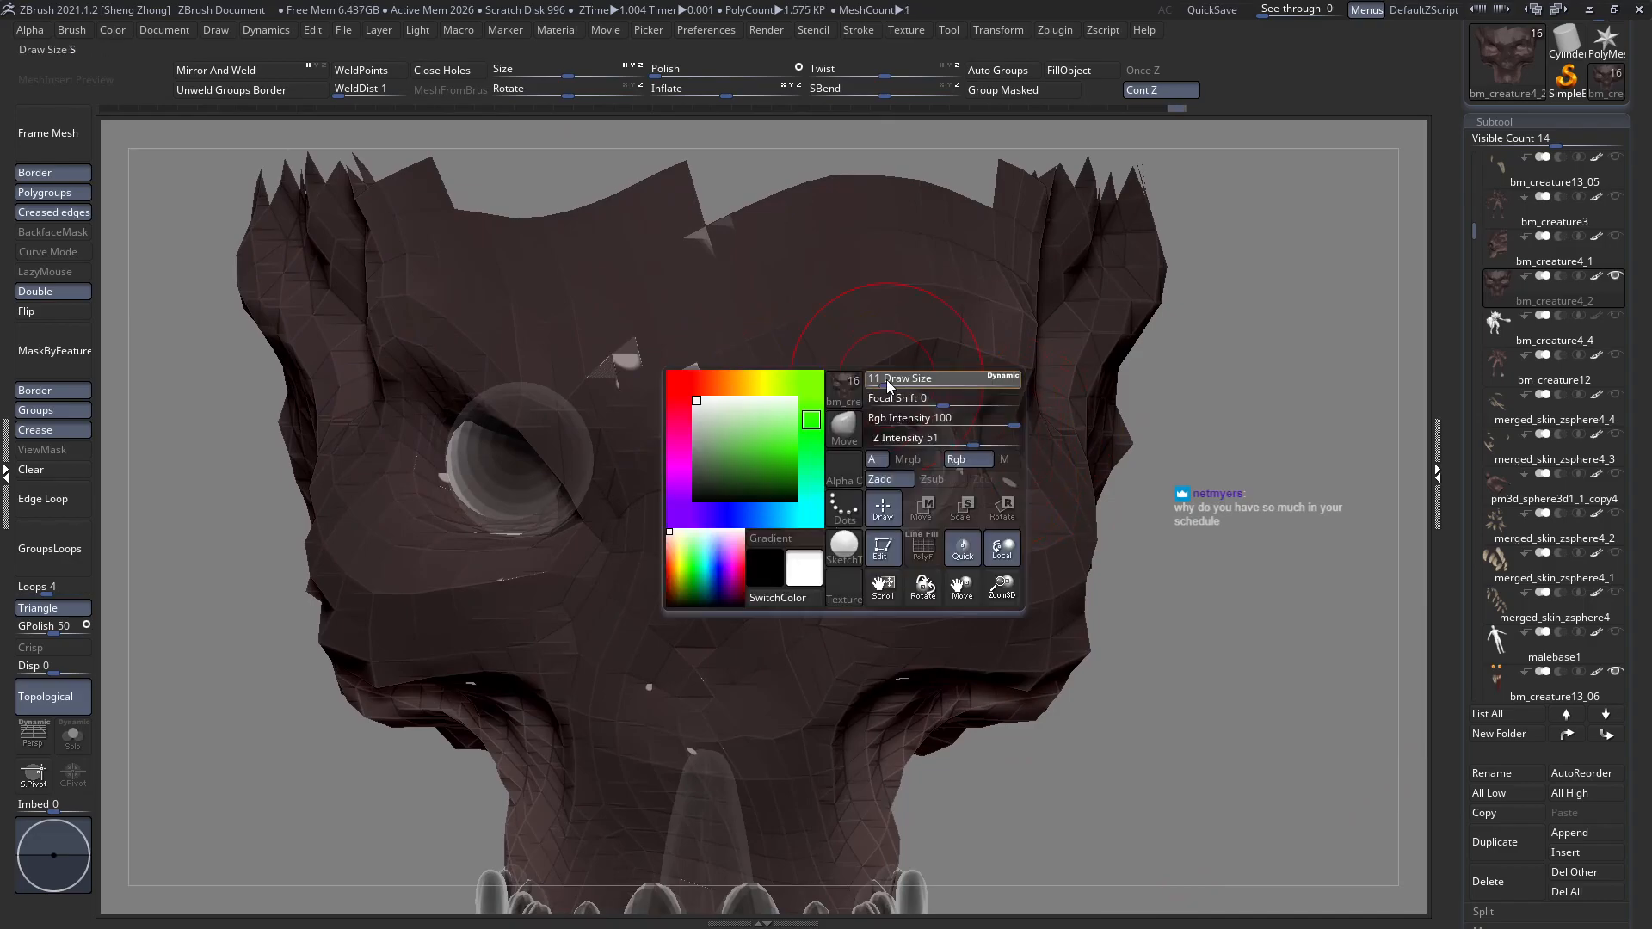
Display the eyeballs opaque again and raise the inner upper rim of the eye opening.
{"action": "key", "text": "shift+f"}
{"action": "key", "text": "ctrl+t"}
{"action": "key", "text": "shift+f"}
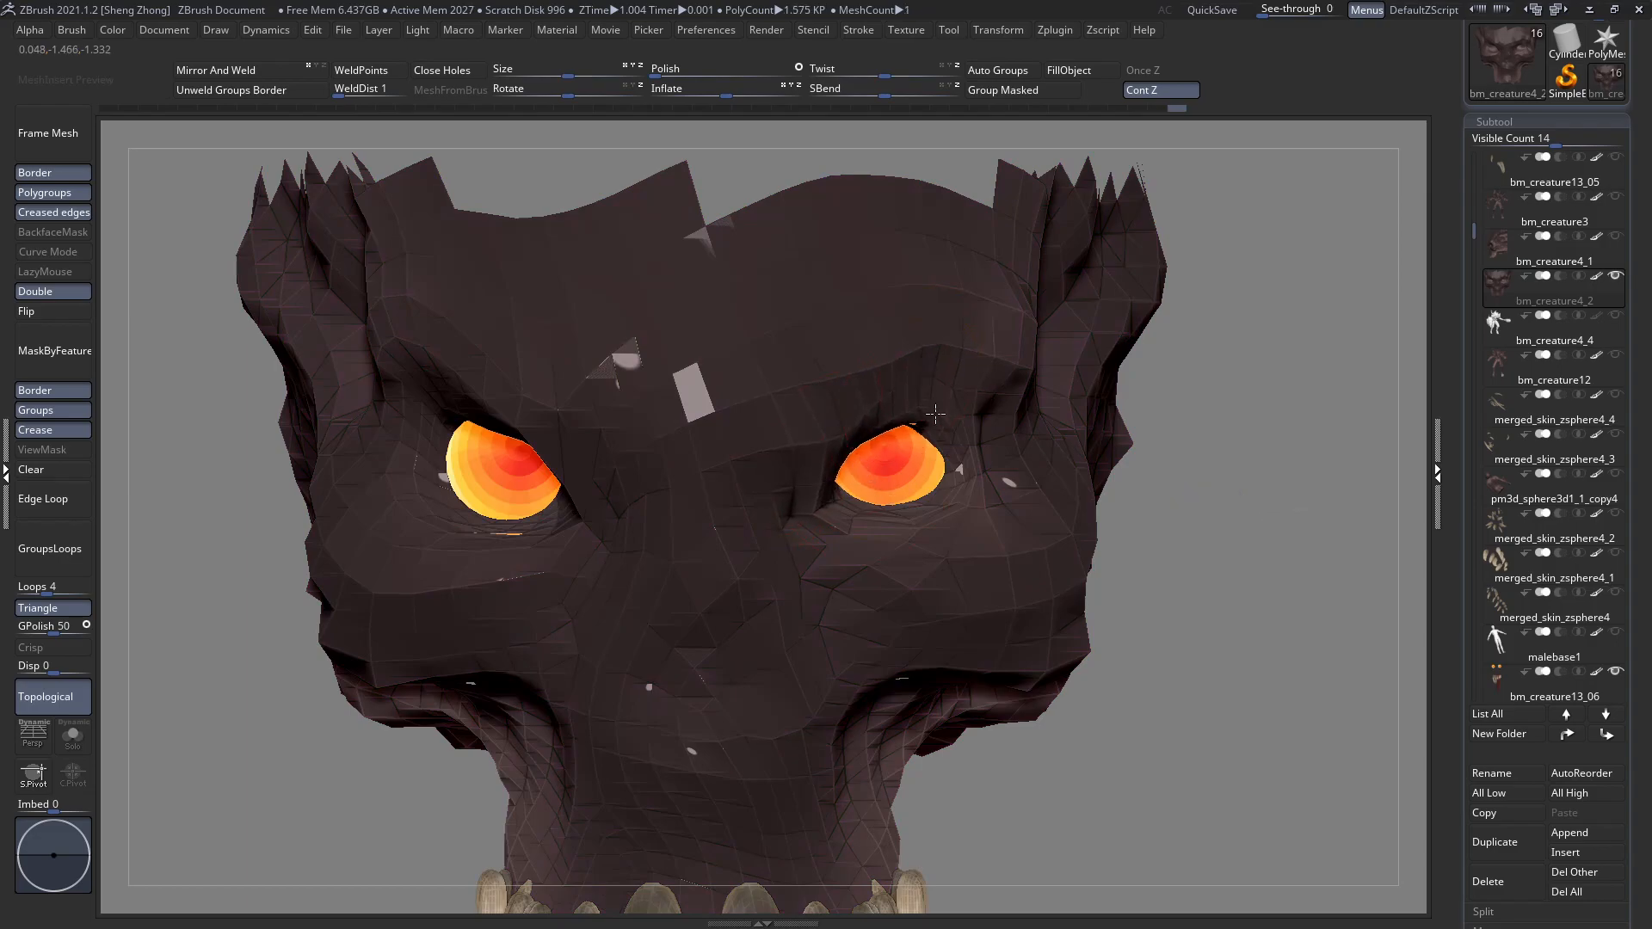
{"action": "mouse_move", "coordinate": [858, 448]}
{"action": "left_mouse_down"}
{"action": "mouse_move", "coordinate": [846, 420]}
{"action": "mouse_move", "coordinate": [889, 397]}
{"action": "mouse_move", "coordinate": [893, 471]}
{"action": "mouse_move", "coordinate": [865, 444]}
{"action": "left_mouse_up"}
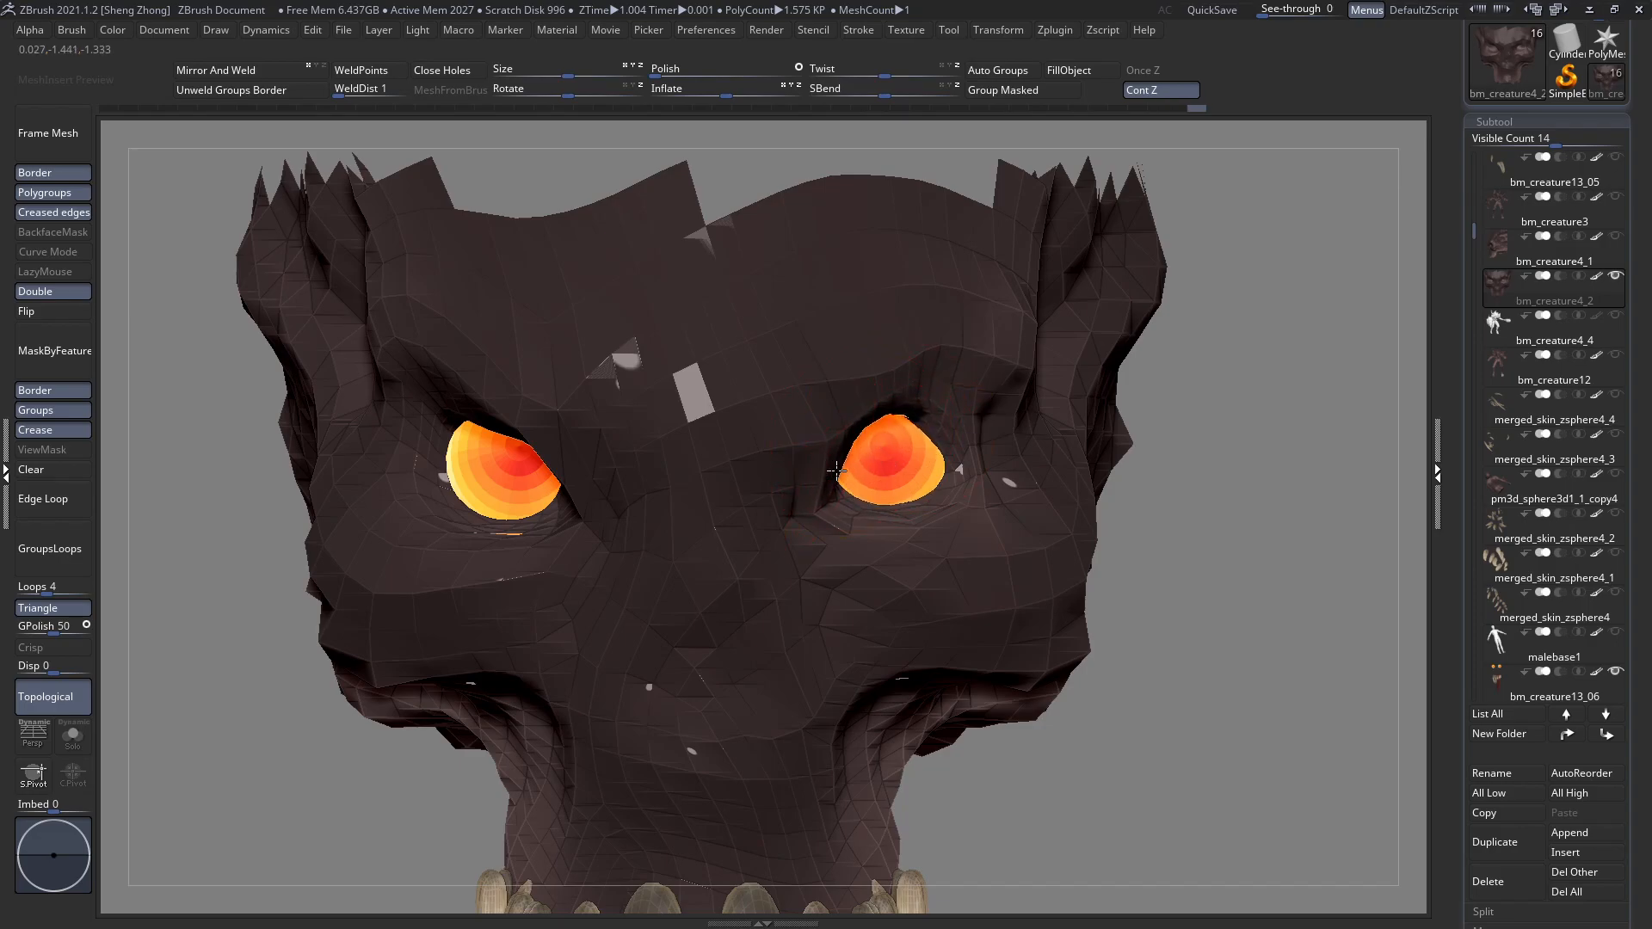
Reshape the nose bridge and nose tip in profile, changing the brush size between strokes.
{"action": "mouse_move", "coordinate": [696, 548]}
{"action": "right_mouse_down"}
{"action": "mouse_move", "coordinate": [726, 513]}
{"action": "mouse_move", "coordinate": [686, 556]}
{"action": "mouse_move", "coordinate": [716, 526]}
{"action": "right_mouse_up"}
{"action": "key", "text": "space"}
{"action": "left_click_drag", "start_coordinate": [718, 525], "coordinate": [713, 526]}
{"action": "right_click_drag", "start_coordinate": [740, 574], "coordinate": [720, 564]}
{"action": "key", "text": "space"}
{"action": "left_click_drag", "start_coordinate": [720, 564], "coordinate": [713, 565]}
{"action": "mouse_move", "coordinate": [663, 557]}
{"action": "right_mouse_down"}
{"action": "mouse_move", "coordinate": [851, 586]}
{"action": "mouse_move", "coordinate": [804, 590]}
{"action": "right_mouse_up"}
{"action": "key", "text": "space"}
{"action": "mouse_move", "coordinate": [710, 551]}
{"action": "left_mouse_down"}
{"action": "mouse_move", "coordinate": [734, 574]}
{"action": "mouse_move", "coordinate": [774, 570]}
{"action": "left_mouse_up"}
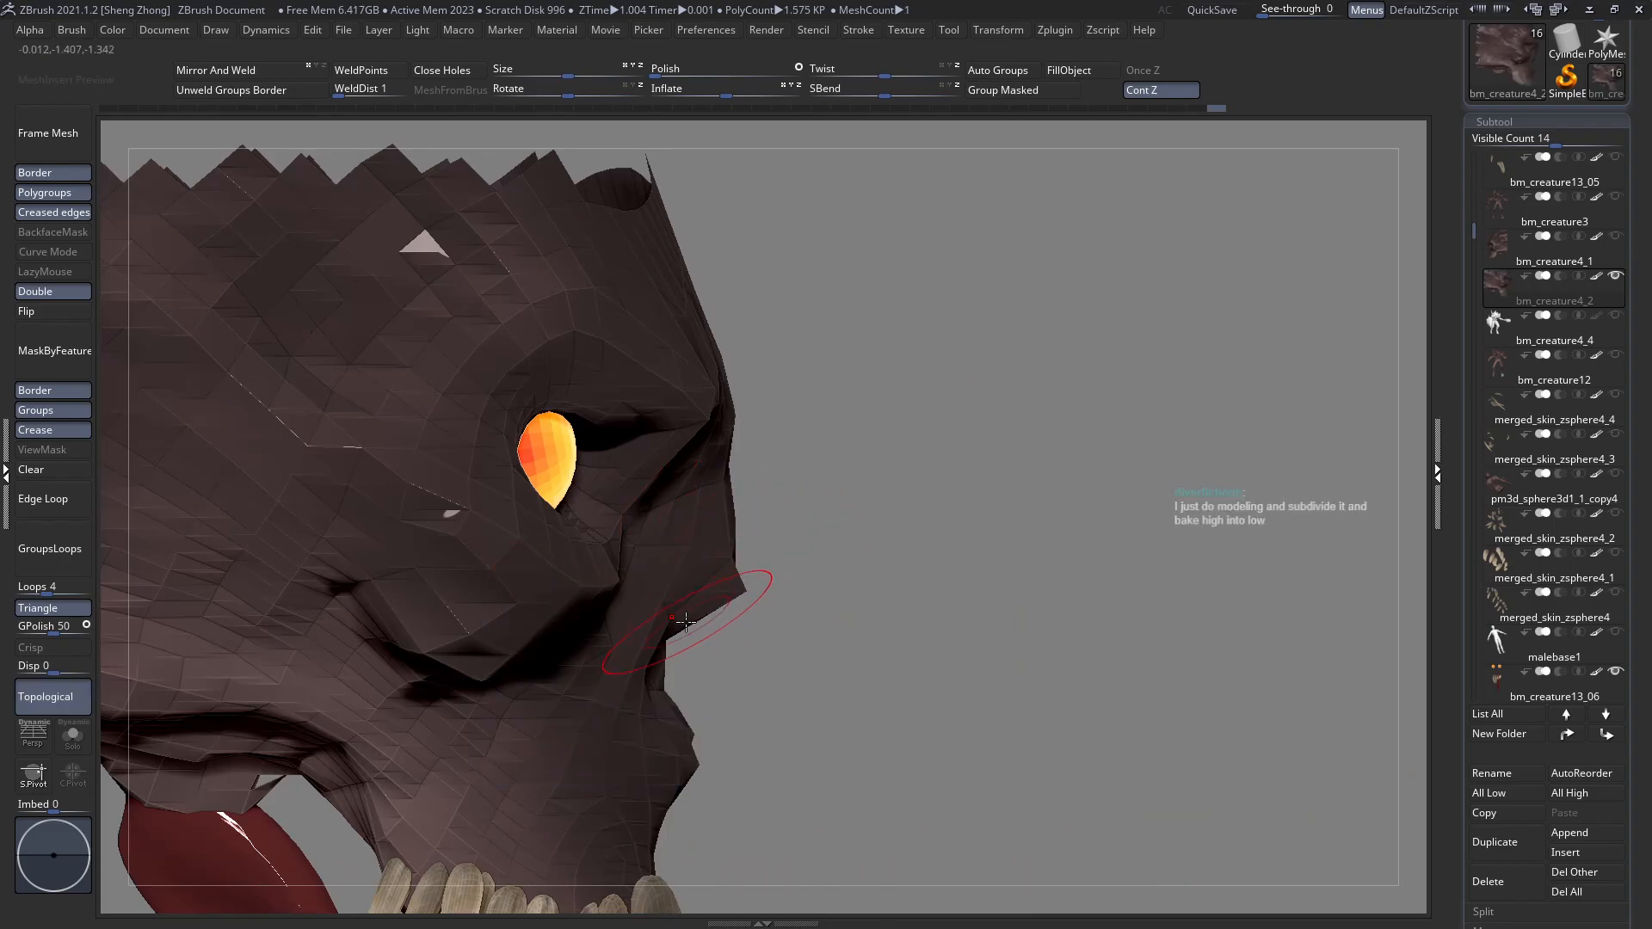
Adjust the brush size and nudge the inner rim of the eye opening, checking the face from the front.
{"action": "mouse_move", "coordinate": [679, 608]}
{"action": "right_mouse_down"}
{"action": "mouse_move", "coordinate": [602, 616]}
{"action": "mouse_move", "coordinate": [576, 549]}
{"action": "right_mouse_up"}
{"action": "key", "text": "space"}
{"action": "right_click_drag", "start_coordinate": [472, 476], "coordinate": [550, 403]}
{"action": "key", "text": "space"}
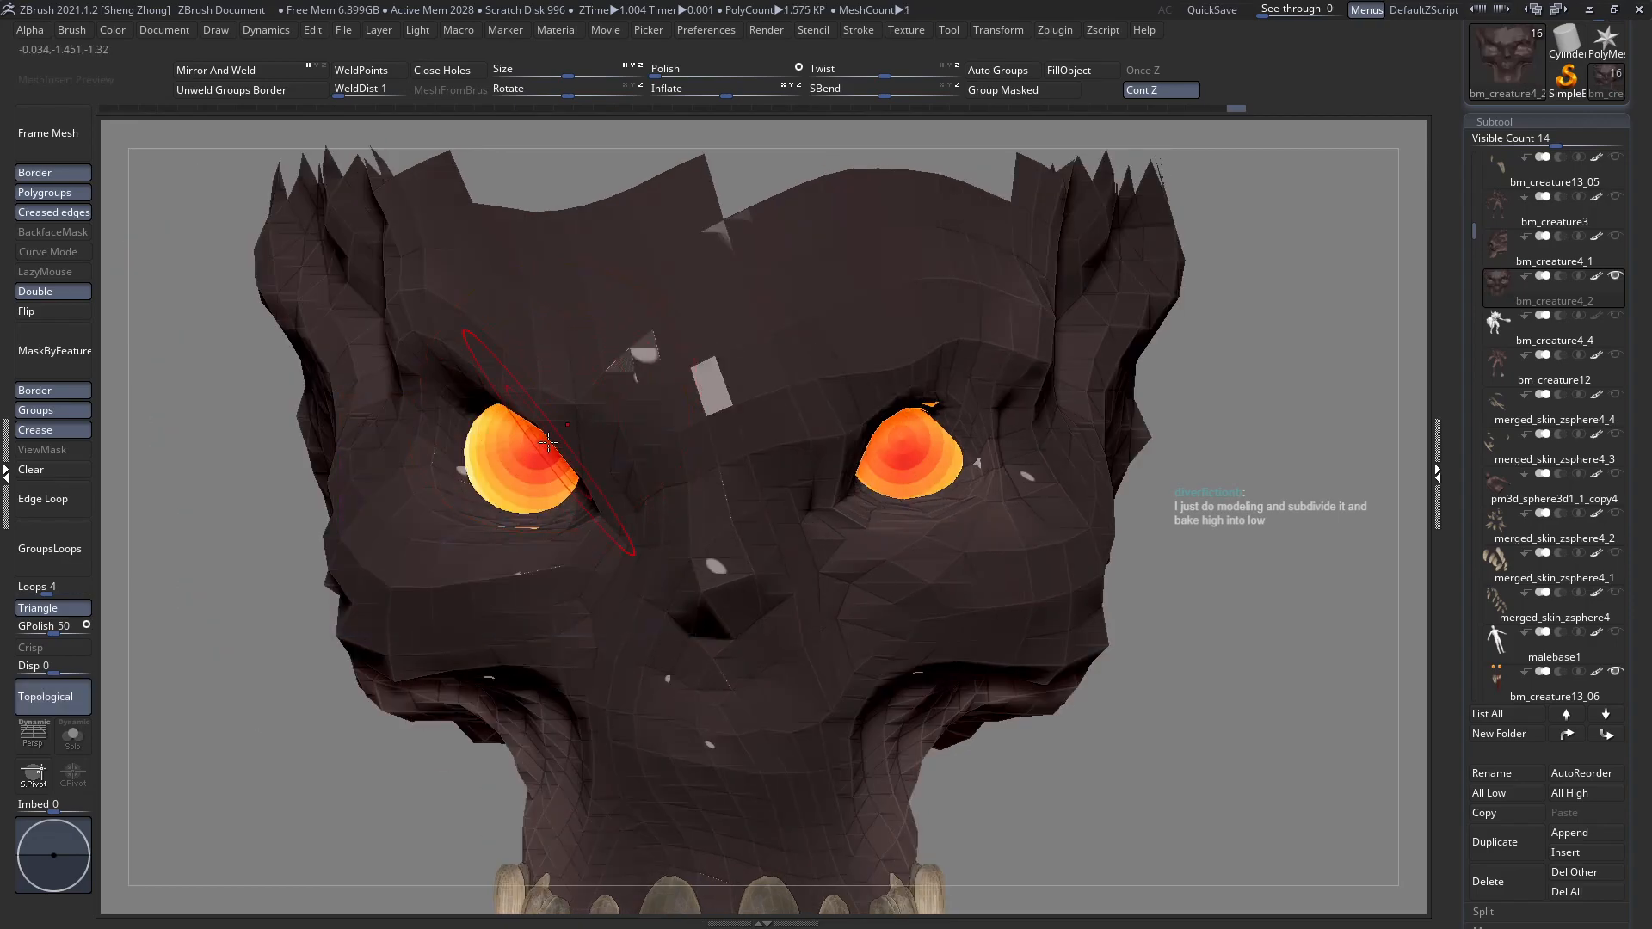
{"action": "mouse_move", "coordinate": [555, 416]}
{"action": "left_mouse_down"}
{"action": "mouse_move", "coordinate": [549, 428]}
{"action": "mouse_move", "coordinate": [559, 419]}
{"action": "left_mouse_up"}
{"action": "mouse_move", "coordinate": [474, 354]}
{"action": "right_mouse_down"}
{"action": "mouse_move", "coordinate": [424, 341]}
{"action": "mouse_move", "coordinate": [388, 360]}
{"action": "right_mouse_up"}
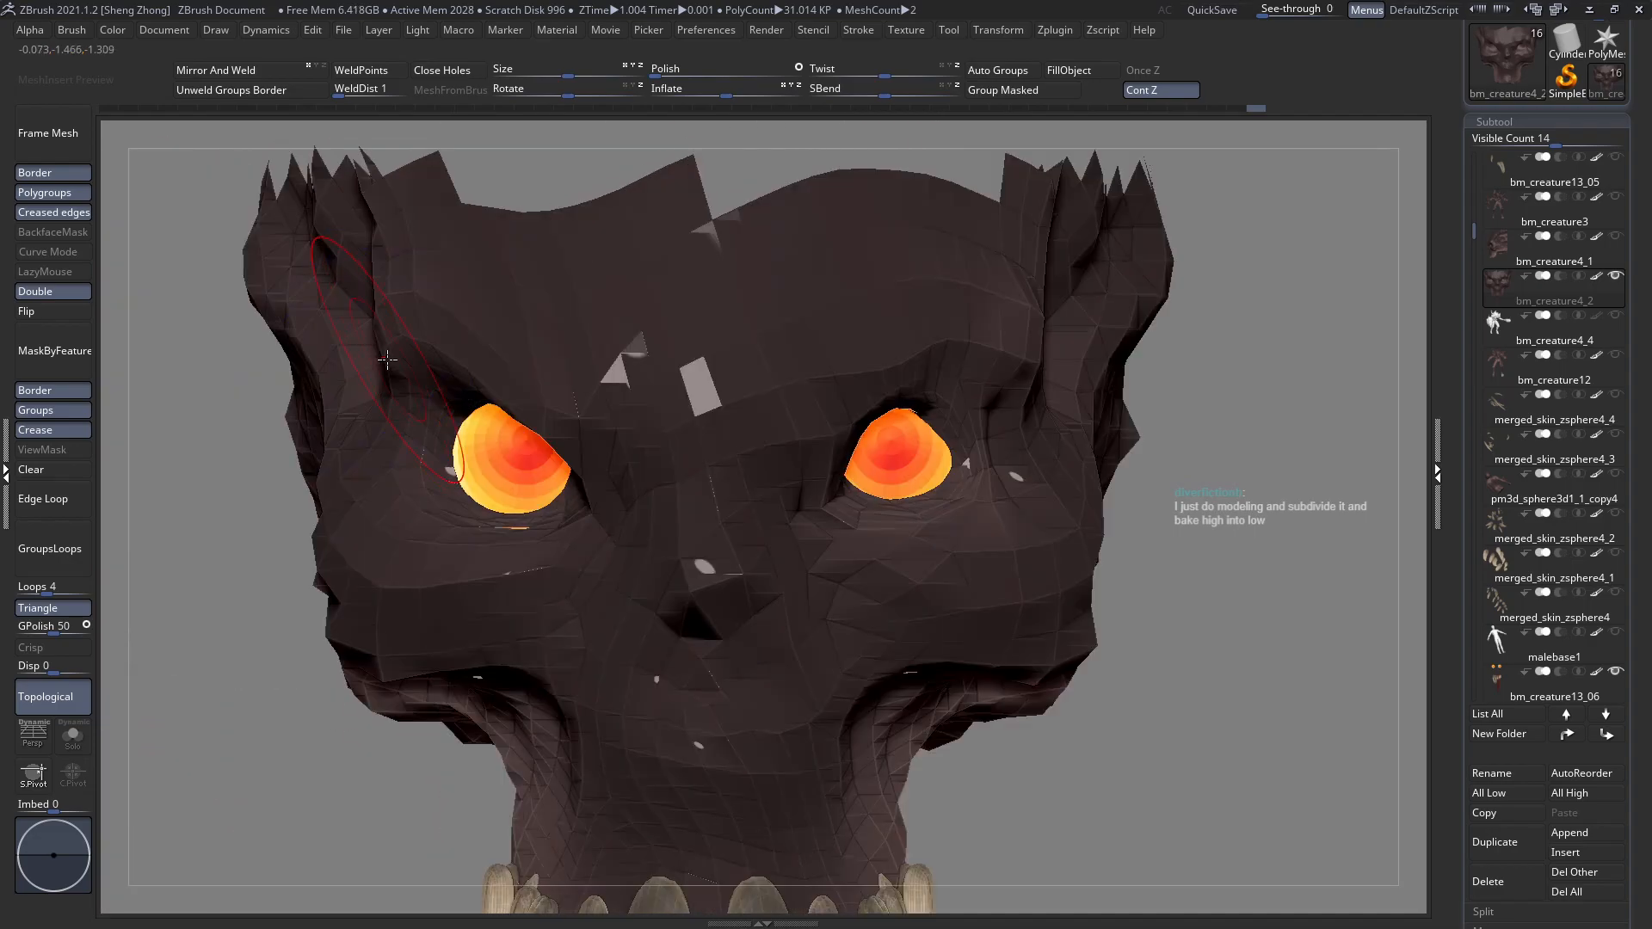
{"action": "mouse_move", "coordinate": [689, 446]}
{"action": "right_mouse_down", "text": "ctrl"}
{"action": "mouse_move", "coordinate": [637, 413]}
{"action": "mouse_move", "coordinate": [686, 493]}
{"action": "right_mouse_up", "text": "ctrl"}
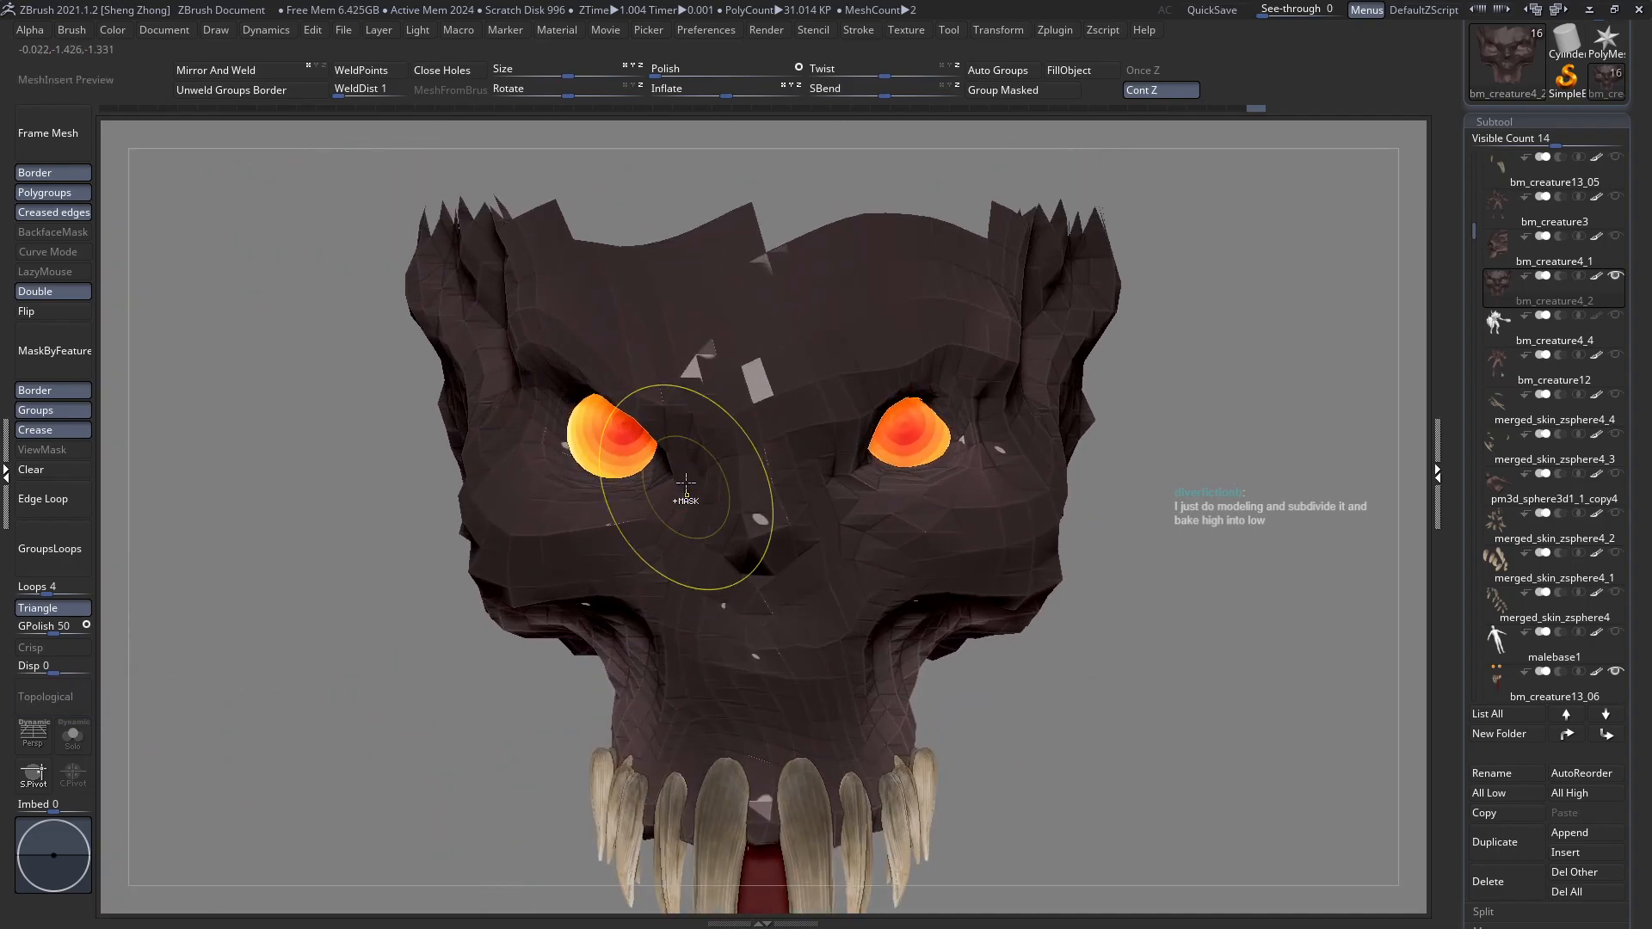
{"action": "key", "text": "space"}
{"action": "mouse_move", "coordinate": [862, 370]}
{"action": "right_mouse_down", "text": "ctrl"}
{"action": "mouse_move", "coordinate": [935, 394]}
{"action": "mouse_move", "coordinate": [885, 400]}
{"action": "mouse_move", "coordinate": [499, 580]}
{"action": "right_mouse_up", "text": "ctrl"}
{"action": "key", "text": "space"}
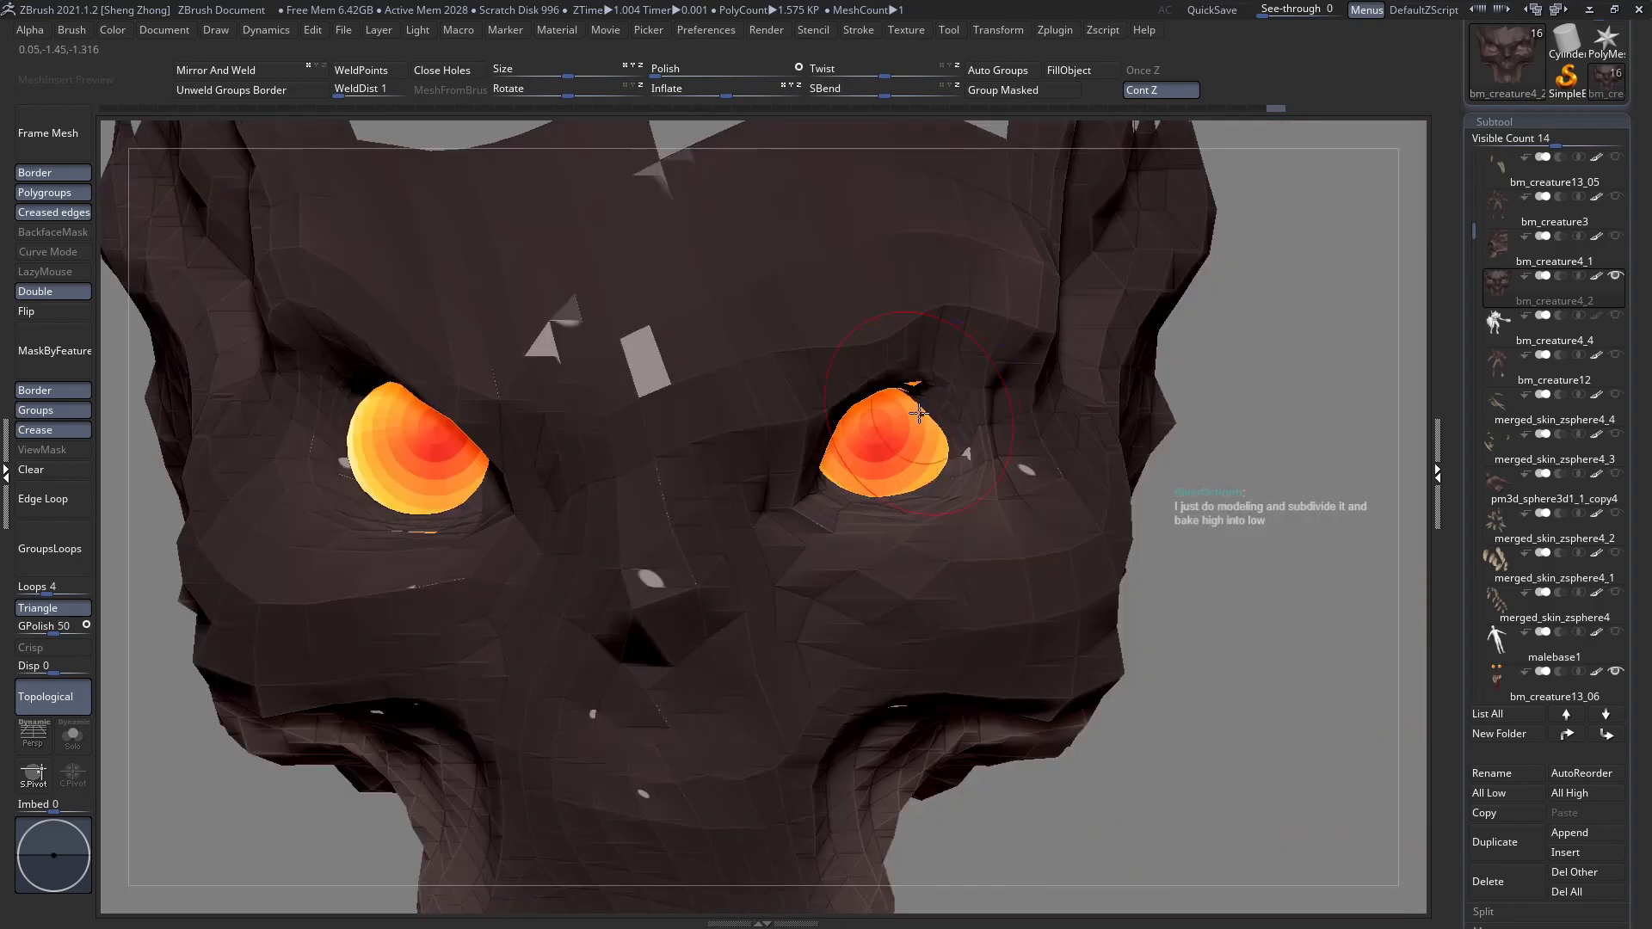
{"action": "right_click_drag", "start_coordinate": [355, 491], "coordinate": [411, 526]}
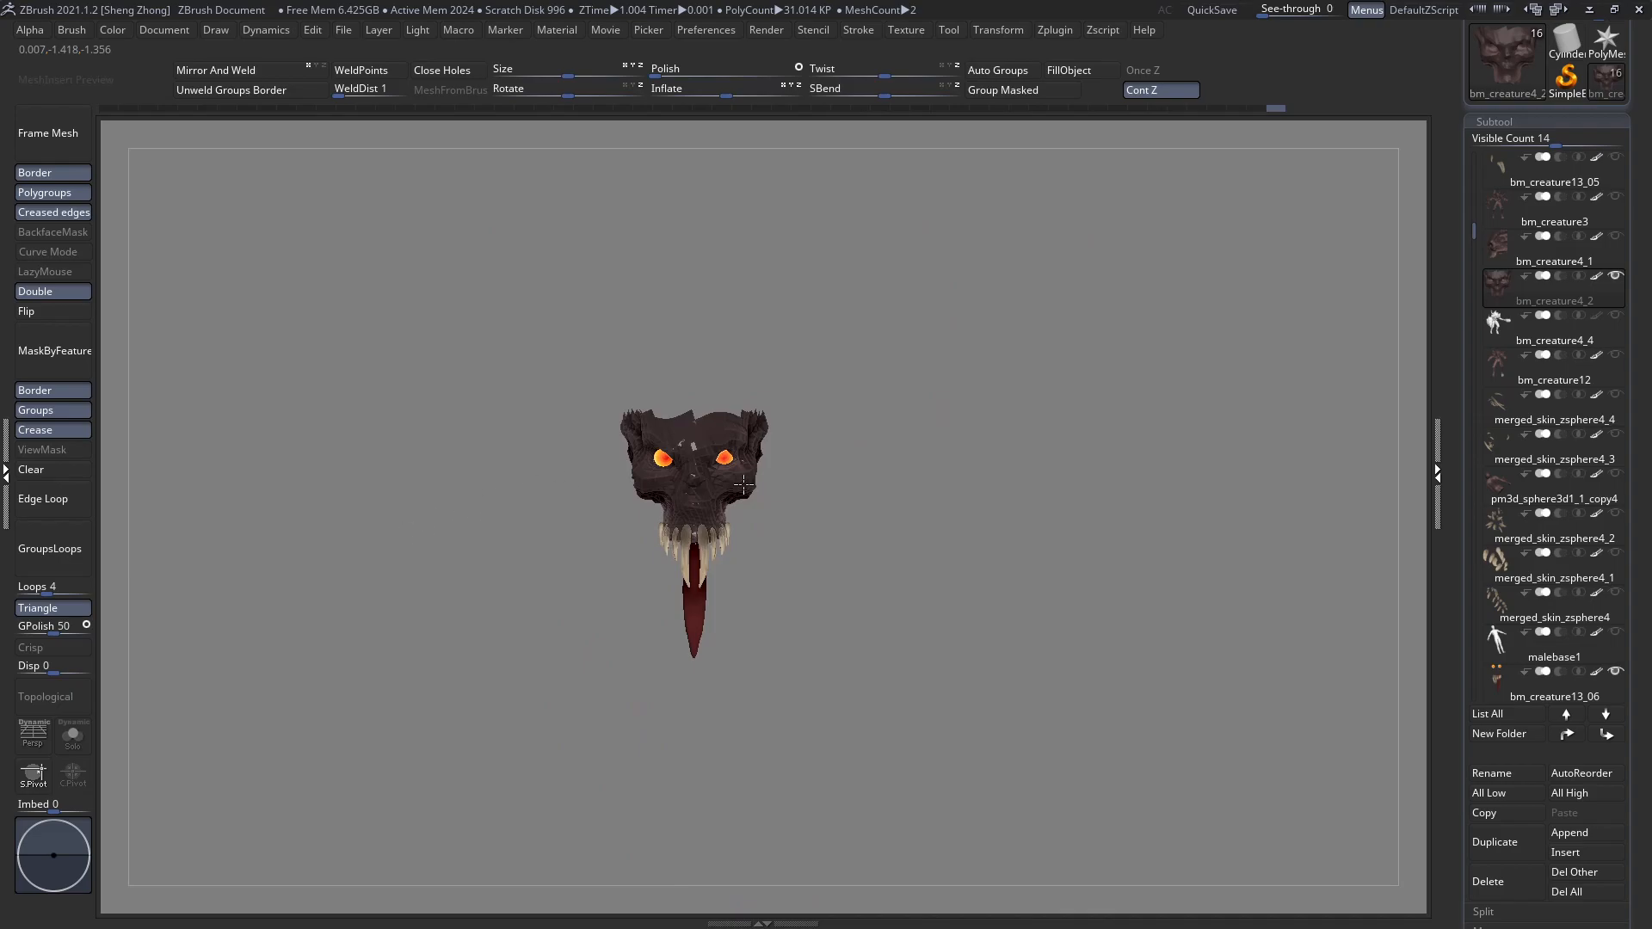
Unhide the rest of the creature mesh and review its head, arms and torso from several sides.
{"action": "left_click", "coordinate": [737, 505], "text": "ctrl+shift"}
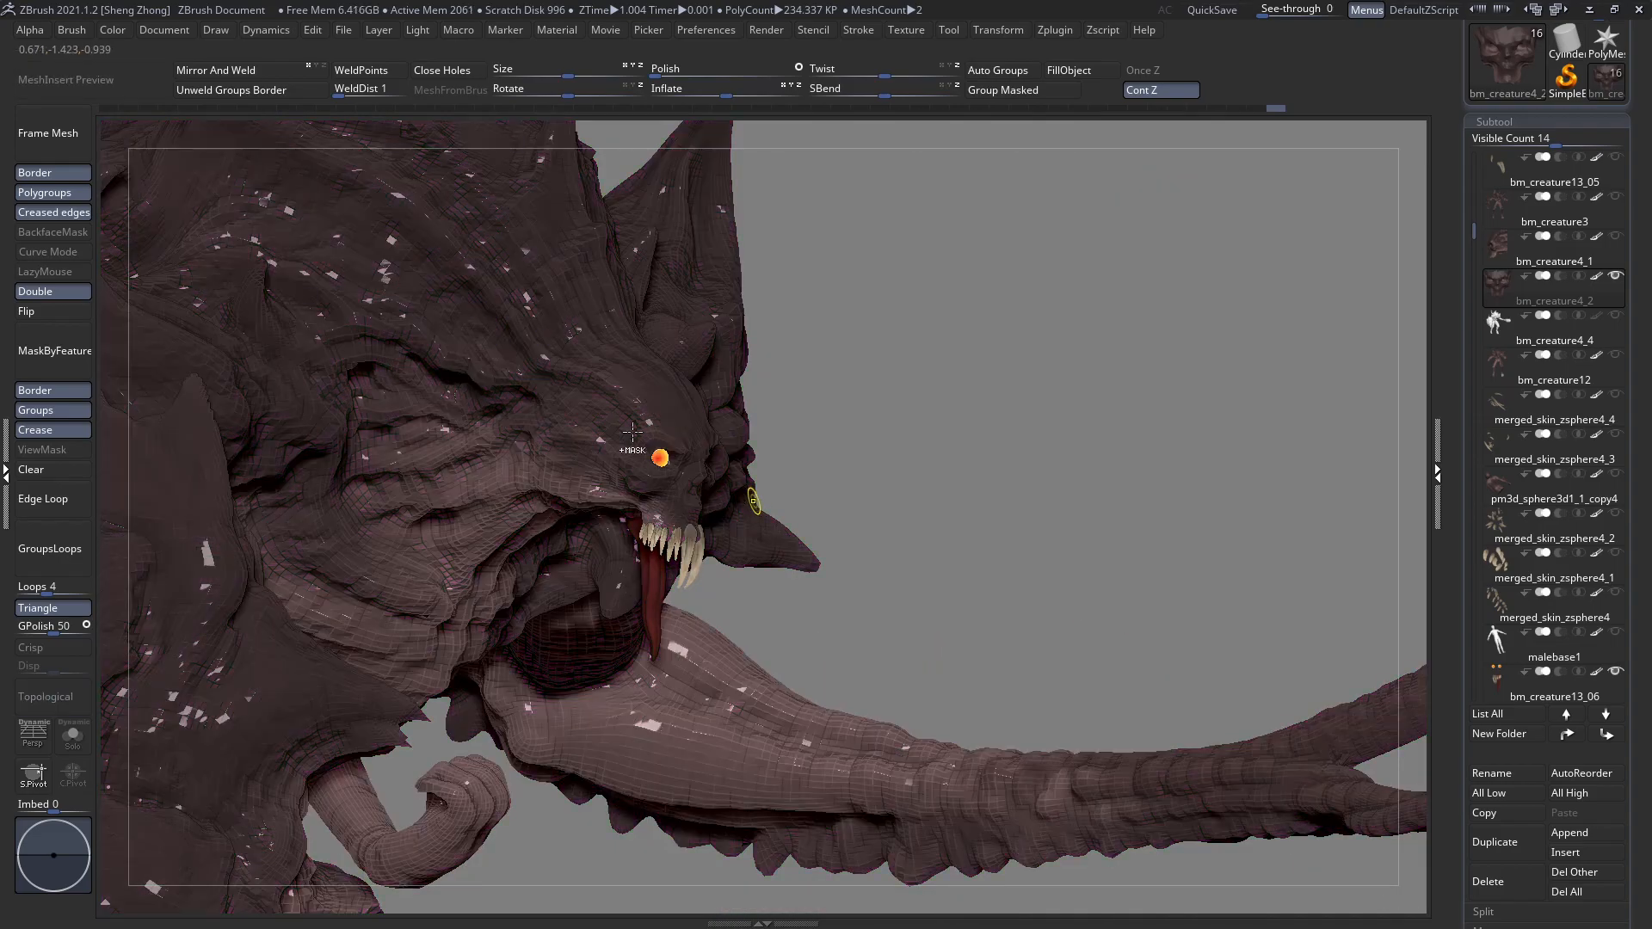
{"action": "right_click_drag", "start_coordinate": [757, 484], "coordinate": [499, 476], "text": "ctrl"}
{"action": "mouse_move", "coordinate": [675, 525]}
{"action": "right_mouse_down", "text": "ctrl"}
{"action": "mouse_move", "coordinate": [818, 602]}
{"action": "mouse_move", "coordinate": [706, 524]}
{"action": "right_mouse_up", "text": "ctrl"}
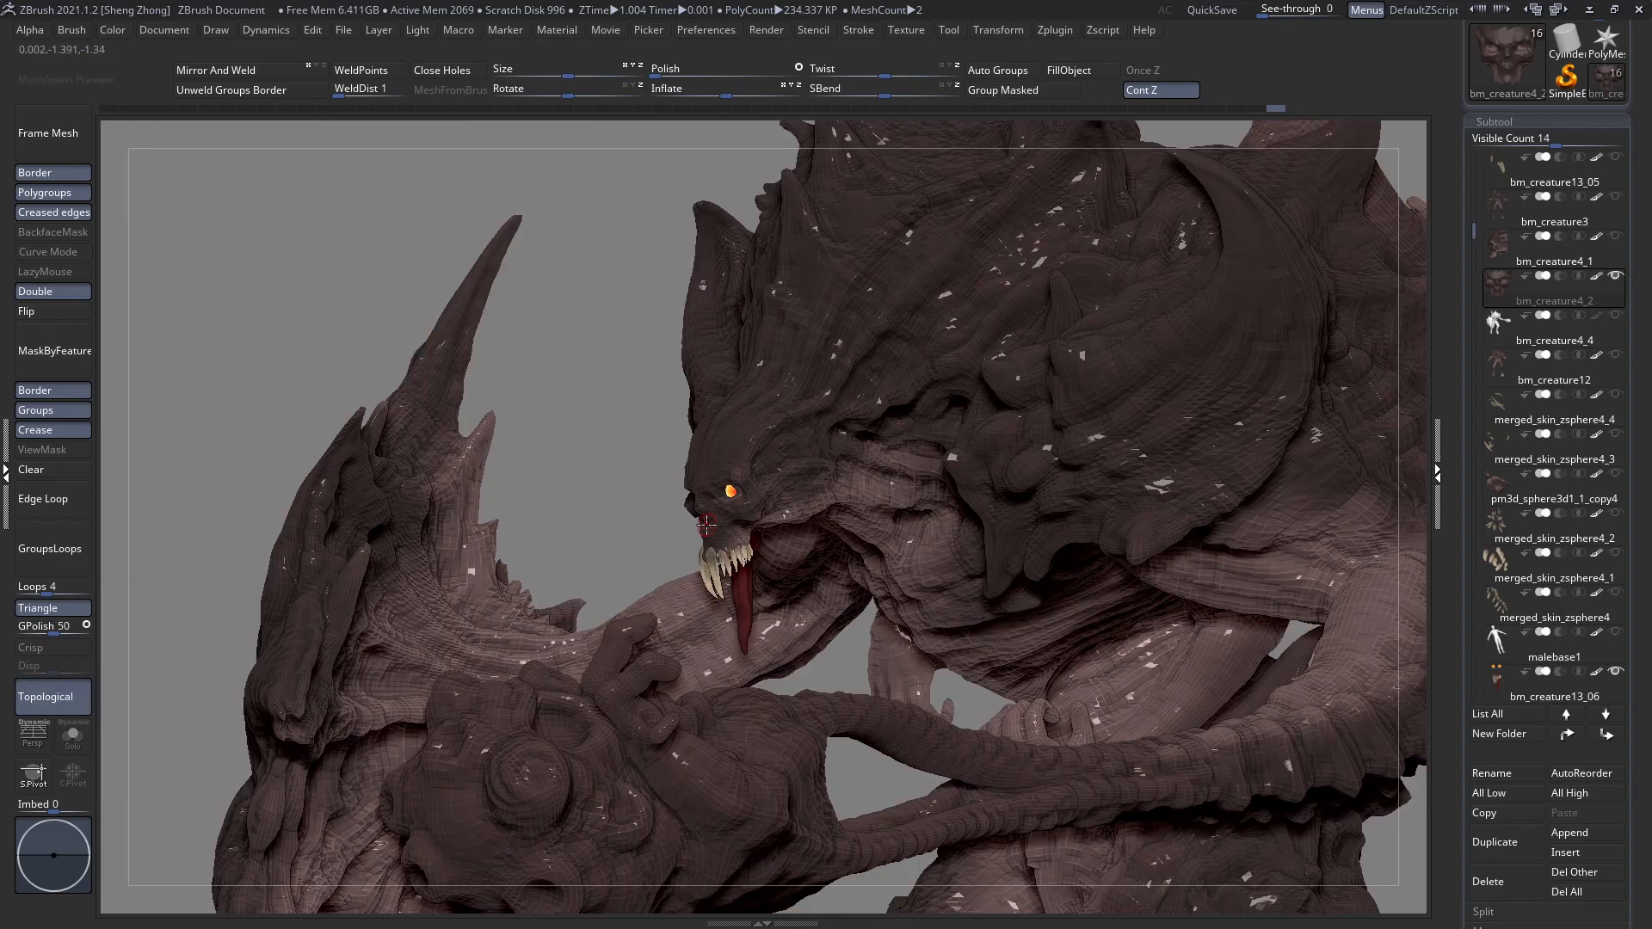
{"action": "right_click_drag", "start_coordinate": [804, 502], "coordinate": [778, 483]}
{"action": "right_click_drag", "start_coordinate": [778, 482], "coordinate": [547, 392], "text": "ctrl"}
{"action": "right_click_drag", "start_coordinate": [912, 533], "coordinate": [740, 545]}
{"action": "right_click_drag", "start_coordinate": [1205, 613], "coordinate": [917, 466], "text": "ctrl"}
{"action": "right_click_drag", "start_coordinate": [1050, 421], "coordinate": [853, 314]}
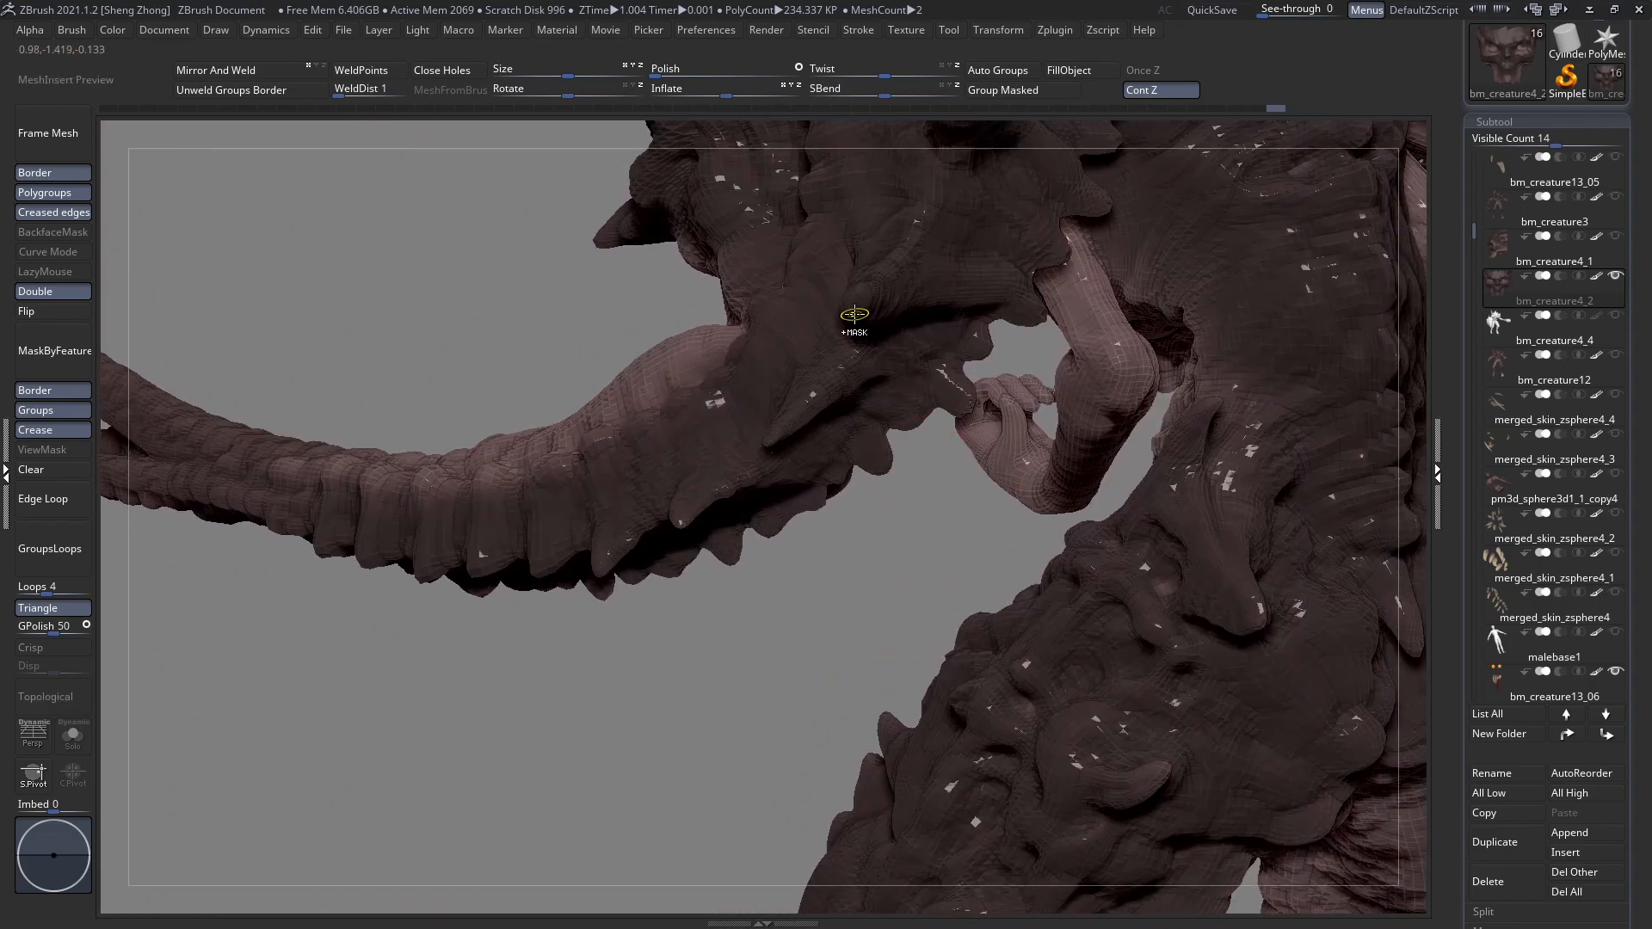
{"action": "left_click_drag", "start_coordinate": [1089, 549], "coordinate": [1089, 550], "text": "ctrl+shift"}
{"action": "right_click_drag", "start_coordinate": [1089, 549], "coordinate": [479, 394]}
{"action": "left_click", "coordinate": [479, 395], "text": "ctrl+shift"}
{"action": "right_click_drag", "start_coordinate": [800, 468], "coordinate": [905, 189]}
{"action": "right_click_drag", "start_coordinate": [955, 482], "coordinate": [607, 494]}
{"action": "right_click_drag", "start_coordinate": [747, 356], "coordinate": [778, 563], "text": "alt"}
{"action": "right_click_drag", "start_coordinate": [753, 499], "coordinate": [787, 667], "text": "alt"}
{"action": "right_click_drag", "start_coordinate": [615, 563], "coordinate": [813, 551]}
{"action": "right_click_drag", "start_coordinate": [774, 455], "coordinate": [1026, 642], "text": "alt"}
{"action": "key", "text": "shift+f"}
{"action": "key", "text": "shift+f"}
Bring the creature mesh to subdivision level 2 and check the face at that resolution.
{"action": "right_click_drag", "start_coordinate": [830, 379], "coordinate": [876, 464], "text": "ctrl"}
{"action": "mouse_move", "coordinate": [1641, 673]}
{"action": "left_mouse_down"}
{"action": "mouse_move", "coordinate": [1641, 620]}
{"action": "mouse_move", "coordinate": [1639, 692]}
{"action": "left_mouse_up"}
{"action": "scroll", "coordinate": [1628, 664], "scroll_direction": "down", "scroll_amount": 5}
{"action": "left_click", "coordinate": [1499, 714]}
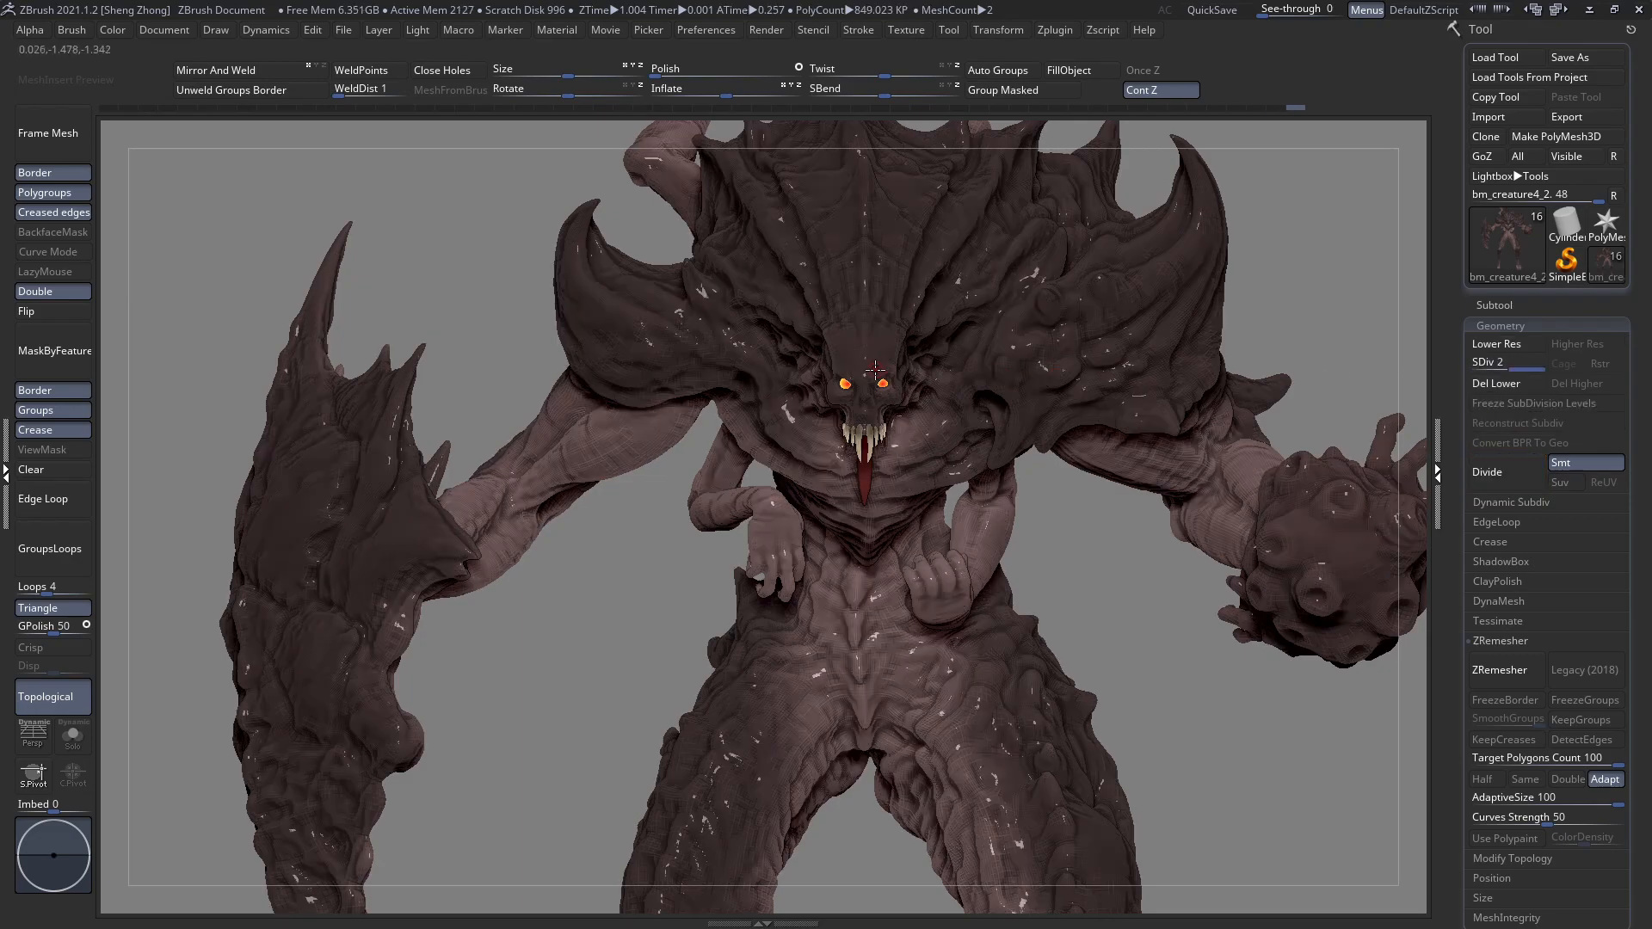
{"action": "right_click_drag", "start_coordinate": [878, 379], "coordinate": [970, 480], "text": "ctrl"}
{"action": "left_click", "coordinate": [1559, 305]}
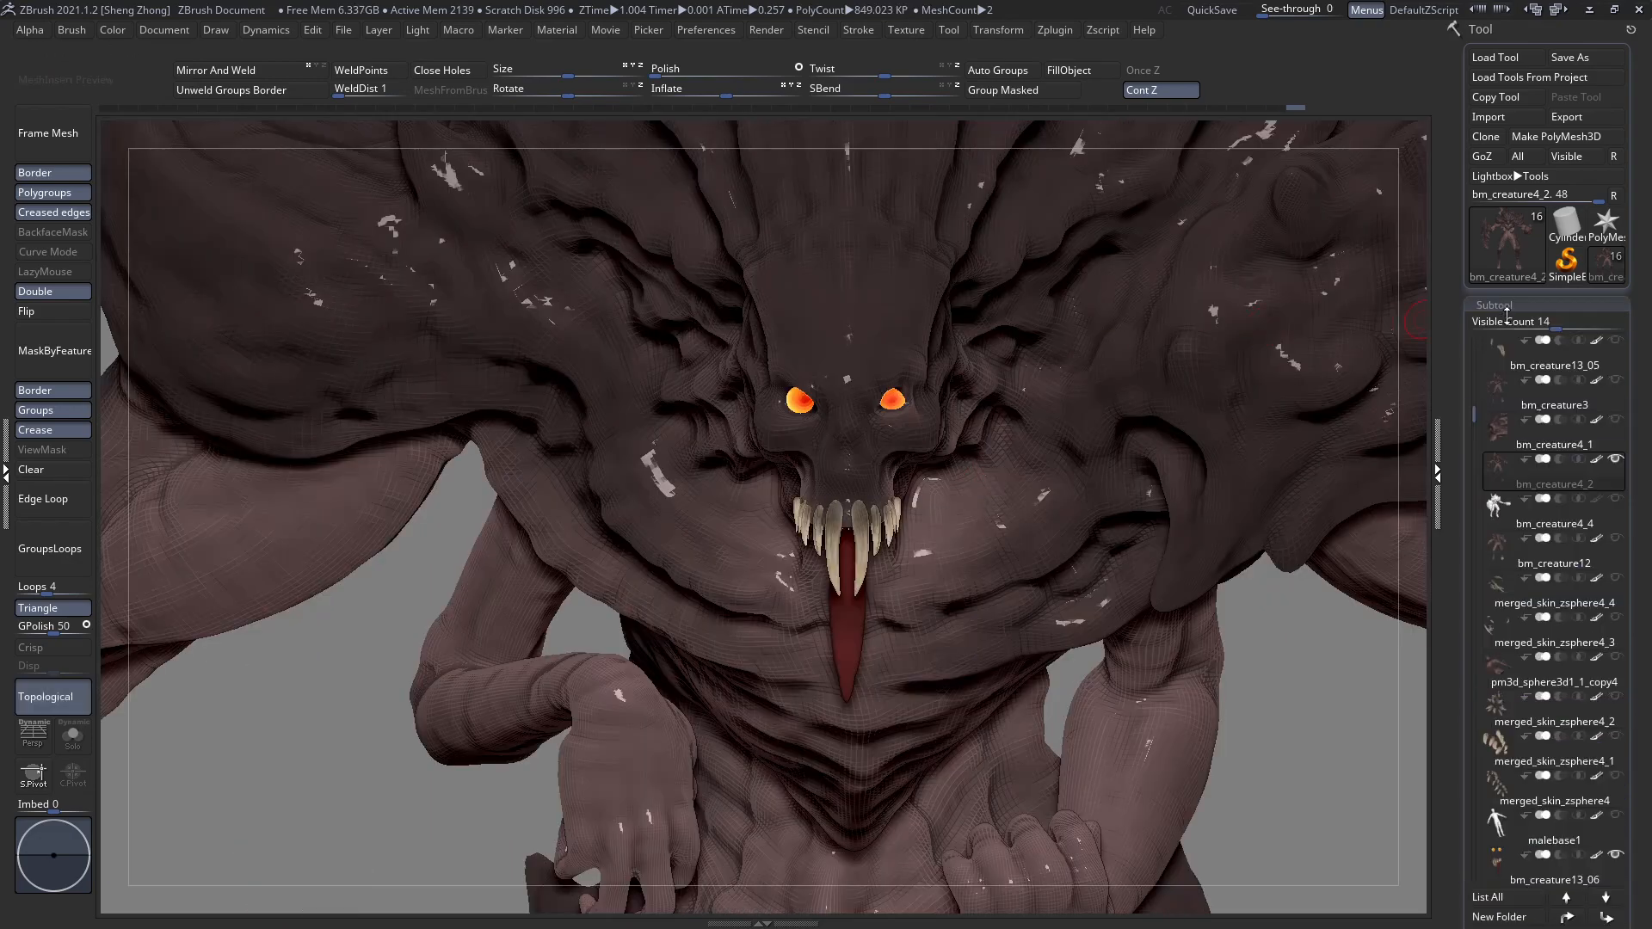
{"action": "scroll", "coordinate": [1628, 525], "scroll_direction": "down", "scroll_amount": 1}
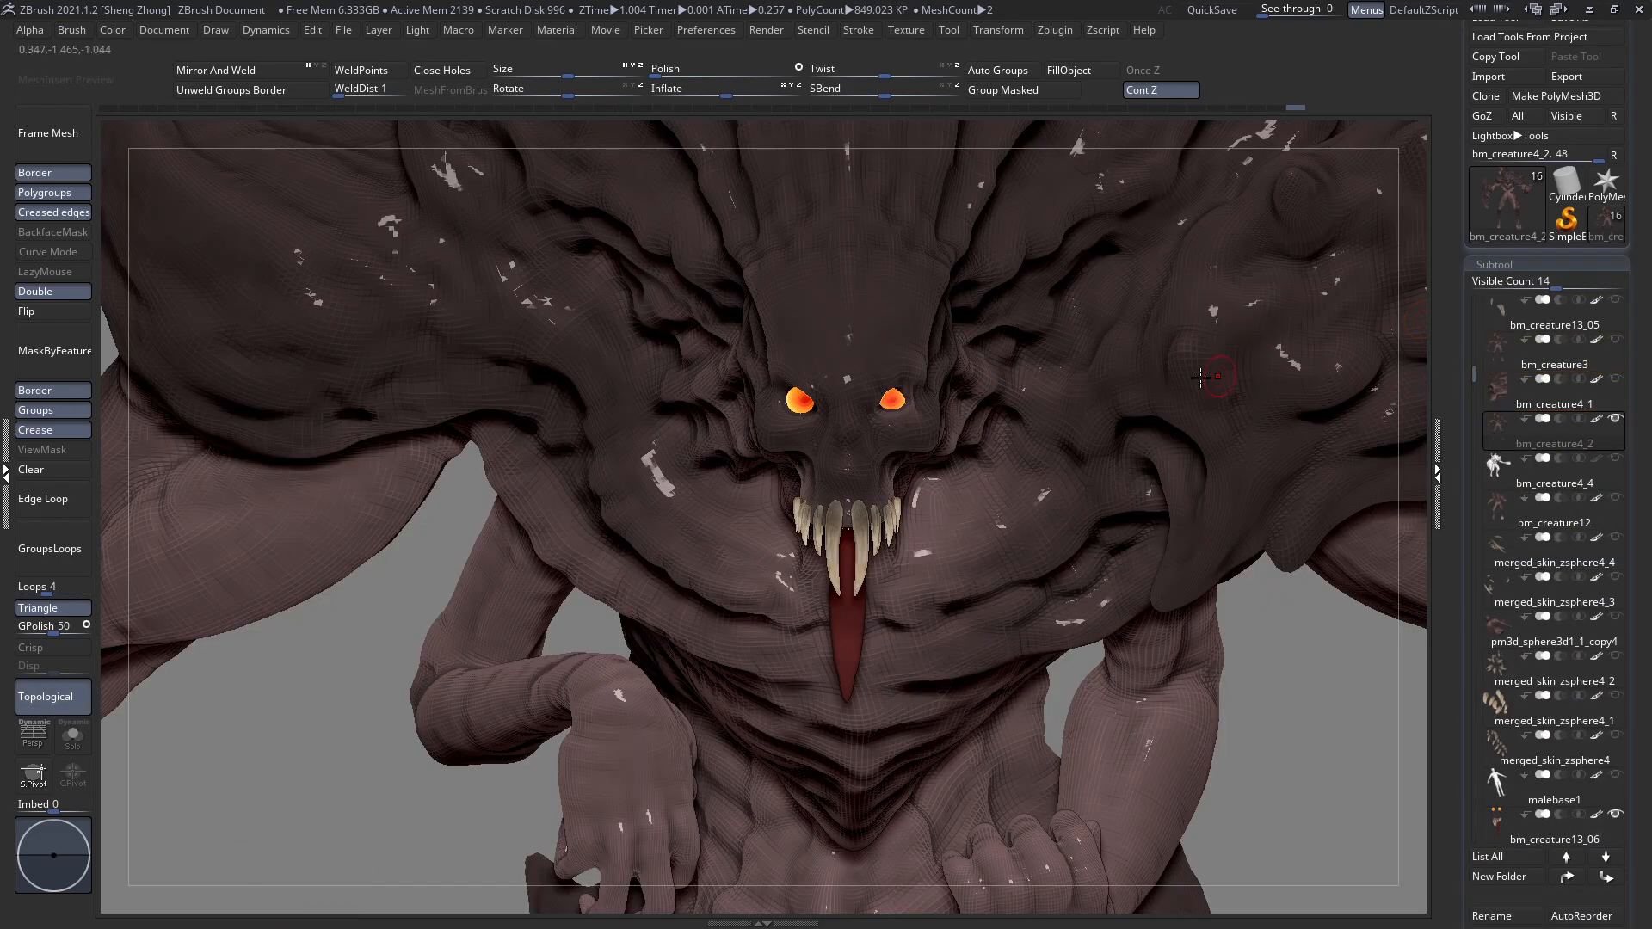
Isolate the eye-socket patches, mask them, and show the full mesh again without the polygroup wireframe.
{"action": "right_click_drag", "start_coordinate": [814, 411], "coordinate": [964, 419]}
{"action": "key", "text": "shift+f"}
{"action": "right_click_drag", "start_coordinate": [809, 394], "coordinate": [951, 558], "text": "ctrl"}
{"action": "left_click", "coordinate": [627, 405], "text": "ctrl+shift"}
{"action": "left_click_drag", "start_coordinate": [1139, 435], "coordinate": [1178, 482], "text": "ctrl"}
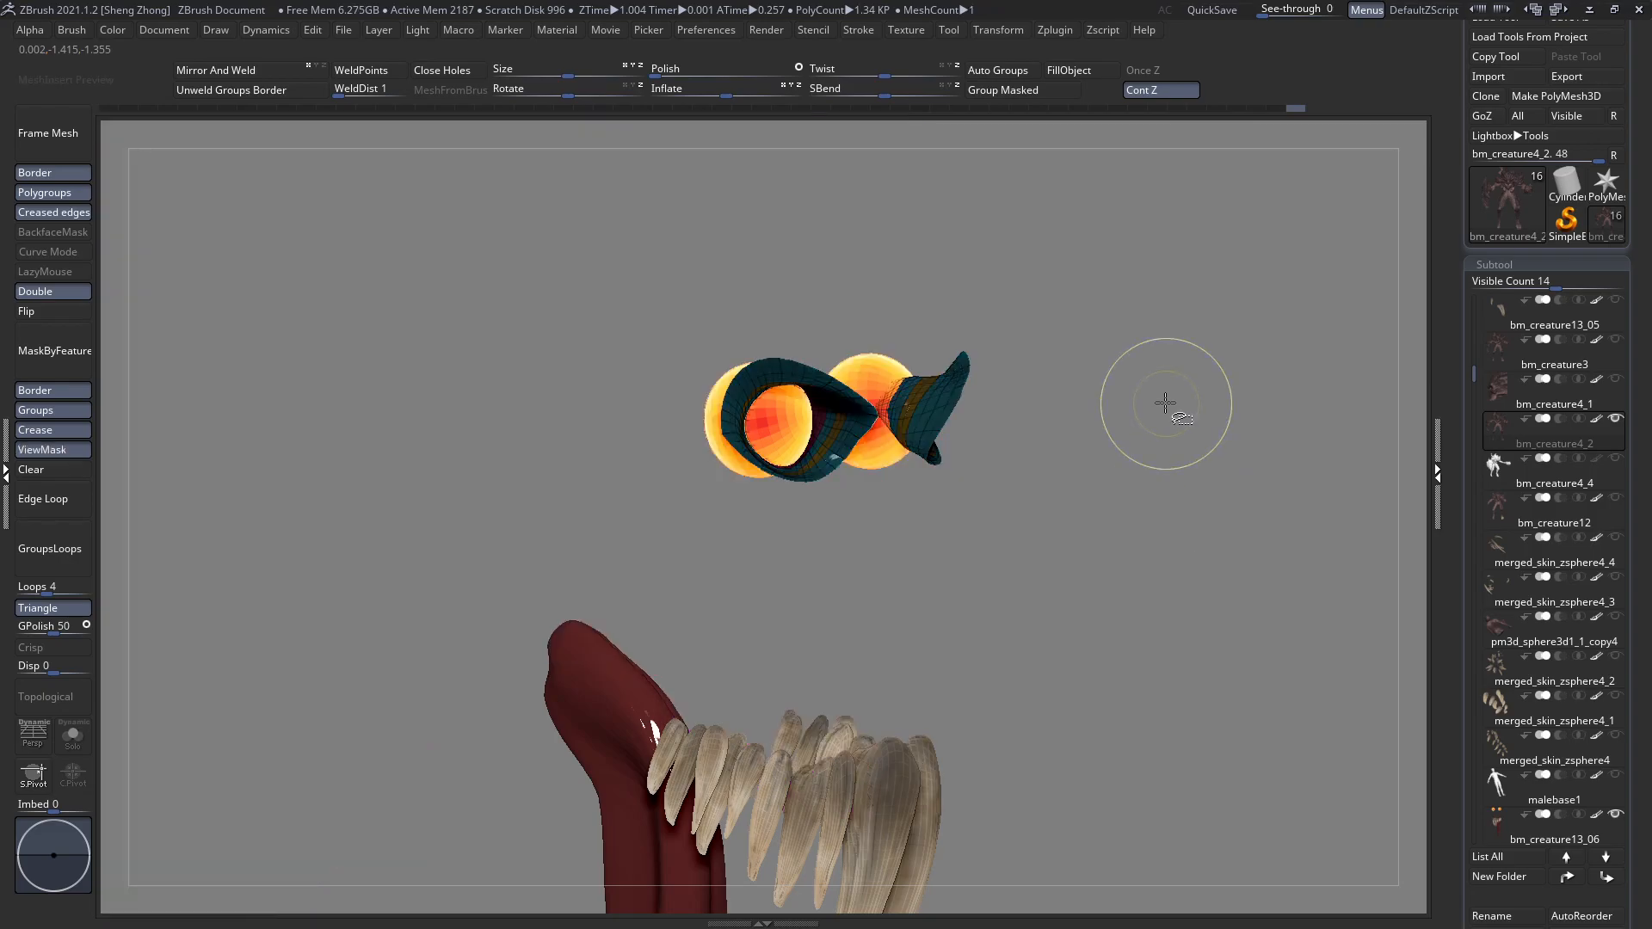
{"action": "left_click", "coordinate": [1165, 403], "text": "ctrl+shift"}
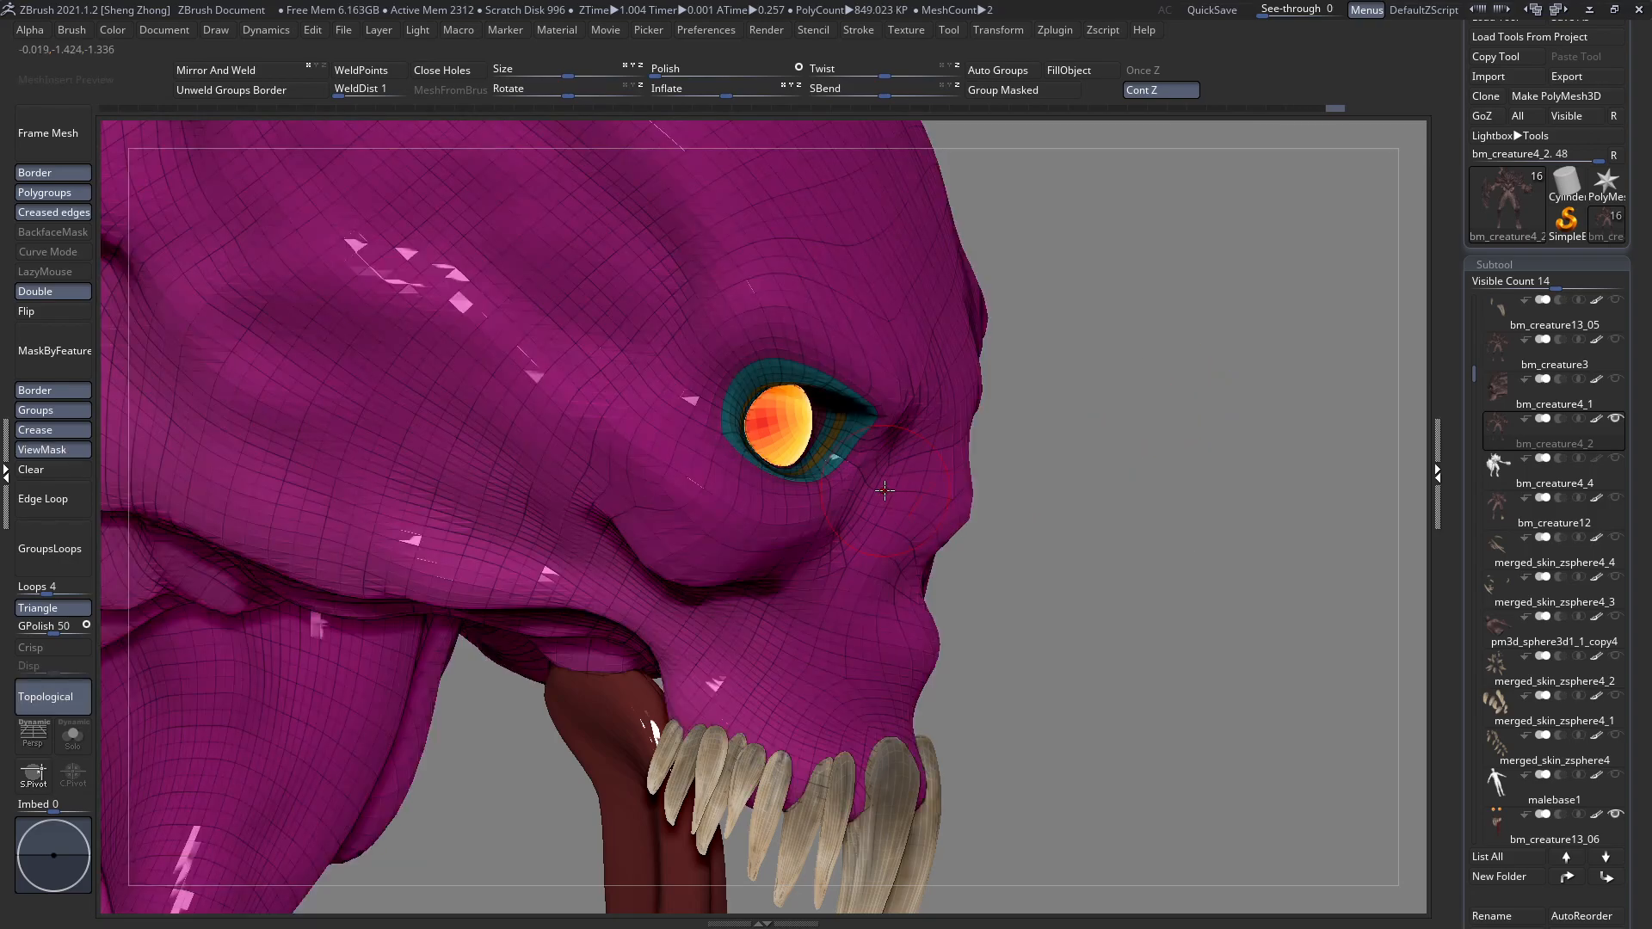
{"action": "right_click_drag", "start_coordinate": [836, 475], "coordinate": [585, 478]}
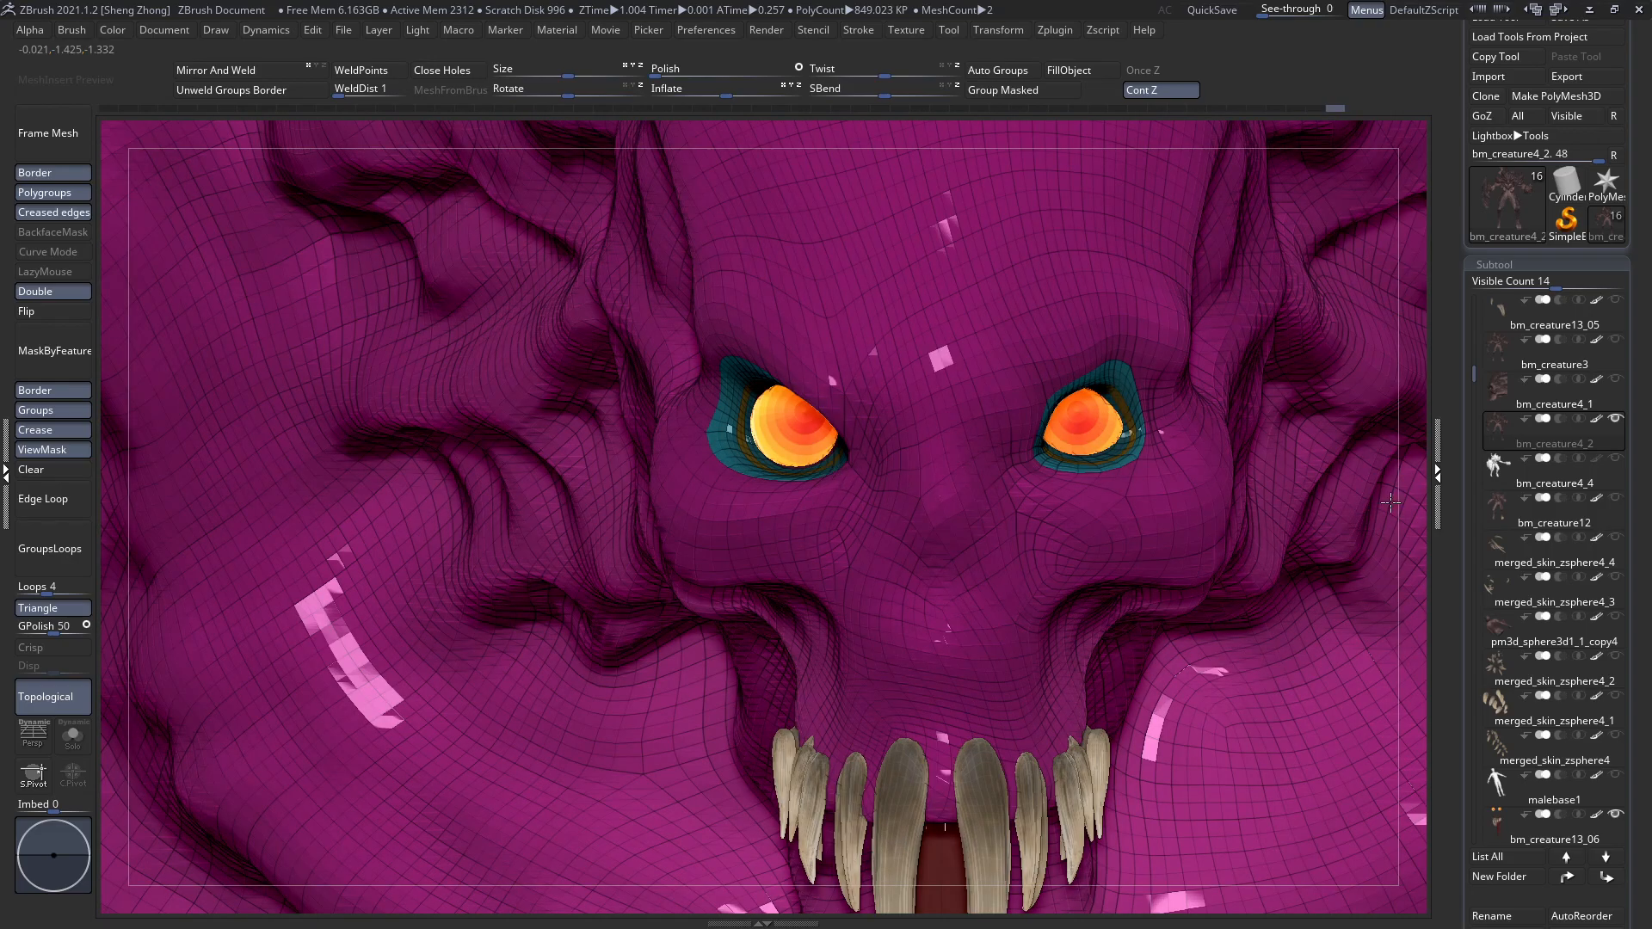
{"action": "key", "text": "shift+f"}
Show the bm_creature4_1 sculpt together with the remeshed creature and select it for comparison.
{"action": "left_click_drag", "start_coordinate": [1648, 579], "coordinate": [1640, 531]}
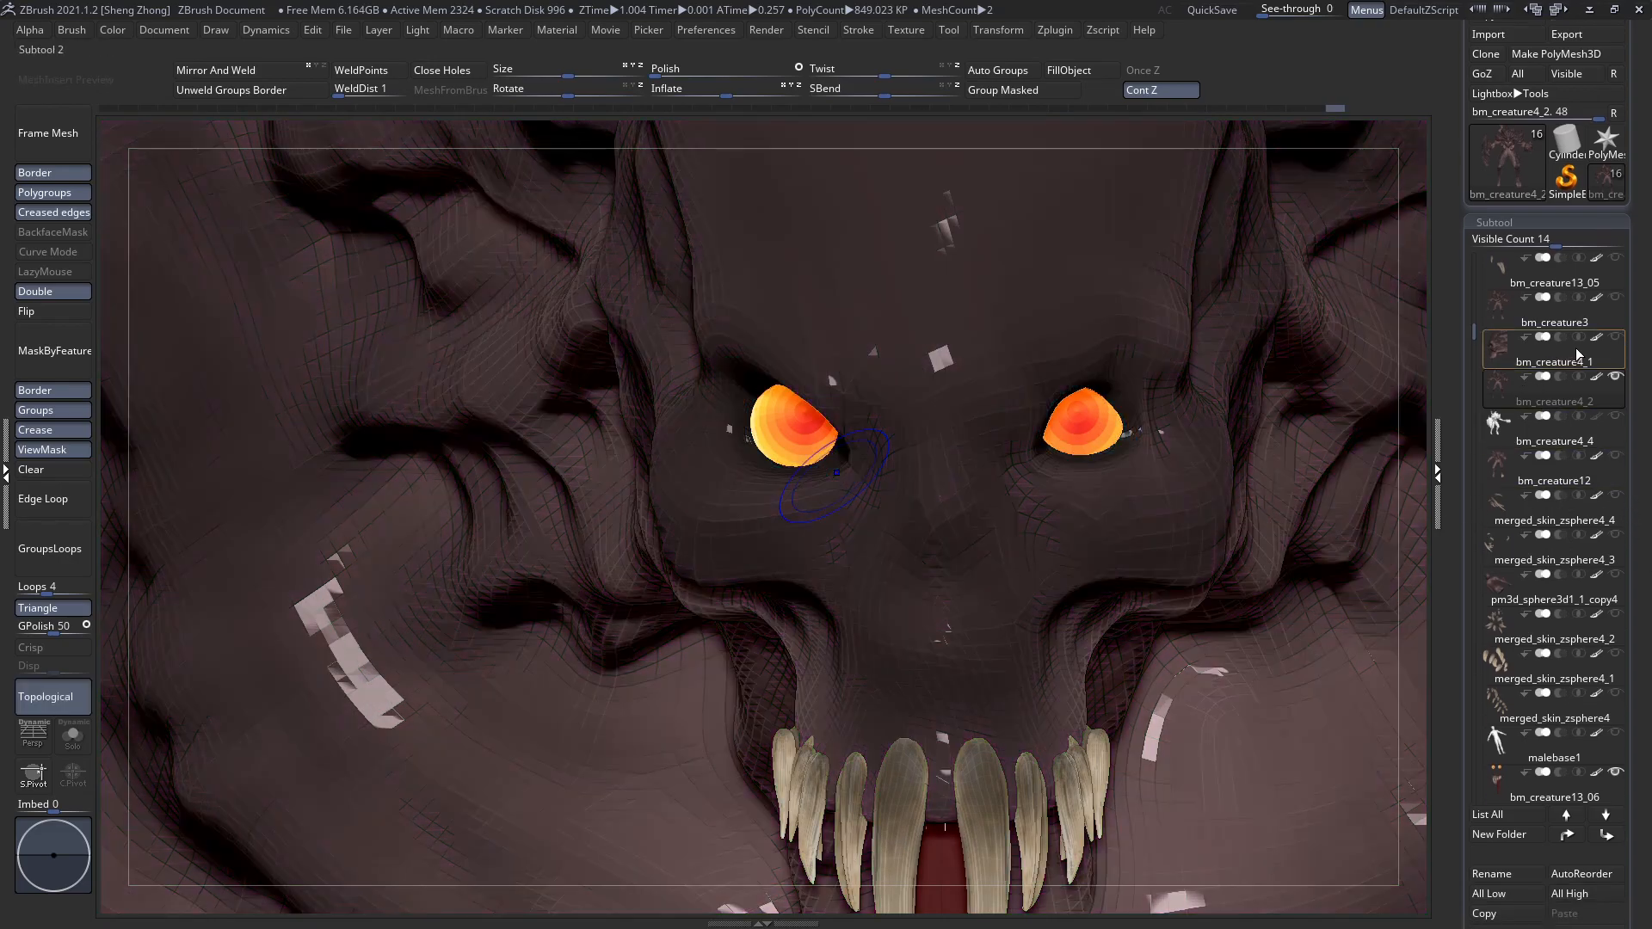
{"action": "mouse_move", "coordinate": [1570, 355]}
{"action": "left_click", "coordinate": [1618, 339]}
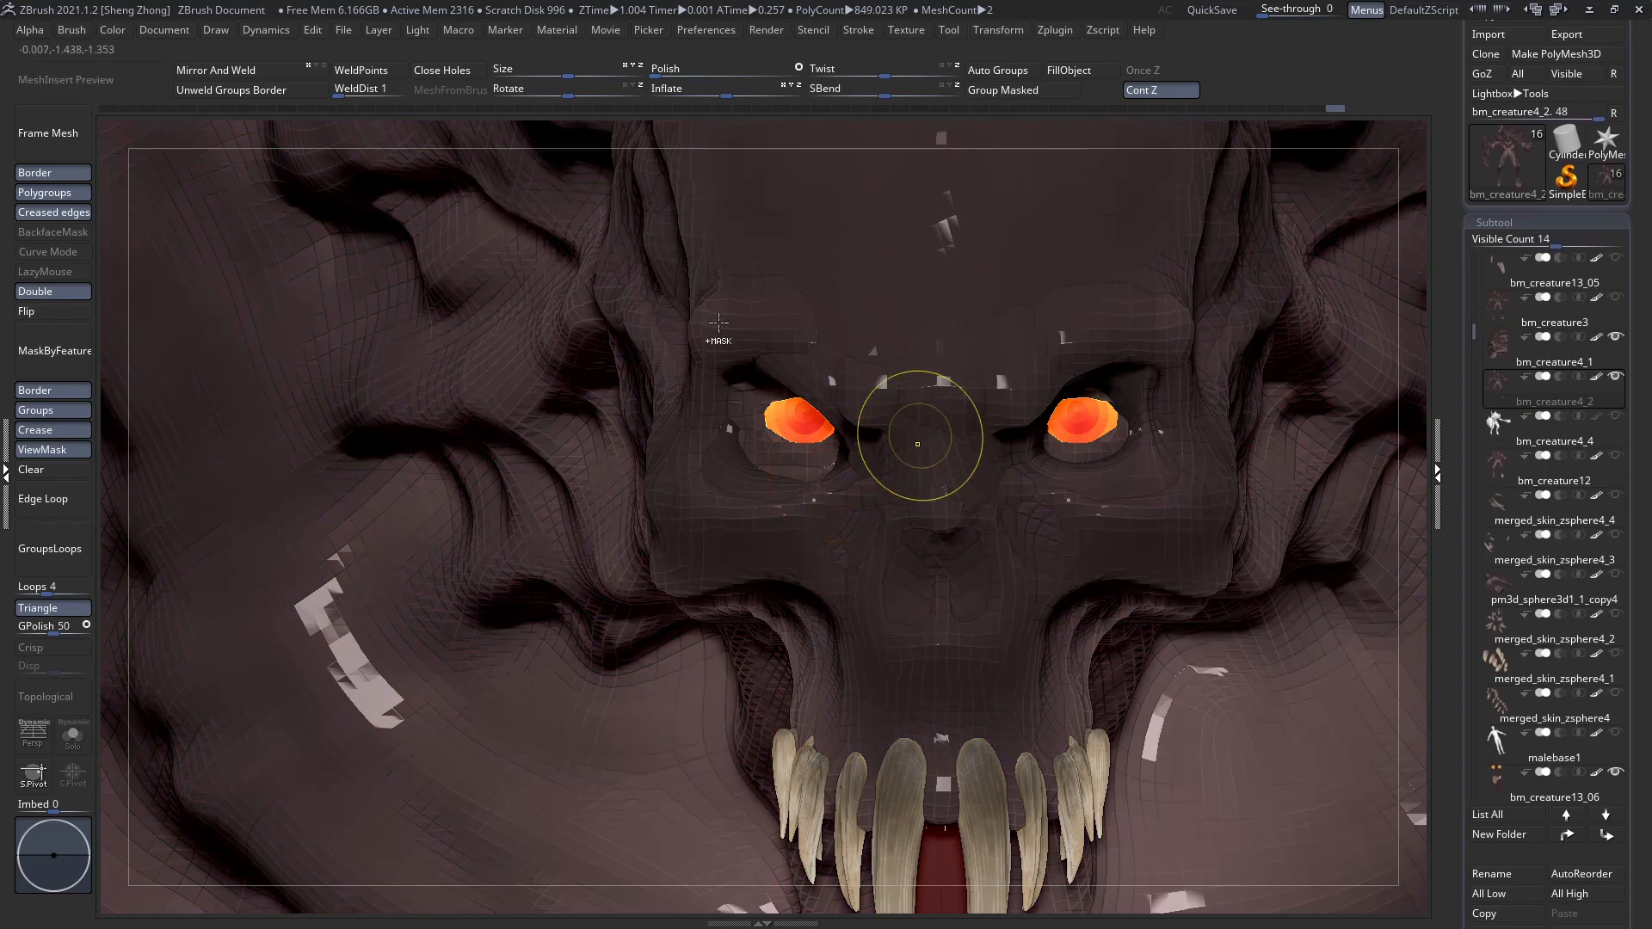
{"action": "right_click_drag", "start_coordinate": [918, 431], "coordinate": [53, 697], "text": "ctrl"}
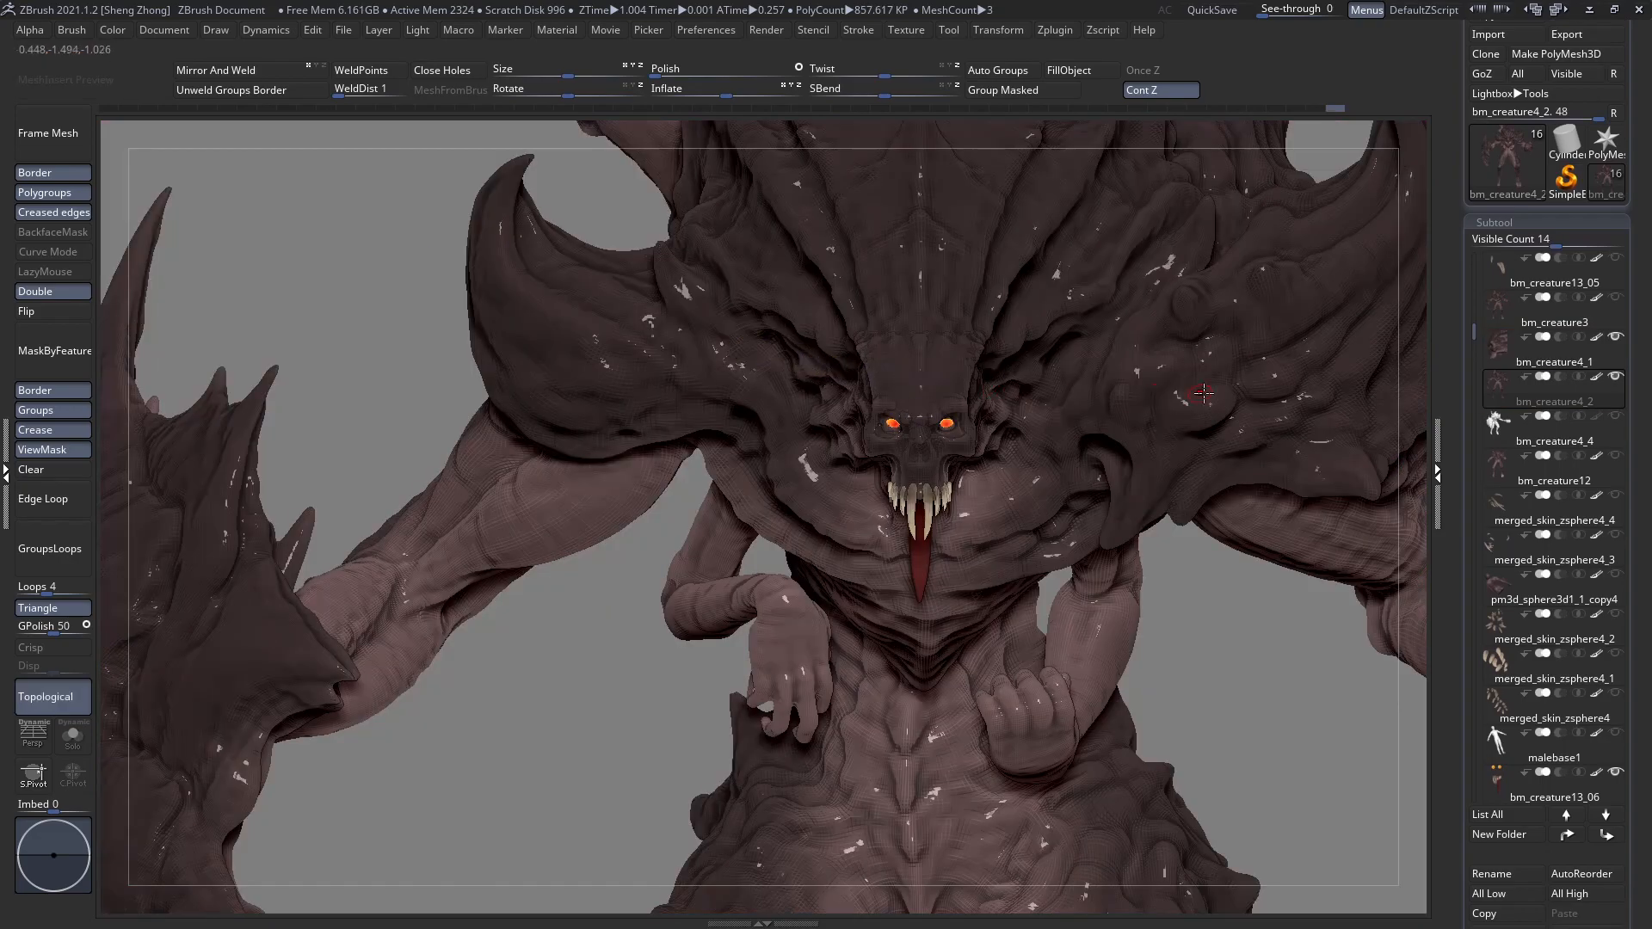
{"action": "left_click", "coordinate": [1499, 366]}
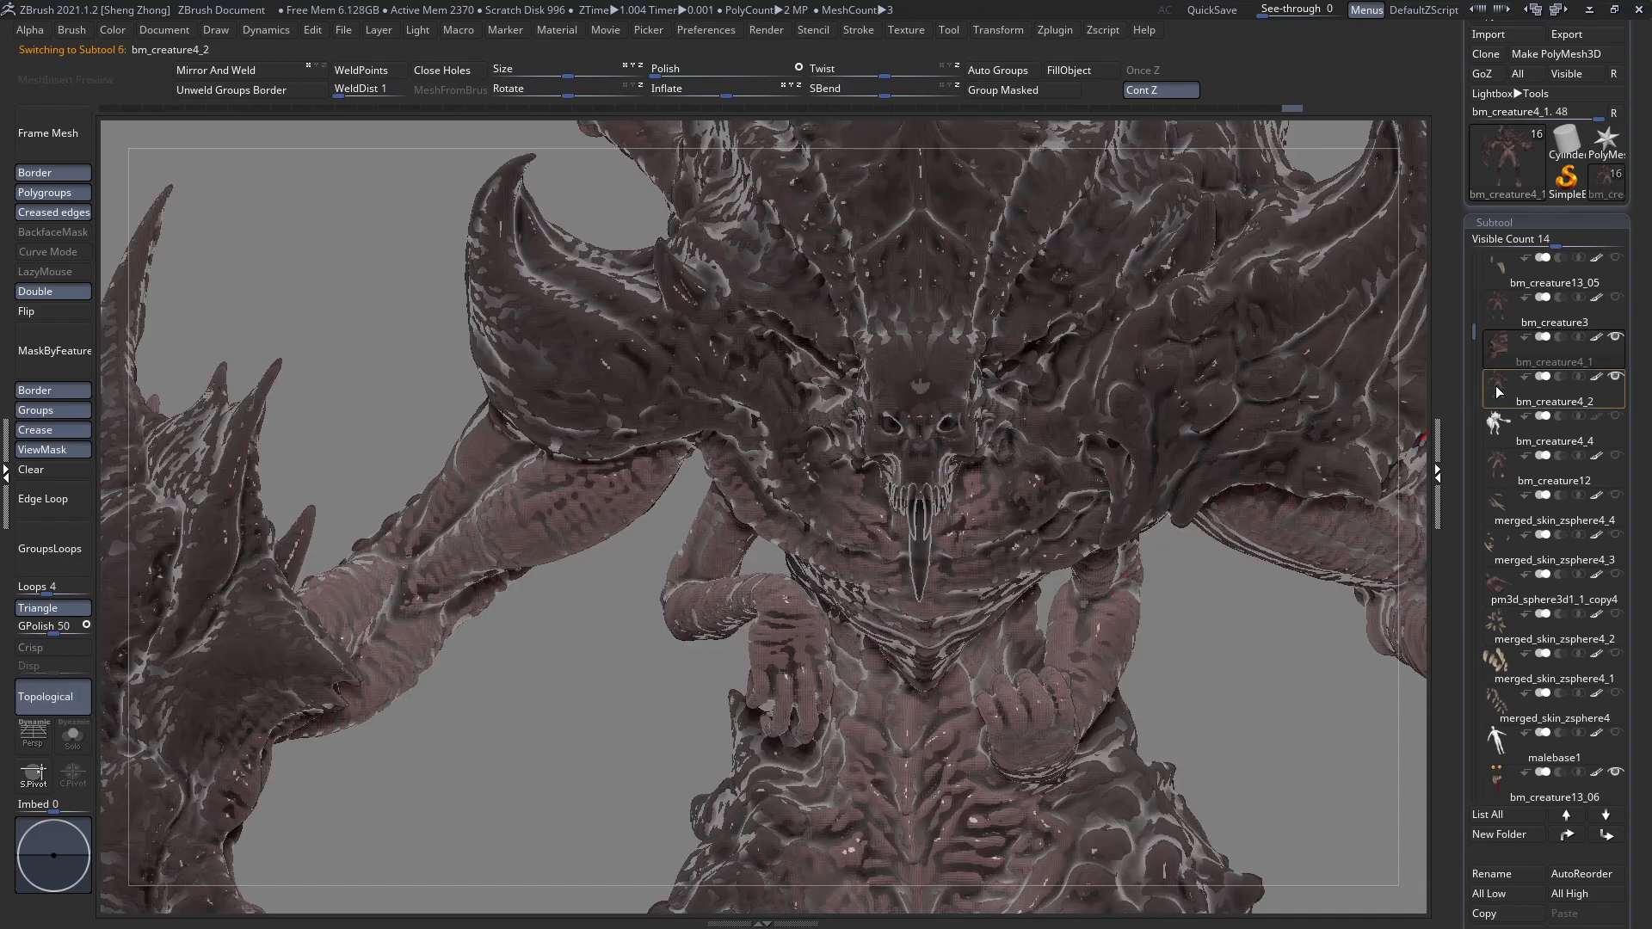
Project all the detail of the bm_creature4_1 sculpt onto the bm_creature4_2 subtool.
{"action": "left_click_drag", "start_coordinate": [1631, 750], "coordinate": [1613, 655]}
{"action": "left_click", "coordinate": [1617, 399]}
{"action": "left_click_drag", "start_coordinate": [1649, 480], "coordinate": [1648, 445]}
{"action": "left_click_drag", "start_coordinate": [1648, 688], "coordinate": [1612, 688]}
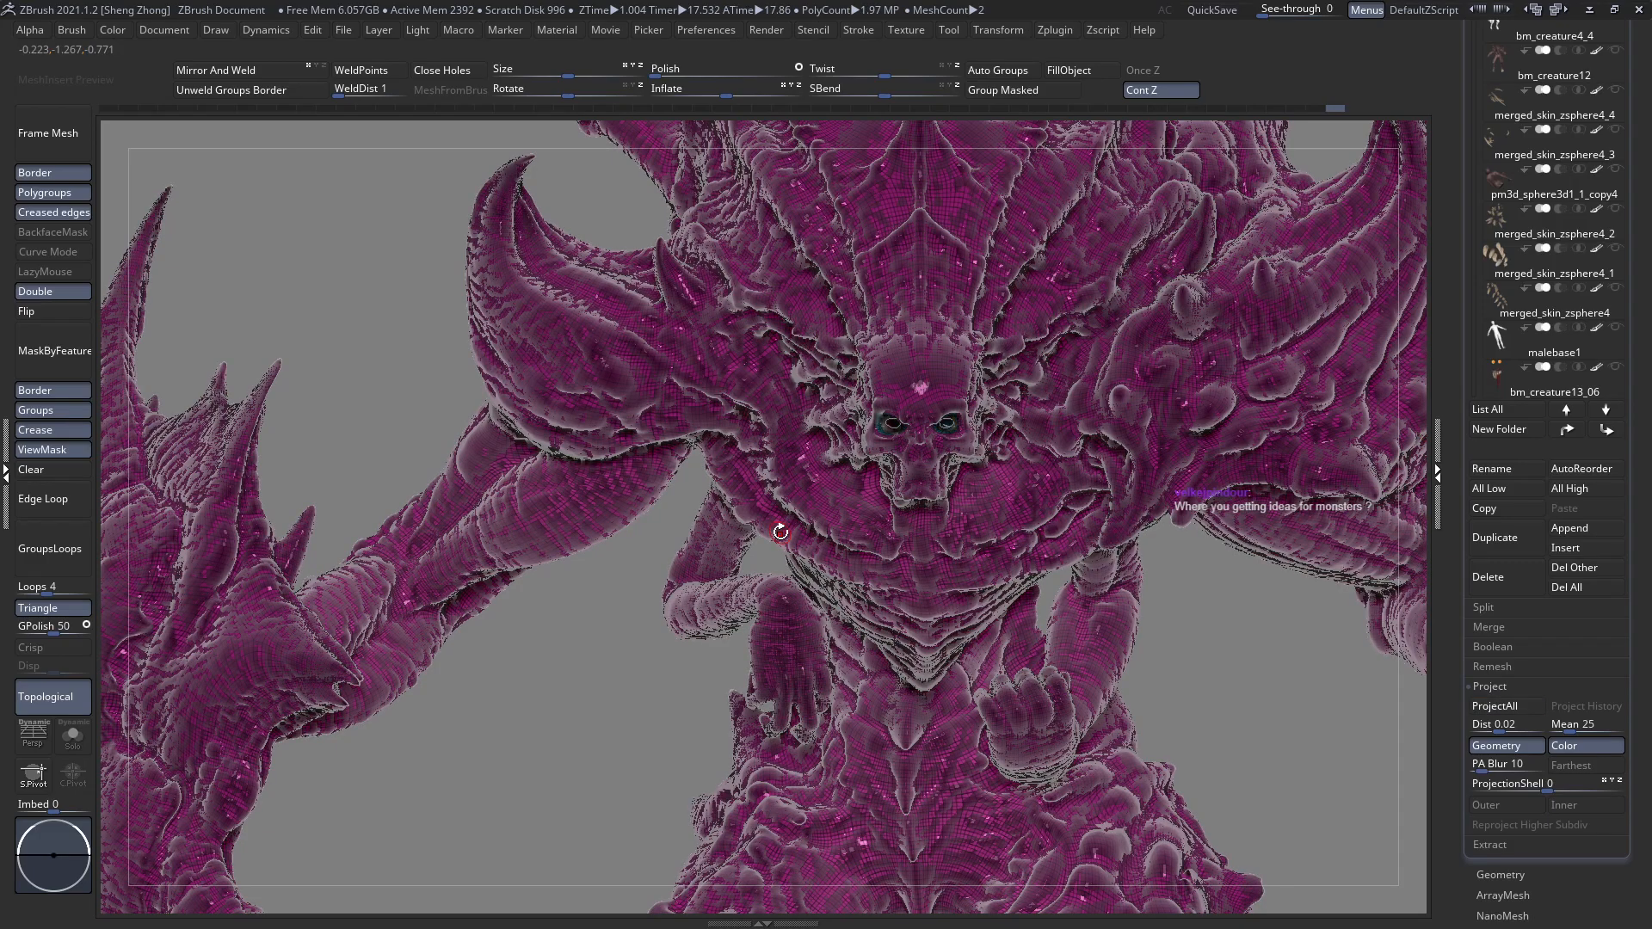
Solo the projected creature mesh and inspect its body, clubbed arm and hands for projection errors.
{"action": "left_click", "coordinate": [69, 752]}
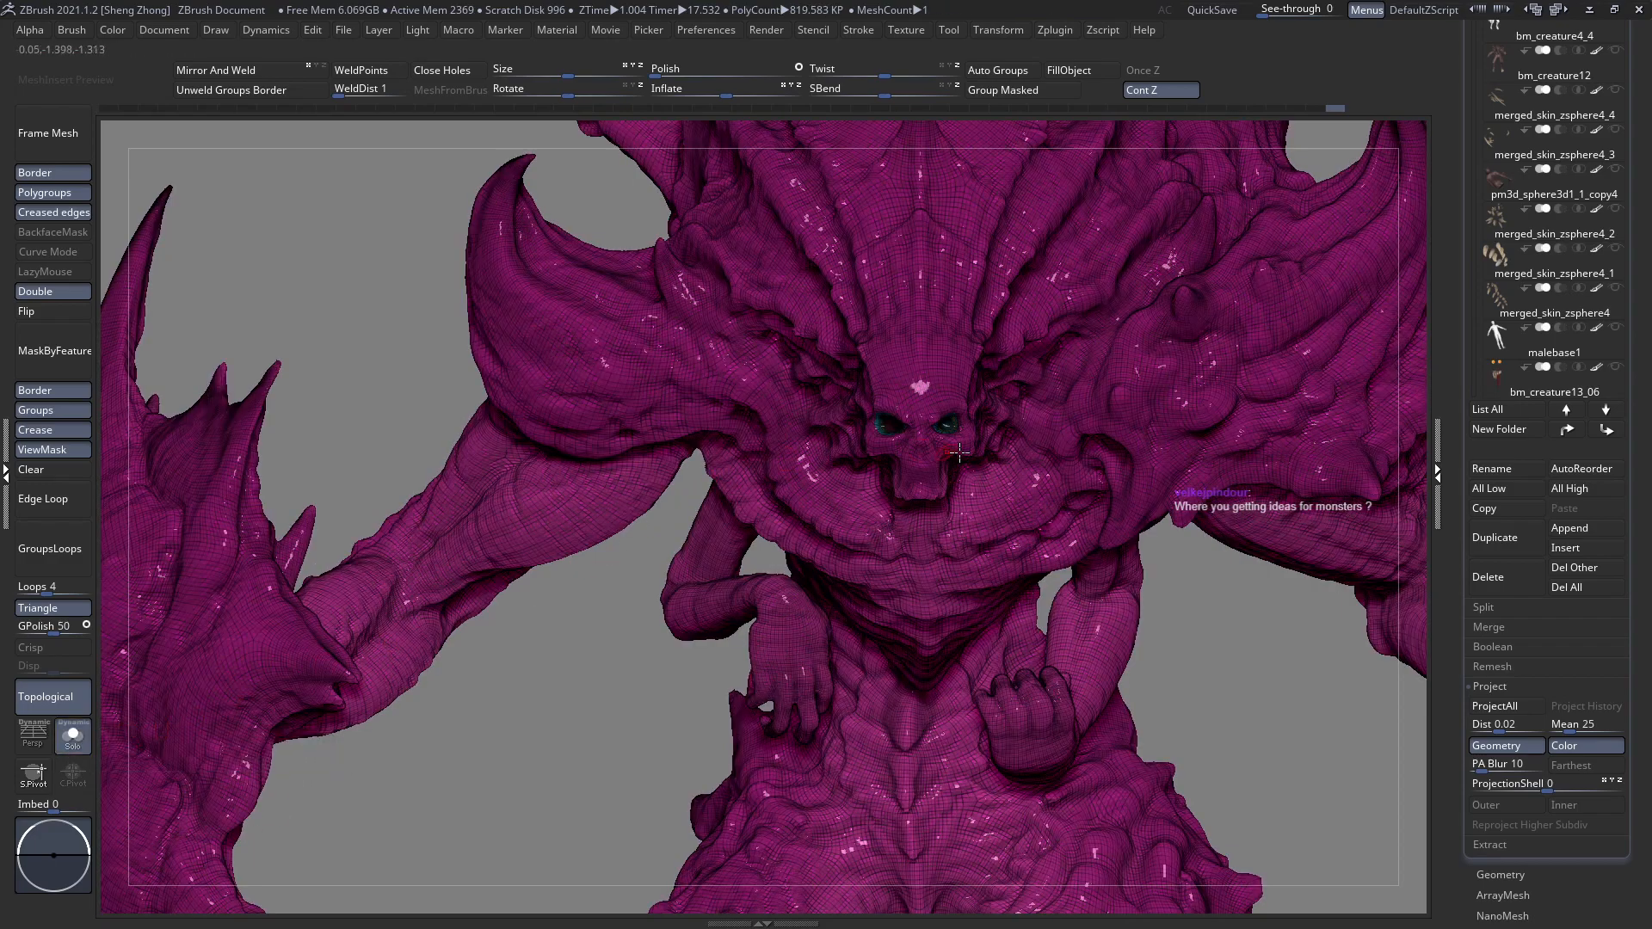
{"action": "right_click_drag", "start_coordinate": [1158, 596], "coordinate": [991, 431], "text": "ctrl"}
{"action": "right_click_drag", "start_coordinate": [249, 375], "coordinate": [798, 577], "text": "ctrl"}
{"action": "right_click_drag", "start_coordinate": [864, 505], "coordinate": [832, 555], "text": "alt"}
{"action": "left_click_drag", "start_coordinate": [830, 555], "coordinate": [807, 449]}
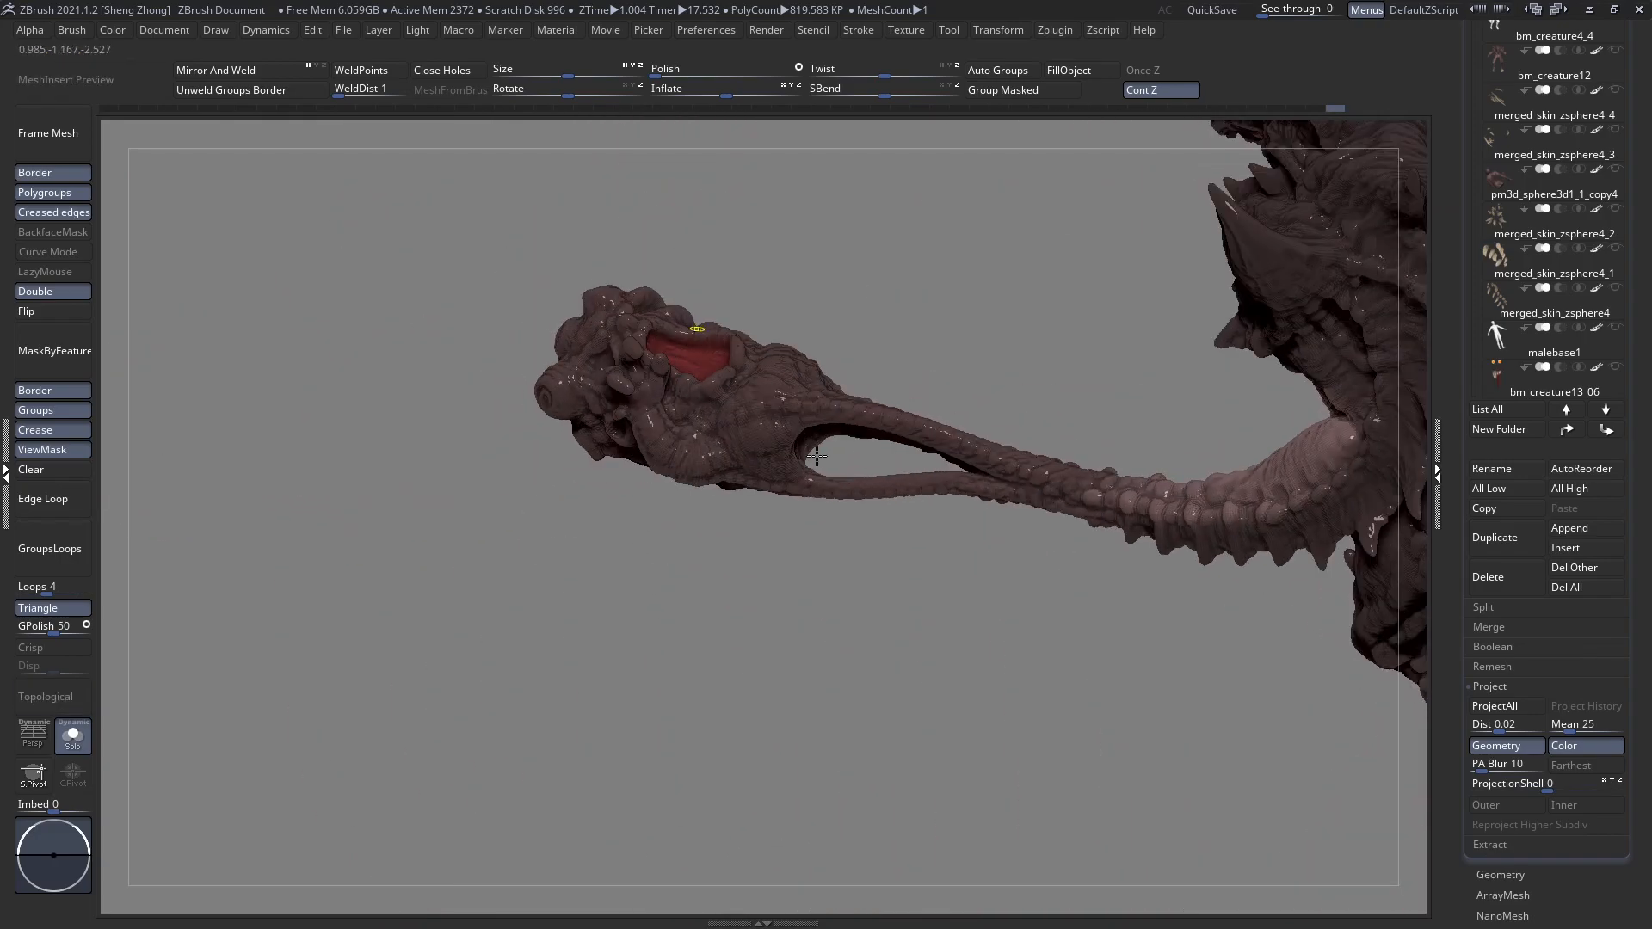
{"action": "right_click_drag", "start_coordinate": [881, 504], "coordinate": [537, 576], "text": "ctrl"}
{"action": "right_click_drag", "start_coordinate": [860, 469], "coordinate": [852, 549]}
{"action": "right_click_drag", "start_coordinate": [542, 542], "coordinate": [1006, 497]}
{"action": "right_click_drag", "start_coordinate": [897, 489], "coordinate": [489, 543]}
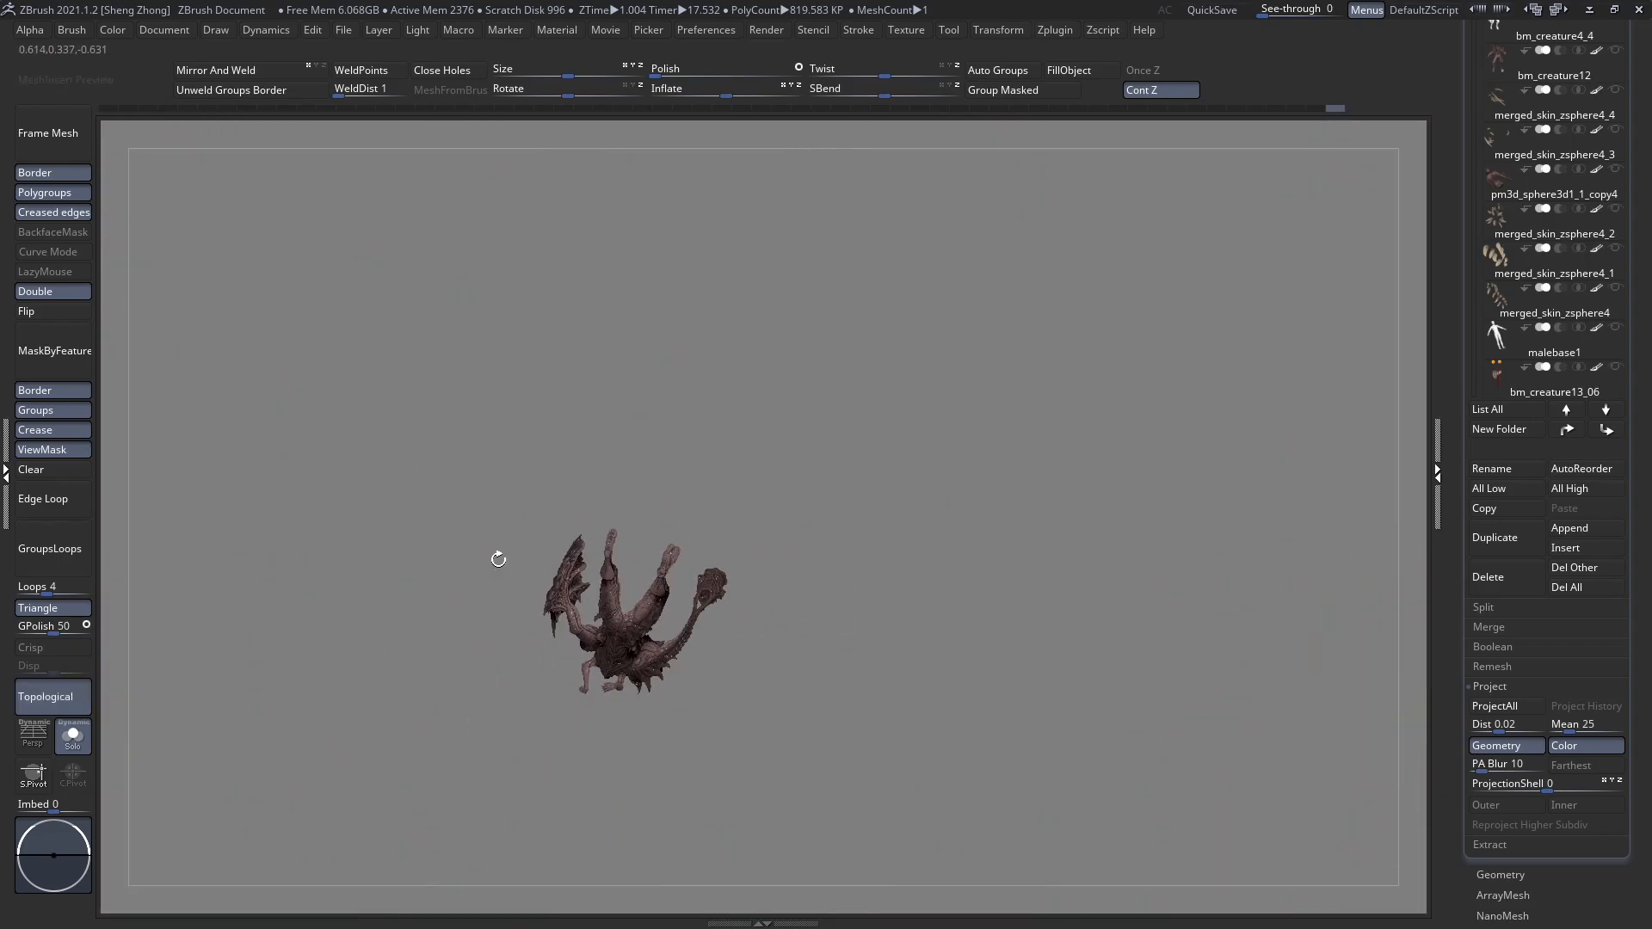
{"action": "right_click_drag", "start_coordinate": [653, 506], "coordinate": [842, 715], "text": "ctrl"}
{"action": "right_click_drag", "start_coordinate": [789, 630], "coordinate": [1103, 502]}
{"action": "right_click_drag", "start_coordinate": [978, 514], "coordinate": [888, 450]}
Examine the tangled geometry between the small hand's fingers with the wireframe shown, undoing the last edit there.
{"action": "key", "text": "shift+f"}
{"action": "right_click_drag", "start_coordinate": [910, 334], "coordinate": [855, 822], "text": "ctrl"}
{"action": "right_click_drag", "start_coordinate": [855, 405], "coordinate": [953, 420], "text": "alt"}
{"action": "key", "text": "shift+f"}
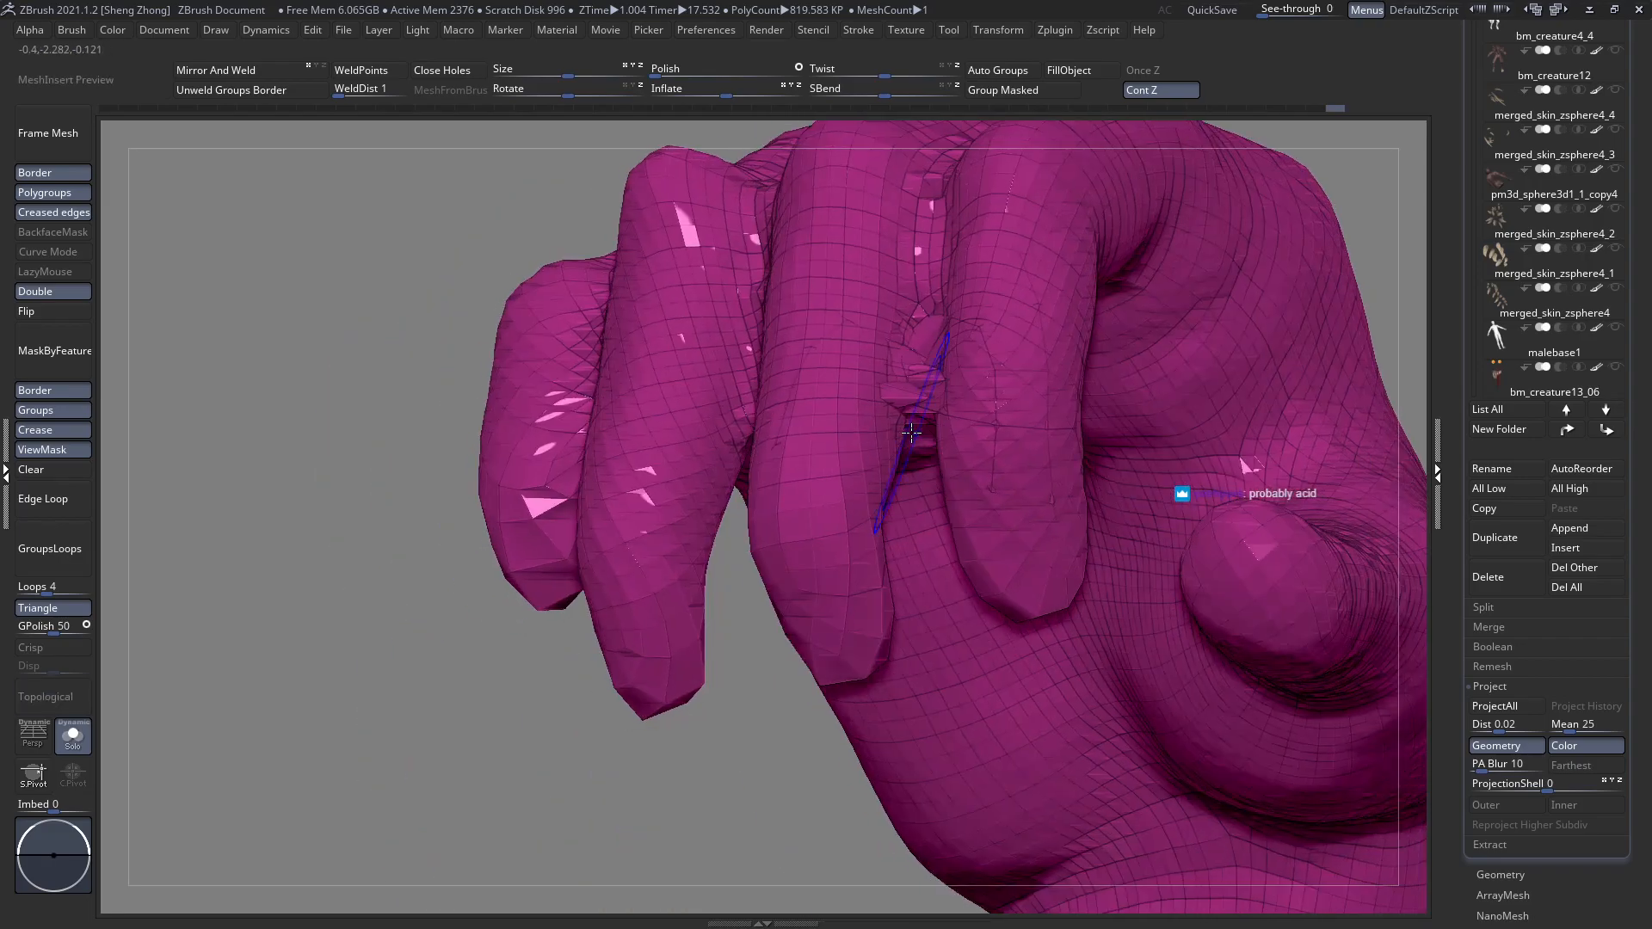
{"action": "key", "text": "shift+f"}
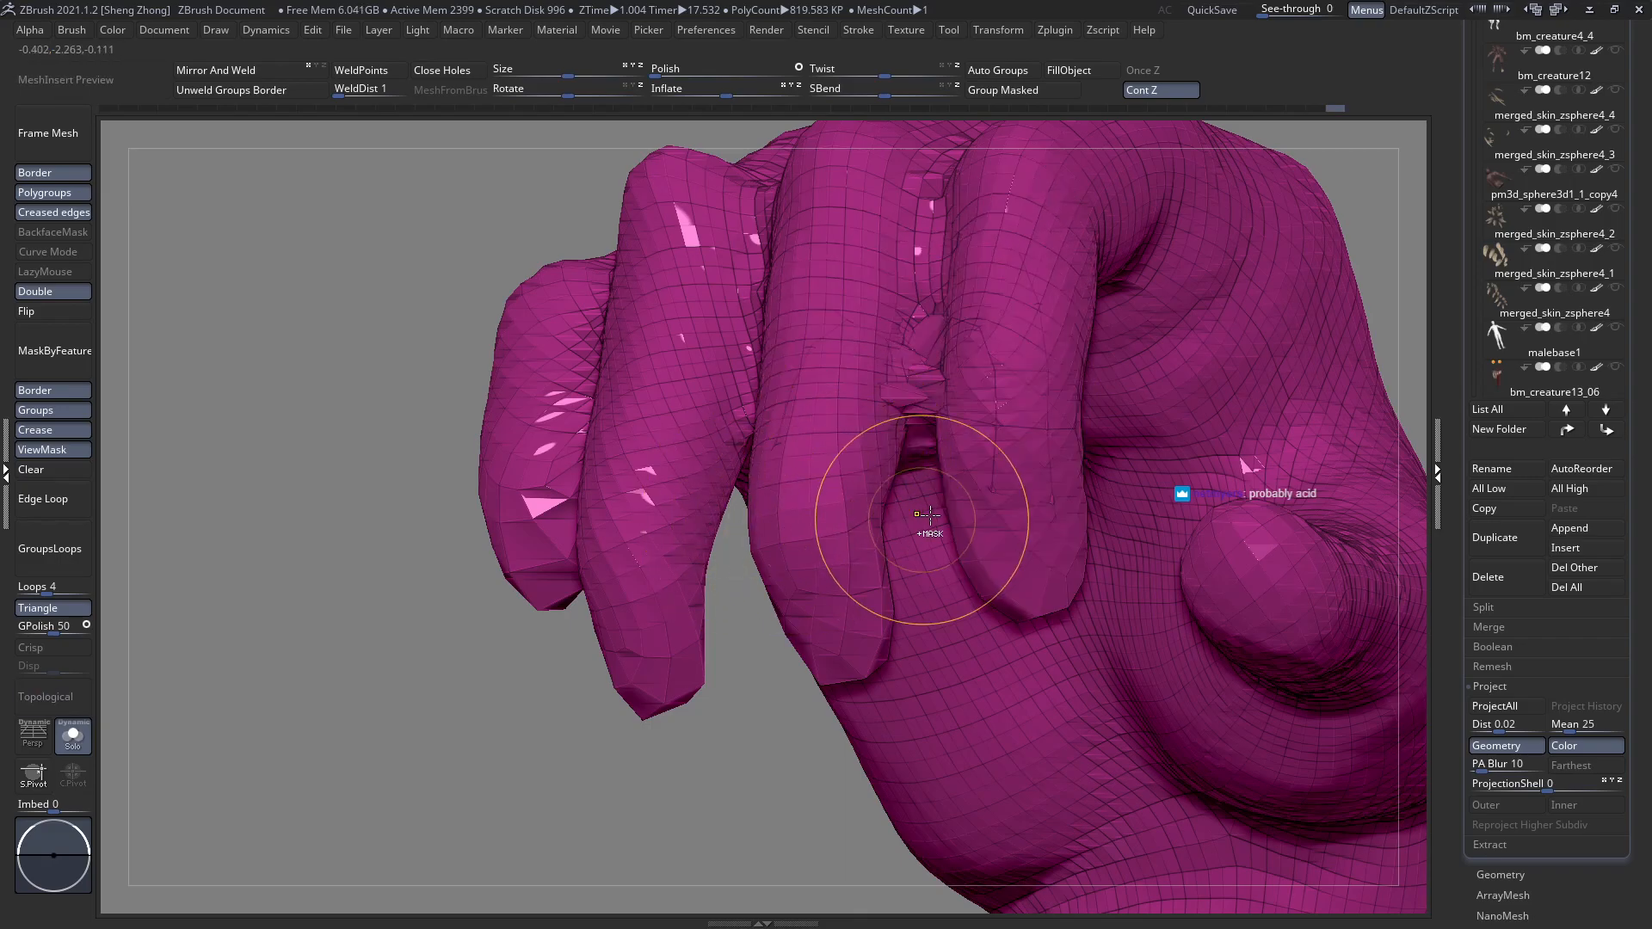
{"action": "key", "text": "ctrl+z"}
{"action": "mouse_move", "coordinate": [942, 383]}
{"action": "right_mouse_down"}
{"action": "mouse_move", "coordinate": [962, 384]}
{"action": "mouse_move", "coordinate": [917, 427]}
{"action": "right_mouse_up"}
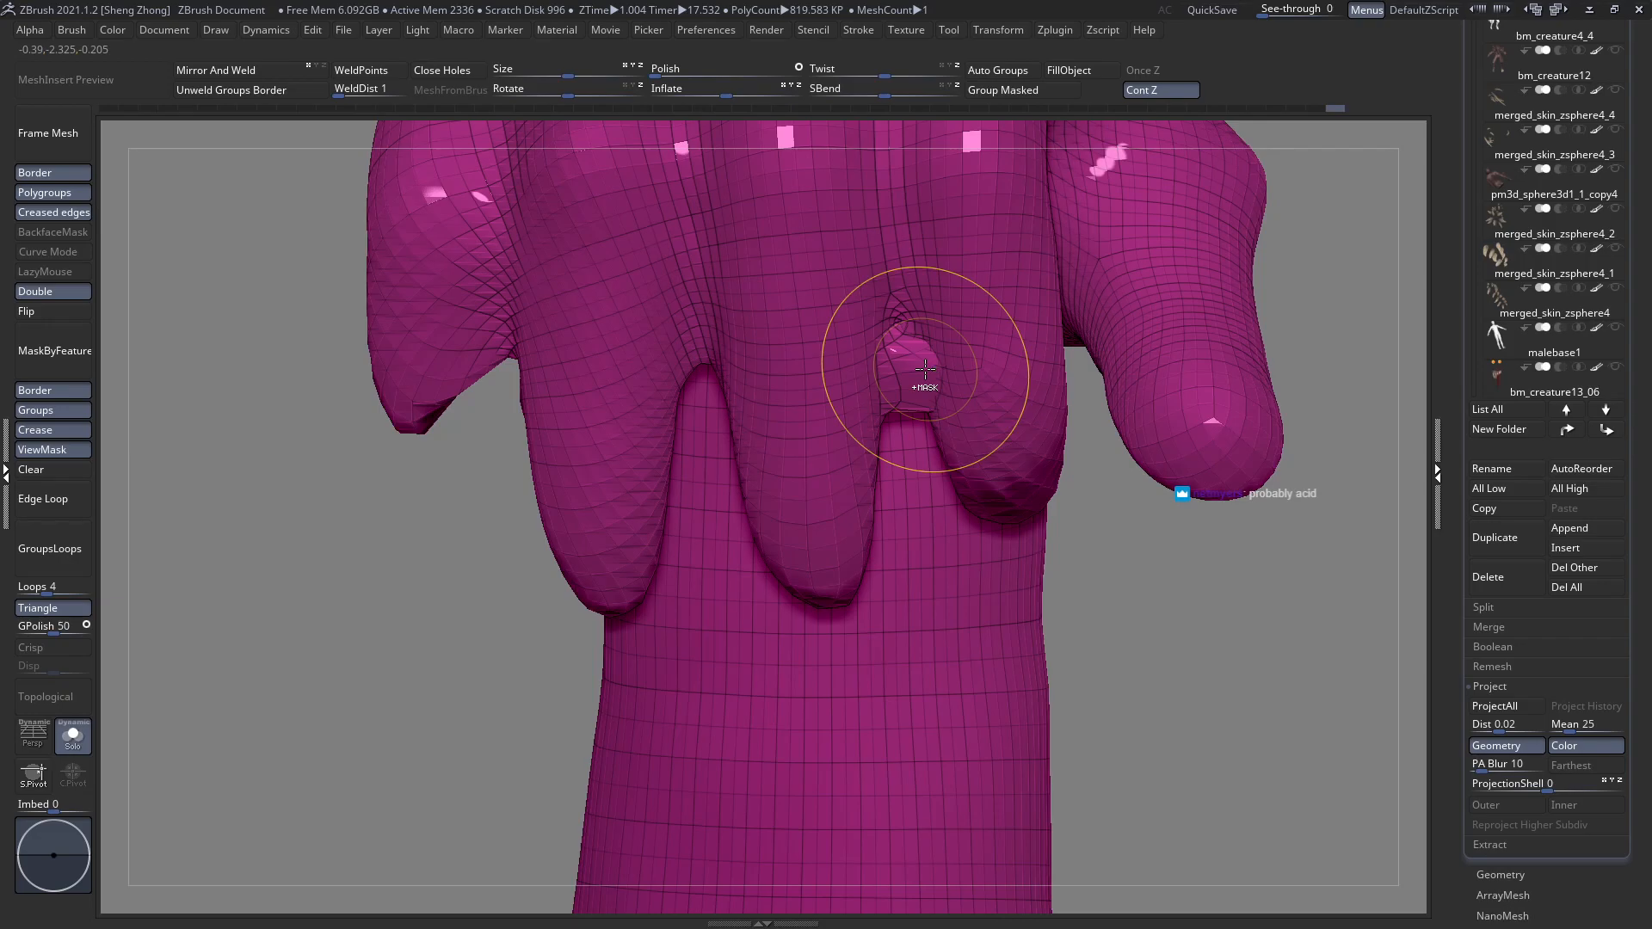
{"action": "right_click_drag", "start_coordinate": [913, 419], "coordinate": [720, 317], "text": "ctrl"}
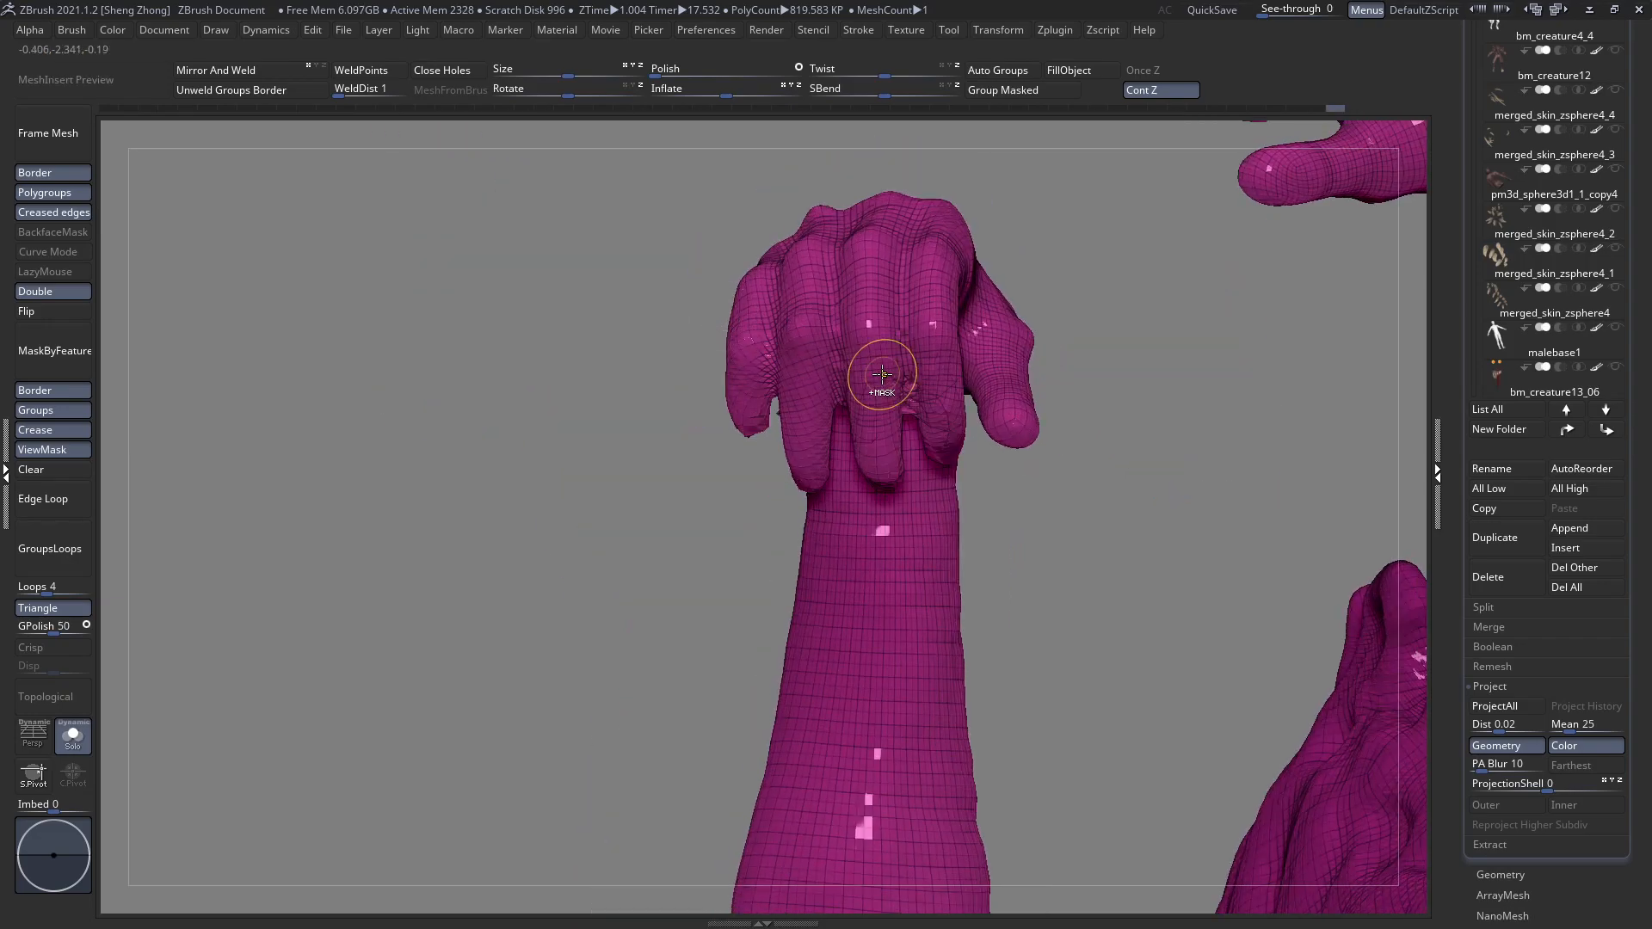
{"action": "mouse_move", "coordinate": [995, 474]}
{"action": "right_mouse_down", "text": "ctrl"}
{"action": "mouse_move", "coordinate": [1018, 490]}
{"action": "mouse_move", "coordinate": [947, 453]}
{"action": "right_mouse_up", "text": "ctrl"}
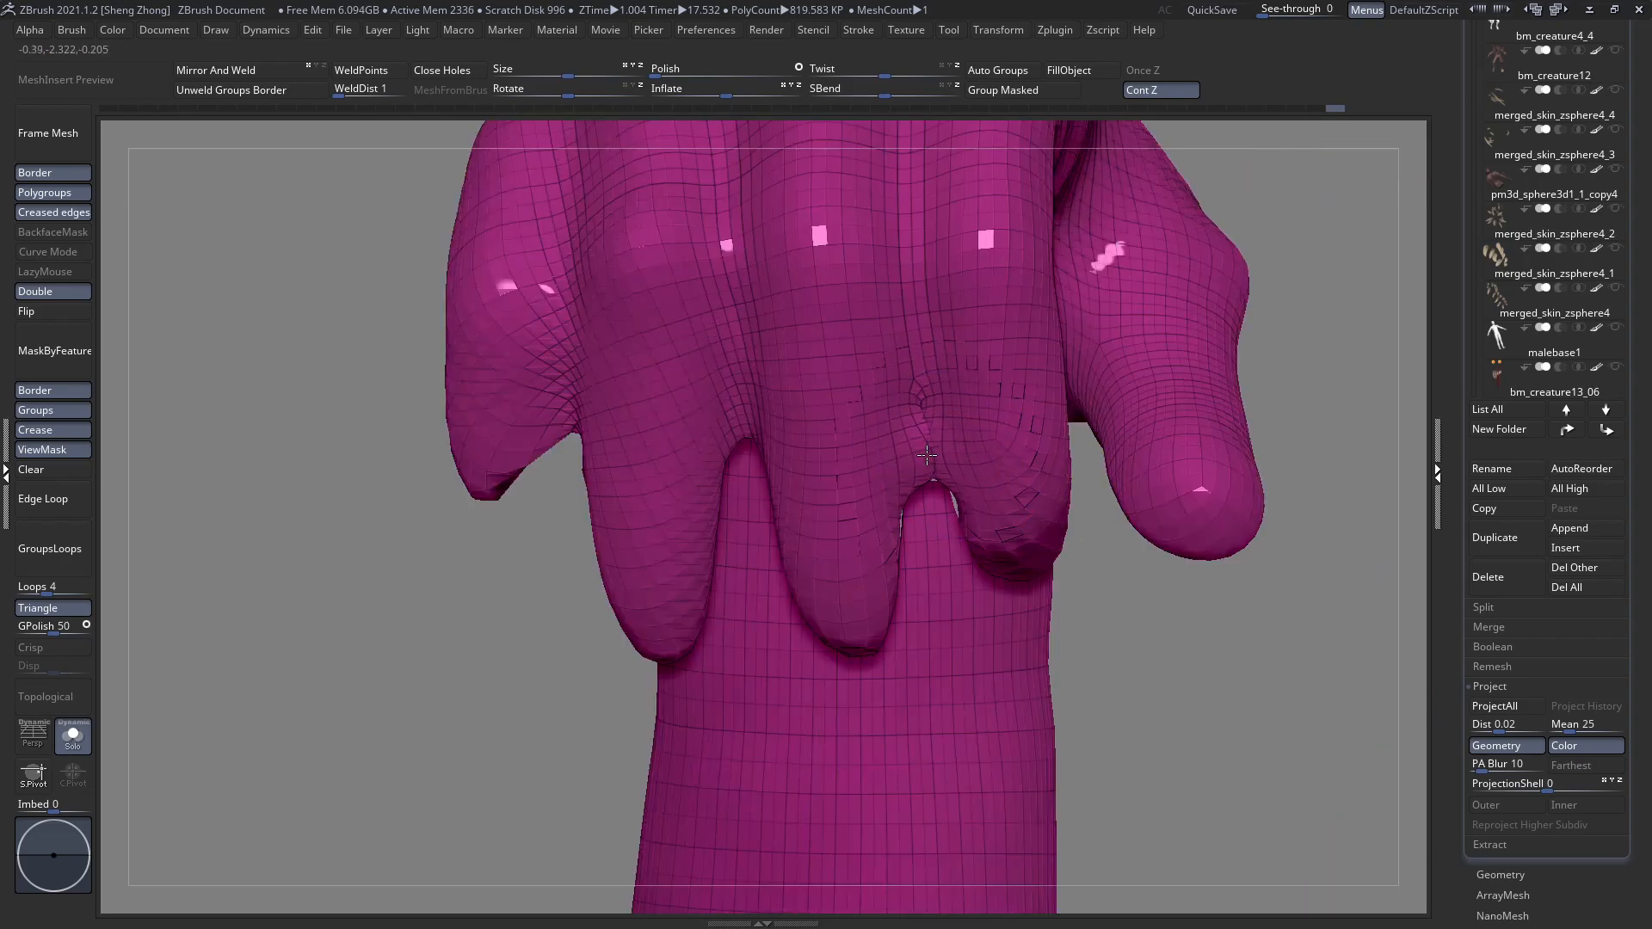
{"action": "right_click_drag", "start_coordinate": [946, 343], "coordinate": [920, 469]}
{"action": "right_click_drag", "start_coordinate": [1014, 553], "coordinate": [967, 508], "text": "ctrl"}
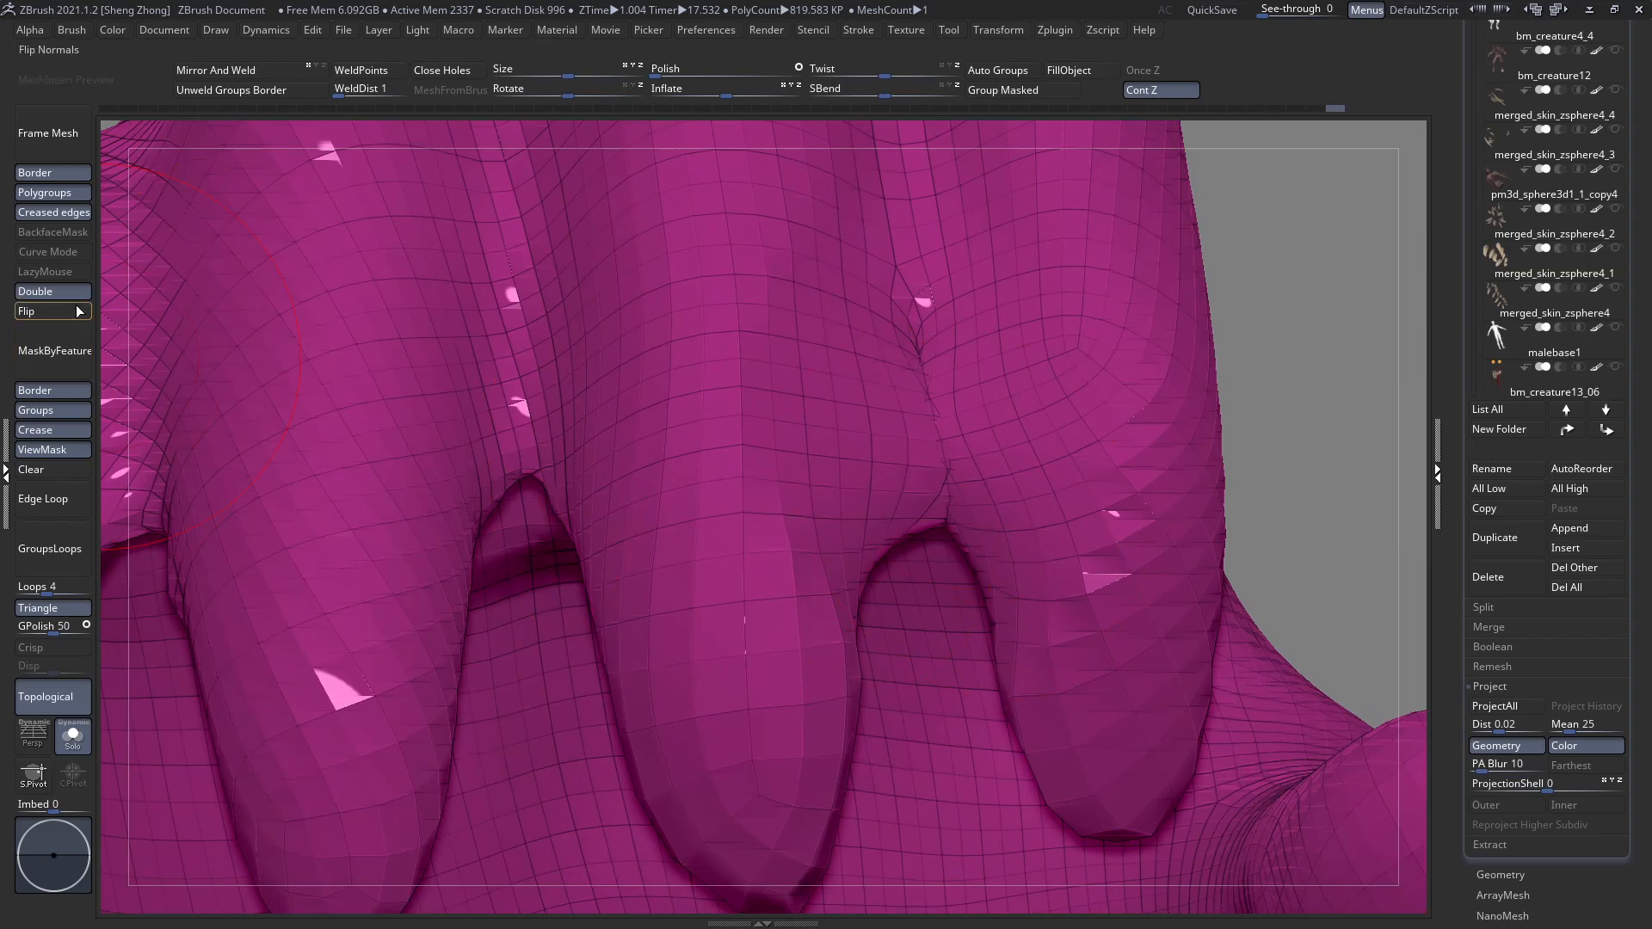
Try flipping the mesh normals to view the fingers from inside, and undo back to the unedited finger gap.
{"action": "left_click", "coordinate": [62, 311]}
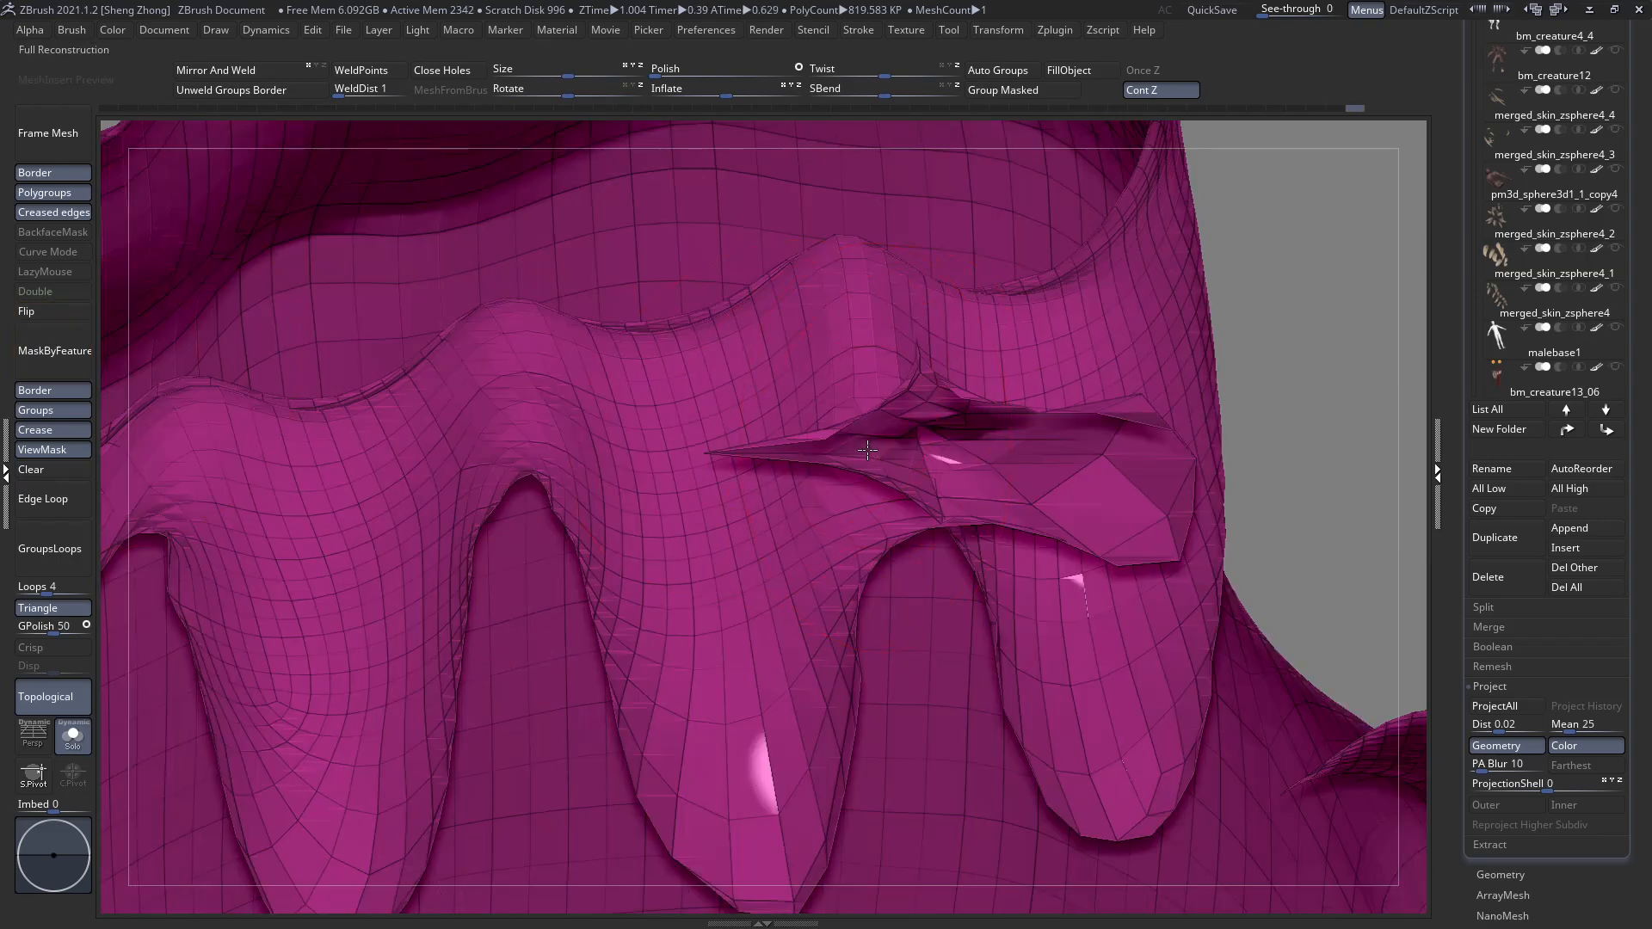
{"action": "right_click_drag", "start_coordinate": [867, 450], "coordinate": [992, 476]}
{"action": "key", "text": "ctrl+z"}
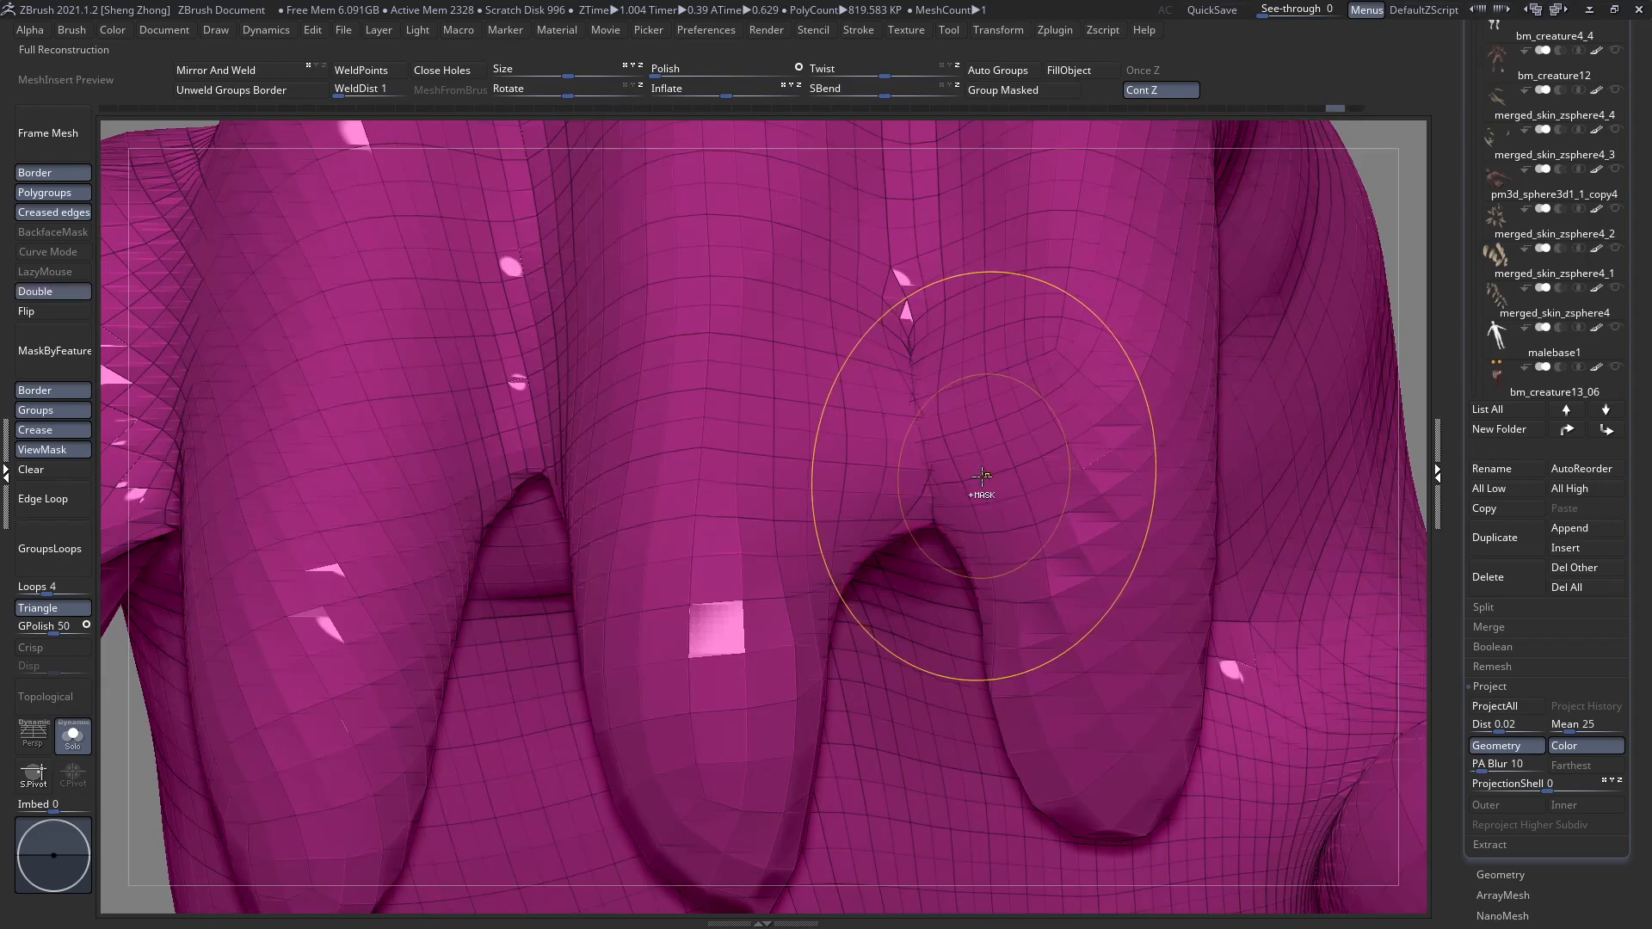
{"action": "key", "text": "ctrl+z"}
{"action": "key", "text": "ctrl+z"}
Turn off double-sided display, flip the normals, and try smoothing the tangled inner surfaces of the fingers with an adjusted brush size.
{"action": "left_click", "coordinate": [49, 293]}
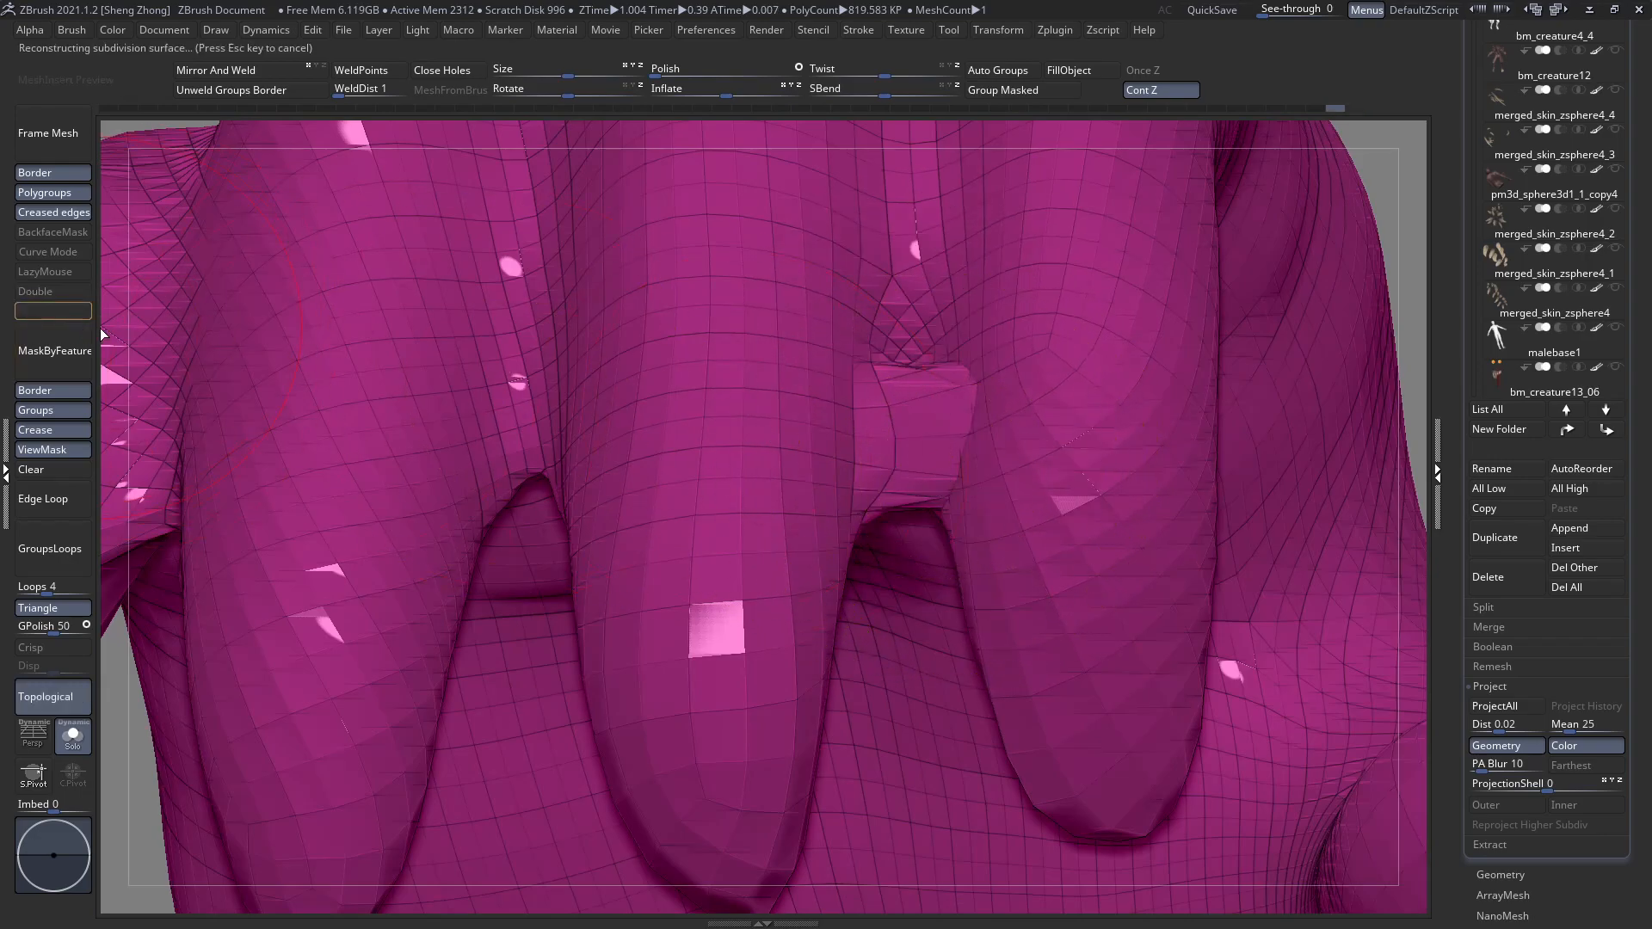
{"action": "key", "text": "space"}
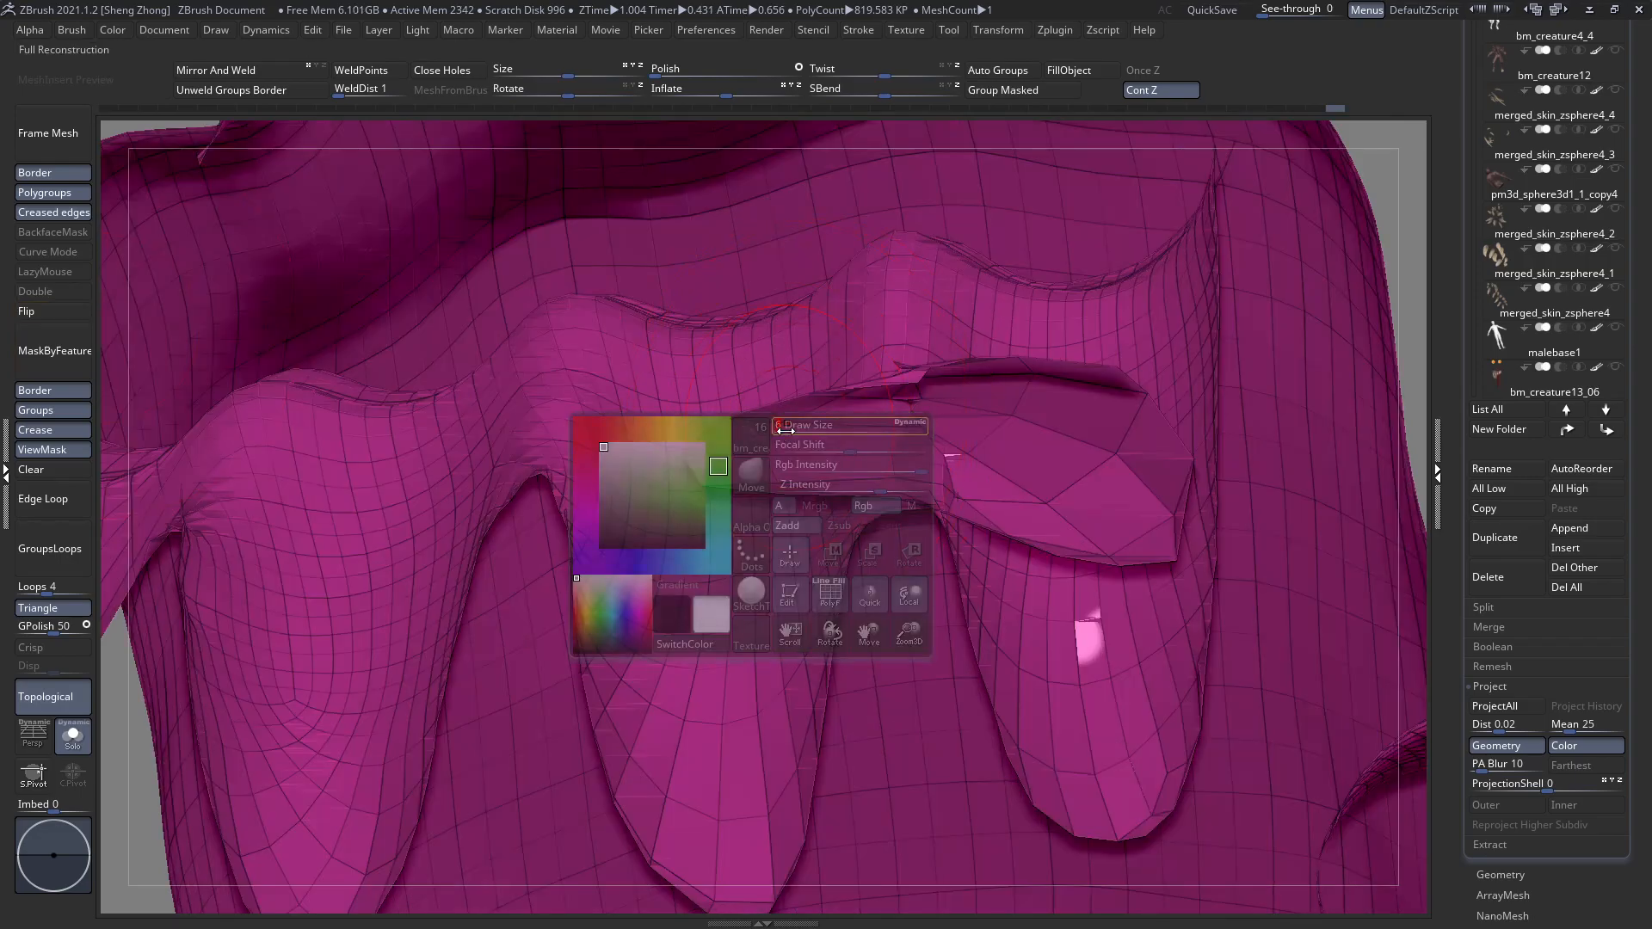
{"action": "left_click_drag", "start_coordinate": [778, 443], "coordinate": [749, 460], "text": "shift"}
{"action": "left_click_drag", "start_coordinate": [874, 454], "coordinate": [770, 454]}
{"action": "left_click_drag", "start_coordinate": [1151, 525], "coordinate": [1042, 462]}
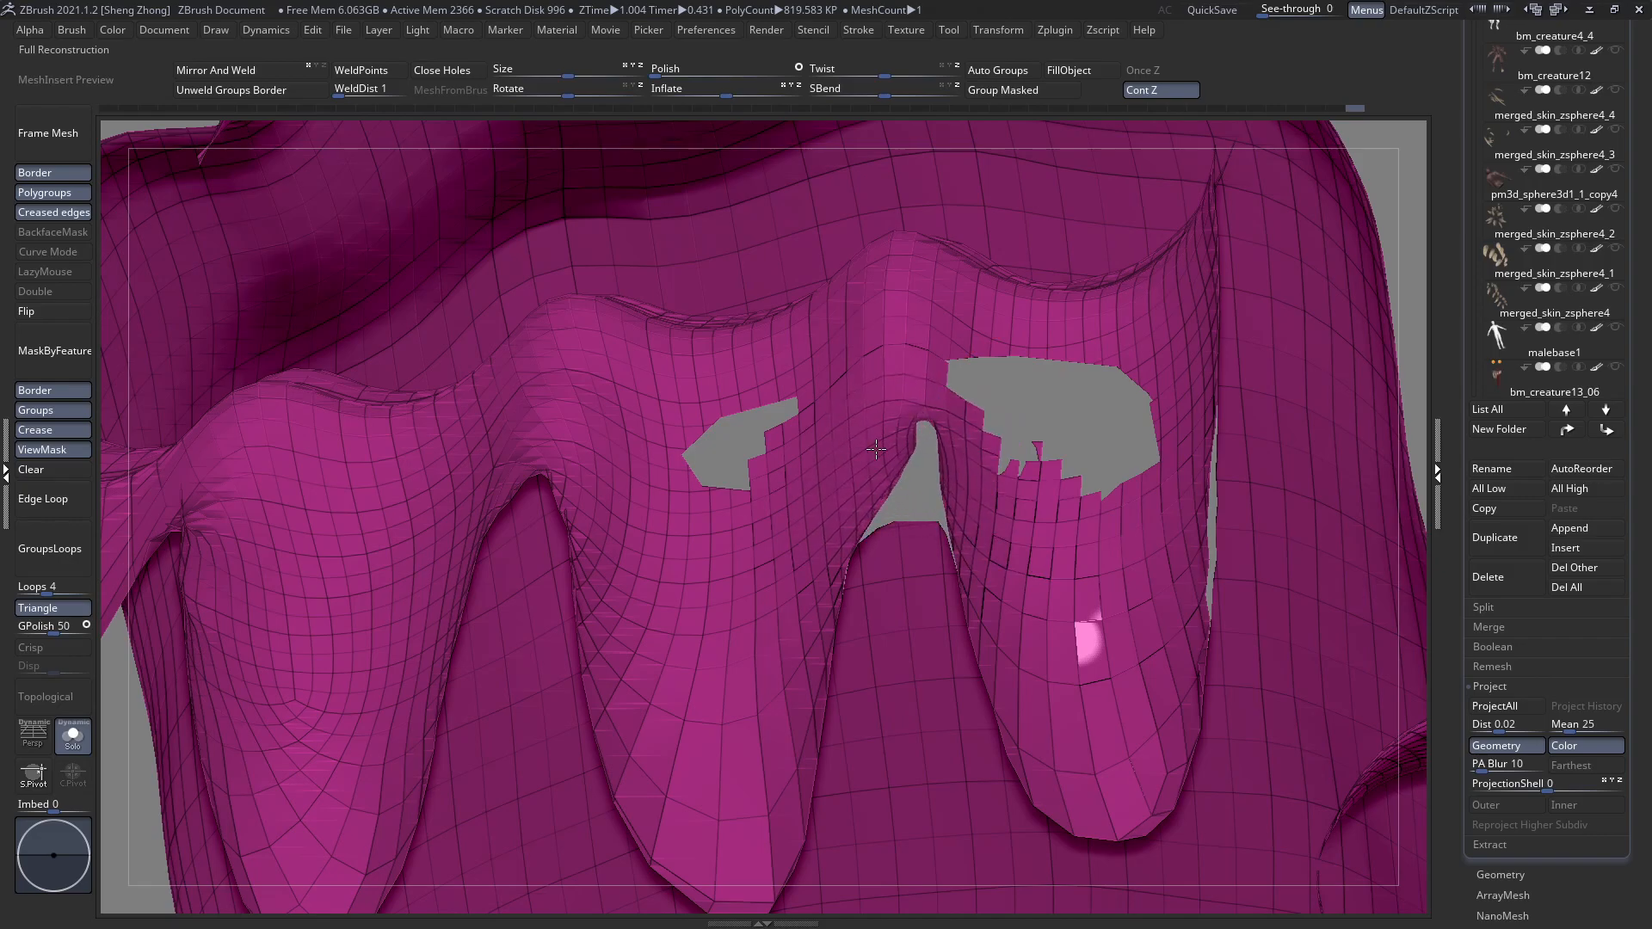
{"action": "key", "text": "ctrl+z"}
{"action": "key", "text": "ctrl+z"}
{"action": "key", "text": "ctrl+z"}
Inspect the inner surfaces and fingertips of the small open hand for remaining tangled geometry.
{"action": "right_click_drag", "start_coordinate": [861, 484], "coordinate": [992, 420]}
{"action": "right_click", "coordinate": [993, 419]}
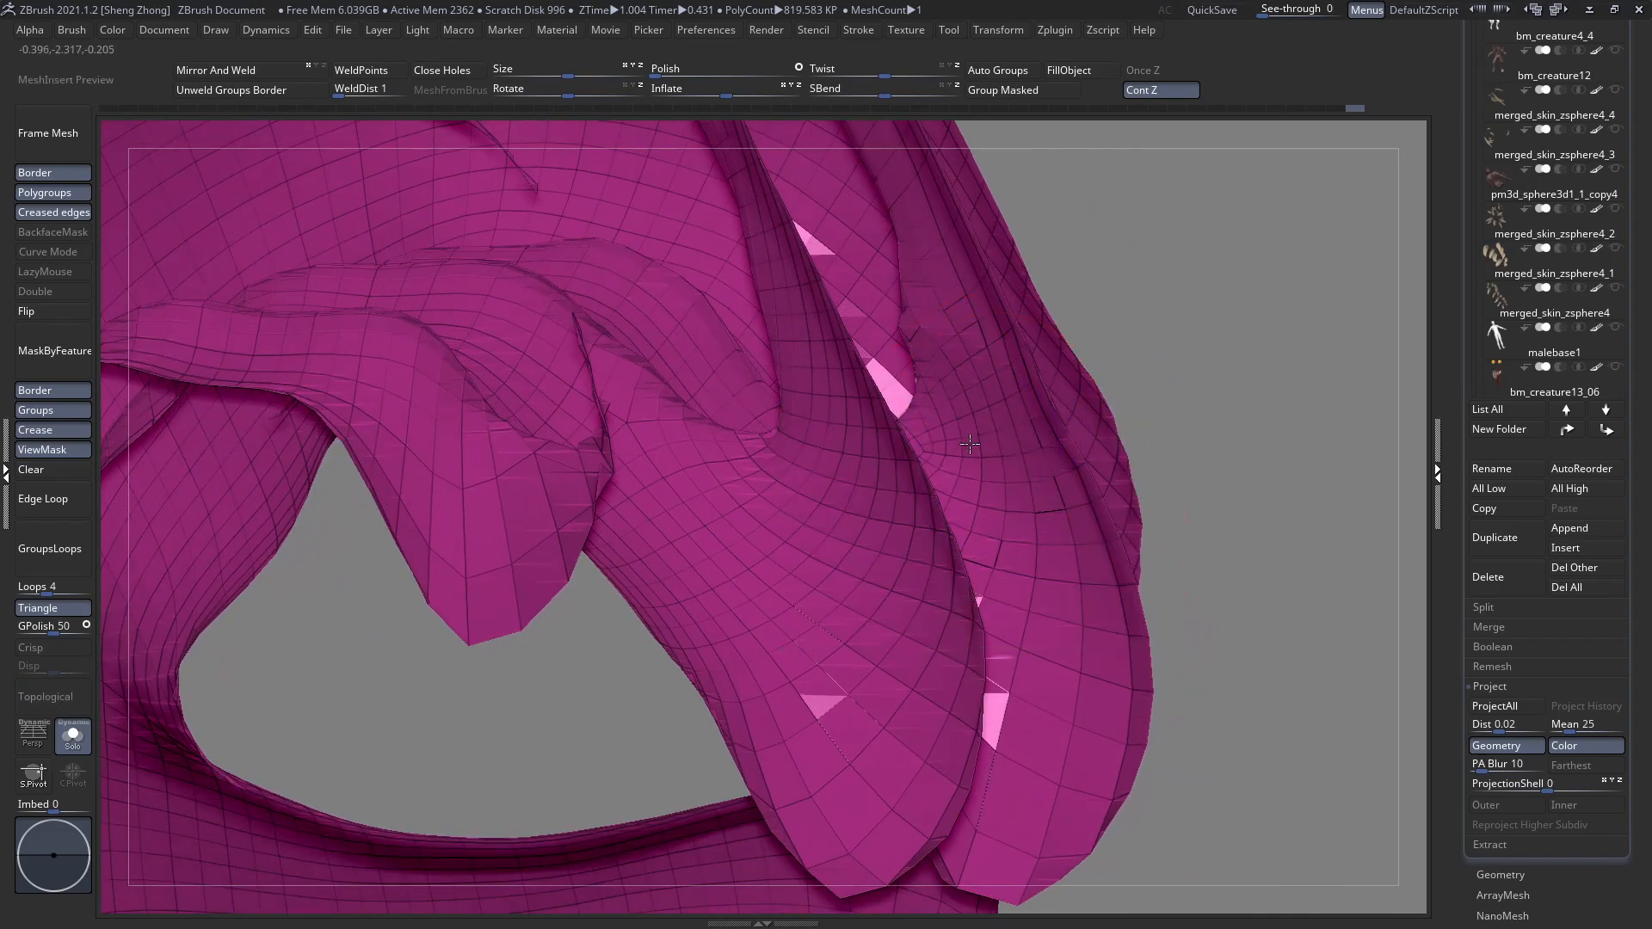
{"action": "right_click_drag", "start_coordinate": [915, 414], "coordinate": [740, 430]}
{"action": "right_click_drag", "start_coordinate": [785, 301], "coordinate": [741, 539]}
{"action": "right_click_drag", "start_coordinate": [707, 358], "coordinate": [706, 347]}
{"action": "right_click_drag", "start_coordinate": [780, 427], "coordinate": [1060, 690]}
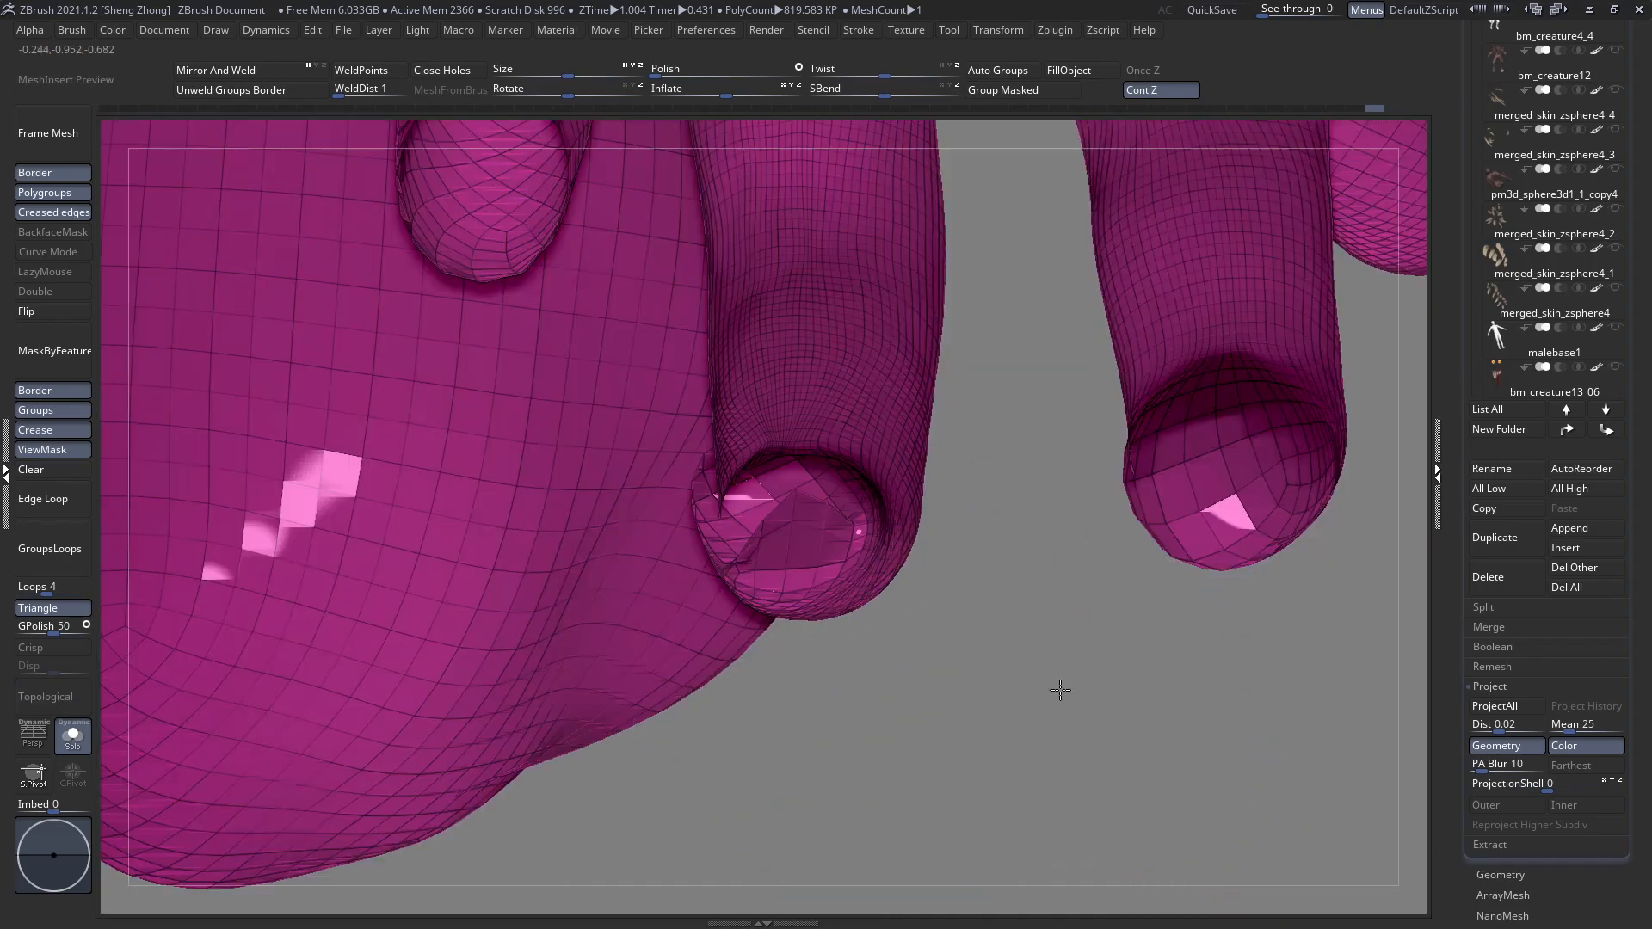
{"action": "right_click_drag", "start_coordinate": [770, 536], "coordinate": [776, 535]}
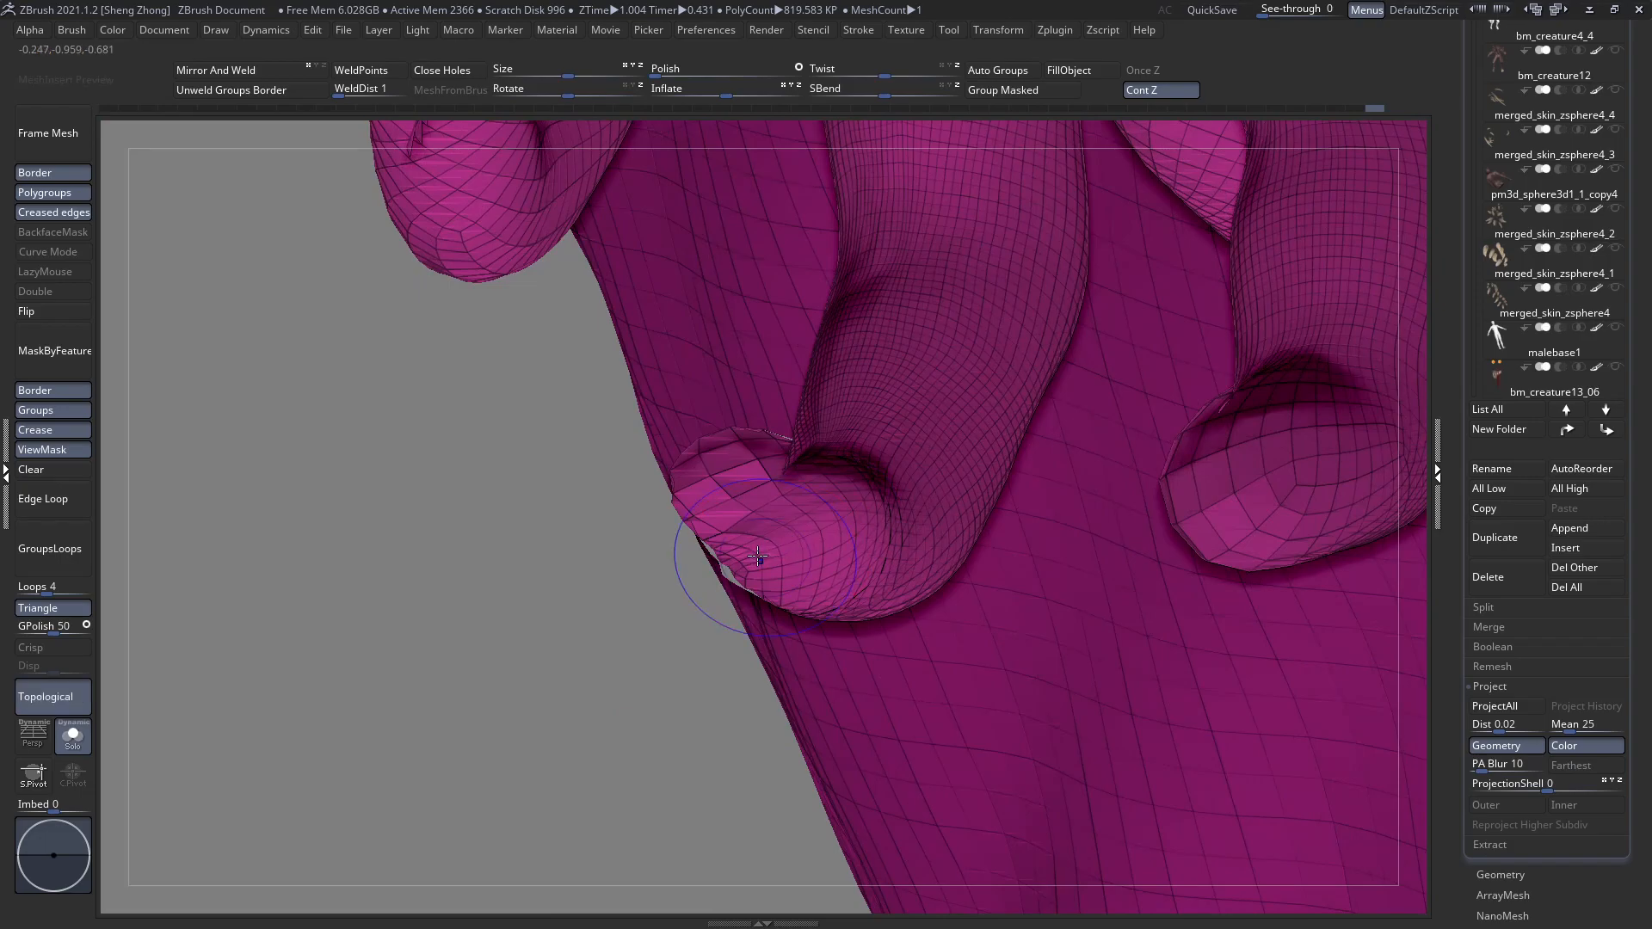
Isolate the small curled hand from the rest of the creature and frame its tangled finger gaps.
{"action": "right_click_drag", "start_coordinate": [663, 457], "coordinate": [603, 420], "text": "ctrl"}
{"action": "right_click_drag", "start_coordinate": [719, 387], "coordinate": [853, 427]}
{"action": "right_click_drag", "start_coordinate": [455, 316], "coordinate": [731, 370], "text": "ctrl"}
{"action": "right_click_drag", "start_coordinate": [976, 410], "coordinate": [888, 397]}
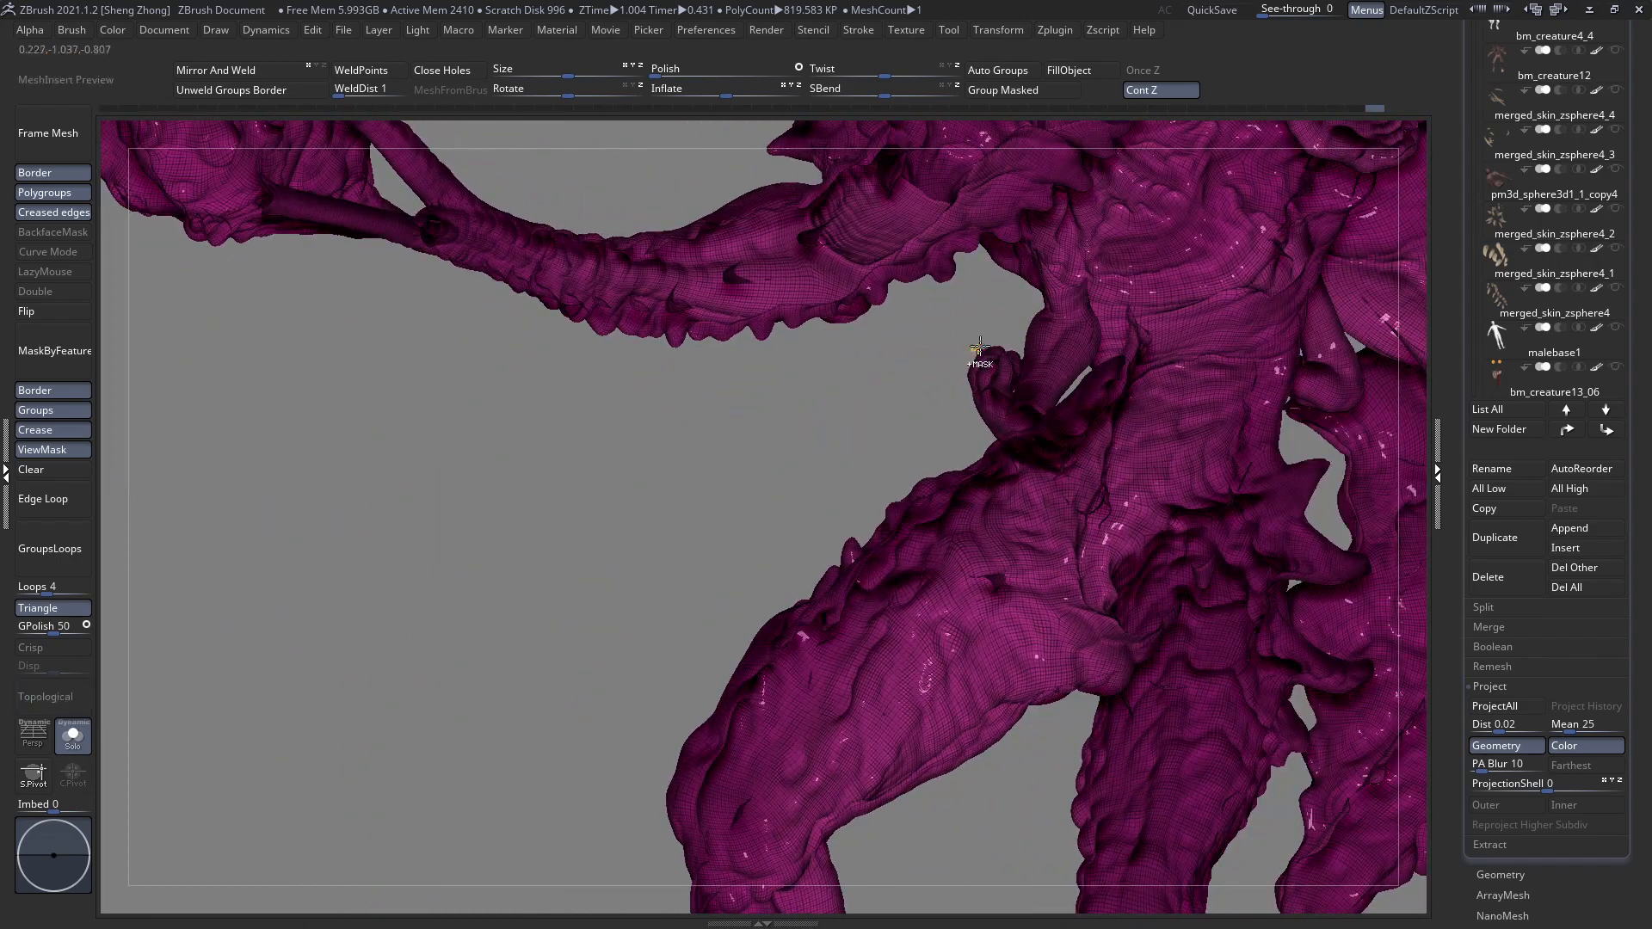
{"action": "right_click_drag", "start_coordinate": [975, 349], "coordinate": [1148, 482], "text": "ctrl"}
{"action": "right_click_drag", "start_coordinate": [1009, 425], "coordinate": [938, 400]}
{"action": "left_click_drag", "start_coordinate": [817, 293], "coordinate": [905, 367], "text": "ctrl"}
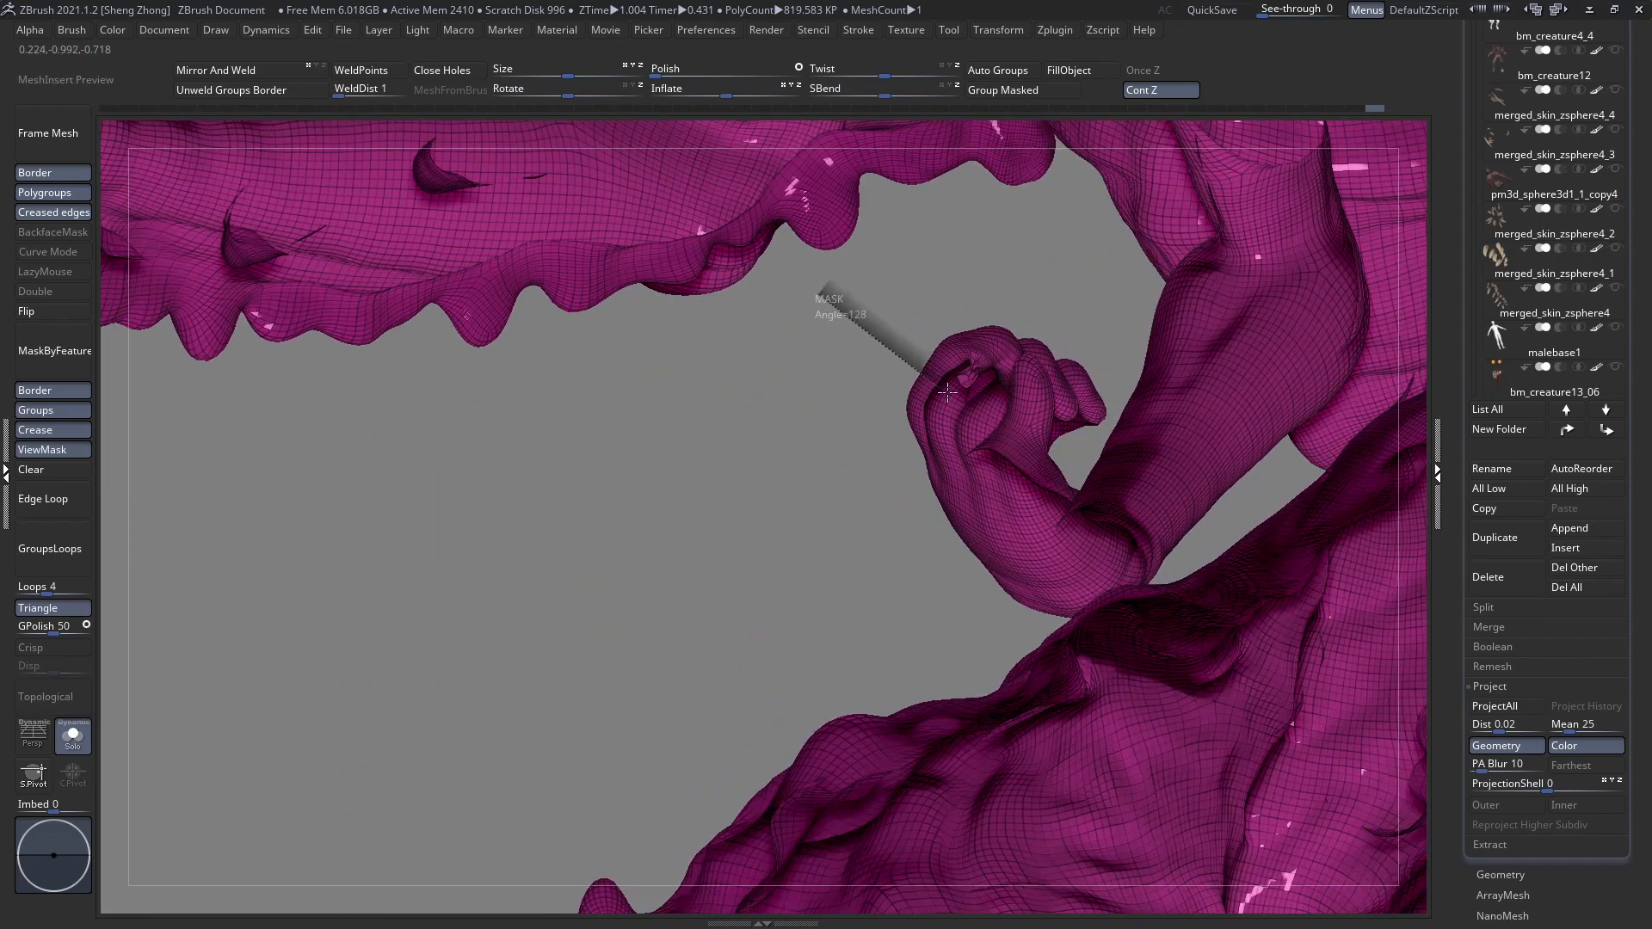
{"action": "left_click_drag", "start_coordinate": [1121, 530], "coordinate": [1126, 531], "text": "ctrl+shift"}
{"action": "right_click_drag", "start_coordinate": [1093, 439], "coordinate": [1243, 546], "text": "ctrl"}
{"action": "right_click_drag", "start_coordinate": [972, 516], "coordinate": [910, 426]}
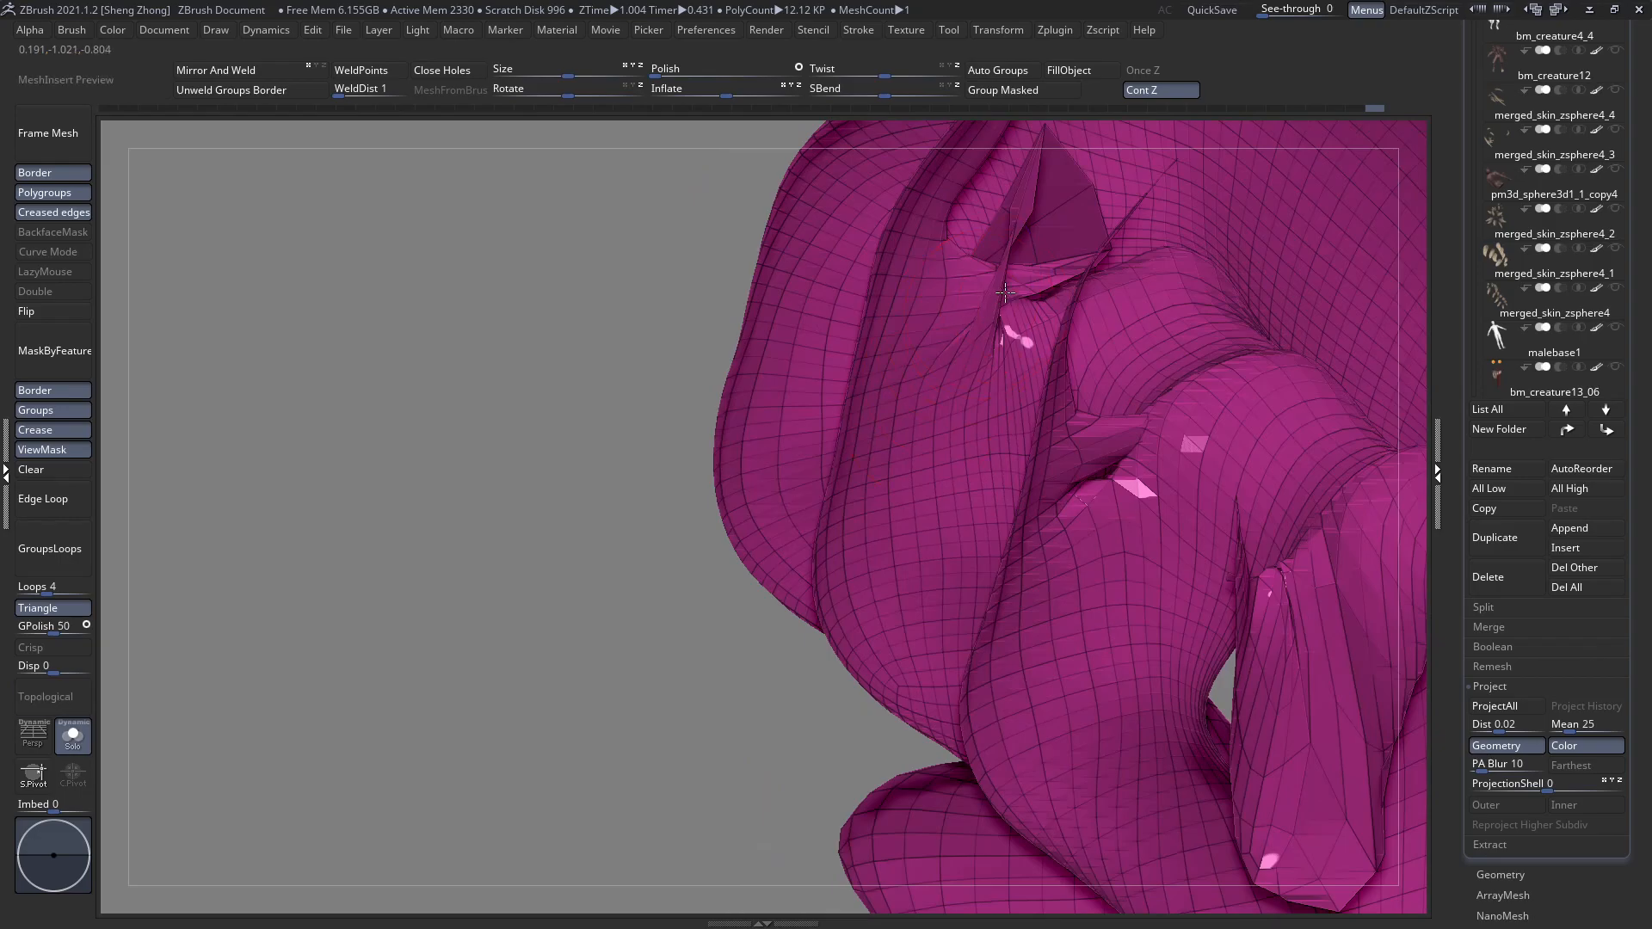
Examine the curled hand's knuckles and finger gaps from several angles, and restore the full creature's visibility.
{"action": "right_click_drag", "start_coordinate": [968, 286], "coordinate": [929, 625]}
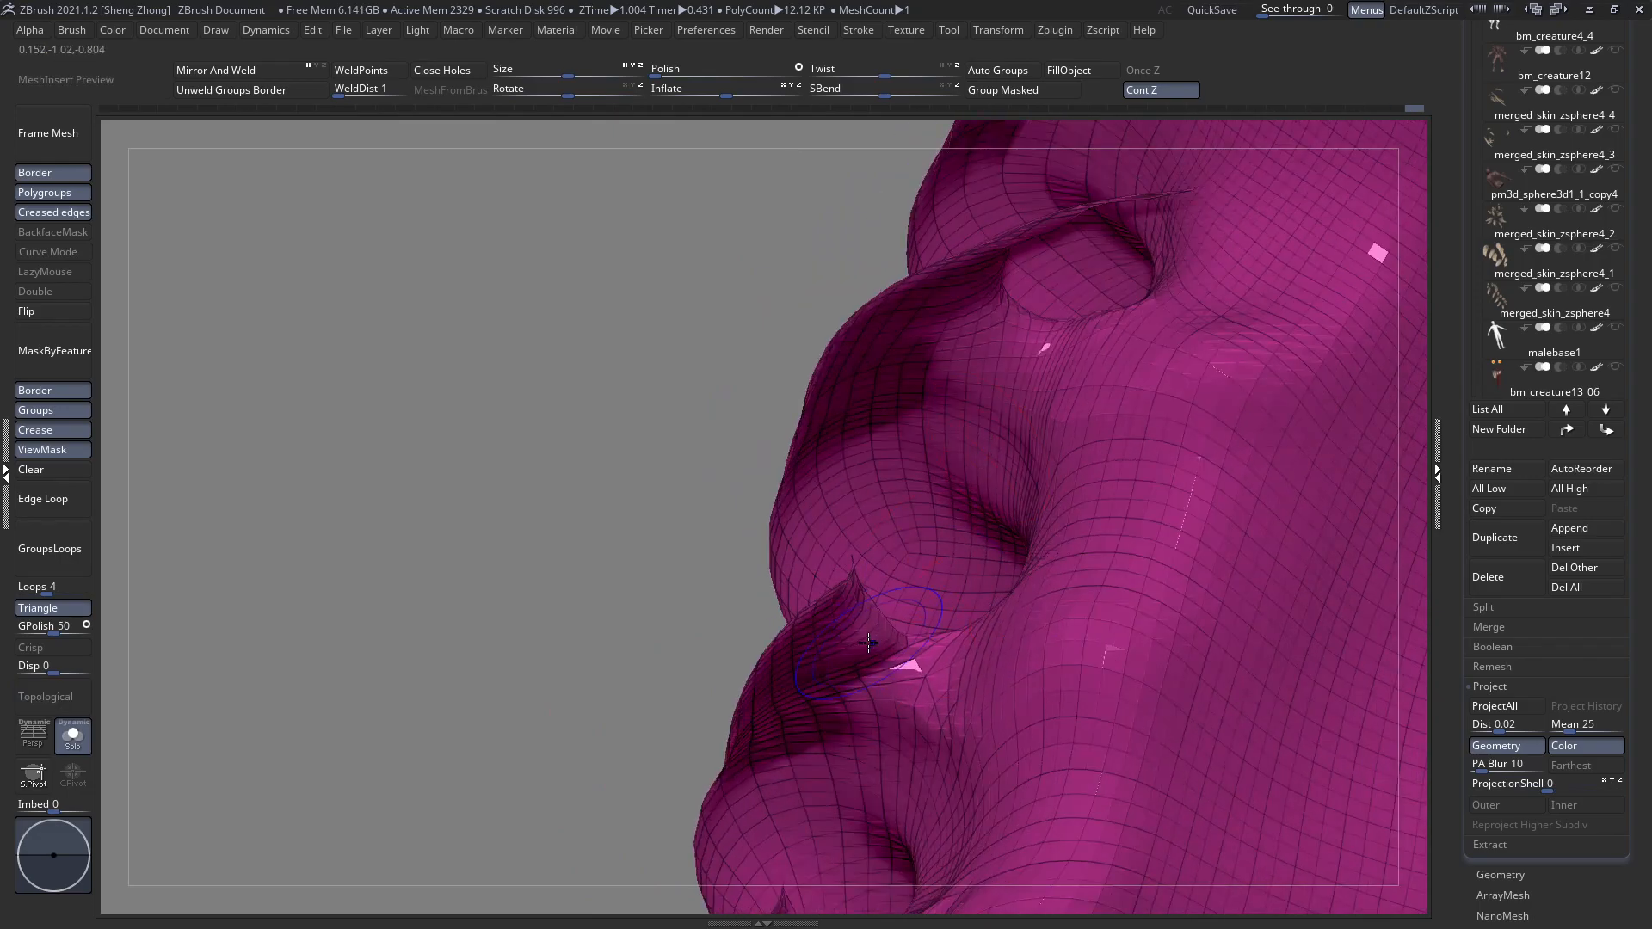
{"action": "right_click_drag", "start_coordinate": [690, 568], "coordinate": [663, 557], "text": "ctrl"}
{"action": "right_click_drag", "start_coordinate": [1024, 507], "coordinate": [1071, 757]}
{"action": "mouse_move", "coordinate": [904, 613]}
{"action": "right_mouse_down"}
{"action": "mouse_move", "coordinate": [911, 634]}
{"action": "mouse_move", "coordinate": [848, 675]}
{"action": "mouse_move", "coordinate": [908, 628]}
{"action": "mouse_move", "coordinate": [934, 662]}
{"action": "mouse_move", "coordinate": [952, 645]}
{"action": "mouse_move", "coordinate": [829, 565]}
{"action": "mouse_move", "coordinate": [958, 446]}
{"action": "mouse_move", "coordinate": [949, 681]}
{"action": "mouse_move", "coordinate": [877, 690]}
{"action": "right_mouse_up"}
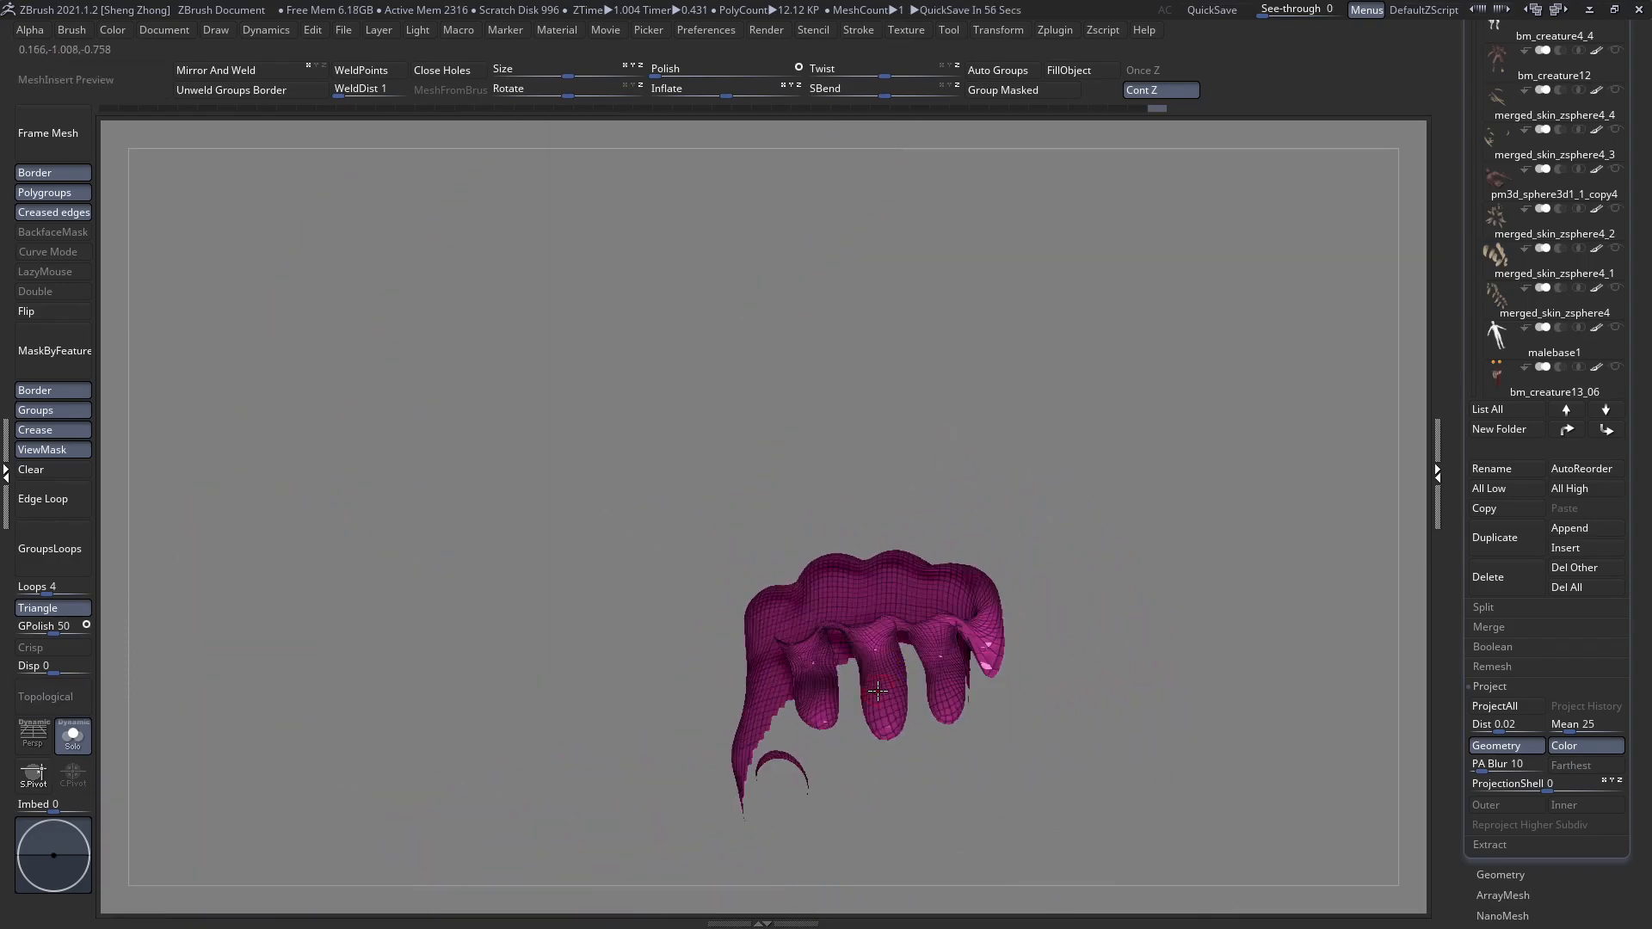
{"action": "right_click_drag", "start_coordinate": [857, 625], "coordinate": [785, 632]}
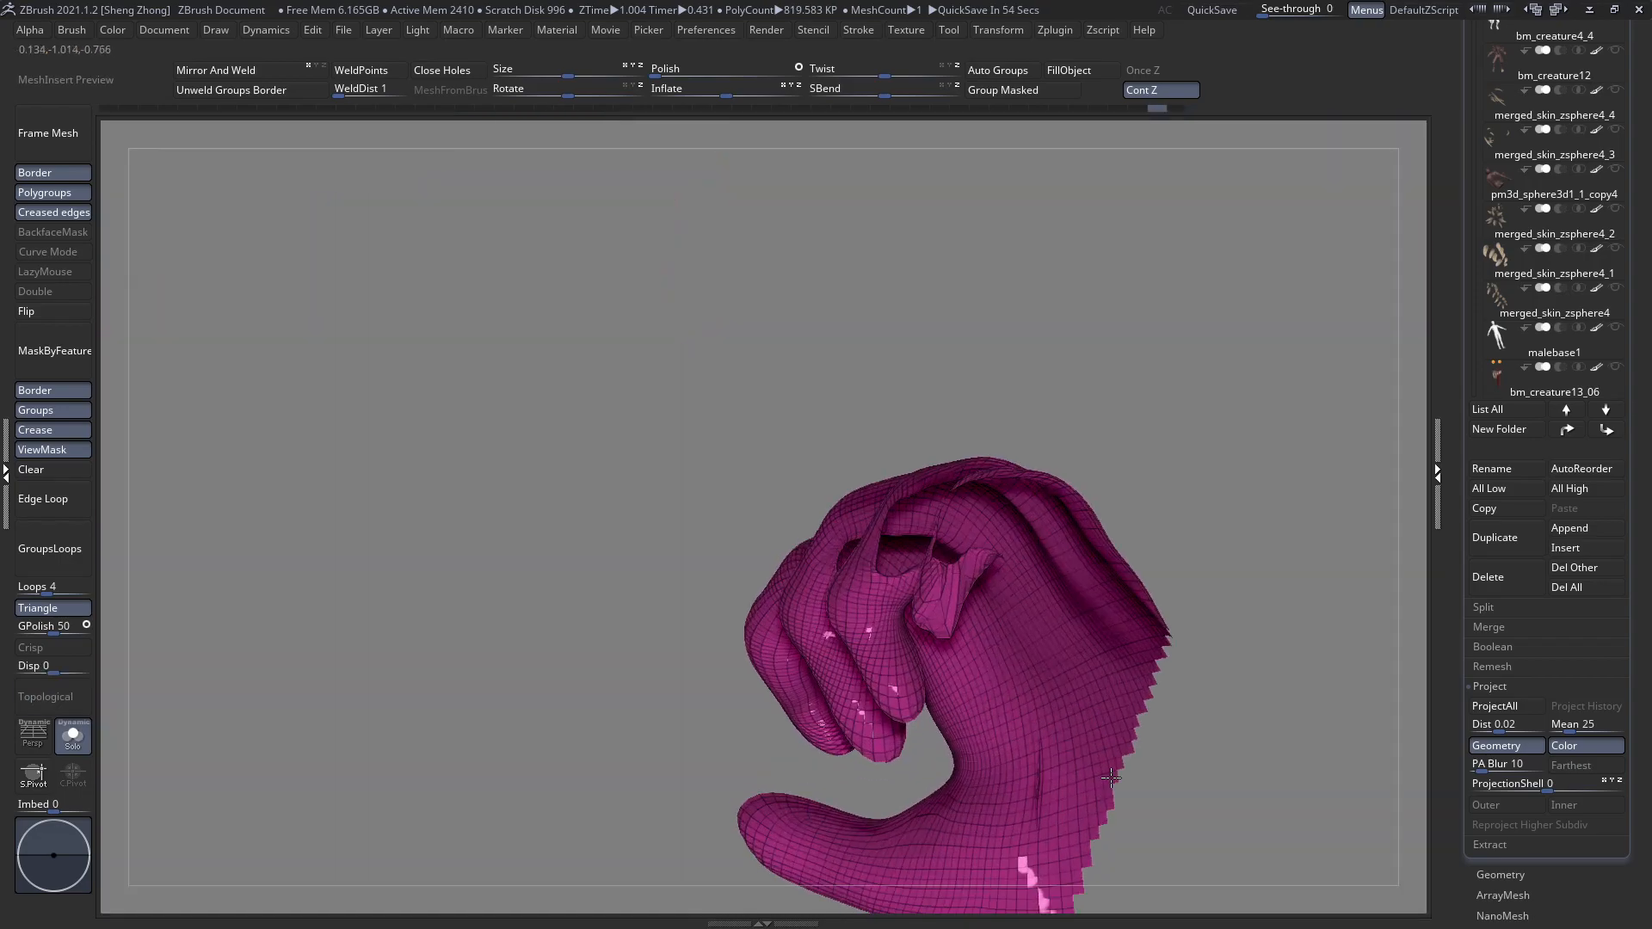
{"action": "right_click_drag", "start_coordinate": [1015, 680], "coordinate": [1089, 667]}
{"action": "left_click", "coordinate": [1089, 666], "text": "ctrl+shift"}
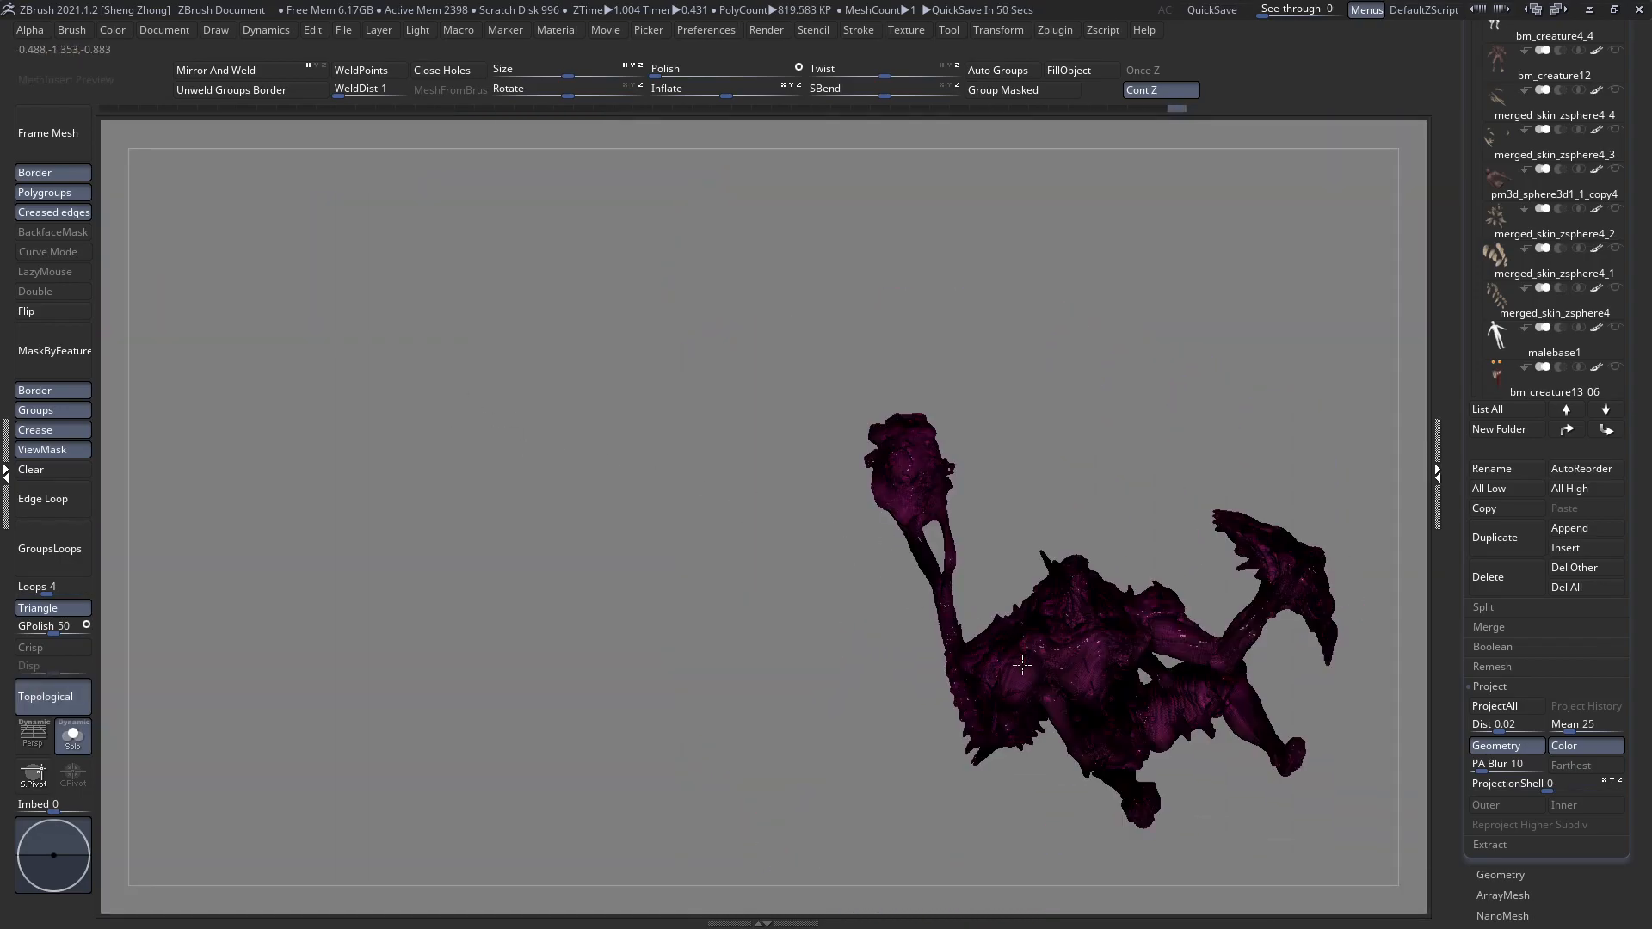
Isolate the open hand beside the torso, check its inverted fingers, and show the full creature again.
{"action": "right_click_drag", "start_coordinate": [989, 680], "coordinate": [1079, 622]}
{"action": "right_click_drag", "start_coordinate": [973, 620], "coordinate": [1179, 740], "text": "ctrl"}
{"action": "right_click_drag", "start_coordinate": [1058, 723], "coordinate": [1111, 464]}
{"action": "right_click_drag", "start_coordinate": [952, 245], "coordinate": [917, 250], "text": "alt"}
{"action": "right_click_drag", "start_coordinate": [964, 895], "coordinate": [766, 413], "text": "alt"}
{"action": "right_click_drag", "start_coordinate": [1204, 594], "coordinate": [901, 728]}
{"action": "right_click_drag", "start_coordinate": [783, 533], "coordinate": [853, 708], "text": "ctrl"}
{"action": "mouse_move", "coordinate": [816, 621]}
{"action": "right_mouse_down"}
{"action": "mouse_move", "coordinate": [785, 509]}
{"action": "mouse_move", "coordinate": [719, 602]}
{"action": "right_mouse_up"}
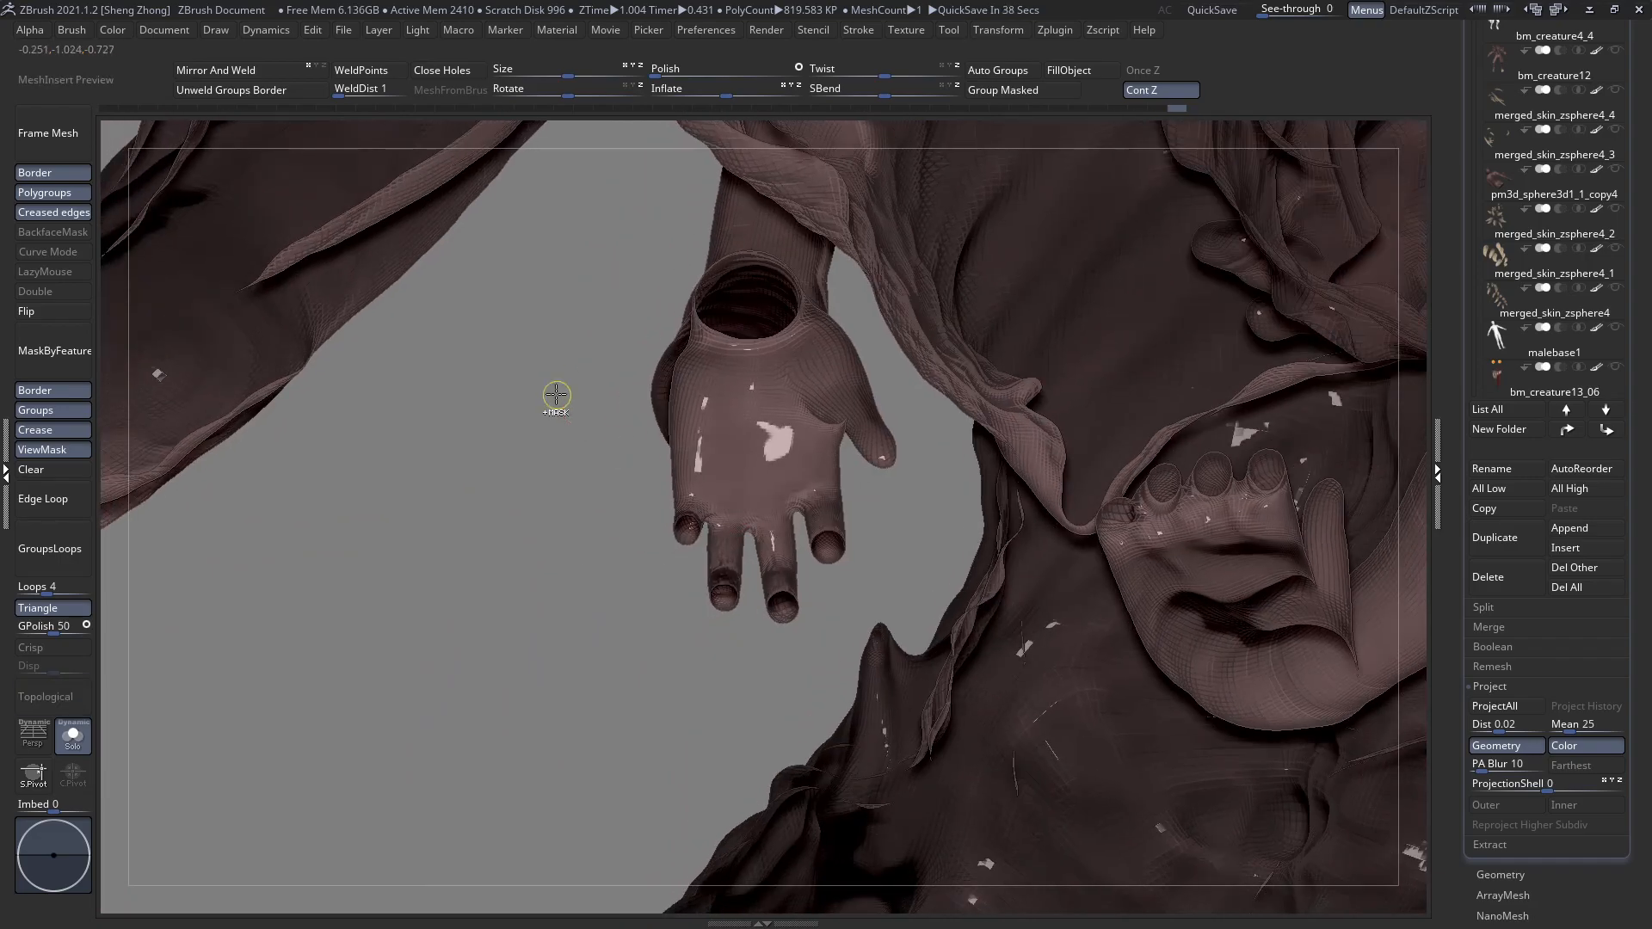
{"action": "left_click_drag", "start_coordinate": [548, 368], "coordinate": [916, 652], "text": "ctrl+shift"}
{"action": "left_click_drag", "start_coordinate": [790, 563], "coordinate": [790, 563], "text": "ctrl+shift"}
{"action": "right_click_drag", "start_coordinate": [790, 562], "coordinate": [720, 573]}
{"action": "left_click", "coordinate": [734, 565], "text": "ctrl+shift"}
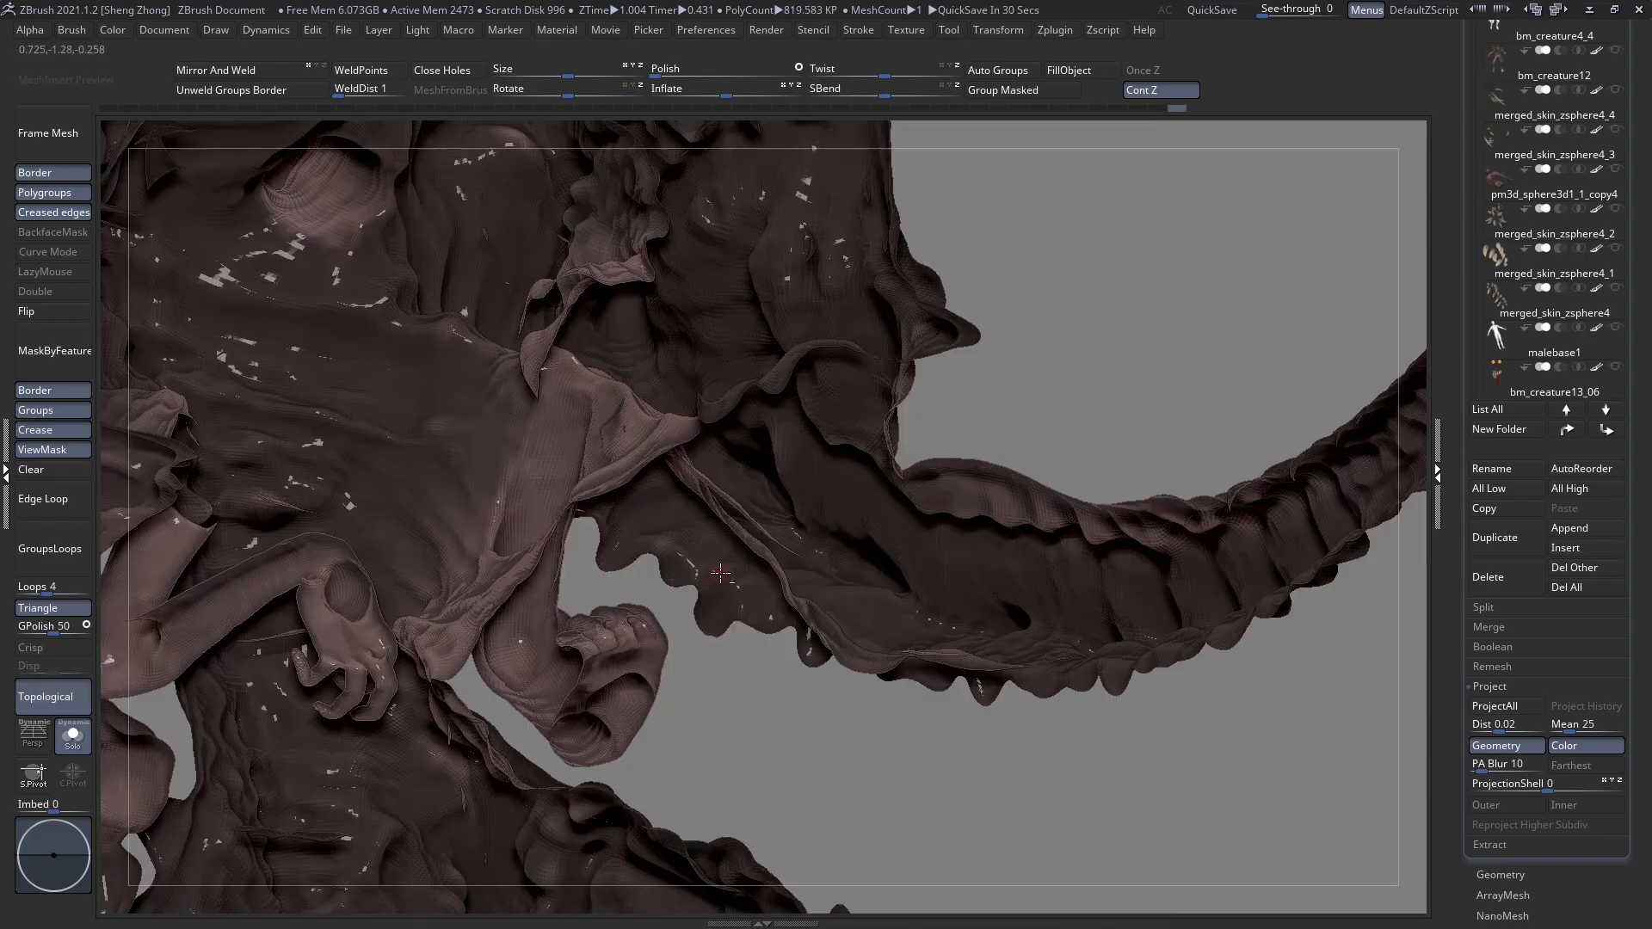
Isolate the clenched hand near the spiked arm, check between its fingers, and unhide the rest of the mesh.
{"action": "mouse_move", "coordinate": [649, 661]}
{"action": "right_mouse_down"}
{"action": "mouse_move", "coordinate": [761, 641]}
{"action": "mouse_move", "coordinate": [657, 680]}
{"action": "right_mouse_up"}
{"action": "left_click_drag", "start_coordinate": [749, 662], "coordinate": [818, 753], "text": "ctrl+shift"}
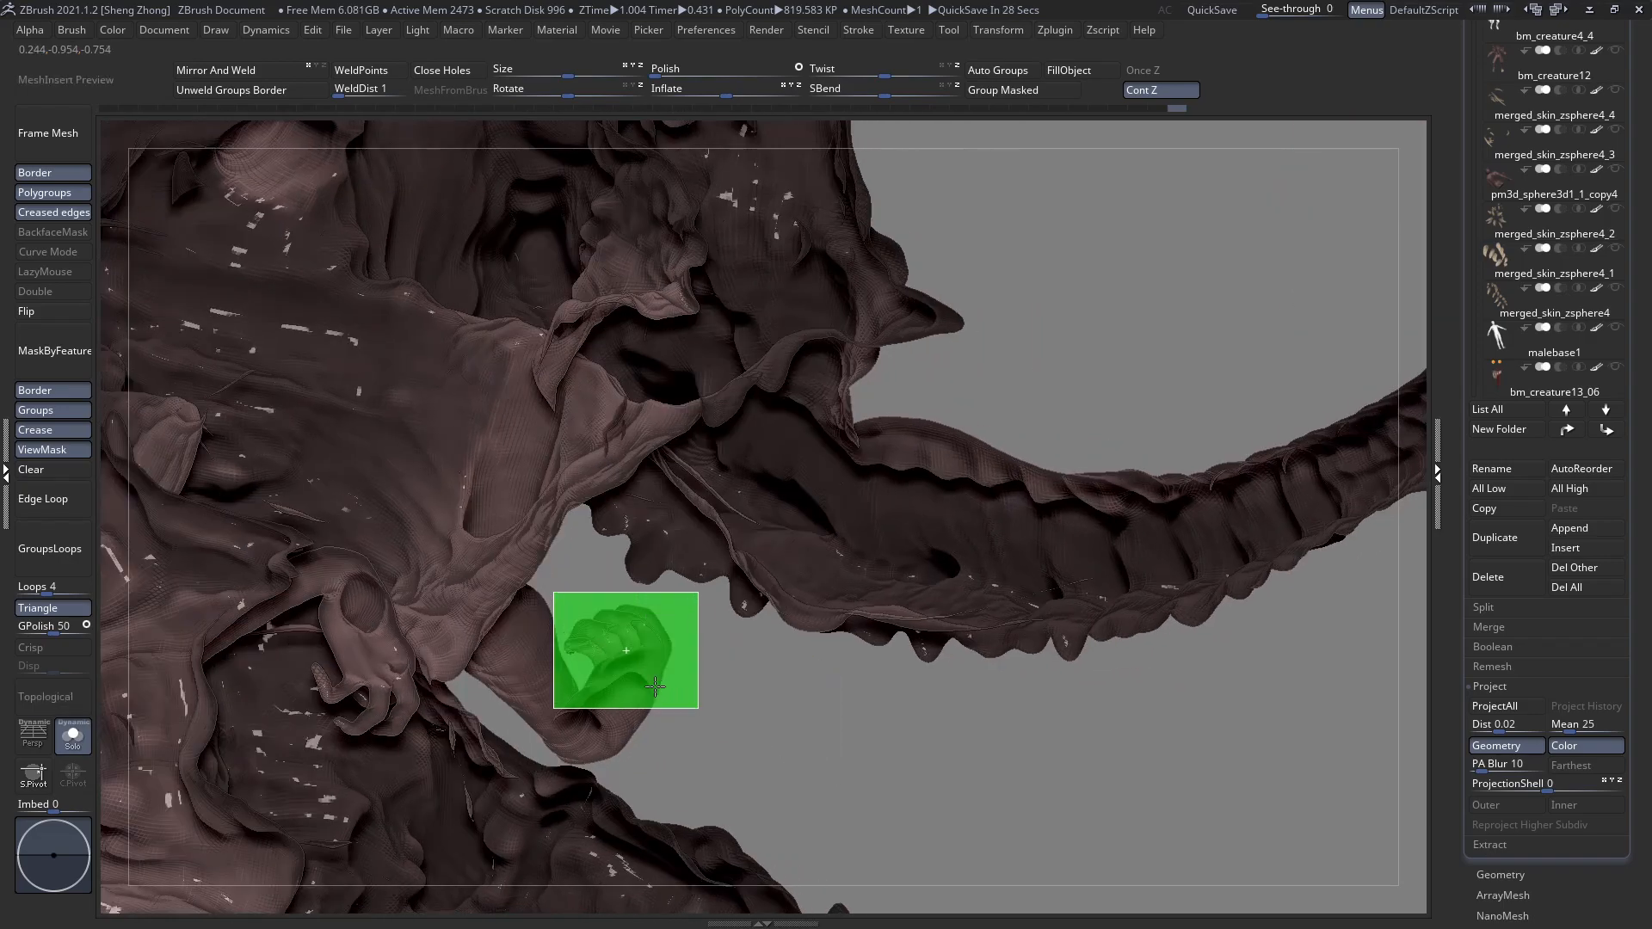
{"action": "left_click_drag", "start_coordinate": [658, 687], "coordinate": [573, 711], "text": "ctrl+shift"}
{"action": "right_click_drag", "start_coordinate": [697, 697], "coordinate": [491, 548]}
{"action": "left_click", "coordinate": [1042, 683], "text": "ctrl+shift"}
{"action": "right_click_drag", "start_coordinate": [866, 590], "coordinate": [568, 516]}
{"action": "right_click_drag", "start_coordinate": [763, 327], "coordinate": [671, 348], "text": "ctrl"}
{"action": "left_click_drag", "start_coordinate": [929, 594], "coordinate": [935, 598], "text": "ctrl+shift"}
{"action": "right_click_drag", "start_coordinate": [935, 598], "coordinate": [845, 662], "text": "ctrl"}
{"action": "left_click", "coordinate": [944, 647], "text": "ctrl+shift"}
Isolate and inspect the next area of the inside-out mesh, and return to the full creature.
{"action": "right_click_drag", "start_coordinate": [774, 602], "coordinate": [416, 457], "text": "ctrl"}
{"action": "right_click_drag", "start_coordinate": [1070, 572], "coordinate": [895, 594], "text": "alt"}
{"action": "left_click_drag", "start_coordinate": [716, 359], "coordinate": [1003, 632], "text": "ctrl+shift"}
{"action": "right_click_drag", "start_coordinate": [1015, 556], "coordinate": [1022, 646], "text": "ctrl"}
{"action": "mouse_move", "coordinate": [1022, 645]}
{"action": "right_mouse_down"}
{"action": "mouse_move", "coordinate": [863, 527]}
{"action": "mouse_move", "coordinate": [489, 465]}
{"action": "right_mouse_up"}
{"action": "left_click", "coordinate": [863, 526], "text": "ctrl+shift"}
{"action": "key", "text": "ctrl+z"}
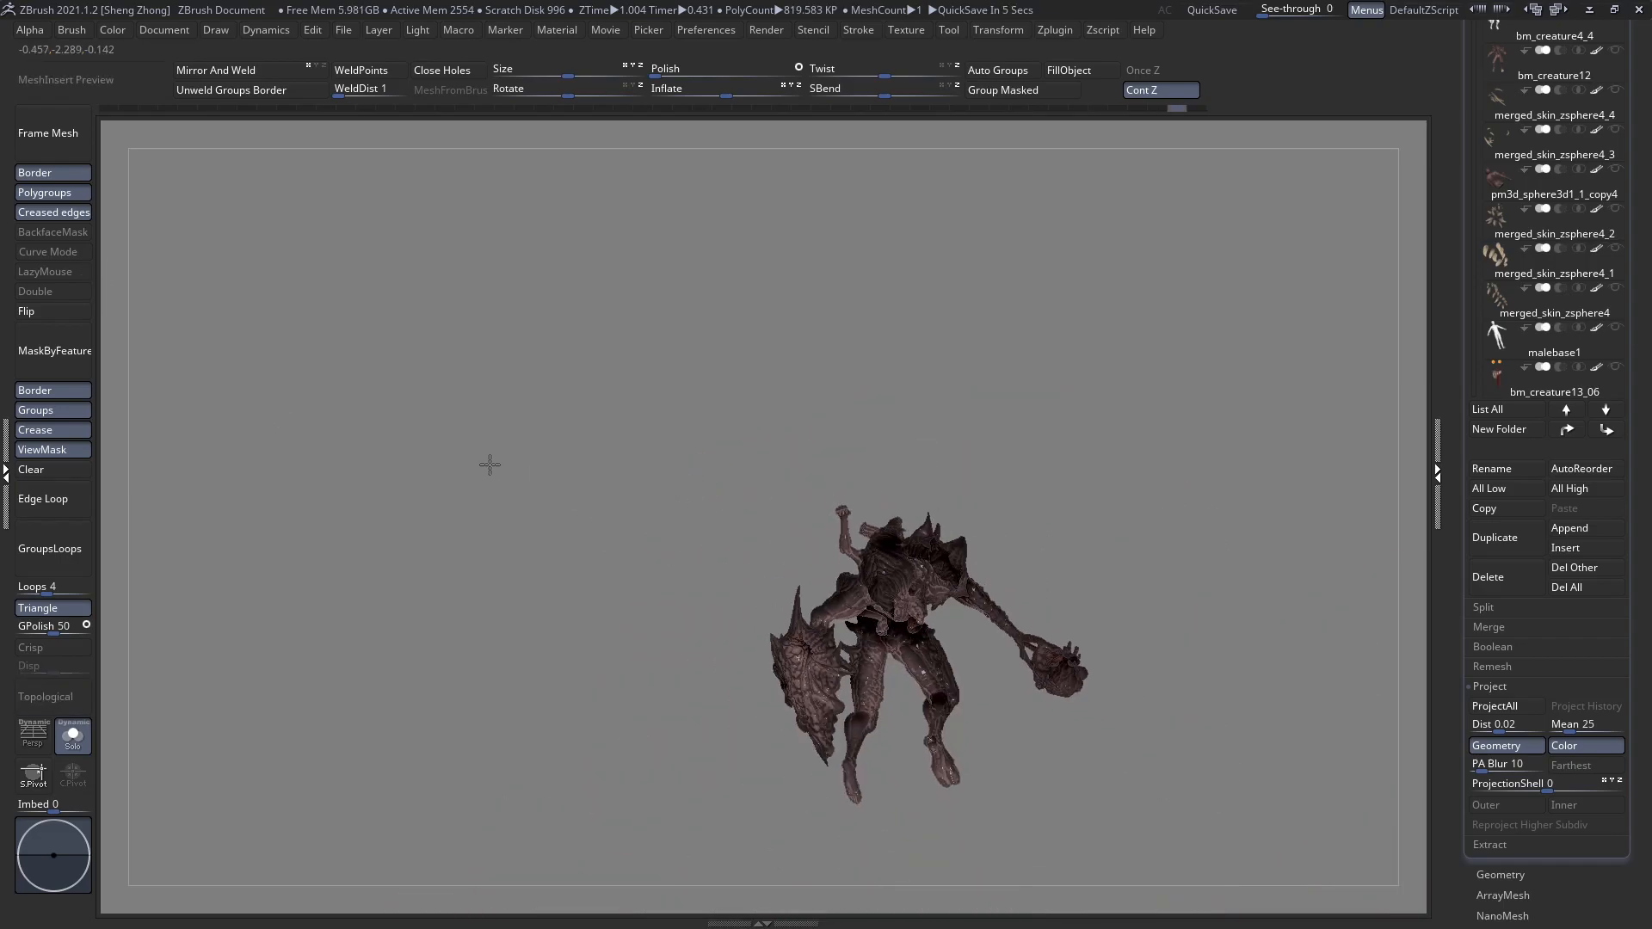
Isolate the forked forearm of the clubbed arm and frame it.
{"action": "right_click_drag", "start_coordinate": [769, 525], "coordinate": [929, 534], "text": "ctrl"}
{"action": "right_click_drag", "start_coordinate": [929, 533], "coordinate": [1273, 800], "text": "ctrl"}
{"action": "right_click_drag", "start_coordinate": [789, 468], "coordinate": [852, 509]}
{"action": "right_click_drag", "start_coordinate": [910, 612], "coordinate": [822, 414]}
{"action": "left_click_drag", "start_coordinate": [886, 317], "coordinate": [771, 514], "text": "ctrl+shift"}
{"action": "key", "text": "f"}
{"action": "right_click_drag", "start_coordinate": [824, 524], "coordinate": [984, 495]}
Smooth the crumpled surface where the clubbed arm's forearm forks, and restore the full creature's visibility.
{"action": "left_click_drag", "start_coordinate": [1002, 483], "coordinate": [990, 480], "text": "shift"}
{"action": "mouse_move", "coordinate": [990, 480]}
{"action": "right_mouse_down"}
{"action": "mouse_move", "coordinate": [1015, 483]}
{"action": "mouse_move", "coordinate": [977, 491]}
{"action": "mouse_move", "coordinate": [870, 317]}
{"action": "mouse_move", "coordinate": [1044, 454]}
{"action": "right_mouse_up"}
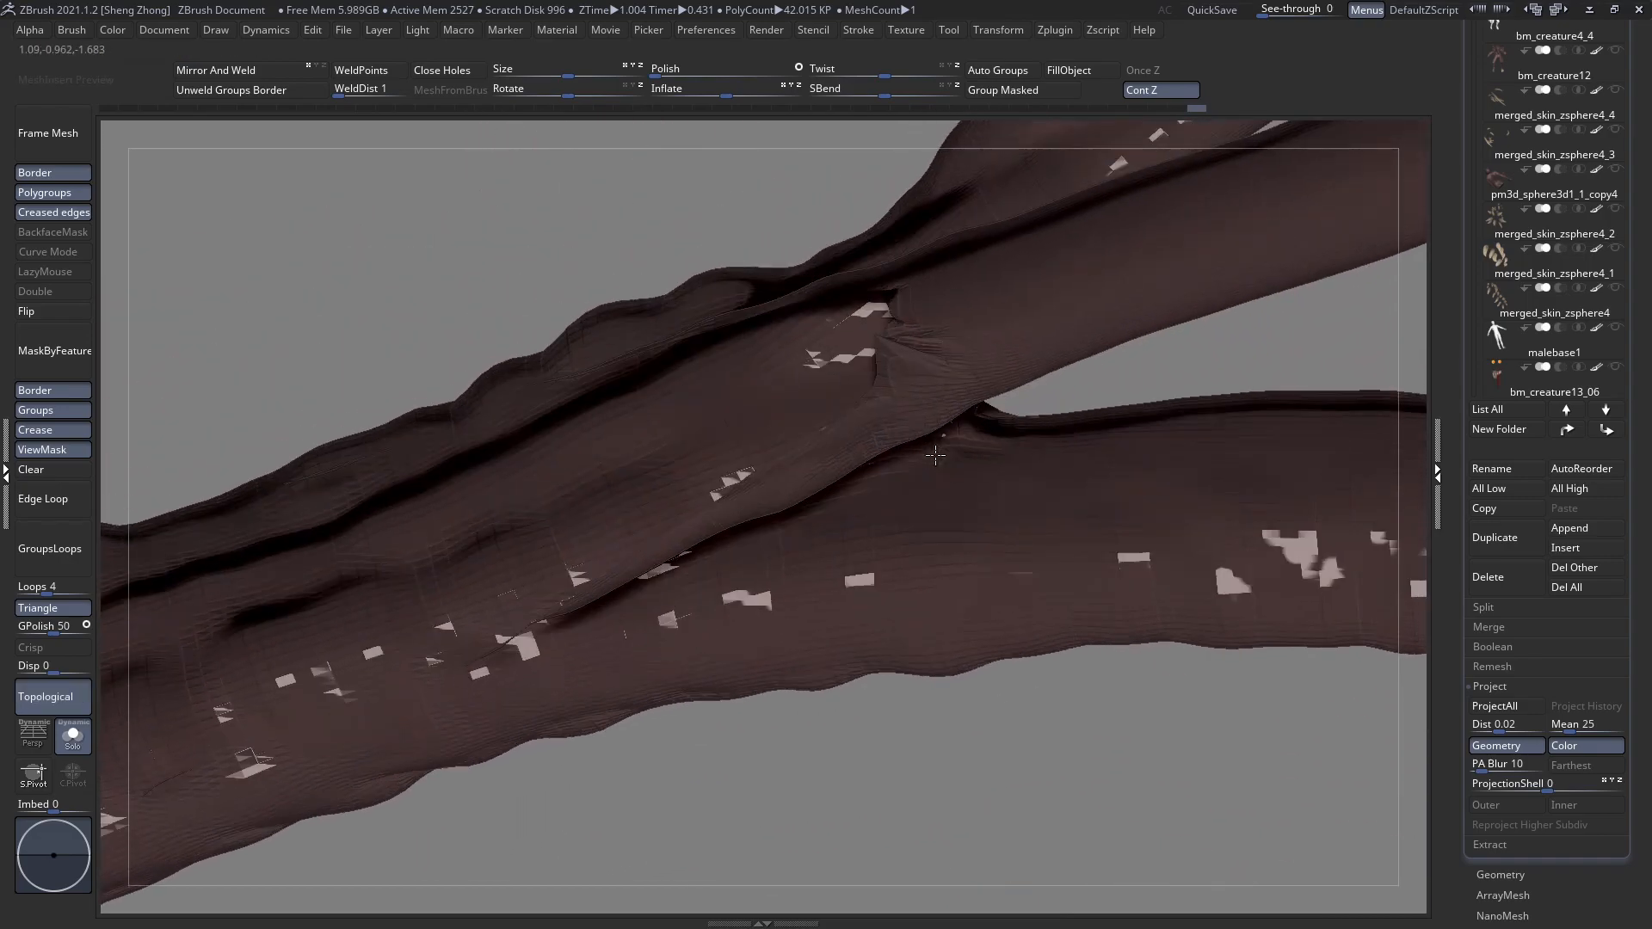
{"action": "right_click_drag", "start_coordinate": [961, 364], "coordinate": [790, 323]}
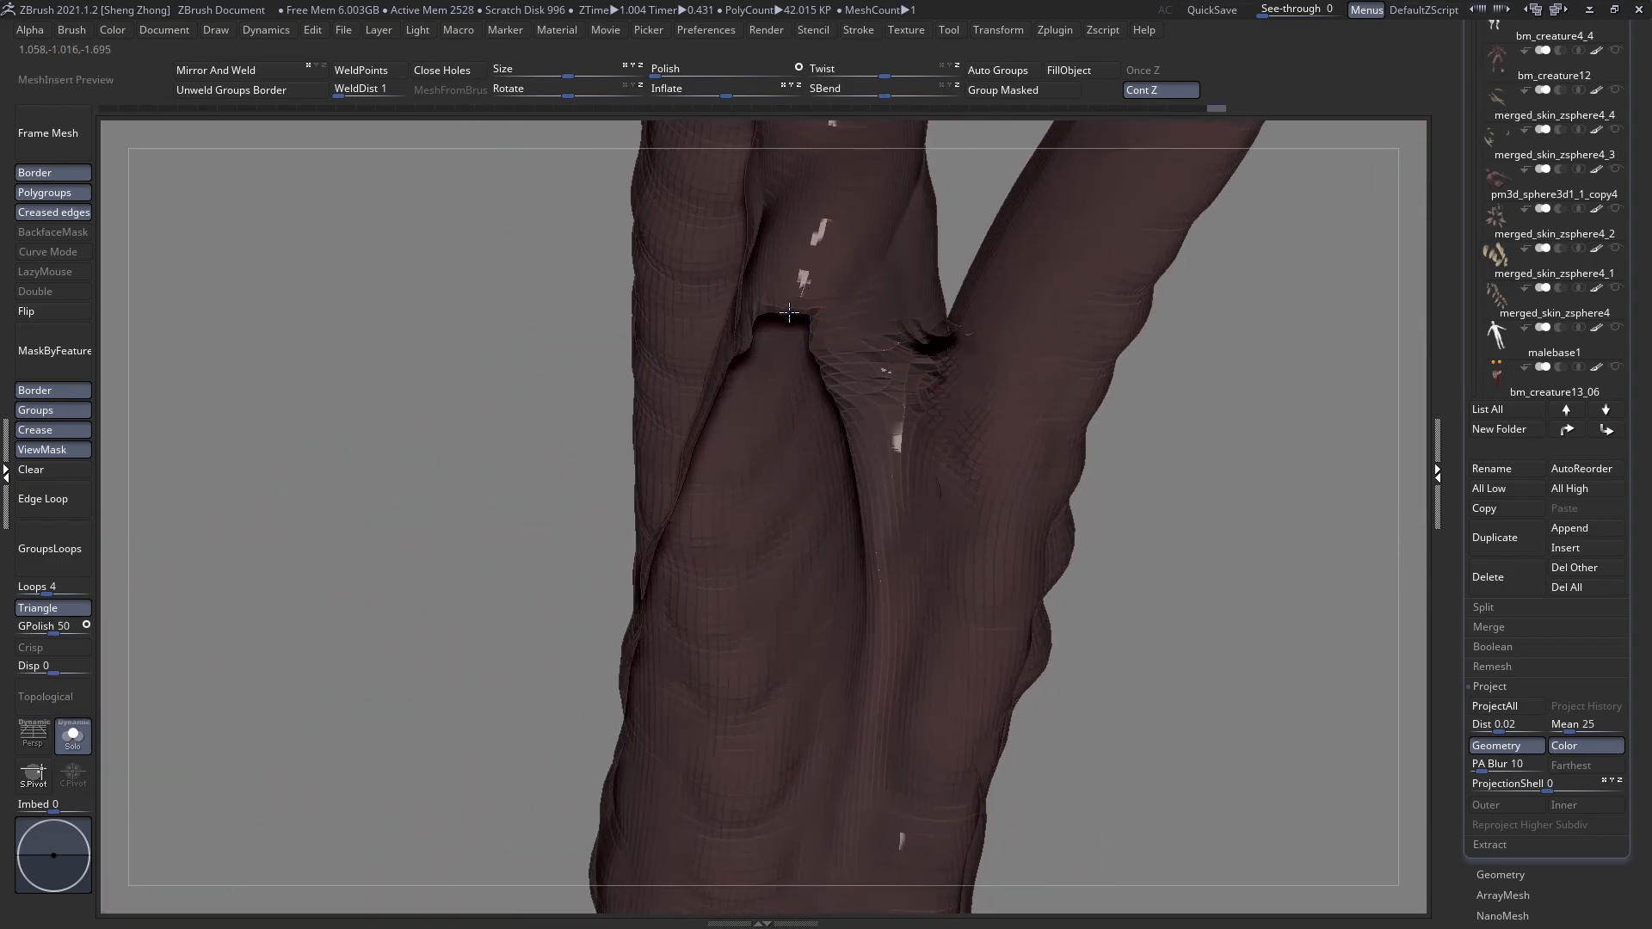
{"action": "right_click_drag", "start_coordinate": [898, 365], "coordinate": [922, 337]}
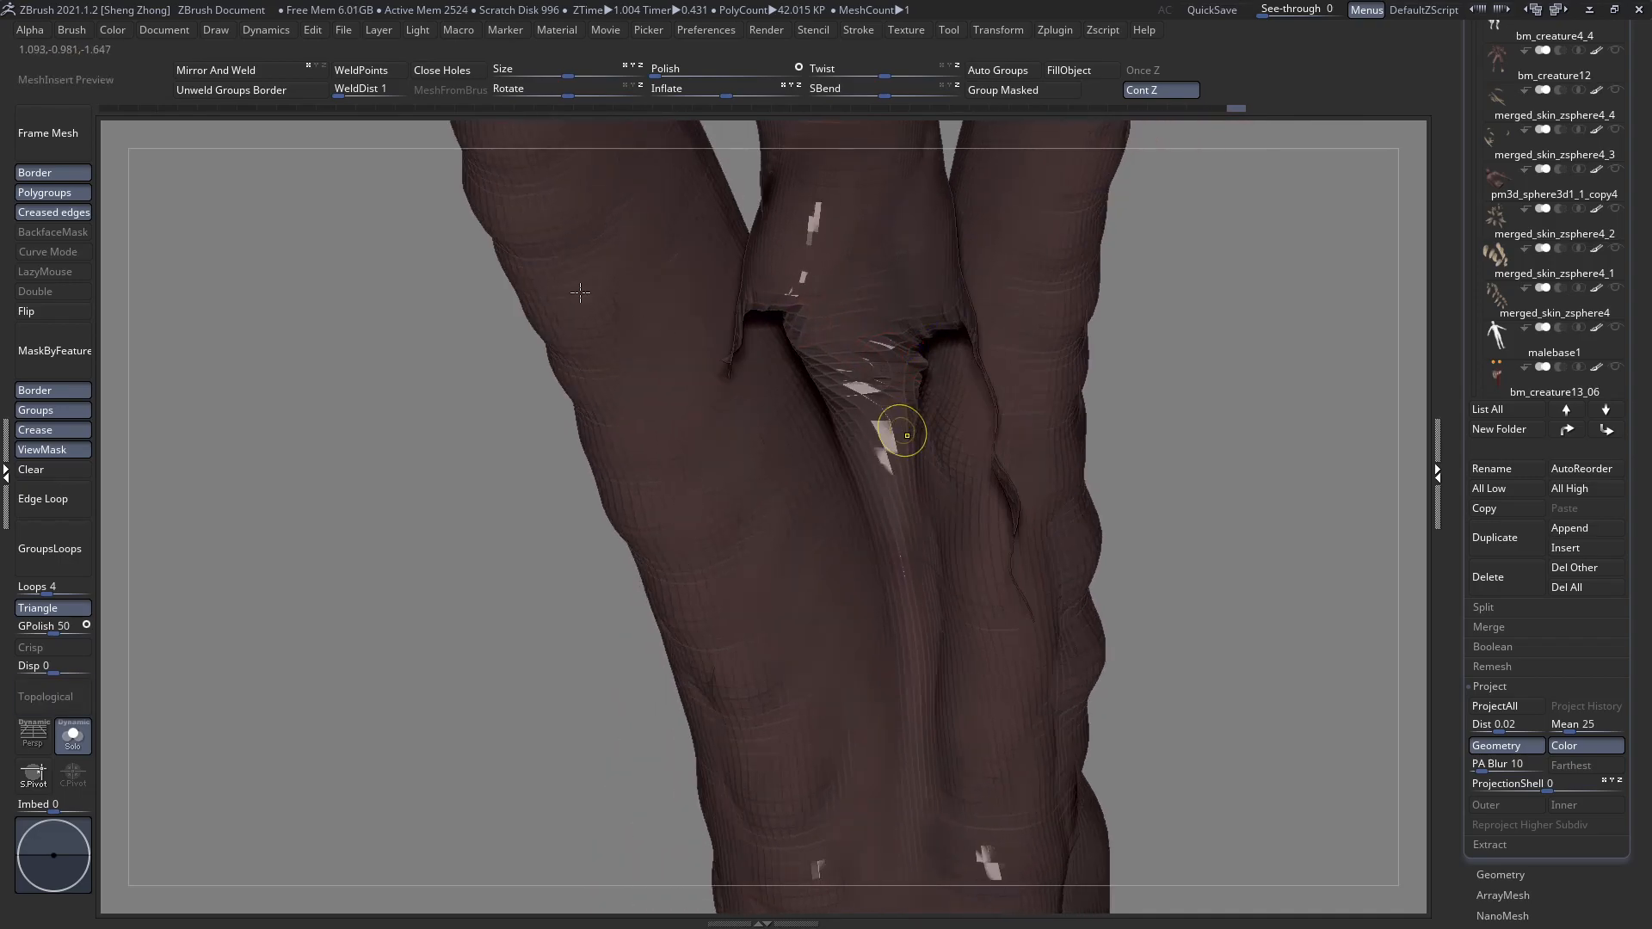
{"action": "right_click_drag", "start_coordinate": [907, 435], "coordinate": [570, 290], "text": "ctrl"}
{"action": "right_click_drag", "start_coordinate": [908, 399], "coordinate": [1132, 557], "text": "ctrl"}
{"action": "right_click_drag", "start_coordinate": [912, 486], "coordinate": [754, 504], "text": "ctrl"}
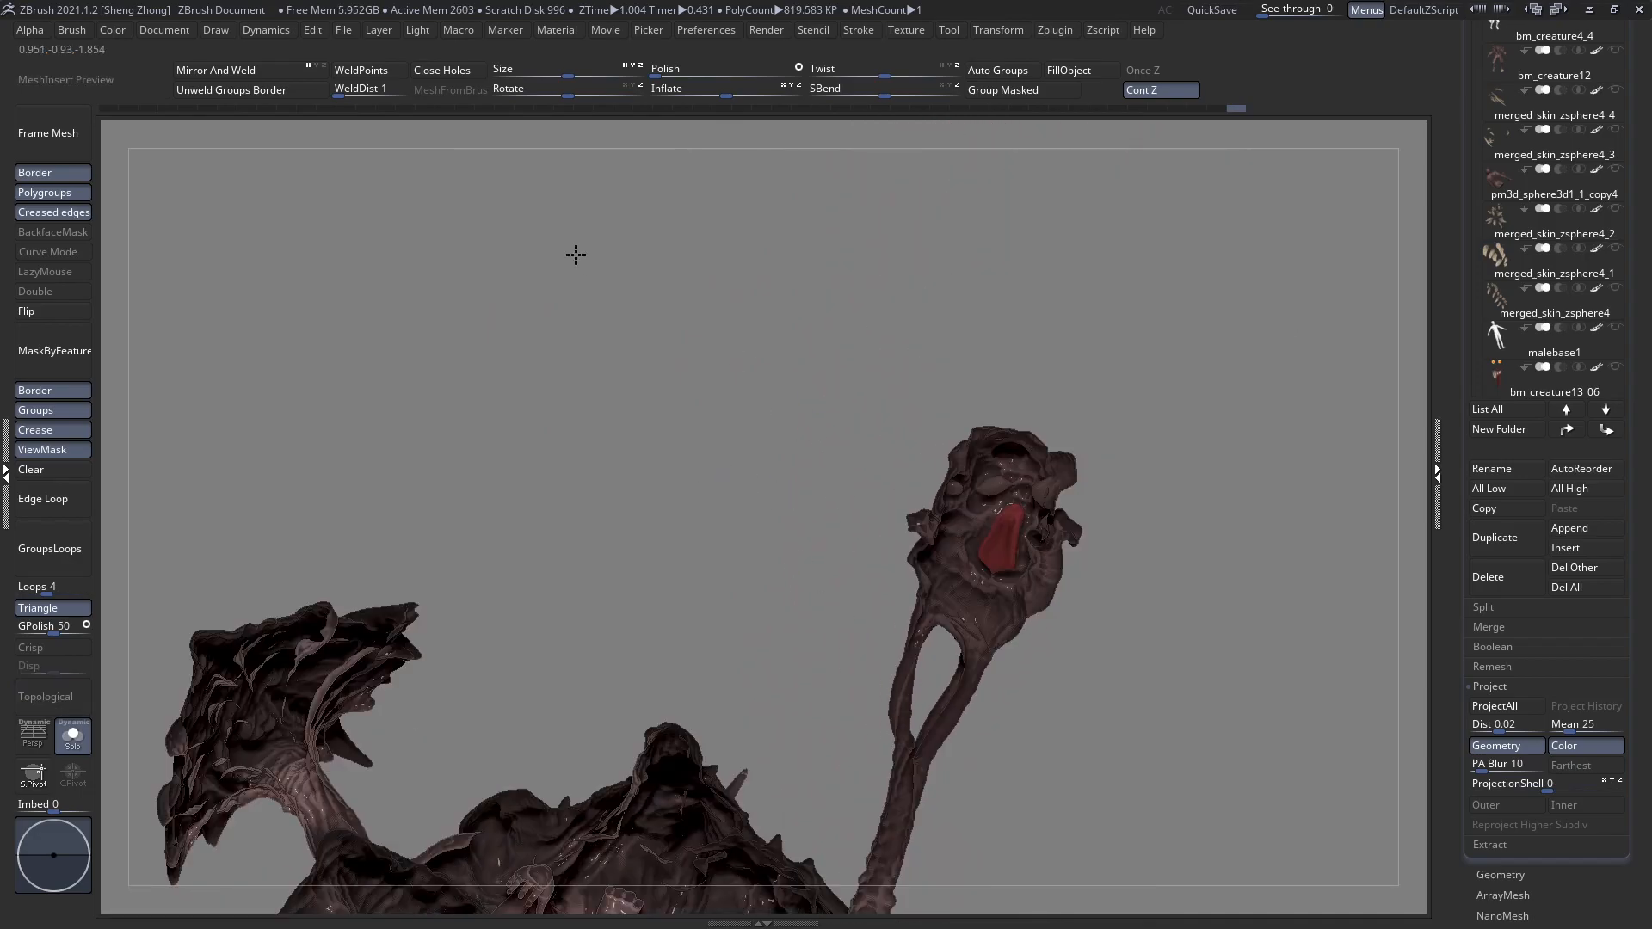
Isolate the finger-like stubs on the clubbed hand, inspect them, and unhide the mesh.
{"action": "right_click_drag", "start_coordinate": [571, 251], "coordinate": [1135, 636]}
{"action": "left_click_drag", "start_coordinate": [1078, 542], "coordinate": [1290, 837], "text": "ctrl+shift"}
{"action": "right_click_drag", "start_coordinate": [1108, 702], "coordinate": [1015, 571]}
{"action": "right_click_drag", "start_coordinate": [1015, 571], "coordinate": [774, 467]}
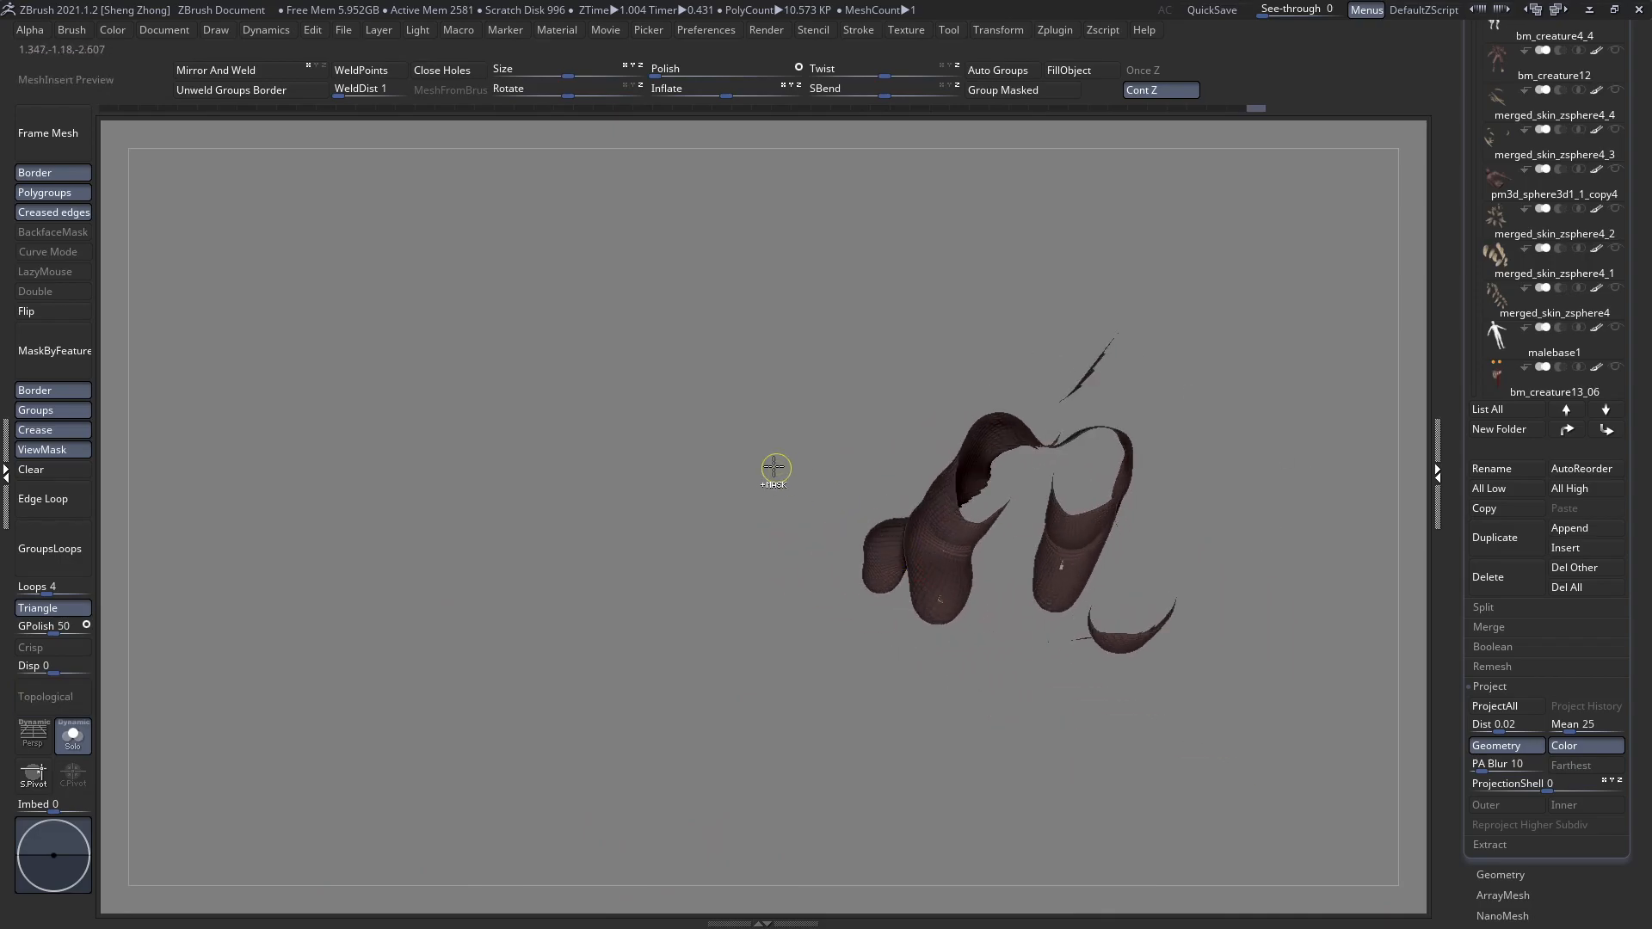
{"action": "left_click", "coordinate": [774, 467], "text": "ctrl+shift"}
Isolate another portion of the clubbed hand to check its inner surface, and unhide the mesh.
{"action": "right_click_drag", "start_coordinate": [1014, 518], "coordinate": [955, 495]}
{"action": "left_click_drag", "start_coordinate": [623, 376], "coordinate": [900, 599], "text": "ctrl+shift"}
{"action": "right_click_drag", "start_coordinate": [805, 518], "coordinate": [574, 290]}
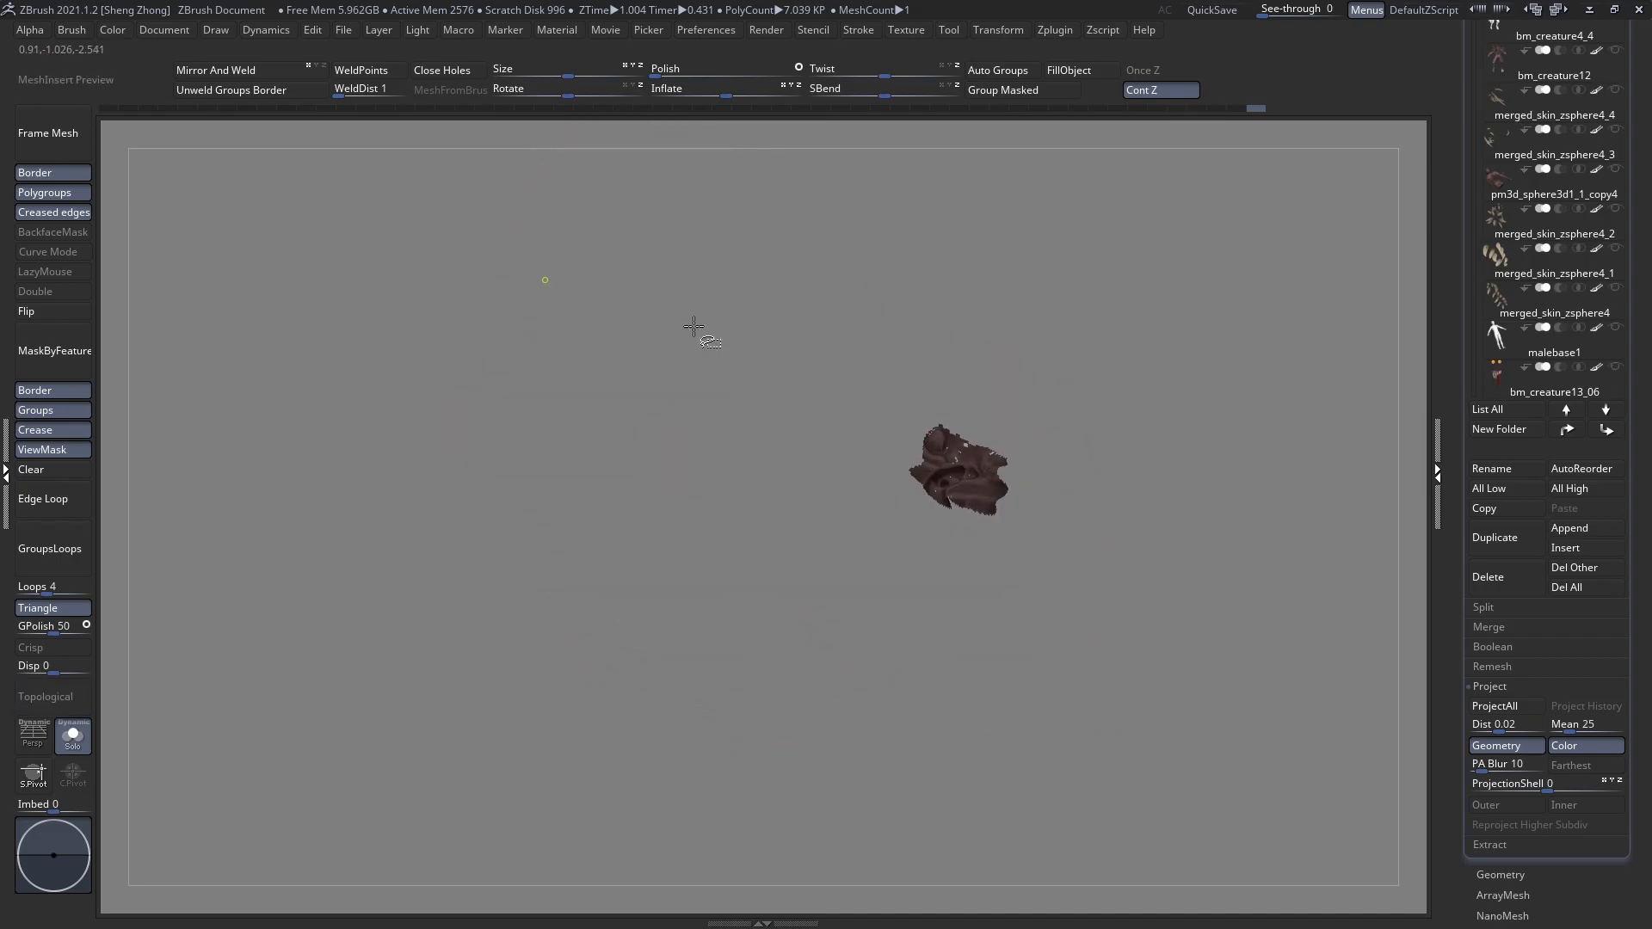
{"action": "left_click", "coordinate": [1012, 452], "text": "ctrl+shift"}
Flip the mesh normals back outward and check the creature's head and chest.
{"action": "right_click_drag", "start_coordinate": [745, 421], "coordinate": [517, 383], "text": "ctrl"}
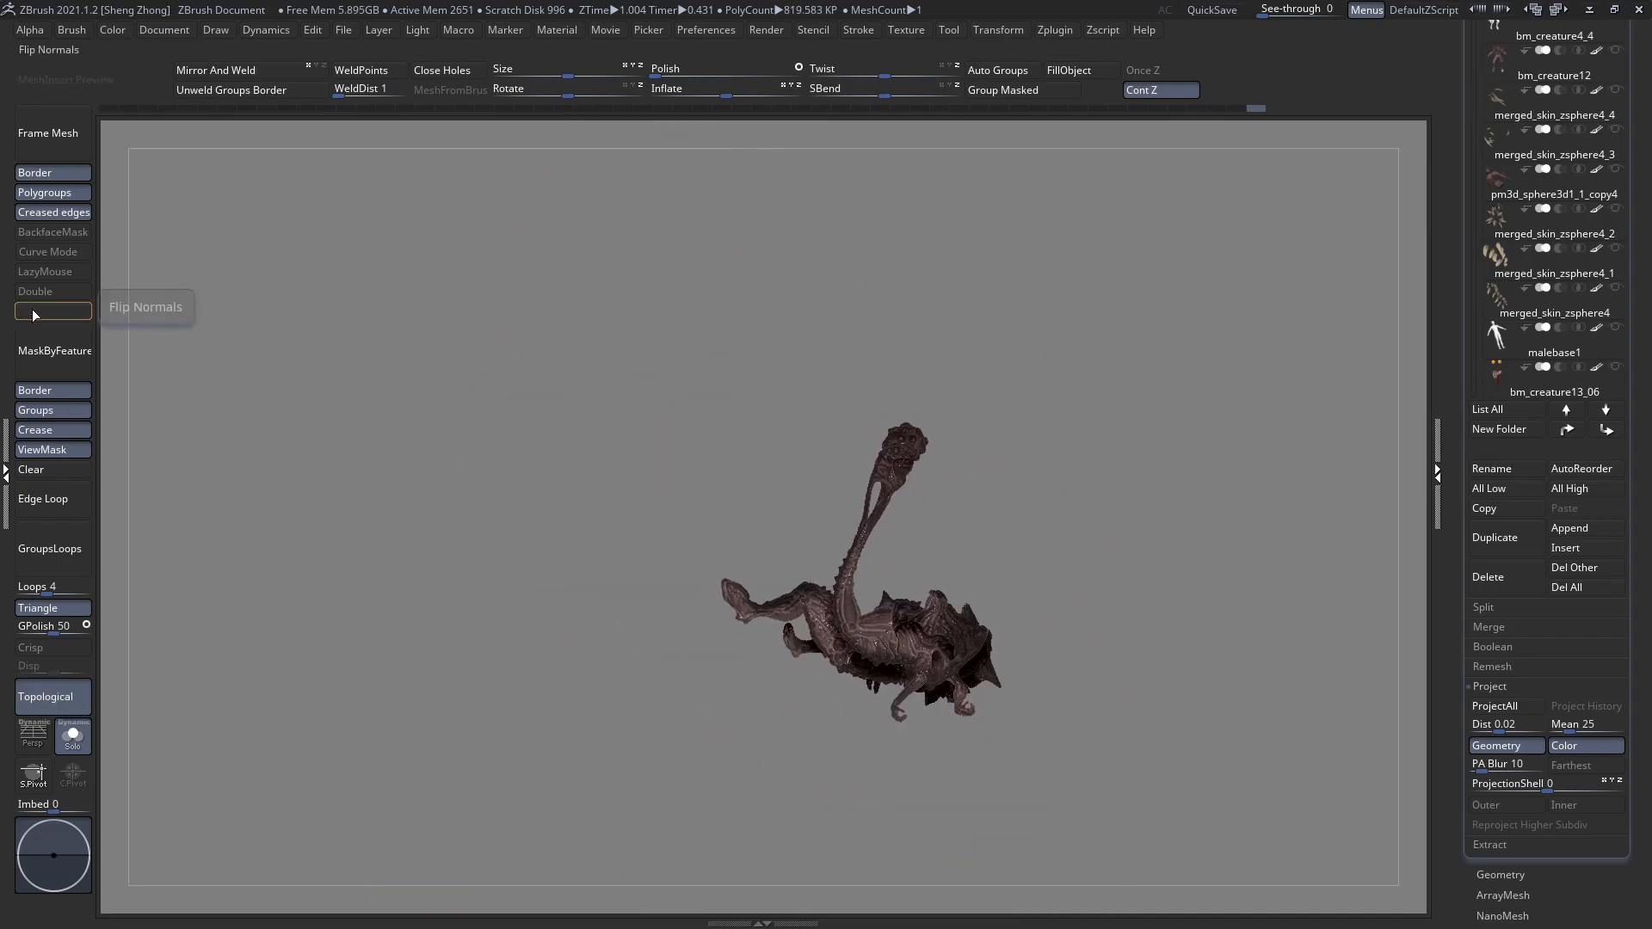
{"action": "right_click_drag", "start_coordinate": [749, 560], "coordinate": [1195, 536]}
{"action": "key", "text": "shift+f"}
{"action": "key", "text": "shift+f"}
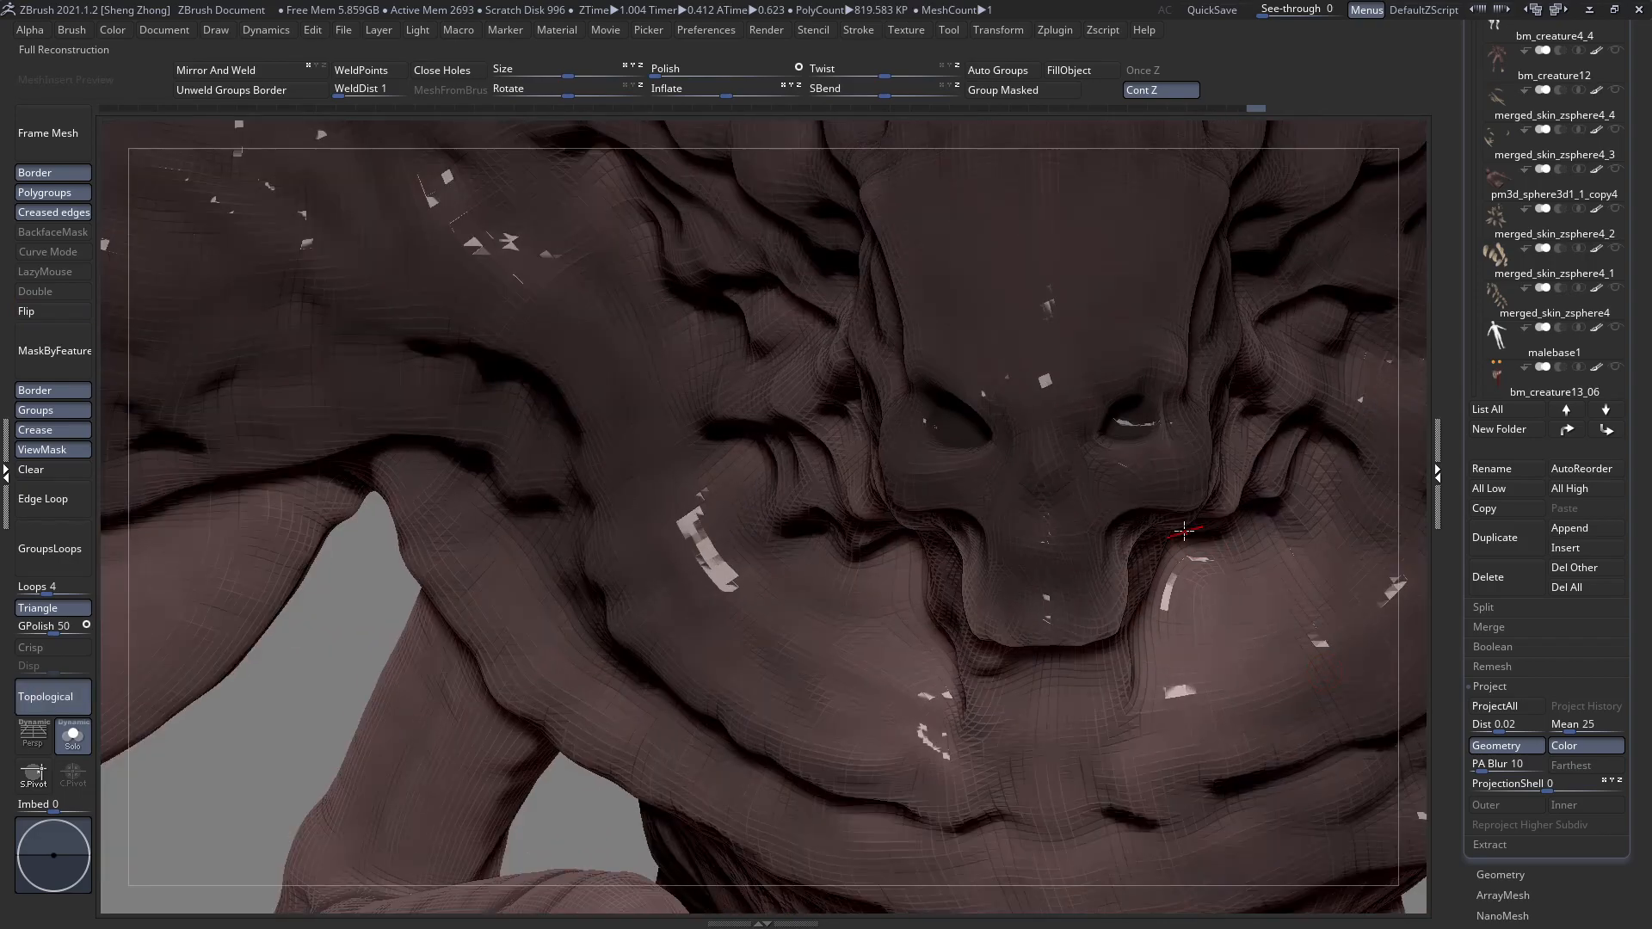
{"action": "right_click_drag", "start_coordinate": [913, 401], "coordinate": [785, 409], "text": "ctrl"}
{"action": "right_click_drag", "start_coordinate": [1099, 467], "coordinate": [1226, 478], "text": "ctrl"}
Turn off Solo and reproject the original sculpt's geometry and color onto the creature mesh with Dist 0.02.
{"action": "left_click", "coordinate": [362, 678], "text": "ctrl"}
{"action": "left_click", "coordinate": [363, 678], "text": "ctrl"}
{"action": "key", "text": "f"}
{"action": "scroll", "coordinate": [1649, 787], "scroll_direction": "up", "scroll_amount": 4}
{"action": "scroll", "coordinate": [1649, 787], "scroll_direction": "down", "scroll_amount": 4}
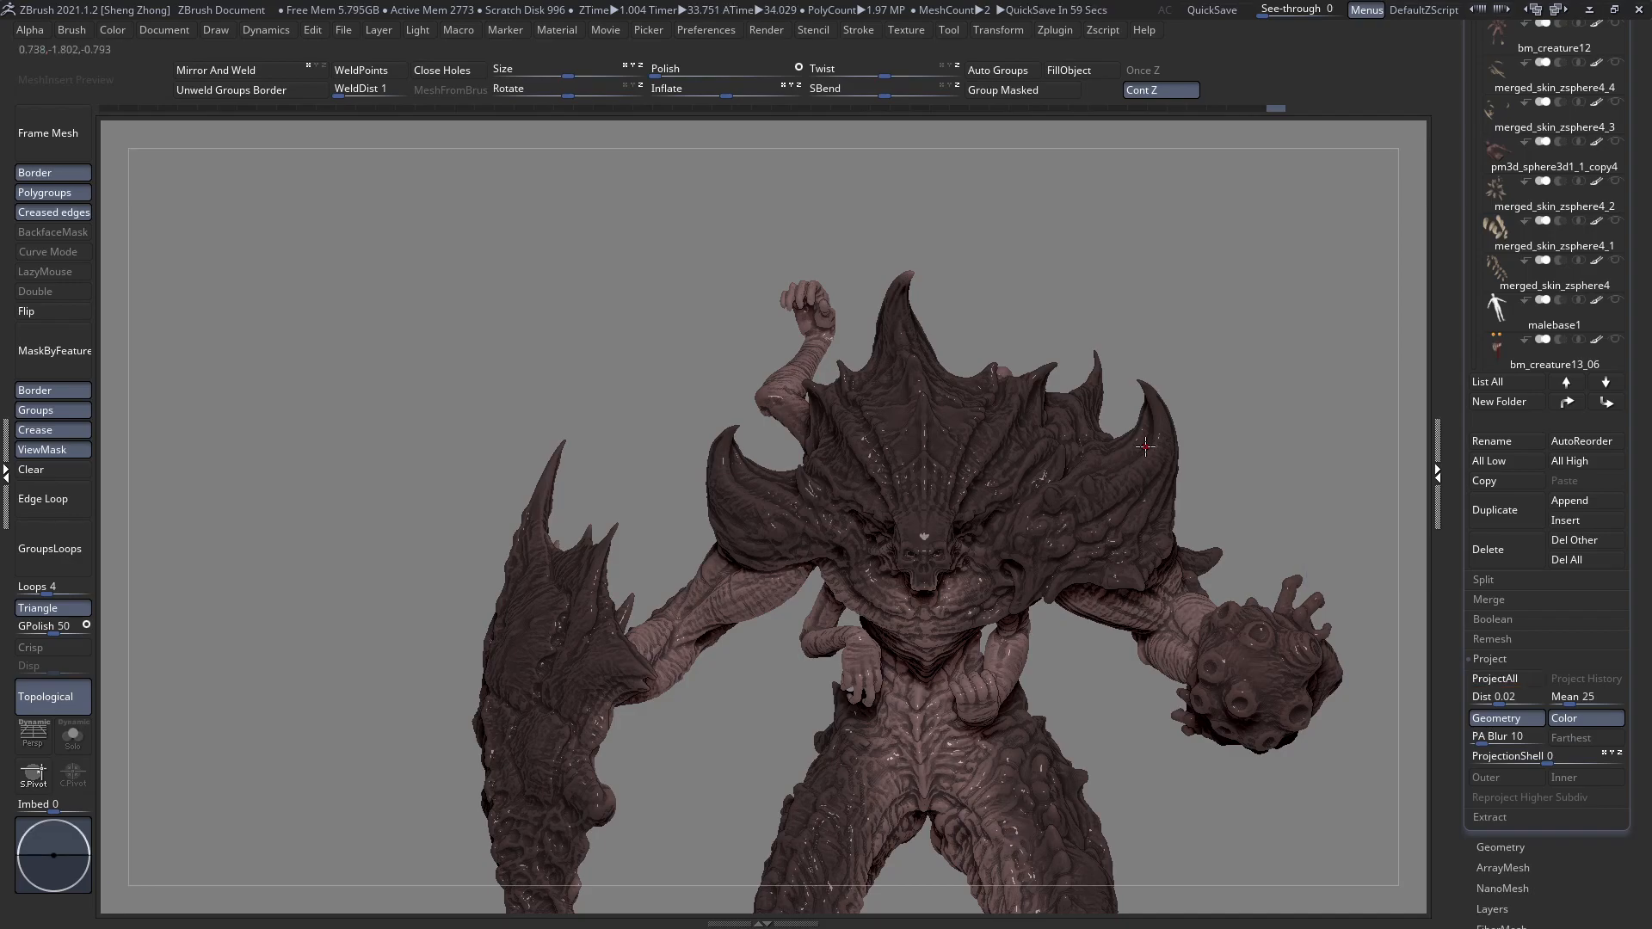
Review the projected detail on the whole creature and hide every subtool except bm_creature4_2.
{"action": "right_click_drag", "start_coordinate": [932, 479], "coordinate": [1028, 385], "text": "ctrl"}
{"action": "right_click_drag", "start_coordinate": [852, 417], "coordinate": [893, 430], "text": "ctrl"}
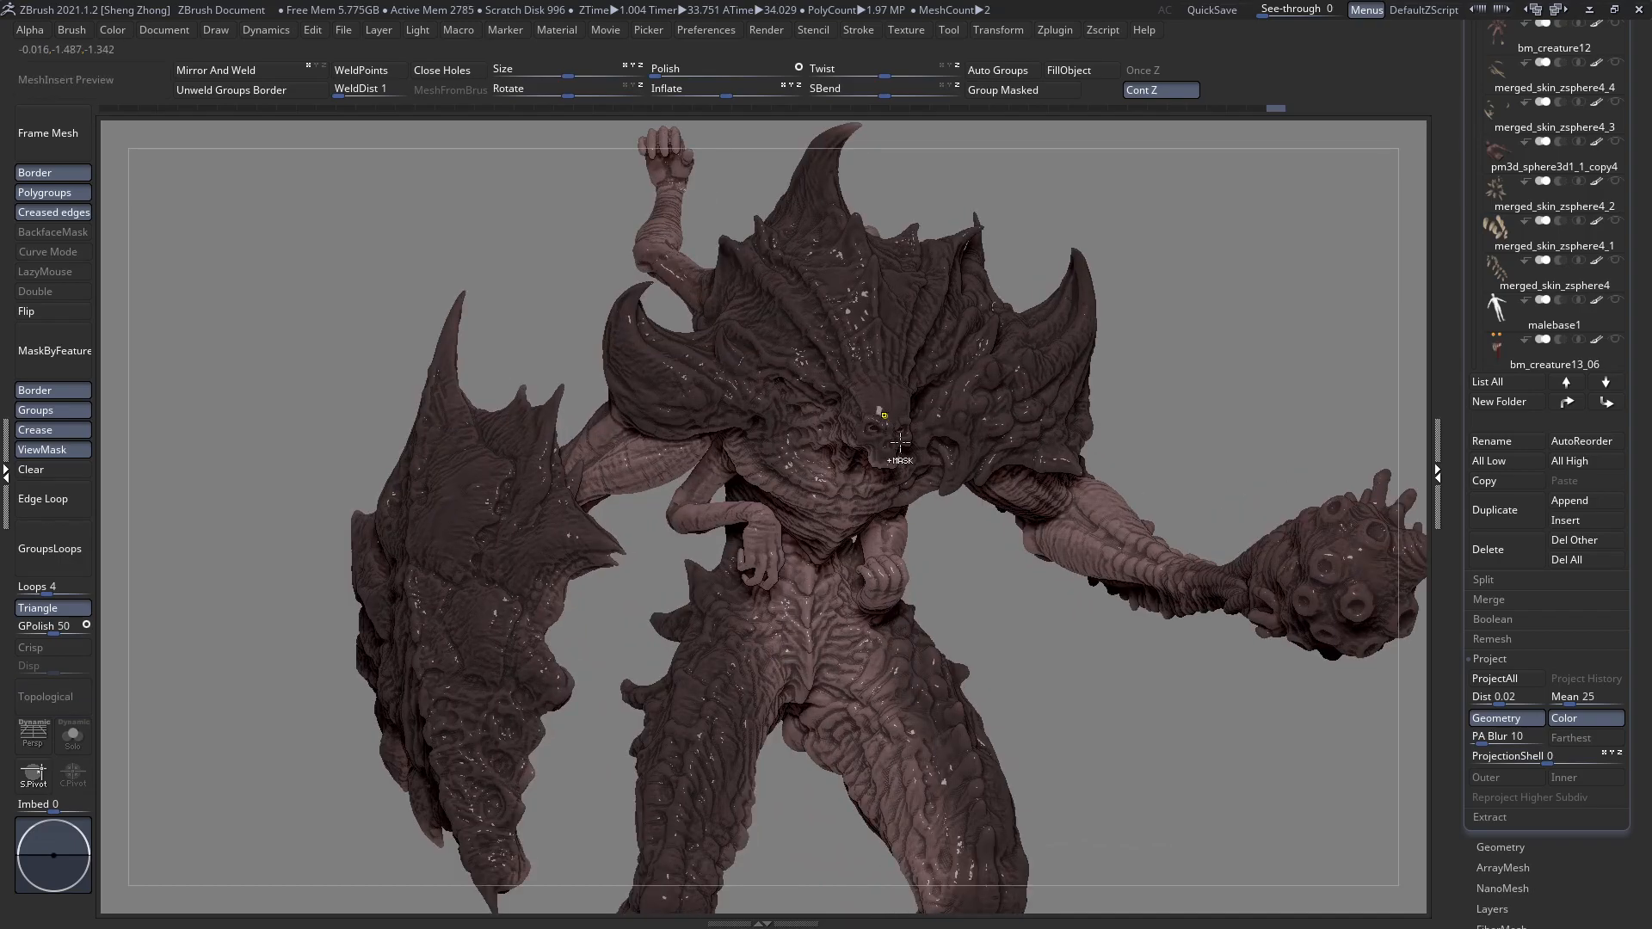
{"action": "right_click_drag", "start_coordinate": [929, 495], "coordinate": [1290, 428], "text": "ctrl"}
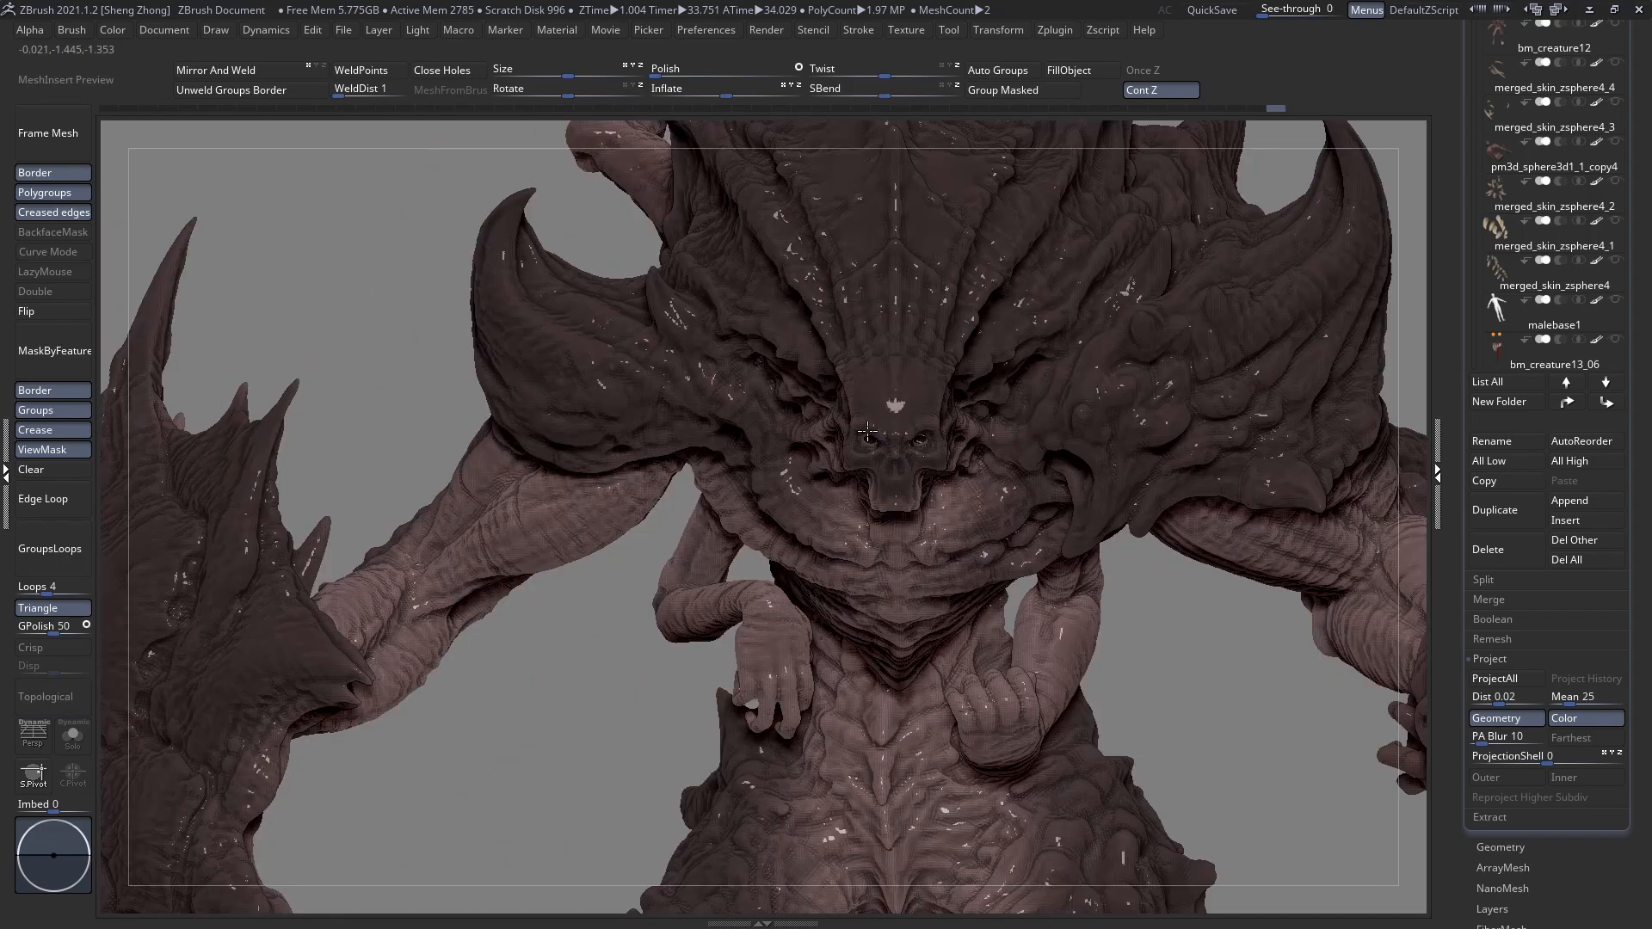
{"action": "scroll", "coordinate": [1594, 485], "scroll_direction": "up", "scroll_amount": 5}
{"action": "left_click", "coordinate": [1616, 334]}
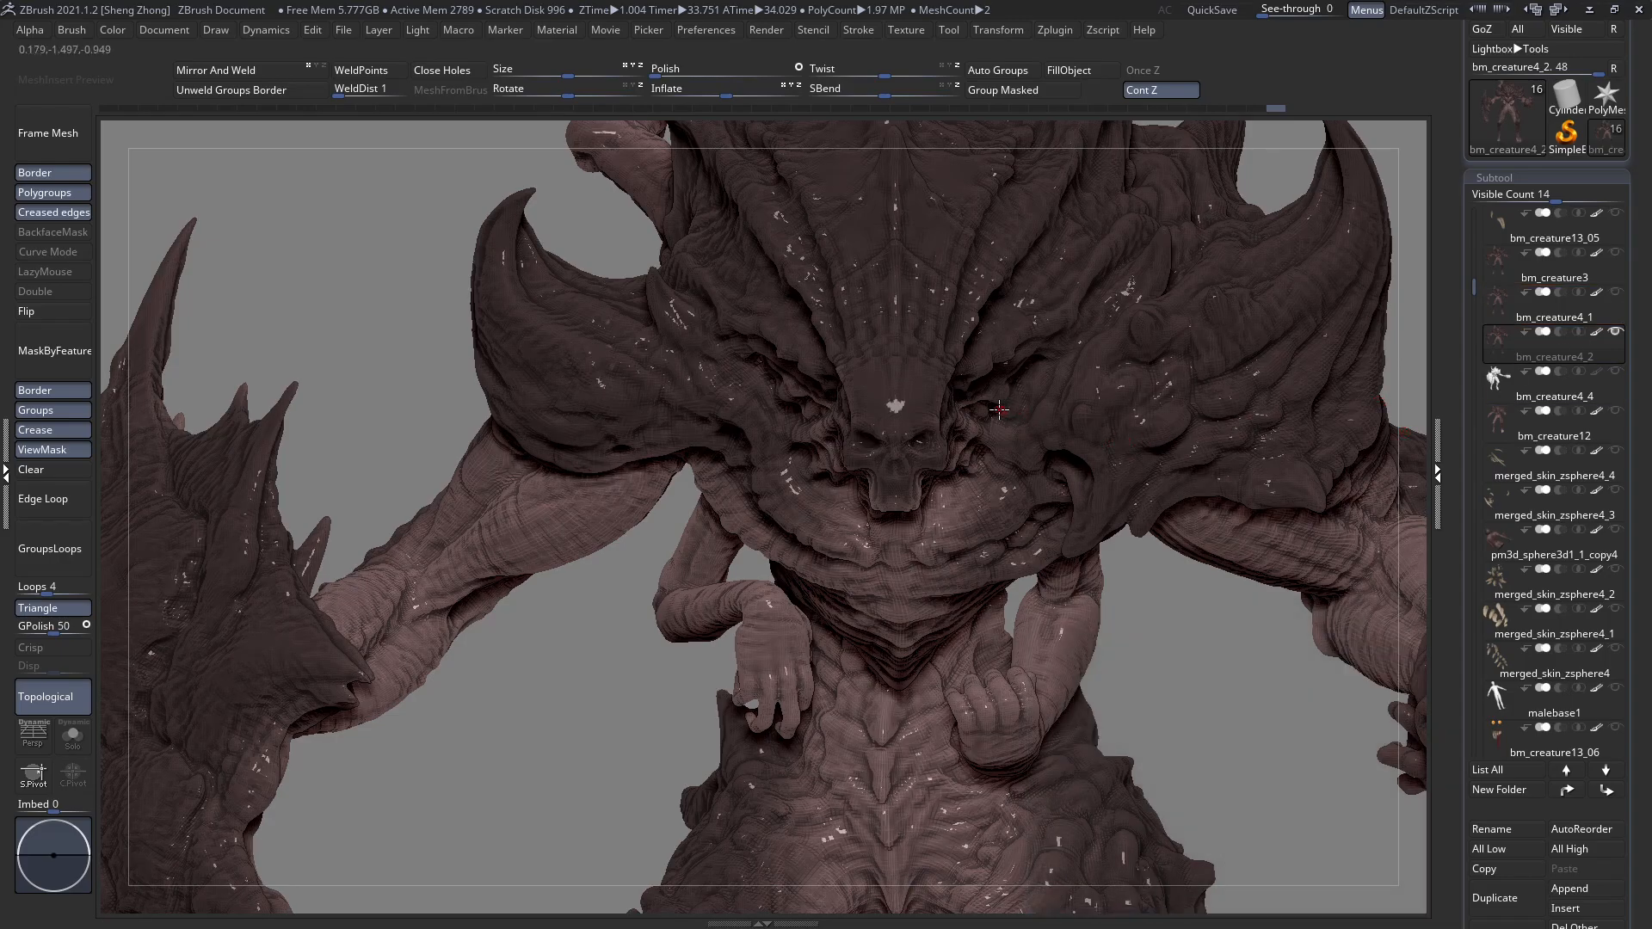
Inspect the projected creature from the front, the back and close to the face.
{"action": "right_click_drag", "start_coordinate": [906, 449], "coordinate": [916, 483], "text": "ctrl"}
{"action": "key", "text": "f"}
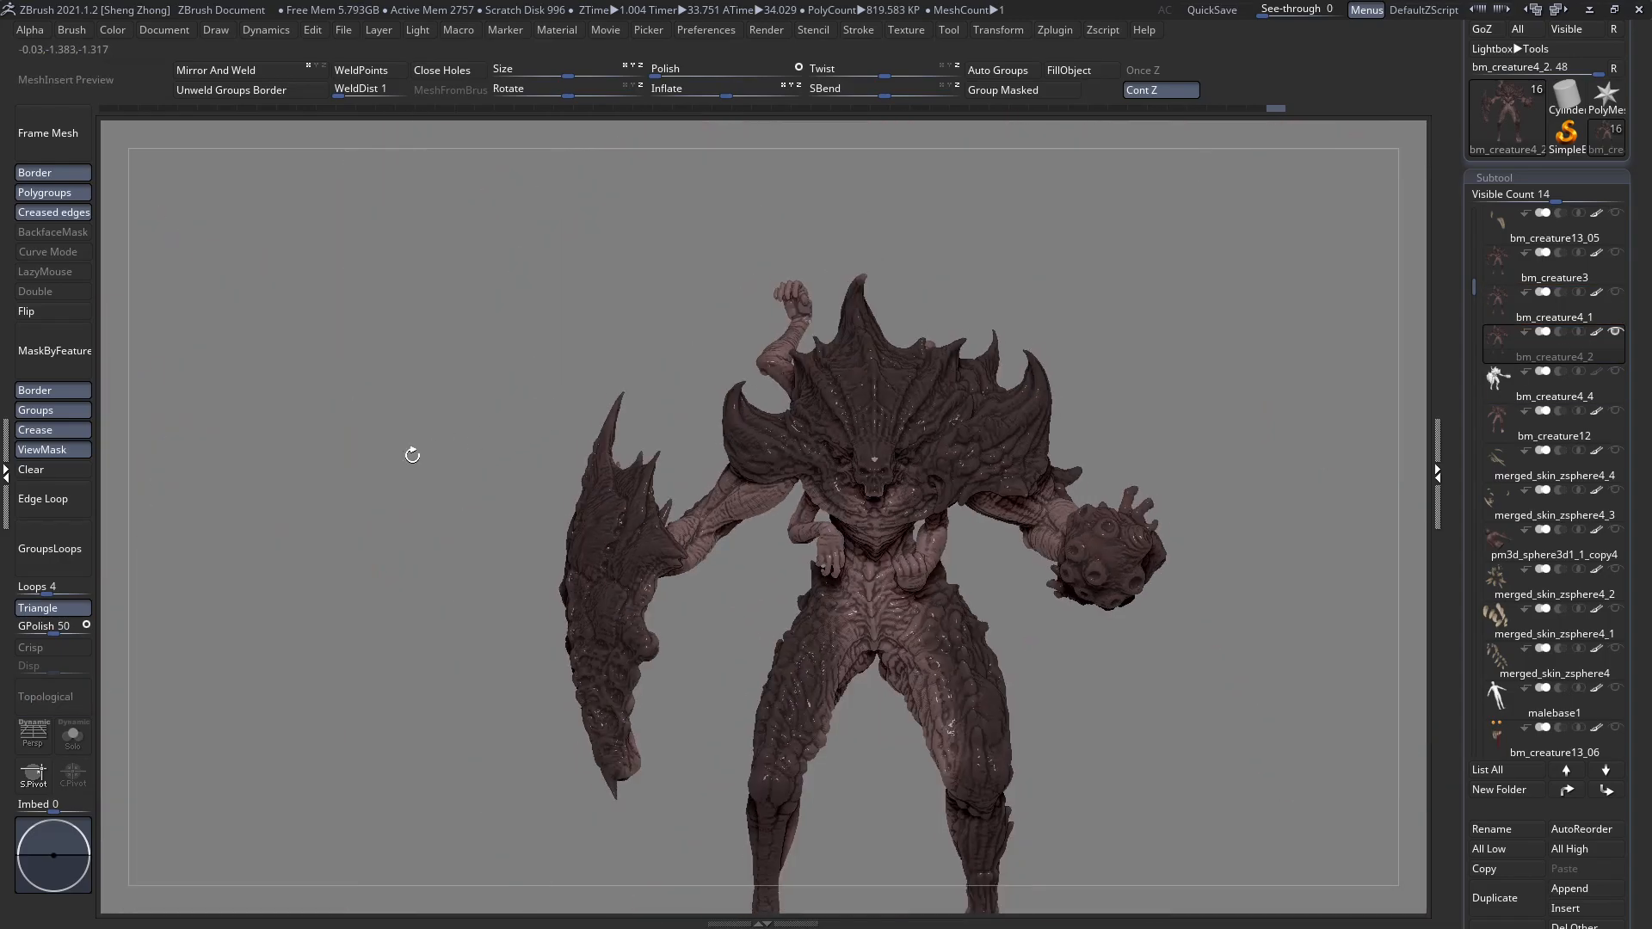
{"action": "left_click_drag", "start_coordinate": [431, 457], "coordinate": [722, 411]}
{"action": "right_click_drag", "start_coordinate": [722, 411], "coordinate": [964, 396]}
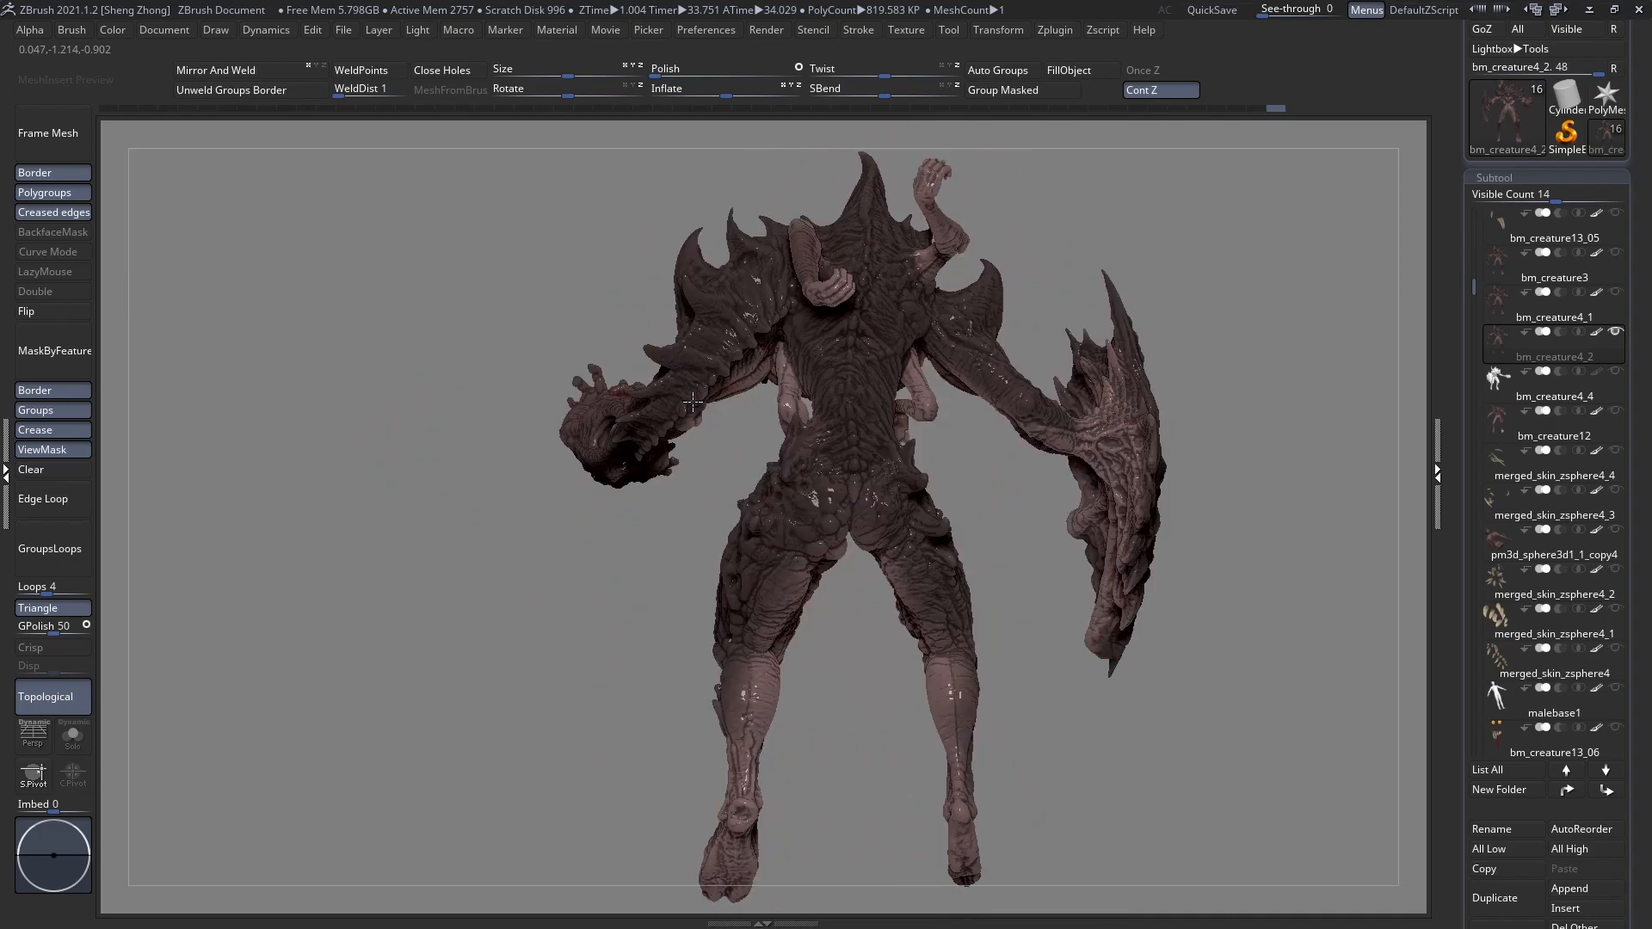
{"action": "right_click_drag", "start_coordinate": [848, 376], "coordinate": [812, 471], "text": "ctrl"}
{"action": "right_click_drag", "start_coordinate": [1196, 447], "coordinate": [747, 344]}
{"action": "right_click_drag", "start_coordinate": [753, 411], "coordinate": [826, 516], "text": "ctrl"}
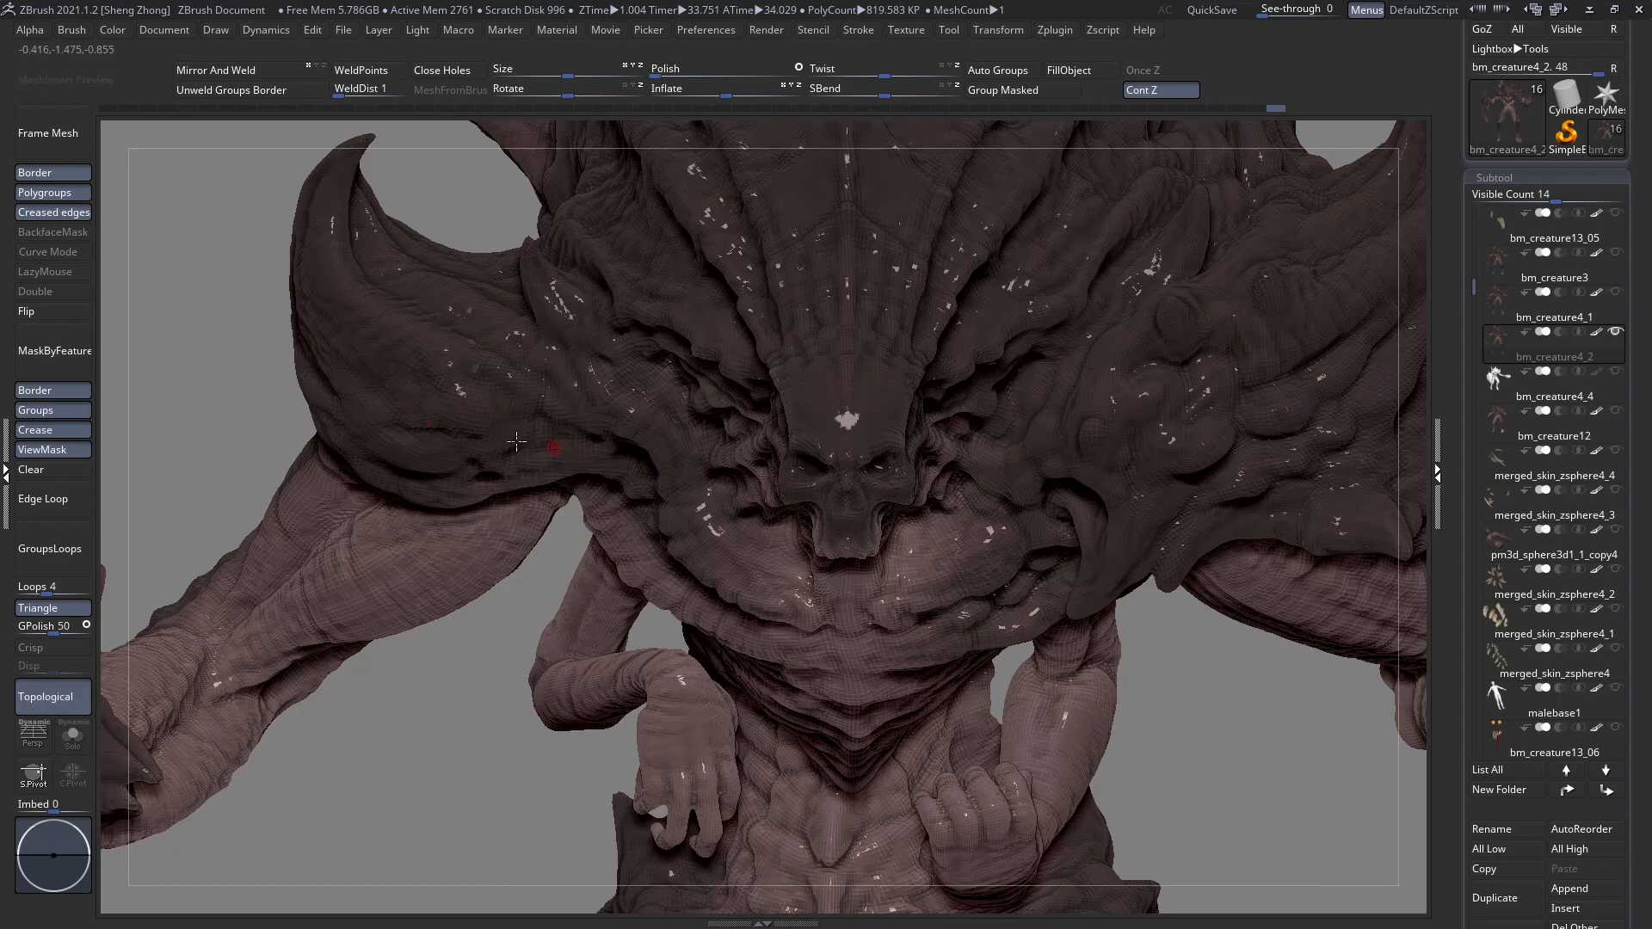
Clear the mask on the creature mesh and check the head and chest with the wireframe toggled.
{"action": "left_click", "coordinate": [67, 473]}
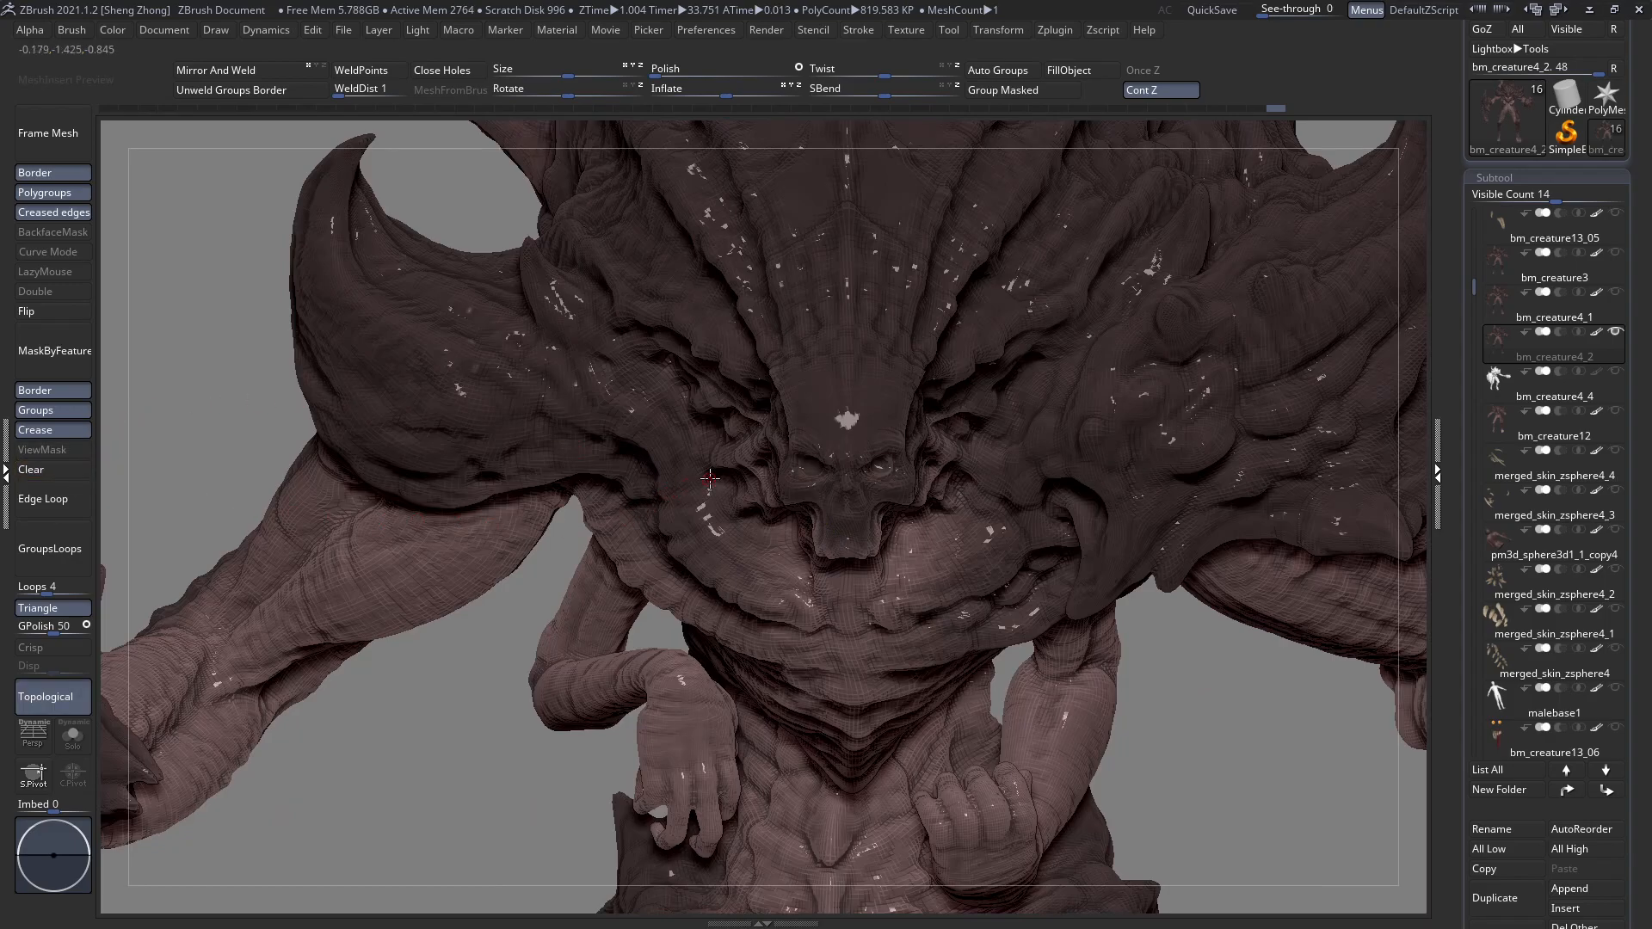
{"action": "right_click_drag", "start_coordinate": [813, 442], "coordinate": [809, 302], "text": "ctrl"}
{"action": "right_click_drag", "start_coordinate": [1058, 632], "coordinate": [1013, 565], "text": "alt"}
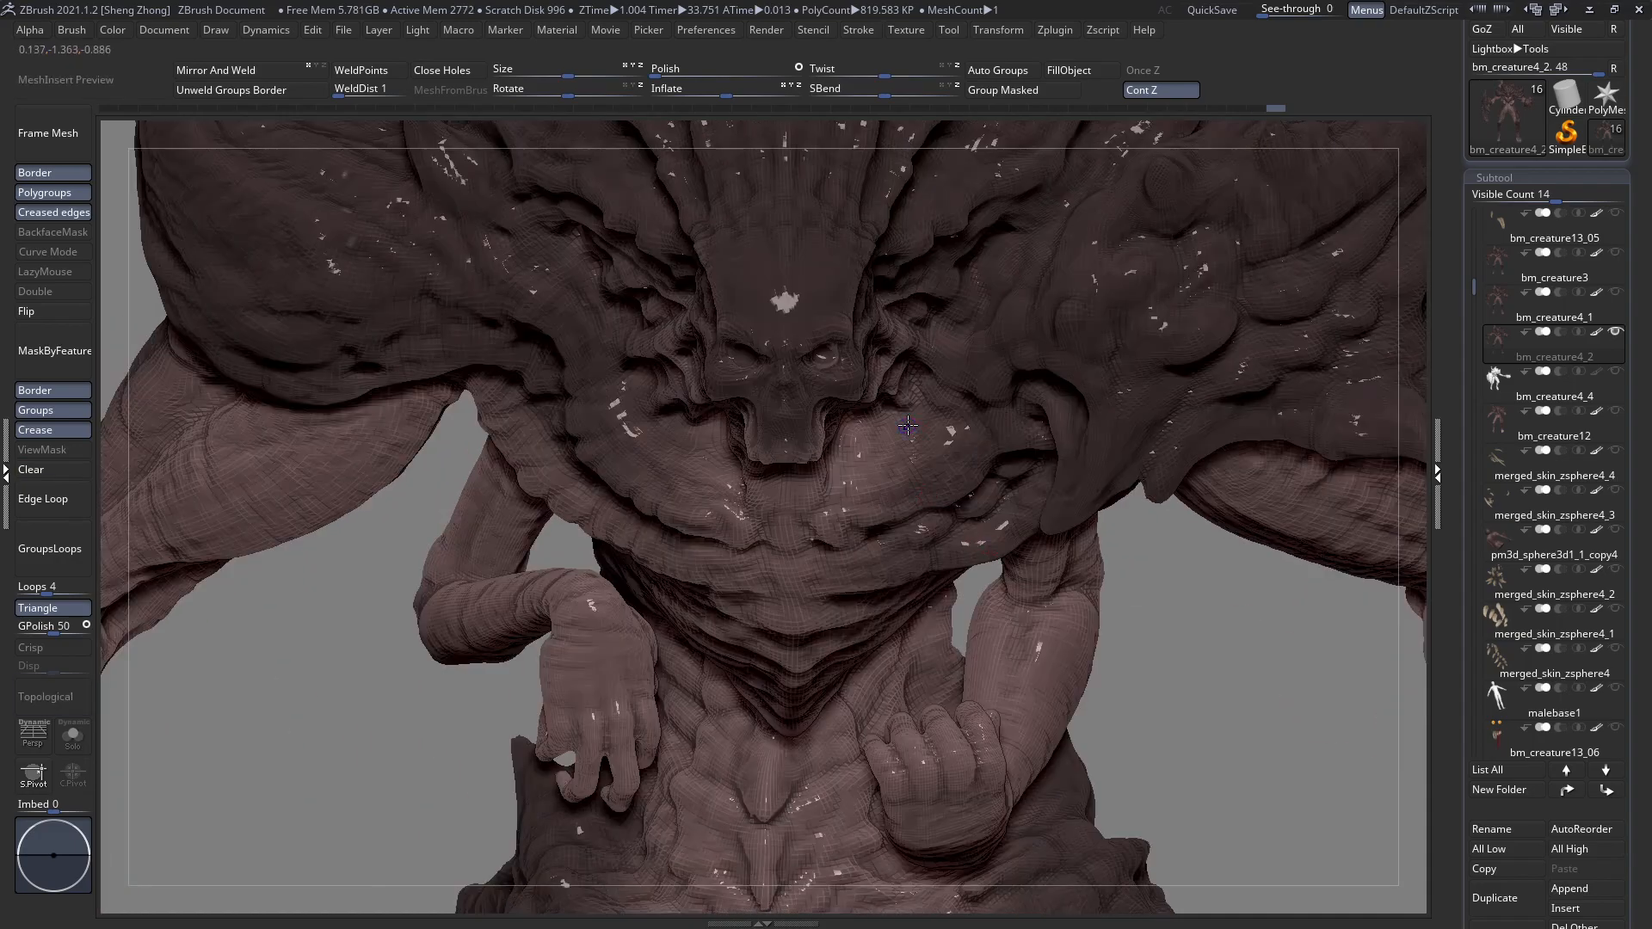
{"action": "key", "text": "shift+f"}
{"action": "key", "text": "shift+f"}
Flip the mesh normals inward while viewing the open hand beside the clubbed arm.
{"action": "mouse_move", "coordinate": [779, 363]}
{"action": "right_mouse_down", "text": "ctrl"}
{"action": "mouse_move", "coordinate": [759, 413]}
{"action": "mouse_move", "coordinate": [855, 405]}
{"action": "mouse_move", "coordinate": [299, 244]}
{"action": "right_mouse_up", "text": "ctrl"}
{"action": "right_click_drag", "start_coordinate": [419, 367], "coordinate": [704, 469], "text": "ctrl"}
{"action": "right_click_drag", "start_coordinate": [702, 531], "coordinate": [730, 545]}
{"action": "right_click_drag", "start_coordinate": [346, 407], "coordinate": [89, 310], "text": "ctrl"}
{"action": "right_click_drag", "start_coordinate": [826, 430], "coordinate": [33, 315]}
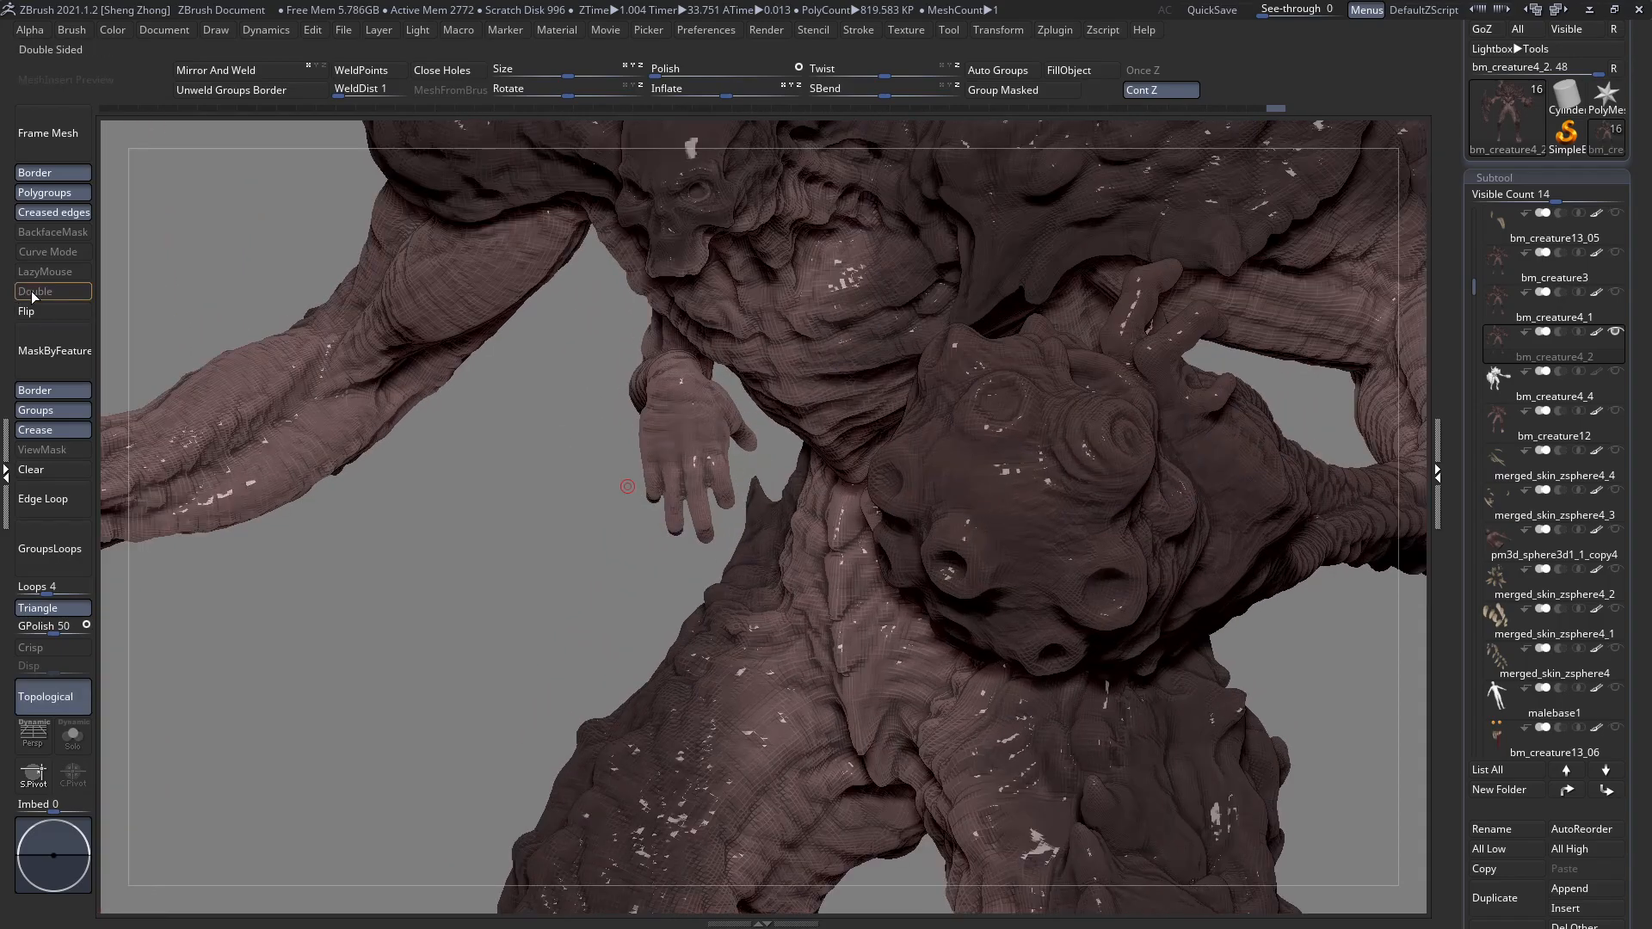
{"action": "left_click", "coordinate": [34, 317]}
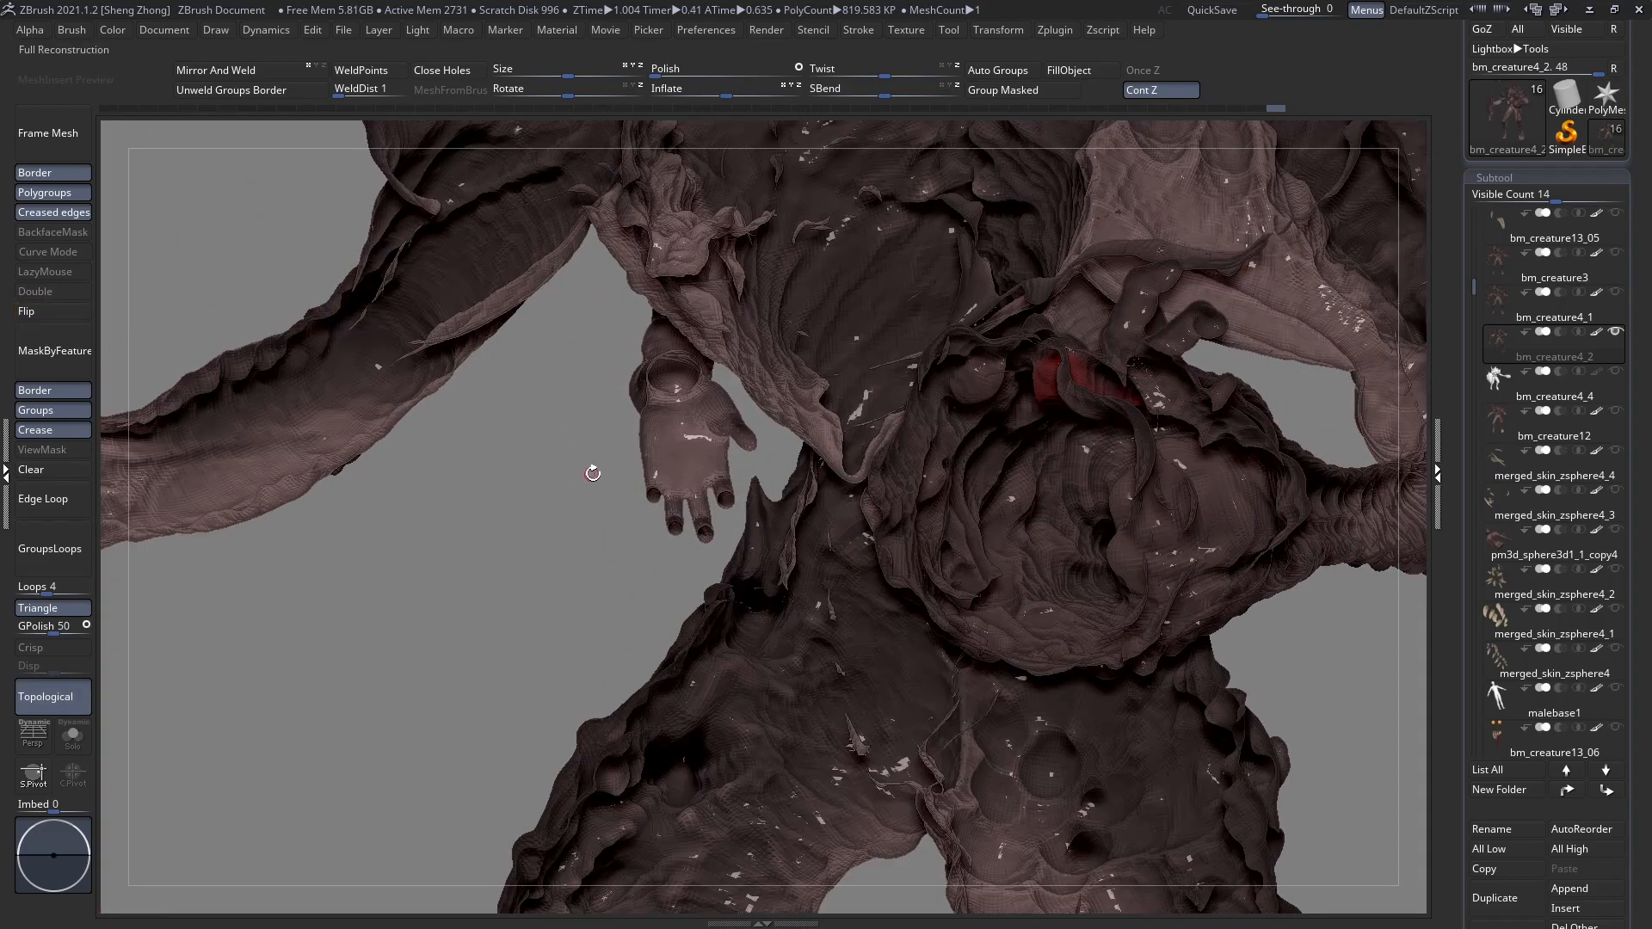
Isolate the open hand and forearm, look for inverted errors, and show the full creature again.
{"action": "right_click_drag", "start_coordinate": [686, 468], "coordinate": [454, 291]}
{"action": "left_click_drag", "start_coordinate": [454, 281], "coordinate": [832, 633], "text": "ctrl+shift"}
{"action": "right_click_drag", "start_coordinate": [796, 608], "coordinate": [327, 383]}
{"action": "left_click", "coordinate": [864, 567], "text": "ctrl+shift"}
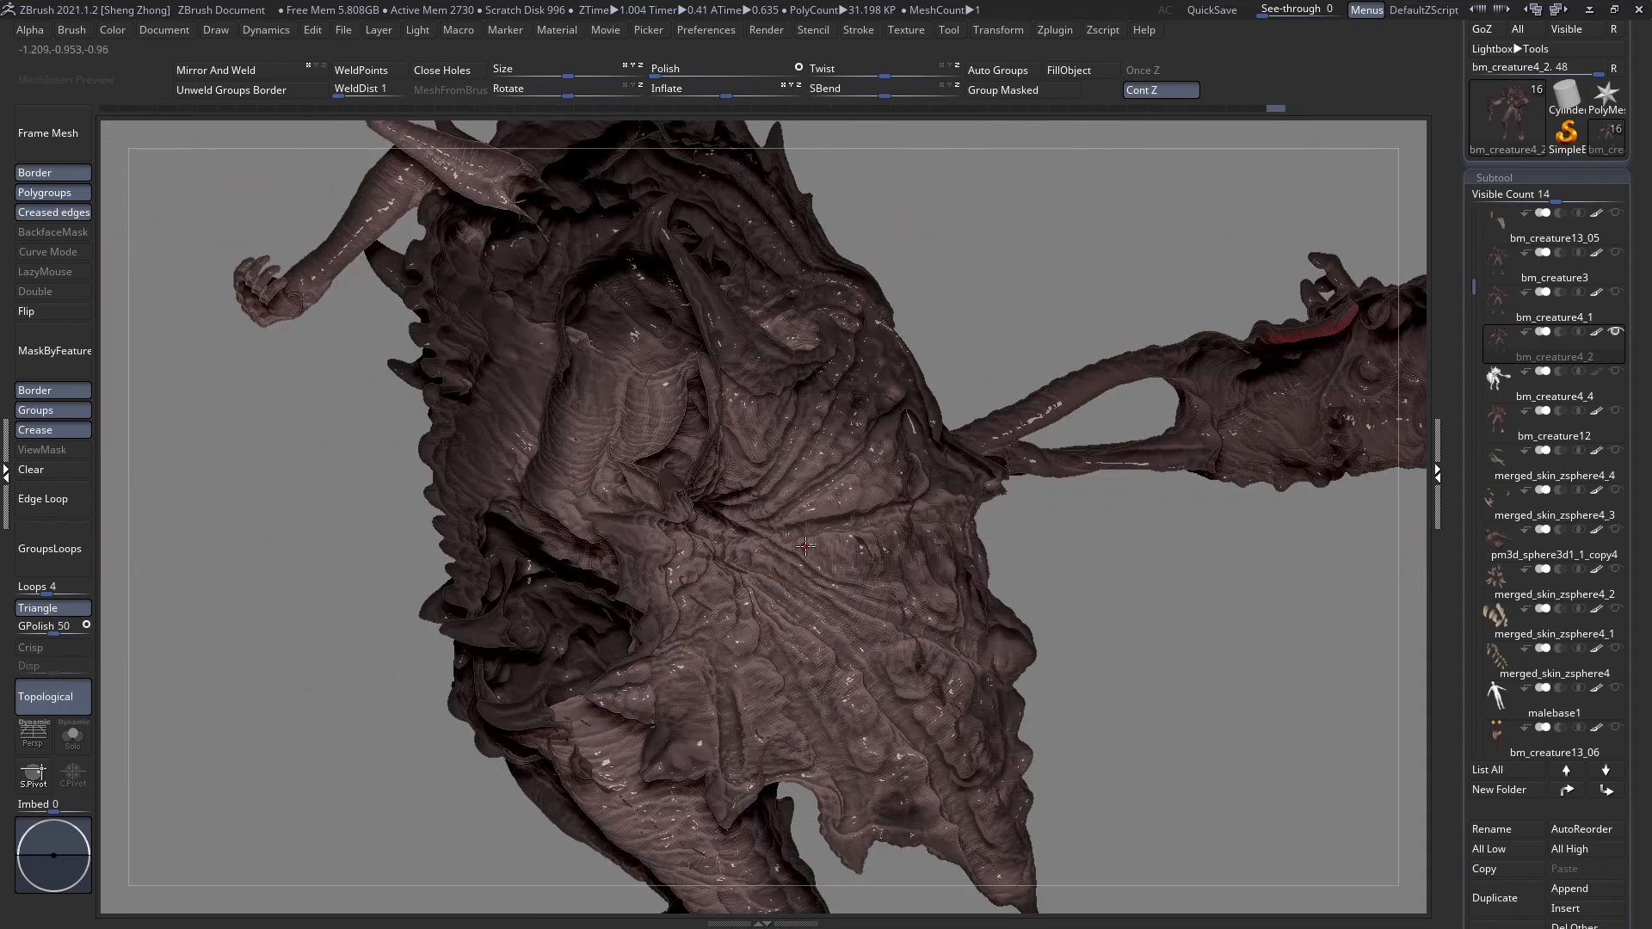
Isolate and check another section of the inverted body, and bring back the hidden geometry.
{"action": "right_click_drag", "start_coordinate": [709, 540], "coordinate": [658, 551]}
{"action": "mouse_move", "coordinate": [658, 671]}
{"action": "right_mouse_down", "text": "alt"}
{"action": "mouse_move", "coordinate": [688, 564]}
{"action": "mouse_move", "coordinate": [917, 561]}
{"action": "right_mouse_up", "text": "alt"}
{"action": "left_click_drag", "start_coordinate": [788, 504], "coordinate": [596, 394], "text": "ctrl+shift"}
{"action": "right_click_drag", "start_coordinate": [596, 394], "coordinate": [4, 205]}
{"action": "left_click", "coordinate": [523, 417], "text": "ctrl+shift"}
Isolate the small hand with the curled fingers from the rest of the inverted mesh.
{"action": "right_click_drag", "start_coordinate": [523, 417], "coordinate": [639, 388], "text": "ctrl"}
{"action": "right_click_drag", "start_coordinate": [651, 465], "coordinate": [605, 439], "text": "ctrl"}
{"action": "left_click_drag", "start_coordinate": [491, 248], "coordinate": [707, 461], "text": "ctrl+shift"}
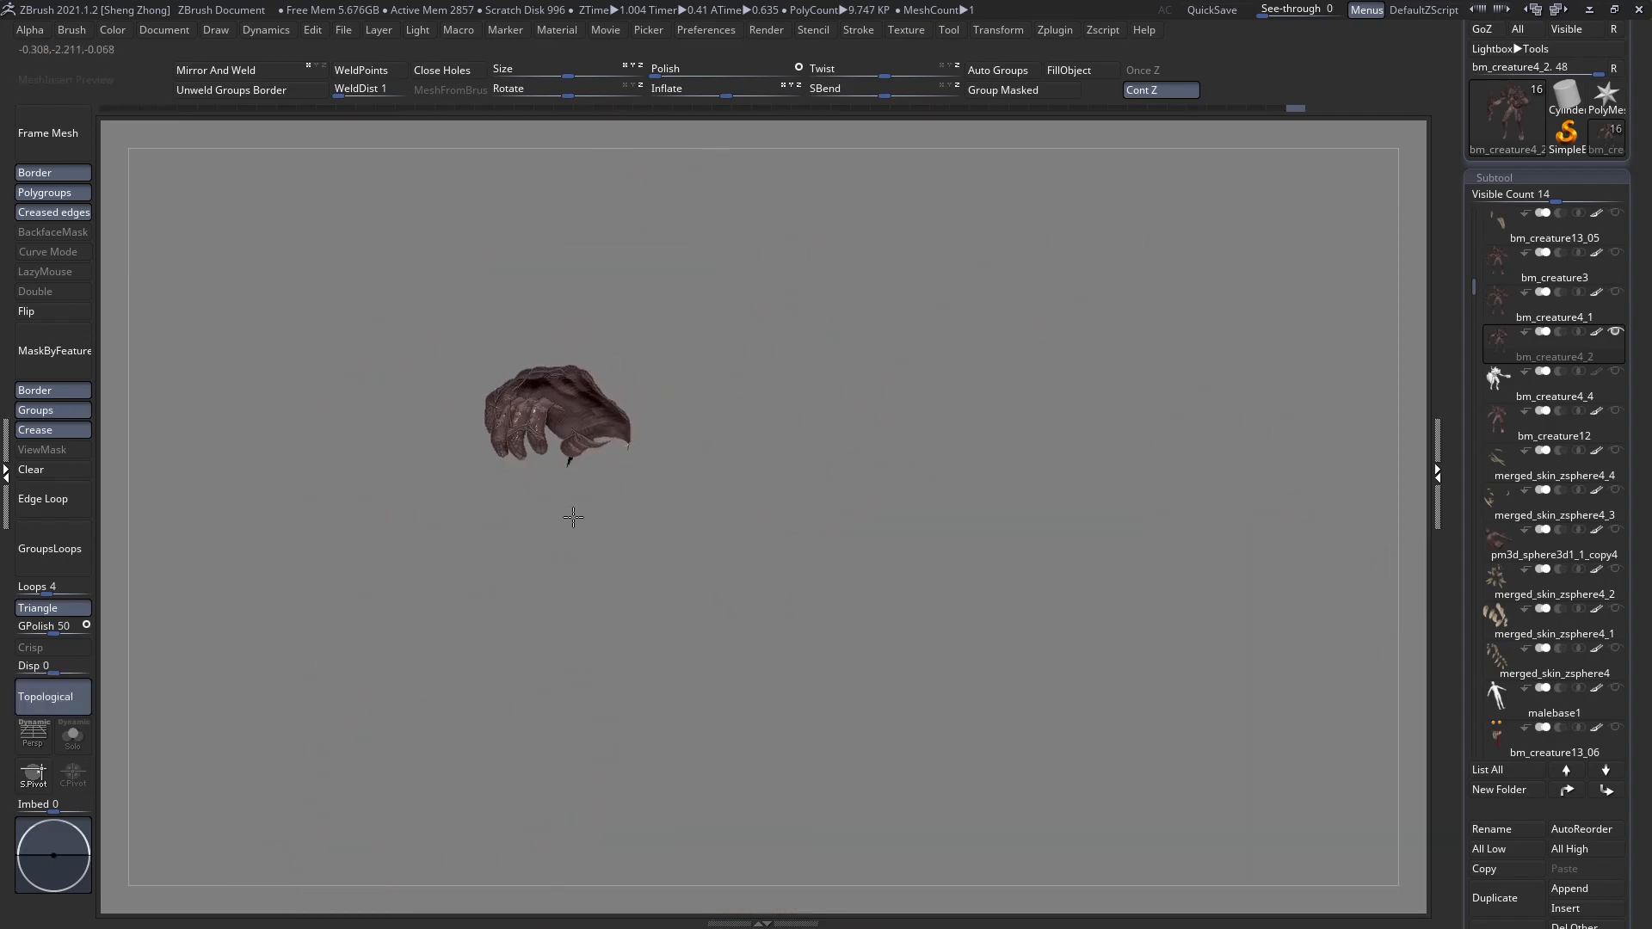
Examine the tangled faces between the curled fingers of the isolated hand, and show the full creature again.
{"action": "right_click_drag", "start_coordinate": [573, 517], "coordinate": [885, 590], "text": "ctrl"}
{"action": "right_click_drag", "start_coordinate": [430, 413], "coordinate": [663, 472], "text": "alt"}
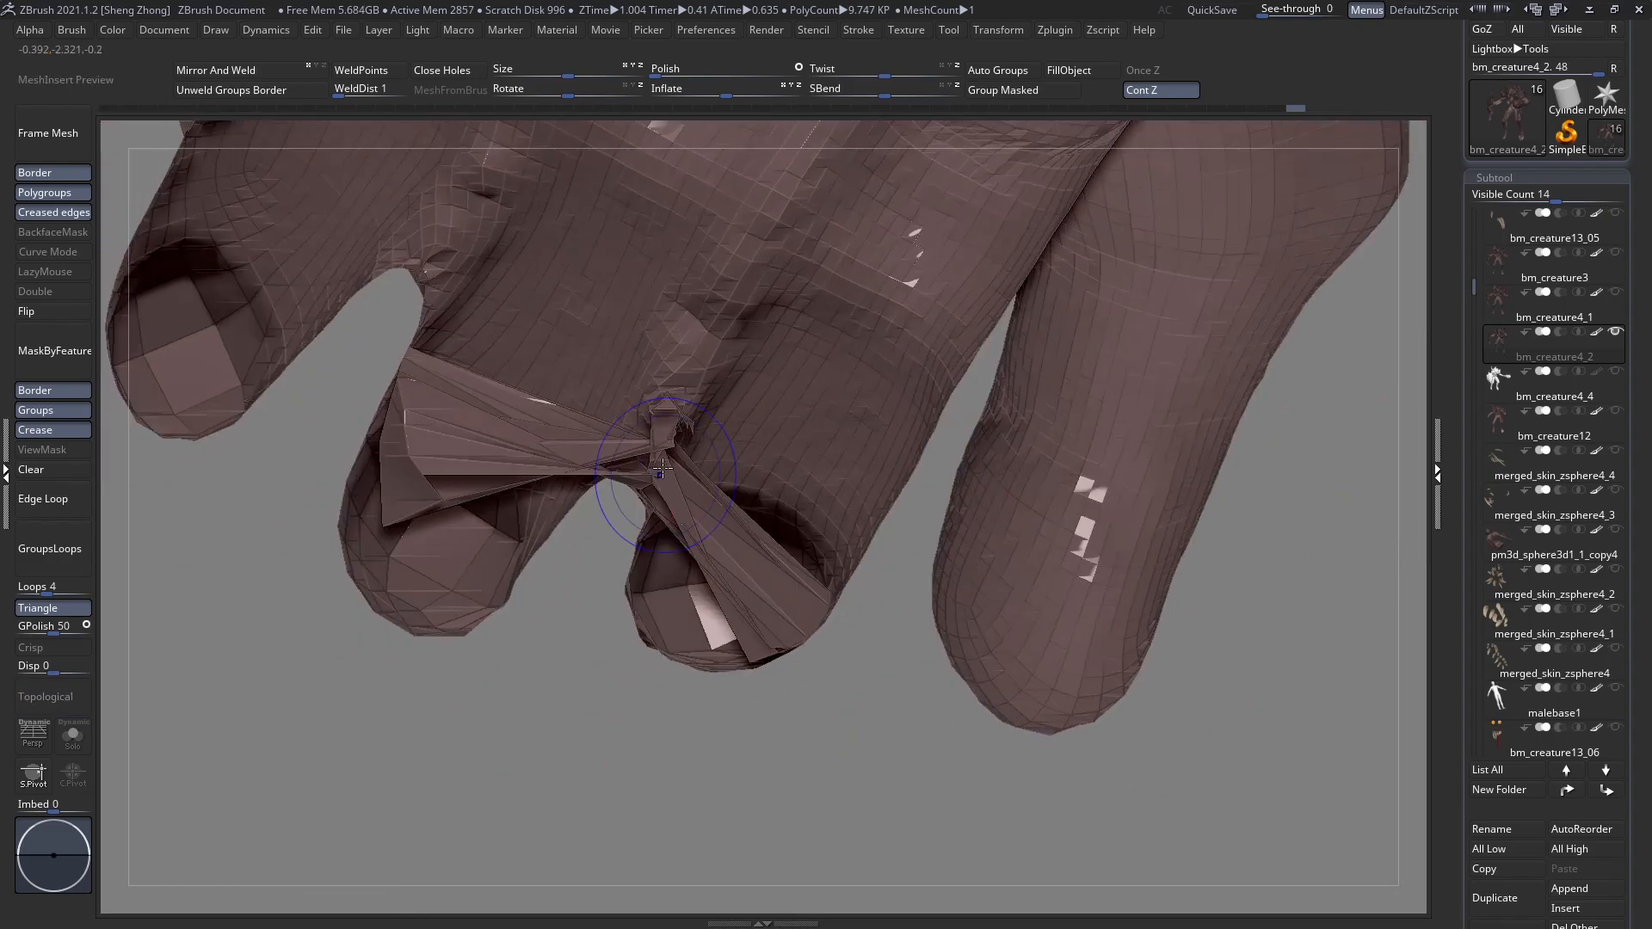
{"action": "right_click_drag", "start_coordinate": [598, 557], "coordinate": [428, 422]}
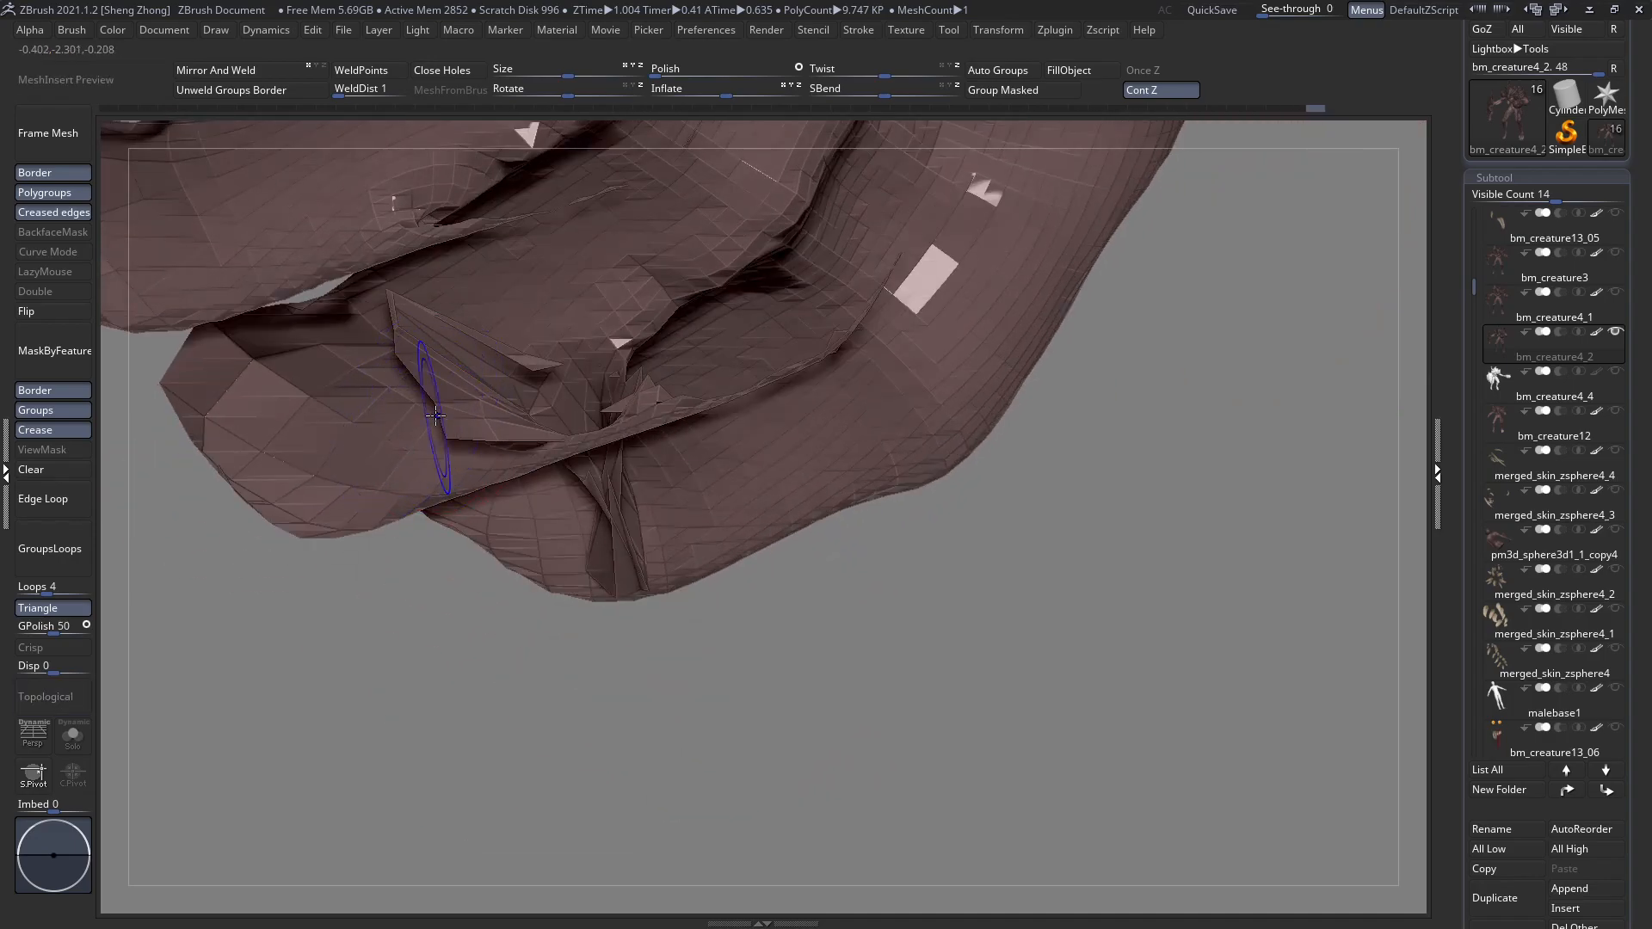
{"action": "right_click_drag", "start_coordinate": [545, 411], "coordinate": [648, 567]}
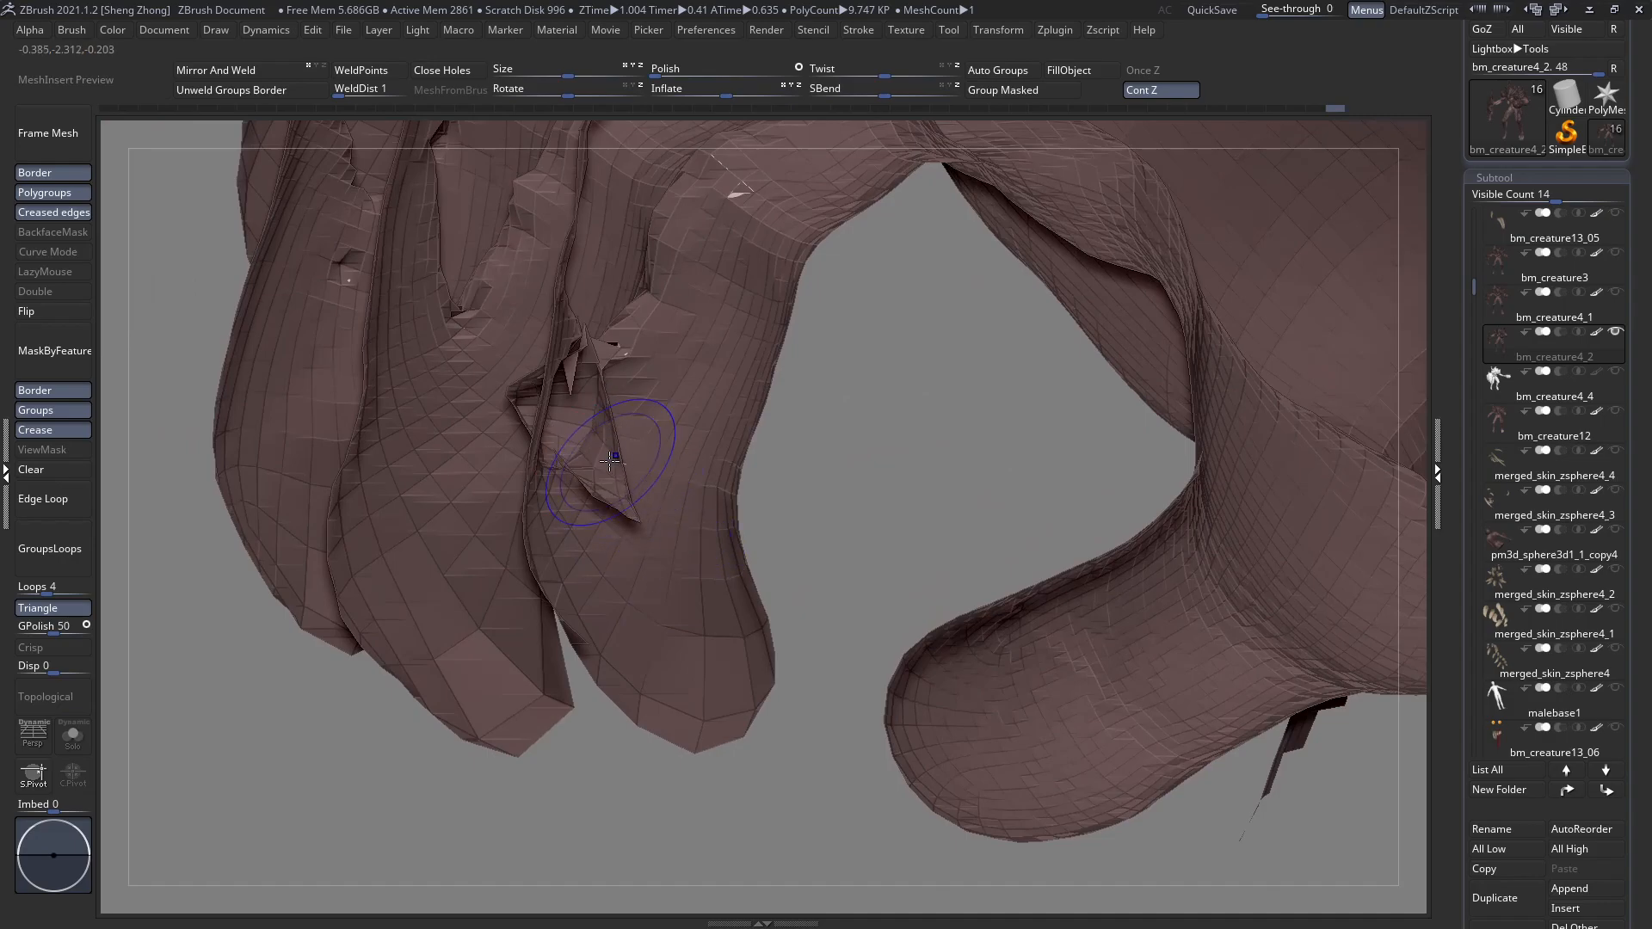
{"action": "mouse_move", "coordinate": [589, 467]}
{"action": "right_mouse_down"}
{"action": "mouse_move", "coordinate": [573, 466]}
{"action": "mouse_move", "coordinate": [584, 414]}
{"action": "mouse_move", "coordinate": [620, 443]}
{"action": "right_mouse_up"}
{"action": "mouse_move", "coordinate": [618, 385]}
{"action": "right_mouse_down"}
{"action": "mouse_move", "coordinate": [607, 405]}
{"action": "mouse_move", "coordinate": [387, 336]}
{"action": "mouse_move", "coordinate": [443, 411]}
{"action": "mouse_move", "coordinate": [558, 482]}
{"action": "mouse_move", "coordinate": [607, 457]}
{"action": "right_mouse_up"}
{"action": "right_click_drag", "start_coordinate": [584, 441], "coordinate": [555, 461]}
{"action": "mouse_move", "coordinate": [438, 390]}
{"action": "right_mouse_down", "text": "ctrl"}
{"action": "mouse_move", "coordinate": [508, 436]}
{"action": "mouse_move", "coordinate": [351, 410]}
{"action": "mouse_move", "coordinate": [439, 499]}
{"action": "right_mouse_up", "text": "ctrl"}
{"action": "left_click", "coordinate": [571, 431], "text": "ctrl+shift"}
Look over the inverted hands and isolate one small hand with its forearm from the rest of the body.
{"action": "right_click_drag", "start_coordinate": [571, 431], "coordinate": [425, 408], "text": "ctrl"}
{"action": "right_click_drag", "start_coordinate": [626, 402], "coordinate": [570, 322], "text": "alt"}
{"action": "right_click_drag", "start_coordinate": [718, 399], "coordinate": [586, 381]}
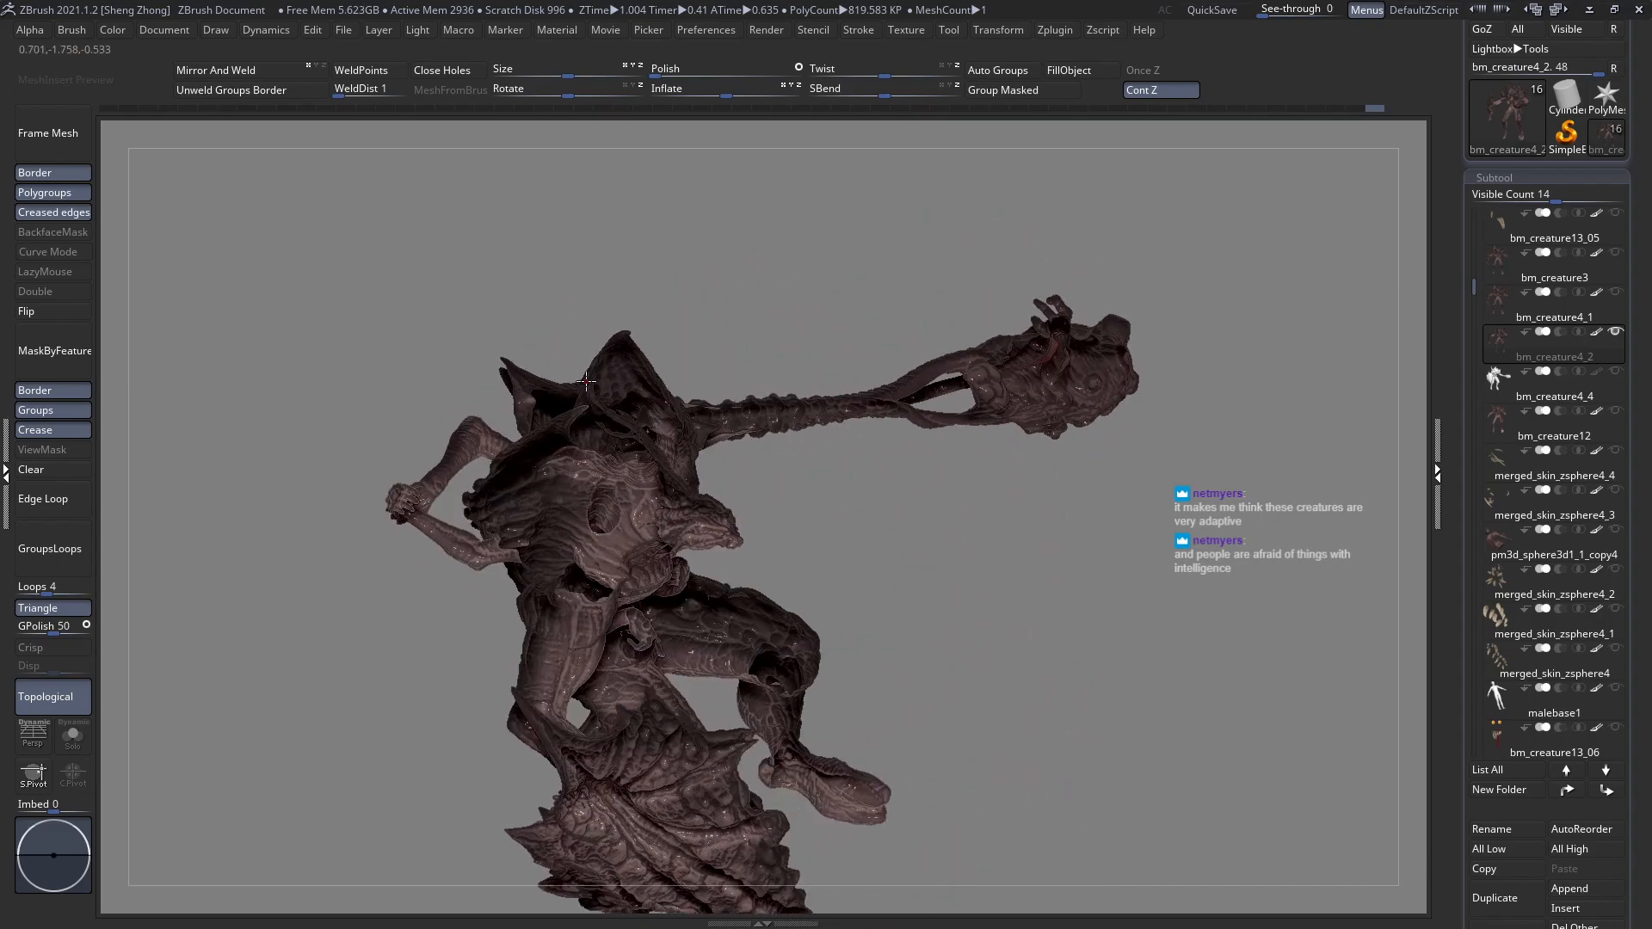
{"action": "right_click_drag", "start_coordinate": [482, 458], "coordinate": [456, 525], "text": "ctrl"}
{"action": "right_click_drag", "start_coordinate": [243, 505], "coordinate": [601, 316], "text": "alt"}
{"action": "right_click_drag", "start_coordinate": [649, 422], "coordinate": [371, 352], "text": "ctrl"}
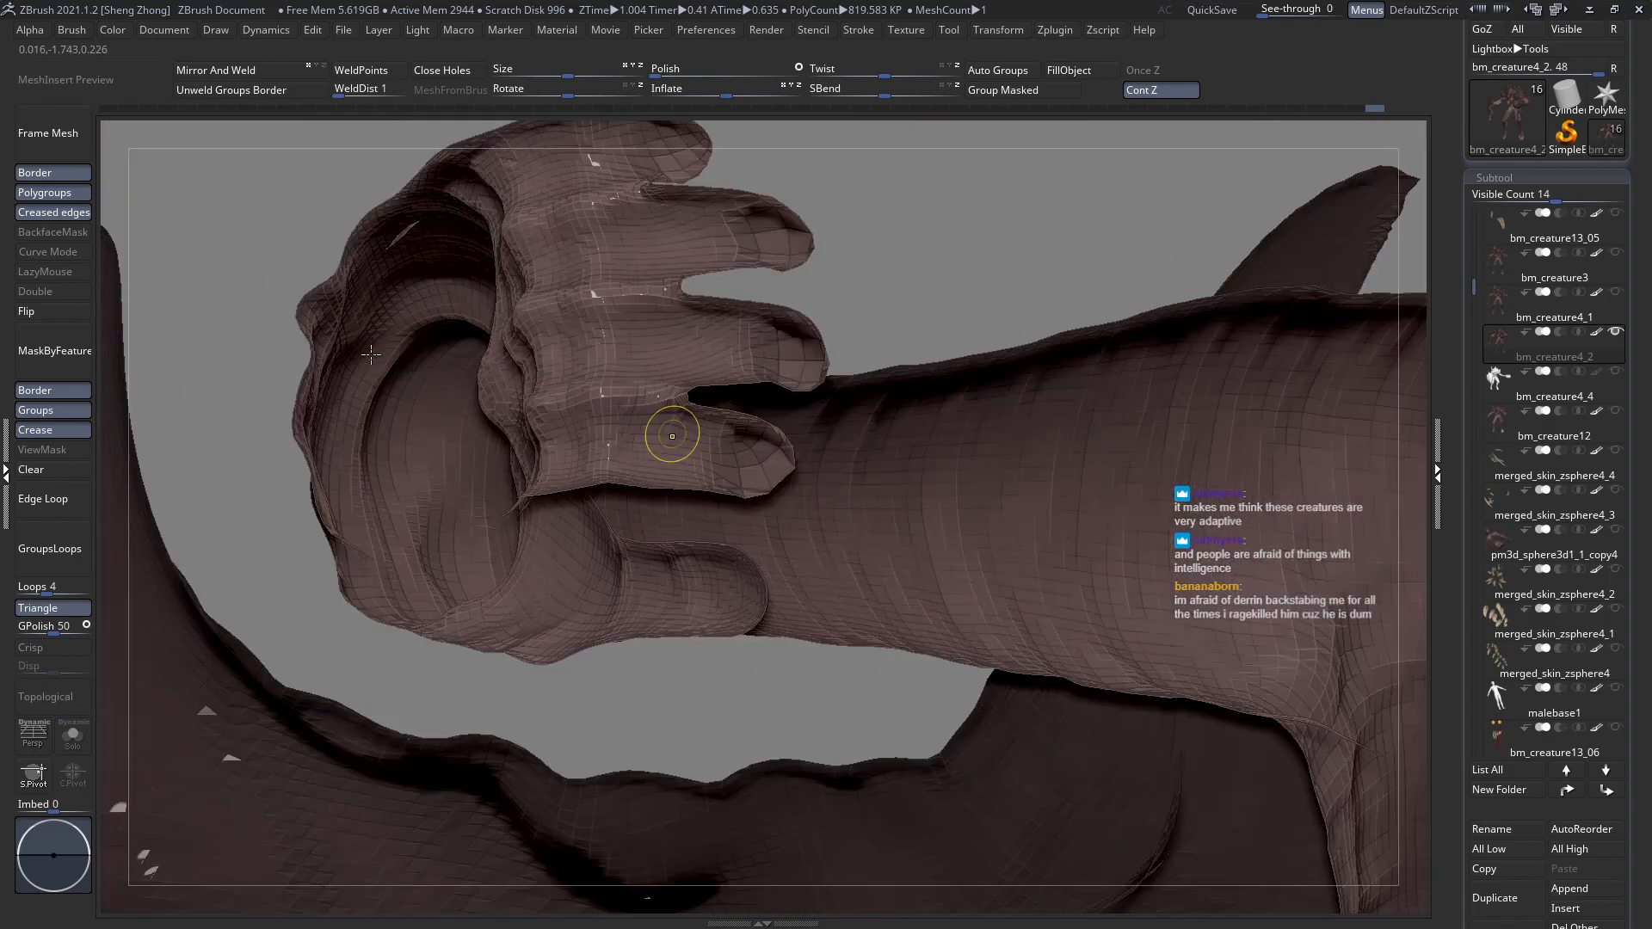
{"action": "right_click_drag", "start_coordinate": [617, 458], "coordinate": [379, 336], "text": "alt"}
{"action": "mouse_move", "coordinate": [542, 489]}
{"action": "right_mouse_down"}
{"action": "mouse_move", "coordinate": [648, 501]}
{"action": "mouse_move", "coordinate": [442, 388]}
{"action": "mouse_move", "coordinate": [637, 506]}
{"action": "mouse_move", "coordinate": [637, 580]}
{"action": "mouse_move", "coordinate": [719, 545]}
{"action": "mouse_move", "coordinate": [946, 542]}
{"action": "right_mouse_up"}
{"action": "left_click_drag", "start_coordinate": [973, 549], "coordinate": [845, 681], "text": "ctrl"}
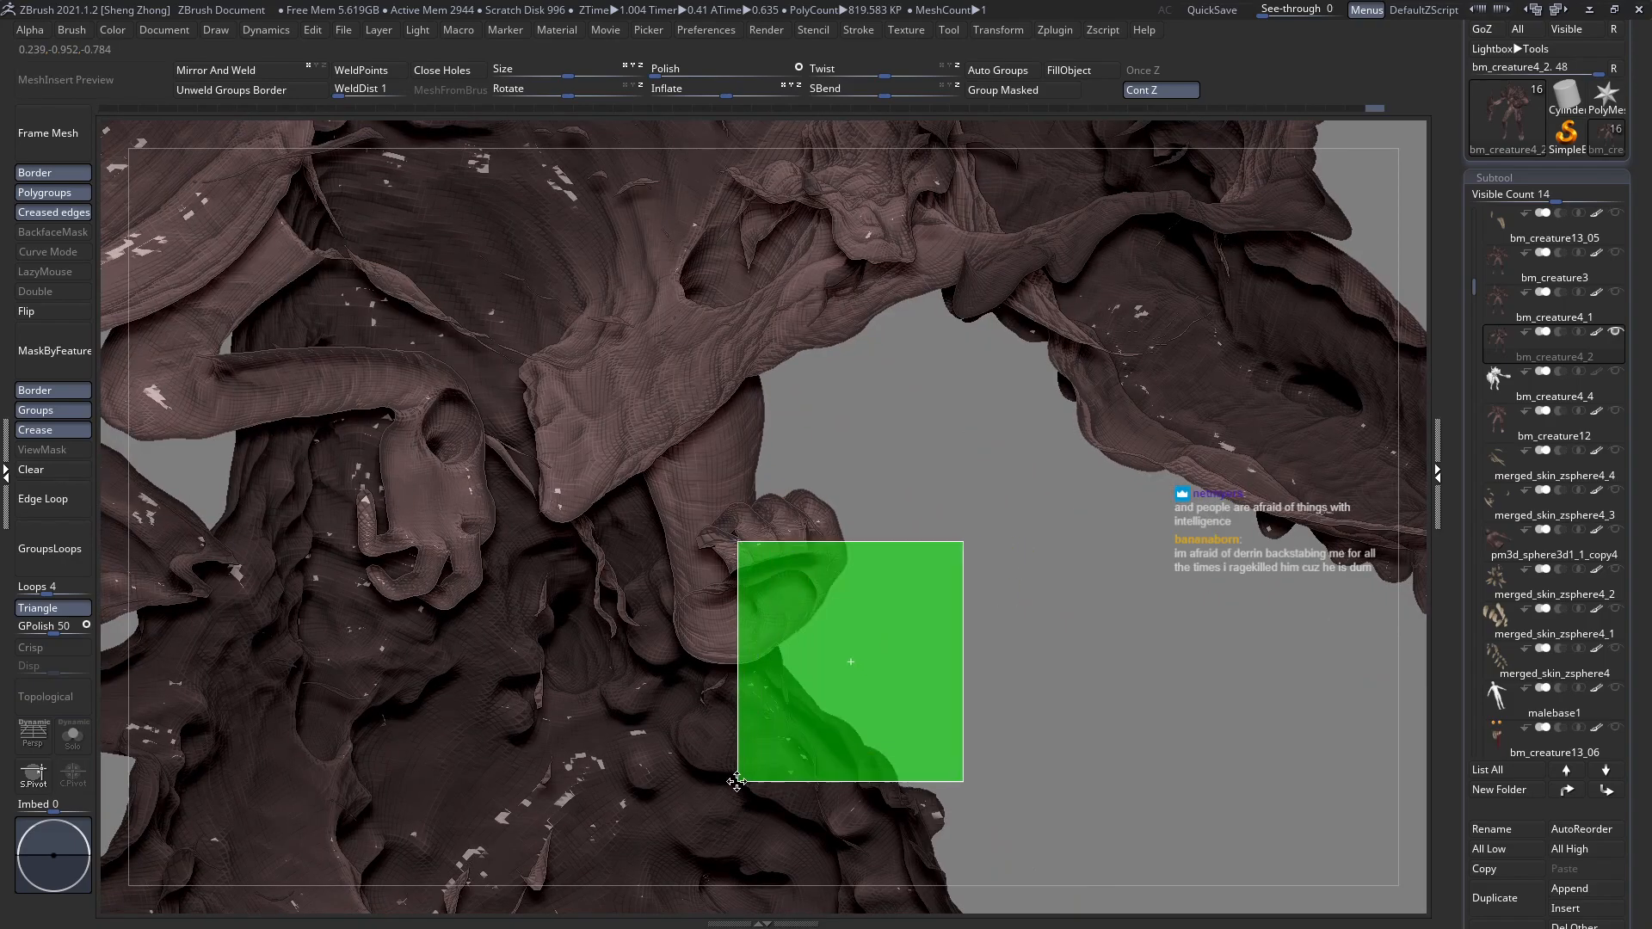
{"action": "left_click_drag", "start_coordinate": [643, 740], "coordinate": [644, 742], "text": "ctrl+shift"}
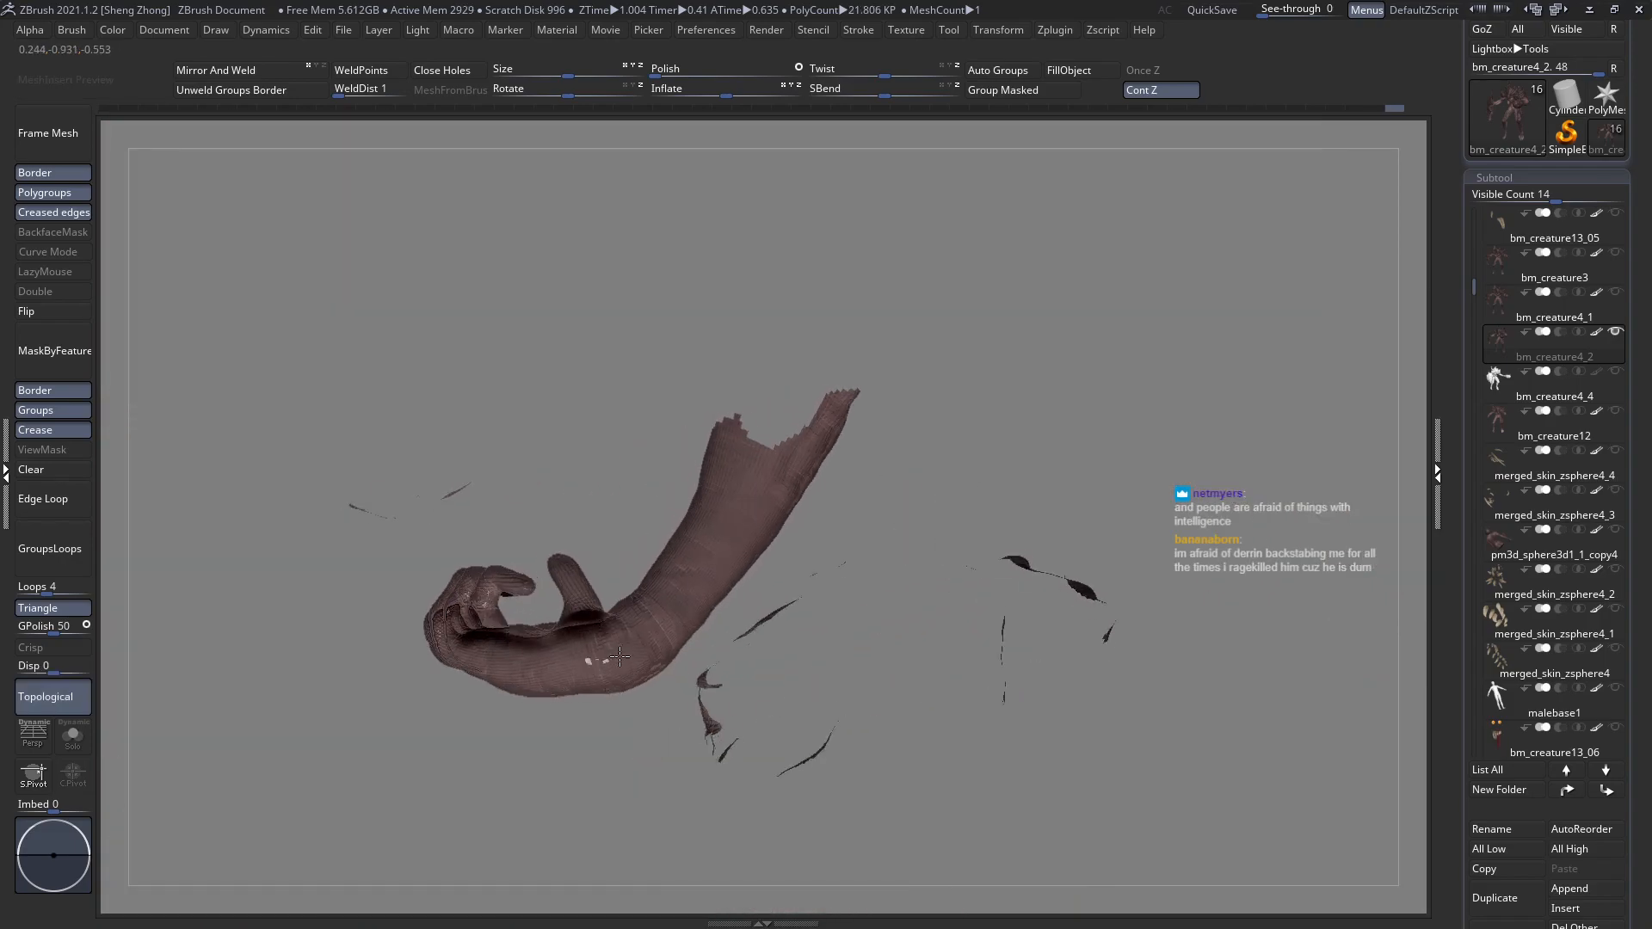
{"action": "mouse_move", "coordinate": [605, 555]}
{"action": "right_mouse_down", "text": "ctrl"}
{"action": "mouse_move", "coordinate": [644, 422]}
{"action": "mouse_move", "coordinate": [791, 387]}
{"action": "mouse_move", "coordinate": [740, 250]}
{"action": "mouse_move", "coordinate": [587, 369]}
{"action": "mouse_move", "coordinate": [609, 341]}
{"action": "right_mouse_up", "text": "ctrl"}
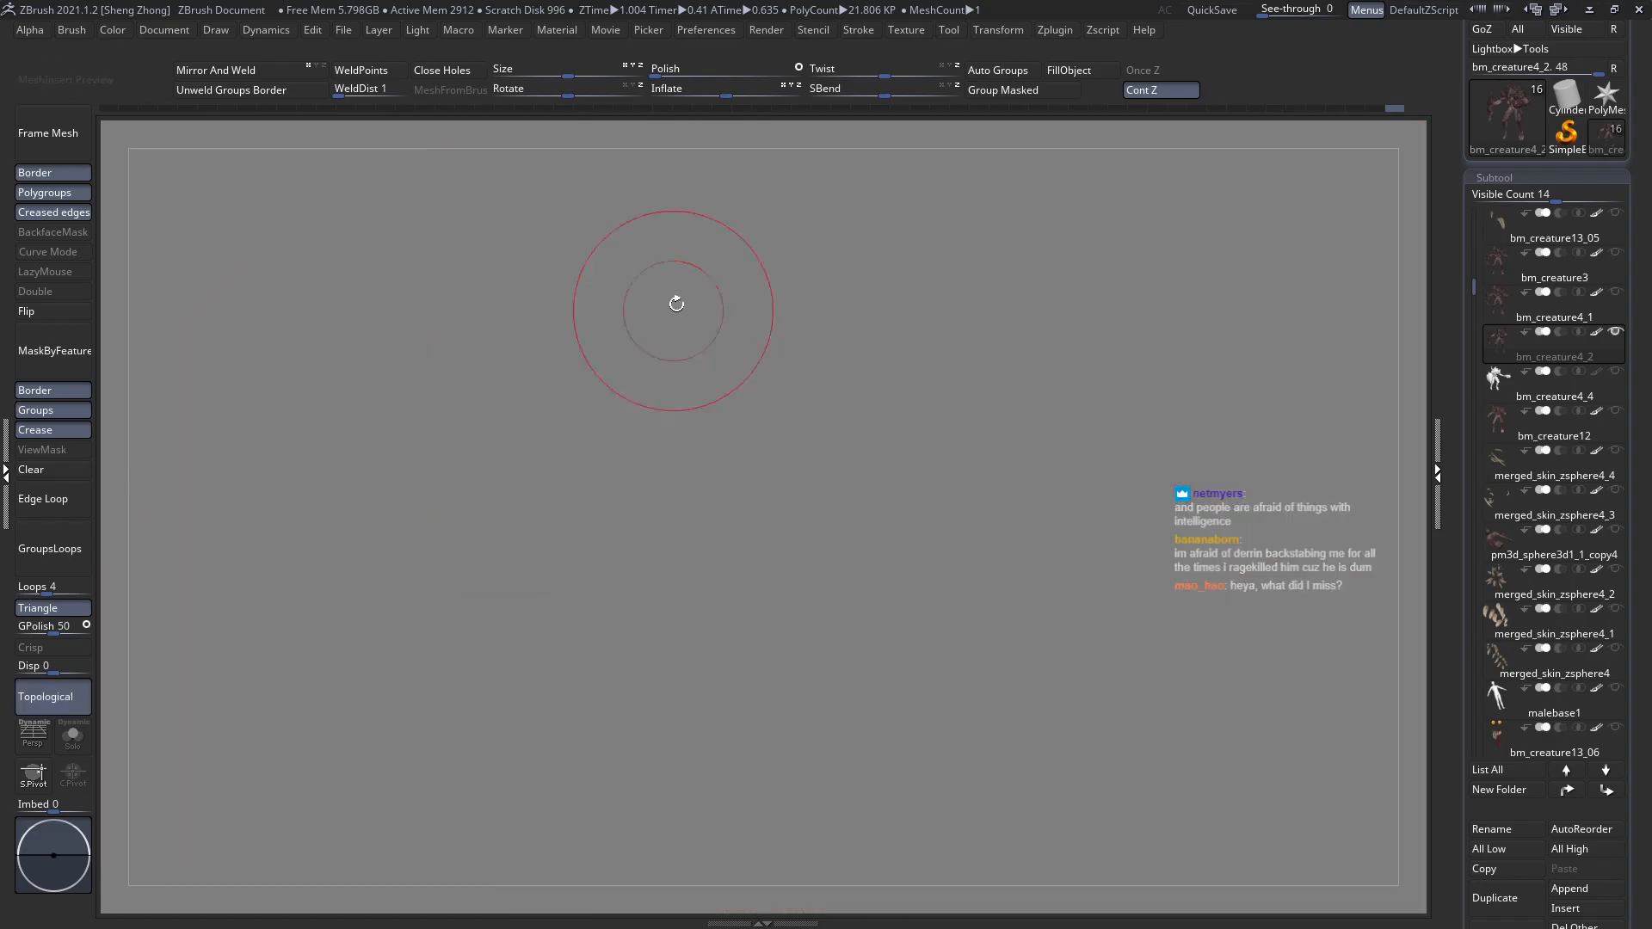
Inspect the fingers of the isolated hand for spikes and tangled faces, and bring back the hidden geometry.
{"action": "mouse_move", "coordinate": [675, 306]}
{"action": "right_mouse_down"}
{"action": "mouse_move", "coordinate": [664, 335]}
{"action": "mouse_move", "coordinate": [691, 354]}
{"action": "mouse_move", "coordinate": [718, 256]}
{"action": "mouse_move", "coordinate": [830, 464]}
{"action": "mouse_move", "coordinate": [641, 405]}
{"action": "mouse_move", "coordinate": [767, 362]}
{"action": "mouse_move", "coordinate": [740, 203]}
{"action": "mouse_move", "coordinate": [723, 273]}
{"action": "right_mouse_up"}
{"action": "right_click_drag", "start_coordinate": [713, 389], "coordinate": [713, 385]}
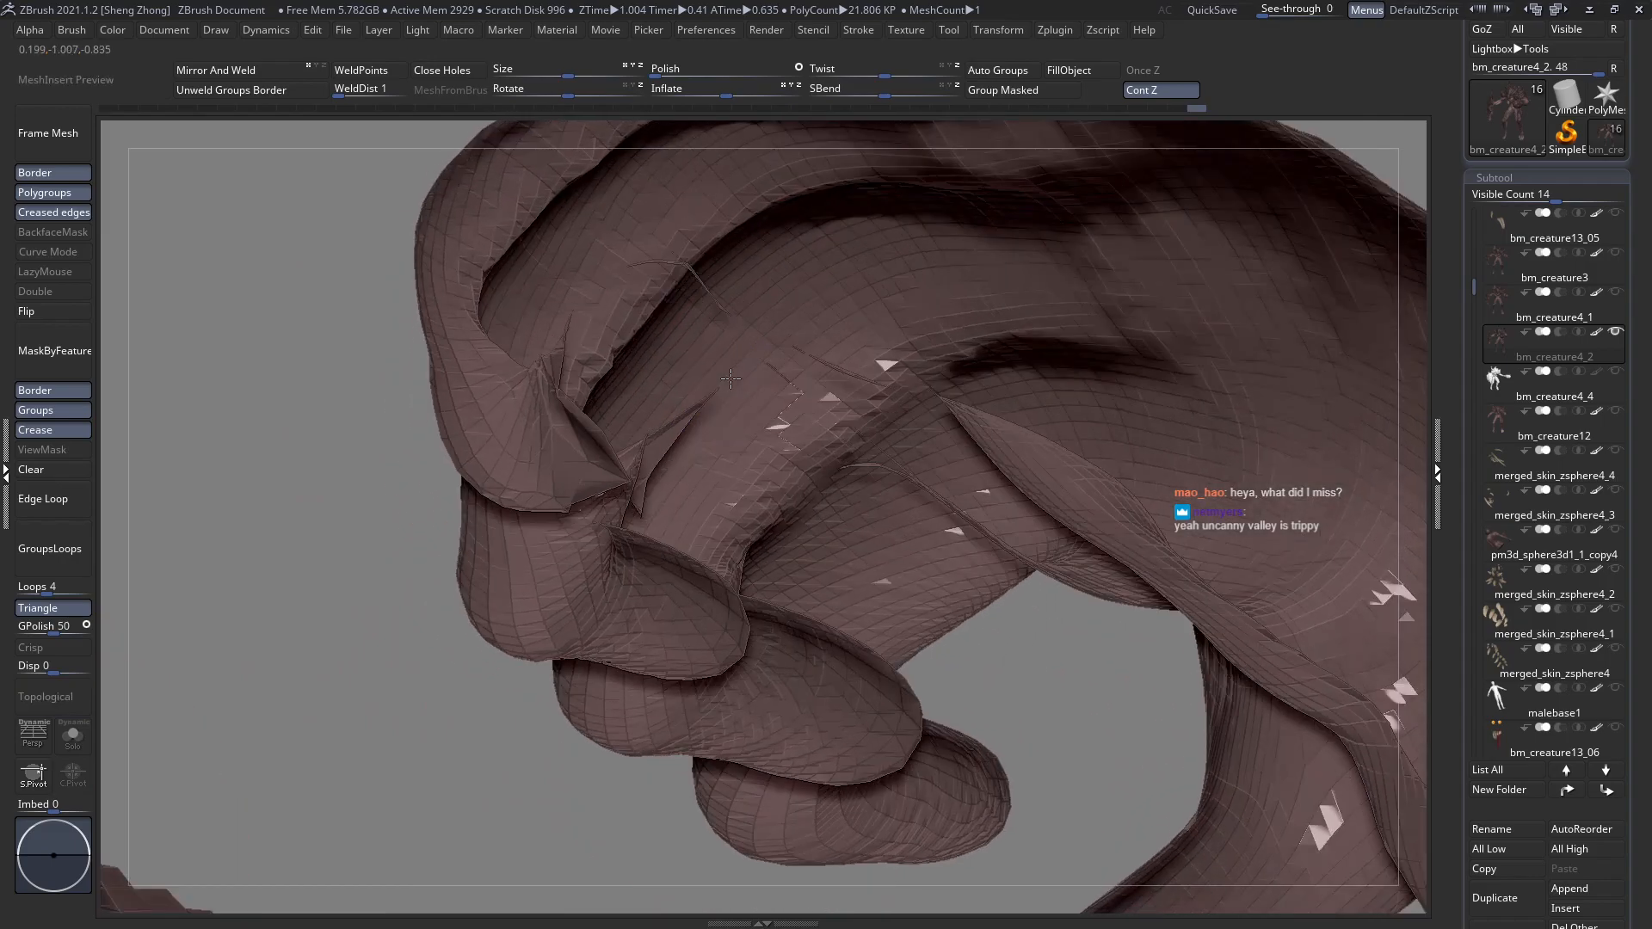
{"action": "mouse_move", "coordinate": [723, 404]}
{"action": "right_mouse_down", "text": "ctrl"}
{"action": "mouse_move", "coordinate": [757, 447]}
{"action": "mouse_move", "coordinate": [568, 430]}
{"action": "mouse_move", "coordinate": [517, 387]}
{"action": "mouse_move", "coordinate": [711, 408]}
{"action": "right_mouse_up", "text": "ctrl"}
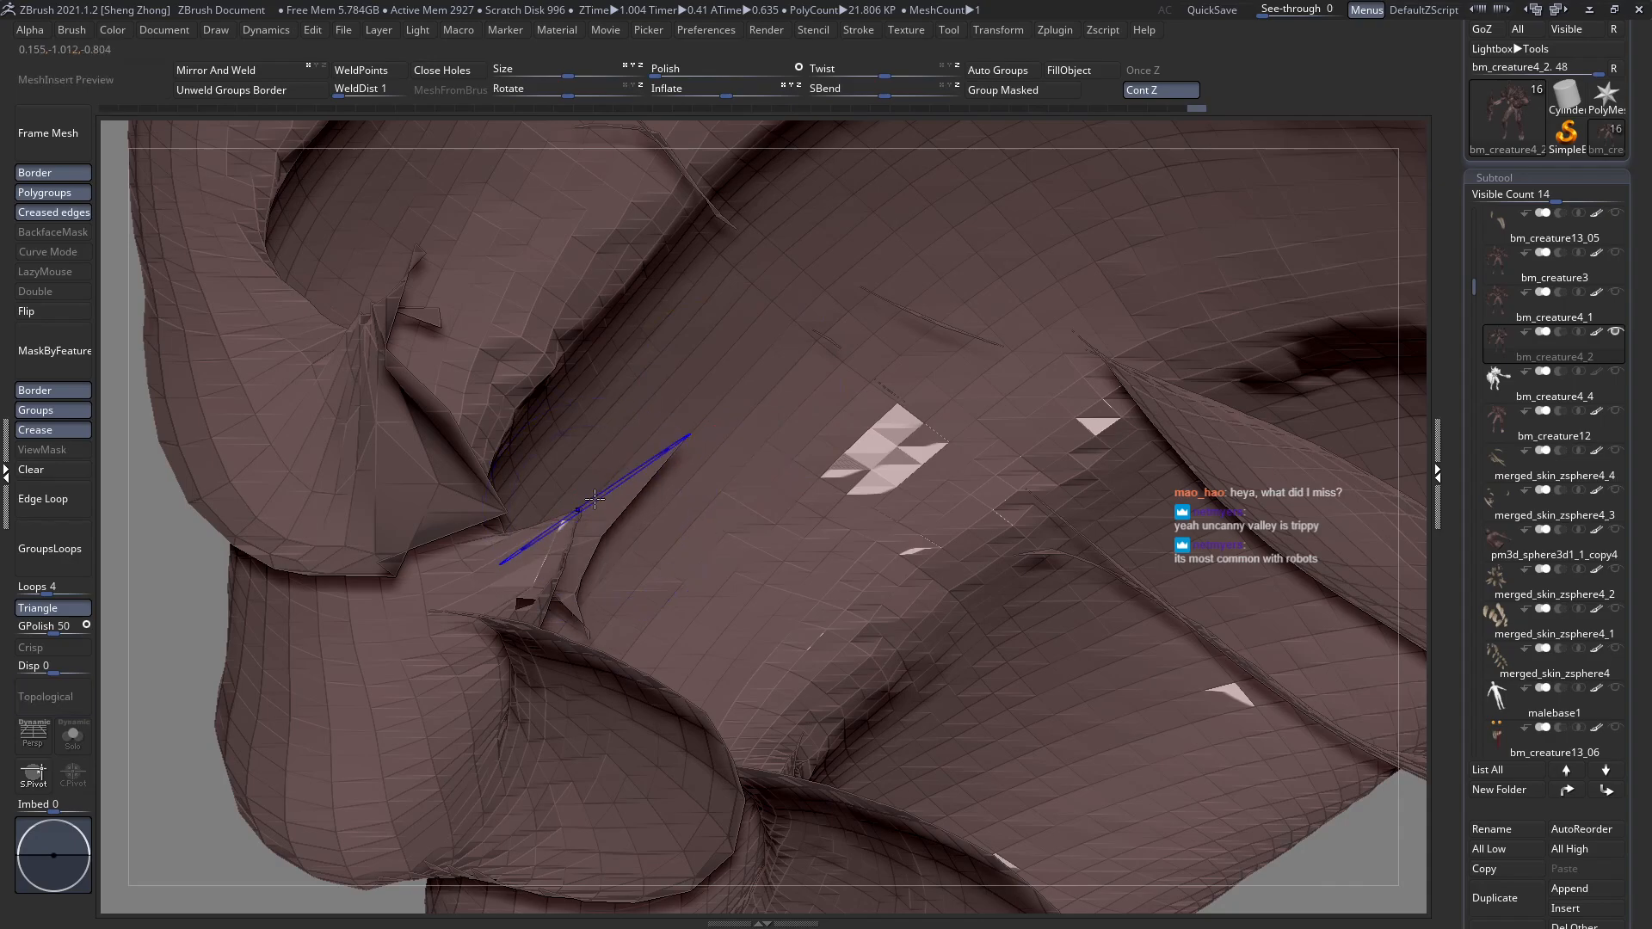
{"action": "right_click_drag", "start_coordinate": [565, 511], "coordinate": [547, 586]}
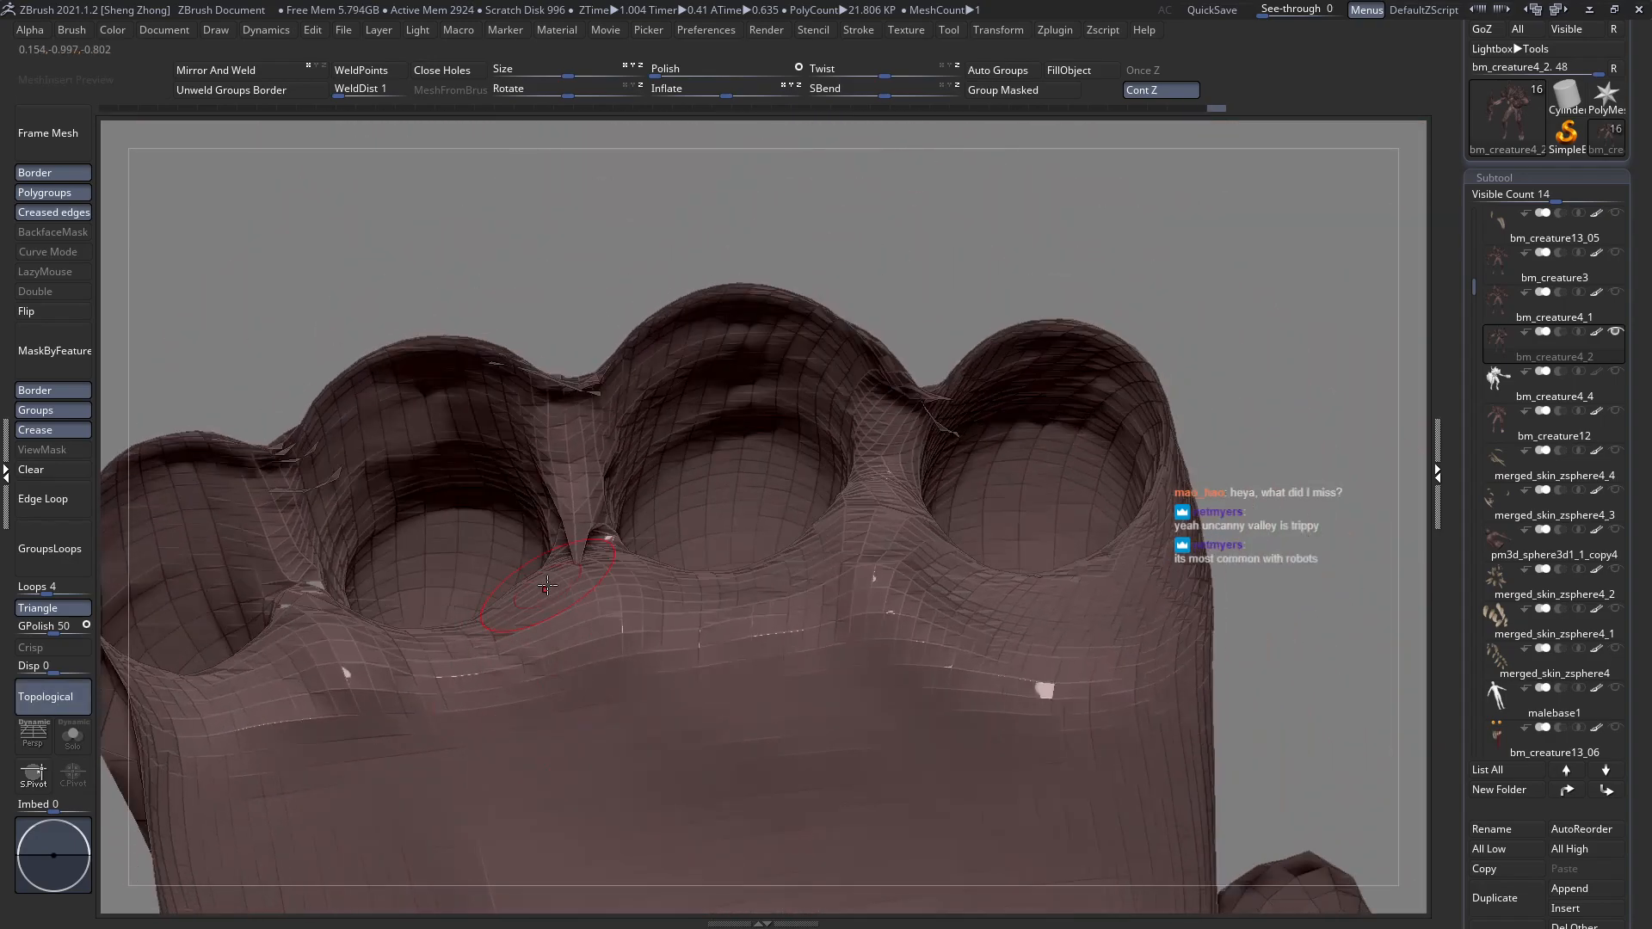
{"action": "right_click_drag", "start_coordinate": [579, 488], "coordinate": [172, 250]}
{"action": "right_click_drag", "start_coordinate": [562, 528], "coordinate": [557, 447]}
{"action": "left_click", "coordinate": [553, 446], "text": "ctrl+shift"}
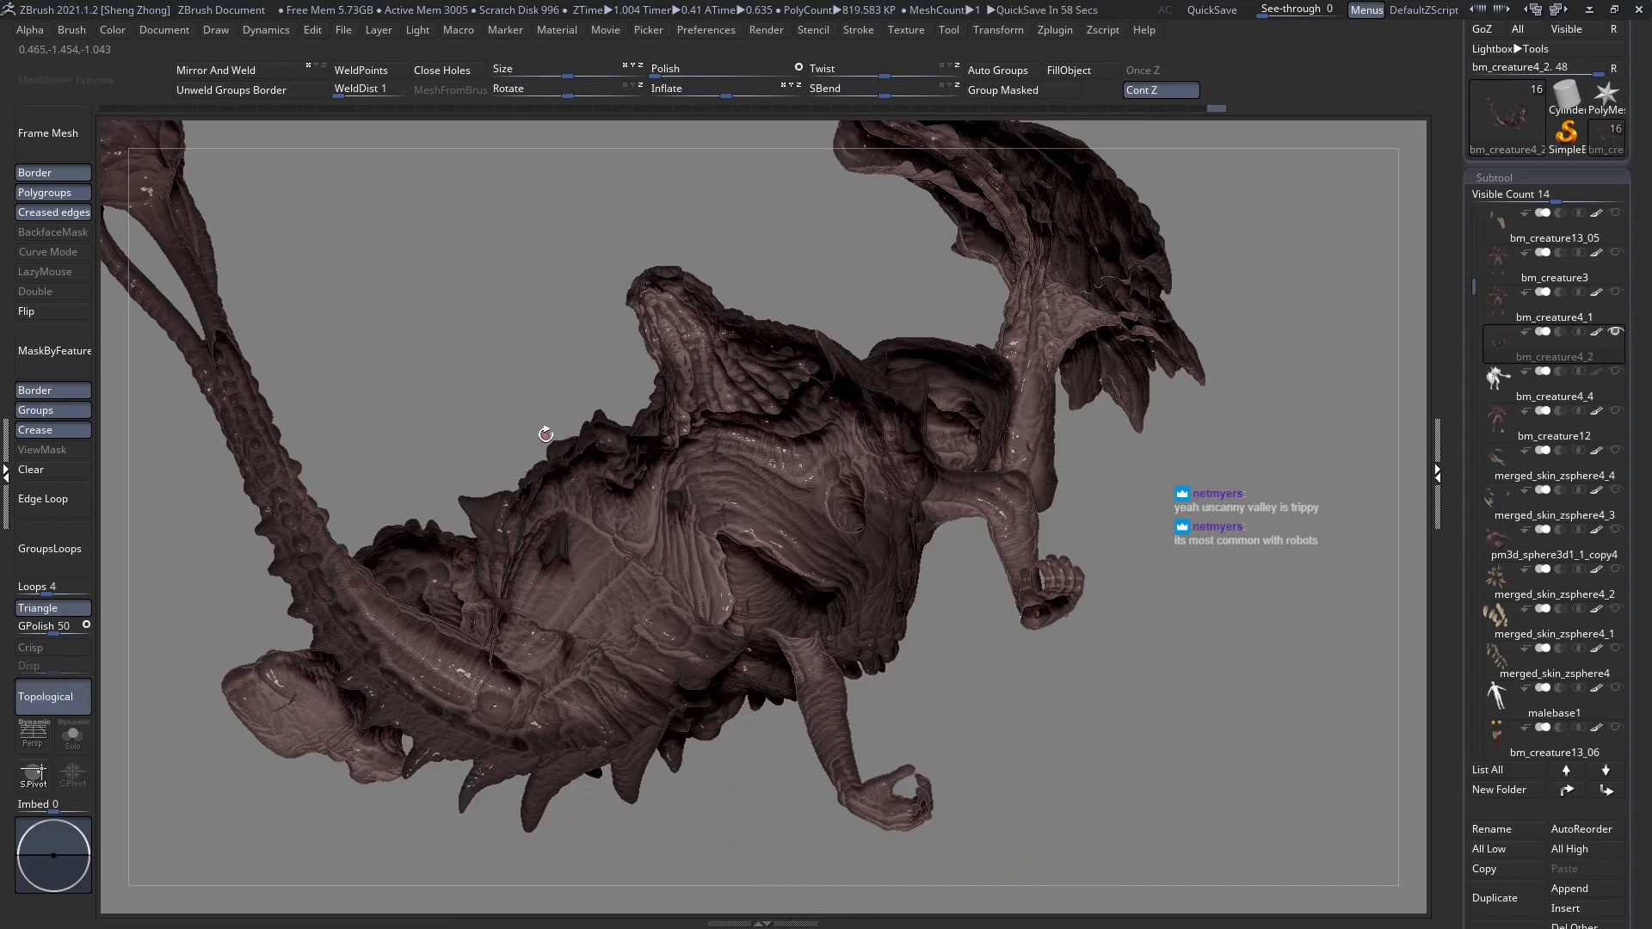
Survey the whole inverted creature from several sides, briefly toggling its polygroup wireframe display.
{"action": "right_click_drag", "start_coordinate": [687, 286], "coordinate": [599, 457]}
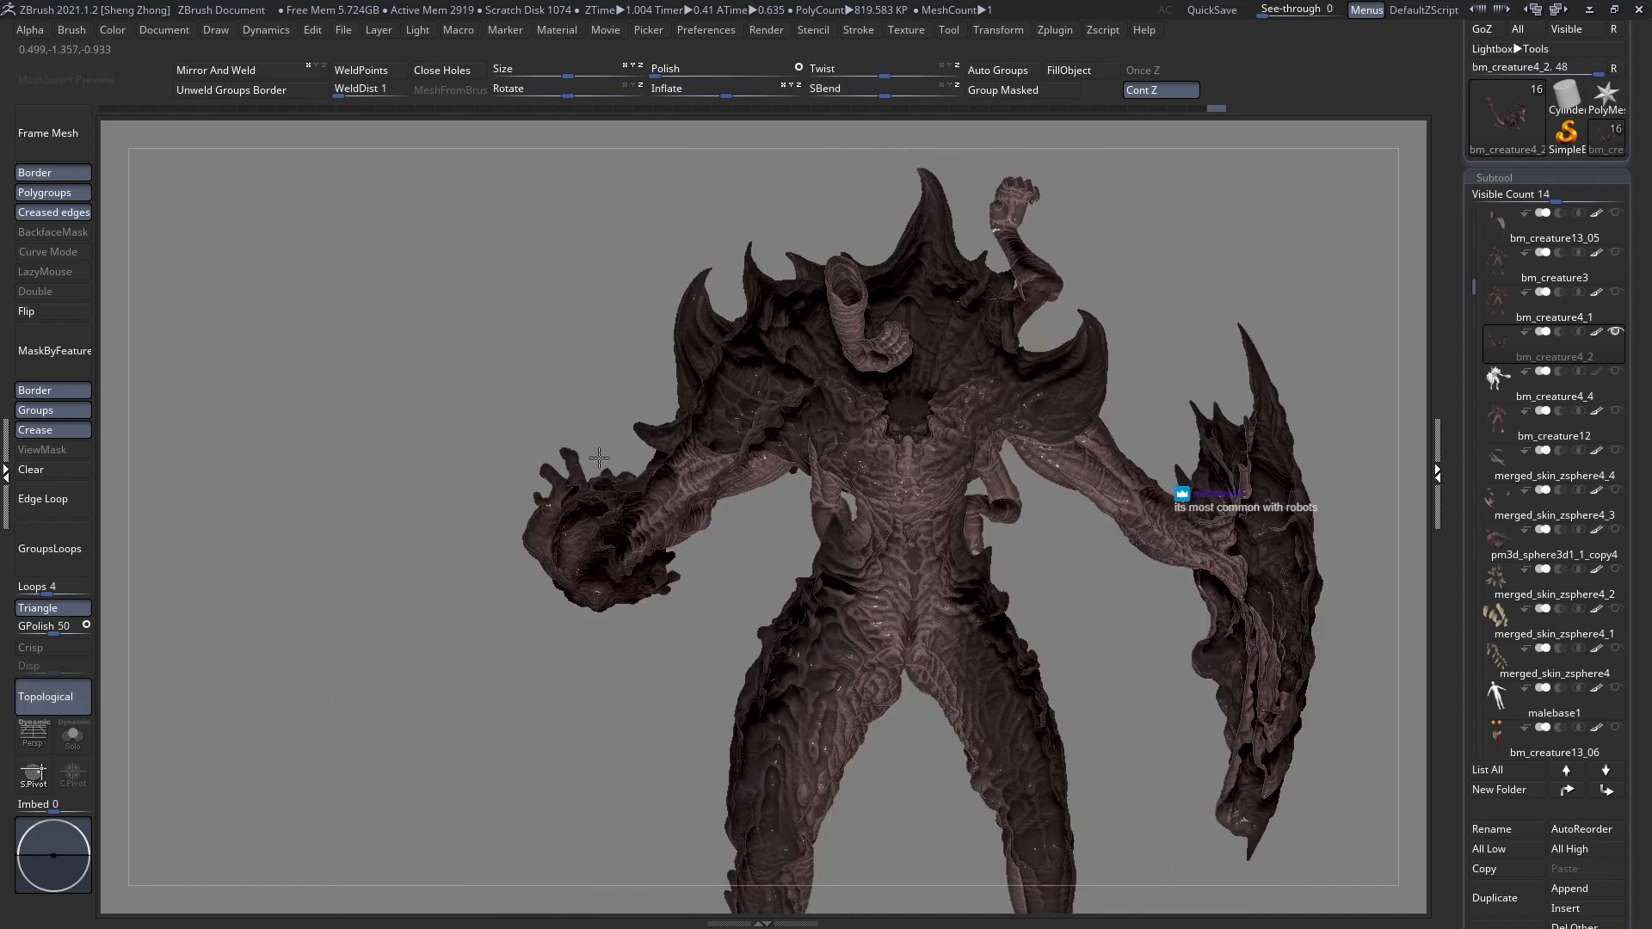
{"action": "right_click_drag", "start_coordinate": [757, 450], "coordinate": [538, 590]}
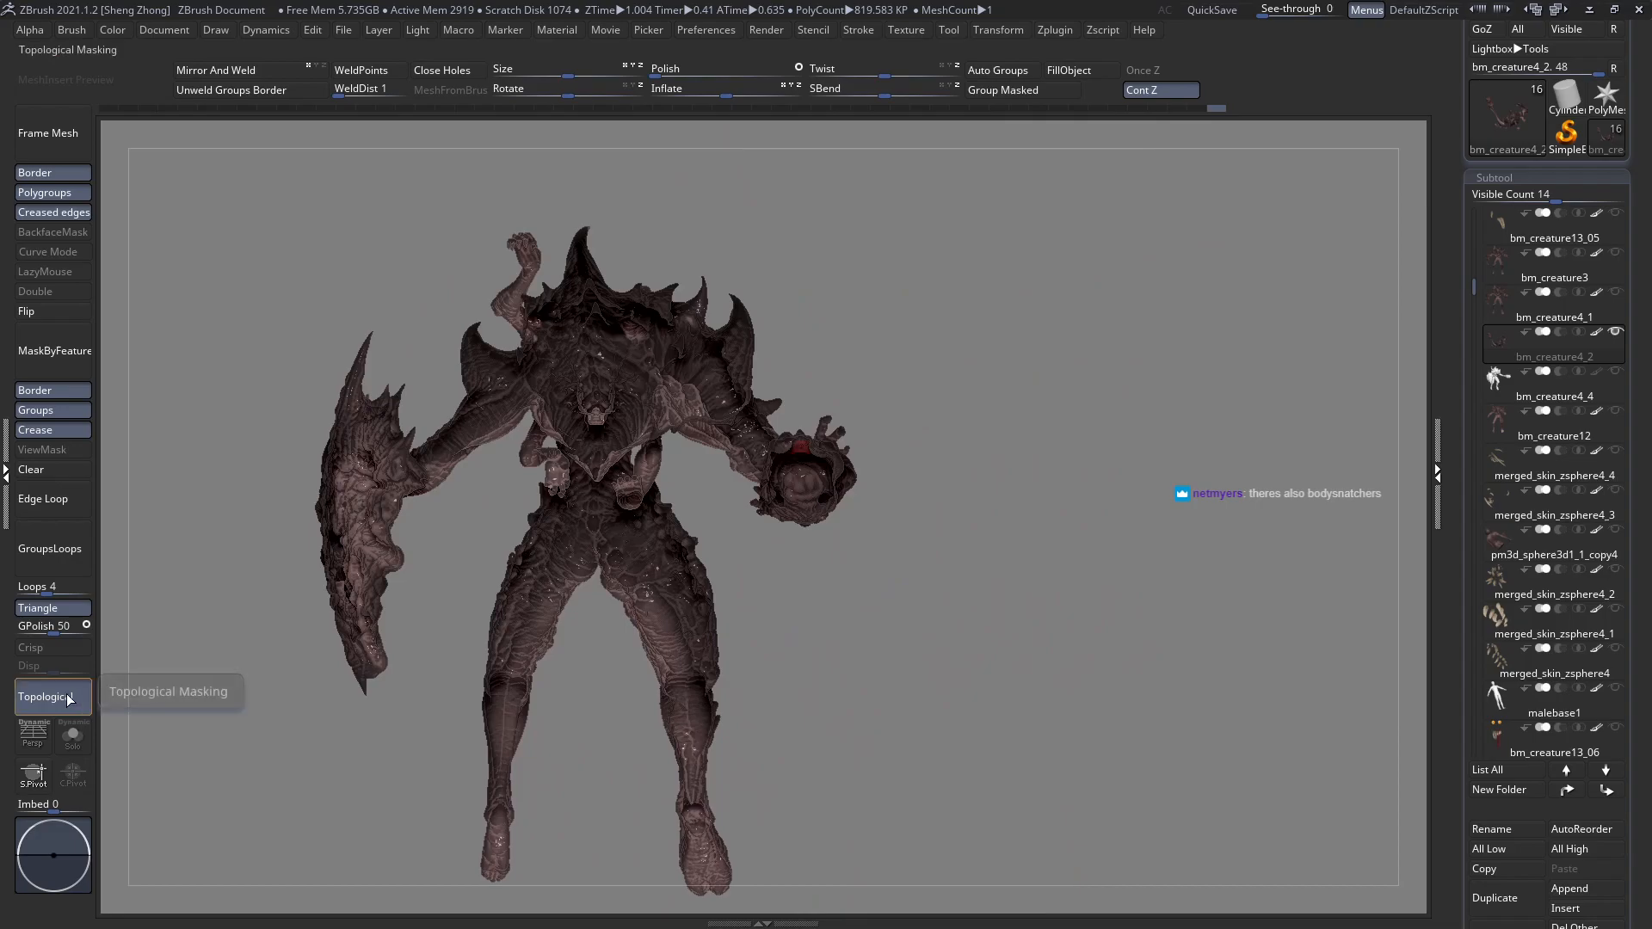
{"action": "right_click_drag", "start_coordinate": [454, 406], "coordinate": [481, 466], "text": "ctrl"}
{"action": "key", "text": "shift+f"}
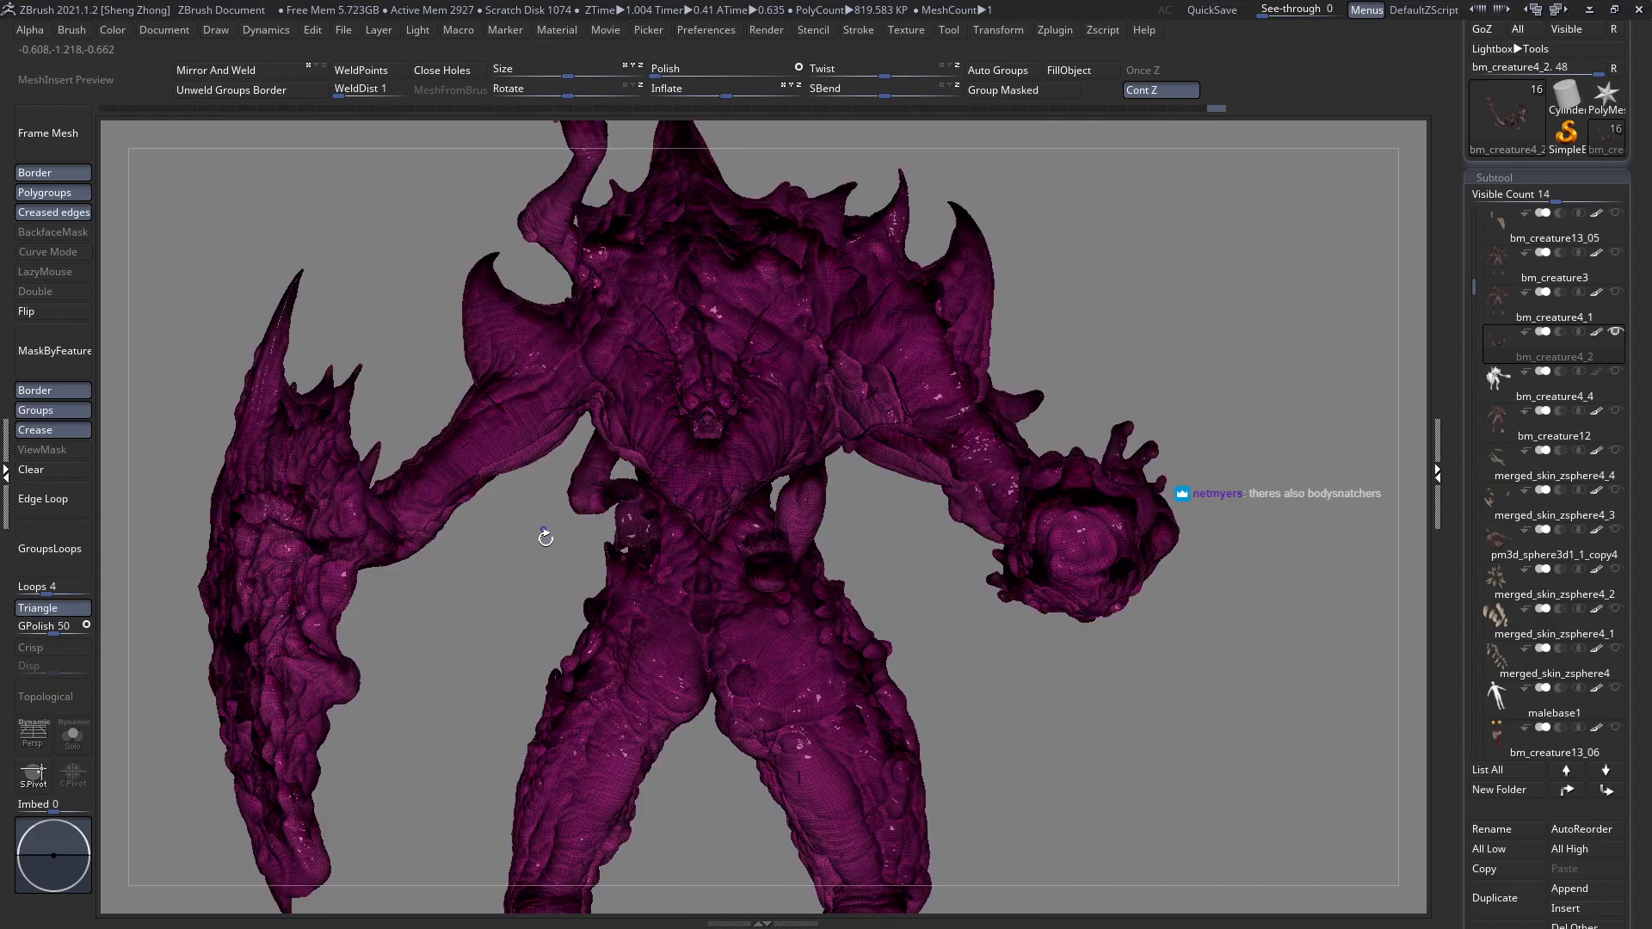
{"action": "key", "text": "shift+f"}
Isolate the small cupped hand below the chest to check its inverted fingers, and show the whole body again.
{"action": "right_click_drag", "start_coordinate": [591, 589], "coordinate": [596, 540], "text": "alt"}
{"action": "right_click_drag", "start_coordinate": [761, 392], "coordinate": [691, 429], "text": "alt"}
{"action": "right_click_drag", "start_coordinate": [662, 557], "coordinate": [702, 580], "text": "ctrl"}
{"action": "right_click_drag", "start_coordinate": [800, 492], "coordinate": [701, 559], "text": "alt"}
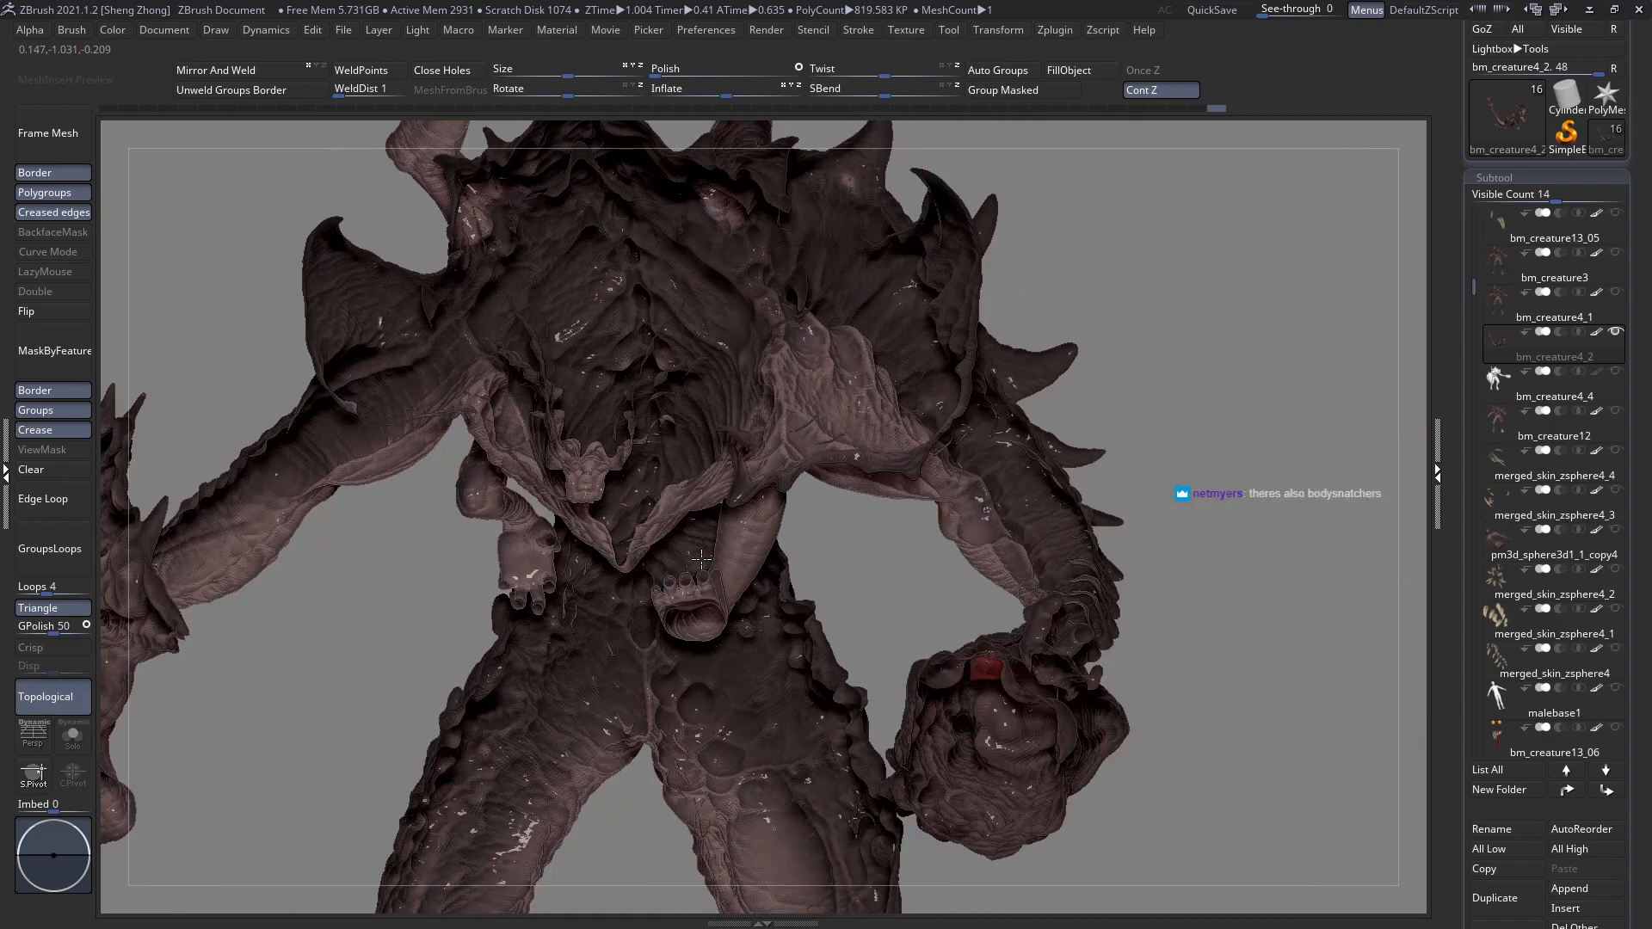
{"action": "right_click_drag", "start_coordinate": [694, 630], "coordinate": [1093, 528], "text": "ctrl"}
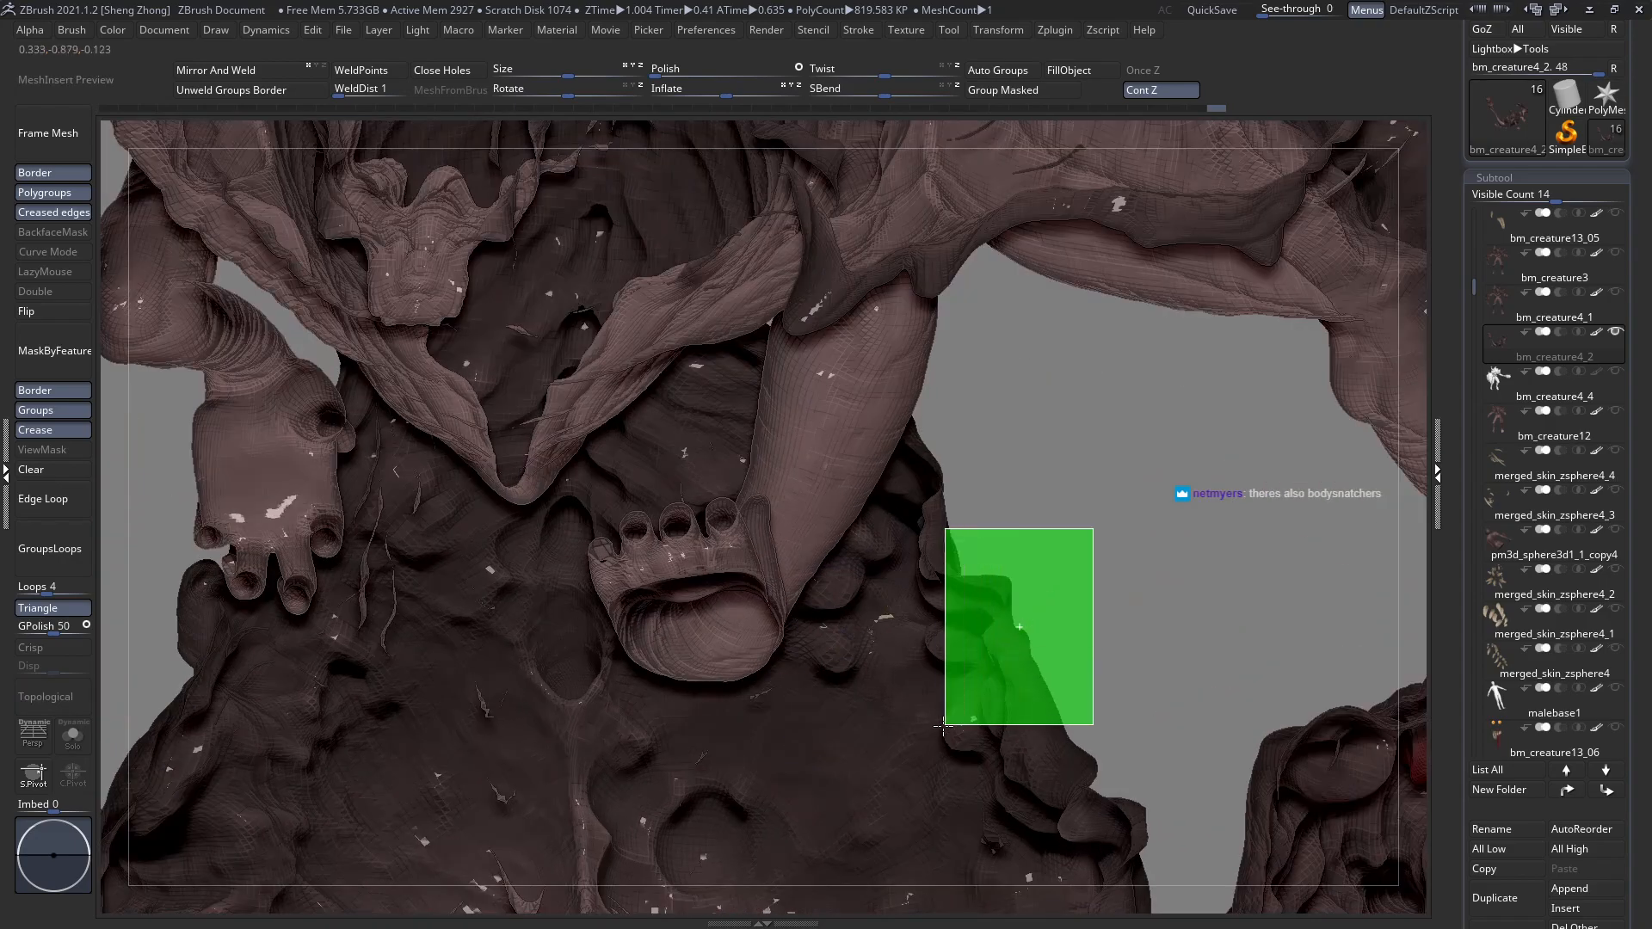
{"action": "left_click_drag", "start_coordinate": [947, 725], "coordinate": [664, 681], "text": "ctrl"}
{"action": "left_click_drag", "start_coordinate": [594, 721], "coordinate": [594, 721], "text": "ctrl+shift"}
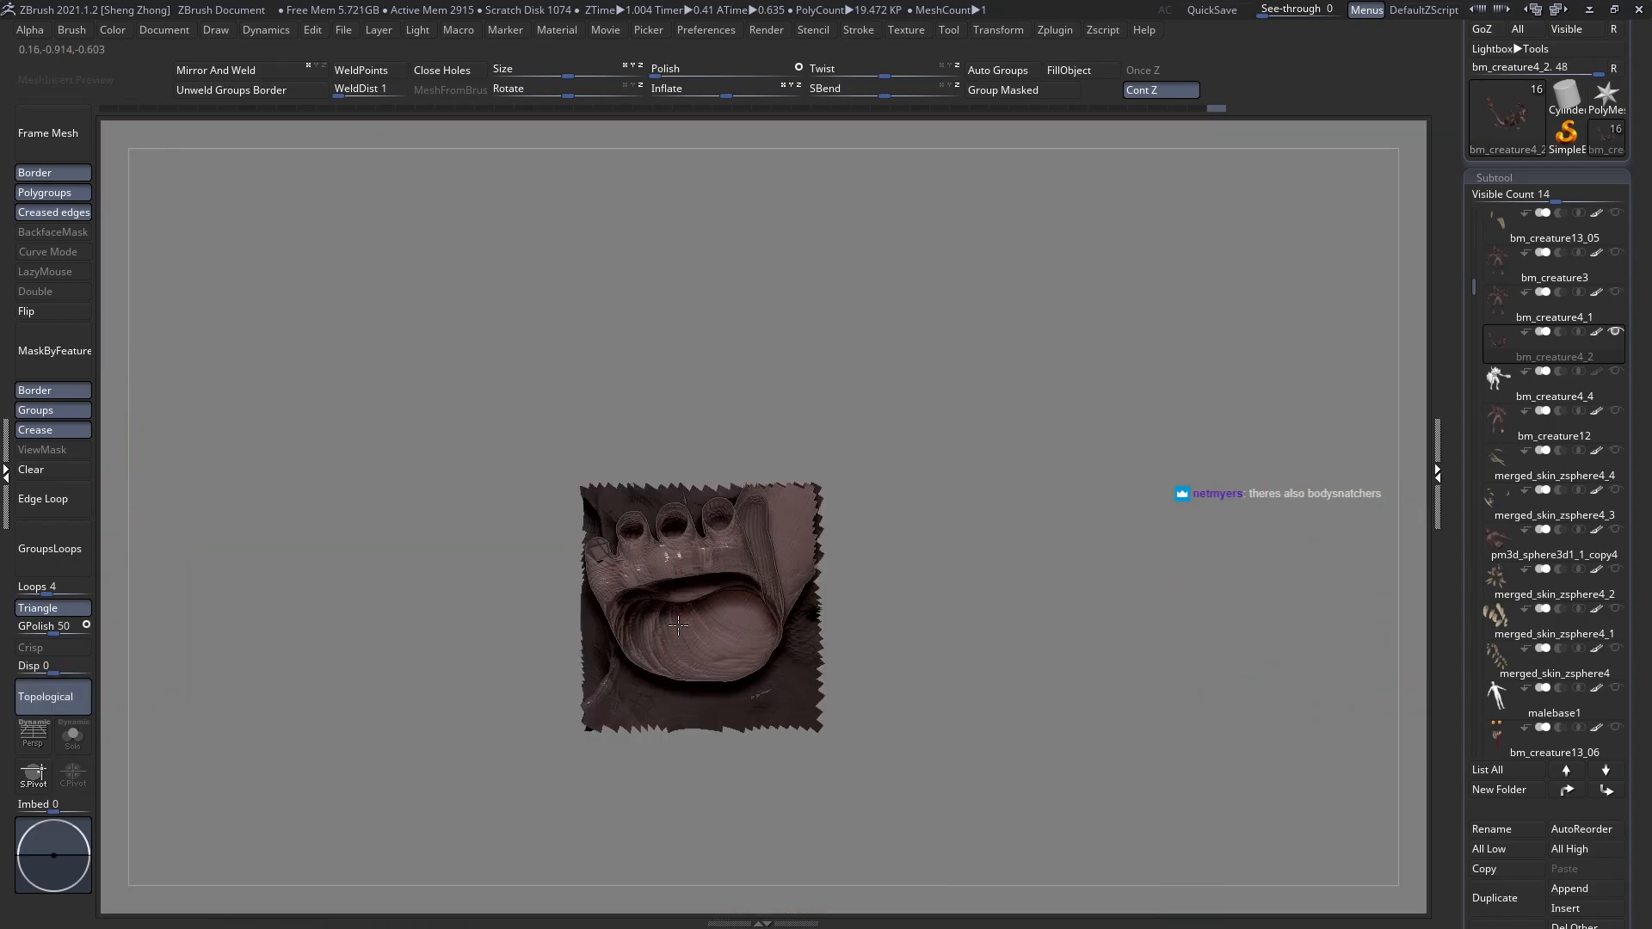
{"action": "mouse_move", "coordinate": [559, 651]}
{"action": "right_mouse_down", "text": "ctrl"}
{"action": "mouse_move", "coordinate": [680, 620]}
{"action": "mouse_move", "coordinate": [464, 545]}
{"action": "mouse_move", "coordinate": [411, 561]}
{"action": "mouse_move", "coordinate": [545, 626]}
{"action": "right_mouse_up", "text": "ctrl"}
{"action": "left_click", "coordinate": [412, 560], "text": "ctrl+shift"}
Isolate the small outstretched hand on the back, check between its fingers, and bring back the hidden geometry.
{"action": "mouse_move", "coordinate": [834, 490]}
{"action": "right_mouse_down"}
{"action": "mouse_move", "coordinate": [573, 464]}
{"action": "mouse_move", "coordinate": [469, 492]}
{"action": "right_mouse_up"}
{"action": "left_click_drag", "start_coordinate": [277, 523], "coordinate": [336, 604], "text": "ctrl"}
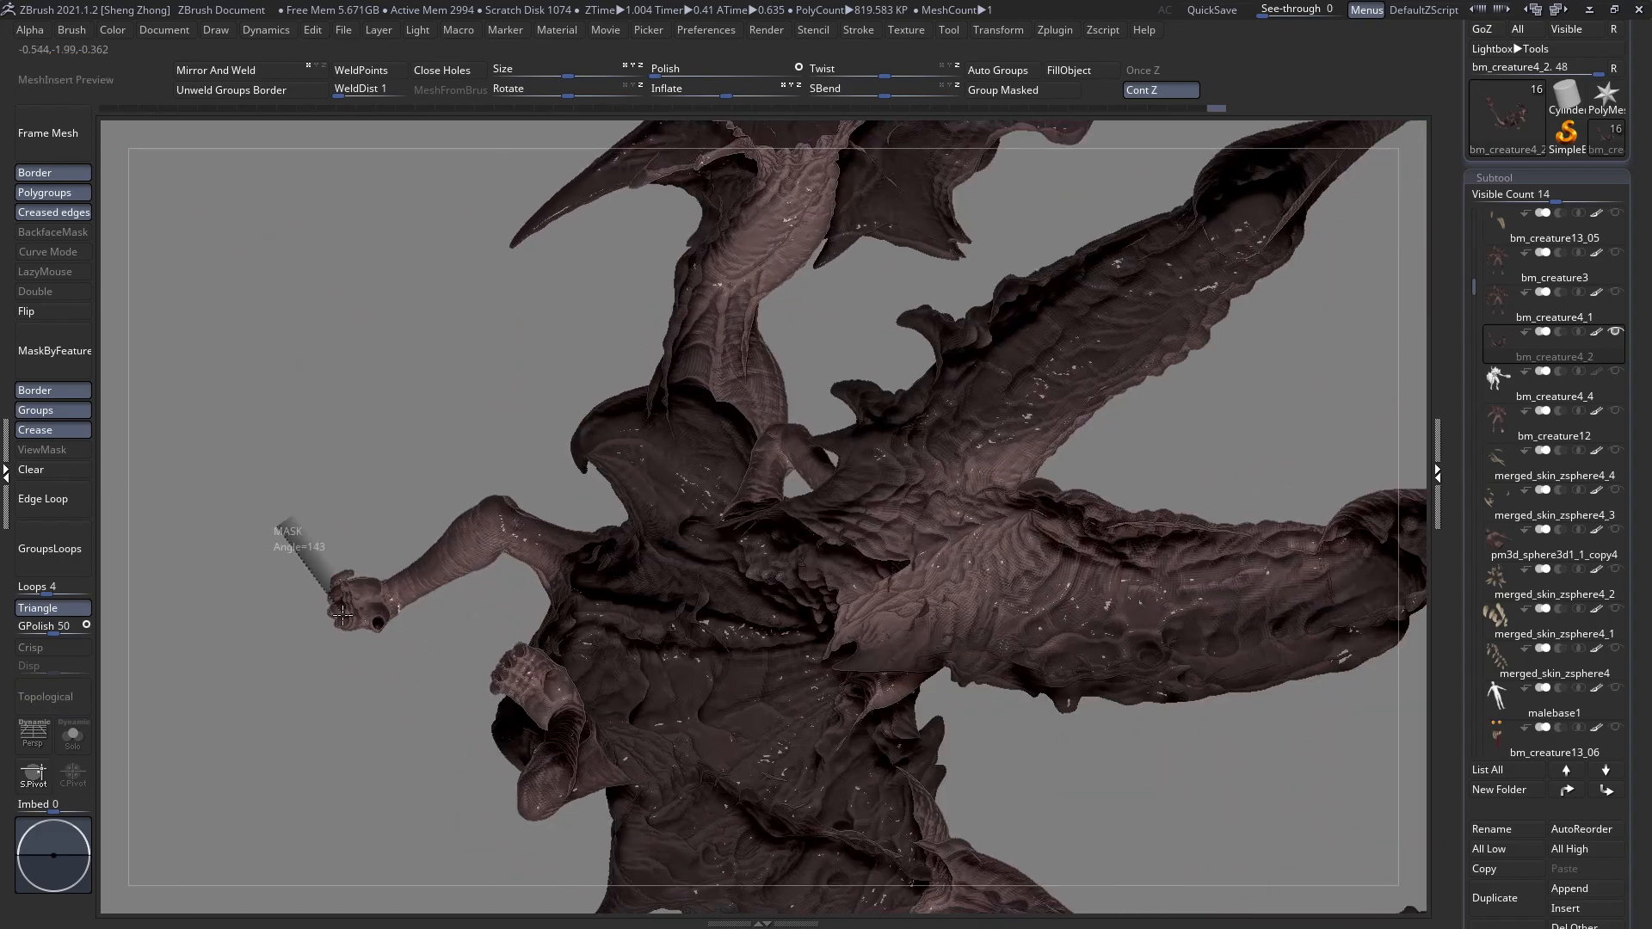
{"action": "left_click_drag", "start_coordinate": [405, 665], "coordinate": [405, 664], "text": "ctrl+shift"}
{"action": "key", "text": "f"}
{"action": "right_click_drag", "start_coordinate": [1088, 737], "coordinate": [692, 630]}
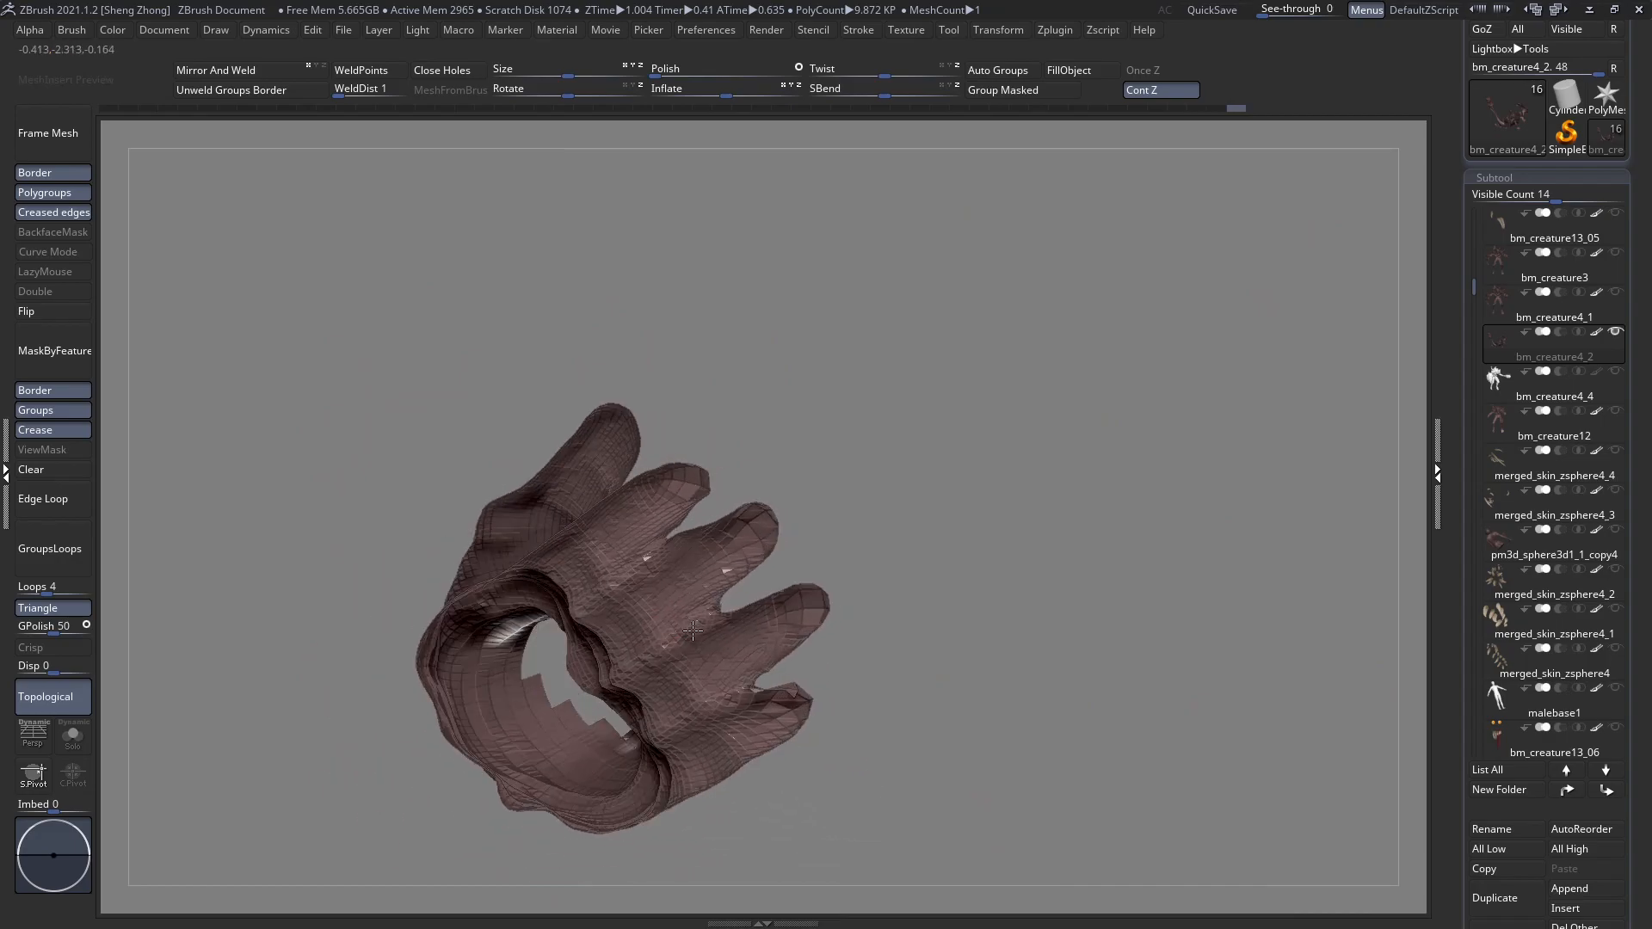
{"action": "left_click", "coordinate": [368, 471], "text": "ctrl+shift"}
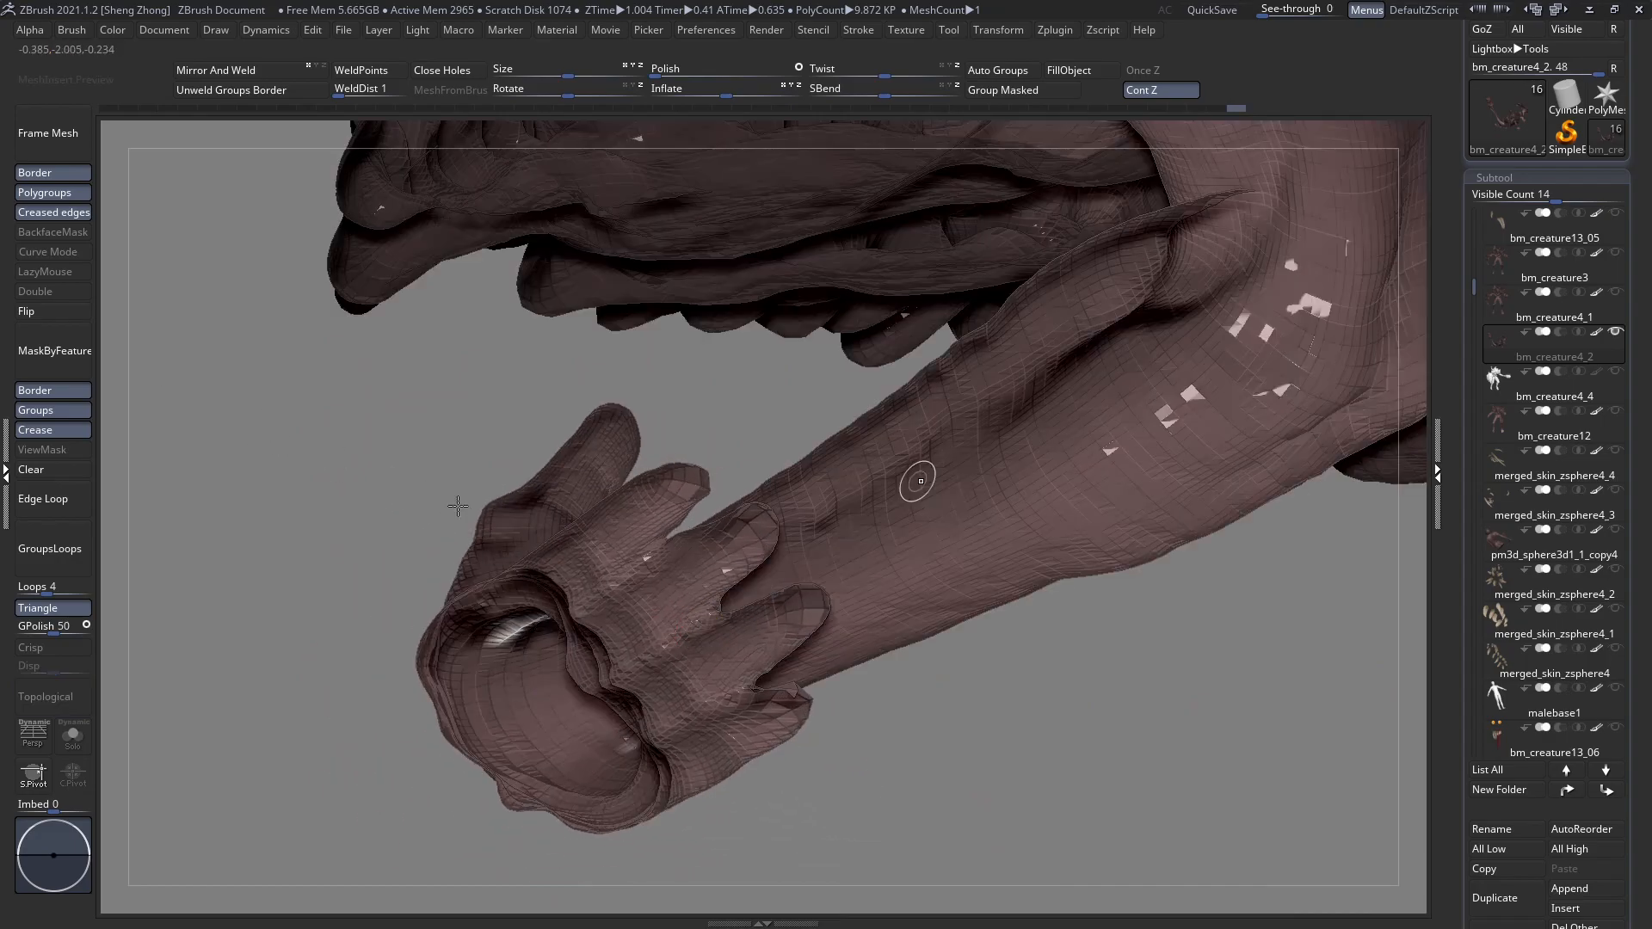
Isolate the raised hand with the drooping fingers and its wrist, inspect the fingers, and unhide the creature.
{"action": "right_click_drag", "start_coordinate": [681, 578], "coordinate": [700, 516], "text": "ctrl"}
{"action": "right_click_drag", "start_coordinate": [587, 463], "coordinate": [680, 525], "text": "ctrl"}
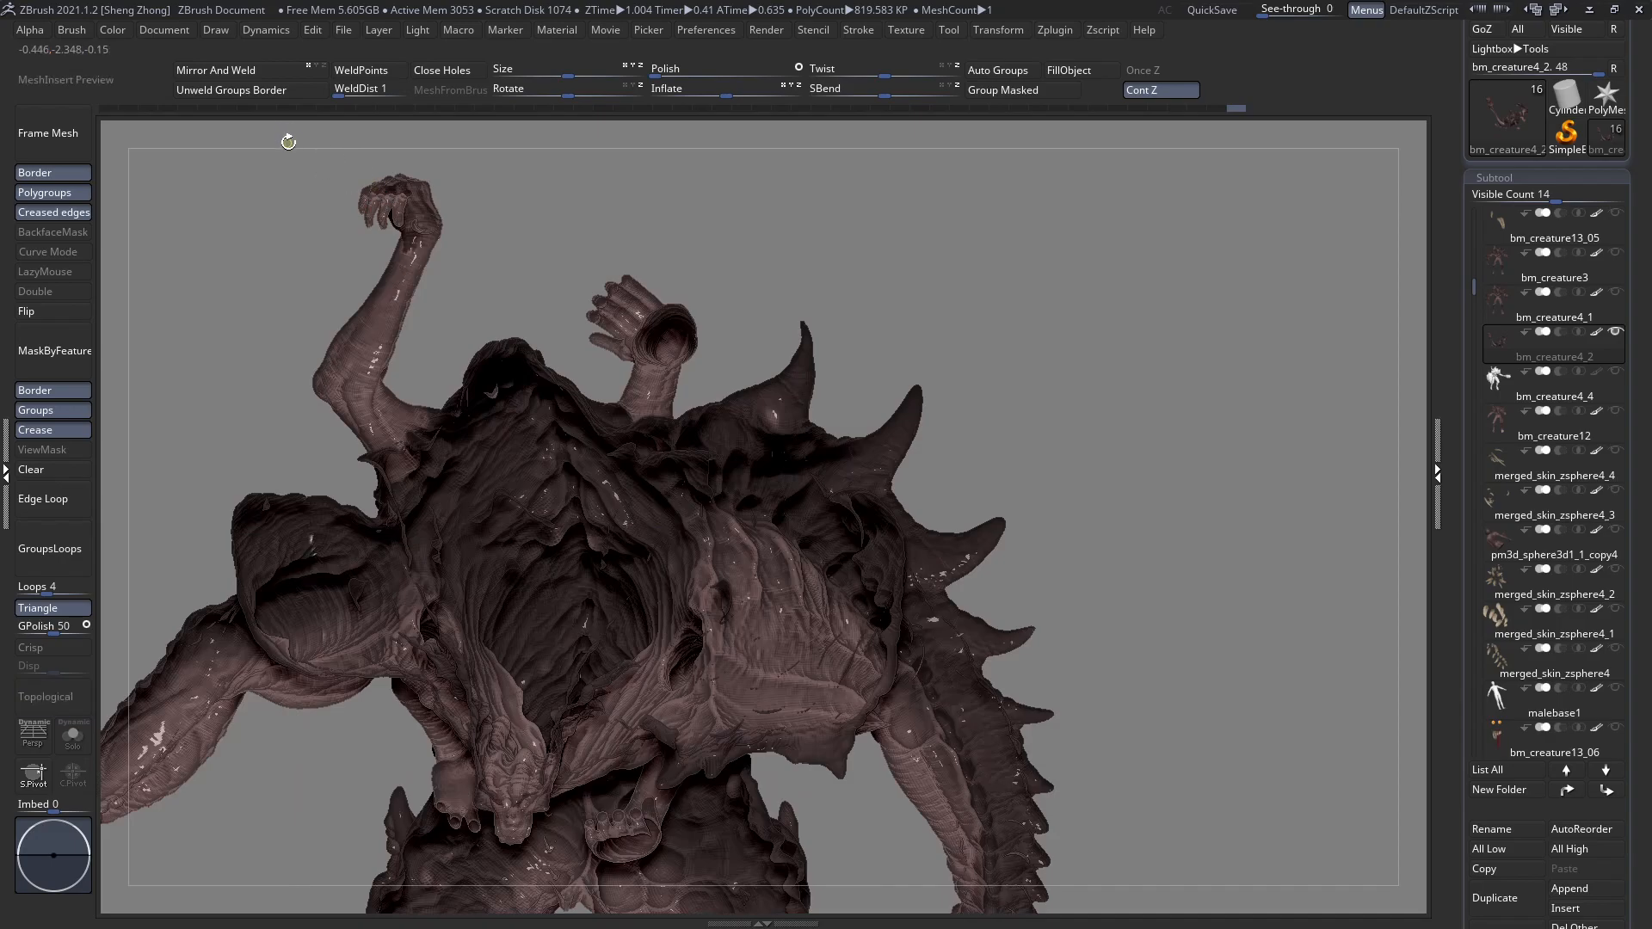
{"action": "left_click_drag", "start_coordinate": [464, 276], "coordinate": [465, 276], "text": "ctrl+shift"}
{"action": "right_click_drag", "start_coordinate": [499, 353], "coordinate": [390, 271], "text": "ctrl"}
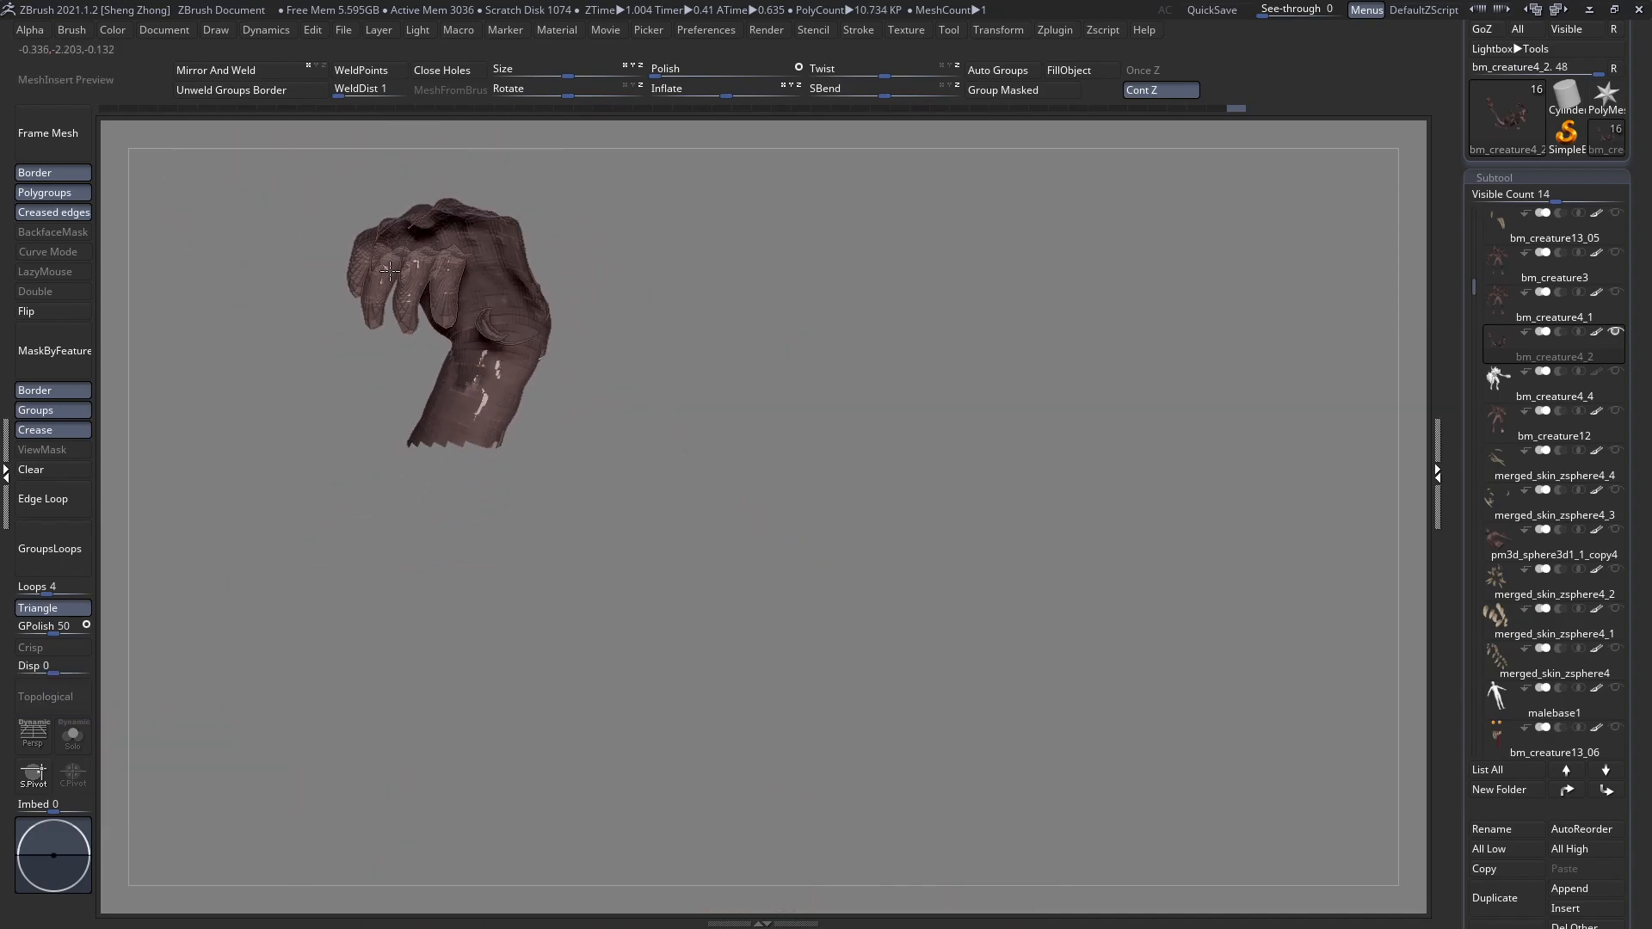
{"action": "left_click", "coordinate": [771, 352], "text": "ctrl+shift"}
Isolate the other hand rising from the back, check its fingers, and restore the full mesh.
{"action": "left_click_drag", "start_coordinate": [823, 379], "coordinate": [1247, 698], "text": "ctrl+shift"}
{"action": "right_click_drag", "start_coordinate": [1091, 610], "coordinate": [981, 353]}
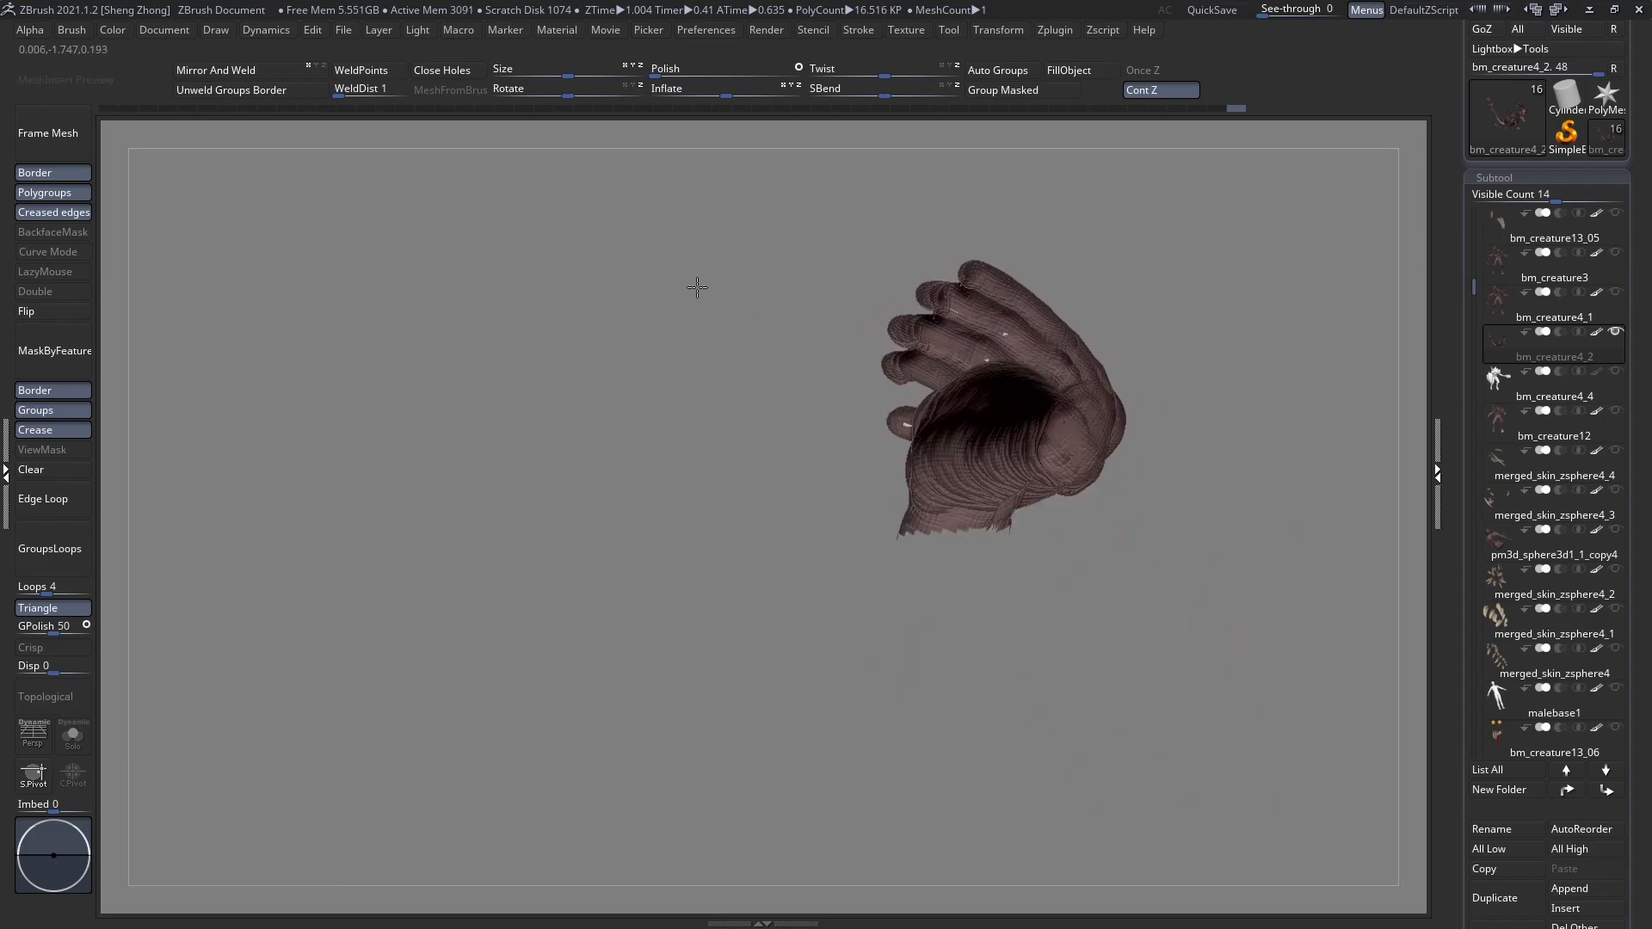
{"action": "left_click", "coordinate": [698, 287], "text": "ctrl+shift"}
Isolate the small hand beside the waist on the blade-arm side, inspect it, and show the hidden geometry.
{"action": "right_click_drag", "start_coordinate": [520, 199], "coordinate": [568, 344], "text": "ctrl"}
{"action": "right_click_drag", "start_coordinate": [958, 606], "coordinate": [1102, 702]}
{"action": "right_click_drag", "start_coordinate": [1239, 808], "coordinate": [744, 593], "text": "ctrl"}
{"action": "left_click_drag", "start_coordinate": [777, 482], "coordinate": [910, 659], "text": "ctrl+shift"}
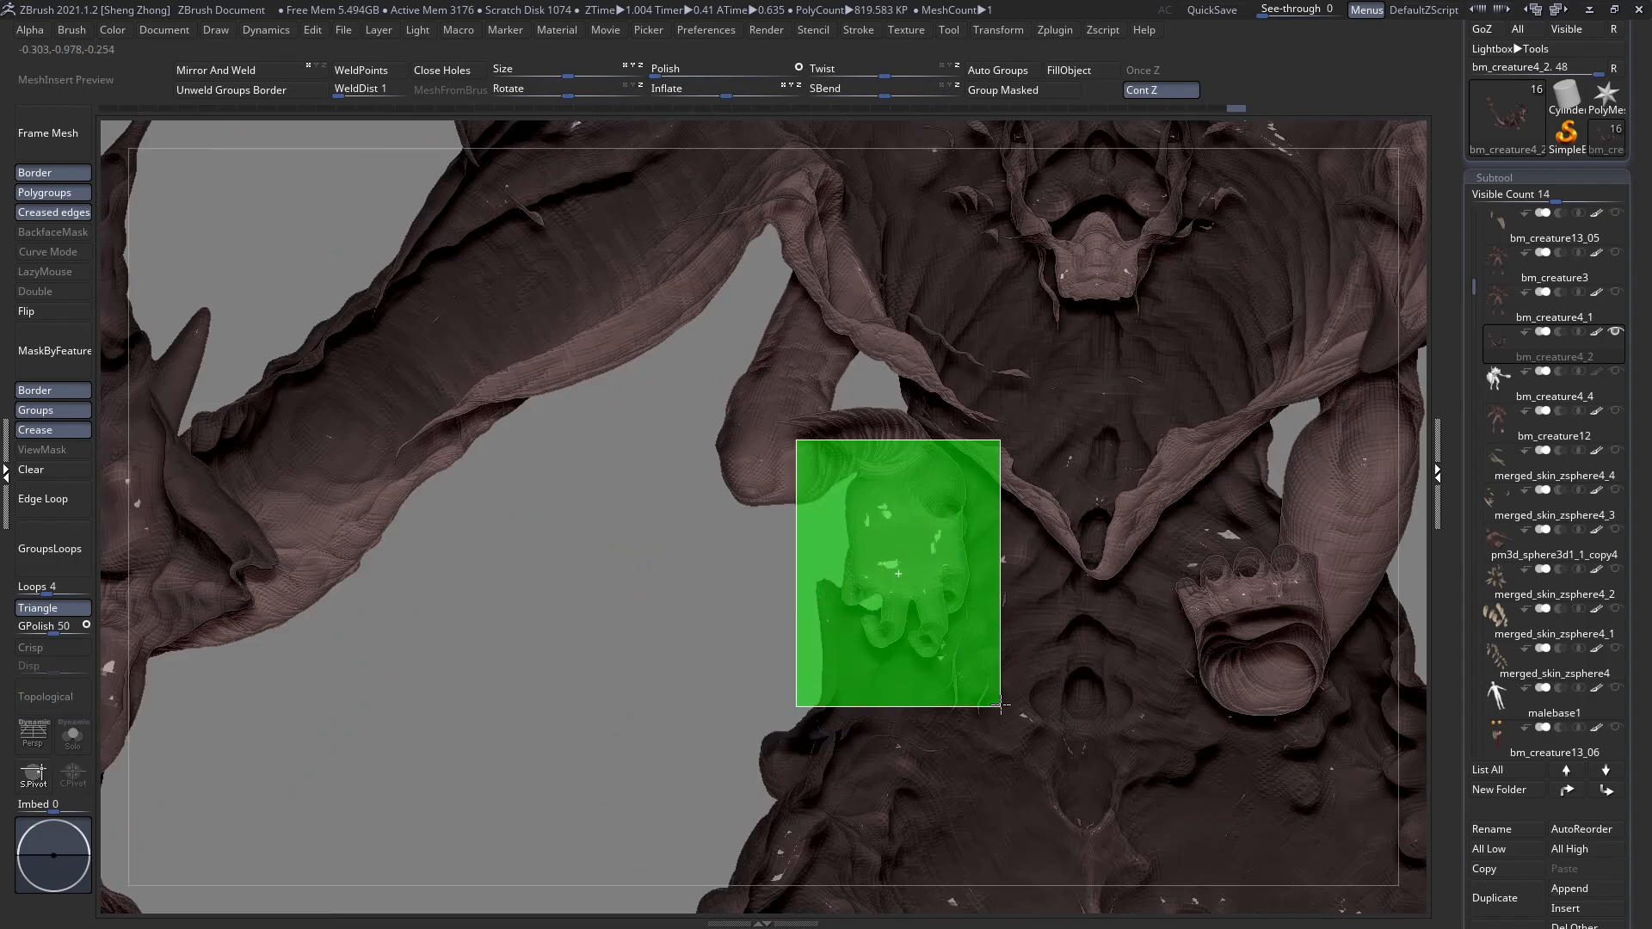
{"action": "left_click_drag", "start_coordinate": [999, 712], "coordinate": [1000, 713], "text": "ctrl+shift"}
{"action": "right_click_drag", "start_coordinate": [1050, 619], "coordinate": [952, 613]}
{"action": "left_click", "coordinate": [585, 489], "text": "ctrl+shift"}
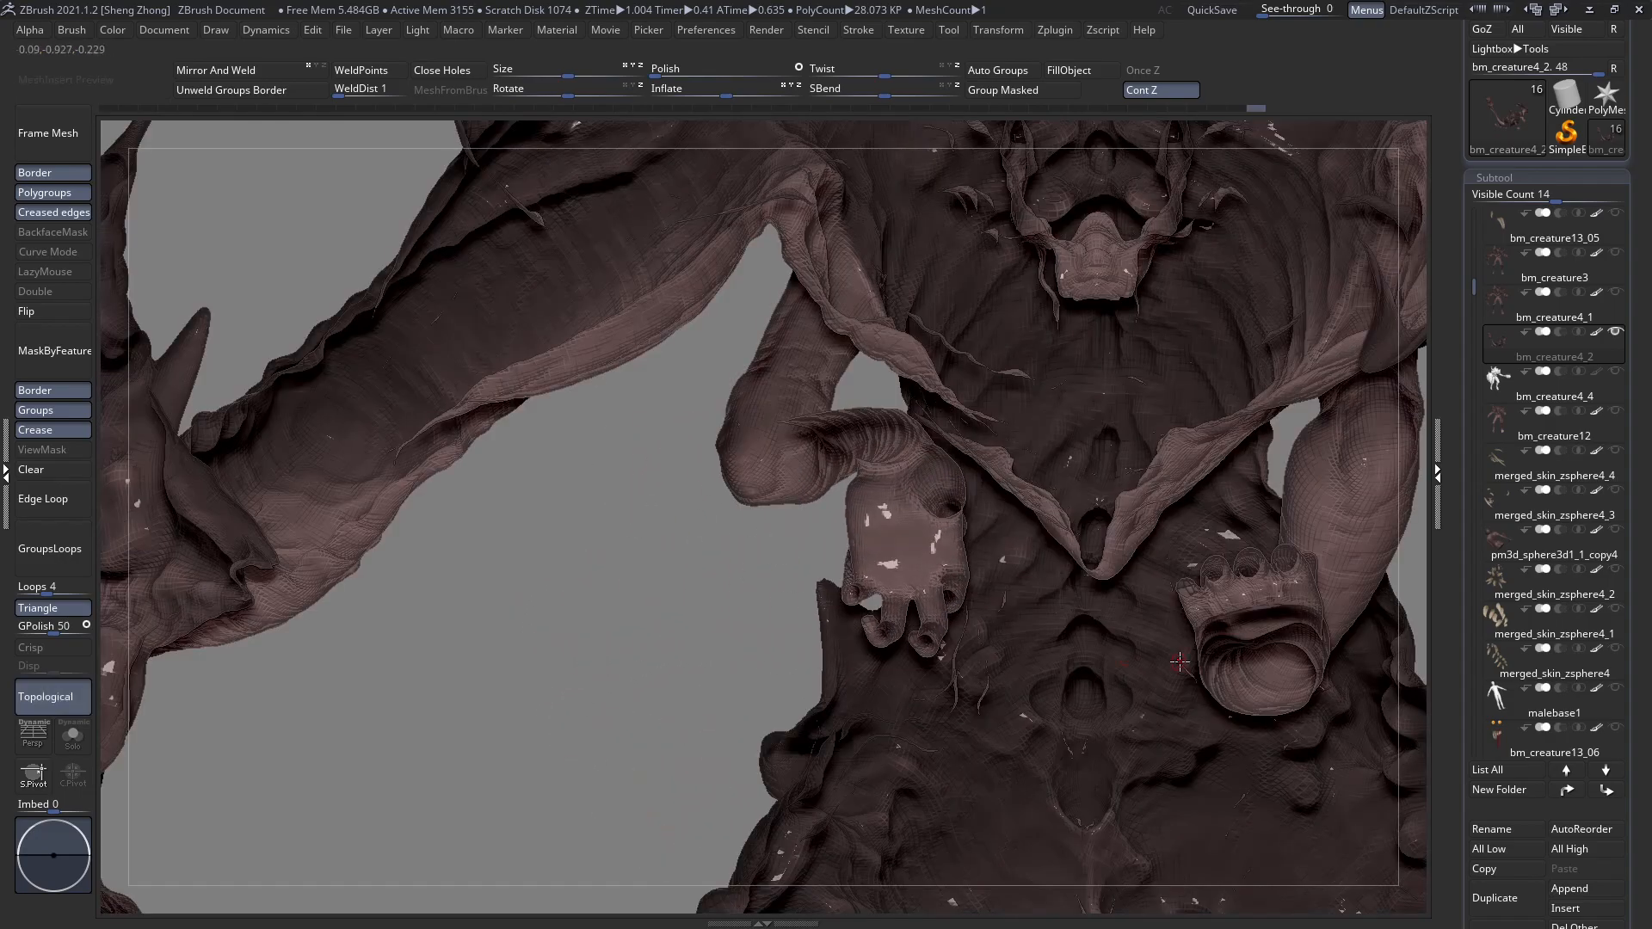
Isolate the cupped hand on the clubbed-arm side for another check, and bring back the full creature.
{"action": "right_click_drag", "start_coordinate": [989, 534], "coordinate": [1018, 538]}
{"action": "left_click_drag", "start_coordinate": [1273, 658], "coordinate": [855, 416], "text": "ctrl+shift"}
{"action": "right_click_drag", "start_coordinate": [860, 430], "coordinate": [1175, 568]}
{"action": "left_click", "coordinate": [1262, 517], "text": "ctrl+shift"}
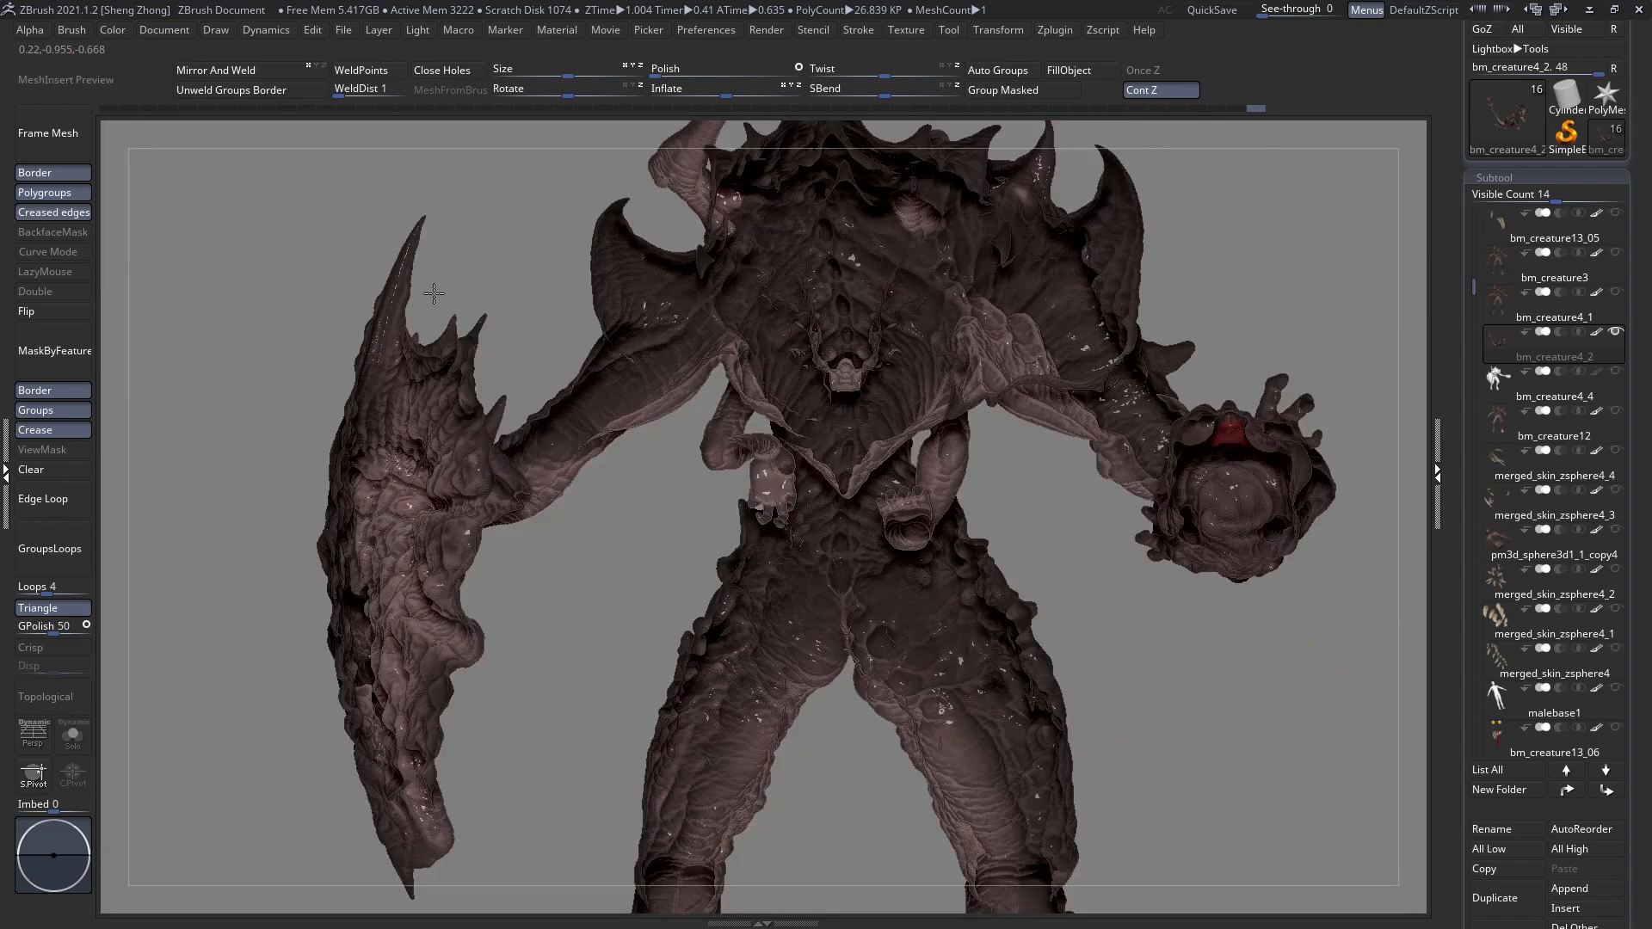
Return the creature's normals to facing outward and review the full figure from behind and in front.
{"action": "key", "text": "f"}
{"action": "right_click_drag", "start_coordinate": [870, 432], "coordinate": [823, 506]}
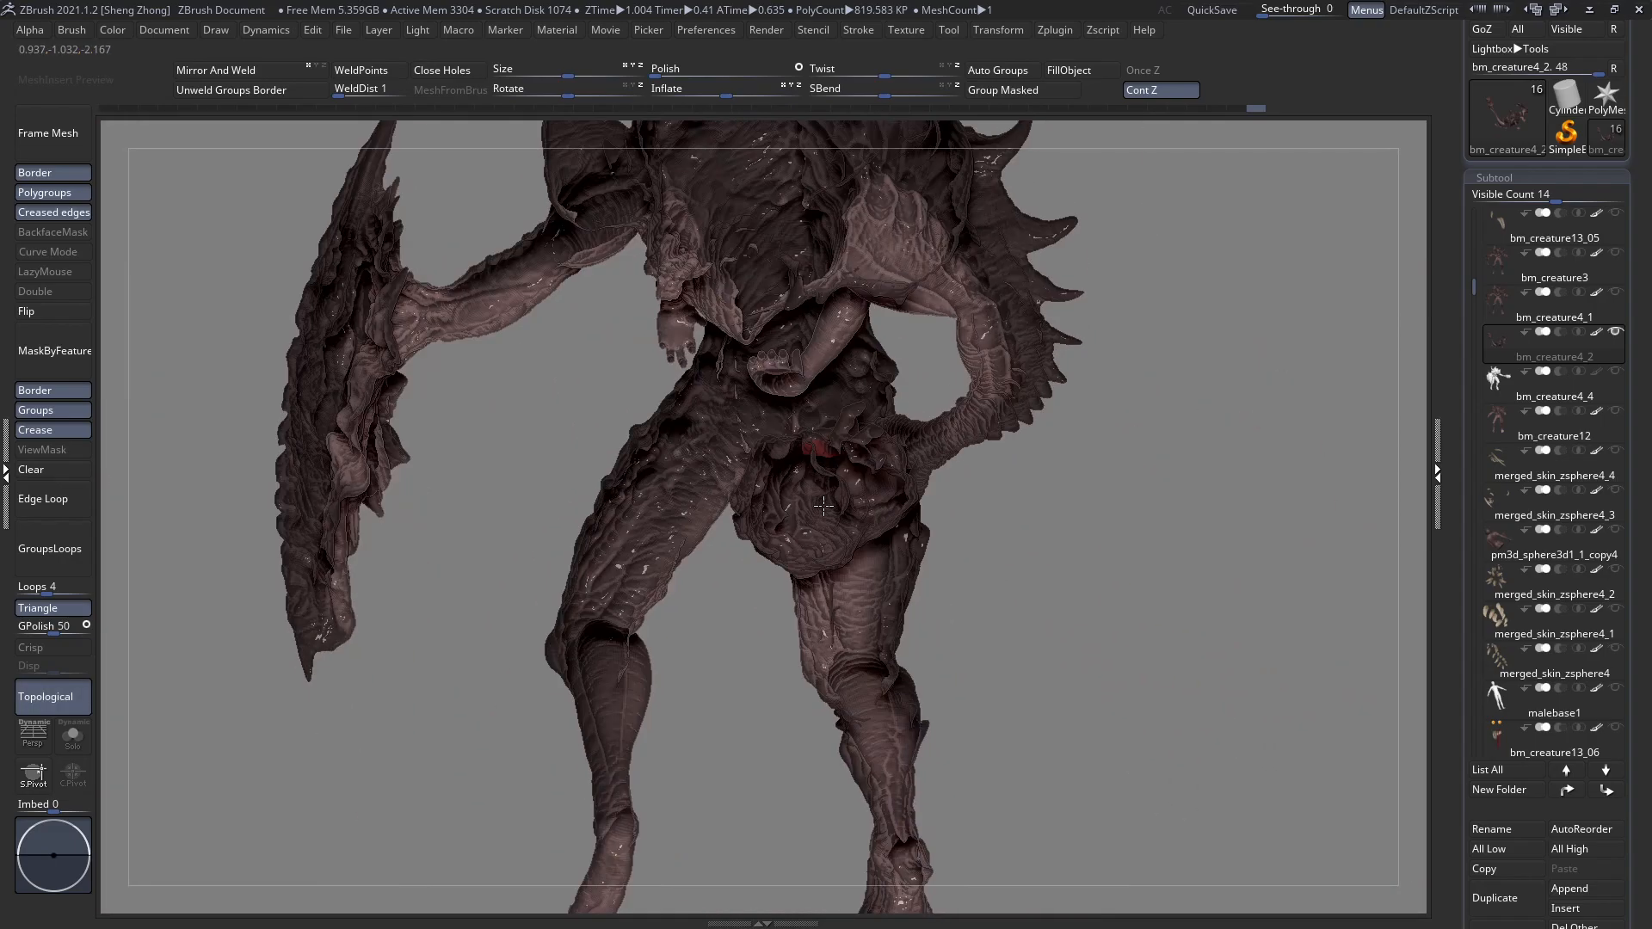
{"action": "right_click_drag", "start_coordinate": [751, 431], "coordinate": [722, 400]}
{"action": "right_click_drag", "start_coordinate": [830, 475], "coordinate": [596, 537], "text": "ctrl"}
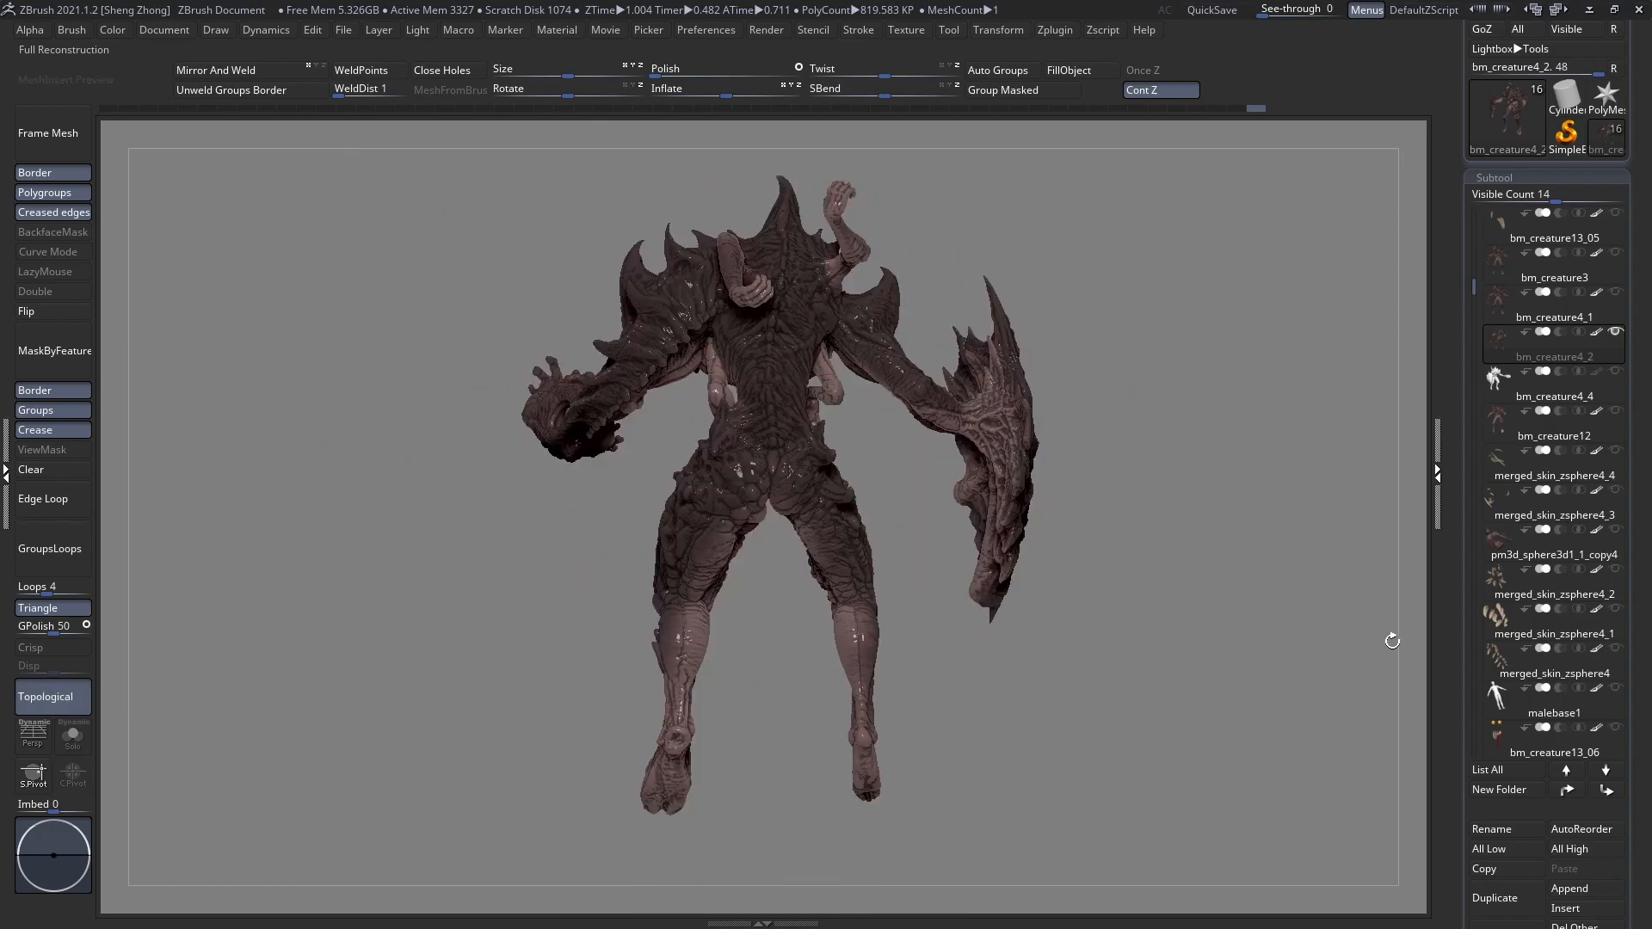
{"action": "right_click_drag", "start_coordinate": [1143, 572], "coordinate": [922, 569]}
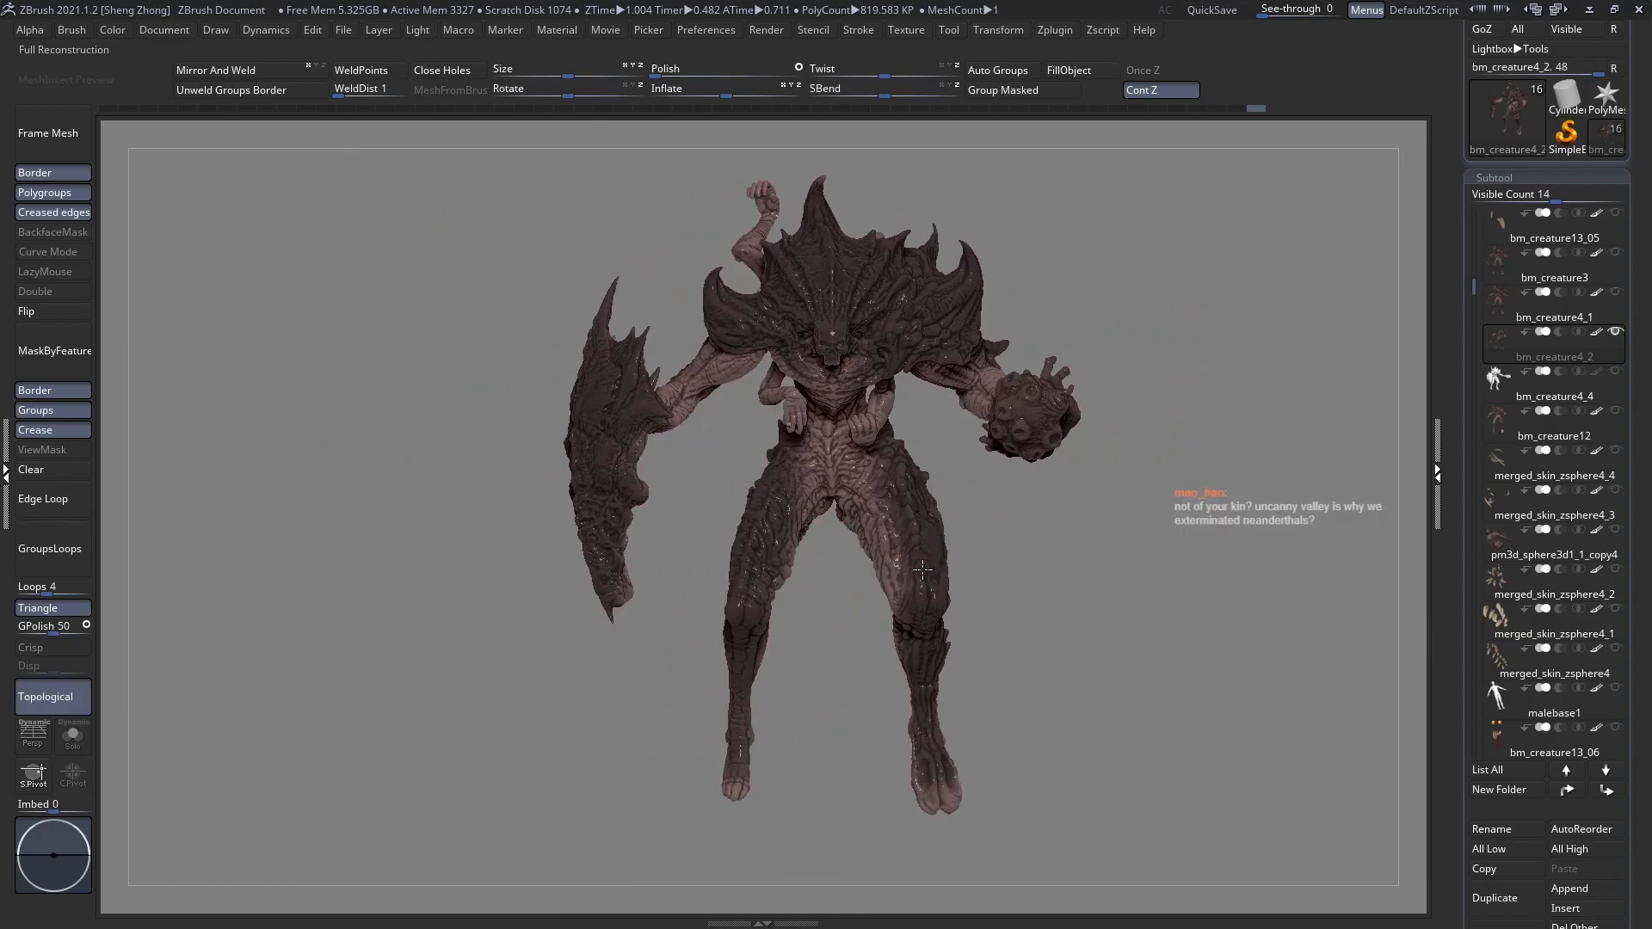
{"action": "right_click_drag", "start_coordinate": [1049, 540], "coordinate": [1008, 539], "text": "alt"}
Compare the full creature with its polygroup wireframe switched on and off.
{"action": "left_click_drag", "start_coordinate": [1630, 642], "coordinate": [1630, 680]}
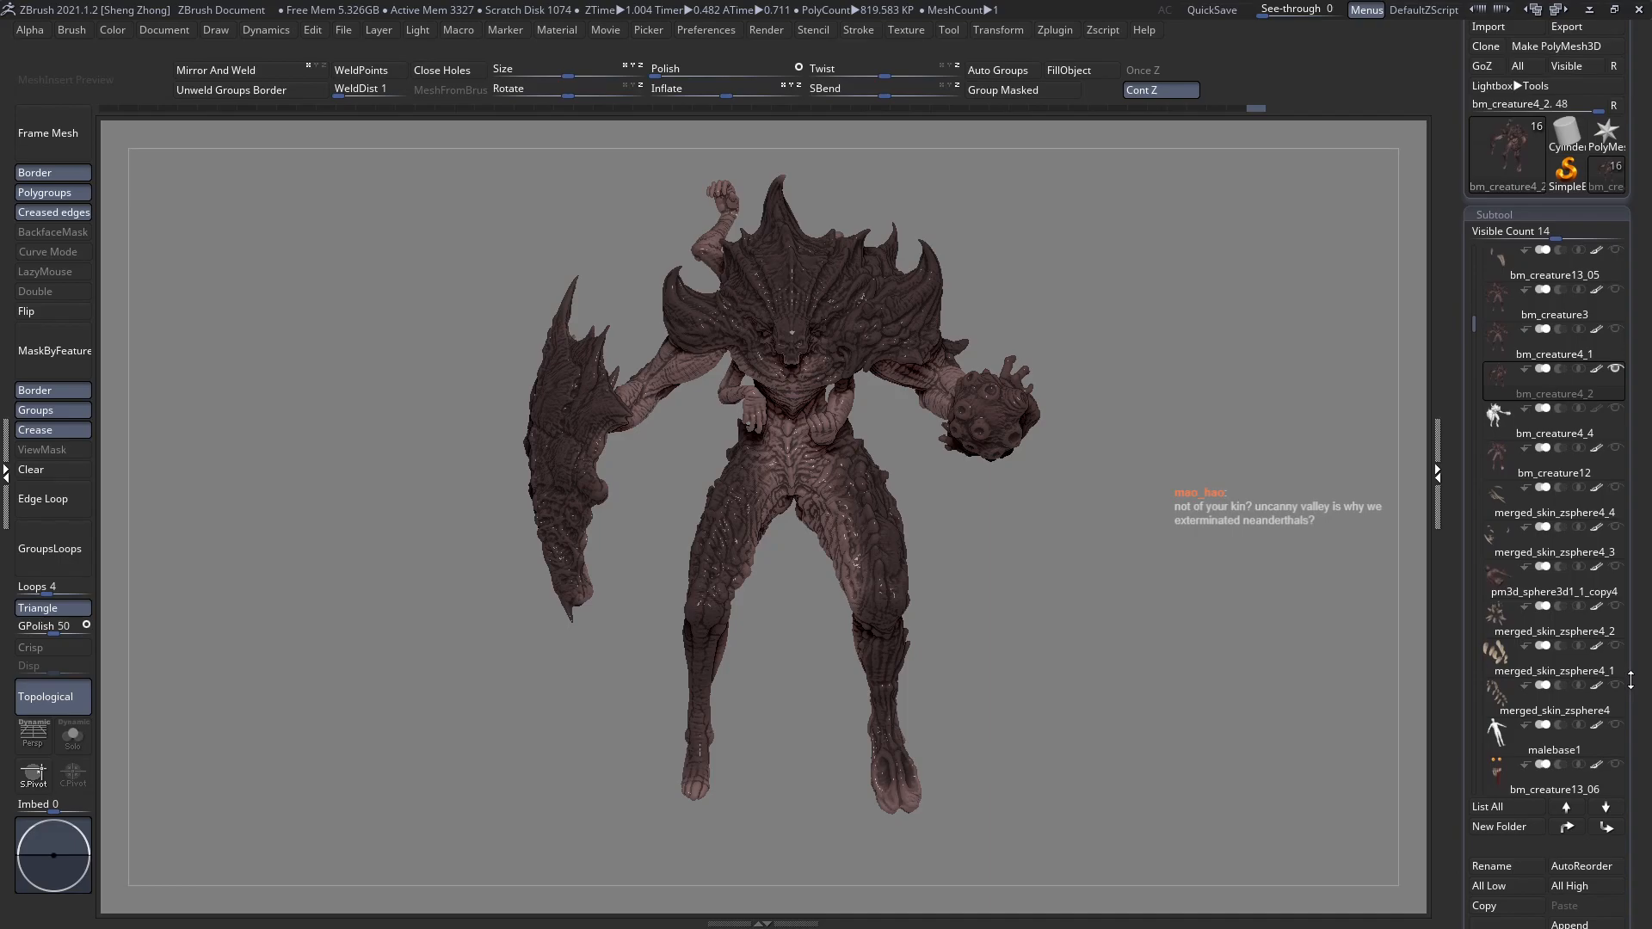
{"action": "key", "text": "shift+f"}
{"action": "key", "text": "shift+f"}
{"action": "right_click_drag", "start_coordinate": [1058, 482], "coordinate": [786, 440]}
{"action": "key", "text": "ctrl+shift+z"}
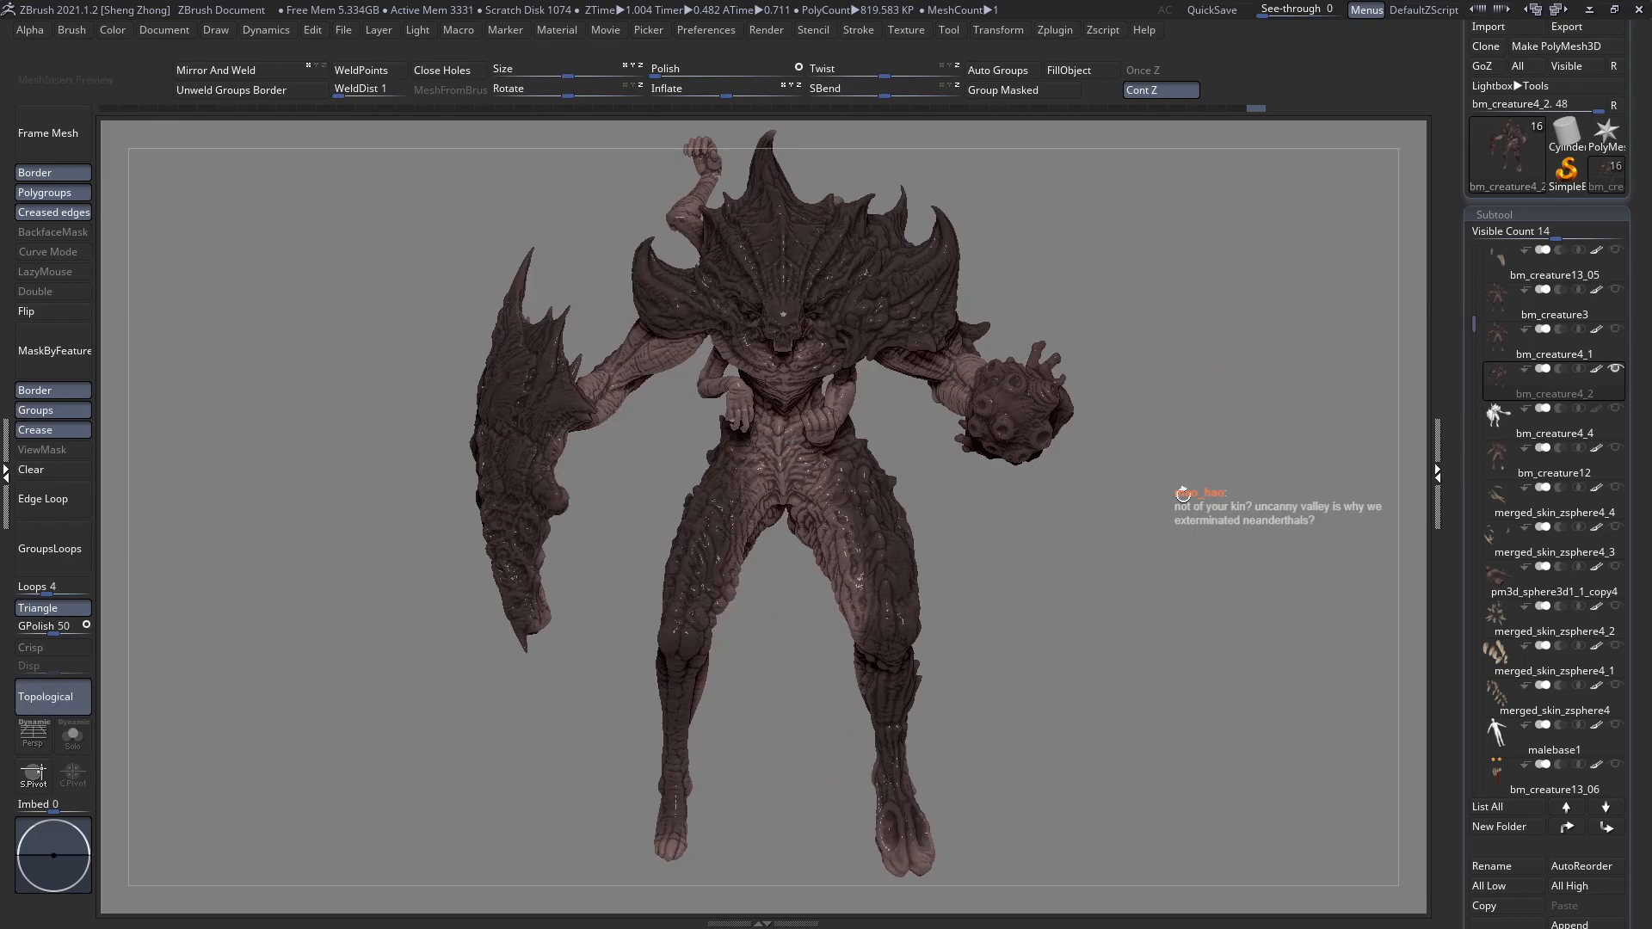
{"action": "right_click_drag", "start_coordinate": [1102, 429], "coordinate": [1146, 401], "text": "alt"}
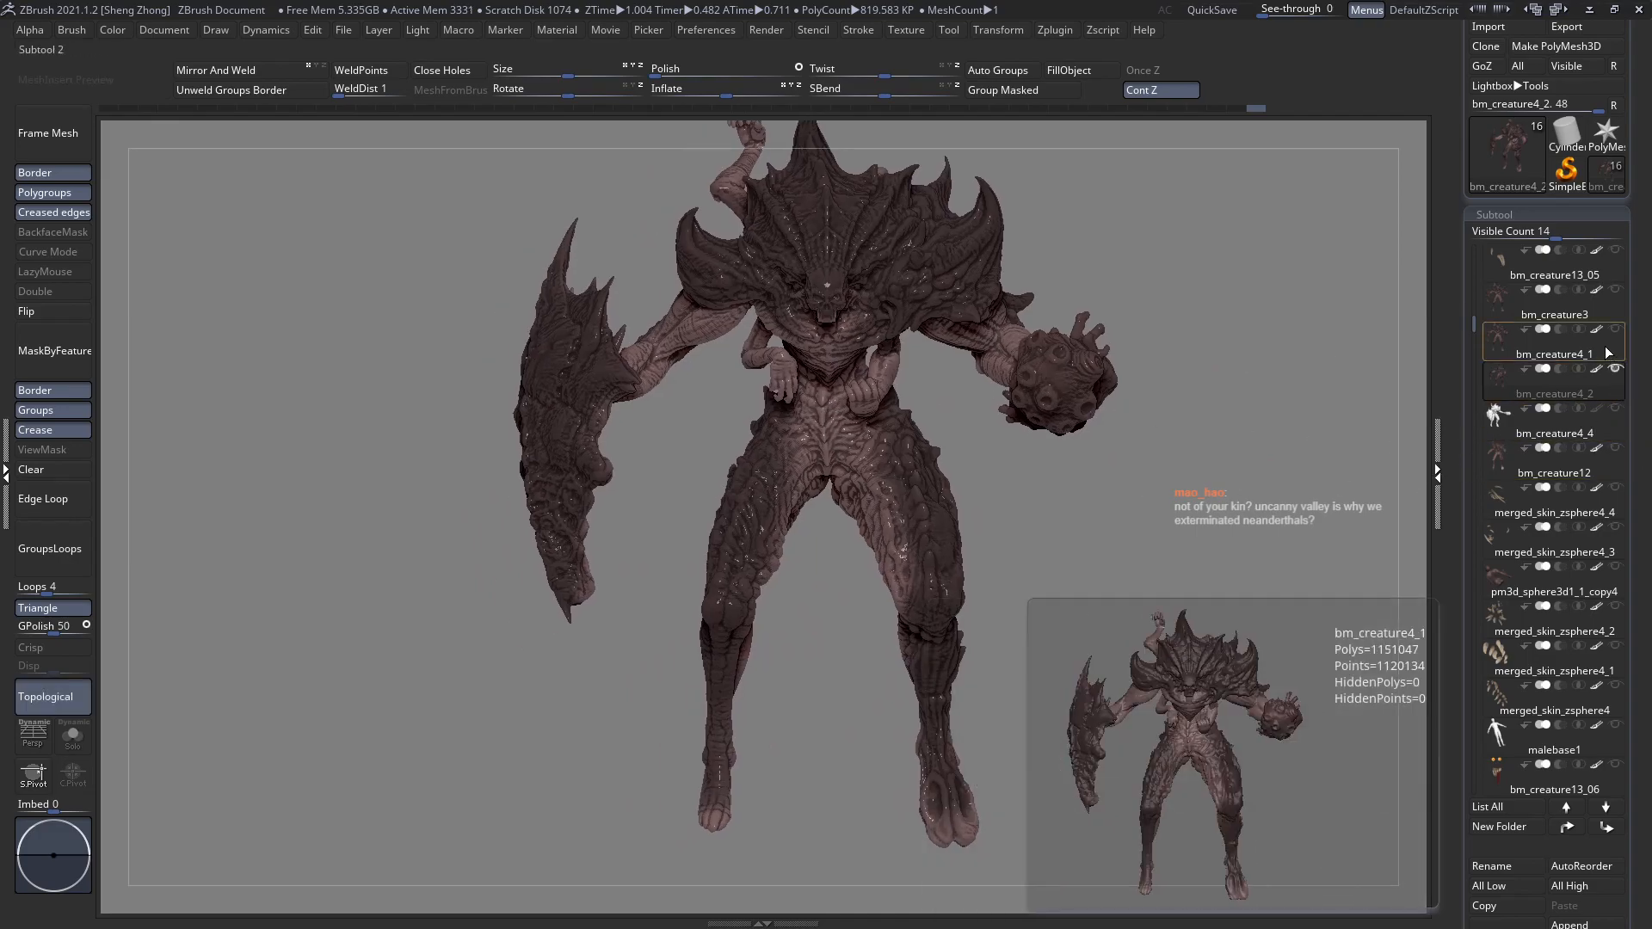
Make the bm_creature13_06 subtool visible so the eyes and teeth appear with the body.
{"action": "scroll", "coordinate": [1608, 680], "scroll_direction": "down", "scroll_amount": 2}
{"action": "left_click", "coordinate": [1615, 674]}
{"action": "left_click", "coordinate": [1615, 671]}
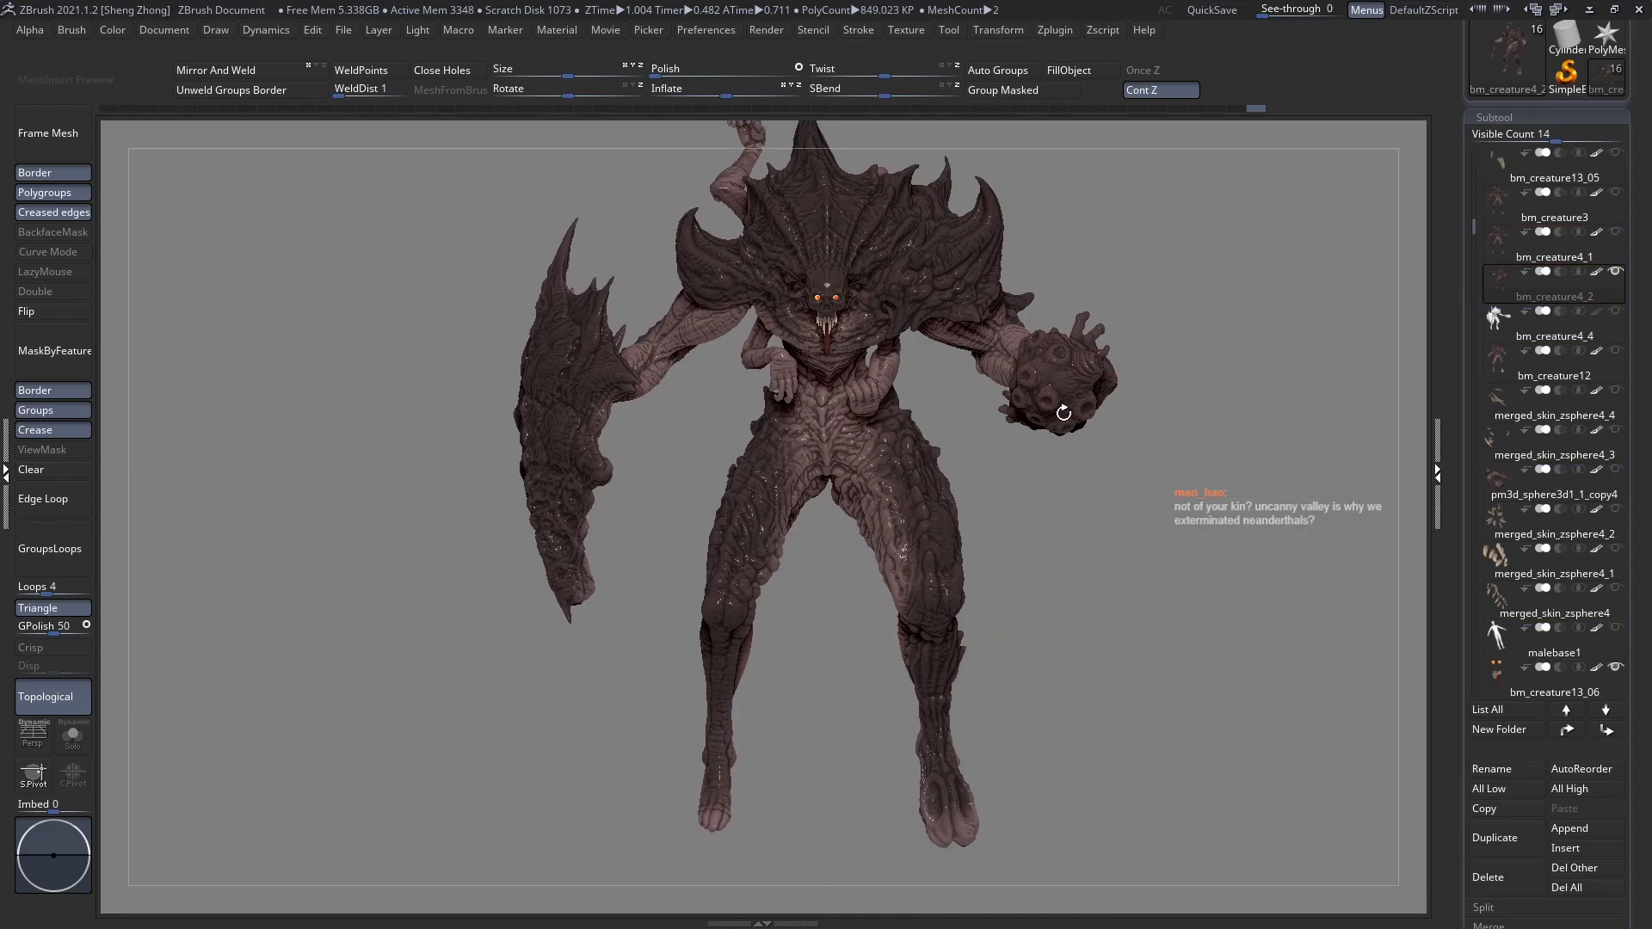
{"action": "right_click_drag", "start_coordinate": [900, 400], "coordinate": [701, 339], "text": "ctrl"}
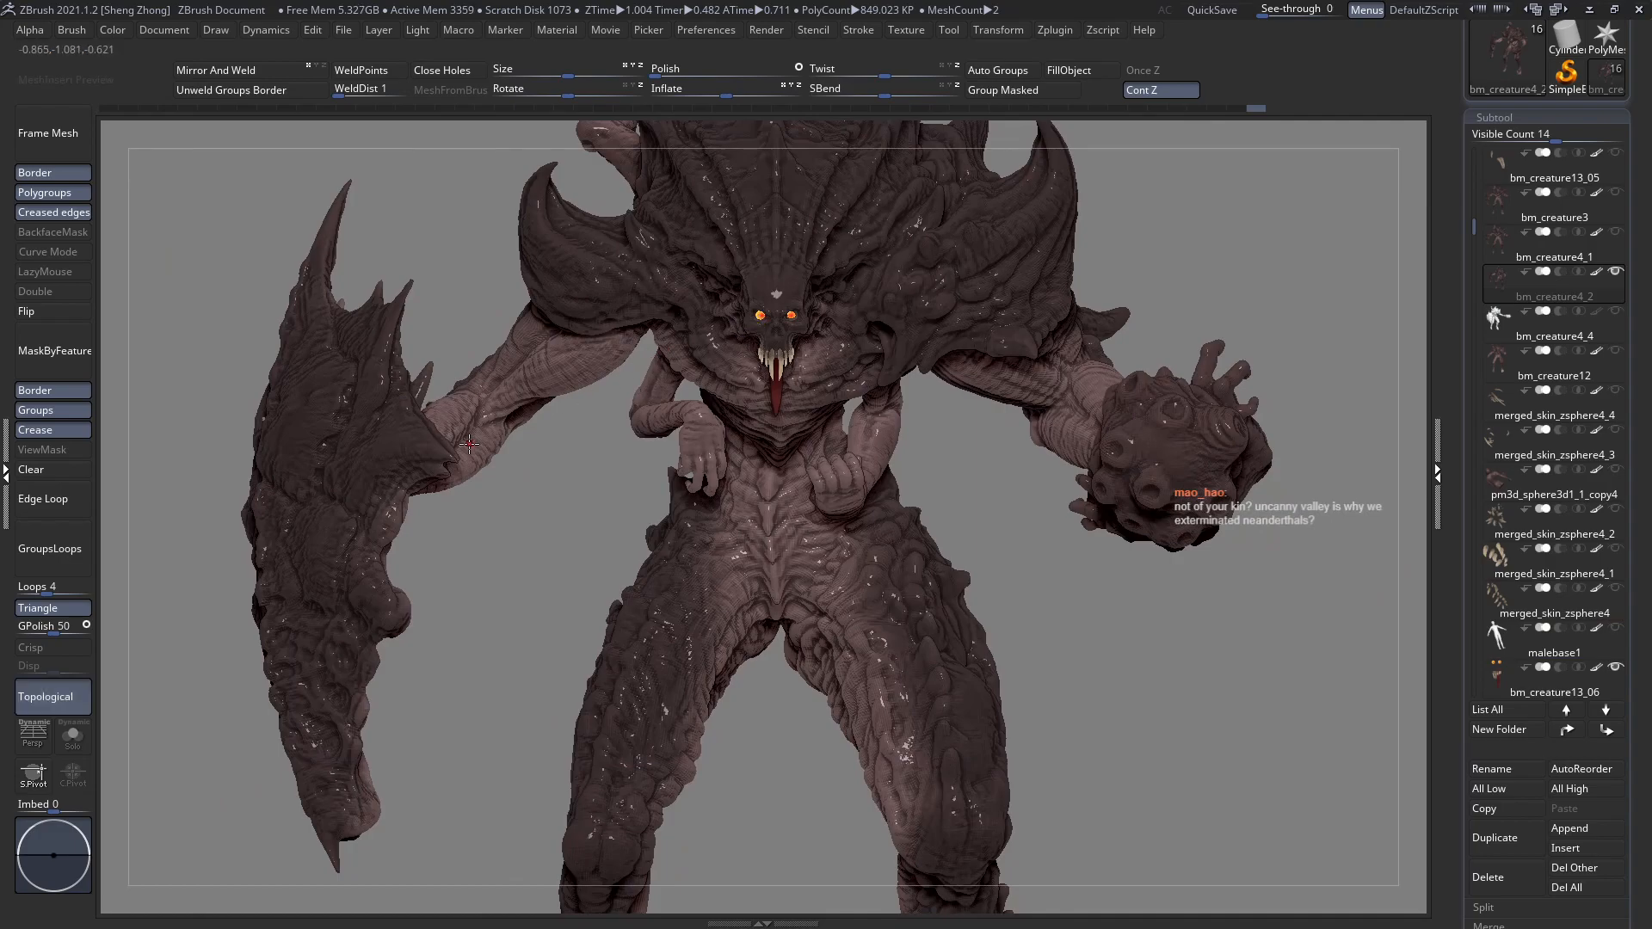
{"action": "right_click_drag", "start_coordinate": [474, 442], "coordinate": [623, 266], "text": "ctrl"}
{"action": "key", "text": "b"}
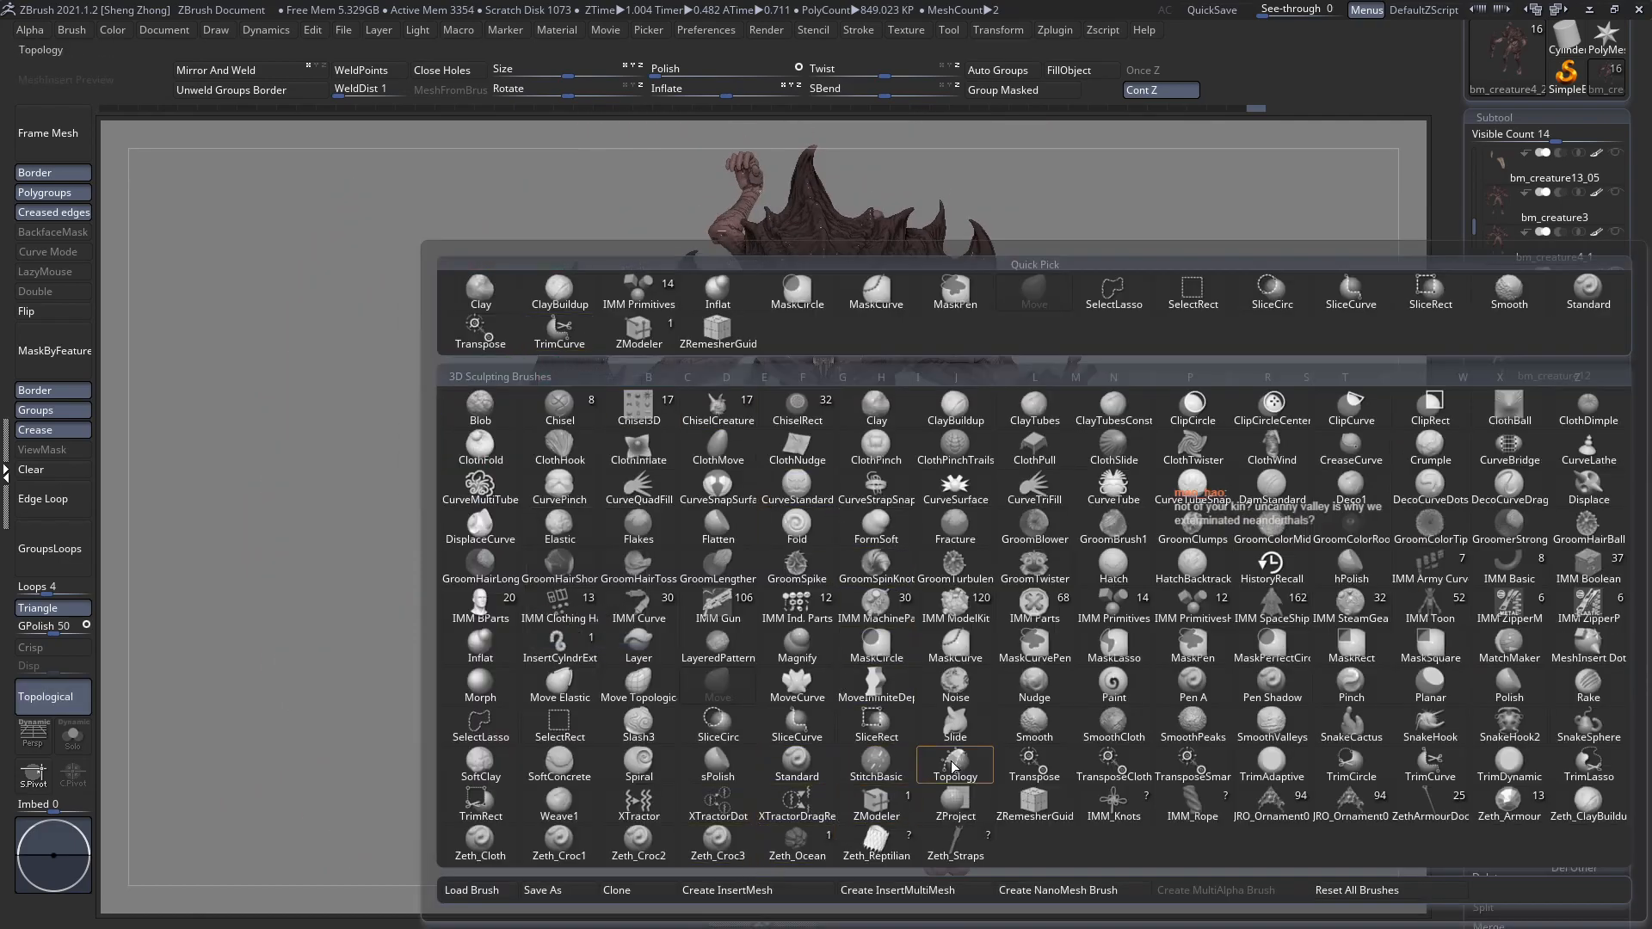
{"action": "key", "text": "z"}
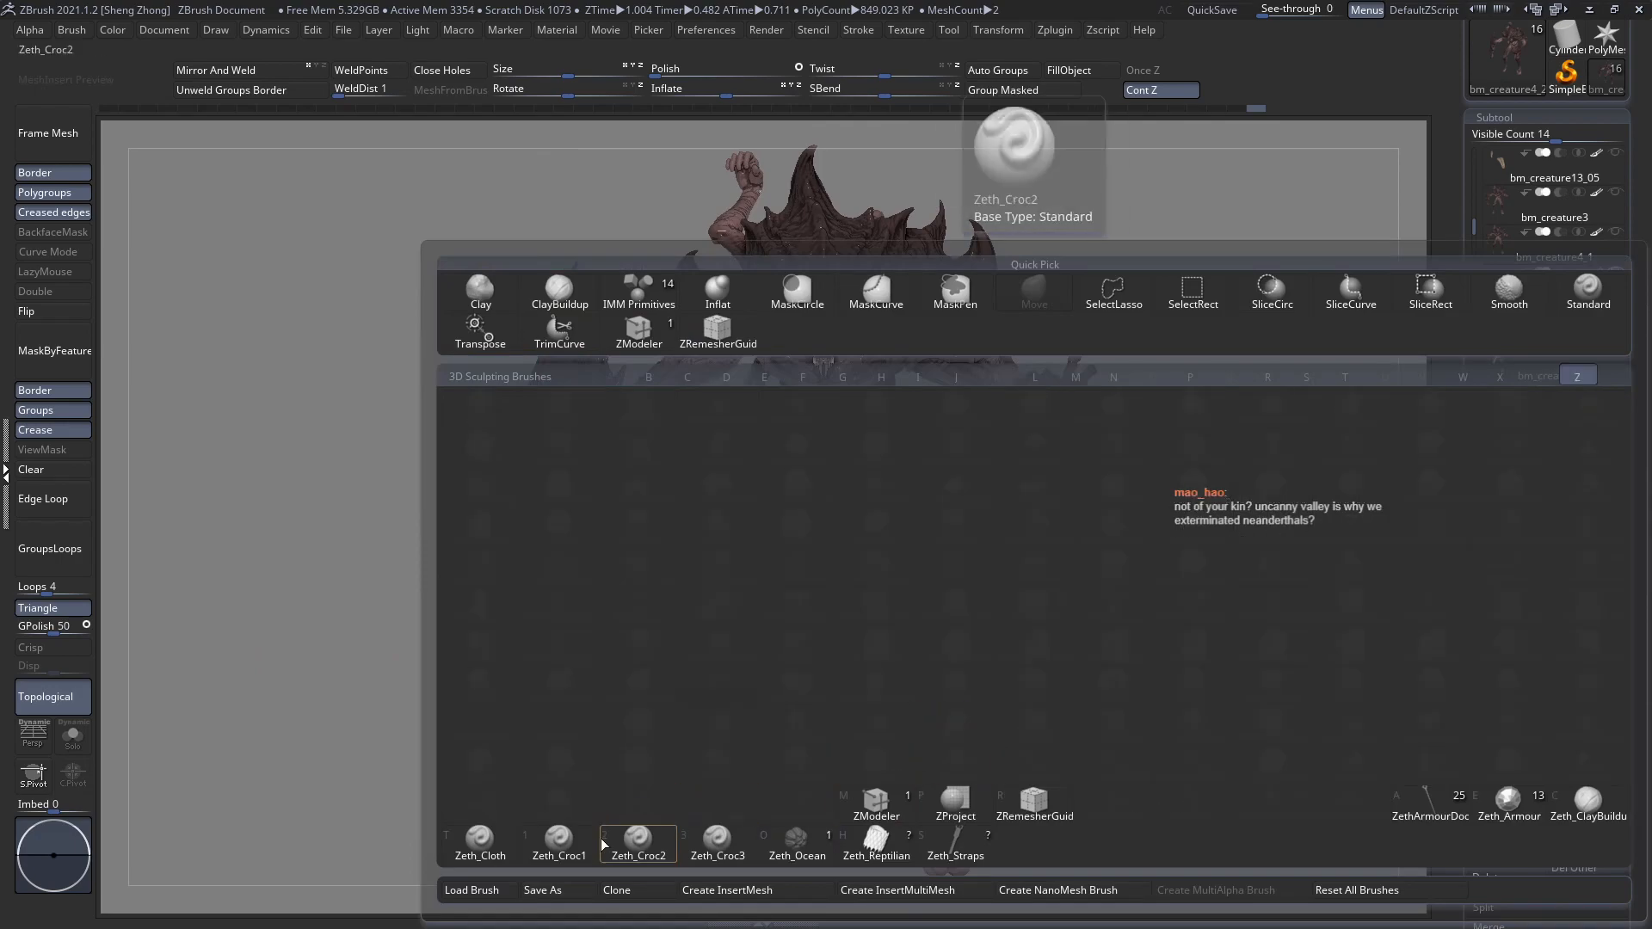
{"action": "left_click", "coordinate": [472, 860]}
{"action": "right_click", "coordinate": [415, 641]}
Choose the Zeth_ClayBuildup sculpting brush.
{"action": "left_click", "coordinate": [377, 691]}
{"action": "key", "text": "z"}
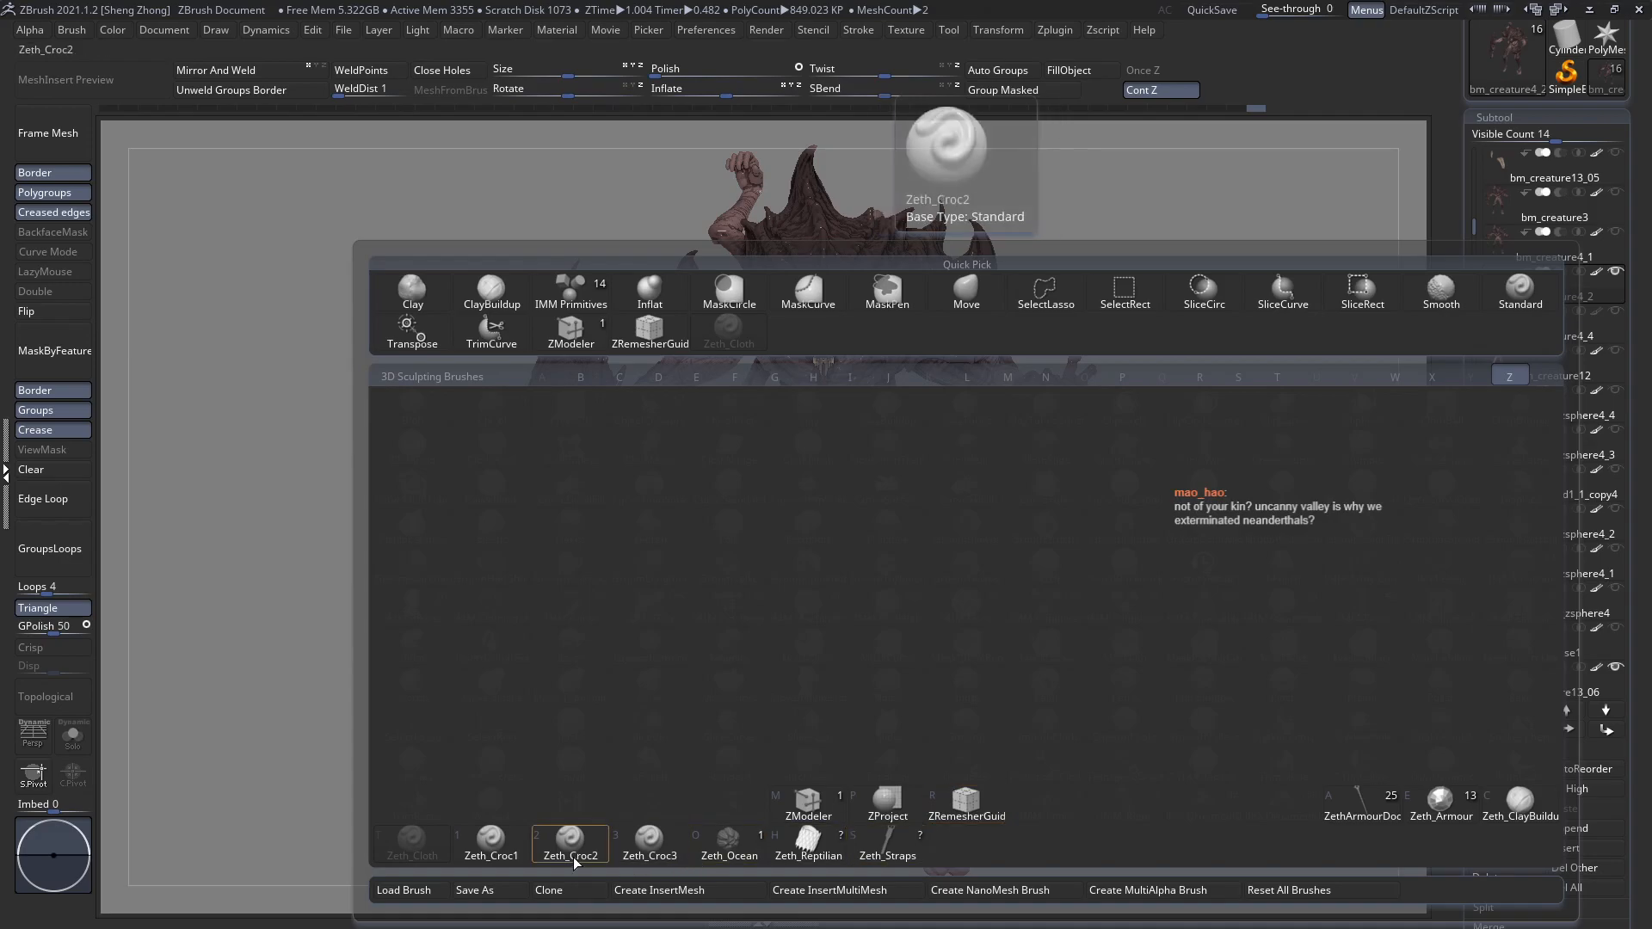
{"action": "key", "text": "c"}
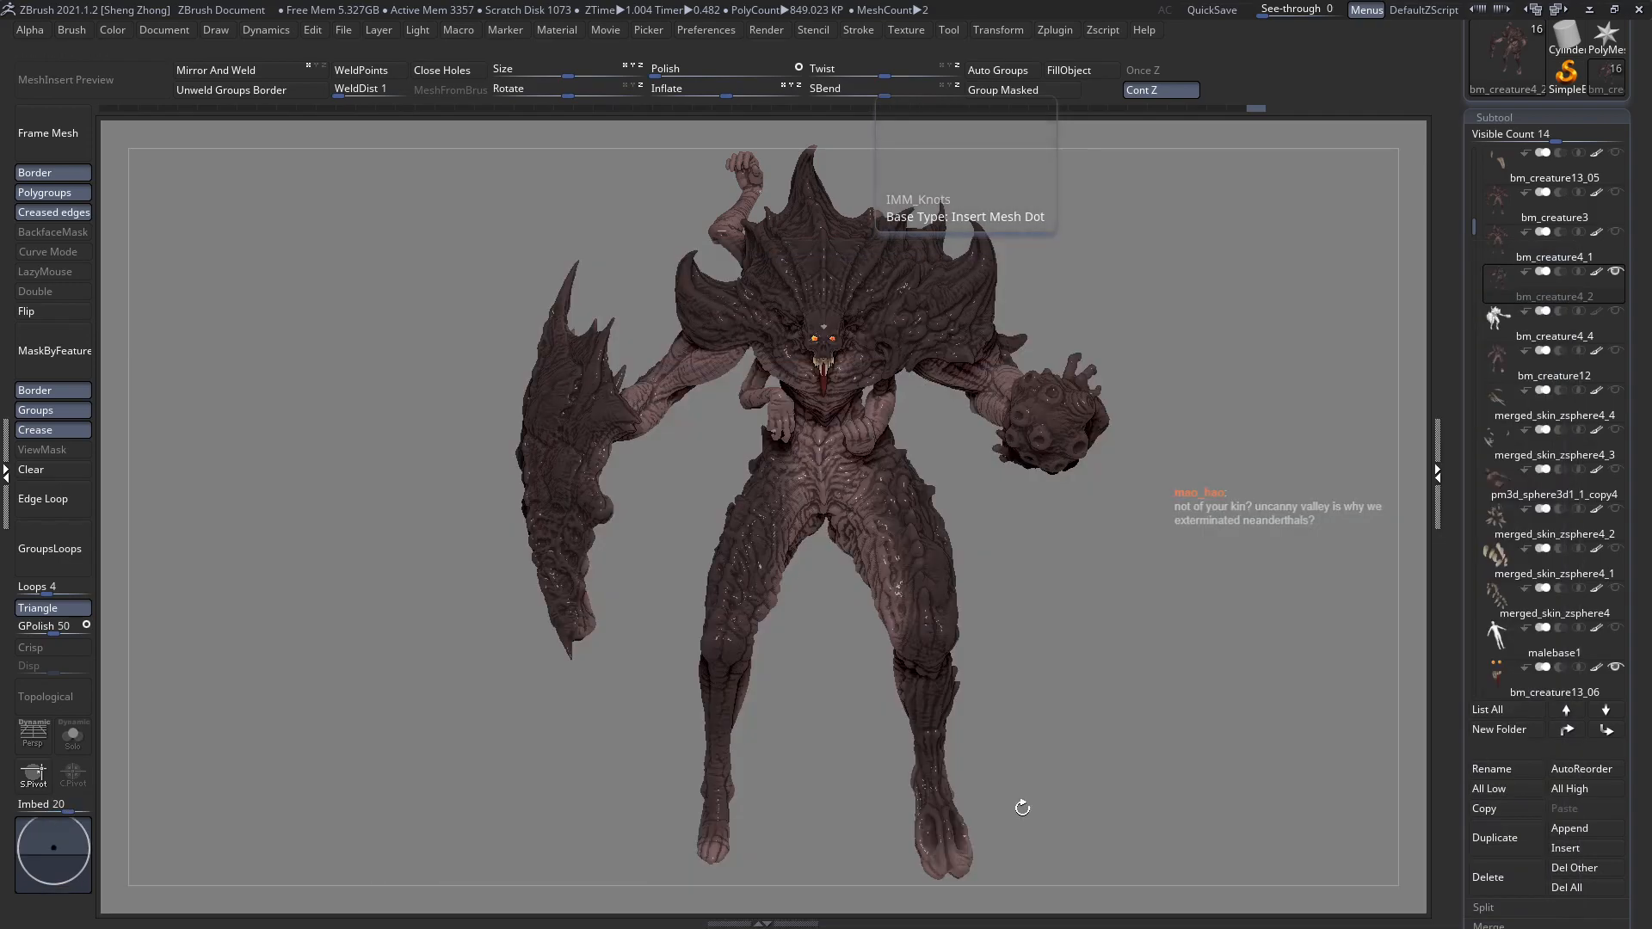
{"action": "right_click", "coordinate": [421, 525]}
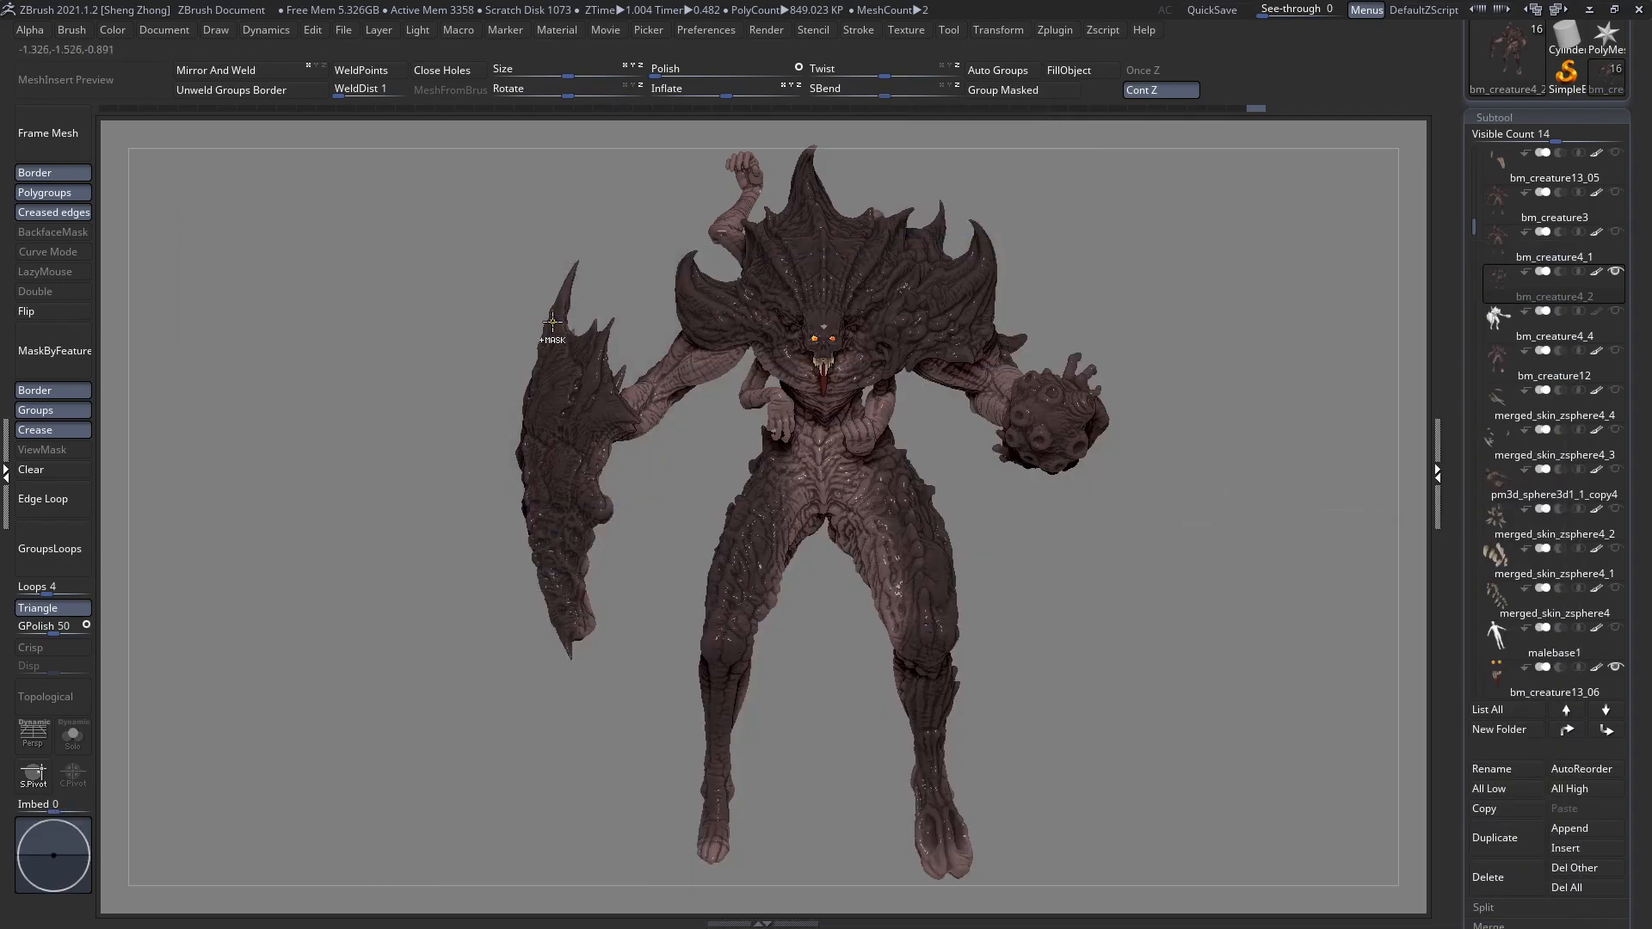
Build up the skin folds on the side of the head above and behind the eye with Zeth_ClayBuildup strokes.
{"action": "right_click_drag", "start_coordinate": [828, 258], "coordinate": [813, 570], "text": "alt"}
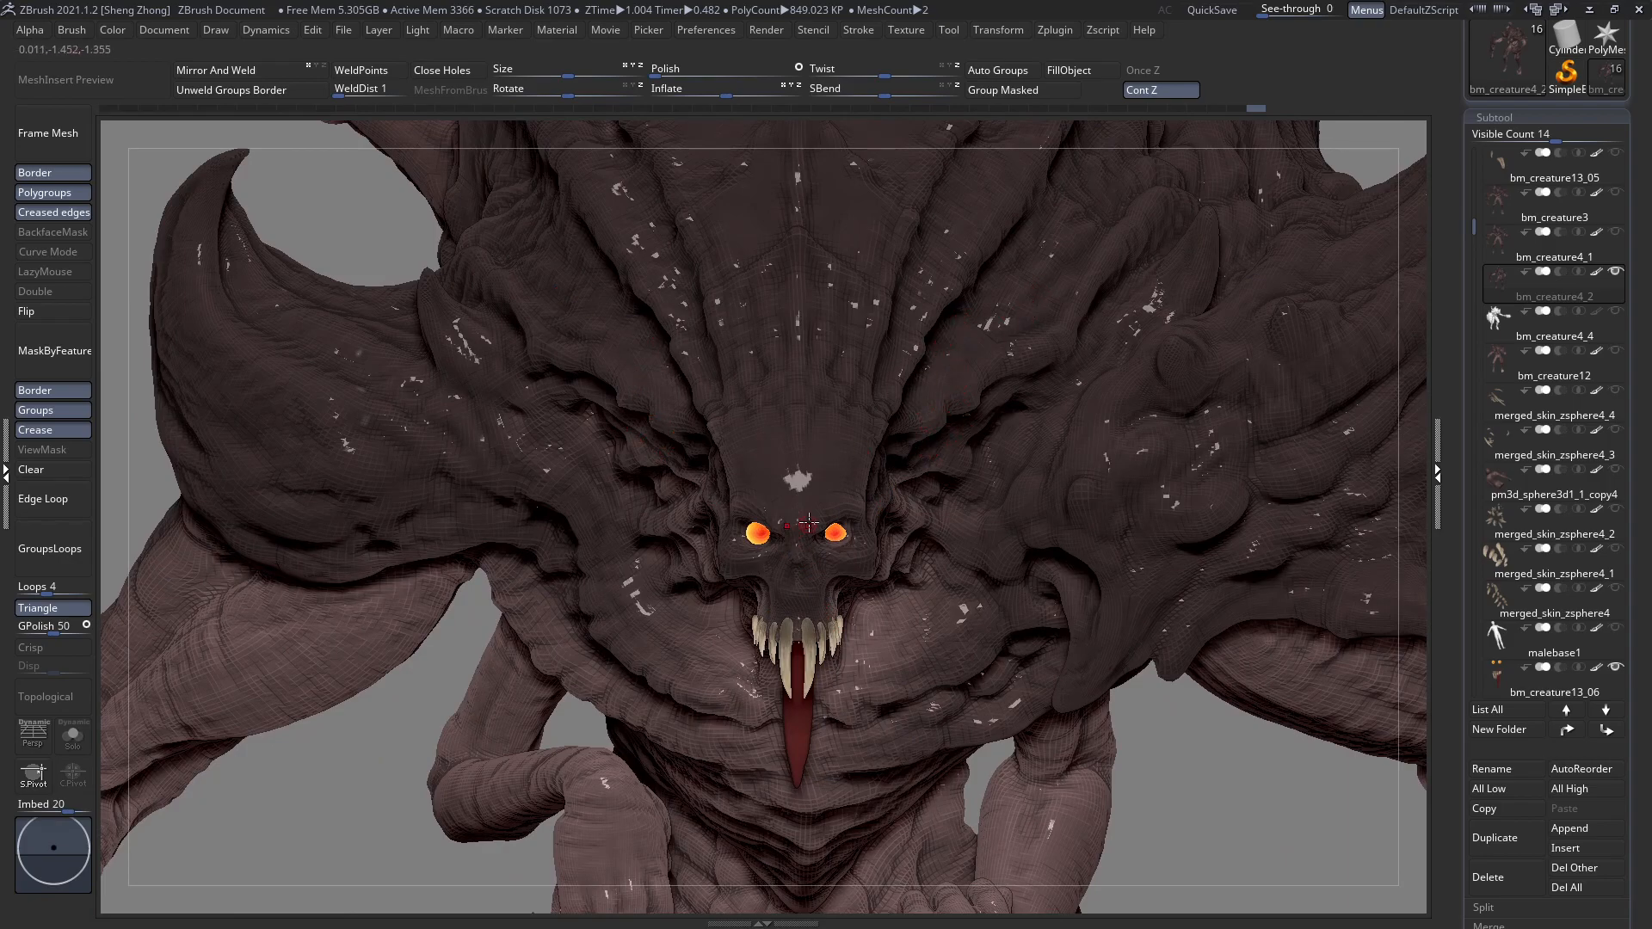
{"action": "right_click_drag", "start_coordinate": [826, 495], "coordinate": [799, 457]}
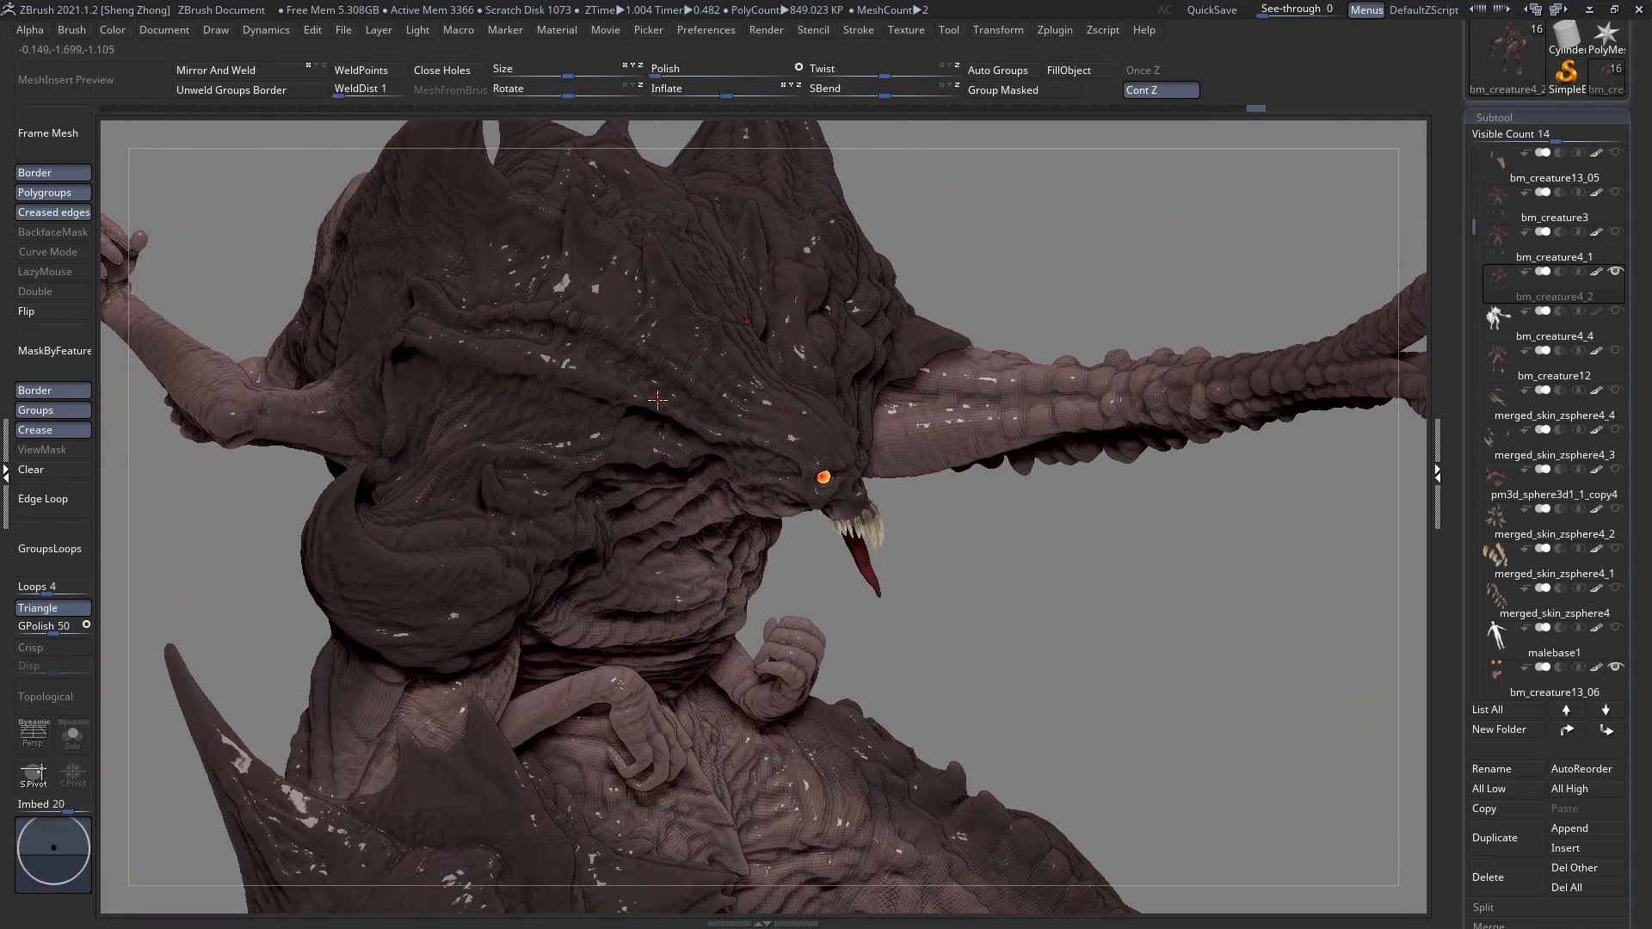
{"action": "right_click_drag", "start_coordinate": [947, 564], "coordinate": [940, 731], "text": "ctrl"}
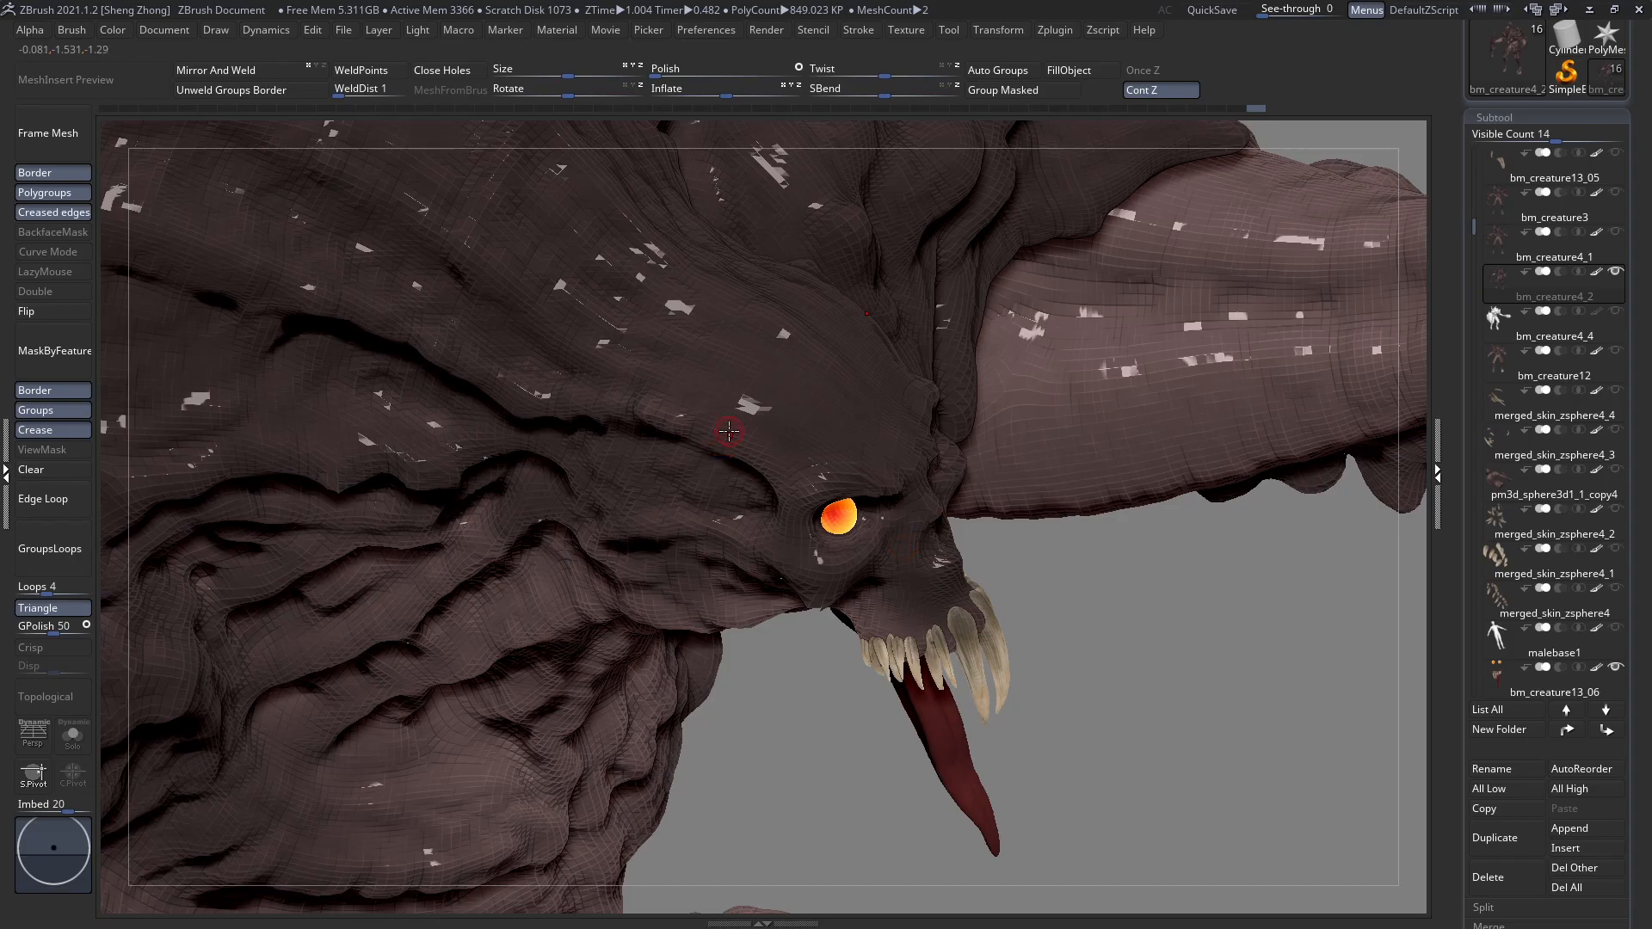
{"action": "right_click_drag", "start_coordinate": [717, 449], "coordinate": [775, 434]}
{"action": "key", "text": "f"}
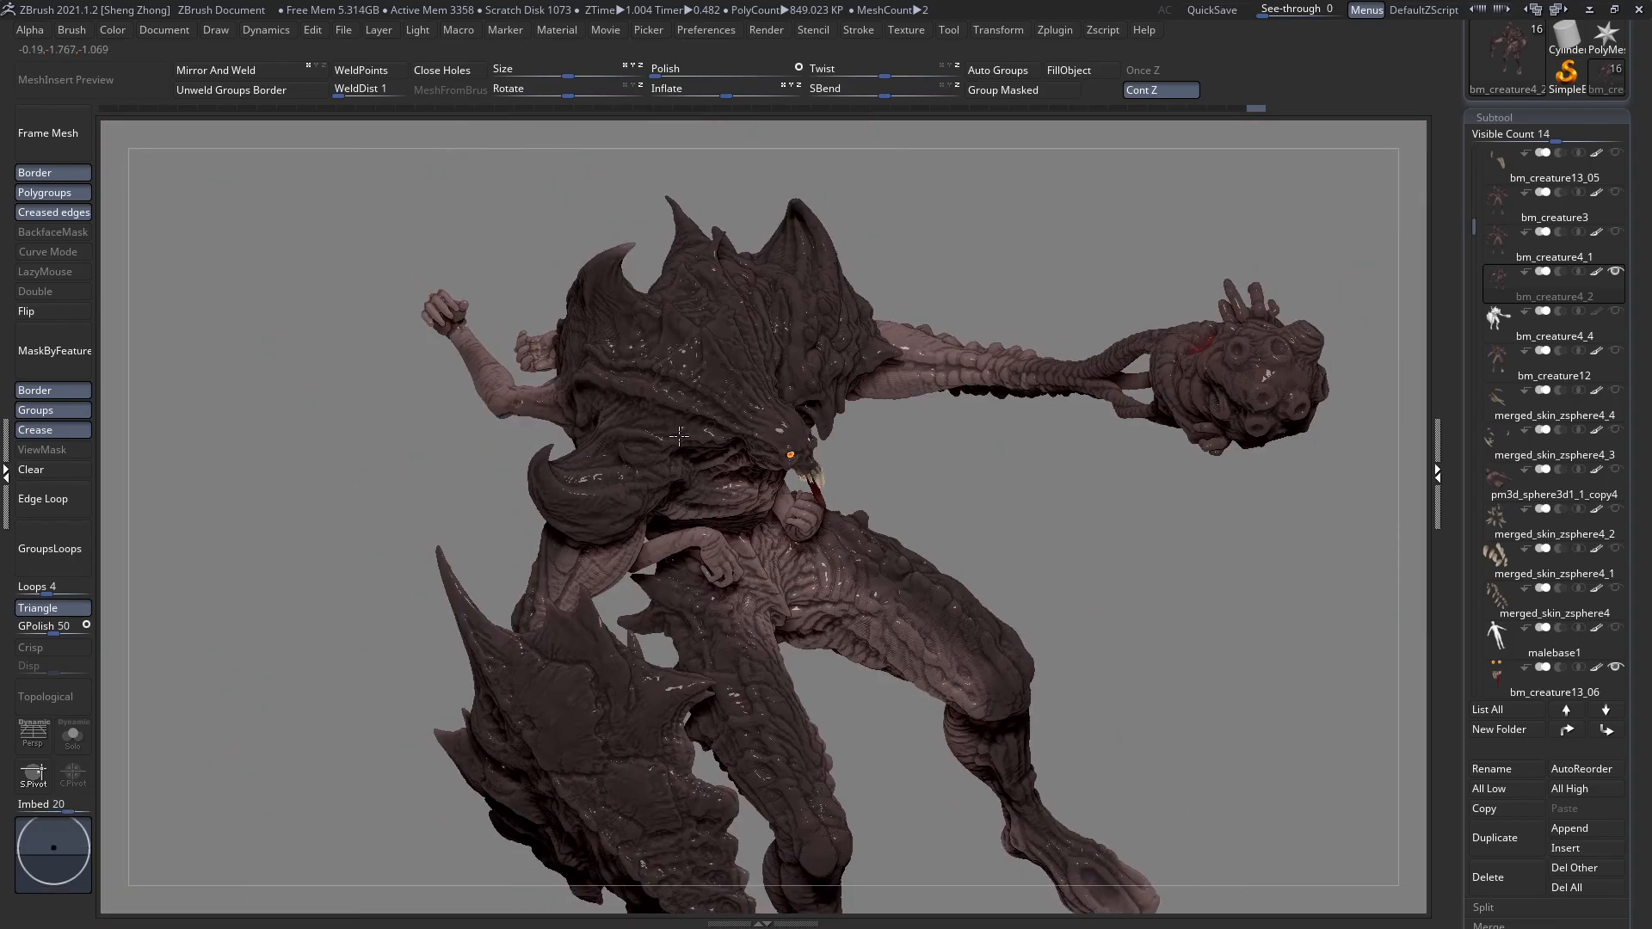
{"action": "right_click_drag", "start_coordinate": [793, 474], "coordinate": [1086, 671], "text": "ctrl"}
{"action": "right_click_drag", "start_coordinate": [873, 465], "coordinate": [873, 465]}
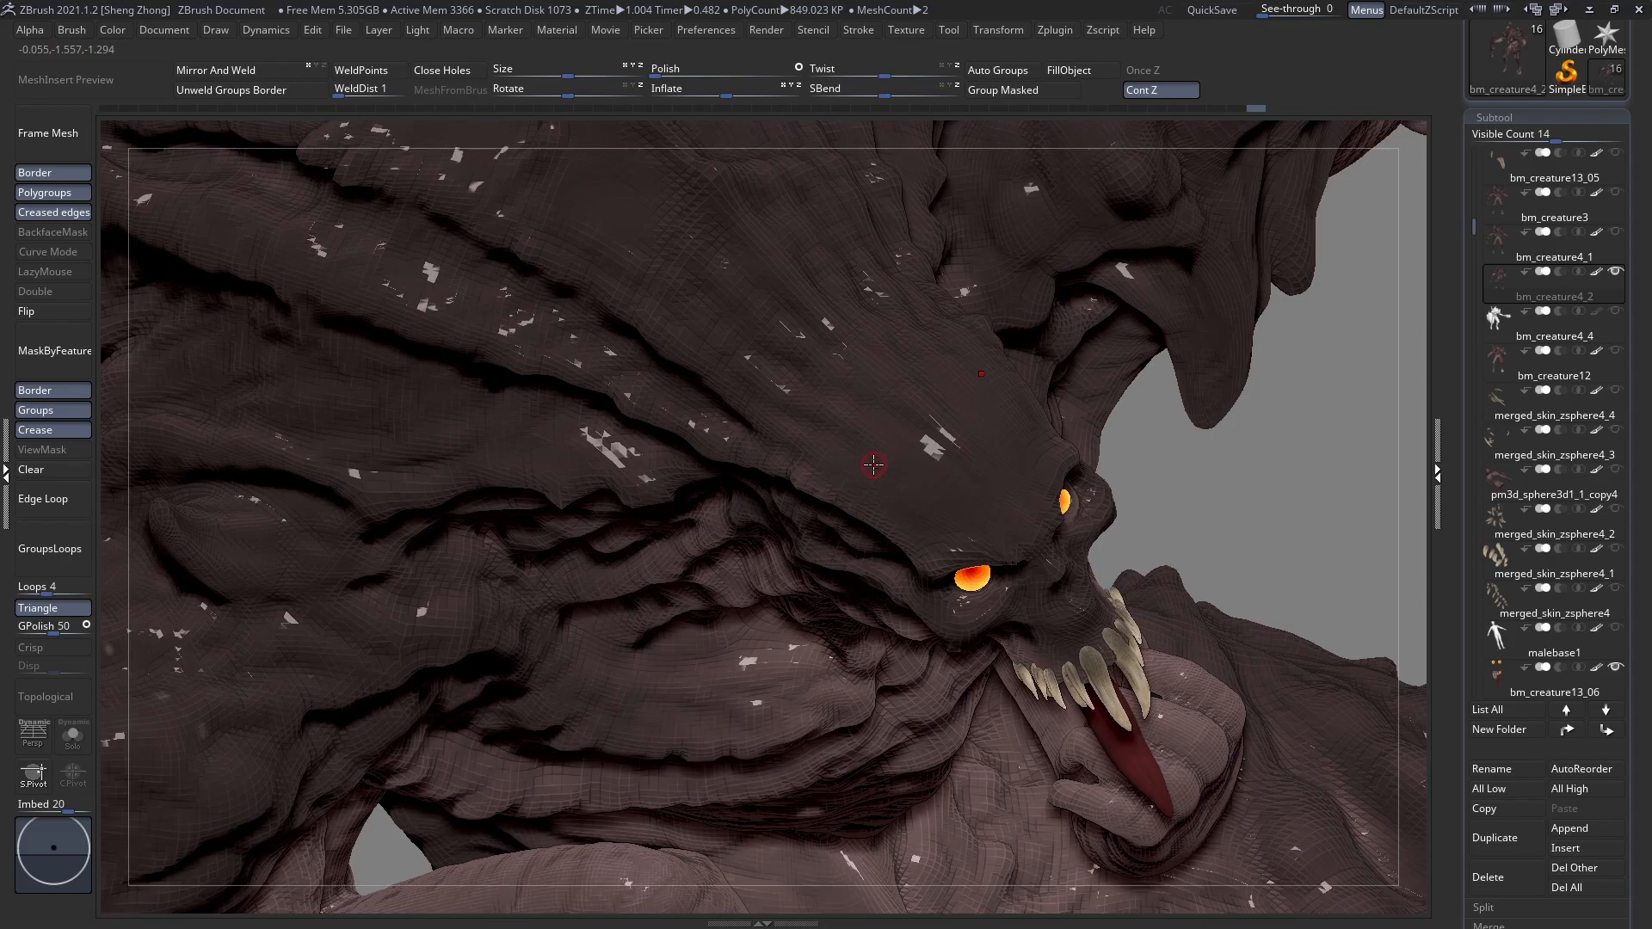
{"action": "right_click_drag", "start_coordinate": [714, 394], "coordinate": [790, 514]}
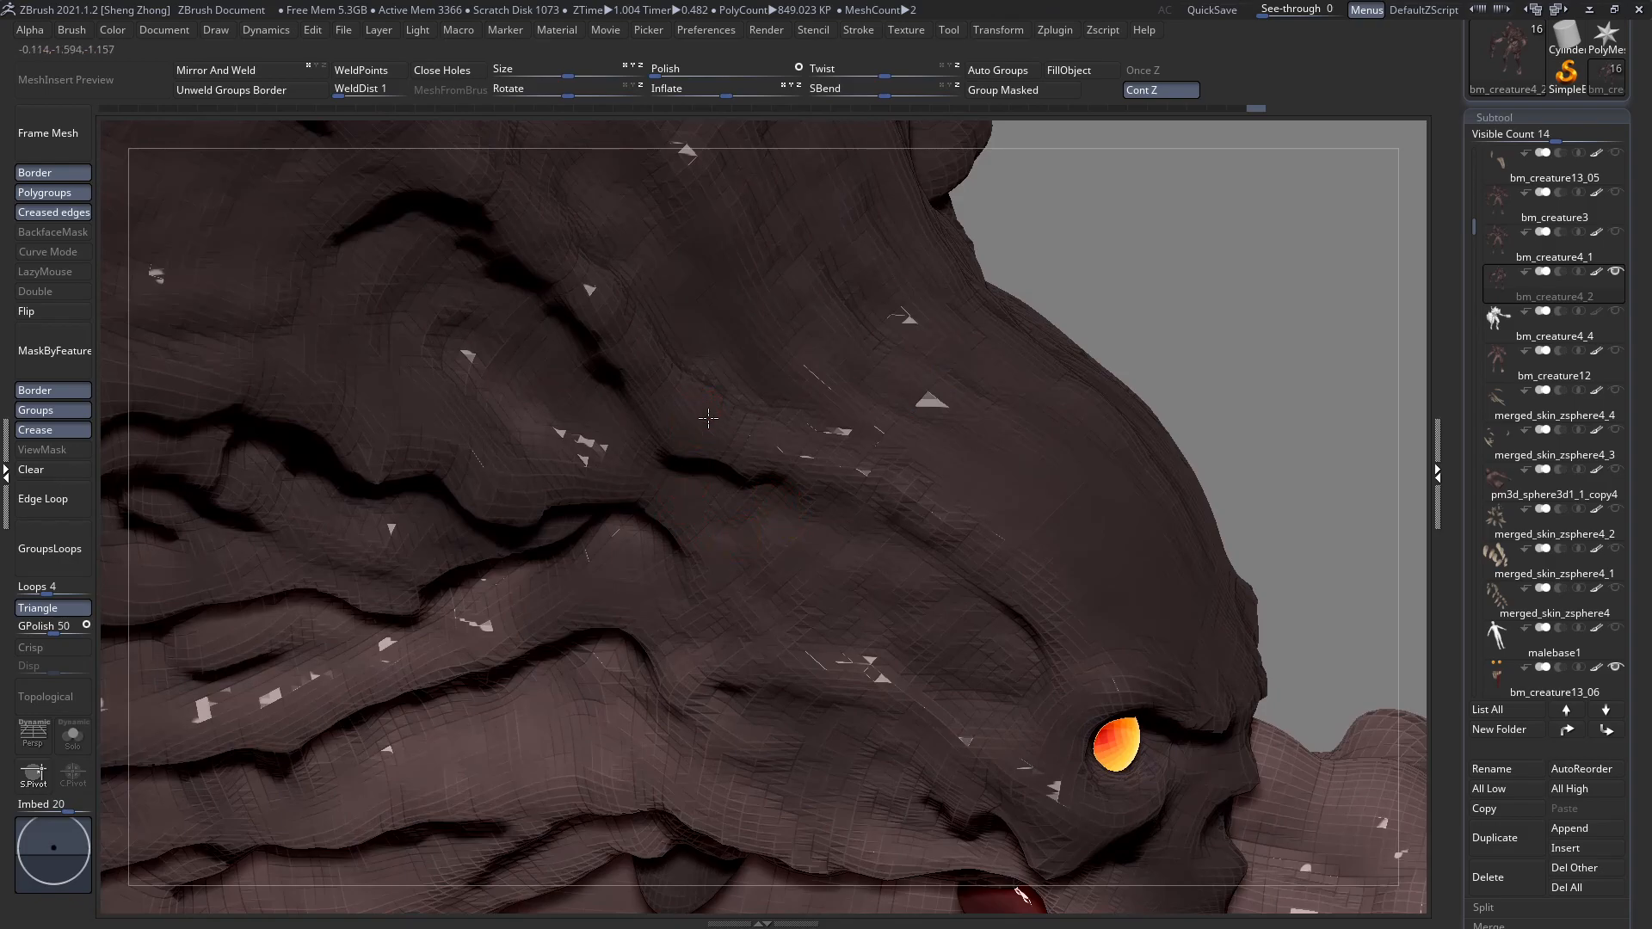
{"action": "left_click_drag", "start_coordinate": [800, 458], "coordinate": [831, 466]}
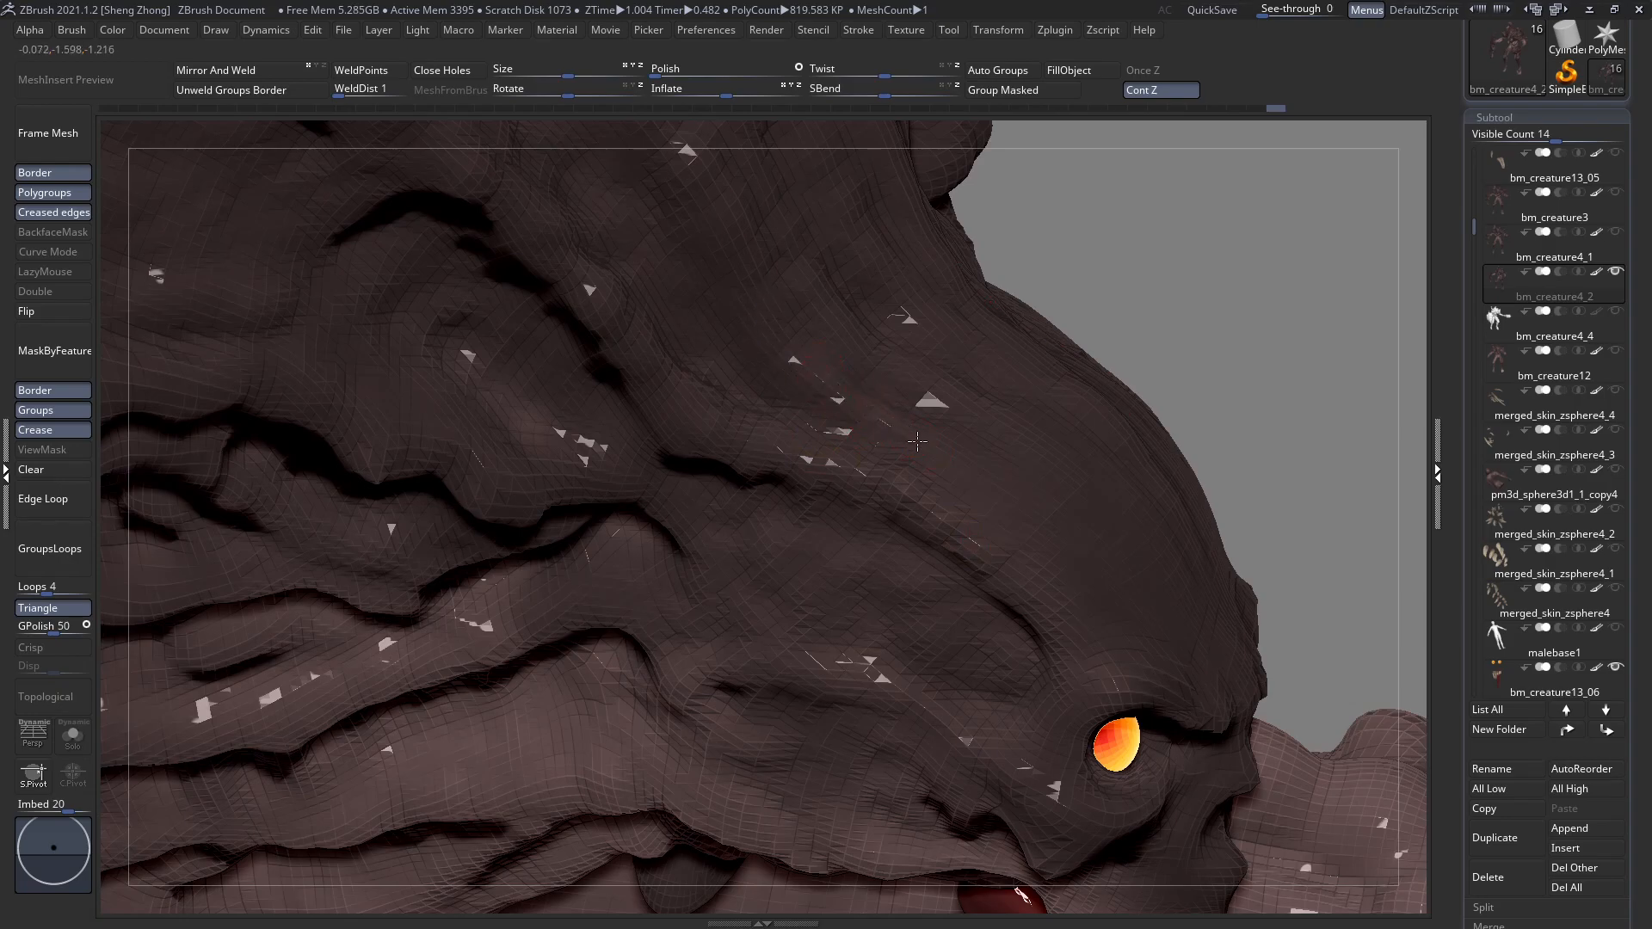
{"action": "right_click_drag", "start_coordinate": [976, 523], "coordinate": [969, 520]}
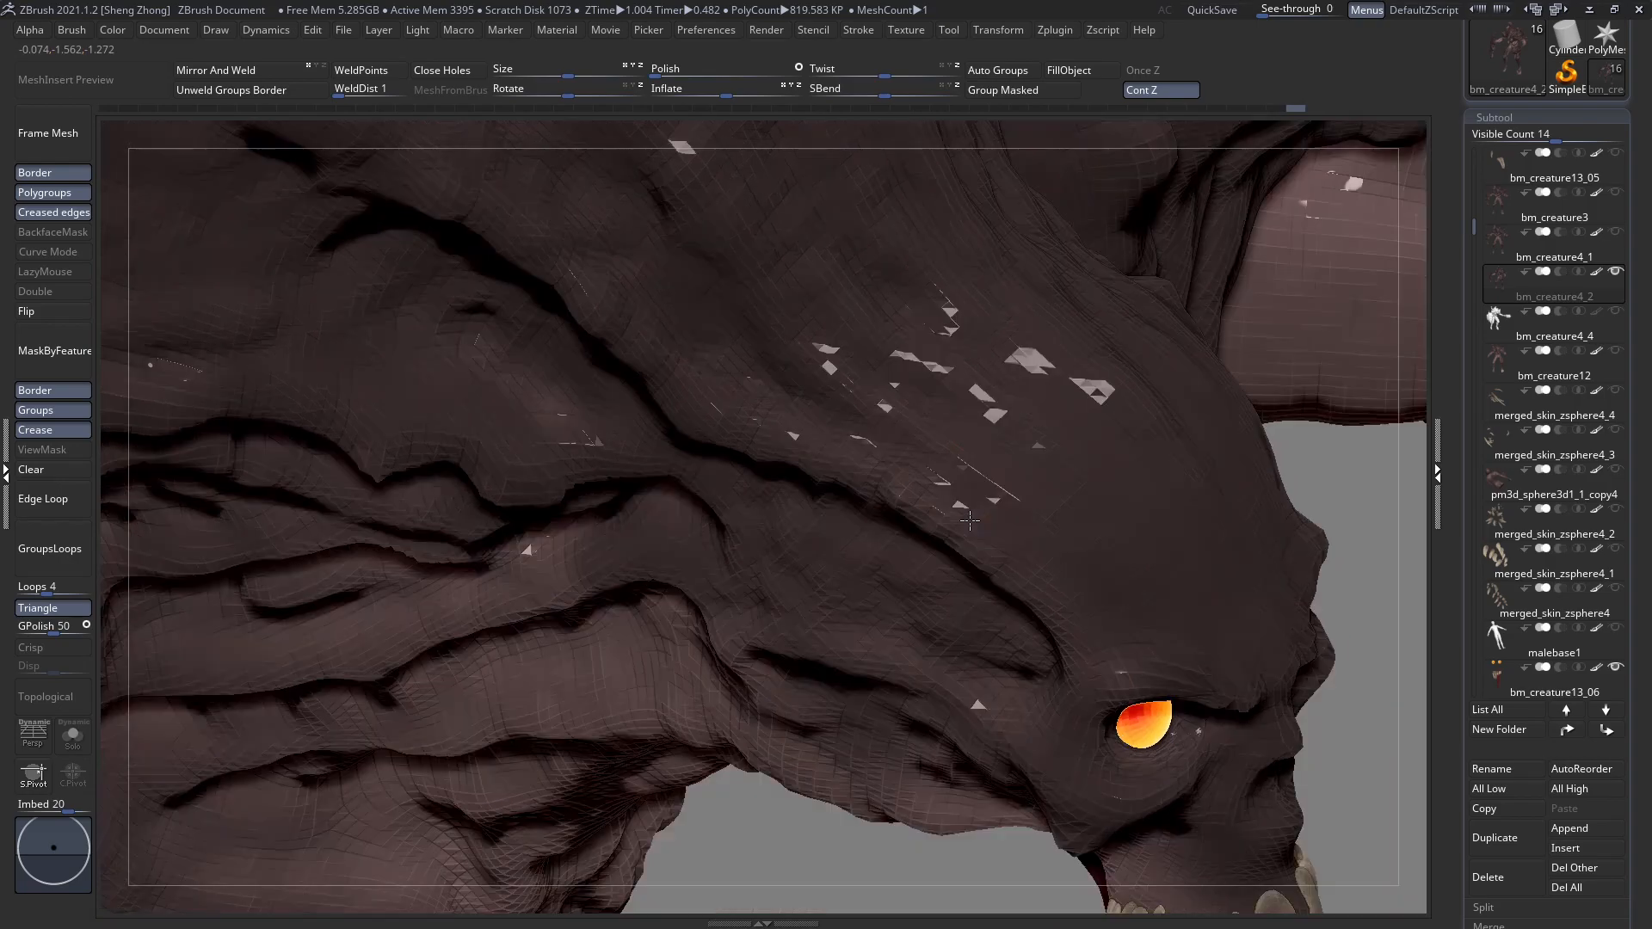
{"action": "right_click_drag", "start_coordinate": [910, 407], "coordinate": [913, 353]}
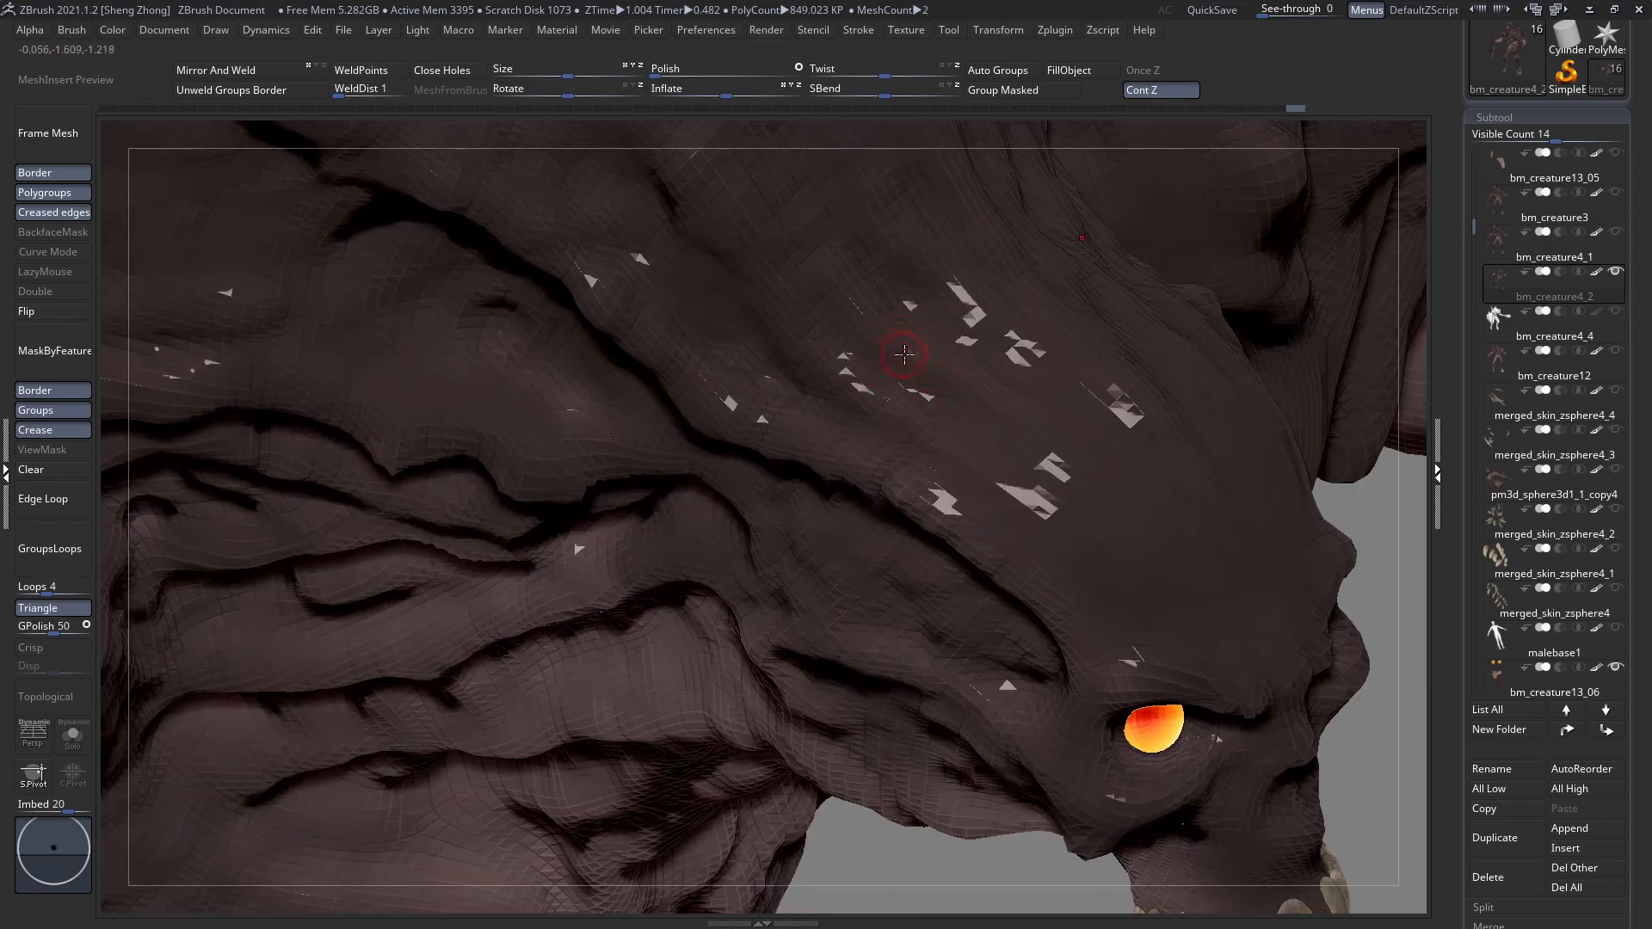
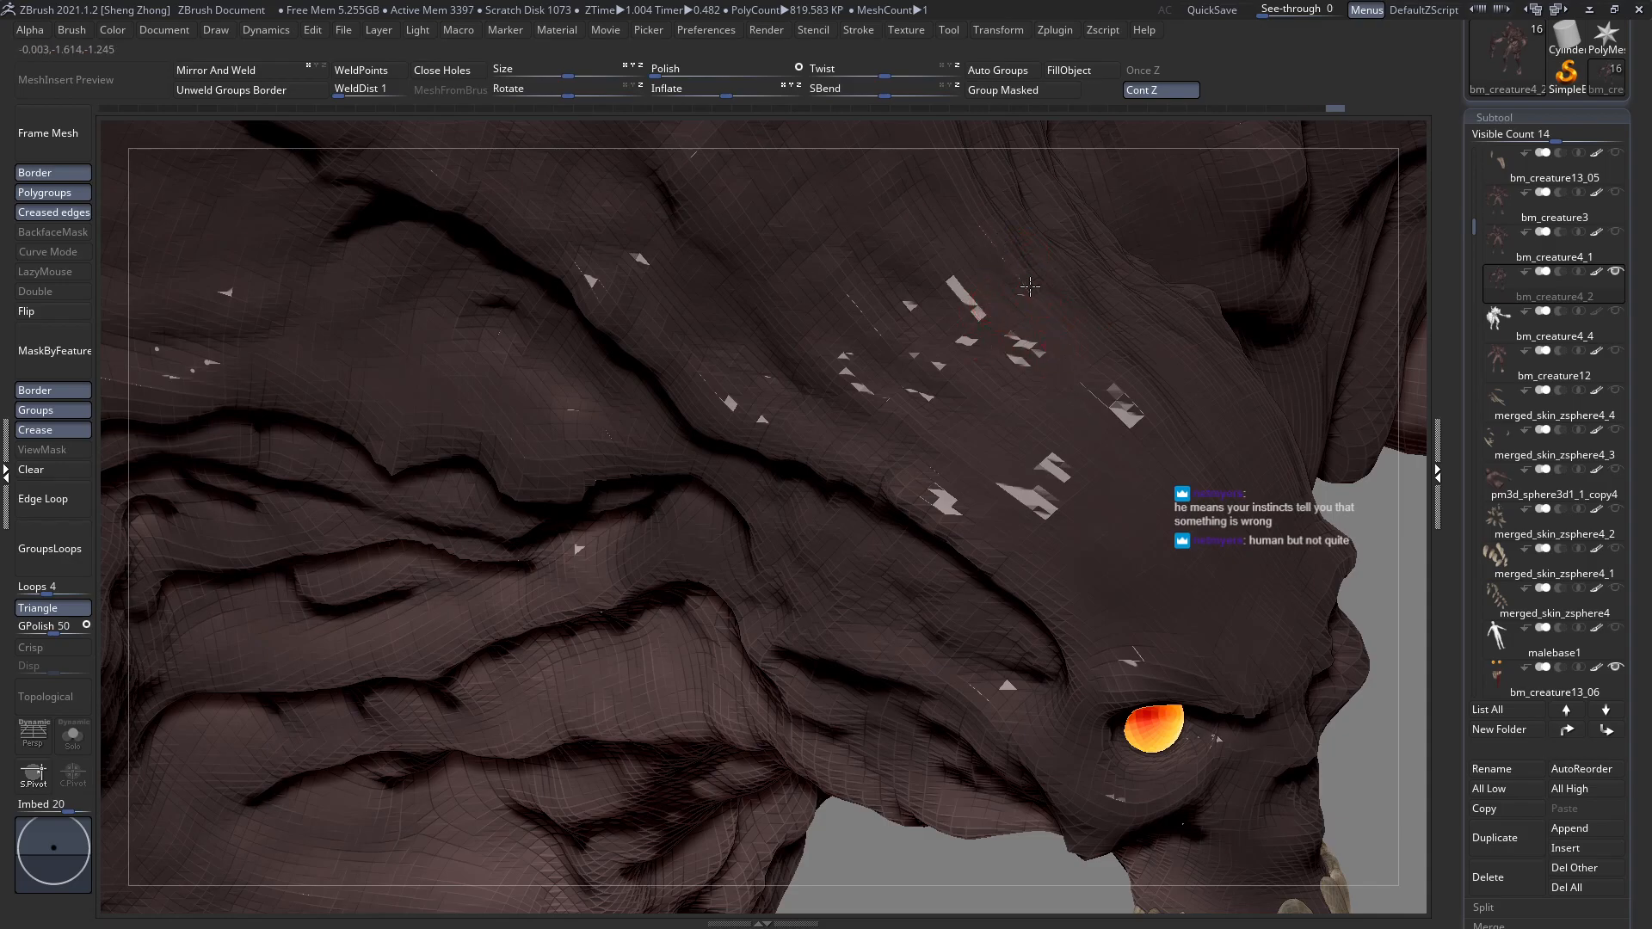
Add more clay along the ridge running from the temple towards the brow, and undo the last stroke.
{"action": "mouse_move", "coordinate": [1033, 313]}
{"action": "right_mouse_down"}
{"action": "mouse_move", "coordinate": [1003, 368]}
{"action": "mouse_move", "coordinate": [871, 282]}
{"action": "mouse_move", "coordinate": [972, 356]}
{"action": "mouse_move", "coordinate": [968, 320]}
{"action": "mouse_move", "coordinate": [926, 328]}
{"action": "mouse_move", "coordinate": [989, 423]}
{"action": "mouse_move", "coordinate": [921, 339]}
{"action": "mouse_move", "coordinate": [912, 366]}
{"action": "right_mouse_up"}
{"action": "right_click", "coordinate": [919, 315]}
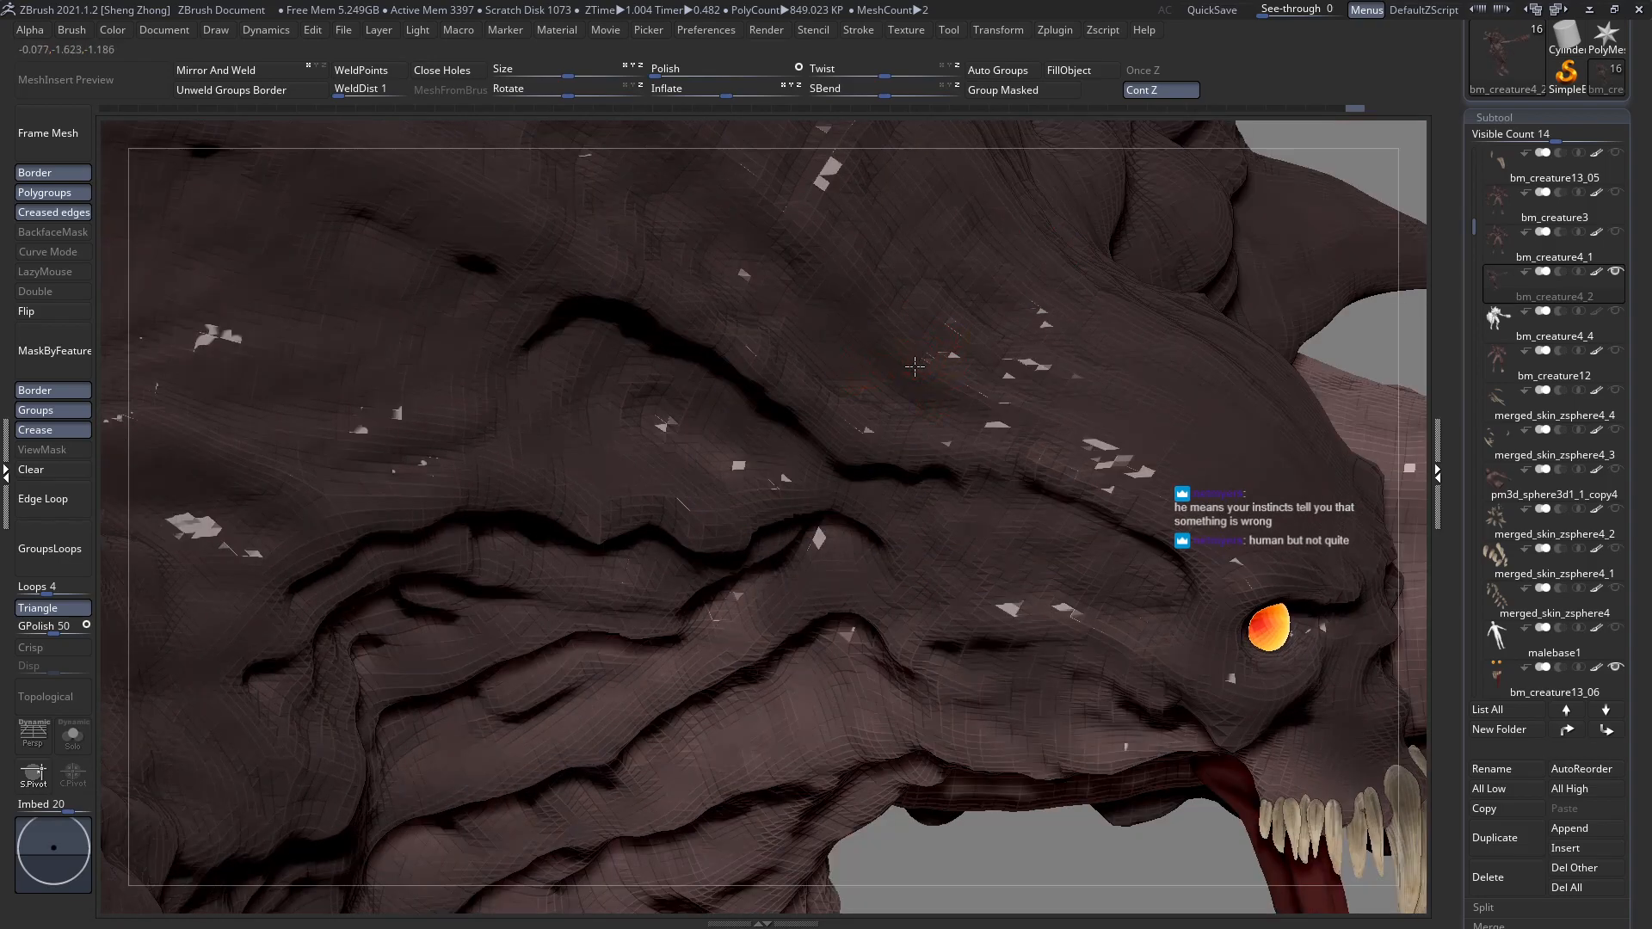
{"action": "mouse_move", "coordinate": [957, 377]}
{"action": "left_mouse_down"}
{"action": "mouse_move", "coordinate": [1110, 443]}
{"action": "mouse_move", "coordinate": [1135, 476]}
{"action": "mouse_move", "coordinate": [1108, 451]}
{"action": "left_mouse_up"}
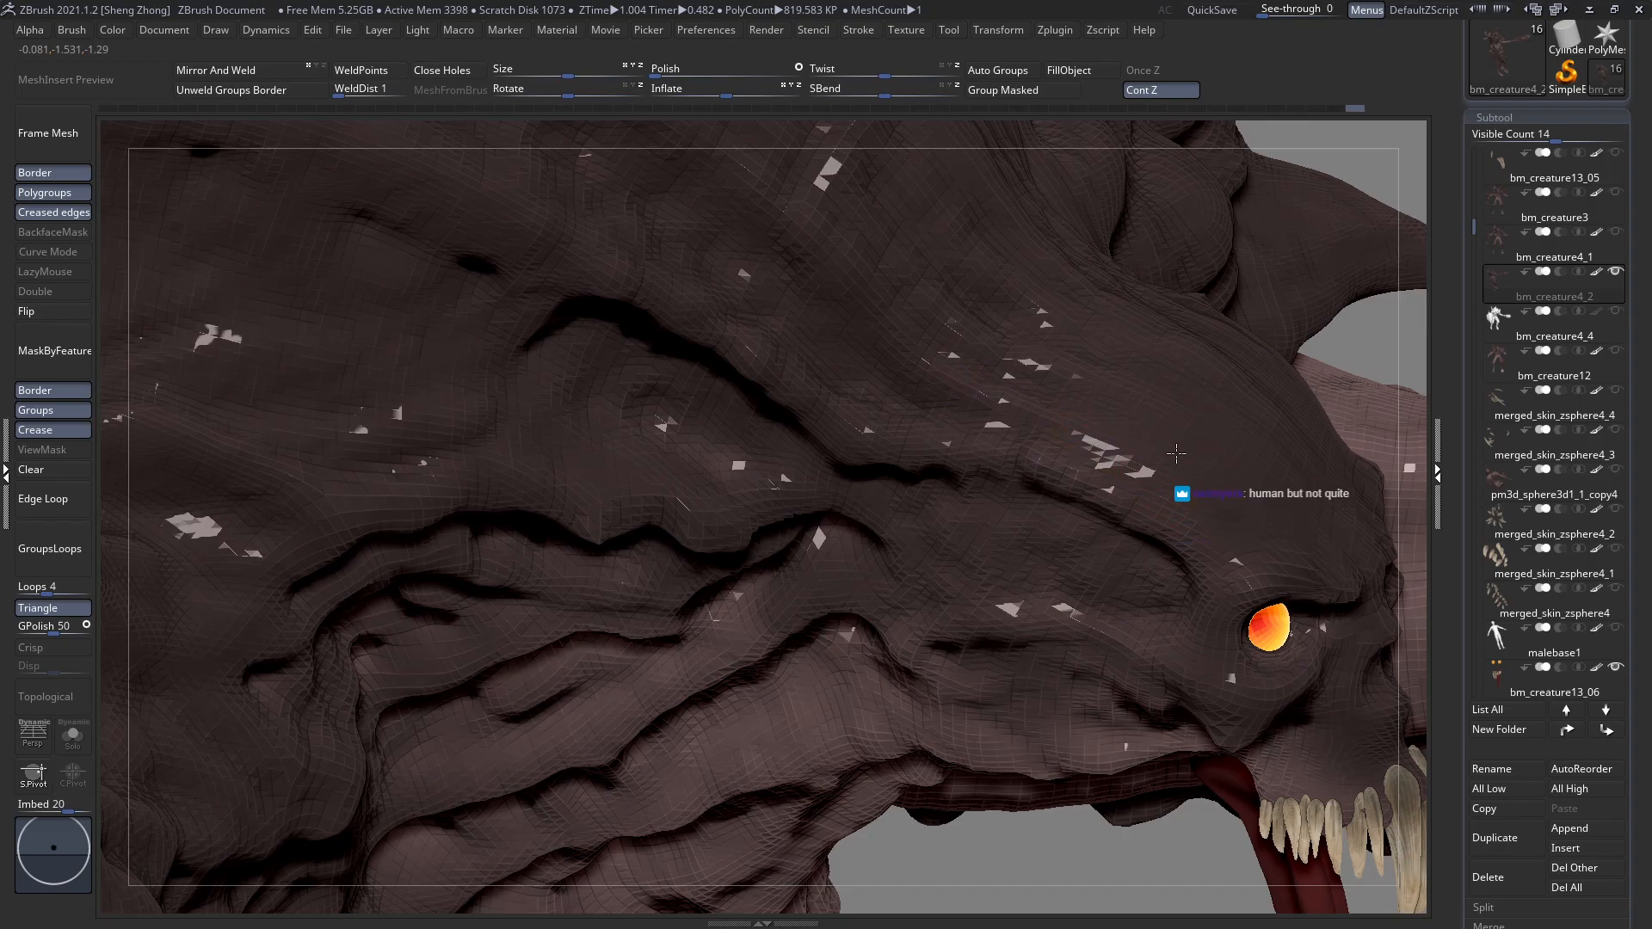
{"action": "left_click", "coordinate": [1177, 474]}
{"action": "right_click_drag", "start_coordinate": [1168, 484], "coordinate": [974, 527]}
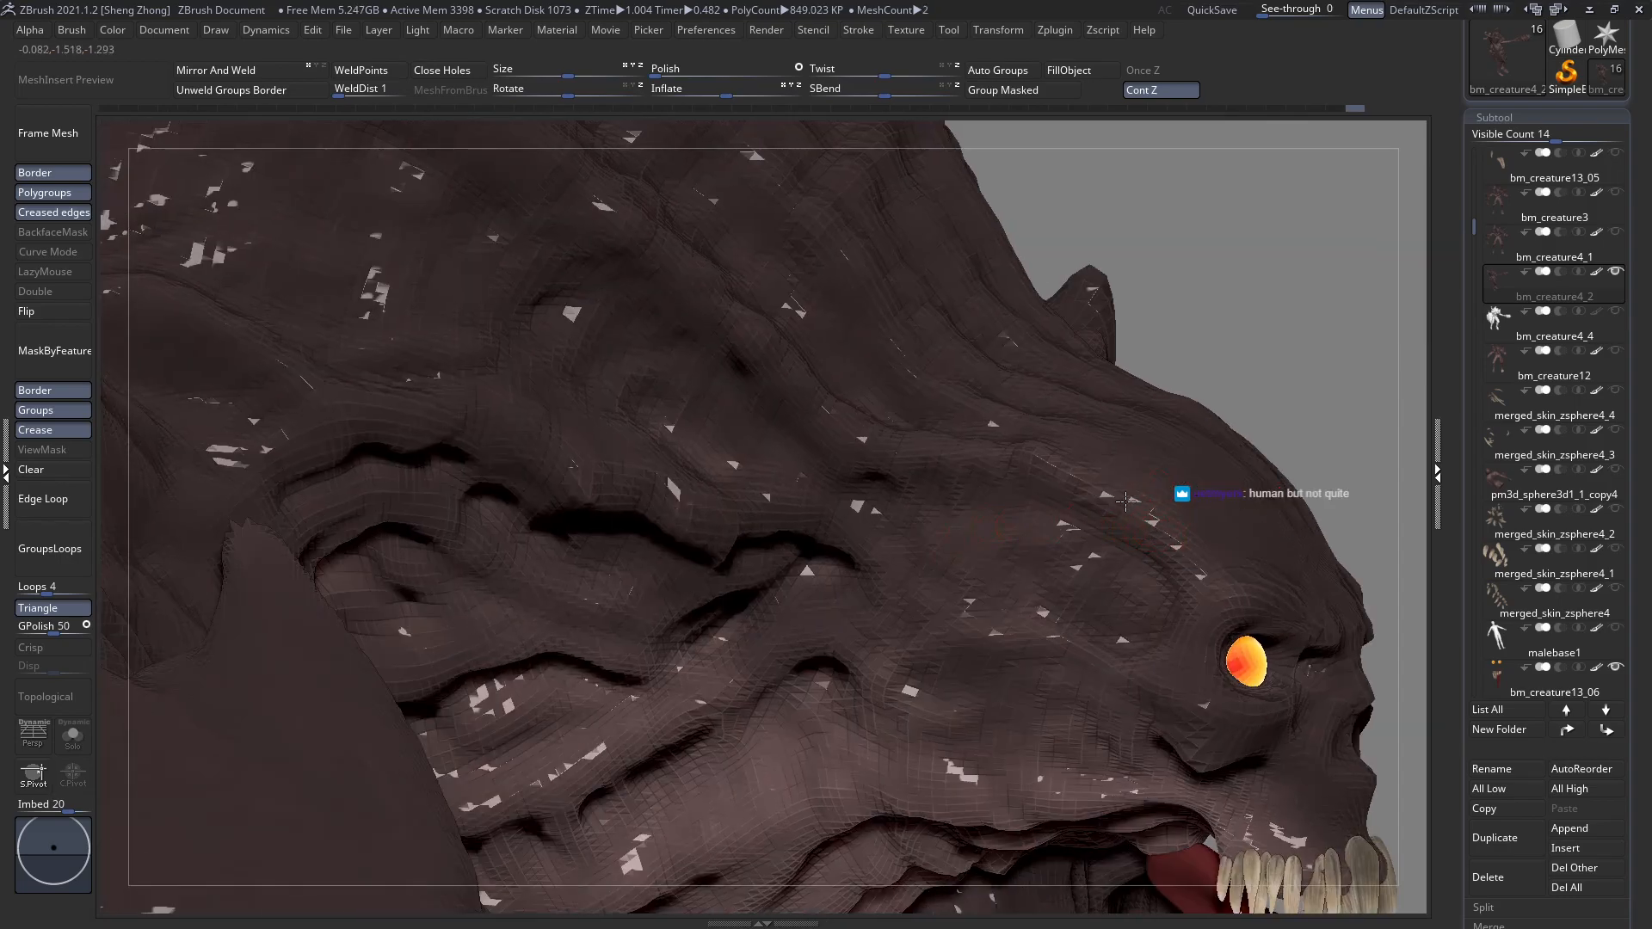
{"action": "key", "text": "ctrl+z"}
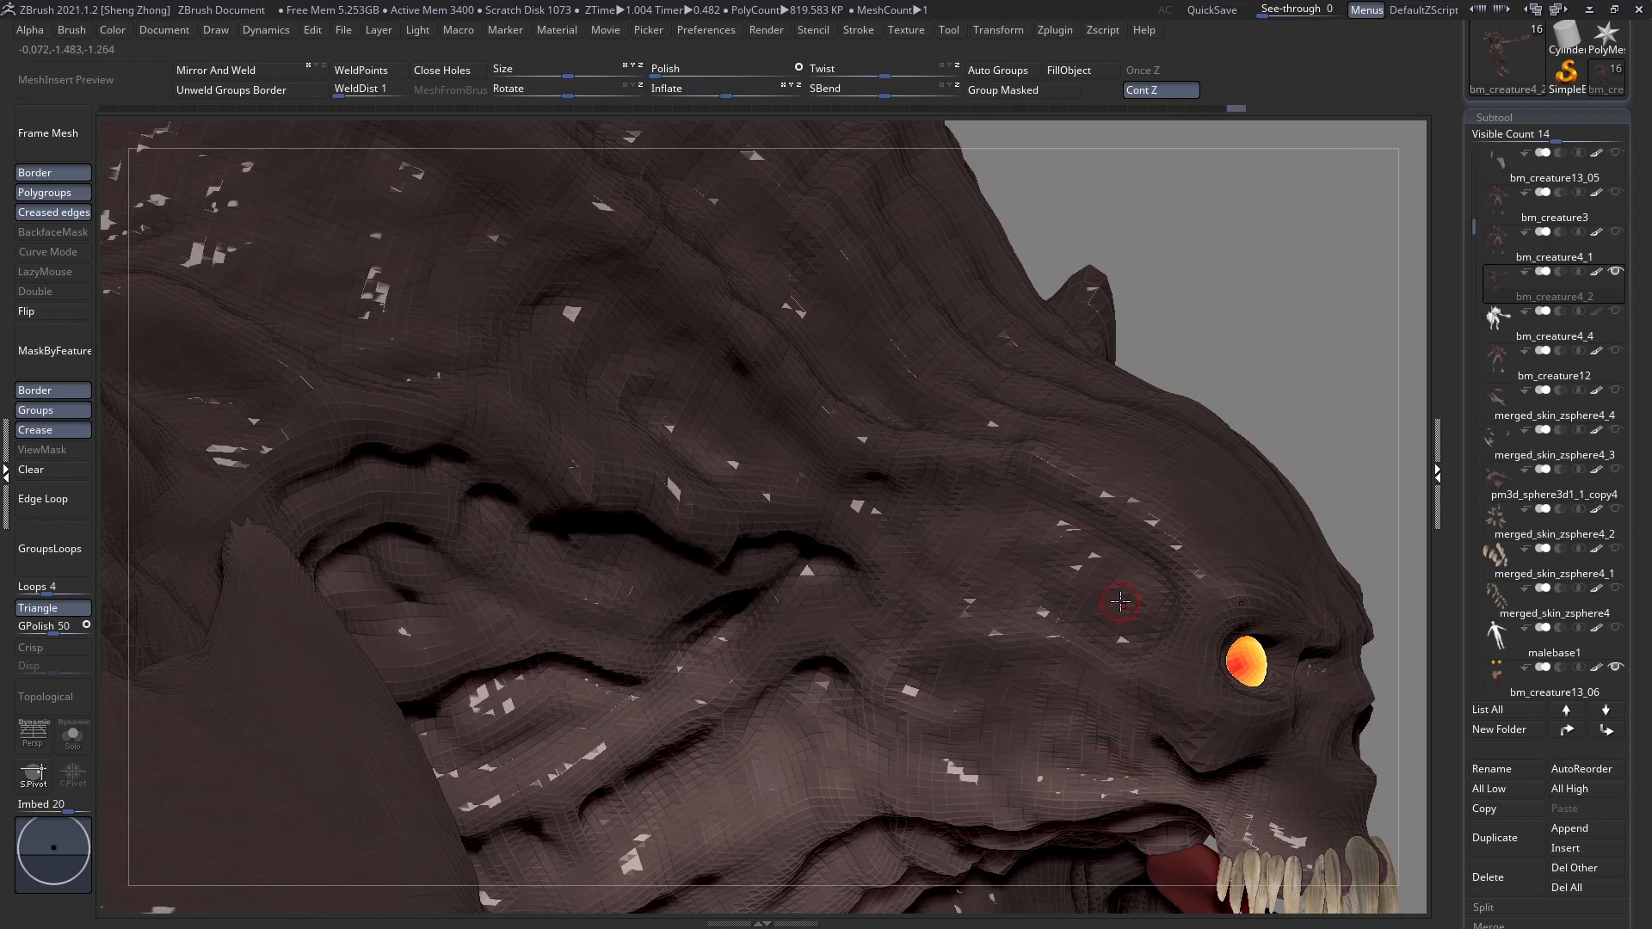
Sculpt clay strokes into the folds of the carapace beside the head, and enlarge the brush.
{"action": "right_click_drag", "start_coordinate": [1047, 571], "coordinate": [1043, 426], "text": "ctrl"}
{"action": "right_click_drag", "start_coordinate": [1205, 607], "coordinate": [1012, 628]}
{"action": "right_click_drag", "start_coordinate": [1104, 586], "coordinate": [770, 569], "text": "alt"}
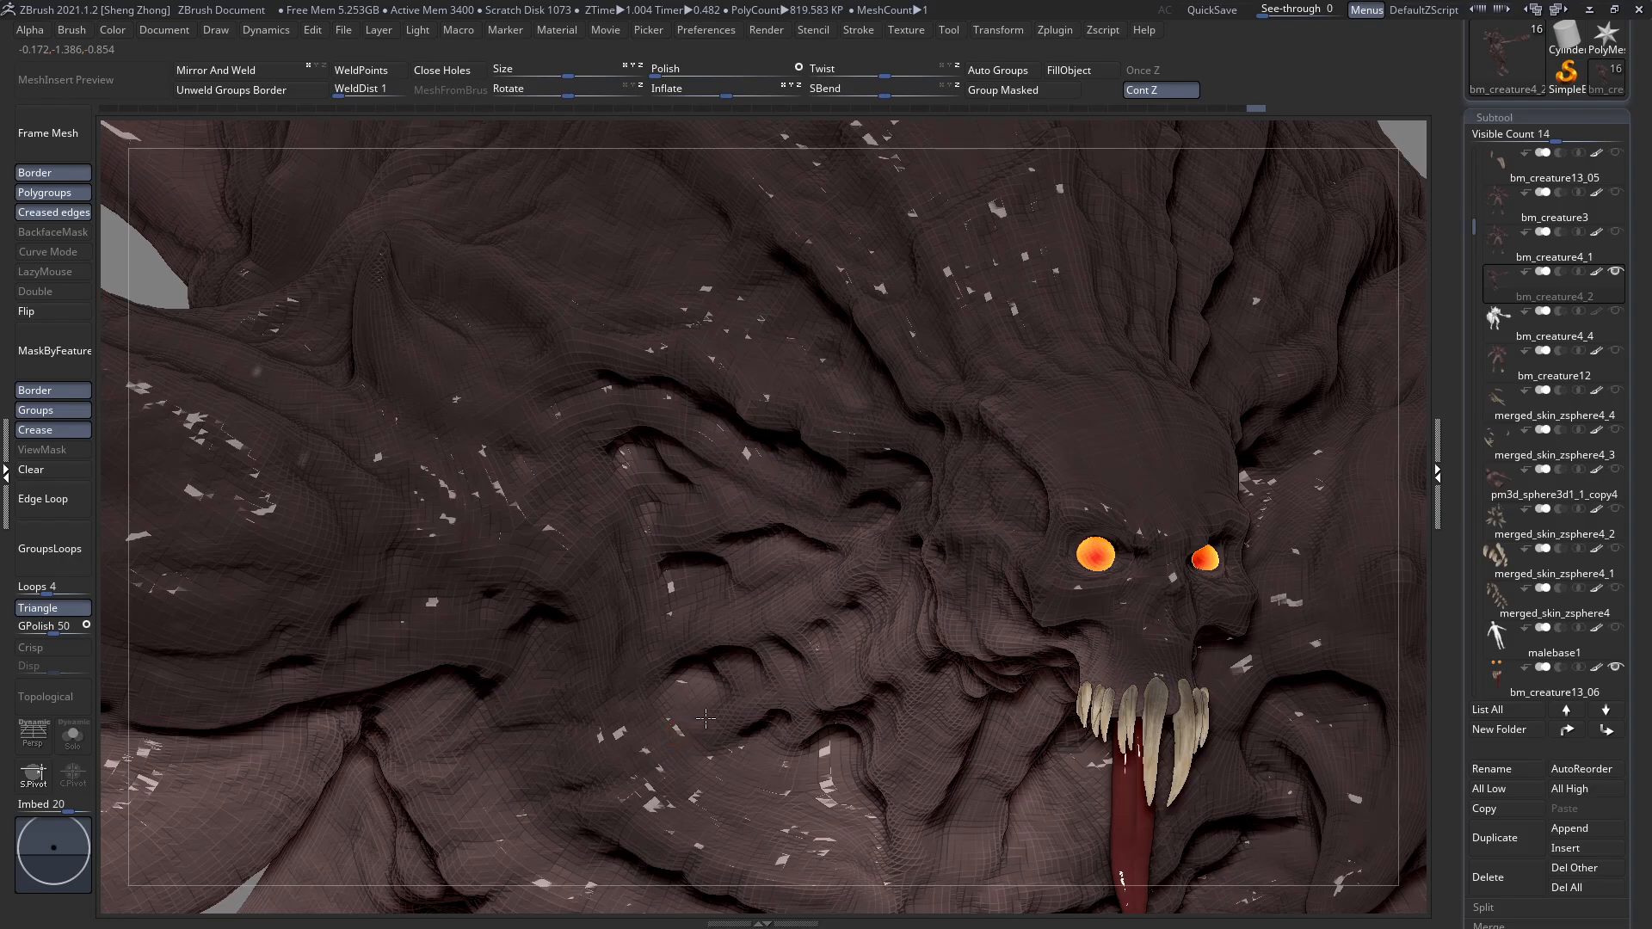
{"action": "right_click_drag", "start_coordinate": [705, 718], "coordinate": [694, 714]}
{"action": "right_click_drag", "start_coordinate": [912, 659], "coordinate": [965, 595], "text": "ctrl"}
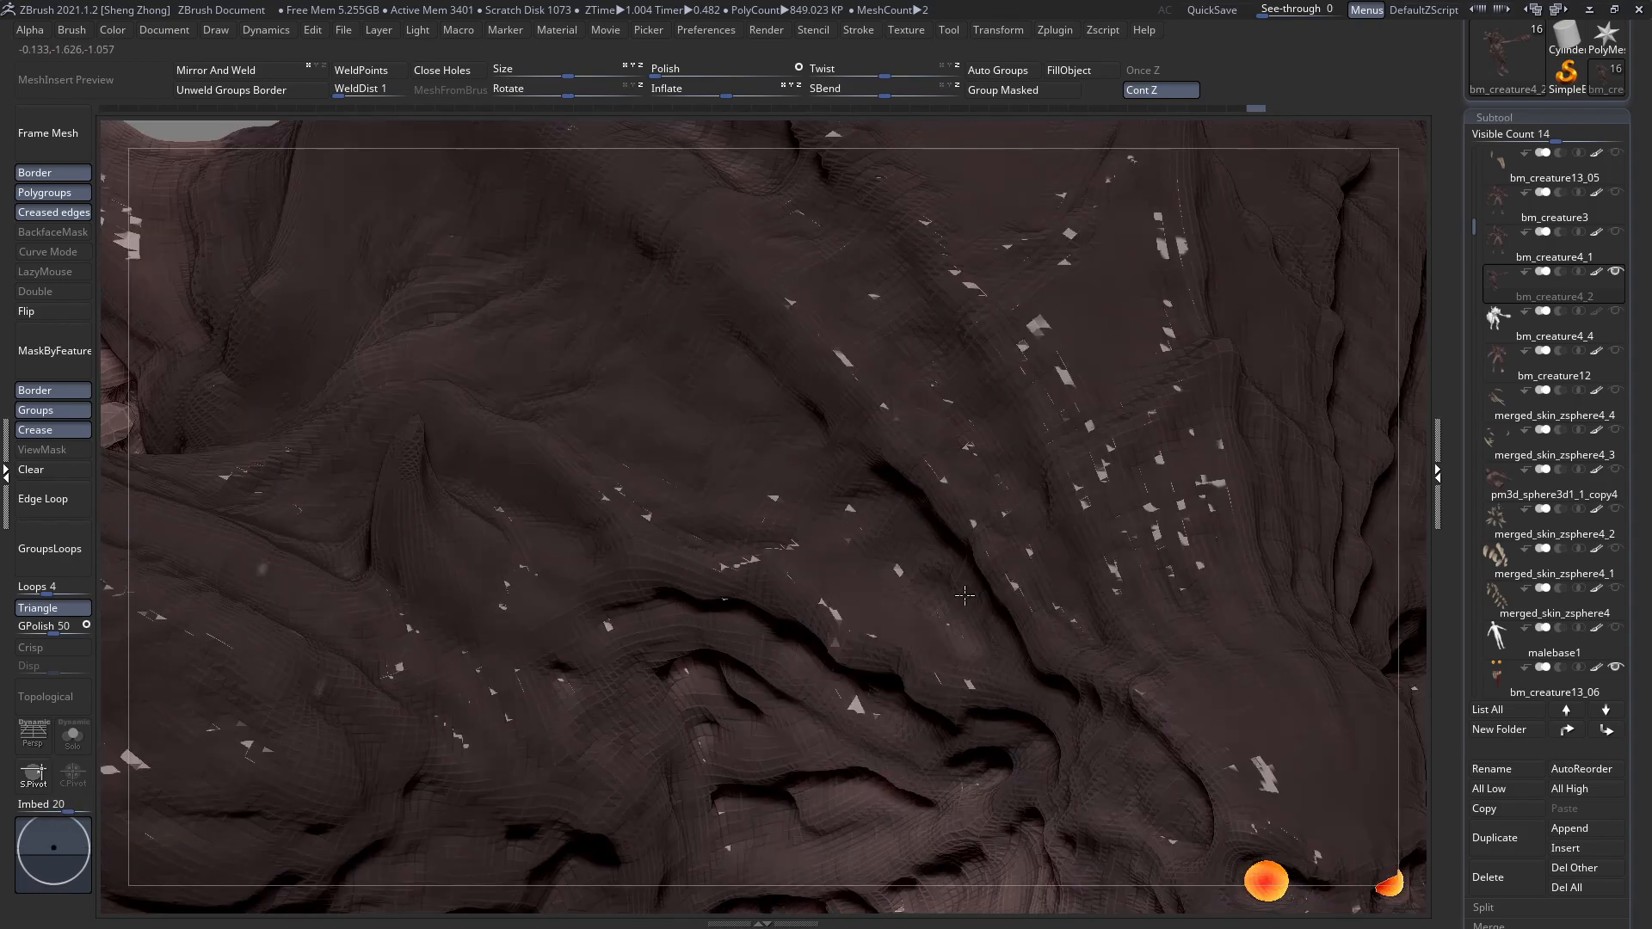
{"action": "right_click_drag", "start_coordinate": [873, 484], "coordinate": [870, 420]}
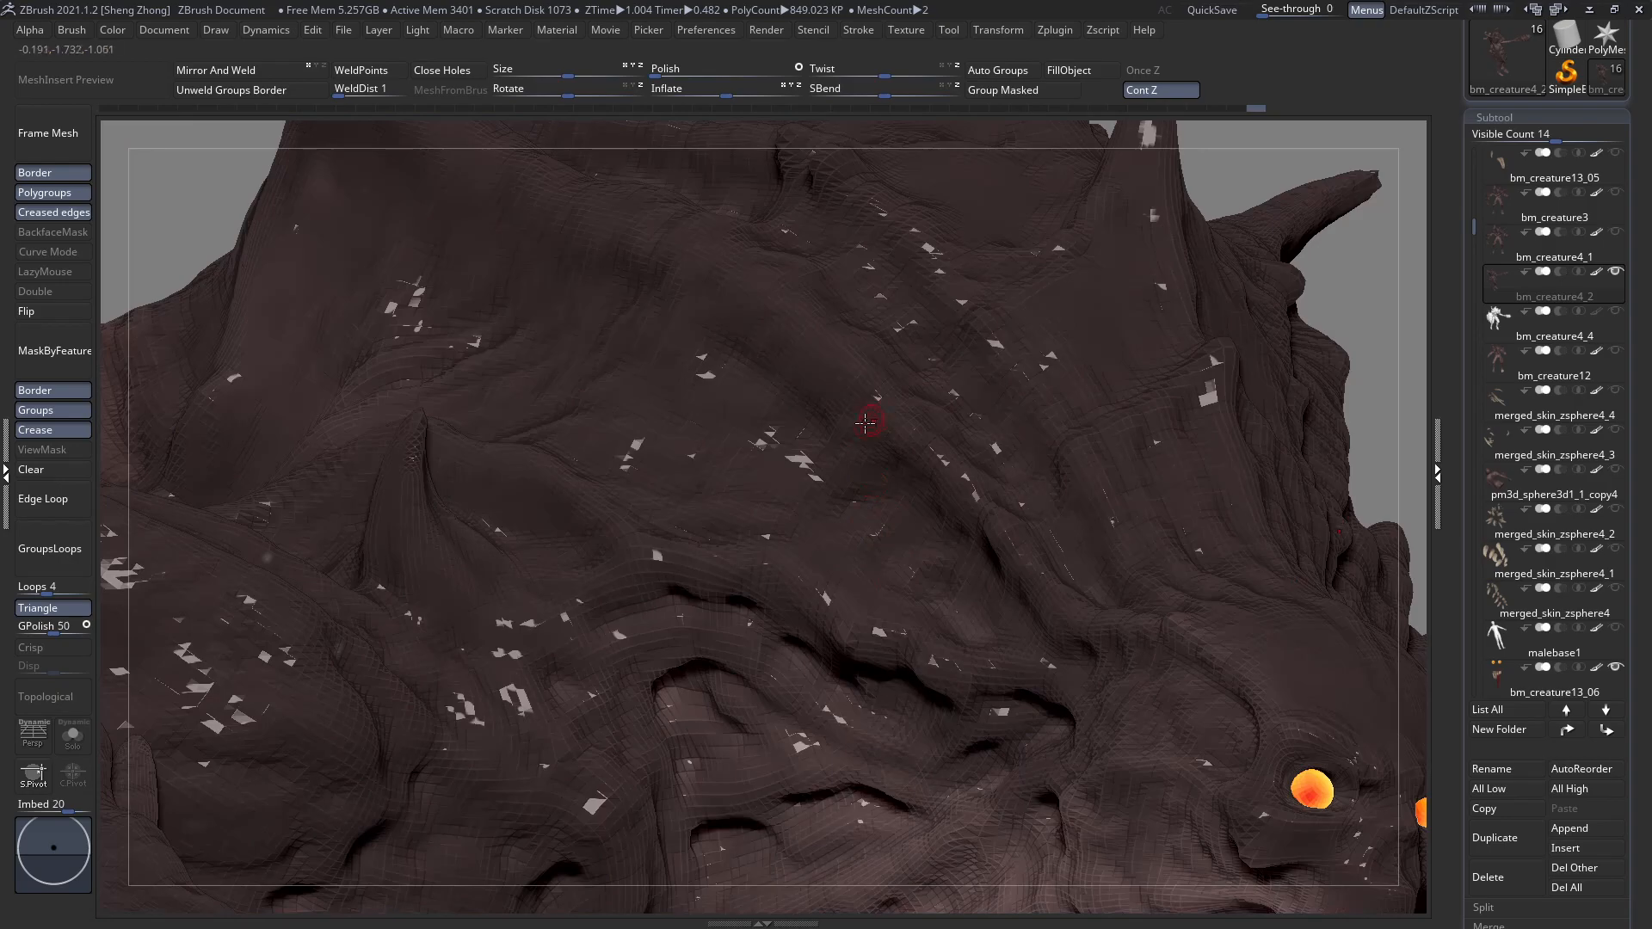
{"action": "left_click_drag", "start_coordinate": [906, 471], "coordinate": [877, 478]}
{"action": "right_click_drag", "start_coordinate": [1009, 498], "coordinate": [1014, 439]}
{"action": "key", "text": "space"}
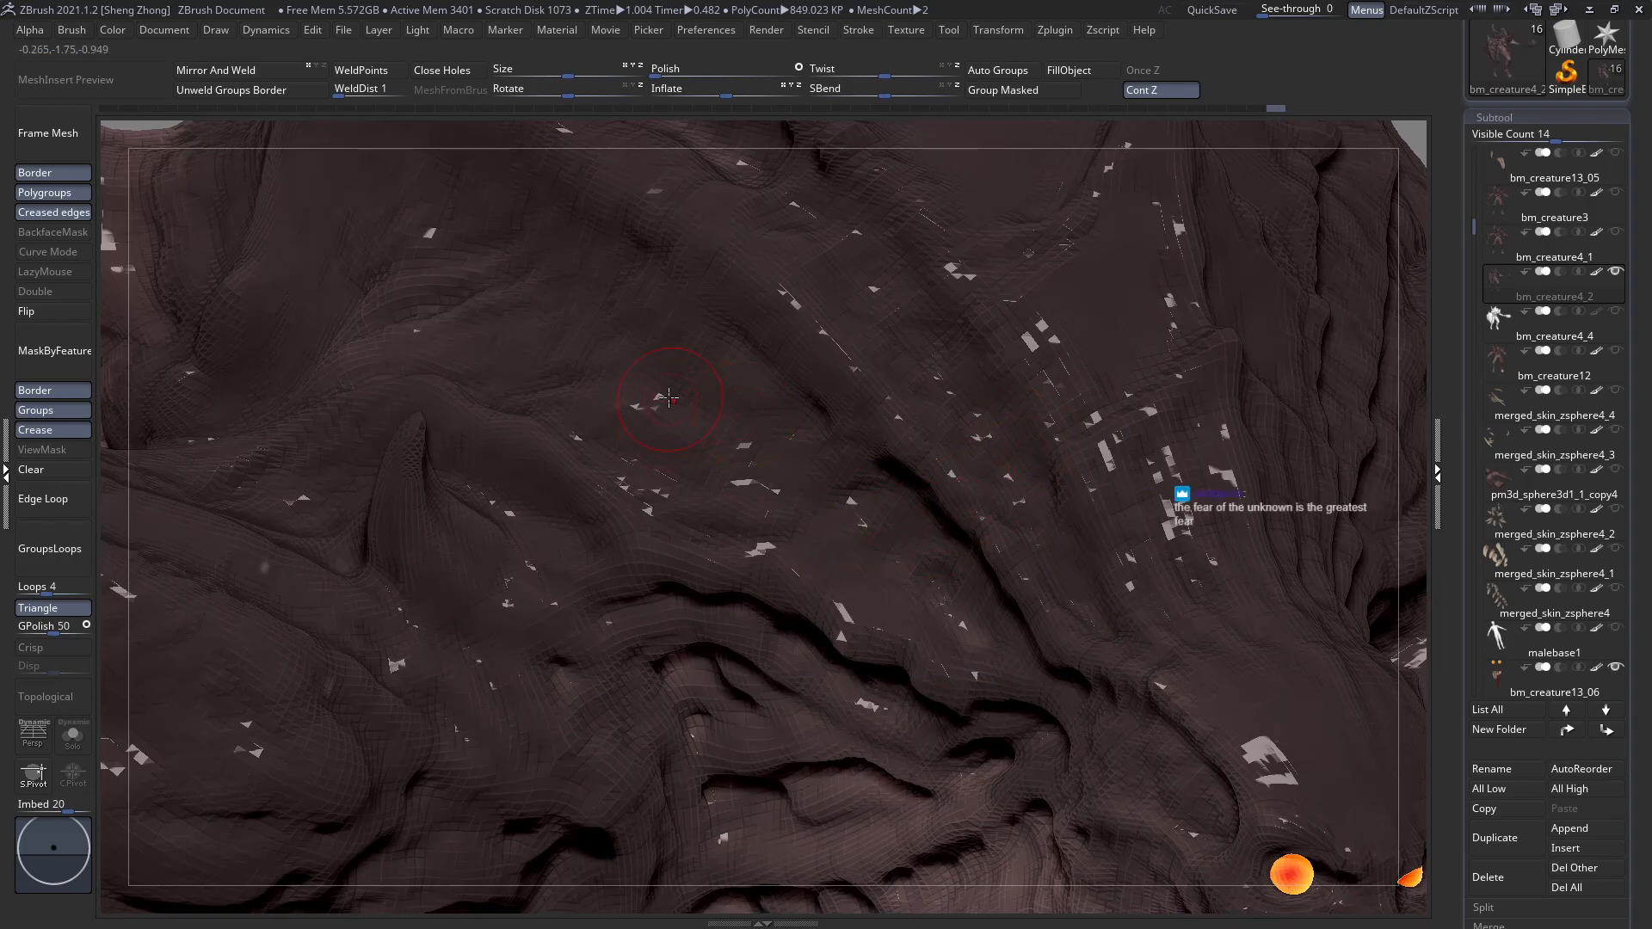
{"action": "key", "text": "space"}
{"action": "key", "text": "ctrl"}
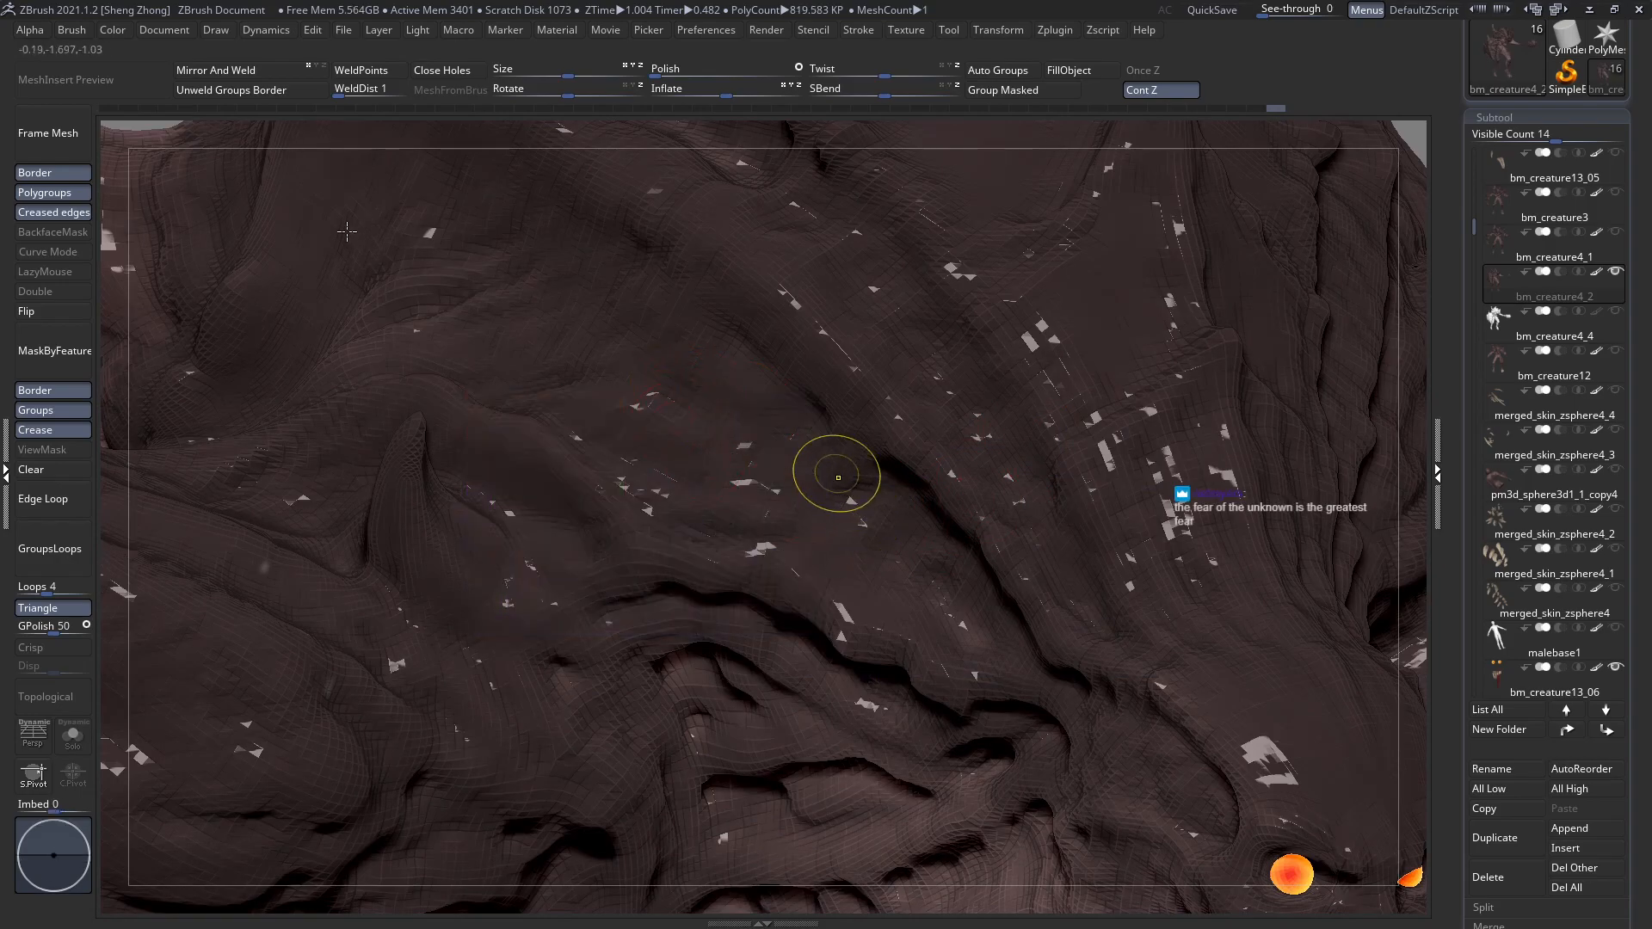
Switch to the DamStandard brush for carving creases into the creature.
{"action": "right_click_drag", "start_coordinate": [586, 431], "coordinate": [899, 472], "text": "ctrl"}
{"action": "right_click_drag", "start_coordinate": [899, 473], "coordinate": [827, 473], "text": "ctrl"}
{"action": "right_click_drag", "start_coordinate": [787, 564], "coordinate": [696, 369], "text": "alt"}
{"action": "right_click_drag", "start_coordinate": [696, 368], "coordinate": [707, 413]}
{"action": "right_click_drag", "start_coordinate": [871, 509], "coordinate": [788, 418], "text": "ctrl"}
{"action": "right_click", "coordinate": [725, 468]}
{"action": "key", "text": "b"}
{"action": "key", "text": "d"}
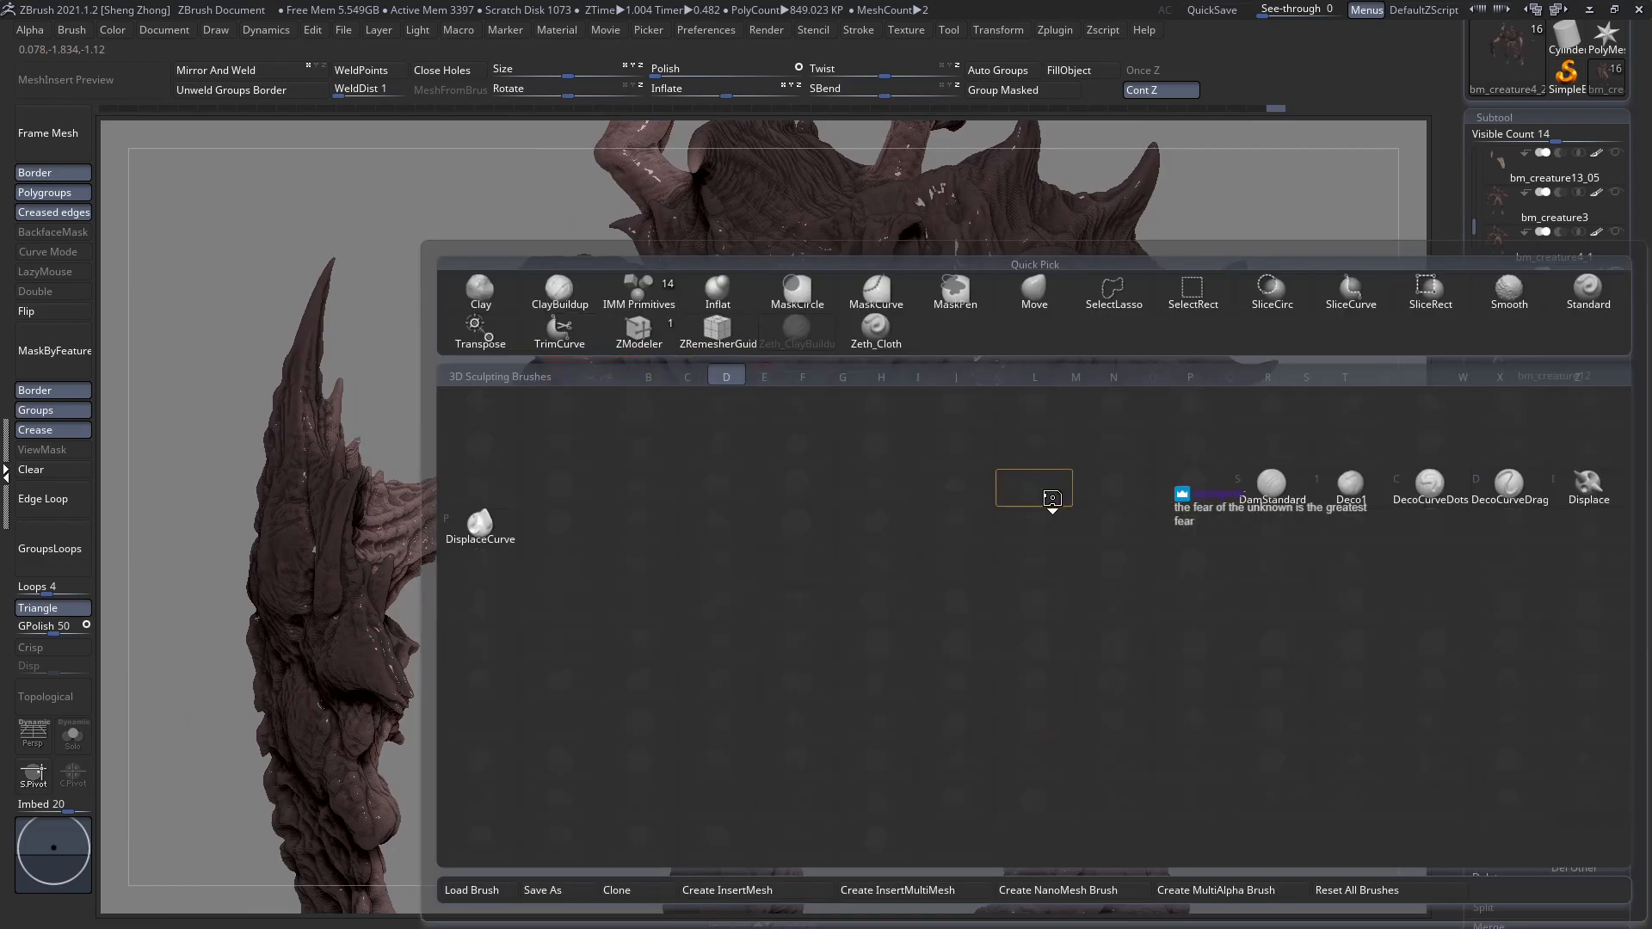
{"action": "key", "text": "s"}
Examine the carapace around the head and shoulders with the polygroup wireframe switched on and off.
{"action": "right_click_drag", "start_coordinate": [731, 365], "coordinate": [809, 476], "text": "ctrl"}
{"action": "right_click_drag", "start_coordinate": [819, 416], "coordinate": [668, 558]}
{"action": "right_click_drag", "start_coordinate": [966, 567], "coordinate": [812, 369], "text": "alt"}
{"action": "right_click_drag", "start_coordinate": [850, 422], "coordinate": [1117, 482]}
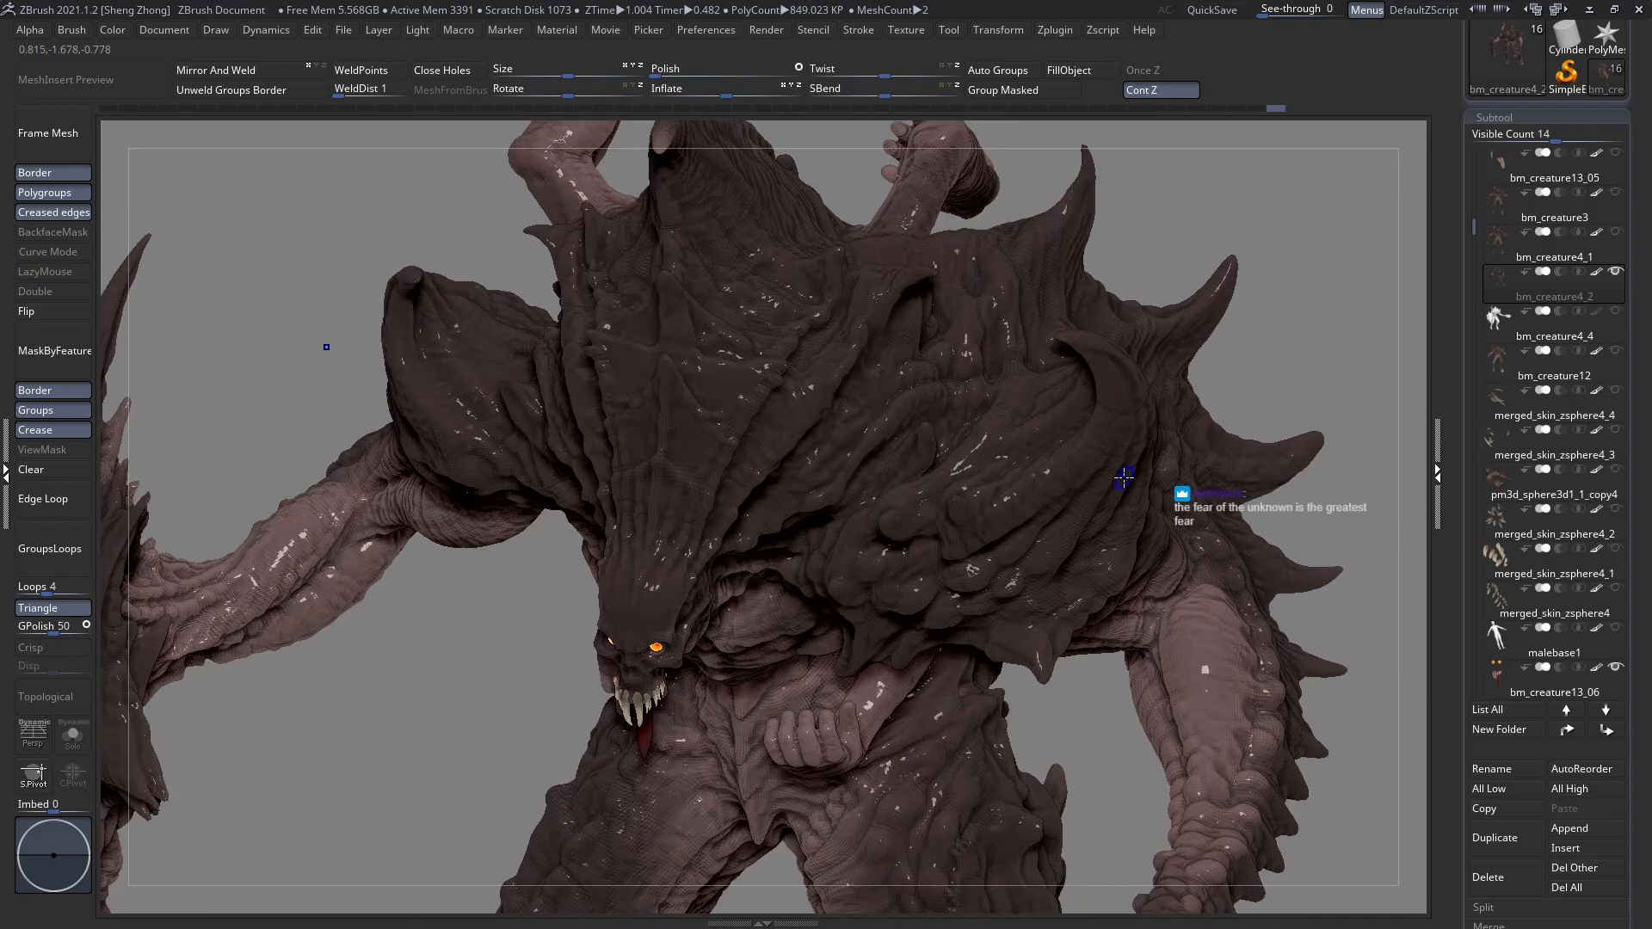
{"action": "key", "text": "shift+f"}
{"action": "right_click_drag", "start_coordinate": [852, 448], "coordinate": [972, 527], "text": "ctrl"}
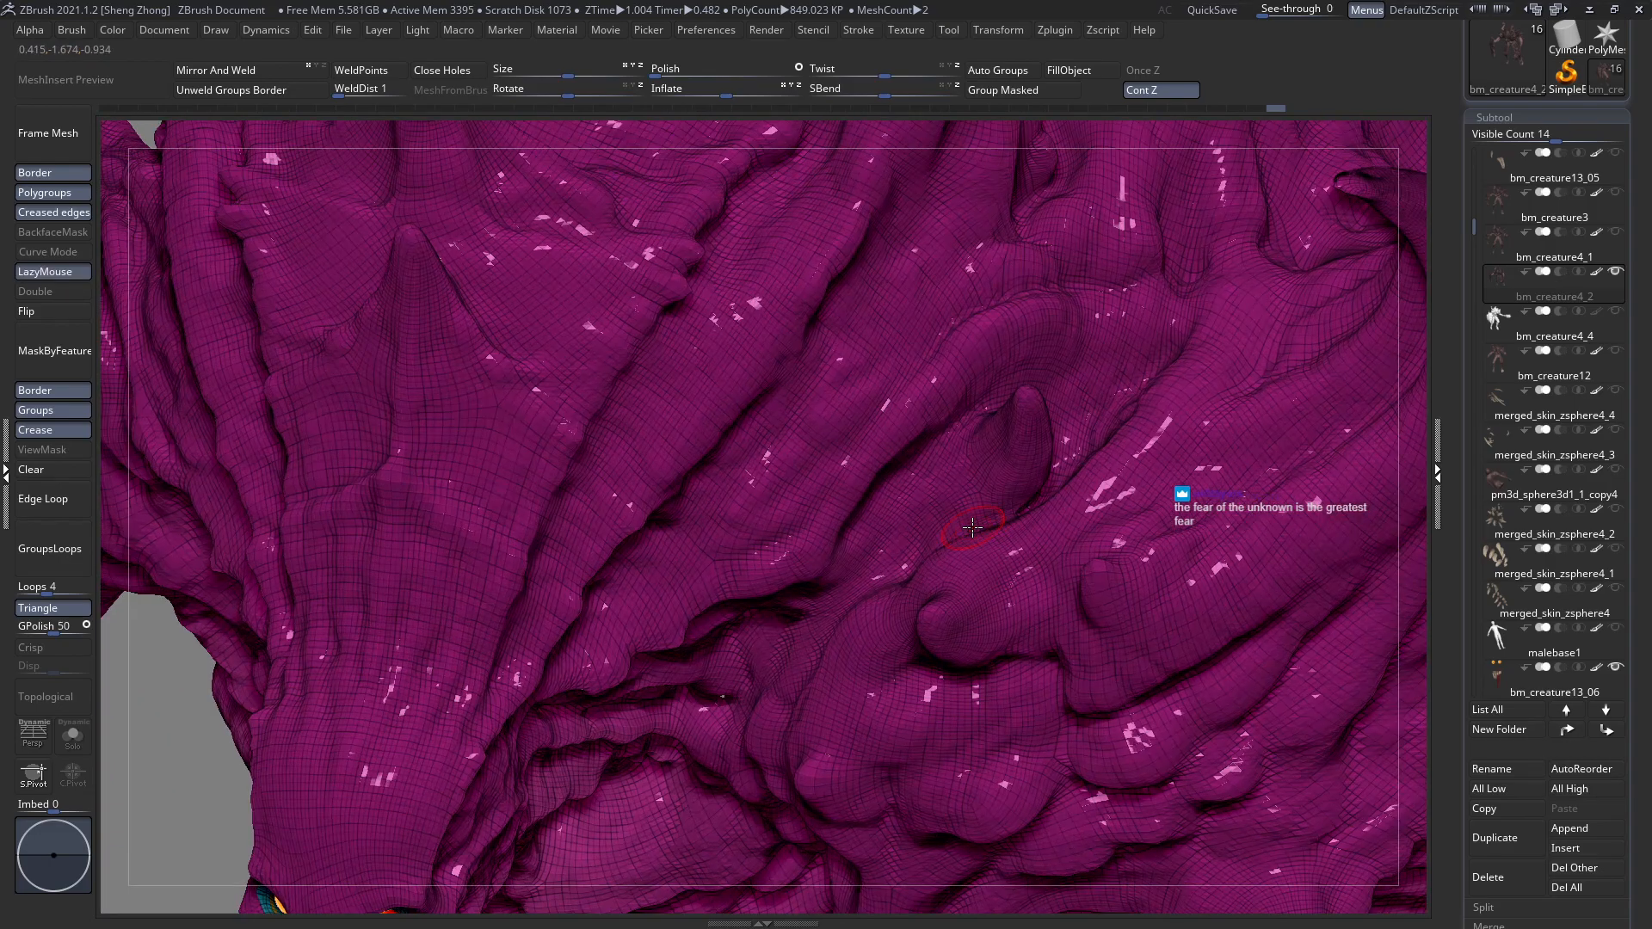
{"action": "key", "text": "shift+f"}
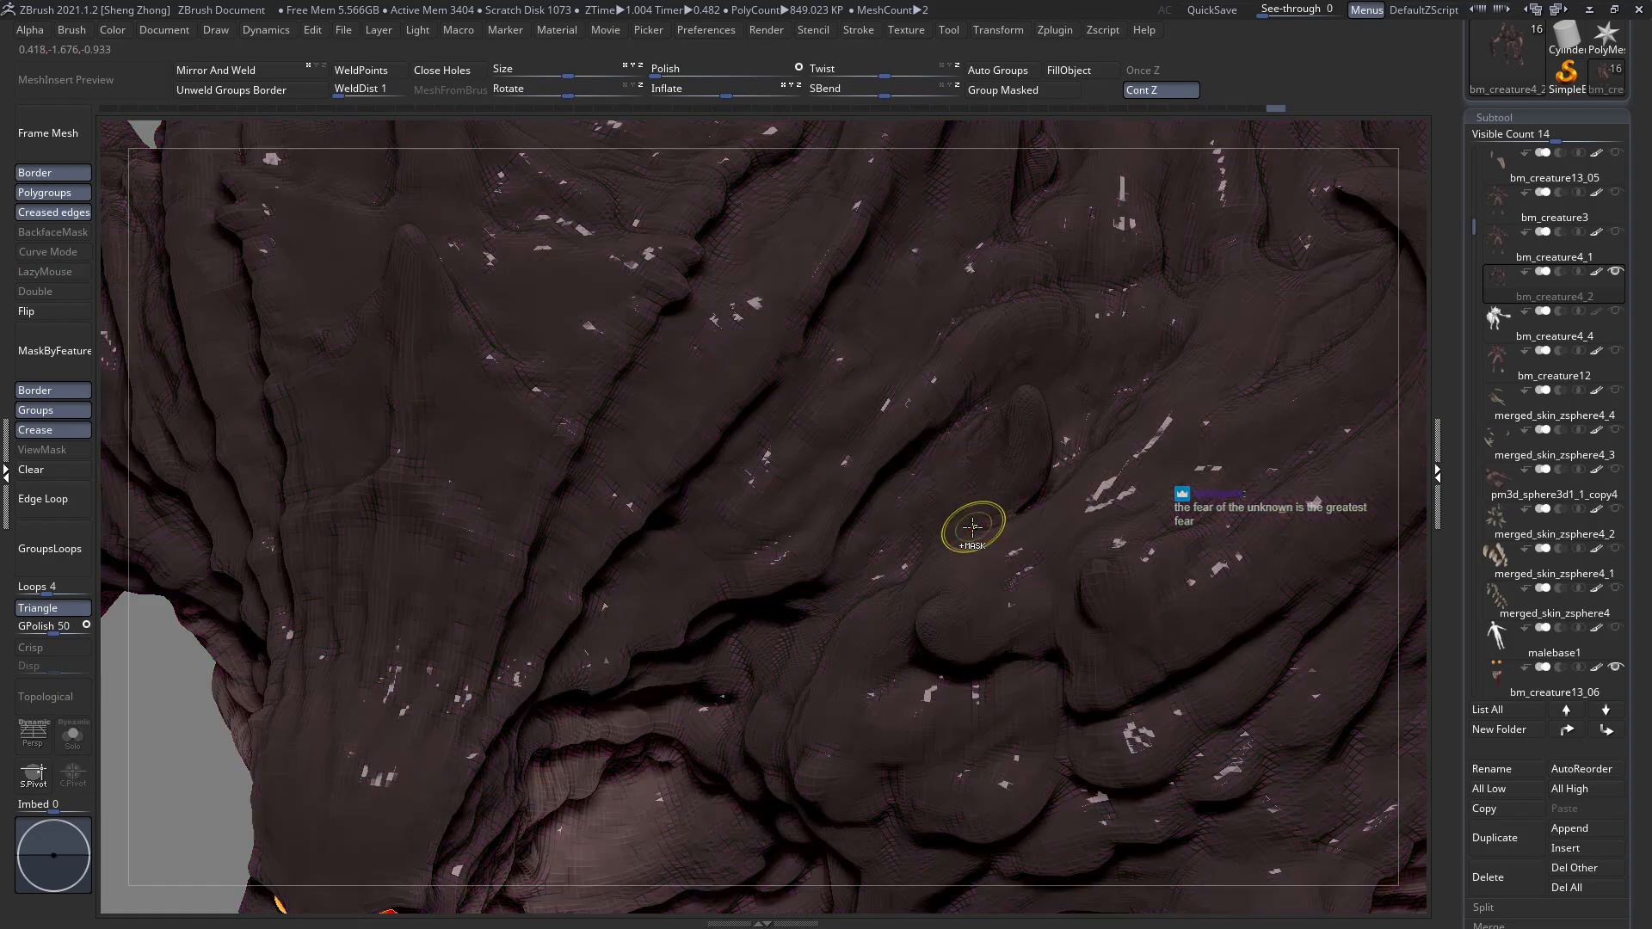
{"action": "key", "text": "f"}
{"action": "left_click_drag", "start_coordinate": [578, 396], "coordinate": [879, 485]}
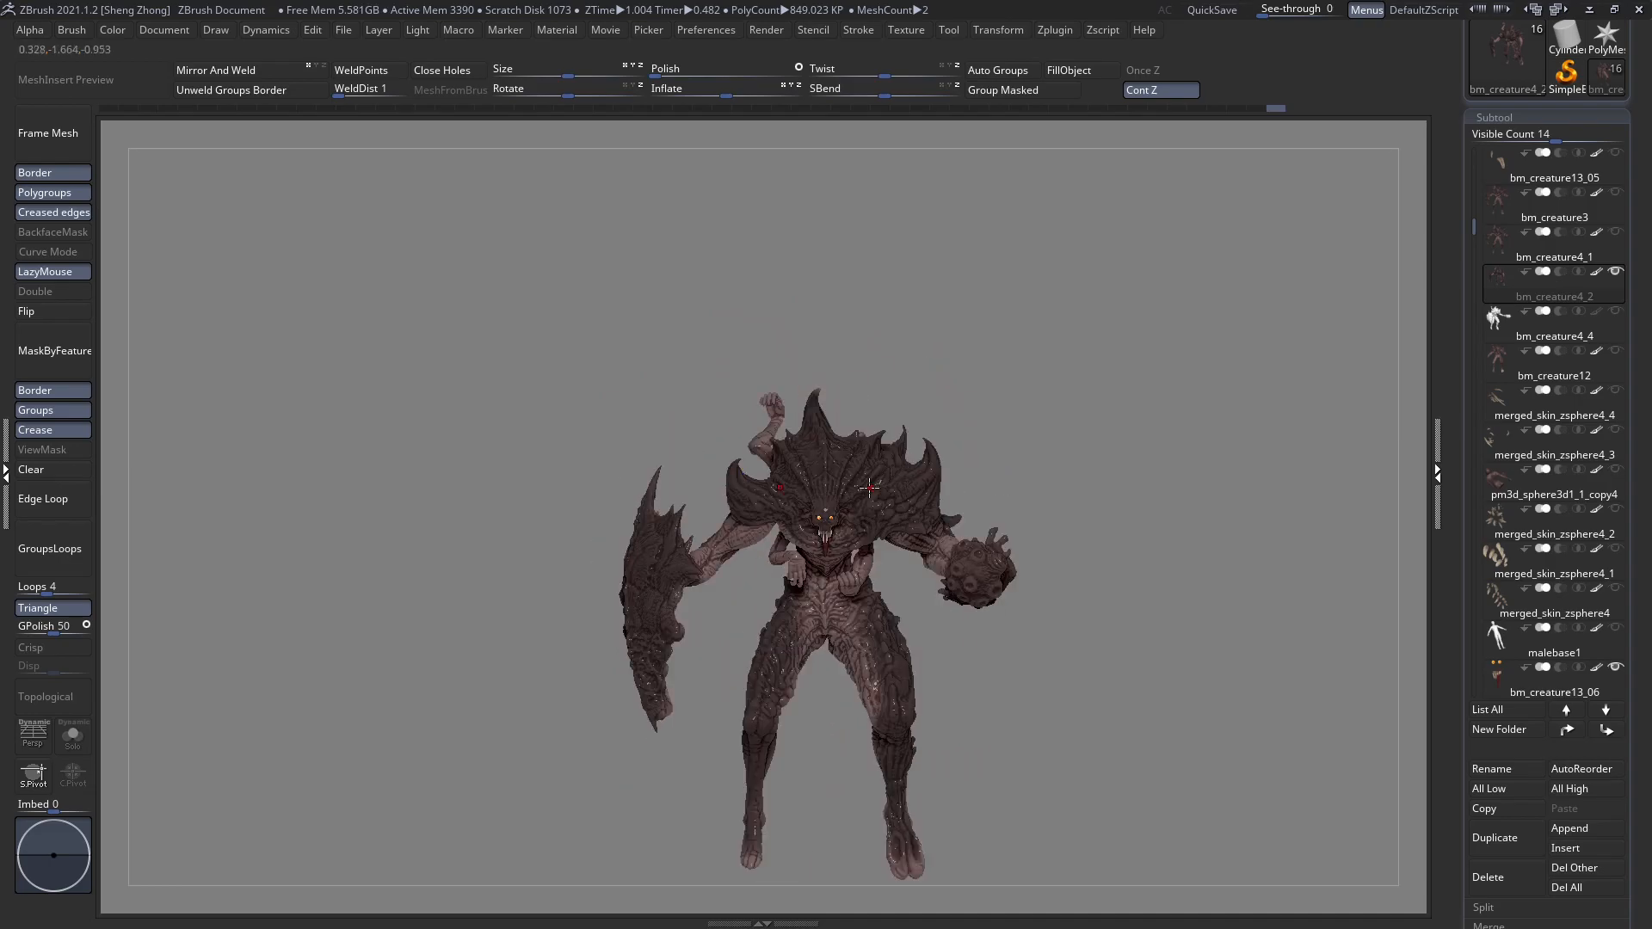
{"action": "right_click_drag", "start_coordinate": [829, 499], "coordinate": [1127, 615]}
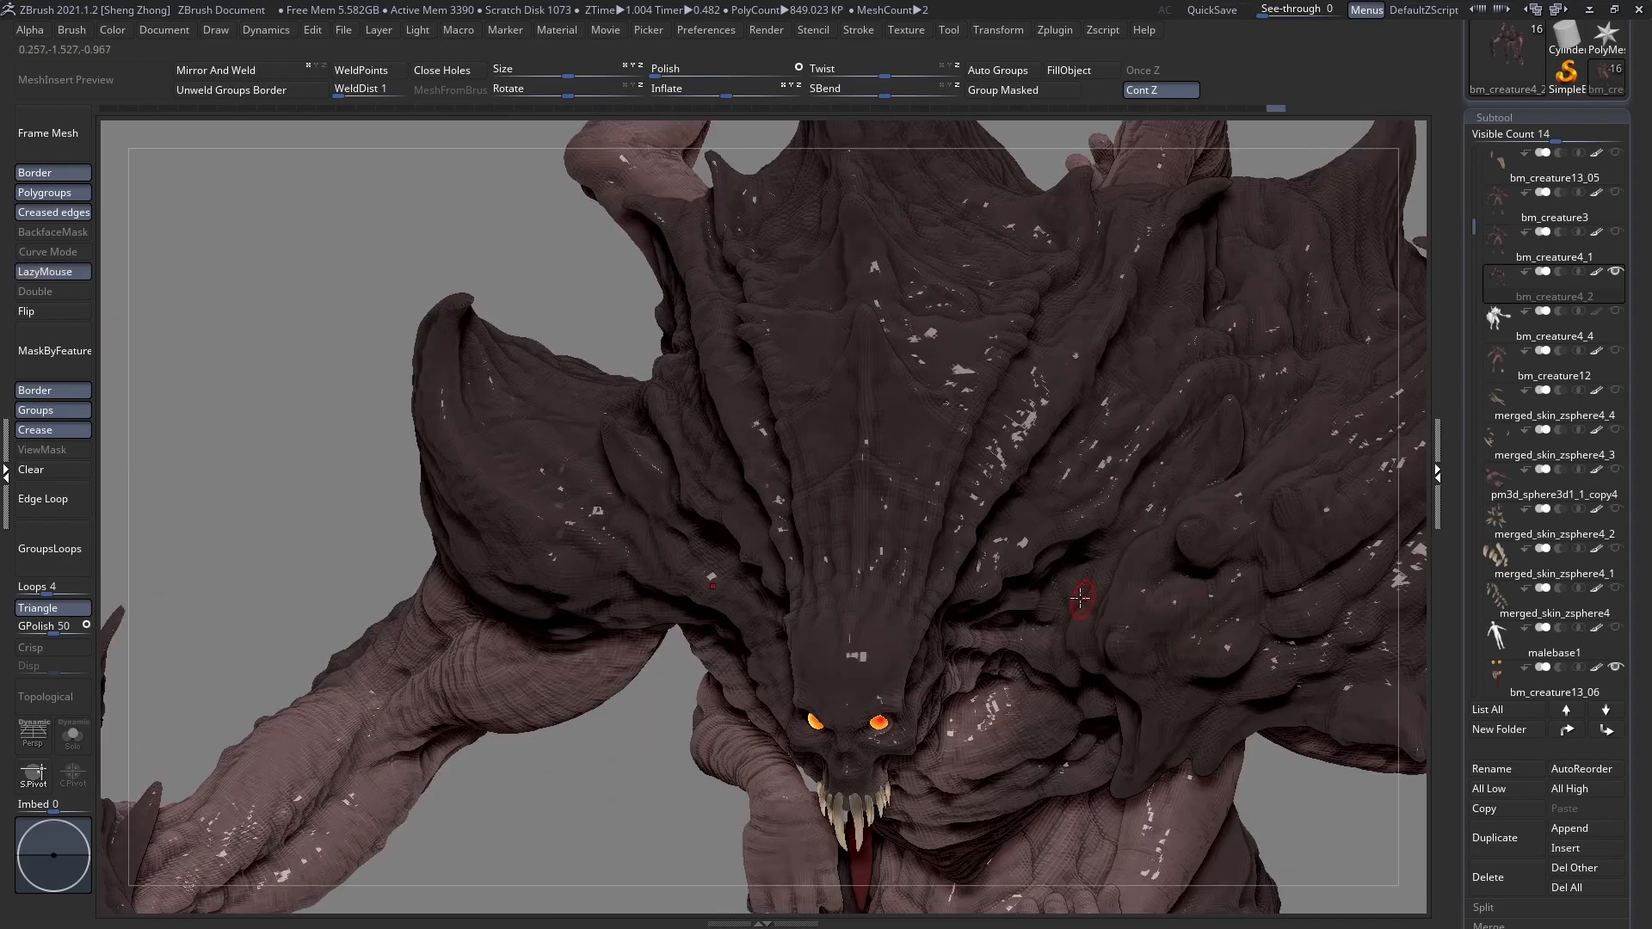
Carve short DamStandard creases into the central crest of the head above the eyes.
{"action": "left_click_drag", "start_coordinate": [1650, 757], "coordinate": [1649, 484]}
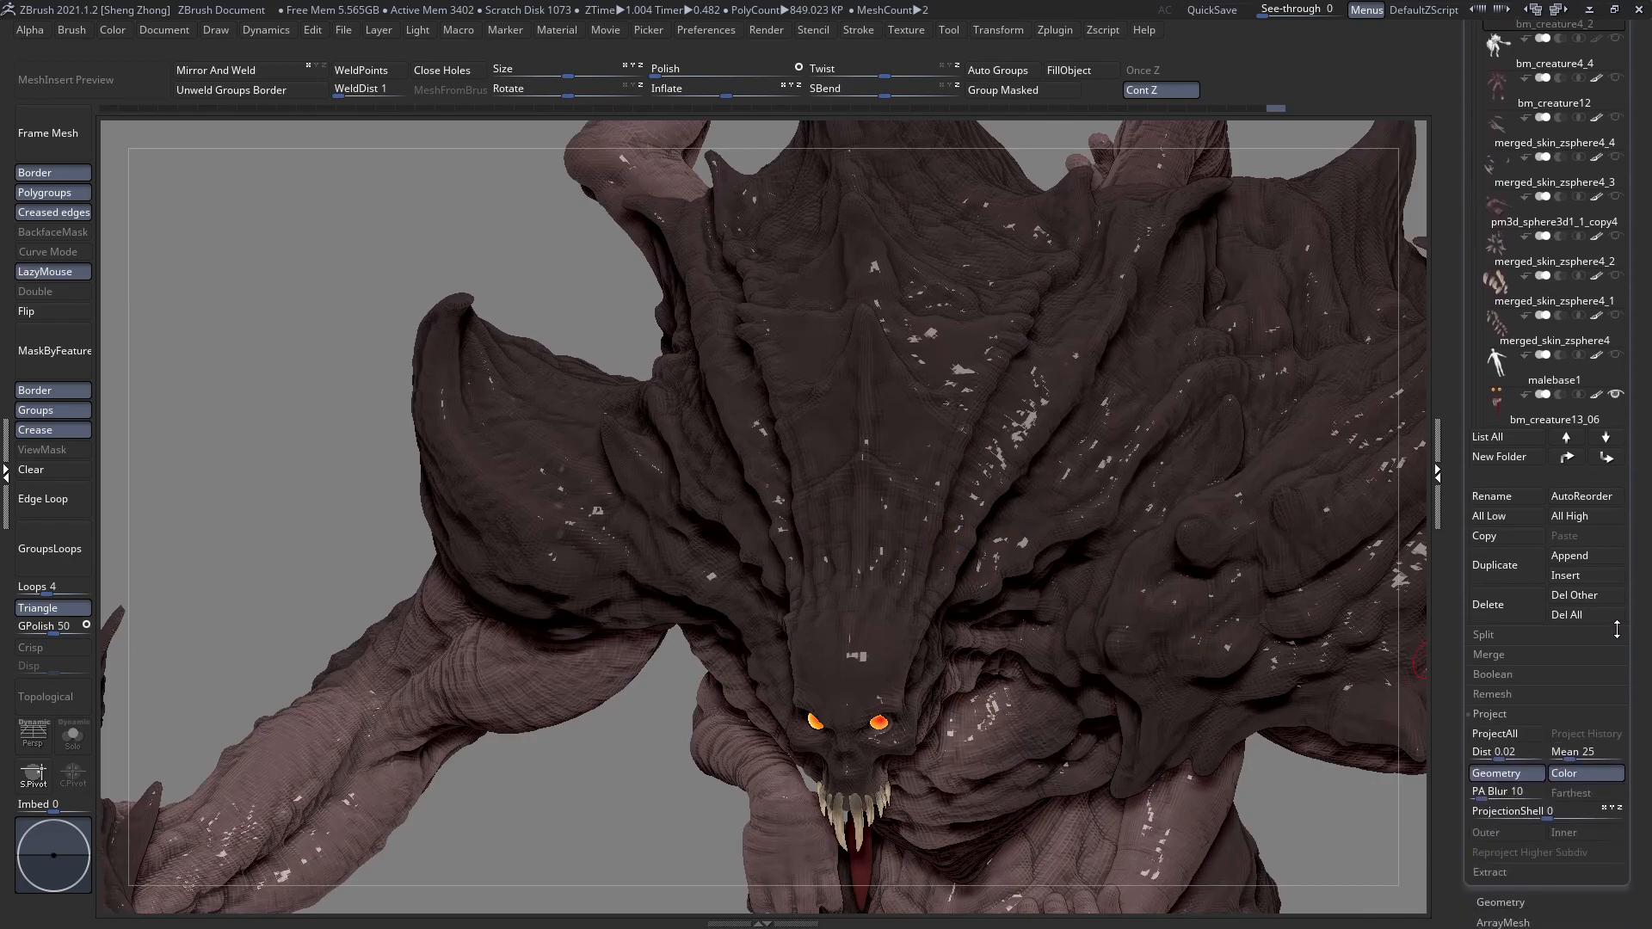
{"action": "mouse_move", "coordinate": [836, 516]}
{"action": "right_mouse_down", "text": "ctrl"}
{"action": "mouse_move", "coordinate": [878, 463]}
{"action": "mouse_move", "coordinate": [901, 513]}
{"action": "mouse_move", "coordinate": [869, 509]}
{"action": "mouse_move", "coordinate": [903, 504]}
{"action": "right_mouse_up", "text": "ctrl"}
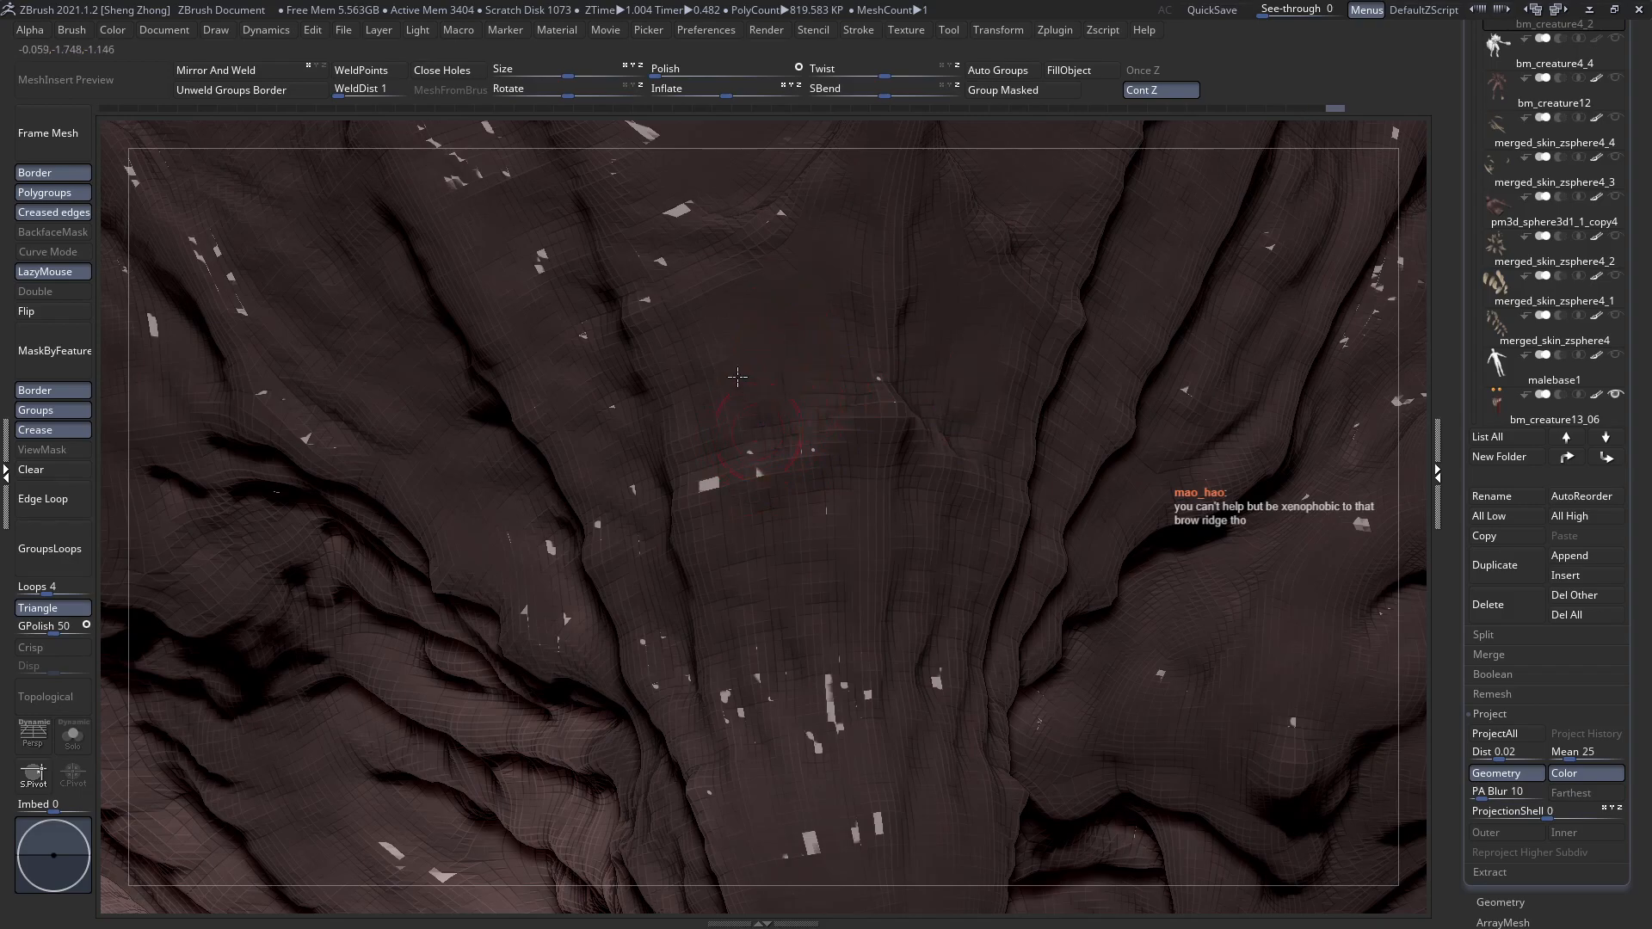
{"action": "left_click", "coordinate": [761, 392]}
{"action": "left_click", "coordinate": [703, 523]}
{"action": "right_click_drag", "start_coordinate": [673, 554], "coordinate": [761, 489]}
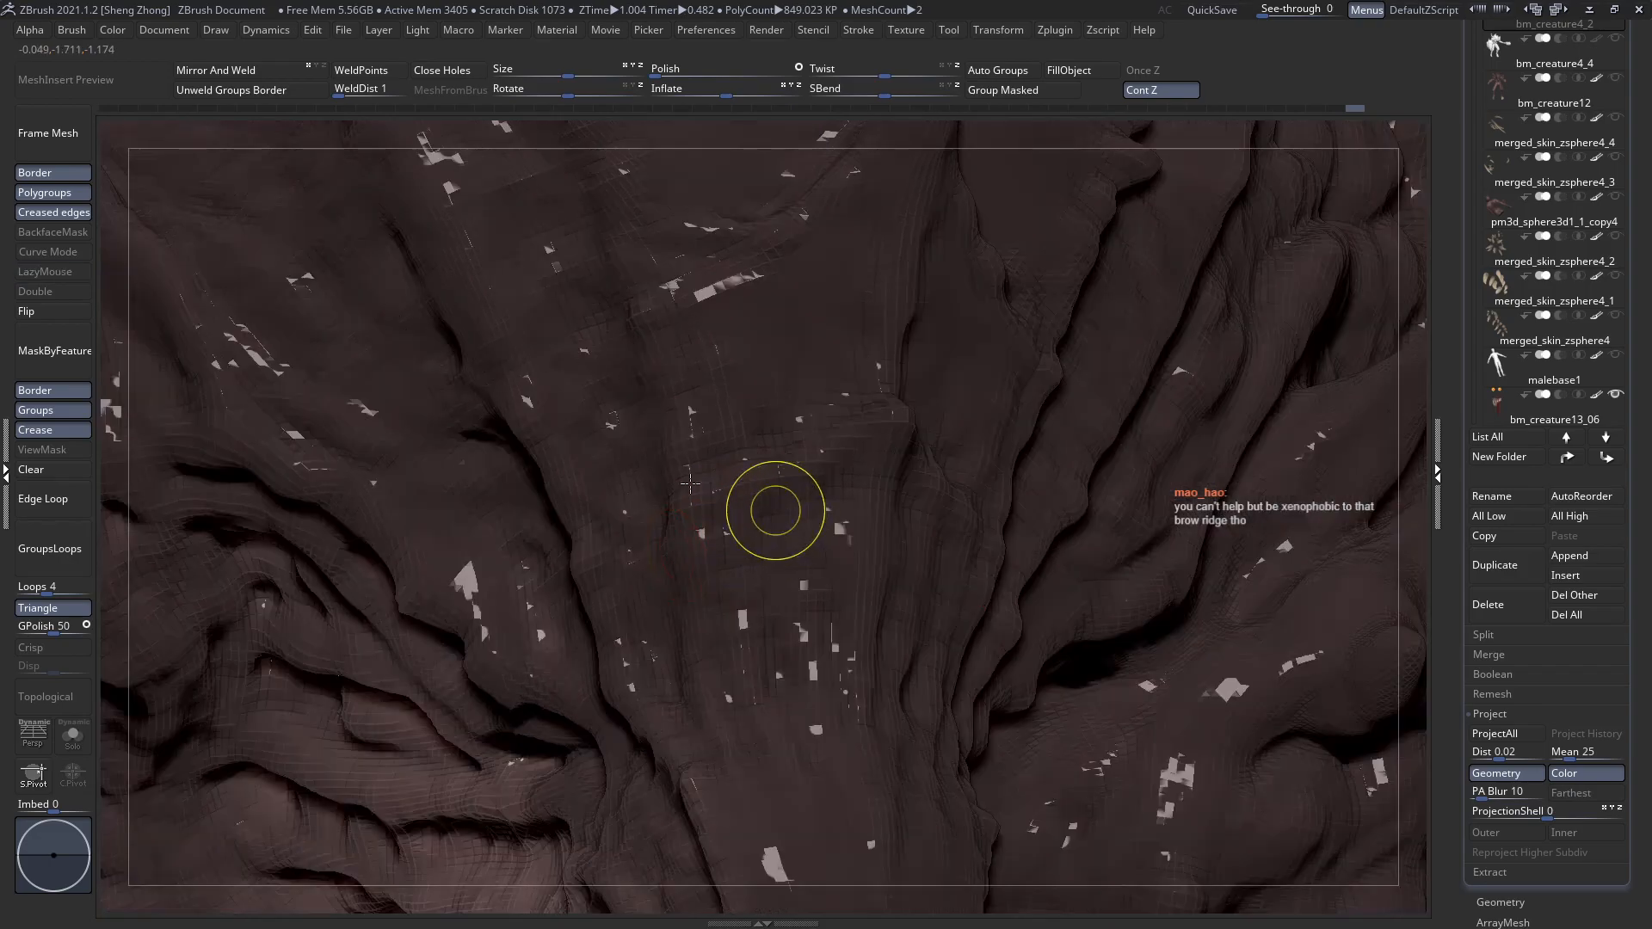
Mask the creature's surface by smoothness using a range of 10 and a falloff of 100.
{"action": "key", "text": "f"}
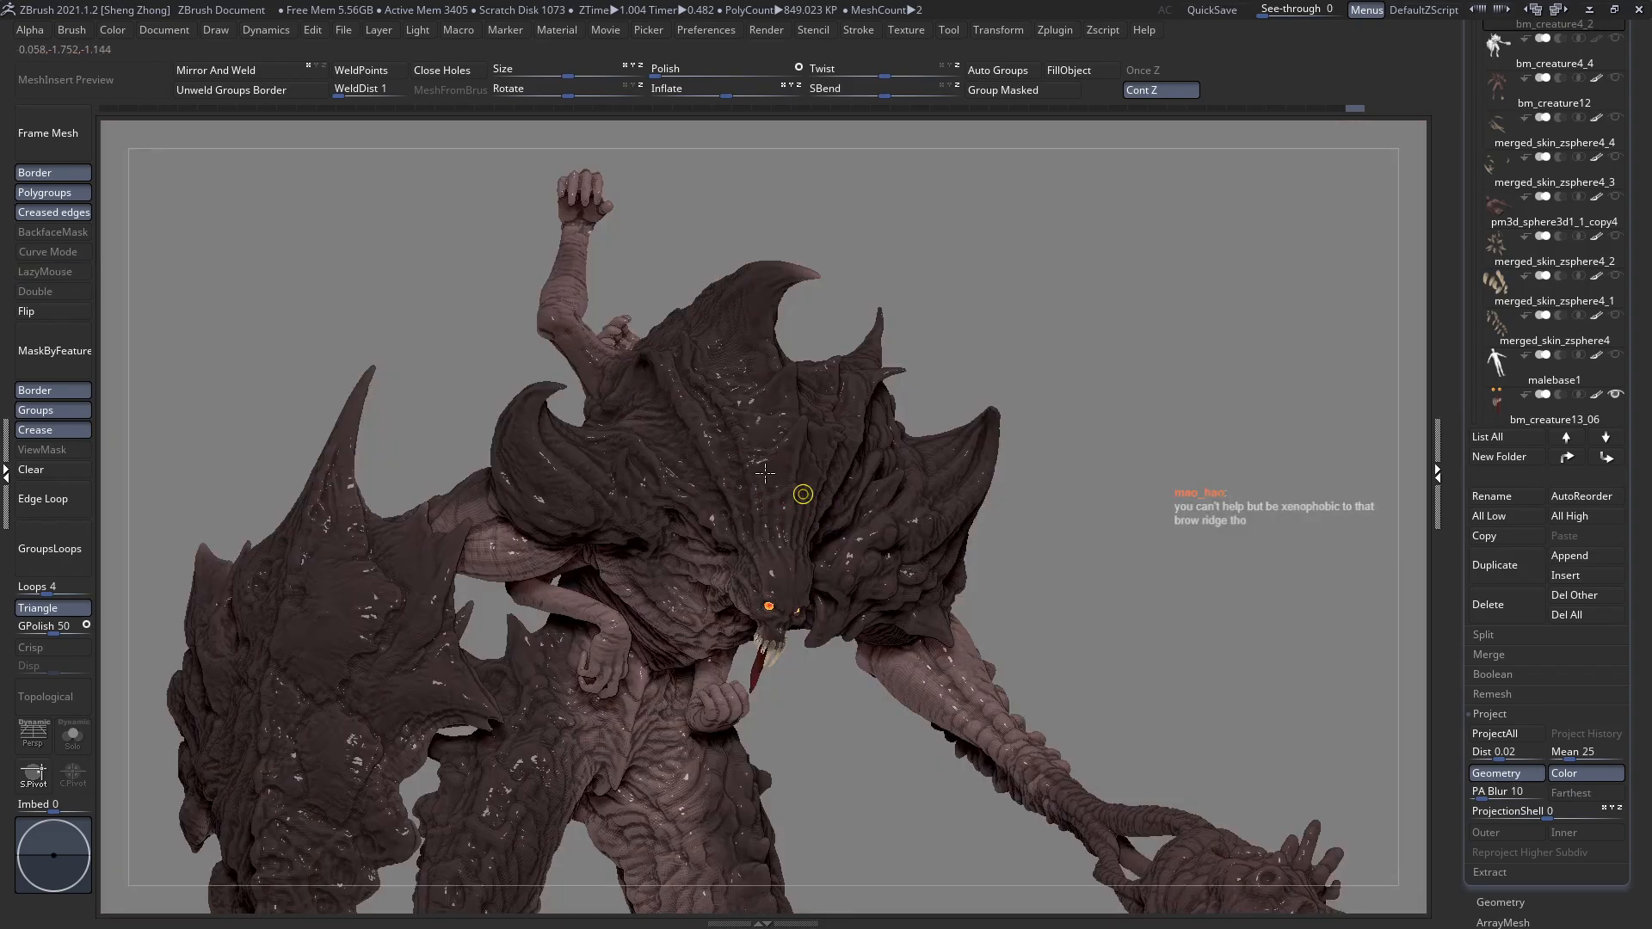
{"action": "mouse_move", "coordinate": [758, 492]}
{"action": "right_mouse_down"}
{"action": "mouse_move", "coordinate": [741, 506]}
{"action": "mouse_move", "coordinate": [776, 518]}
{"action": "right_mouse_up"}
{"action": "key", "text": "l"}
{"action": "scroll", "coordinate": [1632, 555], "scroll_direction": "down", "scroll_amount": 5}
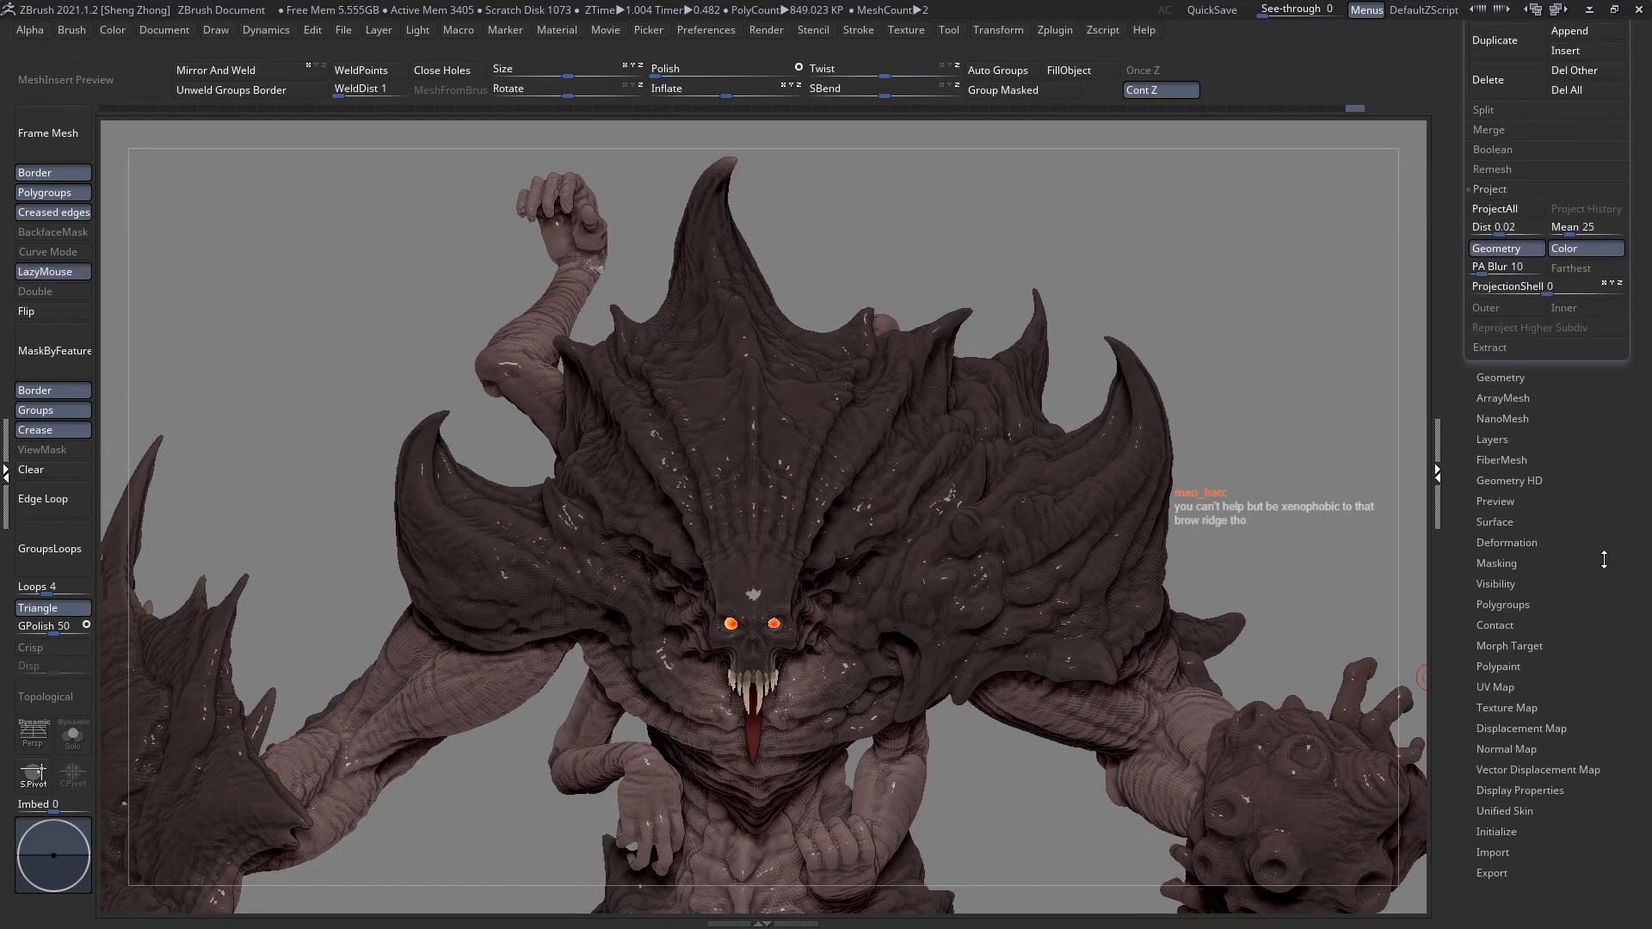
{"action": "left_click", "coordinate": [1496, 562]}
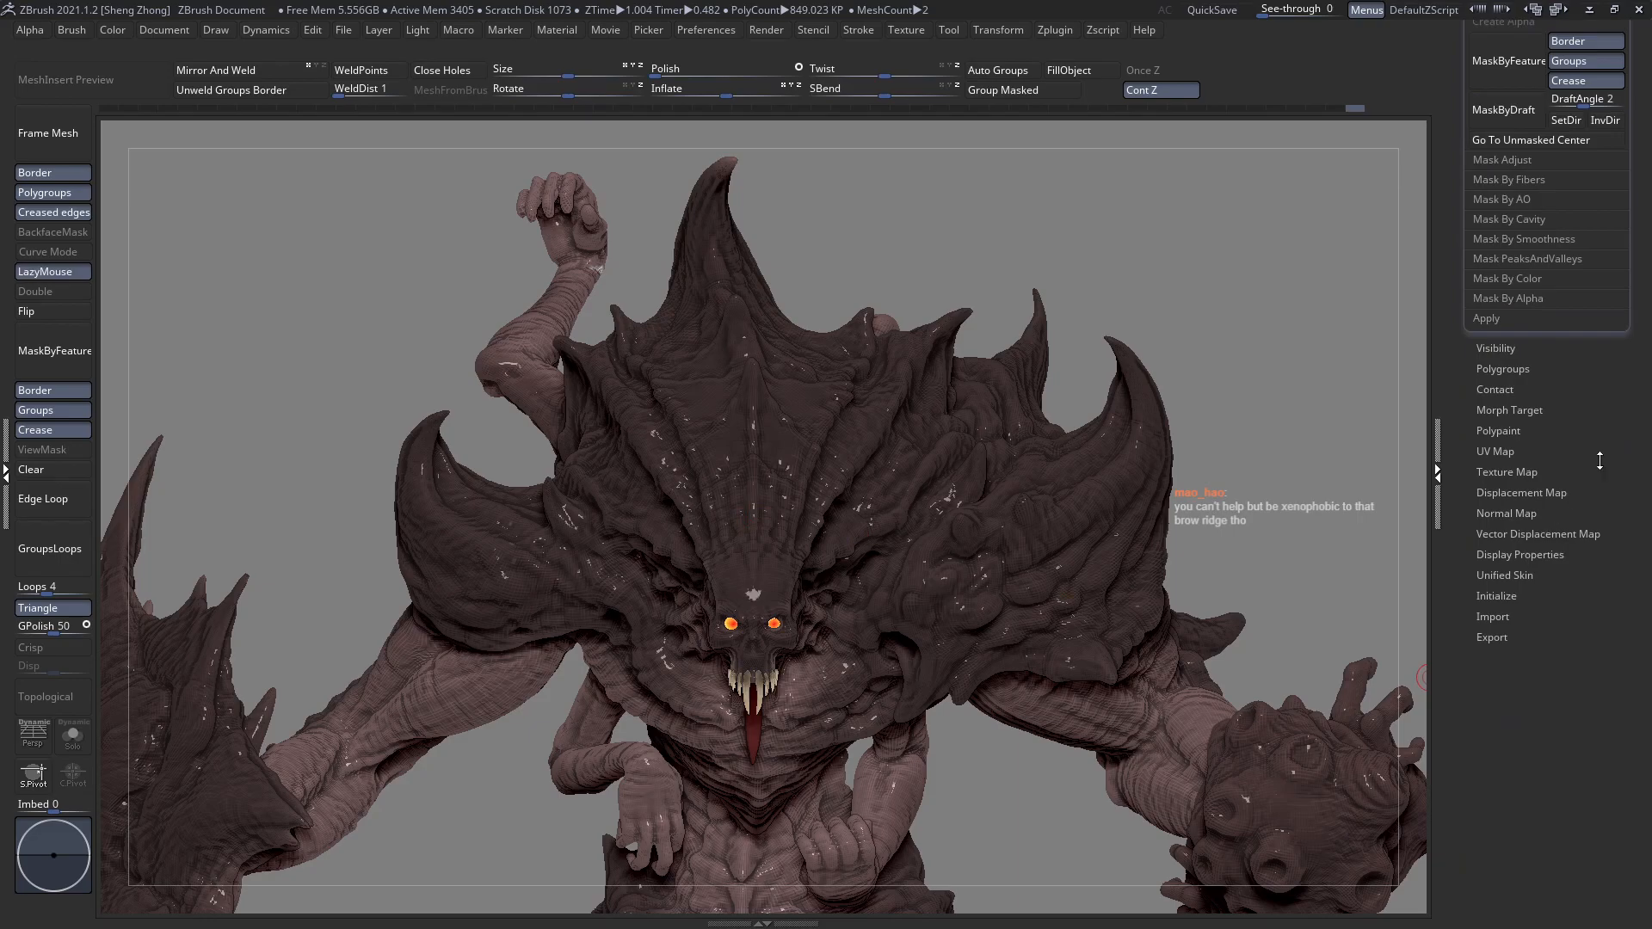
{"action": "left_click", "coordinate": [1529, 358]}
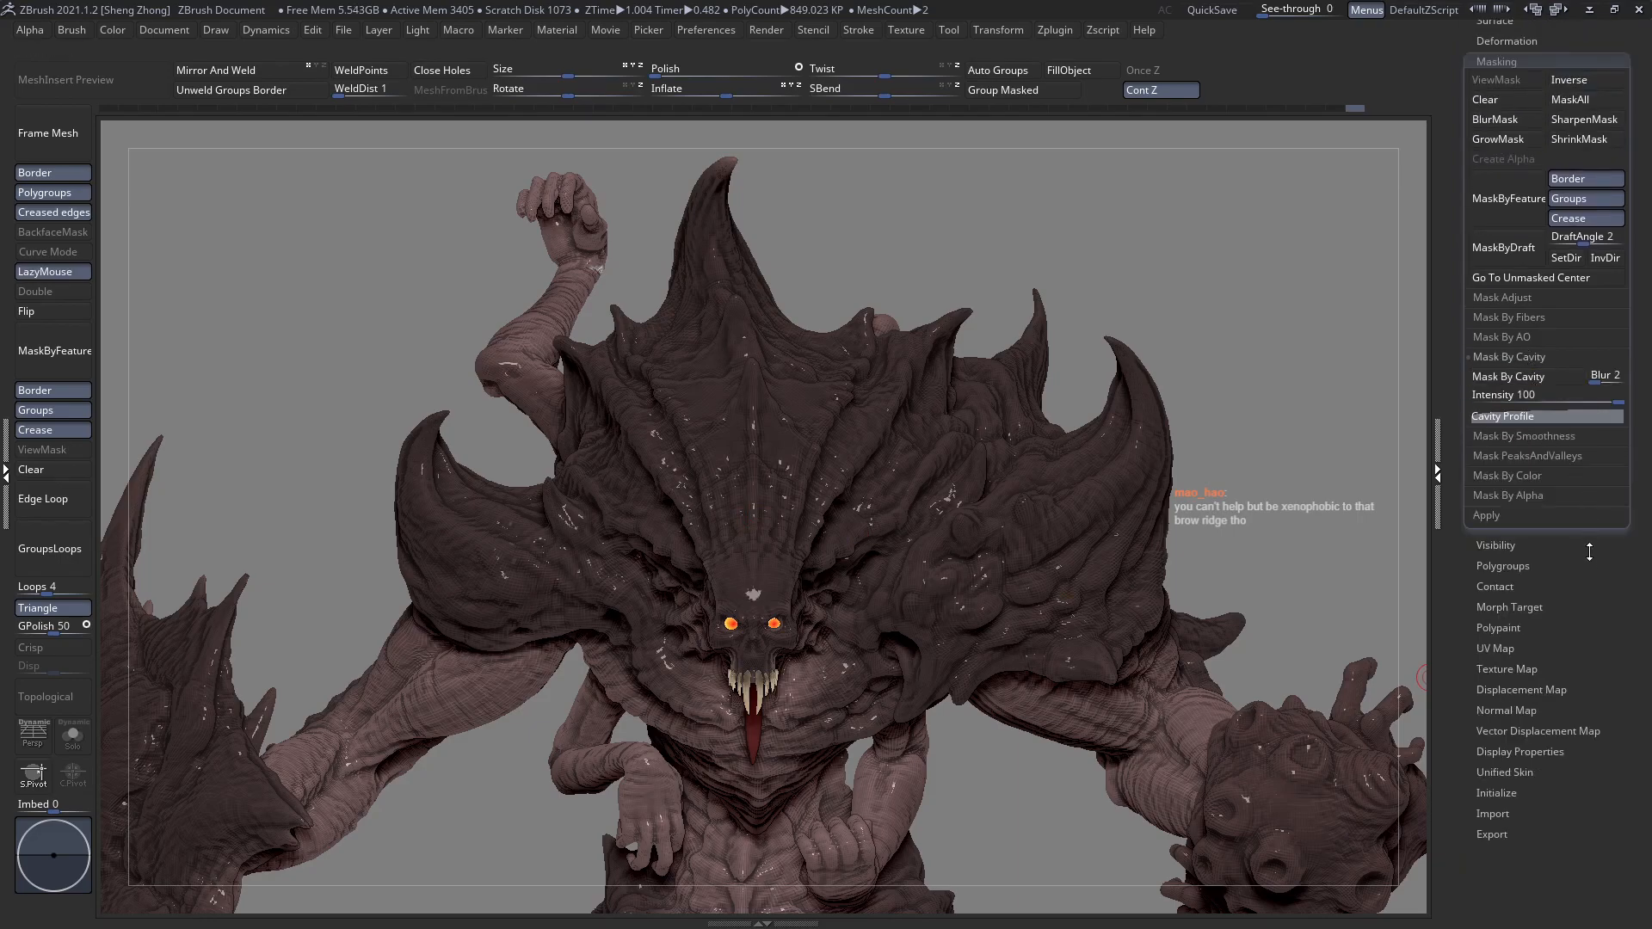
{"action": "left_click", "coordinate": [1553, 436]}
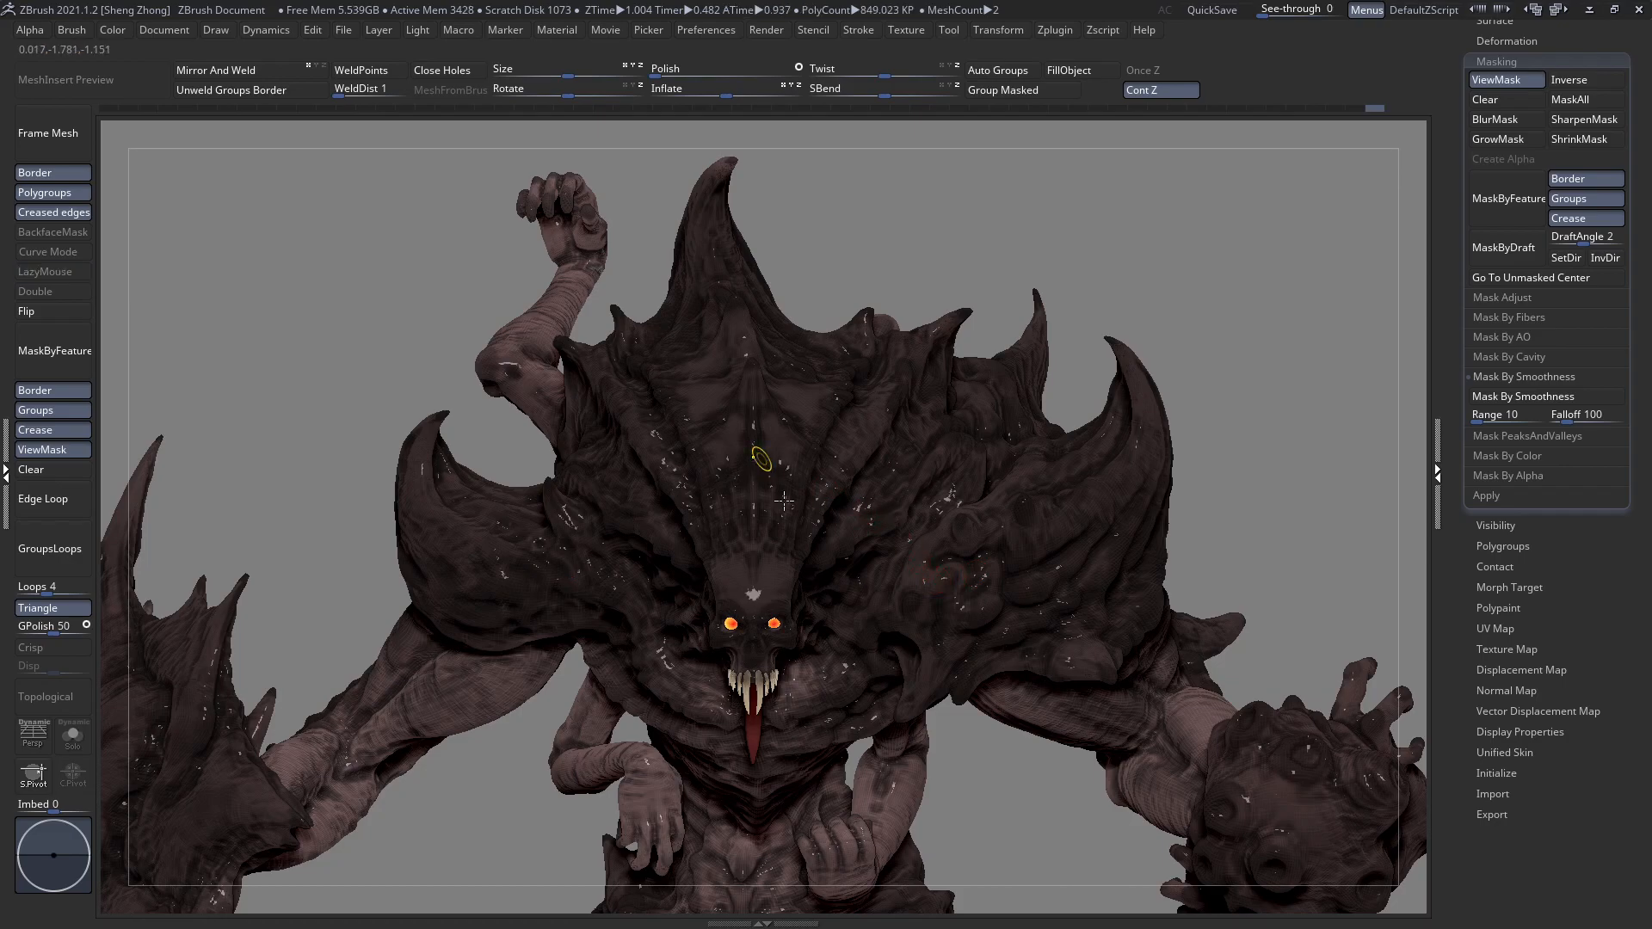
{"action": "right_click_drag", "start_coordinate": [763, 457], "coordinate": [786, 507], "text": "ctrl"}
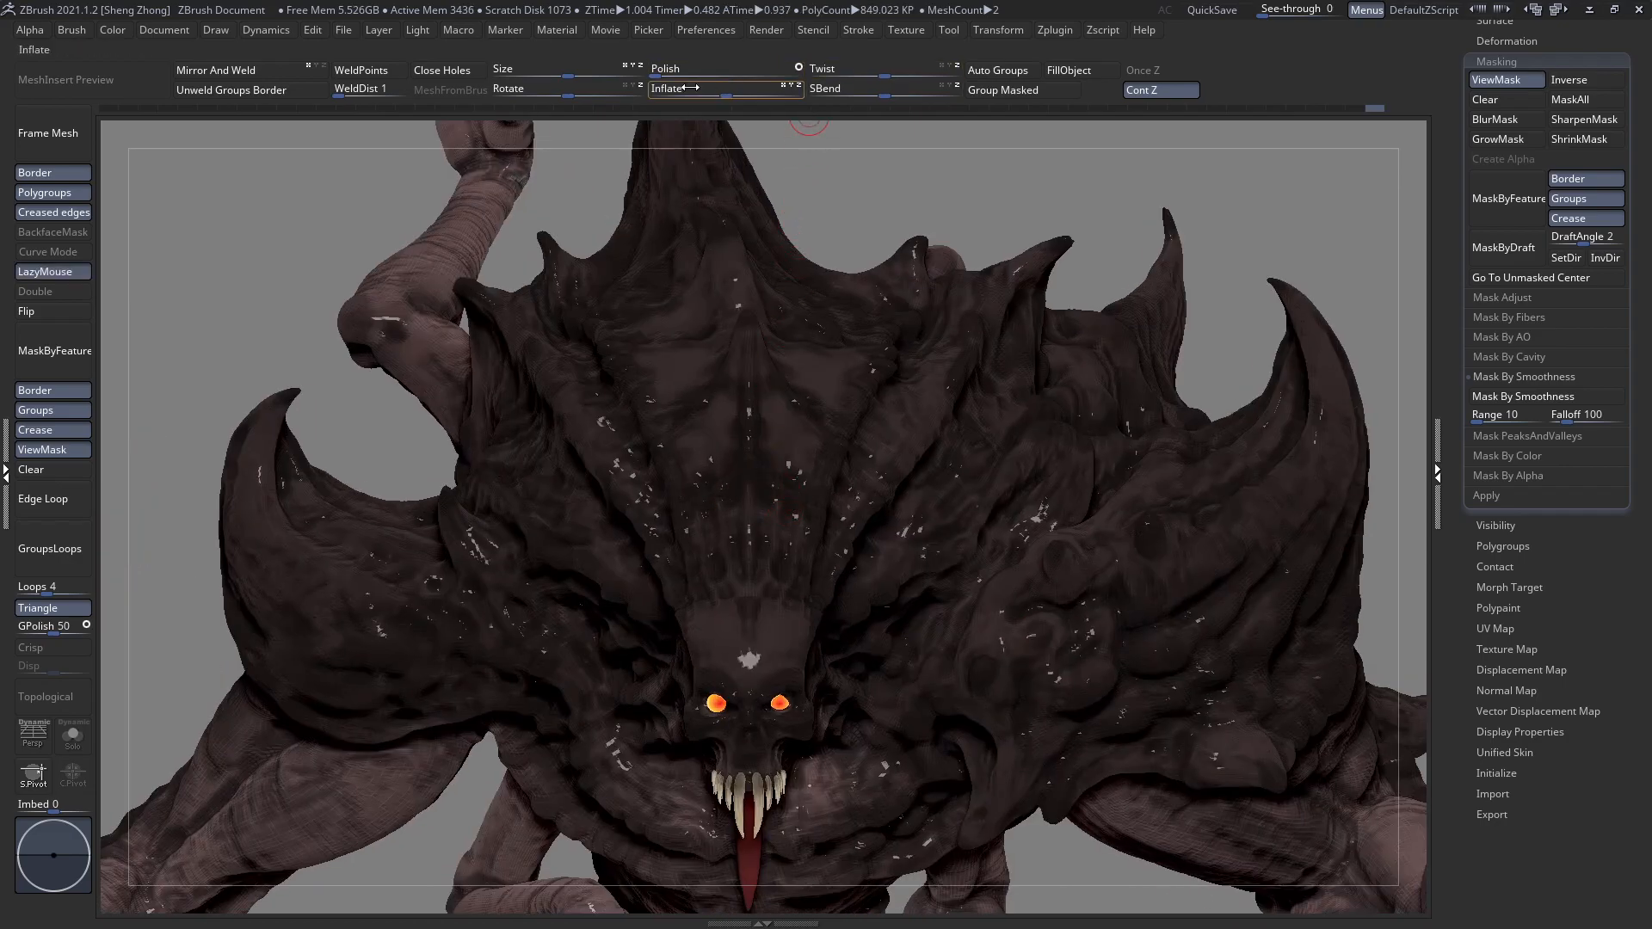
Inflate the areas left exposed by the smoothness mask by 1 and hide the mask shading.
{"action": "type", "text": "1"}
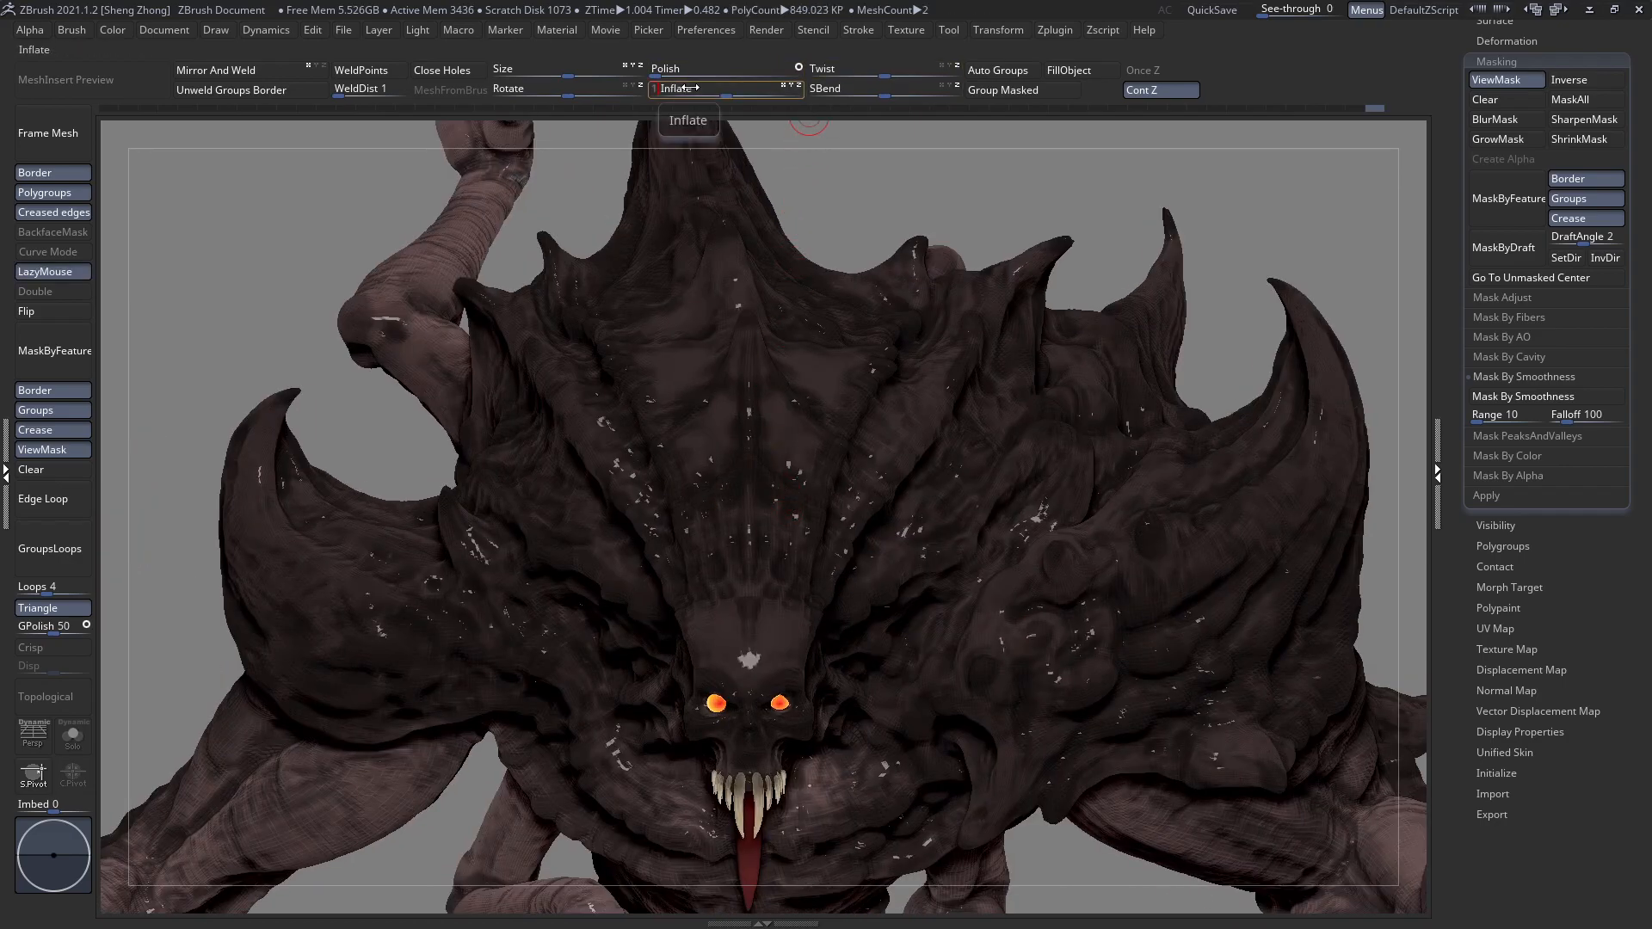
{"action": "key", "text": "Return"}
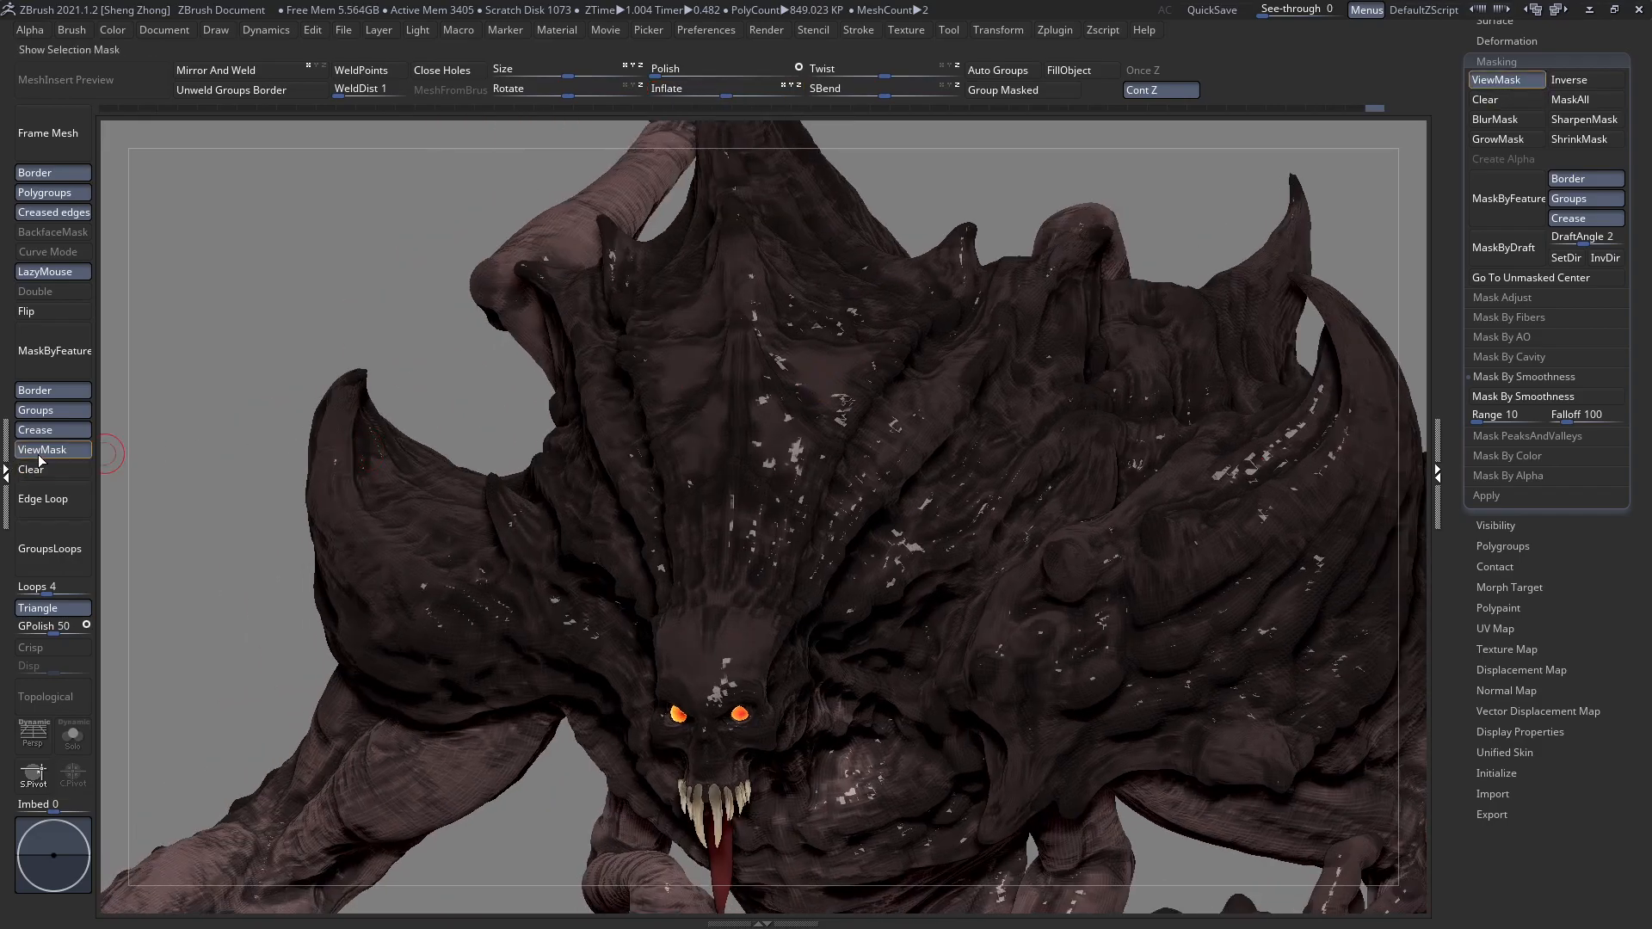
{"action": "left_click", "coordinate": [40, 454]}
{"action": "right_click_drag", "start_coordinate": [620, 462], "coordinate": [621, 490]}
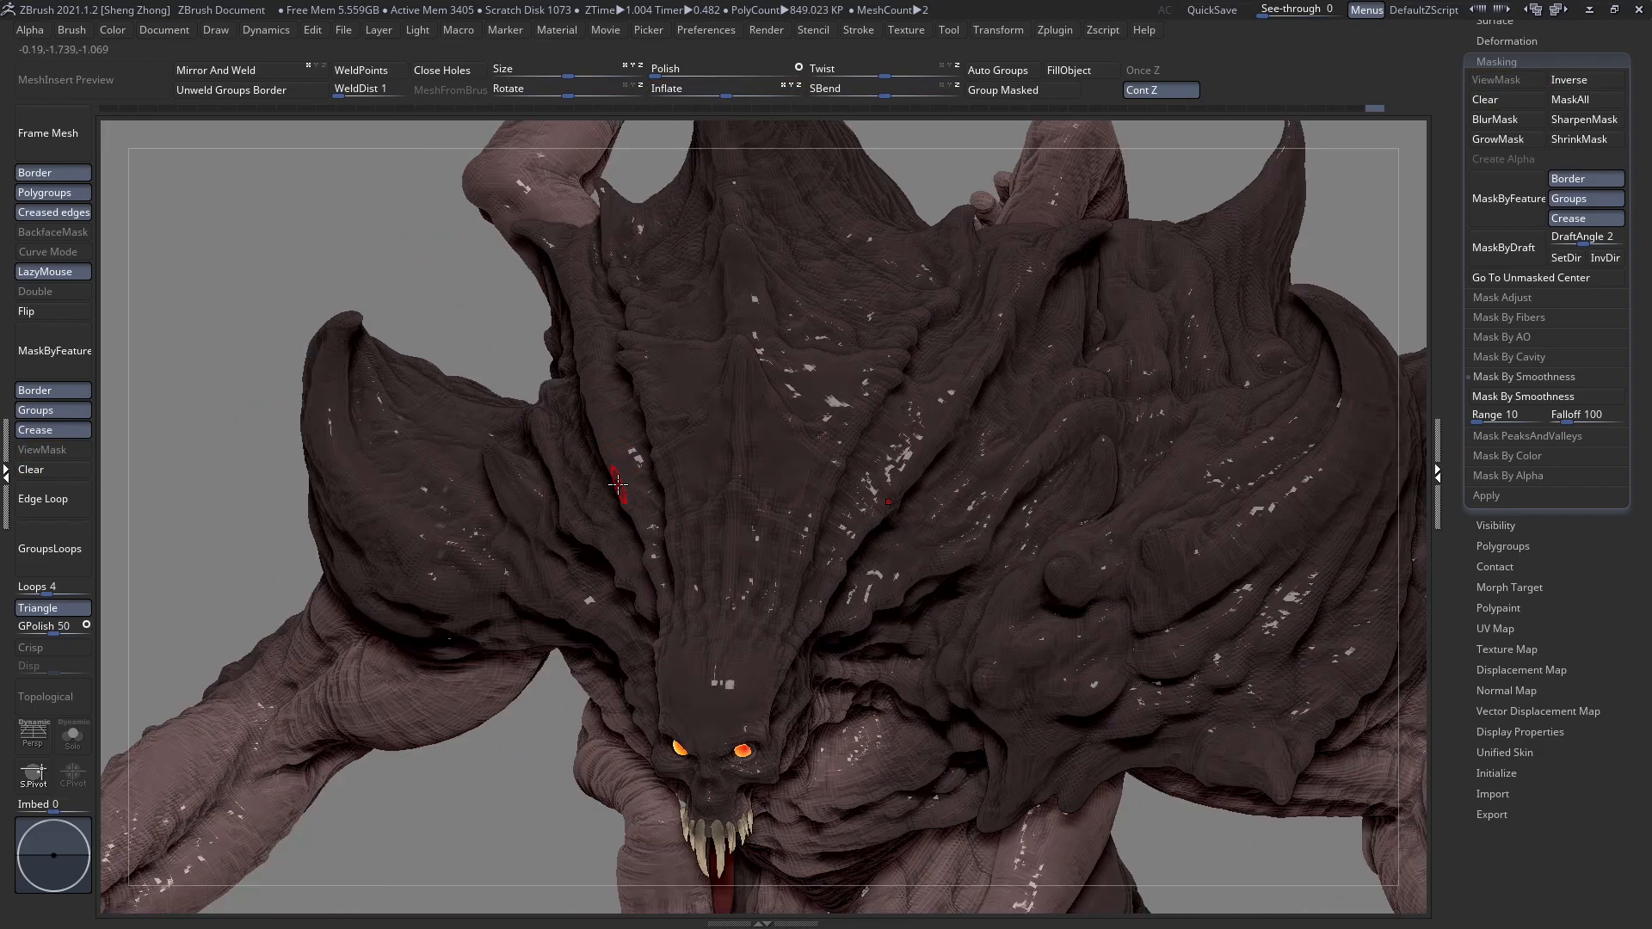
Check the mask coverage on the head and carapace, hide the shading and inflate the exposed surface again.
{"action": "key", "text": "ctrl+h"}
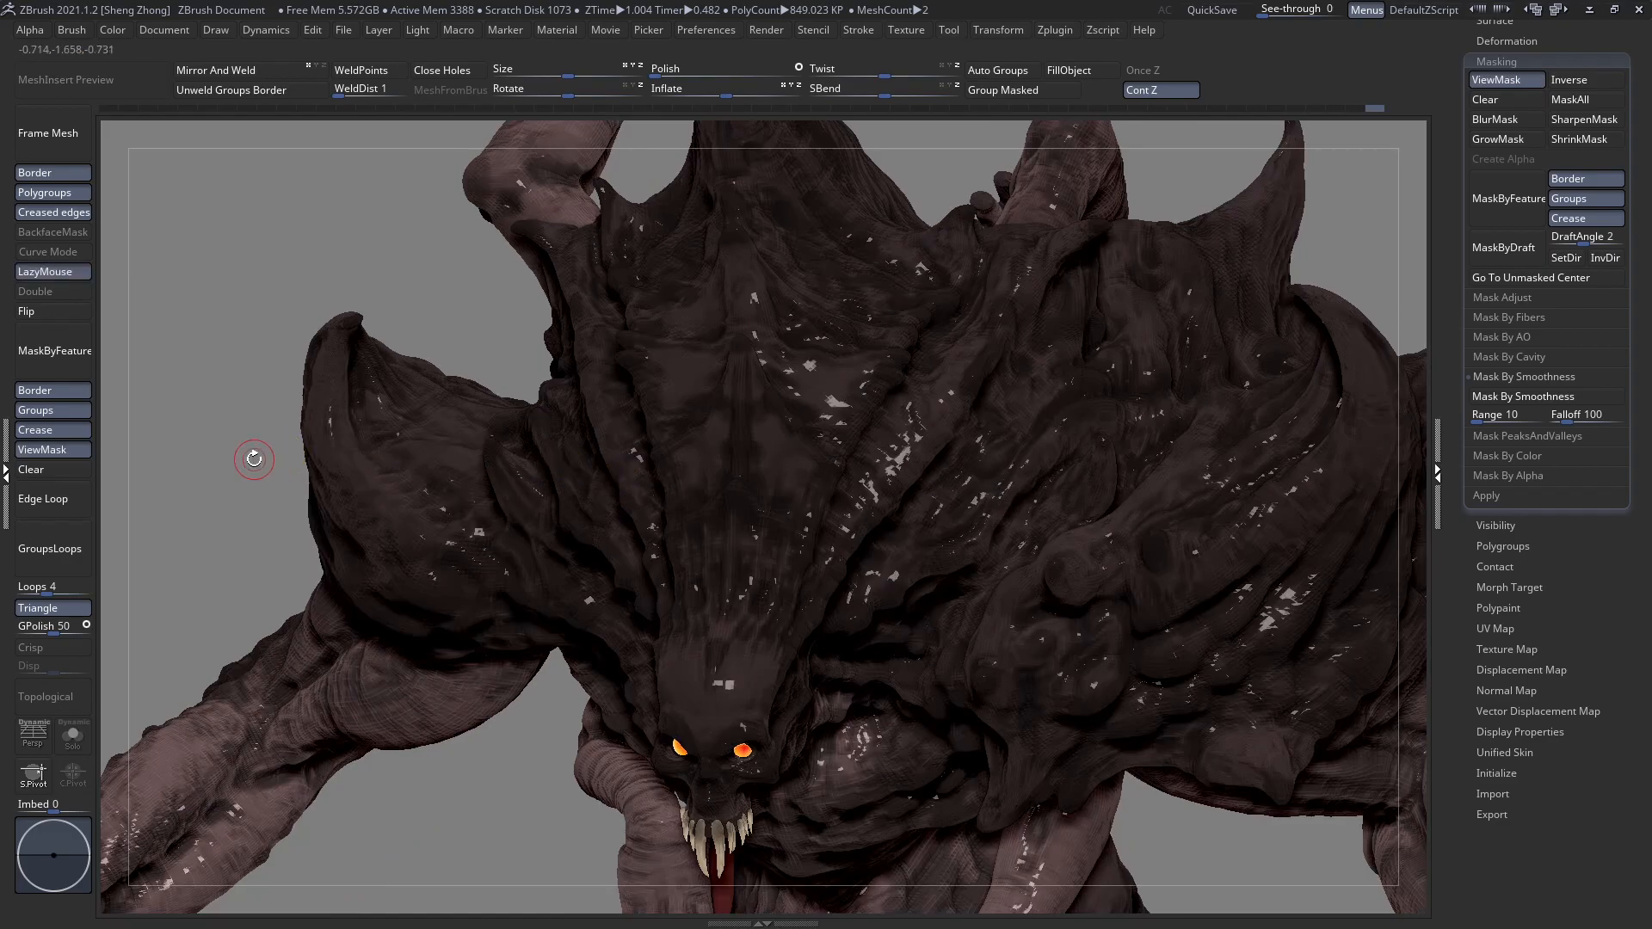
{"action": "left_click", "coordinate": [81, 449]}
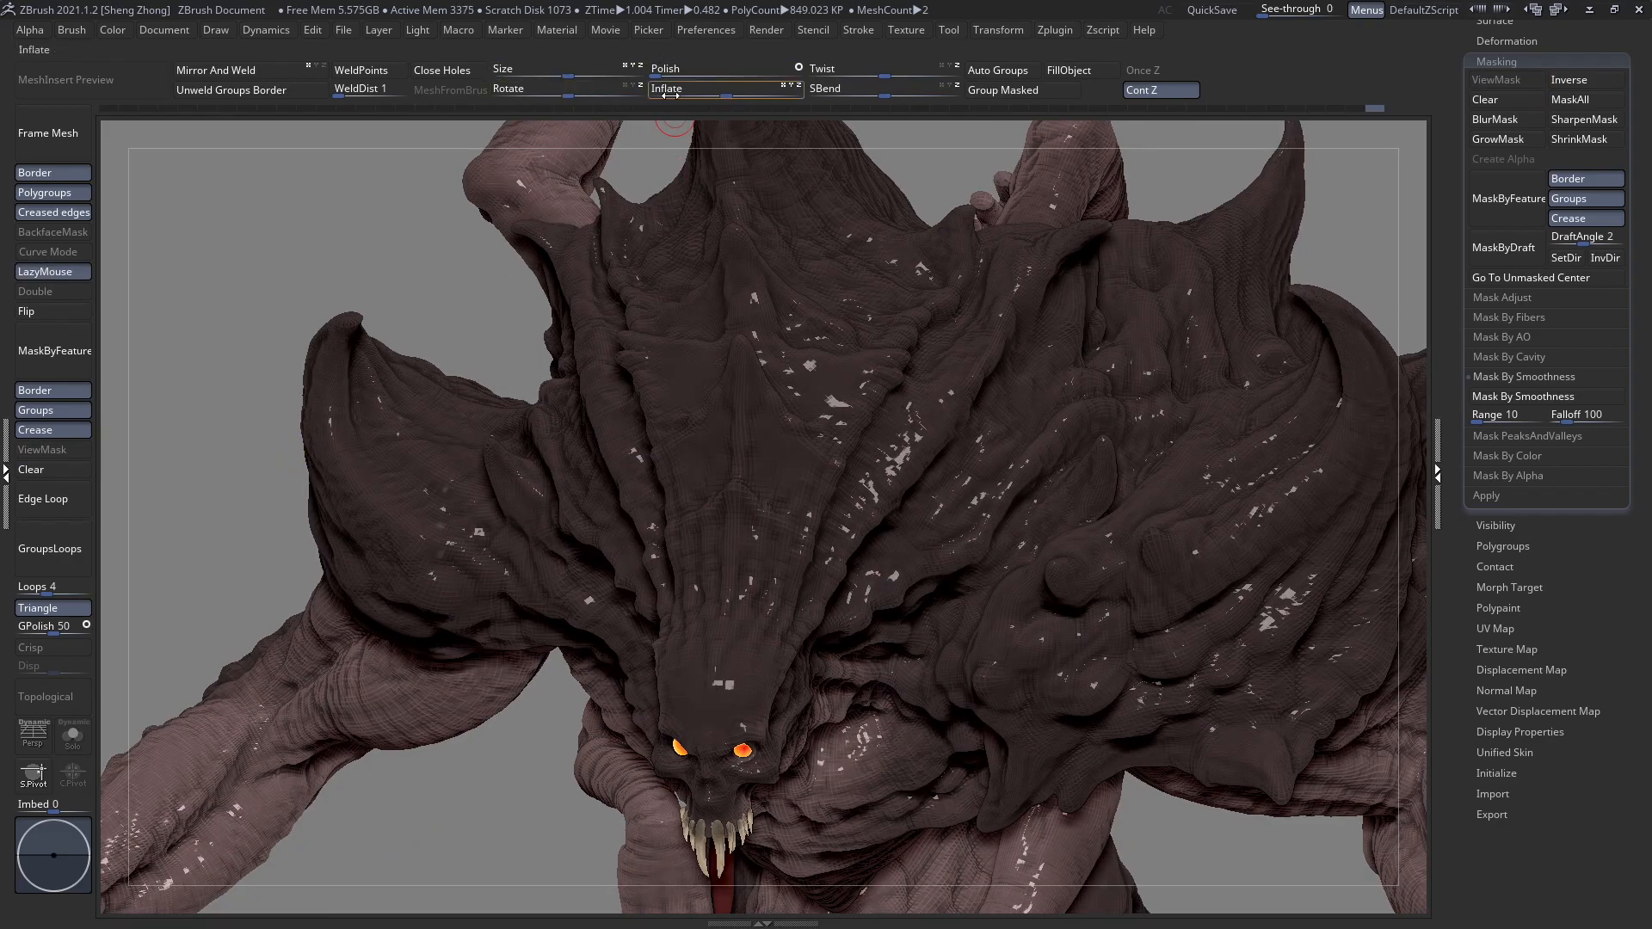
{"action": "left_click_drag", "start_coordinate": [670, 94], "coordinate": [671, 95]}
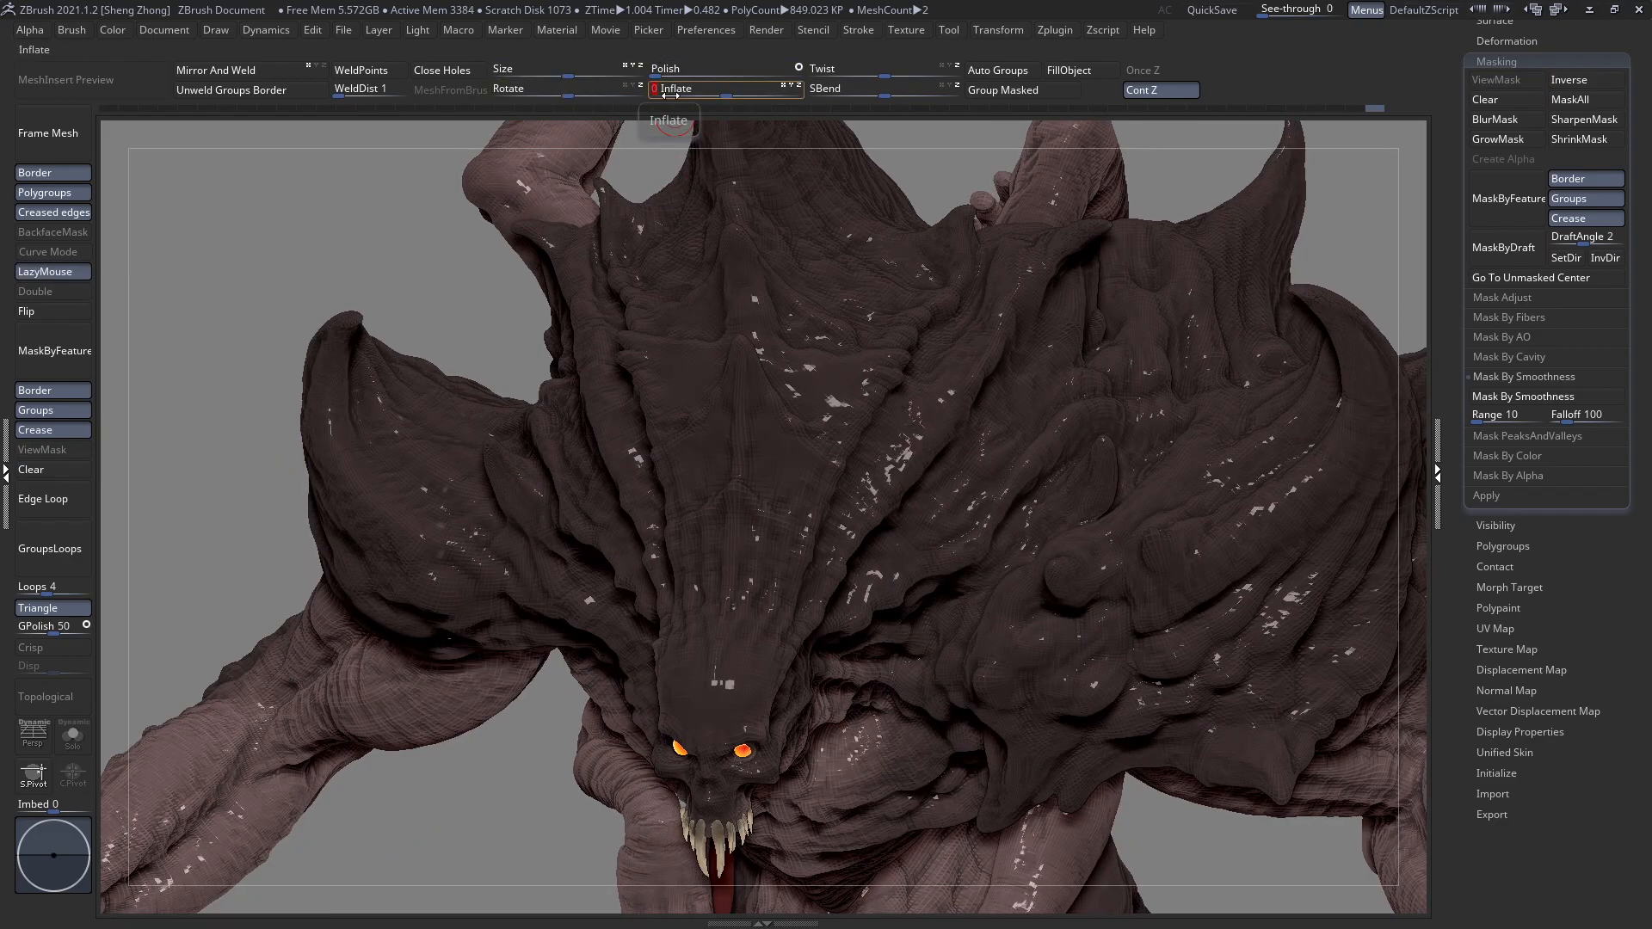
{"action": "right_click_drag", "start_coordinate": [627, 445], "coordinate": [692, 422], "text": "alt"}
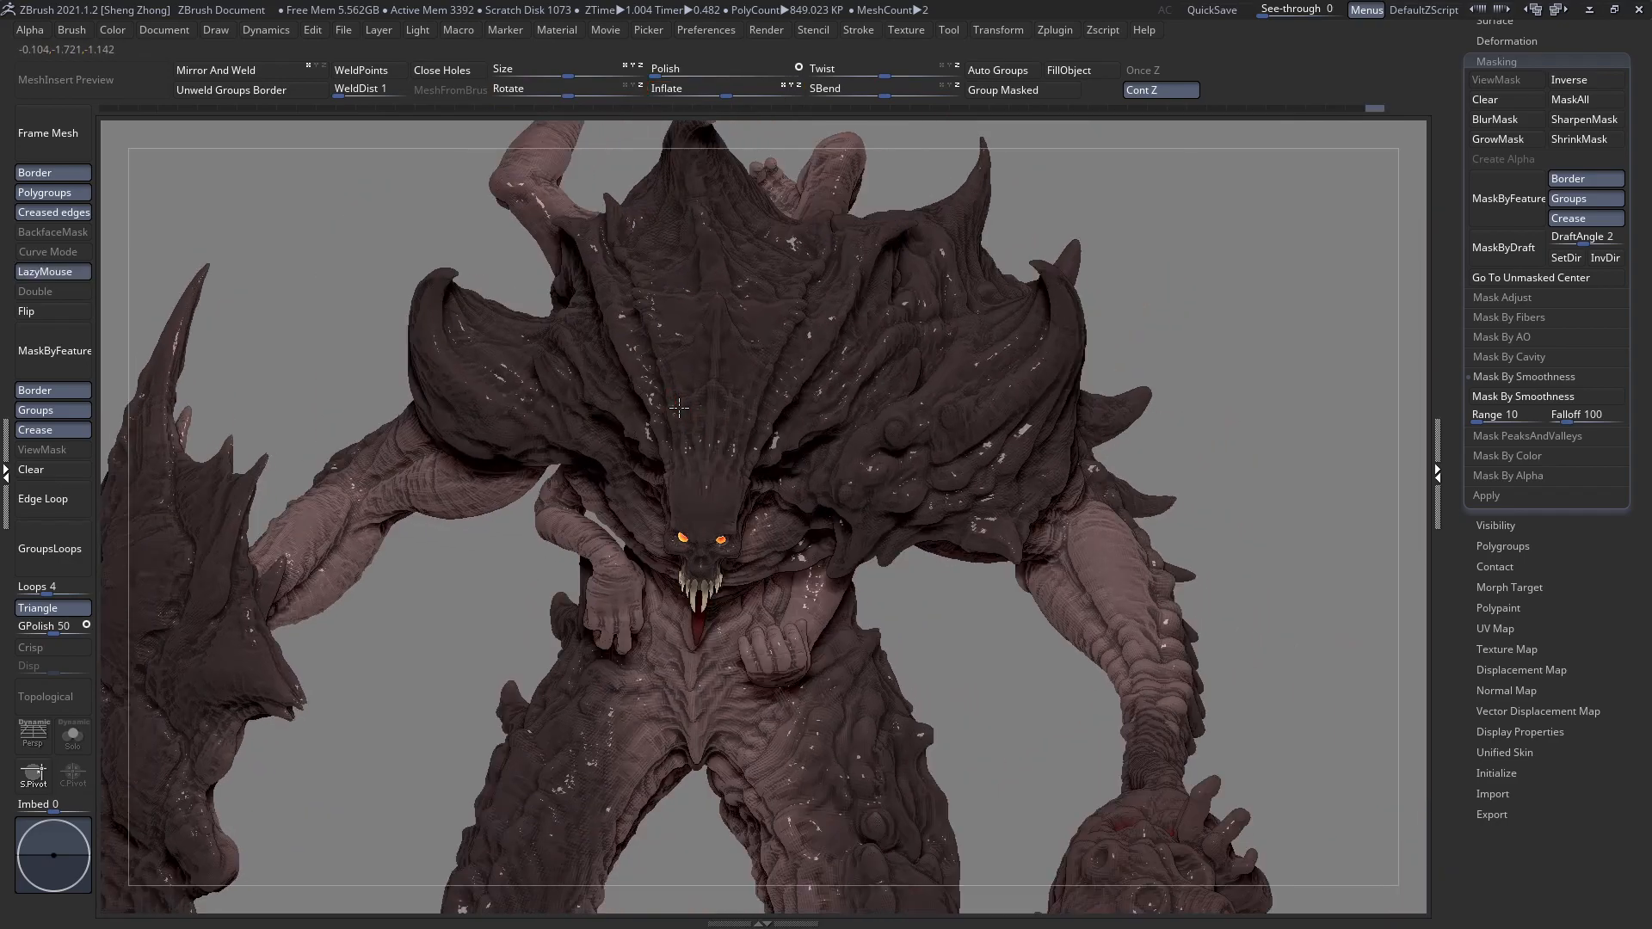
{"action": "right_click_drag", "start_coordinate": [624, 340], "coordinate": [628, 258], "text": "ctrl"}
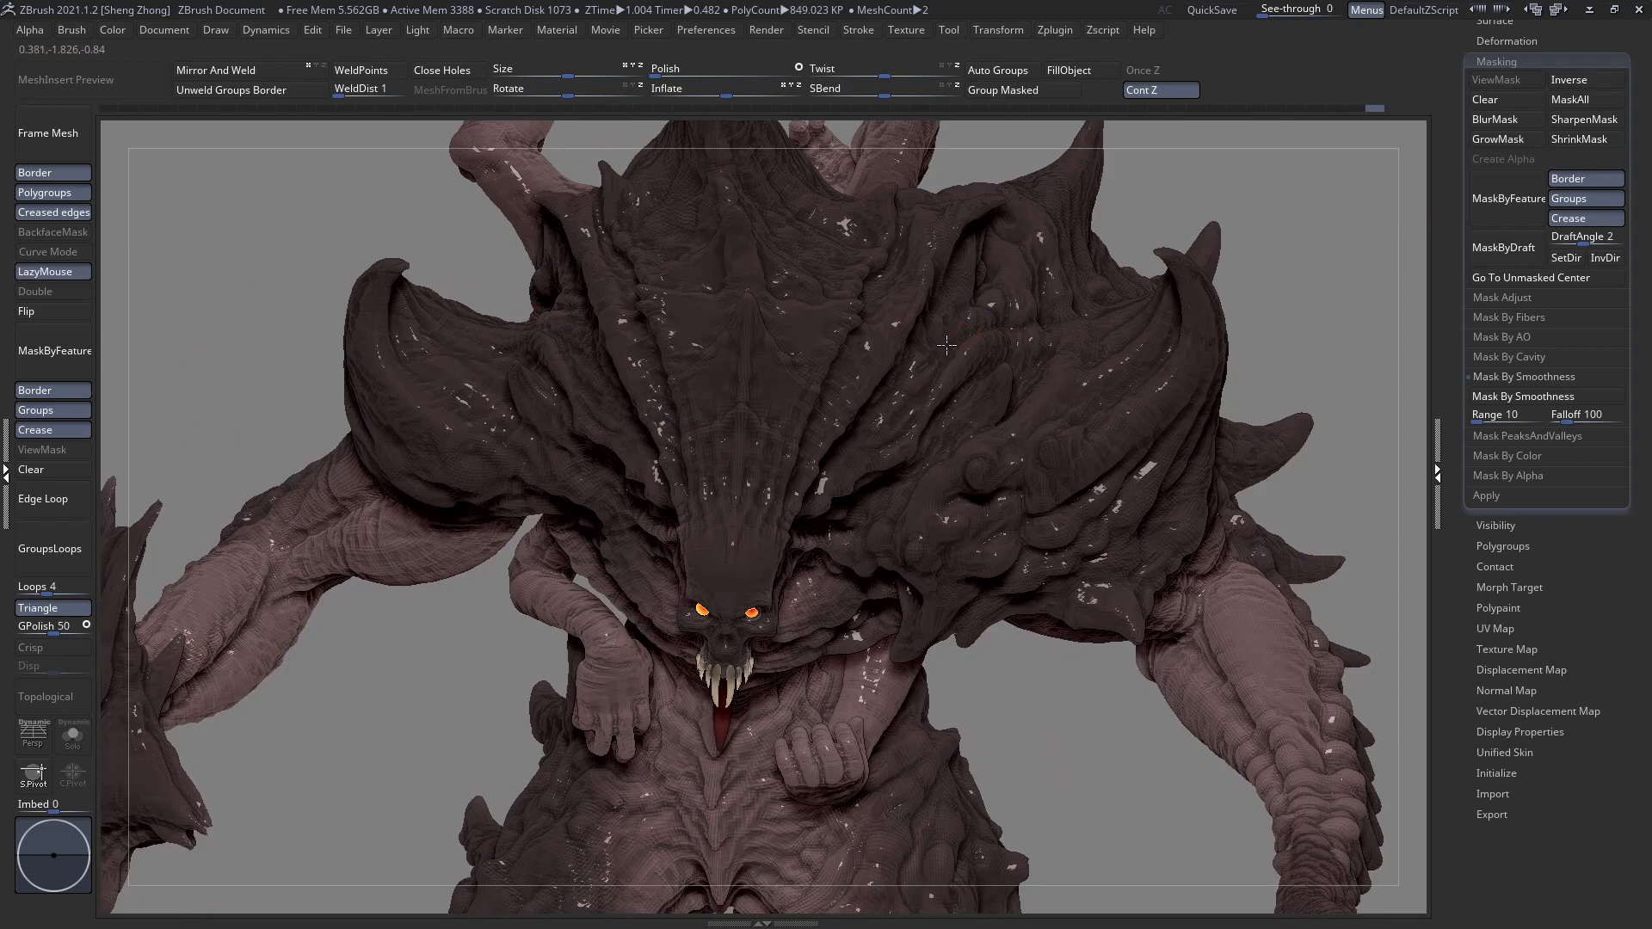
Invert the mask with its shading shown, hide the shading and apply another inflate to the exposed surface.
{"action": "right_click_drag", "start_coordinate": [955, 342], "coordinate": [885, 349]}
{"action": "key", "text": "l"}
{"action": "right_click_drag", "start_coordinate": [879, 430], "coordinate": [860, 495], "text": "ctrl"}
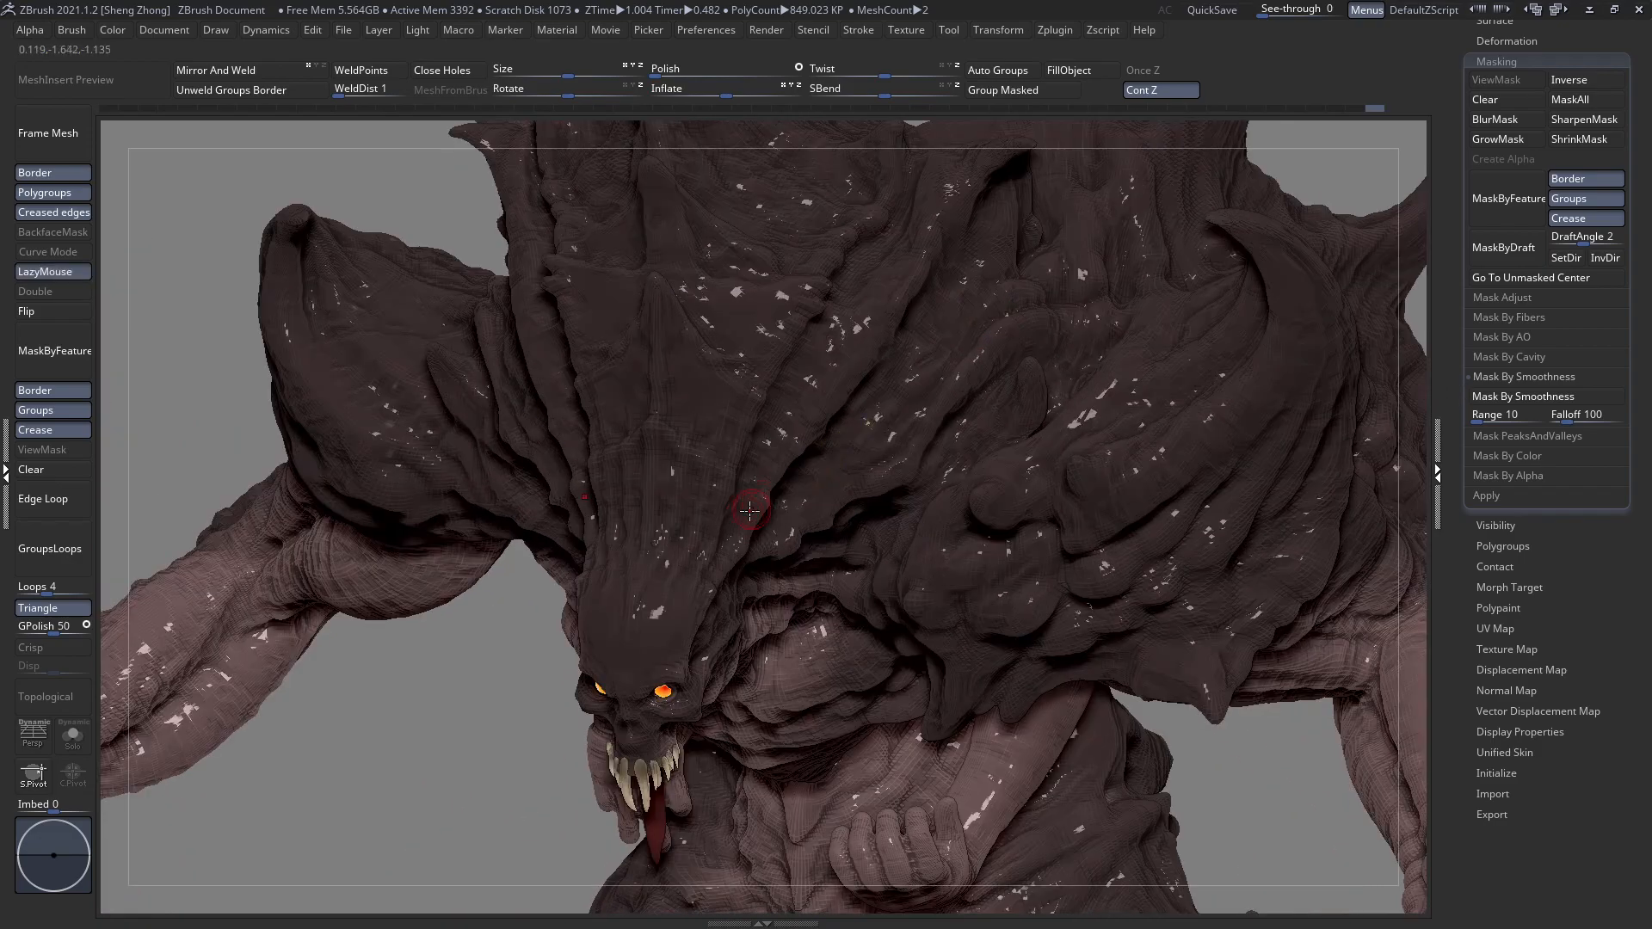
{"action": "key", "text": "ctrl+h"}
{"action": "left_click", "coordinate": [479, 723], "text": "ctrl"}
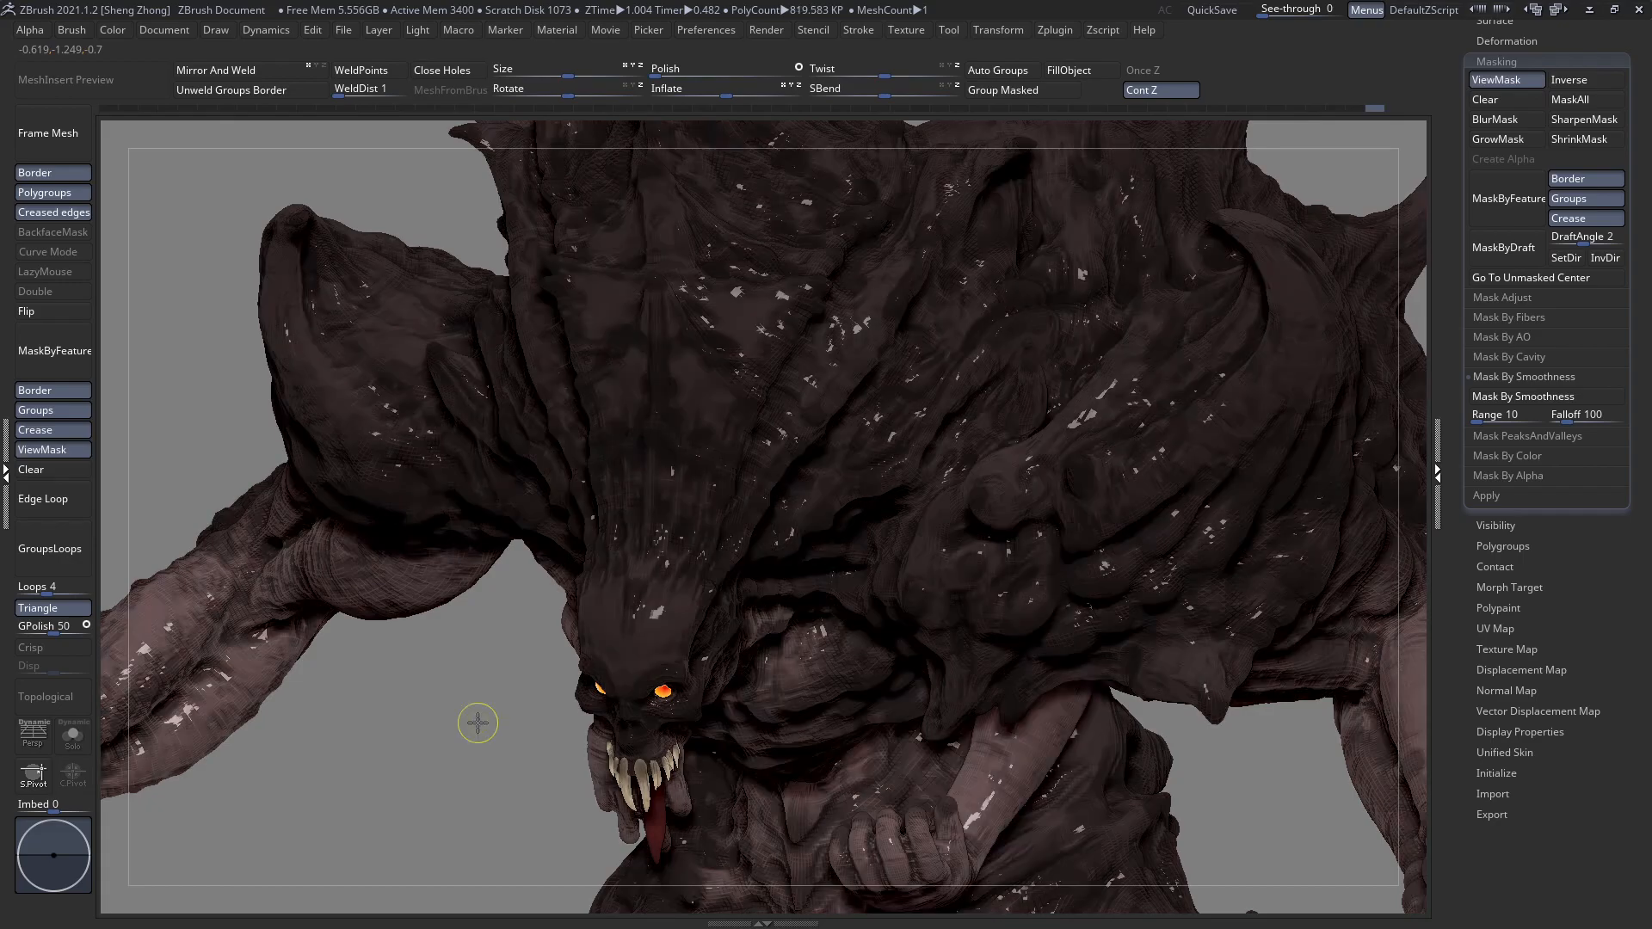
{"action": "left_click_drag", "start_coordinate": [478, 723], "coordinate": [473, 718], "text": "ctrl"}
{"action": "key", "text": "ctrl+h"}
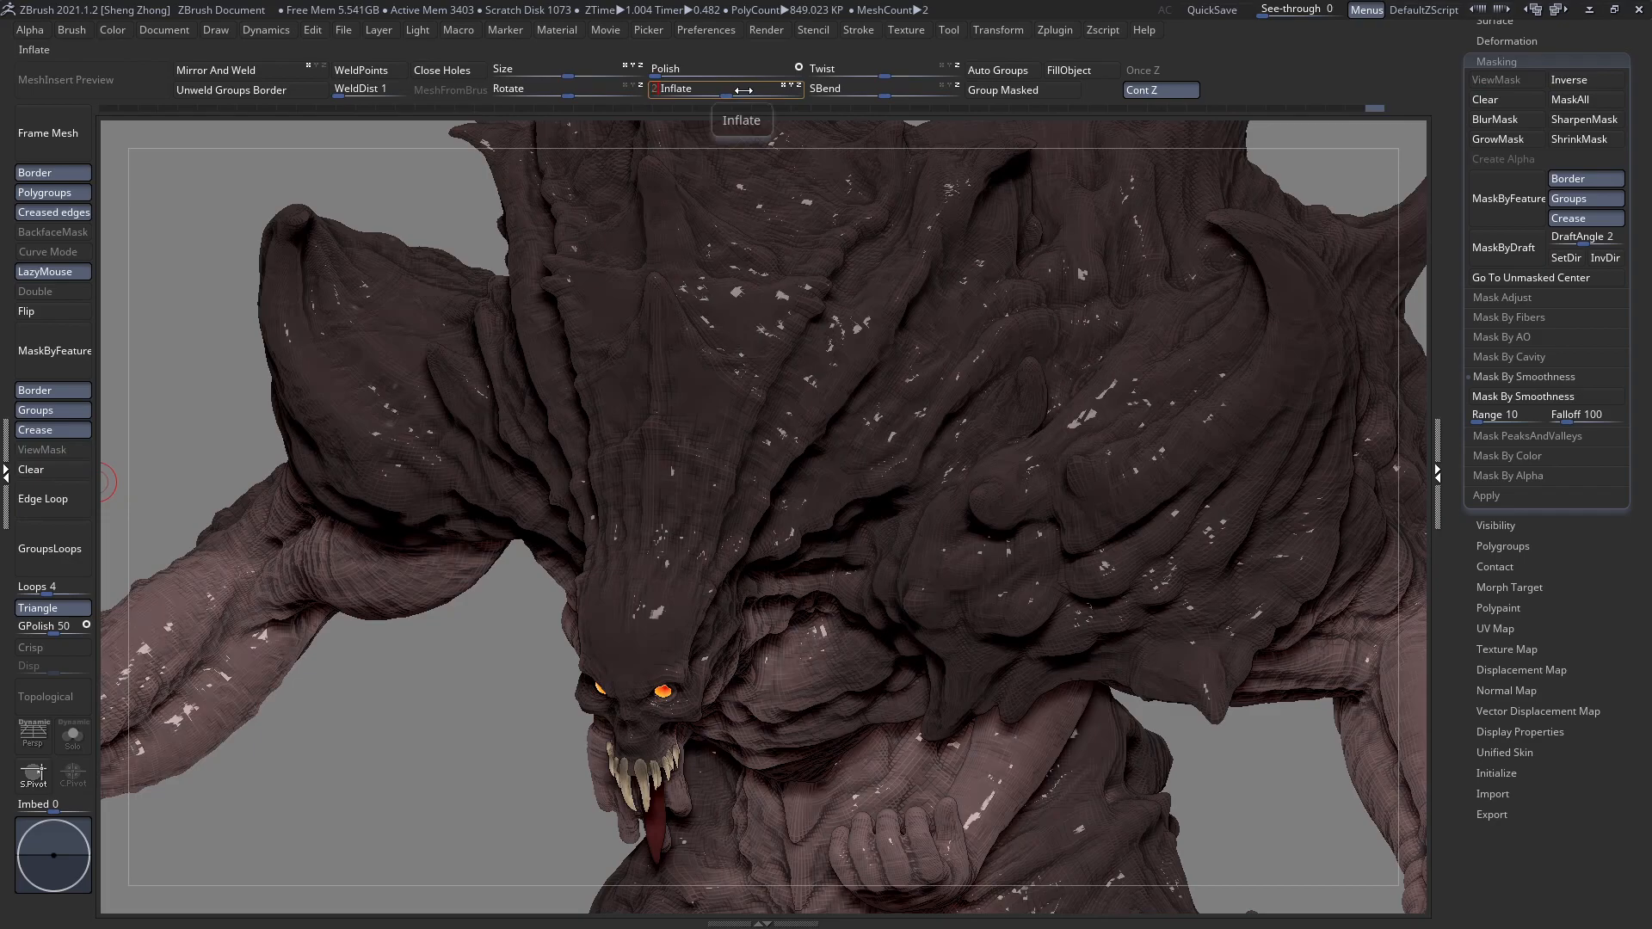
{"action": "key", "text": "Return"}
Hide the smoothness mask's shading on the whole creature and inflate the exposed areas by 2.
{"action": "right_click_drag", "start_coordinate": [716, 454], "coordinate": [717, 430]}
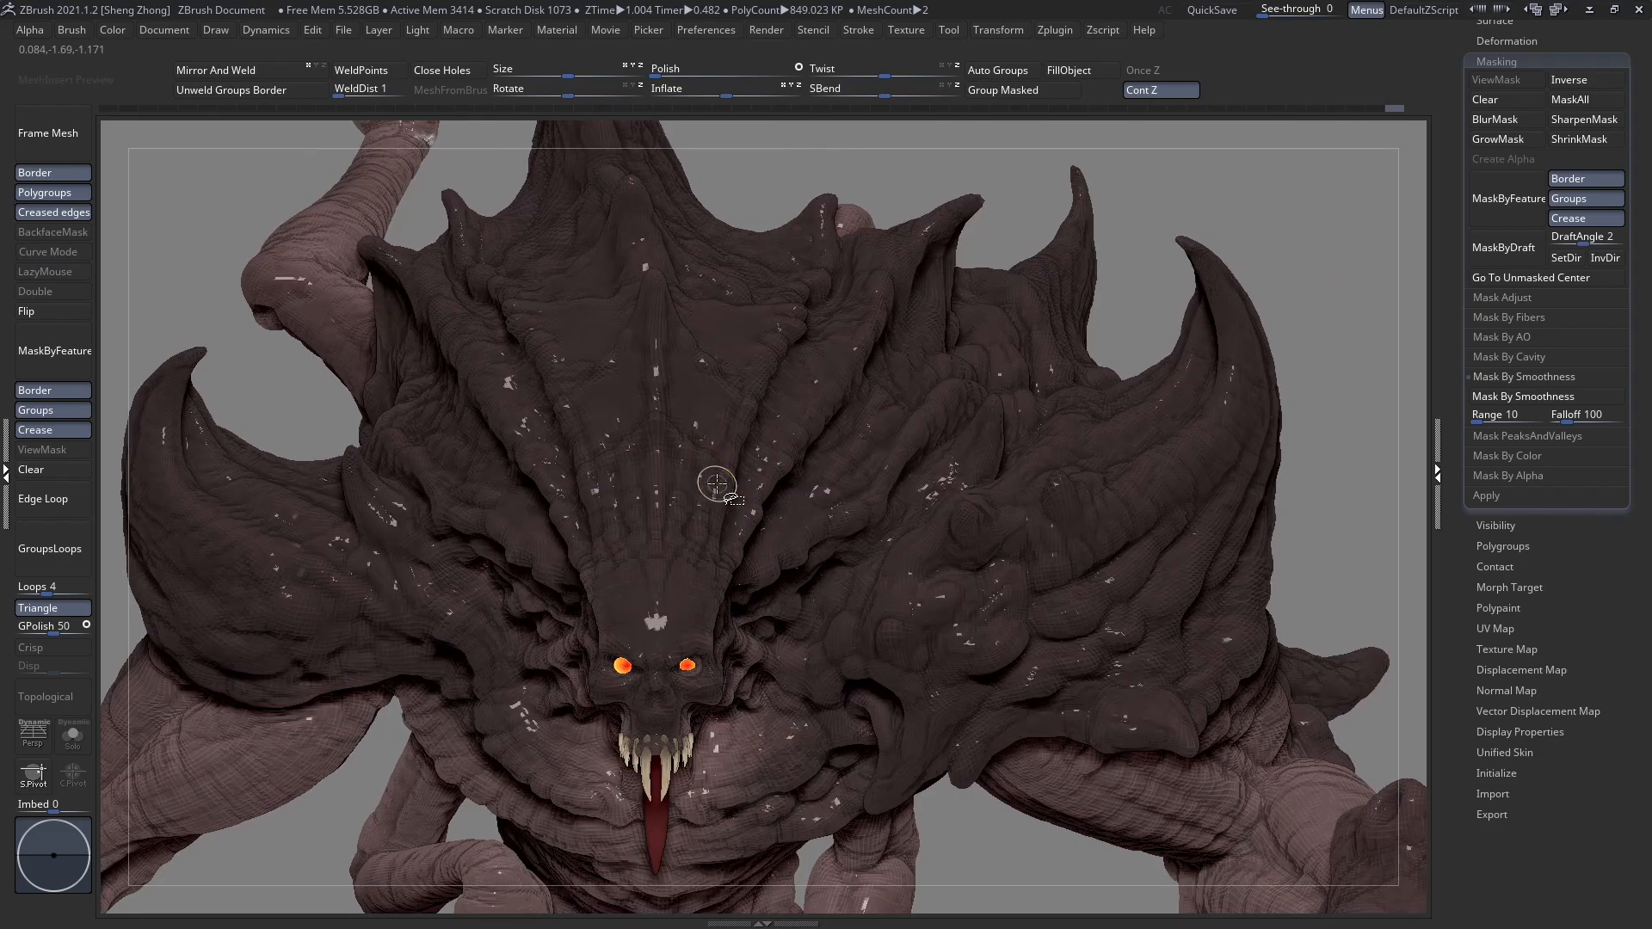
{"action": "right_click_drag", "start_coordinate": [647, 393], "coordinate": [648, 370], "text": "ctrl"}
{"action": "right_click_drag", "start_coordinate": [692, 553], "coordinate": [721, 349], "text": "alt"}
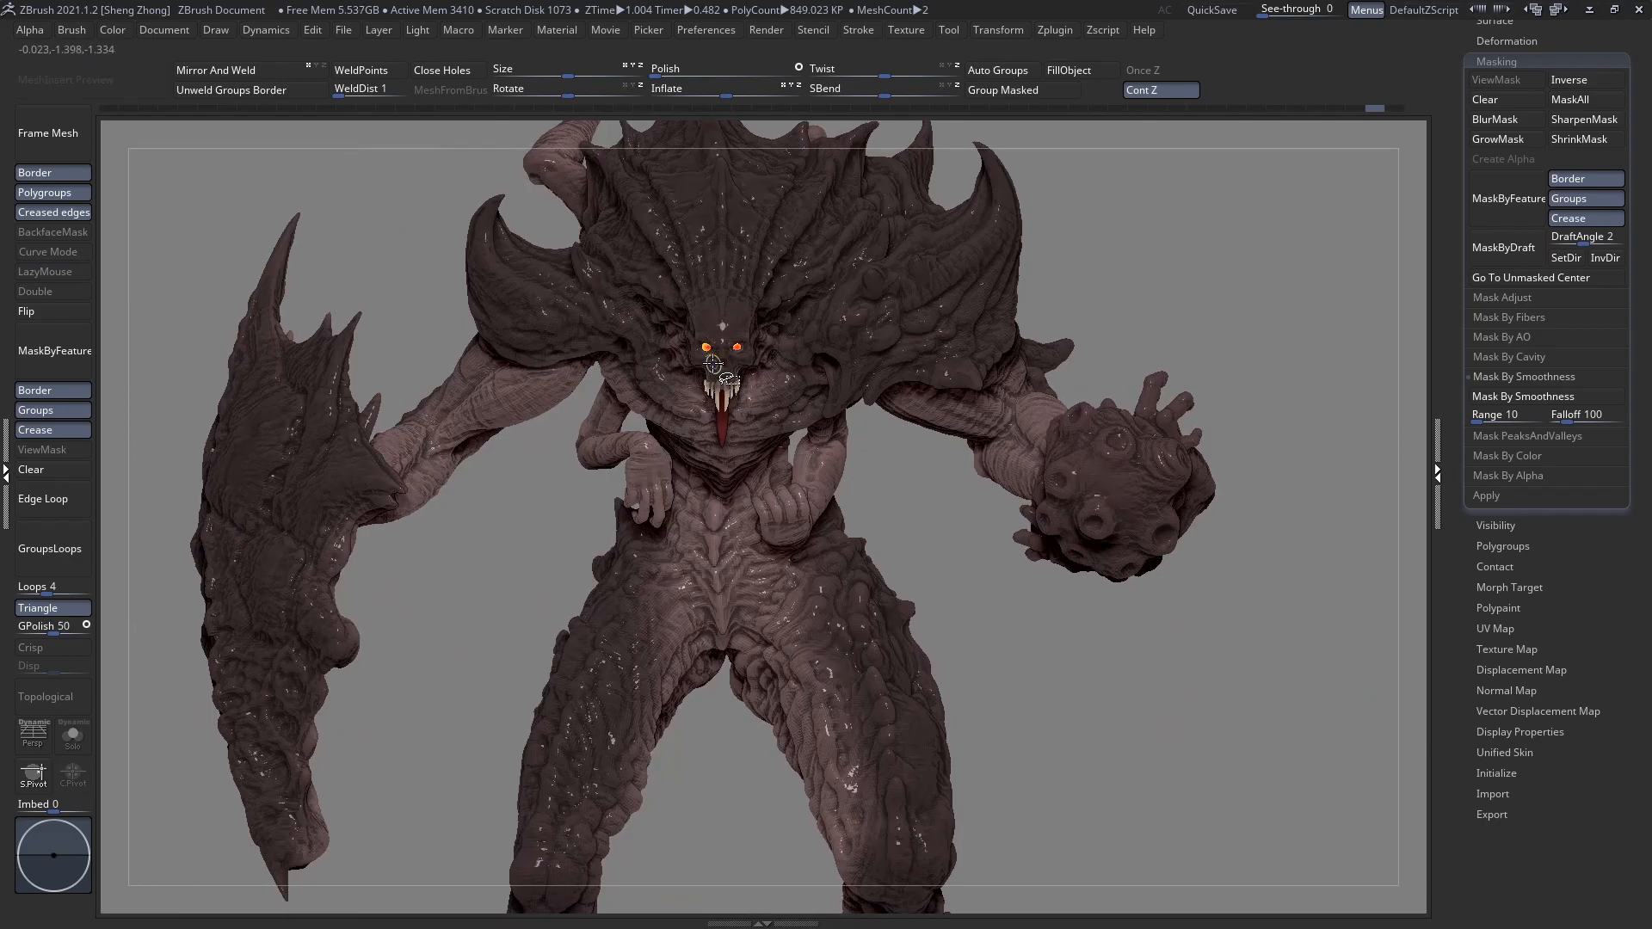
{"action": "right_click_drag", "start_coordinate": [750, 353], "coordinate": [755, 356], "text": "ctrl"}
{"action": "right_click_drag", "start_coordinate": [818, 272], "coordinate": [806, 413], "text": "alt"}
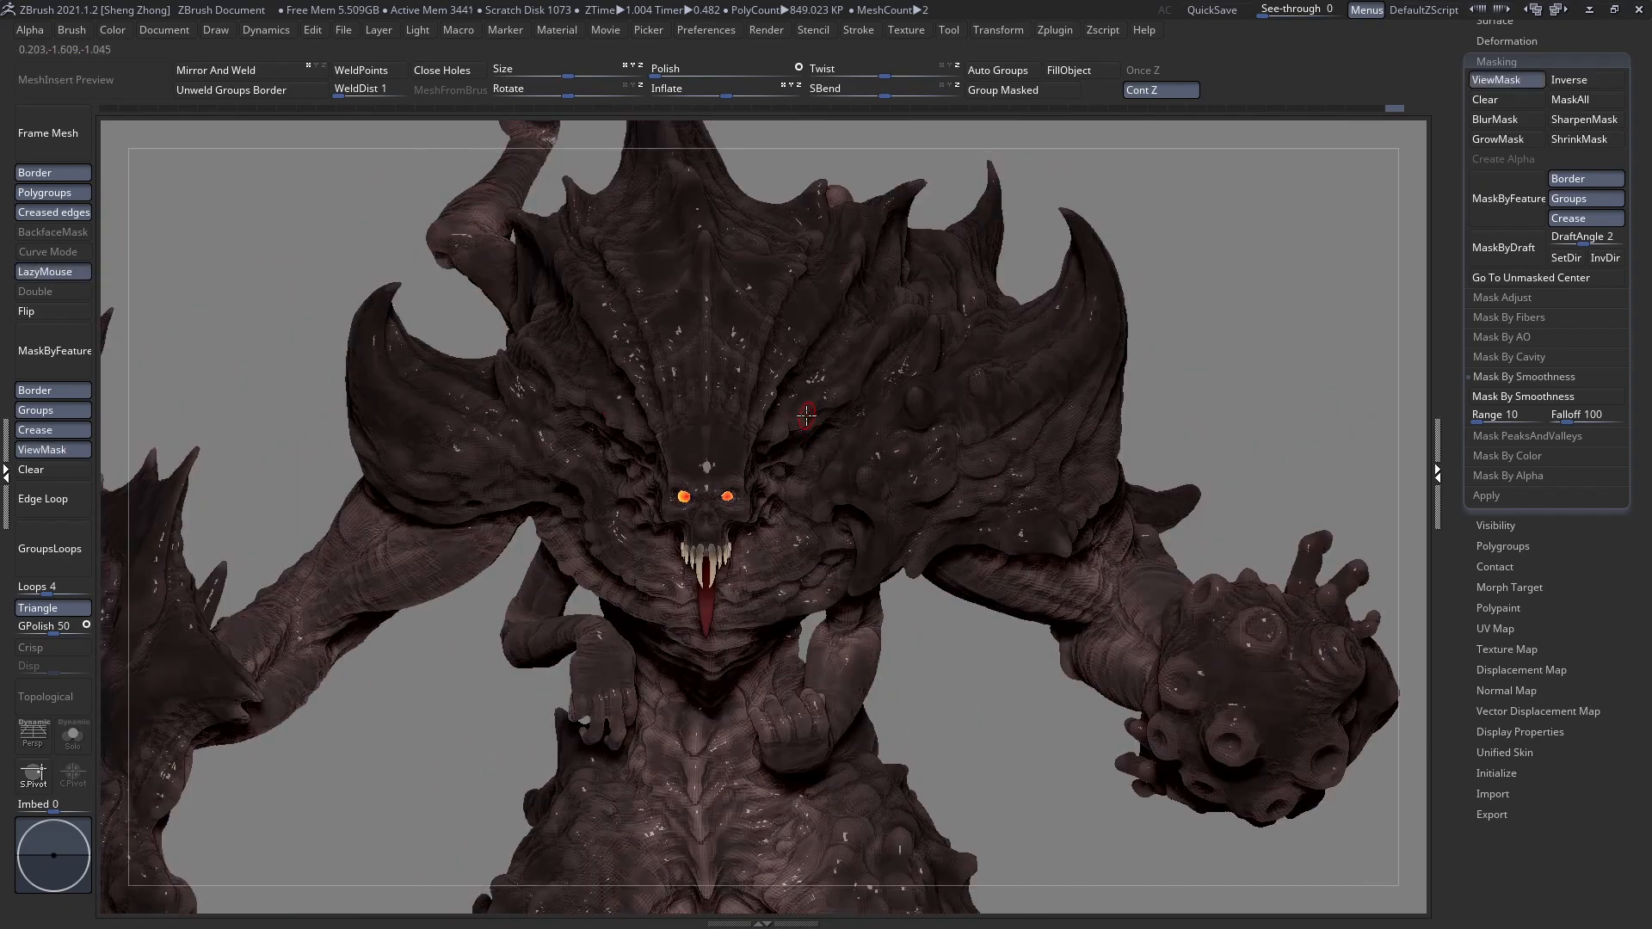
{"action": "left_click", "coordinate": [51, 450]}
{"action": "left_click", "coordinate": [51, 454]}
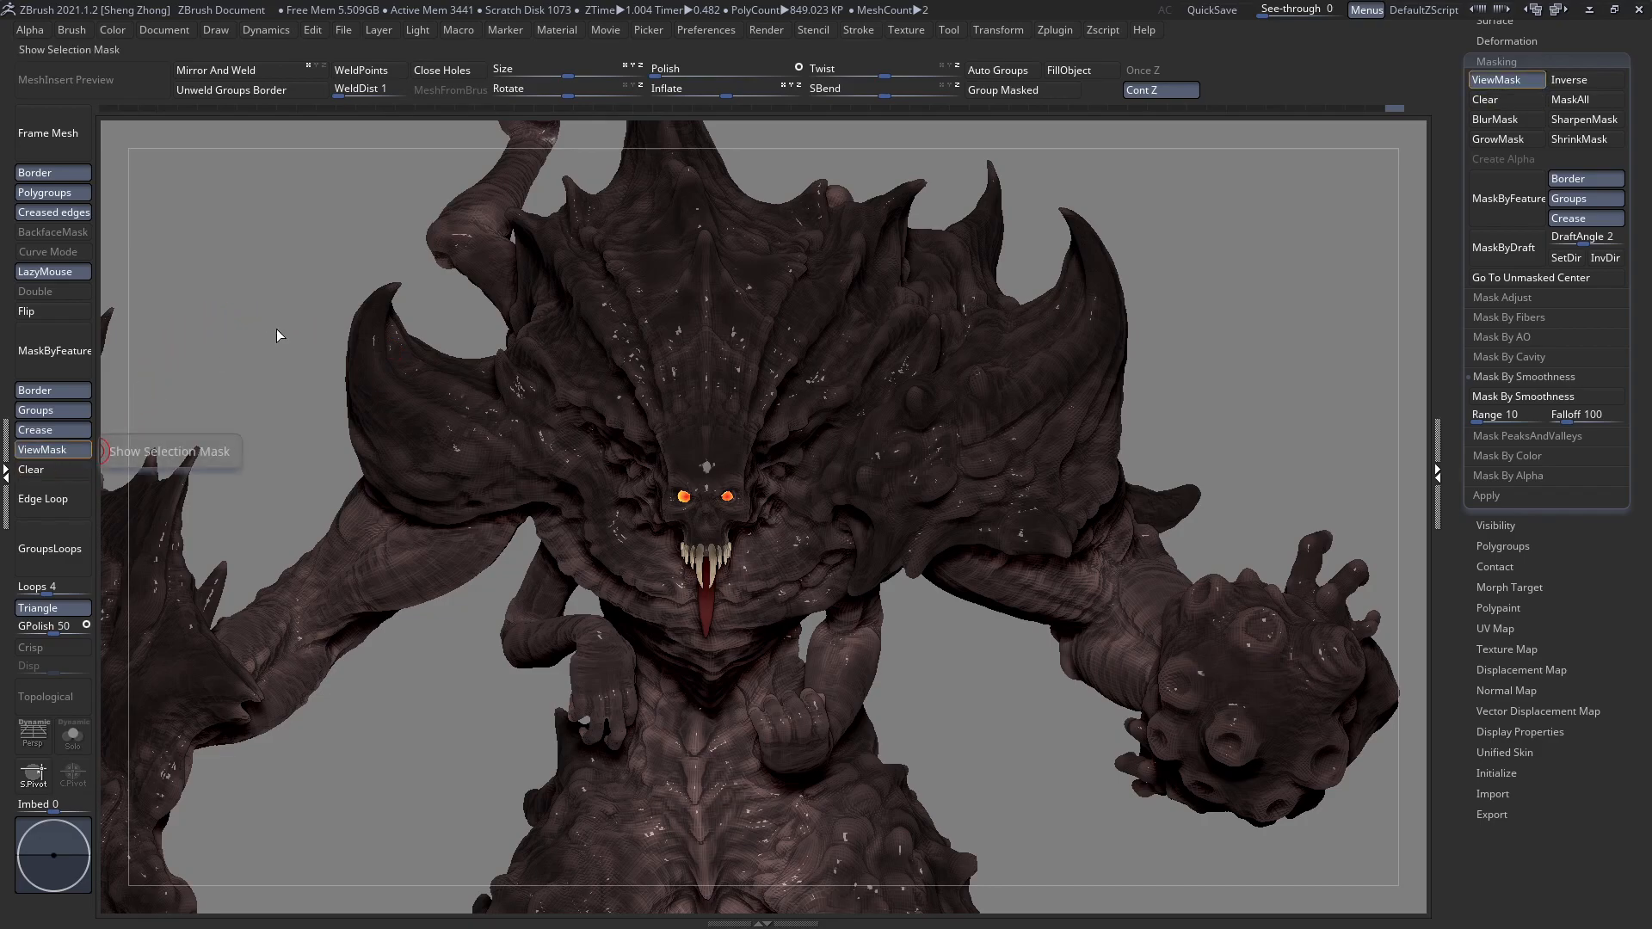
{"action": "left_click", "coordinate": [725, 97]}
{"action": "type", "text": "2"}
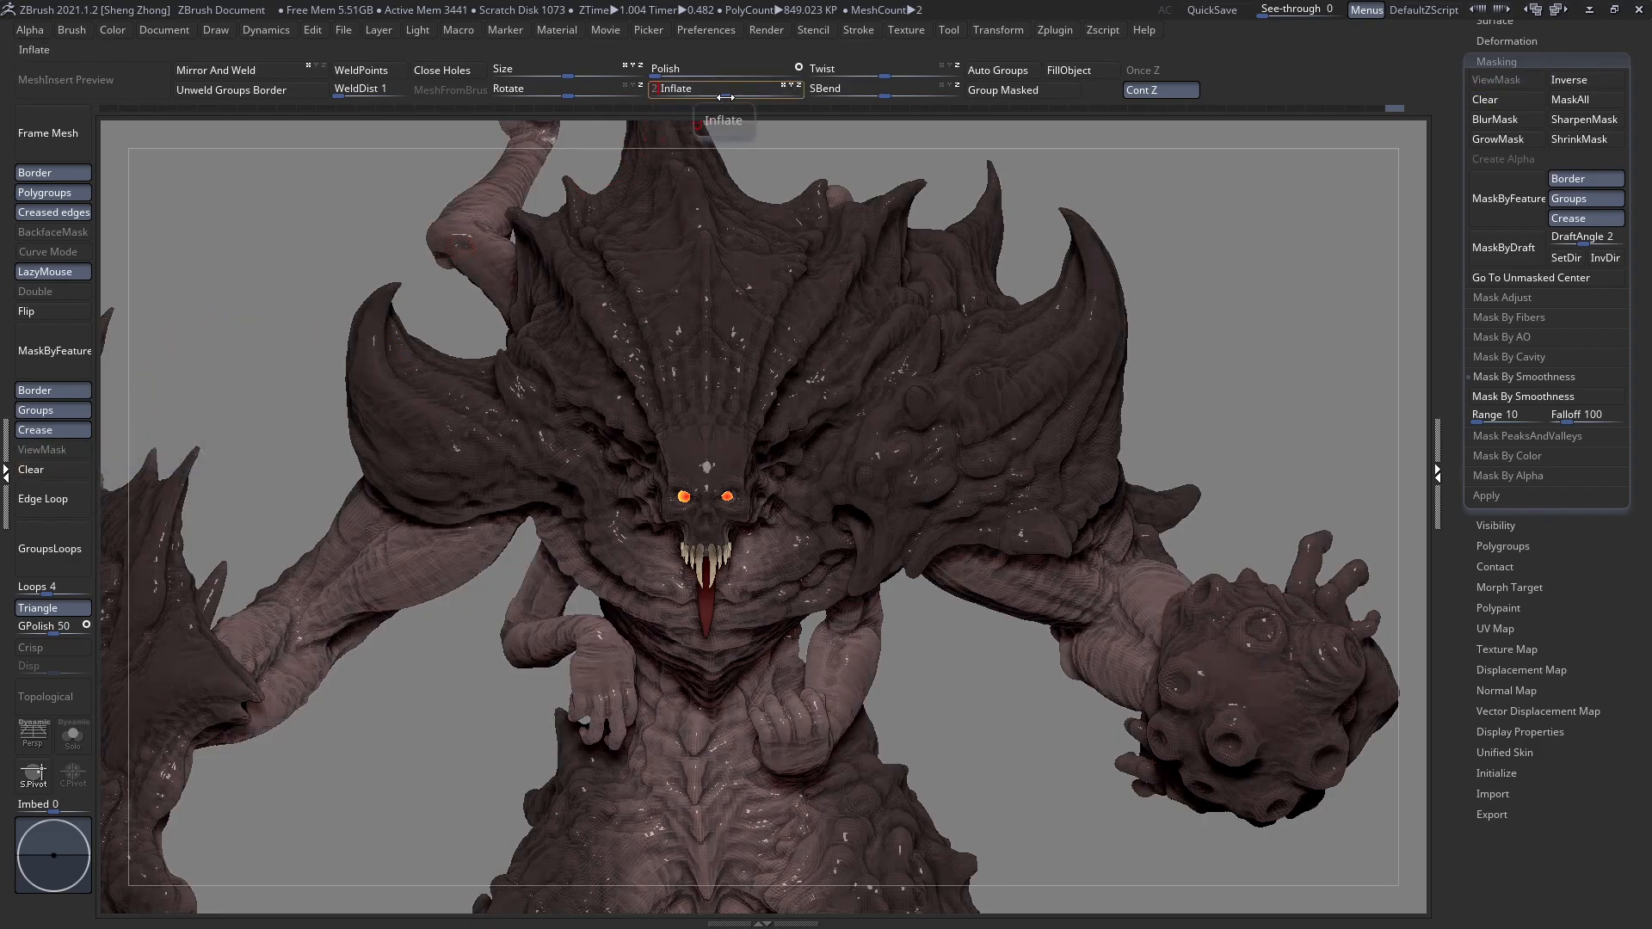
{"action": "key", "text": "Return"}
Mask the creature by peaks and valleys with PVRange 4 and PVCoverage 25, and hide the mask shading.
{"action": "right_click_drag", "start_coordinate": [726, 486], "coordinate": [684, 533]}
{"action": "scroll", "coordinate": [1613, 682], "scroll_direction": "up", "scroll_amount": 2}
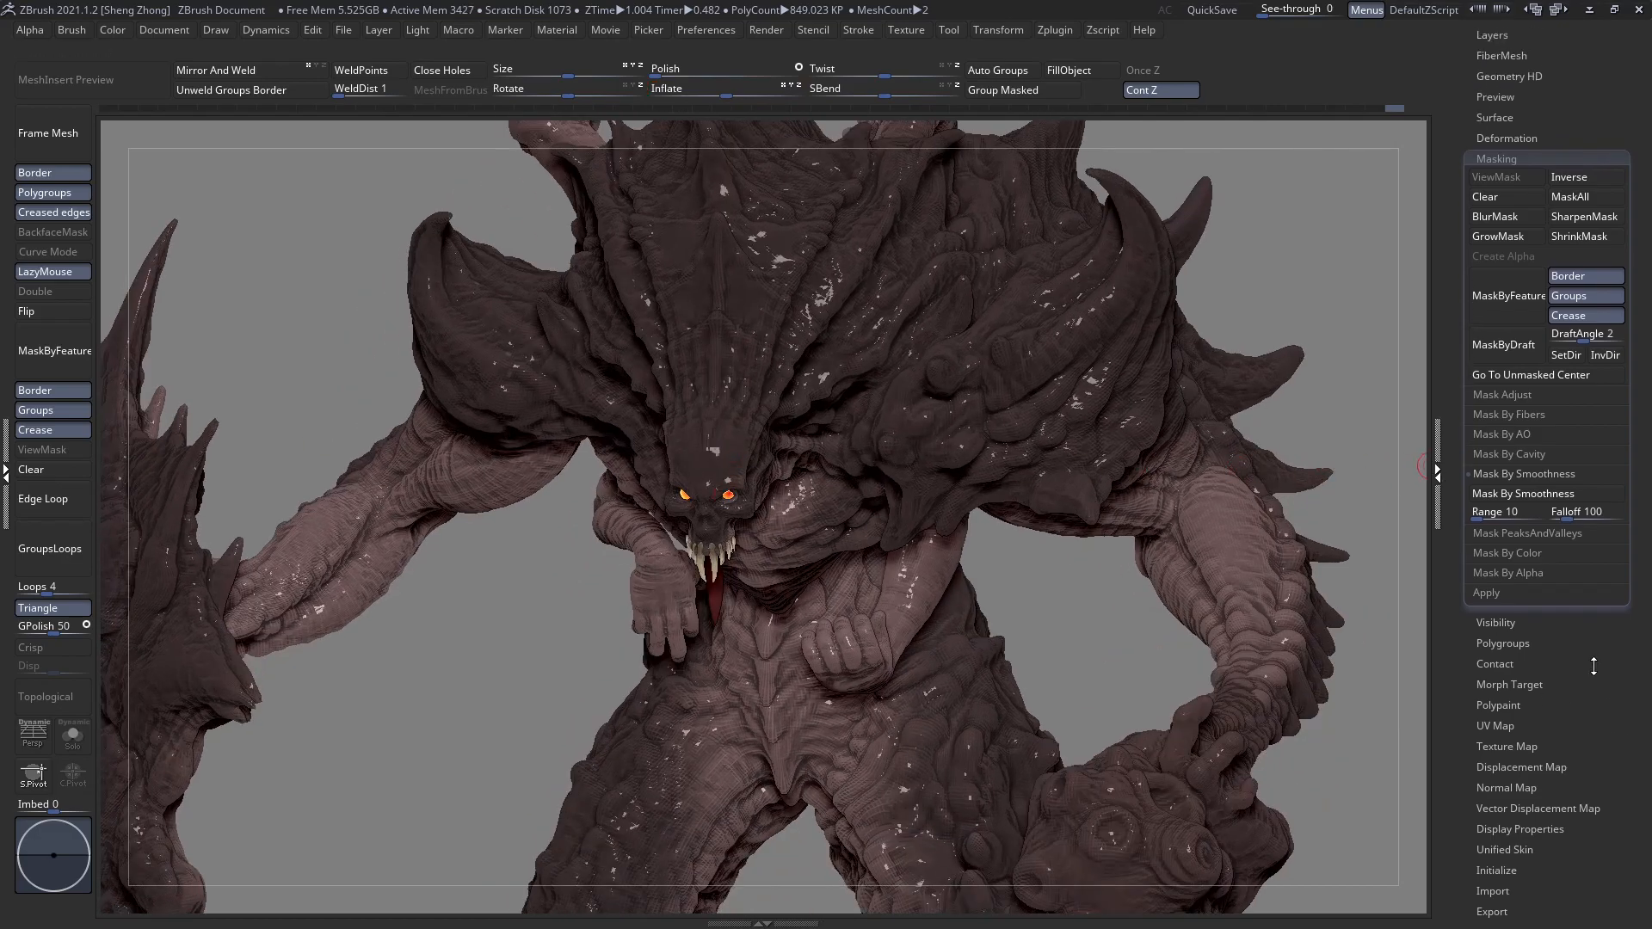
{"action": "left_click", "coordinate": [1510, 533]}
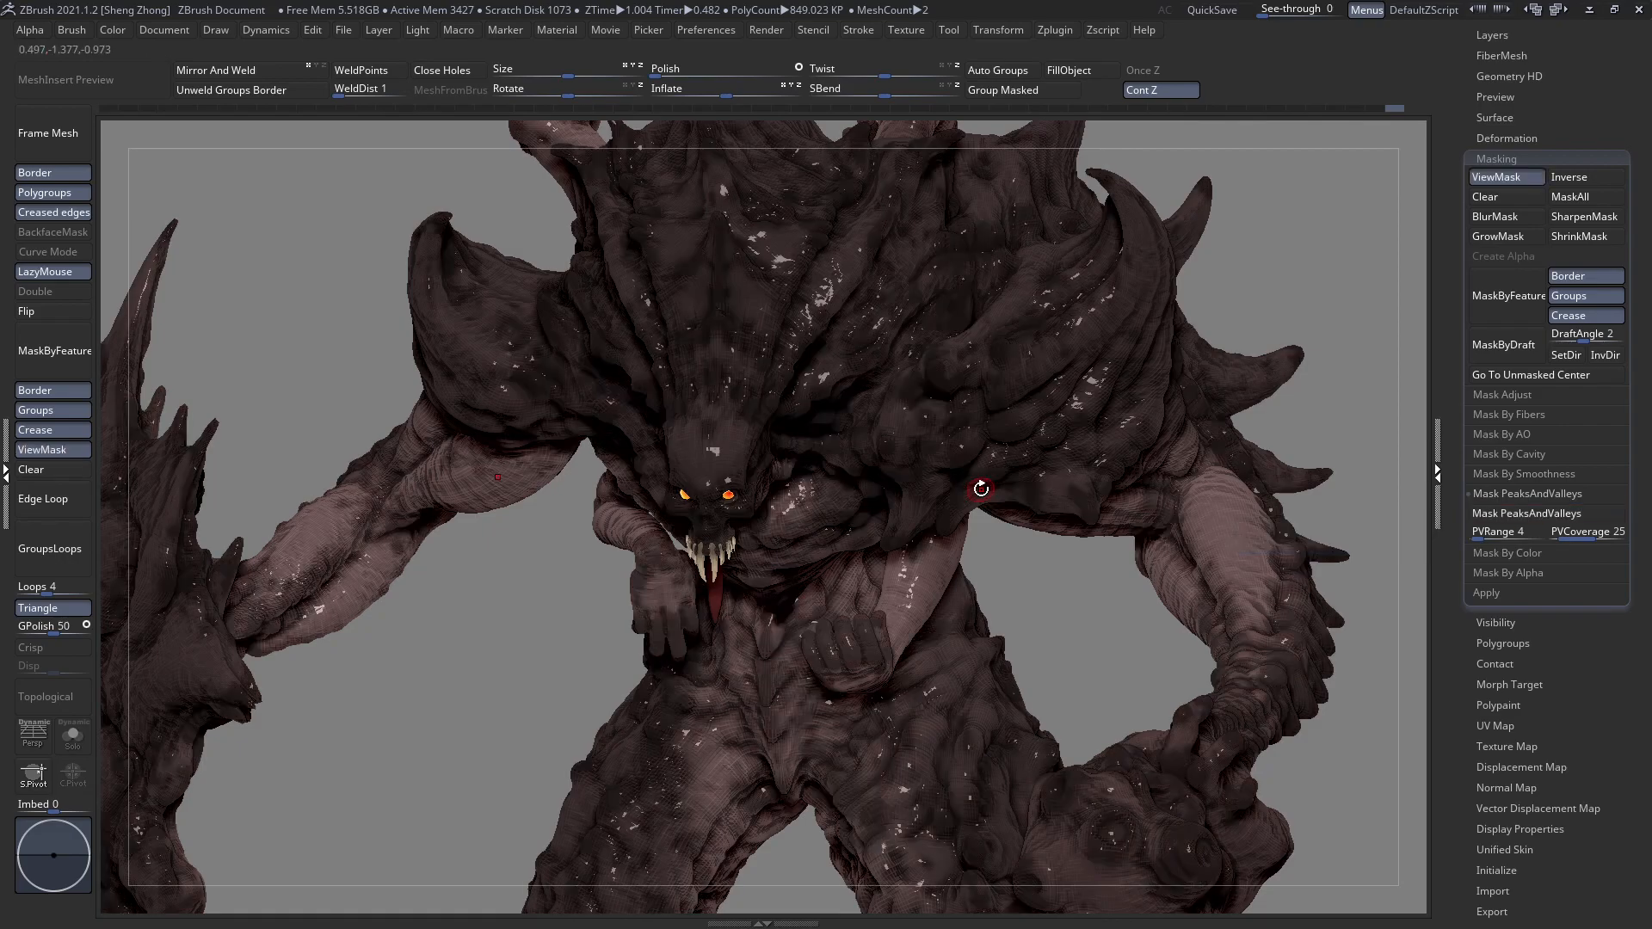
{"action": "right_click_drag", "start_coordinate": [948, 434], "coordinate": [952, 411]}
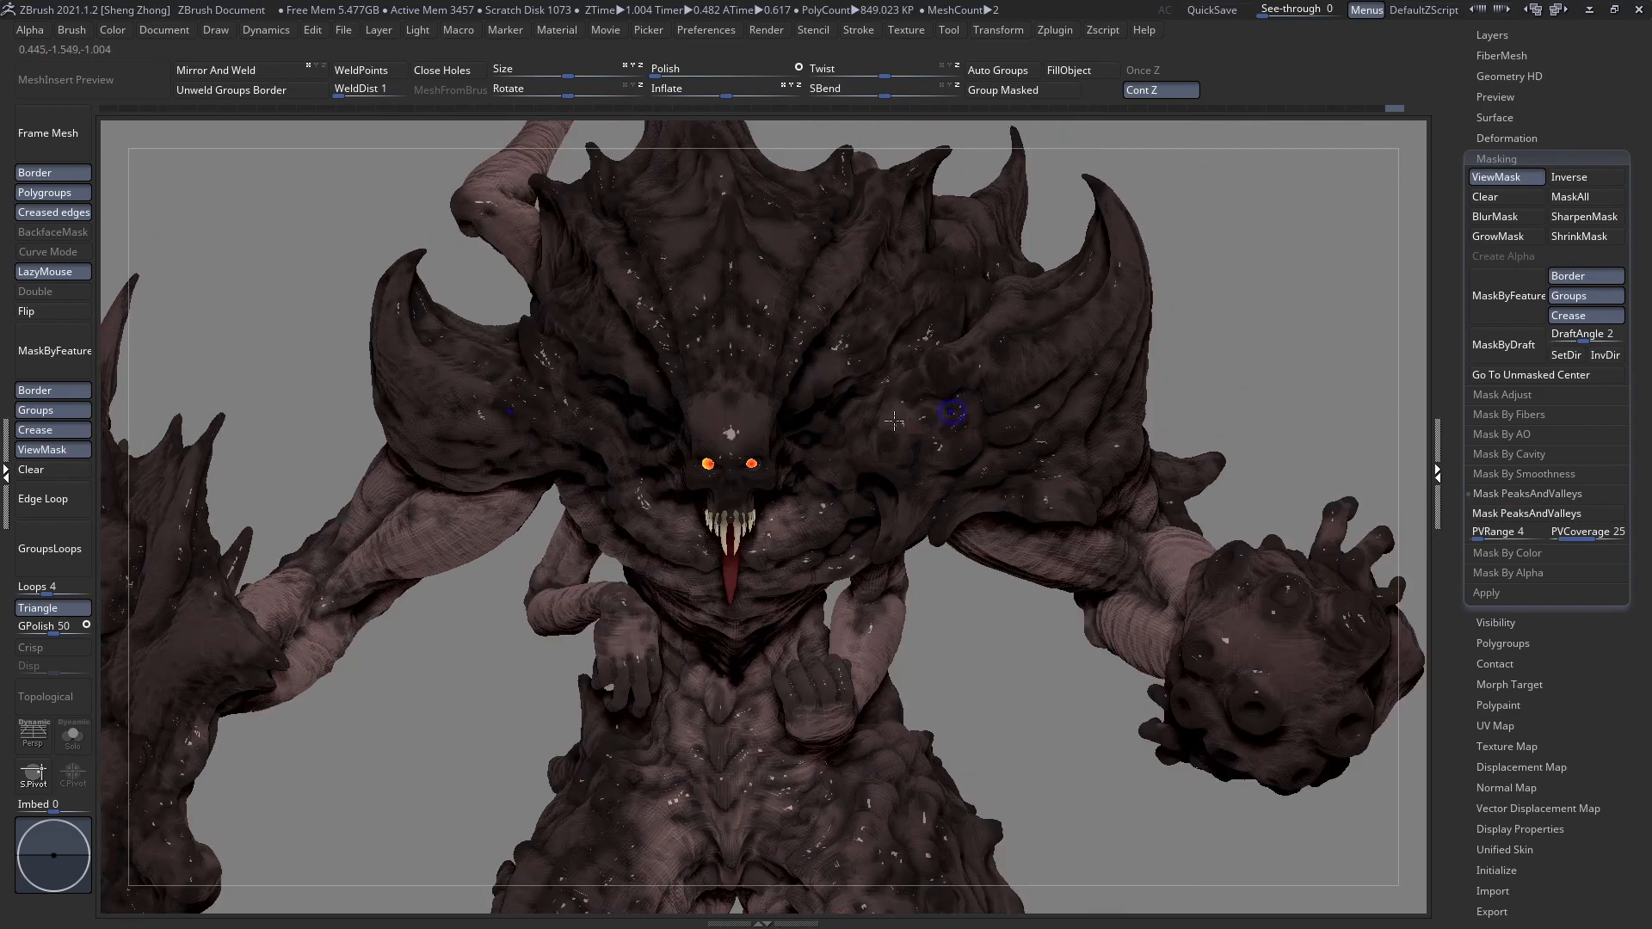
{"action": "key", "text": "l"}
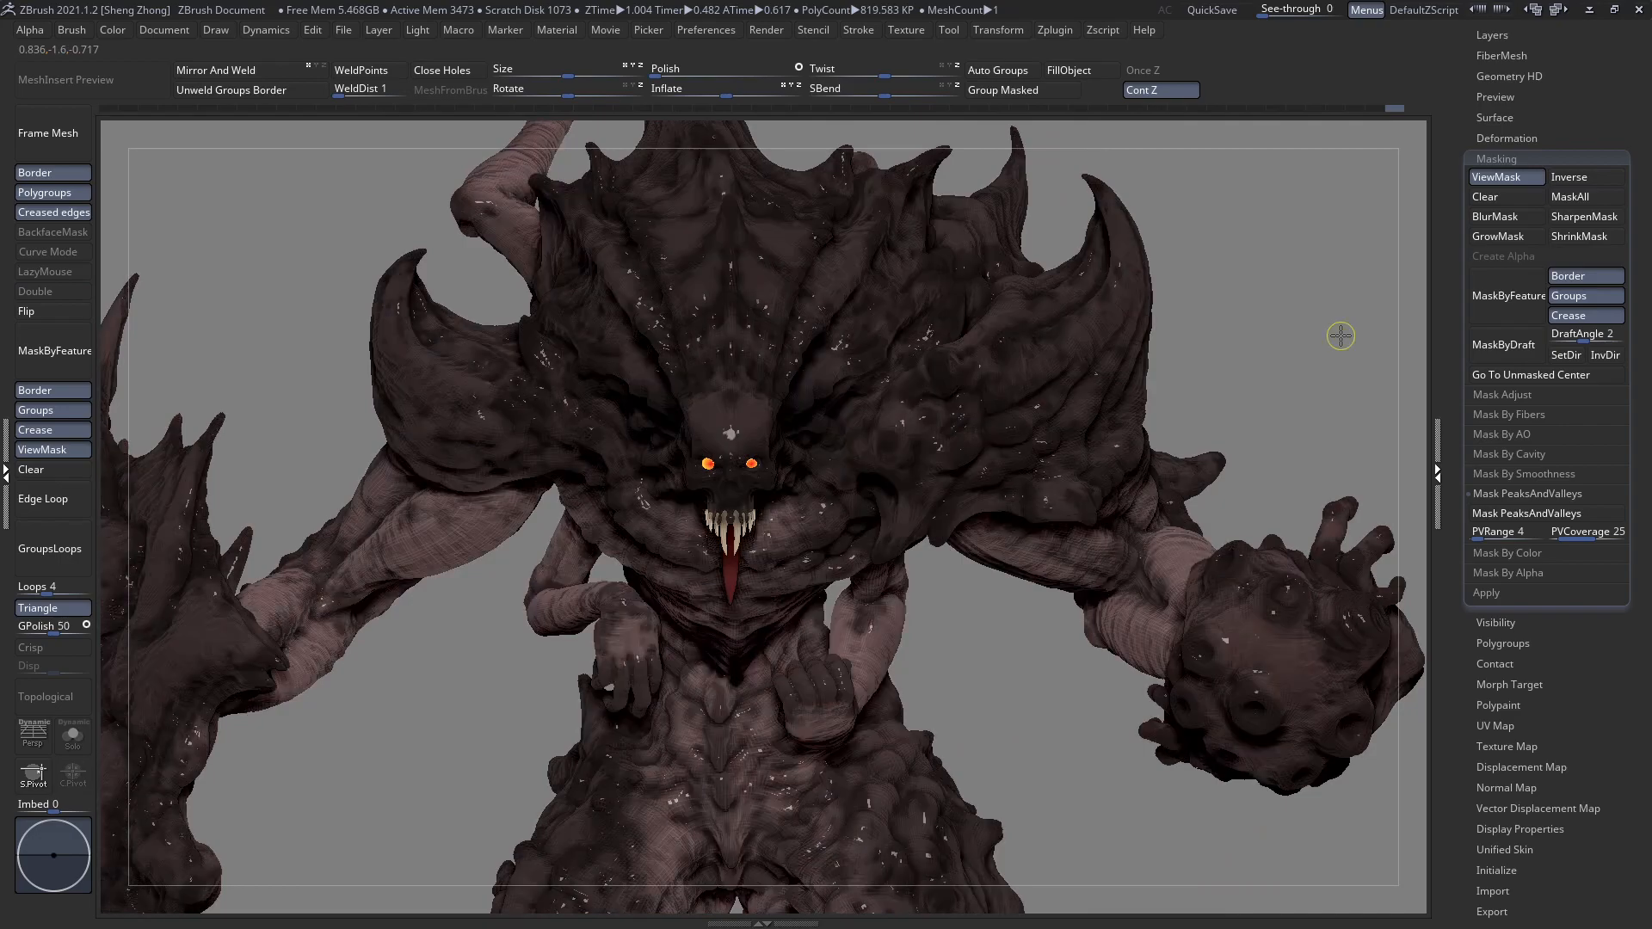
{"action": "key", "text": "l"}
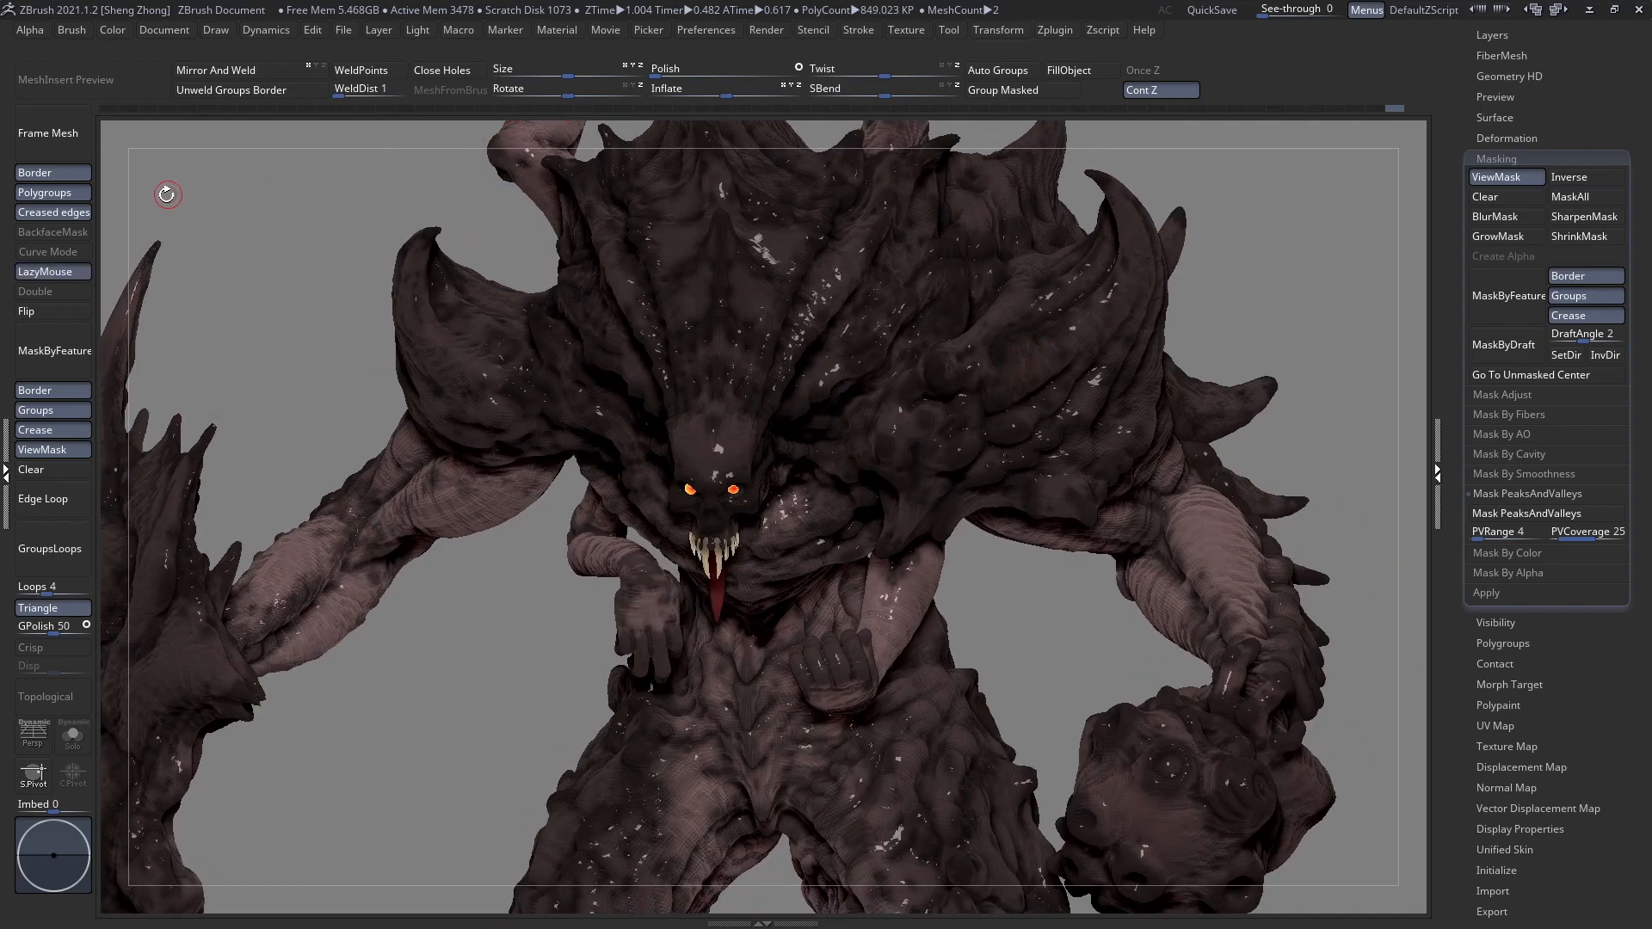
{"action": "left_click", "coordinate": [47, 450]}
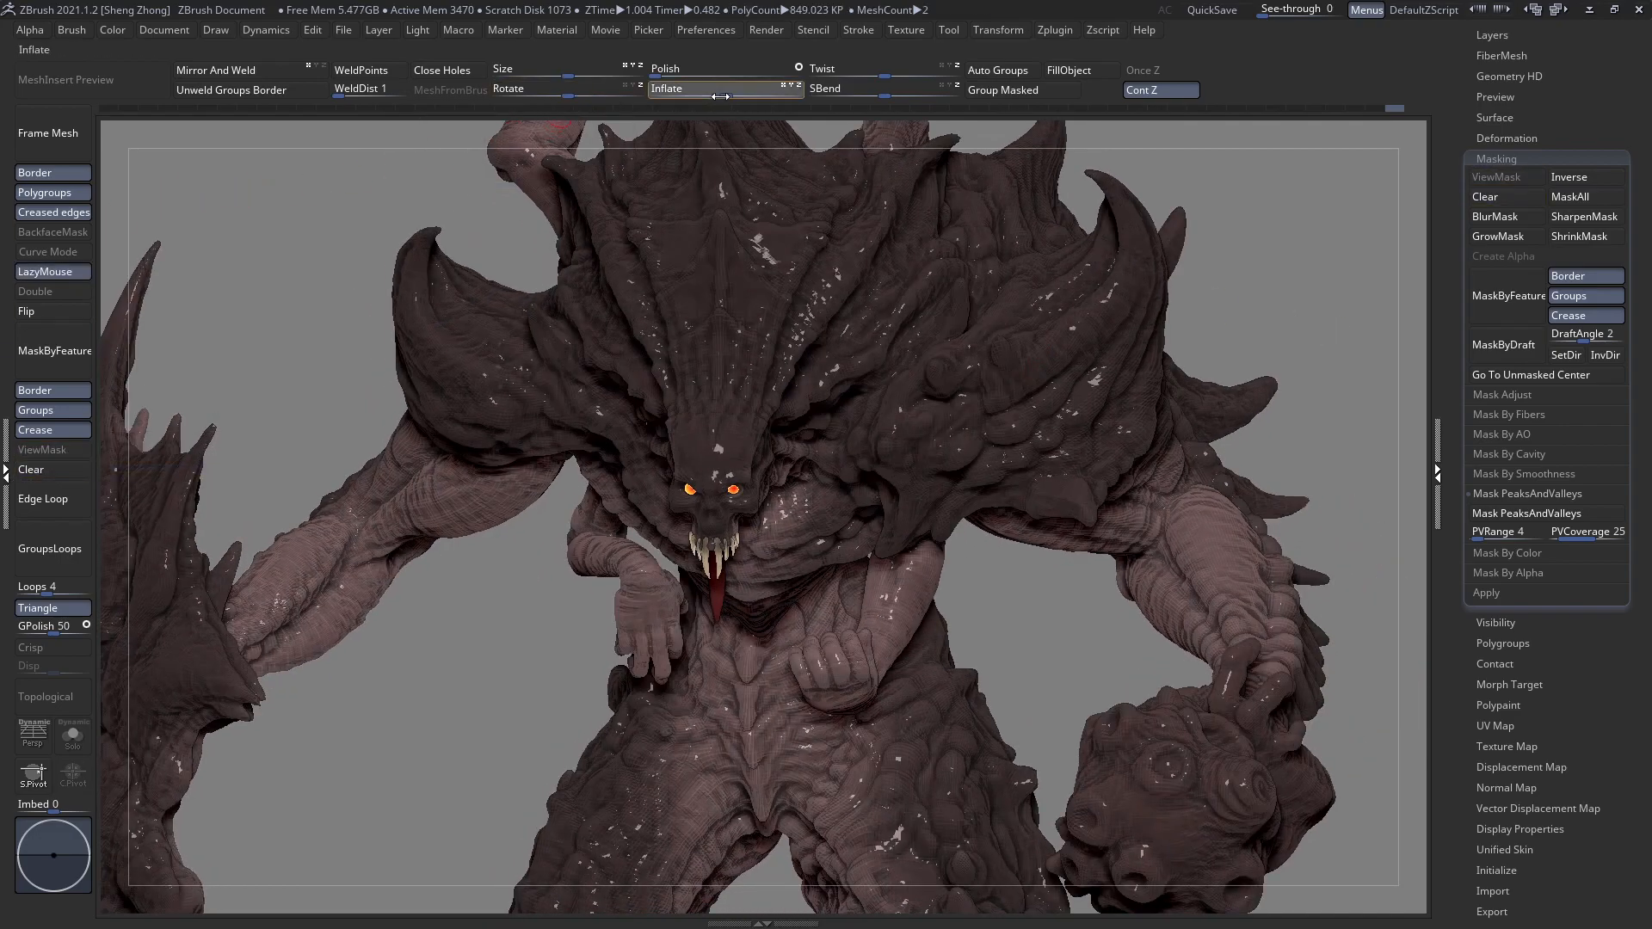
Try a strong inflate on the areas exposed by the peaks-and-valleys mask, and undo it.
{"action": "left_click_drag", "start_coordinate": [727, 95], "coordinate": [714, 95]}
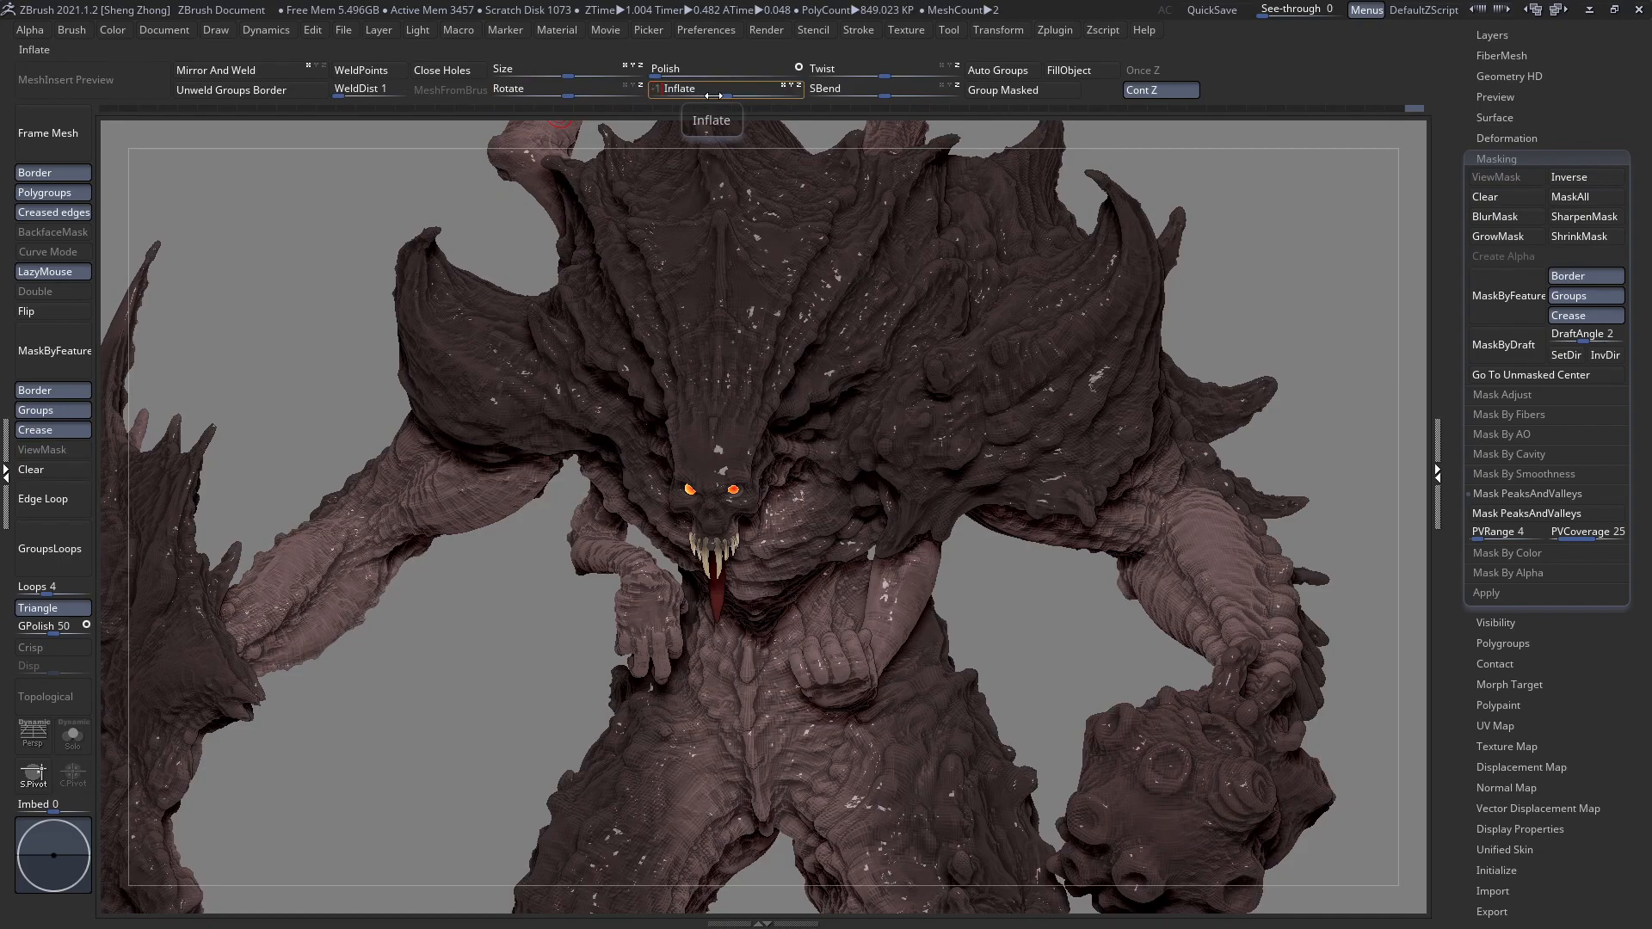
{"action": "key", "text": "l"}
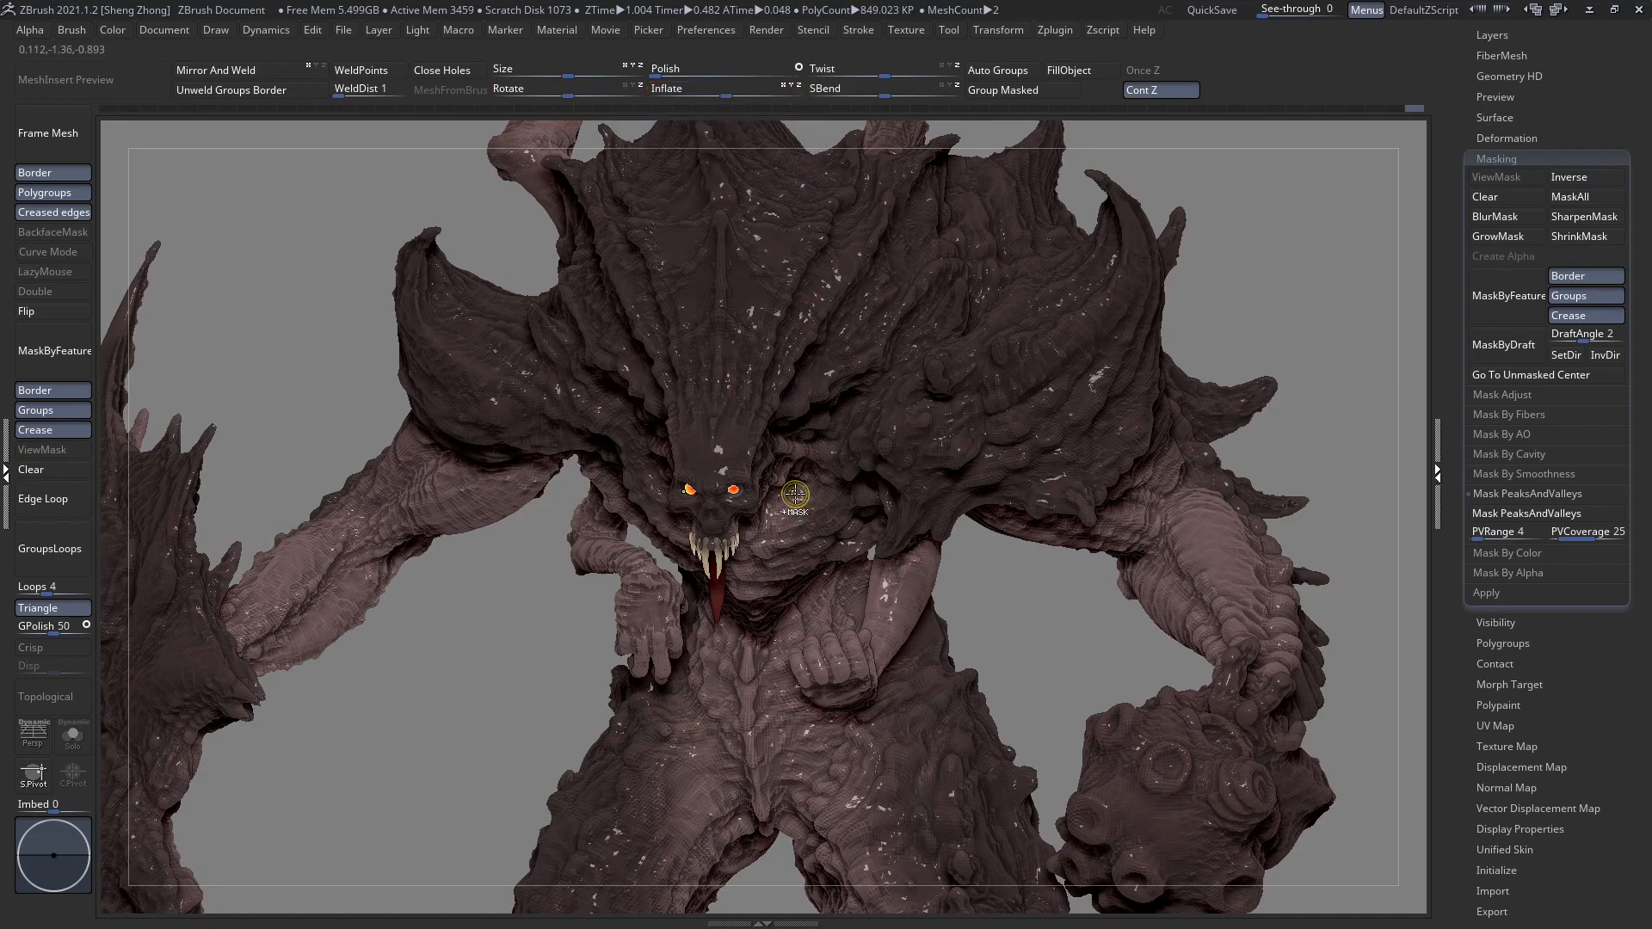
{"action": "key", "text": "ctrl+z"}
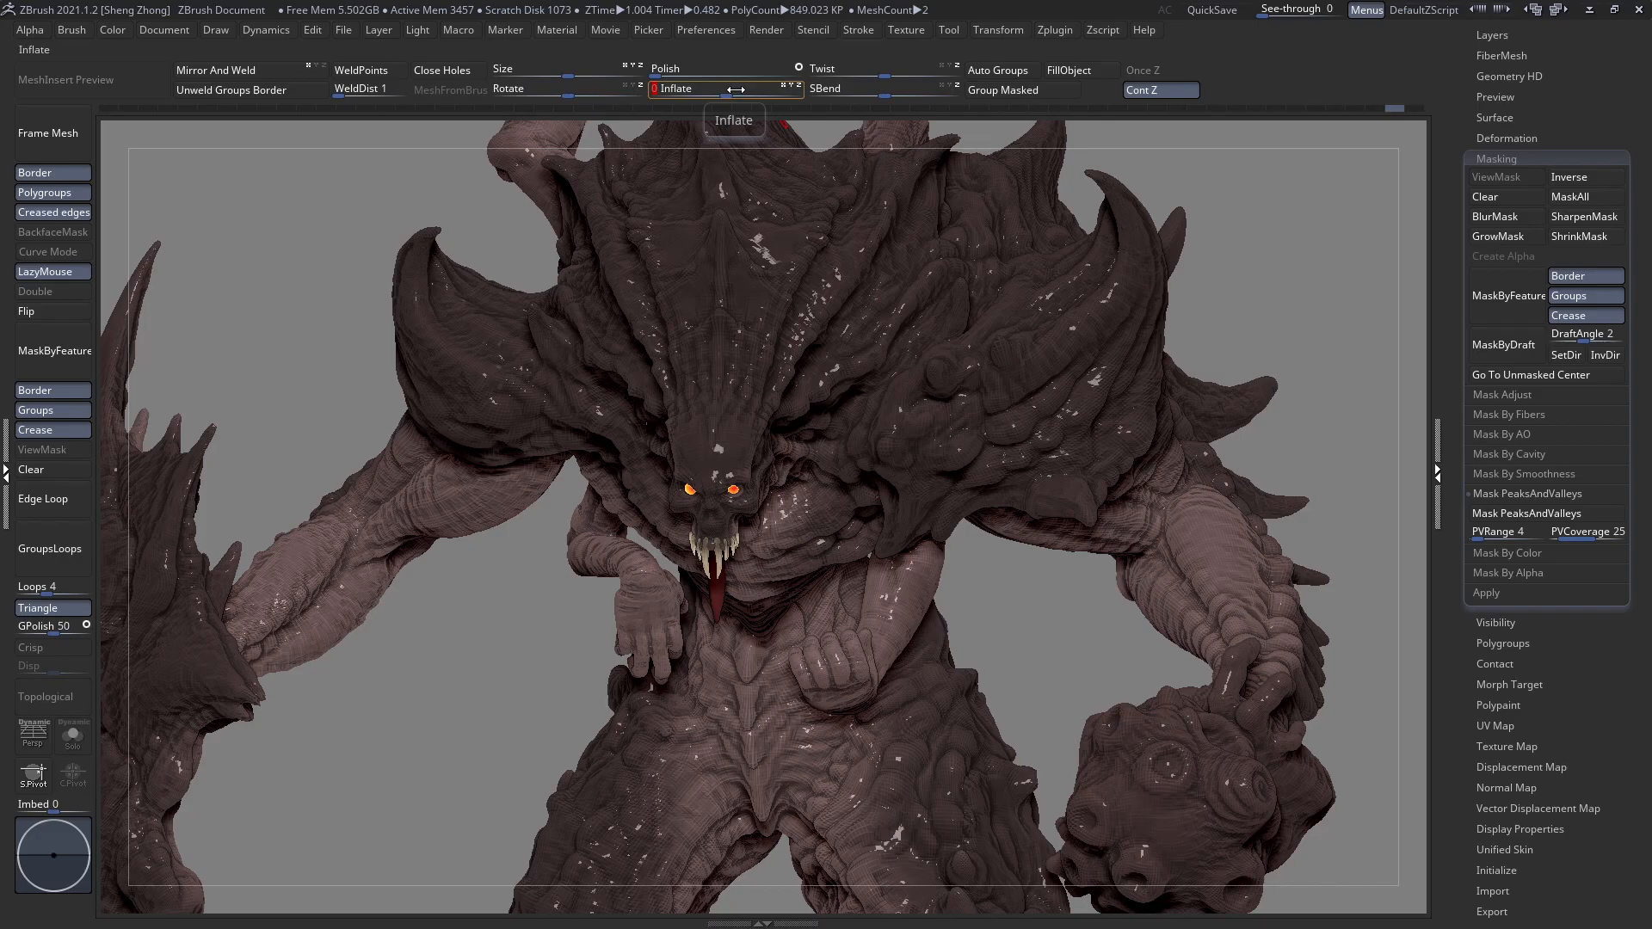
Apply a gentler inflate through the peaks-and-valleys mask to accentuate the creature's surface folds.
{"action": "left_click_drag", "start_coordinate": [736, 89], "coordinate": [731, 89]}
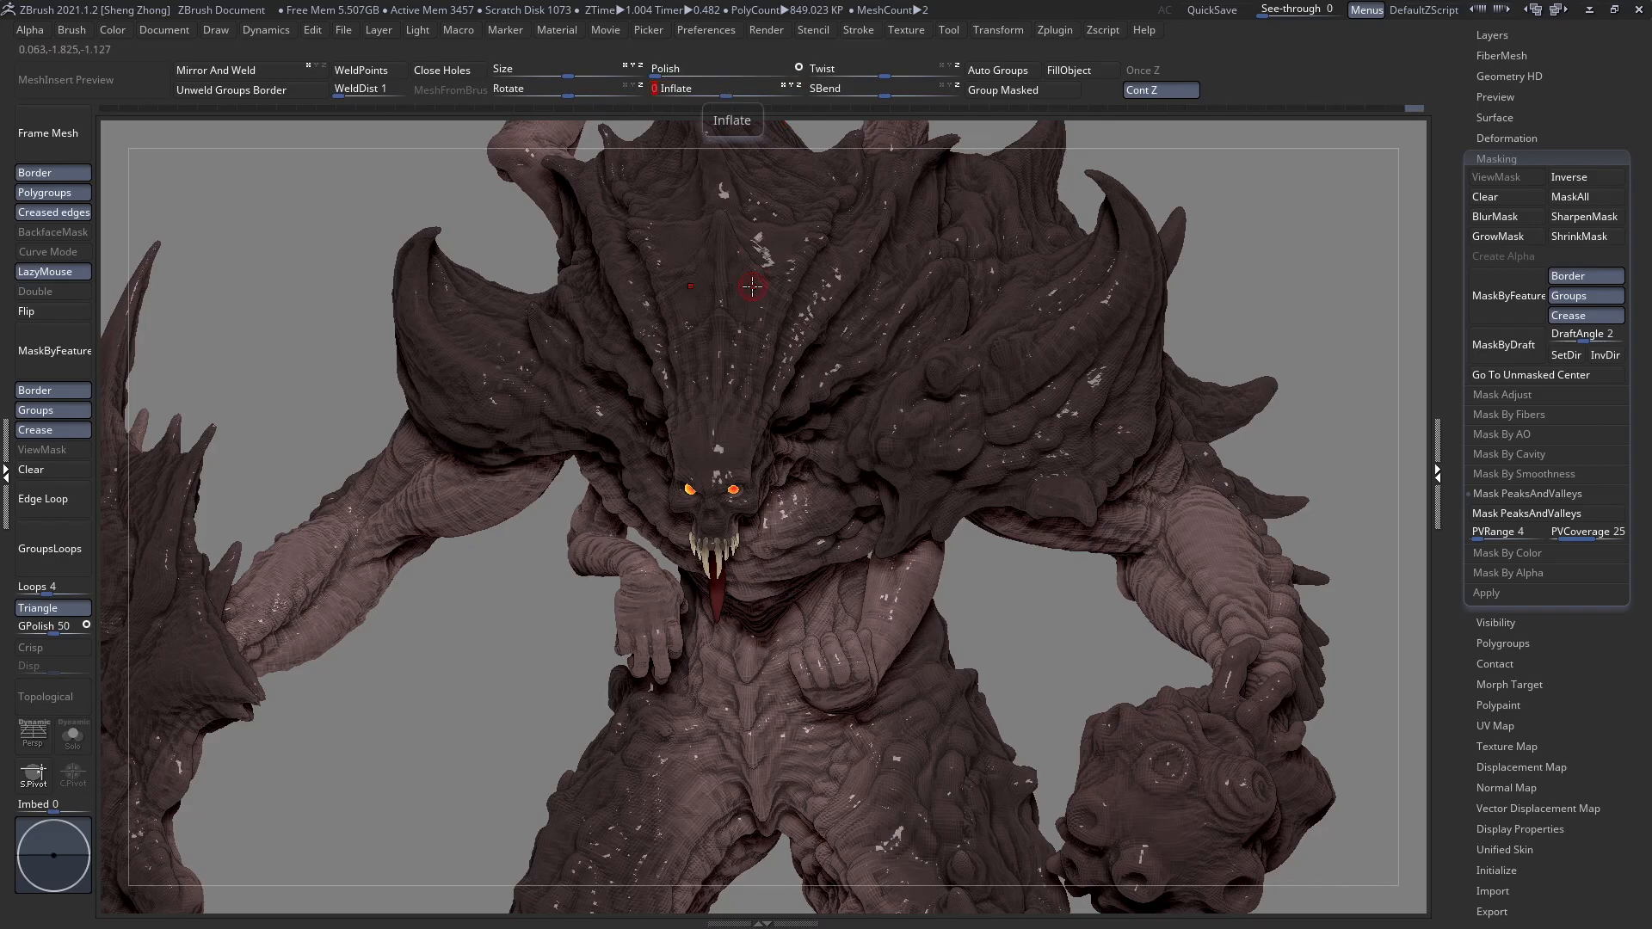
{"action": "right_click_drag", "start_coordinate": [763, 254], "coordinate": [886, 387]}
{"action": "right_click_drag", "start_coordinate": [774, 344], "coordinate": [808, 482], "text": "ctrl"}
Examine the inflated surface on the hands, limbs and full figure from several angles.
{"action": "right_click_drag", "start_coordinate": [727, 304], "coordinate": [852, 428], "text": "alt"}
{"action": "right_click_drag", "start_coordinate": [730, 342], "coordinate": [860, 362]}
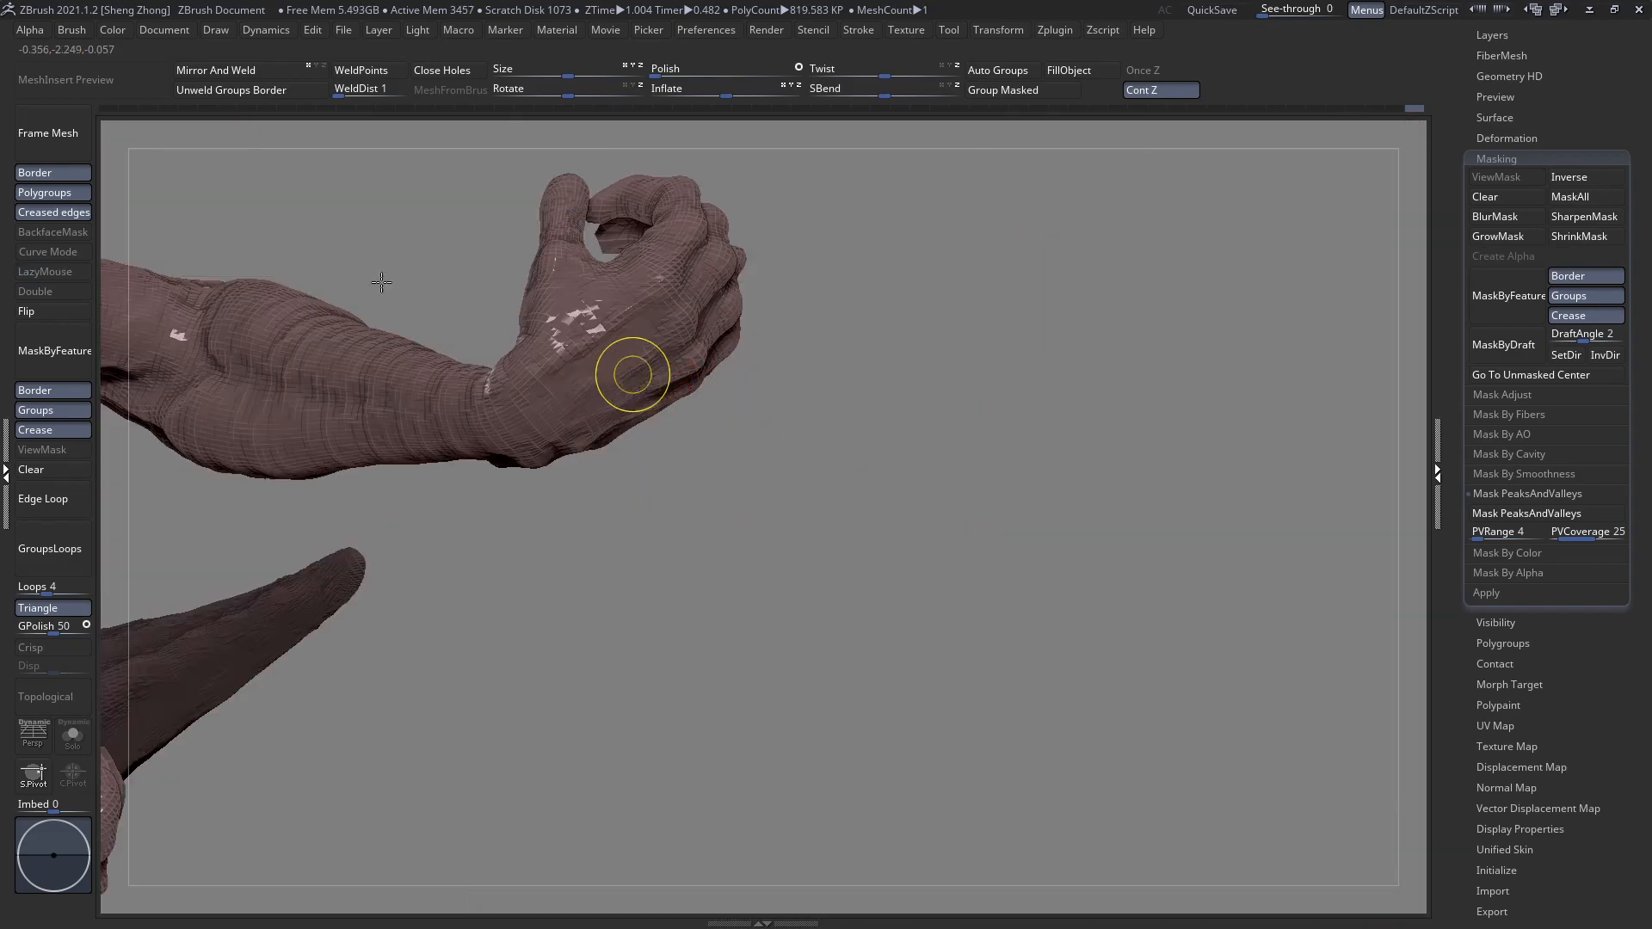
{"action": "right_click_drag", "start_coordinate": [424, 295], "coordinate": [146, 213], "text": "ctrl"}
{"action": "right_click_drag", "start_coordinate": [134, 637], "coordinate": [763, 615]}
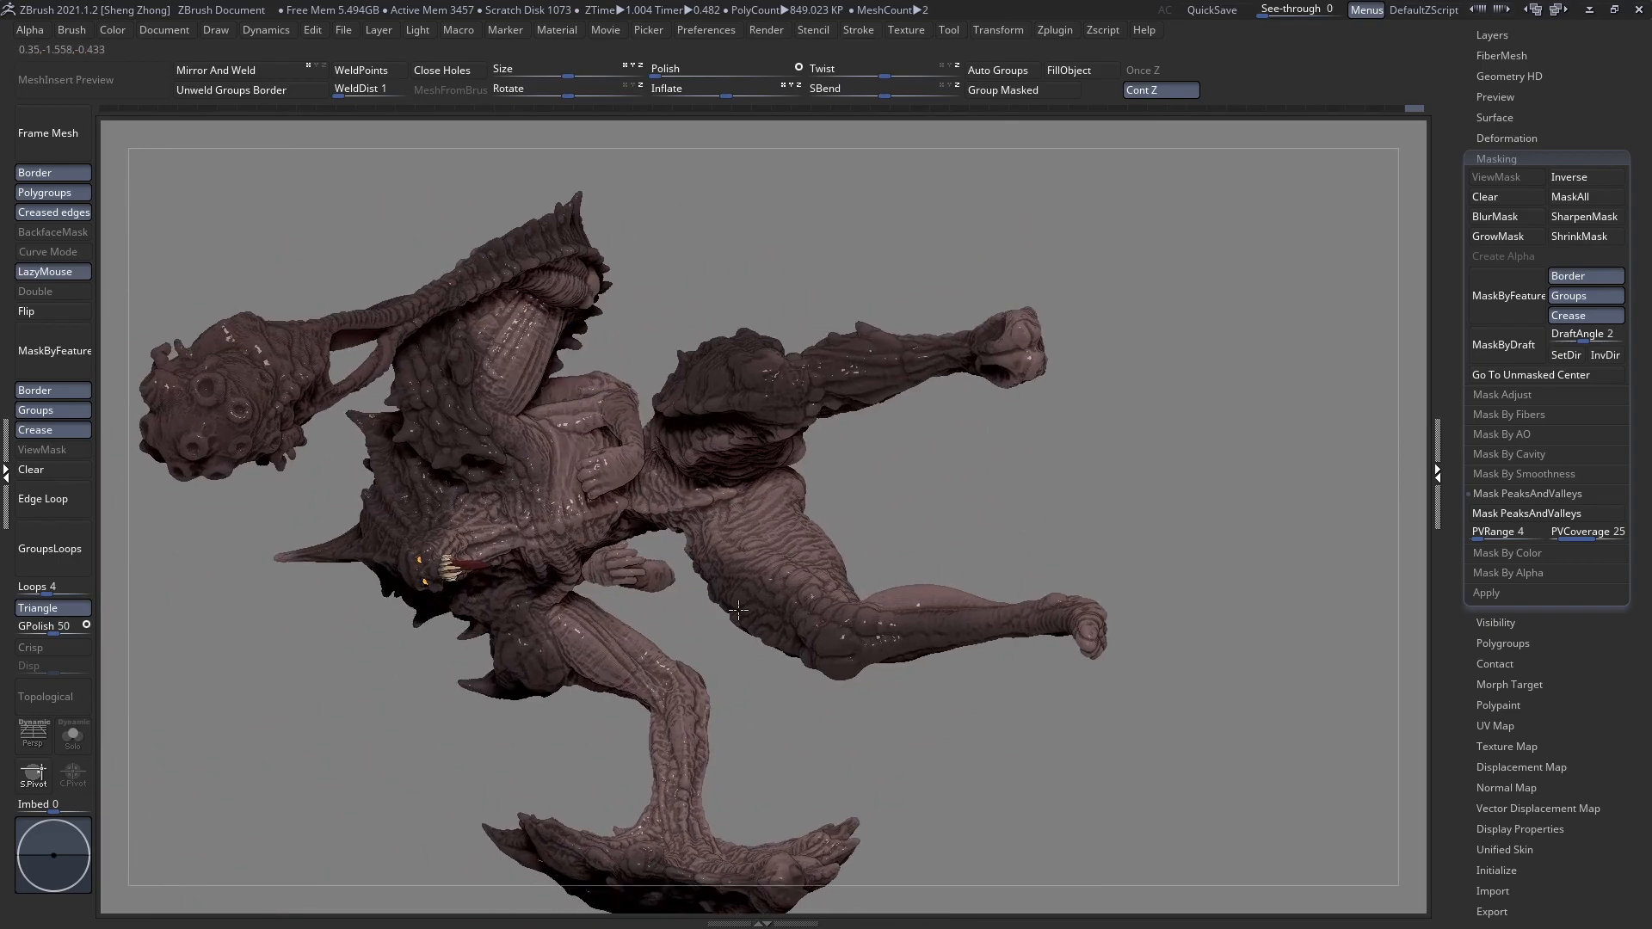
{"action": "right_click_drag", "start_coordinate": [583, 531], "coordinate": [542, 507], "text": "ctrl"}
{"action": "key", "text": "f"}
{"action": "right_click_drag", "start_coordinate": [568, 430], "coordinate": [662, 544]}
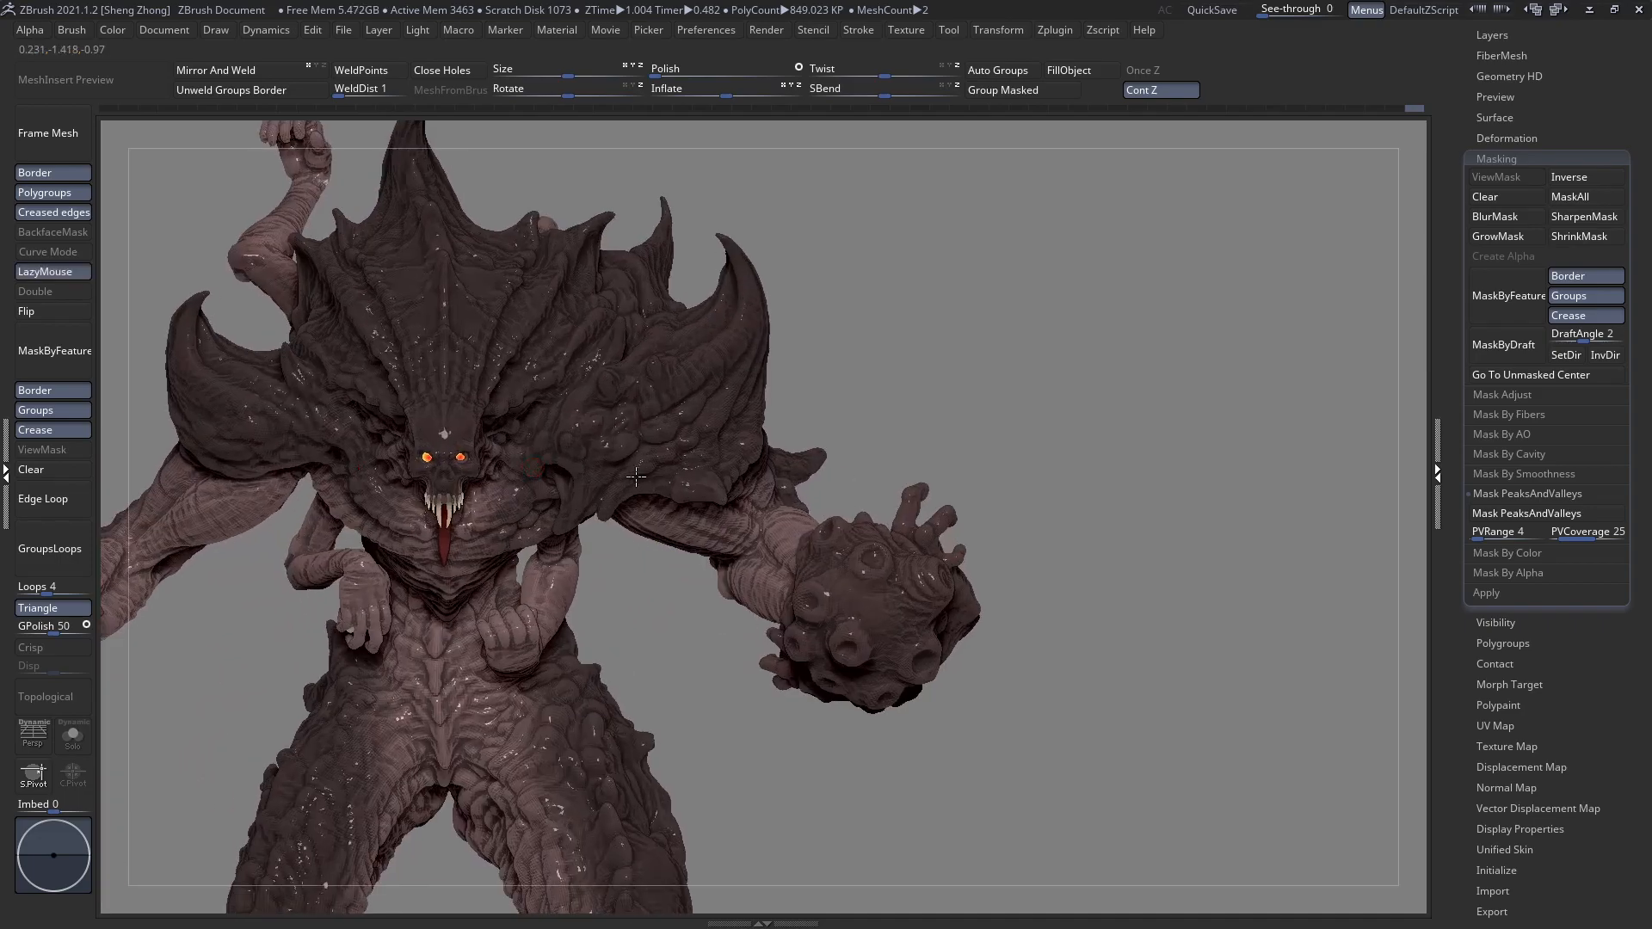
Isolate the head side and shoulder plate of the creature so only that region is shown for close-up sculpting.
{"action": "right_click_drag", "start_coordinate": [551, 482], "coordinate": [654, 503], "text": "alt"}
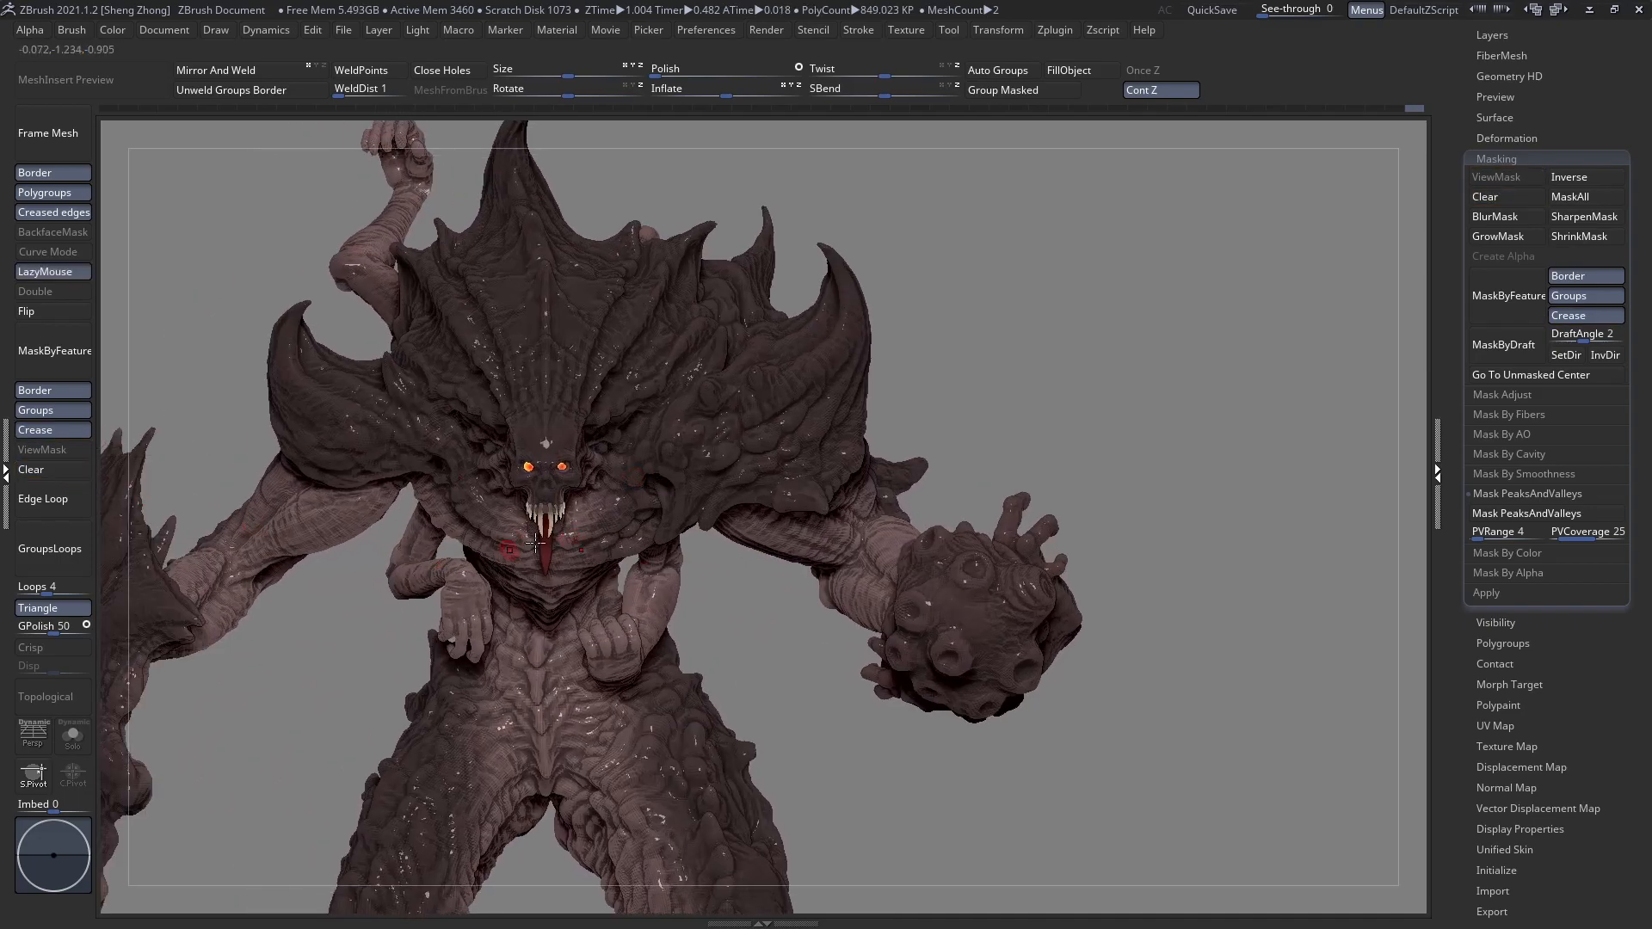
{"action": "right_click_drag", "start_coordinate": [828, 416], "coordinate": [808, 585], "text": "ctrl"}
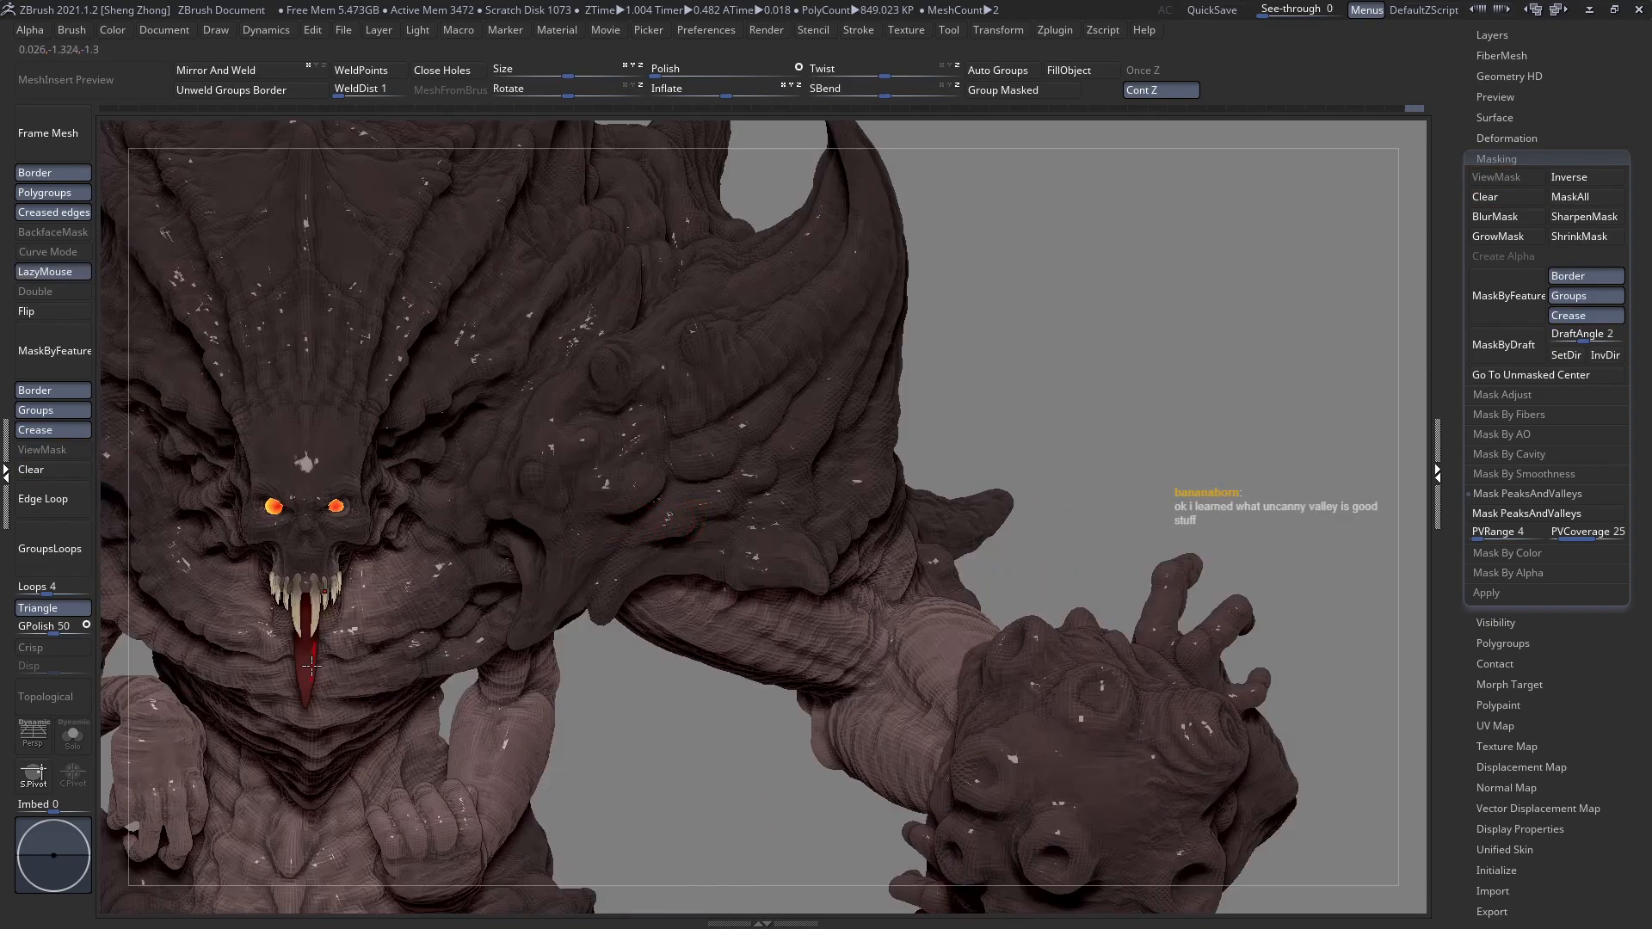
{"action": "right_click_drag", "start_coordinate": [536, 596], "coordinate": [475, 555], "text": "ctrl"}
{"action": "mouse_move", "coordinate": [594, 547]}
{"action": "right_mouse_down", "text": "ctrl"}
{"action": "mouse_move", "coordinate": [545, 505]}
{"action": "mouse_move", "coordinate": [555, 485]}
{"action": "mouse_move", "coordinate": [580, 558]}
{"action": "right_mouse_up", "text": "ctrl"}
{"action": "left_click_drag", "start_coordinate": [621, 159], "coordinate": [867, 706], "text": "ctrl"}
{"action": "mouse_move", "coordinate": [667, 618]}
{"action": "right_mouse_down"}
{"action": "mouse_move", "coordinate": [677, 569]}
{"action": "mouse_move", "coordinate": [724, 550]}
{"action": "mouse_move", "coordinate": [671, 616]}
{"action": "right_mouse_up"}
{"action": "mouse_move", "coordinate": [747, 521]}
{"action": "right_mouse_down"}
{"action": "mouse_move", "coordinate": [756, 502]}
{"action": "mouse_move", "coordinate": [731, 484]}
{"action": "mouse_move", "coordinate": [750, 585]}
{"action": "mouse_move", "coordinate": [652, 592]}
{"action": "right_mouse_up"}
Choose the Standard brush and adjust its draw size for fine detailing on the shoulder plate.
{"action": "key", "text": "space"}
{"action": "left_click", "coordinate": [644, 559]}
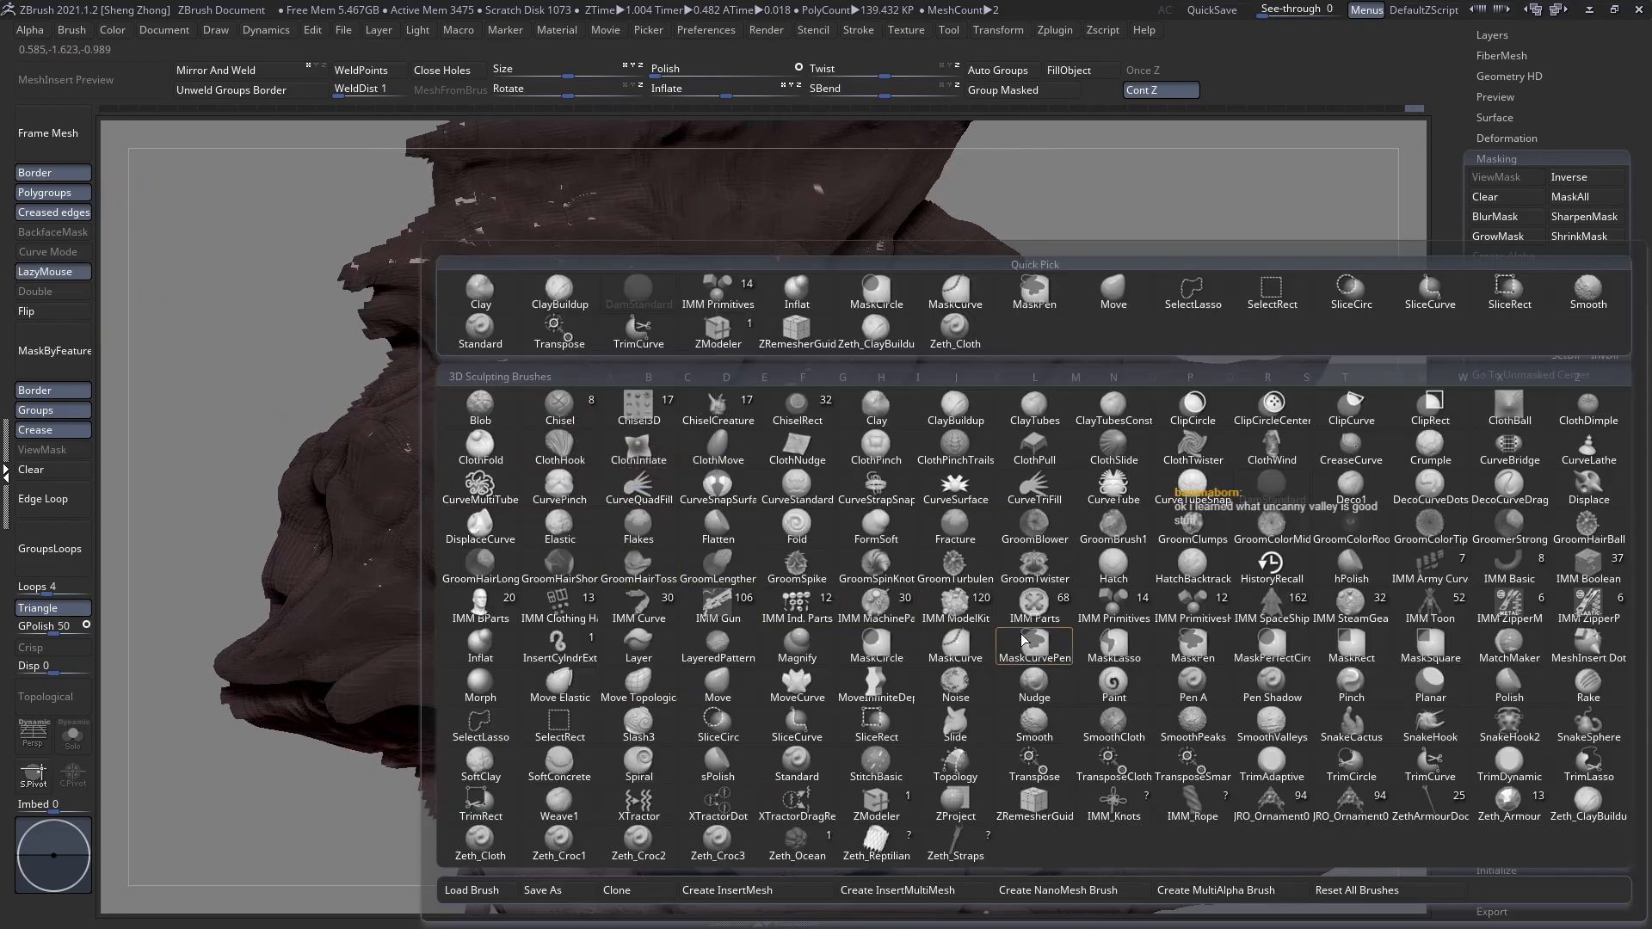
{"action": "left_click", "coordinate": [1115, 684]}
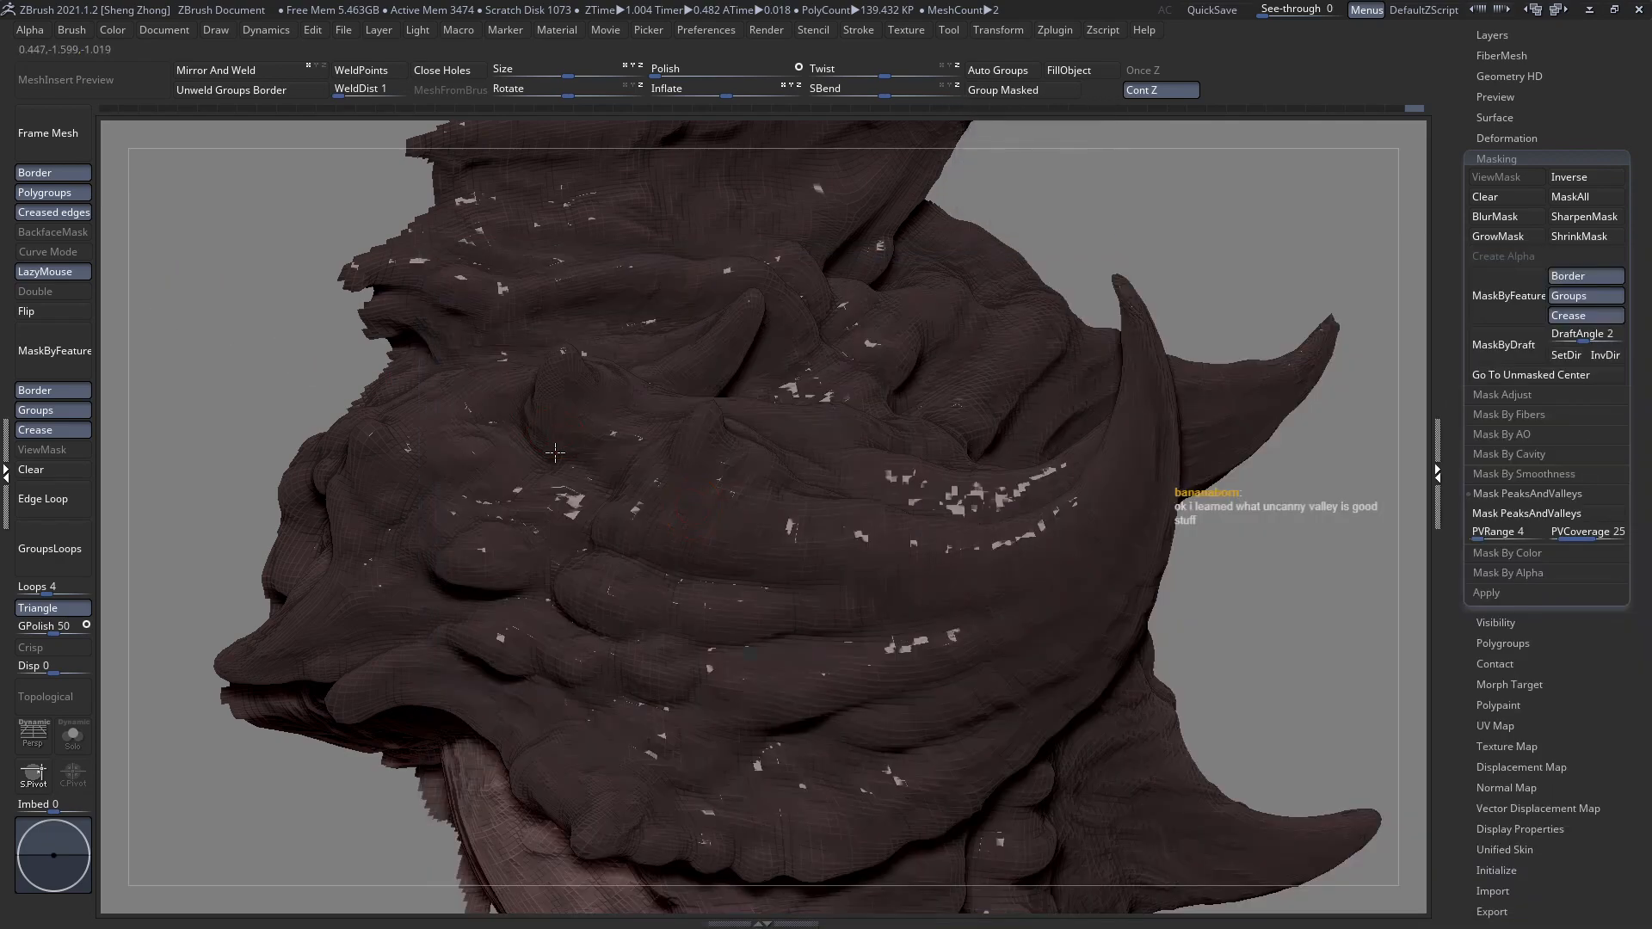
{"action": "key", "text": "space"}
{"action": "left_click", "coordinate": [512, 495]}
{"action": "left_click", "coordinate": [1035, 761]}
{"action": "key", "text": "space"}
{"action": "left_click_drag", "start_coordinate": [777, 520], "coordinate": [771, 521]}
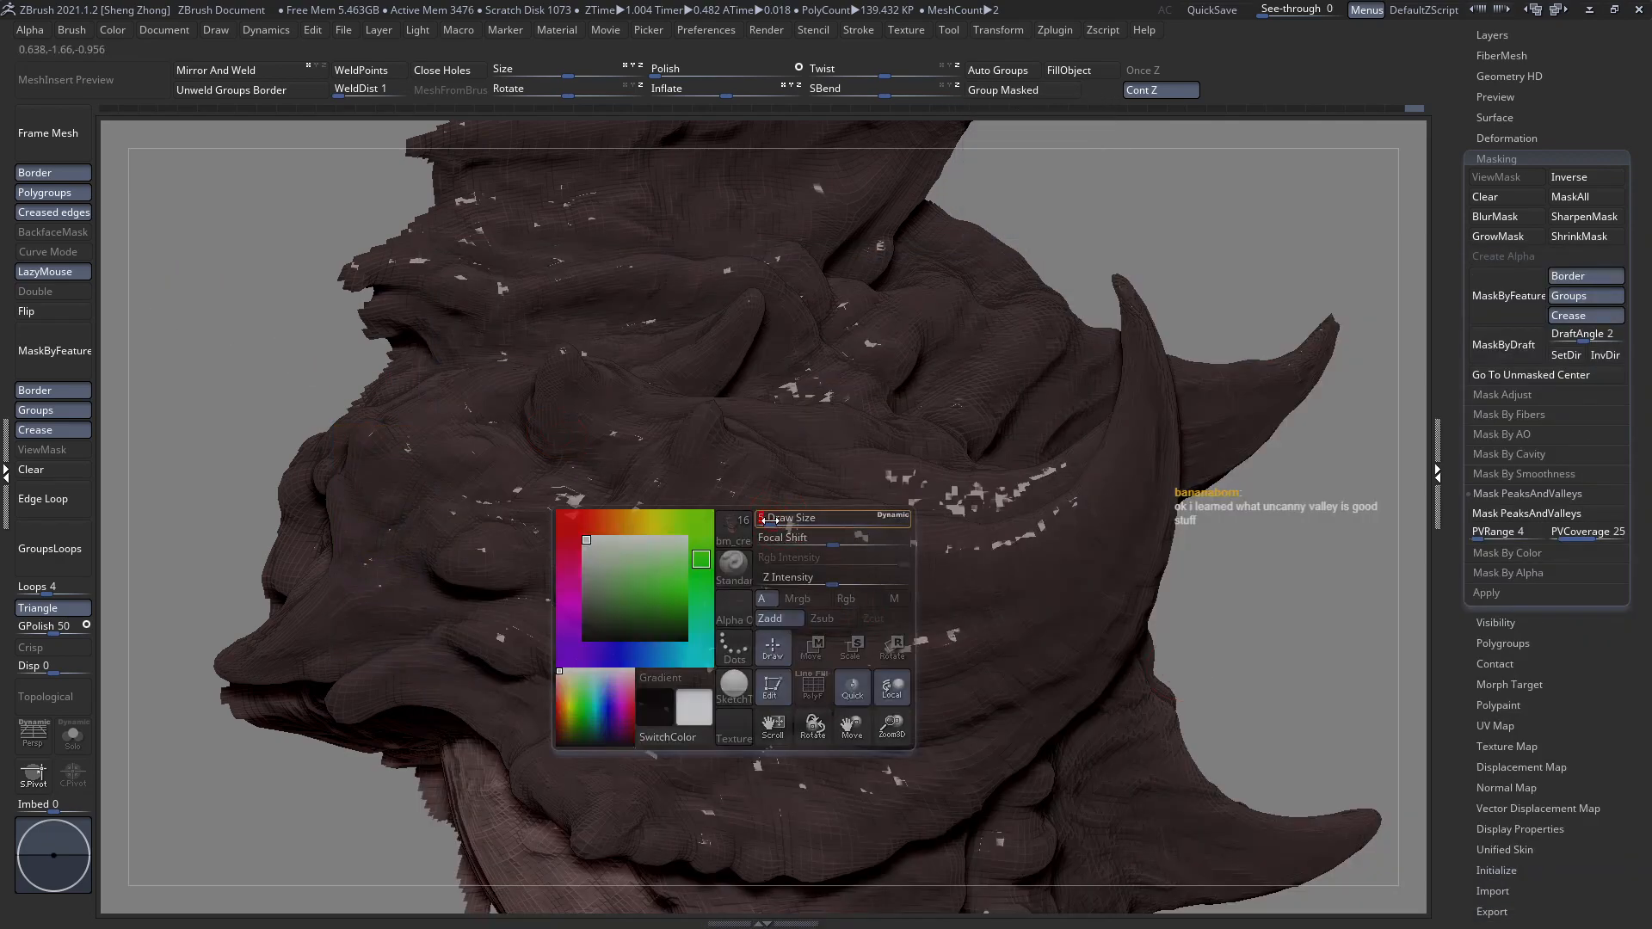
Sculpt flowing ridges and creases along the base of the curved shoulder horn and the surrounding plate.
{"action": "mouse_move", "coordinate": [798, 557]}
{"action": "right_mouse_down"}
{"action": "mouse_move", "coordinate": [710, 595]}
{"action": "mouse_move", "coordinate": [741, 410]}
{"action": "right_mouse_up"}
{"action": "key", "text": "space"}
{"action": "mouse_move", "coordinate": [848, 482]}
{"action": "right_mouse_down"}
{"action": "mouse_move", "coordinate": [851, 567]}
{"action": "mouse_move", "coordinate": [892, 536]}
{"action": "right_mouse_up"}
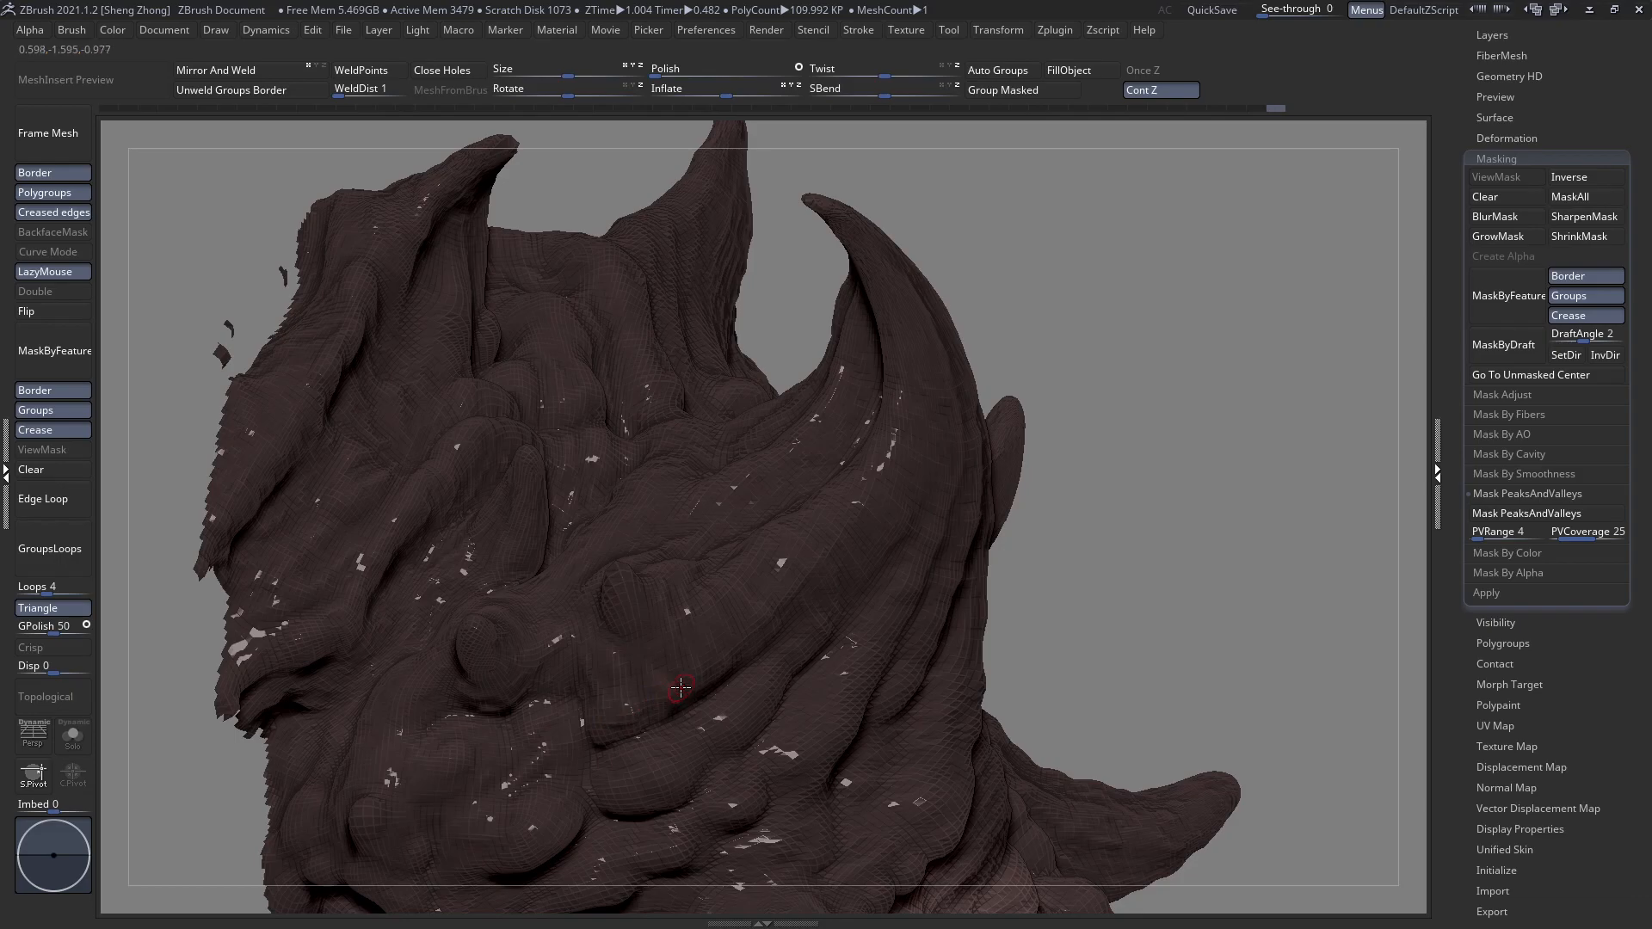
{"action": "right_click_drag", "start_coordinate": [679, 692], "coordinate": [733, 689]}
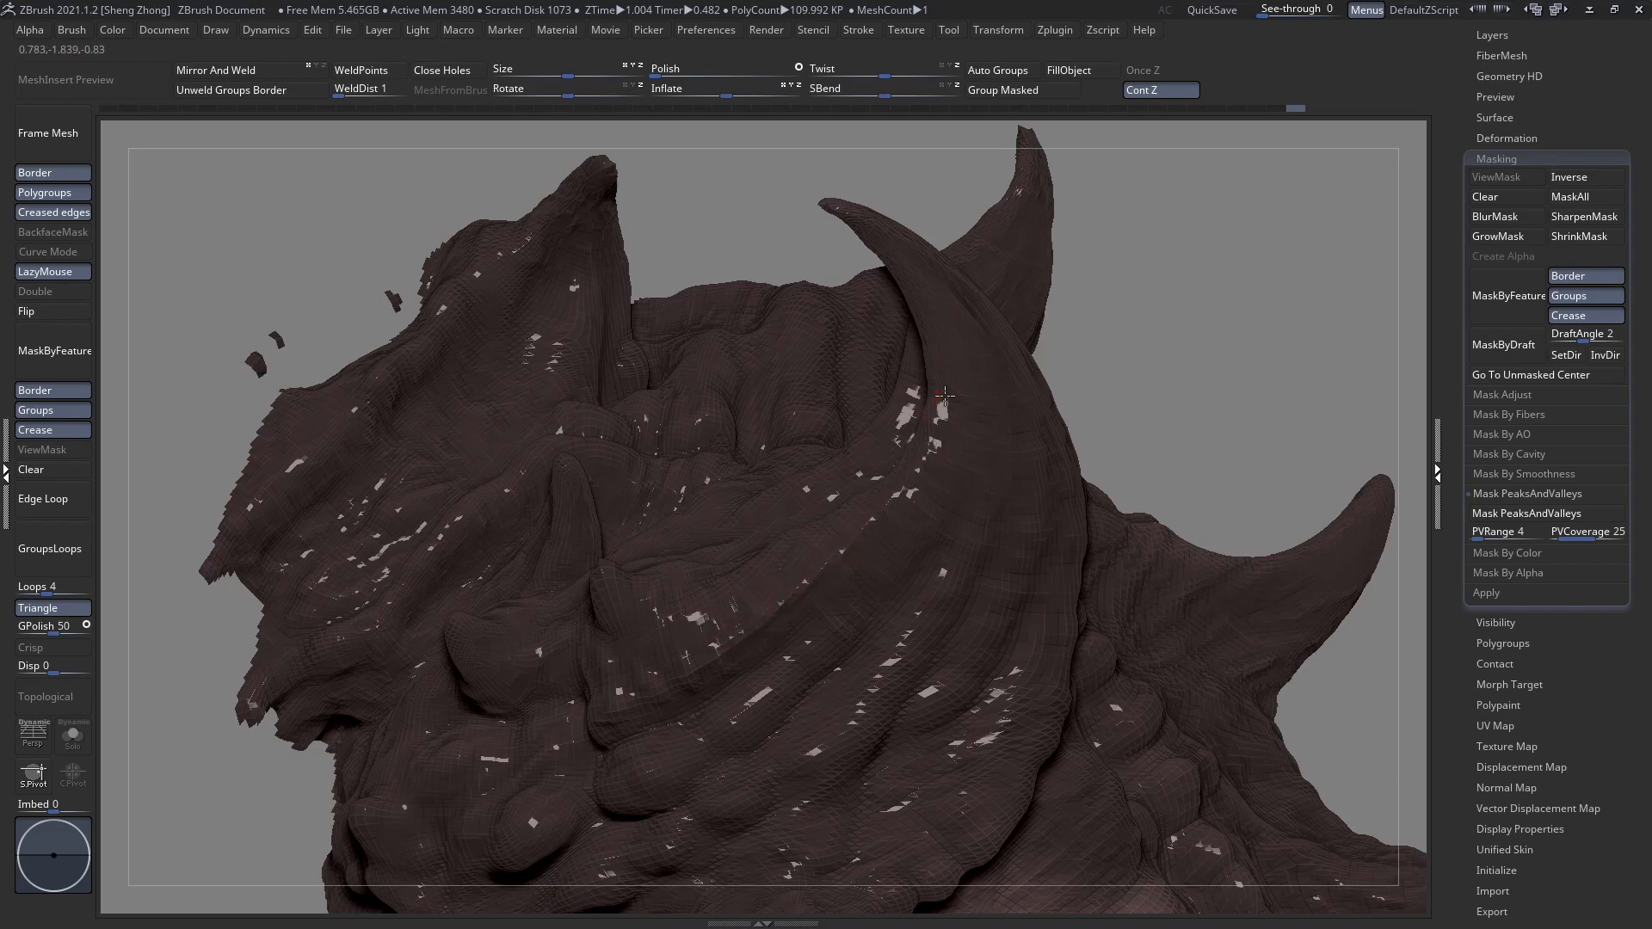
{"action": "right_click_drag", "start_coordinate": [945, 396], "coordinate": [933, 375]}
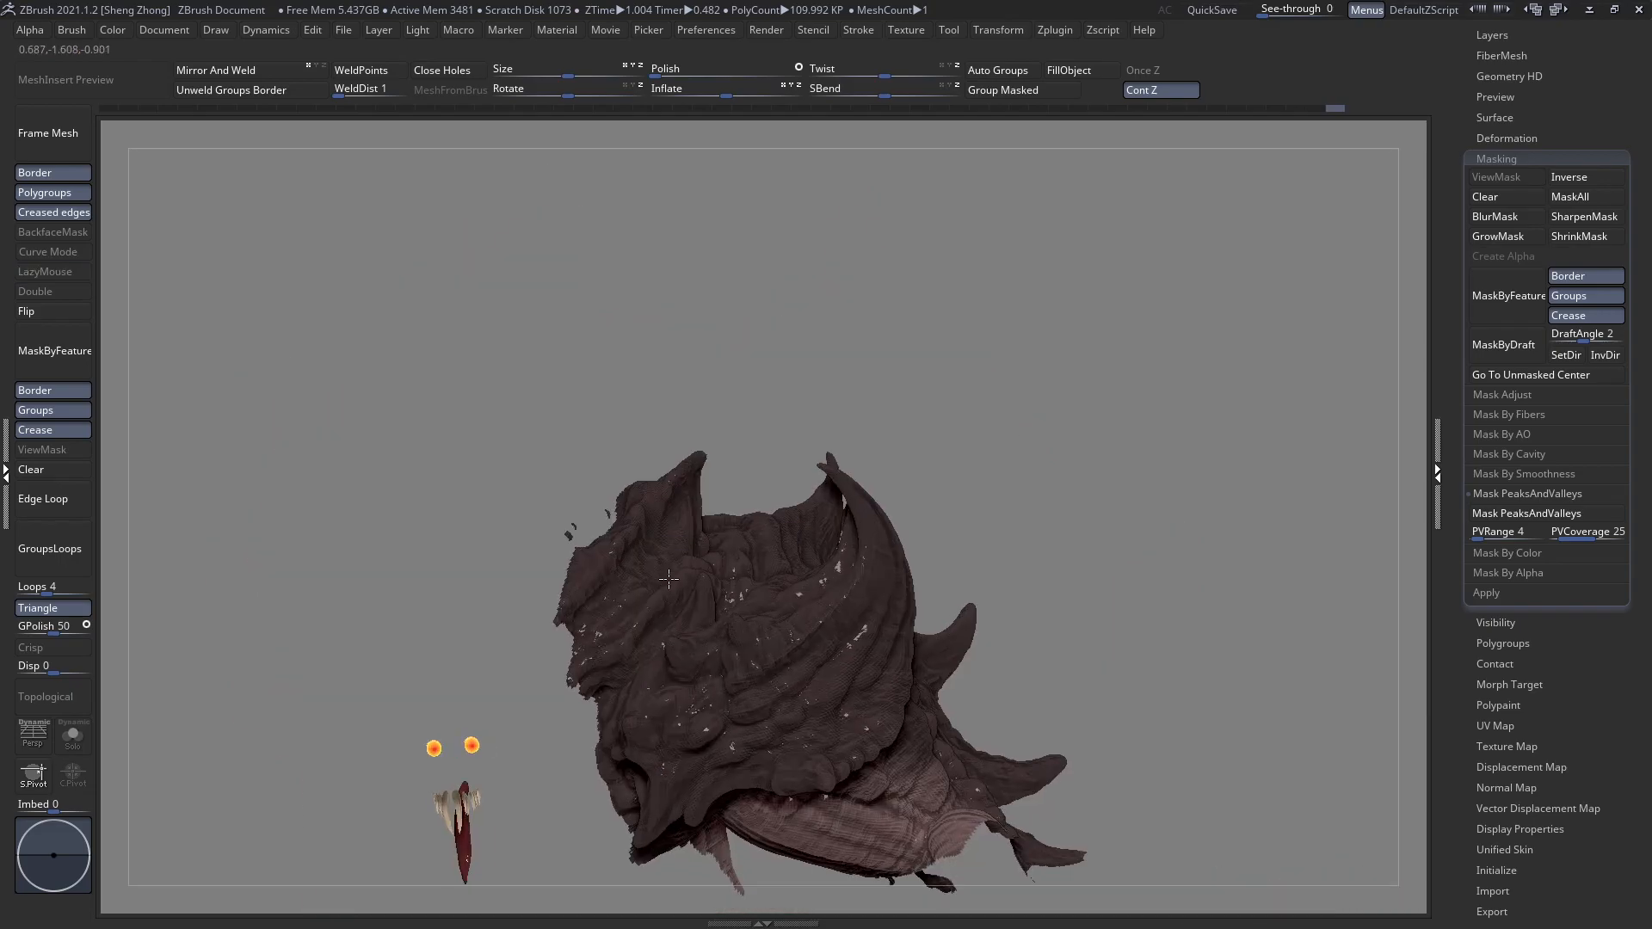
{"action": "mouse_move", "coordinate": [784, 601]}
{"action": "right_mouse_down", "text": "ctrl"}
{"action": "mouse_move", "coordinate": [781, 482]}
{"action": "mouse_move", "coordinate": [778, 748]}
{"action": "mouse_move", "coordinate": [786, 513]}
{"action": "mouse_move", "coordinate": [770, 587]}
{"action": "right_mouse_up", "text": "ctrl"}
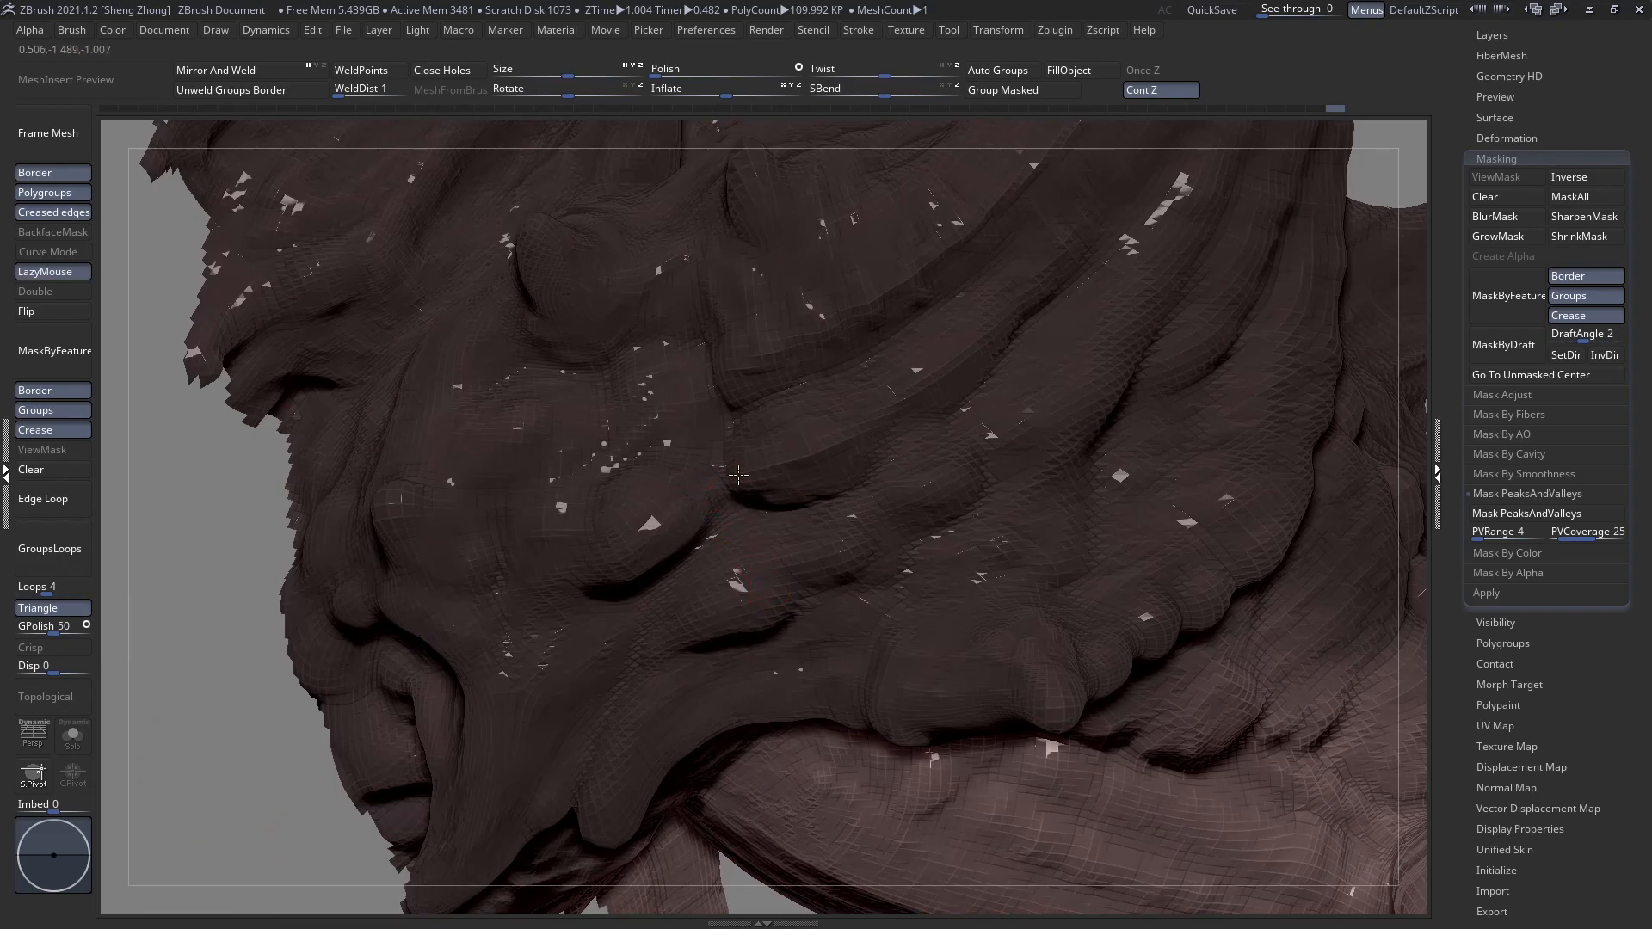
Deepen the long folds sweeping across the shoulder plate between the cheek and the lower fringe of bumps.
{"action": "right_click_drag", "start_coordinate": [669, 508], "coordinate": [825, 487]}
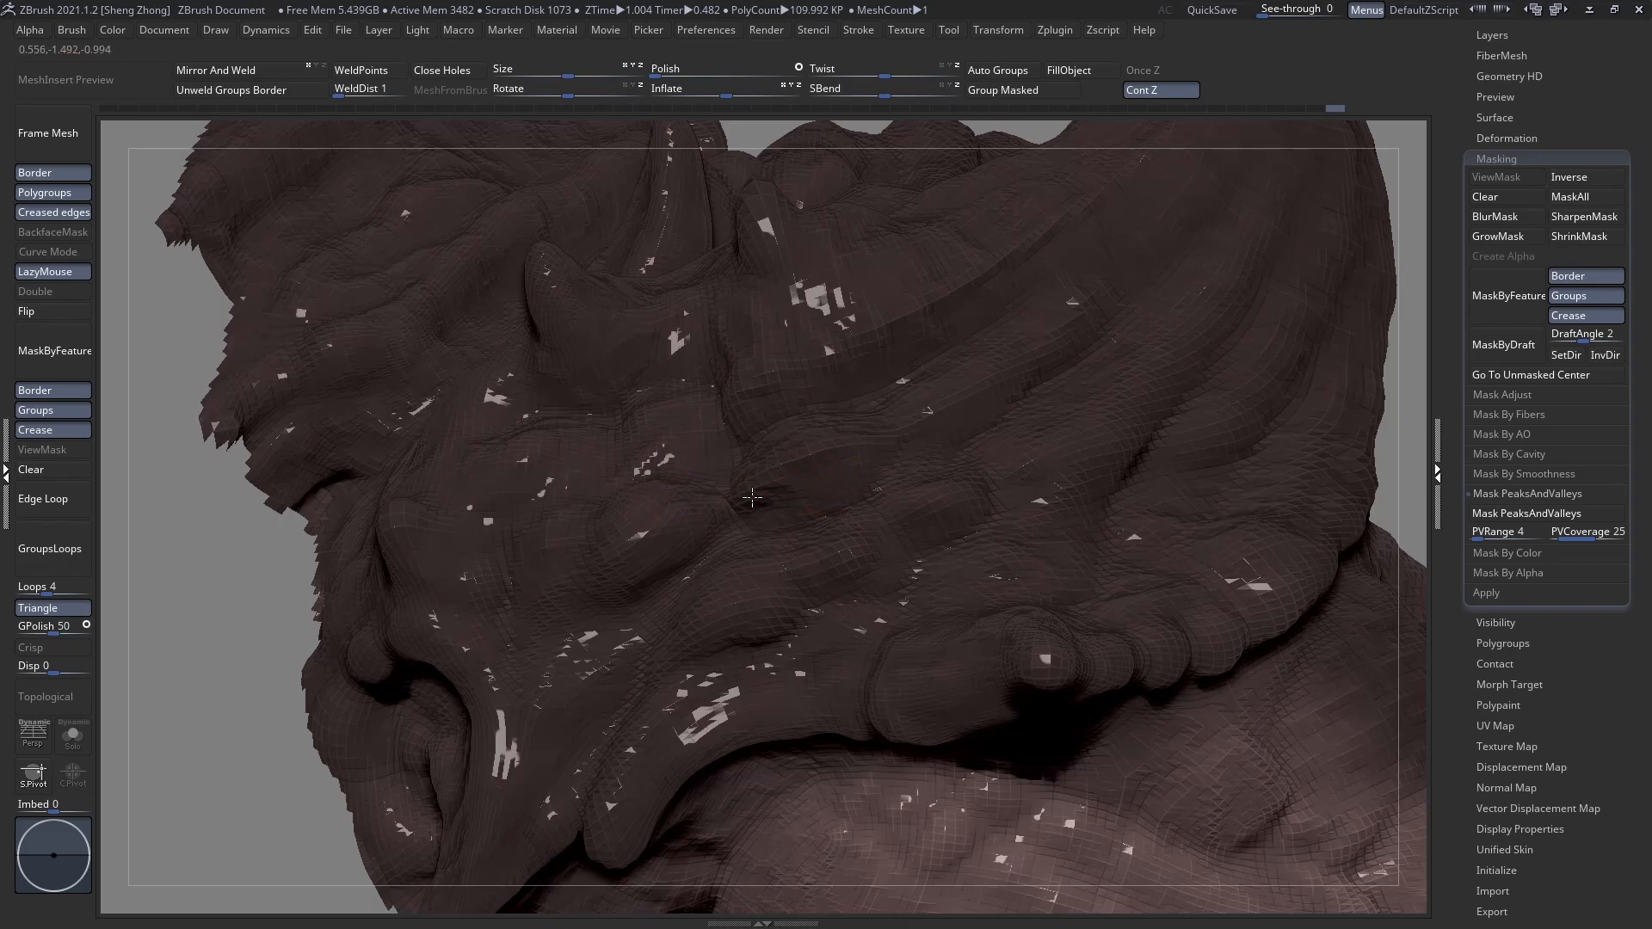
{"action": "right_click_drag", "start_coordinate": [730, 538], "coordinate": [742, 590]}
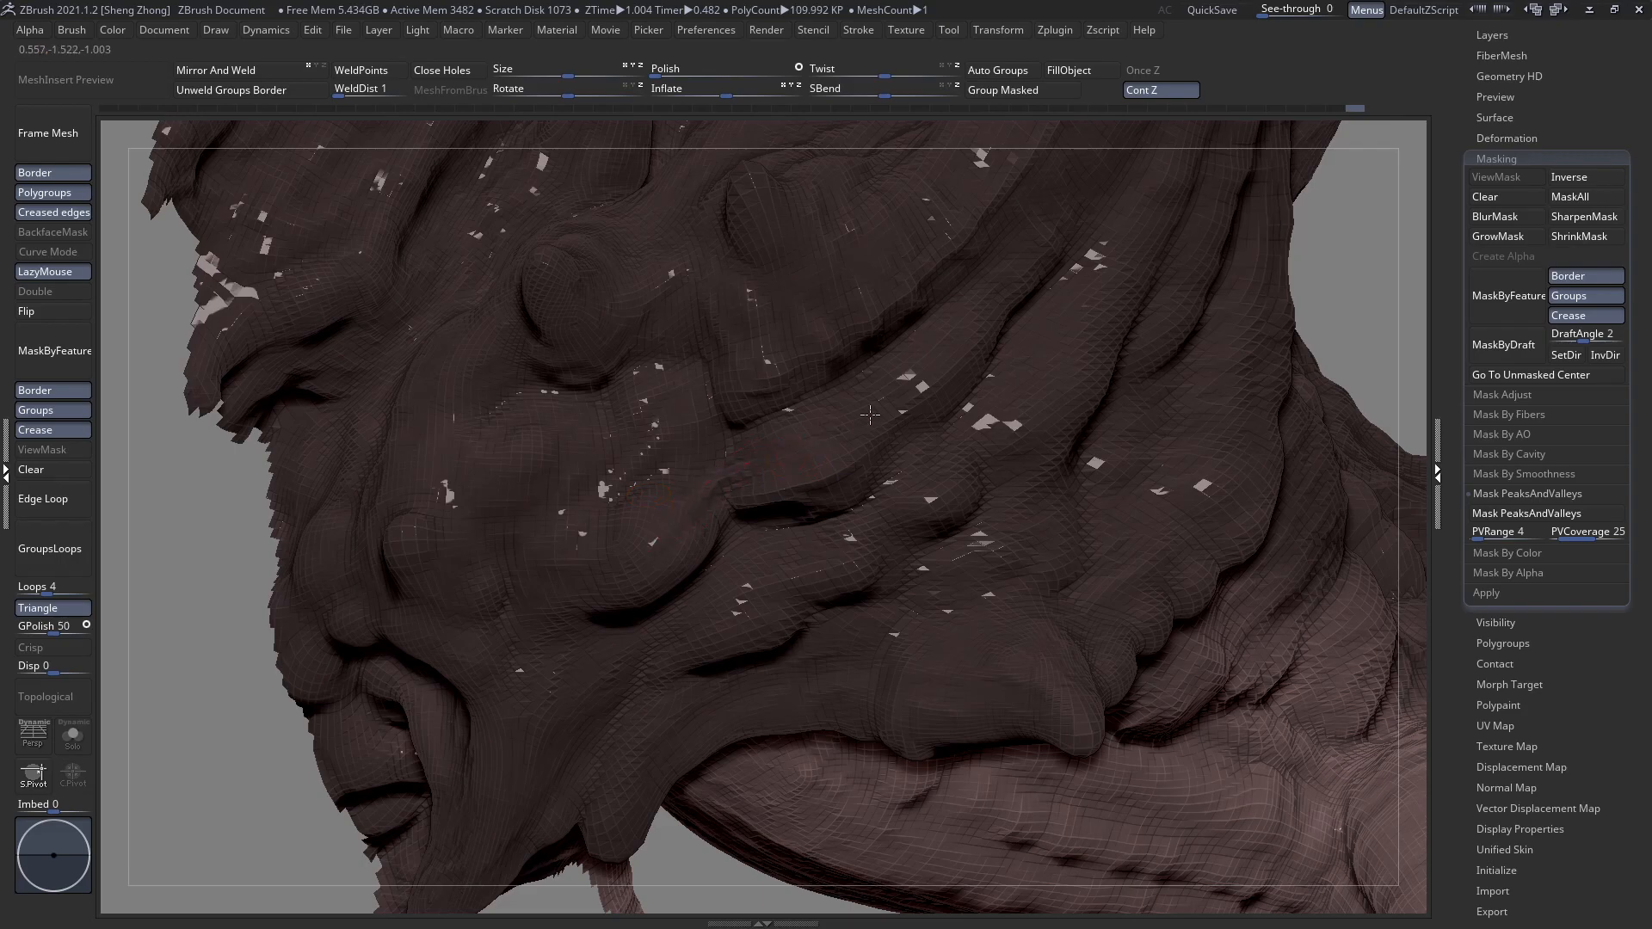
{"action": "right_click_drag", "start_coordinate": [784, 393], "coordinate": [784, 390]}
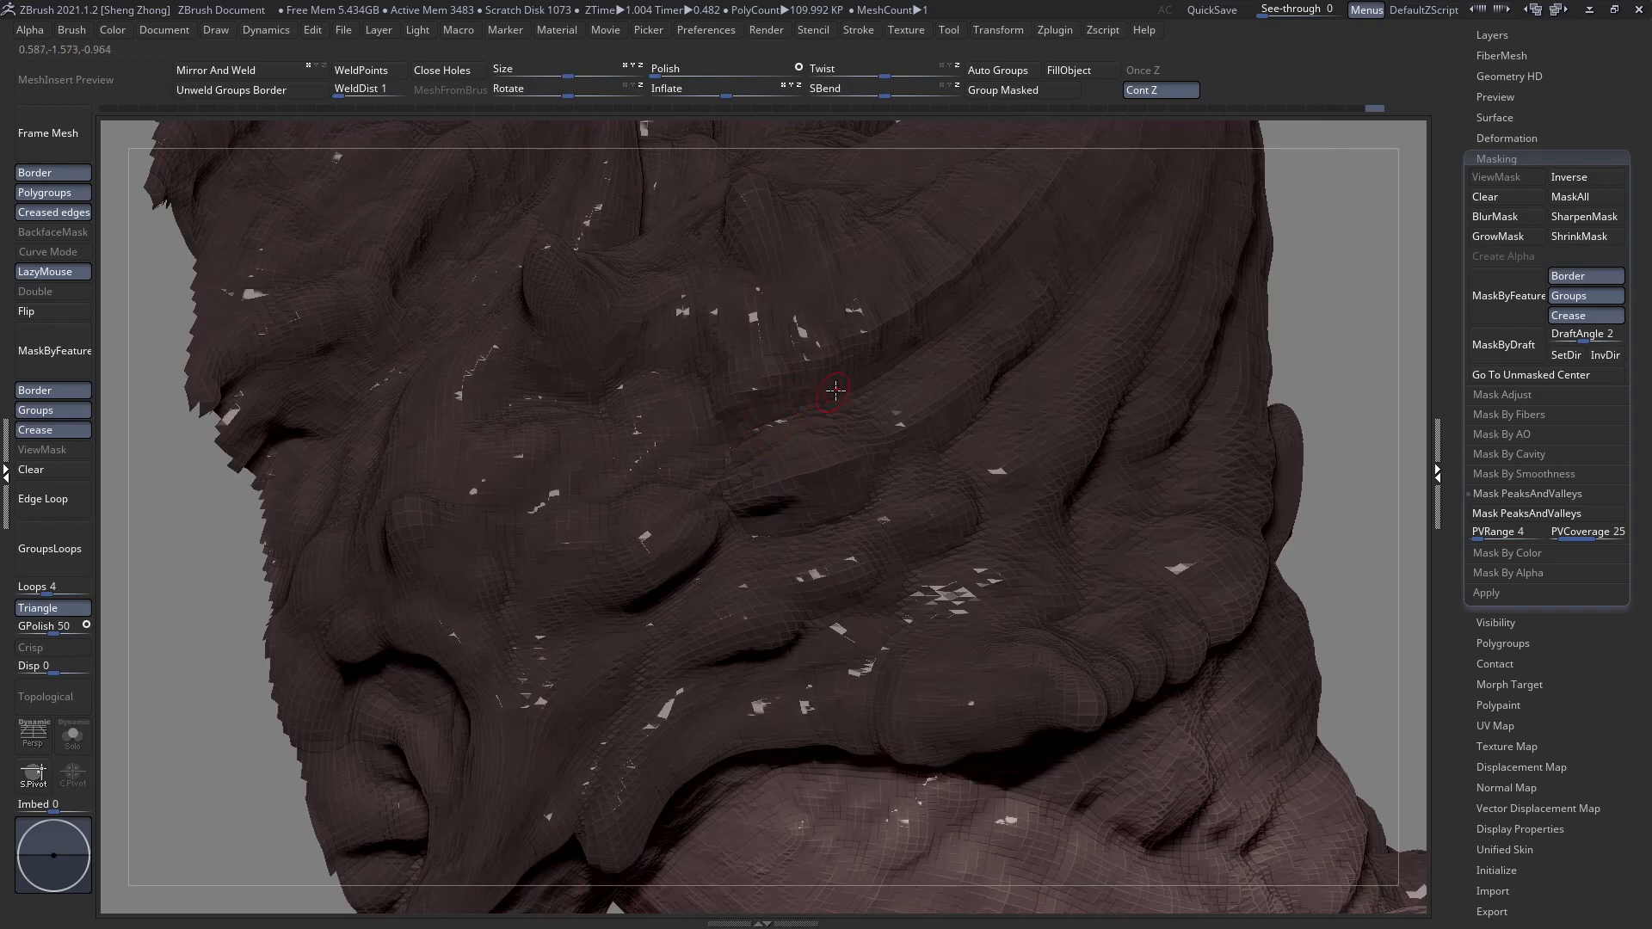
{"action": "right_click_drag", "start_coordinate": [914, 367], "coordinate": [1039, 296]}
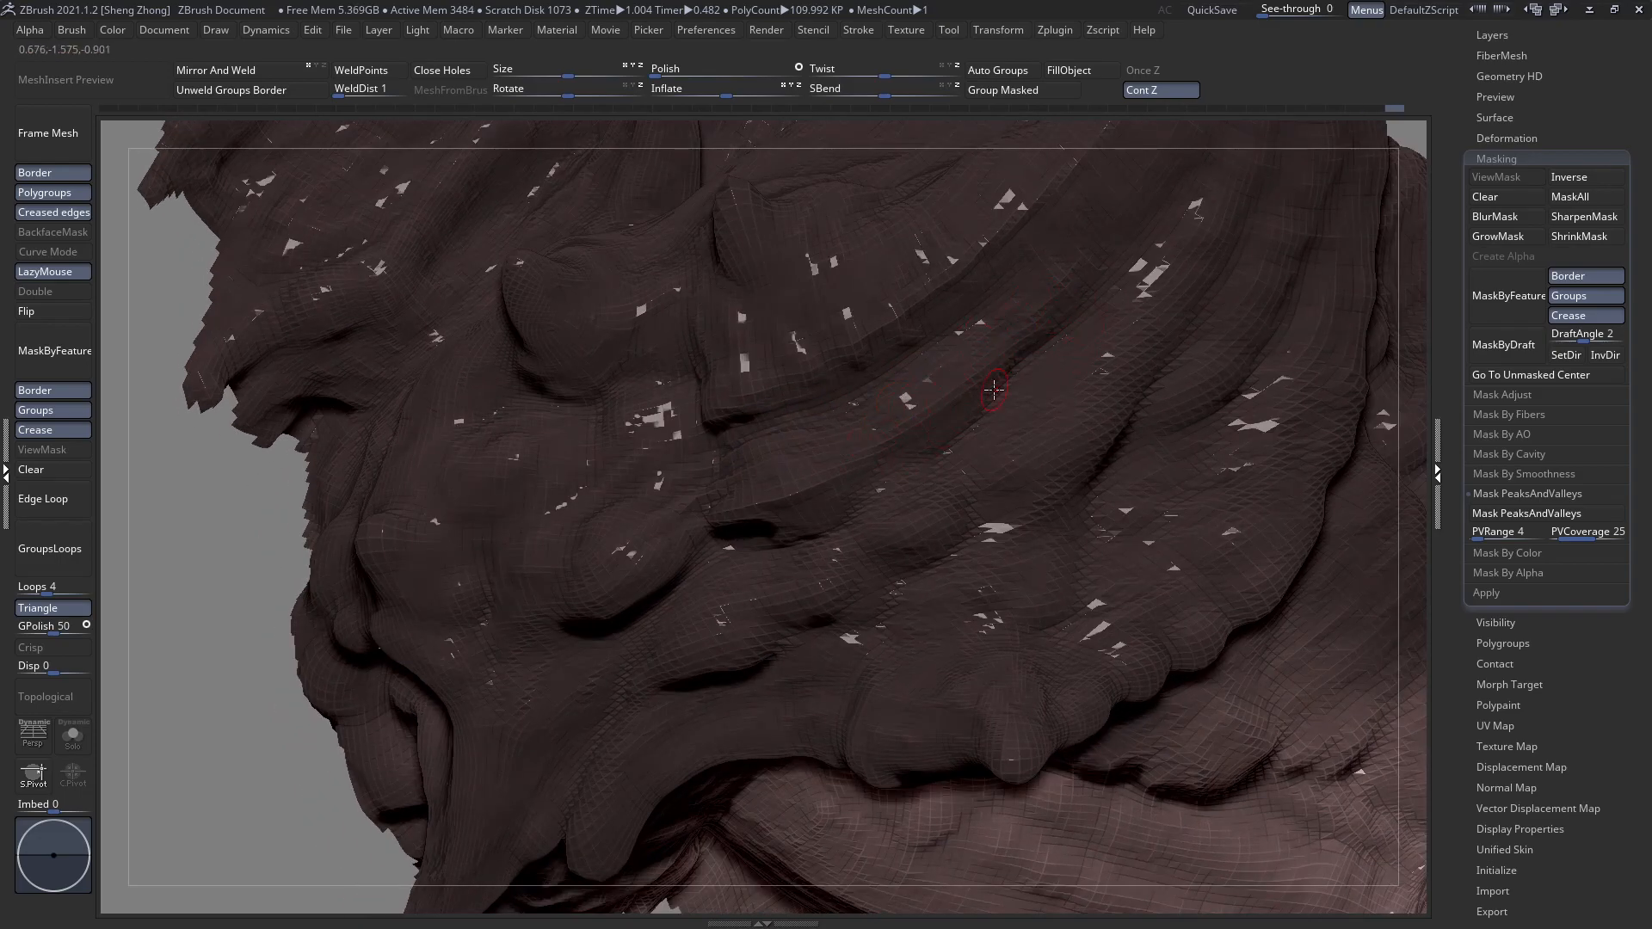
{"action": "right_click_drag", "start_coordinate": [896, 552], "coordinate": [909, 546]}
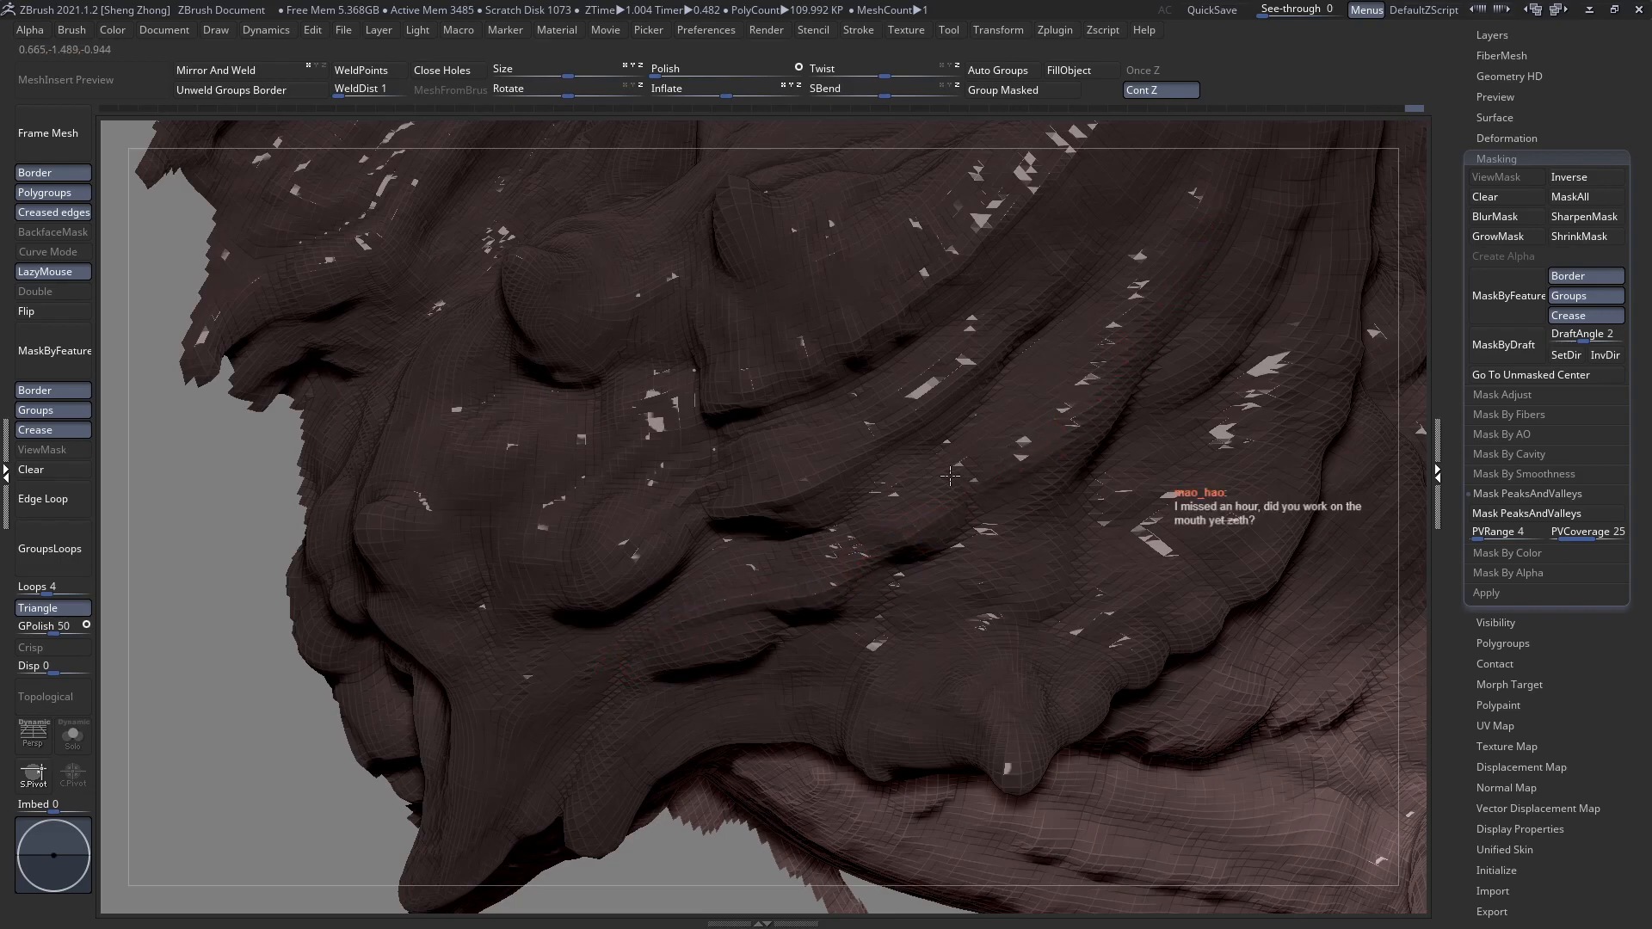
{"action": "right_click_drag", "start_coordinate": [950, 476], "coordinate": [1011, 456]}
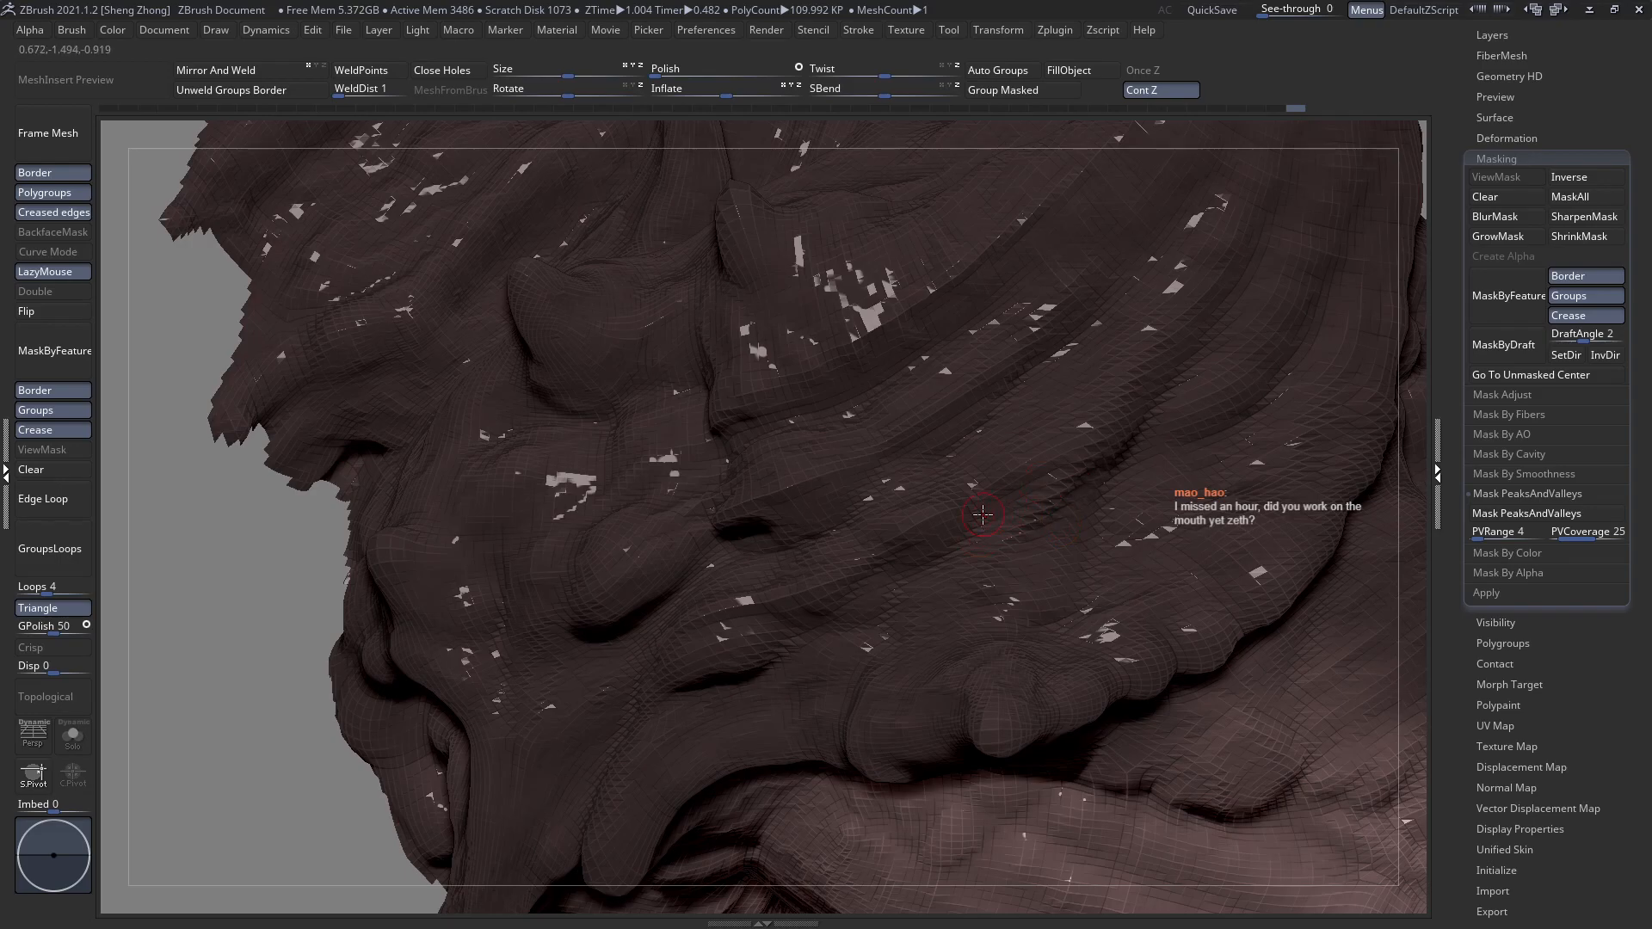
{"action": "right_click_drag", "start_coordinate": [992, 537], "coordinate": [751, 166]}
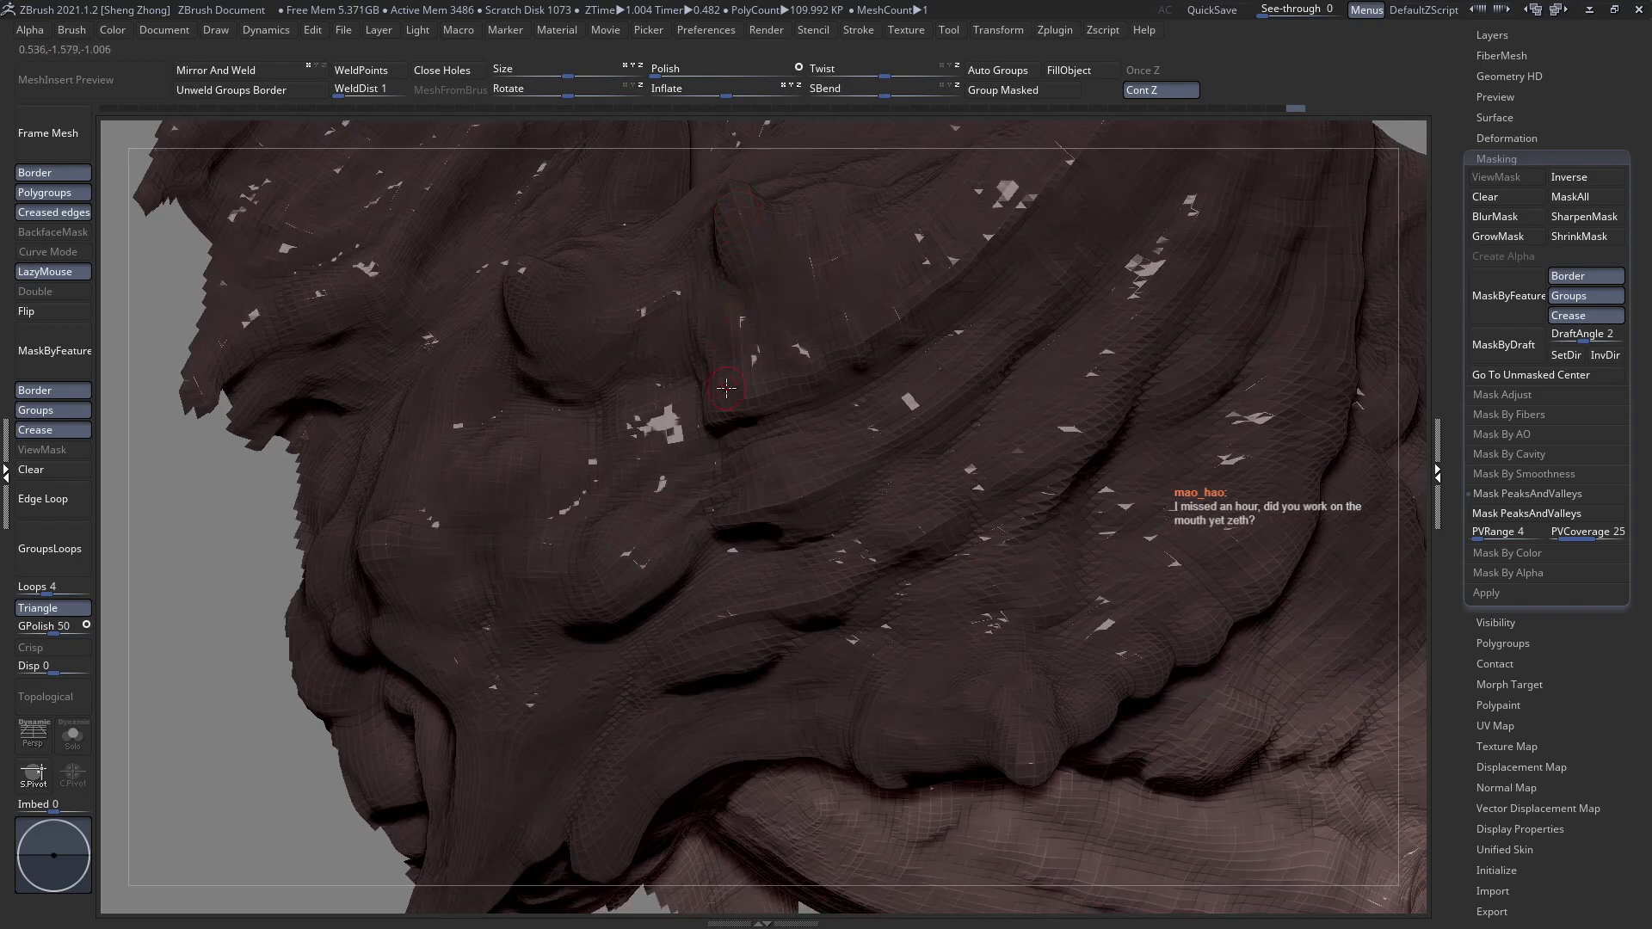
Sculpt the raised flap on the shoulder plate and the crease around the knob above the cheek.
{"action": "left_click_drag", "start_coordinate": [743, 204], "coordinate": [761, 367]}
{"action": "right_click_drag", "start_coordinate": [708, 439], "coordinate": [552, 297]}
{"action": "left_click_drag", "start_coordinate": [542, 251], "coordinate": [574, 387]}
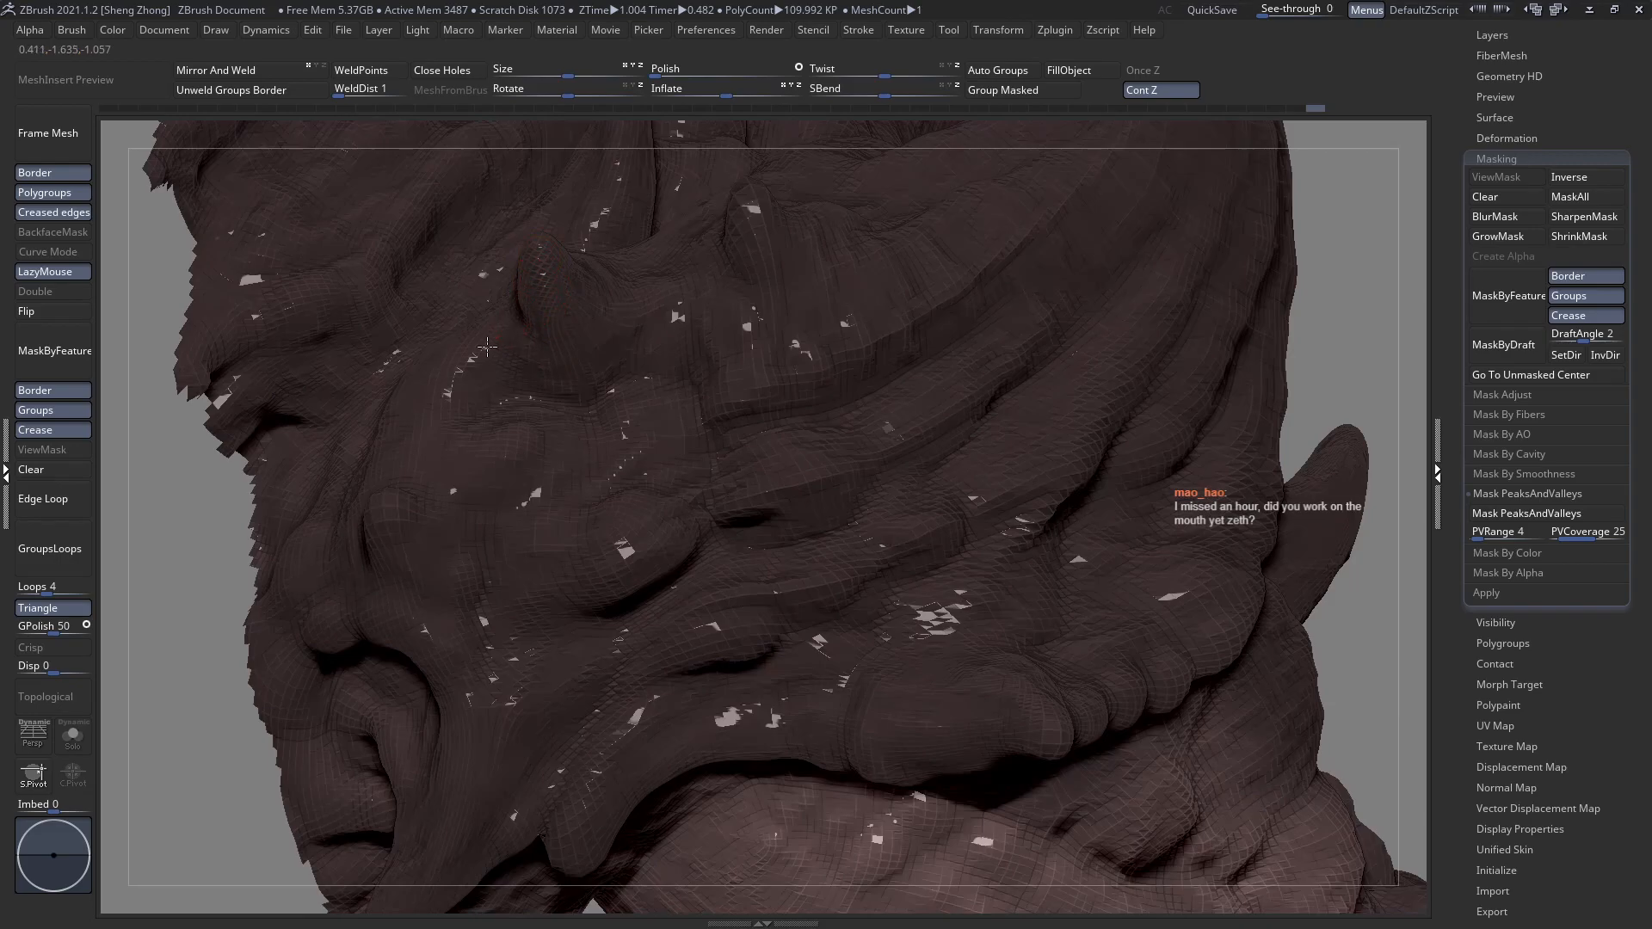
{"action": "right_click_drag", "start_coordinate": [506, 363], "coordinate": [571, 275]}
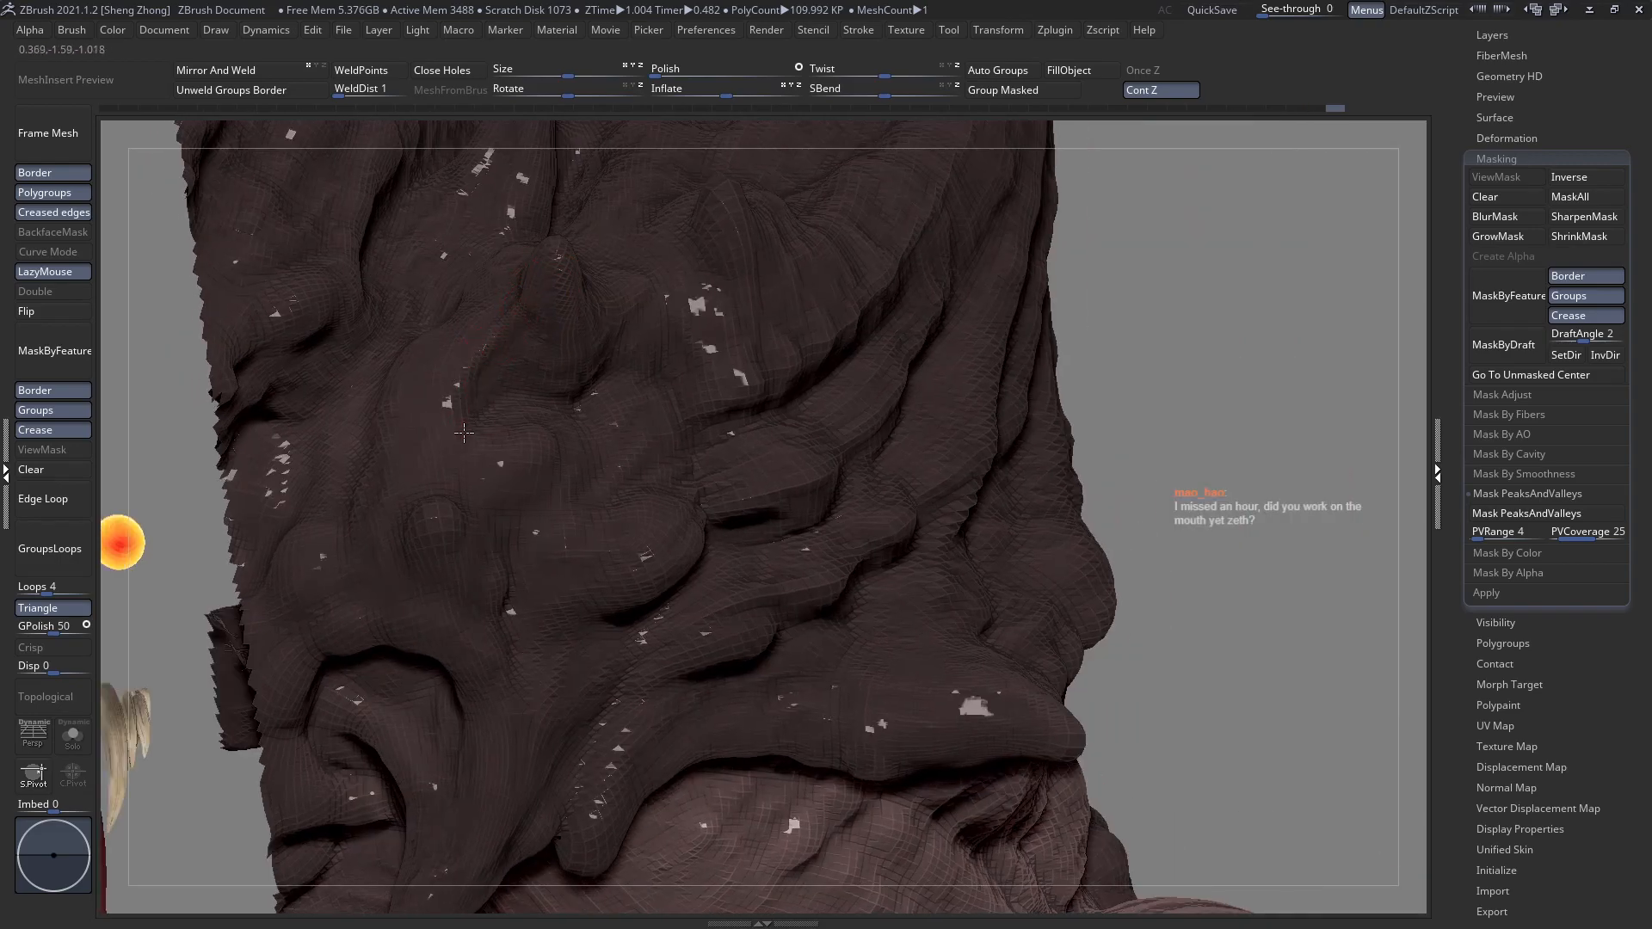
{"action": "mouse_move", "coordinate": [426, 442]}
{"action": "right_mouse_down"}
{"action": "mouse_move", "coordinate": [558, 285]}
{"action": "mouse_move", "coordinate": [571, 325]}
{"action": "mouse_move", "coordinate": [547, 266]}
{"action": "right_mouse_up"}
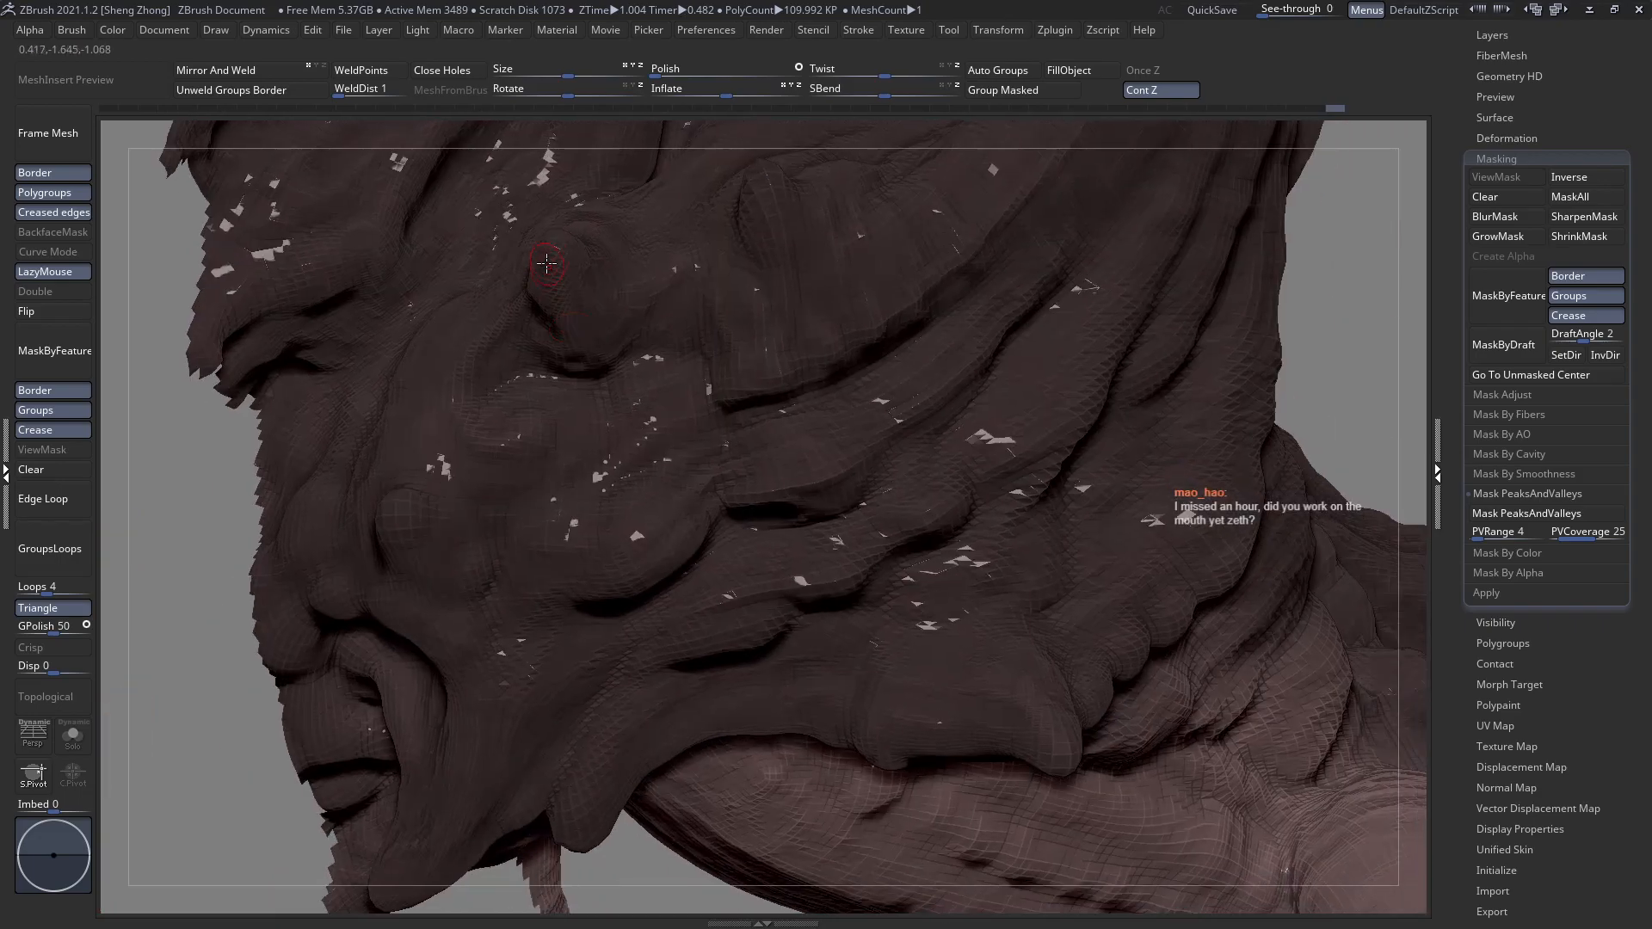
{"action": "right_click_drag", "start_coordinate": [565, 410], "coordinate": [545, 433]}
Enlarge the brush and build up the form around the knob above the cheek.
{"action": "key", "text": "space"}
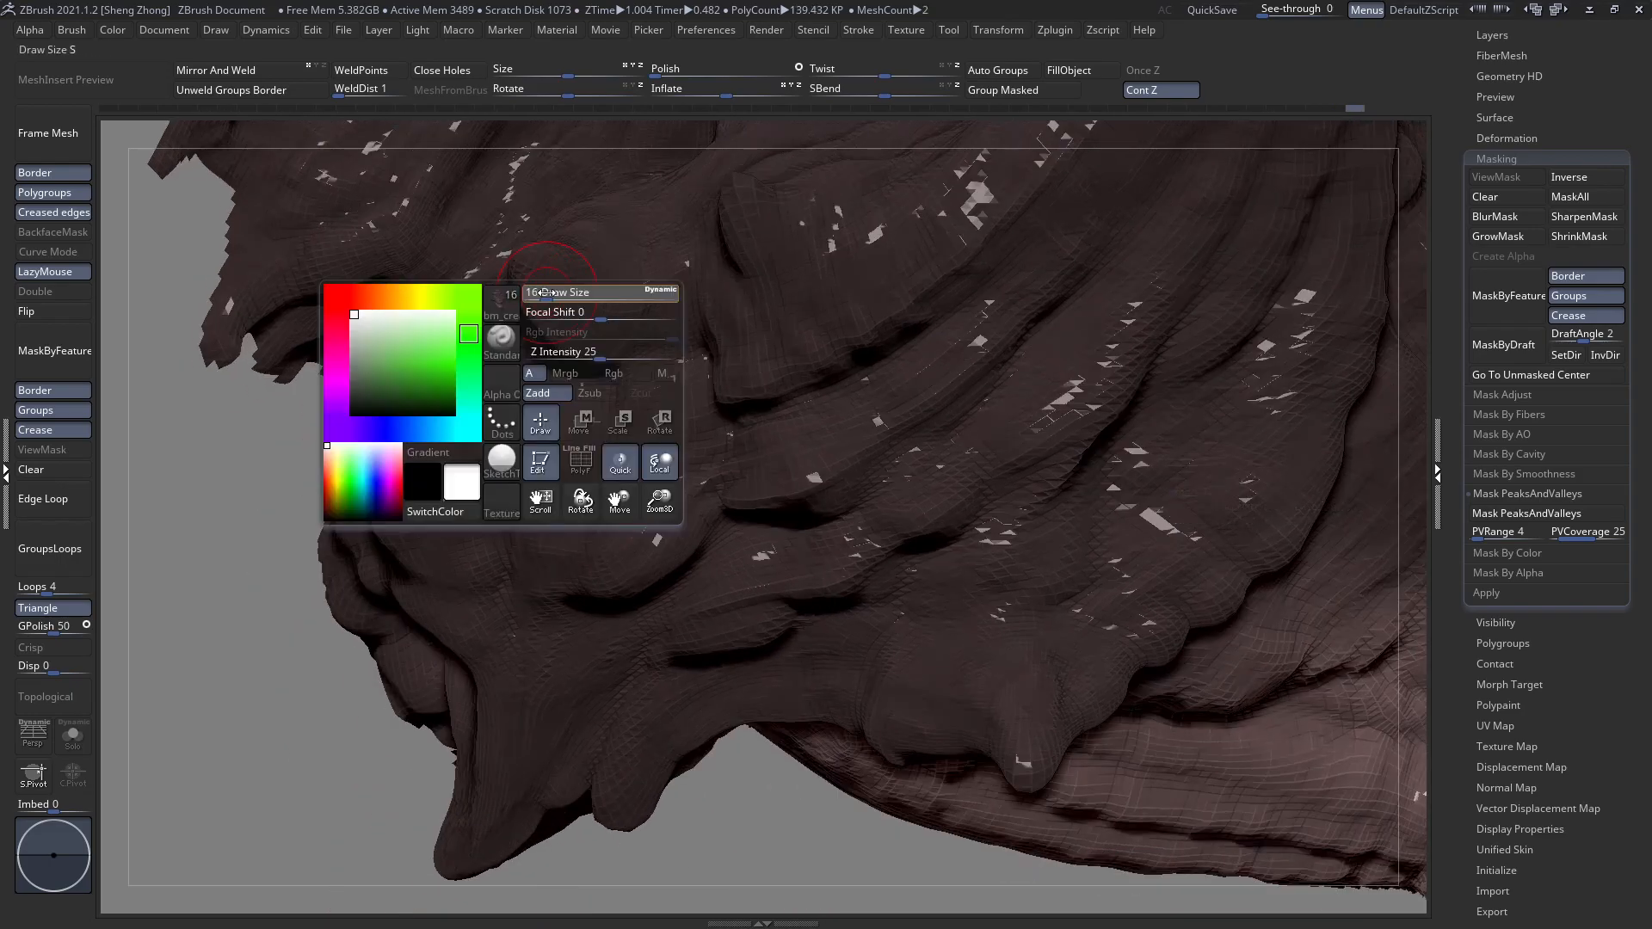
{"action": "left_click_drag", "start_coordinate": [547, 292], "coordinate": [544, 293]}
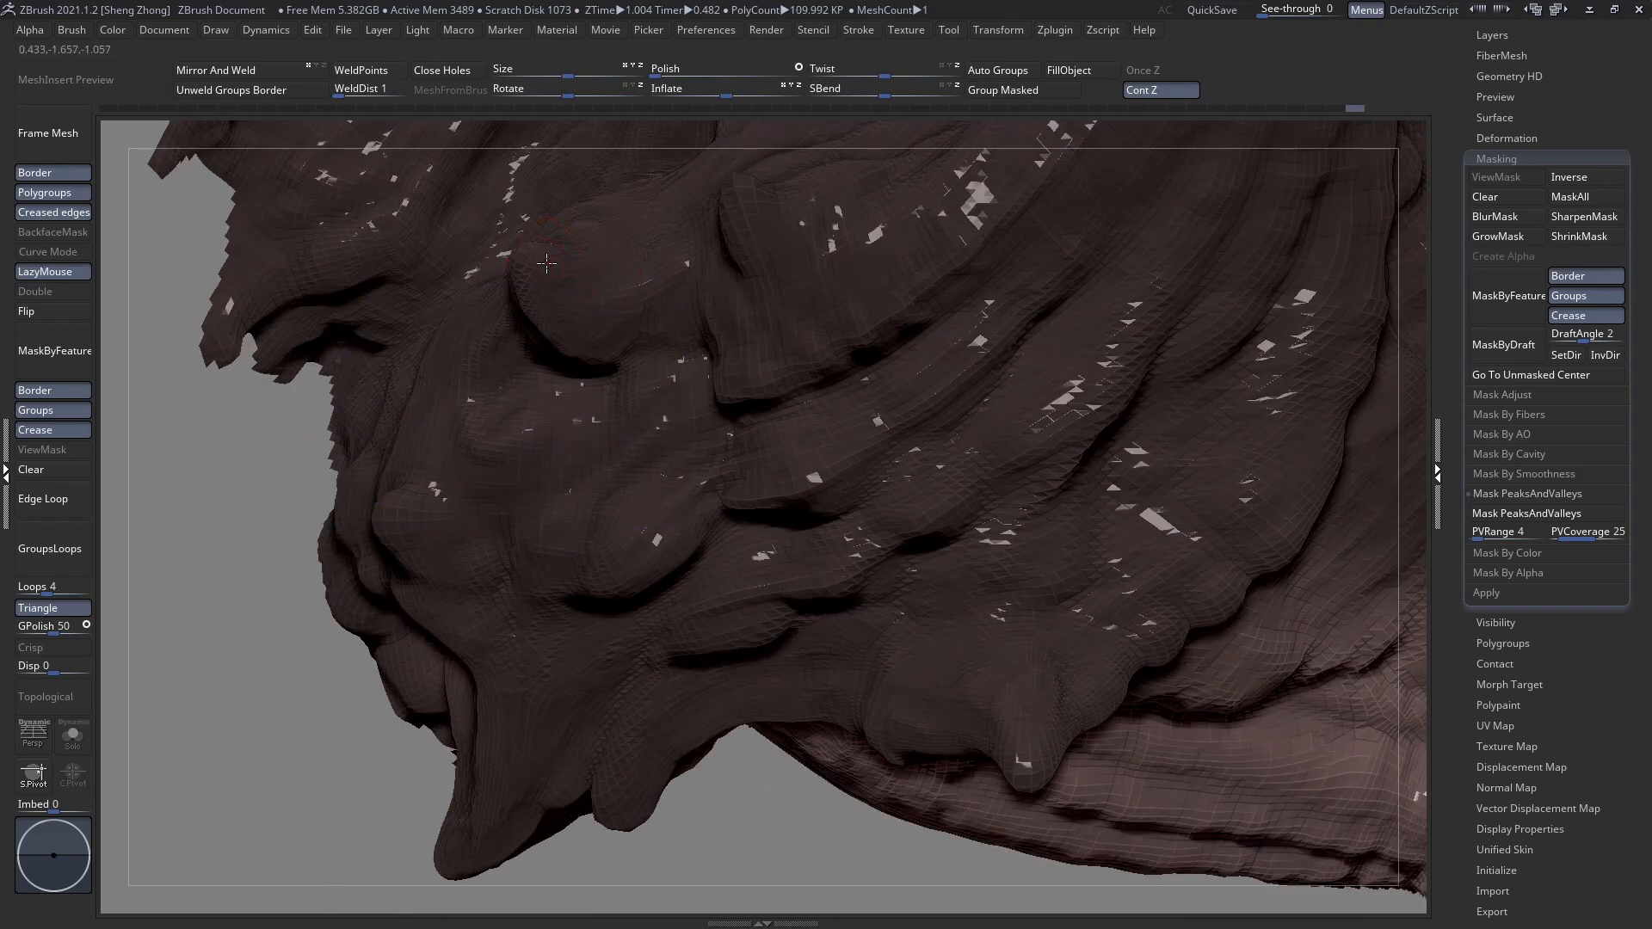
{"action": "right_click_drag", "start_coordinate": [645, 266], "coordinate": [653, 297]}
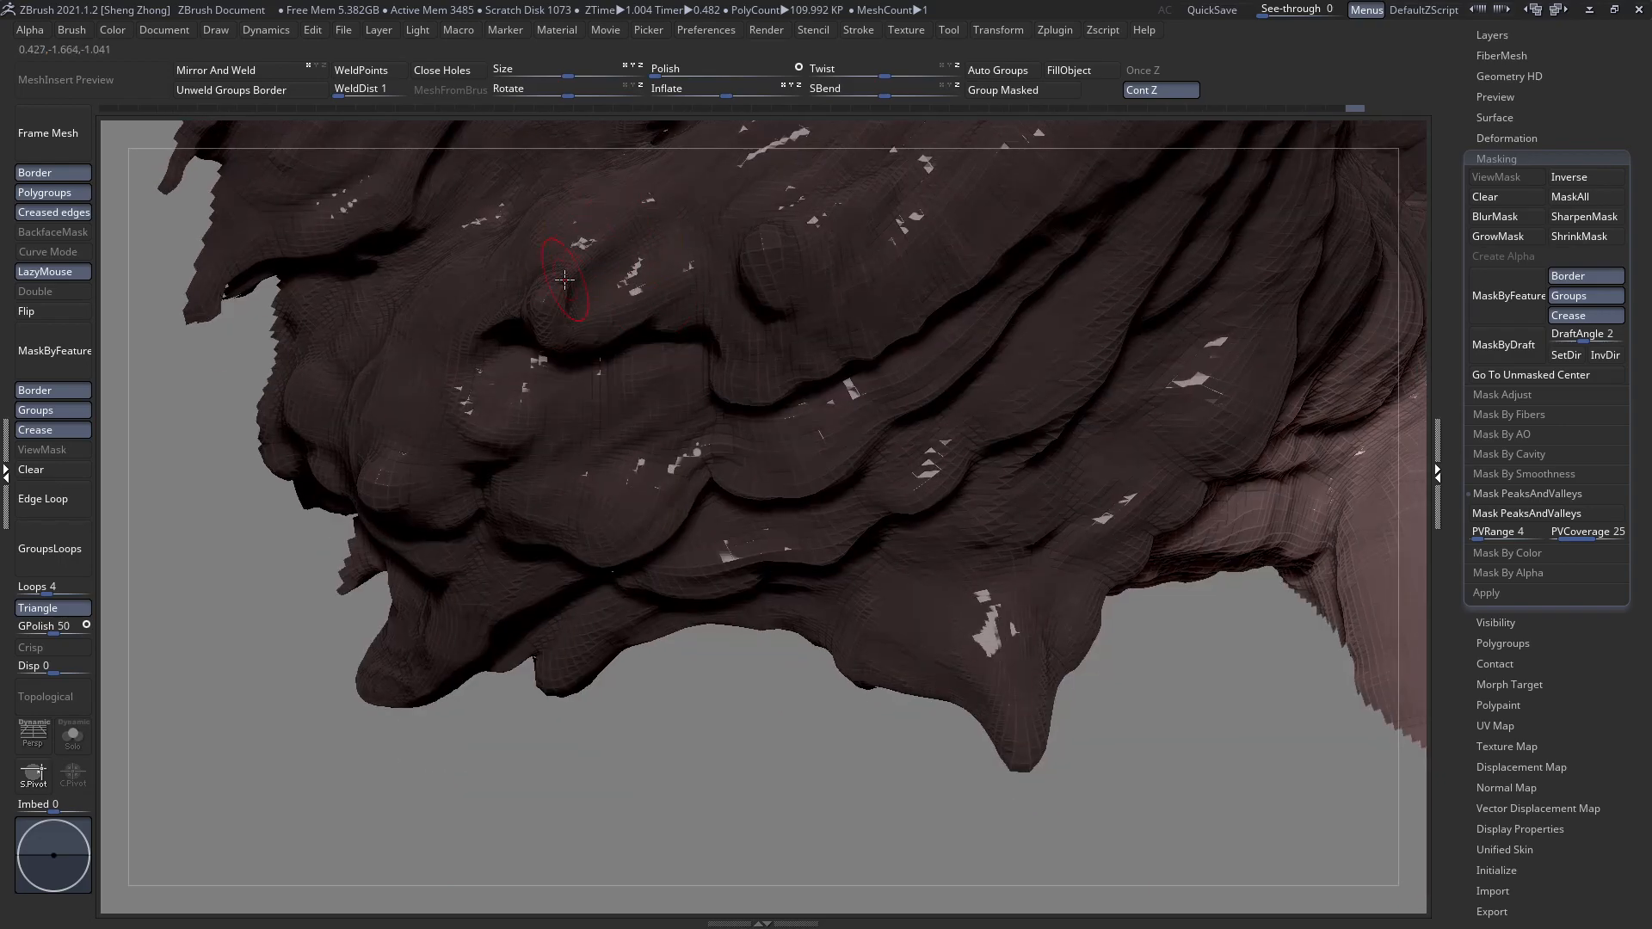
{"action": "right_click_drag", "start_coordinate": [553, 259], "coordinate": [606, 272]}
{"action": "mouse_move", "coordinate": [527, 246]}
{"action": "left_mouse_down"}
{"action": "mouse_move", "coordinate": [537, 262]}
{"action": "mouse_move", "coordinate": [542, 214]}
{"action": "mouse_move", "coordinate": [554, 280]}
{"action": "left_mouse_up"}
{"action": "right_click_drag", "start_coordinate": [537, 223], "coordinate": [542, 207]}
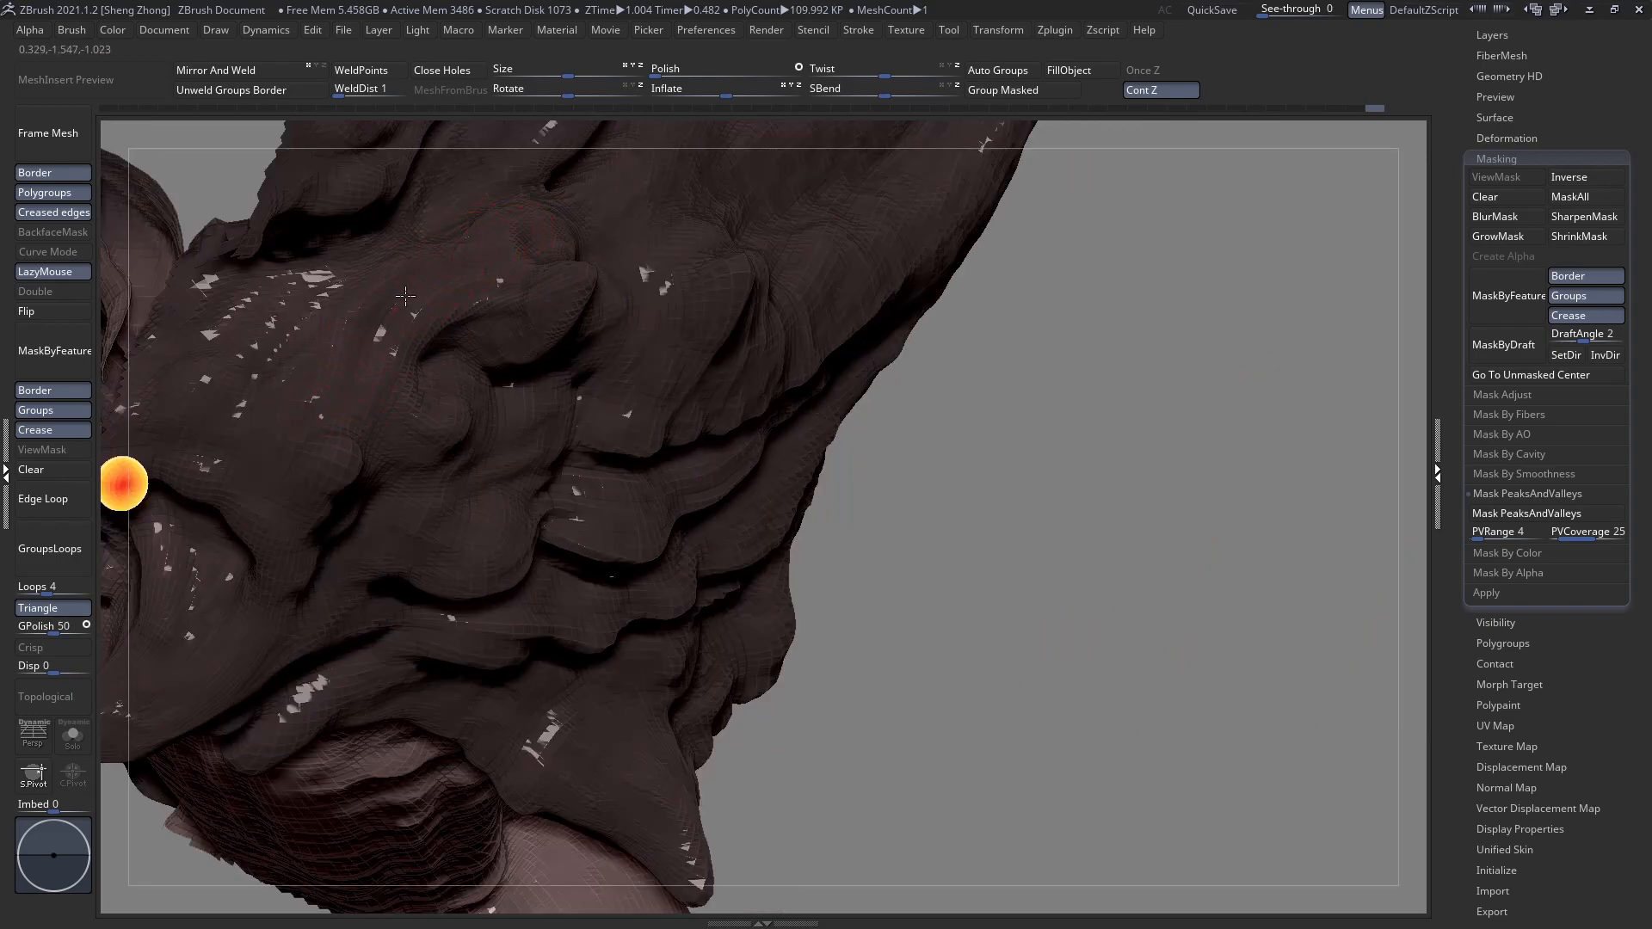
Sculpt the folds leading from the brow into the knob, reducing the brush size for the finer strokes.
{"action": "left_click_drag", "start_coordinate": [276, 456], "coordinate": [328, 345]}
{"action": "right_click_drag", "start_coordinate": [307, 385], "coordinate": [379, 350]}
{"action": "right_click", "coordinate": [387, 350]}
{"action": "key", "text": "bracketleft"}
{"action": "mouse_move", "coordinate": [430, 331]}
{"action": "left_mouse_down"}
{"action": "mouse_move", "coordinate": [479, 307]}
{"action": "mouse_move", "coordinate": [454, 313]}
{"action": "left_mouse_up"}
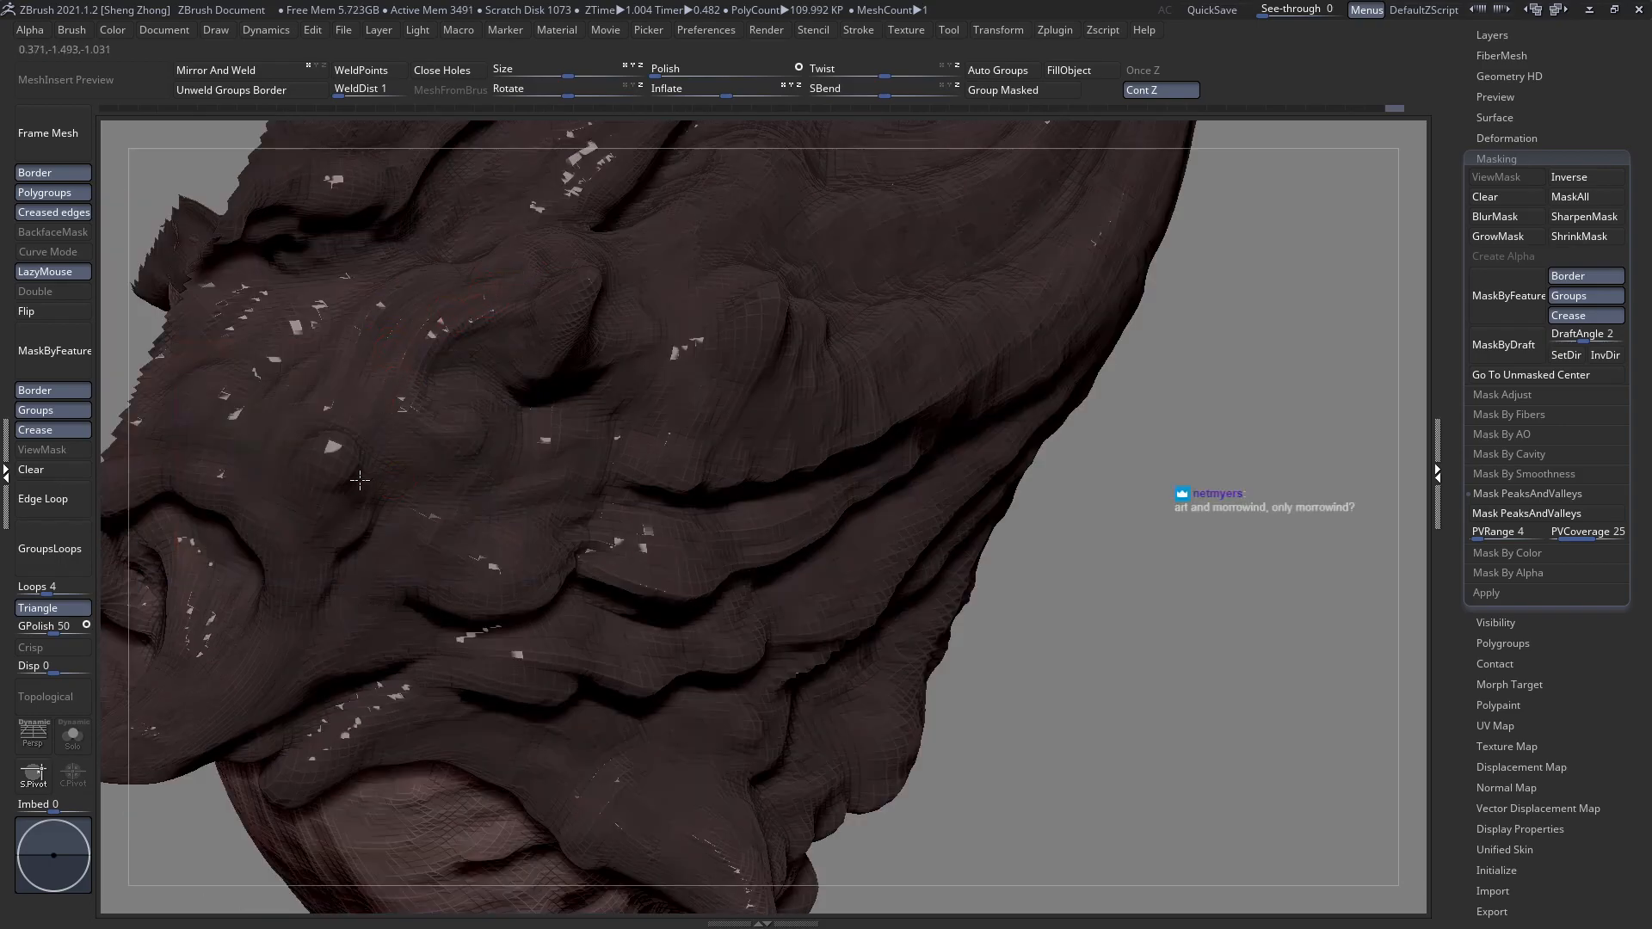
Refine the bumps and fine wrinkles on the cheek in front of the knob.
{"action": "right_click_drag", "start_coordinate": [435, 418], "coordinate": [372, 420]}
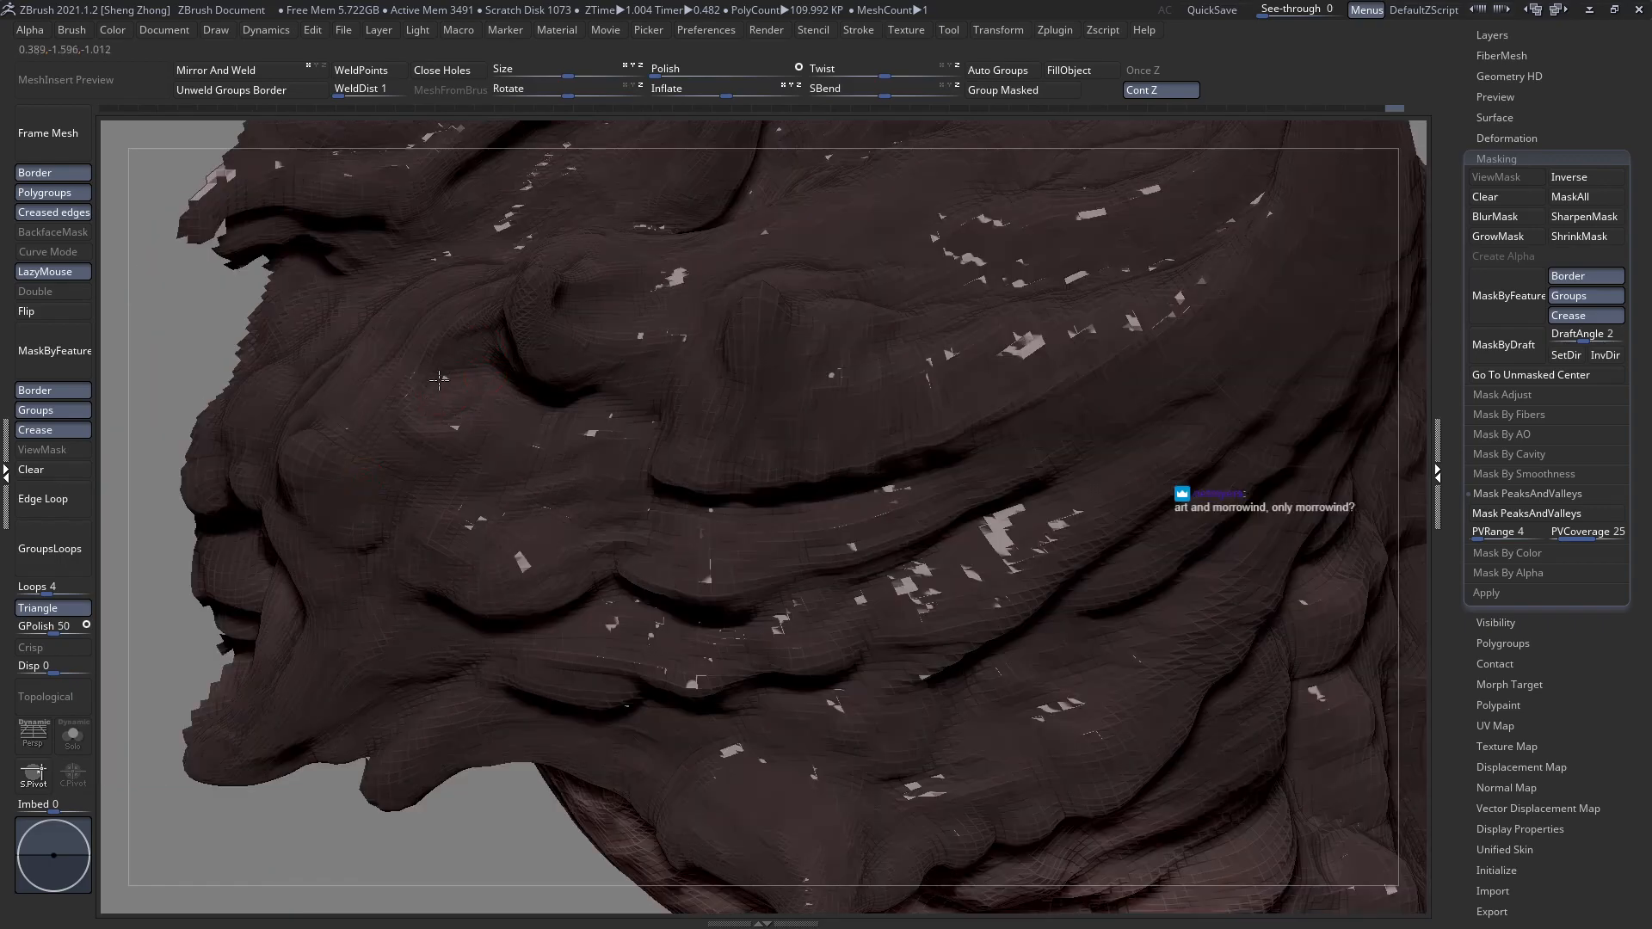
{"action": "right_click_drag", "start_coordinate": [524, 427], "coordinate": [475, 424]}
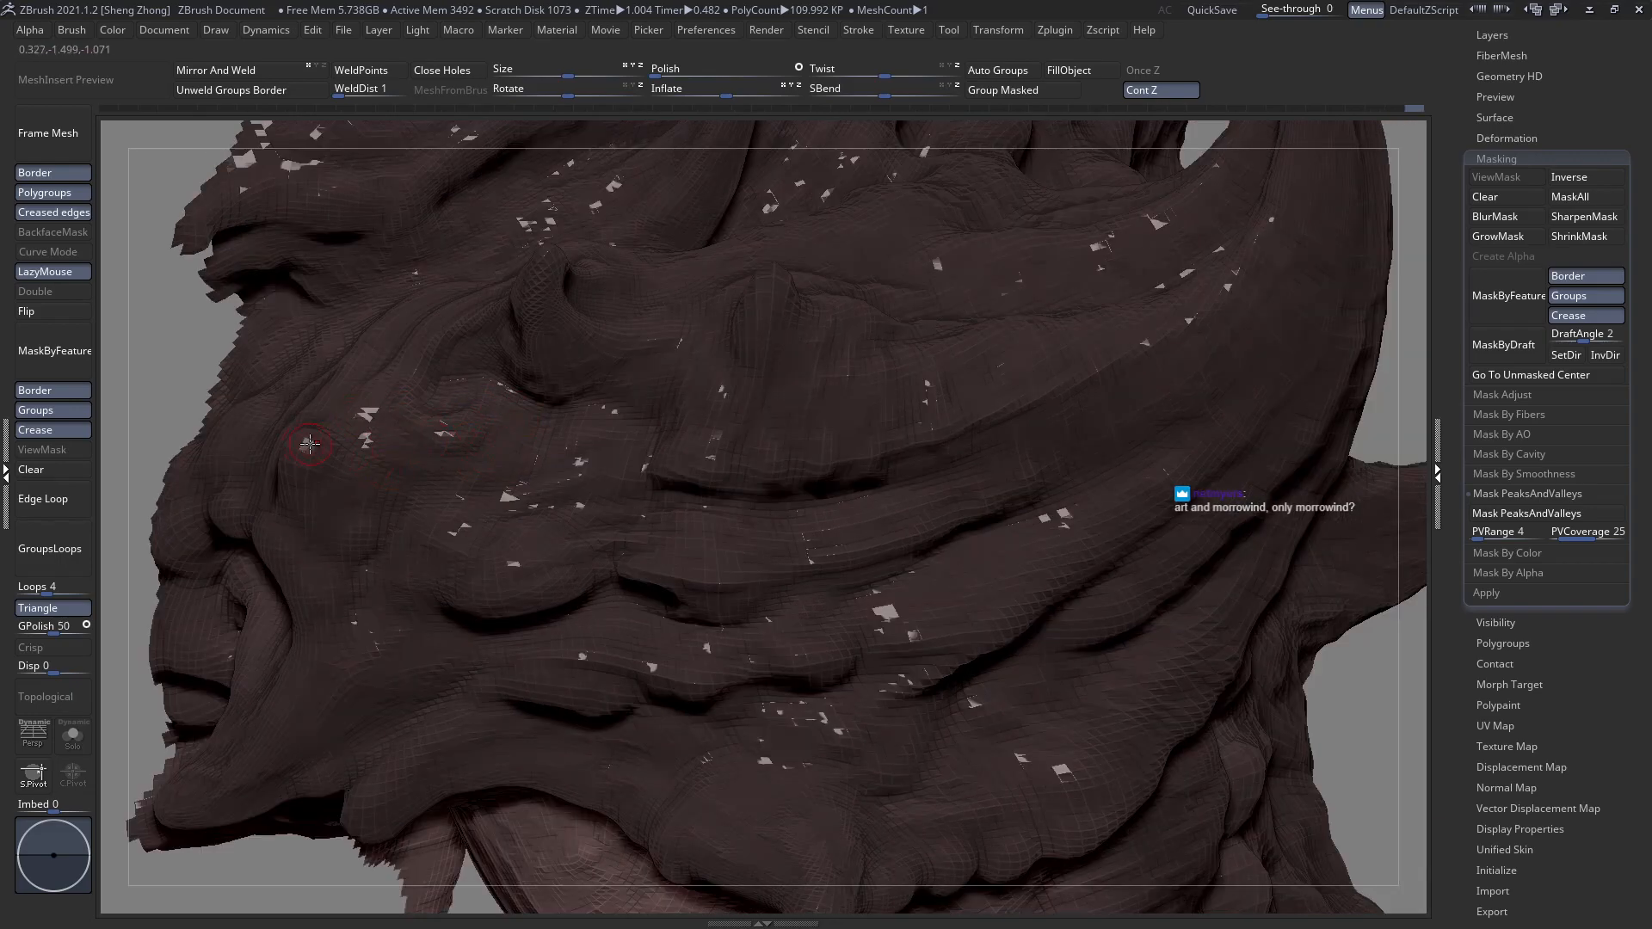
{"action": "right_click_drag", "start_coordinate": [332, 468], "coordinate": [349, 431]}
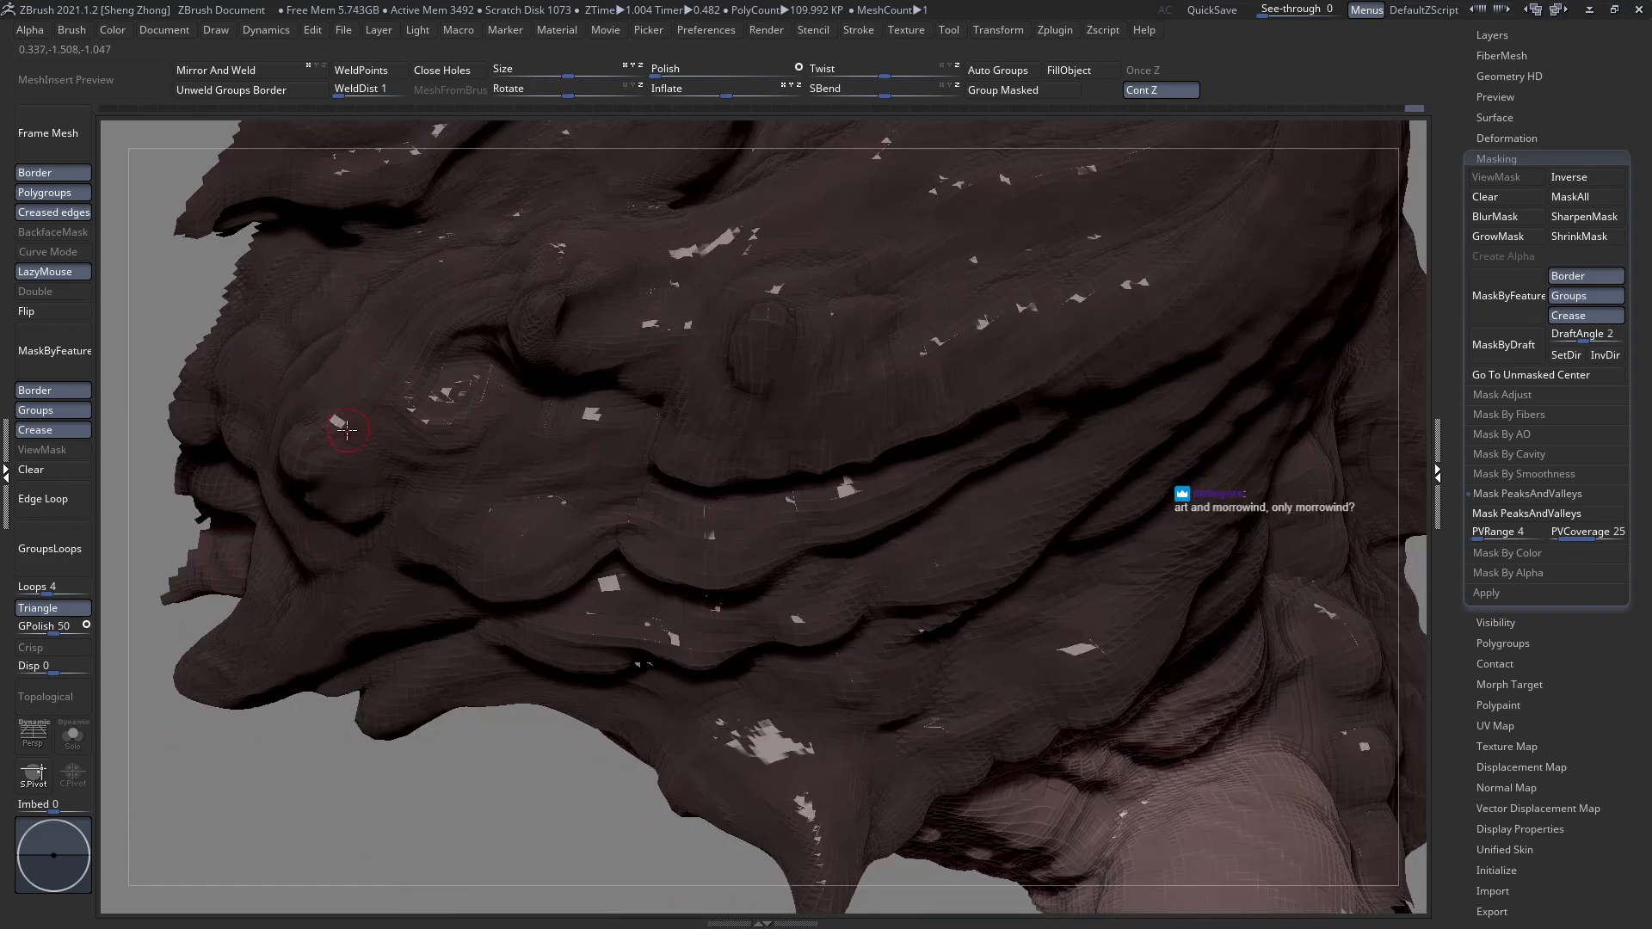
{"action": "left_click_drag", "start_coordinate": [328, 430], "coordinate": [331, 447]}
Sculpt the edge of the cheek fold just above the corner of the mouth.
{"action": "mouse_move", "coordinate": [362, 434]}
{"action": "right_mouse_down"}
{"action": "mouse_move", "coordinate": [361, 379]}
{"action": "mouse_move", "coordinate": [380, 541]}
{"action": "mouse_move", "coordinate": [376, 516]}
{"action": "mouse_move", "coordinate": [333, 625]}
{"action": "right_mouse_up"}
{"action": "left_click_drag", "start_coordinate": [269, 493], "coordinate": [279, 472]}
{"action": "right_click_drag", "start_coordinate": [333, 602], "coordinate": [371, 610]}
{"action": "right_click_drag", "start_coordinate": [222, 550], "coordinate": [310, 466]}
{"action": "left_click_drag", "start_coordinate": [315, 424], "coordinate": [298, 401]}
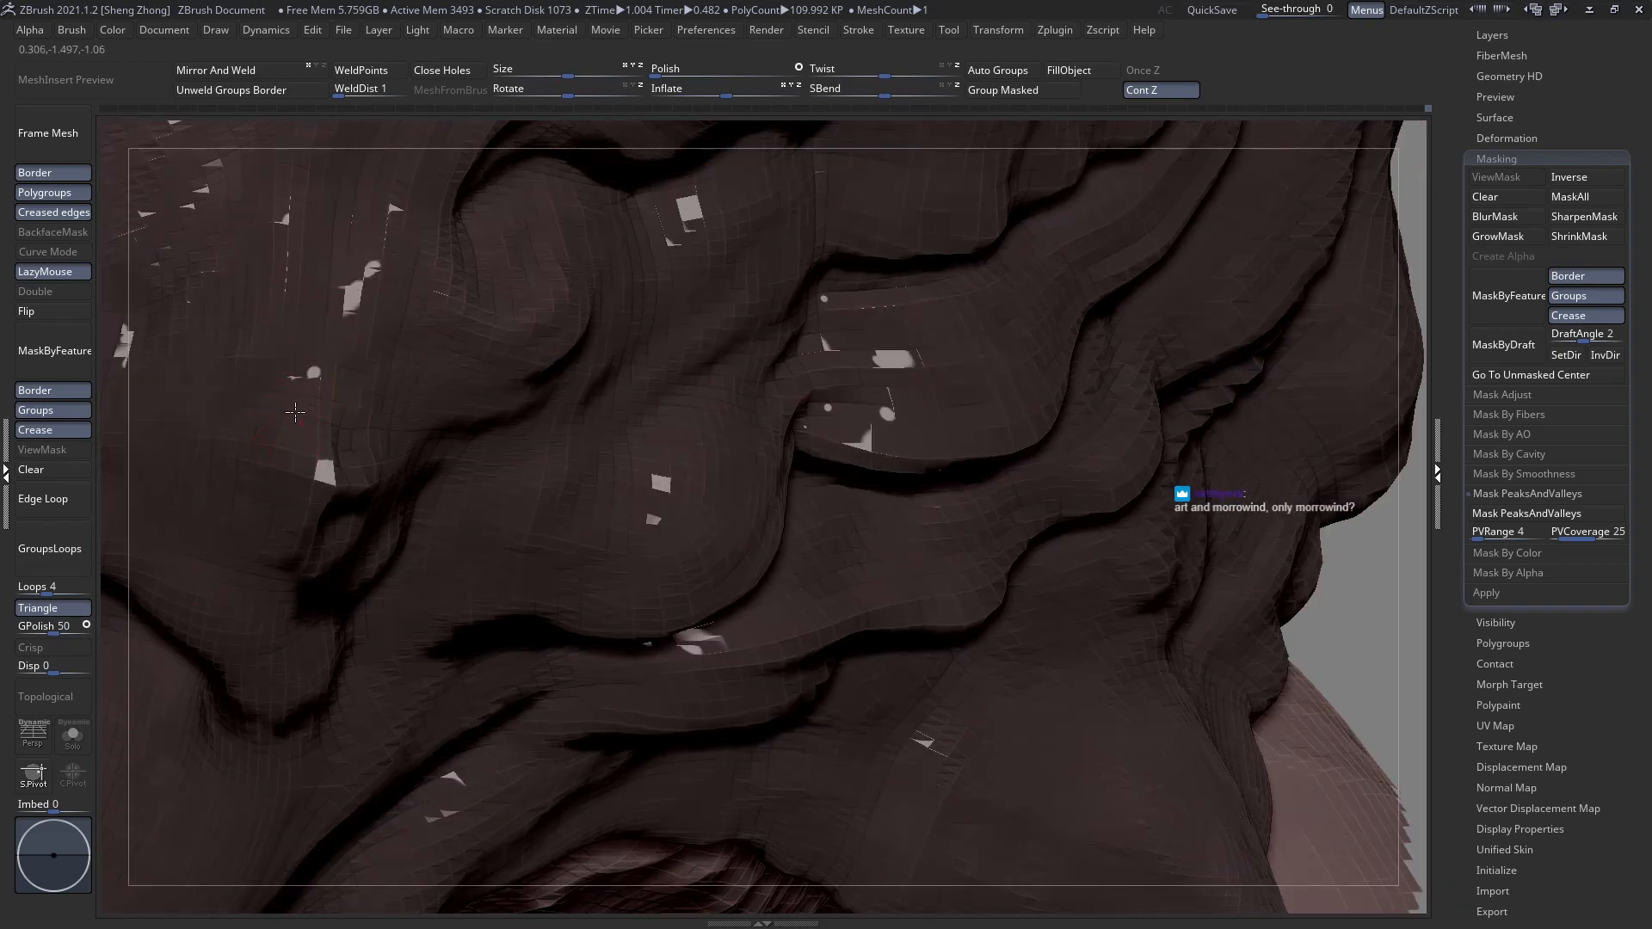
Enlarge the brush and add surface detail to the cheek bulges beside the shoulder folds.
{"action": "mouse_move", "coordinate": [413, 457]}
{"action": "right_mouse_down"}
{"action": "mouse_move", "coordinate": [435, 425]}
{"action": "mouse_move", "coordinate": [422, 400]}
{"action": "mouse_move", "coordinate": [346, 412]}
{"action": "right_mouse_up"}
{"action": "mouse_move", "coordinate": [416, 472]}
{"action": "right_mouse_down", "text": "ctrl"}
{"action": "mouse_move", "coordinate": [424, 503]}
{"action": "mouse_move", "coordinate": [421, 471]}
{"action": "right_mouse_up", "text": "ctrl"}
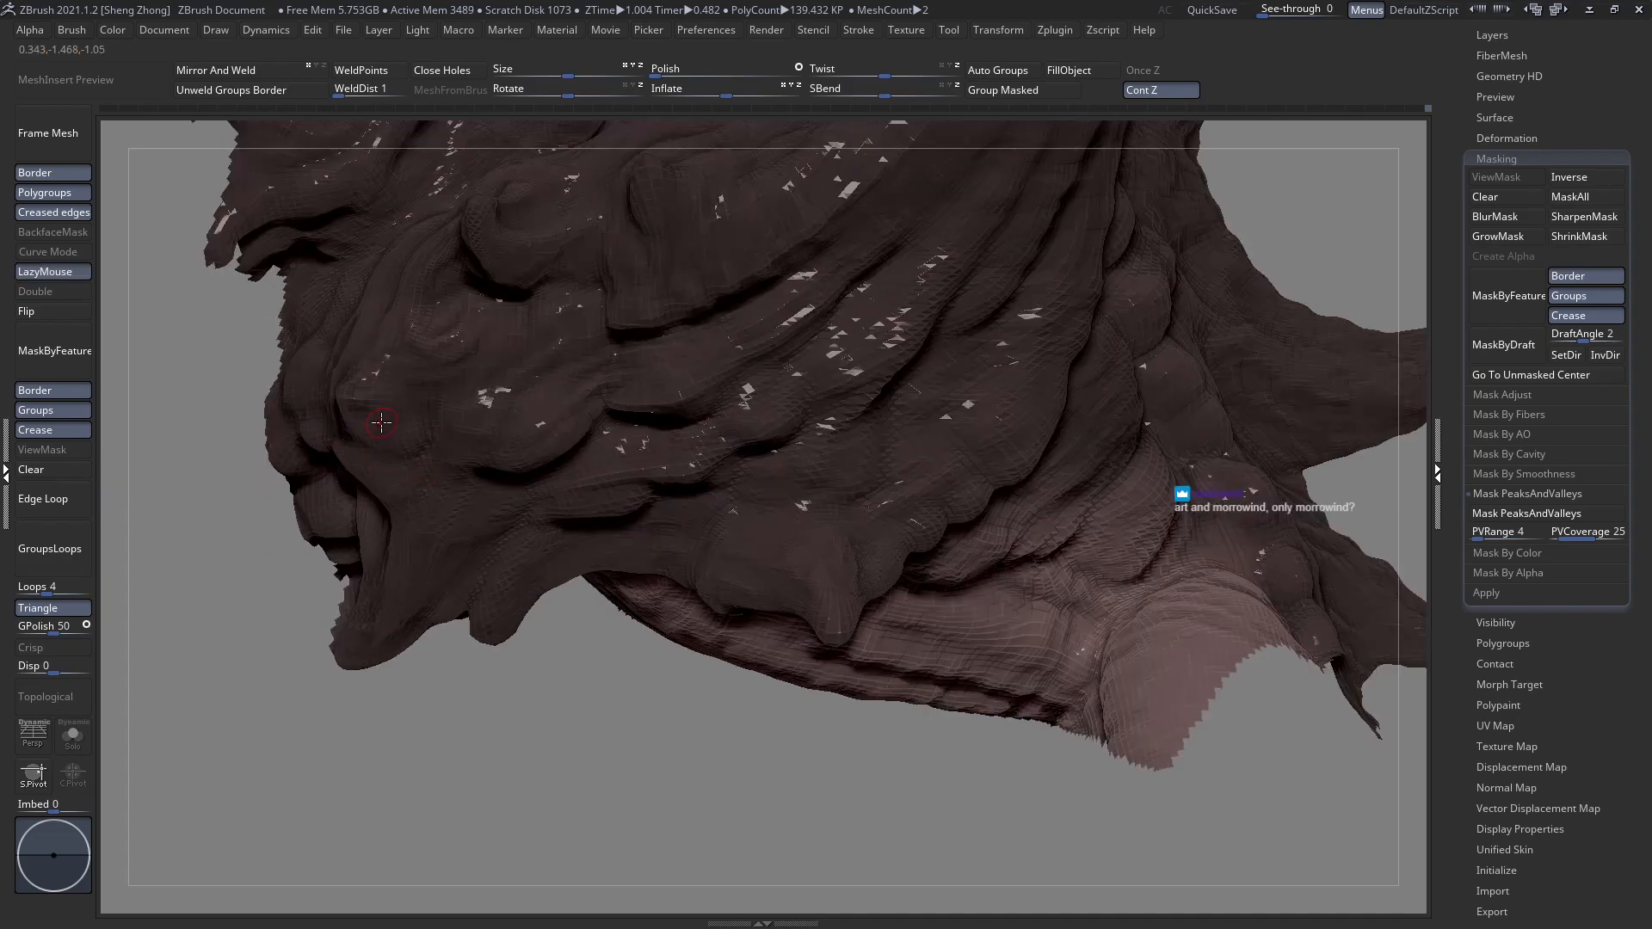
{"action": "key", "text": "space"}
{"action": "left_click_drag", "start_coordinate": [400, 405], "coordinate": [405, 405]}
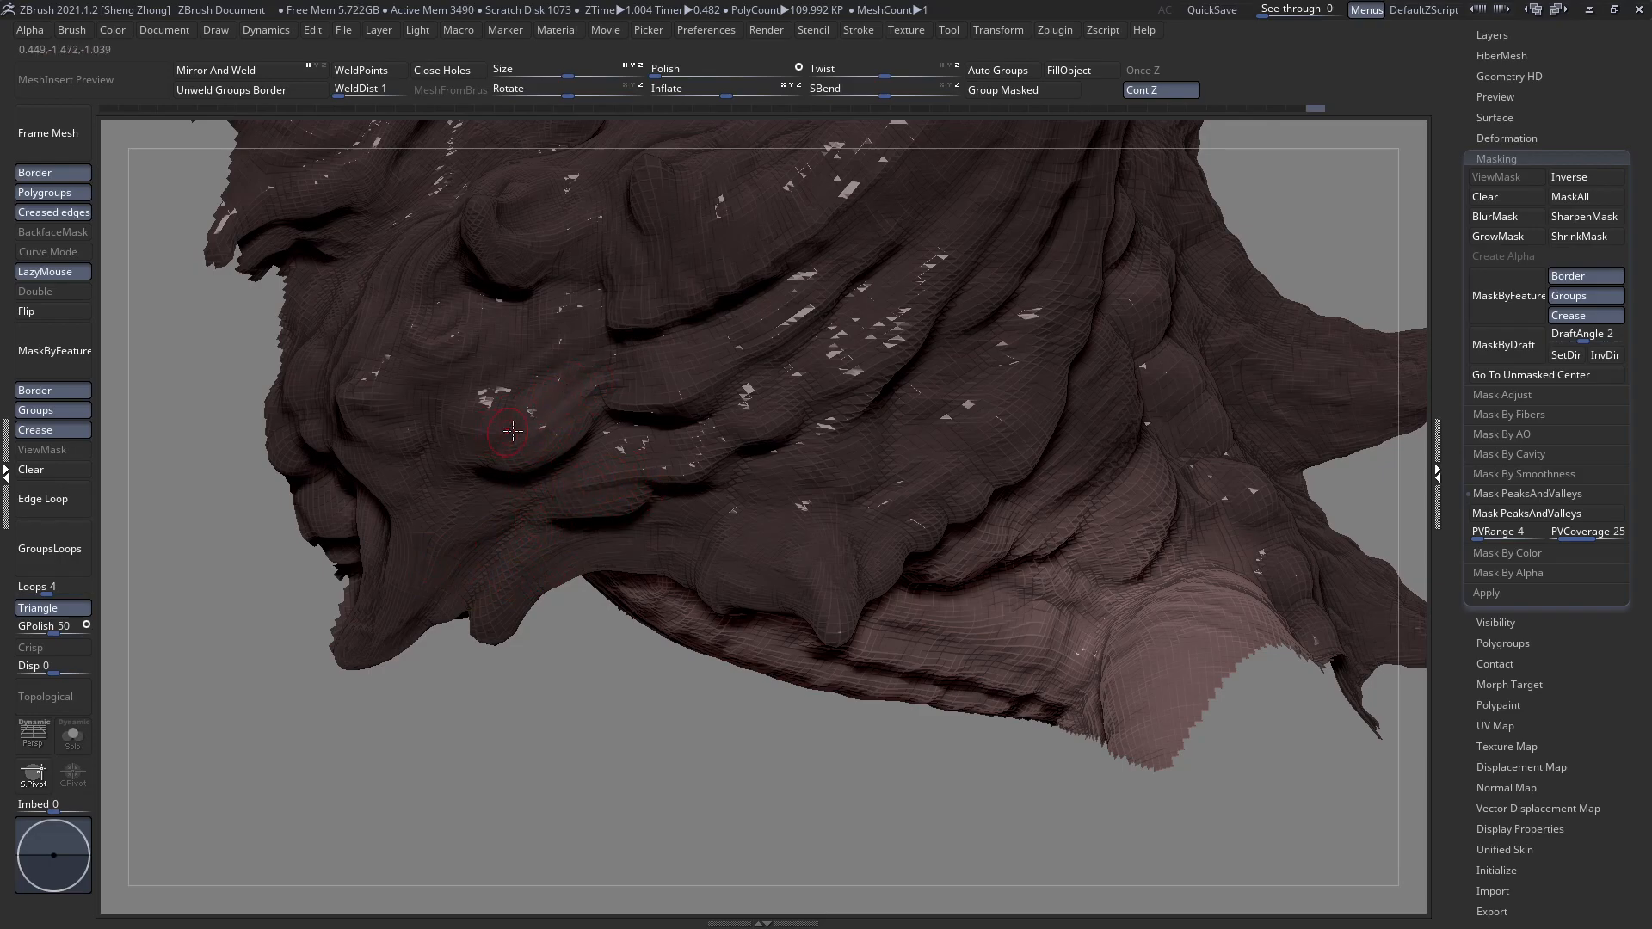
Sculpt the skin wrinkles around the corner of the creature's mouth, just above the lower jaw.
{"action": "right_click_drag", "start_coordinate": [560, 455], "coordinate": [552, 413]}
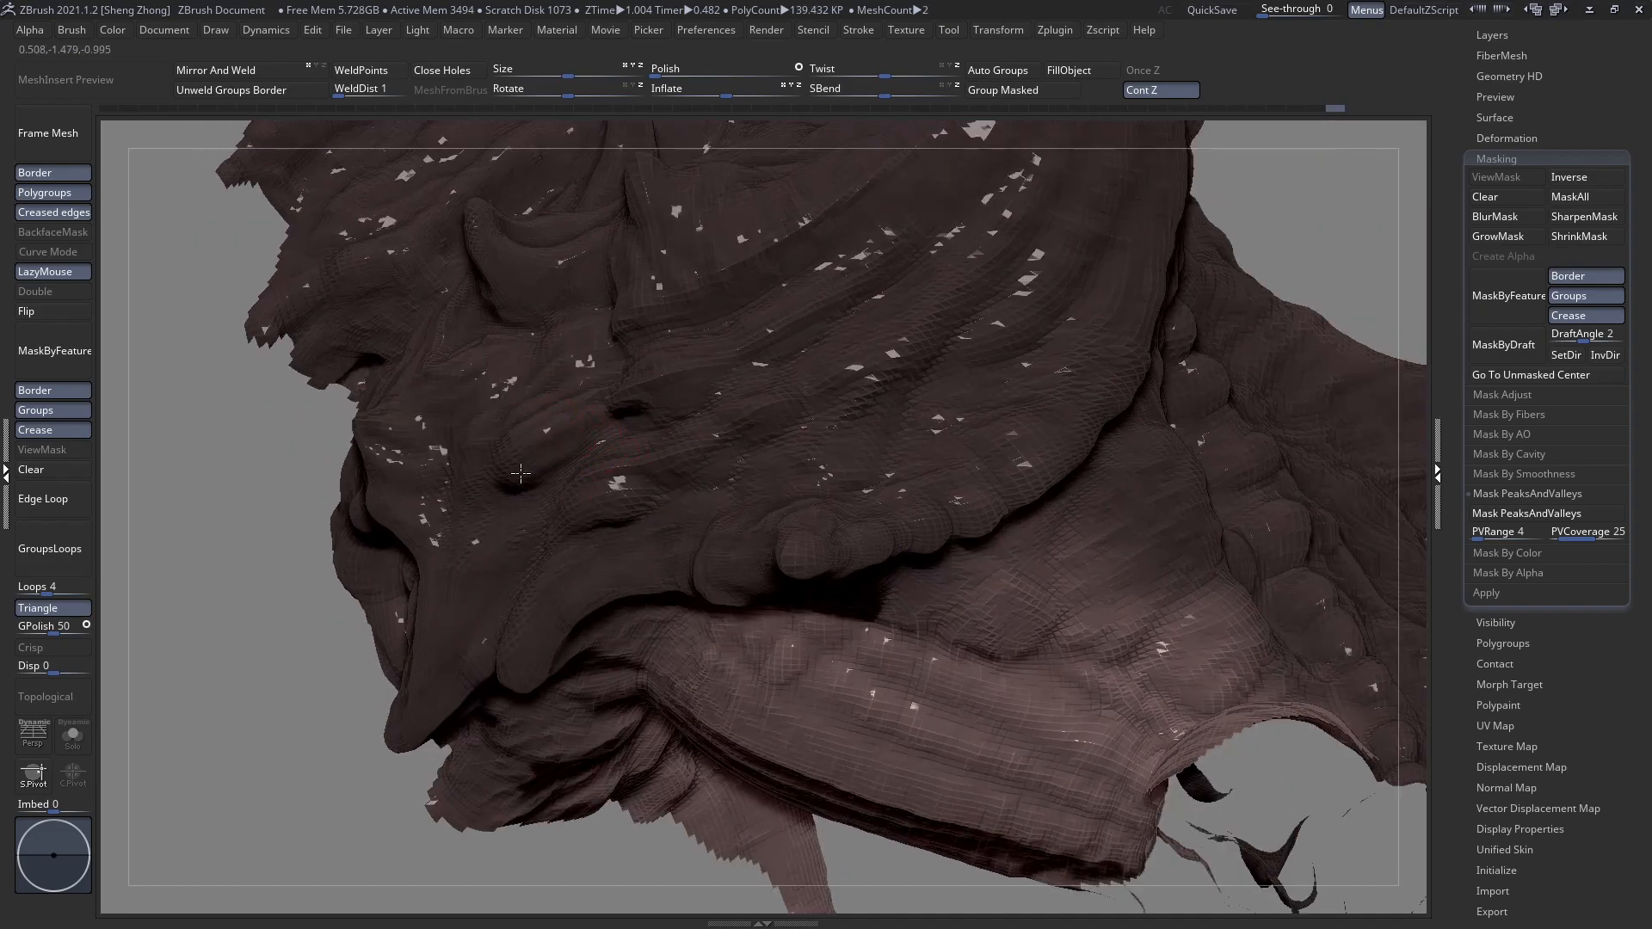
{"action": "right_click_drag", "start_coordinate": [549, 471], "coordinate": [565, 456]}
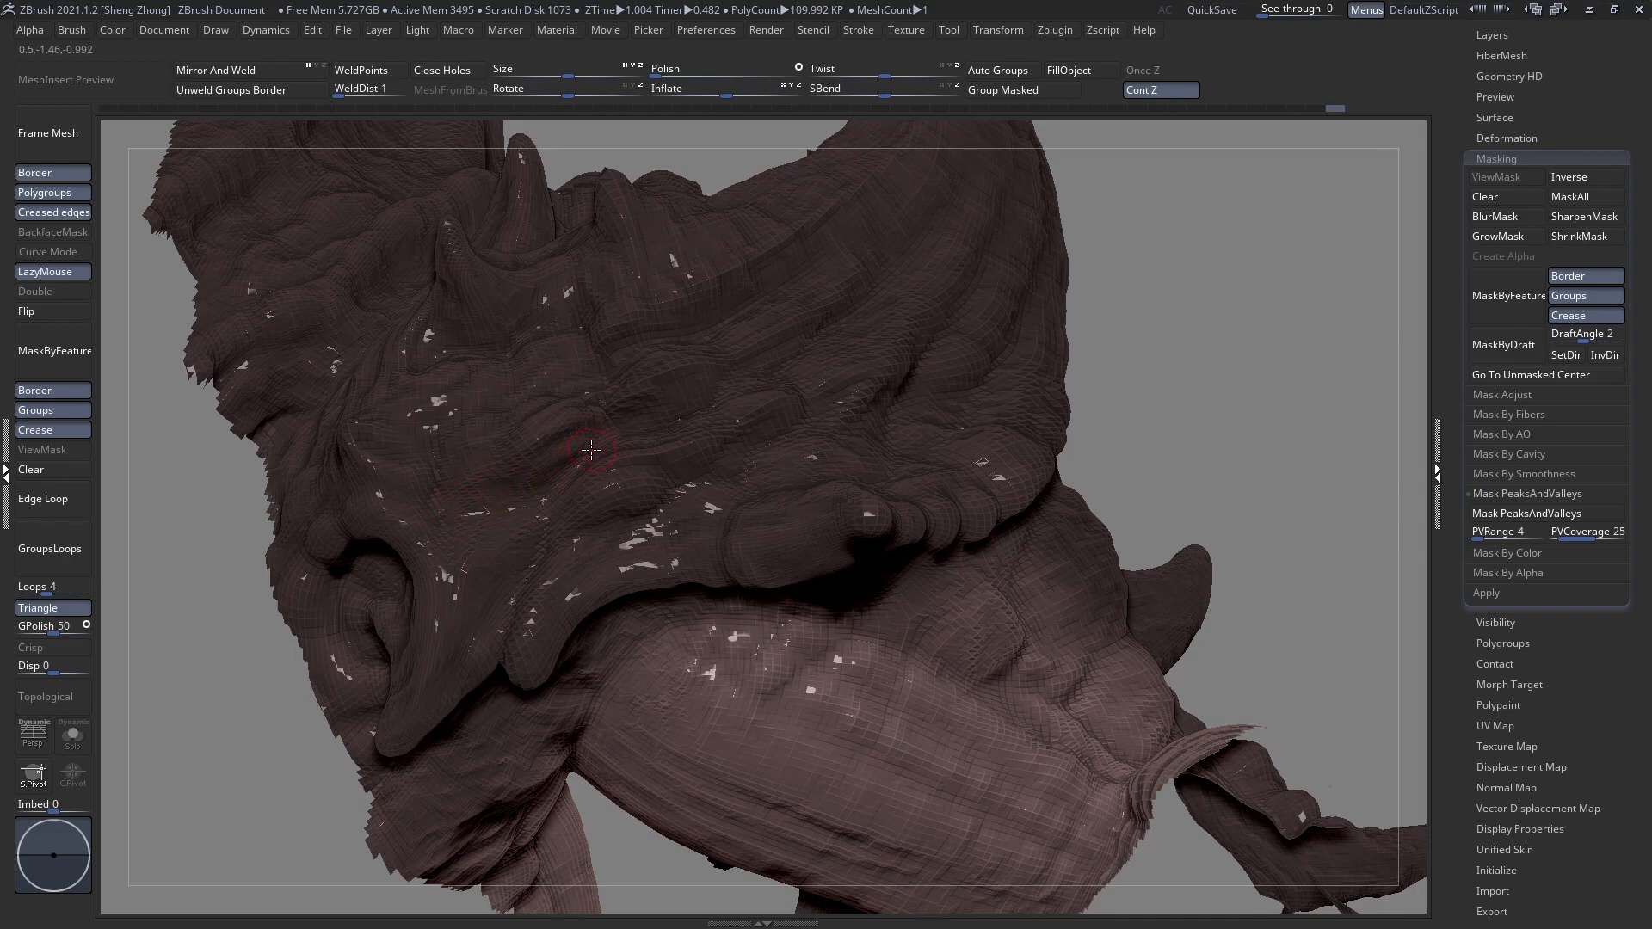
{"action": "mouse_move", "coordinate": [527, 552]}
{"action": "right_mouse_down"}
{"action": "mouse_move", "coordinate": [524, 570]}
{"action": "mouse_move", "coordinate": [552, 551]}
{"action": "mouse_move", "coordinate": [552, 574]}
{"action": "right_mouse_up"}
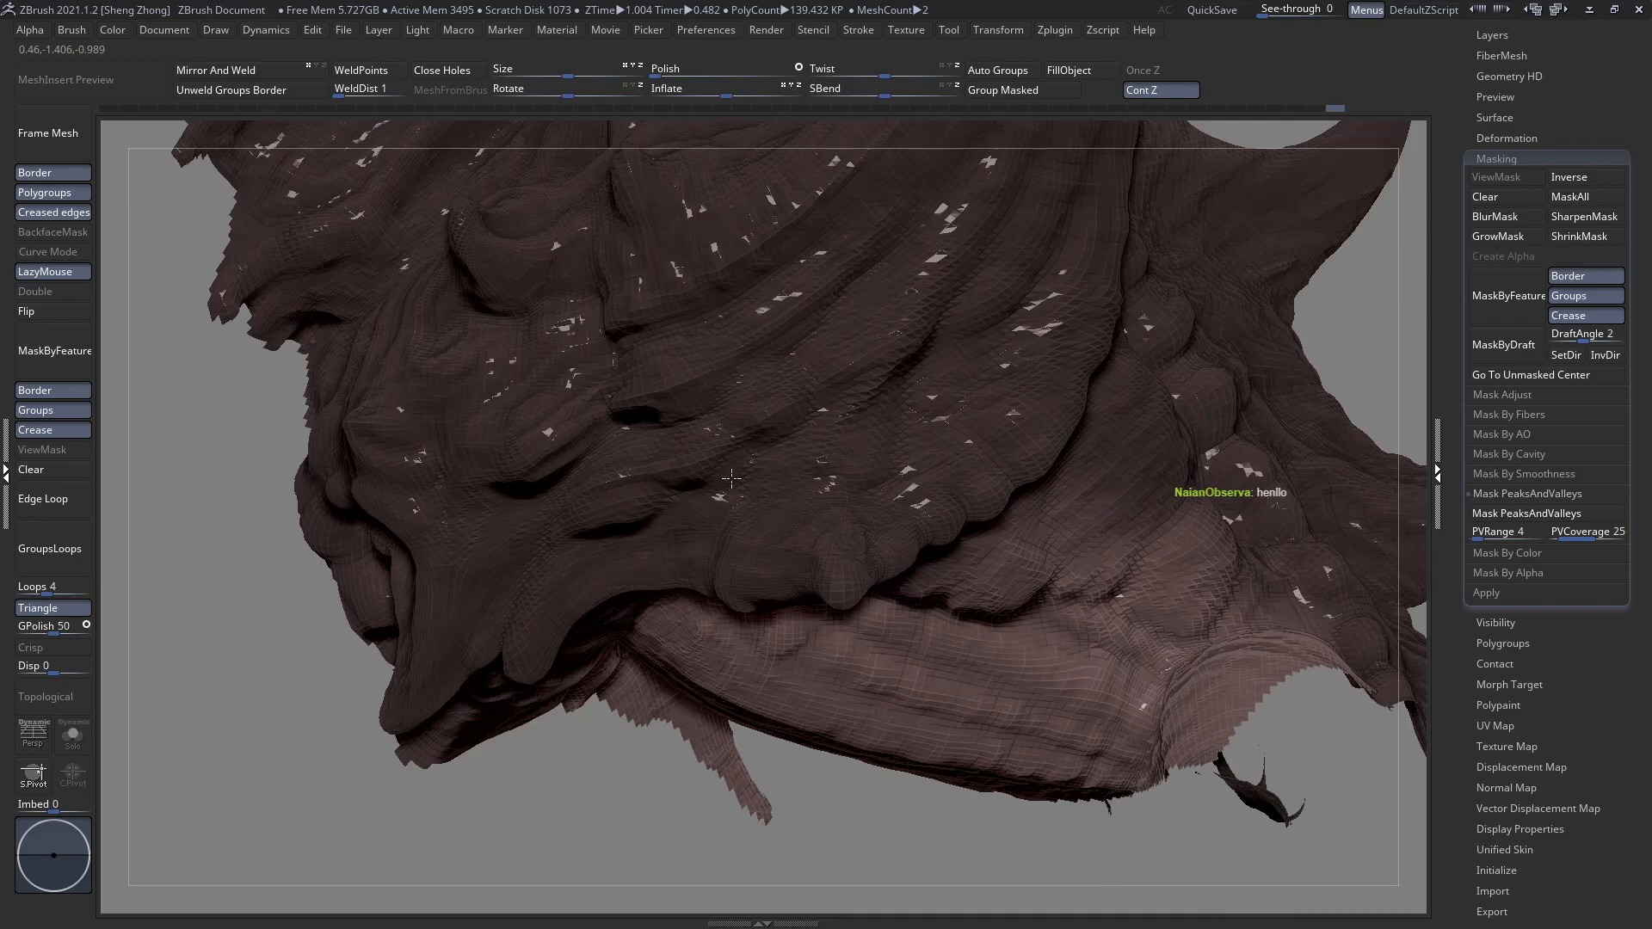
{"action": "right_click_drag", "start_coordinate": [901, 336], "coordinate": [737, 295]}
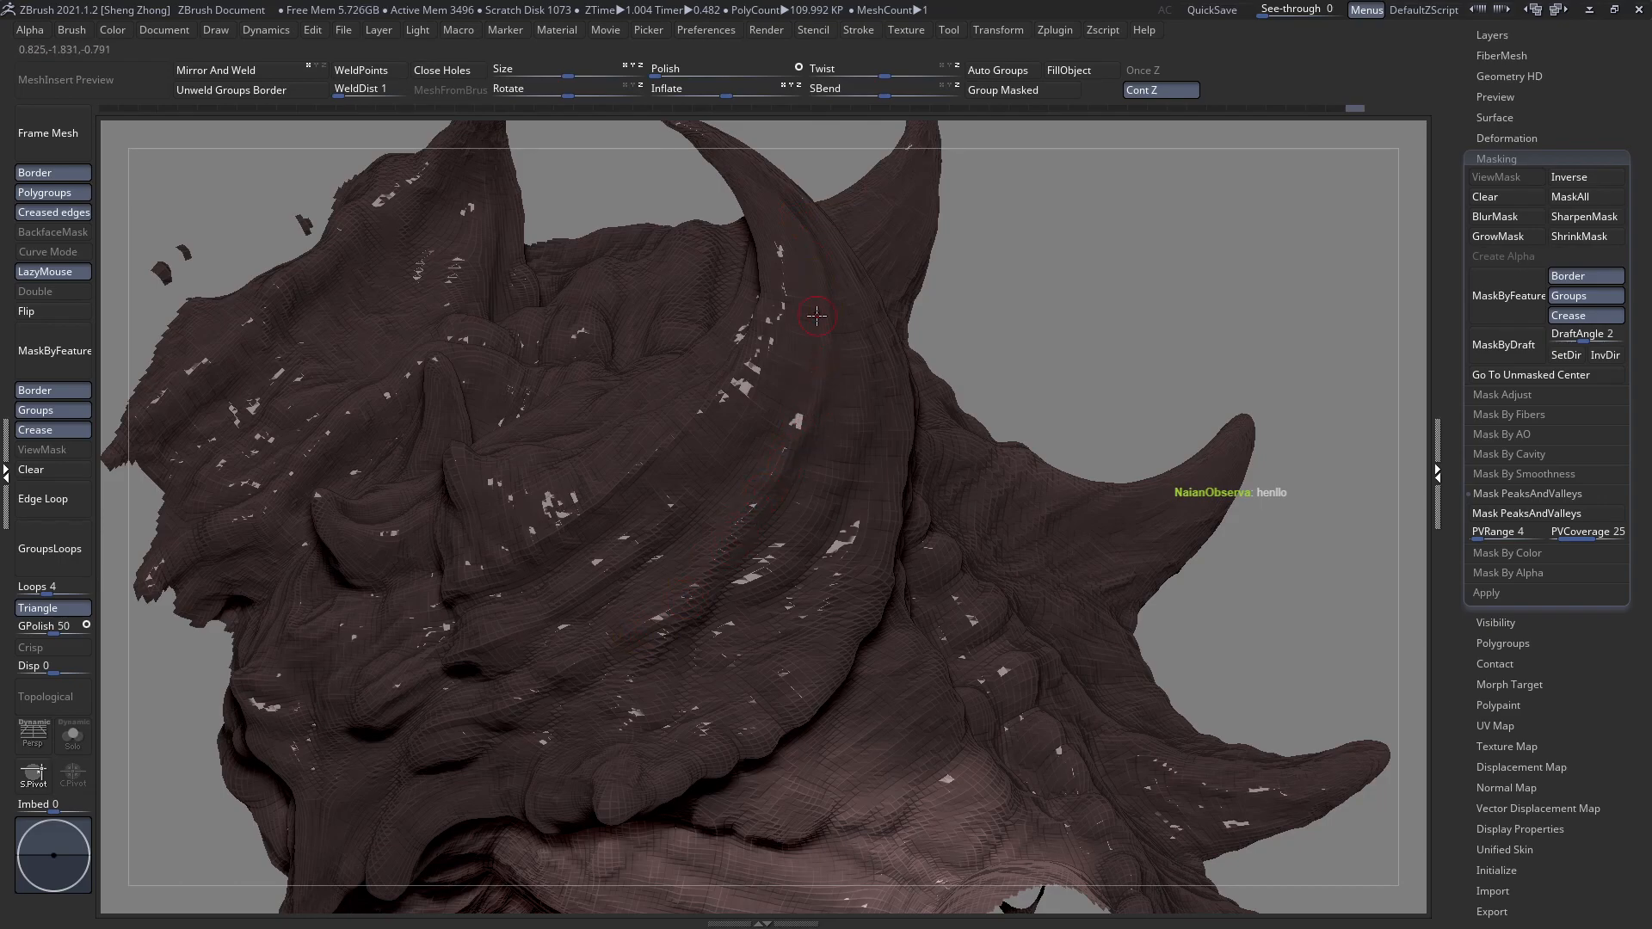
Carve long grooves along the base of the large cheek horn and down into the cheek.
{"action": "right_click_drag", "start_coordinate": [785, 250], "coordinate": [853, 329]}
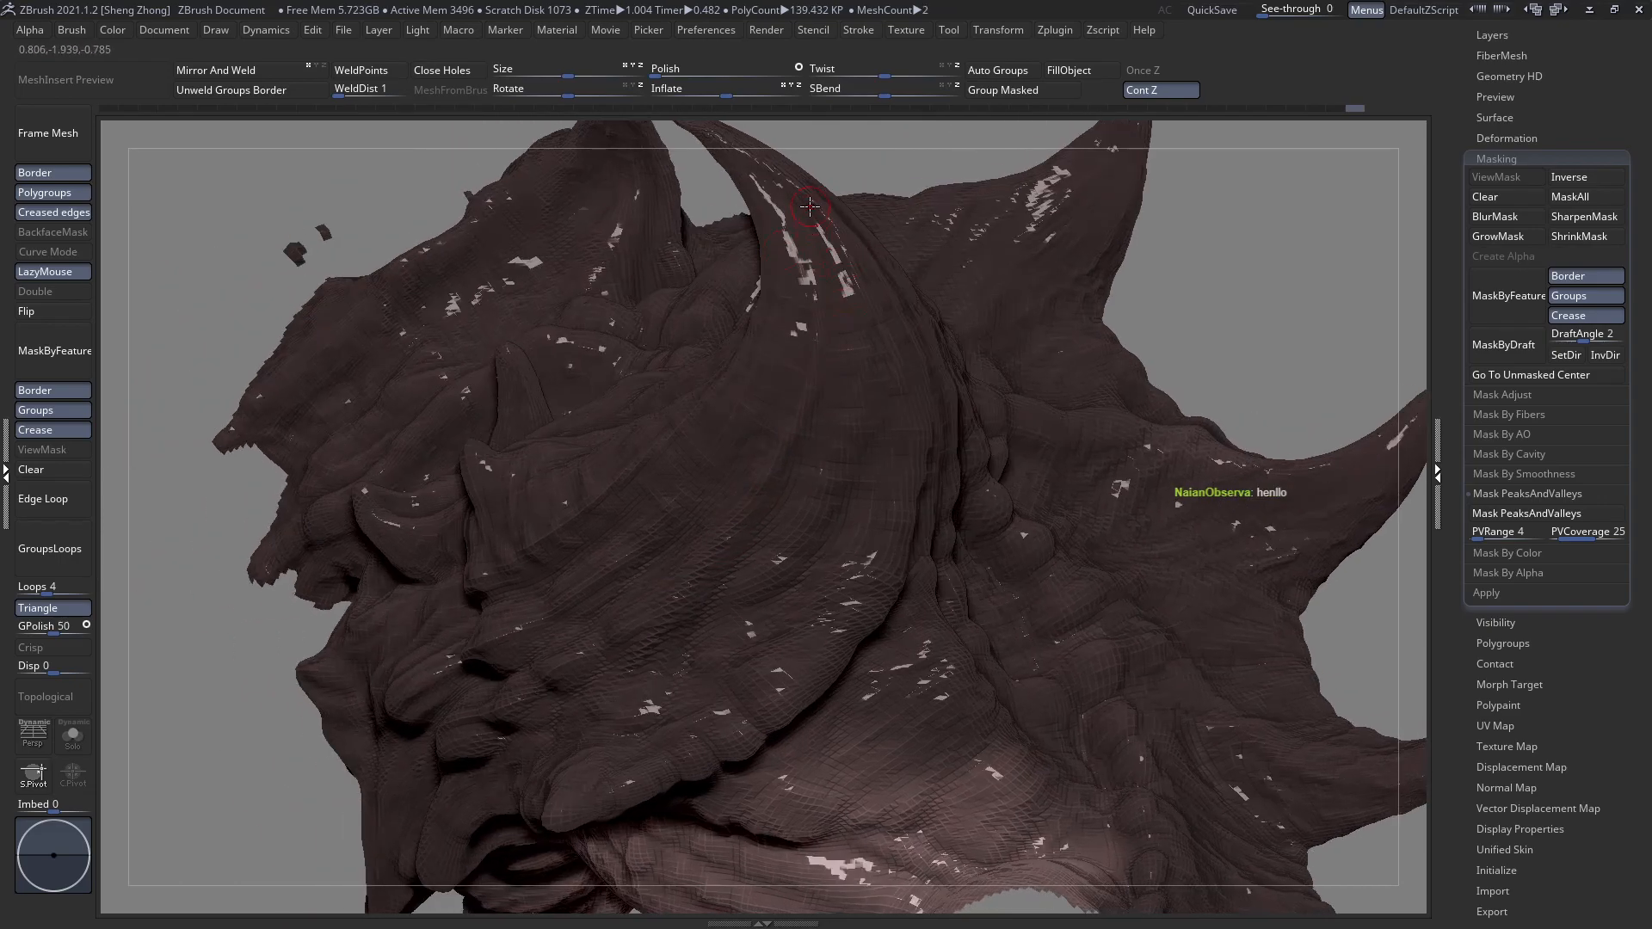
{"action": "left_click_drag", "start_coordinate": [860, 363], "coordinate": [850, 337]}
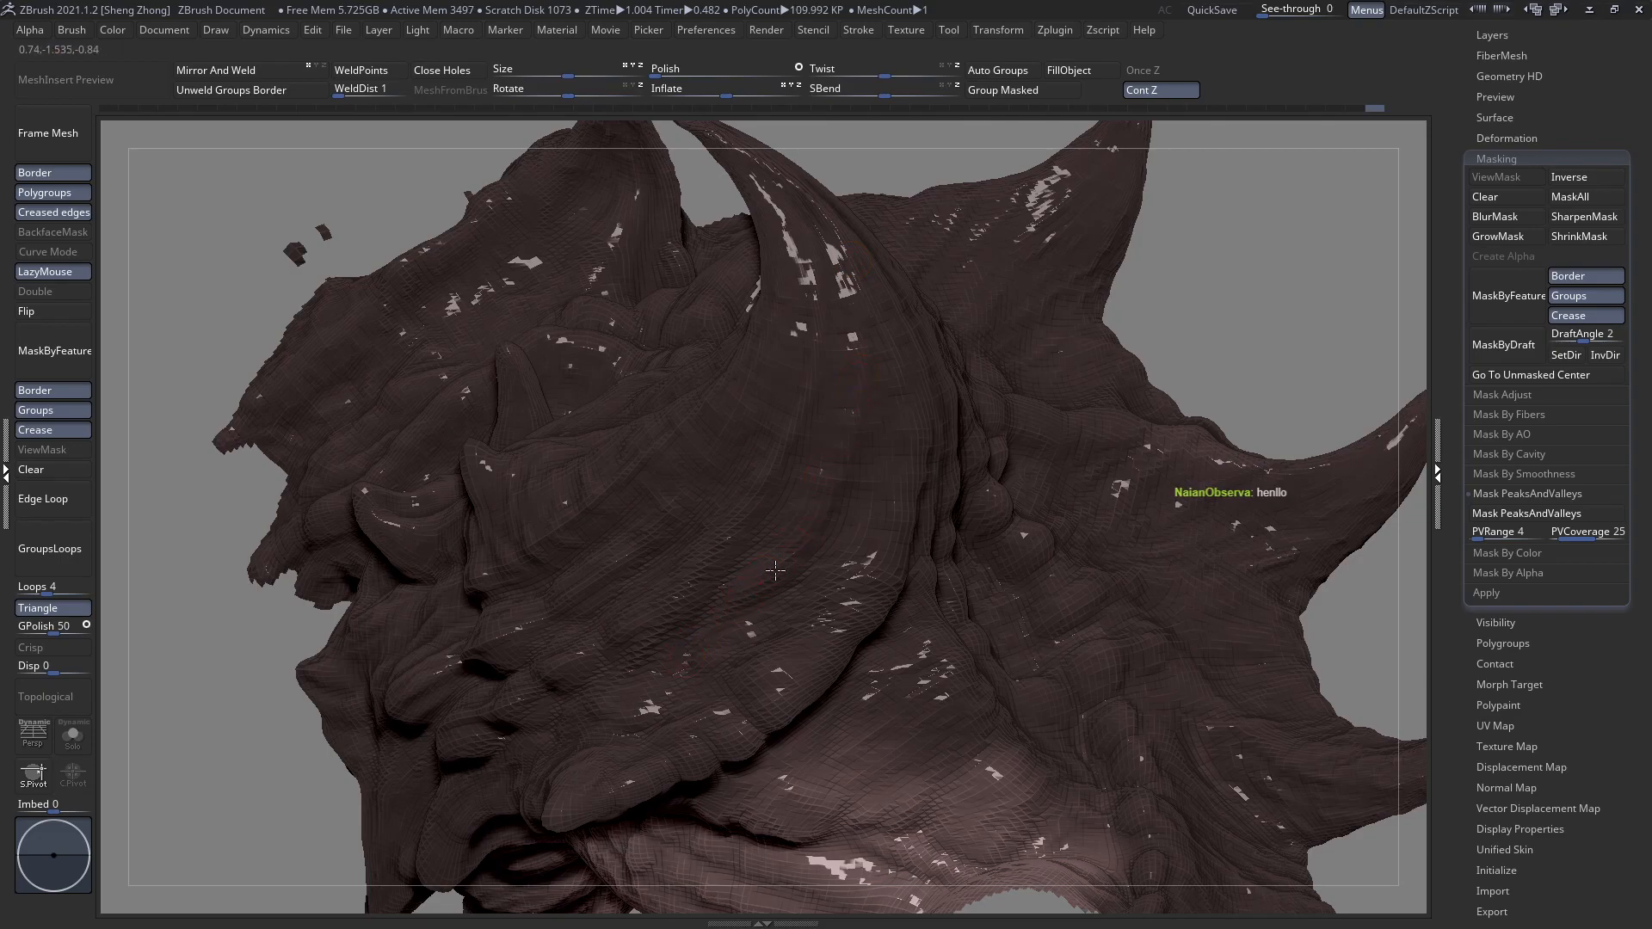
{"action": "left_click_drag", "start_coordinate": [861, 281], "coordinate": [821, 229]}
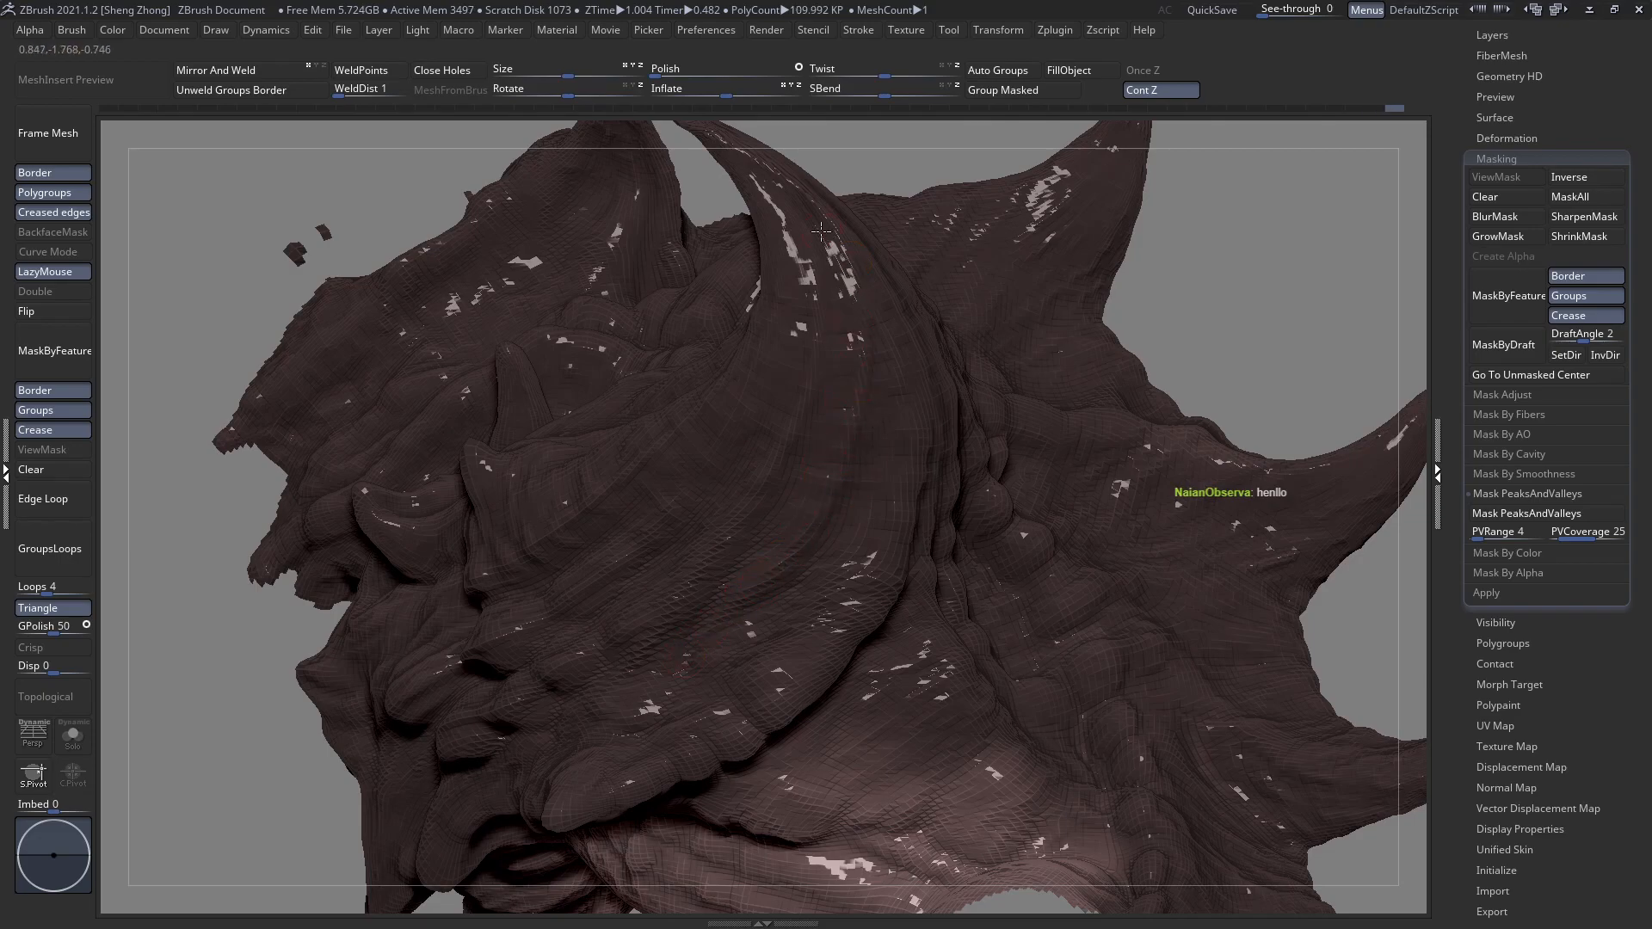
{"action": "right_click_drag", "start_coordinate": [826, 517], "coordinate": [750, 519]}
{"action": "mouse_move", "coordinate": [876, 322]}
{"action": "left_mouse_down"}
{"action": "mouse_move", "coordinate": [872, 267]}
{"action": "mouse_move", "coordinate": [886, 344]}
{"action": "left_mouse_up"}
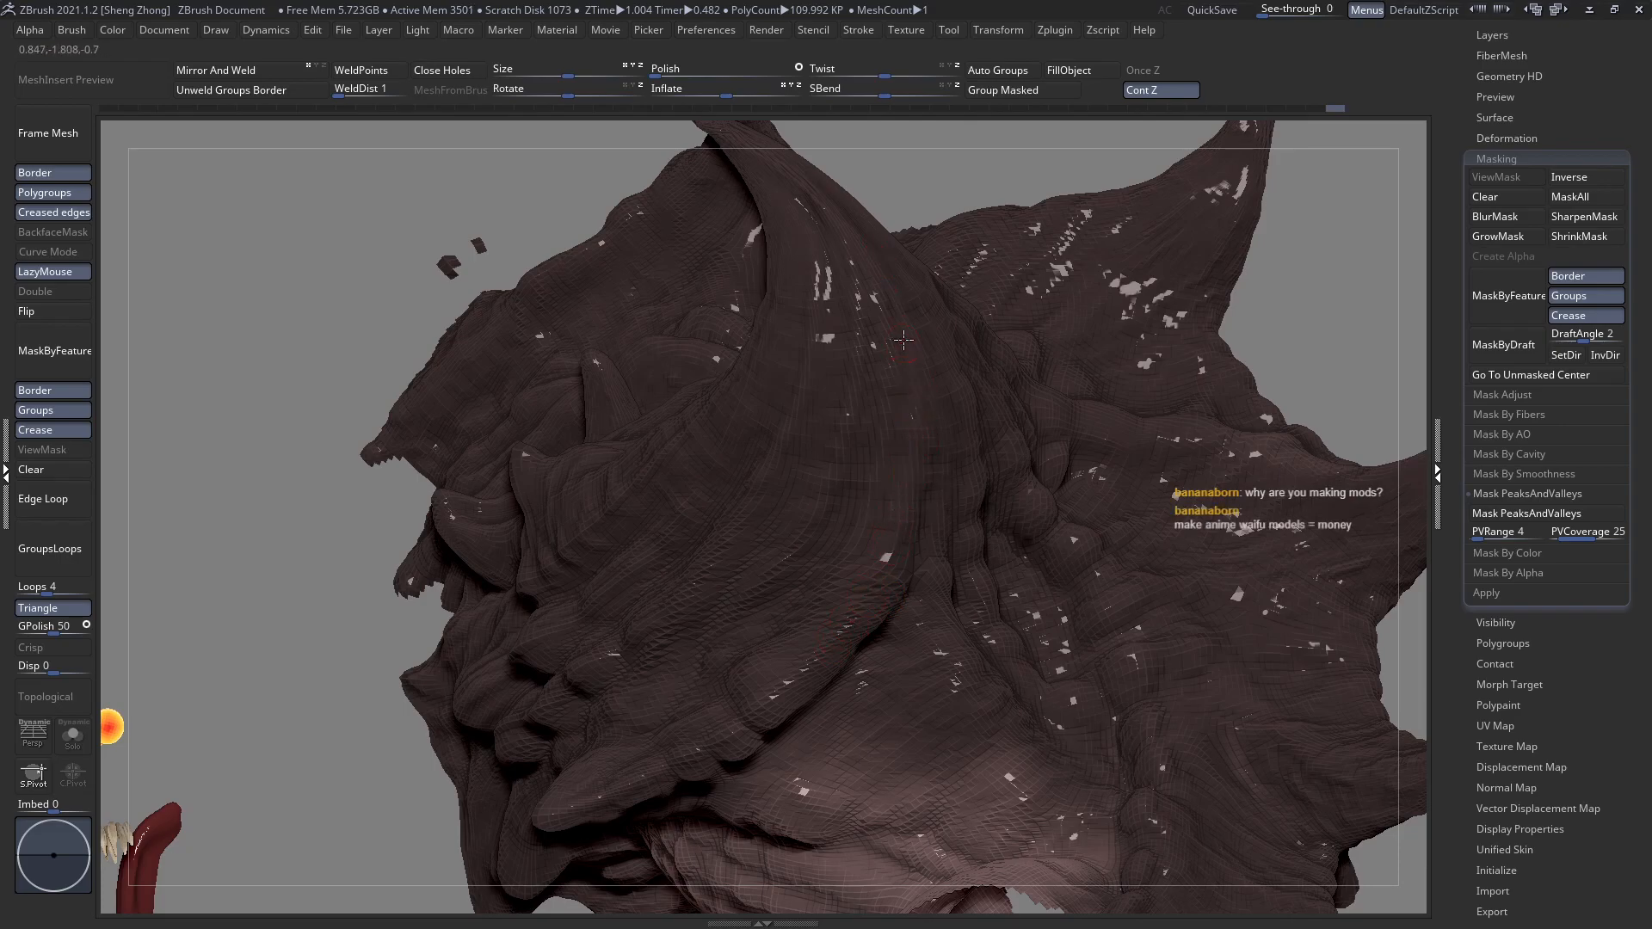
Sculpt a series of lengthwise grooves down the outer side of the cheek horn towards the jaw.
{"action": "right_click_drag", "start_coordinate": [795, 381], "coordinate": [923, 535]}
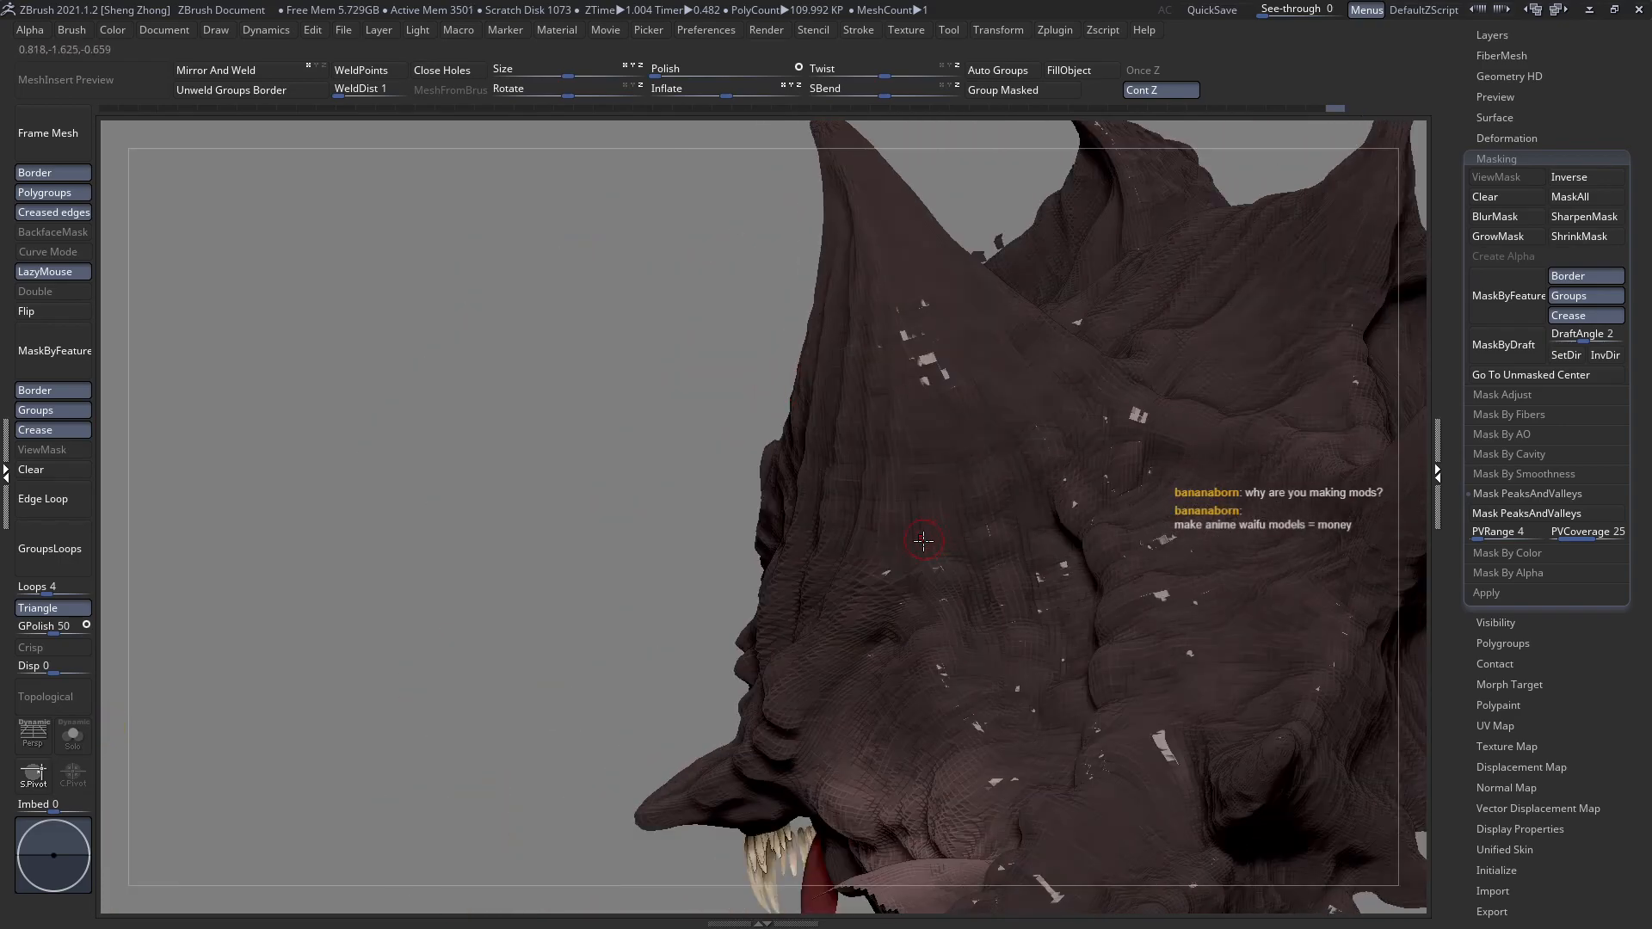
{"action": "left_click_drag", "start_coordinate": [910, 370], "coordinate": [919, 373]}
{"action": "left_click_drag", "start_coordinate": [935, 453], "coordinate": [906, 289]}
{"action": "mouse_move", "coordinate": [989, 480]}
{"action": "left_mouse_down"}
{"action": "mouse_move", "coordinate": [905, 260]}
{"action": "mouse_move", "coordinate": [1001, 541]}
{"action": "left_mouse_up"}
{"action": "left_click_drag", "start_coordinate": [1024, 688], "coordinate": [1035, 706]}
{"action": "left_click_drag", "start_coordinate": [1011, 587], "coordinate": [934, 280]}
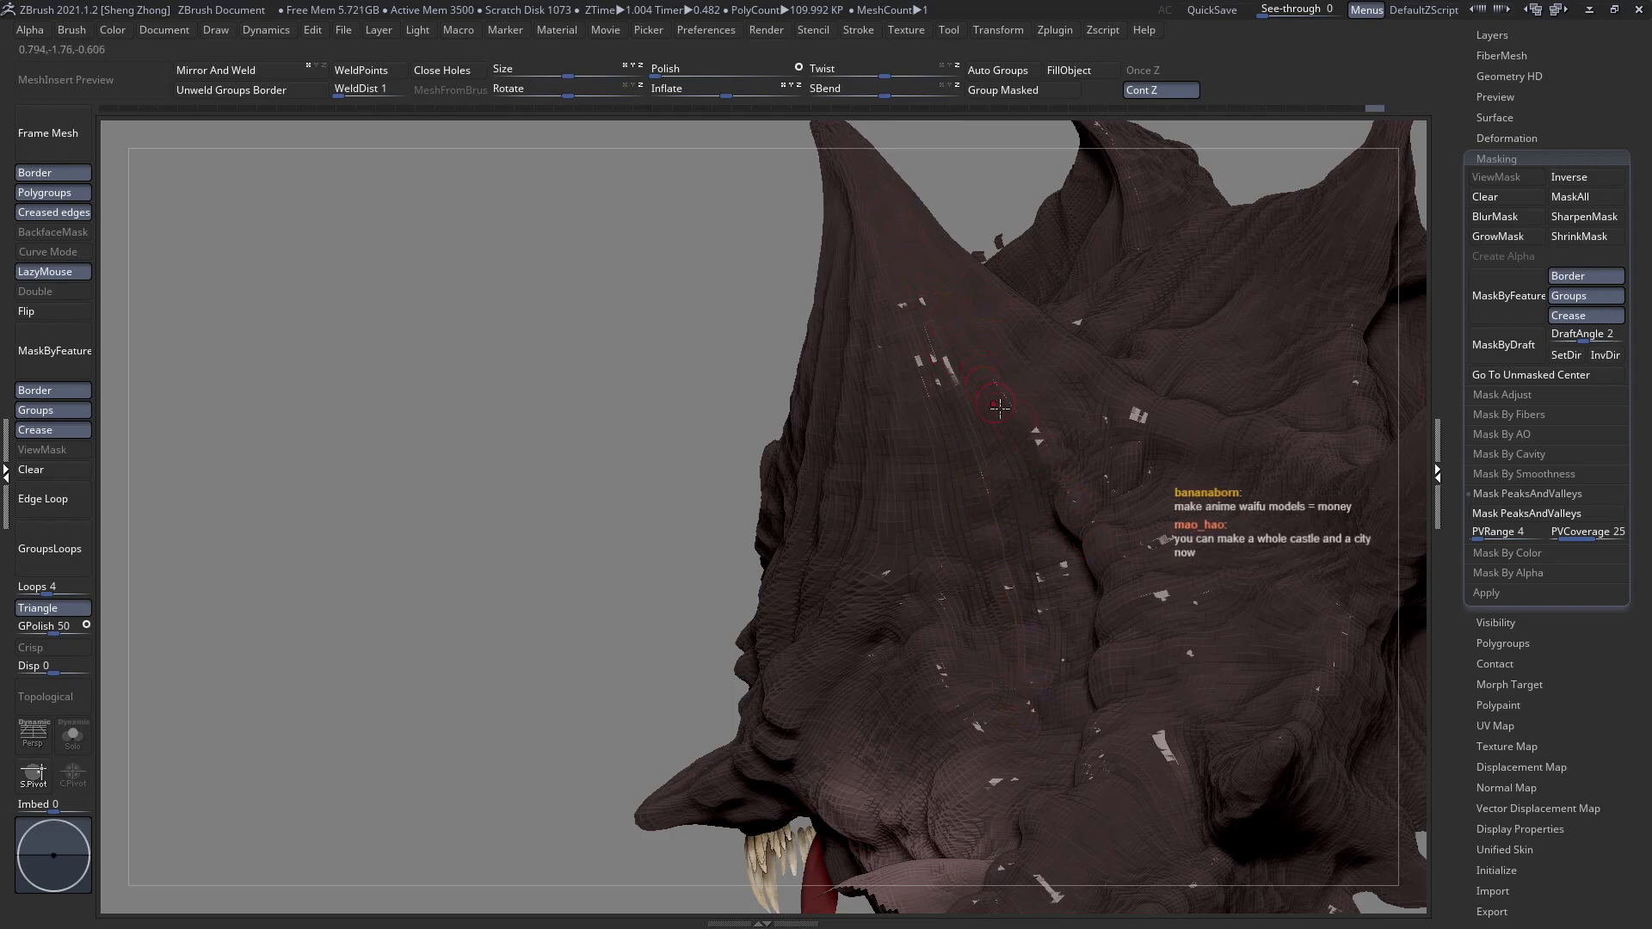
Refine the folds behind the cheek horn's base and sculpt a stroke along the horn towards its tip.
{"action": "right_click_drag", "start_coordinate": [1083, 539], "coordinate": [1079, 588]}
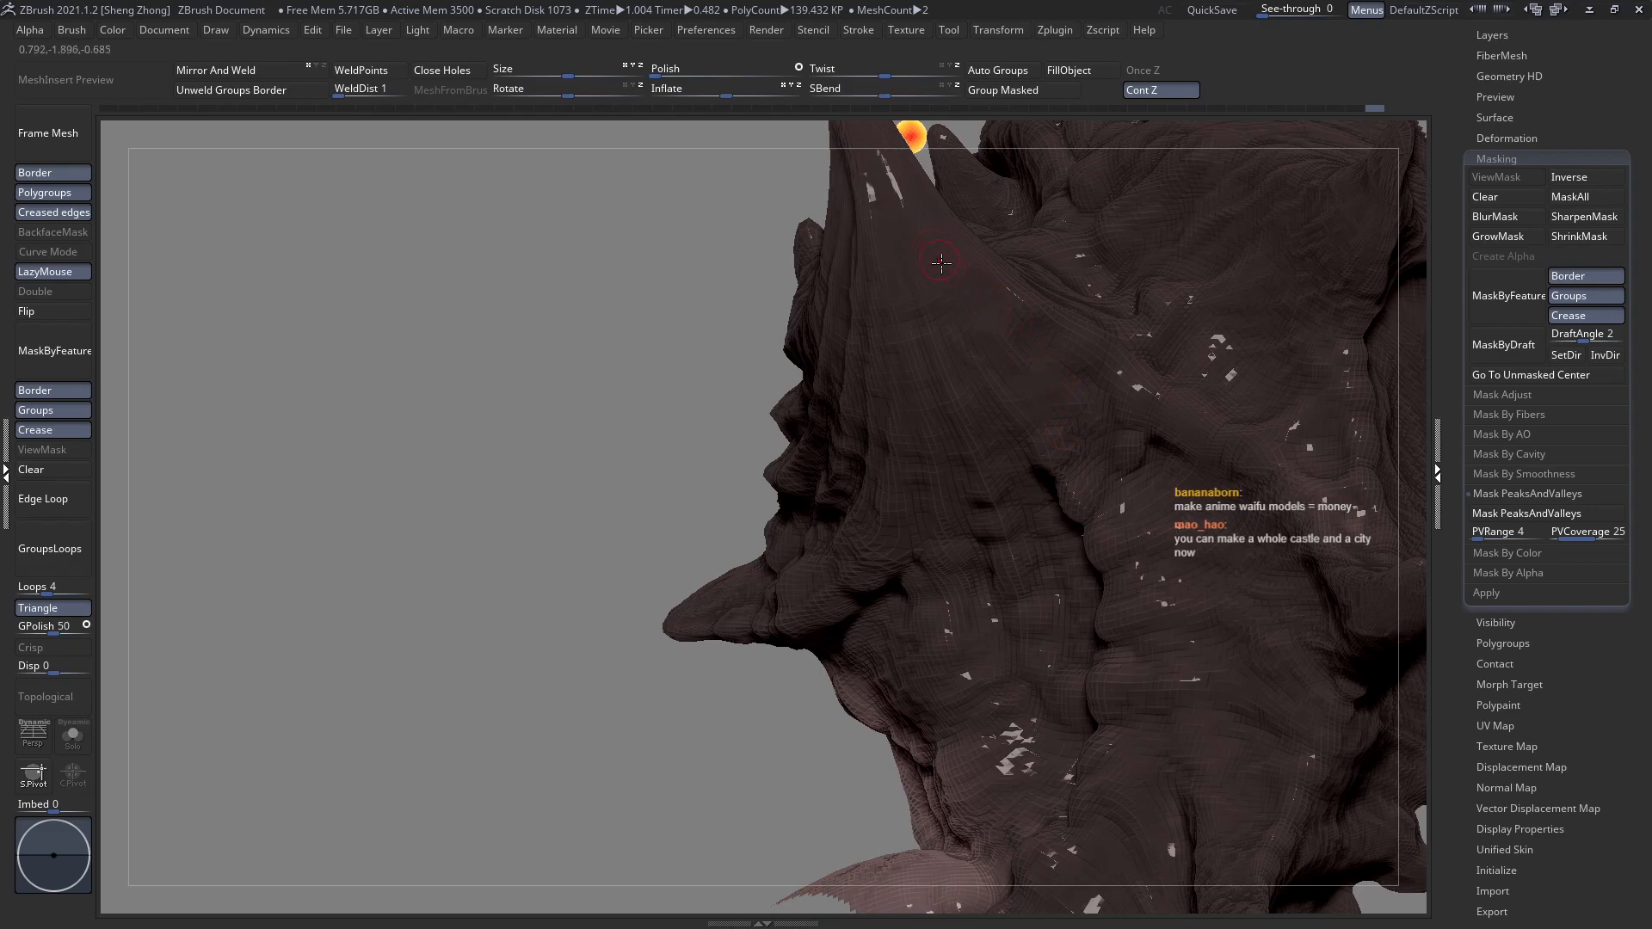
{"action": "left_click_drag", "start_coordinate": [1100, 430], "coordinate": [1134, 467]}
{"action": "mouse_move", "coordinate": [1124, 462]}
{"action": "right_mouse_down"}
{"action": "mouse_move", "coordinate": [1092, 490]}
{"action": "mouse_move", "coordinate": [1011, 413]}
{"action": "right_mouse_up"}
{"action": "right_click_drag", "start_coordinate": [1035, 472], "coordinate": [969, 435], "text": "ctrl"}
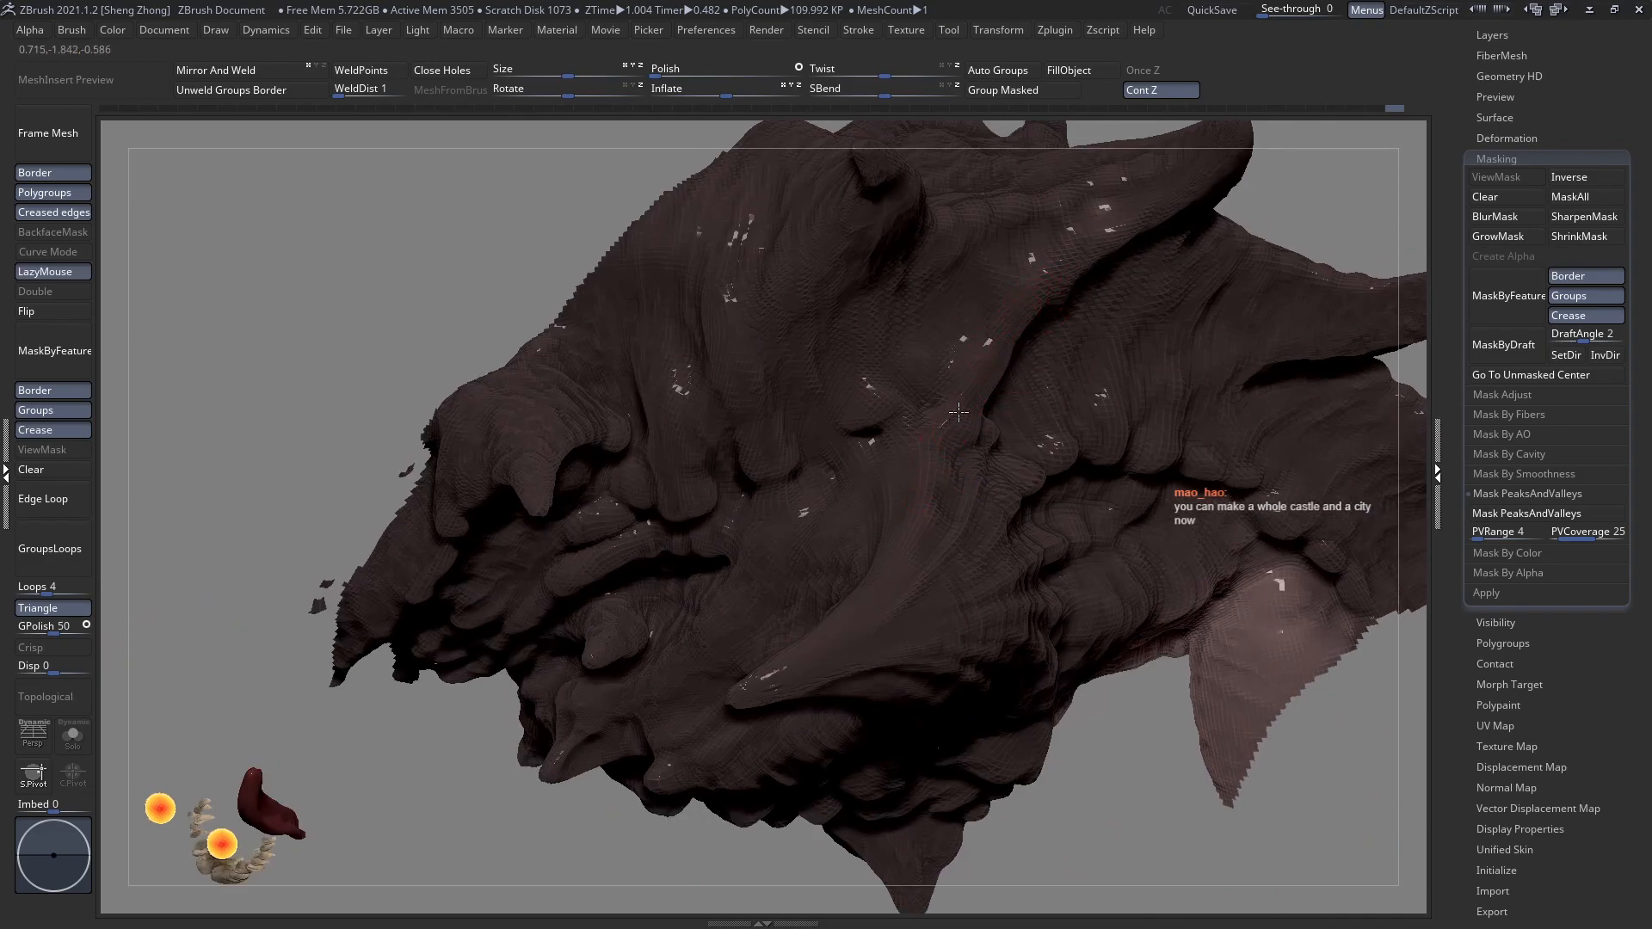
{"action": "right_click_drag", "start_coordinate": [957, 506], "coordinate": [963, 536]}
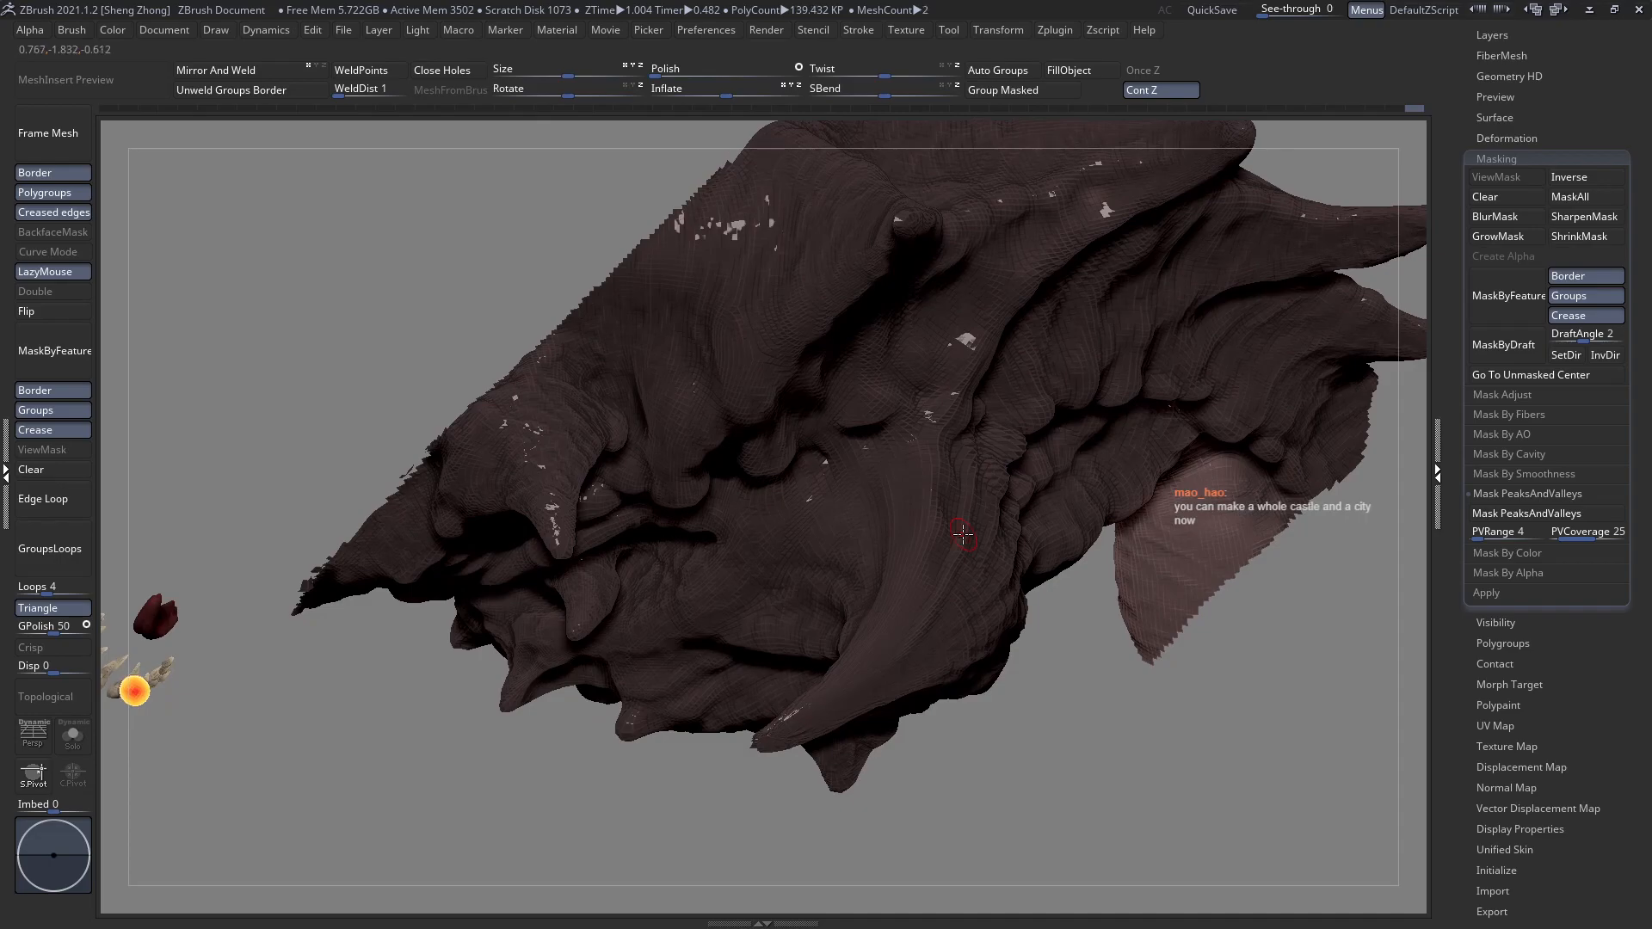
{"action": "left_click_drag", "start_coordinate": [879, 630], "coordinate": [802, 709]}
Sculpt the brow ridge running between the rear and front horns on the side of the head.
{"action": "right_click_drag", "start_coordinate": [978, 307], "coordinate": [920, 460]}
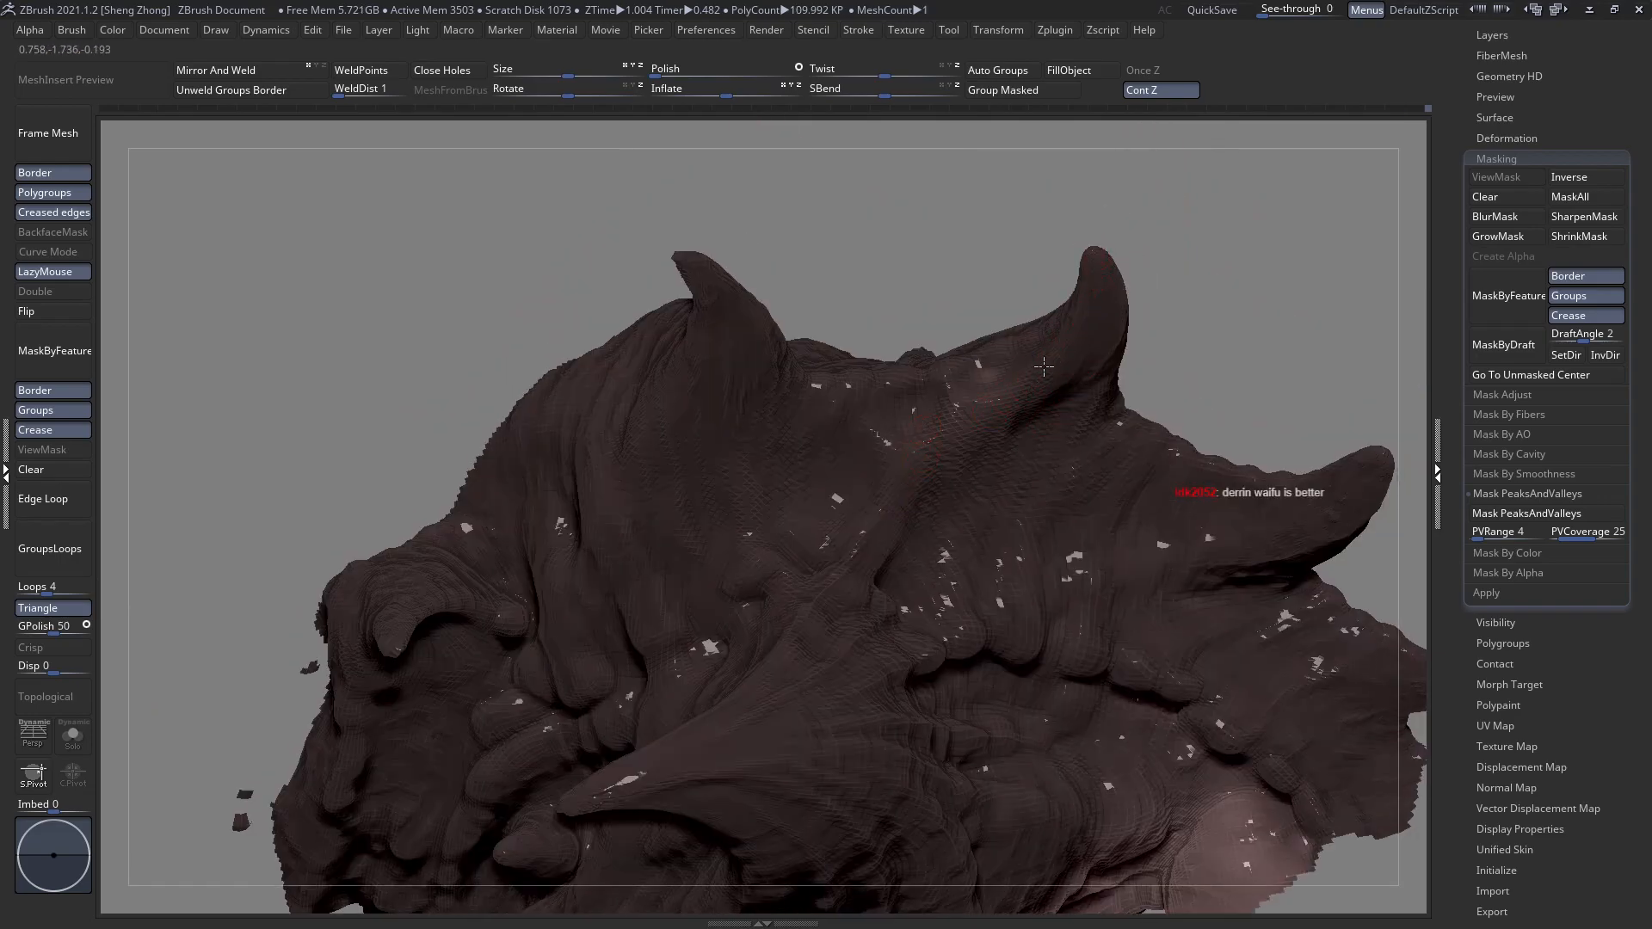
{"action": "right_click_drag", "start_coordinate": [1065, 349], "coordinate": [1059, 411]}
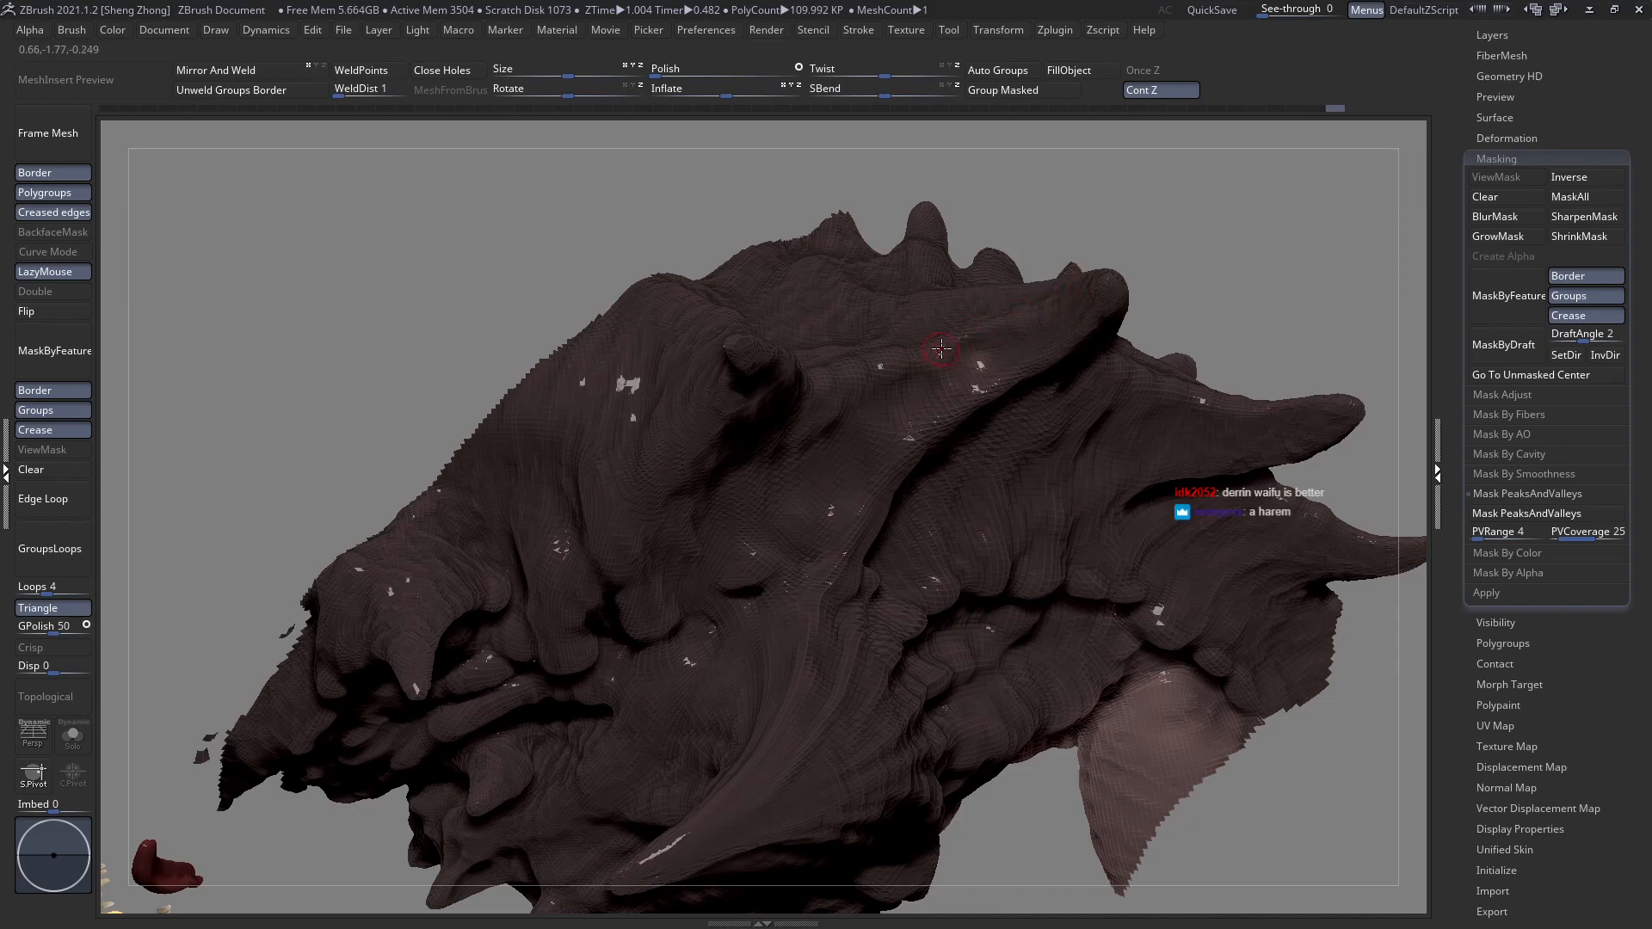
{"action": "right_click_drag", "start_coordinate": [828, 401], "coordinate": [885, 331]}
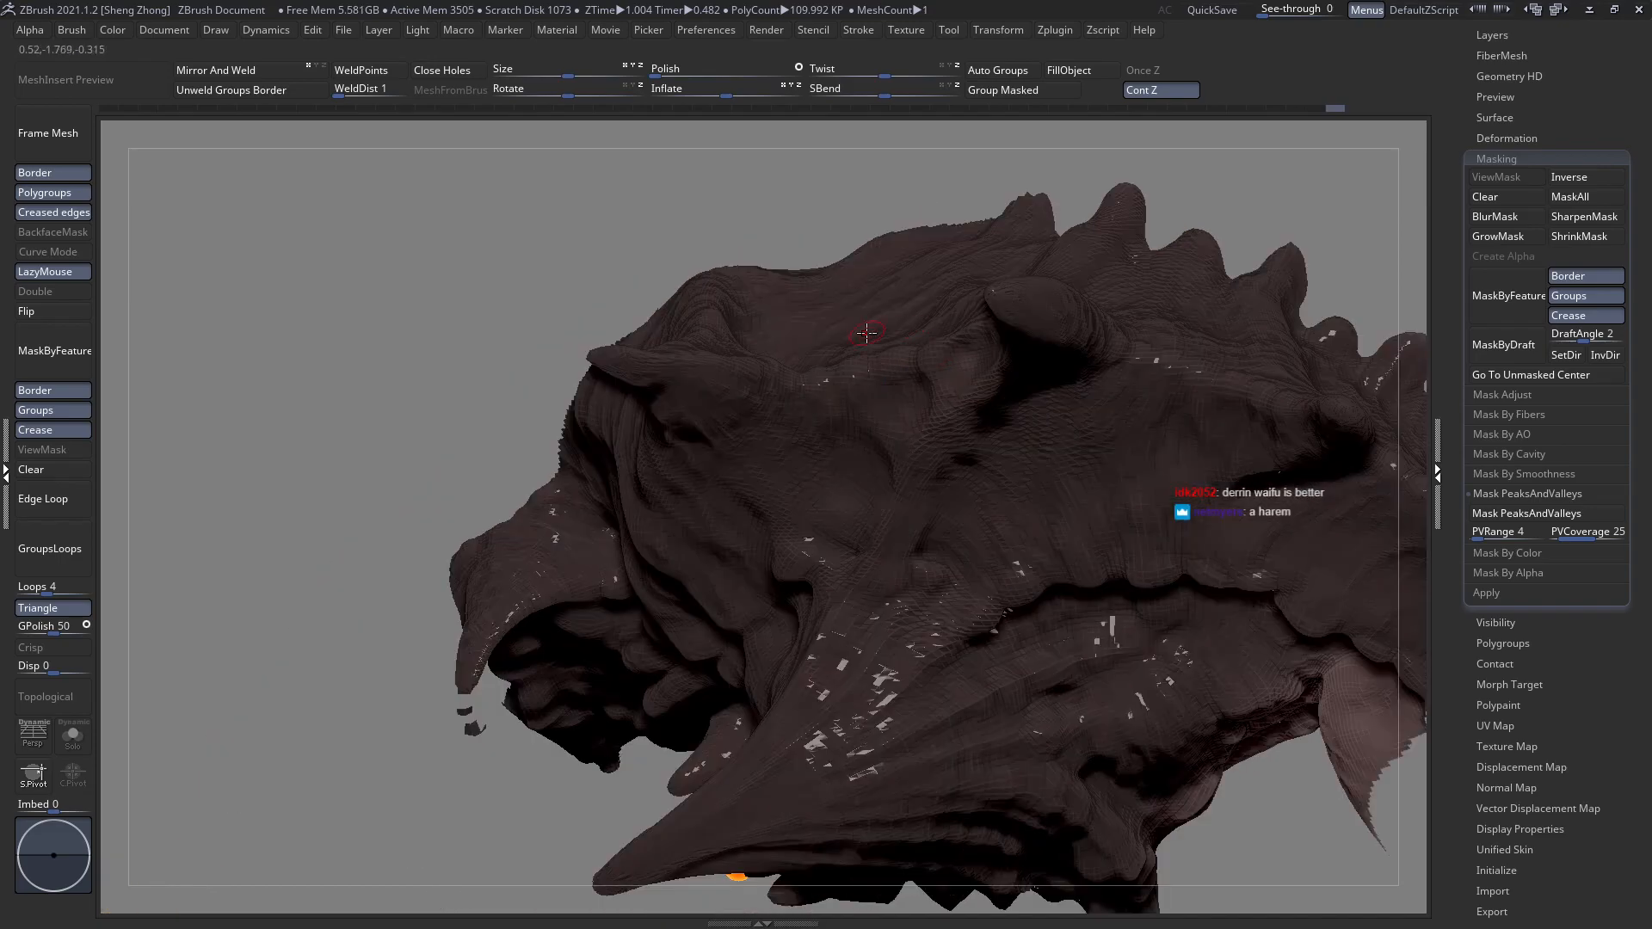
{"action": "right_click_drag", "start_coordinate": [857, 405], "coordinate": [826, 415]}
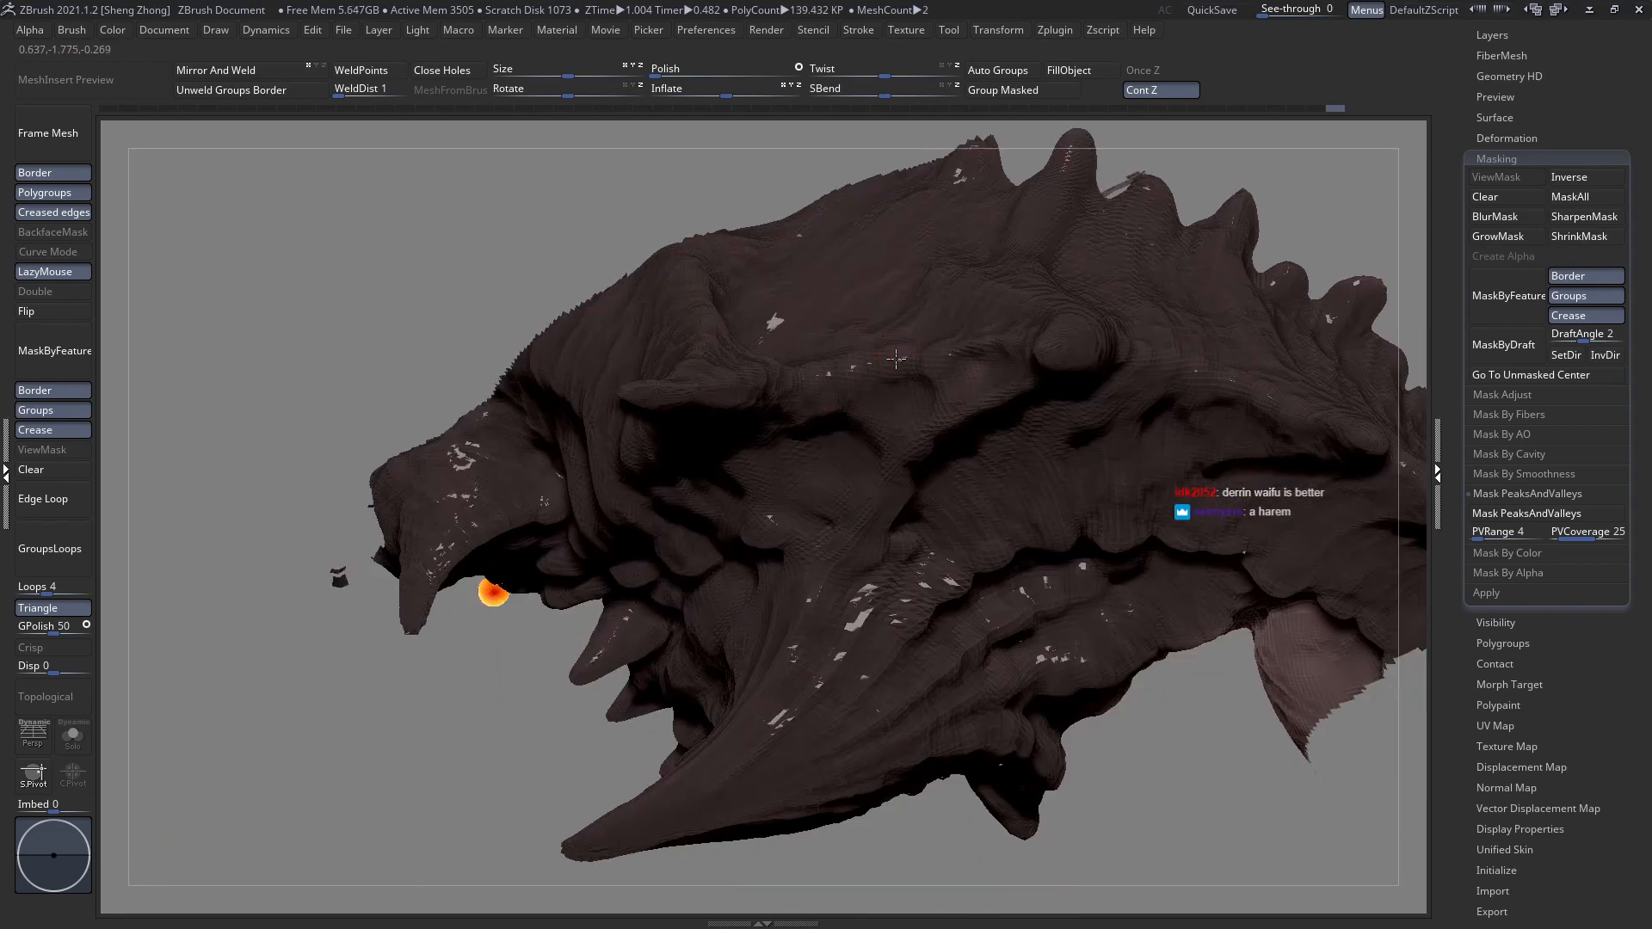
{"action": "left_click_drag", "start_coordinate": [911, 357], "coordinate": [778, 393]}
{"action": "right_click_drag", "start_coordinate": [721, 385], "coordinate": [727, 340]}
{"action": "mouse_move", "coordinate": [822, 363]}
{"action": "right_mouse_down"}
{"action": "mouse_move", "coordinate": [778, 170]}
{"action": "mouse_move", "coordinate": [737, 369]}
{"action": "mouse_move", "coordinate": [895, 276]}
{"action": "mouse_move", "coordinate": [861, 500]}
{"action": "mouse_move", "coordinate": [821, 439]}
{"action": "mouse_move", "coordinate": [786, 487]}
{"action": "right_mouse_up"}
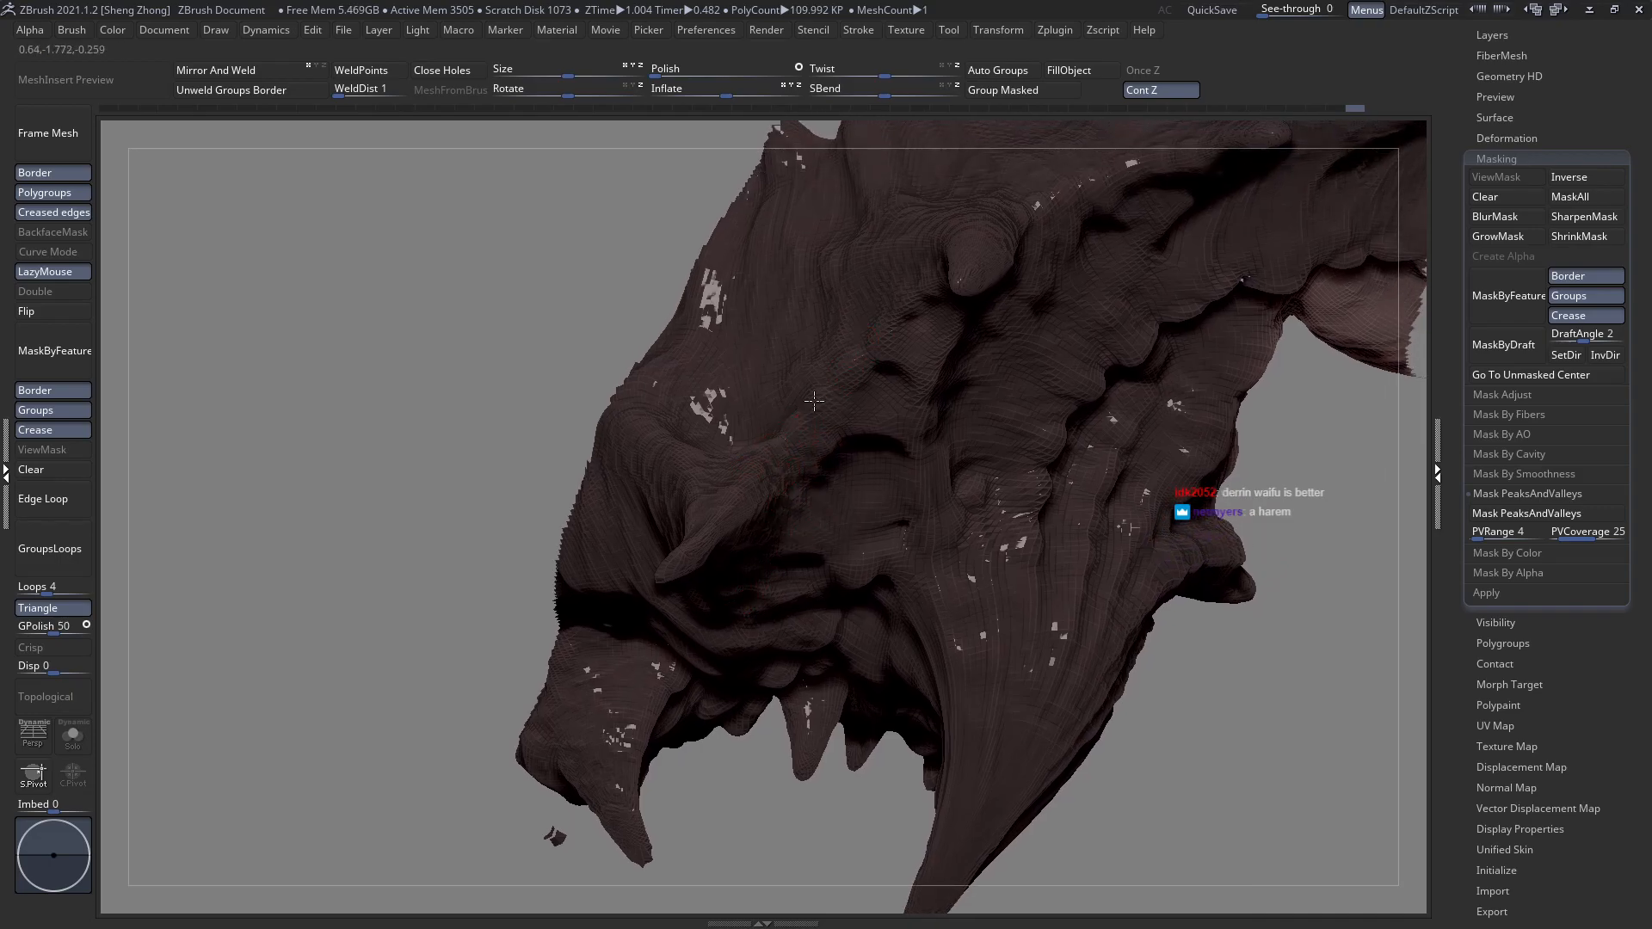
Refine the skin folds around the base of the front brow horn from several angles.
{"action": "right_click_drag", "start_coordinate": [919, 337], "coordinate": [899, 351]}
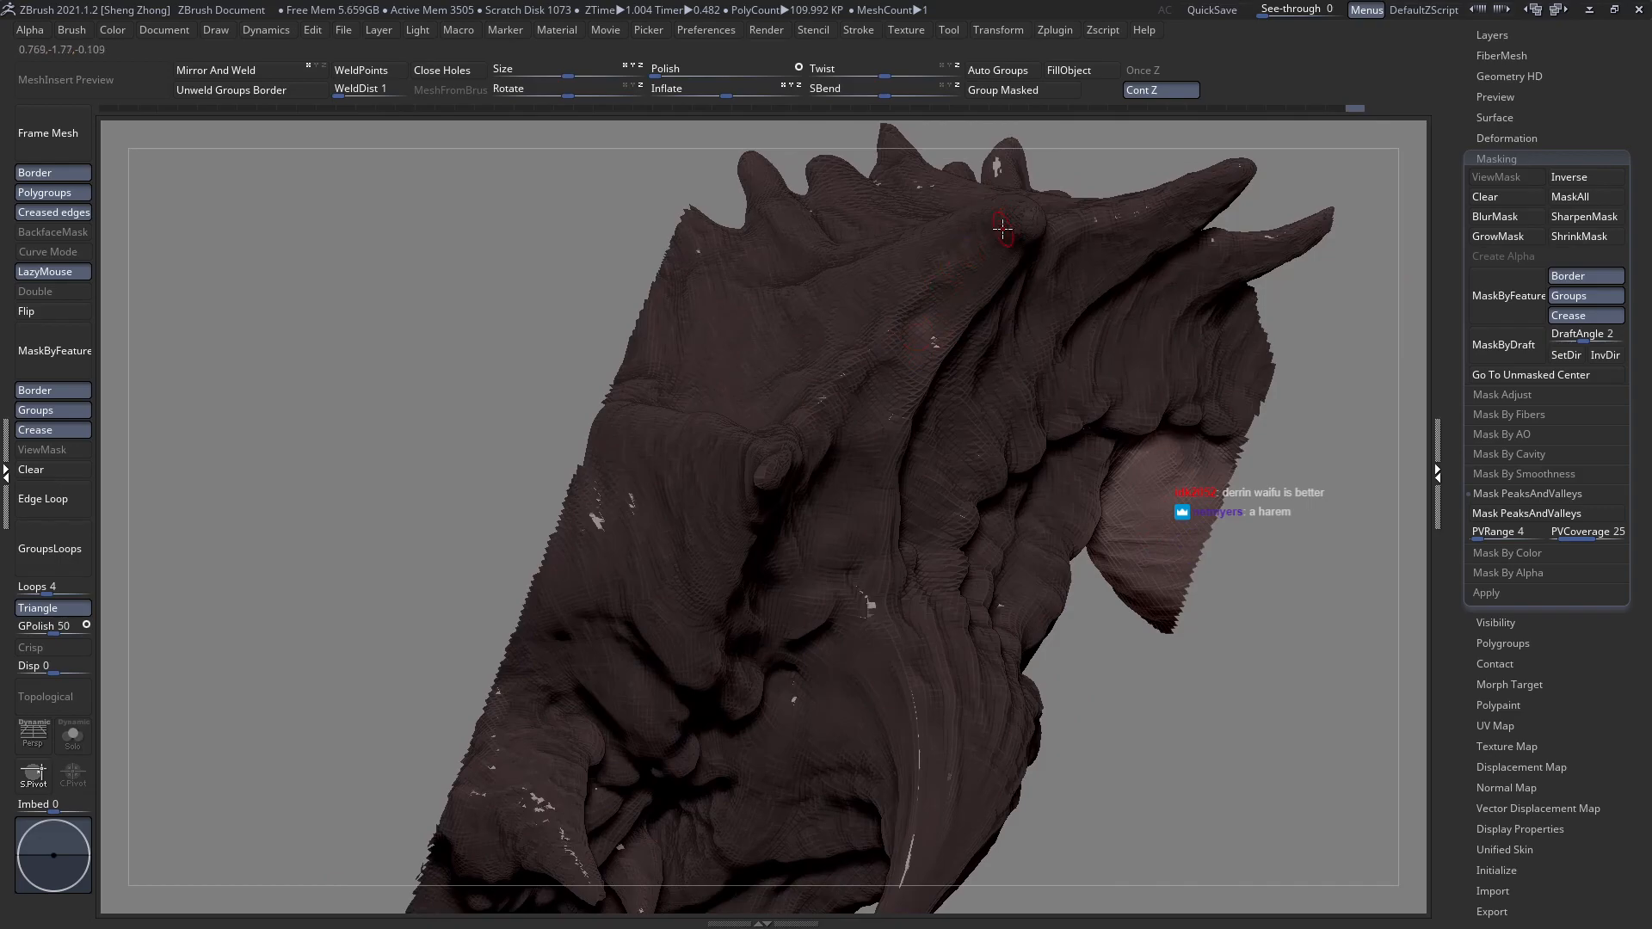
{"action": "right_click_drag", "start_coordinate": [818, 442], "coordinate": [891, 392]}
{"action": "right_click_drag", "start_coordinate": [768, 561], "coordinate": [837, 420]}
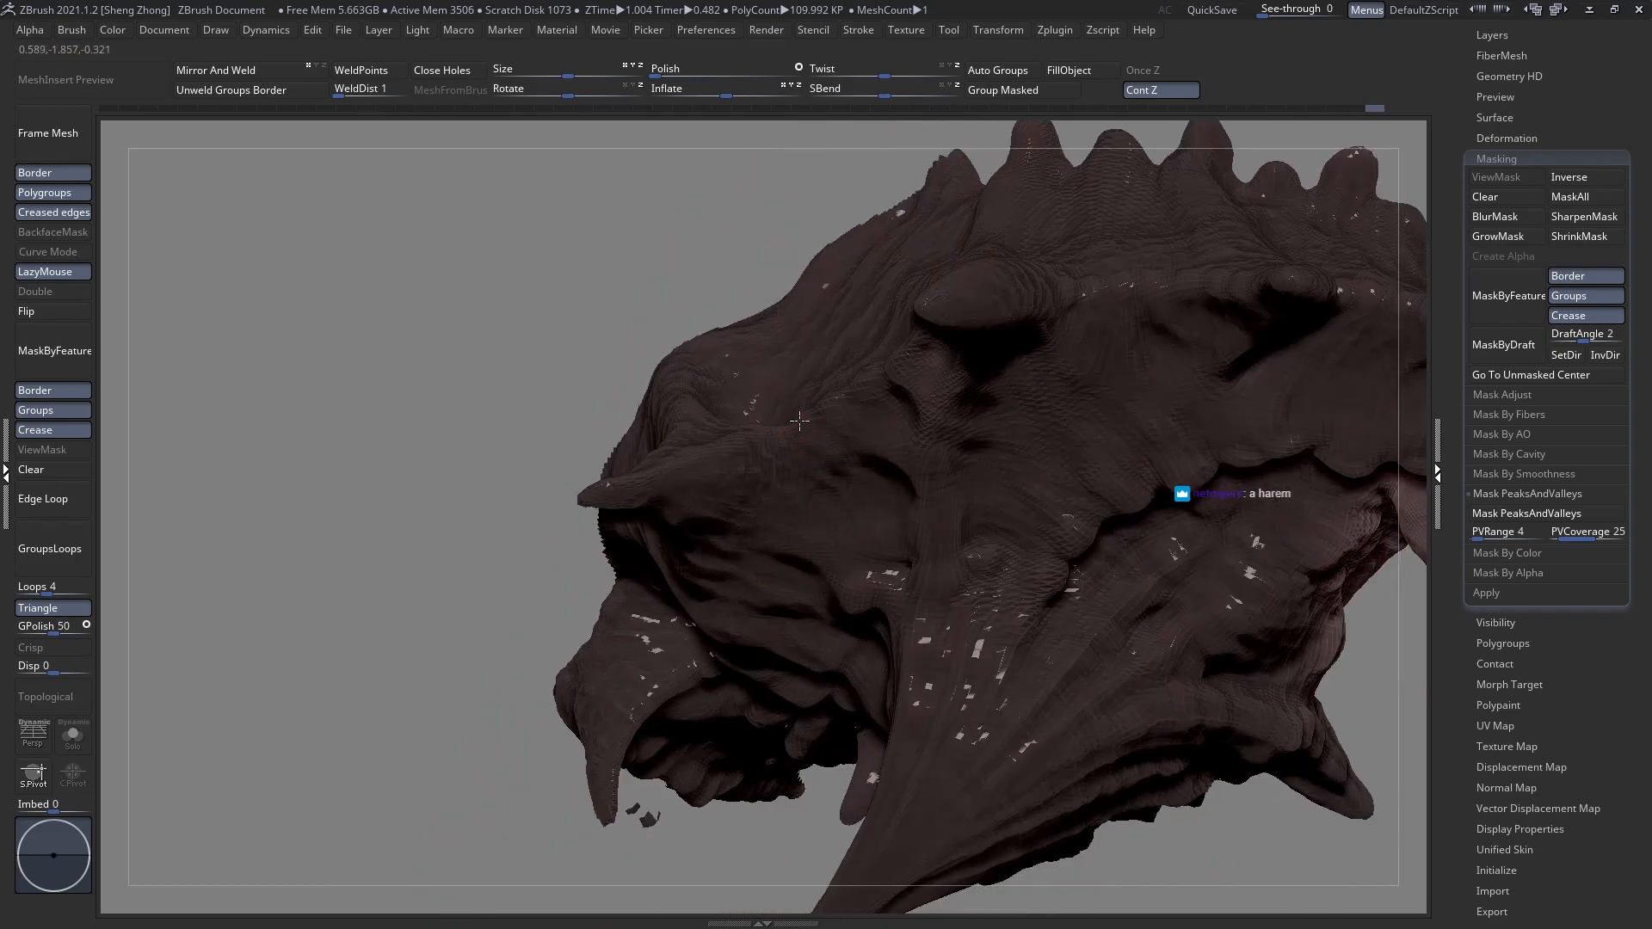
{"action": "mouse_move", "coordinate": [648, 498]}
{"action": "right_mouse_down"}
{"action": "mouse_move", "coordinate": [697, 302]}
{"action": "mouse_move", "coordinate": [695, 323]}
{"action": "right_mouse_up"}
{"action": "mouse_move", "coordinate": [612, 568]}
{"action": "right_mouse_down"}
{"action": "mouse_move", "coordinate": [644, 452]}
{"action": "mouse_move", "coordinate": [591, 406]}
{"action": "right_mouse_up"}
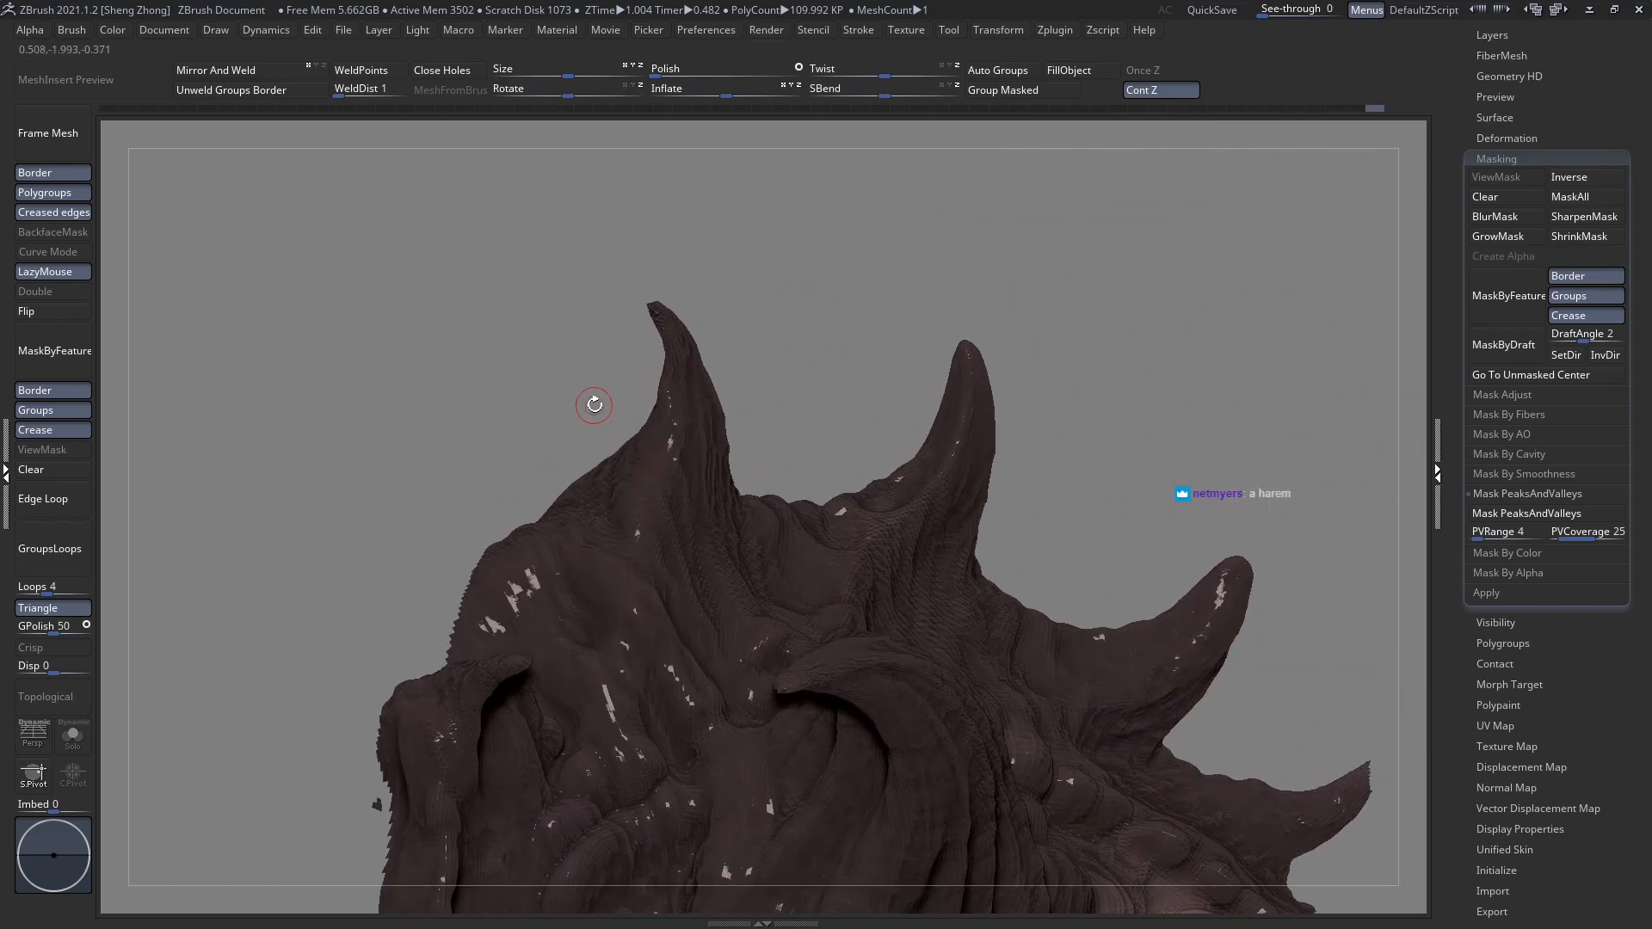
Sculpt the facial folds below the front brow horn, between the snout and the cheek horn.
{"action": "right_click_drag", "start_coordinate": [627, 351], "coordinate": [681, 376]}
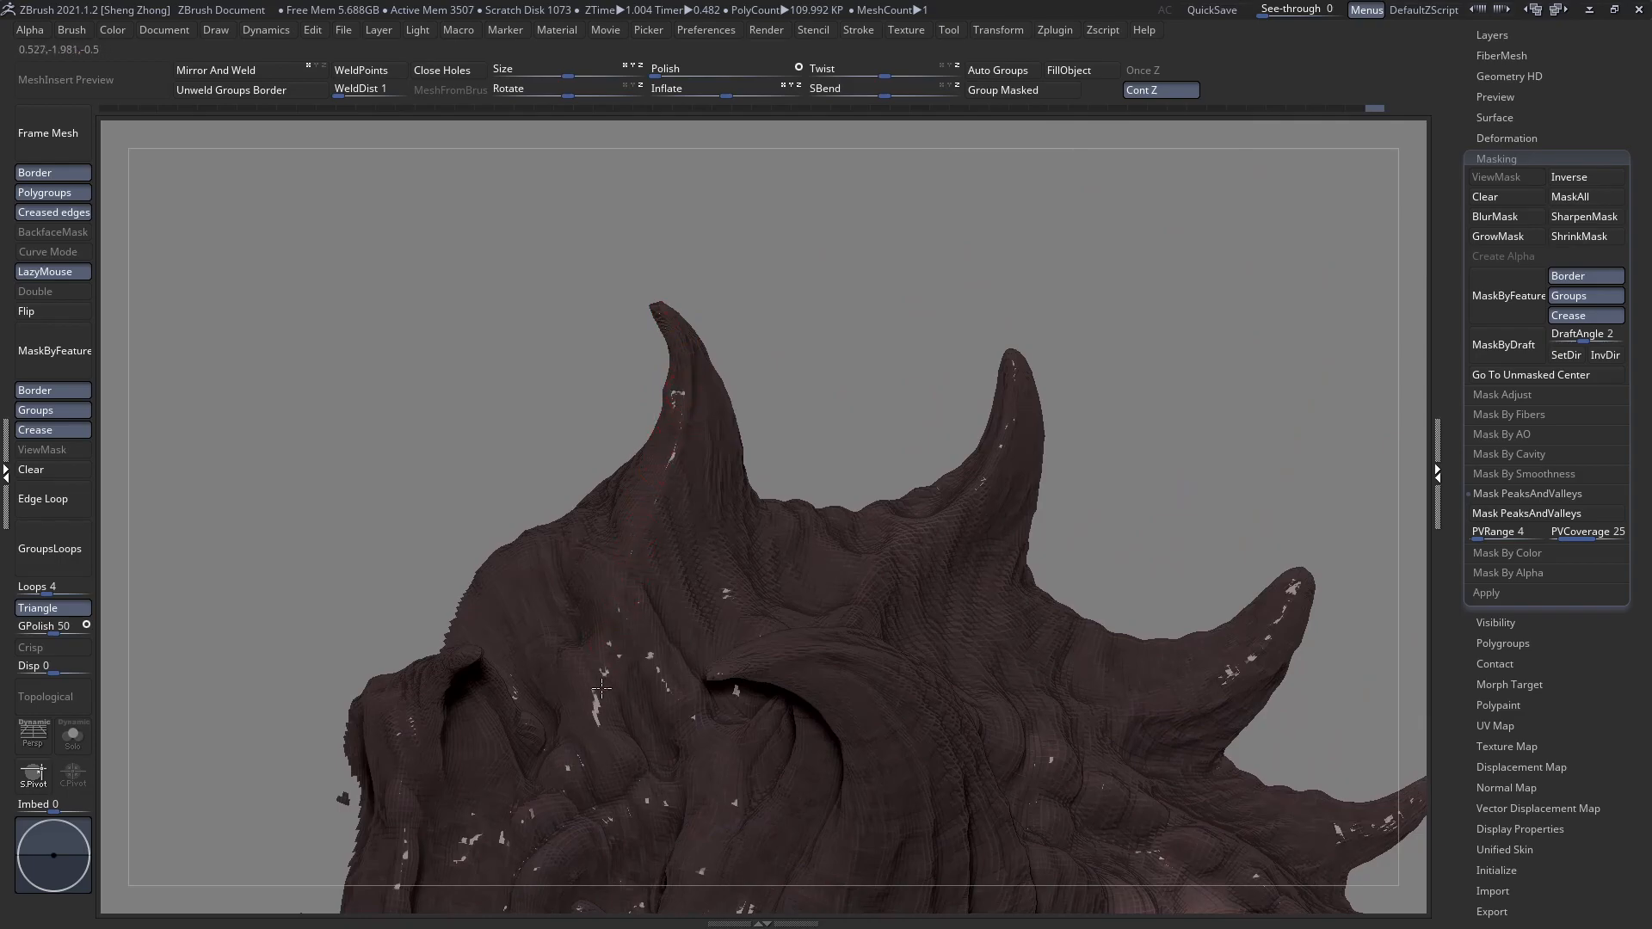
{"action": "mouse_move", "coordinate": [637, 656]}
{"action": "right_mouse_down"}
{"action": "mouse_move", "coordinate": [671, 627]}
{"action": "mouse_move", "coordinate": [591, 414]}
{"action": "mouse_move", "coordinate": [722, 519]}
{"action": "mouse_move", "coordinate": [765, 461]}
{"action": "mouse_move", "coordinate": [770, 516]}
{"action": "mouse_move", "coordinate": [791, 456]}
{"action": "mouse_move", "coordinate": [783, 368]}
{"action": "right_mouse_up"}
{"action": "mouse_move", "coordinate": [667, 445]}
{"action": "left_mouse_down"}
{"action": "mouse_move", "coordinate": [623, 540]}
{"action": "mouse_move", "coordinate": [627, 608]}
{"action": "mouse_move", "coordinate": [648, 509]}
{"action": "left_mouse_up"}
{"action": "right_click_drag", "start_coordinate": [674, 483], "coordinate": [644, 522]}
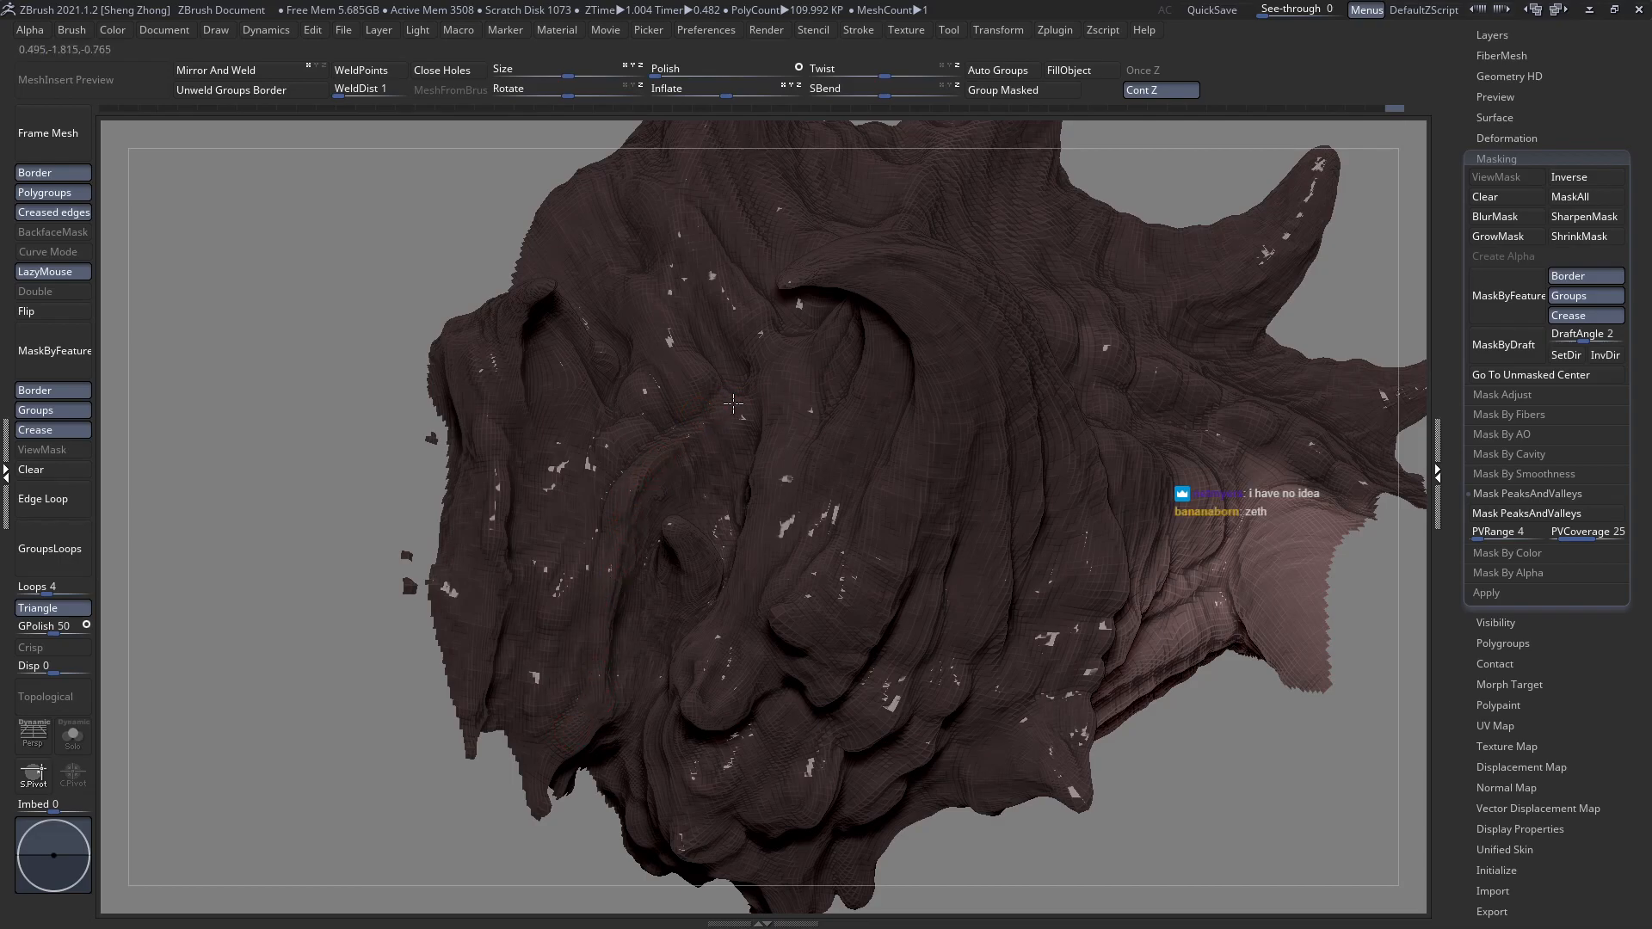
Carve a long vertical groove down the face in front of the large cheek horn.
{"action": "mouse_move", "coordinate": [761, 406]}
{"action": "right_mouse_down"}
{"action": "mouse_move", "coordinate": [774, 366]}
{"action": "mouse_move", "coordinate": [813, 372]}
{"action": "right_mouse_up"}
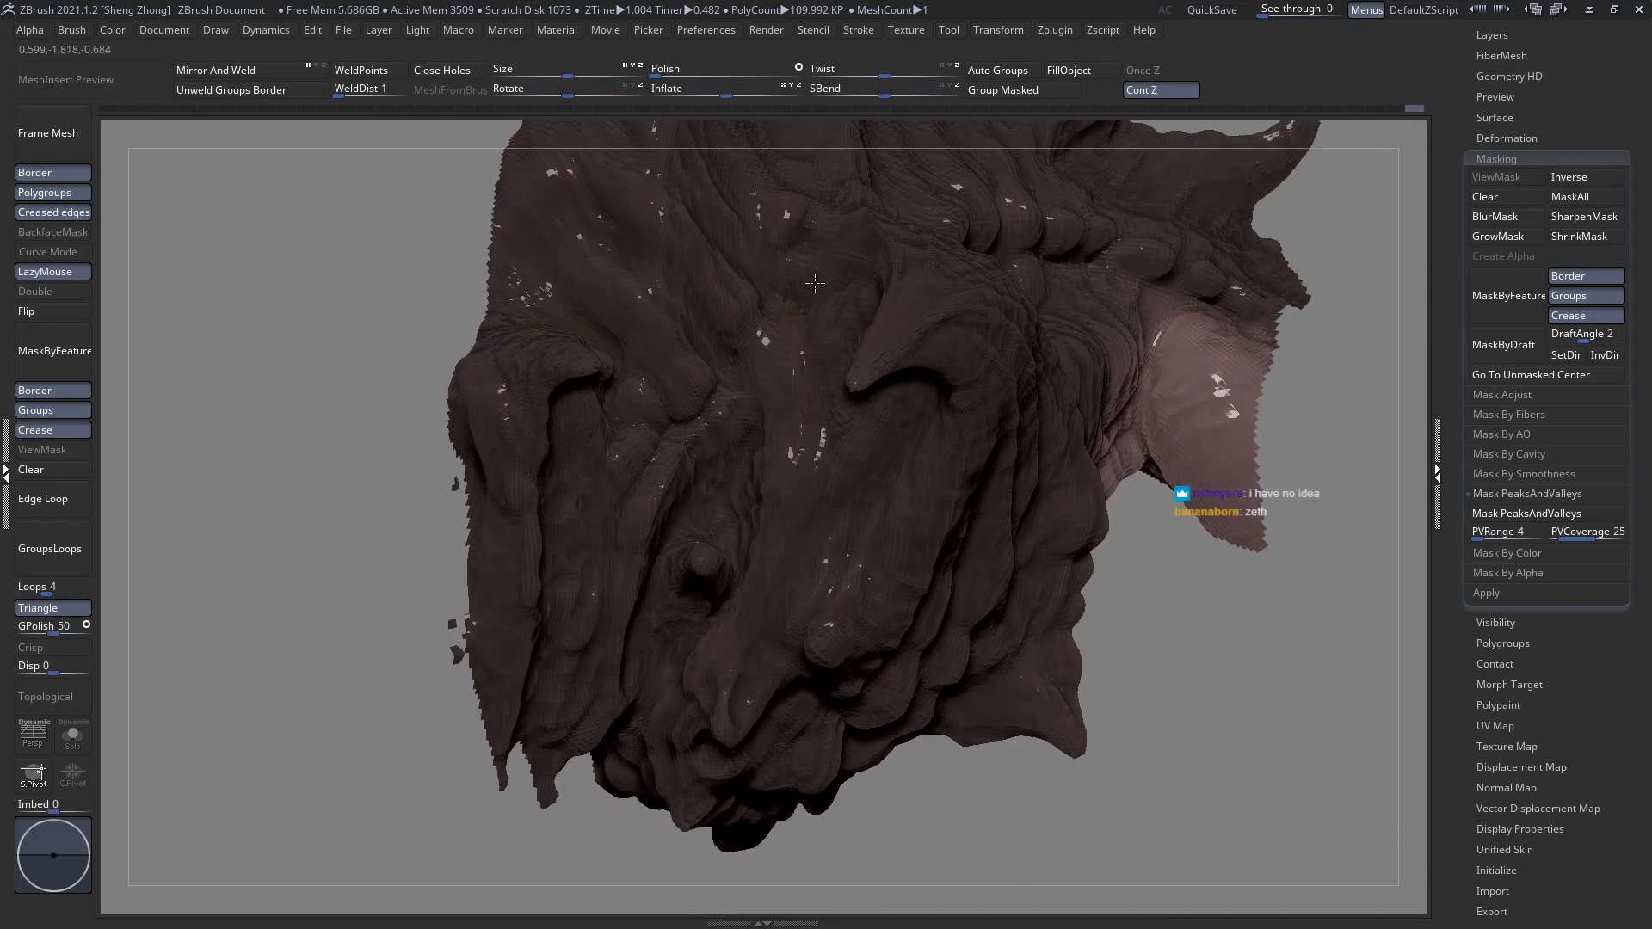
{"action": "right_click_drag", "start_coordinate": [743, 635], "coordinate": [753, 517]}
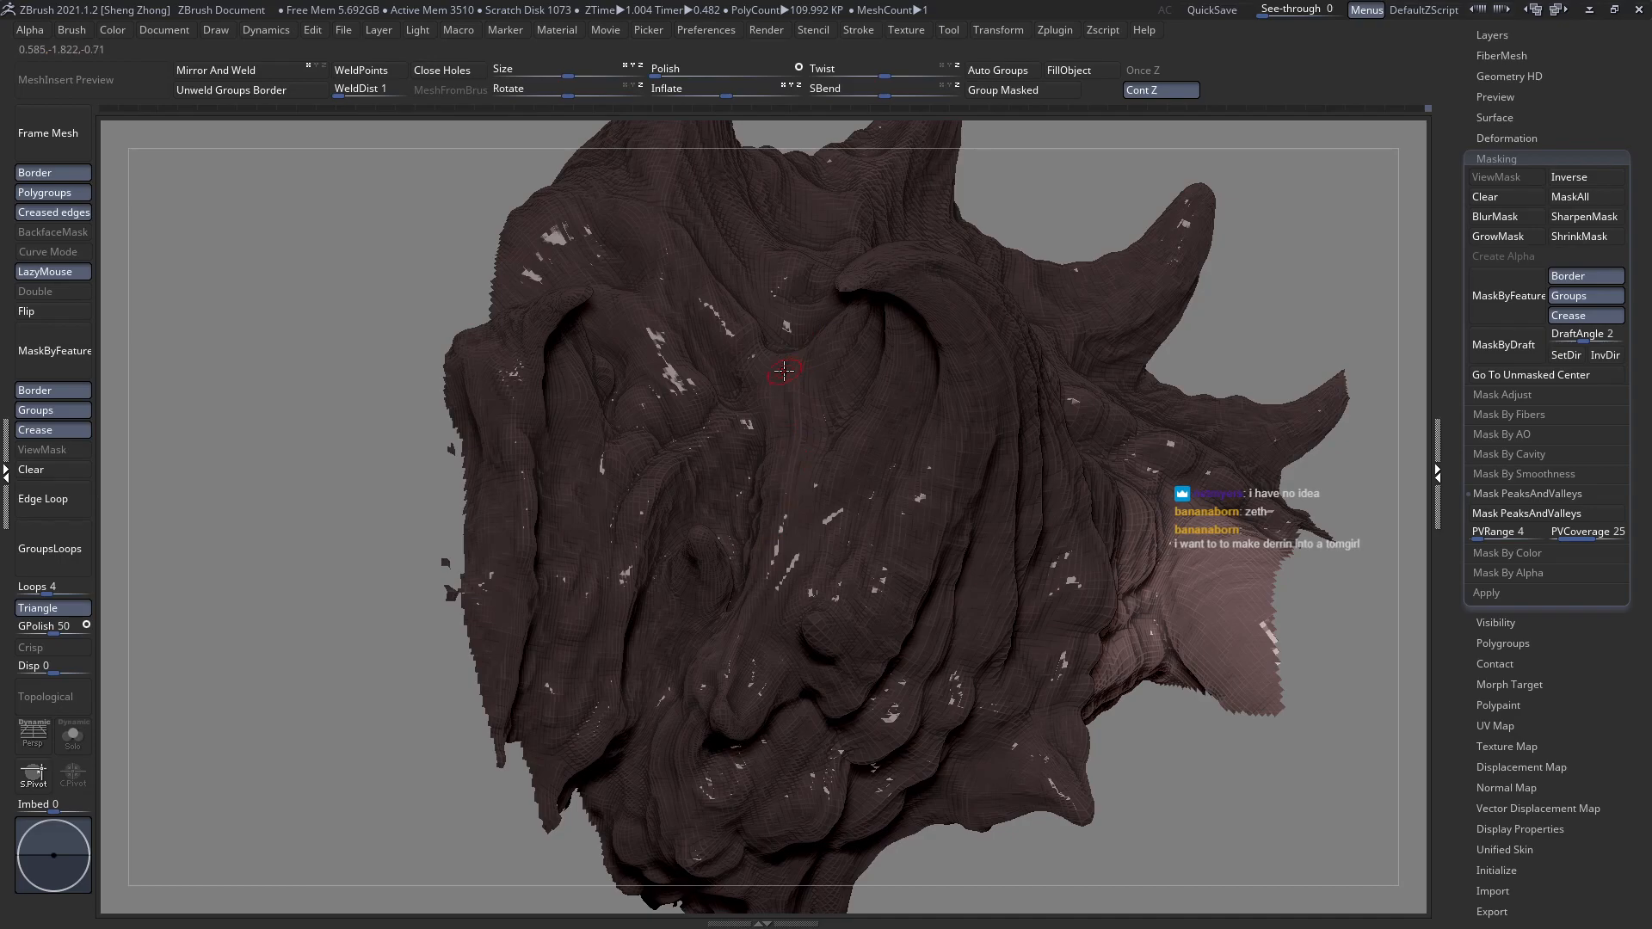
{"action": "left_click_drag", "start_coordinate": [780, 382], "coordinate": [784, 561]}
{"action": "right_click_drag", "start_coordinate": [783, 561], "coordinate": [802, 563]}
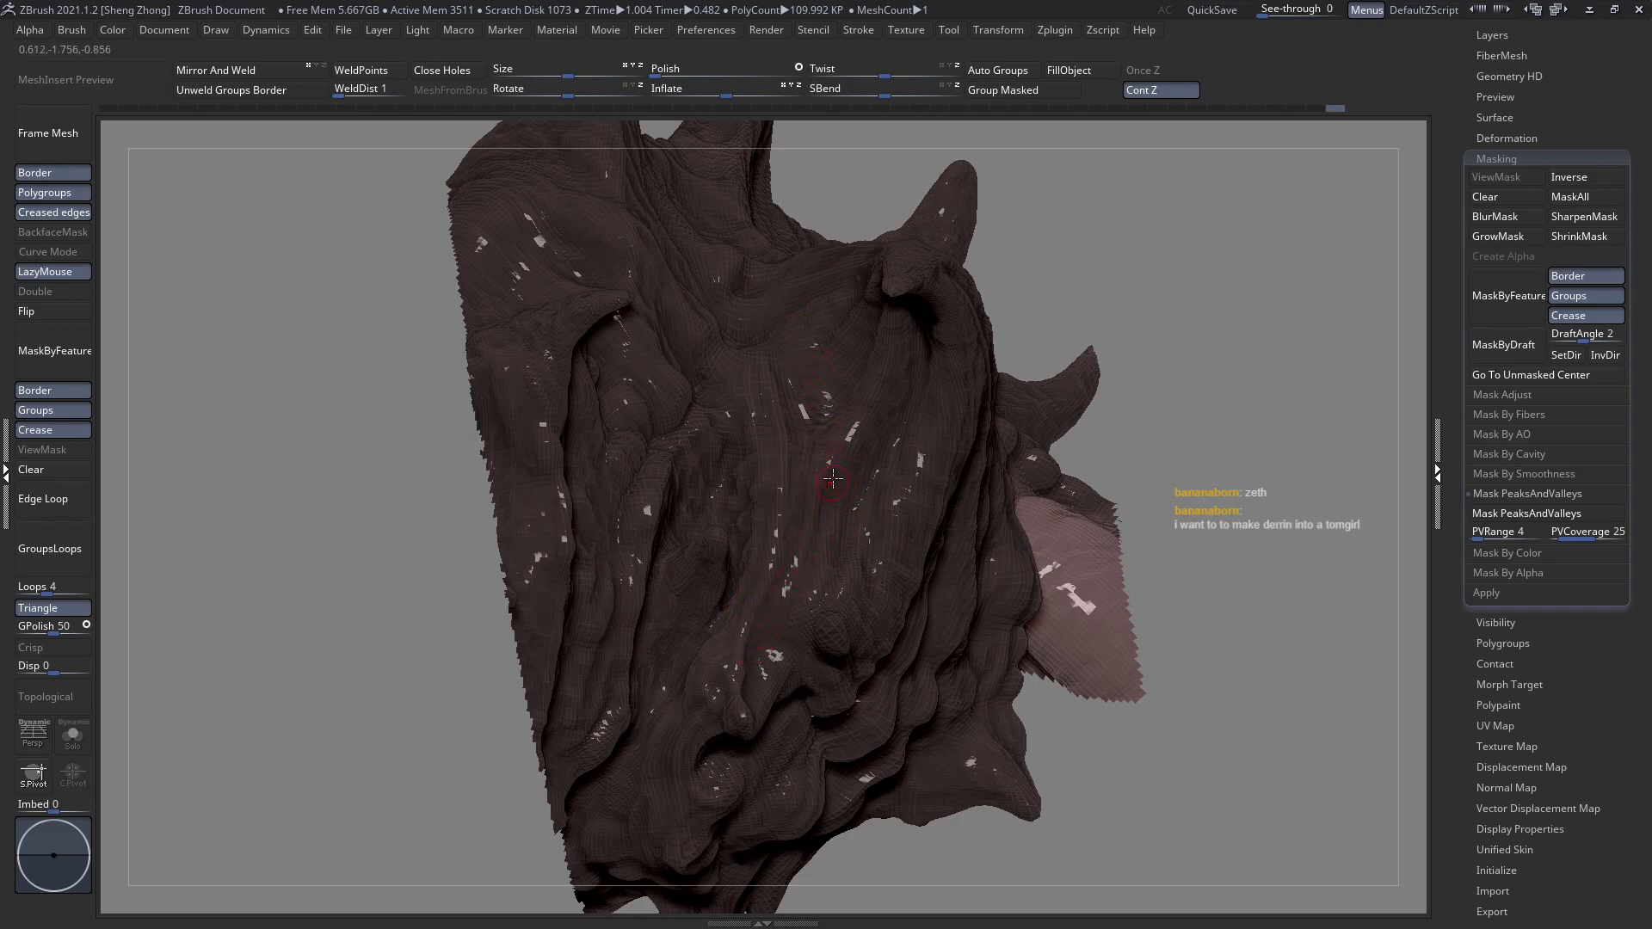
Sculpt the ridges and grooves on the front surface of the cheek below the large horn.
{"action": "key", "text": "l"}
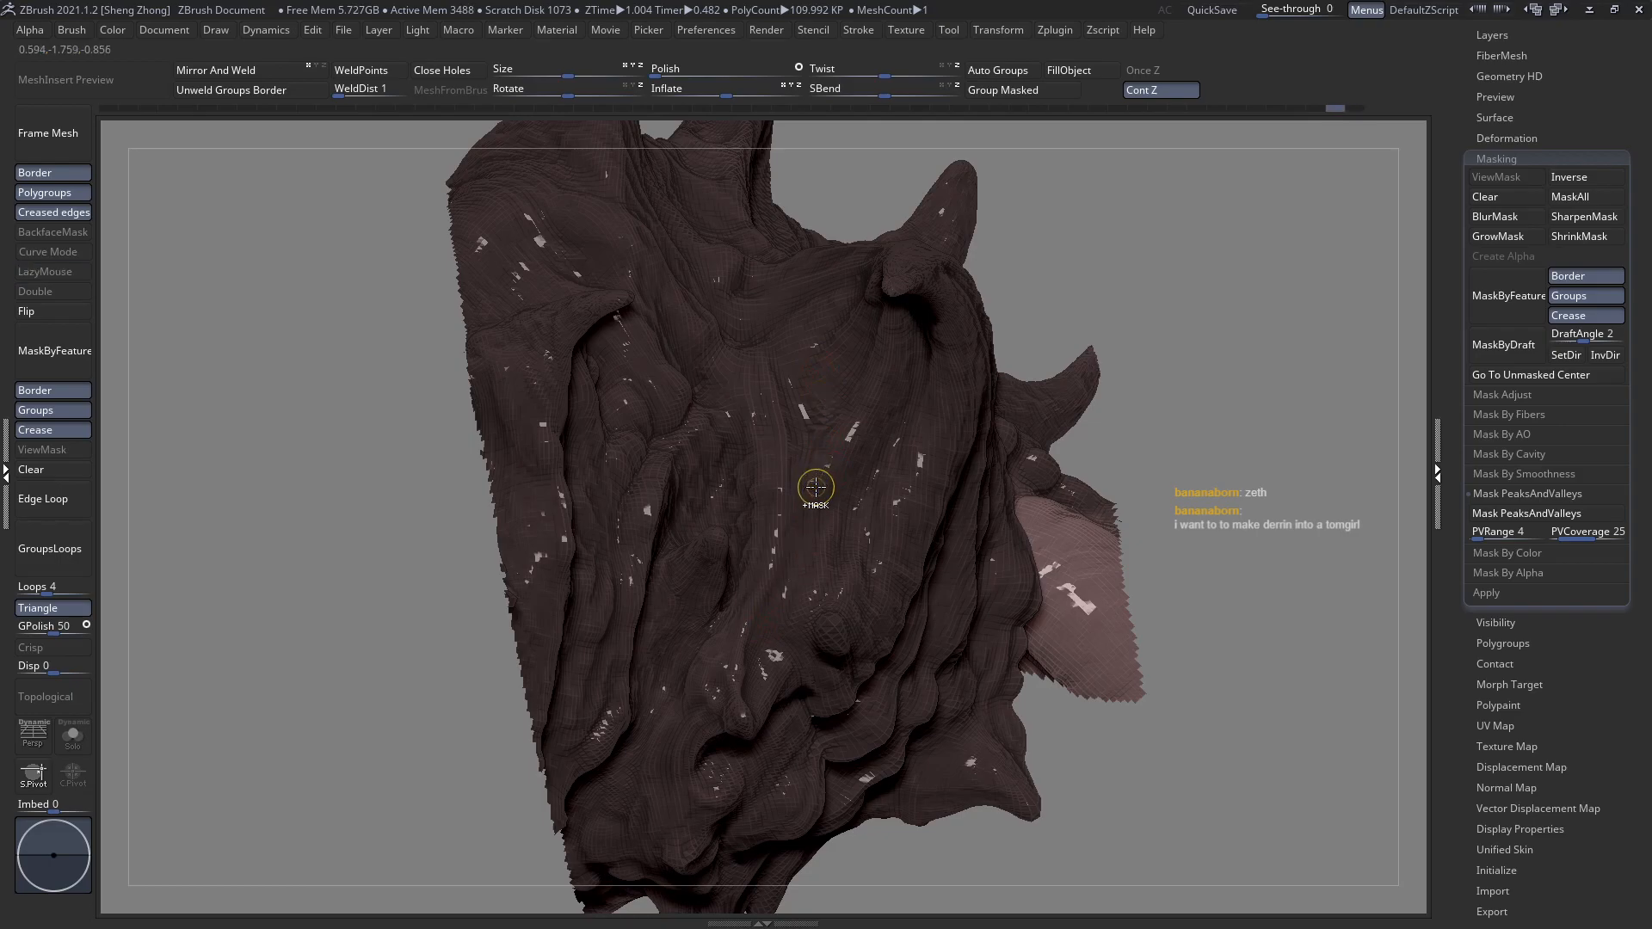
{"action": "right_click_drag", "start_coordinate": [815, 486], "coordinate": [809, 520]}
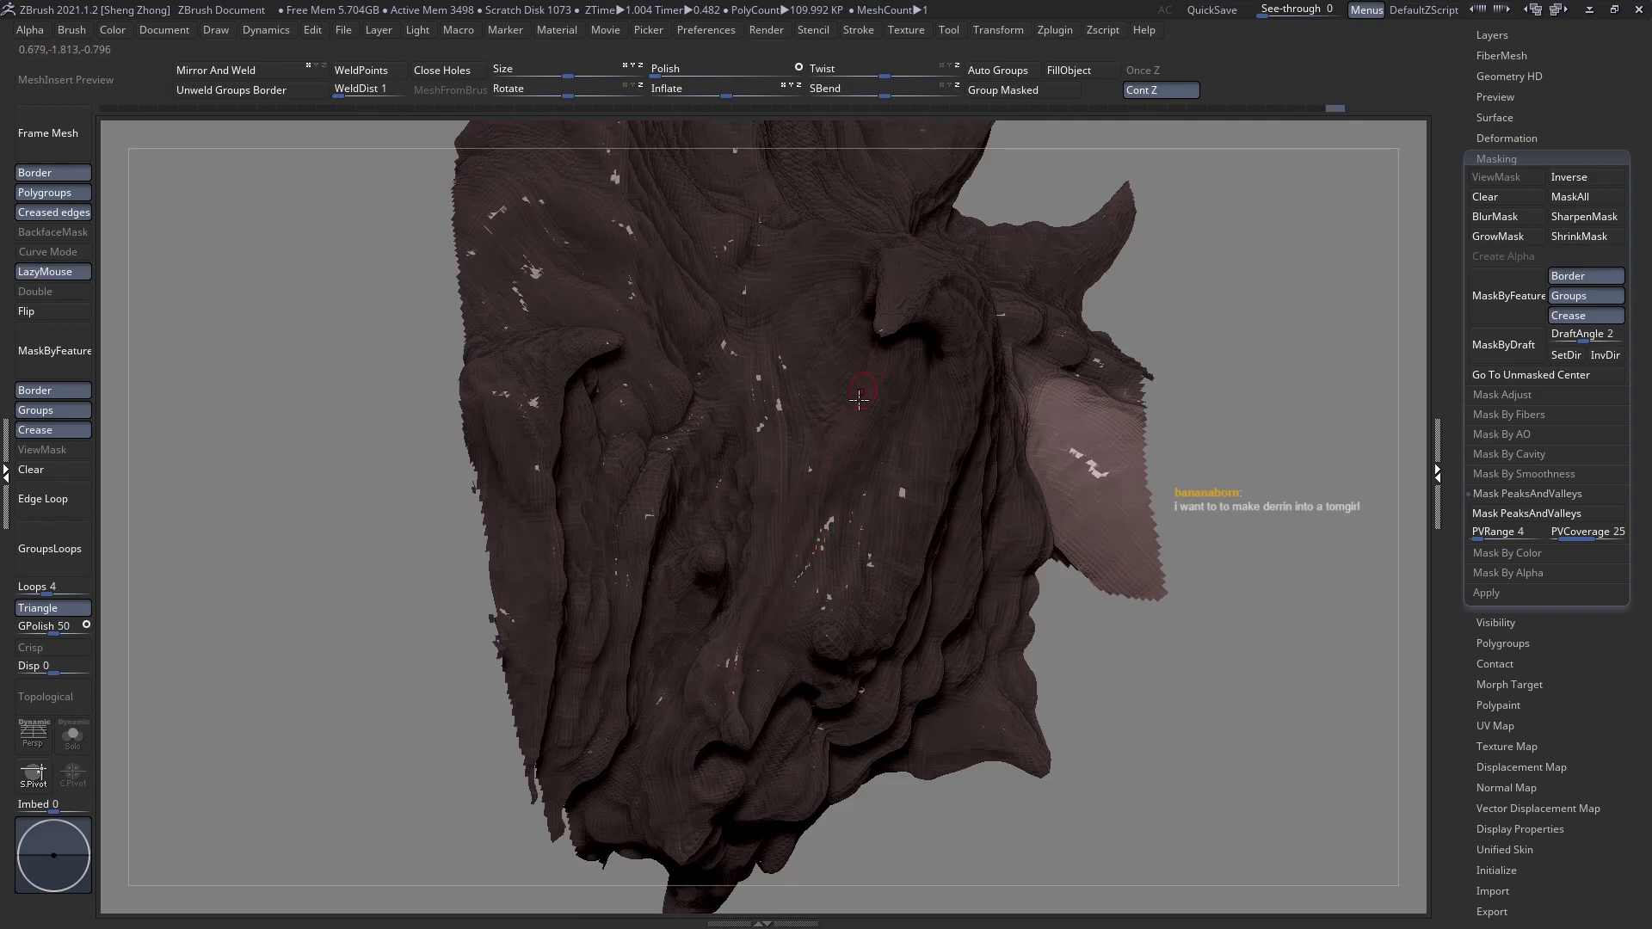
{"action": "right_click_drag", "start_coordinate": [842, 461], "coordinate": [862, 404]}
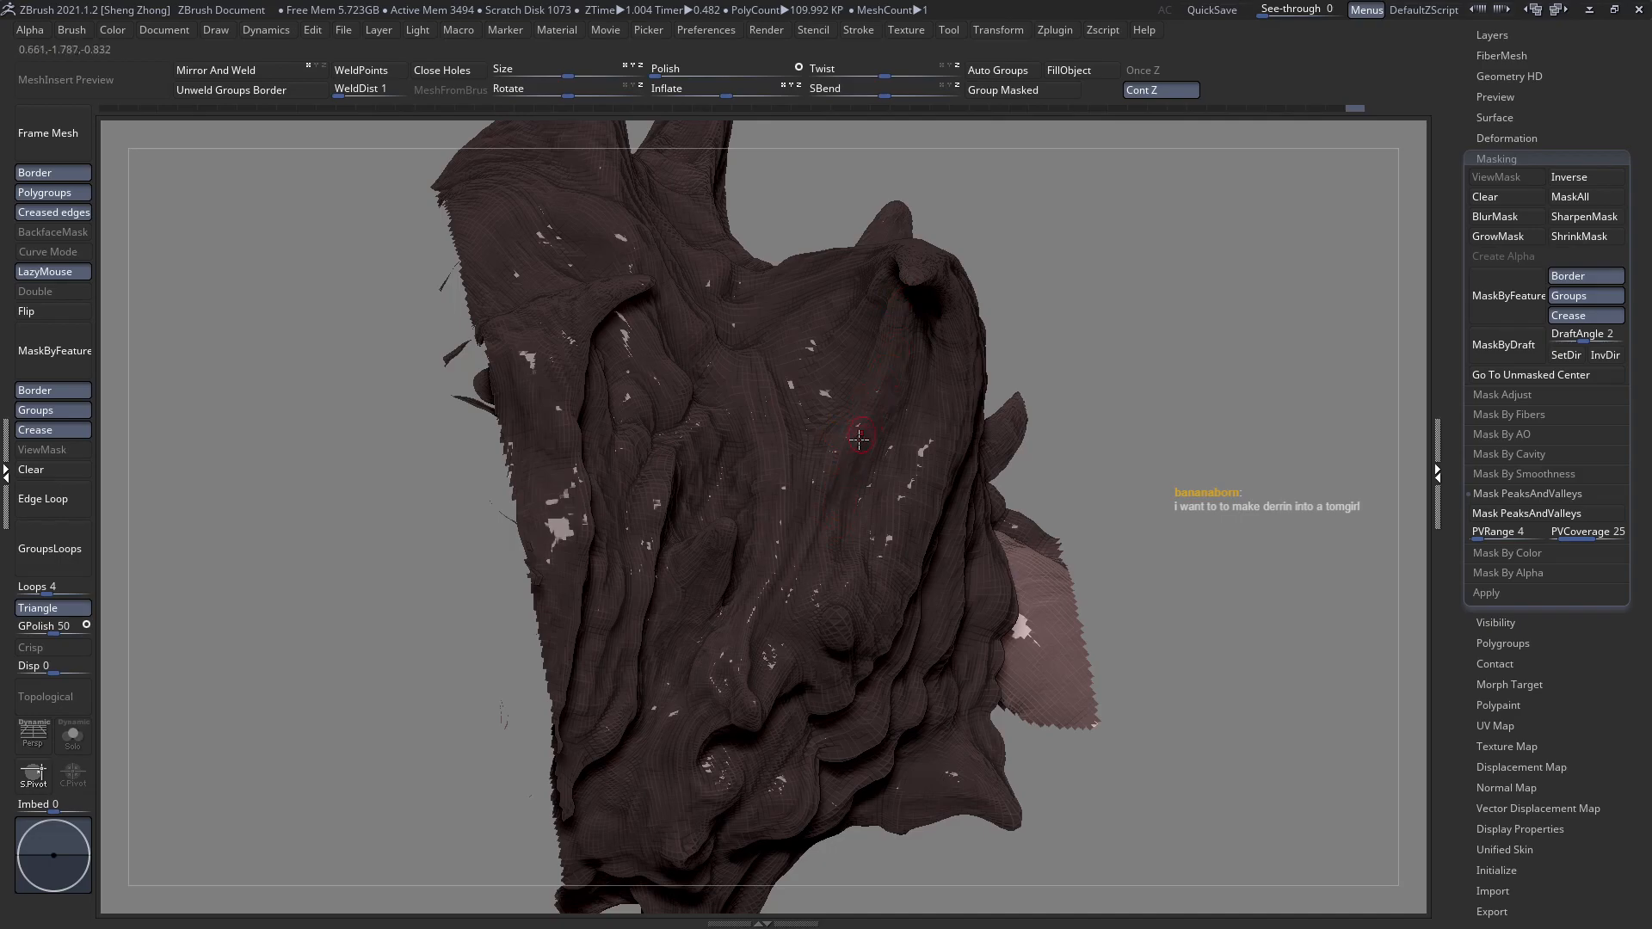
{"action": "right_click_drag", "start_coordinate": [813, 611], "coordinate": [821, 556]}
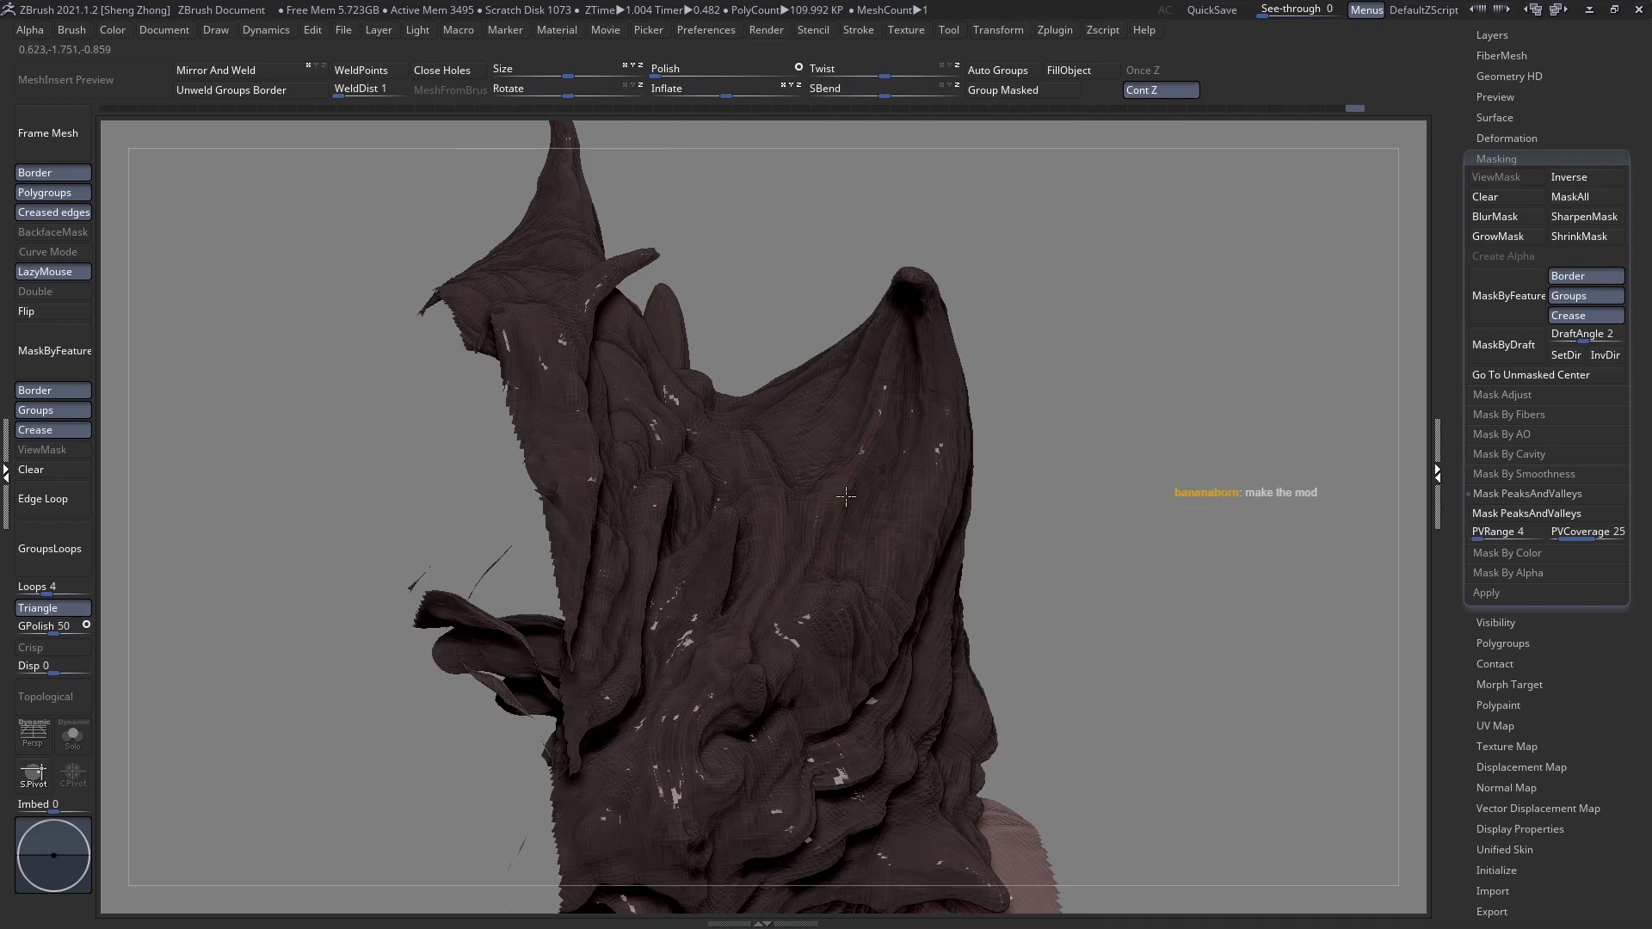
Detail the front face of the cheek horn with grooves running up to its tip.
{"action": "right_click_drag", "start_coordinate": [893, 387], "coordinate": [911, 357]}
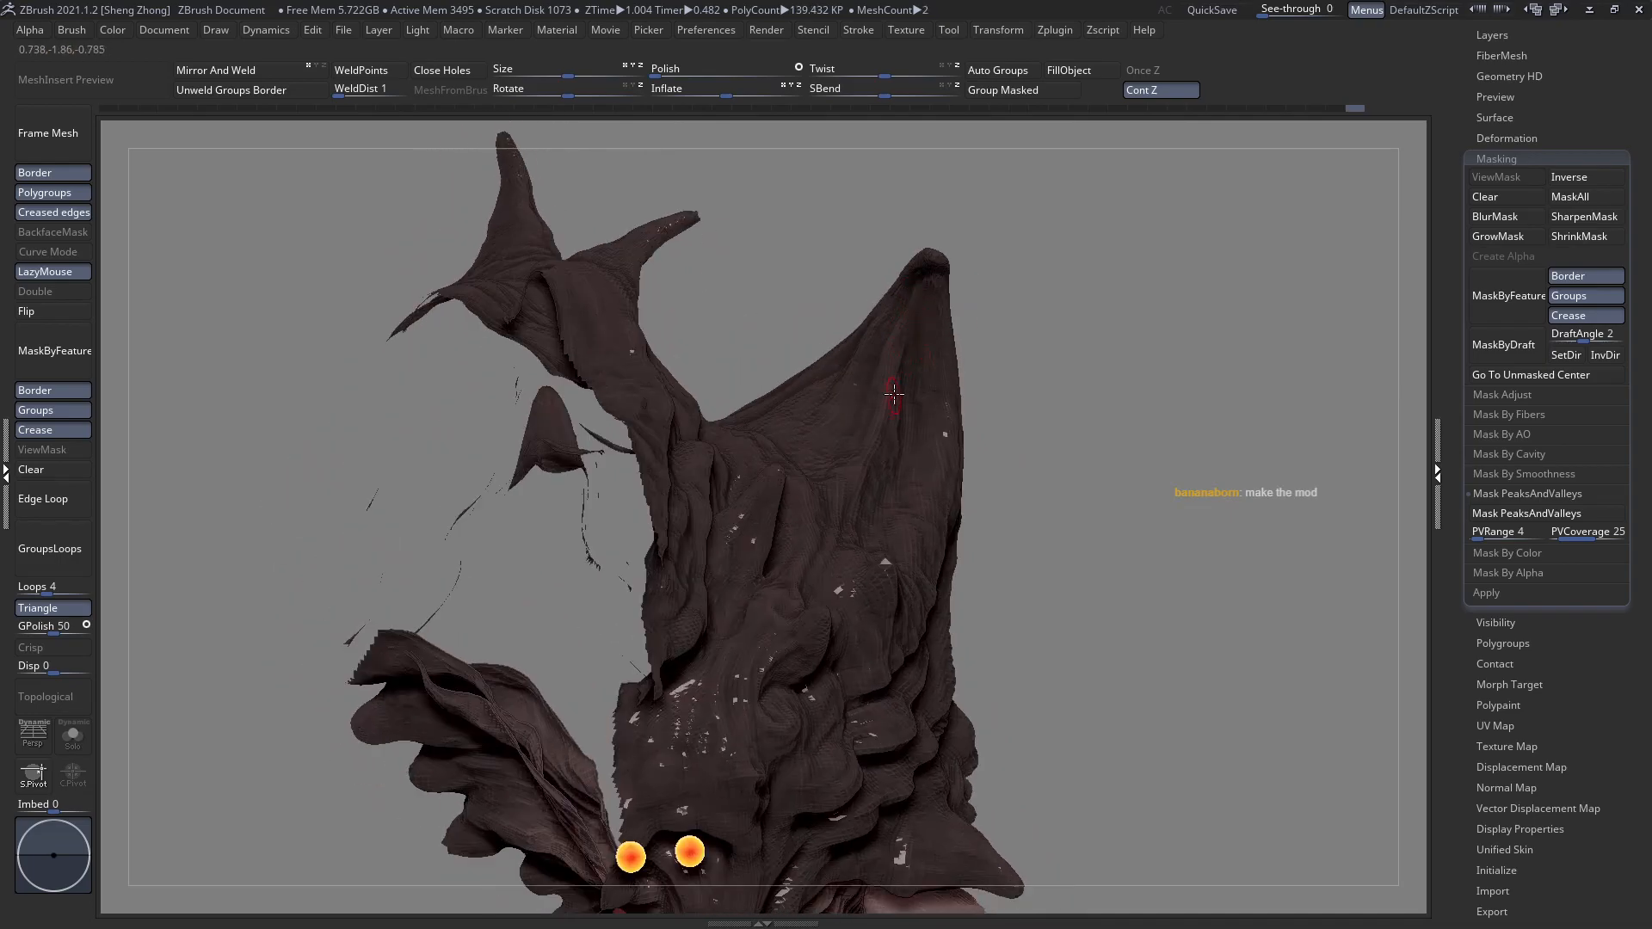
{"action": "mouse_move", "coordinate": [930, 273]}
{"action": "right_mouse_down"}
{"action": "mouse_move", "coordinate": [894, 365]}
{"action": "mouse_move", "coordinate": [907, 344]}
{"action": "right_mouse_up"}
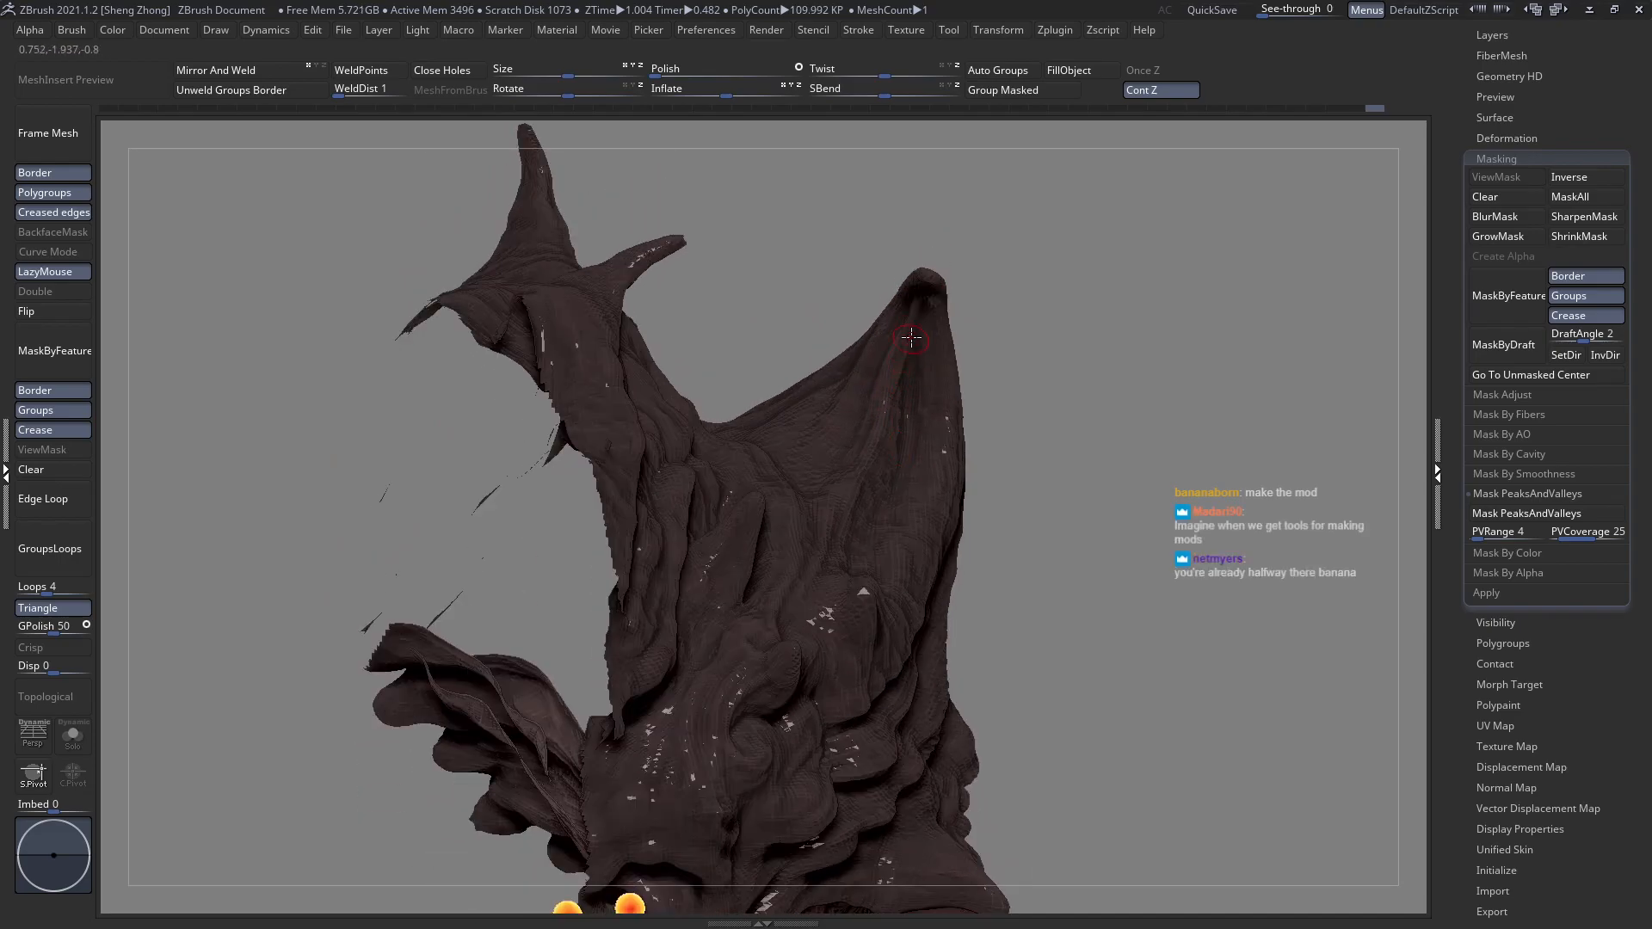
{"action": "right_click_drag", "start_coordinate": [891, 467], "coordinate": [917, 395]}
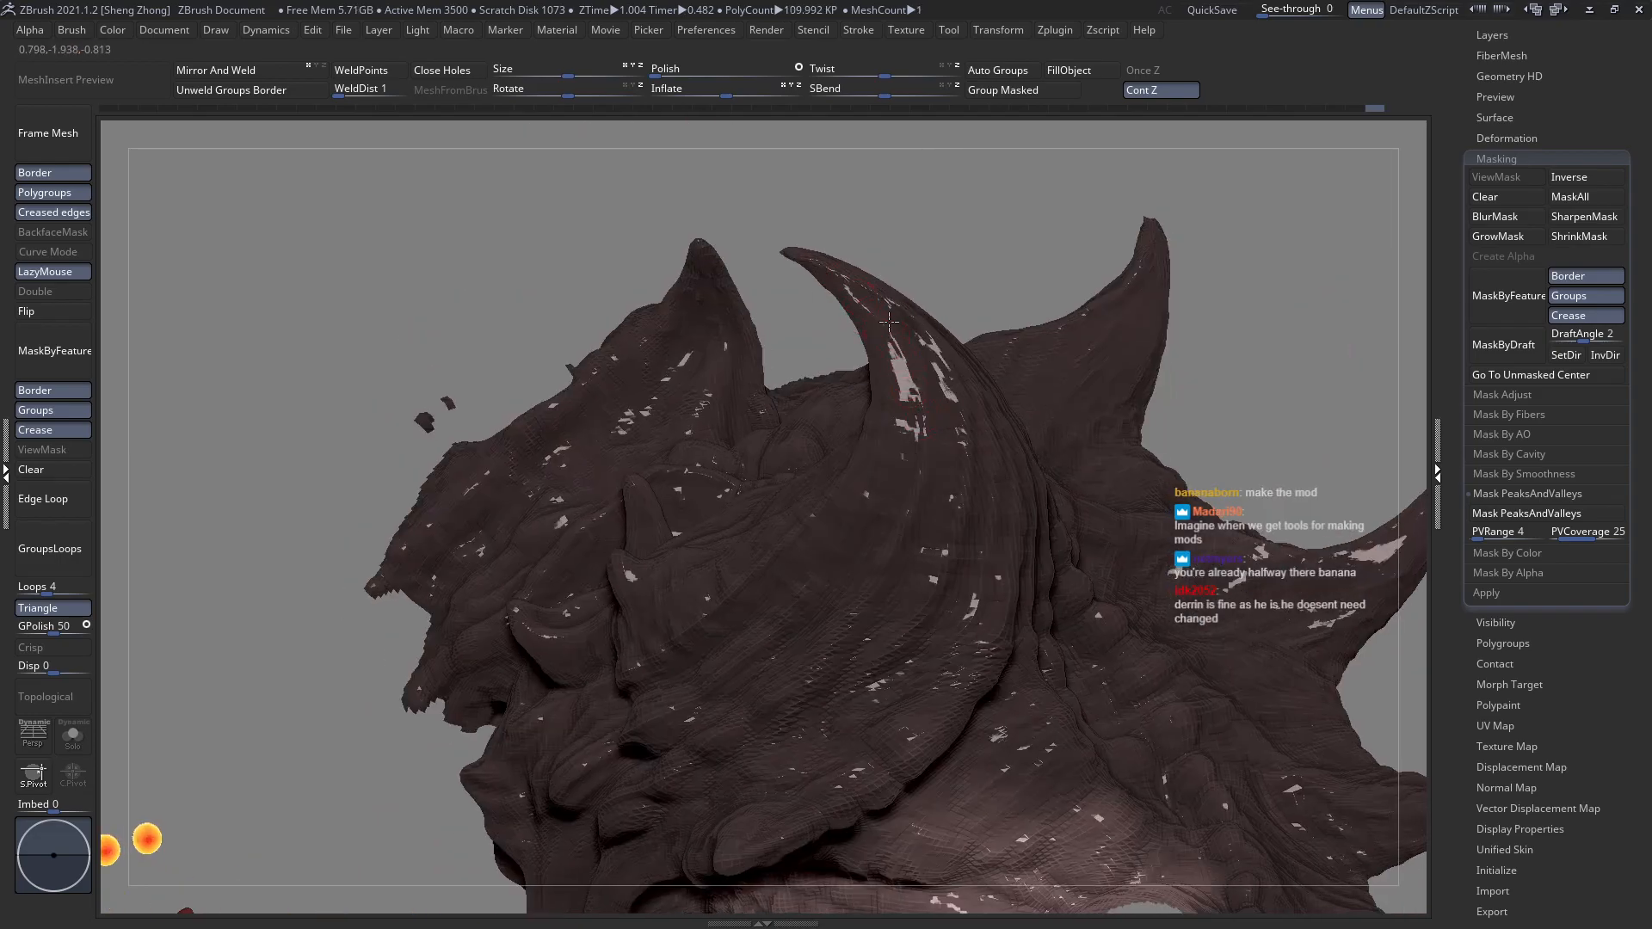
Sculpt diagonal strokes along the cheek folds below the large horn, and undo the last stroke.
{"action": "mouse_move", "coordinate": [810, 707]}
{"action": "right_mouse_down"}
{"action": "mouse_move", "coordinate": [847, 669]}
{"action": "mouse_move", "coordinate": [851, 826]}
{"action": "mouse_move", "coordinate": [838, 735]}
{"action": "mouse_move", "coordinate": [790, 652]}
{"action": "right_mouse_up"}
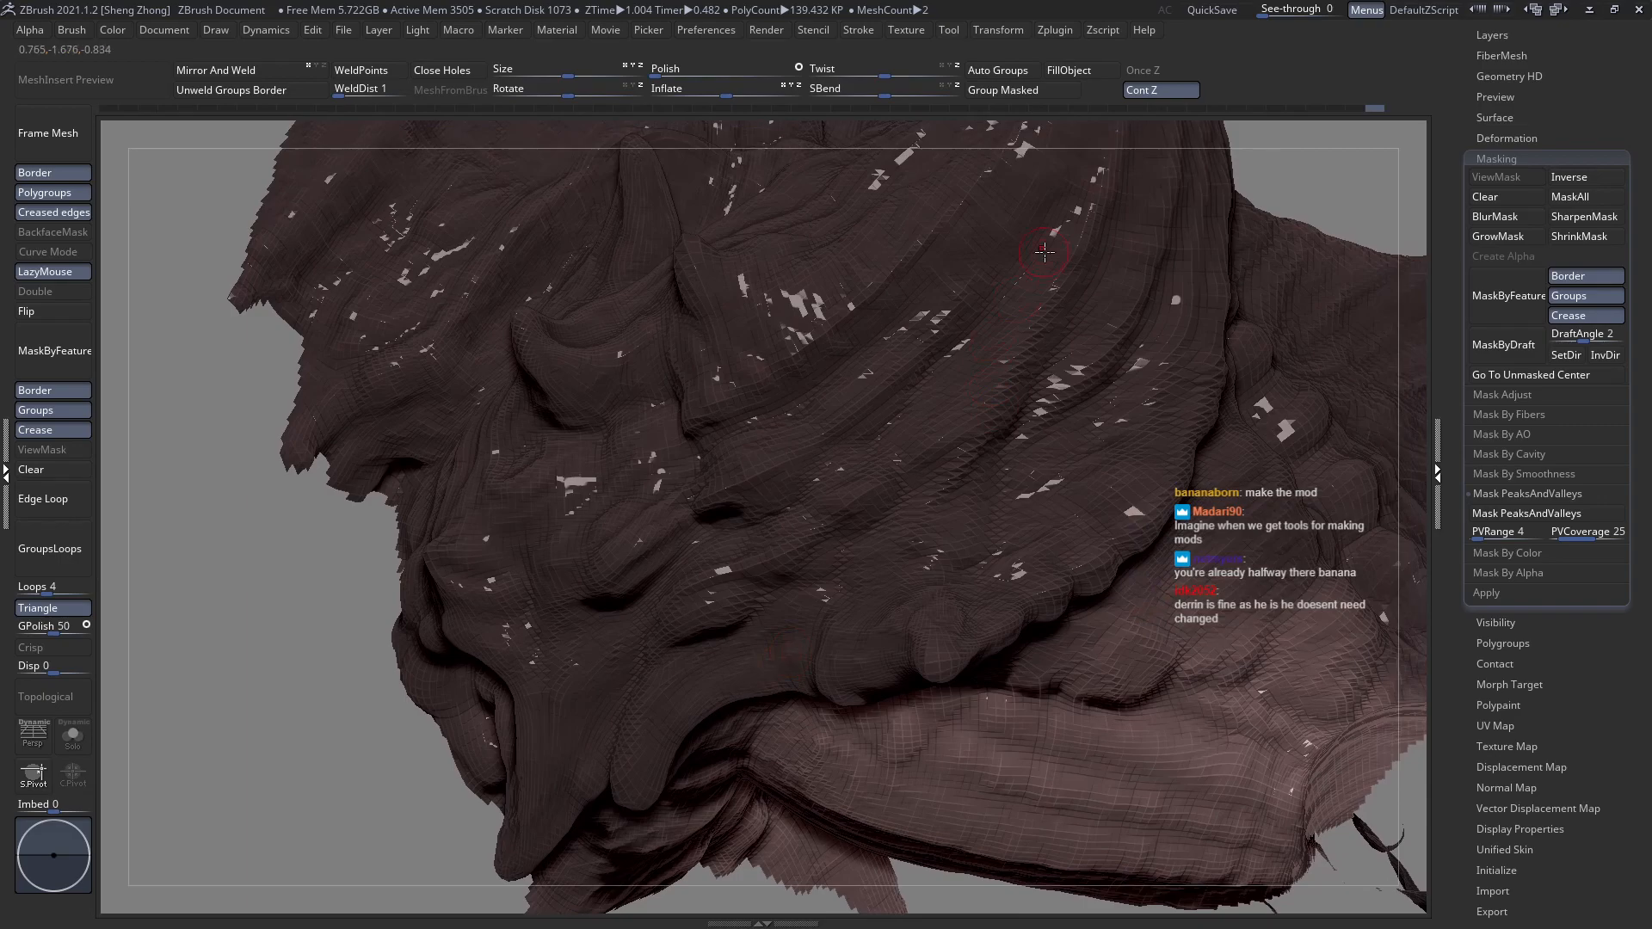
{"action": "left_click_drag", "start_coordinate": [1004, 377], "coordinate": [895, 472]}
{"action": "left_click_drag", "start_coordinate": [1058, 284], "coordinate": [851, 504]}
{"action": "key", "text": "ctrl+z"}
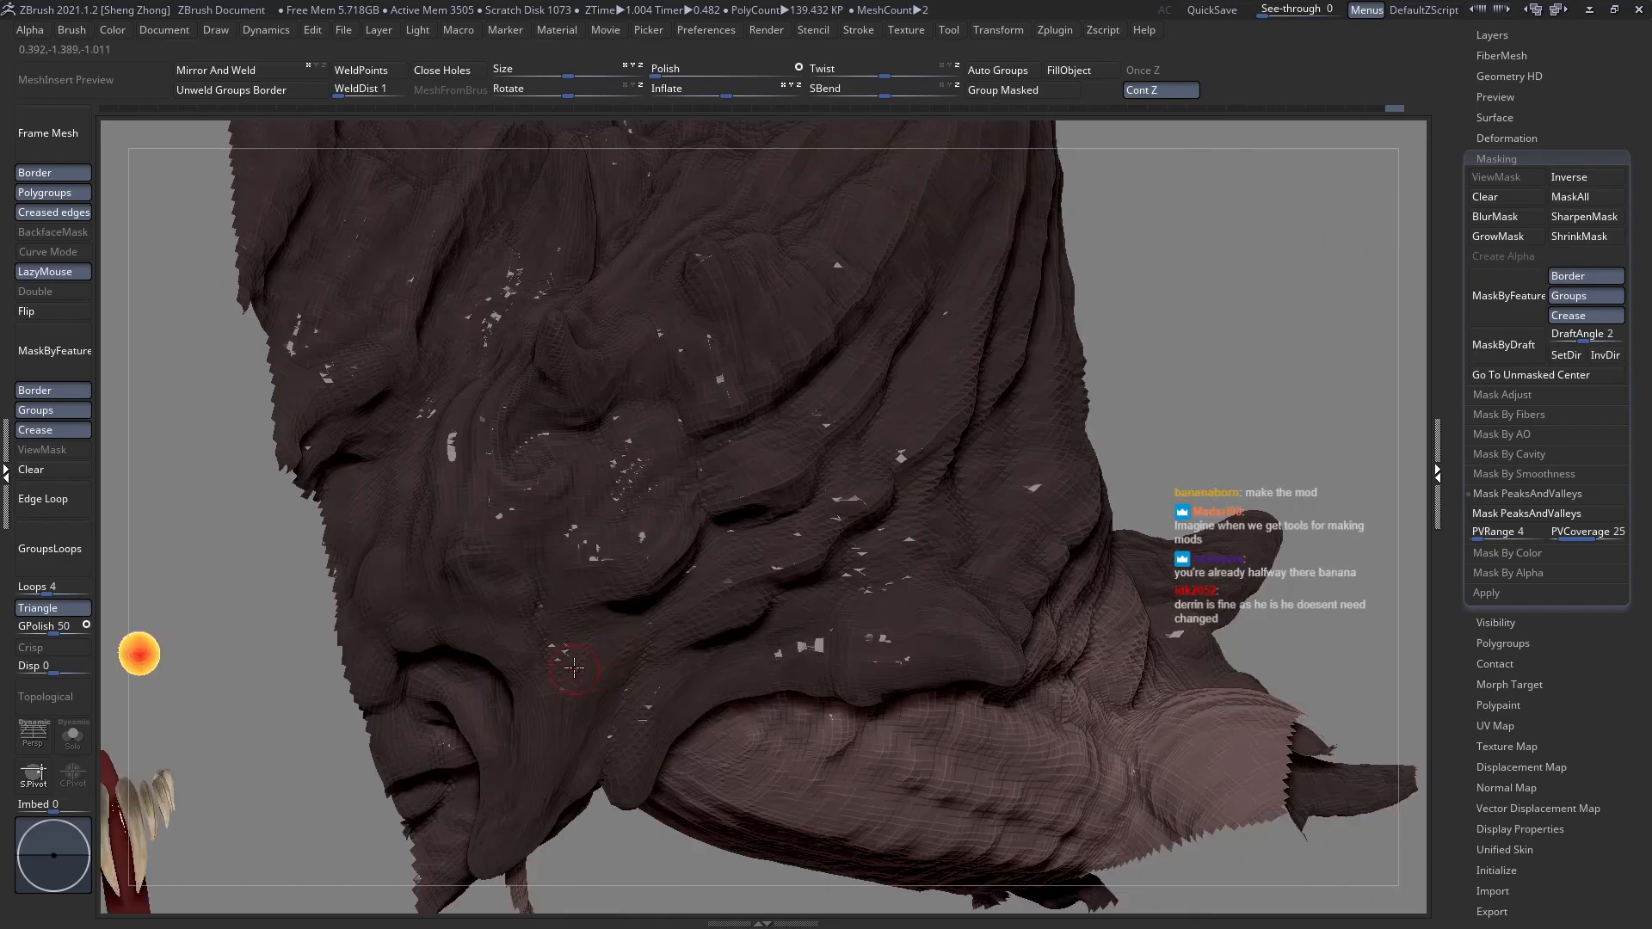
Sculpt grooves down the lower cheek folds and along the pointed lobe at the lower front of the face.
{"action": "mouse_move", "coordinate": [534, 819]}
{"action": "right_mouse_down"}
{"action": "mouse_move", "coordinate": [577, 630]}
{"action": "mouse_move", "coordinate": [620, 592]}
{"action": "right_mouse_up"}
{"action": "mouse_move", "coordinate": [729, 477]}
{"action": "left_mouse_down"}
{"action": "mouse_move", "coordinate": [646, 557]}
{"action": "mouse_move", "coordinate": [658, 547]}
{"action": "mouse_move", "coordinate": [602, 641]}
{"action": "left_mouse_up"}
{"action": "left_click_drag", "start_coordinate": [661, 557], "coordinate": [575, 692]}
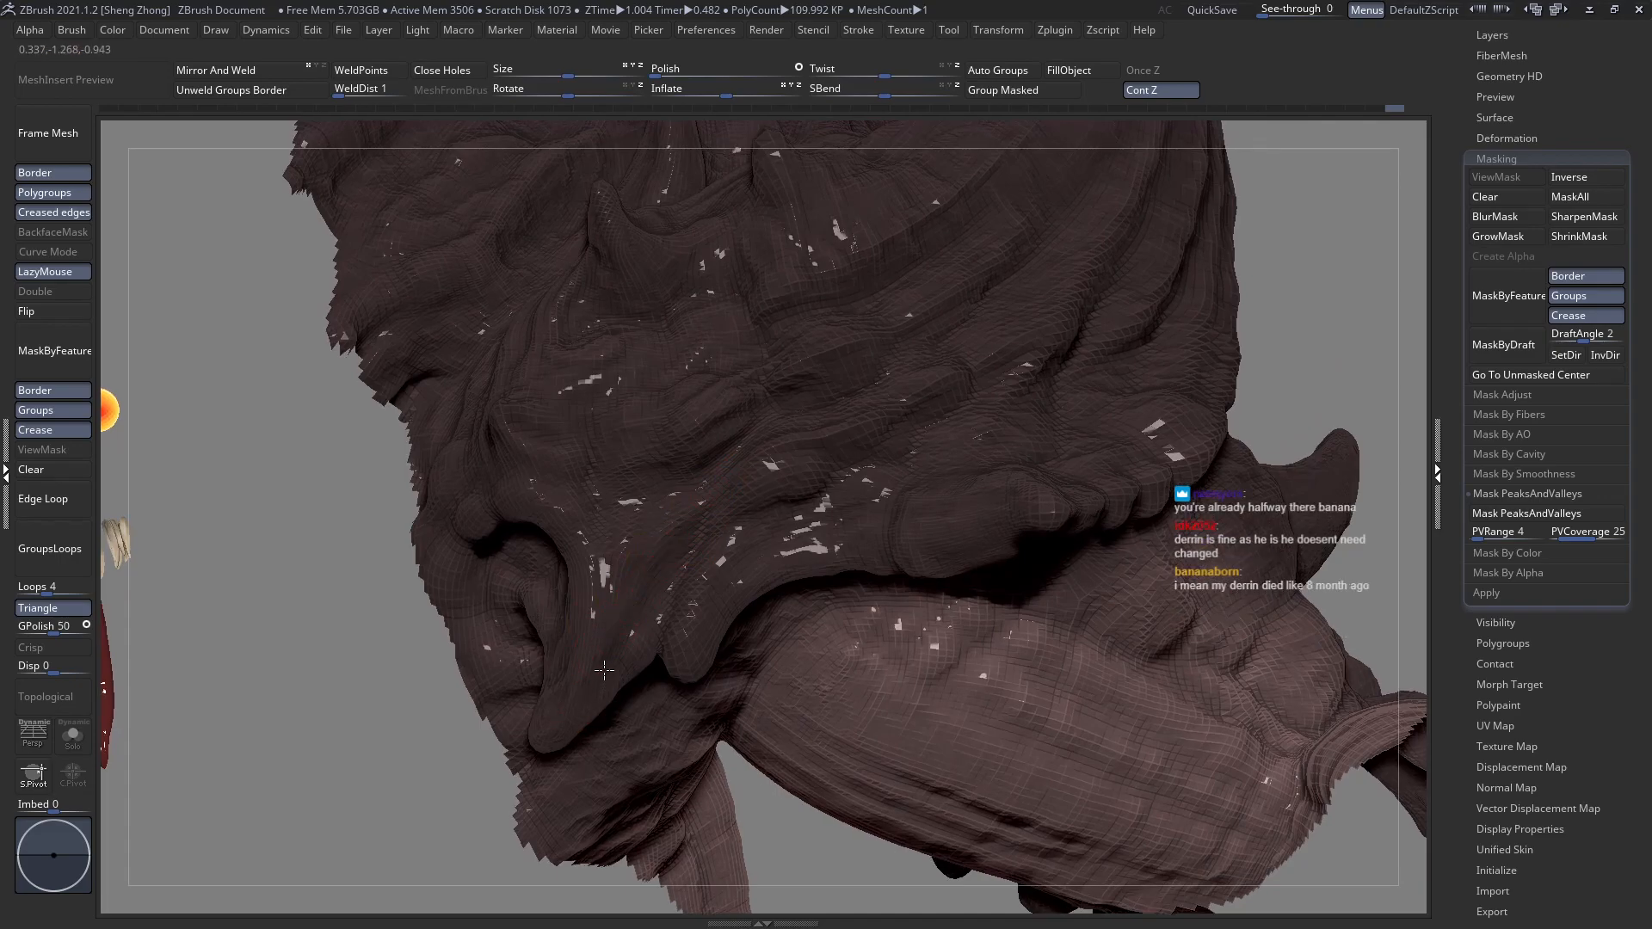
{"action": "right_click_drag", "start_coordinate": [574, 692], "coordinate": [620, 622]}
{"action": "left_click_drag", "start_coordinate": [546, 720], "coordinate": [544, 731]}
{"action": "left_click_drag", "start_coordinate": [588, 673], "coordinate": [558, 713]}
{"action": "left_click_drag", "start_coordinate": [610, 621], "coordinate": [590, 665]}
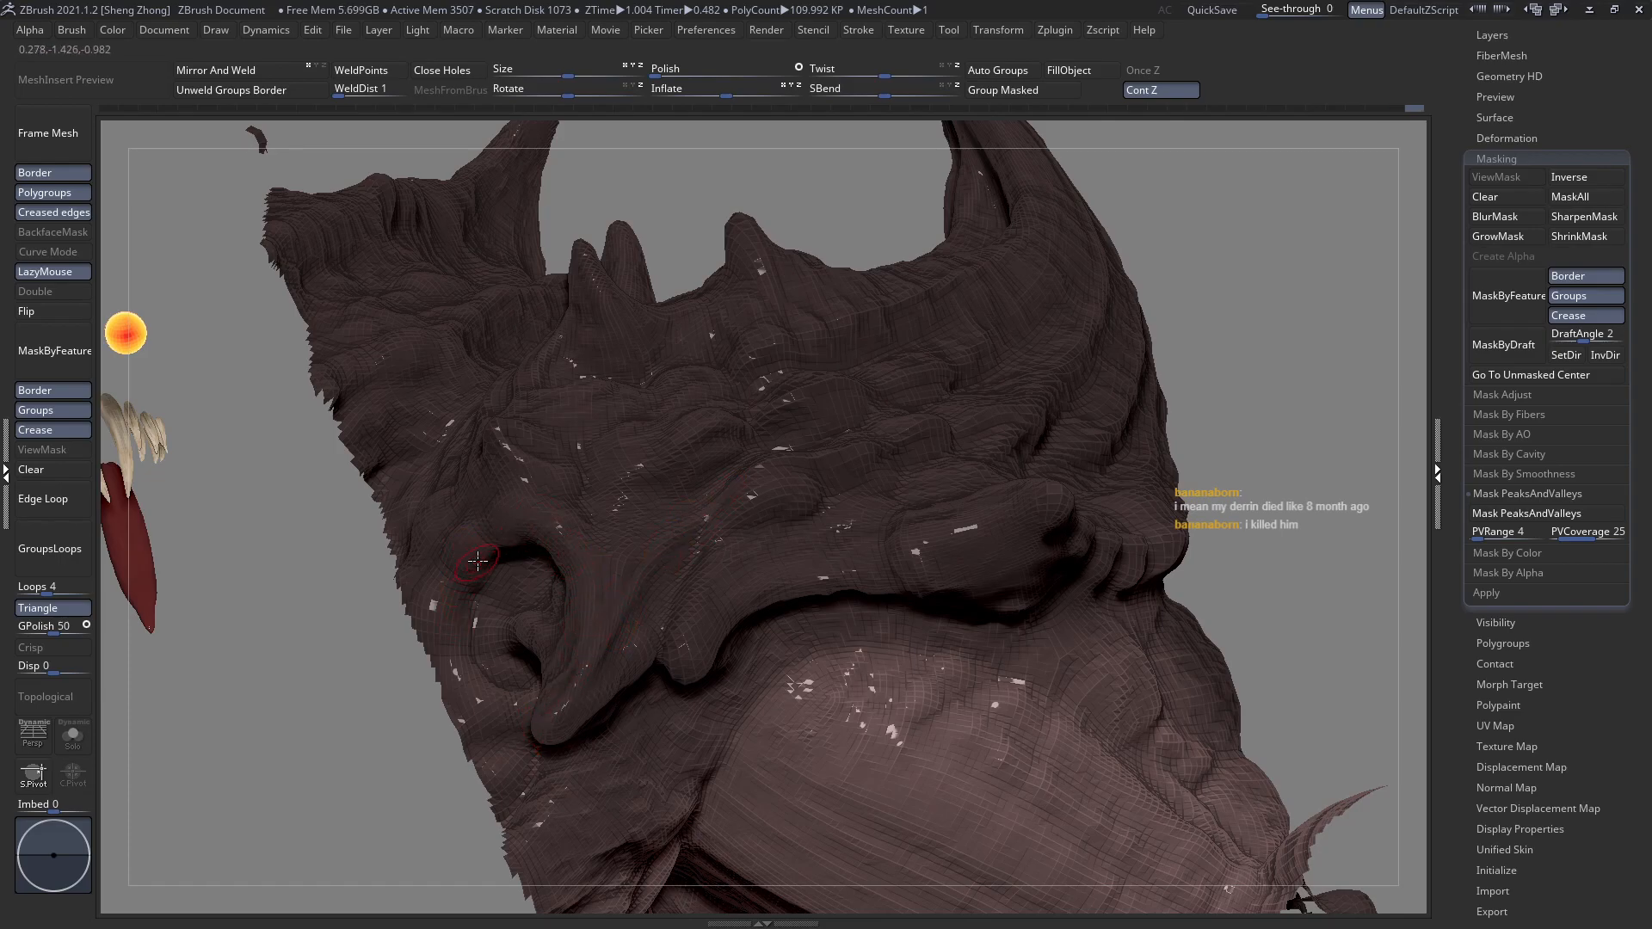
Reveal the hidden parts of the mesh around the isolated head section.
{"action": "right_click_drag", "start_coordinate": [689, 520], "coordinate": [421, 417], "text": "ctrl"}
{"action": "mouse_move", "coordinate": [551, 491]}
{"action": "right_mouse_down"}
{"action": "mouse_move", "coordinate": [671, 515]}
{"action": "mouse_move", "coordinate": [678, 568]}
{"action": "mouse_move", "coordinate": [650, 602]}
{"action": "mouse_move", "coordinate": [613, 569]}
{"action": "right_mouse_up"}
{"action": "left_click", "coordinate": [987, 517], "text": "ctrl+shift"}
{"action": "left_click", "coordinate": [887, 641], "text": "alt"}
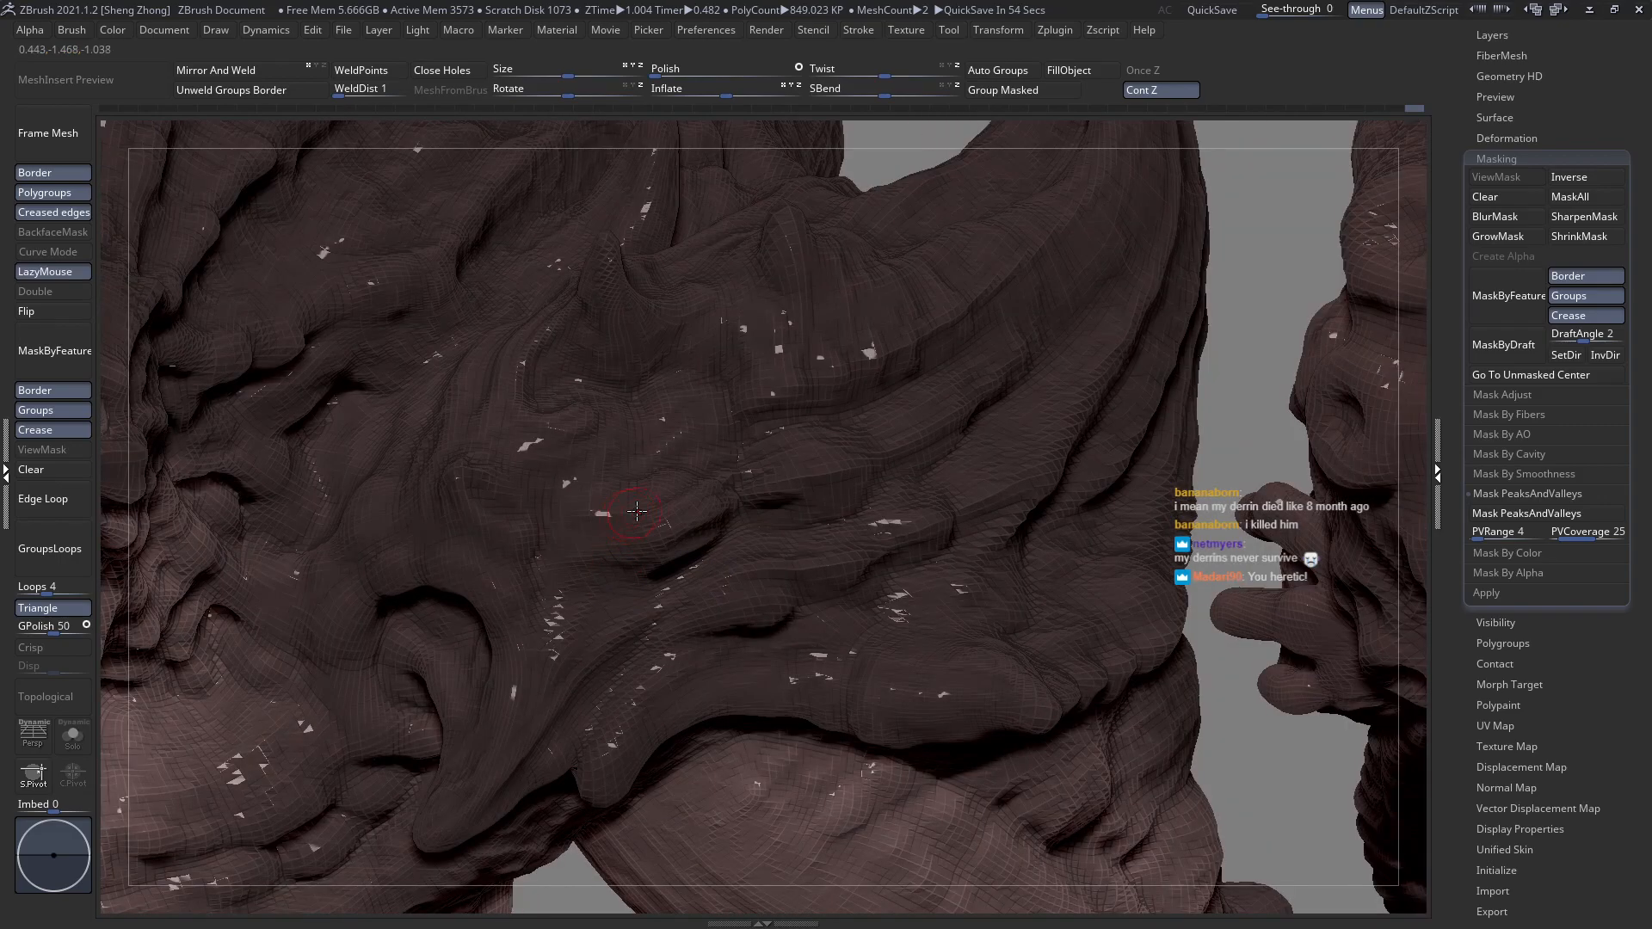
Sculpt the rounded cheek folds beneath the small horns, running strokes diagonally across the ridges.
{"action": "key", "text": "space"}
{"action": "right_click_drag", "start_coordinate": [654, 574], "coordinate": [672, 523]}
{"action": "mouse_move", "coordinate": [686, 460]}
{"action": "left_mouse_down"}
{"action": "mouse_move", "coordinate": [731, 436]}
{"action": "mouse_move", "coordinate": [671, 486]}
{"action": "mouse_move", "coordinate": [698, 456]}
{"action": "left_mouse_up"}
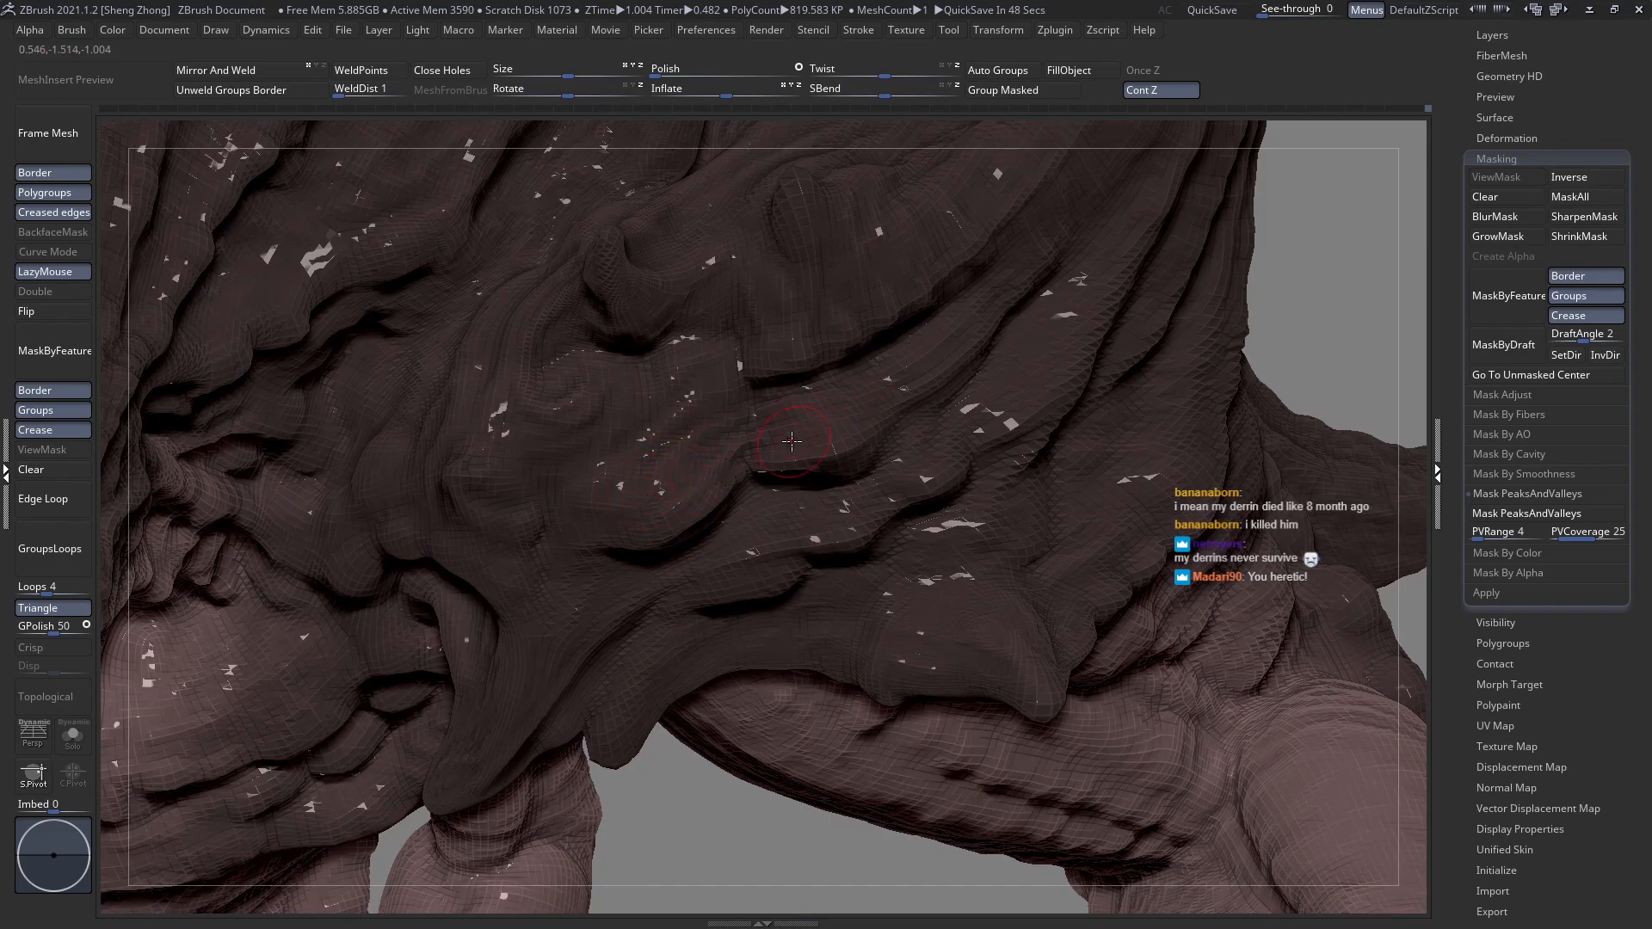
{"action": "right_click_drag", "start_coordinate": [793, 441], "coordinate": [784, 457]}
{"action": "mouse_move", "coordinate": [826, 467]}
{"action": "left_mouse_down"}
{"action": "mouse_move", "coordinate": [834, 434]}
{"action": "mouse_move", "coordinate": [920, 385]}
{"action": "left_mouse_up"}
{"action": "mouse_move", "coordinate": [681, 491]}
{"action": "left_mouse_down"}
{"action": "mouse_move", "coordinate": [742, 468]}
{"action": "mouse_move", "coordinate": [676, 523]}
{"action": "left_mouse_up"}
{"action": "mouse_move", "coordinate": [741, 464]}
{"action": "left_mouse_down"}
{"action": "mouse_move", "coordinate": [632, 544]}
{"action": "mouse_move", "coordinate": [581, 535]}
{"action": "left_mouse_up"}
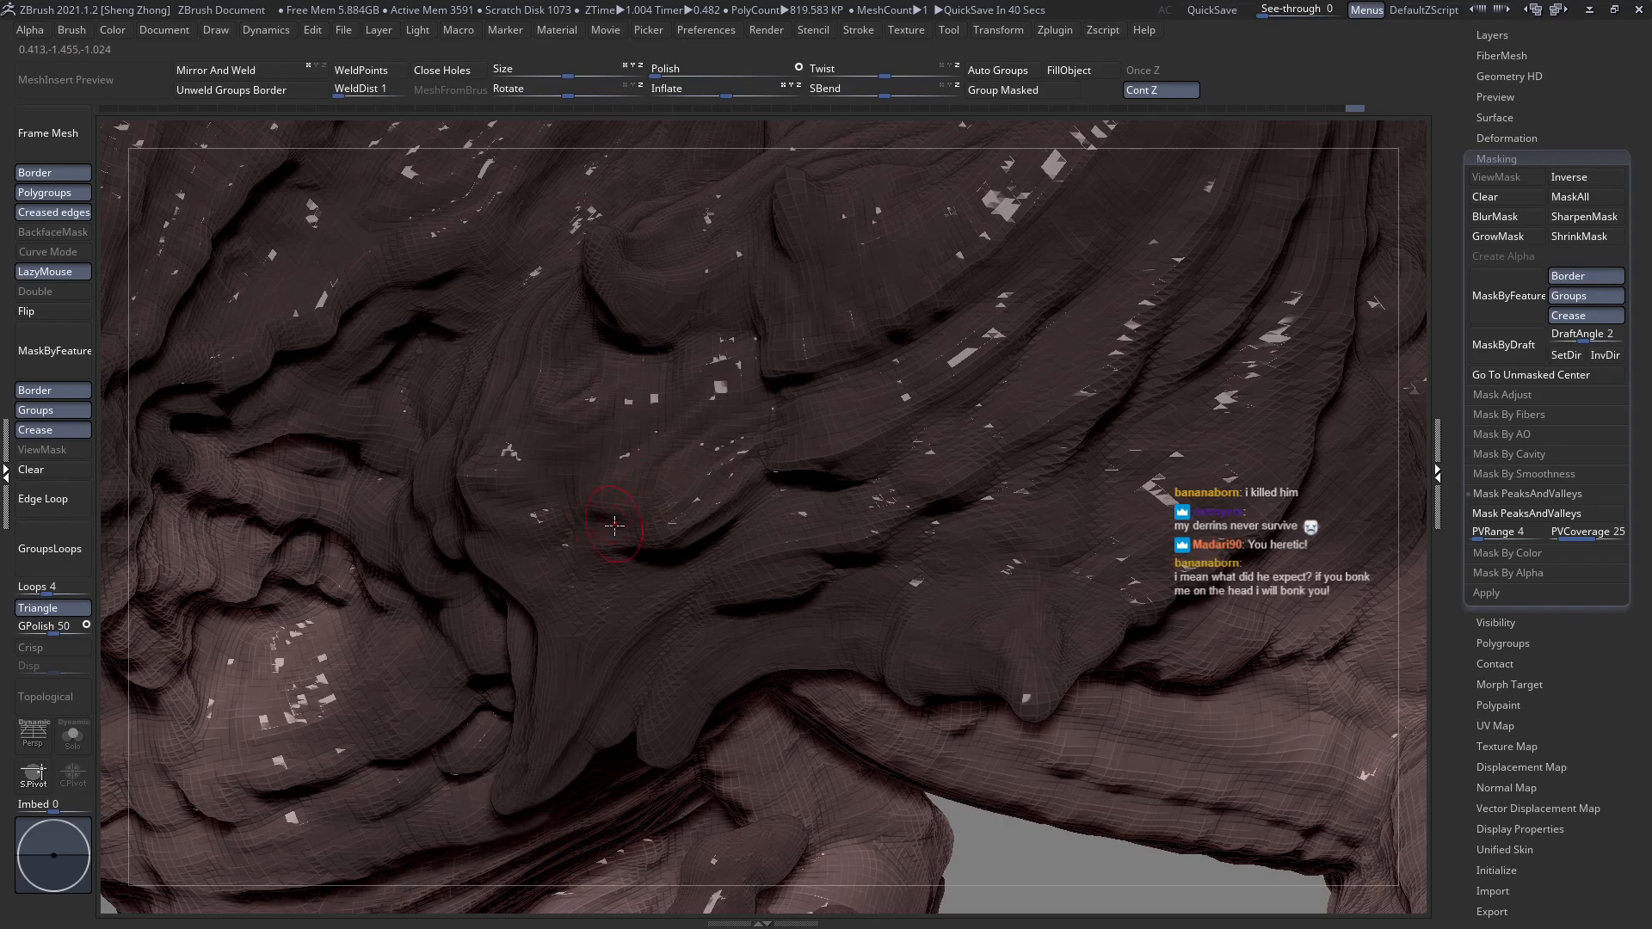
Examine the whole creature from the front and its split forearm and spiked arm from several sides.
{"action": "right_click_drag", "start_coordinate": [560, 533], "coordinate": [923, 642]}
{"action": "mouse_move", "coordinate": [972, 529]}
{"action": "right_mouse_down"}
{"action": "mouse_move", "coordinate": [814, 595]}
{"action": "mouse_move", "coordinate": [776, 569]}
{"action": "right_mouse_up"}
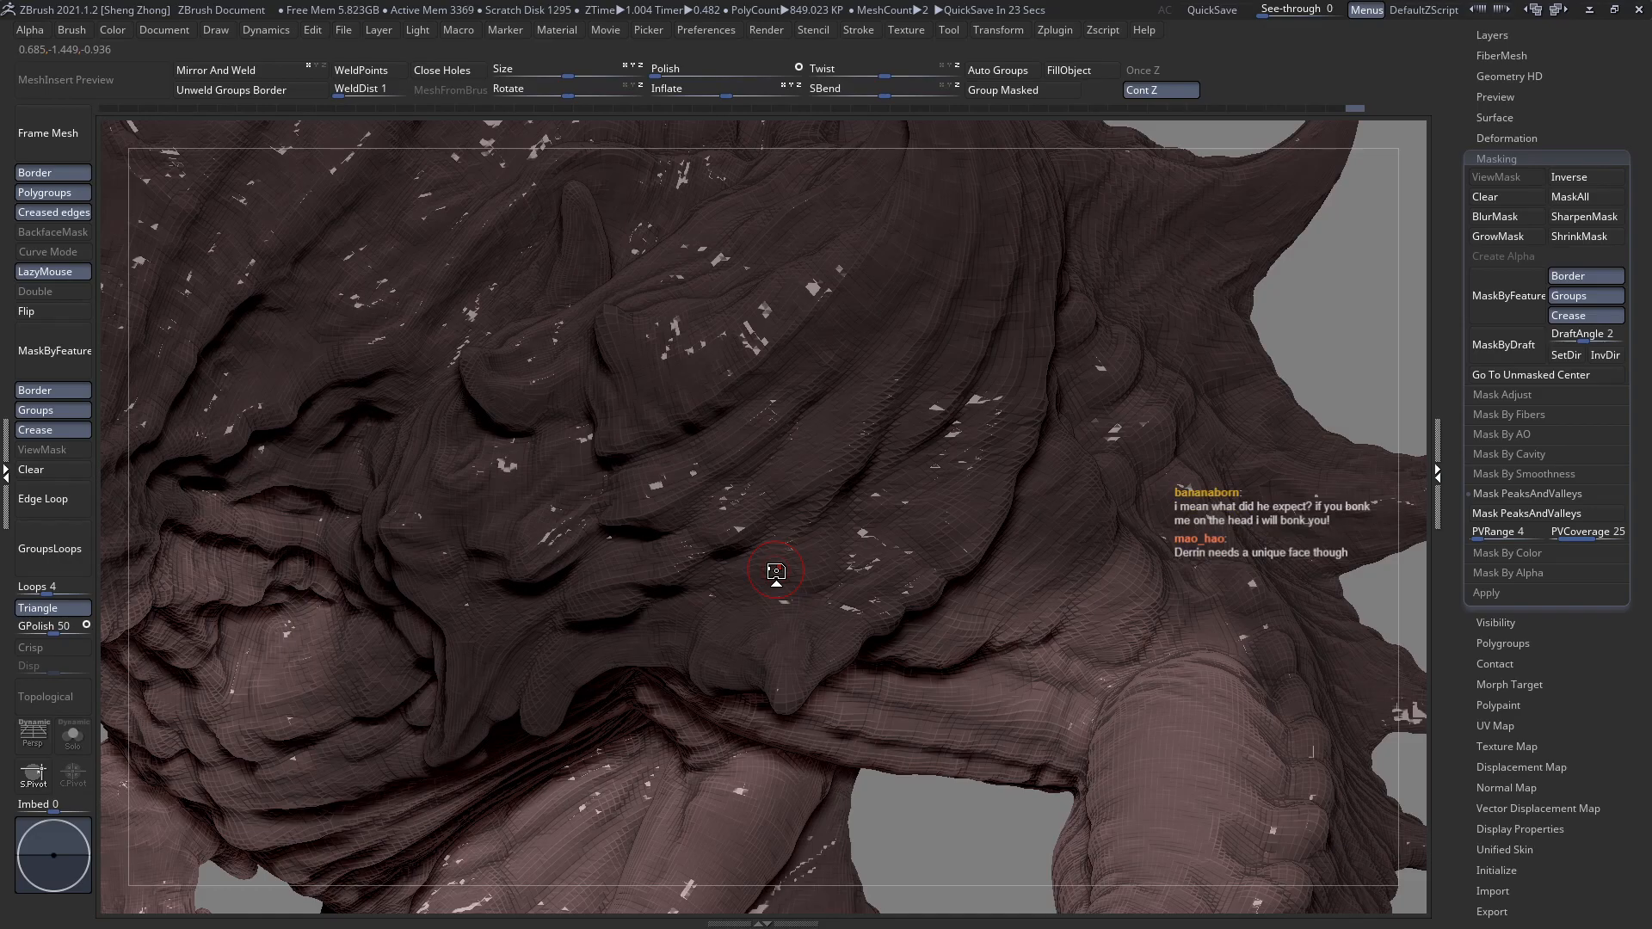
{"action": "right_click_drag", "start_coordinate": [826, 689], "coordinate": [767, 571], "text": "ctrl"}
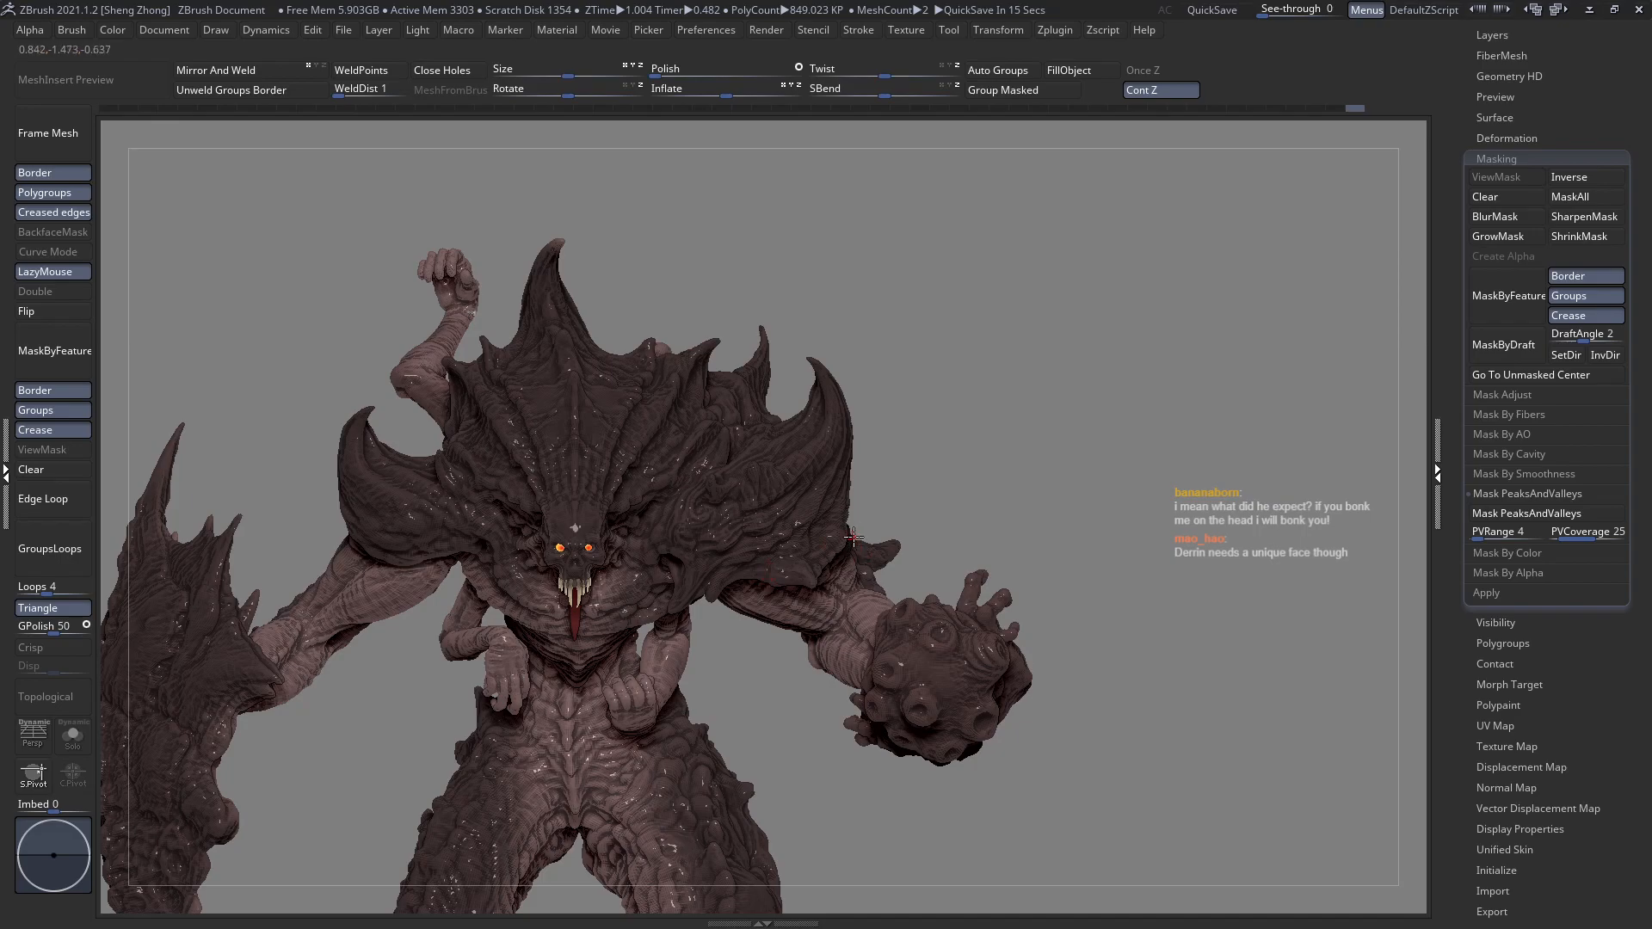
{"action": "right_click_drag", "start_coordinate": [879, 559], "coordinate": [591, 506]}
{"action": "right_click_drag", "start_coordinate": [553, 428], "coordinate": [581, 505]}
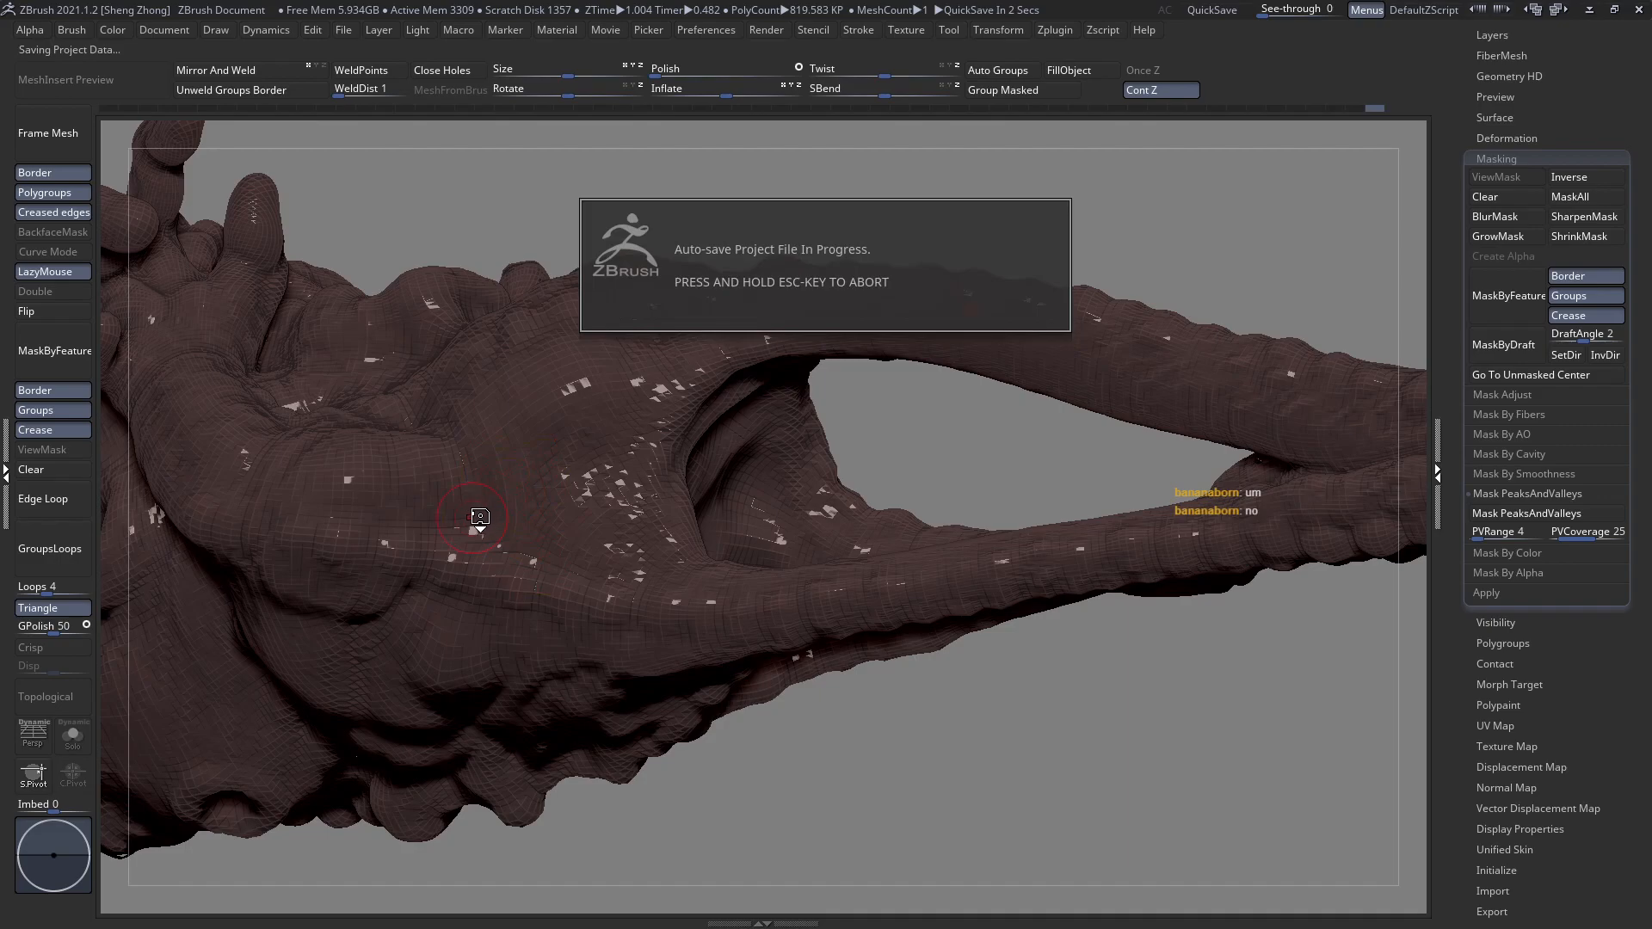
{"action": "right_click_drag", "start_coordinate": [489, 509], "coordinate": [502, 522]}
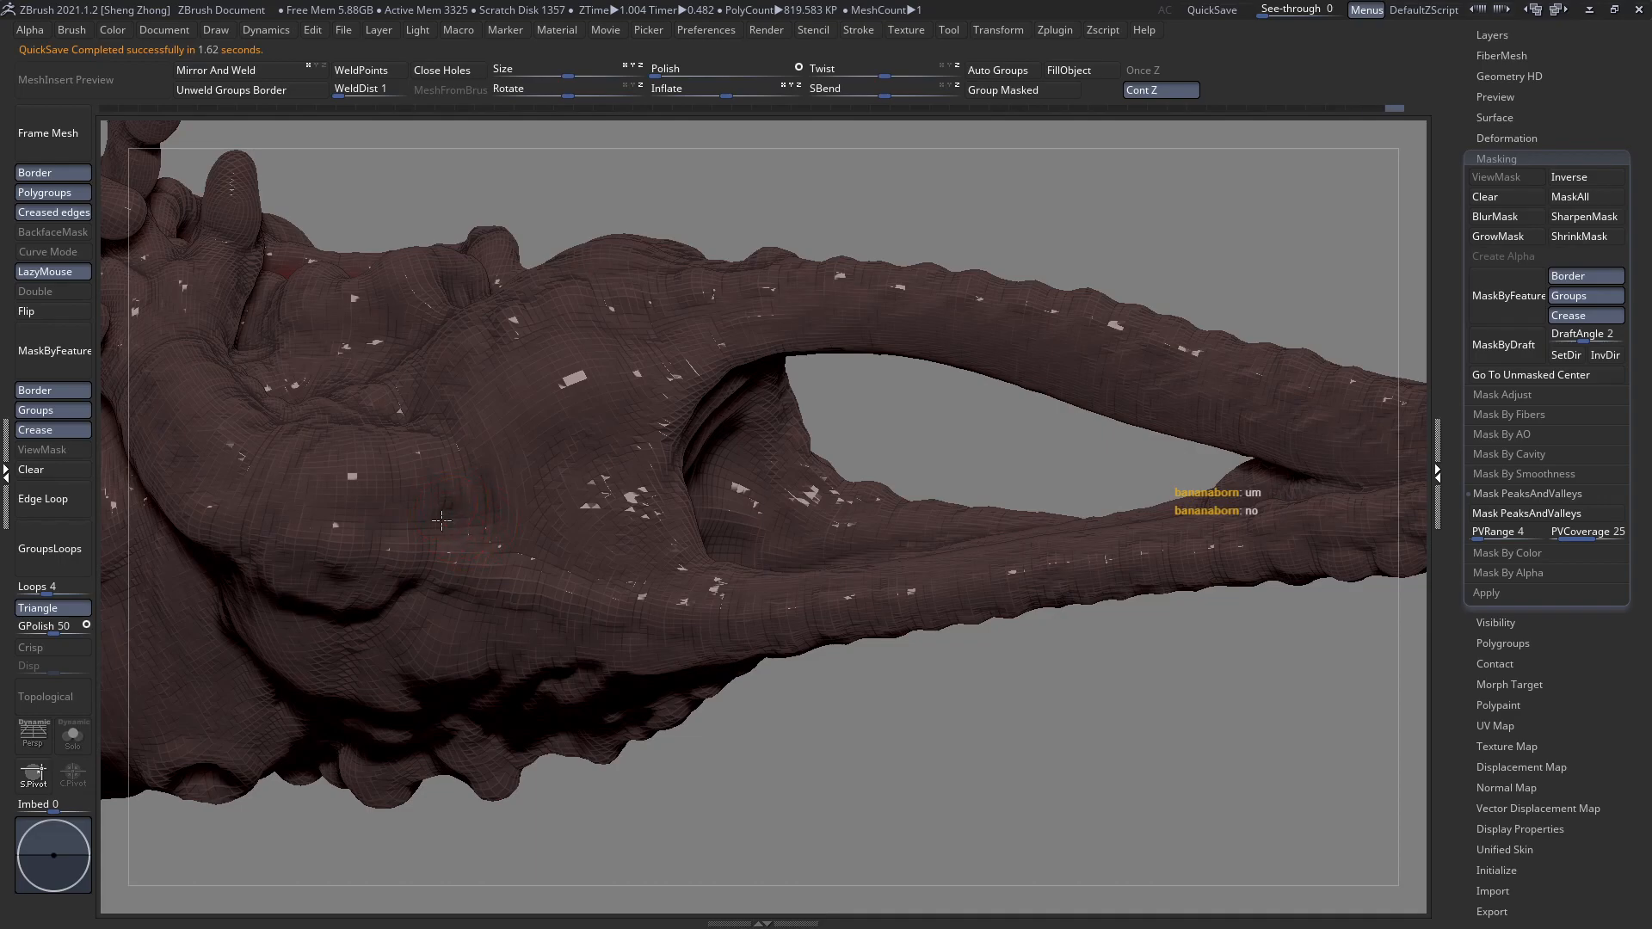
{"action": "right_click_drag", "start_coordinate": [597, 646], "coordinate": [632, 638], "text": "shift"}
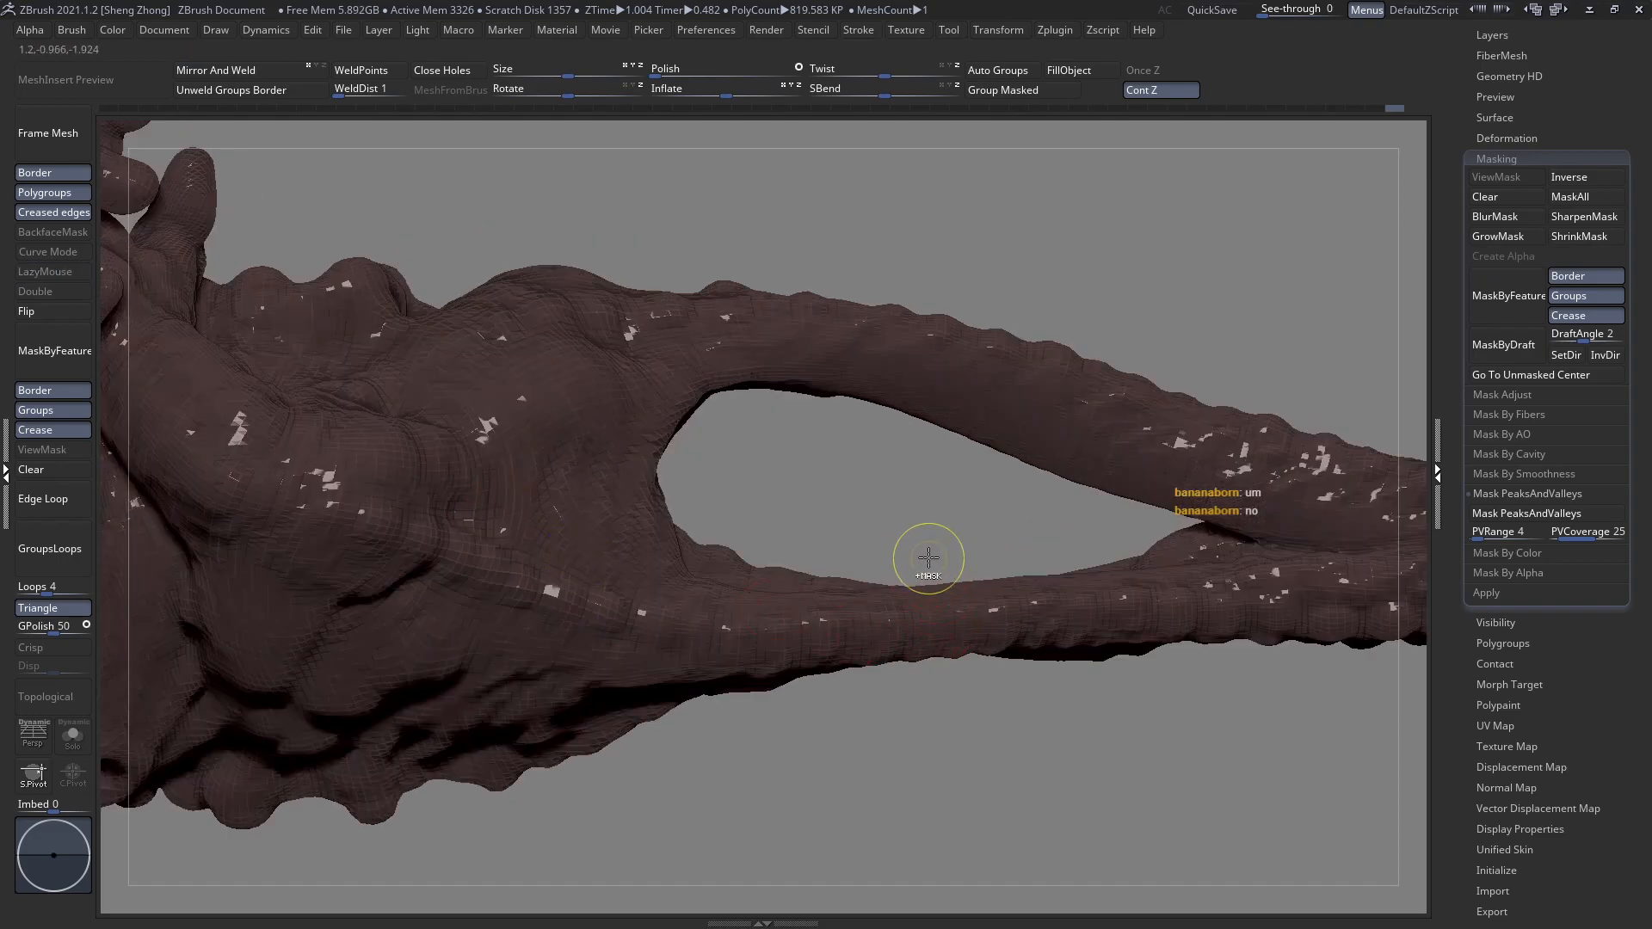
{"action": "right_click_drag", "start_coordinate": [933, 561], "coordinate": [579, 417], "text": "ctrl"}
{"action": "right_click_drag", "start_coordinate": [789, 645], "coordinate": [525, 593]}
{"action": "right_click_drag", "start_coordinate": [748, 574], "coordinate": [1003, 715], "text": "ctrl"}
{"action": "right_click_drag", "start_coordinate": [918, 615], "coordinate": [951, 652], "text": "ctrl"}
{"action": "right_click_drag", "start_coordinate": [951, 652], "coordinate": [901, 628]}
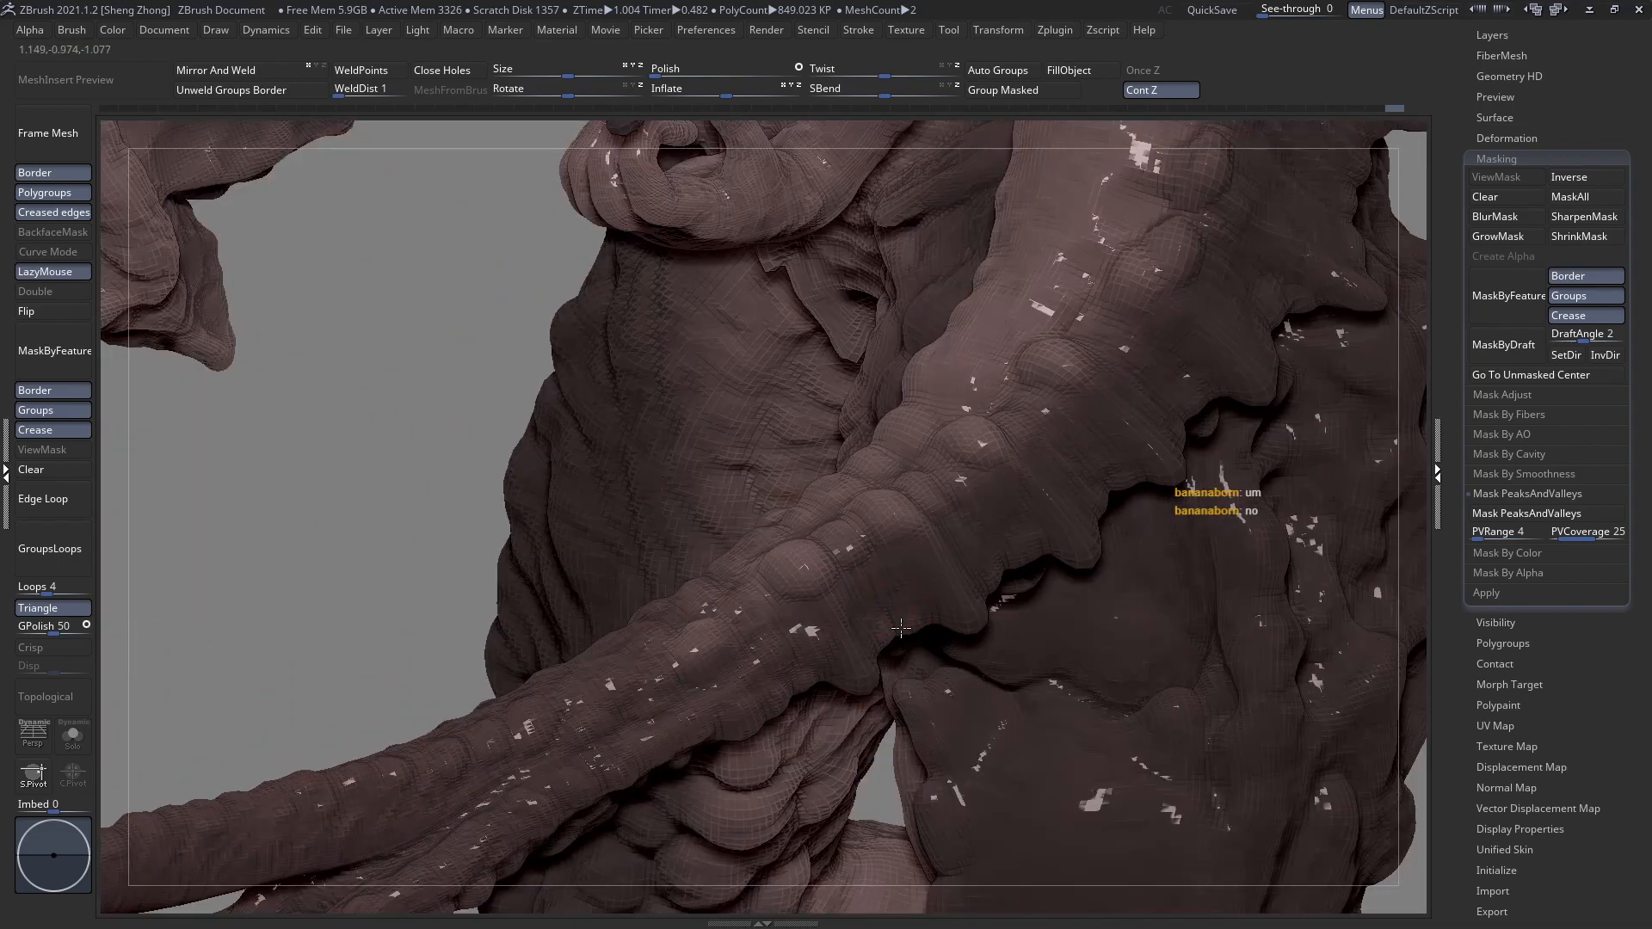
Sculpt the bumps along the spiked arm just above where it splits into strands.
{"action": "mouse_move", "coordinate": [793, 573]}
{"action": "left_mouse_down"}
{"action": "mouse_move", "coordinate": [790, 602]}
{"action": "mouse_move", "coordinate": [770, 601]}
{"action": "left_mouse_up"}
{"action": "right_click_drag", "start_coordinate": [765, 568], "coordinate": [793, 670]}
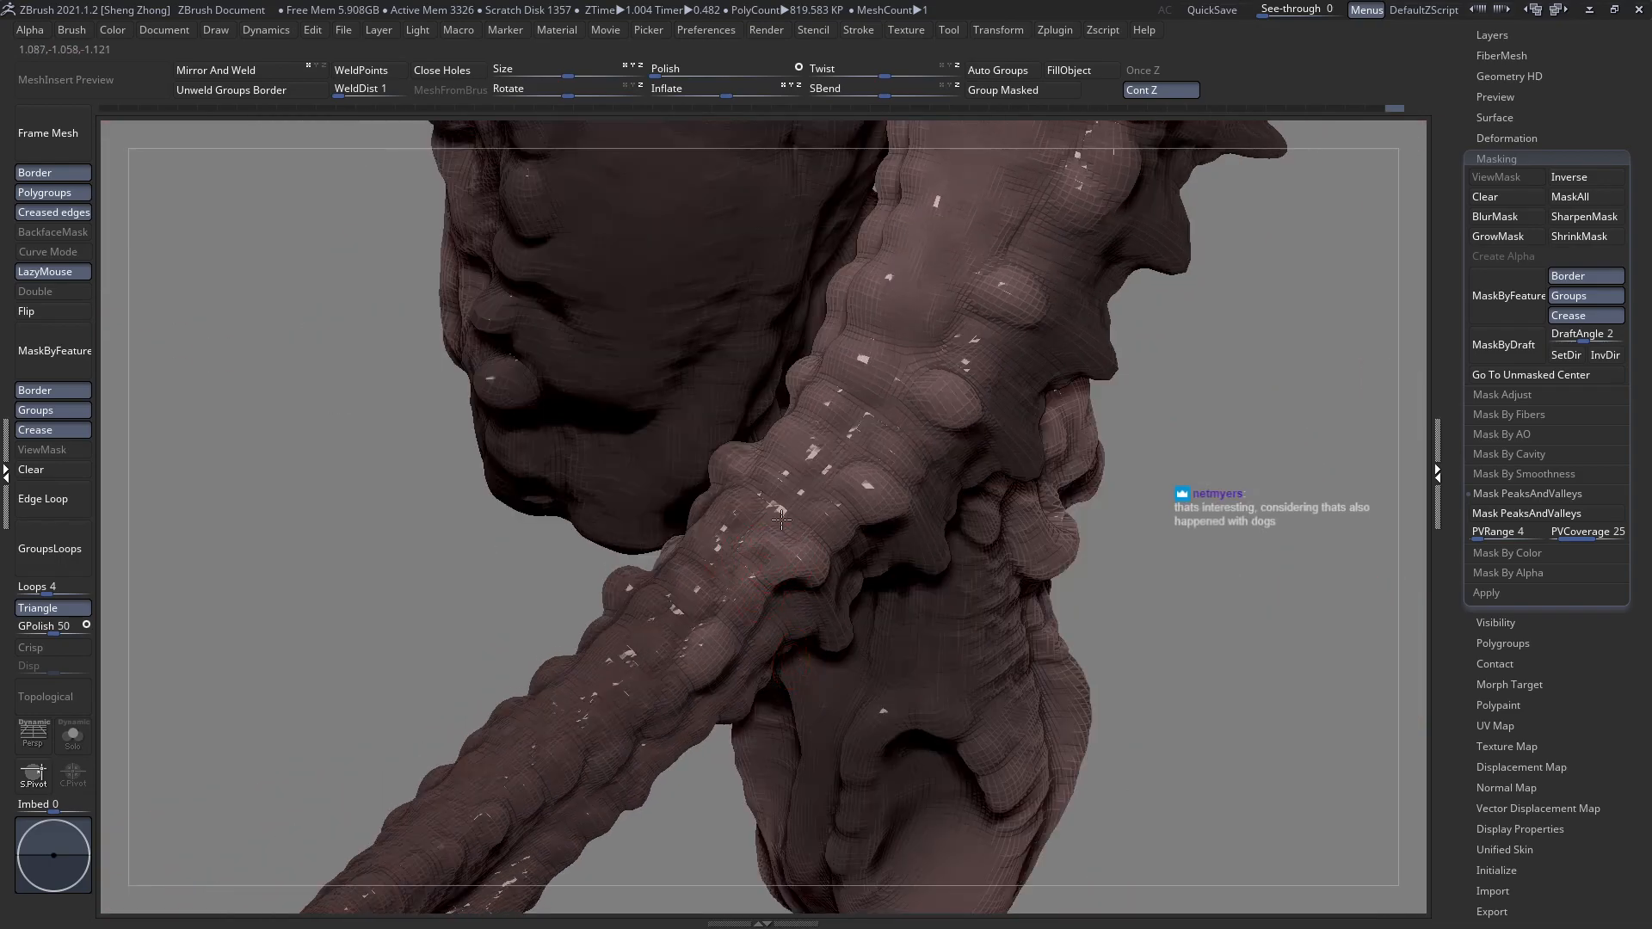
{"action": "right_click_drag", "start_coordinate": [817, 536], "coordinate": [870, 555]}
{"action": "mouse_move", "coordinate": [832, 558]}
{"action": "left_mouse_down"}
{"action": "mouse_move", "coordinate": [813, 561]}
{"action": "mouse_move", "coordinate": [838, 571]}
{"action": "left_mouse_up"}
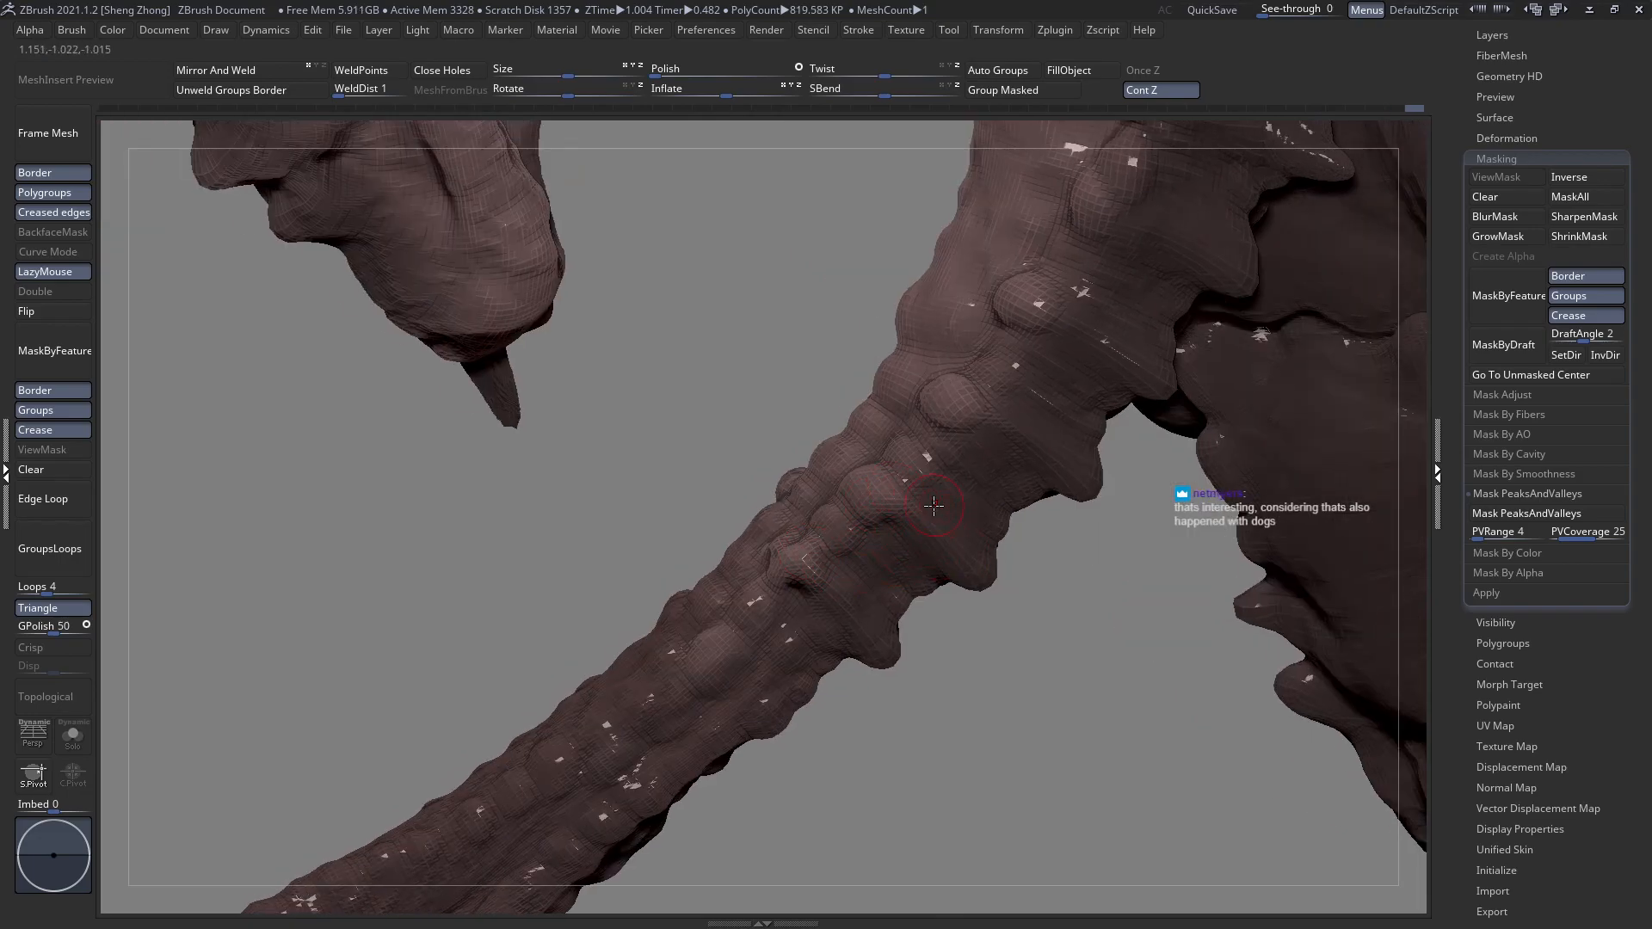
Shape the bumps on the lower section of the spiked arm into folds running toward the spikes.
{"action": "right_click_drag", "start_coordinate": [707, 449], "coordinate": [804, 535], "text": "ctrl"}
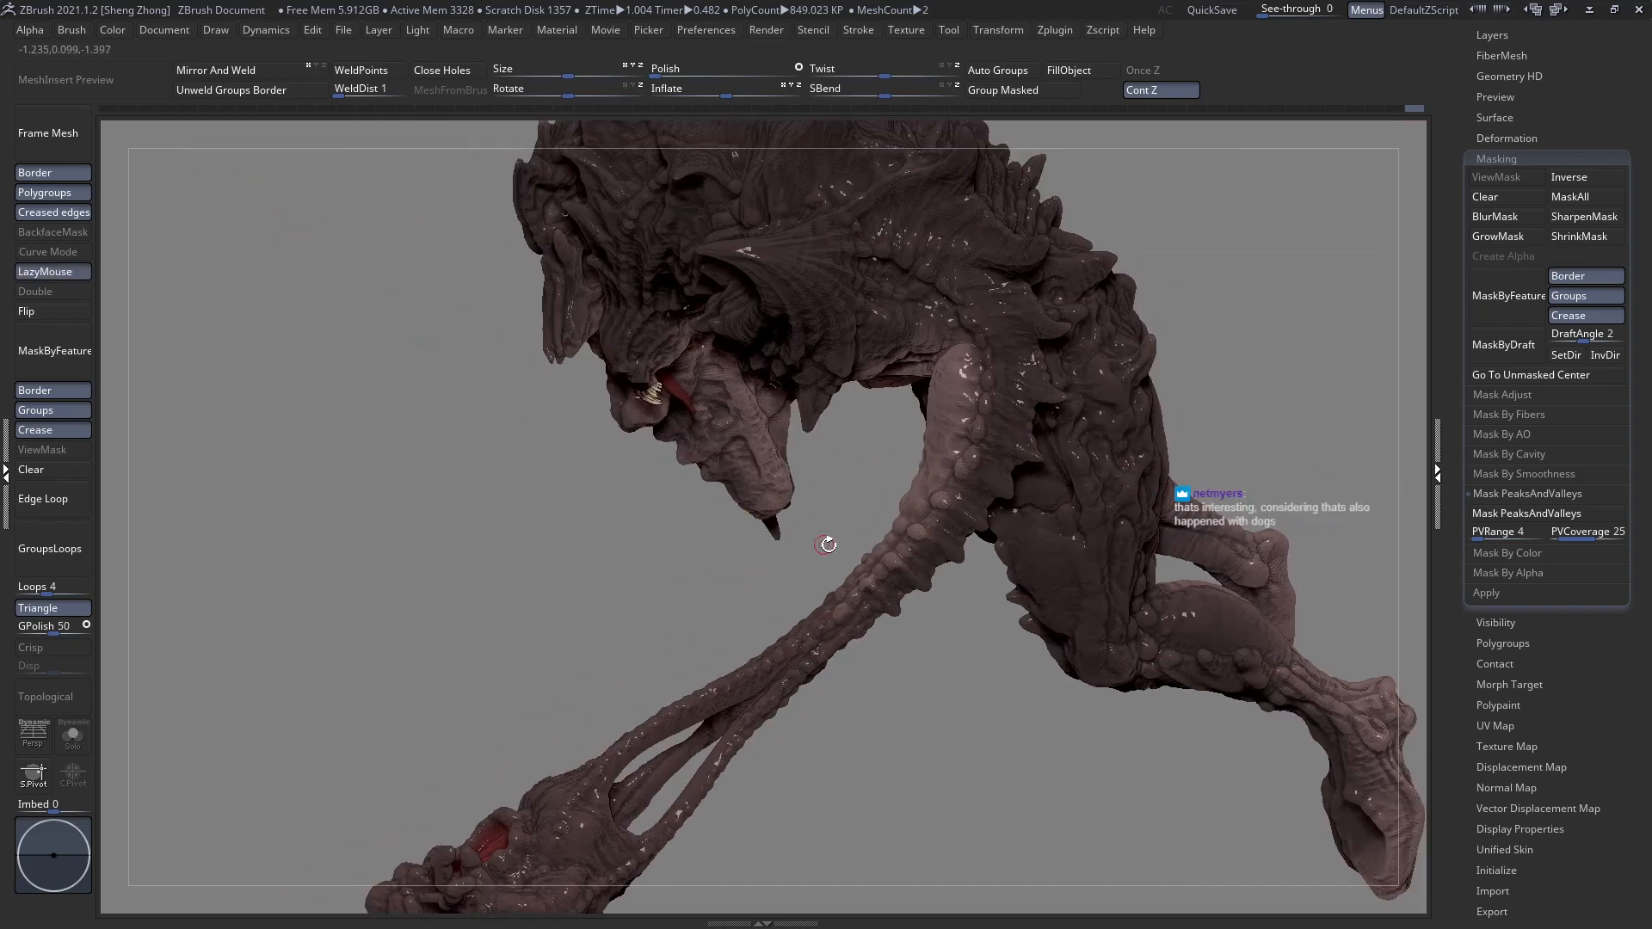
{"action": "right_click_drag", "start_coordinate": [931, 509], "coordinate": [845, 555]}
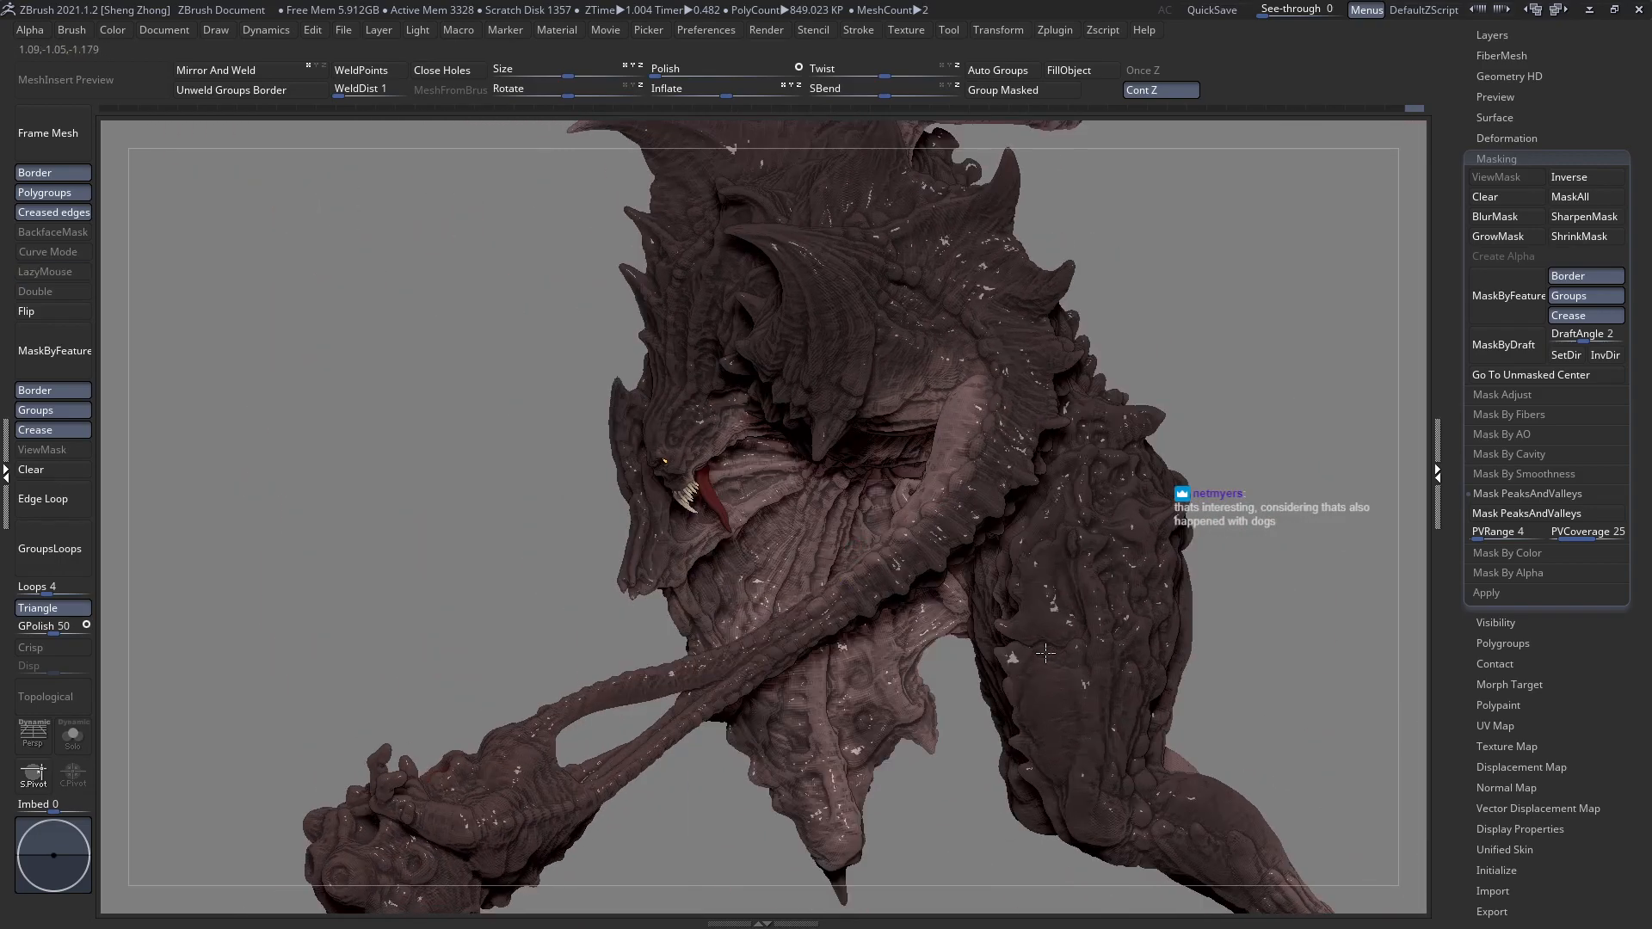
{"action": "right_click_drag", "start_coordinate": [1029, 655], "coordinate": [806, 645], "text": "ctrl"}
{"action": "right_click_drag", "start_coordinate": [796, 550], "coordinate": [806, 619]}
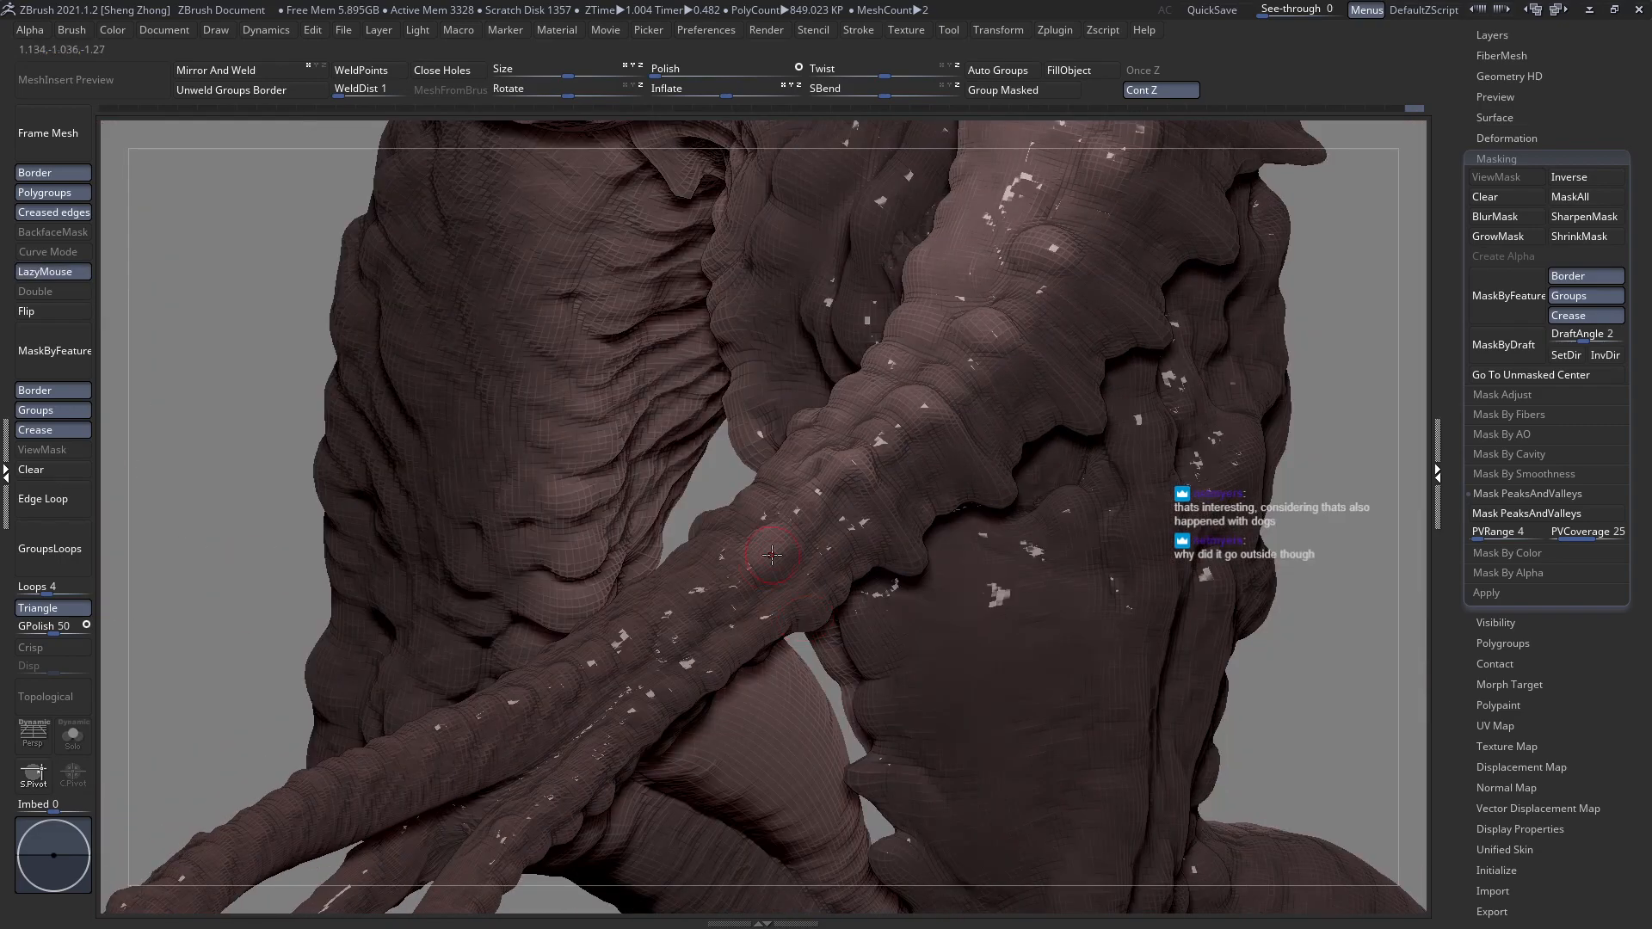
{"action": "right_click_drag", "start_coordinate": [780, 560], "coordinate": [758, 606]}
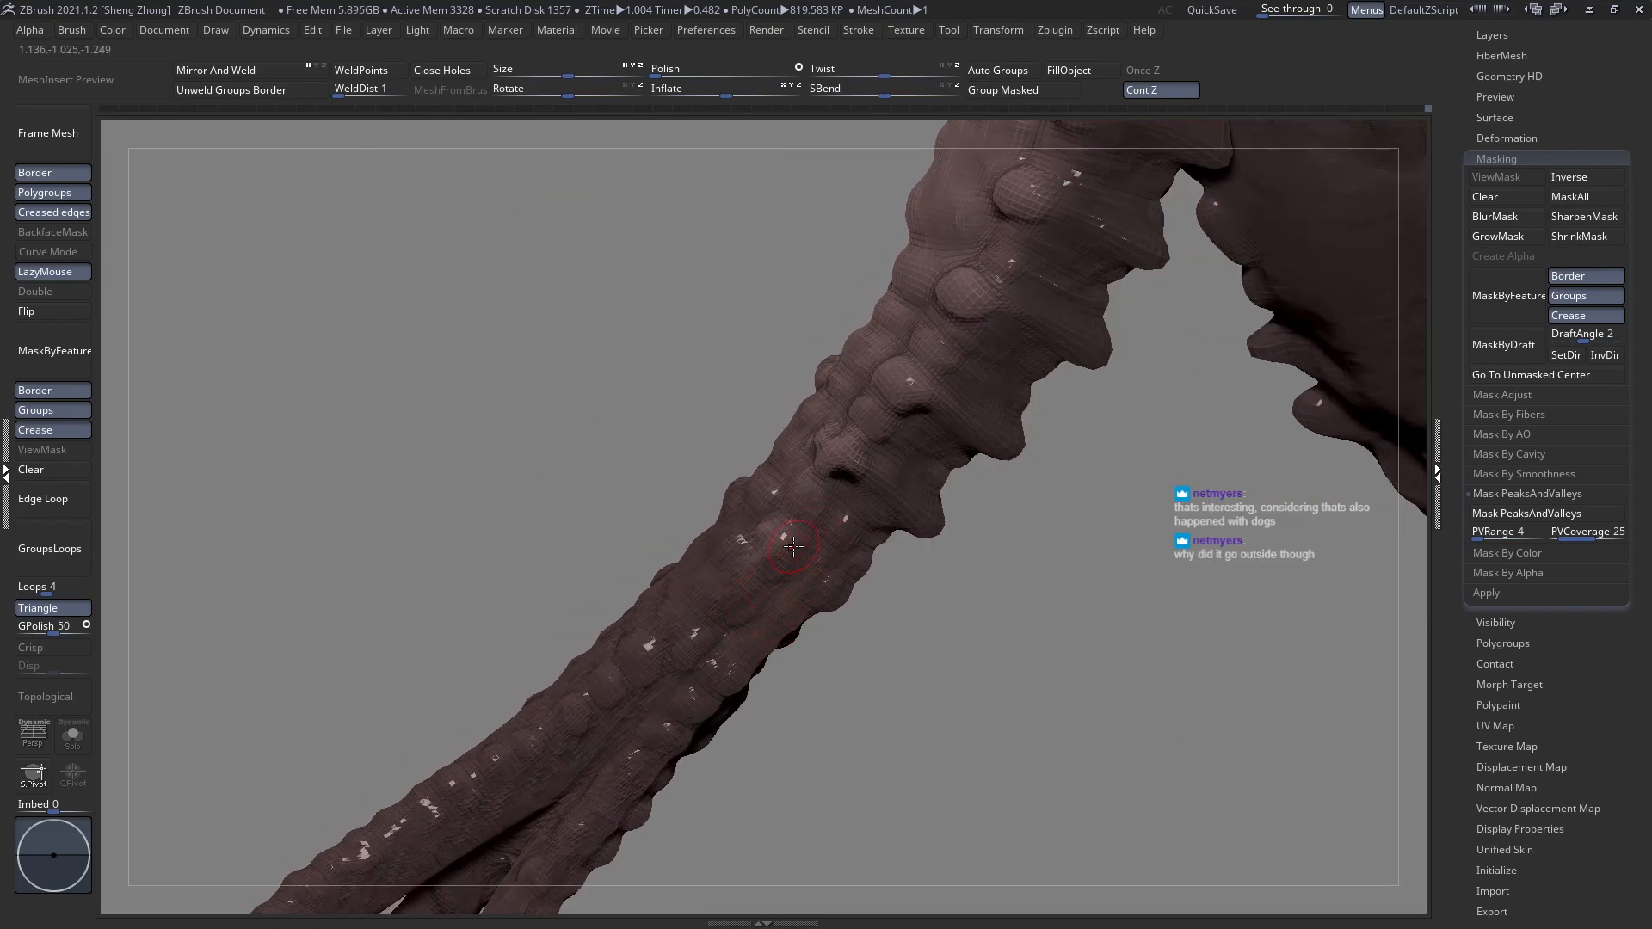
{"action": "mouse_move", "coordinate": [836, 486]}
{"action": "right_mouse_down"}
{"action": "mouse_move", "coordinate": [929, 469]}
{"action": "mouse_move", "coordinate": [883, 476]}
{"action": "right_mouse_up"}
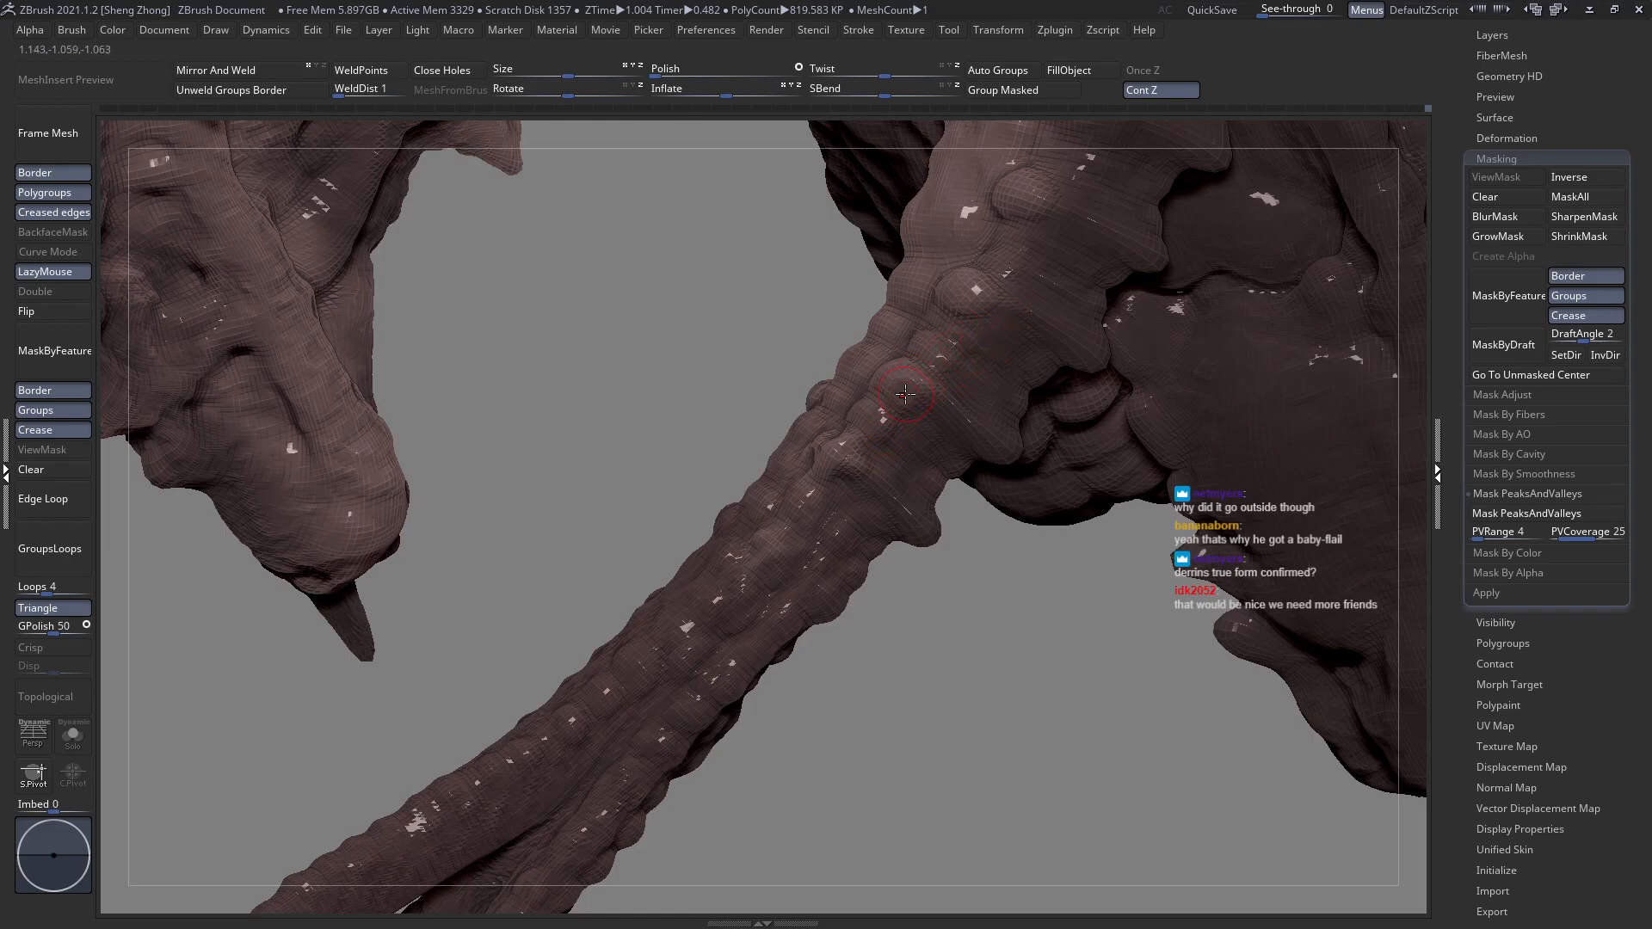
{"action": "left_click", "coordinate": [872, 442]}
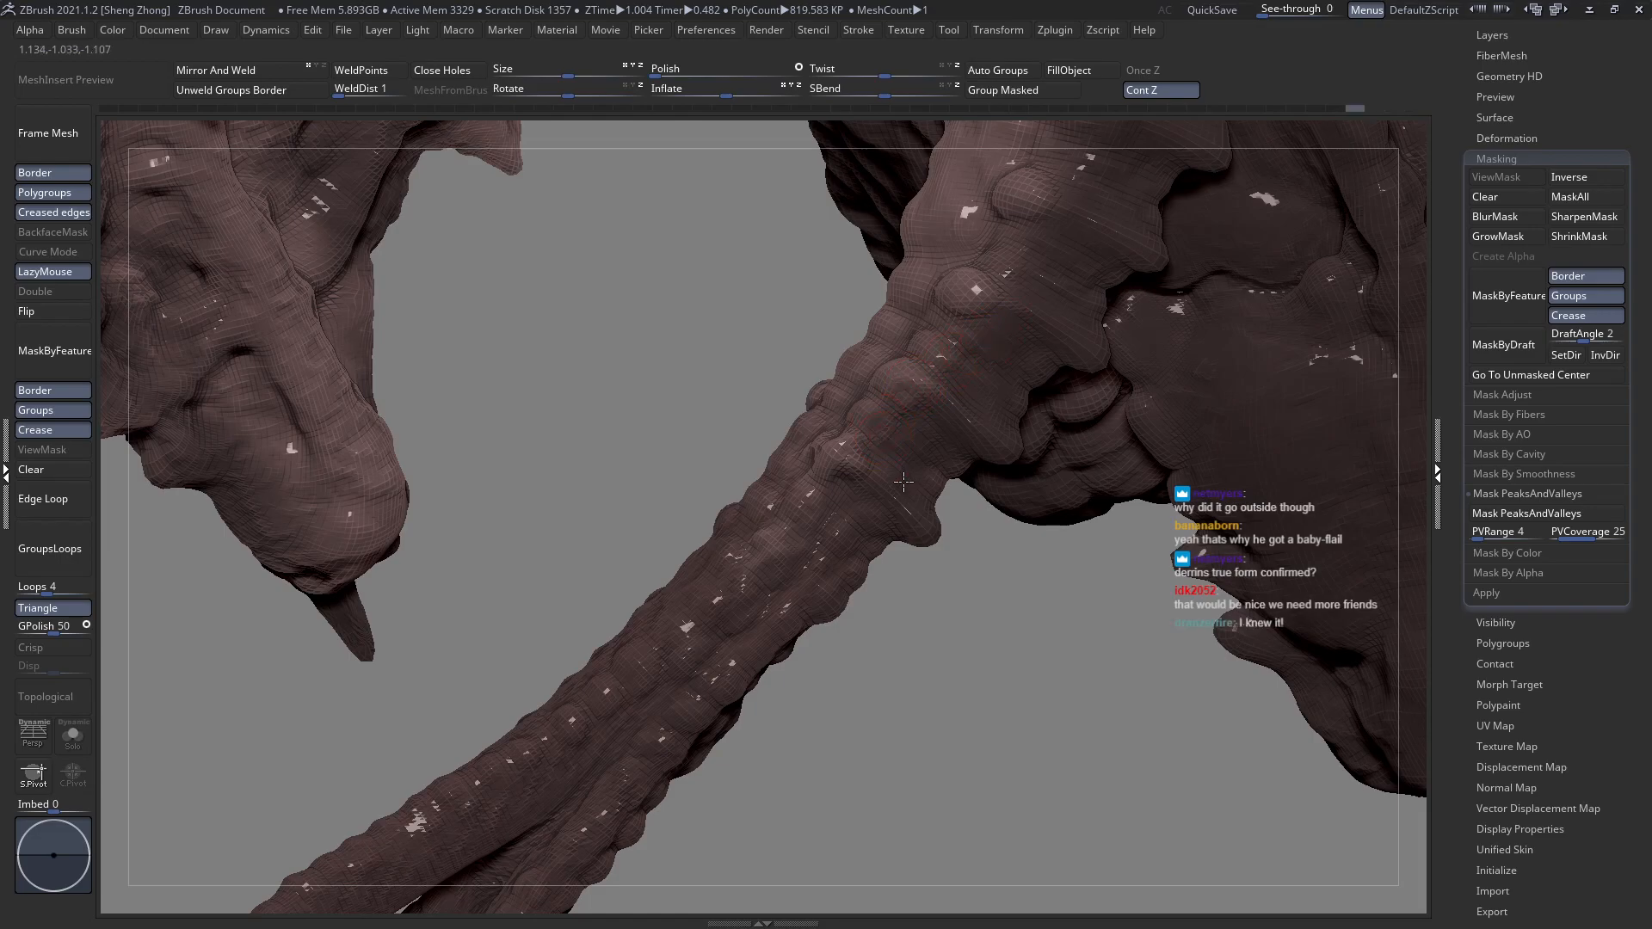
Sculpt the next bumps up the middle of the arm, blending them into the ridges of the adjacent spikes.
{"action": "right_click_drag", "start_coordinate": [903, 480], "coordinate": [906, 485]}
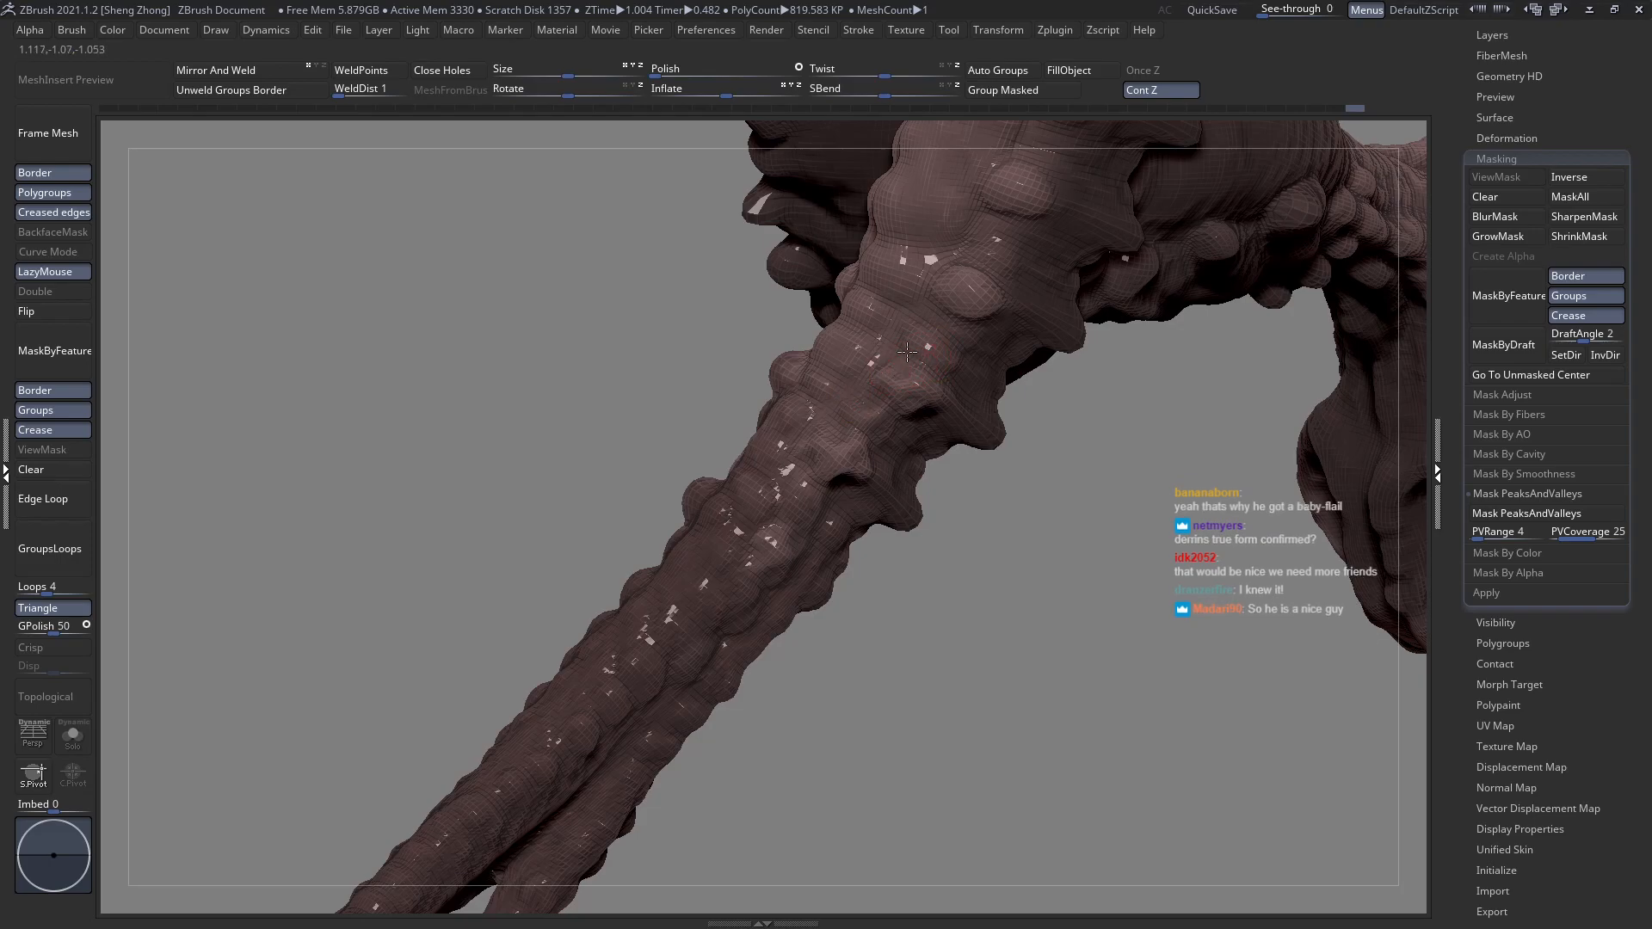
{"action": "right_click_drag", "start_coordinate": [903, 368], "coordinate": [942, 384]}
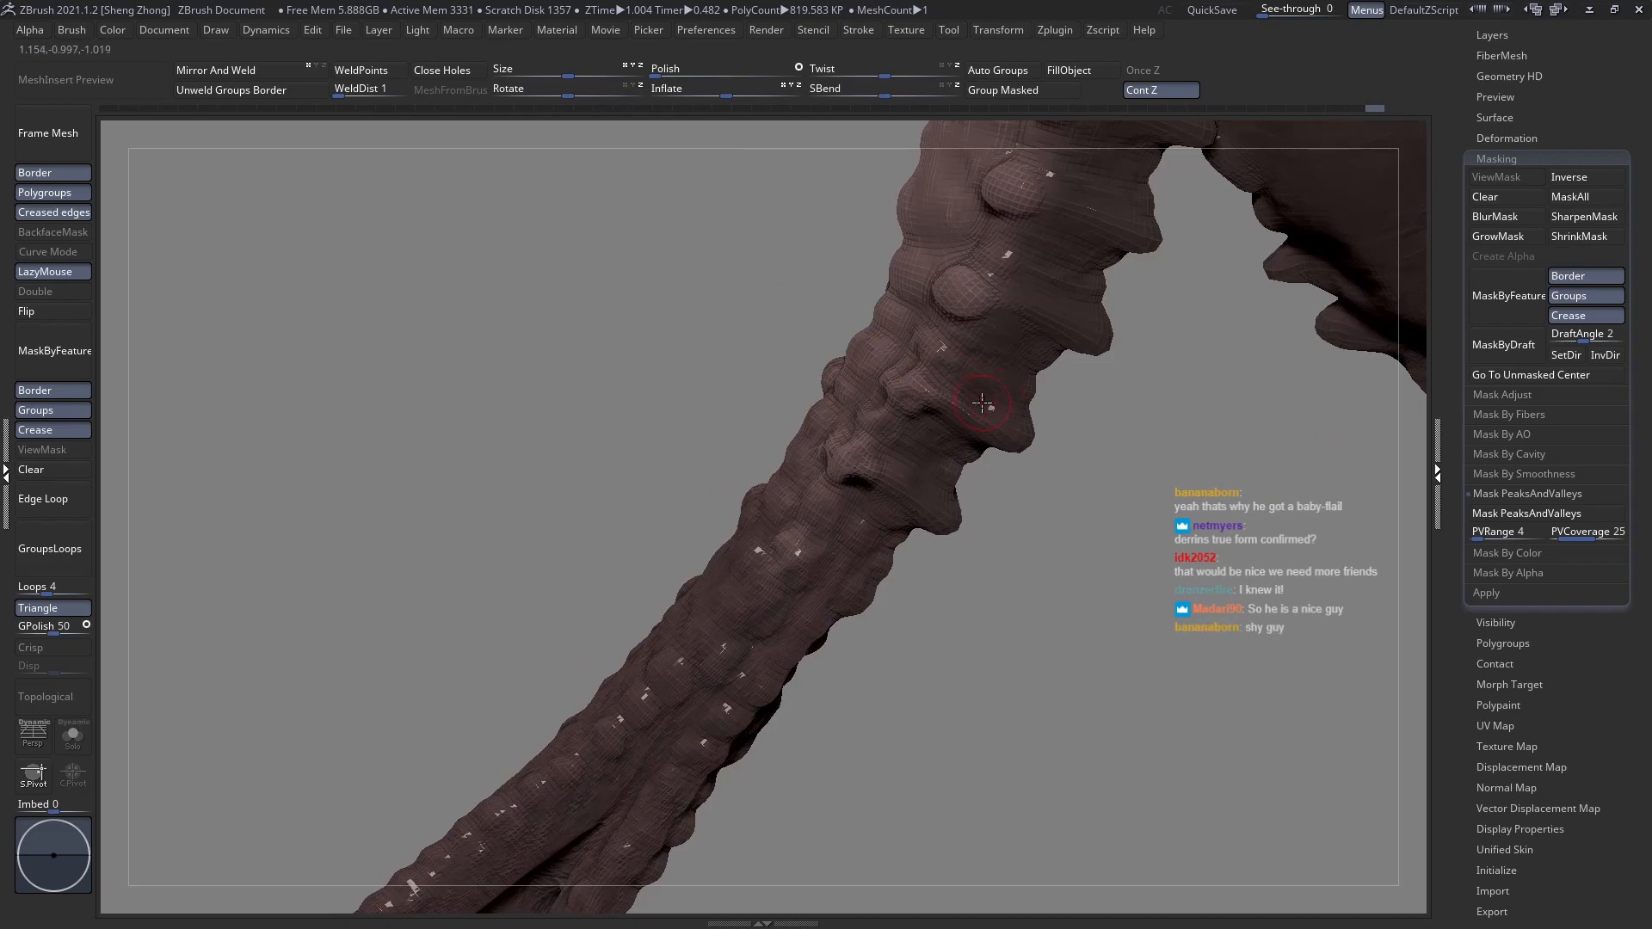
{"action": "right_click_drag", "start_coordinate": [1004, 402], "coordinate": [980, 384]}
{"action": "right_click_drag", "start_coordinate": [927, 486], "coordinate": [890, 459]}
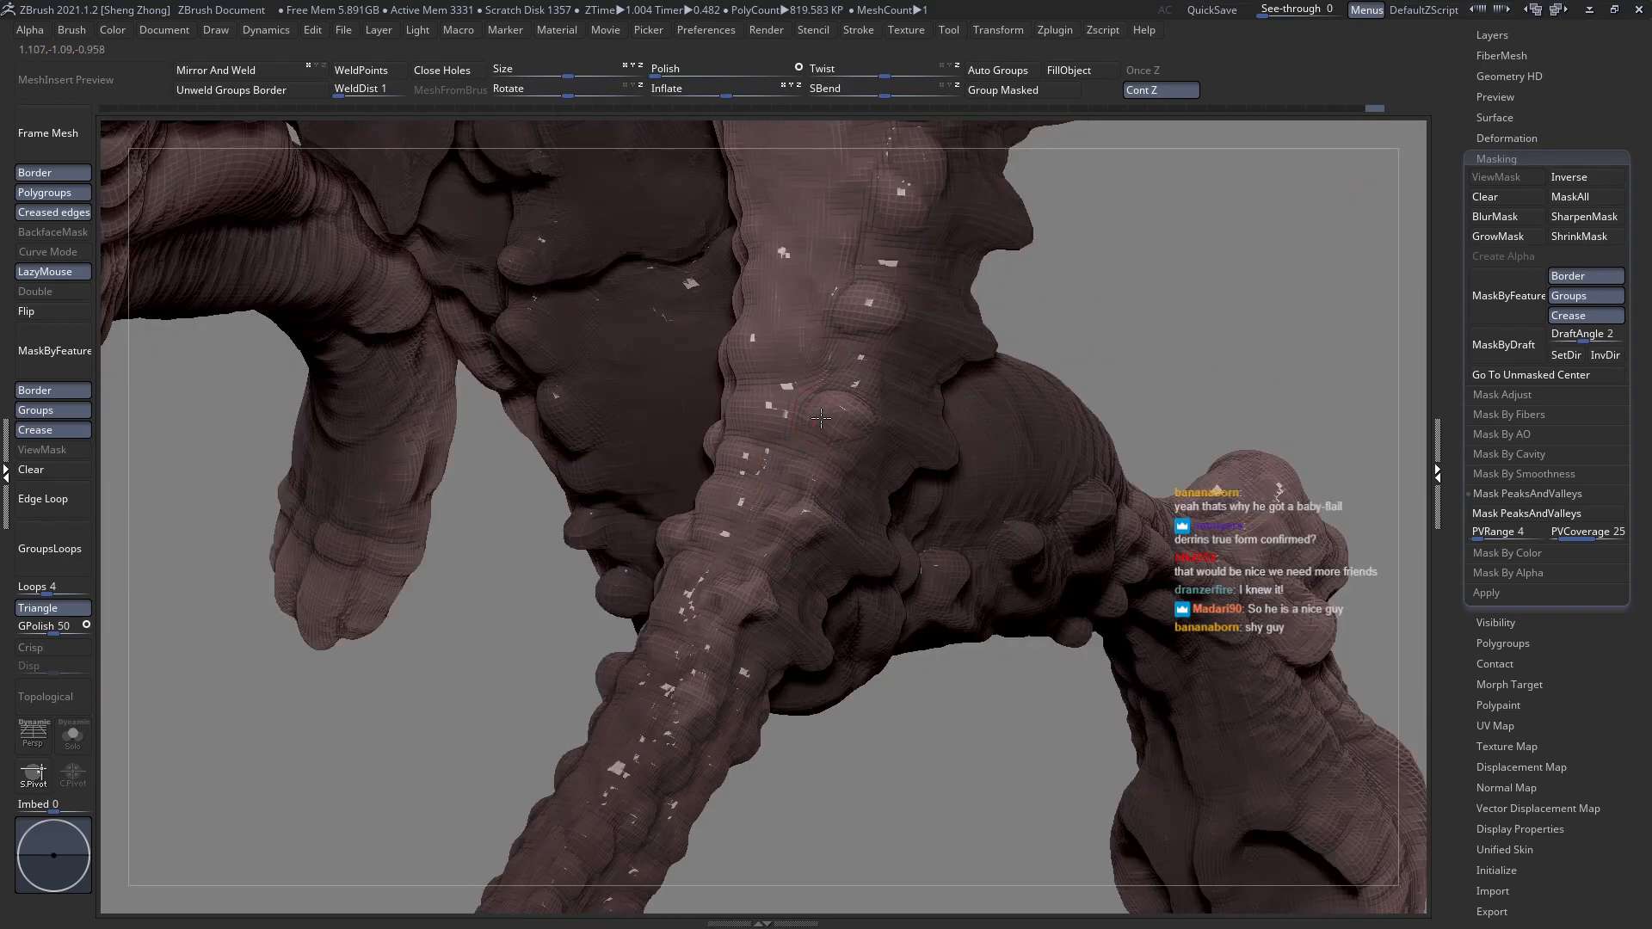
{"action": "right_click_drag", "start_coordinate": [796, 424], "coordinate": [802, 412]}
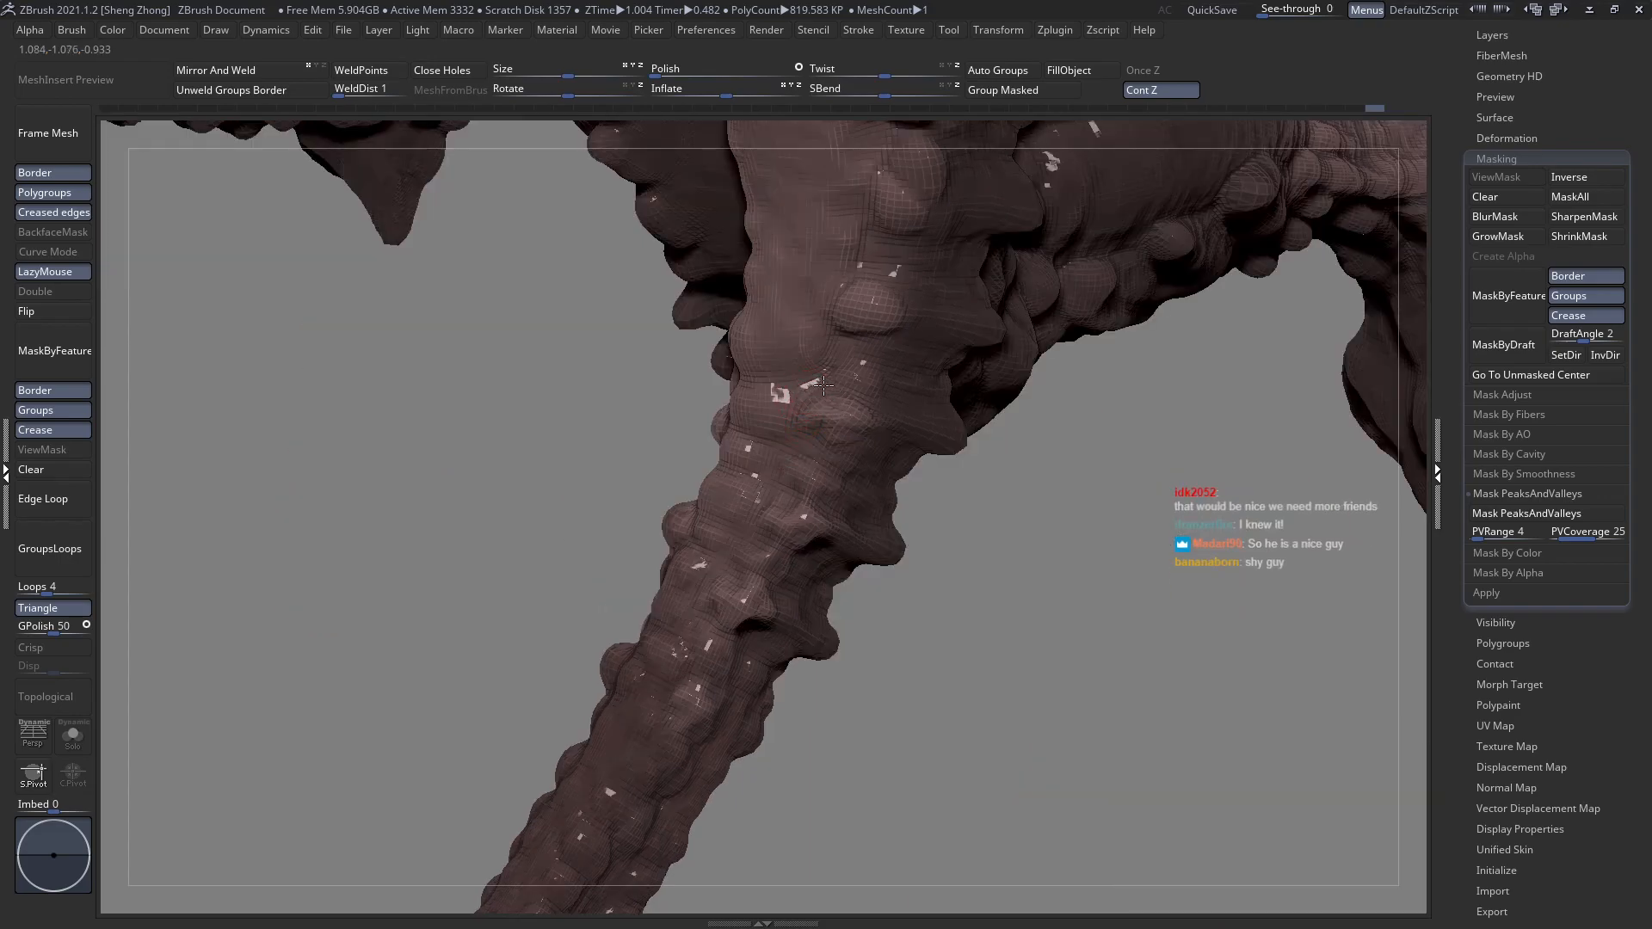
{"action": "right_click_drag", "start_coordinate": [824, 401], "coordinate": [869, 406]}
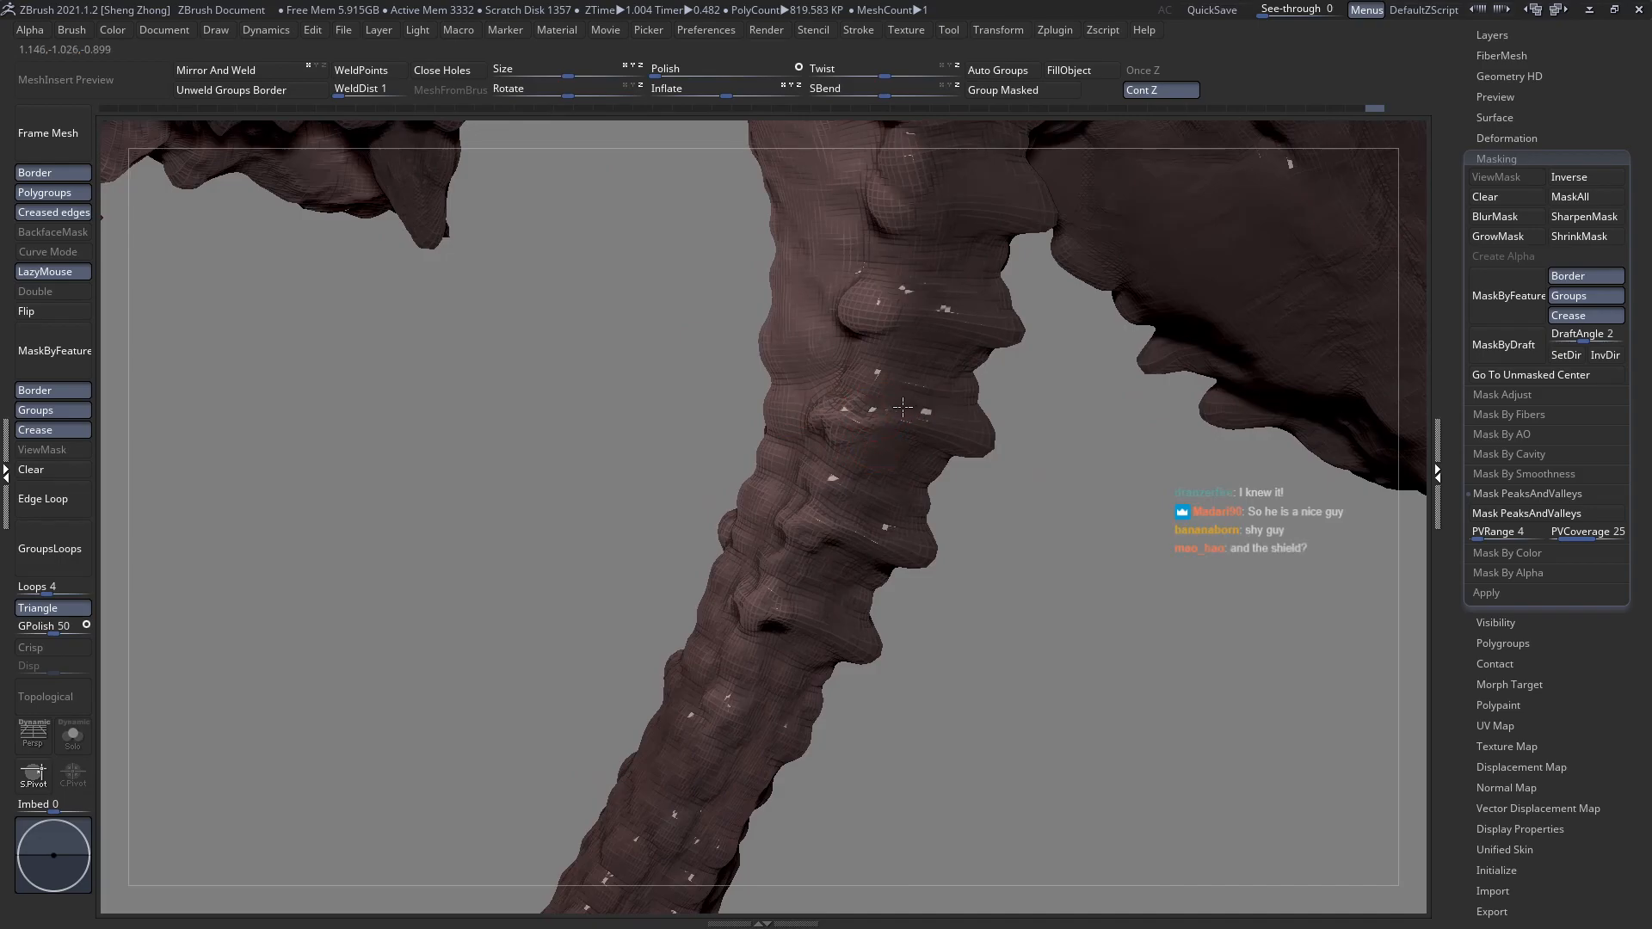
Rework the round bumps along the upper-middle arm into creased ridges that lead out to the spikes.
{"action": "right_click_drag", "start_coordinate": [899, 406], "coordinate": [849, 334]}
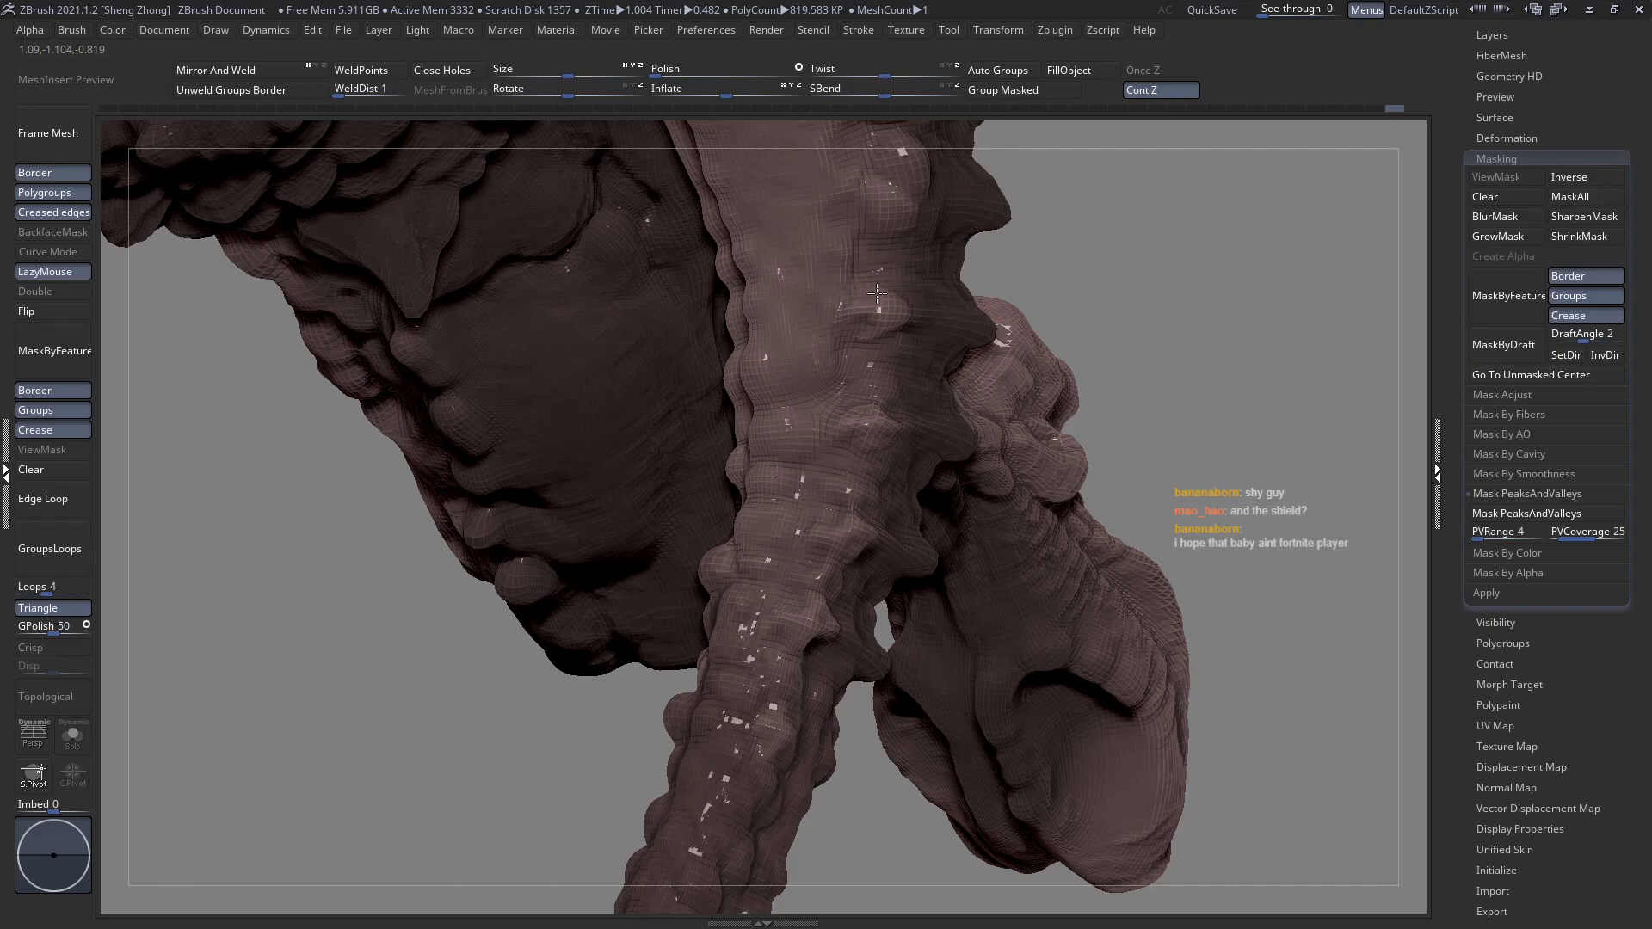
{"action": "right_click_drag", "start_coordinate": [791, 345], "coordinate": [907, 324]}
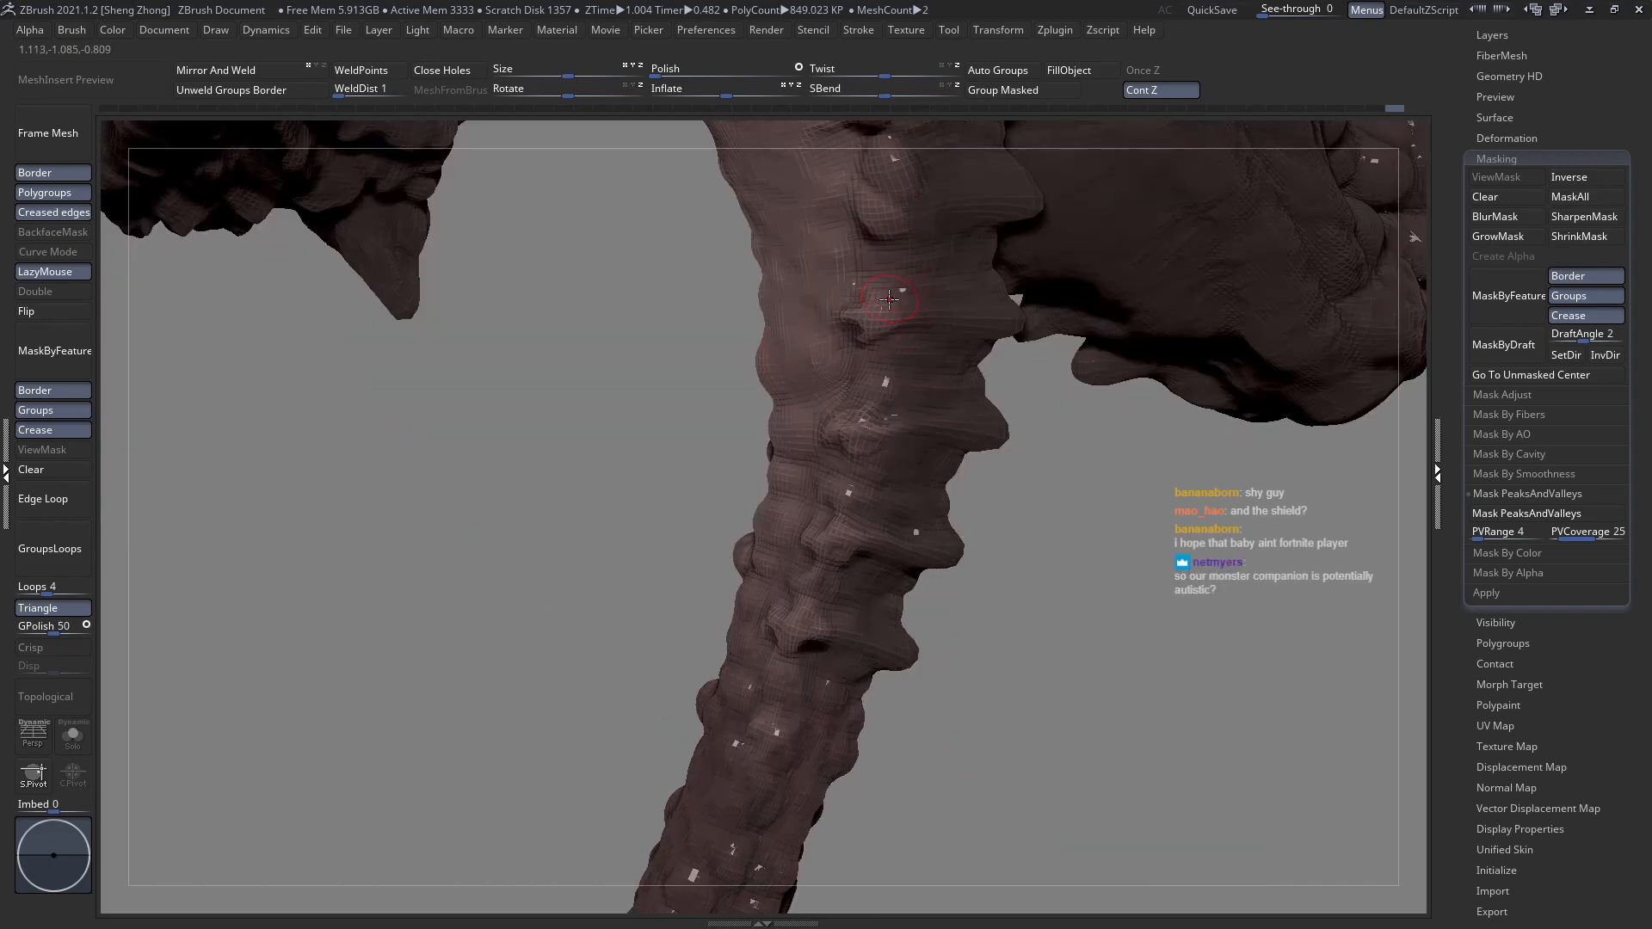
{"action": "mouse_move", "coordinate": [930, 424]}
{"action": "right_mouse_down", "text": "ctrl"}
{"action": "mouse_move", "coordinate": [873, 396]}
{"action": "mouse_move", "coordinate": [850, 535]}
{"action": "right_mouse_up", "text": "ctrl"}
{"action": "right_click_drag", "start_coordinate": [858, 475], "coordinate": [785, 553]}
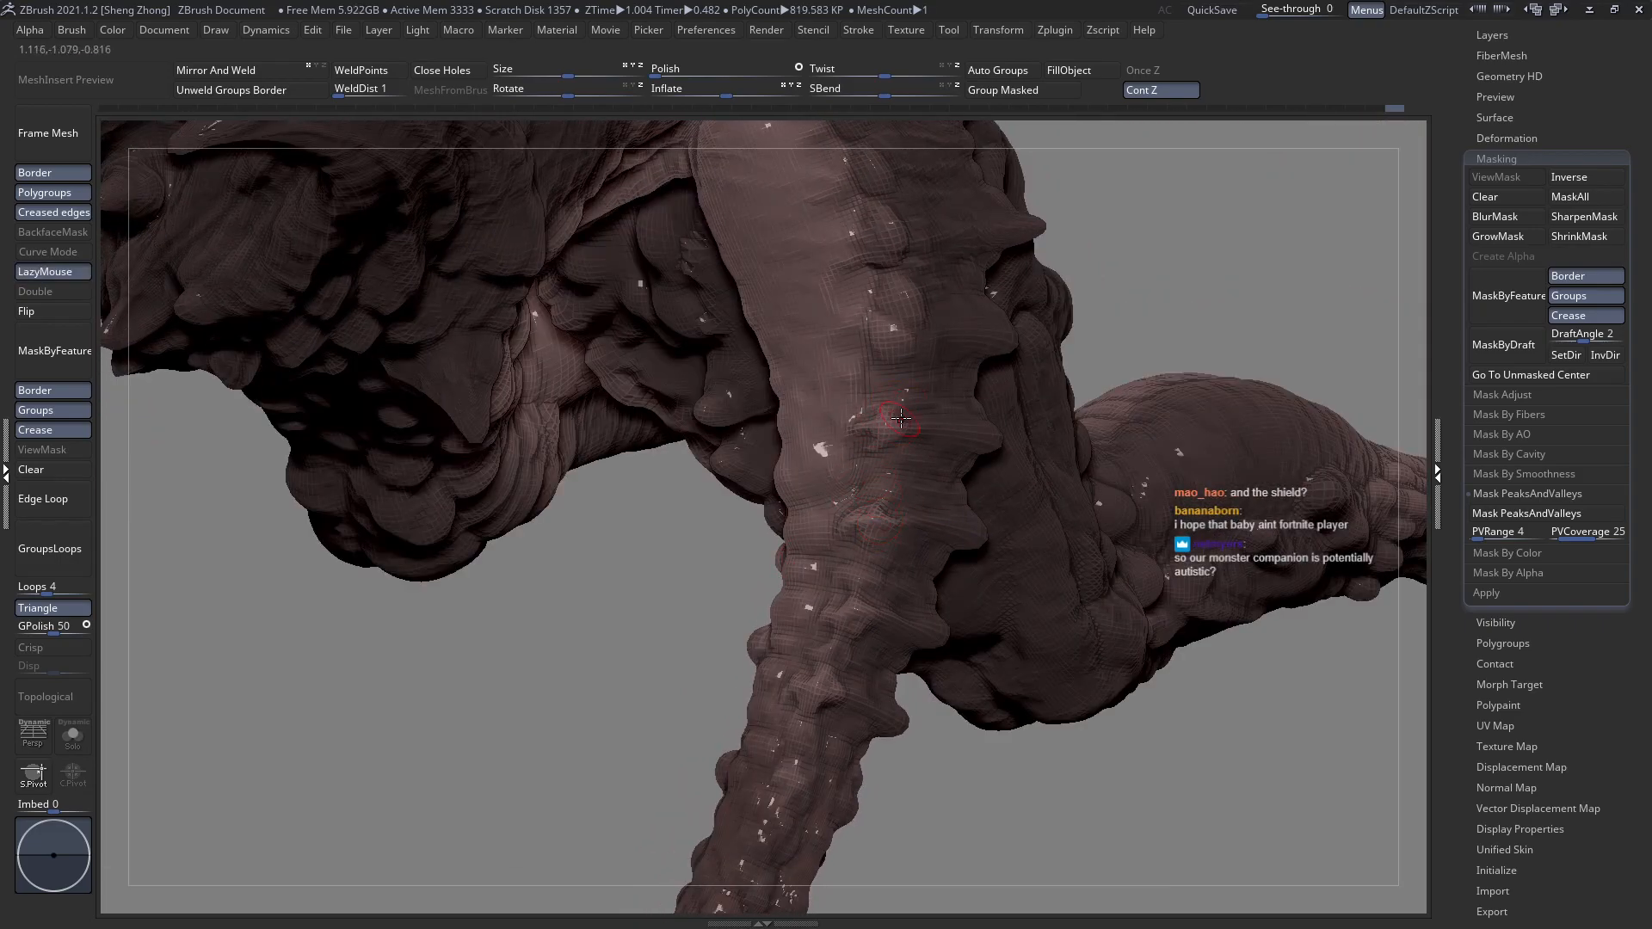
{"action": "right_click_drag", "start_coordinate": [905, 430], "coordinate": [927, 351]}
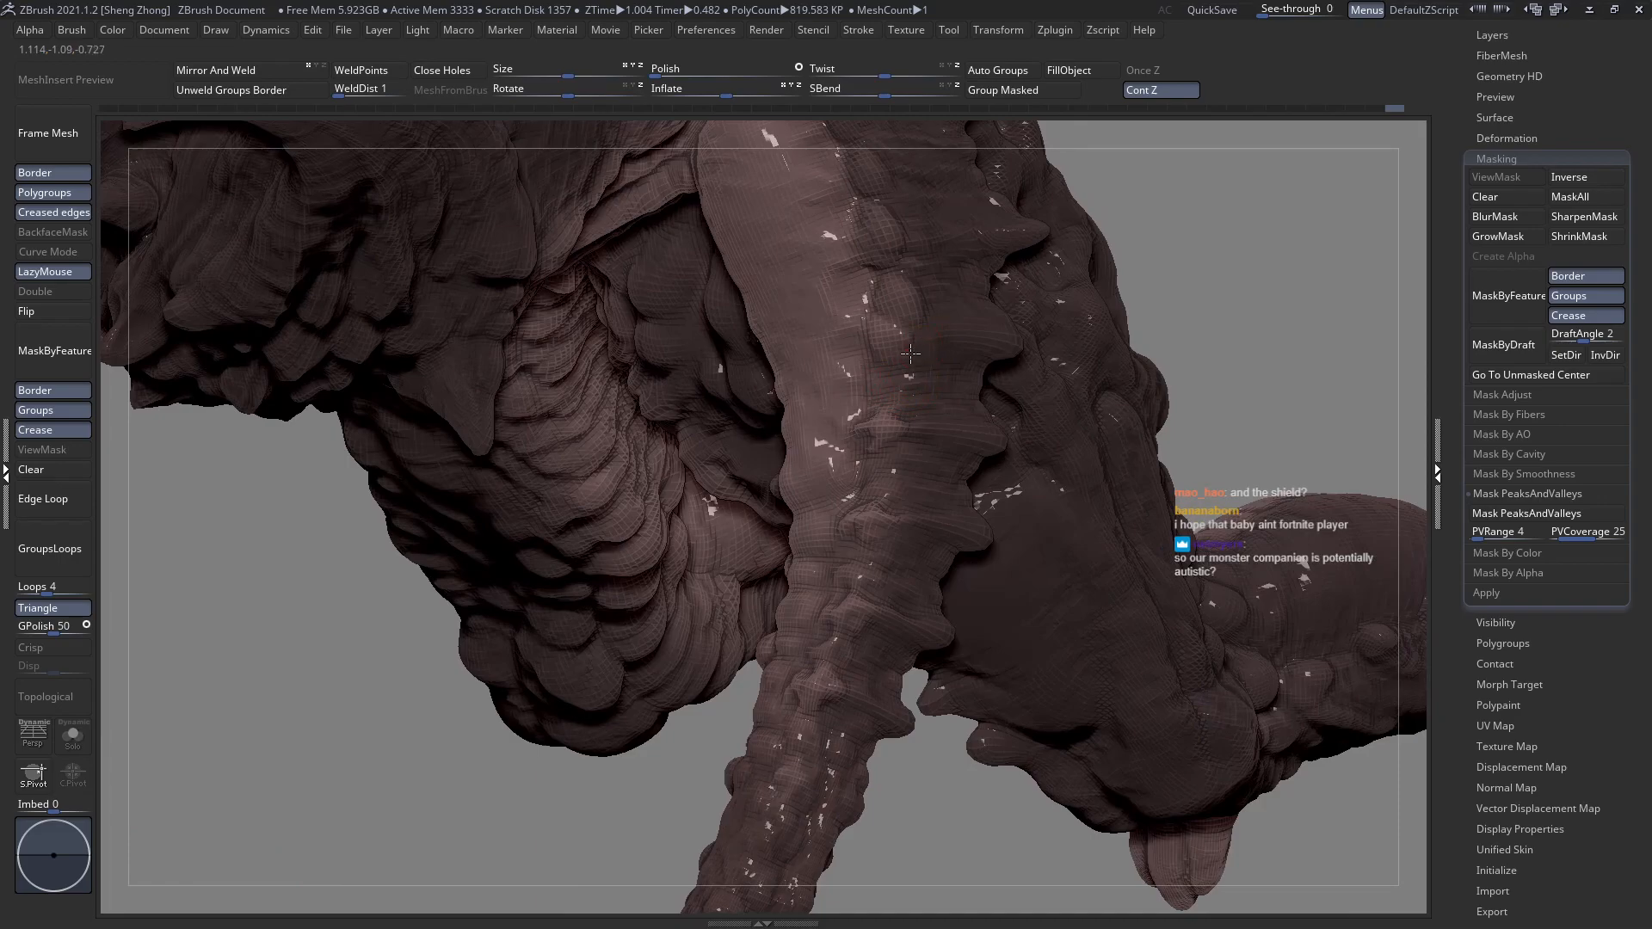
{"action": "right_click_drag", "start_coordinate": [961, 380], "coordinate": [878, 402]}
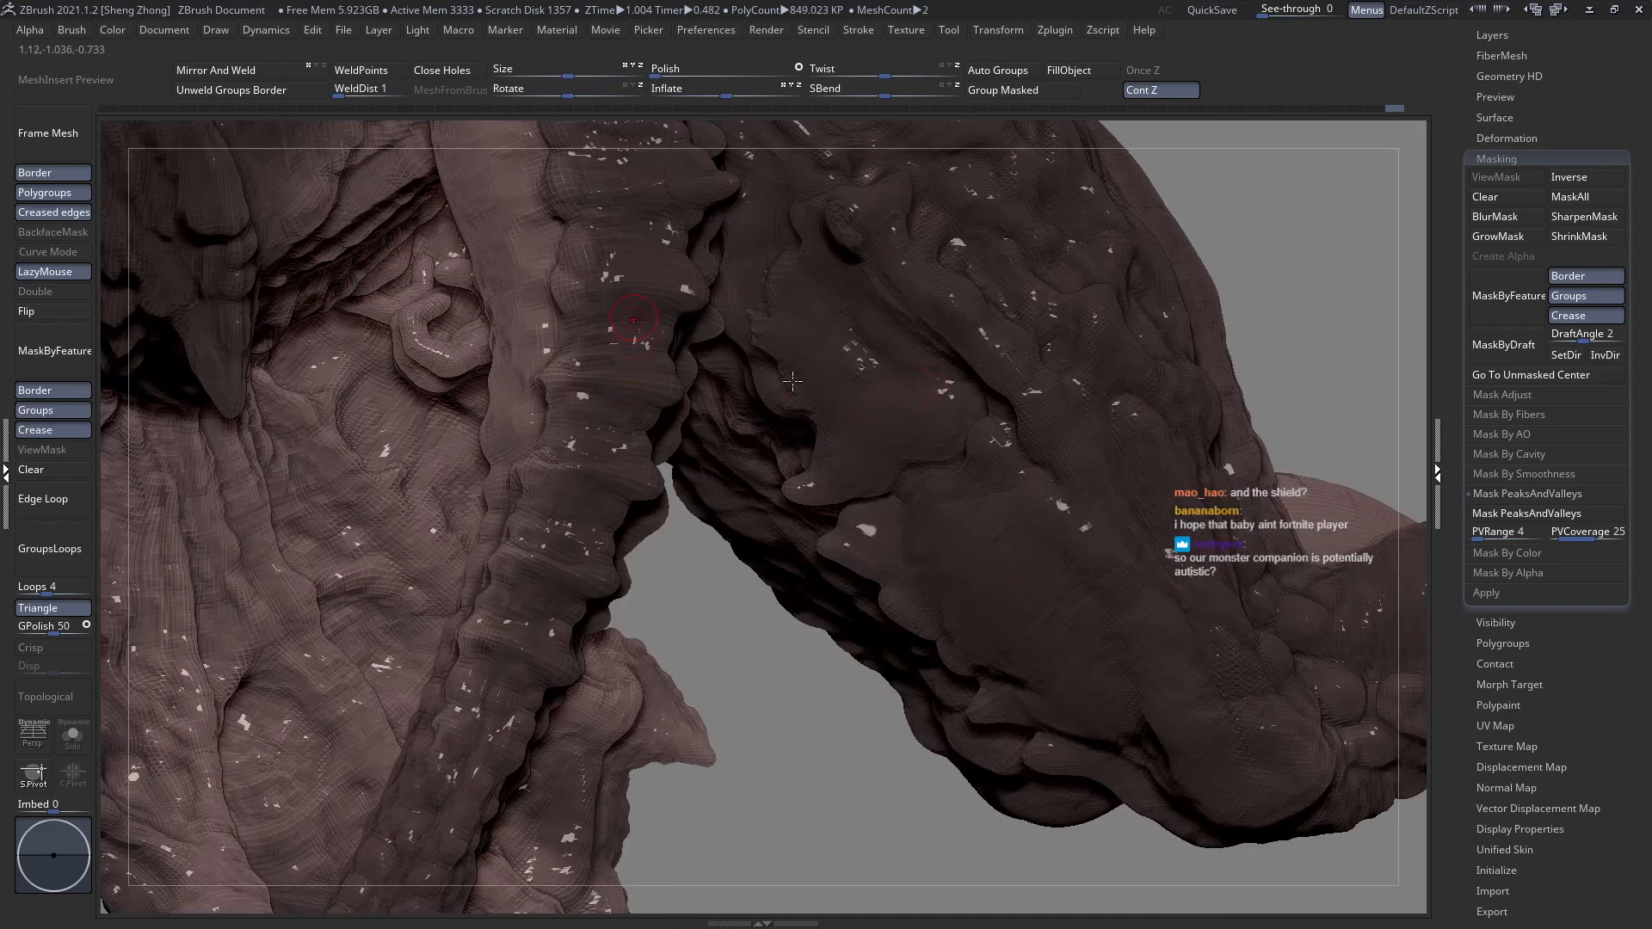
Sculpt the bumps on the upper arm into creased ridges between its smooth inner side and the spikes.
{"action": "right_click_drag", "start_coordinate": [791, 380], "coordinate": [802, 470]}
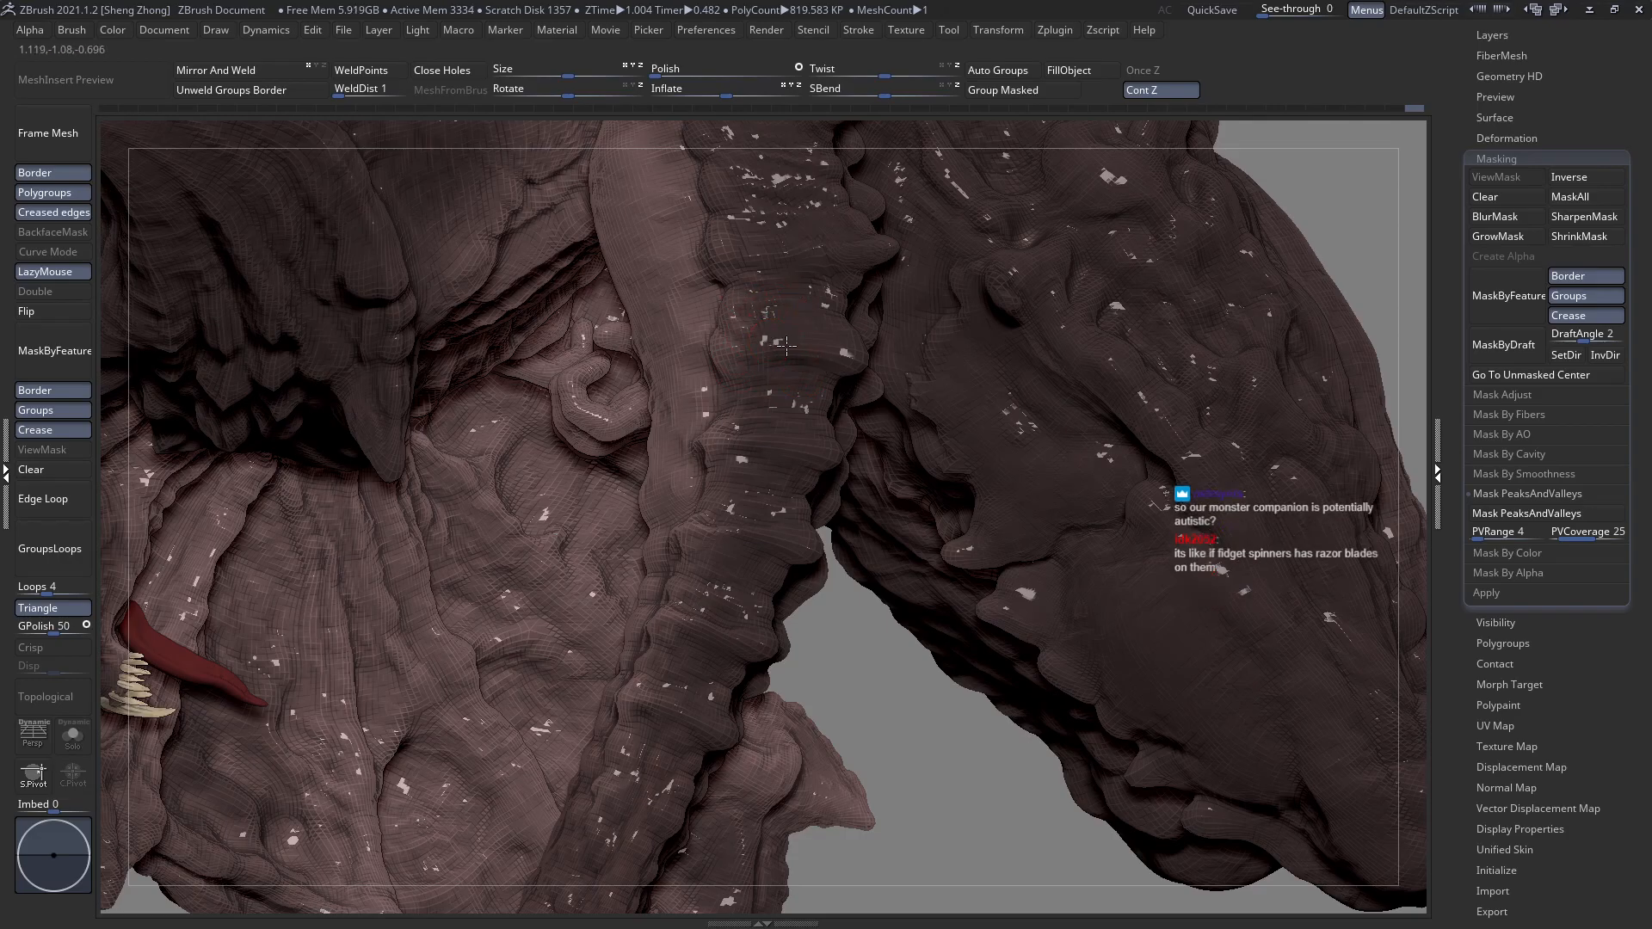
{"action": "right_click_drag", "start_coordinate": [786, 345], "coordinate": [699, 377]}
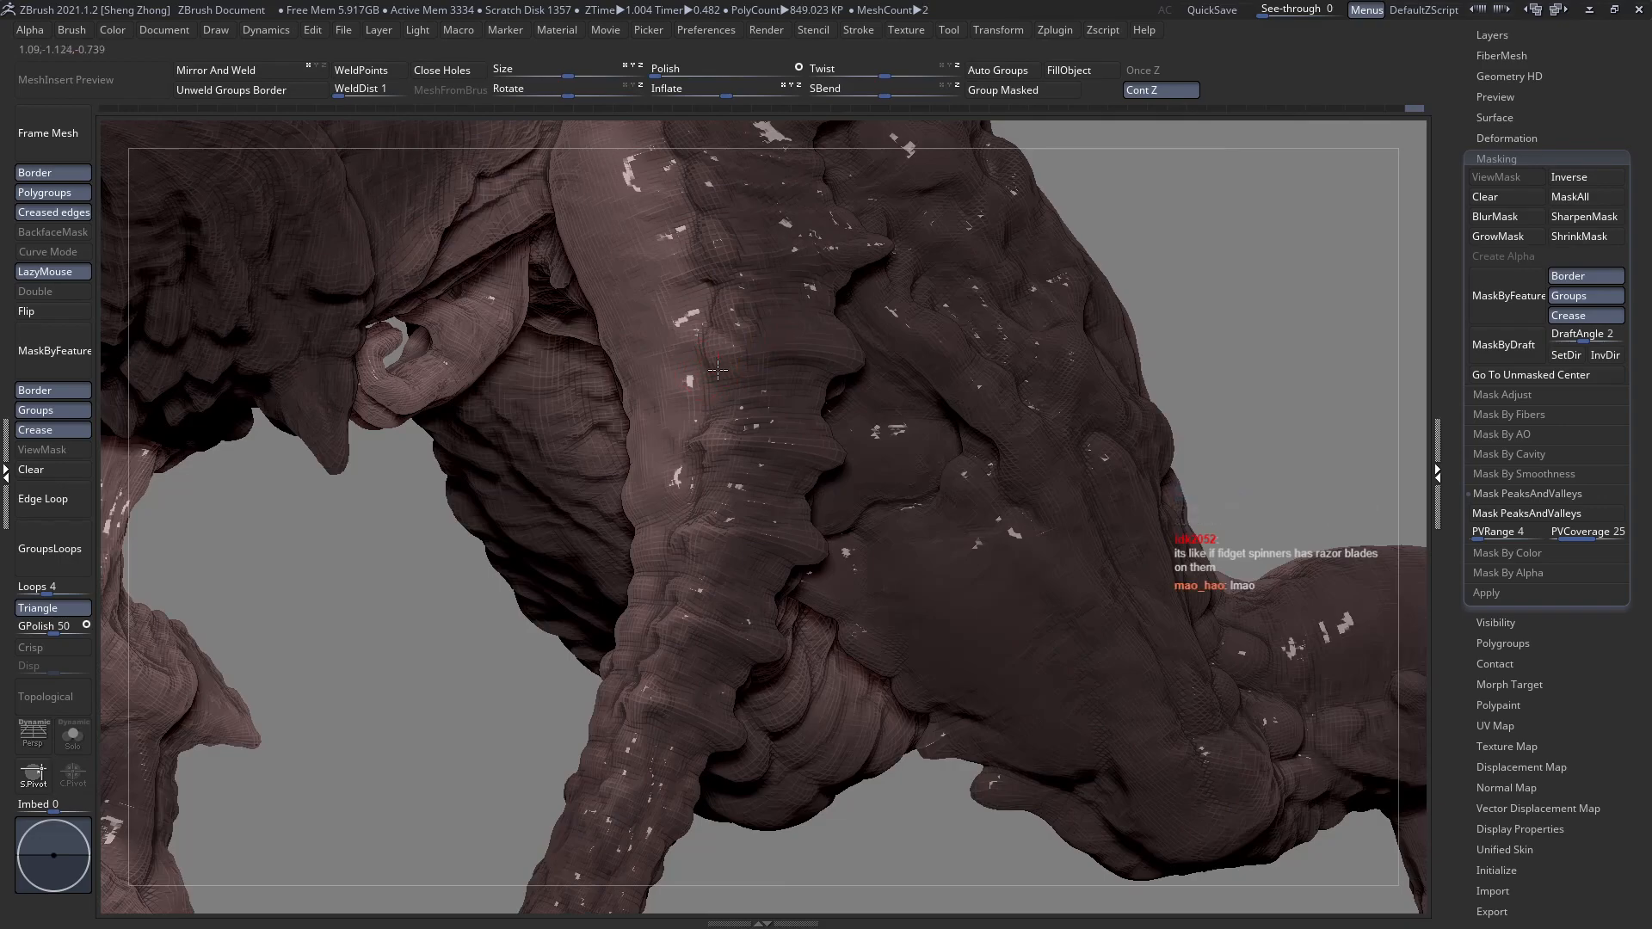
{"action": "right_click_drag", "start_coordinate": [705, 345], "coordinate": [712, 343]}
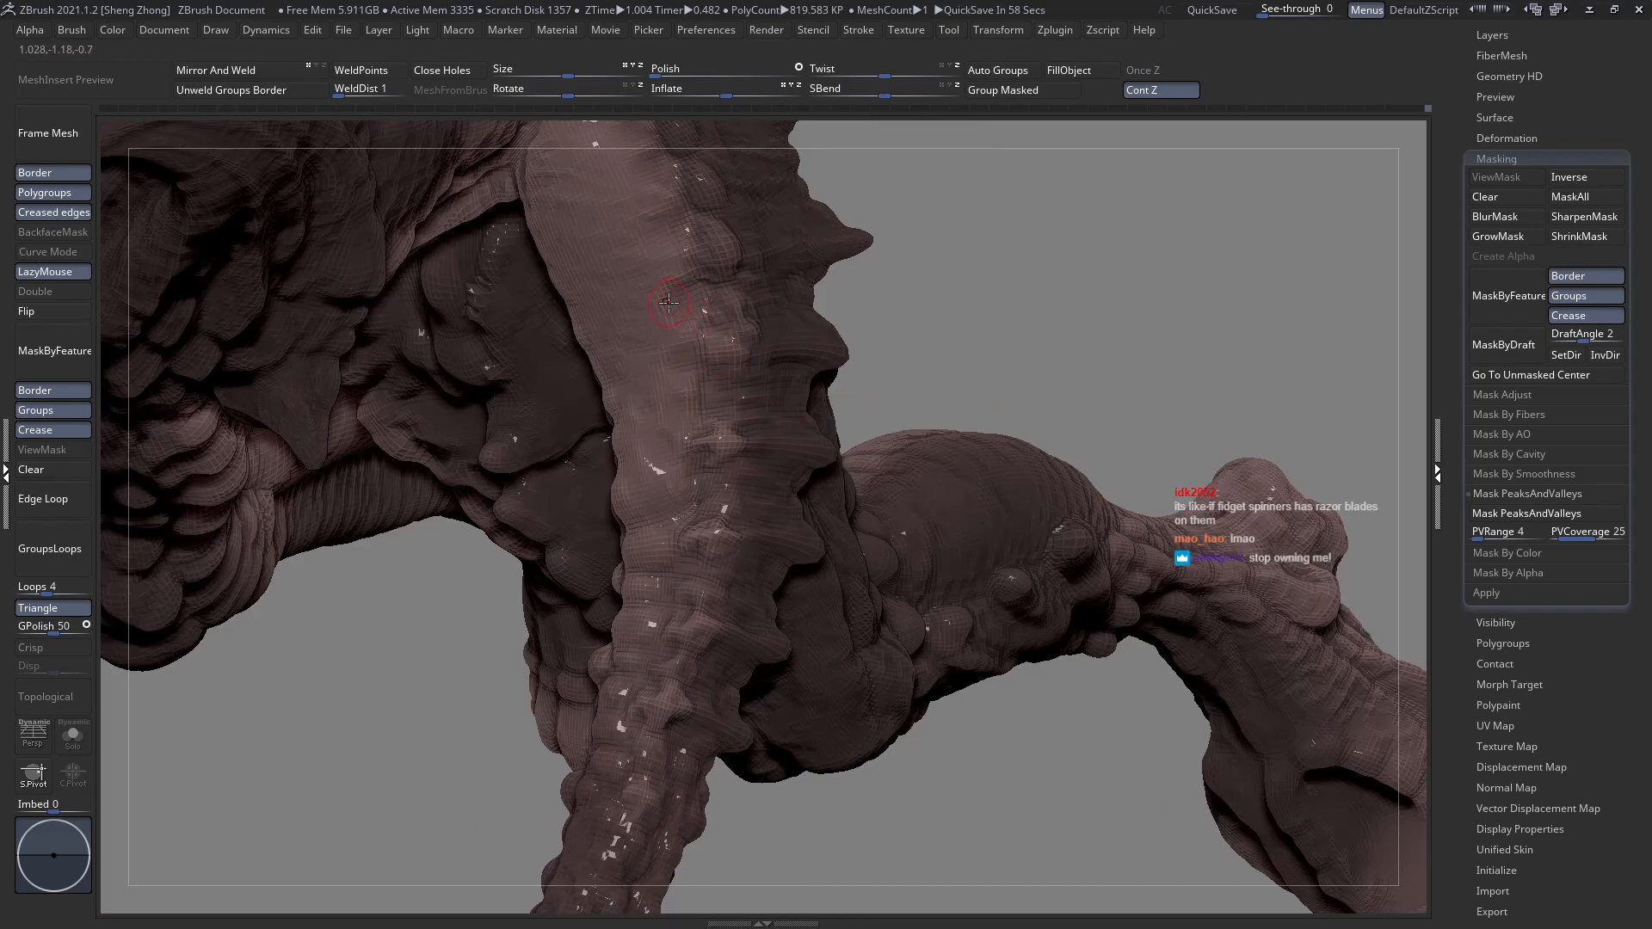
{"action": "right_click_drag", "start_coordinate": [720, 215], "coordinate": [770, 392]}
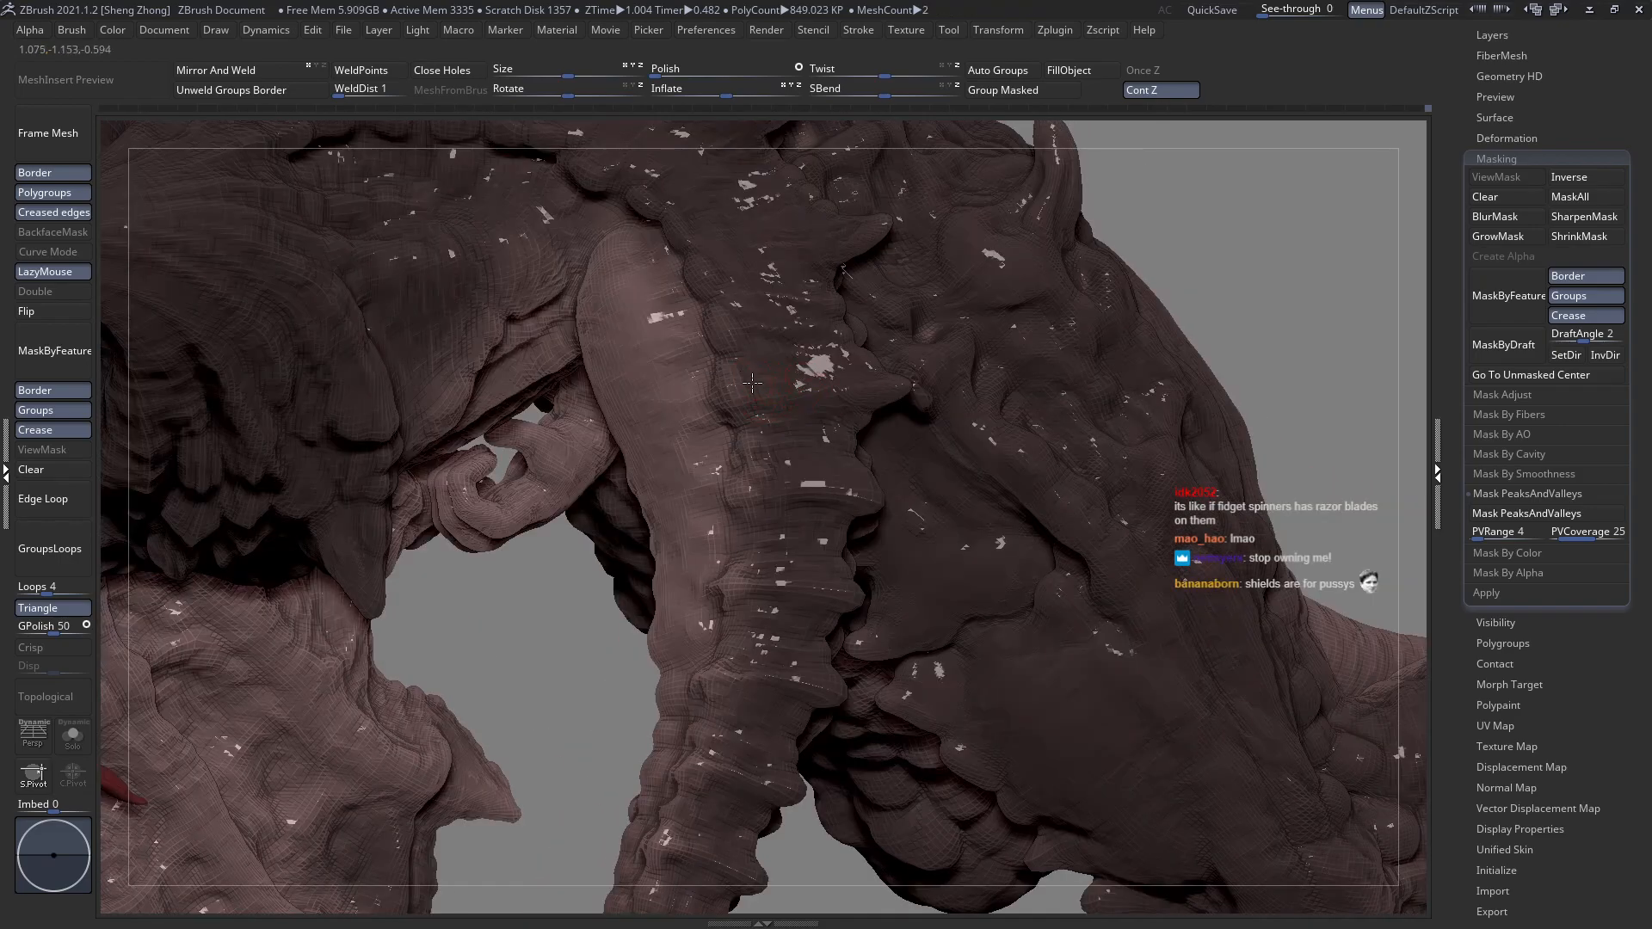
{"action": "right_click_drag", "start_coordinate": [782, 409], "coordinate": [721, 384]}
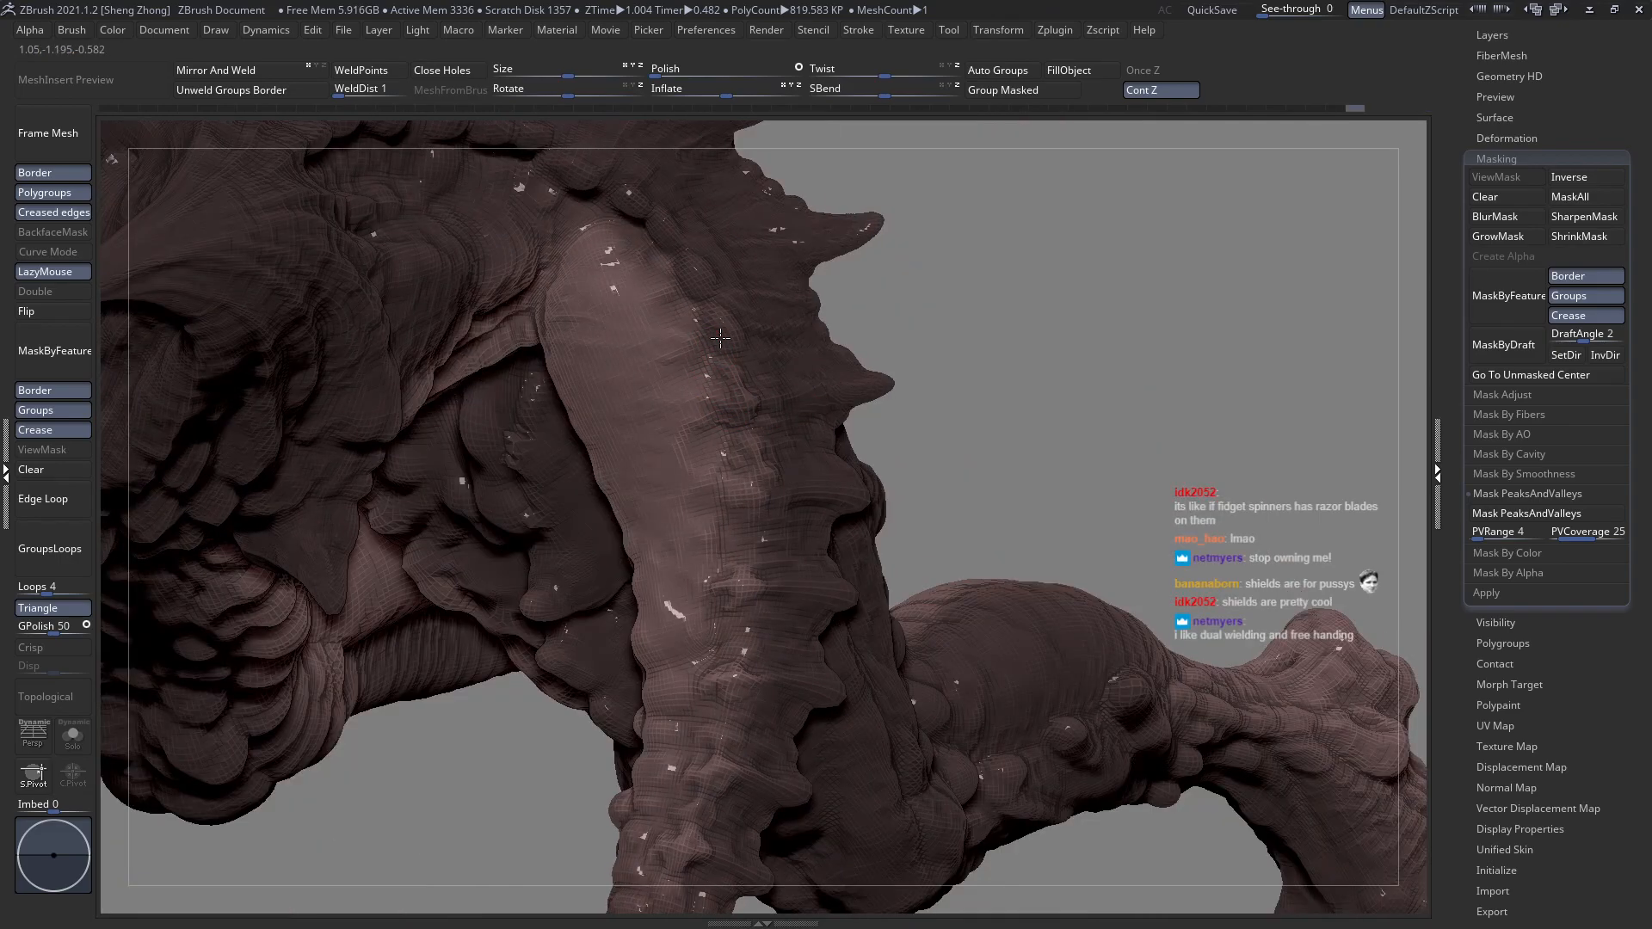
{"action": "right_click_drag", "start_coordinate": [691, 357], "coordinate": [744, 367]}
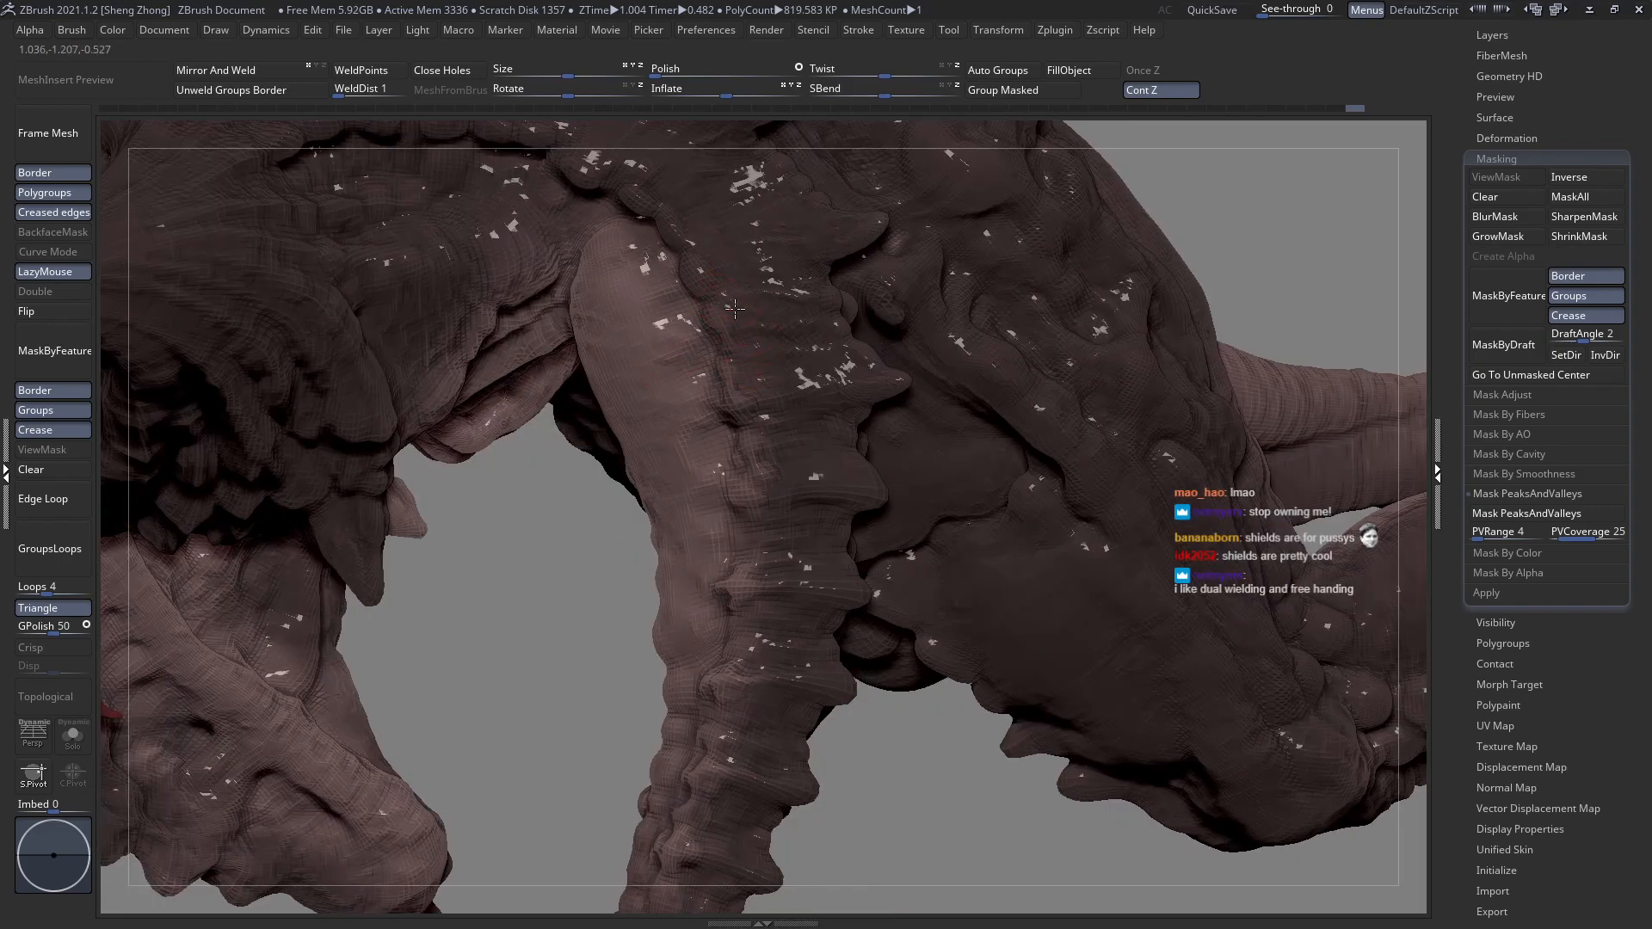
Refine the topmost bumps along the arm's smooth inner side, blending them into the folds below the shoulder.
{"action": "right_click_drag", "start_coordinate": [753, 332], "coordinate": [723, 345]}
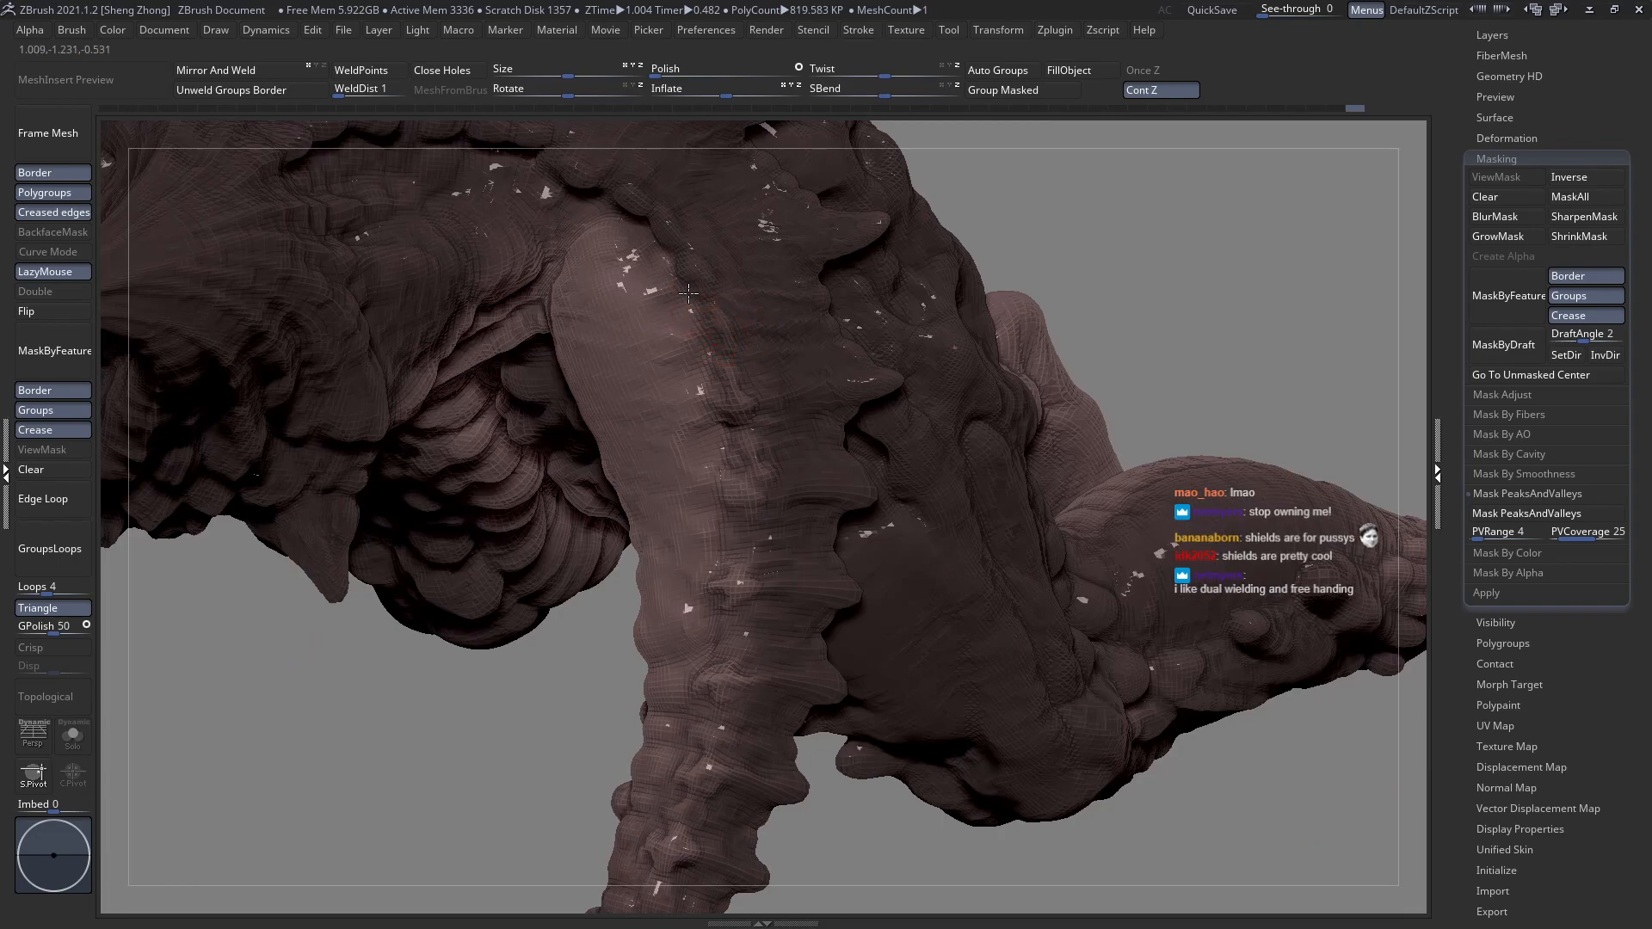
{"action": "right_click_drag", "start_coordinate": [676, 312], "coordinate": [663, 332]}
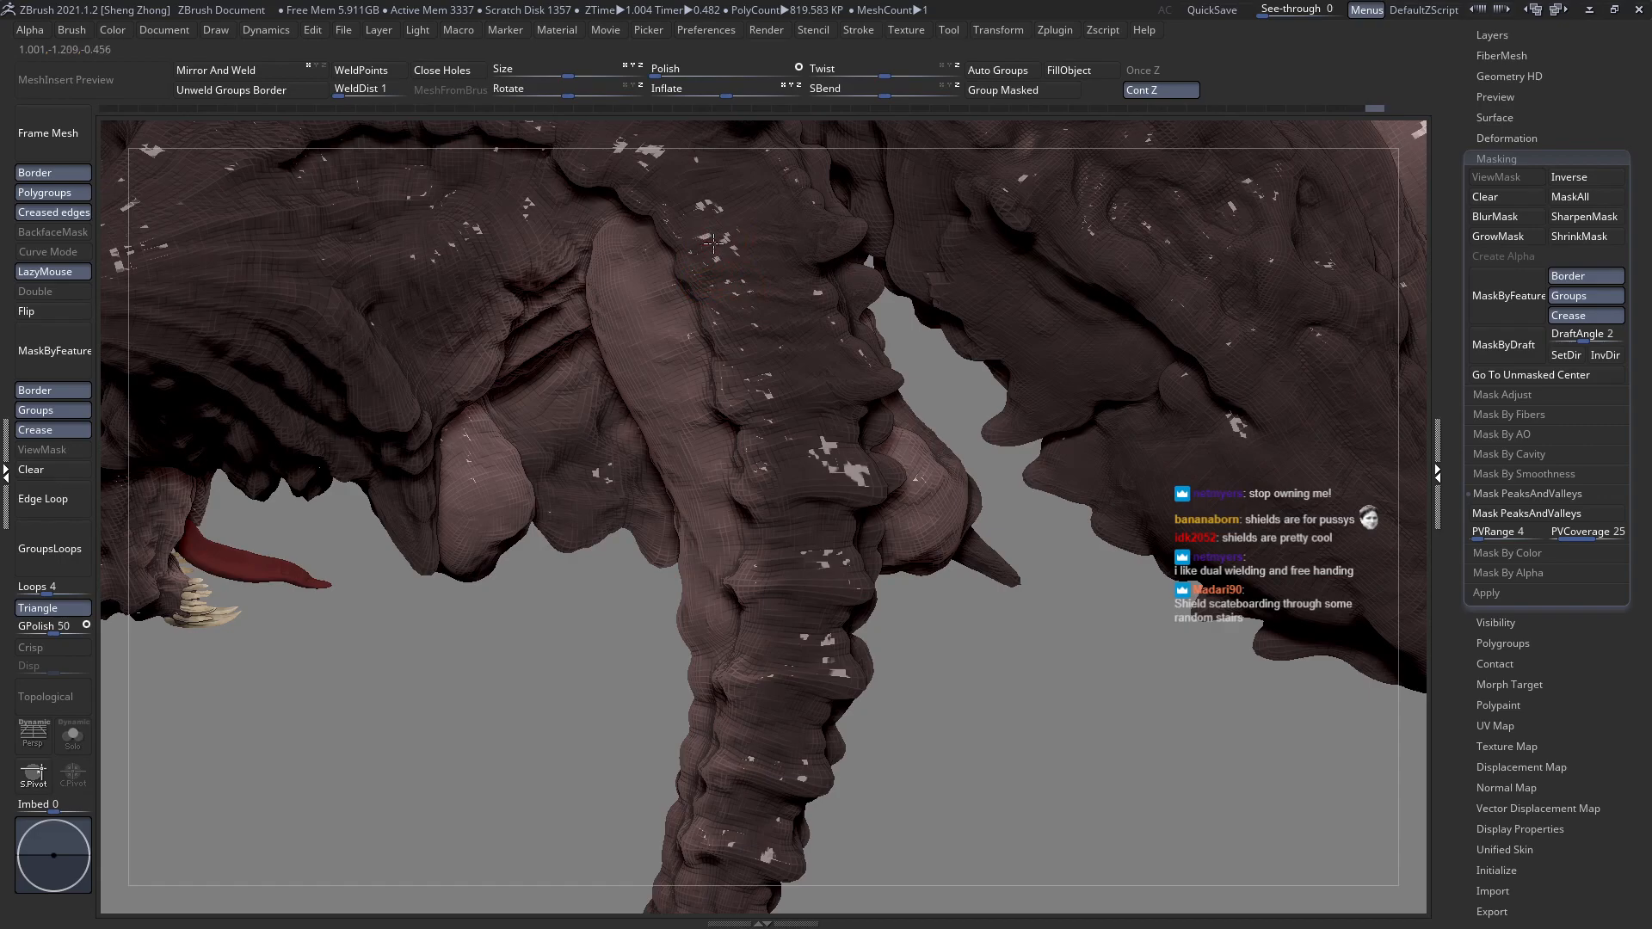
{"action": "right_click_drag", "start_coordinate": [742, 244], "coordinate": [772, 310]}
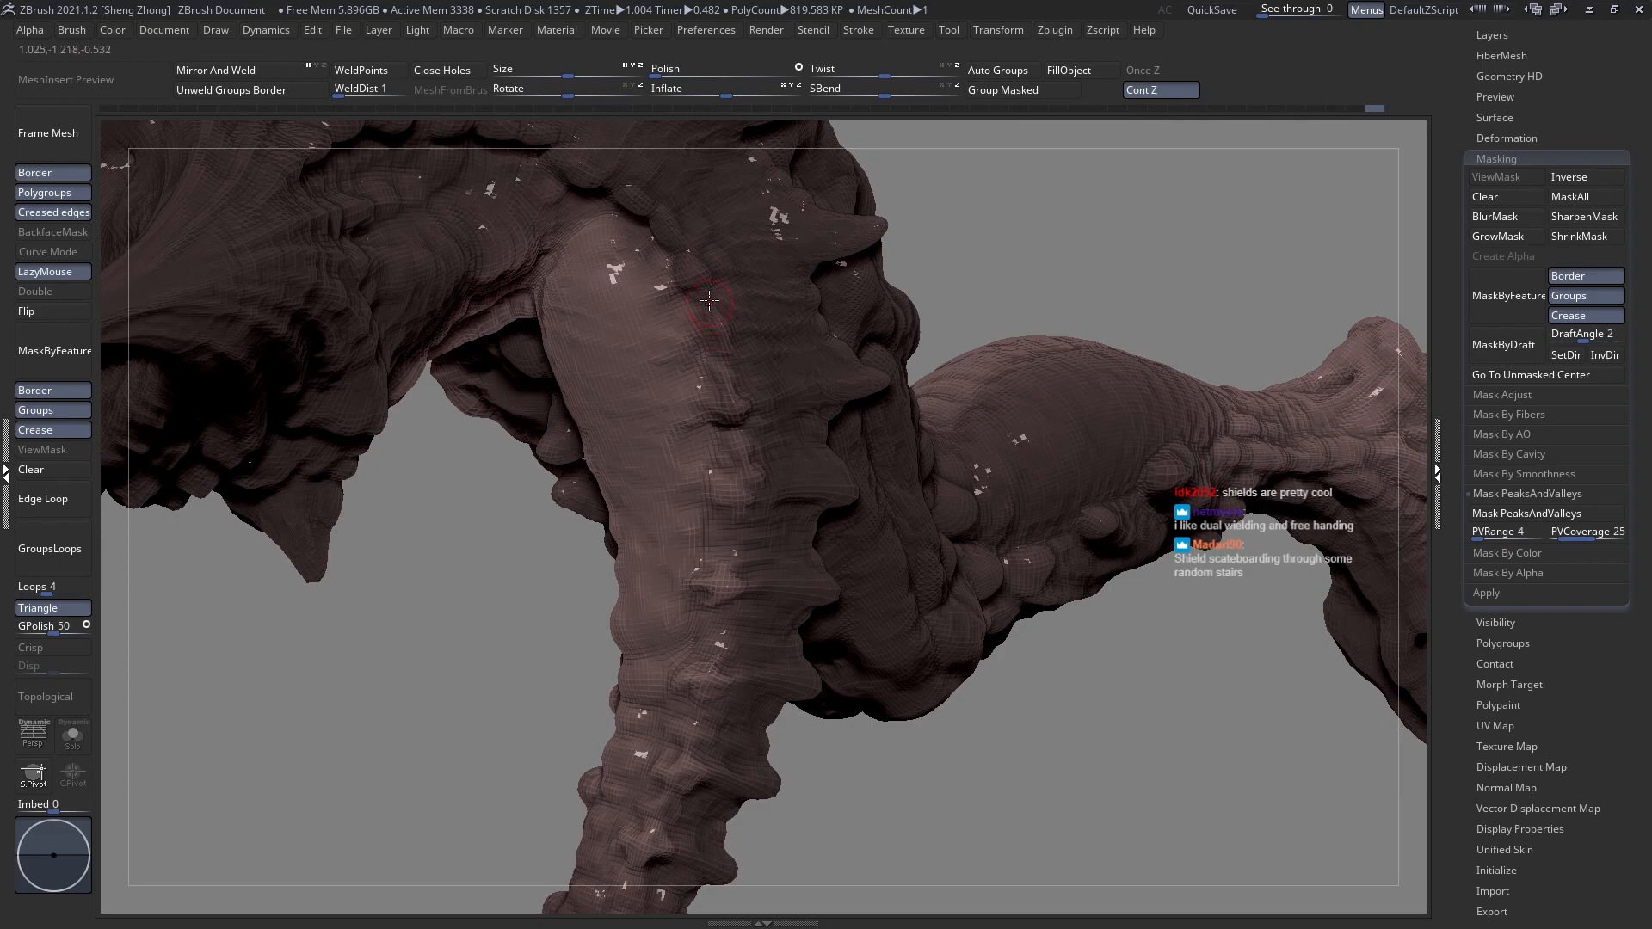
{"action": "right_click_drag", "start_coordinate": [661, 274], "coordinate": [731, 261]}
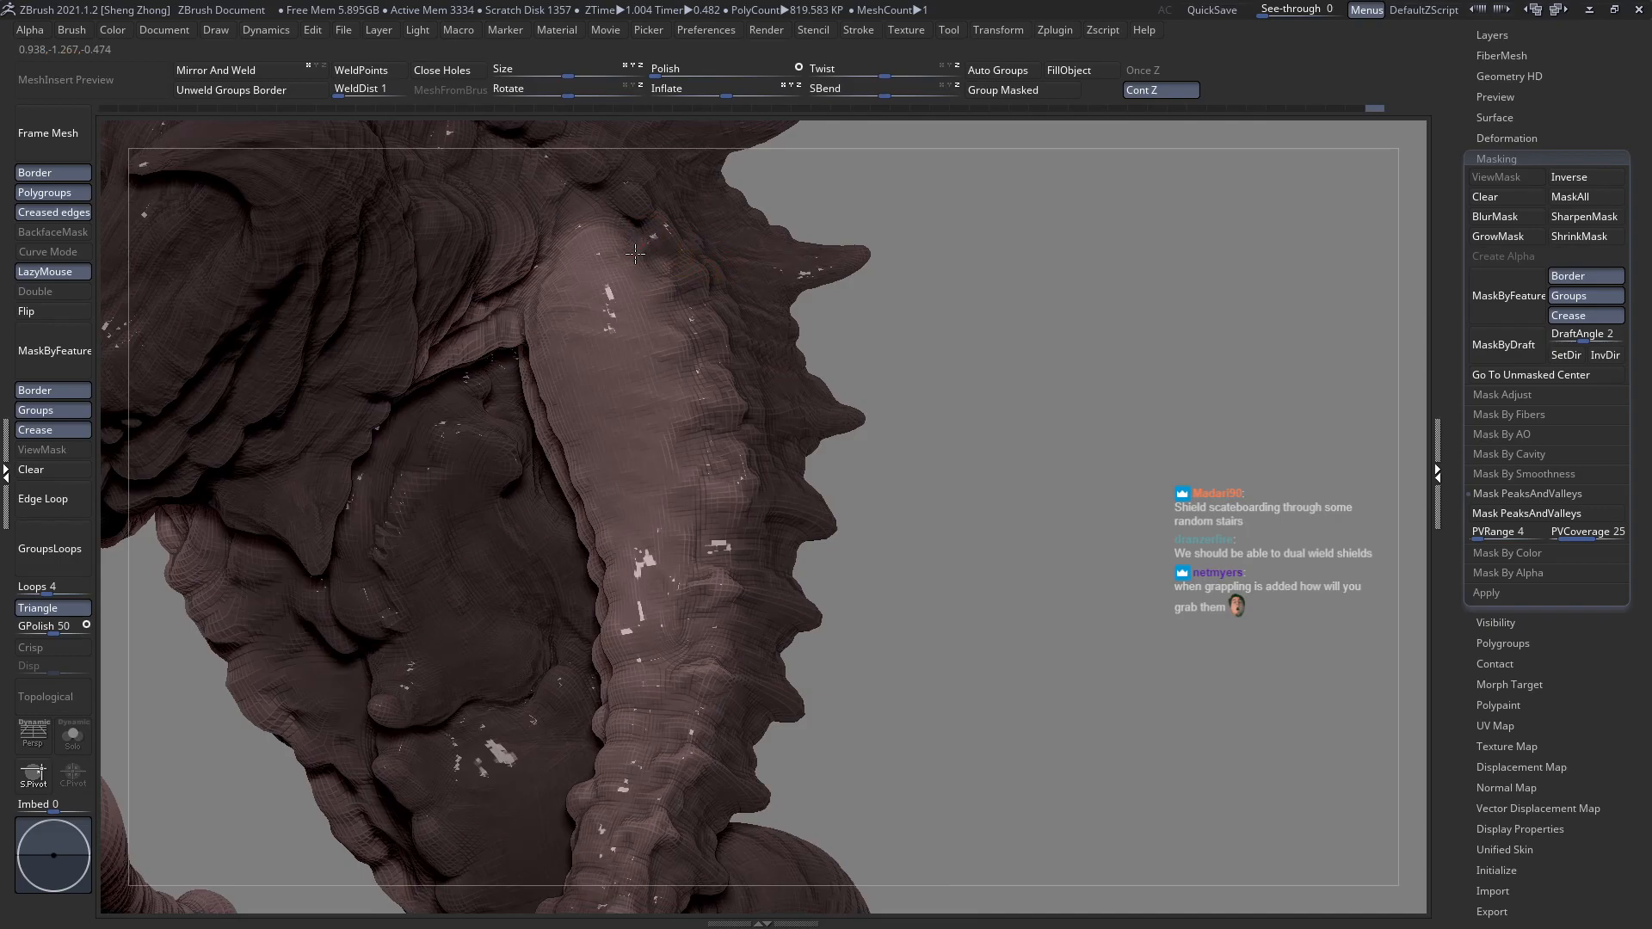
{"action": "right_click_drag", "start_coordinate": [663, 238], "coordinate": [675, 239]}
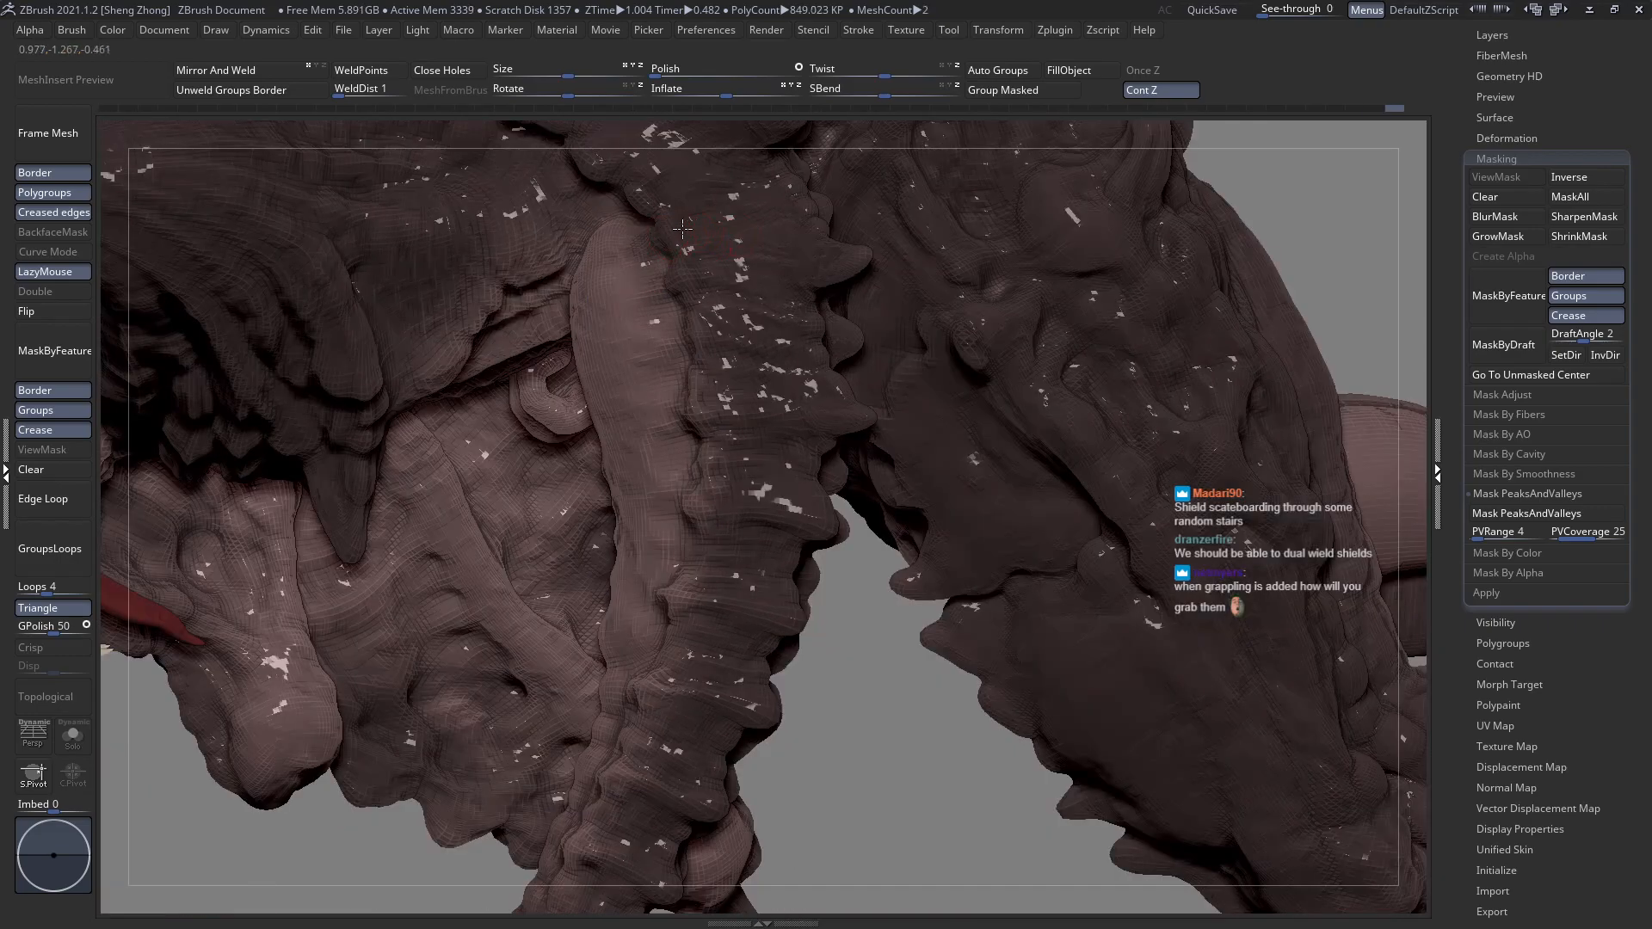
{"action": "right_click_drag", "start_coordinate": [747, 265], "coordinate": [821, 288]}
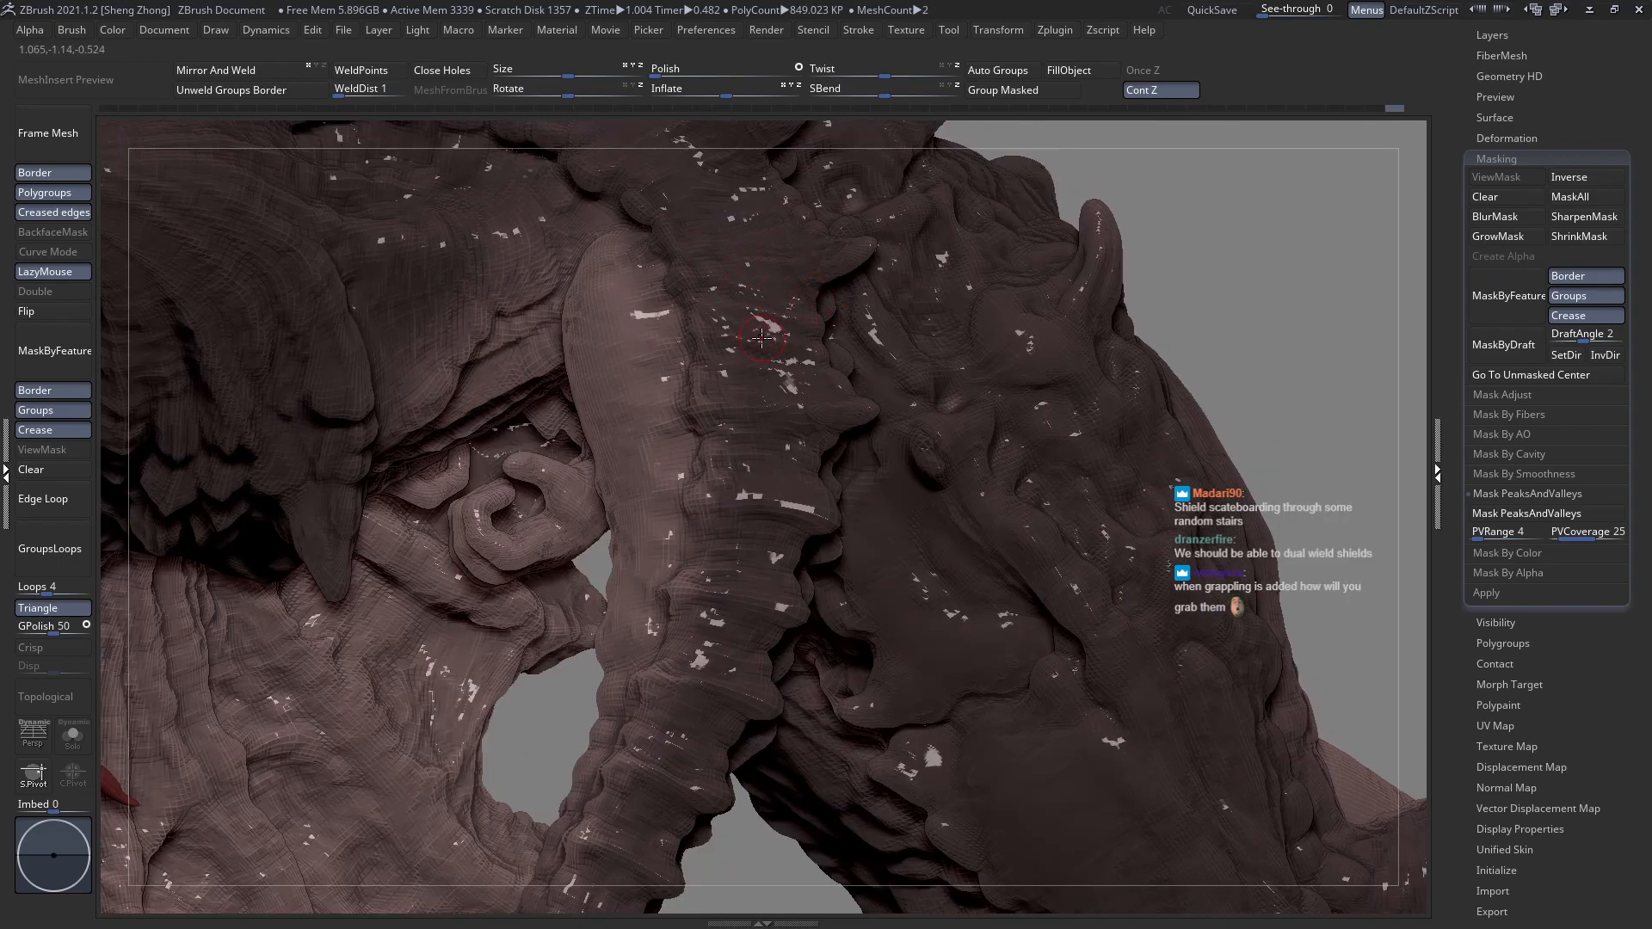
Refine the upper arm spikes and the ridged surface around their bases.
{"action": "right_click_drag", "start_coordinate": [766, 431], "coordinate": [790, 426]}
{"action": "left_click_drag", "start_coordinate": [819, 389], "coordinate": [832, 386]}
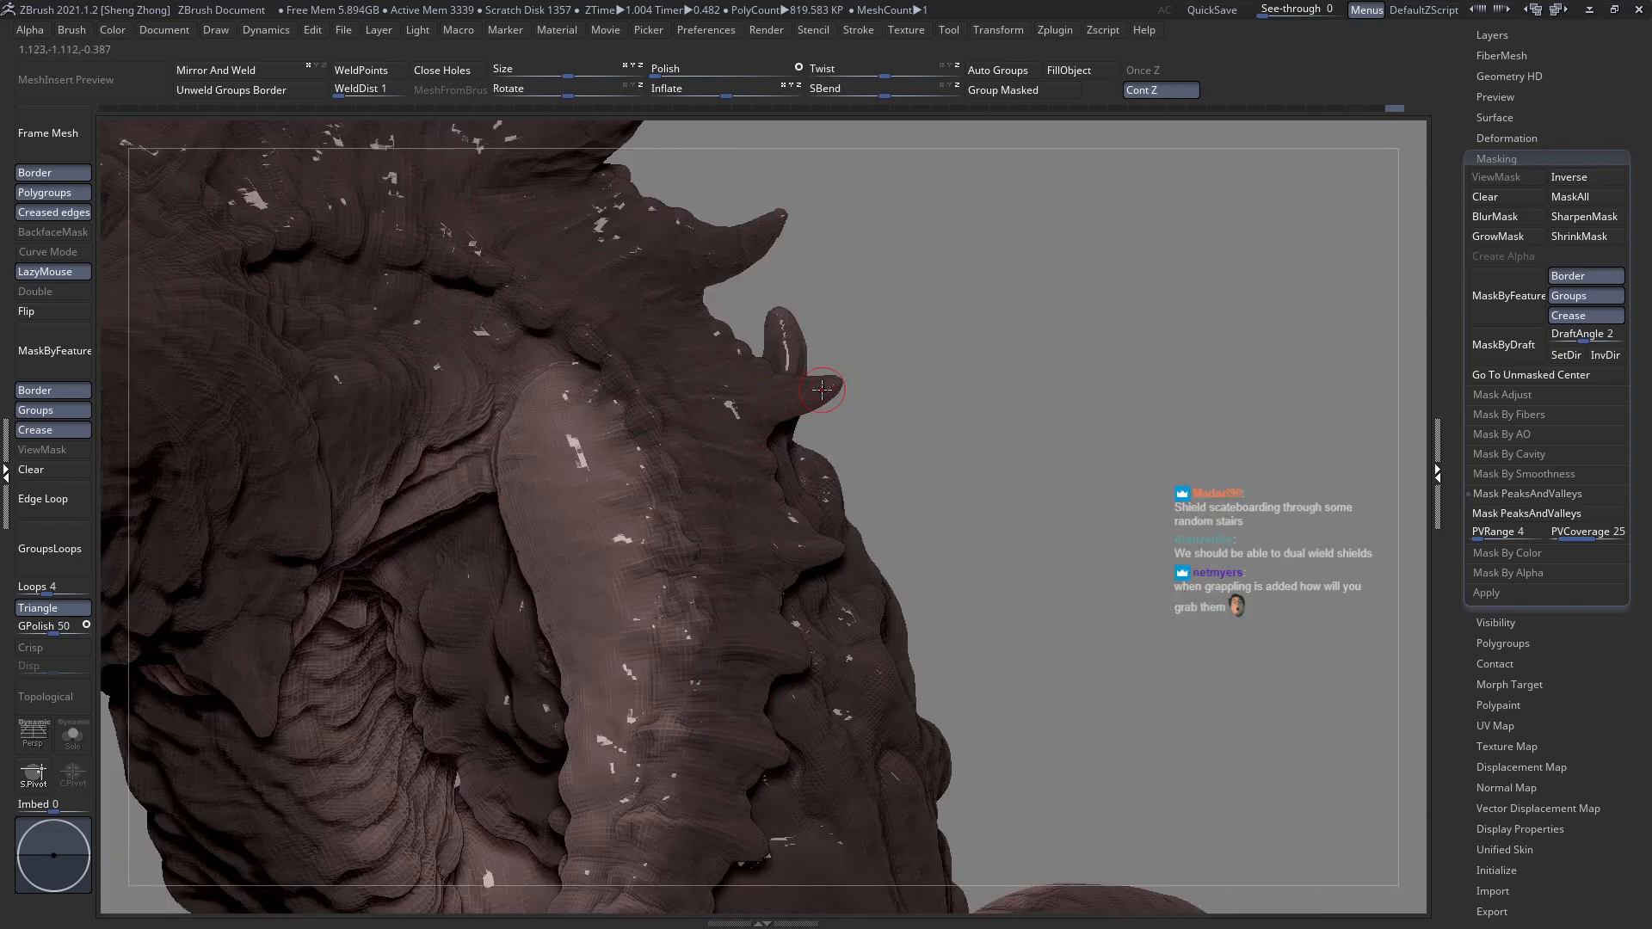
{"action": "right_click_drag", "start_coordinate": [753, 413], "coordinate": [696, 419]}
{"action": "mouse_move", "coordinate": [724, 372]}
{"action": "right_mouse_down"}
{"action": "mouse_move", "coordinate": [800, 508]}
{"action": "mouse_move", "coordinate": [809, 488]}
{"action": "right_mouse_up"}
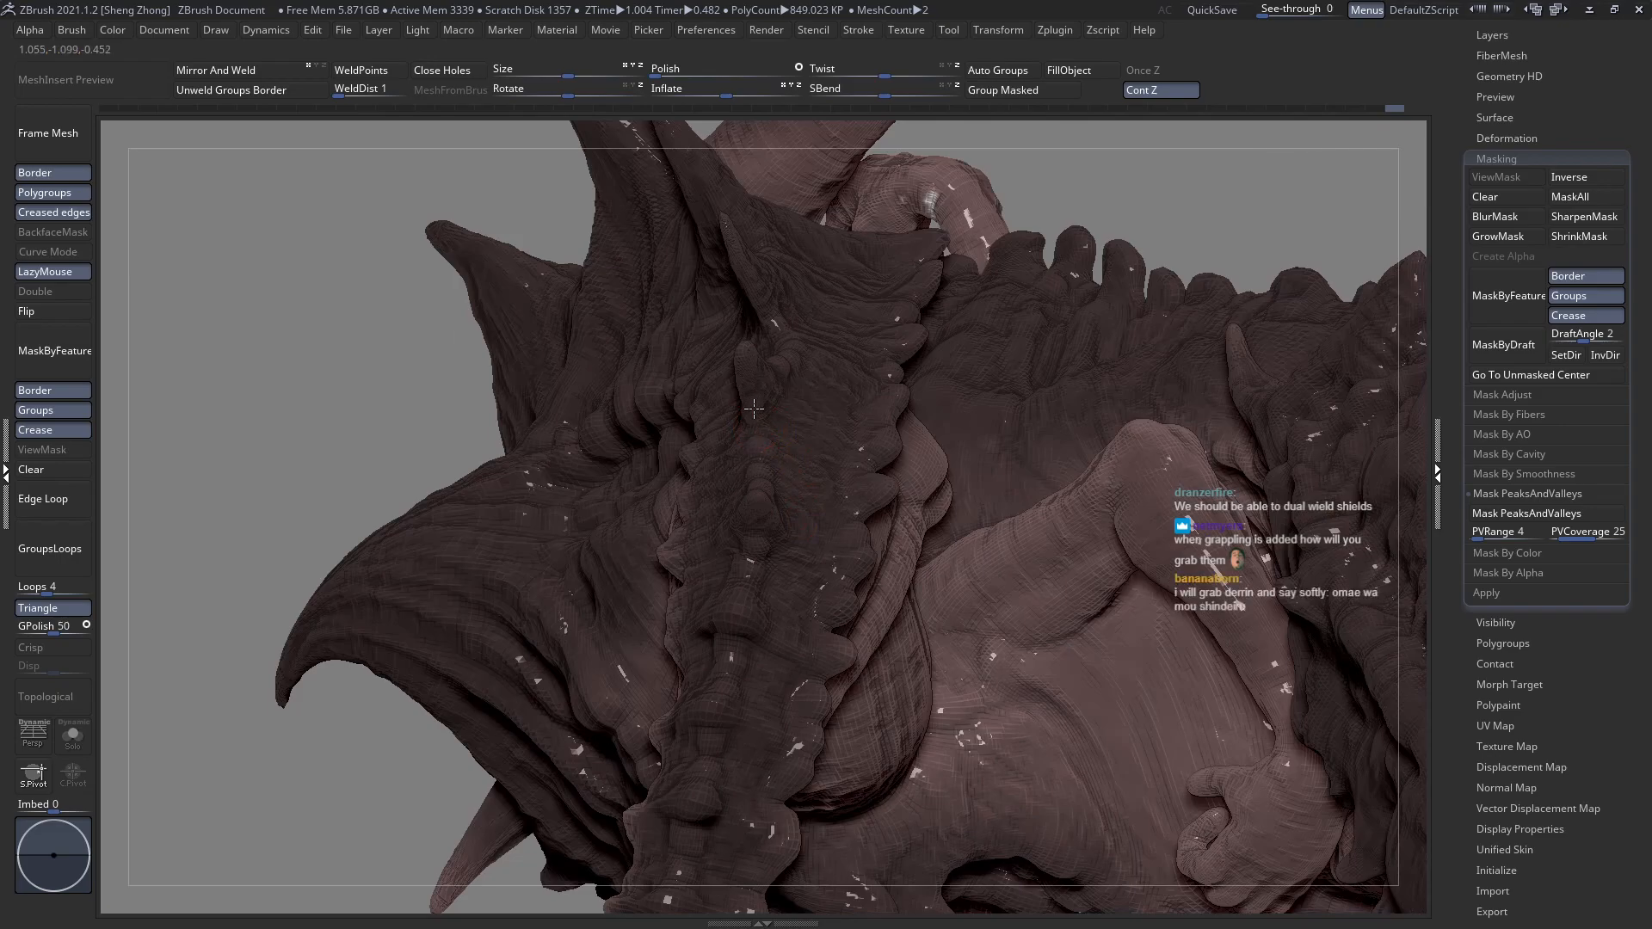
{"action": "right_click_drag", "start_coordinate": [758, 487], "coordinate": [743, 516]}
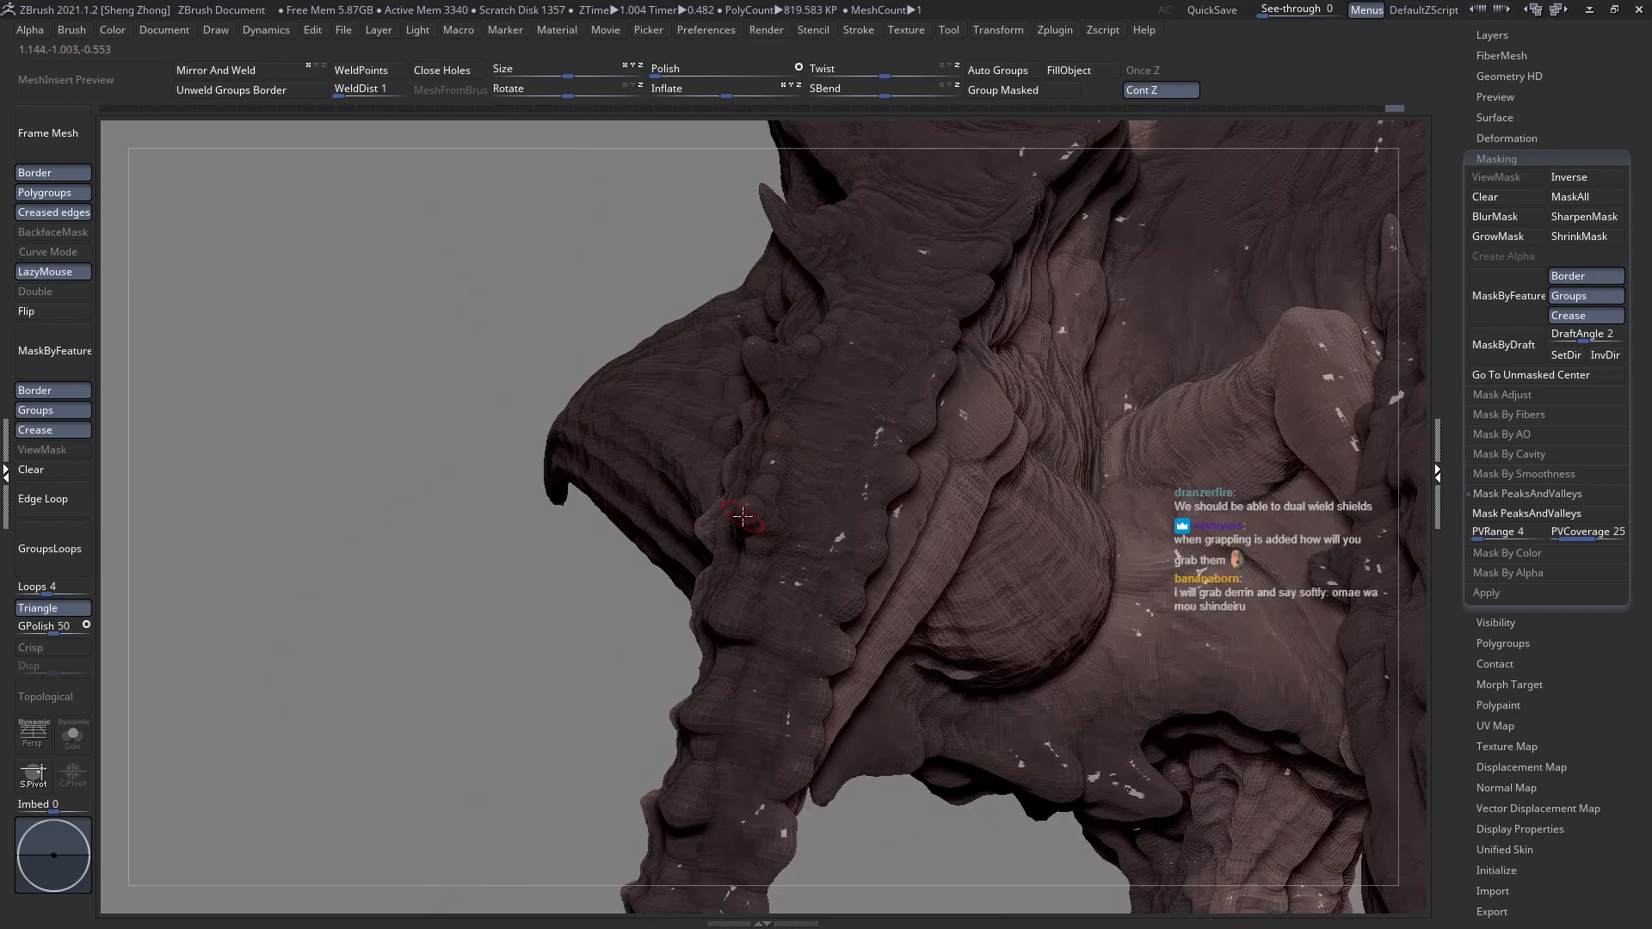
{"action": "right_click_drag", "start_coordinate": [831, 459], "coordinate": [836, 401]}
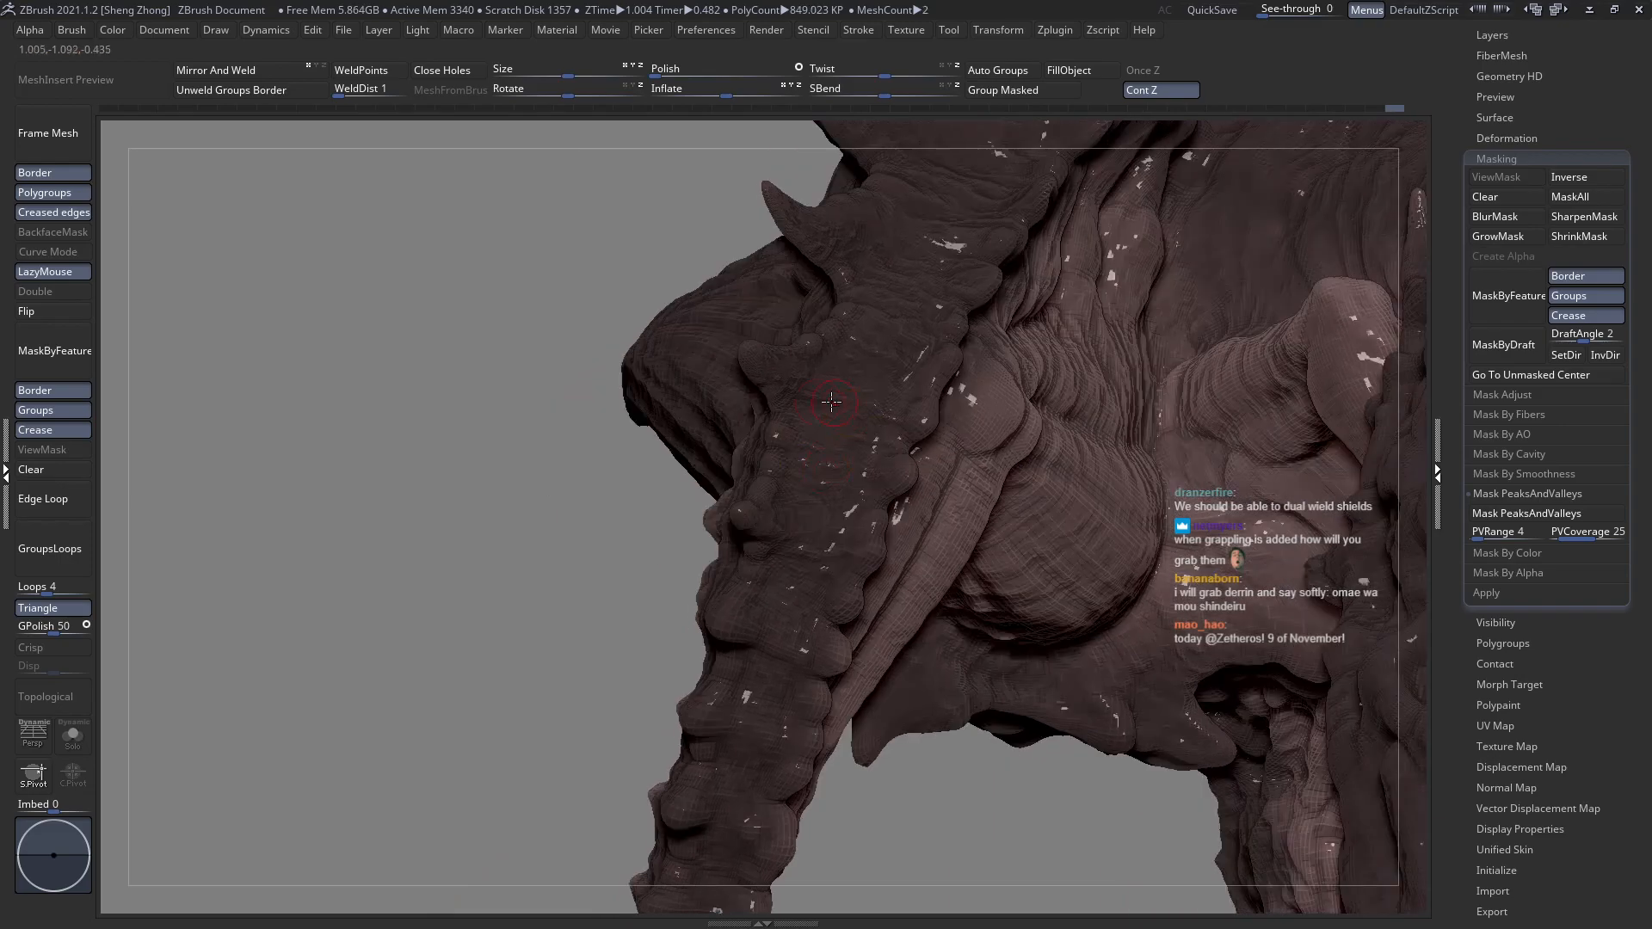
Sculpt creases across the outer face of the upper arm just below the second large spike.
{"action": "left_click_drag", "start_coordinate": [807, 439], "coordinate": [782, 431]}
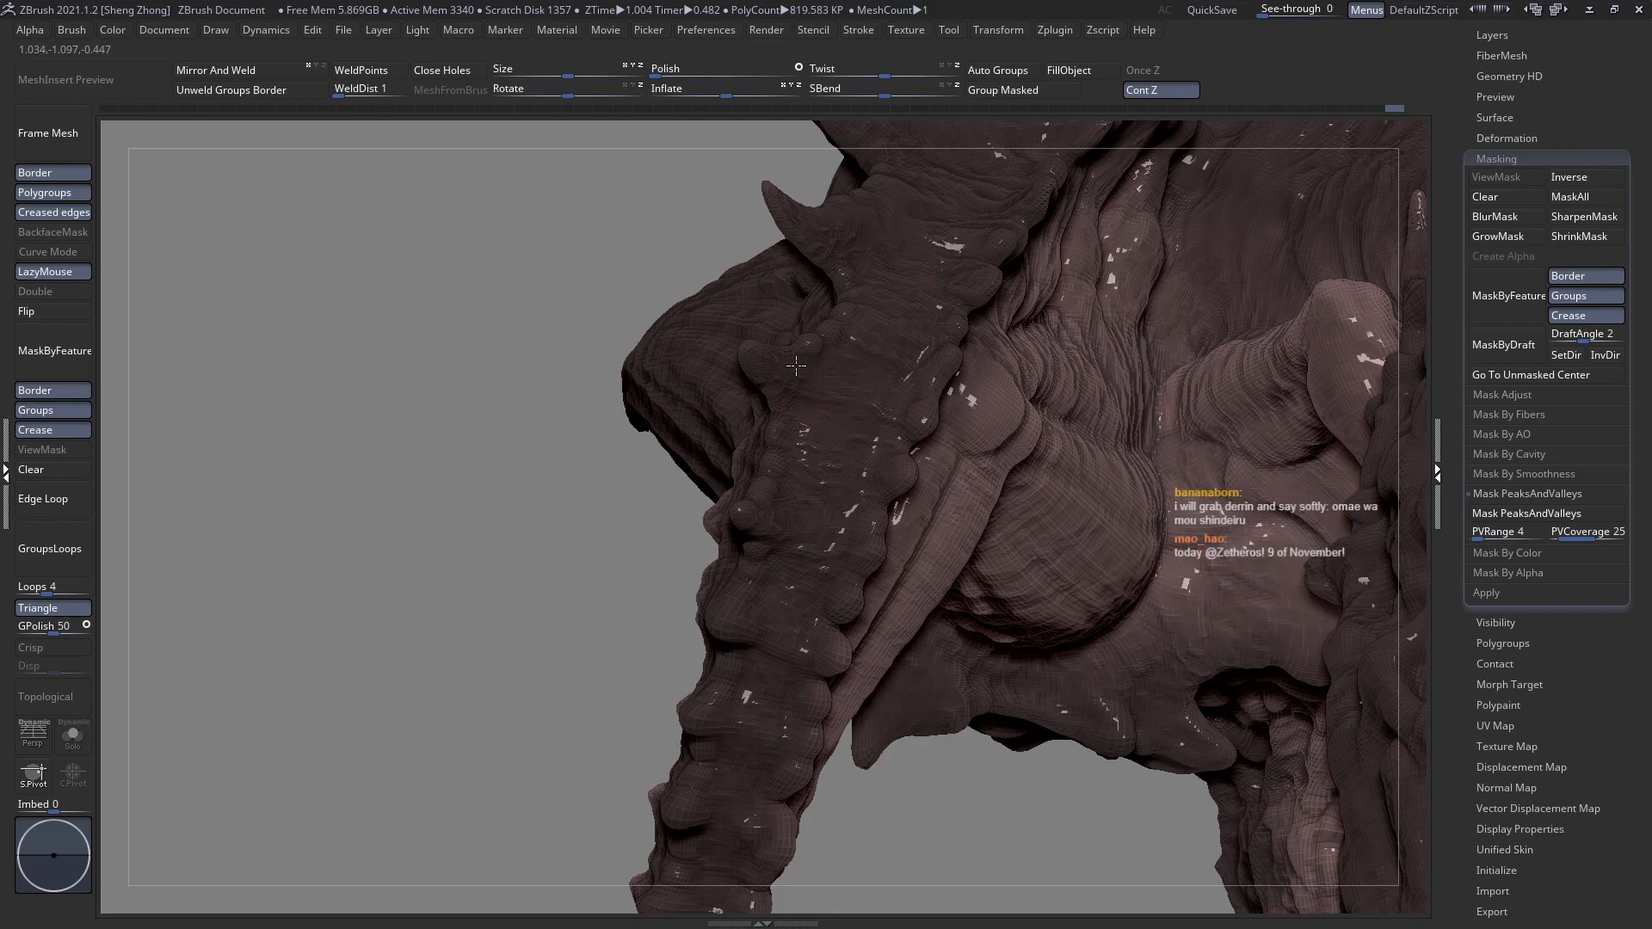
{"action": "right_click_drag", "start_coordinate": [796, 366], "coordinate": [701, 431]}
{"action": "mouse_move", "coordinate": [810, 470]}
{"action": "right_mouse_down"}
{"action": "mouse_move", "coordinate": [887, 437]}
{"action": "mouse_move", "coordinate": [891, 490]}
{"action": "mouse_move", "coordinate": [820, 441]}
{"action": "right_mouse_up"}
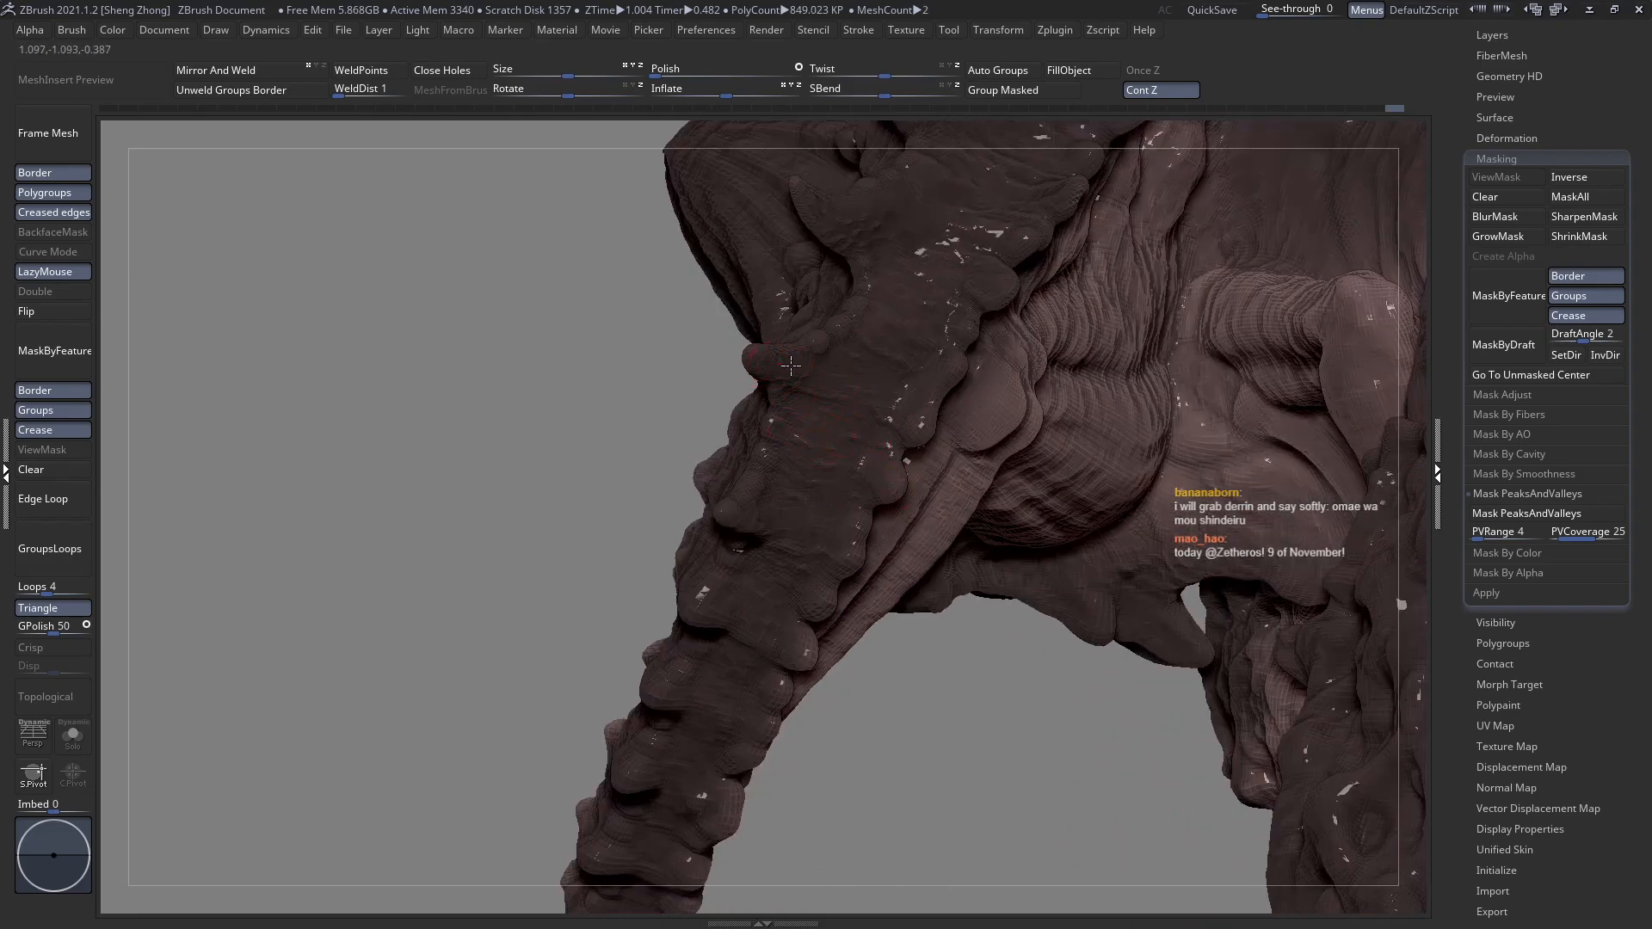
{"action": "key", "text": "ctrl+shift+z"}
{"action": "left_click_drag", "start_coordinate": [646, 381], "coordinate": [631, 398]}
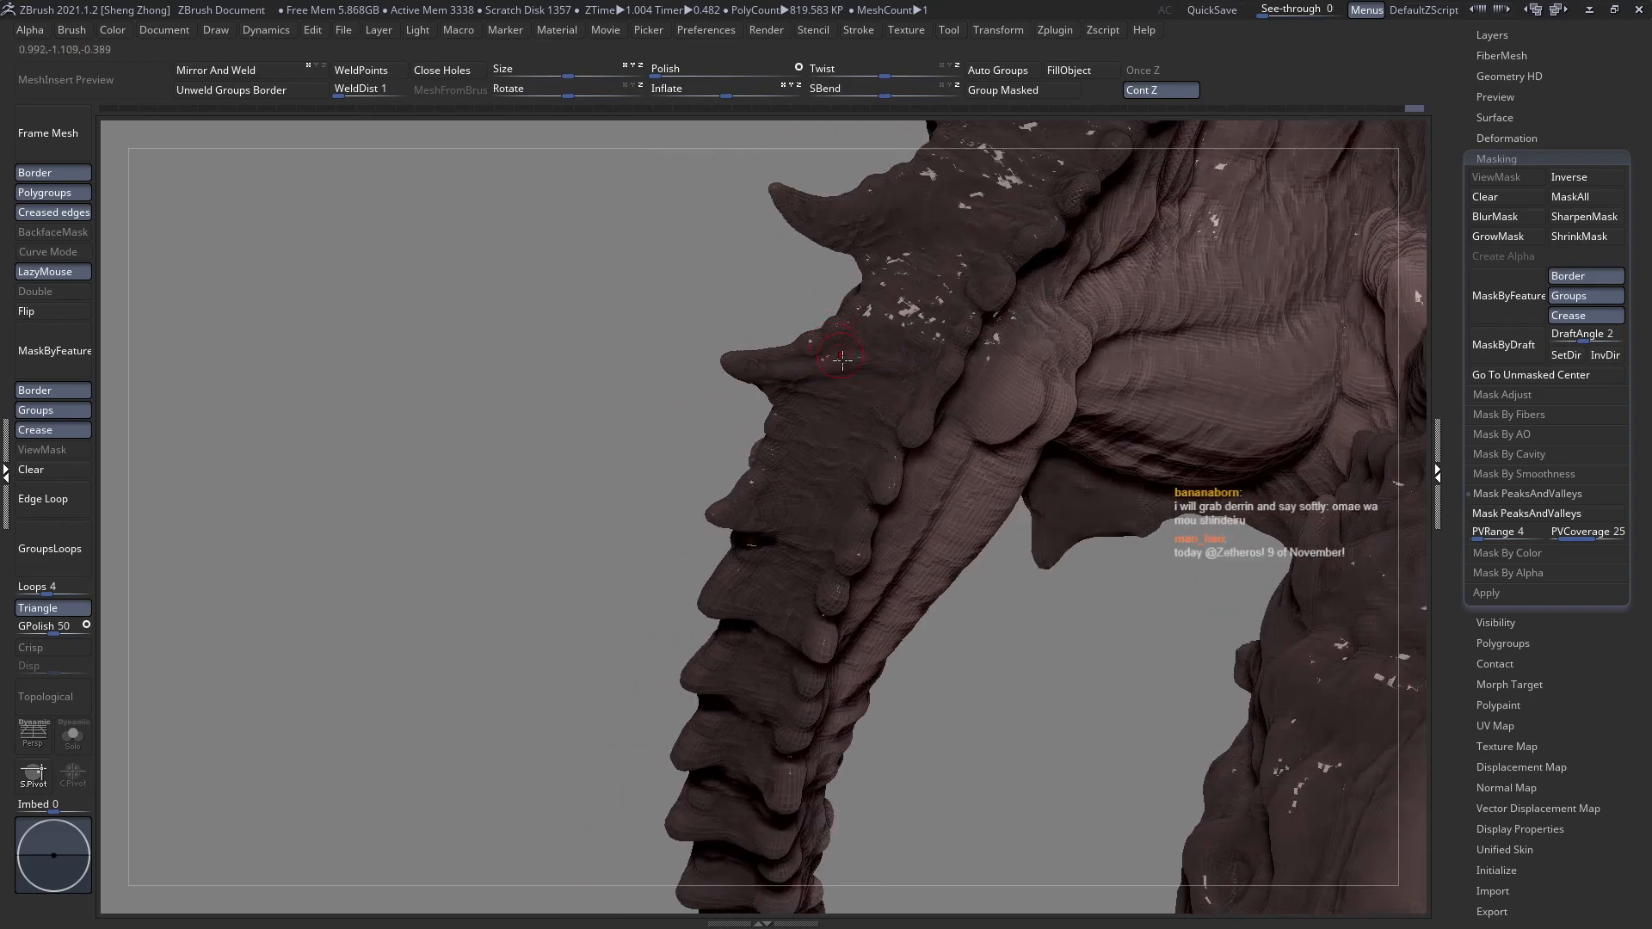
Blend the second large spike's base into the arm and sculpt folds up to the spike above it.
{"action": "mouse_move", "coordinate": [782, 356]}
{"action": "right_mouse_down"}
{"action": "mouse_move", "coordinate": [784, 335]}
{"action": "mouse_move", "coordinate": [802, 431]}
{"action": "right_mouse_up"}
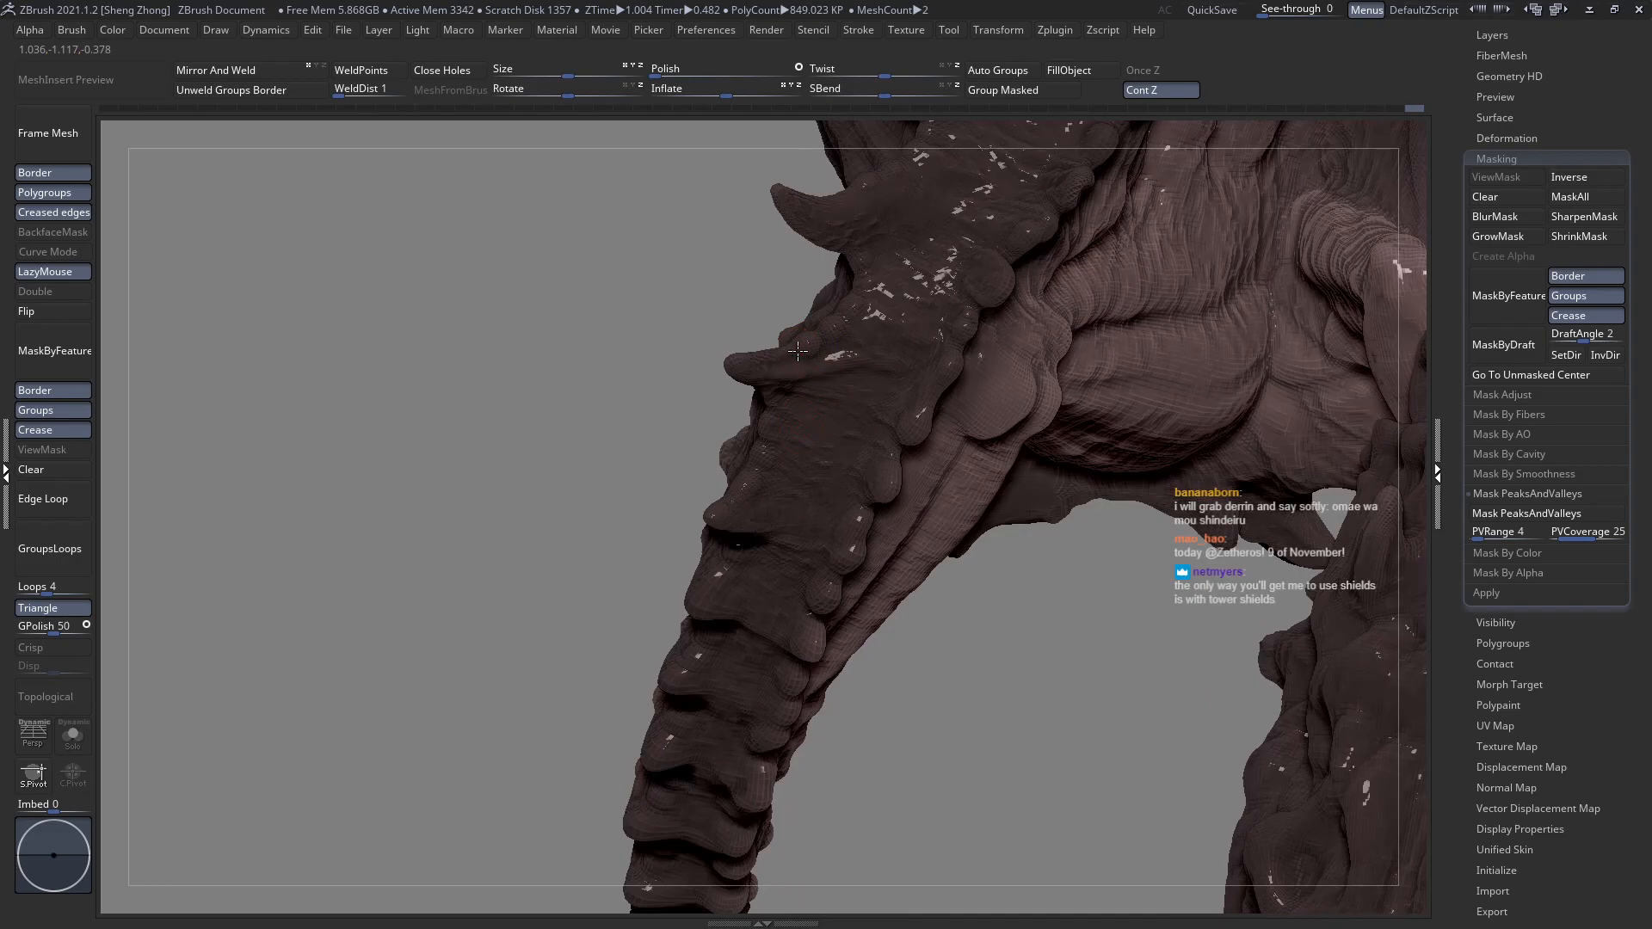
{"action": "mouse_move", "coordinate": [775, 353]}
{"action": "left_mouse_down"}
{"action": "mouse_move", "coordinate": [753, 364]}
{"action": "mouse_move", "coordinate": [781, 354]}
{"action": "left_mouse_up"}
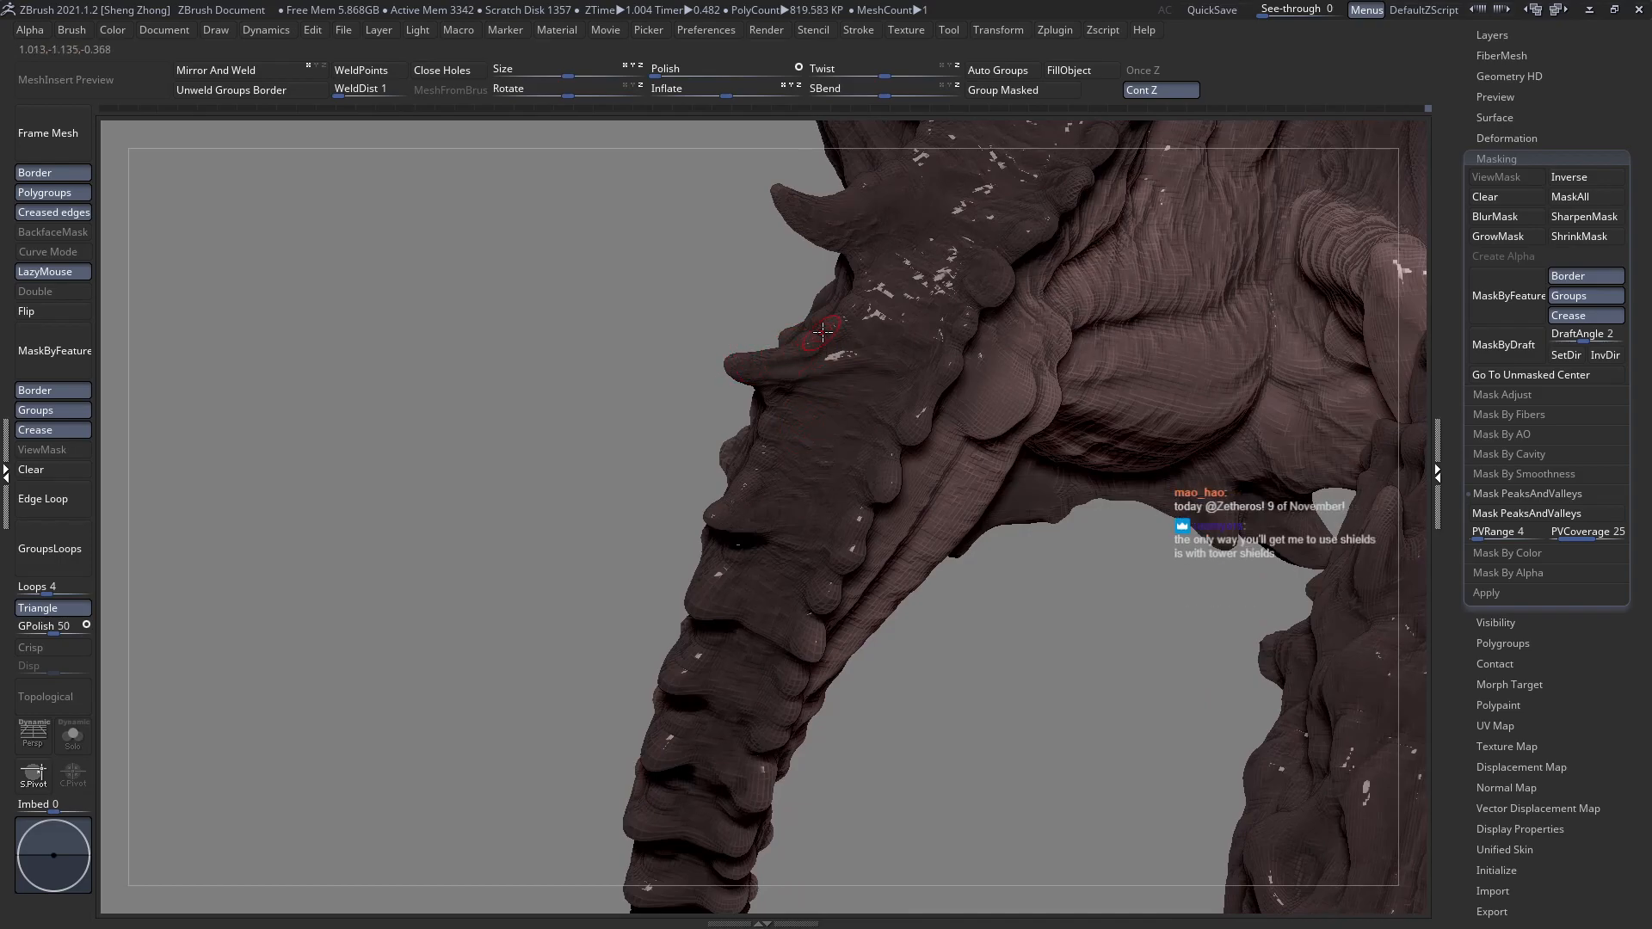
{"action": "key", "text": "ctrl+z"}
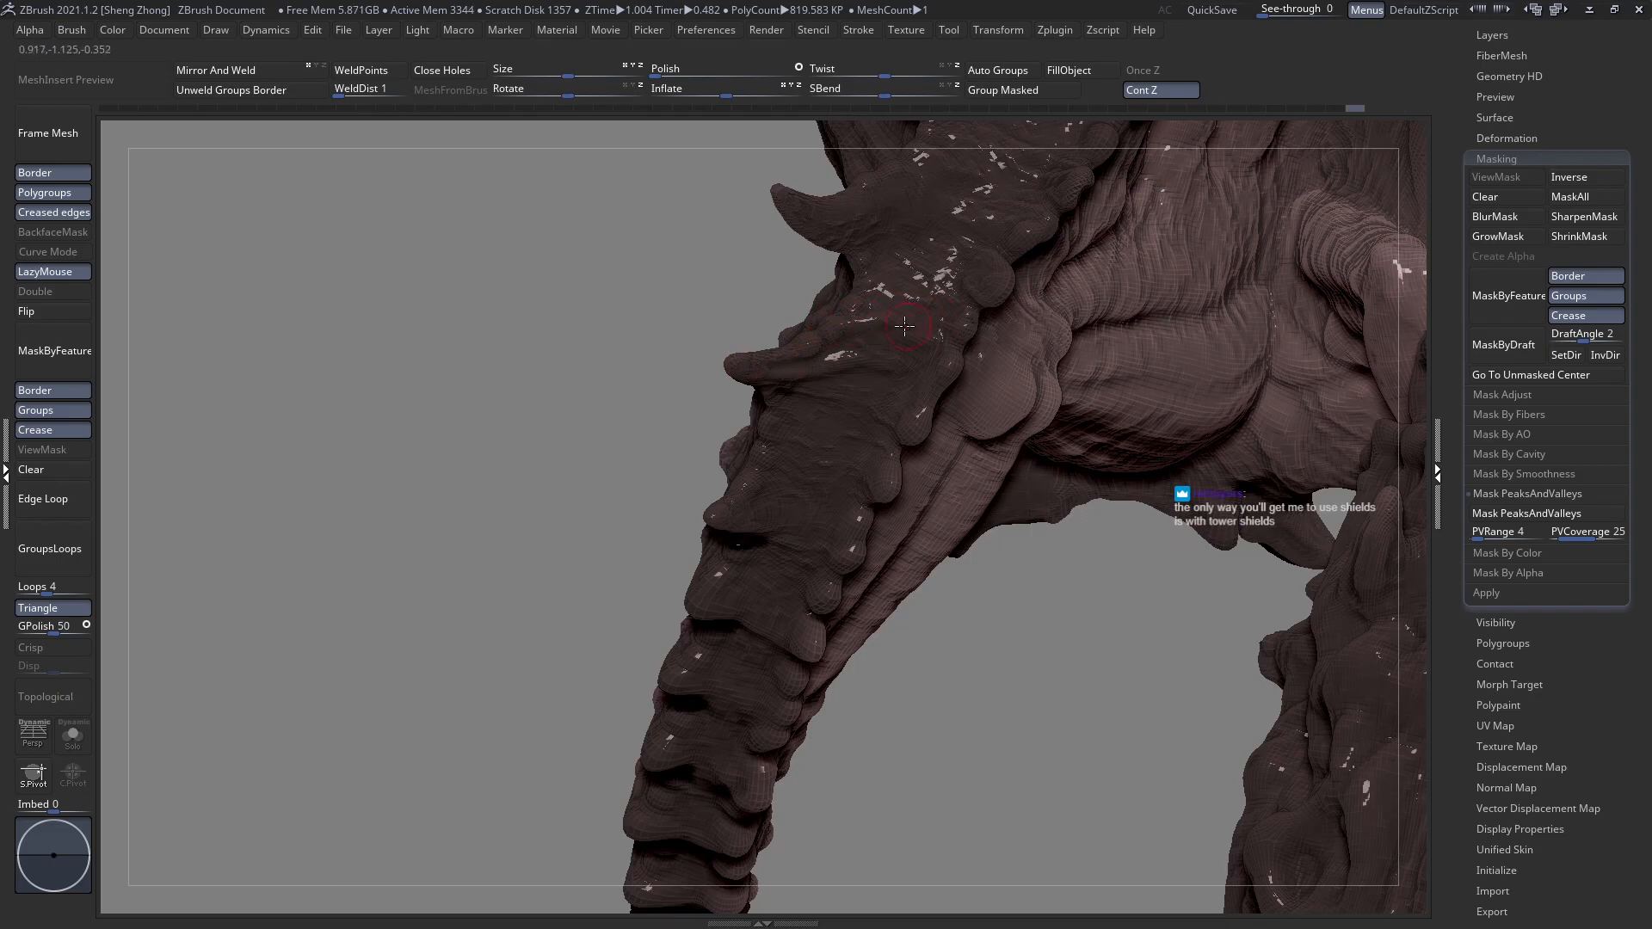
{"action": "mouse_move", "coordinate": [859, 297]}
{"action": "left_mouse_down"}
{"action": "mouse_move", "coordinate": [887, 296]}
{"action": "mouse_move", "coordinate": [821, 310]}
{"action": "left_mouse_up"}
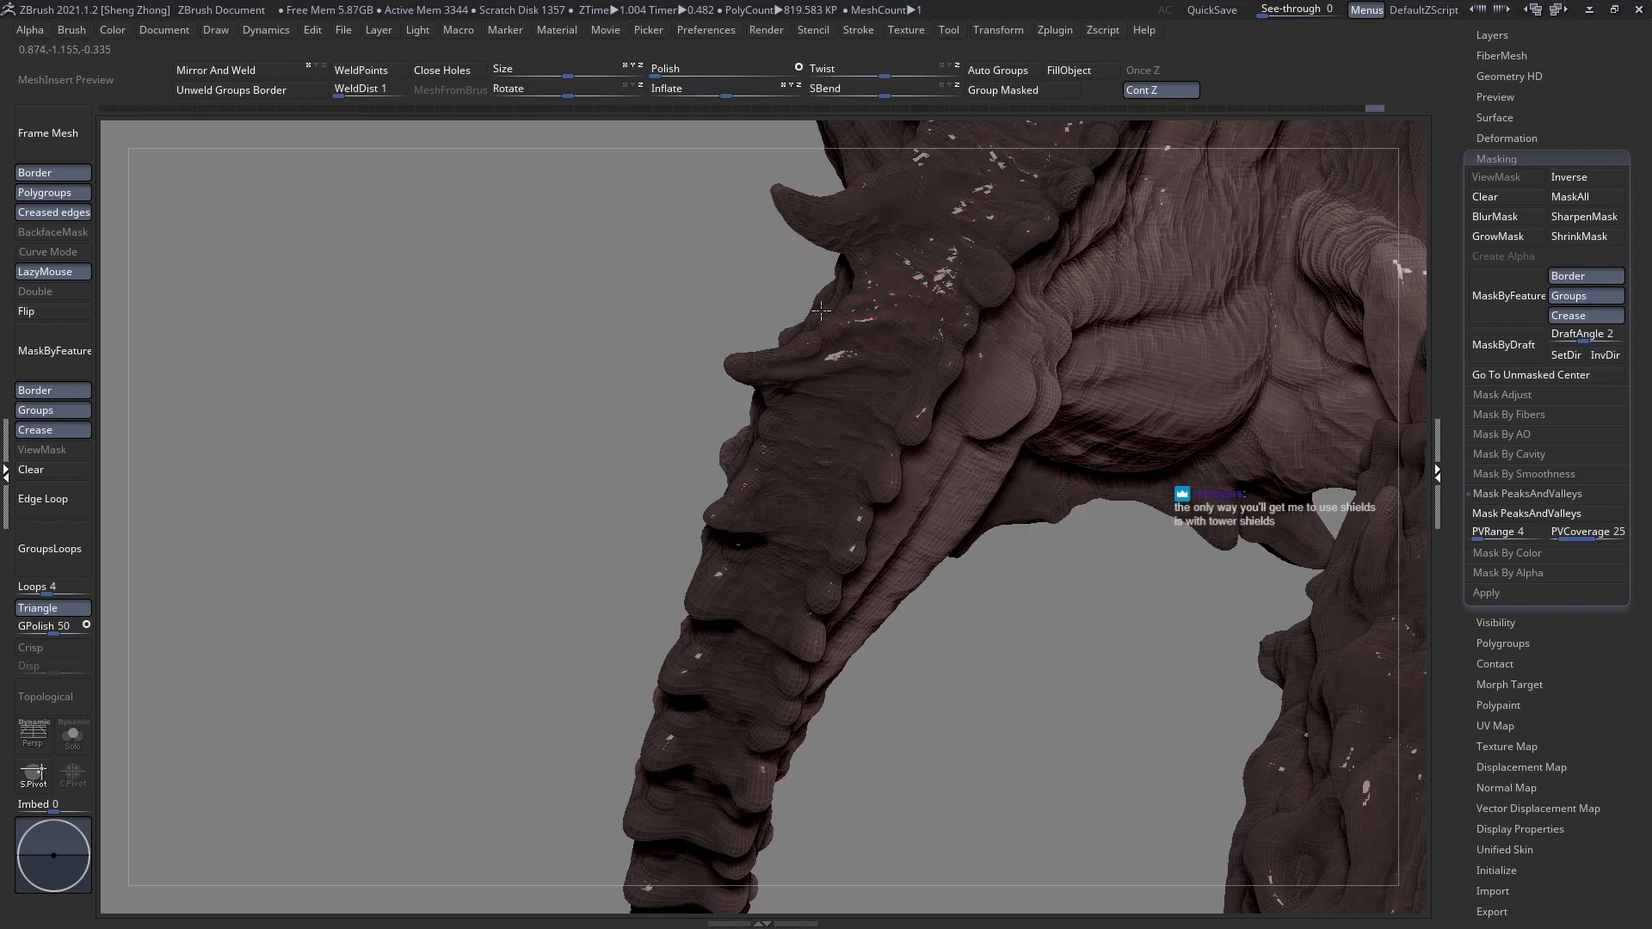
{"action": "left_click_drag", "start_coordinate": [935, 301], "coordinate": [856, 279]}
{"action": "left_click_drag", "start_coordinate": [936, 230], "coordinate": [953, 211]}
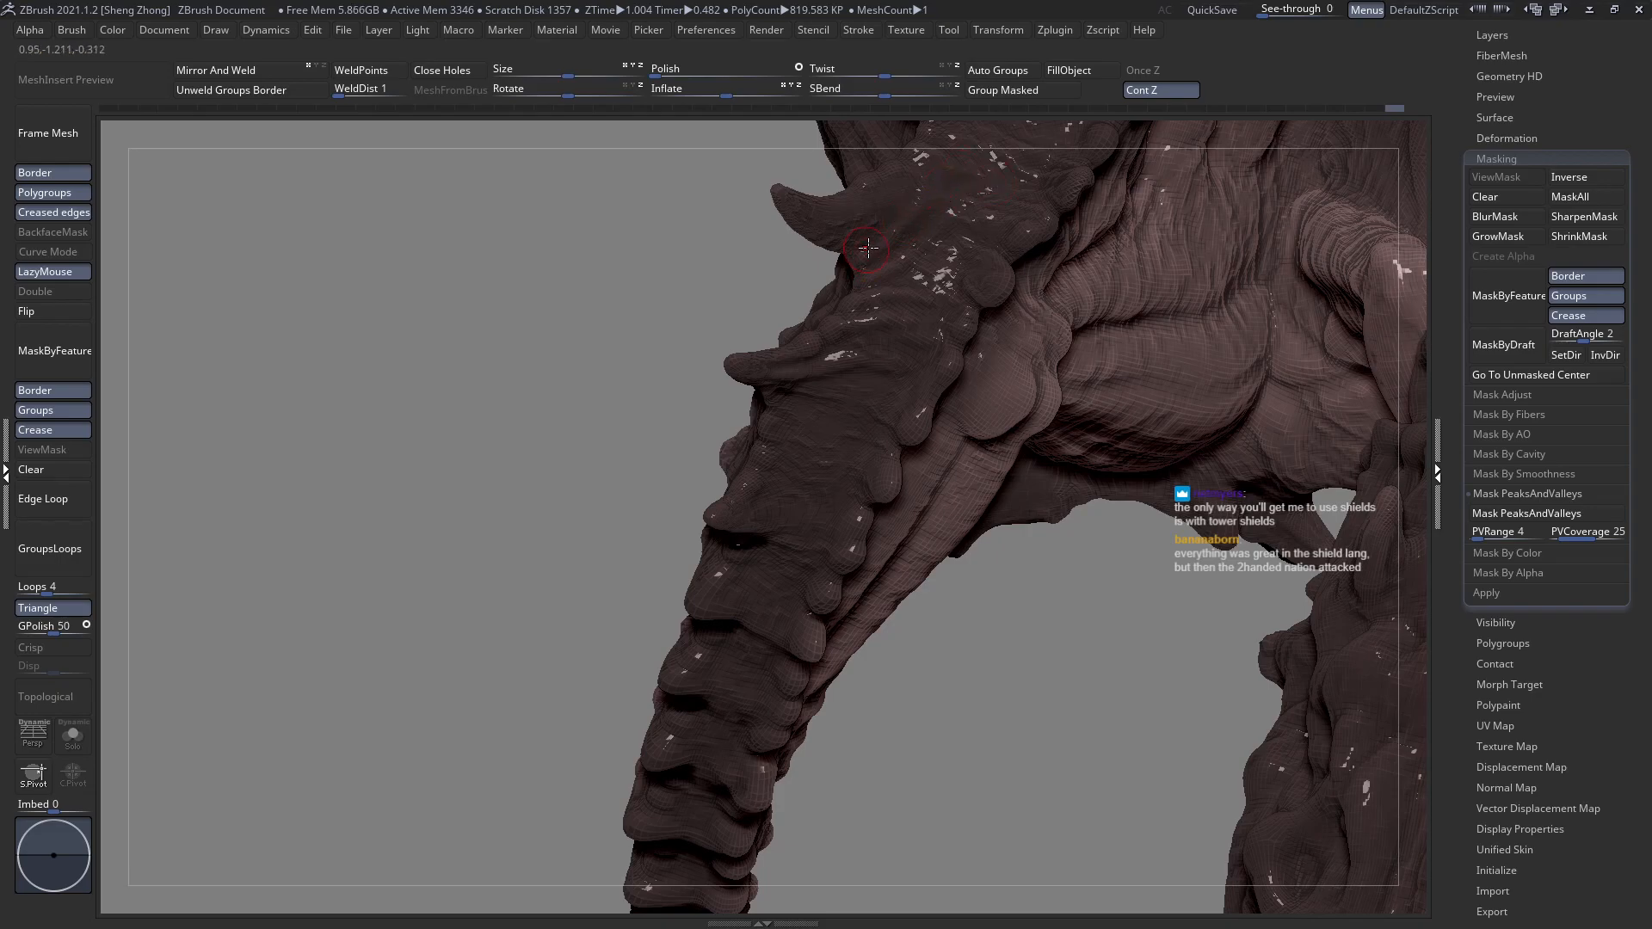
{"action": "right_click_drag", "start_coordinate": [900, 248], "coordinate": [872, 267]}
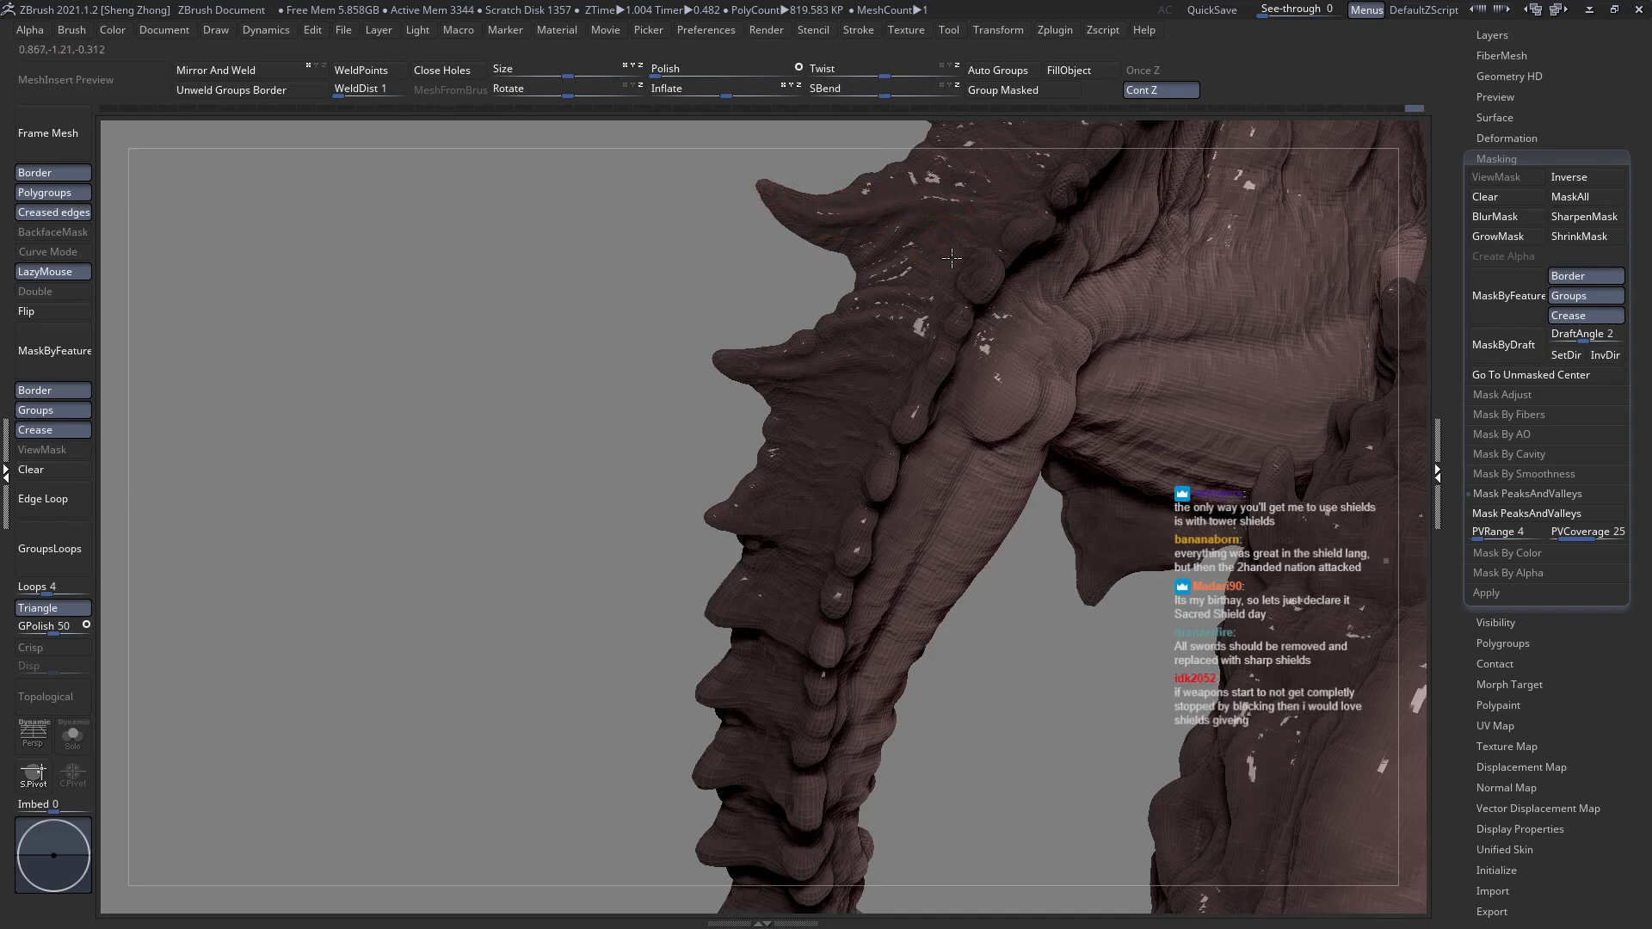
Sculpt flowing ridges across the shoulder, running from the large spikes down to the row of bumps.
{"action": "right_click_drag", "start_coordinate": [1056, 309], "coordinate": [943, 344], "text": "ctrl"}
{"action": "right_click_drag", "start_coordinate": [923, 408], "coordinate": [948, 440]}
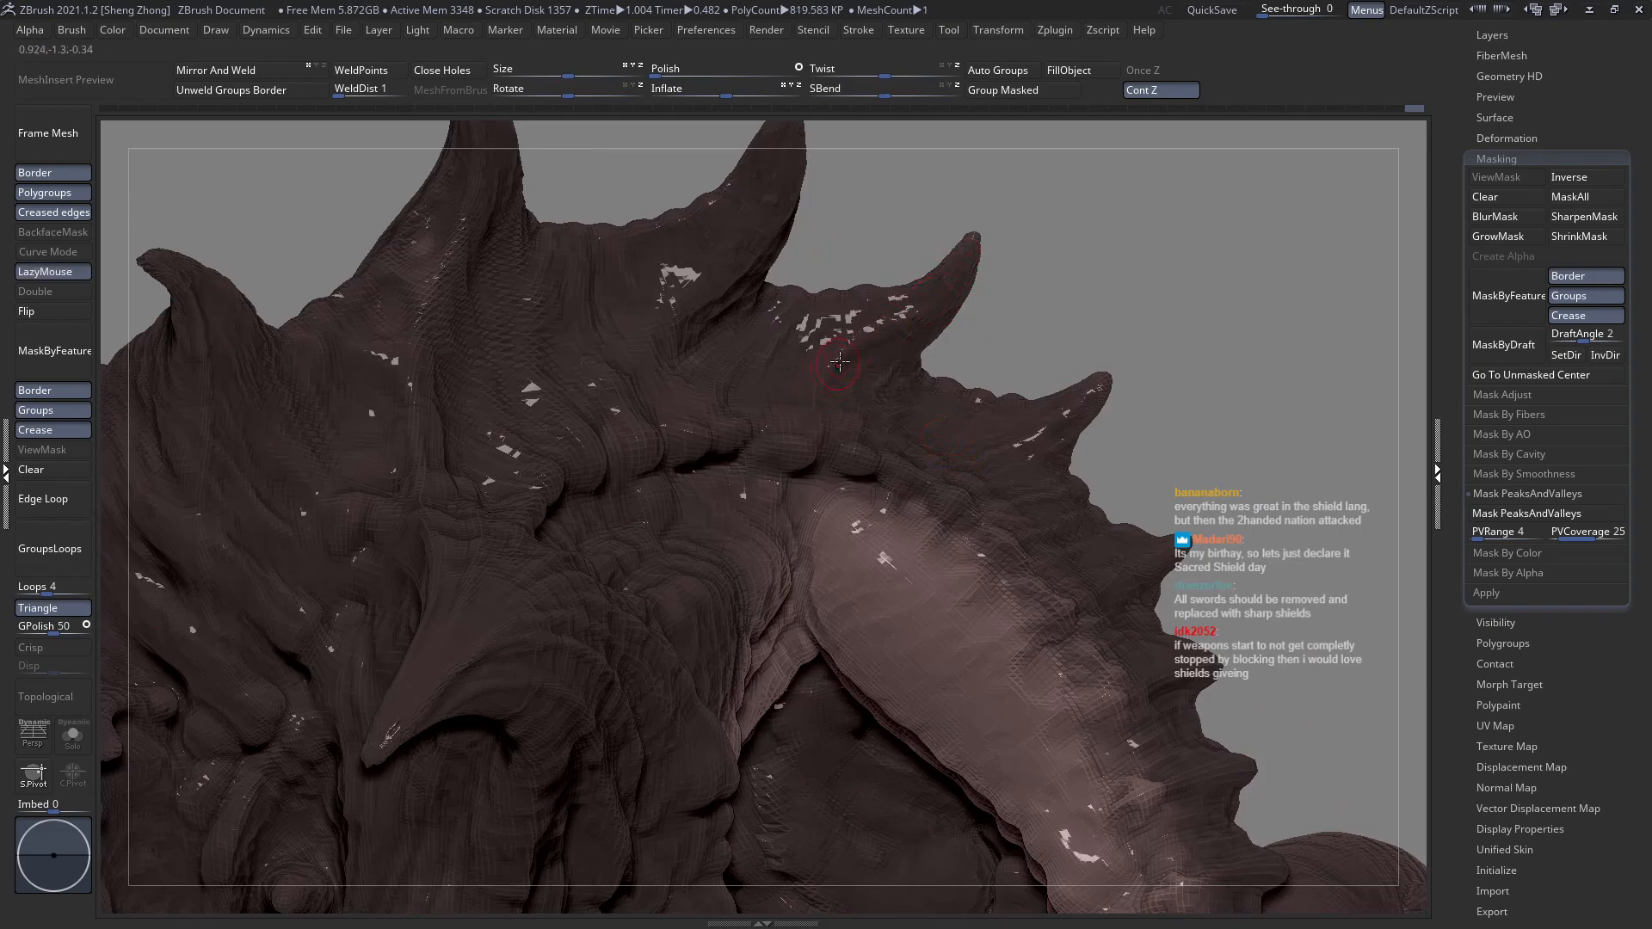
{"action": "right_click_drag", "start_coordinate": [799, 428], "coordinate": [794, 438]}
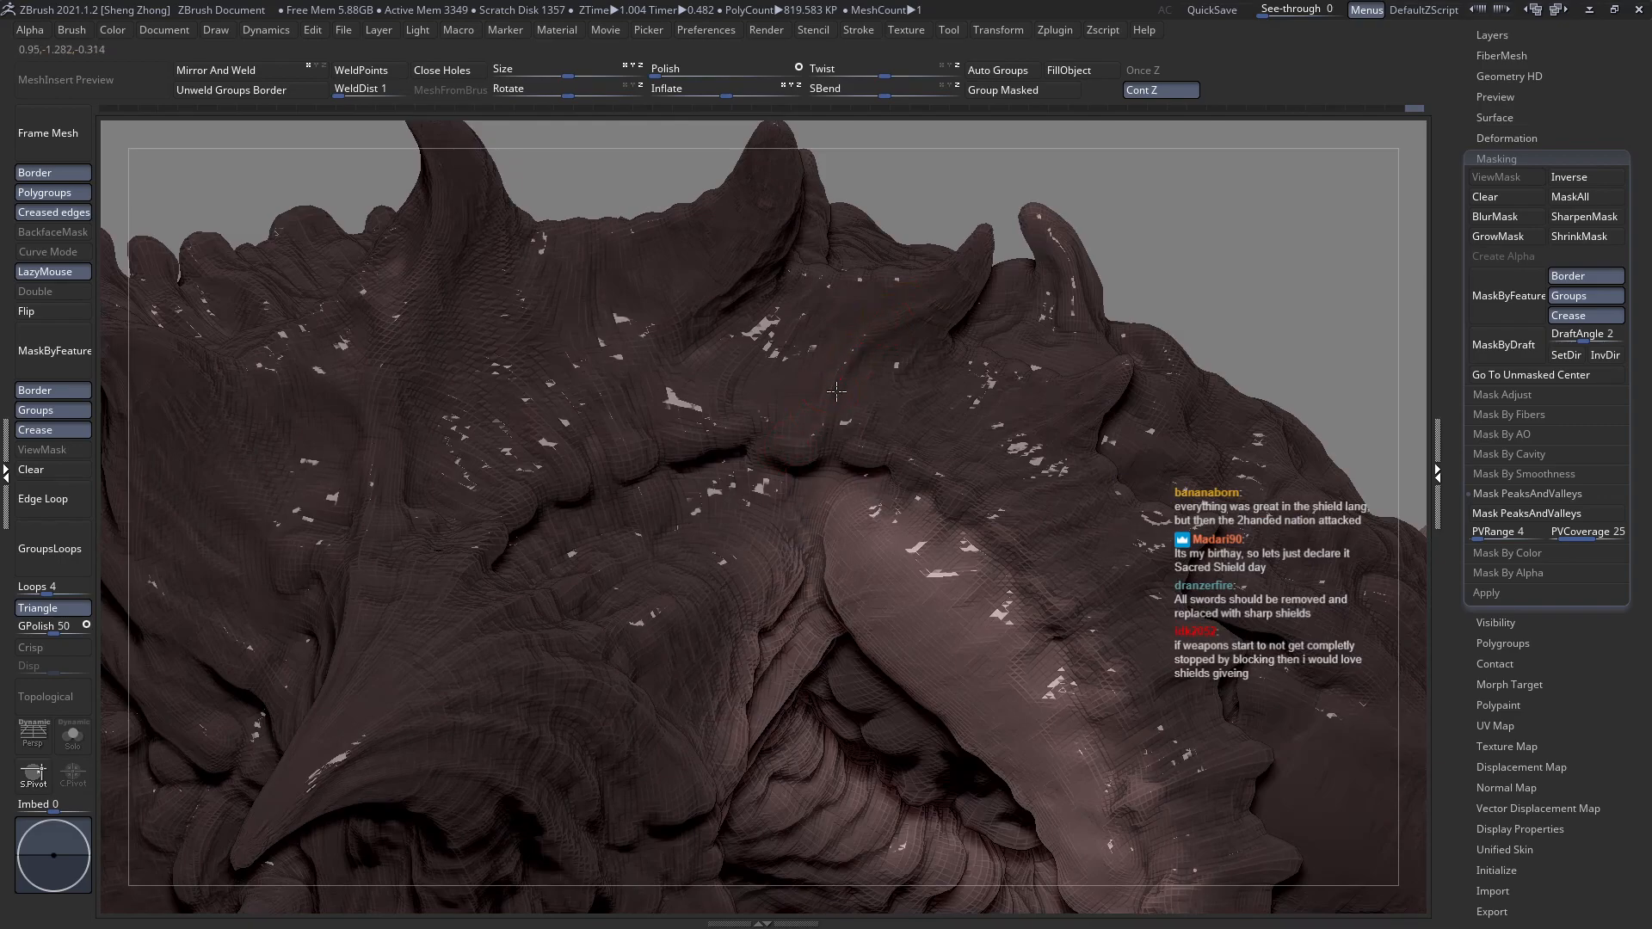
{"action": "right_click_drag", "start_coordinate": [775, 297], "coordinate": [700, 330]}
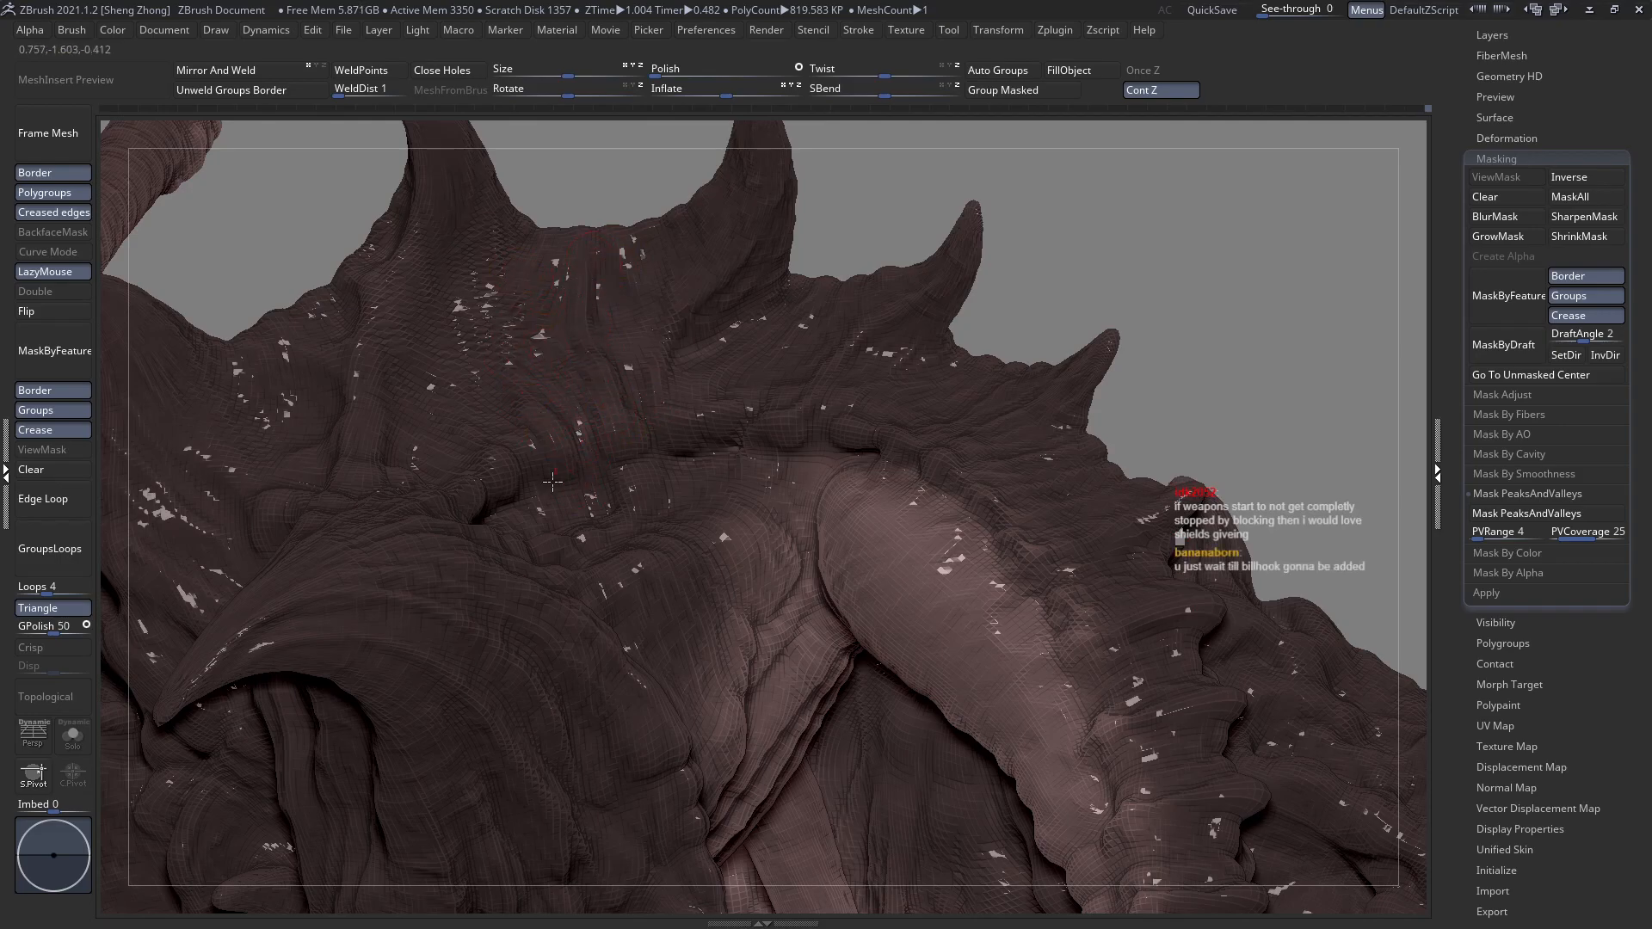
{"action": "right_click_drag", "start_coordinate": [887, 458], "coordinate": [919, 471]}
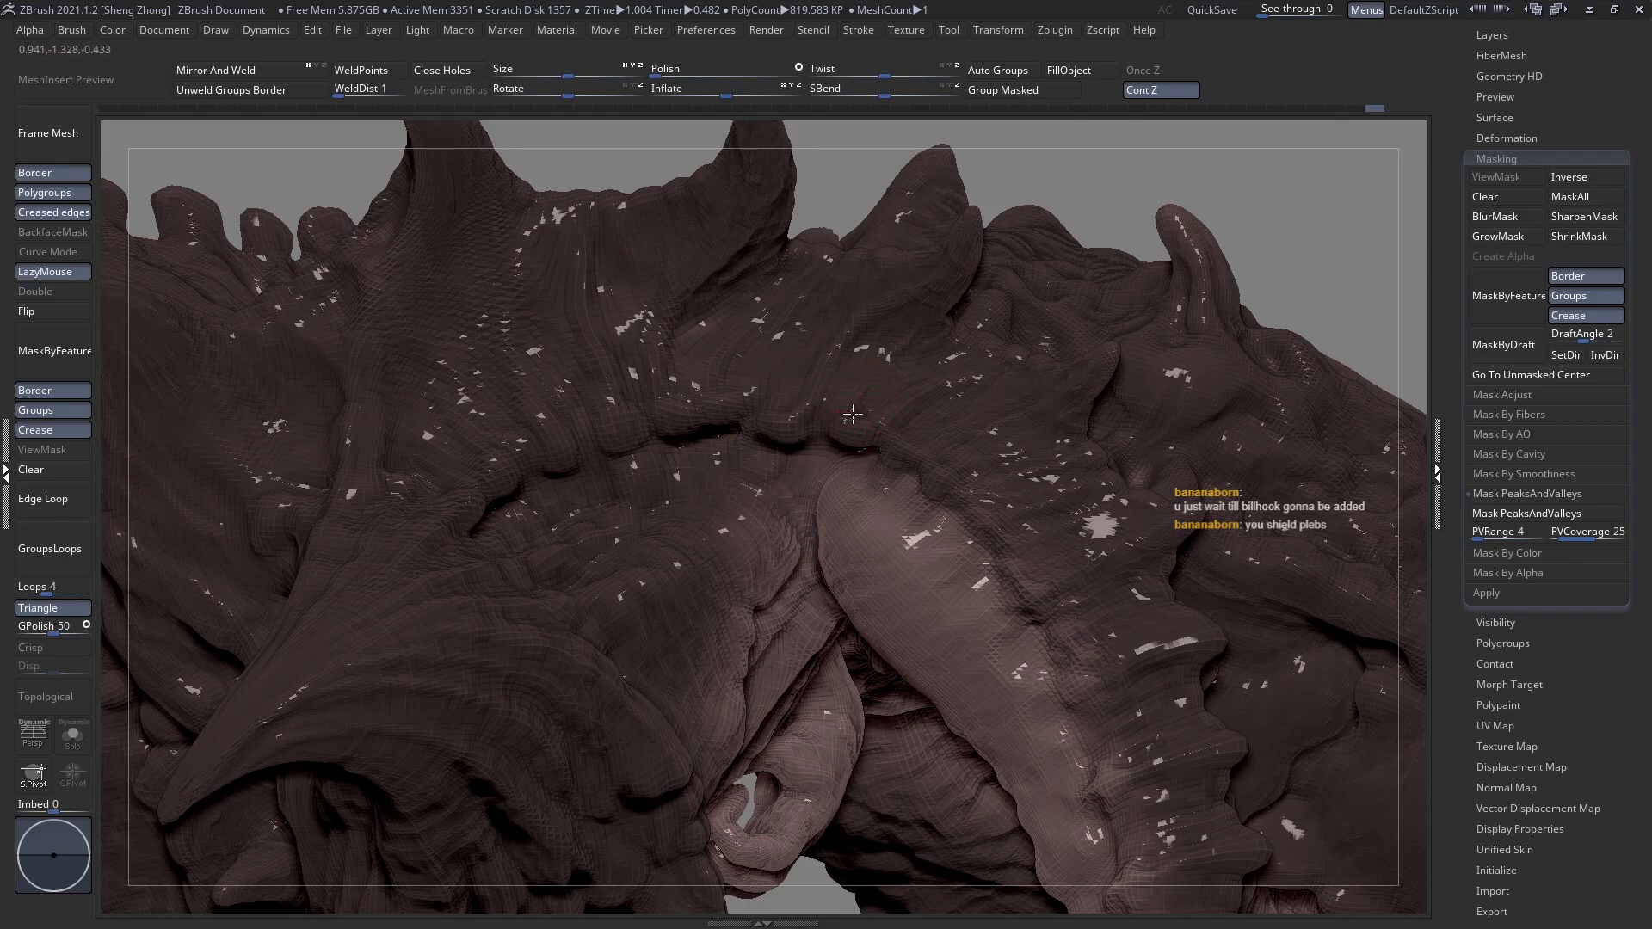
Rework the row of bumps arching over the top of the arm into folds that merge with the shoulder ridges.
{"action": "right_click_drag", "start_coordinate": [886, 411], "coordinate": [881, 447]}
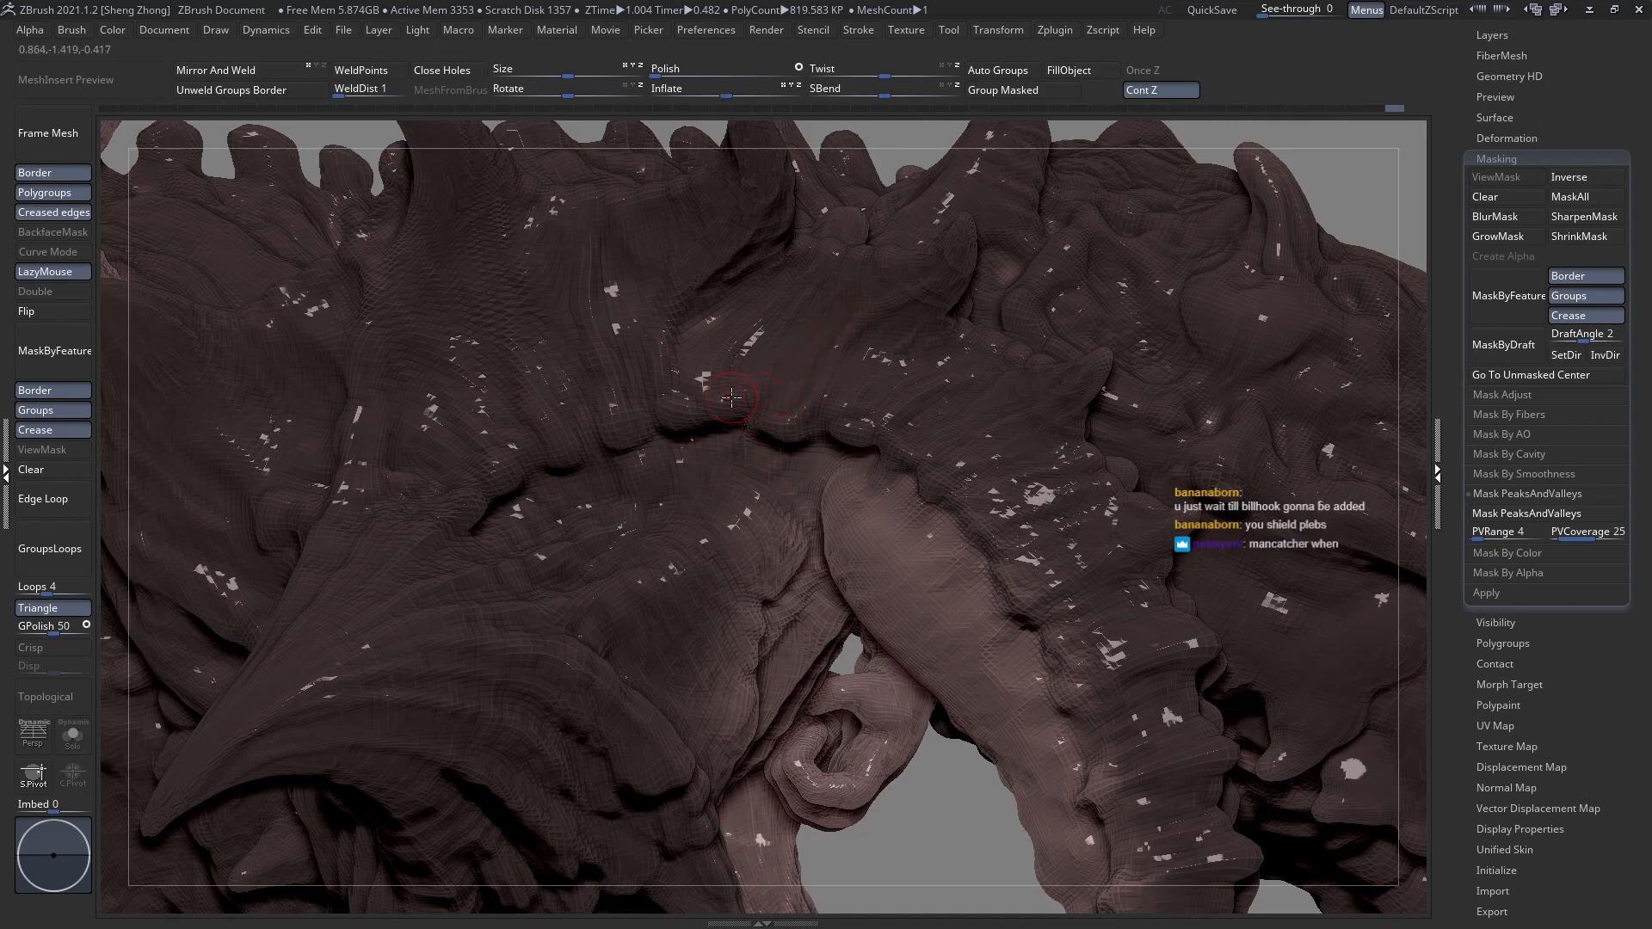
{"action": "right_click_drag", "start_coordinate": [744, 423], "coordinate": [746, 426]}
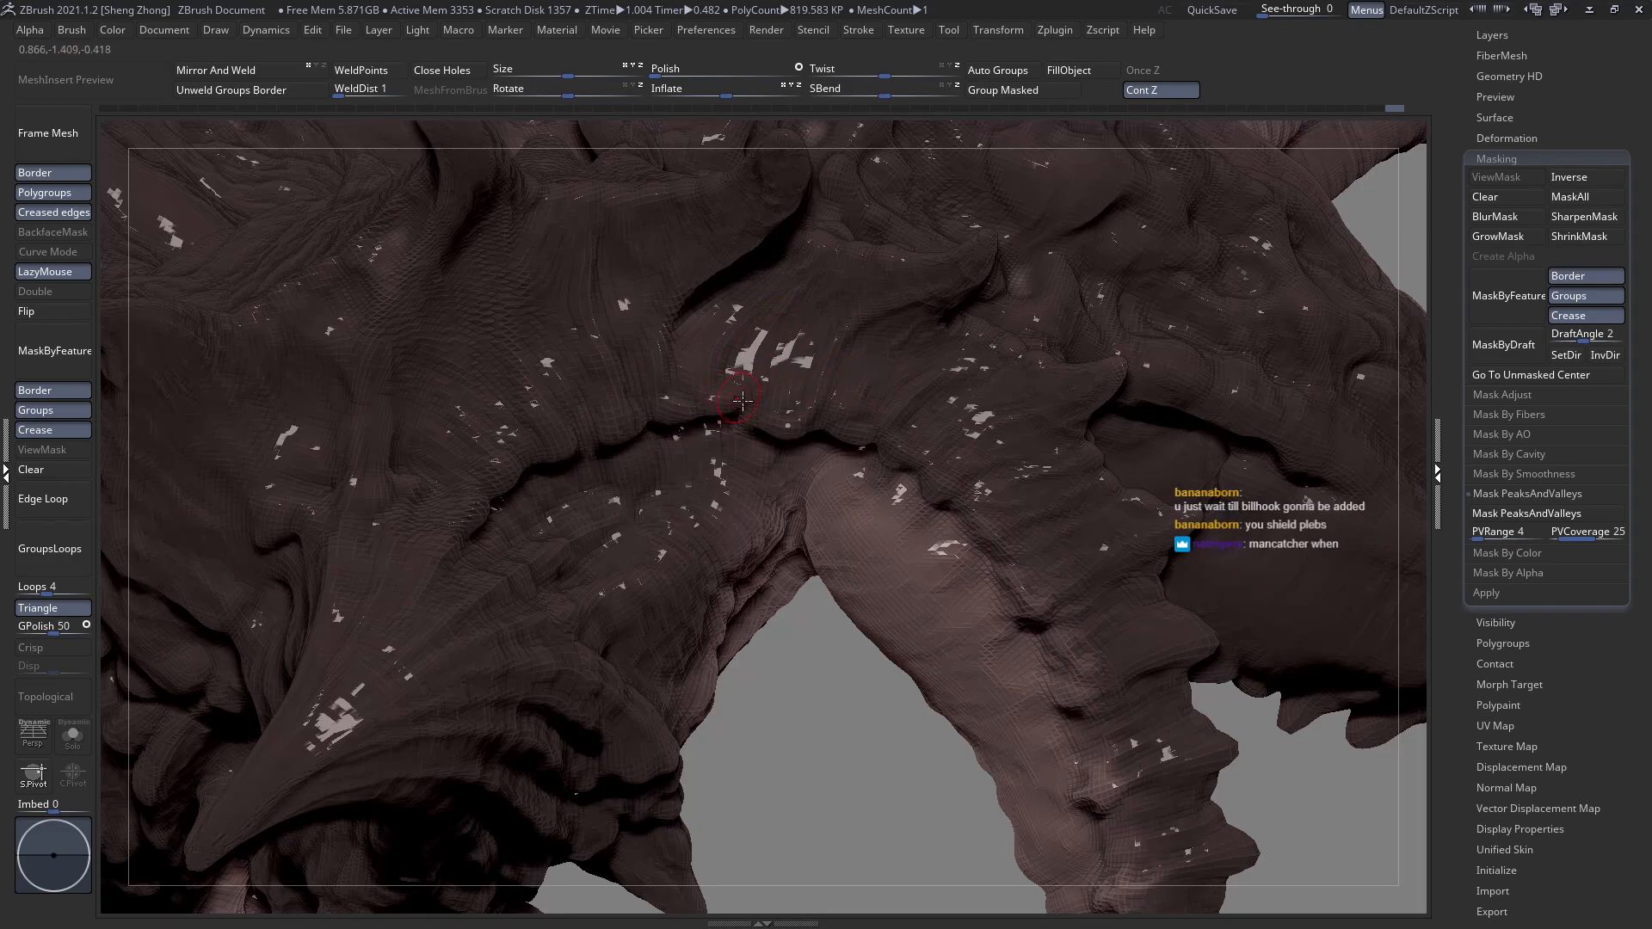
{"action": "right_click_drag", "start_coordinate": [732, 366], "coordinate": [735, 393]}
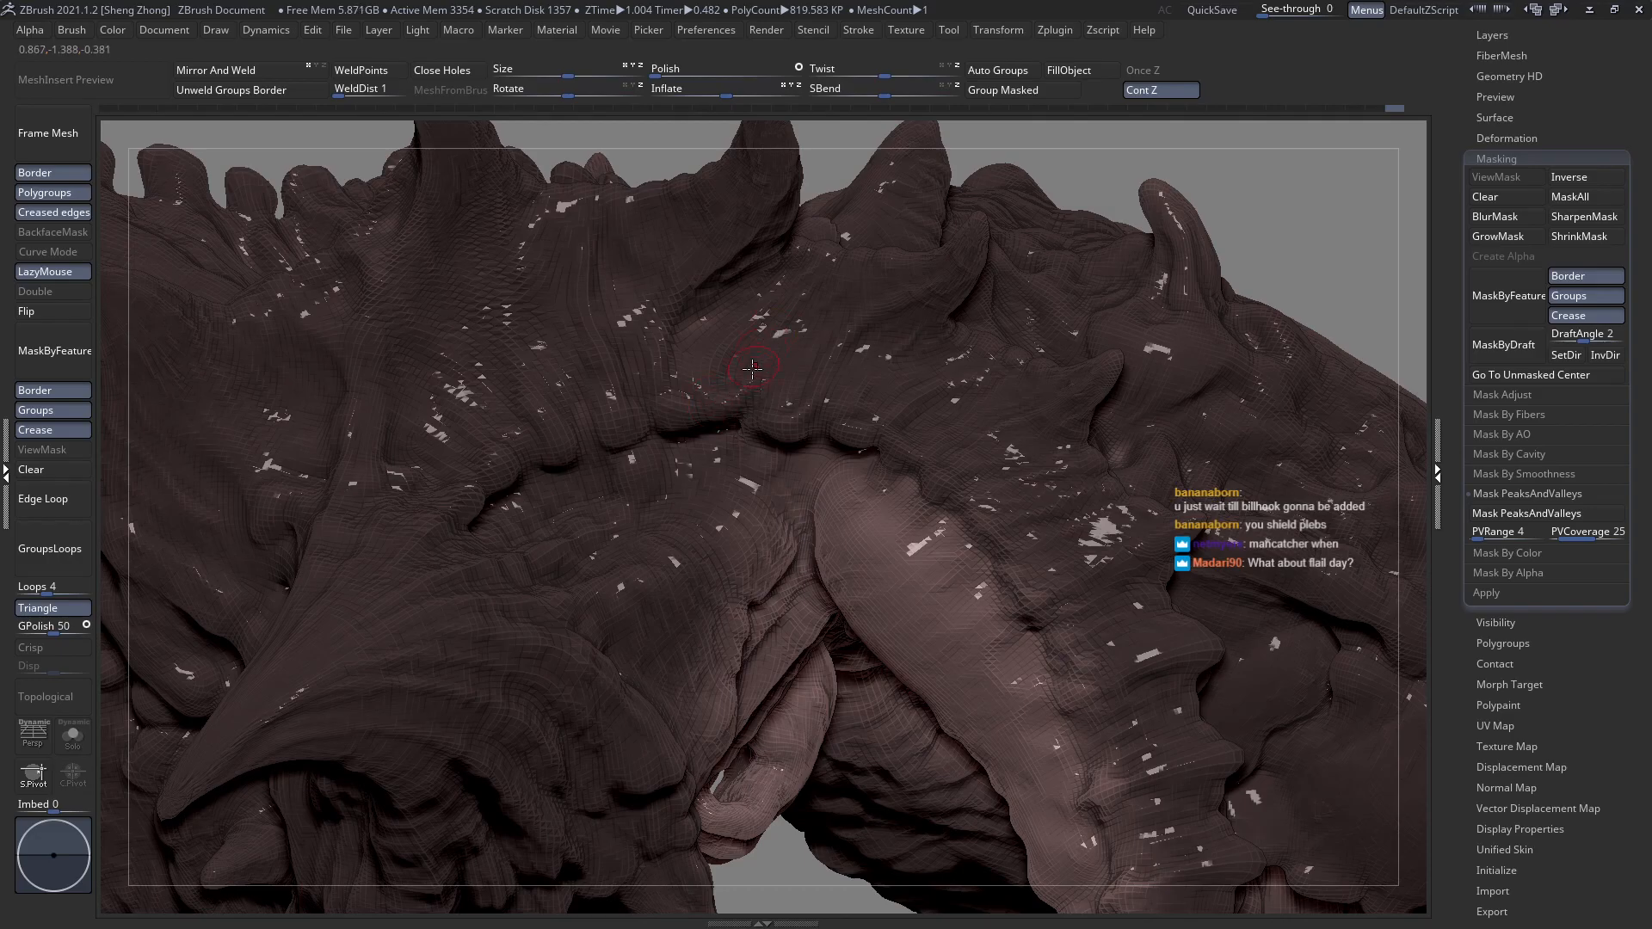
{"action": "right_click_drag", "start_coordinate": [671, 400], "coordinate": [656, 374]}
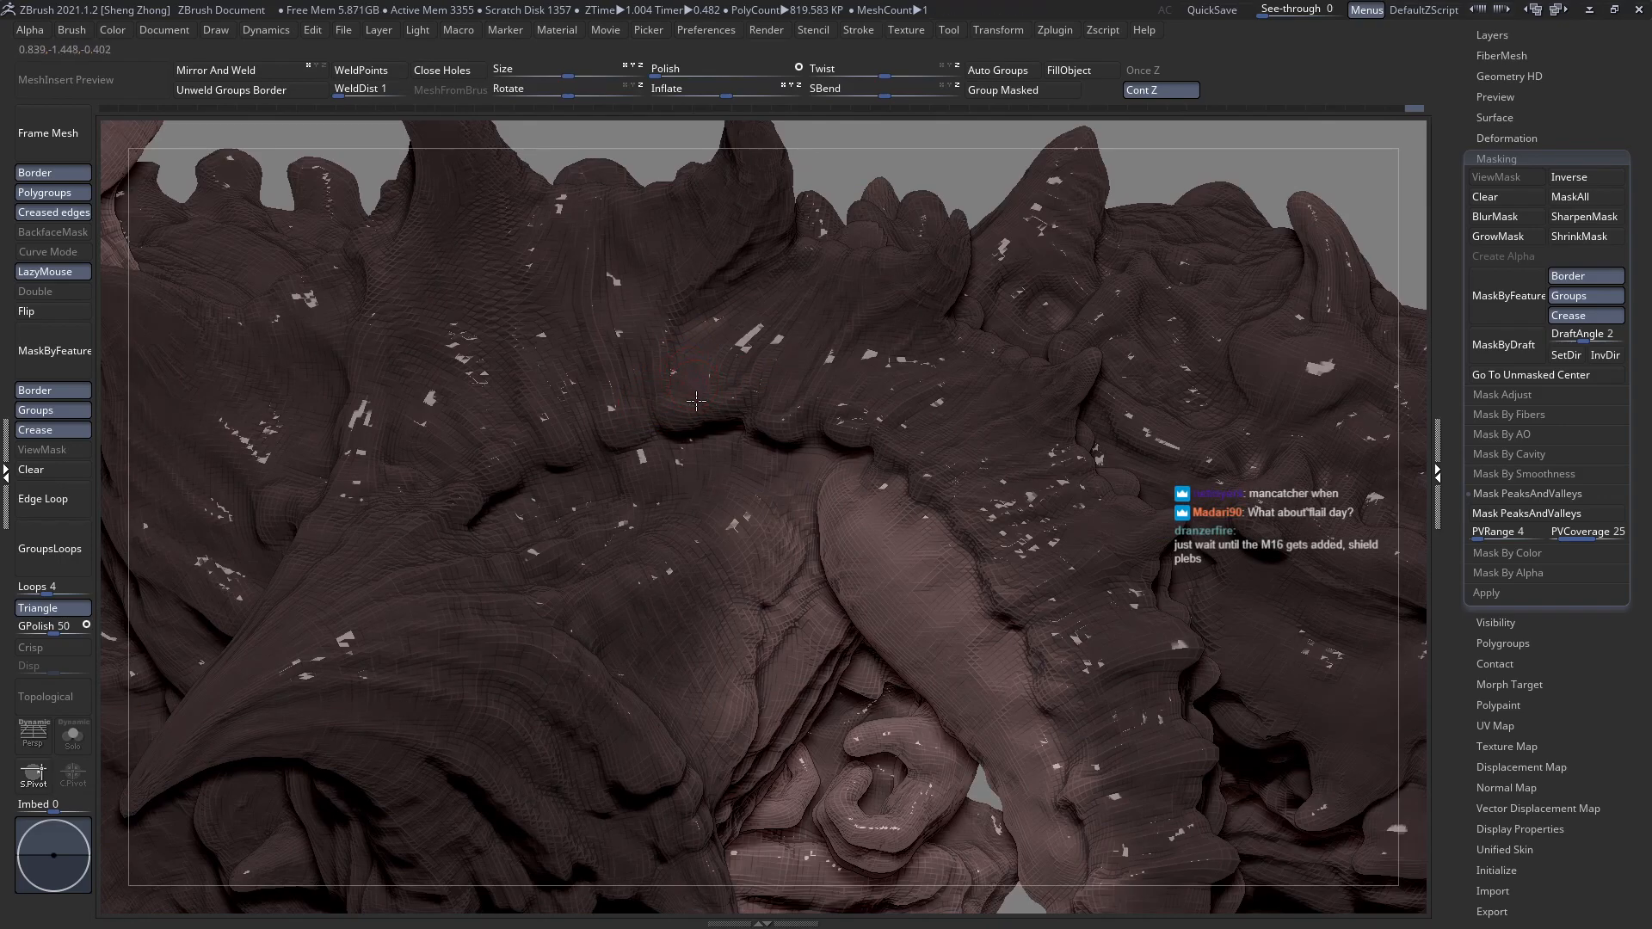
{"action": "mouse_move", "coordinate": [702, 447]}
{"action": "right_mouse_down"}
{"action": "mouse_move", "coordinate": [713, 385]}
{"action": "mouse_move", "coordinate": [713, 433]}
{"action": "right_mouse_up"}
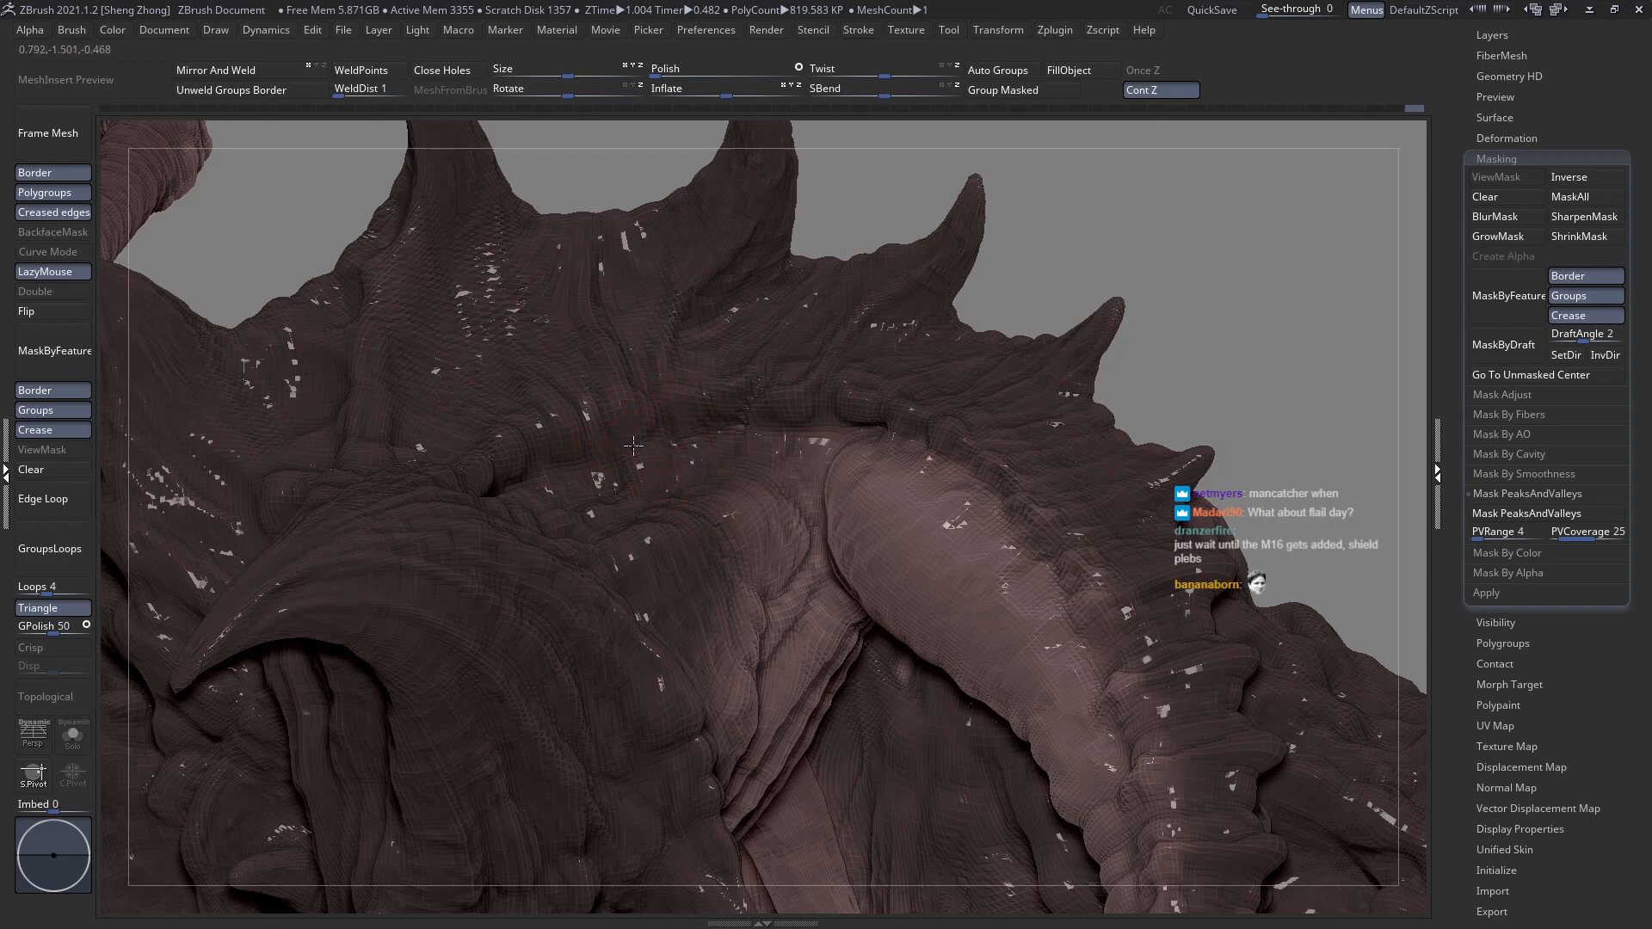
{"action": "right_click_drag", "start_coordinate": [599, 527], "coordinate": [603, 565]}
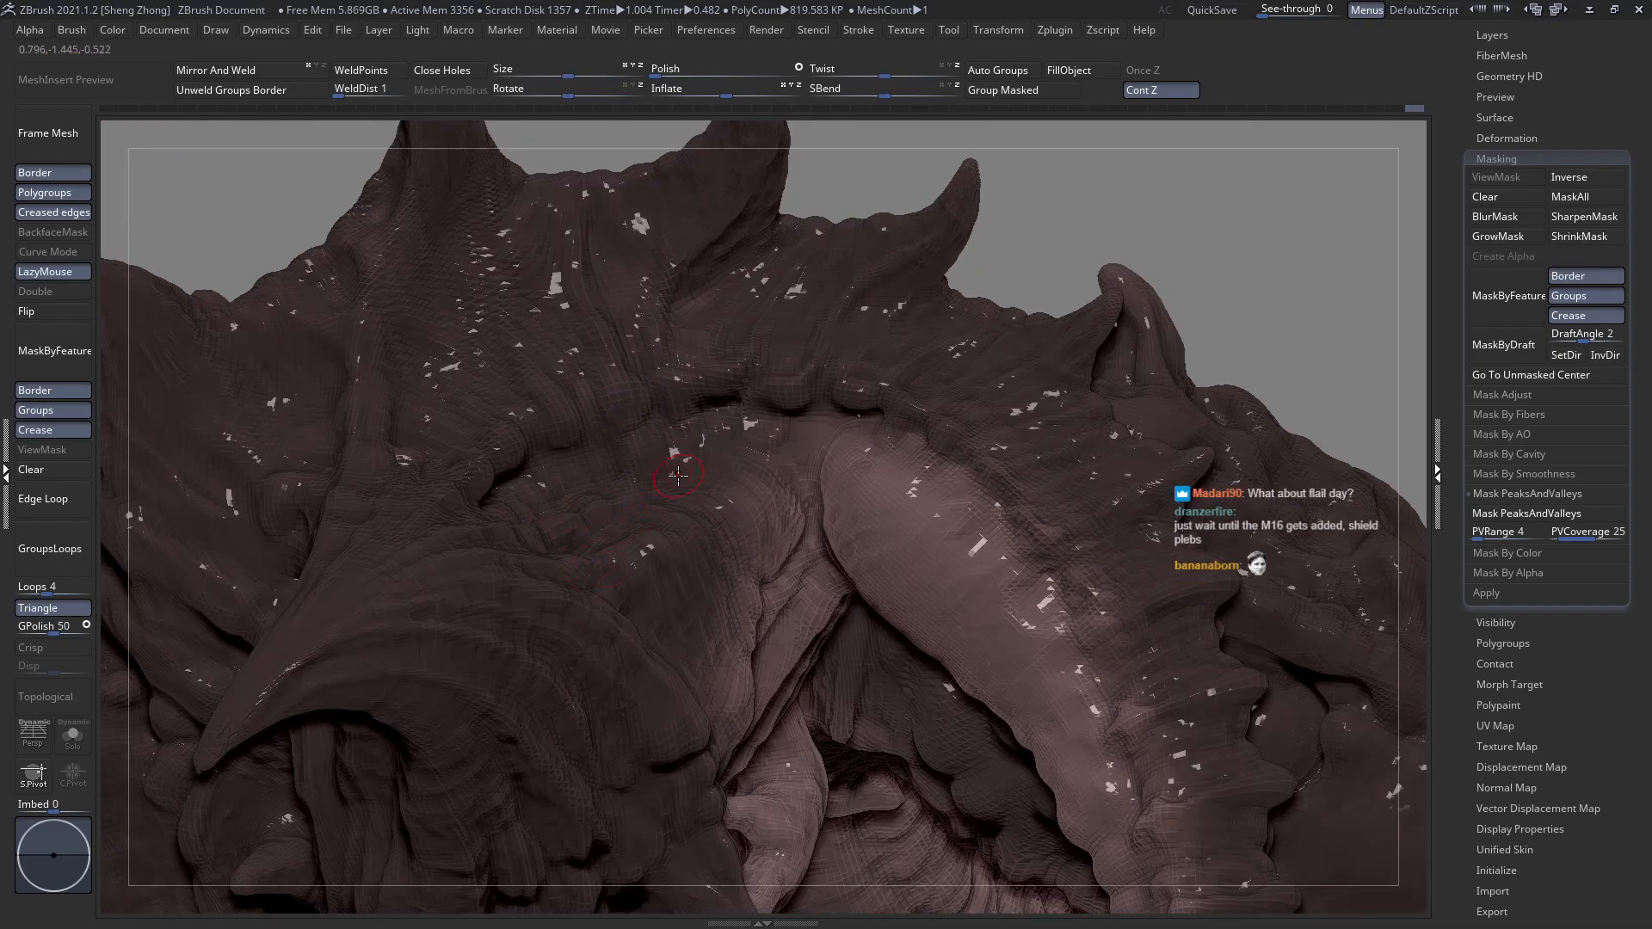
Turn off LazyMouse and sculpt a deep crease with small folds where the shoulder ridges meet the top of the arm.
{"action": "right_click_drag", "start_coordinate": [604, 591], "coordinate": [653, 404]}
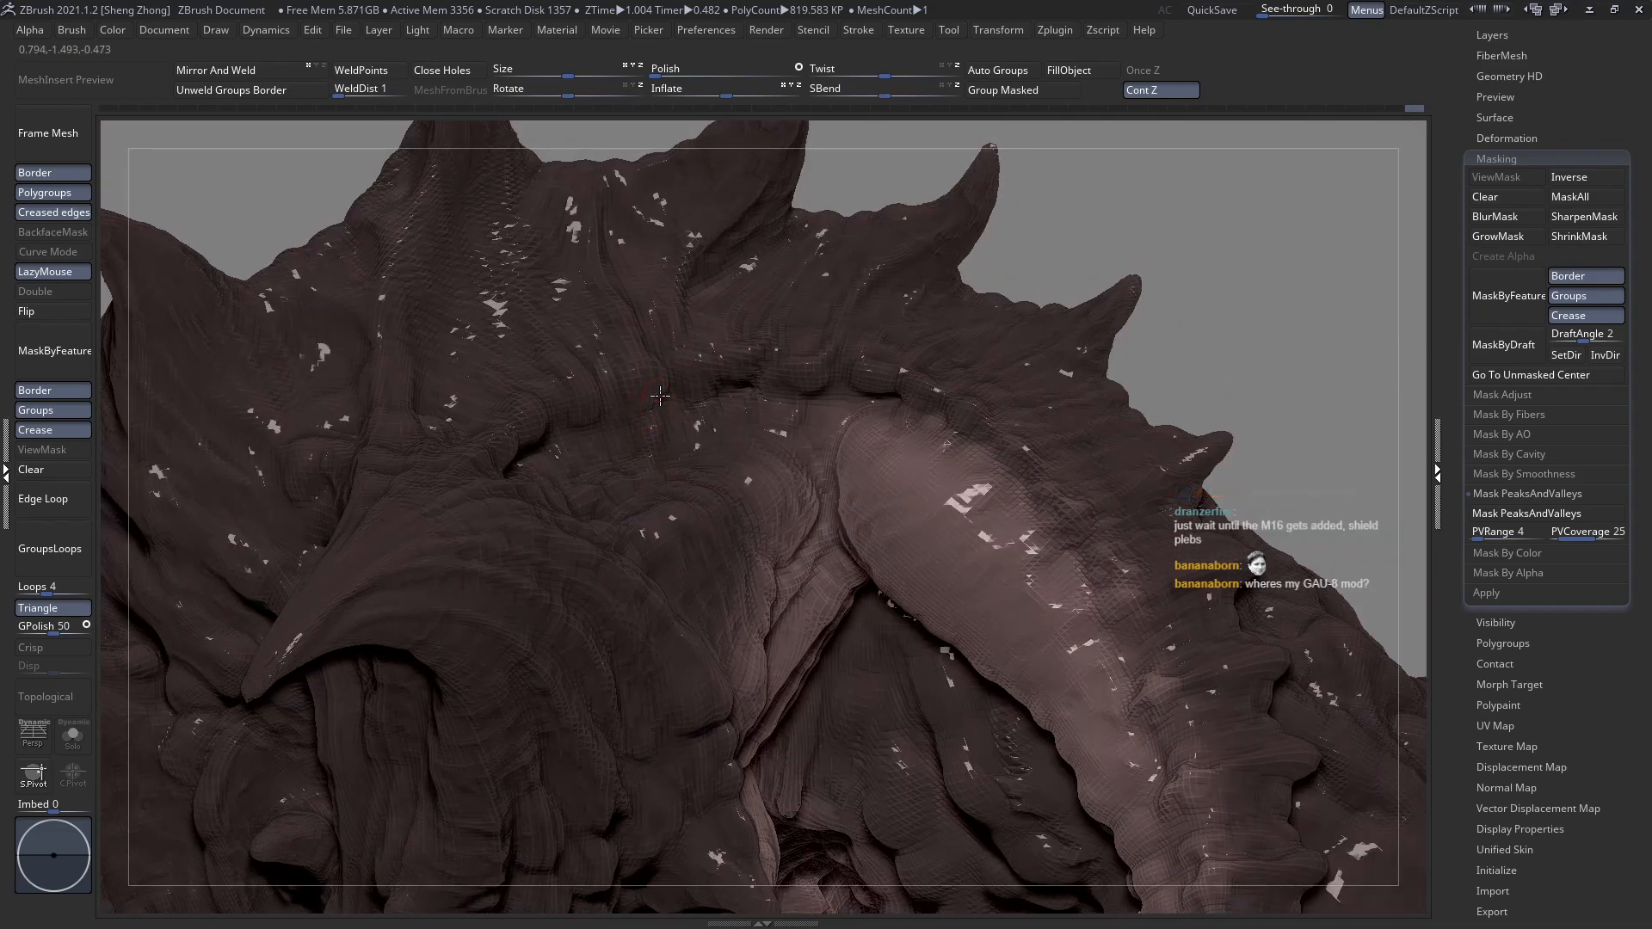
{"action": "left_click", "coordinate": [53, 274]}
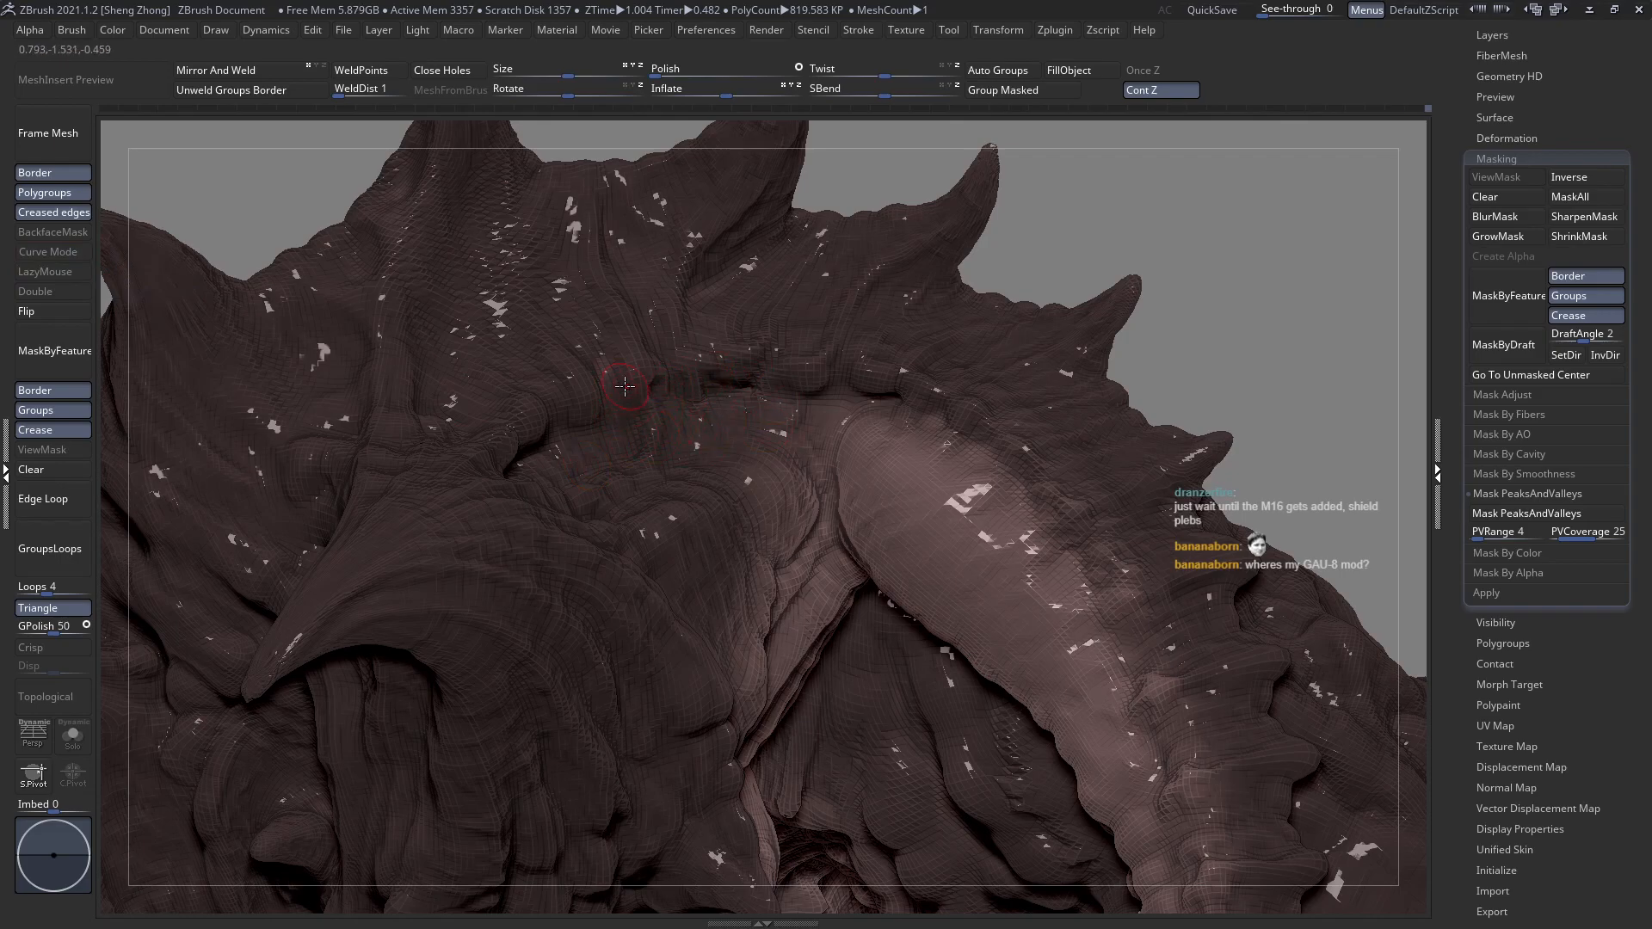
{"action": "right_click_drag", "start_coordinate": [630, 430], "coordinate": [623, 445]}
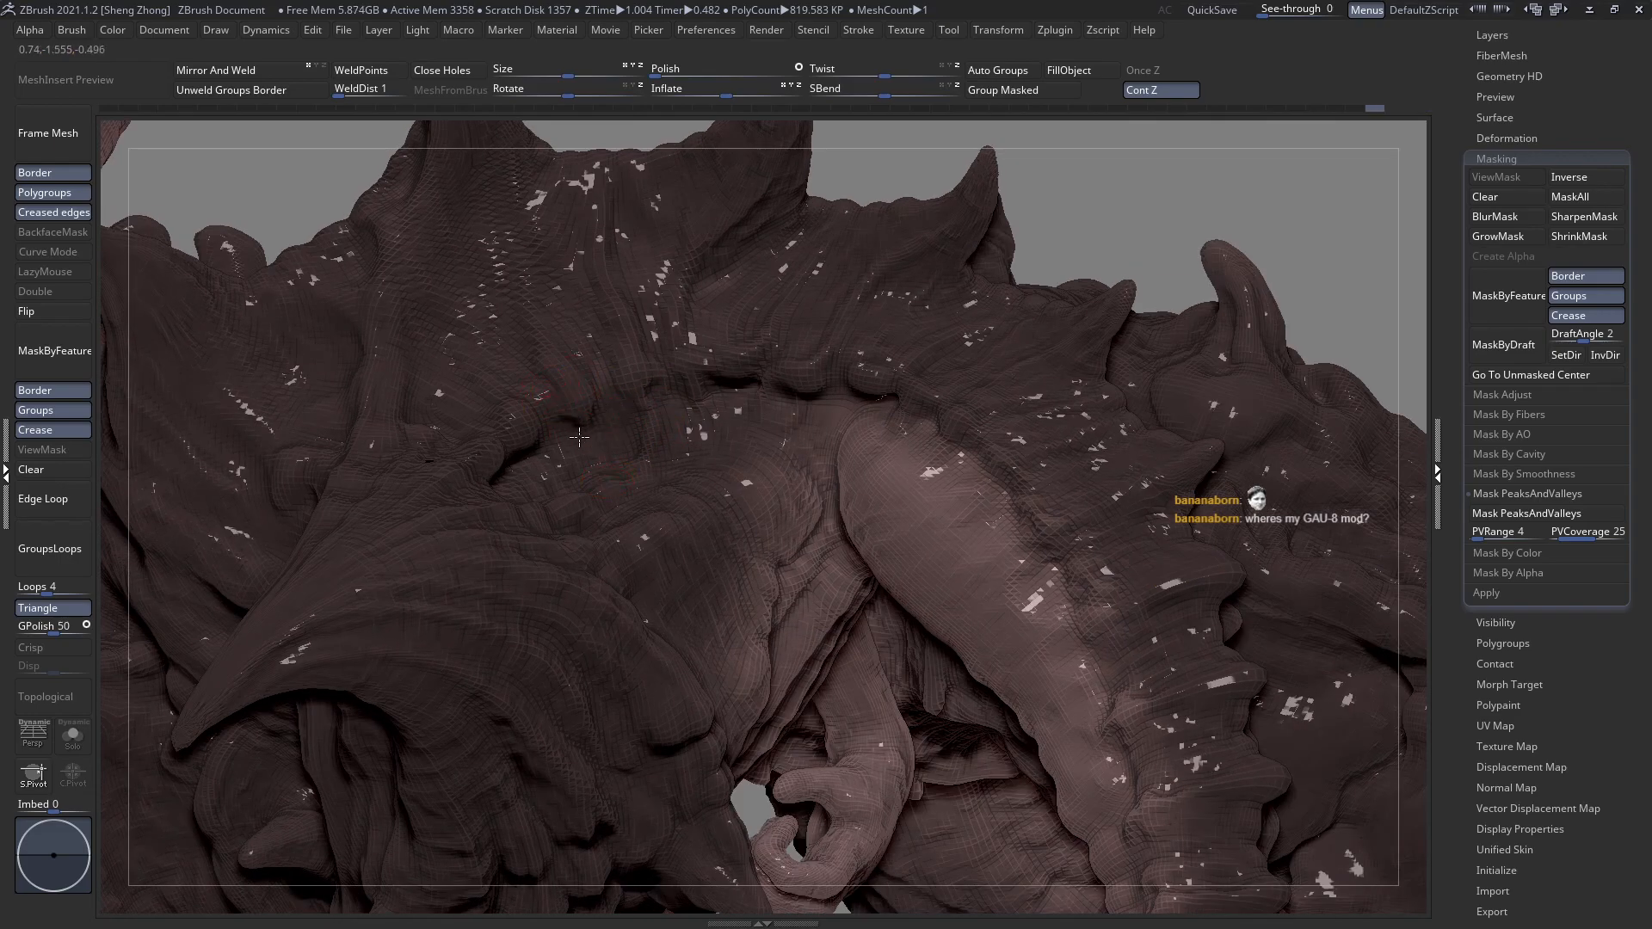
{"action": "right_click_drag", "start_coordinate": [535, 455], "coordinate": [576, 442]}
{"action": "key", "text": "space"}
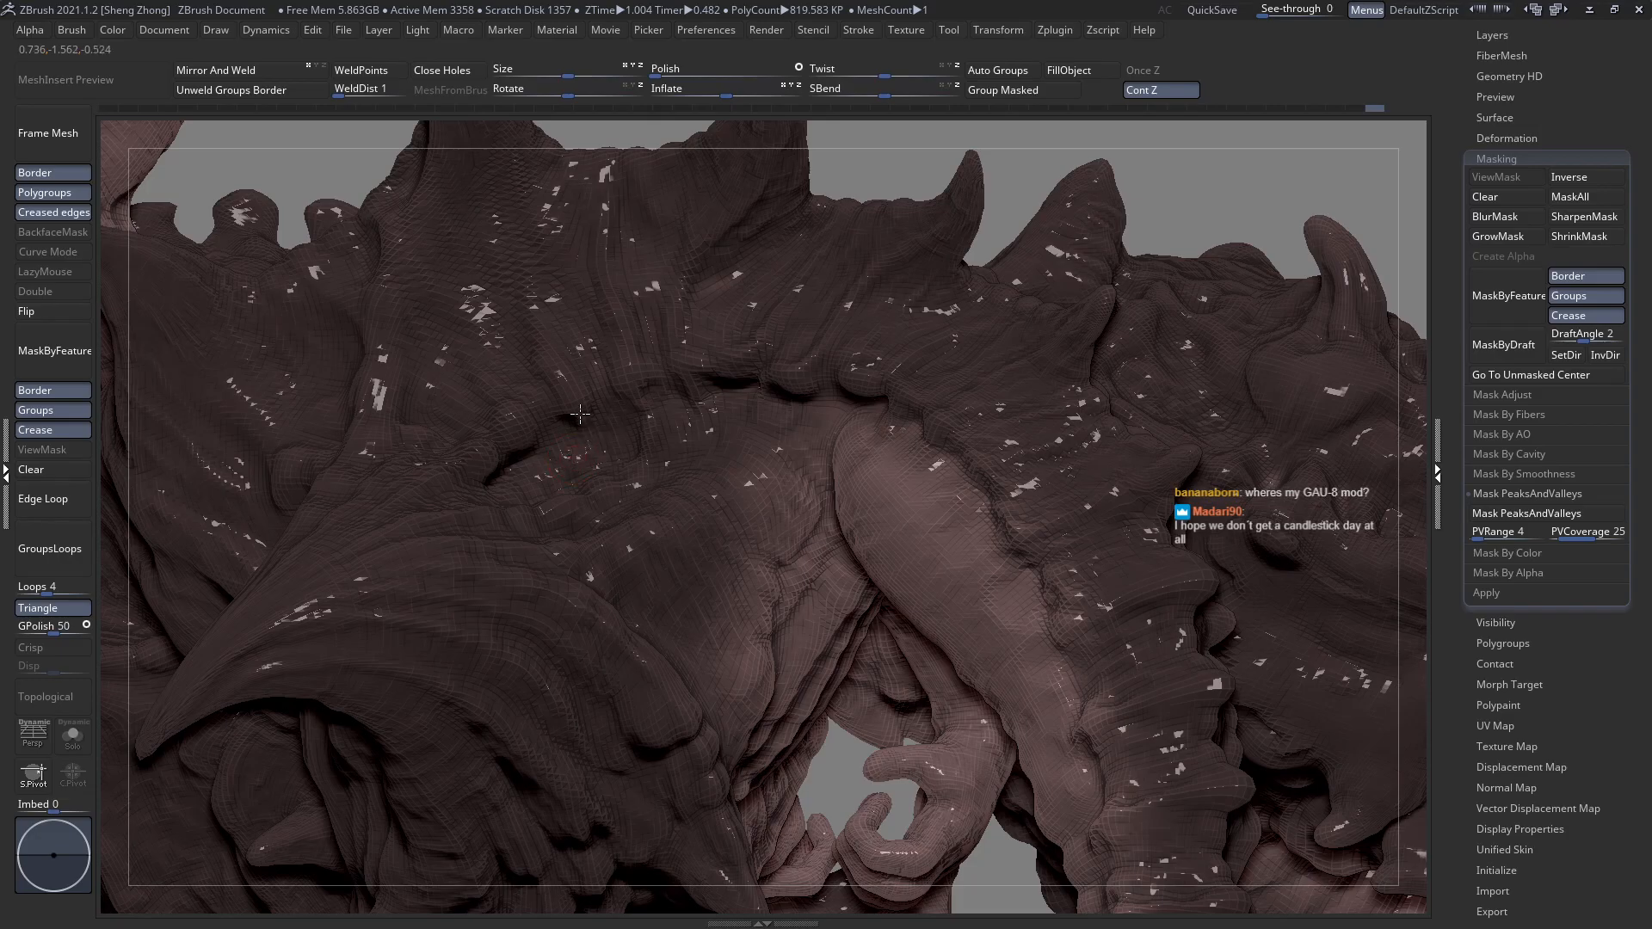
{"action": "right_click_drag", "start_coordinate": [586, 442], "coordinate": [583, 437]}
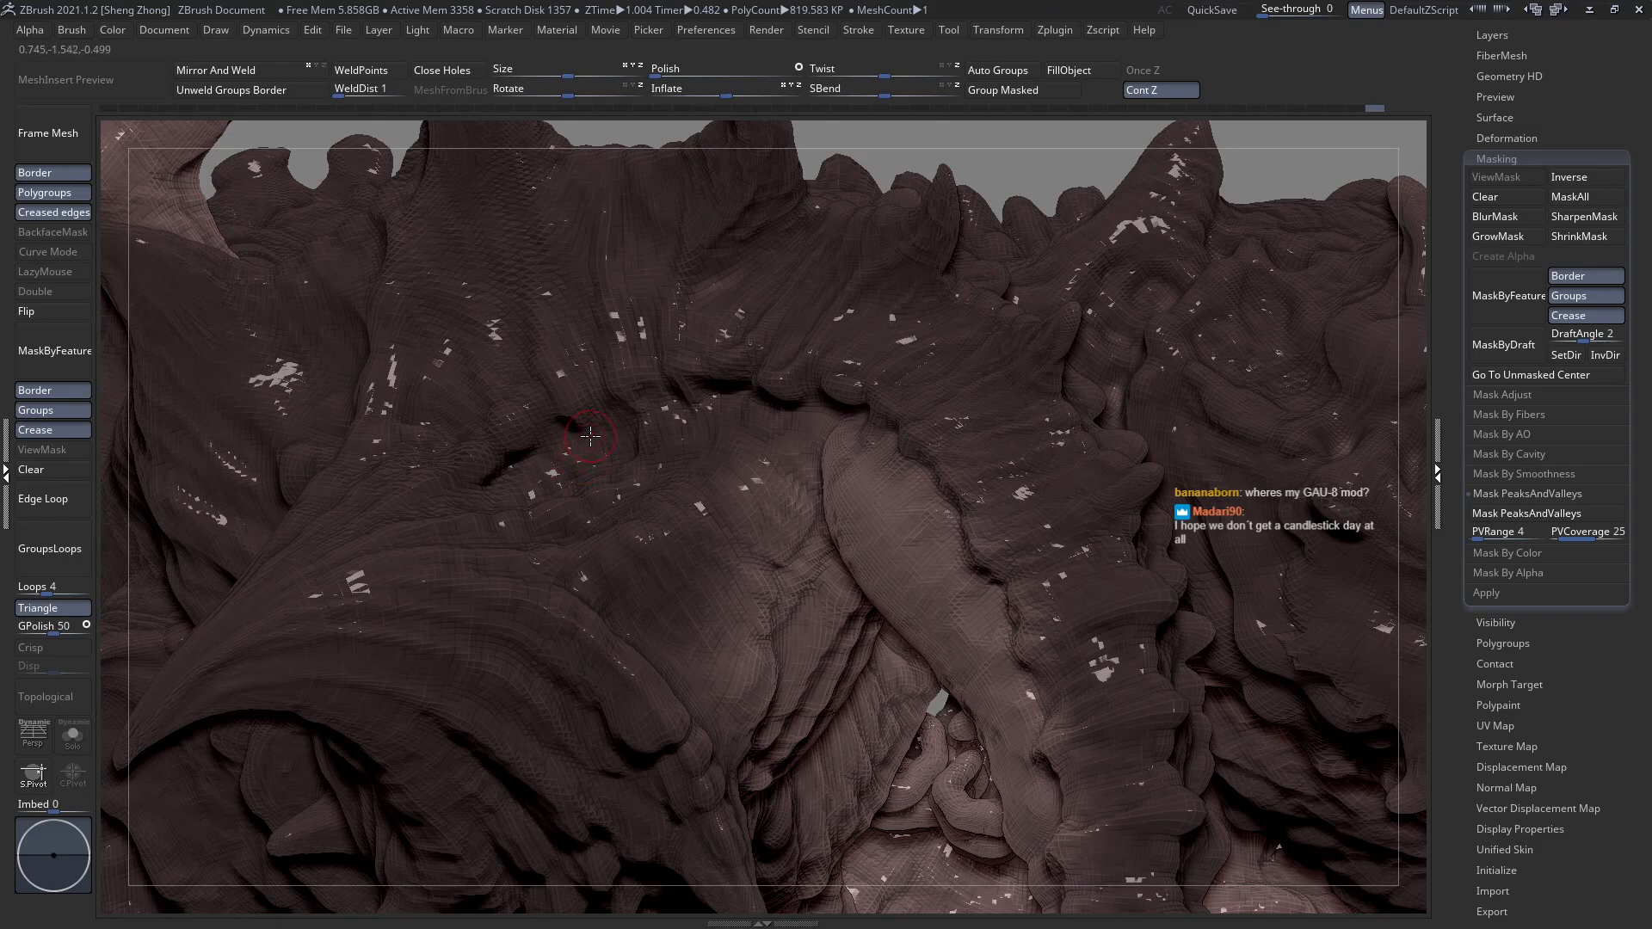
{"action": "right_click_drag", "start_coordinate": [599, 412], "coordinate": [550, 401]}
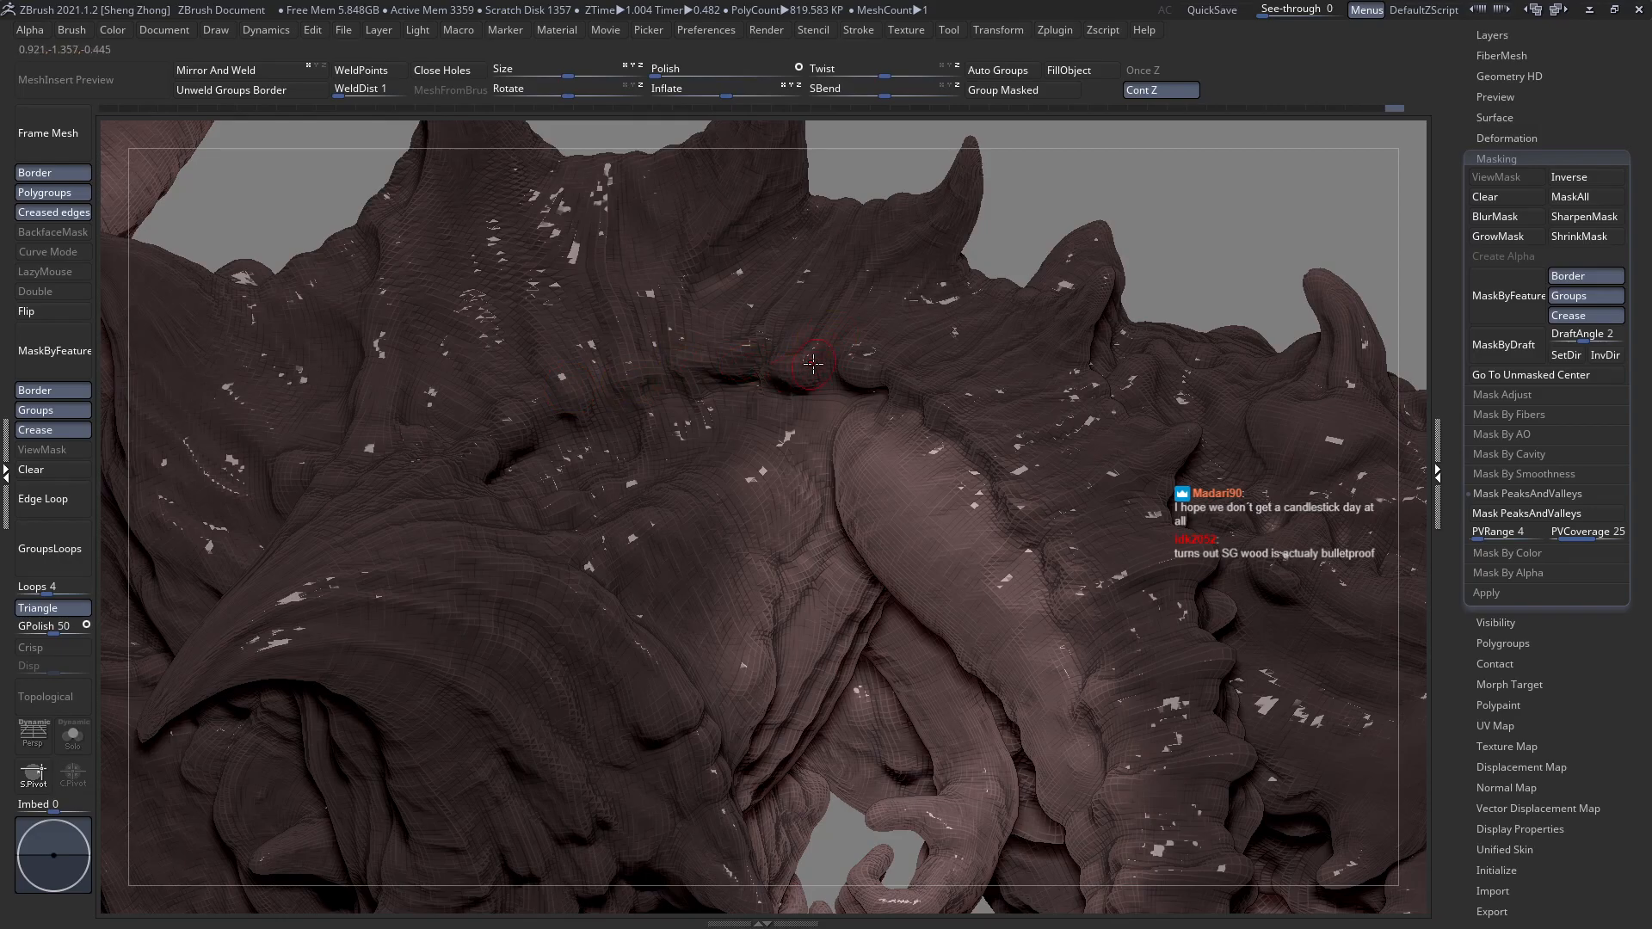
{"action": "right_click_drag", "start_coordinate": [904, 349], "coordinate": [908, 346]}
Sculpt flowing folds down from the large curved shoulder spike to the small bumps beneath it.
{"action": "right_click_drag", "start_coordinate": [881, 419], "coordinate": [646, 265], "text": "ctrl"}
{"action": "right_click_drag", "start_coordinate": [747, 359], "coordinate": [783, 558], "text": "ctrl"}
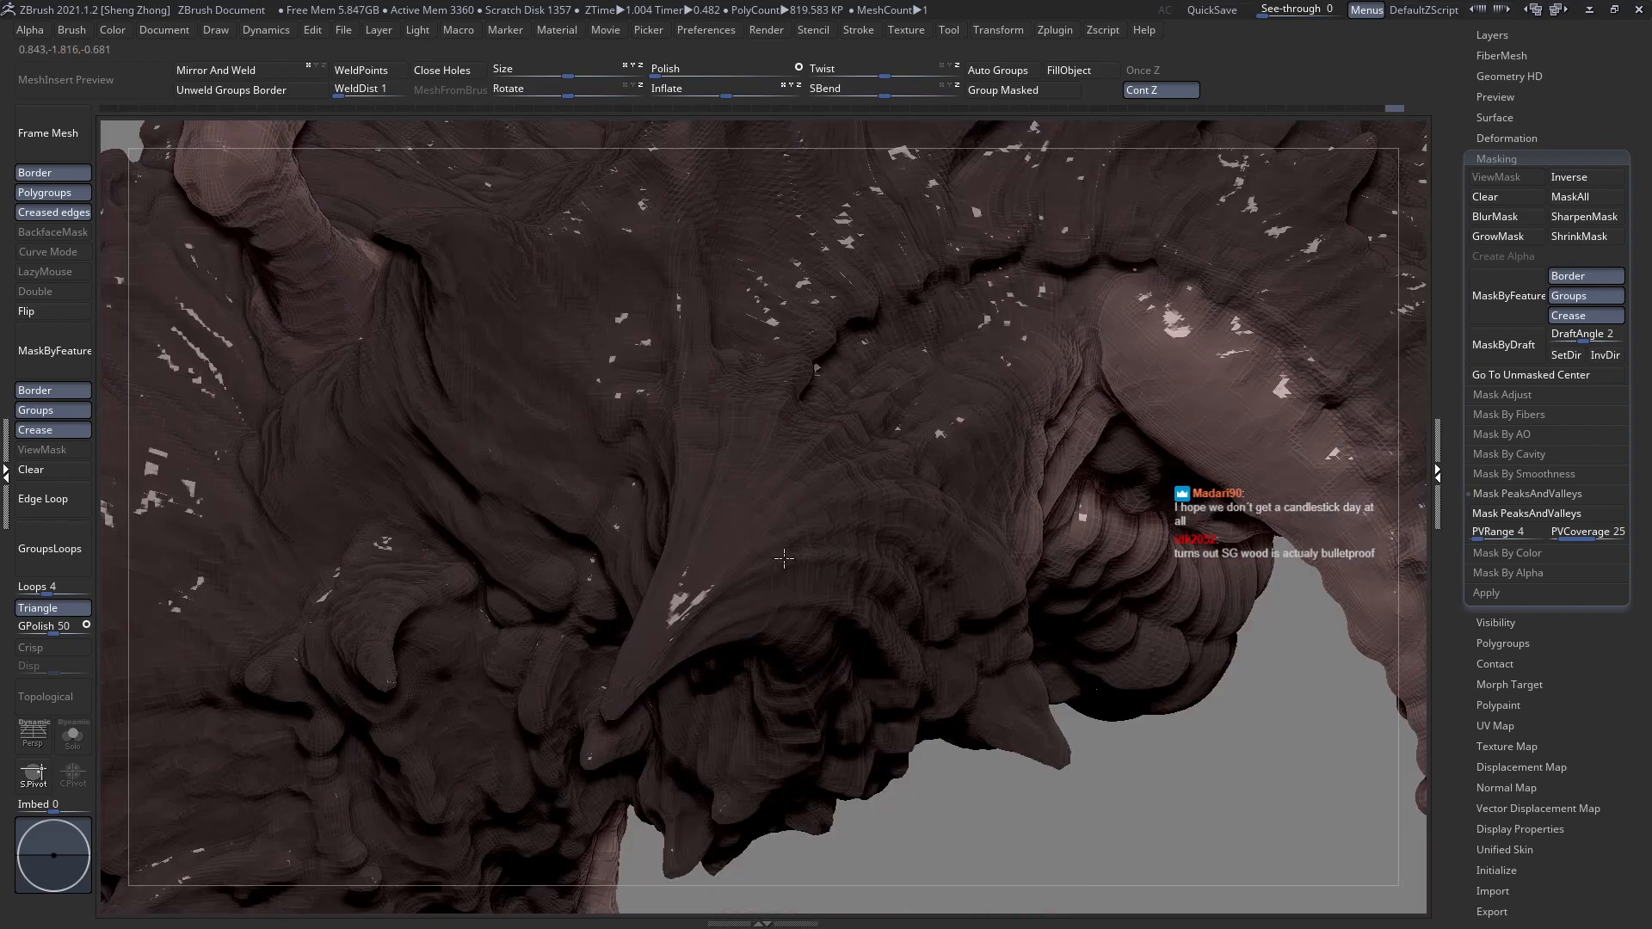
{"action": "right_click_drag", "start_coordinate": [772, 431], "coordinate": [792, 374]}
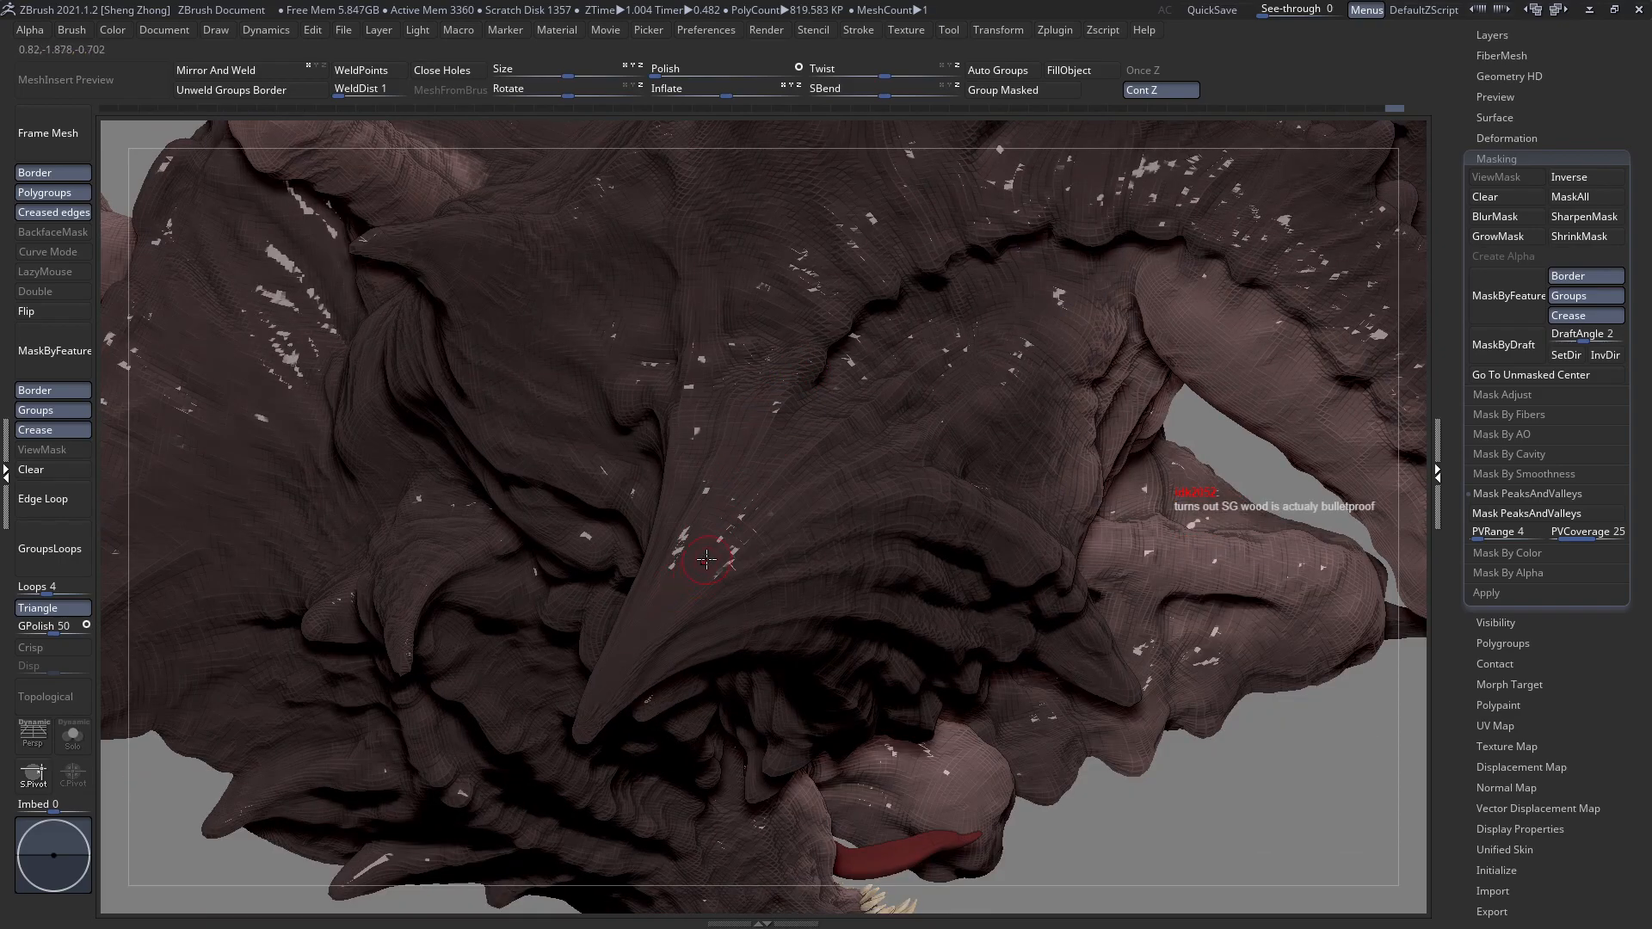
{"action": "mouse_move", "coordinate": [715, 531]}
{"action": "right_mouse_down", "text": "ctrl"}
{"action": "mouse_move", "coordinate": [631, 457]}
{"action": "mouse_move", "coordinate": [614, 478]}
{"action": "mouse_move", "coordinate": [701, 422]}
{"action": "mouse_move", "coordinate": [741, 353]}
{"action": "mouse_move", "coordinate": [910, 630]}
{"action": "mouse_move", "coordinate": [590, 542]}
{"action": "right_mouse_up", "text": "ctrl"}
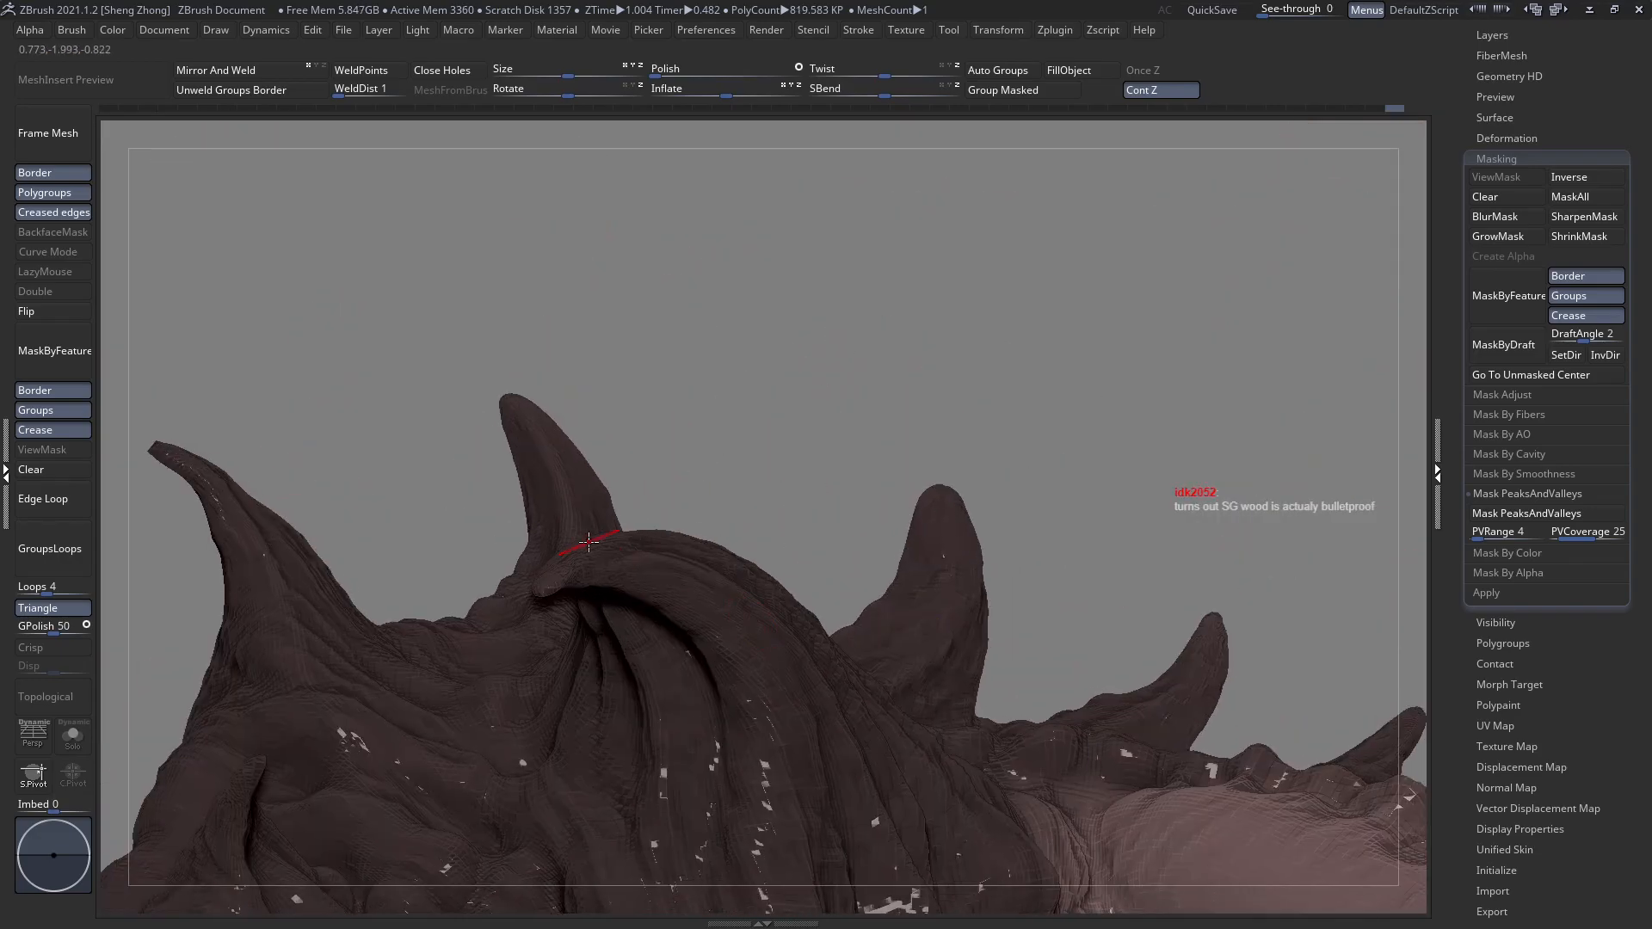
{"action": "right_click_drag", "start_coordinate": [647, 626], "coordinate": [694, 514], "text": "alt"}
{"action": "right_click_drag", "start_coordinate": [797, 520], "coordinate": [423, 386], "text": "alt"}
{"action": "right_click_drag", "start_coordinate": [638, 498], "coordinate": [649, 462]}
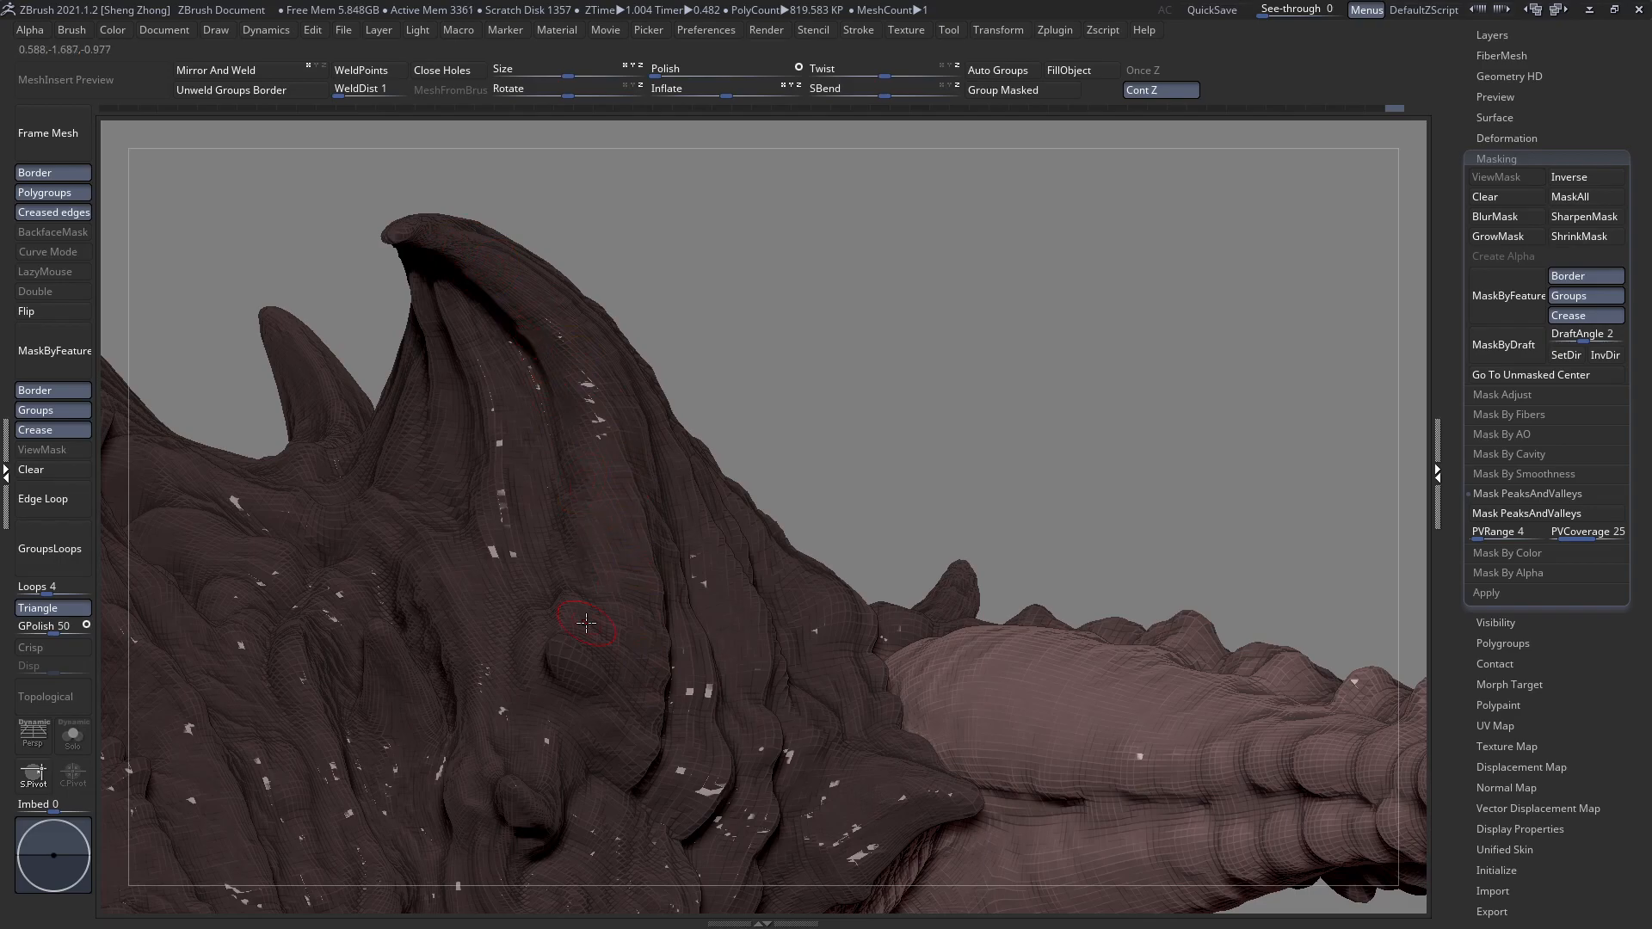
{"action": "right_click_drag", "start_coordinate": [577, 677], "coordinate": [579, 586]}
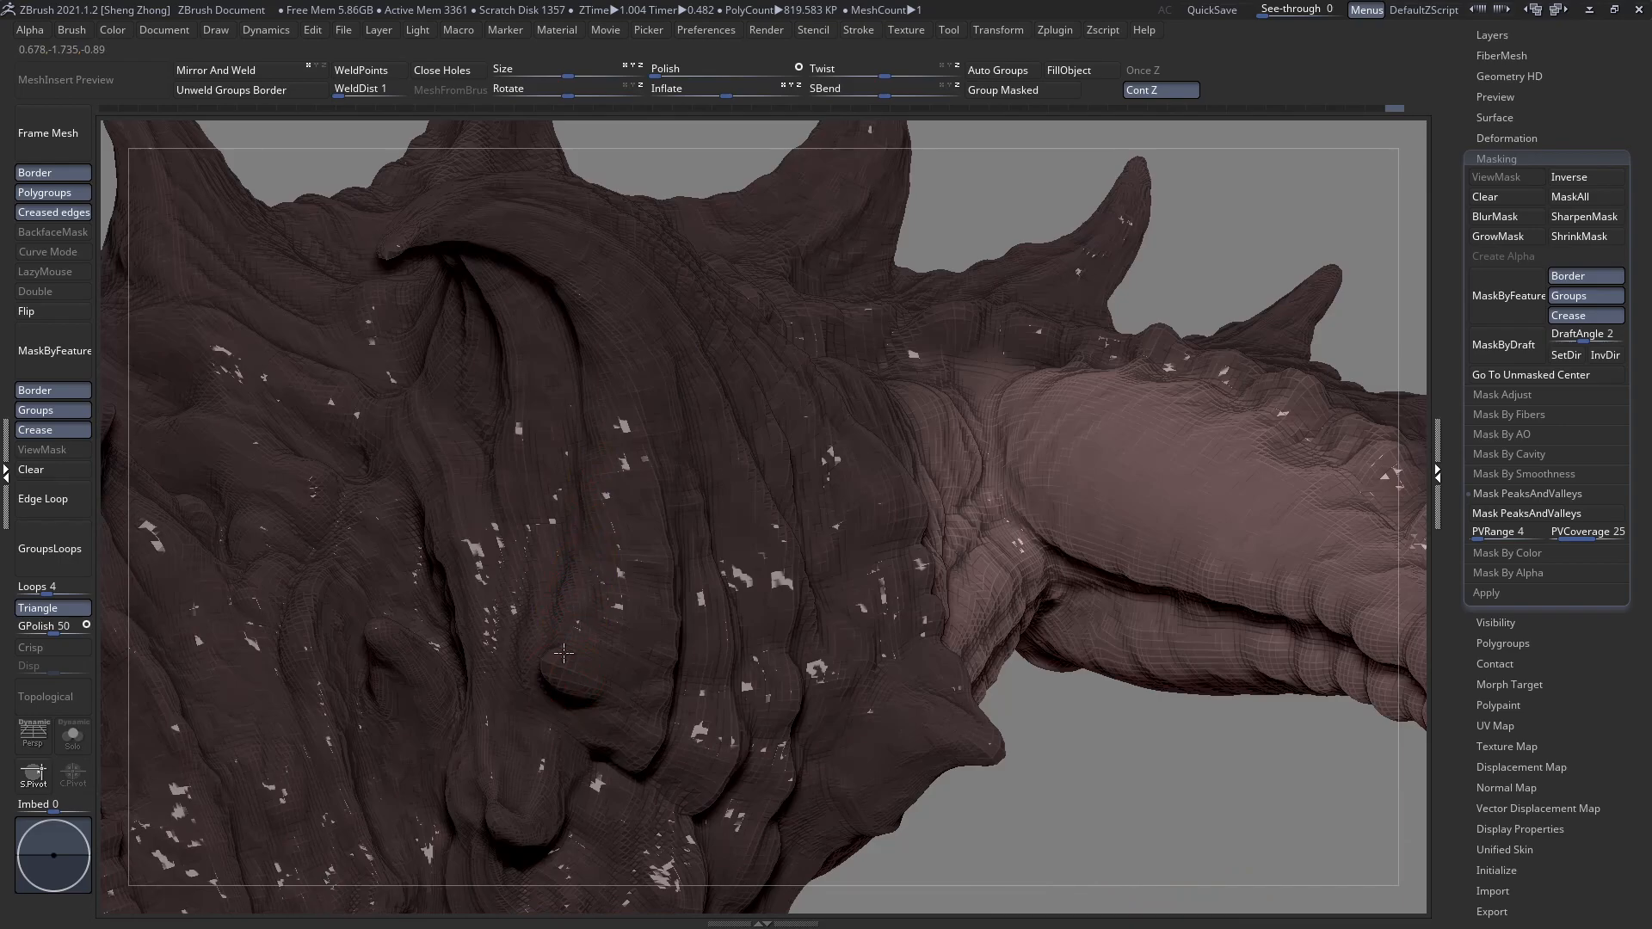
{"action": "right_click_drag", "start_coordinate": [589, 602], "coordinate": [553, 656]}
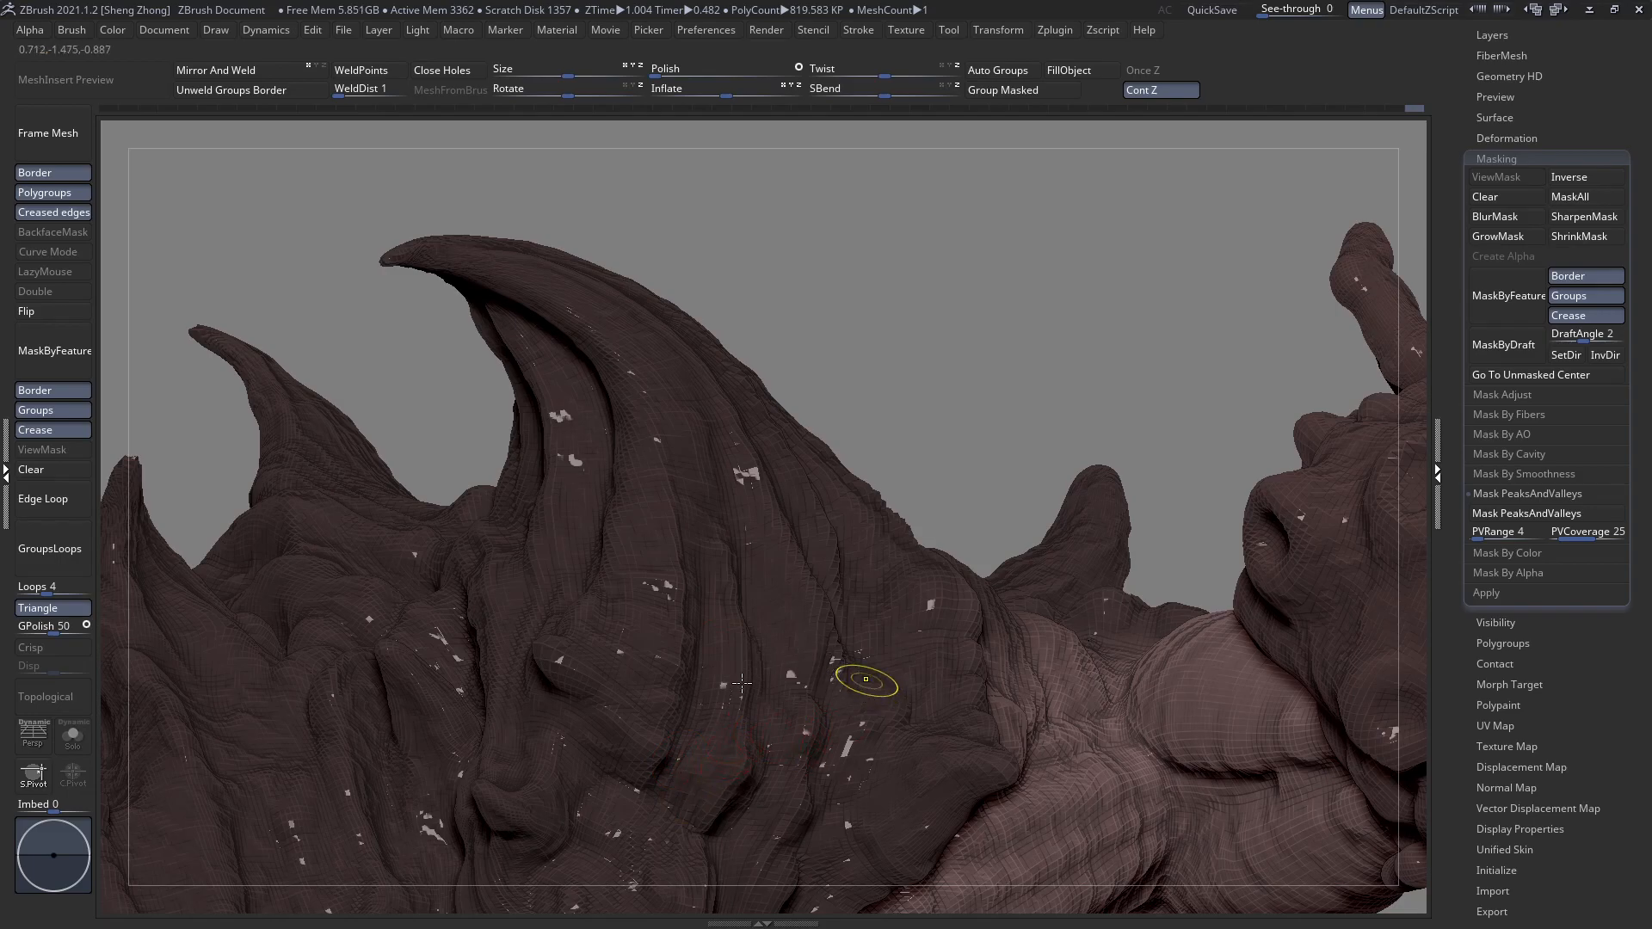
Refine the ridges along the shoulder plate's lower pointed edge where it overhangs the upper arm.
{"action": "right_click_drag", "start_coordinate": [866, 680], "coordinate": [746, 642], "text": "alt"}
{"action": "right_click_drag", "start_coordinate": [741, 742], "coordinate": [751, 606], "text": "alt"}
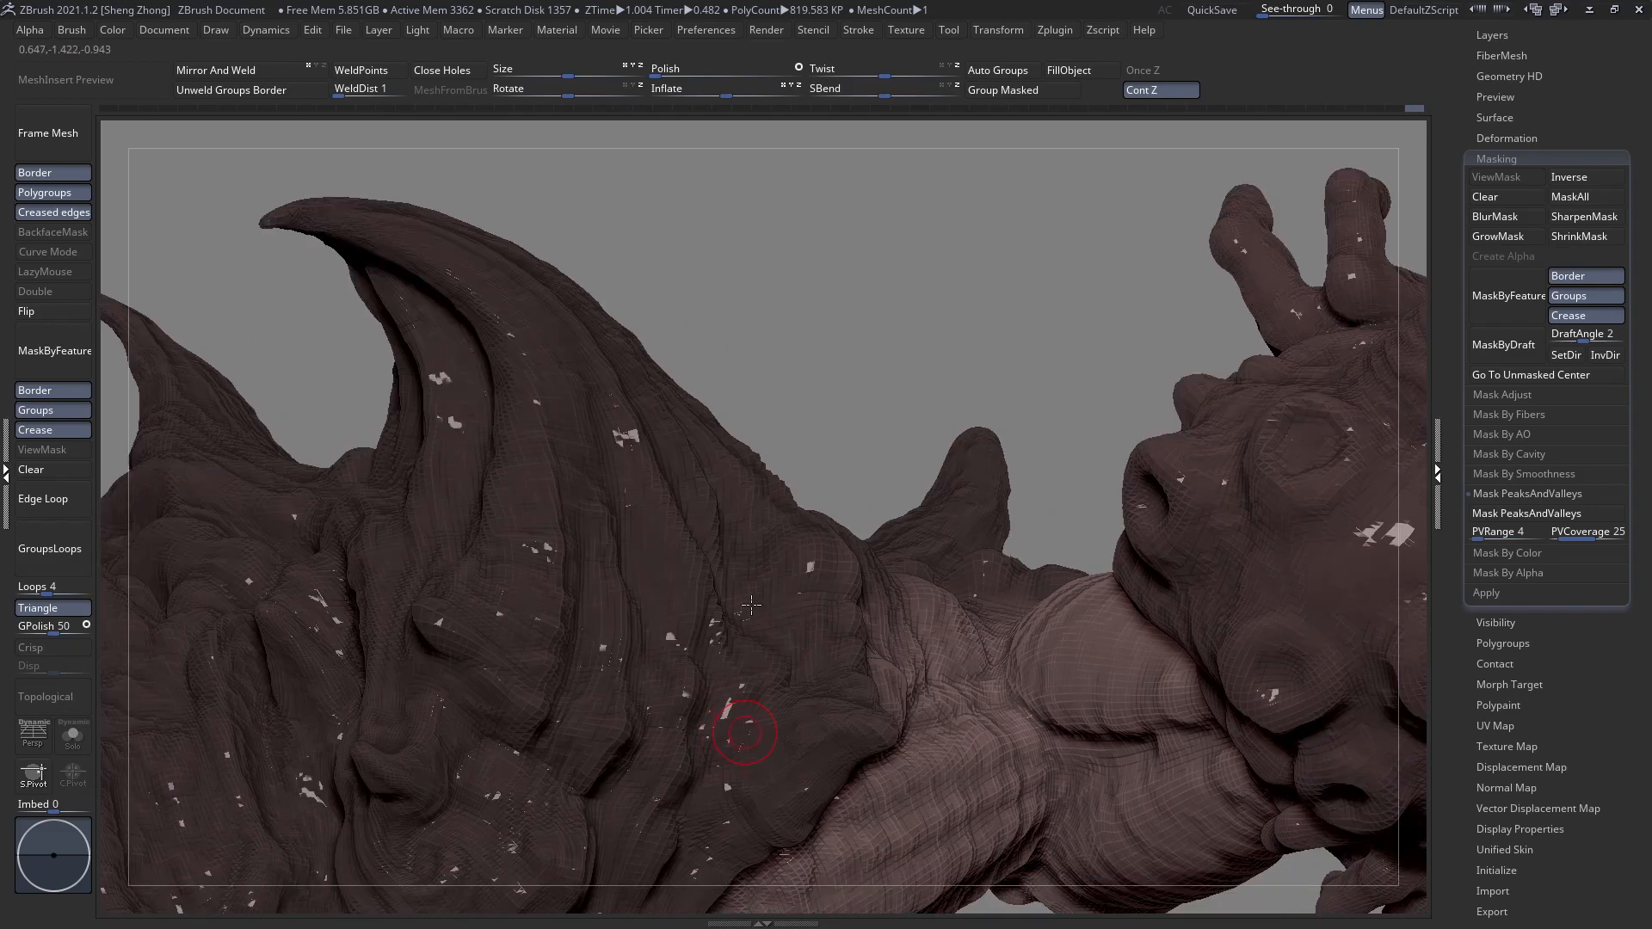
{"action": "right_click_drag", "start_coordinate": [784, 698], "coordinate": [804, 541], "text": "alt"}
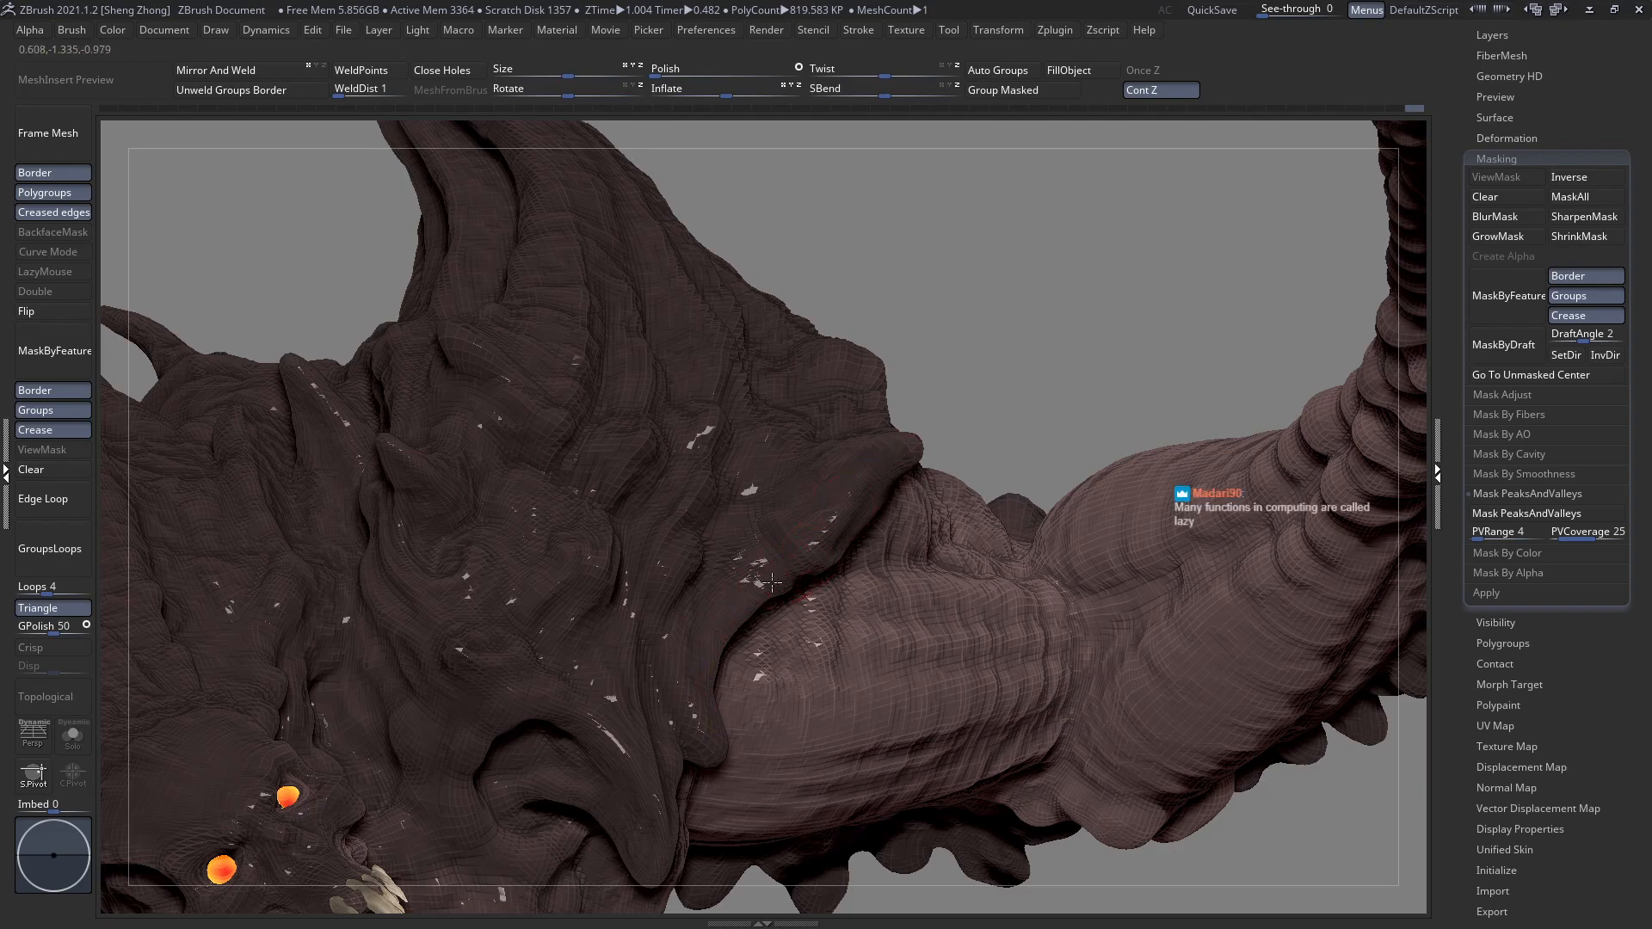
{"action": "right_click_drag", "start_coordinate": [726, 673], "coordinate": [662, 692]}
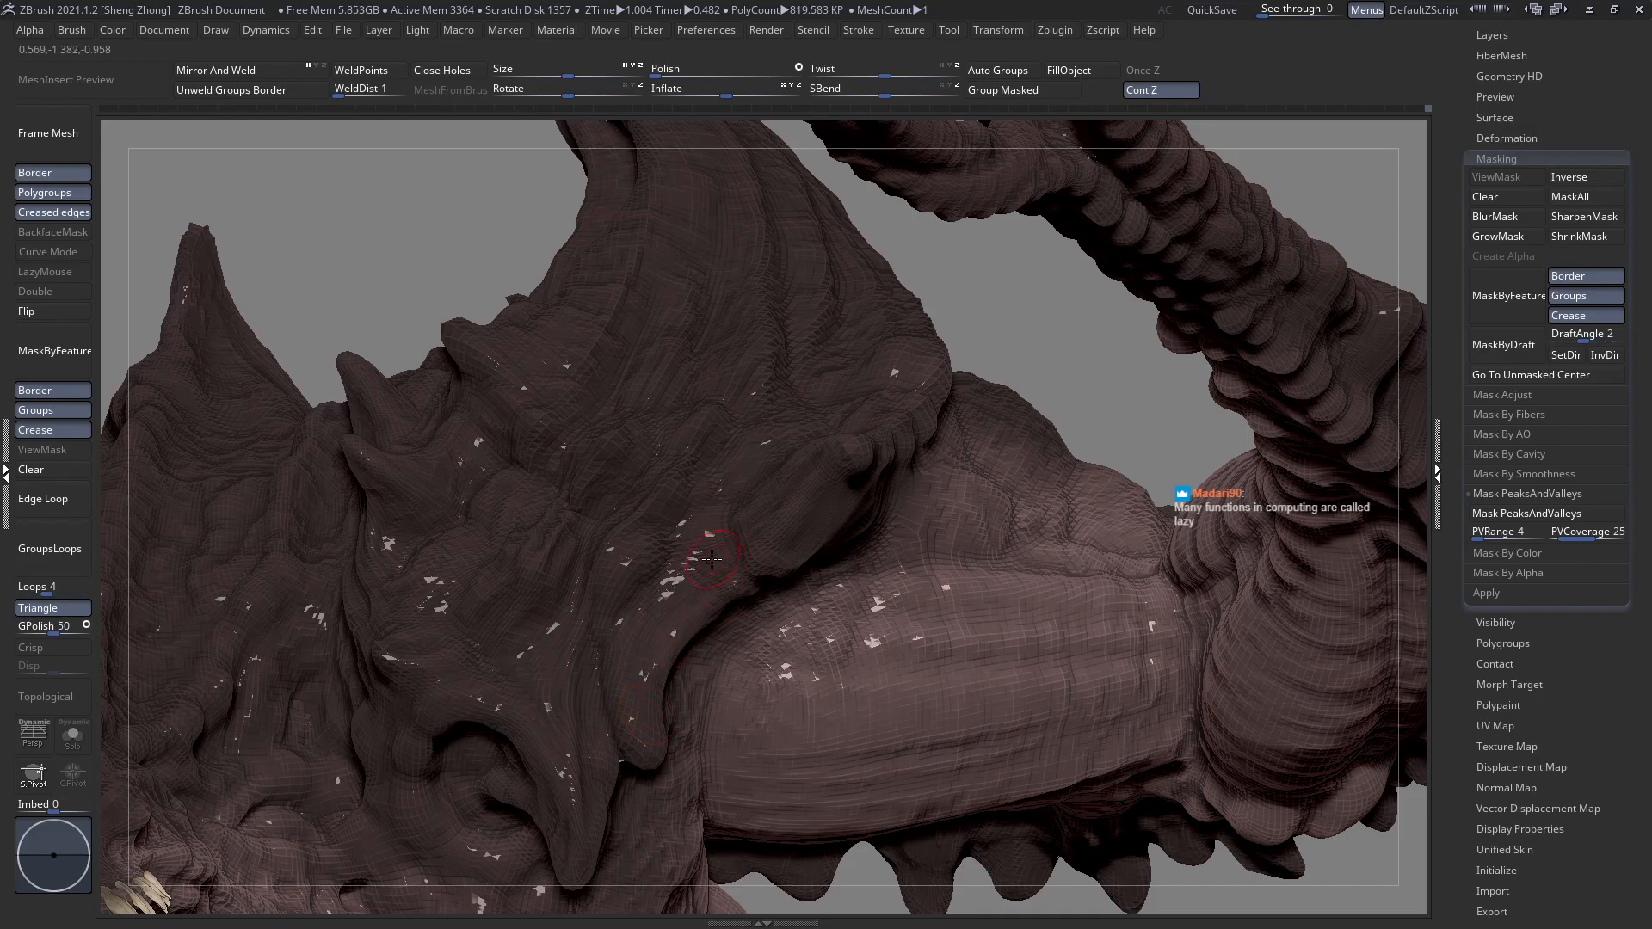
{"action": "mouse_move", "coordinate": [730, 555]}
{"action": "right_mouse_down"}
{"action": "mouse_move", "coordinate": [746, 572]}
{"action": "mouse_move", "coordinate": [747, 478]}
{"action": "right_mouse_up"}
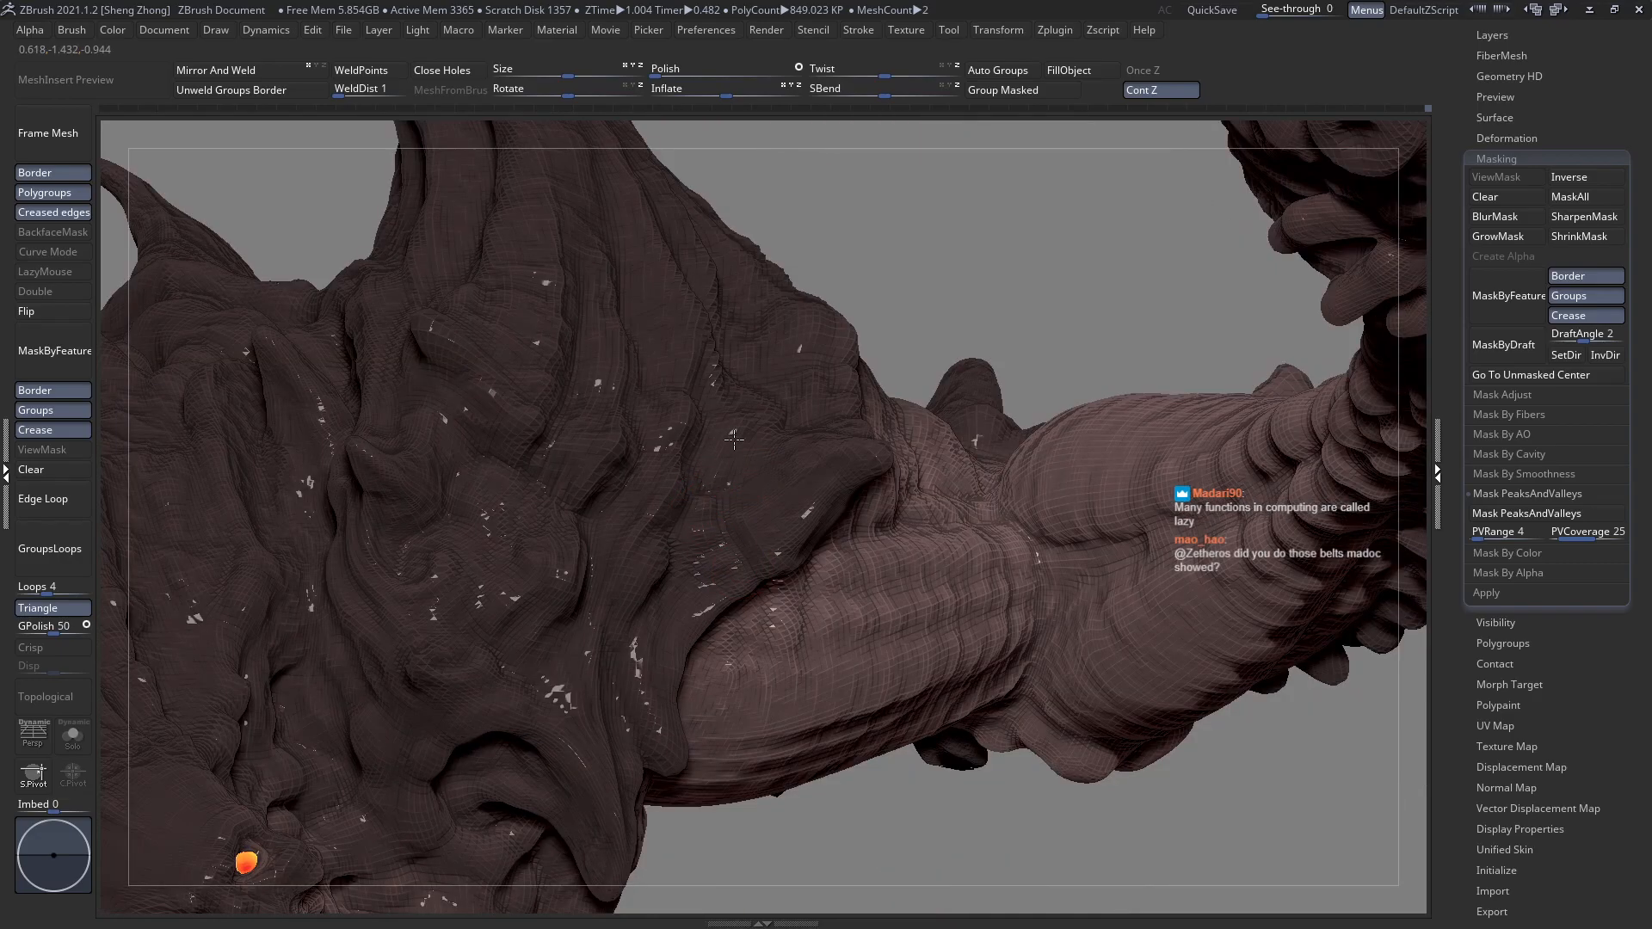
{"action": "left_click_drag", "start_coordinate": [723, 450], "coordinate": [713, 507]}
{"action": "mouse_move", "coordinate": [711, 527]}
{"action": "right_mouse_down"}
{"action": "mouse_move", "coordinate": [709, 542]}
{"action": "mouse_move", "coordinate": [724, 441]}
{"action": "right_mouse_up"}
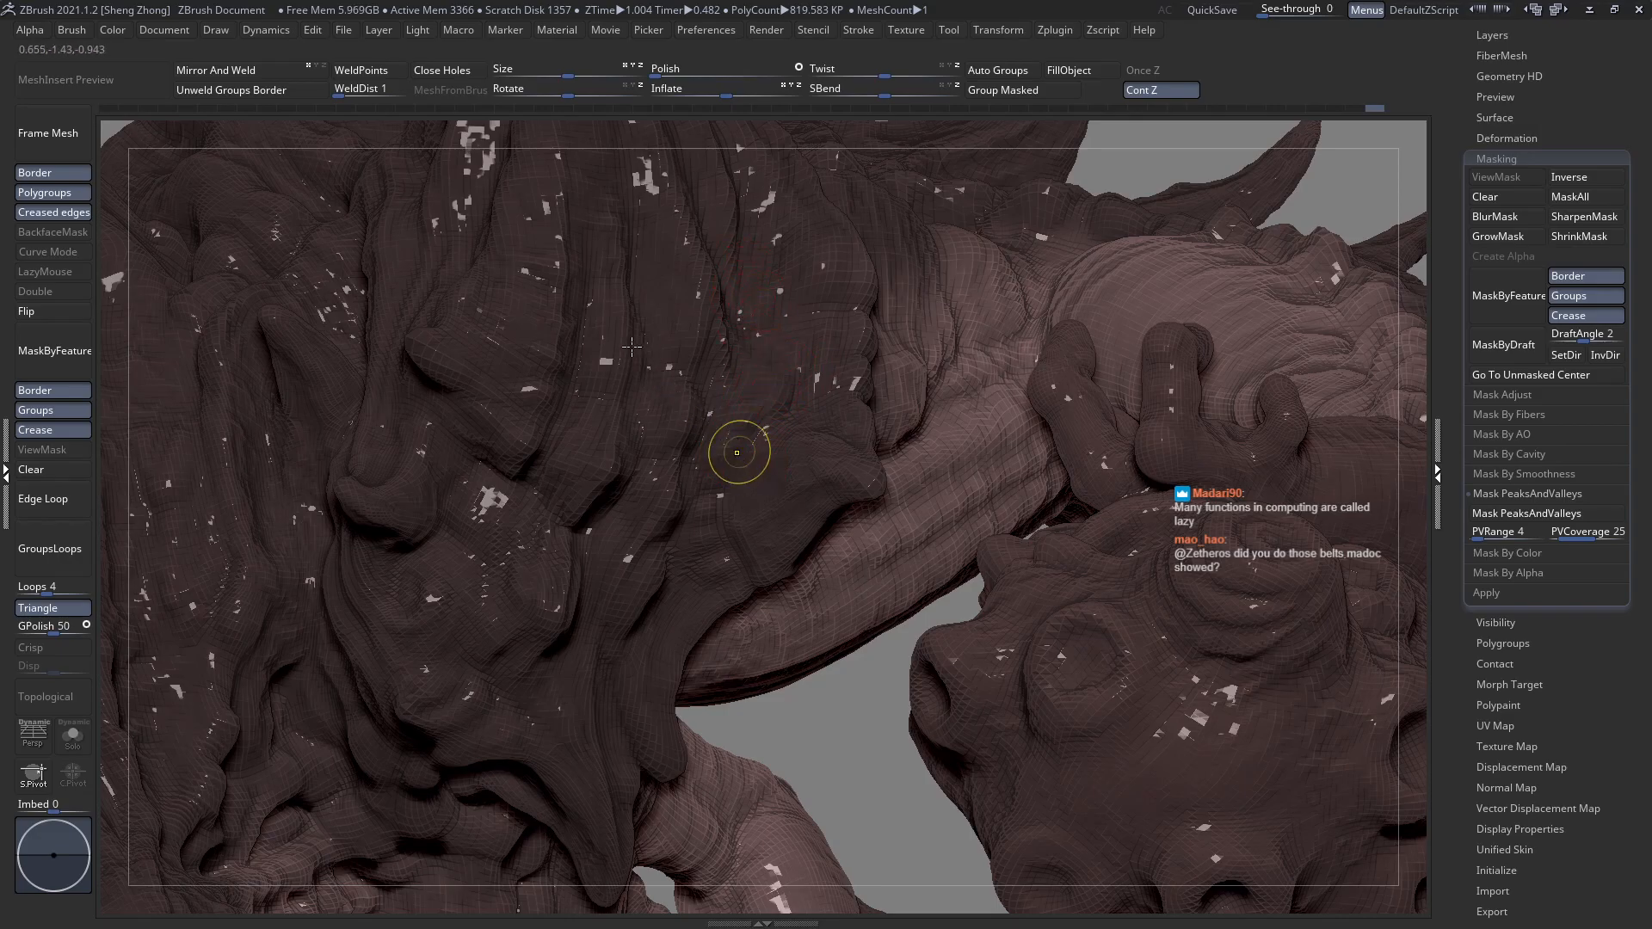
Sculpt long vertical folds around the small pointed bump on the shoulder plate, below the large curved spike.
{"action": "key", "text": "f"}
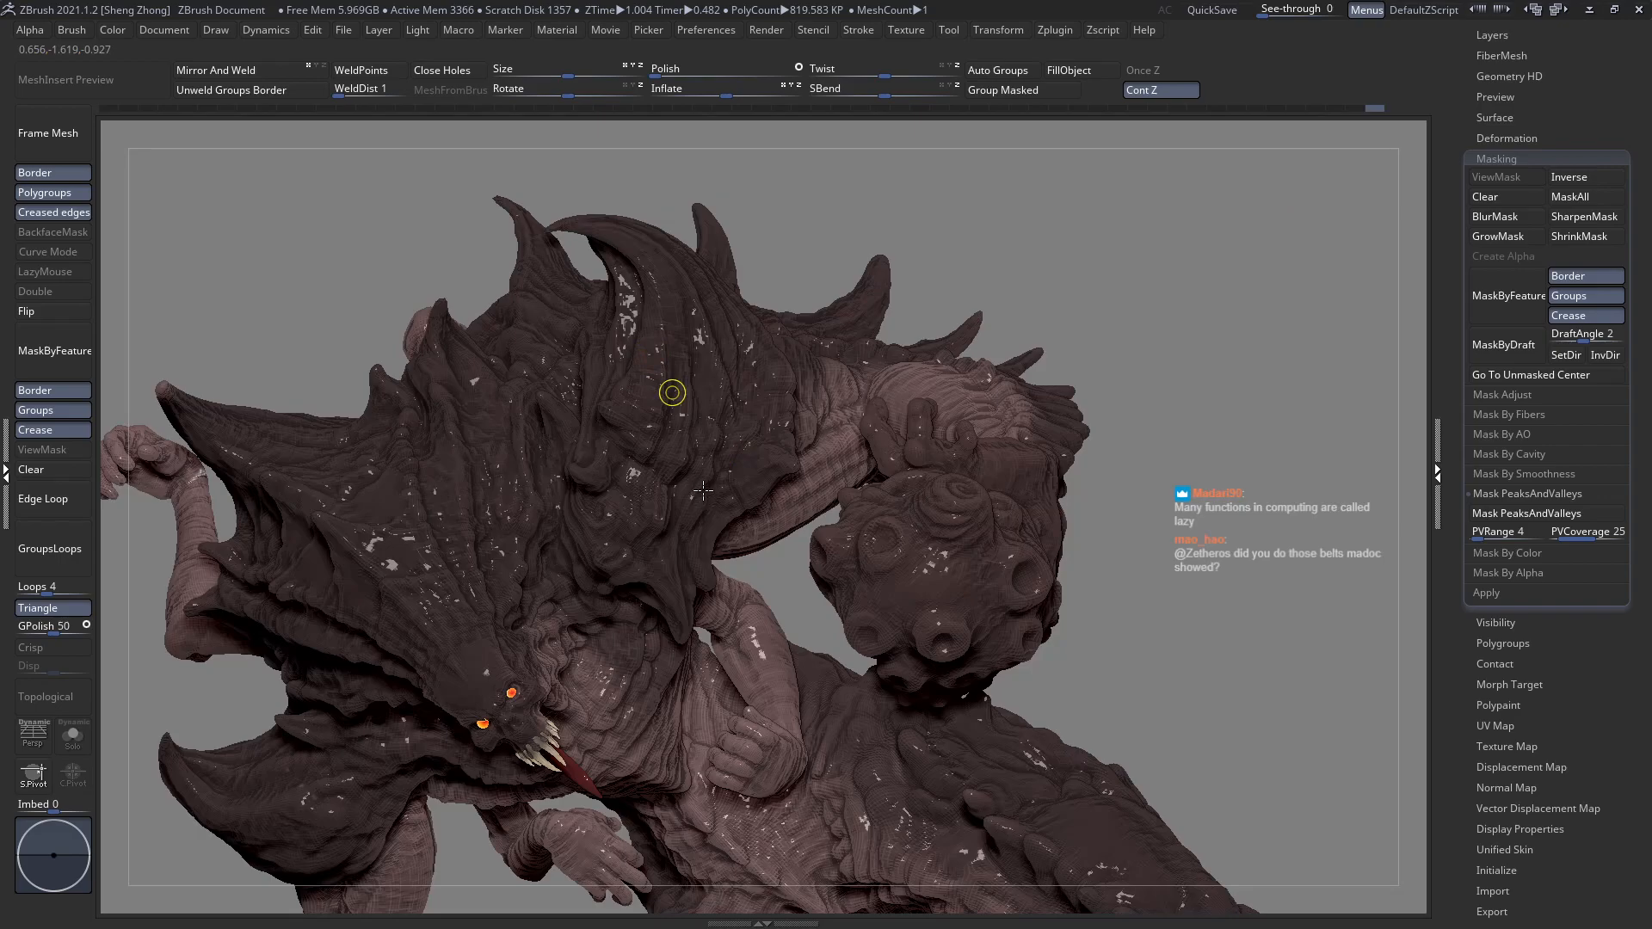
{"action": "right_click_drag", "start_coordinate": [672, 392], "coordinate": [703, 491], "text": "ctrl"}
{"action": "right_click_drag", "start_coordinate": [595, 212], "coordinate": [563, 164]}
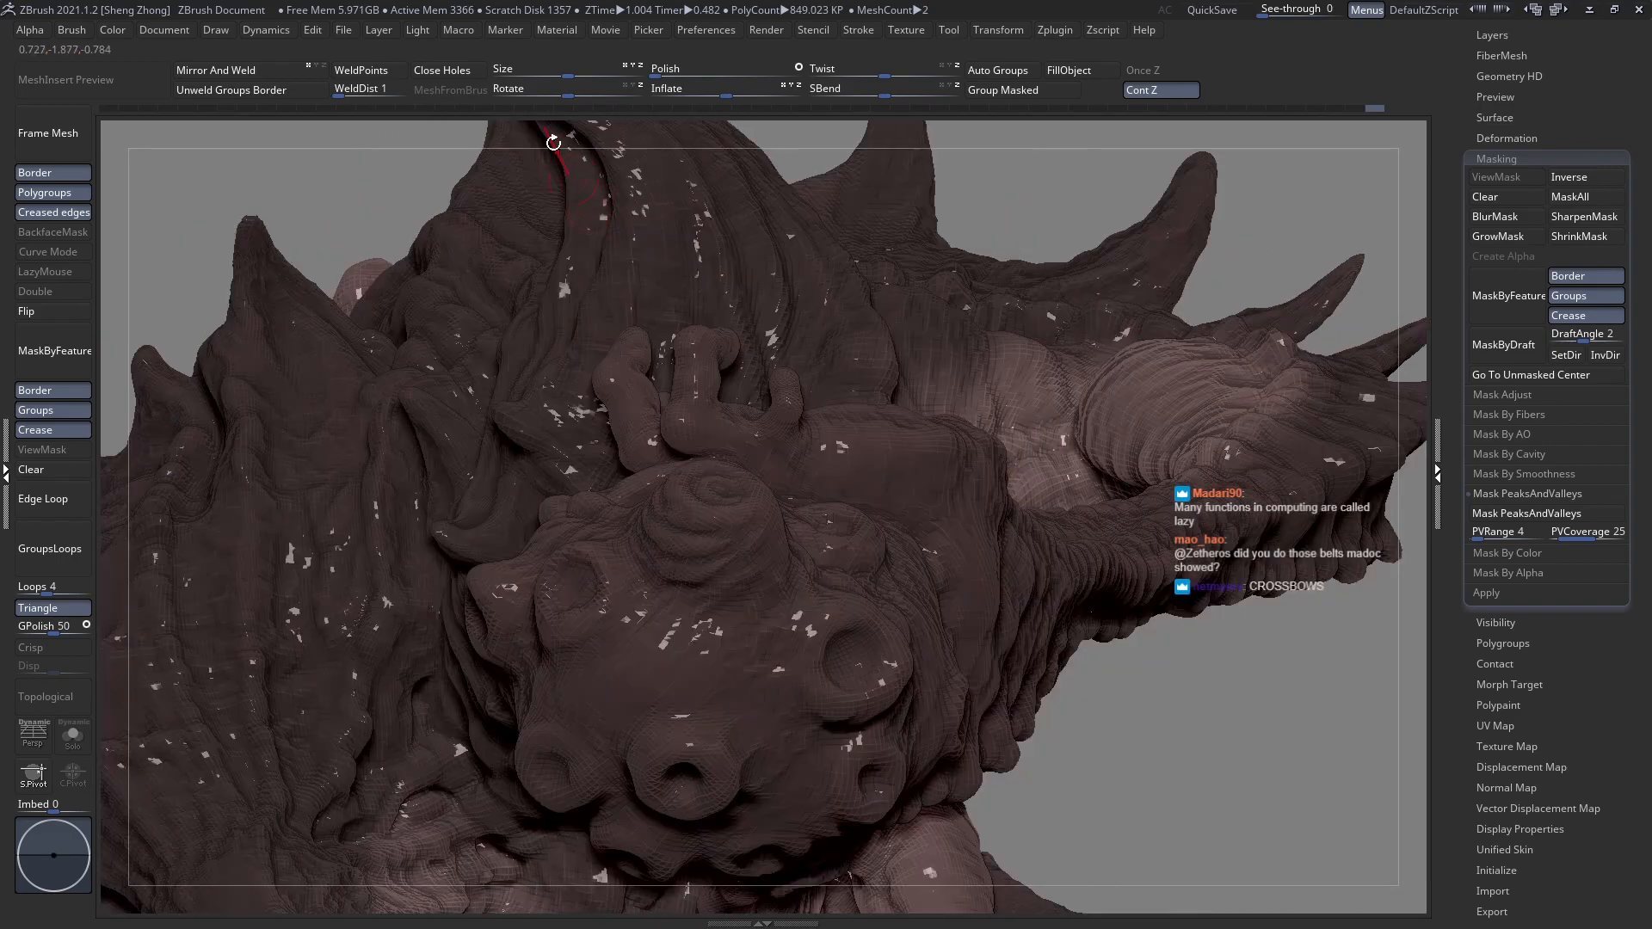
{"action": "right_click_drag", "start_coordinate": [634, 252], "coordinate": [644, 459]}
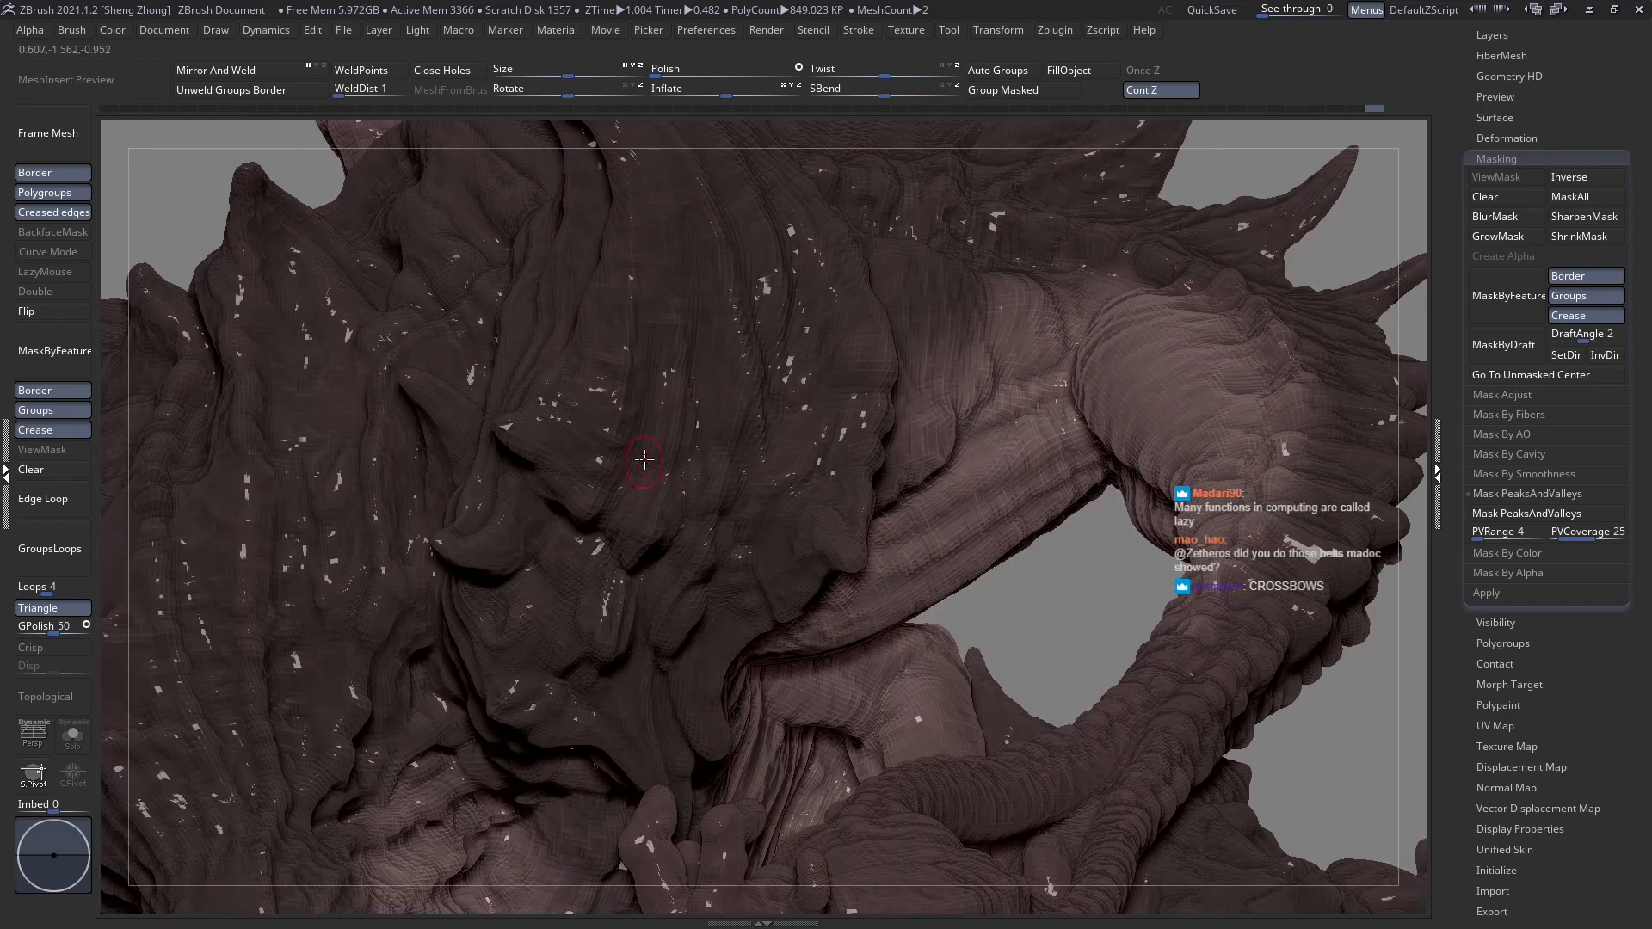
{"action": "left_click", "coordinate": [637, 388]}
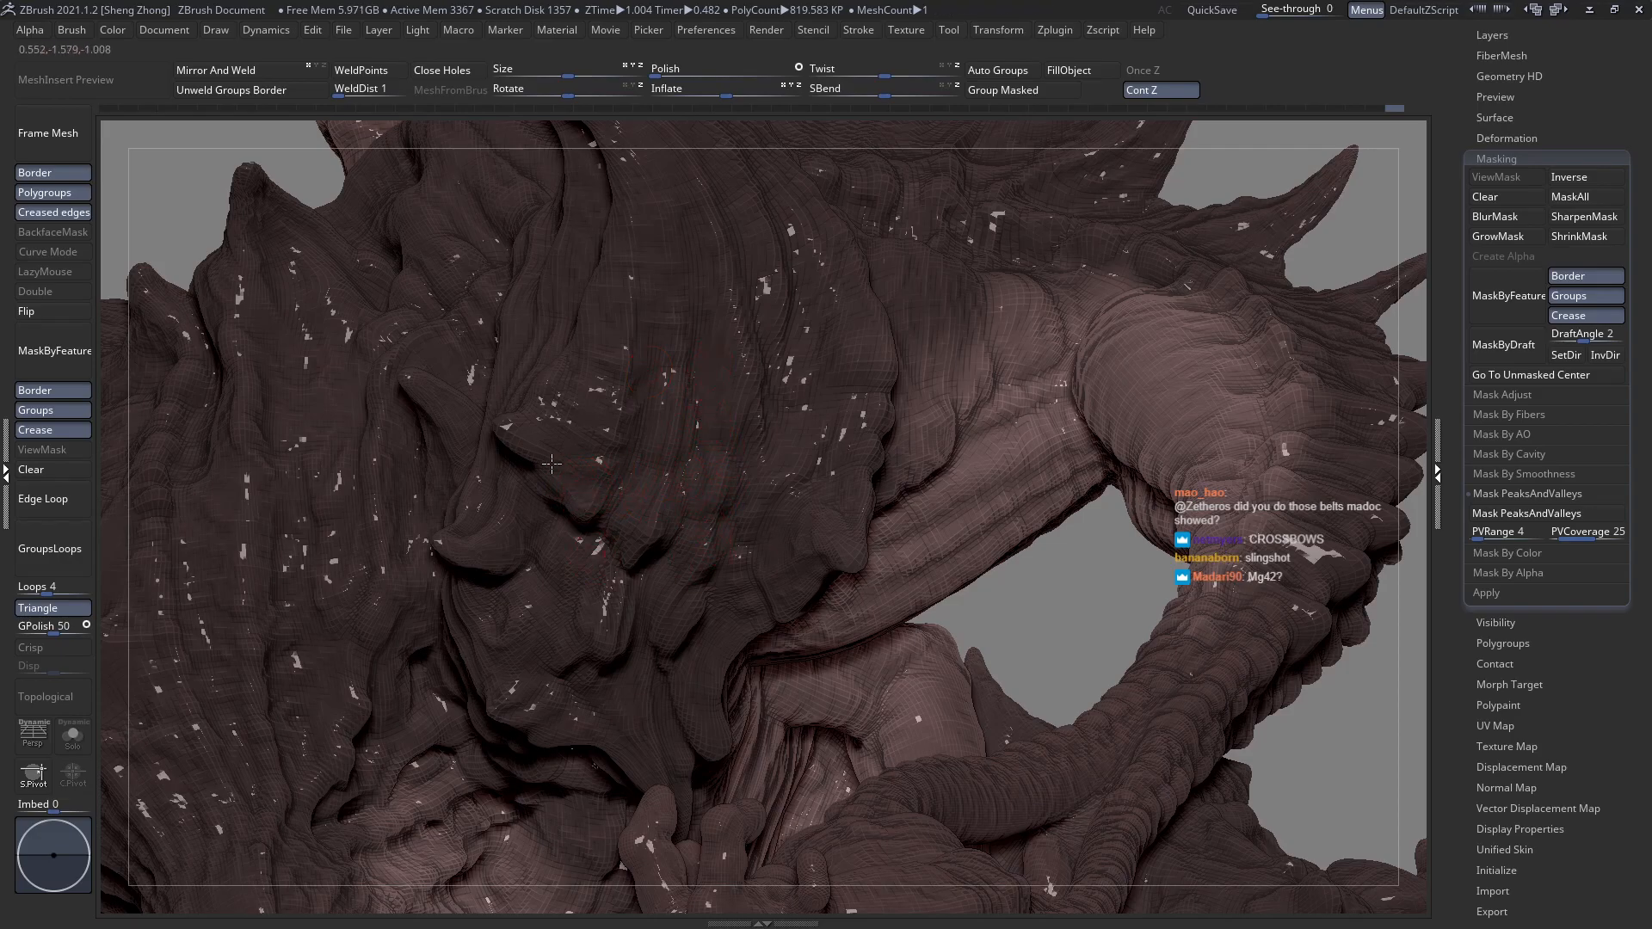
{"action": "right_click_drag", "start_coordinate": [551, 494], "coordinate": [588, 464]}
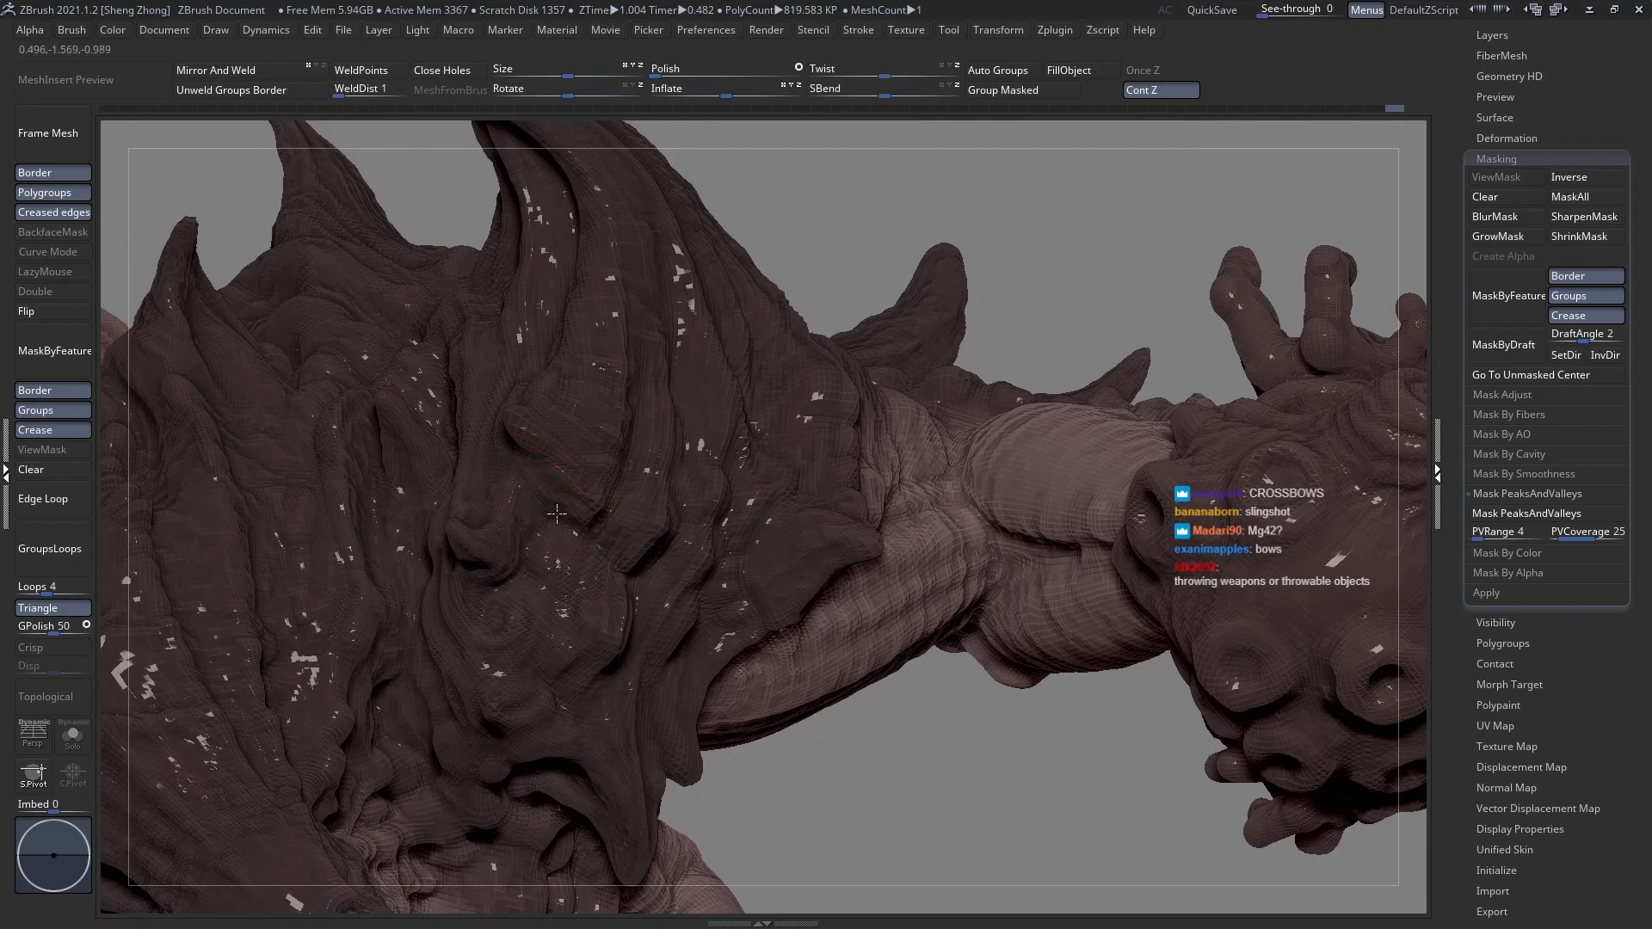
{"action": "mouse_move", "coordinate": [558, 568]}
{"action": "right_mouse_down"}
{"action": "mouse_move", "coordinate": [564, 447]}
{"action": "mouse_move", "coordinate": [558, 573]}
{"action": "right_mouse_up"}
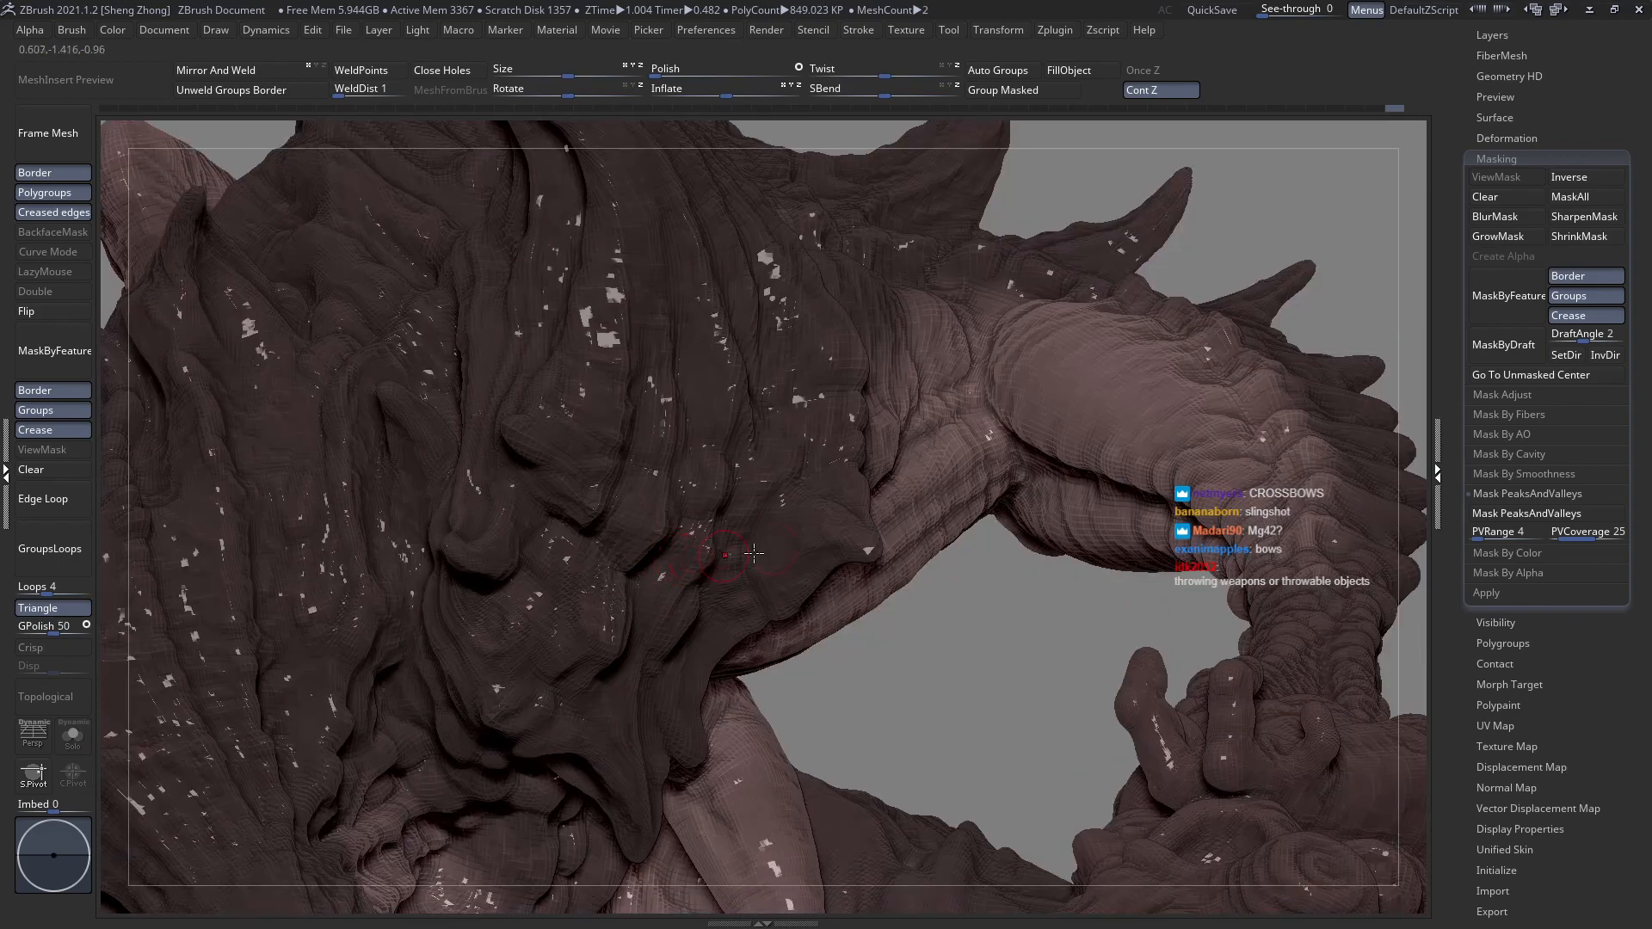
Sculpt skin folds in the armpit between the shoulder plate and the smooth upper arm.
{"action": "right_click_drag", "start_coordinate": [731, 616], "coordinate": [634, 534], "text": "ctrl"}
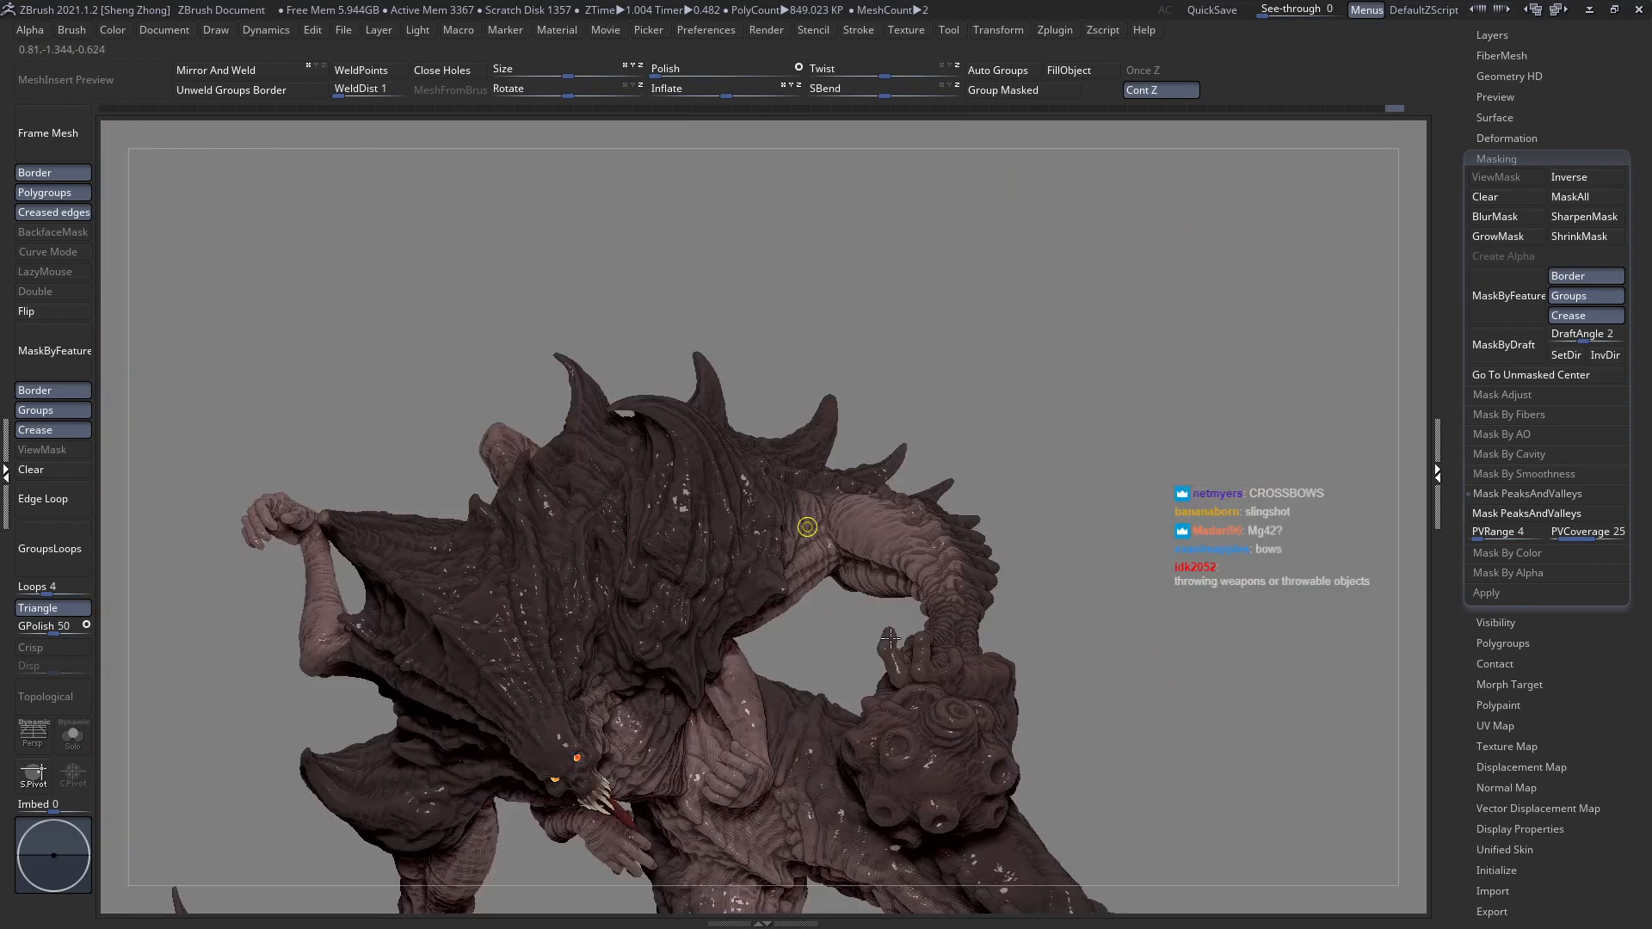
{"action": "right_click_drag", "start_coordinate": [808, 525], "coordinate": [886, 569], "text": "ctrl"}
{"action": "right_click_drag", "start_coordinate": [746, 571], "coordinate": [726, 556]}
{"action": "key", "text": "space"}
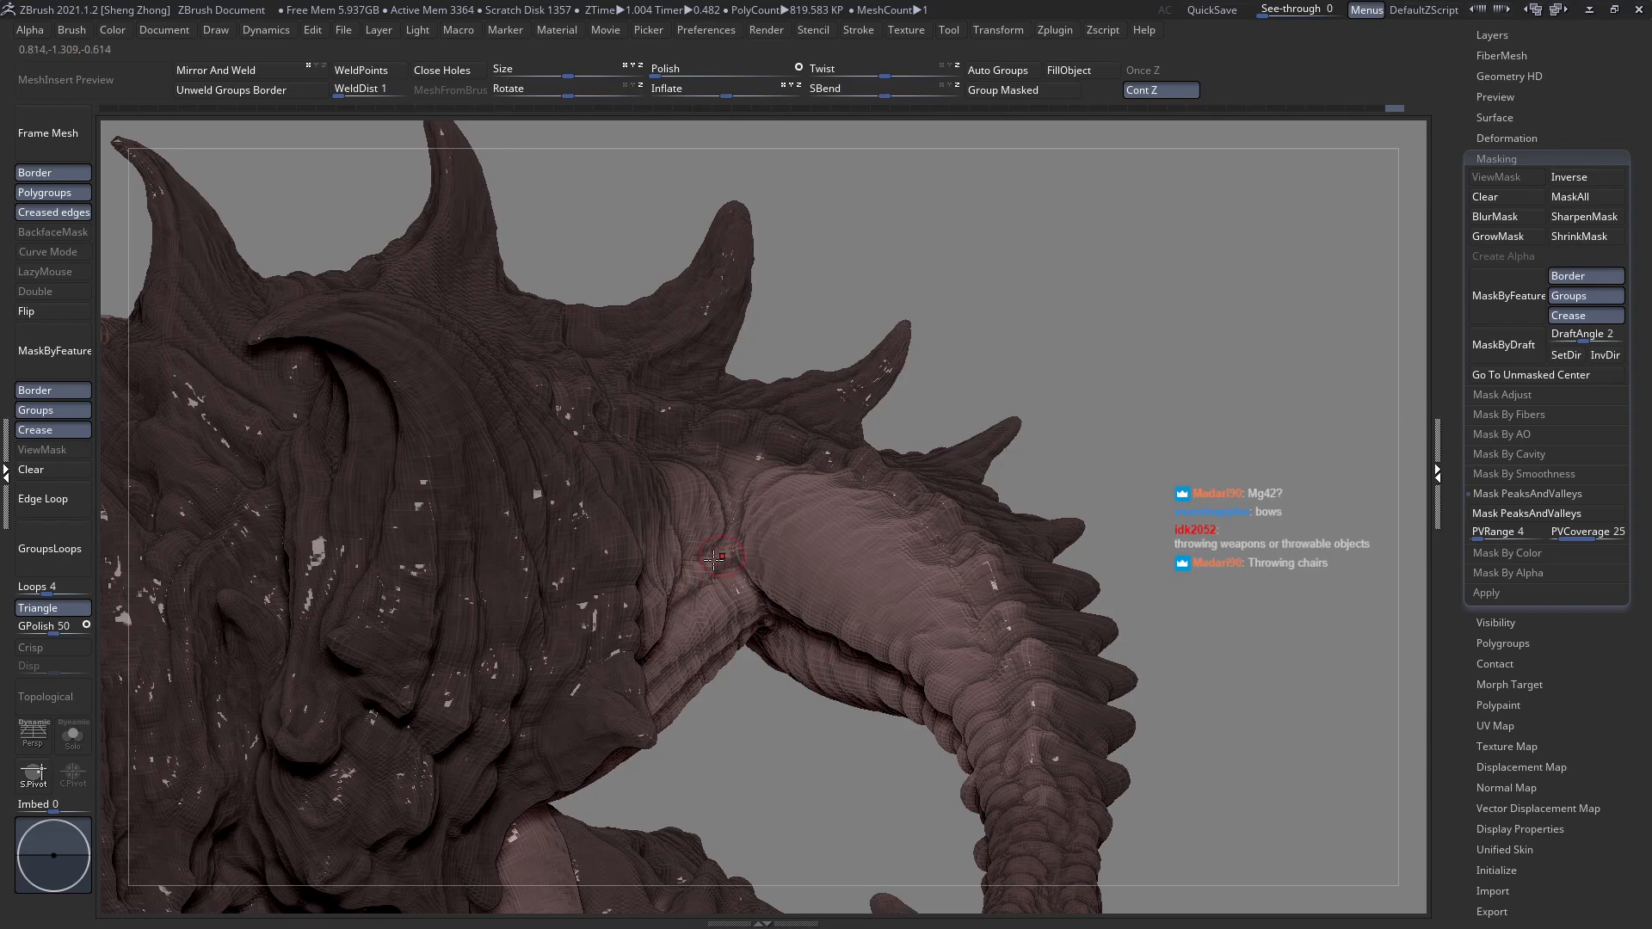
{"action": "right_click_drag", "start_coordinate": [709, 586], "coordinate": [710, 588]}
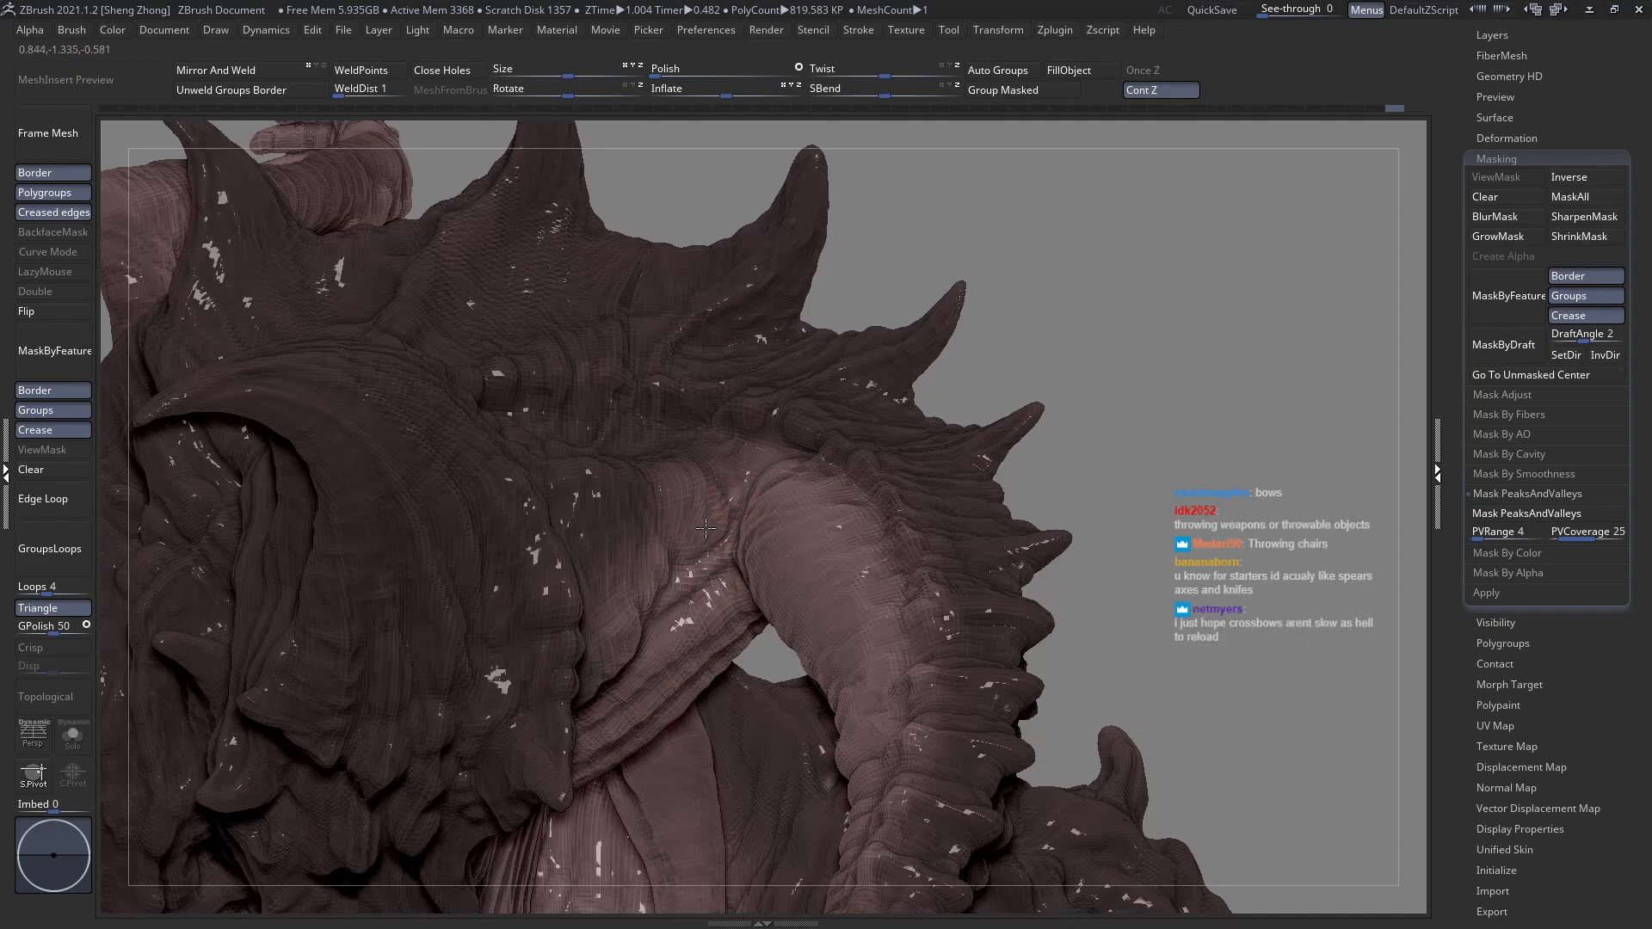
{"action": "right_click_drag", "start_coordinate": [748, 499], "coordinate": [734, 480]}
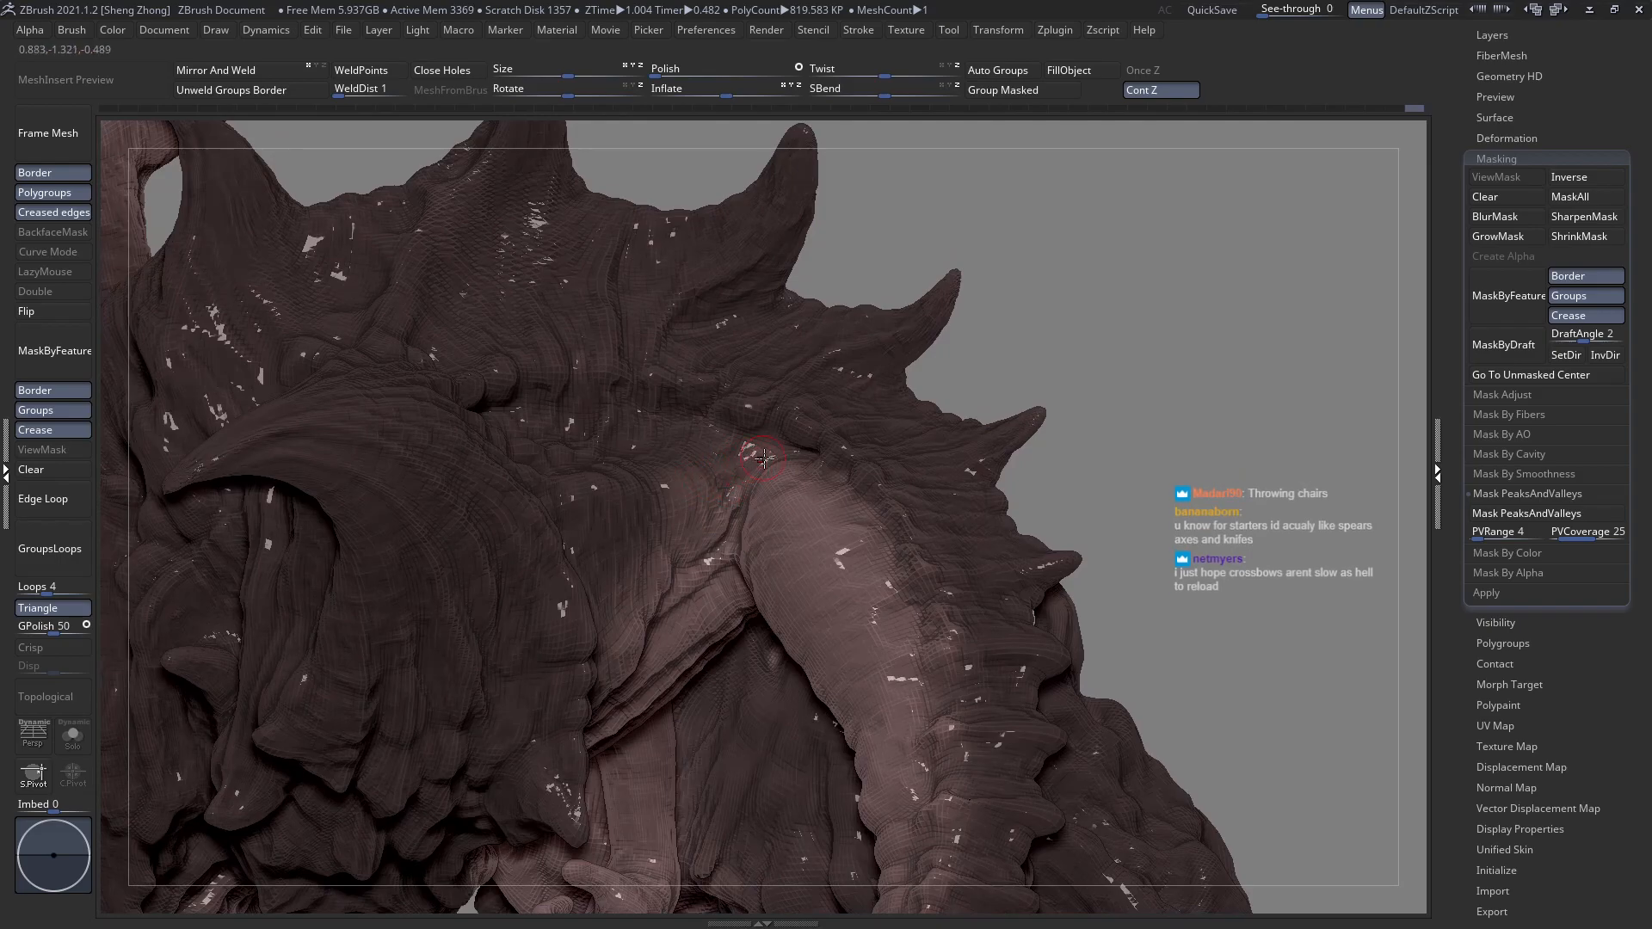
Sculpt folds from the armpit along the underside of the shoulder plate's edge.
{"action": "key", "text": "space"}
{"action": "right_click_drag", "start_coordinate": [604, 572], "coordinate": [576, 557]}
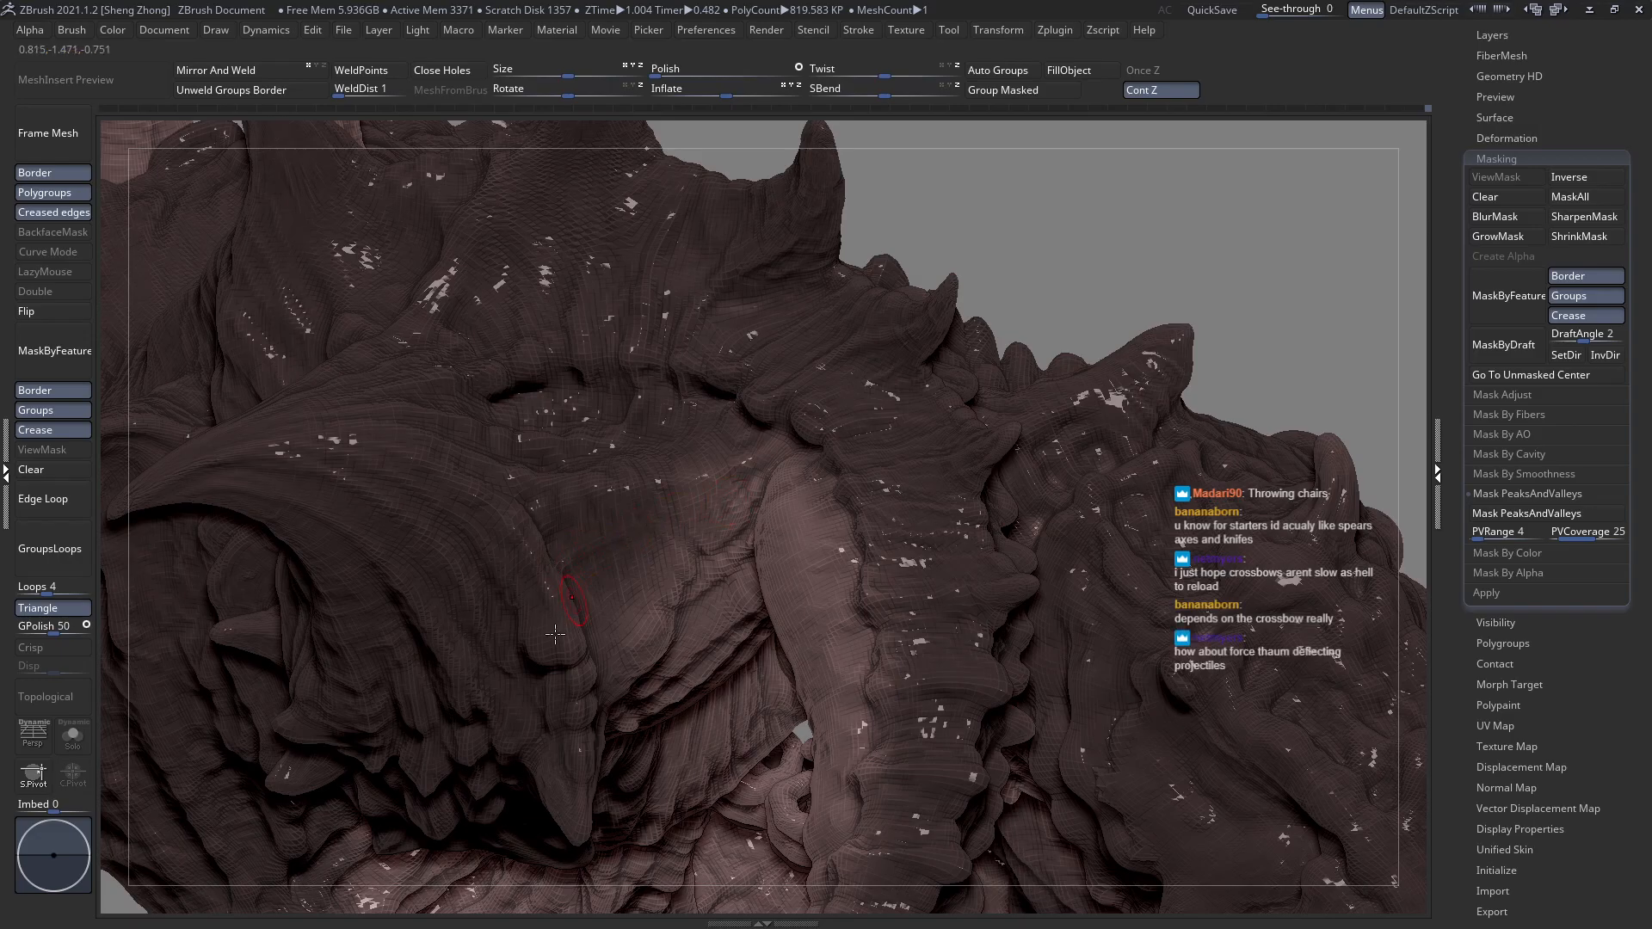
{"action": "right_click_drag", "start_coordinate": [655, 646], "coordinate": [692, 545]}
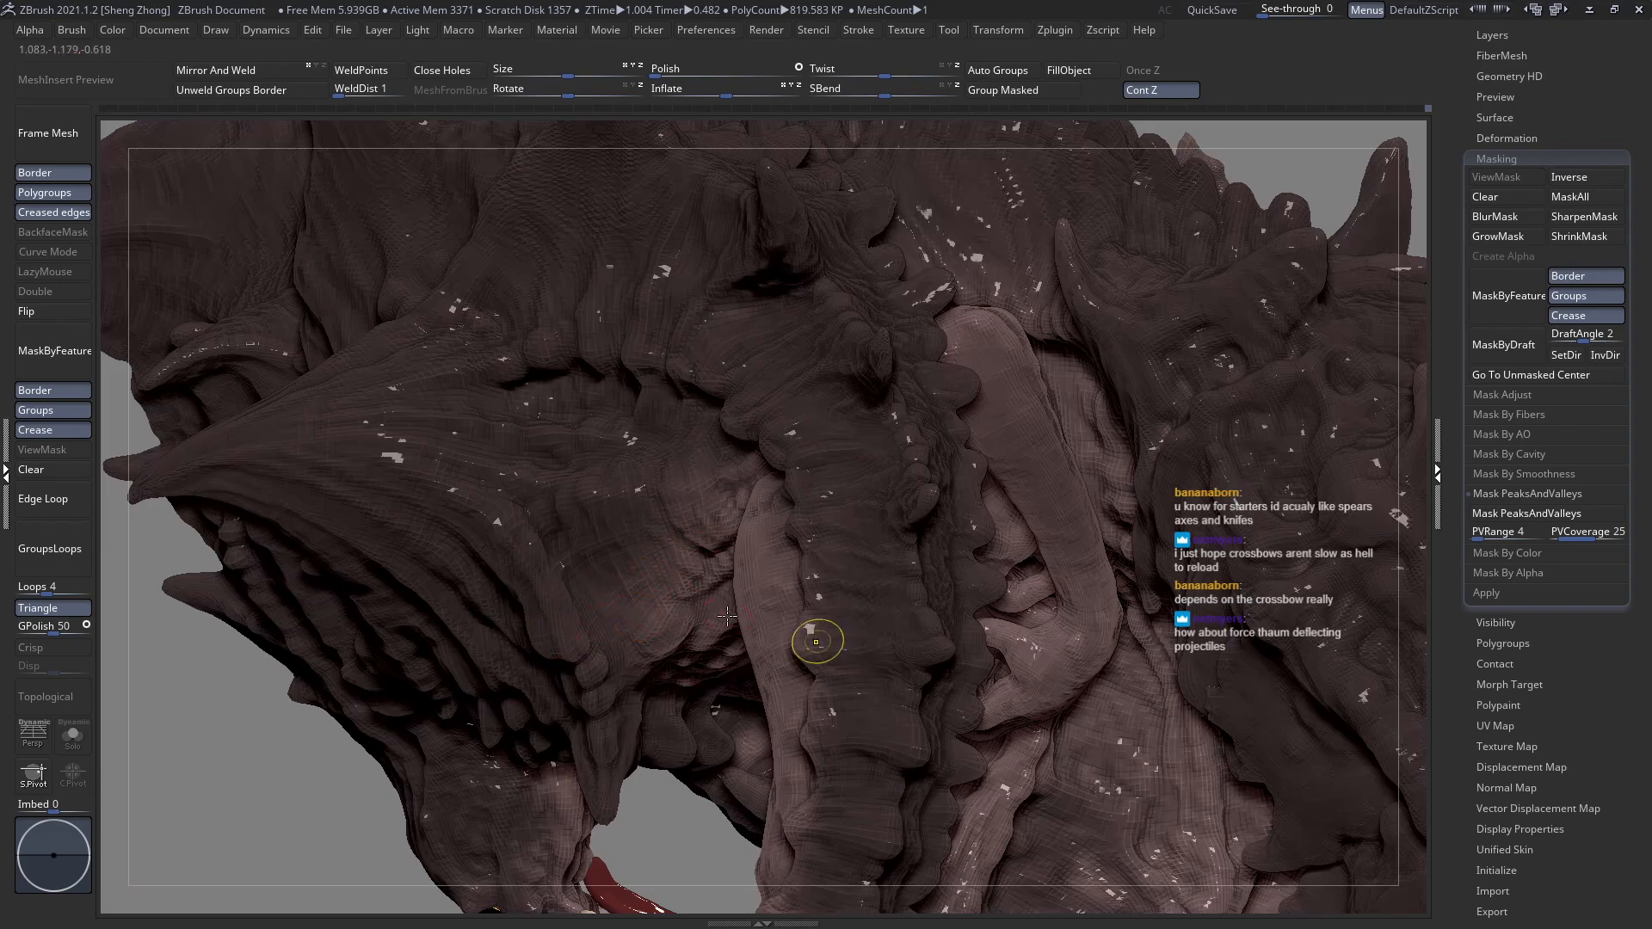
{"action": "right_click_drag", "start_coordinate": [701, 542], "coordinate": [704, 530]}
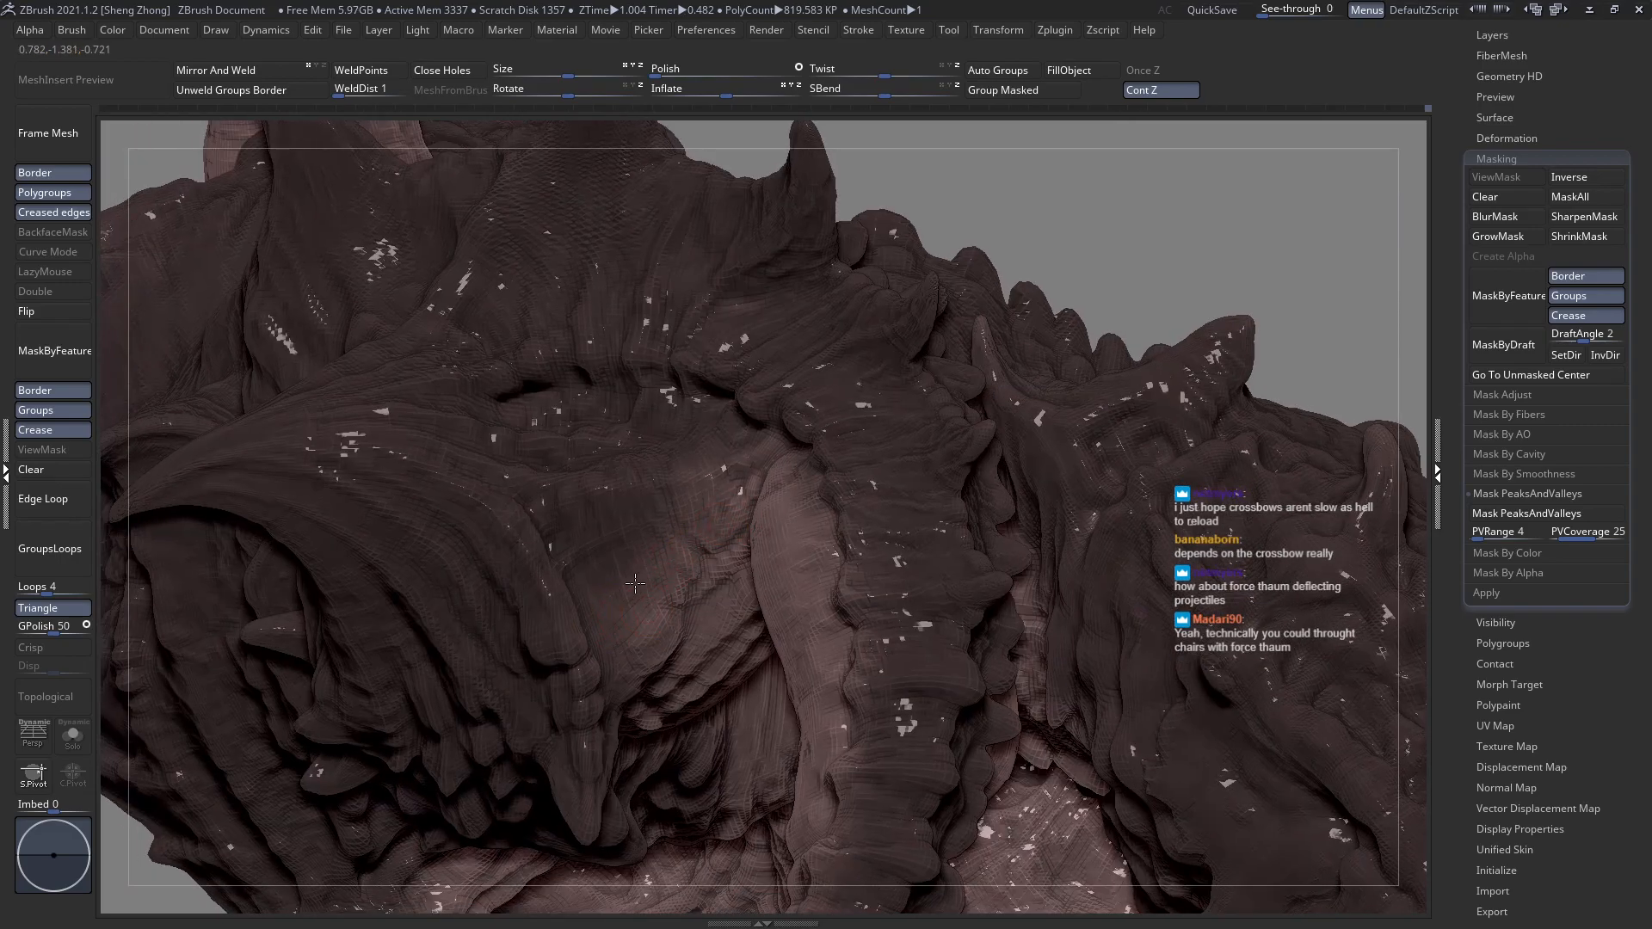
Undo the last three sculpting changes beside the armpit.
{"action": "right_click_drag", "start_coordinate": [633, 583], "coordinate": [590, 654]}
{"action": "key", "text": "ctrl+z"}
{"action": "key", "text": "ctrl+z"}
{"action": "key", "text": "ctrl+z"}
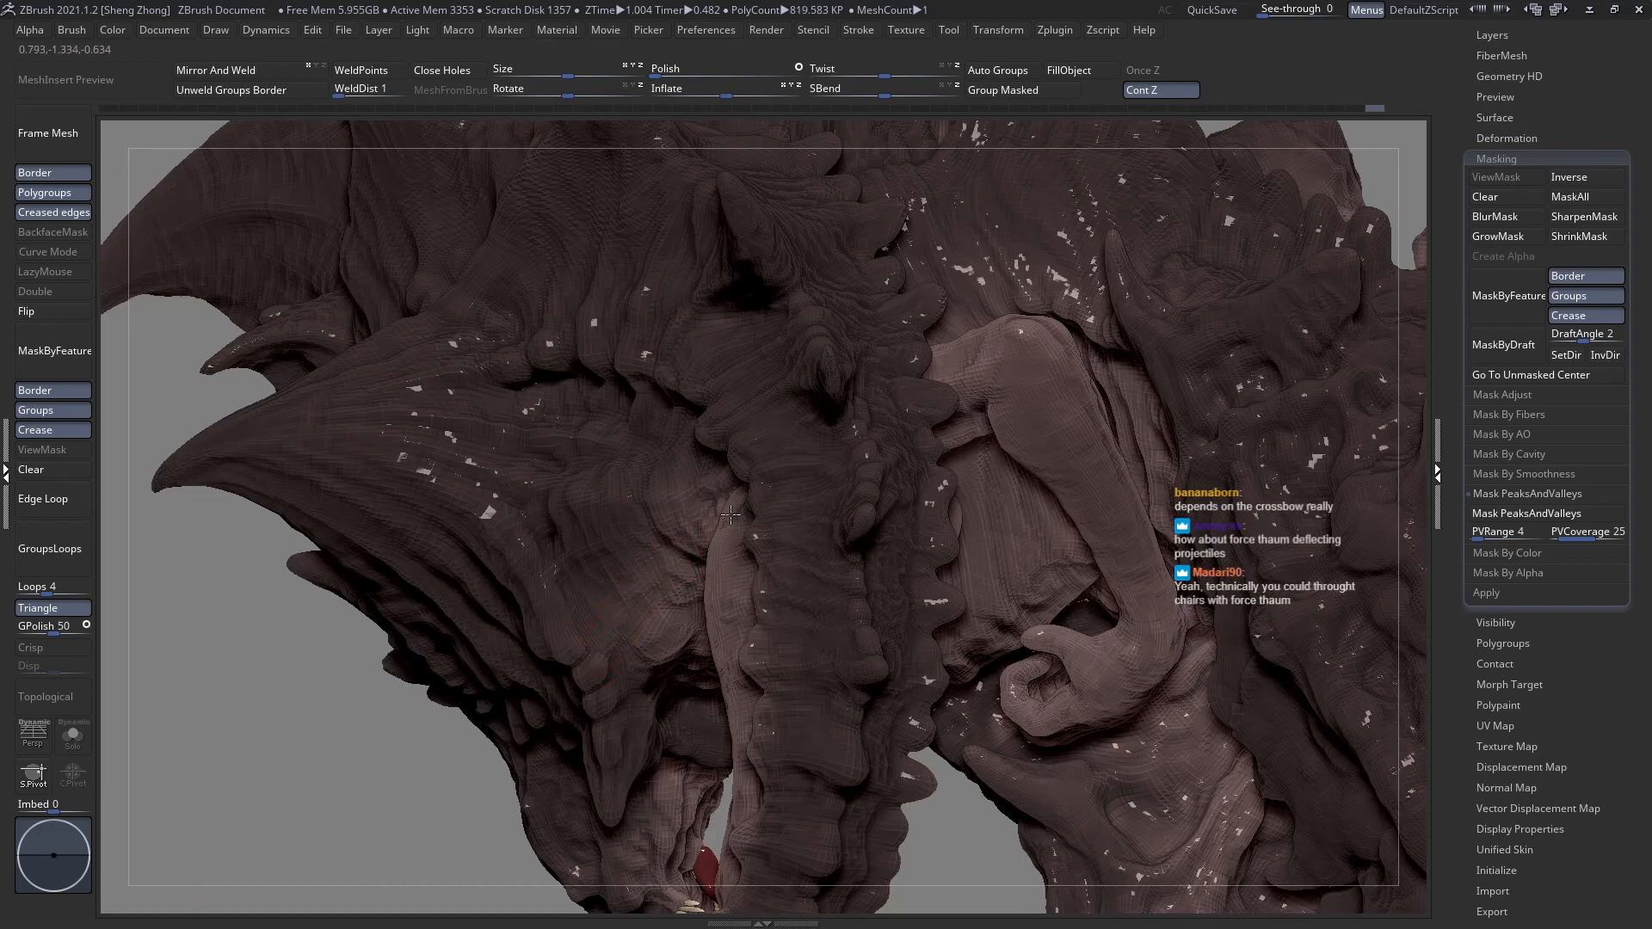
Reduce the brush size and sculpt folds where the top of the smooth upper arm meets the shoulder plate.
{"action": "right_click_drag", "start_coordinate": [715, 577], "coordinate": [745, 559]}
{"action": "right_click_drag", "start_coordinate": [745, 560], "coordinate": [650, 529], "text": "ctrl"}
{"action": "mouse_move", "coordinate": [826, 554]}
{"action": "right_mouse_down"}
{"action": "mouse_move", "coordinate": [774, 607]}
{"action": "mouse_move", "coordinate": [782, 527]}
{"action": "right_mouse_up"}
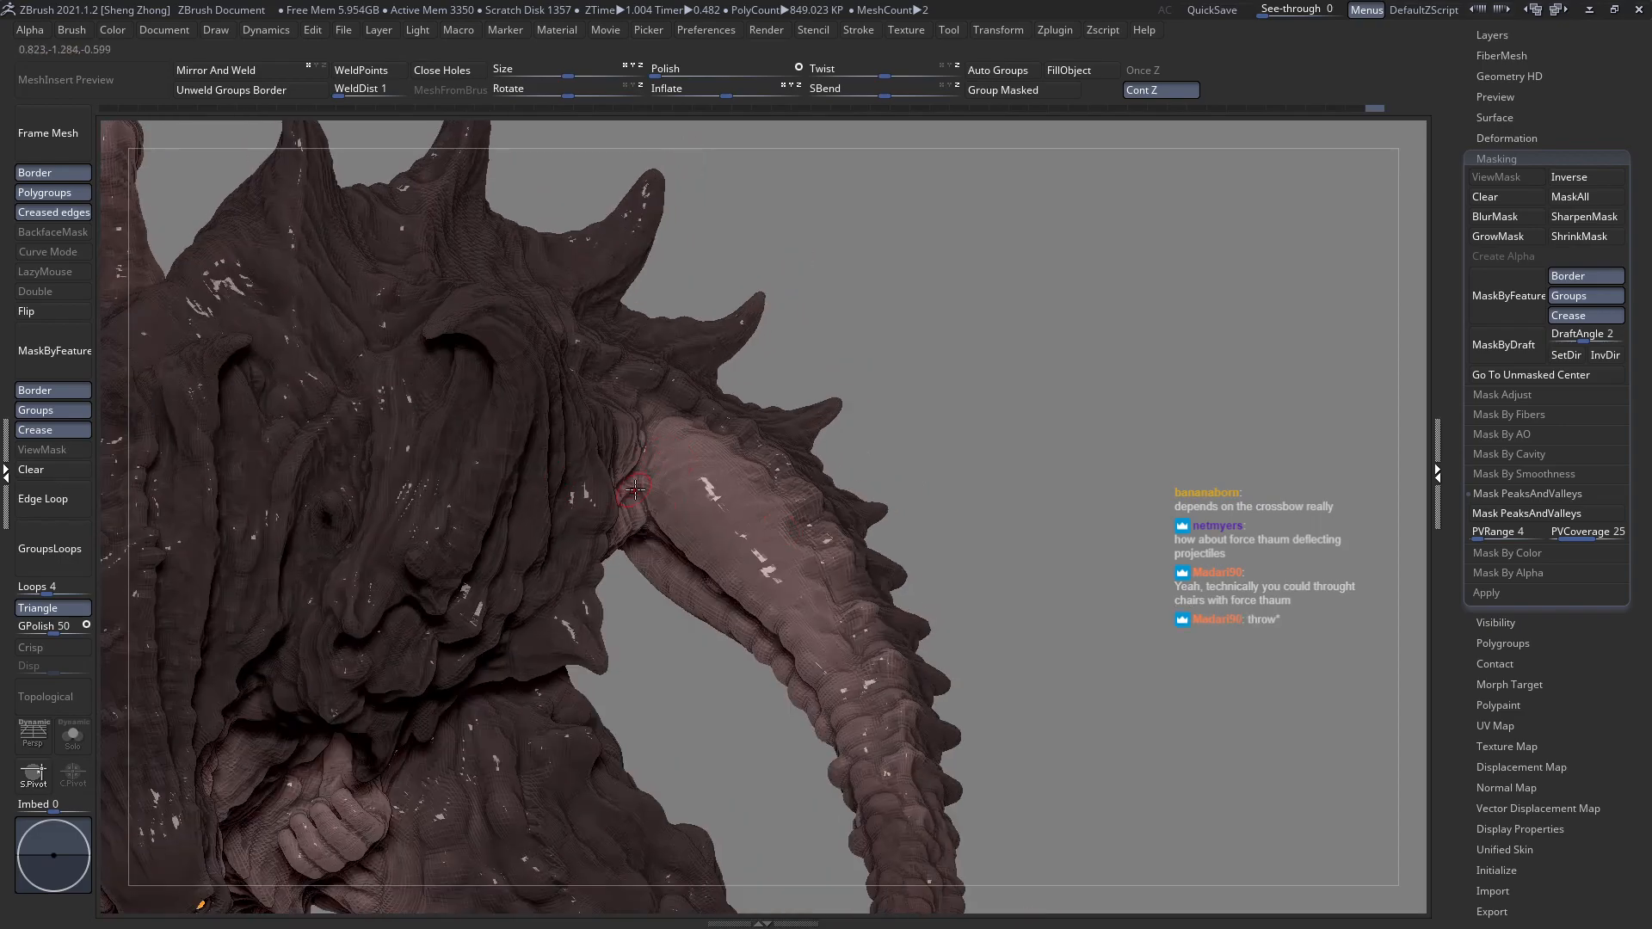
{"action": "key", "text": "space"}
{"action": "left_click_drag", "start_coordinate": [686, 469], "coordinate": [692, 469]}
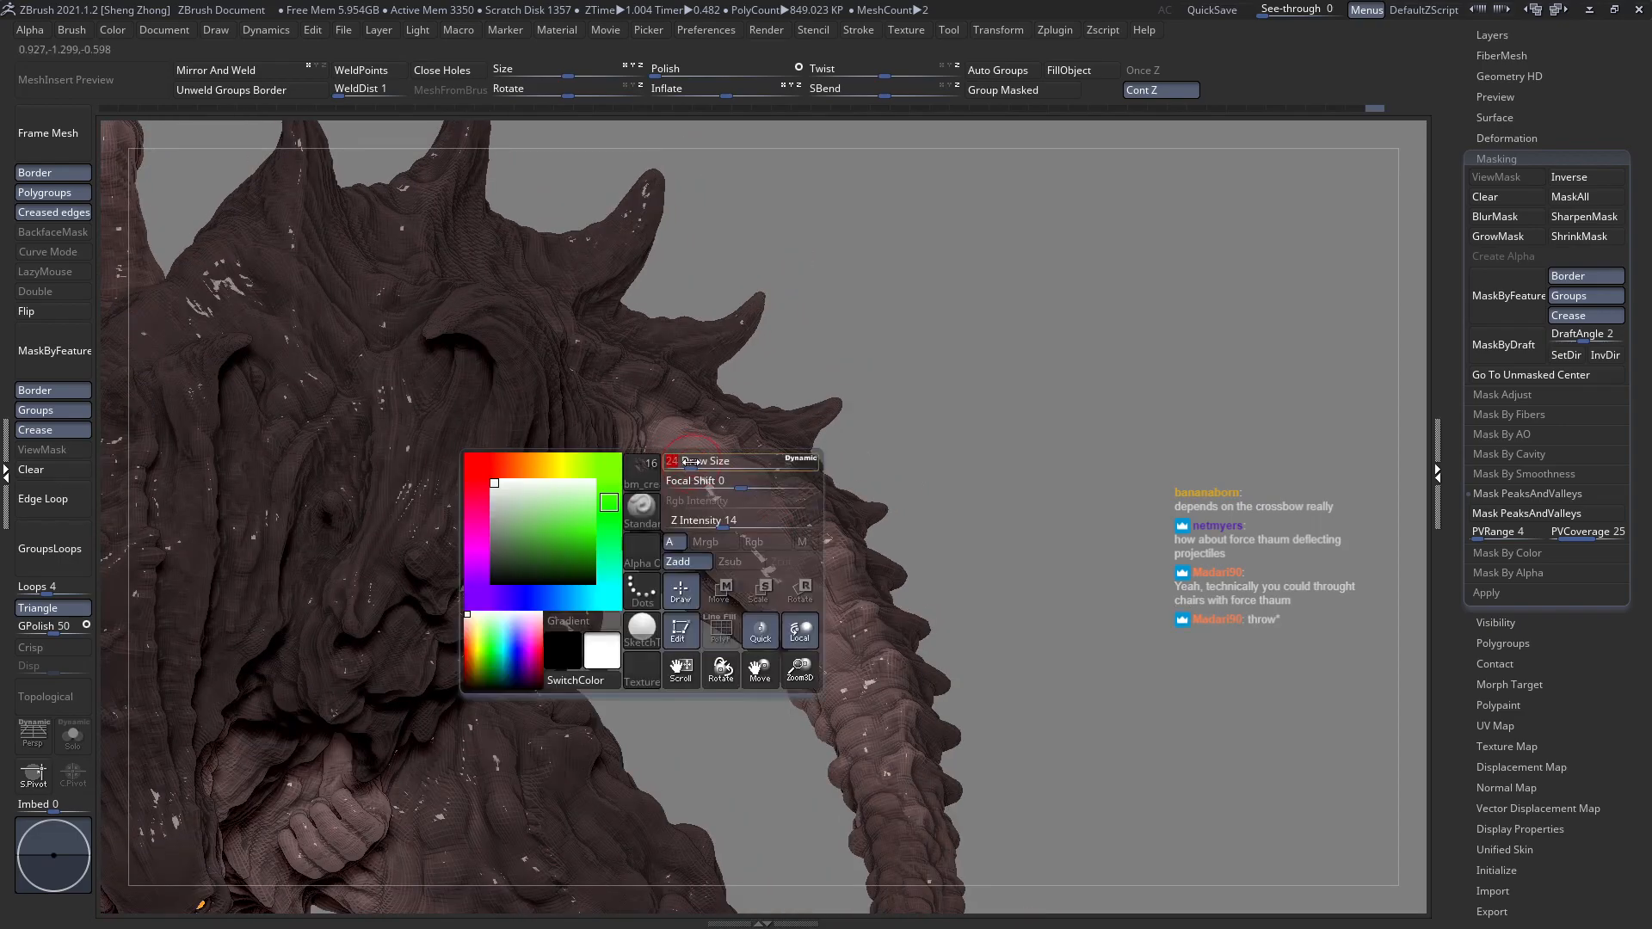
{"action": "key", "text": "space"}
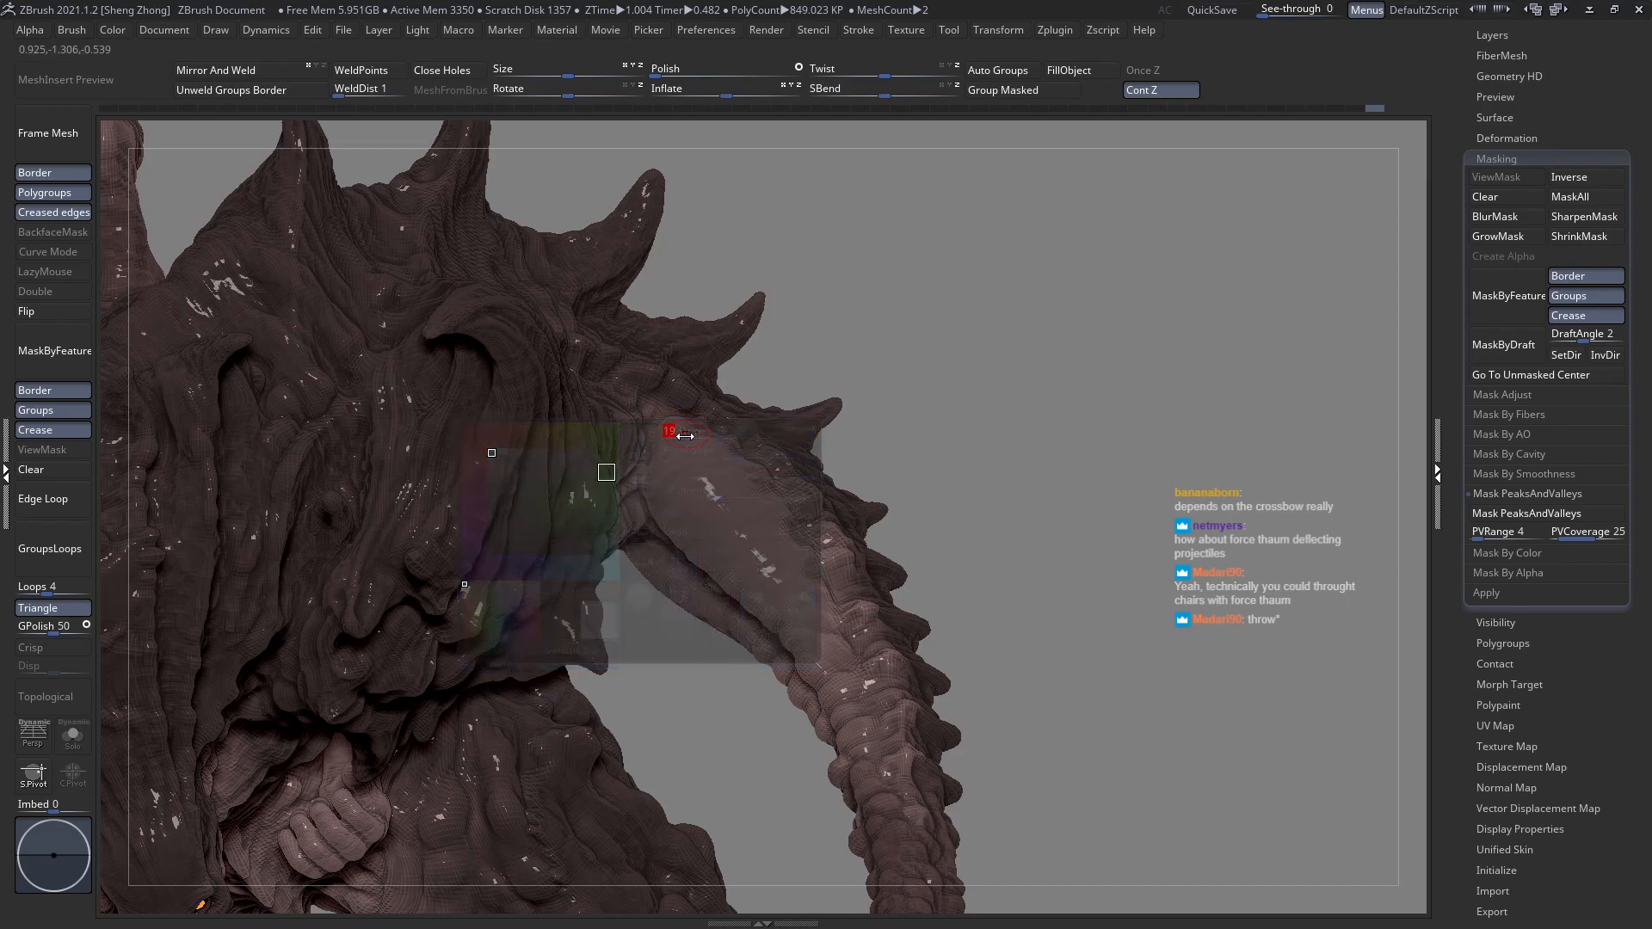
{"action": "right_click_drag", "start_coordinate": [675, 460], "coordinate": [722, 351]}
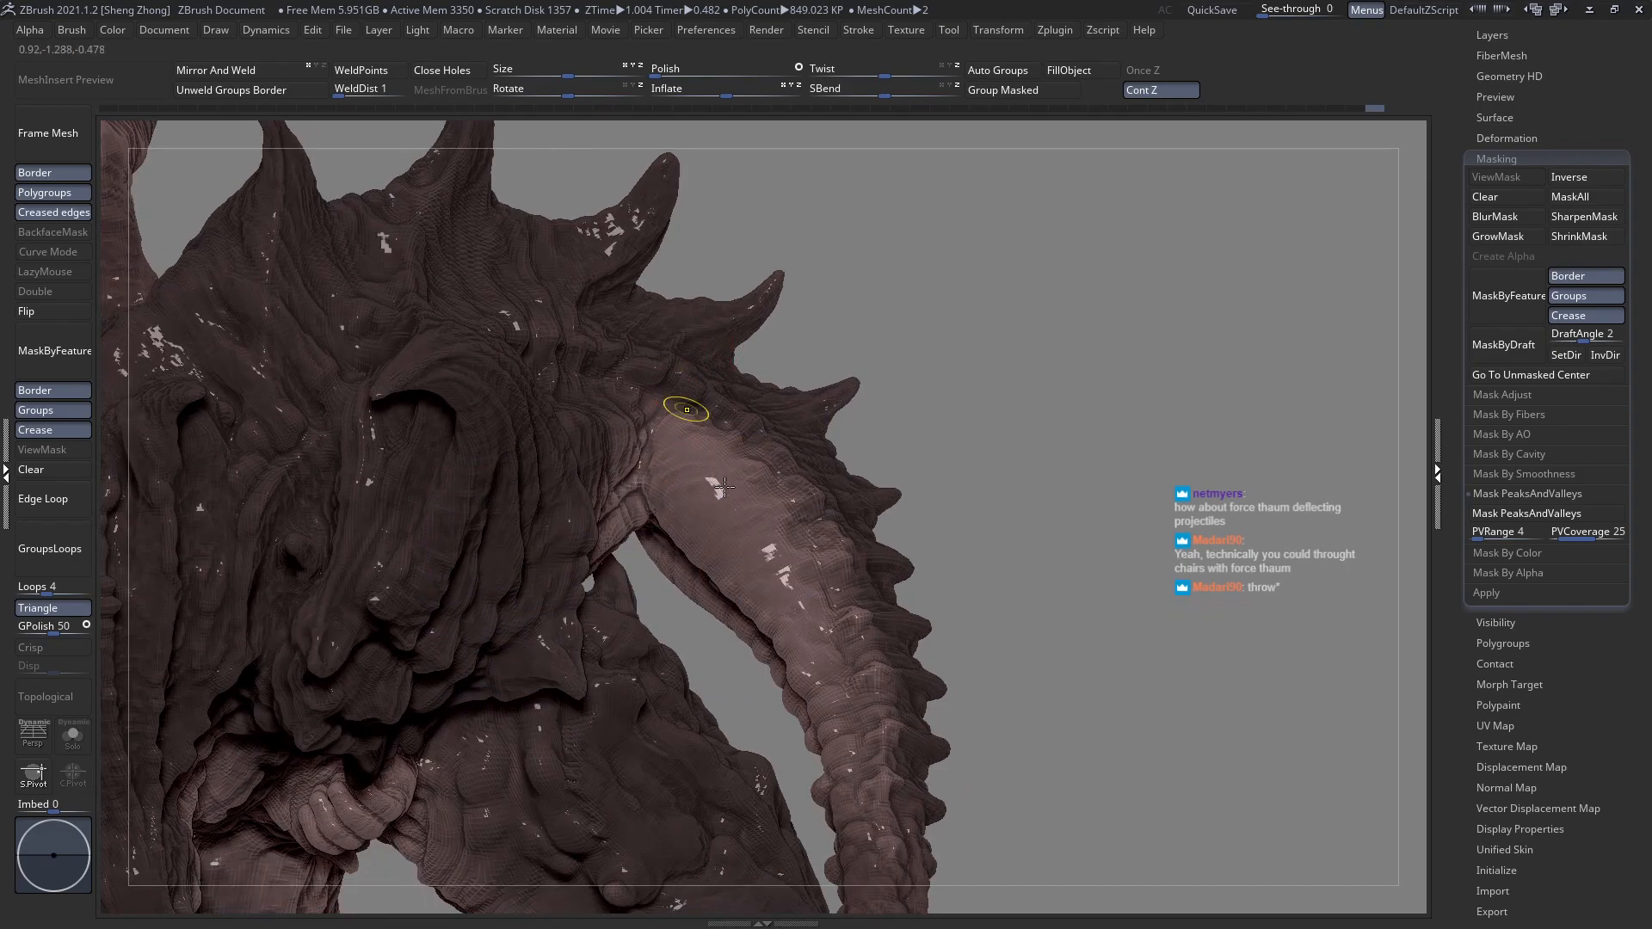
{"action": "right_click_drag", "start_coordinate": [688, 413], "coordinate": [723, 481], "text": "ctrl"}
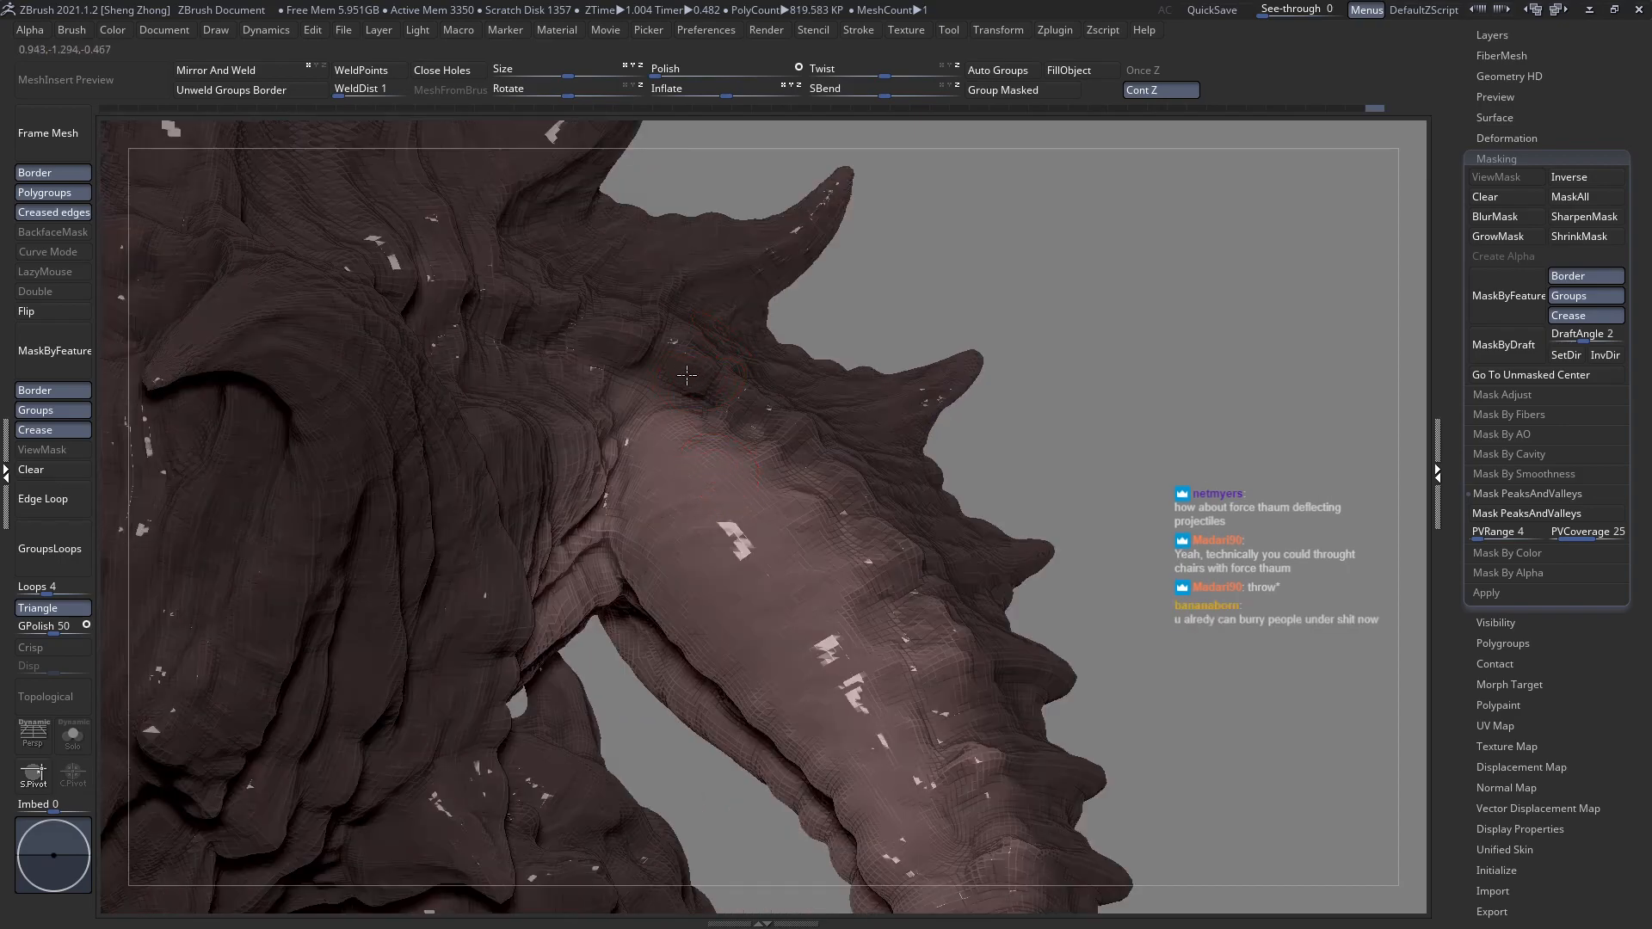
{"action": "right_click_drag", "start_coordinate": [712, 491], "coordinate": [578, 400], "text": "ctrl"}
{"action": "right_click_drag", "start_coordinate": [631, 475], "coordinate": [605, 475]}
{"action": "right_click_drag", "start_coordinate": [800, 532], "coordinate": [863, 586], "text": "ctrl"}
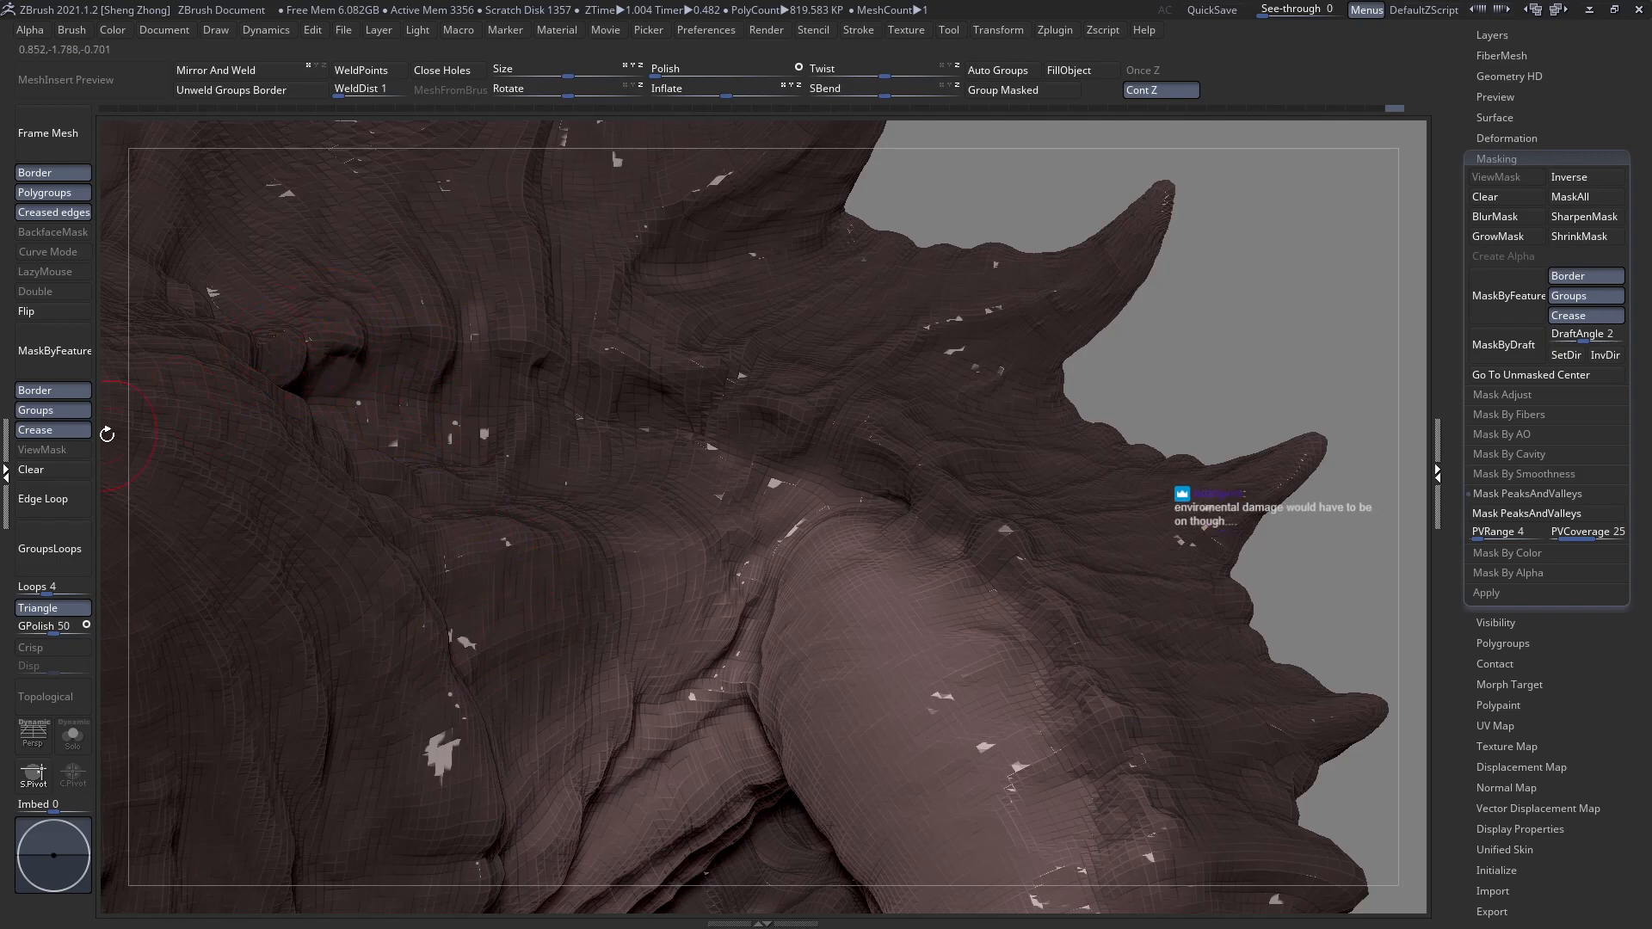
Sculpt fine wrinkles from the shoulder plate's underside across the armpit onto the top of the upper arm.
{"action": "mouse_move", "coordinate": [947, 509]}
{"action": "right_mouse_down", "text": "ctrl"}
{"action": "mouse_move", "coordinate": [864, 508]}
{"action": "mouse_move", "coordinate": [795, 469]}
{"action": "mouse_move", "coordinate": [896, 509]}
{"action": "right_mouse_up", "text": "ctrl"}
{"action": "right_click_drag", "start_coordinate": [833, 455], "coordinate": [623, 387], "text": "alt"}
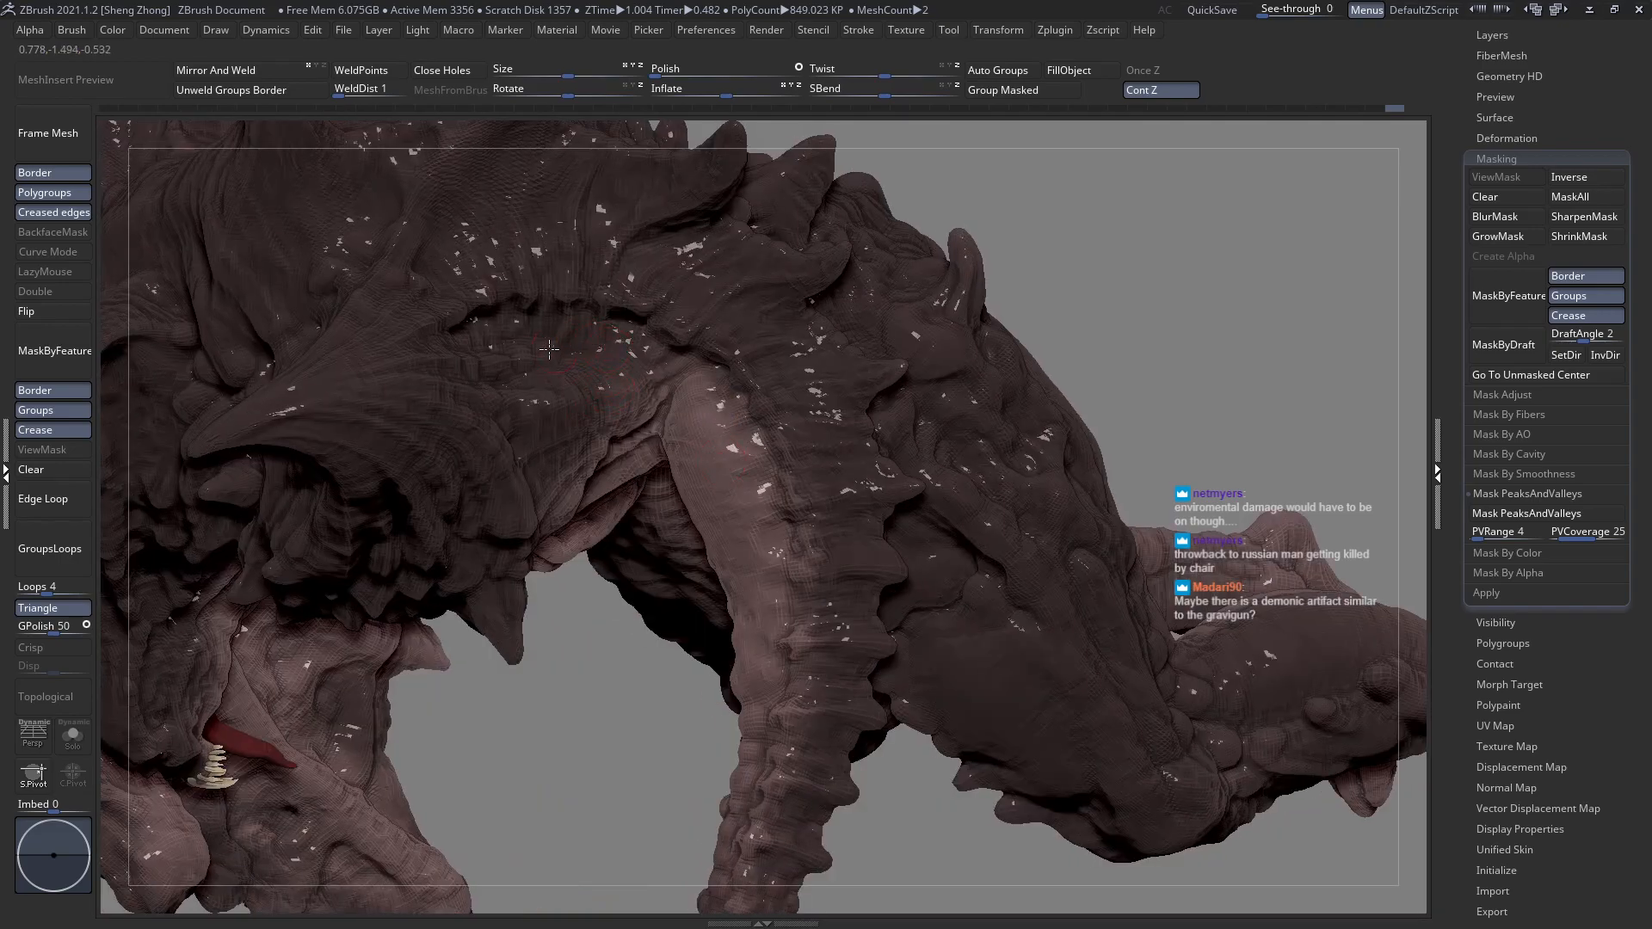
{"action": "mouse_move", "coordinate": [564, 348]}
{"action": "left_mouse_down"}
{"action": "mouse_move", "coordinate": [592, 348]}
{"action": "mouse_move", "coordinate": [546, 352]}
{"action": "mouse_move", "coordinate": [633, 350]}
{"action": "left_mouse_up"}
{"action": "right_click_drag", "start_coordinate": [659, 409], "coordinate": [669, 408]}
{"action": "mouse_move", "coordinate": [669, 408]}
{"action": "left_mouse_down"}
{"action": "mouse_move", "coordinate": [684, 382]}
{"action": "mouse_move", "coordinate": [666, 376]}
{"action": "mouse_move", "coordinate": [679, 388]}
{"action": "left_mouse_up"}
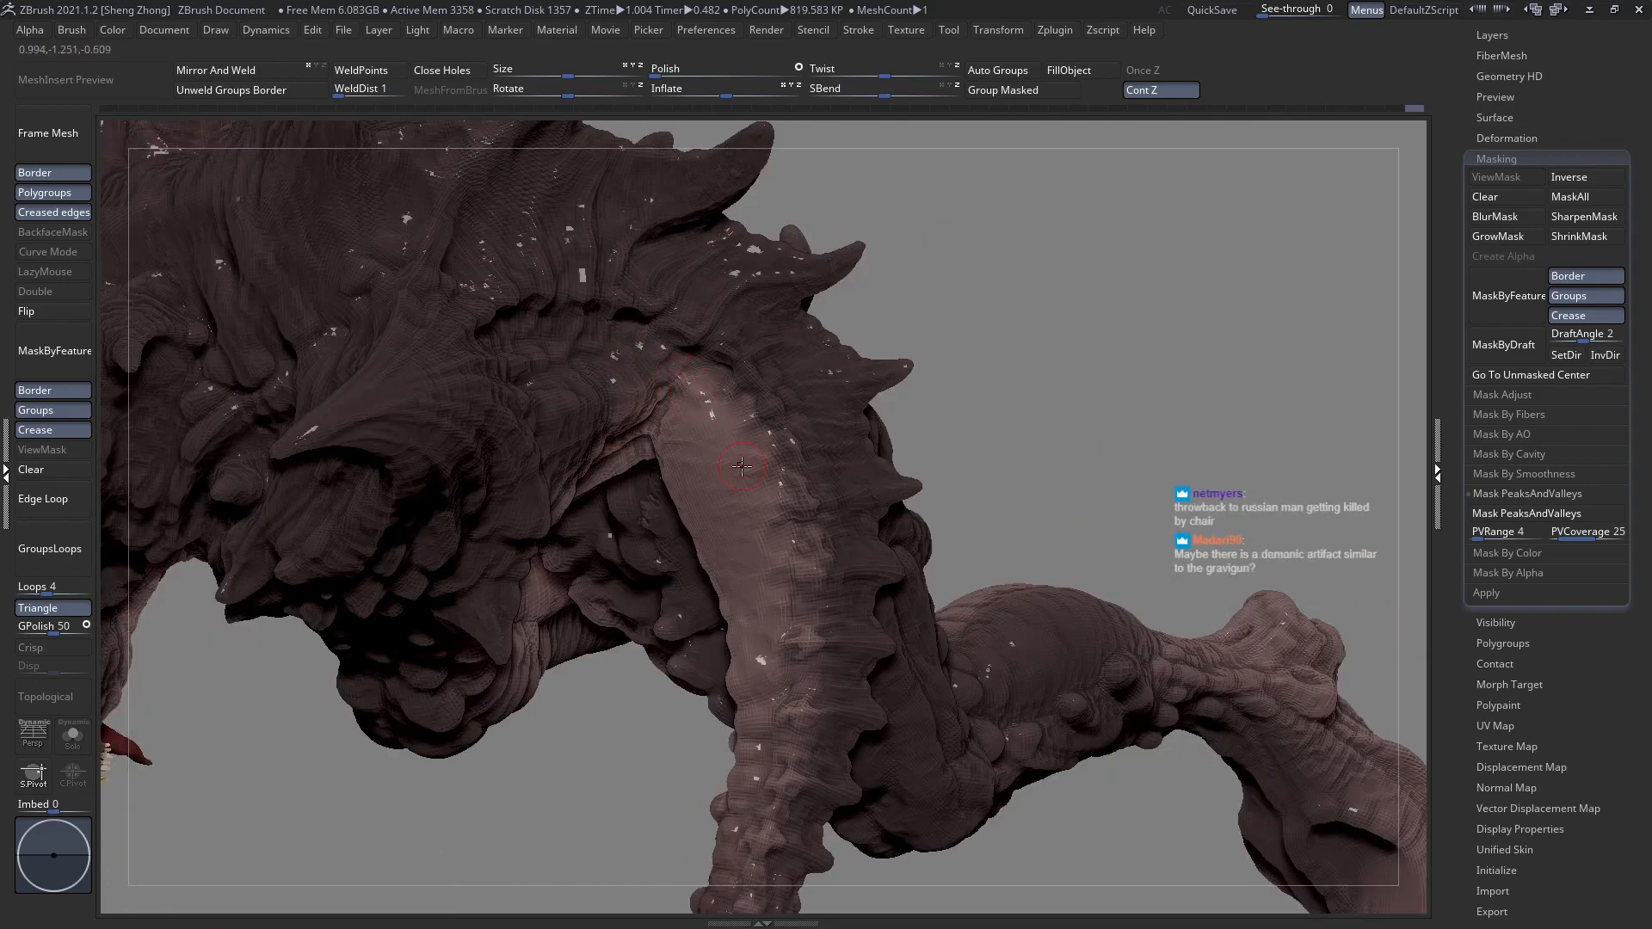
{"action": "right_click_drag", "start_coordinate": [723, 417], "coordinate": [725, 410]}
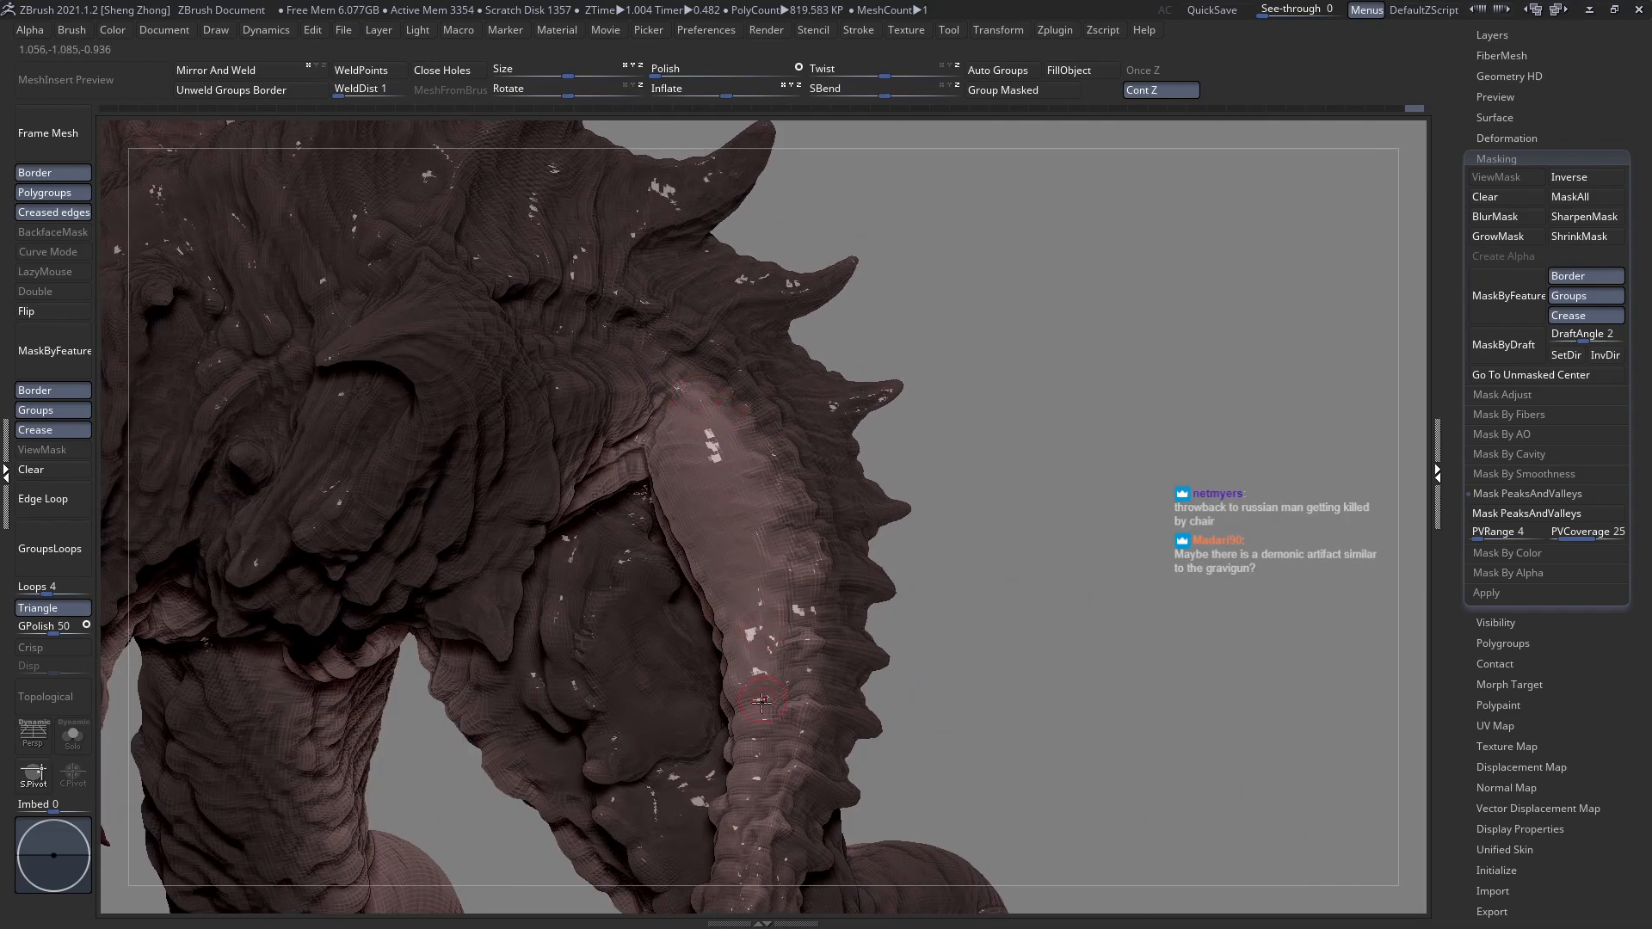
Sculpt segmented ridges down the upper arm beside the row of spikes, using a smaller brush.
{"action": "left_click", "coordinate": [788, 506], "text": "alt"}
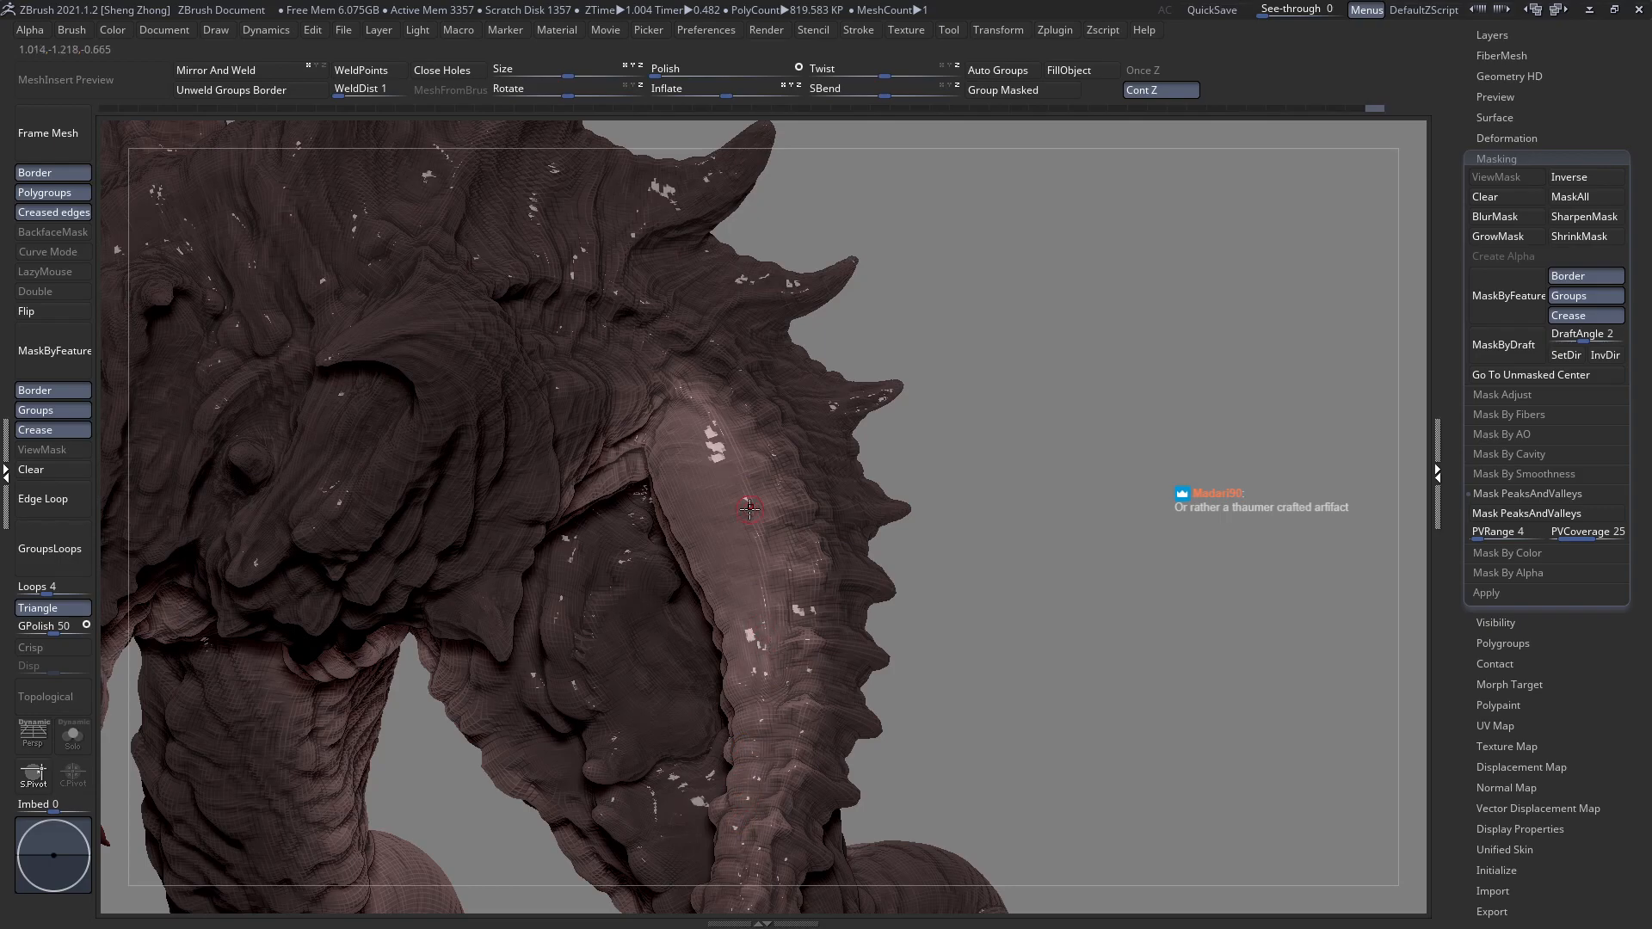
{"action": "left_click", "coordinate": [790, 484], "text": "ctrl"}
{"action": "left_click", "coordinate": [791, 485], "text": "ctrl"}
{"action": "left_click", "coordinate": [790, 484], "text": "ctrl"}
{"action": "mouse_move", "coordinate": [791, 485]}
{"action": "right_mouse_down", "text": "ctrl"}
{"action": "mouse_move", "coordinate": [755, 555]}
{"action": "mouse_move", "coordinate": [780, 504]}
{"action": "right_mouse_up", "text": "ctrl"}
{"action": "key", "text": "space"}
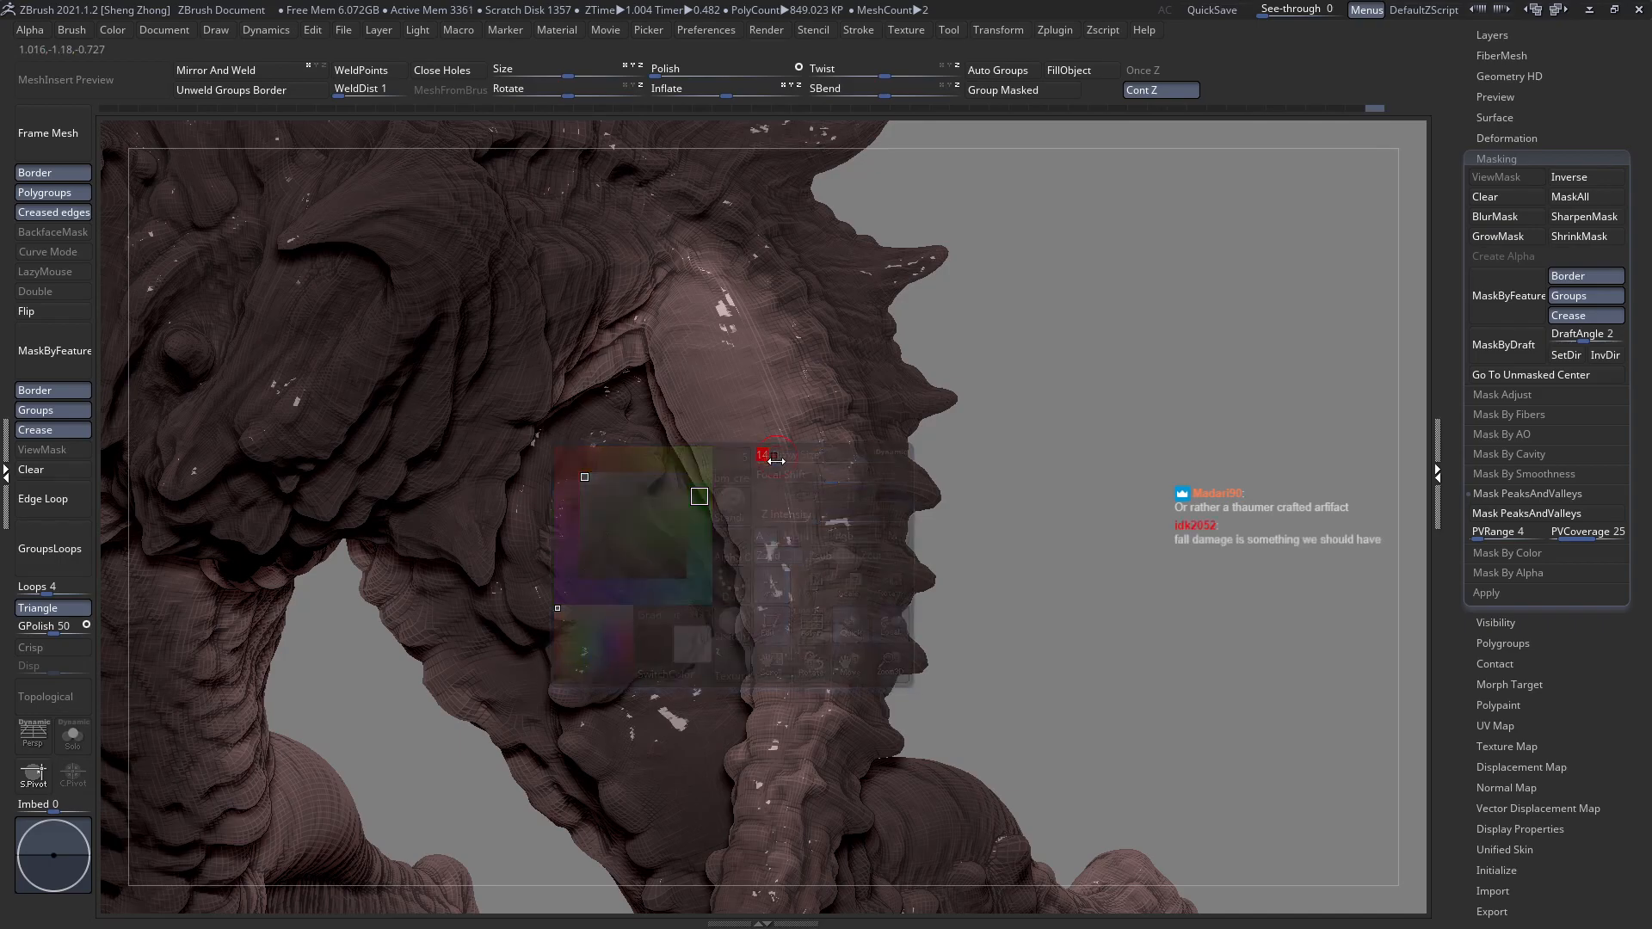
{"action": "mouse_move", "coordinate": [790, 469]}
{"action": "right_mouse_down"}
{"action": "mouse_move", "coordinate": [697, 440]}
{"action": "mouse_move", "coordinate": [772, 462]}
{"action": "right_mouse_up"}
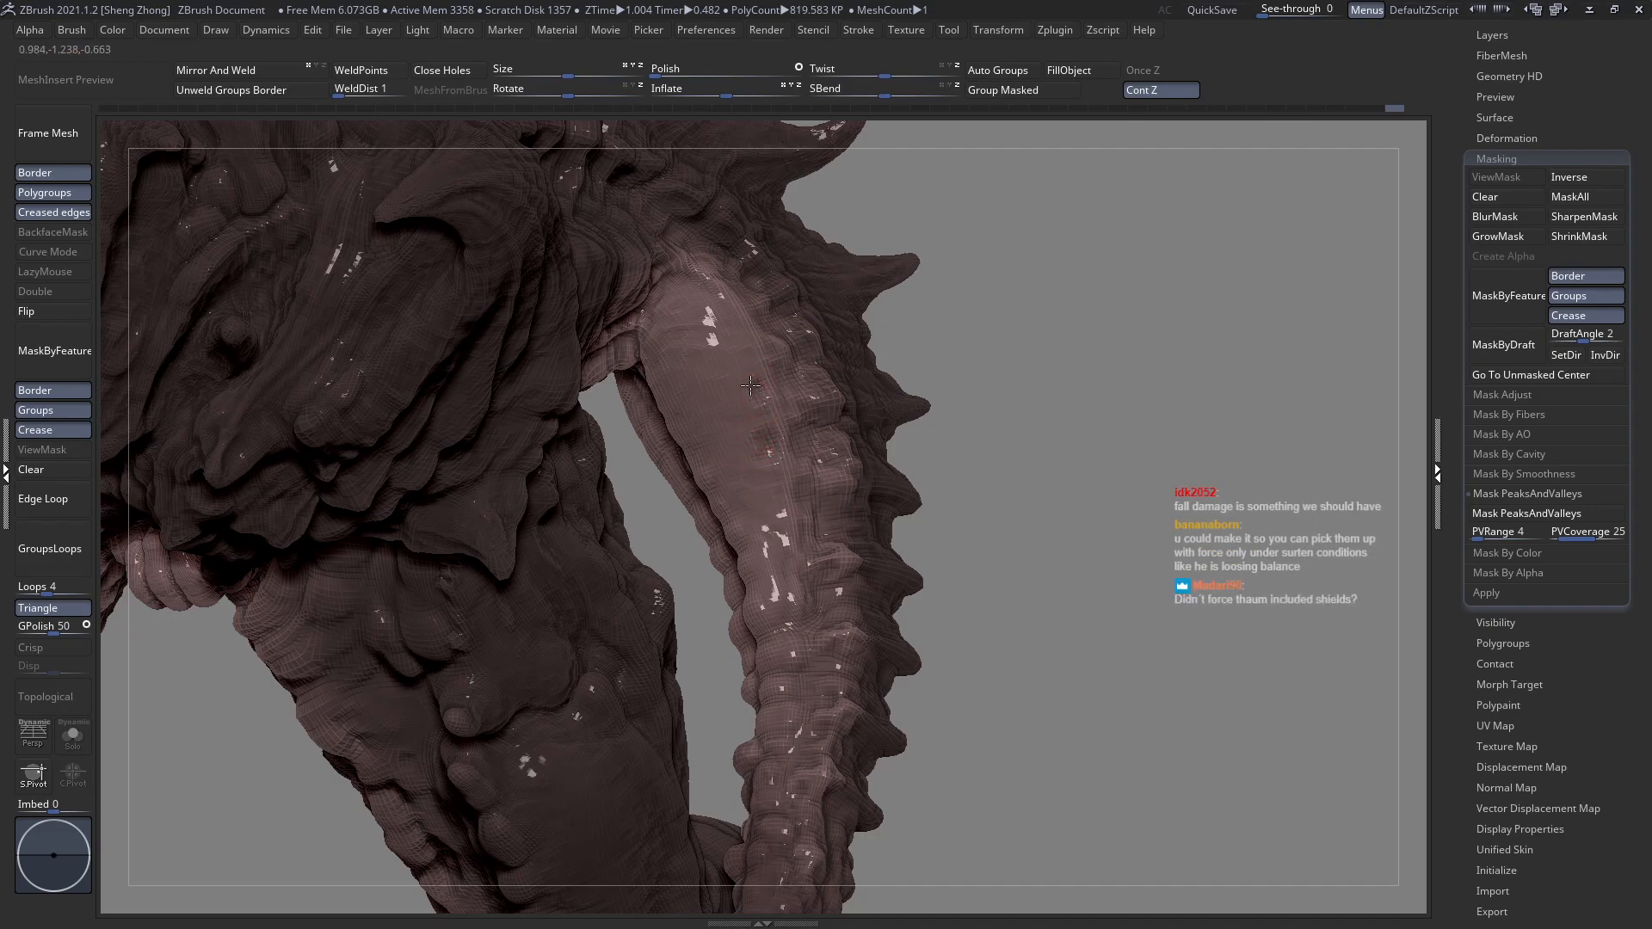
{"action": "mouse_move", "coordinate": [763, 386]}
{"action": "right_mouse_down"}
{"action": "mouse_move", "coordinate": [742, 406]}
{"action": "mouse_move", "coordinate": [778, 388]}
{"action": "right_mouse_up"}
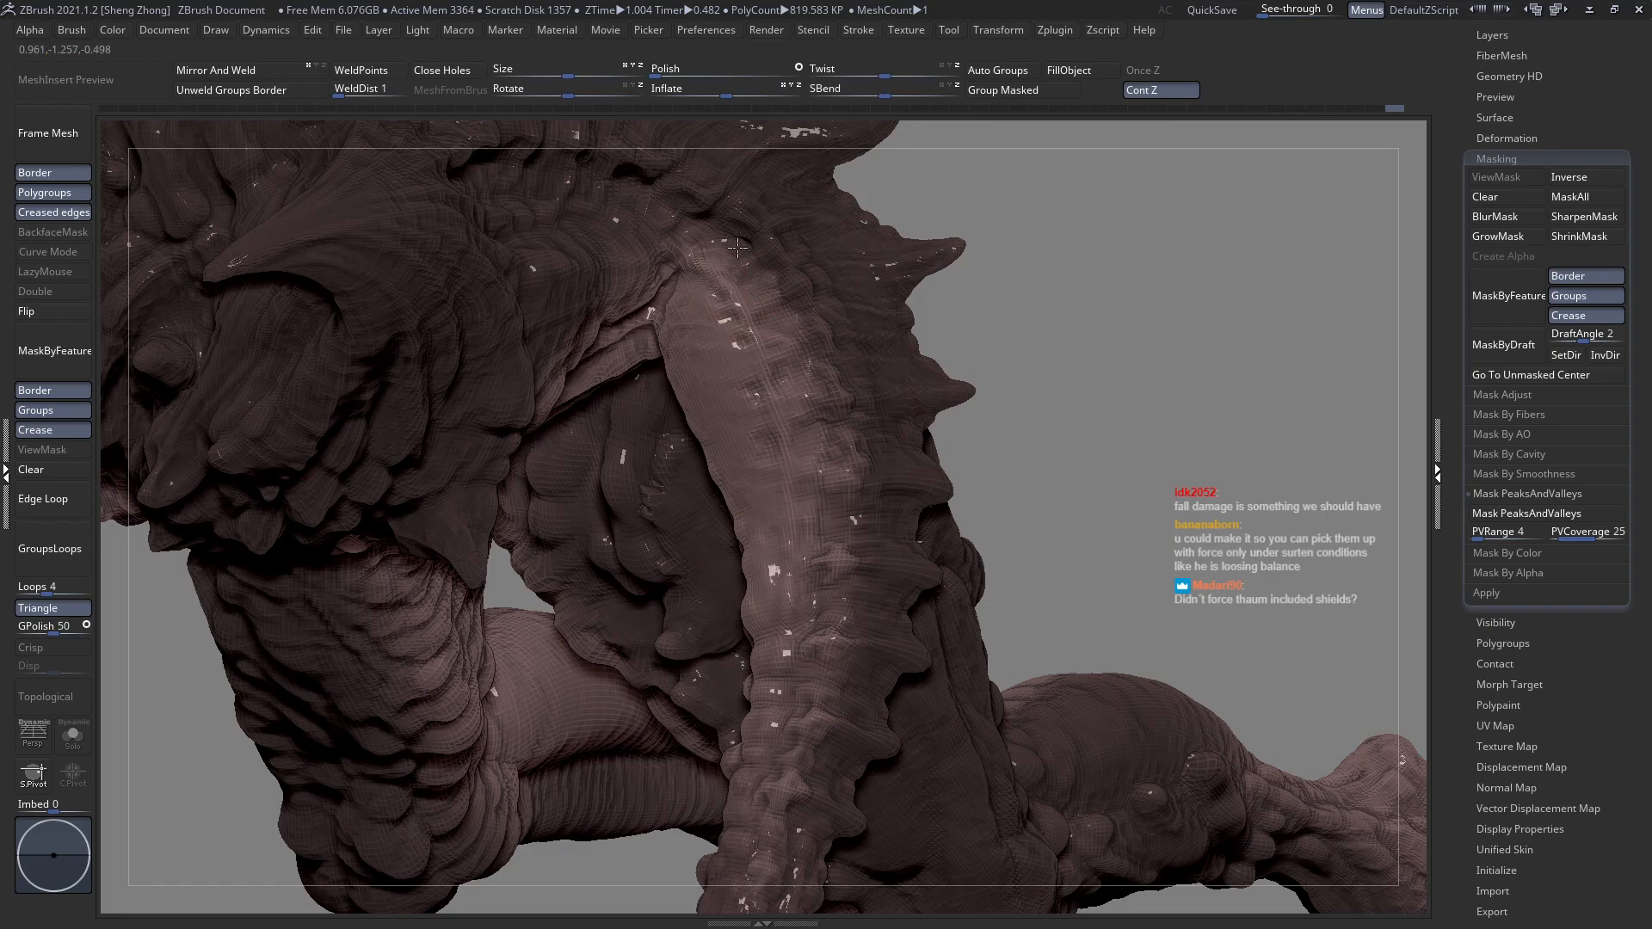
{"action": "left_click_drag", "start_coordinate": [726, 254], "coordinate": [701, 242]}
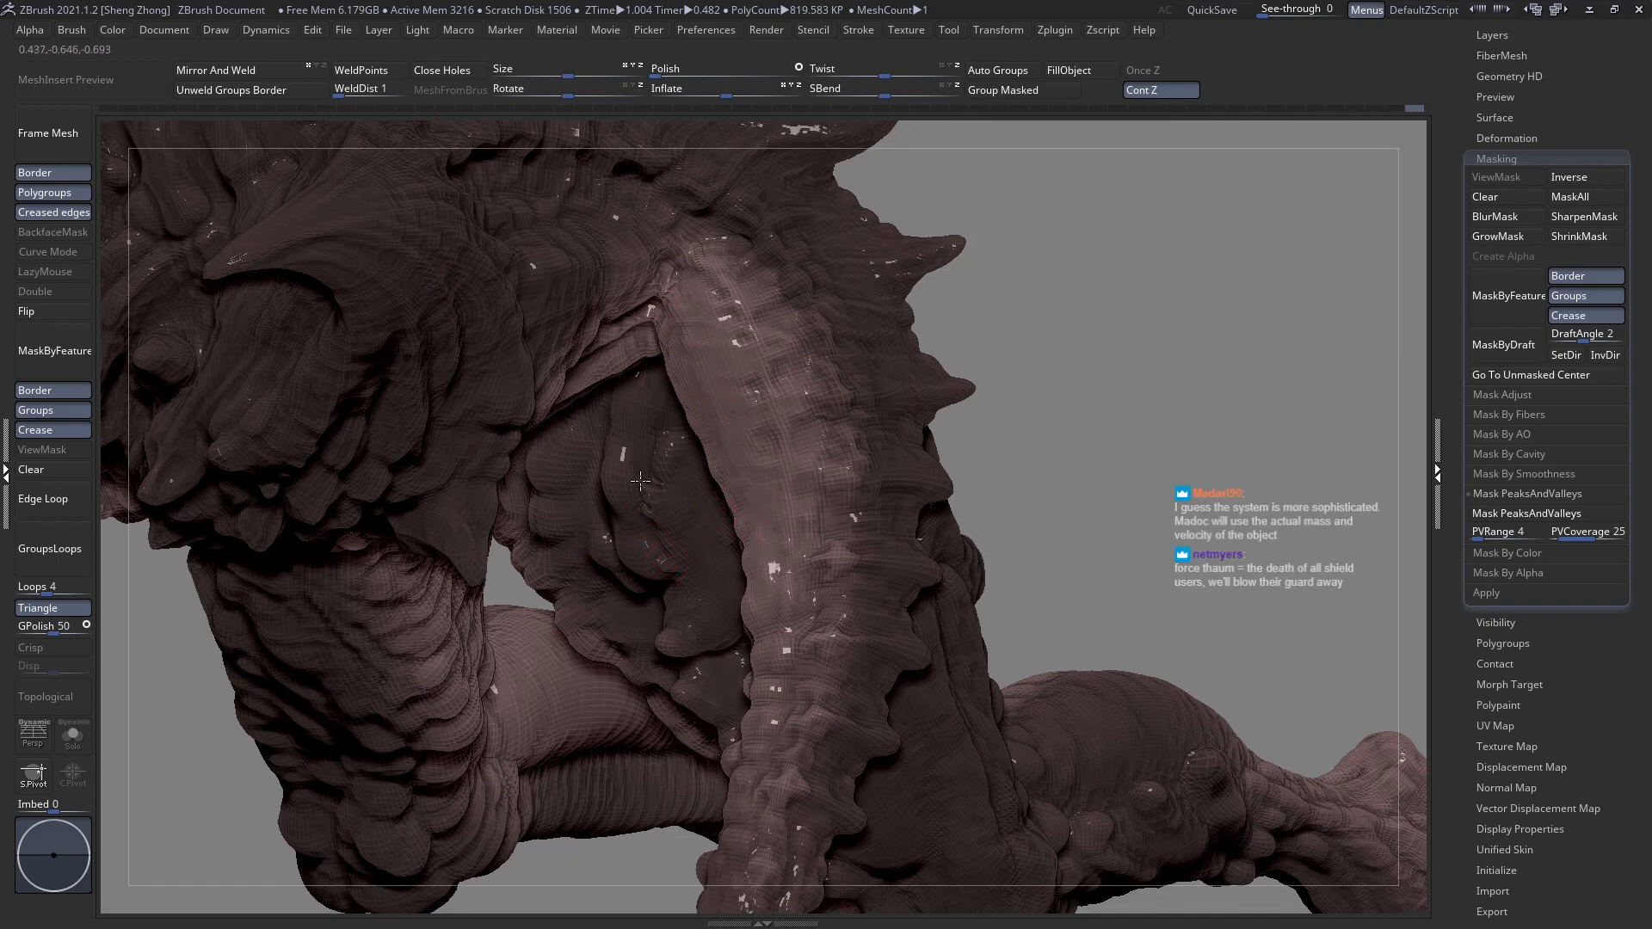
Isolate the shoulder and upper arm region by hiding the rest of the creature's body mesh.
{"action": "right_click_drag", "start_coordinate": [677, 558], "coordinate": [651, 473], "text": "alt"}
{"action": "right_click_drag", "start_coordinate": [719, 406], "coordinate": [1091, 348]}
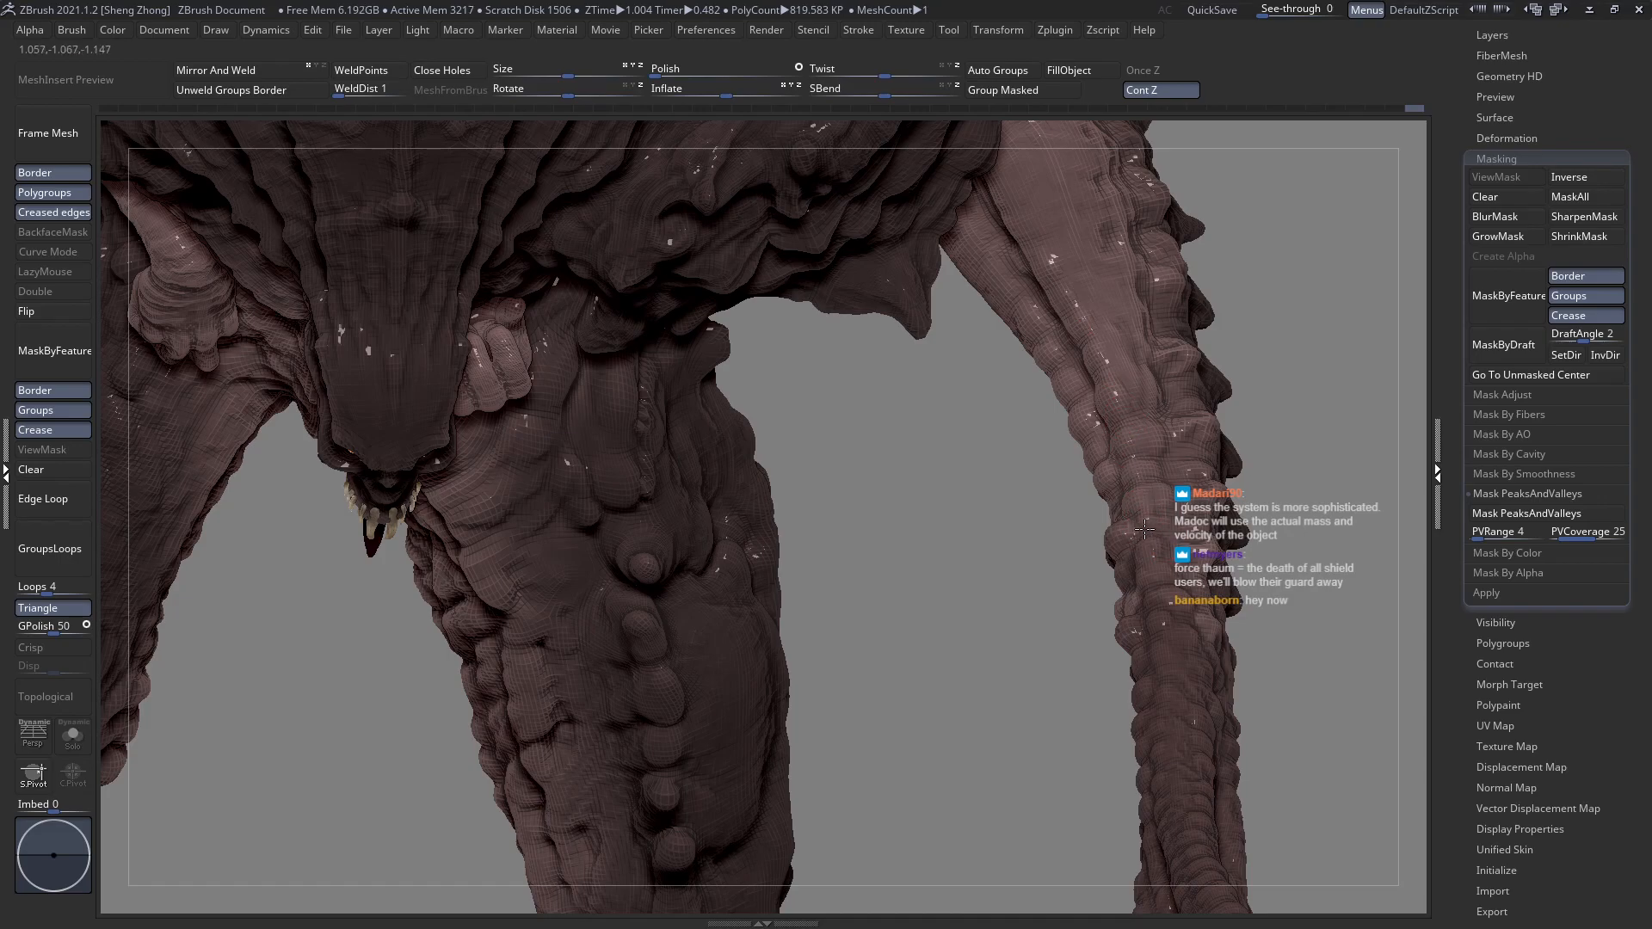
{"action": "right_click_drag", "start_coordinate": [1157, 526], "coordinate": [1107, 475]}
{"action": "right_click_drag", "start_coordinate": [1018, 524], "coordinate": [1010, 466]}
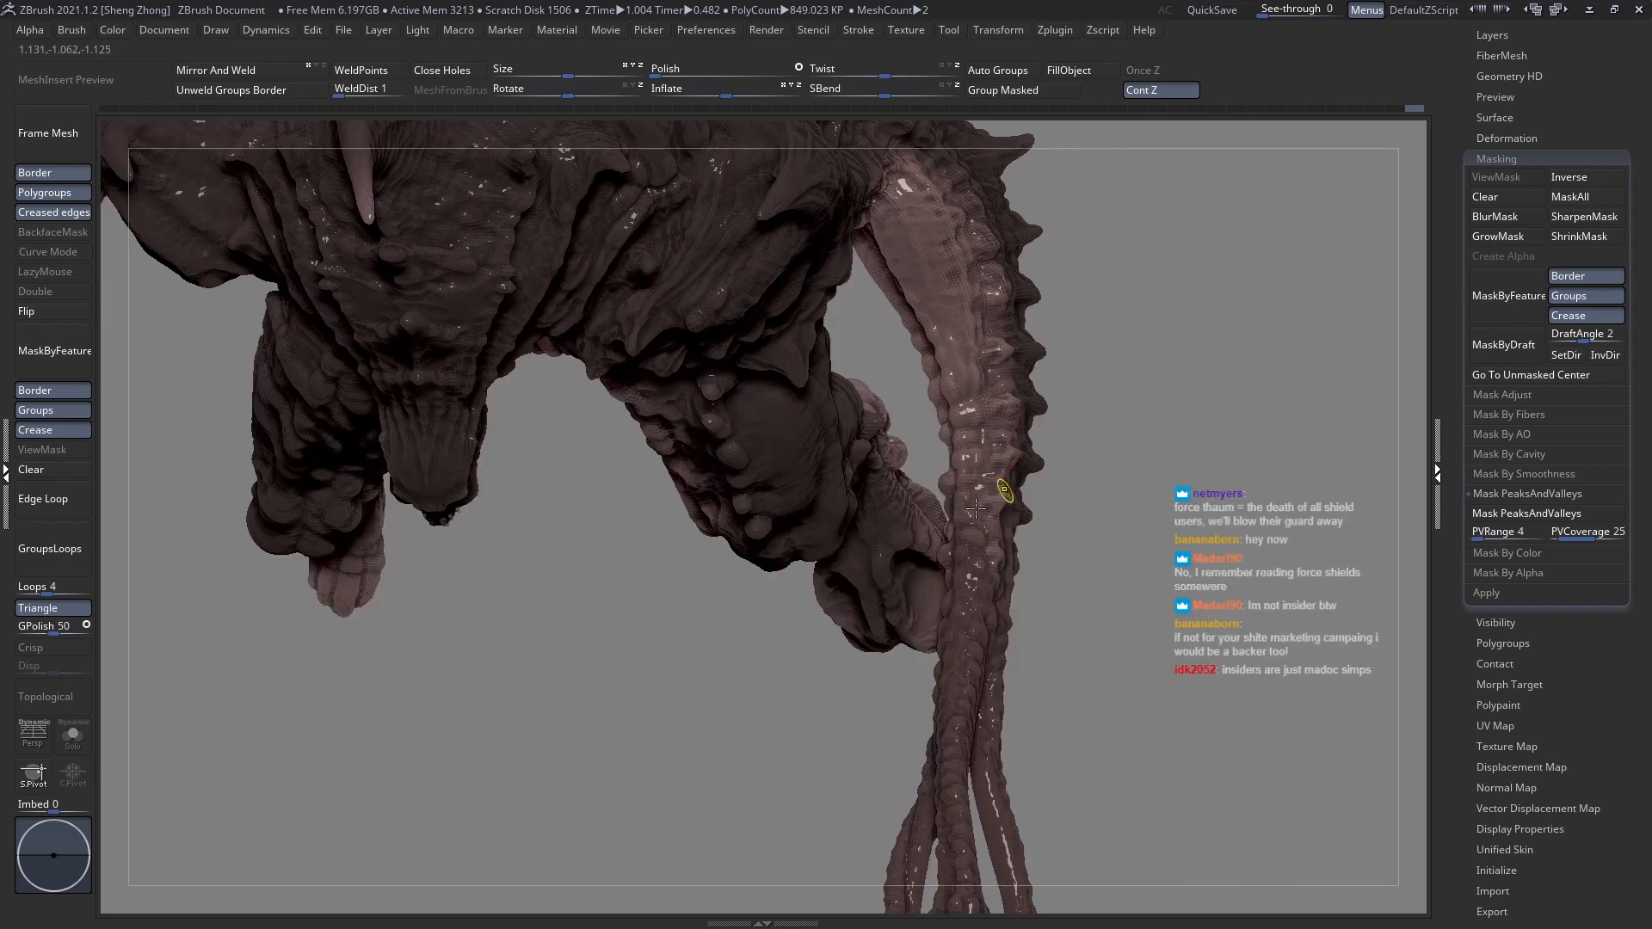
{"action": "right_click_drag", "start_coordinate": [1016, 526], "coordinate": [823, 406], "text": "alt"}
{"action": "right_click_drag", "start_coordinate": [944, 549], "coordinate": [714, 286], "text": "ctrl"}
{"action": "left_click_drag", "start_coordinate": [687, 210], "coordinate": [968, 848], "text": "ctrl+shift"}
{"action": "right_click_drag", "start_coordinate": [874, 719], "coordinate": [728, 336]}
{"action": "right_click_drag", "start_coordinate": [685, 499], "coordinate": [723, 348], "text": "alt"}
{"action": "left_click_drag", "start_coordinate": [643, 301], "coordinate": [789, 723], "text": "ctrl+shift"}
{"action": "right_click_drag", "start_coordinate": [750, 493], "coordinate": [826, 732], "text": "alt"}
{"action": "right_click_drag", "start_coordinate": [929, 593], "coordinate": [791, 529]}
{"action": "mouse_move", "coordinate": [792, 423]}
{"action": "right_mouse_down"}
{"action": "mouse_move", "coordinate": [738, 475]}
{"action": "mouse_move", "coordinate": [903, 467]}
{"action": "mouse_move", "coordinate": [796, 473]}
{"action": "mouse_move", "coordinate": [822, 471]}
{"action": "mouse_move", "coordinate": [860, 524]}
{"action": "mouse_move", "coordinate": [810, 540]}
{"action": "right_mouse_up"}
Adjust the brush size and sculpt folds around the small hollow in the middle of the shoulder plate.
{"action": "key", "text": "space"}
{"action": "left_click_drag", "start_coordinate": [860, 428], "coordinate": [855, 427]}
{"action": "mouse_move", "coordinate": [864, 504]}
{"action": "right_mouse_down"}
{"action": "mouse_move", "coordinate": [864, 488]}
{"action": "mouse_move", "coordinate": [840, 498]}
{"action": "right_mouse_up"}
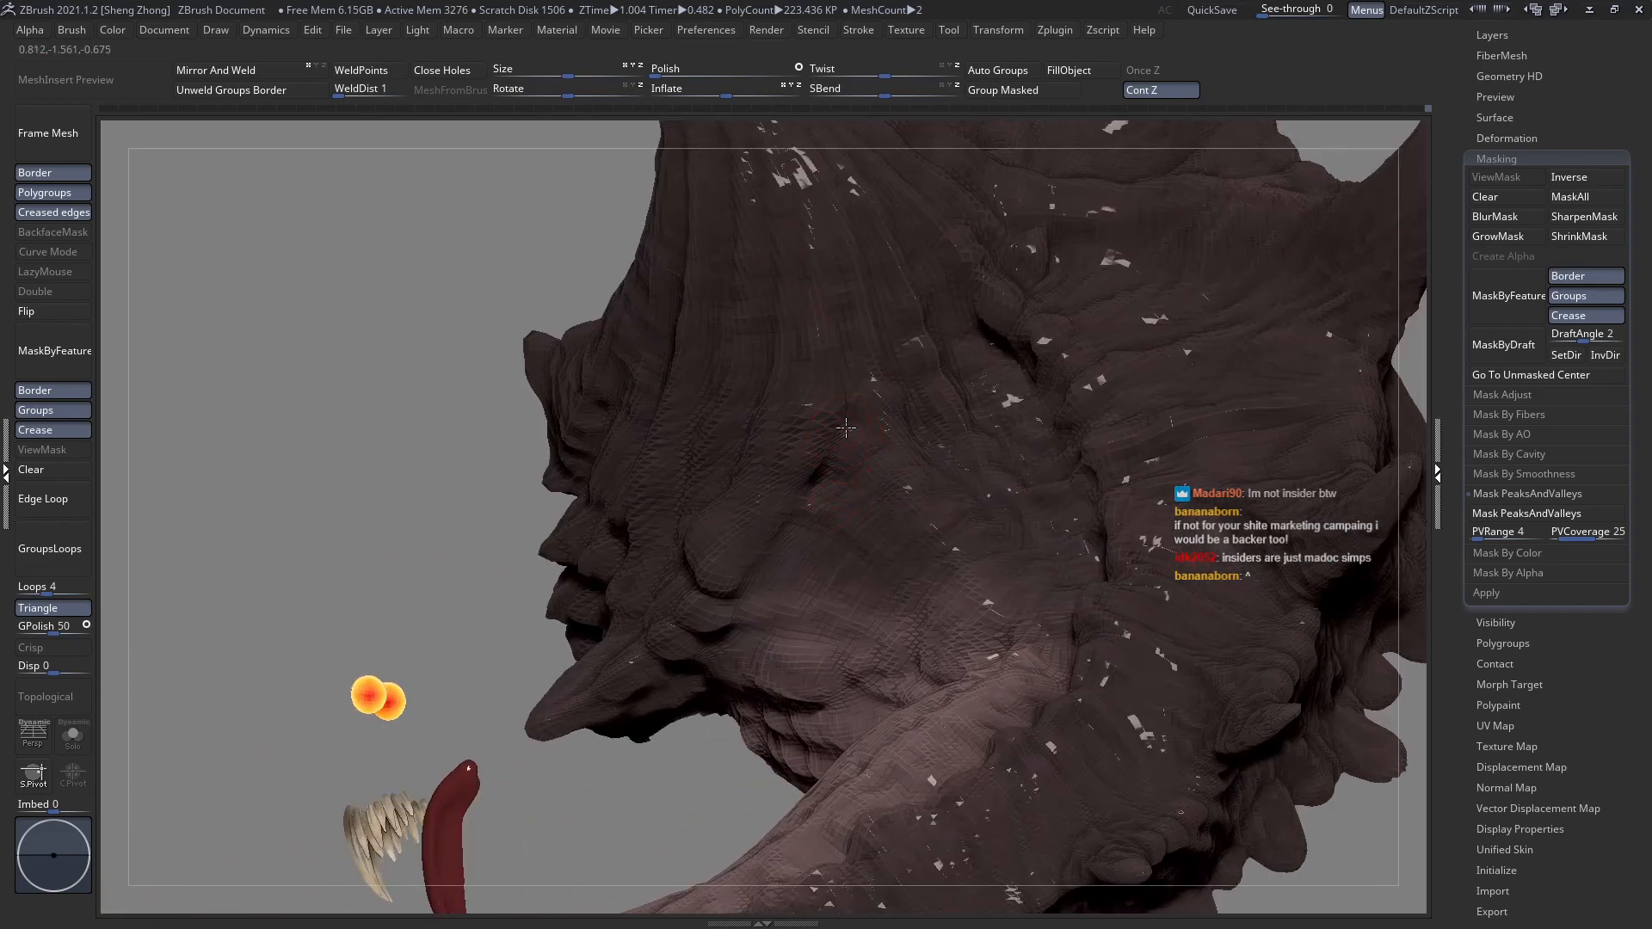
{"action": "mouse_move", "coordinate": [848, 428]}
{"action": "left_mouse_down"}
{"action": "mouse_move", "coordinate": [797, 475]}
{"action": "mouse_move", "coordinate": [844, 451]}
{"action": "left_mouse_up"}
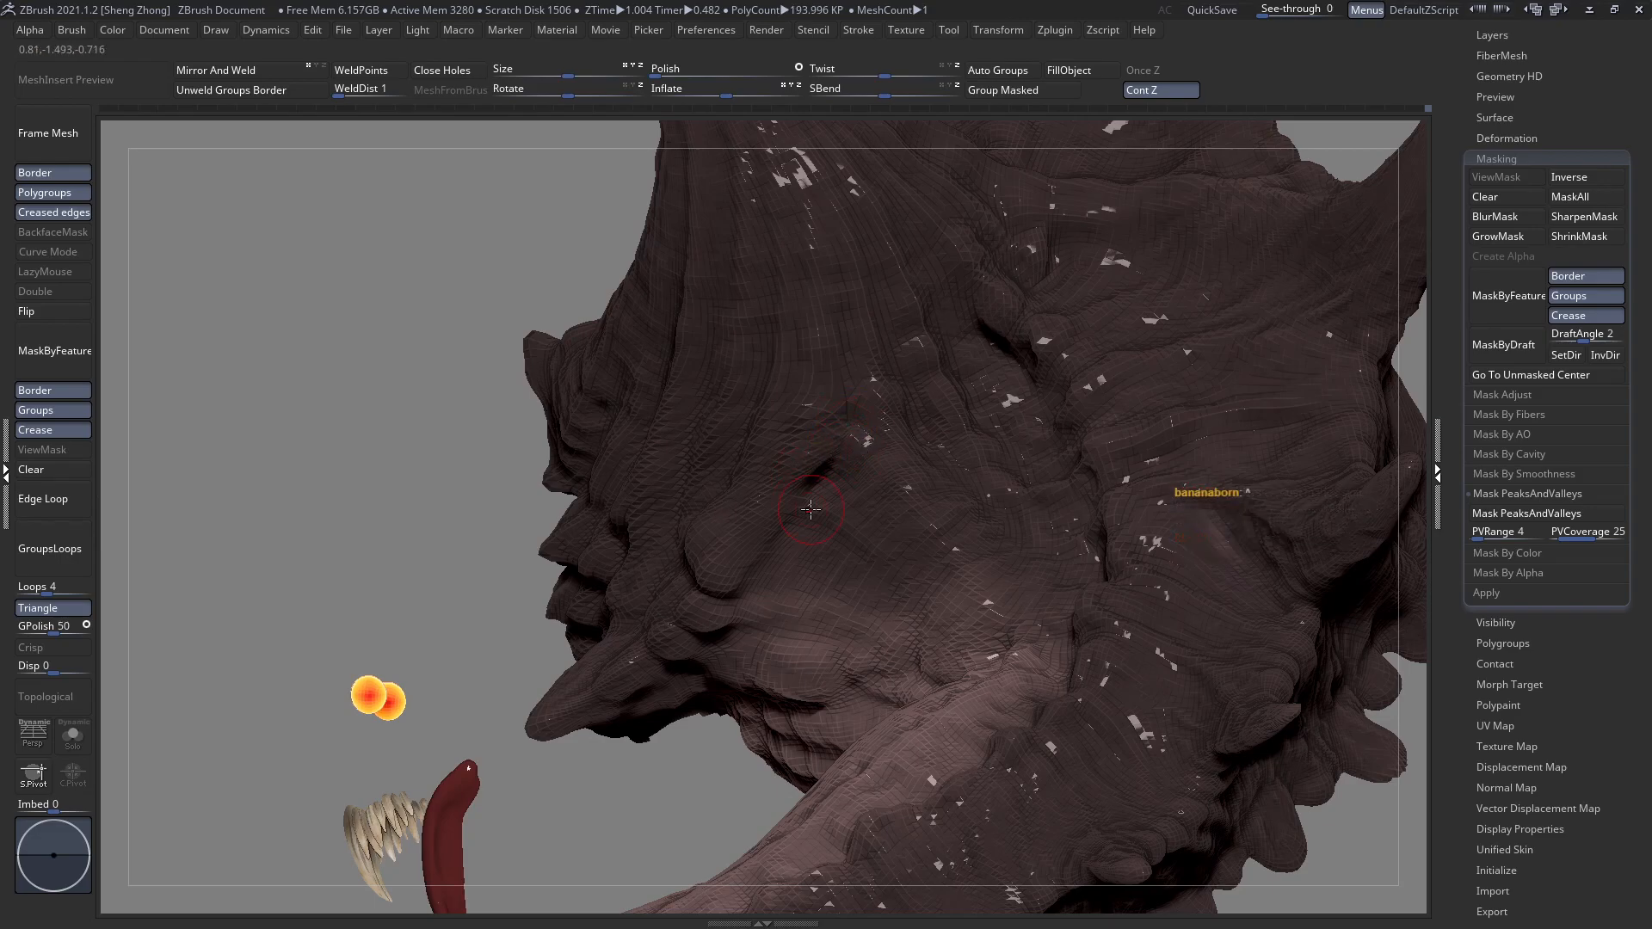
{"action": "right_click_drag", "start_coordinate": [806, 509], "coordinate": [805, 510]}
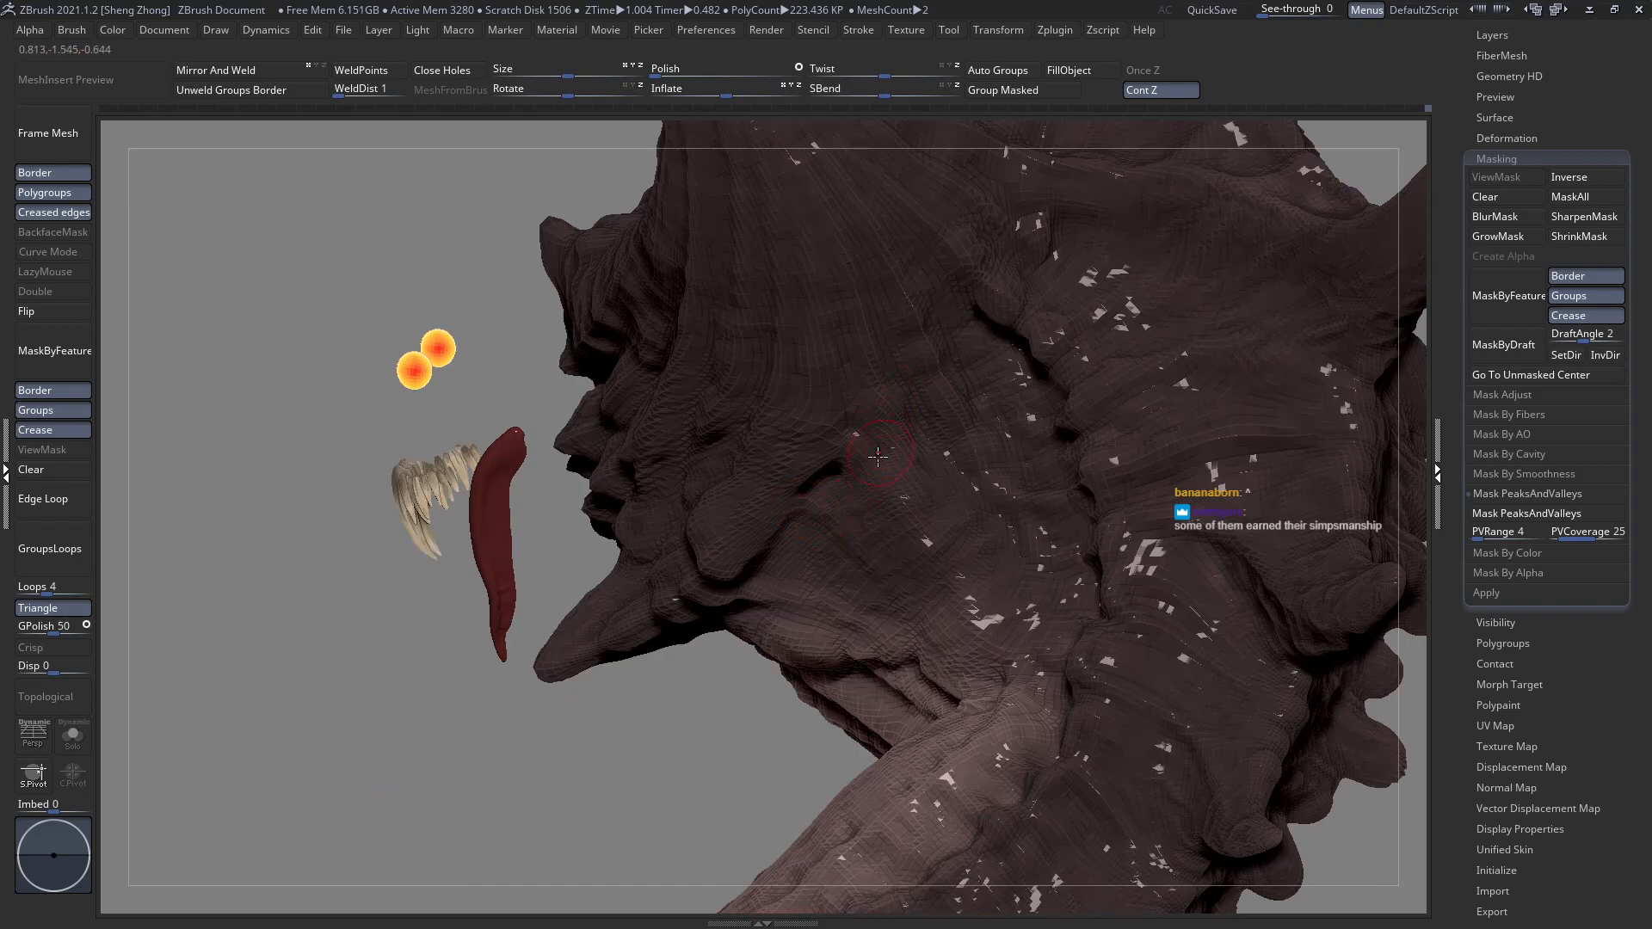
{"action": "right_click_drag", "start_coordinate": [870, 480], "coordinate": [783, 387]}
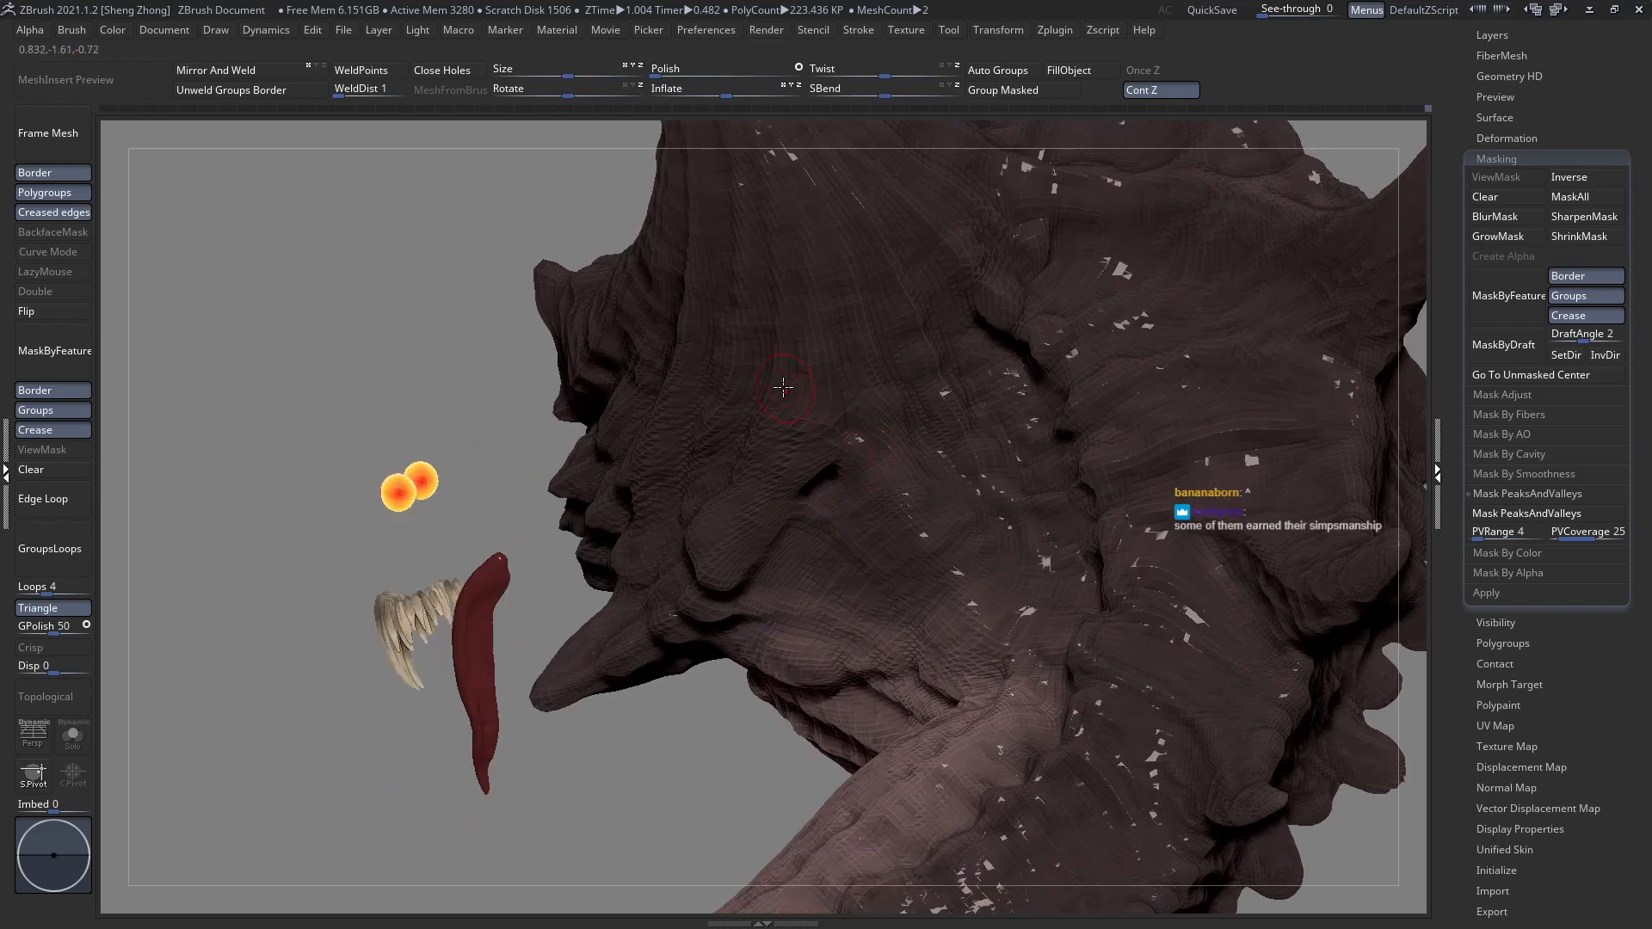
{"action": "right_click", "coordinate": [750, 471]}
{"action": "right_click_drag", "start_coordinate": [861, 498], "coordinate": [809, 493]}
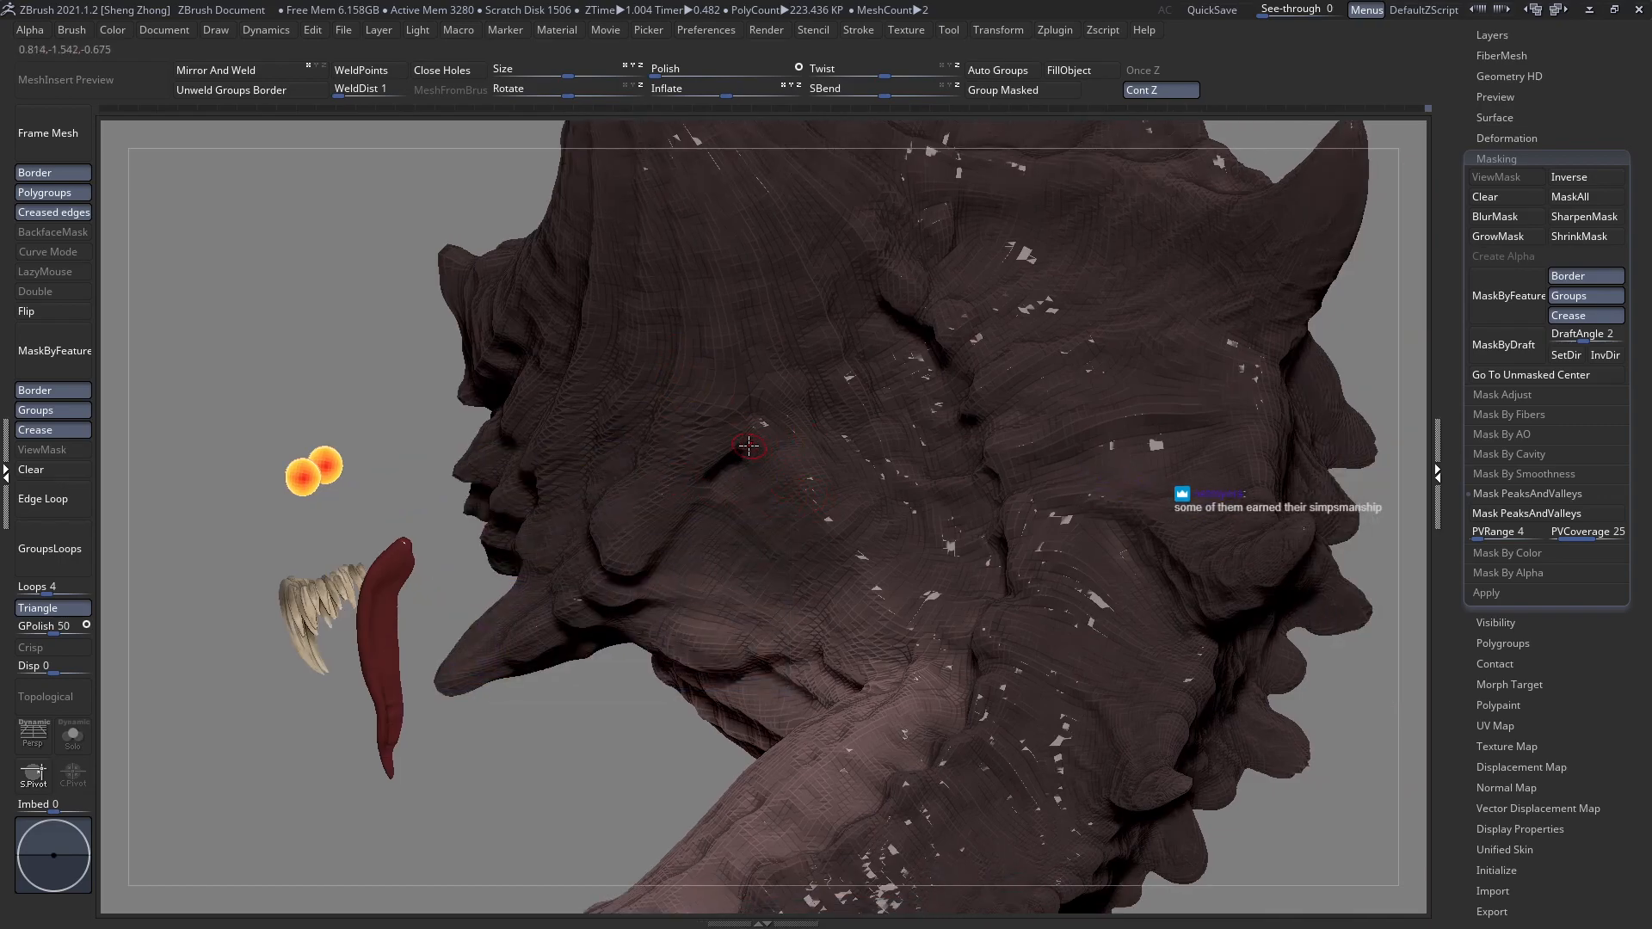
{"action": "mouse_move", "coordinate": [730, 430]}
{"action": "right_mouse_down"}
{"action": "mouse_move", "coordinate": [733, 400]}
{"action": "mouse_move", "coordinate": [748, 452]}
{"action": "right_mouse_up"}
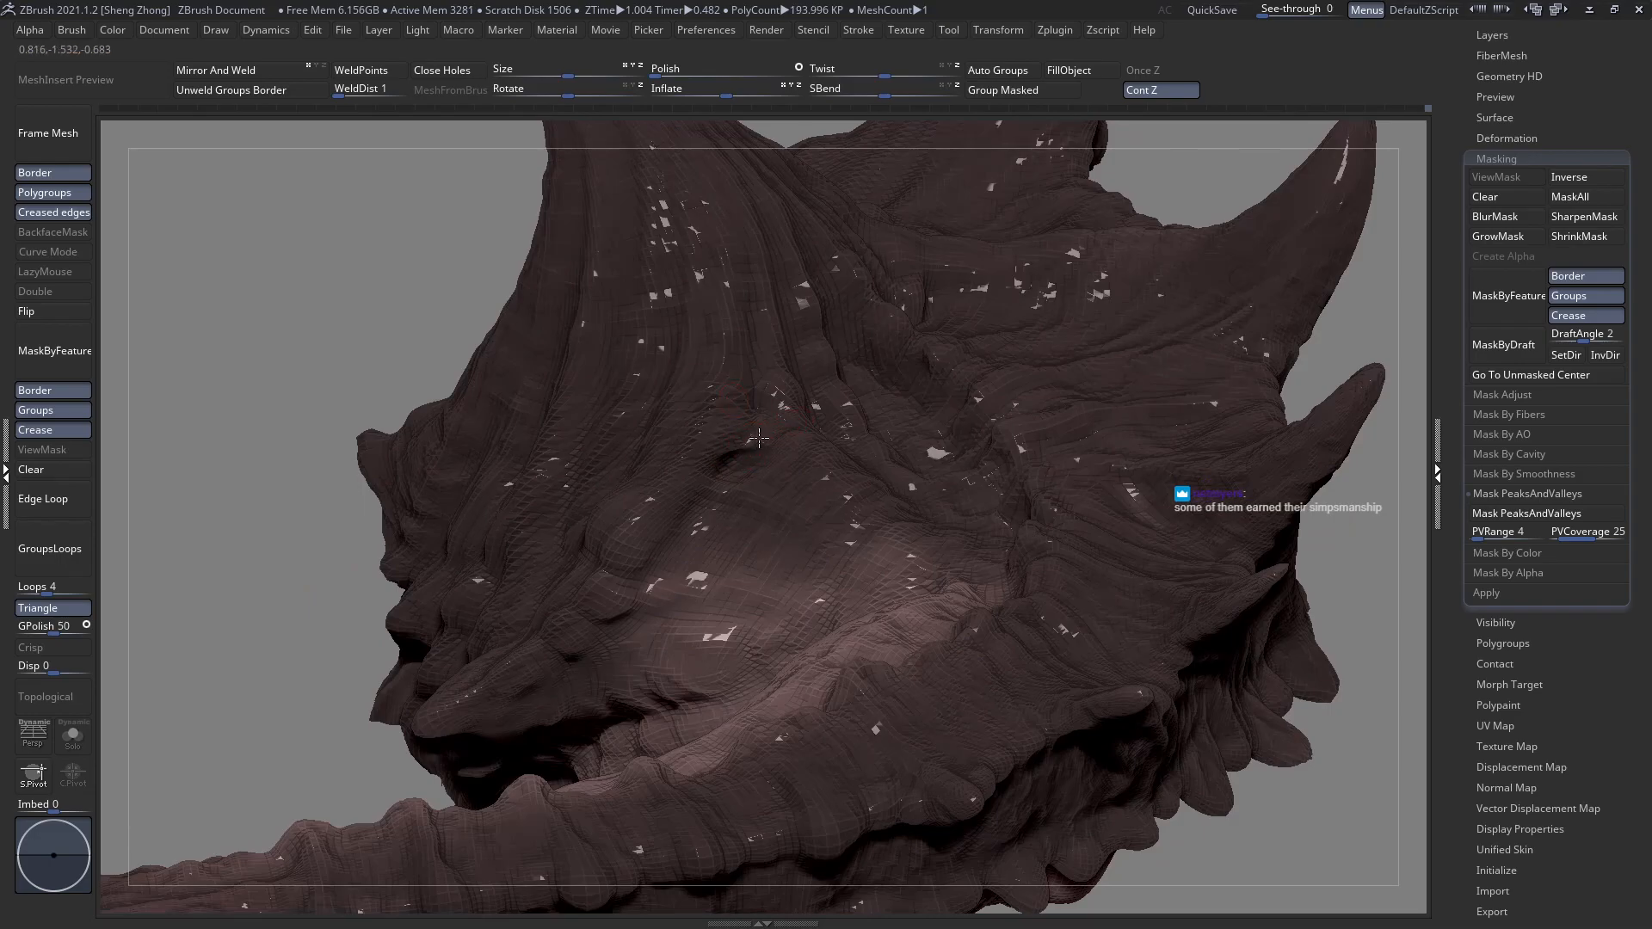
{"action": "right_click_drag", "start_coordinate": [700, 458], "coordinate": [673, 511]}
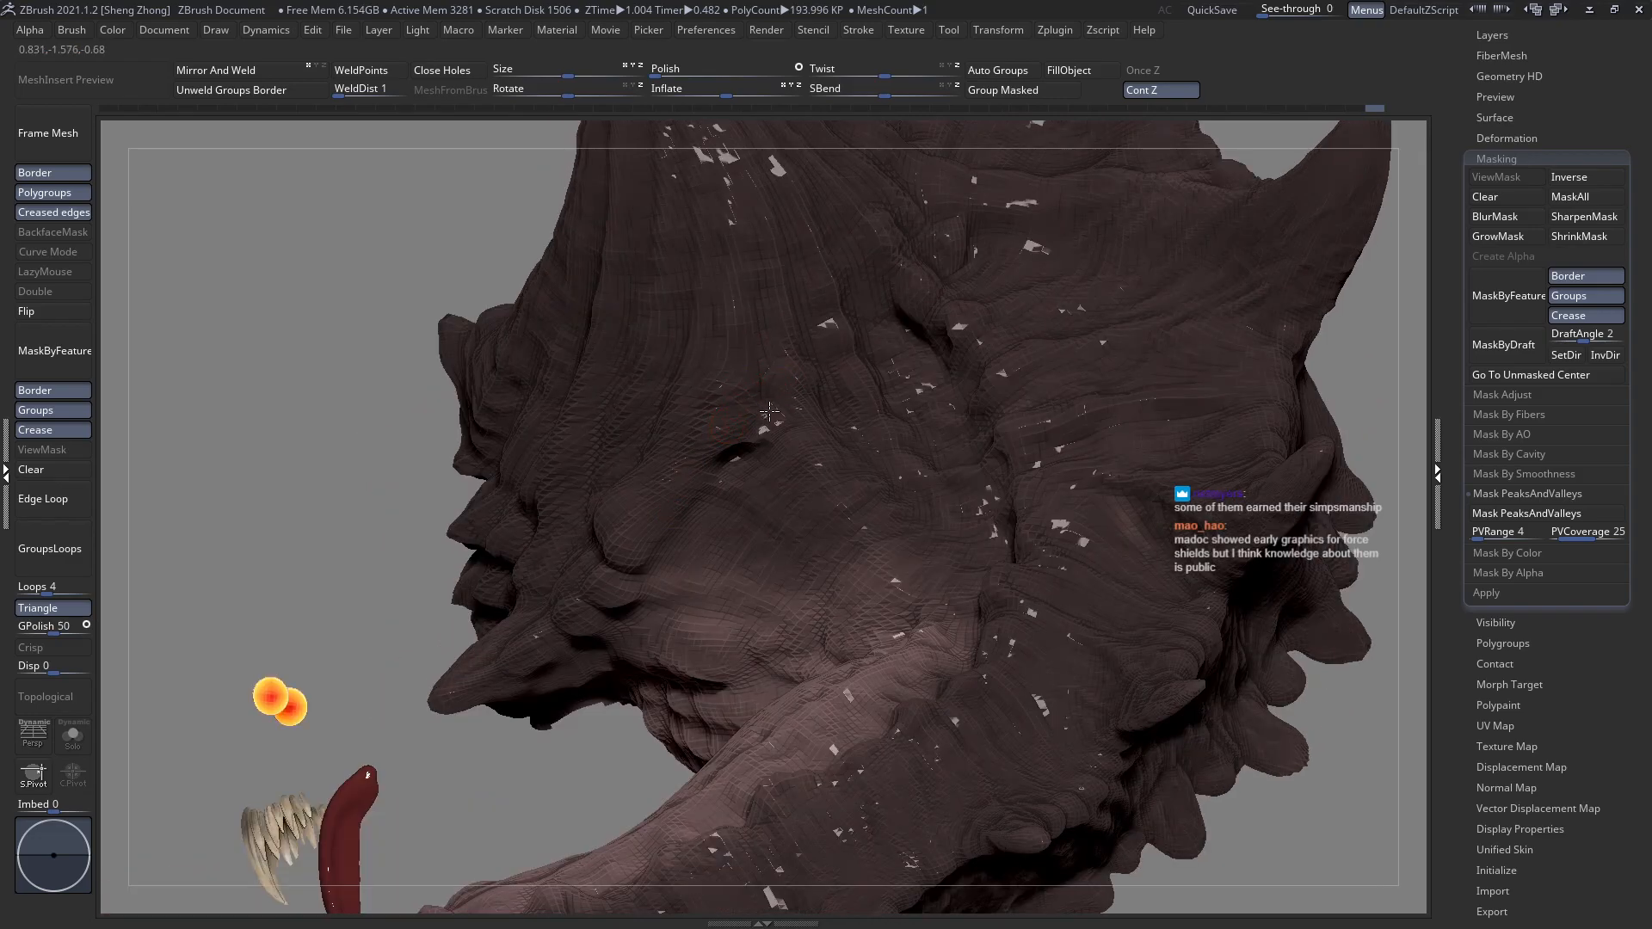
Sculpt folds across the lower shoulder plate between the hollow and the start of the upper arm.
{"action": "mouse_move", "coordinate": [772, 470]}
{"action": "right_mouse_down"}
{"action": "mouse_move", "coordinate": [813, 467]}
{"action": "mouse_move", "coordinate": [747, 436]}
{"action": "mouse_move", "coordinate": [723, 453]}
{"action": "mouse_move", "coordinate": [707, 392]}
{"action": "right_mouse_up"}
{"action": "key", "text": "space"}
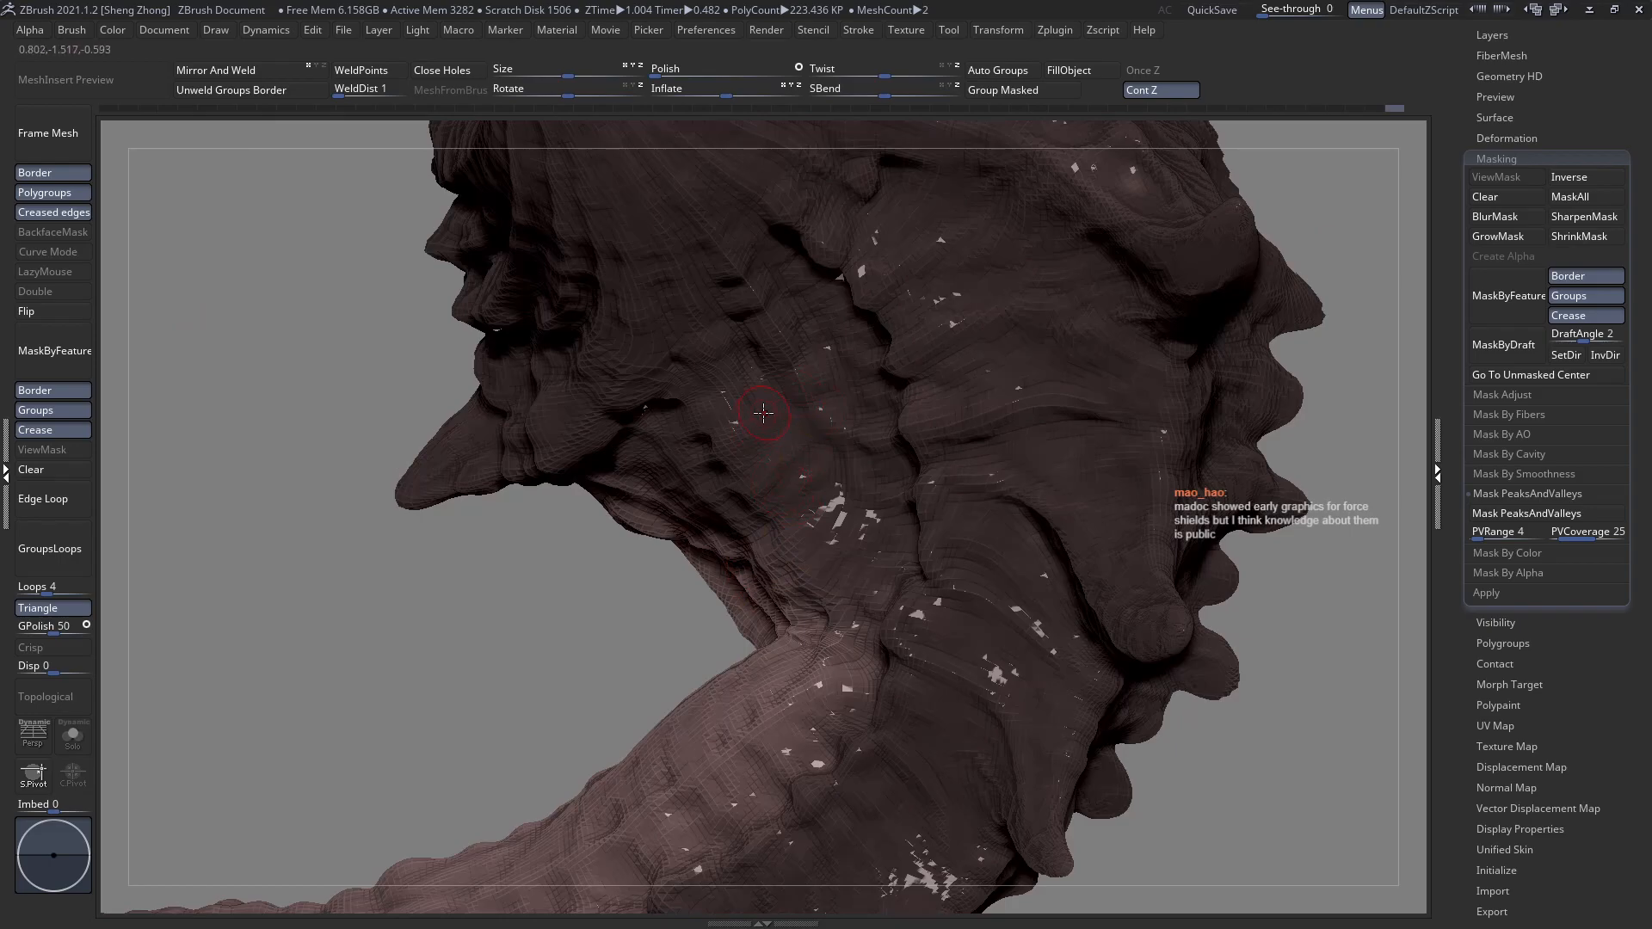
{"action": "mouse_move", "coordinate": [776, 412]}
{"action": "left_mouse_down"}
{"action": "mouse_move", "coordinate": [771, 433]}
{"action": "mouse_move", "coordinate": [782, 422]}
{"action": "left_mouse_up"}
{"action": "right_click_drag", "start_coordinate": [704, 367], "coordinate": [673, 319]}
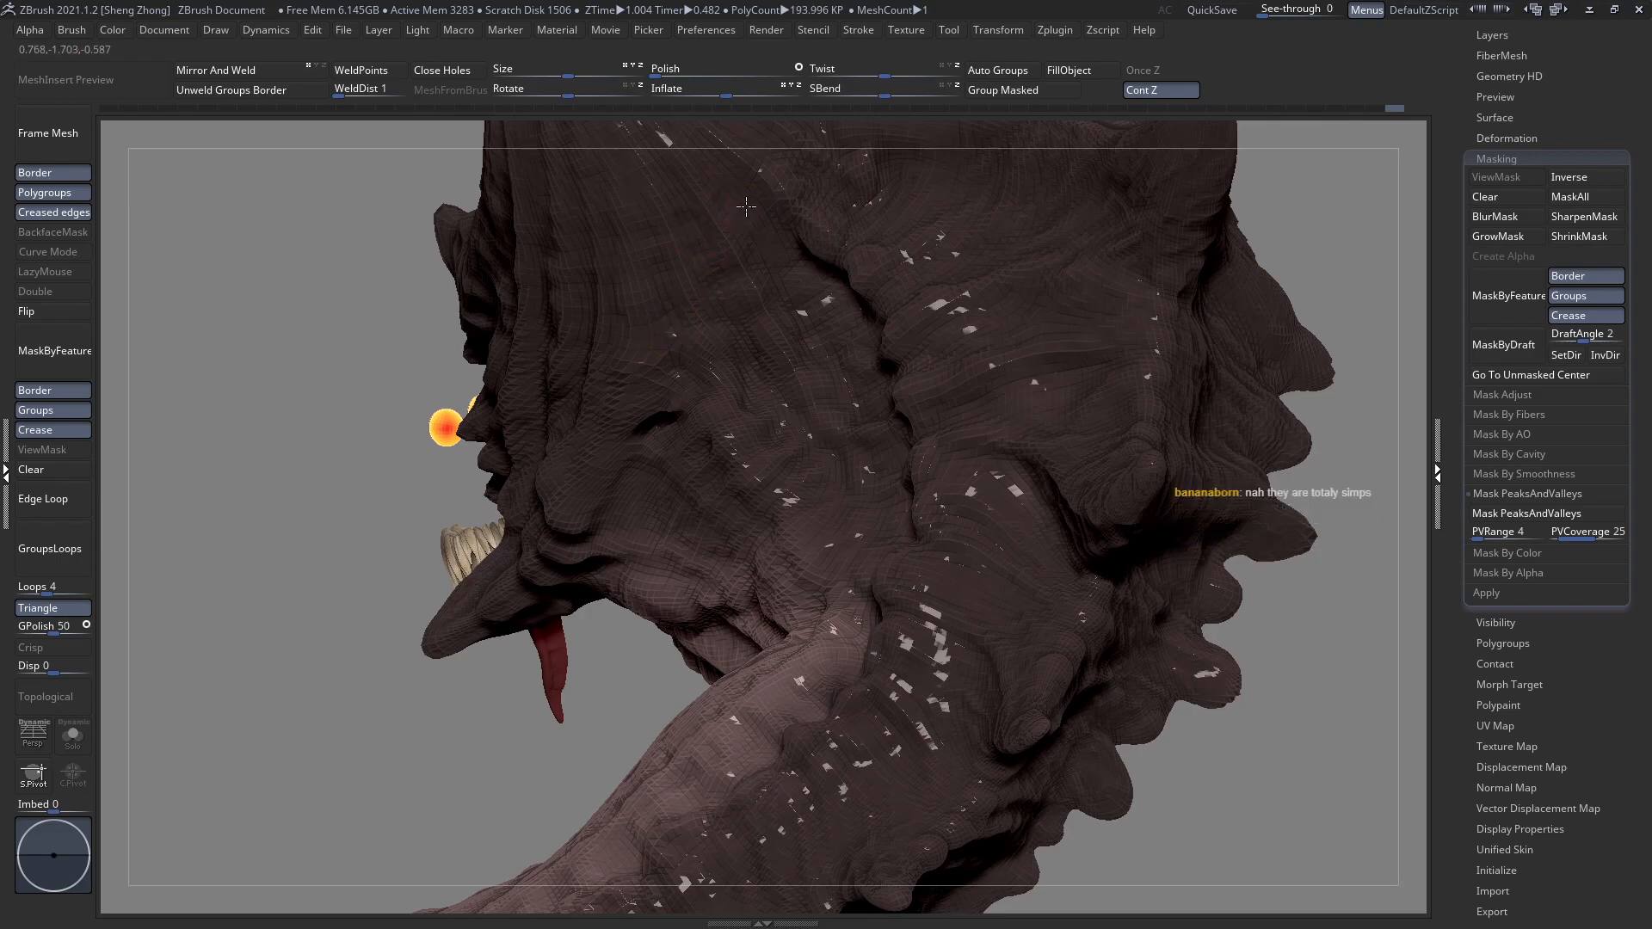
Sculpt folds and small bumps along the deep crease between the shoulder plate and the spiked outer shoulder.
{"action": "right_click_drag", "start_coordinate": [786, 223], "coordinate": [787, 268]}
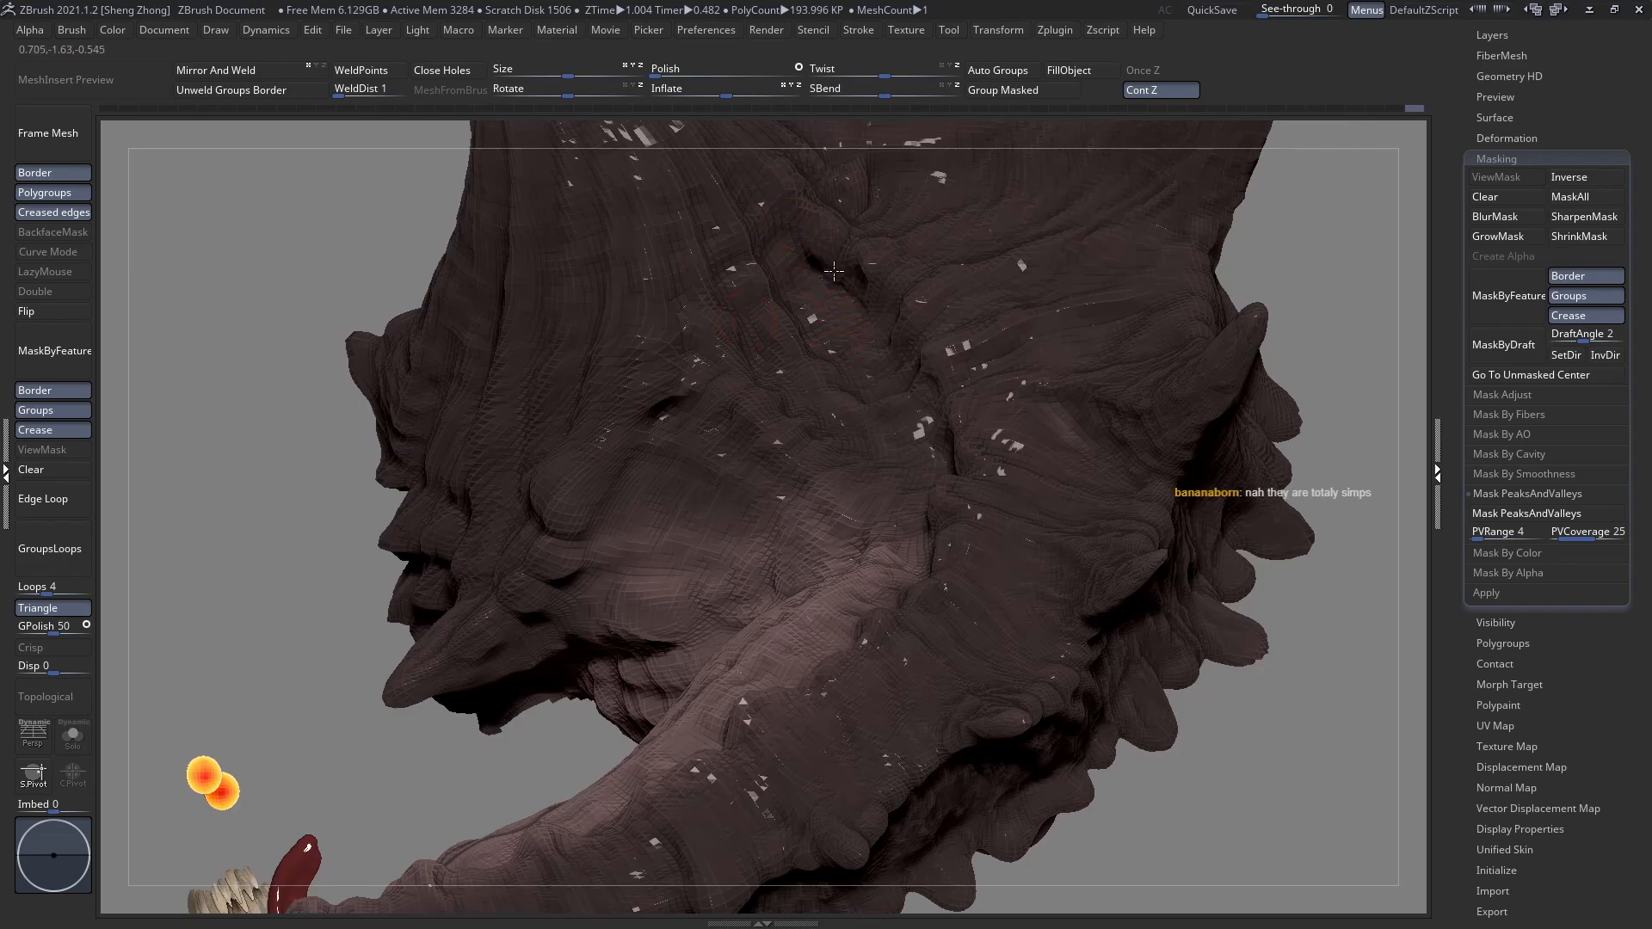
{"action": "right_click_drag", "start_coordinate": [834, 292], "coordinate": [859, 306]}
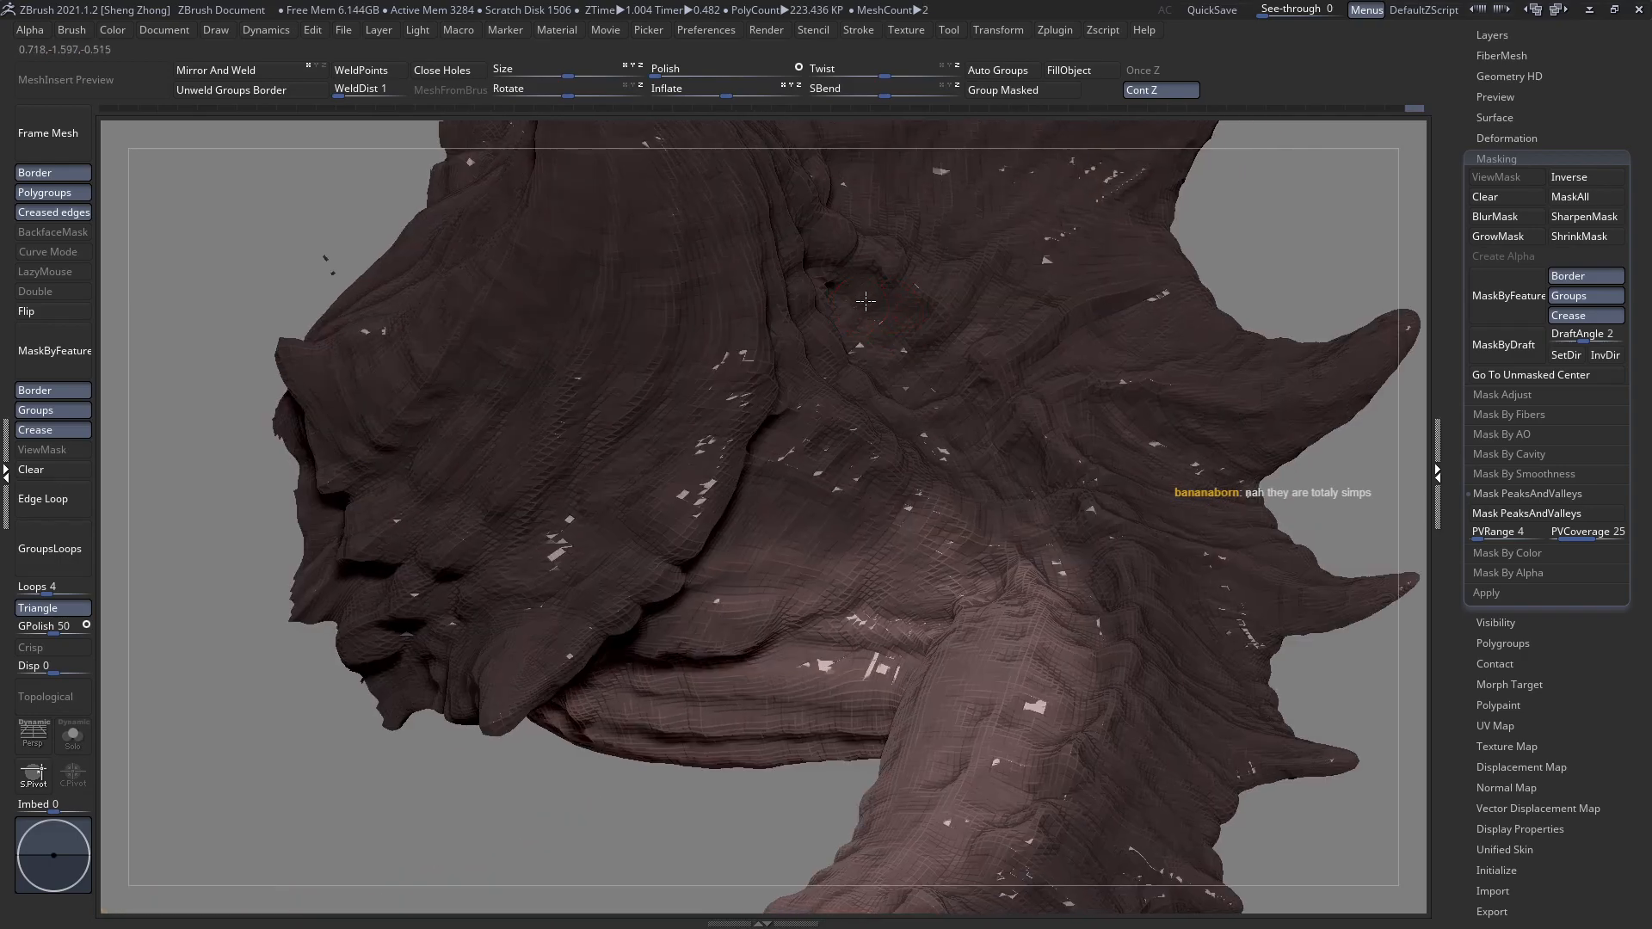
{"action": "right_click_drag", "start_coordinate": [859, 332], "coordinate": [886, 273]}
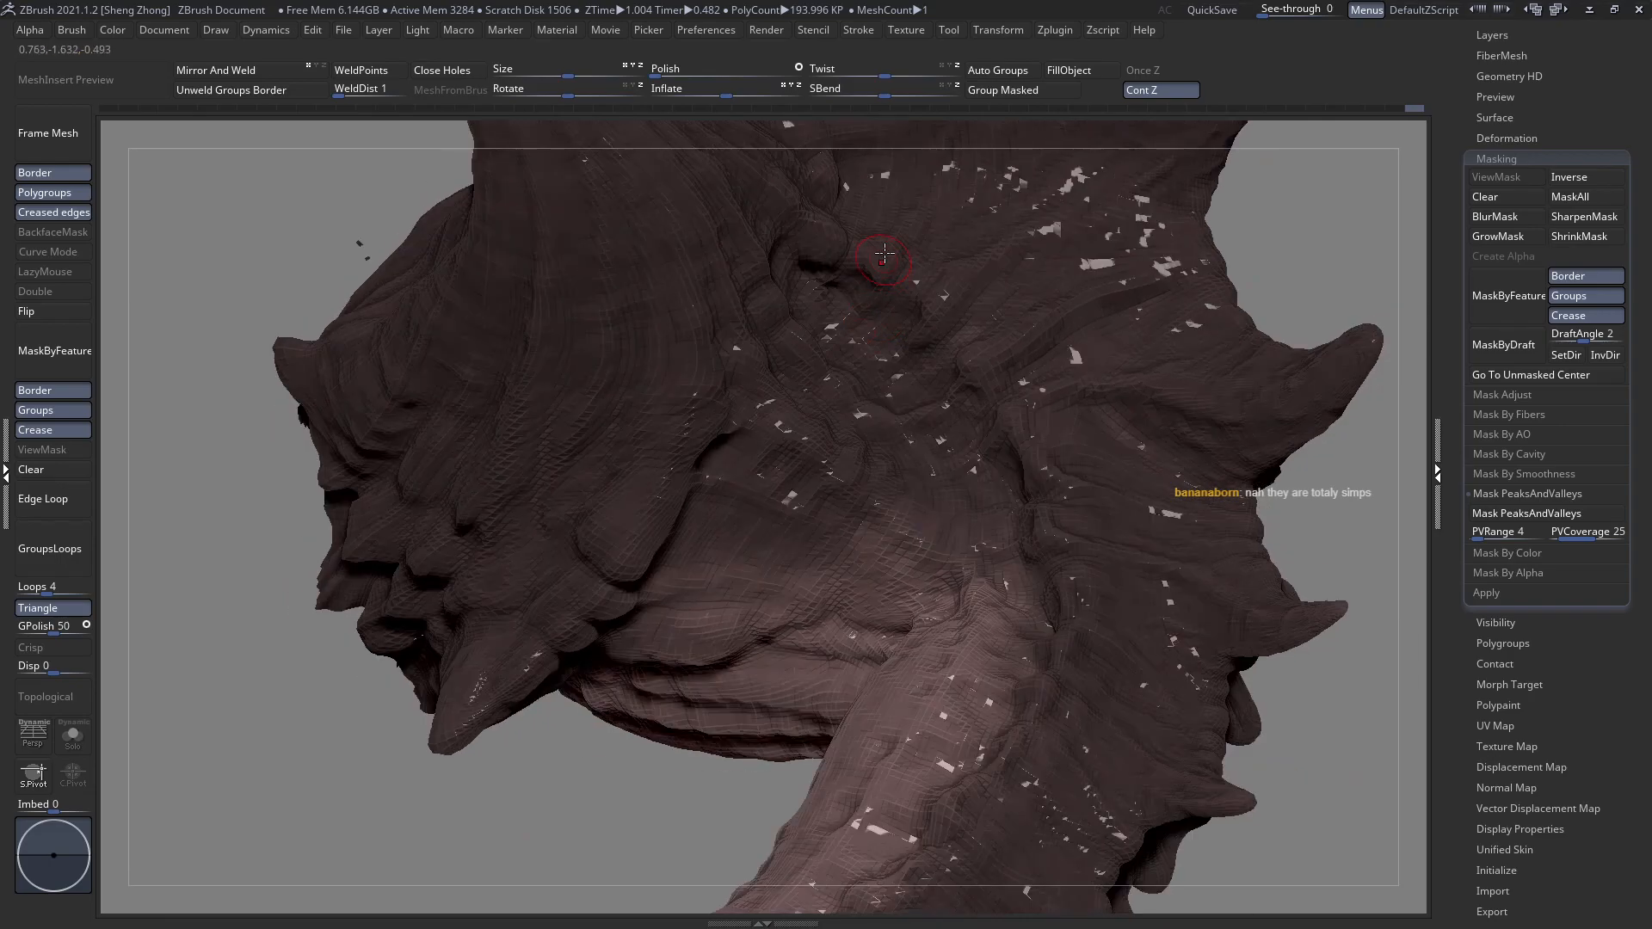
{"action": "right_click_drag", "start_coordinate": [844, 250], "coordinate": [824, 228]}
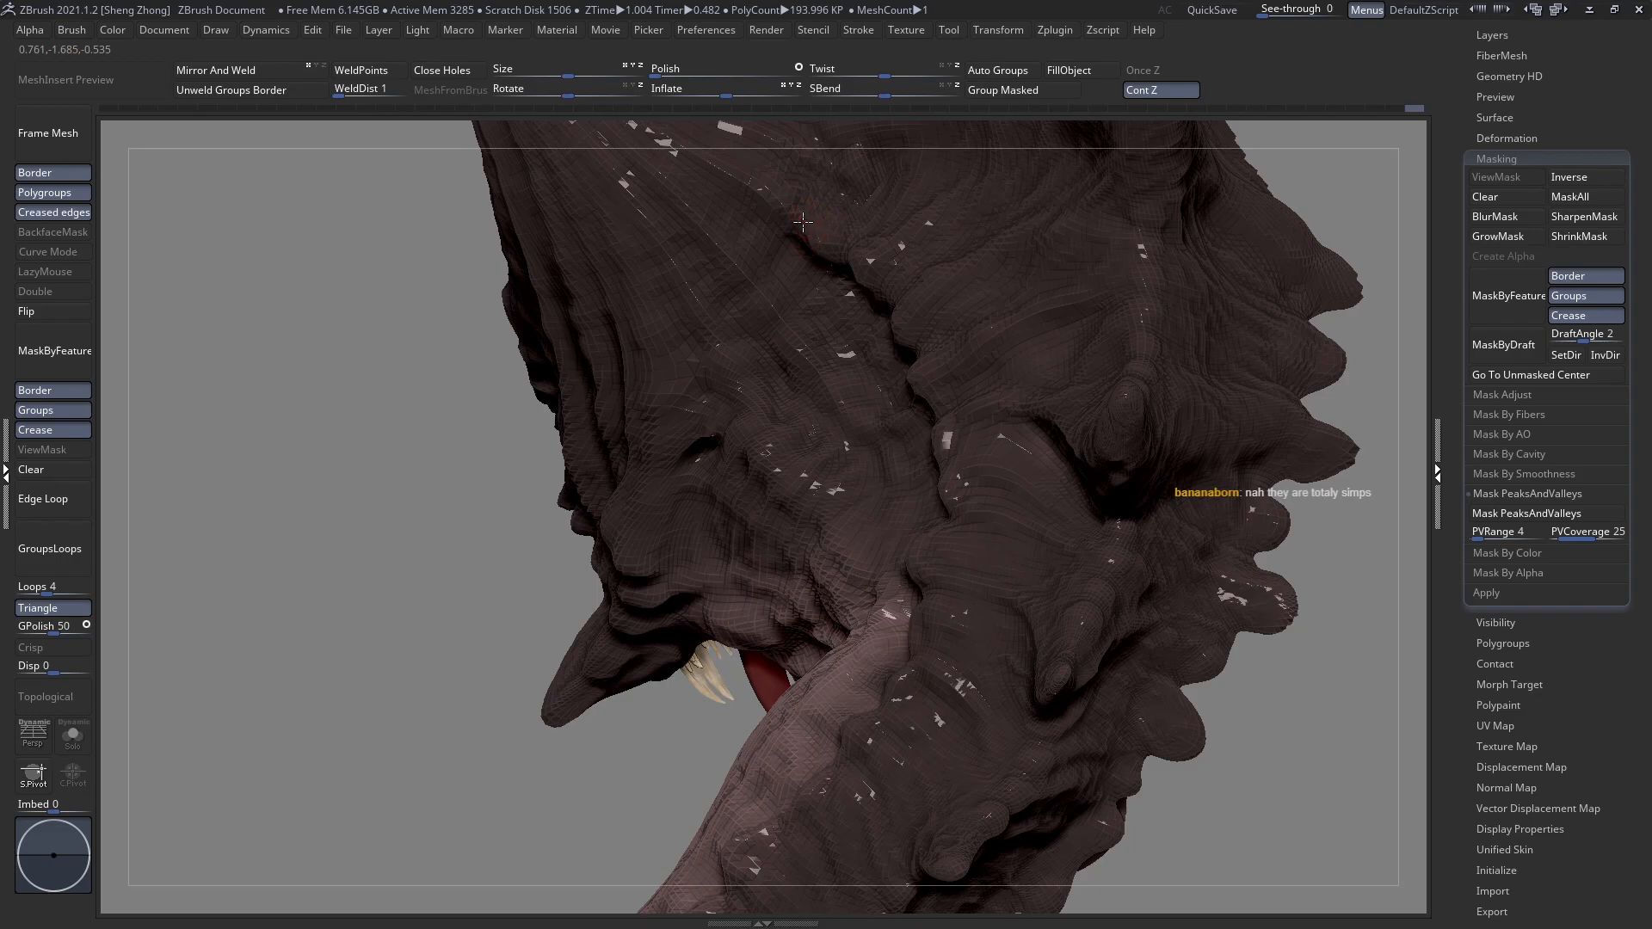
{"action": "right_click_drag", "start_coordinate": [864, 316], "coordinate": [744, 208]}
{"action": "mouse_move", "coordinate": [836, 276]}
{"action": "right_mouse_down"}
{"action": "mouse_move", "coordinate": [901, 293]}
{"action": "mouse_move", "coordinate": [824, 379]}
{"action": "mouse_move", "coordinate": [807, 338]}
{"action": "mouse_move", "coordinate": [857, 482]}
{"action": "right_mouse_up"}
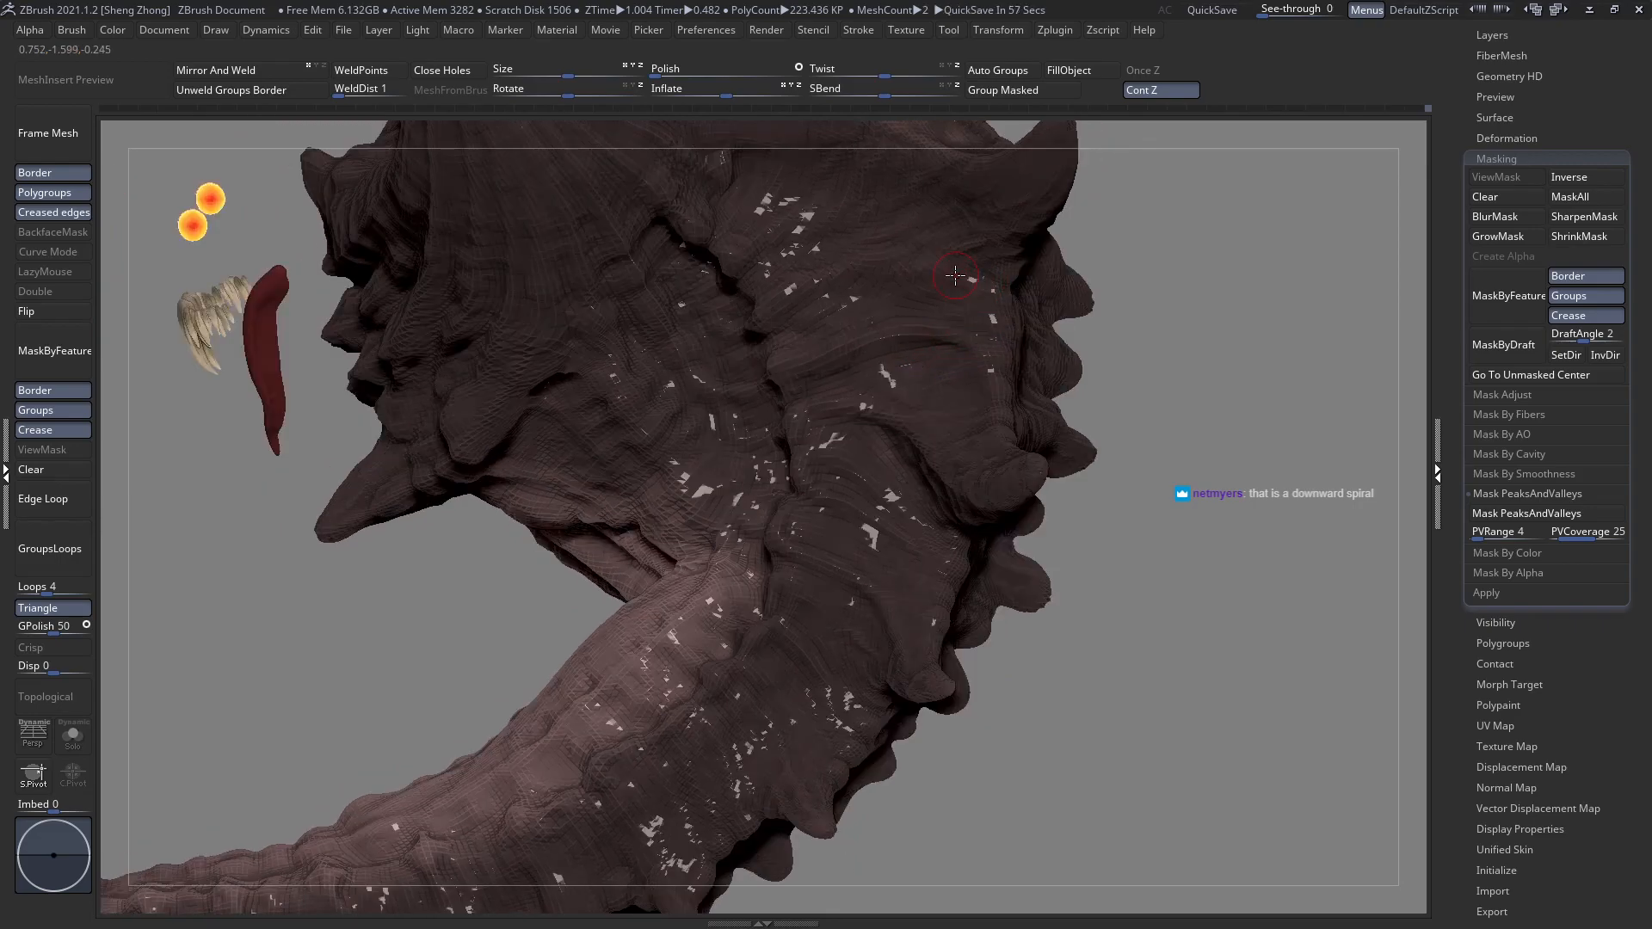
Sculpt skin folds around the base of the spike on the shoulder's outer edge, undoing the last stroke.
{"action": "mouse_move", "coordinate": [977, 170]}
{"action": "right_mouse_down", "text": "alt"}
{"action": "mouse_move", "coordinate": [931, 358]}
{"action": "mouse_move", "coordinate": [748, 361]}
{"action": "mouse_move", "coordinate": [932, 354]}
{"action": "mouse_move", "coordinate": [960, 326]}
{"action": "mouse_move", "coordinate": [938, 362]}
{"action": "right_mouse_up", "text": "alt"}
{"action": "right_click", "coordinate": [961, 326]}
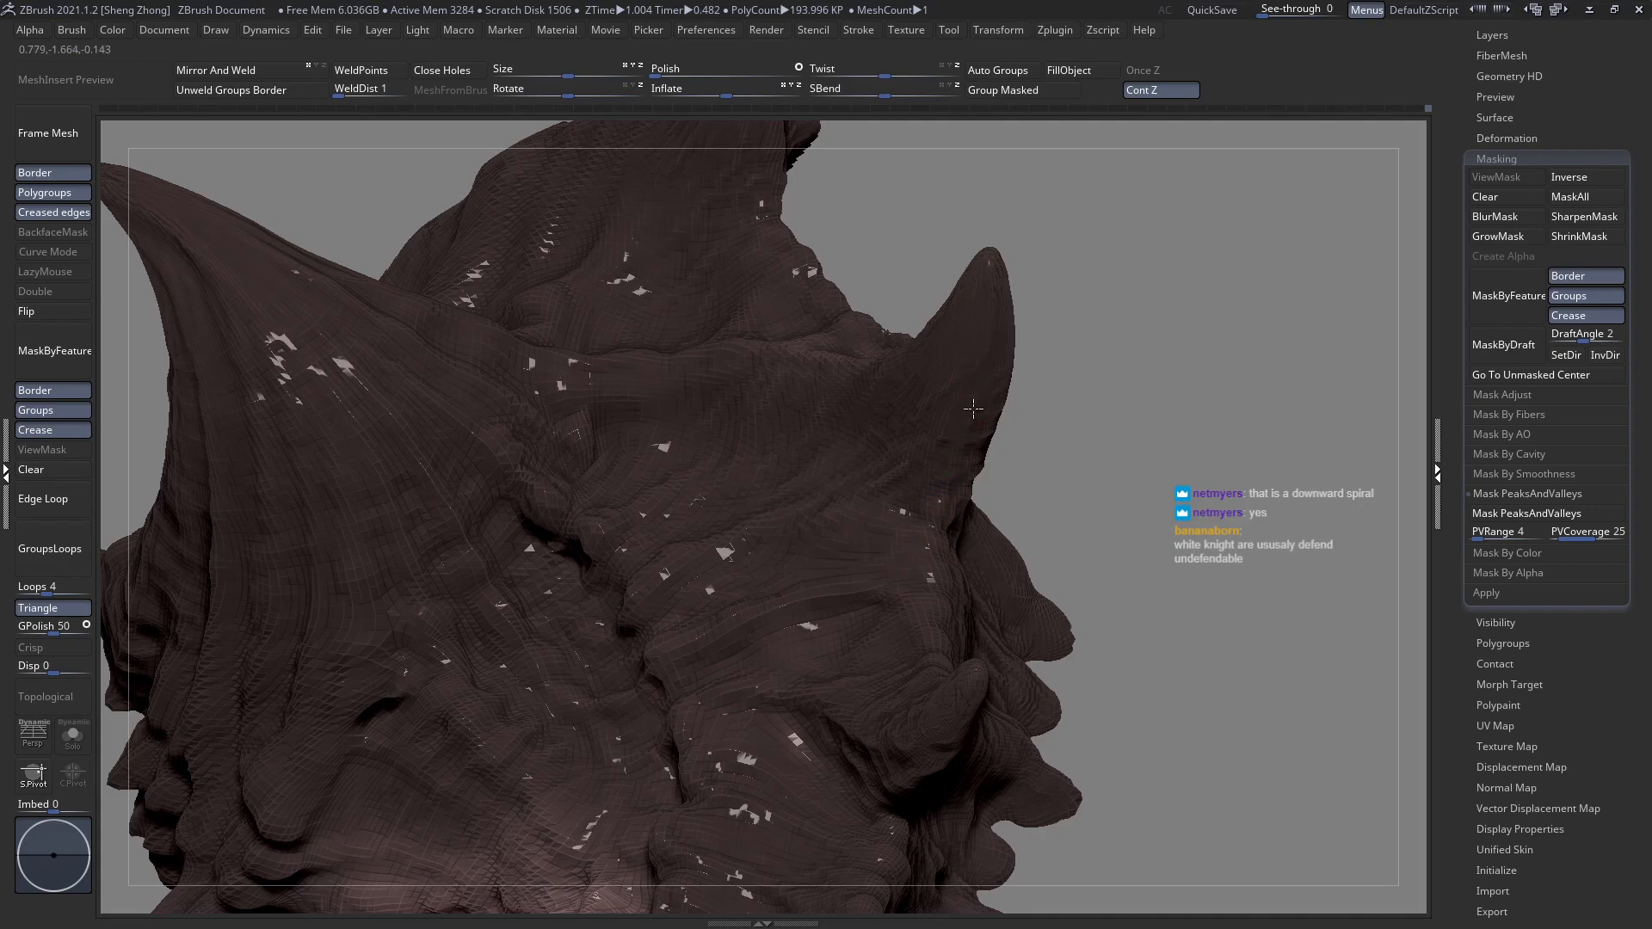
{"action": "key", "text": "ctrl+z"}
{"action": "right_click_drag", "start_coordinate": [949, 561], "coordinate": [934, 465]}
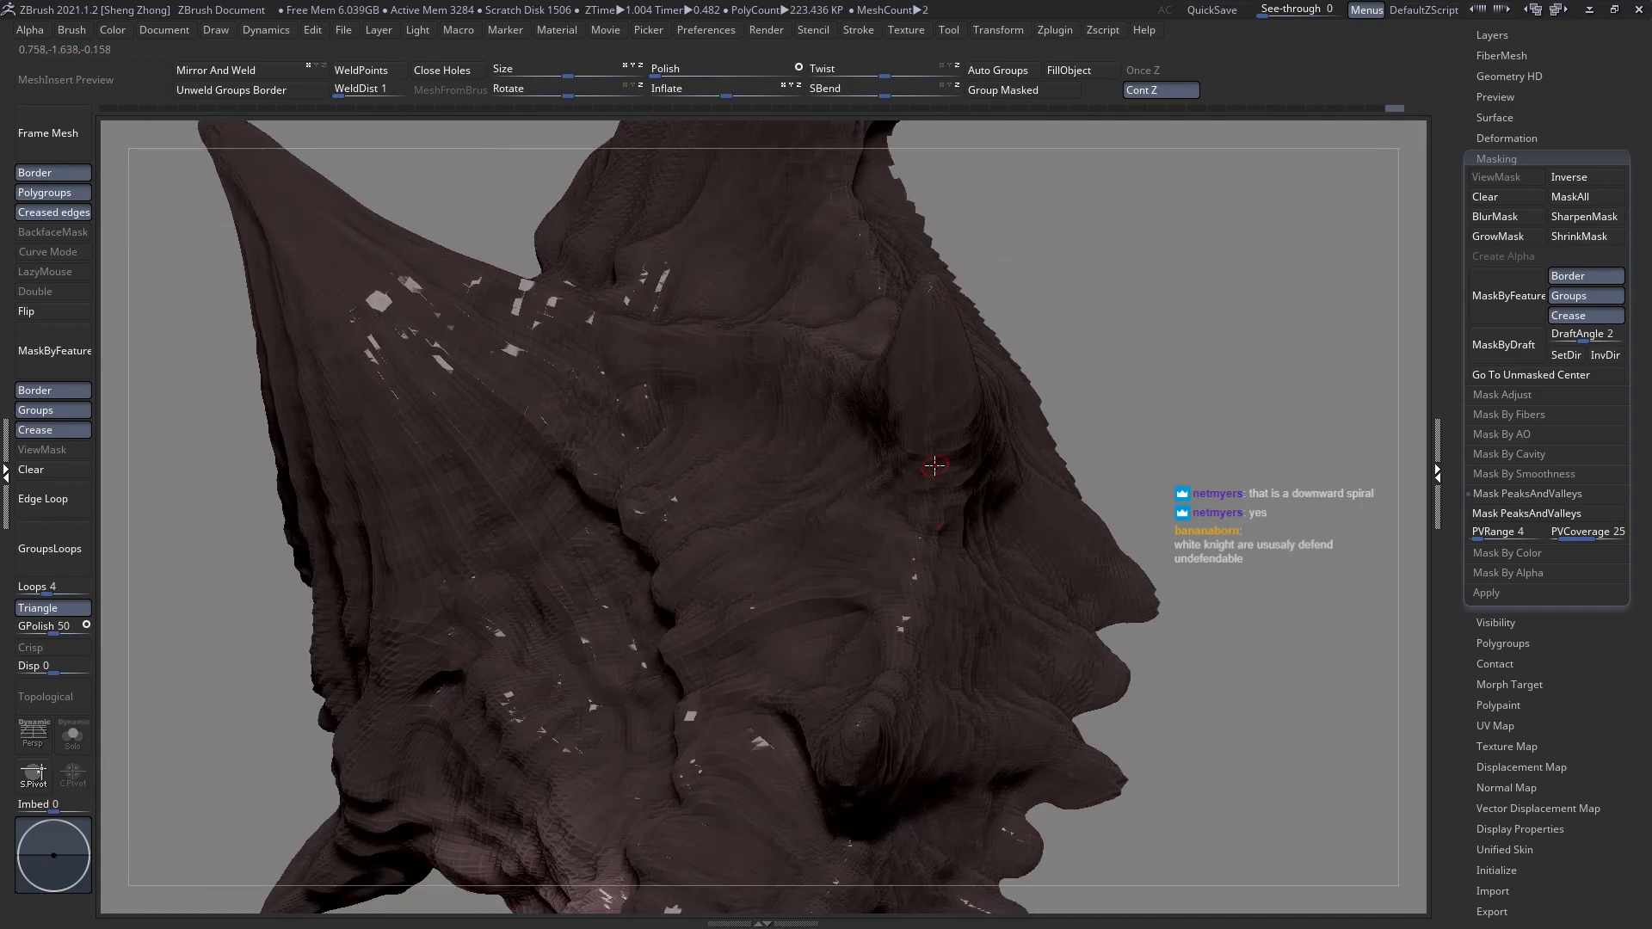
Set the draw size to 9 and sculpt small stacked ridges up the base of the outer shoulder spike.
{"action": "right_click", "coordinate": [934, 465]}
{"action": "left_click_drag", "start_coordinate": [935, 466], "coordinate": [939, 465]}
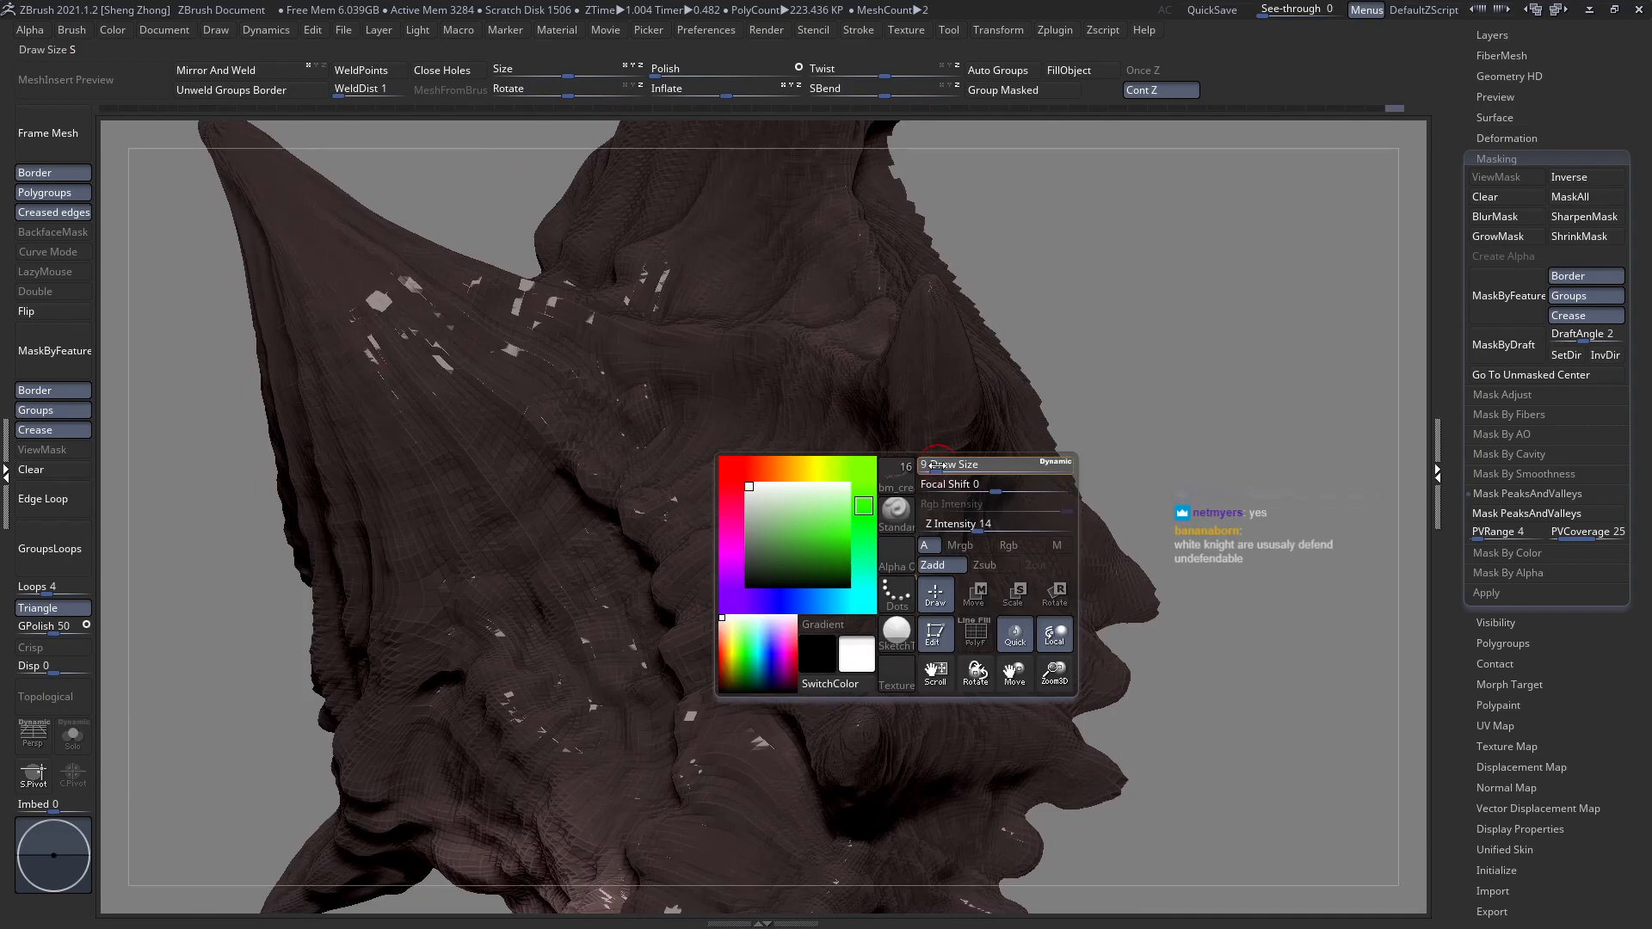
{"action": "right_click_drag", "start_coordinate": [928, 503], "coordinate": [920, 519]}
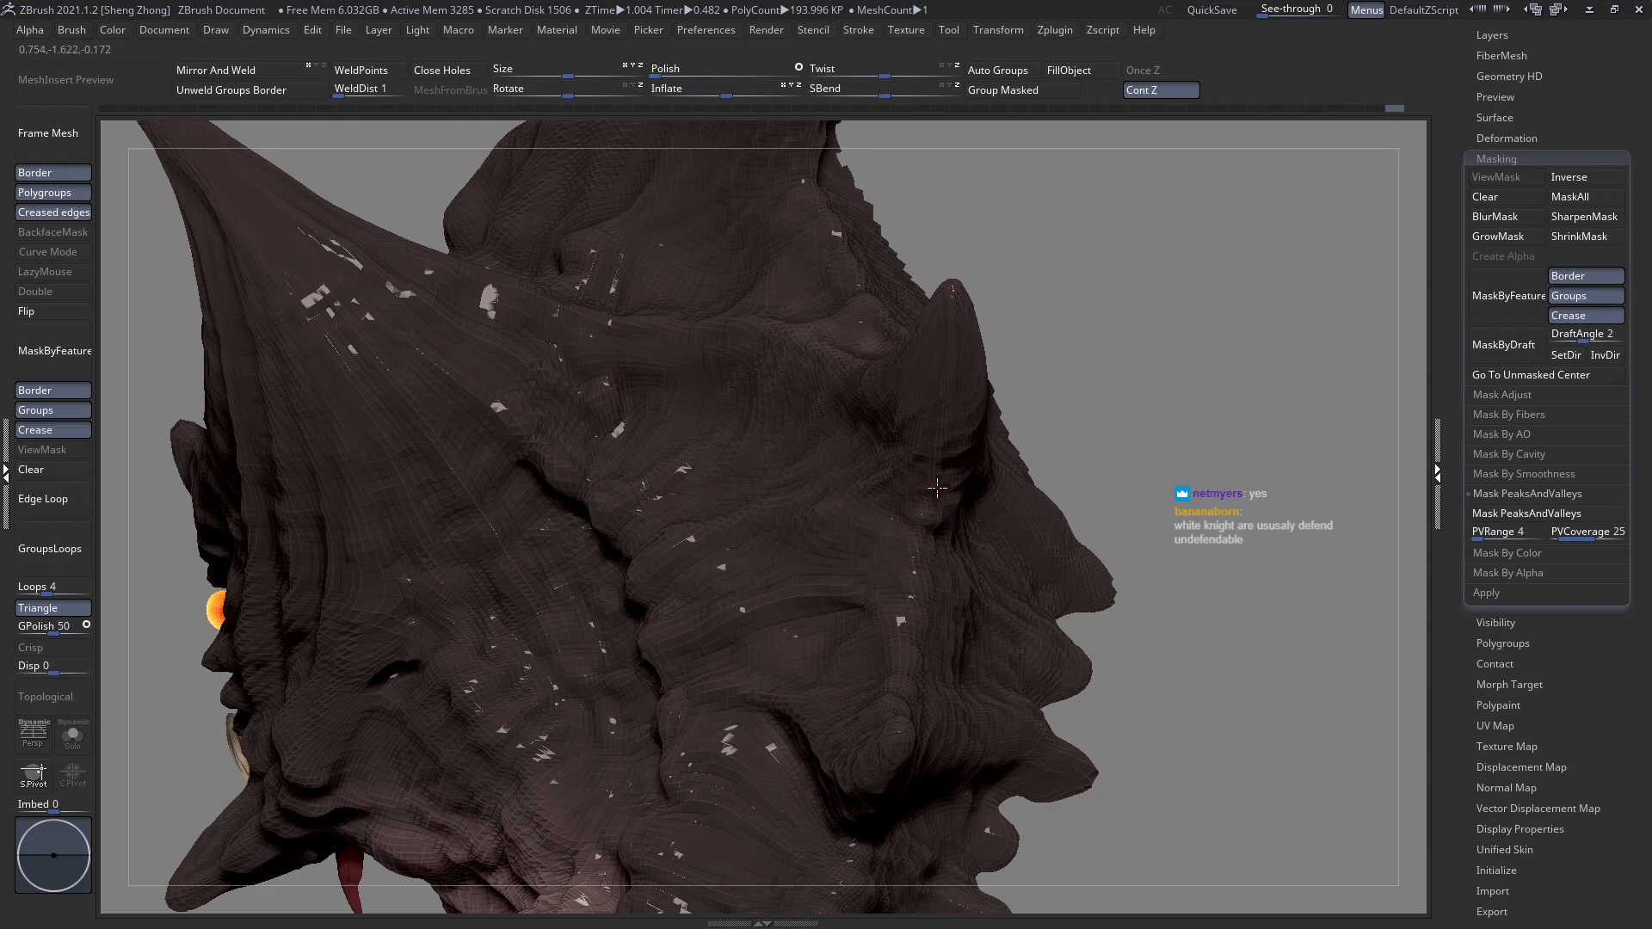
{"action": "right_click_drag", "start_coordinate": [923, 488], "coordinate": [922, 472]}
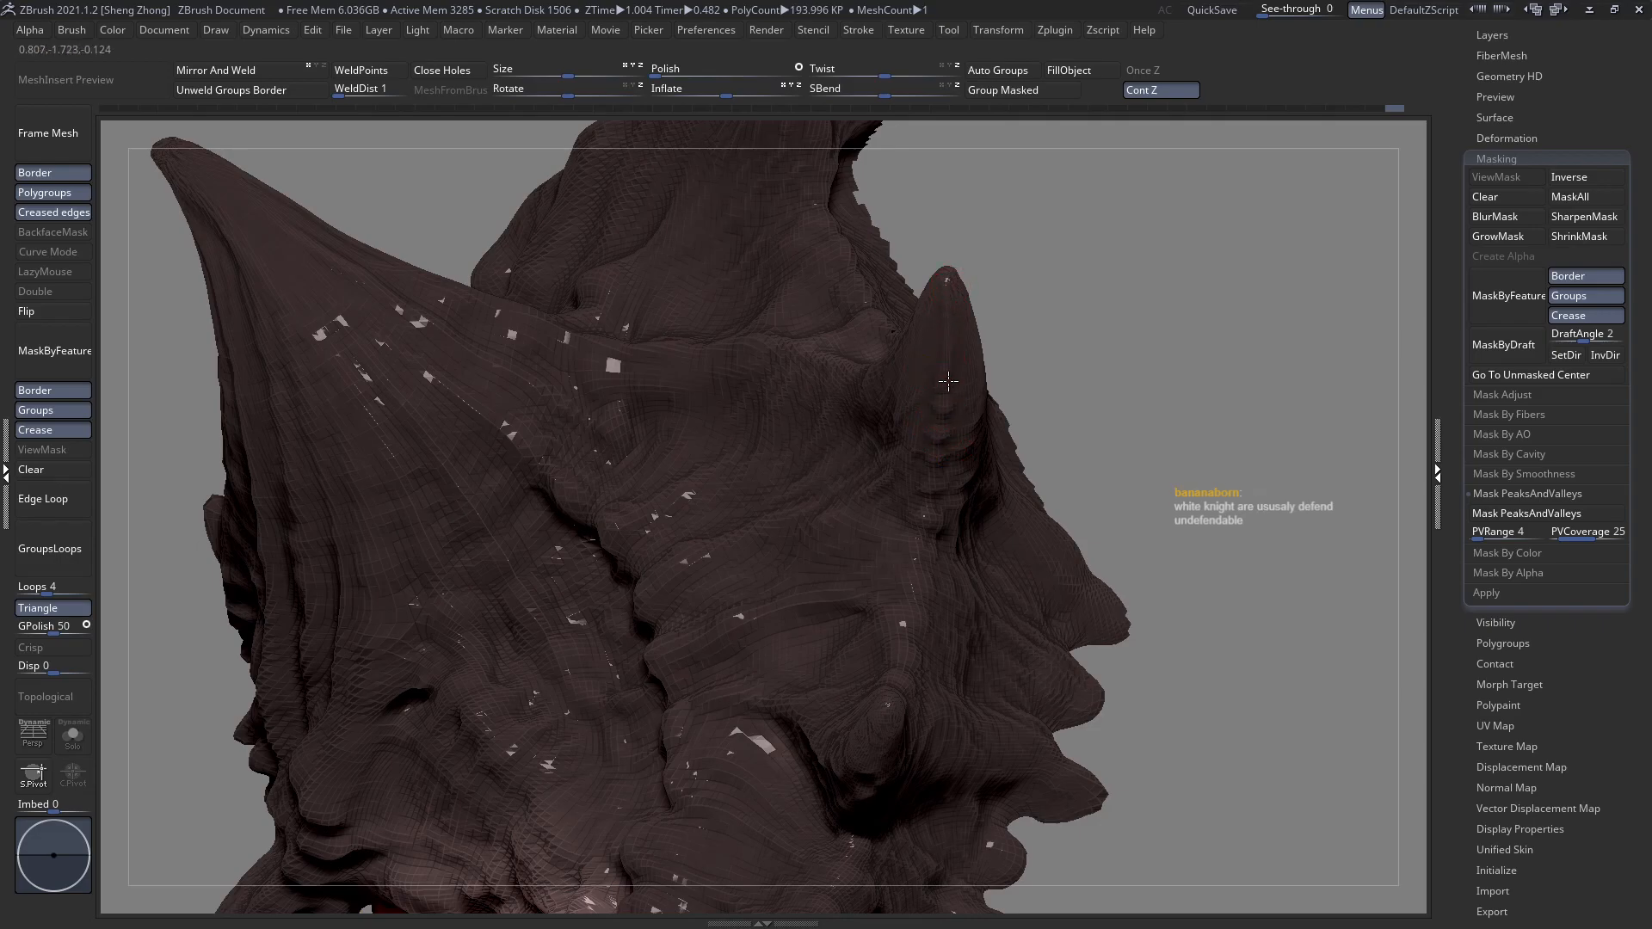
Sculpt skin folds below the outer shoulder spike, along the edge leading to the next spike.
{"action": "right_click_drag", "start_coordinate": [945, 382], "coordinate": [953, 376]}
{"action": "key", "text": "space"}
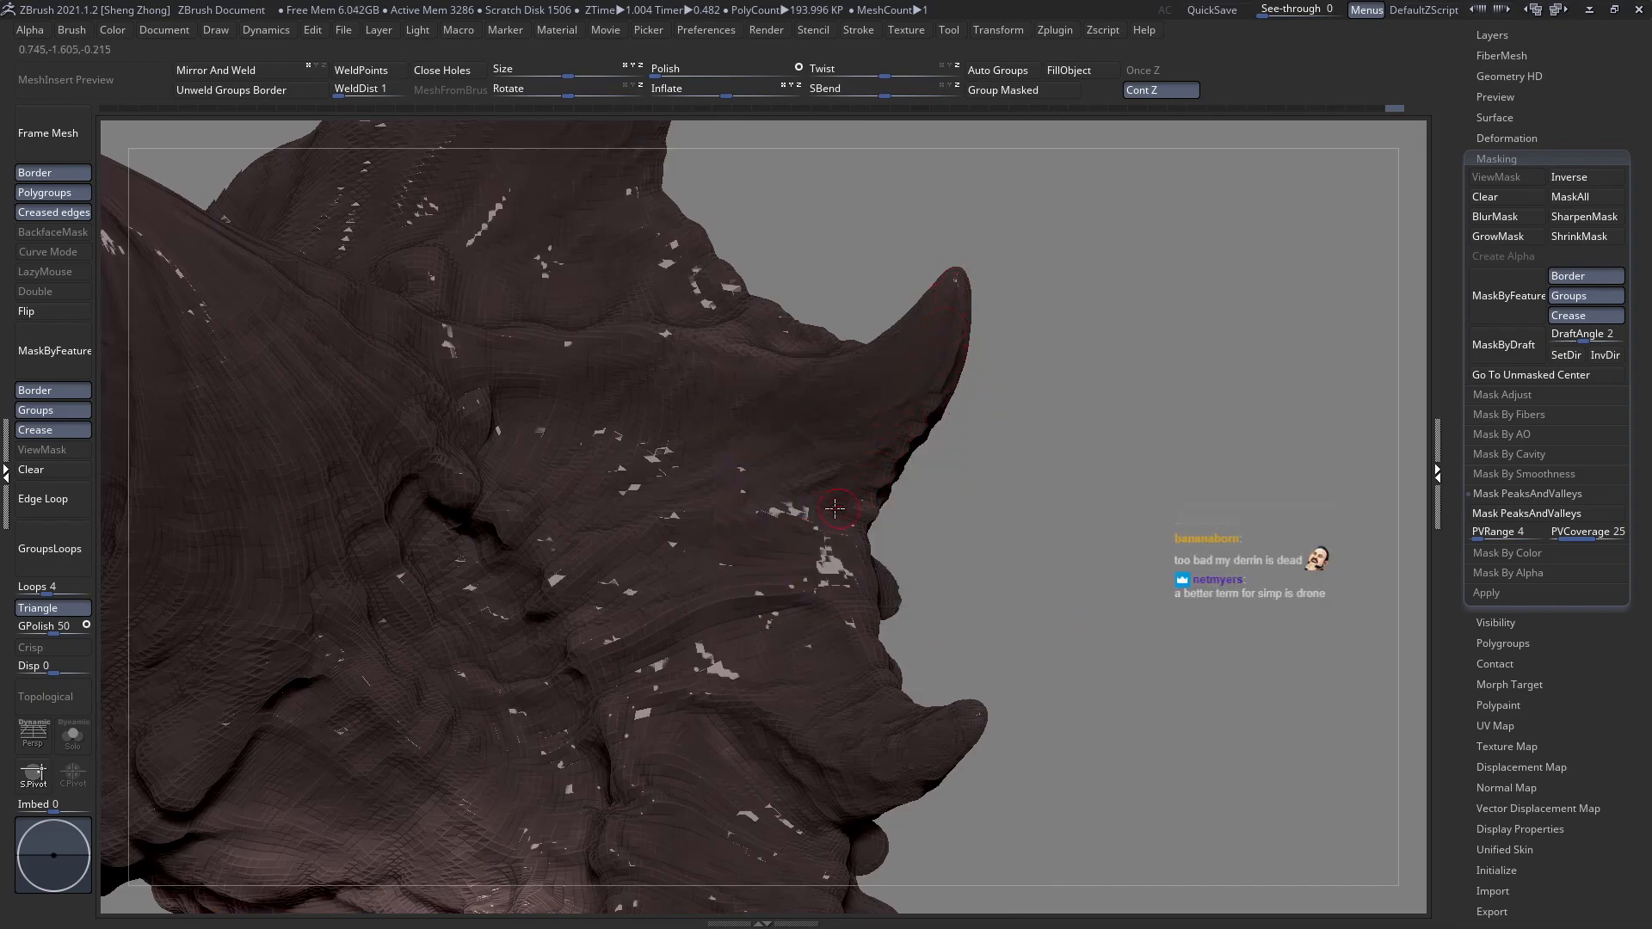
{"action": "mouse_move", "coordinate": [745, 517]}
{"action": "right_mouse_down"}
{"action": "mouse_move", "coordinate": [732, 534]}
{"action": "mouse_move", "coordinate": [812, 534]}
{"action": "mouse_move", "coordinate": [817, 443]}
{"action": "mouse_move", "coordinate": [840, 434]}
{"action": "mouse_move", "coordinate": [821, 392]}
{"action": "mouse_move", "coordinate": [811, 408]}
{"action": "right_mouse_up"}
{"action": "key", "text": "space"}
{"action": "left_click", "coordinate": [809, 454]}
{"action": "mouse_move", "coordinate": [840, 462]}
{"action": "right_mouse_down", "text": "alt"}
{"action": "mouse_move", "coordinate": [850, 403]}
{"action": "mouse_move", "coordinate": [825, 297]}
{"action": "right_mouse_up", "text": "alt"}
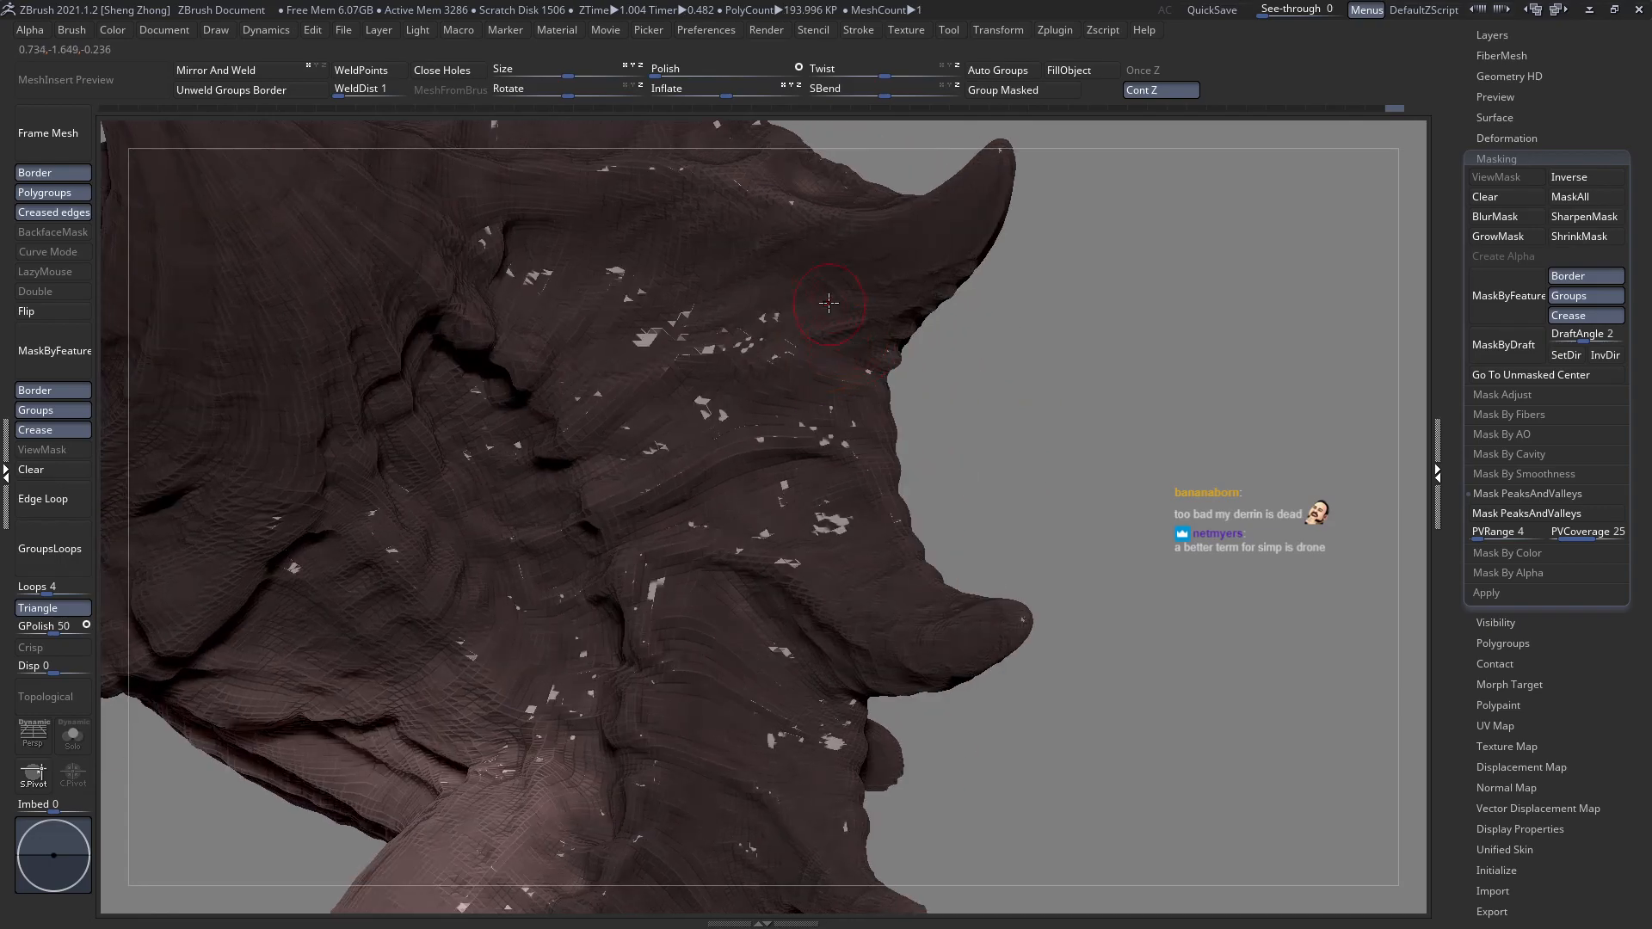
Sculpt long folds and a groove between the two outer shoulder spikes, running back toward the deep crease.
{"action": "key", "text": "space"}
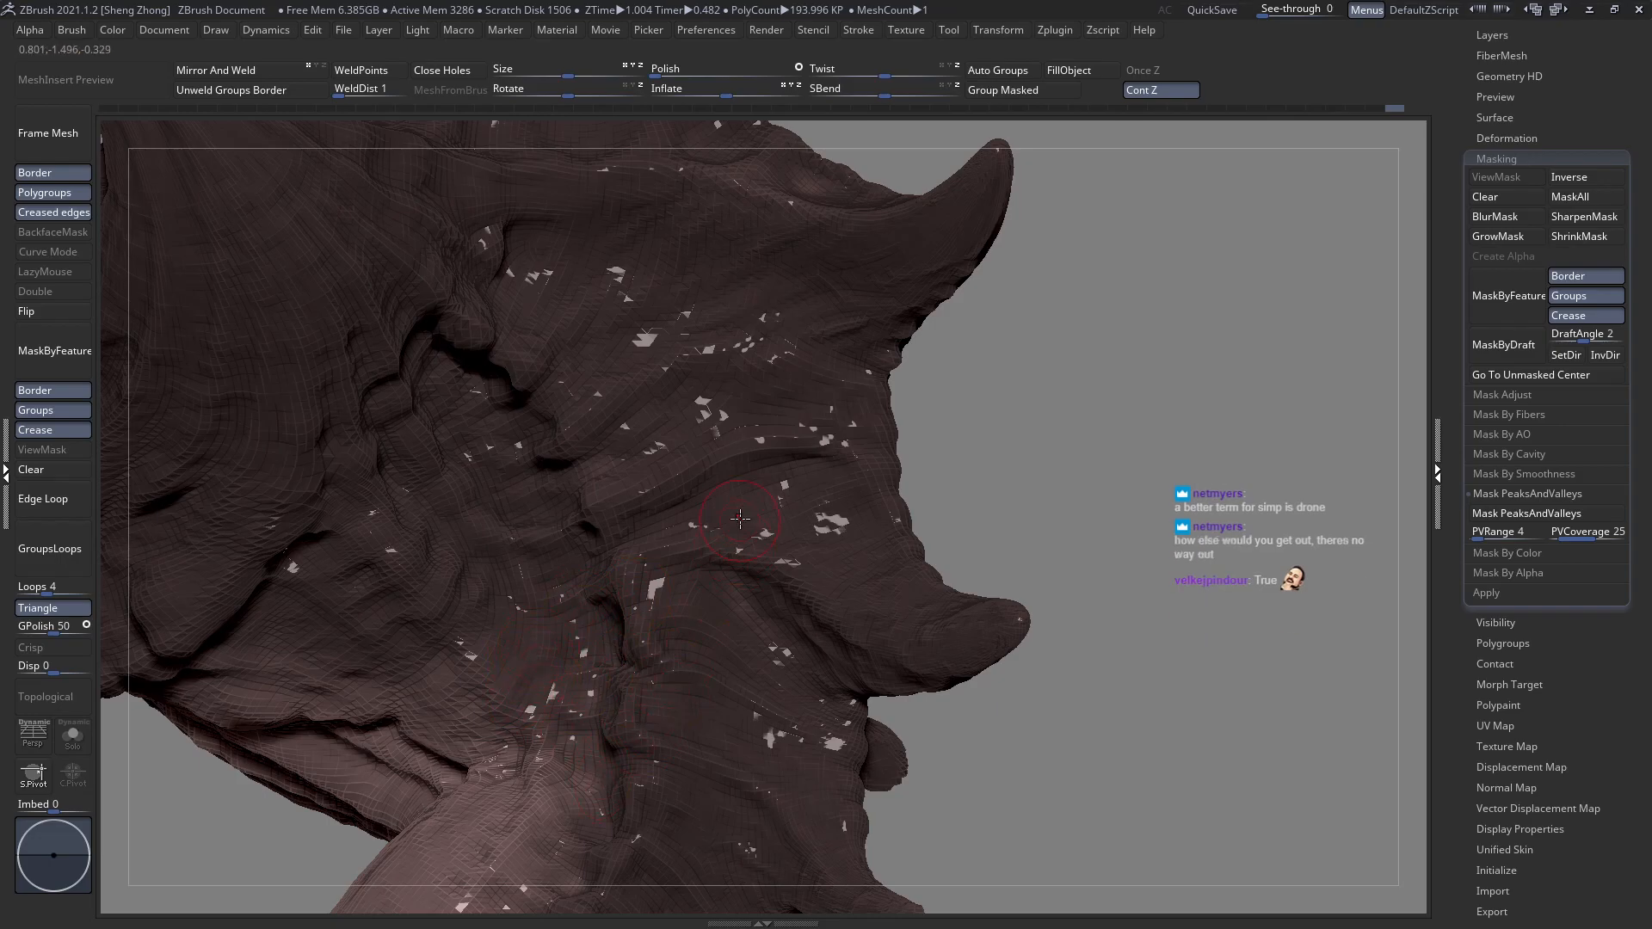
{"action": "key", "text": "shift+f"}
{"action": "right_click_drag", "start_coordinate": [747, 551], "coordinate": [739, 488], "text": "alt"}
{"action": "key", "text": "space"}
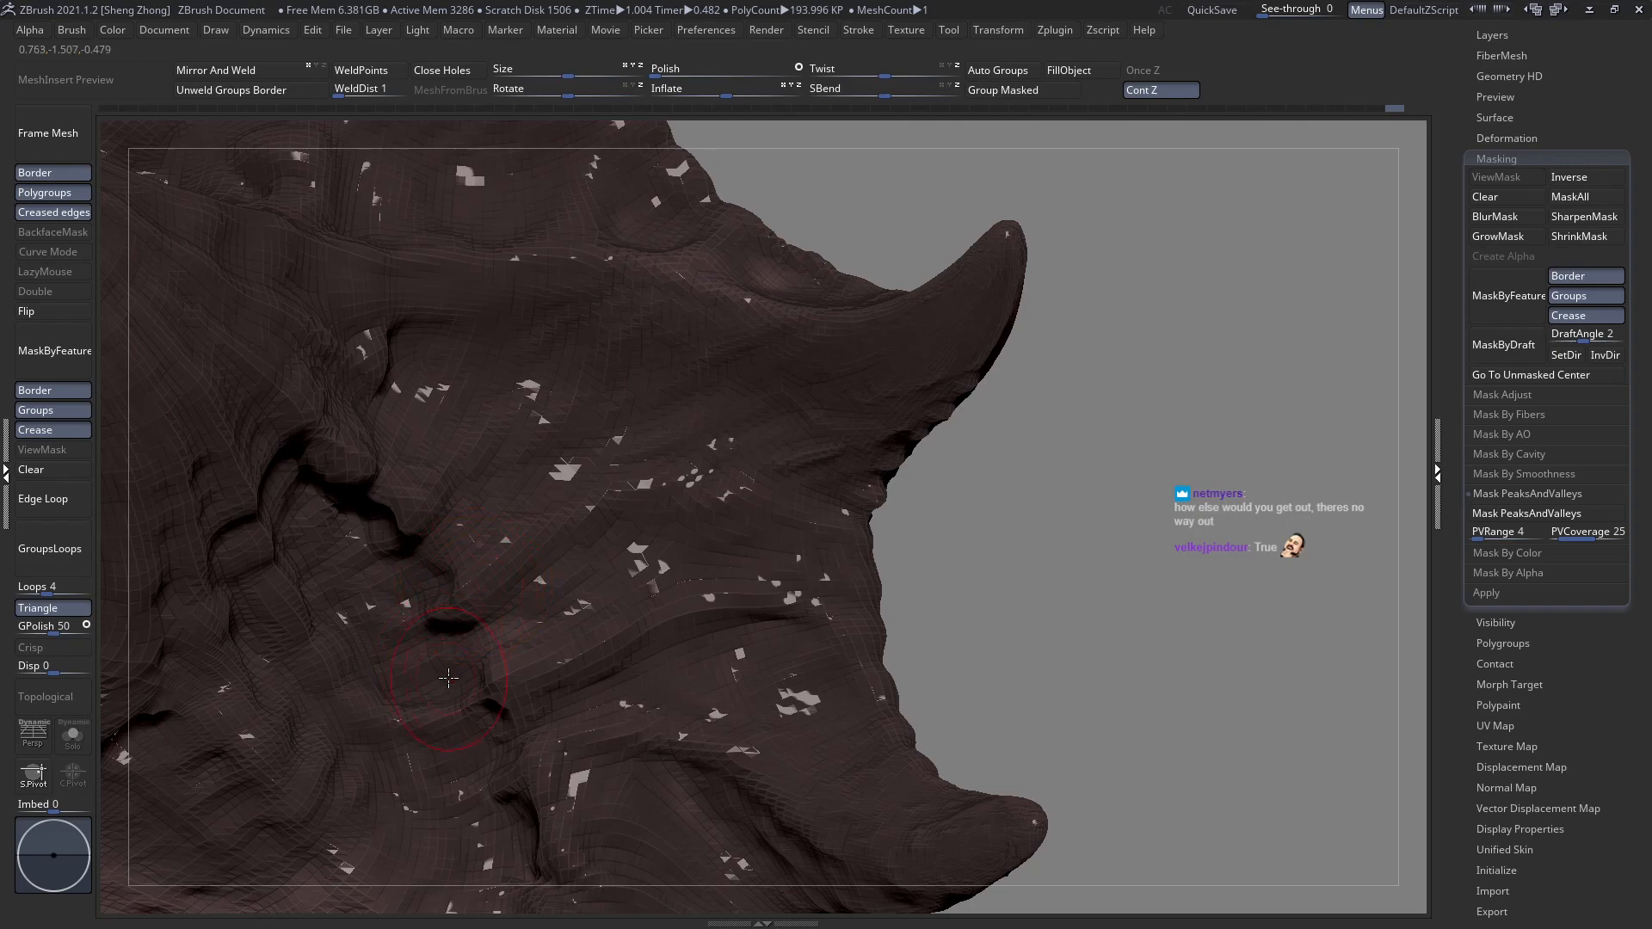
{"action": "mouse_move", "coordinate": [554, 634]}
{"action": "right_mouse_down"}
{"action": "mouse_move", "coordinate": [593, 647]}
{"action": "mouse_move", "coordinate": [601, 571]}
{"action": "mouse_move", "coordinate": [700, 484]}
{"action": "right_mouse_up"}
{"action": "key", "text": "space"}
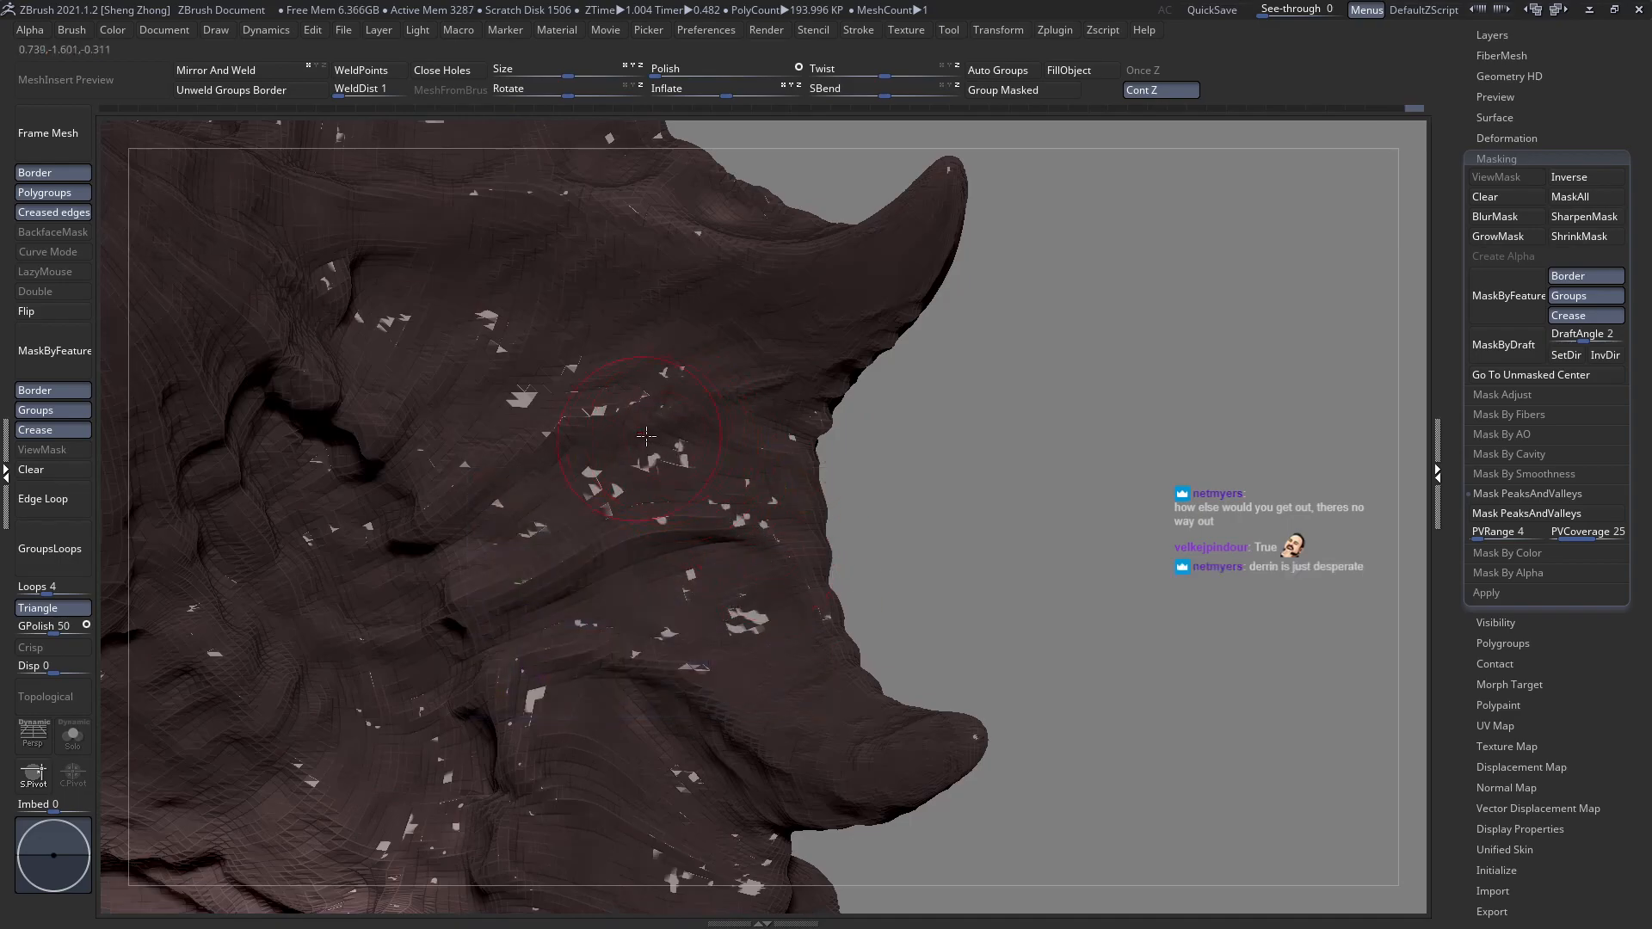
Sculpt a raised ridge from the pointed knob on the shoulder's back edge down toward the lower outer spike.
{"action": "right_click_drag", "start_coordinate": [603, 467], "coordinate": [648, 598]}
{"action": "mouse_move", "coordinate": [332, 430]}
{"action": "right_mouse_down"}
{"action": "mouse_move", "coordinate": [667, 489]}
{"action": "mouse_move", "coordinate": [755, 445]}
{"action": "mouse_move", "coordinate": [817, 508]}
{"action": "mouse_move", "coordinate": [840, 468]}
{"action": "mouse_move", "coordinate": [840, 542]}
{"action": "mouse_move", "coordinate": [838, 462]}
{"action": "right_mouse_up"}
{"action": "right_click_drag", "start_coordinate": [757, 421], "coordinate": [765, 458], "text": "ctrl"}
{"action": "key", "text": "space"}
{"action": "left_click_drag", "start_coordinate": [787, 415], "coordinate": [766, 417]}
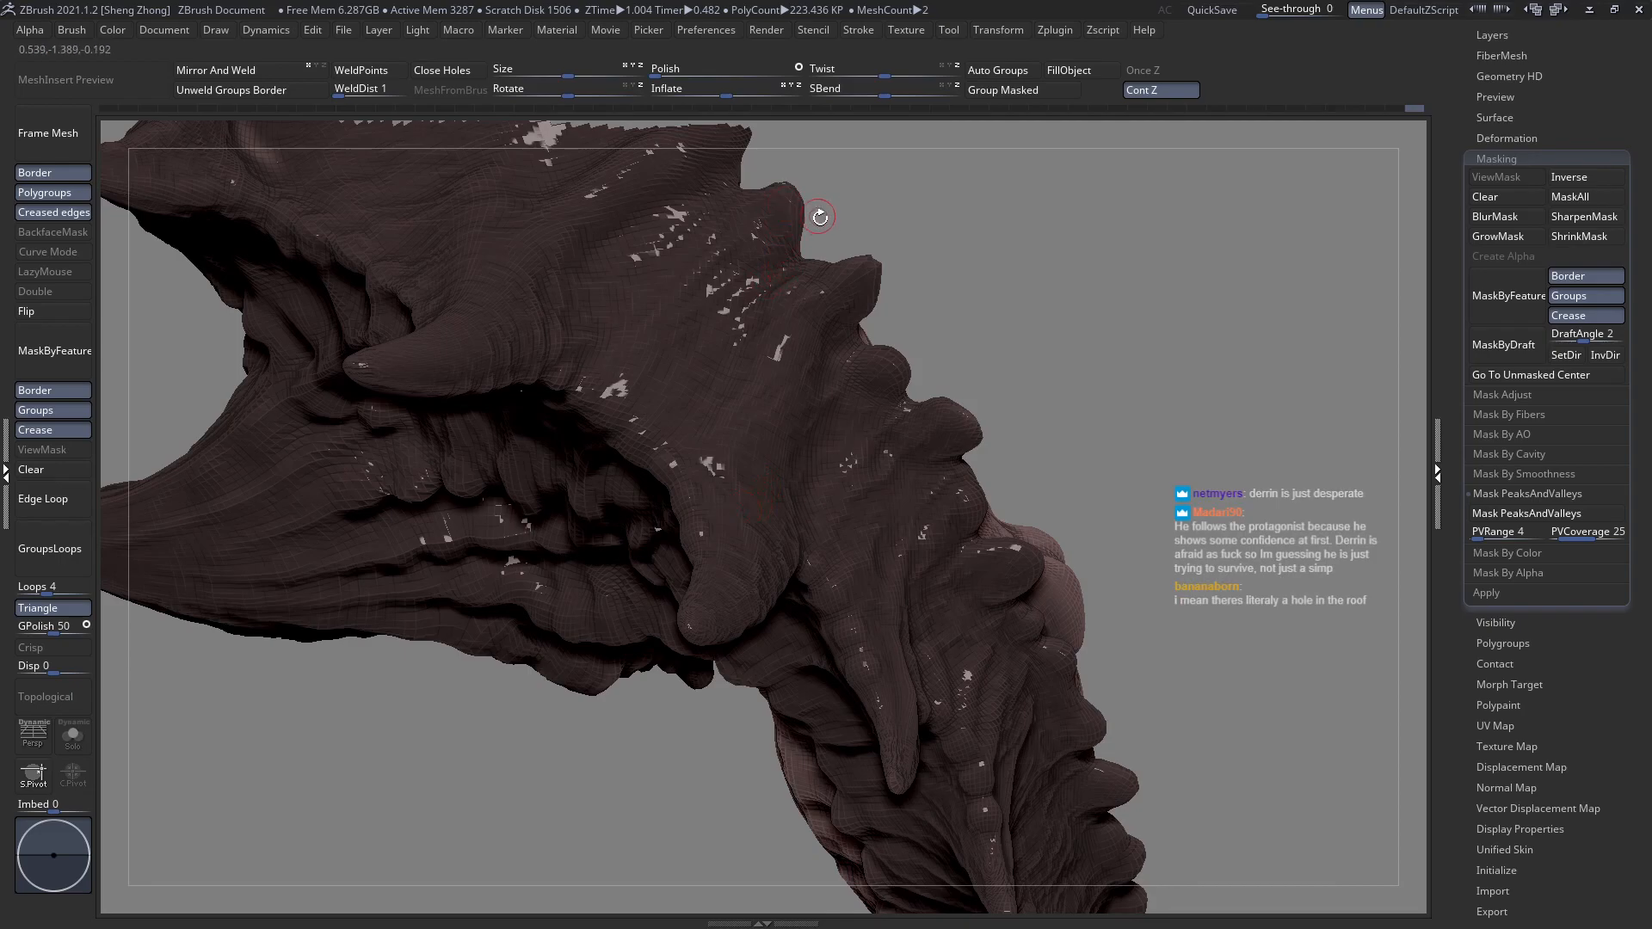
{"action": "right_click_drag", "start_coordinate": [782, 191], "coordinate": [776, 185]}
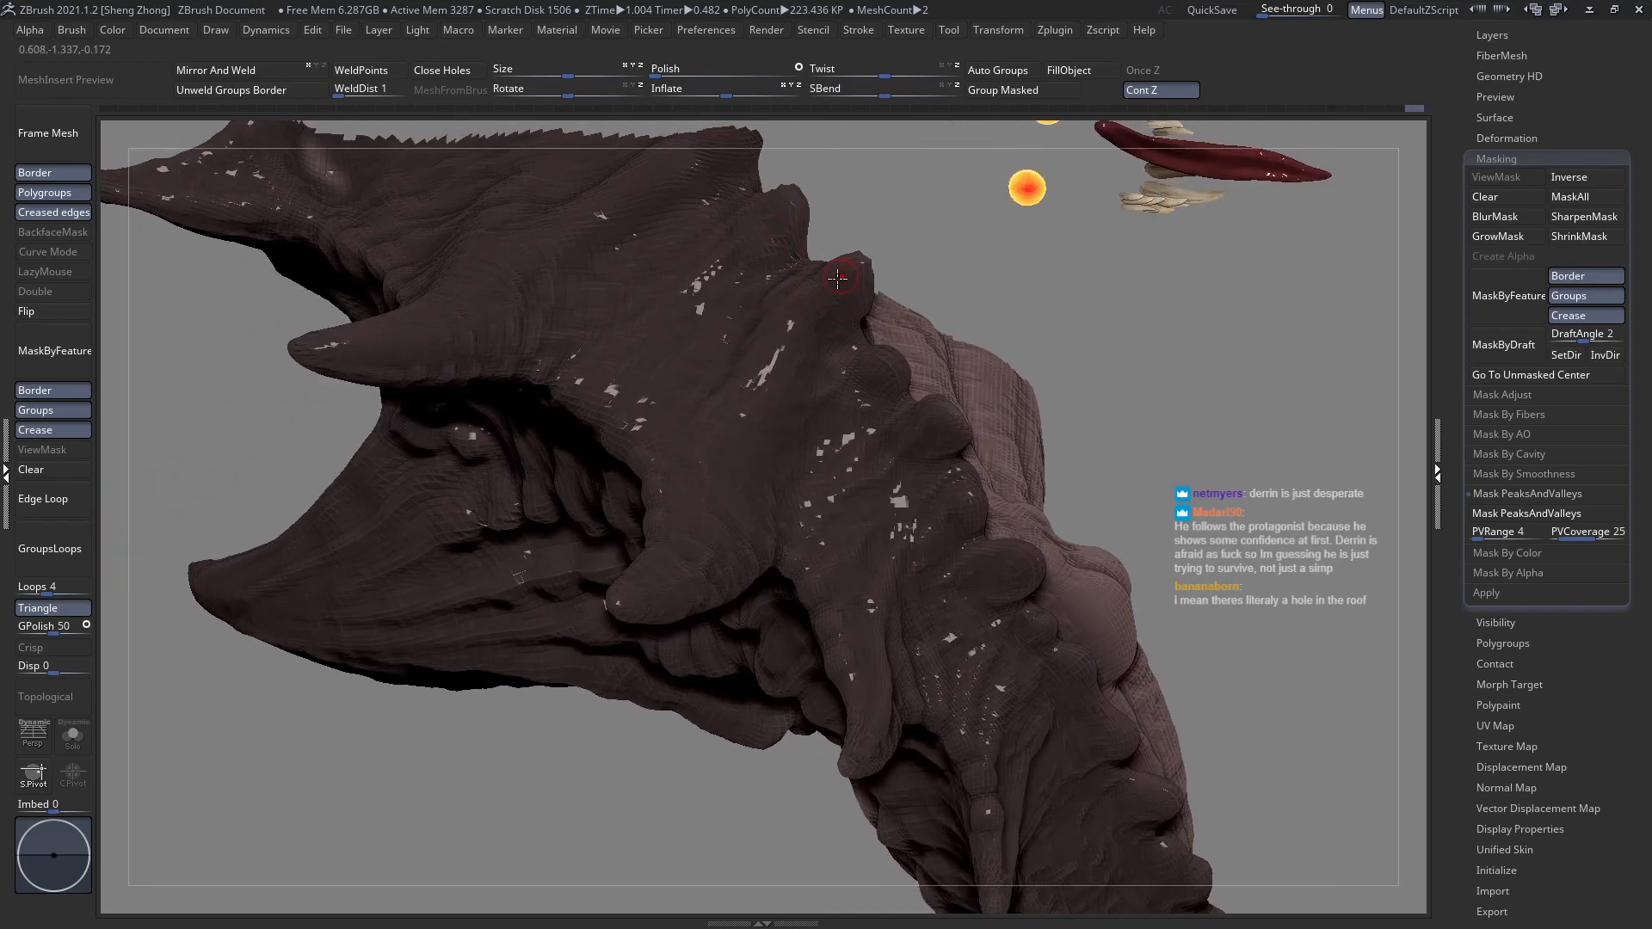
{"action": "left_click_drag", "start_coordinate": [813, 315], "coordinate": [647, 584]}
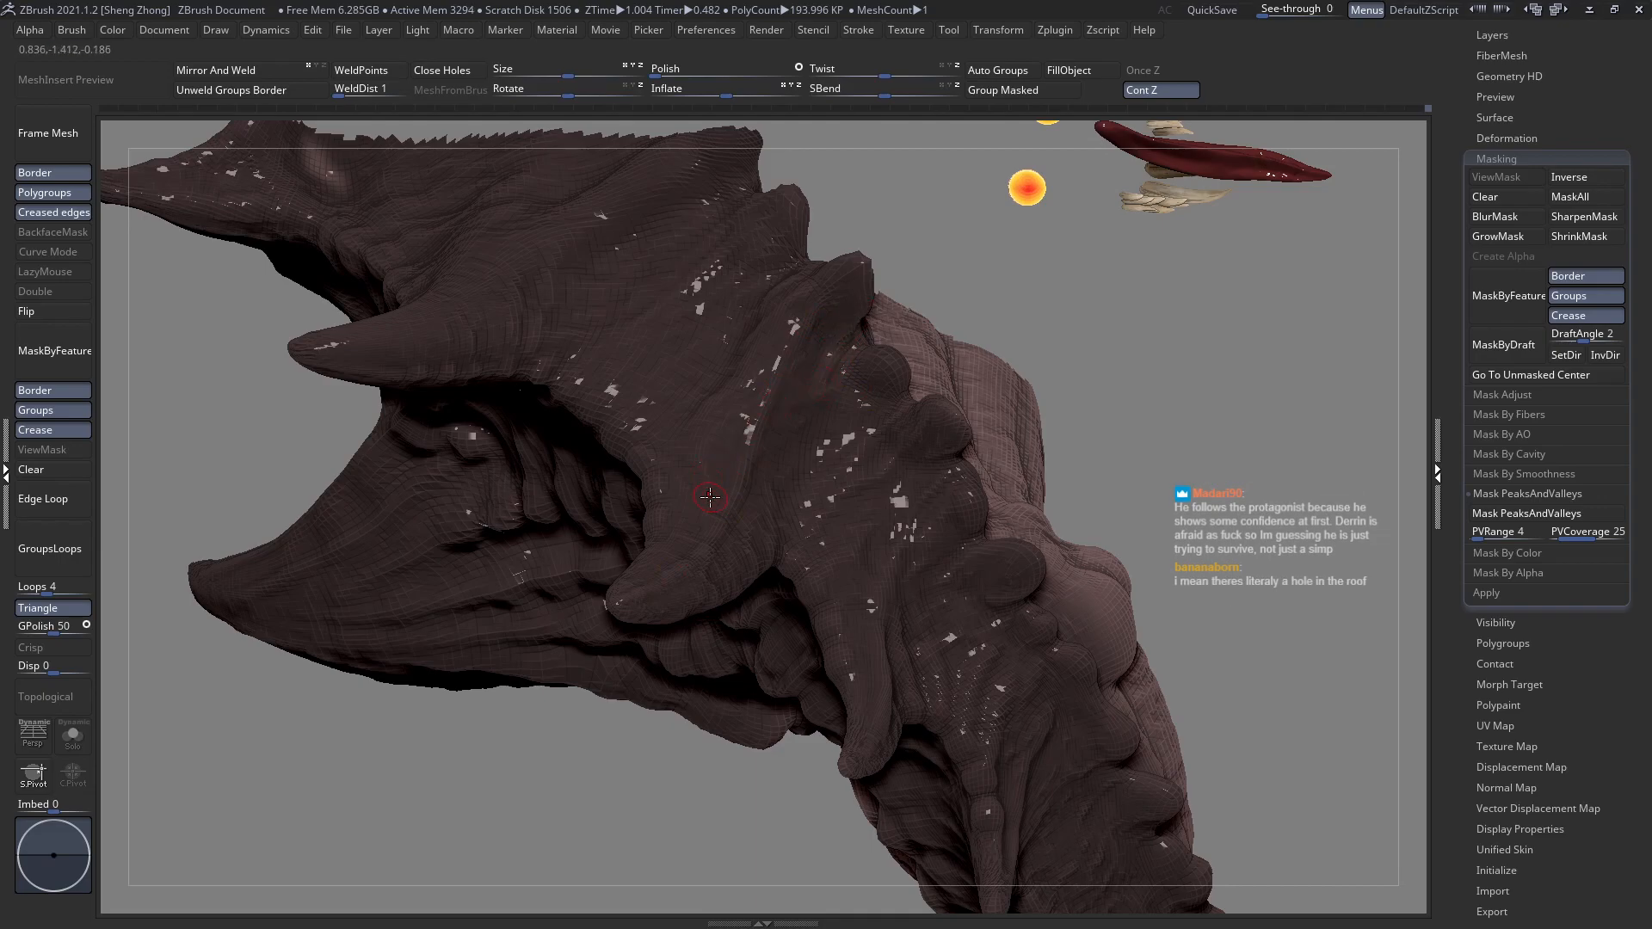
{"action": "key", "text": "space"}
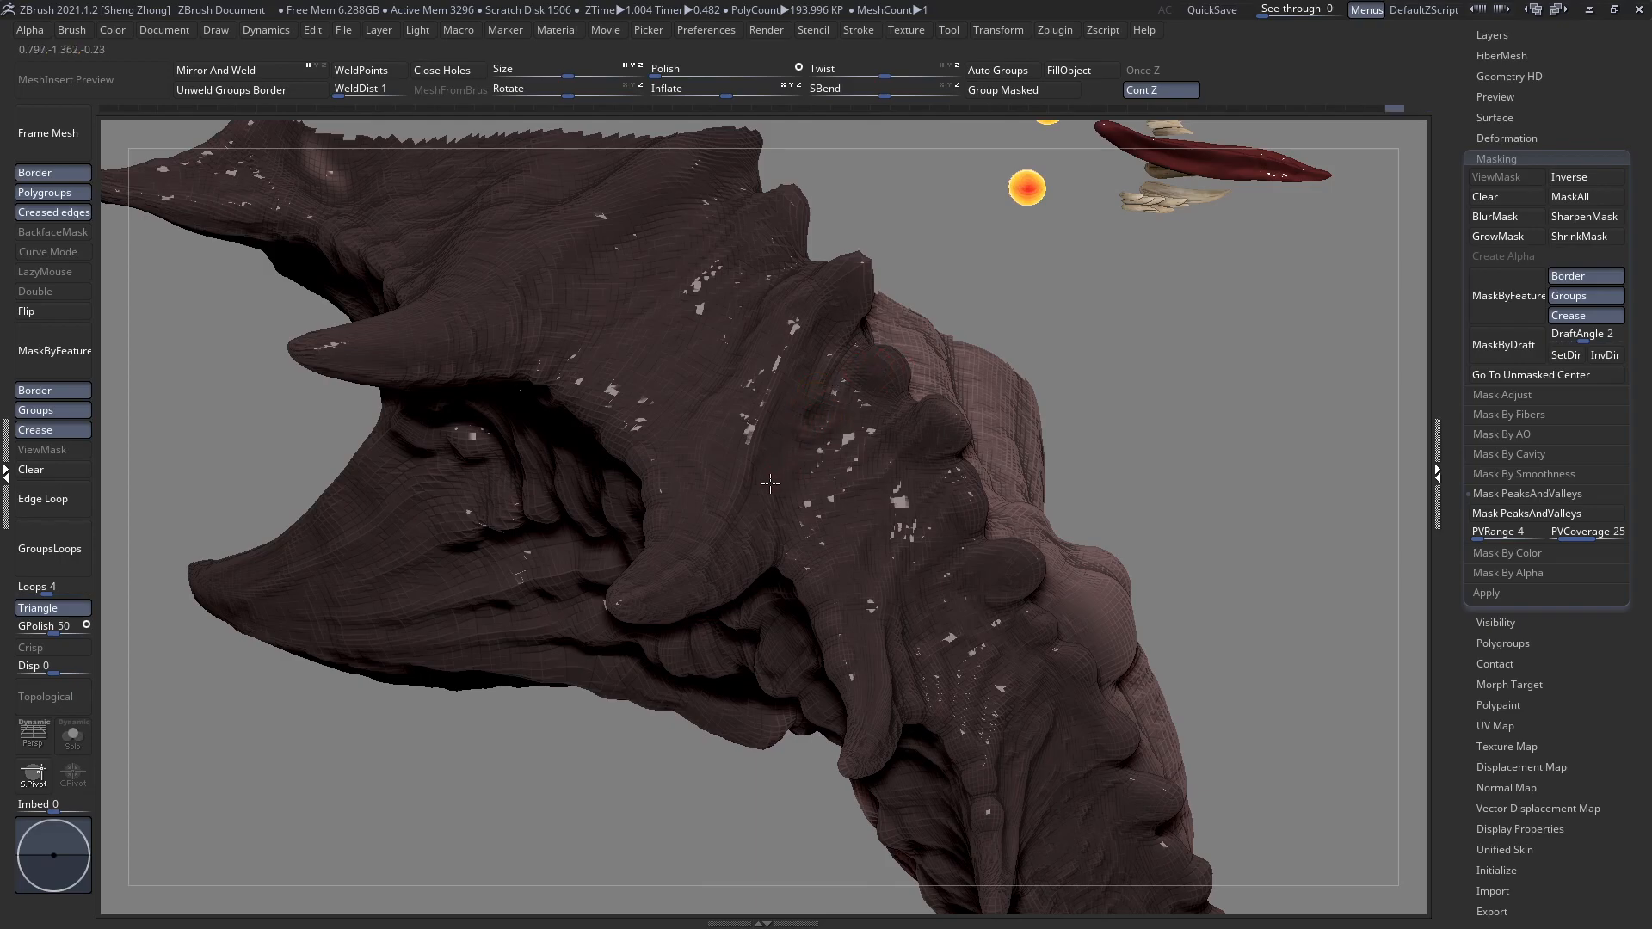
Sculpt folds and shape the rounded knobs along the shoulder plate's back edge.
{"action": "right_click_drag", "start_coordinate": [766, 531], "coordinate": [746, 505]}
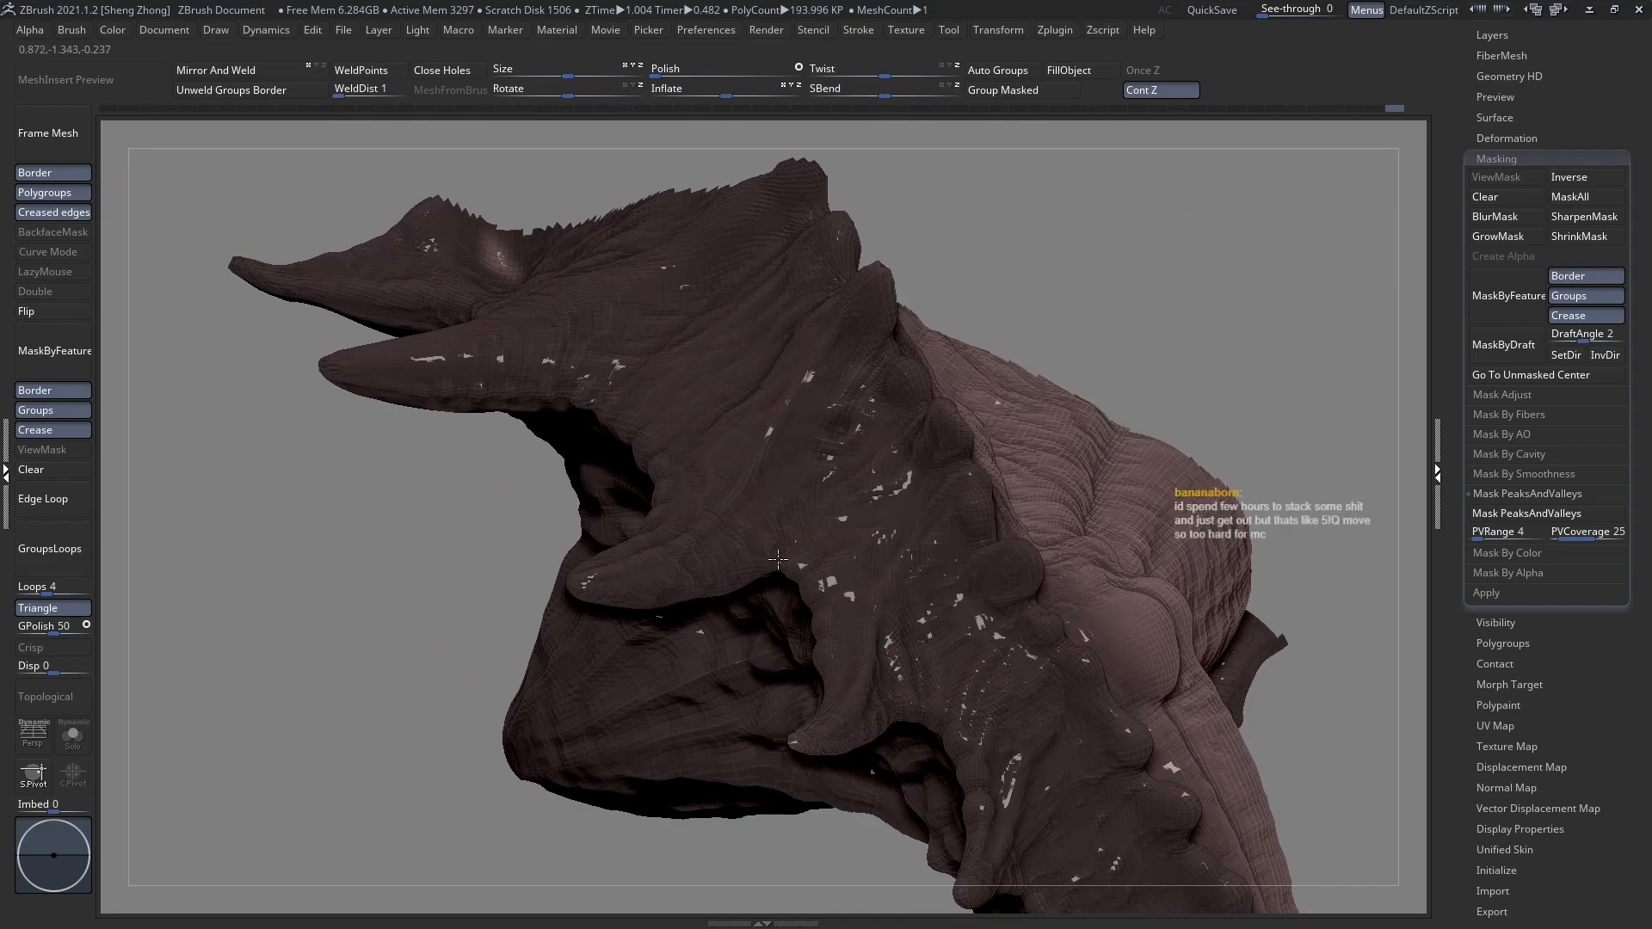
{"action": "right_click_drag", "start_coordinate": [715, 595], "coordinate": [784, 593]}
{"action": "right_click_drag", "start_coordinate": [735, 508], "coordinate": [625, 594], "text": "alt"}
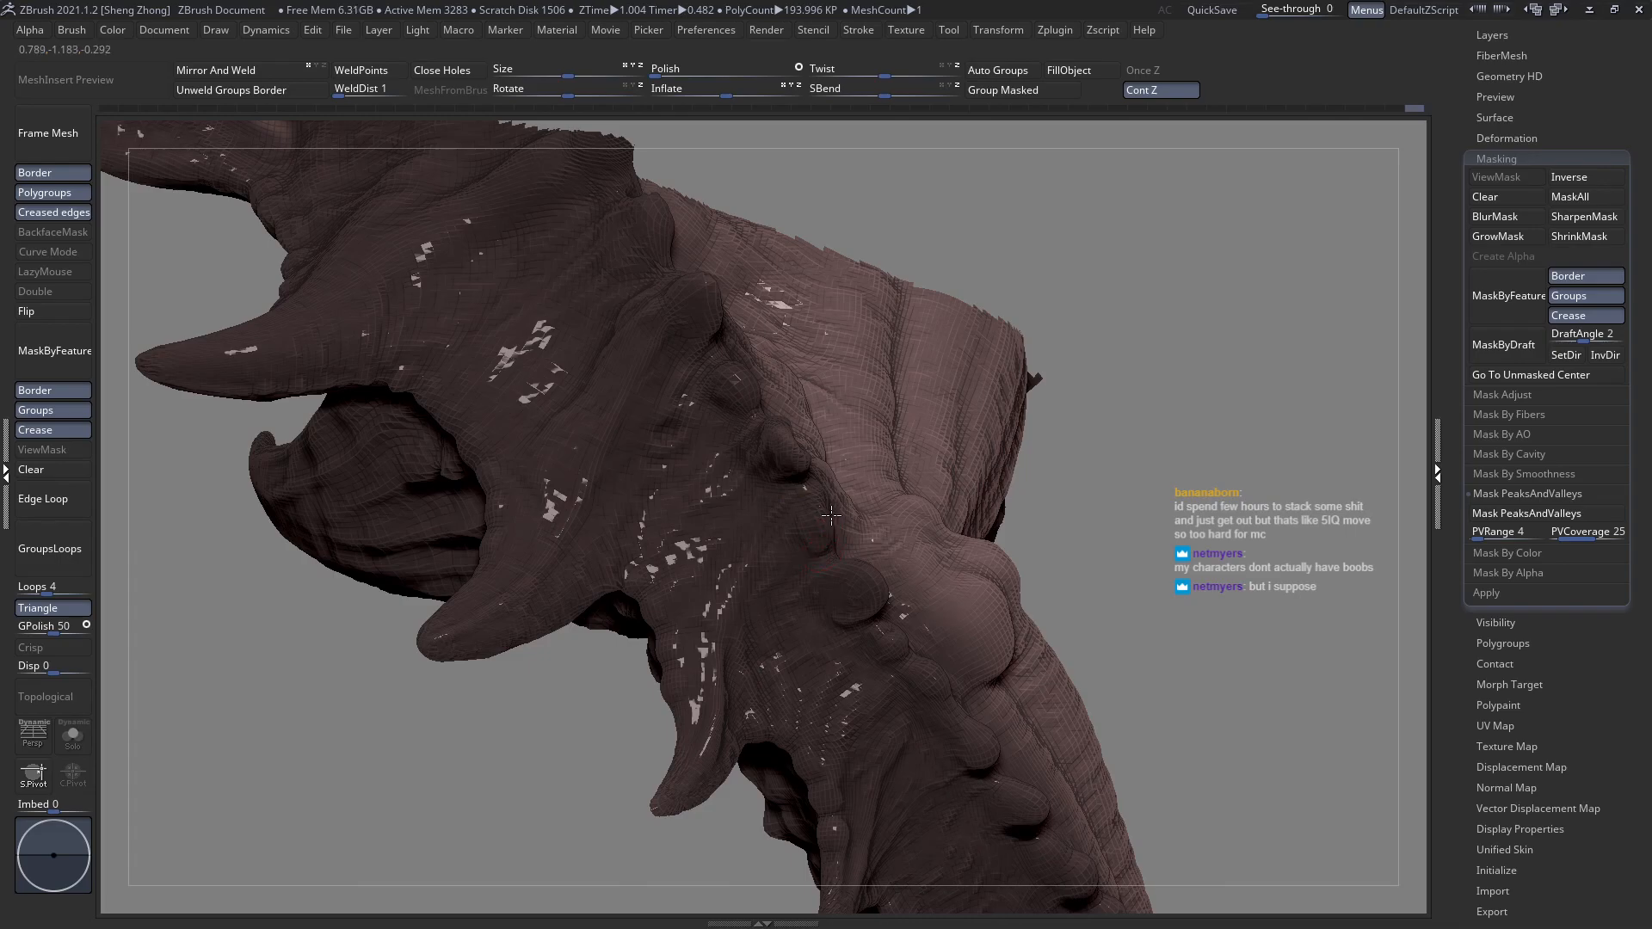
{"action": "right_click_drag", "start_coordinate": [824, 554], "coordinate": [831, 516]}
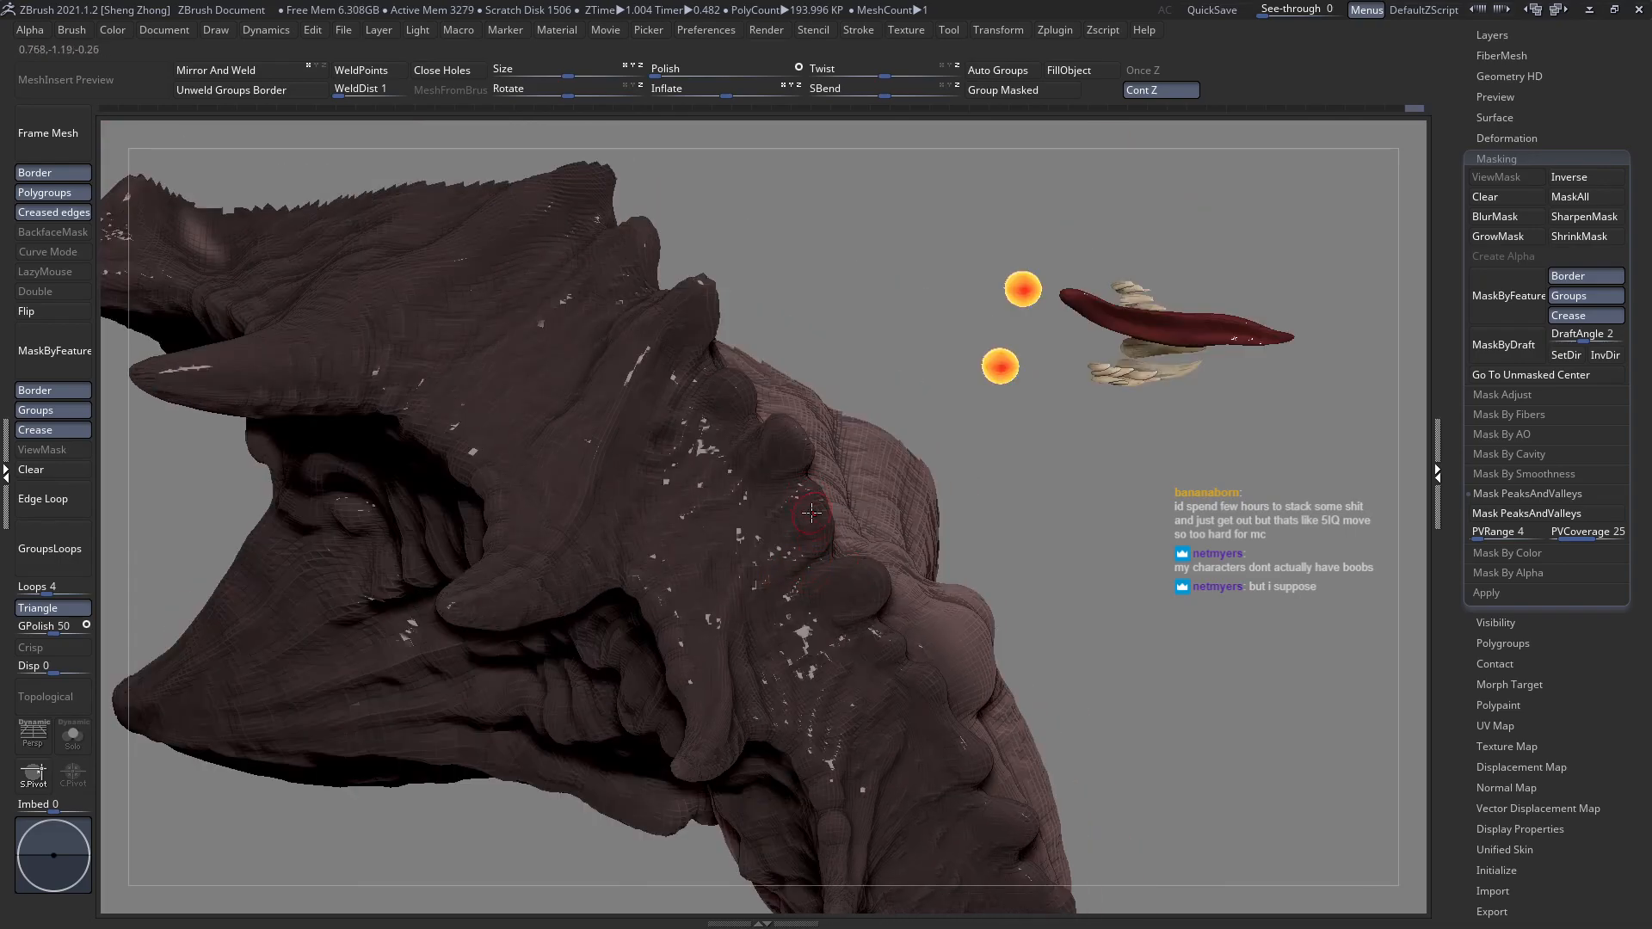
{"action": "right_click_drag", "start_coordinate": [811, 540], "coordinate": [811, 544]}
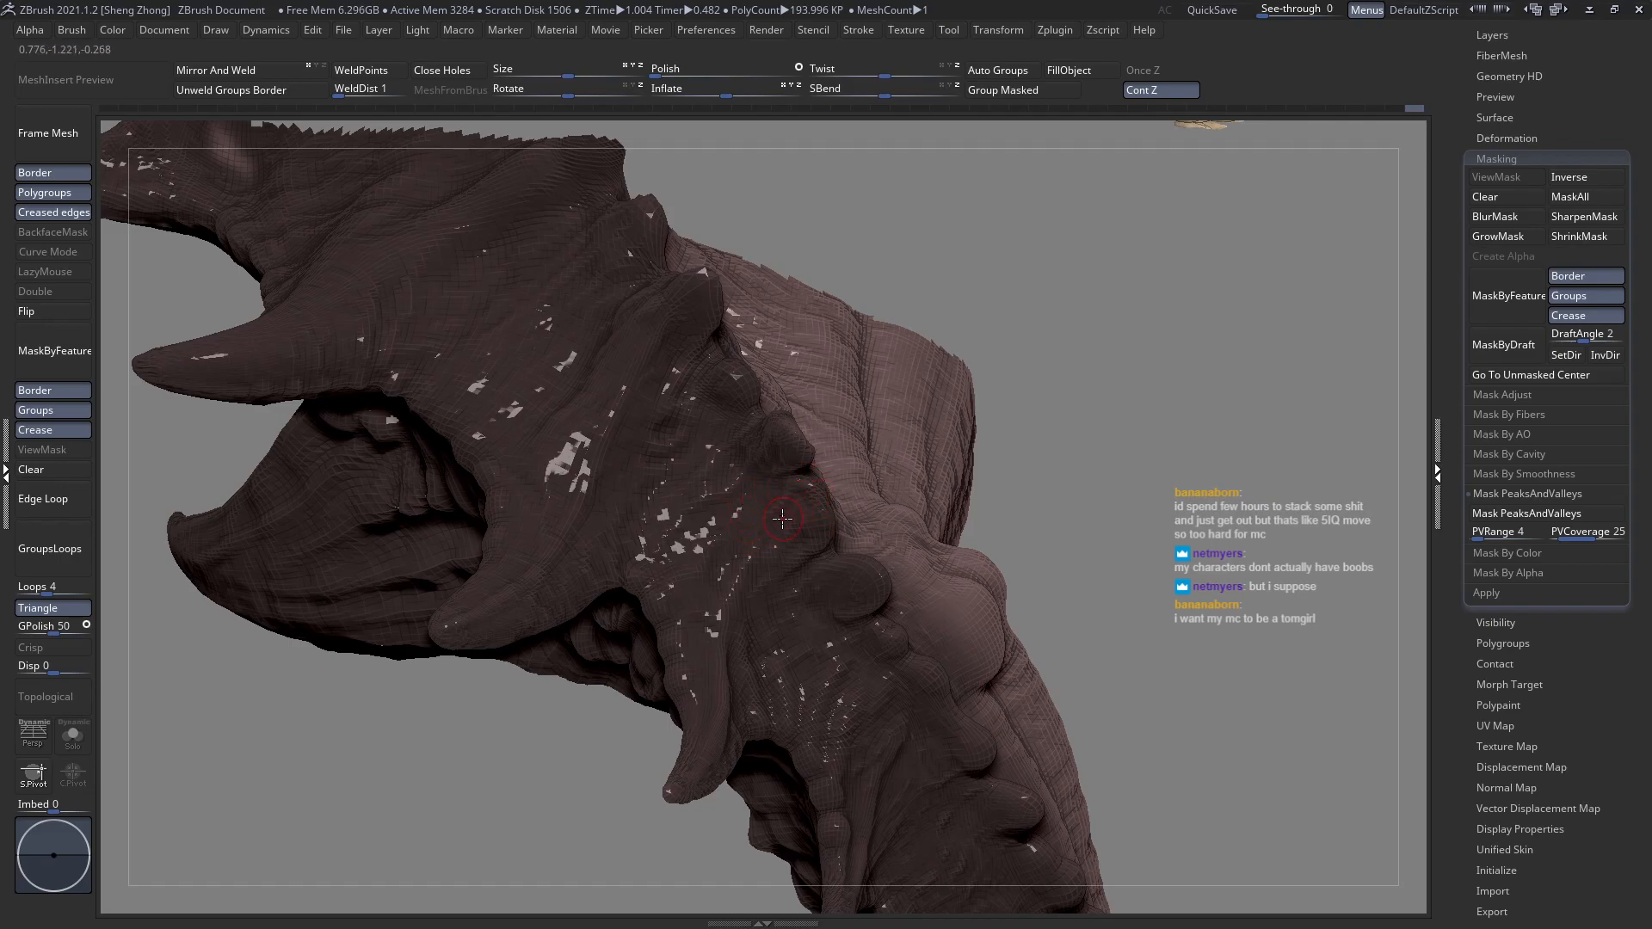
{"action": "mouse_move", "coordinate": [814, 518]}
{"action": "left_mouse_down"}
{"action": "mouse_move", "coordinate": [796, 437]}
{"action": "mouse_move", "coordinate": [774, 418]}
{"action": "mouse_move", "coordinate": [807, 452]}
{"action": "left_mouse_up"}
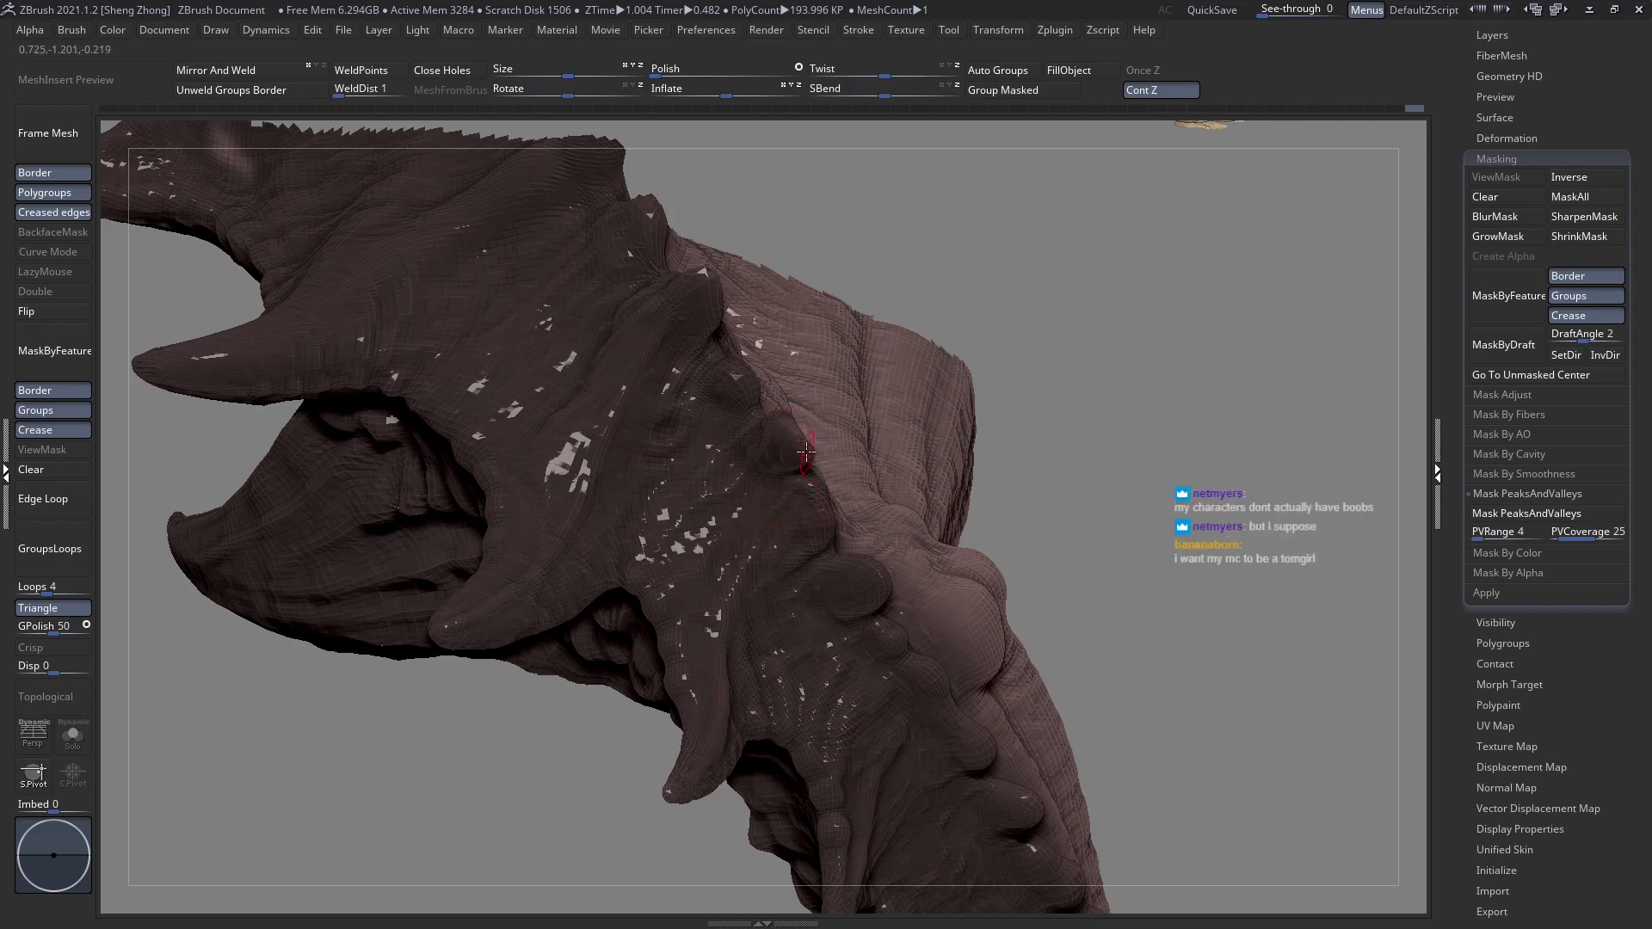
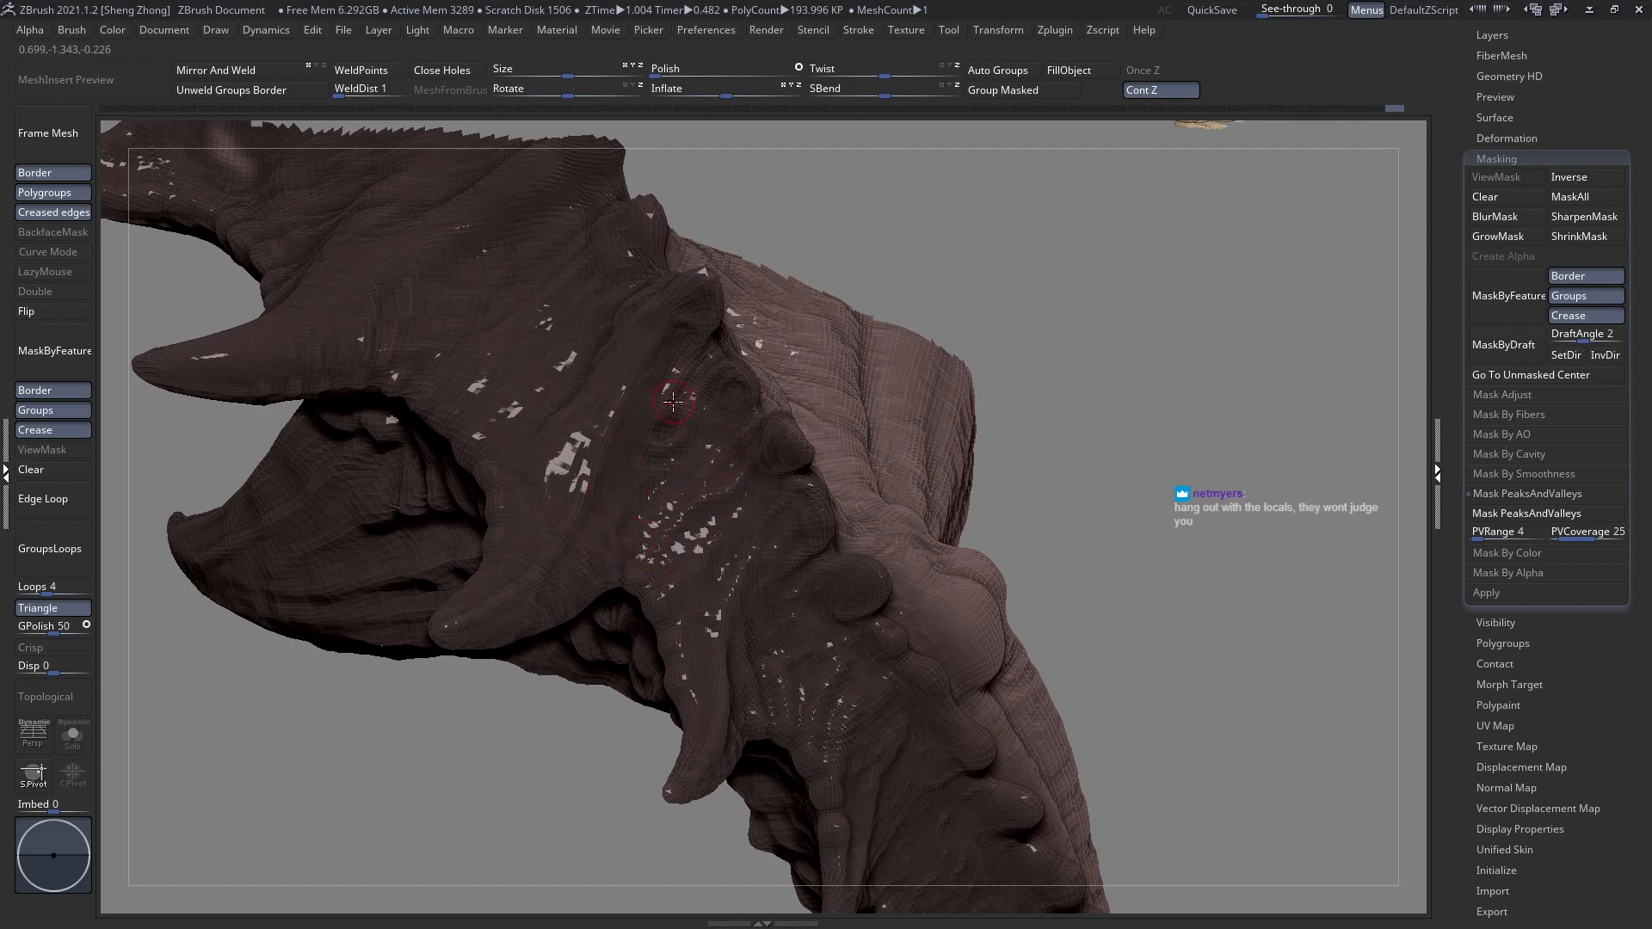
Sculpt folds across the plate between the lowest shoulder spikes and the knobs at the start of the upper arm.
{"action": "right_click_drag", "start_coordinate": [806, 493], "coordinate": [761, 456], "text": "ctrl"}
{"action": "right_click_drag", "start_coordinate": [687, 540], "coordinate": [669, 488], "text": "alt"}
{"action": "right_click_drag", "start_coordinate": [739, 429], "coordinate": [524, 312], "text": "alt"}
{"action": "mouse_move", "coordinate": [803, 540]}
{"action": "right_mouse_down", "text": "alt"}
{"action": "mouse_move", "coordinate": [757, 447]}
{"action": "mouse_move", "coordinate": [689, 382]}
{"action": "mouse_move", "coordinate": [735, 390]}
{"action": "mouse_move", "coordinate": [701, 454]}
{"action": "mouse_move", "coordinate": [603, 370]}
{"action": "mouse_move", "coordinate": [725, 443]}
{"action": "mouse_move", "coordinate": [749, 392]}
{"action": "right_mouse_up", "text": "alt"}
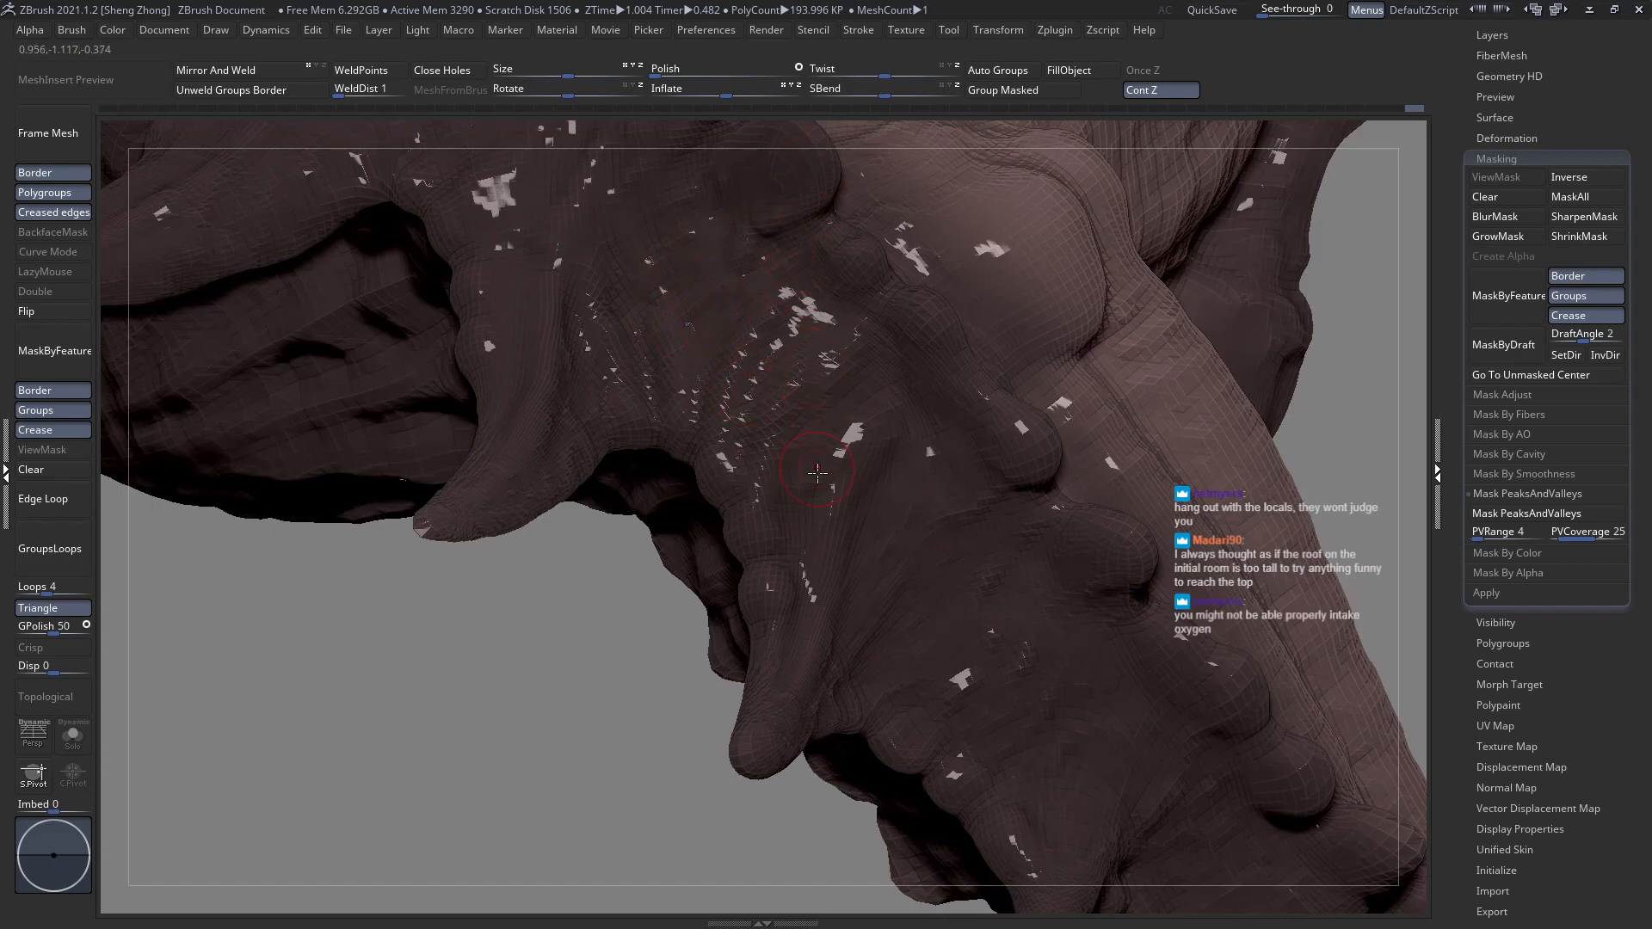
{"action": "right_click_drag", "start_coordinate": [908, 510], "coordinate": [814, 479], "text": "ctrl"}
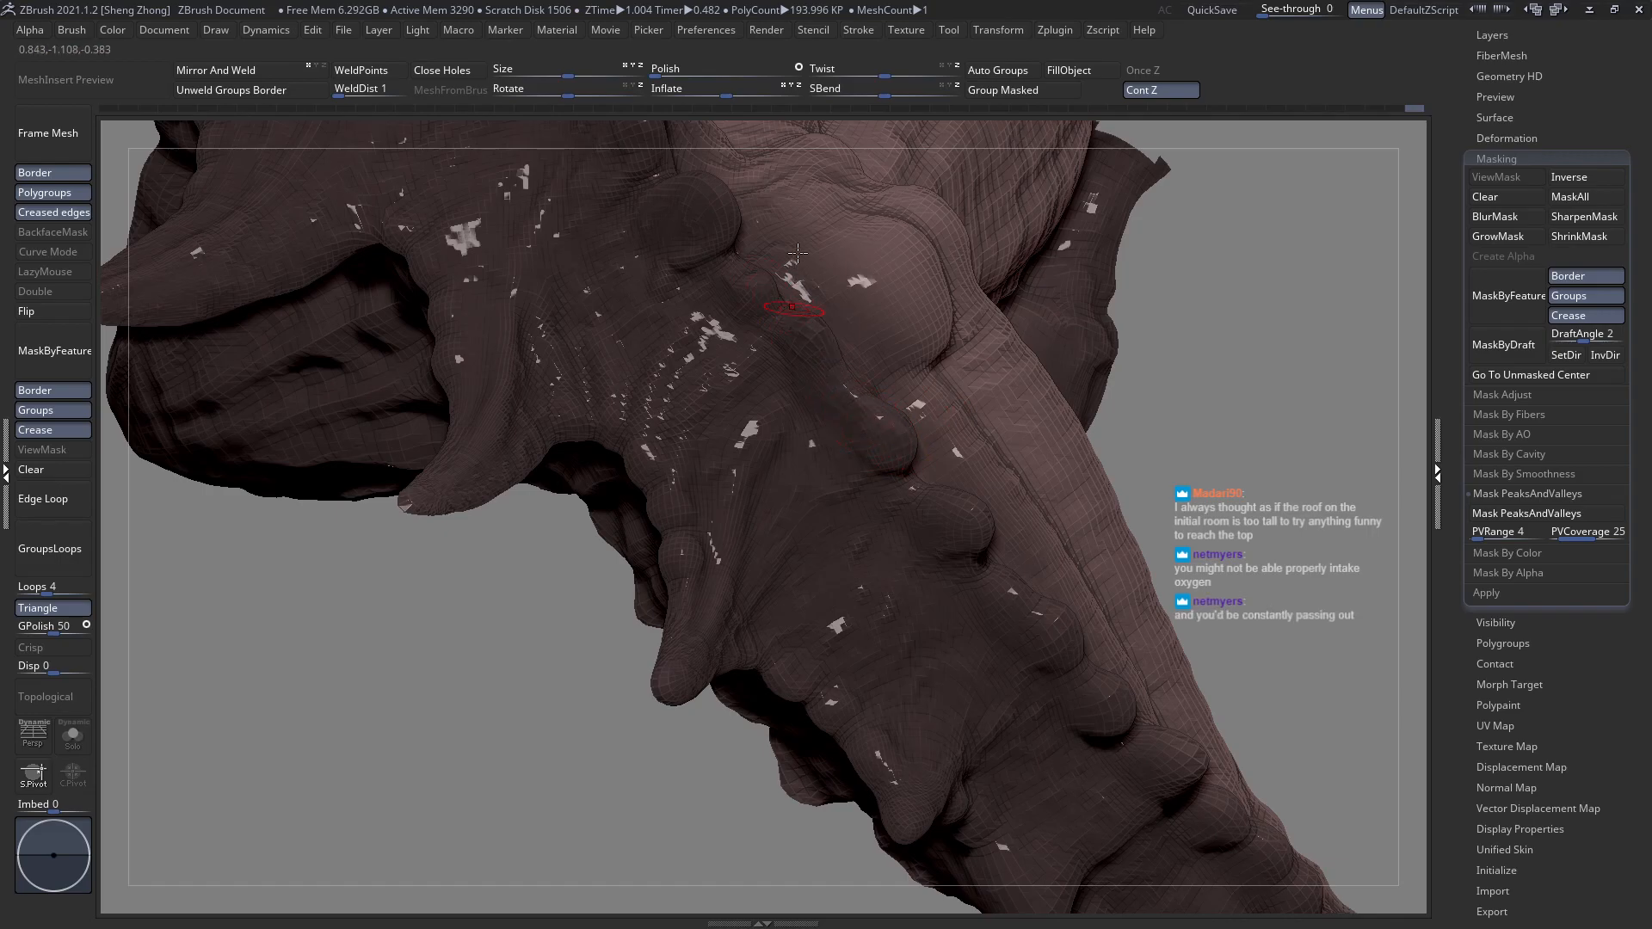
{"action": "right_click_drag", "start_coordinate": [895, 466], "coordinate": [887, 470]}
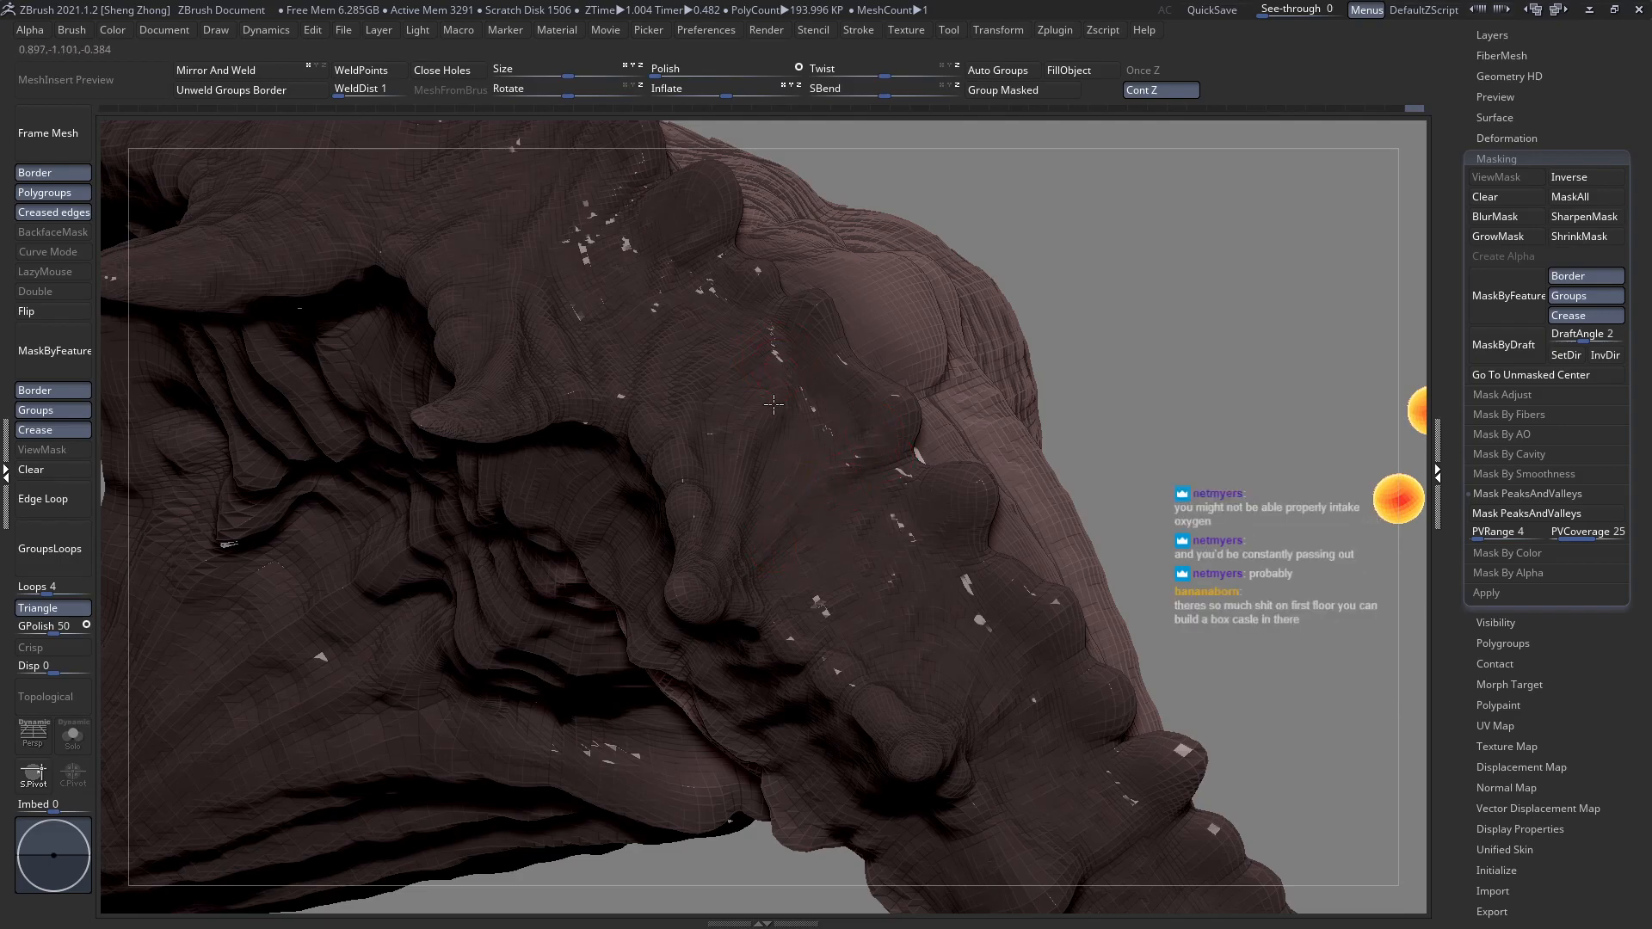
Adjust the brush and sculpt shallow grooves between the two rows of knobs at the top of the upper arm.
{"action": "key", "text": "space"}
{"action": "mouse_move", "coordinate": [785, 356]}
{"action": "left_mouse_down"}
{"action": "mouse_move", "coordinate": [805, 410]}
{"action": "mouse_move", "coordinate": [789, 392]}
{"action": "mouse_move", "coordinate": [839, 437]}
{"action": "left_mouse_up"}
{"action": "mouse_move", "coordinate": [798, 366]}
{"action": "left_mouse_down"}
{"action": "mouse_move", "coordinate": [801, 384]}
{"action": "mouse_move", "coordinate": [828, 382]}
{"action": "left_mouse_up"}
{"action": "mouse_move", "coordinate": [811, 438]}
{"action": "right_mouse_down", "text": "ctrl"}
{"action": "mouse_move", "coordinate": [820, 450]}
{"action": "mouse_move", "coordinate": [800, 396]}
{"action": "mouse_move", "coordinate": [817, 443]}
{"action": "mouse_move", "coordinate": [833, 431]}
{"action": "right_mouse_up", "text": "ctrl"}
{"action": "key", "text": "space"}
{"action": "left_click", "coordinate": [815, 406]}
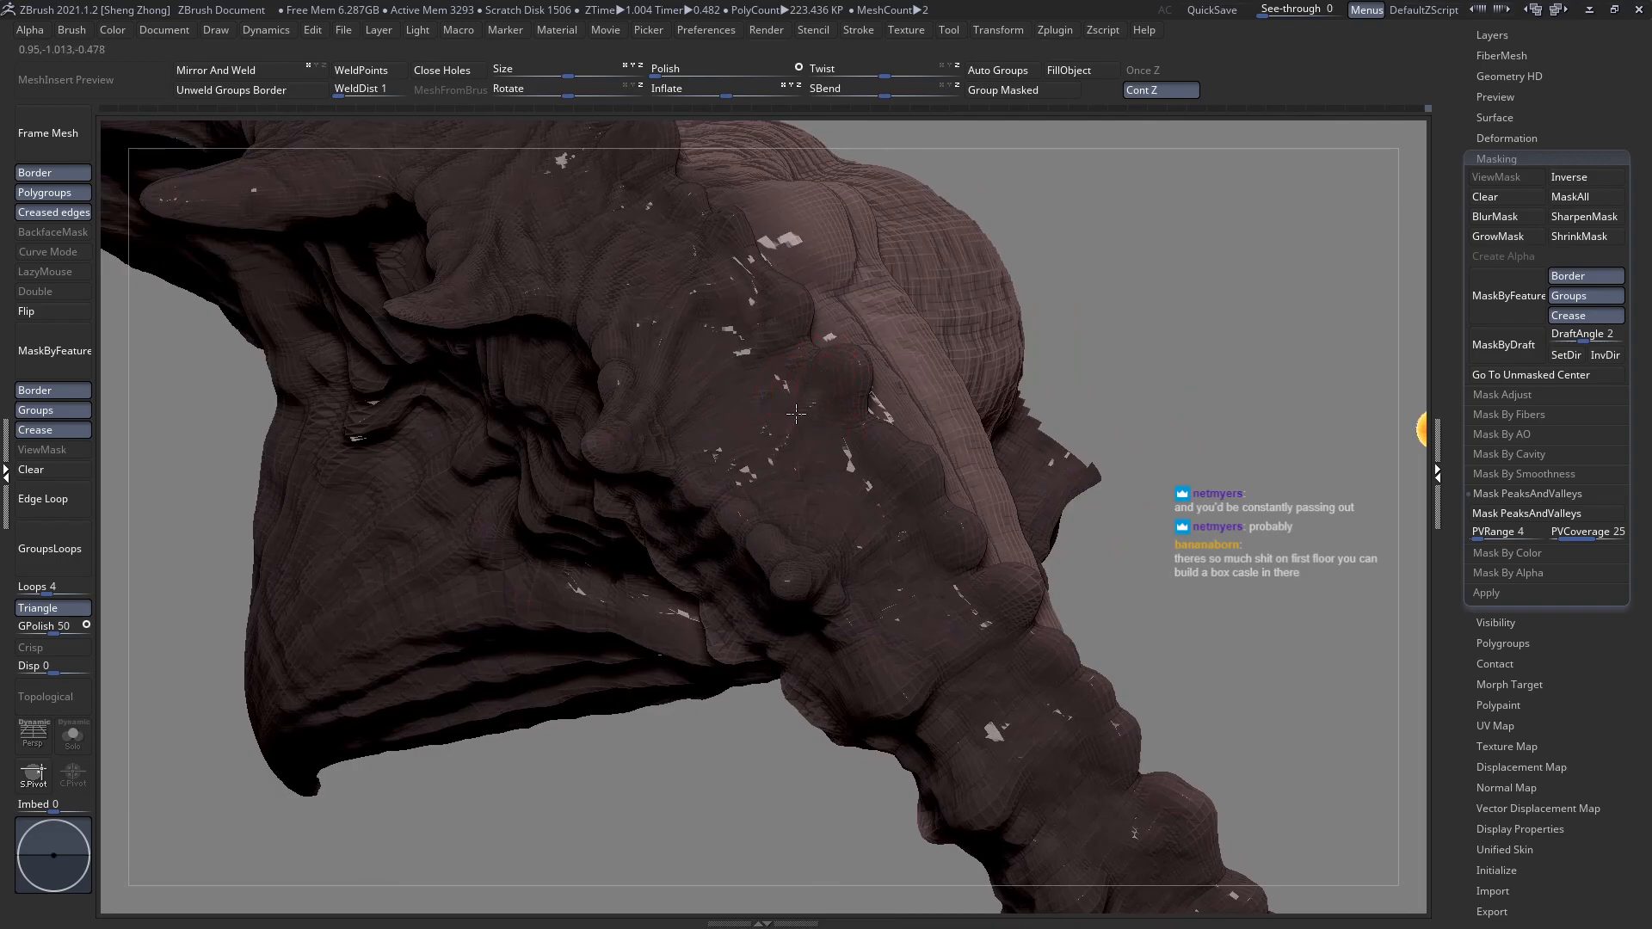
Sculpt folds connecting the opposite knobs along the upper part of the arm.
{"action": "right_click_drag", "start_coordinate": [779, 436], "coordinate": [778, 465]}
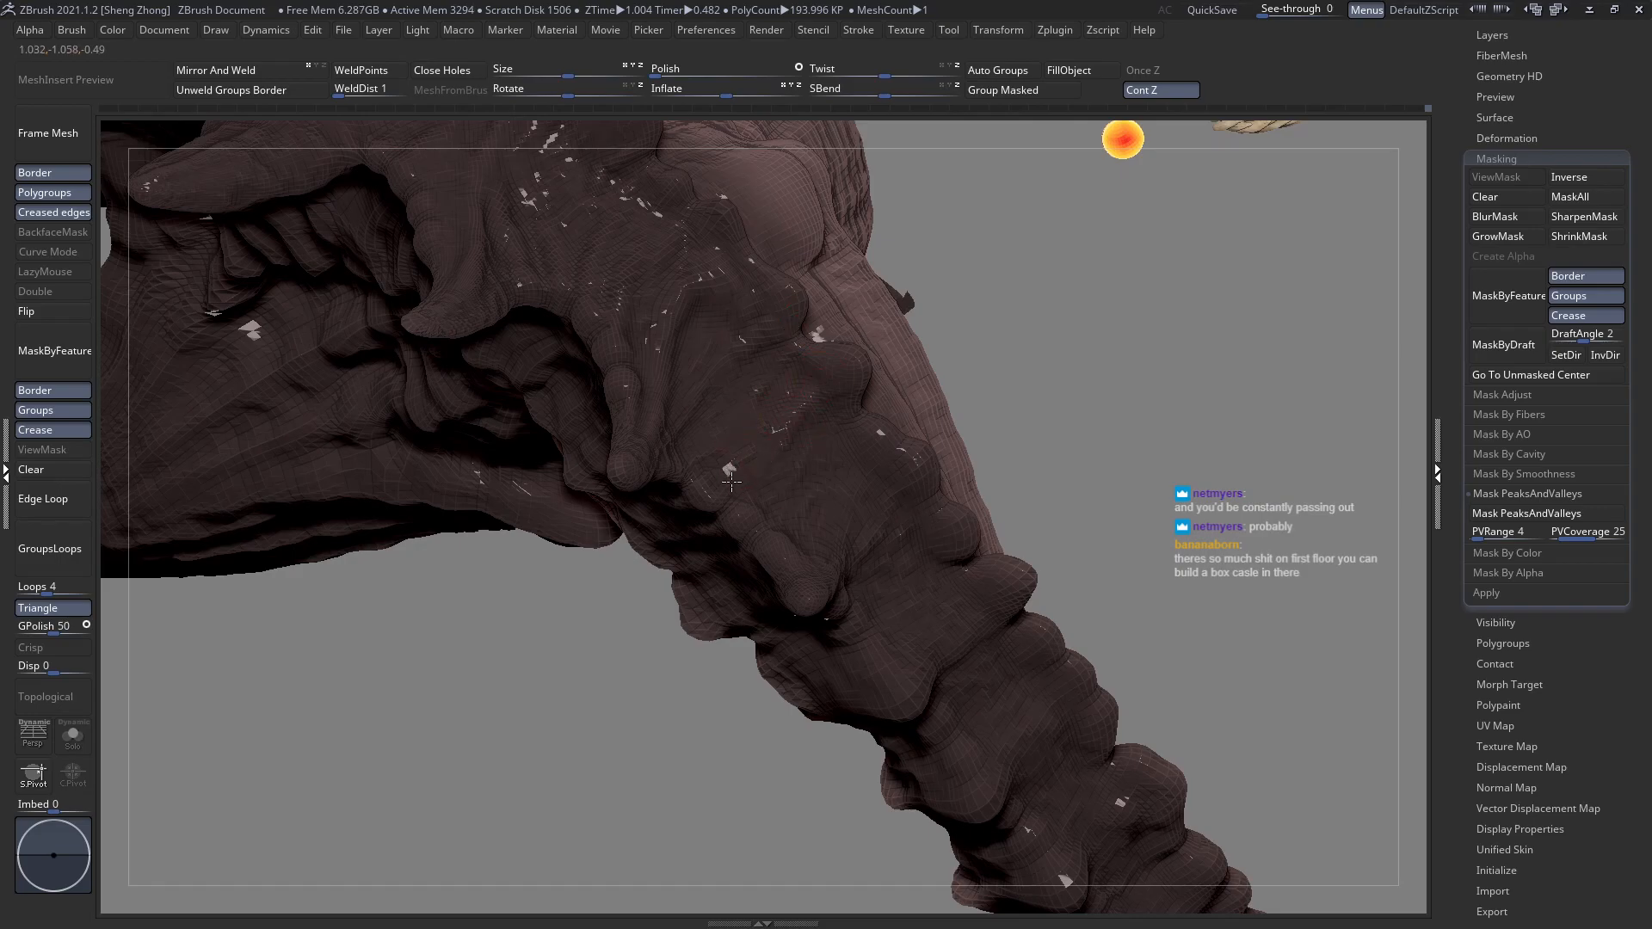
{"action": "right_click_drag", "start_coordinate": [727, 491], "coordinate": [746, 473]}
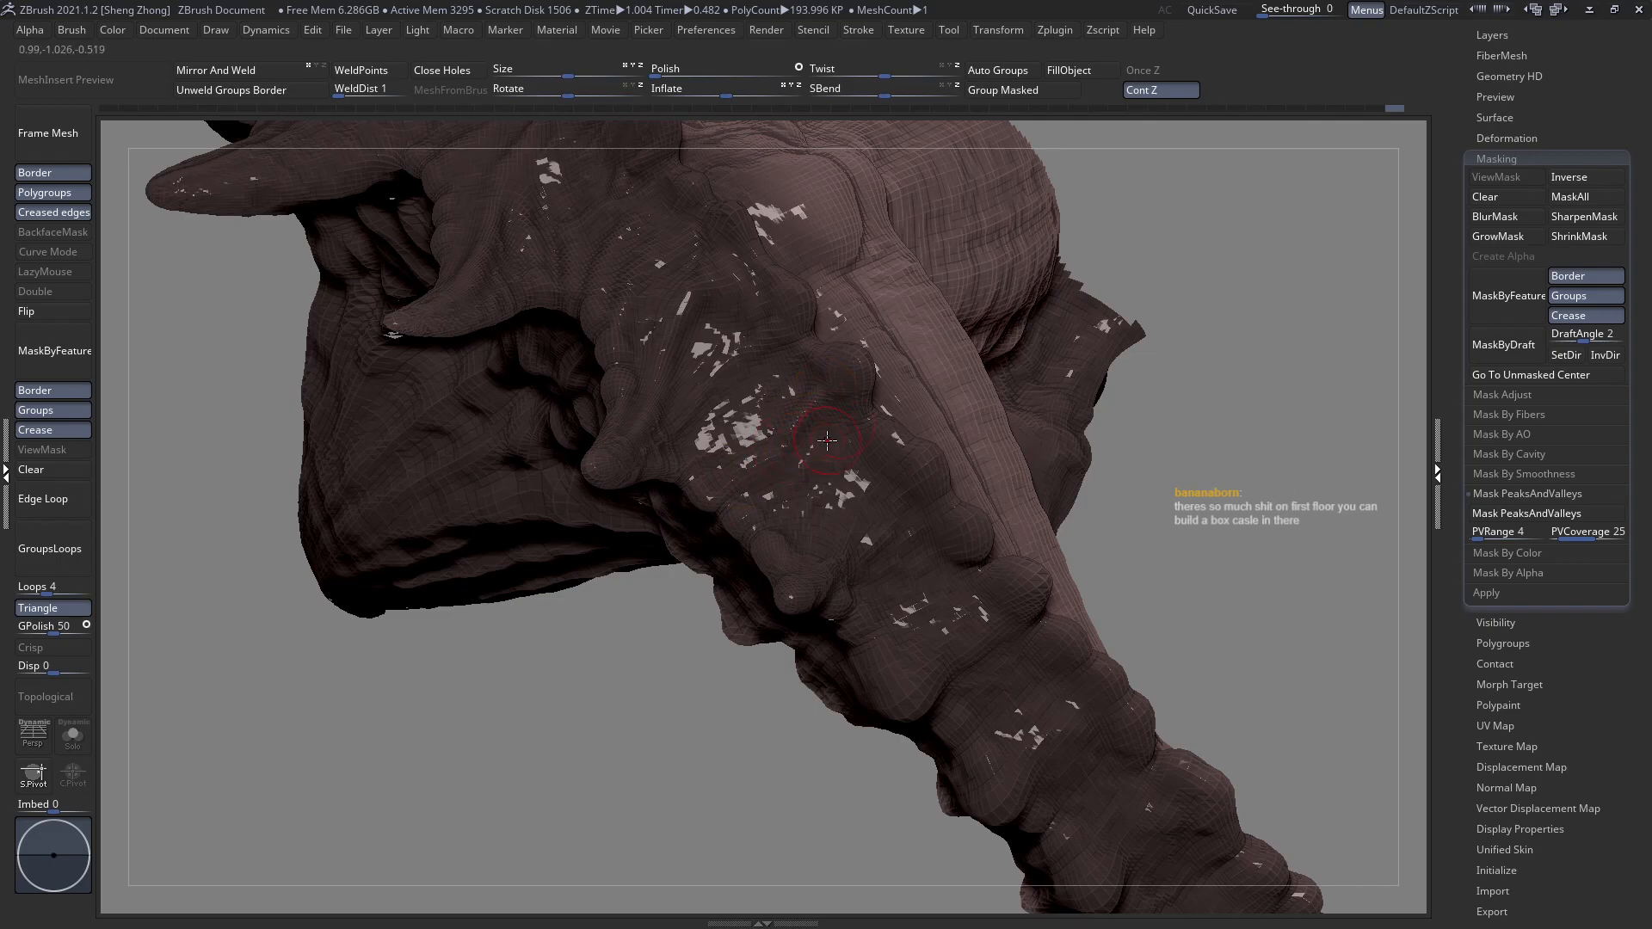
{"action": "mouse_move", "coordinate": [829, 429]}
{"action": "right_mouse_down"}
{"action": "mouse_move", "coordinate": [848, 420]}
{"action": "mouse_move", "coordinate": [821, 426]}
{"action": "right_mouse_up"}
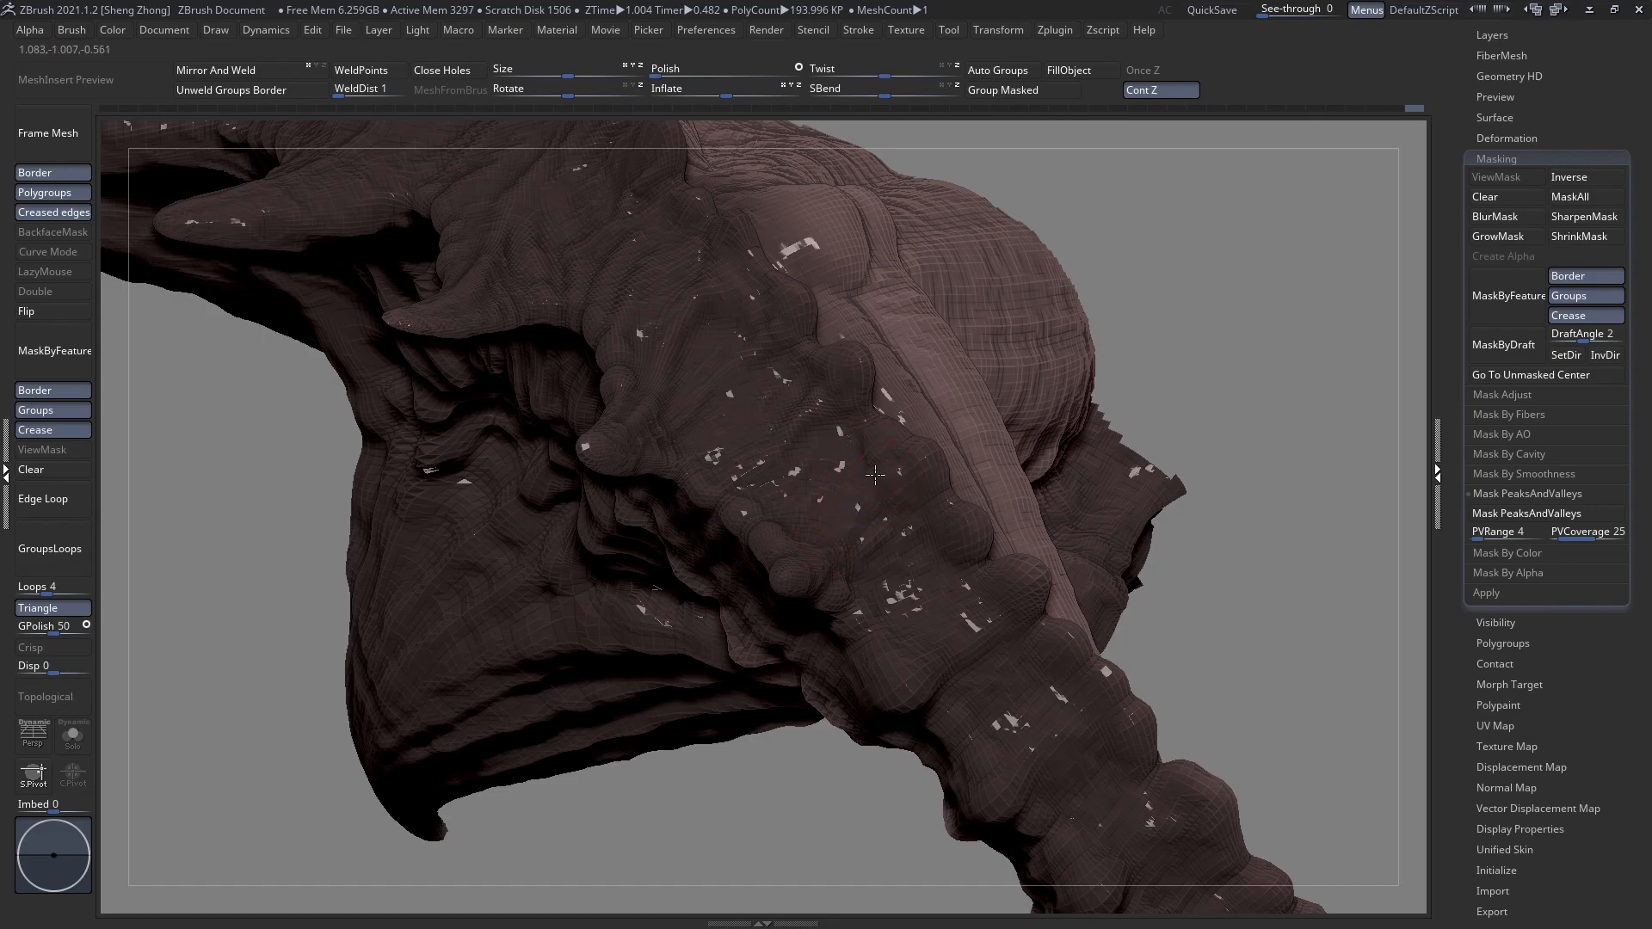
{"action": "right_click_drag", "start_coordinate": [864, 475], "coordinate": [854, 457]}
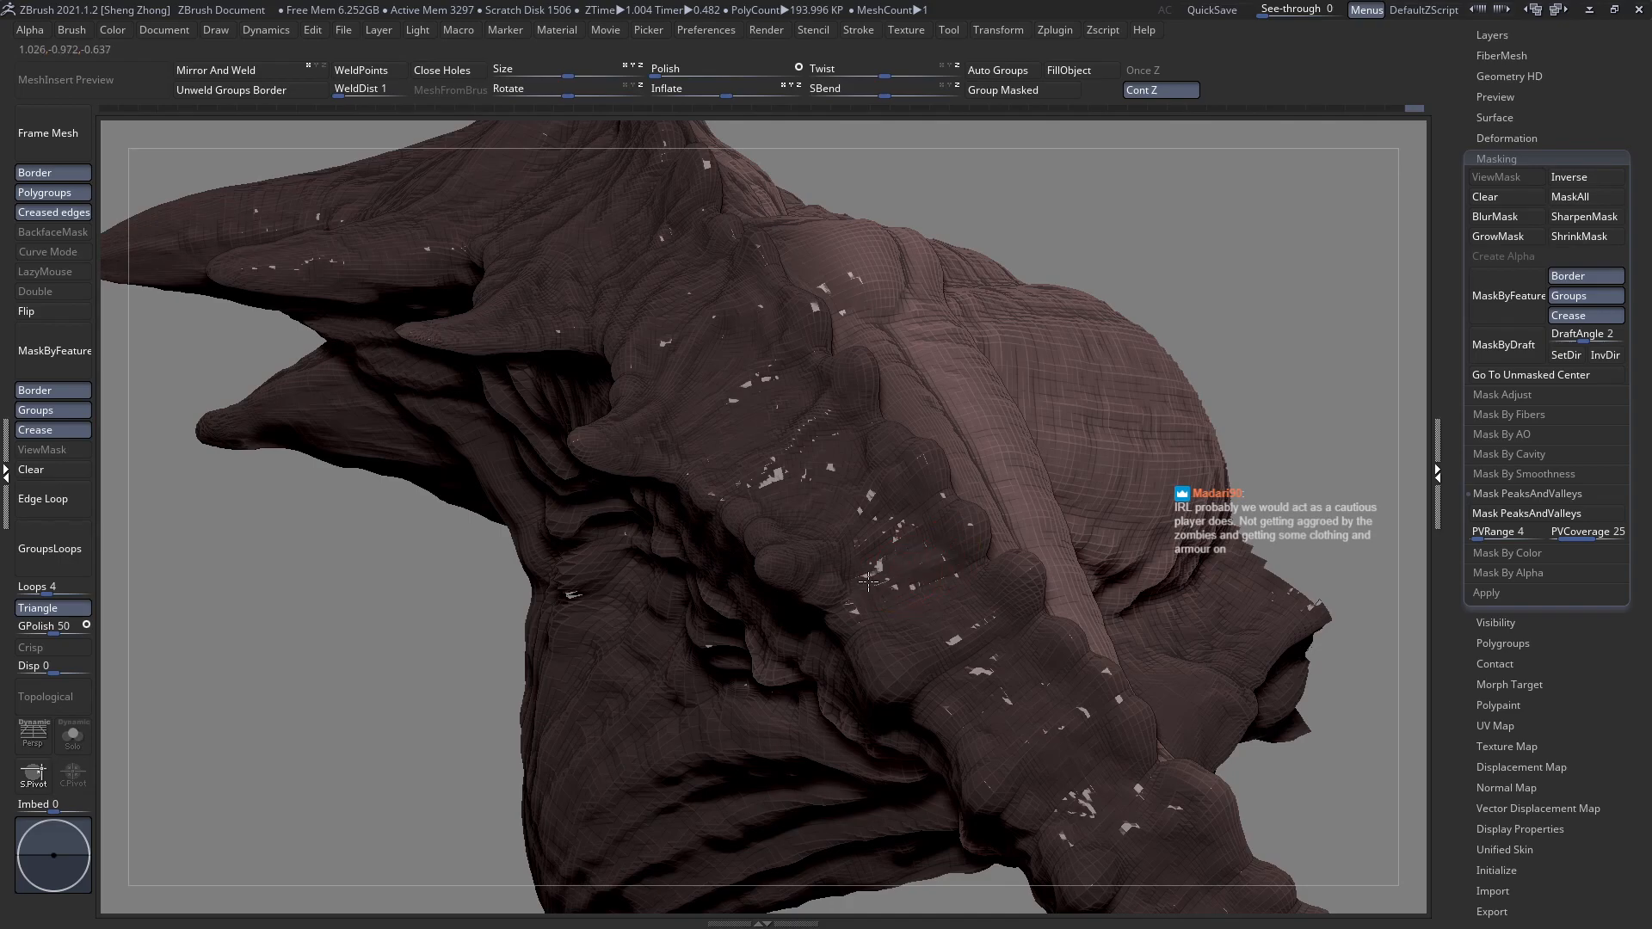
{"action": "right_click_drag", "start_coordinate": [949, 595], "coordinate": [964, 601]}
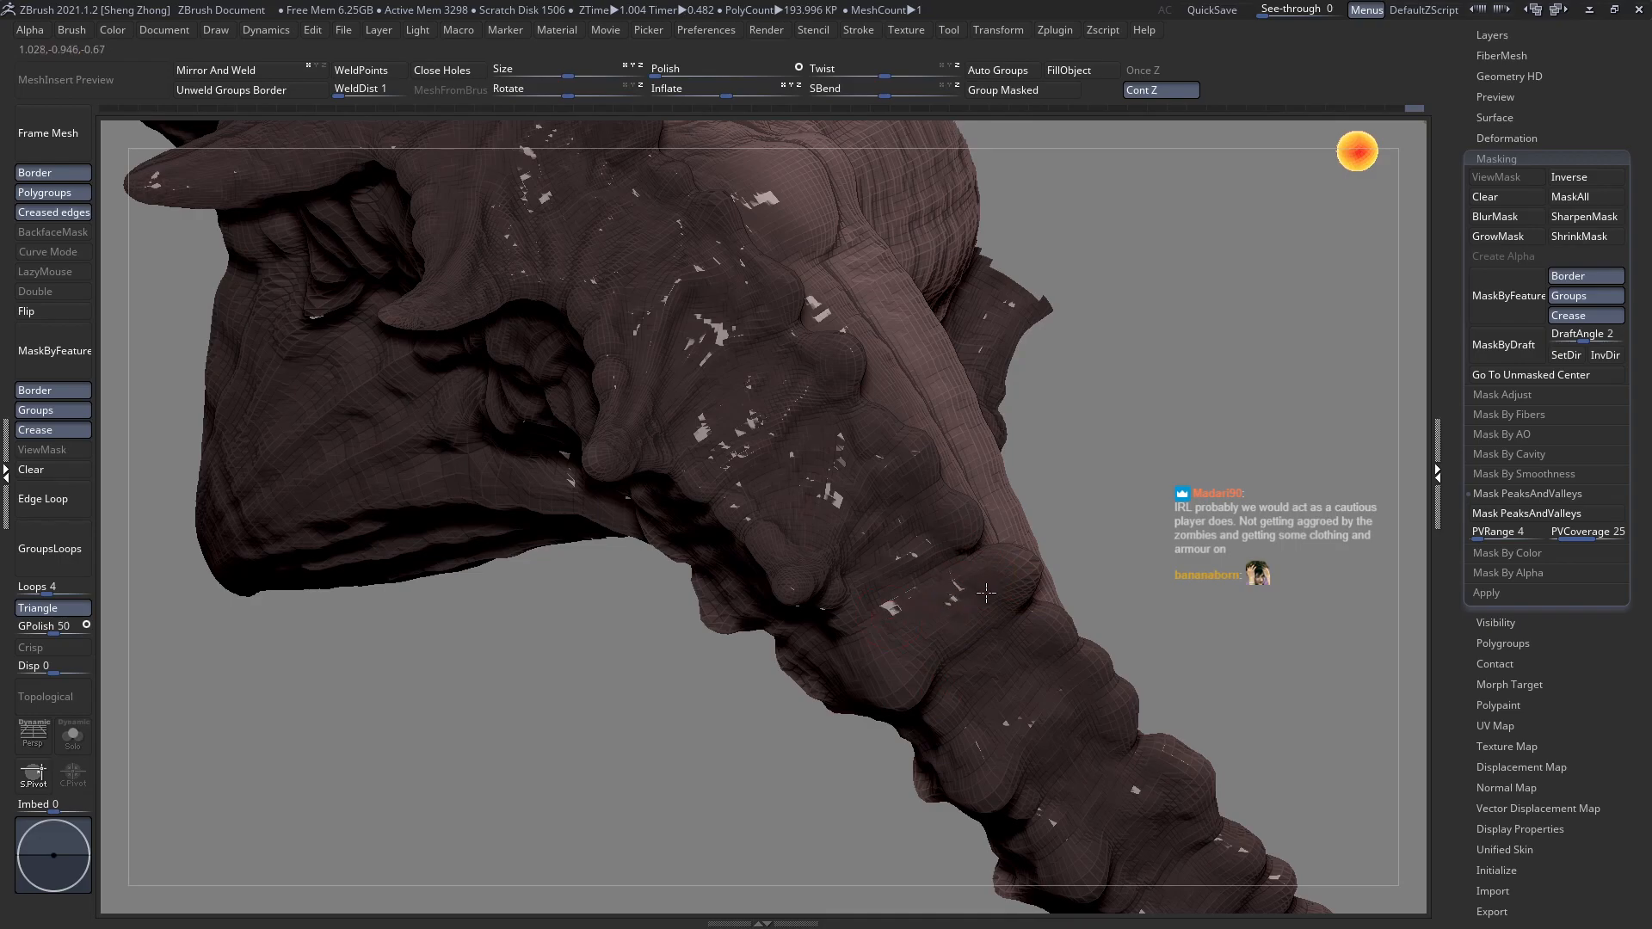
{"action": "mouse_move", "coordinate": [942, 592]}
{"action": "right_mouse_down"}
{"action": "mouse_move", "coordinate": [967, 633]}
{"action": "mouse_move", "coordinate": [917, 675]}
{"action": "mouse_move", "coordinate": [1024, 609]}
{"action": "right_mouse_up"}
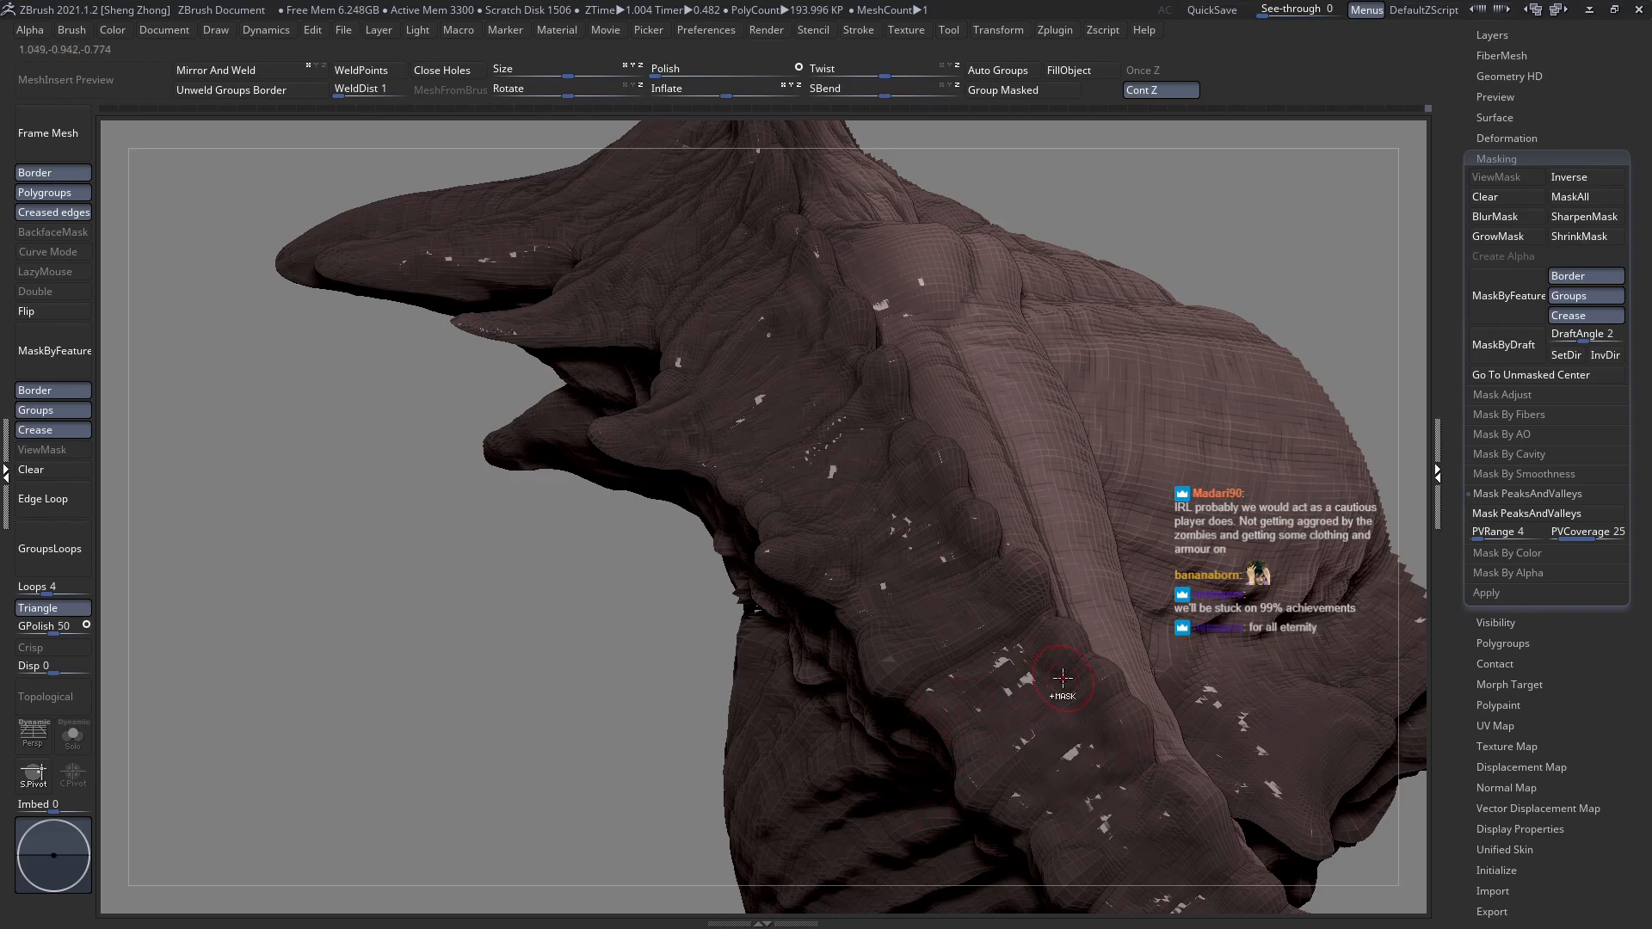
Sculpt ridges and grooves between the knobs and the jagged edge farther down the arm.
{"action": "right_click_drag", "start_coordinate": [1040, 668], "coordinate": [860, 568], "text": "alt"}
{"action": "right_click_drag", "start_coordinate": [925, 639], "coordinate": [826, 606], "text": "alt"}
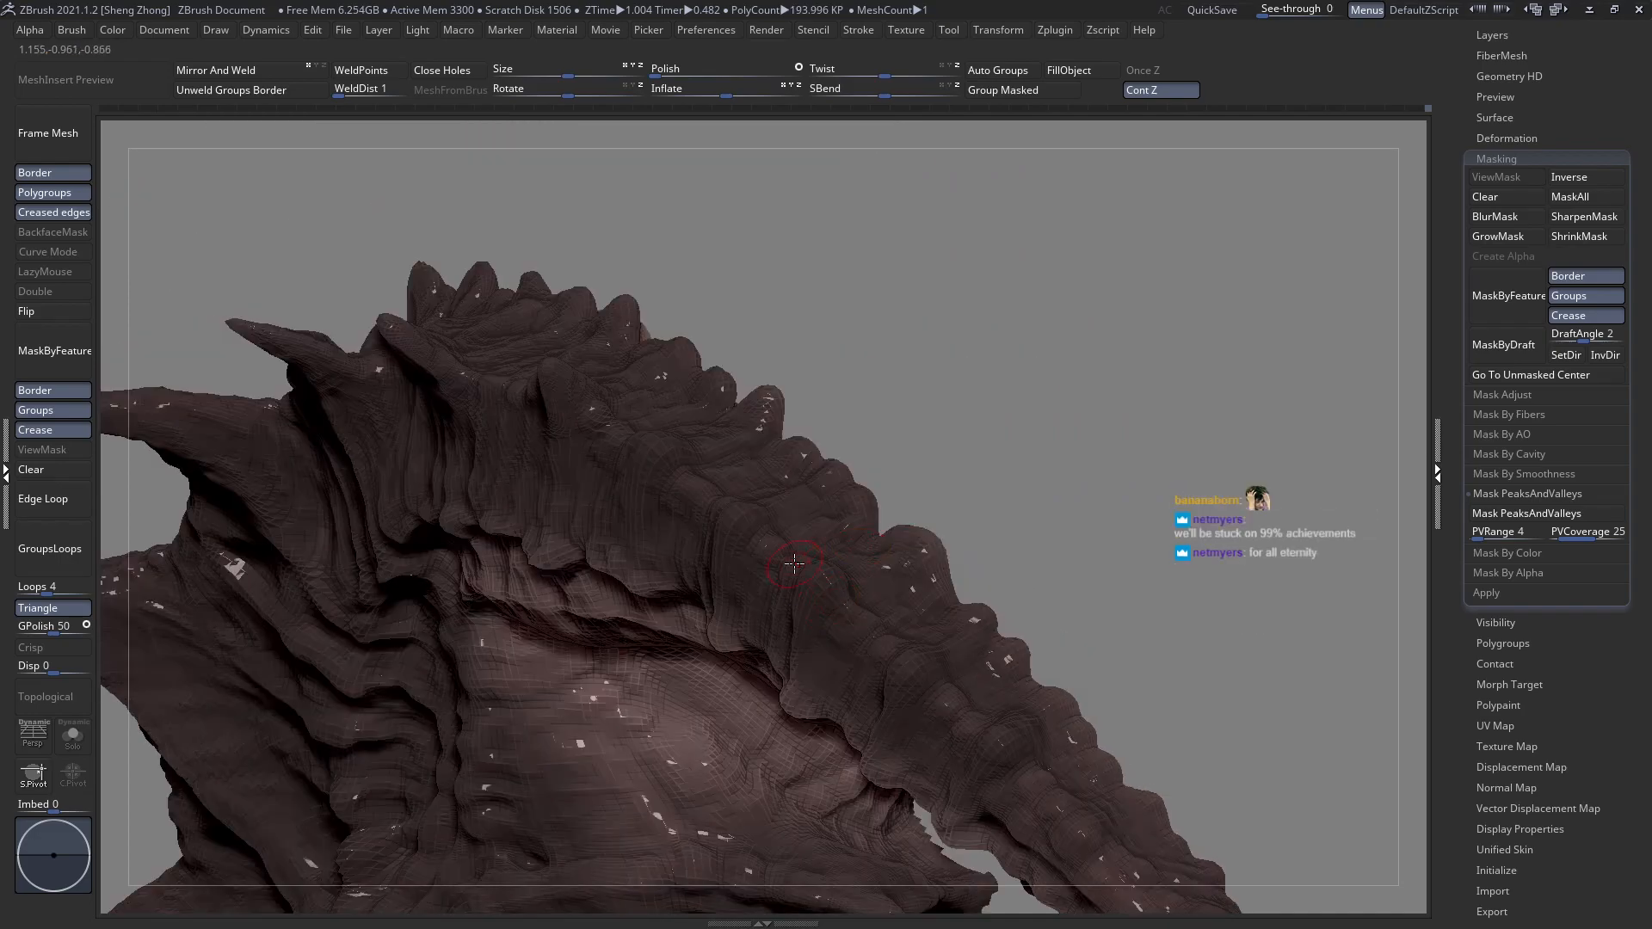
{"action": "right_click_drag", "start_coordinate": [807, 599], "coordinate": [816, 614]}
{"action": "right_click_drag", "start_coordinate": [860, 544], "coordinate": [850, 566]}
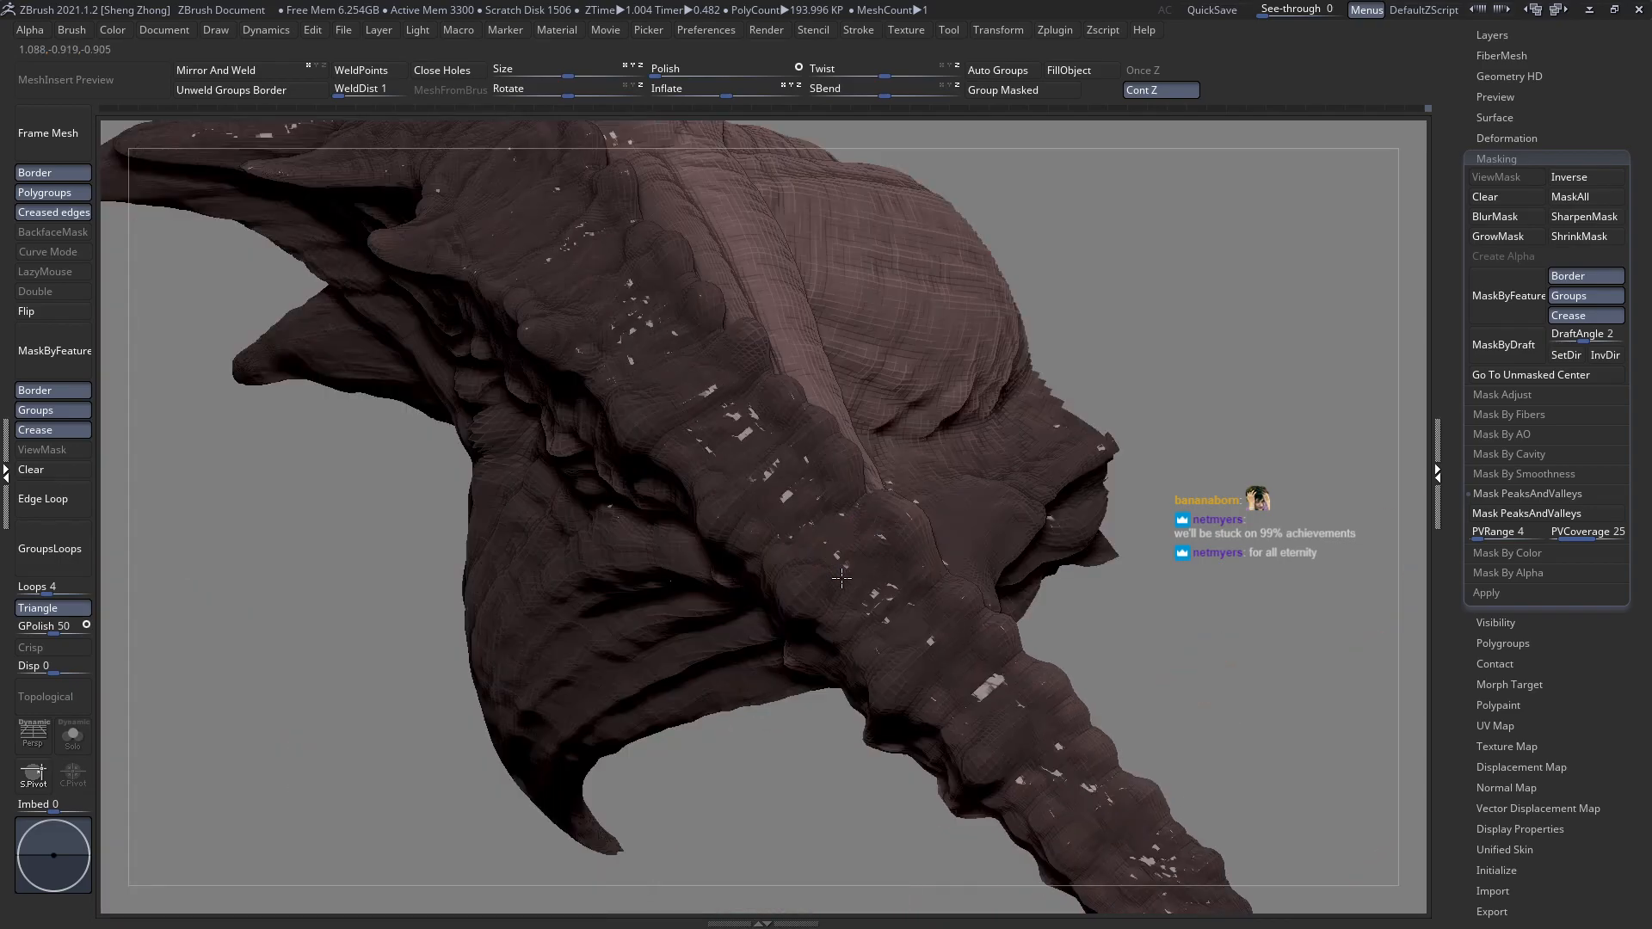
{"action": "mouse_move", "coordinate": [841, 578]}
{"action": "right_mouse_down"}
{"action": "mouse_move", "coordinate": [847, 599]}
{"action": "mouse_move", "coordinate": [922, 540]}
{"action": "mouse_move", "coordinate": [904, 568]}
{"action": "mouse_move", "coordinate": [905, 523]}
{"action": "right_mouse_up"}
{"action": "right_click", "coordinate": [922, 540]}
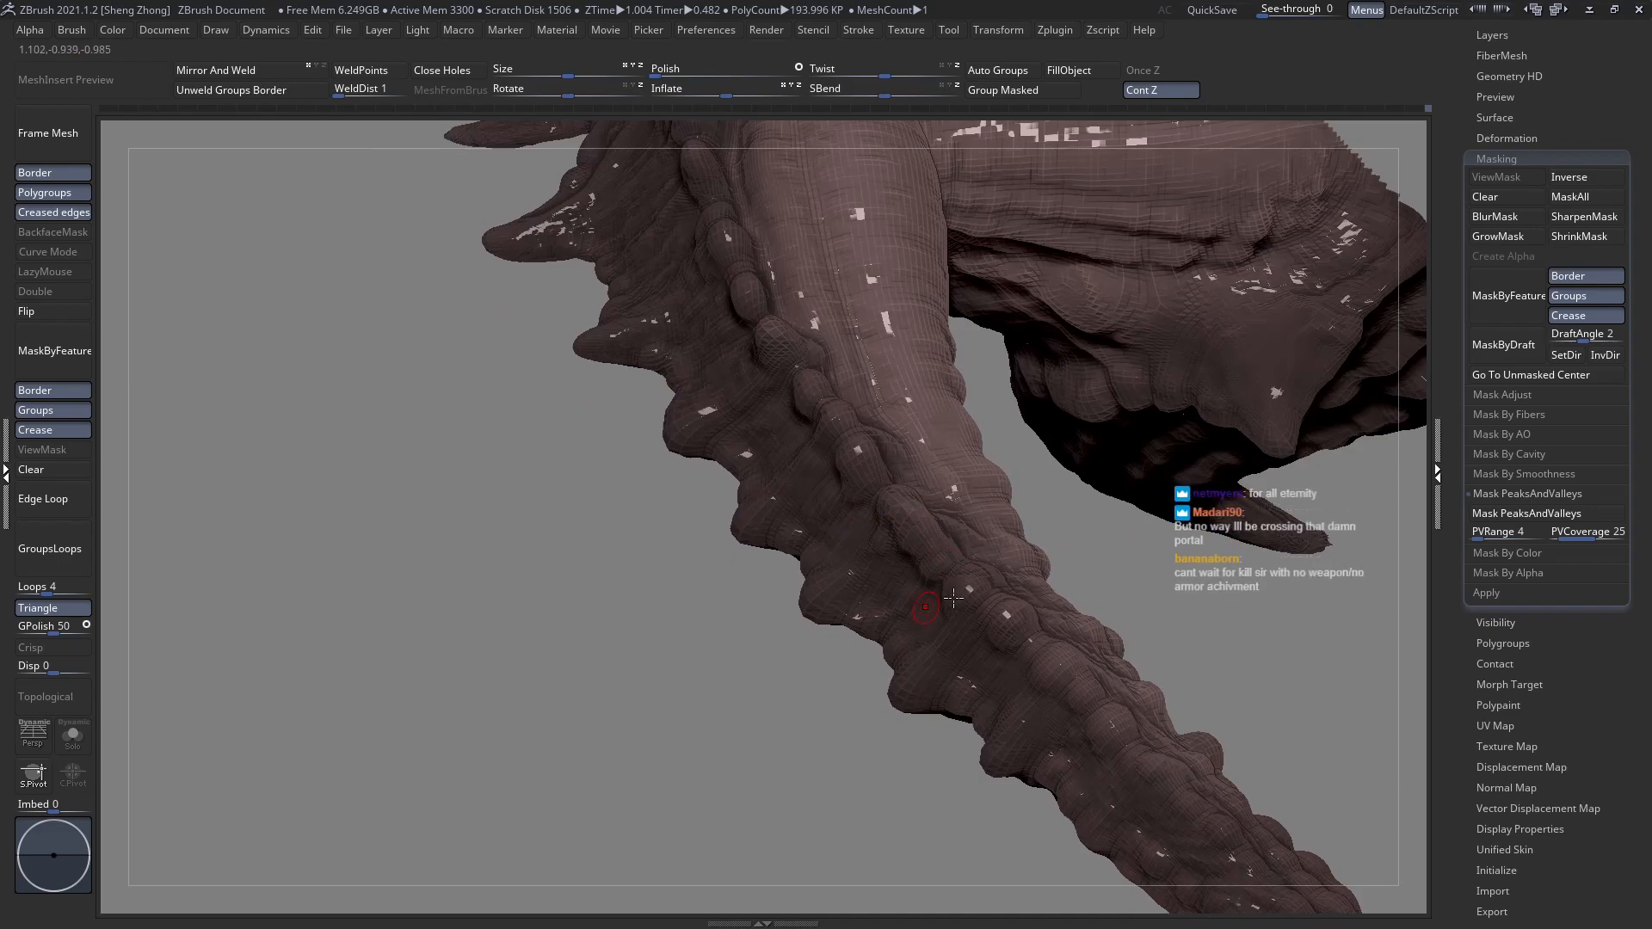
{"action": "right_click_drag", "start_coordinate": [926, 601], "coordinate": [958, 586]}
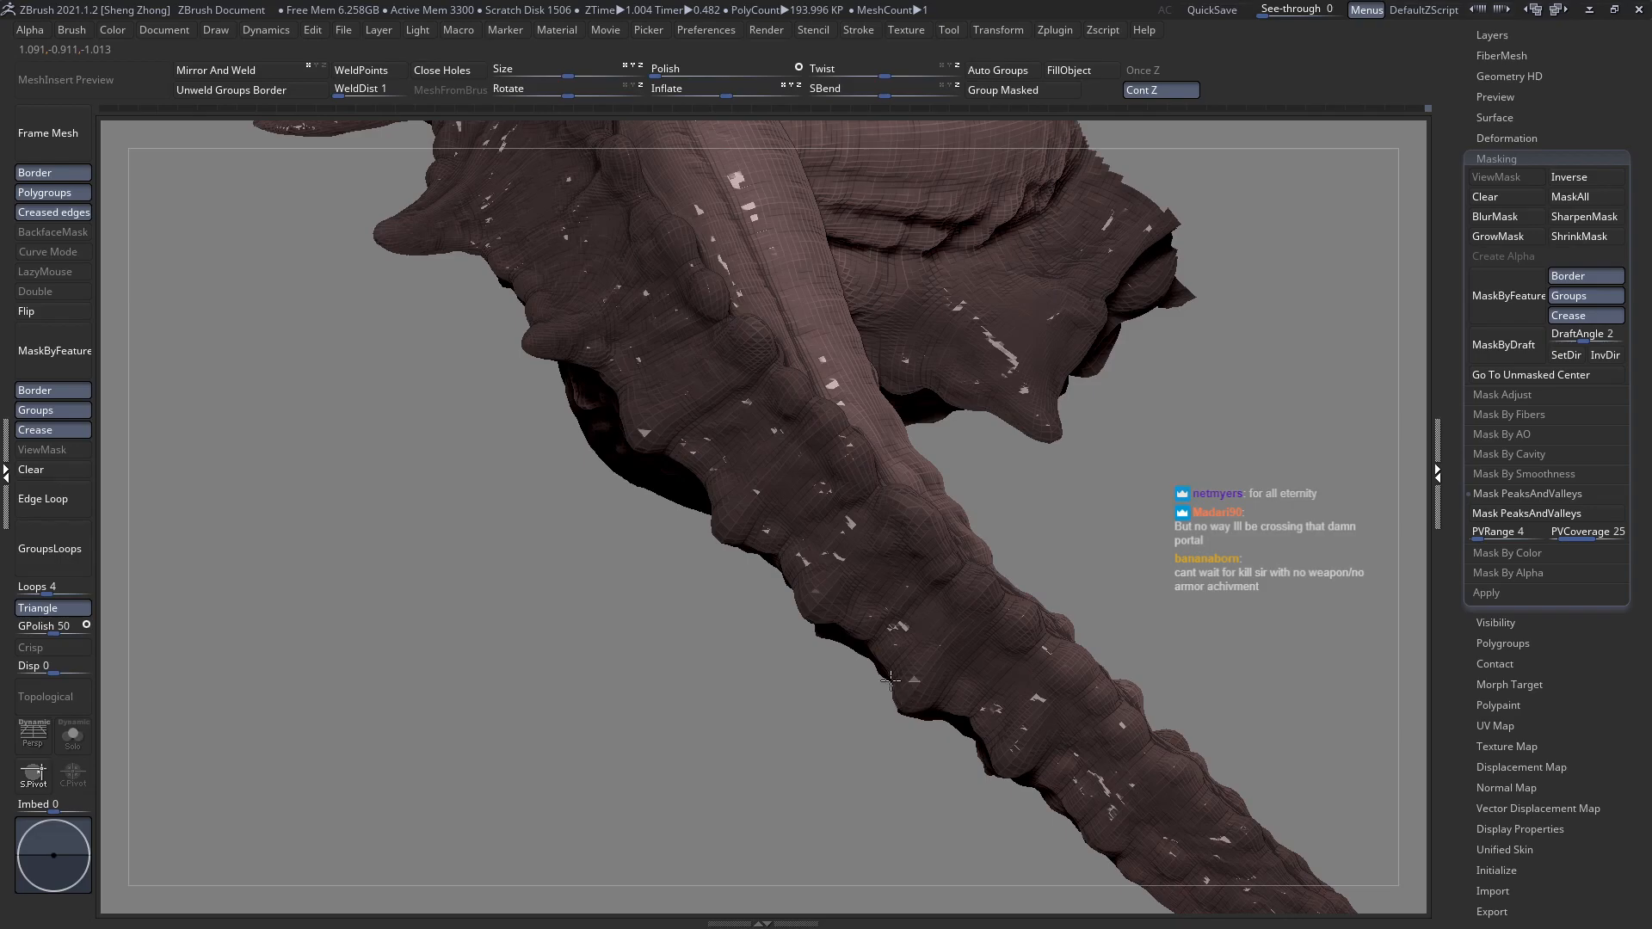
{"action": "right_click_drag", "start_coordinate": [860, 681], "coordinate": [1008, 611]}
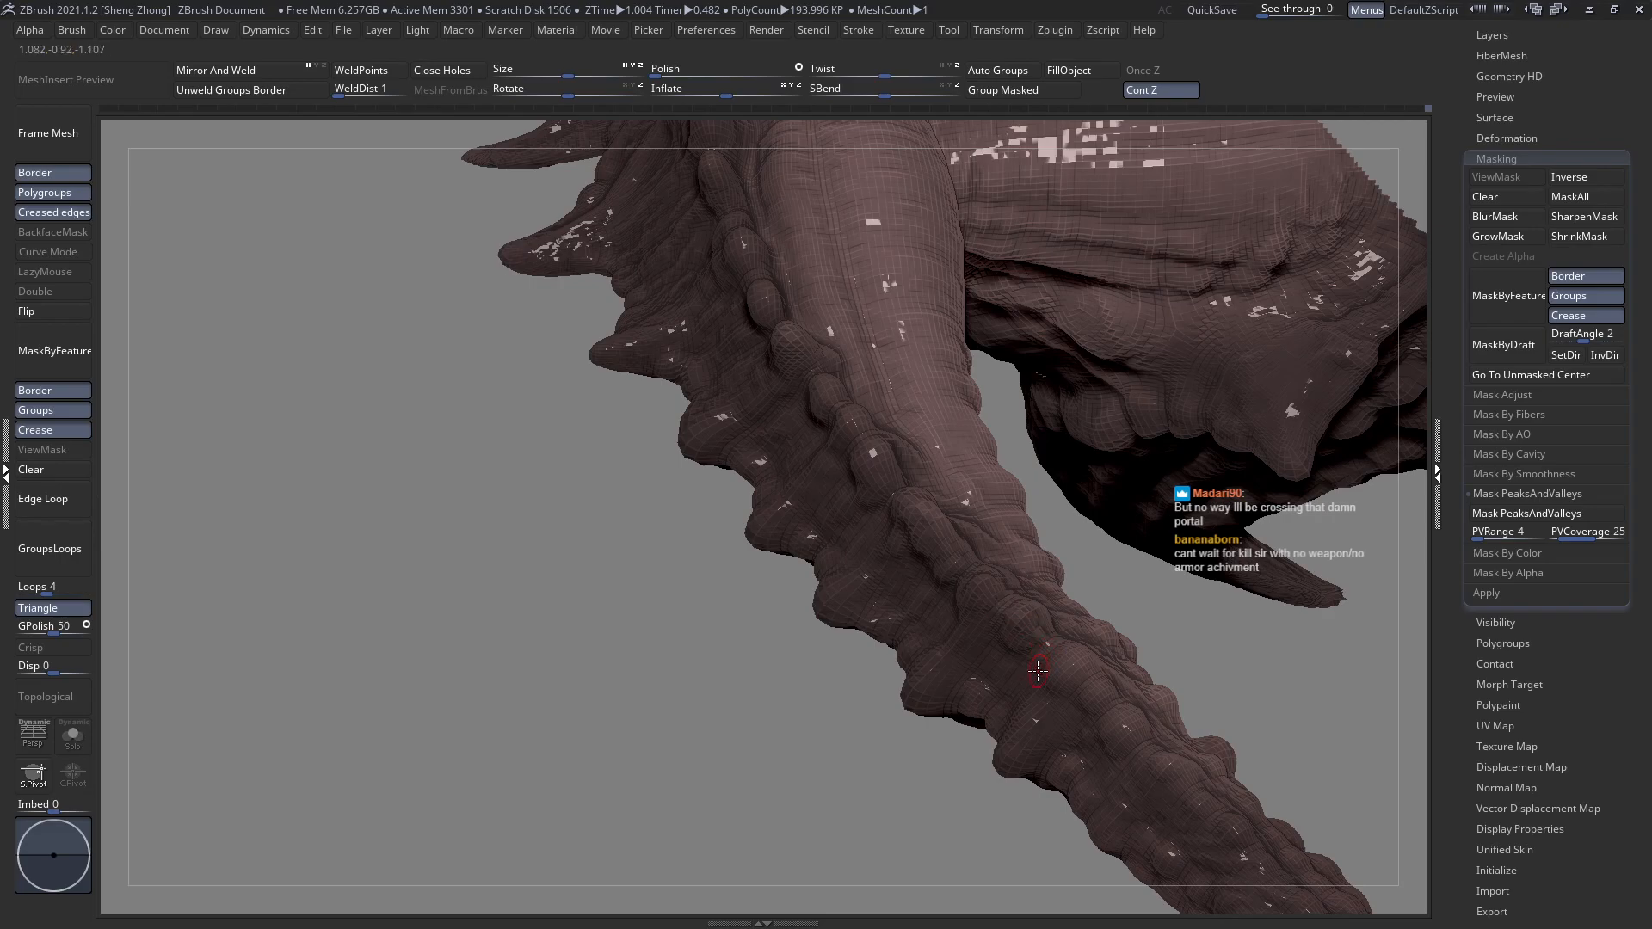
Set the draw size to 22 and sculpt bumps and grooves along the lower arm above the point where it branches.
{"action": "right_click_drag", "start_coordinate": [1040, 638], "coordinate": [956, 630], "text": "ctrl"}
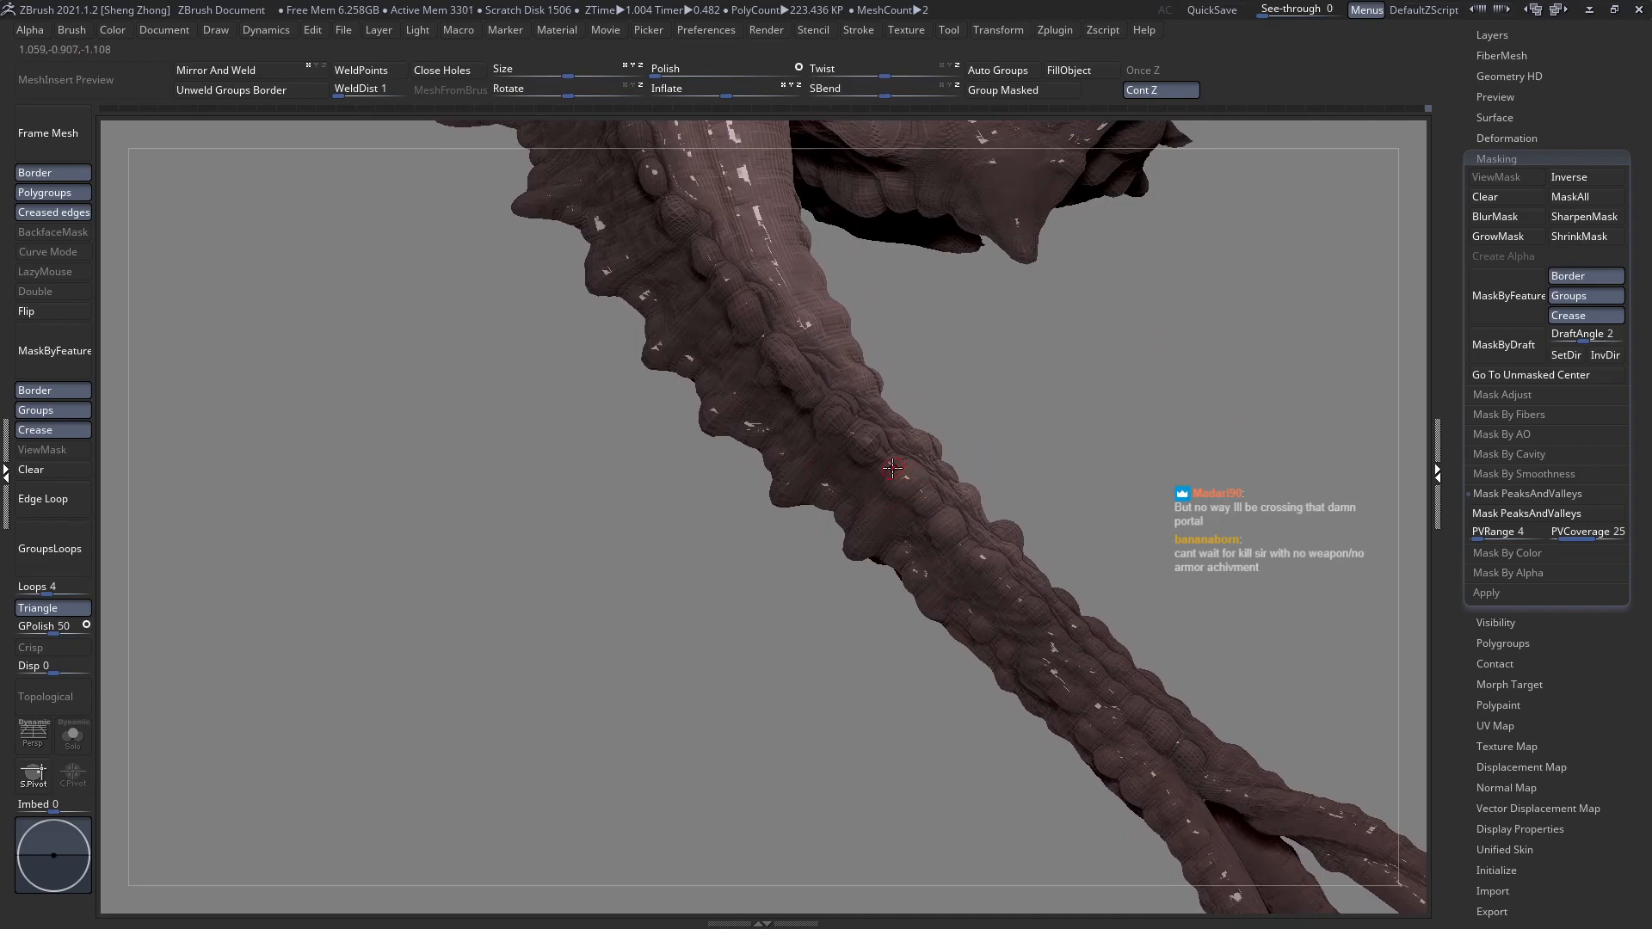
{"action": "key", "text": "space"}
{"action": "left_click_drag", "start_coordinate": [881, 499], "coordinate": [886, 496]}
{"action": "right_click_drag", "start_coordinate": [871, 534], "coordinate": [901, 477]}
{"action": "left_click_drag", "start_coordinate": [901, 477], "coordinate": [926, 507]}
{"action": "right_click_drag", "start_coordinate": [895, 519], "coordinate": [924, 515]}
{"action": "right_click", "coordinate": [880, 485]}
{"action": "left_click_drag", "start_coordinate": [880, 486], "coordinate": [892, 484]}
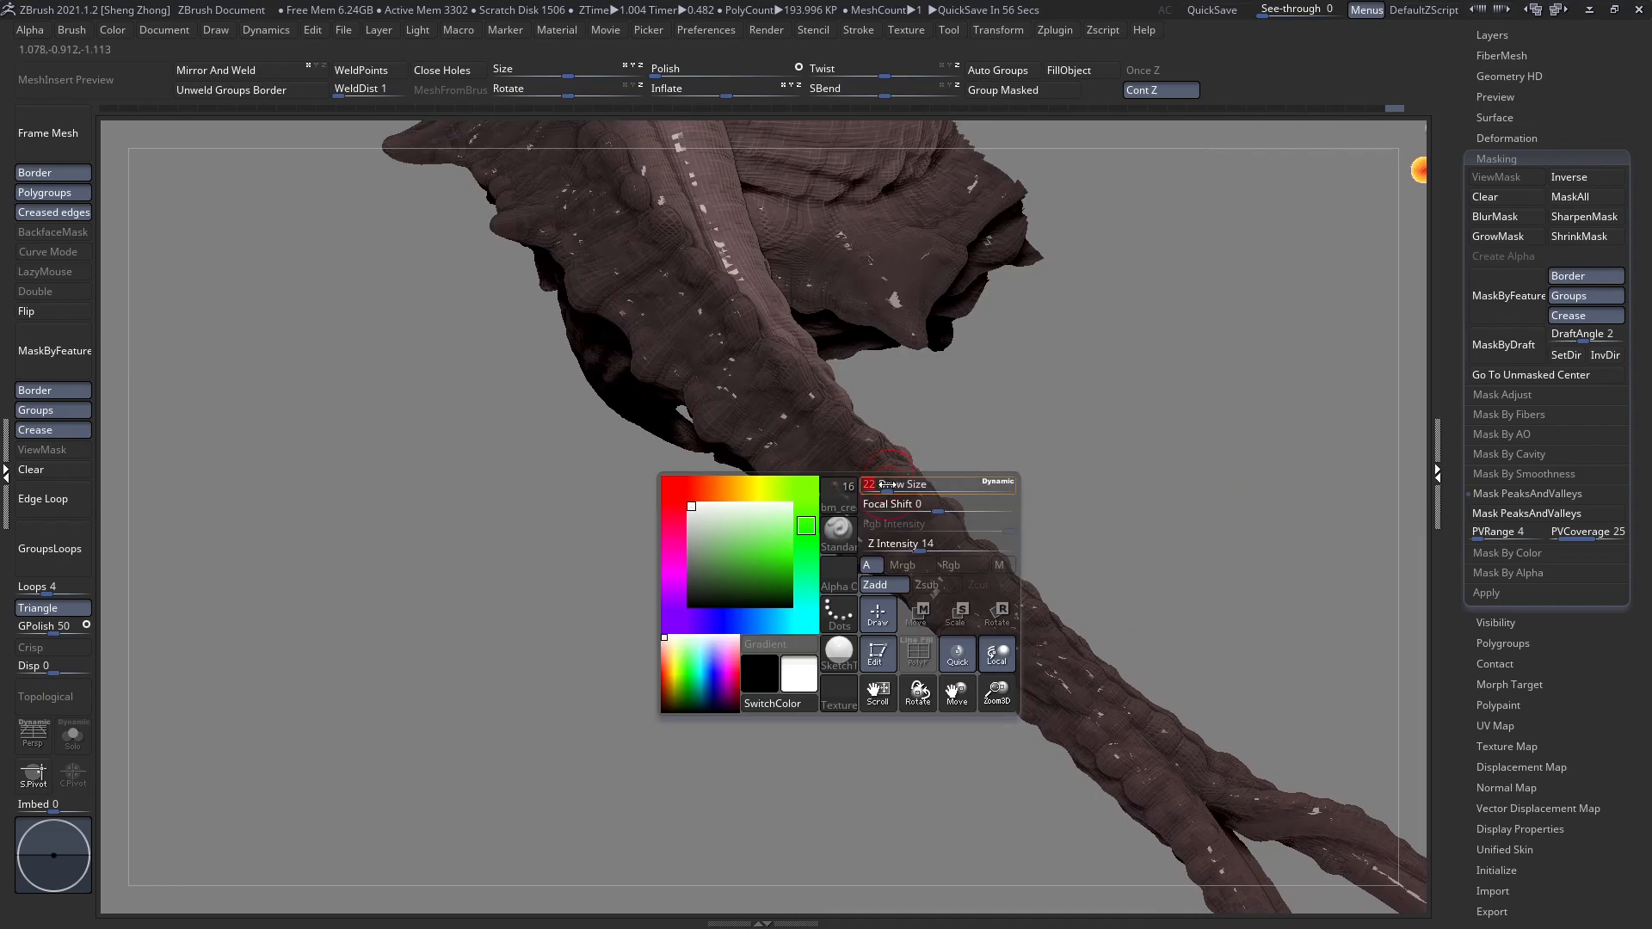
{"action": "key", "text": "ctrl+z"}
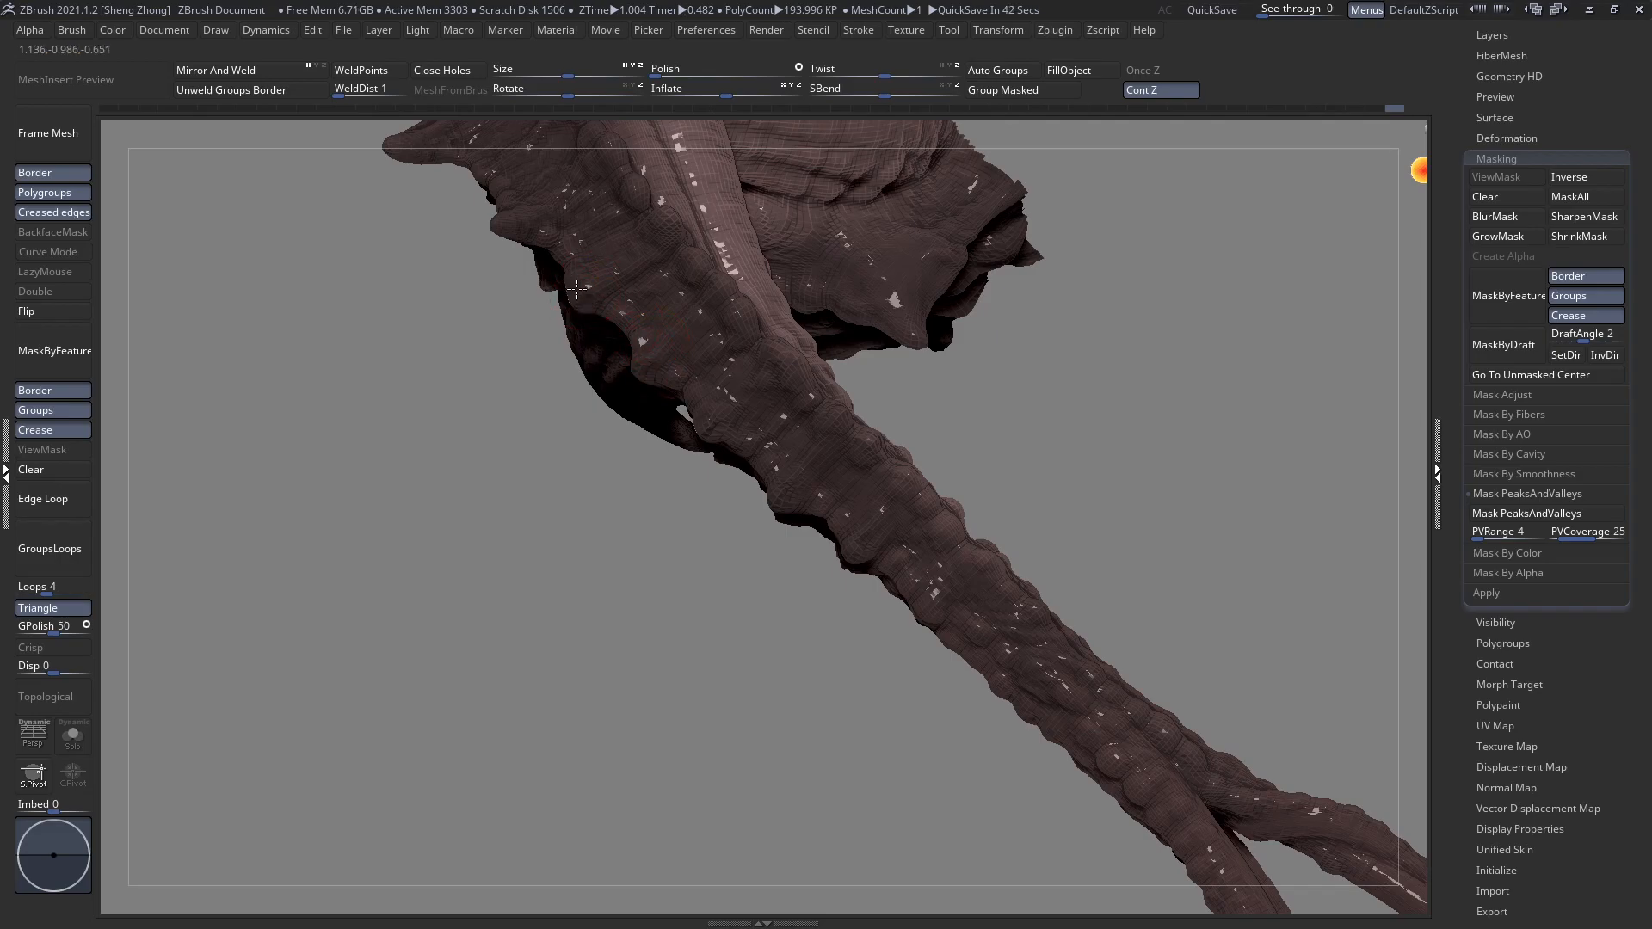
{"action": "right_click_drag", "start_coordinate": [650, 233], "coordinate": [659, 211]}
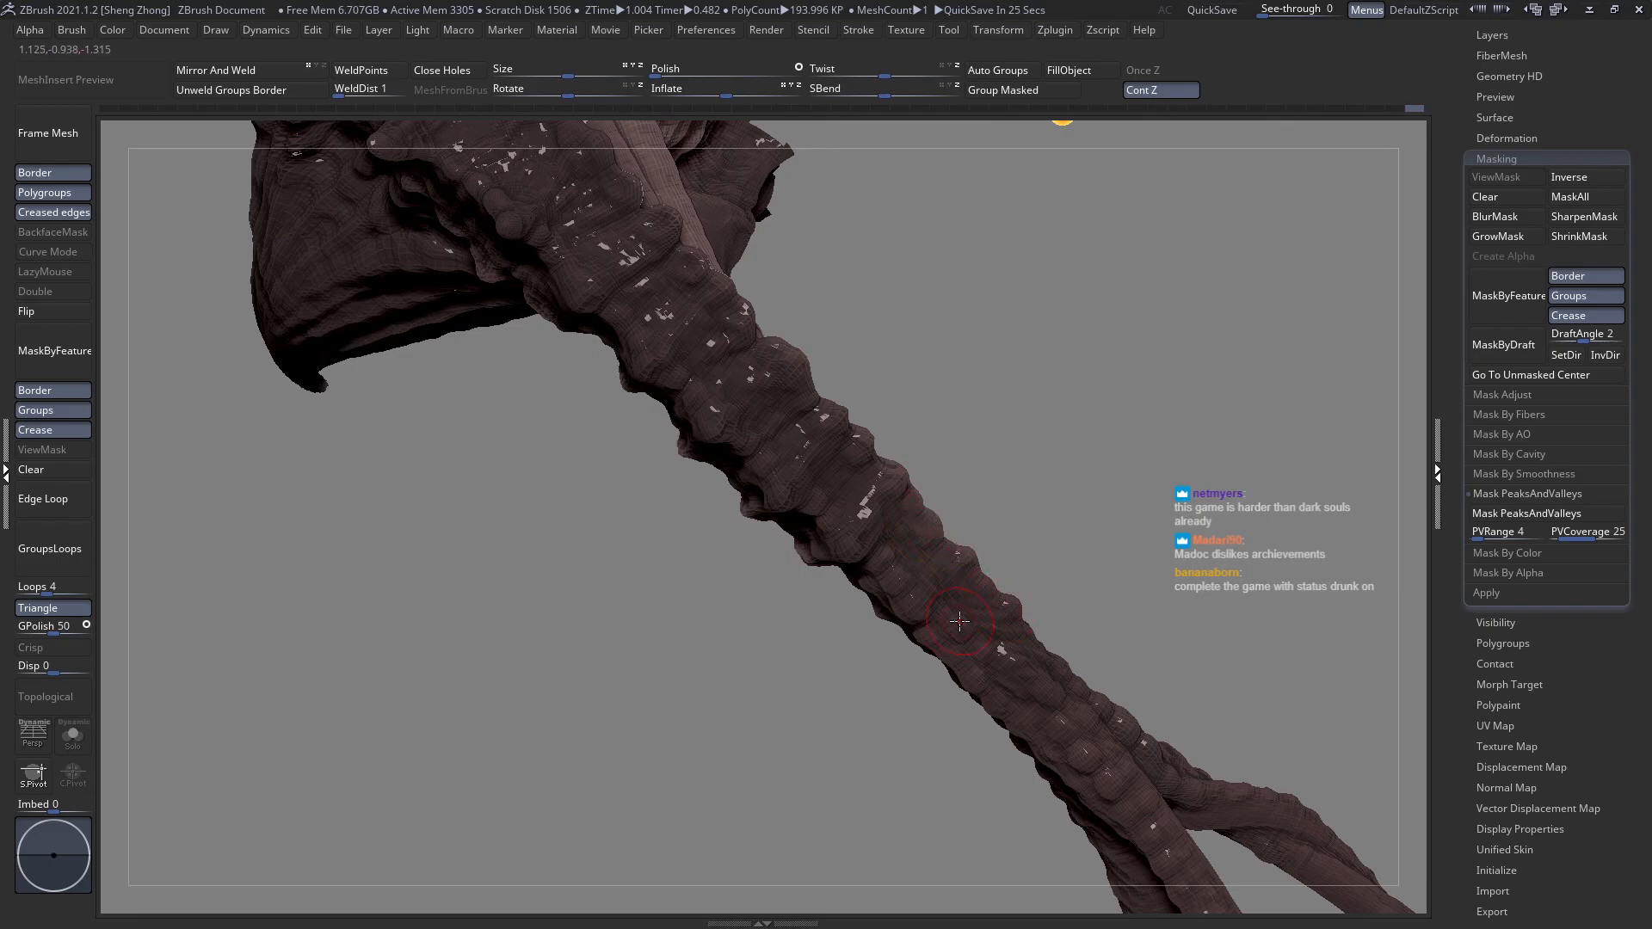
{"action": "mouse_move", "coordinate": [824, 667]}
{"action": "left_mouse_down"}
{"action": "mouse_move", "coordinate": [821, 616]}
{"action": "mouse_move", "coordinate": [779, 559]}
{"action": "left_mouse_up"}
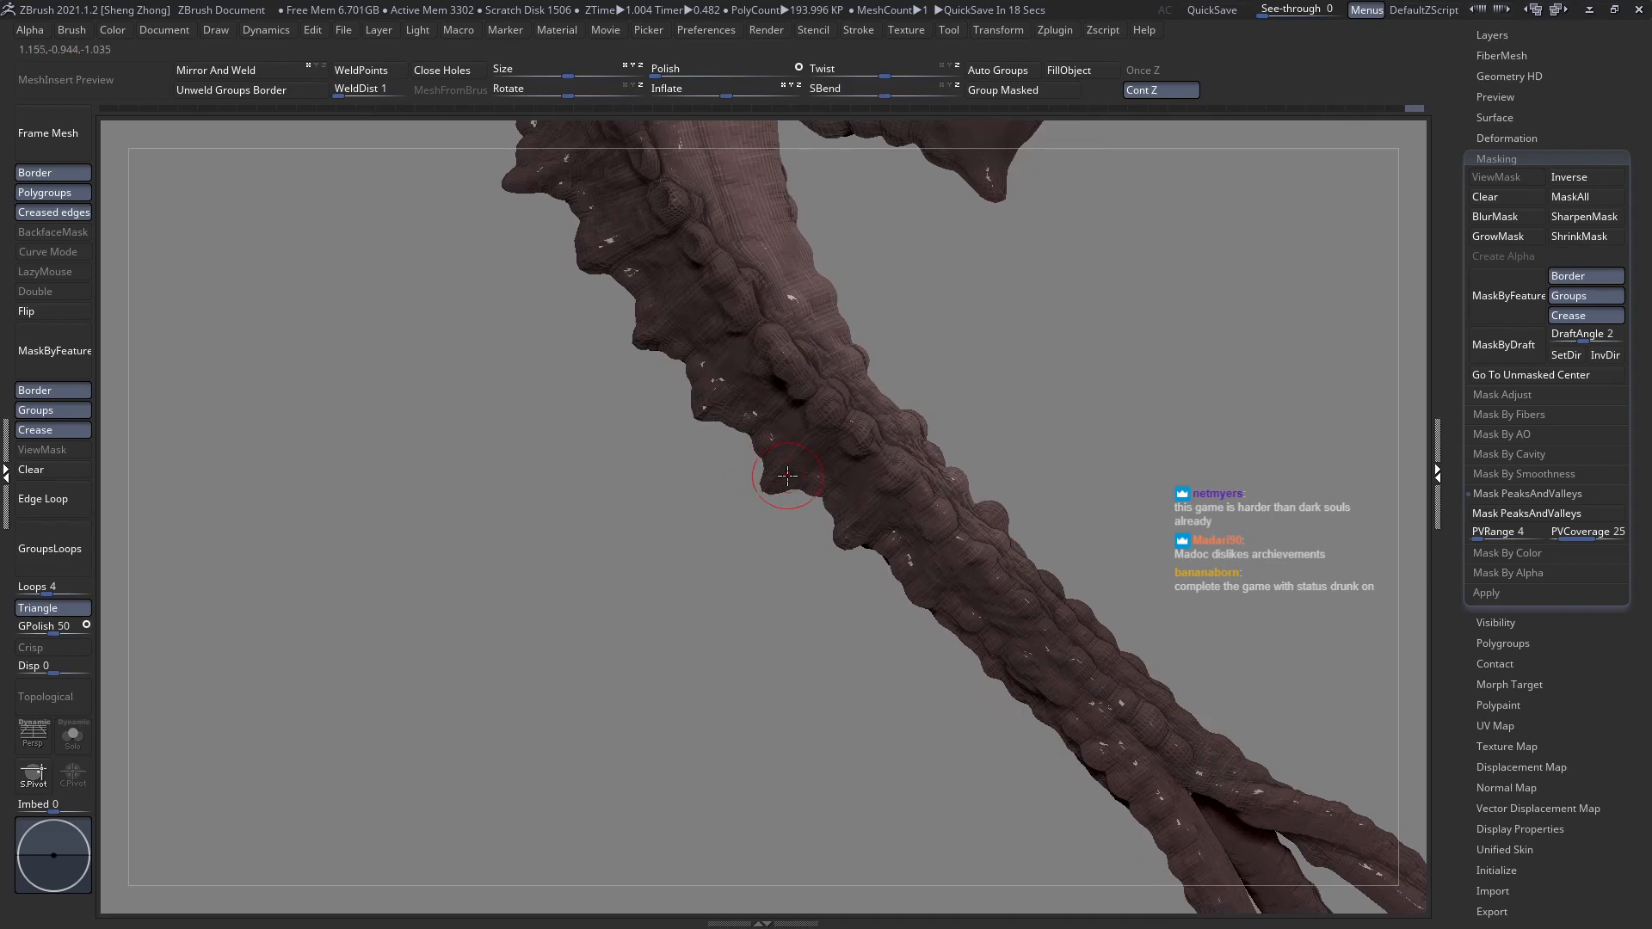
{"action": "right_click_drag", "start_coordinate": [735, 378], "coordinate": [792, 497]}
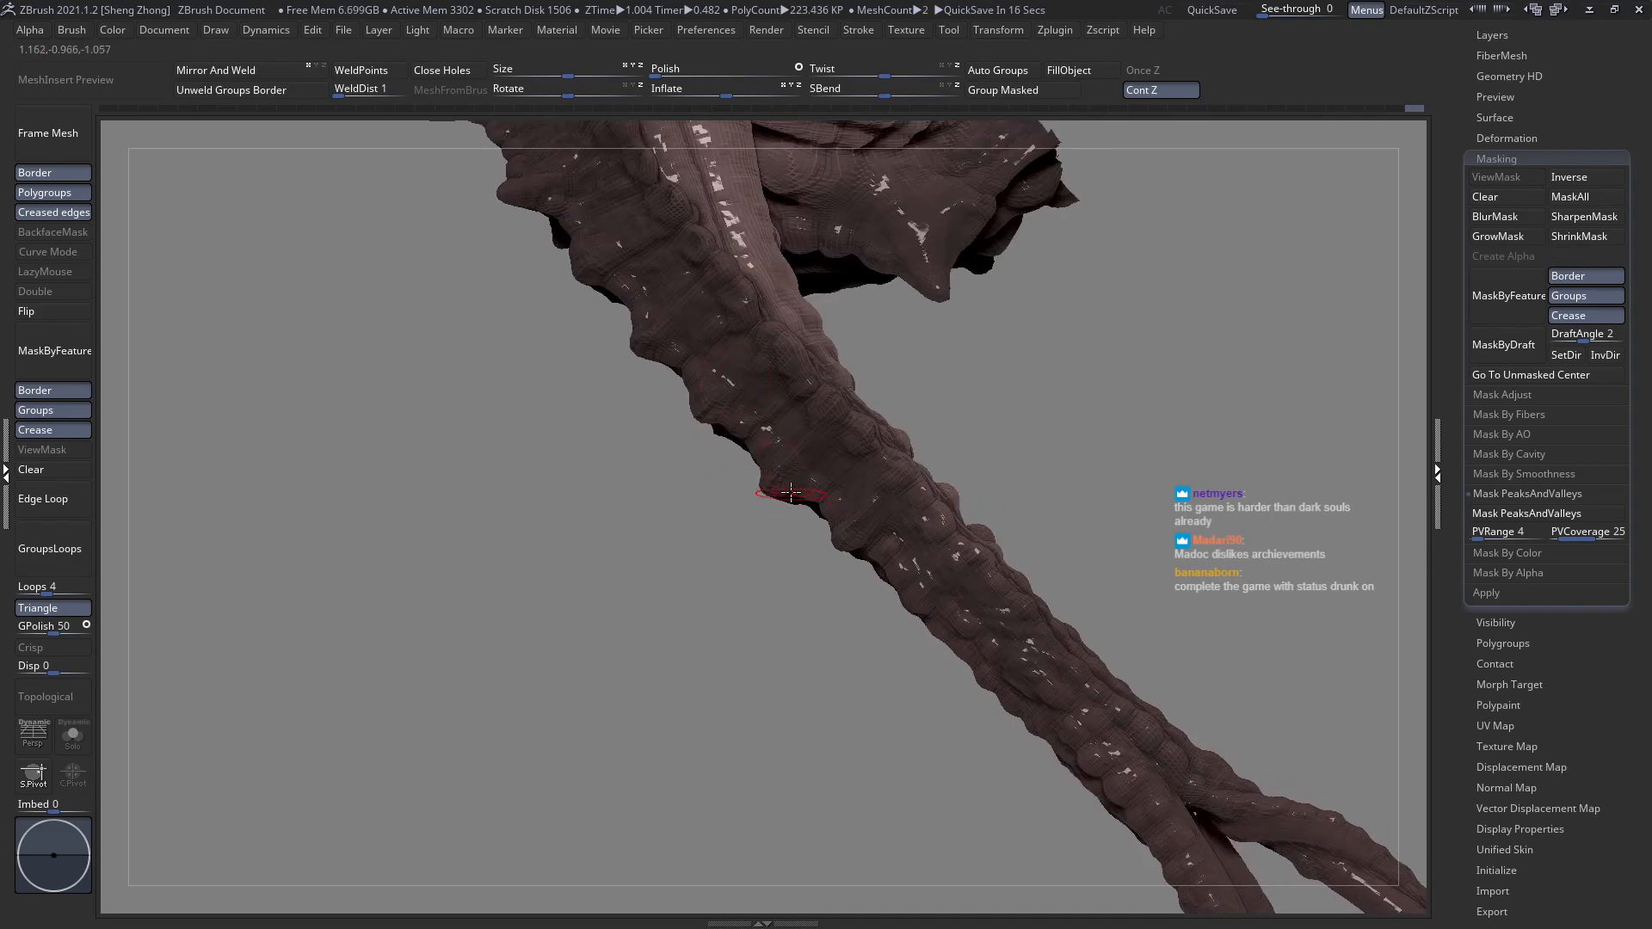
{"action": "mouse_move", "coordinate": [650, 338]}
{"action": "left_mouse_down"}
{"action": "mouse_move", "coordinate": [681, 329]}
{"action": "mouse_move", "coordinate": [694, 351]}
{"action": "left_mouse_up"}
{"action": "right_click_drag", "start_coordinate": [695, 478], "coordinate": [702, 425]}
{"action": "key", "text": "ctrl+z"}
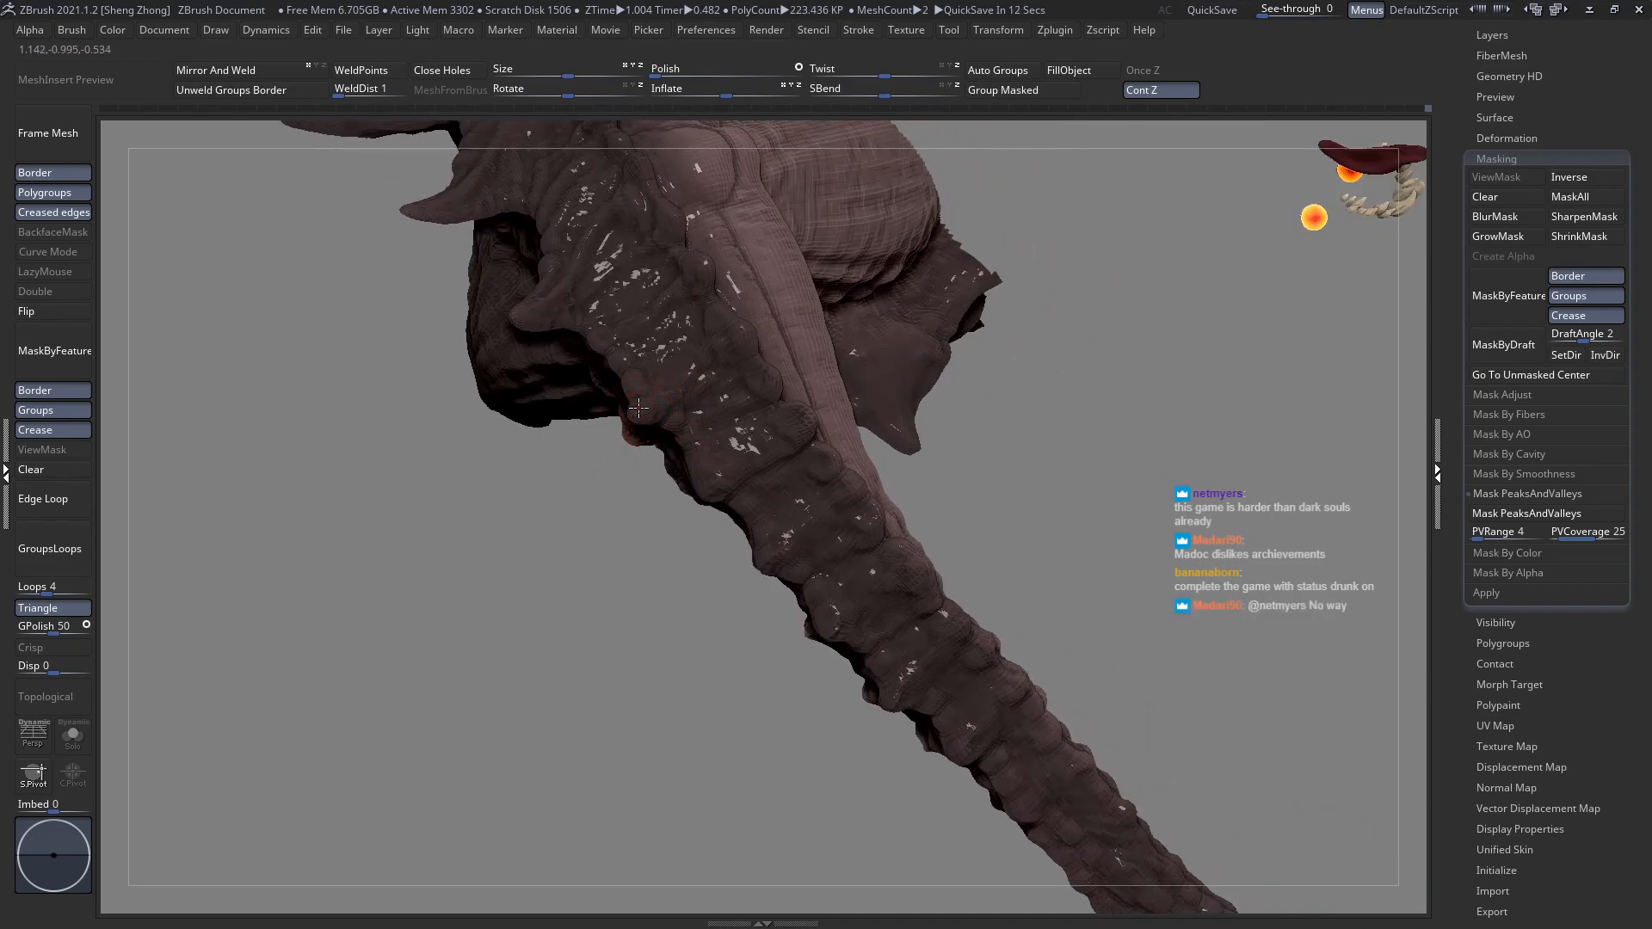
{"action": "right_click_drag", "start_coordinate": [640, 404], "coordinate": [628, 434]}
{"action": "left_click_drag", "start_coordinate": [636, 414], "coordinate": [642, 402]}
{"action": "right_click_drag", "start_coordinate": [642, 402], "coordinate": [653, 436]}
{"action": "key", "text": "ctrl+z"}
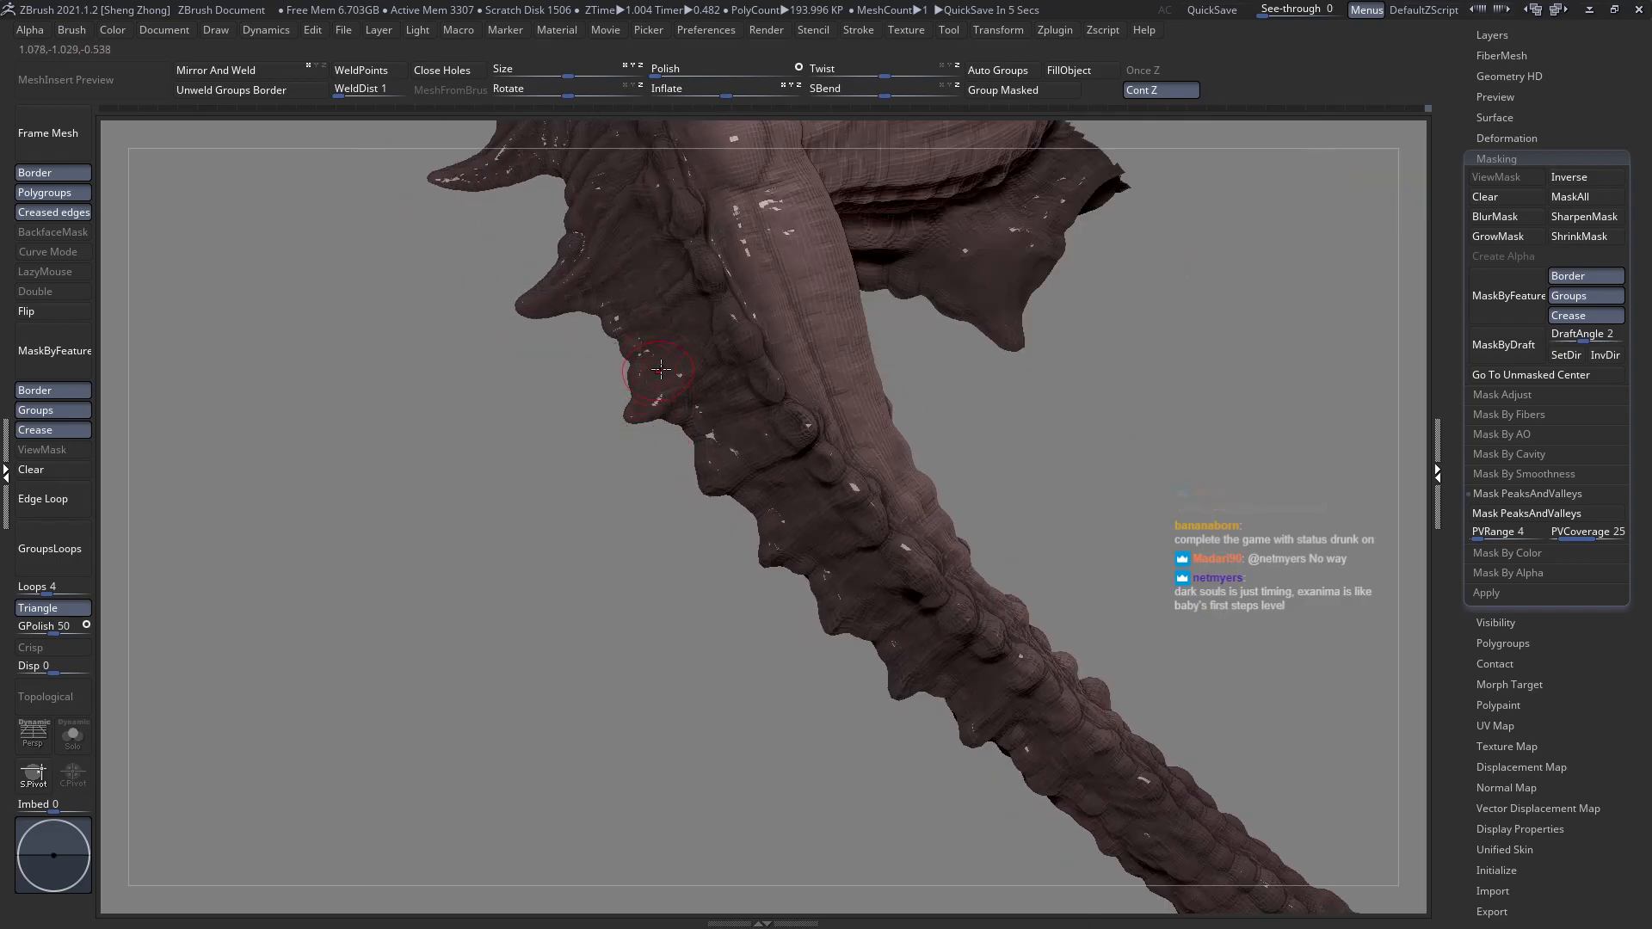
Sculpt and refine the spikes and the surface between them along the jagged edge of the upper arm.
{"action": "right_click_drag", "start_coordinate": [621, 396], "coordinate": [626, 430]}
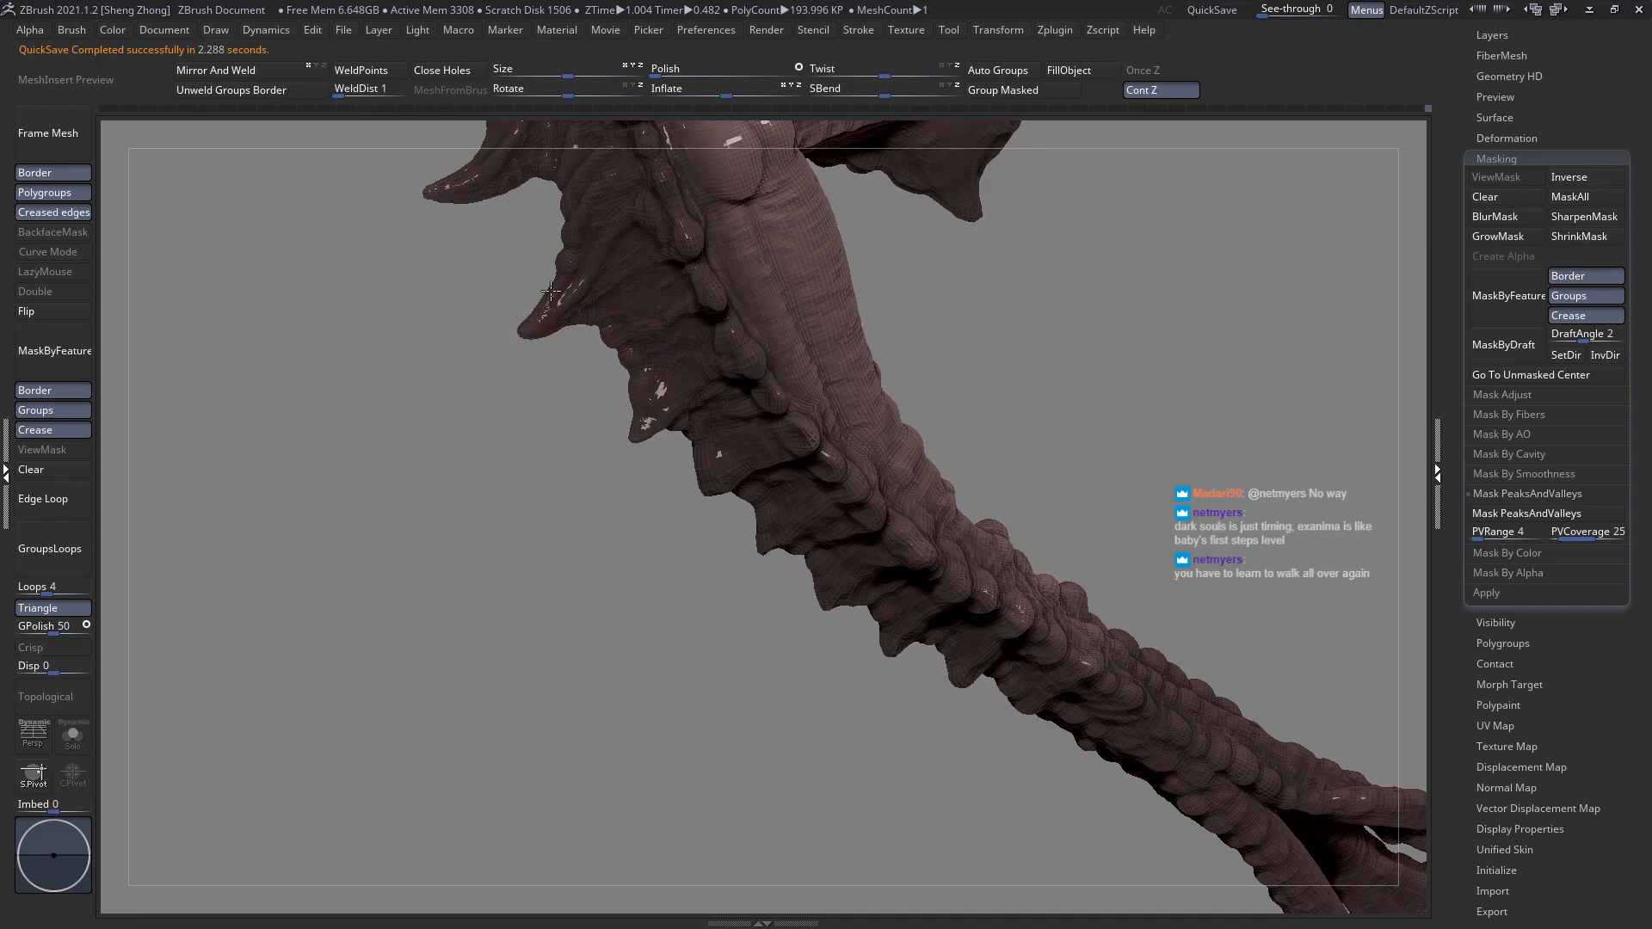
{"action": "mouse_move", "coordinate": [546, 301]}
{"action": "right_mouse_down"}
{"action": "mouse_move", "coordinate": [597, 299]}
{"action": "mouse_move", "coordinate": [575, 376]}
{"action": "right_mouse_up"}
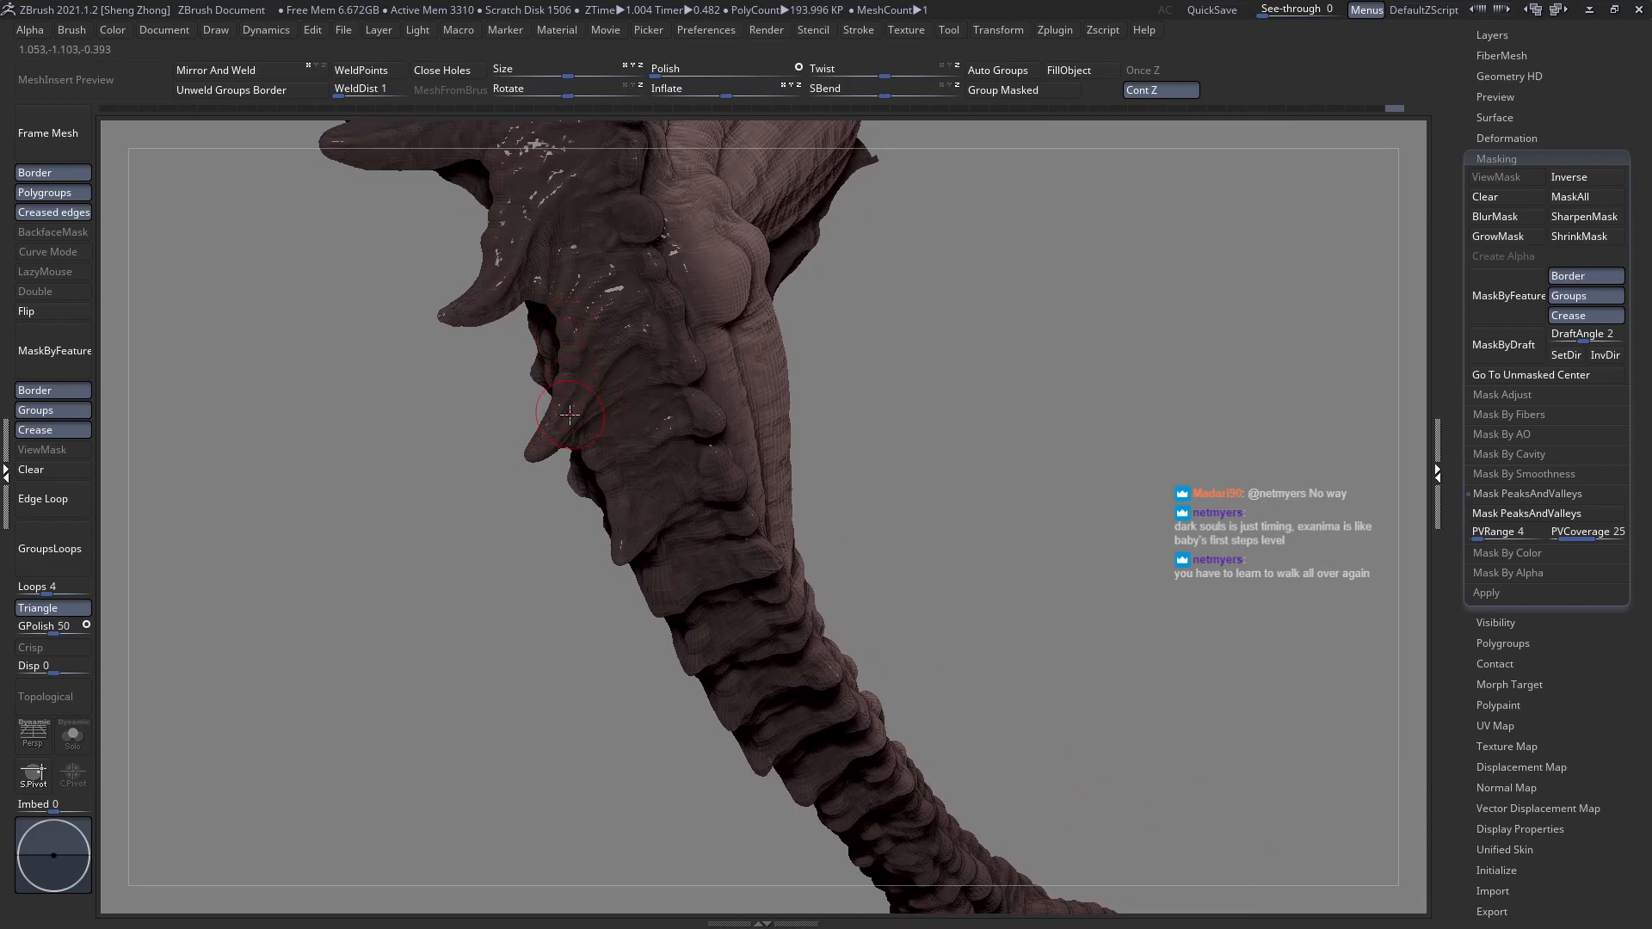
{"action": "right_click_drag", "start_coordinate": [567, 412], "coordinate": [543, 430]}
{"action": "right_click_drag", "start_coordinate": [559, 370], "coordinate": [675, 358]}
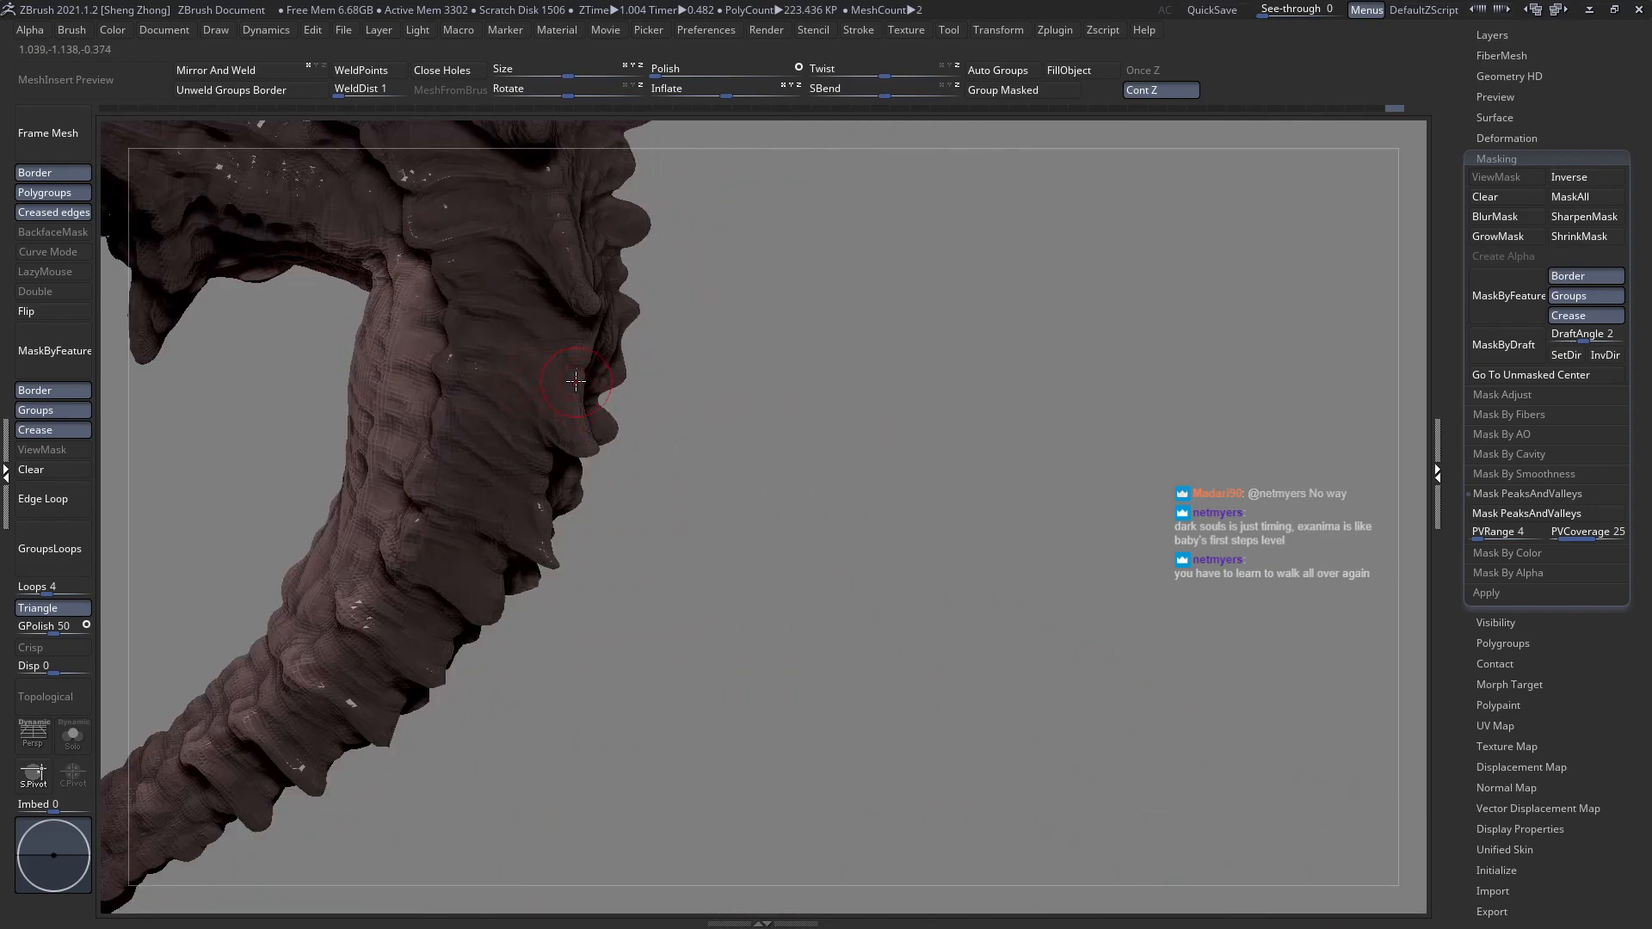
{"action": "left_click_drag", "start_coordinate": [578, 363], "coordinate": [568, 379]}
{"action": "right_click_drag", "start_coordinate": [557, 392], "coordinate": [484, 393]}
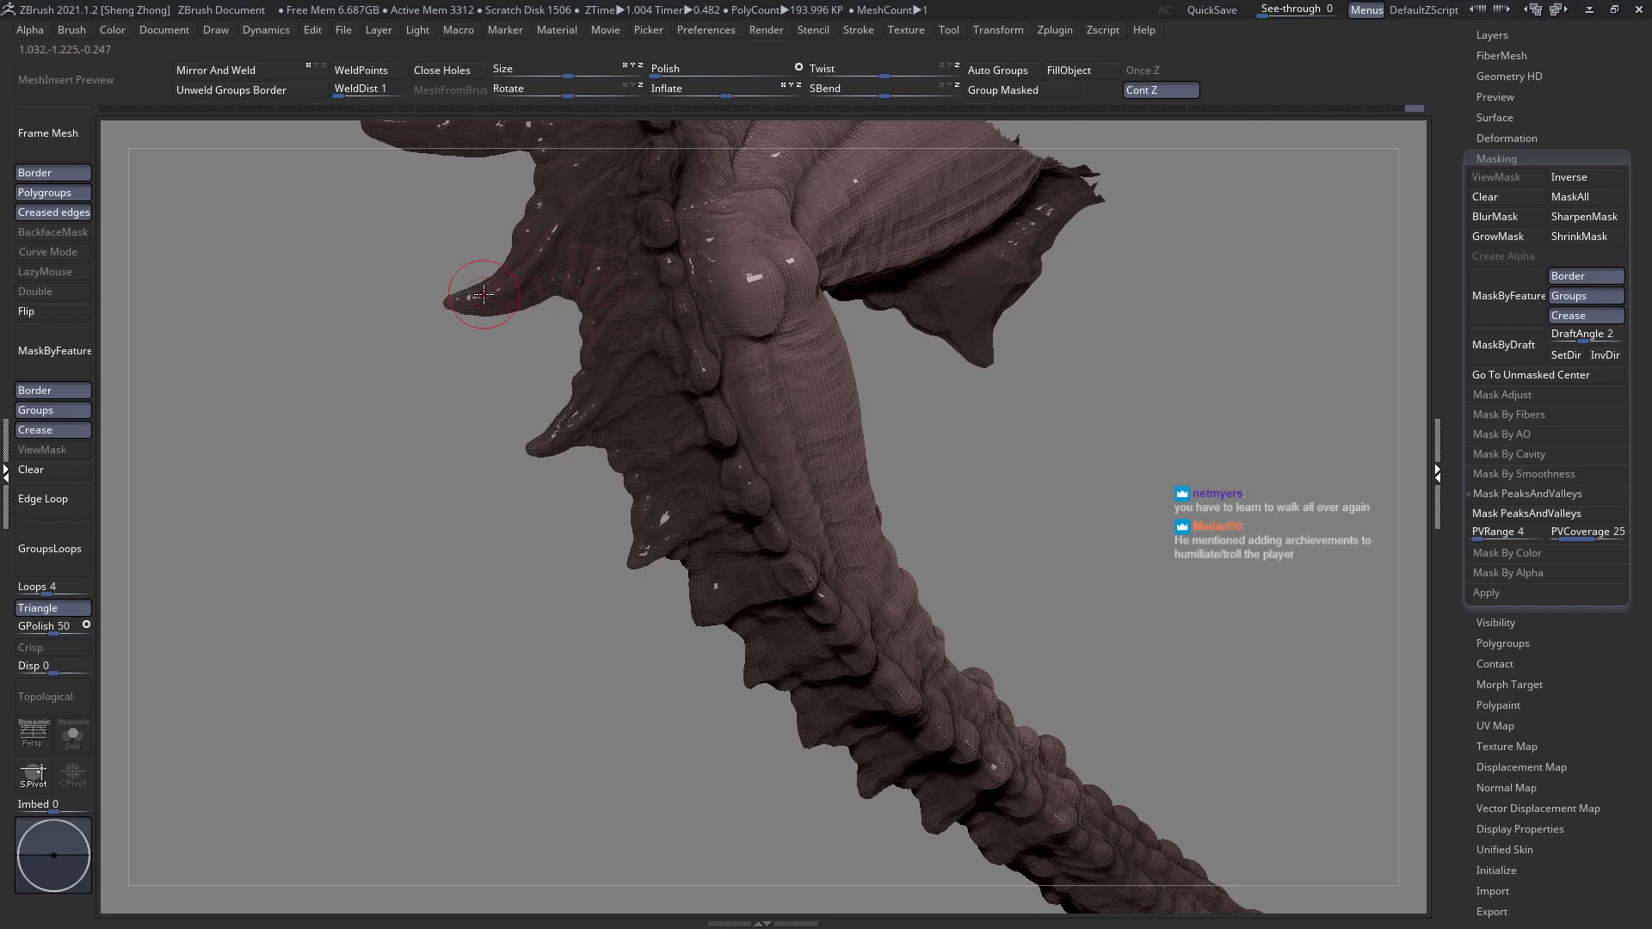
{"action": "mouse_move", "coordinate": [543, 299]}
{"action": "right_mouse_down"}
{"action": "mouse_move", "coordinate": [482, 263]}
{"action": "mouse_move", "coordinate": [572, 262]}
{"action": "mouse_move", "coordinate": [534, 267]}
{"action": "mouse_move", "coordinate": [560, 290]}
{"action": "mouse_move", "coordinate": [510, 344]}
{"action": "mouse_move", "coordinate": [504, 453]}
{"action": "right_mouse_up"}
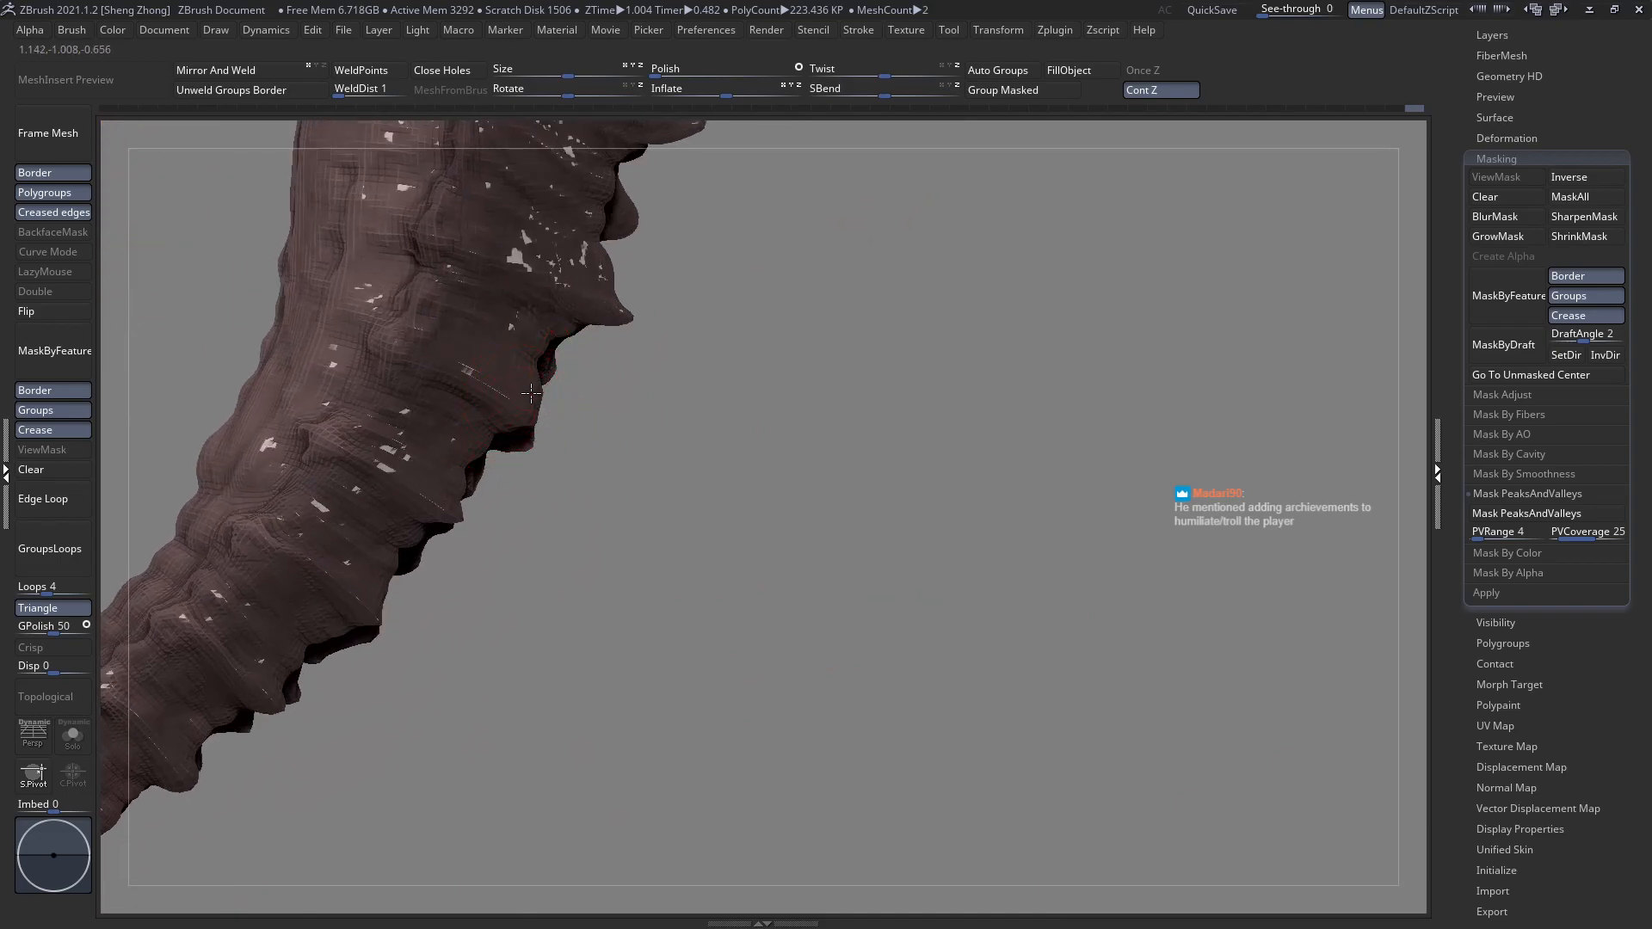
Sculpt folds across the inner side of the arm, running toward the jagged edge.
{"action": "mouse_move", "coordinate": [526, 381]}
{"action": "right_mouse_down"}
{"action": "mouse_move", "coordinate": [498, 379]}
{"action": "mouse_move", "coordinate": [501, 405]}
{"action": "mouse_move", "coordinate": [452, 425]}
{"action": "mouse_move", "coordinate": [564, 482]}
{"action": "mouse_move", "coordinate": [579, 516]}
{"action": "mouse_move", "coordinate": [514, 451]}
{"action": "mouse_move", "coordinate": [563, 426]}
{"action": "mouse_move", "coordinate": [537, 475]}
{"action": "right_mouse_up"}
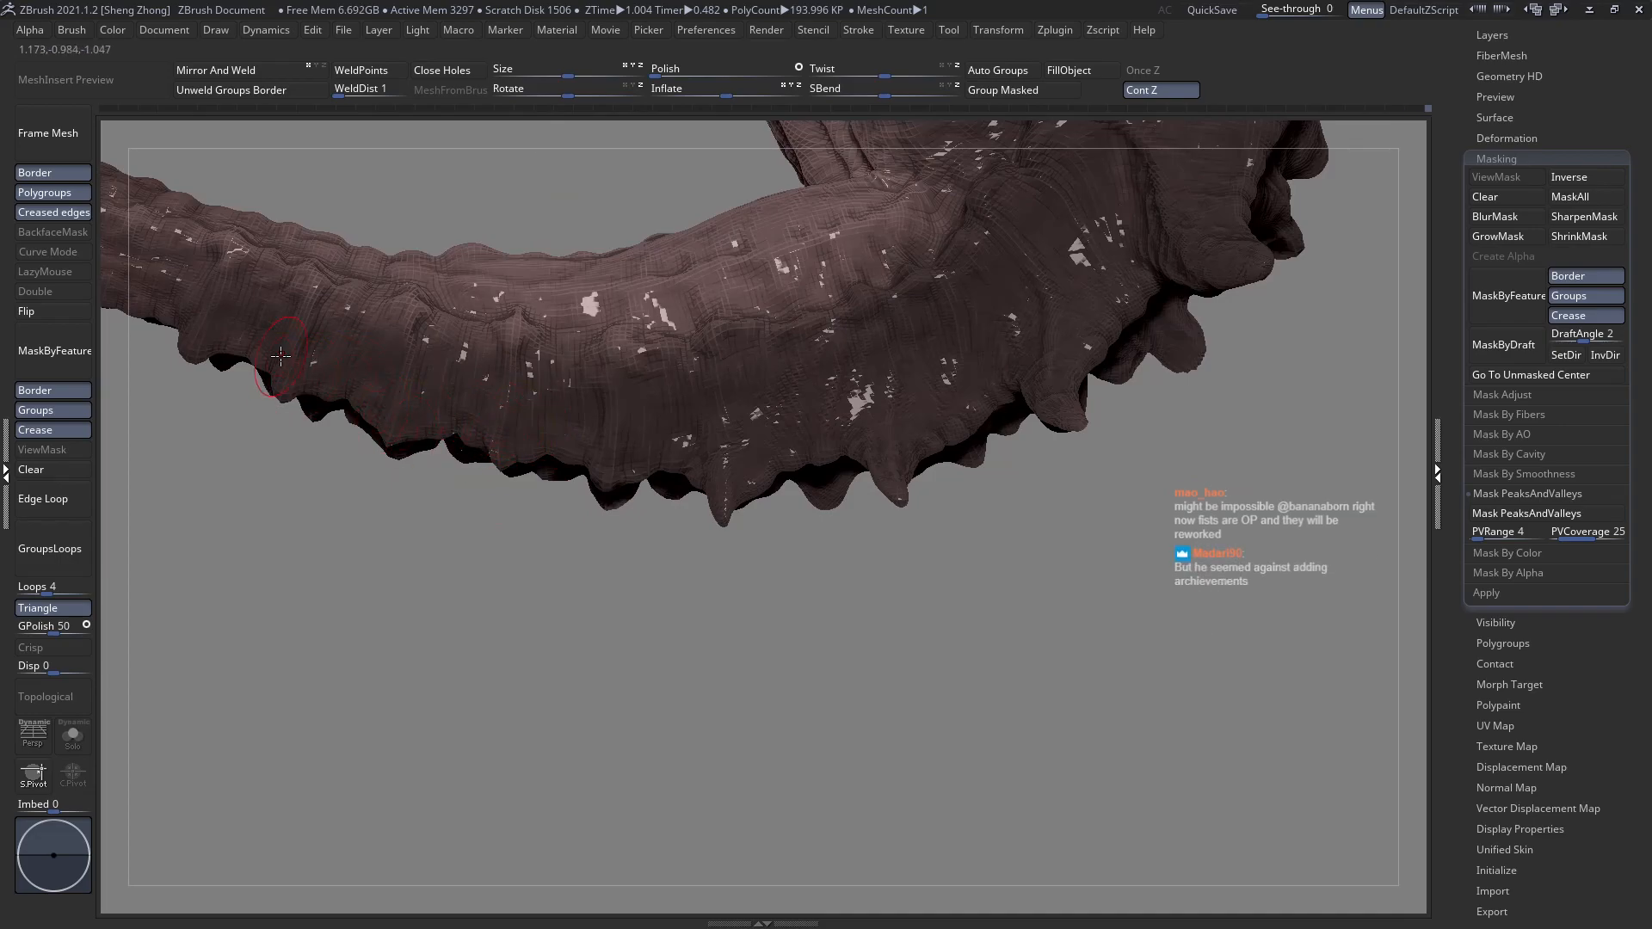
{"action": "right_click_drag", "start_coordinate": [520, 404], "coordinate": [443, 392], "text": "ctrl"}
{"action": "left_click_drag", "start_coordinate": [507, 386], "coordinate": [541, 395]}
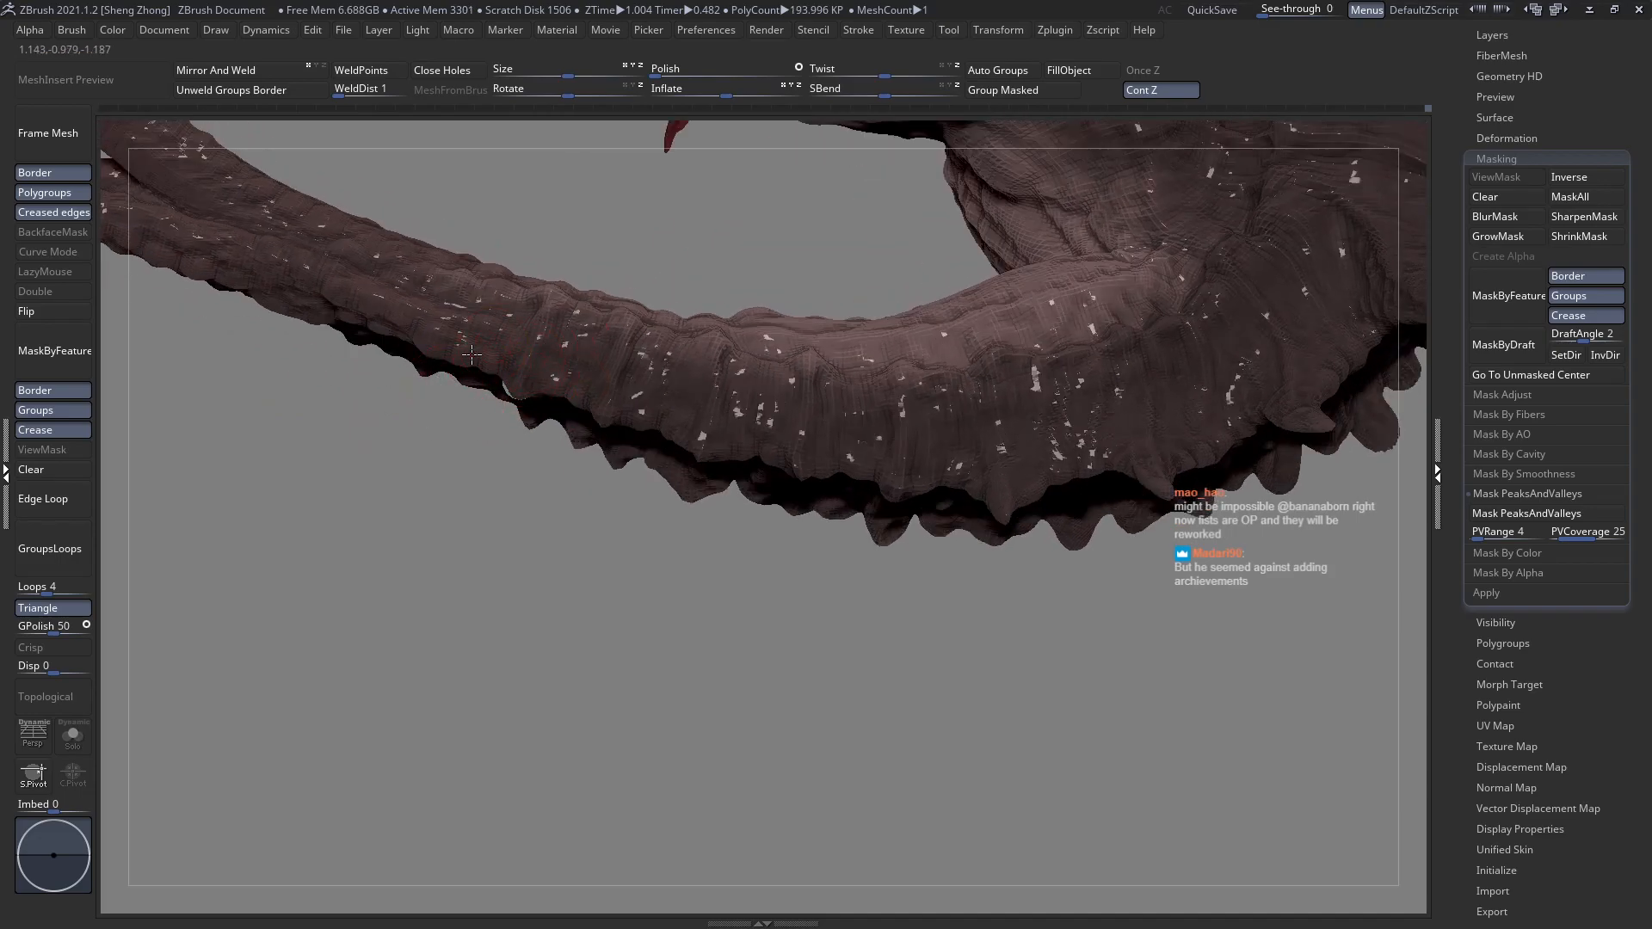
{"action": "mouse_move", "coordinate": [413, 357]}
{"action": "right_mouse_down"}
{"action": "mouse_move", "coordinate": [398, 394]}
{"action": "mouse_move", "coordinate": [469, 369]}
{"action": "mouse_move", "coordinate": [553, 429]}
{"action": "mouse_move", "coordinate": [635, 334]}
{"action": "mouse_move", "coordinate": [568, 412]}
{"action": "right_mouse_up"}
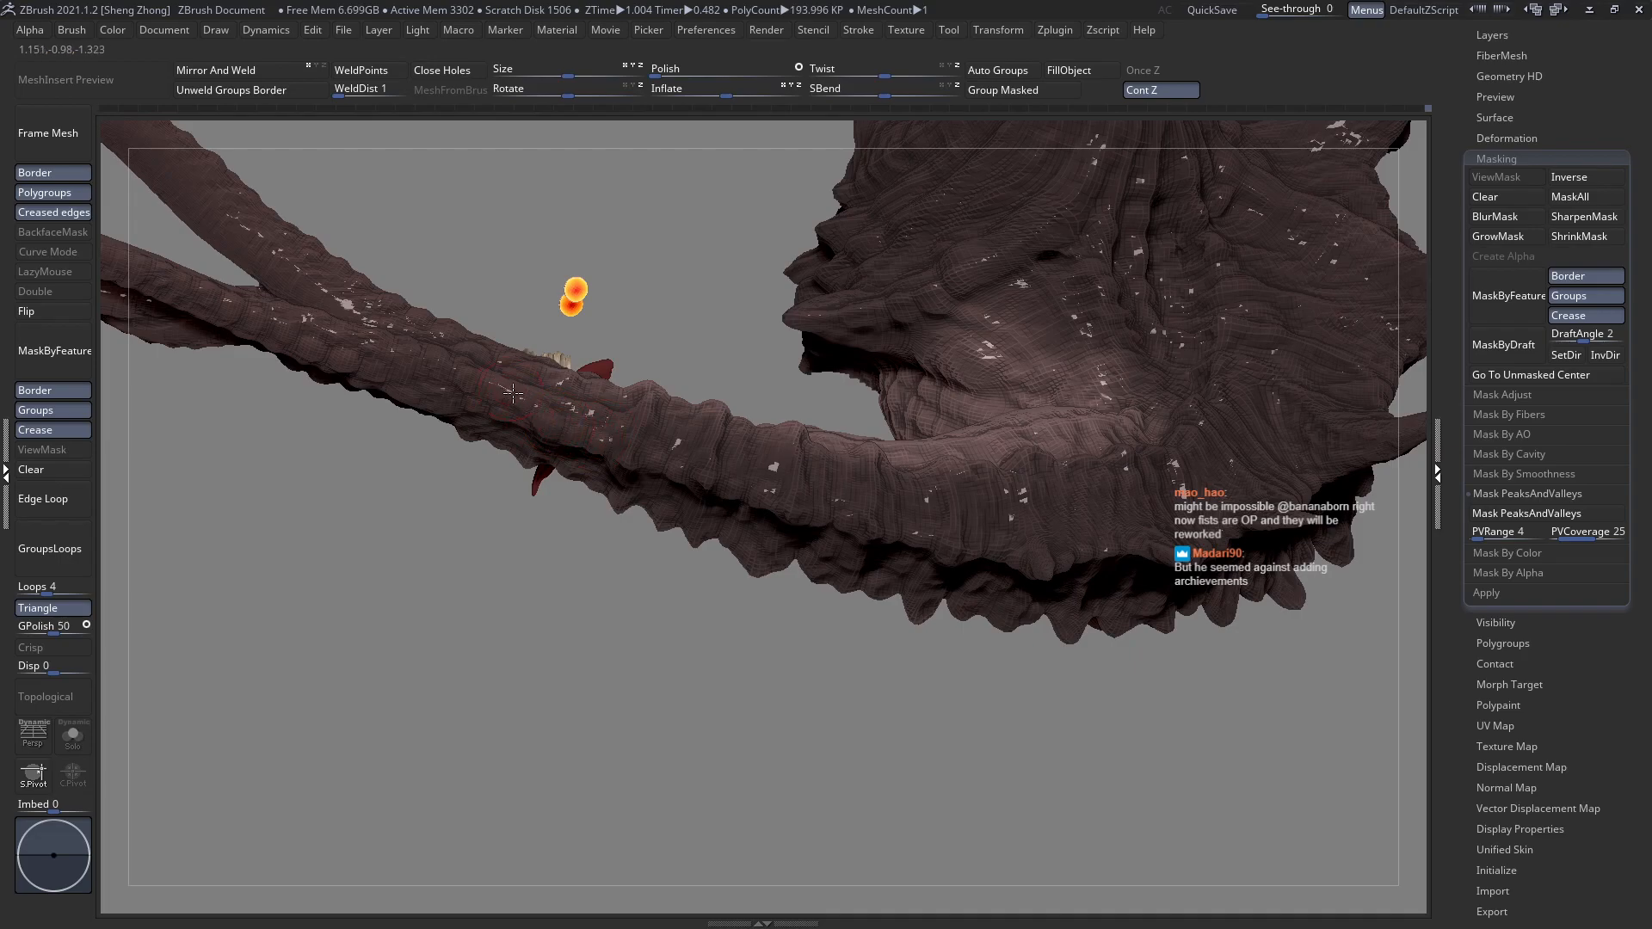
Sculpt bumps and grooves on the lower arm between the last jagged spikes and the fork.
{"action": "right_click_drag", "start_coordinate": [497, 458], "coordinate": [564, 291]}
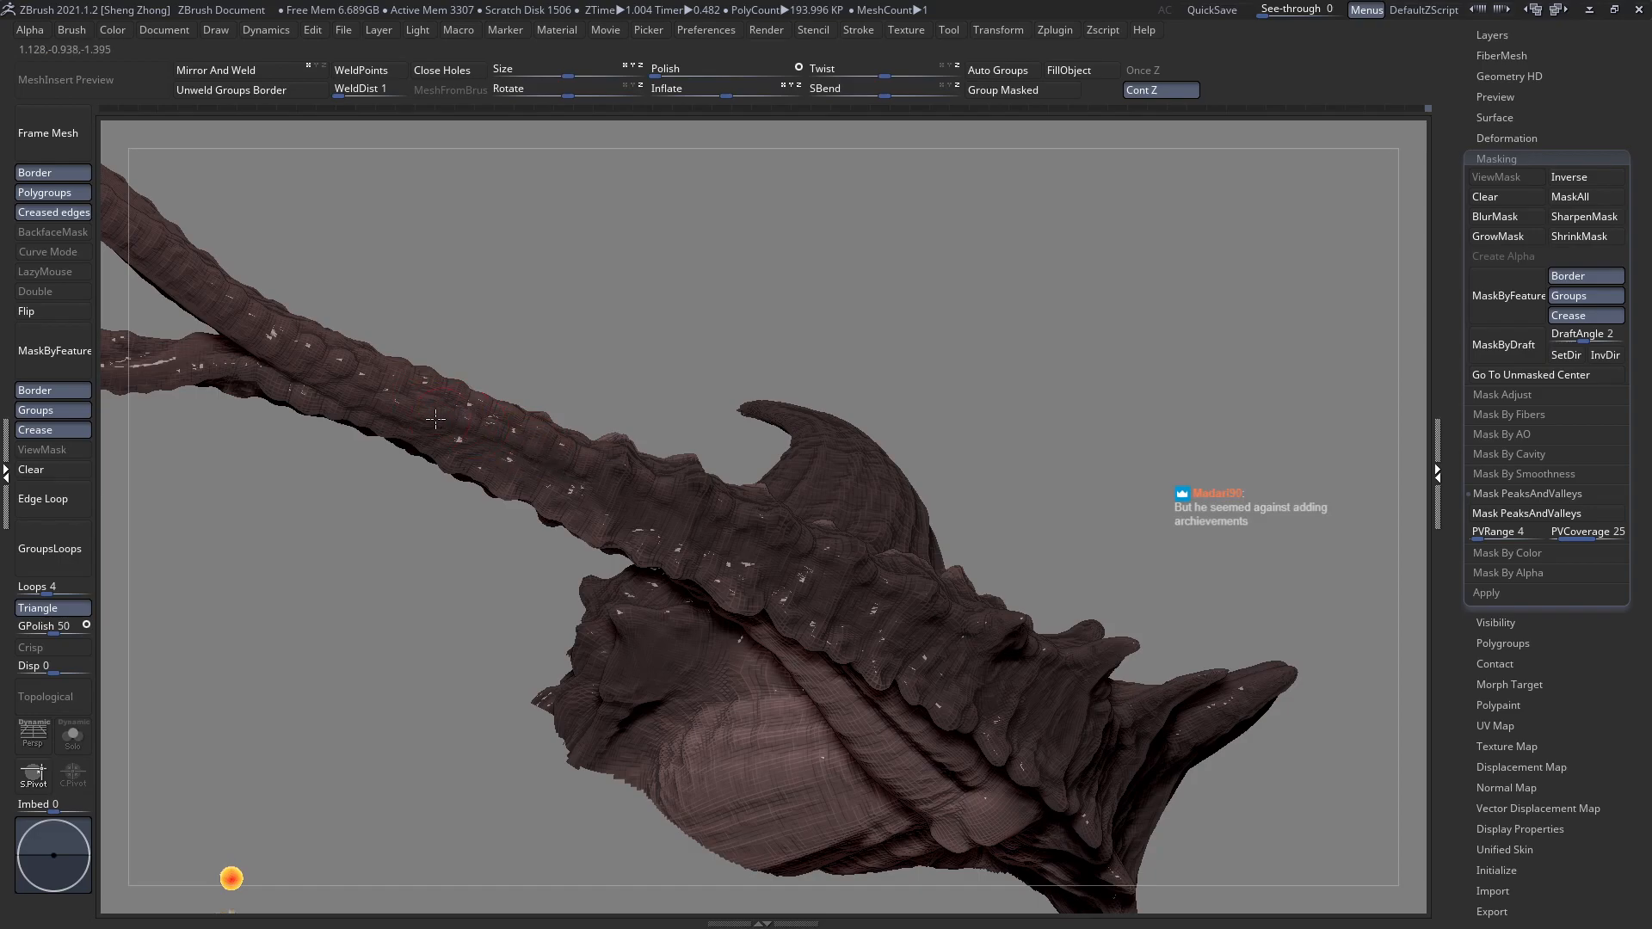
{"action": "mouse_move", "coordinate": [418, 454]}
{"action": "right_mouse_down"}
{"action": "mouse_move", "coordinate": [419, 421]}
{"action": "mouse_move", "coordinate": [434, 459]}
{"action": "right_mouse_up"}
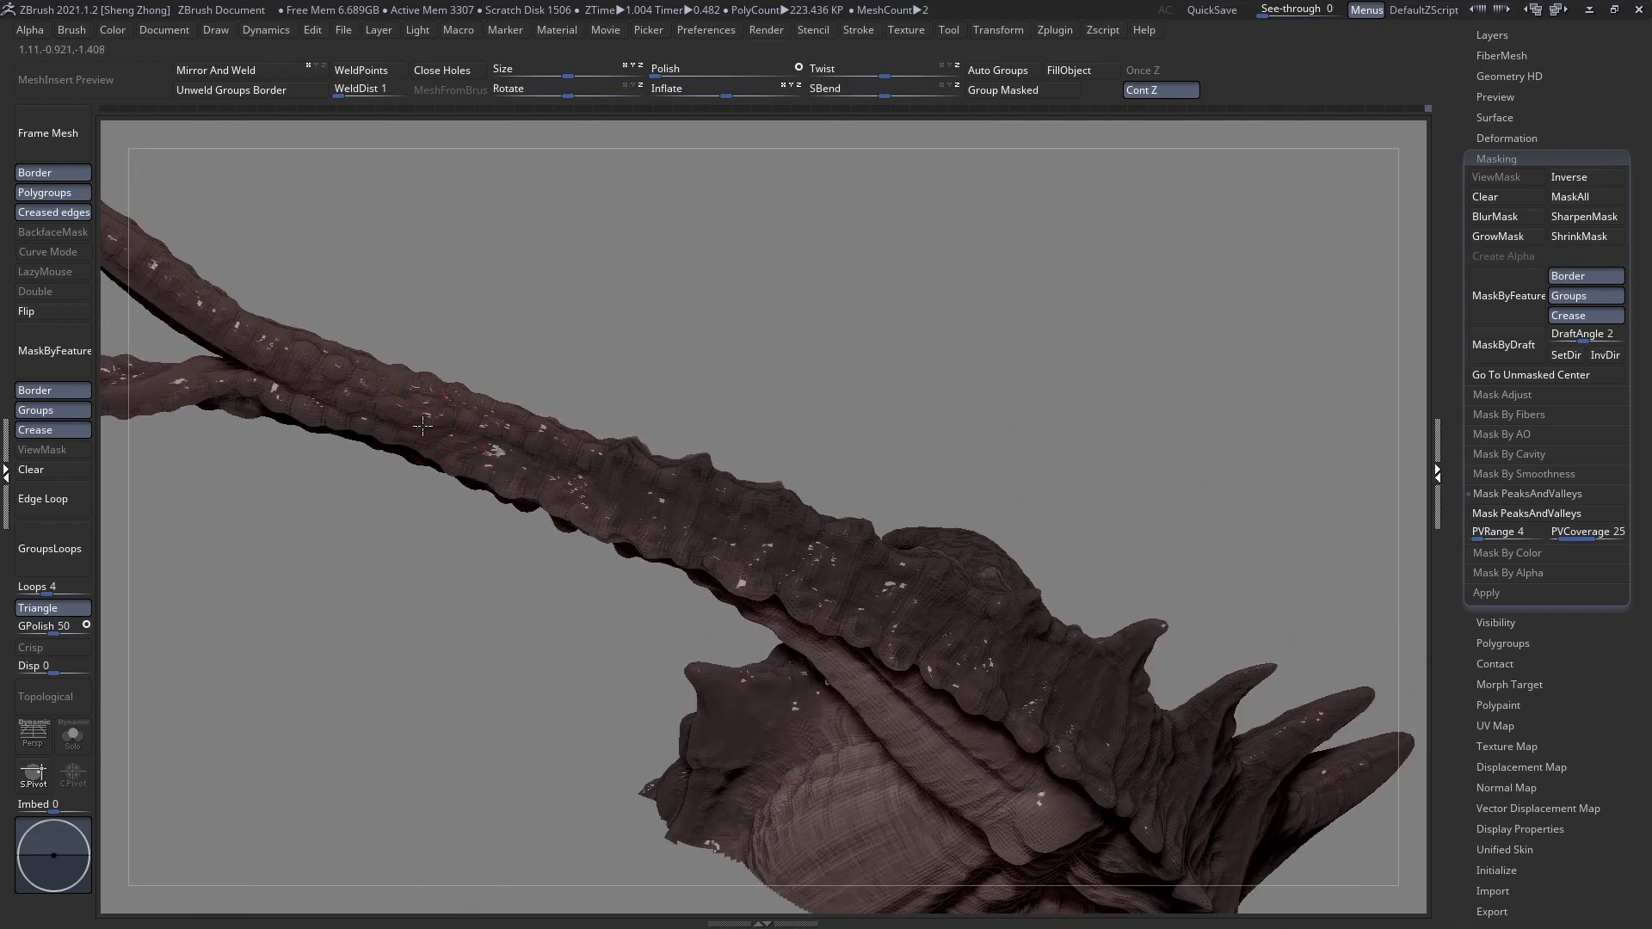
{"action": "left_click_drag", "start_coordinate": [399, 431], "coordinate": [402, 419]}
{"action": "right_click_drag", "start_coordinate": [385, 439], "coordinate": [648, 435]}
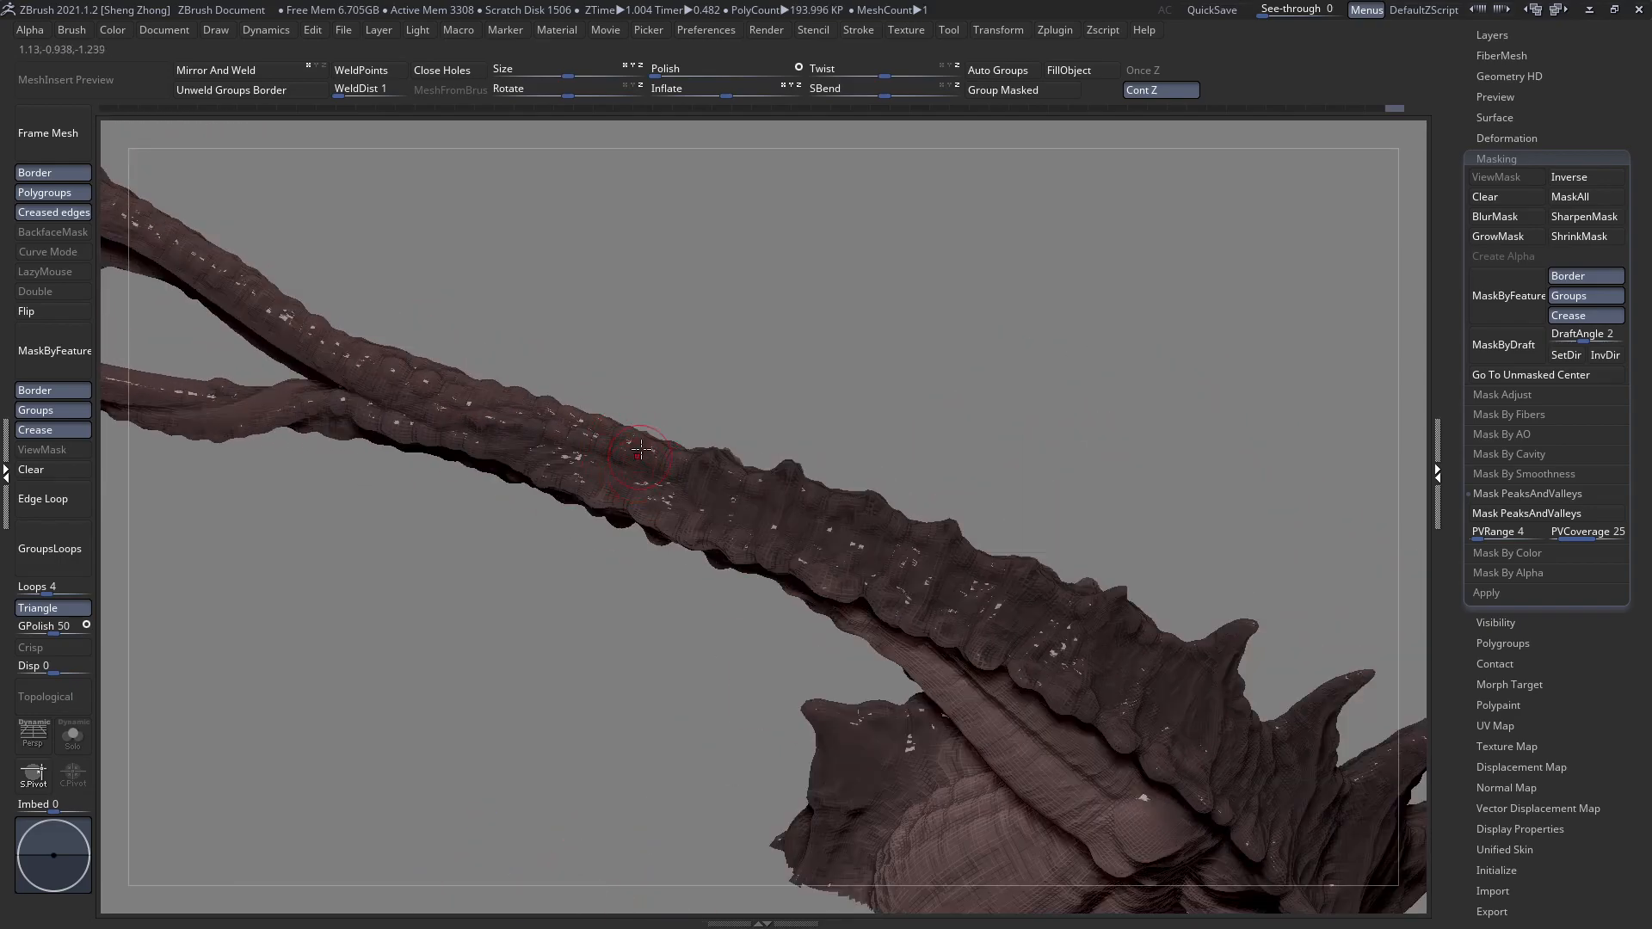
{"action": "key", "text": "space"}
{"action": "right_click_drag", "start_coordinate": [682, 457], "coordinate": [671, 429]}
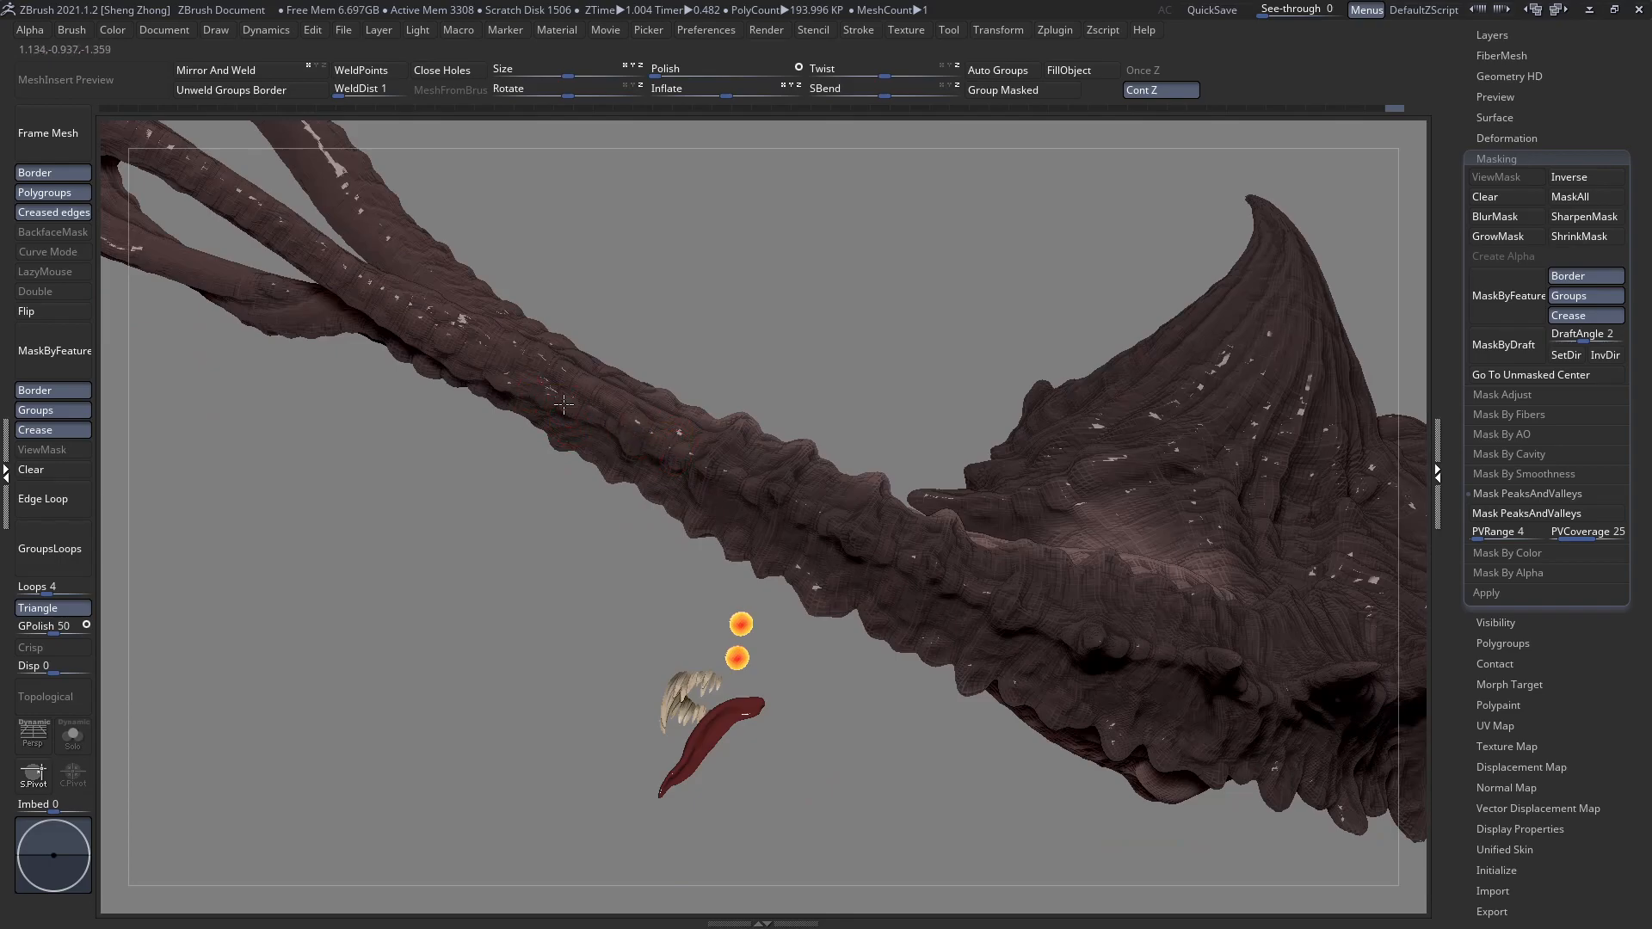
Refine the rows of bumps around all sides of the lower arm just above the fork.
{"action": "right_click_drag", "start_coordinate": [560, 379], "coordinate": [511, 361]}
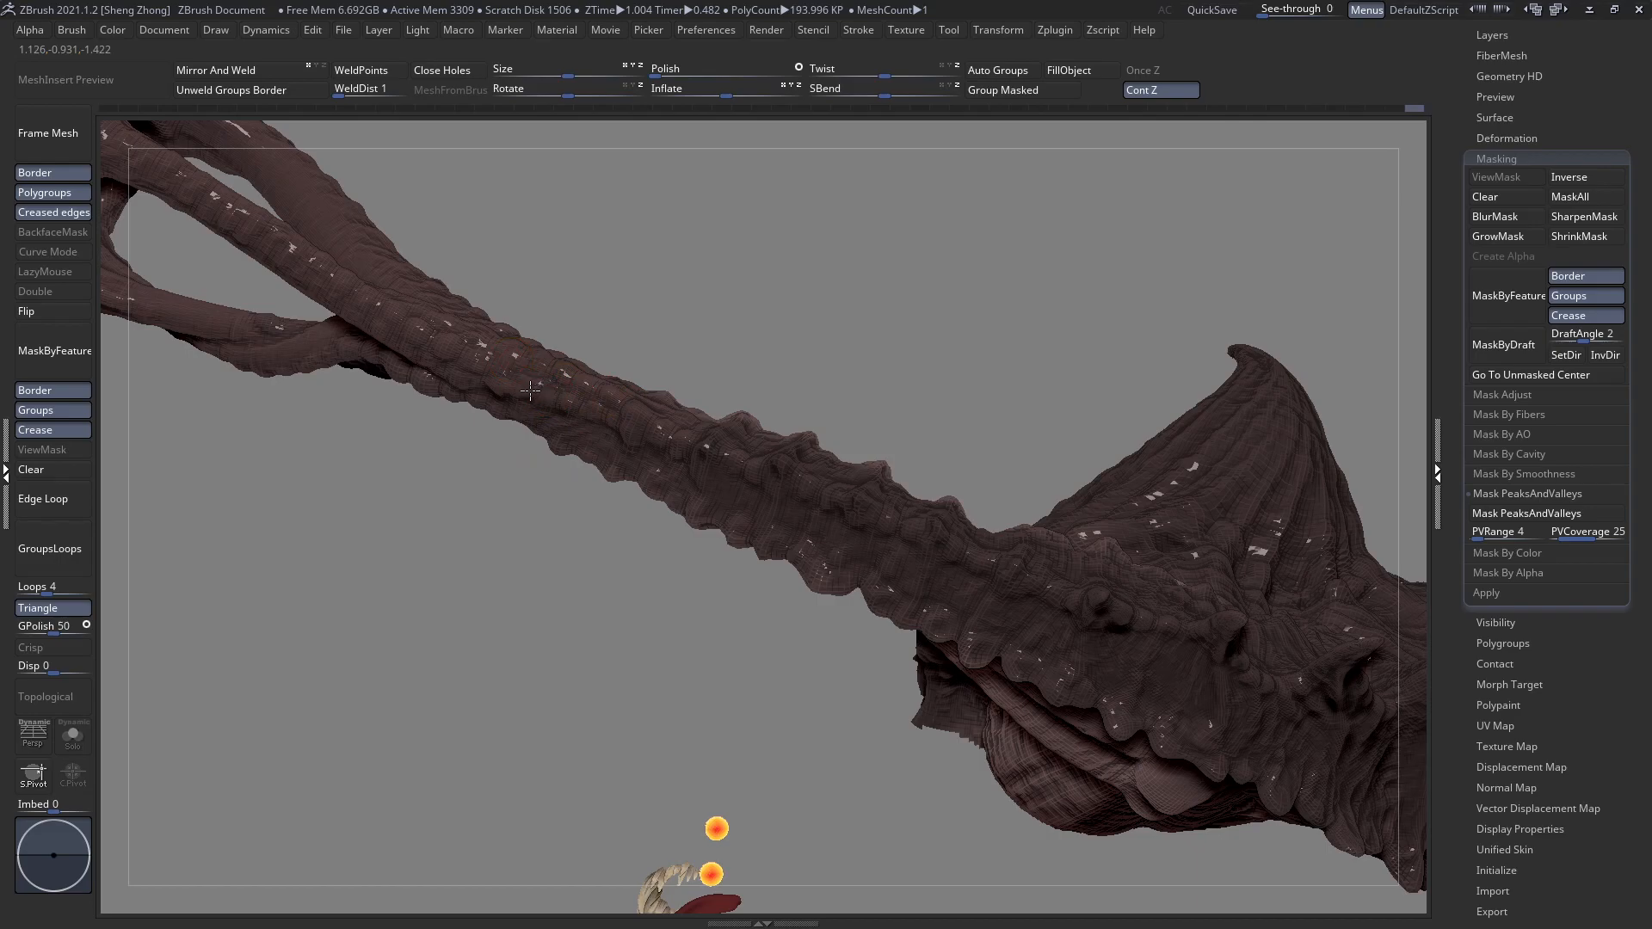
{"action": "right_click_drag", "start_coordinate": [454, 424], "coordinate": [479, 378]}
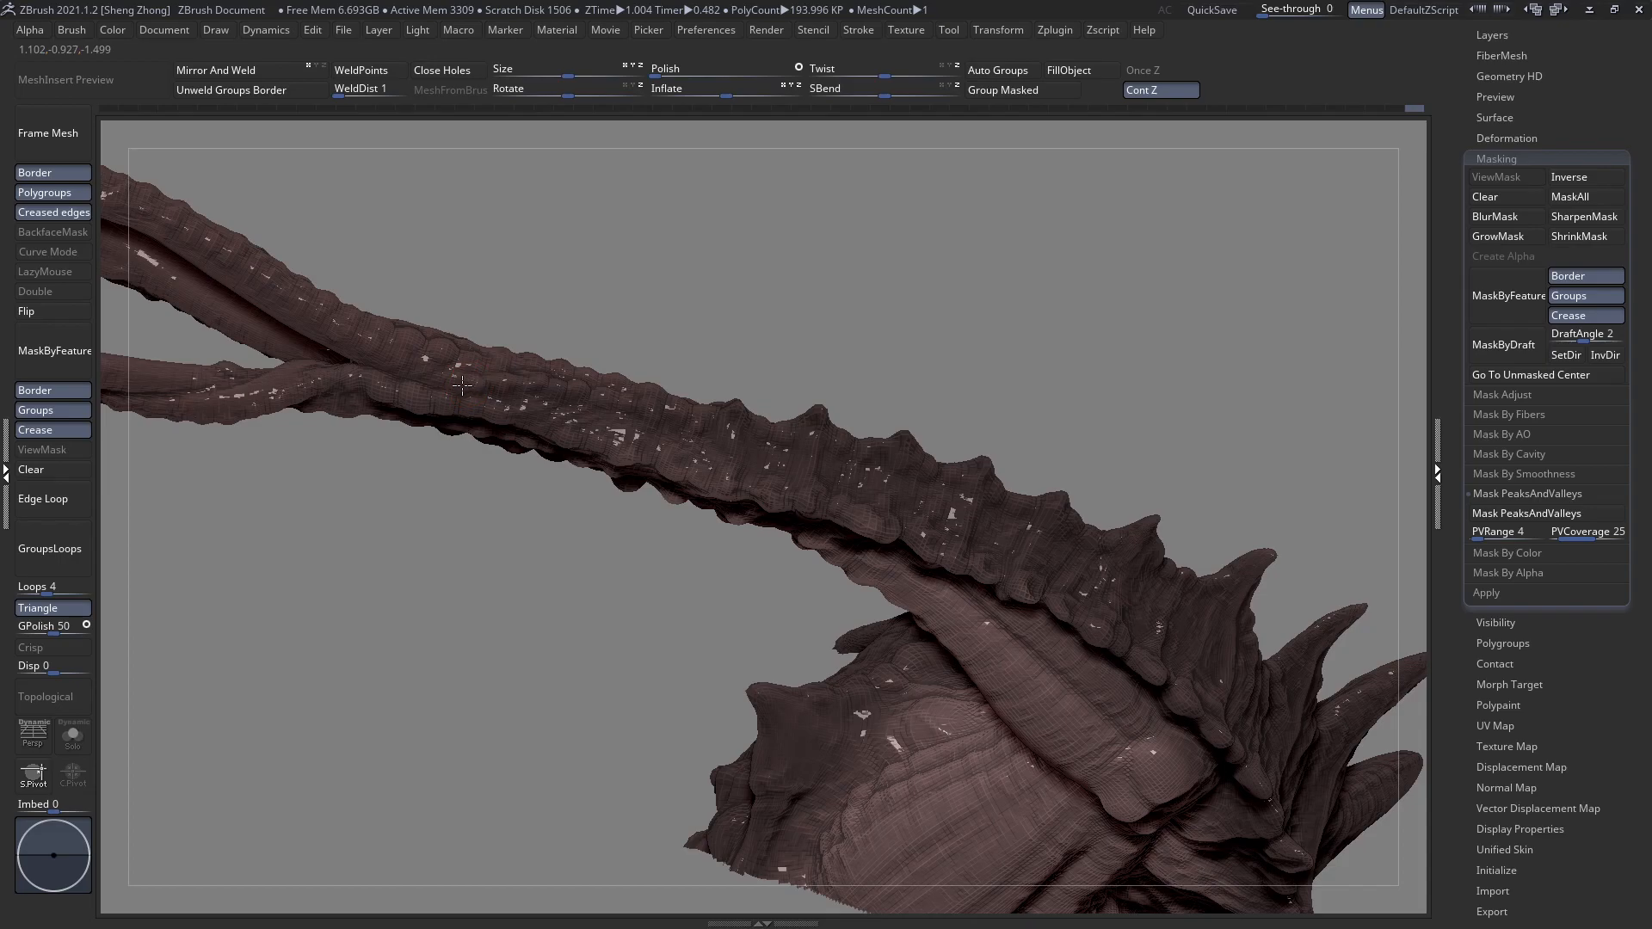
{"action": "right_click_drag", "start_coordinate": [417, 395], "coordinate": [437, 353]}
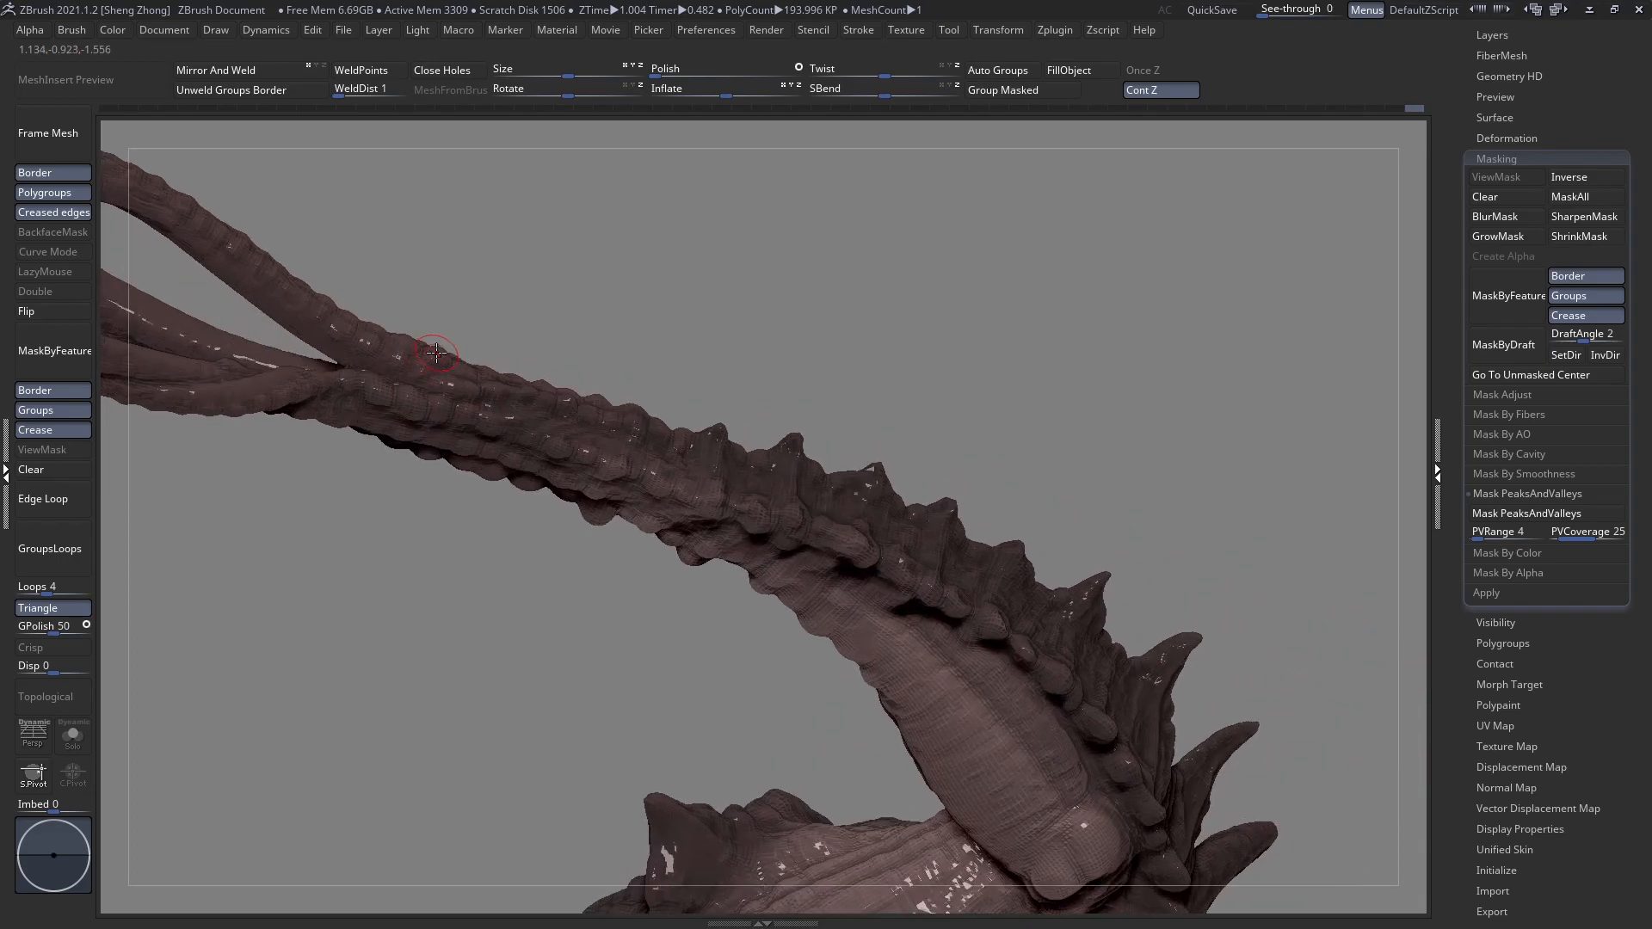
{"action": "right_click_drag", "start_coordinate": [512, 401], "coordinate": [745, 515]}
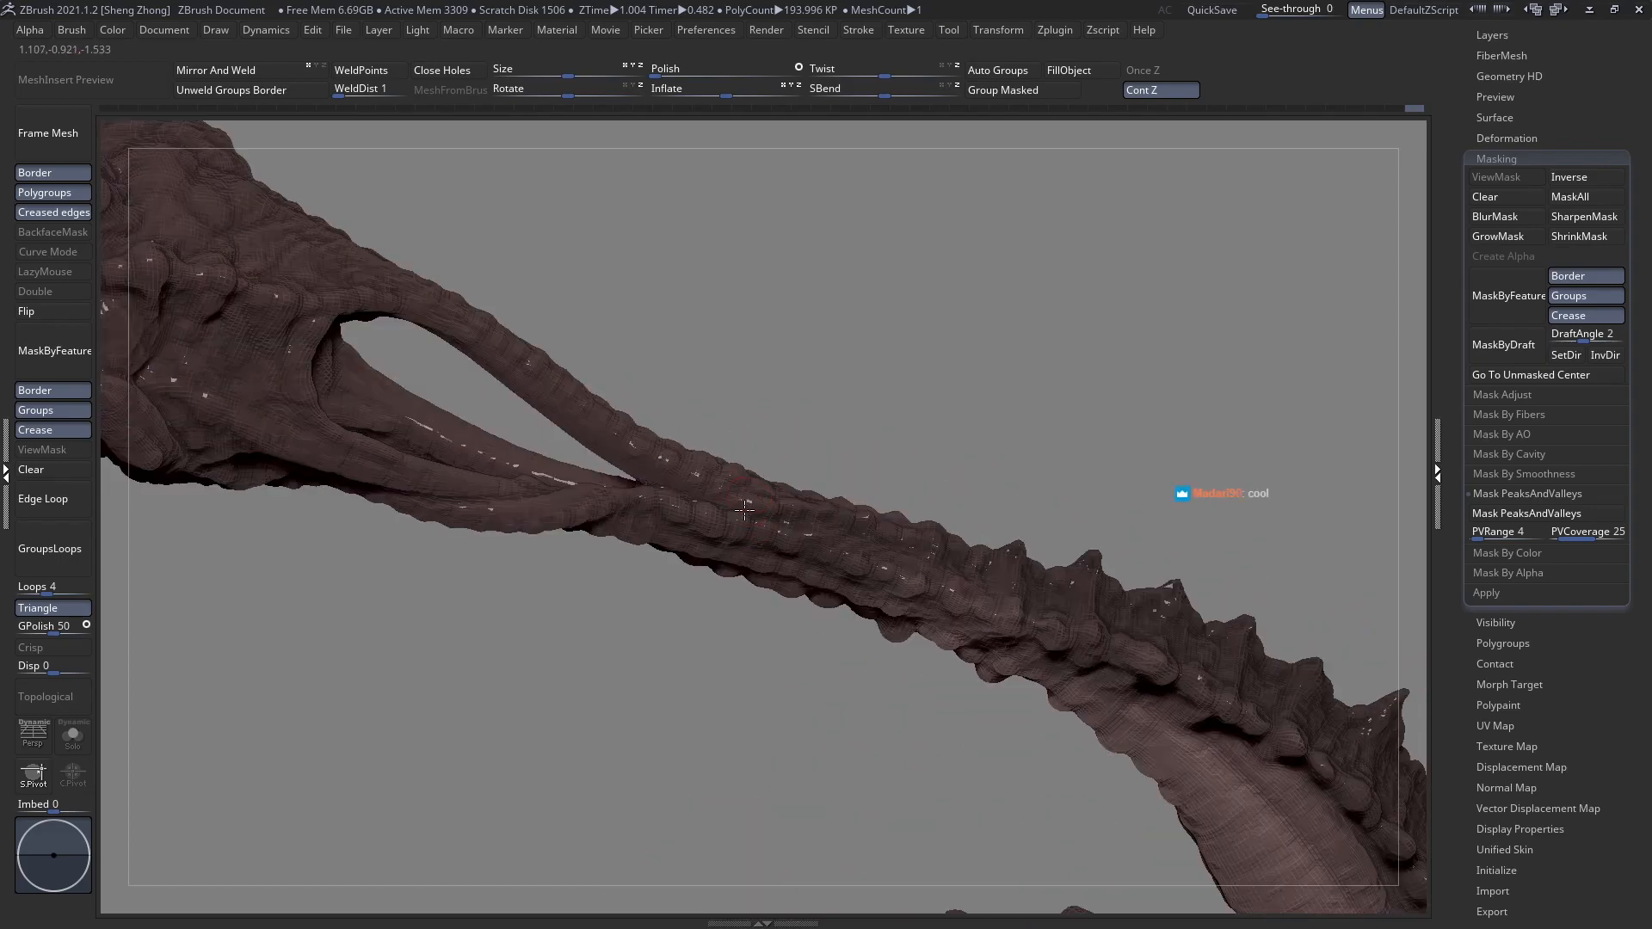
{"action": "right_click_drag", "start_coordinate": [754, 437], "coordinate": [702, 465]}
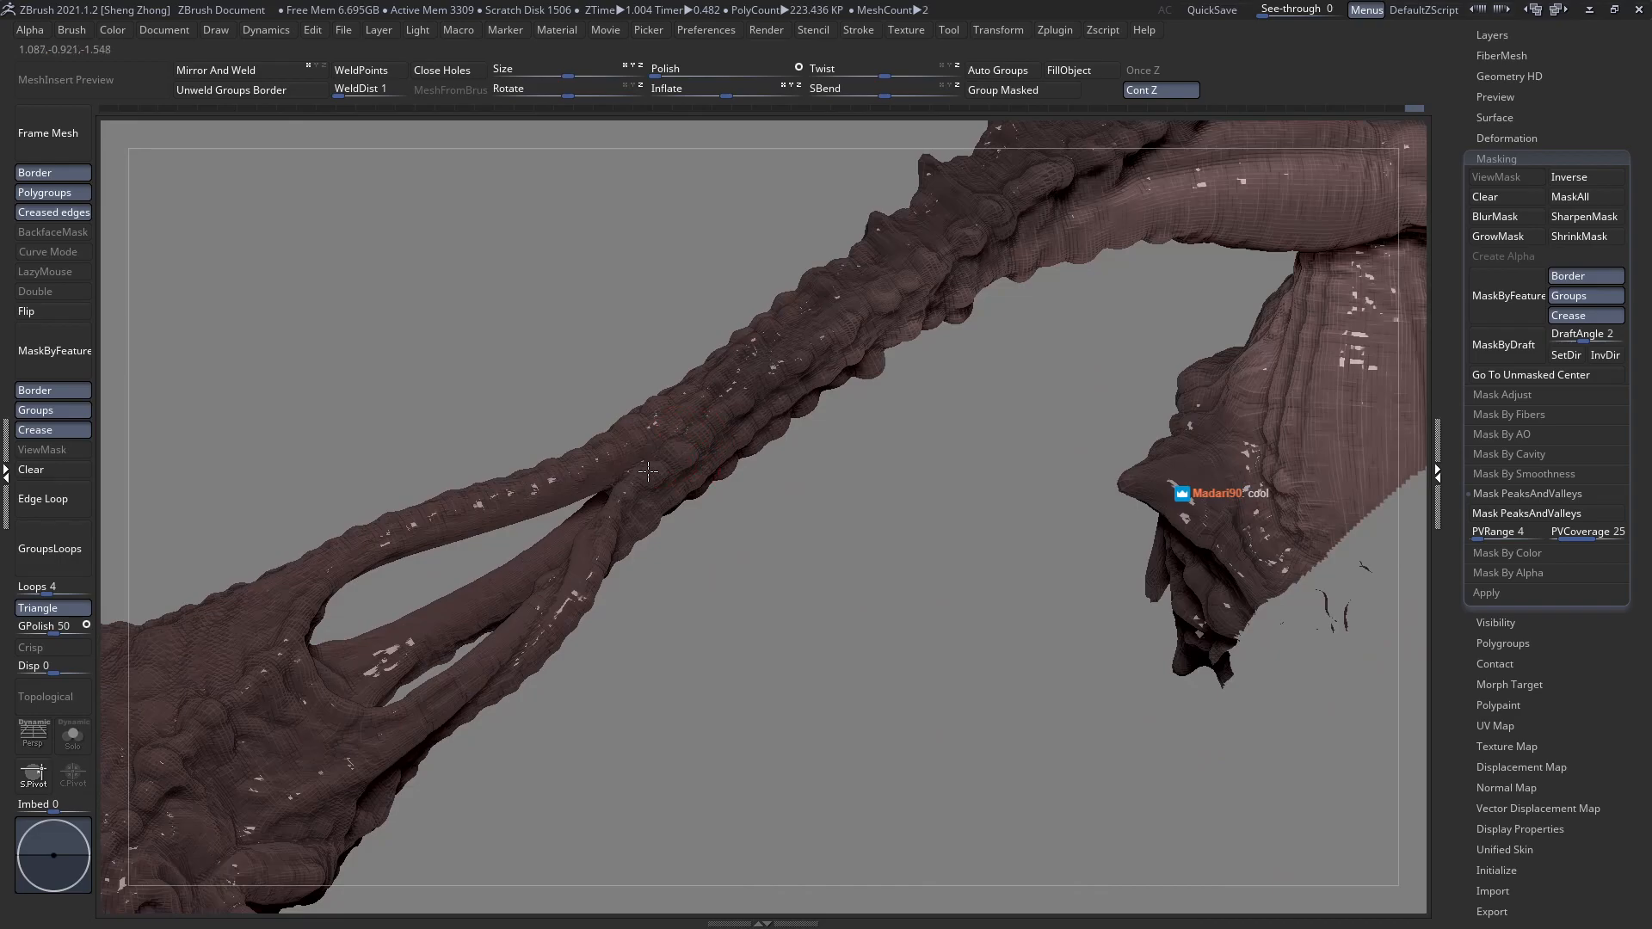
Continue the rows of bumps from the fork down onto the separate branches.
{"action": "right_click_drag", "start_coordinate": [604, 509], "coordinate": [626, 503]}
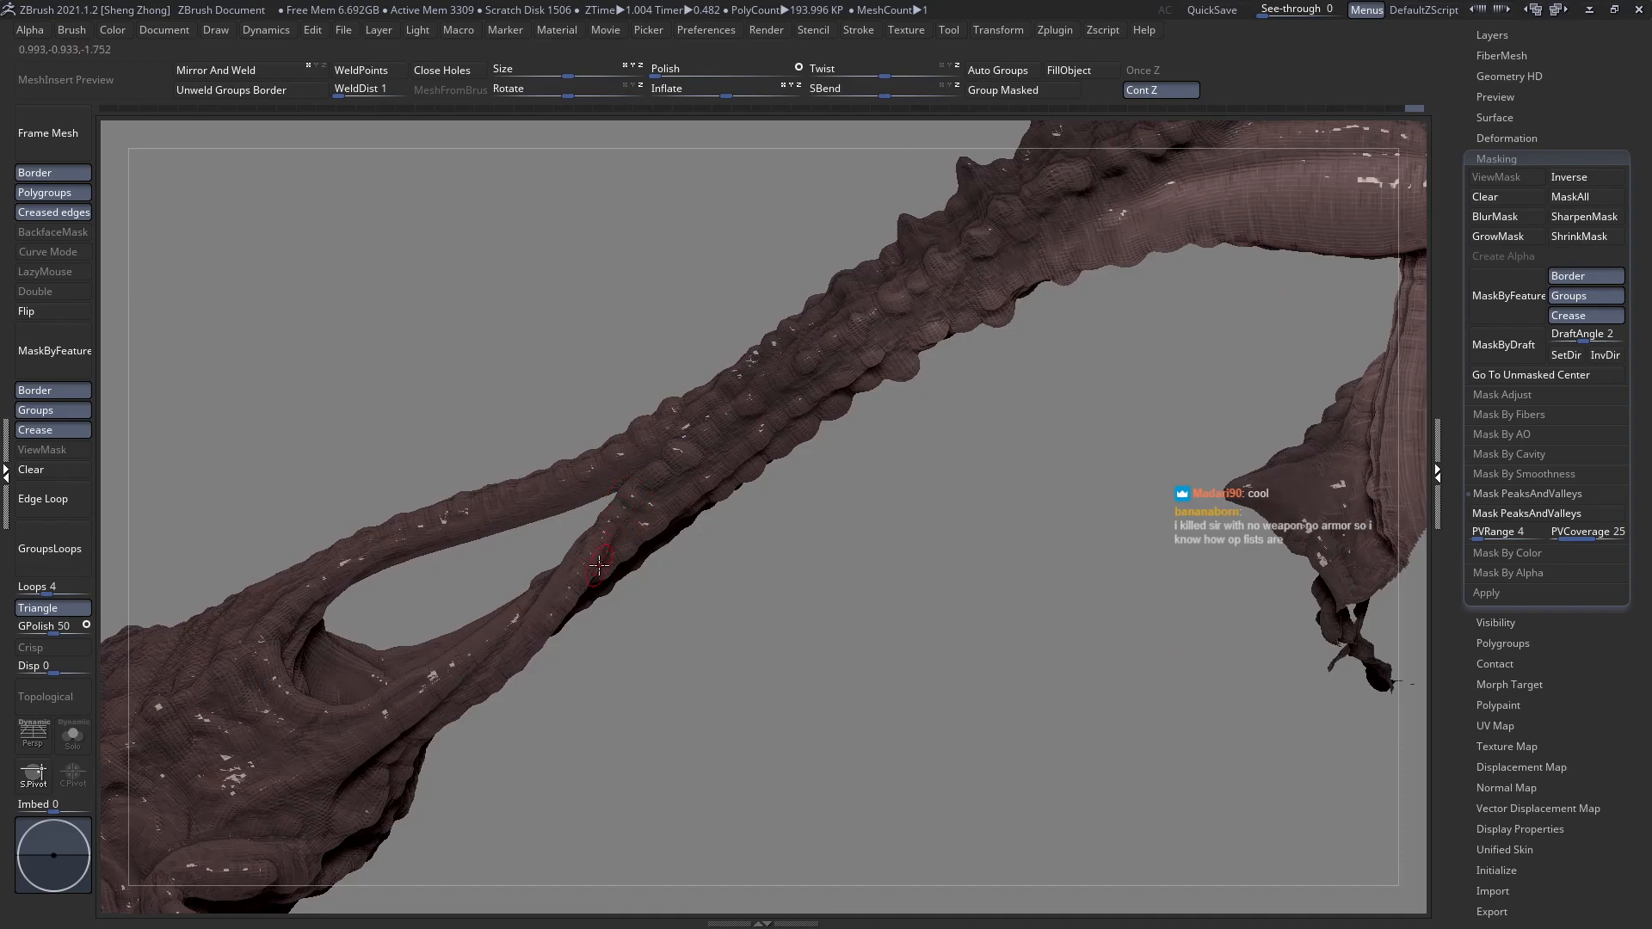
{"action": "right_click_drag", "start_coordinate": [700, 424], "coordinate": [680, 415]}
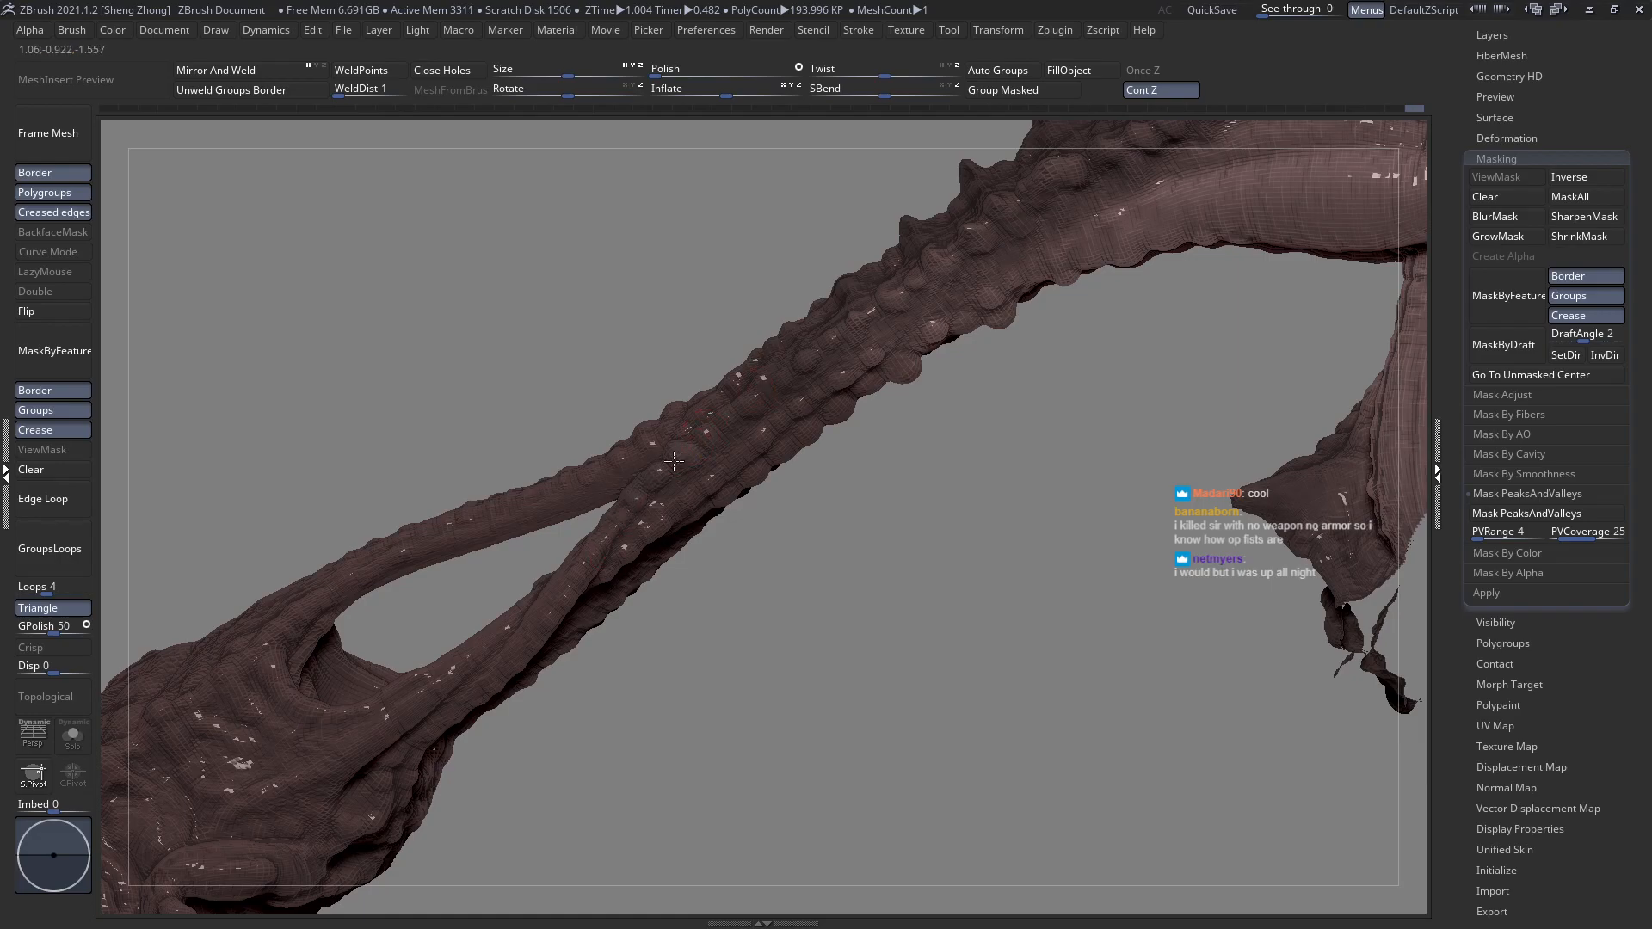
{"action": "right_click_drag", "start_coordinate": [595, 588], "coordinate": [546, 545]}
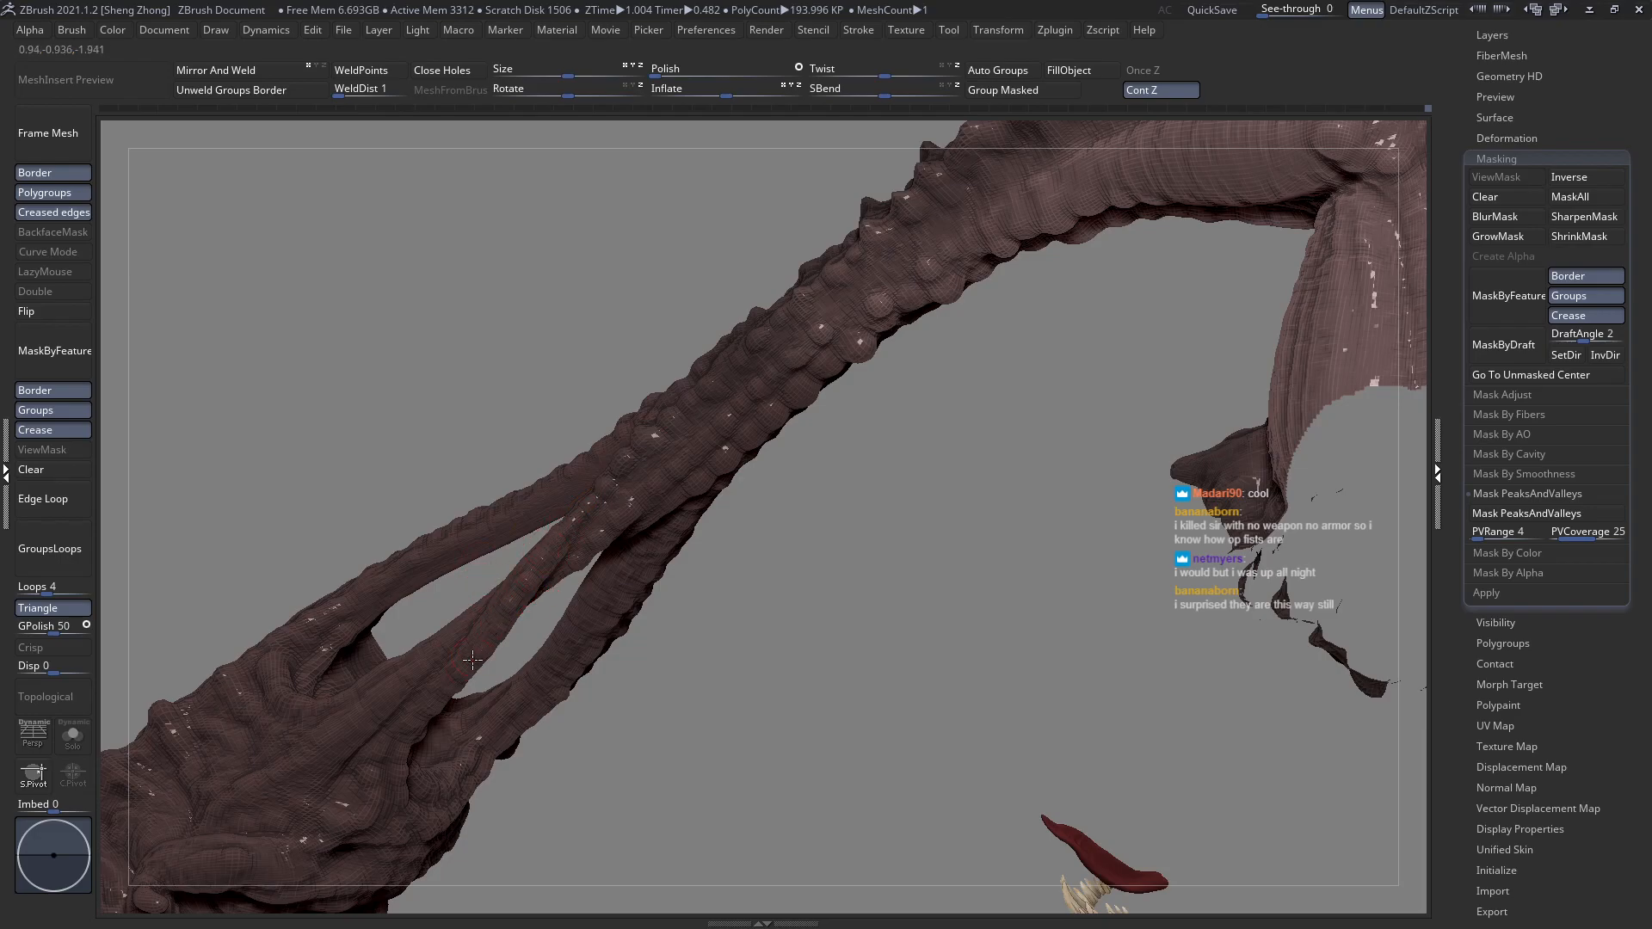
{"action": "right_click_drag", "start_coordinate": [464, 666], "coordinate": [595, 555]}
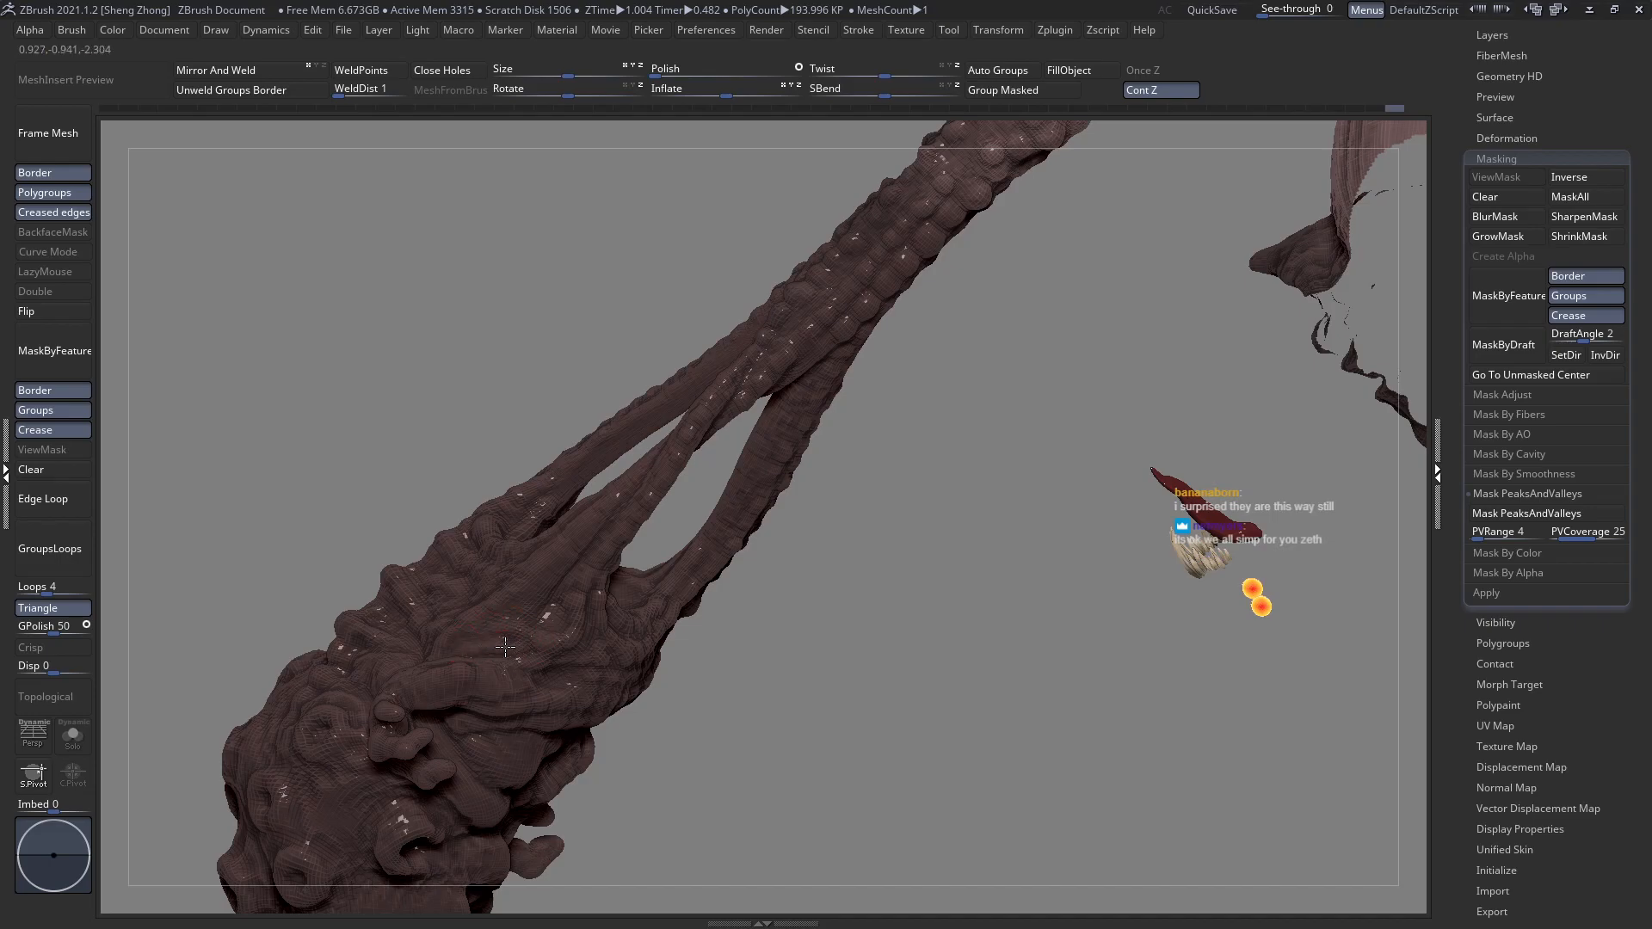
{"action": "right_click_drag", "start_coordinate": [547, 579], "coordinate": [657, 540]}
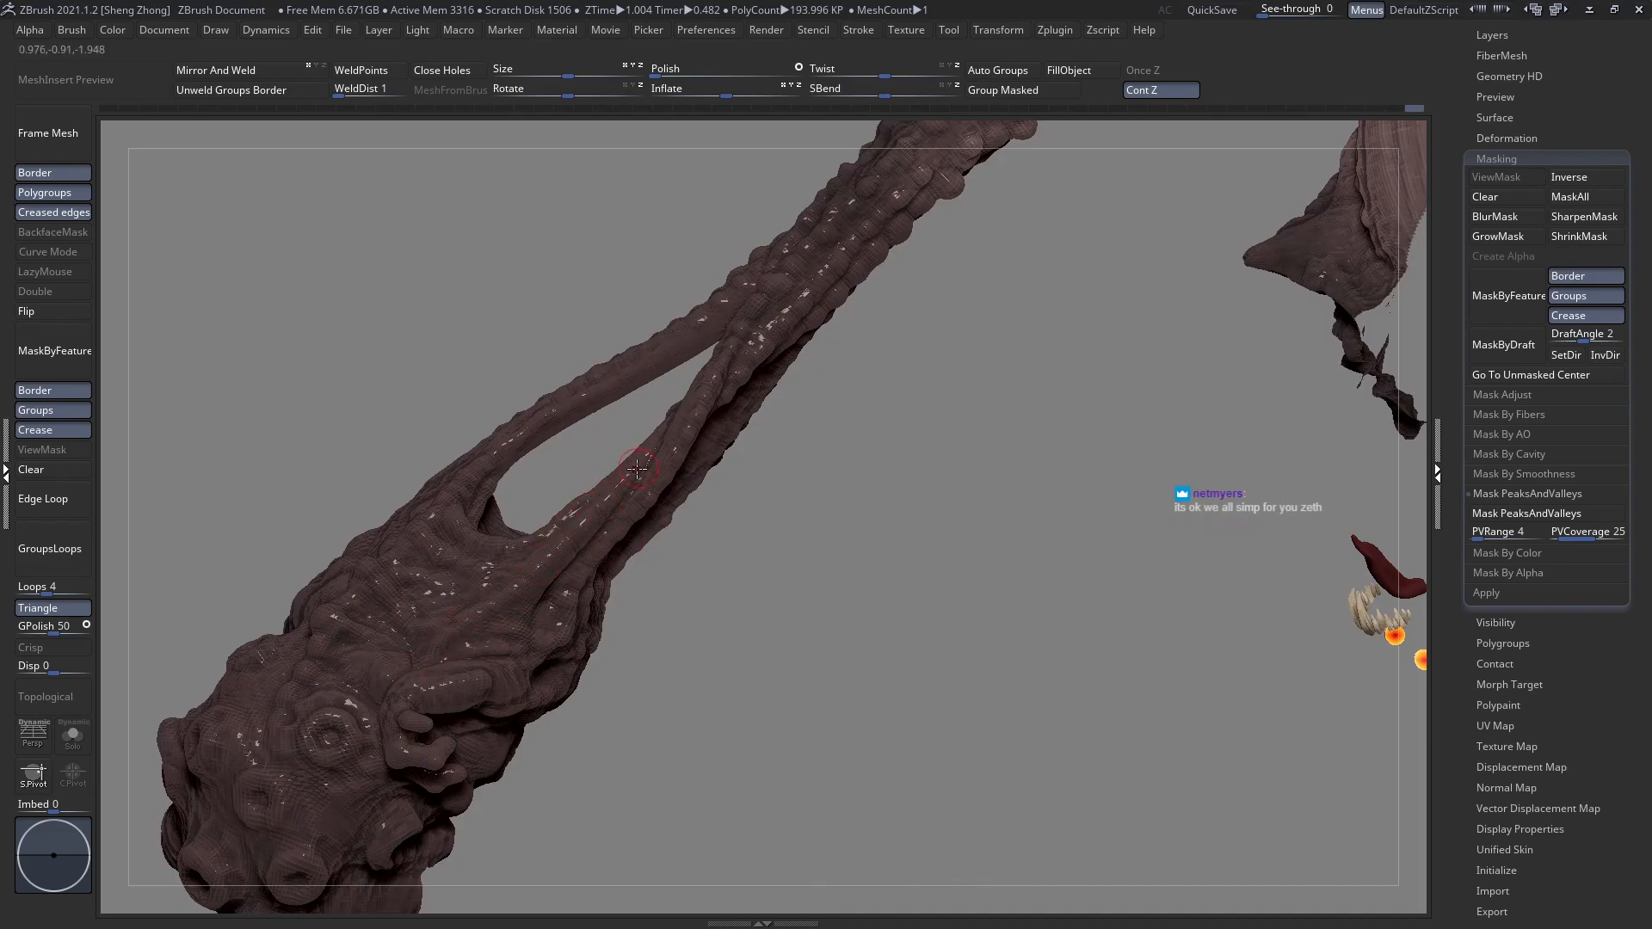
{"action": "right_click_drag", "start_coordinate": [686, 531], "coordinate": [684, 413]}
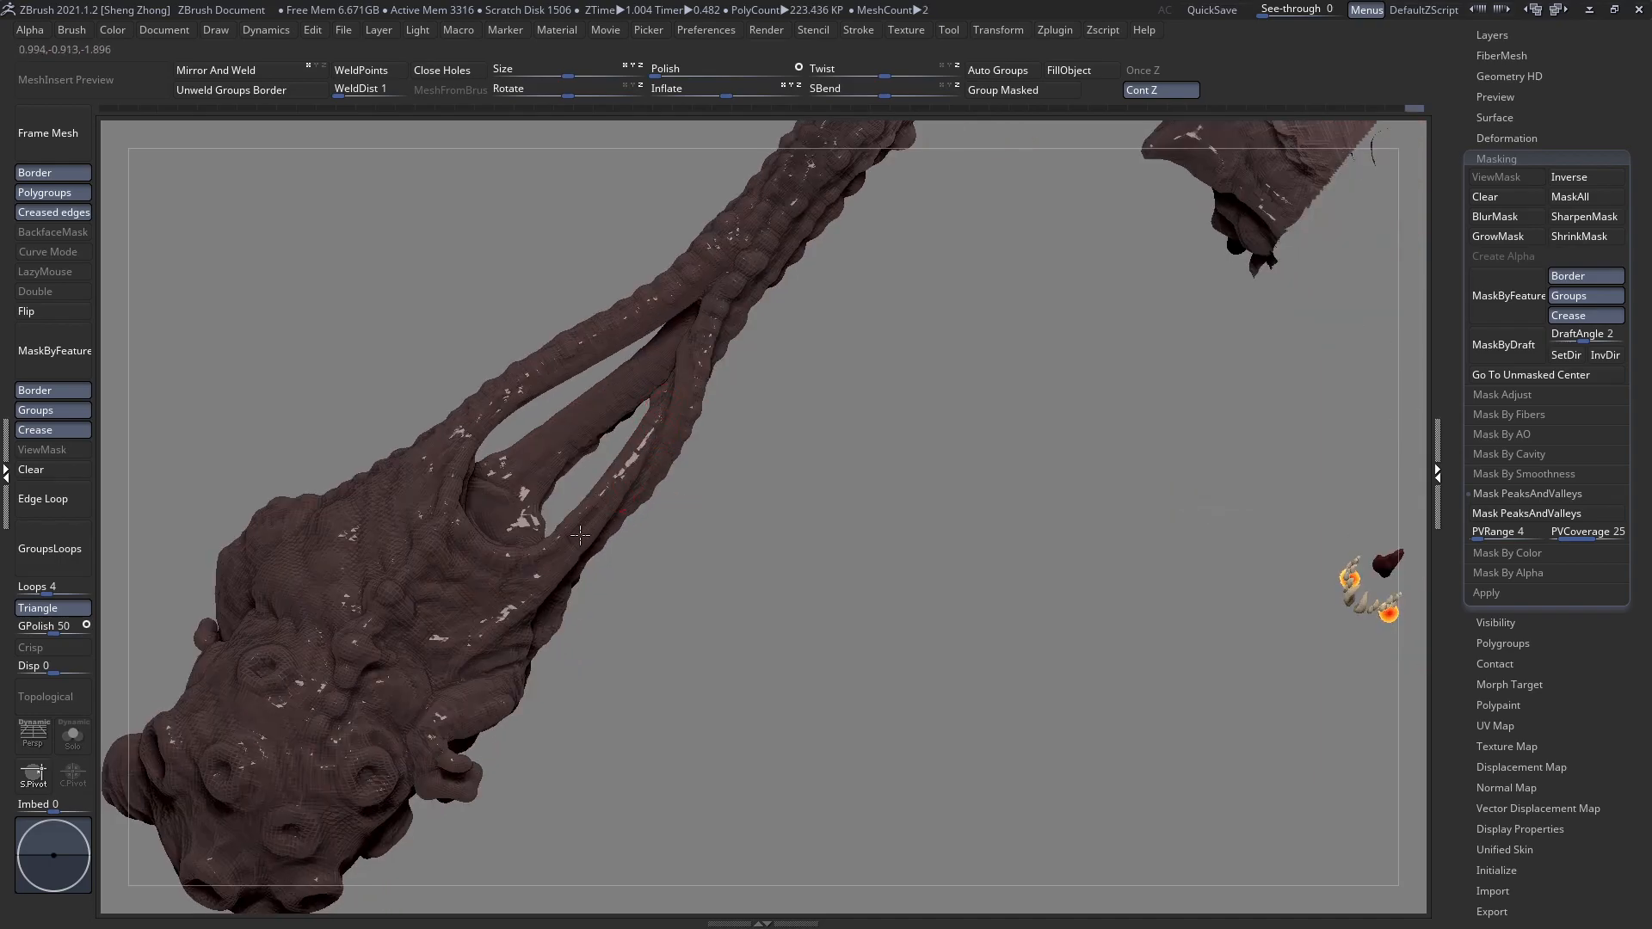
Sculpt bumps and folds between the round suckers on the swollen mass at the arm's end.
{"action": "mouse_move", "coordinate": [471, 660]}
{"action": "right_mouse_down"}
{"action": "mouse_move", "coordinate": [455, 665]}
{"action": "mouse_move", "coordinate": [470, 675]}
{"action": "right_mouse_up"}
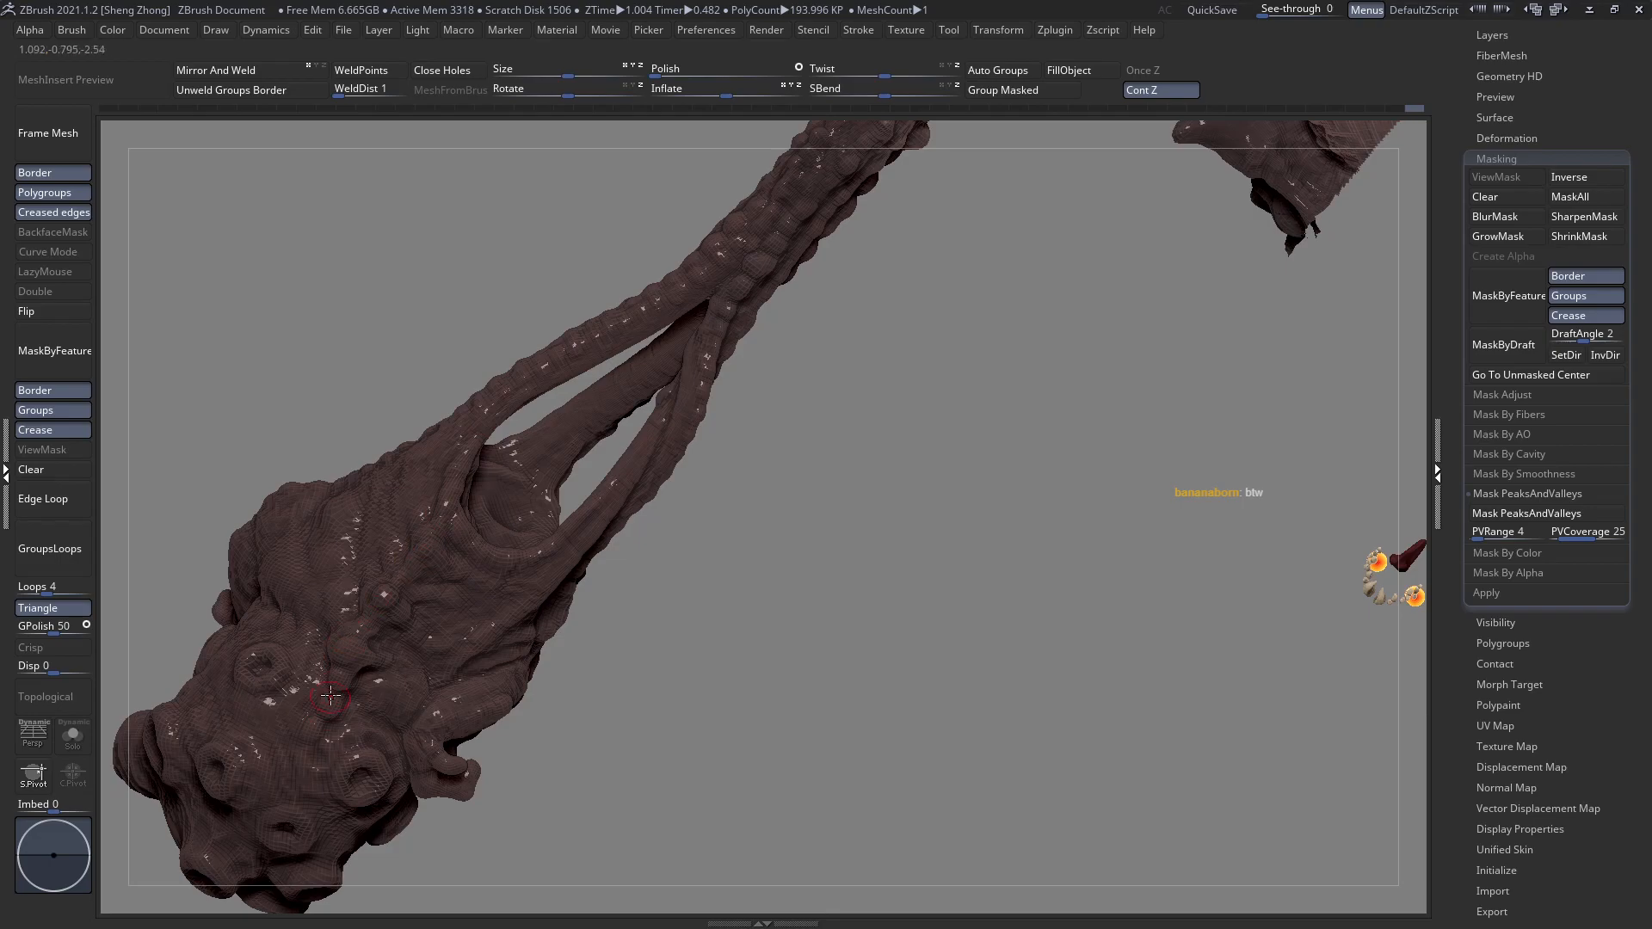
{"action": "mouse_move", "coordinate": [312, 715]}
{"action": "right_mouse_down"}
{"action": "mouse_move", "coordinate": [318, 741]}
{"action": "mouse_move", "coordinate": [312, 710]}
{"action": "right_mouse_up"}
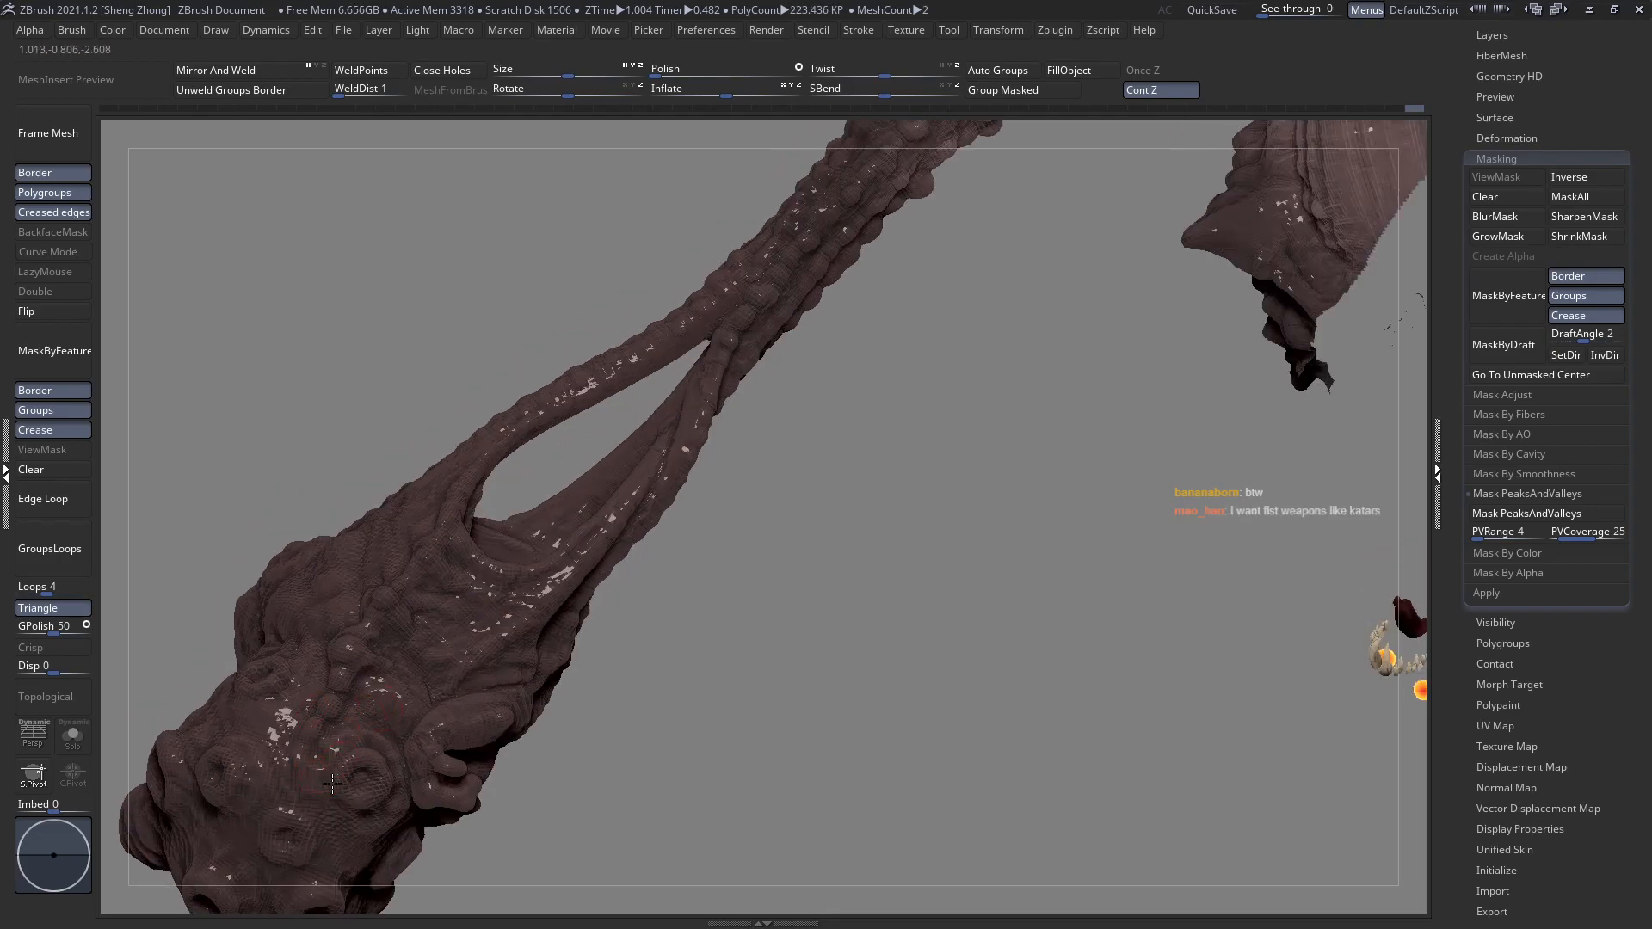
{"action": "right_click_drag", "start_coordinate": [333, 782], "coordinate": [338, 727]}
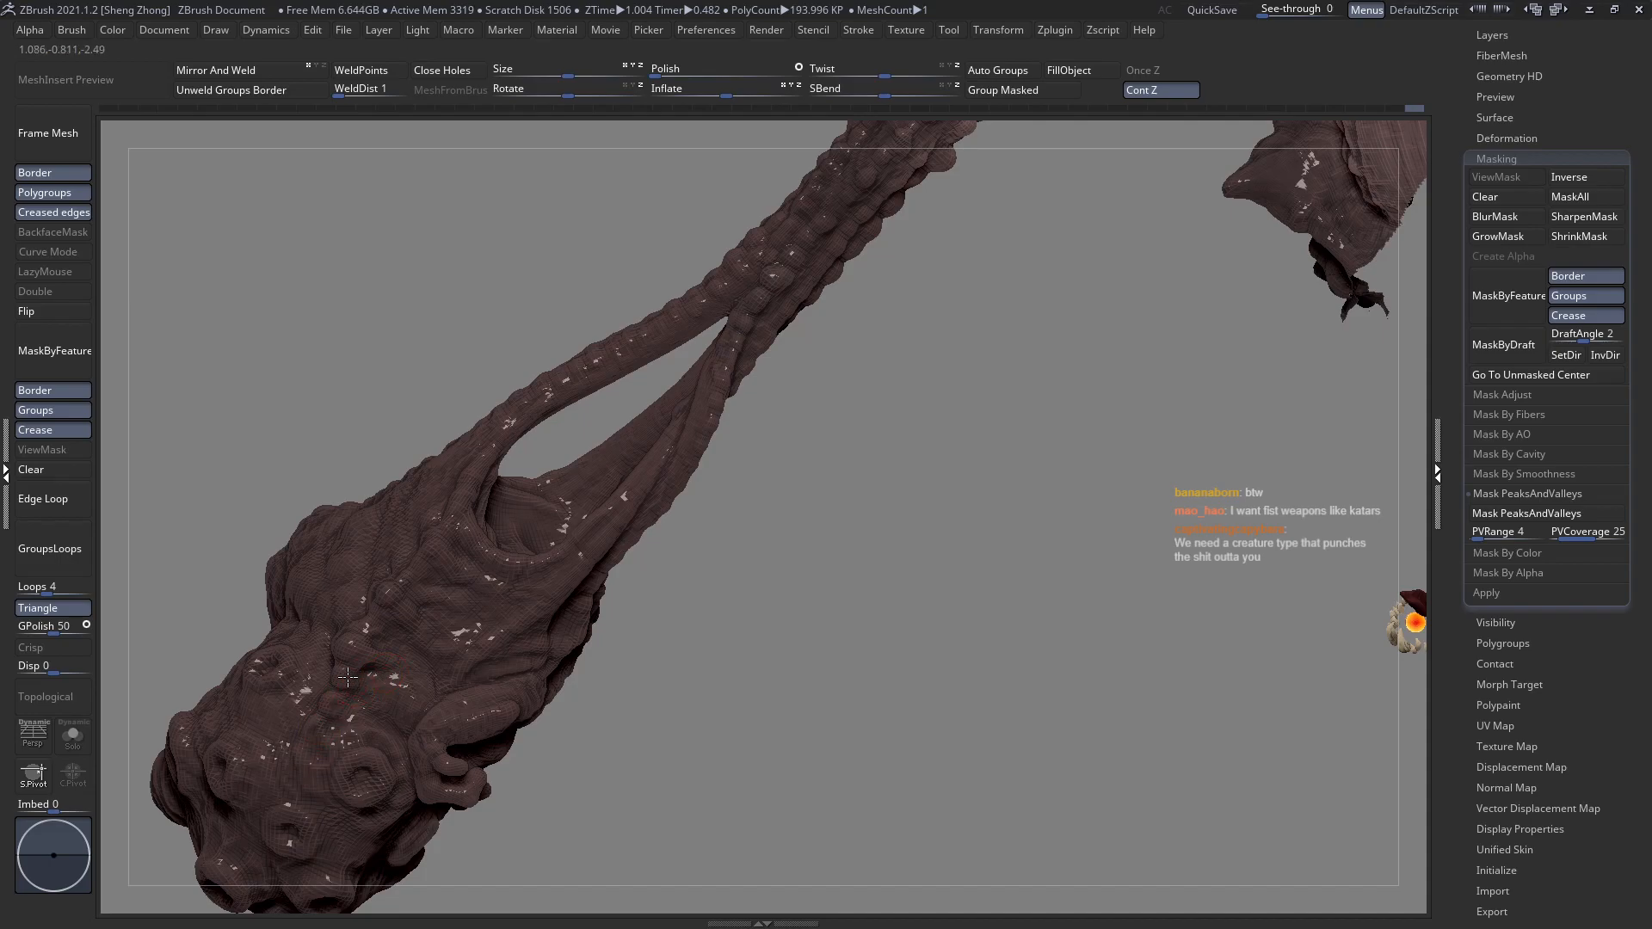
{"action": "right_click_drag", "start_coordinate": [365, 676], "coordinate": [361, 634]}
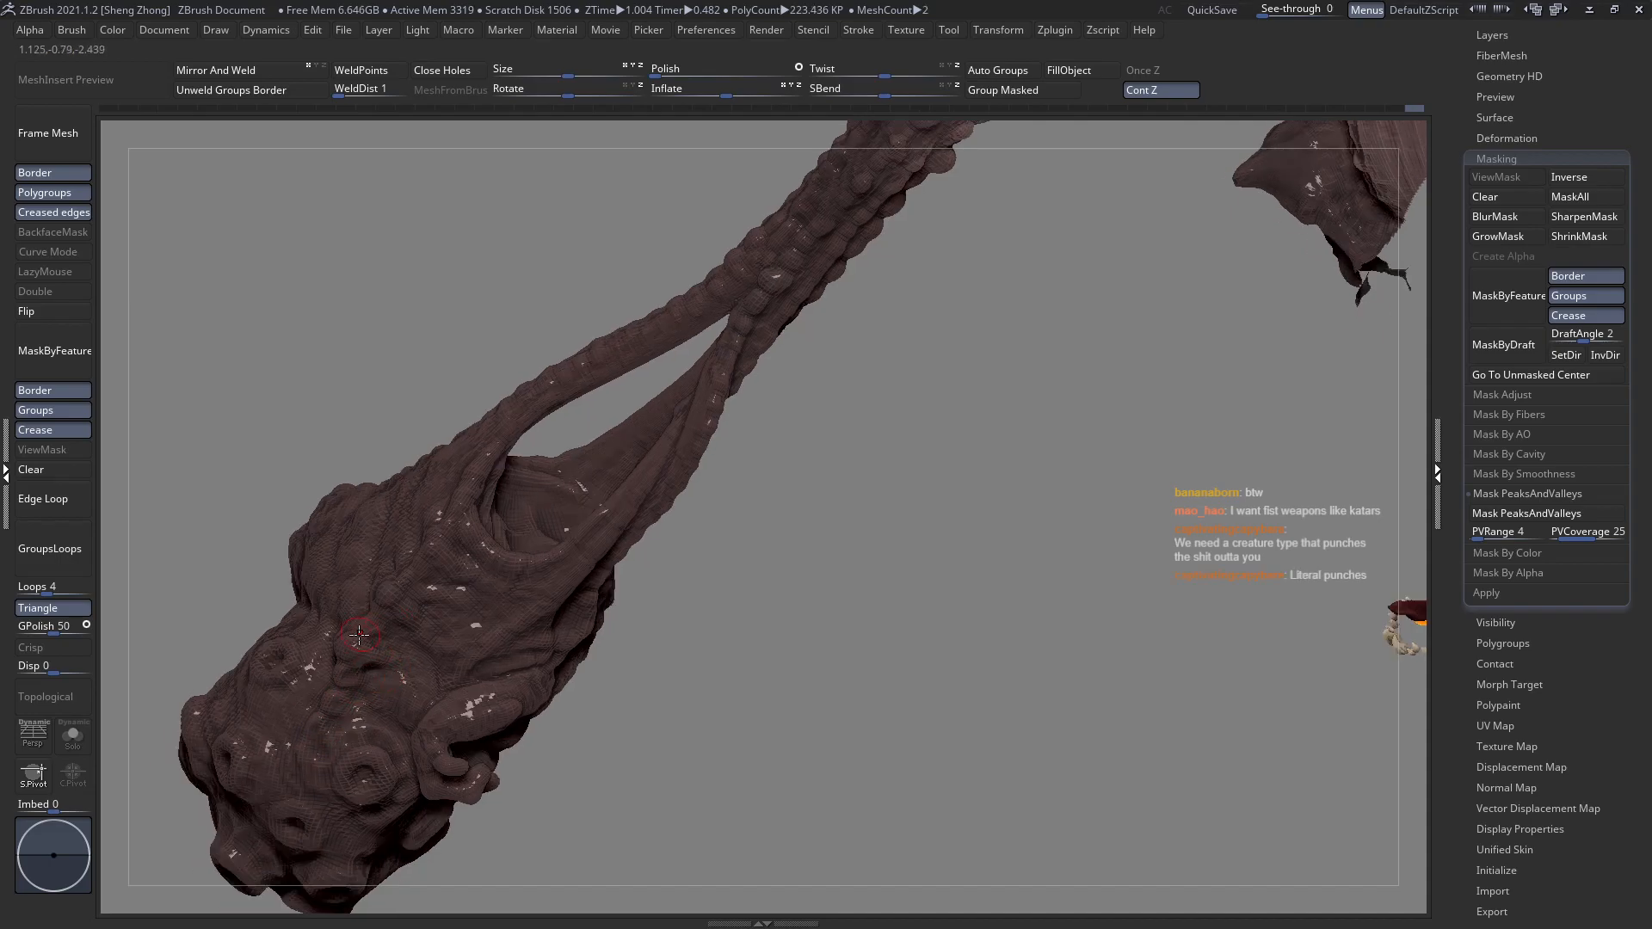
{"action": "left_click_drag", "start_coordinate": [351, 642], "coordinate": [398, 611]}
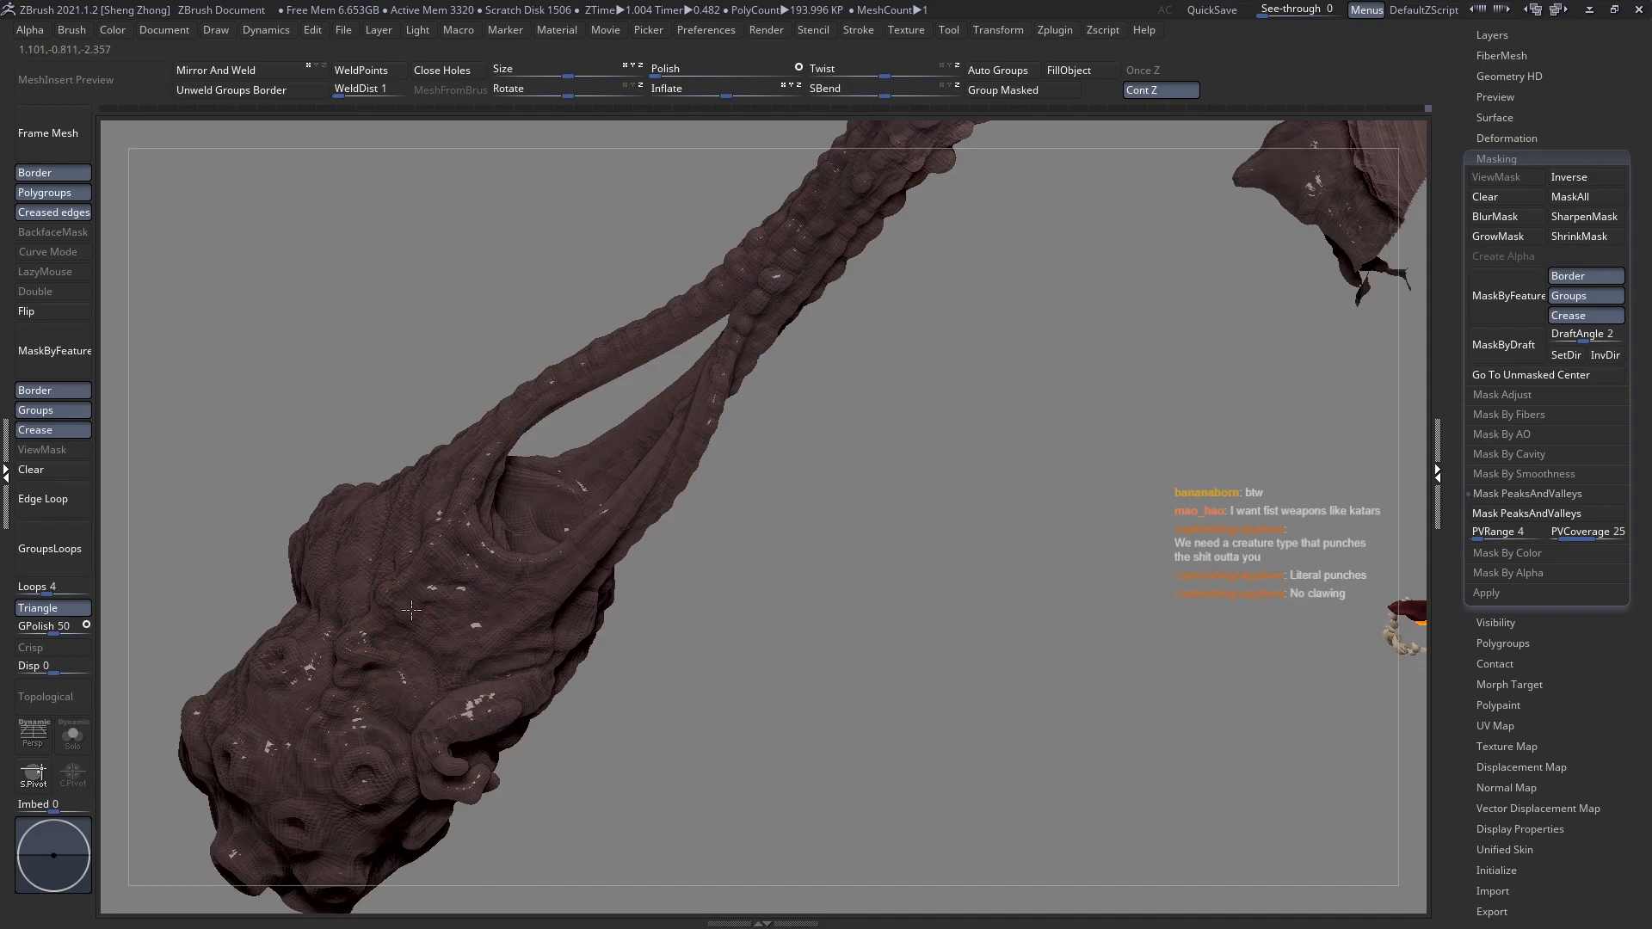
Sculpt bumps and ridges along the outer branch and where it joins the sucker-covered mass.
{"action": "right_click_drag", "start_coordinate": [363, 633], "coordinate": [352, 613]}
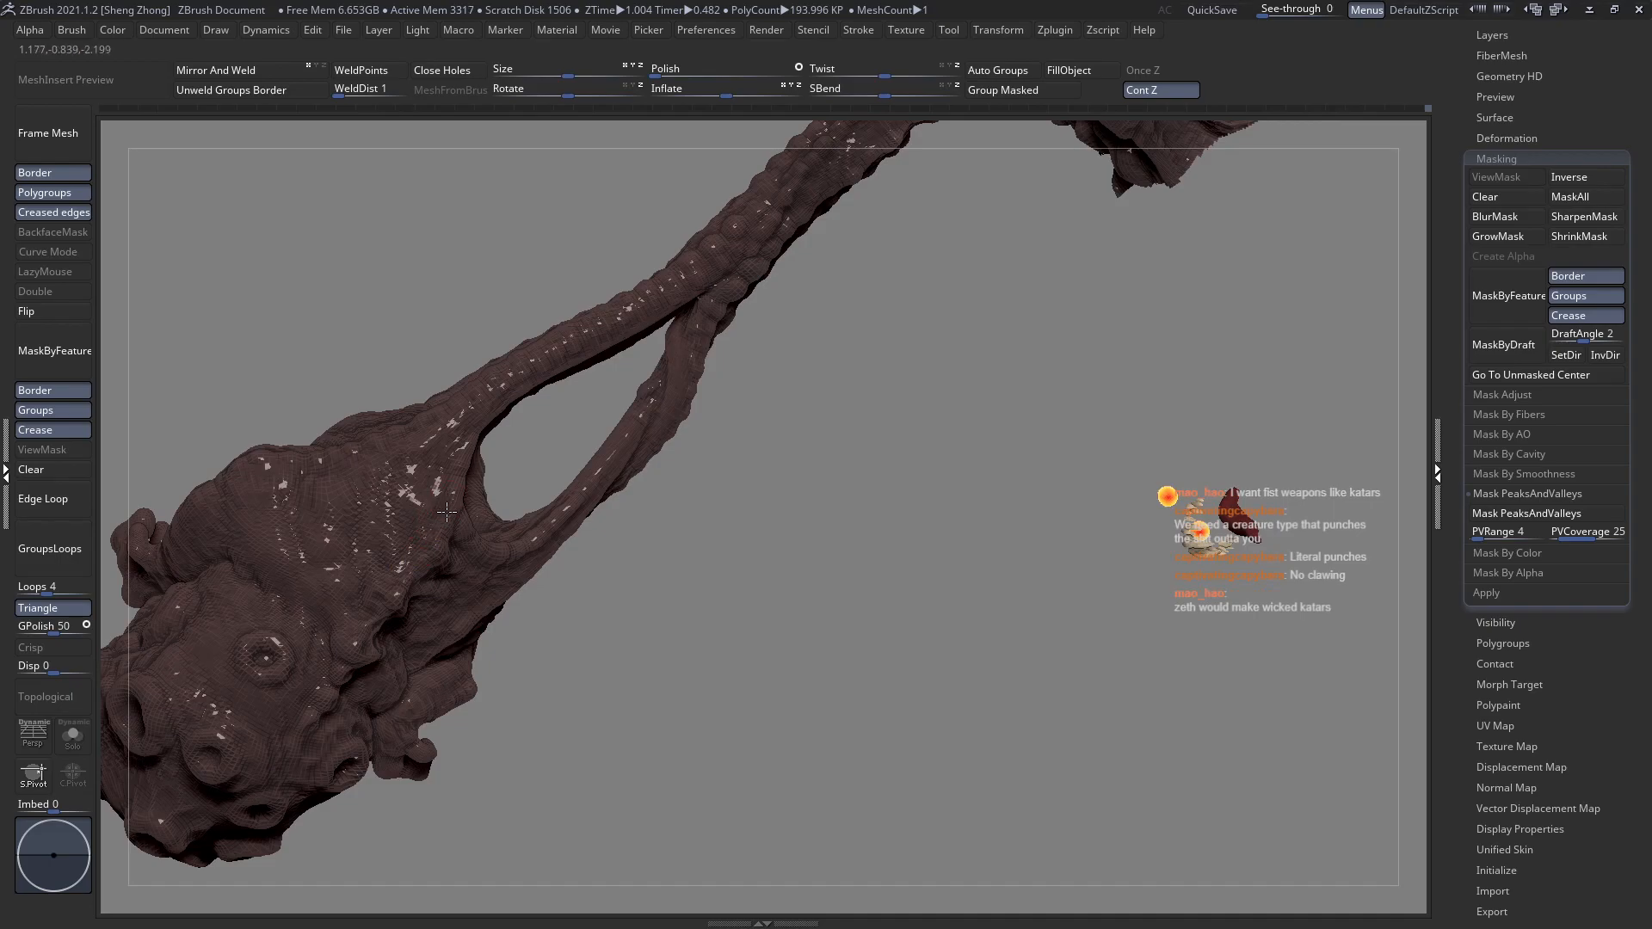
{"action": "mouse_move", "coordinate": [447, 493]}
{"action": "right_mouse_down"}
{"action": "mouse_move", "coordinate": [409, 498]}
{"action": "mouse_move", "coordinate": [453, 483]}
{"action": "right_mouse_up"}
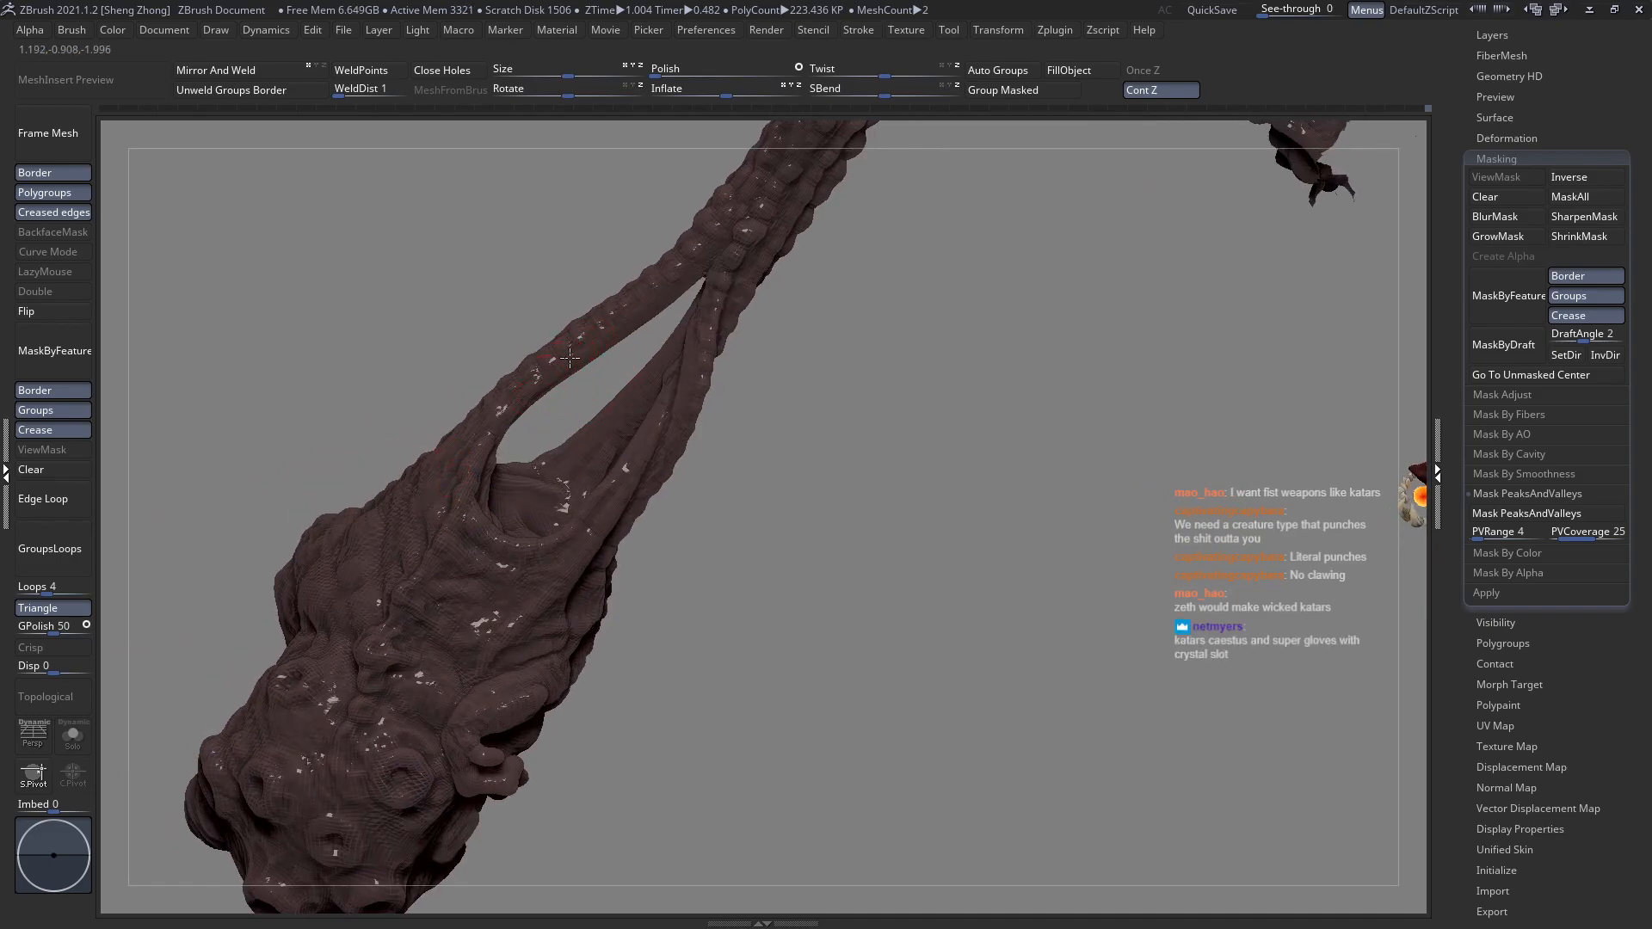
{"action": "left_click_drag", "start_coordinate": [480, 450], "coordinate": [475, 450]}
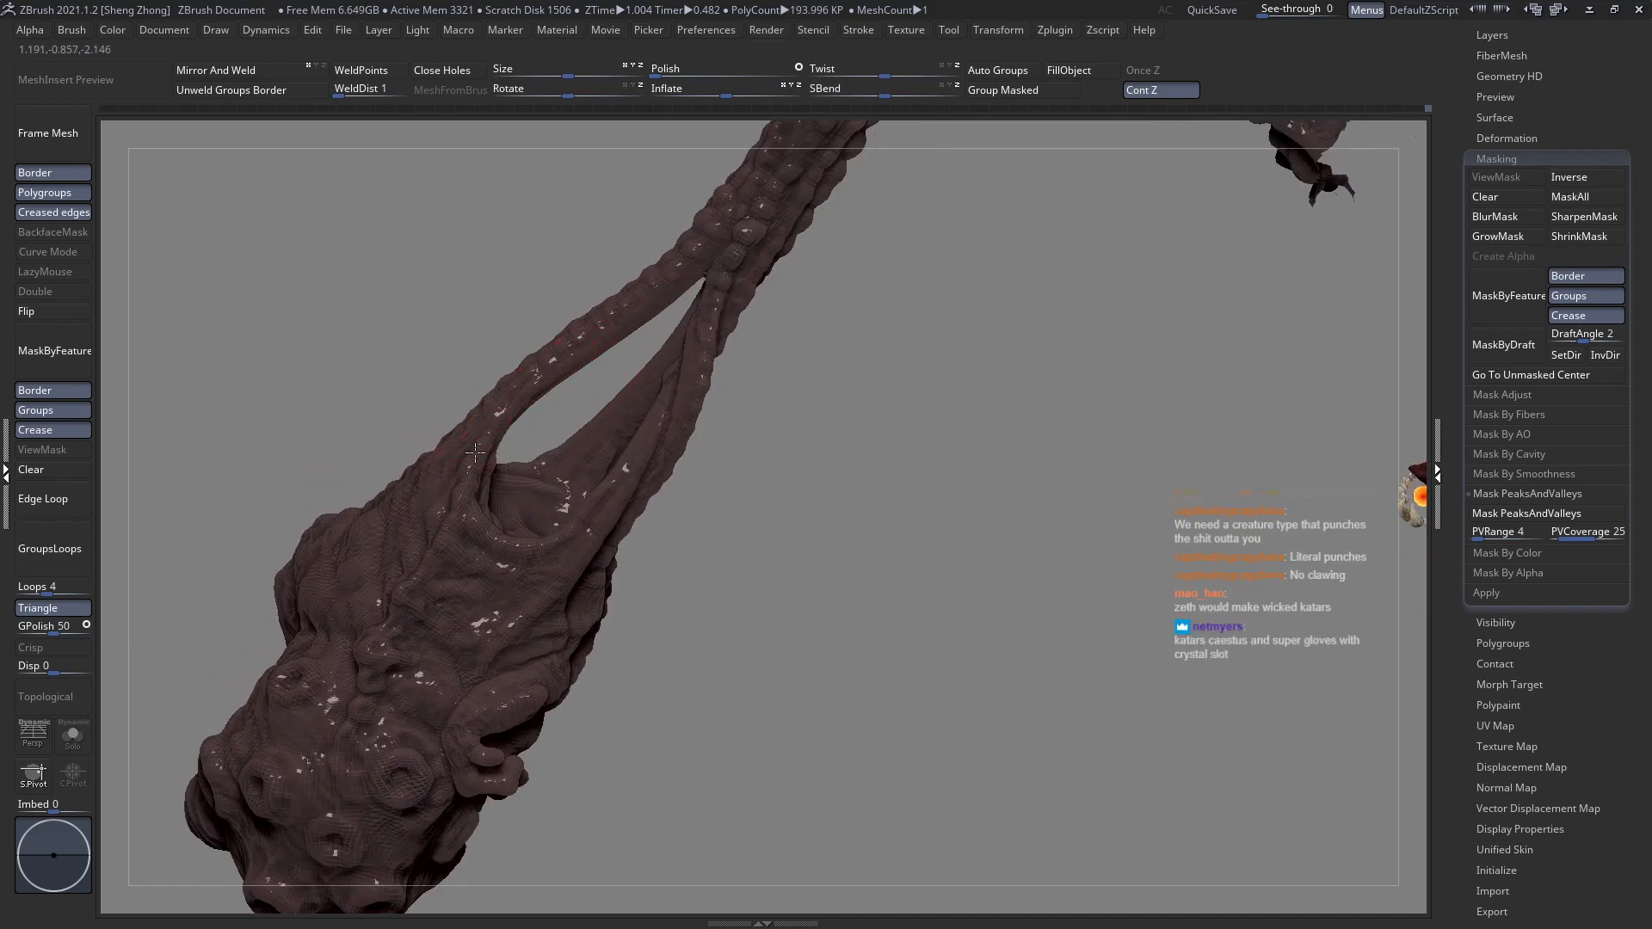
{"action": "mouse_move", "coordinate": [611, 360]}
{"action": "right_mouse_down"}
{"action": "mouse_move", "coordinate": [644, 366]}
{"action": "mouse_move", "coordinate": [605, 389]}
{"action": "mouse_move", "coordinate": [626, 448]}
{"action": "right_mouse_up"}
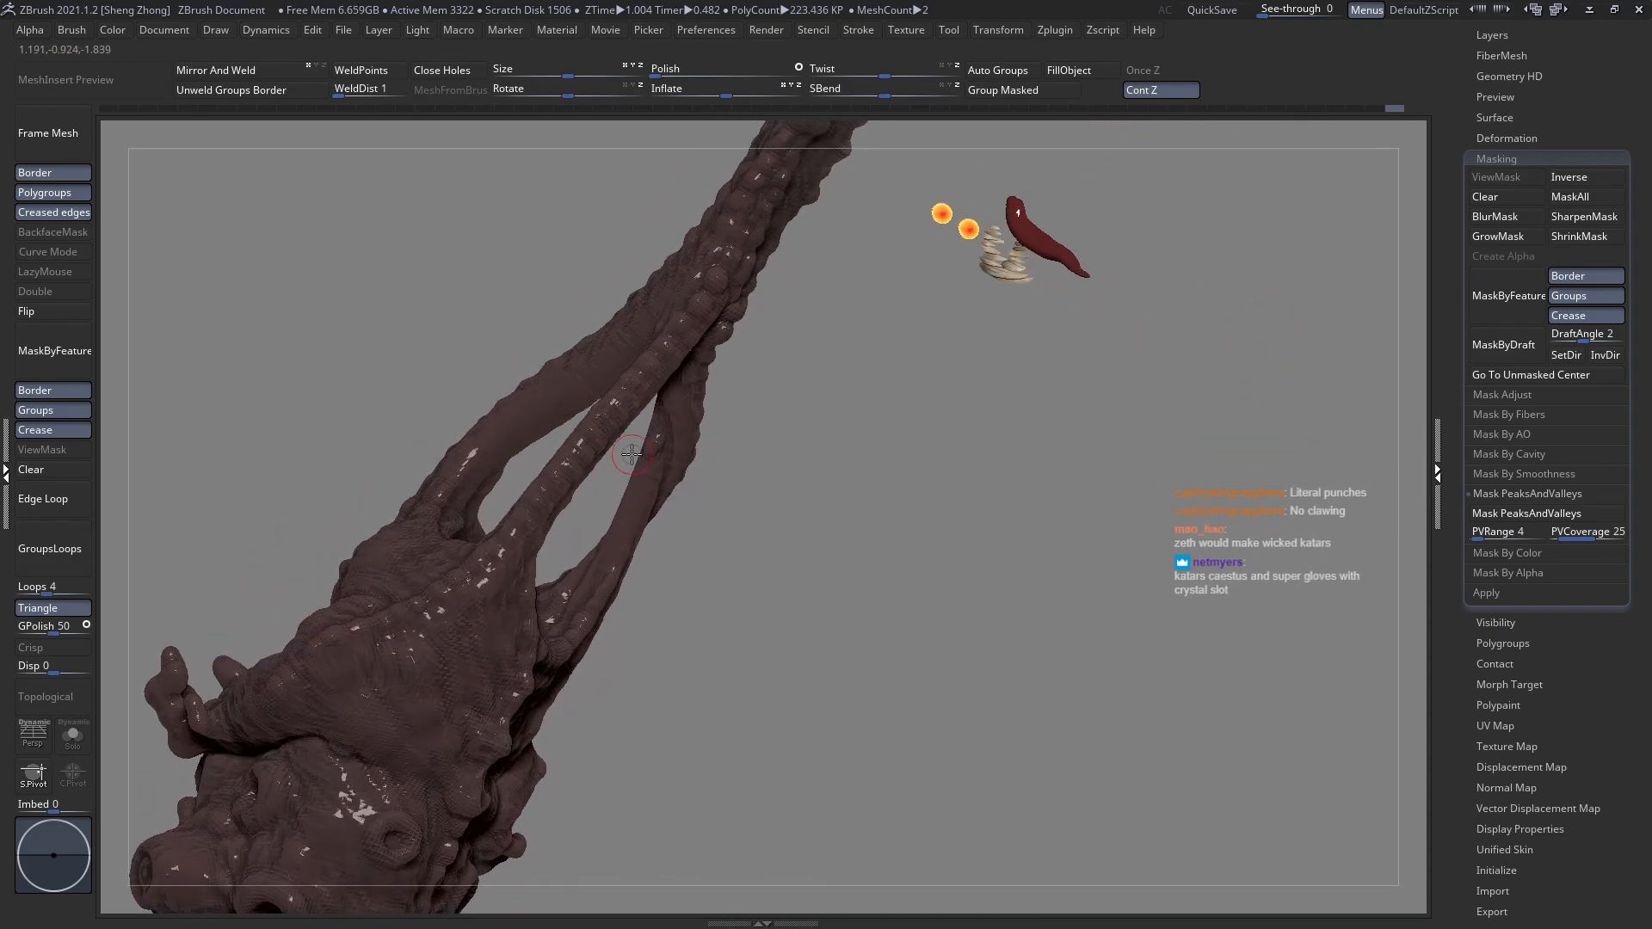
Sculpt ridges and small bumps down the middle branch onto the swollen mass and along the thinner branch beside it.
{"action": "left_click_drag", "start_coordinate": [635, 379], "coordinate": [524, 527]}
{"action": "mouse_move", "coordinate": [573, 460]}
{"action": "left_mouse_down"}
{"action": "mouse_move", "coordinate": [442, 603]}
{"action": "mouse_move", "coordinate": [409, 612]}
{"action": "left_mouse_up"}
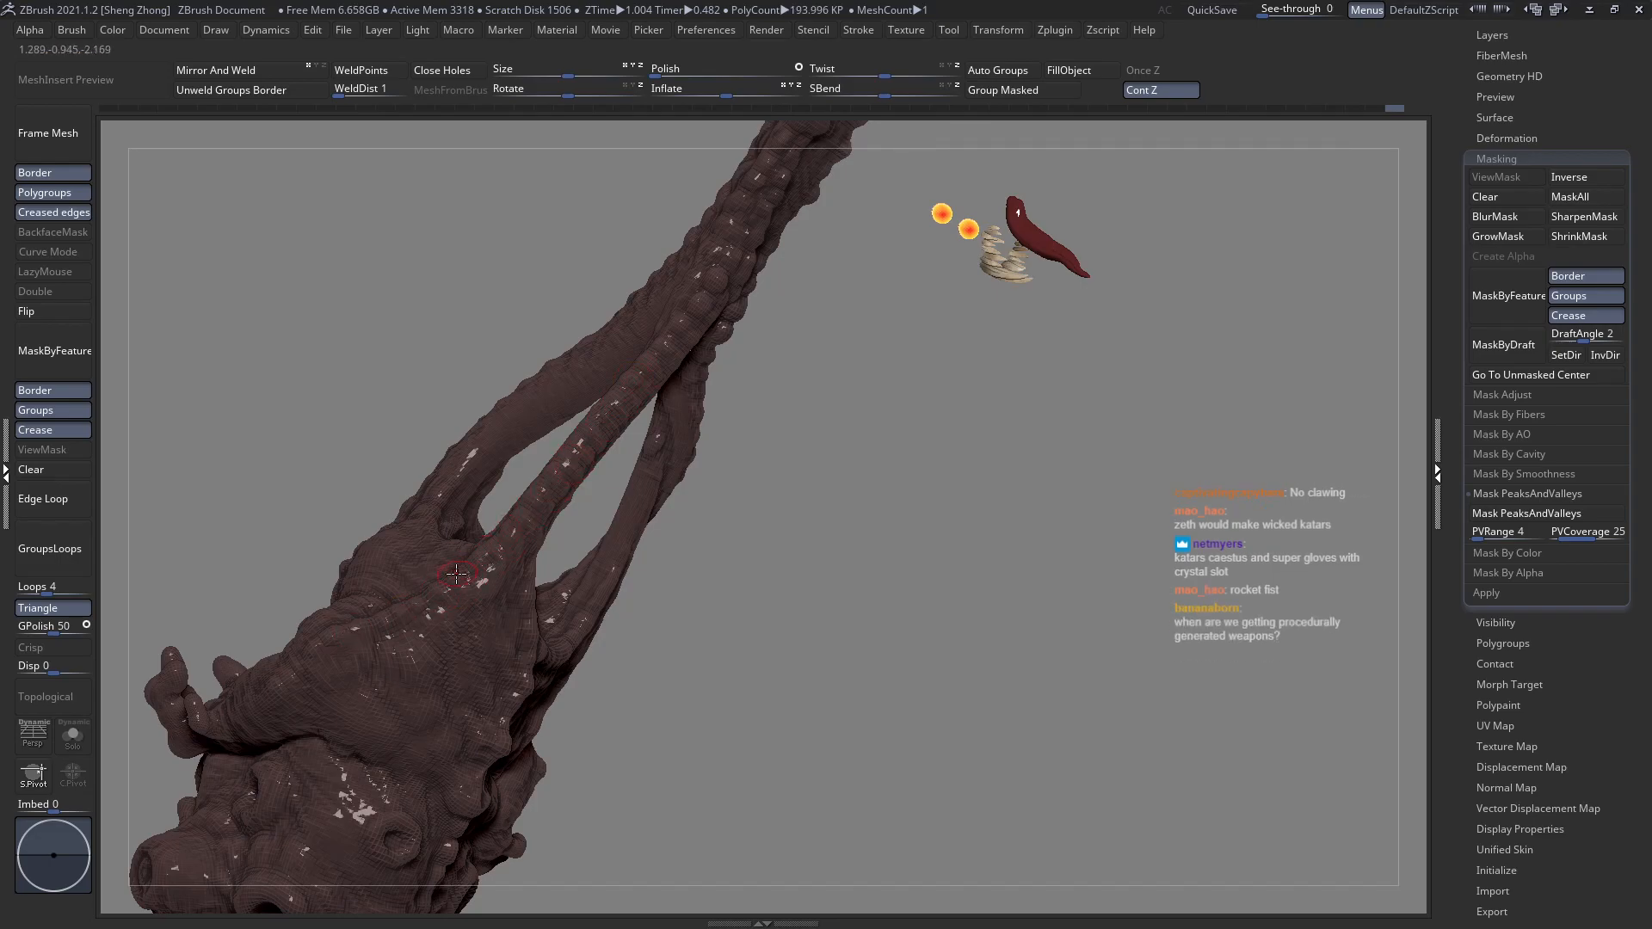
{"action": "right_click_drag", "start_coordinate": [662, 354], "coordinate": [651, 346]}
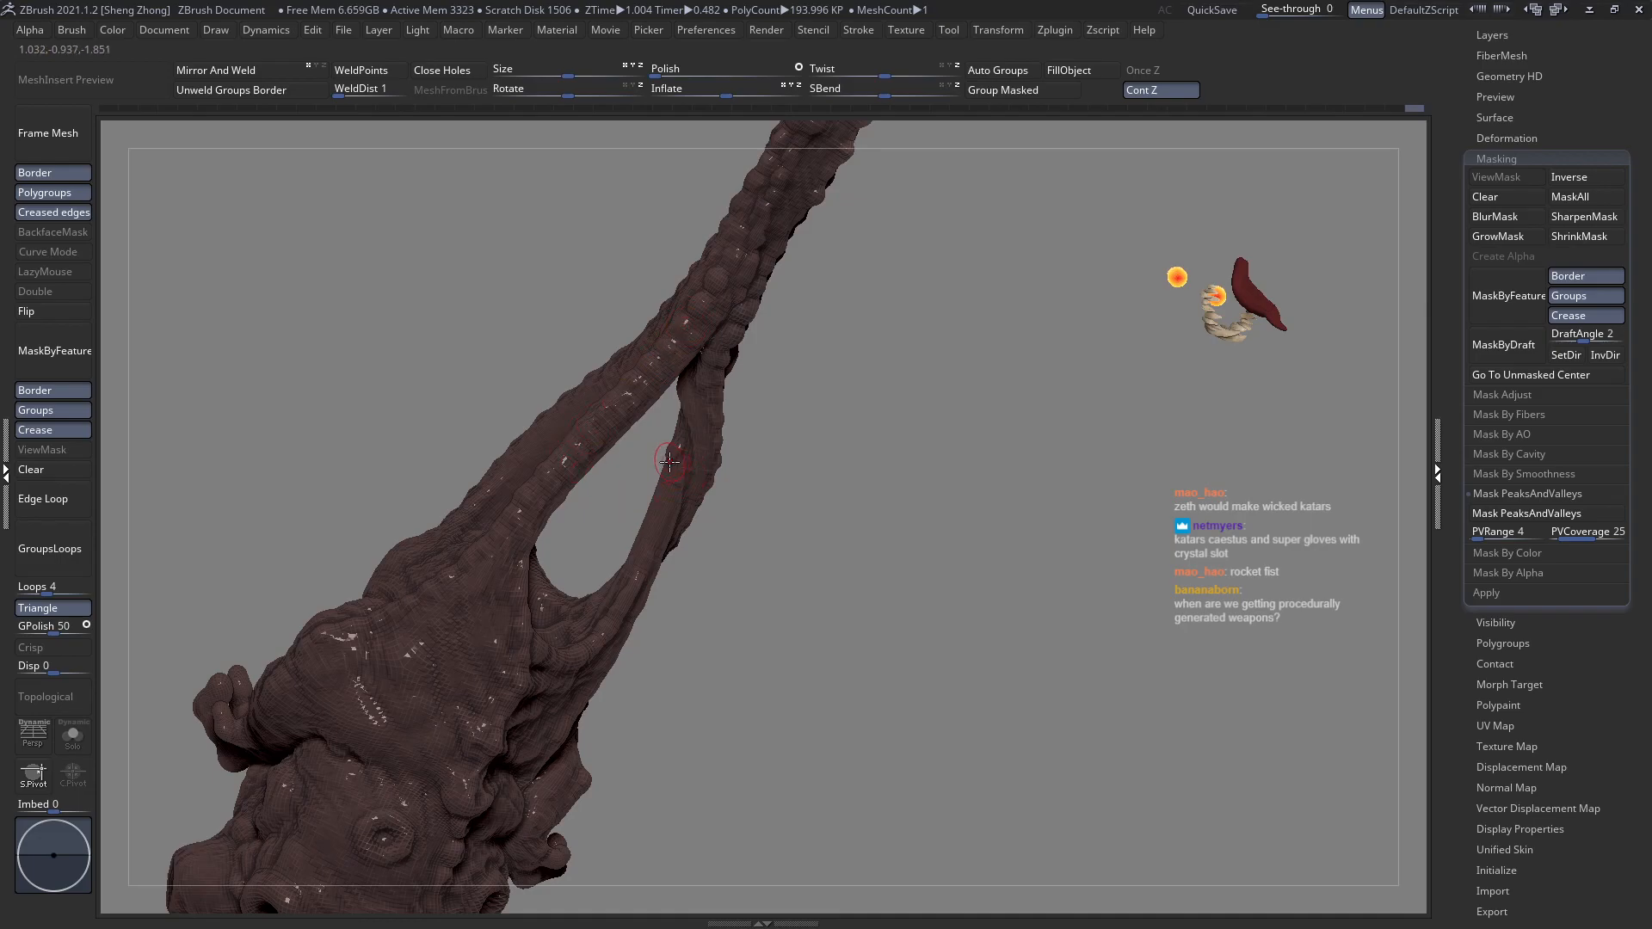
{"action": "mouse_move", "coordinate": [661, 534]}
{"action": "right_mouse_down"}
{"action": "mouse_move", "coordinate": [675, 540]}
{"action": "mouse_move", "coordinate": [670, 517]}
{"action": "right_mouse_up"}
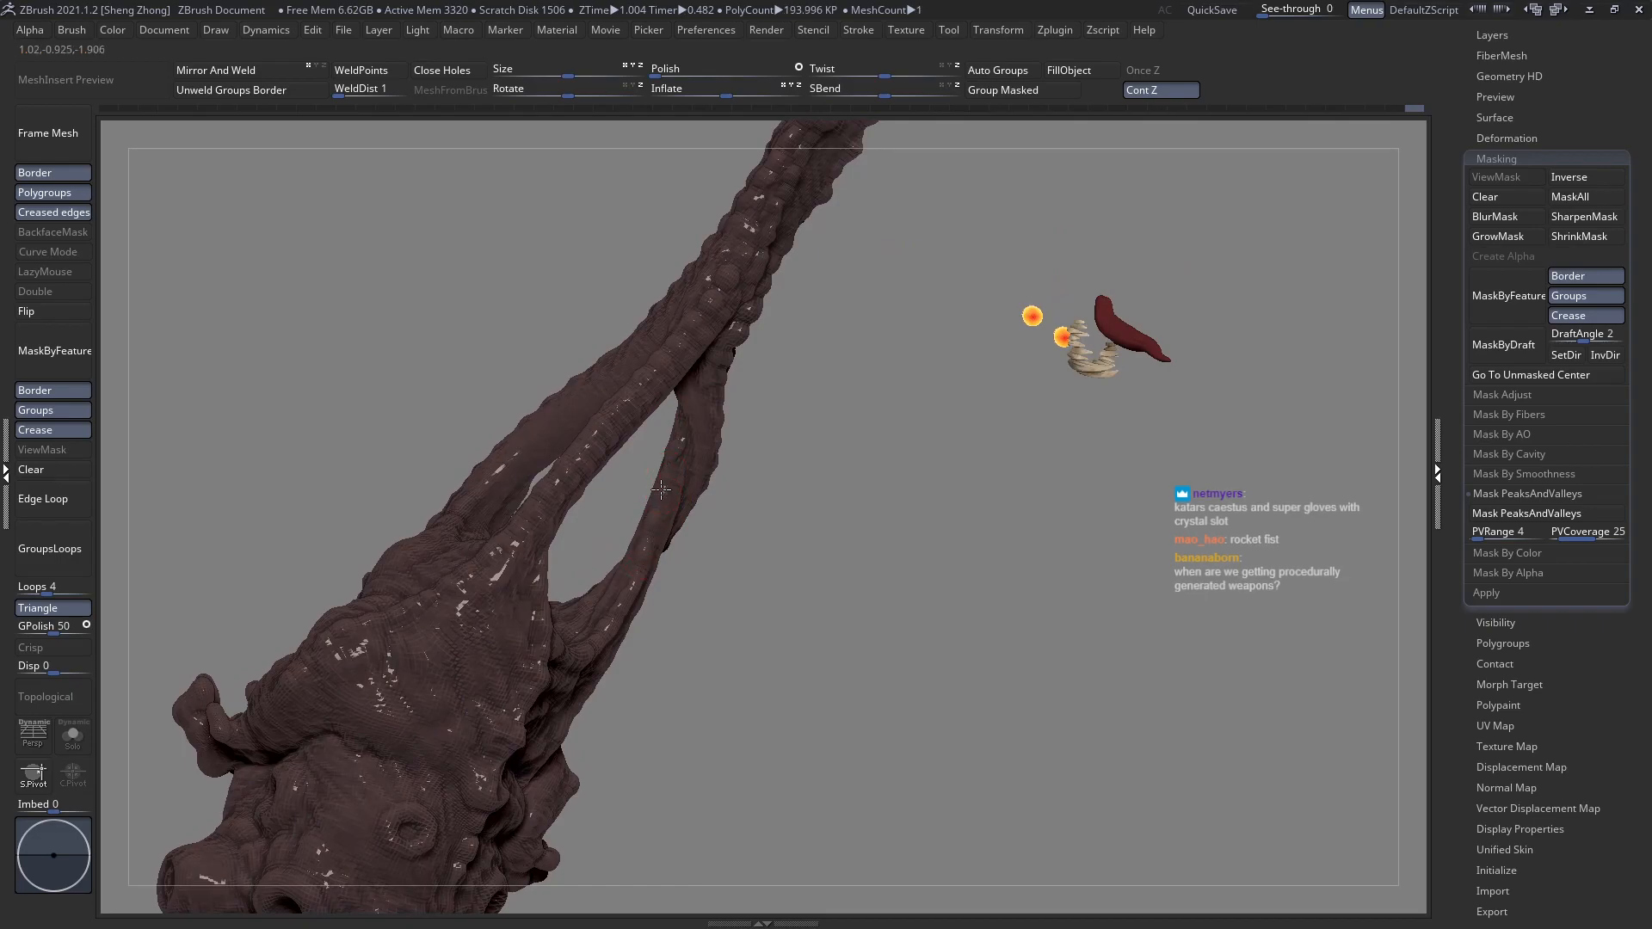
{"action": "right_click_drag", "start_coordinate": [666, 465], "coordinate": [638, 516]}
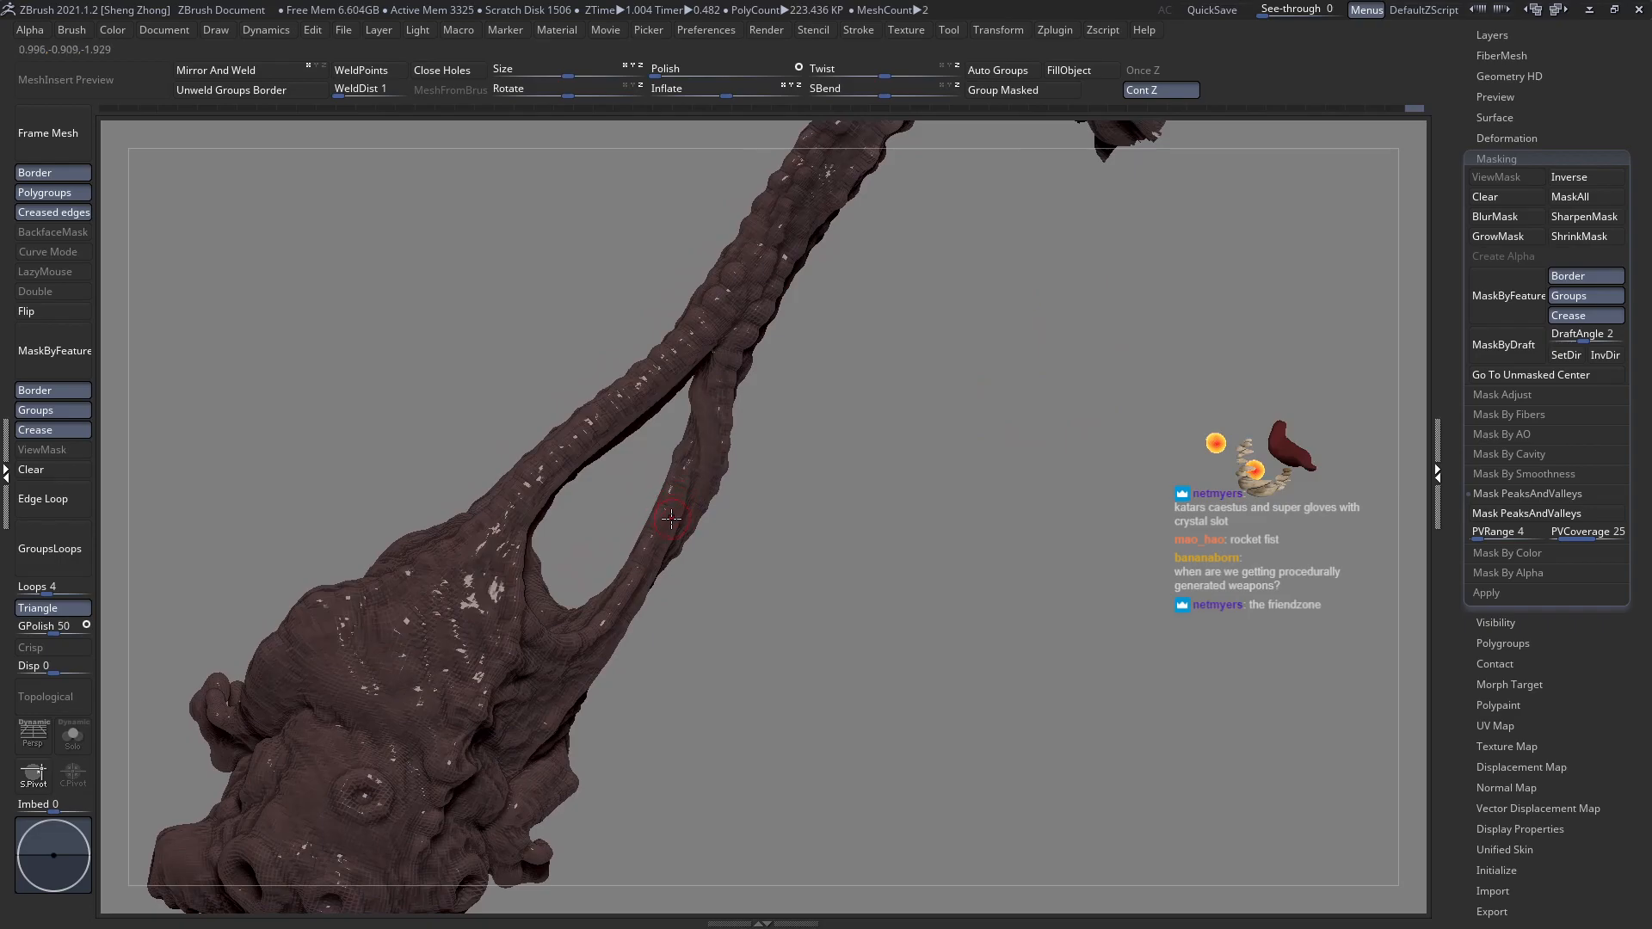
{"action": "mouse_move", "coordinate": [678, 512]}
{"action": "right_mouse_down"}
{"action": "mouse_move", "coordinate": [550, 492]}
{"action": "mouse_move", "coordinate": [650, 519]}
{"action": "mouse_move", "coordinate": [733, 583]}
{"action": "mouse_move", "coordinate": [662, 486]}
{"action": "right_mouse_up"}
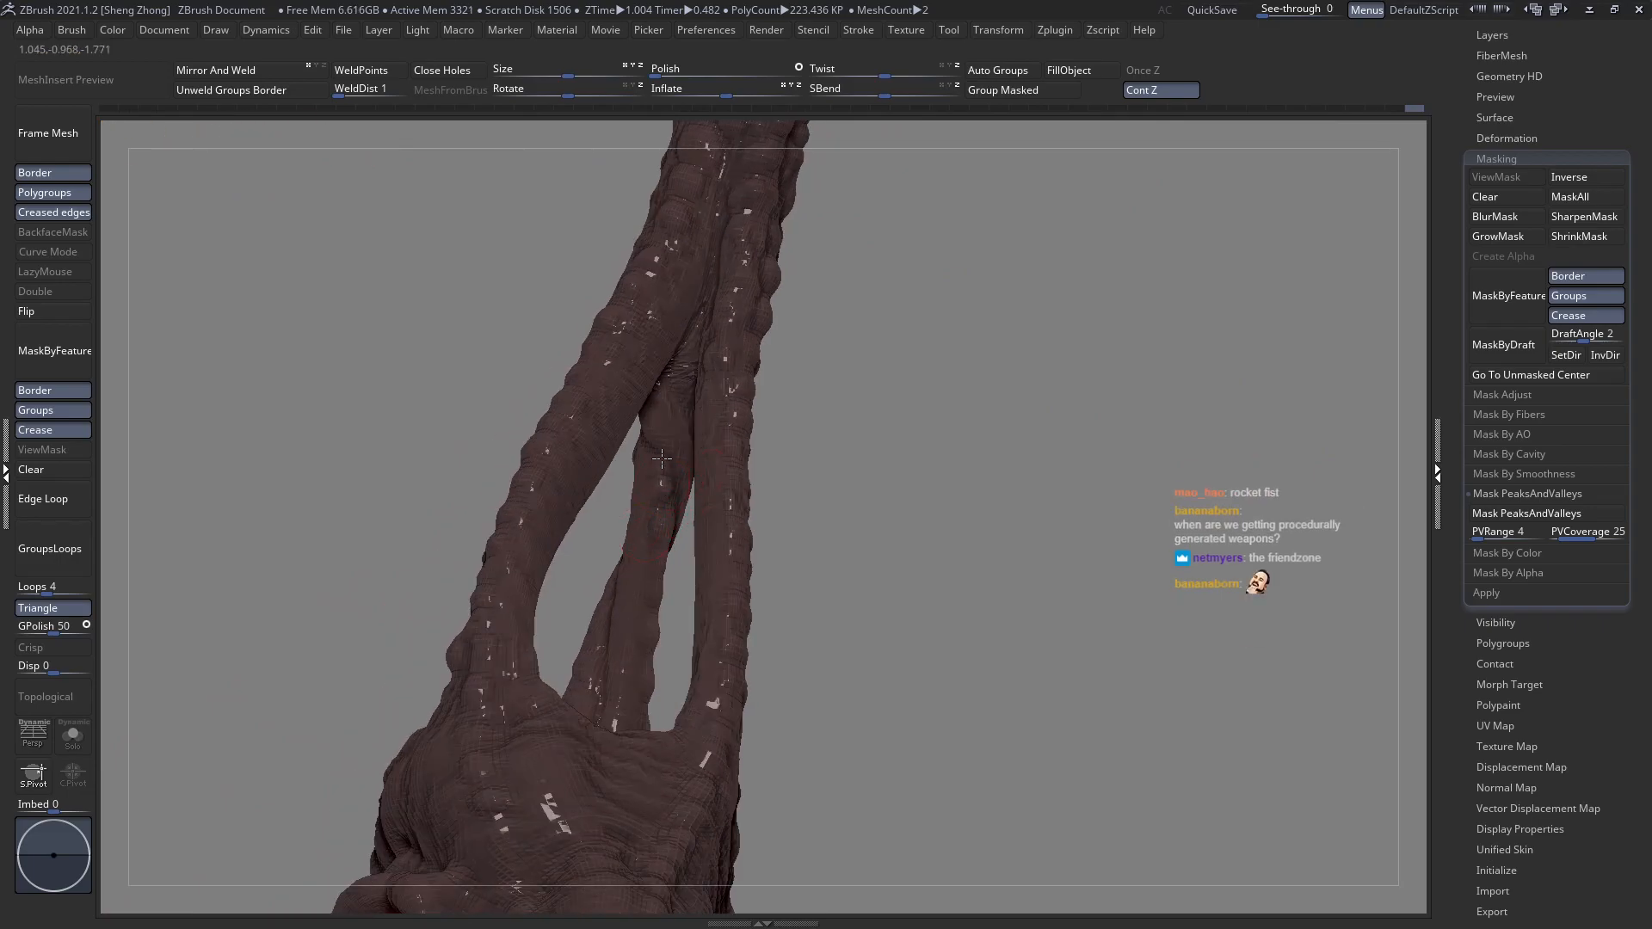
Refine the folds in the crotch of the fork and along the inner branch just below it.
{"action": "mouse_move", "coordinate": [678, 417]}
{"action": "right_mouse_down"}
{"action": "mouse_move", "coordinate": [688, 348]}
{"action": "mouse_move", "coordinate": [736, 515]}
{"action": "mouse_move", "coordinate": [688, 420]}
{"action": "mouse_move", "coordinate": [698, 397]}
{"action": "mouse_move", "coordinate": [679, 413]}
{"action": "mouse_move", "coordinate": [672, 538]}
{"action": "mouse_move", "coordinate": [683, 498]}
{"action": "mouse_move", "coordinate": [619, 316]}
{"action": "mouse_move", "coordinate": [611, 430]}
{"action": "mouse_move", "coordinate": [622, 367]}
{"action": "right_mouse_up"}
{"action": "key", "text": "space"}
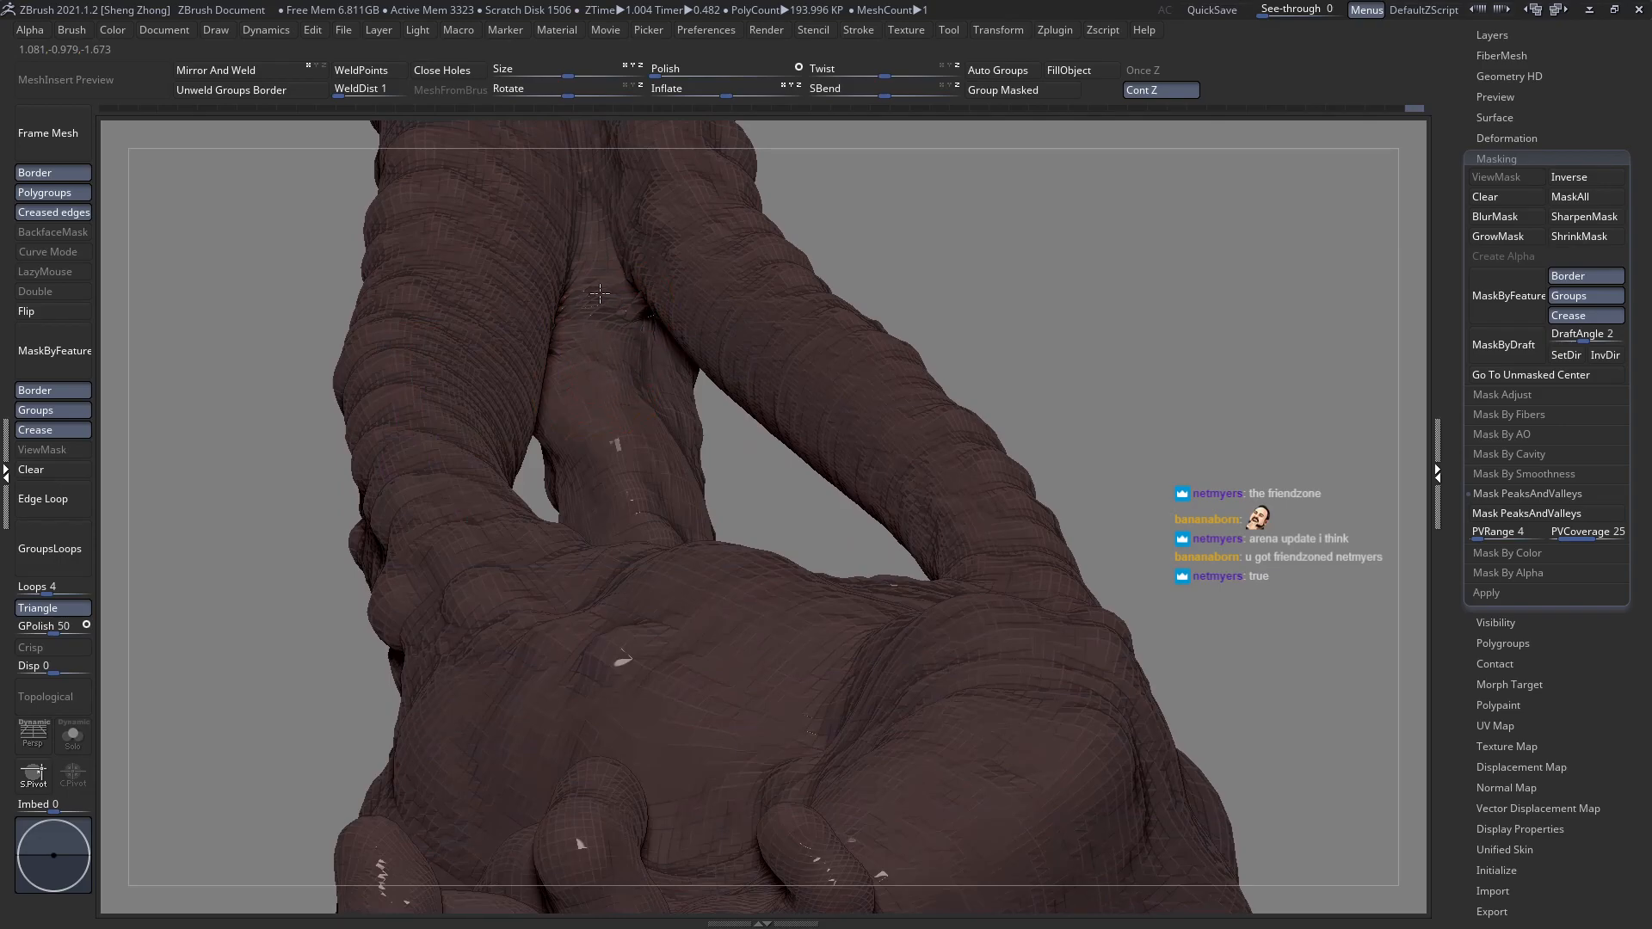
{"action": "right_click_drag", "start_coordinate": [618, 253], "coordinate": [582, 411]}
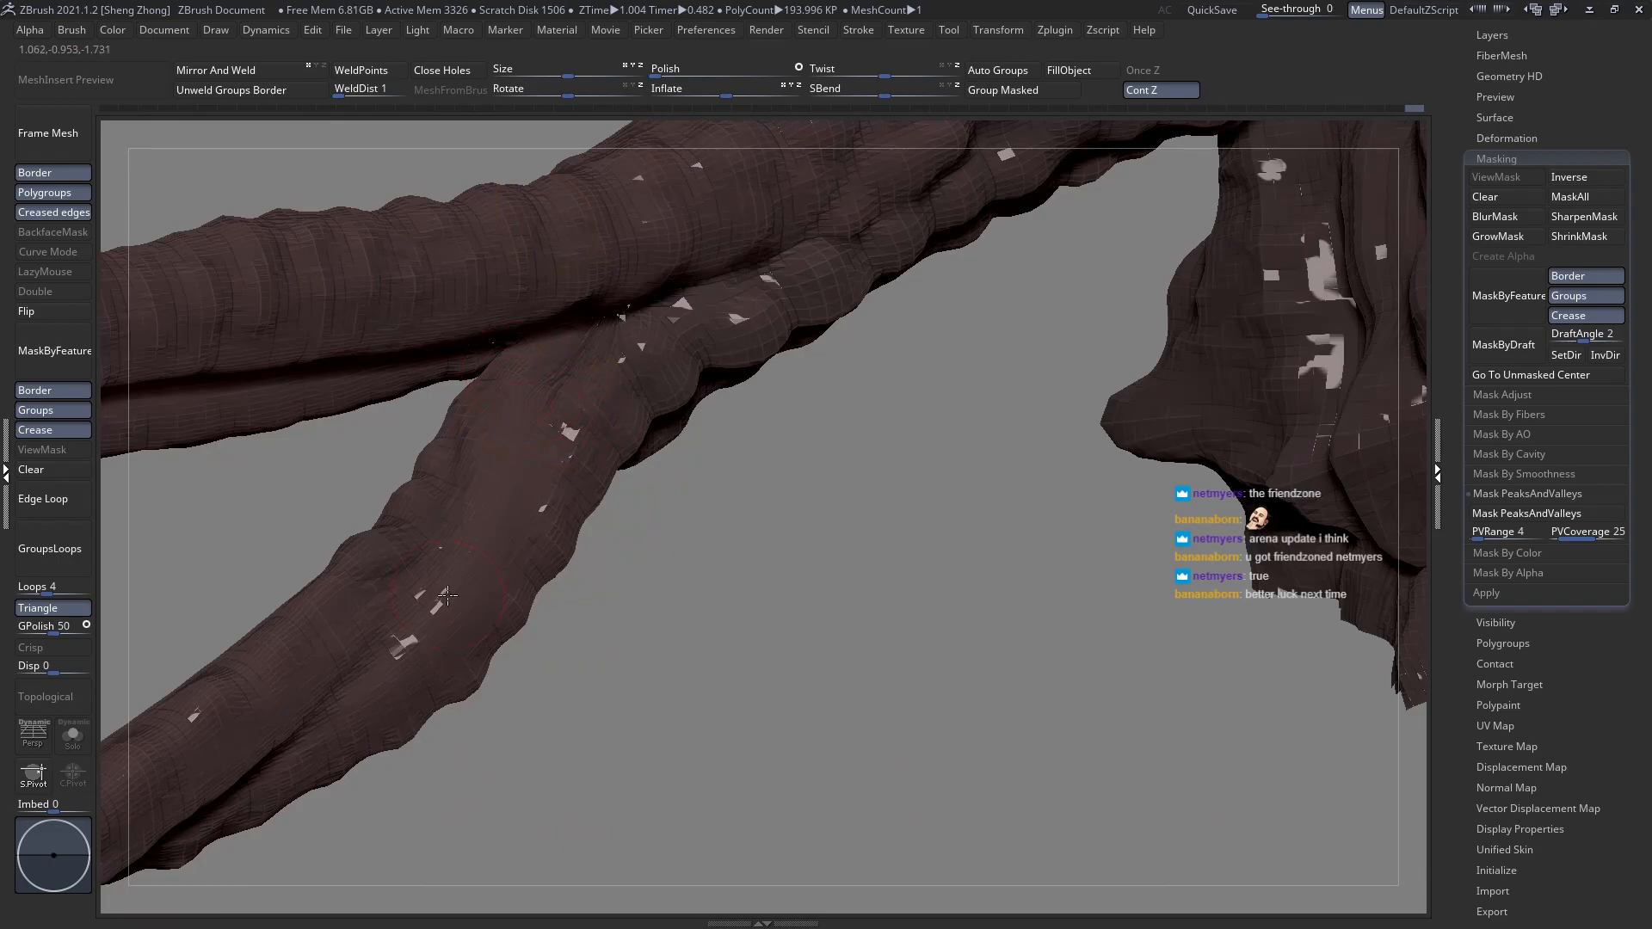
{"action": "right_click_drag", "start_coordinate": [450, 596], "coordinate": [695, 449]}
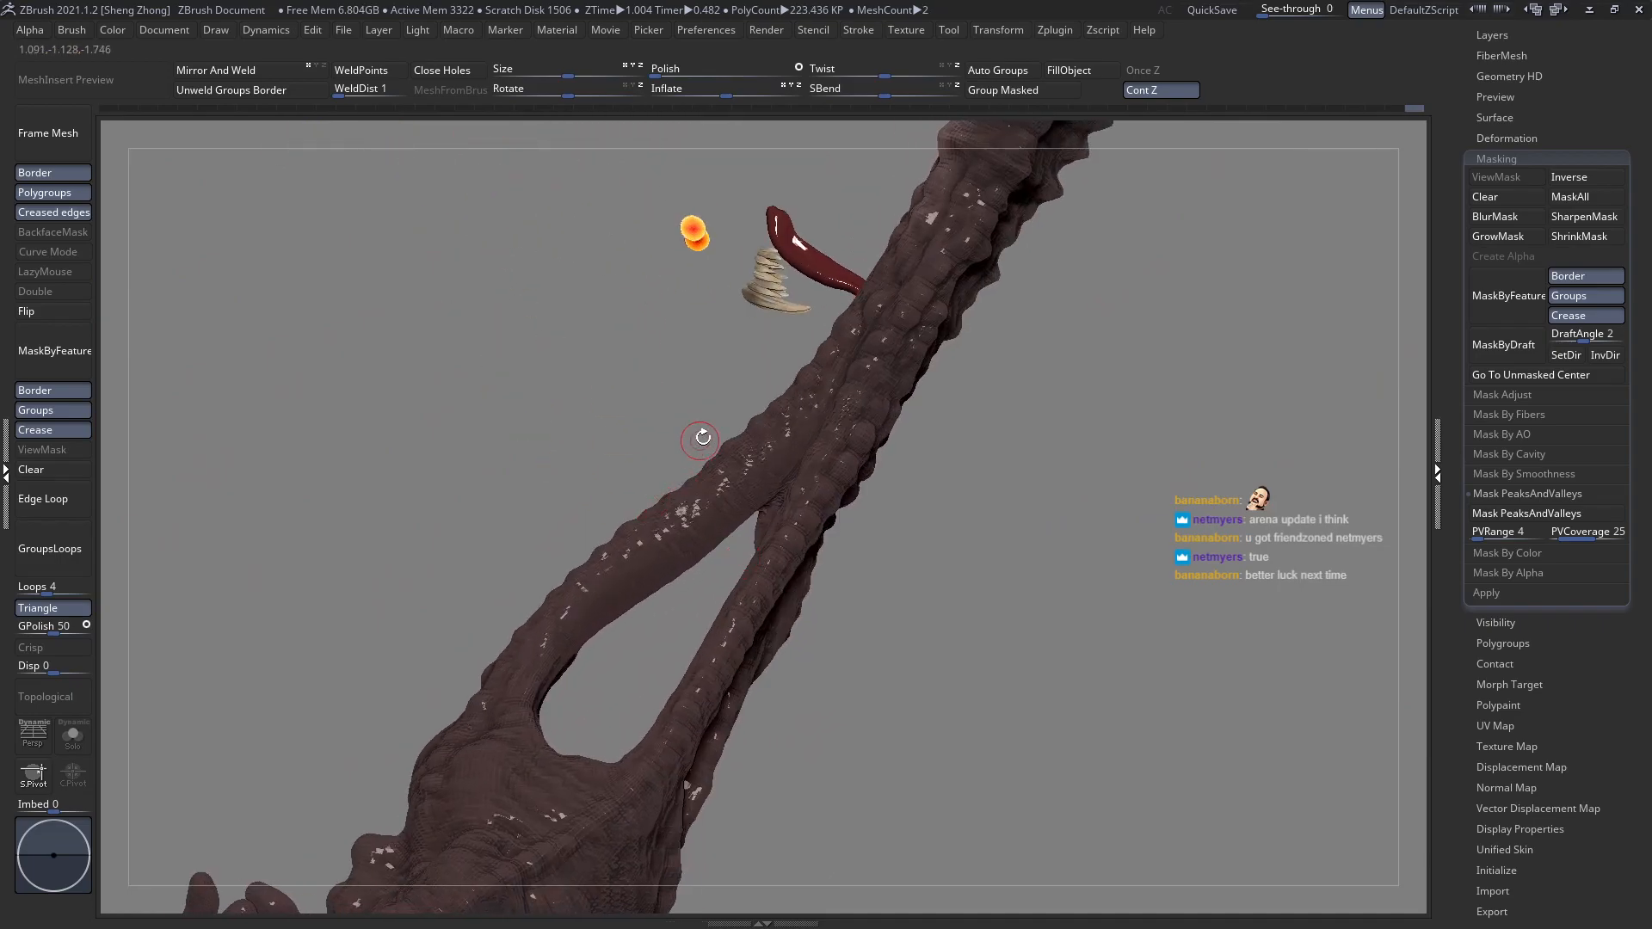
Sculpt bumps and ridges along the thick branch from the fork down to its junction with the swollen mass.
{"action": "mouse_move", "coordinate": [805, 430]}
{"action": "right_mouse_down"}
{"action": "mouse_move", "coordinate": [789, 457]}
{"action": "mouse_move", "coordinate": [806, 423]}
{"action": "right_mouse_up"}
{"action": "left_click_drag", "start_coordinate": [711, 522], "coordinate": [676, 541]}
{"action": "left_click_drag", "start_coordinate": [751, 483], "coordinate": [638, 565]}
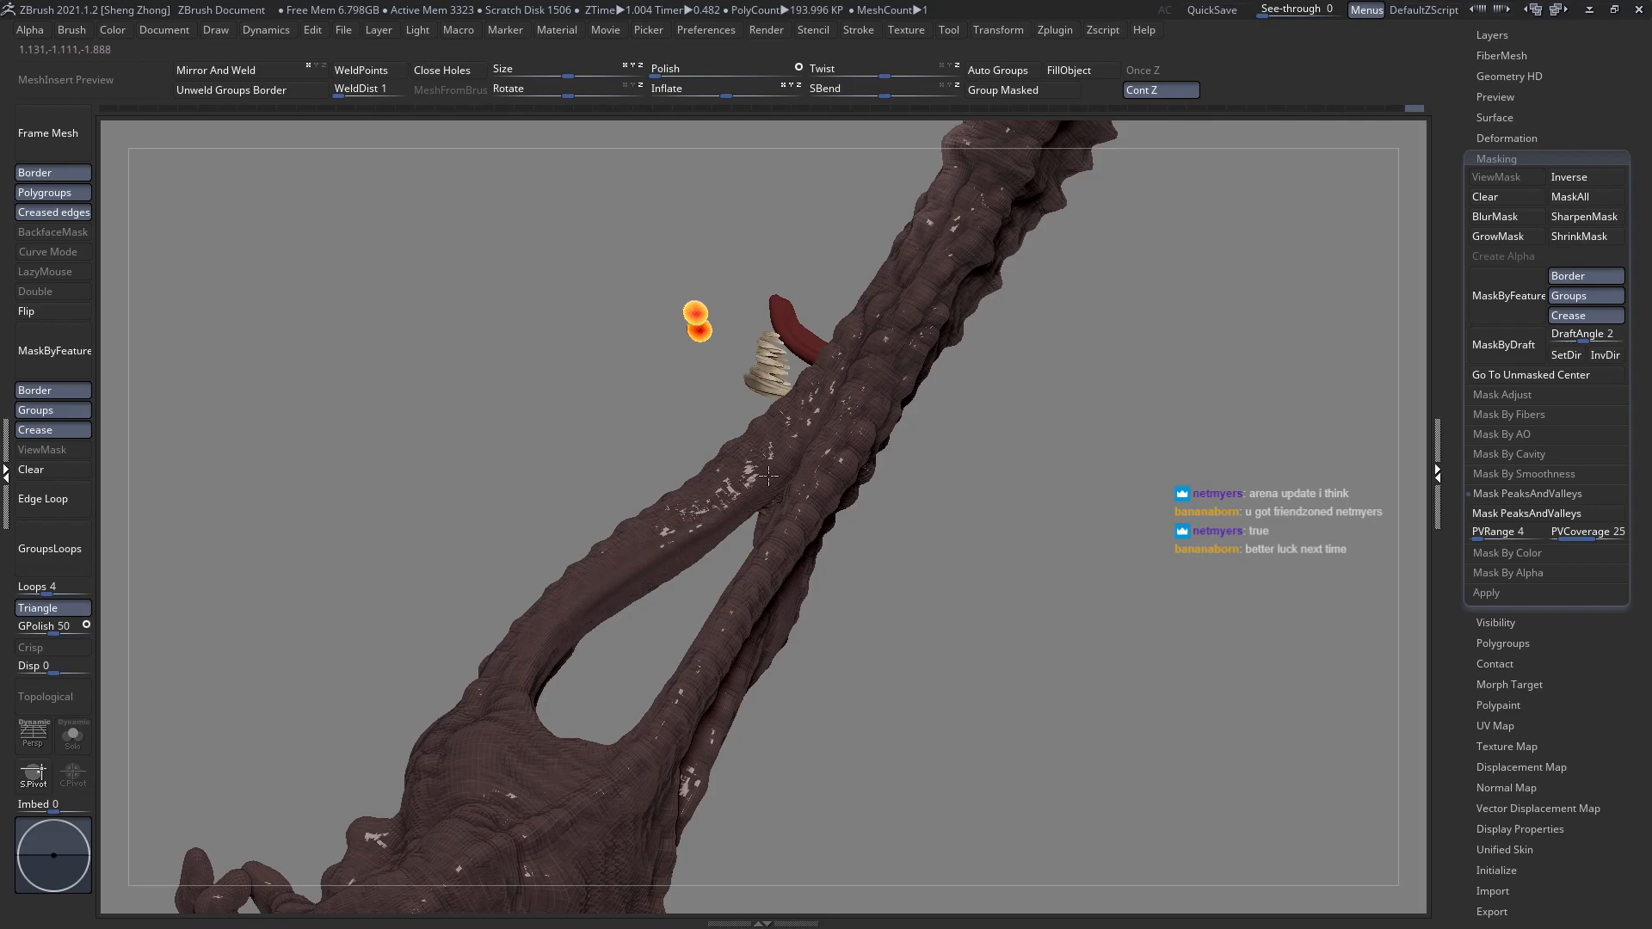
{"action": "right_click_drag", "start_coordinate": [826, 455], "coordinate": [742, 481]}
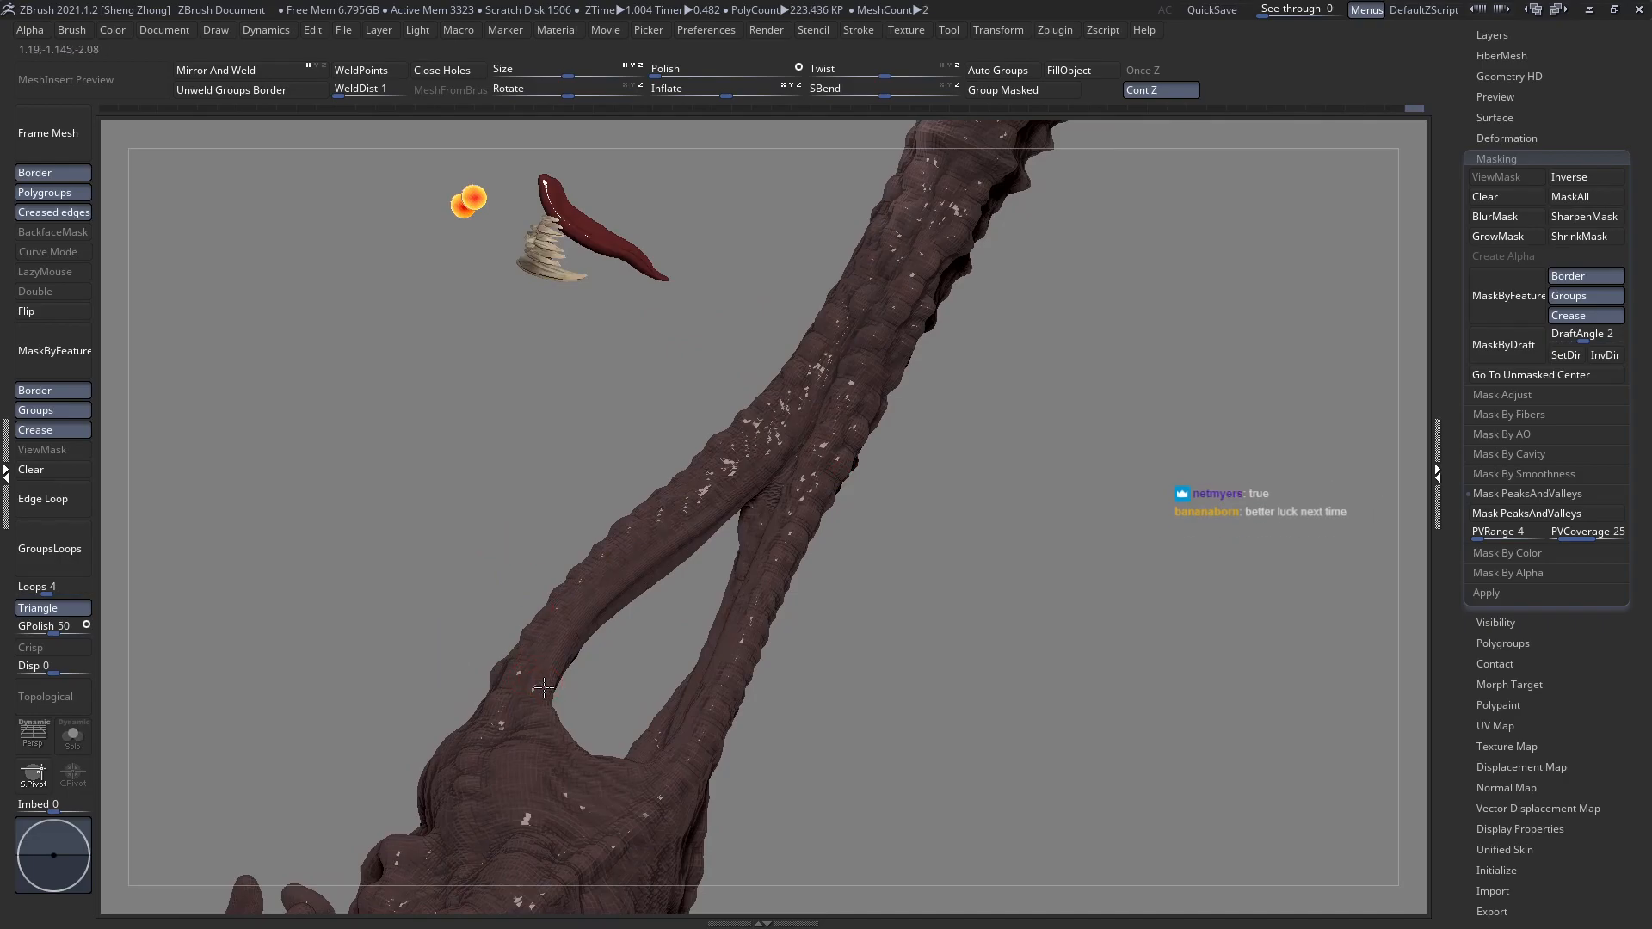
{"action": "right_click_drag", "start_coordinate": [535, 697], "coordinate": [524, 731]}
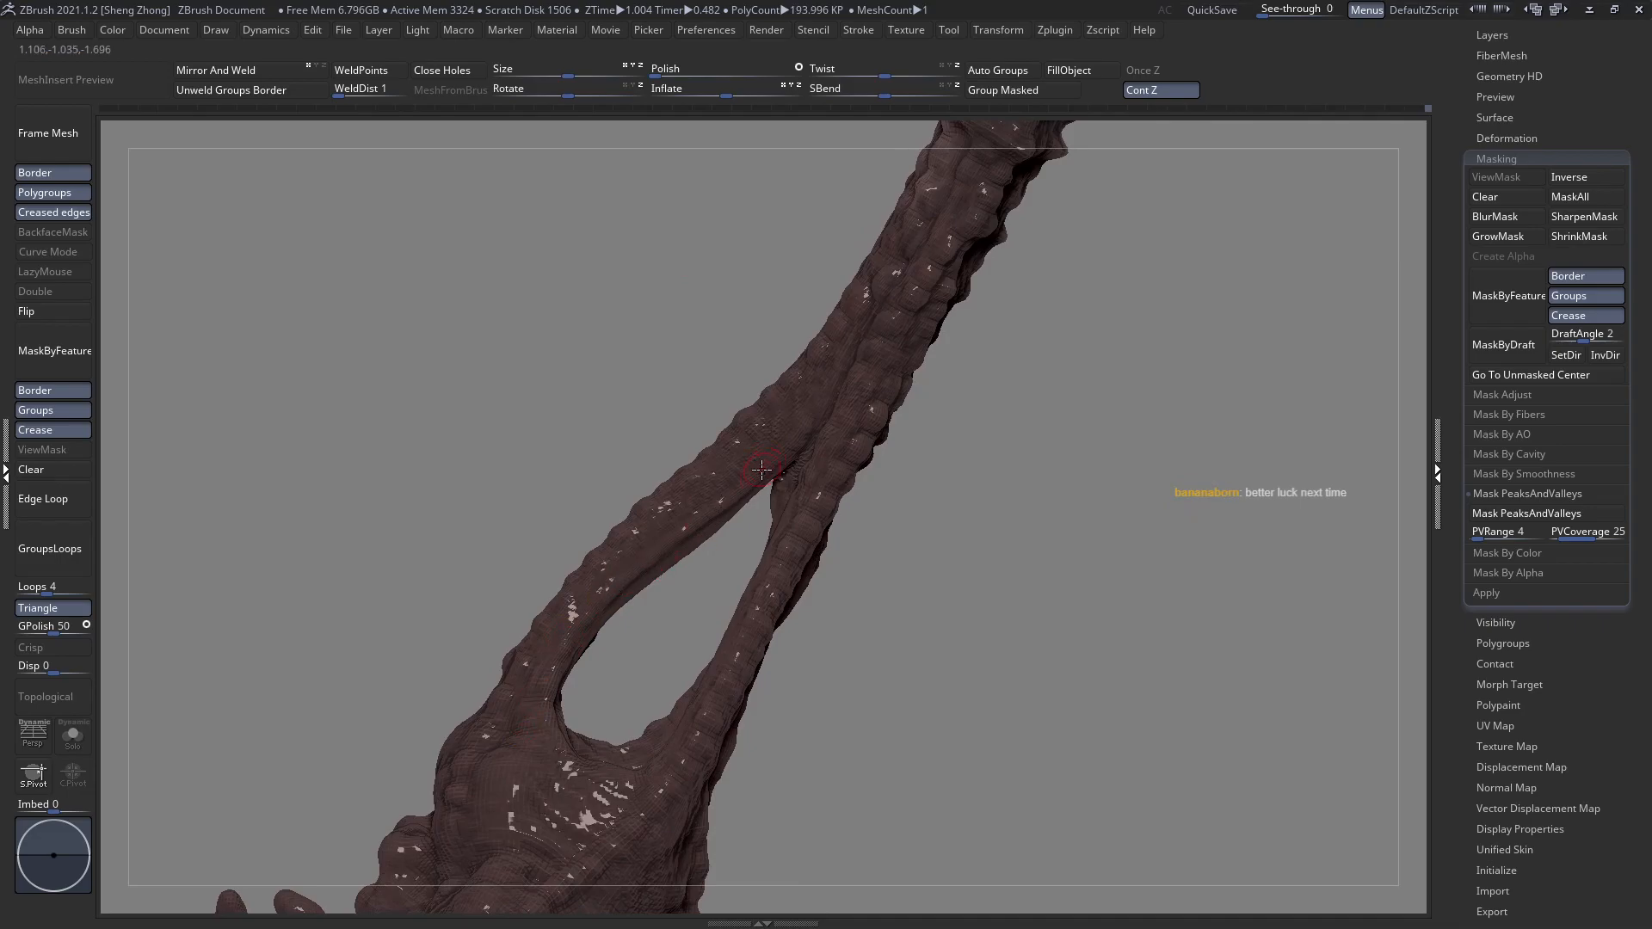
{"action": "right_click_drag", "start_coordinate": [851, 411], "coordinate": [881, 379]}
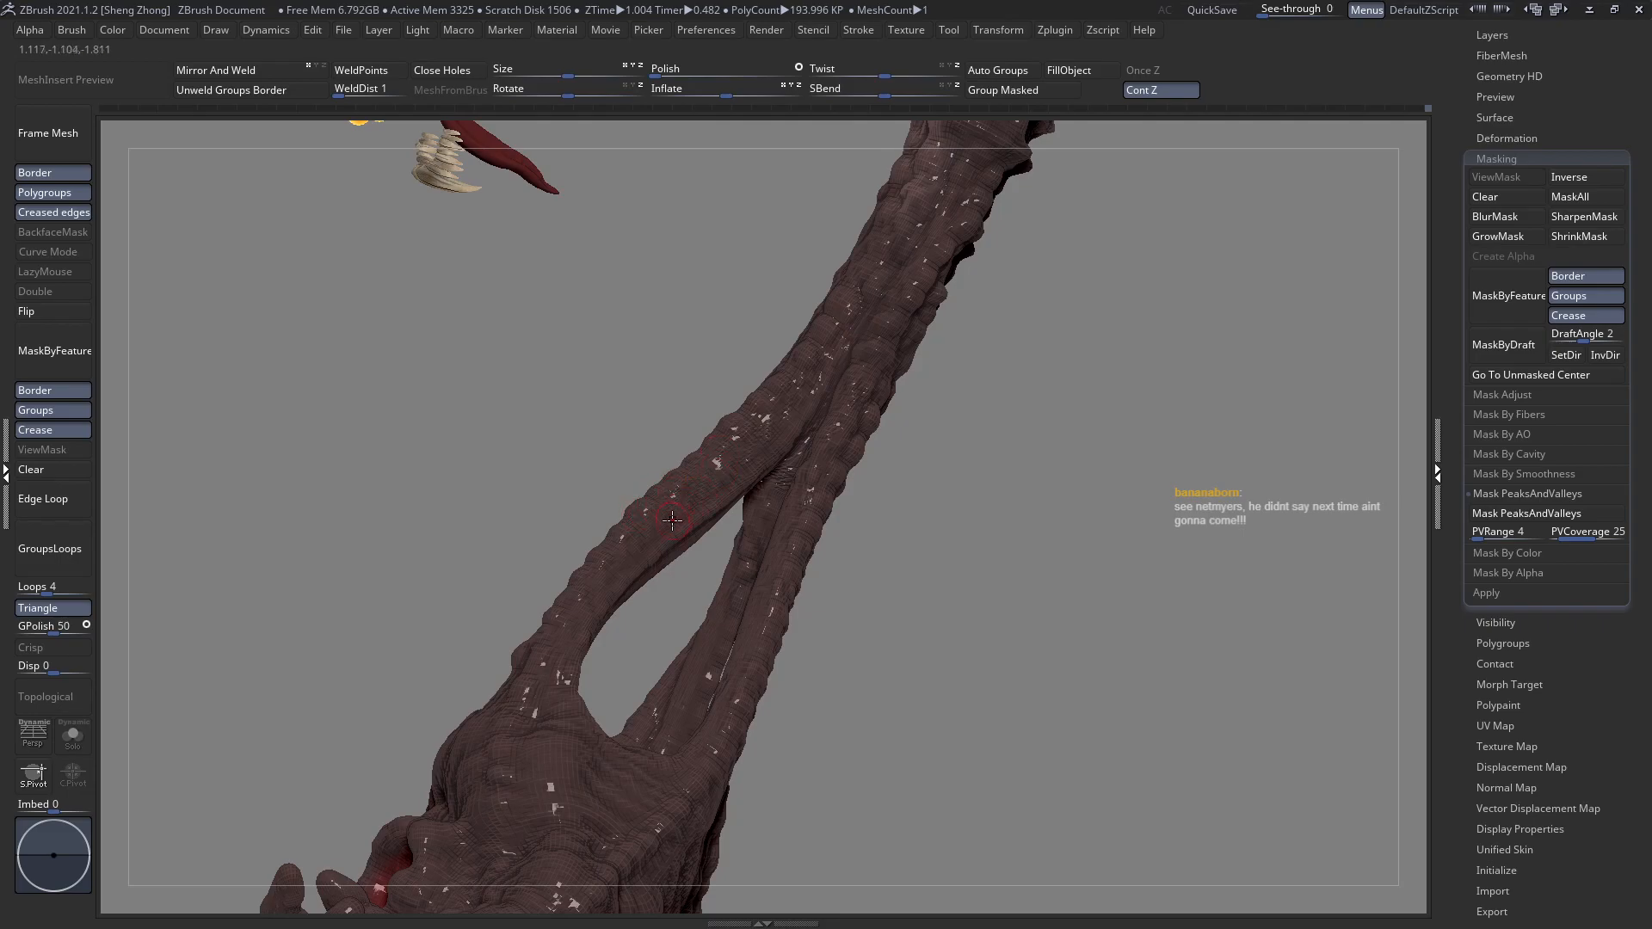
Undo the last two strokes around the branches above the swollen mass.
{"action": "mouse_move", "coordinate": [570, 695]}
{"action": "right_mouse_down"}
{"action": "mouse_move", "coordinate": [572, 714]}
{"action": "mouse_move", "coordinate": [594, 561]}
{"action": "right_mouse_up"}
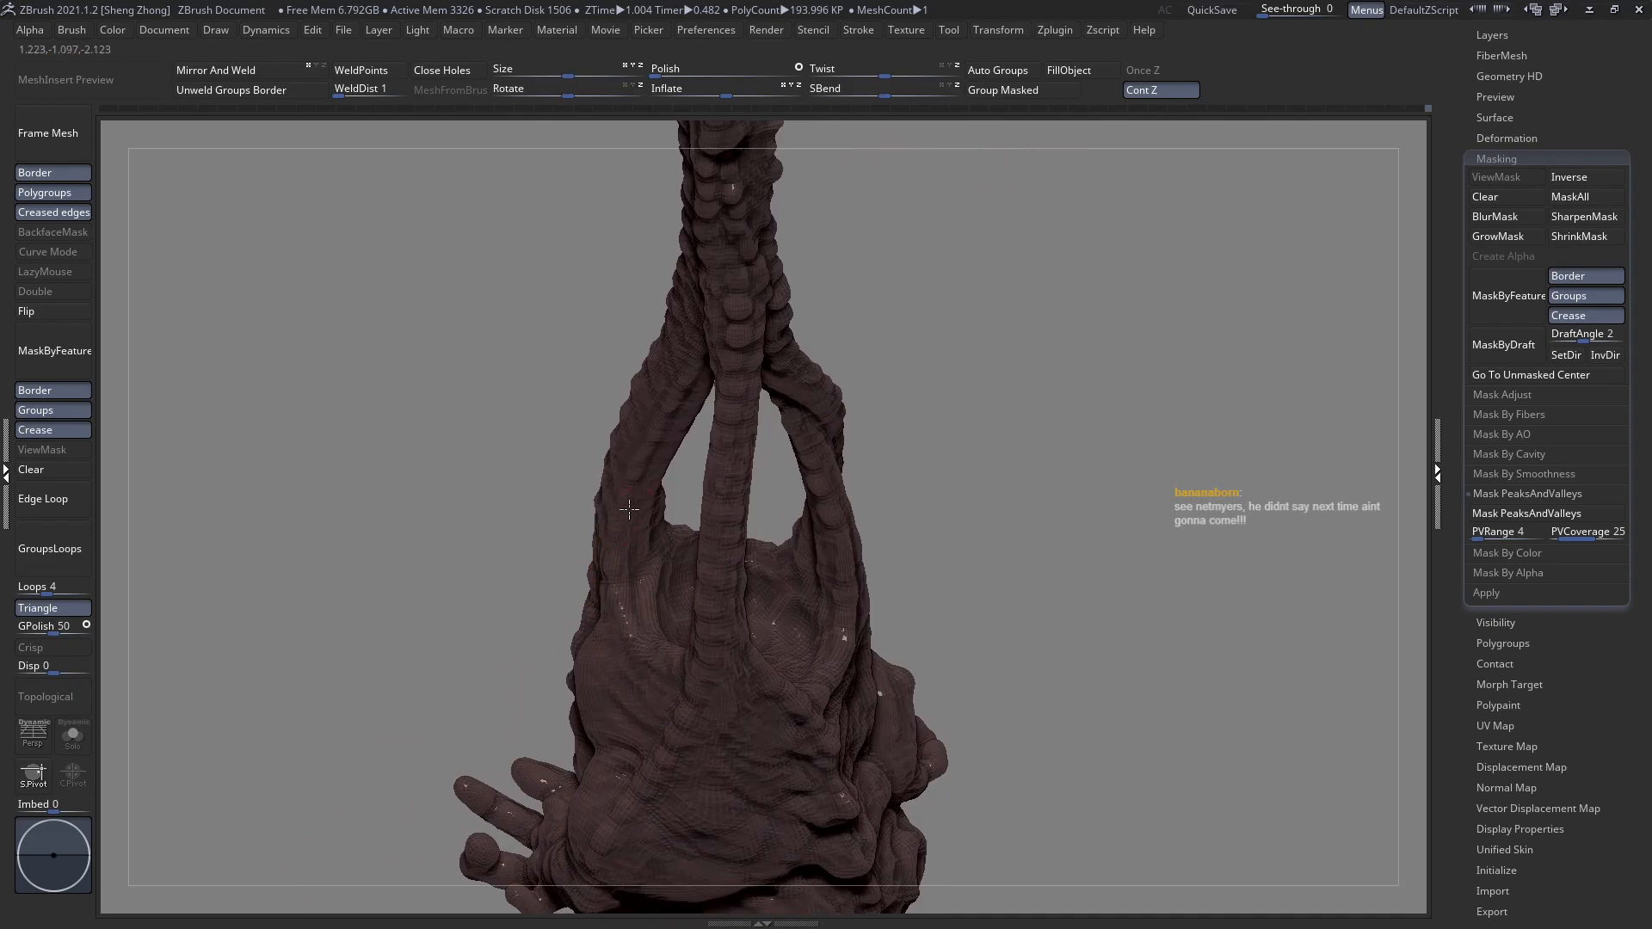
{"action": "right_click_drag", "start_coordinate": [661, 467], "coordinate": [592, 473]}
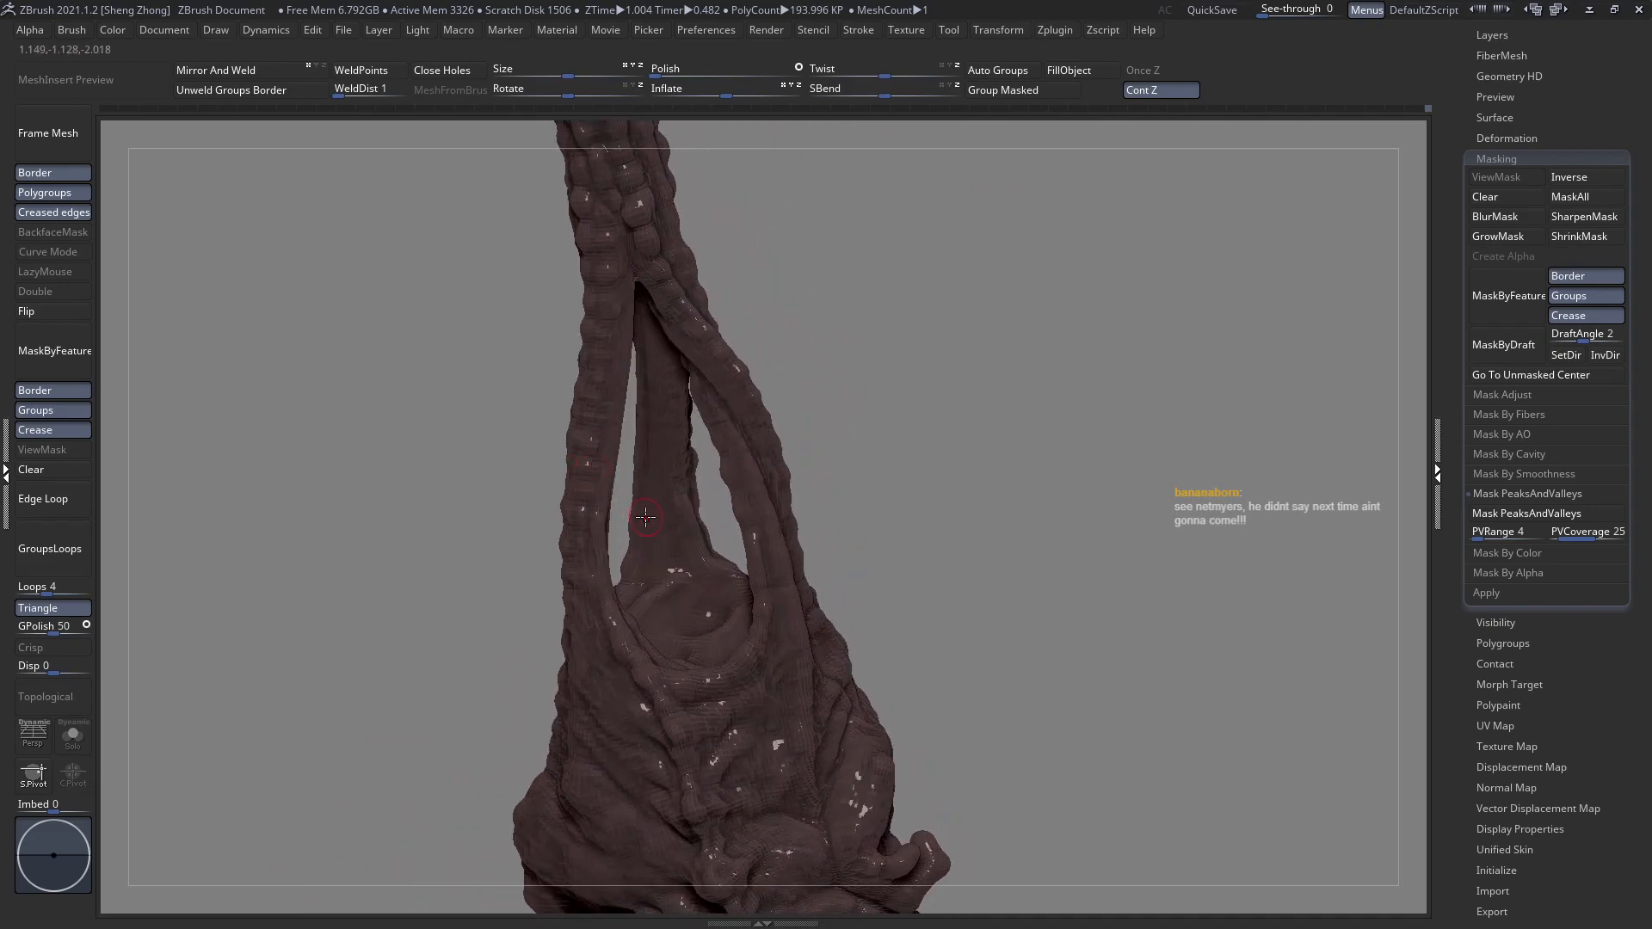
{"action": "key", "text": "ctrl+z"}
{"action": "key", "text": "ctrl+z"}
{"action": "right_click_drag", "start_coordinate": [654, 568], "coordinate": [728, 714]}
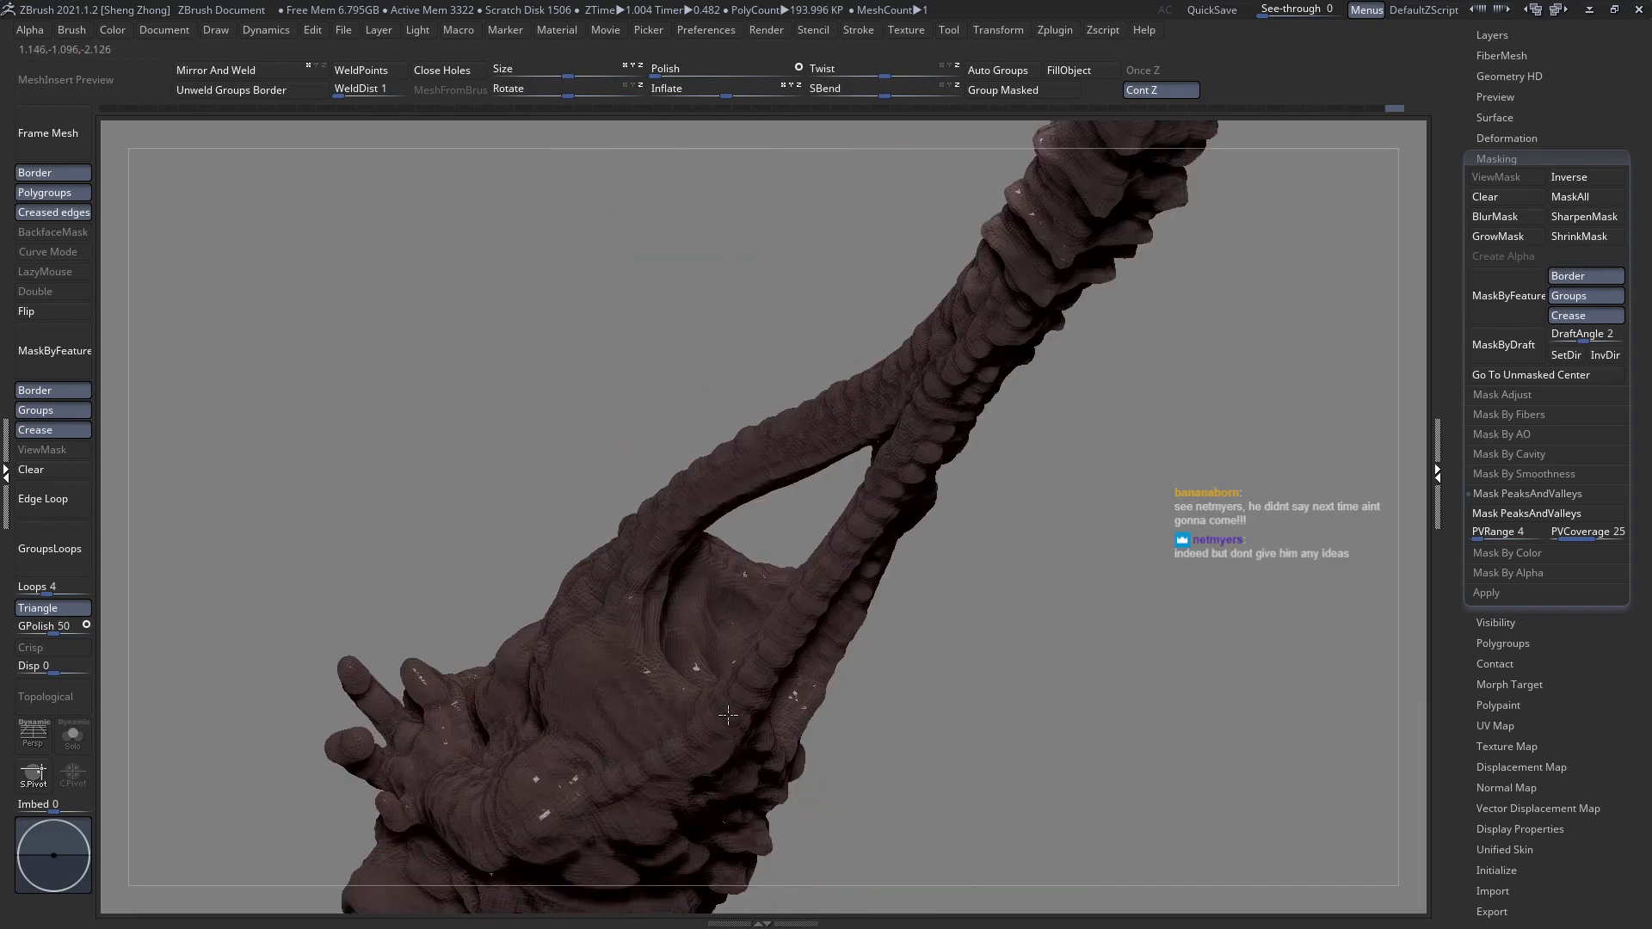
Sculpt curved folds and soft bumps inside the rounded hollow on the swollen mass between the branches.
{"action": "mouse_move", "coordinate": [654, 602]}
{"action": "right_mouse_down"}
{"action": "mouse_move", "coordinate": [593, 661]}
{"action": "mouse_move", "coordinate": [666, 617]}
{"action": "right_mouse_up"}
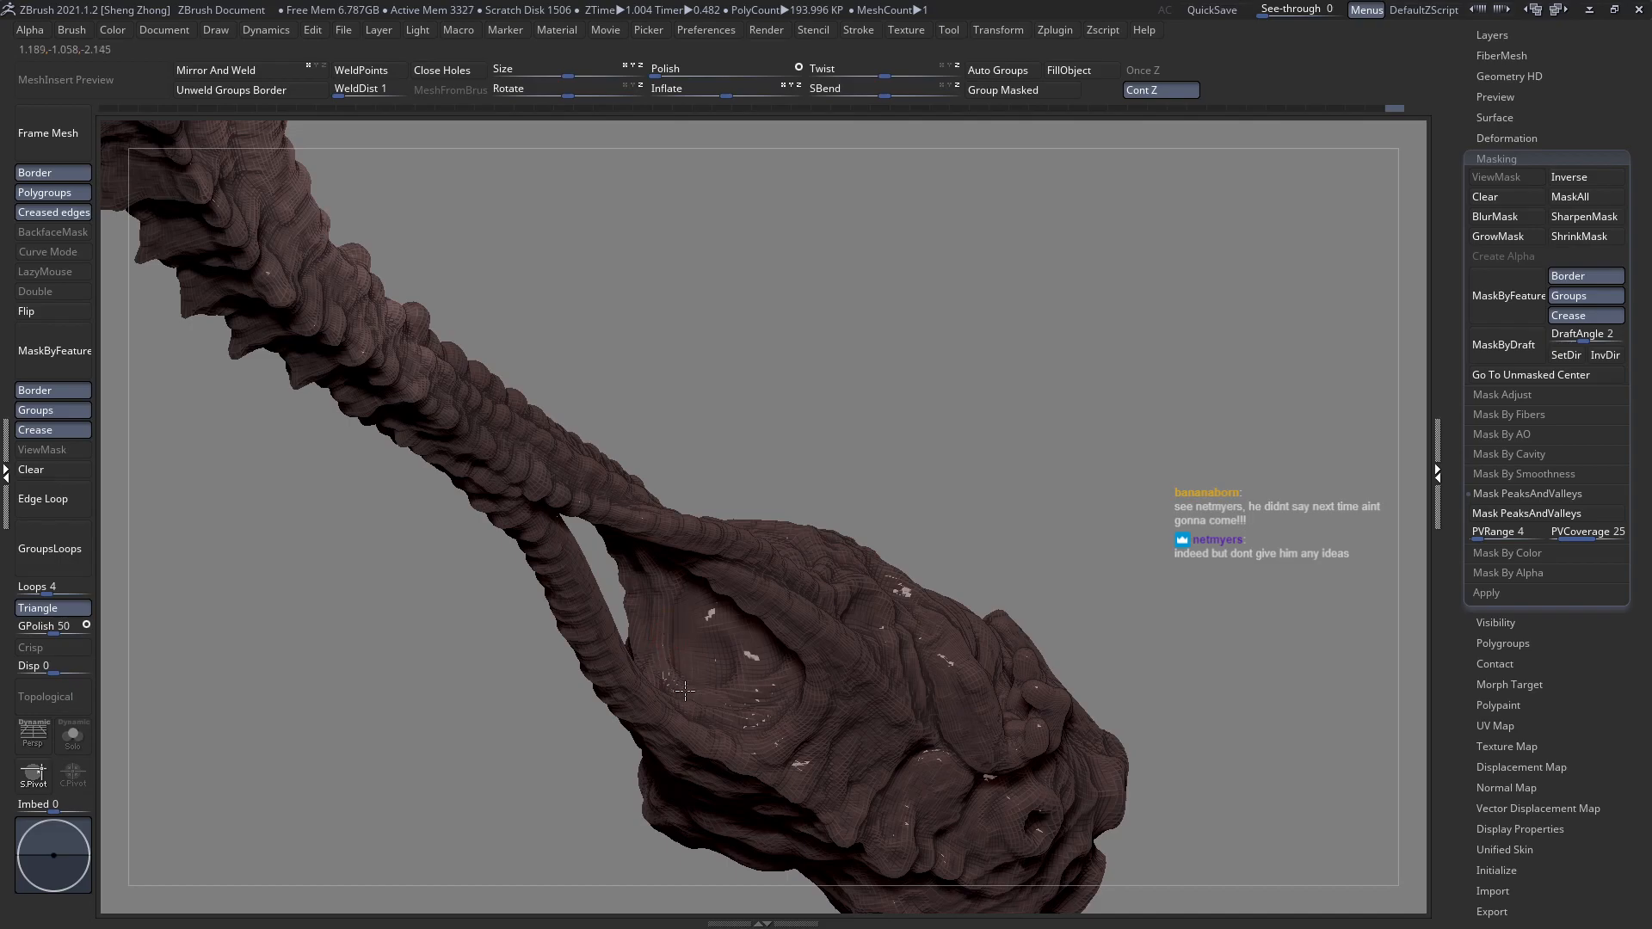
{"action": "mouse_move", "coordinate": [714, 664]}
{"action": "right_mouse_down"}
{"action": "mouse_move", "coordinate": [717, 610]}
{"action": "mouse_move", "coordinate": [706, 650]}
{"action": "right_mouse_up"}
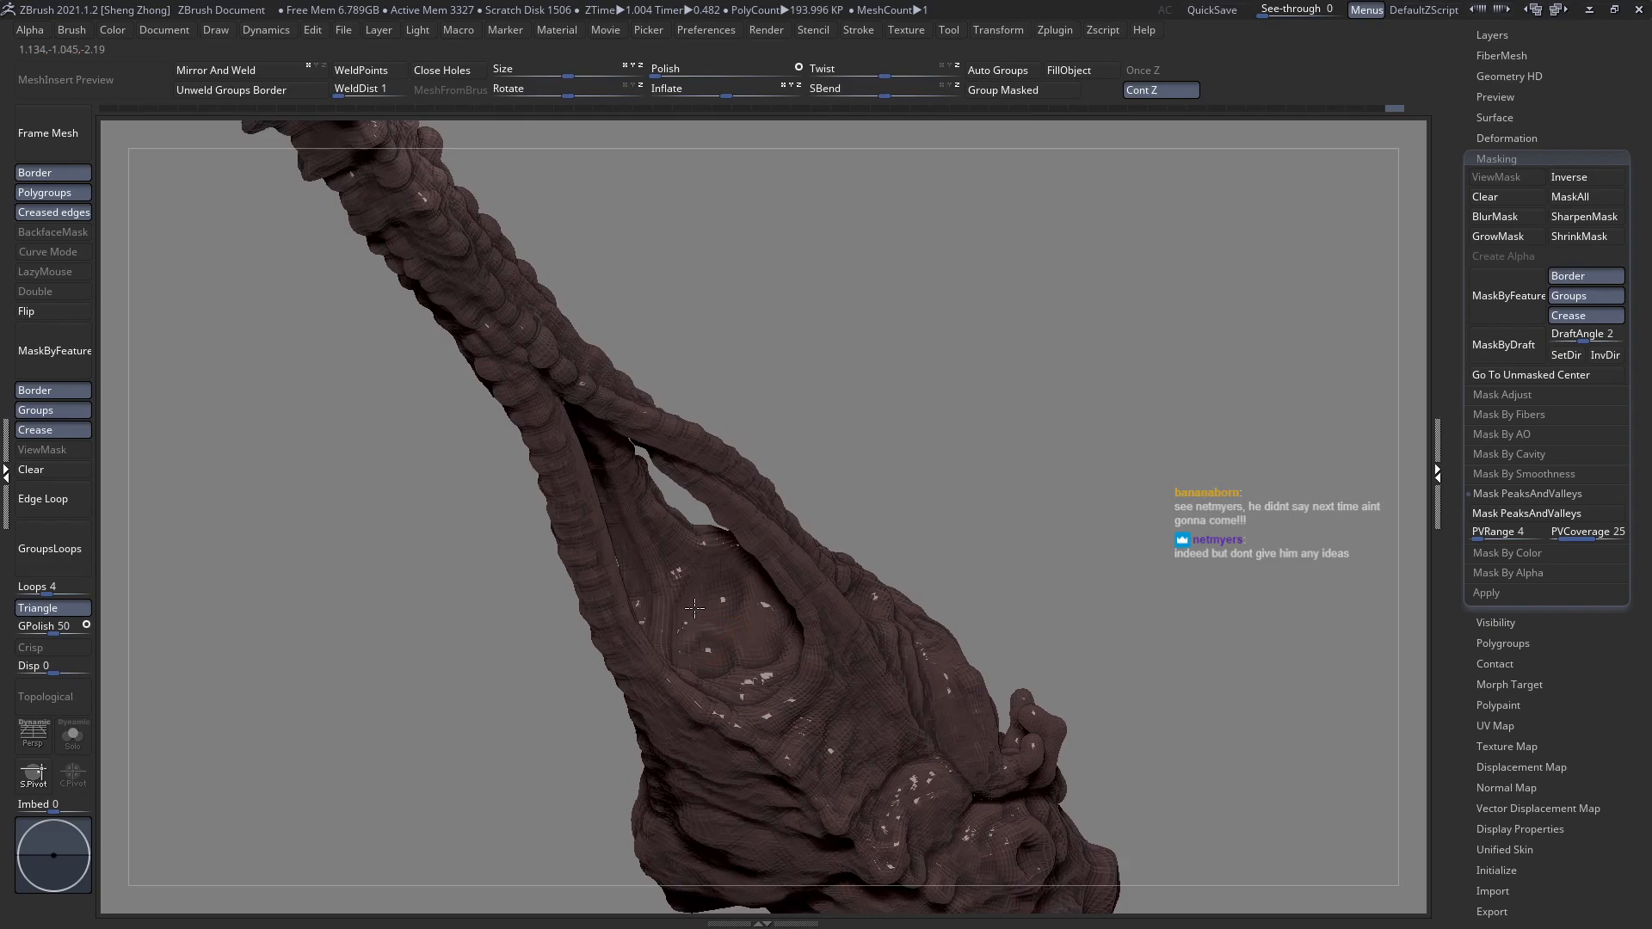
{"action": "mouse_move", "coordinate": [714, 619]}
{"action": "right_mouse_down"}
{"action": "mouse_move", "coordinate": [761, 614]}
{"action": "mouse_move", "coordinate": [688, 621]}
{"action": "mouse_move", "coordinate": [780, 637]}
{"action": "right_mouse_up"}
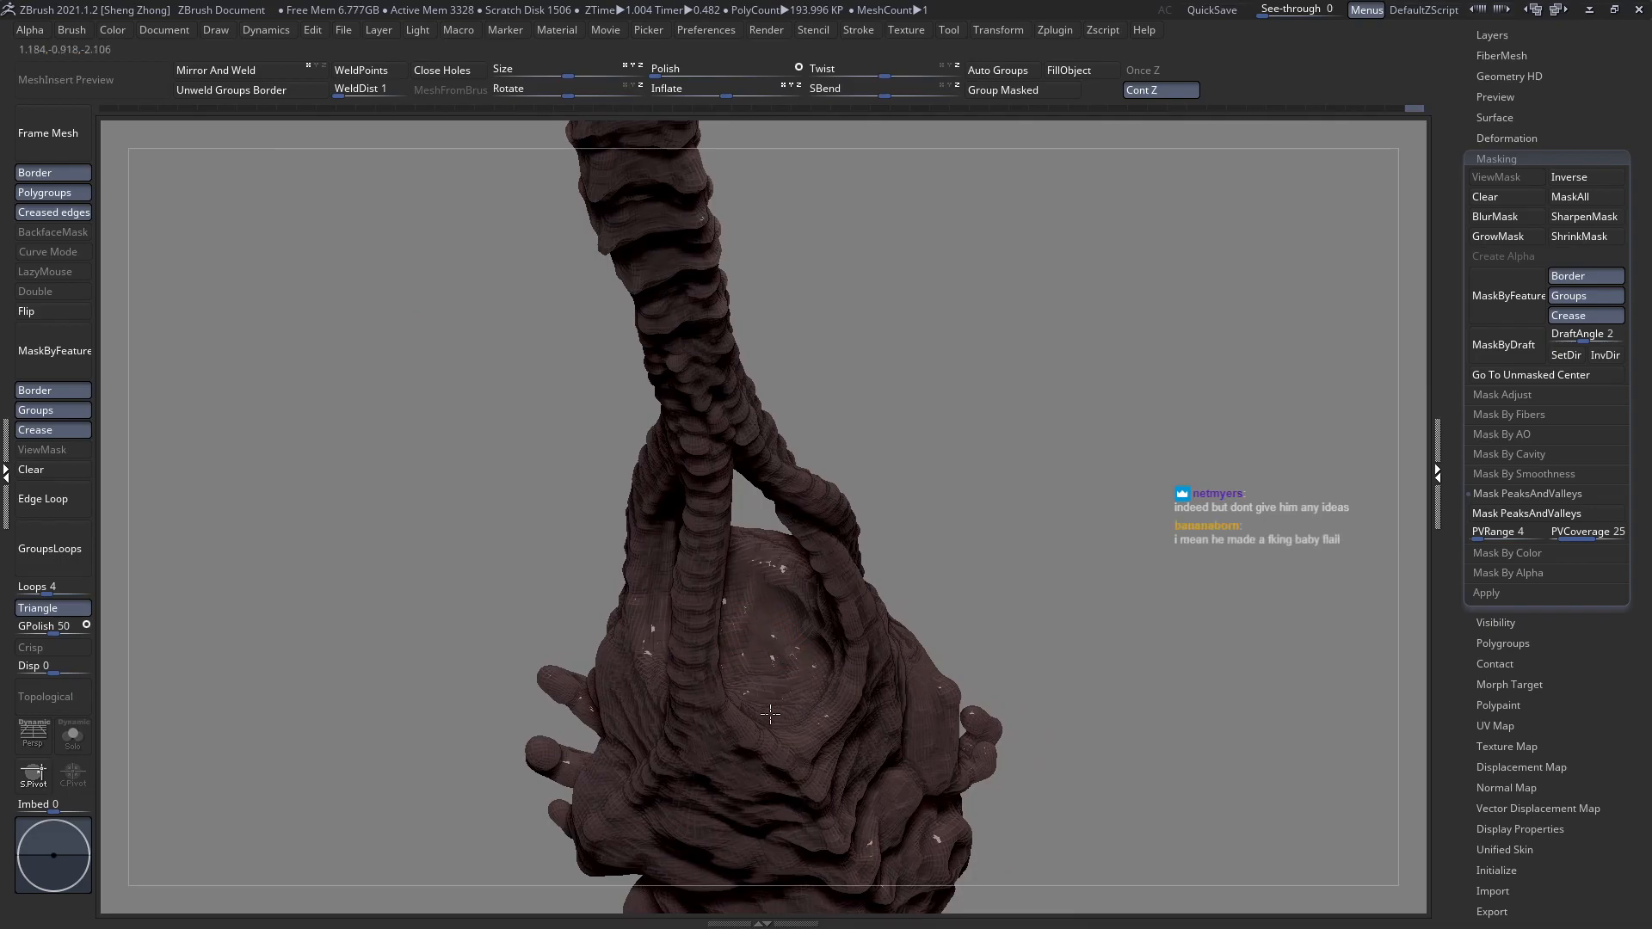
{"action": "right_click_drag", "start_coordinate": [703, 734], "coordinate": [695, 754]}
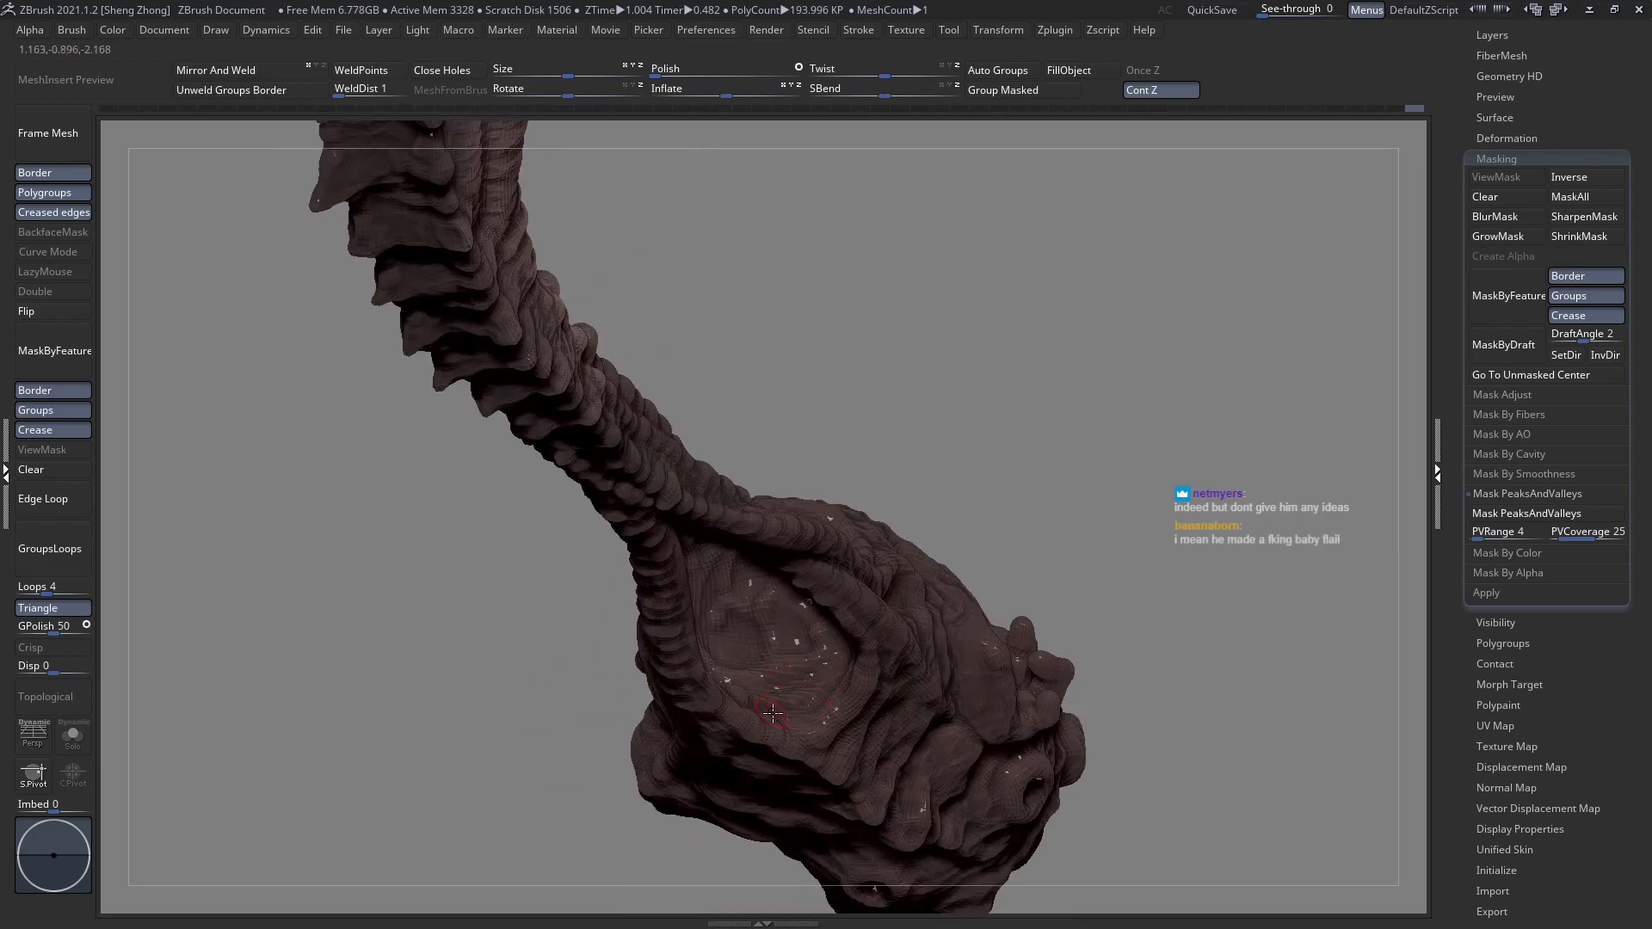
{"action": "mouse_move", "coordinate": [837, 667]}
{"action": "right_mouse_down"}
{"action": "mouse_move", "coordinate": [747, 651]}
{"action": "mouse_move", "coordinate": [752, 628]}
{"action": "right_mouse_up"}
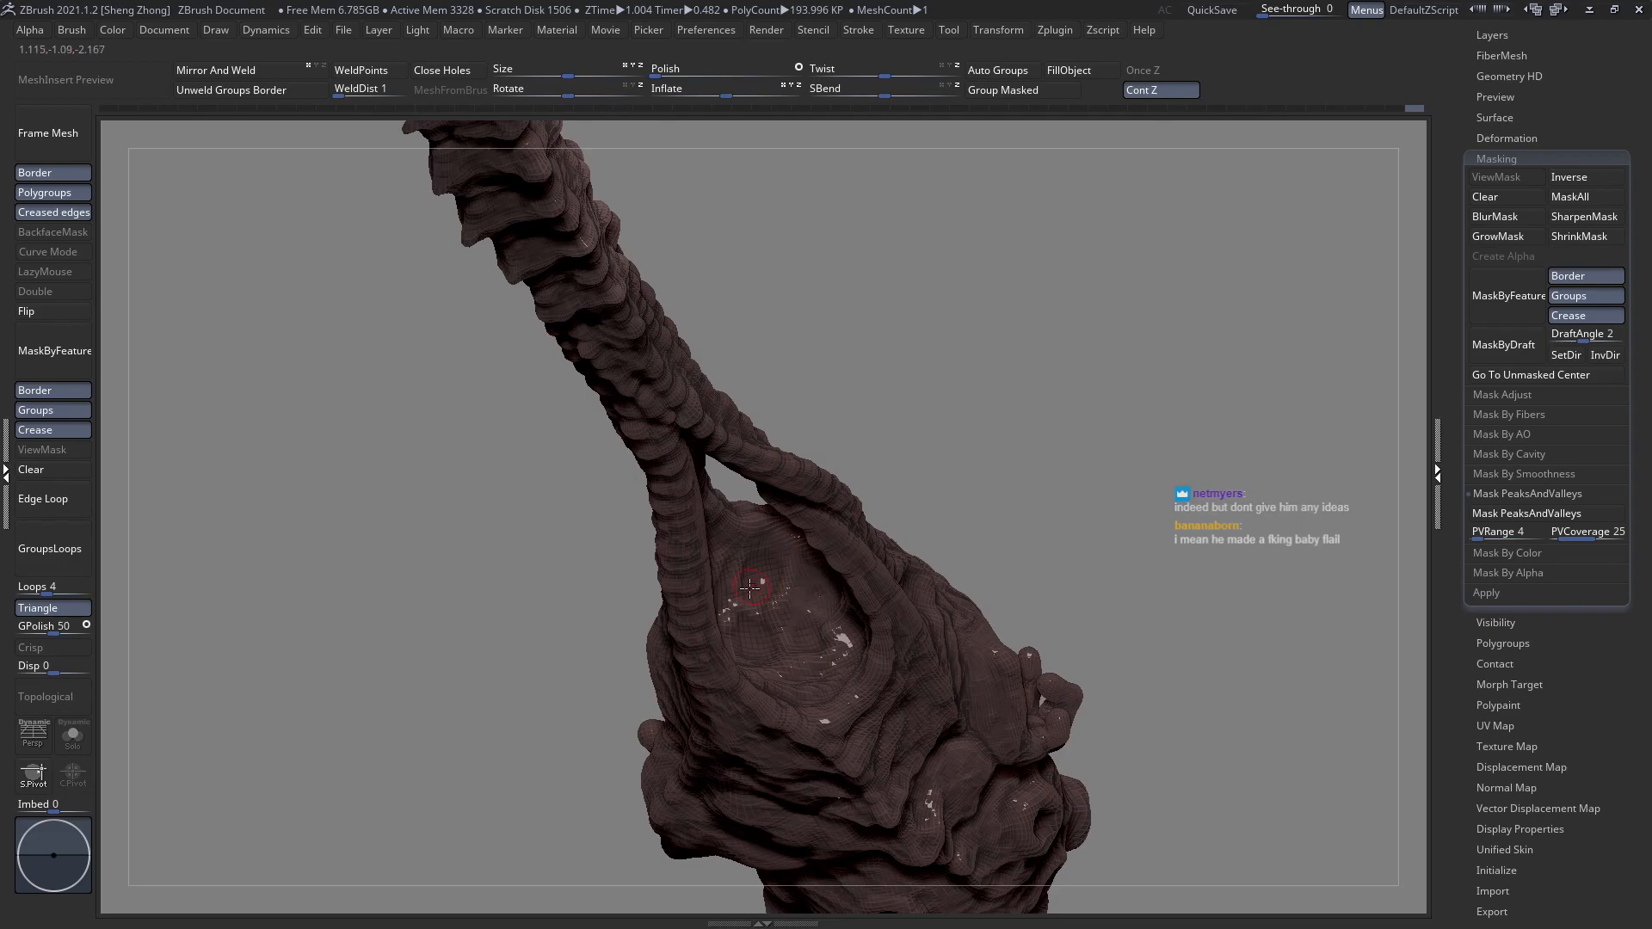
{"action": "mouse_move", "coordinate": [698, 622]}
{"action": "right_mouse_down"}
{"action": "mouse_move", "coordinate": [745, 536]}
{"action": "mouse_move", "coordinate": [717, 598]}
{"action": "right_mouse_up"}
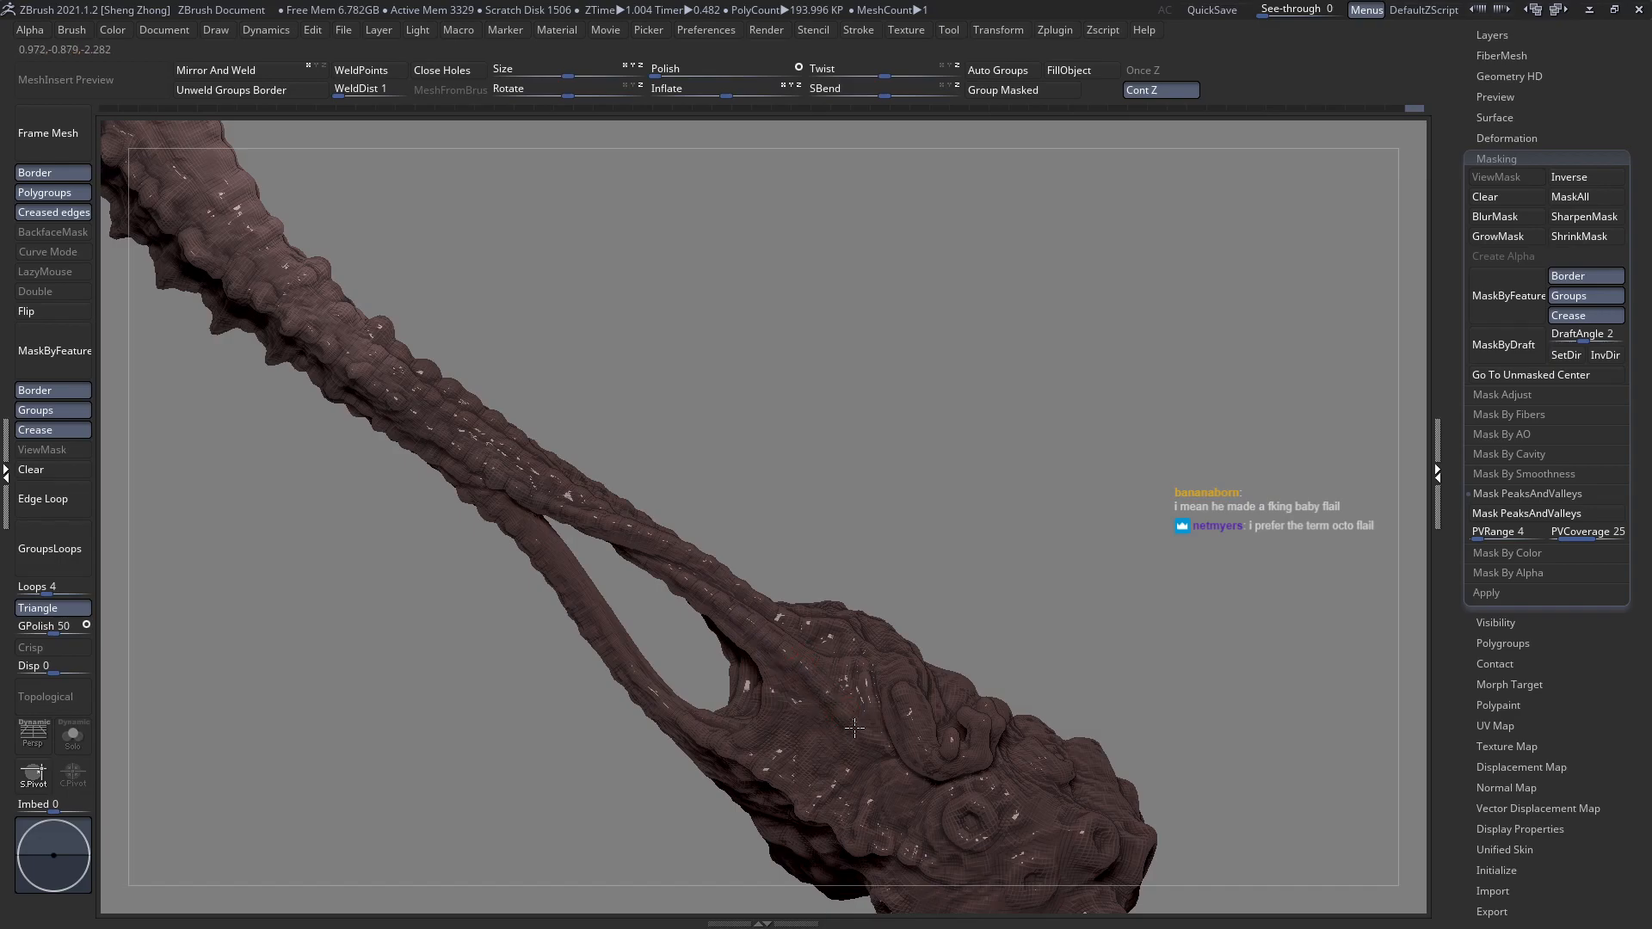
Sculpt bumps and wrinkles on the swollen mass between the ends of the branches and the round suckers.
{"action": "right_click_drag", "start_coordinate": [871, 736], "coordinate": [856, 755]}
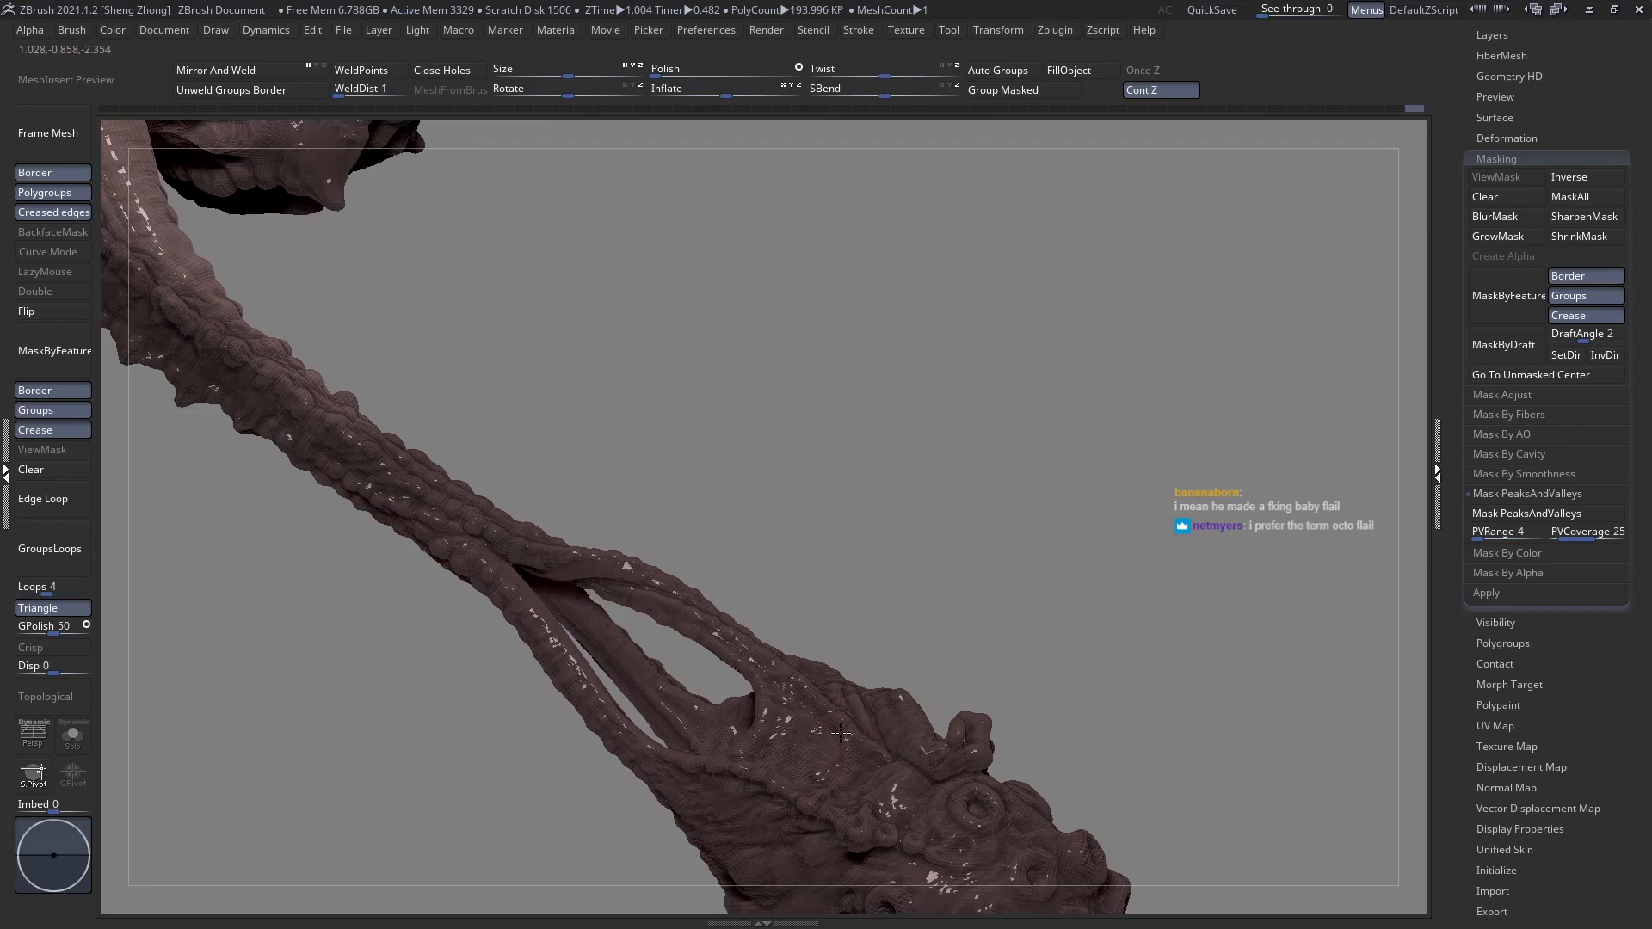
{"action": "right_click_drag", "start_coordinate": [807, 701], "coordinate": [800, 747]}
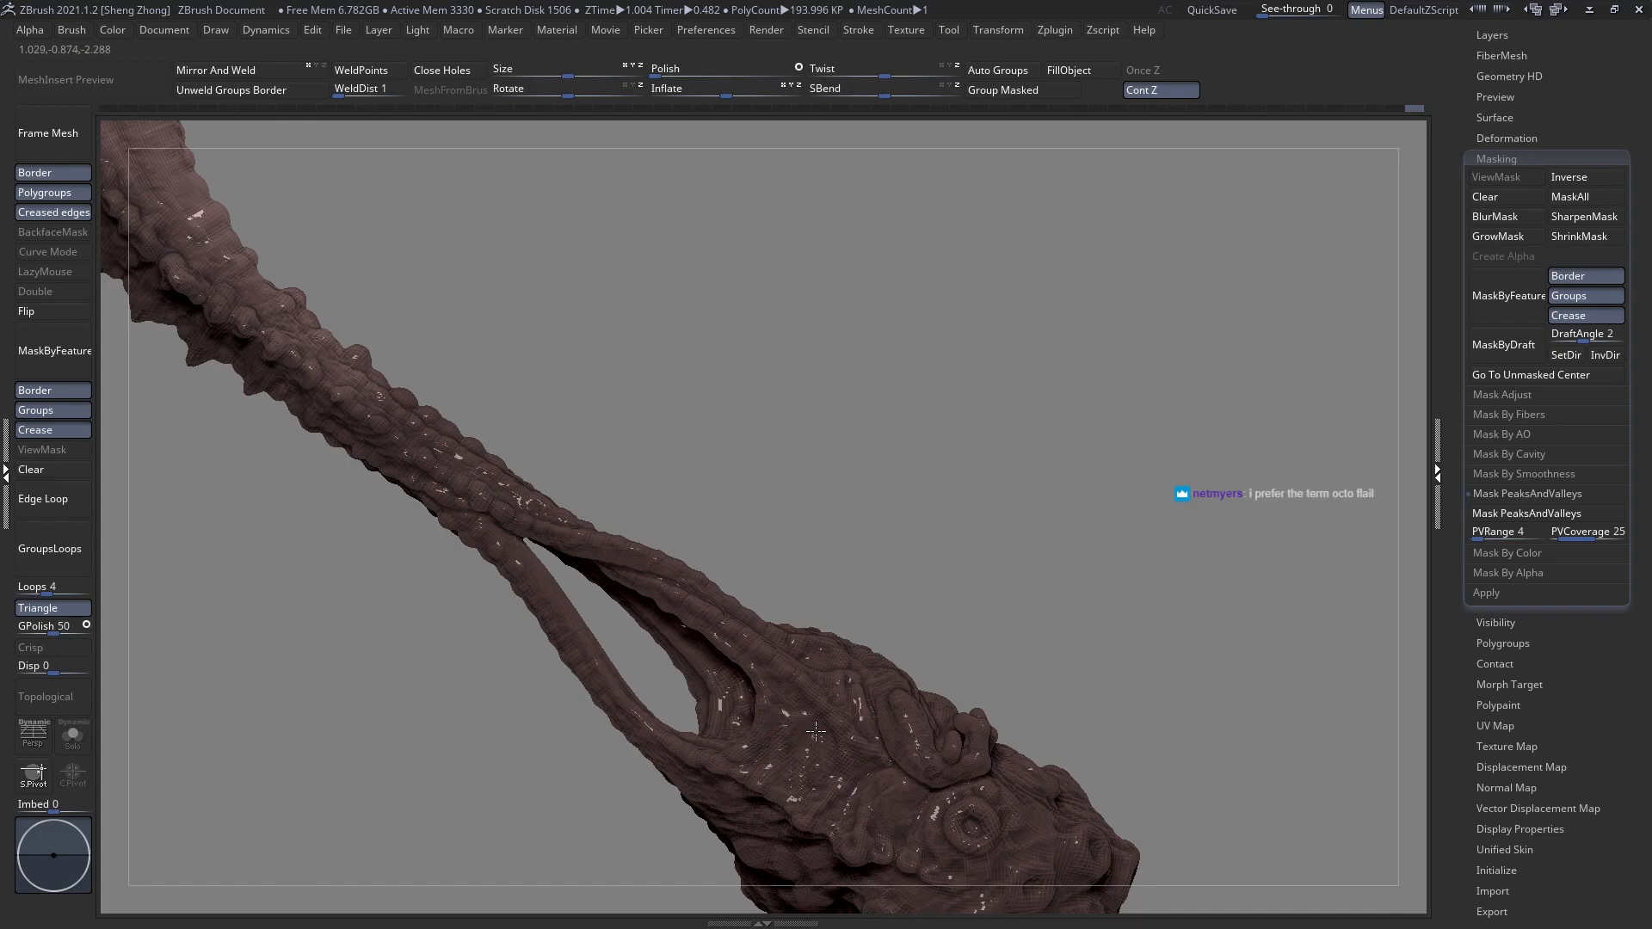
{"action": "mouse_move", "coordinate": [824, 757]}
{"action": "right_mouse_down"}
{"action": "mouse_move", "coordinate": [709, 653]}
{"action": "mouse_move", "coordinate": [741, 535]}
{"action": "mouse_move", "coordinate": [727, 516]}
{"action": "right_mouse_up"}
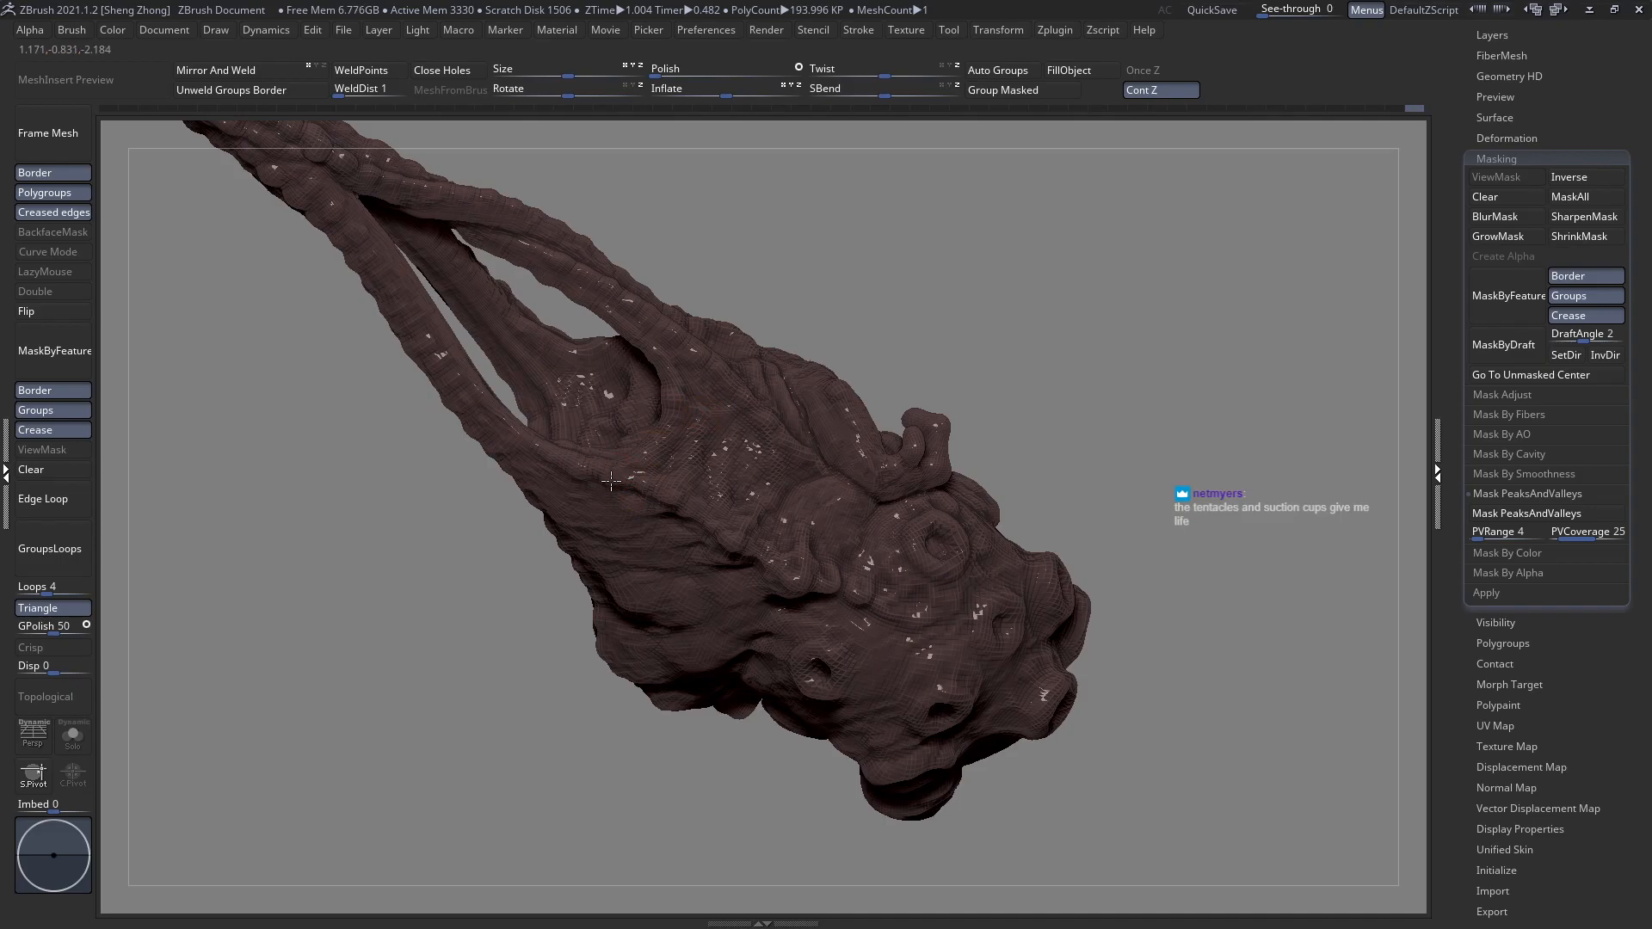
{"action": "right_click_drag", "start_coordinate": [628, 543], "coordinate": [529, 430]}
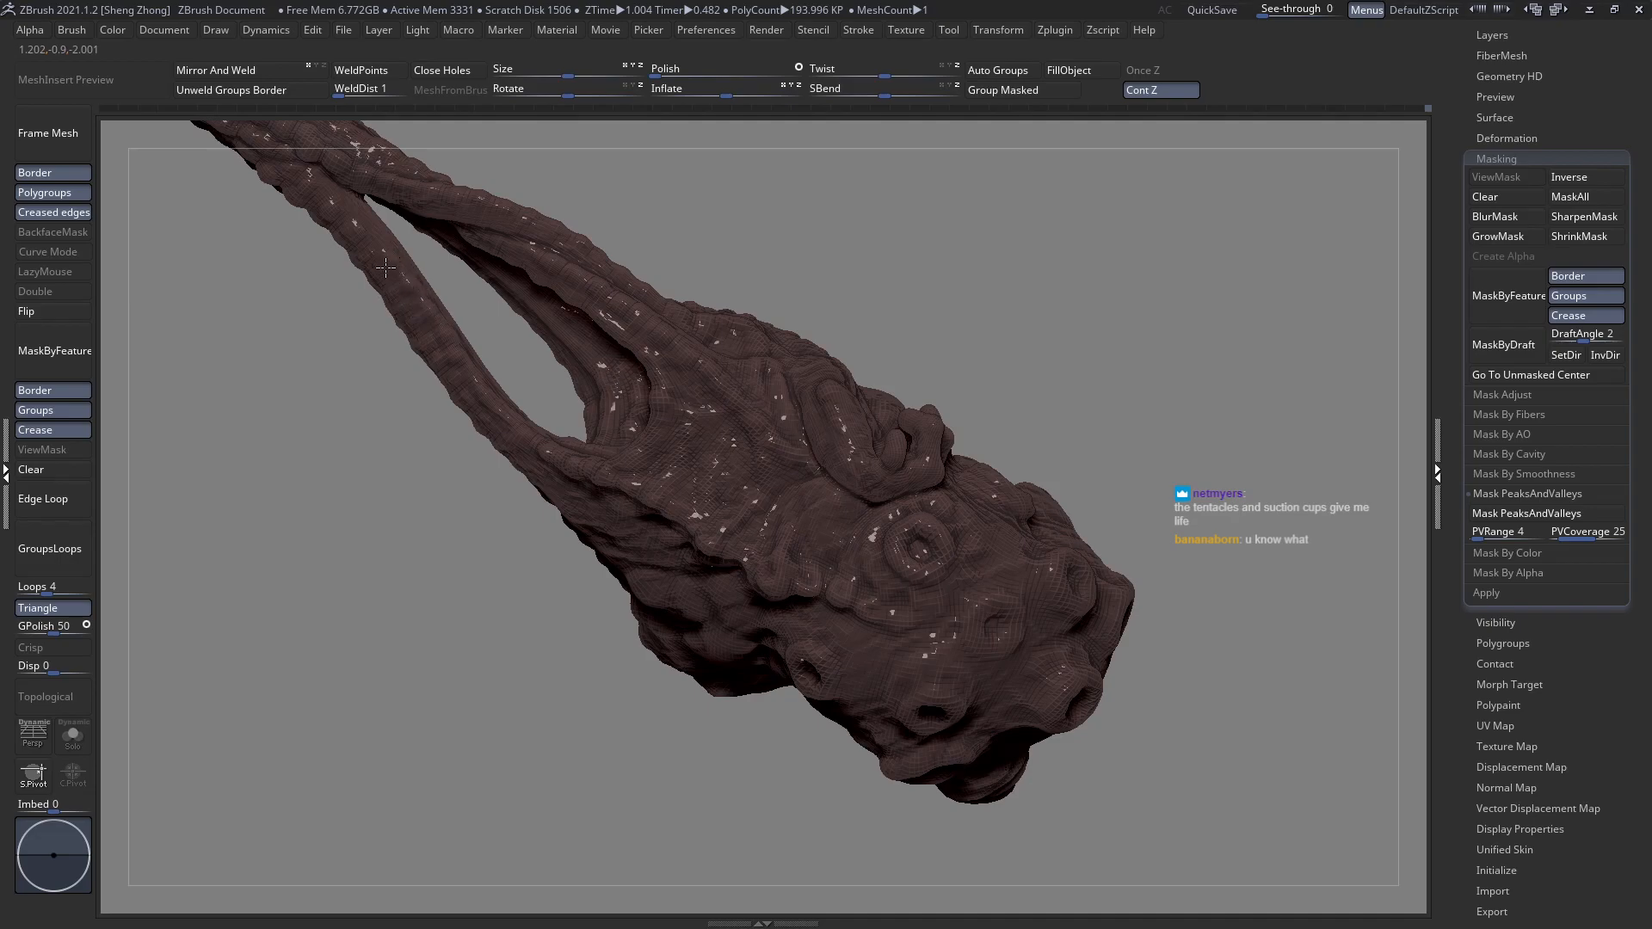
Refine the bumps where the narrow branch joins the lower arm, blending them into the rows above the fork.
{"action": "right_click_drag", "start_coordinate": [382, 292], "coordinate": [505, 381]}
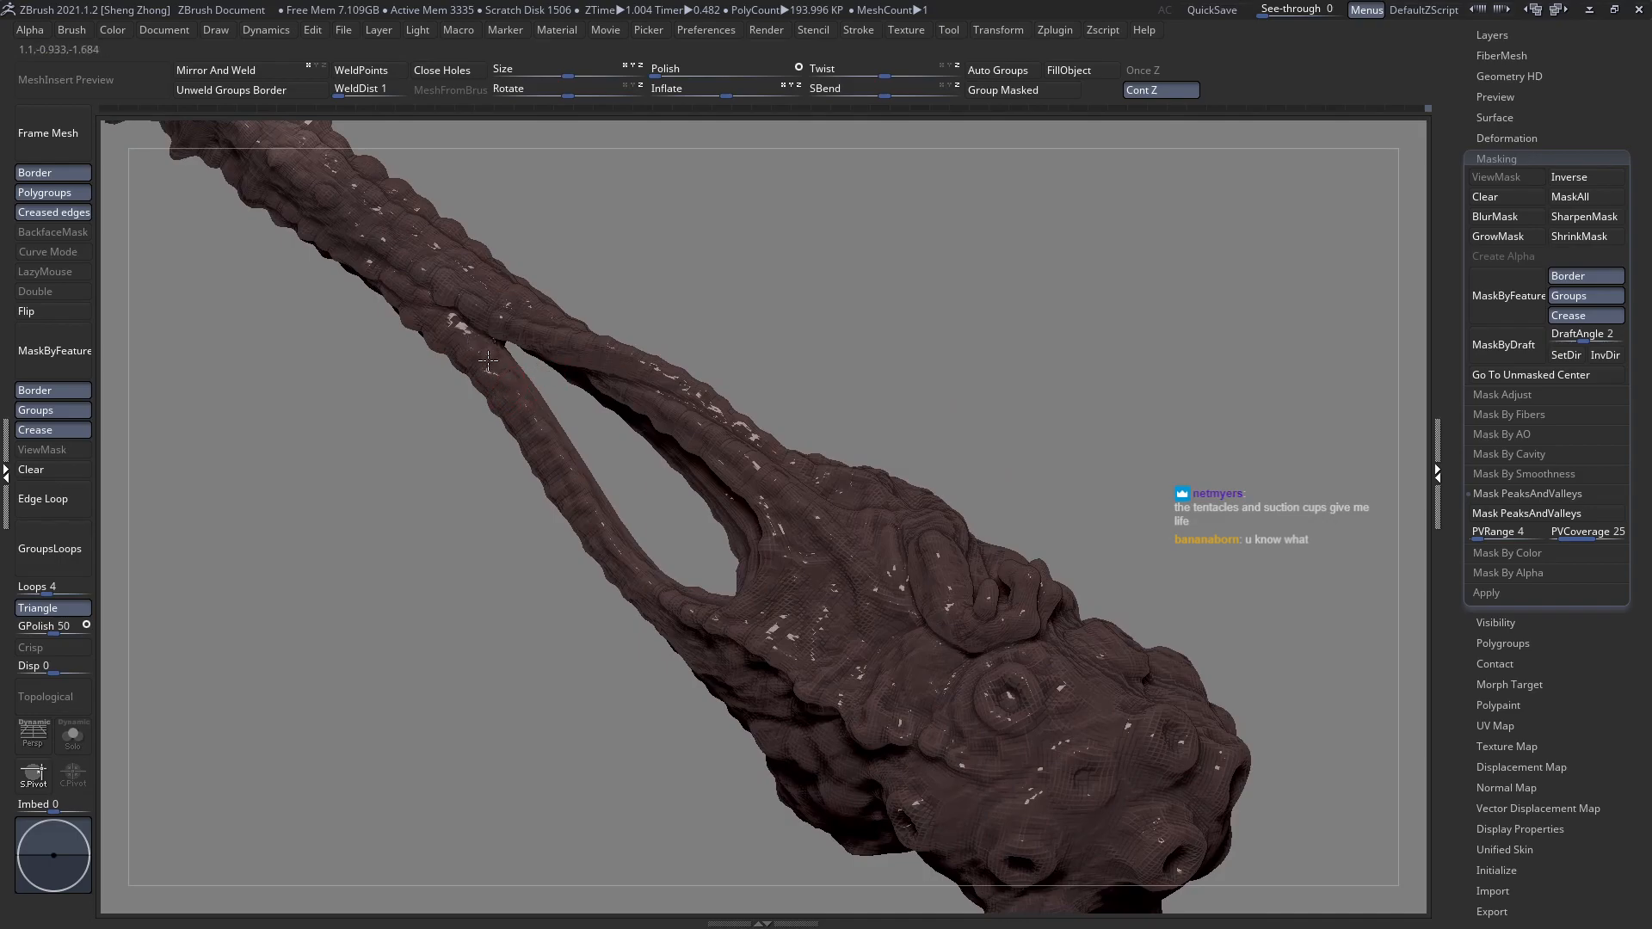
{"action": "mouse_move", "coordinate": [467, 345]}
{"action": "right_mouse_down"}
{"action": "mouse_move", "coordinate": [445, 326]}
{"action": "mouse_move", "coordinate": [568, 476]}
{"action": "right_mouse_up"}
{"action": "right_click_drag", "start_coordinate": [553, 399], "coordinate": [551, 433]}
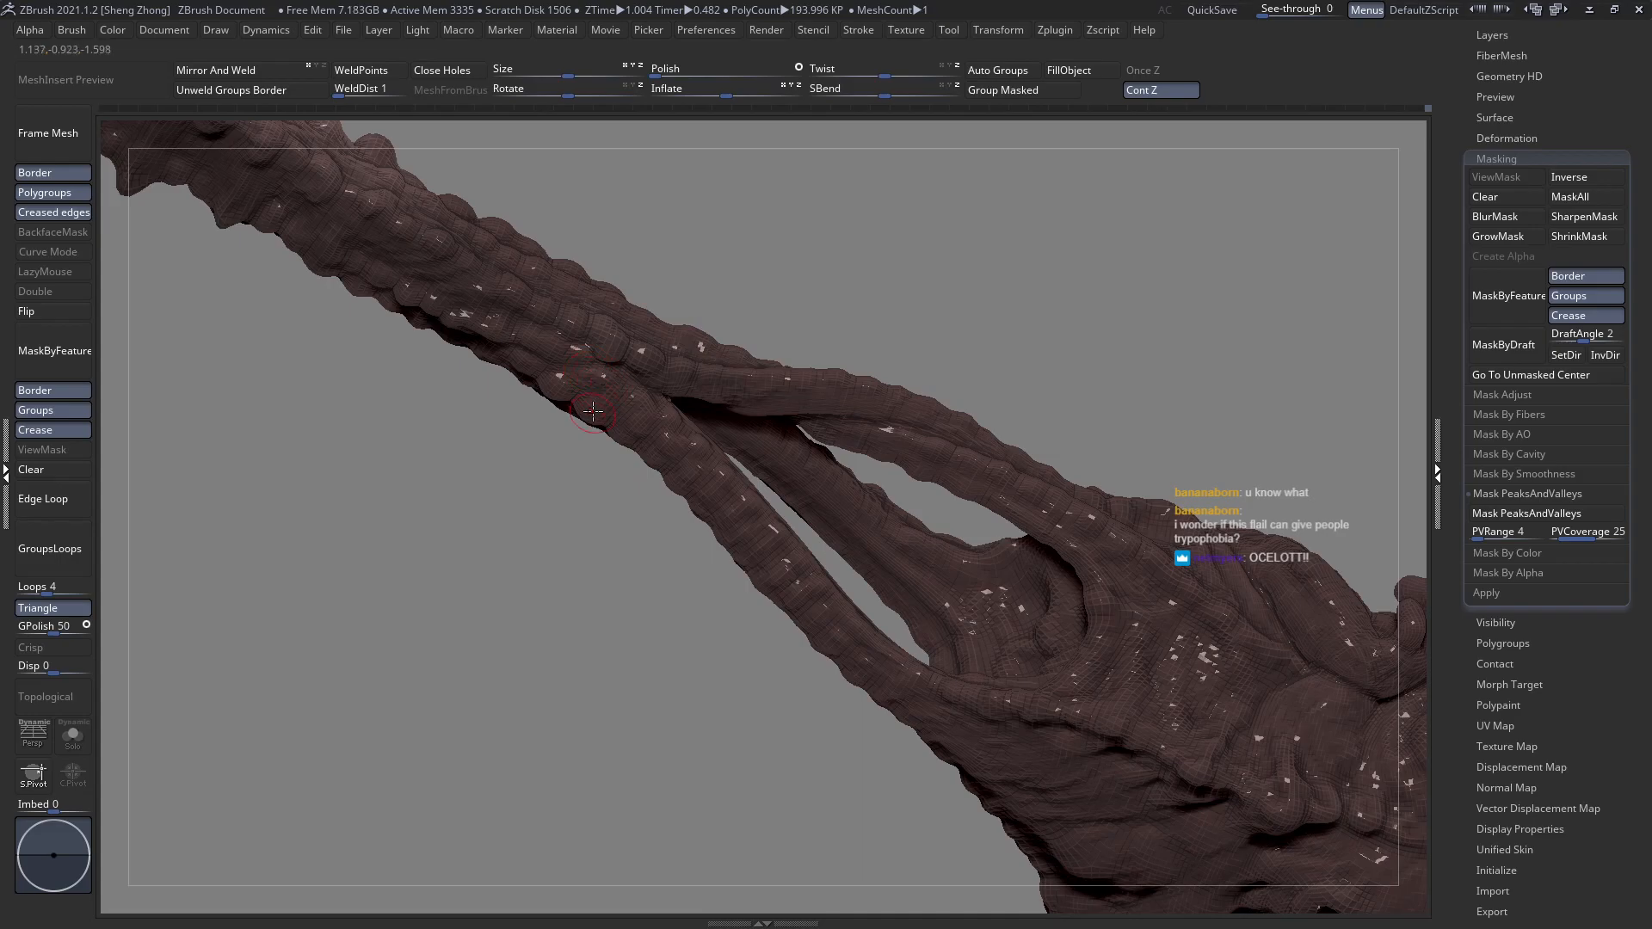
{"action": "right_click_drag", "start_coordinate": [605, 411], "coordinate": [608, 400]}
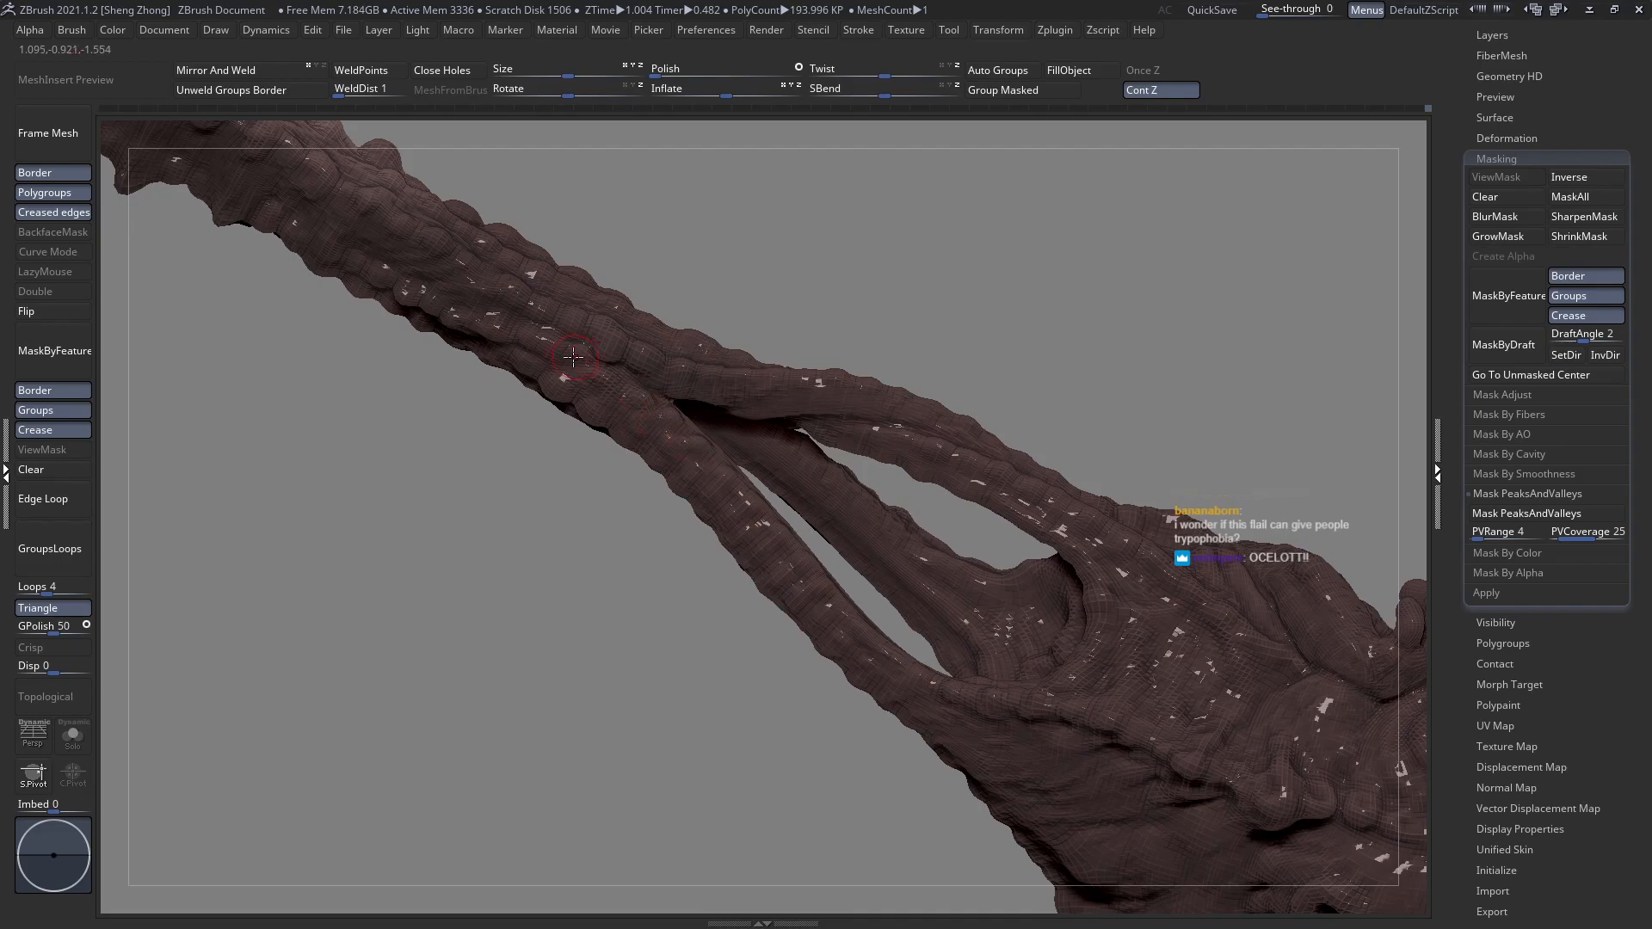
{"action": "mouse_move", "coordinate": [564, 373]}
{"action": "right_mouse_down"}
{"action": "mouse_move", "coordinate": [555, 341]}
{"action": "mouse_move", "coordinate": [532, 334]}
{"action": "mouse_move", "coordinate": [556, 359]}
{"action": "right_mouse_up"}
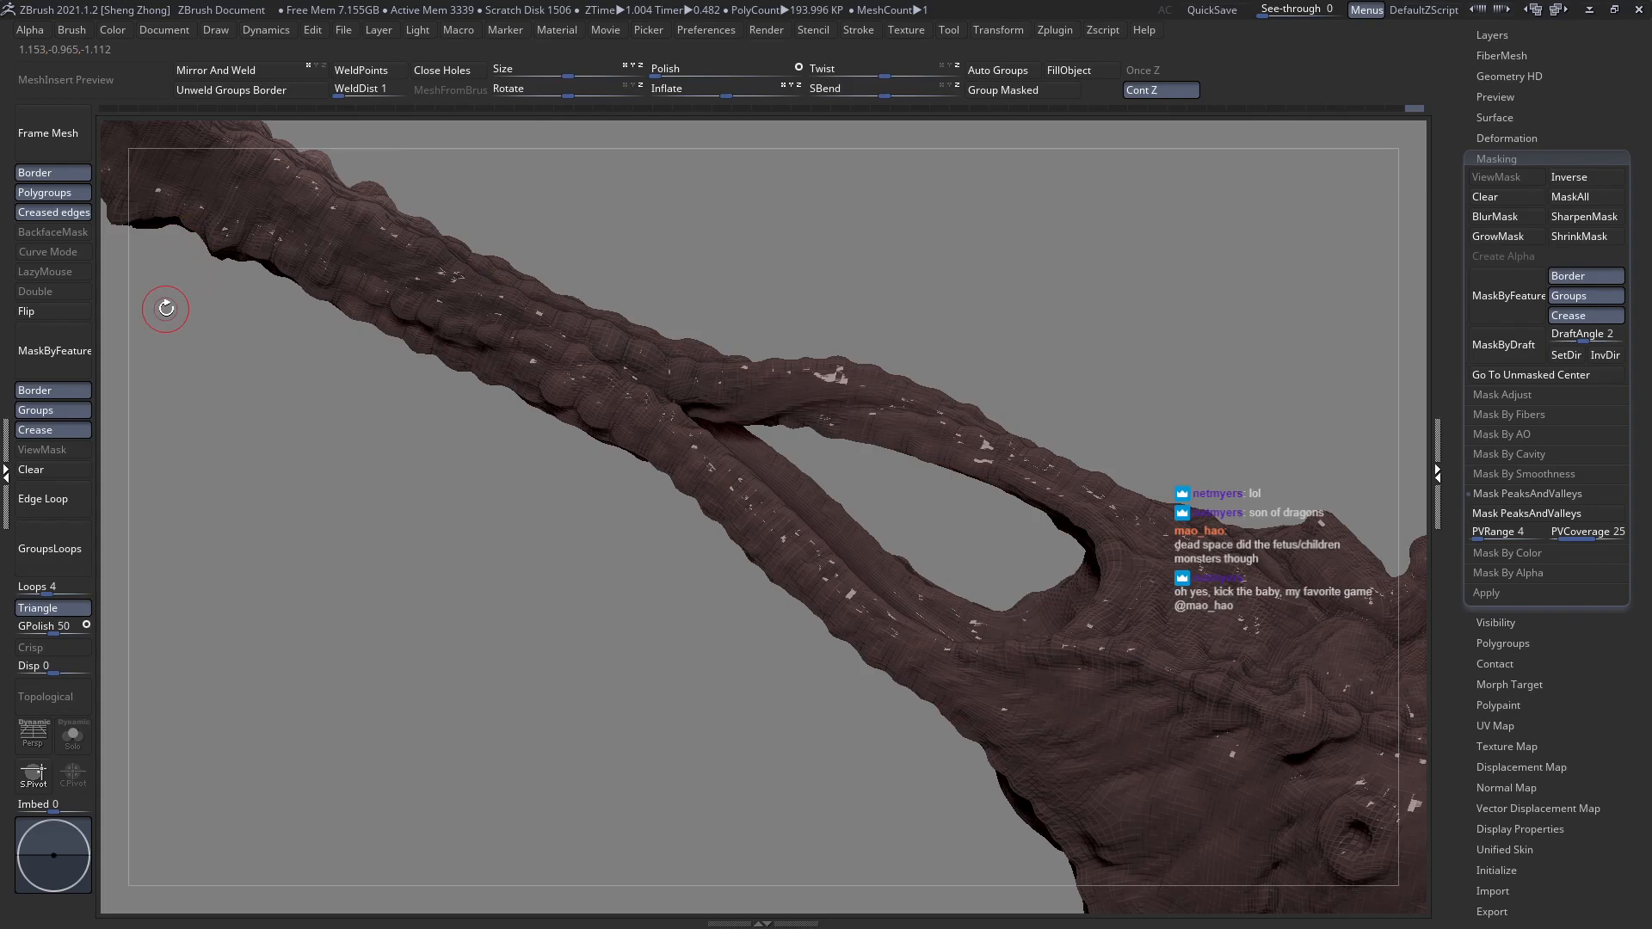
{"action": "left_click_drag", "start_coordinate": [457, 339], "coordinate": [691, 509]}
Sculpt folds and small knobs along the side of the arm below its row of spikes.
{"action": "right_click_drag", "start_coordinate": [720, 575], "coordinate": [705, 530], "text": "ctrl"}
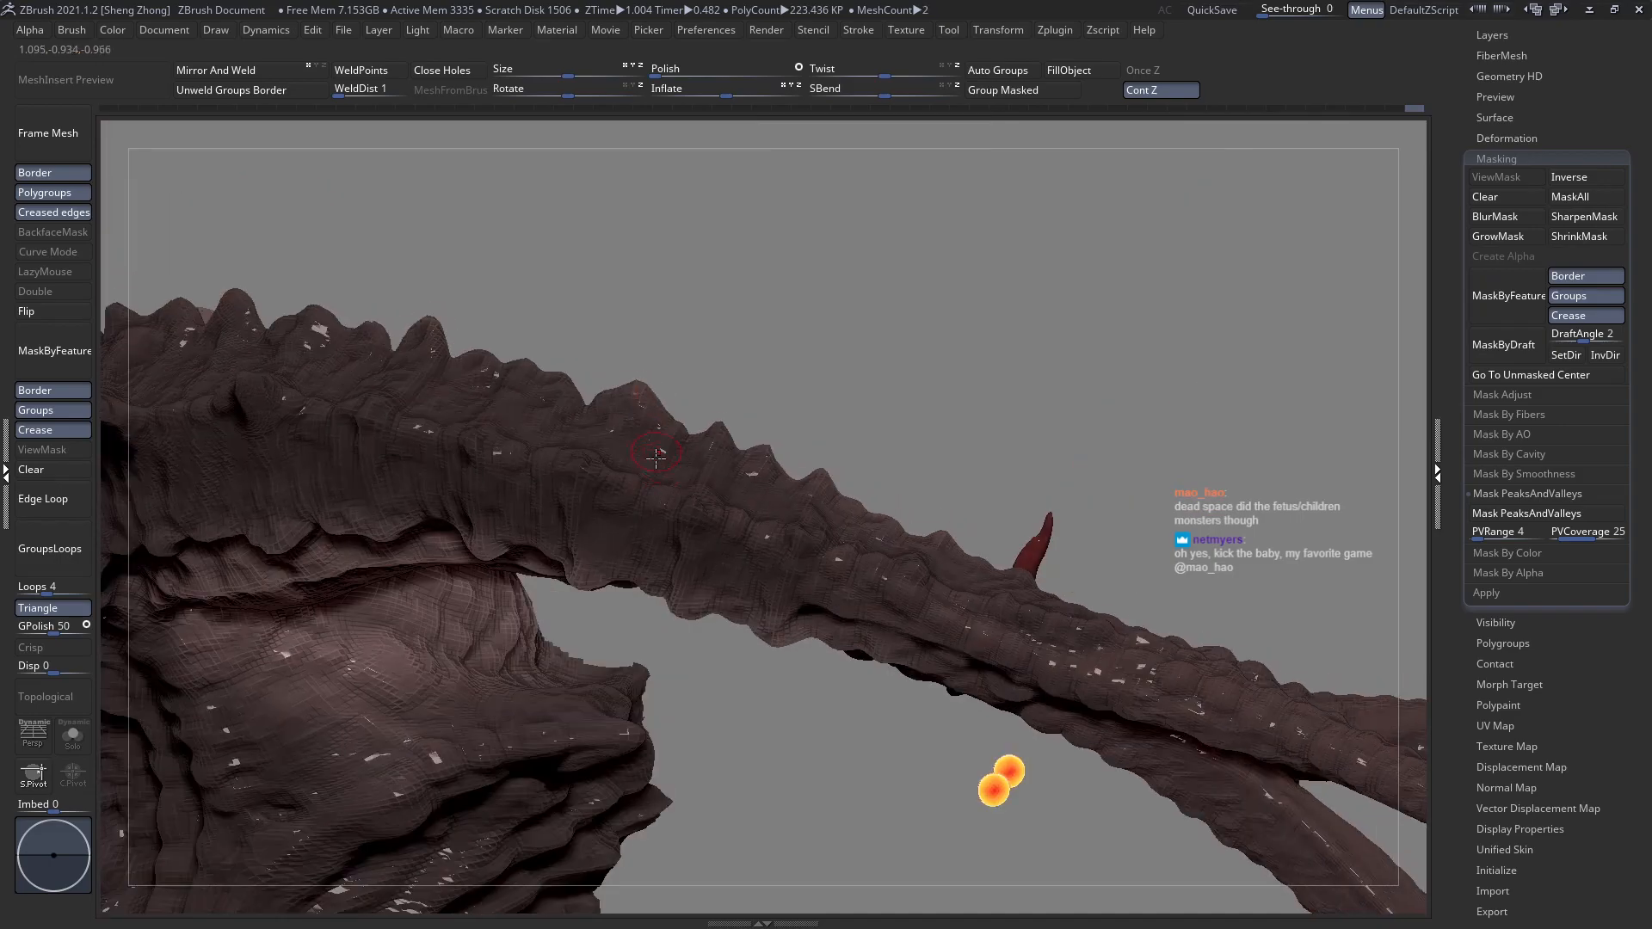
{"action": "right_click_drag", "start_coordinate": [668, 477], "coordinate": [657, 478]}
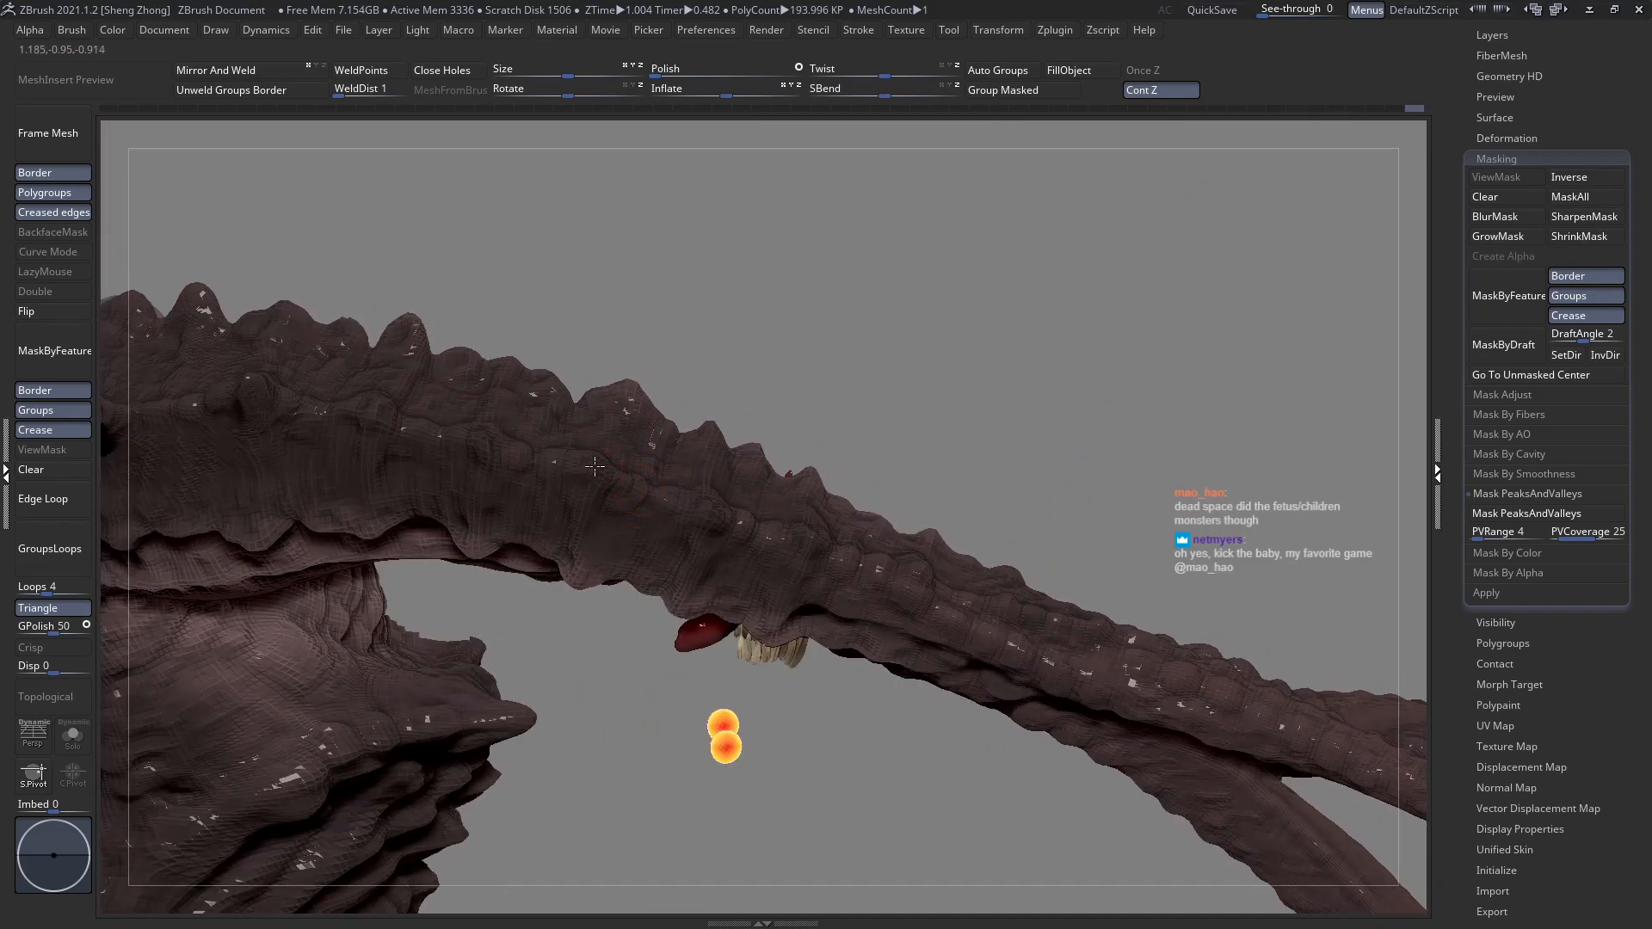
{"action": "right_click_drag", "start_coordinate": [551, 460], "coordinate": [462, 445]}
{"action": "right_click_drag", "start_coordinate": [585, 441], "coordinate": [559, 387], "text": "alt"}
{"action": "right_click_drag", "start_coordinate": [667, 456], "coordinate": [675, 499], "text": "ctrl"}
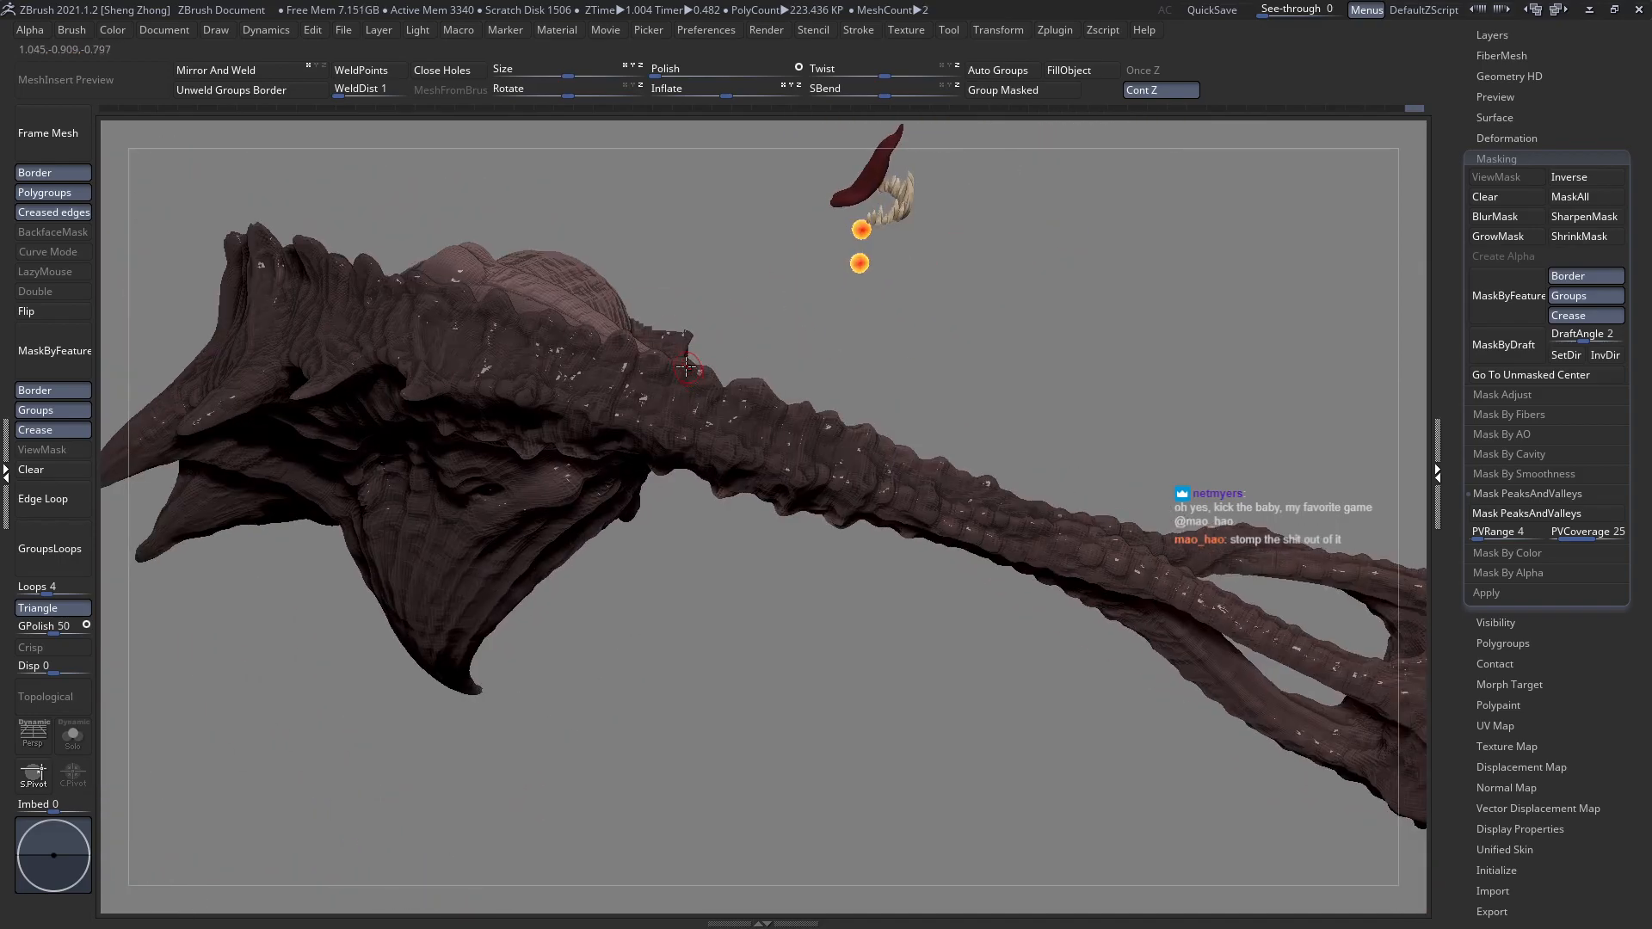
Continue the folds and knobs around the spiked upper arm and down toward the fork.
{"action": "right_click_drag", "start_coordinate": [697, 400], "coordinate": [614, 426], "text": "ctrl"}
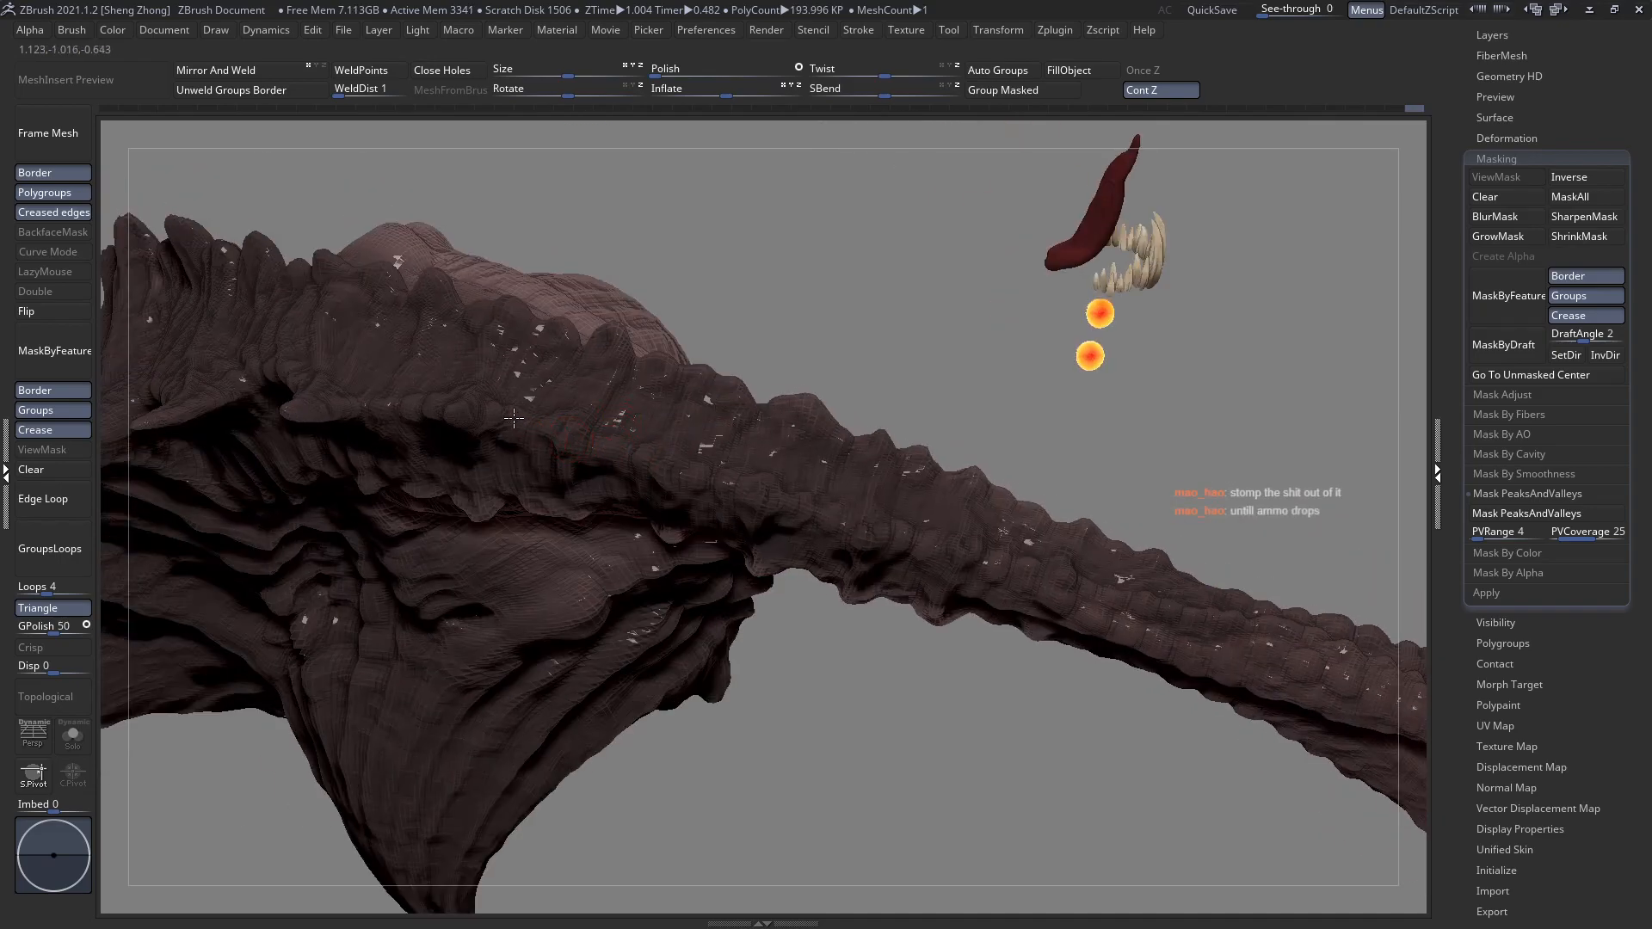
{"action": "right_click_drag", "start_coordinate": [514, 435], "coordinate": [465, 415]}
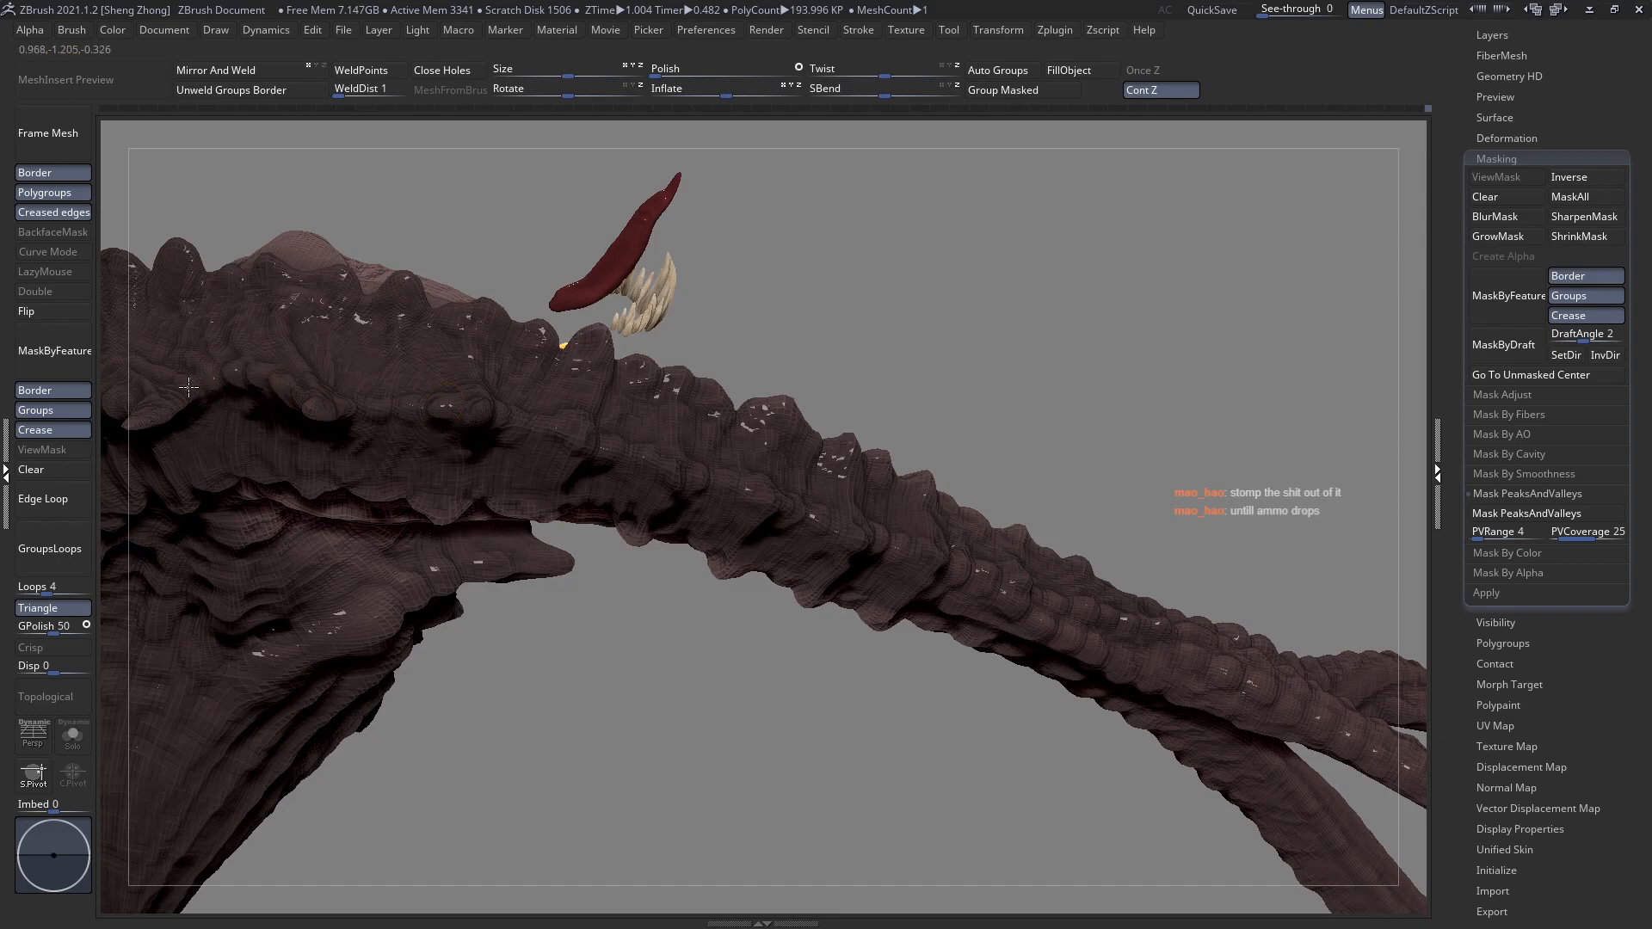
{"action": "right_click_drag", "start_coordinate": [482, 387], "coordinate": [543, 447]}
{"action": "right_click_drag", "start_coordinate": [950, 581], "coordinate": [585, 421]}
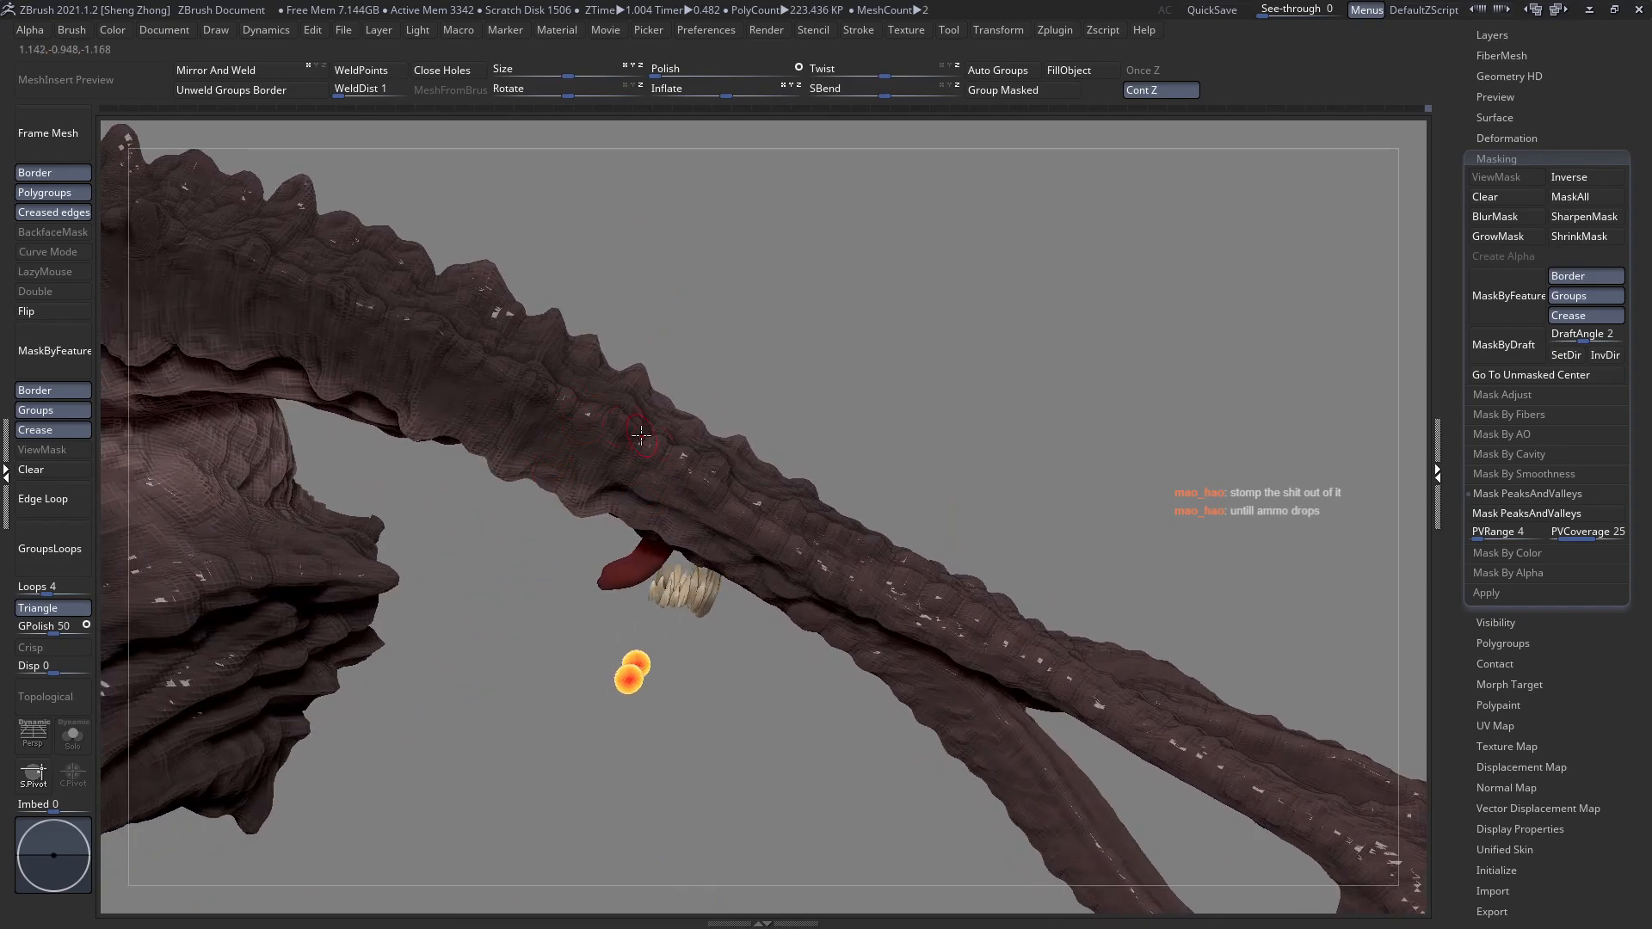
Sculpt small bumps and knobs along the lower spiked arm and down its branches past the fork.
{"action": "left_click_drag", "start_coordinate": [676, 459], "coordinate": [681, 462]}
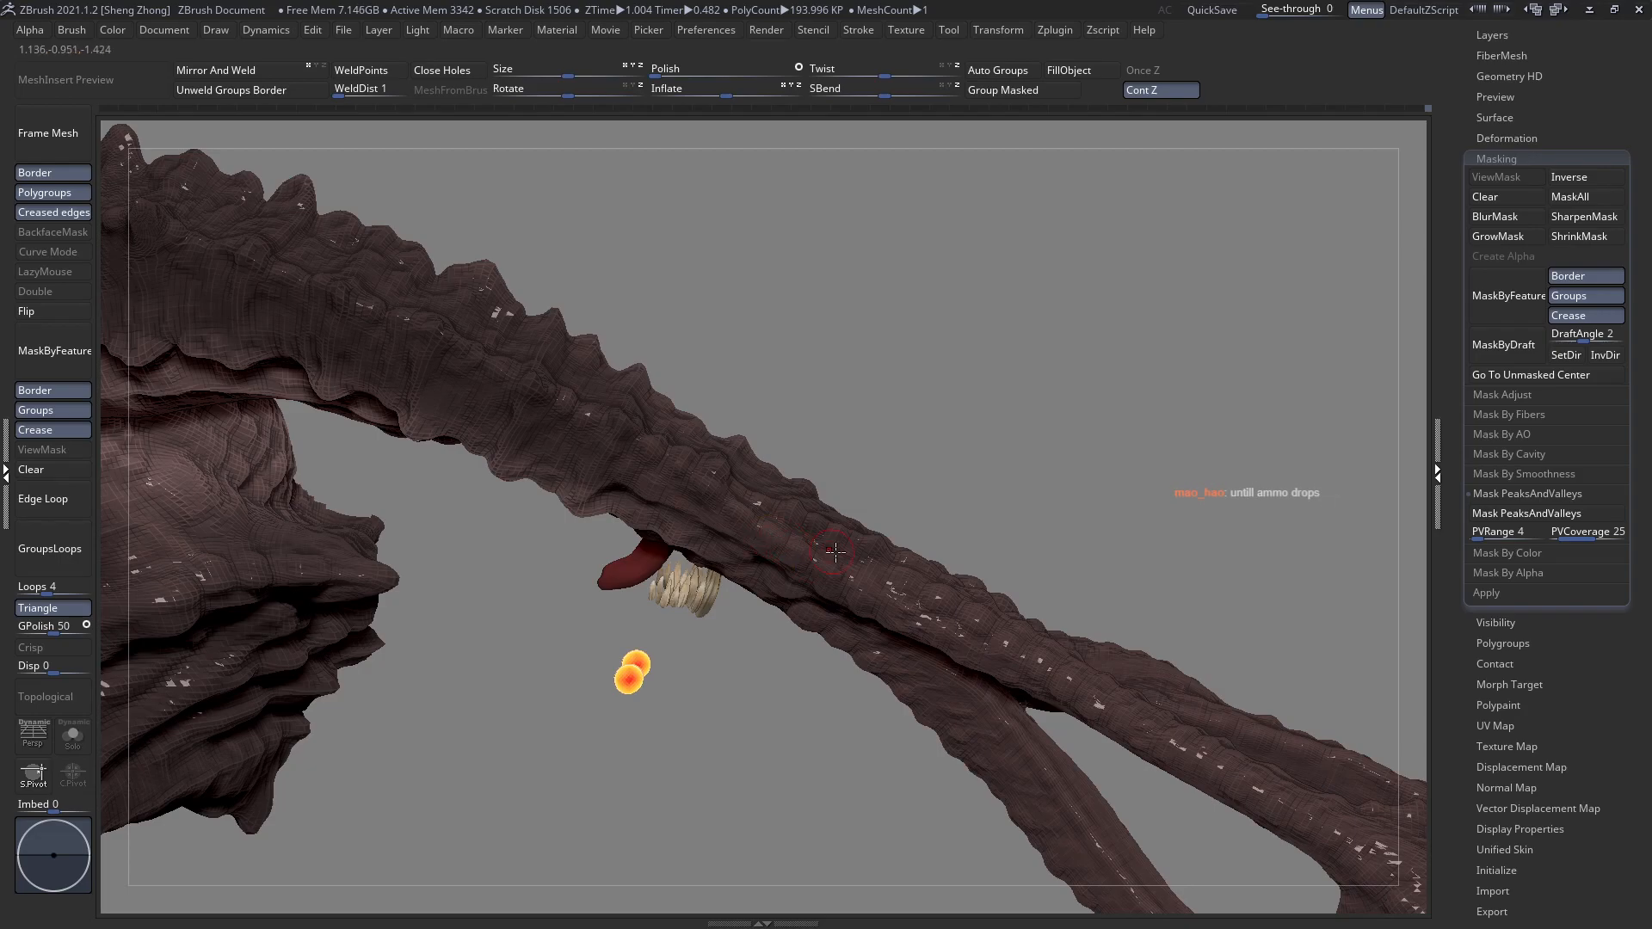
{"action": "right_click_drag", "start_coordinate": [903, 551], "coordinate": [904, 505]}
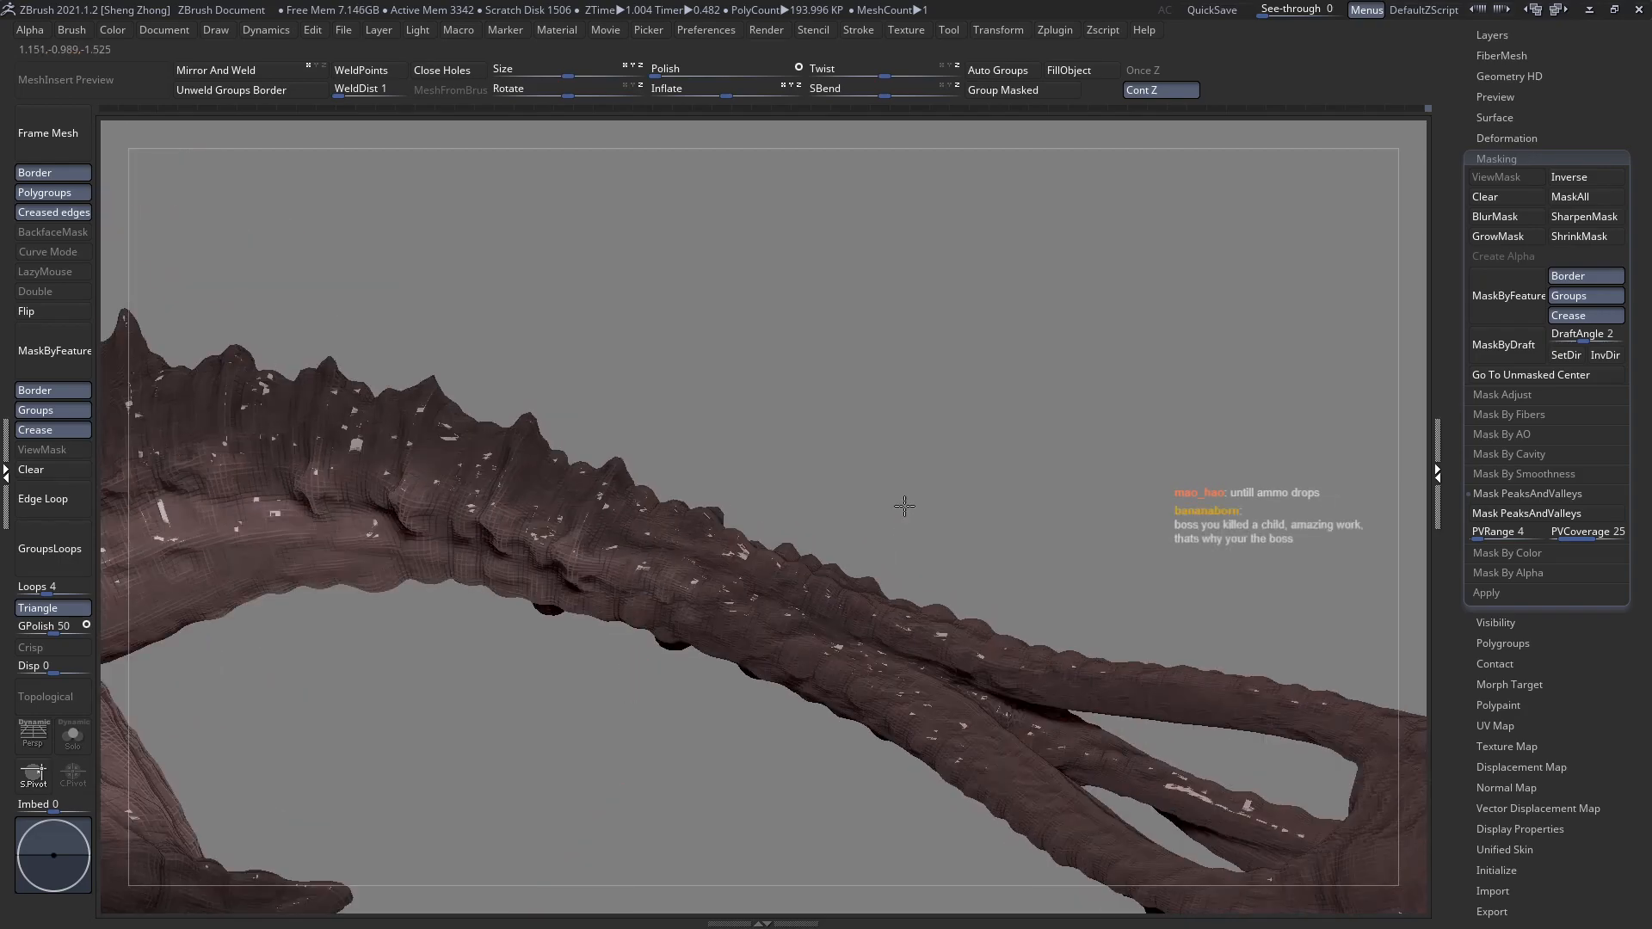
{"action": "right_click_drag", "start_coordinate": [866, 577], "coordinate": [714, 700], "text": "ctrl"}
{"action": "right_click_drag", "start_coordinate": [781, 648], "coordinate": [697, 561], "text": "alt"}
{"action": "right_click_drag", "start_coordinate": [738, 439], "coordinate": [742, 538], "text": "ctrl"}
{"action": "right_click_drag", "start_coordinate": [741, 538], "coordinate": [697, 526]}
{"action": "mouse_move", "coordinate": [746, 456]}
{"action": "left_mouse_down"}
{"action": "mouse_move", "coordinate": [743, 436]}
{"action": "mouse_move", "coordinate": [702, 502]}
{"action": "left_mouse_up"}
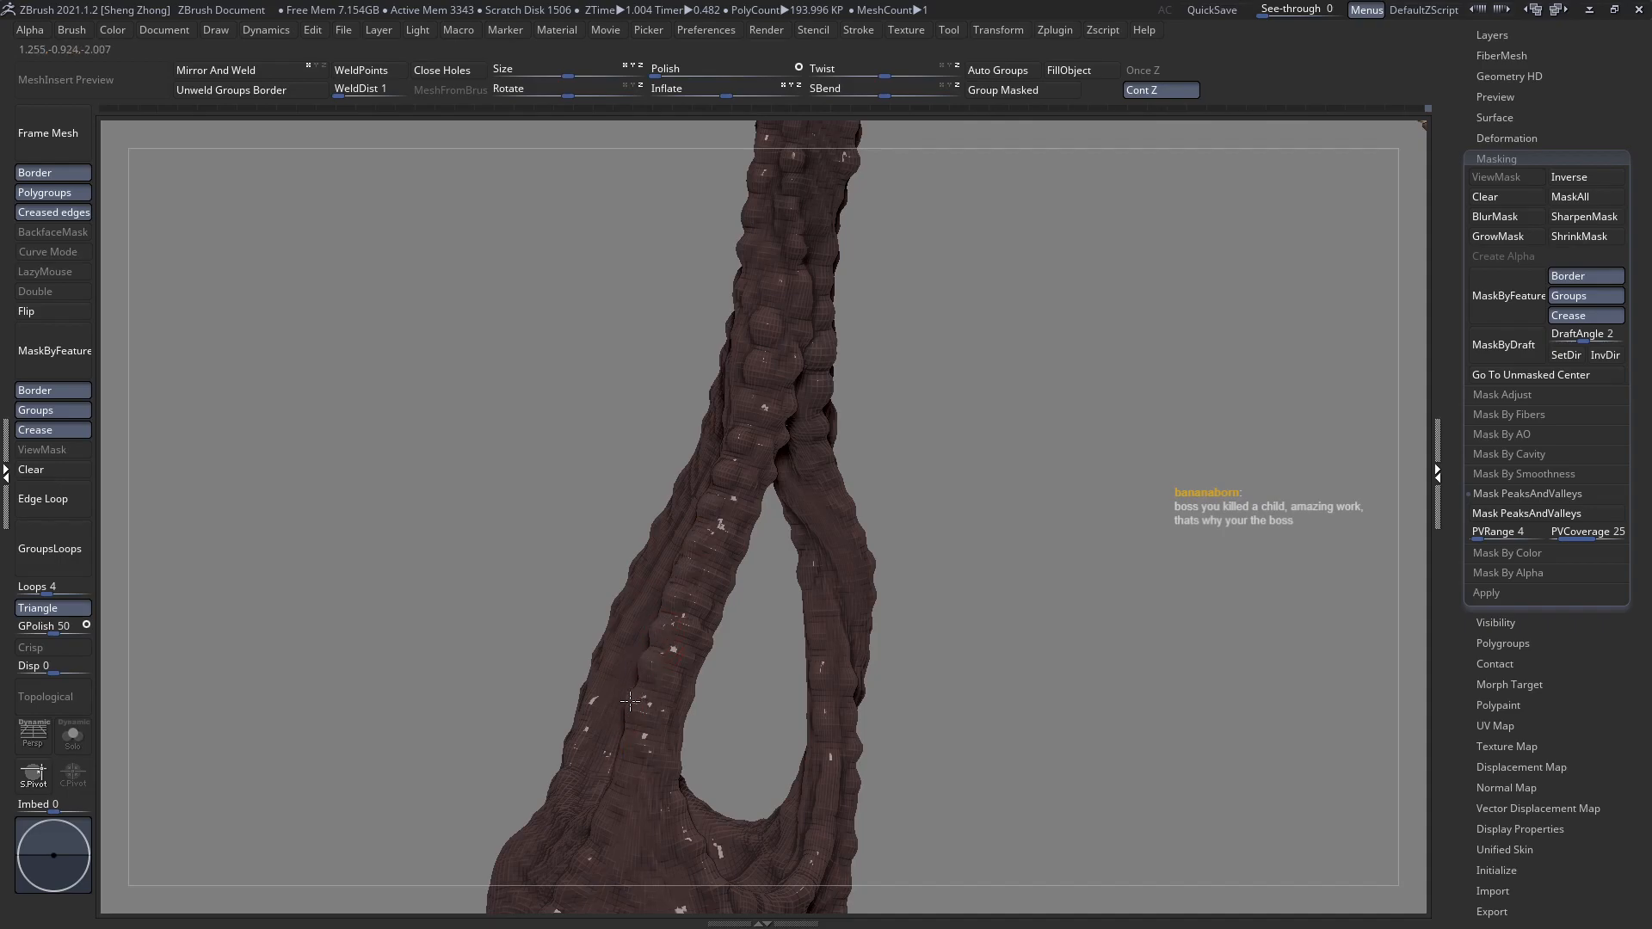
Build up the thick ridge running from the middle branch down to the finger-like growths above the suckers.
{"action": "right_click_drag", "start_coordinate": [619, 737], "coordinate": [621, 535]}
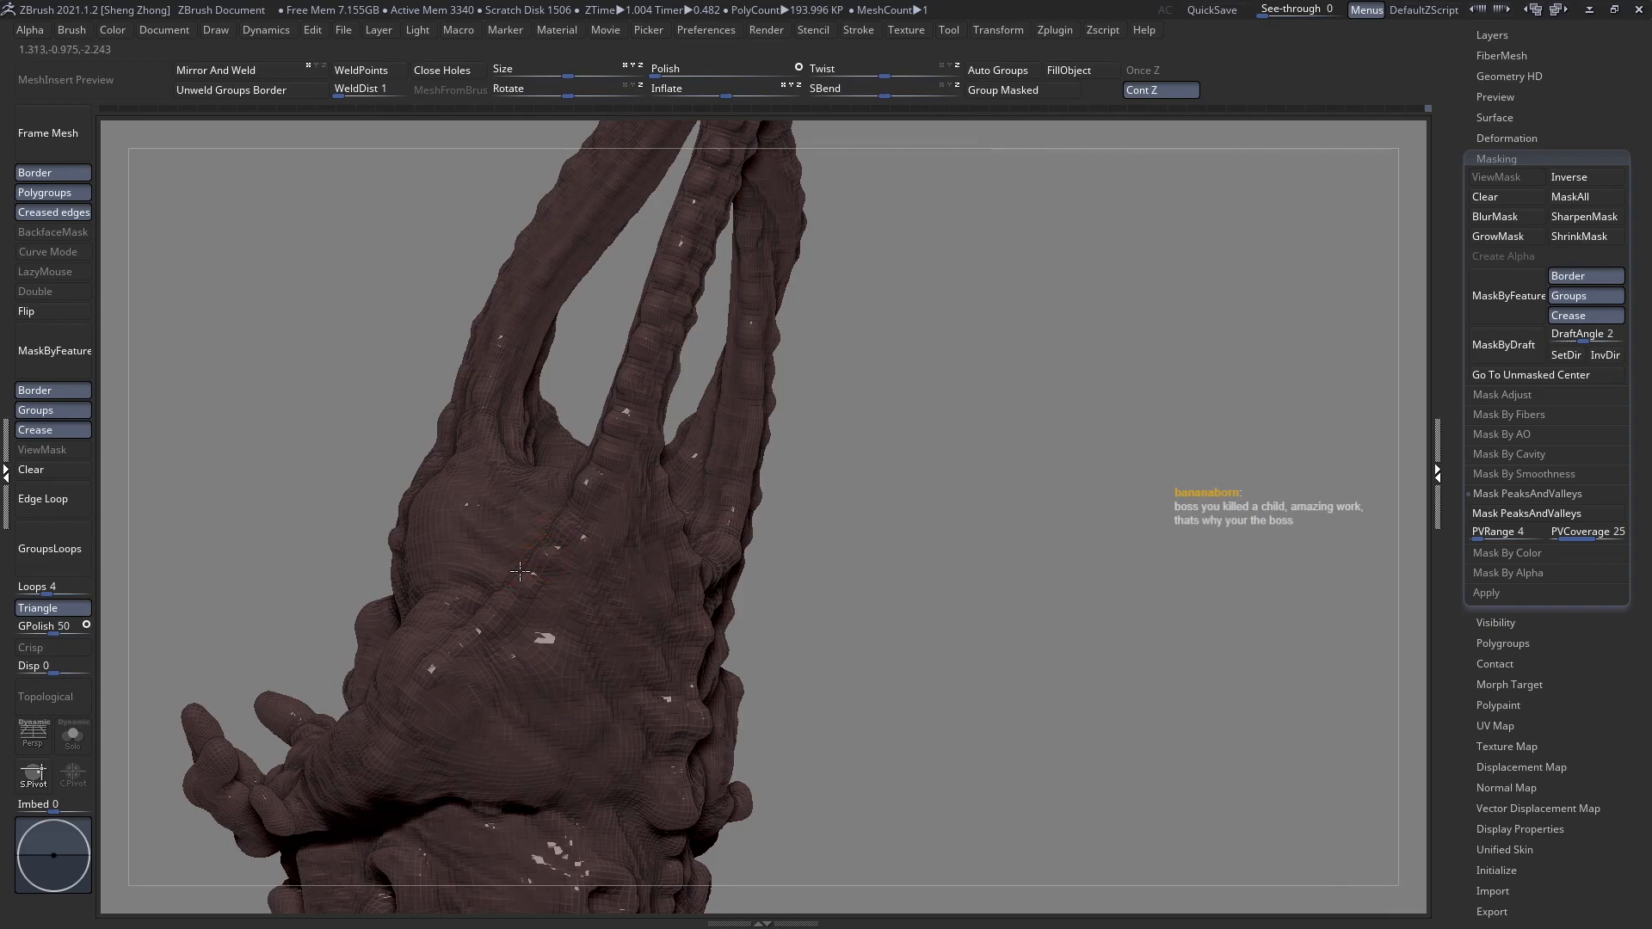
{"action": "mouse_move", "coordinate": [503, 605]}
{"action": "right_mouse_down"}
{"action": "mouse_move", "coordinate": [490, 609]}
{"action": "mouse_move", "coordinate": [504, 612]}
{"action": "right_mouse_up"}
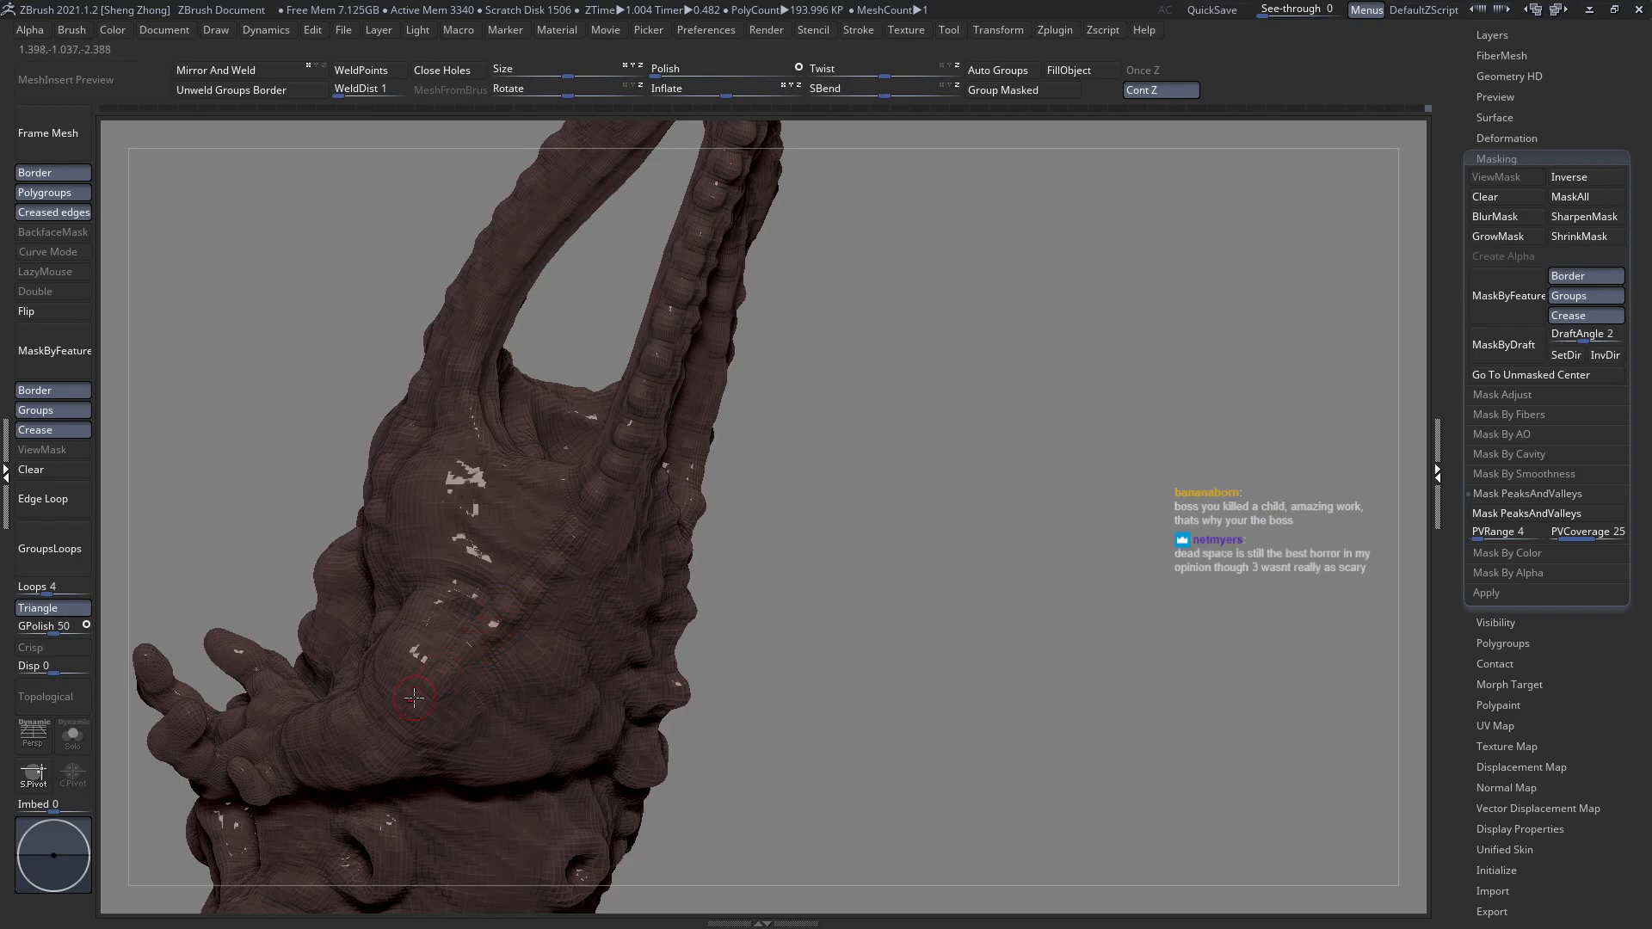
{"action": "right_click_drag", "start_coordinate": [390, 694], "coordinate": [408, 718]}
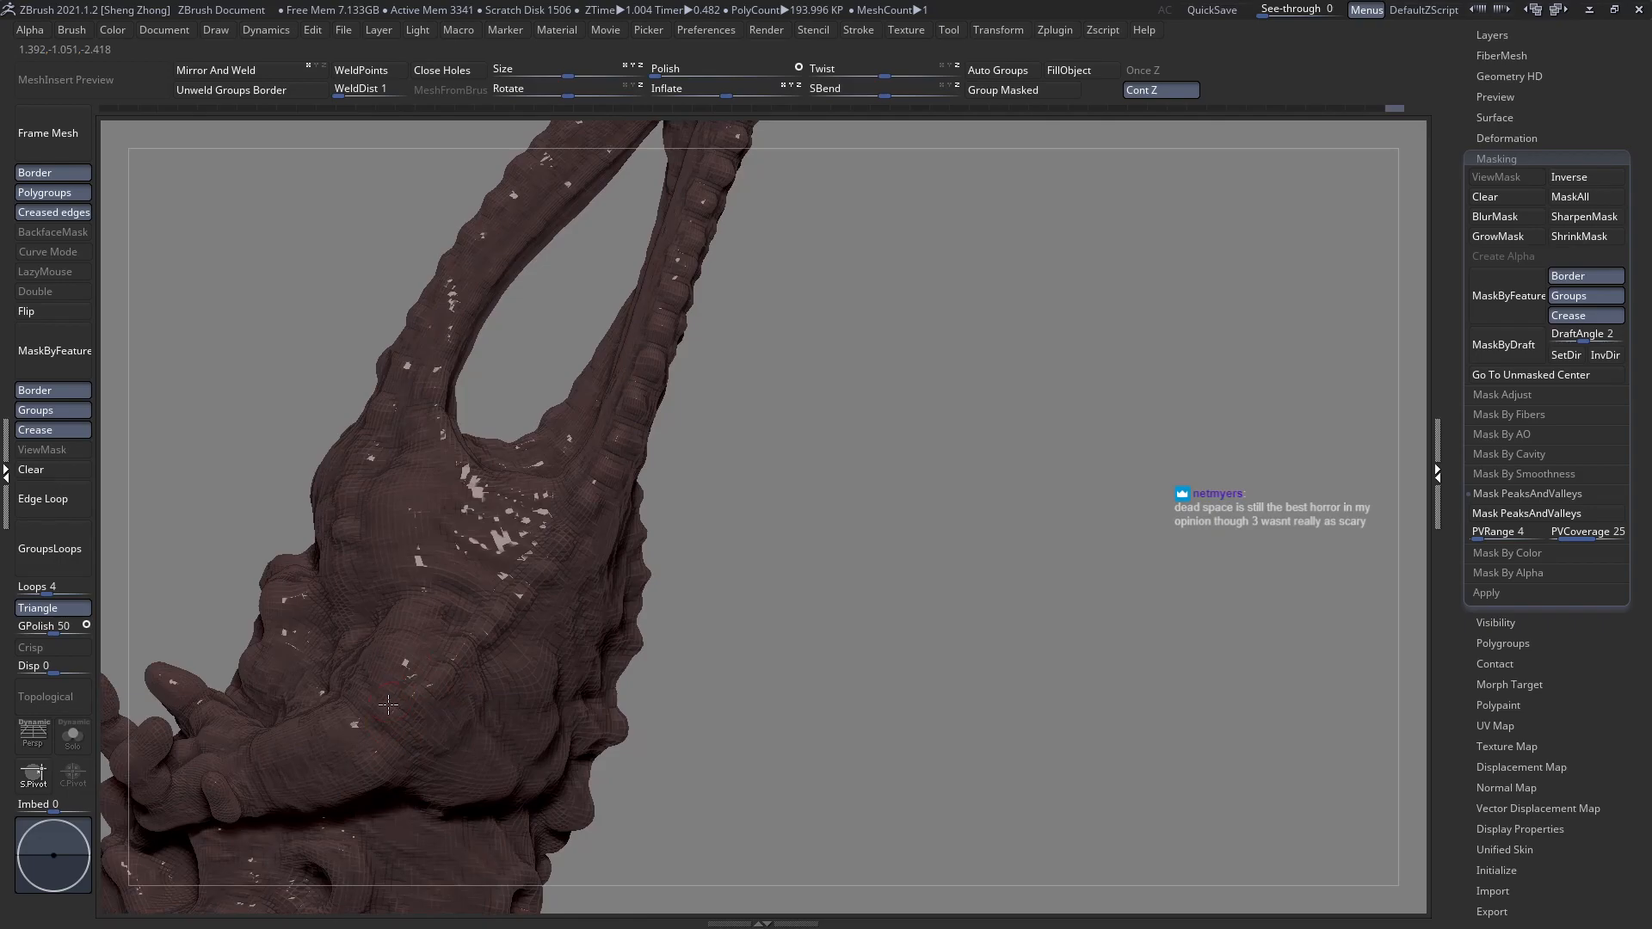
{"action": "right_click_drag", "start_coordinate": [427, 696], "coordinate": [634, 542]}
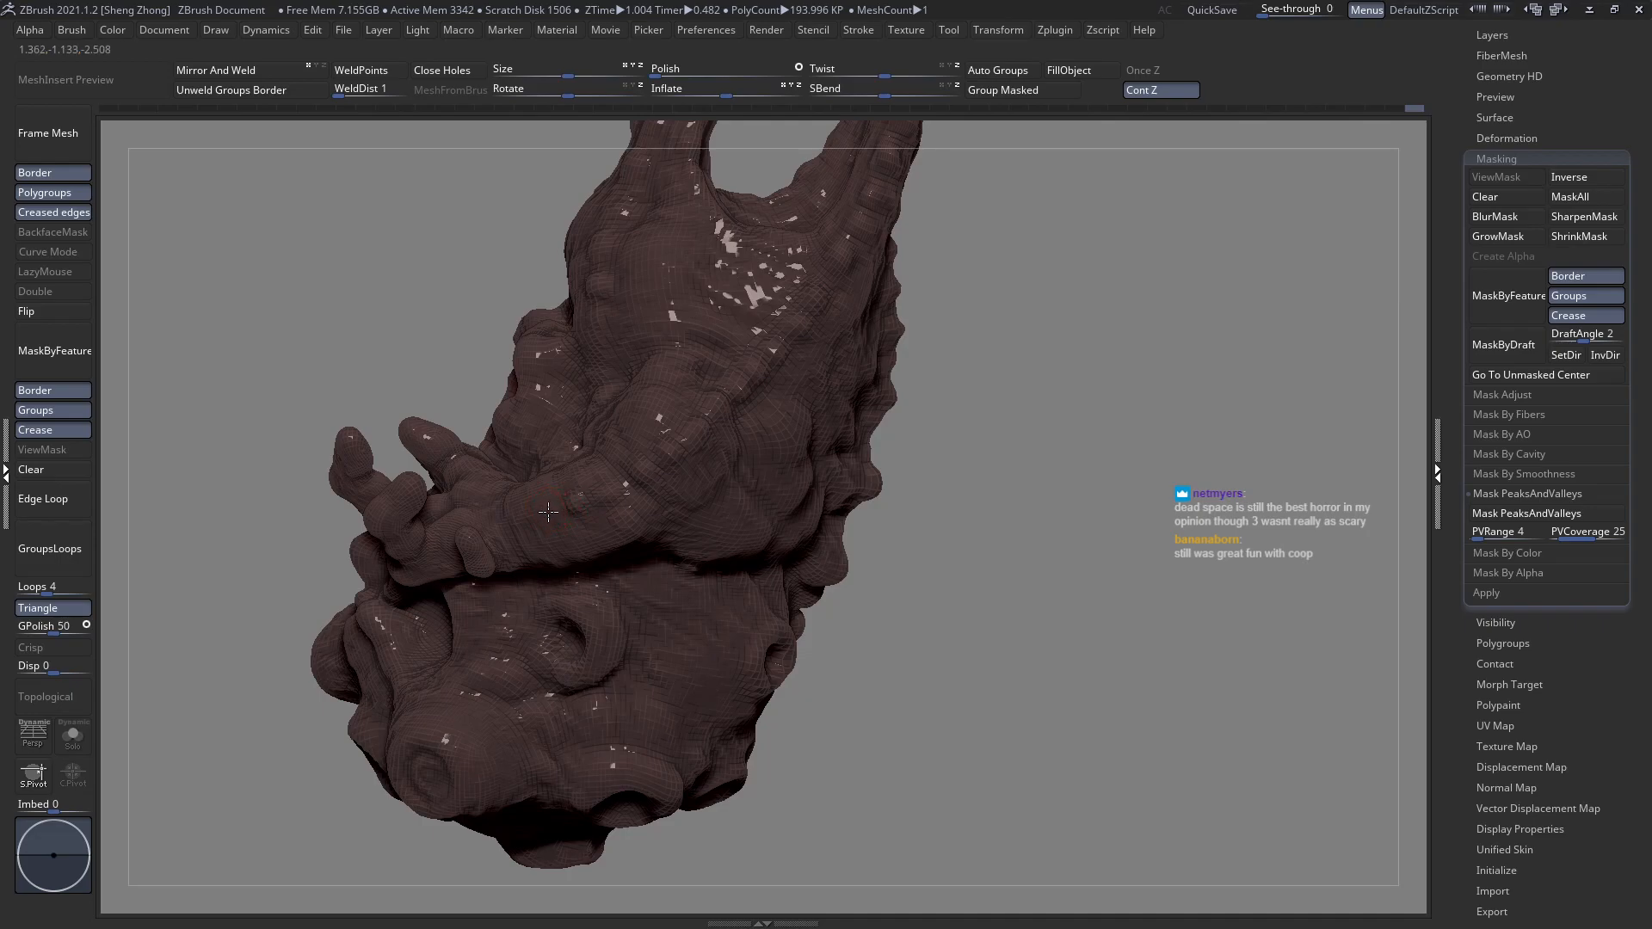
{"action": "mouse_move", "coordinate": [563, 501]}
{"action": "right_mouse_down"}
{"action": "mouse_move", "coordinate": [576, 471]}
{"action": "mouse_move", "coordinate": [562, 574]}
{"action": "right_mouse_up"}
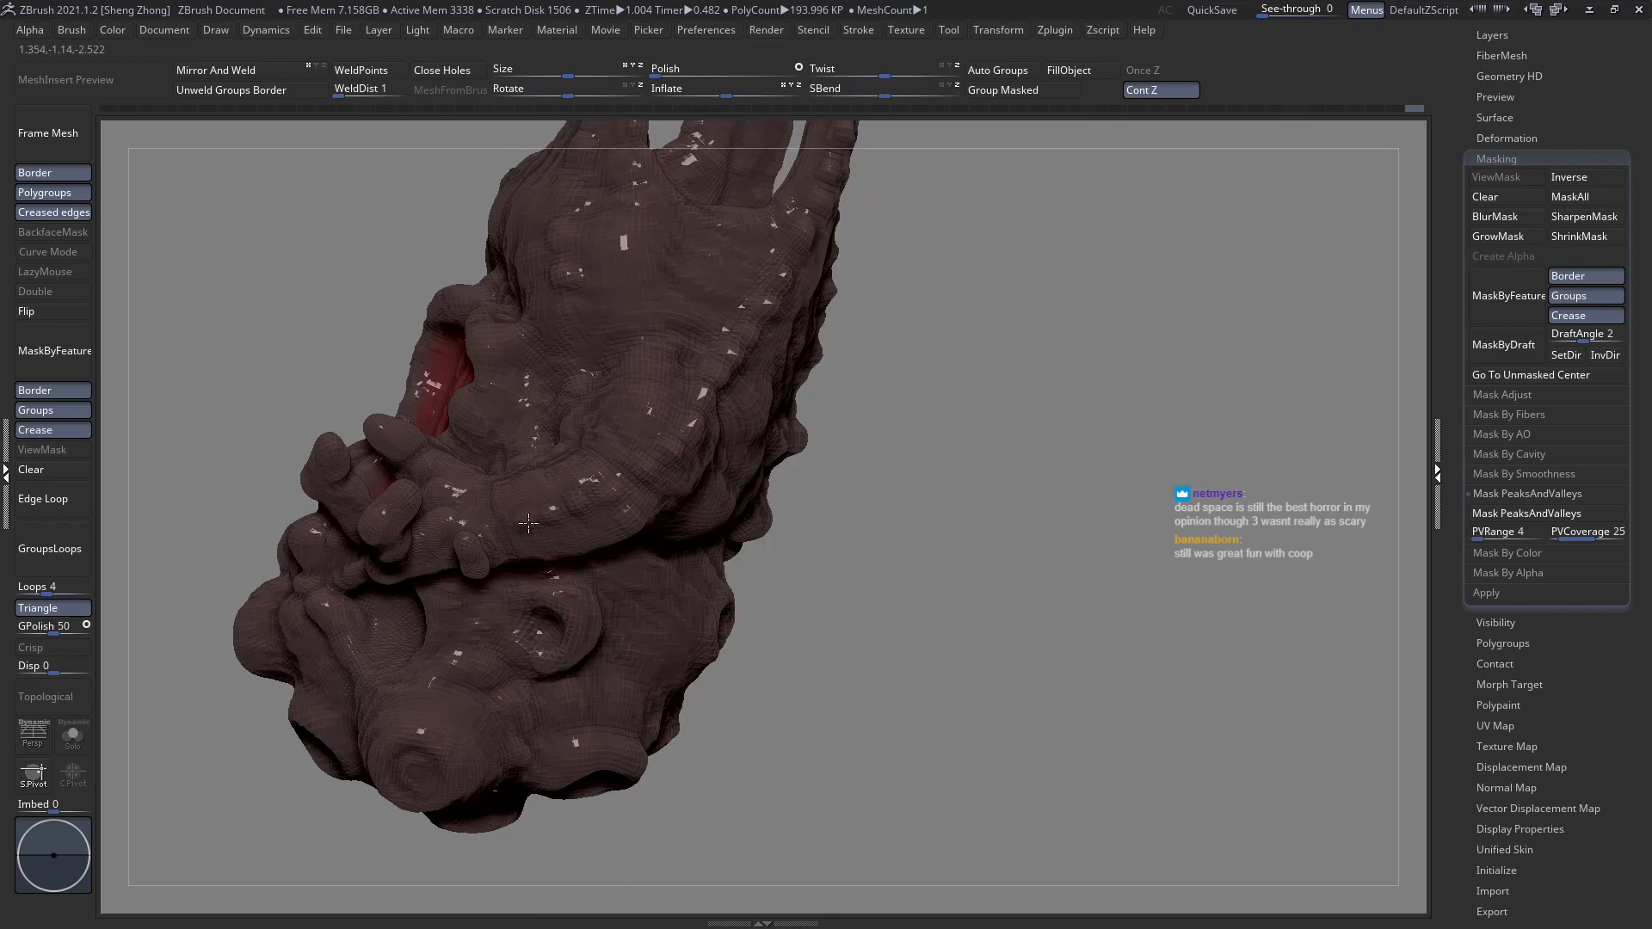
Add rounded bumps and creases along the ridge leading to the finger-like growths and on the swollen surface beside it.
{"action": "right_click_drag", "start_coordinate": [451, 435], "coordinate": [636, 479]}
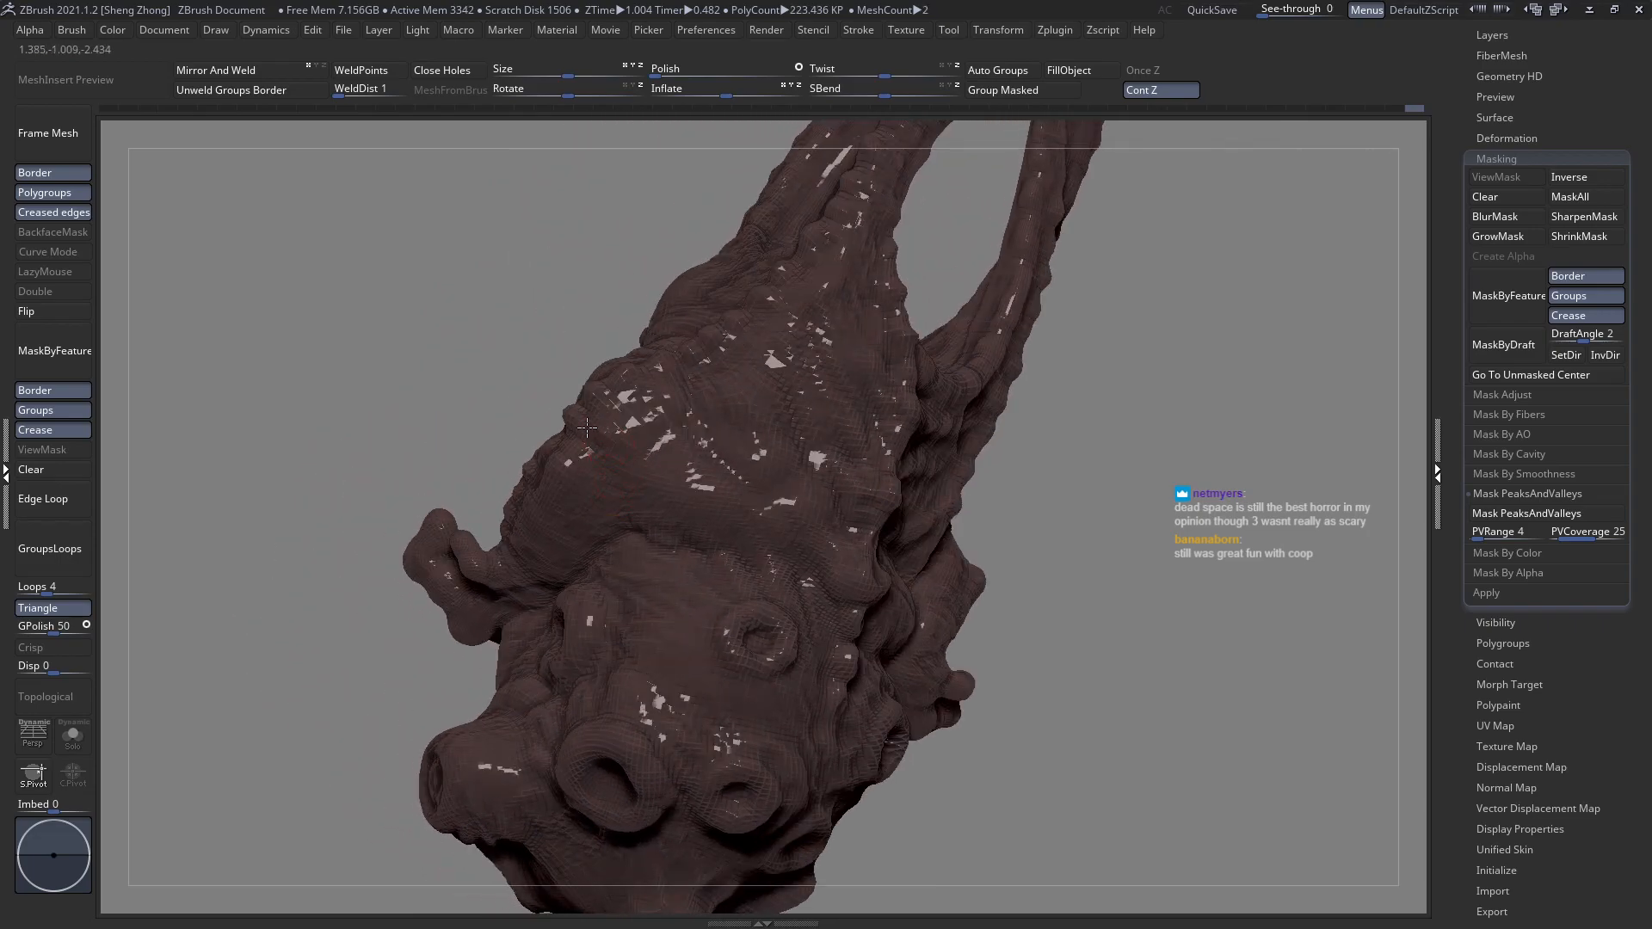
{"action": "left_click_drag", "start_coordinate": [578, 418], "coordinate": [628, 388]}
{"action": "mouse_move", "coordinate": [640, 434]}
{"action": "right_mouse_down"}
{"action": "mouse_move", "coordinate": [585, 470]}
{"action": "mouse_move", "coordinate": [556, 468]}
{"action": "right_mouse_up"}
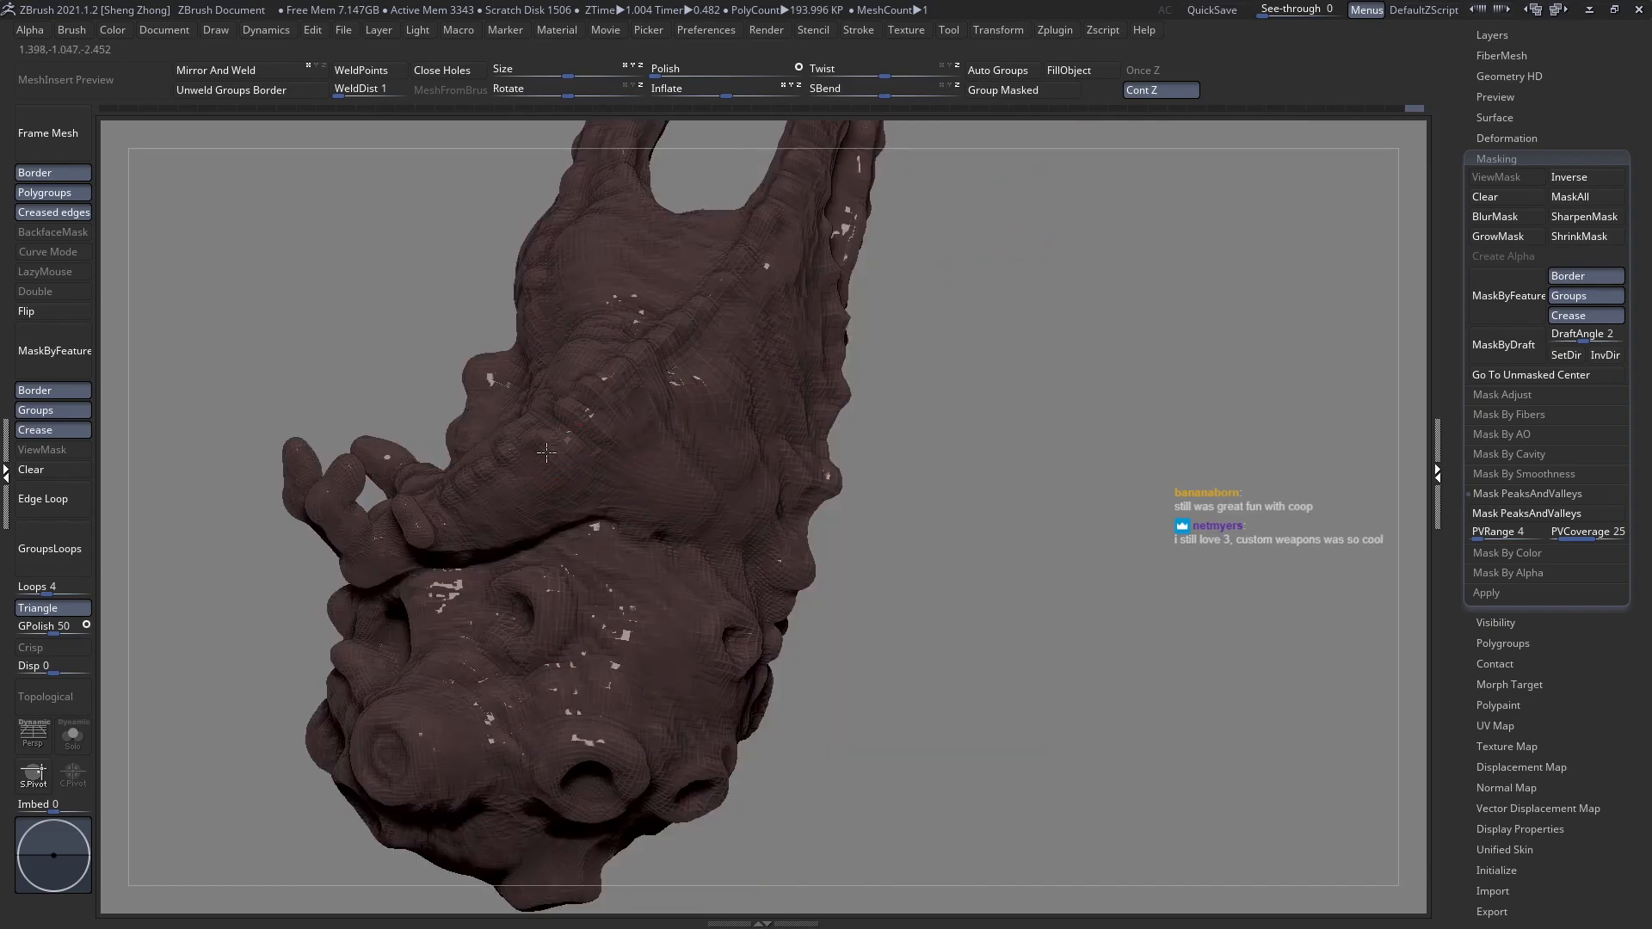
{"action": "right_click_drag", "start_coordinate": [595, 483], "coordinate": [532, 415]}
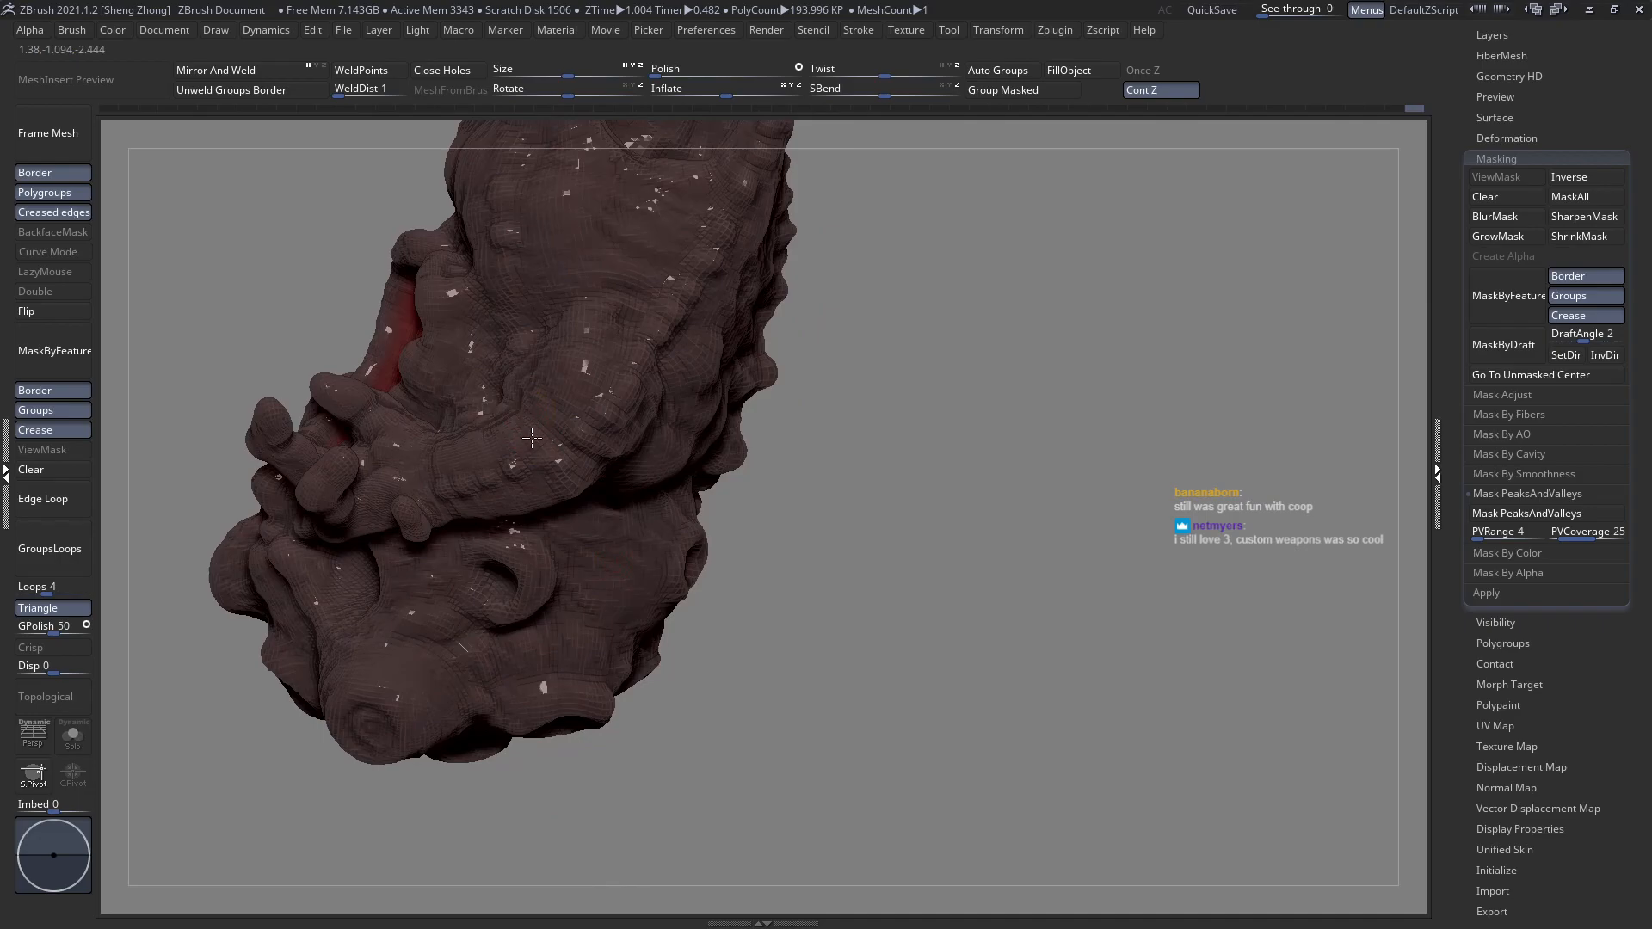
{"action": "mouse_move", "coordinate": [532, 437]}
{"action": "right_mouse_down"}
{"action": "mouse_move", "coordinate": [502, 365]}
{"action": "mouse_move", "coordinate": [498, 385]}
{"action": "right_mouse_up"}
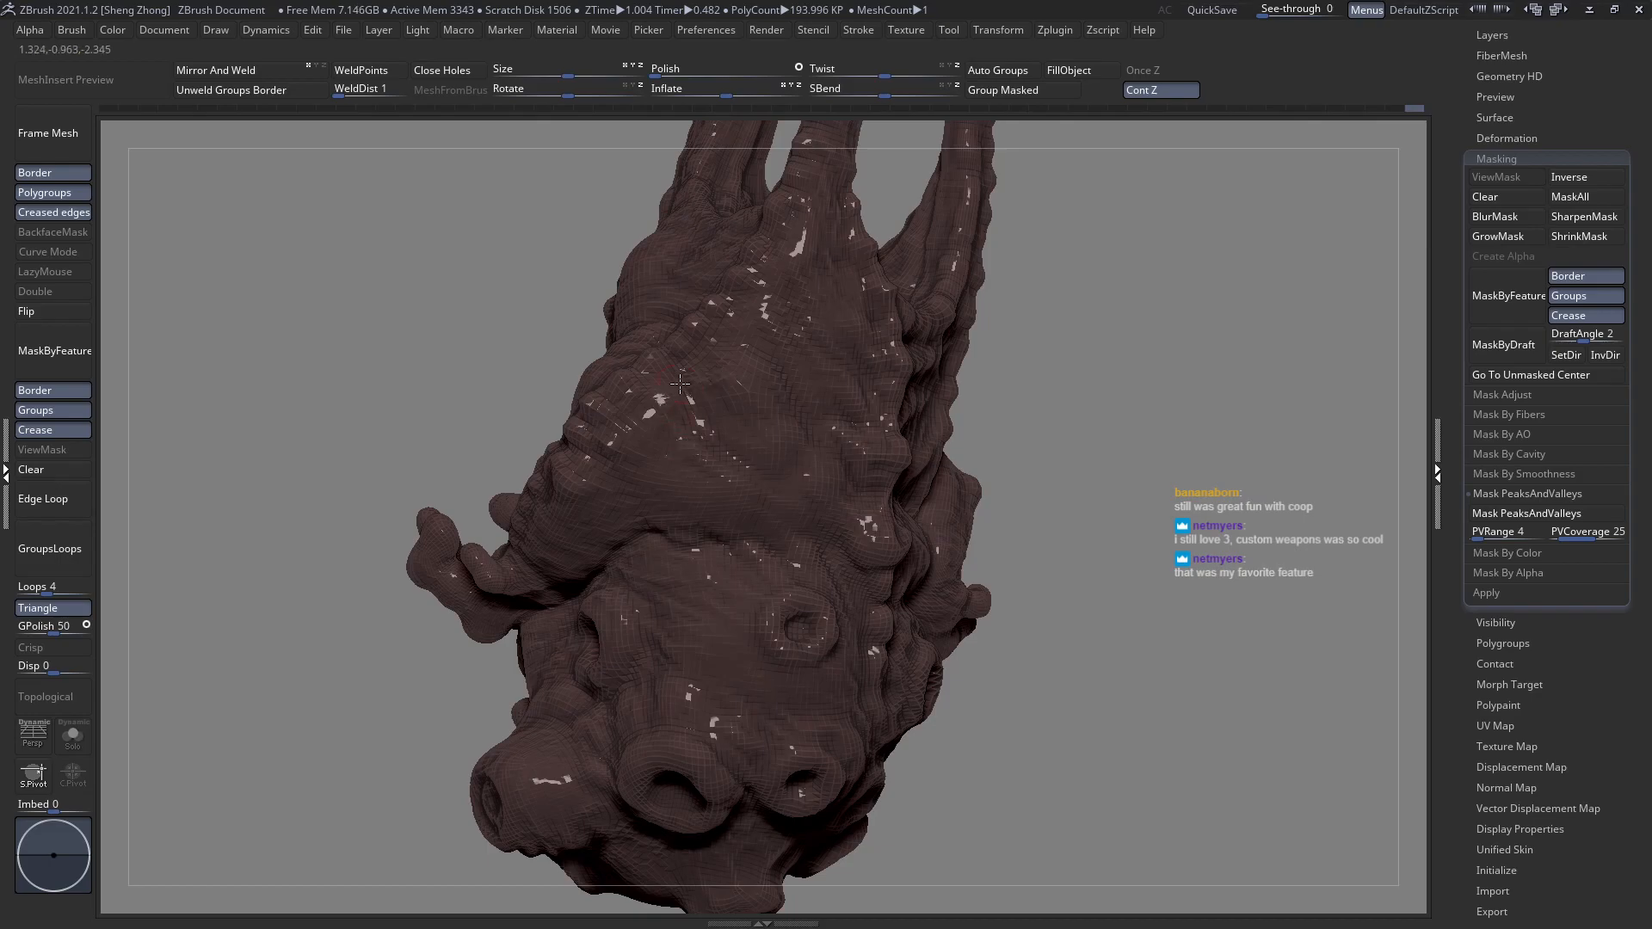
Refine the folds beside the central row of knobs and continue the bumps up the narrow branches to the fork.
{"action": "right_click_drag", "start_coordinate": [759, 338], "coordinate": [750, 341]}
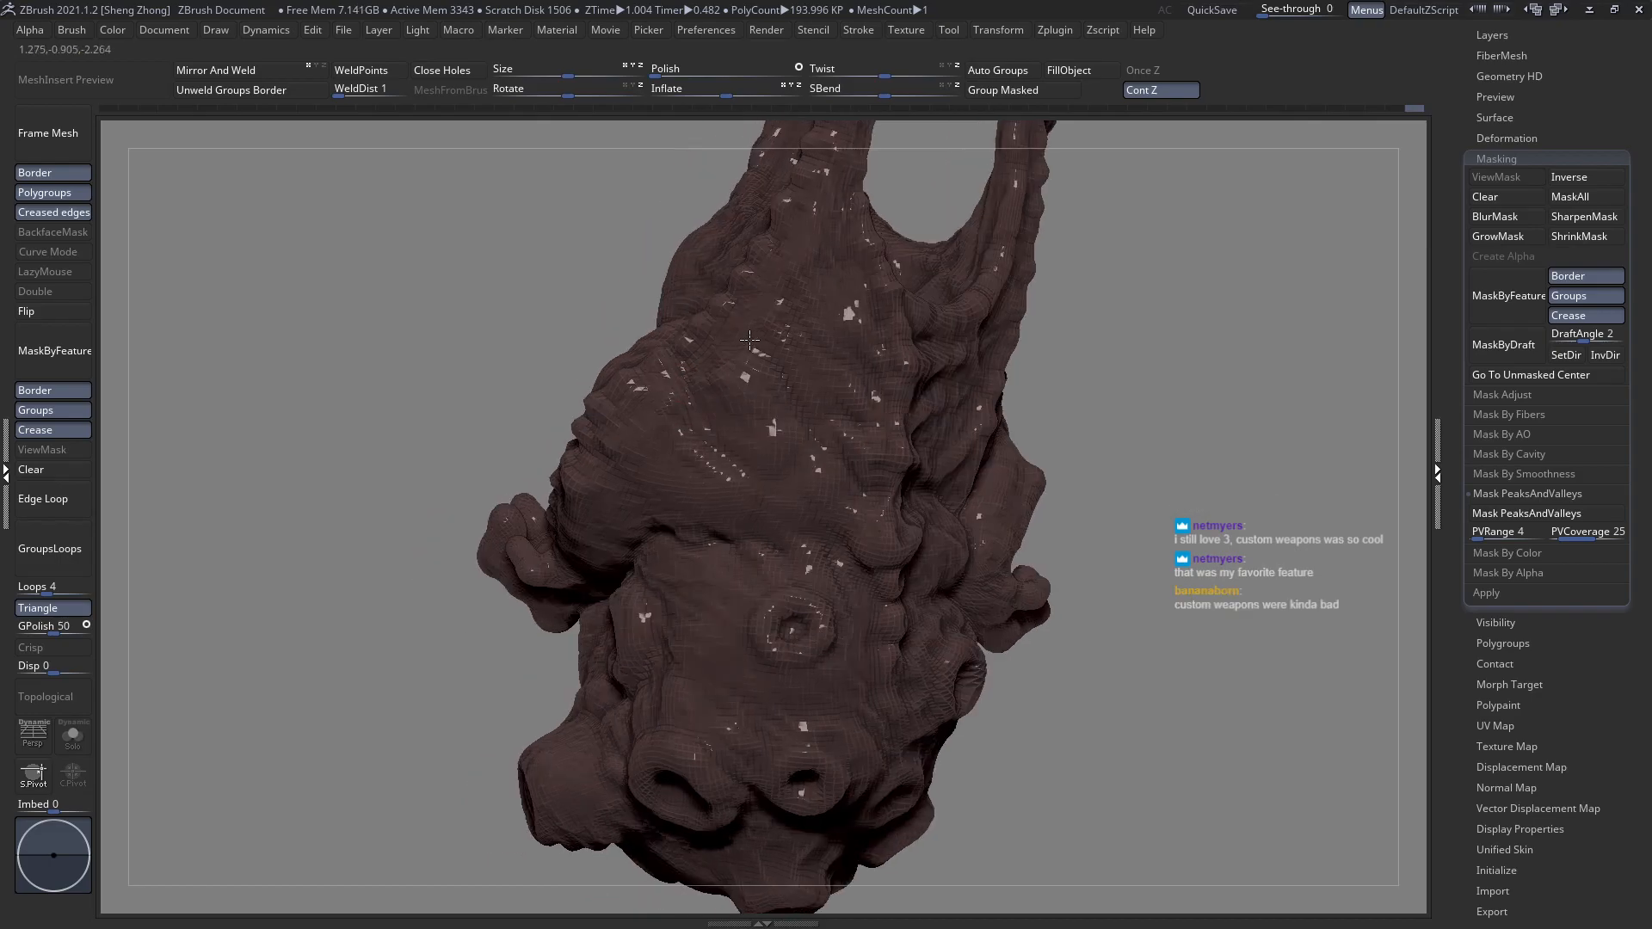
{"action": "right_click_drag", "start_coordinate": [1032, 534], "coordinate": [831, 490]}
{"action": "mouse_move", "coordinate": [801, 460]}
{"action": "right_mouse_down"}
{"action": "mouse_move", "coordinate": [782, 512]}
{"action": "mouse_move", "coordinate": [788, 482]}
{"action": "mouse_move", "coordinate": [733, 520]}
{"action": "mouse_move", "coordinate": [756, 469]}
{"action": "mouse_move", "coordinate": [639, 424]}
{"action": "right_mouse_up"}
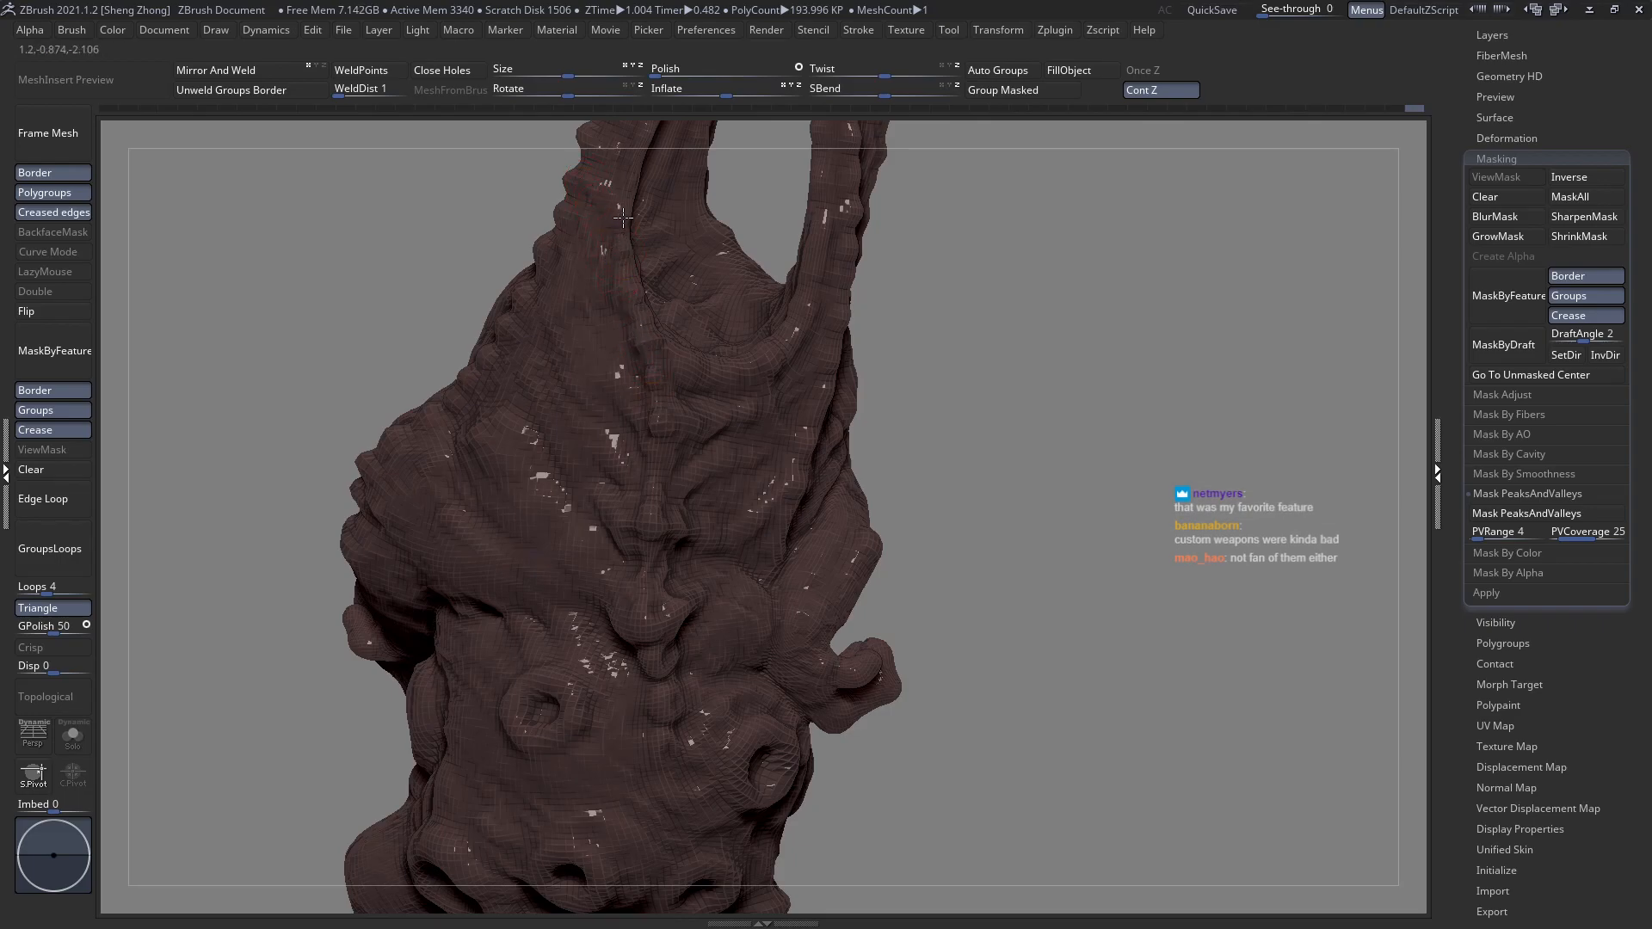
{"action": "mouse_move", "coordinate": [626, 222]}
{"action": "right_mouse_down"}
{"action": "mouse_move", "coordinate": [613, 413]}
{"action": "mouse_move", "coordinate": [626, 553]}
{"action": "mouse_move", "coordinate": [604, 496]}
{"action": "right_mouse_up"}
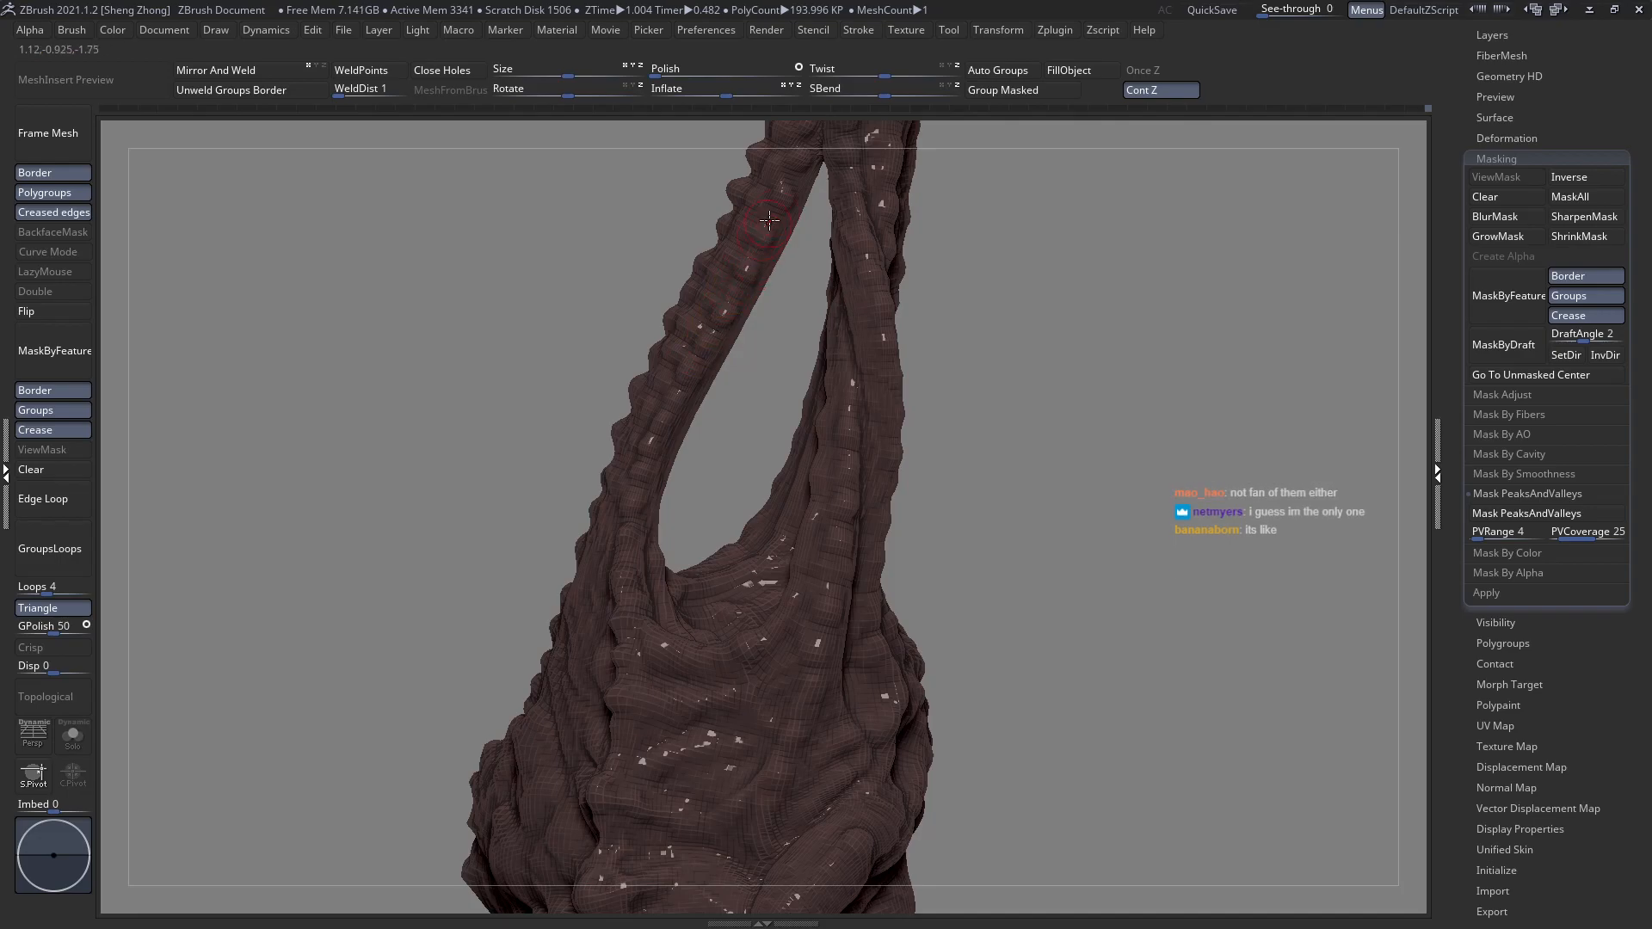
{"action": "right_click_drag", "start_coordinate": [777, 240], "coordinate": [771, 420]}
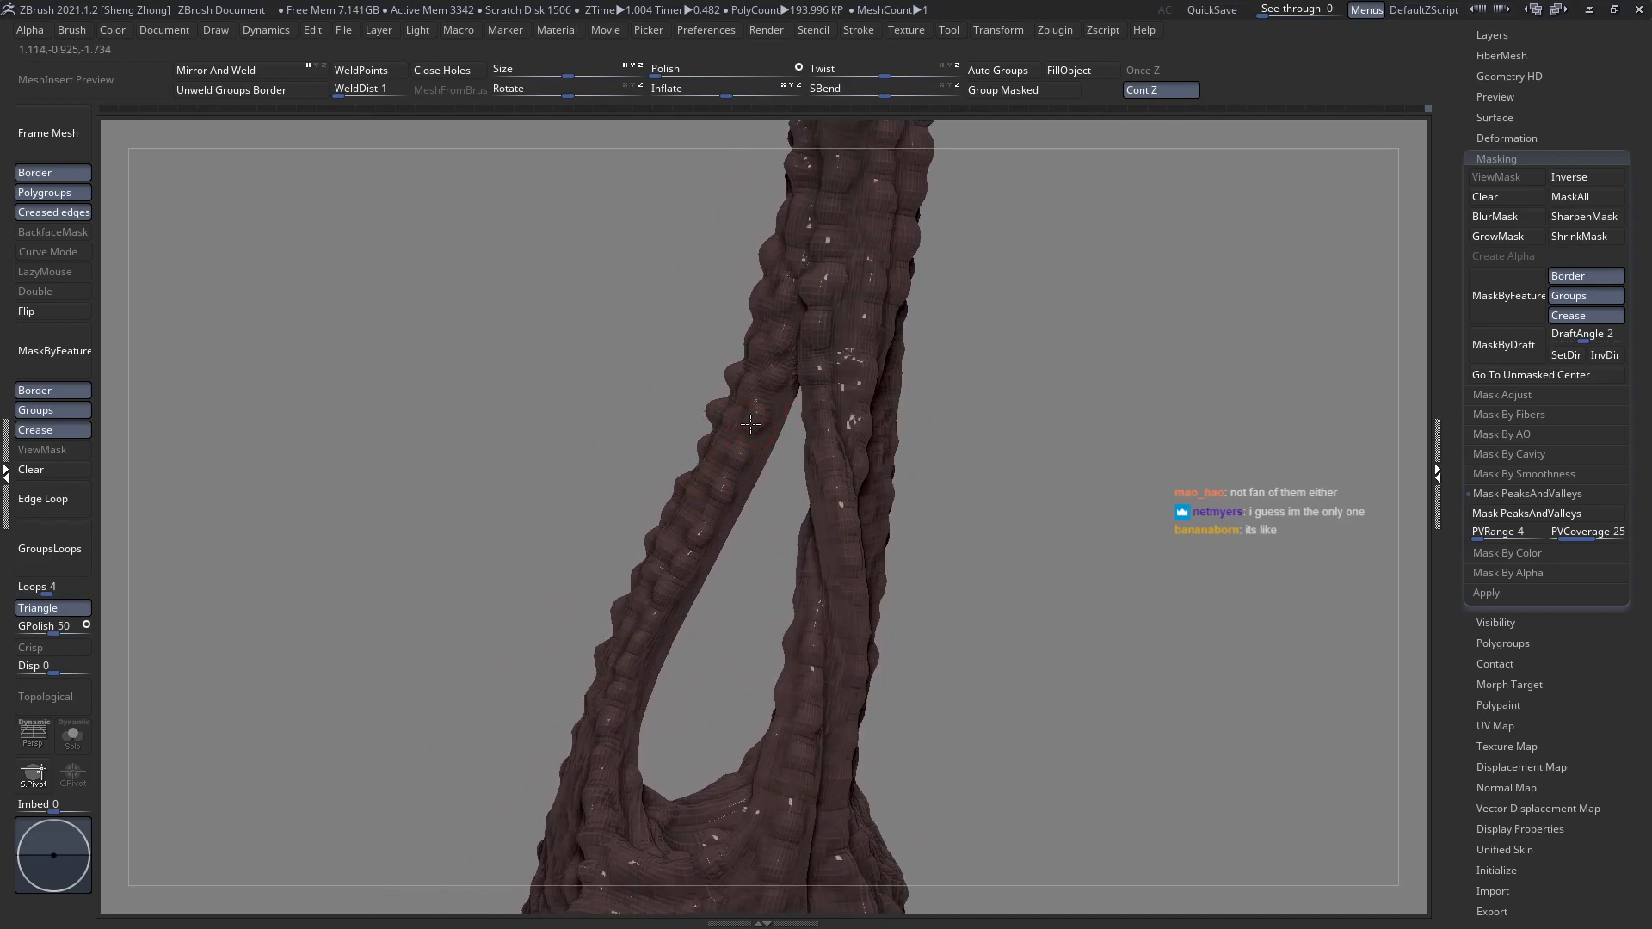
{"action": "mouse_move", "coordinate": [785, 360]}
{"action": "right_mouse_down"}
{"action": "mouse_move", "coordinate": [815, 390]}
{"action": "mouse_move", "coordinate": [619, 395]}
{"action": "mouse_move", "coordinate": [698, 449]}
{"action": "mouse_move", "coordinate": [739, 608]}
{"action": "mouse_move", "coordinate": [749, 540]}
{"action": "right_mouse_up"}
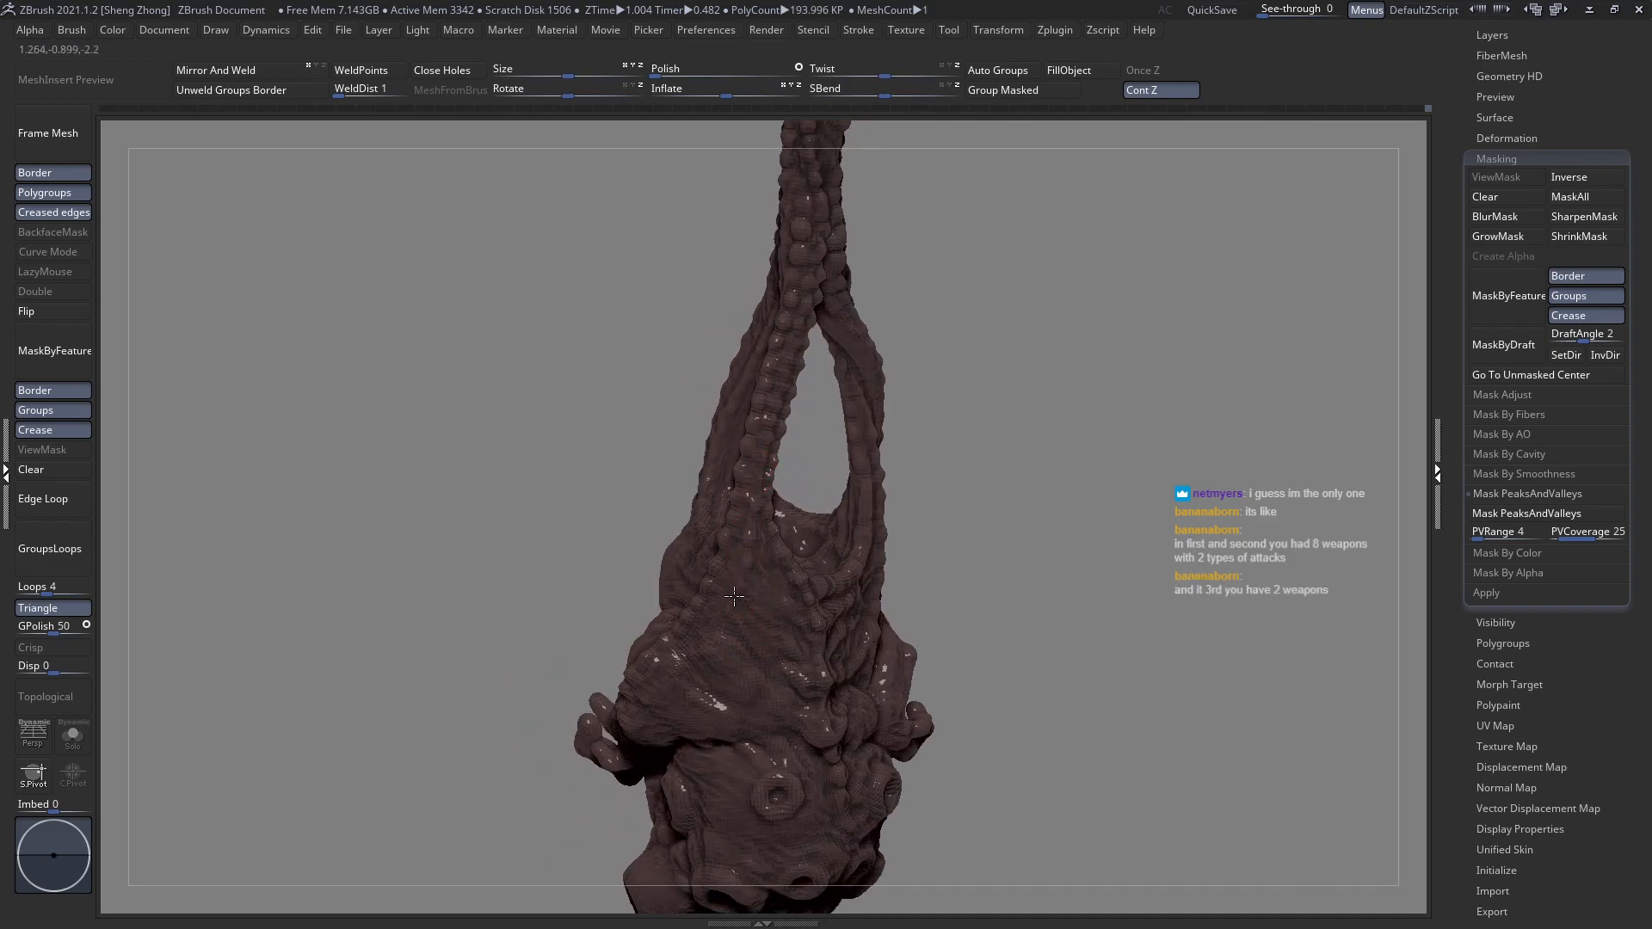
Sculpt finer wrinkles and folds on the swollen mass between the branch bases and the uppermost round sucker.
{"action": "right_click_drag", "start_coordinate": [707, 649], "coordinate": [744, 671]}
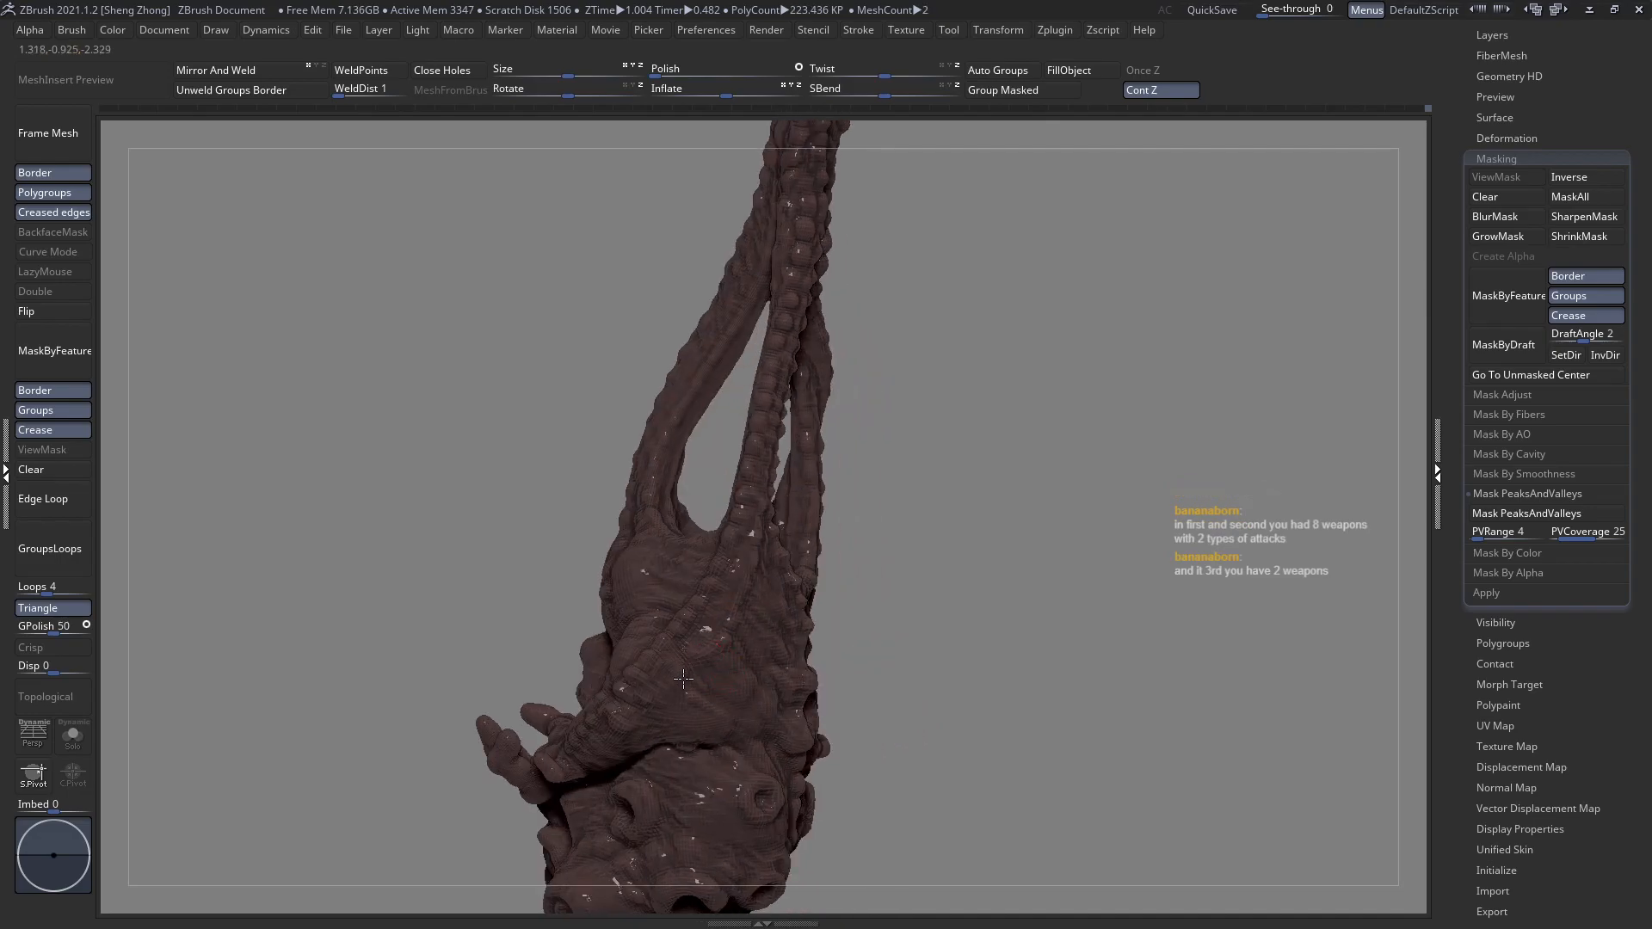
{"action": "right_click_drag", "start_coordinate": [684, 674], "coordinate": [632, 516]}
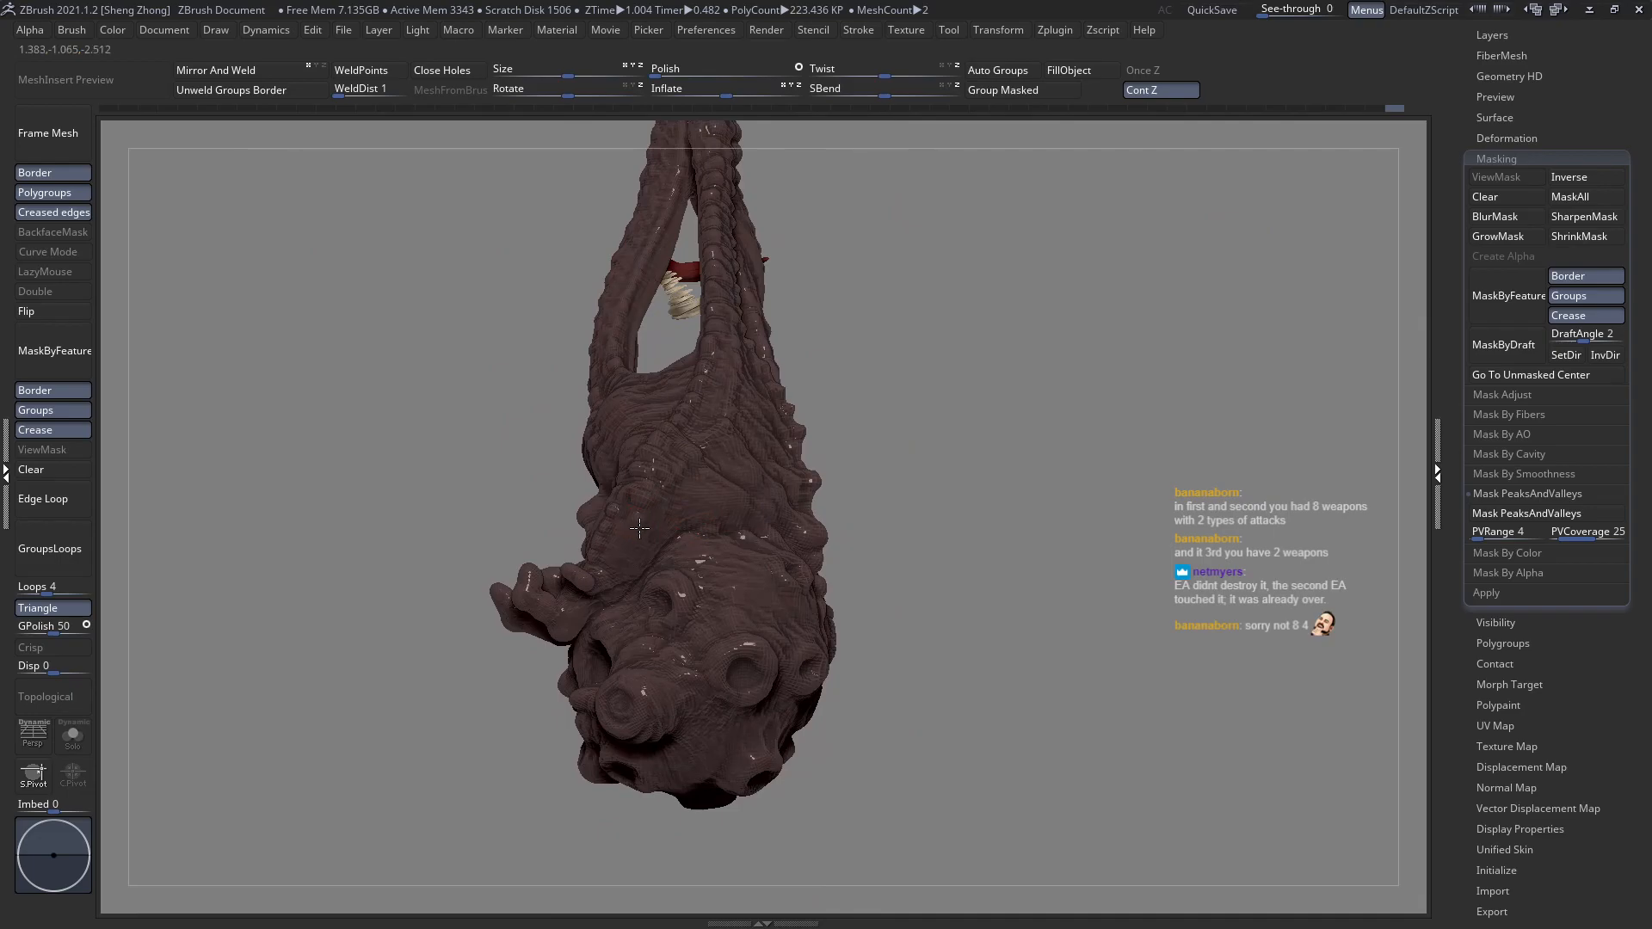
{"action": "right_click_drag", "start_coordinate": [606, 566], "coordinate": [572, 619]}
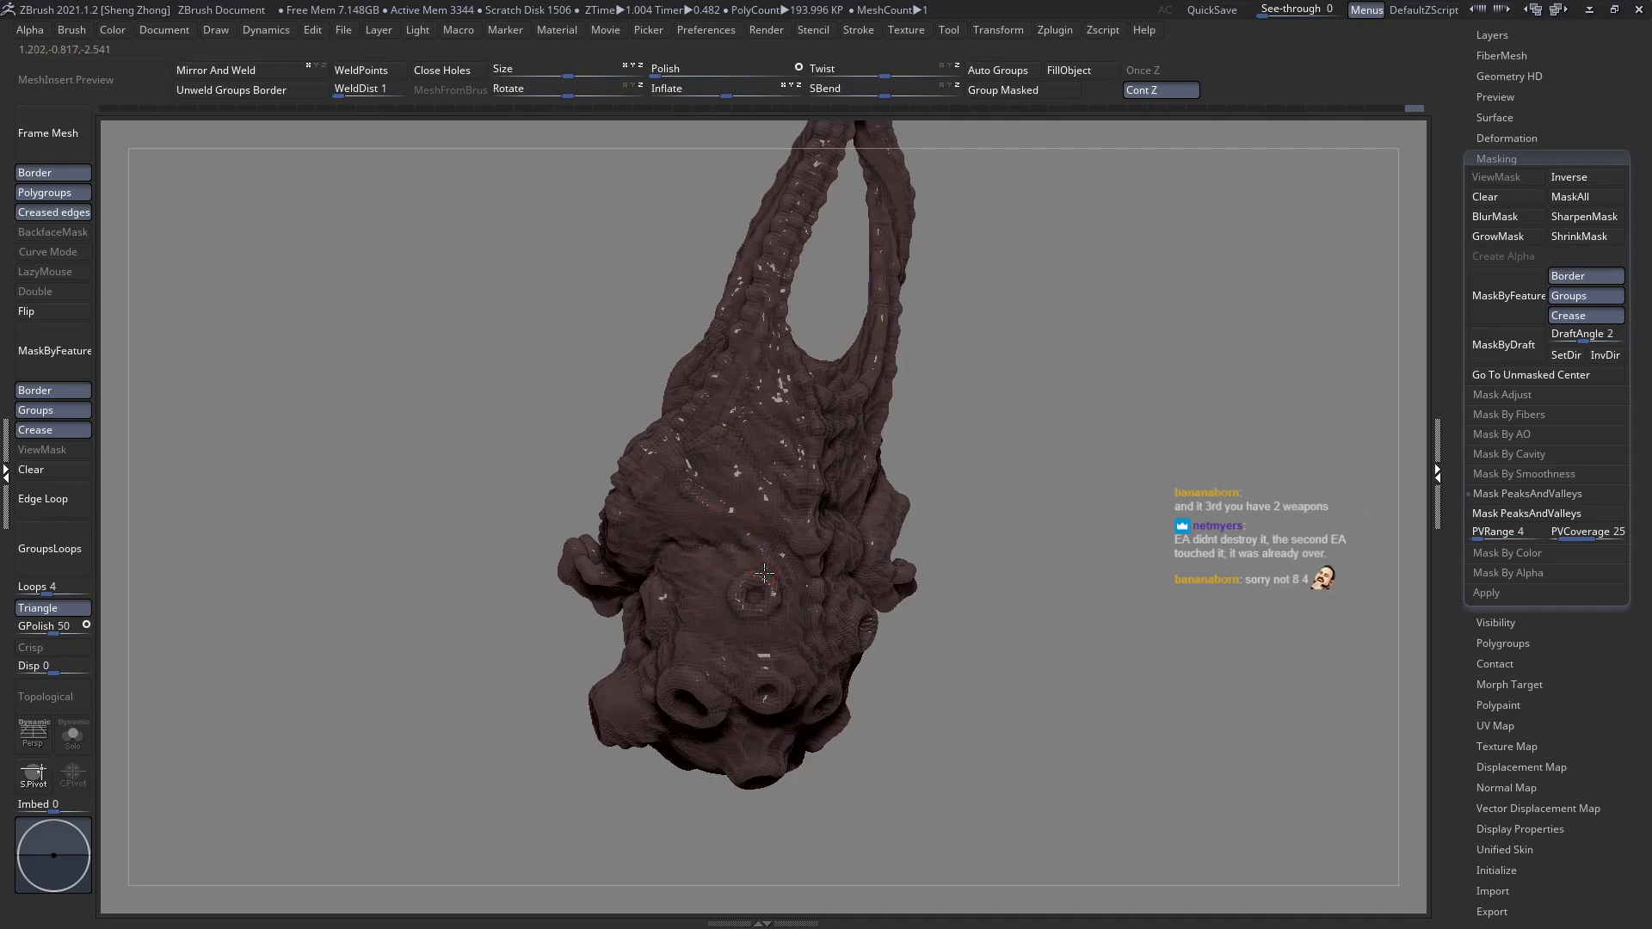
{"action": "right_click_drag", "start_coordinate": [761, 569], "coordinate": [740, 575]}
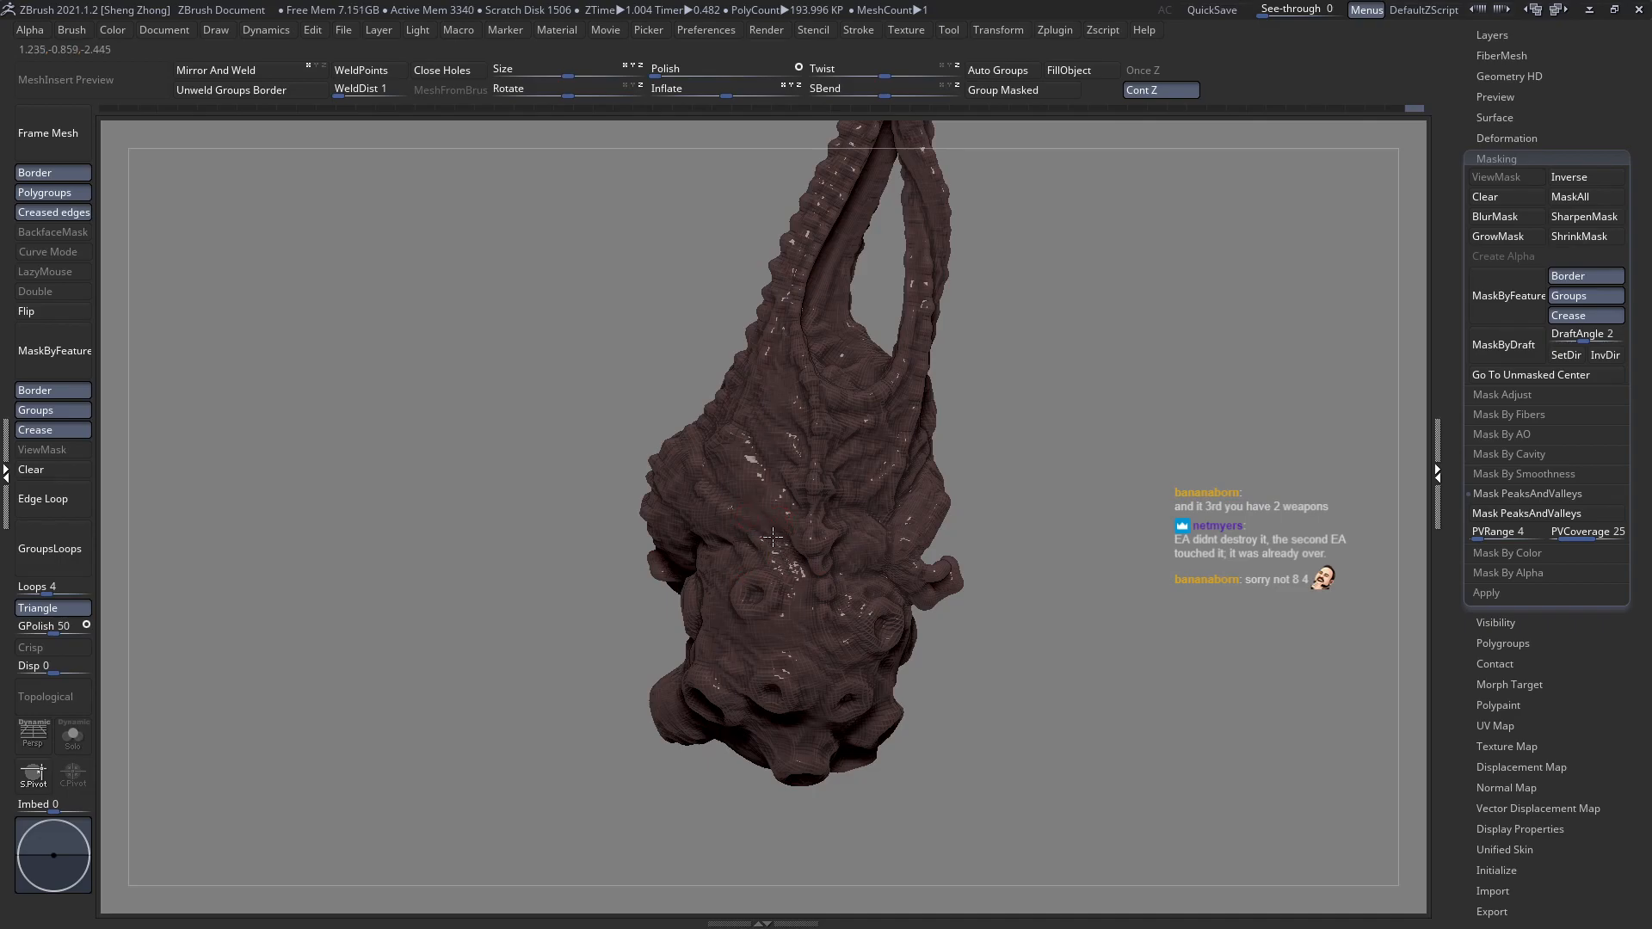
{"action": "right_click_drag", "start_coordinate": [779, 548], "coordinate": [776, 544]}
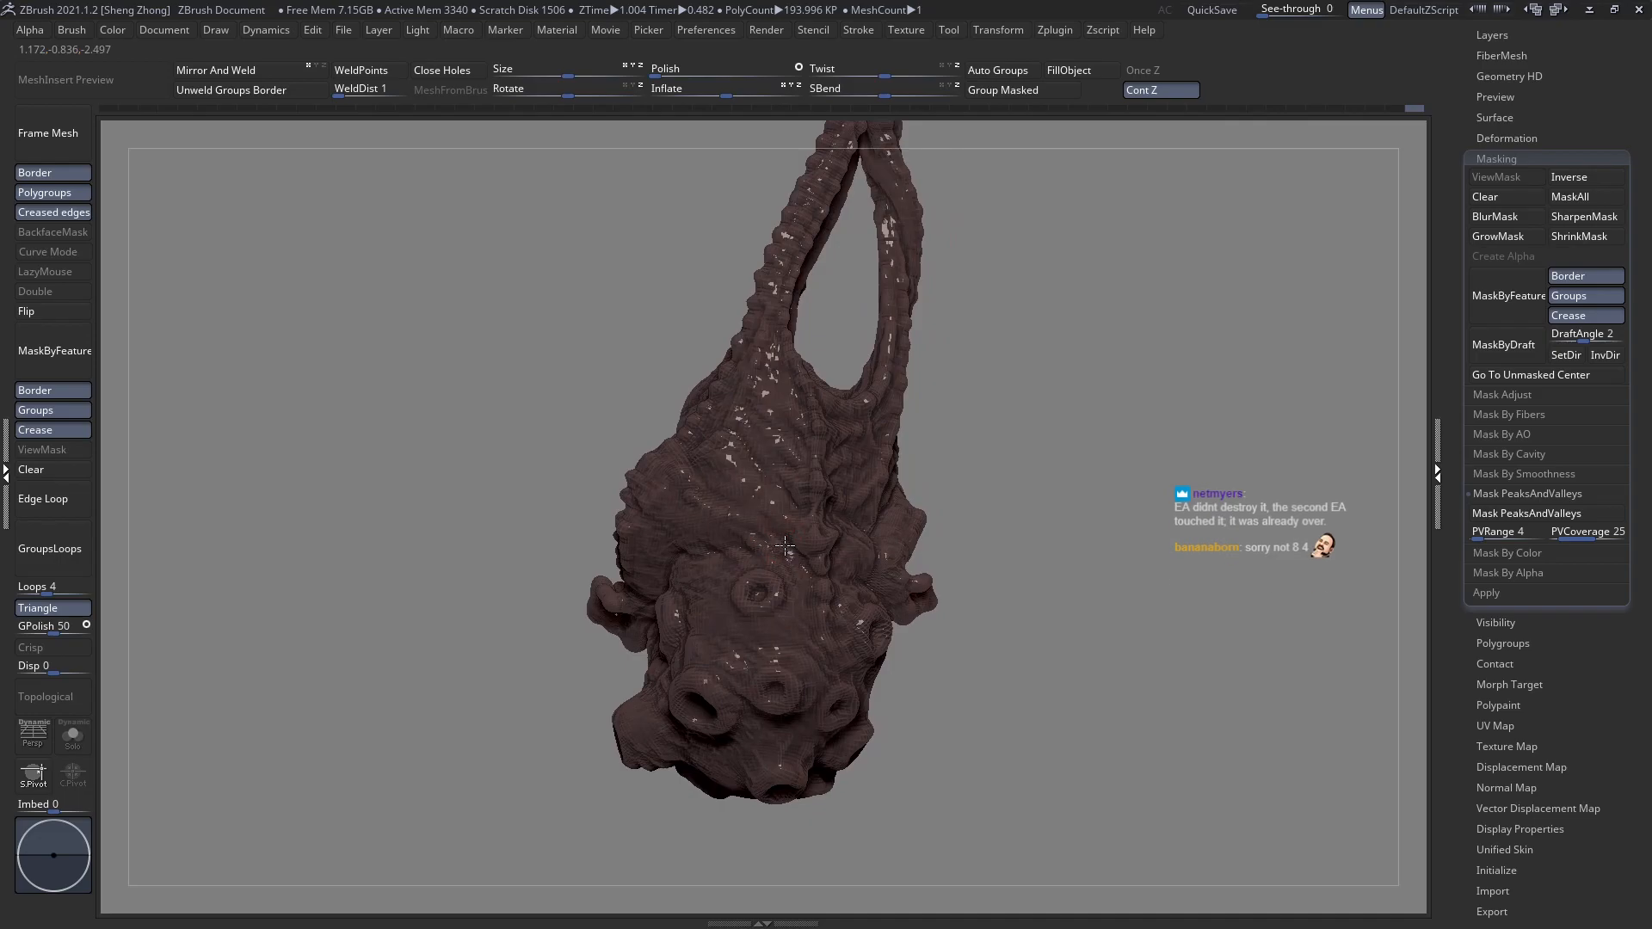
{"action": "right_click_drag", "start_coordinate": [733, 516], "coordinate": [783, 506]}
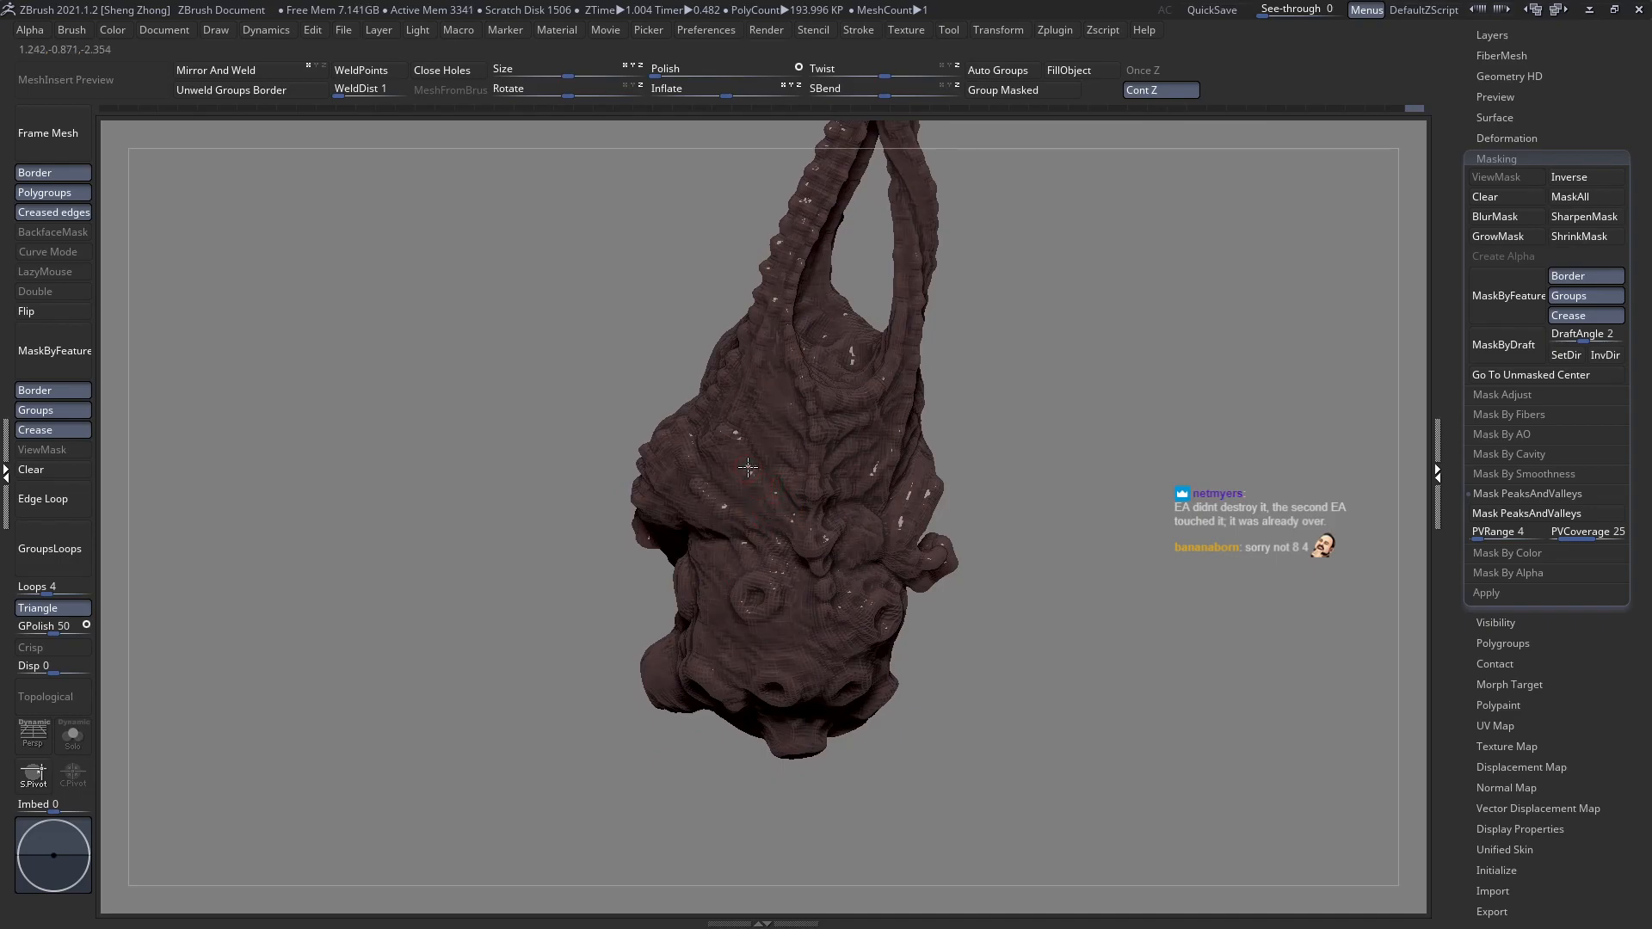
{"action": "mouse_move", "coordinate": [742, 413]}
{"action": "right_mouse_down"}
{"action": "mouse_move", "coordinate": [762, 401]}
{"action": "mouse_move", "coordinate": [736, 435]}
{"action": "right_mouse_up"}
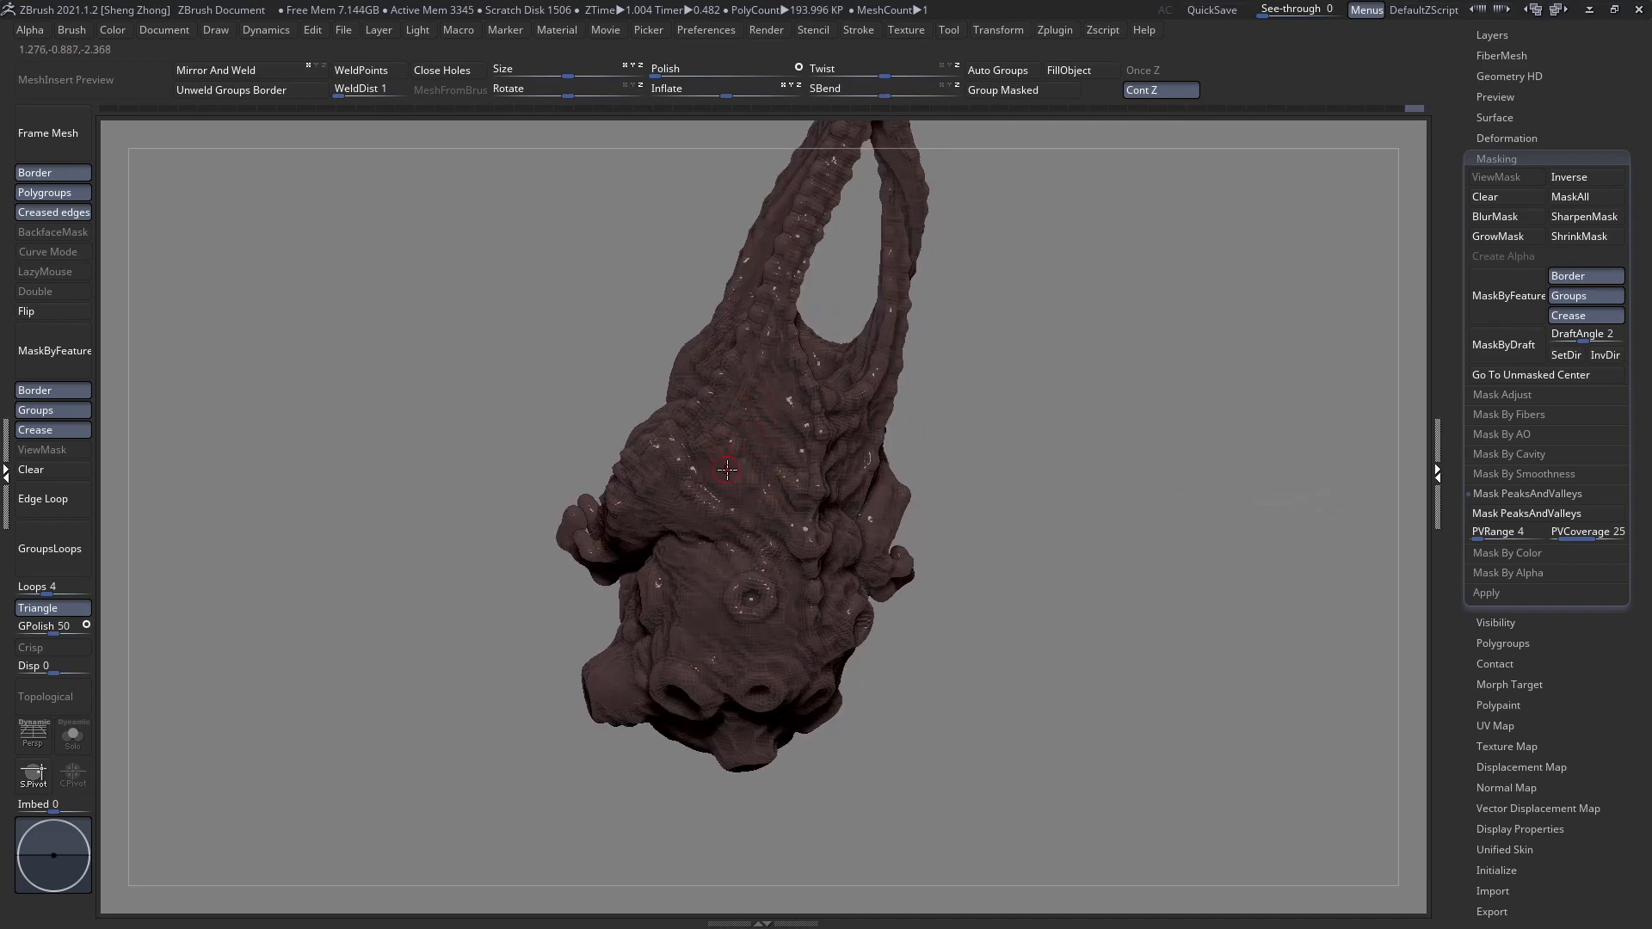
{"action": "mouse_move", "coordinate": [742, 494]}
{"action": "right_mouse_down"}
{"action": "mouse_move", "coordinate": [775, 469]}
{"action": "mouse_move", "coordinate": [718, 503]}
{"action": "mouse_move", "coordinate": [758, 475]}
{"action": "right_mouse_up"}
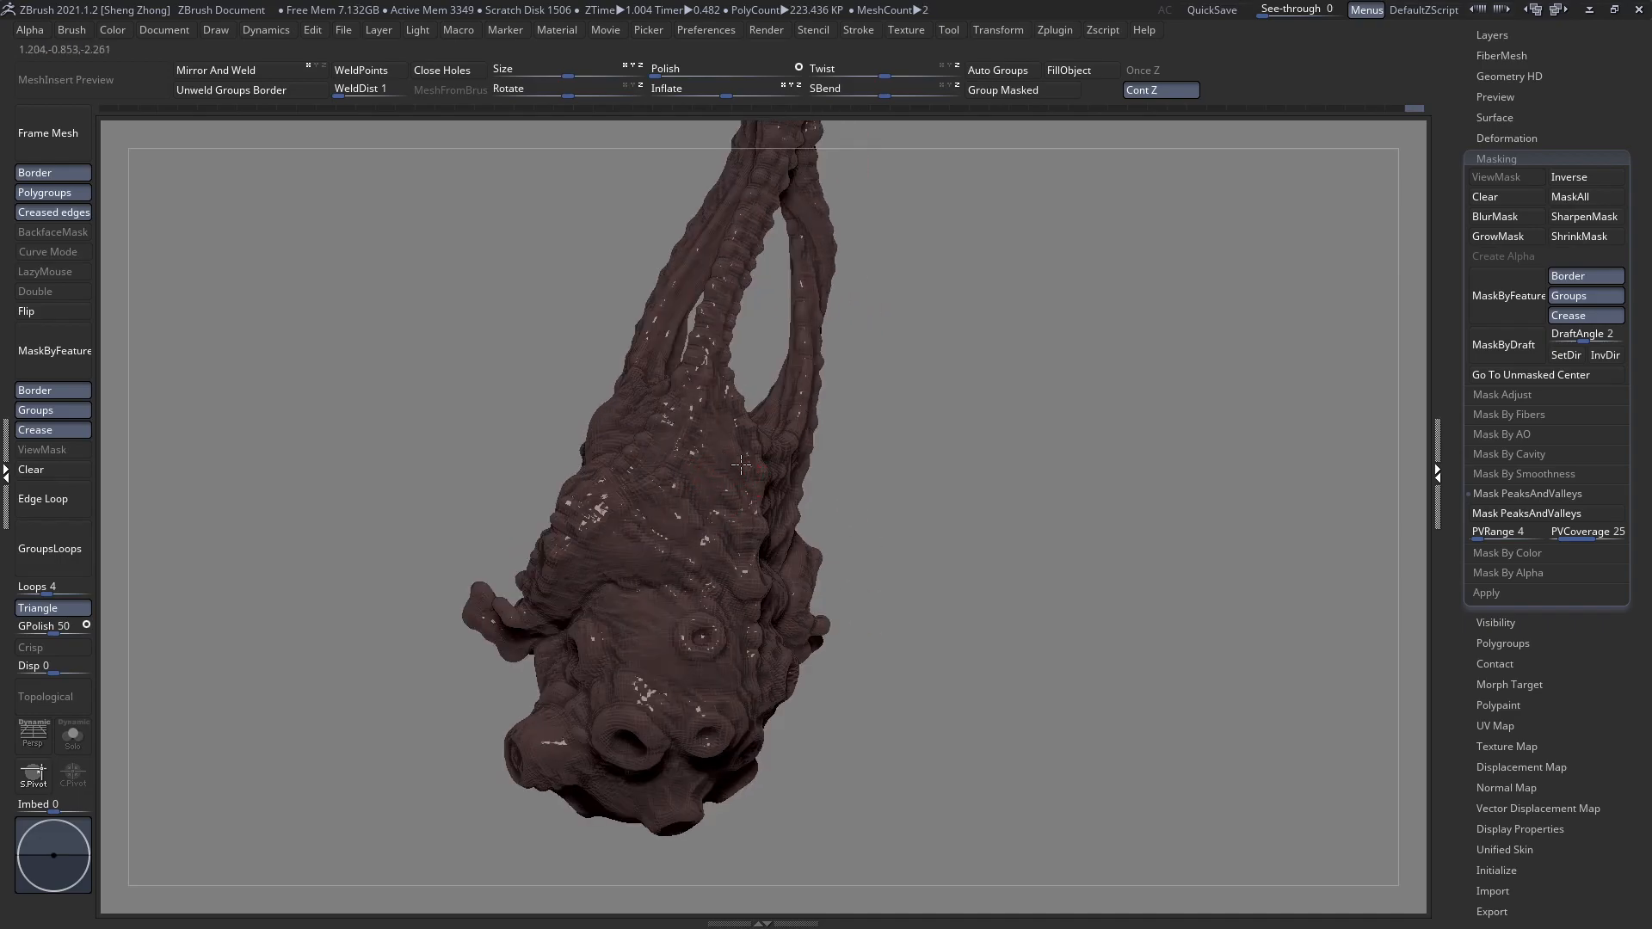
Shape the folds and bumps where the branches merge into the swollen mass, around the gap between them.
{"action": "right_click_drag", "start_coordinate": [733, 465], "coordinate": [820, 473]}
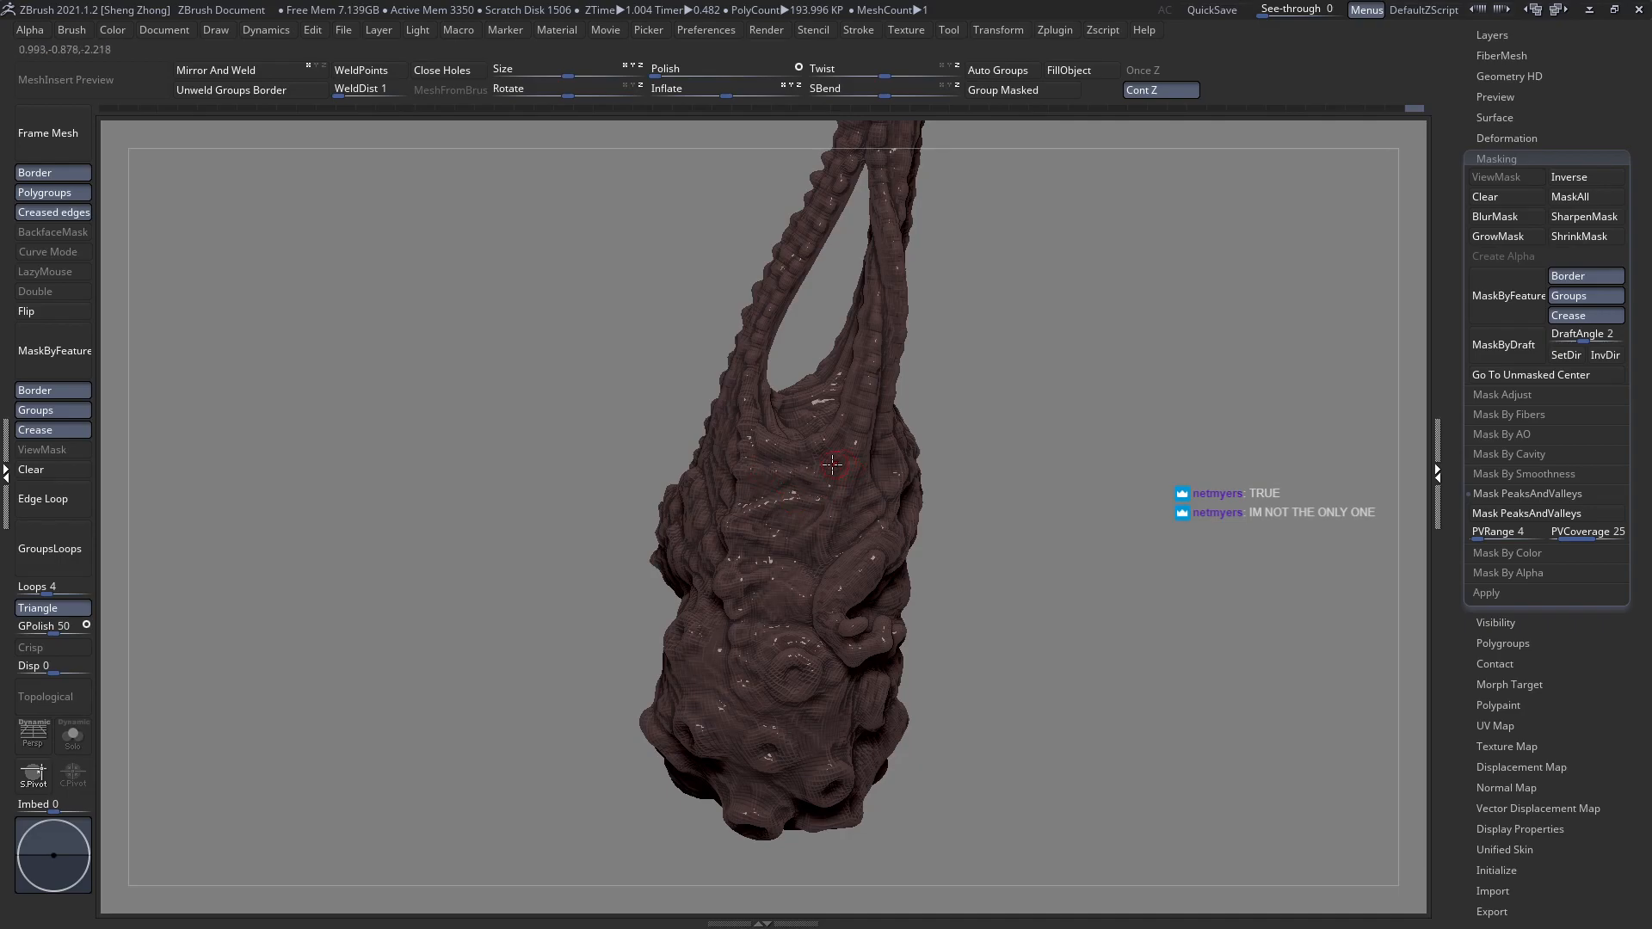
{"action": "right_click_drag", "start_coordinate": [777, 446], "coordinate": [783, 484]}
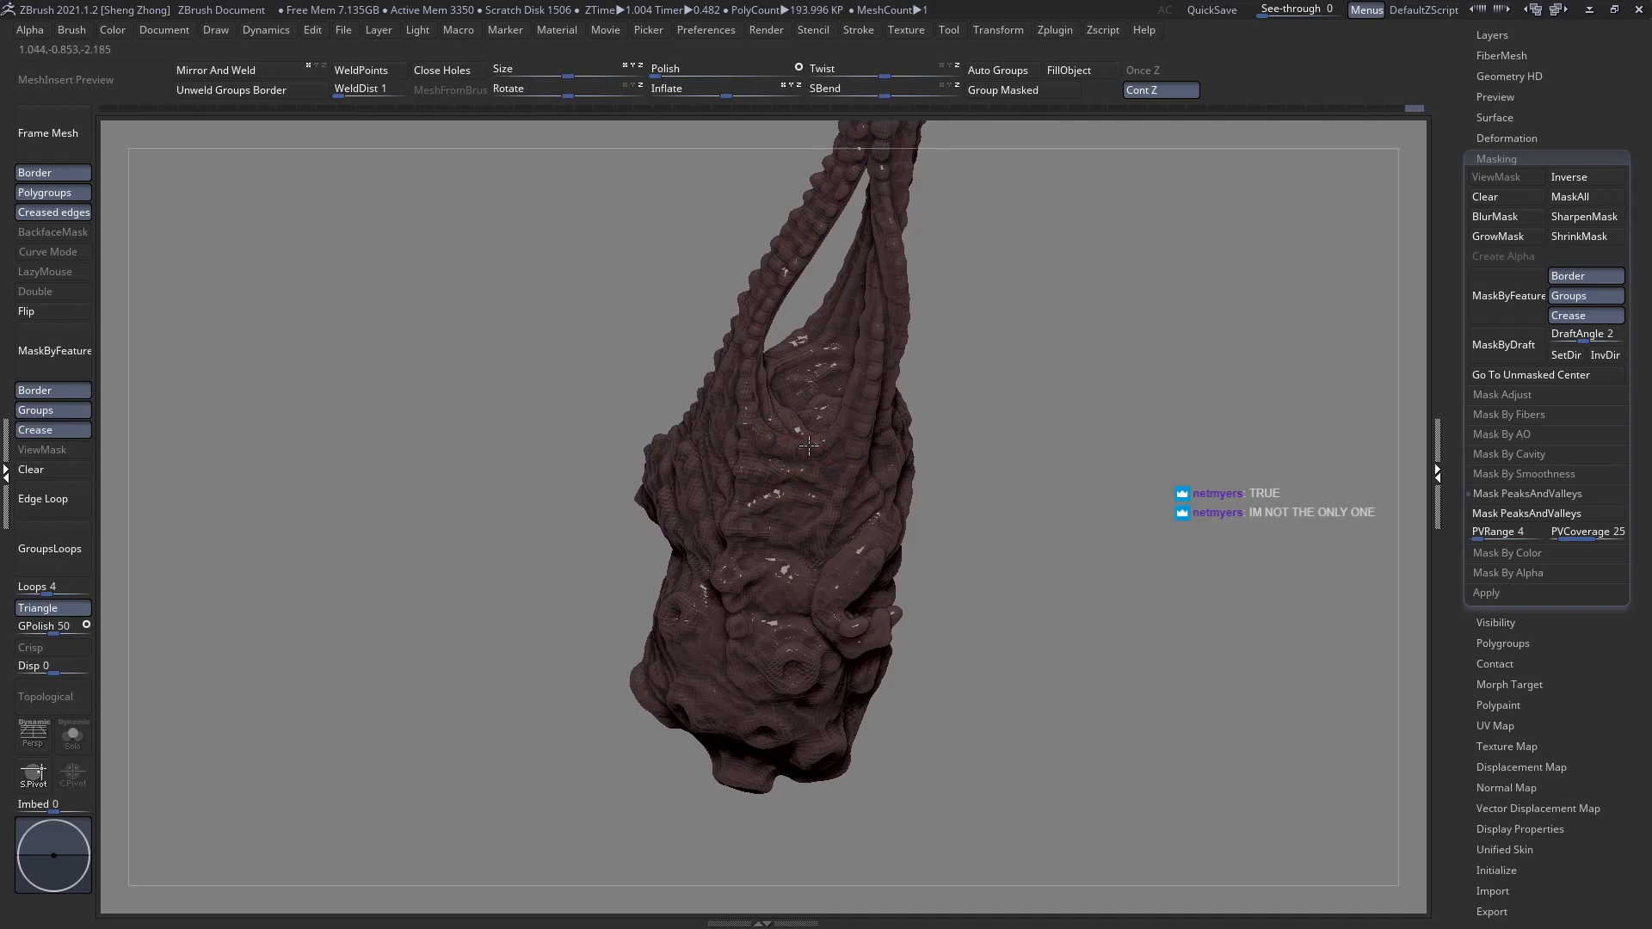
{"action": "right_click_drag", "start_coordinate": [813, 445], "coordinate": [839, 478]}
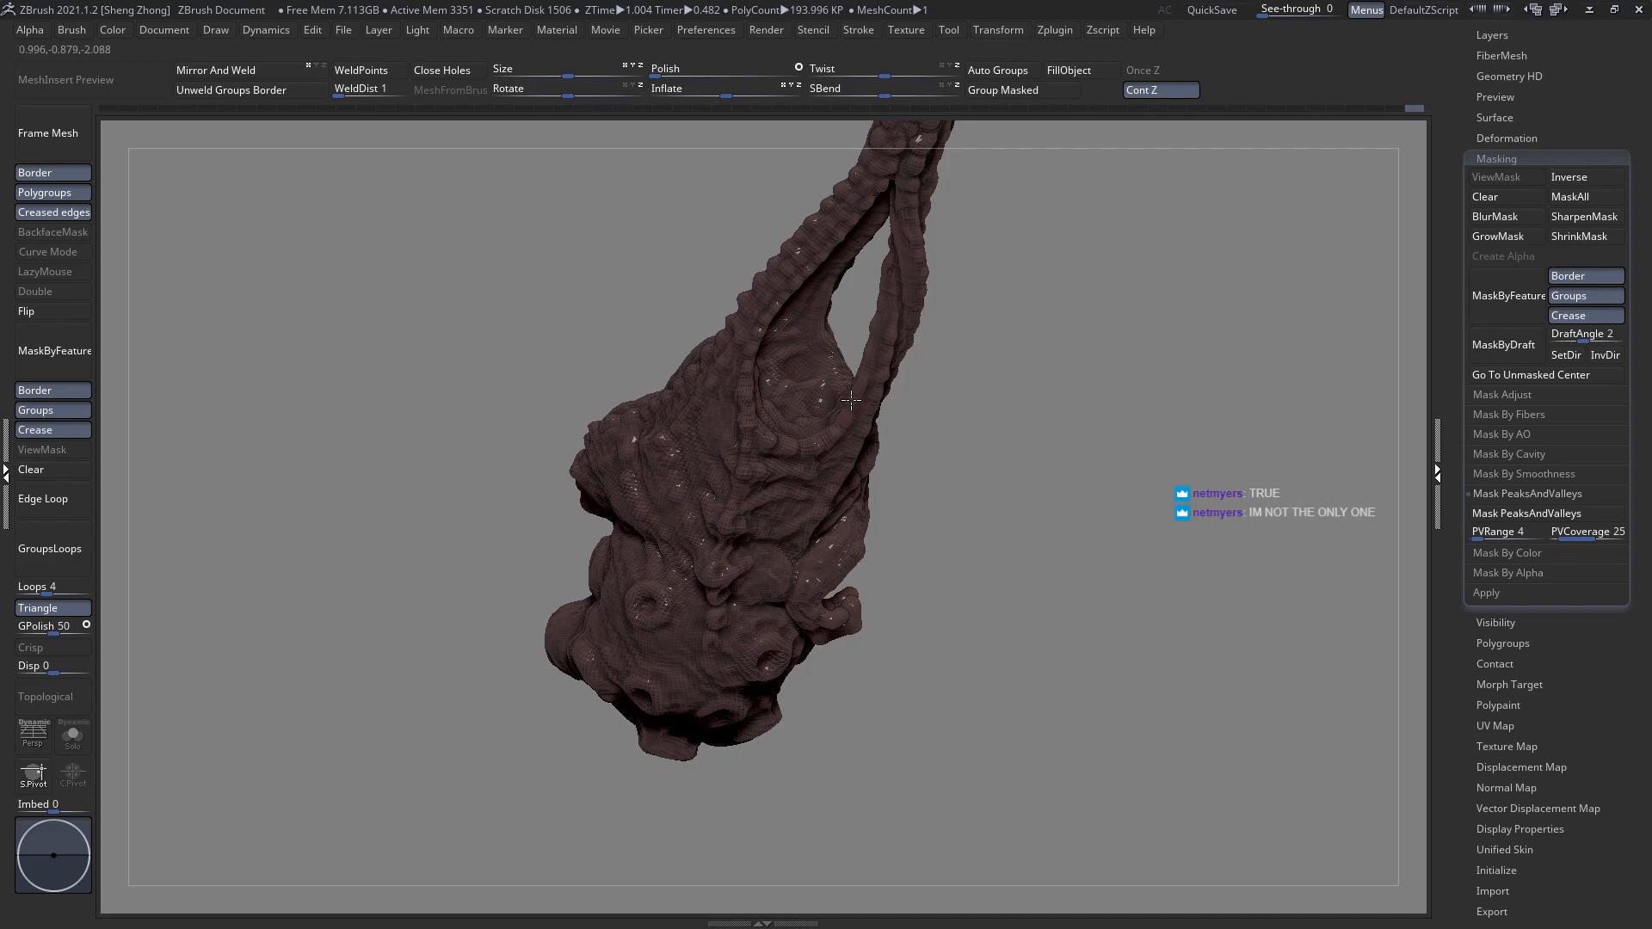
{"action": "mouse_move", "coordinate": [858, 403]}
{"action": "right_mouse_down"}
{"action": "mouse_move", "coordinate": [870, 414]}
{"action": "mouse_move", "coordinate": [887, 361]}
{"action": "mouse_move", "coordinate": [865, 353]}
{"action": "mouse_move", "coordinate": [876, 308]}
{"action": "right_mouse_up"}
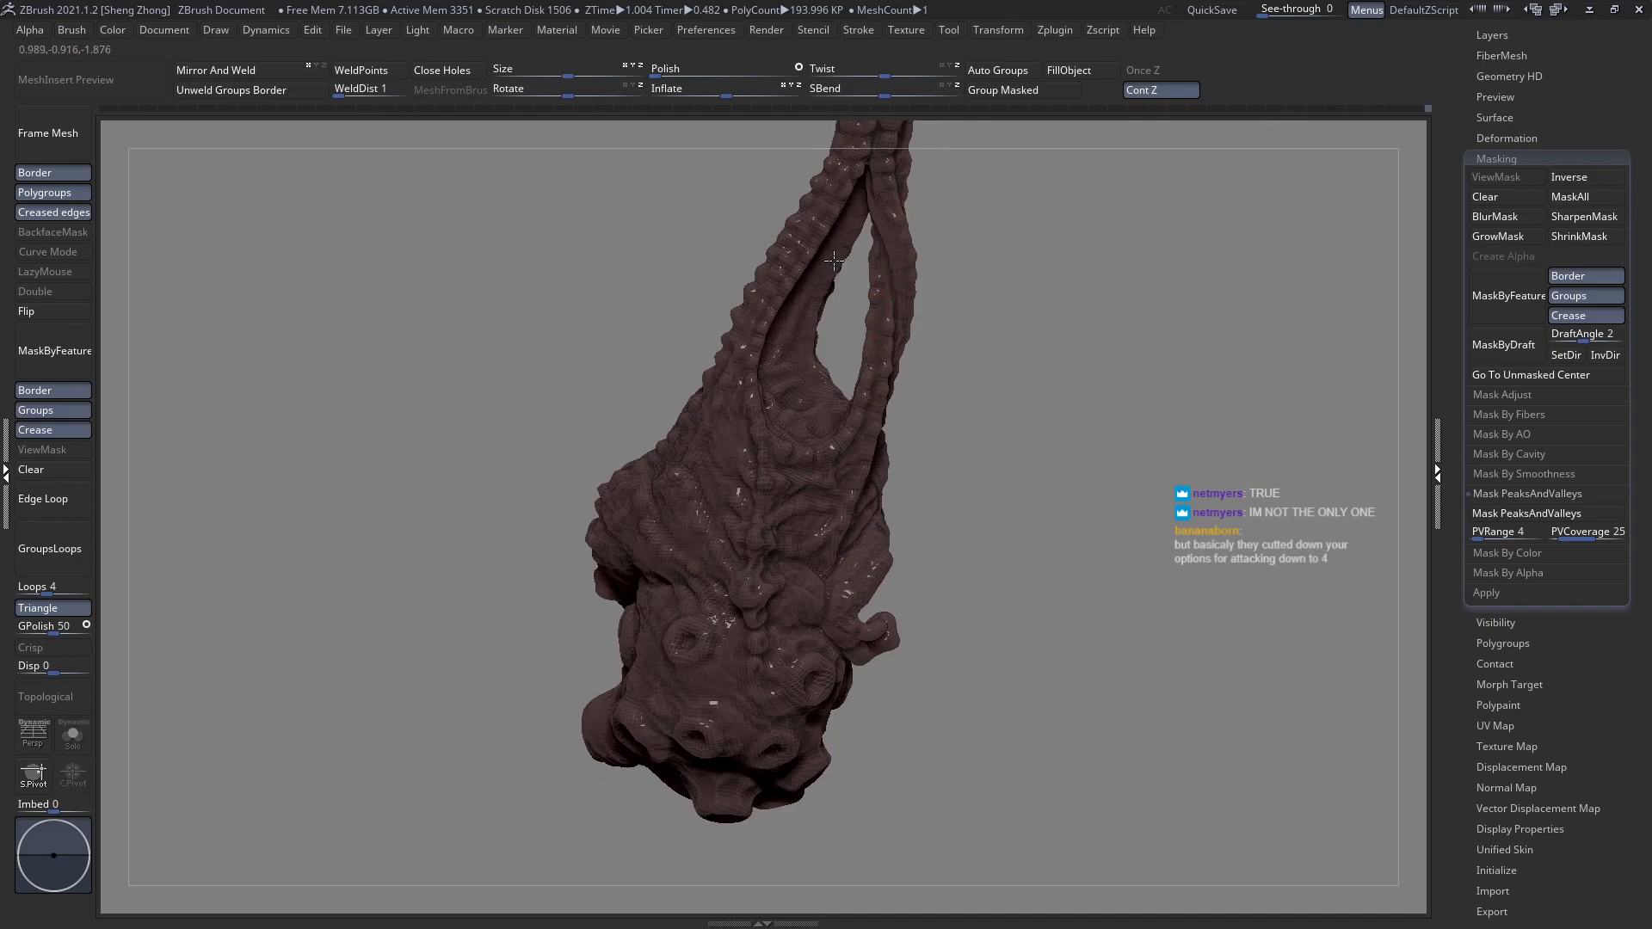
{"action": "right_click_drag", "start_coordinate": [834, 261], "coordinate": [845, 269]}
{"action": "right_click_drag", "start_coordinate": [919, 345], "coordinate": [867, 345]}
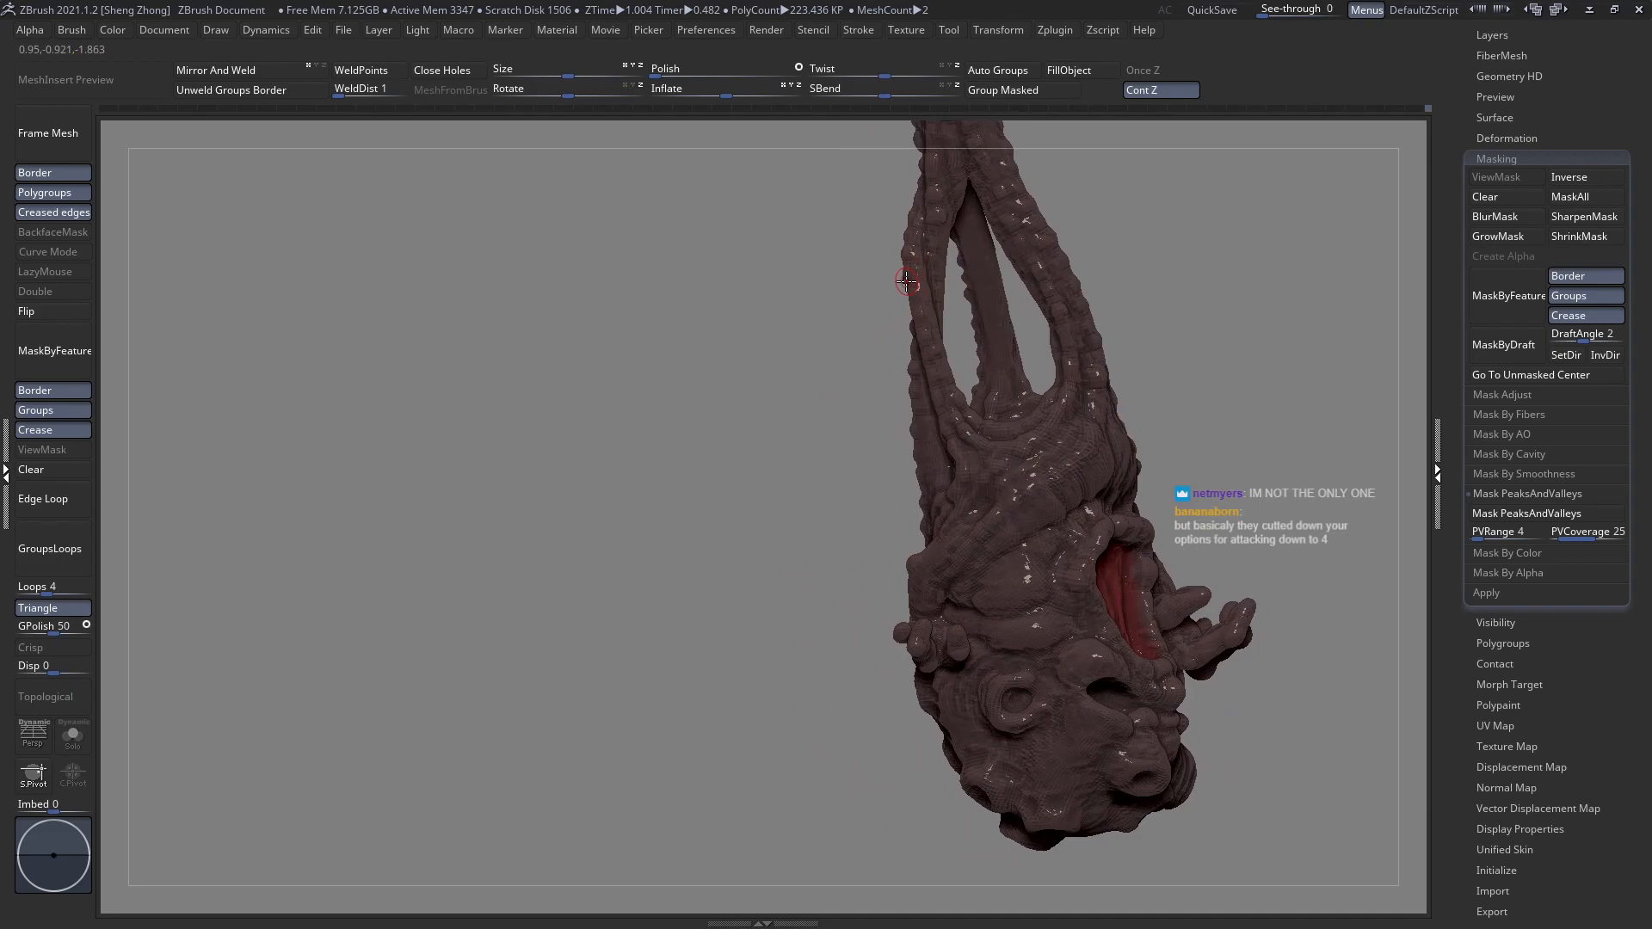
Sculpt bumps along the branches and wrinkles on the swollen surface between their bases and the red opening.
{"action": "right_click_drag", "start_coordinate": [907, 284], "coordinate": [918, 307]}
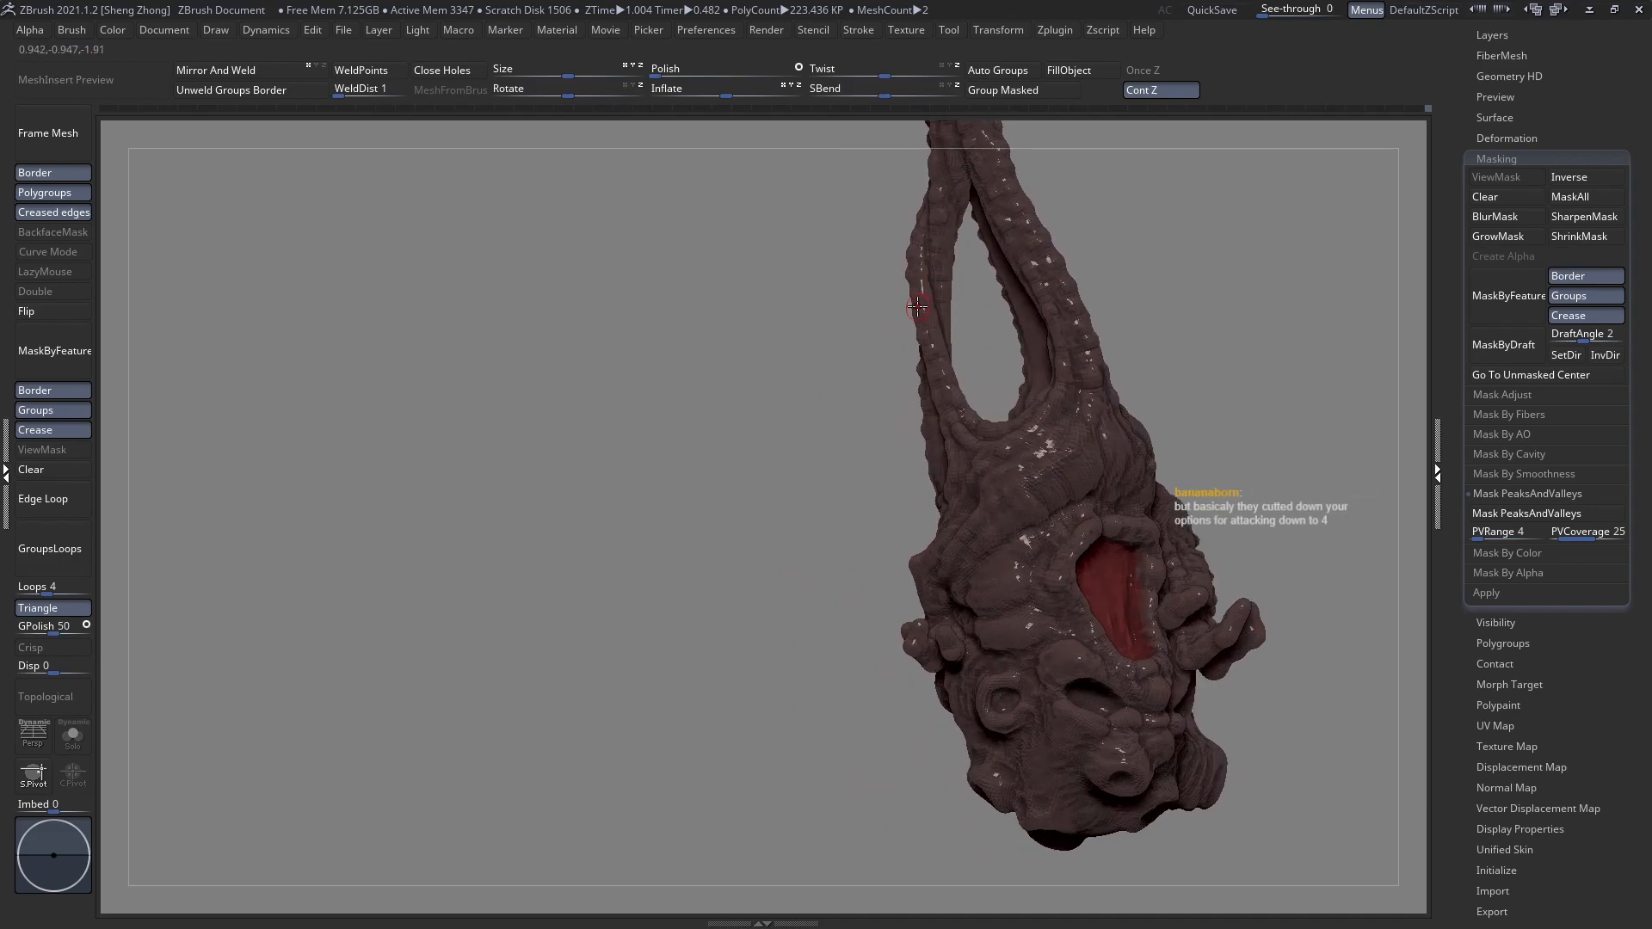
{"action": "left_click_drag", "start_coordinate": [910, 296], "coordinate": [912, 314]}
{"action": "mouse_move", "coordinate": [942, 331]}
{"action": "right_mouse_down"}
{"action": "mouse_move", "coordinate": [952, 320]}
{"action": "mouse_move", "coordinate": [916, 351]}
{"action": "right_mouse_up"}
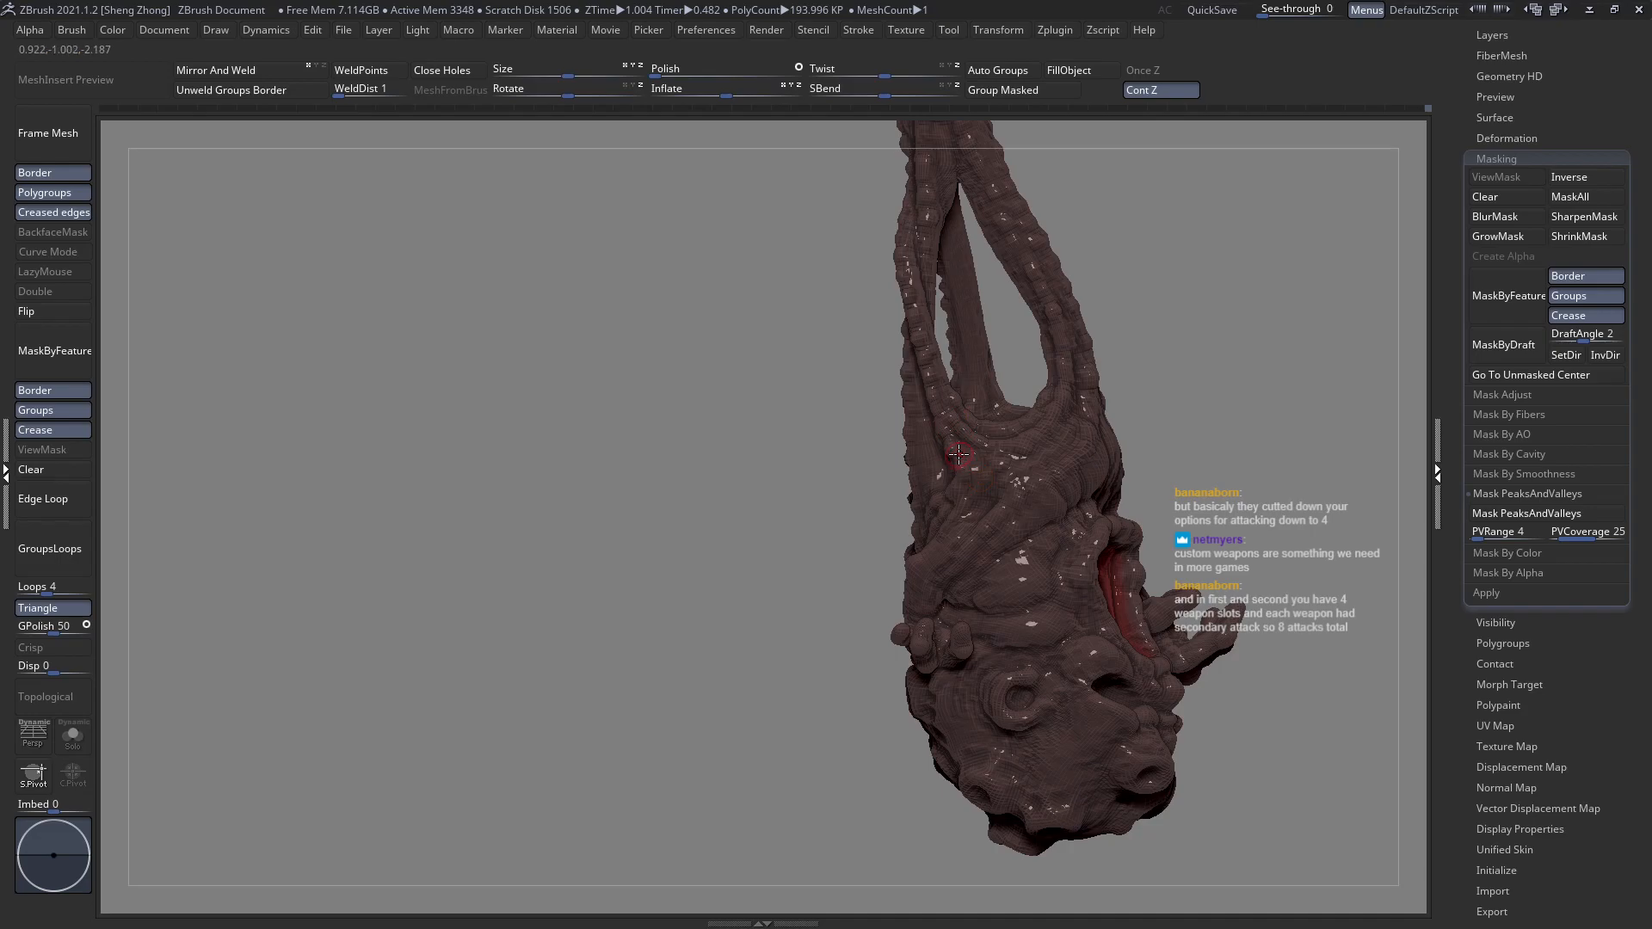
{"action": "mouse_move", "coordinate": [967, 473]}
{"action": "right_mouse_down"}
{"action": "mouse_move", "coordinate": [994, 472]}
{"action": "mouse_move", "coordinate": [877, 546]}
{"action": "right_mouse_up"}
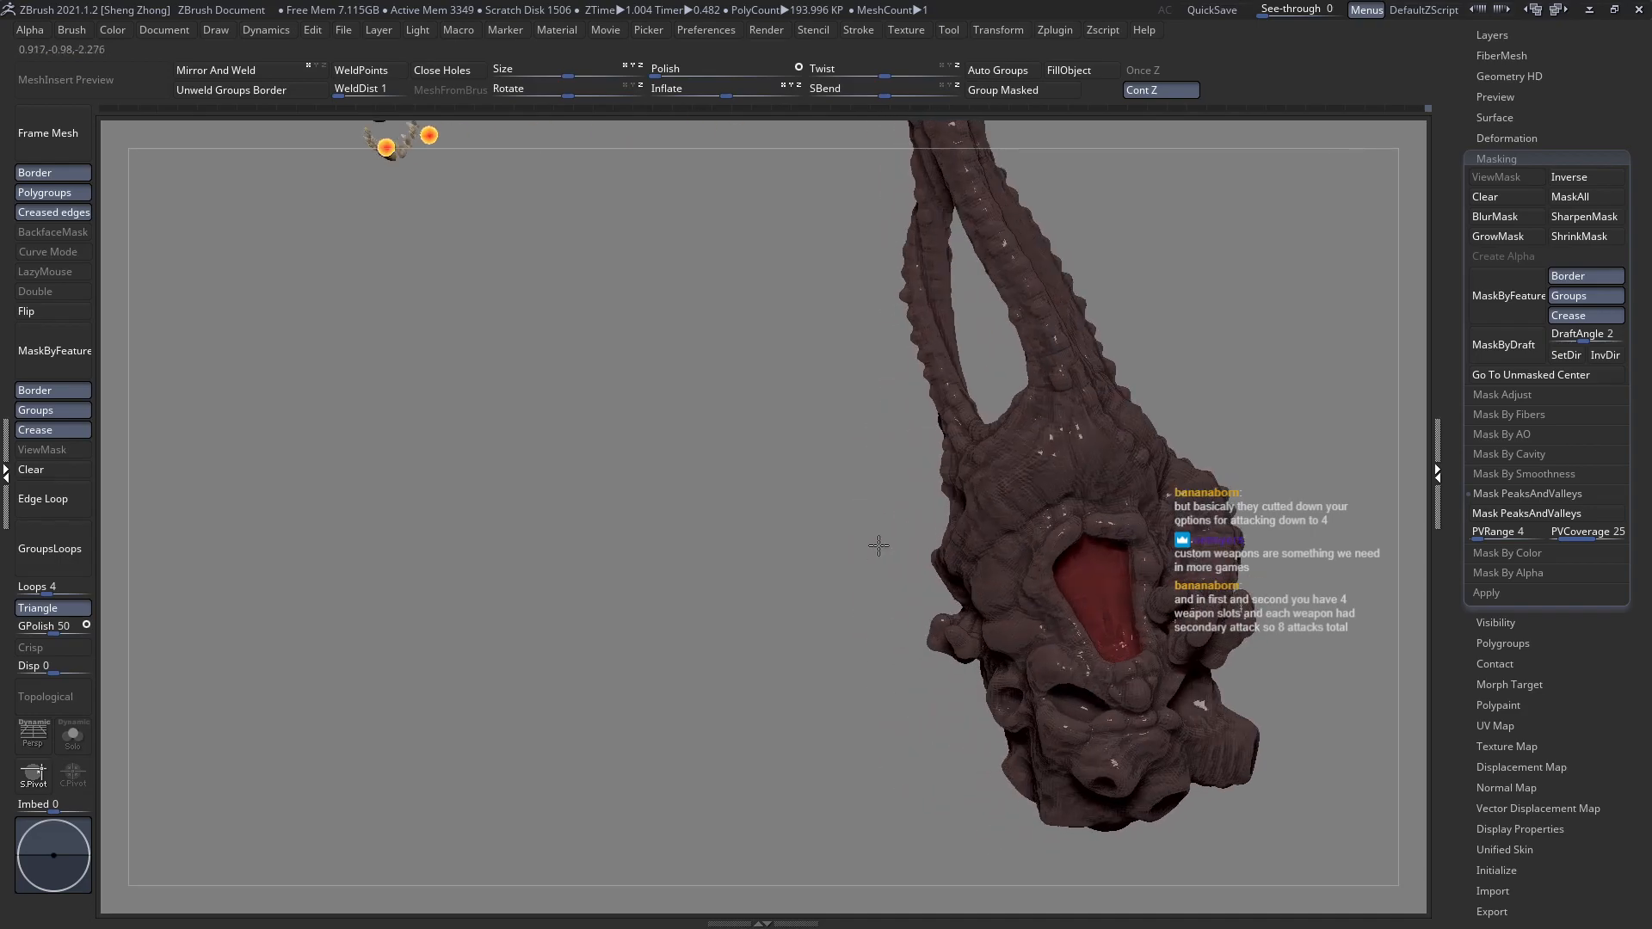
{"action": "right_click_drag", "start_coordinate": [960, 493], "coordinate": [923, 579]}
{"action": "mouse_move", "coordinate": [1060, 528]}
{"action": "right_mouse_down", "text": "ctrl"}
{"action": "mouse_move", "coordinate": [917, 482]}
{"action": "mouse_move", "coordinate": [955, 516]}
{"action": "right_mouse_up", "text": "ctrl"}
{"action": "mouse_move", "coordinate": [826, 503]}
{"action": "right_mouse_down"}
{"action": "mouse_move", "coordinate": [856, 498]}
{"action": "mouse_move", "coordinate": [844, 442]}
{"action": "mouse_move", "coordinate": [857, 440]}
{"action": "right_mouse_up"}
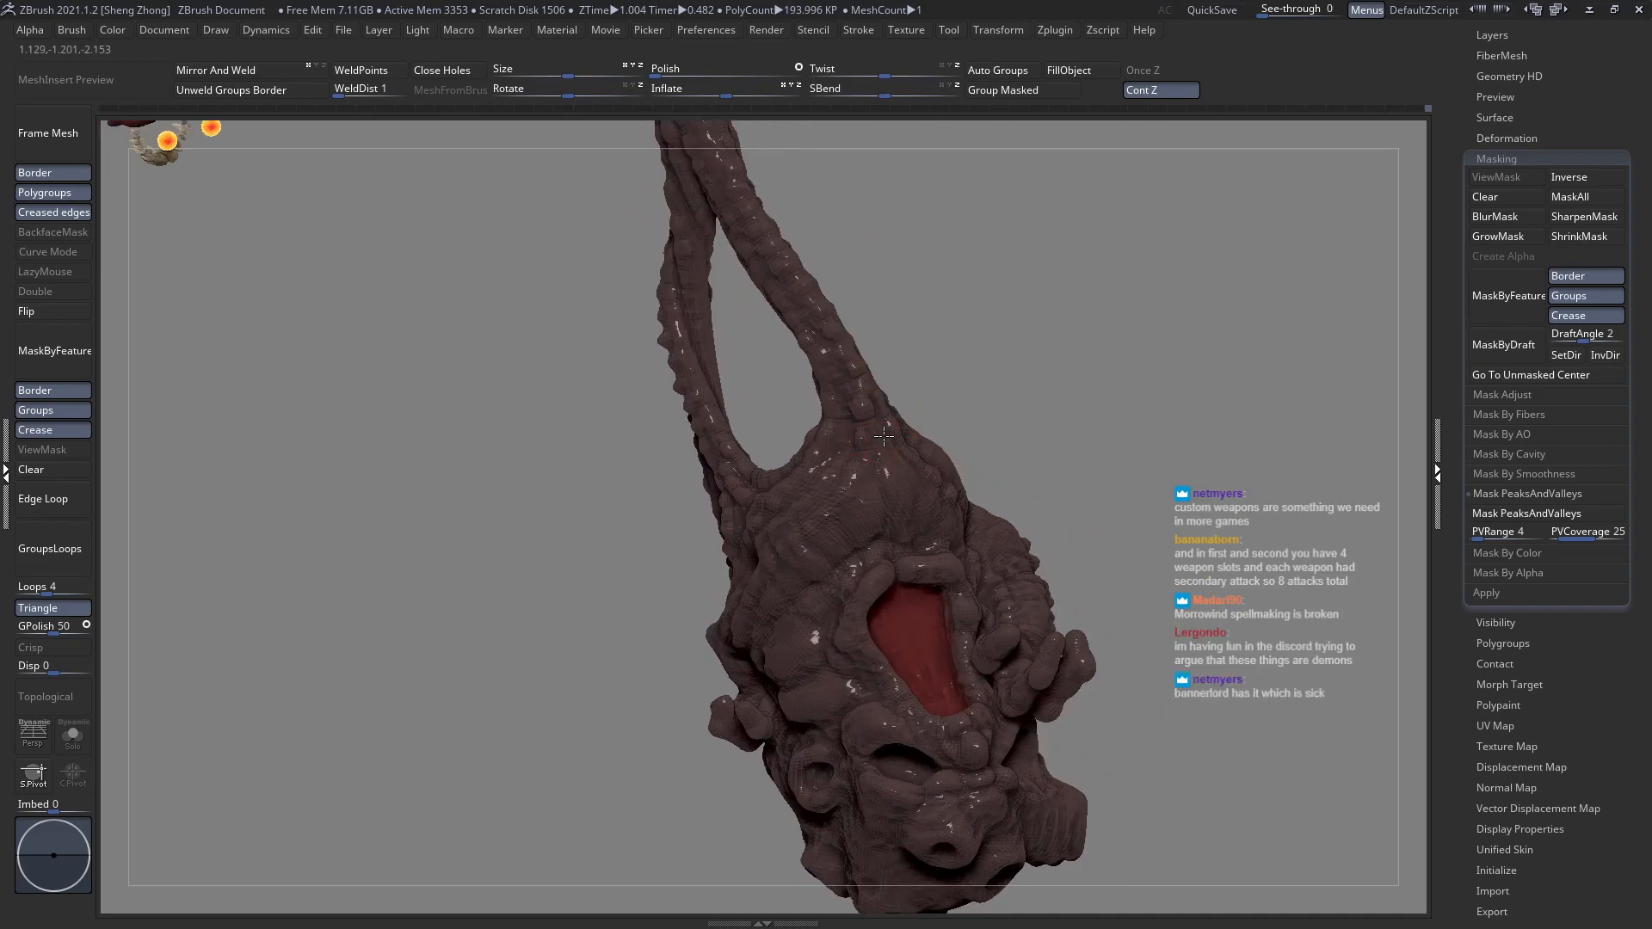
{"action": "right_click_drag", "start_coordinate": [895, 490], "coordinate": [887, 465]}
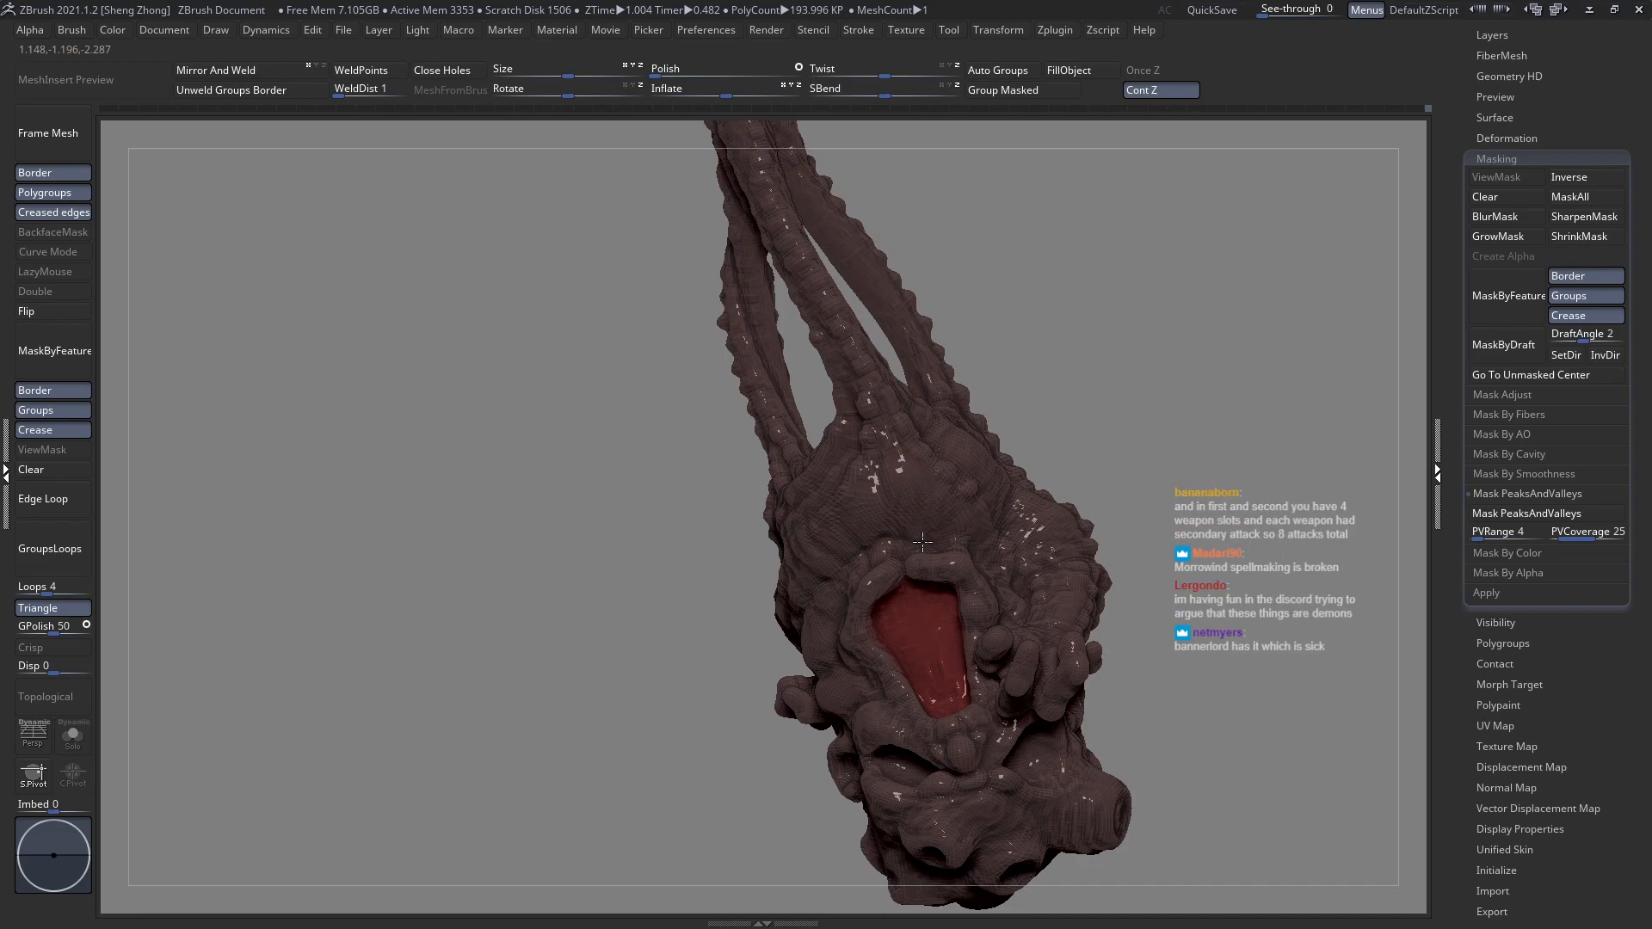
Sculpt folds and soft bumps on the swollen surface between the branch bases and the upper rim of the red opening.
{"action": "right_click_drag", "start_coordinate": [924, 574], "coordinate": [907, 568]}
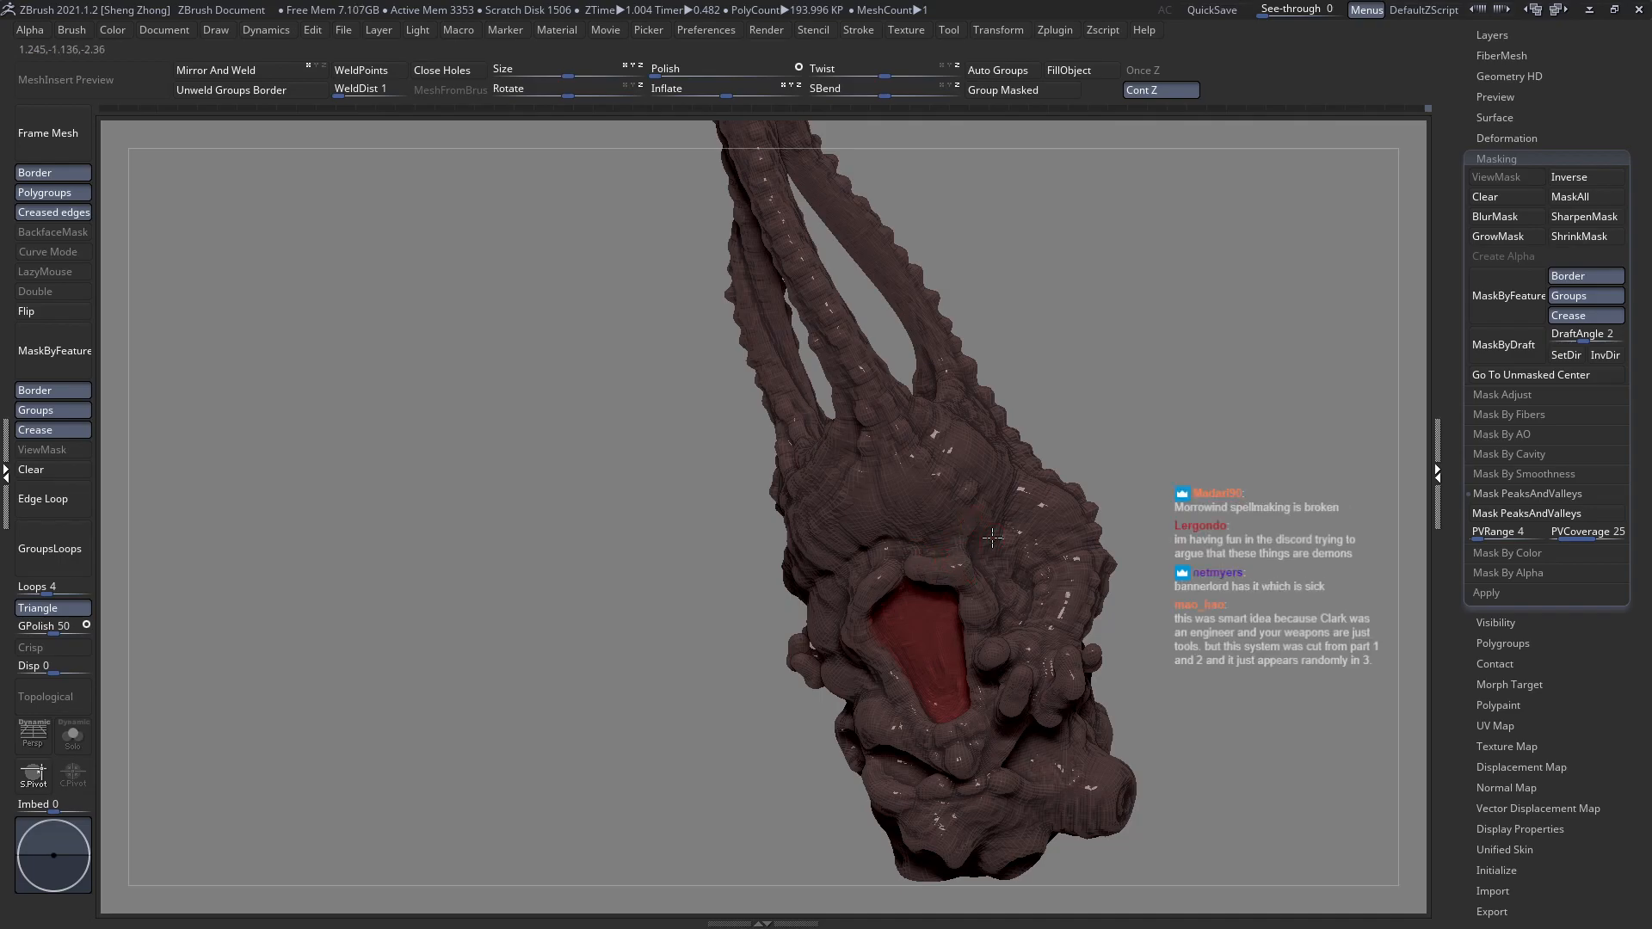
{"action": "right_click_drag", "start_coordinate": [992, 537], "coordinate": [1011, 490]}
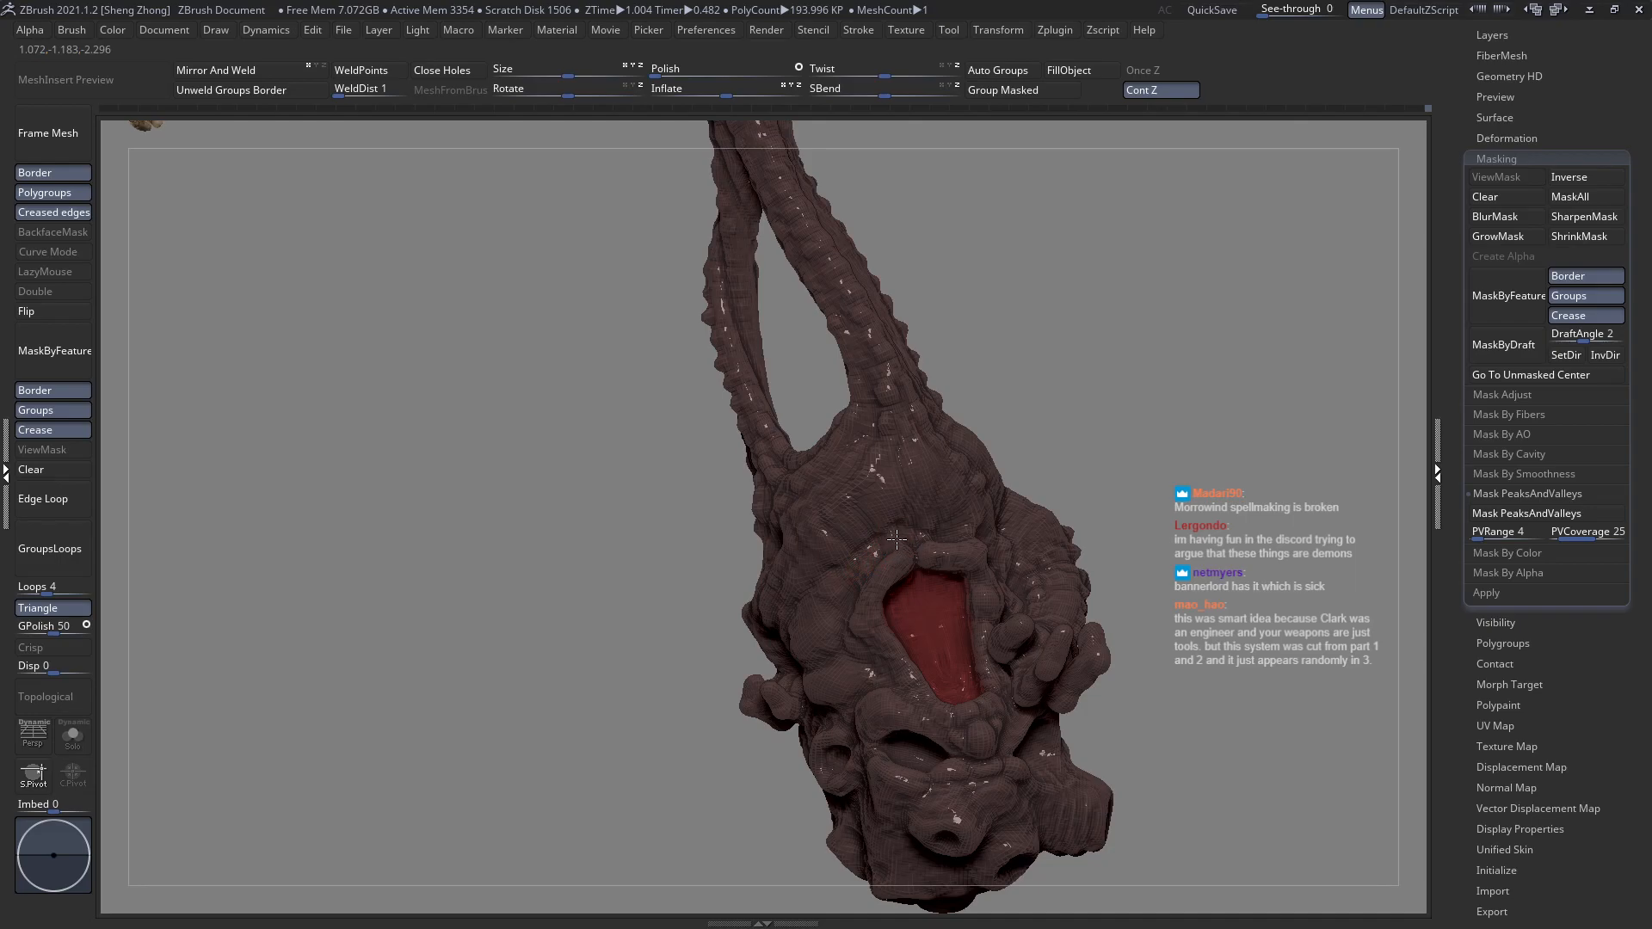
{"action": "right_click_drag", "start_coordinate": [890, 509], "coordinate": [920, 487]}
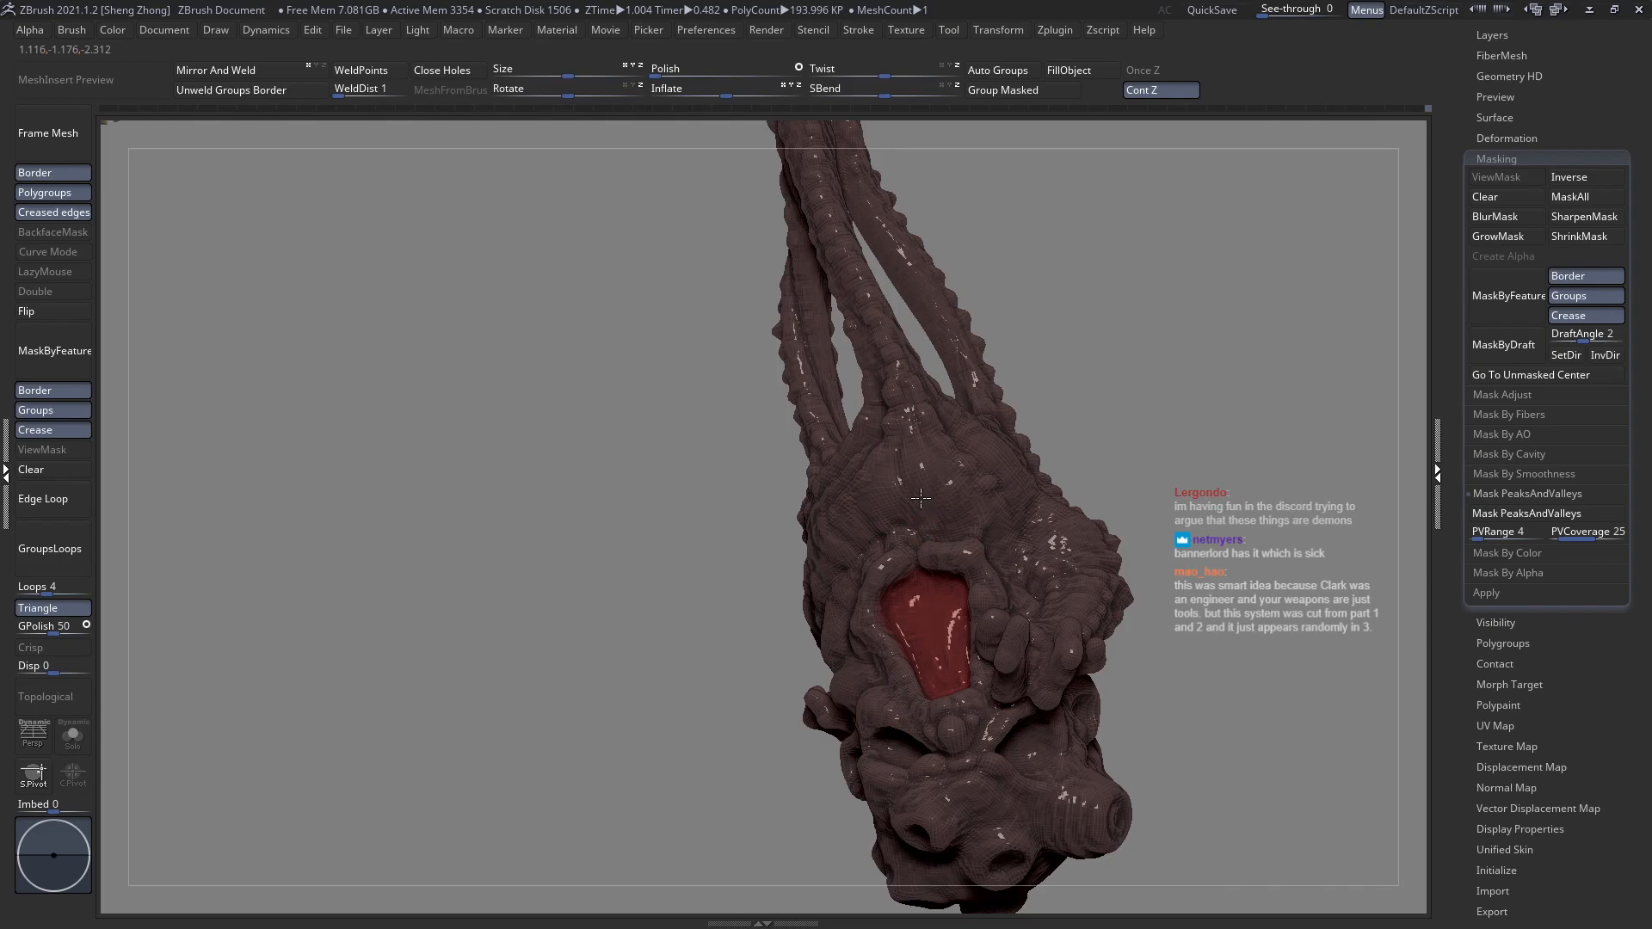
{"action": "mouse_move", "coordinate": [921, 499]}
{"action": "right_mouse_down"}
{"action": "mouse_move", "coordinate": [879, 560]}
{"action": "mouse_move", "coordinate": [847, 558]}
{"action": "right_mouse_up"}
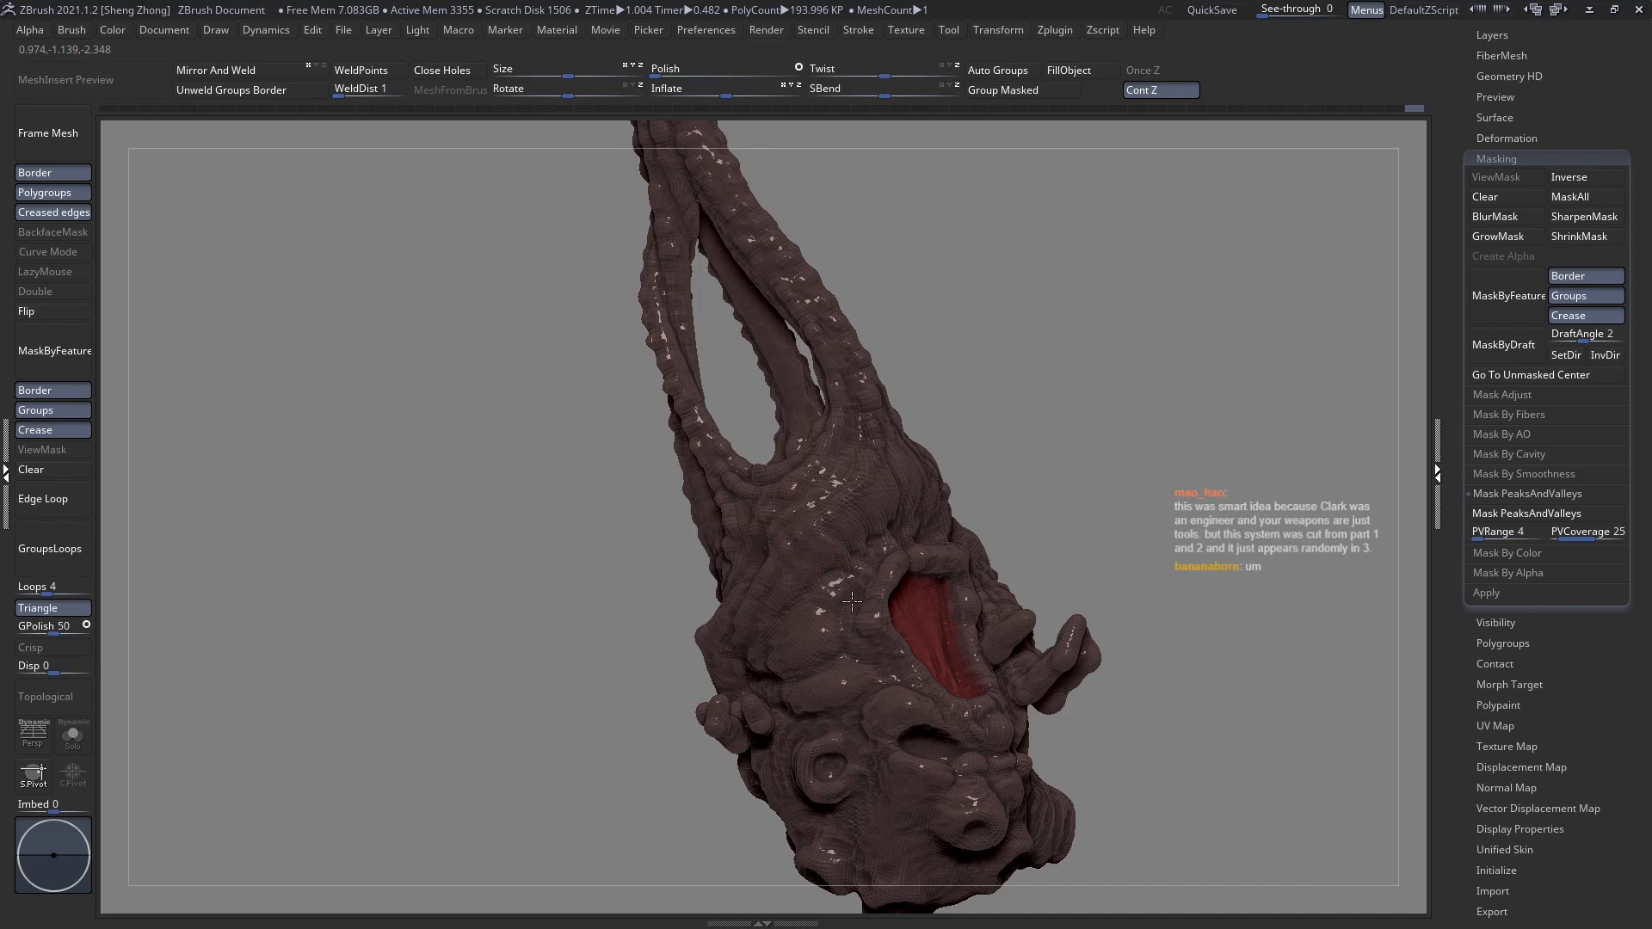
{"action": "right_click_drag", "start_coordinate": [848, 628], "coordinate": [872, 661]}
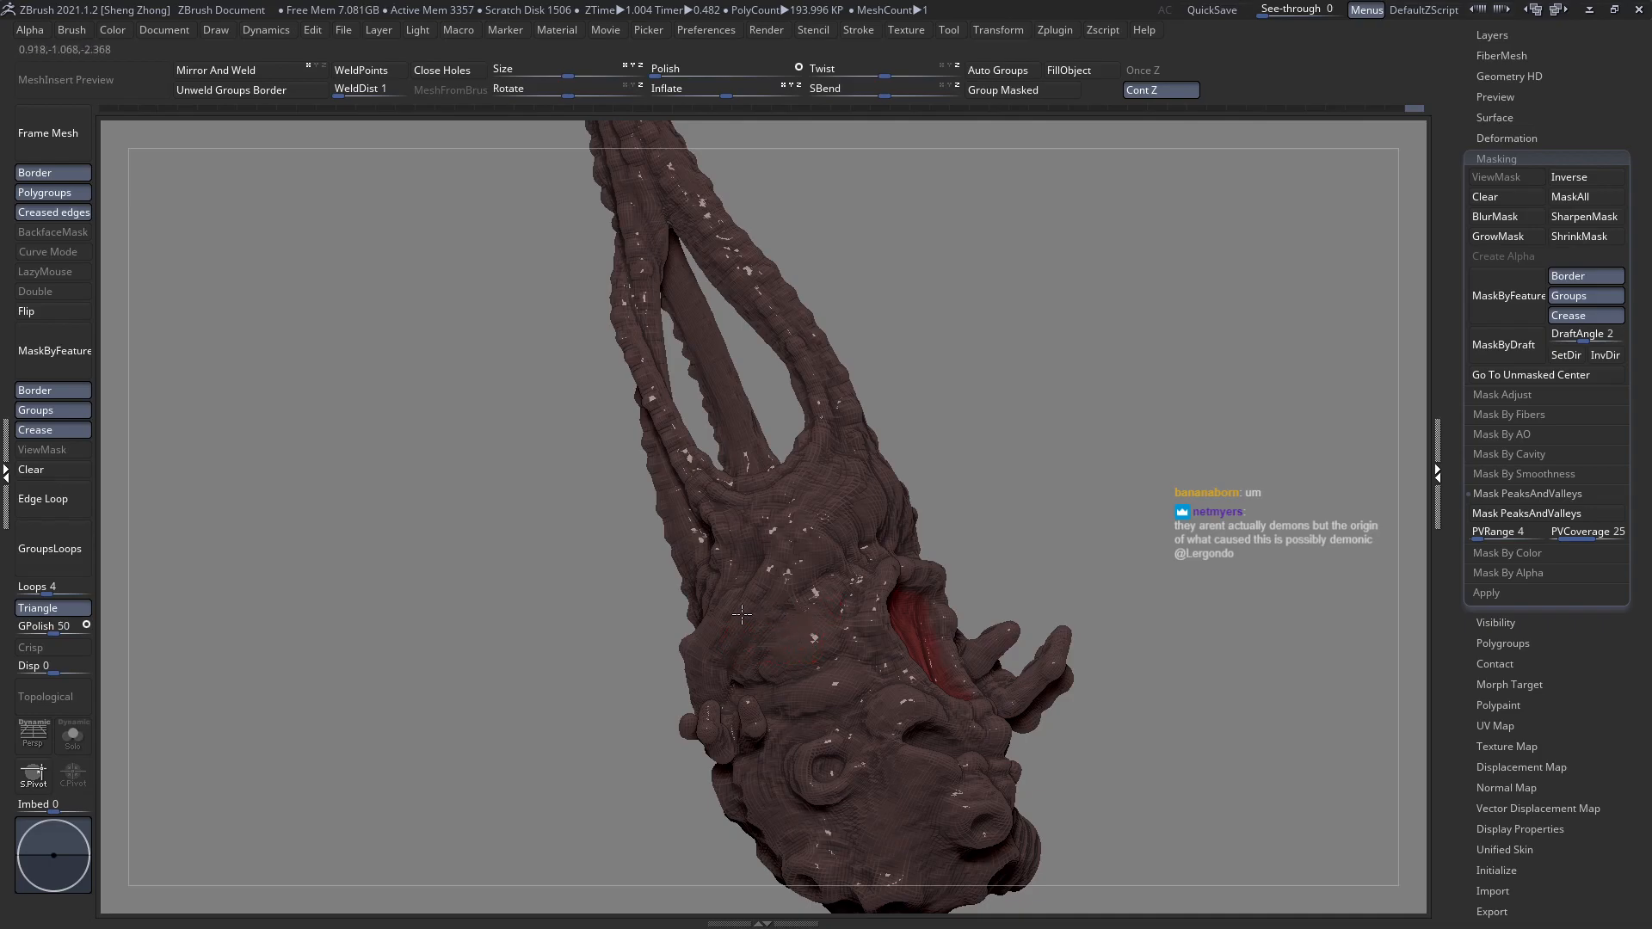
Refine the wrinkles on both flanks of the swollen mass above and beside the red opening.
{"action": "right_click_drag", "start_coordinate": [825, 572], "coordinate": [738, 634]}
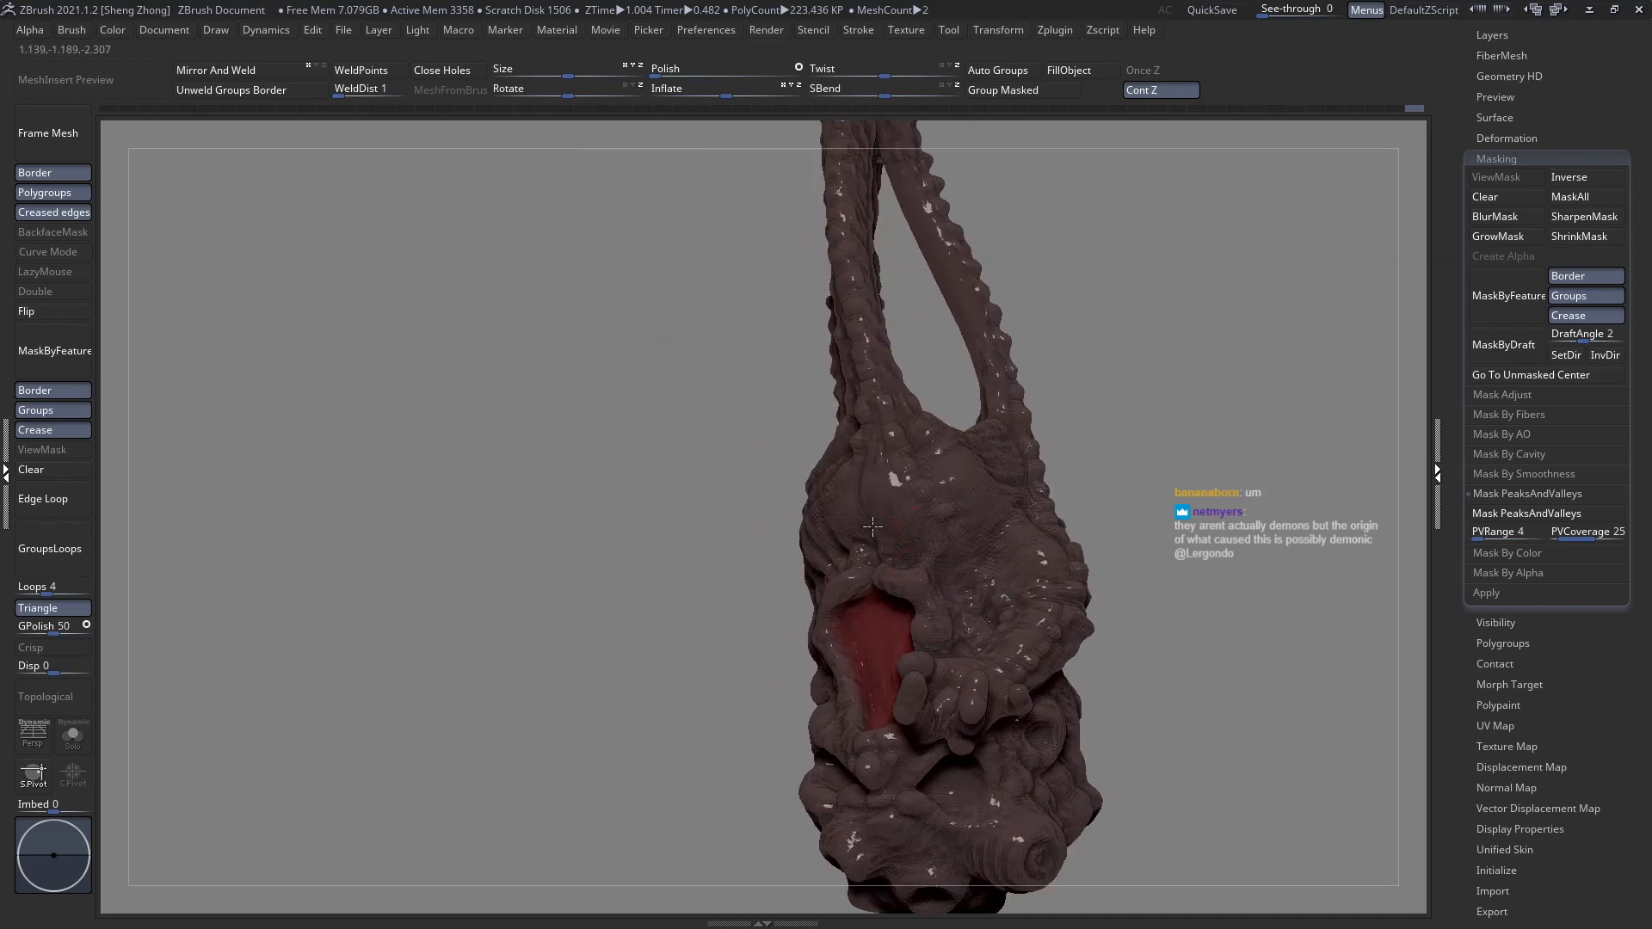
{"action": "mouse_move", "coordinate": [901, 514]}
{"action": "right_mouse_down"}
{"action": "mouse_move", "coordinate": [876, 520]}
{"action": "mouse_move", "coordinate": [848, 487]}
{"action": "right_mouse_up"}
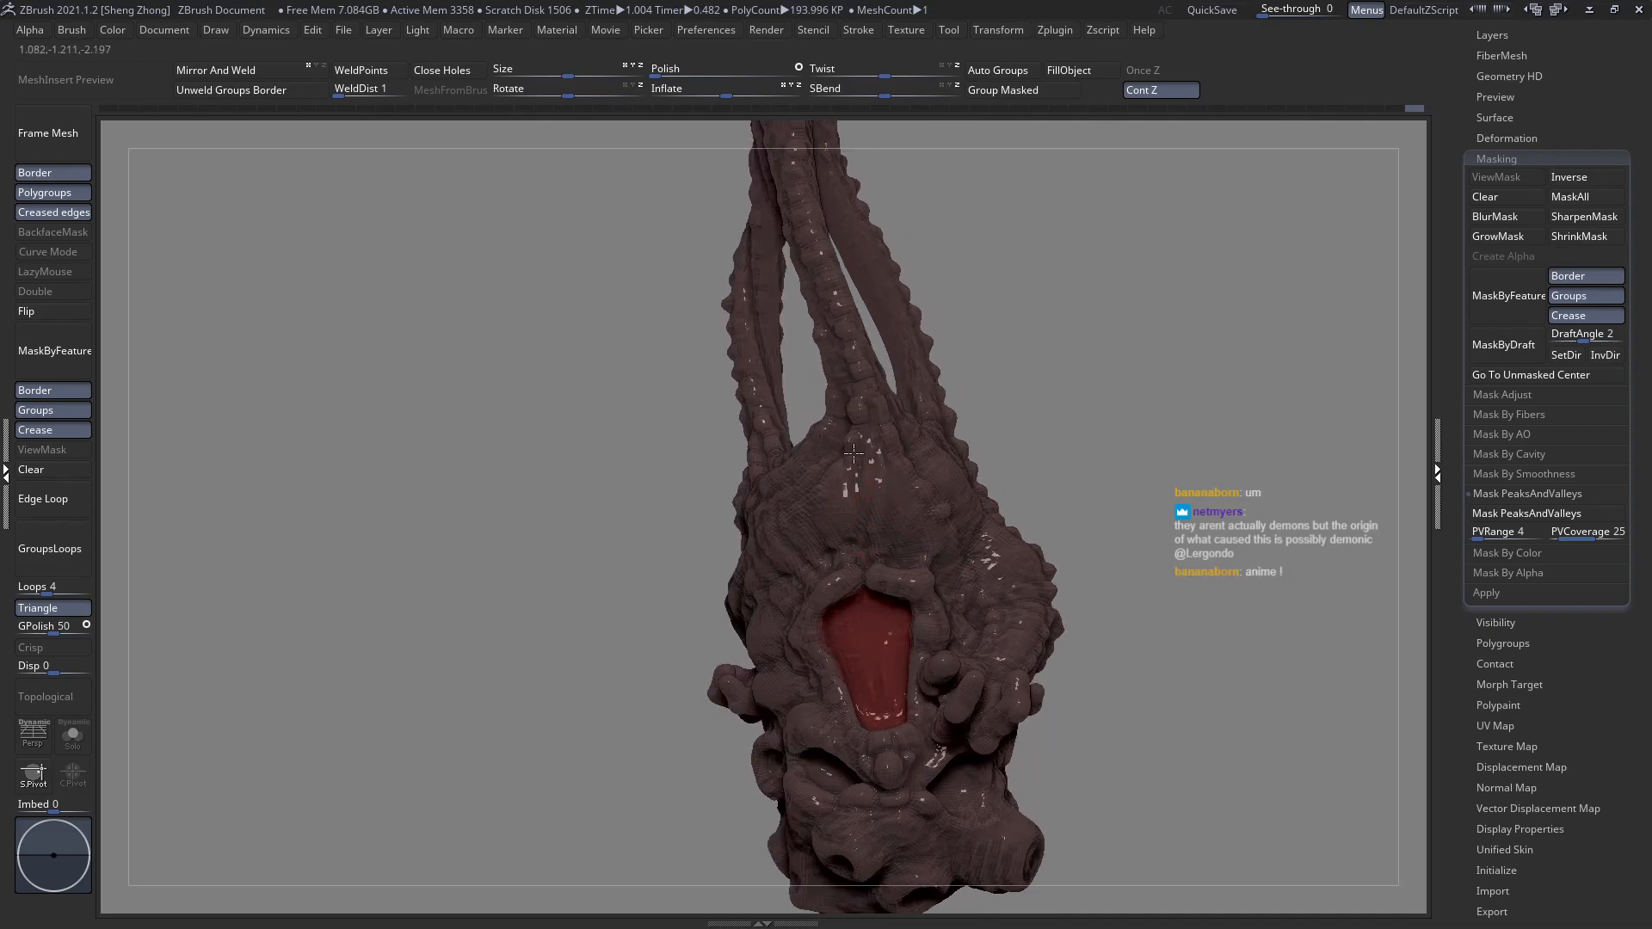
{"action": "mouse_move", "coordinate": [846, 550]}
{"action": "right_mouse_down"}
{"action": "mouse_move", "coordinate": [789, 579]}
{"action": "mouse_move", "coordinate": [905, 463]}
{"action": "right_mouse_up"}
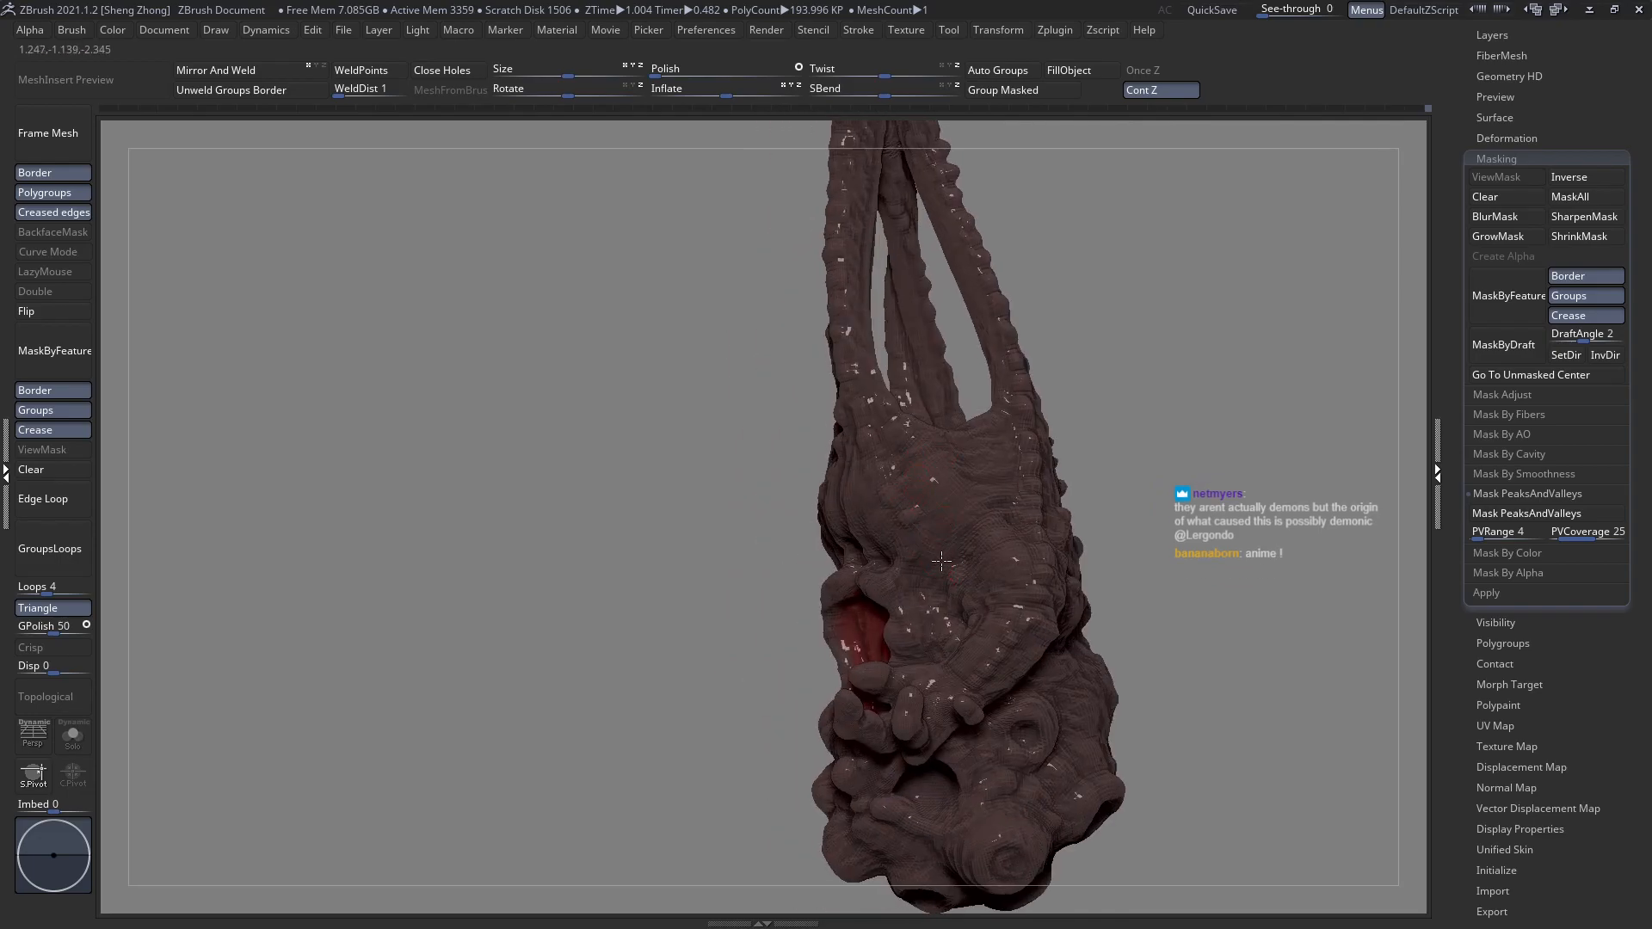
{"action": "mouse_move", "coordinate": [938, 565]}
{"action": "right_mouse_down"}
{"action": "mouse_move", "coordinate": [925, 617]}
{"action": "mouse_move", "coordinate": [963, 692]}
{"action": "mouse_move", "coordinate": [947, 704]}
{"action": "mouse_move", "coordinate": [988, 653]}
{"action": "right_mouse_up"}
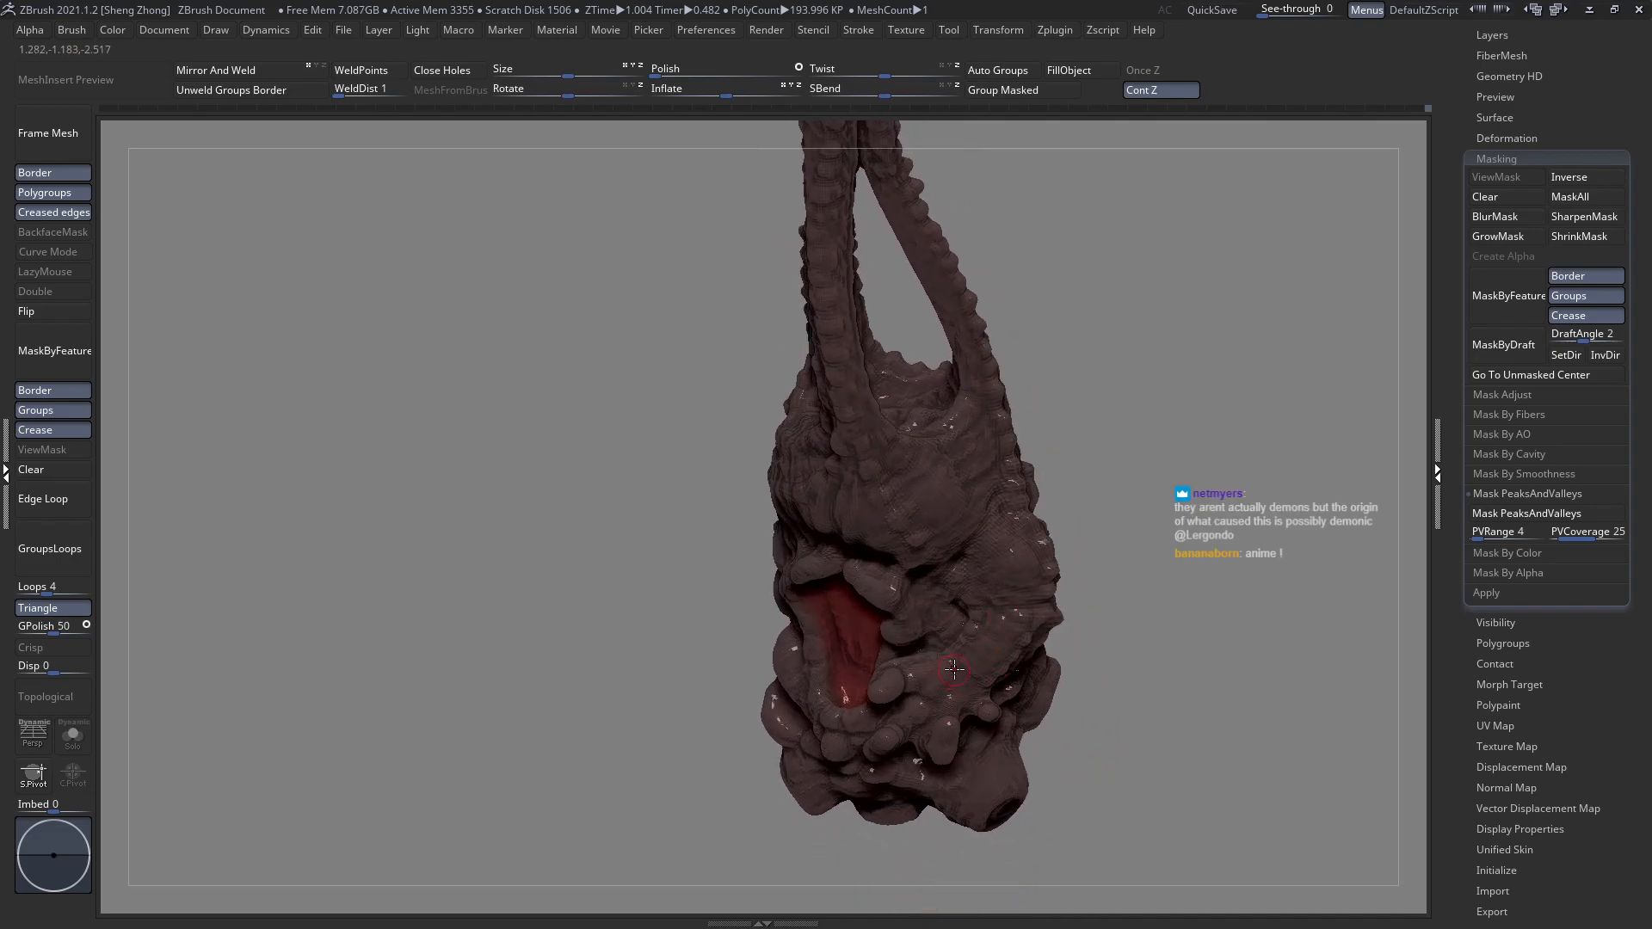
Isolate the finger-like stub and the surface around its base beside the red opening.
{"action": "mouse_move", "coordinate": [921, 682]}
{"action": "right_mouse_down"}
{"action": "mouse_move", "coordinate": [925, 698]}
{"action": "mouse_move", "coordinate": [904, 669]}
{"action": "mouse_move", "coordinate": [858, 685]}
{"action": "mouse_move", "coordinate": [871, 824]}
{"action": "mouse_move", "coordinate": [843, 850]}
{"action": "right_mouse_up"}
{"action": "right_click_drag", "start_coordinate": [981, 671], "coordinate": [970, 662]}
{"action": "left_click_drag", "start_coordinate": [892, 465], "coordinate": [1017, 694], "text": "ctrl+shift"}
{"action": "right_click_drag", "start_coordinate": [988, 747], "coordinate": [904, 671], "text": "alt"}
{"action": "right_click_drag", "start_coordinate": [971, 576], "coordinate": [953, 727]}
{"action": "right_click_drag", "start_coordinate": [961, 521], "coordinate": [987, 505]}
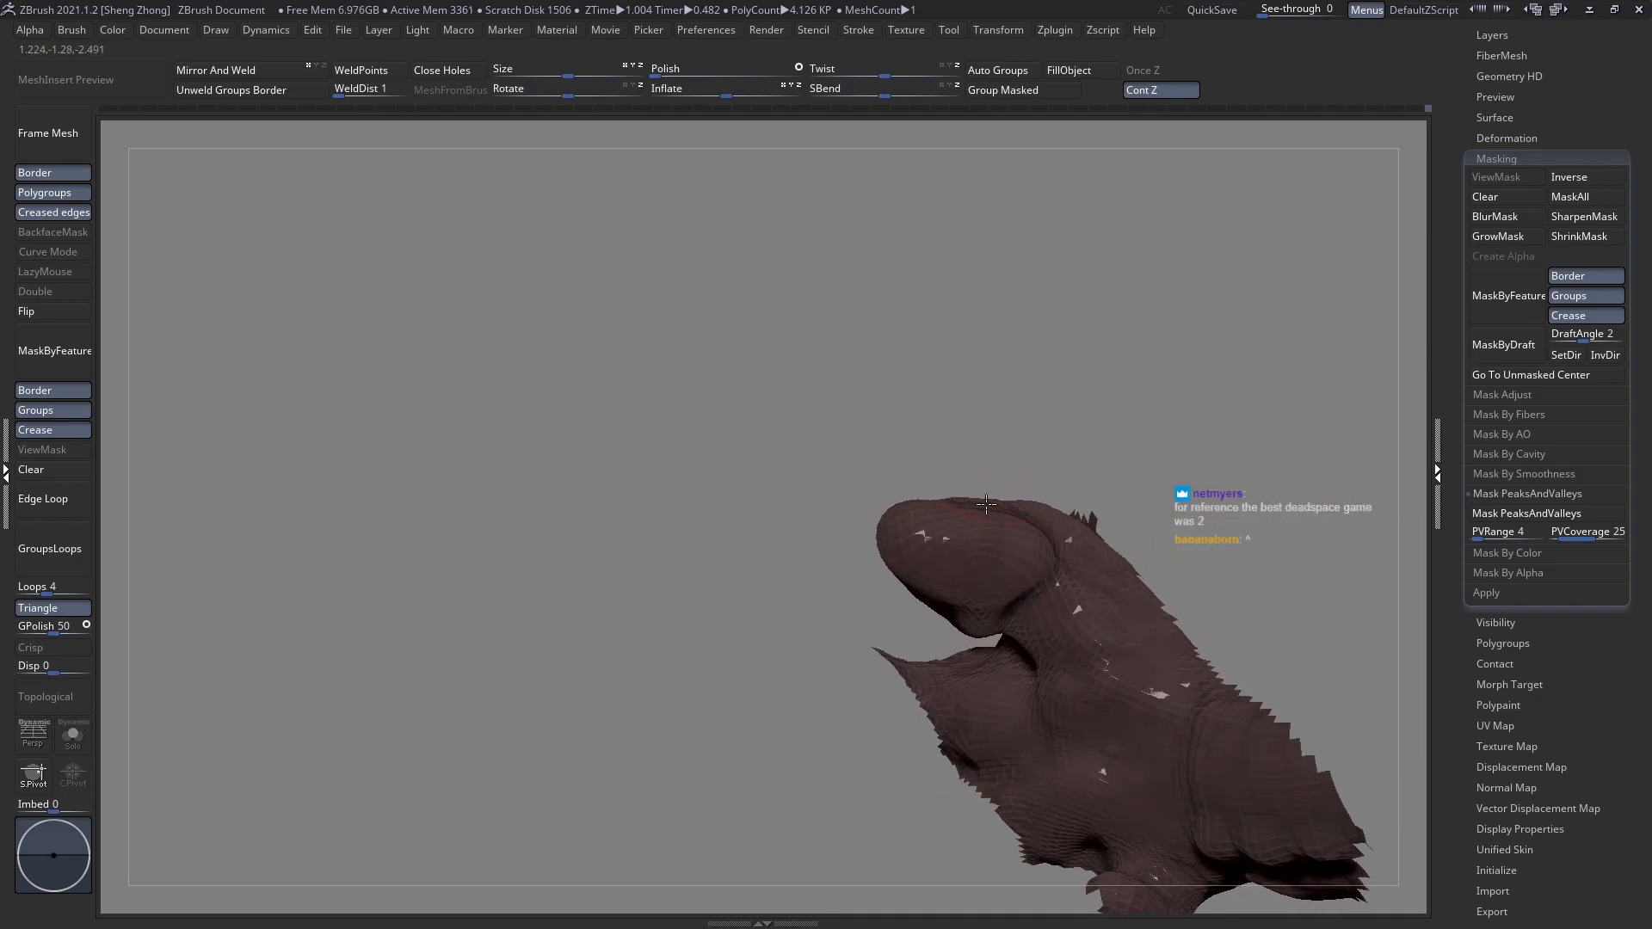
Rework the surface around the isolated stub's base and bring the whole creature back into view.
{"action": "right_click_drag", "start_coordinate": [1139, 670], "coordinate": [1155, 627]}
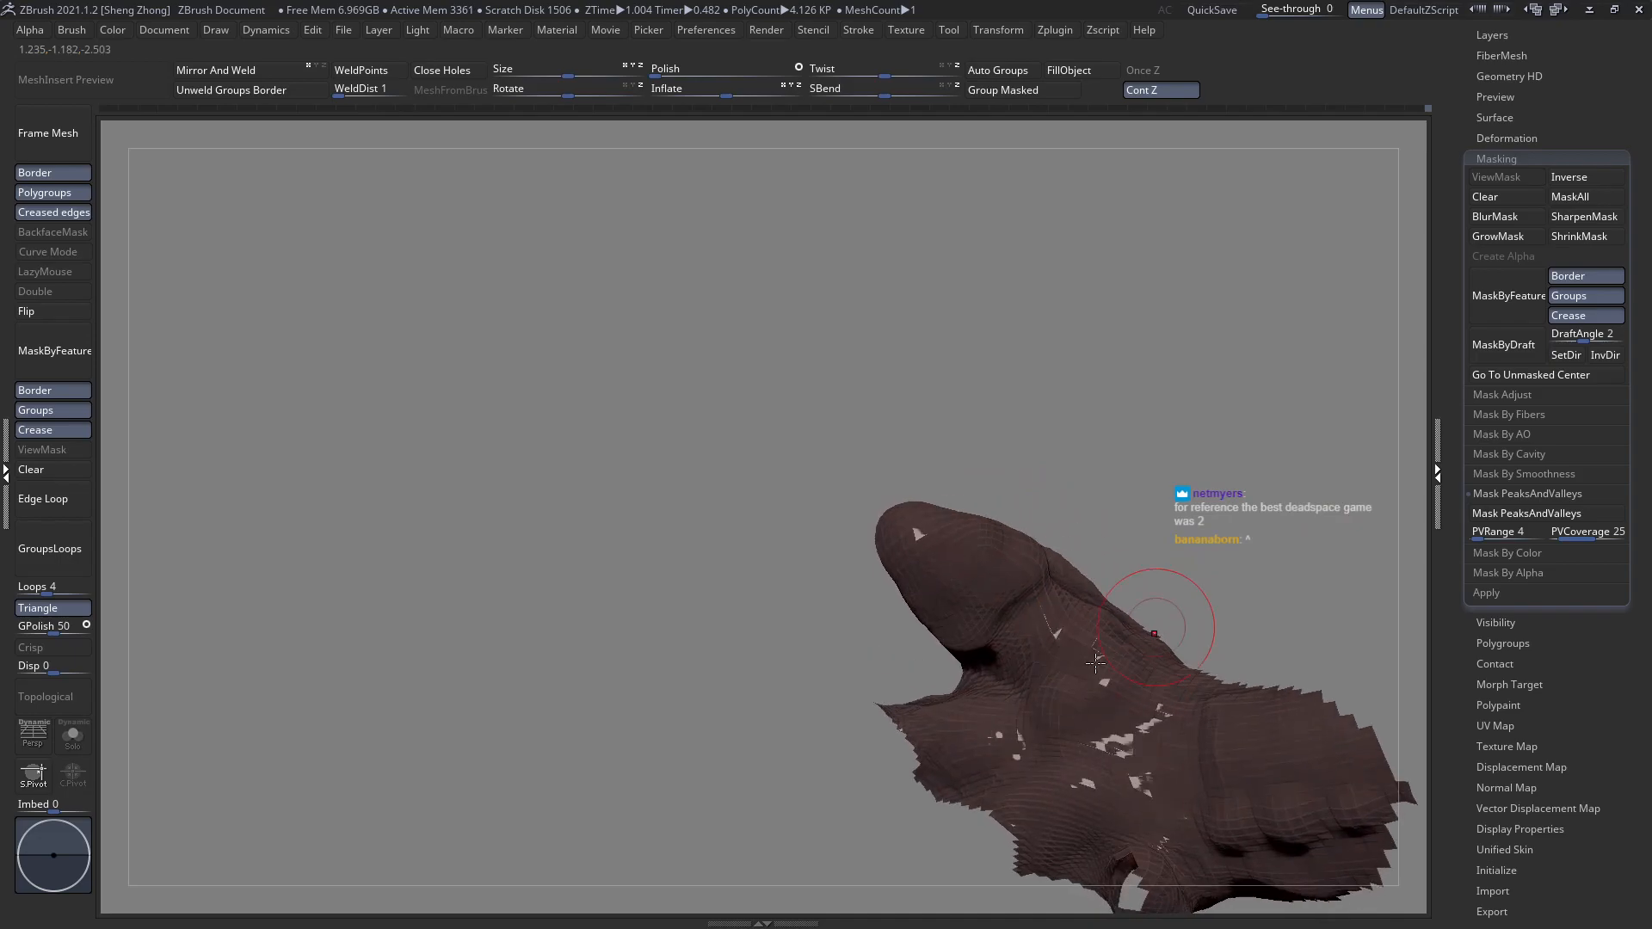
{"action": "mouse_move", "coordinate": [1091, 721]}
{"action": "left_mouse_down"}
{"action": "mouse_move", "coordinate": [1136, 712]}
{"action": "mouse_move", "coordinate": [1148, 735]}
{"action": "left_mouse_up"}
{"action": "right_click_drag", "start_coordinate": [1116, 792], "coordinate": [1110, 688]}
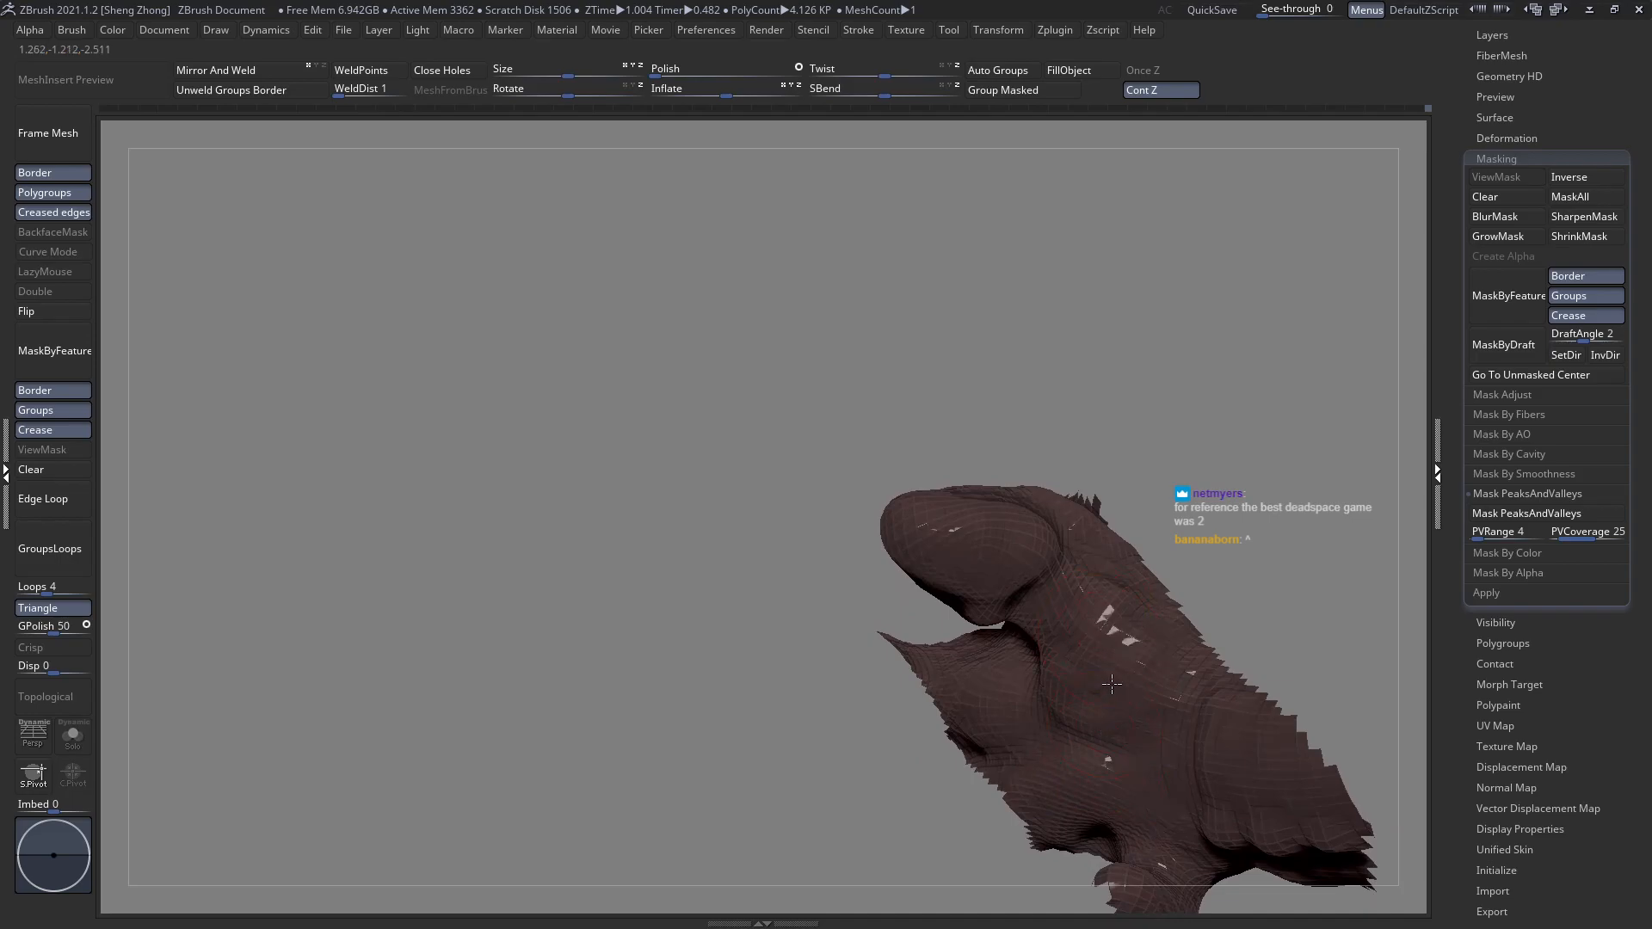
{"action": "right_click_drag", "start_coordinate": [1115, 679], "coordinate": [948, 537]}
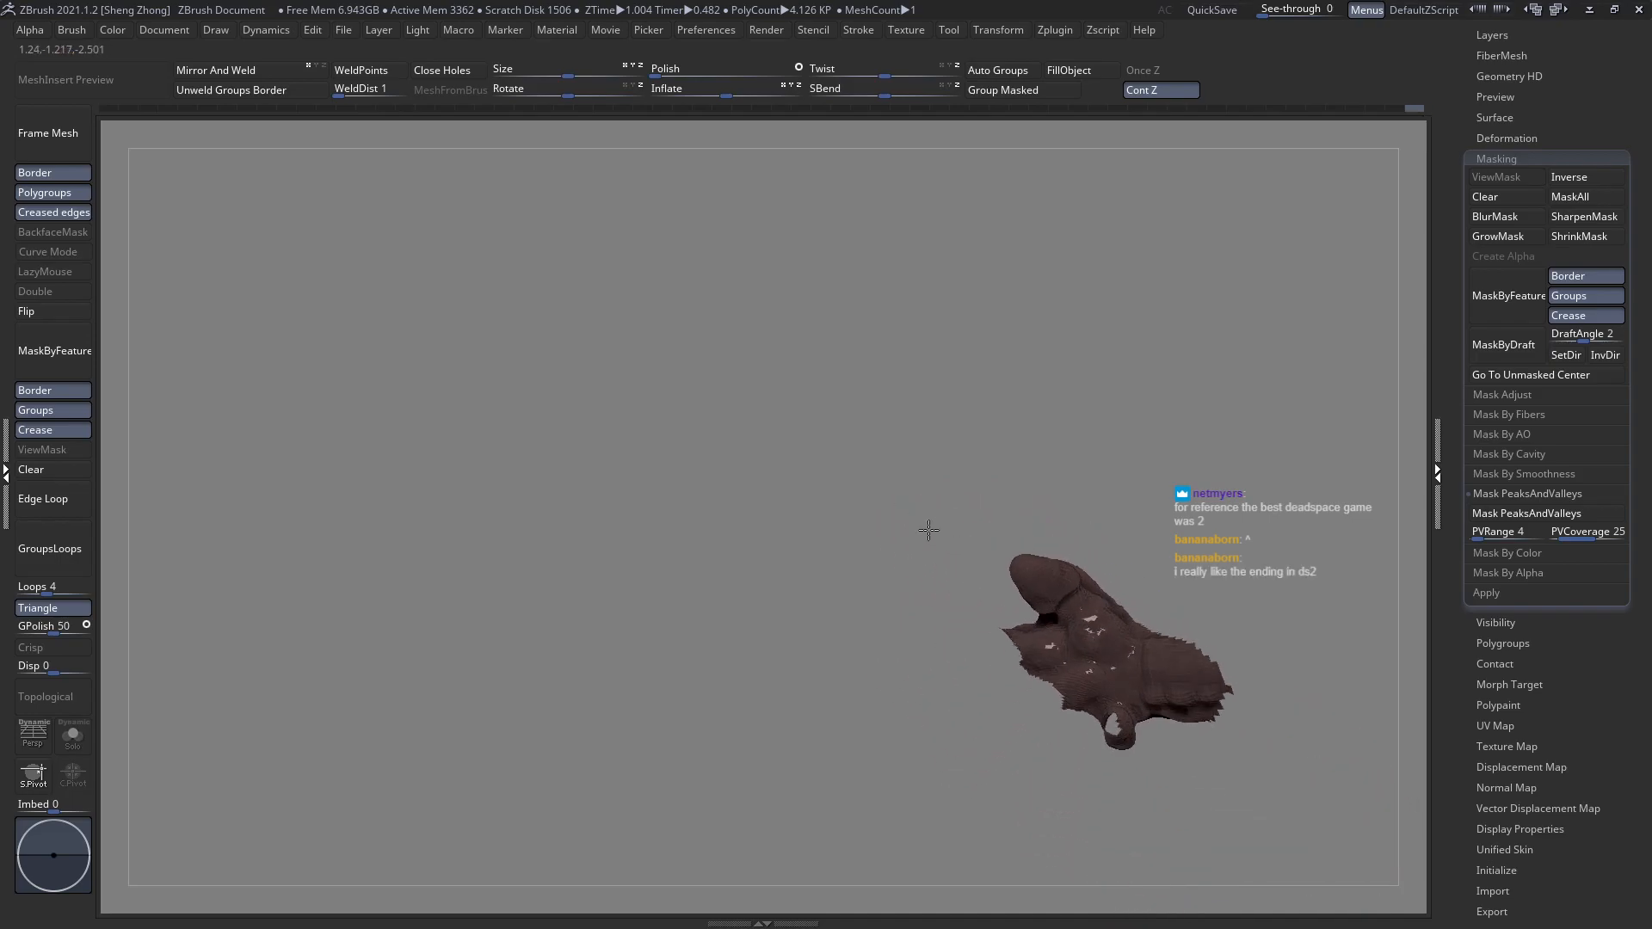
{"action": "left_click", "coordinate": [898, 523], "text": "ctrl+shift"}
Raise the mesh's subdivision level and sculpt small rounded bumps along the rim of the red opening.
{"action": "mouse_move", "coordinate": [1046, 578]}
{"action": "right_mouse_down"}
{"action": "mouse_move", "coordinate": [1037, 559]}
{"action": "mouse_move", "coordinate": [1029, 573]}
{"action": "mouse_move", "coordinate": [948, 571]}
{"action": "mouse_move", "coordinate": [992, 499]}
{"action": "right_mouse_up"}
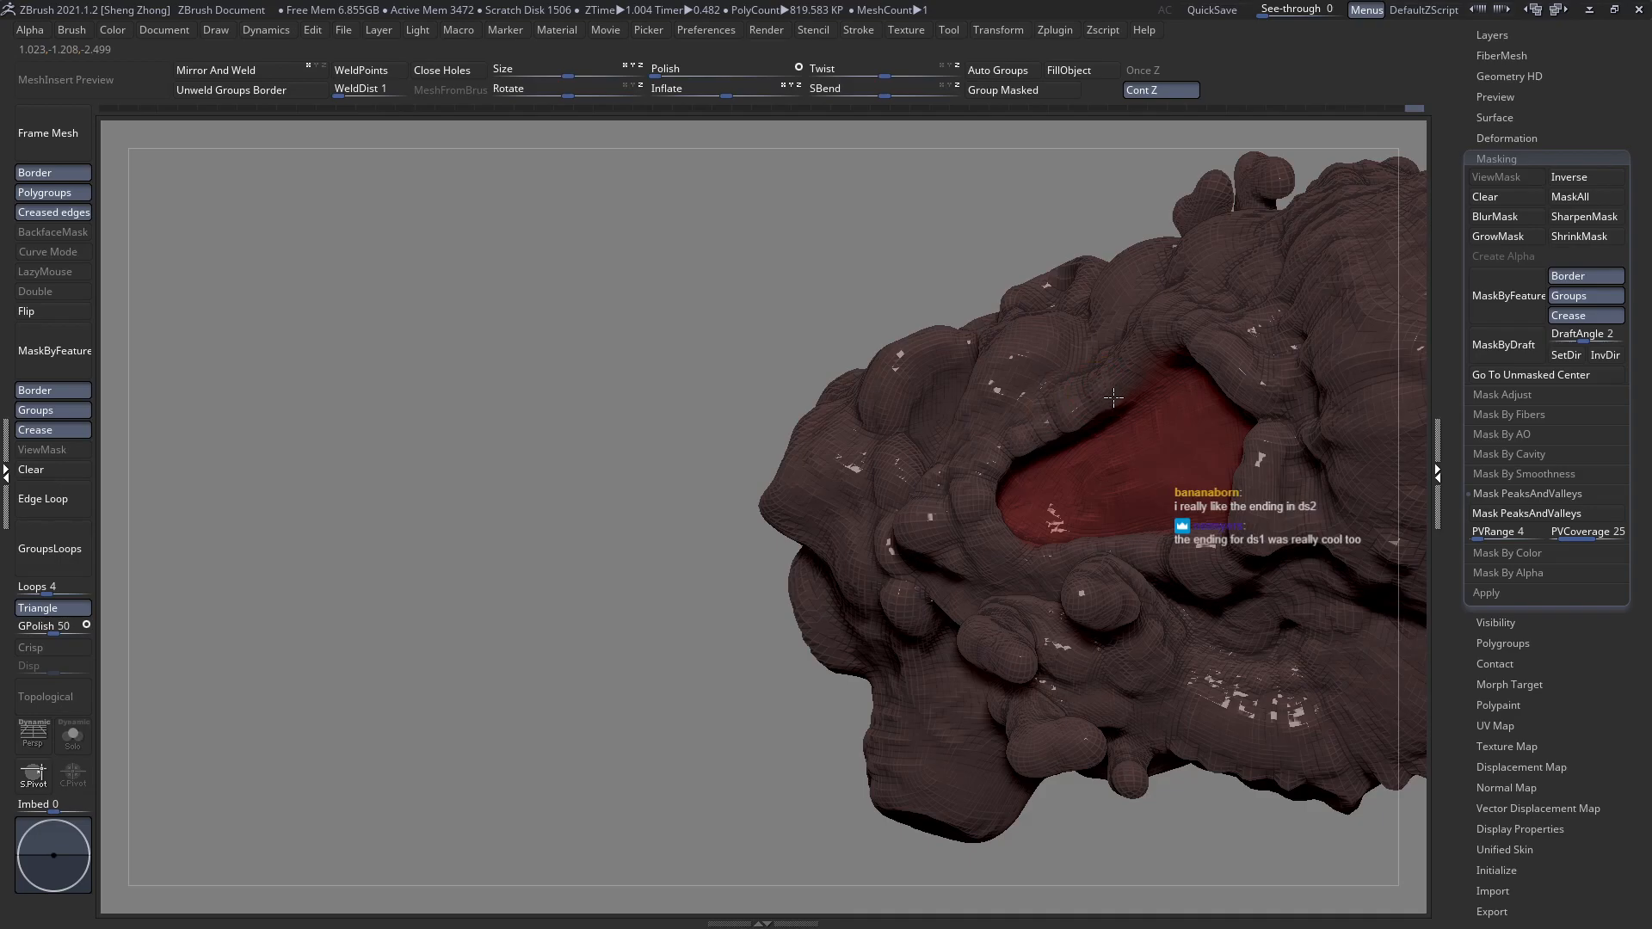
{"action": "right_click_drag", "start_coordinate": [1138, 359], "coordinate": [1210, 361]}
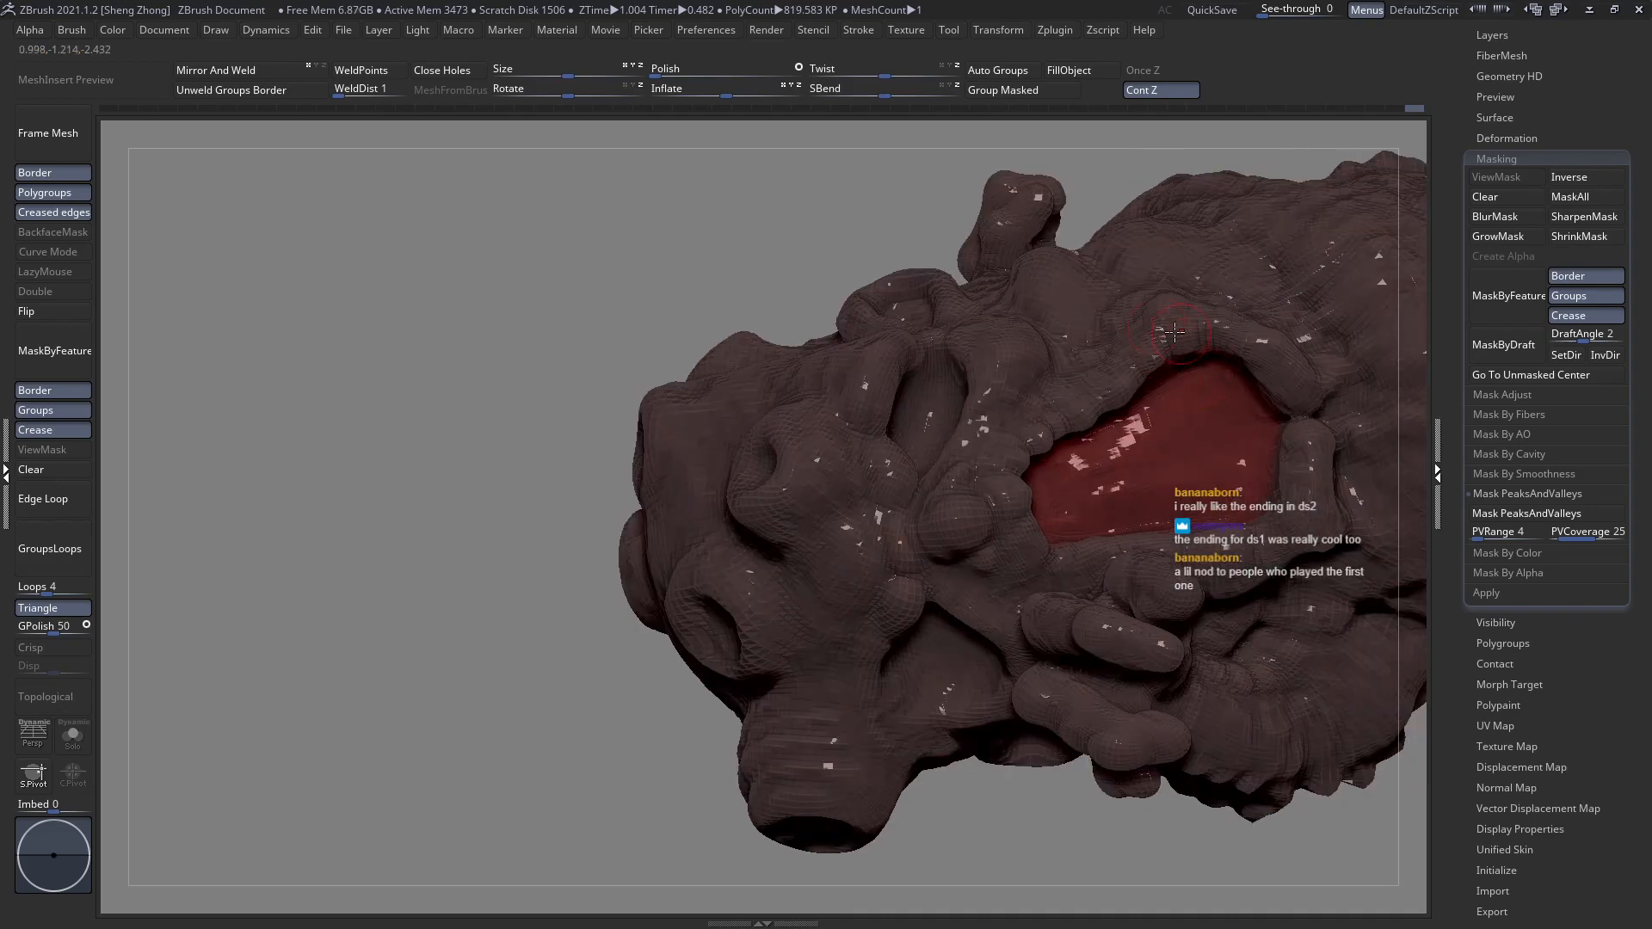
{"action": "mouse_move", "coordinate": [1148, 366]}
{"action": "right_mouse_down"}
{"action": "mouse_move", "coordinate": [1040, 584]}
{"action": "mouse_move", "coordinate": [1030, 551]}
{"action": "right_mouse_up"}
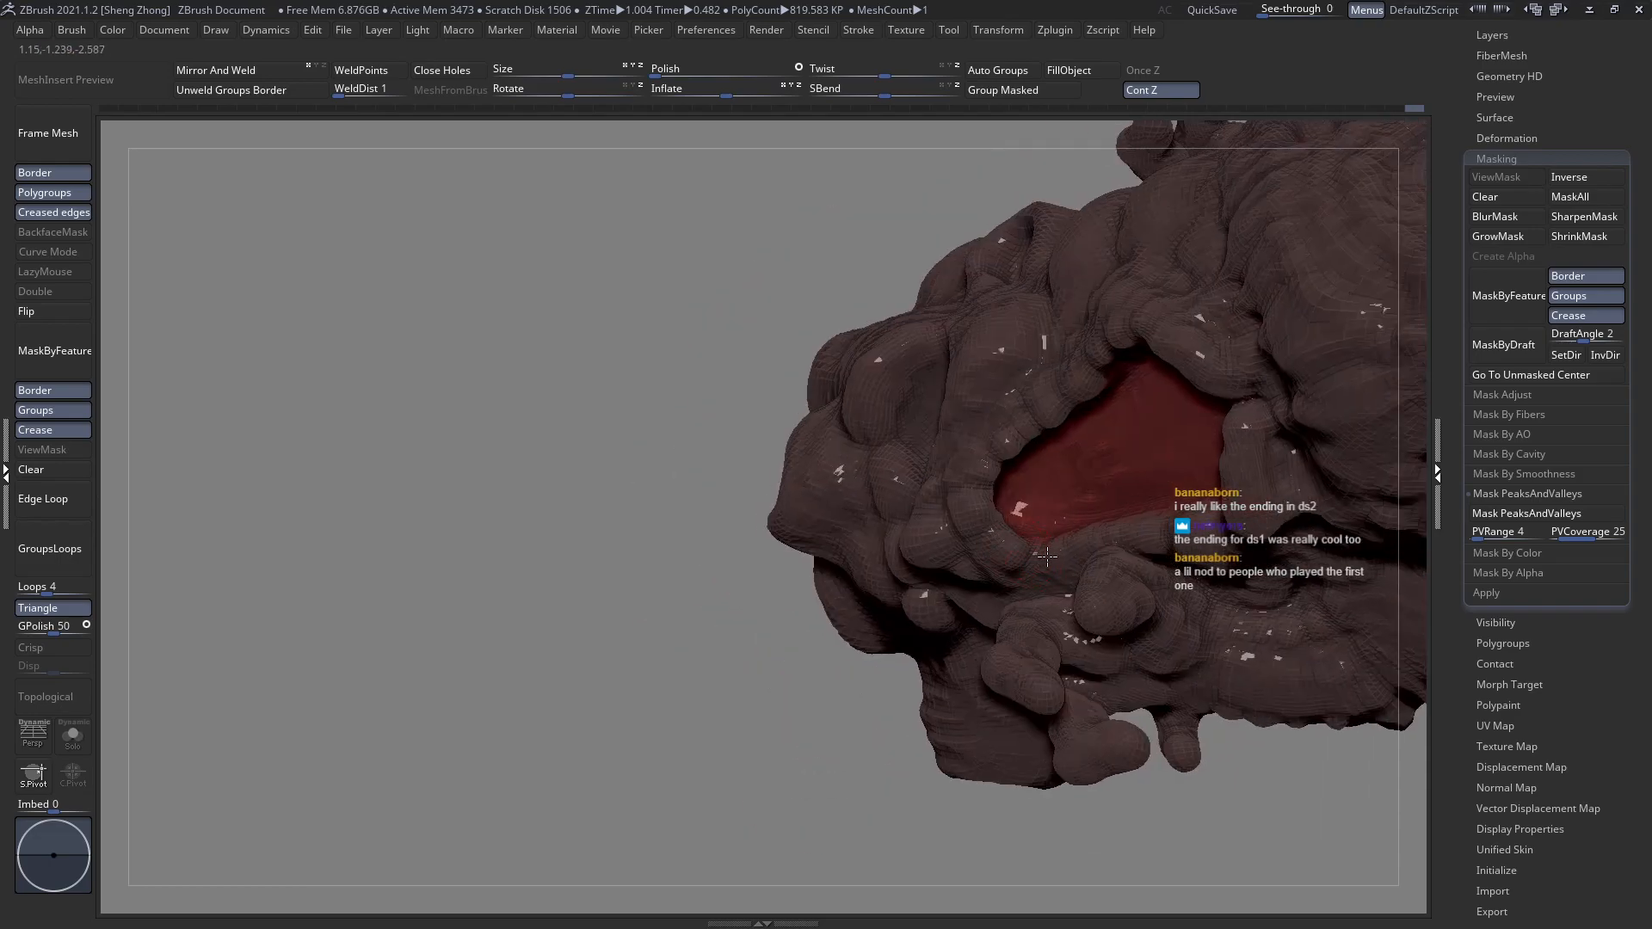
{"action": "mouse_move", "coordinate": [1069, 548]}
{"action": "right_mouse_down"}
{"action": "mouse_move", "coordinate": [963, 515]}
{"action": "mouse_move", "coordinate": [987, 521]}
{"action": "right_mouse_up"}
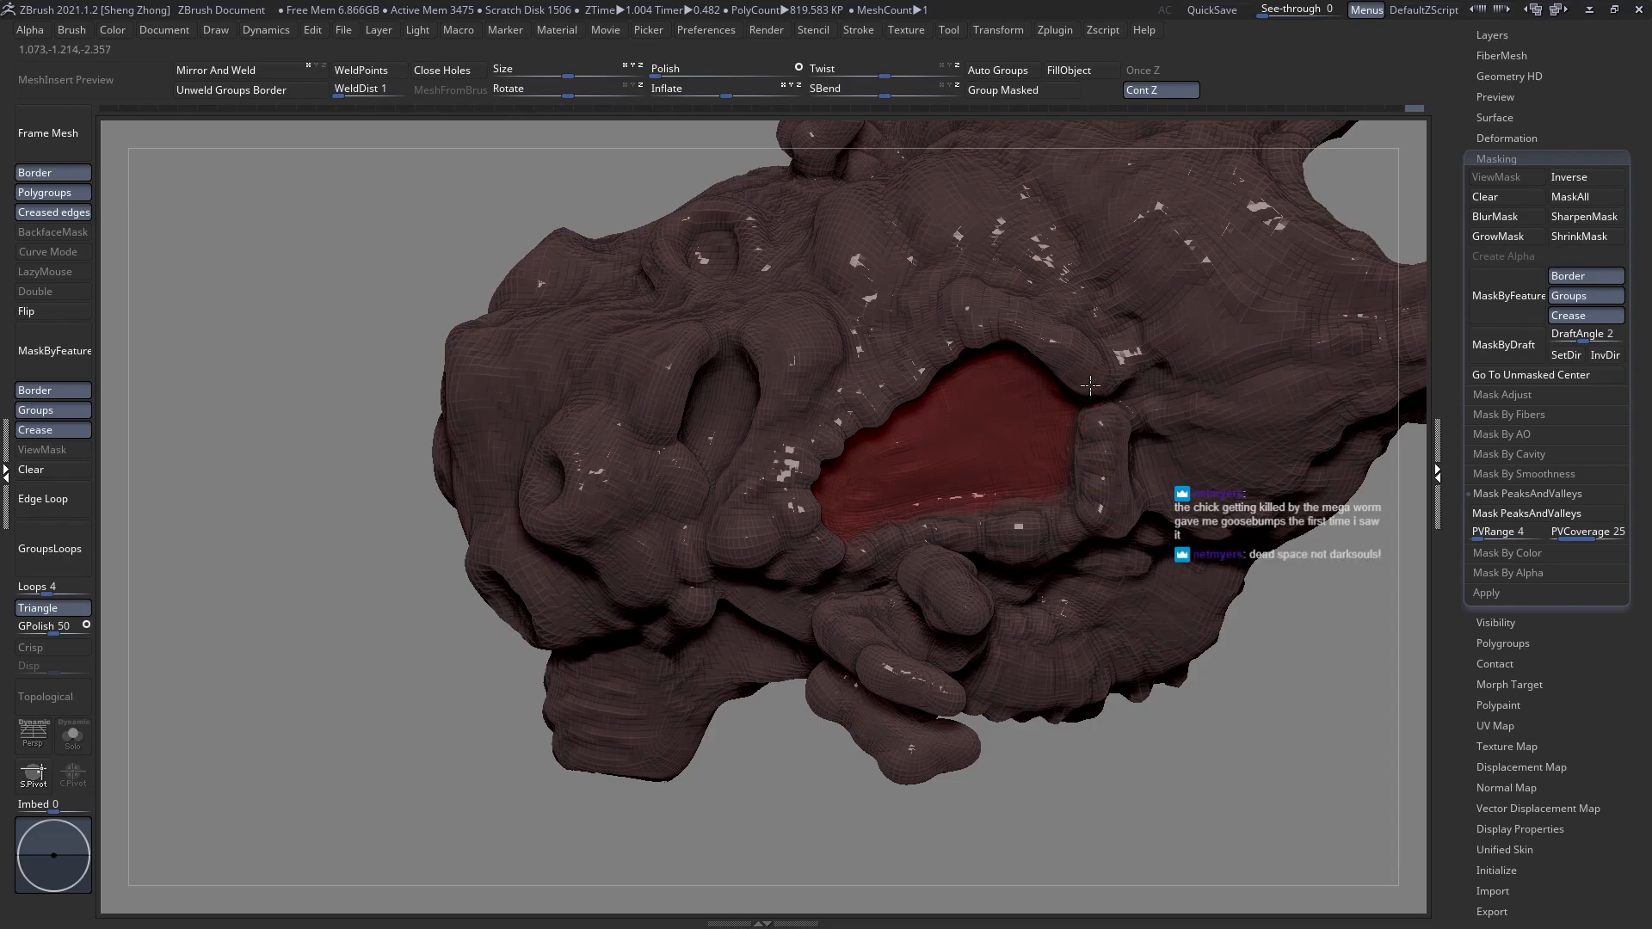
{"action": "right_click_drag", "start_coordinate": [1048, 395], "coordinate": [1062, 336]}
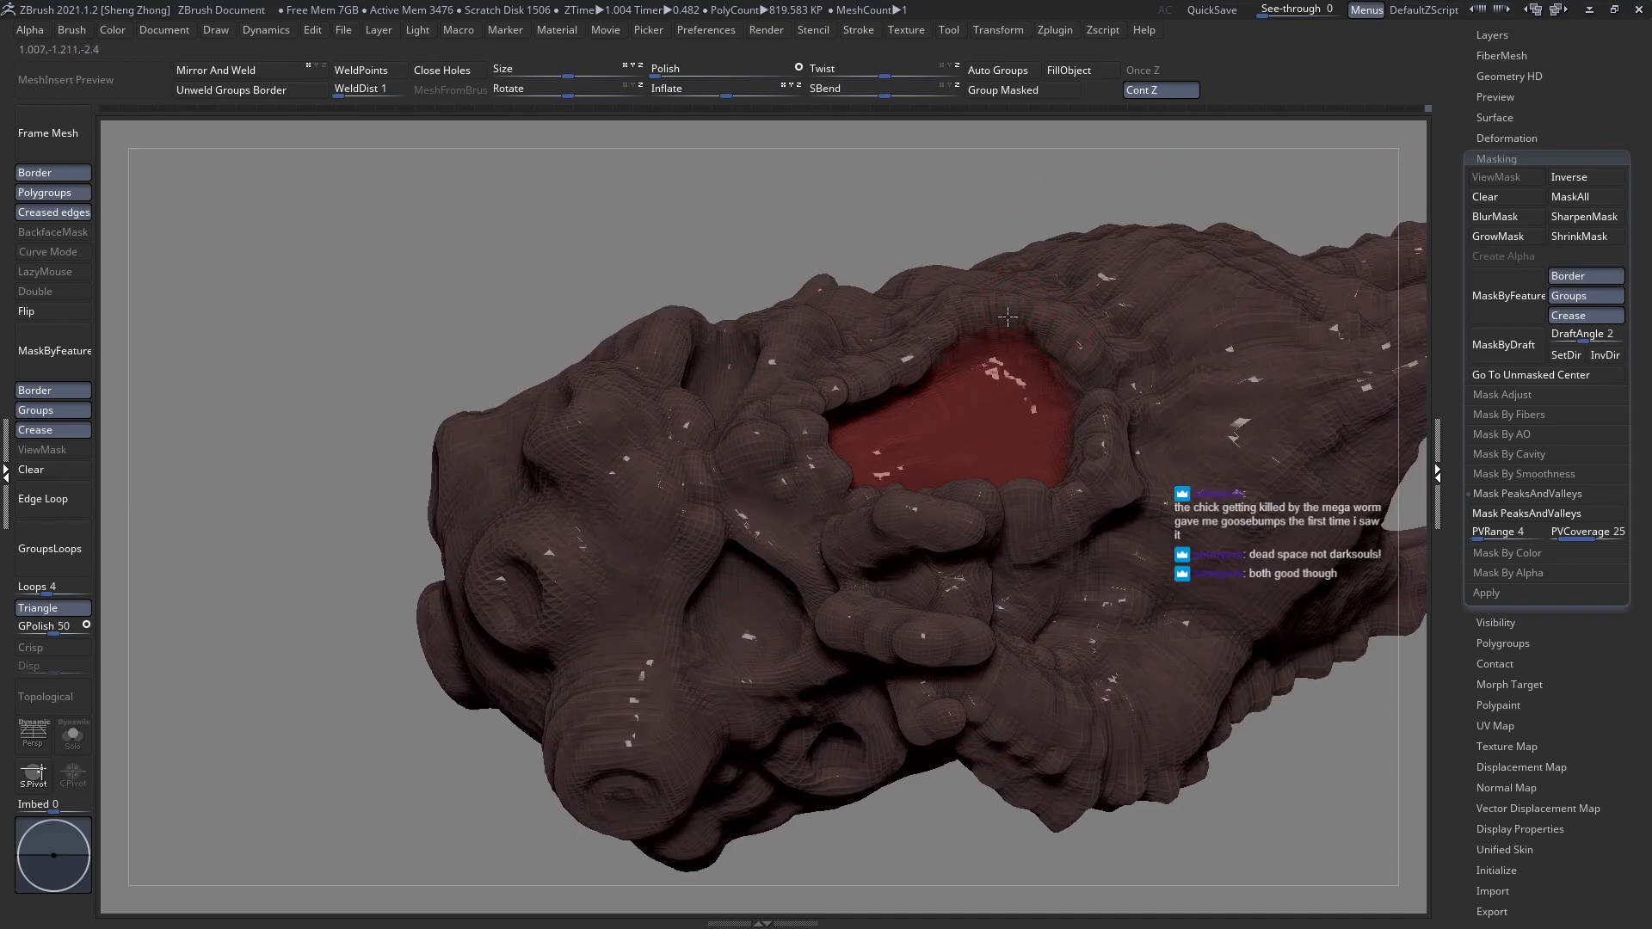
Sculpt creases on the cheek between the red opening's bumpy rim and the ring-shaped sucker beside it.
{"action": "mouse_move", "coordinate": [1007, 317]}
{"action": "right_mouse_down"}
{"action": "mouse_move", "coordinate": [988, 308]}
{"action": "mouse_move", "coordinate": [860, 438]}
{"action": "mouse_move", "coordinate": [811, 566]}
{"action": "mouse_move", "coordinate": [865, 430]}
{"action": "mouse_move", "coordinate": [874, 540]}
{"action": "mouse_move", "coordinate": [872, 513]}
{"action": "right_mouse_up"}
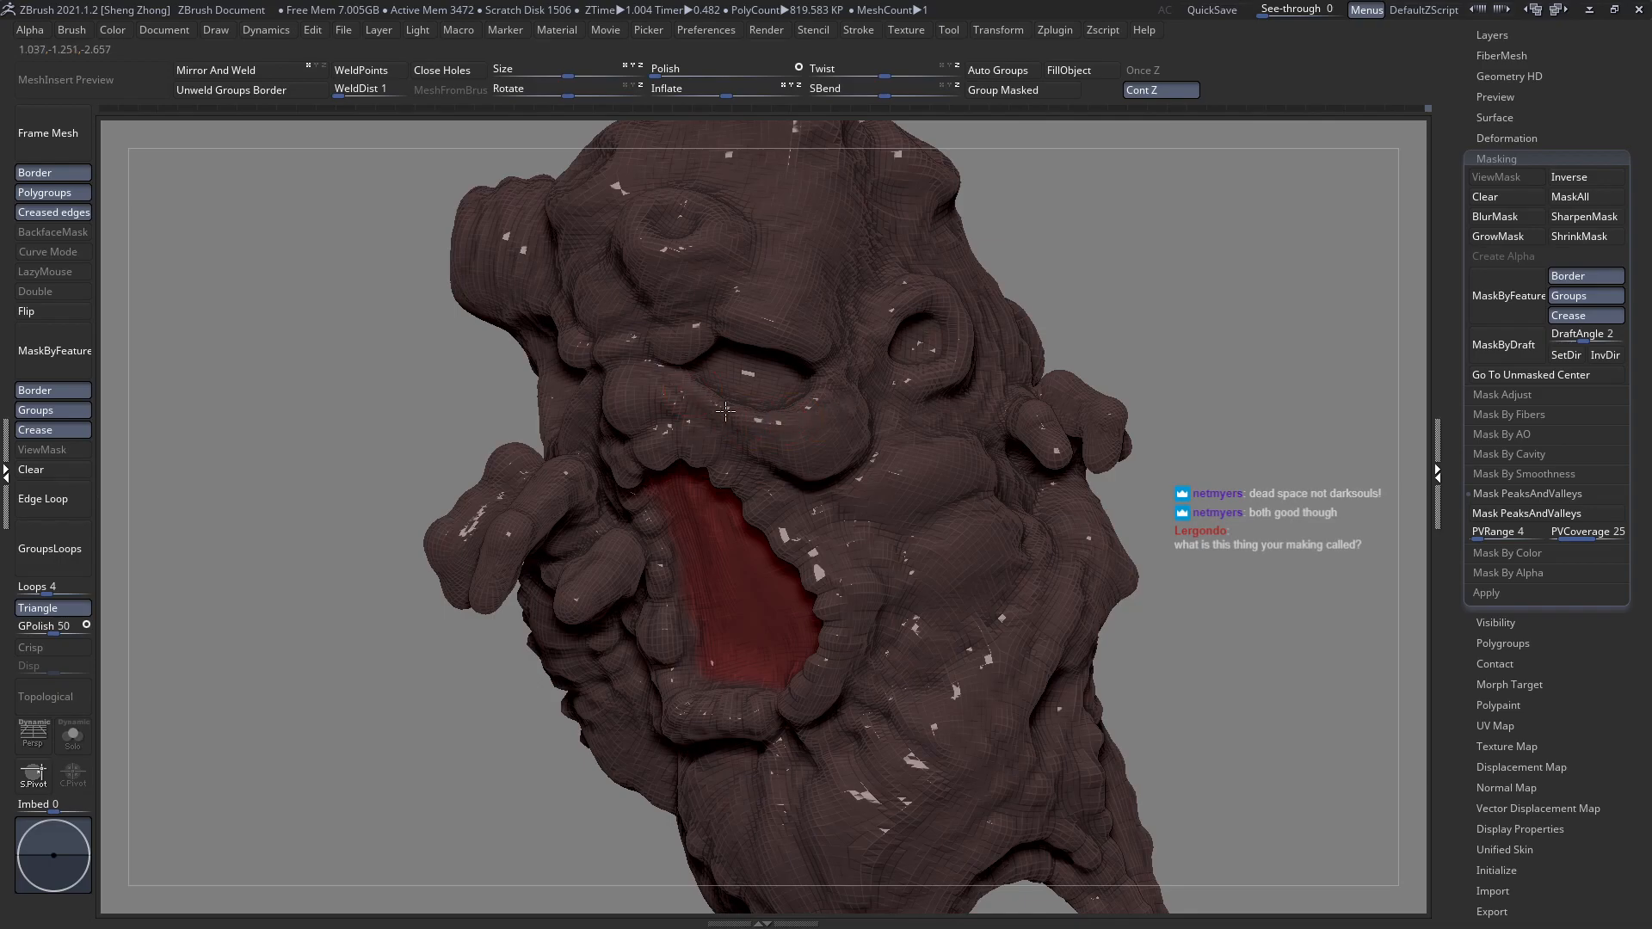
{"action": "right_click_drag", "start_coordinate": [843, 405], "coordinate": [875, 408]}
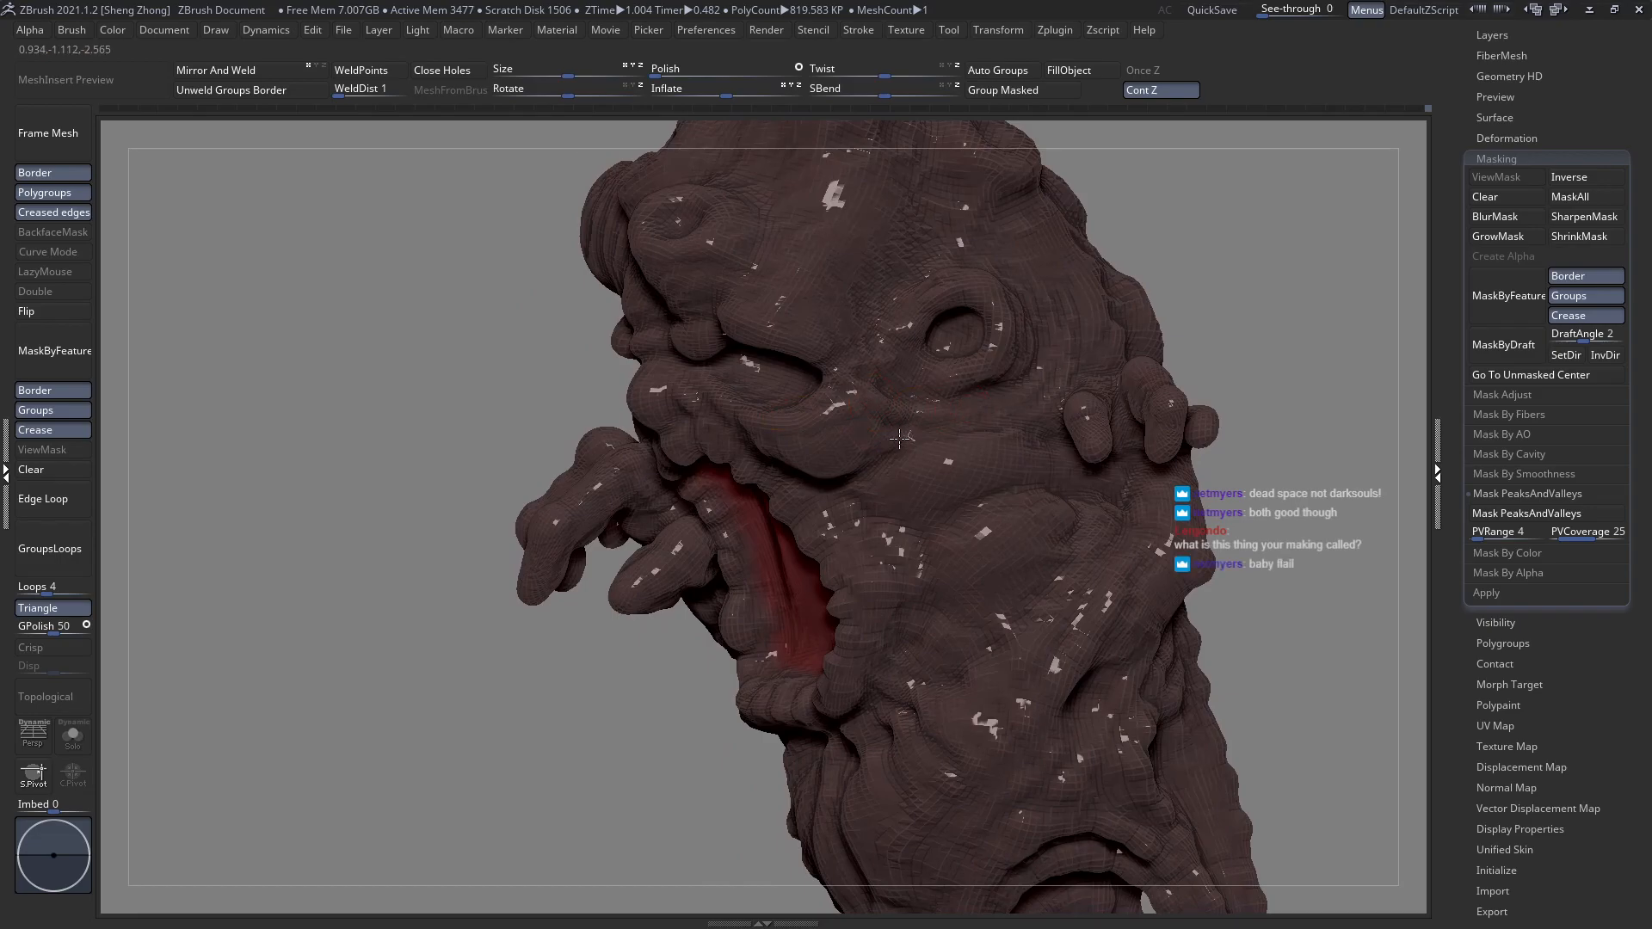
{"action": "right_click_drag", "start_coordinate": [843, 454], "coordinate": [882, 425]}
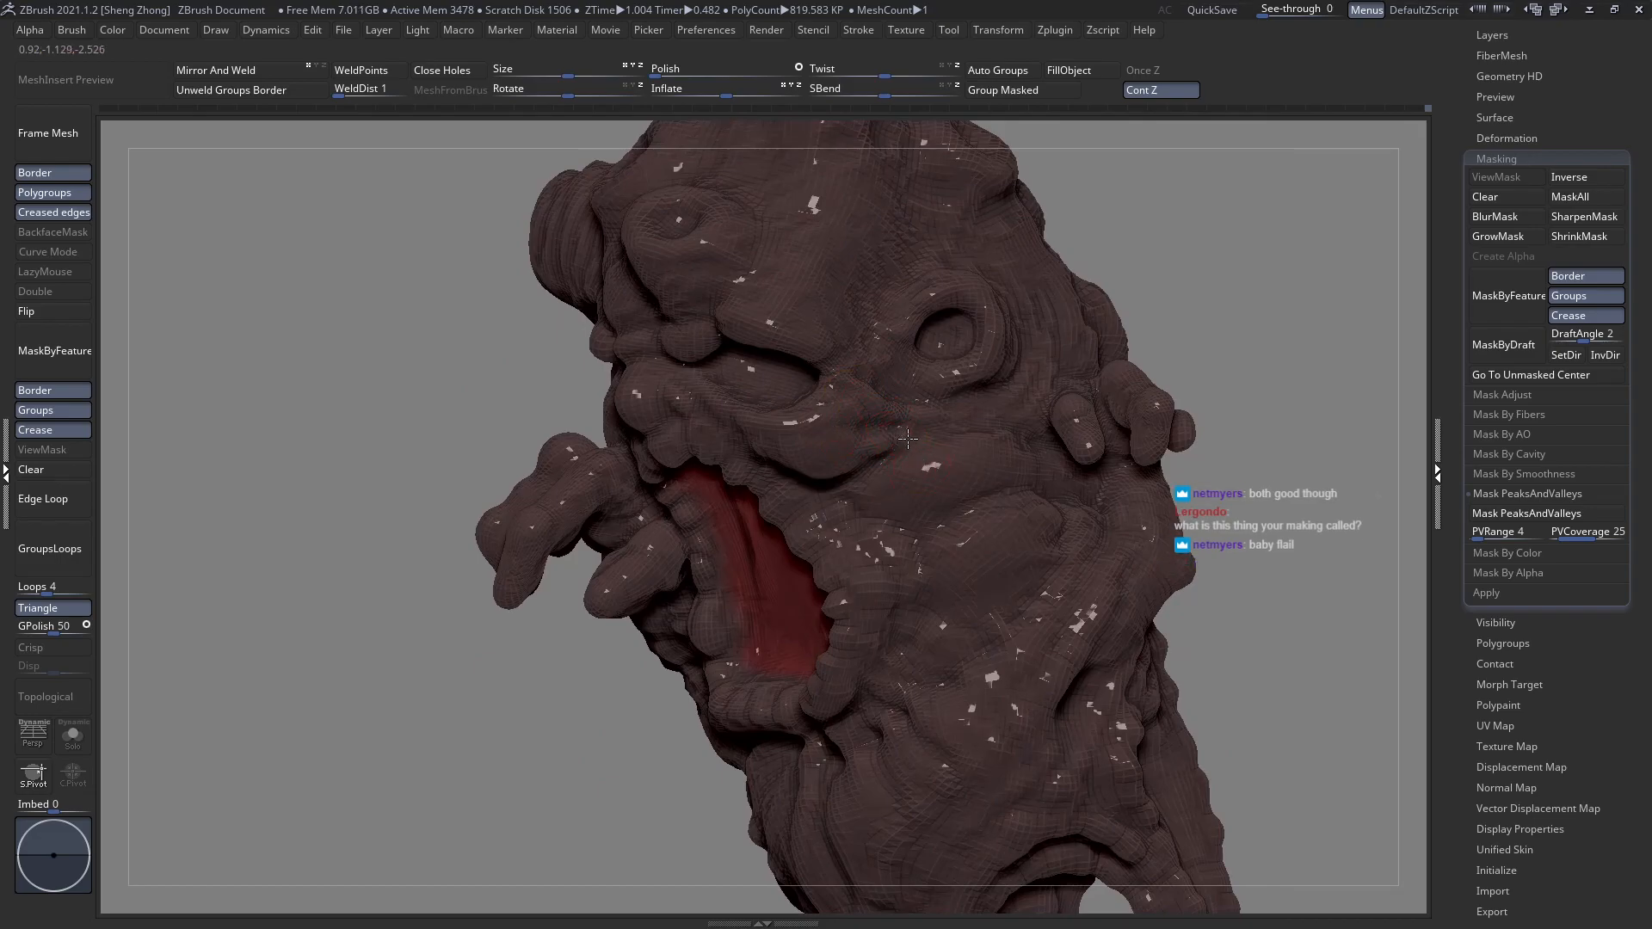
{"action": "right_click_drag", "start_coordinate": [945, 442], "coordinate": [957, 487]}
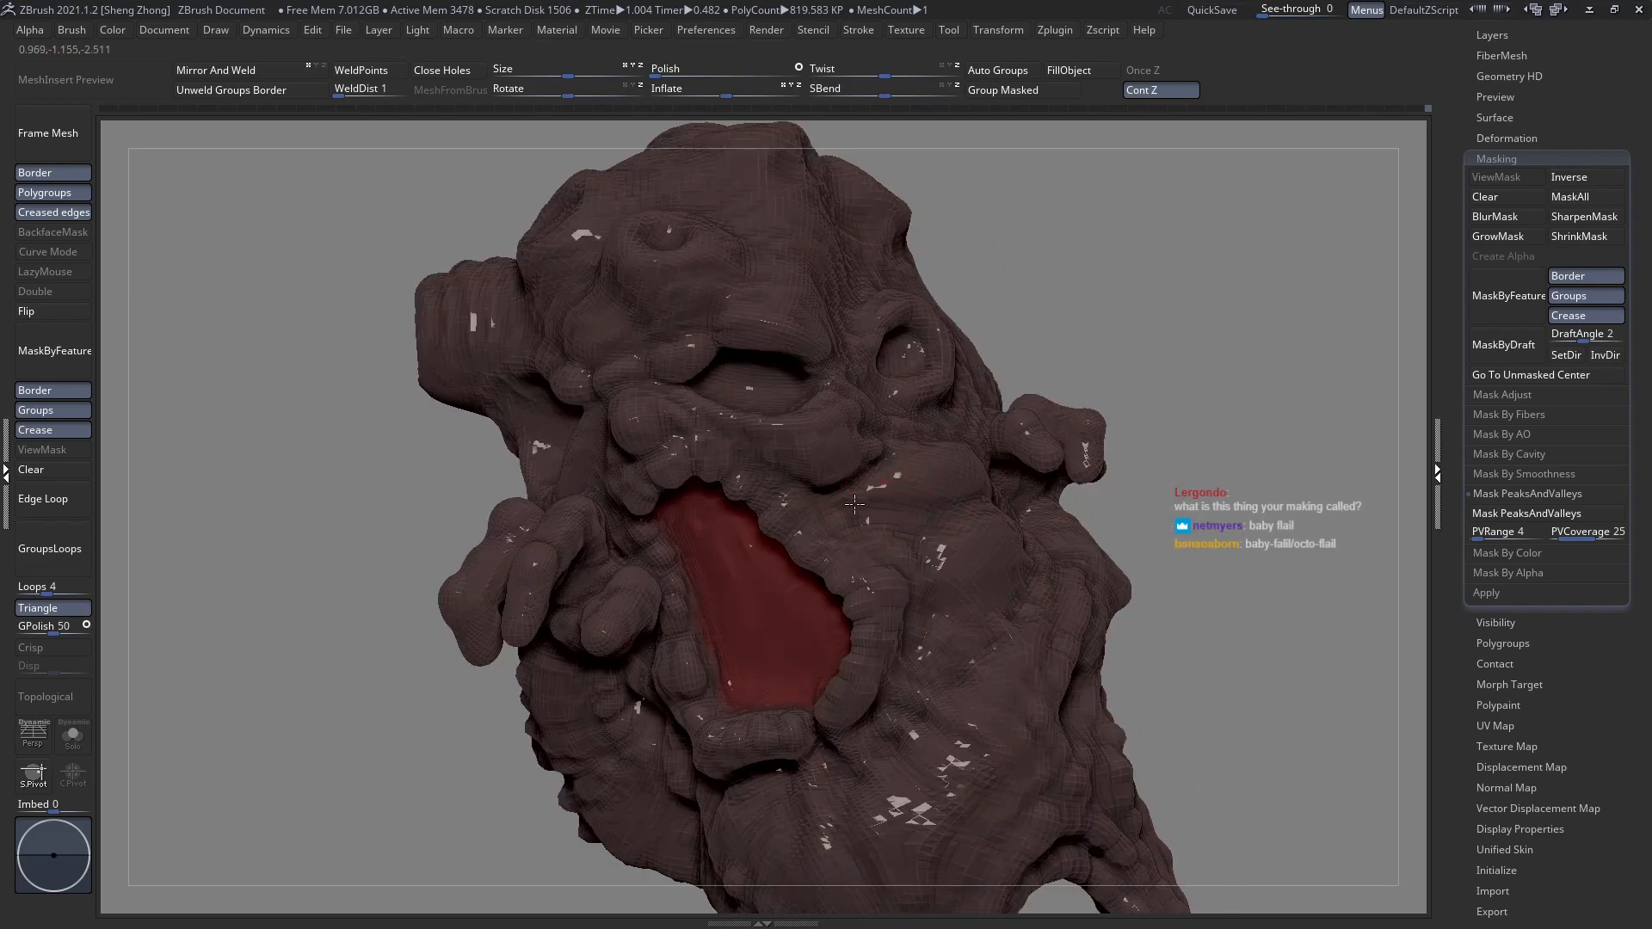
{"action": "right_click_drag", "start_coordinate": [940, 509], "coordinate": [937, 526]}
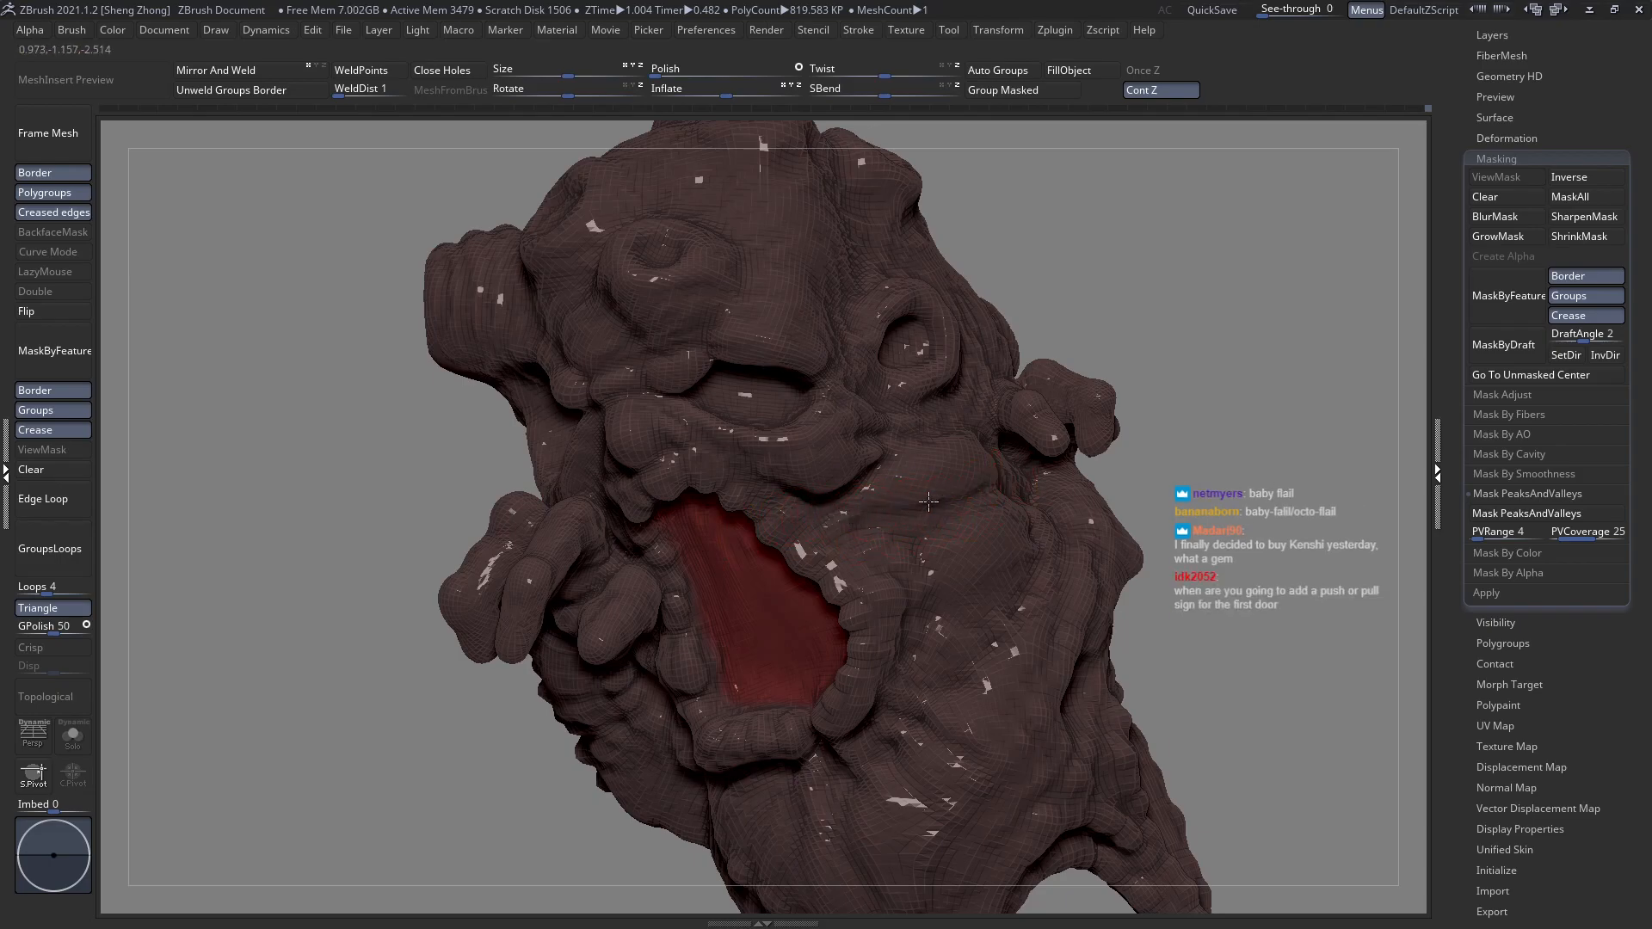
Extend the wrinkles from the red opening's rim across the cheek toward the small fingers and branch bases.
{"action": "right_click_drag", "start_coordinate": [955, 518], "coordinate": [869, 529]}
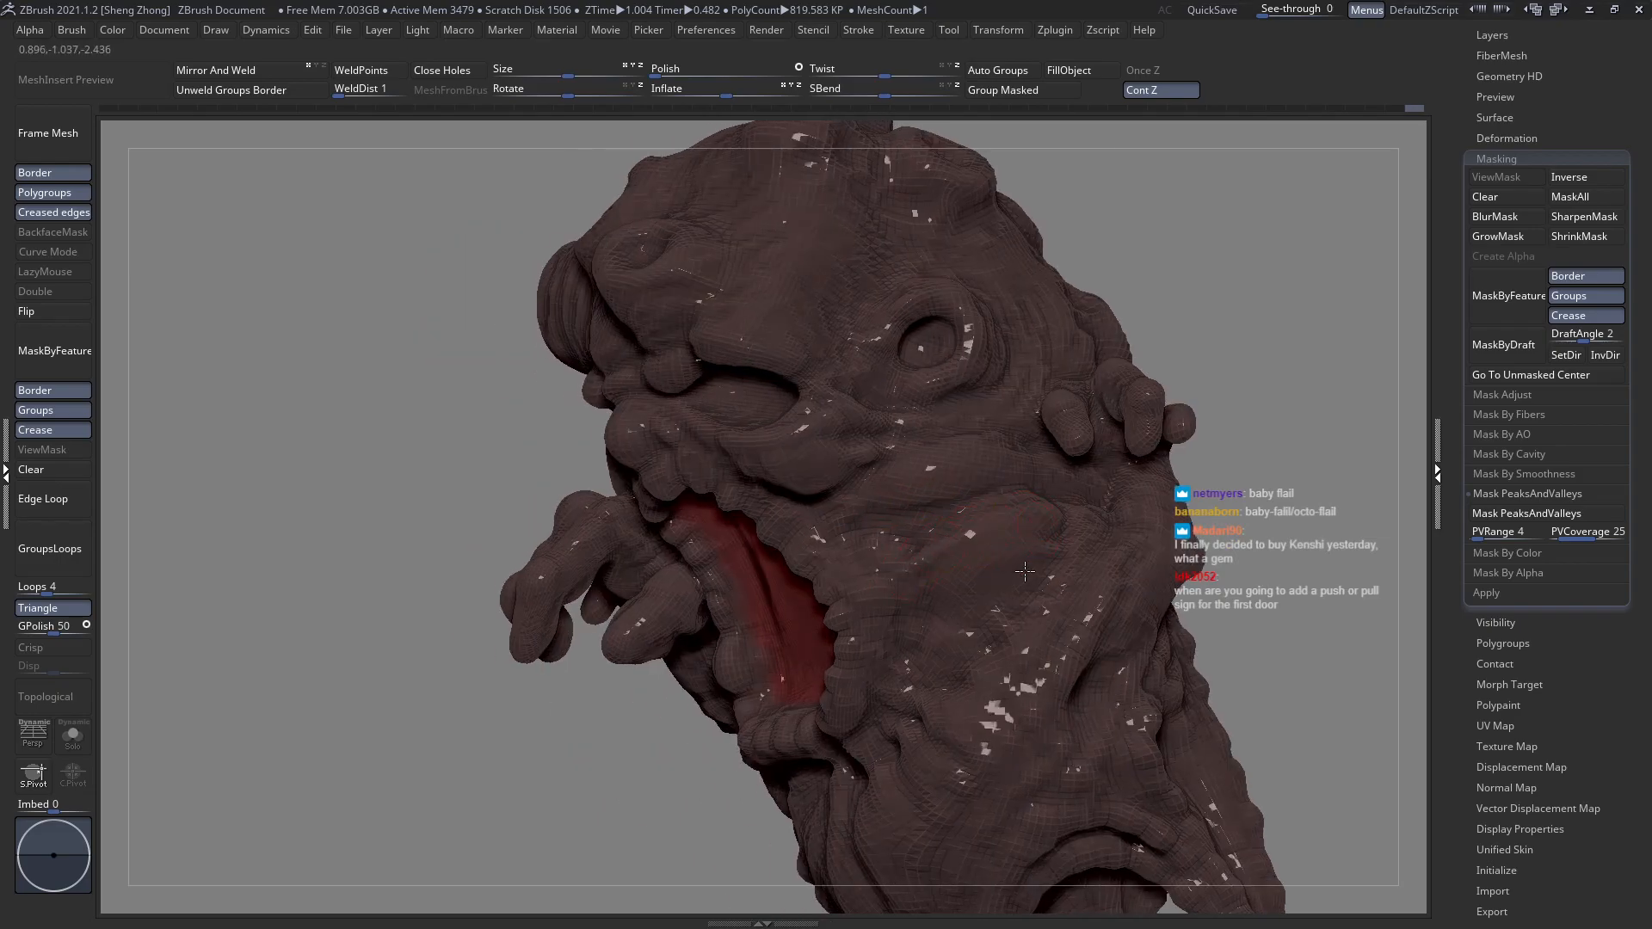
{"action": "right_click_drag", "start_coordinate": [1023, 571], "coordinate": [1080, 521]}
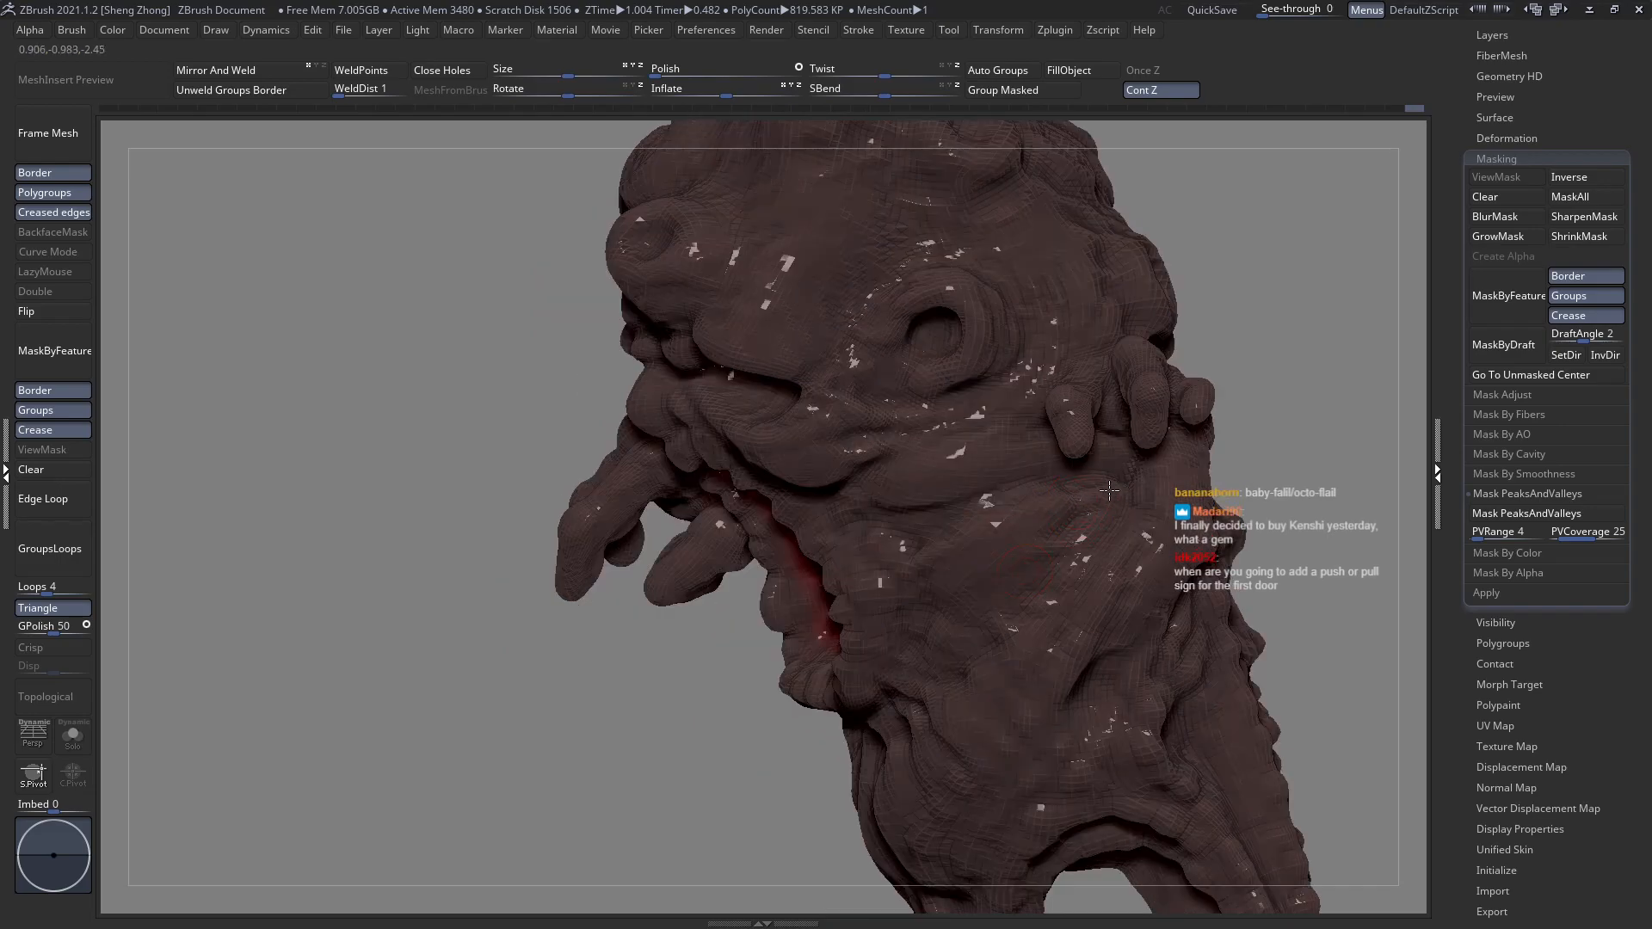
{"action": "right_click_drag", "start_coordinate": [946, 576], "coordinate": [968, 491]}
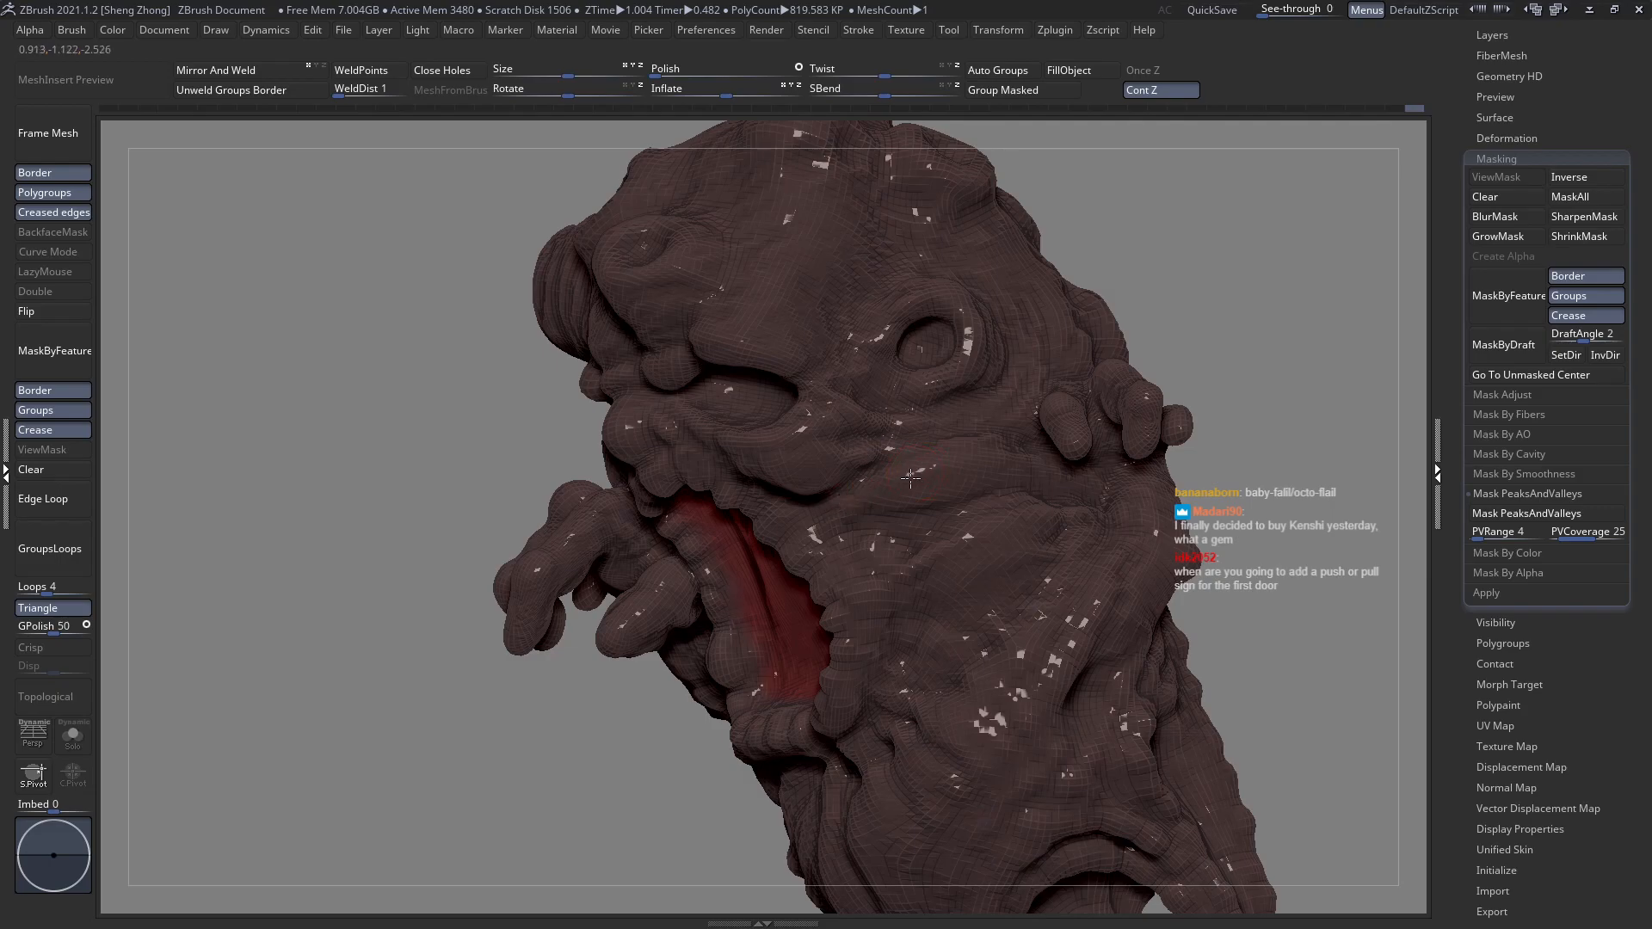
{"action": "right_click_drag", "start_coordinate": [843, 504], "coordinate": [871, 495]}
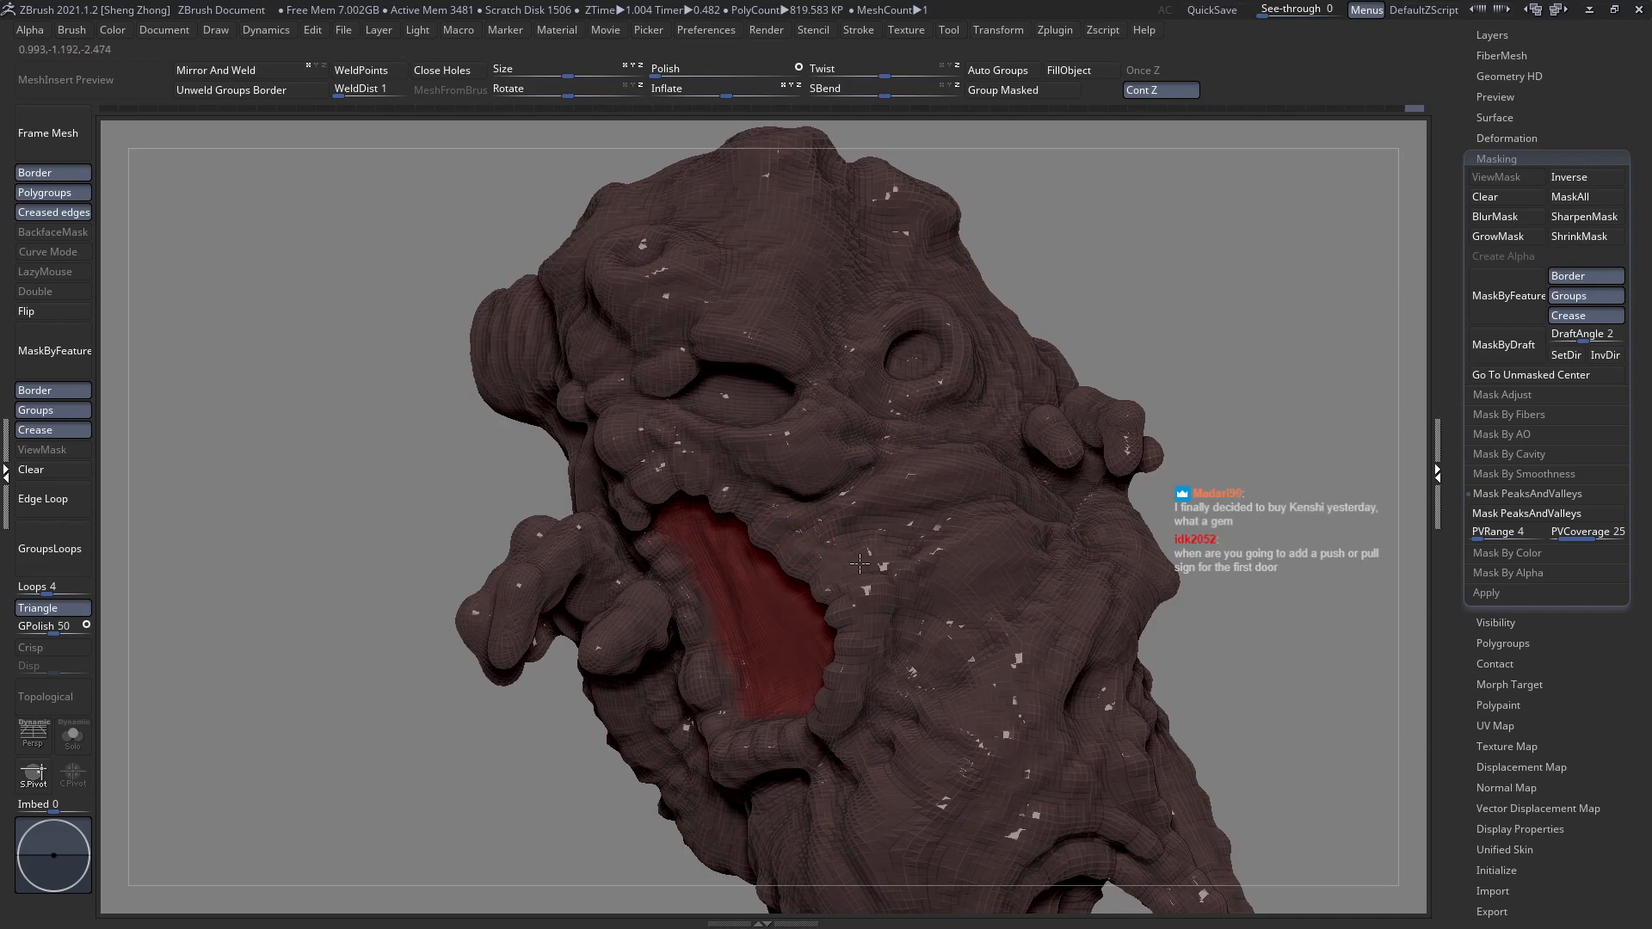
Shape the bumps along the red opening's rim on the side facing the larger finger cluster.
{"action": "mouse_move", "coordinate": [884, 570]}
{"action": "right_mouse_down"}
{"action": "mouse_move", "coordinate": [844, 549]}
{"action": "mouse_move", "coordinate": [828, 491]}
{"action": "mouse_move", "coordinate": [679, 452]}
{"action": "right_mouse_up"}
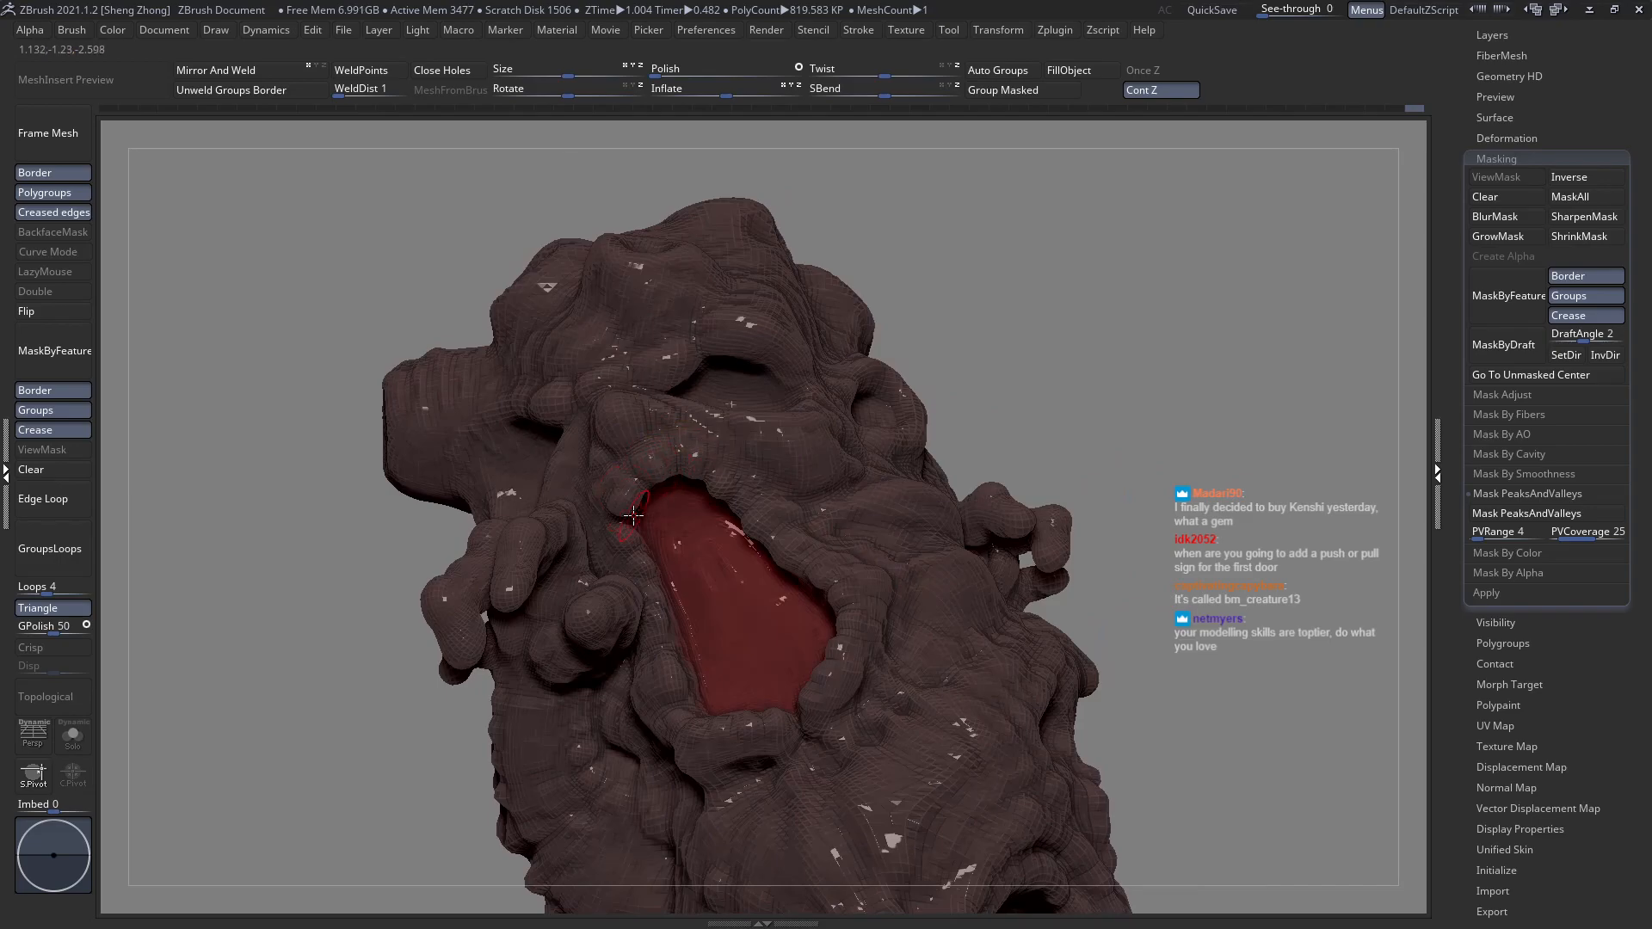
{"action": "right_click_drag", "start_coordinate": [614, 522], "coordinate": [640, 551]}
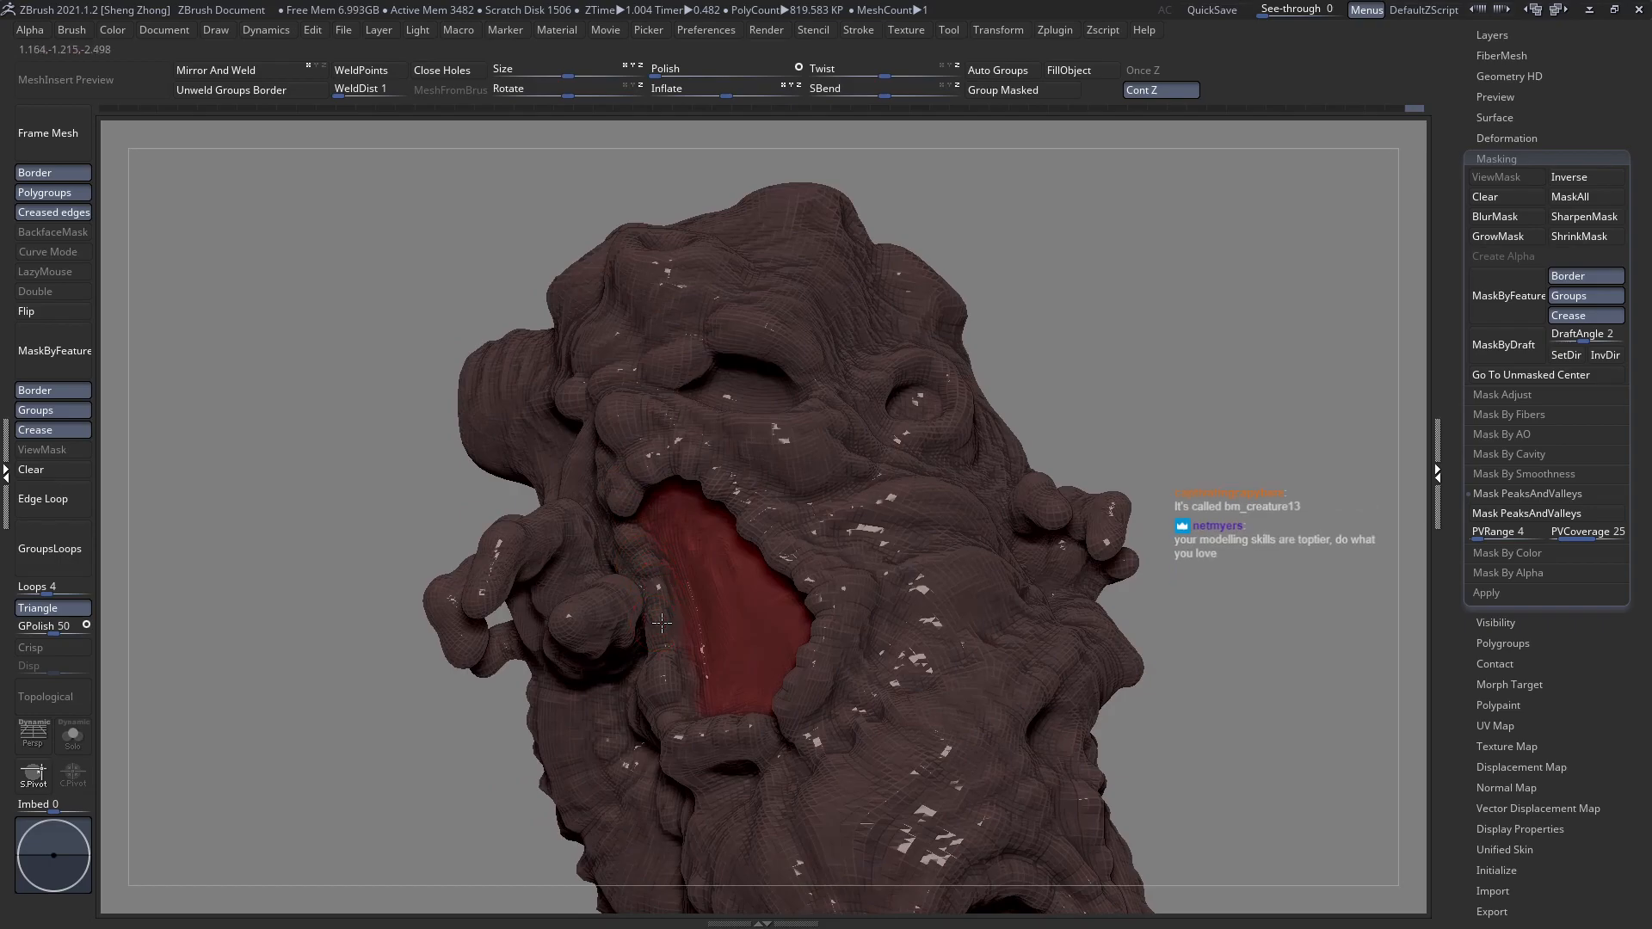
{"action": "right_click_drag", "start_coordinate": [658, 644], "coordinate": [630, 701]}
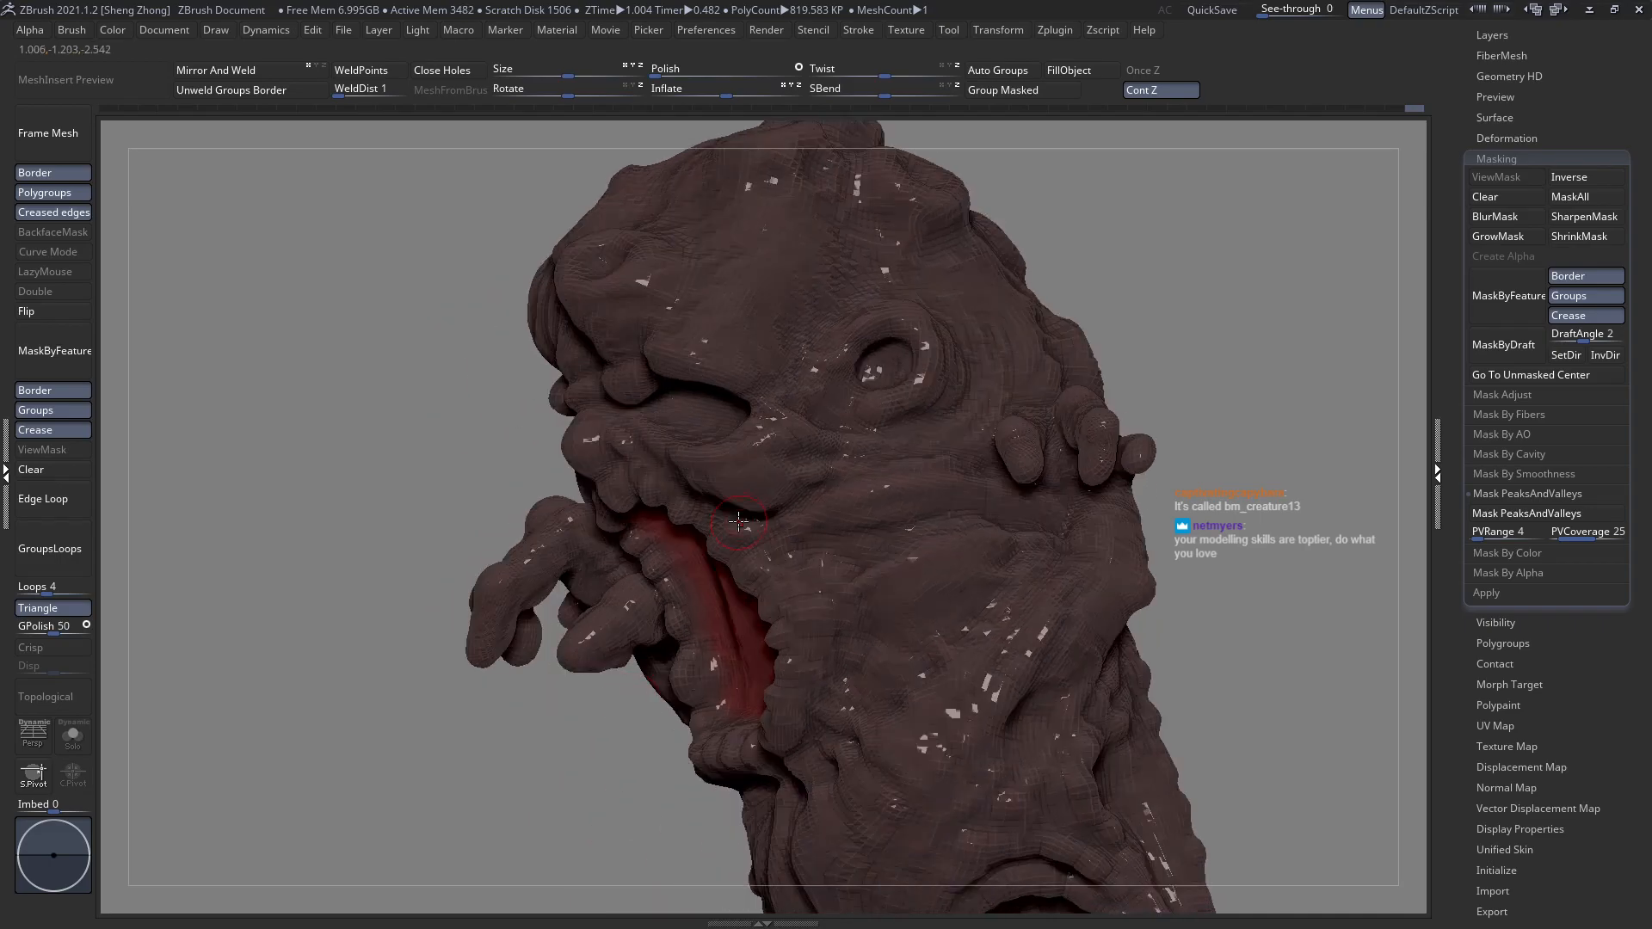
Sculpt folds around the dark slit above the red opening and wrinkles over the brow and neighbouring ring-shaped suckers.
{"action": "right_click_drag", "start_coordinate": [786, 366], "coordinate": [740, 379]}
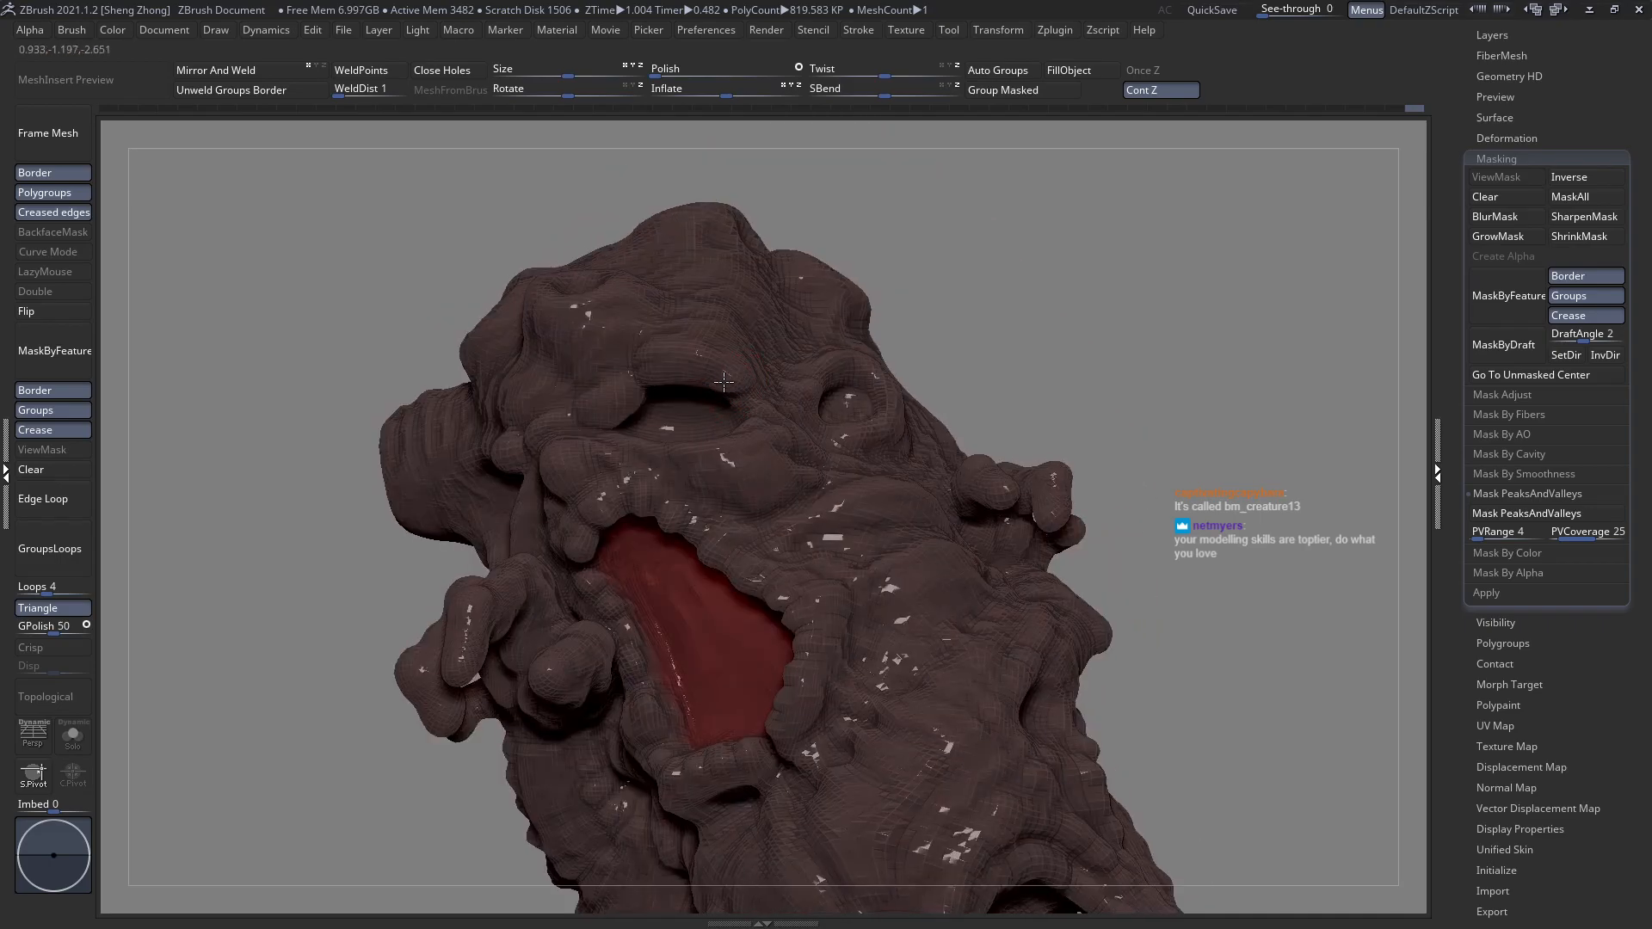
{"action": "right_click_drag", "start_coordinate": [697, 383], "coordinate": [666, 382]}
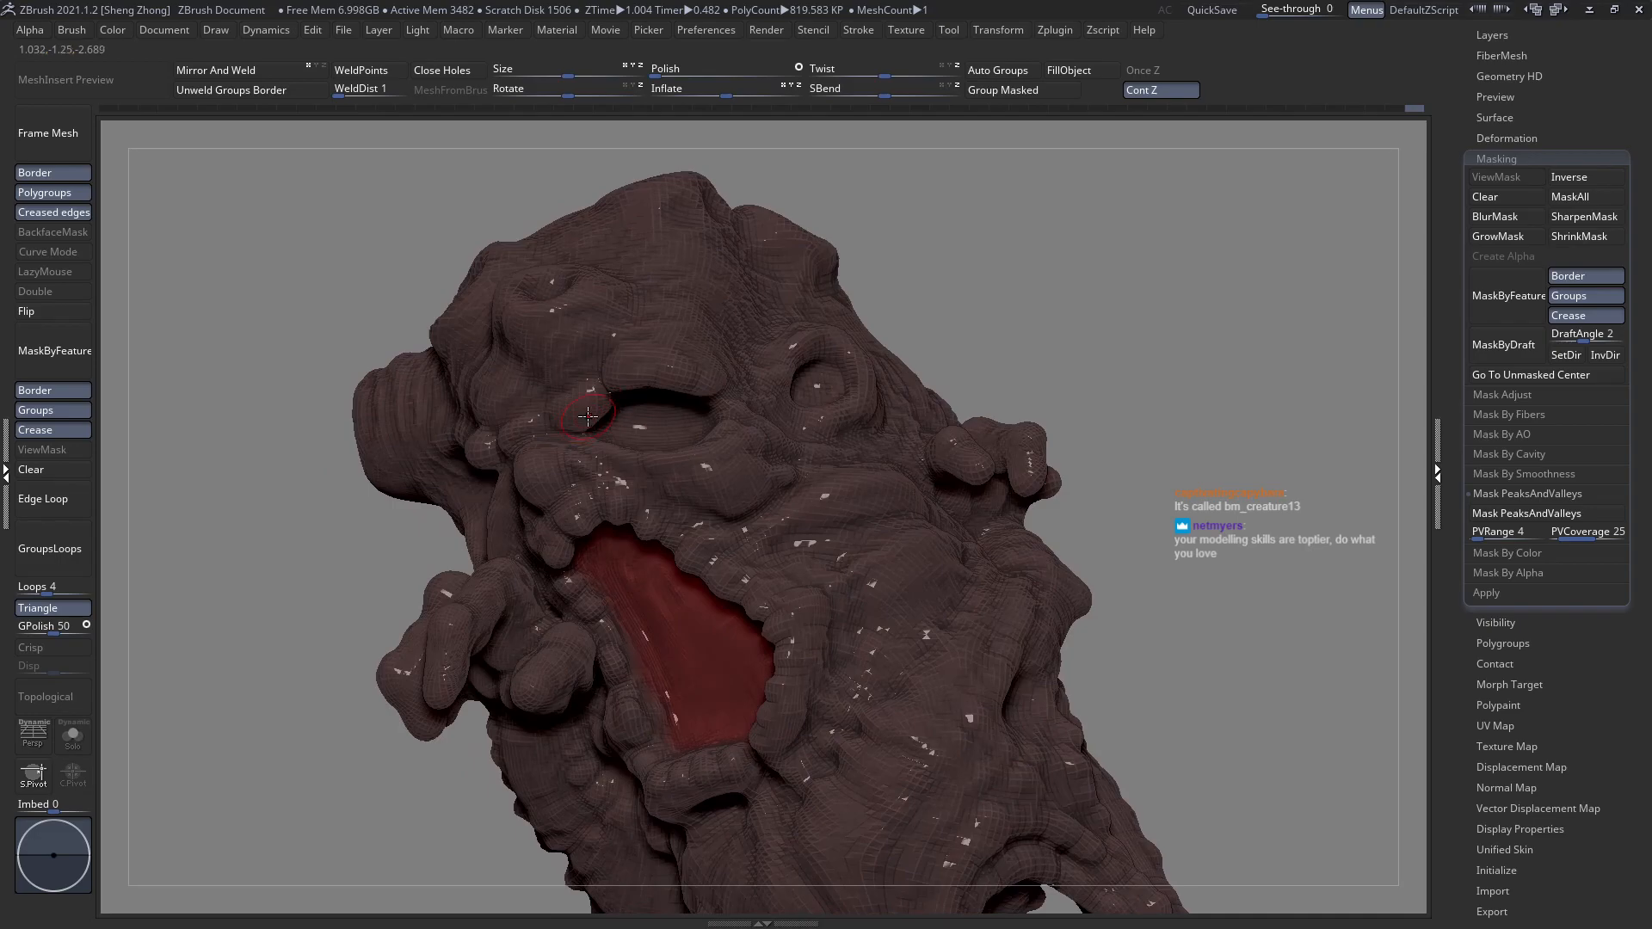
{"action": "right_click_drag", "start_coordinate": [574, 428], "coordinate": [581, 331]}
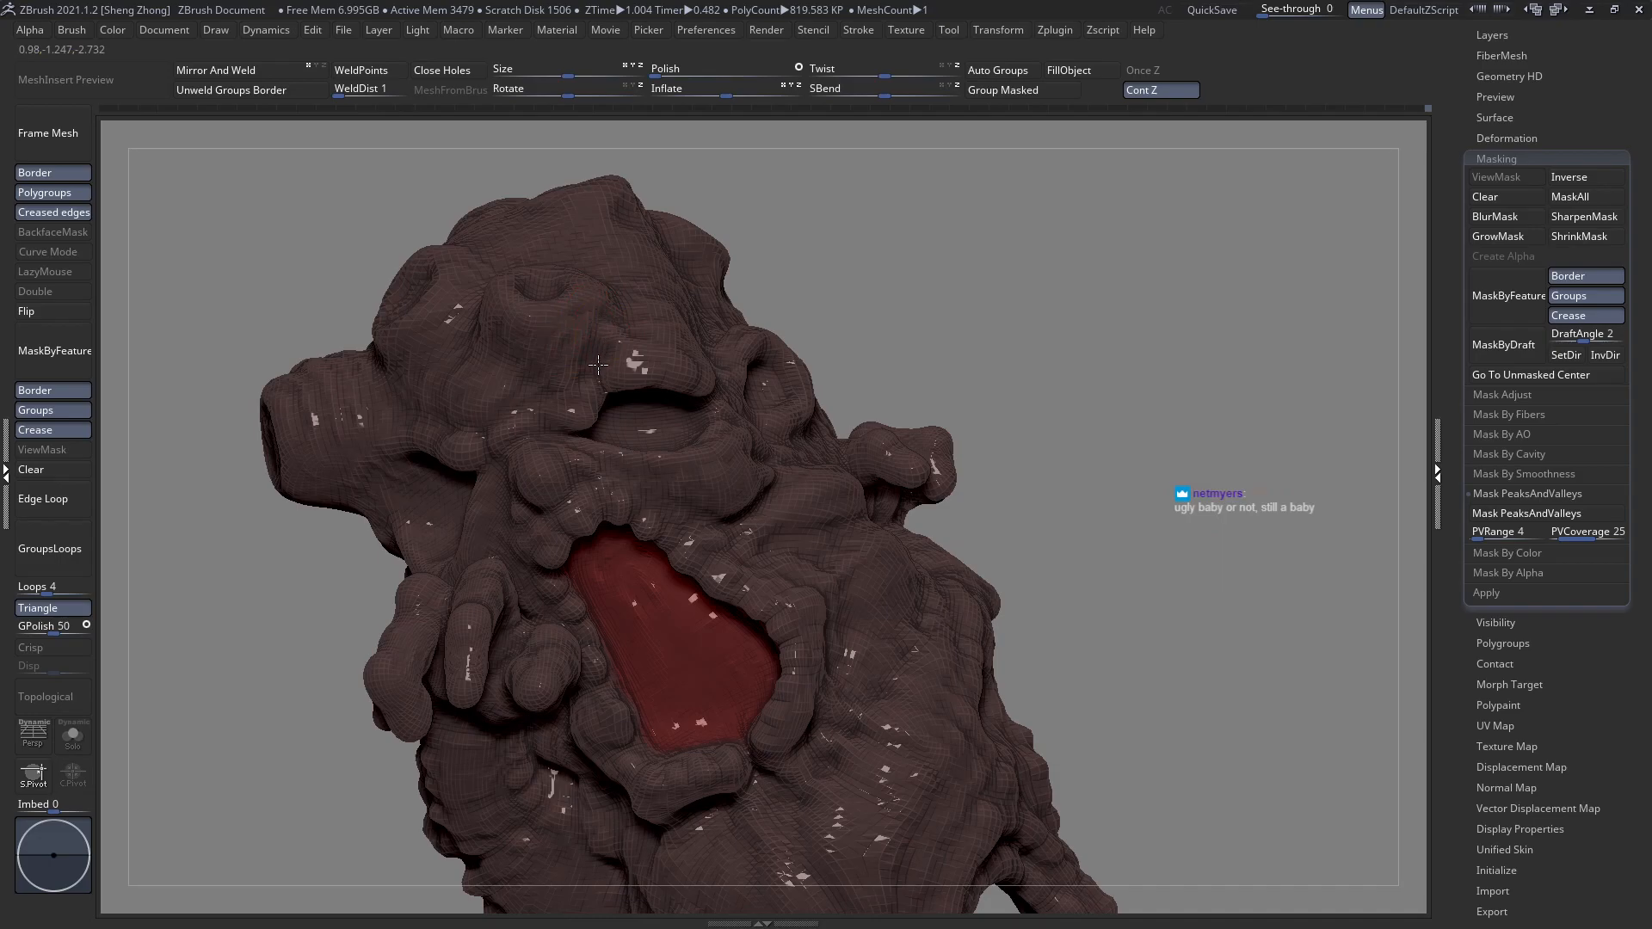
{"action": "mouse_move", "coordinate": [622, 387]}
{"action": "right_mouse_down"}
{"action": "mouse_move", "coordinate": [615, 403]}
{"action": "mouse_move", "coordinate": [631, 392]}
{"action": "right_mouse_up"}
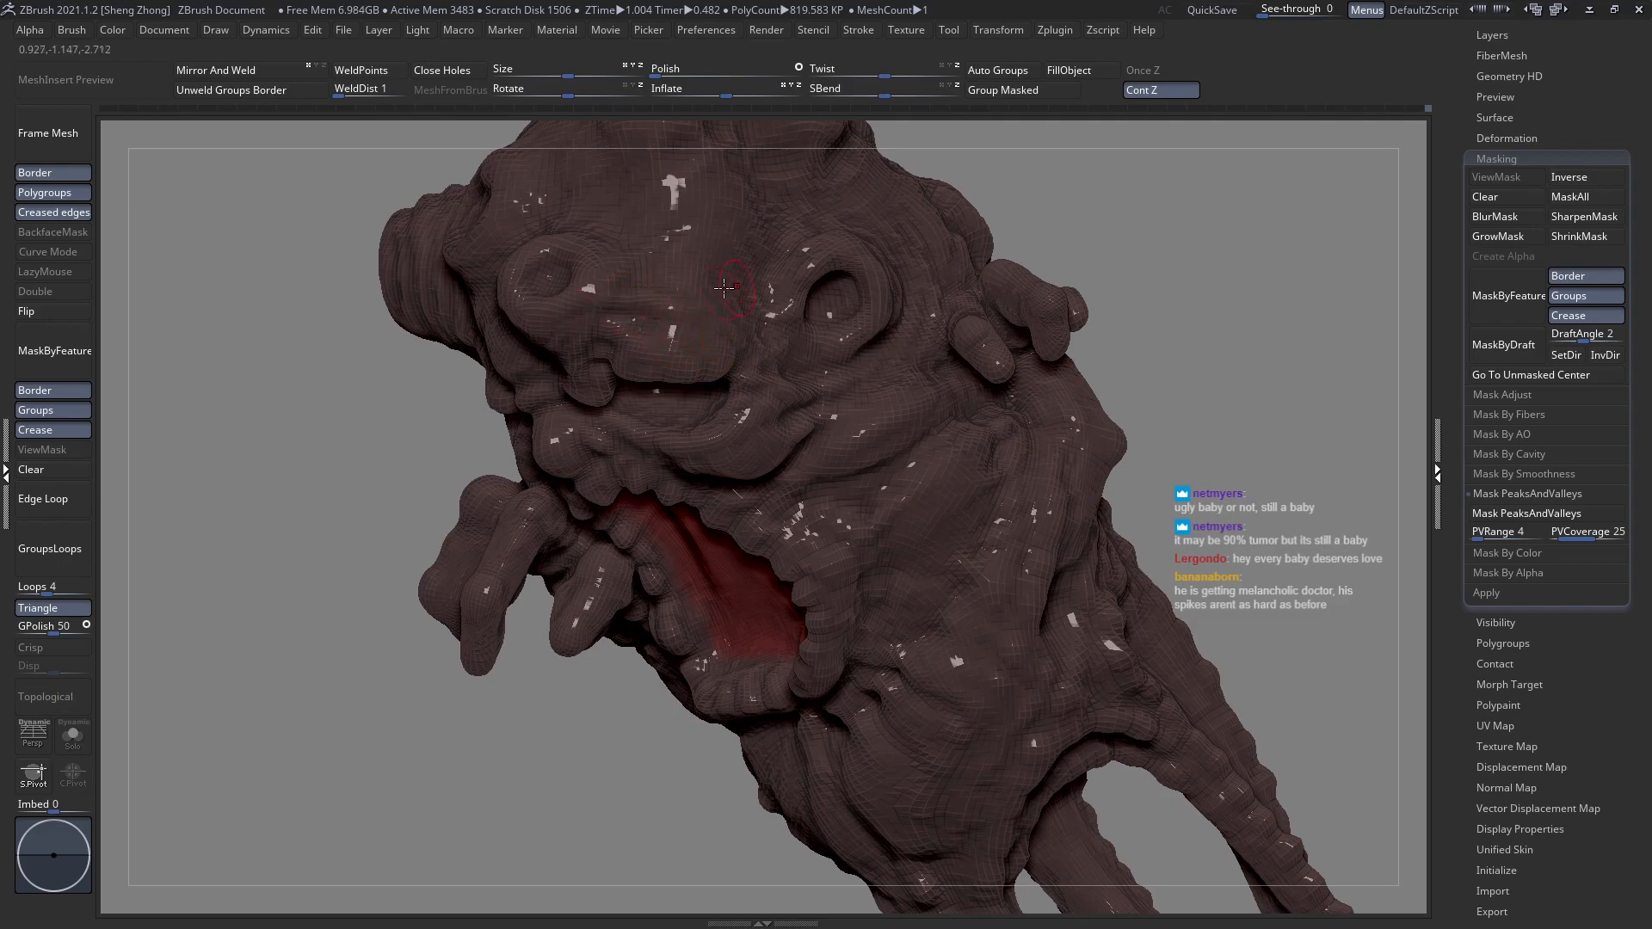
{"action": "right_click_drag", "start_coordinate": [727, 286], "coordinate": [762, 327]}
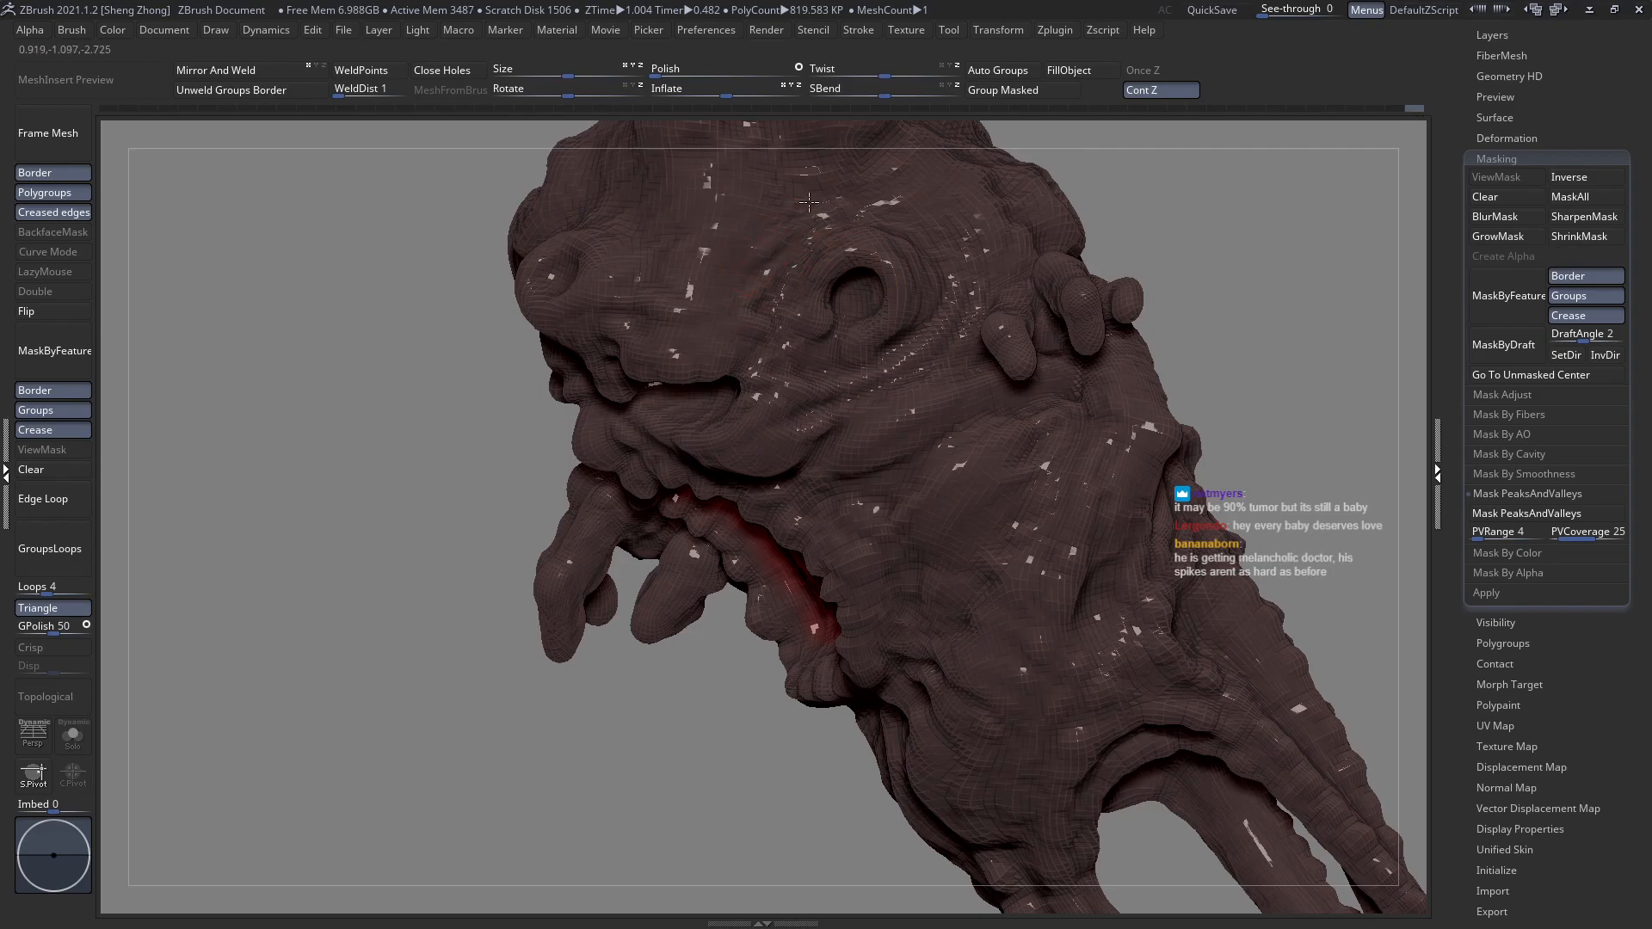
Sculpt wrinkles on the side of the face between the protruding sucker and the ring-shaped sucker behind the larger finger cluster.
{"action": "right_click_drag", "start_coordinate": [890, 246], "coordinate": [649, 435]}
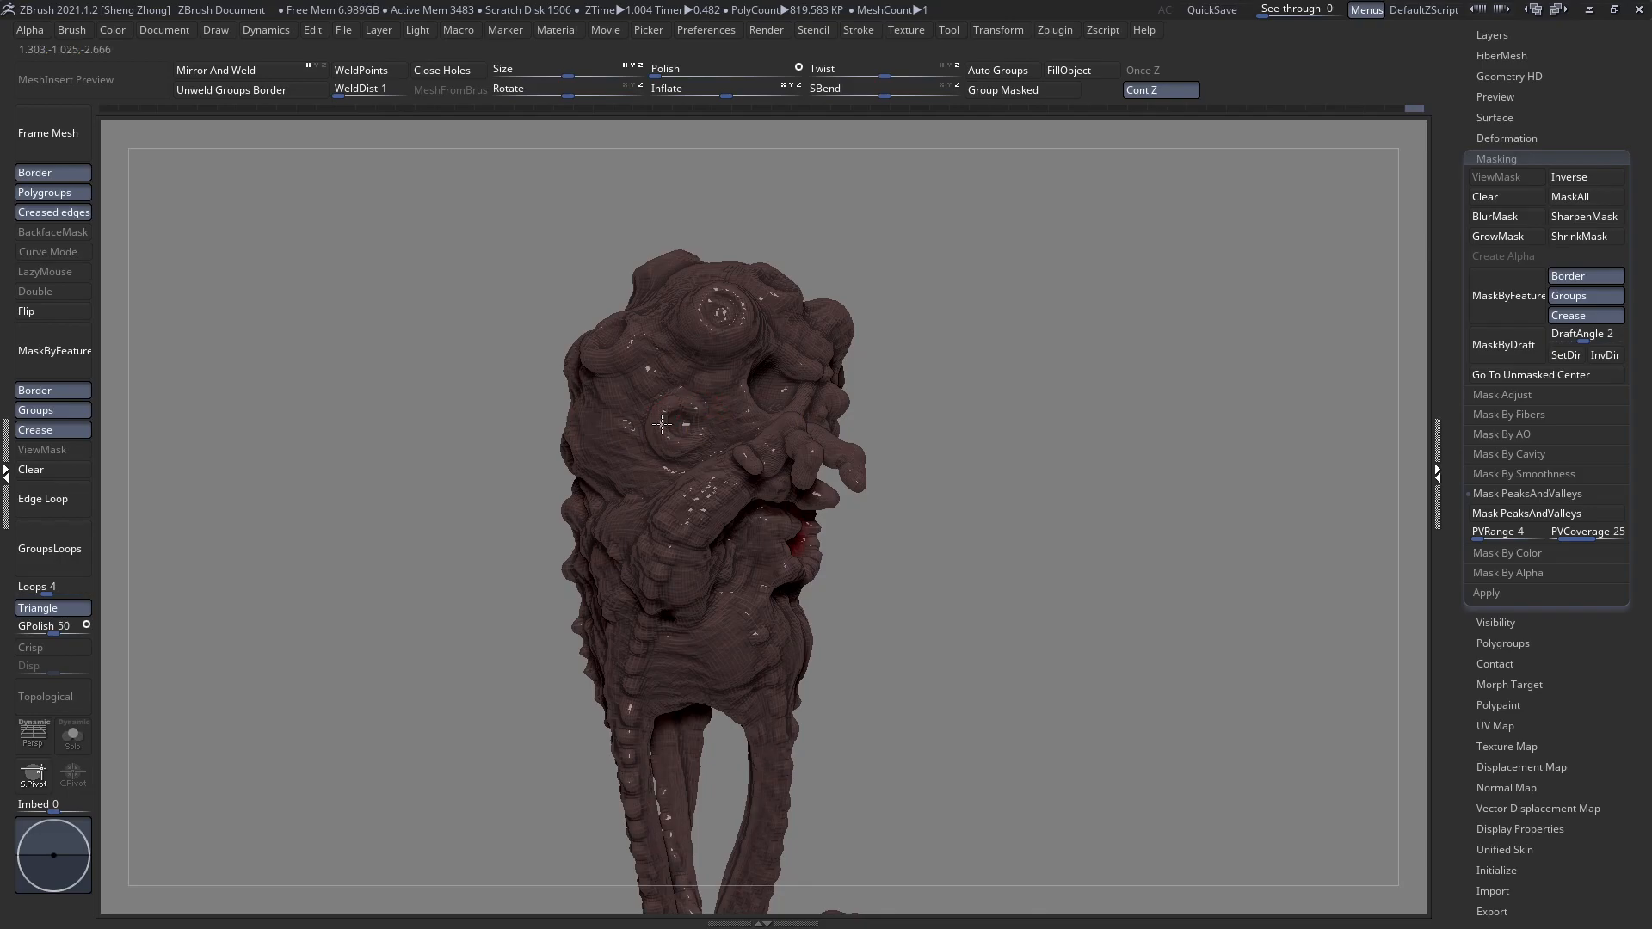
{"action": "right_click_drag", "start_coordinate": [637, 370], "coordinate": [635, 361]}
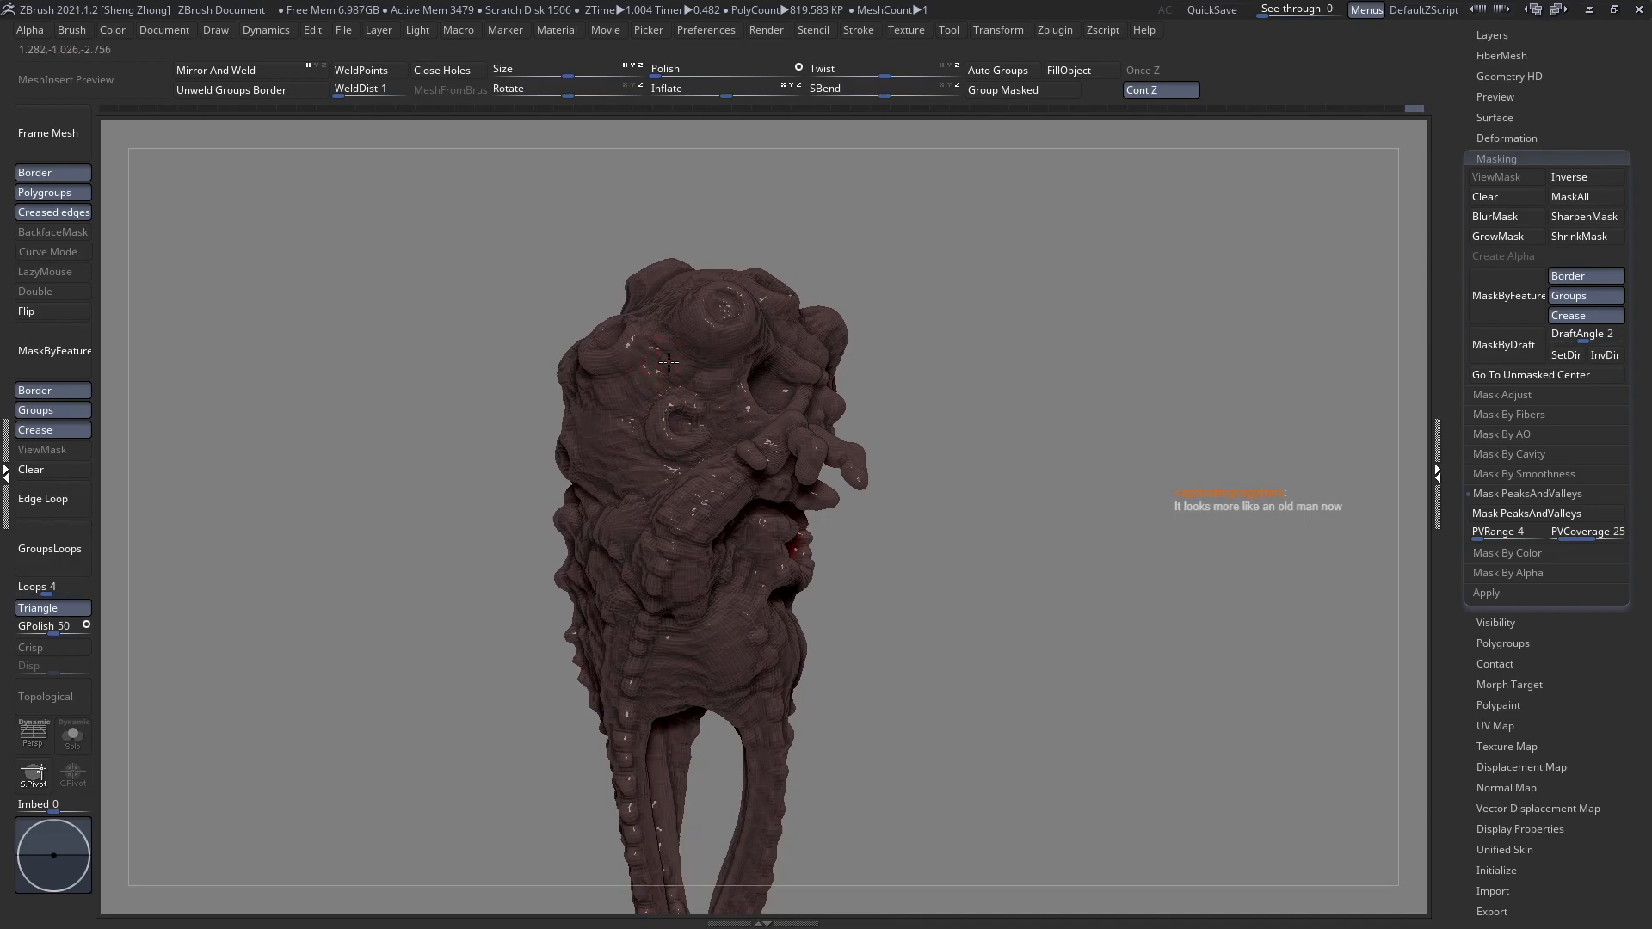
{"action": "right_click_drag", "start_coordinate": [708, 386], "coordinate": [738, 312]}
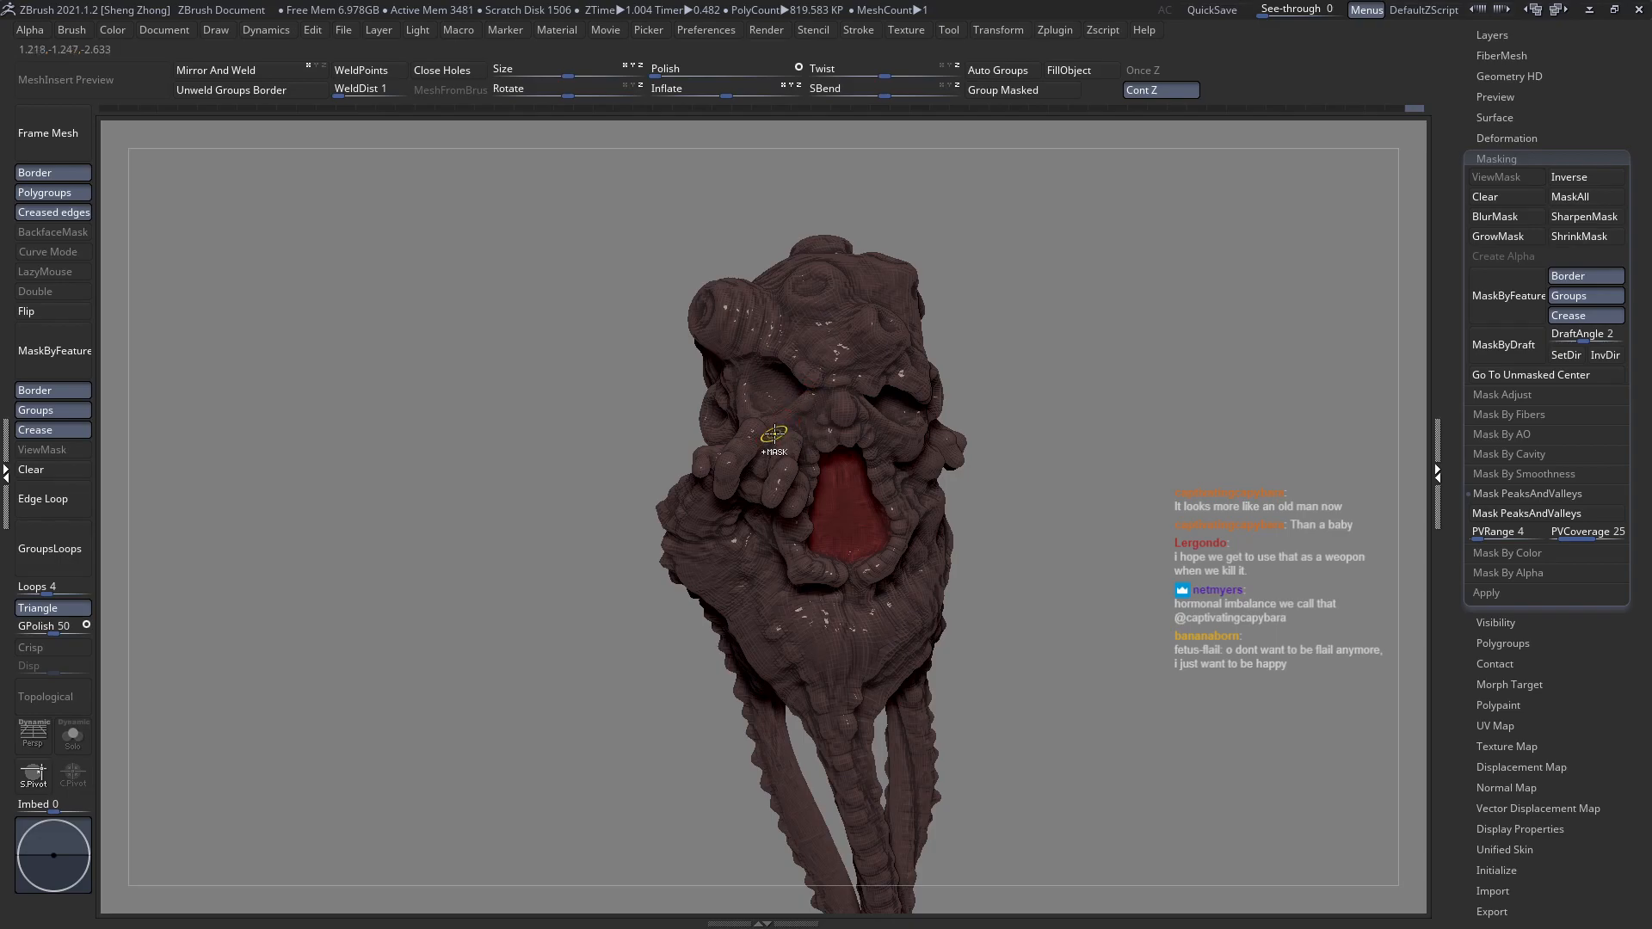
Sculpt folds around the eye-like hollow between the brow, the protruding sucker and the larger finger cluster.
{"action": "left_click_drag", "start_coordinate": [1031, 594], "coordinate": [894, 452], "text": "alt"}
{"action": "right_click_drag", "start_coordinate": [895, 452], "coordinate": [906, 462]}
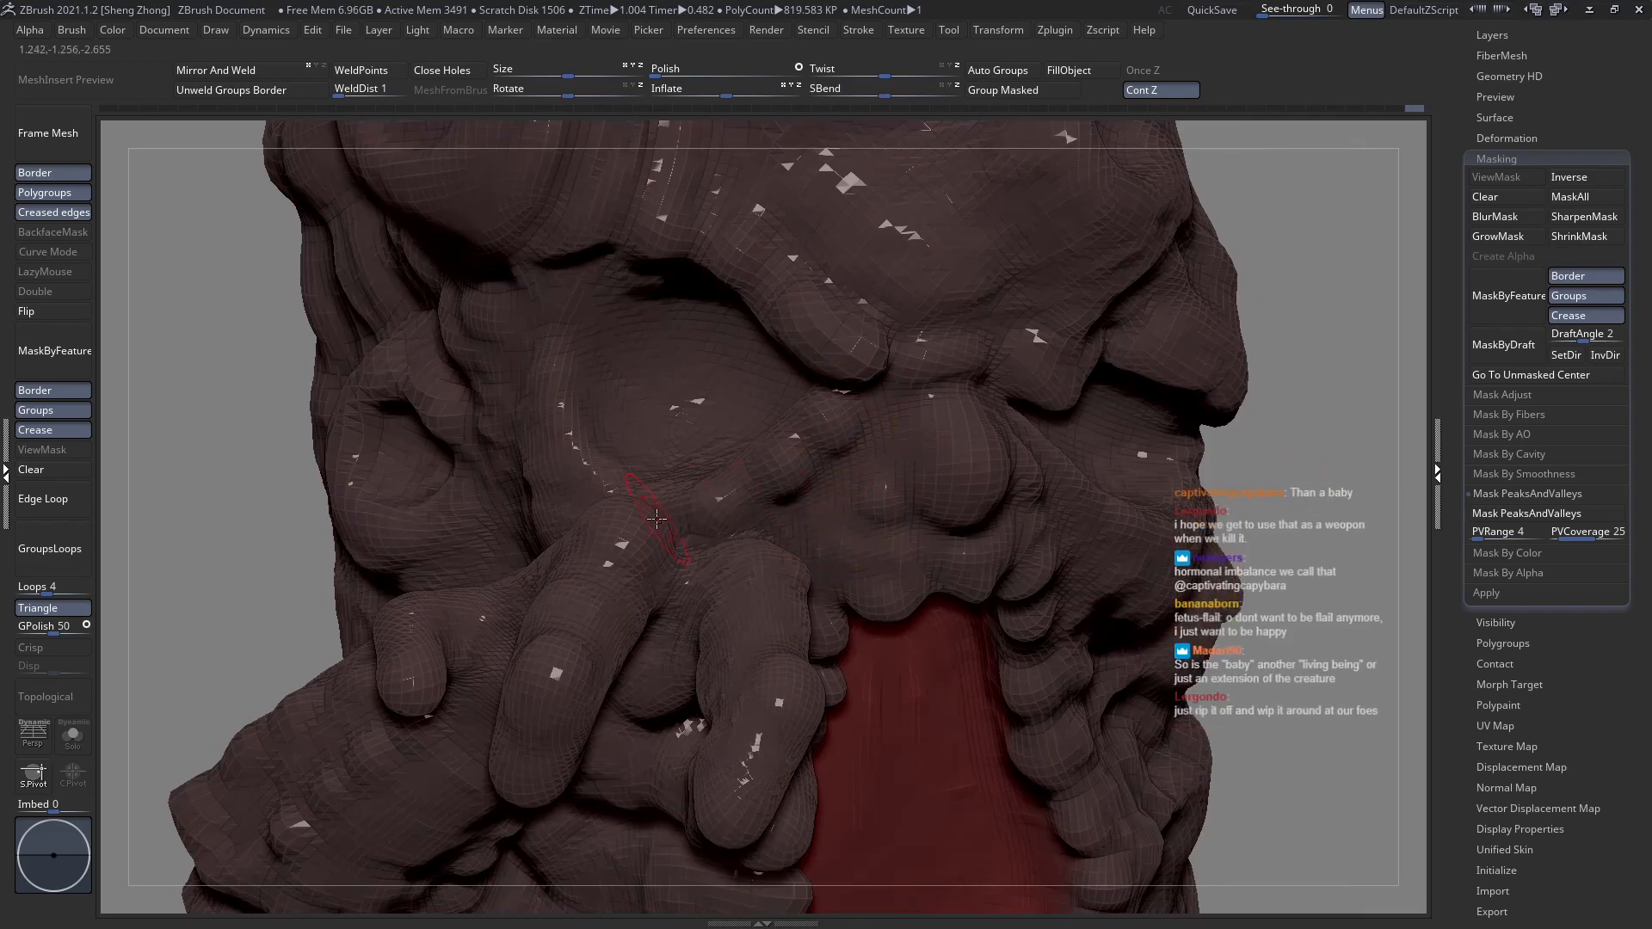
{"action": "right_click_drag", "start_coordinate": [657, 519], "coordinate": [779, 531]}
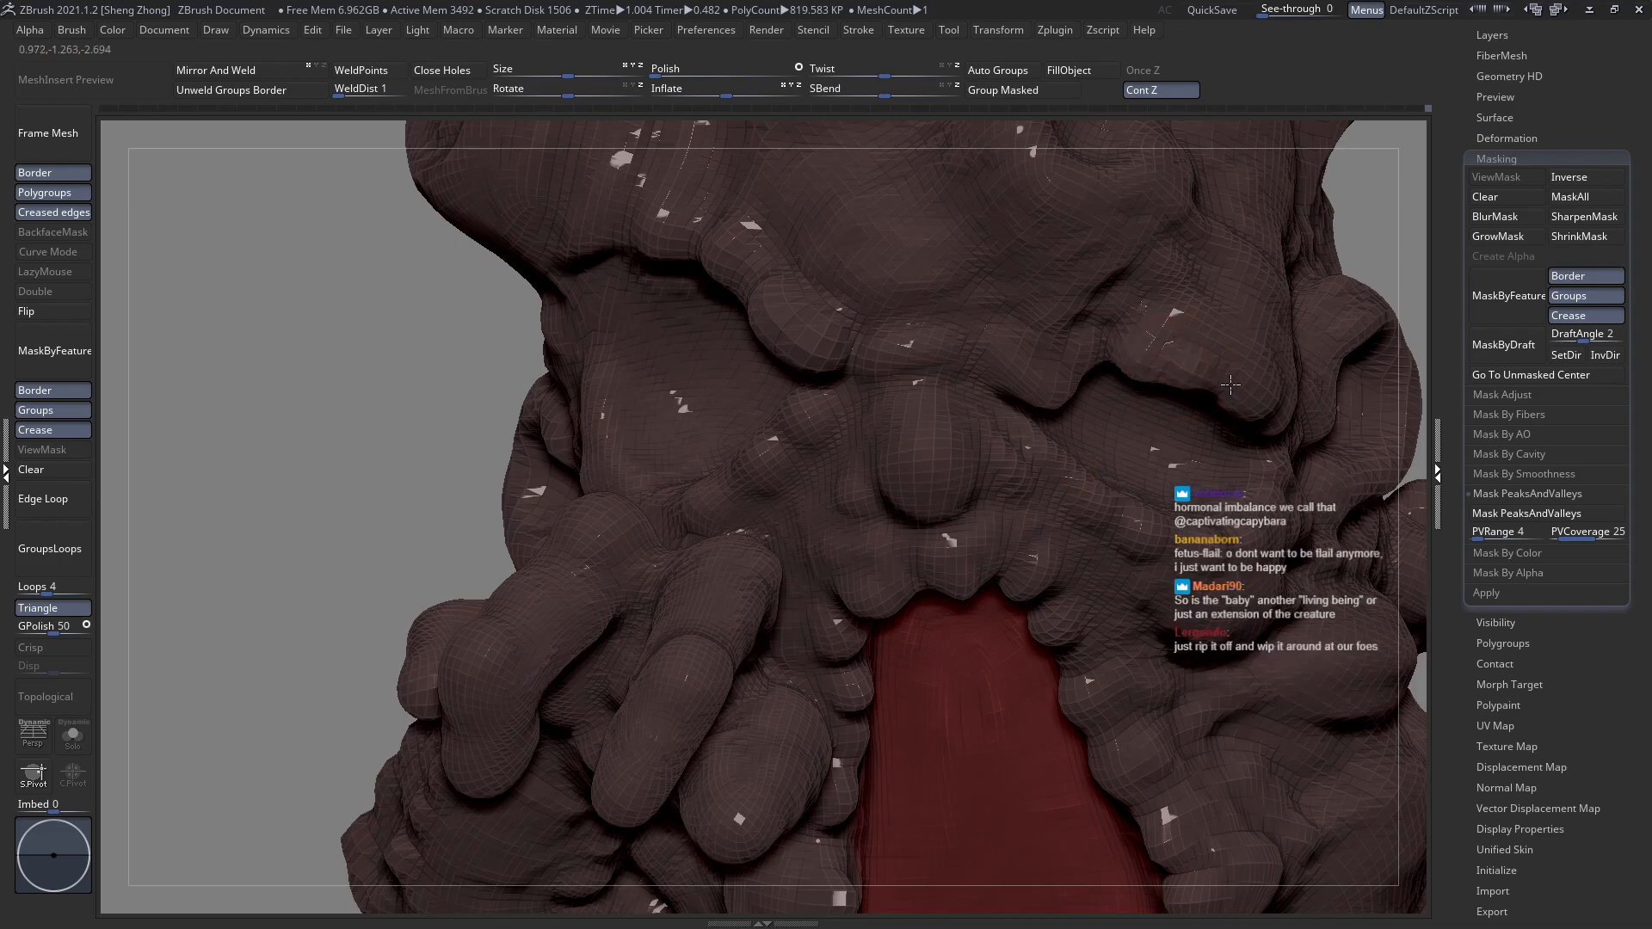
{"action": "left_click_drag", "start_coordinate": [431, 276], "coordinate": [709, 273]}
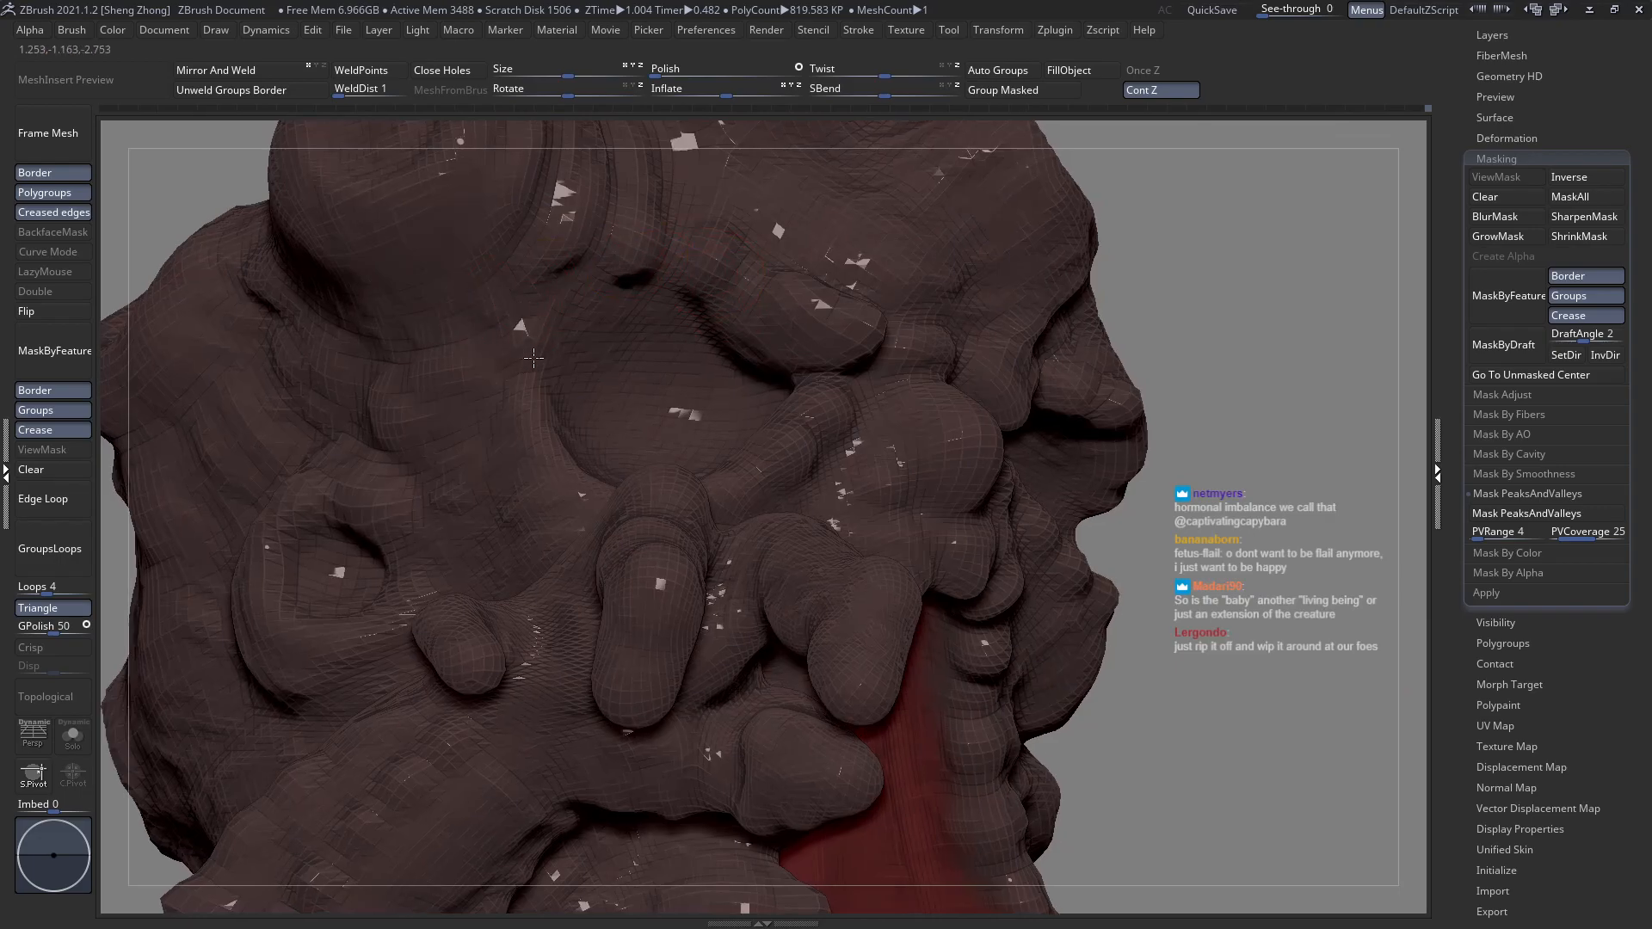
{"action": "right_click_drag", "start_coordinate": [581, 499], "coordinate": [602, 500]}
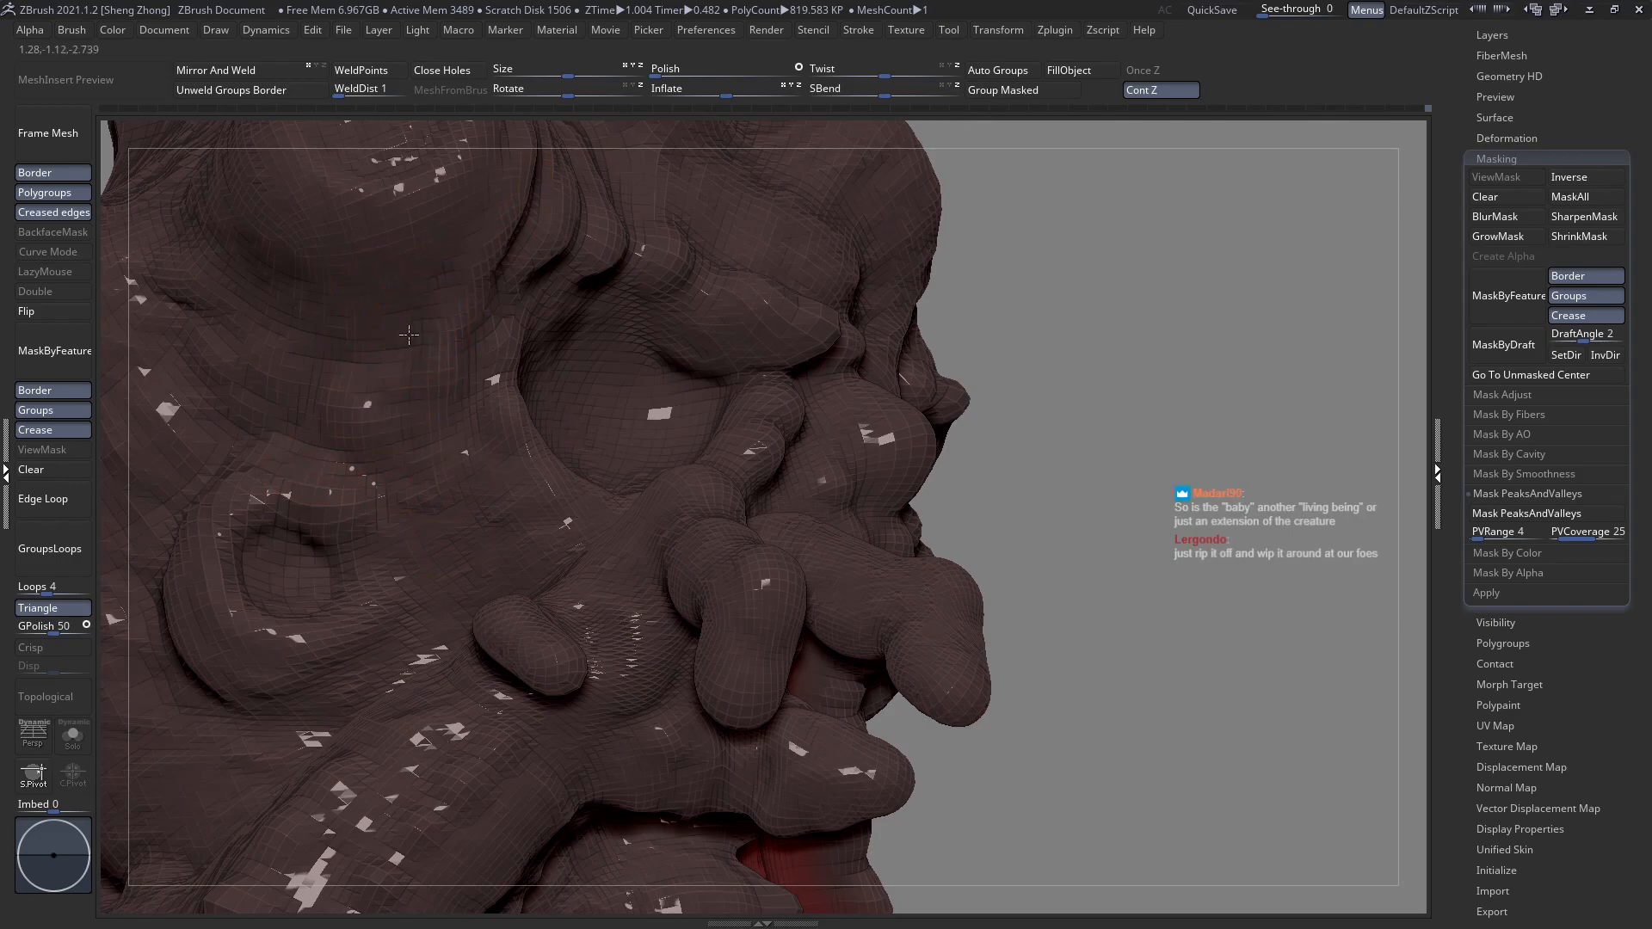
{"action": "mouse_move", "coordinate": [616, 509]}
{"action": "right_mouse_down", "text": "ctrl"}
{"action": "mouse_move", "coordinate": [380, 349]}
{"action": "mouse_move", "coordinate": [546, 412]}
{"action": "mouse_move", "coordinate": [558, 465]}
{"action": "right_mouse_up", "text": "ctrl"}
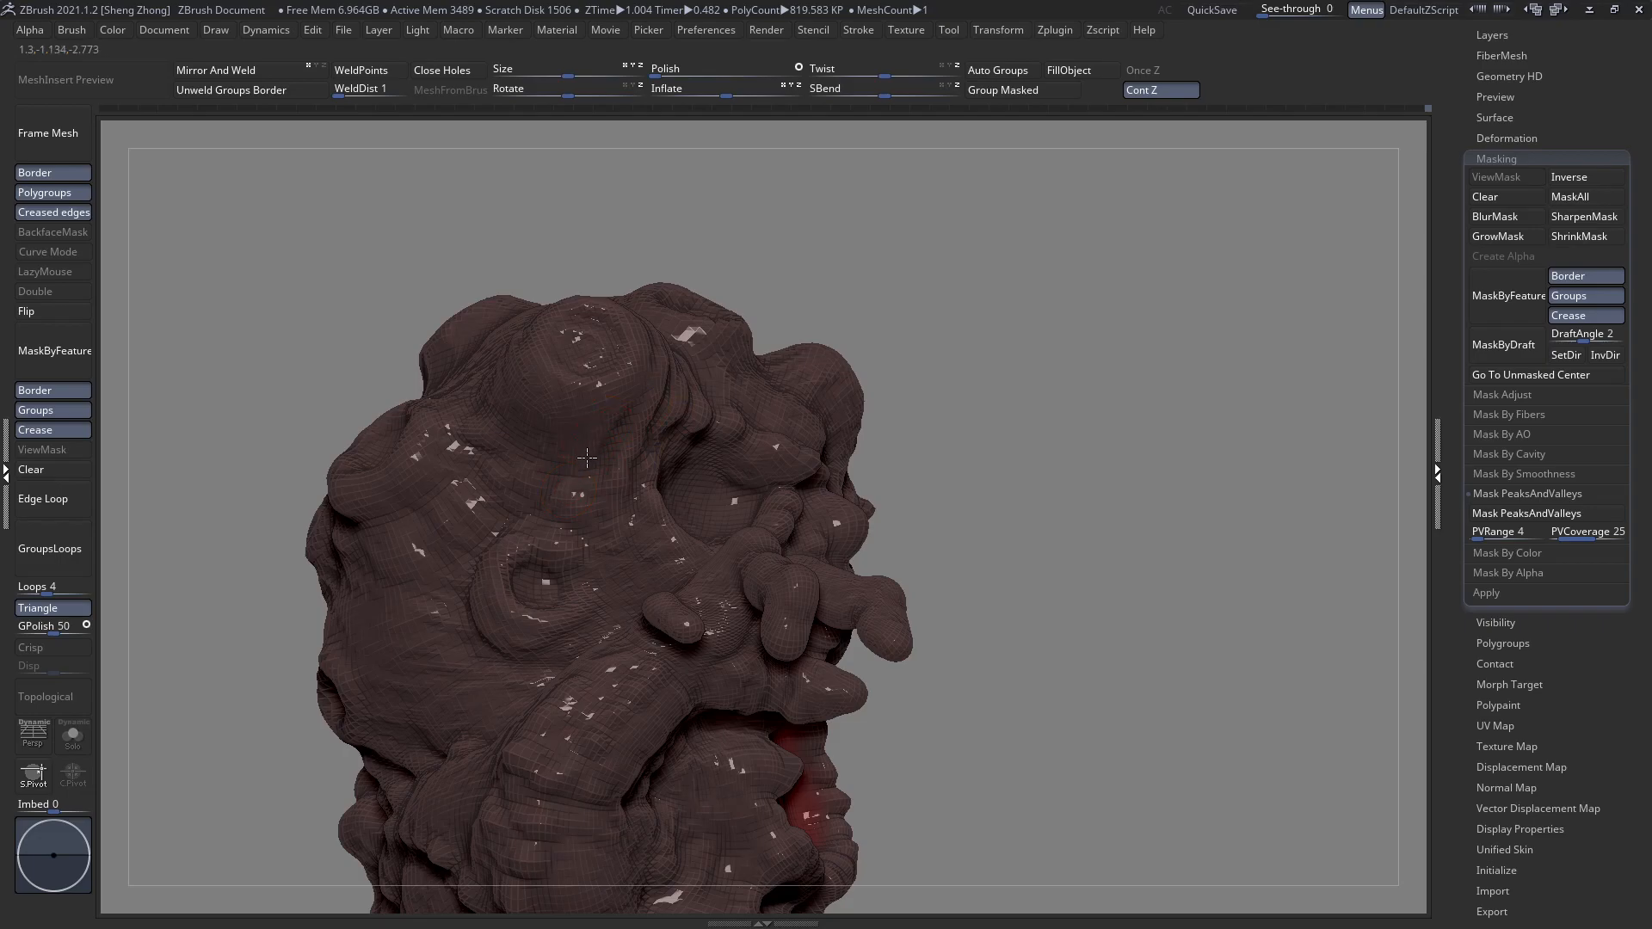
Shape the ring-shaped sucker behind the larger finger cluster into a curled, ear-like rim with creases around it.
{"action": "mouse_move", "coordinate": [532, 534]}
{"action": "right_mouse_down"}
{"action": "mouse_move", "coordinate": [581, 540]}
{"action": "mouse_move", "coordinate": [544, 544]}
{"action": "right_mouse_up"}
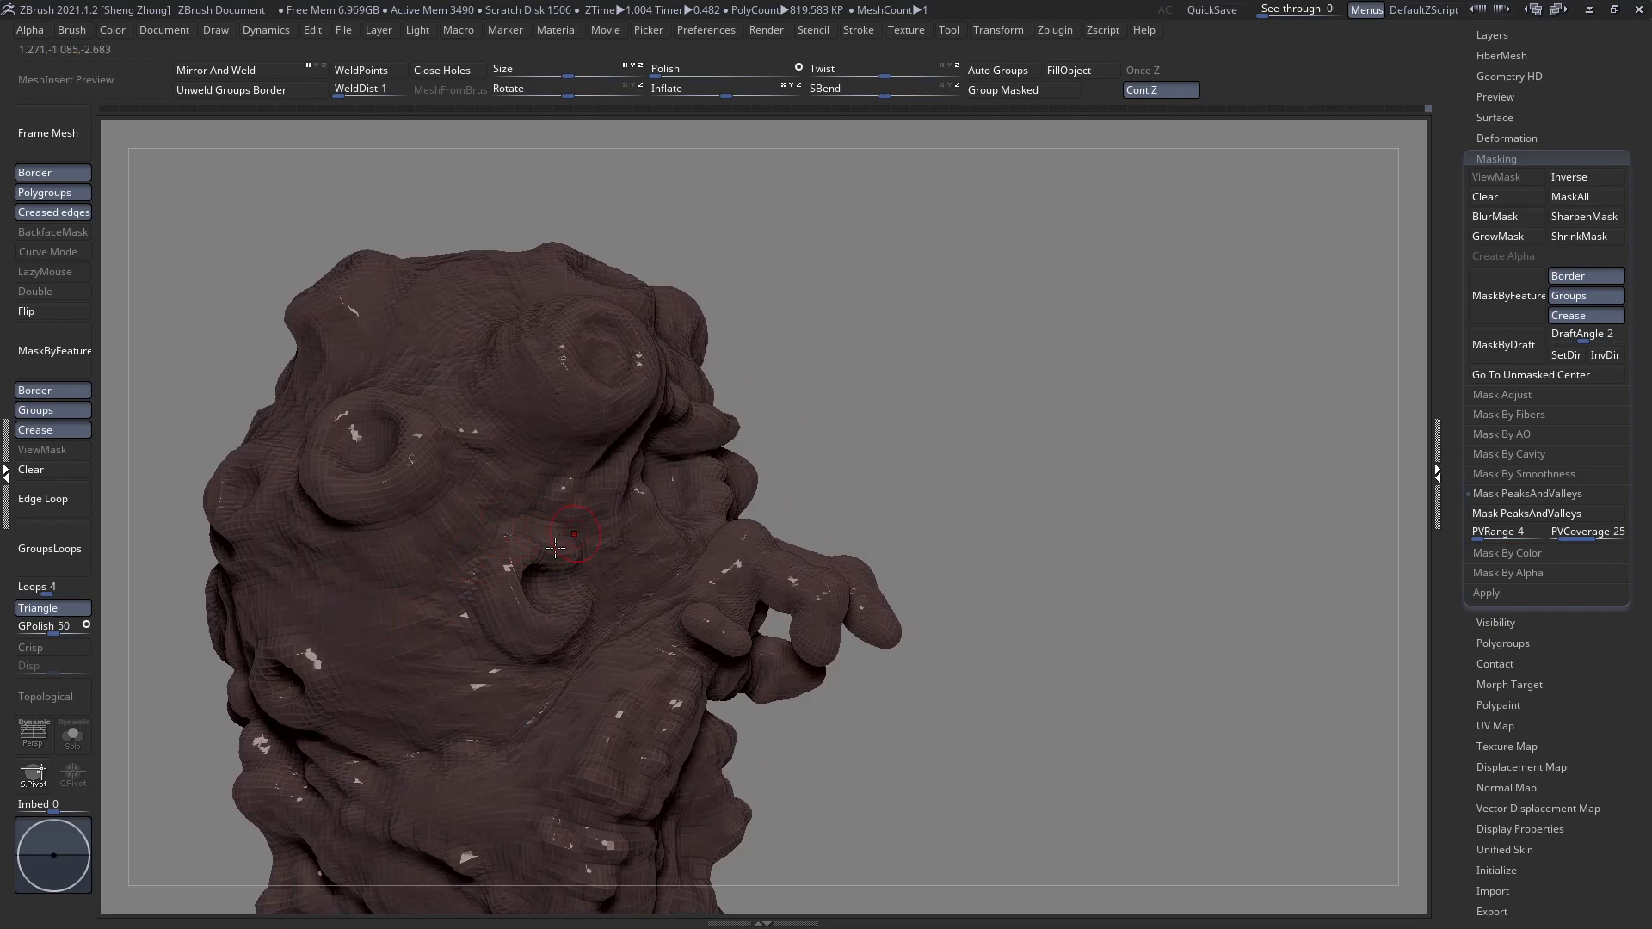
{"action": "right_click_drag", "start_coordinate": [575, 534], "coordinate": [555, 548]}
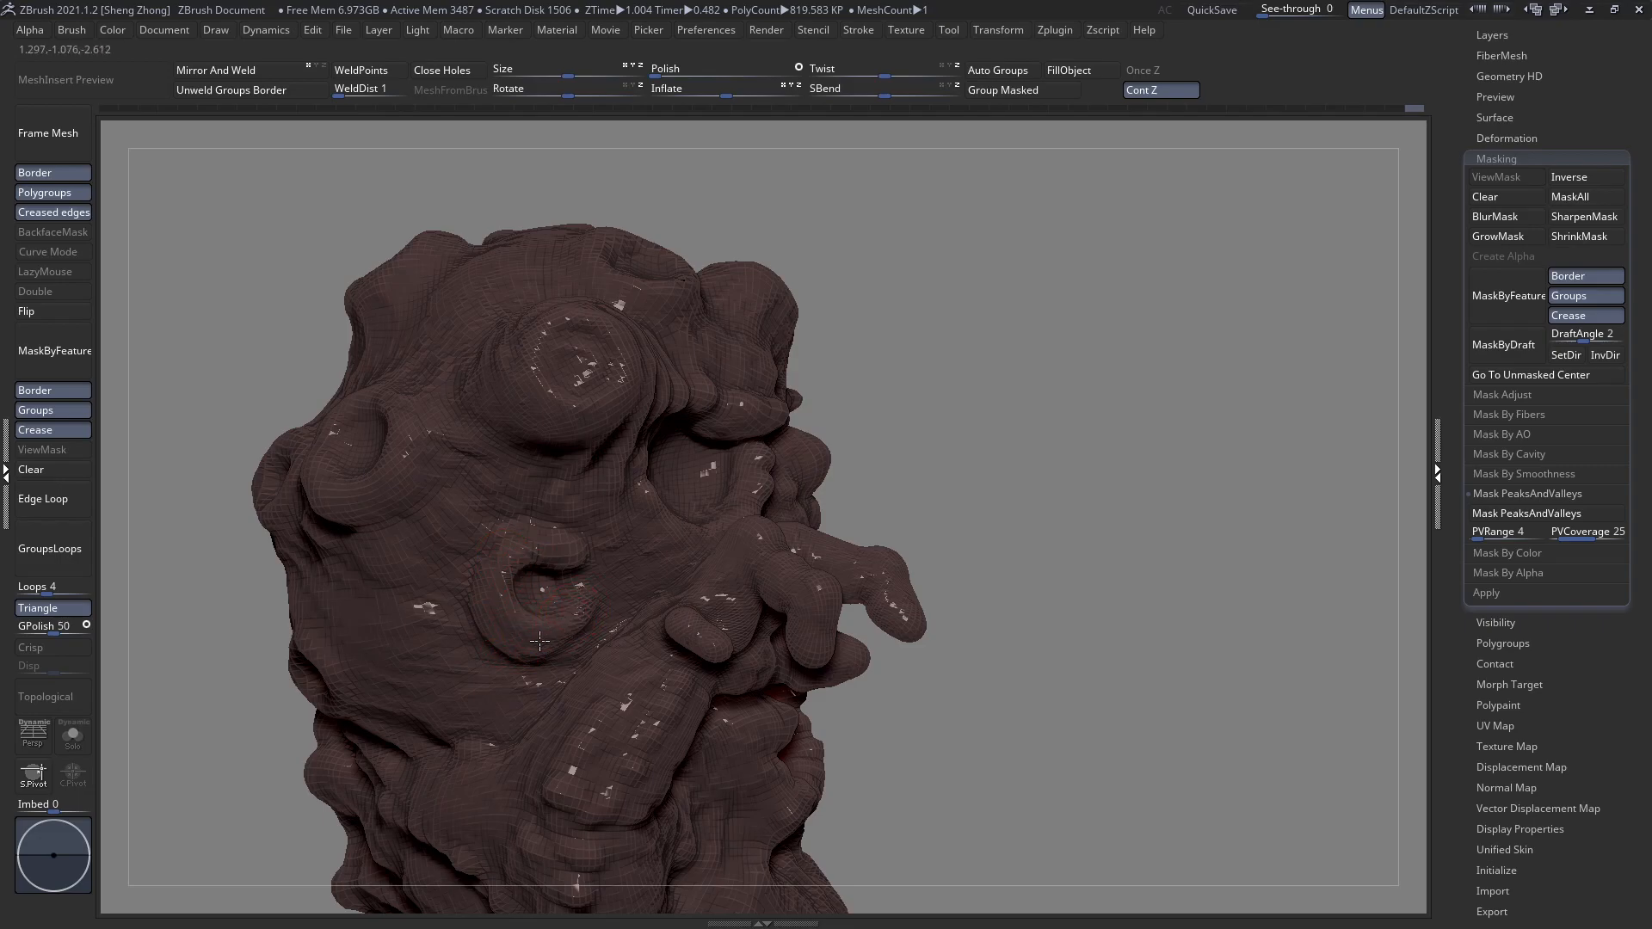
{"action": "right_click_drag", "start_coordinate": [499, 595], "coordinate": [563, 635]}
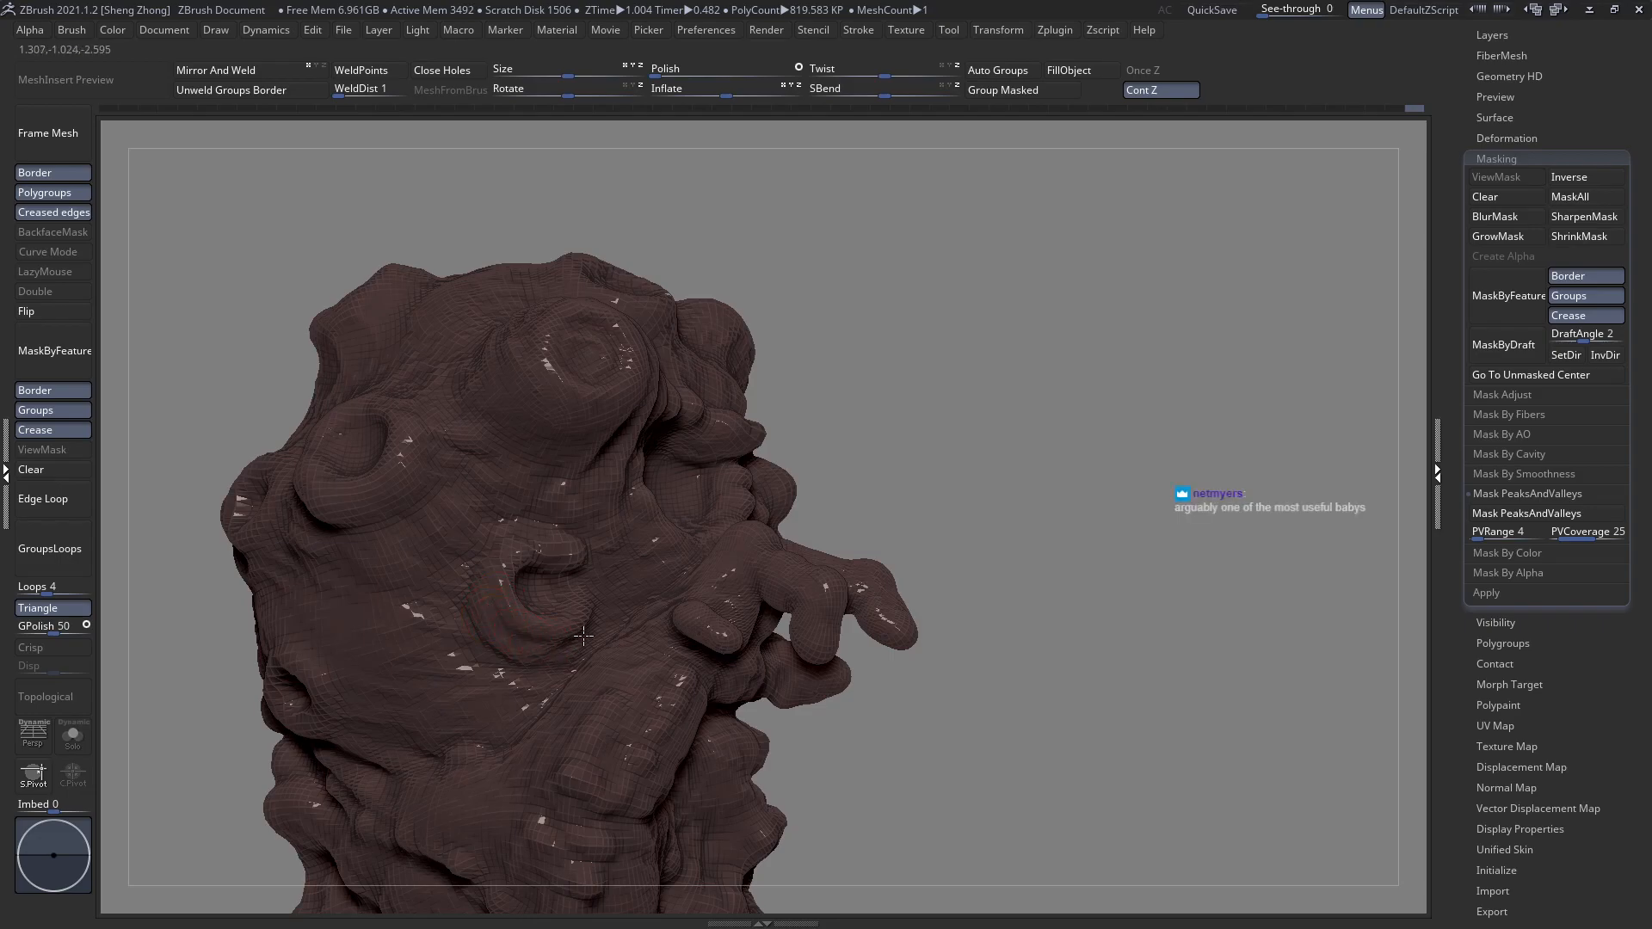
{"action": "mouse_move", "coordinate": [568, 599]}
{"action": "right_mouse_down"}
{"action": "mouse_move", "coordinate": [560, 633]}
{"action": "mouse_move", "coordinate": [561, 588]}
{"action": "right_mouse_up"}
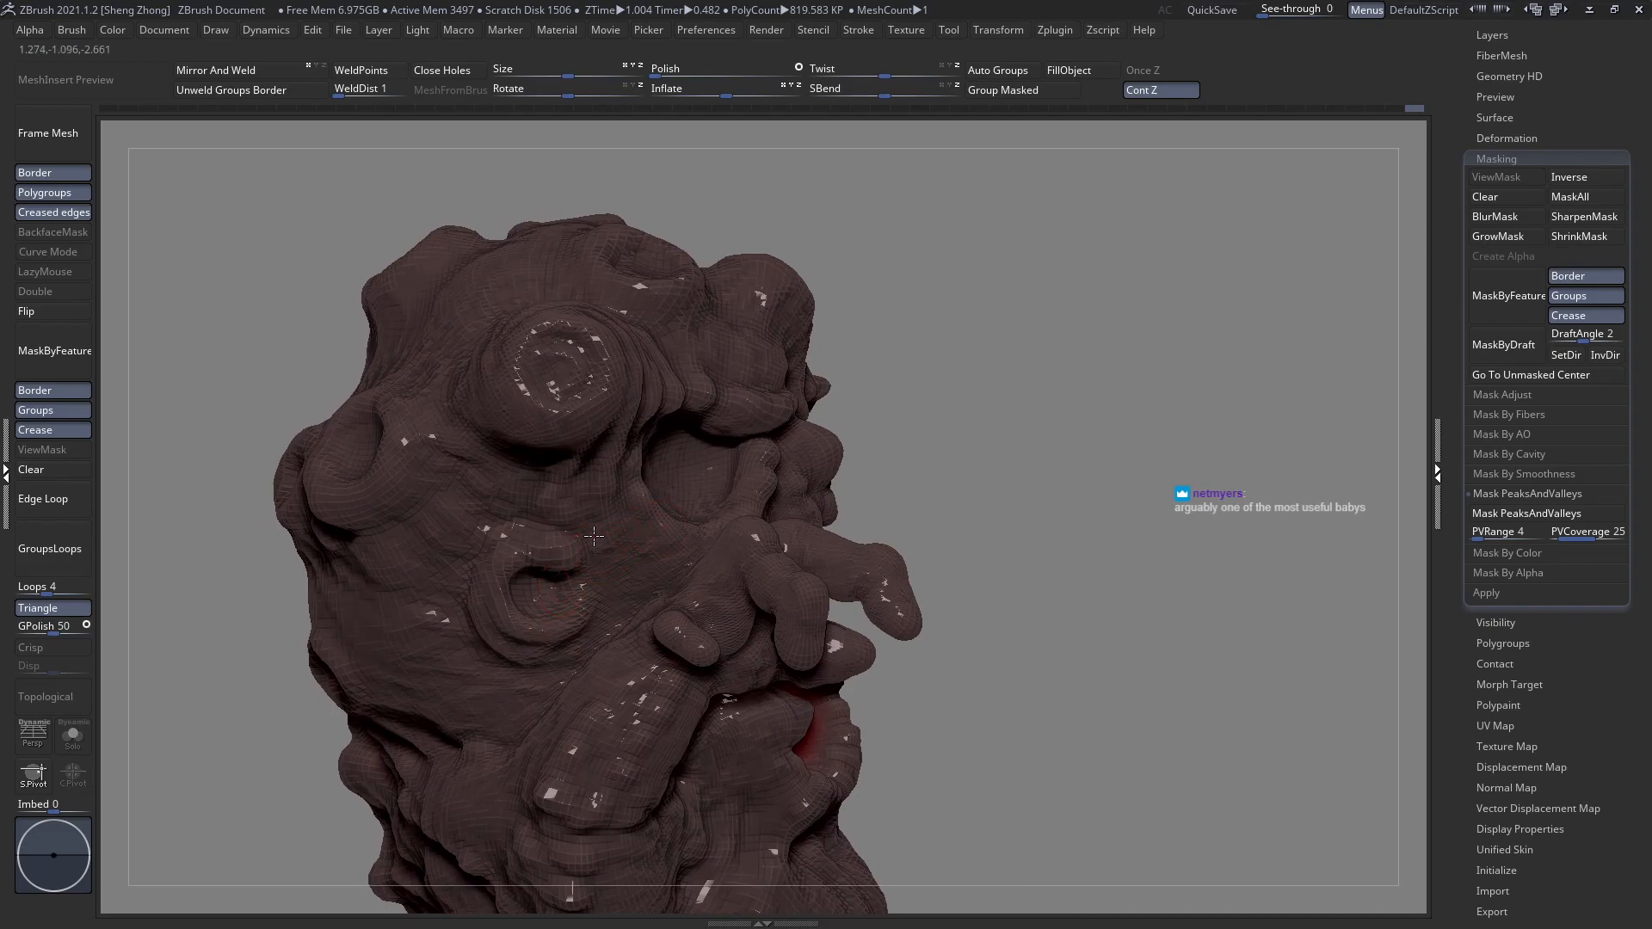
{"action": "mouse_move", "coordinate": [520, 521]}
{"action": "right_mouse_down"}
{"action": "mouse_move", "coordinate": [534, 516]}
{"action": "mouse_move", "coordinate": [514, 540]}
{"action": "right_mouse_up"}
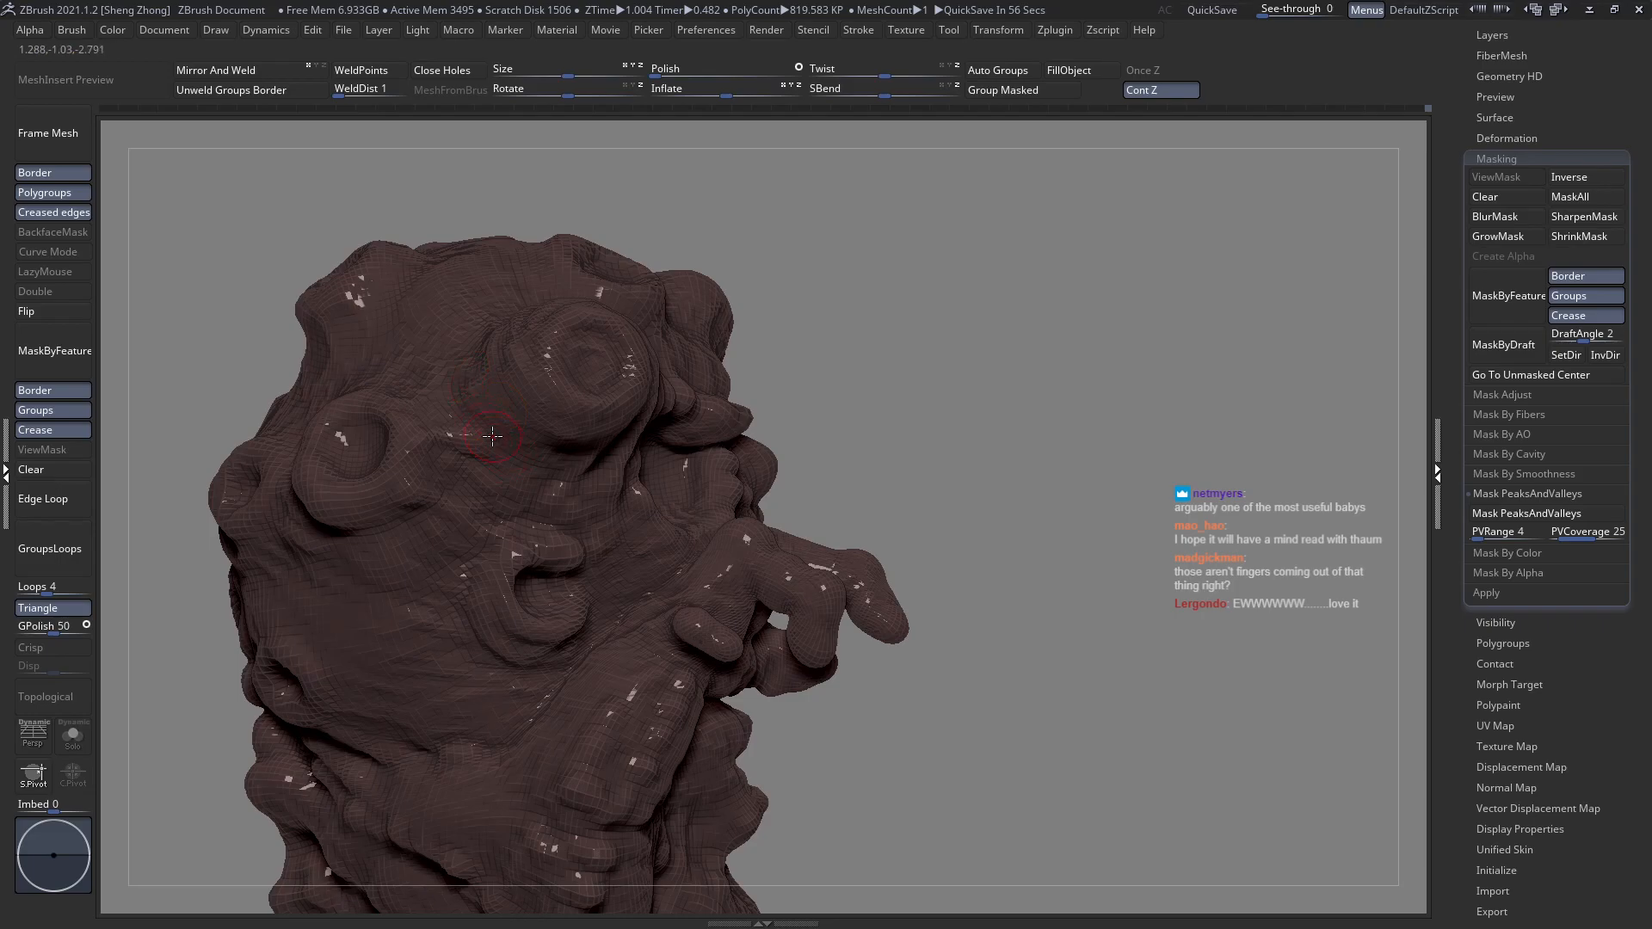
Sculpt wrinkles across the skin between the protruding sucker, the ear-like curl and the neighbouring ring-shaped sucker.
{"action": "right_click_drag", "start_coordinate": [485, 420], "coordinate": [494, 425]}
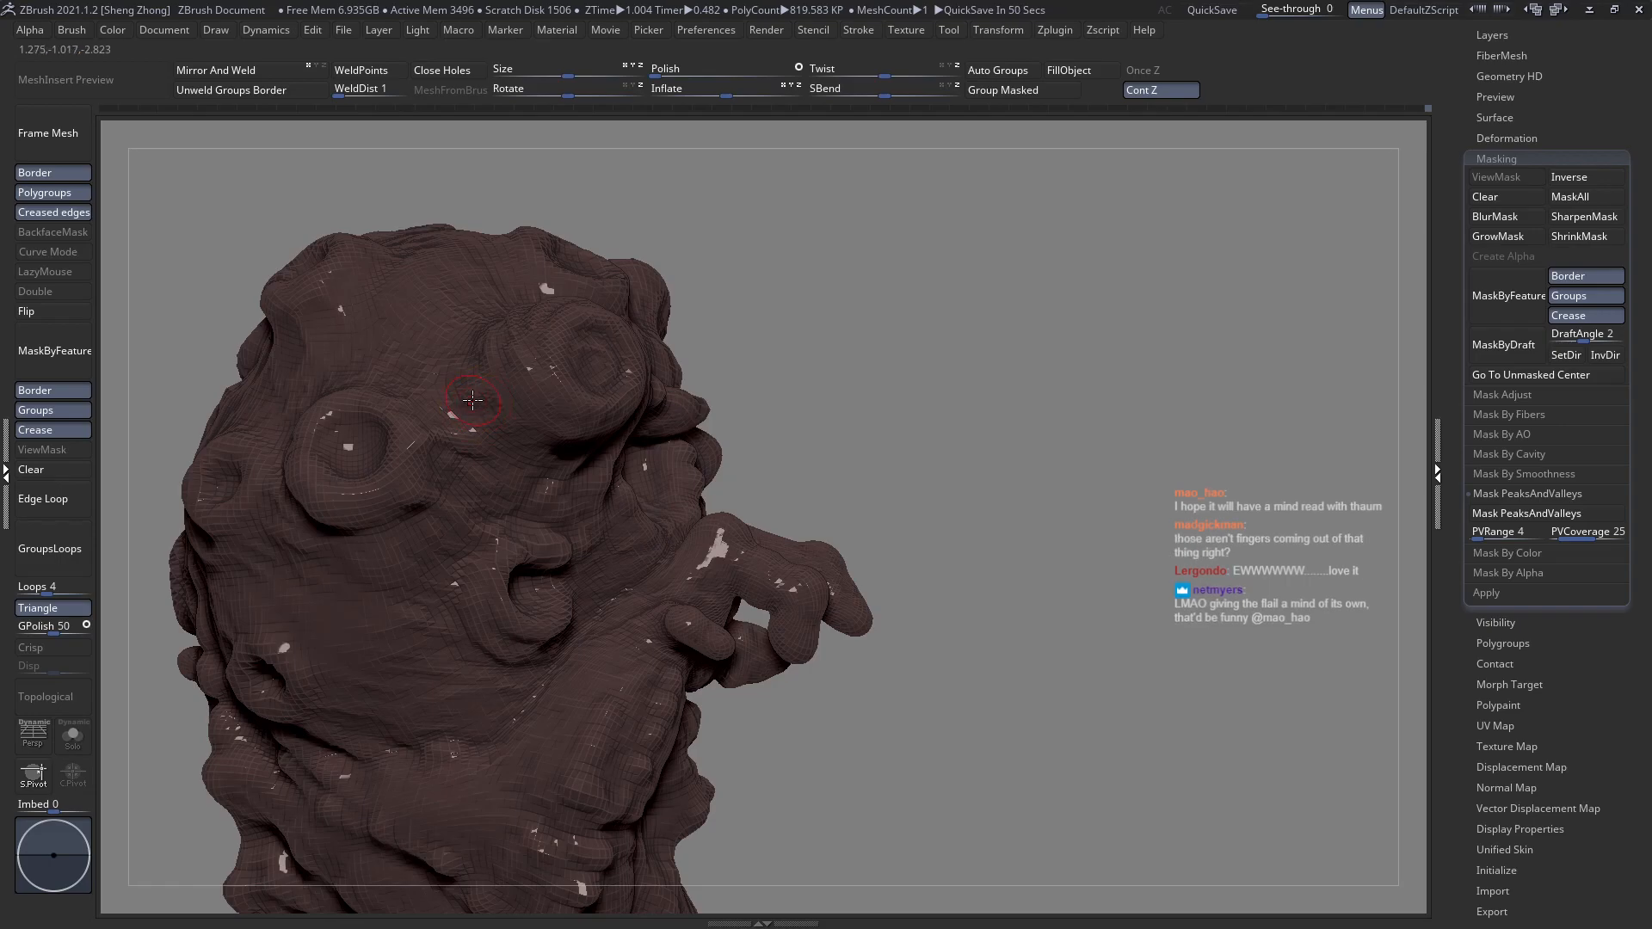
{"action": "right_click_drag", "start_coordinate": [471, 415], "coordinate": [474, 425]}
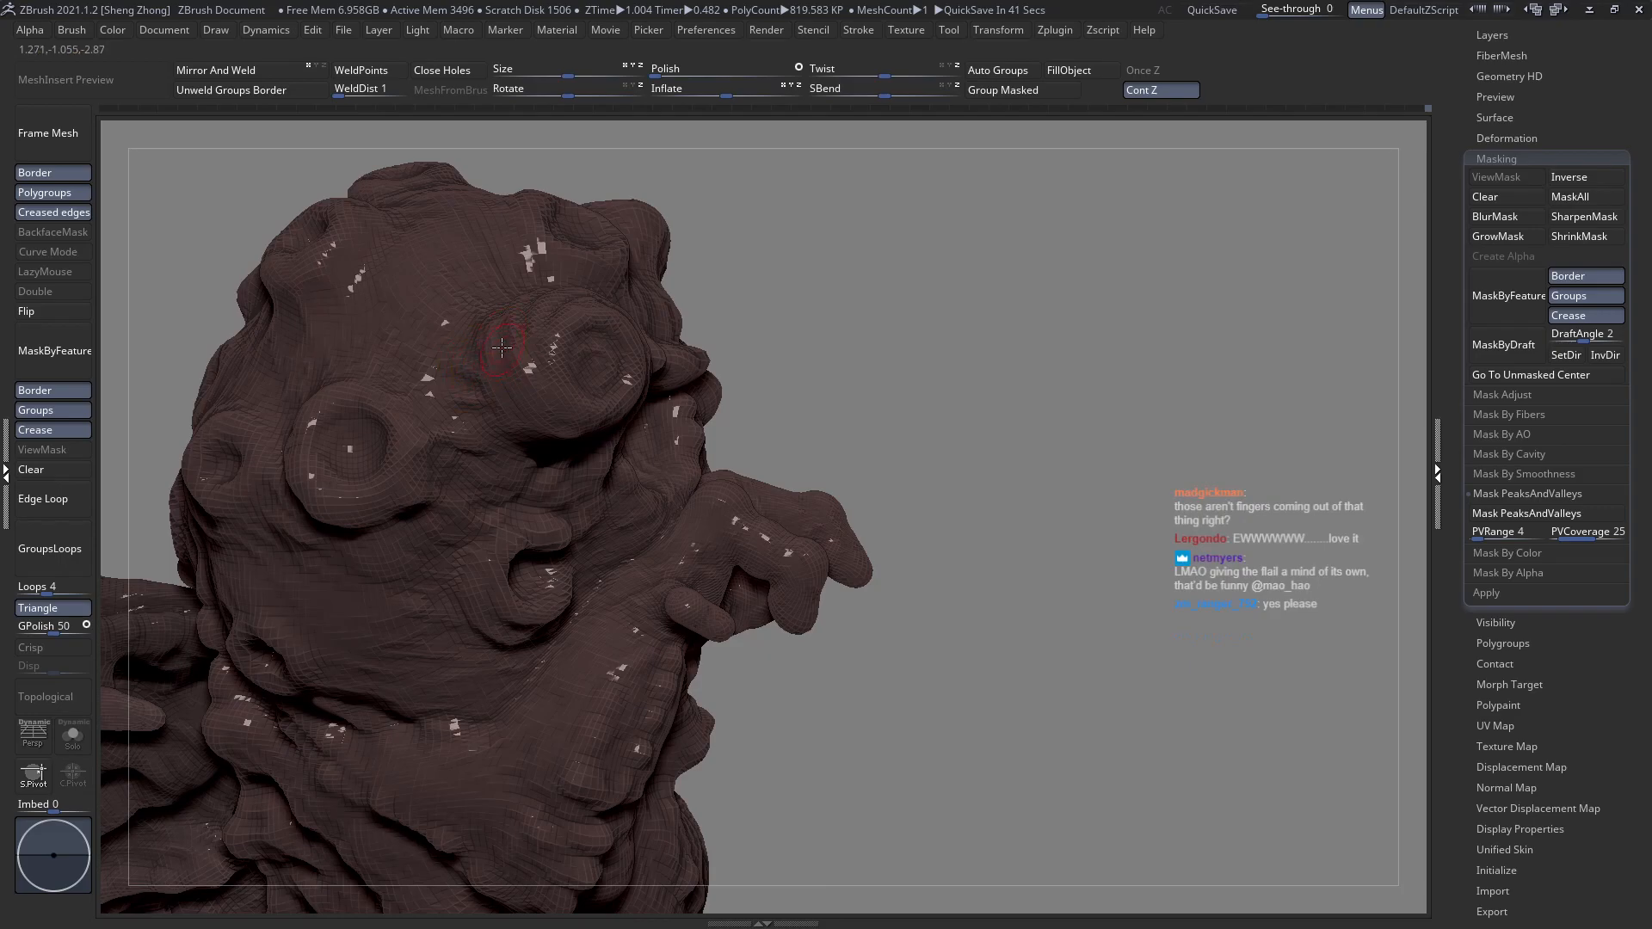
{"action": "mouse_move", "coordinate": [543, 396]}
{"action": "right_mouse_down"}
{"action": "mouse_move", "coordinate": [638, 311]}
{"action": "mouse_move", "coordinate": [444, 471]}
{"action": "right_mouse_up"}
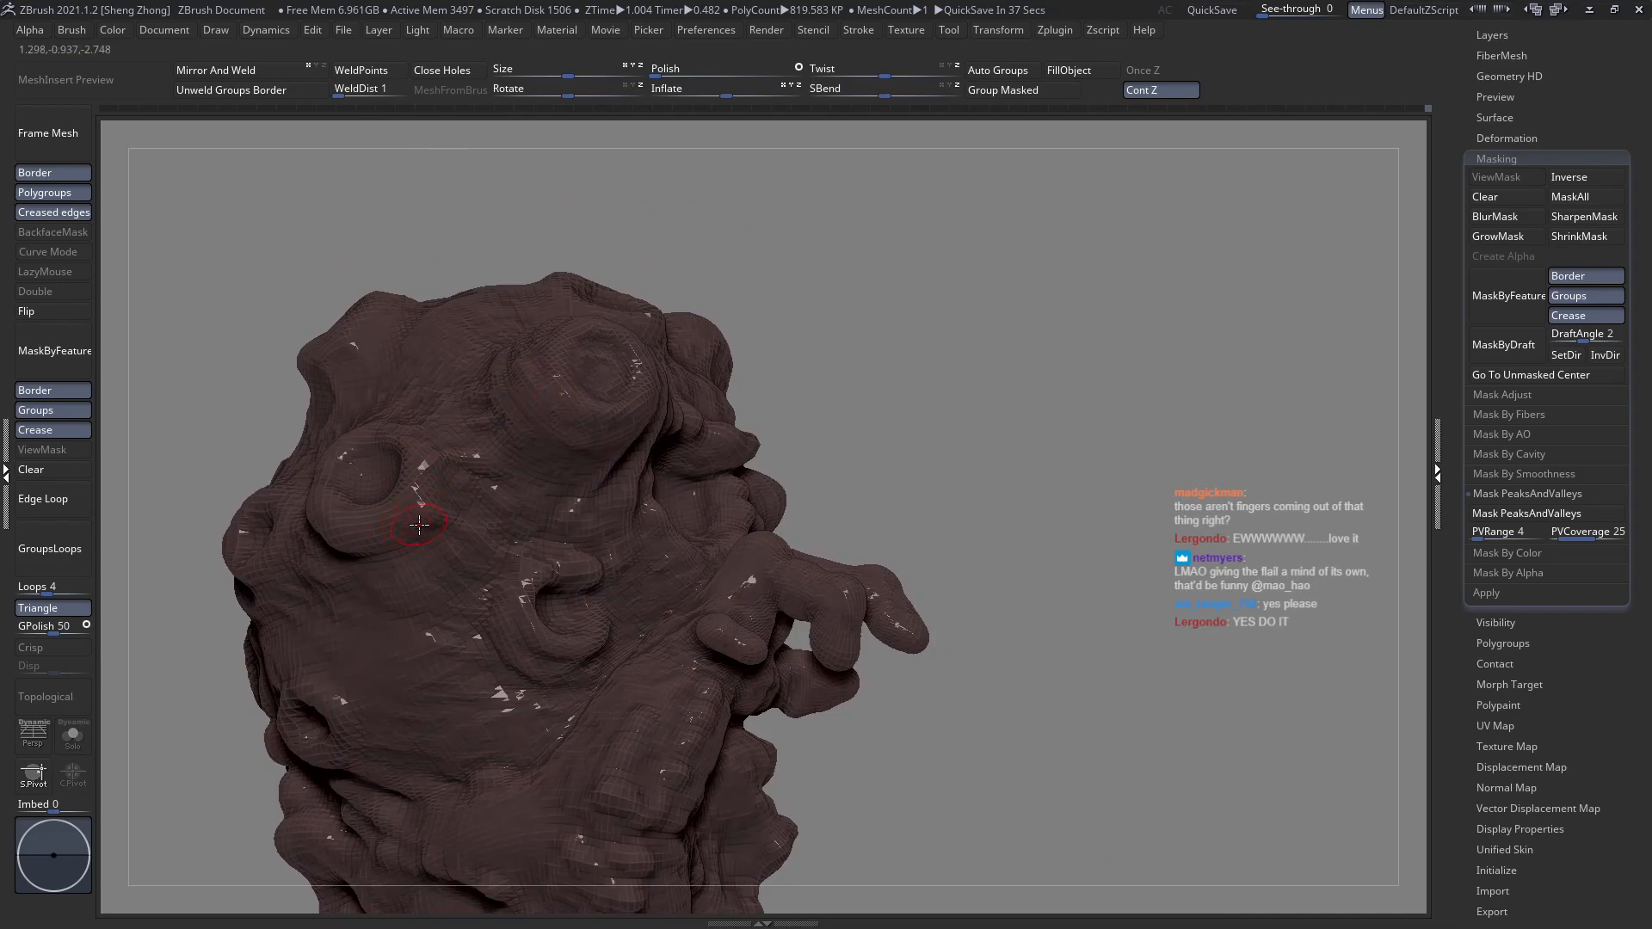
{"action": "mouse_move", "coordinate": [419, 539]}
{"action": "right_mouse_down"}
{"action": "mouse_move", "coordinate": [422, 472]}
{"action": "mouse_move", "coordinate": [420, 503]}
{"action": "right_mouse_up"}
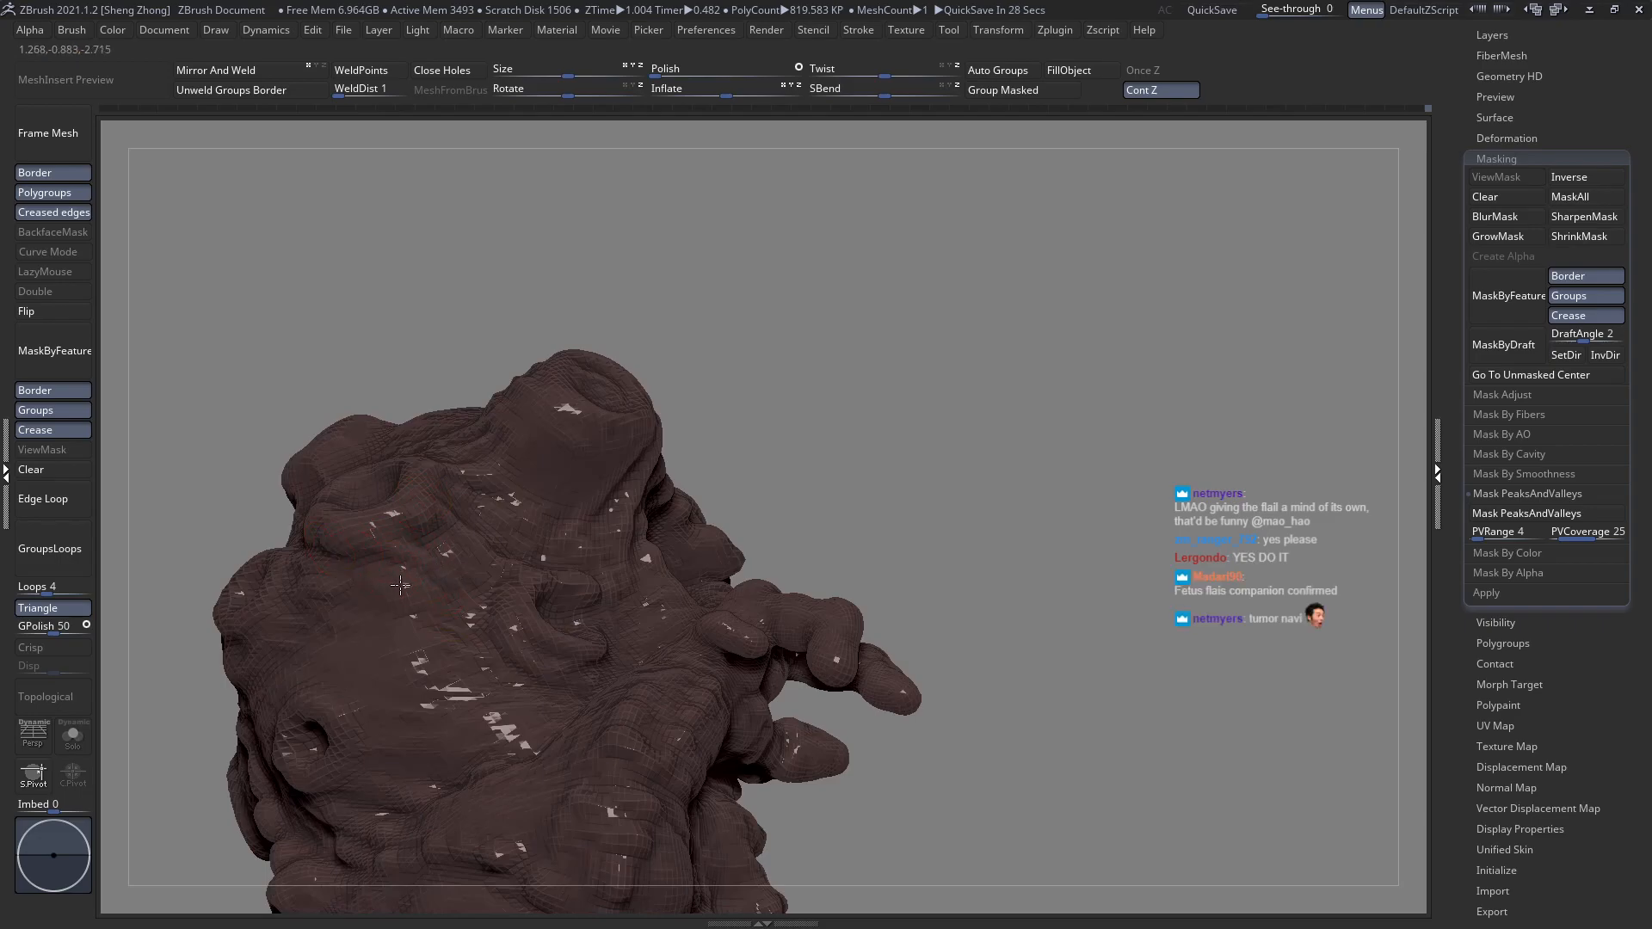
{"action": "mouse_move", "coordinate": [338, 612]}
{"action": "right_mouse_down"}
{"action": "mouse_move", "coordinate": [370, 625]}
{"action": "mouse_move", "coordinate": [229, 505]}
{"action": "mouse_move", "coordinate": [379, 771]}
{"action": "mouse_move", "coordinate": [347, 616]}
{"action": "right_mouse_up"}
Sculpt folds on the back of the swollen end where the sucker-covered surface meets the ridged branch base.
{"action": "mouse_move", "coordinate": [475, 490]}
{"action": "right_mouse_down", "text": "ctrl"}
{"action": "mouse_move", "coordinate": [567, 657]}
{"action": "mouse_move", "coordinate": [519, 580]}
{"action": "mouse_move", "coordinate": [515, 521]}
{"action": "right_mouse_up", "text": "ctrl"}
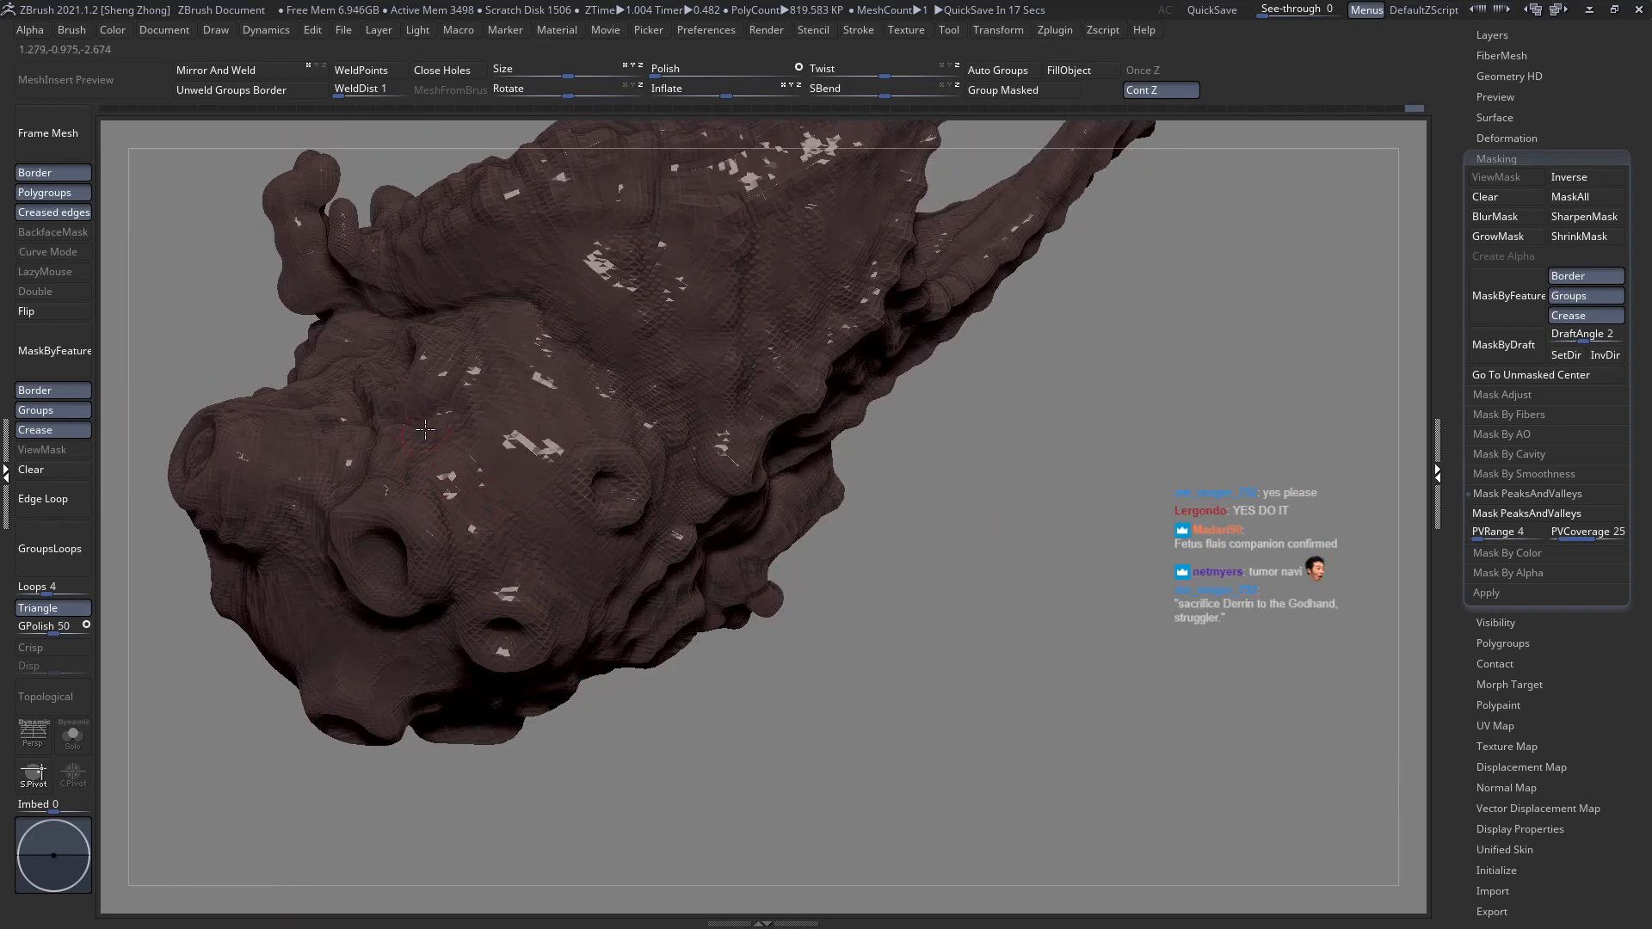
{"action": "right_click_drag", "start_coordinate": [439, 447], "coordinate": [446, 470]}
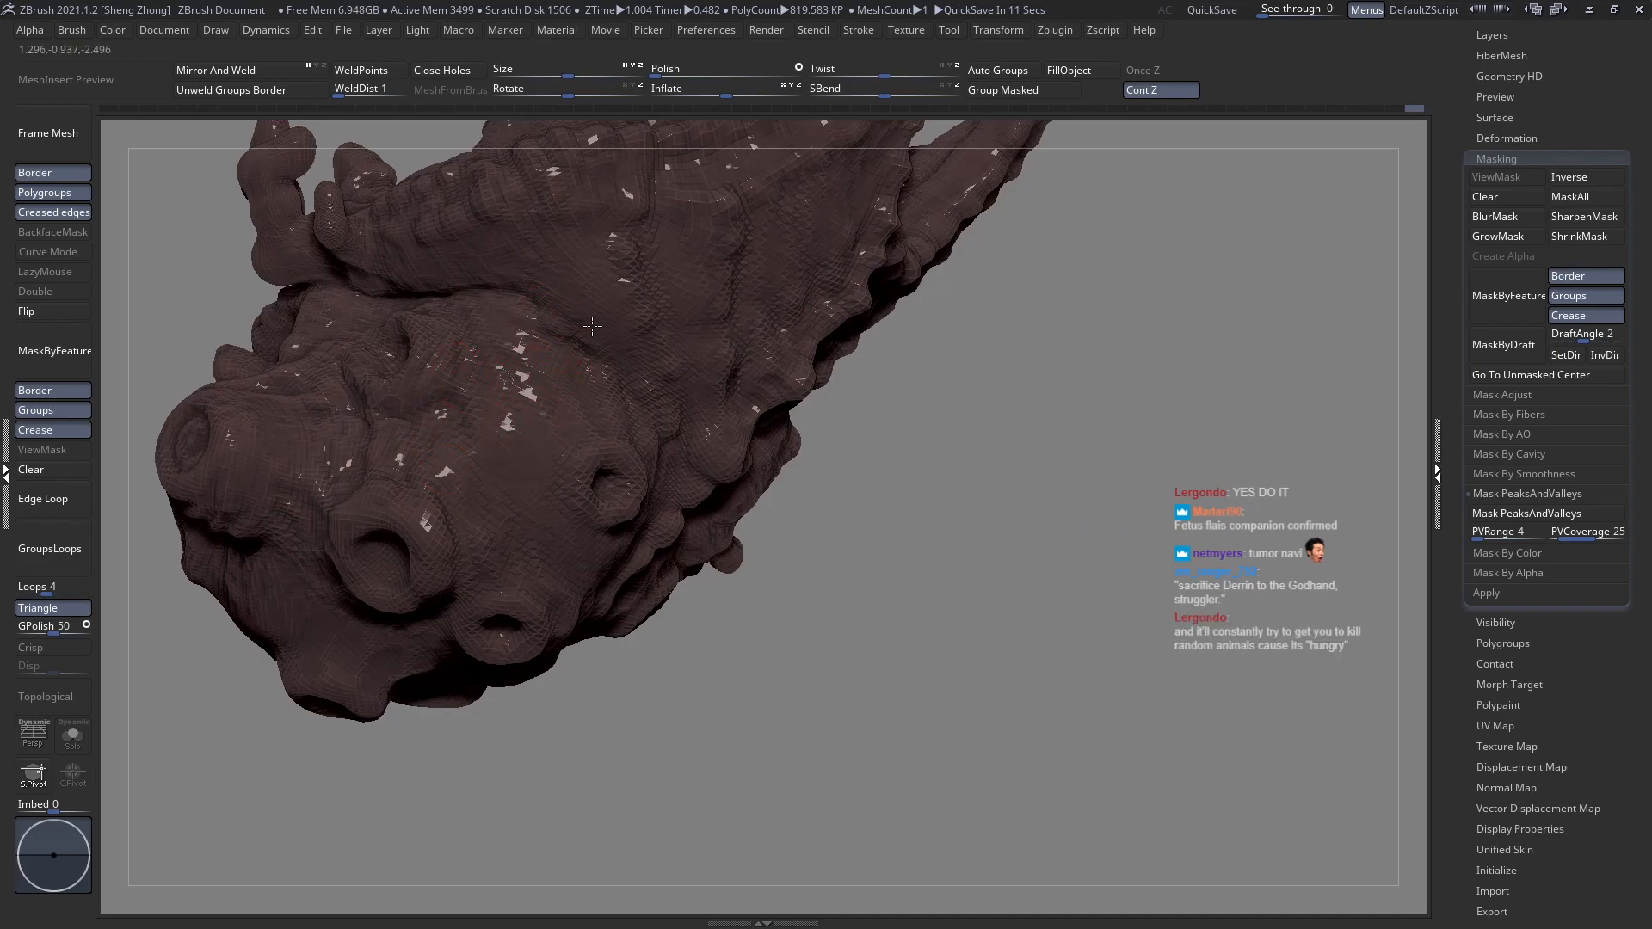
{"action": "right_click_drag", "start_coordinate": [653, 293], "coordinate": [662, 284]}
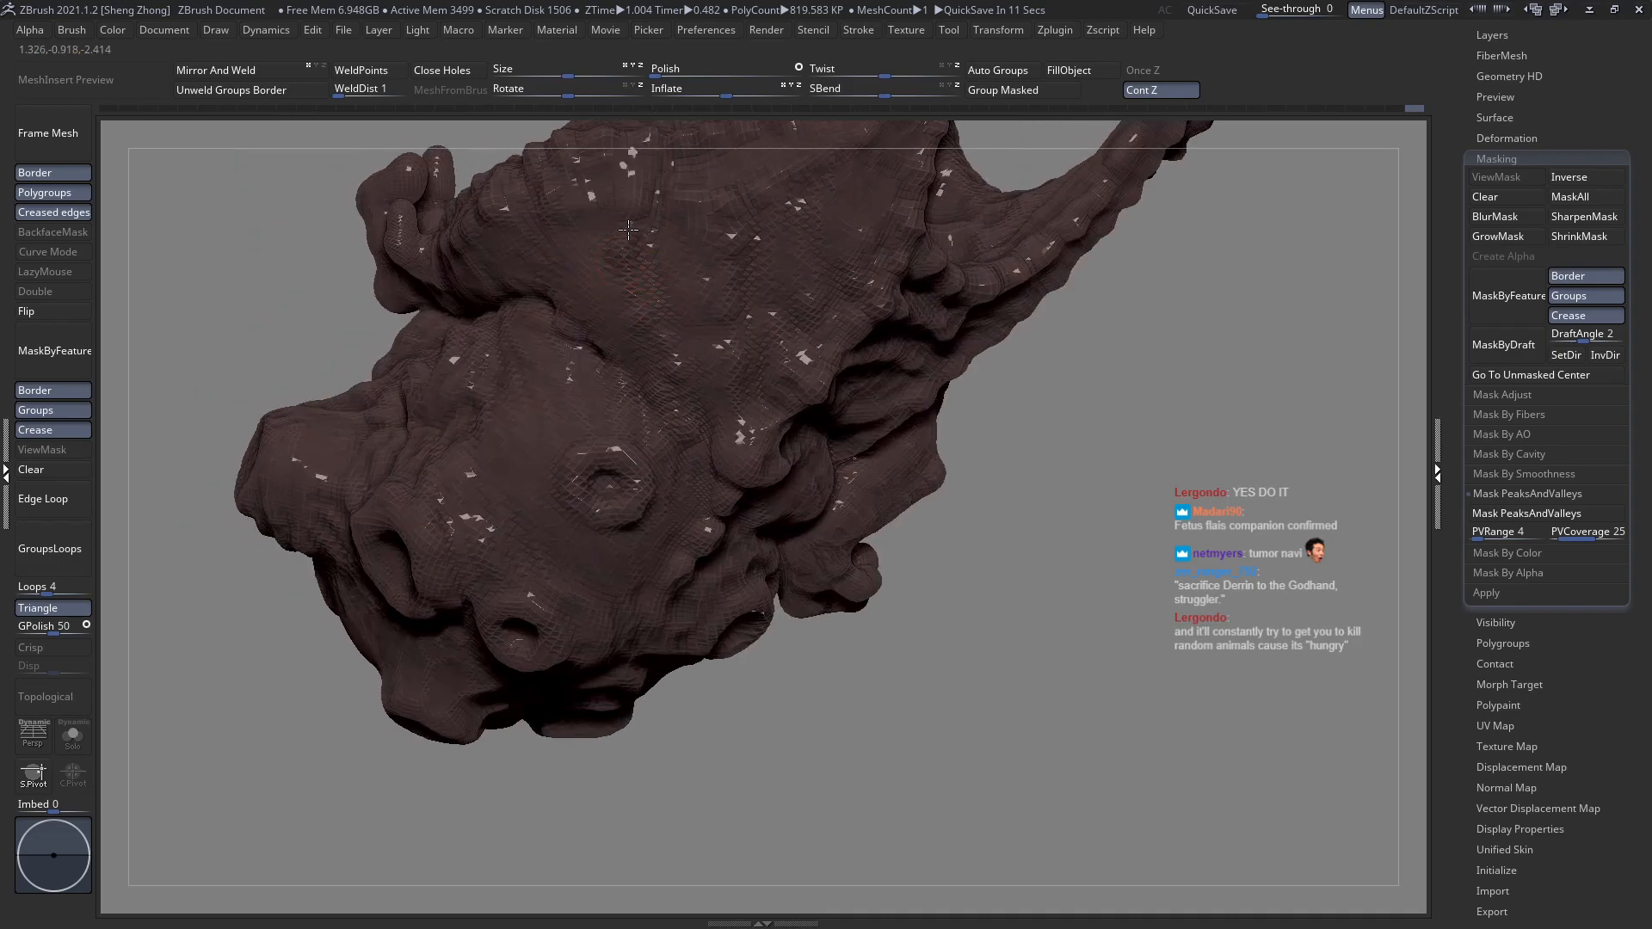
{"action": "right_click_drag", "start_coordinate": [659, 344], "coordinate": [667, 307]}
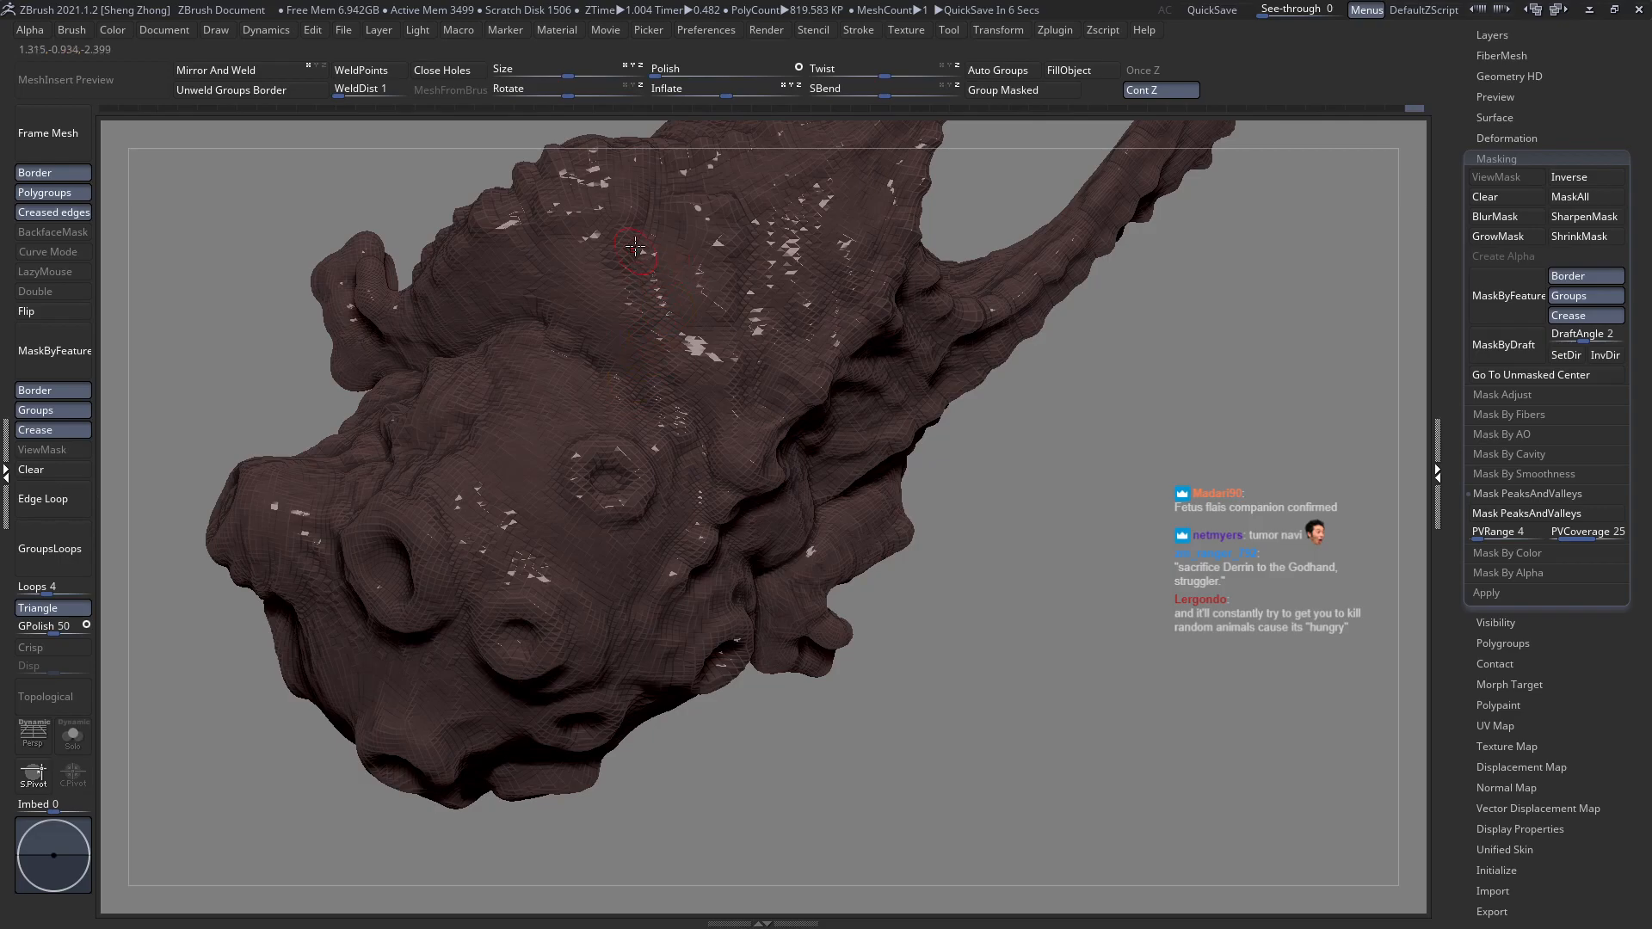
{"action": "right_click_drag", "start_coordinate": [675, 435], "coordinate": [679, 456]}
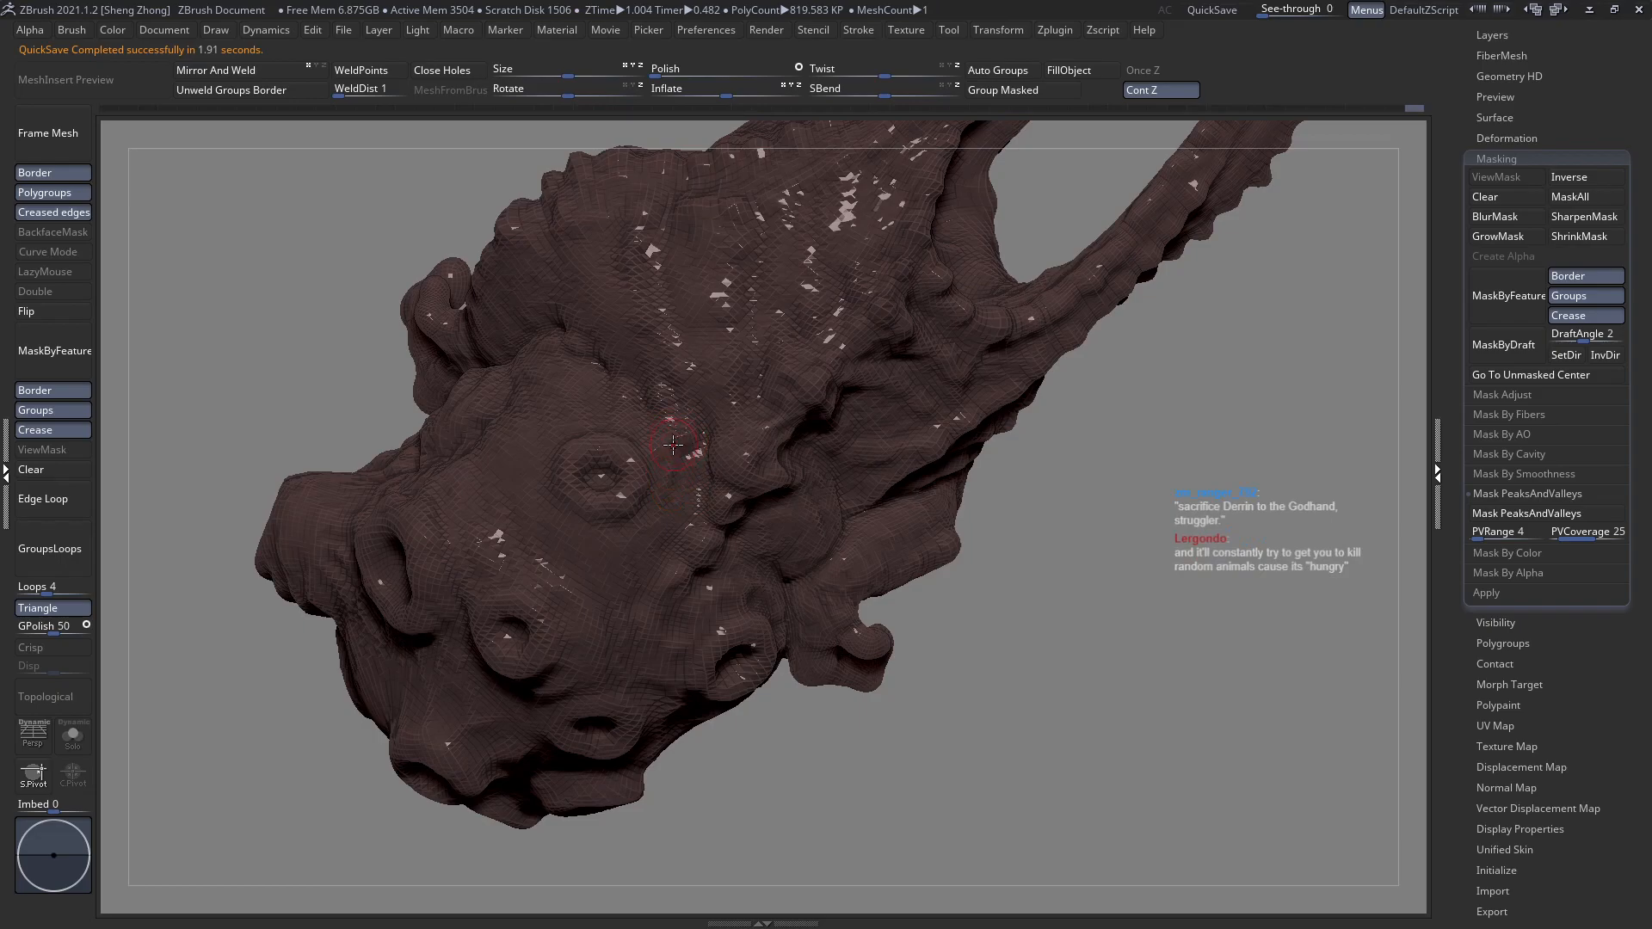
Extend the creases and bumps along the back, beside the ring-shaped sucker nearest the branch bases.
{"action": "left_click_drag", "start_coordinate": [674, 491], "coordinate": [679, 493]}
{"action": "right_click_drag", "start_coordinate": [679, 493], "coordinate": [705, 427]}
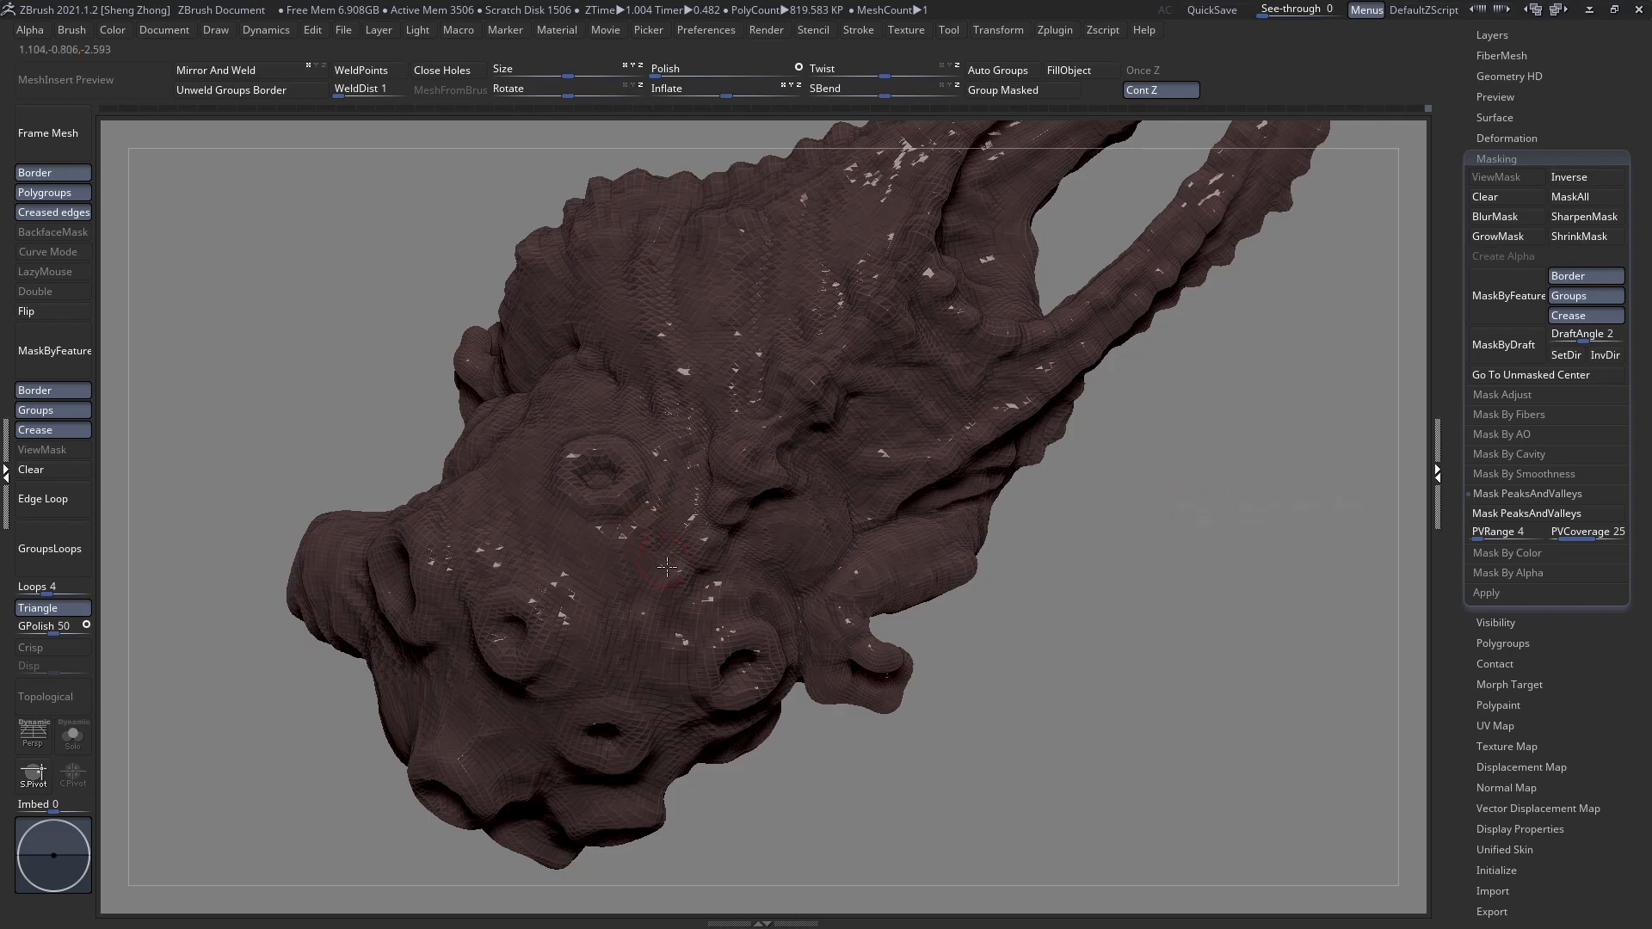
{"action": "right_click_drag", "start_coordinate": [691, 536], "coordinate": [708, 527]}
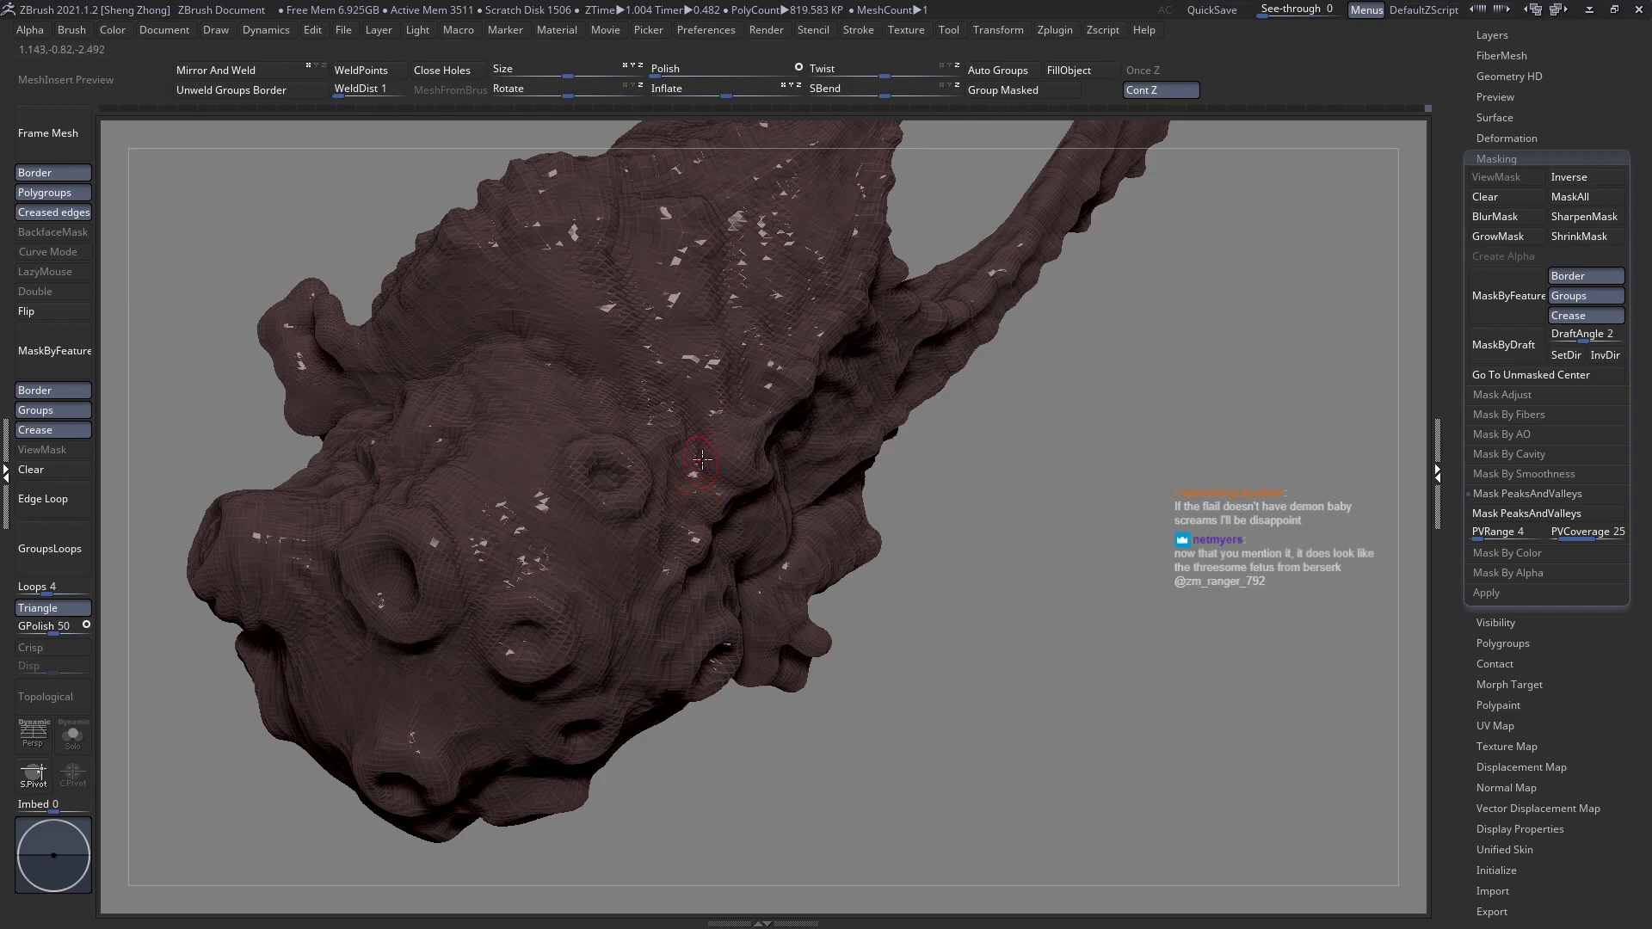
{"action": "right_click_drag", "start_coordinate": [697, 465], "coordinate": [715, 405]}
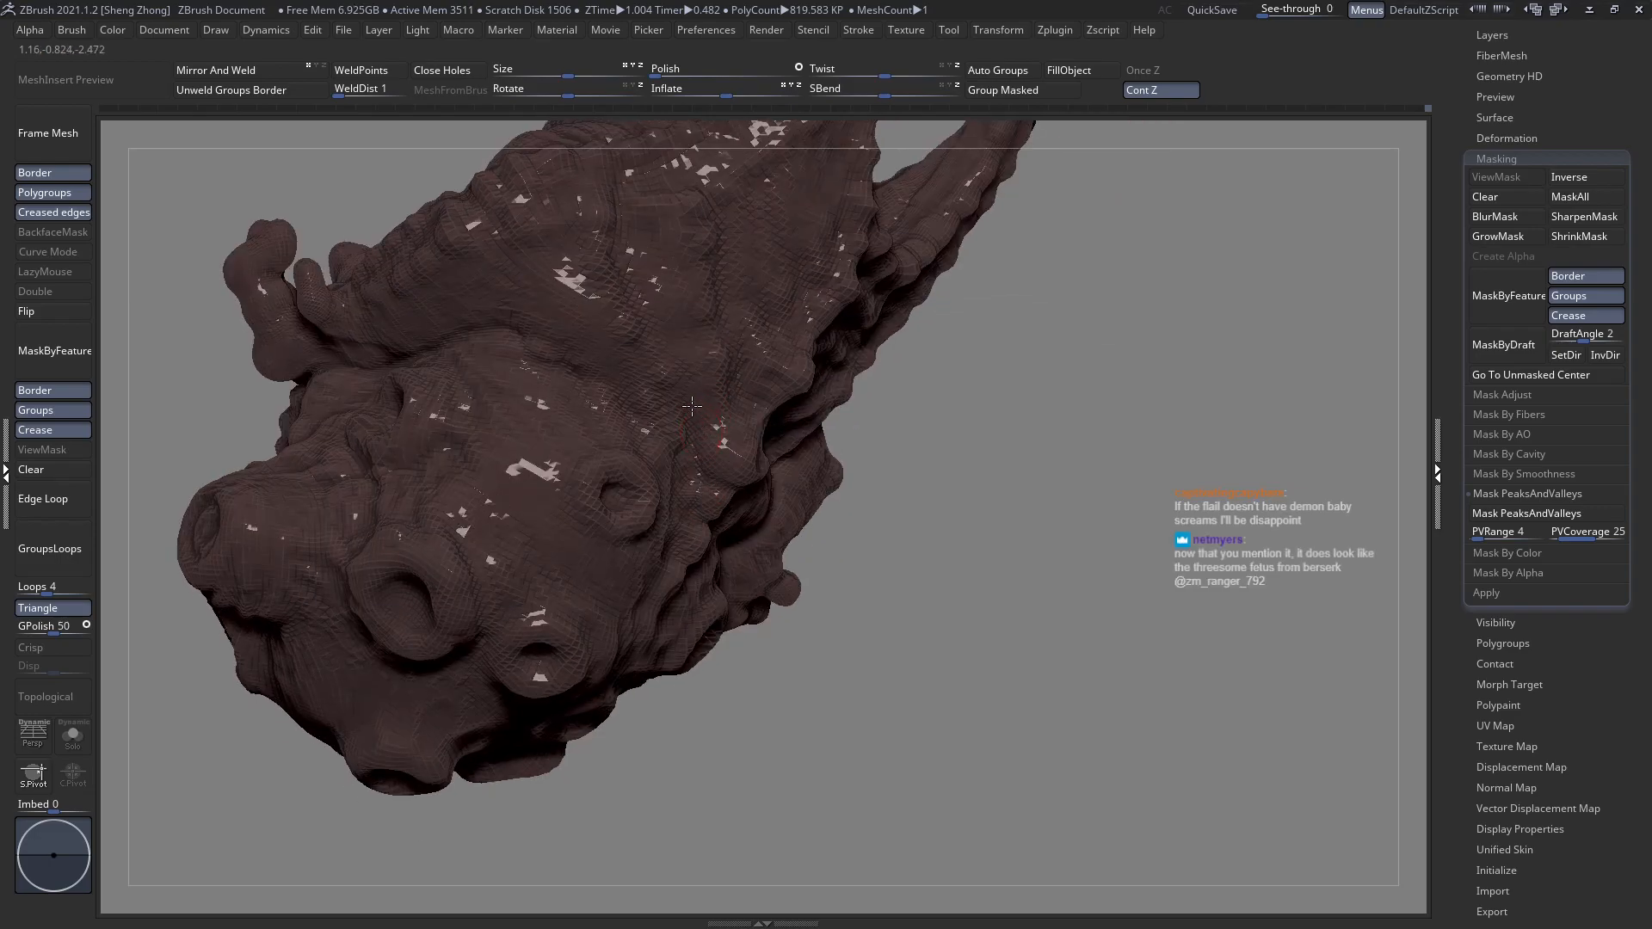
{"action": "right_click_drag", "start_coordinate": [729, 406], "coordinate": [721, 391]}
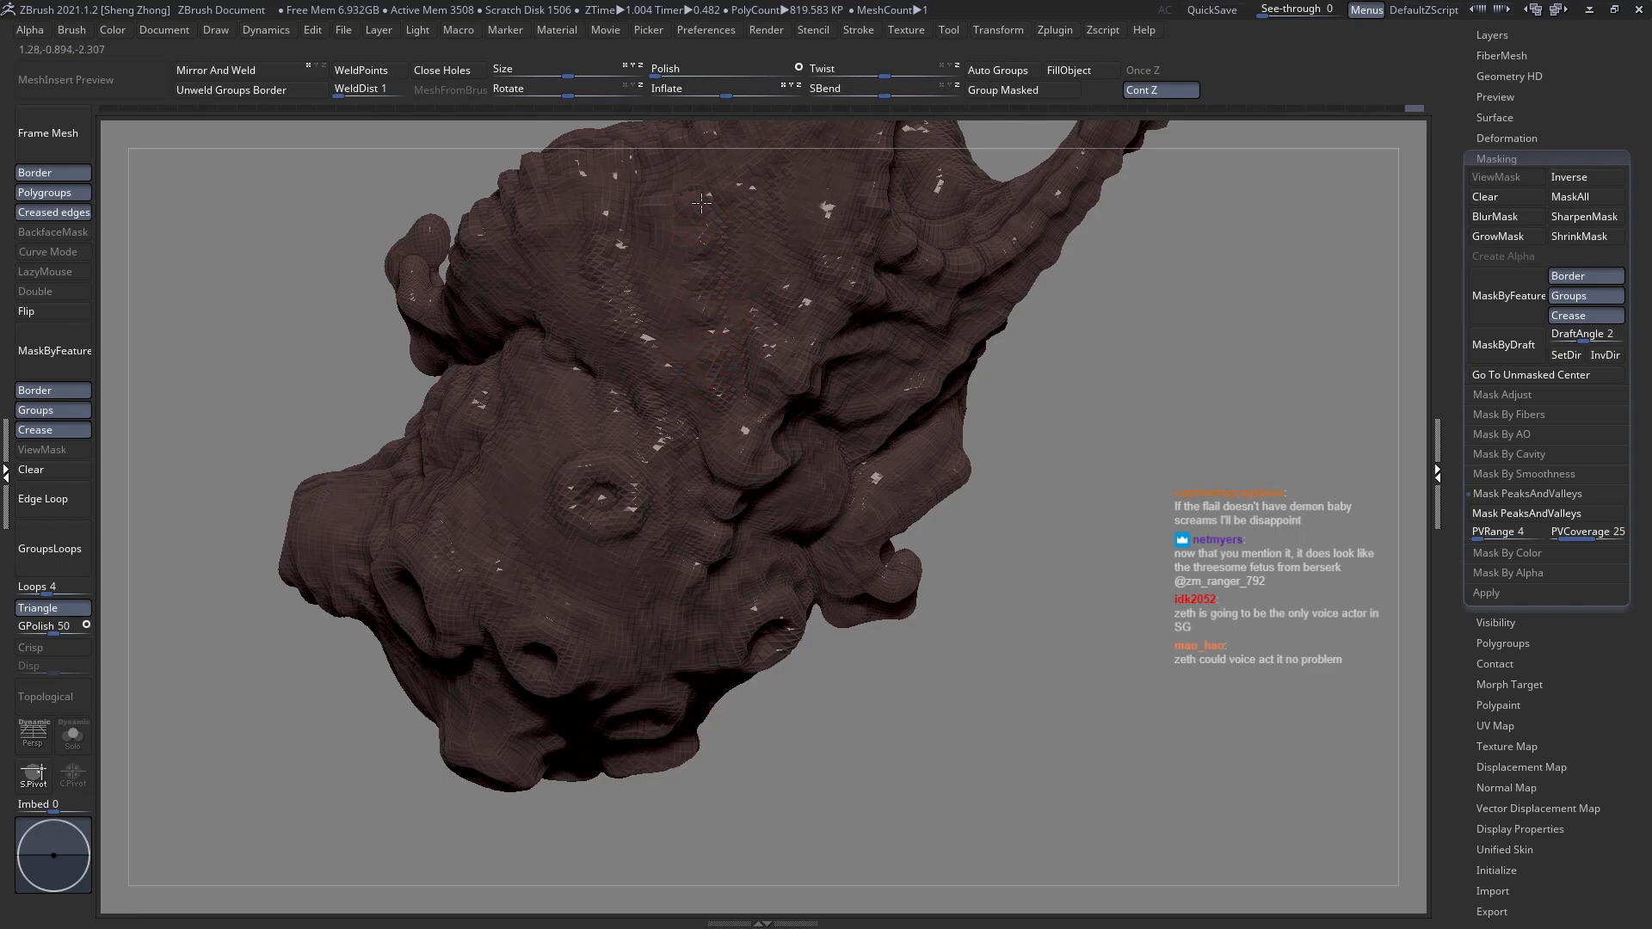
{"action": "right_click_drag", "start_coordinate": [733, 469], "coordinate": [776, 493]}
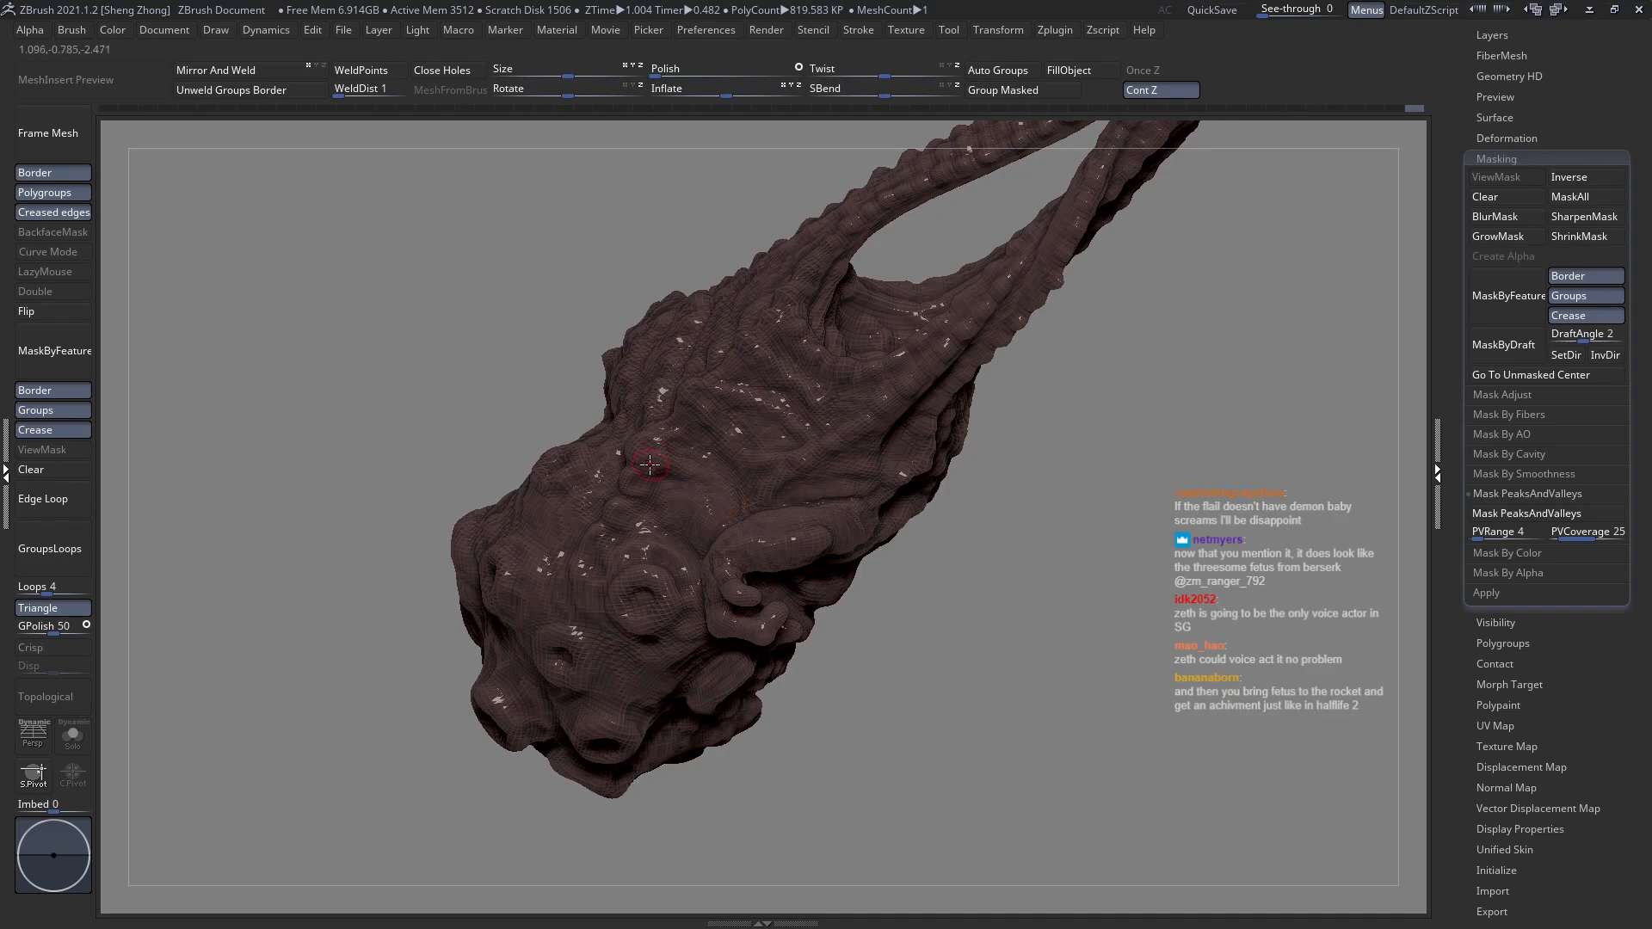
Sculpt wrinkles between the cluster of ring-shaped suckers and the small fingers on the far side of the swollen end.
{"action": "right_click_drag", "start_coordinate": [640, 454], "coordinate": [680, 458]}
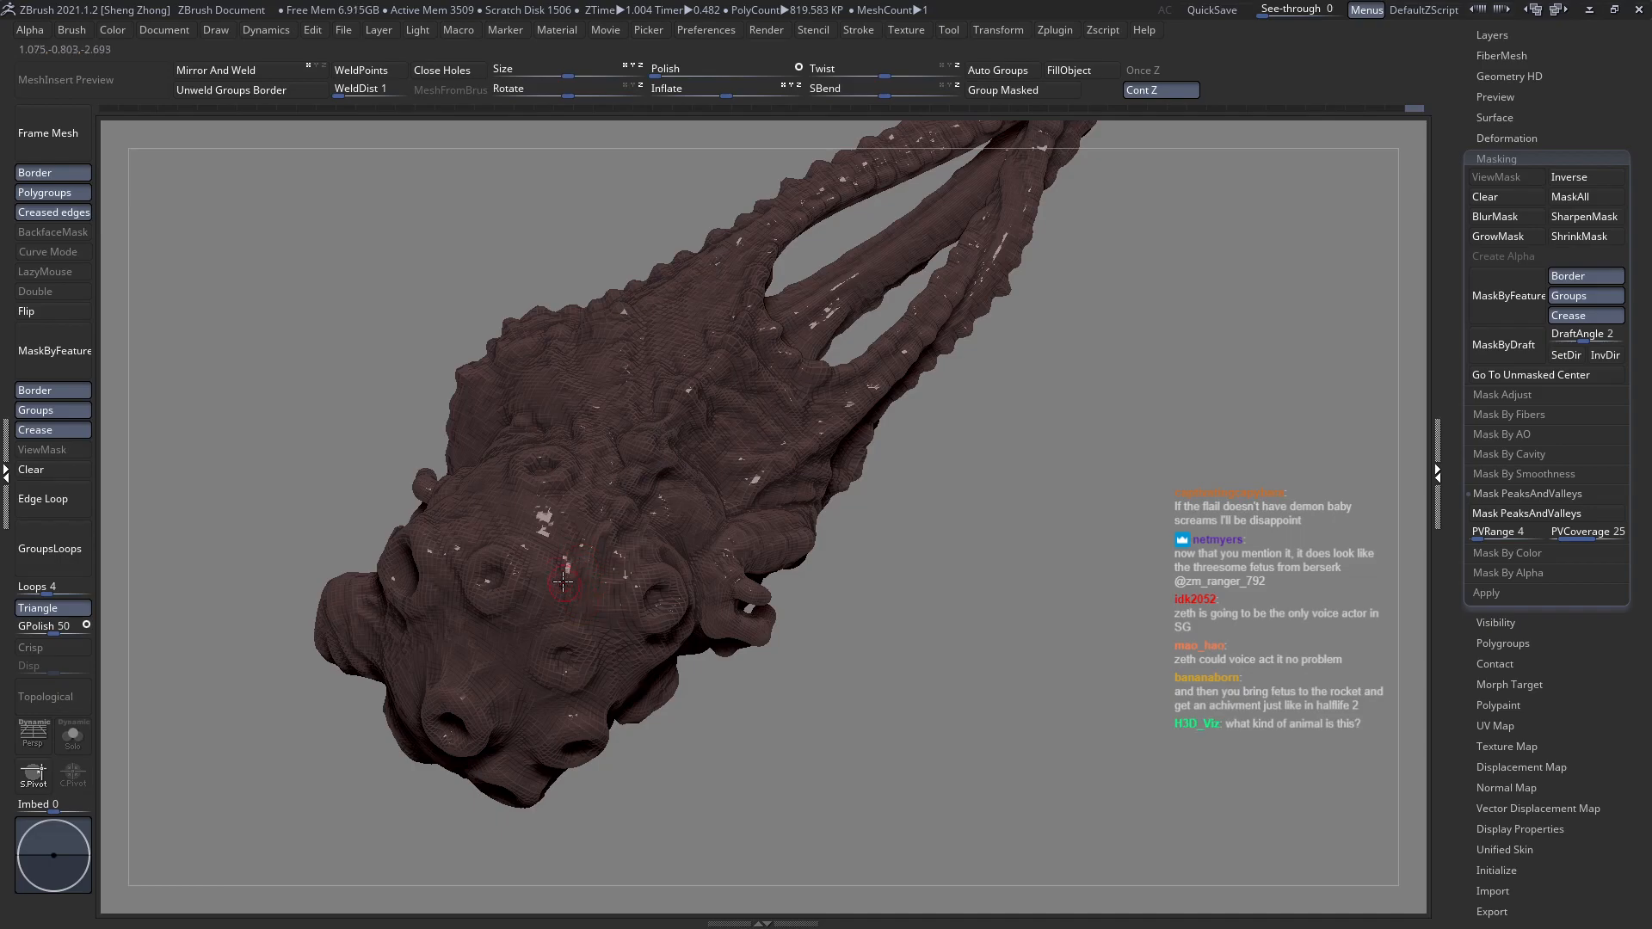
{"action": "right_click_drag", "start_coordinate": [567, 576], "coordinate": [564, 589]}
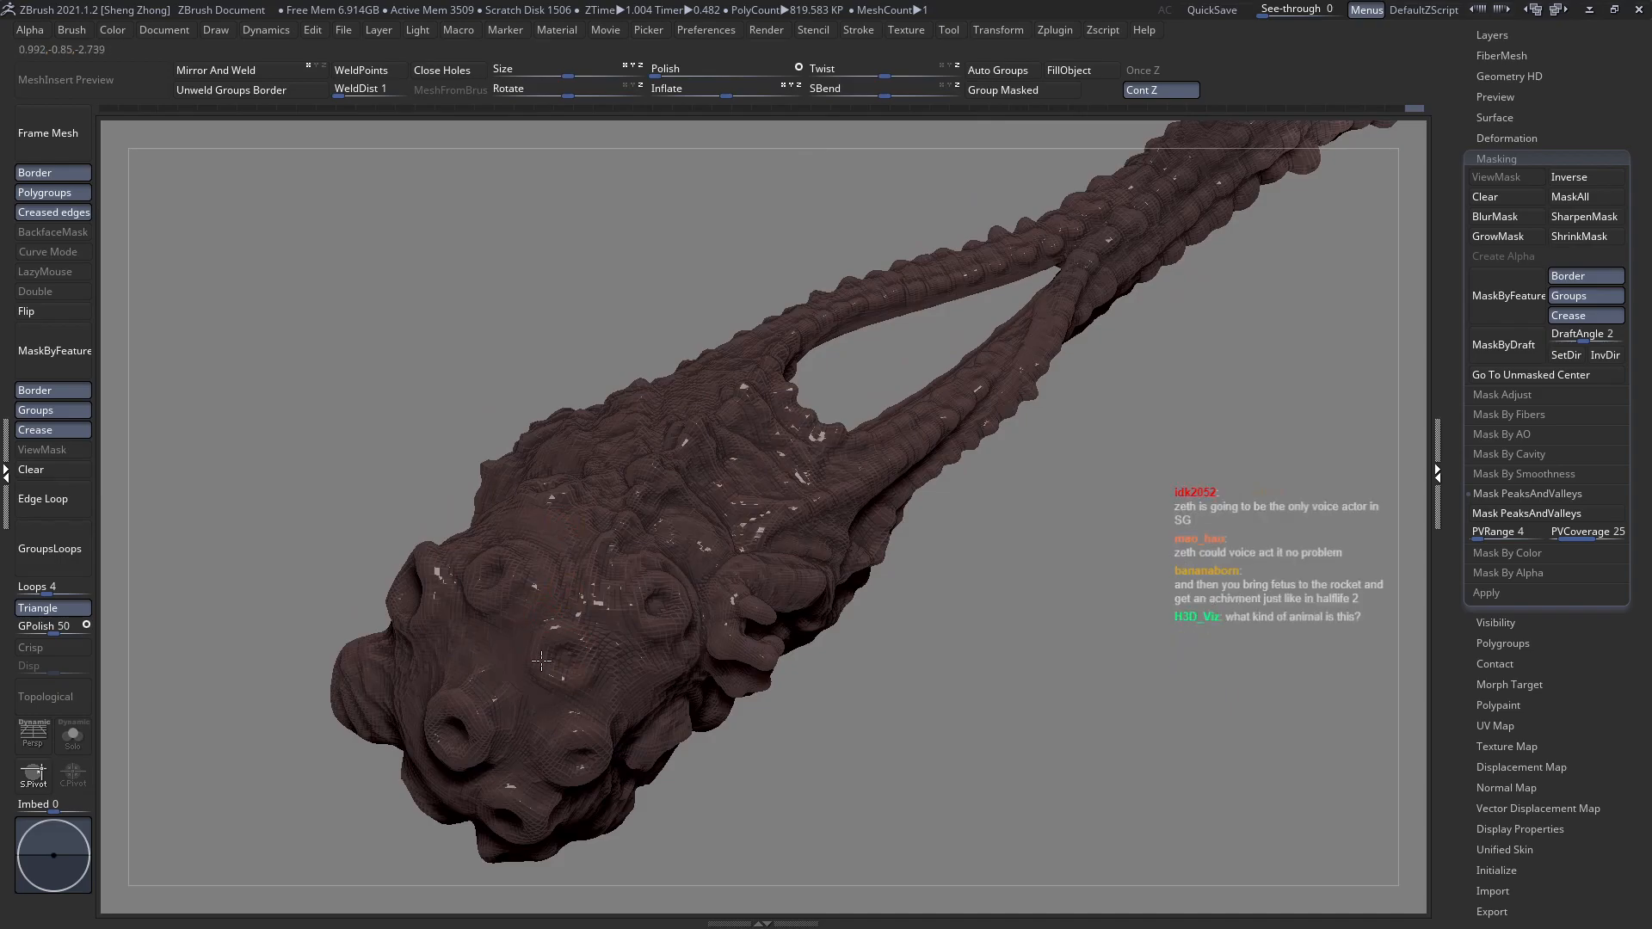
{"action": "right_click_drag", "start_coordinate": [671, 624], "coordinate": [723, 602]}
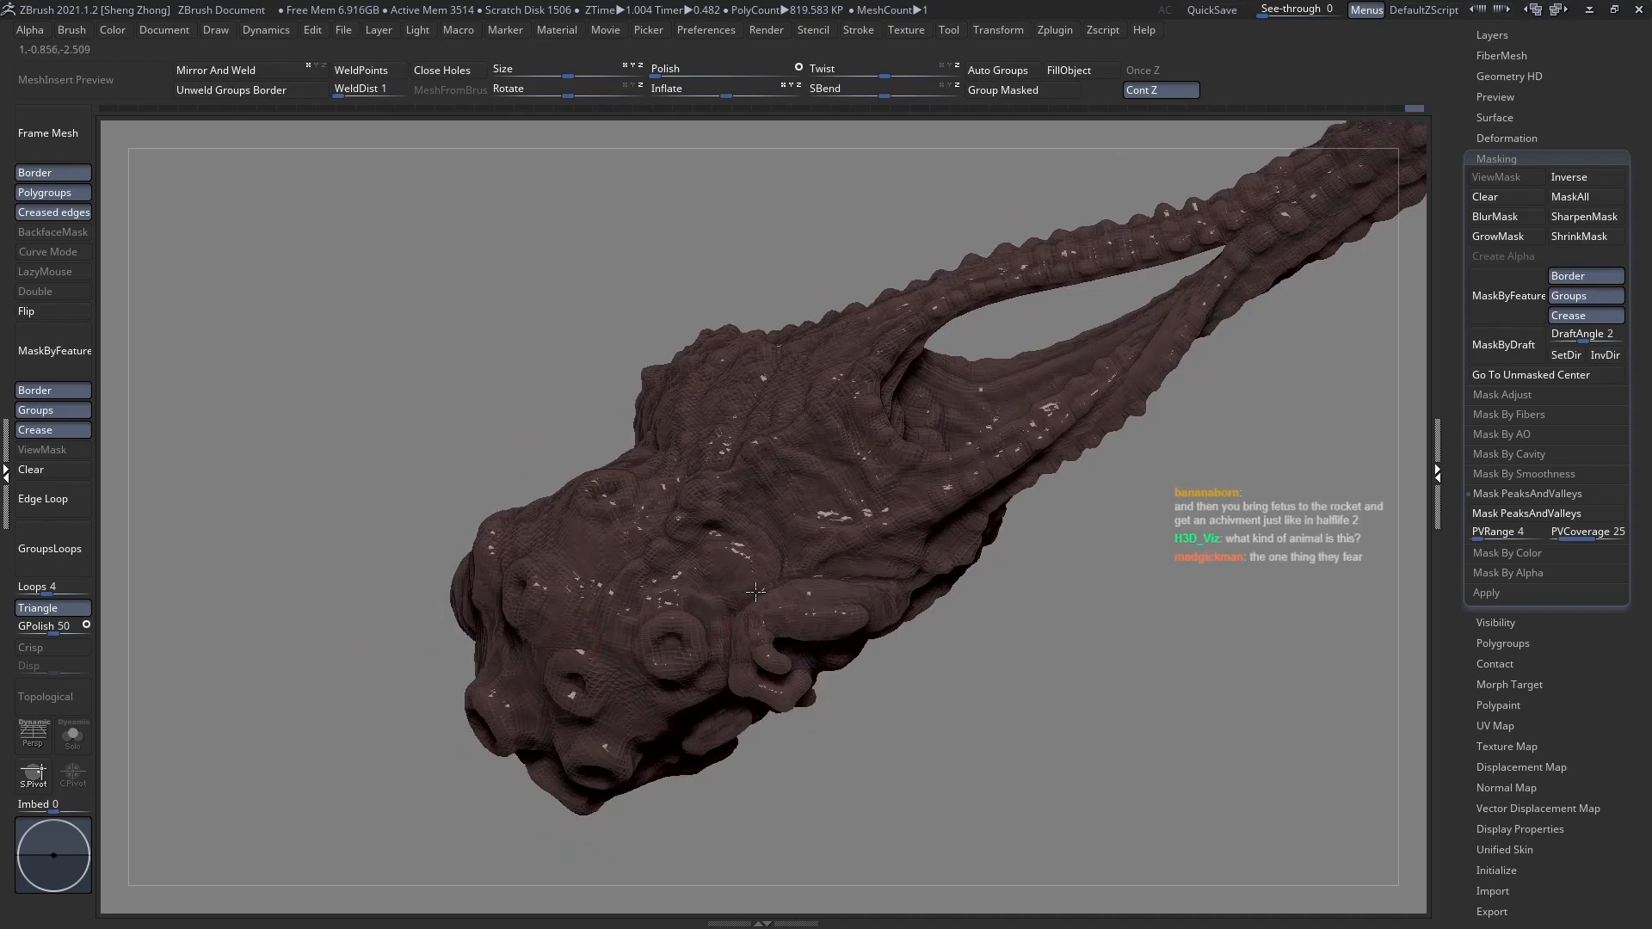
{"action": "right_click_drag", "start_coordinate": [822, 620], "coordinate": [401, 370]}
Sculpt wrinkles over the forehead above the red opening, between the central sucker and the surrounding ring-shaped suckers.
{"action": "right_click_drag", "start_coordinate": [560, 444], "coordinate": [737, 587]}
{"action": "left_click_drag", "start_coordinate": [632, 442], "coordinate": [677, 466]}
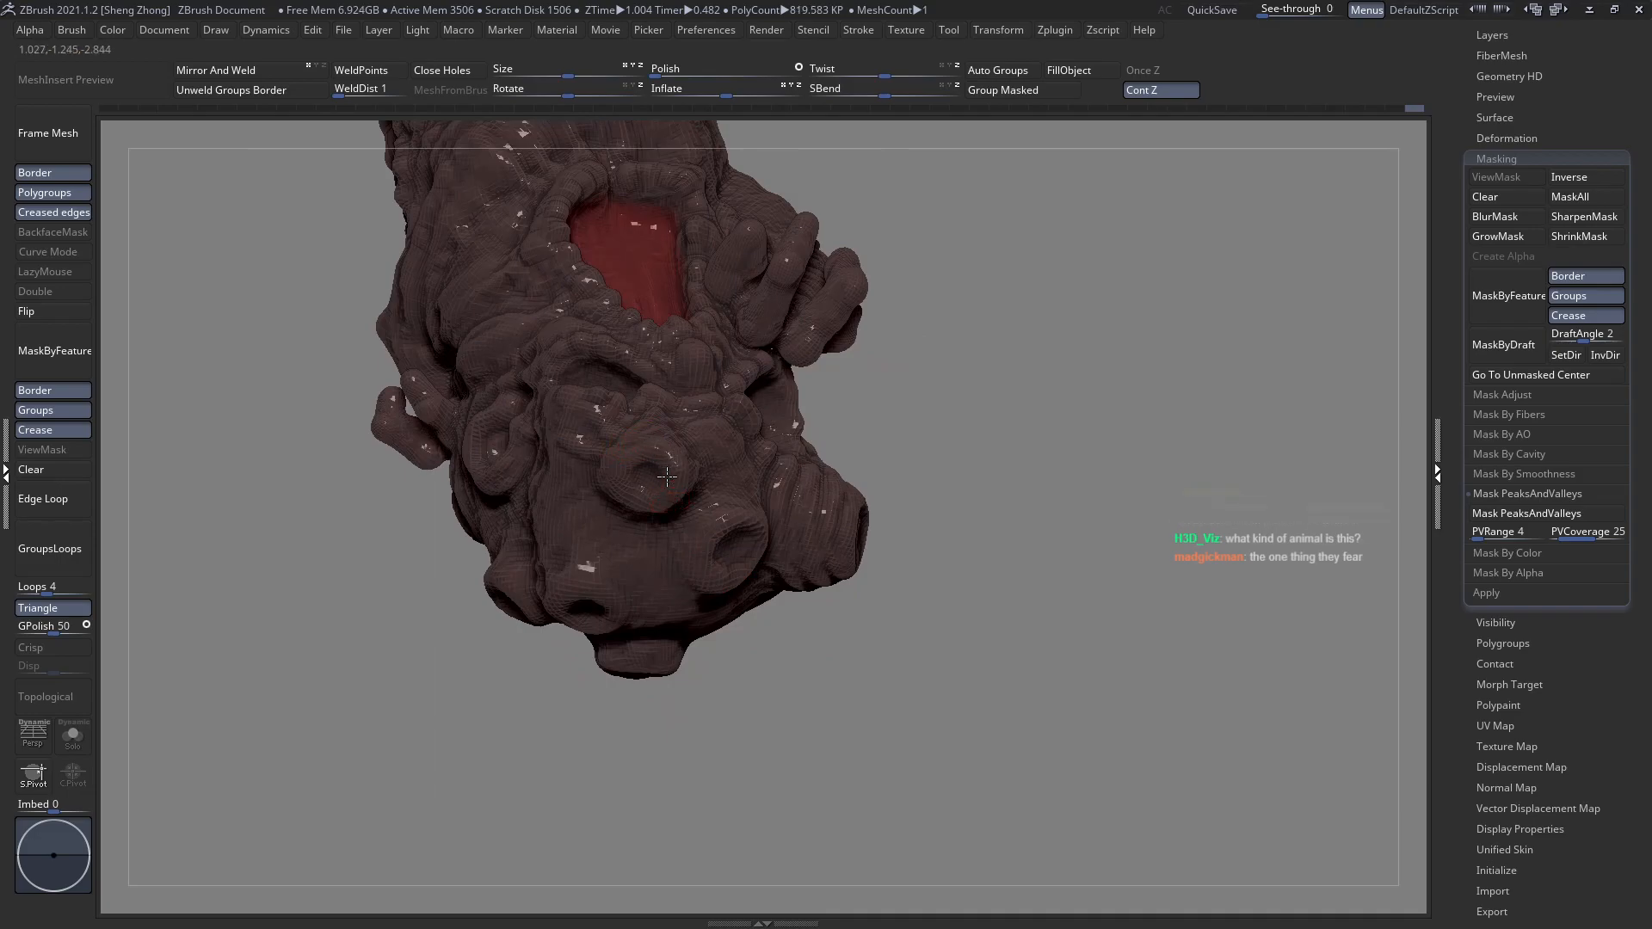
{"action": "right_click_drag", "start_coordinate": [675, 490], "coordinate": [651, 513]}
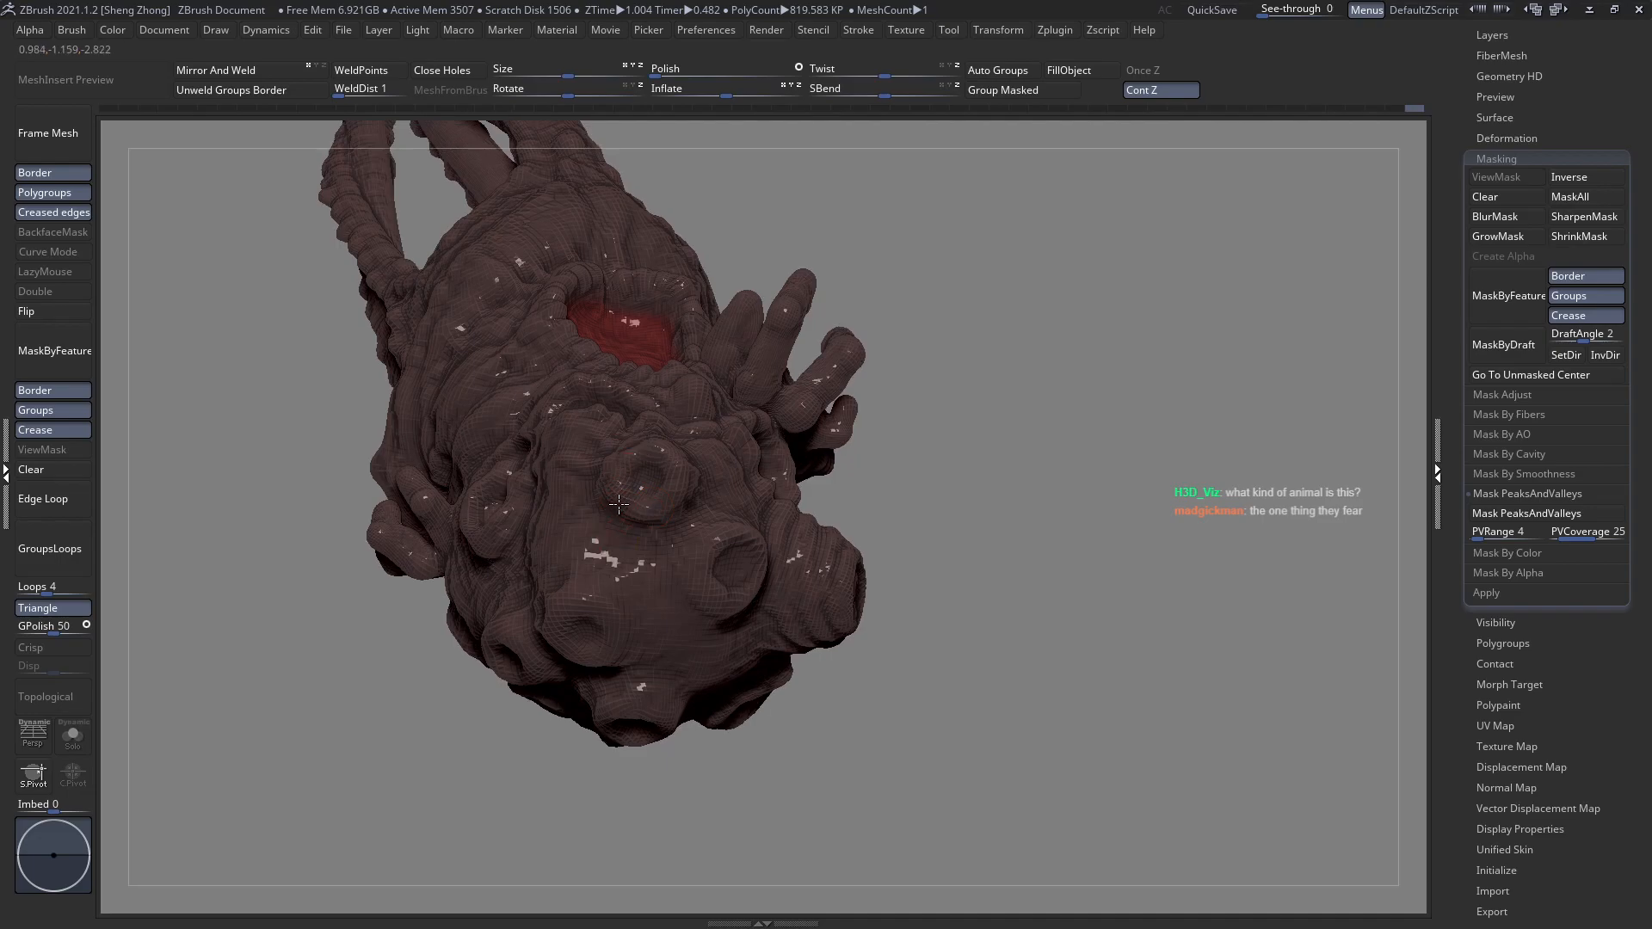
{"action": "right_click_drag", "start_coordinate": [619, 504], "coordinate": [651, 519]}
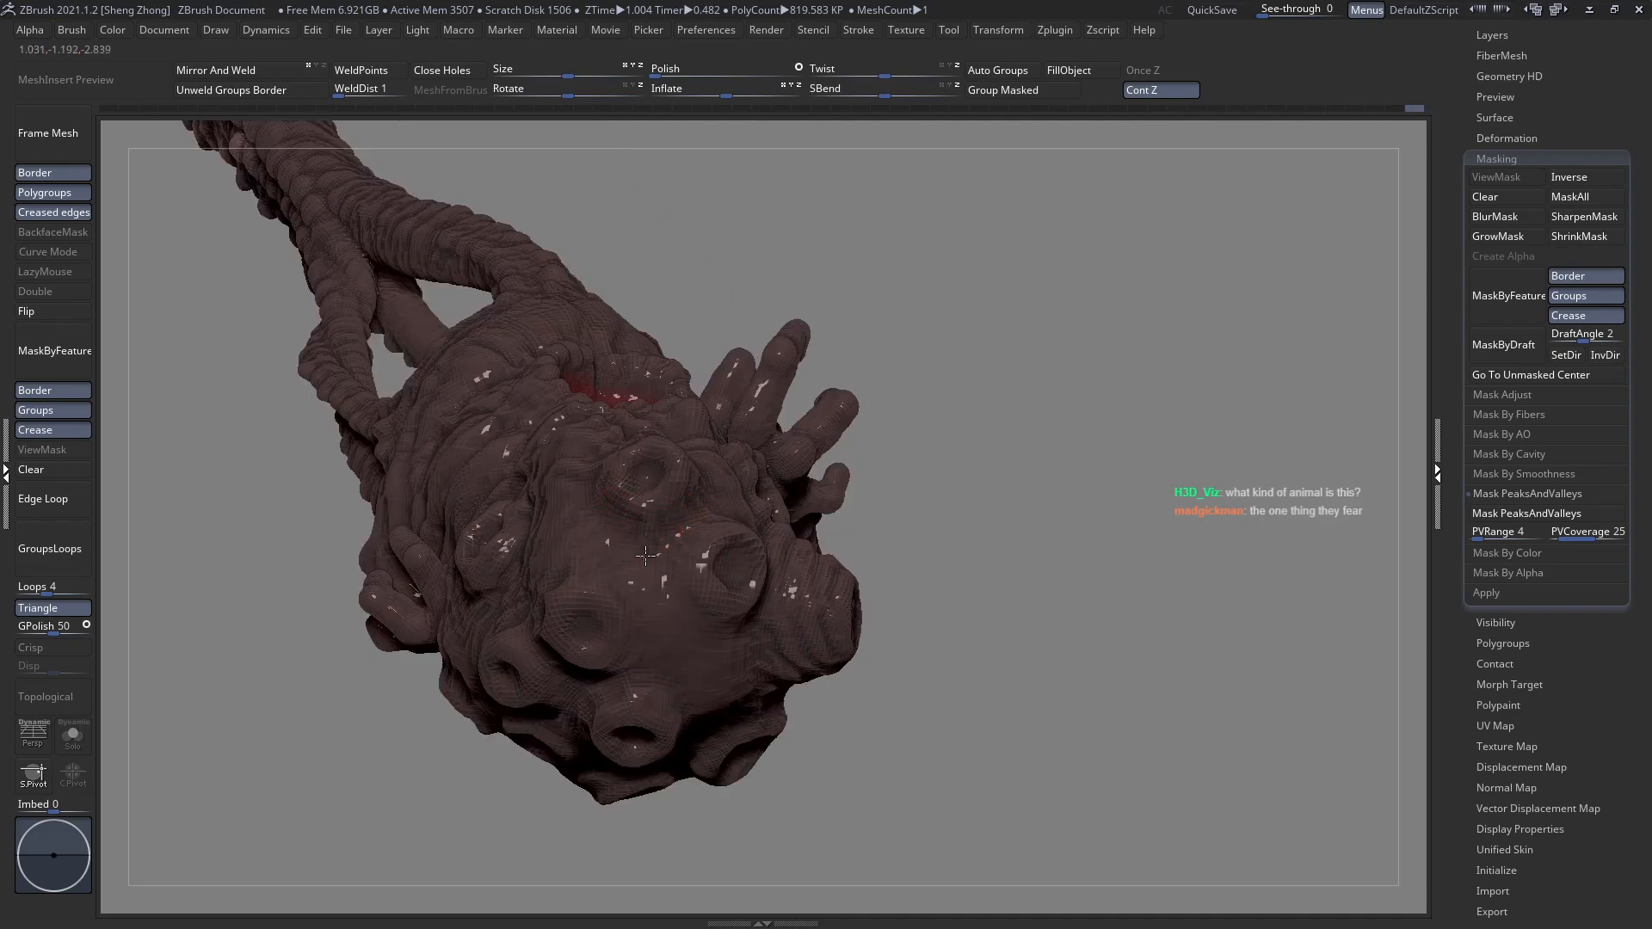
{"action": "right_click_drag", "start_coordinate": [679, 609], "coordinate": [611, 499]}
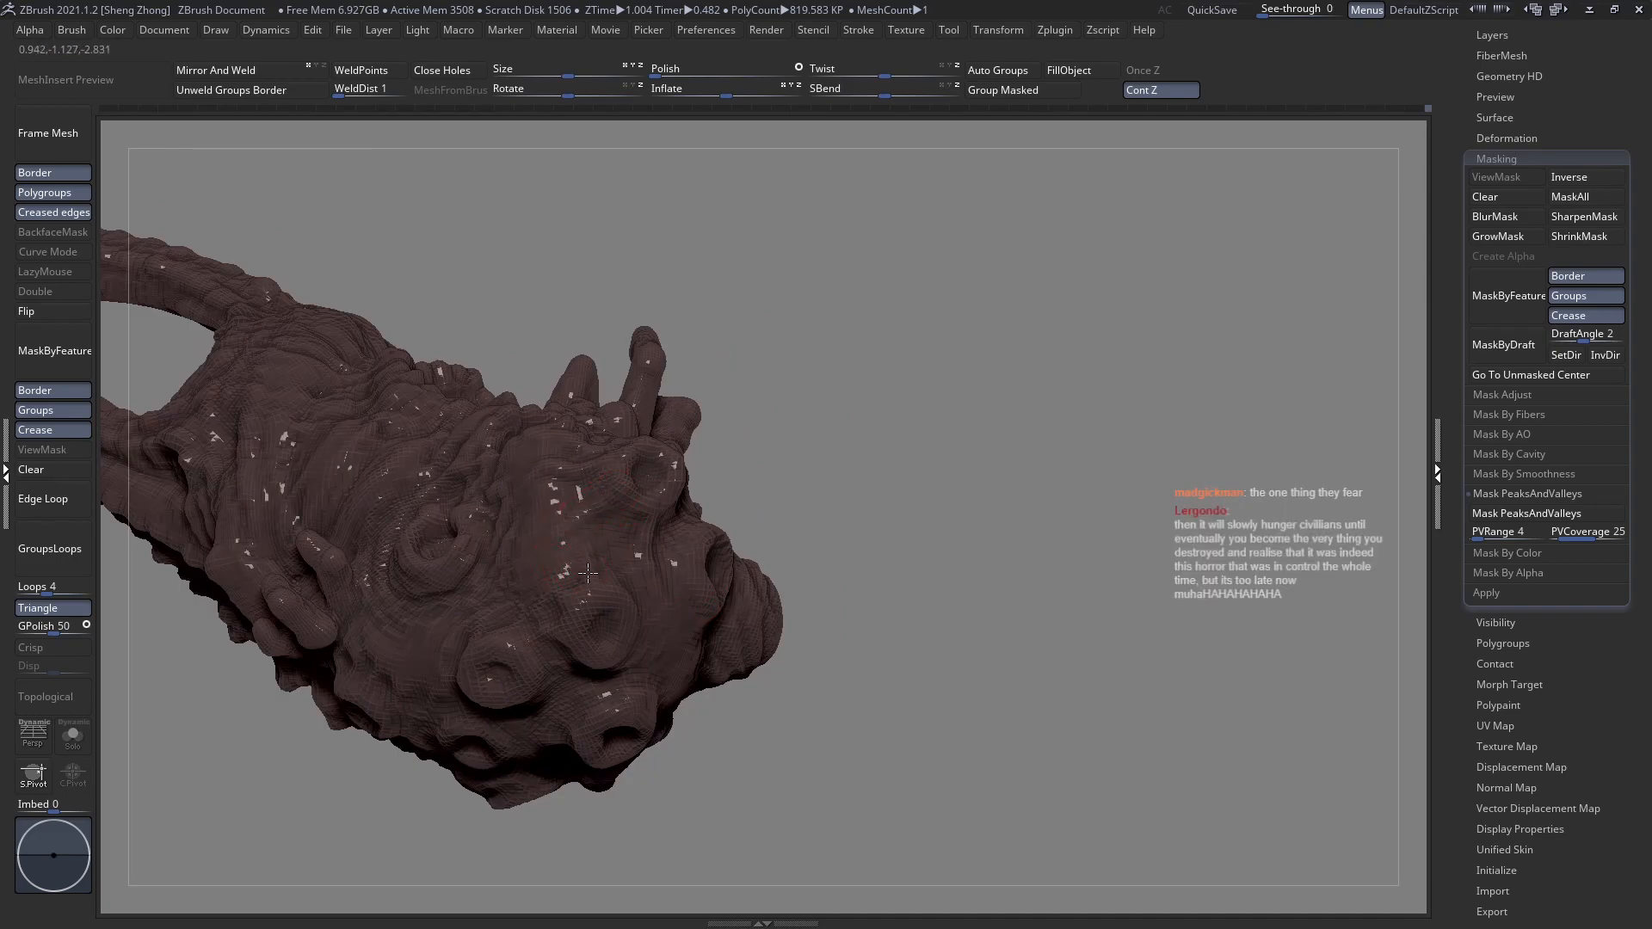
{"action": "right_click_drag", "start_coordinate": [602, 597], "coordinate": [637, 594]}
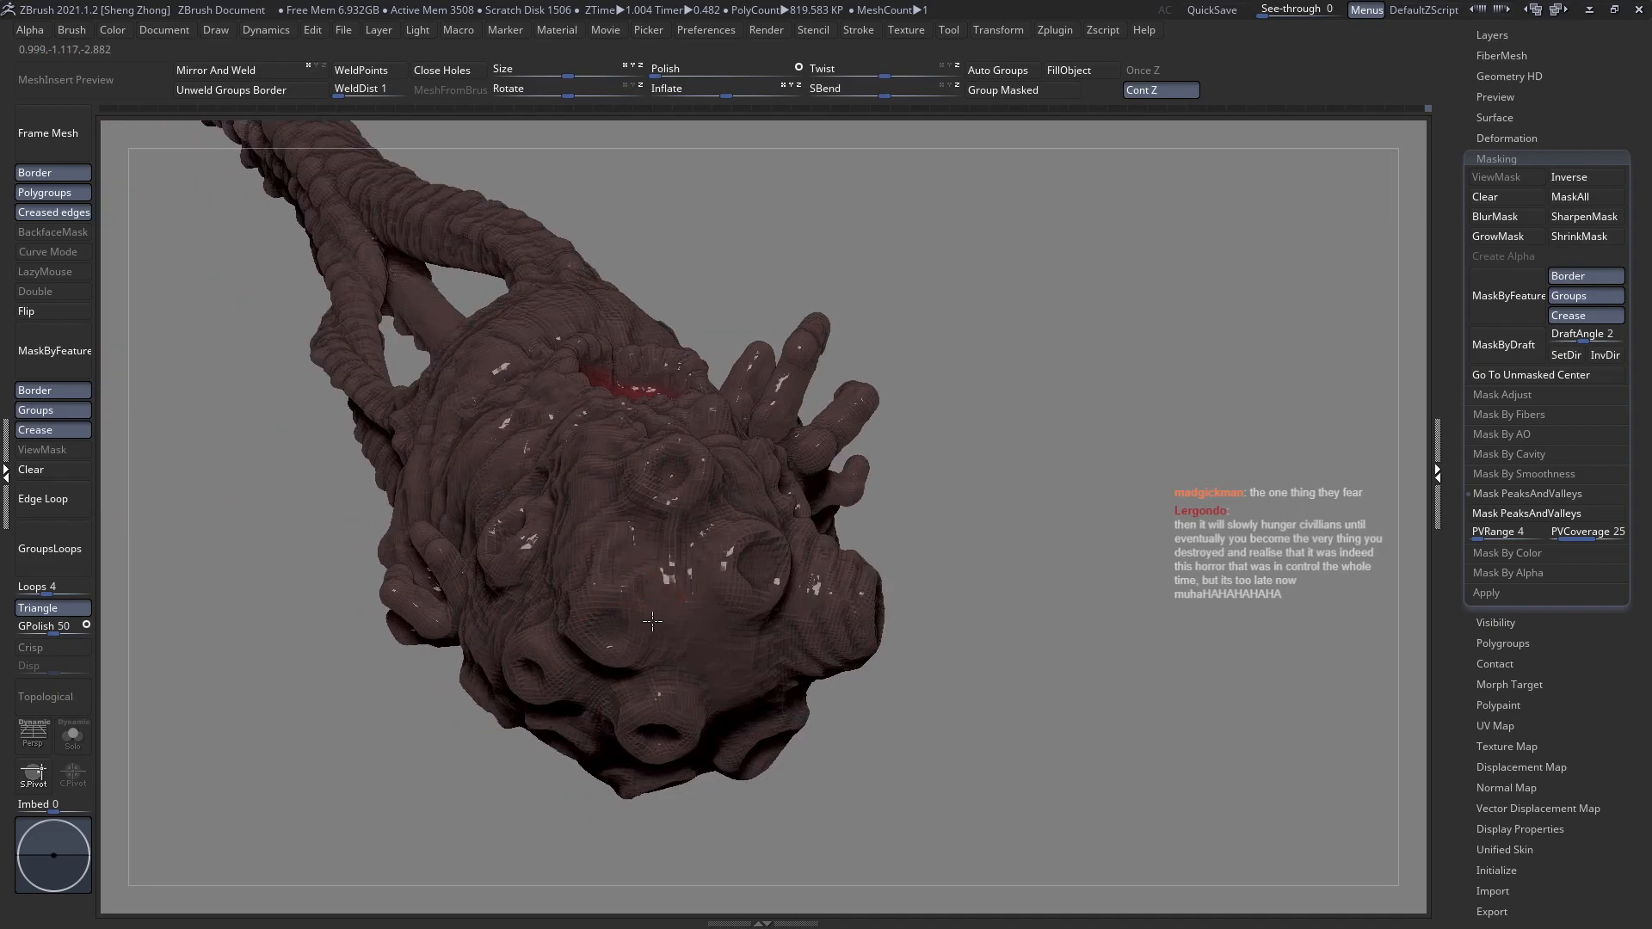
Sculpt shallow folds across the skin between the craters on the front of the bulbous fleshy mass.
{"action": "right_click_drag", "start_coordinate": [691, 621], "coordinate": [668, 674]}
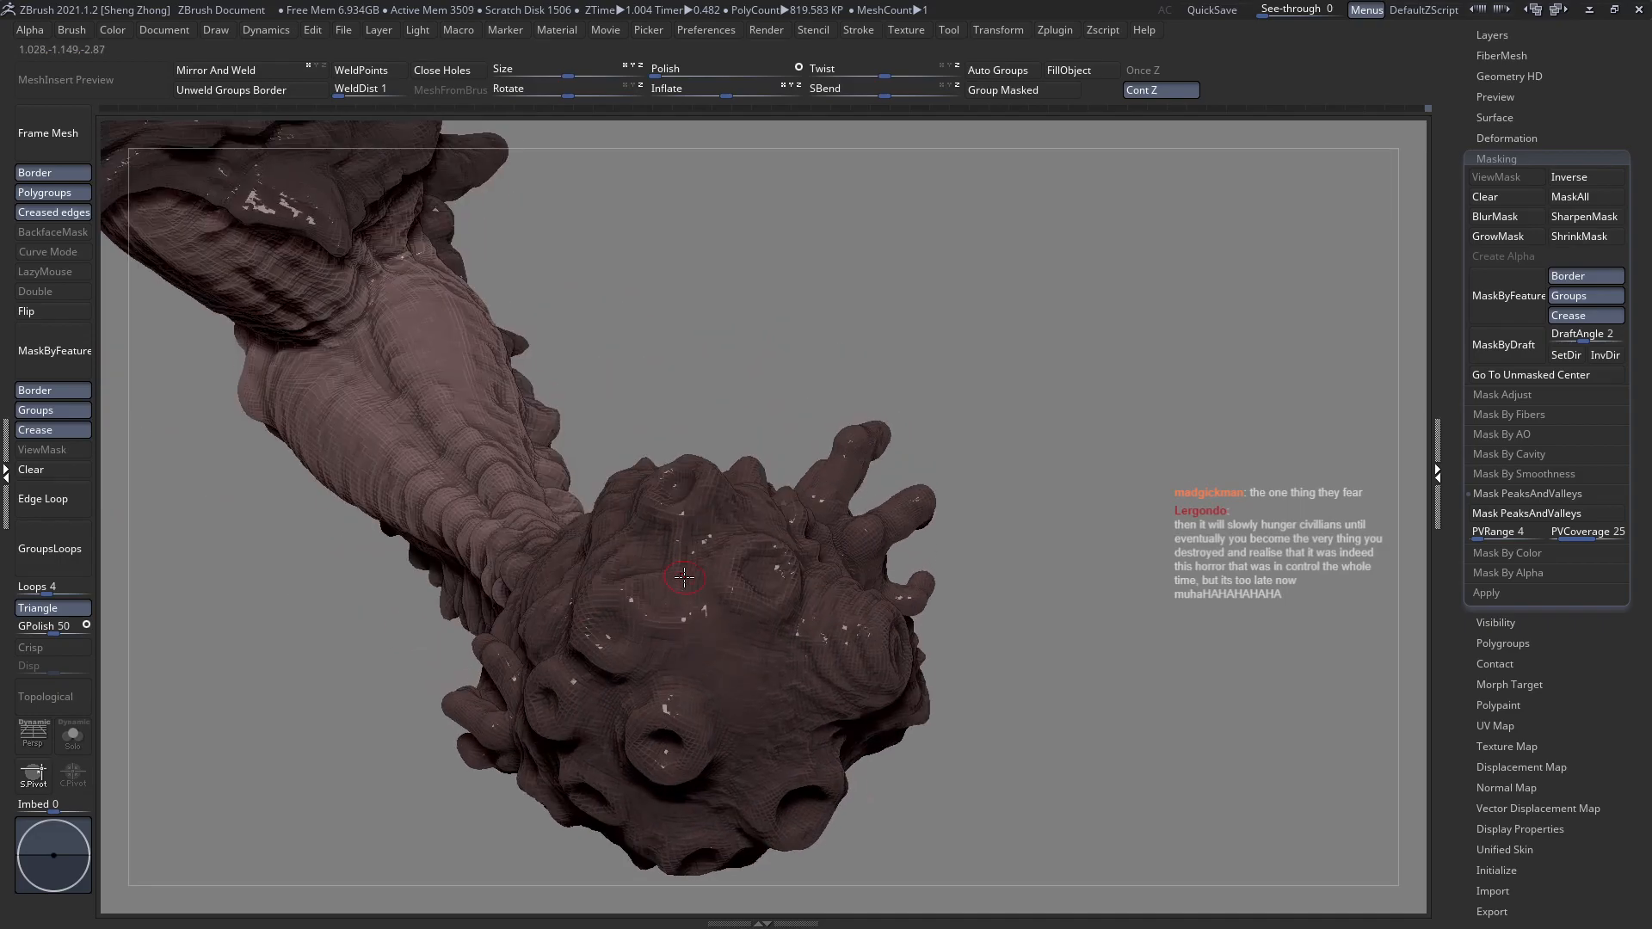
{"action": "right_click_drag", "start_coordinate": [691, 617], "coordinate": [626, 709]}
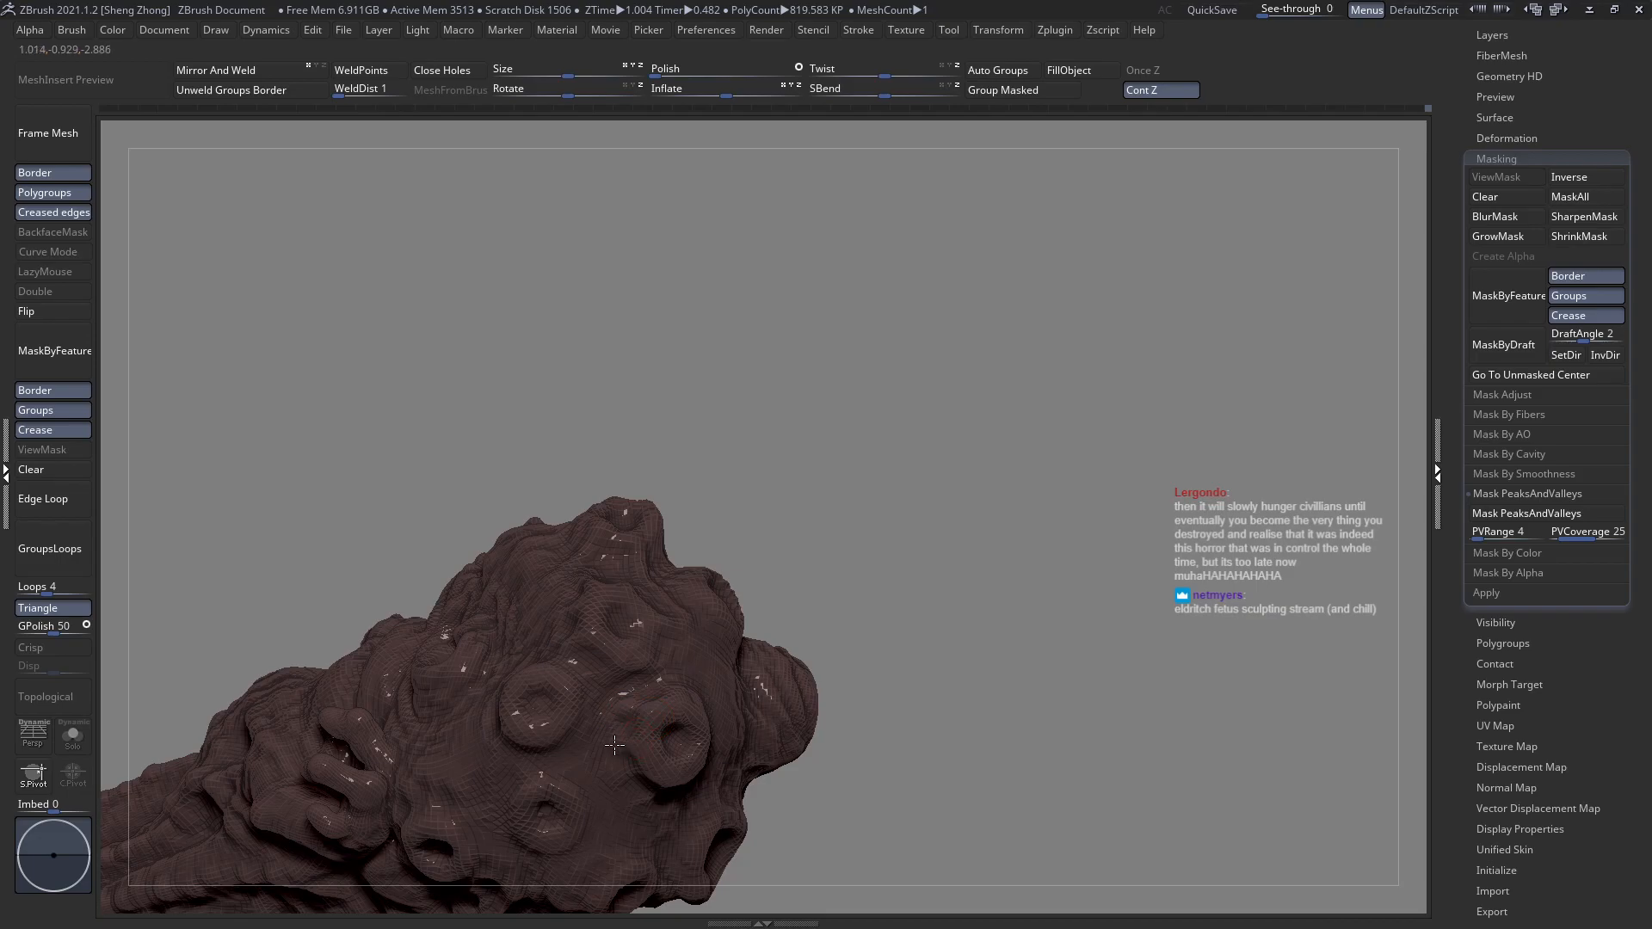
{"action": "mouse_move", "coordinate": [612, 769]}
{"action": "right_mouse_down"}
{"action": "mouse_move", "coordinate": [601, 749]}
{"action": "mouse_move", "coordinate": [632, 727]}
{"action": "mouse_move", "coordinate": [654, 633]}
{"action": "right_mouse_up"}
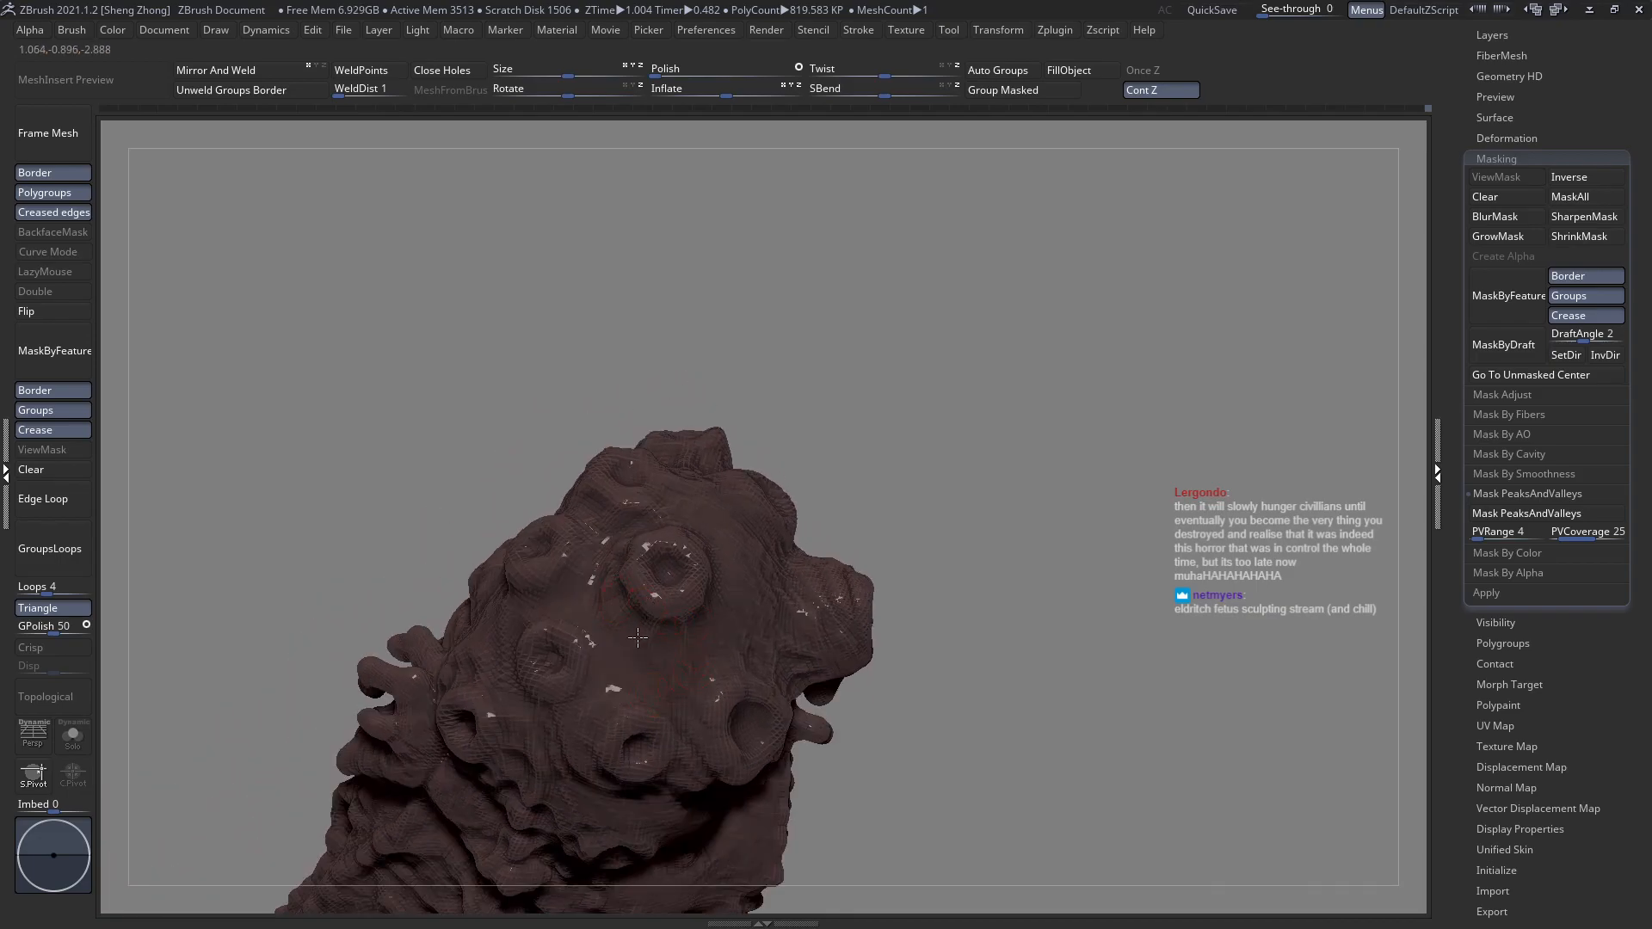
{"action": "right_click_drag", "start_coordinate": [641, 619], "coordinate": [677, 618]}
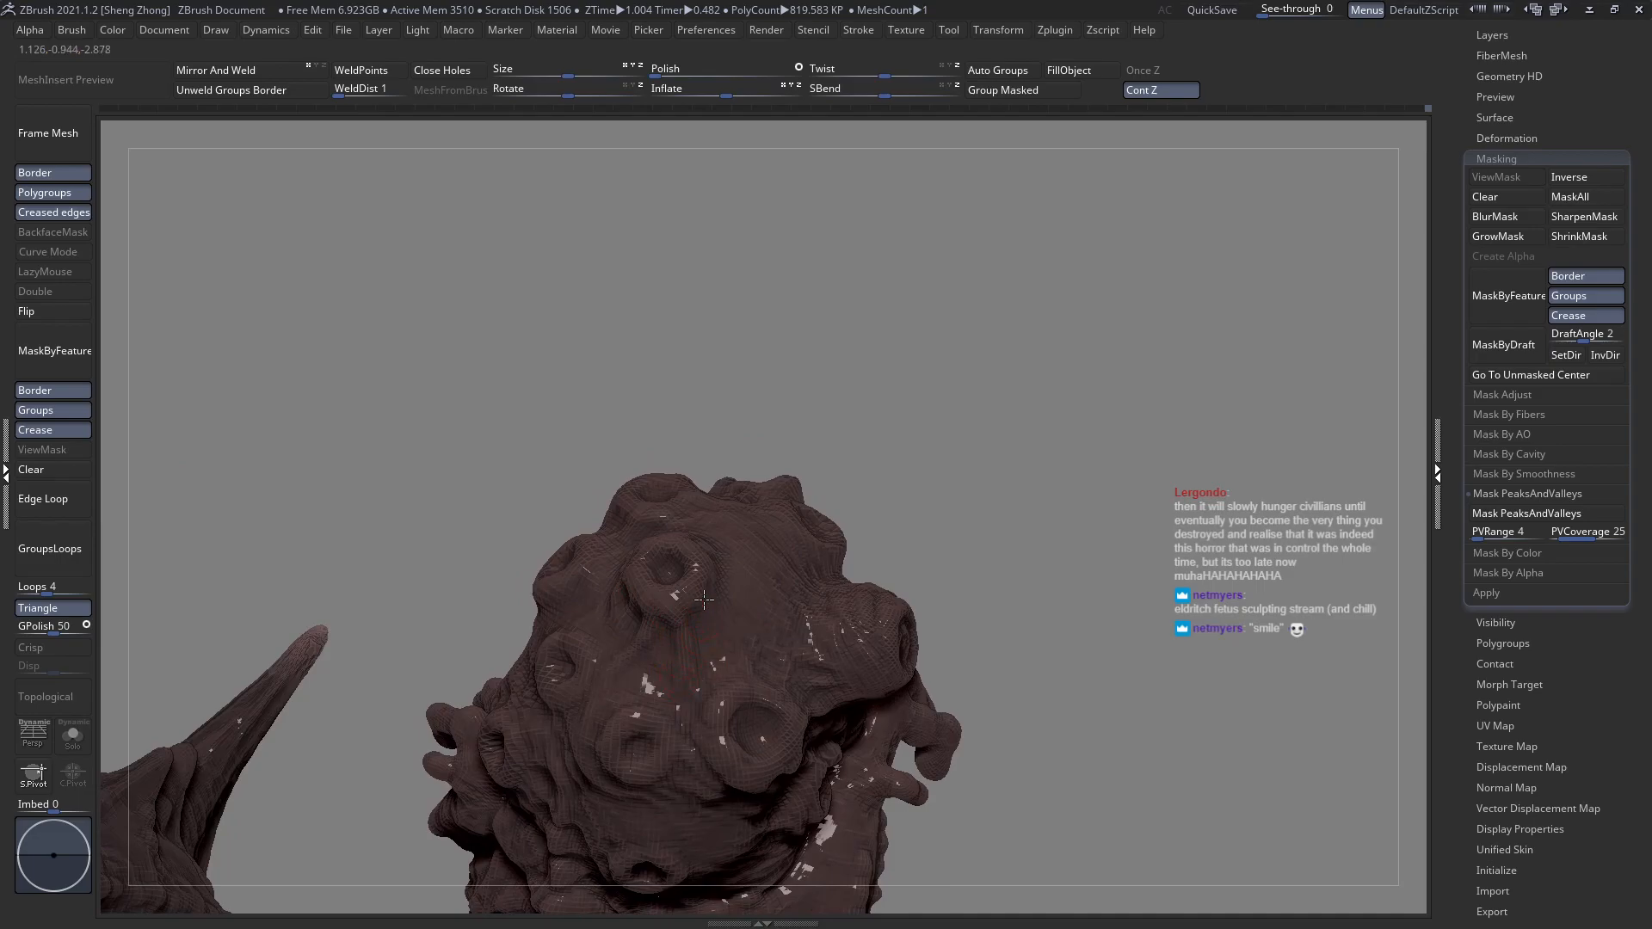
{"action": "right_click_drag", "start_coordinate": [714, 620], "coordinate": [767, 632]}
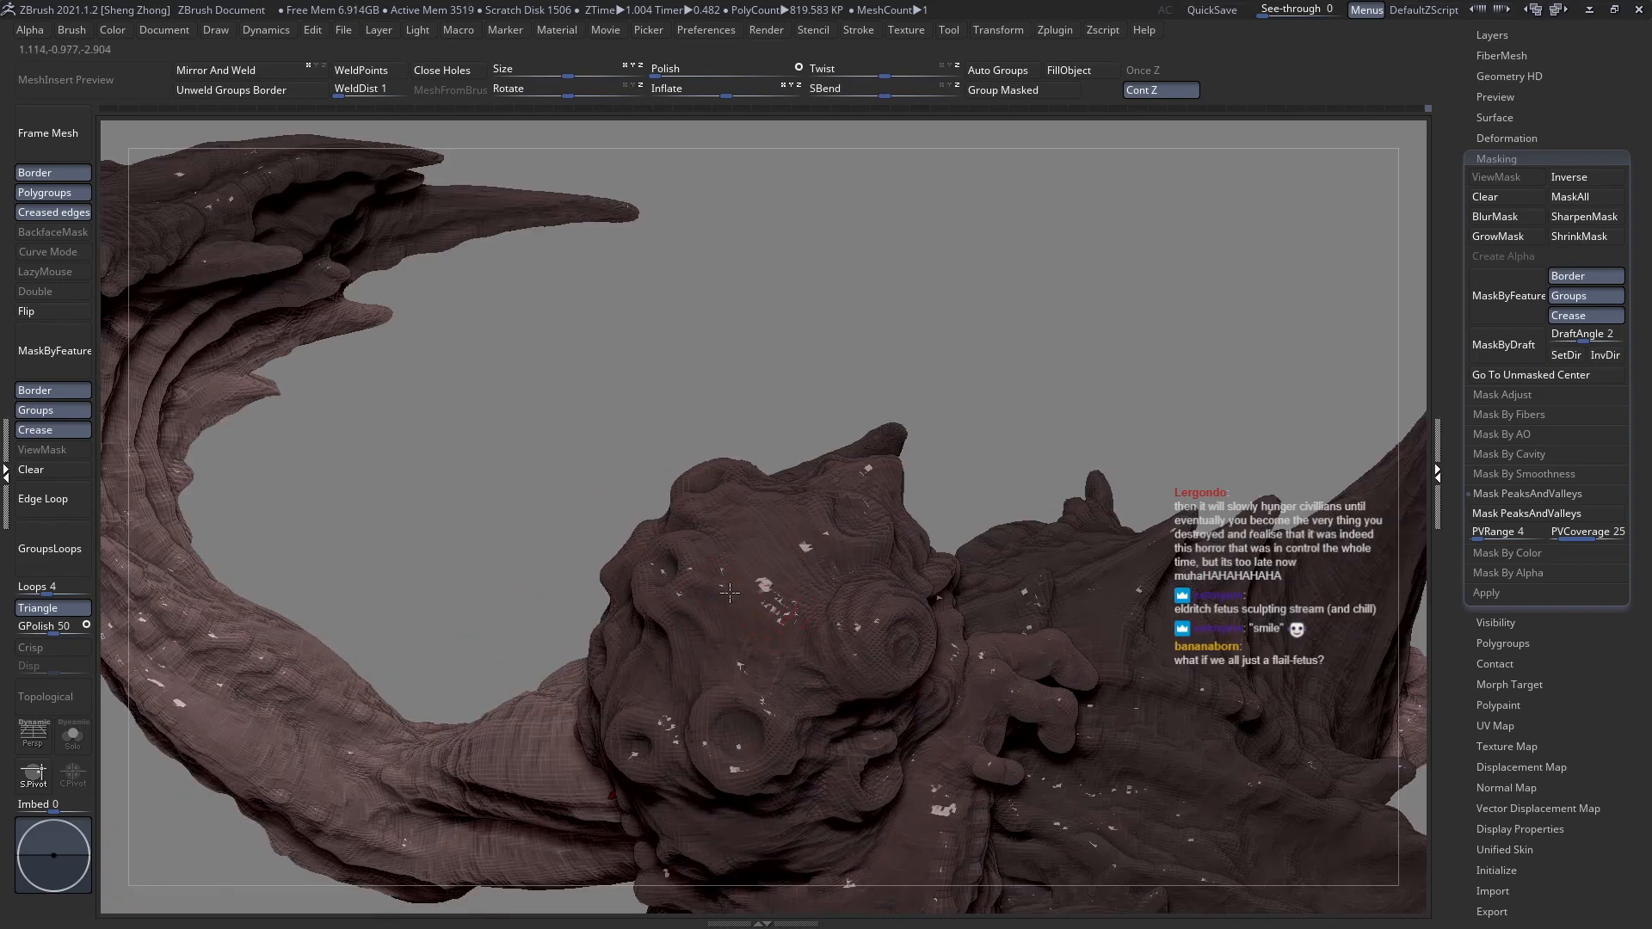
{"action": "left_click_drag", "start_coordinate": [712, 588], "coordinate": [757, 607]}
{"action": "mouse_move", "coordinate": [777, 638]}
{"action": "right_mouse_down"}
{"action": "mouse_move", "coordinate": [757, 499]}
{"action": "mouse_move", "coordinate": [737, 542]}
{"action": "right_mouse_up"}
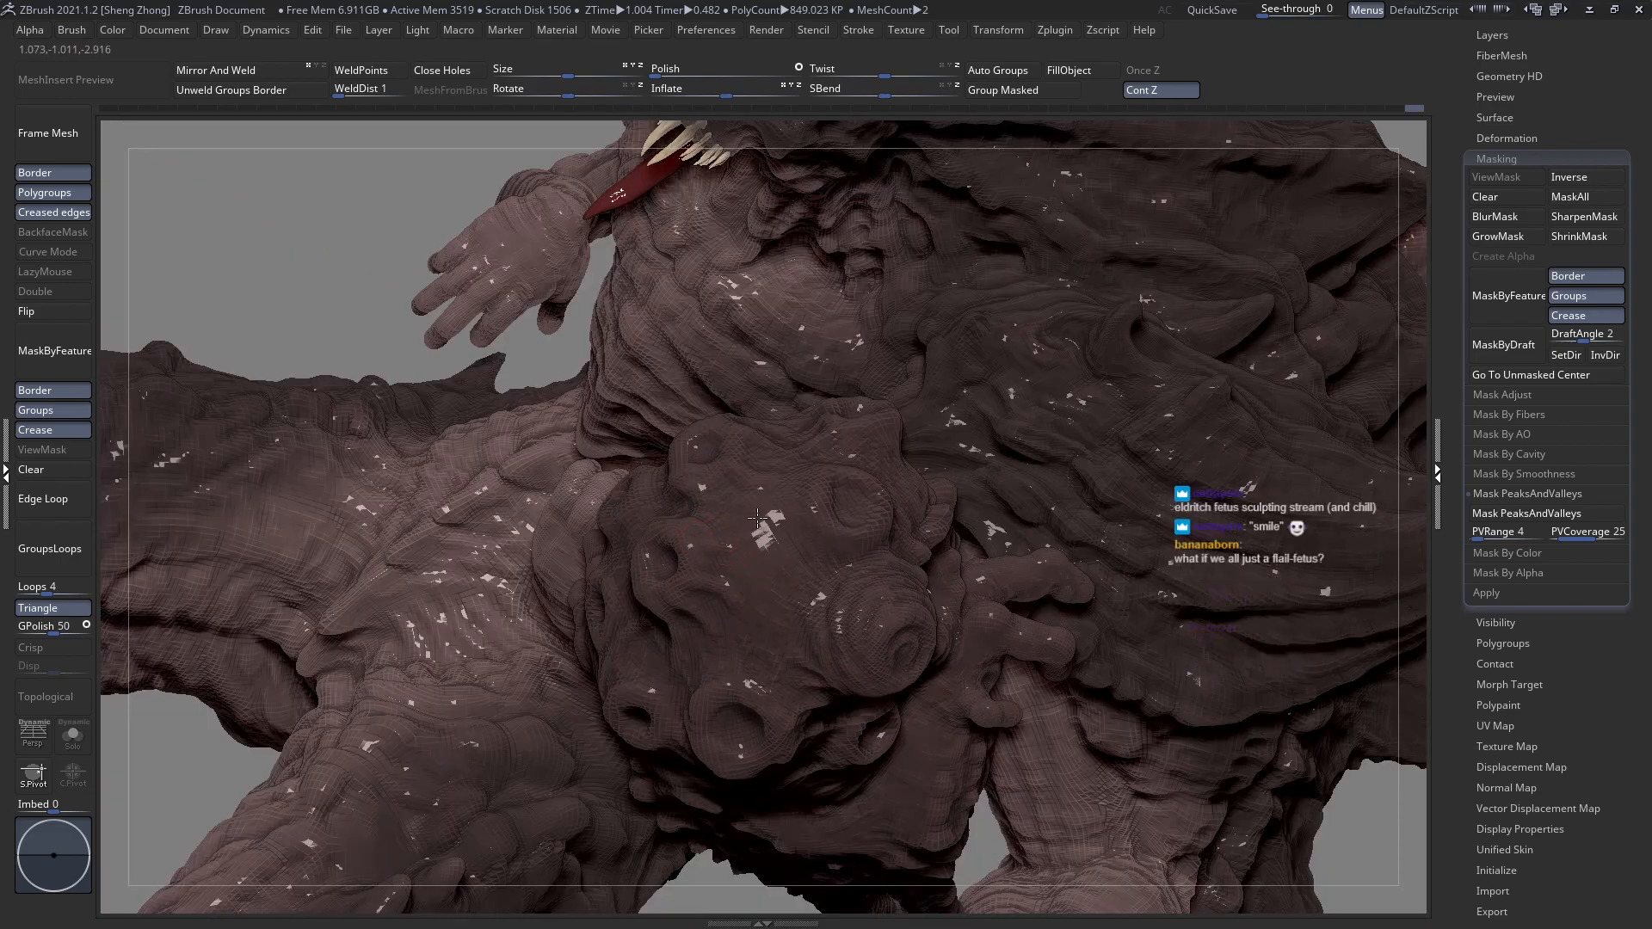
{"action": "left_click_drag", "start_coordinate": [733, 540], "coordinate": [761, 523]}
Refine the surface around the protruding tube-shaped crater near the fingers, adjusting the brush settings for the detail.
{"action": "right_click_drag", "start_coordinate": [784, 614], "coordinate": [697, 508]}
{"action": "right_click_drag", "start_coordinate": [826, 563], "coordinate": [791, 430]}
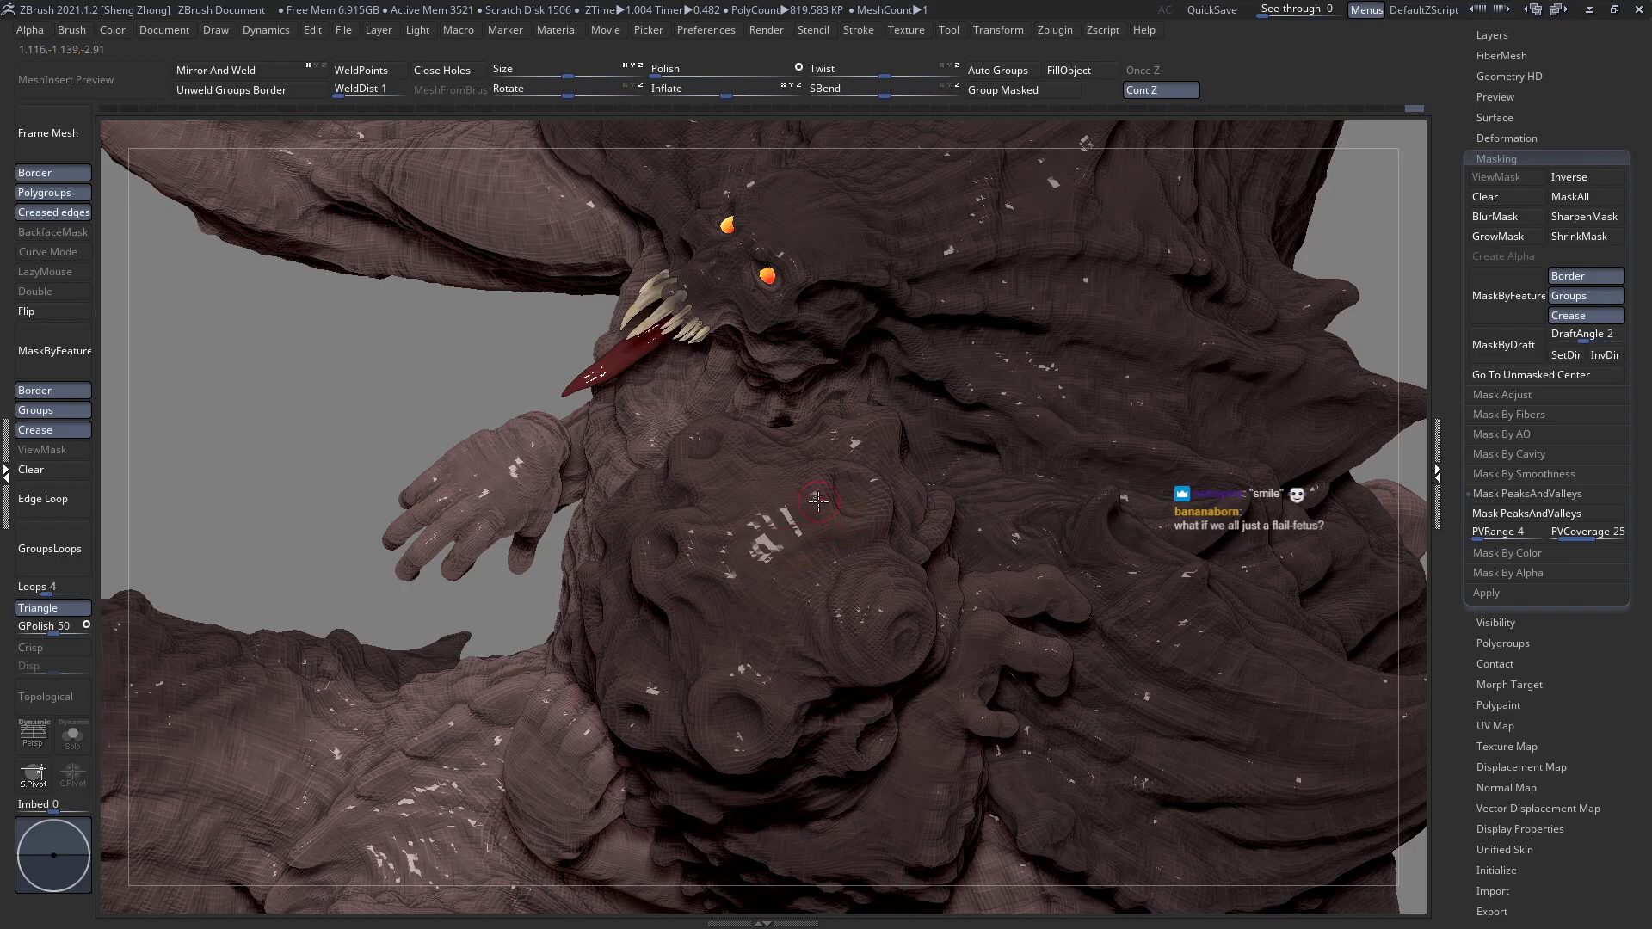
{"action": "right_click_drag", "start_coordinate": [802, 516], "coordinate": [809, 481]}
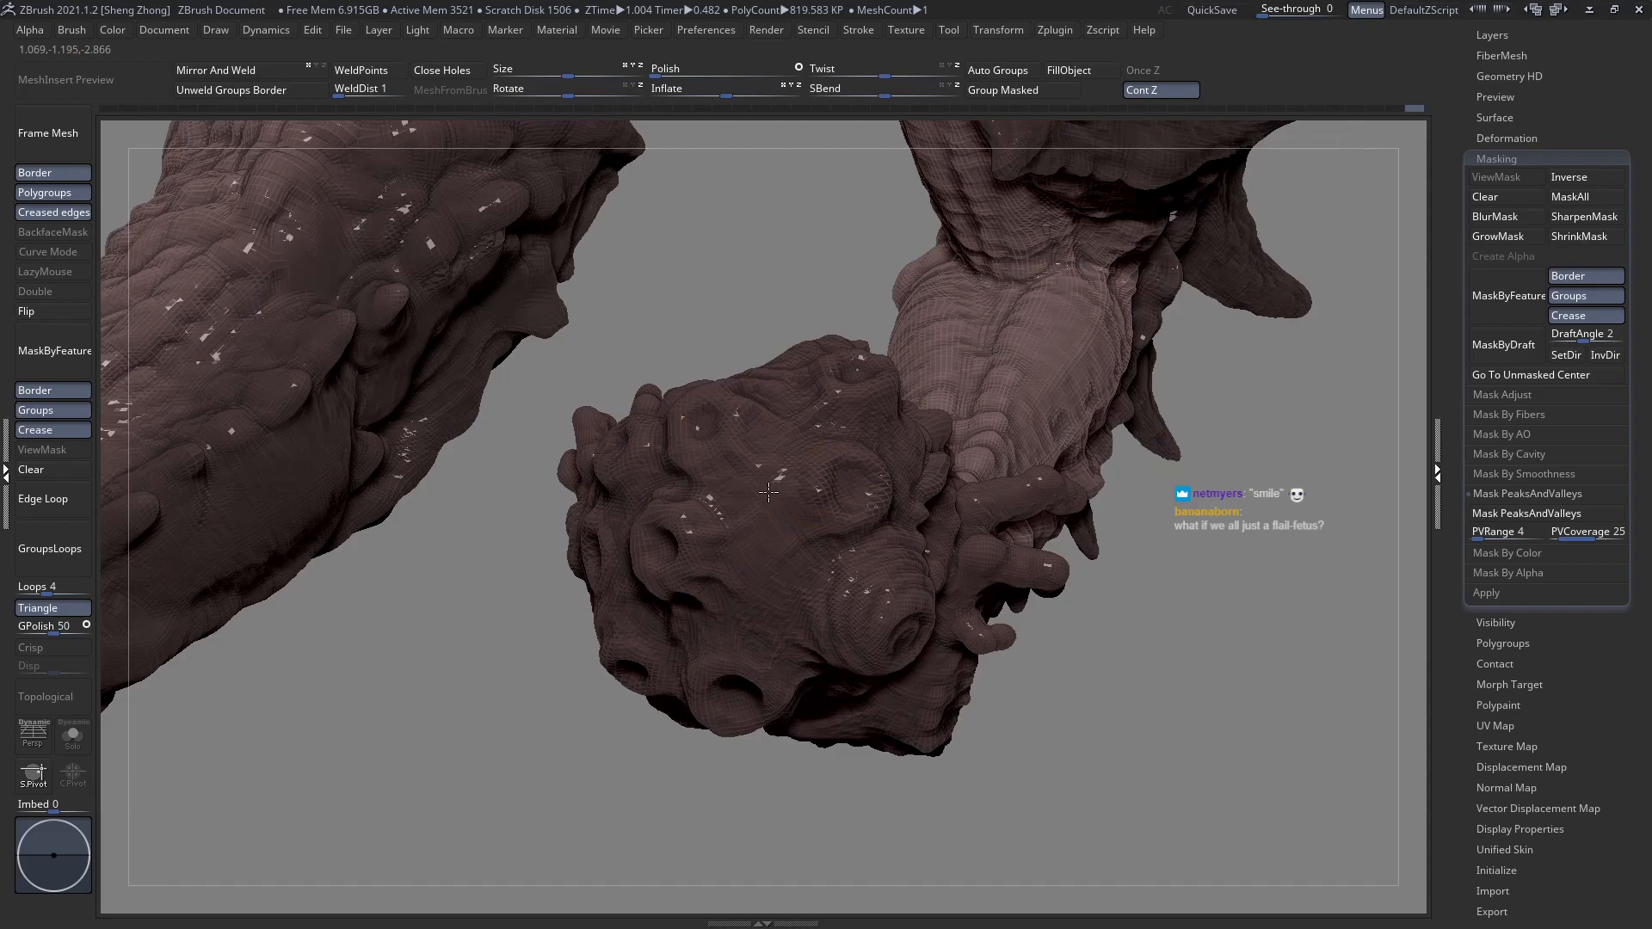
{"action": "right_click_drag", "start_coordinate": [896, 528], "coordinate": [841, 525]}
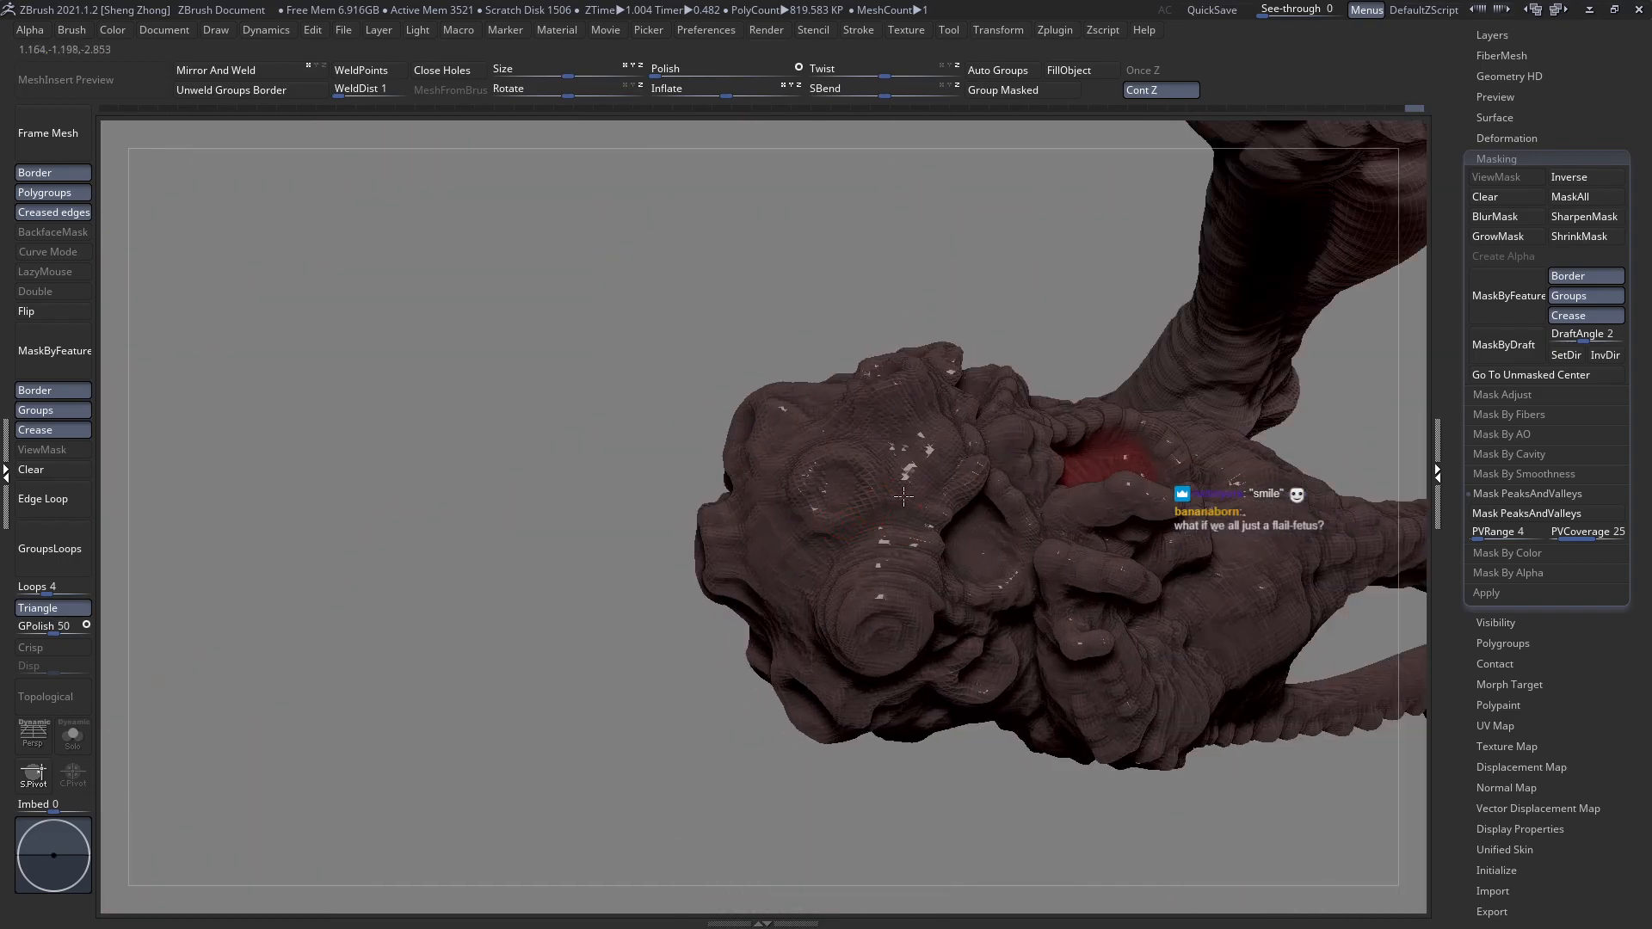
{"action": "right_click_drag", "start_coordinate": [910, 478], "coordinate": [913, 501]}
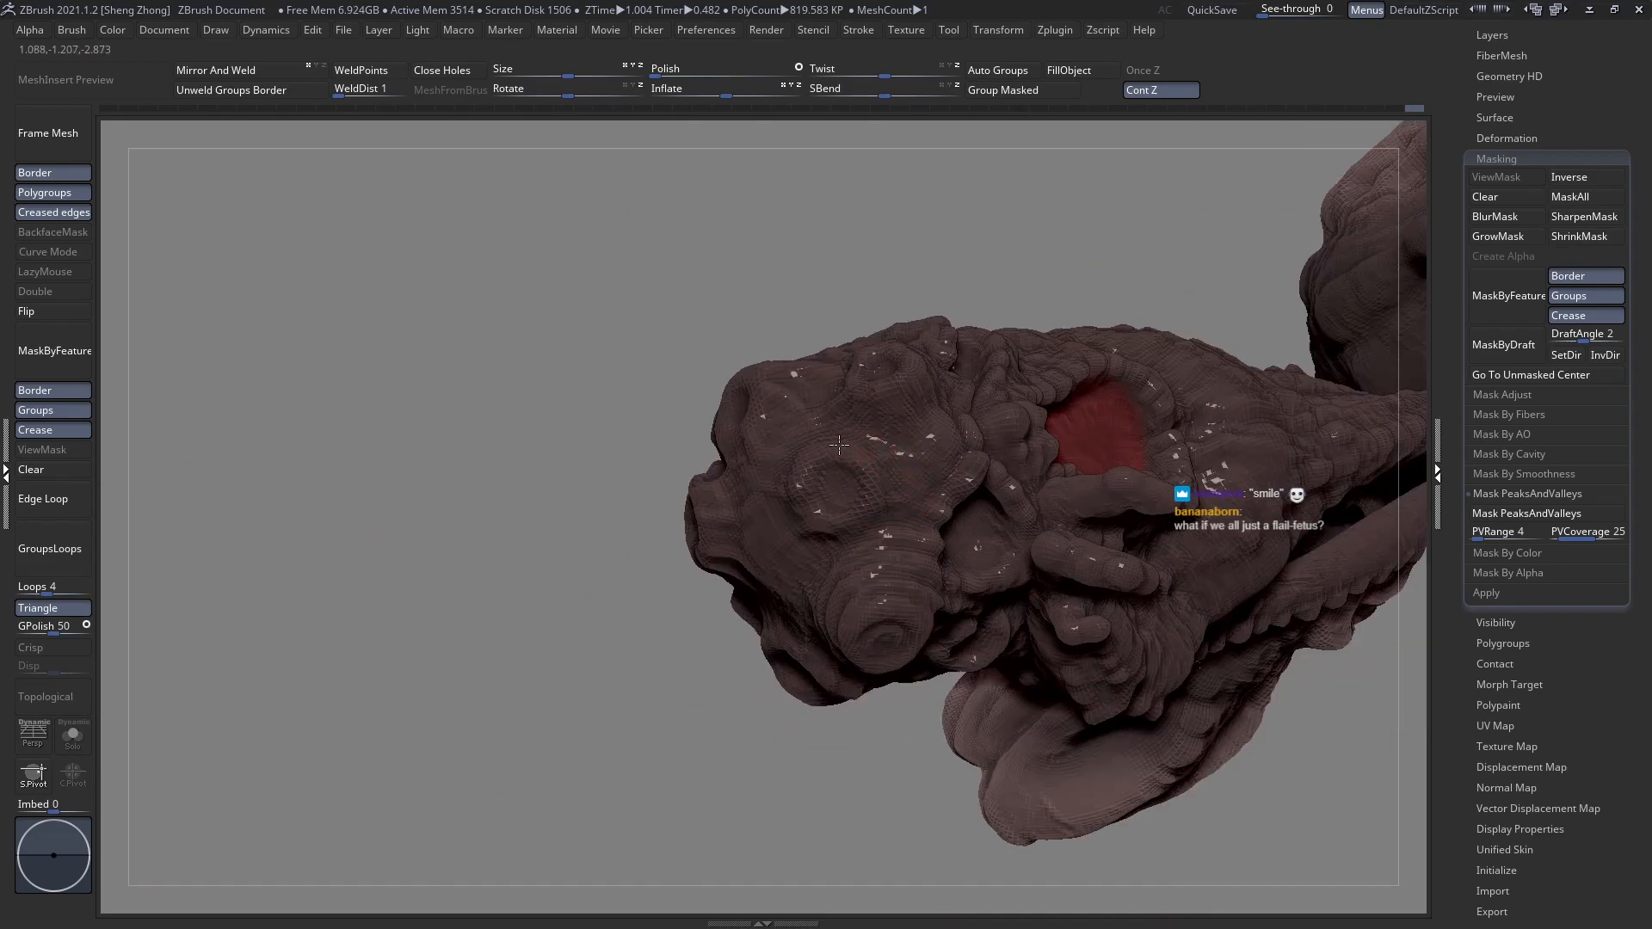
{"action": "right_click_drag", "start_coordinate": [826, 477], "coordinate": [877, 599]}
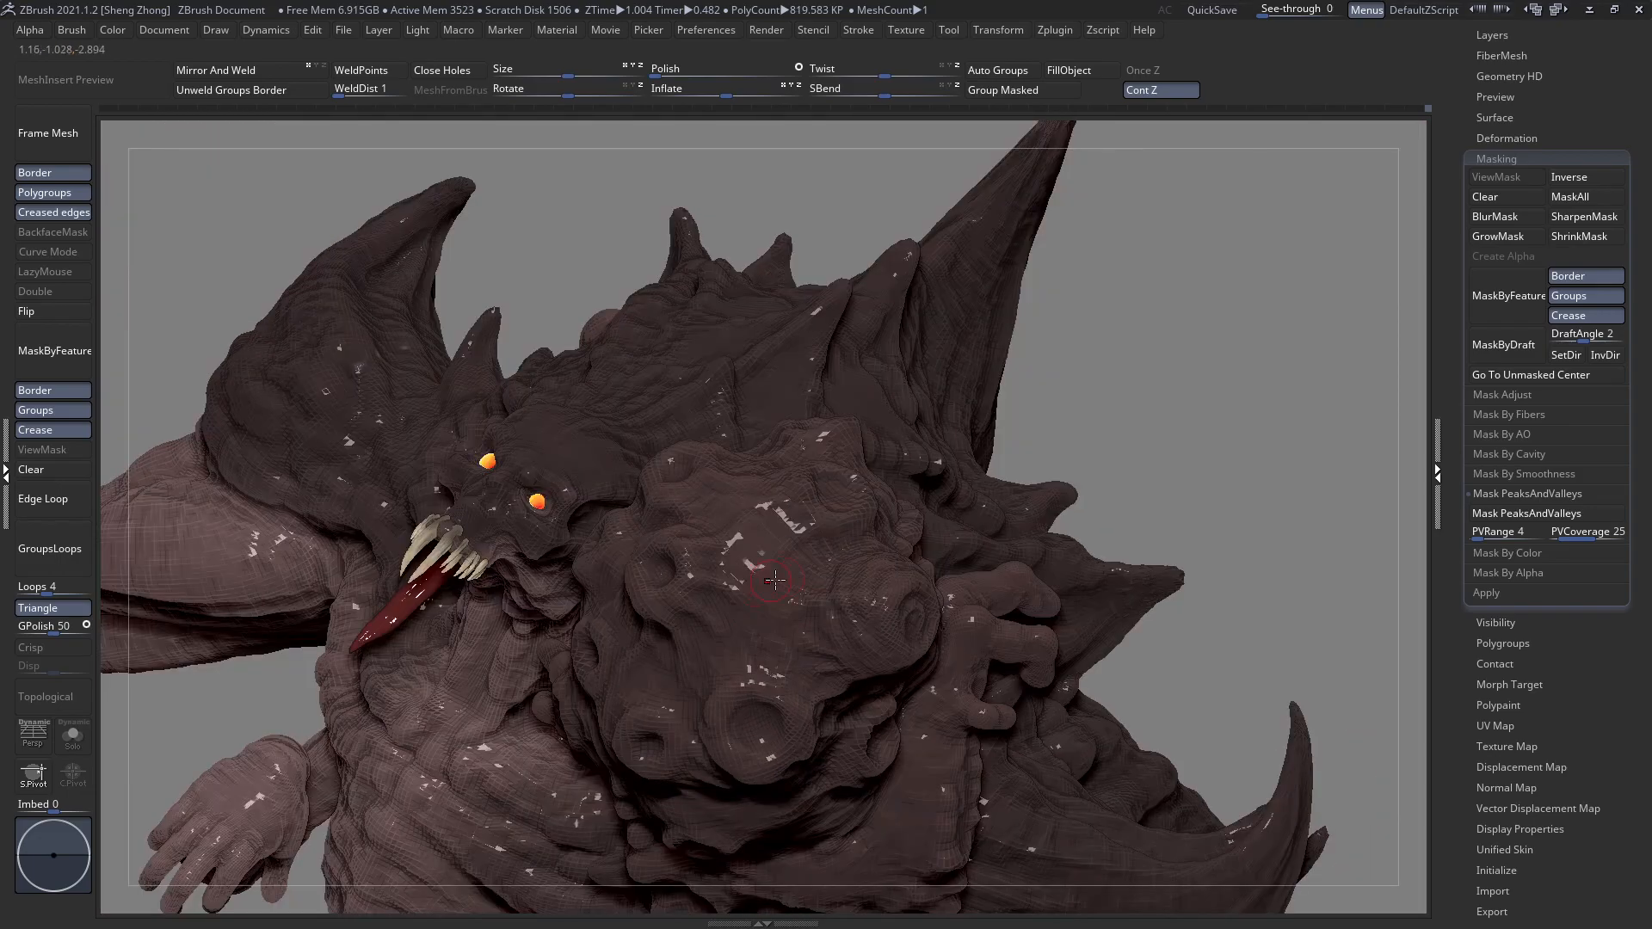
{"action": "right_click", "coordinate": [839, 555]}
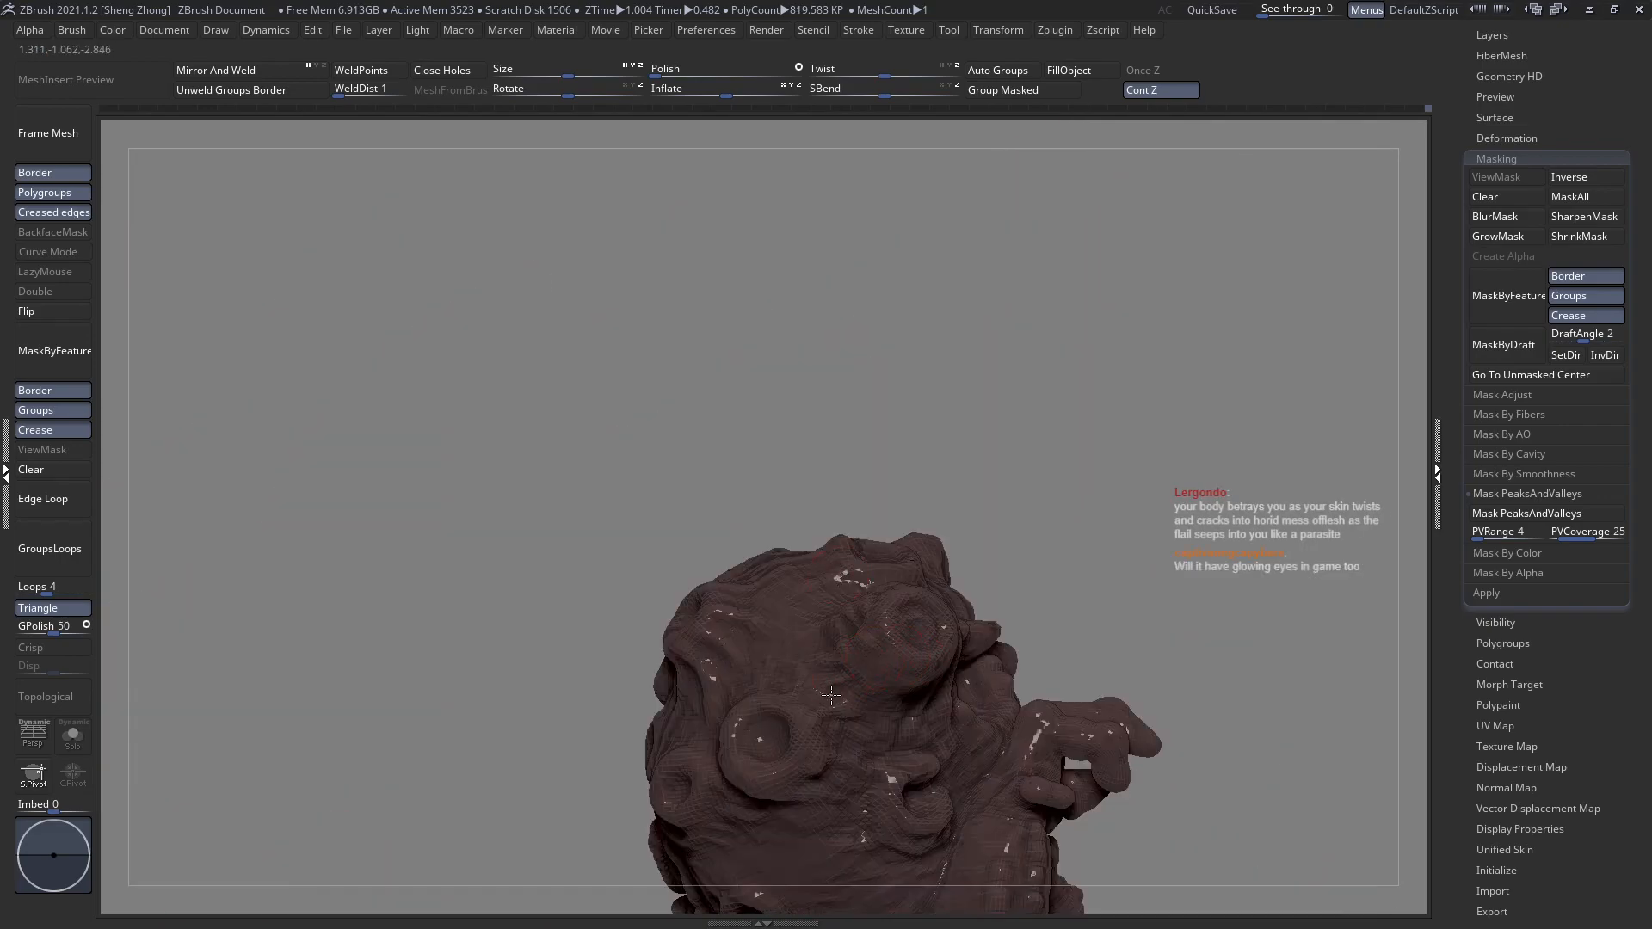
{"action": "right_click_drag", "start_coordinate": [843, 694], "coordinate": [860, 654]}
{"action": "key", "text": "space"}
{"action": "left_click_drag", "start_coordinate": [862, 554], "coordinate": [878, 567]}
{"action": "key", "text": "space"}
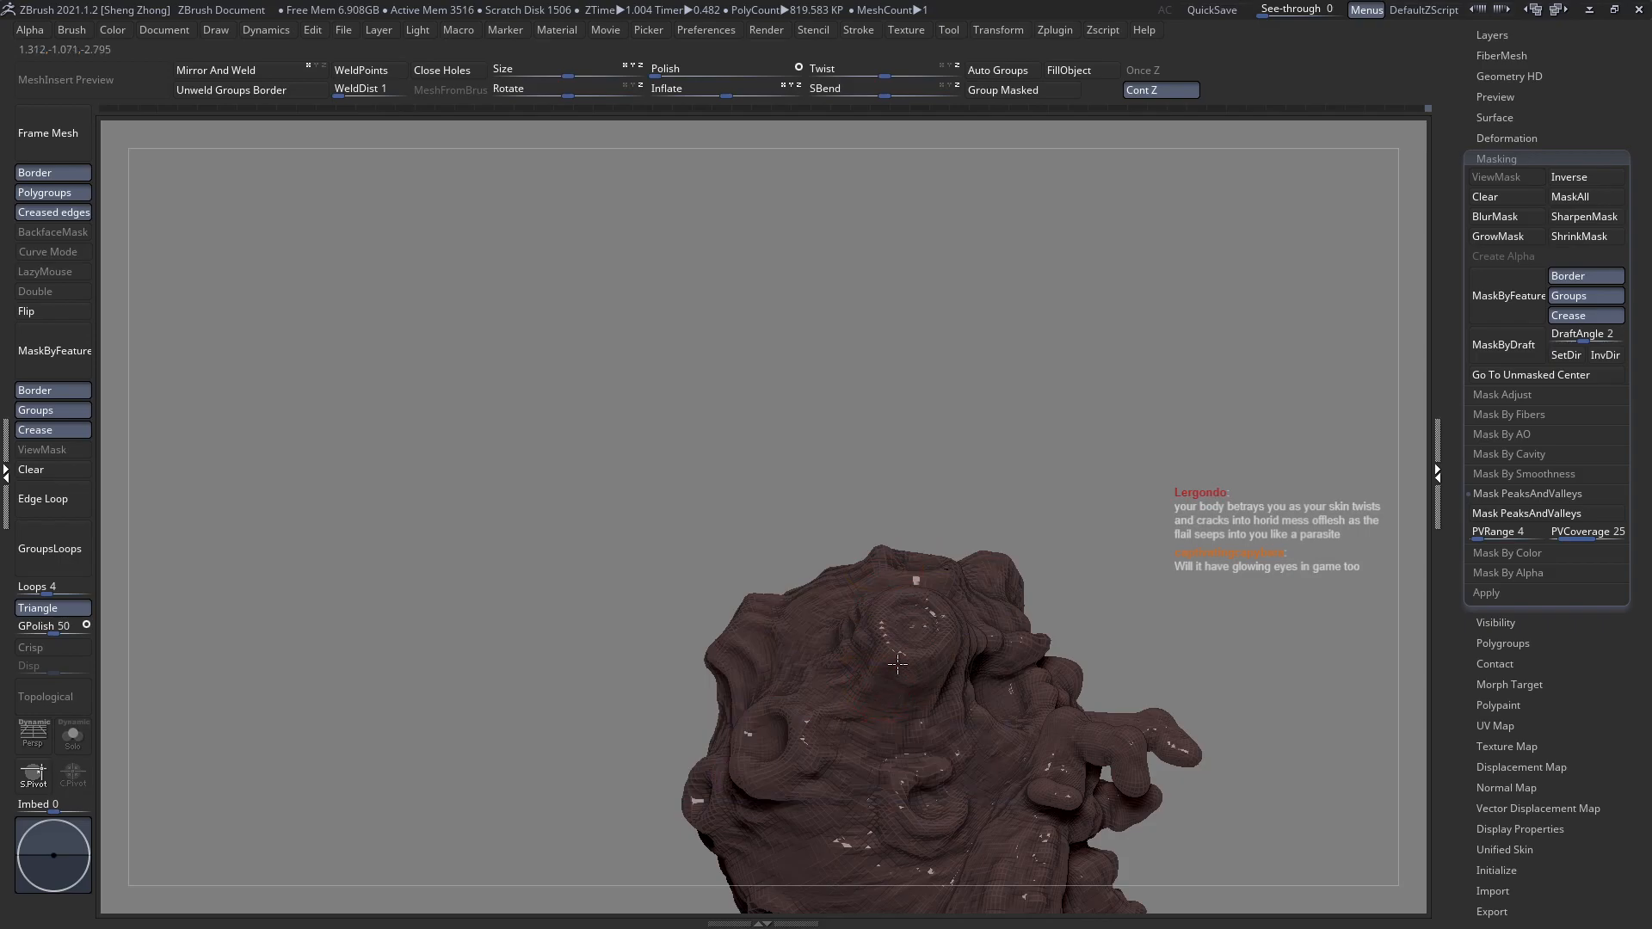
Work the skin between the upper craters and the side of the mass, undoing the last stray stroke.
{"action": "mouse_move", "coordinate": [855, 821]}
{"action": "right_mouse_down"}
{"action": "mouse_move", "coordinate": [899, 637]}
{"action": "mouse_move", "coordinate": [925, 637]}
{"action": "mouse_move", "coordinate": [952, 677]}
{"action": "mouse_move", "coordinate": [800, 647]}
{"action": "mouse_move", "coordinate": [830, 576]}
{"action": "mouse_move", "coordinate": [804, 527]}
{"action": "right_mouse_up"}
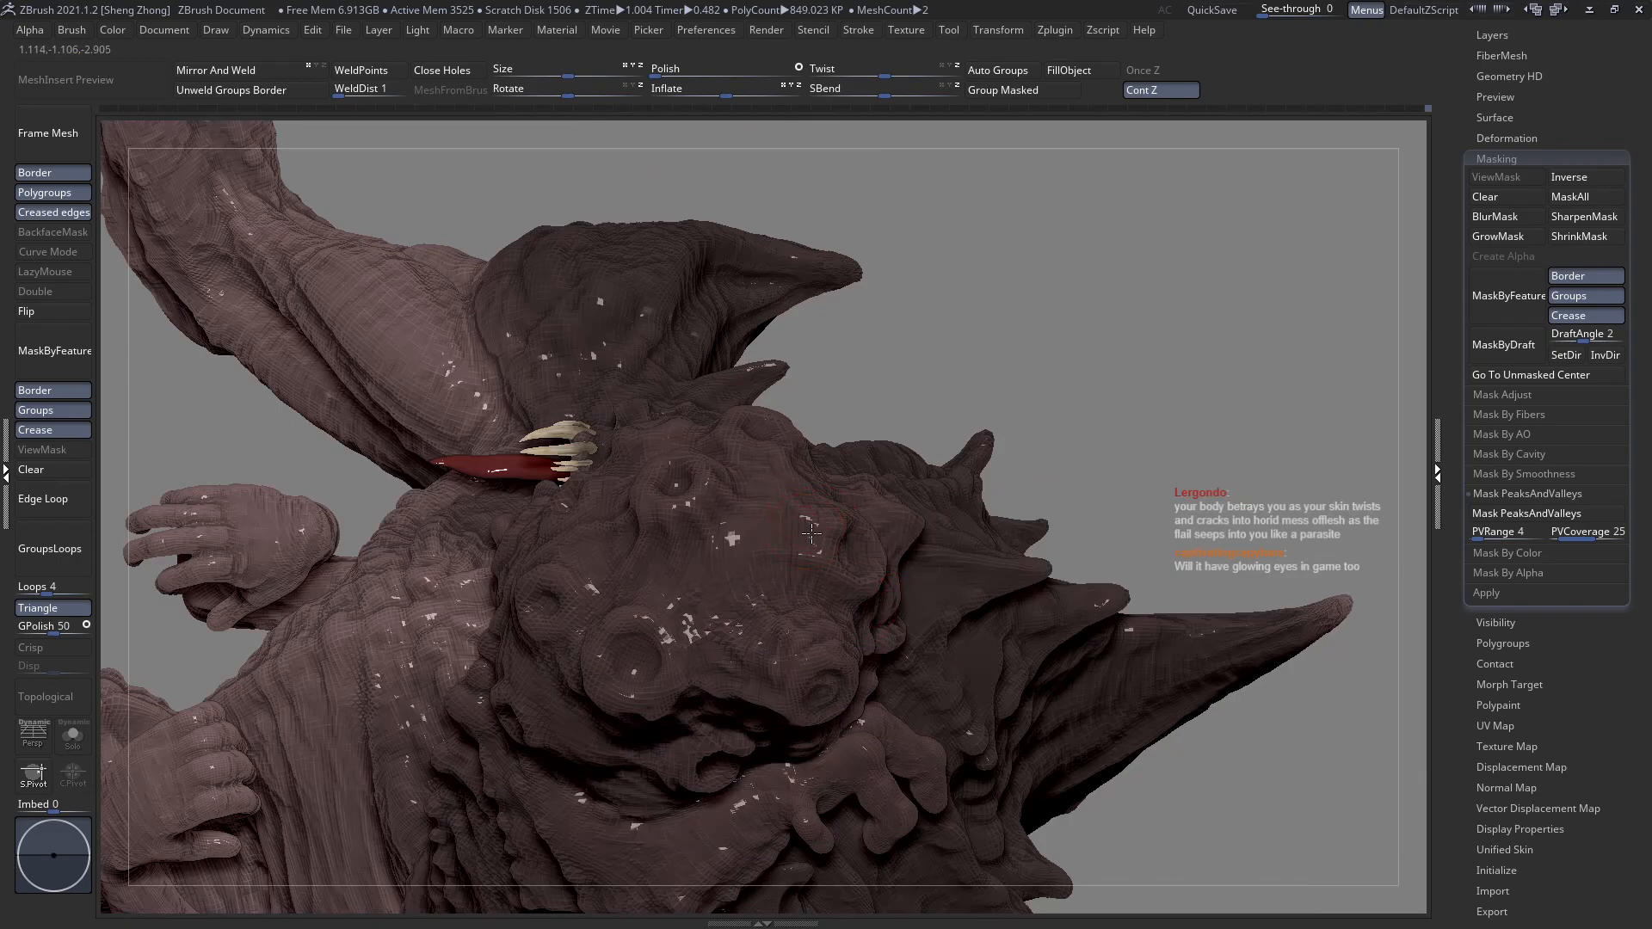
{"action": "left_click_drag", "start_coordinate": [709, 513], "coordinate": [710, 509]}
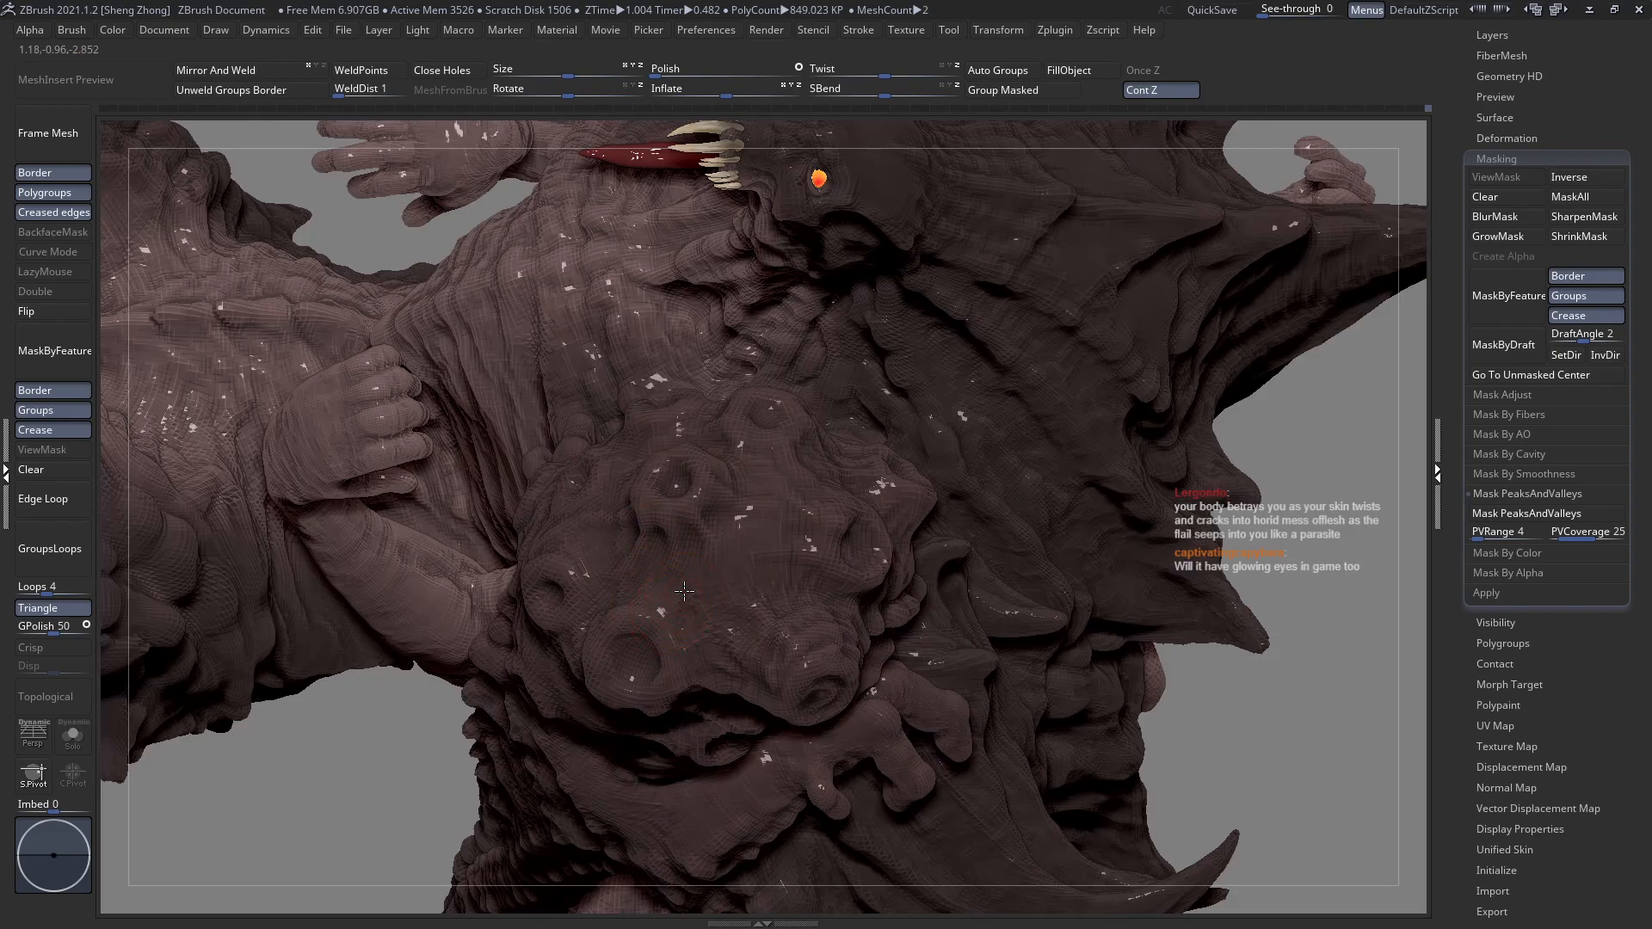
{"action": "key", "text": "space"}
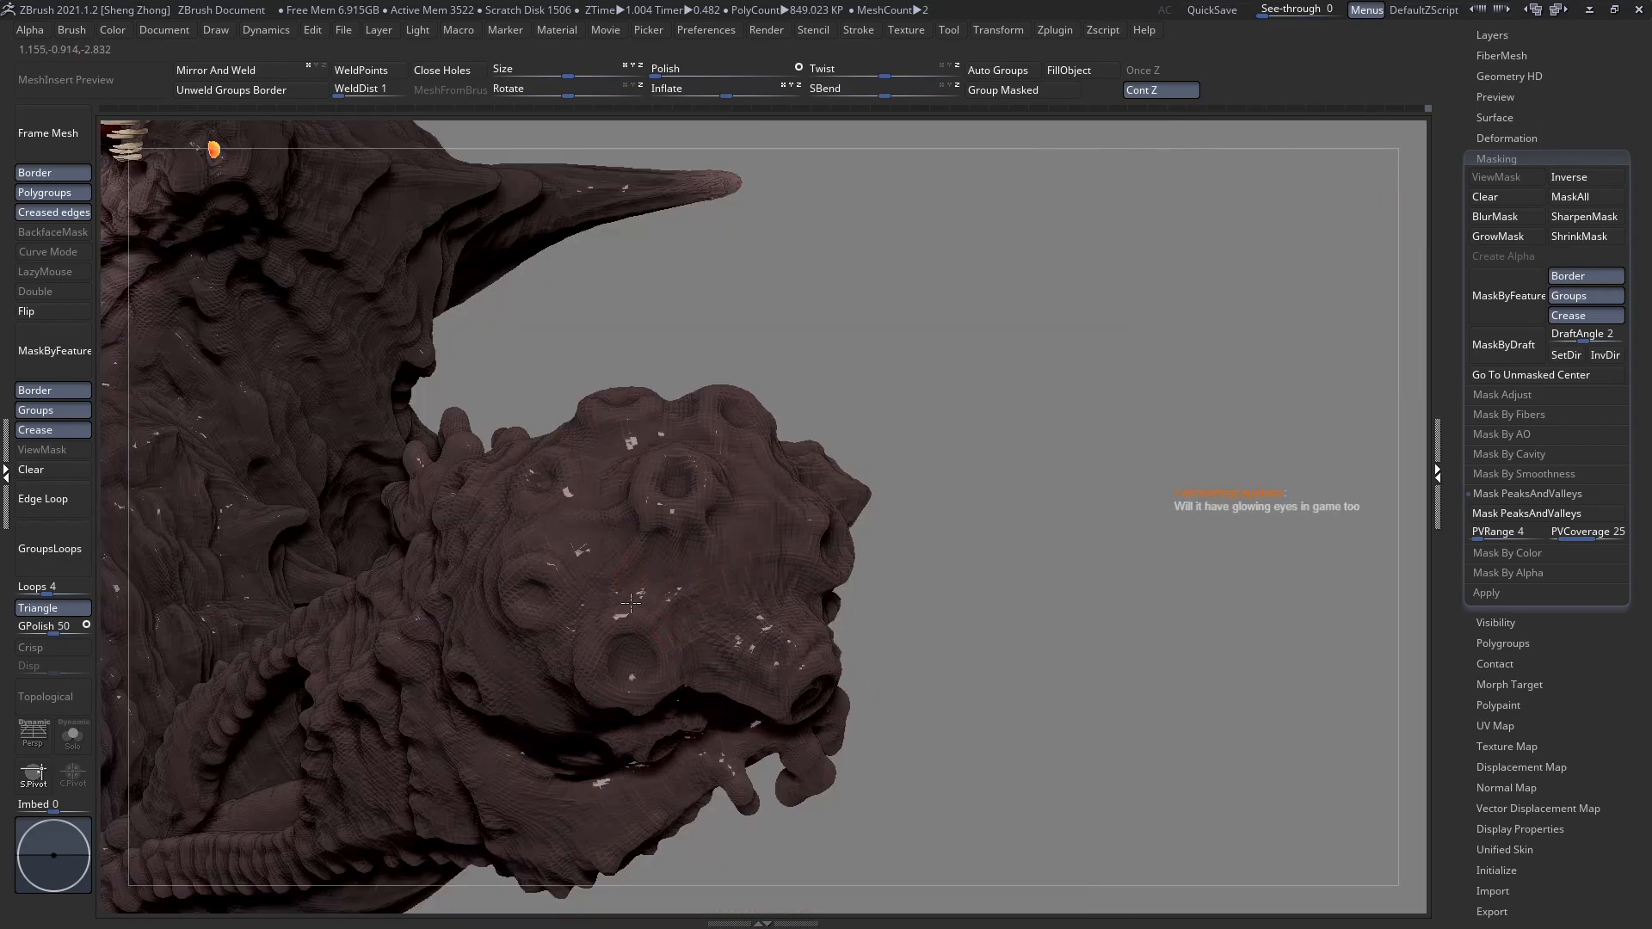
{"action": "key", "text": "ctrl+z"}
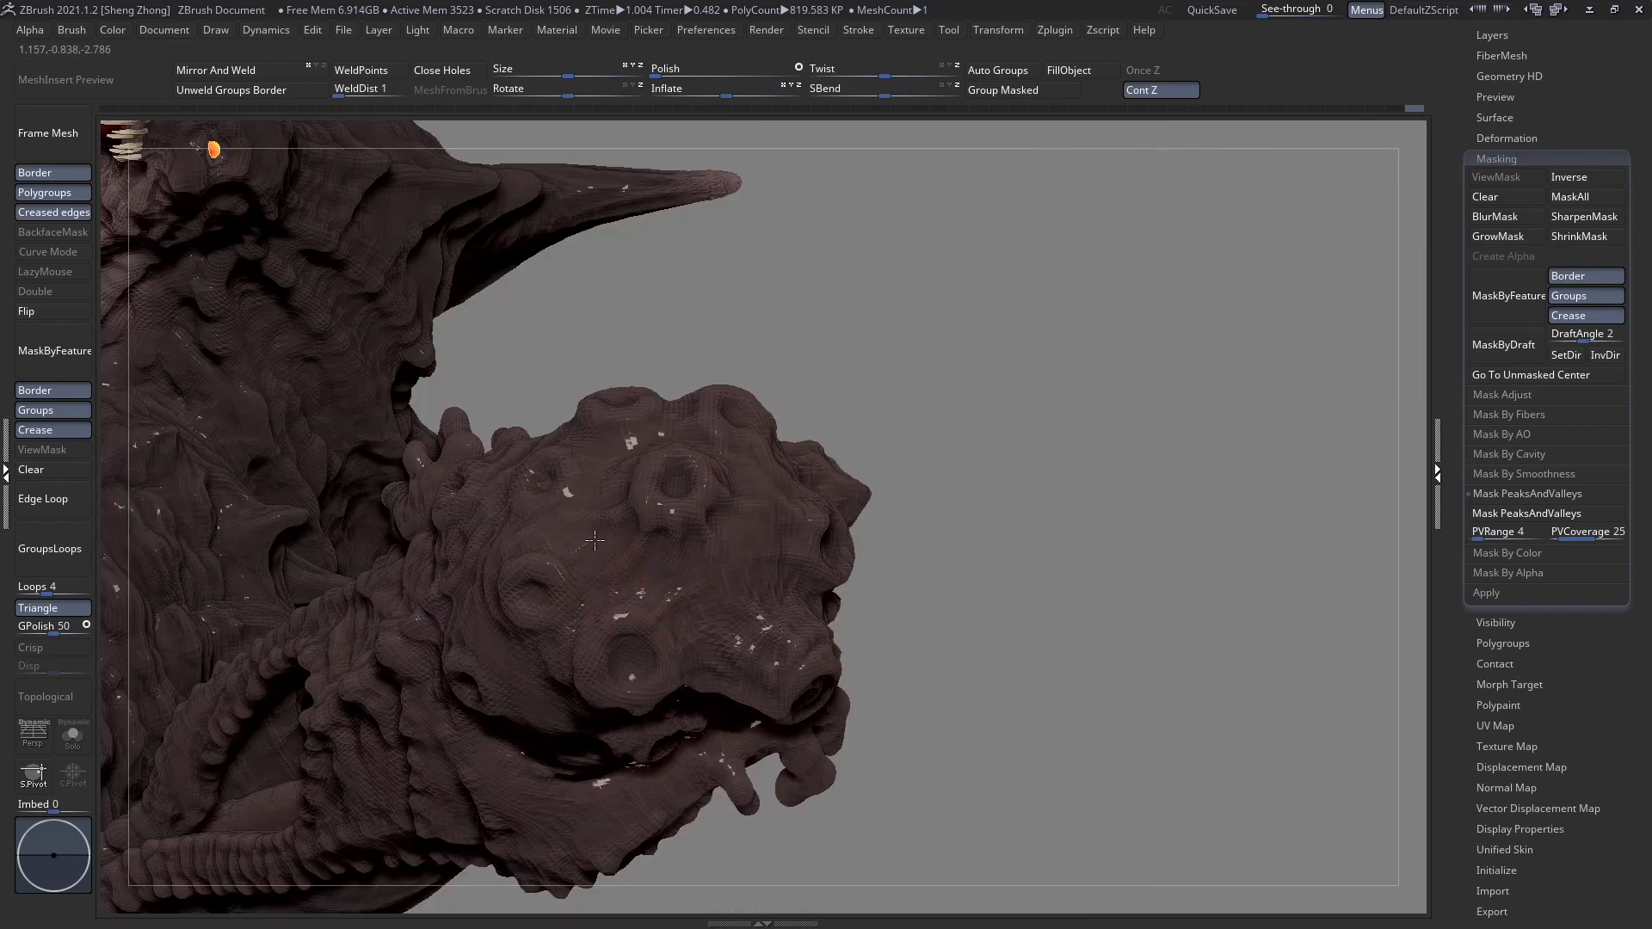
{"action": "right_click", "coordinate": [591, 531]}
{"action": "left_click_drag", "start_coordinate": [623, 528], "coordinate": [594, 528]}
{"action": "mouse_move", "coordinate": [570, 619]}
{"action": "right_mouse_down"}
{"action": "mouse_move", "coordinate": [662, 645]}
{"action": "mouse_move", "coordinate": [591, 635]}
{"action": "right_mouse_up"}
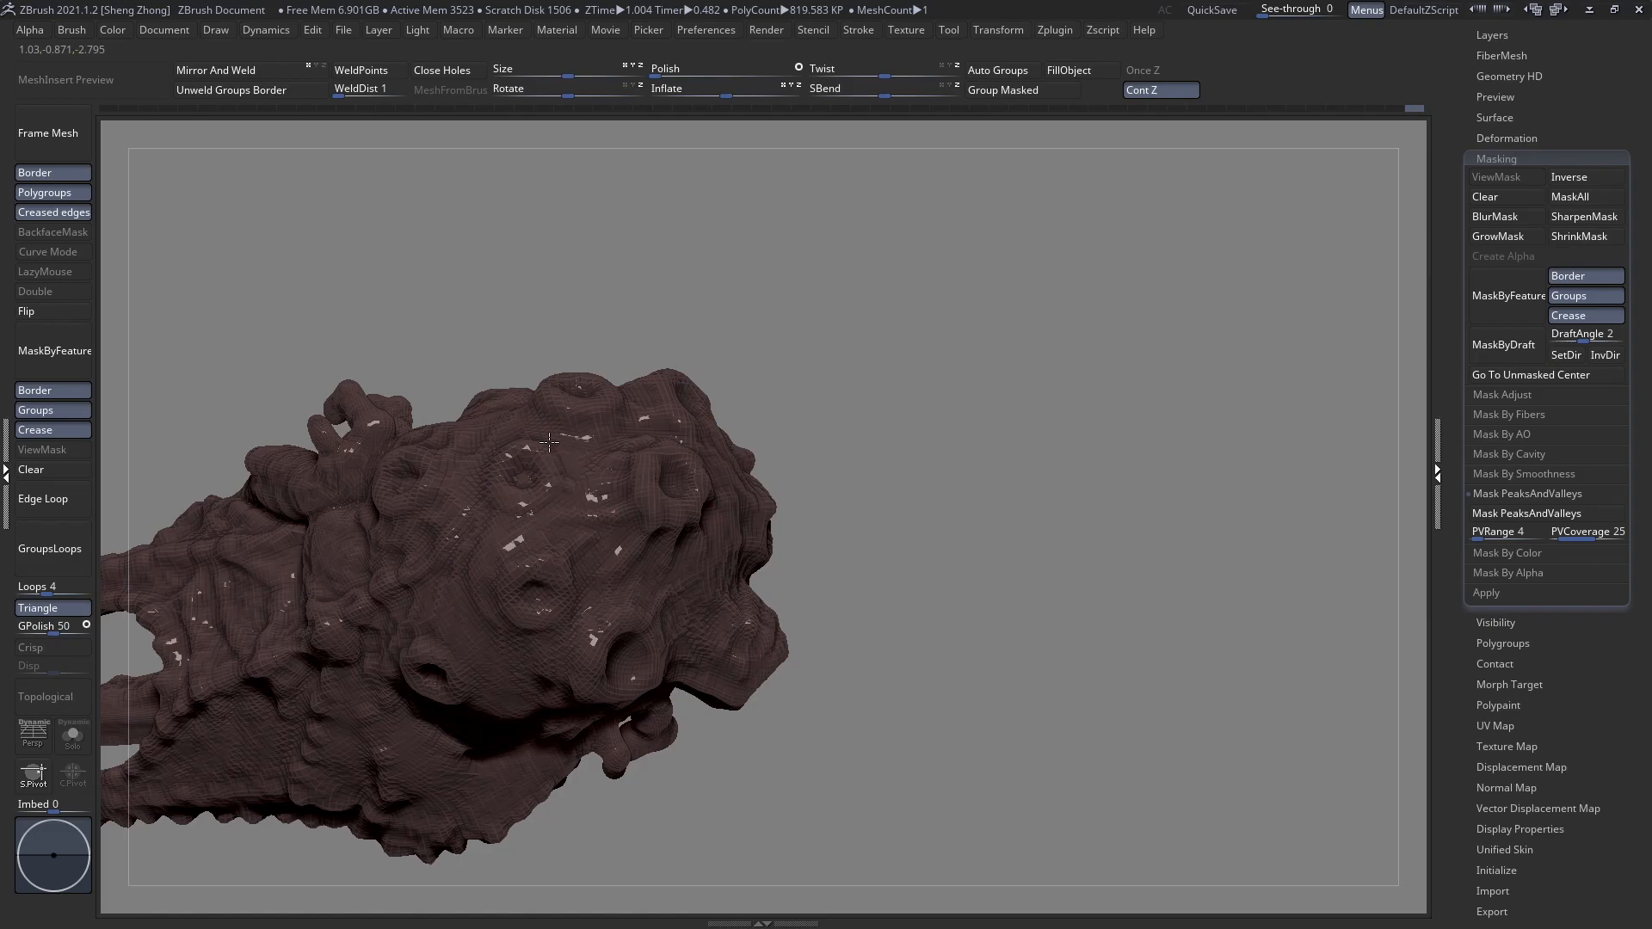
Sculpt wrinkles and raised transitions around the cluster of small craters on the side of the mass.
{"action": "right_click_drag", "start_coordinate": [560, 454], "coordinate": [570, 493]}
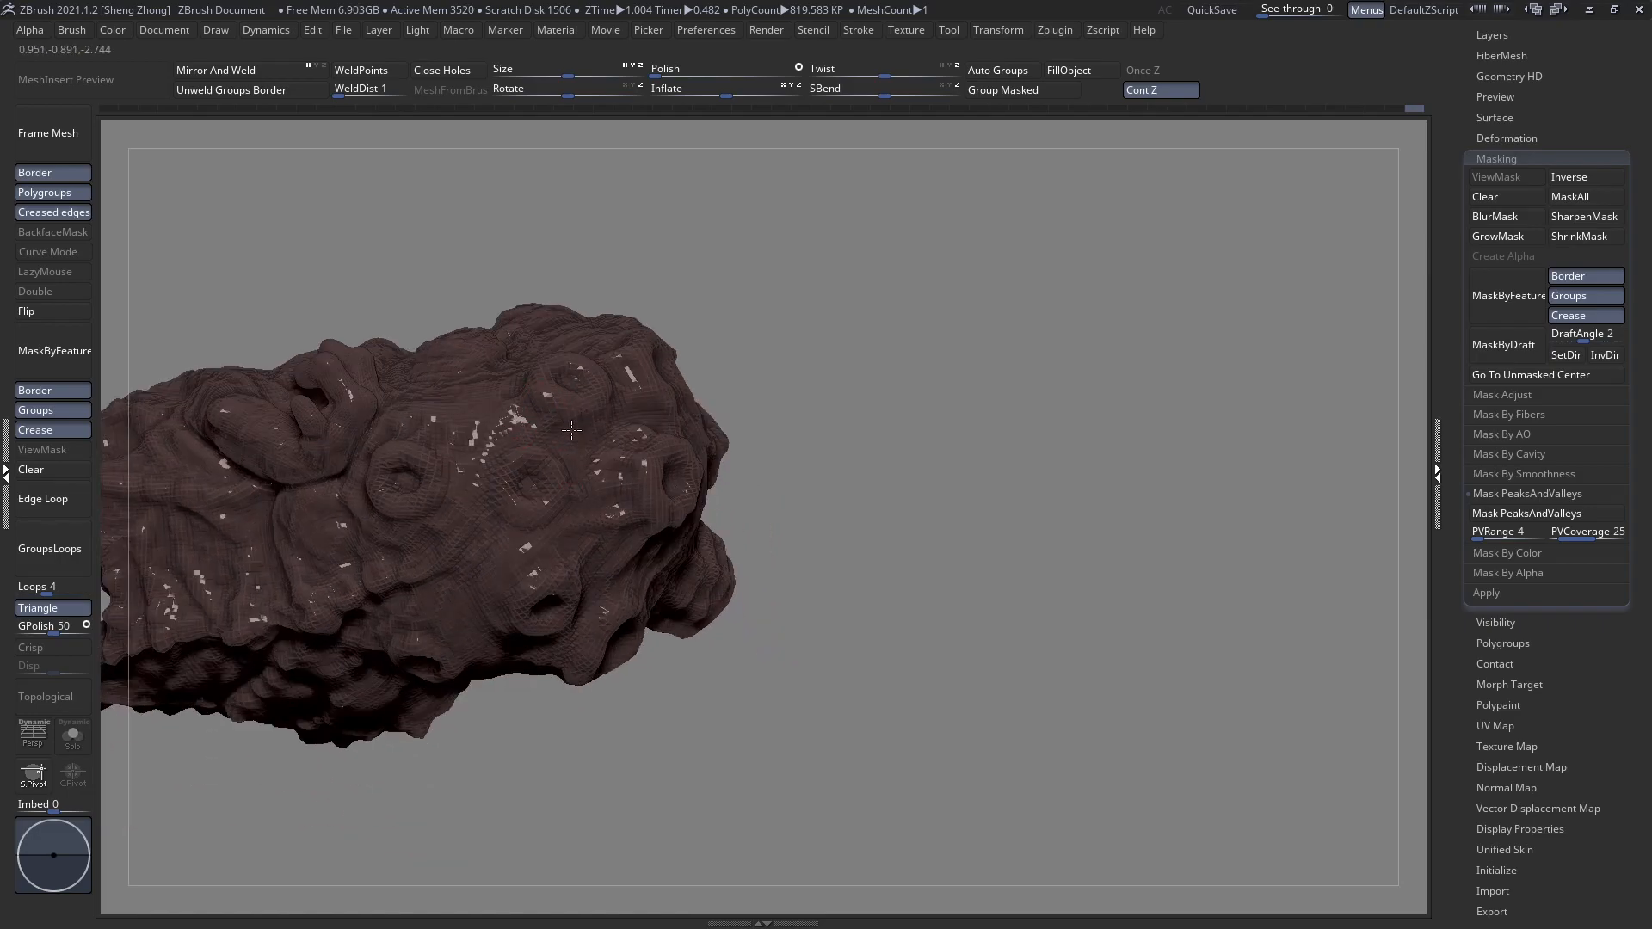
{"action": "right_click_drag", "start_coordinate": [618, 411], "coordinate": [596, 429]}
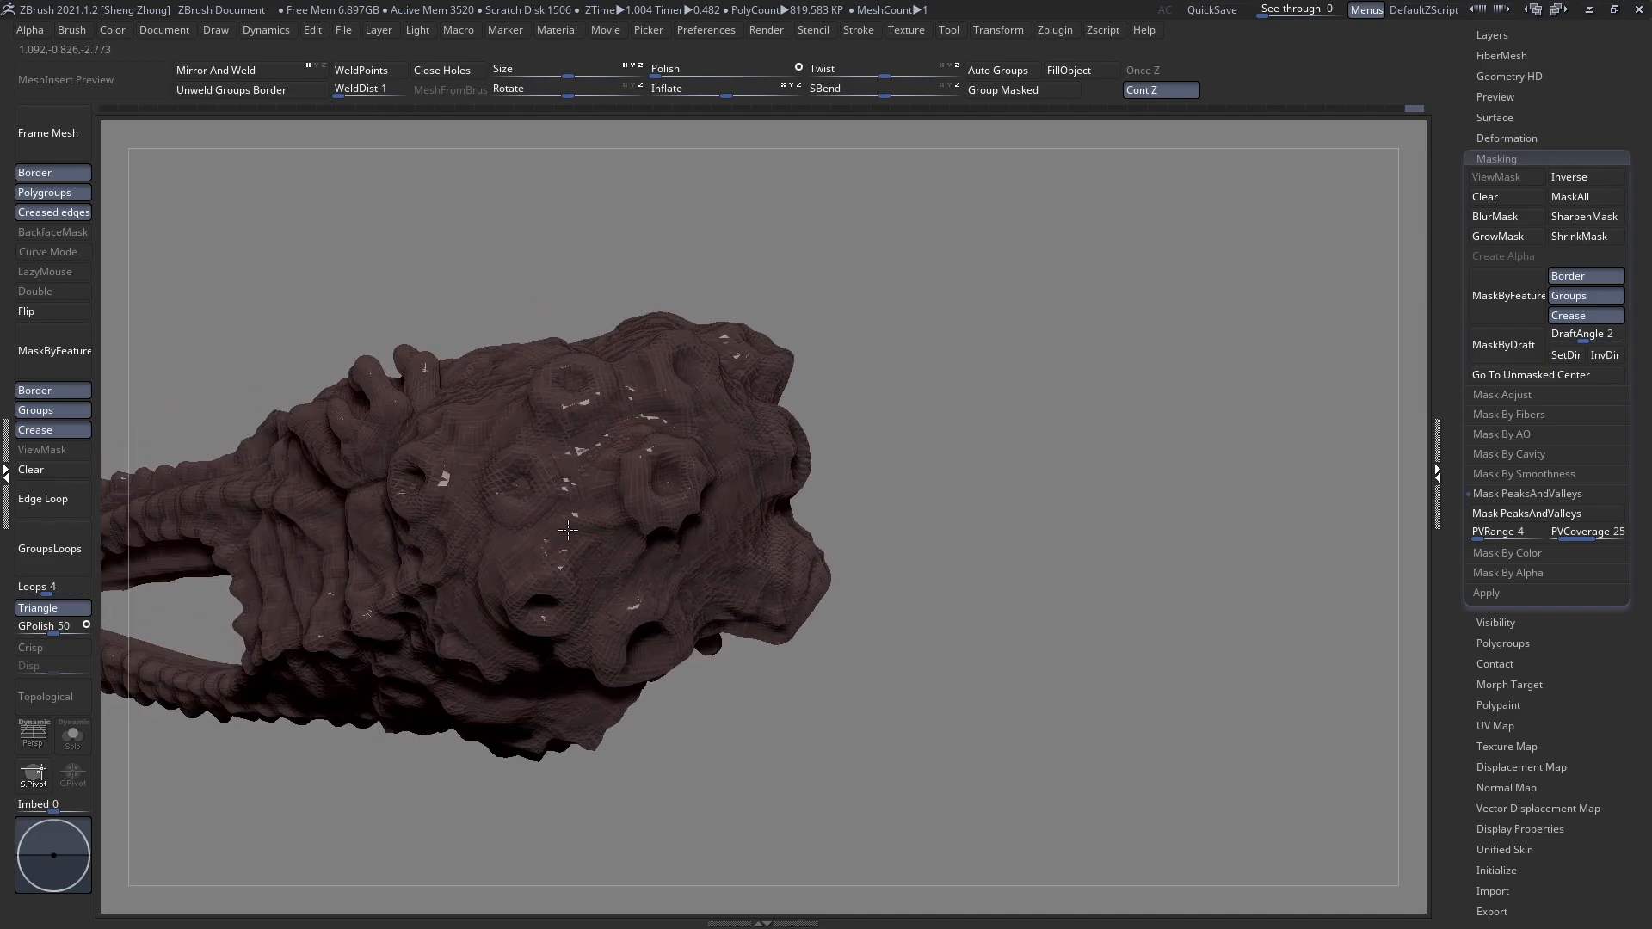
{"action": "right_click_drag", "start_coordinate": [575, 531], "coordinate": [622, 454]}
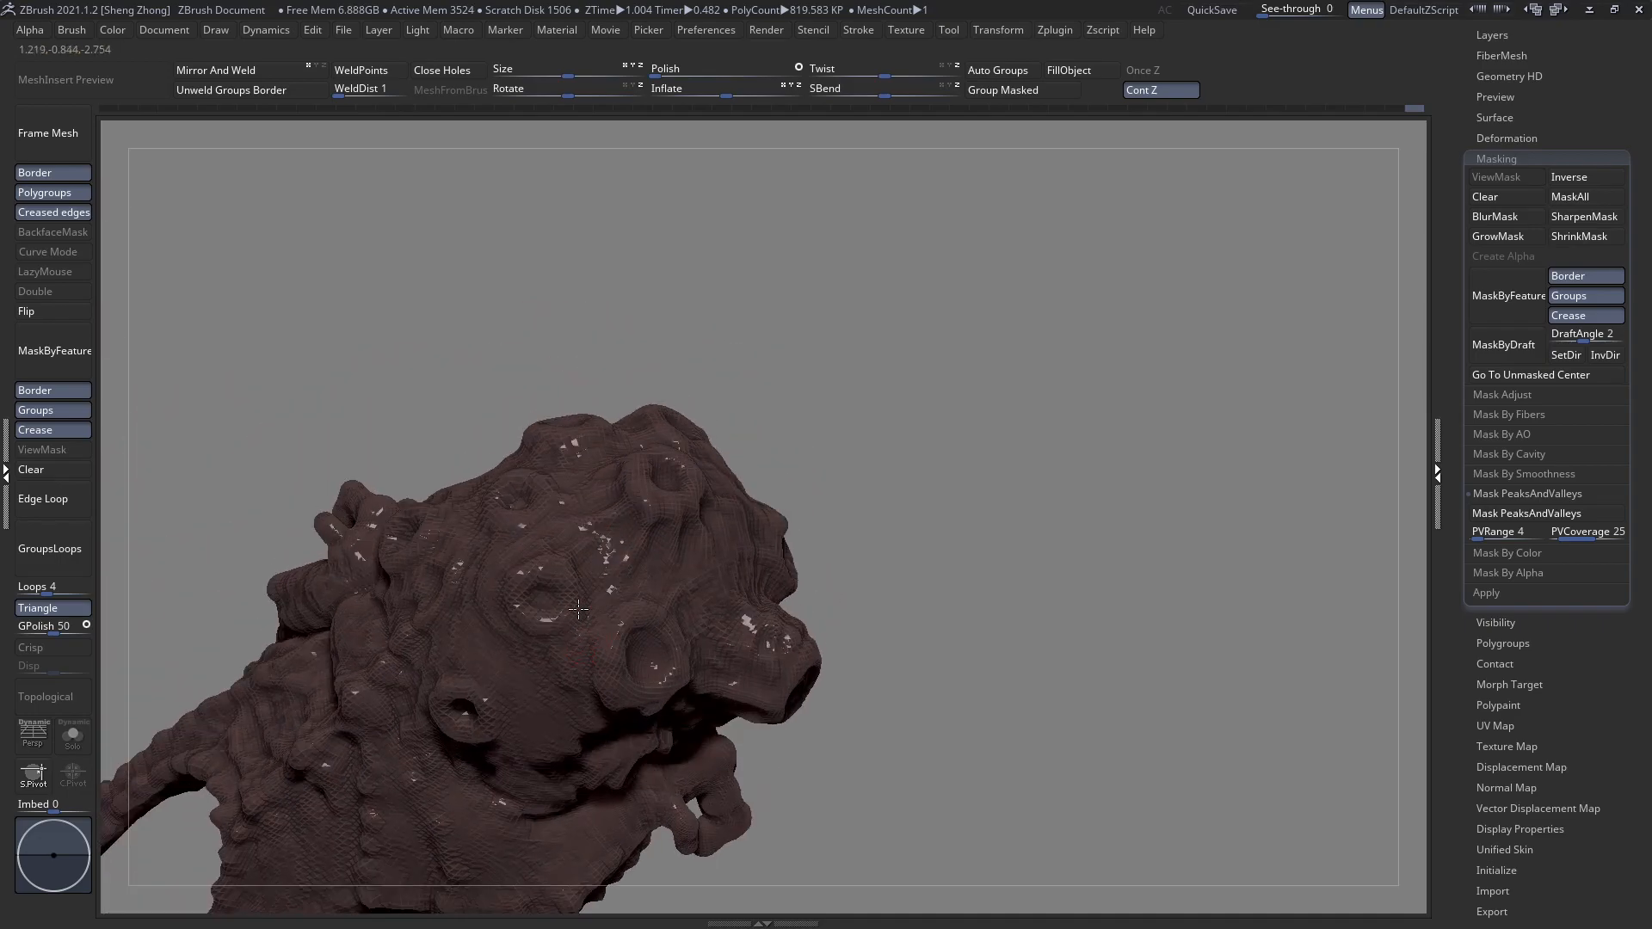
{"action": "right_click_drag", "start_coordinate": [578, 620], "coordinate": [578, 671]}
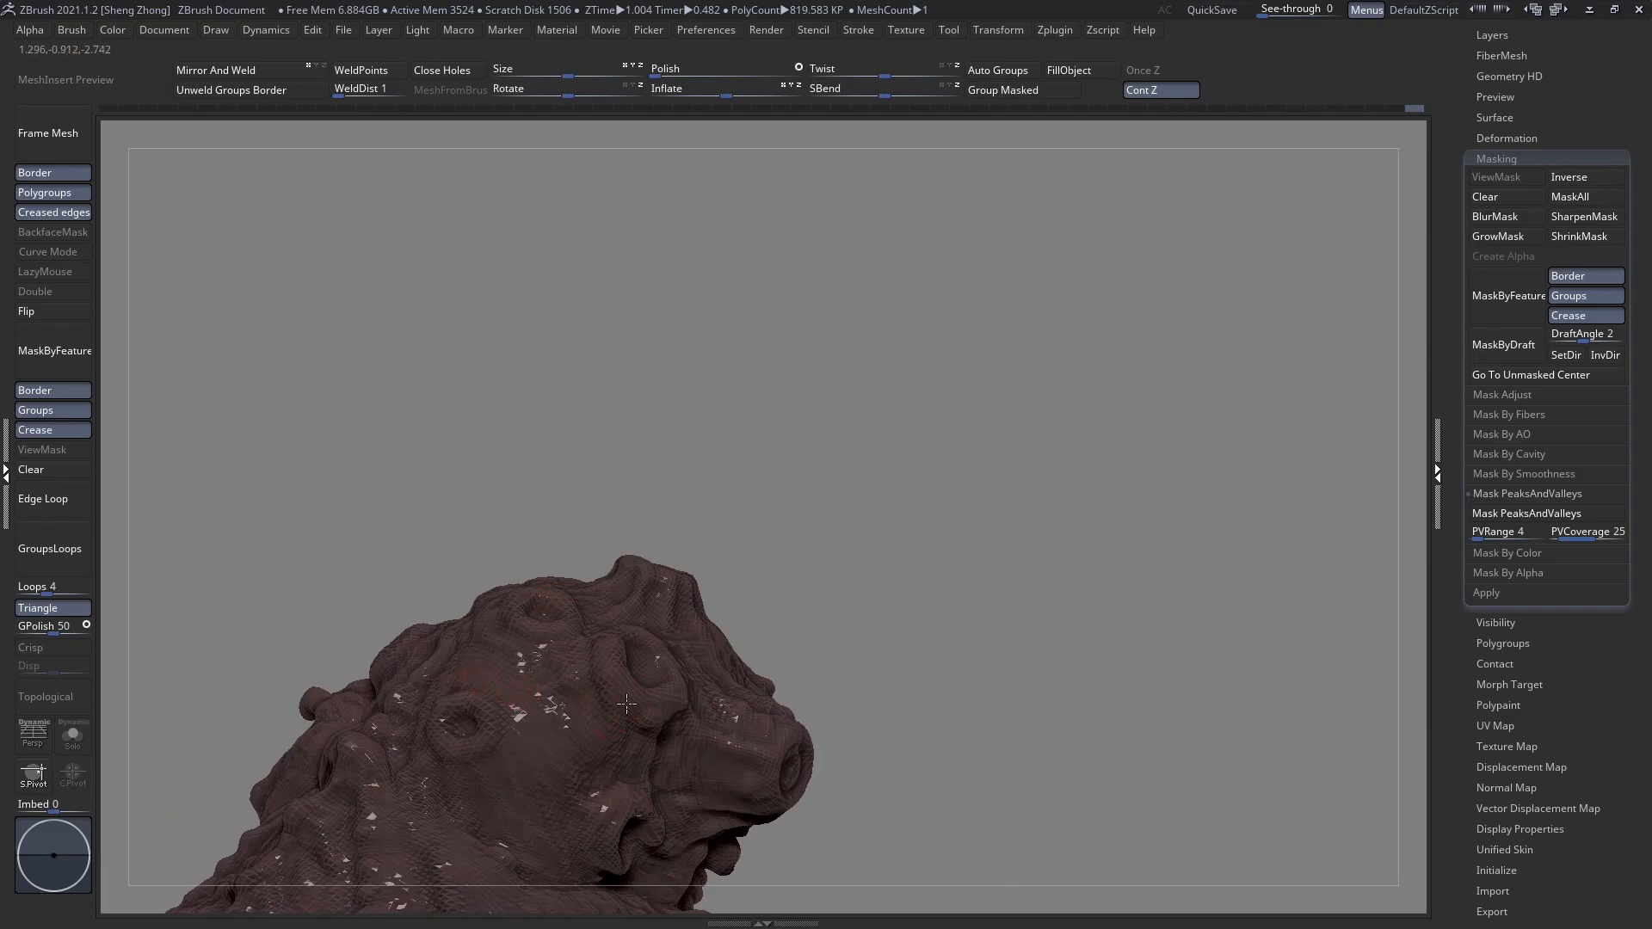
{"action": "right_click_drag", "start_coordinate": [583, 731], "coordinate": [562, 728]}
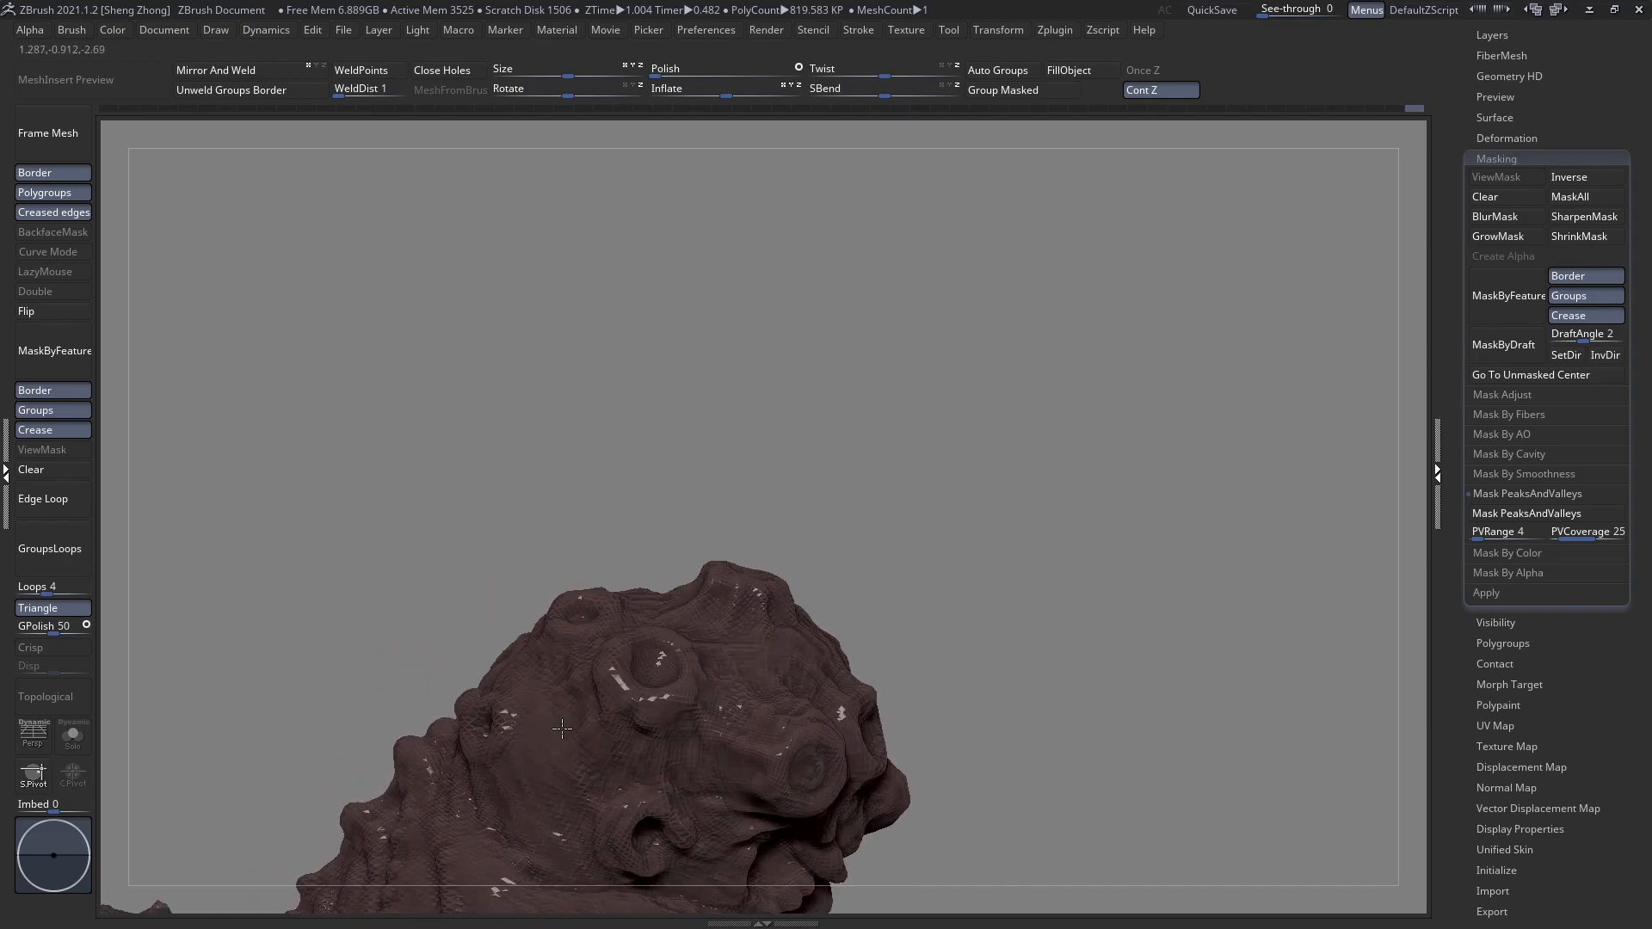
{"action": "right_click_drag", "start_coordinate": [693, 770], "coordinate": [602, 525], "text": "alt"}
{"action": "key", "text": "space"}
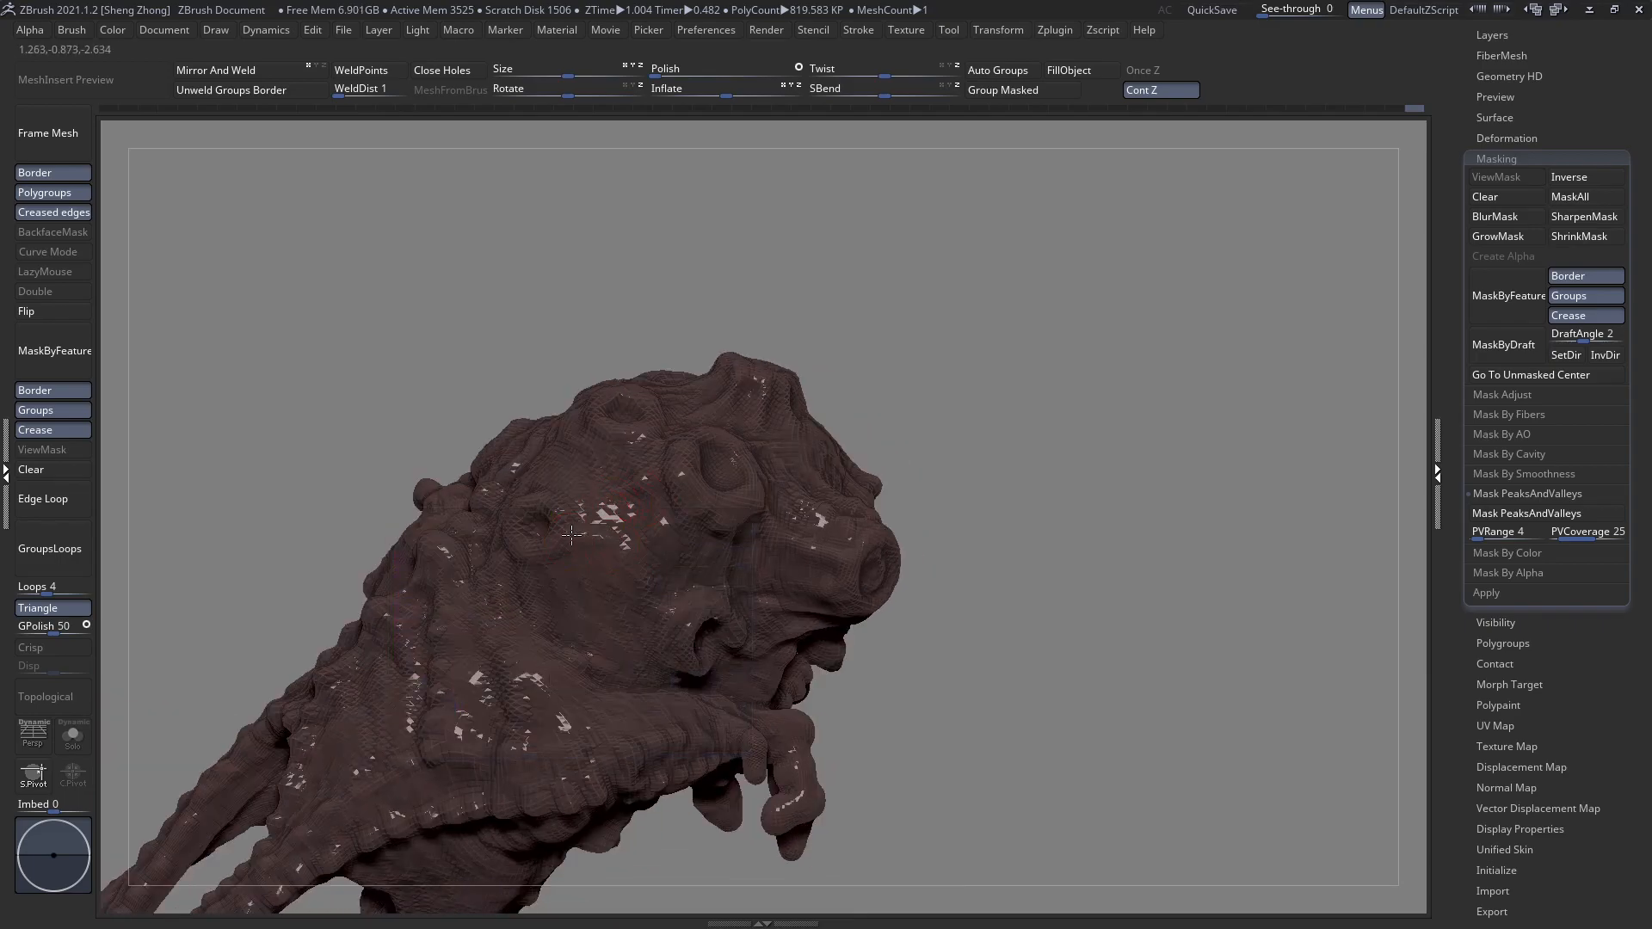
Shape the rim and surrounding skin of the small side crater nearest the mass's narrow base.
{"action": "right_click_drag", "start_coordinate": [645, 514], "coordinate": [483, 508]}
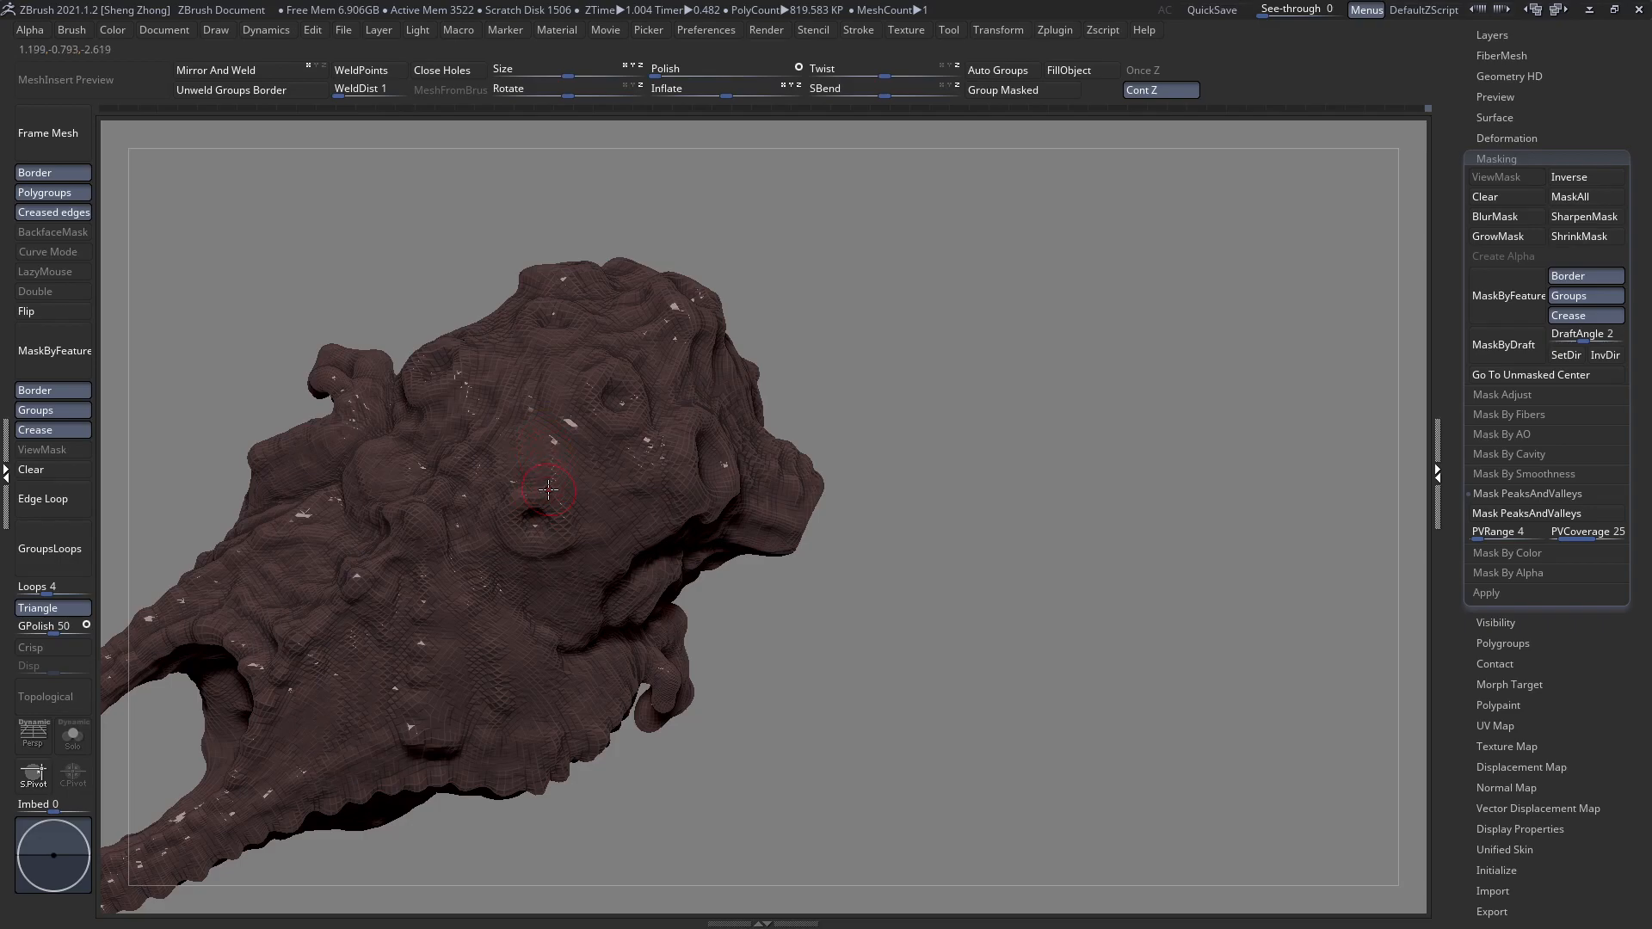
{"action": "right_click_drag", "start_coordinate": [533, 535], "coordinate": [532, 510]}
{"action": "key", "text": "space"}
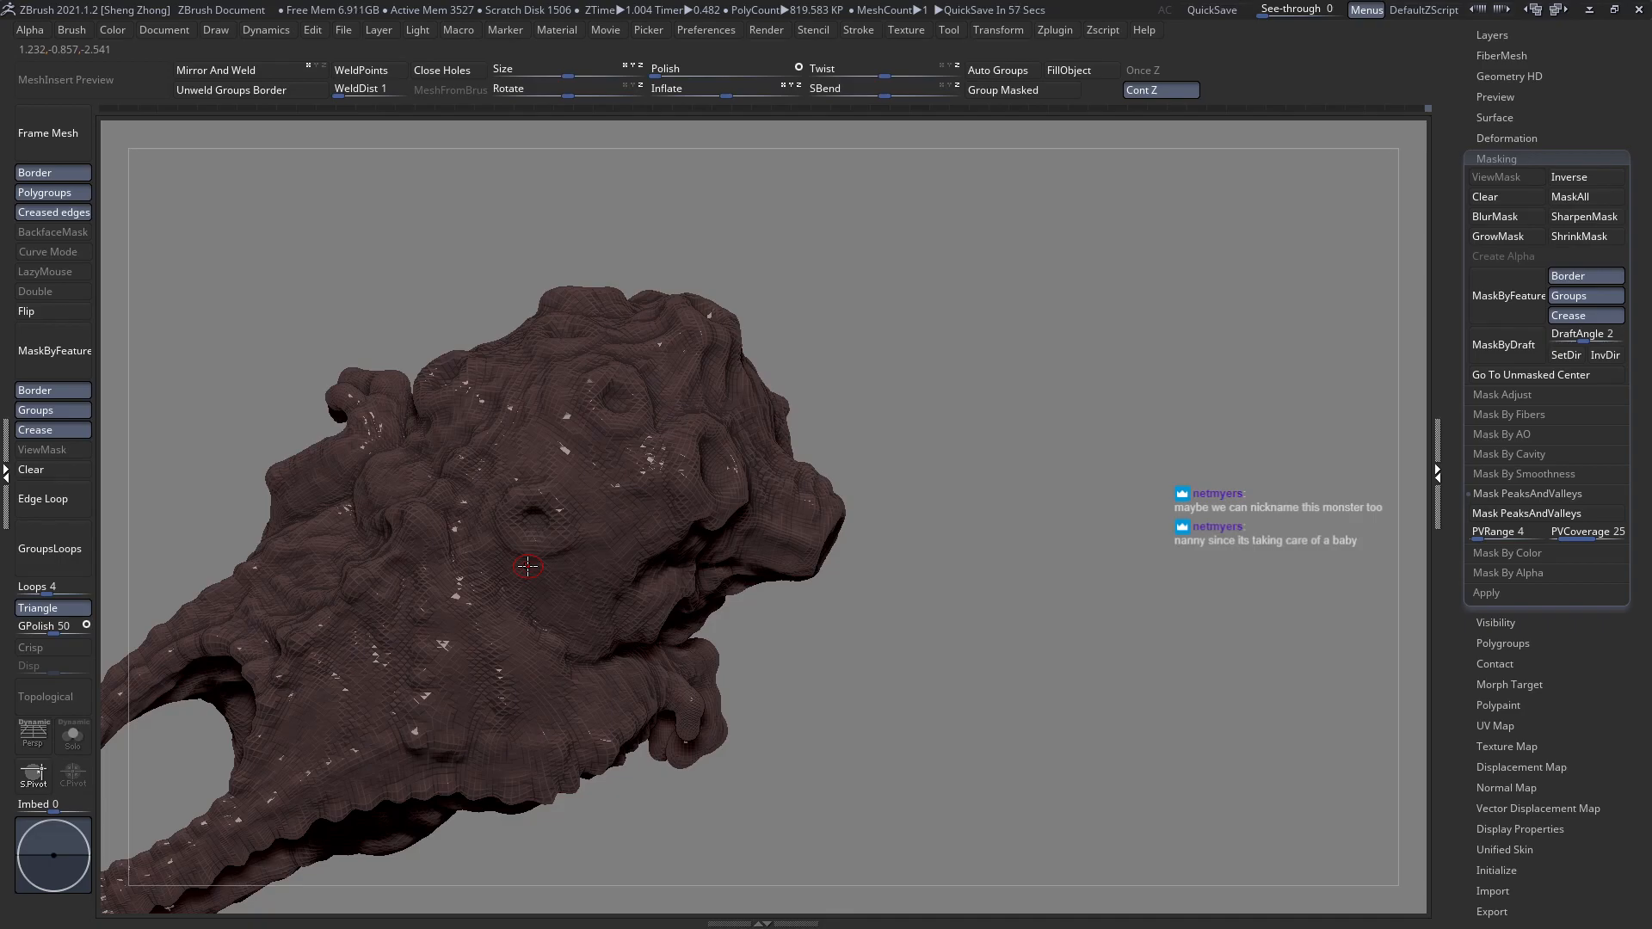
{"action": "mouse_move", "coordinate": [786, 159]}
{"action": "left_mouse_down"}
{"action": "mouse_move", "coordinate": [793, 430]}
{"action": "mouse_move", "coordinate": [765, 396]}
{"action": "left_mouse_up"}
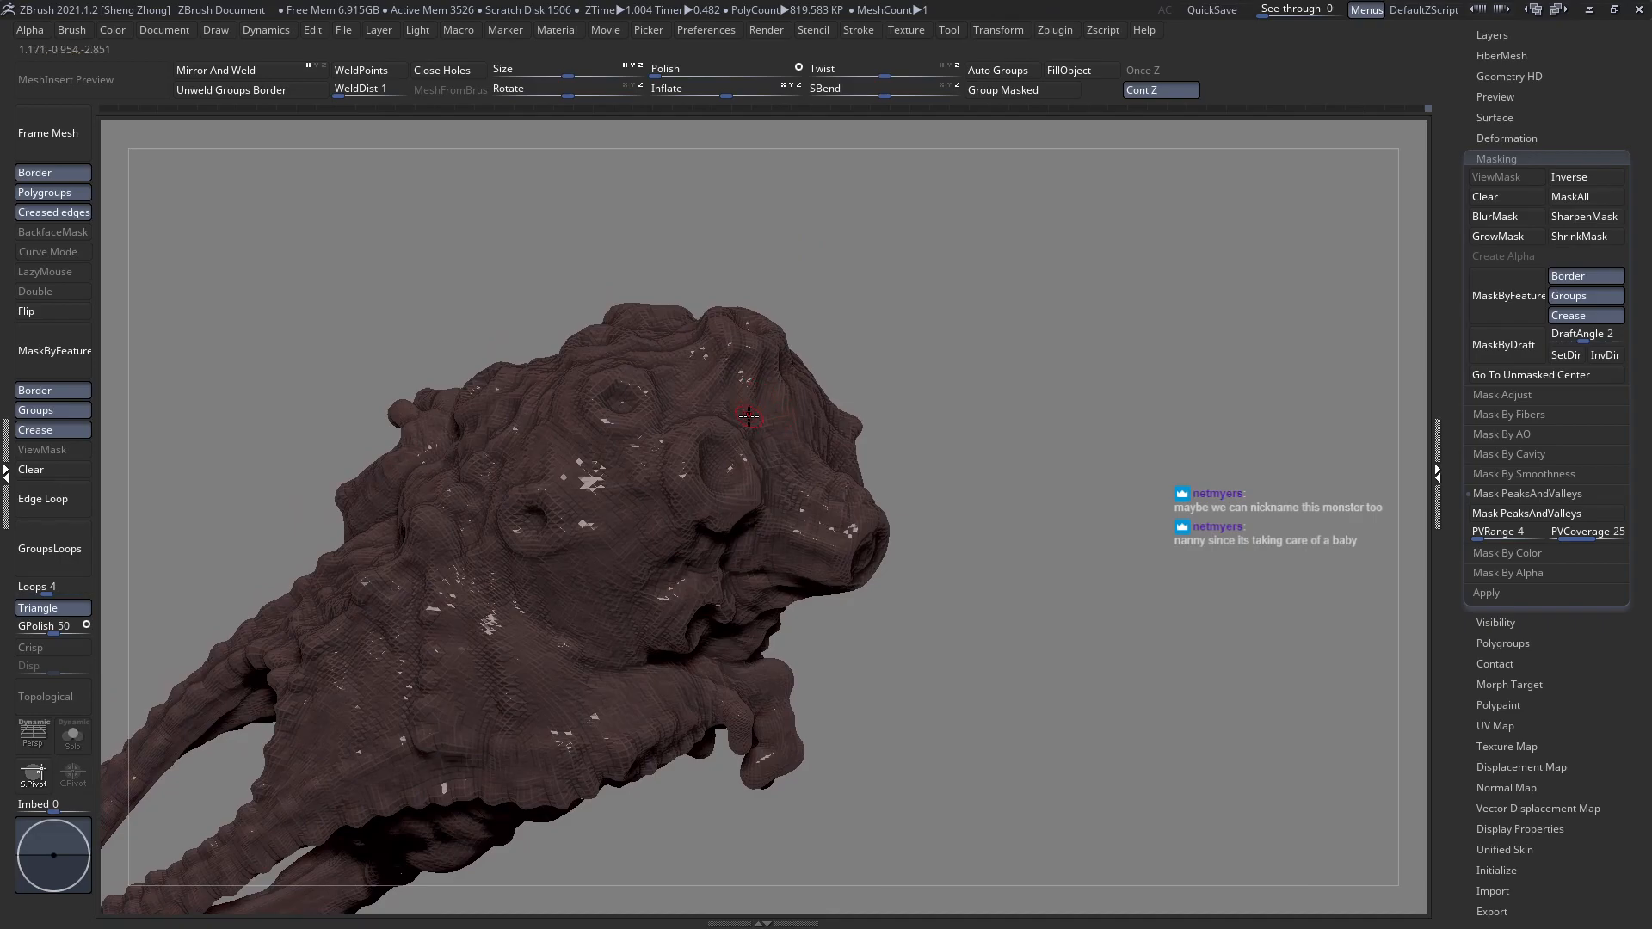
Refine the openings and rims of the large side crater and its two smaller neighbours.
{"action": "right_click_drag", "start_coordinate": [759, 445], "coordinate": [663, 508]}
{"action": "key", "text": "space"}
{"action": "left_click", "coordinate": [707, 405]}
{"action": "mouse_move", "coordinate": [691, 463]}
{"action": "left_mouse_down"}
{"action": "mouse_move", "coordinate": [689, 482]}
{"action": "mouse_move", "coordinate": [705, 462]}
{"action": "mouse_move", "coordinate": [716, 475]}
{"action": "left_mouse_up"}
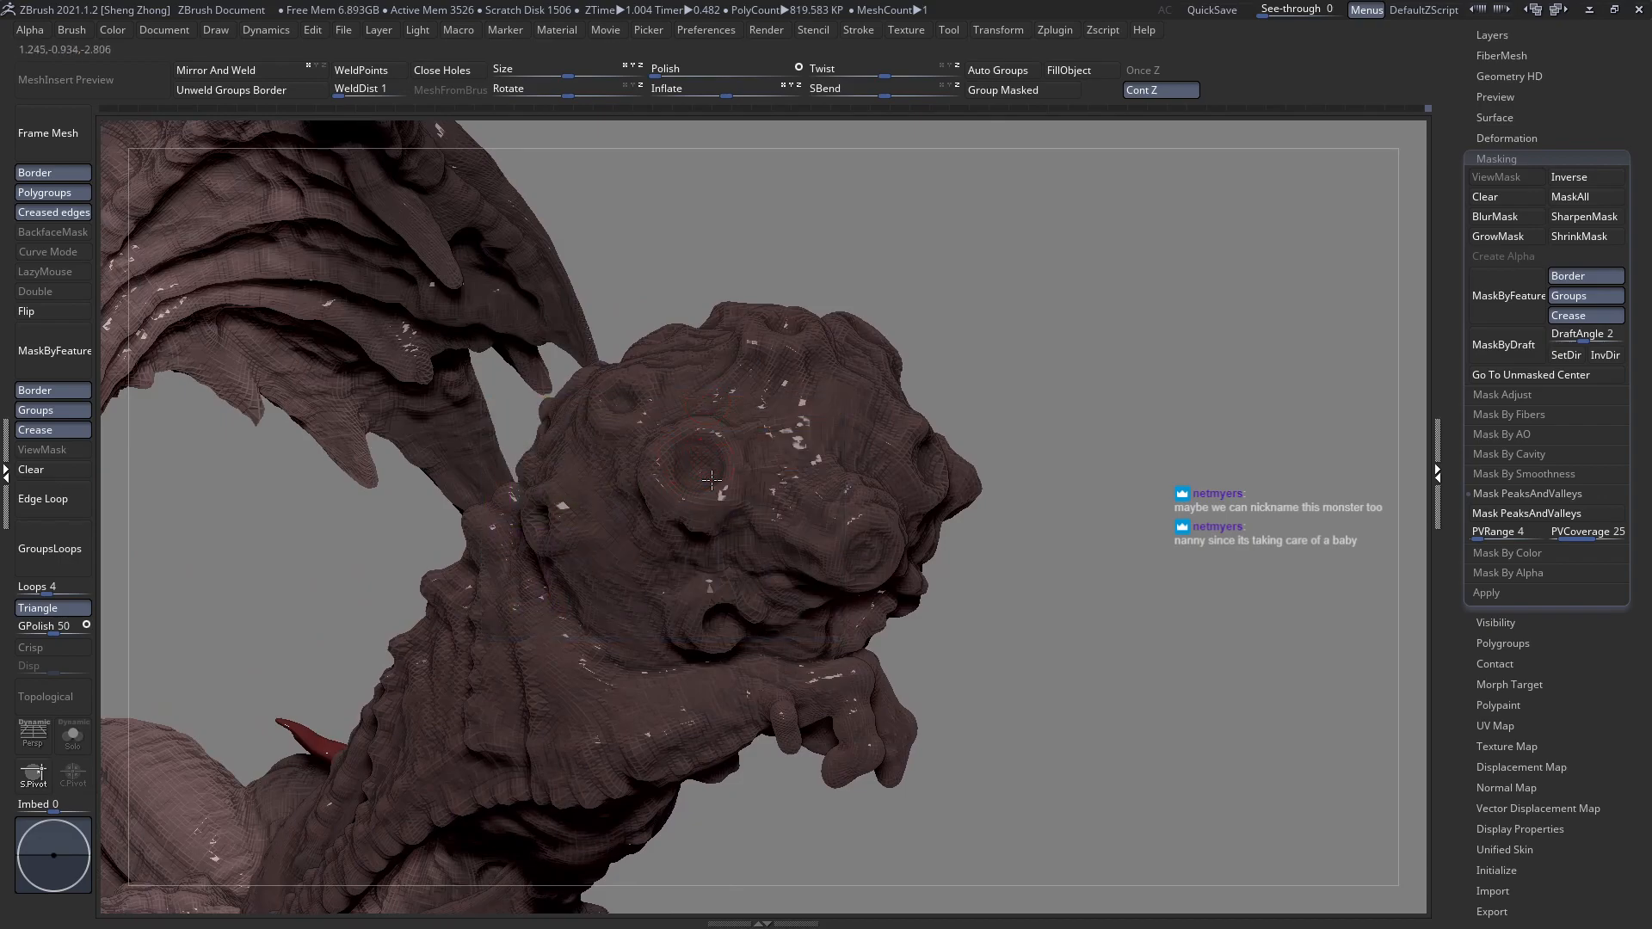
{"action": "right_click_drag", "start_coordinate": [716, 475], "coordinate": [622, 418]}
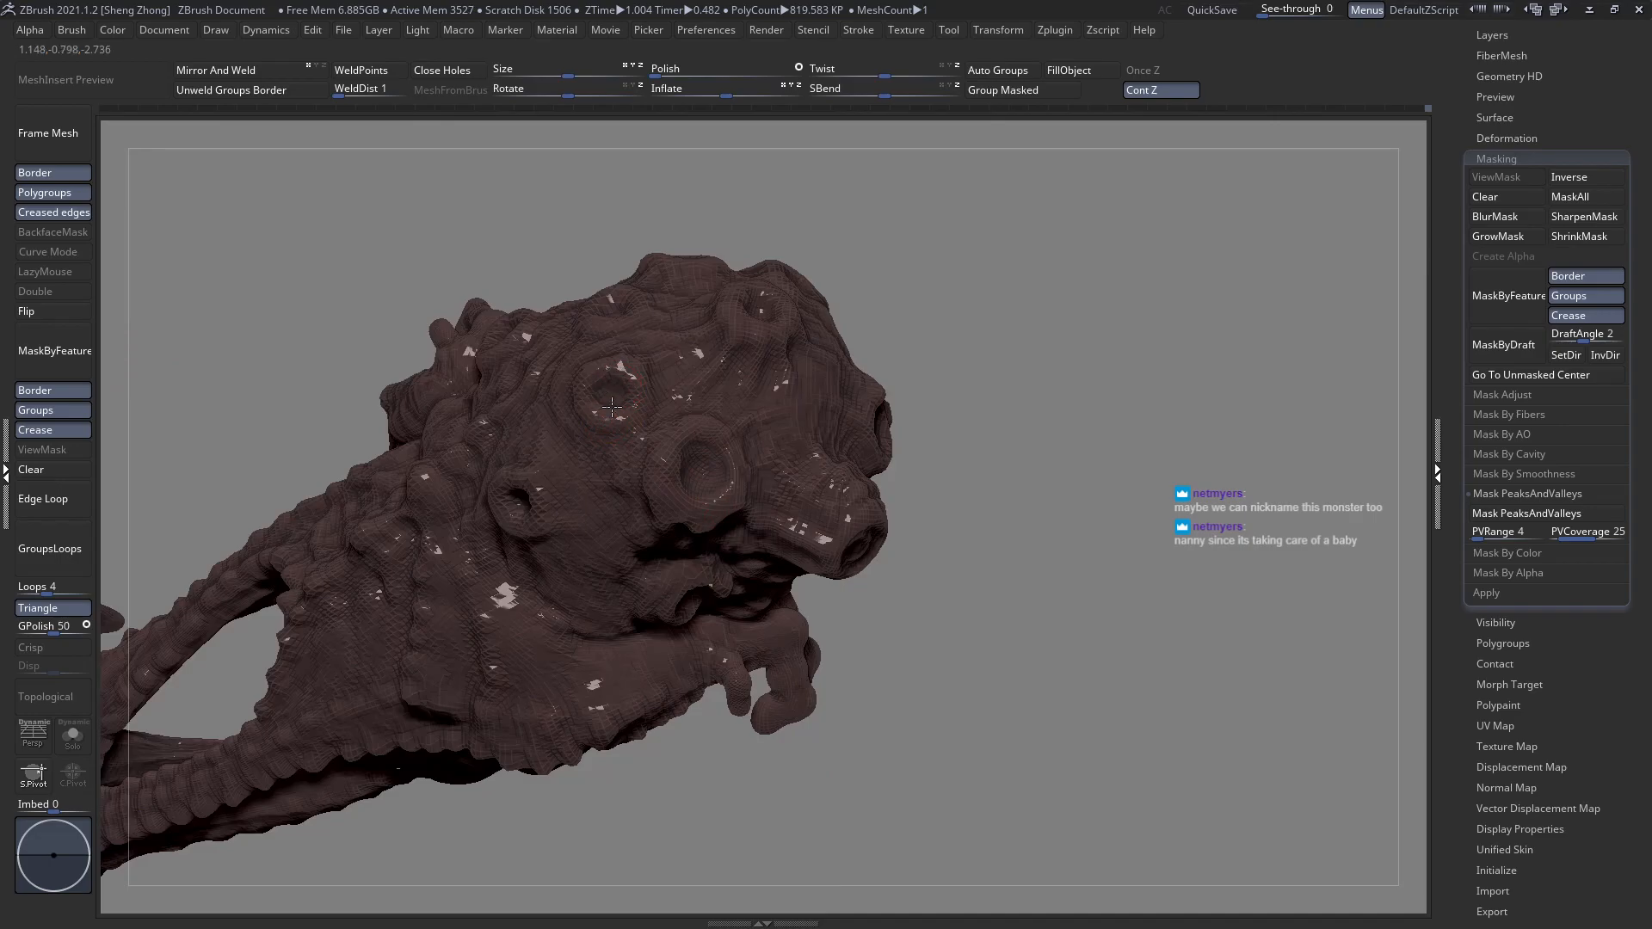
{"action": "right_click_drag", "start_coordinate": [598, 408], "coordinate": [527, 544]}
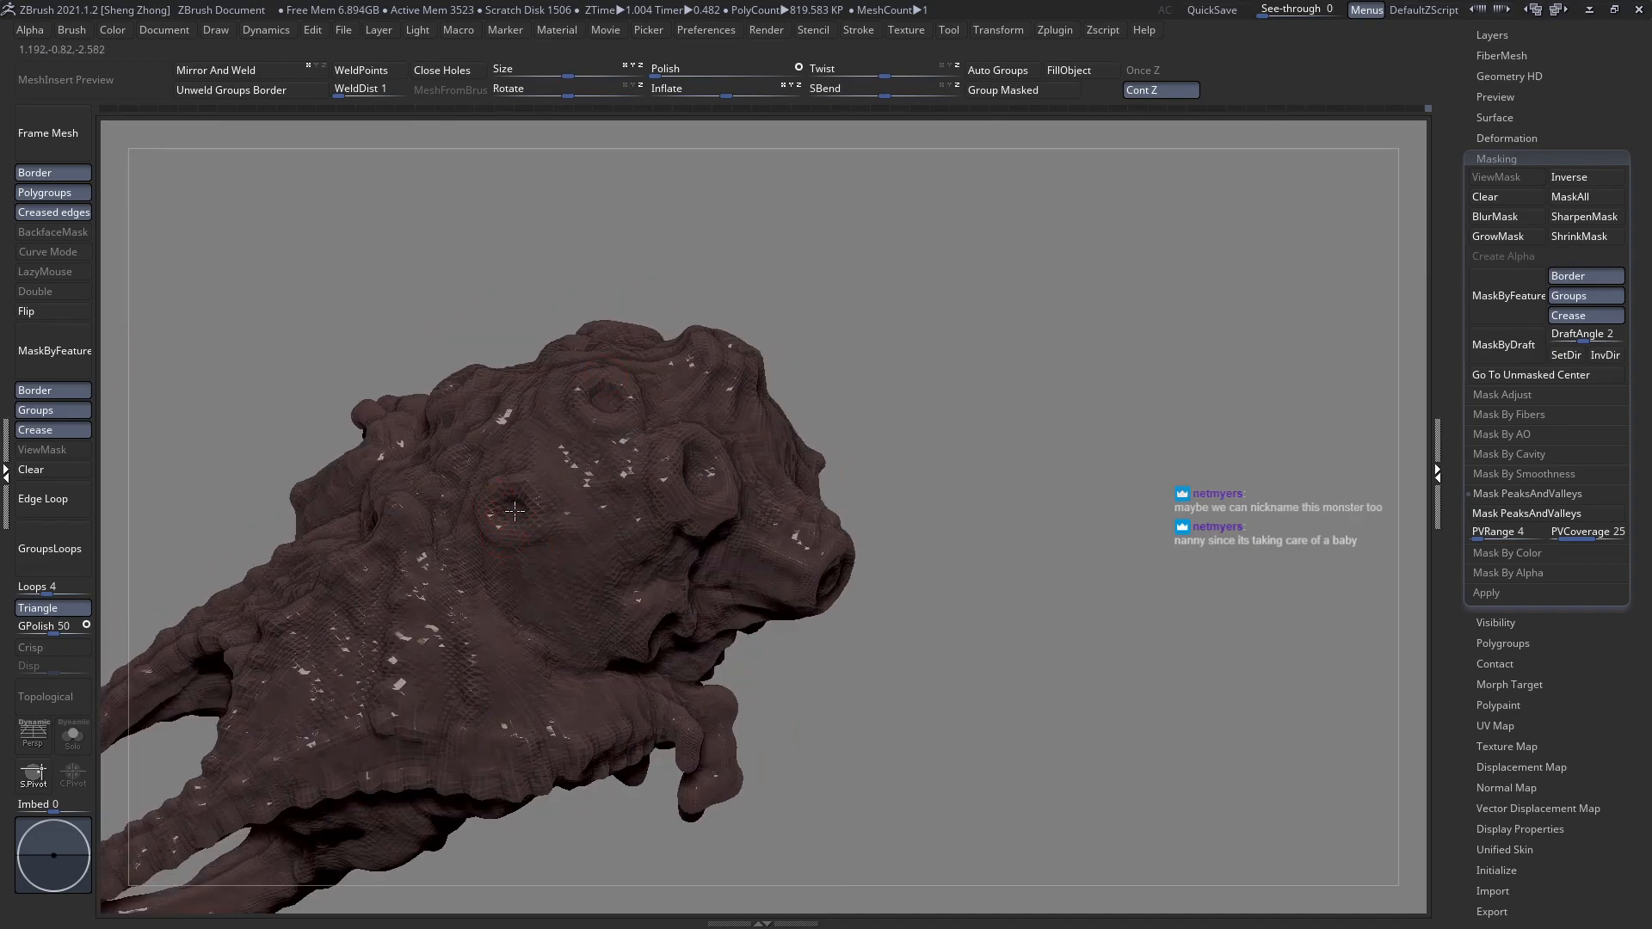
{"action": "right_click_drag", "start_coordinate": [509, 511], "coordinate": [636, 501]}
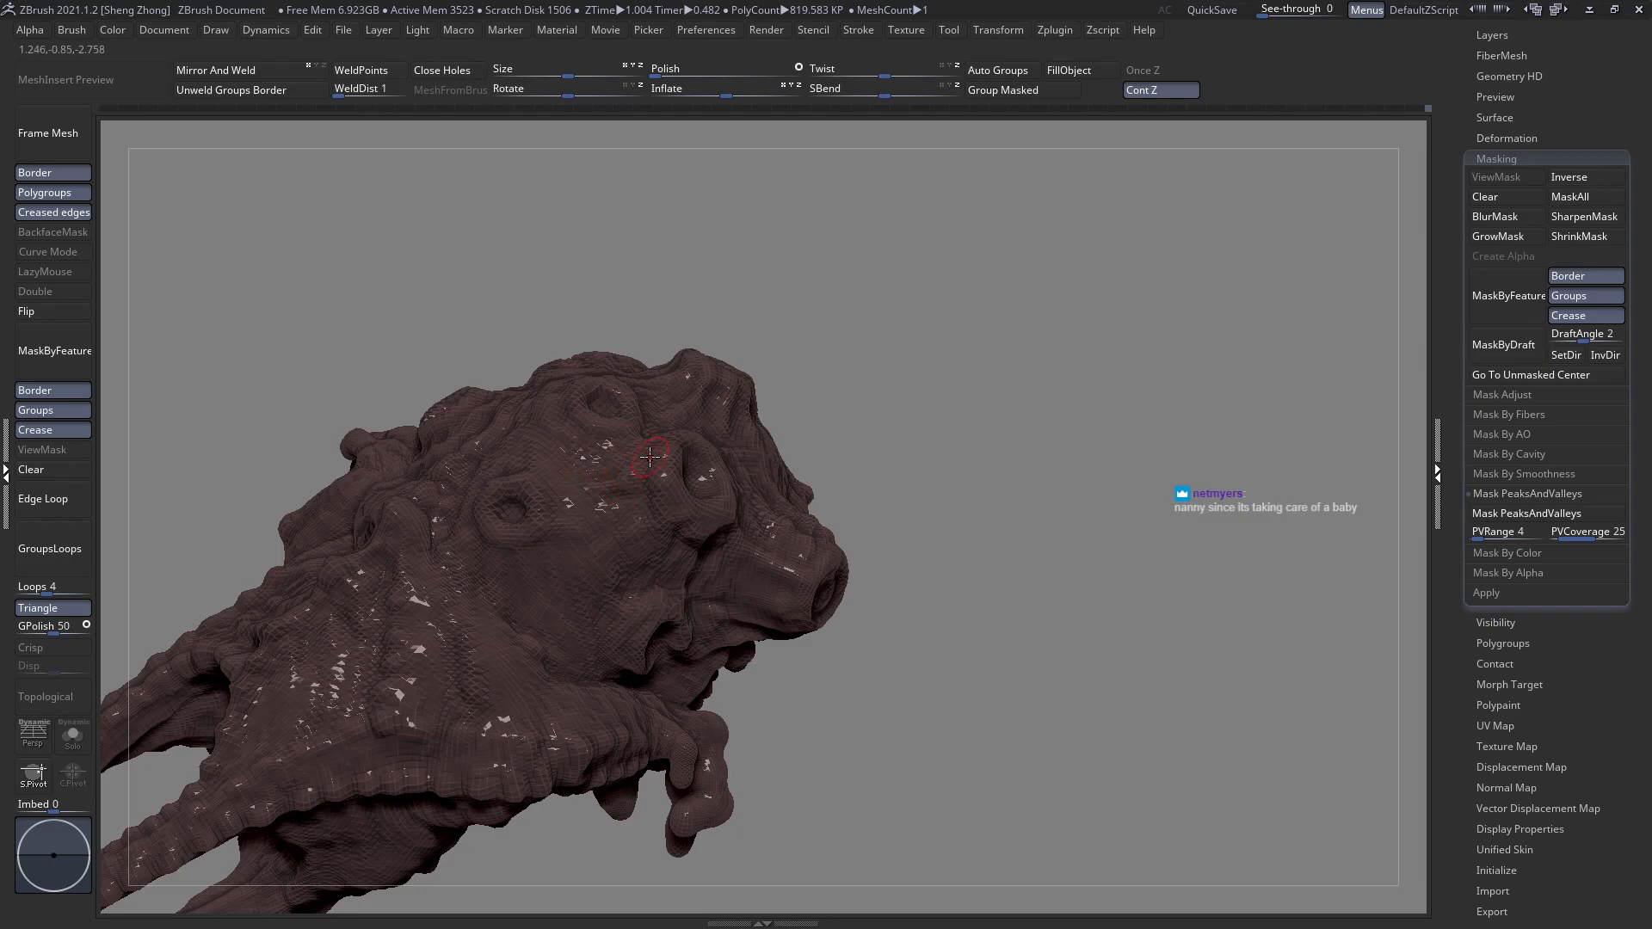
Sculpt the skin between the large side crater, the curled opening below it and the protruding tube.
{"action": "mouse_move", "coordinate": [578, 540]}
{"action": "right_mouse_down"}
{"action": "mouse_move", "coordinate": [554, 598]}
{"action": "mouse_move", "coordinate": [589, 579]}
{"action": "right_mouse_up"}
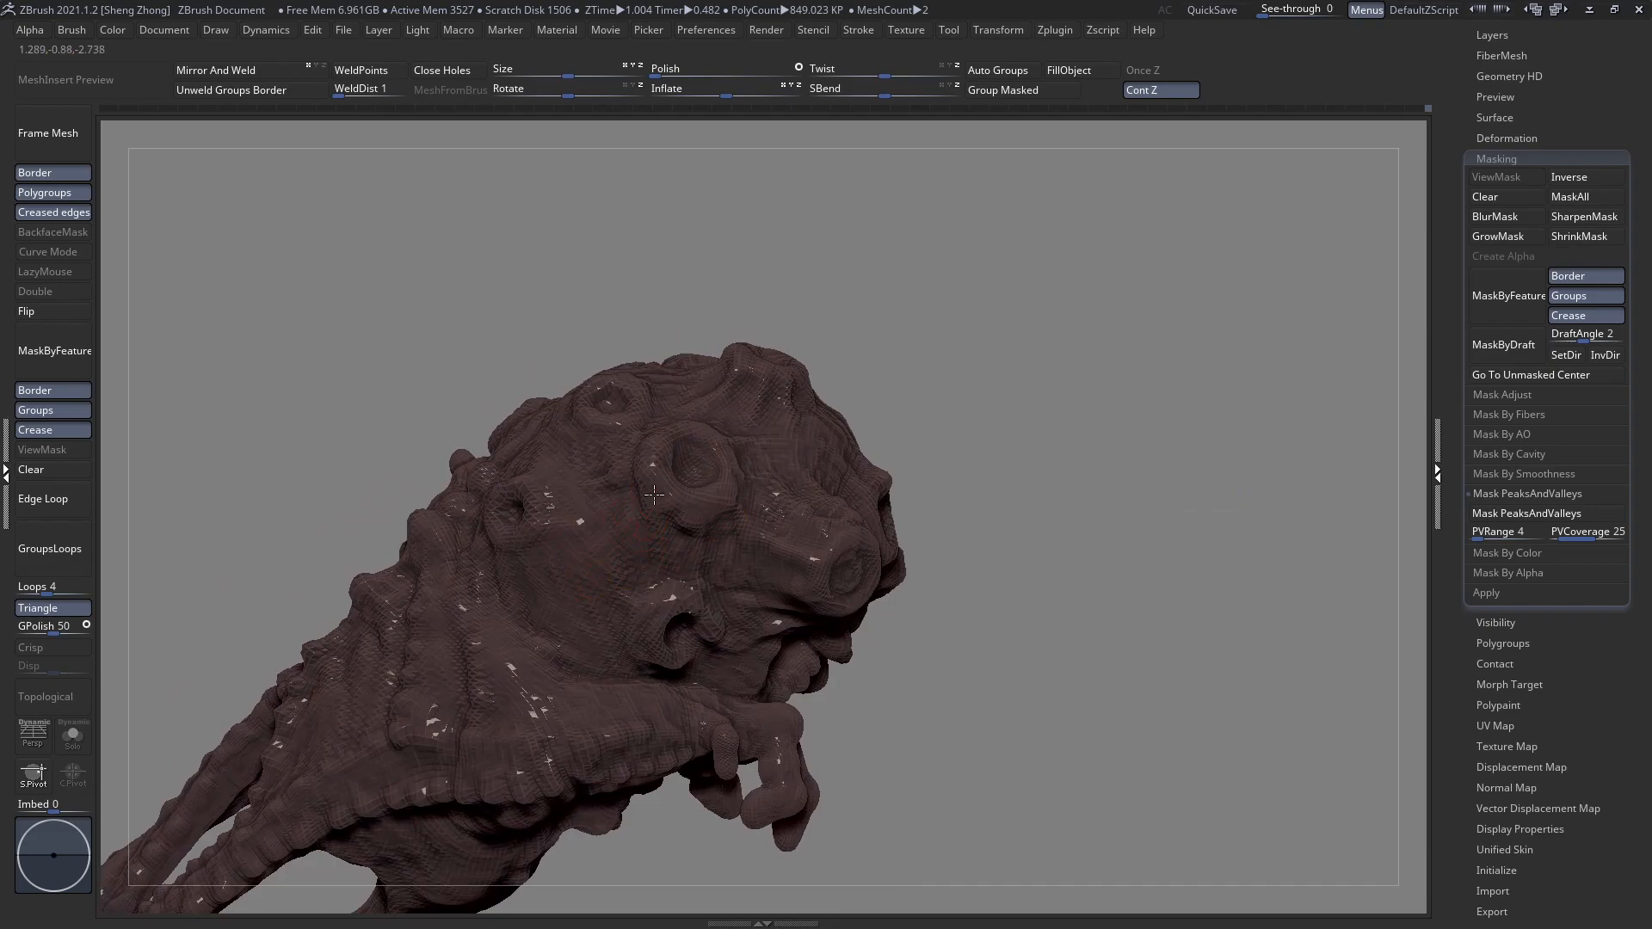
{"action": "right_click_drag", "start_coordinate": [635, 475], "coordinate": [639, 460]}
{"action": "right_click", "coordinate": [638, 459]}
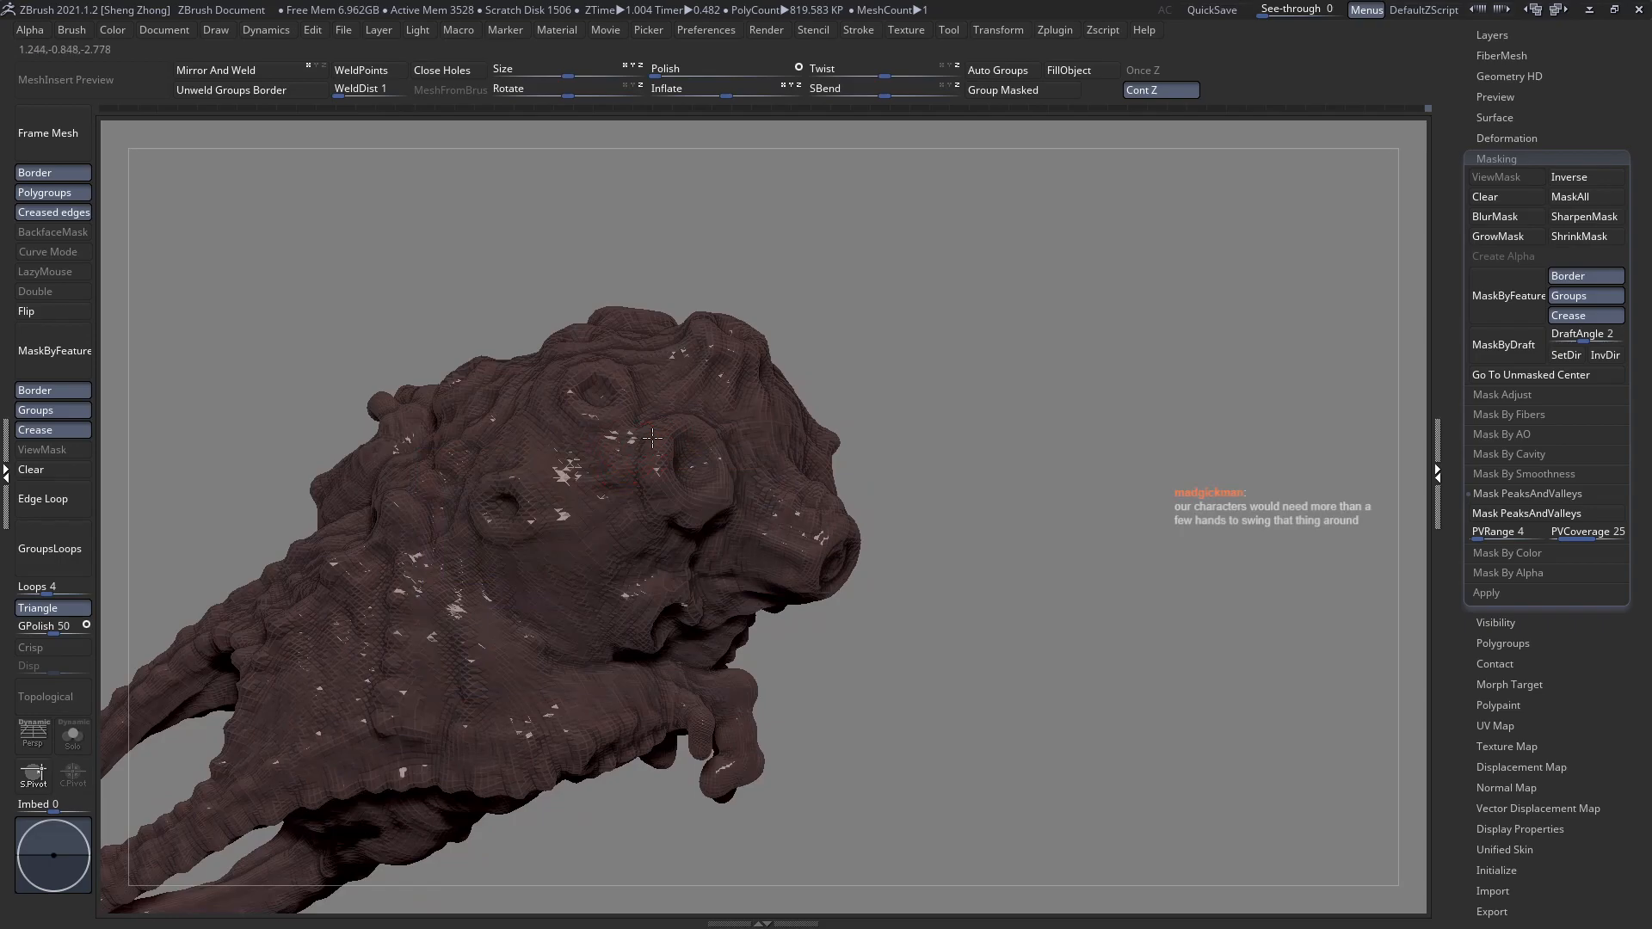
{"action": "right_click_drag", "start_coordinate": [654, 489], "coordinate": [703, 545]}
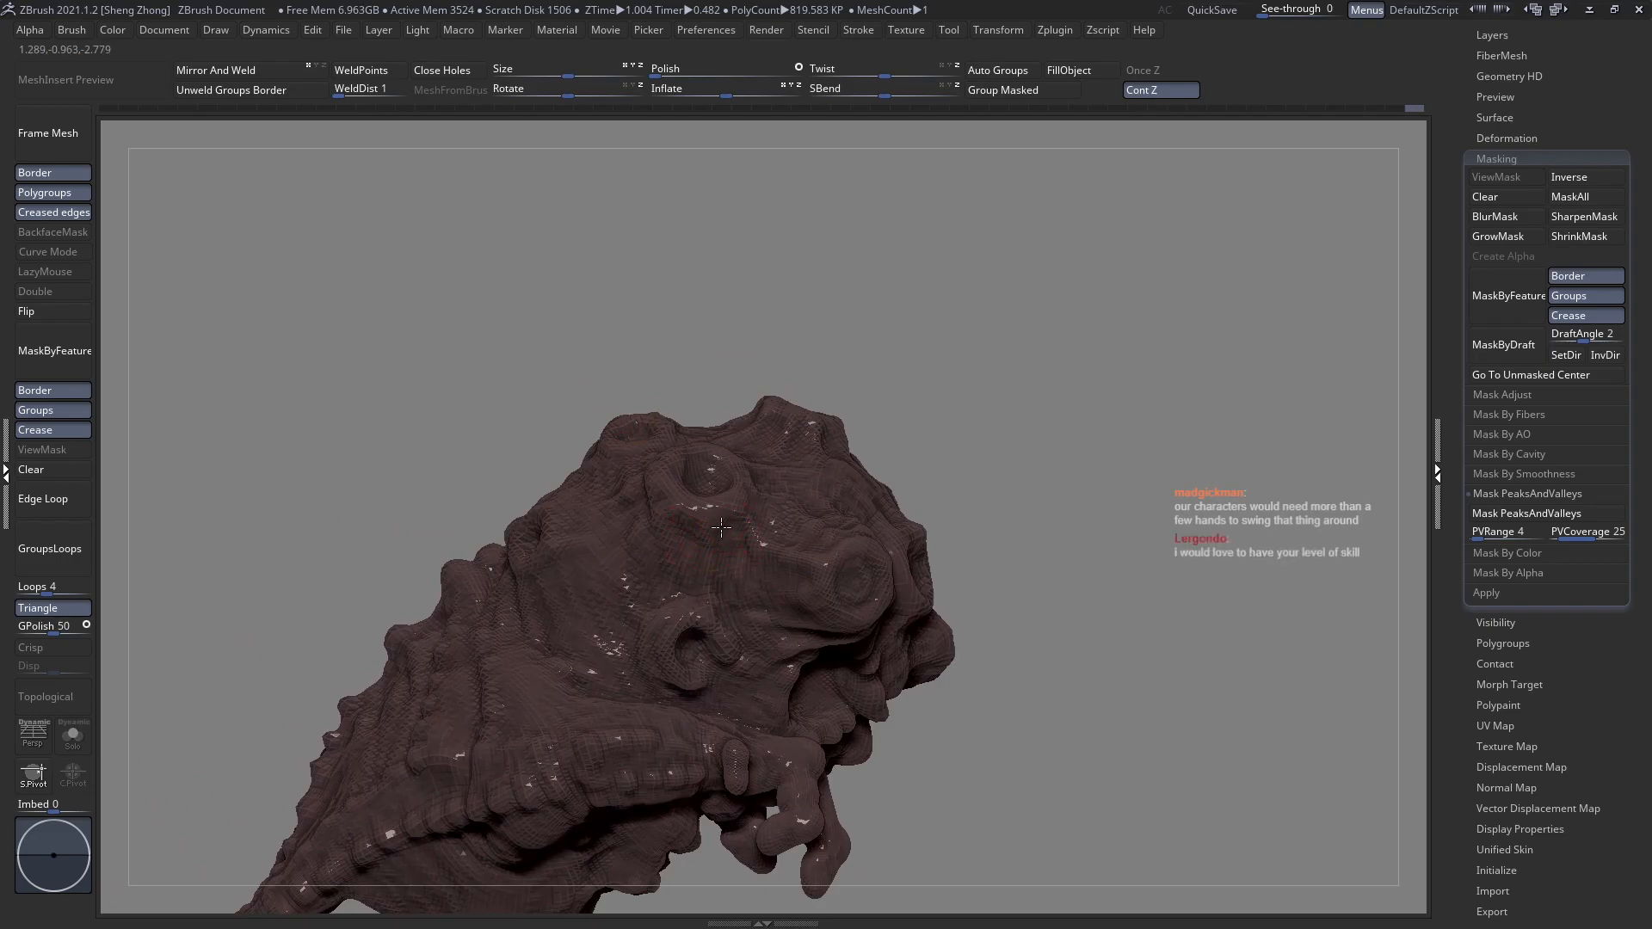
{"action": "mouse_move", "coordinate": [716, 615]}
{"action": "right_mouse_down"}
{"action": "mouse_move", "coordinate": [730, 638]}
{"action": "mouse_move", "coordinate": [712, 625]}
{"action": "right_mouse_up"}
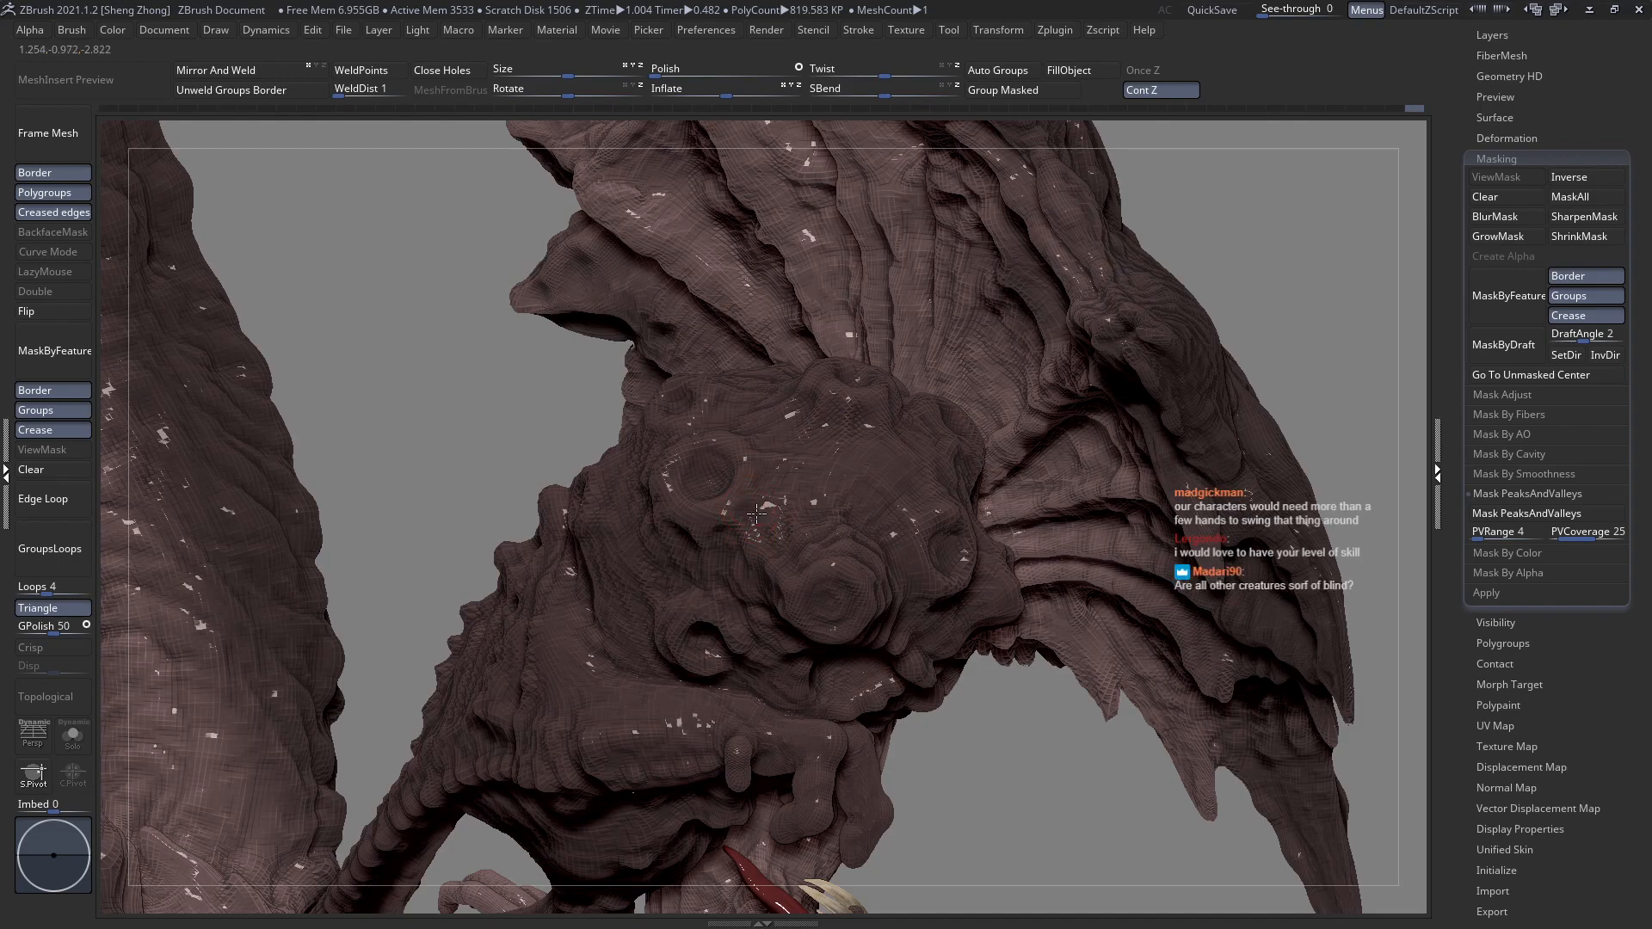
Sculpt the skin between the small side crater and the narrow base of the bulbous mass.
{"action": "right_click_drag", "start_coordinate": [826, 483], "coordinate": [732, 475]}
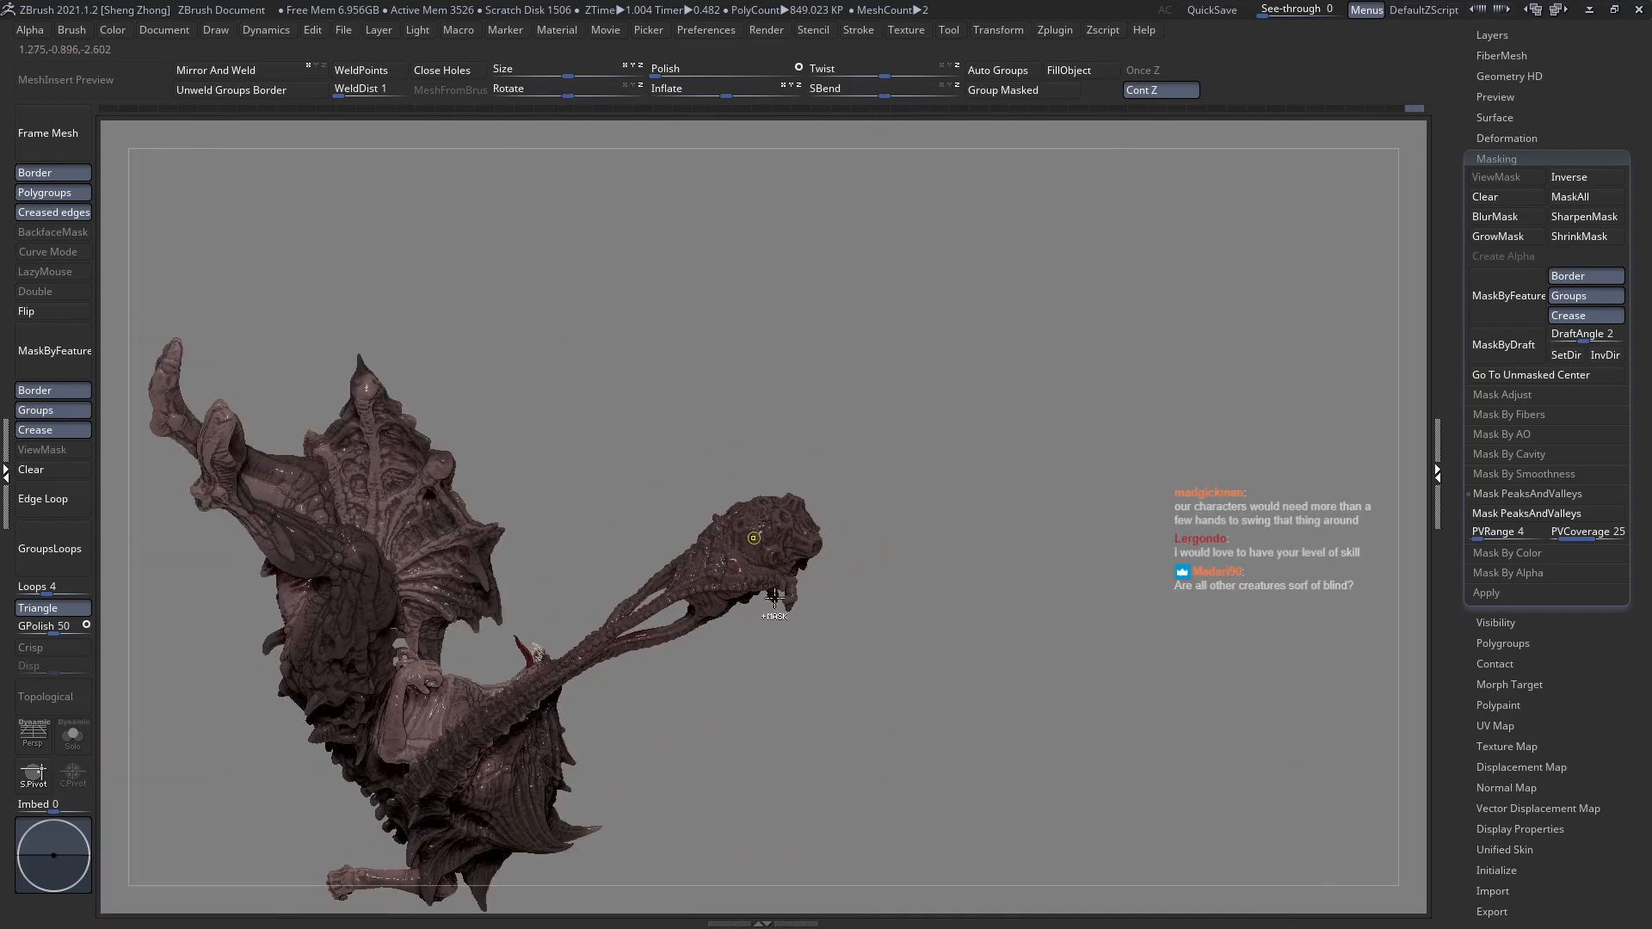
{"action": "right_click_drag", "start_coordinate": [770, 594], "coordinate": [1023, 738], "text": "ctrl"}
{"action": "key", "text": "space"}
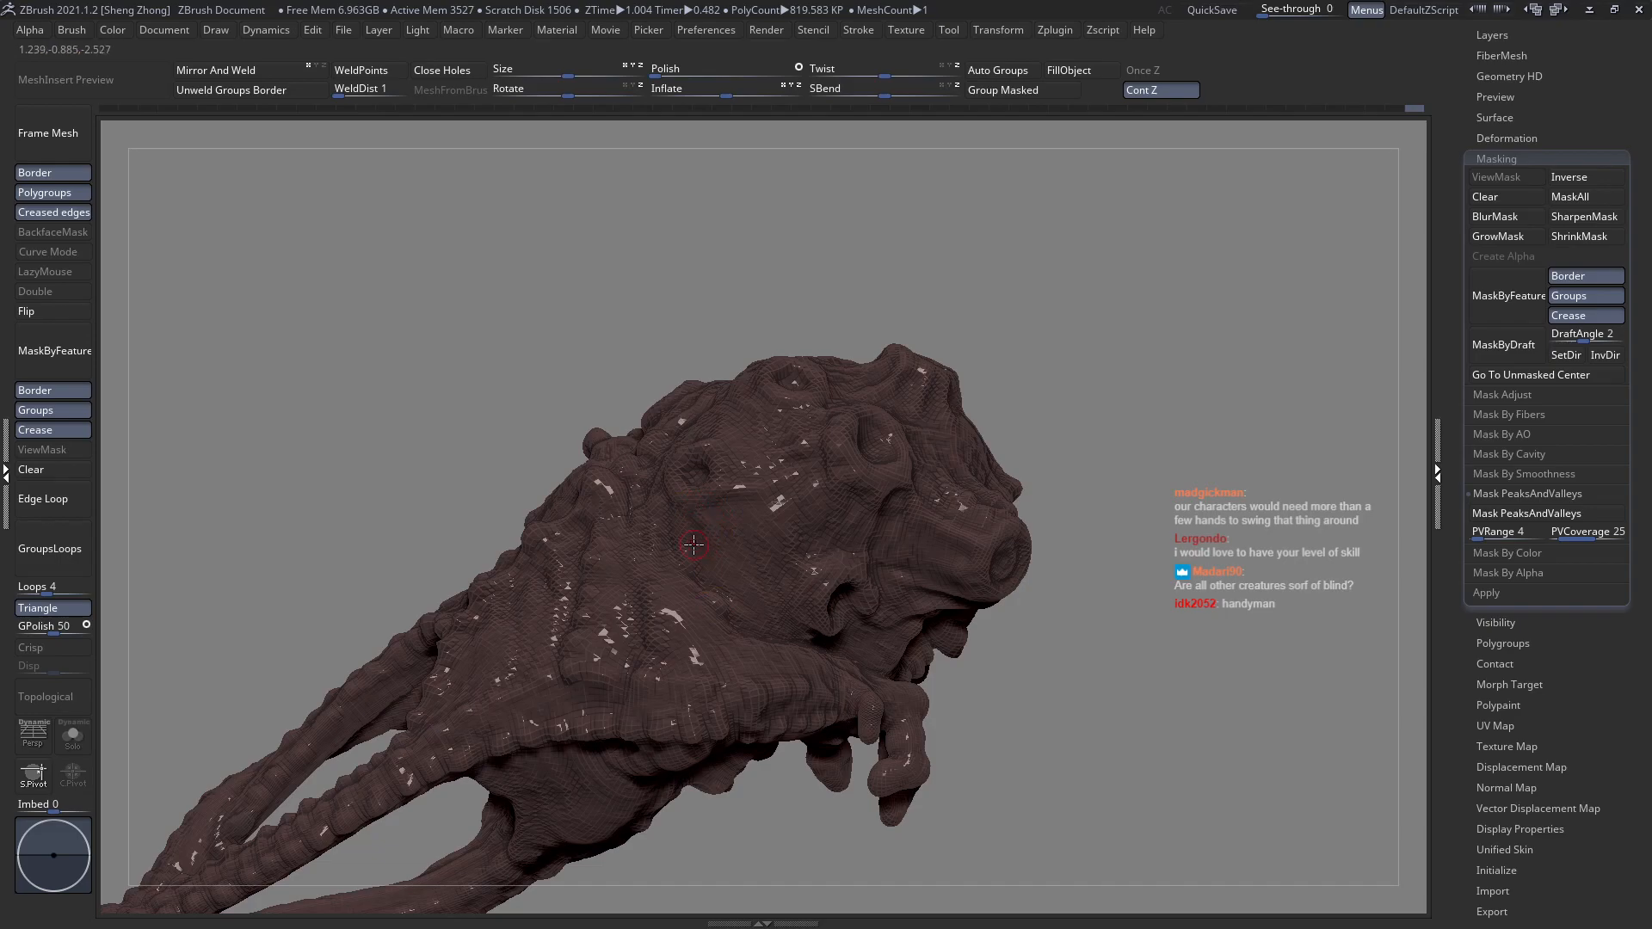
{"action": "right_click_drag", "start_coordinate": [693, 545], "coordinate": [702, 575]}
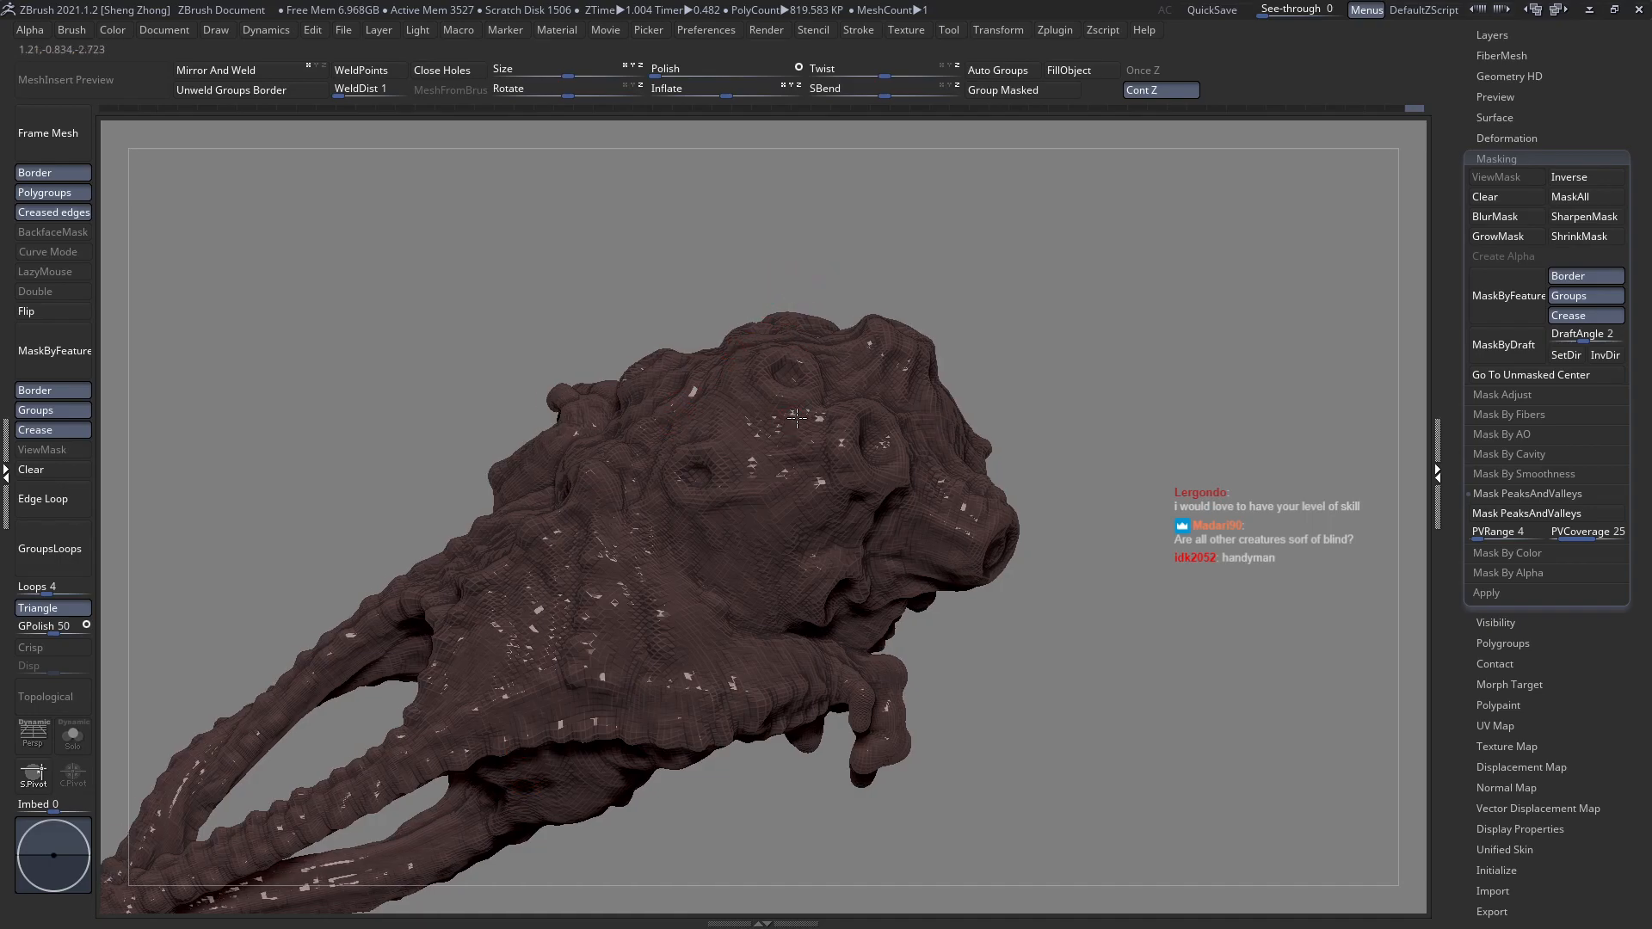
{"action": "right_click_drag", "start_coordinate": [797, 418], "coordinate": [663, 488]}
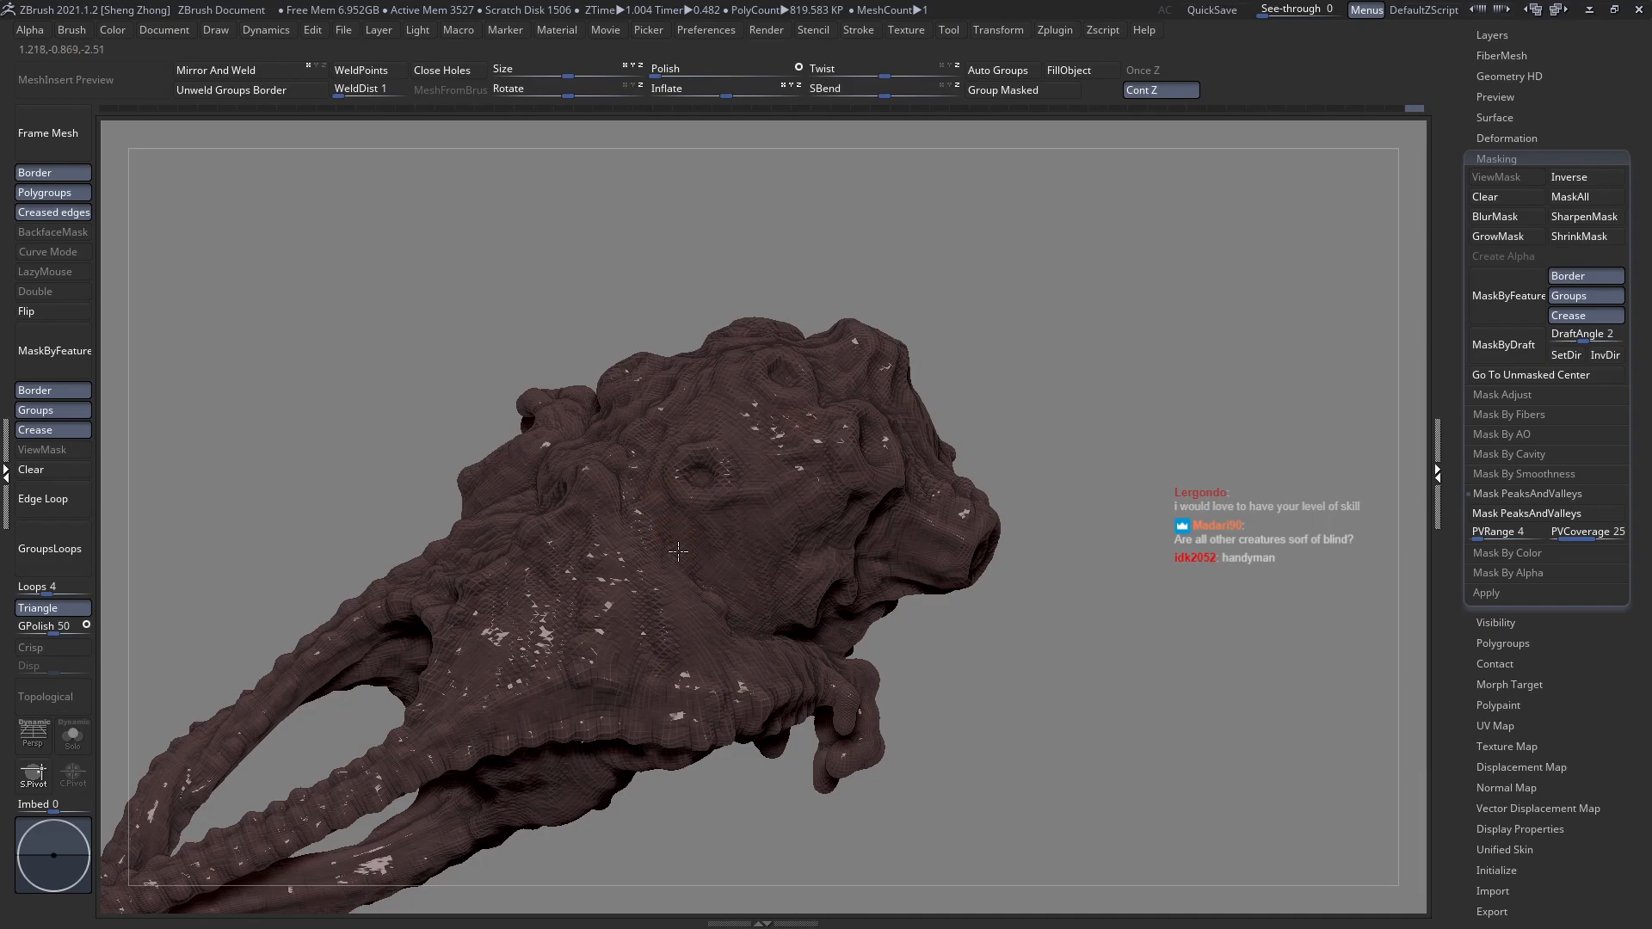
{"action": "mouse_move", "coordinate": [667, 566]}
{"action": "right_mouse_down"}
{"action": "mouse_move", "coordinate": [684, 550]}
{"action": "mouse_move", "coordinate": [669, 503]}
{"action": "right_mouse_up"}
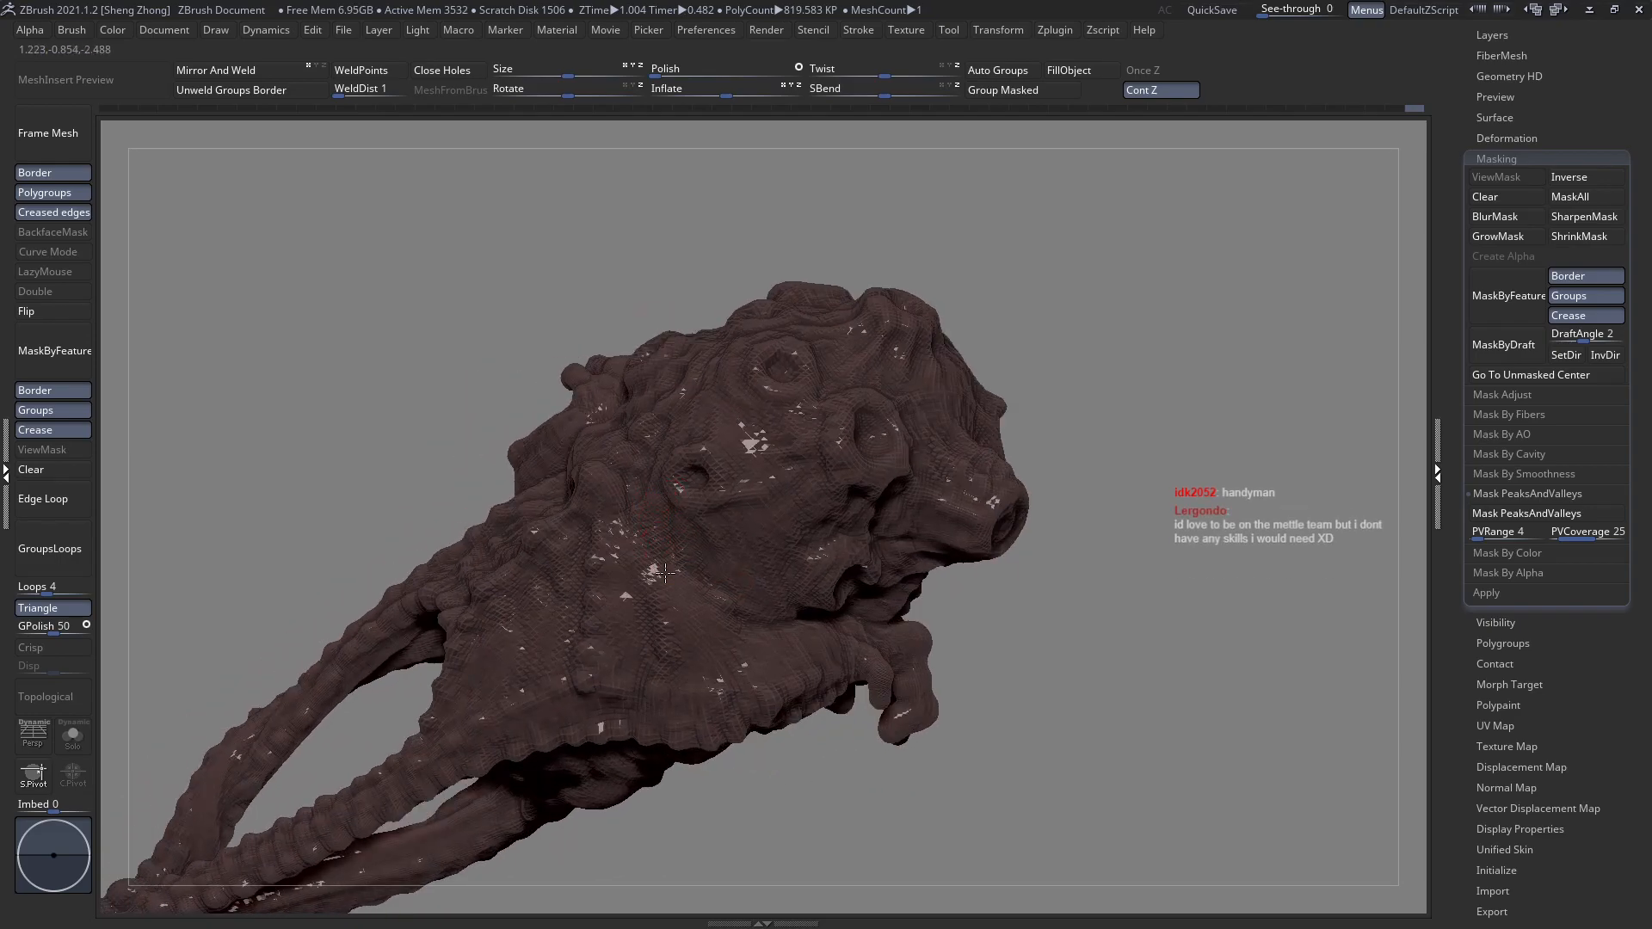
Shape the long raised fold running from beside the small side crater down toward the ribbed lower edge.
{"action": "right_click_drag", "start_coordinate": [630, 590], "coordinate": [688, 553]}
{"action": "key", "text": "space"}
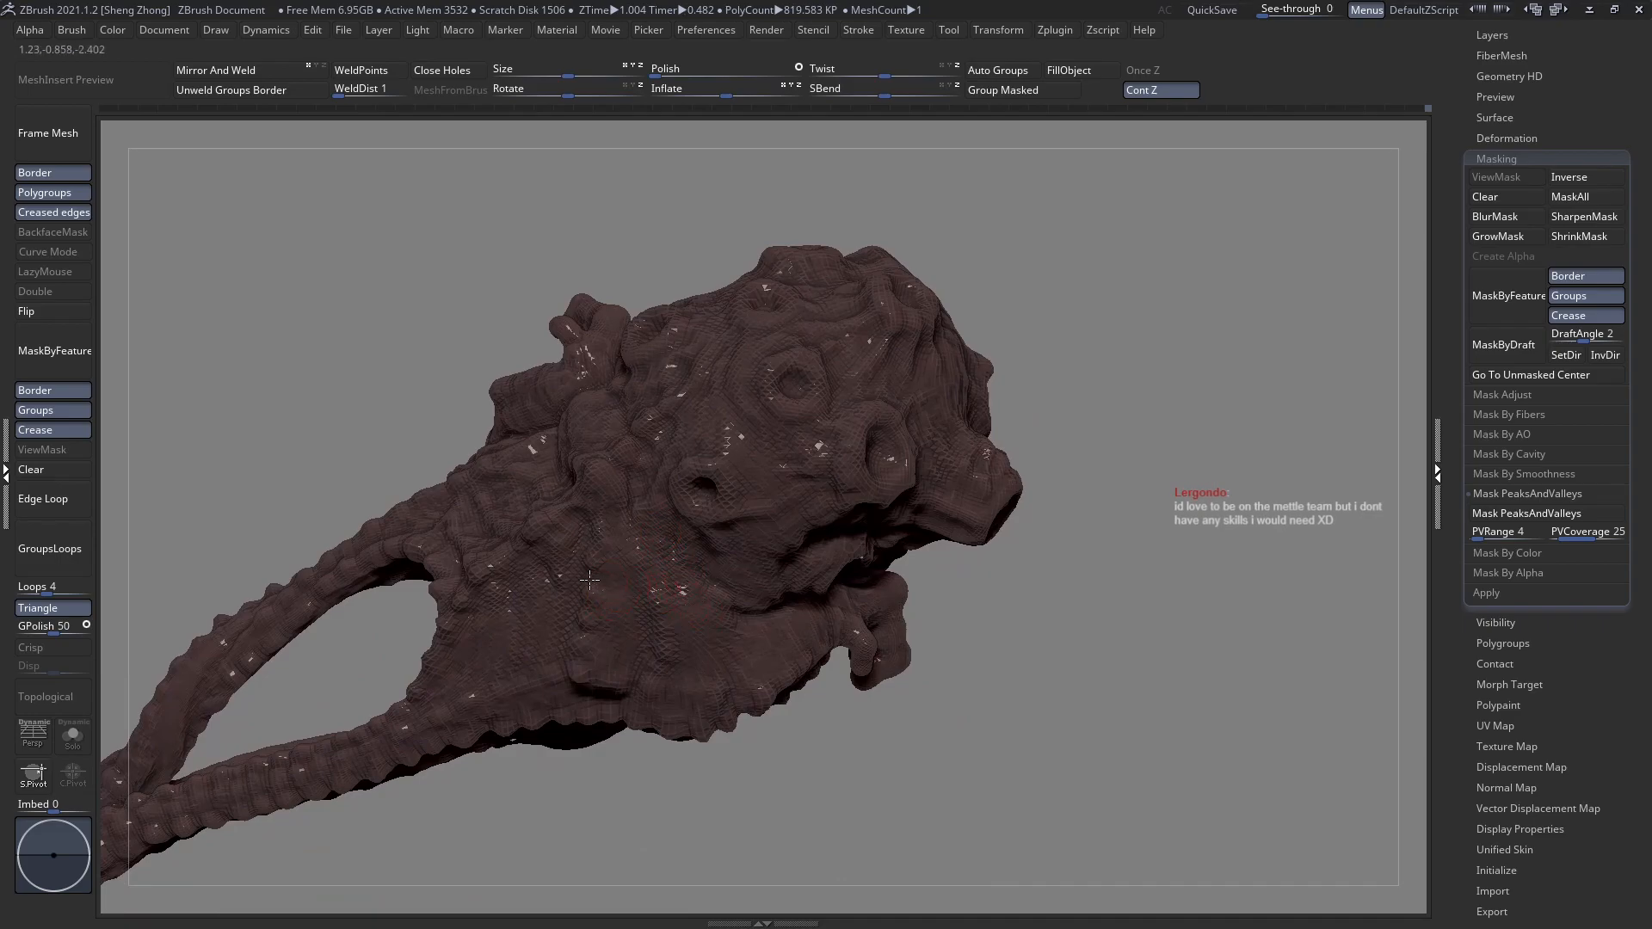
{"action": "right_click_drag", "start_coordinate": [630, 553], "coordinate": [625, 526]}
{"action": "right_click_drag", "start_coordinate": [622, 677], "coordinate": [485, 717]}
{"action": "right_click_drag", "start_coordinate": [569, 660], "coordinate": [547, 527]}
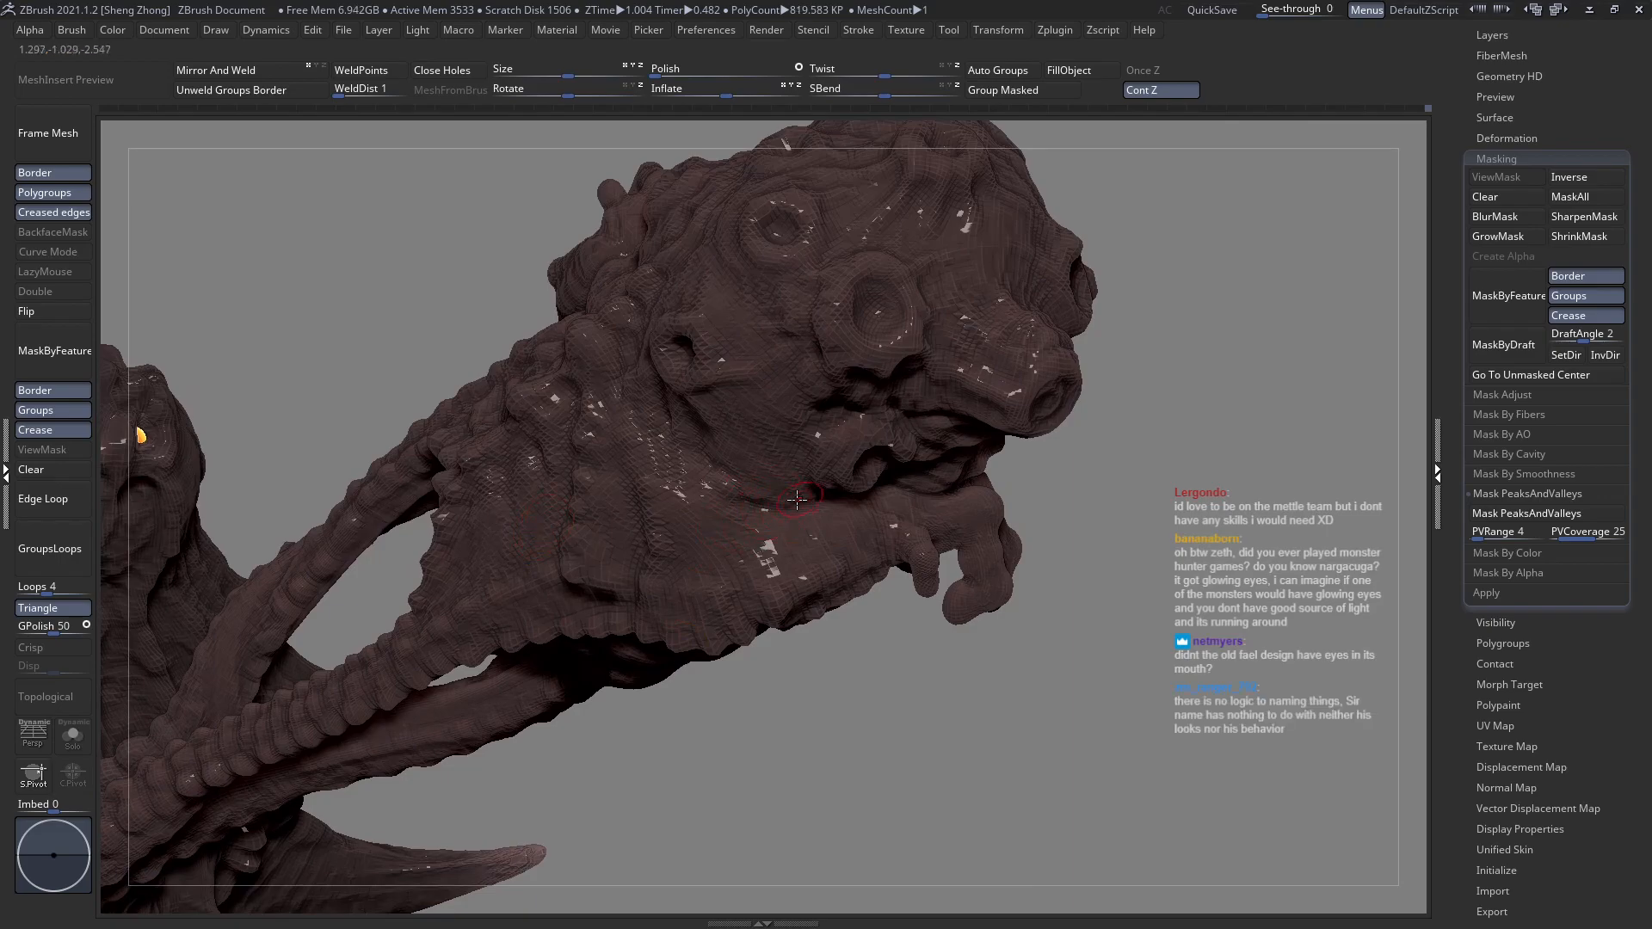
Sculpt soft folds across the skin between the long raised fold, the curled opening and the arm-like ridge.
{"action": "mouse_move", "coordinate": [786, 512]}
{"action": "right_mouse_down"}
{"action": "mouse_move", "coordinate": [780, 482]}
{"action": "mouse_move", "coordinate": [824, 514]}
{"action": "right_mouse_up"}
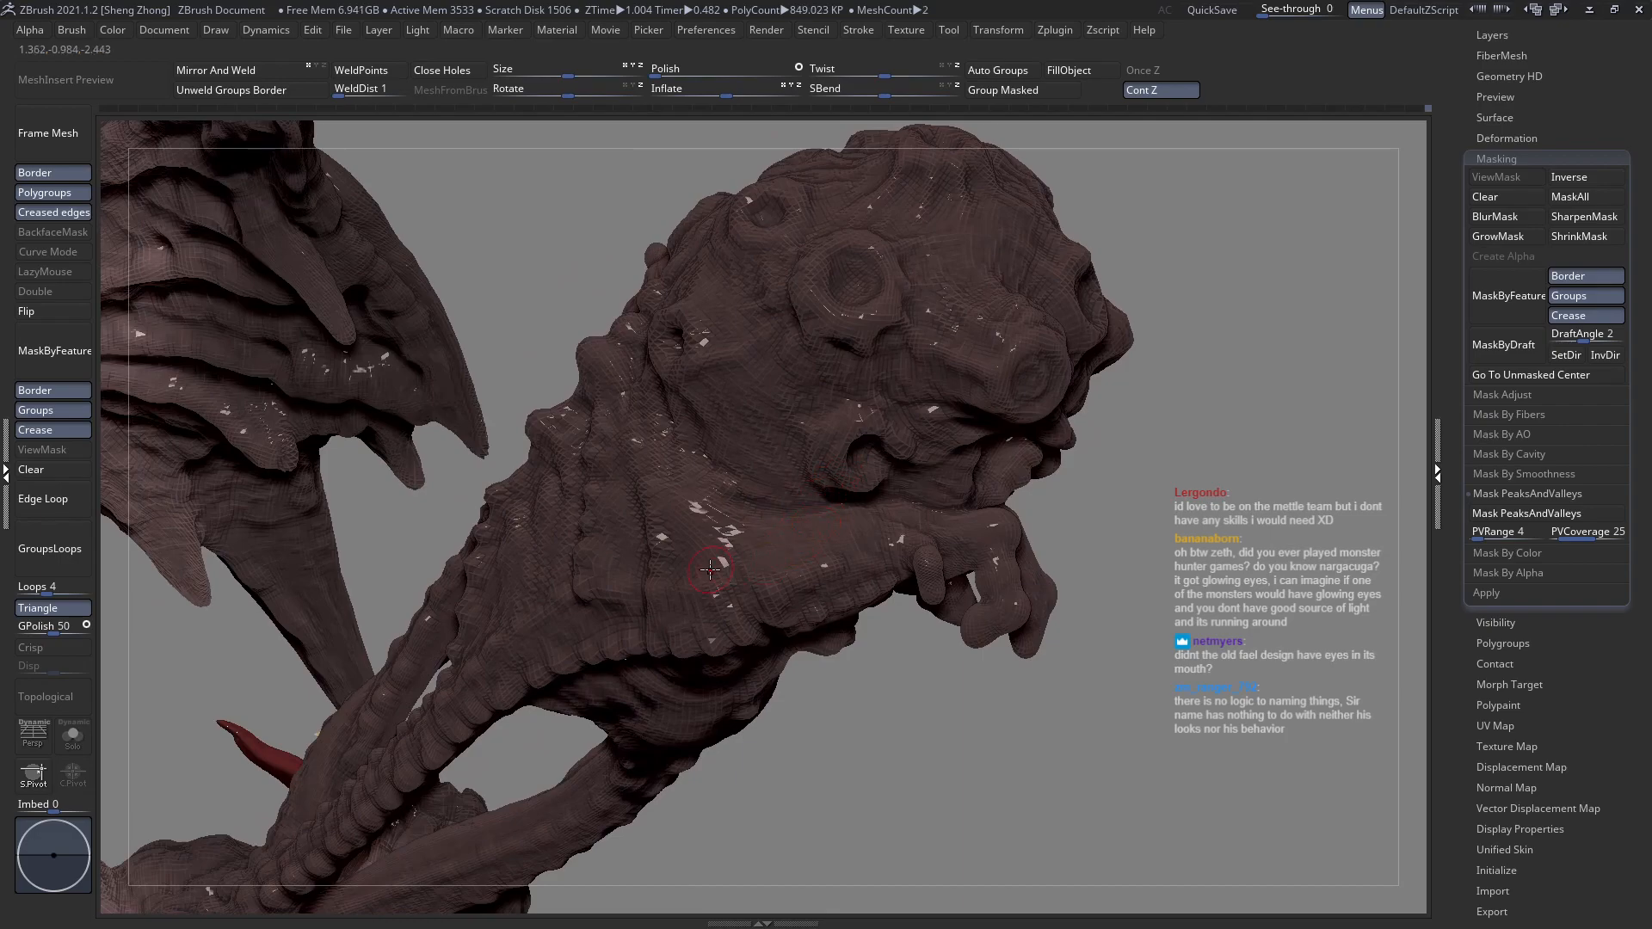
{"action": "right_click_drag", "start_coordinate": [727, 555], "coordinate": [731, 563]}
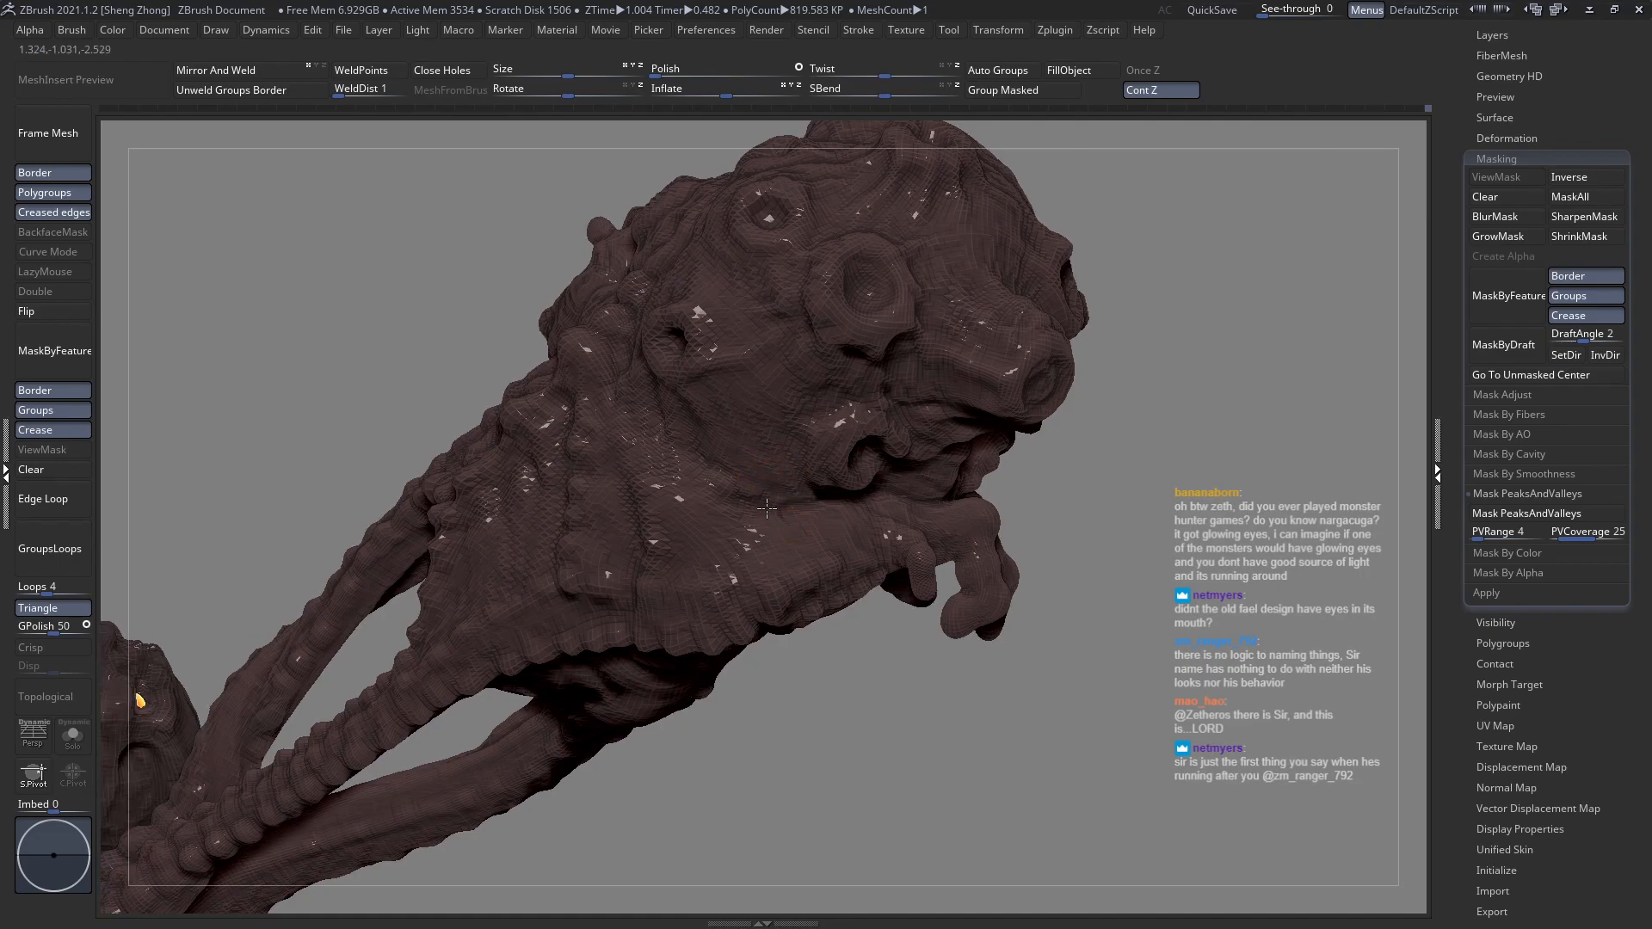
{"action": "right_click_drag", "start_coordinate": [768, 509], "coordinate": [757, 496]}
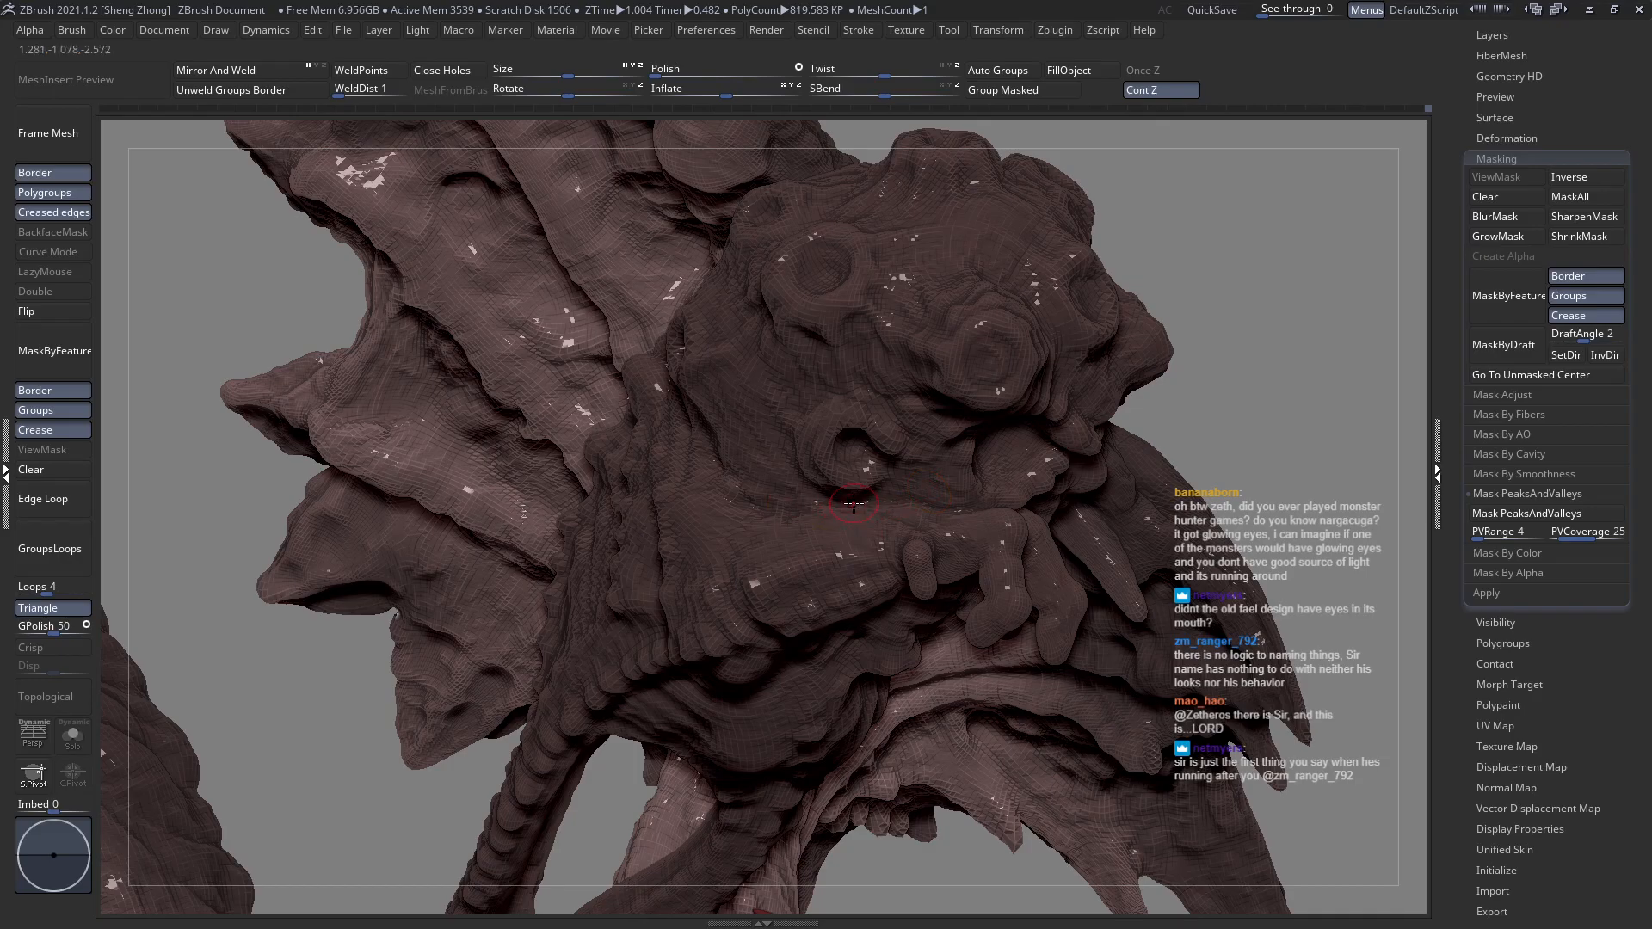
{"action": "right_click_drag", "start_coordinate": [775, 545], "coordinate": [805, 551]}
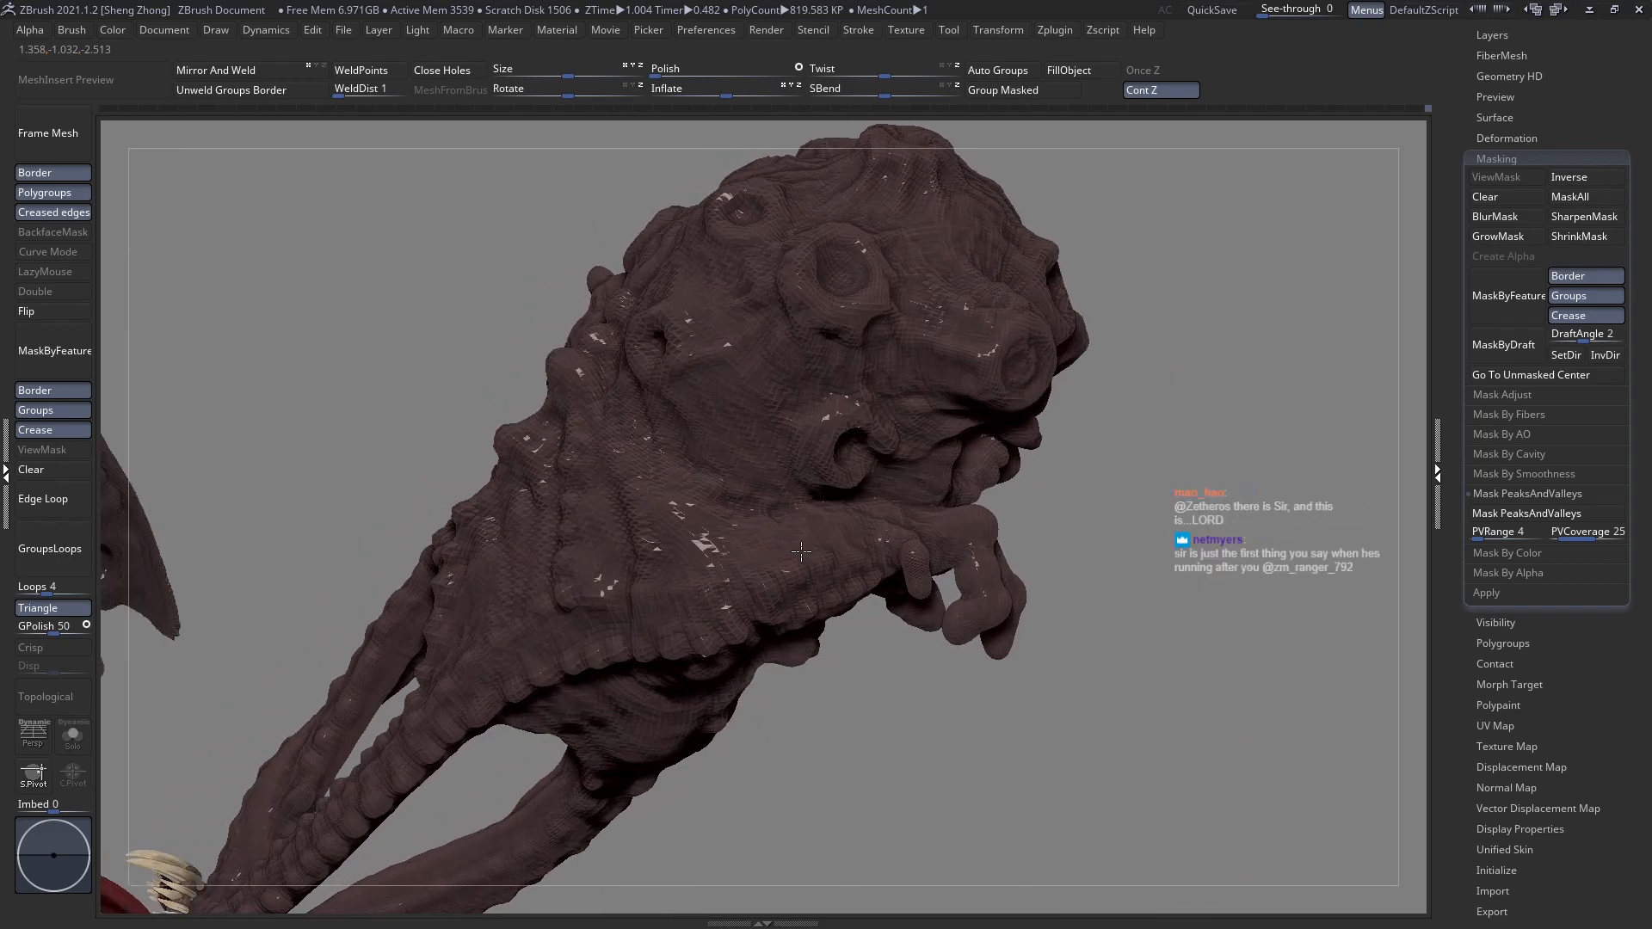
{"action": "right_click_drag", "start_coordinate": [864, 480], "coordinate": [799, 517], "text": "ctrl"}
{"action": "right_click_drag", "start_coordinate": [857, 583], "coordinate": [806, 503], "text": "ctrl"}
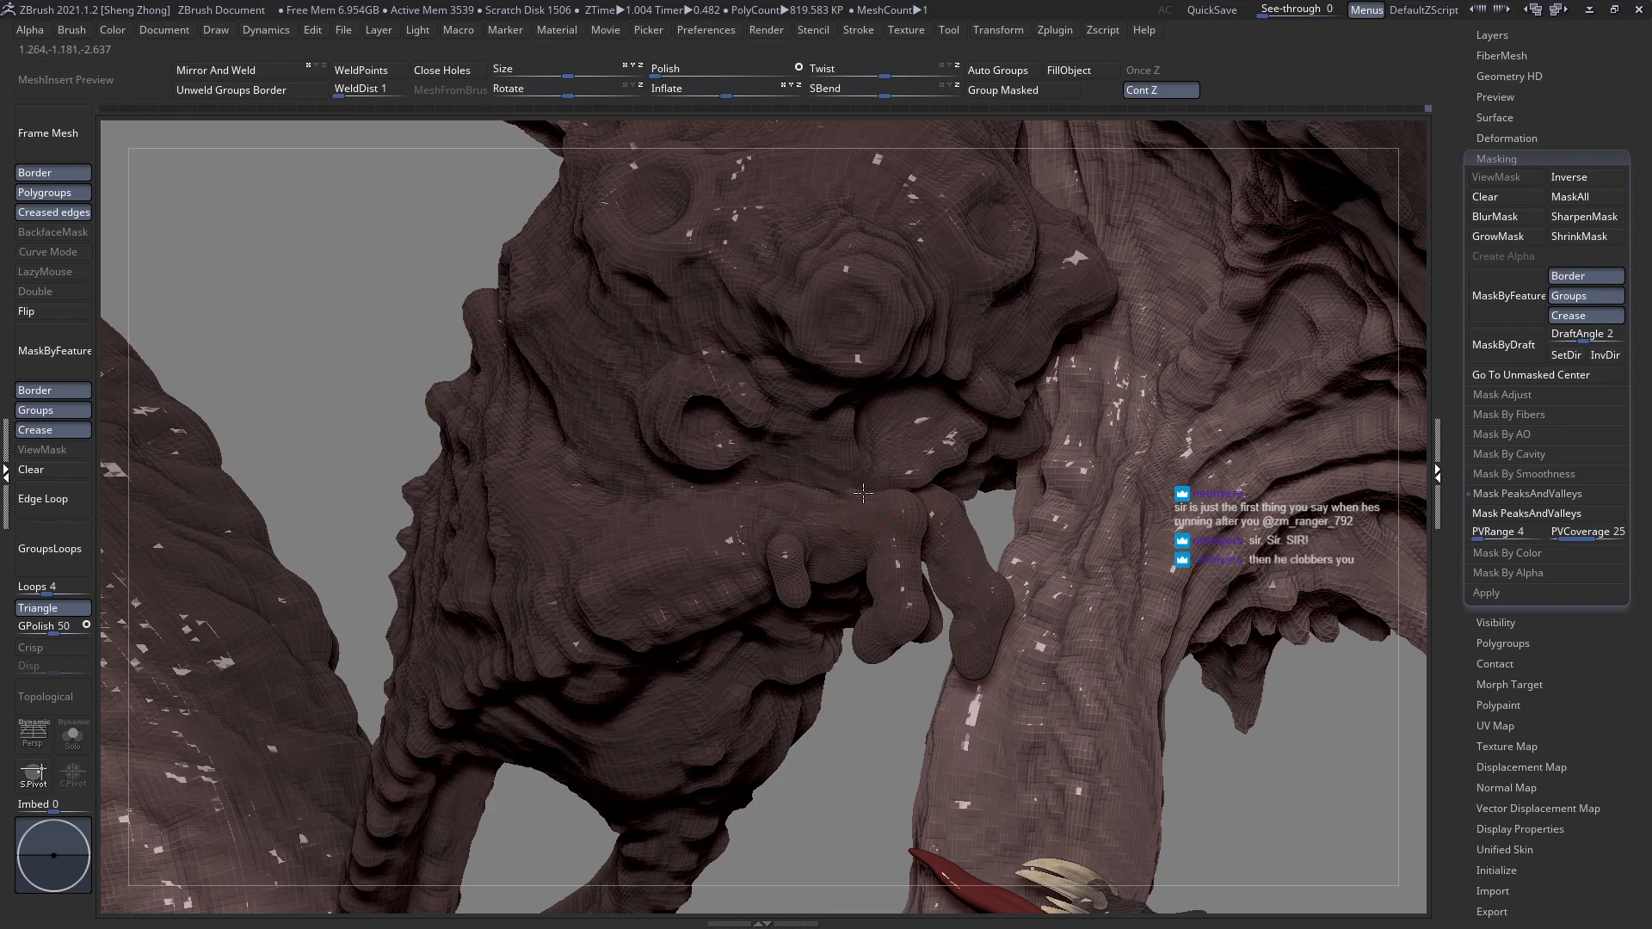
{"action": "right_click_drag", "start_coordinate": [757, 515], "coordinate": [693, 468]}
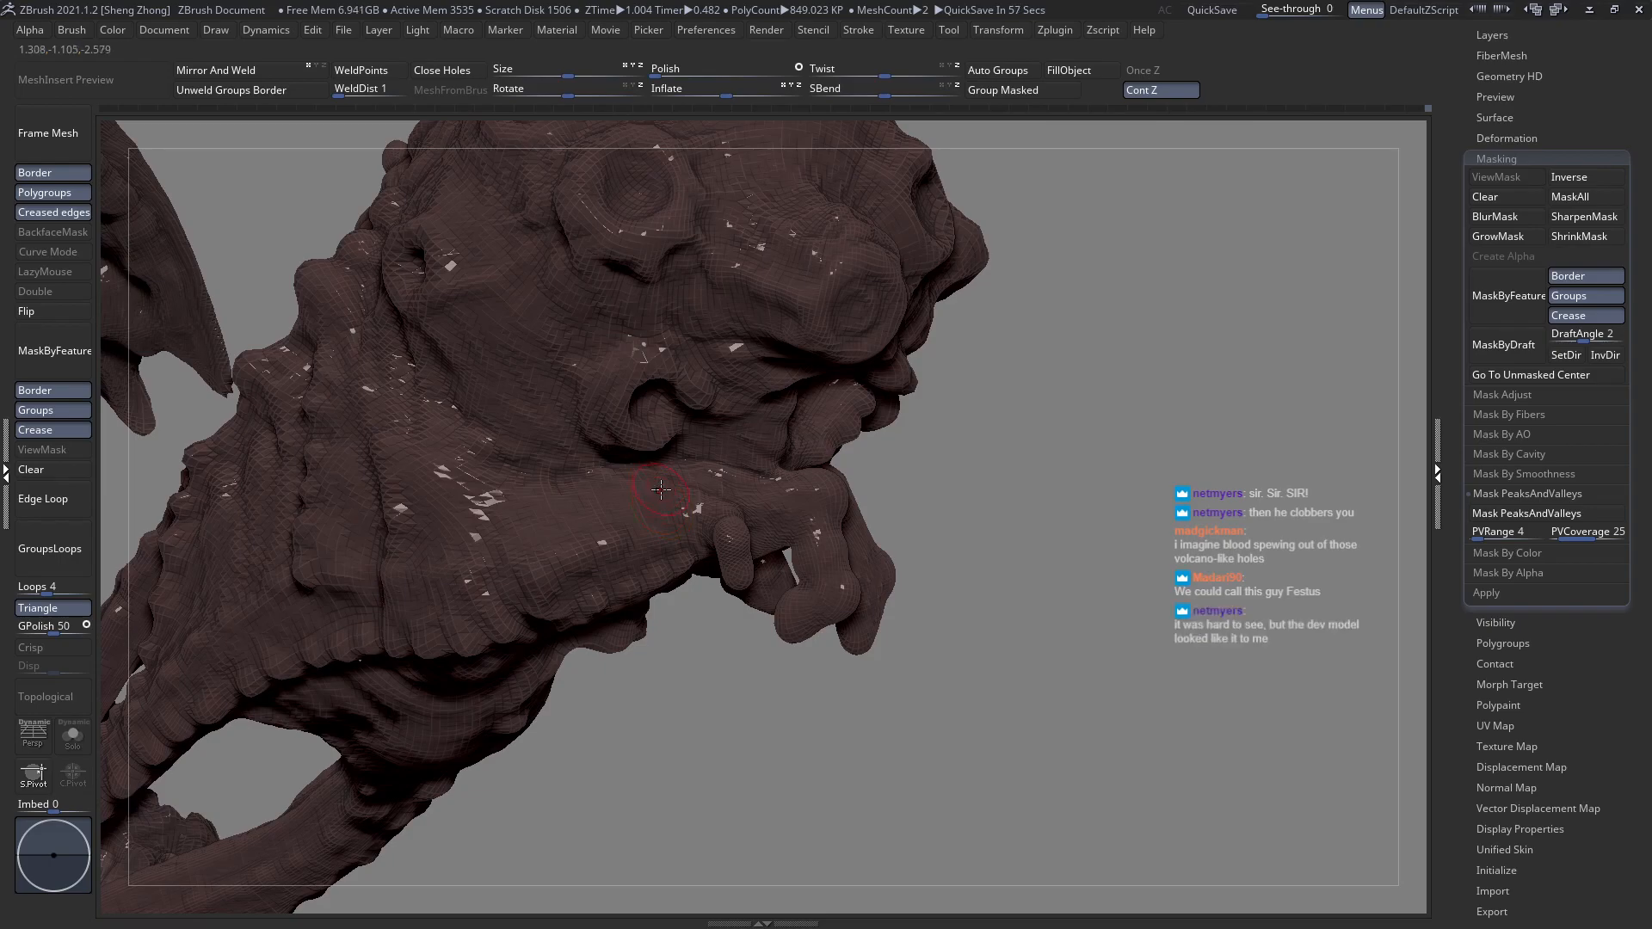
Refine the surface of the arm-like ridge where it runs into the finger-like growths.
{"action": "mouse_move", "coordinate": [674, 471]}
{"action": "right_mouse_down", "text": "alt"}
{"action": "mouse_move", "coordinate": [747, 399]}
{"action": "mouse_move", "coordinate": [678, 482]}
{"action": "right_mouse_up", "text": "alt"}
{"action": "left_click_drag", "start_coordinate": [822, 447], "coordinate": [755, 459]}
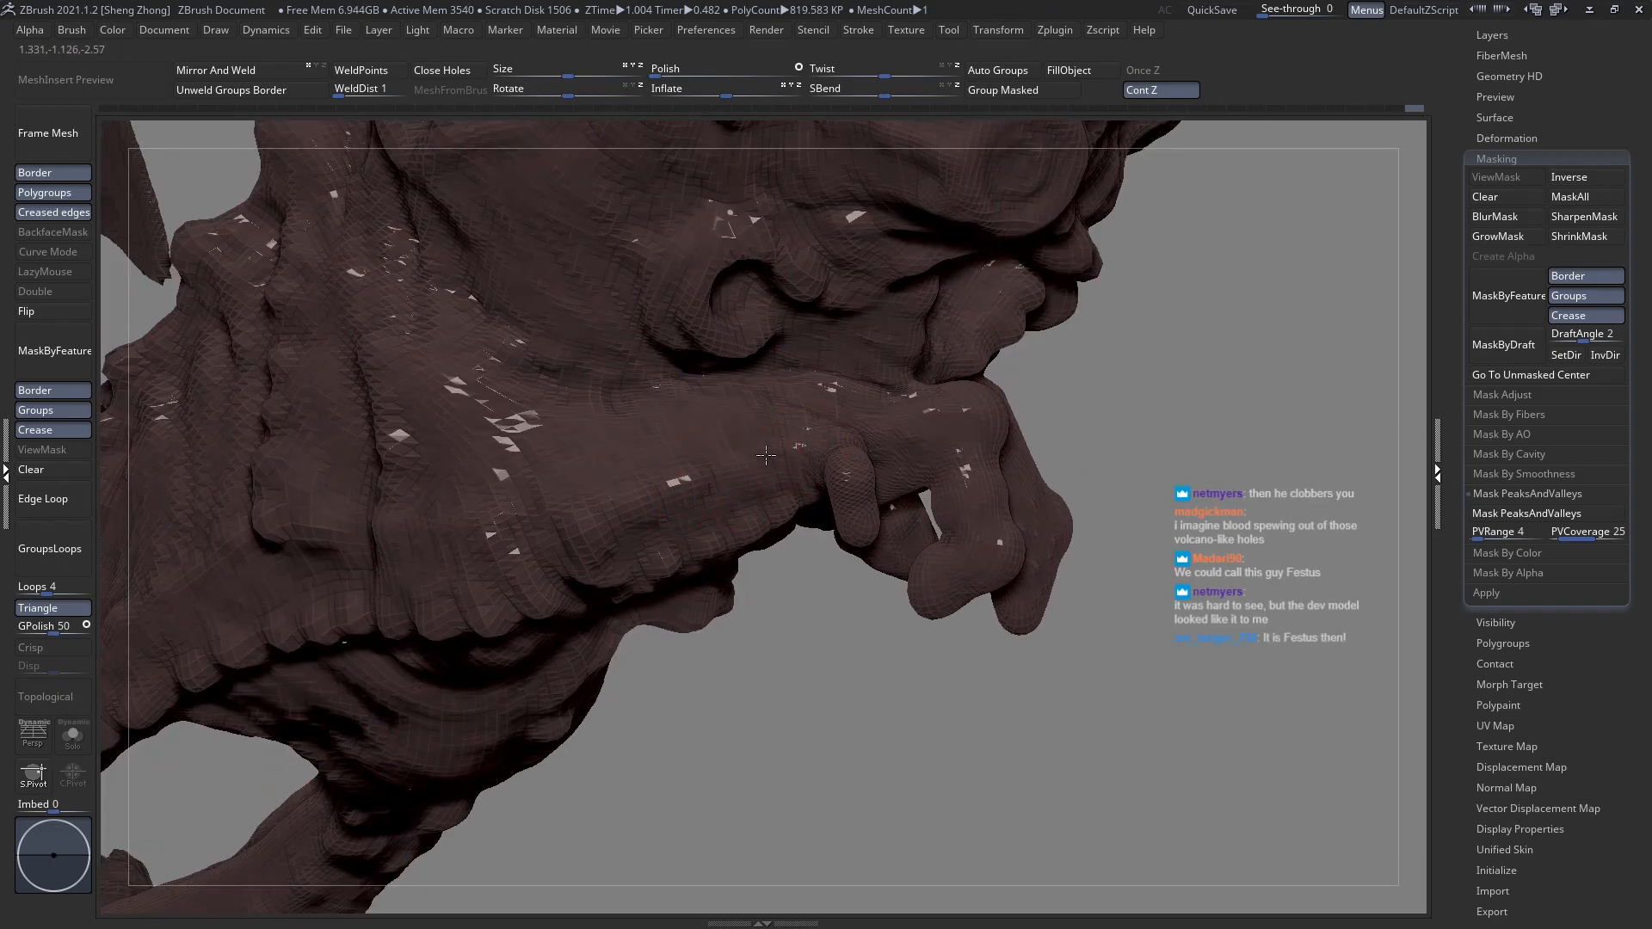
{"action": "right_click_drag", "start_coordinate": [805, 480], "coordinate": [802, 439]}
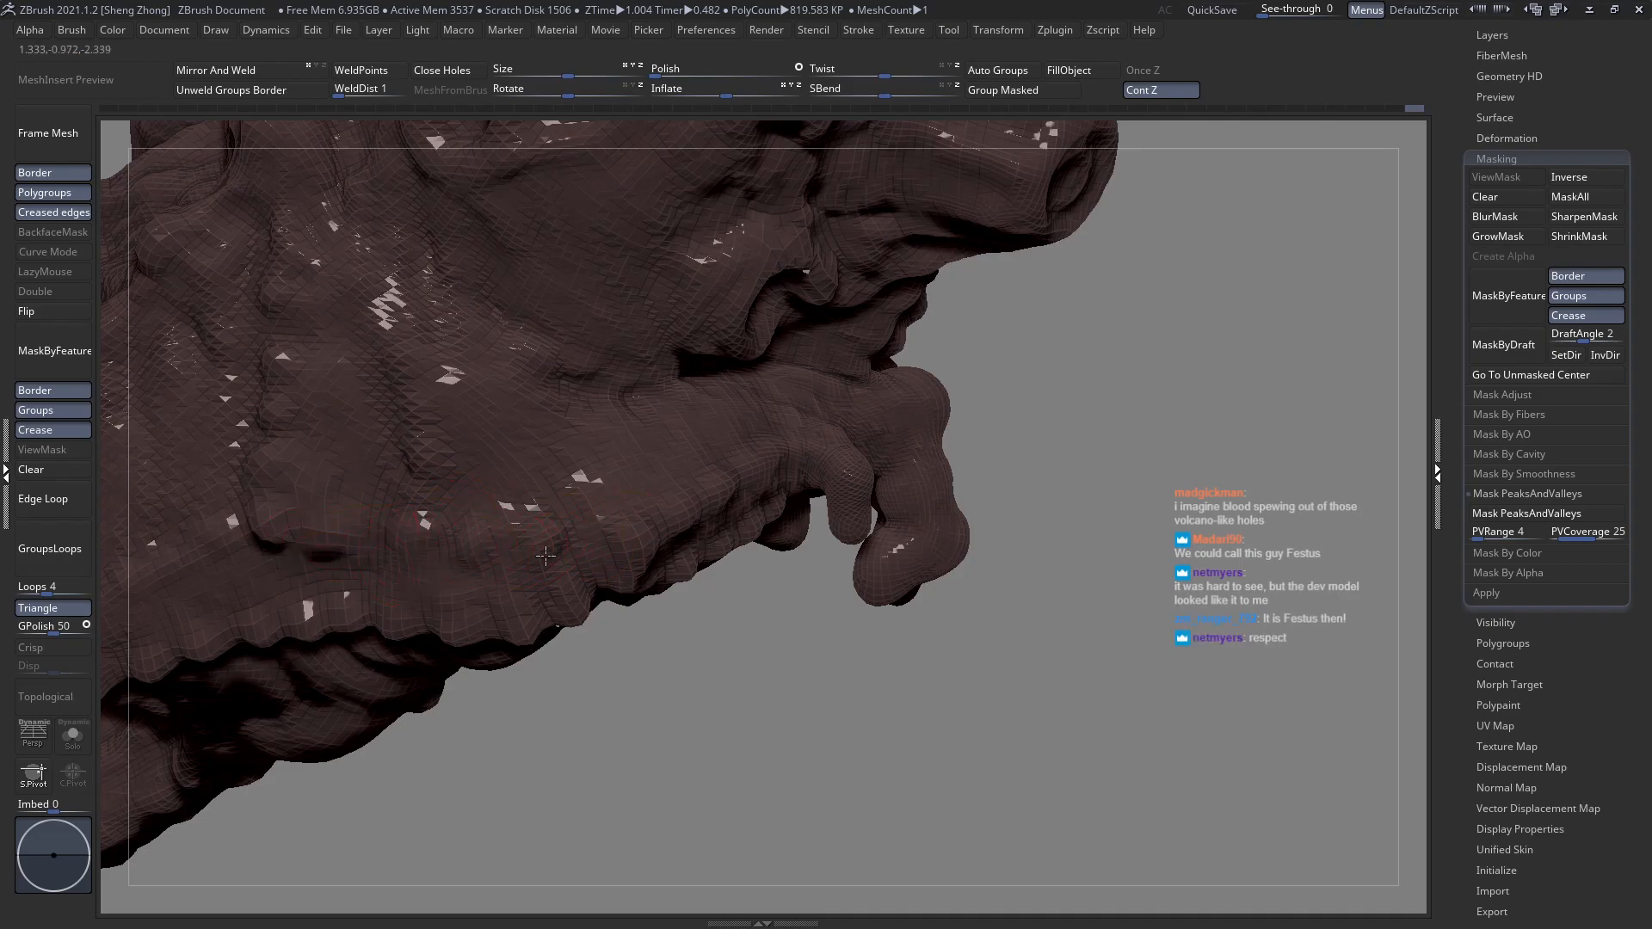
Carve a crease just above the ribbed lower edge, extending from the foot of the long raised fold.
{"action": "left_click_drag", "start_coordinate": [464, 551], "coordinate": [296, 540]}
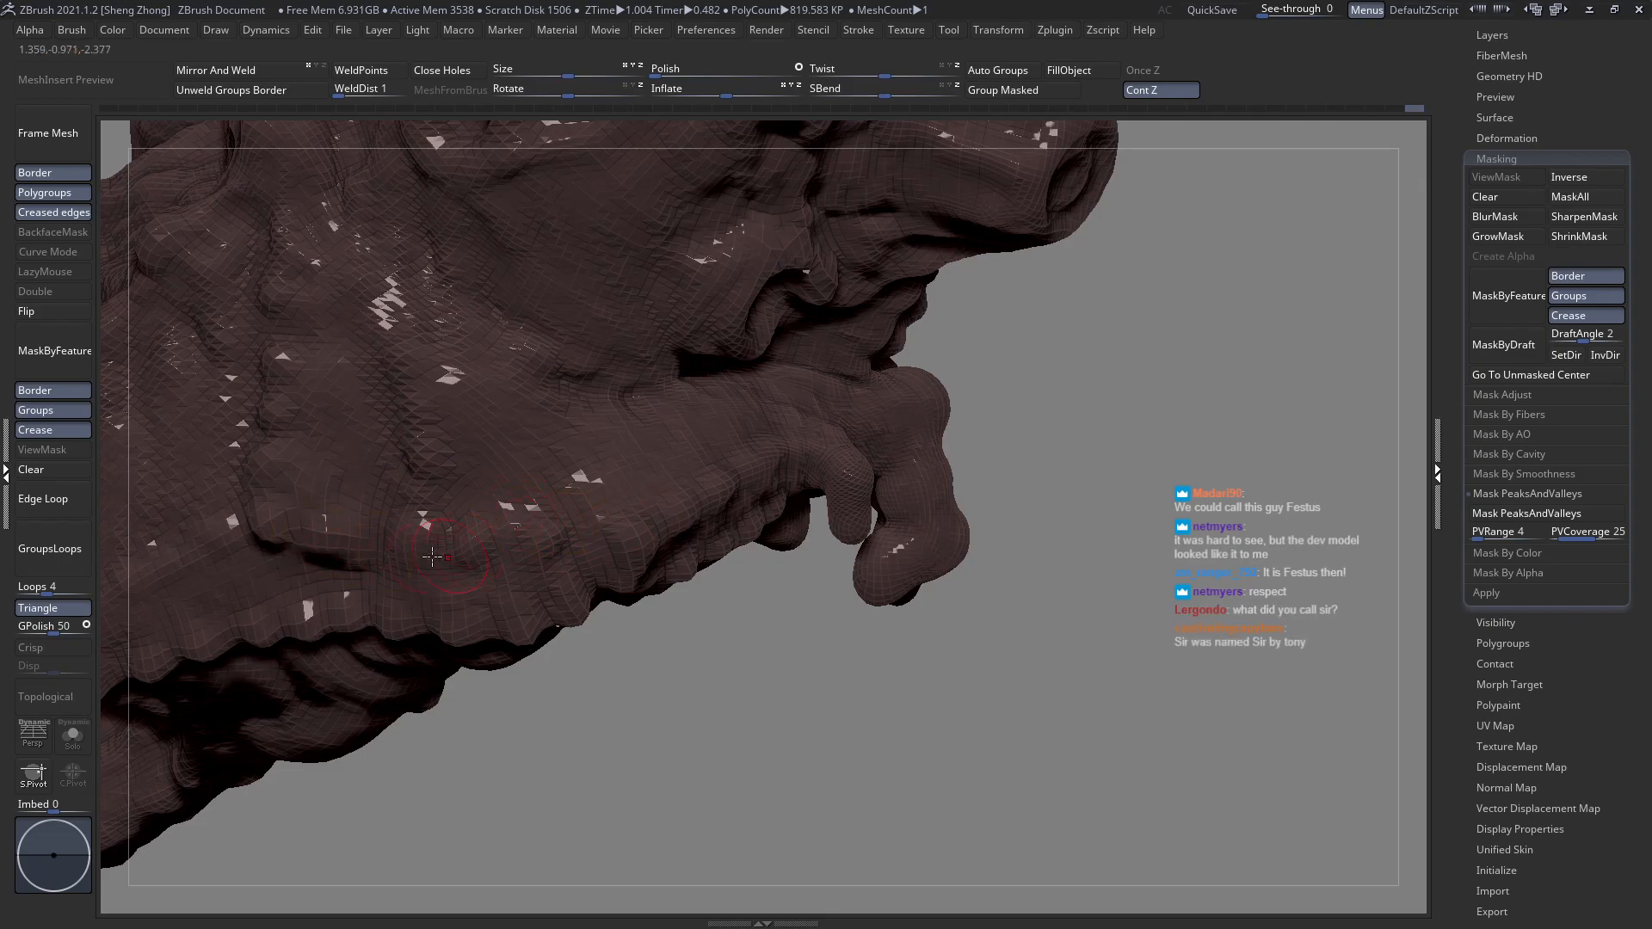
{"action": "left_click_drag", "start_coordinate": [409, 550], "coordinate": [333, 541]}
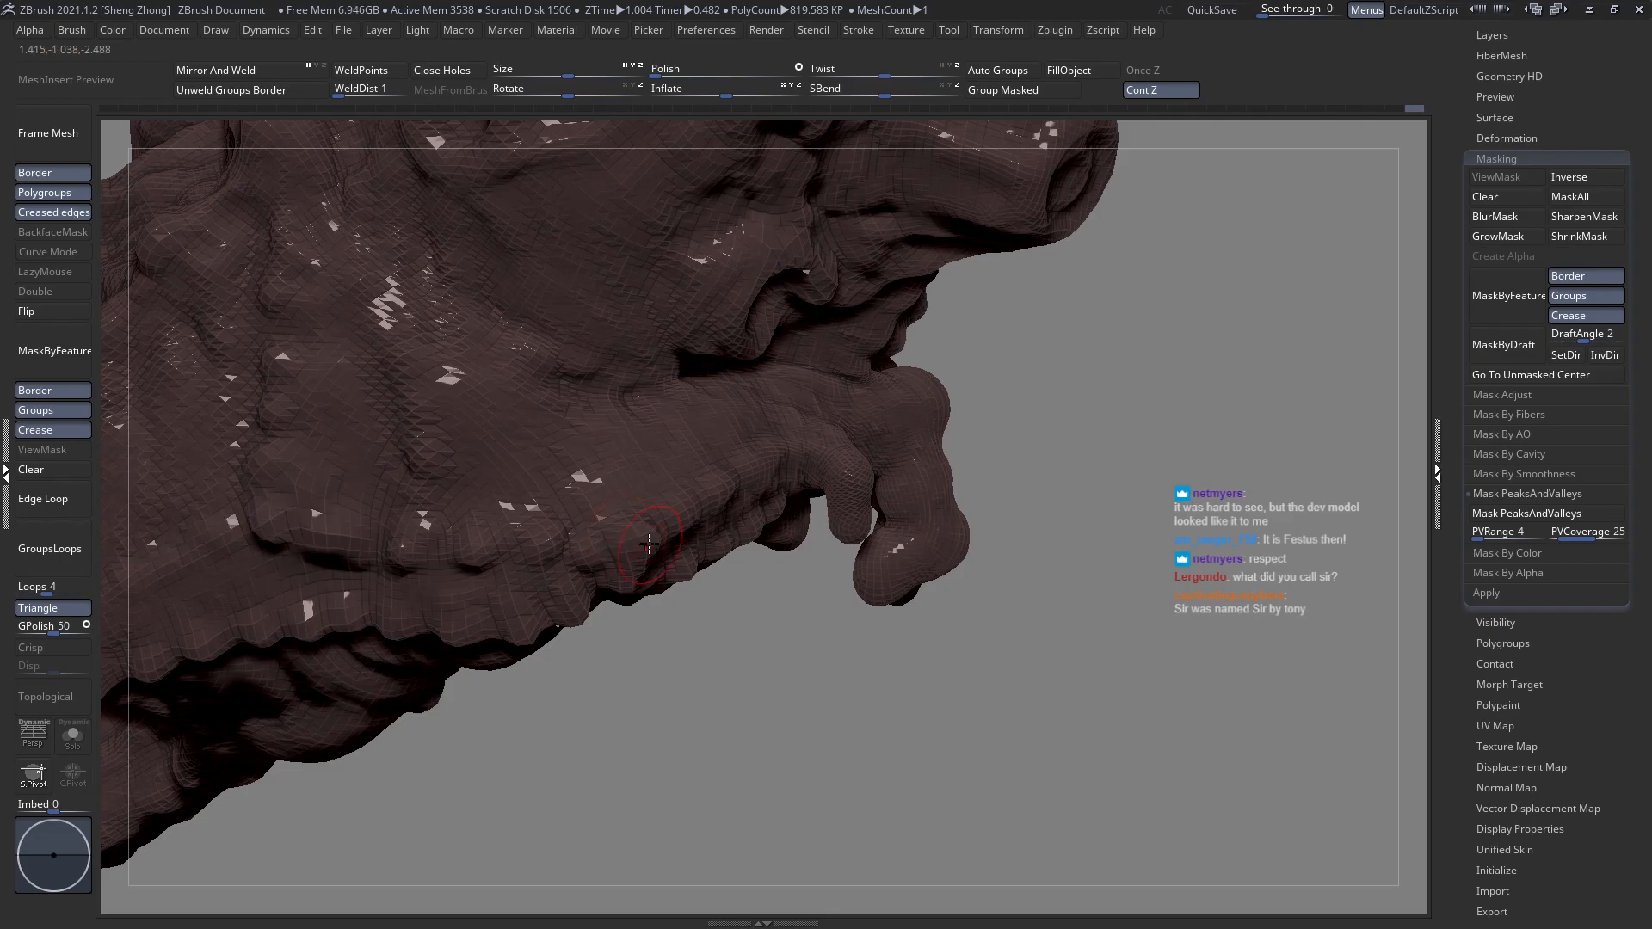
{"action": "right_click_drag", "start_coordinate": [609, 519], "coordinate": [673, 529]}
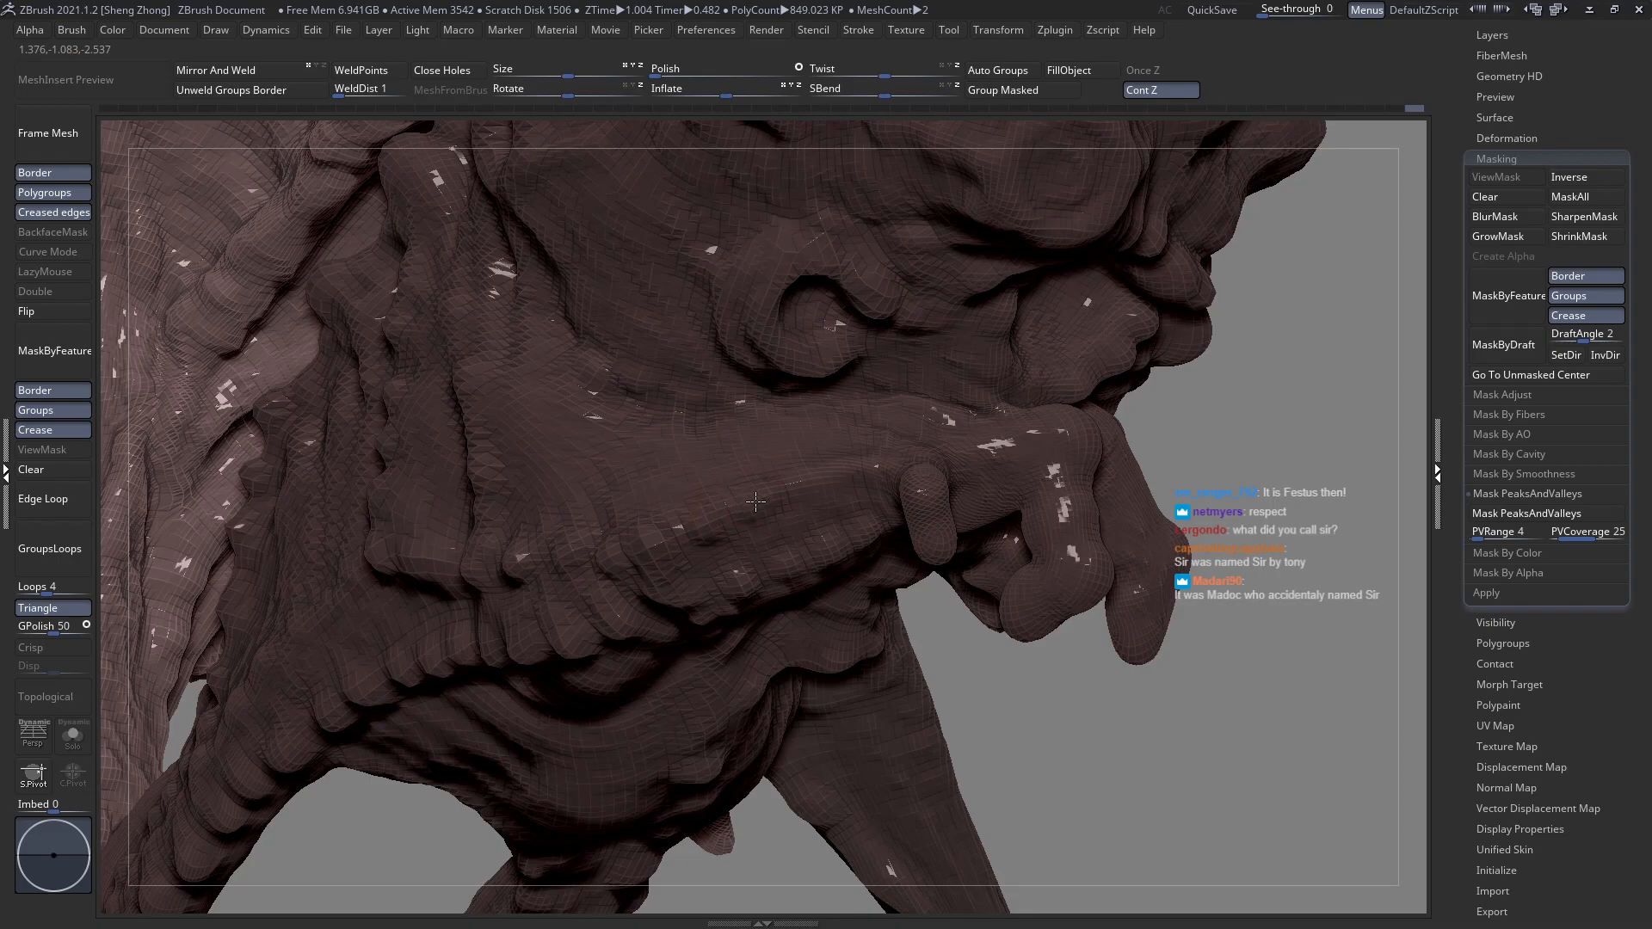
{"action": "right_click_drag", "start_coordinate": [861, 510], "coordinate": [851, 634], "text": "ctrl"}
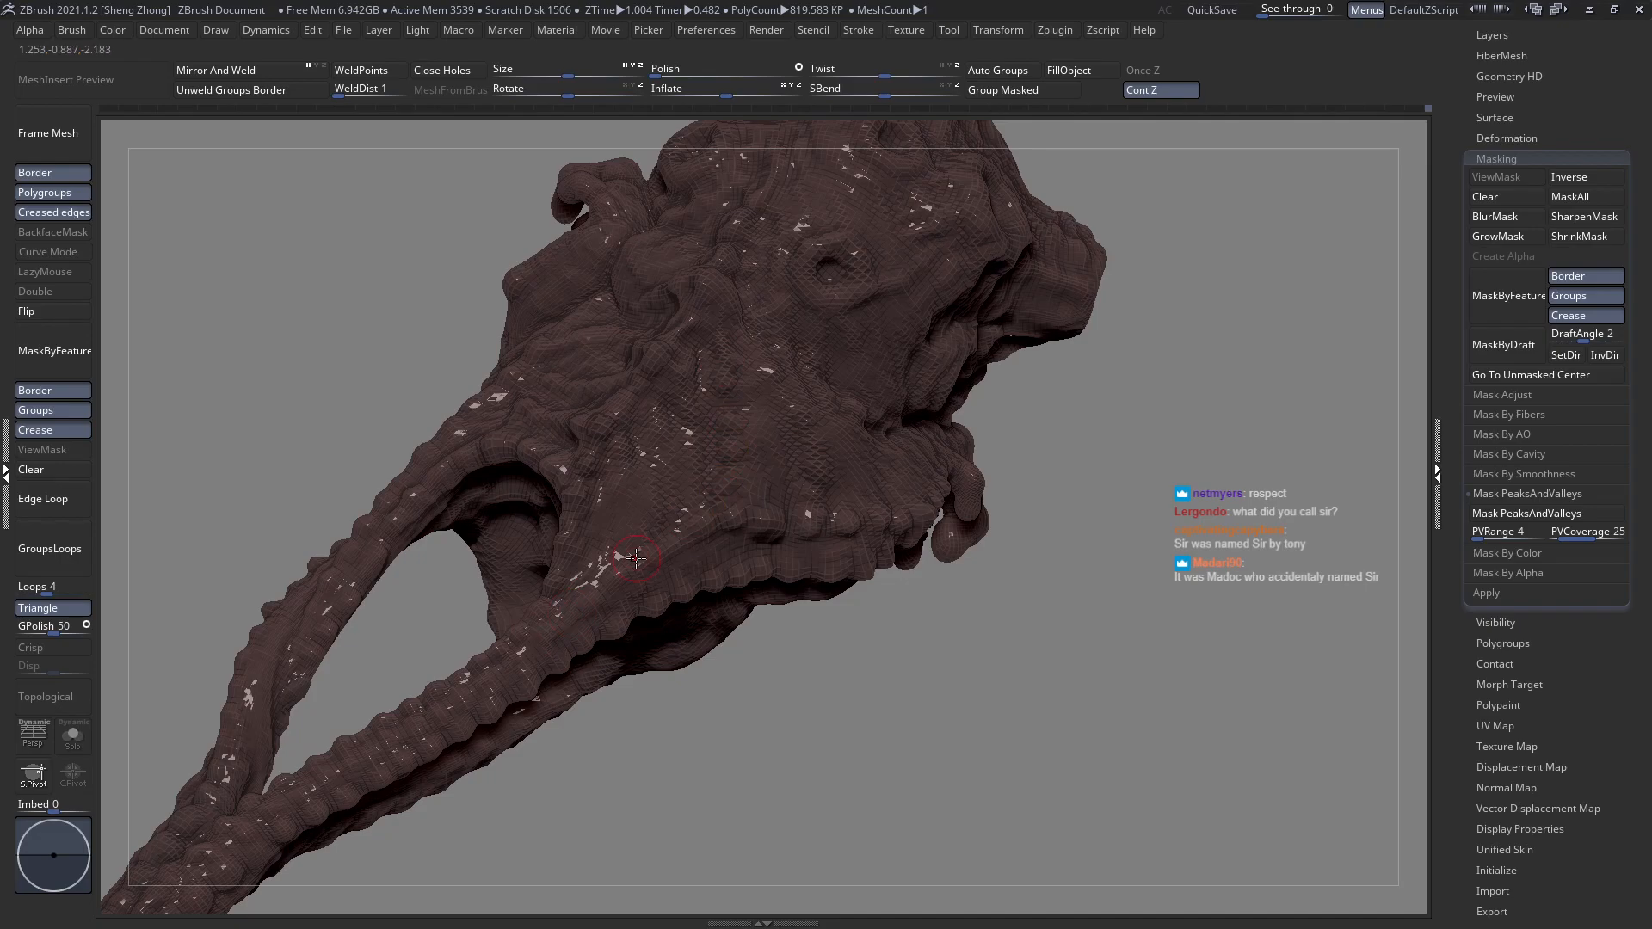
Sculpt uneven fleshy folds into the red surface inside the mouth opening on the mass's underside.
{"action": "key", "text": "shift+f"}
{"action": "mouse_move", "coordinate": [640, 539]}
{"action": "right_mouse_down"}
{"action": "mouse_move", "coordinate": [896, 431]}
{"action": "mouse_move", "coordinate": [793, 347]}
{"action": "mouse_move", "coordinate": [972, 478]}
{"action": "mouse_move", "coordinate": [1023, 577]}
{"action": "mouse_move", "coordinate": [847, 492]}
{"action": "mouse_move", "coordinate": [736, 469]}
{"action": "mouse_move", "coordinate": [887, 482]}
{"action": "mouse_move", "coordinate": [894, 544]}
{"action": "right_mouse_up"}
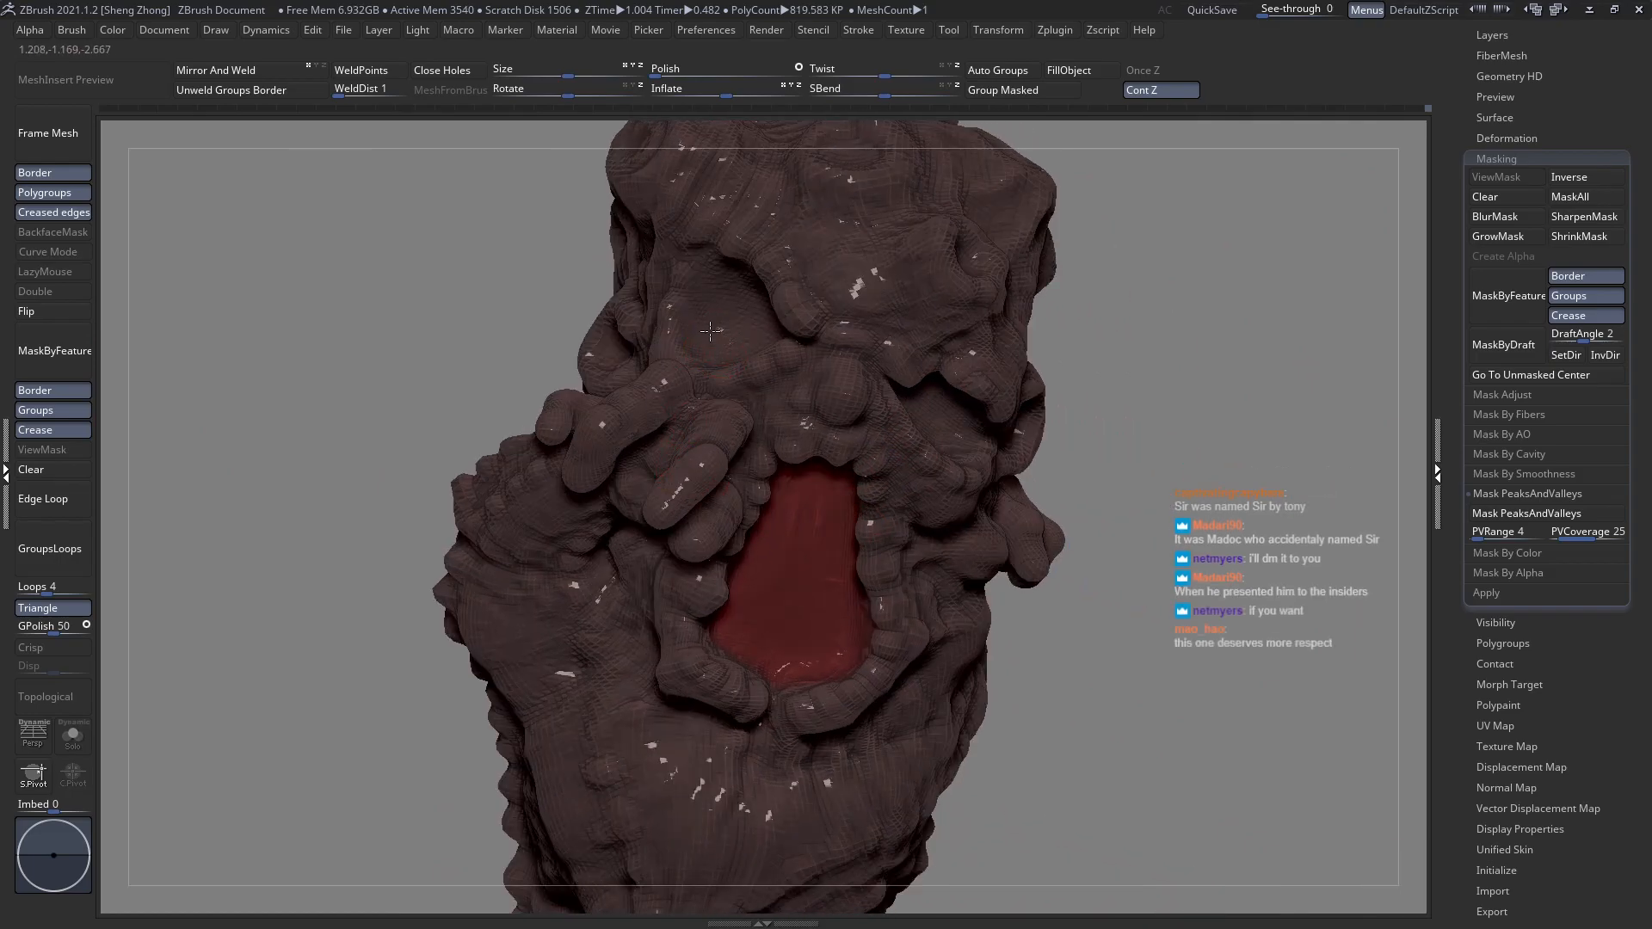
{"action": "mouse_move", "coordinate": [741, 357]}
{"action": "right_mouse_down"}
{"action": "mouse_move", "coordinate": [774, 378]}
{"action": "mouse_move", "coordinate": [757, 342]}
{"action": "mouse_move", "coordinate": [742, 347]}
{"action": "right_mouse_up"}
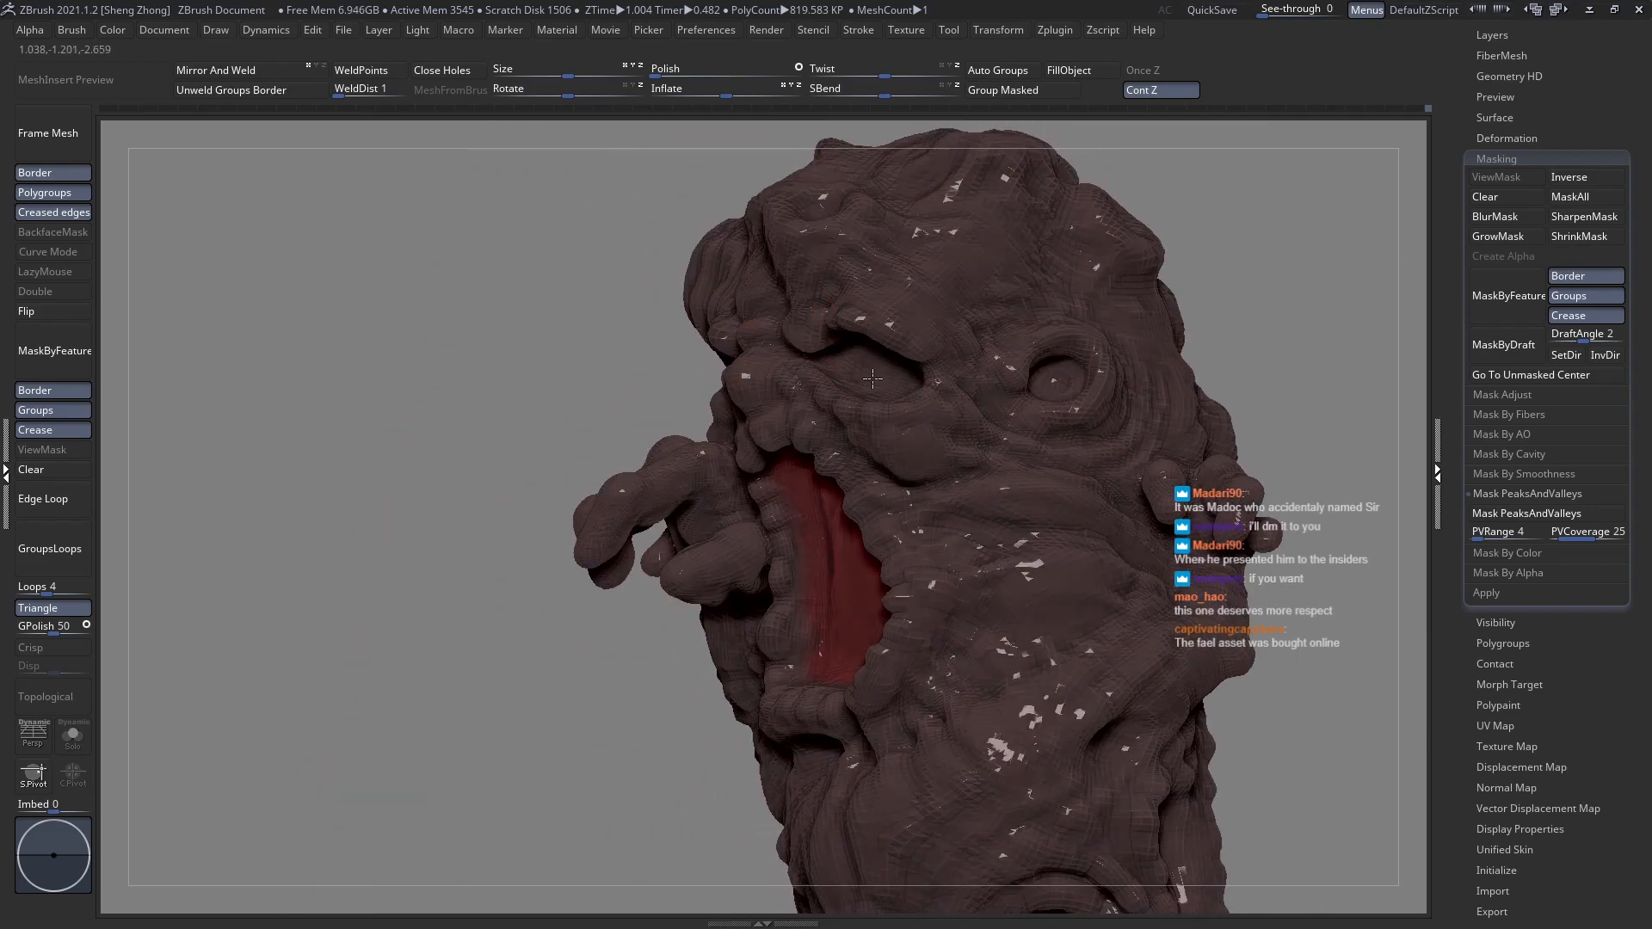
{"action": "right_click_drag", "start_coordinate": [846, 377], "coordinate": [878, 342]}
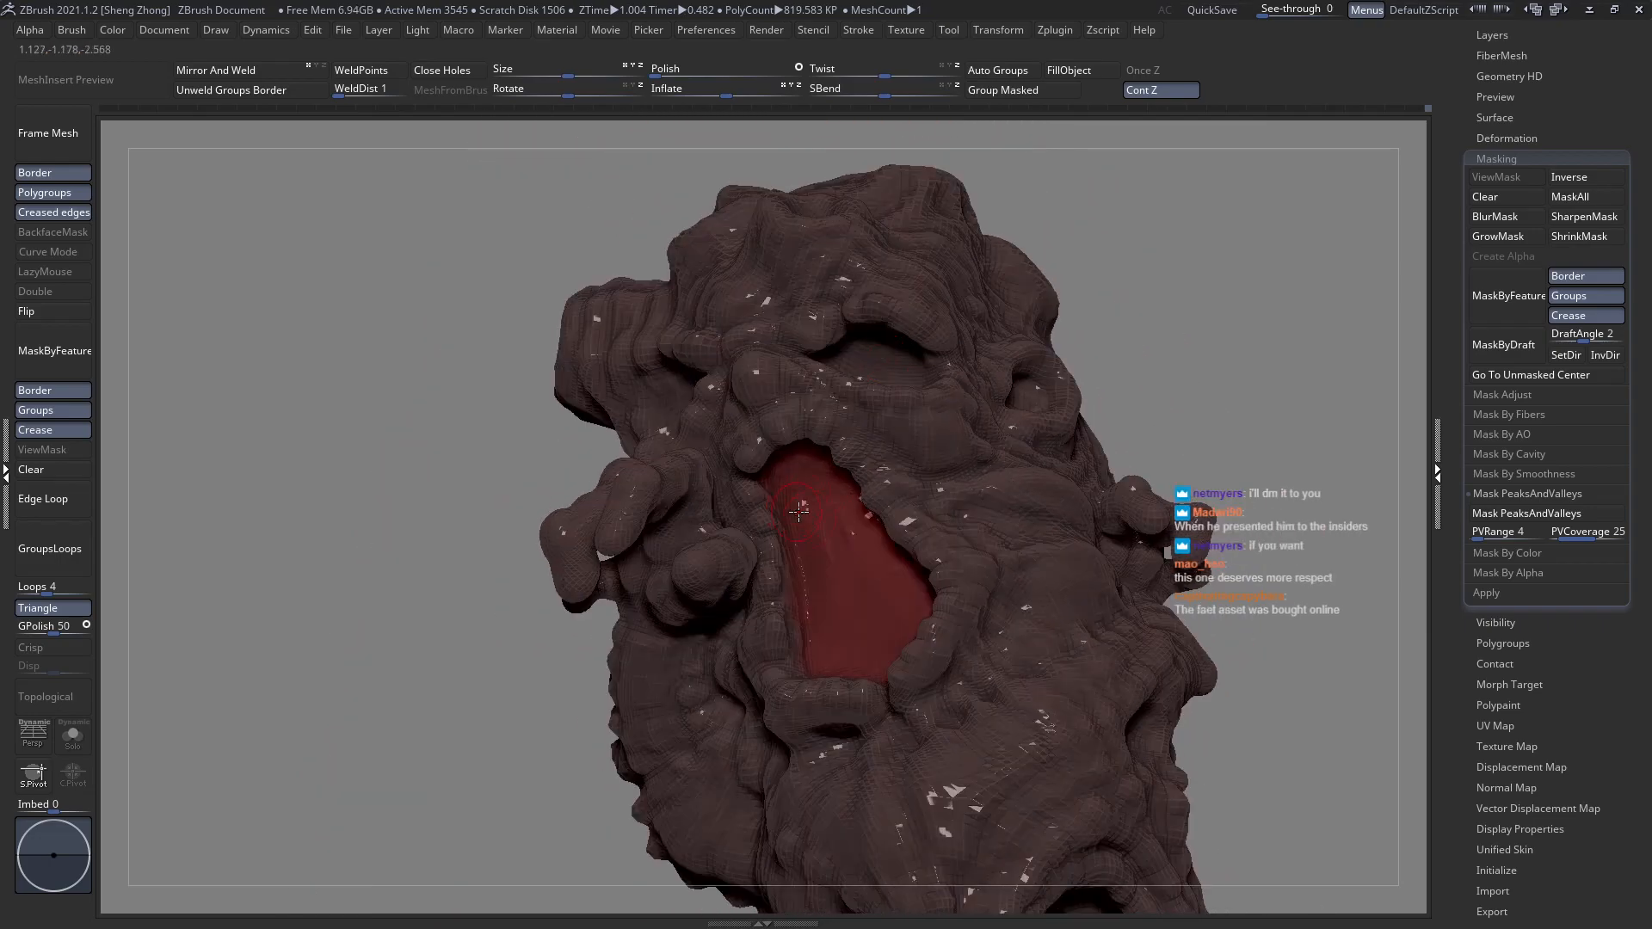
{"action": "key", "text": "space"}
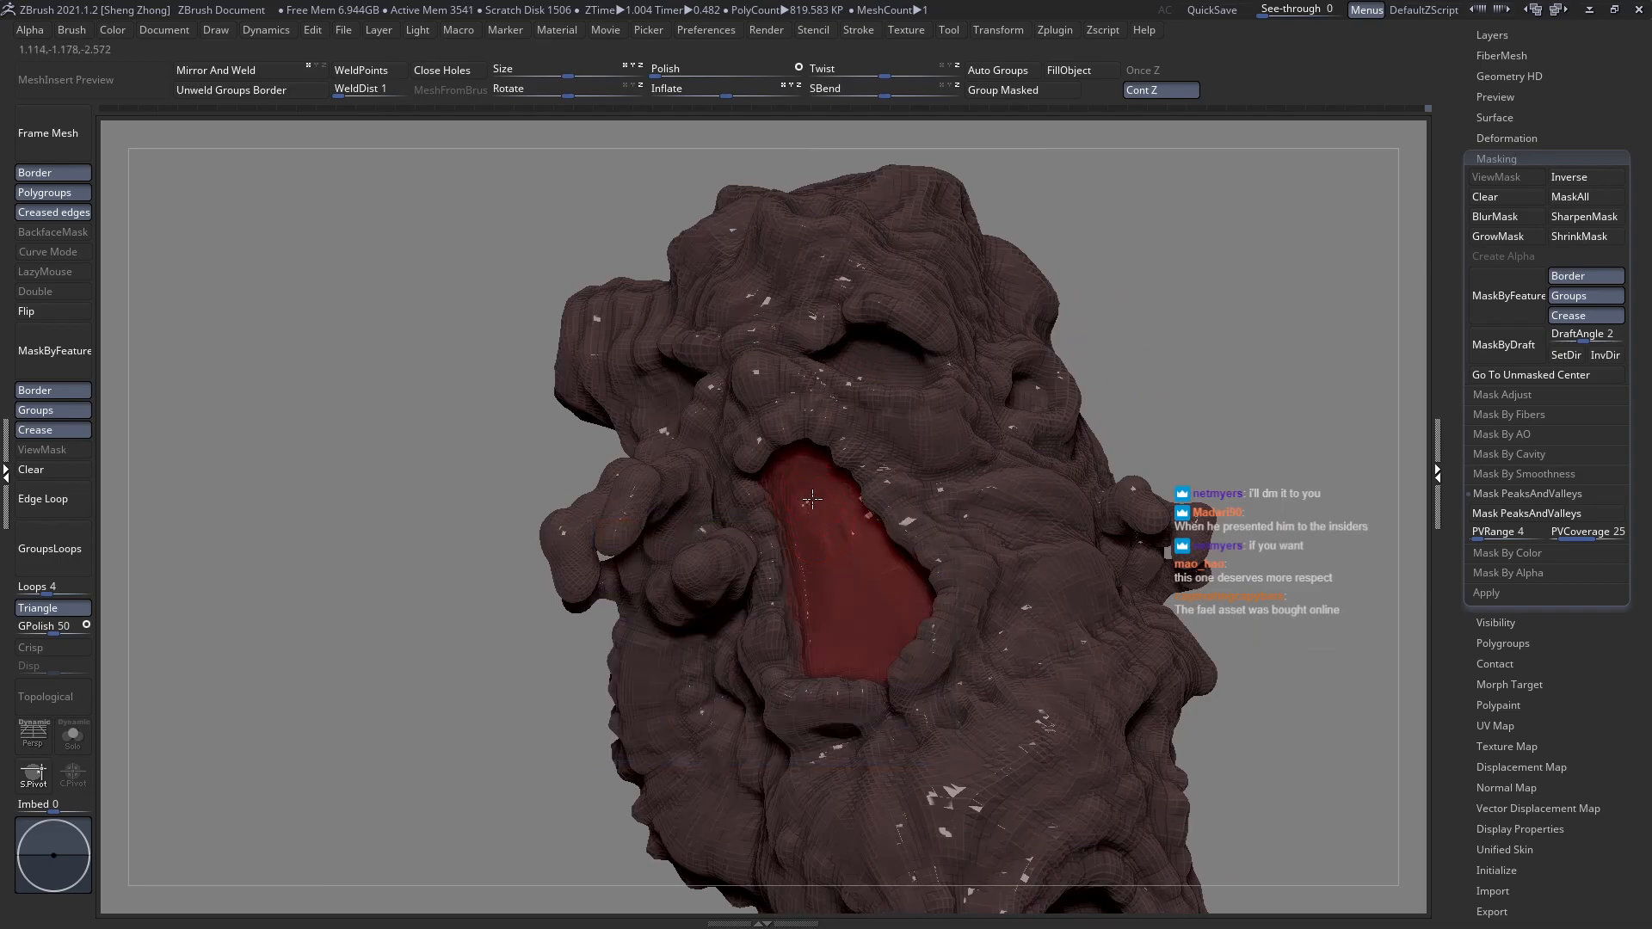
{"action": "key", "text": "space"}
{"action": "right_click_drag", "start_coordinate": [828, 550], "coordinate": [870, 587]}
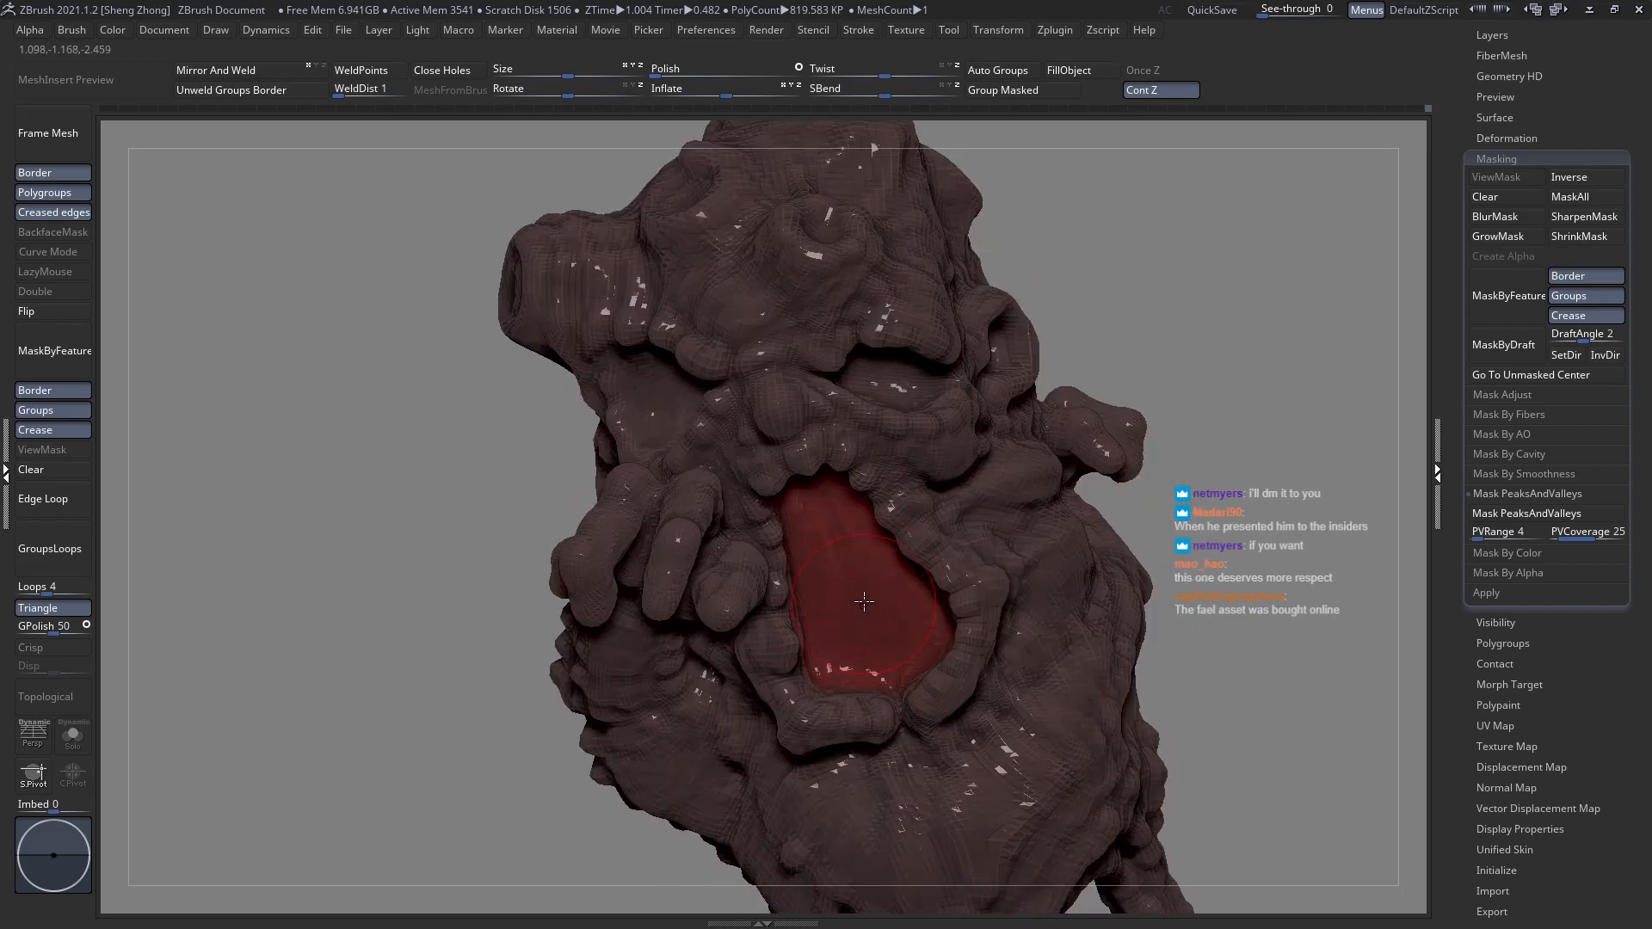
{"action": "mouse_move", "coordinate": [871, 606]}
{"action": "left_mouse_down"}
{"action": "mouse_move", "coordinate": [885, 598]}
{"action": "mouse_move", "coordinate": [856, 651]}
{"action": "mouse_move", "coordinate": [831, 614]}
{"action": "left_mouse_up"}
{"action": "right_click_drag", "start_coordinate": [878, 560], "coordinate": [876, 497]}
{"action": "key", "text": "space"}
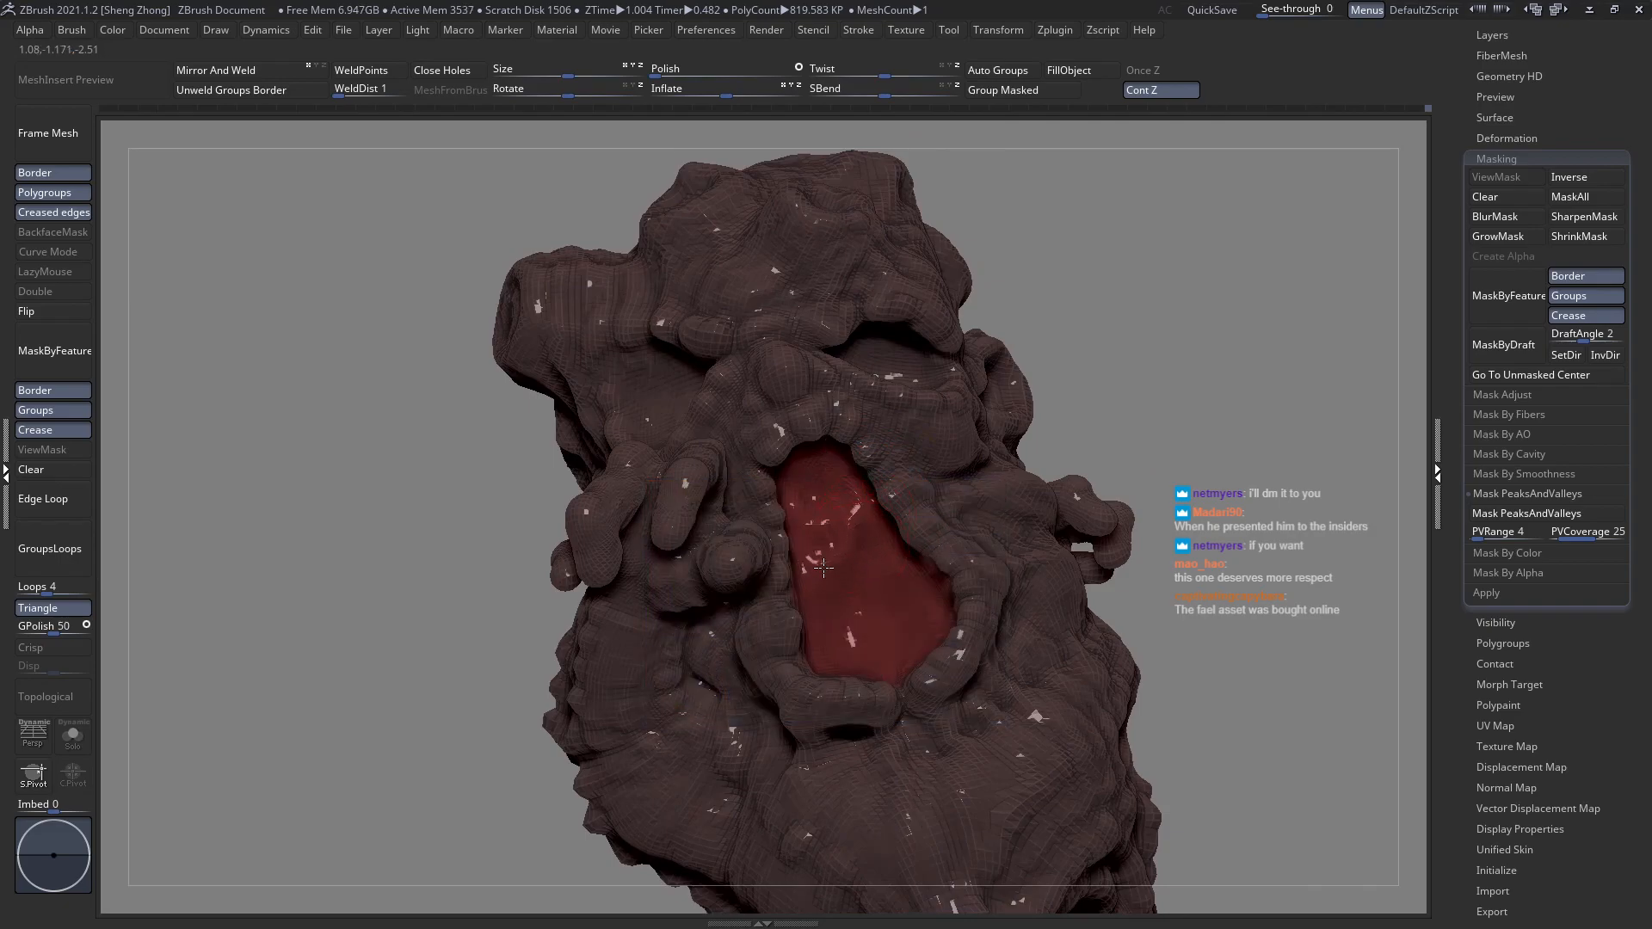
{"action": "mouse_move", "coordinate": [824, 575]}
{"action": "left_mouse_down"}
{"action": "mouse_move", "coordinate": [901, 565]}
{"action": "mouse_move", "coordinate": [902, 644]}
{"action": "left_mouse_up"}
{"action": "right_click_drag", "start_coordinate": [902, 644], "coordinate": [785, 602]}
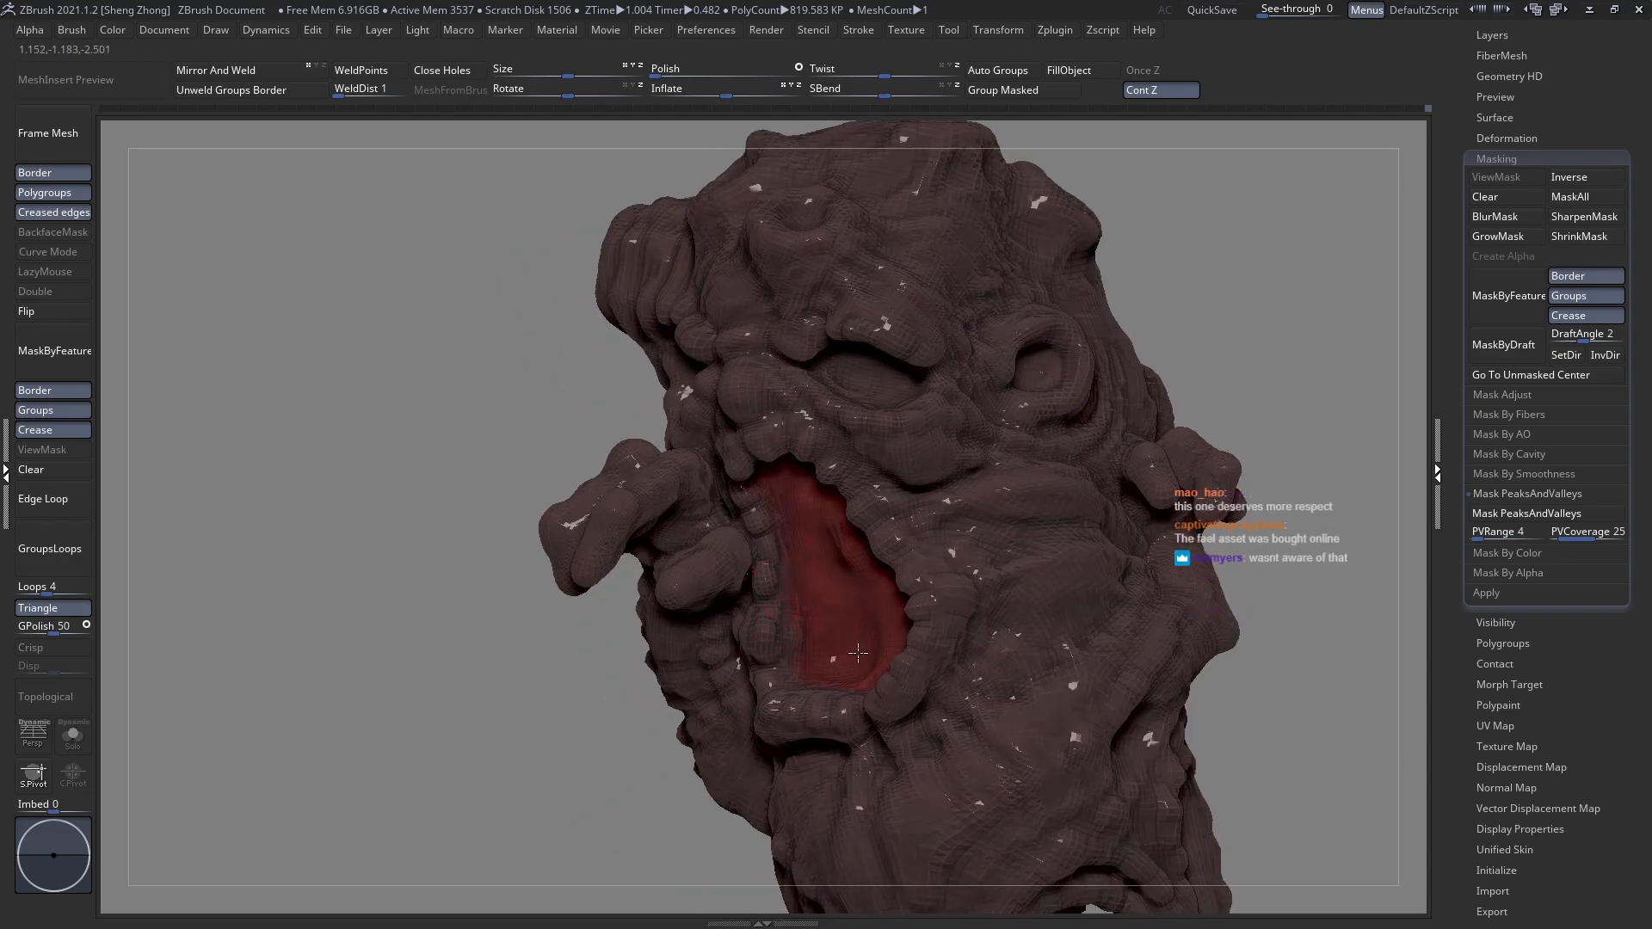
Add dents and raised bumps along the length of the red mouth interior.
{"action": "right_click_drag", "start_coordinate": [818, 548], "coordinate": [910, 482]}
{"action": "left_click_drag", "start_coordinate": [868, 501], "coordinate": [960, 578]}
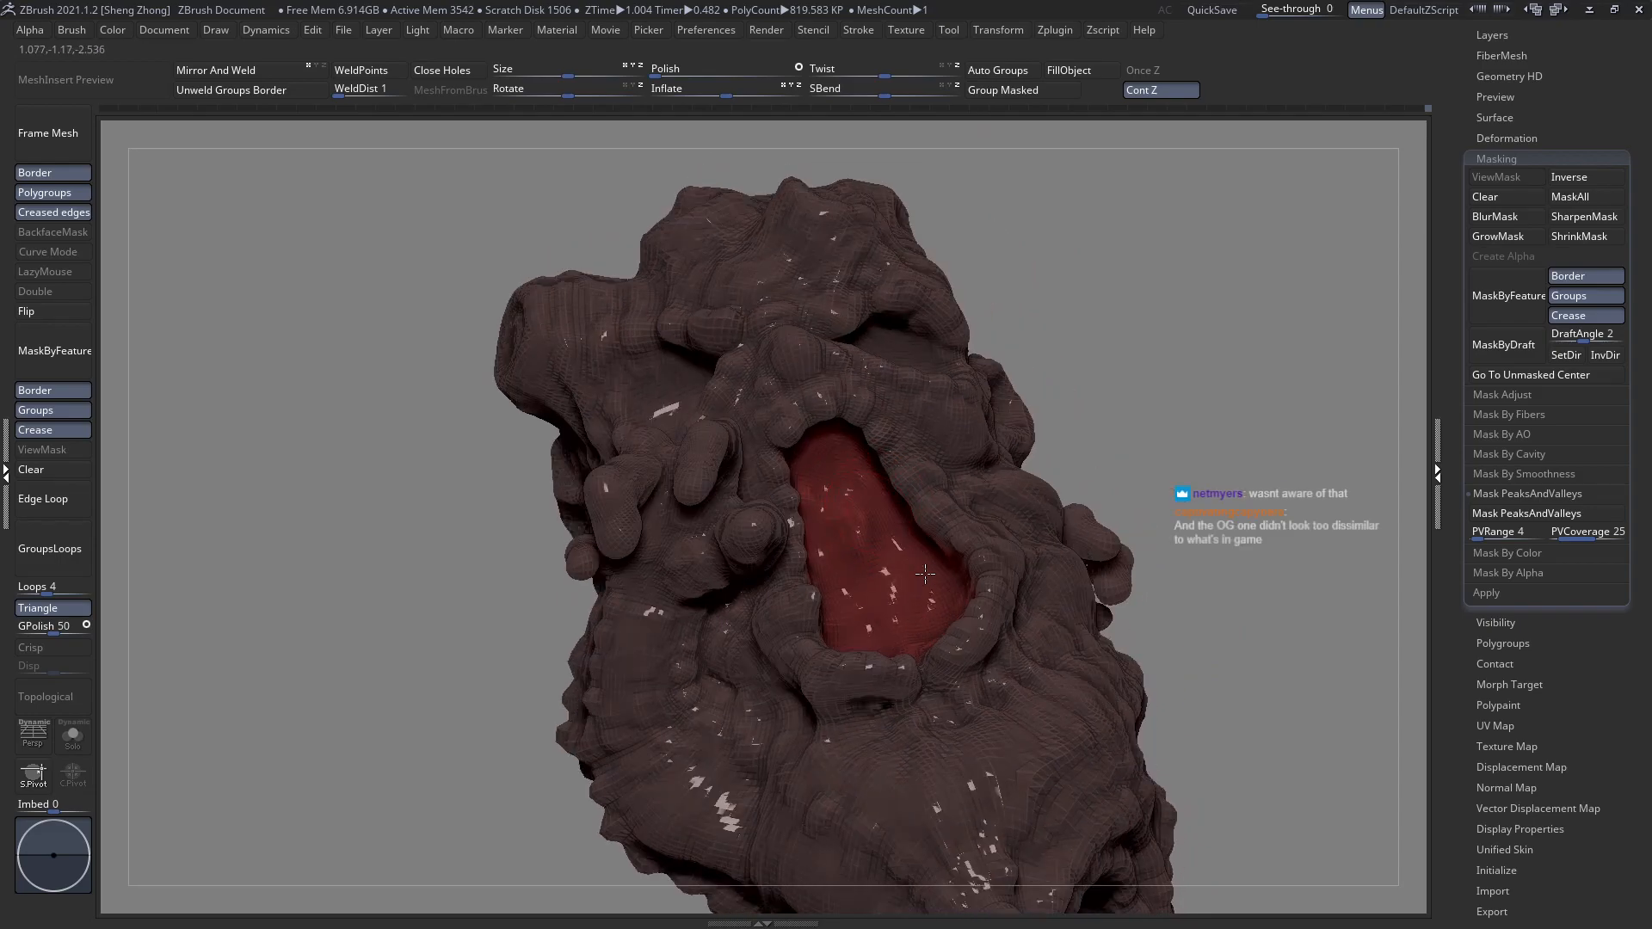
{"action": "right_click_drag", "start_coordinate": [847, 544], "coordinate": [847, 529]}
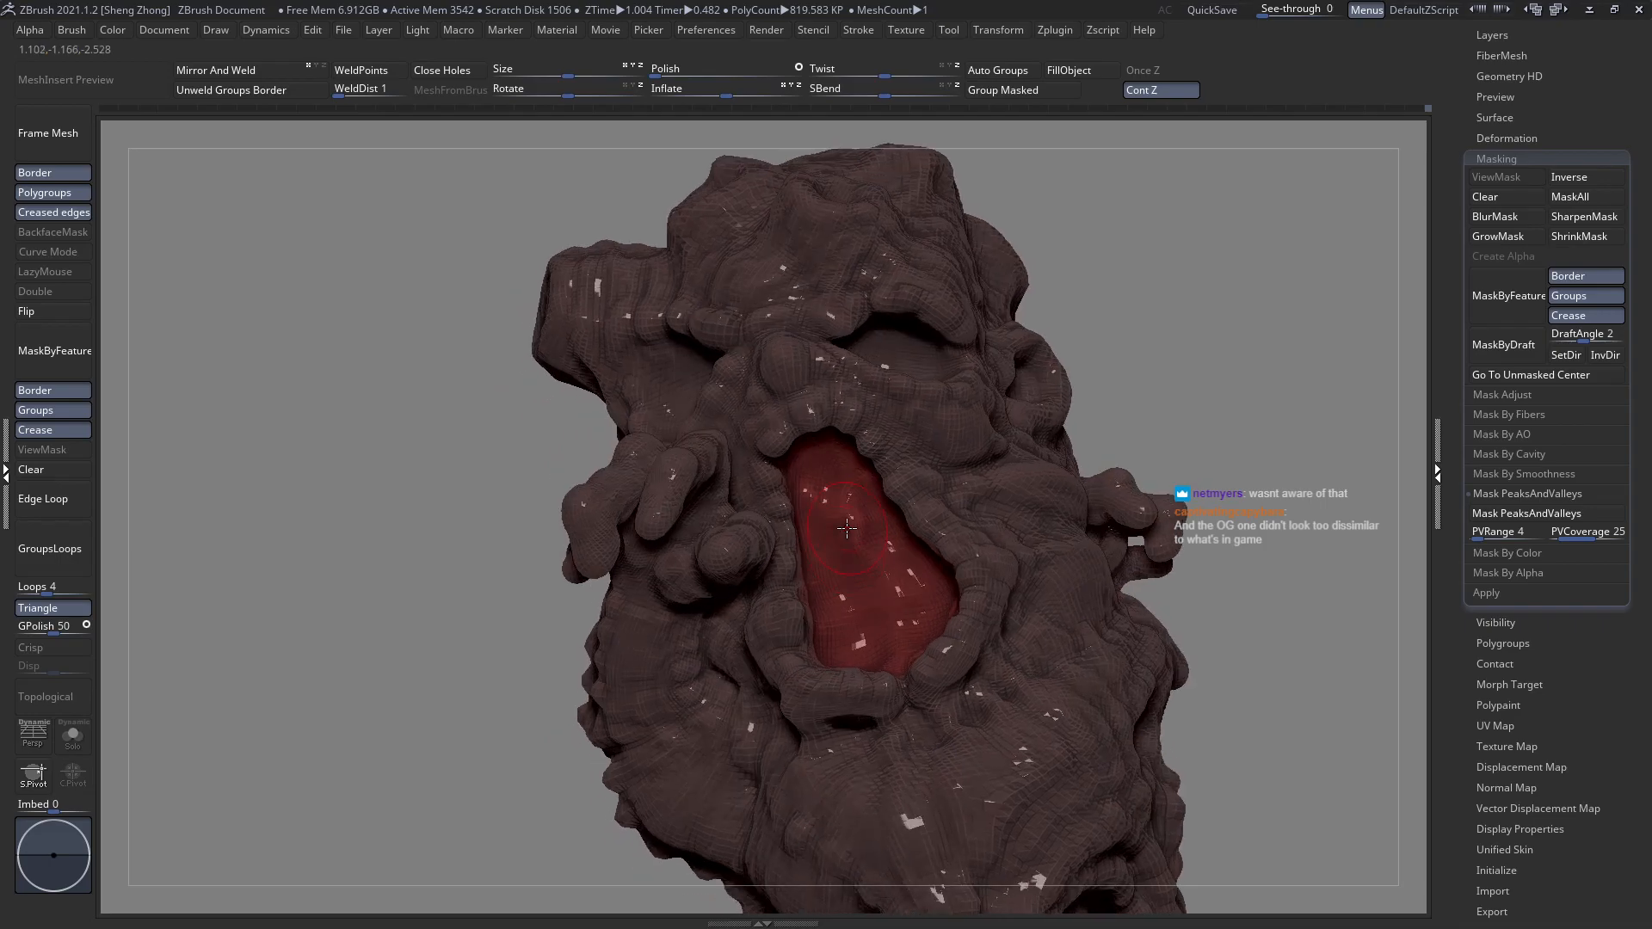
{"action": "mouse_move", "coordinate": [810, 487]}
{"action": "left_mouse_down"}
{"action": "mouse_move", "coordinate": [852, 492]}
{"action": "mouse_move", "coordinate": [858, 548]}
{"action": "mouse_move", "coordinate": [878, 563]}
{"action": "mouse_move", "coordinate": [860, 517]}
{"action": "mouse_move", "coordinate": [854, 562]}
{"action": "mouse_move", "coordinate": [908, 602]}
{"action": "mouse_move", "coordinate": [893, 613]}
{"action": "left_mouse_up"}
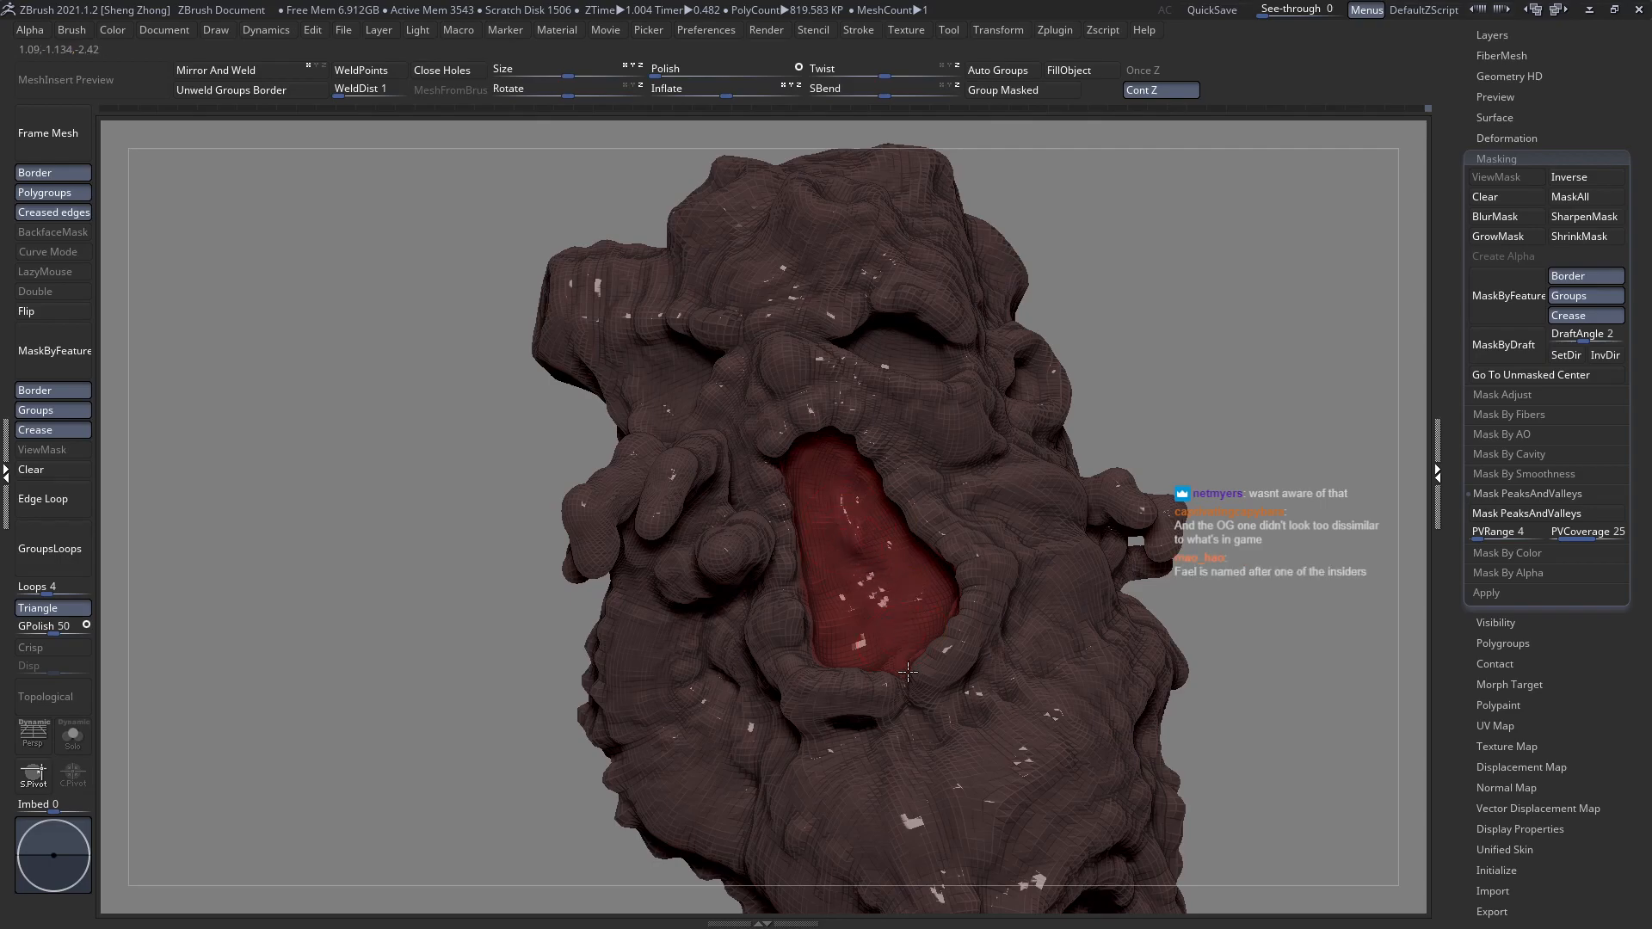
{"action": "right_click_drag", "start_coordinate": [893, 660], "coordinate": [902, 640]}
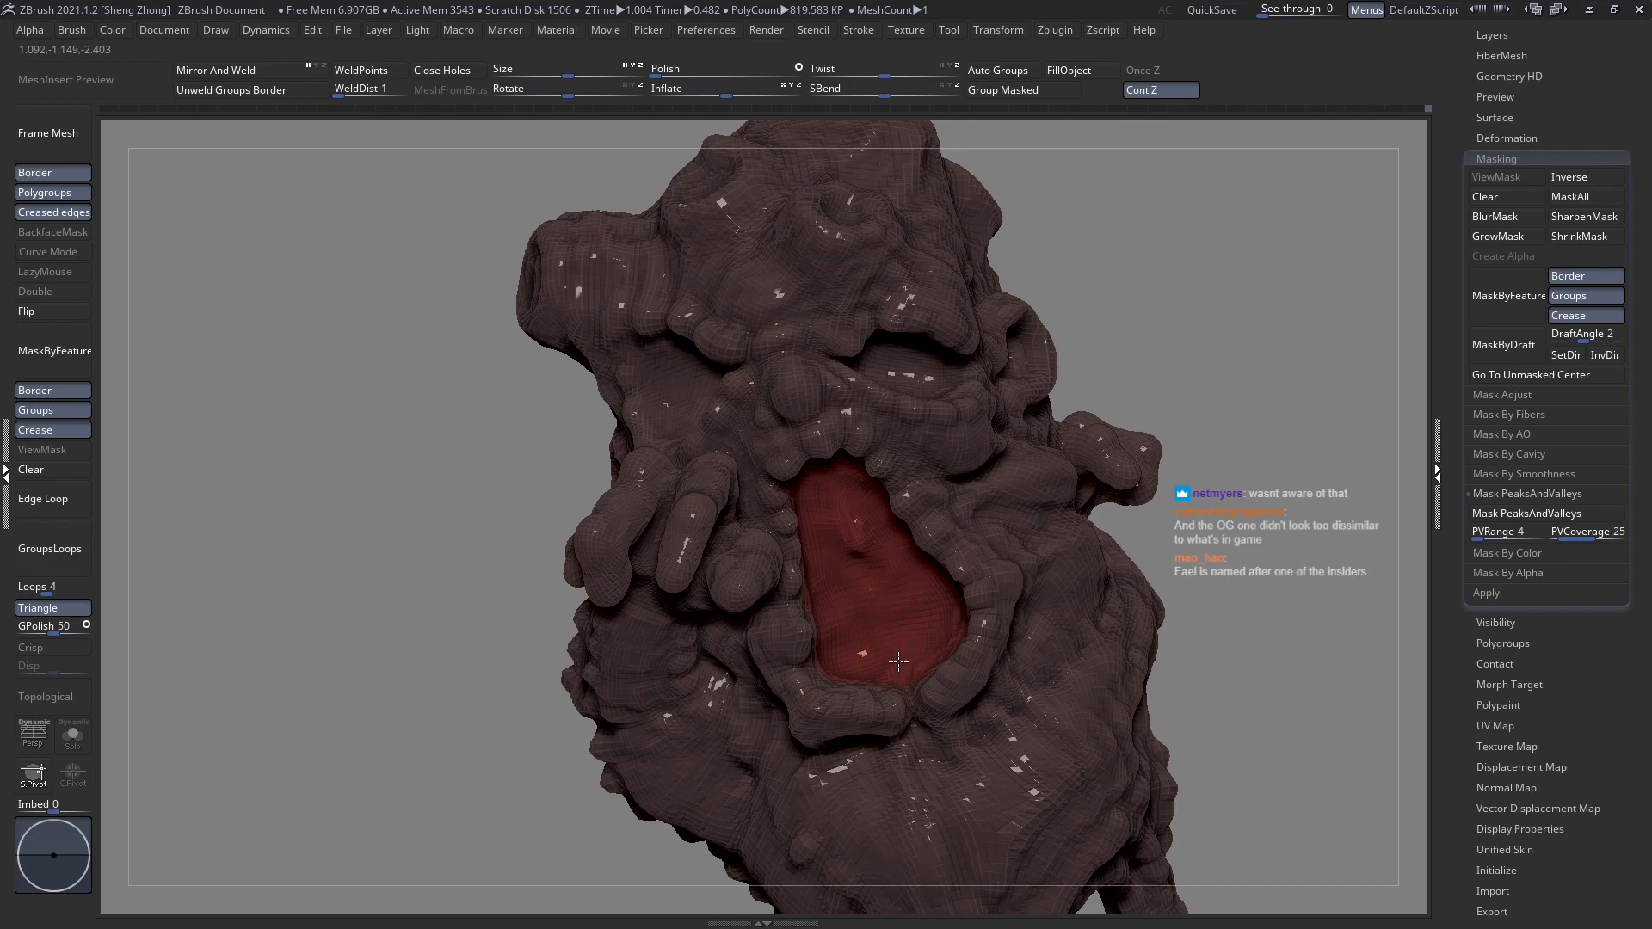
{"action": "right_click_drag", "start_coordinate": [854, 633], "coordinate": [848, 578]}
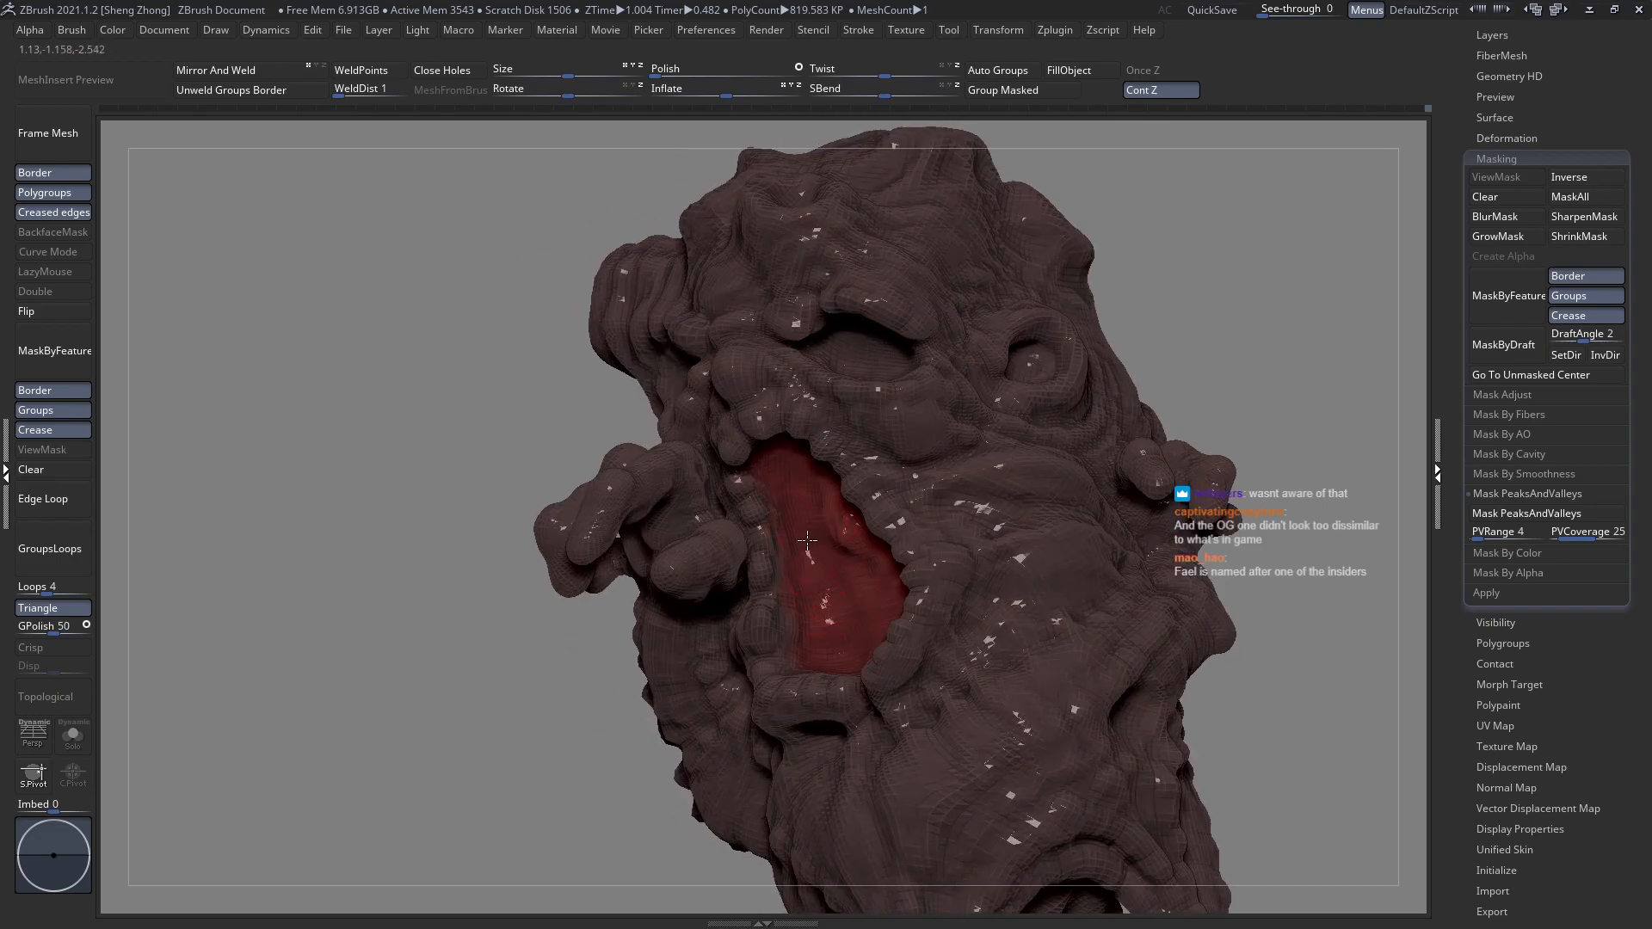
Refine the fleshy folds across the red mouth interior, working along its length from several angles.
{"action": "right_click_drag", "start_coordinate": [794, 511], "coordinate": [791, 489]}
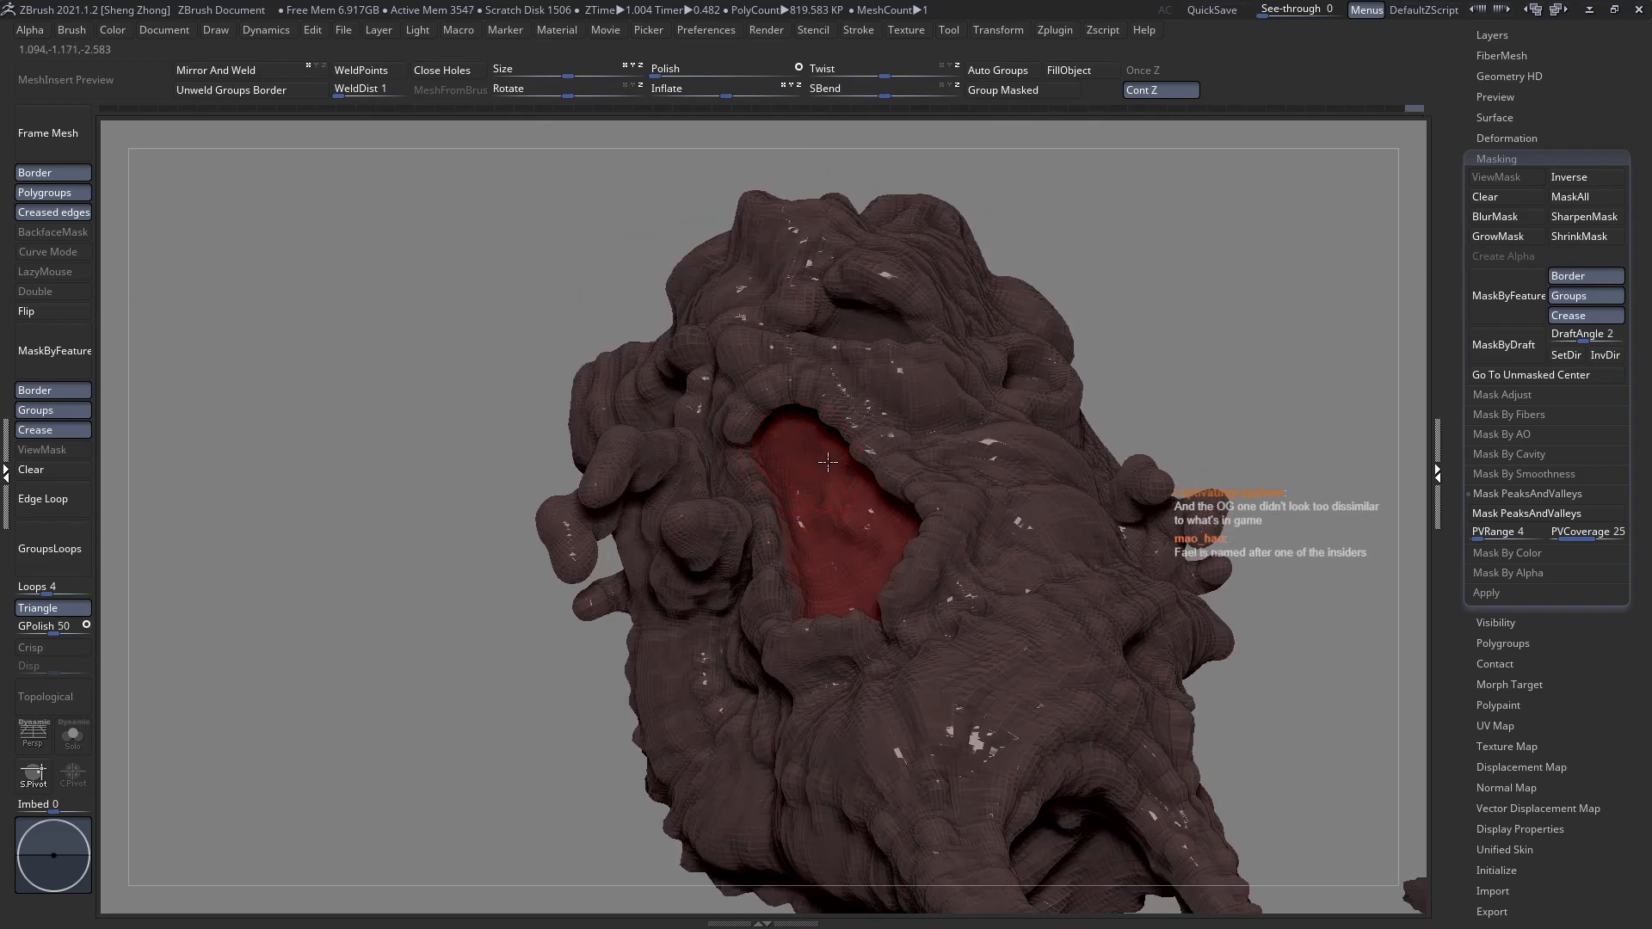
{"action": "right_click_drag", "start_coordinate": [841, 439], "coordinate": [841, 440]}
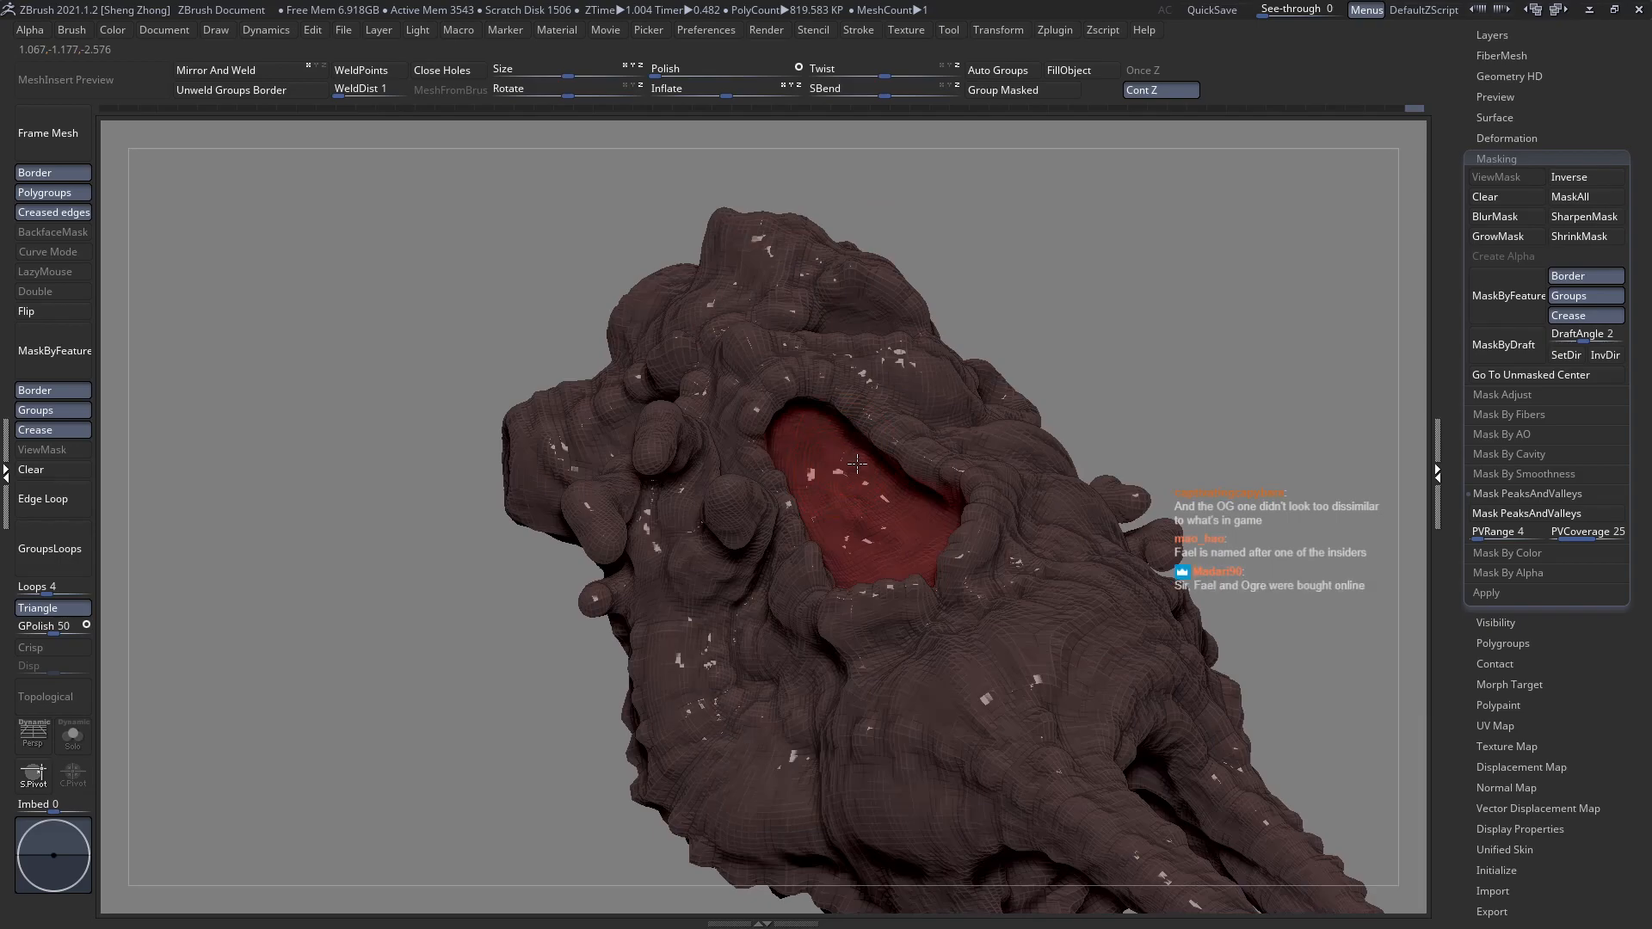
{"action": "right_click_drag", "start_coordinate": [801, 474], "coordinate": [785, 484]}
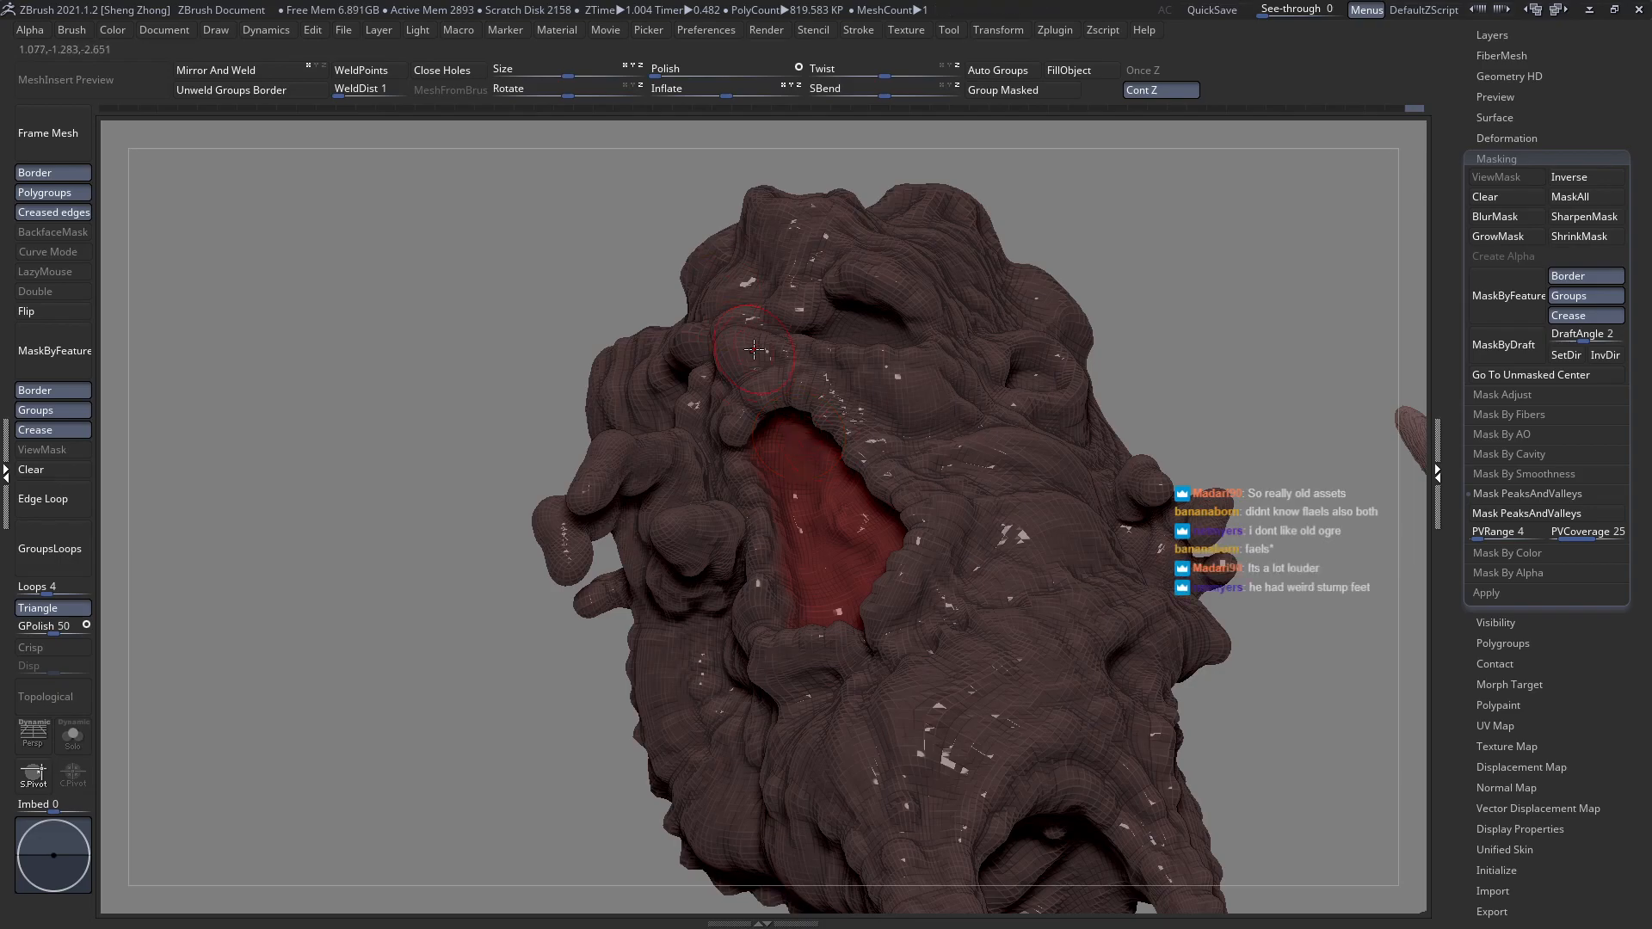
{"action": "right_click_drag", "start_coordinate": [850, 484], "coordinate": [895, 473]}
{"action": "right_click_drag", "start_coordinate": [772, 510], "coordinate": [824, 587], "text": "ctrl"}
{"action": "right_click_drag", "start_coordinate": [822, 550], "coordinate": [881, 555]}
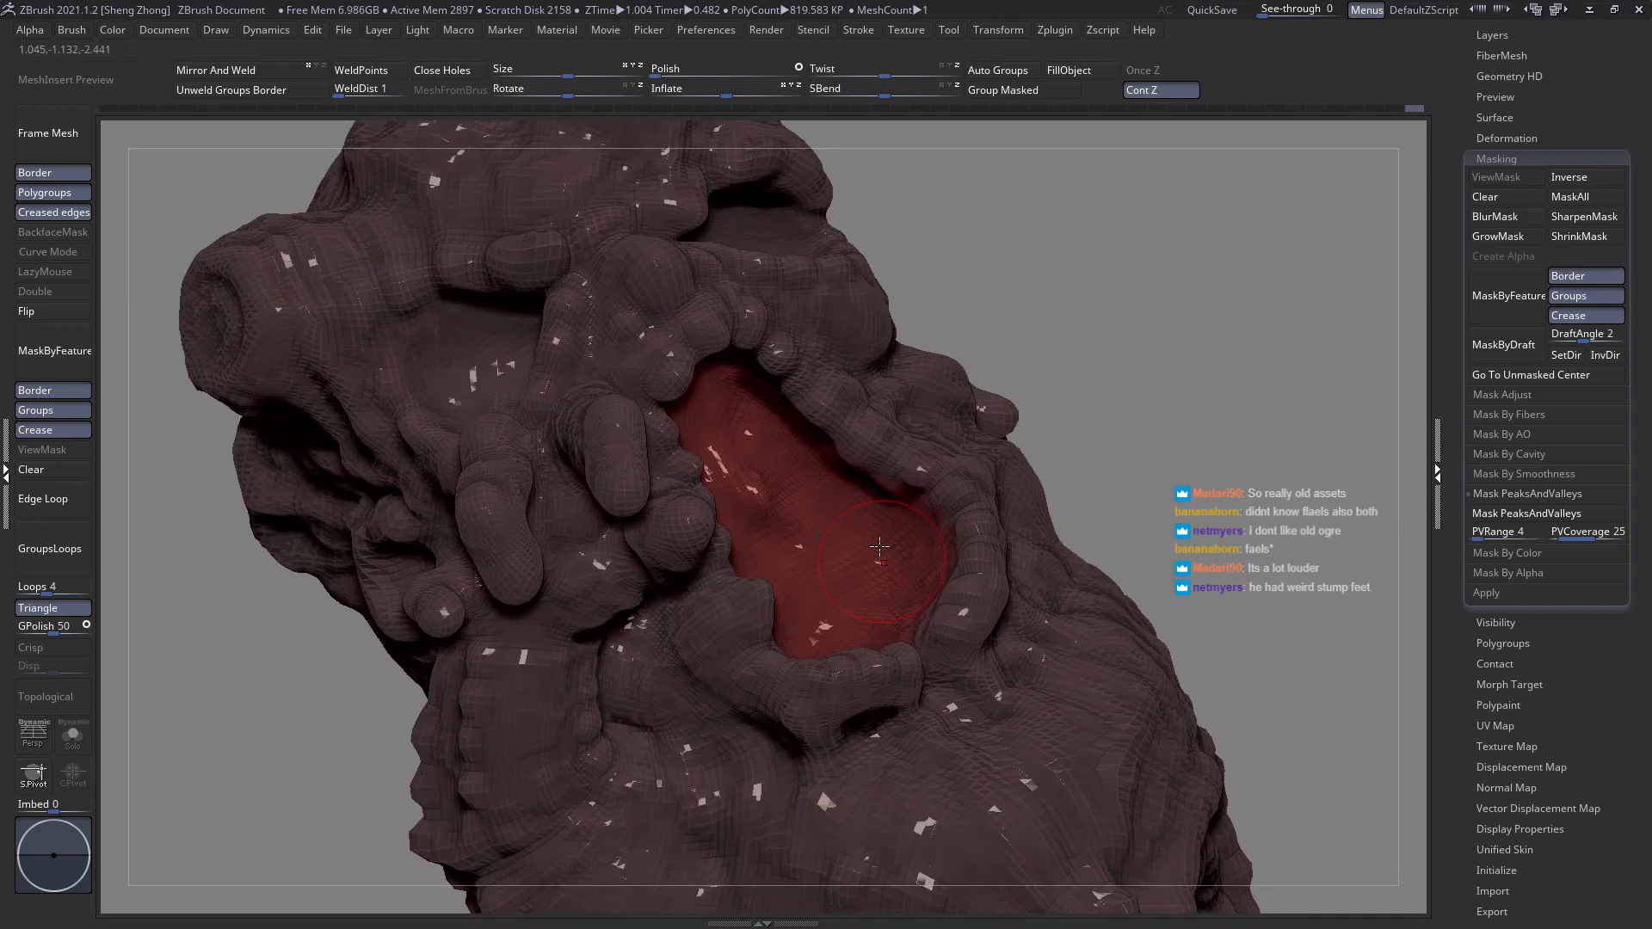
Sculpt finer wrinkles and small bumps into the broad end of the red mouth surface.
{"action": "key", "text": "space"}
{"action": "left_click_drag", "start_coordinate": [876, 498], "coordinate": [869, 498]}
{"action": "right_click_drag", "start_coordinate": [895, 585], "coordinate": [899, 617]}
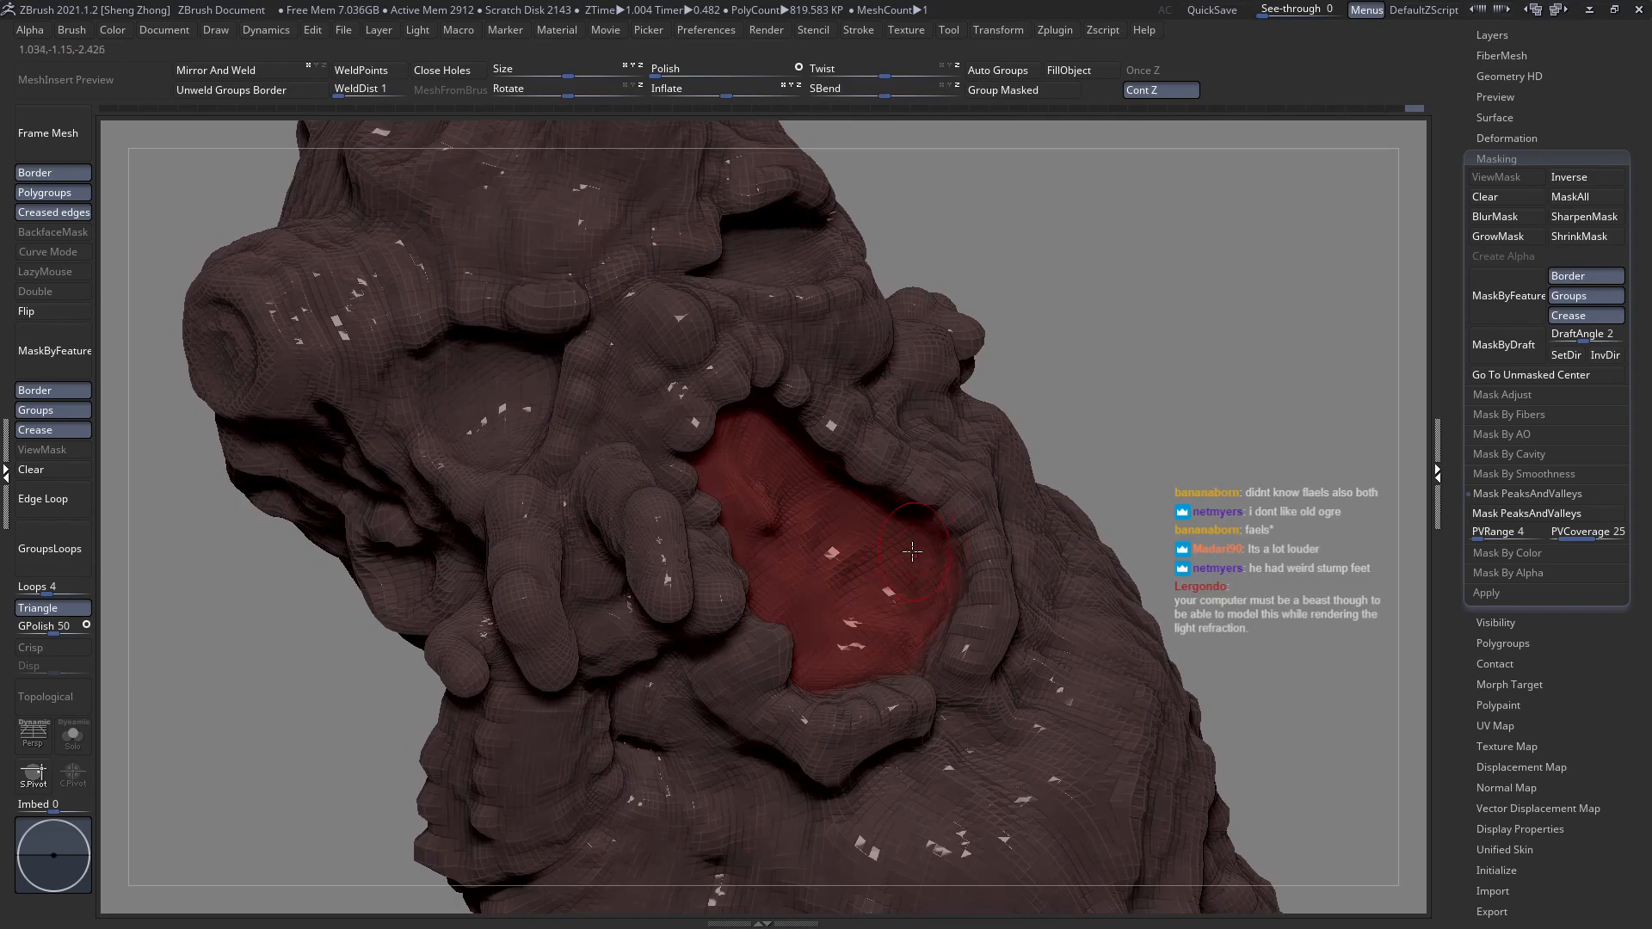
{"action": "right_click_drag", "start_coordinate": [882, 523], "coordinate": [850, 550]}
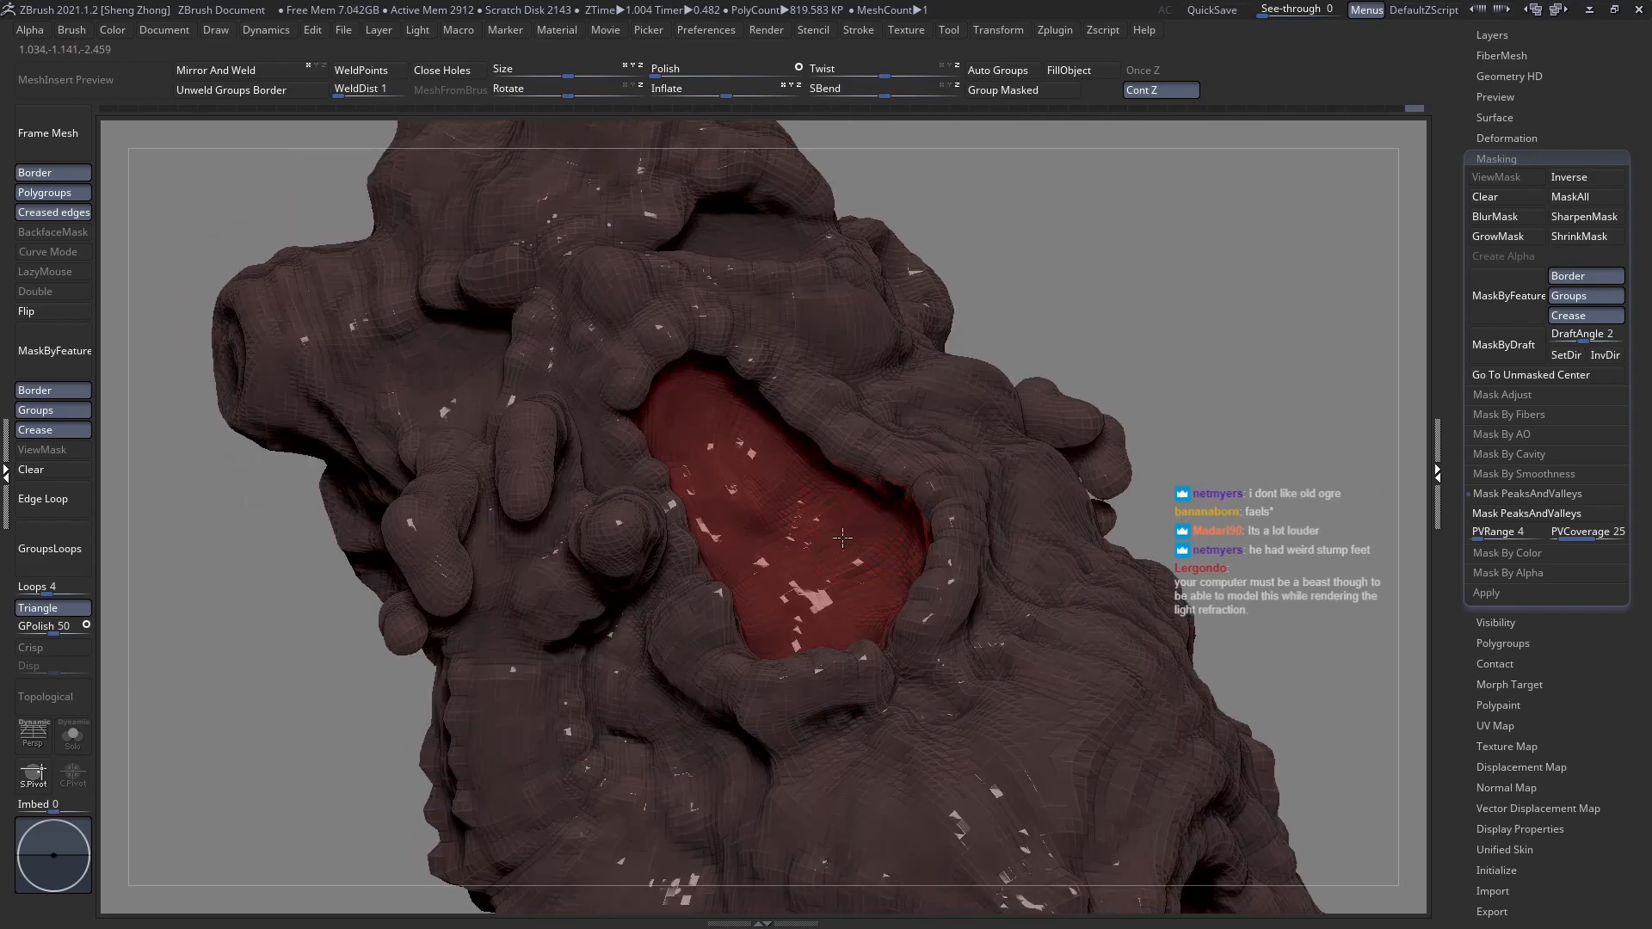
{"action": "mouse_move", "coordinate": [781, 598]}
{"action": "right_mouse_down"}
{"action": "mouse_move", "coordinate": [804, 723]}
{"action": "mouse_move", "coordinate": [668, 556]}
{"action": "mouse_move", "coordinate": [474, 535]}
{"action": "mouse_move", "coordinate": [693, 628]}
{"action": "mouse_move", "coordinate": [700, 839]}
{"action": "mouse_move", "coordinate": [815, 446]}
{"action": "mouse_move", "coordinate": [948, 390]}
{"action": "mouse_move", "coordinate": [822, 390]}
{"action": "mouse_move", "coordinate": [757, 489]}
{"action": "mouse_move", "coordinate": [843, 575]}
{"action": "right_mouse_up"}
Preview alternative MatCap materials on the full monster model.
{"action": "key", "text": "shift+f"}
{"action": "right_click_drag", "start_coordinate": [827, 518], "coordinate": [821, 561], "text": "ctrl"}
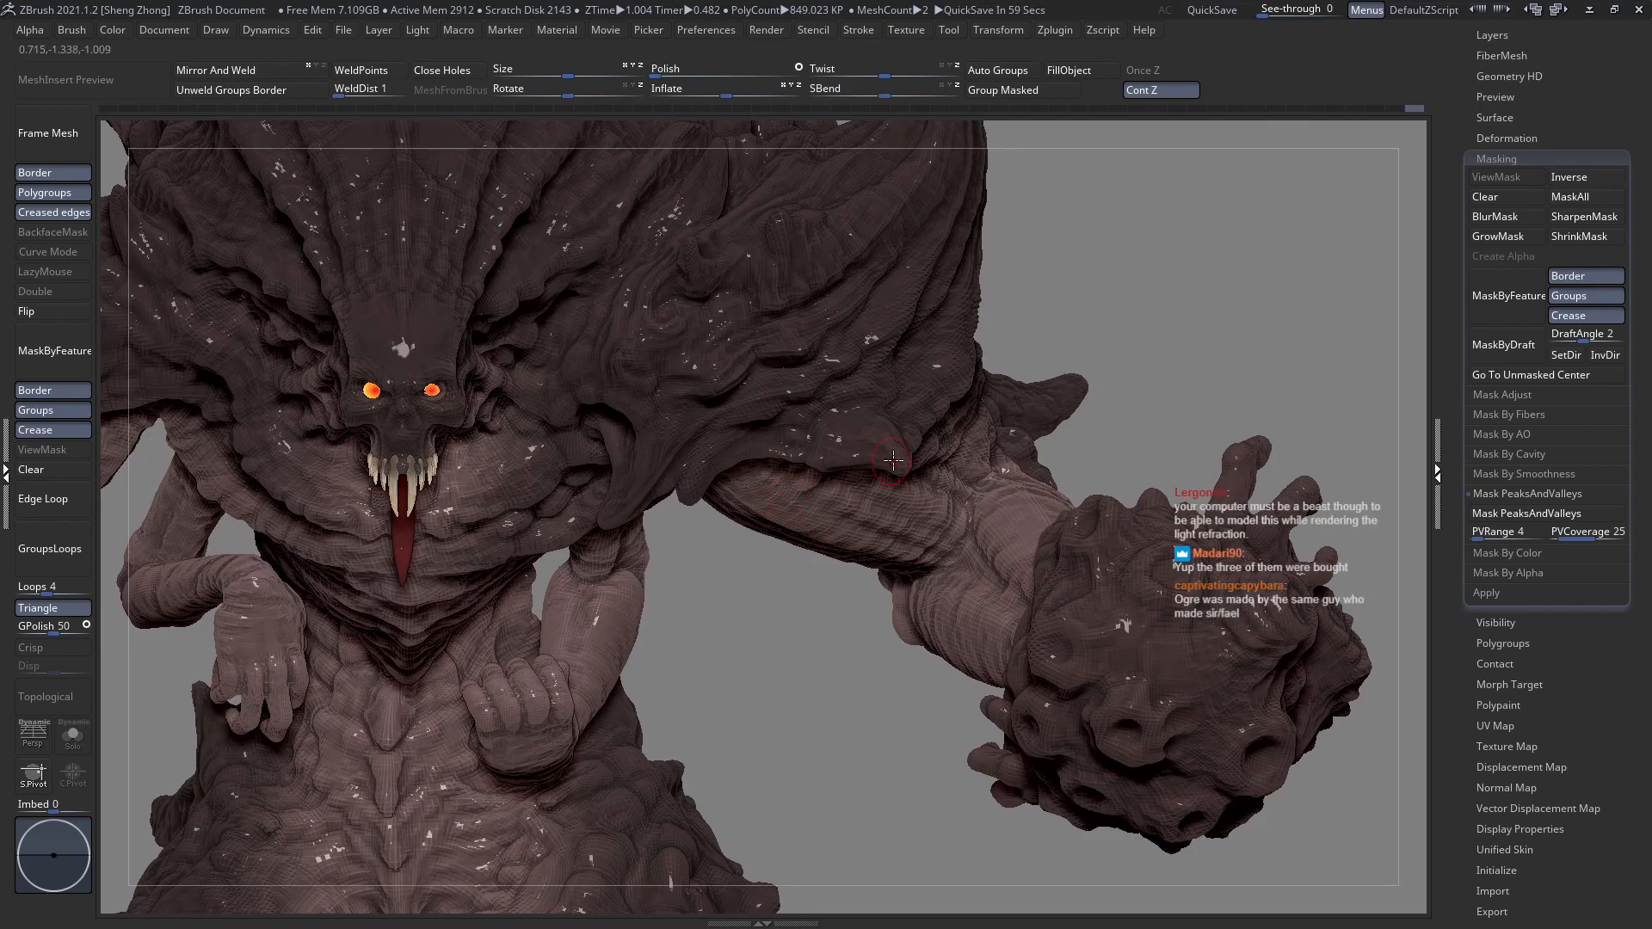
{"action": "mouse_move", "coordinate": [869, 454]}
{"action": "right_mouse_down", "text": "ctrl"}
{"action": "mouse_move", "coordinate": [784, 390]}
{"action": "mouse_move", "coordinate": [773, 413]}
{"action": "mouse_move", "coordinate": [833, 353]}
{"action": "right_mouse_up", "text": "ctrl"}
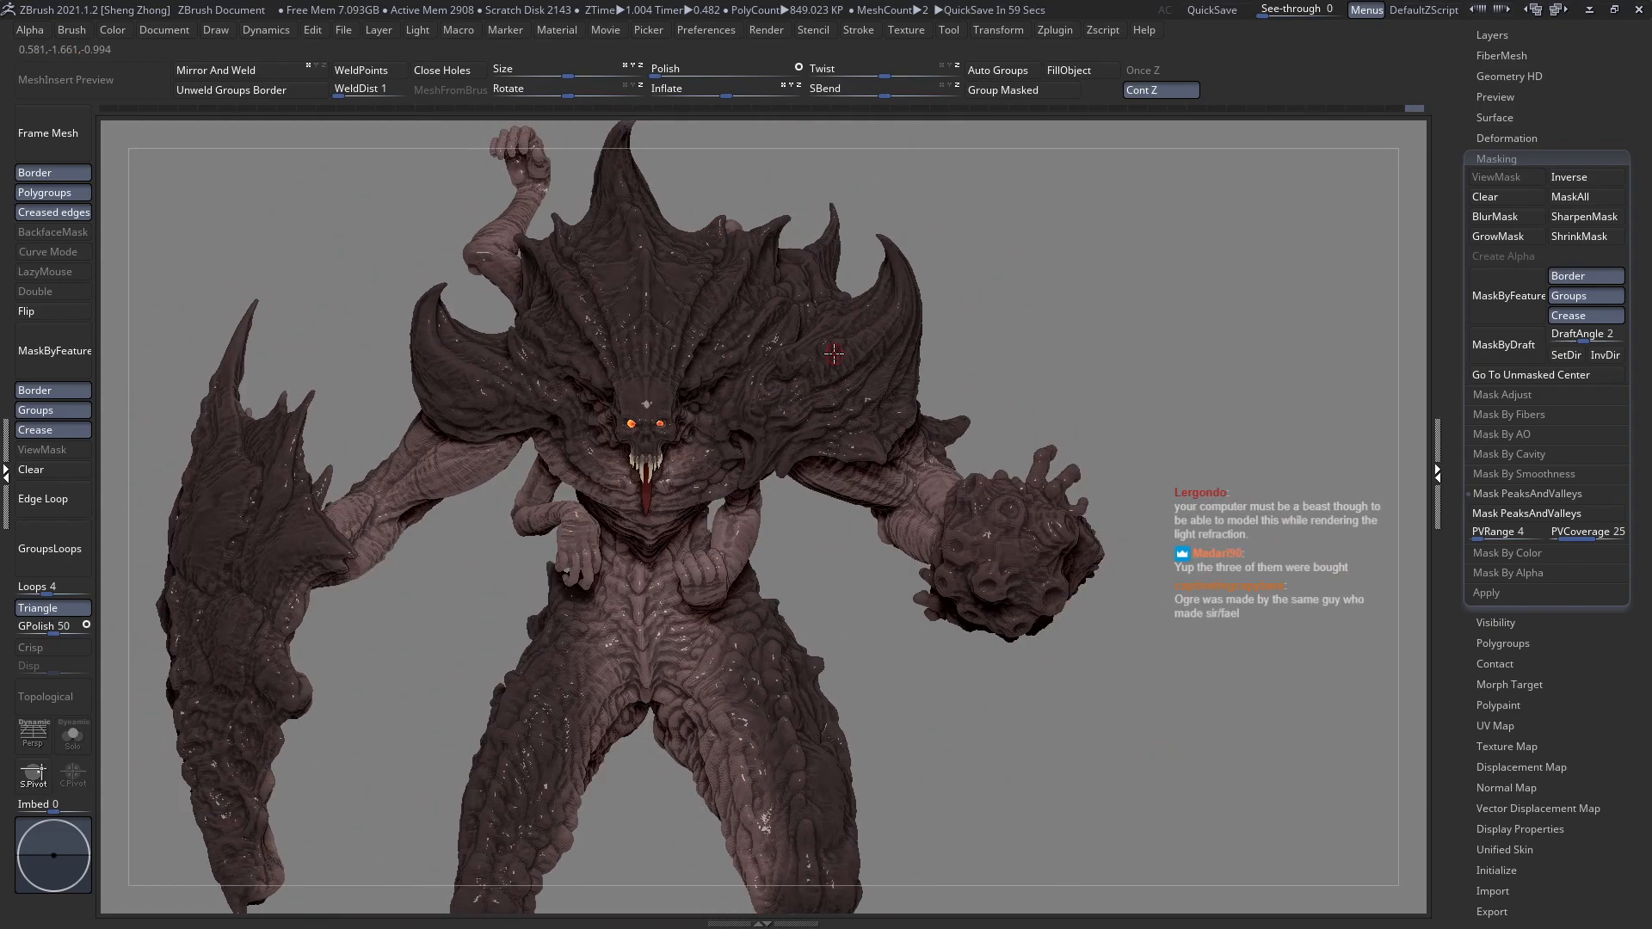
{"action": "key", "text": "space"}
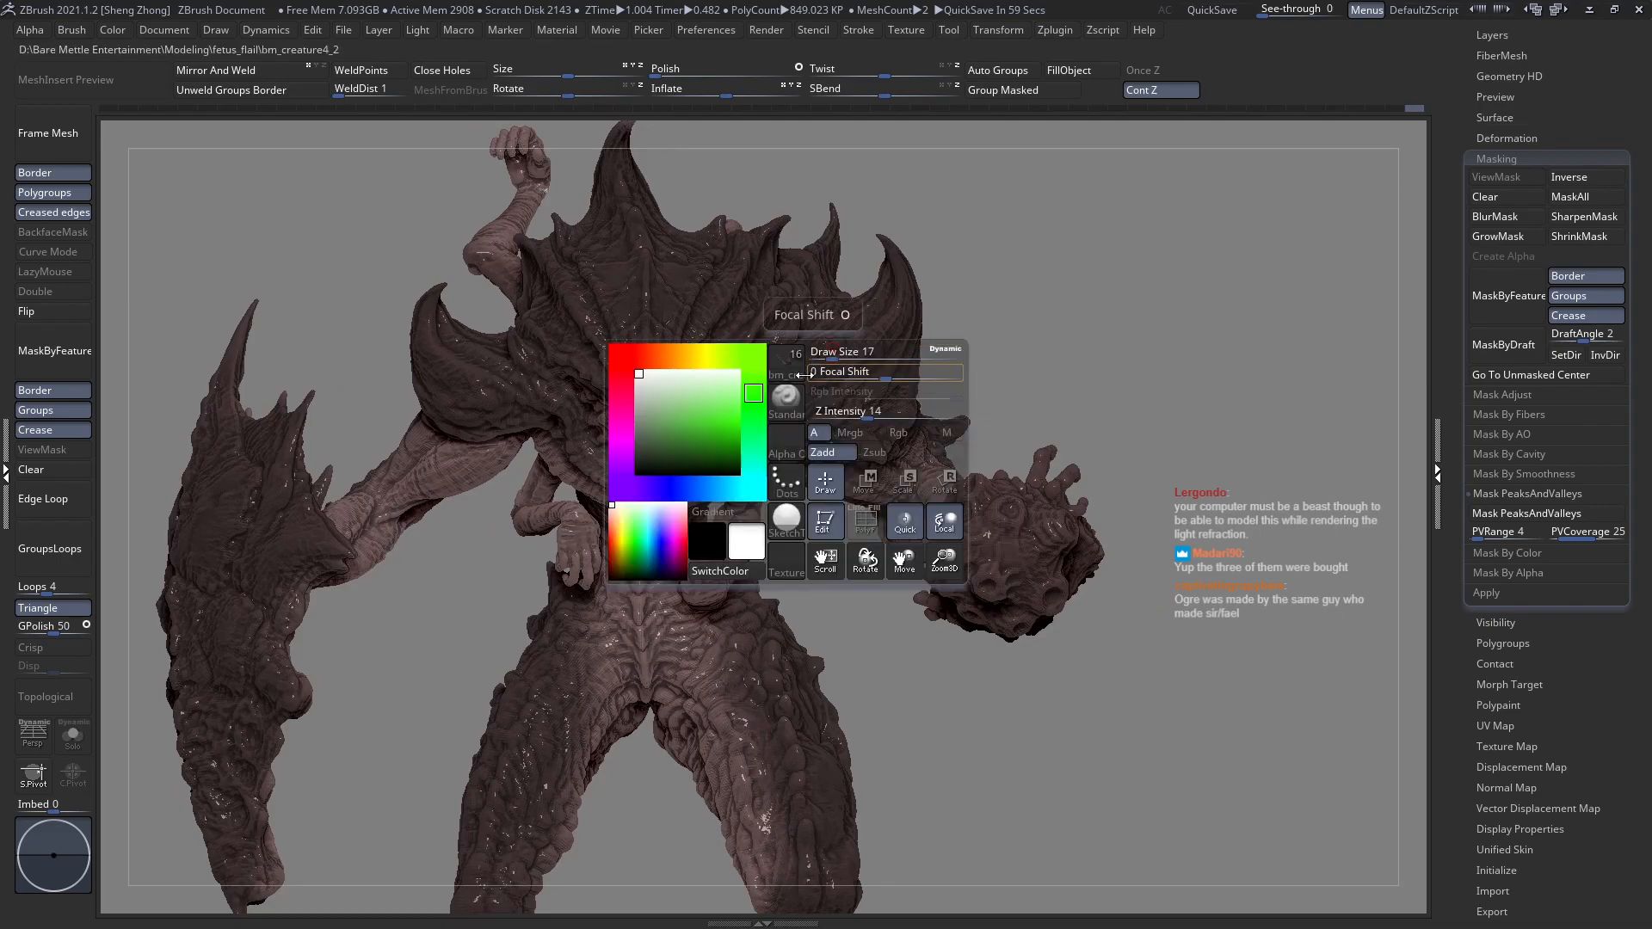
{"action": "left_click", "coordinate": [781, 523]}
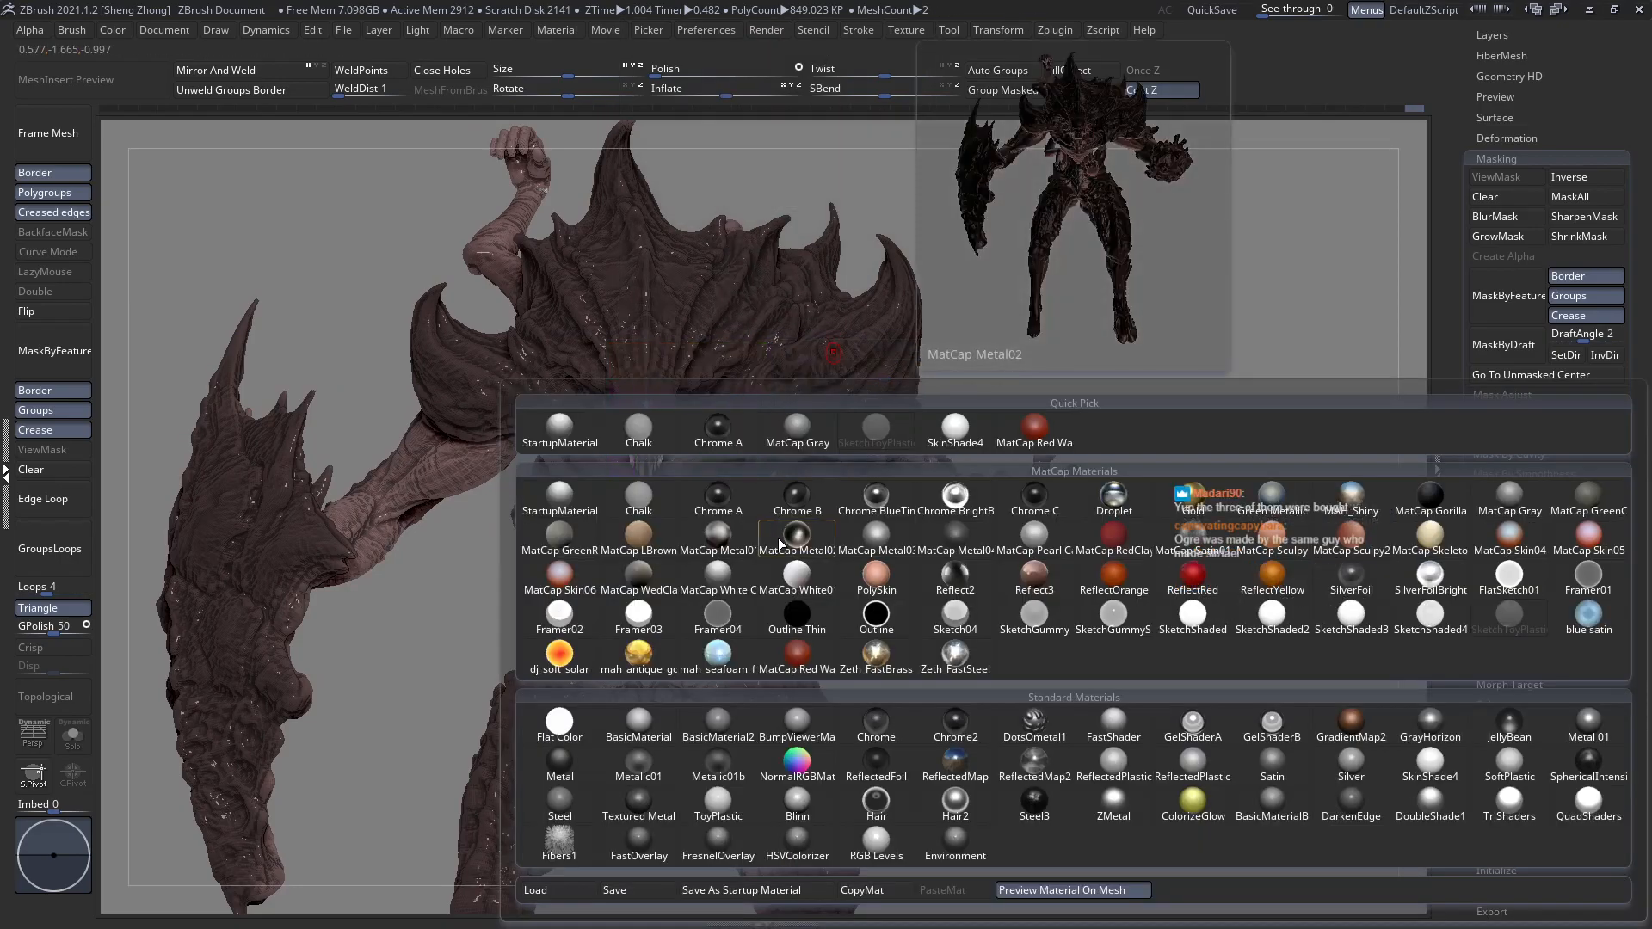
{"action": "mouse_move", "coordinate": [949, 497]}
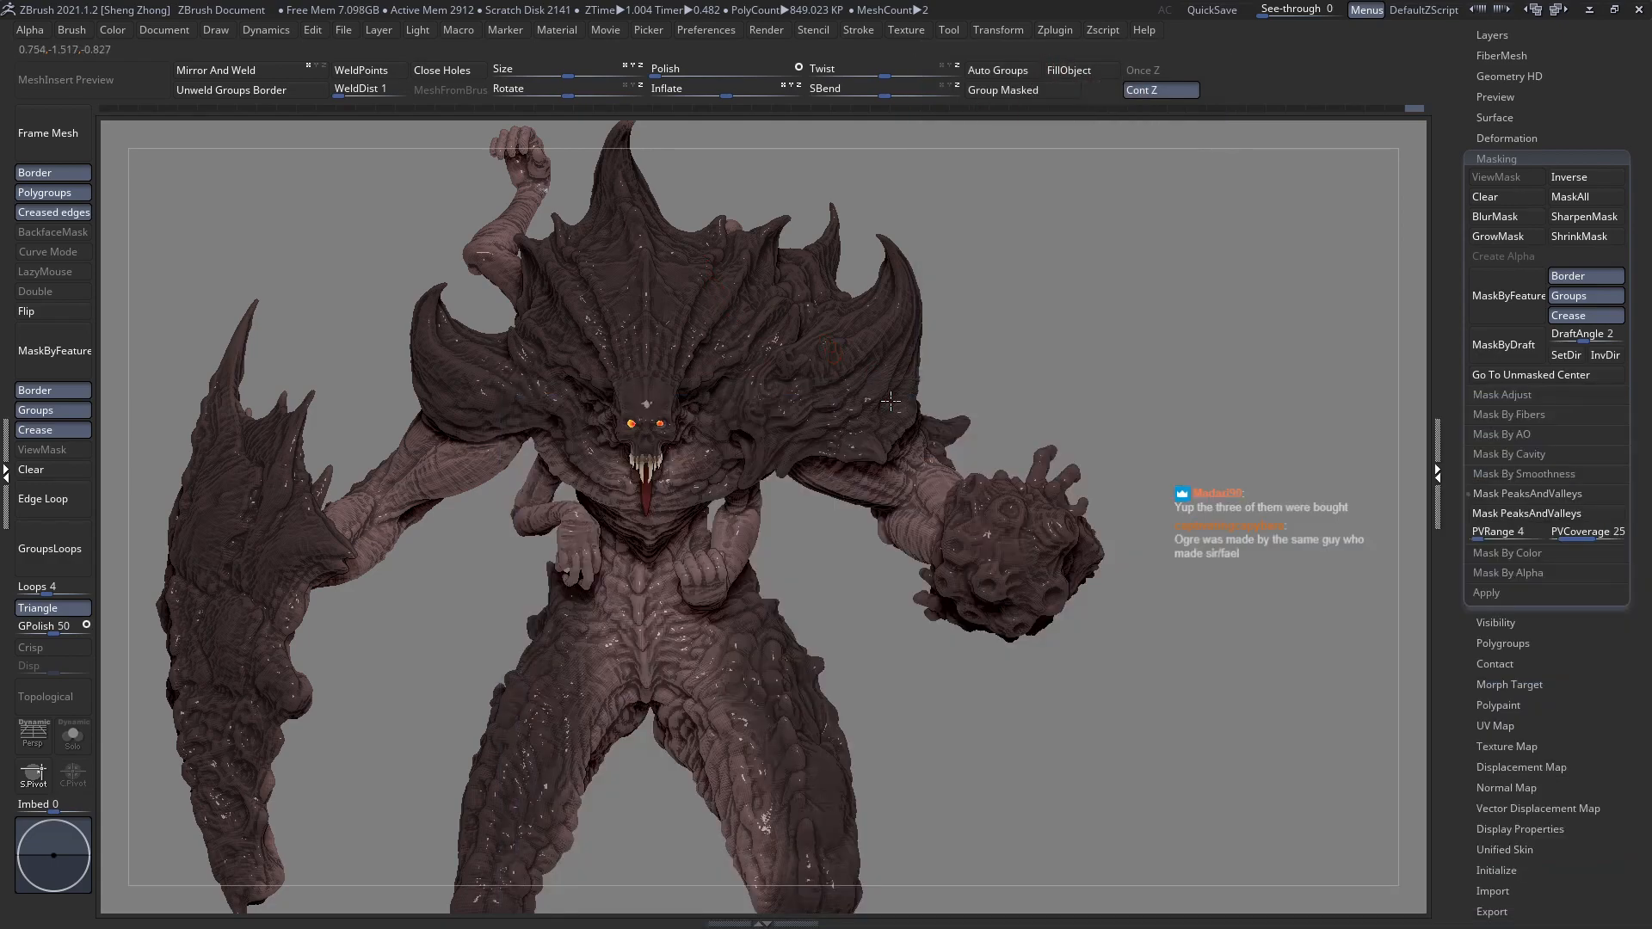
Sculpt fleshy folds in and around the curled hollow under the shoulder carapace, beside the monster's tongue.
{"action": "right_click_drag", "start_coordinate": [890, 401], "coordinate": [742, 428]}
{"action": "right_click_drag", "start_coordinate": [756, 393], "coordinate": [750, 416]}
{"action": "key", "text": "space"}
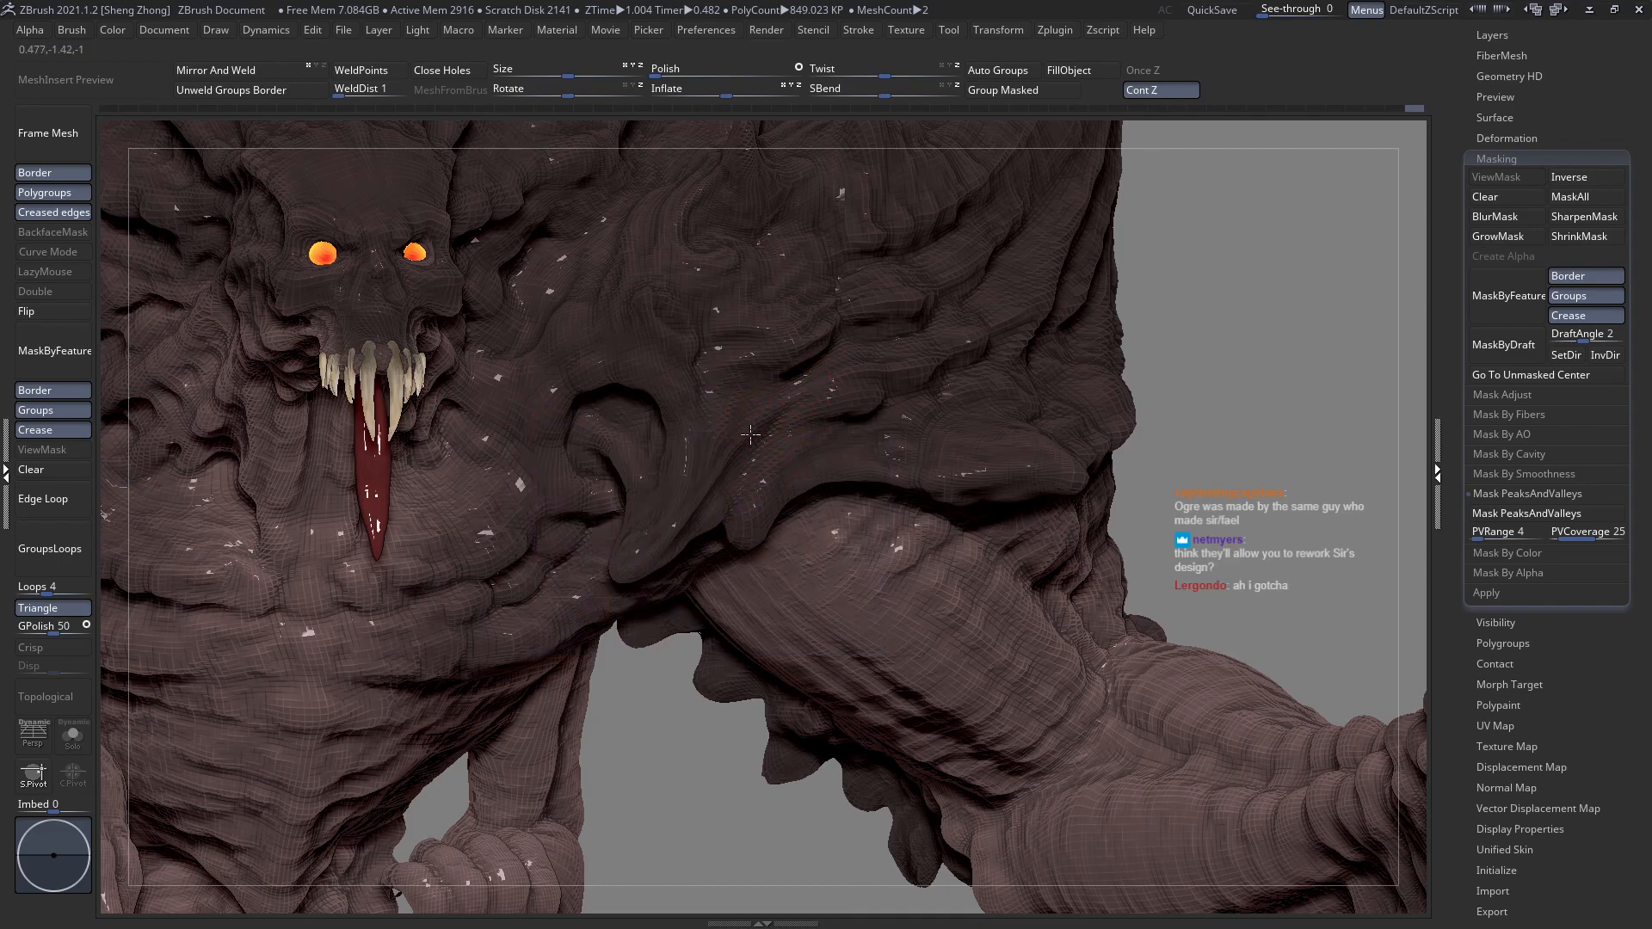
{"action": "mouse_move", "coordinate": [690, 494]}
{"action": "right_mouse_down"}
{"action": "mouse_move", "coordinate": [690, 475]}
{"action": "mouse_move", "coordinate": [647, 565]}
{"action": "mouse_move", "coordinate": [663, 508]}
{"action": "right_mouse_up"}
{"action": "key", "text": "space"}
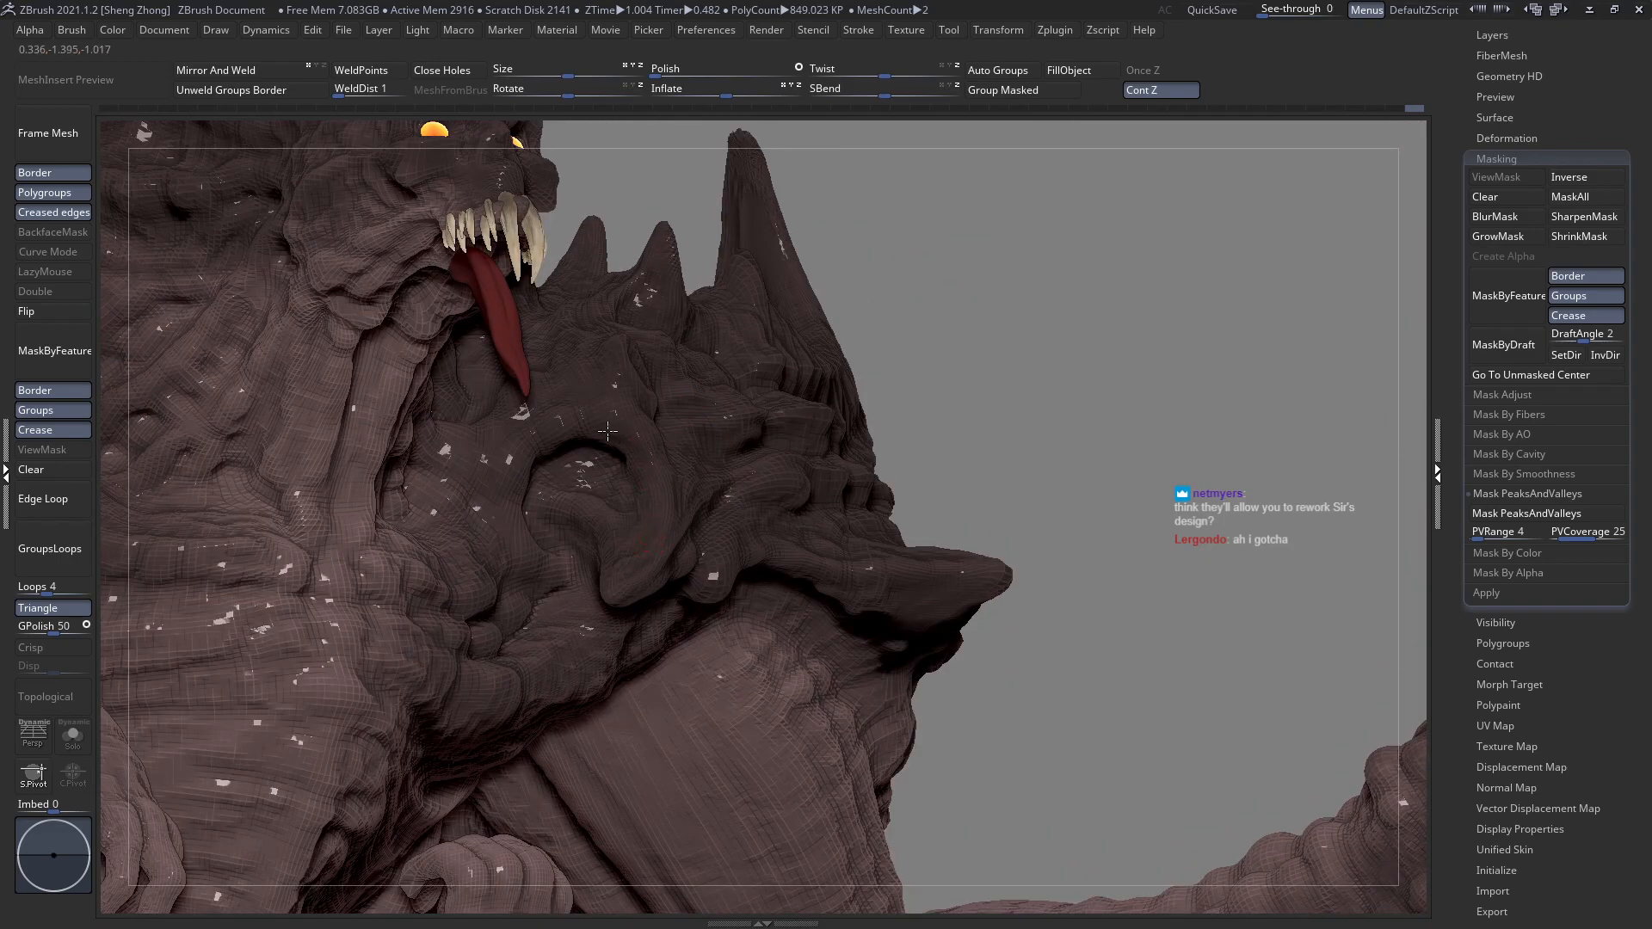
{"action": "left_click", "coordinate": [583, 421], "text": "alt"}
{"action": "right_click_drag", "start_coordinate": [522, 490], "coordinate": [508, 461]}
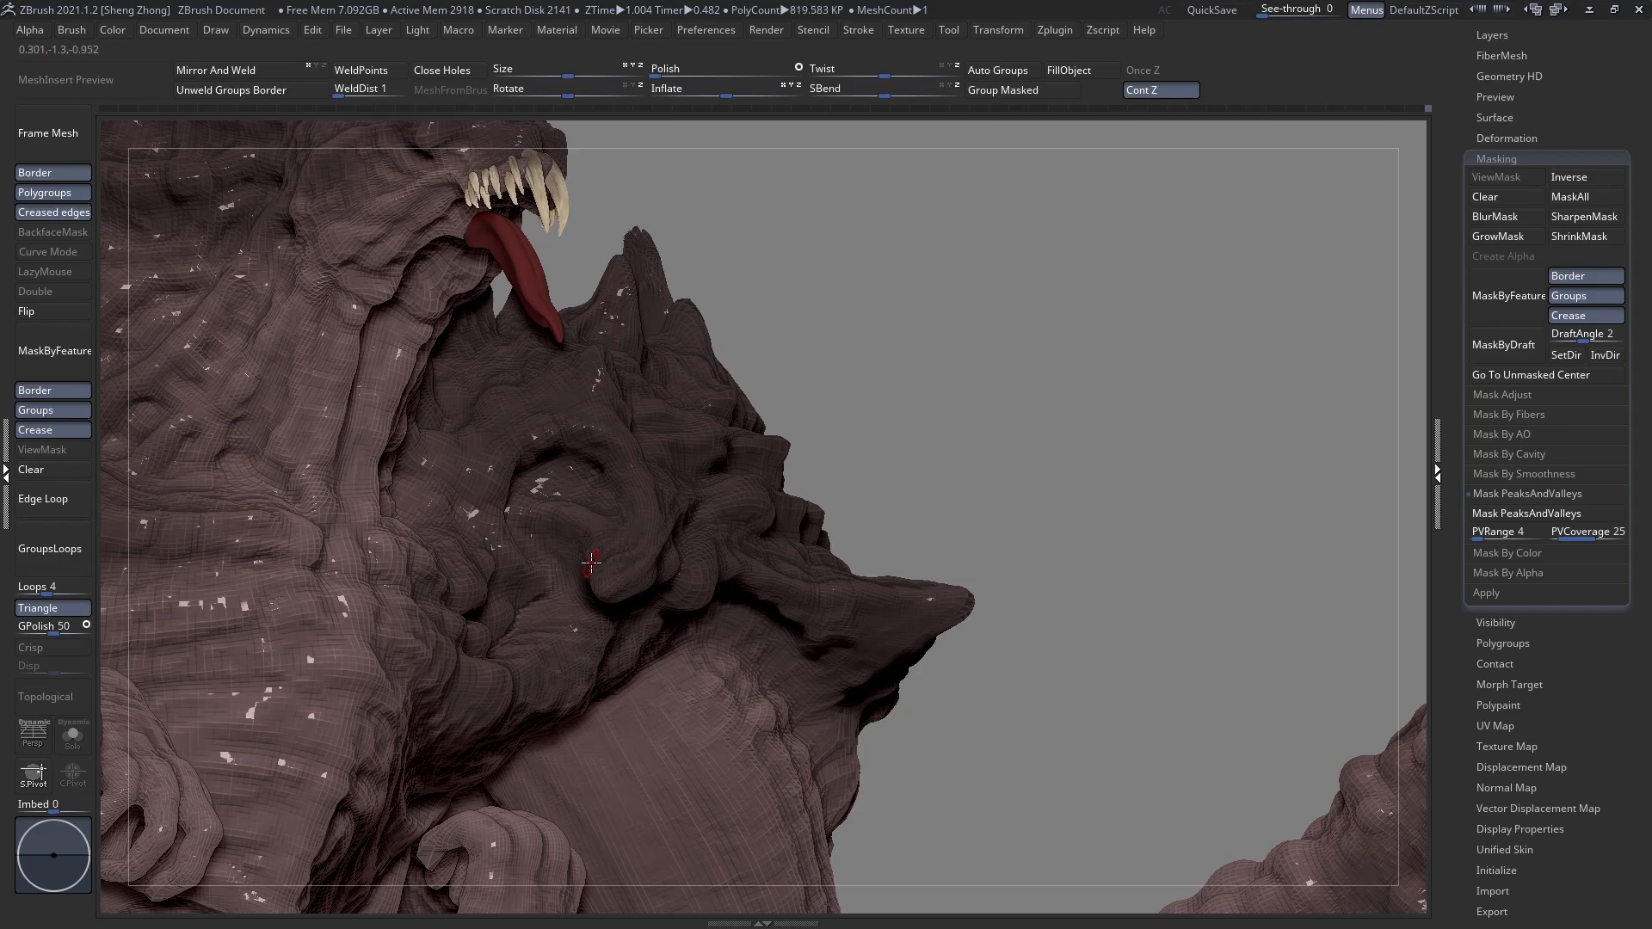
{"action": "right_click_drag", "start_coordinate": [600, 584], "coordinate": [595, 543]}
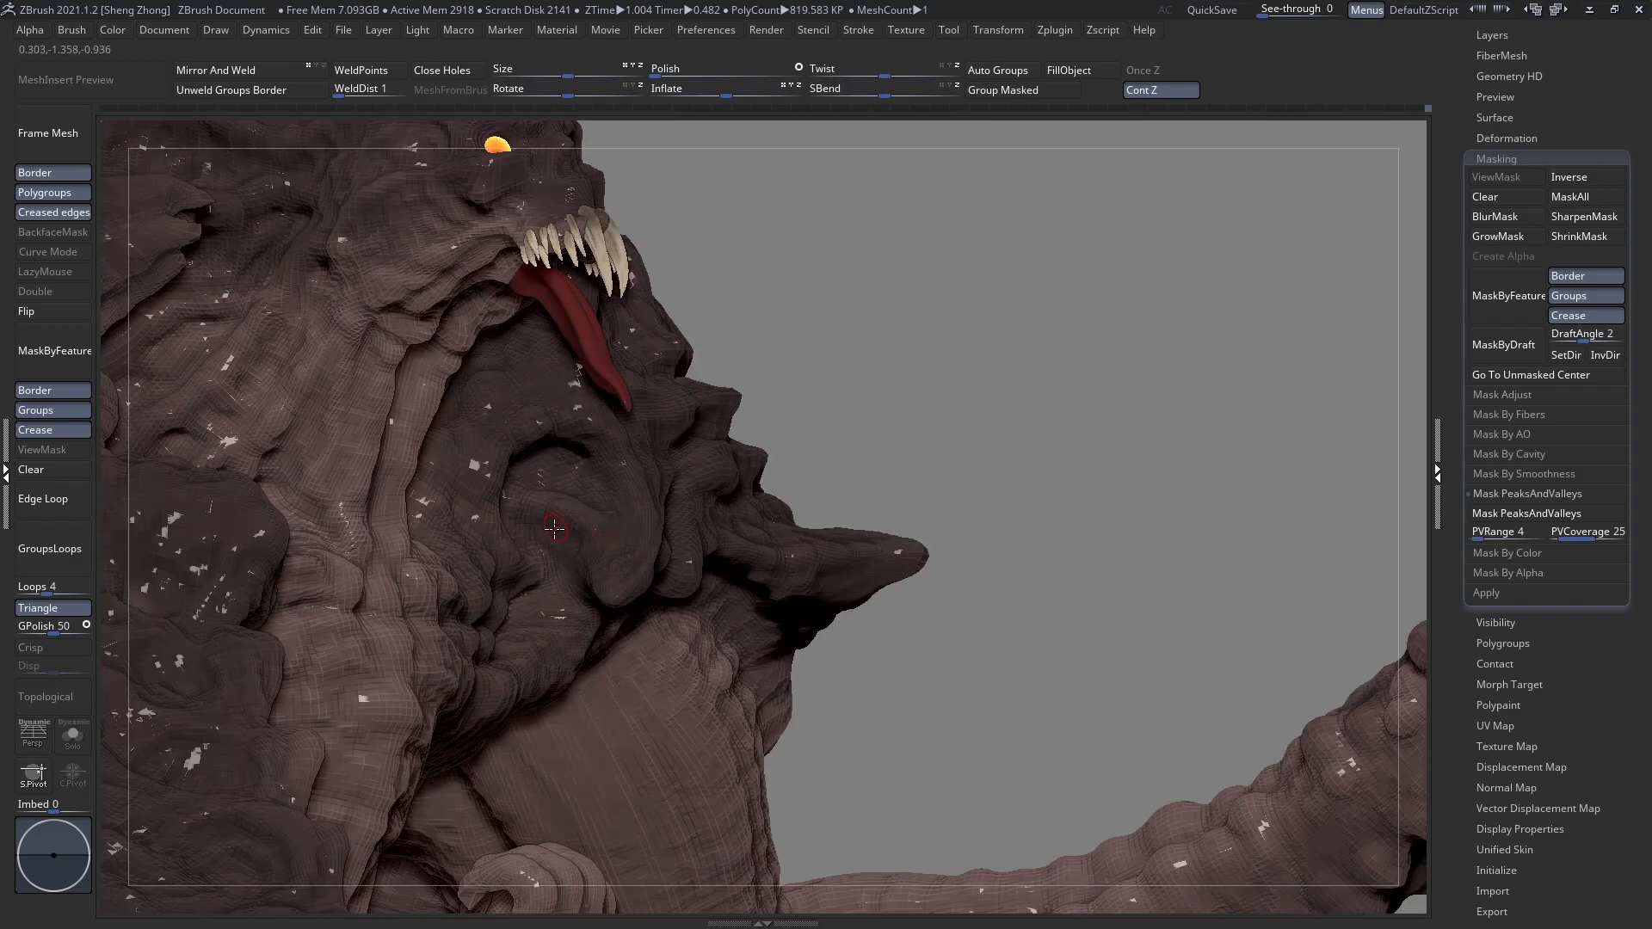
{"action": "right_click_drag", "start_coordinate": [591, 514], "coordinate": [609, 465]}
Refine the rim of the curled hollow and the folds running from it towards the chest.
{"action": "key", "text": "ctrl+n"}
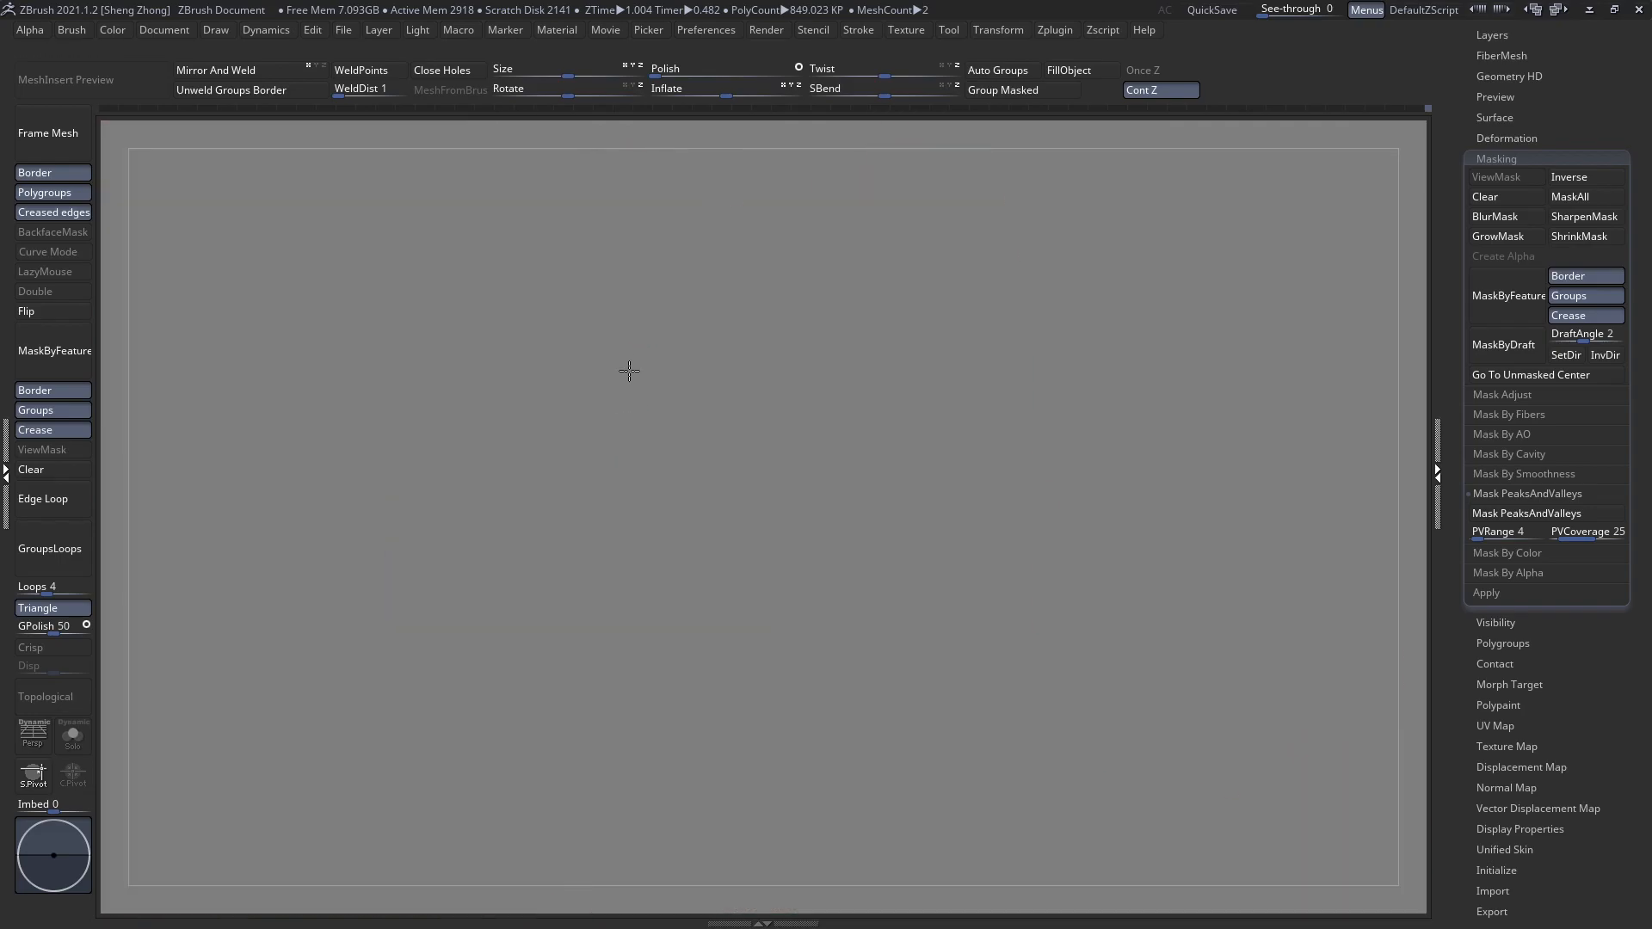
{"action": "mouse_move", "coordinate": [629, 371]}
{"action": "right_mouse_down"}
{"action": "mouse_move", "coordinate": [622, 415]}
{"action": "mouse_move", "coordinate": [638, 386]}
{"action": "right_mouse_up"}
{"action": "key", "text": "space"}
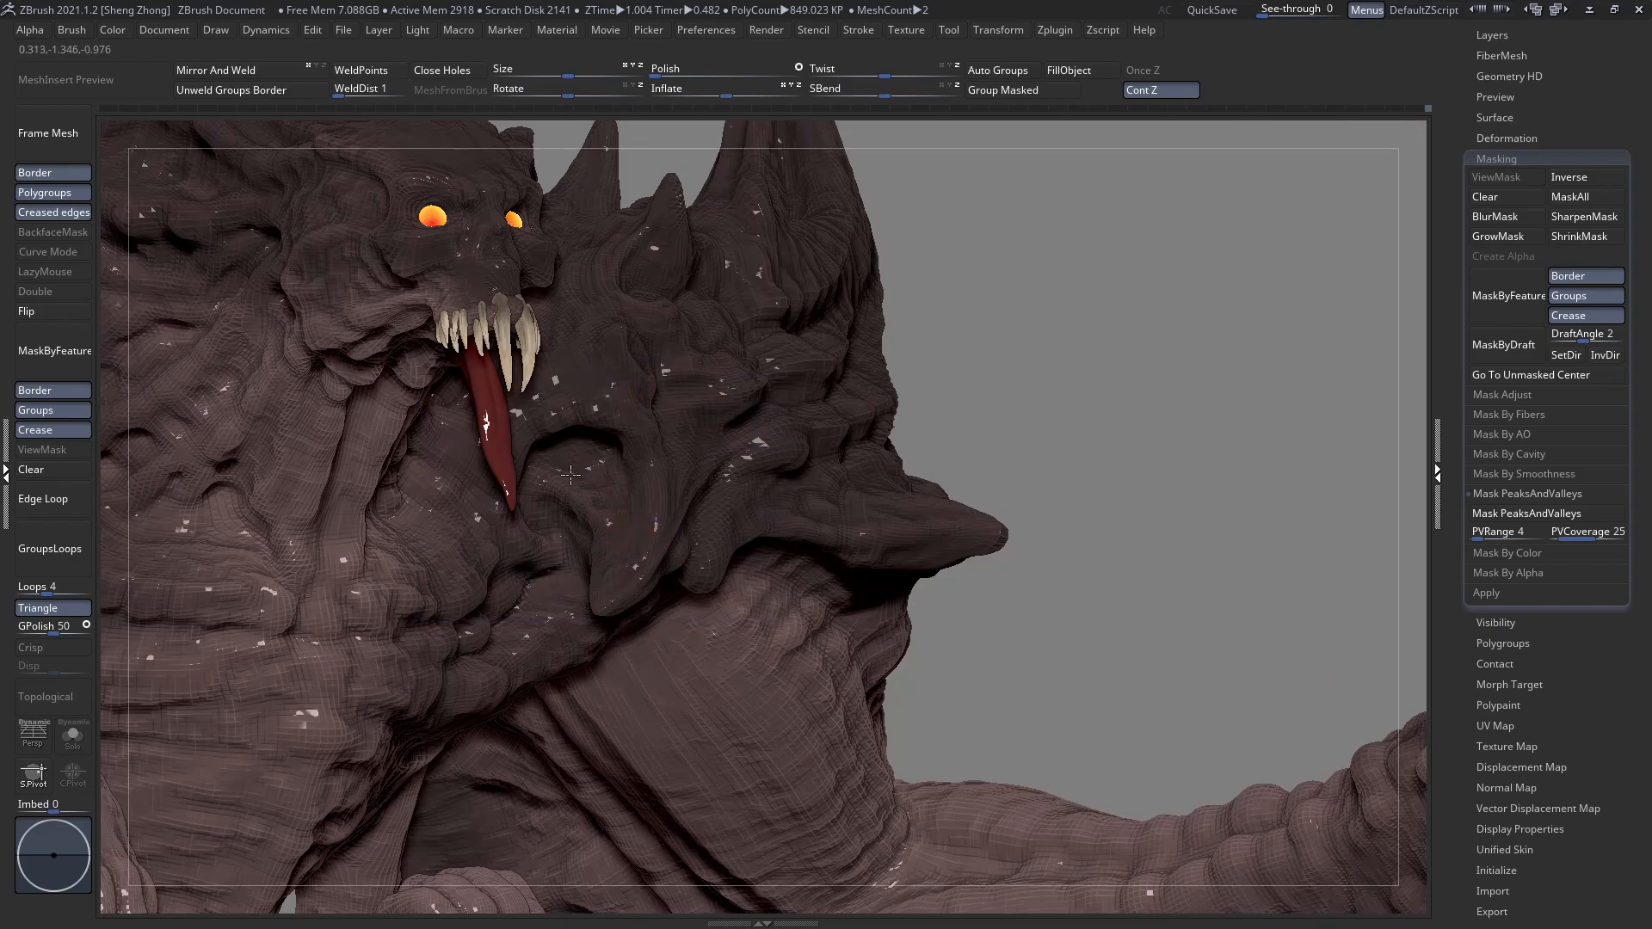
{"action": "right_click_drag", "start_coordinate": [586, 437], "coordinate": [592, 457]}
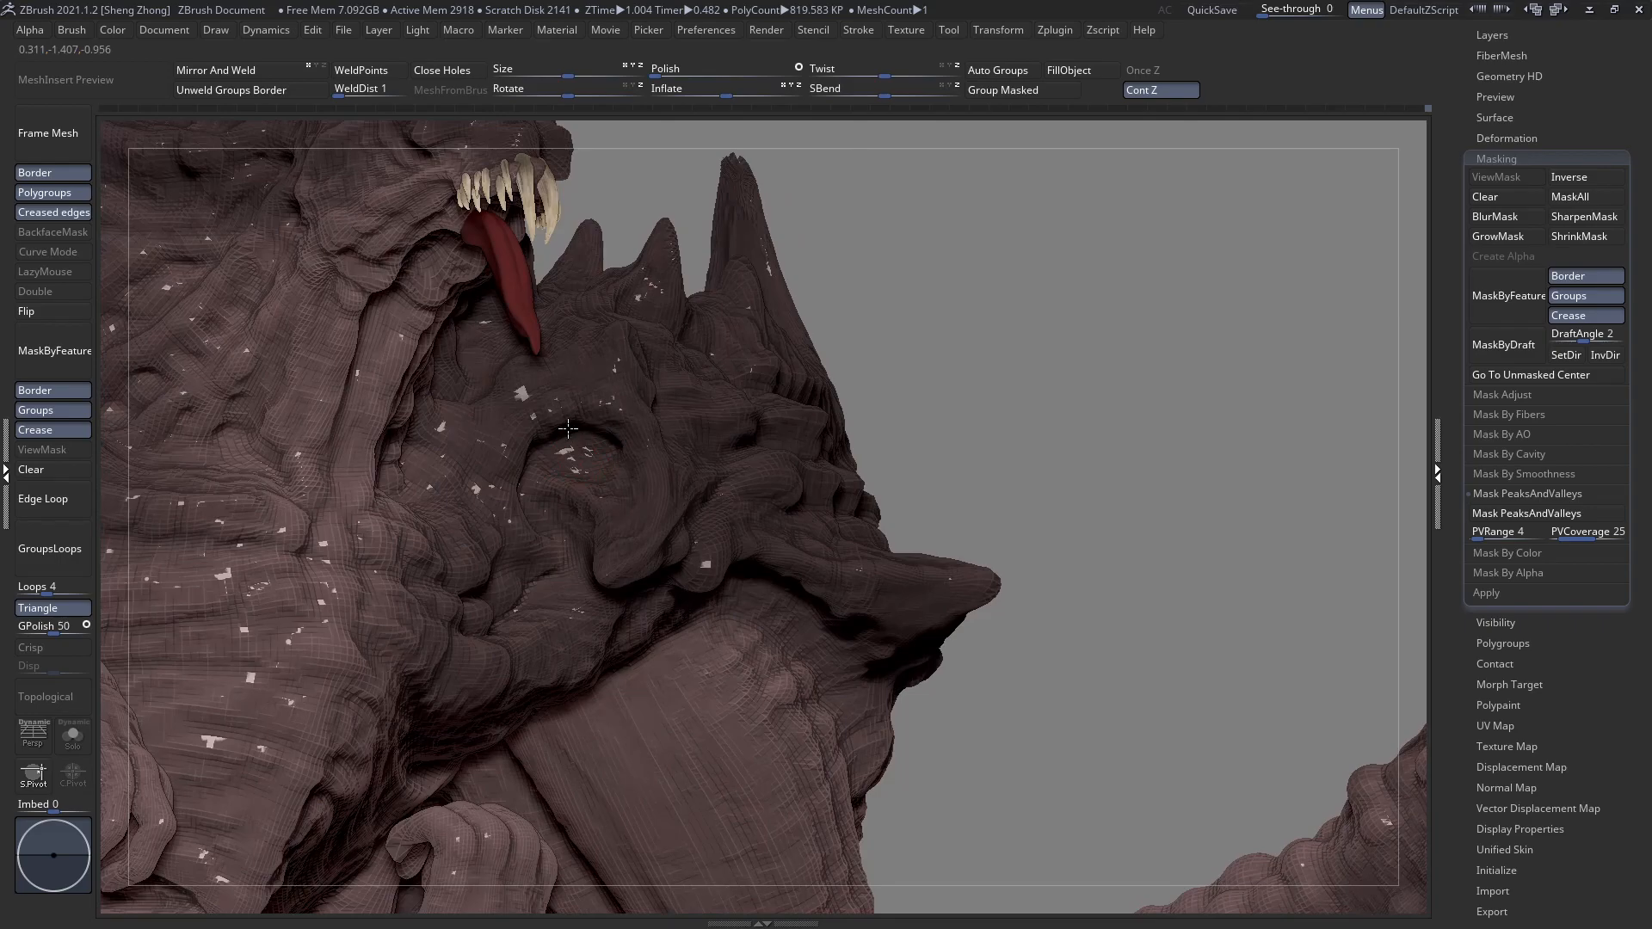
{"action": "right_click_drag", "start_coordinate": [616, 425], "coordinate": [608, 416]}
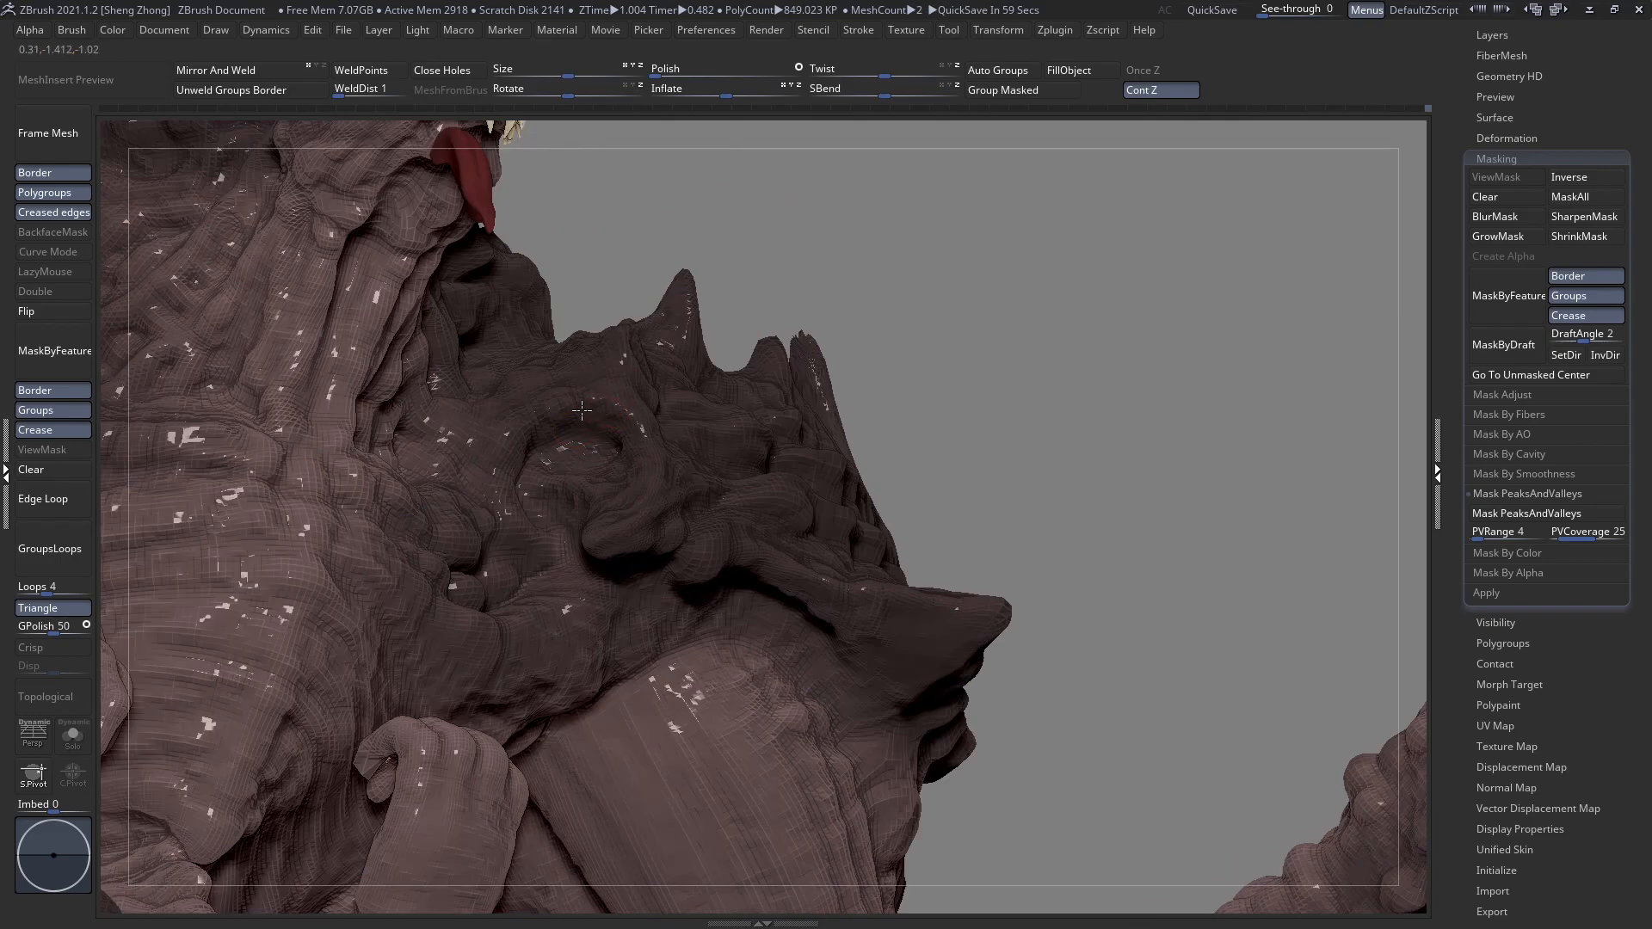
{"action": "right_click_drag", "start_coordinate": [524, 483], "coordinate": [551, 339]}
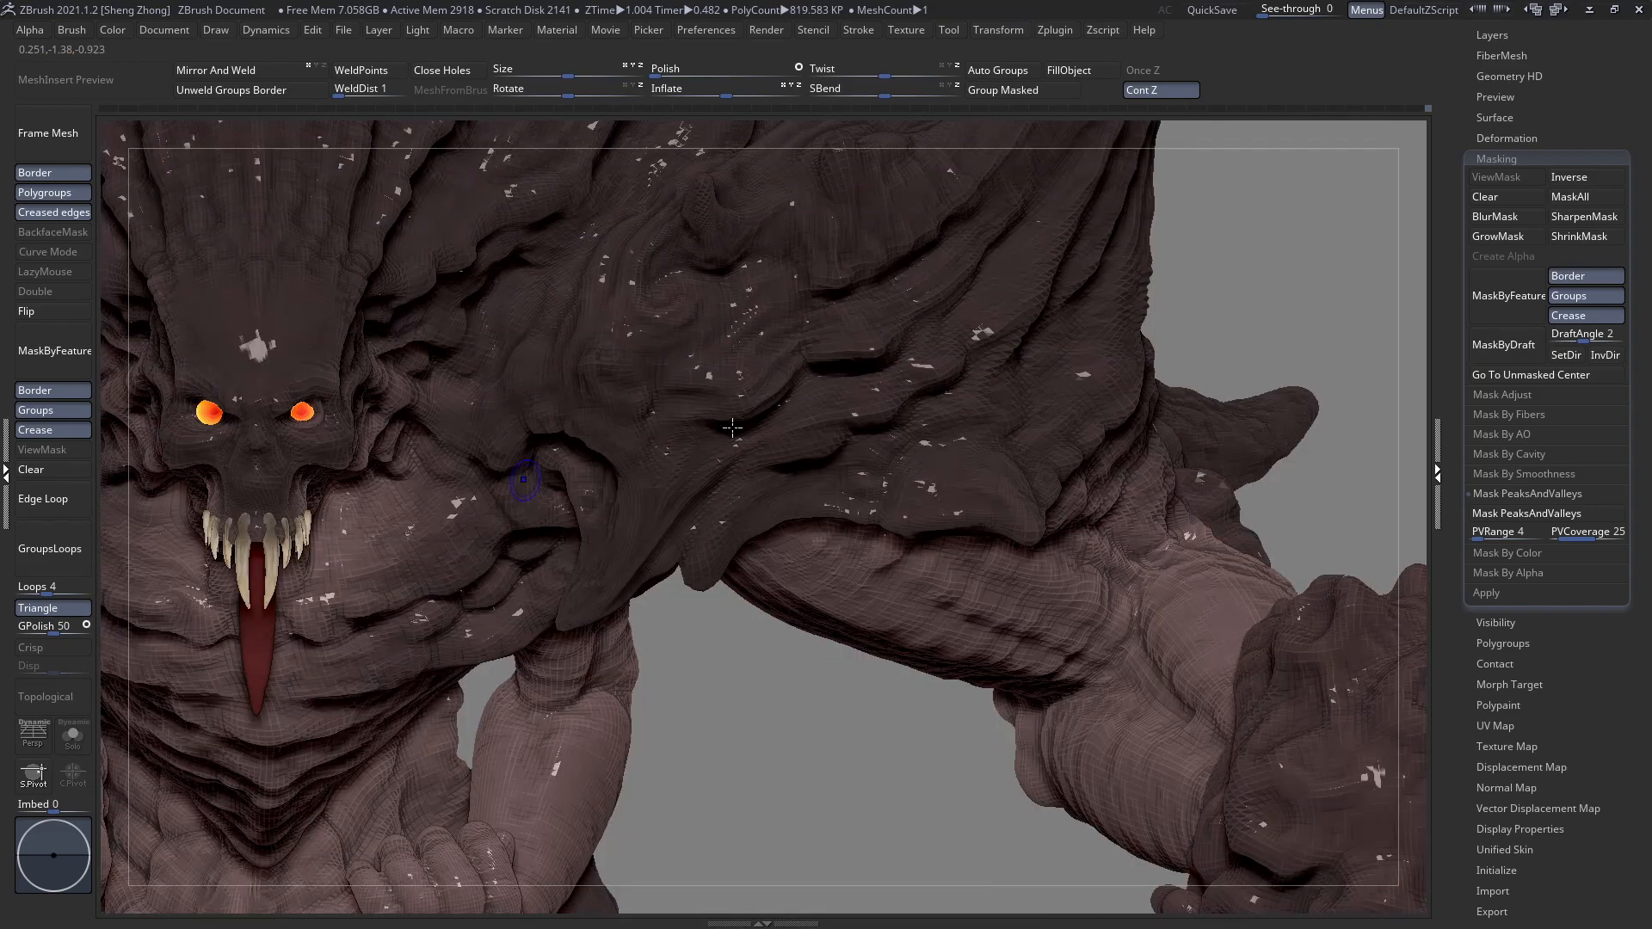
{"action": "right_click_drag", "start_coordinate": [794, 429], "coordinate": [779, 316], "text": "ctrl"}
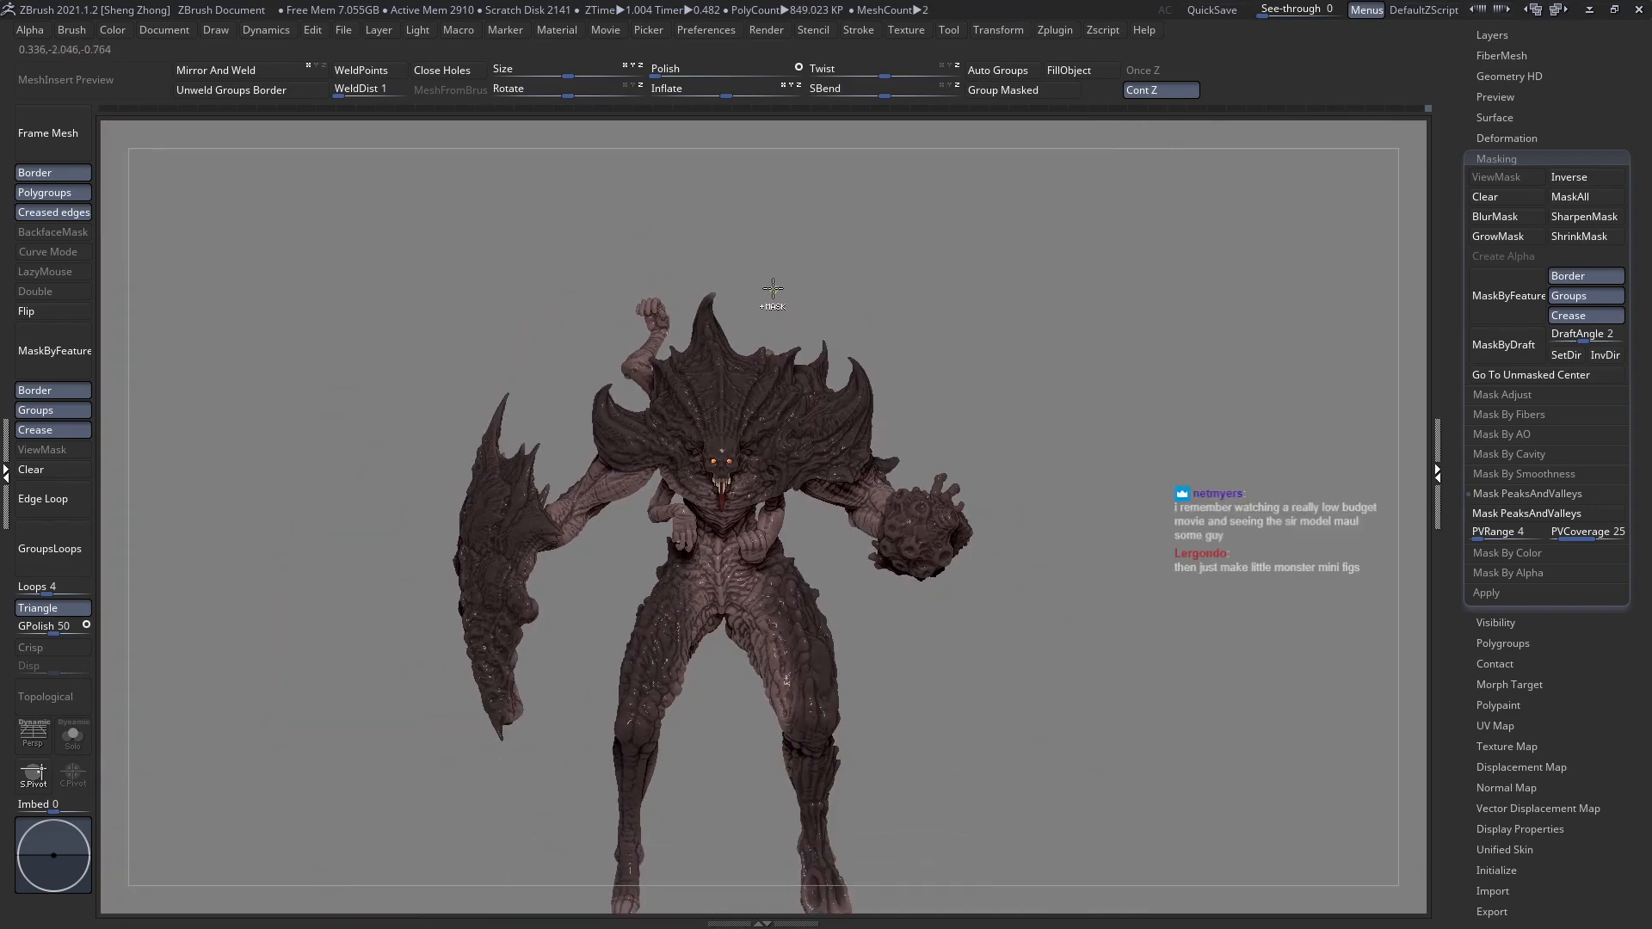
{"action": "left_click_drag", "start_coordinate": [729, 281], "coordinate": [960, 633], "text": "ctrl"}
{"action": "left_click_drag", "start_coordinate": [1158, 820], "coordinate": [910, 569], "text": "ctrl+shift"}
{"action": "key", "text": "ctrl+z"}
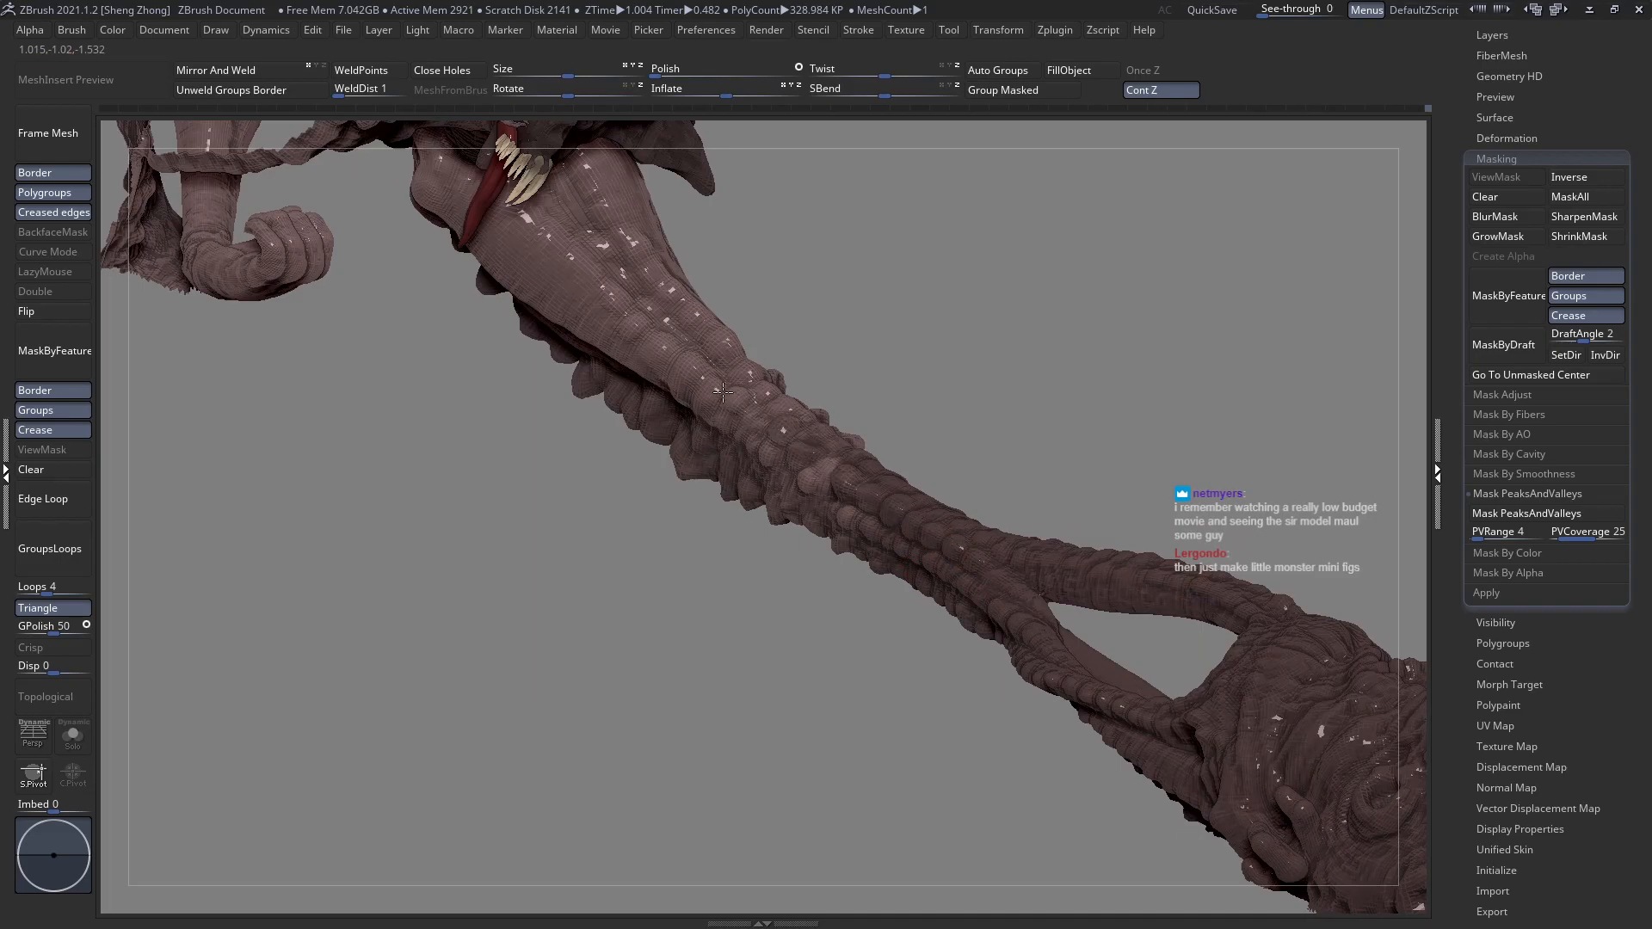
Refine the bumpy flesh along the forearm where it splits into strands above the bulbous mass.
{"action": "mouse_move", "coordinate": [593, 315]}
{"action": "right_mouse_down"}
{"action": "mouse_move", "coordinate": [499, 280]}
{"action": "mouse_move", "coordinate": [499, 222]}
{"action": "right_mouse_up"}
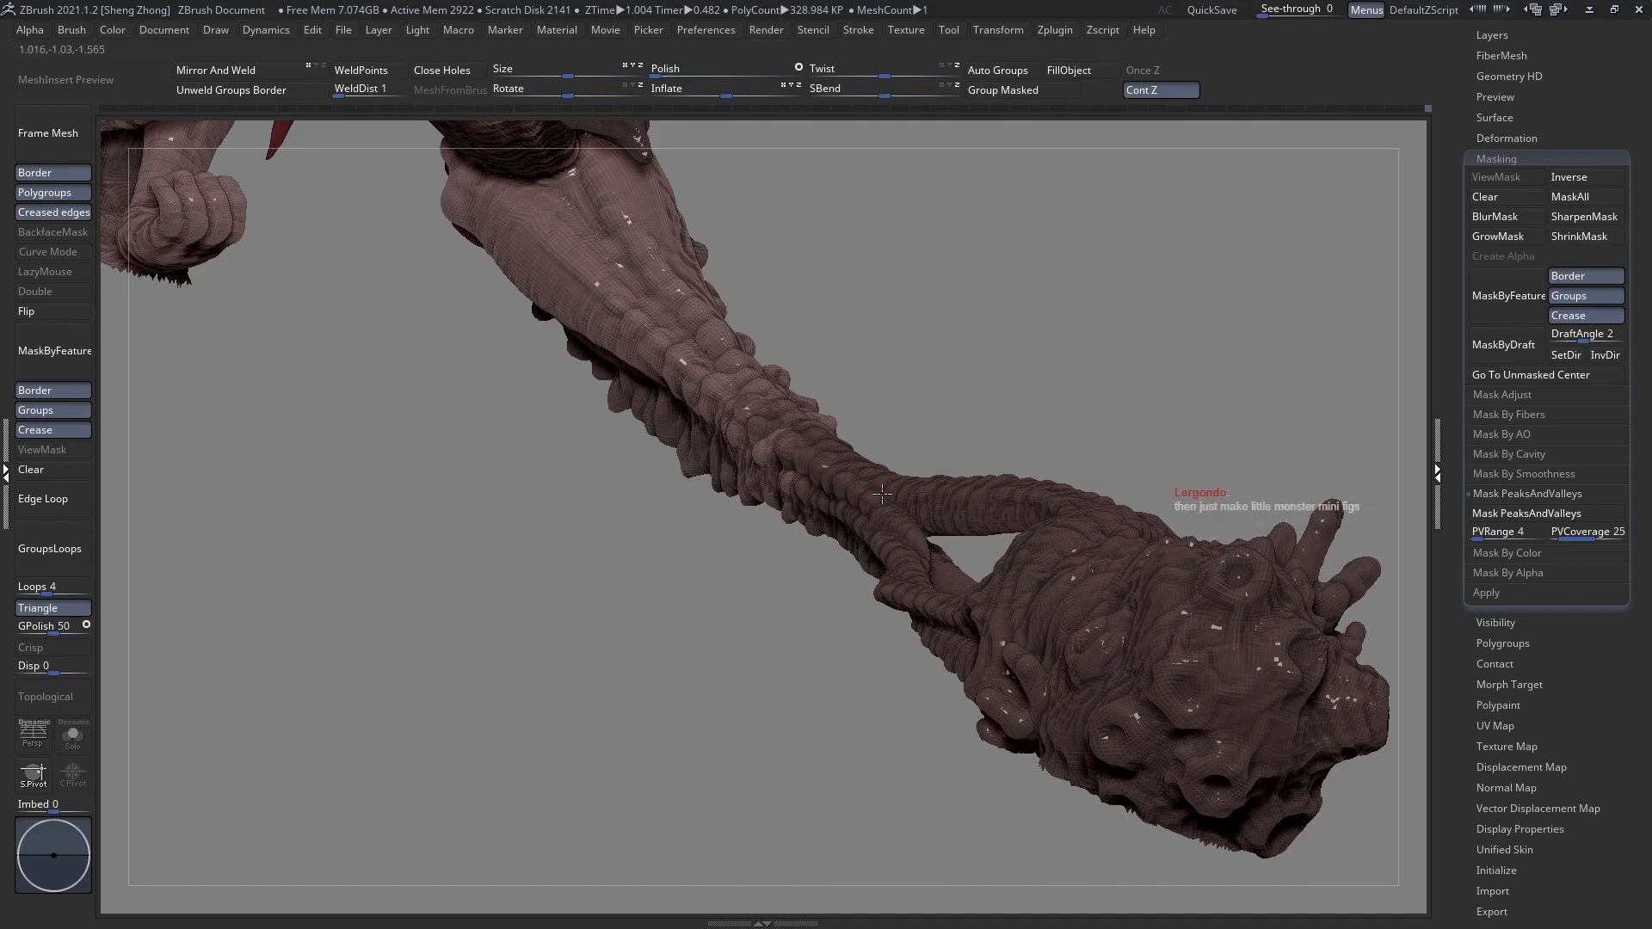
{"action": "right_click_drag", "start_coordinate": [834, 480], "coordinate": [586, 351]}
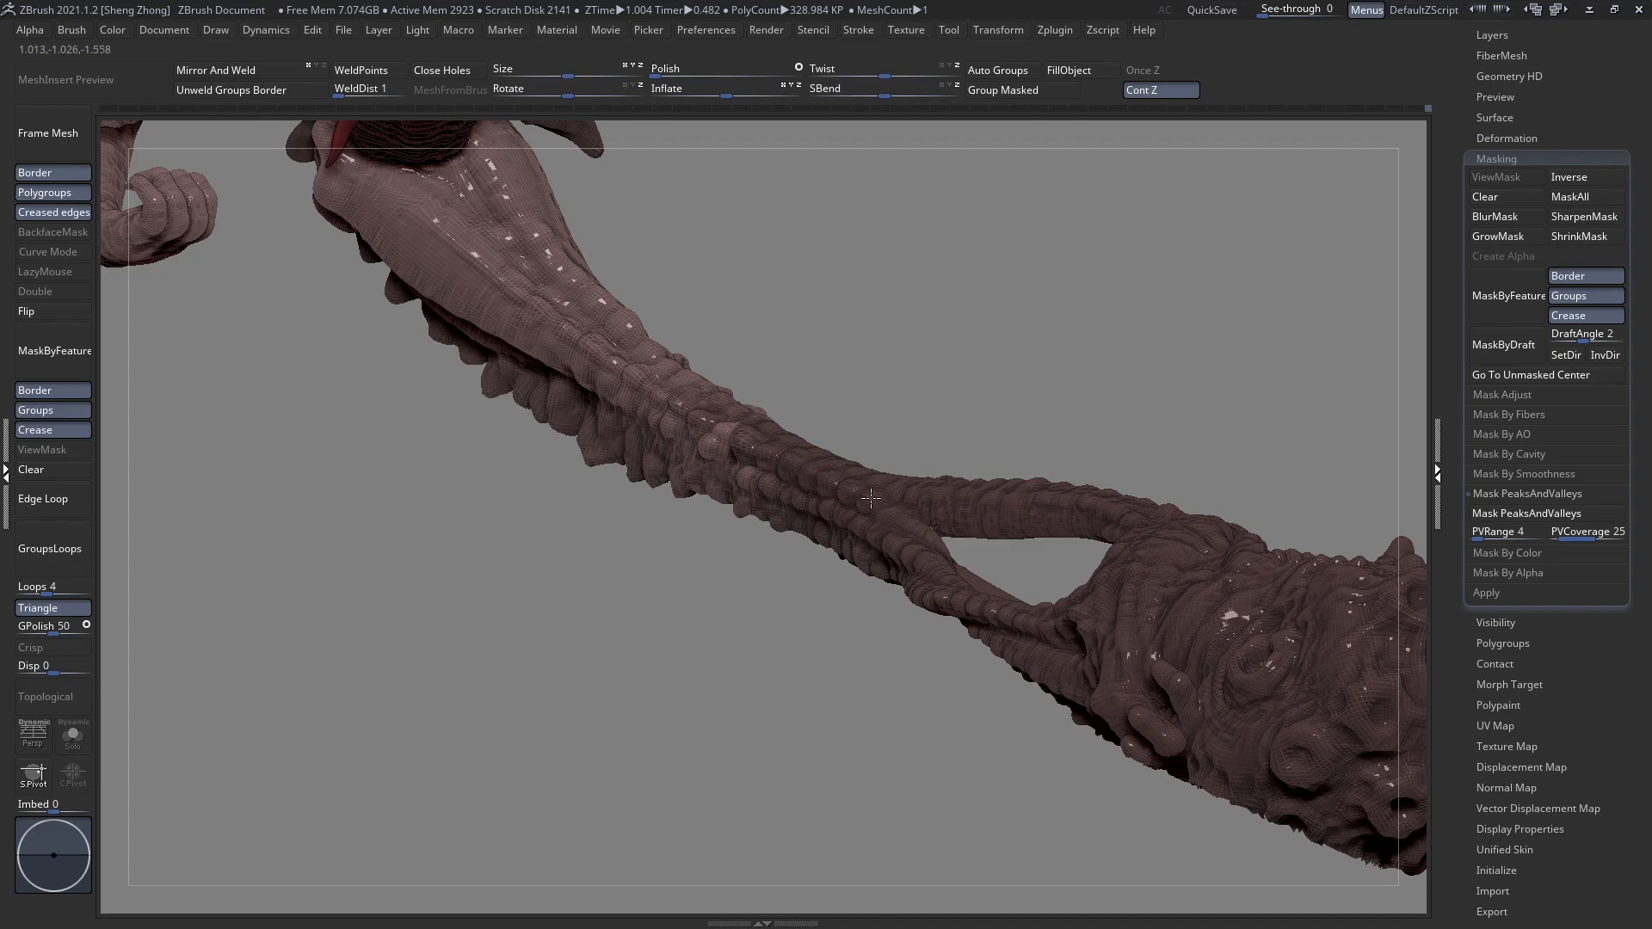
{"action": "mouse_move", "coordinate": [912, 521]}
{"action": "right_mouse_down"}
{"action": "mouse_move", "coordinate": [908, 535]}
{"action": "mouse_move", "coordinate": [889, 475]}
{"action": "right_mouse_up"}
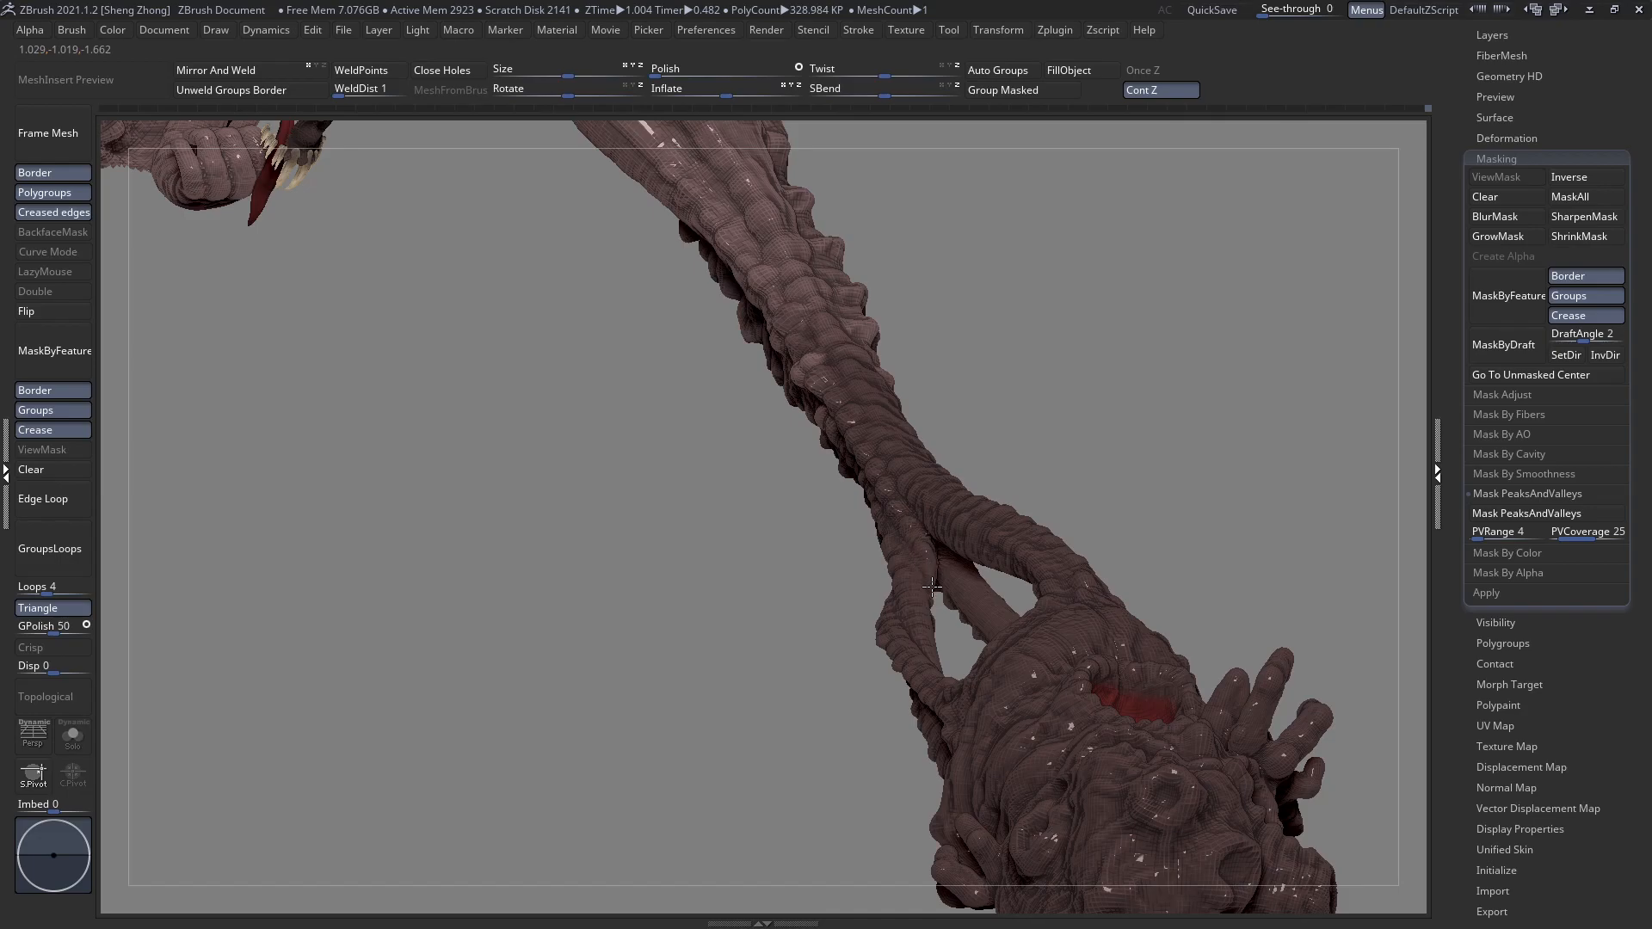
{"action": "right_click_drag", "start_coordinate": [931, 589], "coordinate": [765, 540]}
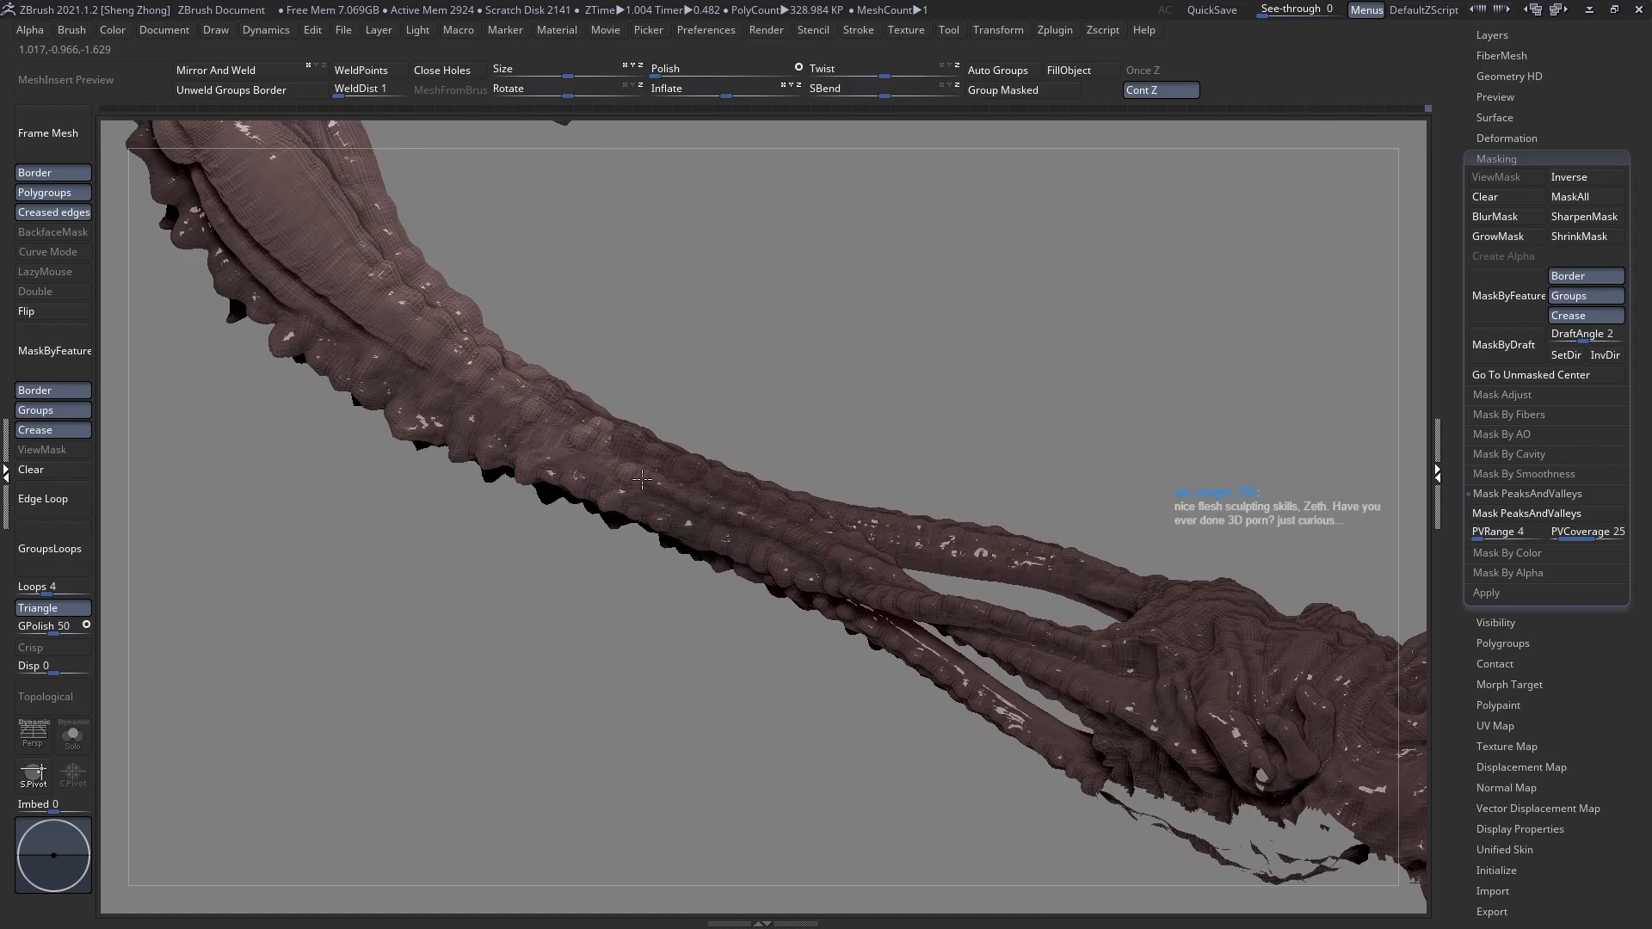
{"action": "right_click_drag", "start_coordinate": [511, 434], "coordinate": [510, 395]}
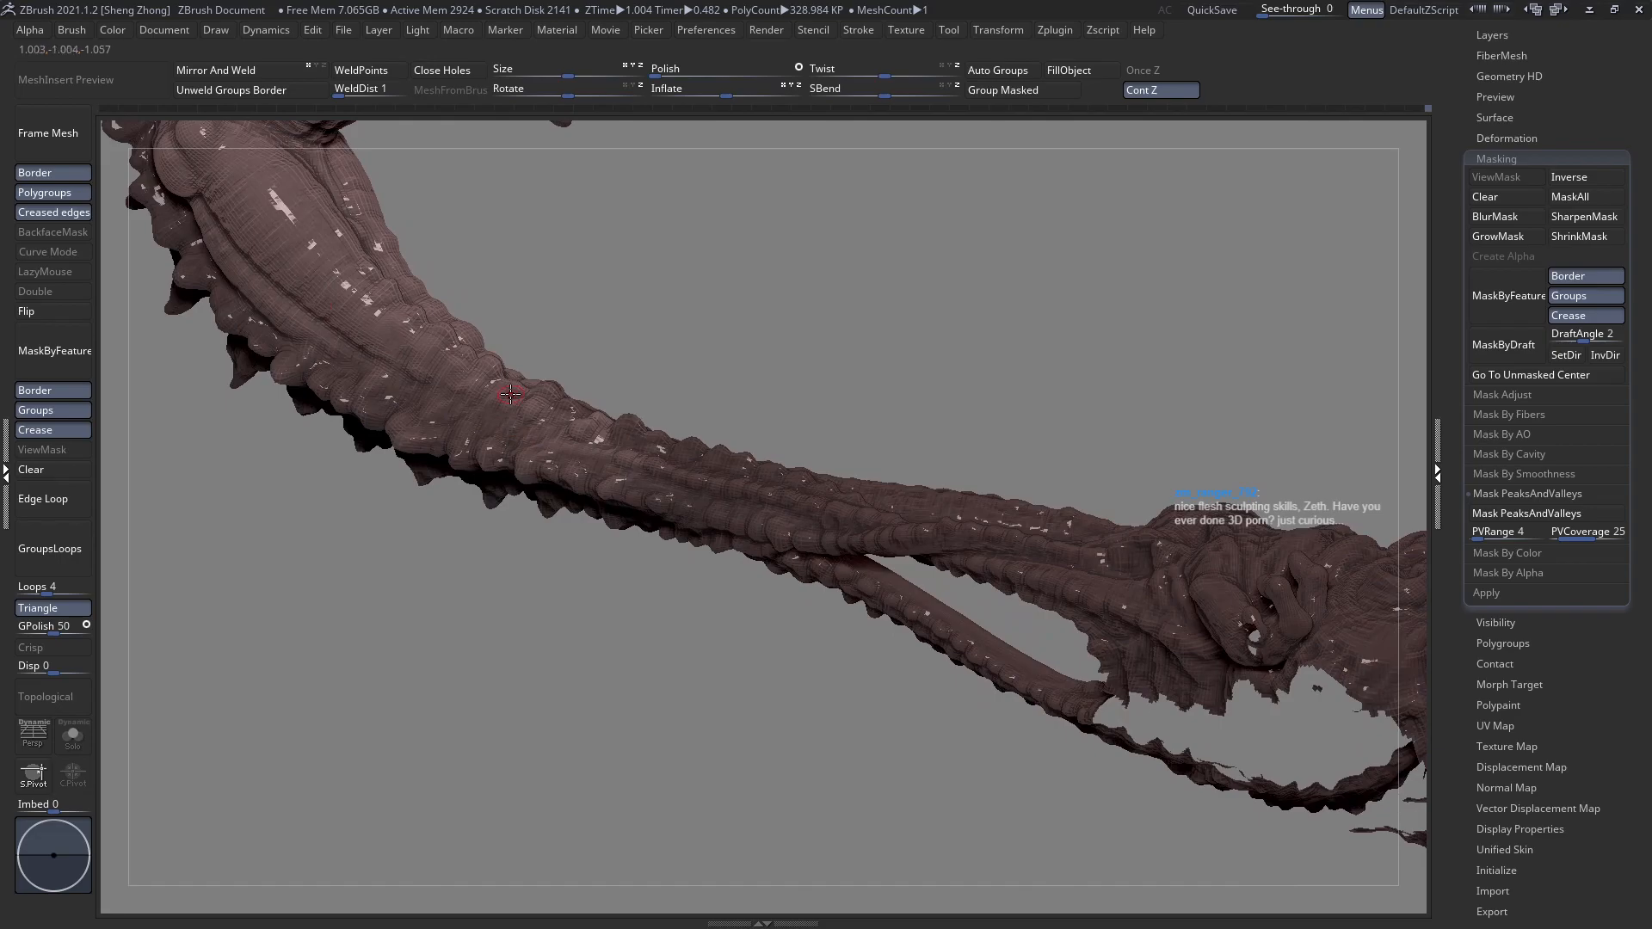
Shape the bumpy ridges along the arm, from the spiny edge of the upper arm down to the strands.
{"action": "left_click_drag", "start_coordinate": [256, 302], "coordinate": [378, 371]}
{"action": "key", "text": "ctrl+z"}
{"action": "right_click_drag", "start_coordinate": [556, 443], "coordinate": [513, 345]}
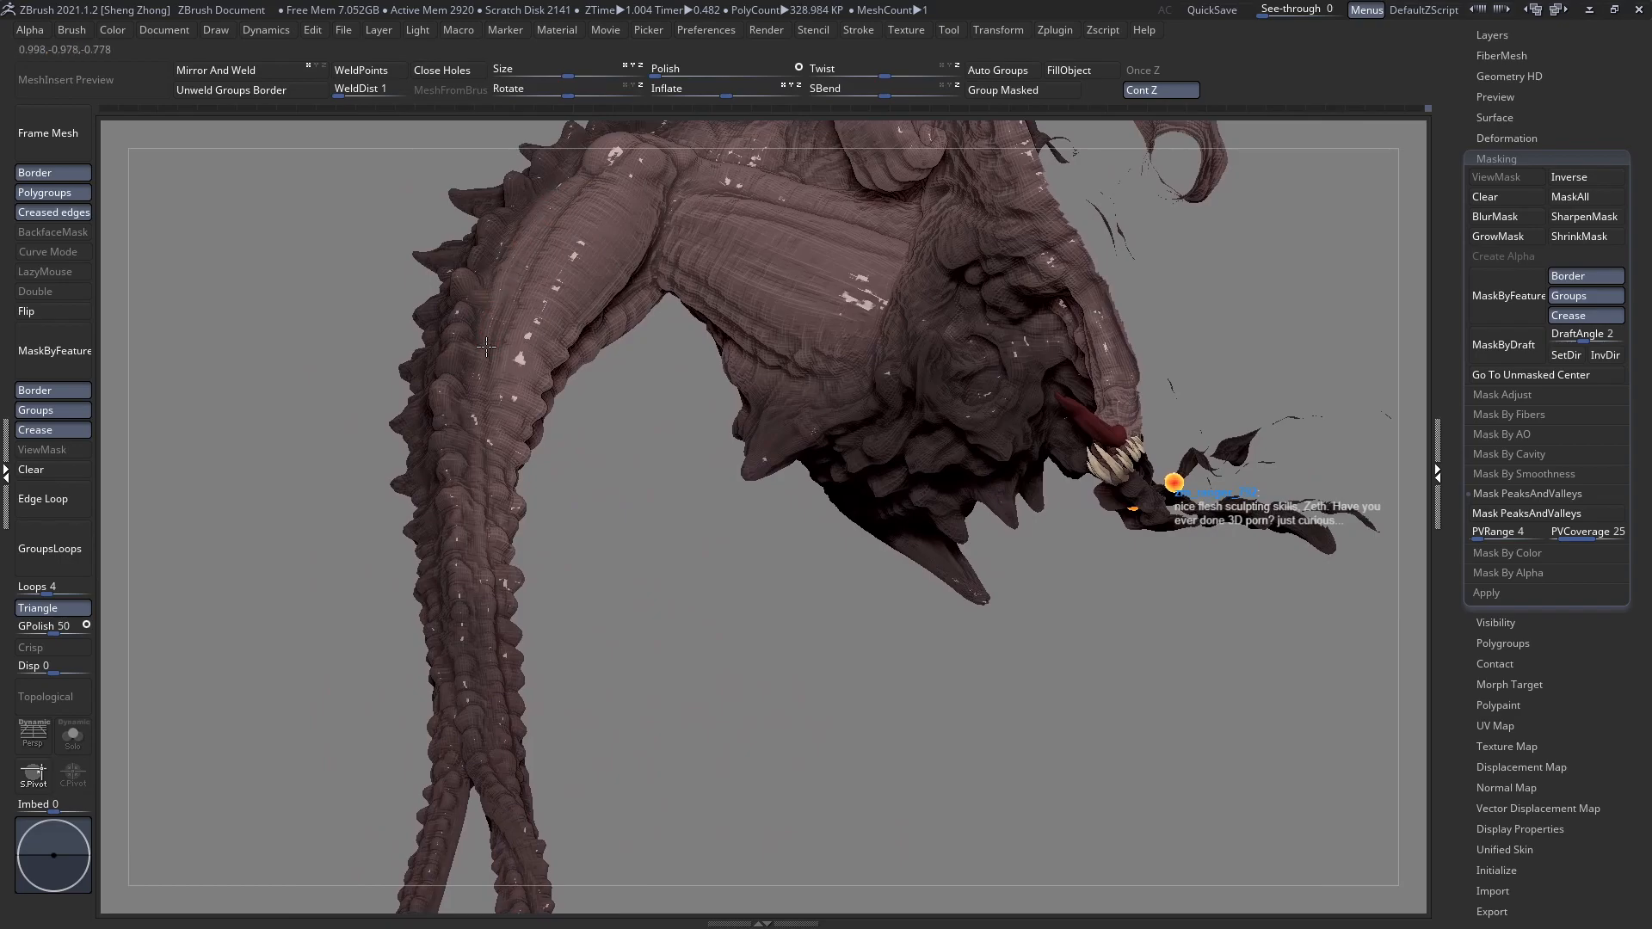
{"action": "right_click_drag", "start_coordinate": [501, 315], "coordinate": [545, 337]}
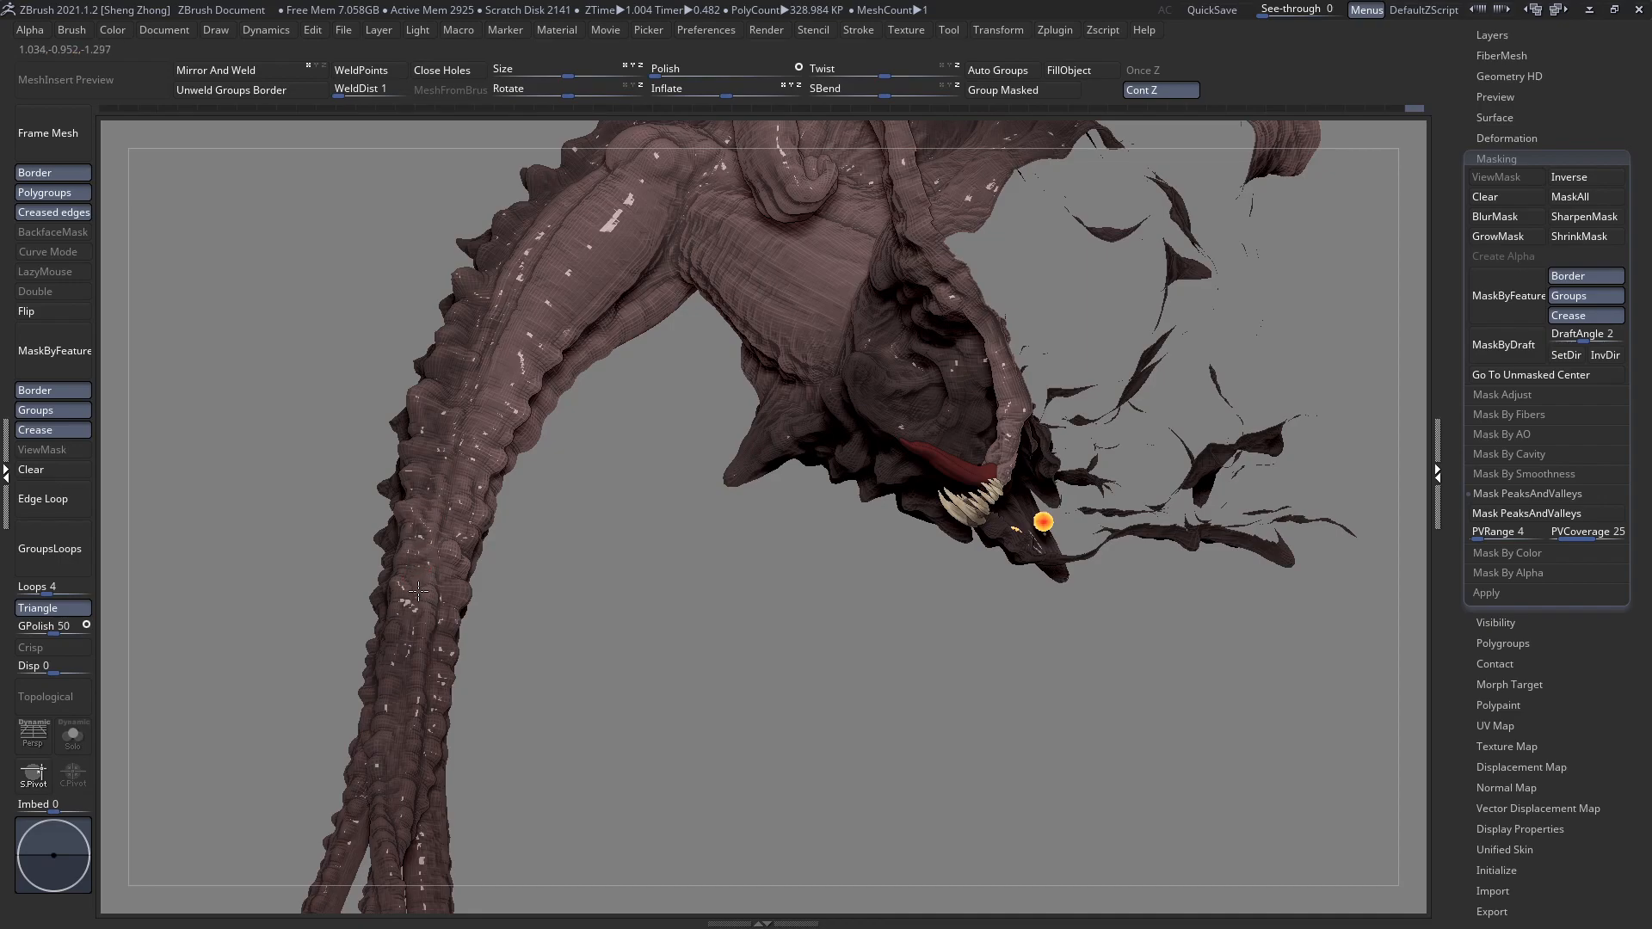
{"action": "right_click_drag", "start_coordinate": [434, 625], "coordinate": [436, 644]}
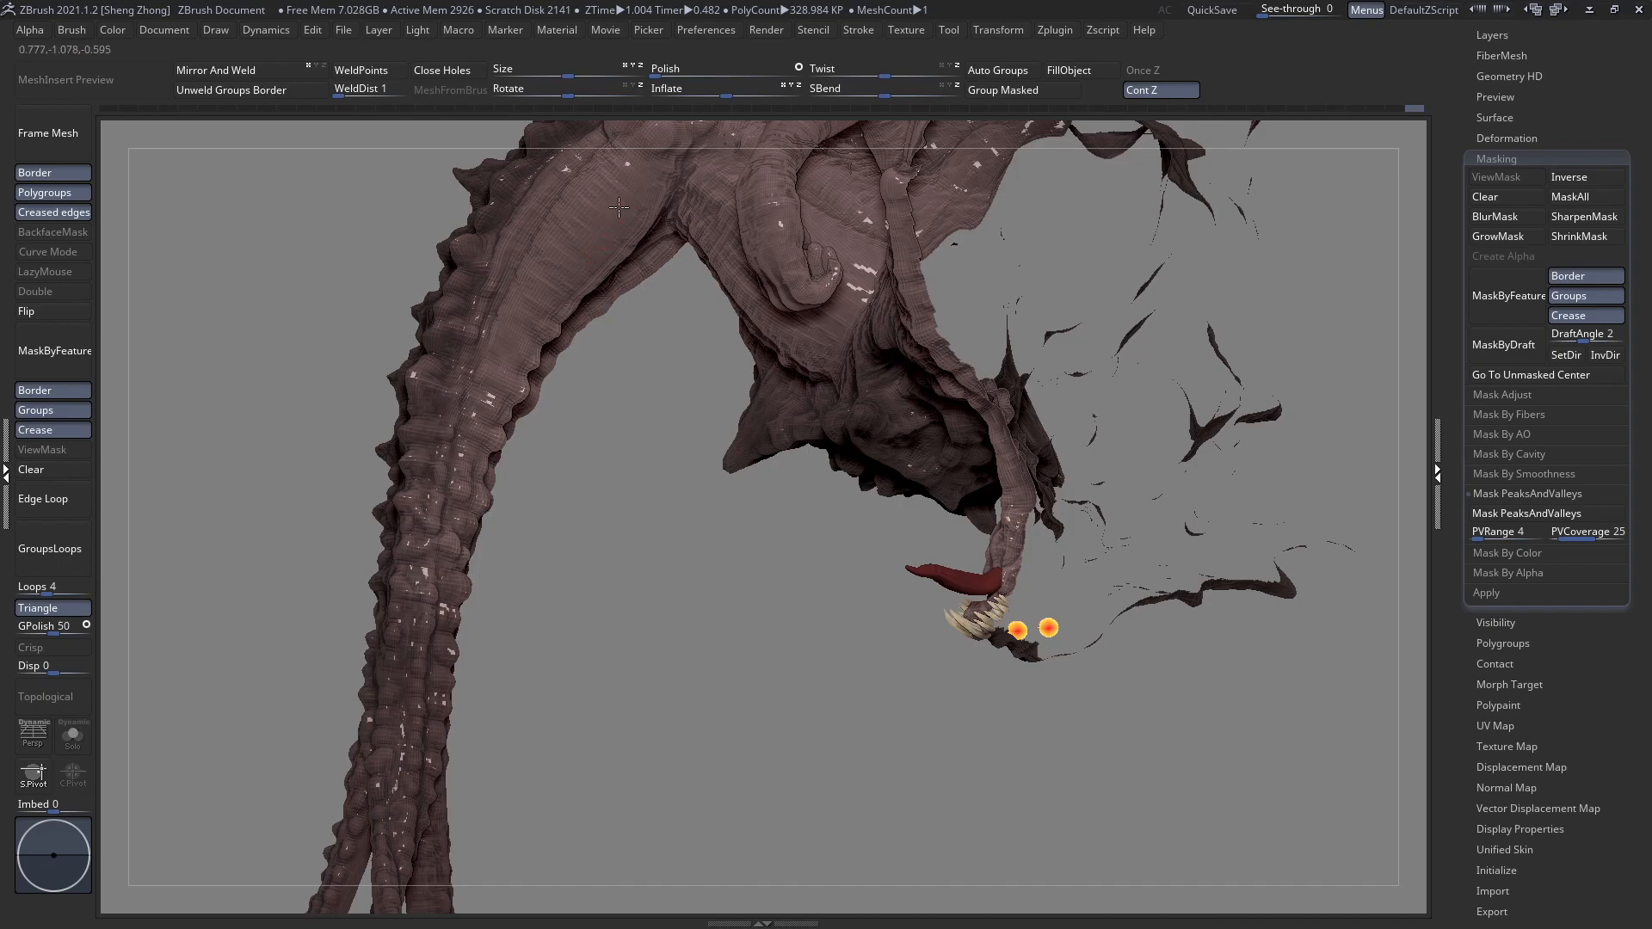
{"action": "left_click_drag", "start_coordinate": [487, 408], "coordinate": [471, 462]}
{"action": "left_click_drag", "start_coordinate": [580, 322], "coordinate": [584, 291]}
Sculpt a long crease and raised ridge down the smooth upper arm muscle, starting at the rounded shoulder knob.
{"action": "right_click_drag", "start_coordinate": [565, 327], "coordinate": [571, 431], "text": "alt"}
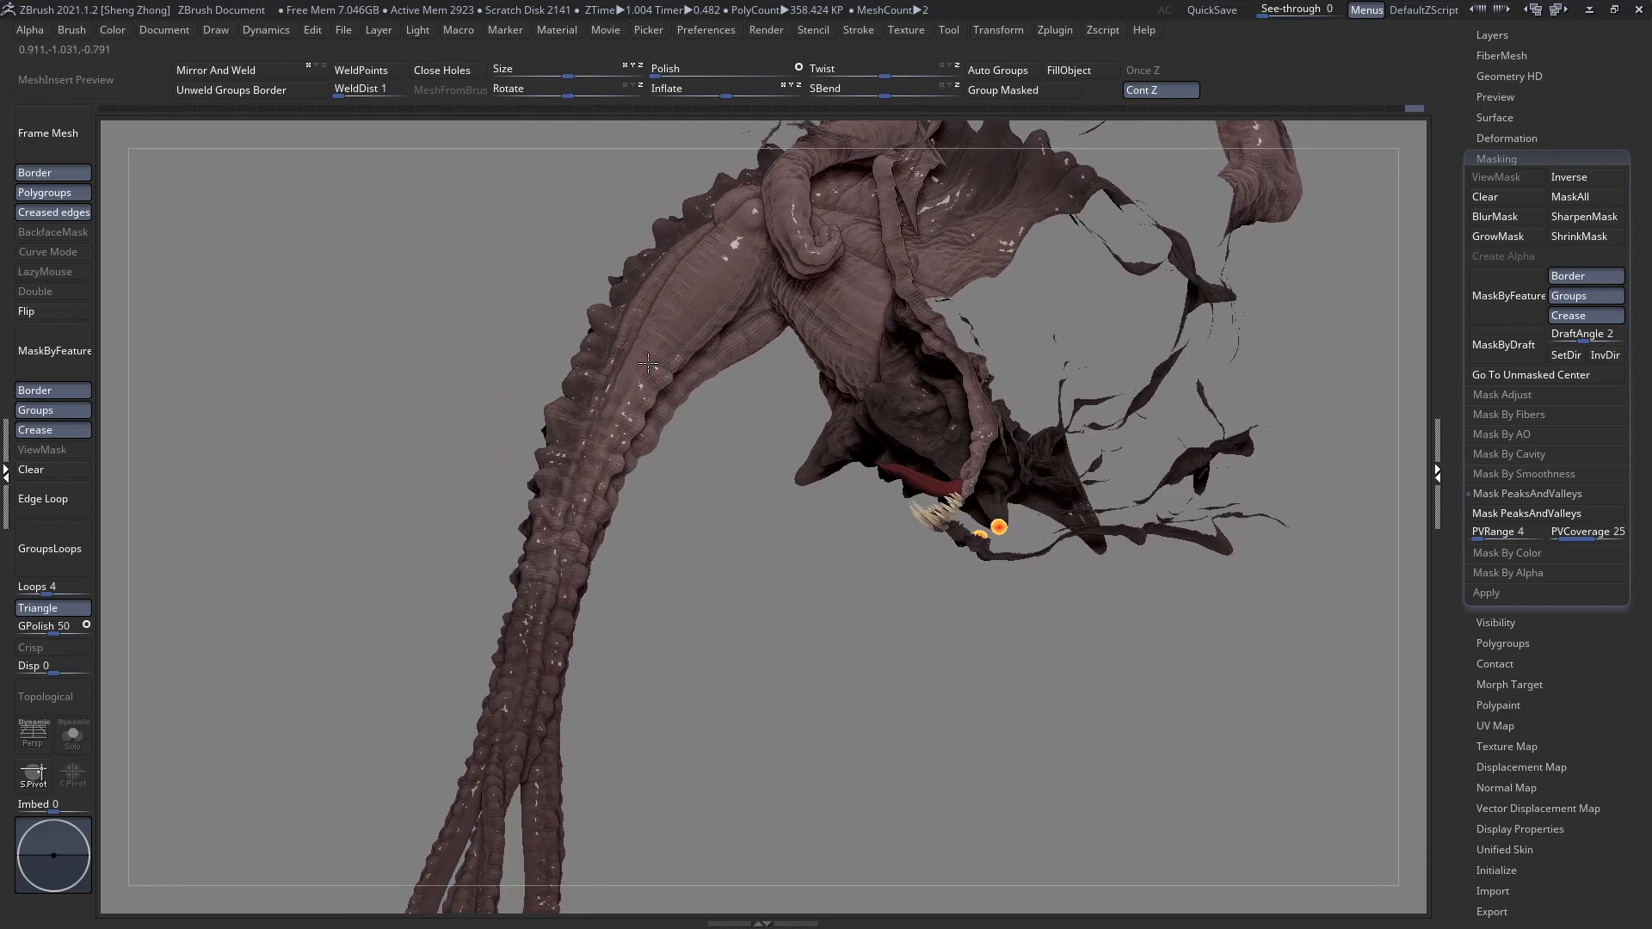
{"action": "left_click", "coordinate": [683, 335], "text": "alt"}
{"action": "right_click_drag", "start_coordinate": [630, 358], "coordinate": [673, 358]}
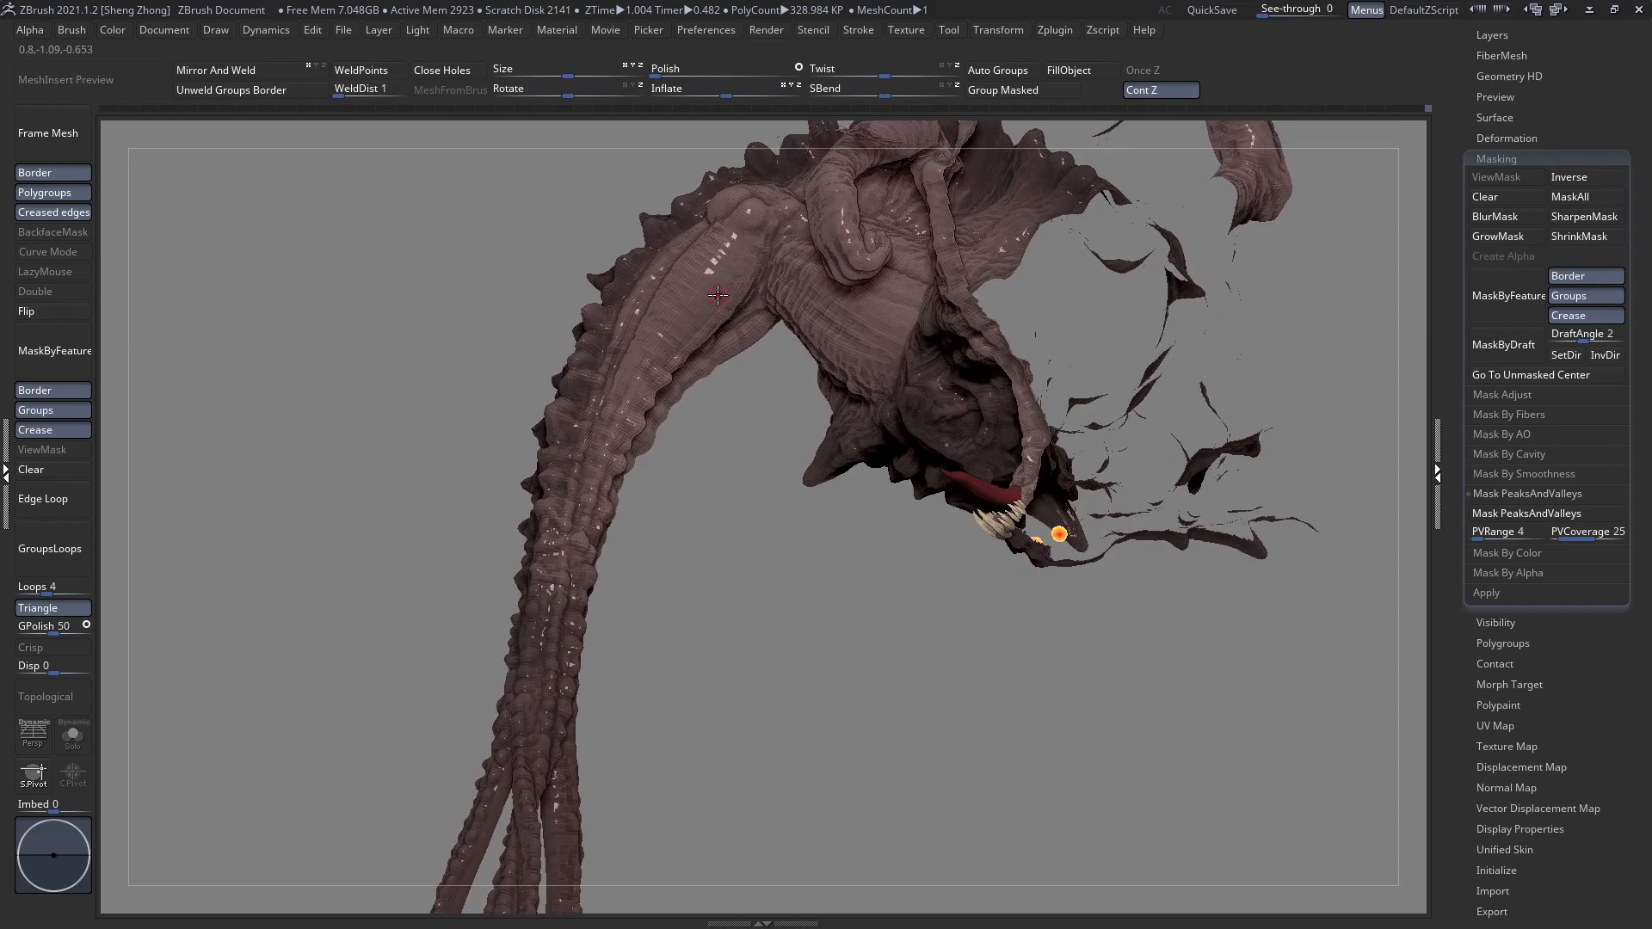
{"action": "right_click_drag", "start_coordinate": [725, 283], "coordinate": [757, 295]}
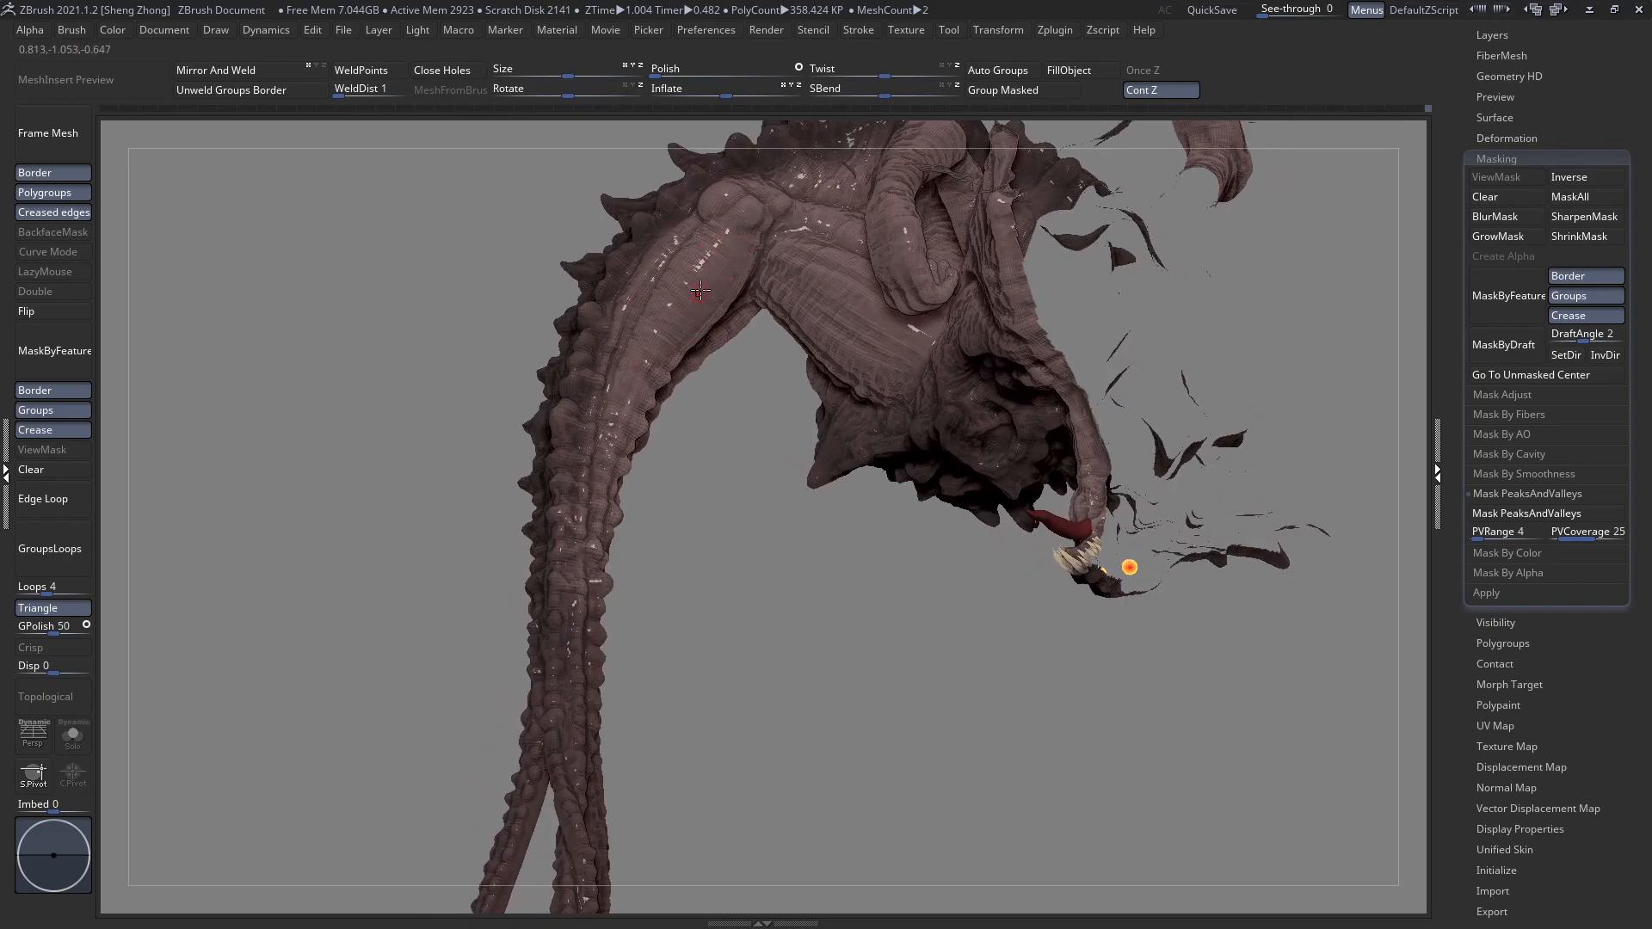
{"action": "left_click", "coordinate": [731, 233], "text": "alt"}
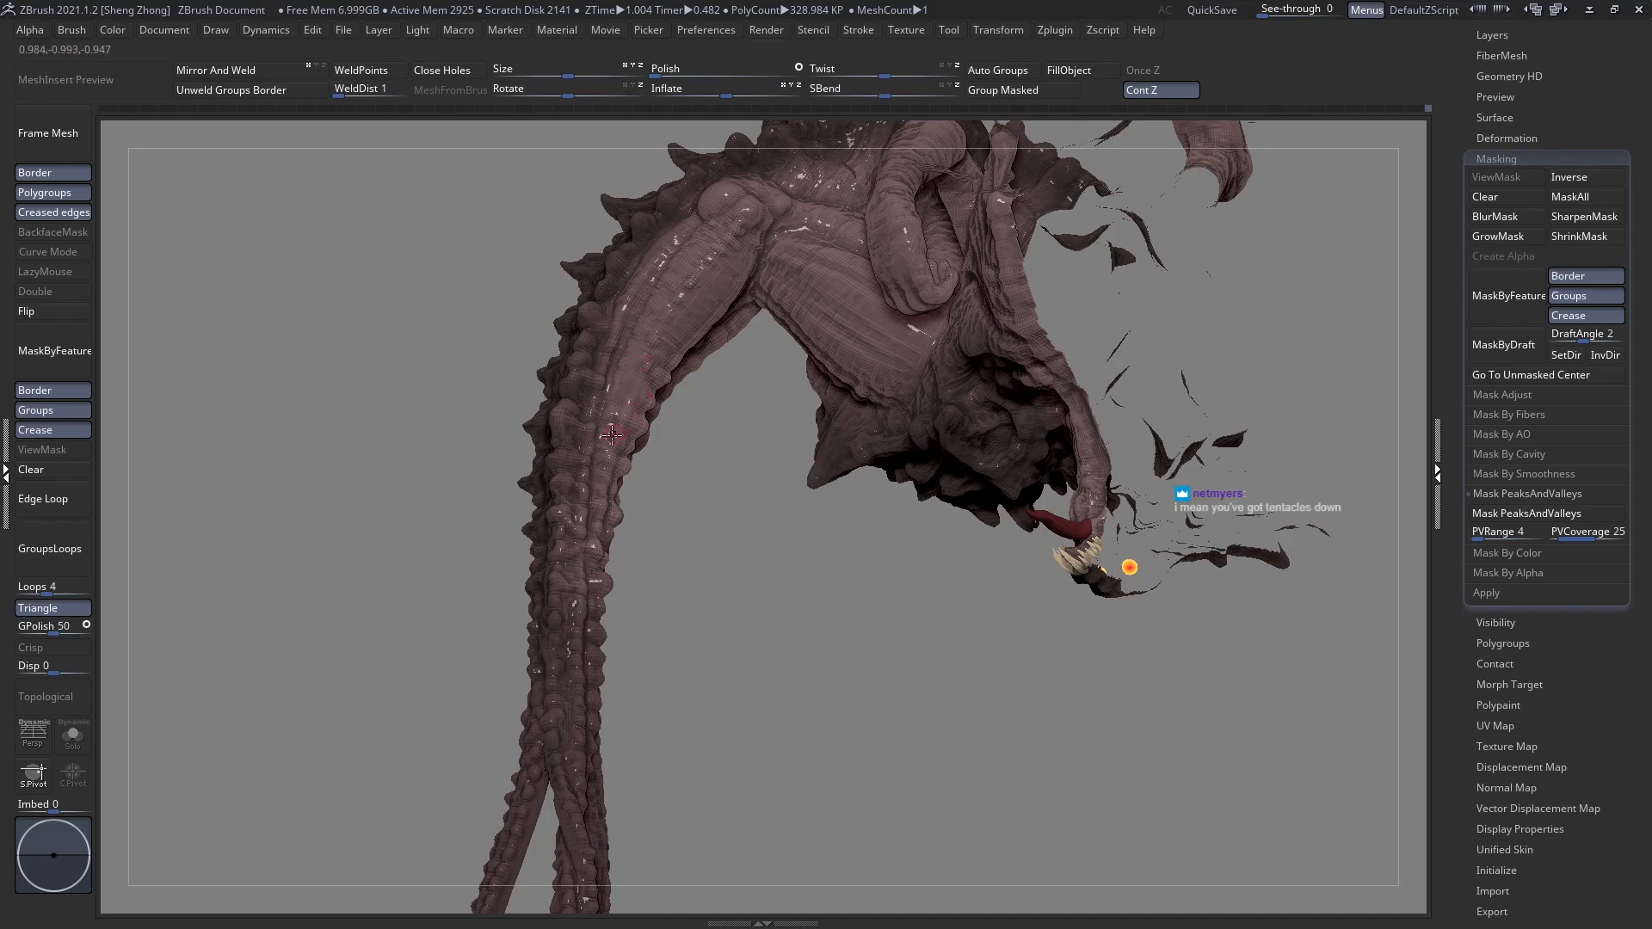
{"action": "right_click_drag", "start_coordinate": [651, 397], "coordinate": [639, 384]}
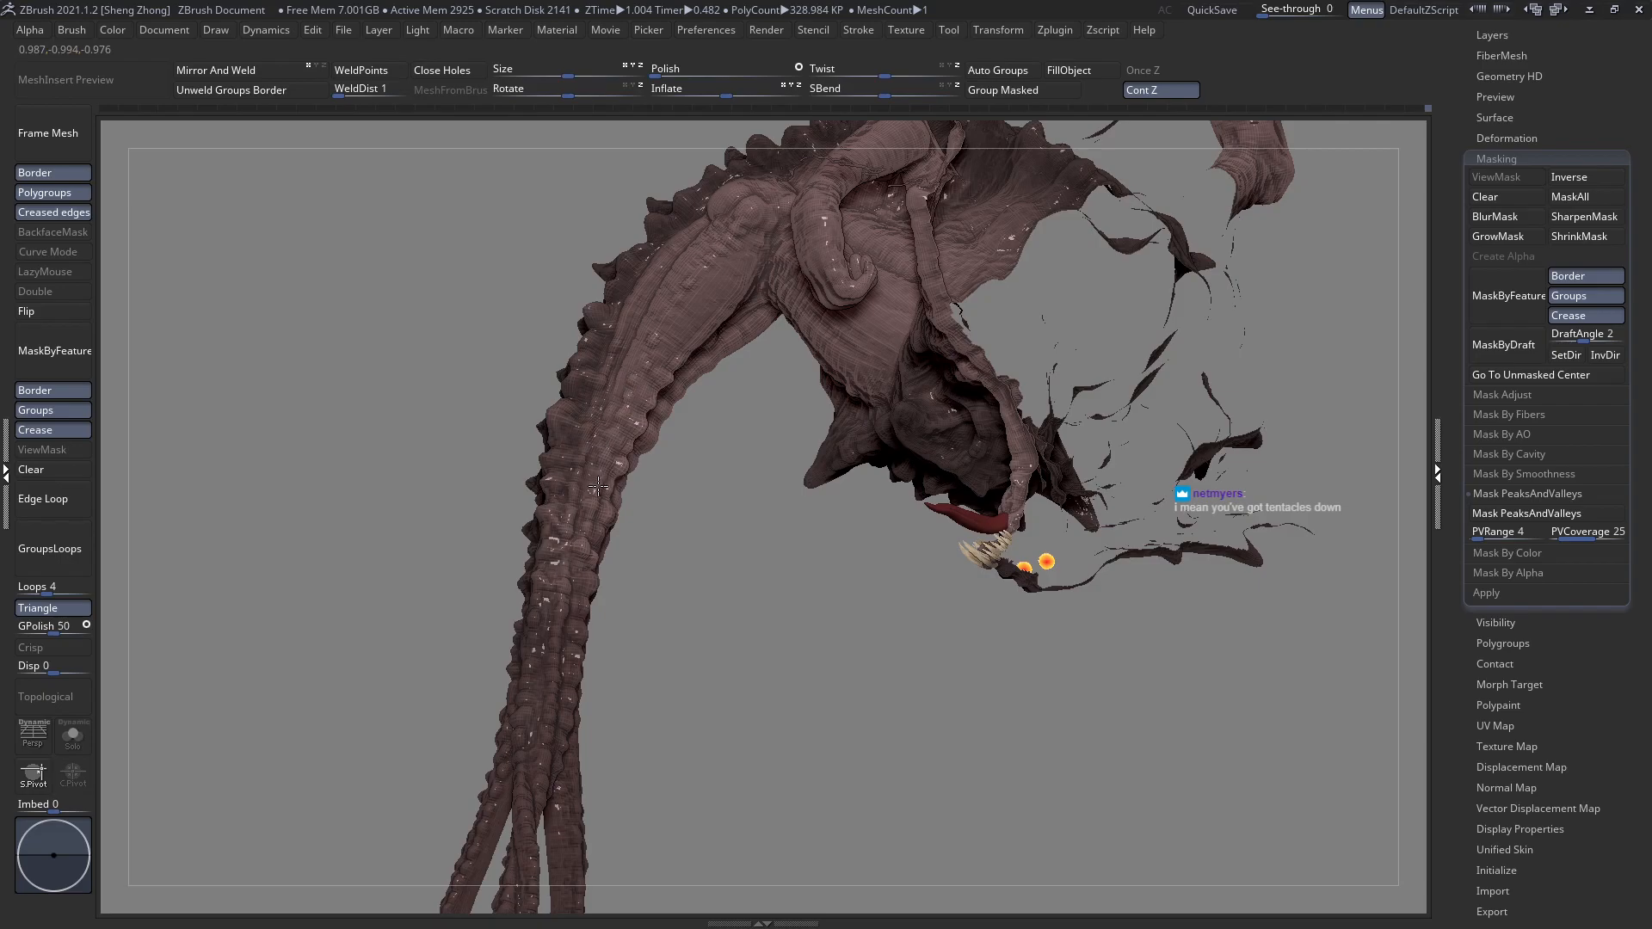
Refine the rows of bumps along the lower forearm, down to where it splits into separate strands.
{"action": "right_click_drag", "start_coordinate": [597, 542], "coordinate": [587, 551]}
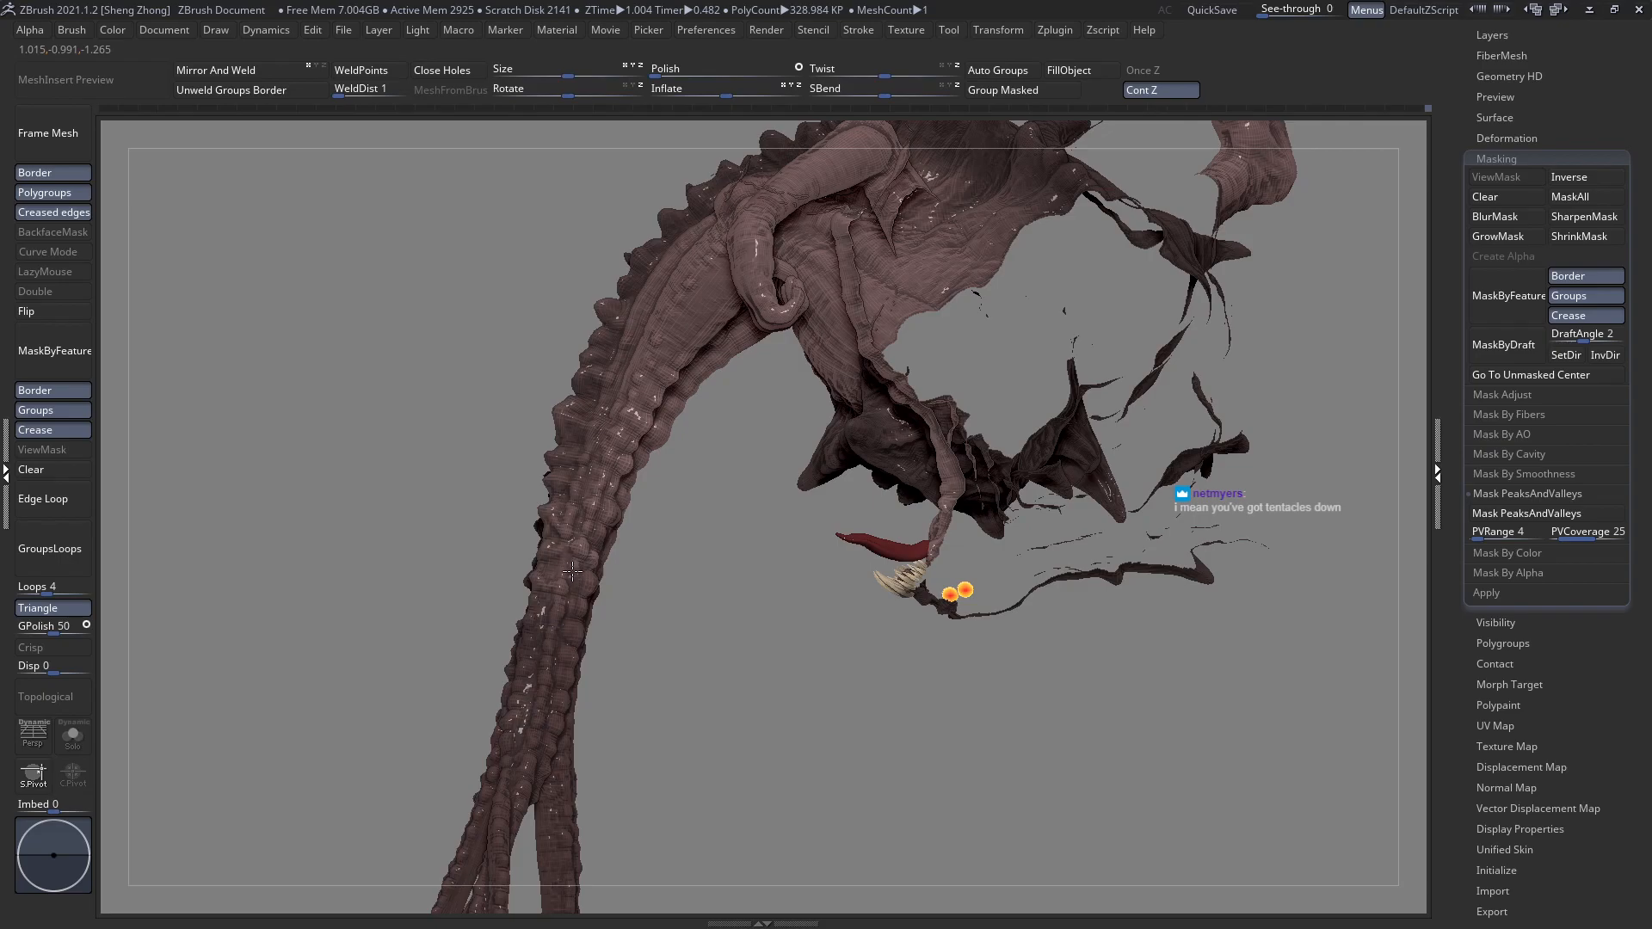
{"action": "mouse_move", "coordinate": [576, 613]}
{"action": "right_mouse_down"}
{"action": "mouse_move", "coordinate": [575, 593]}
{"action": "mouse_move", "coordinate": [574, 606]}
{"action": "right_mouse_up"}
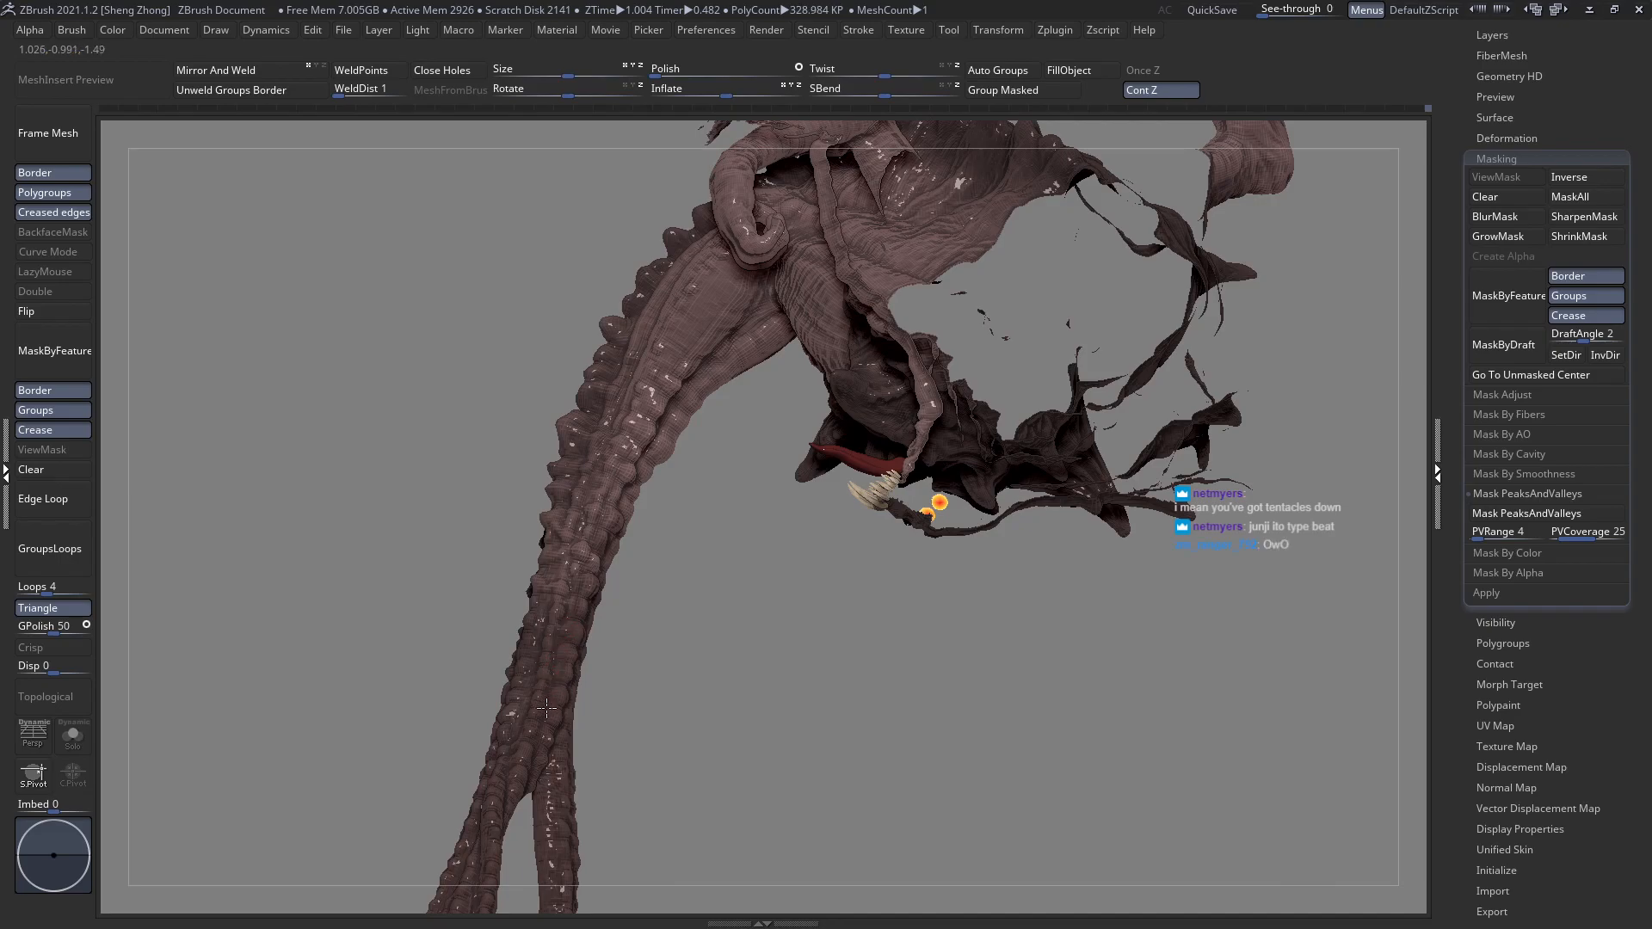
{"action": "right_click_drag", "start_coordinate": [532, 785], "coordinate": [575, 311]}
{"action": "right_click_drag", "start_coordinate": [556, 566], "coordinate": [661, 597], "text": "ctrl"}
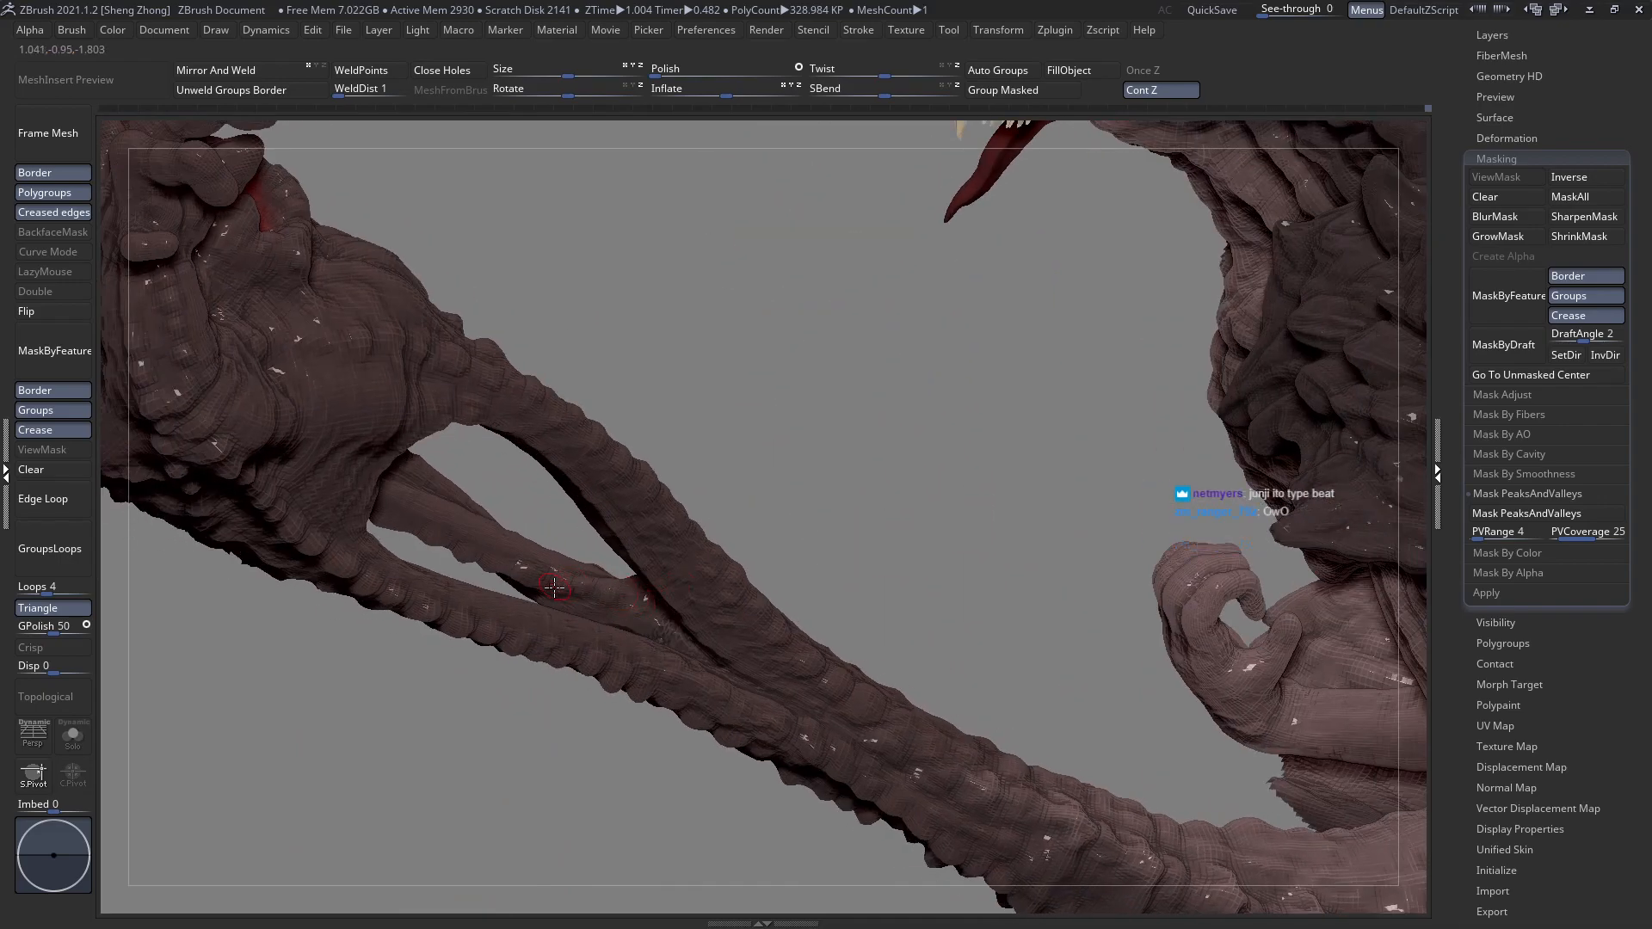
Sculpt bumps and lengthwise grooves along the thin outer strand between the forearm and the bulbous mass, undoing one stroke.
{"action": "right_click_drag", "start_coordinate": [543, 560], "coordinate": [458, 658]}
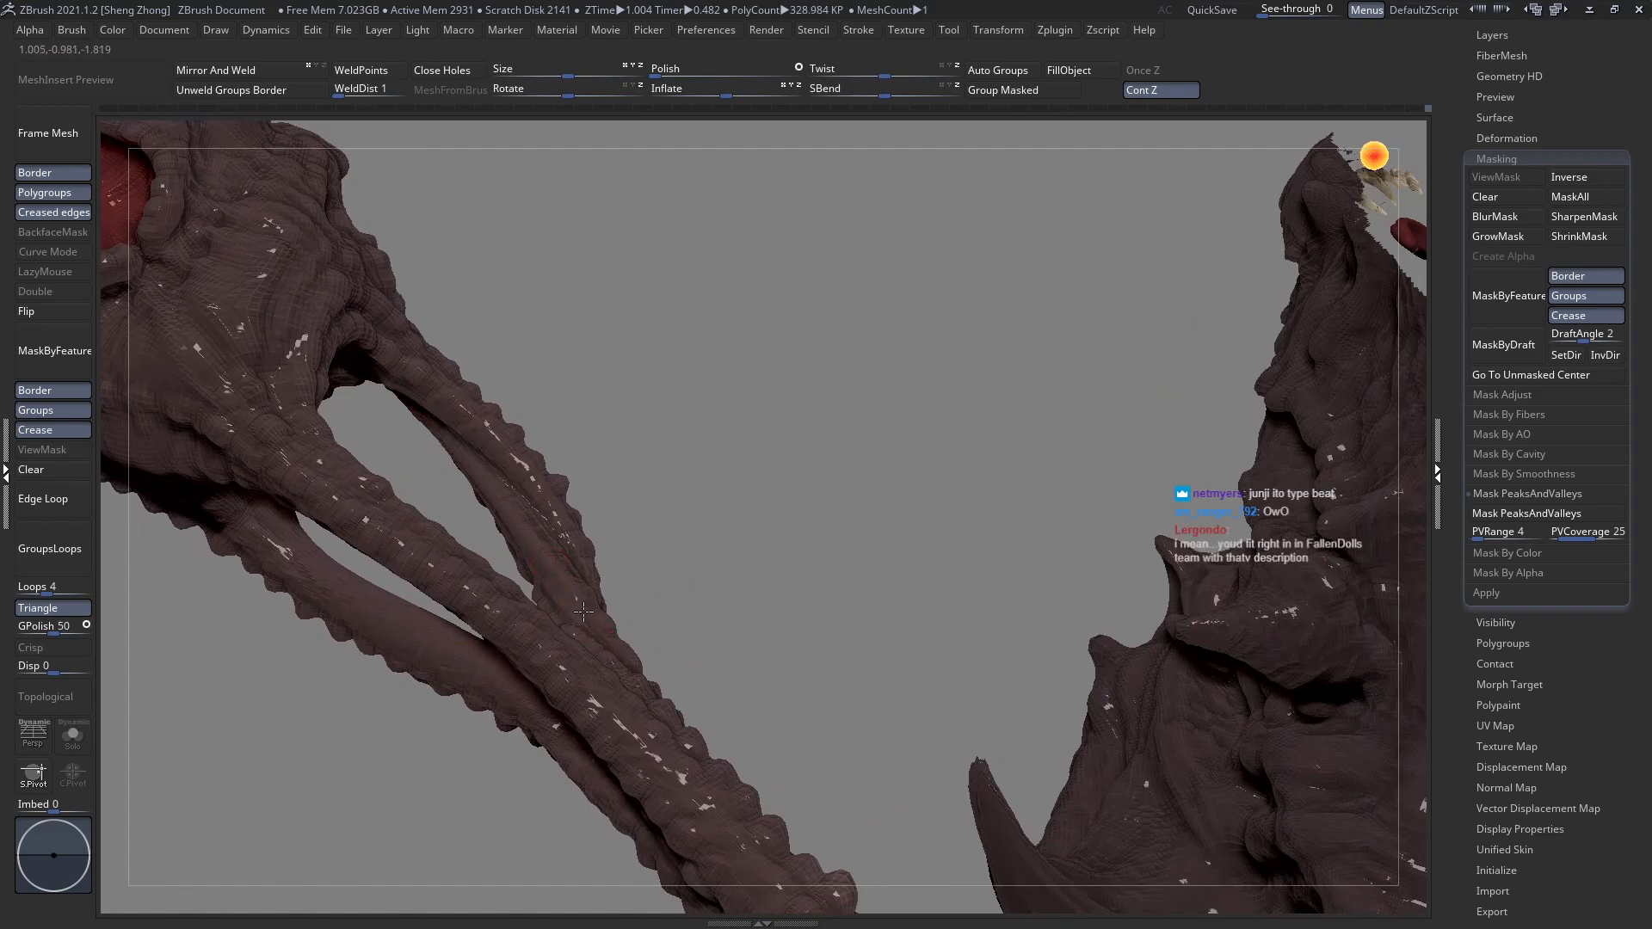
{"action": "right_click_drag", "start_coordinate": [611, 595], "coordinate": [601, 645]}
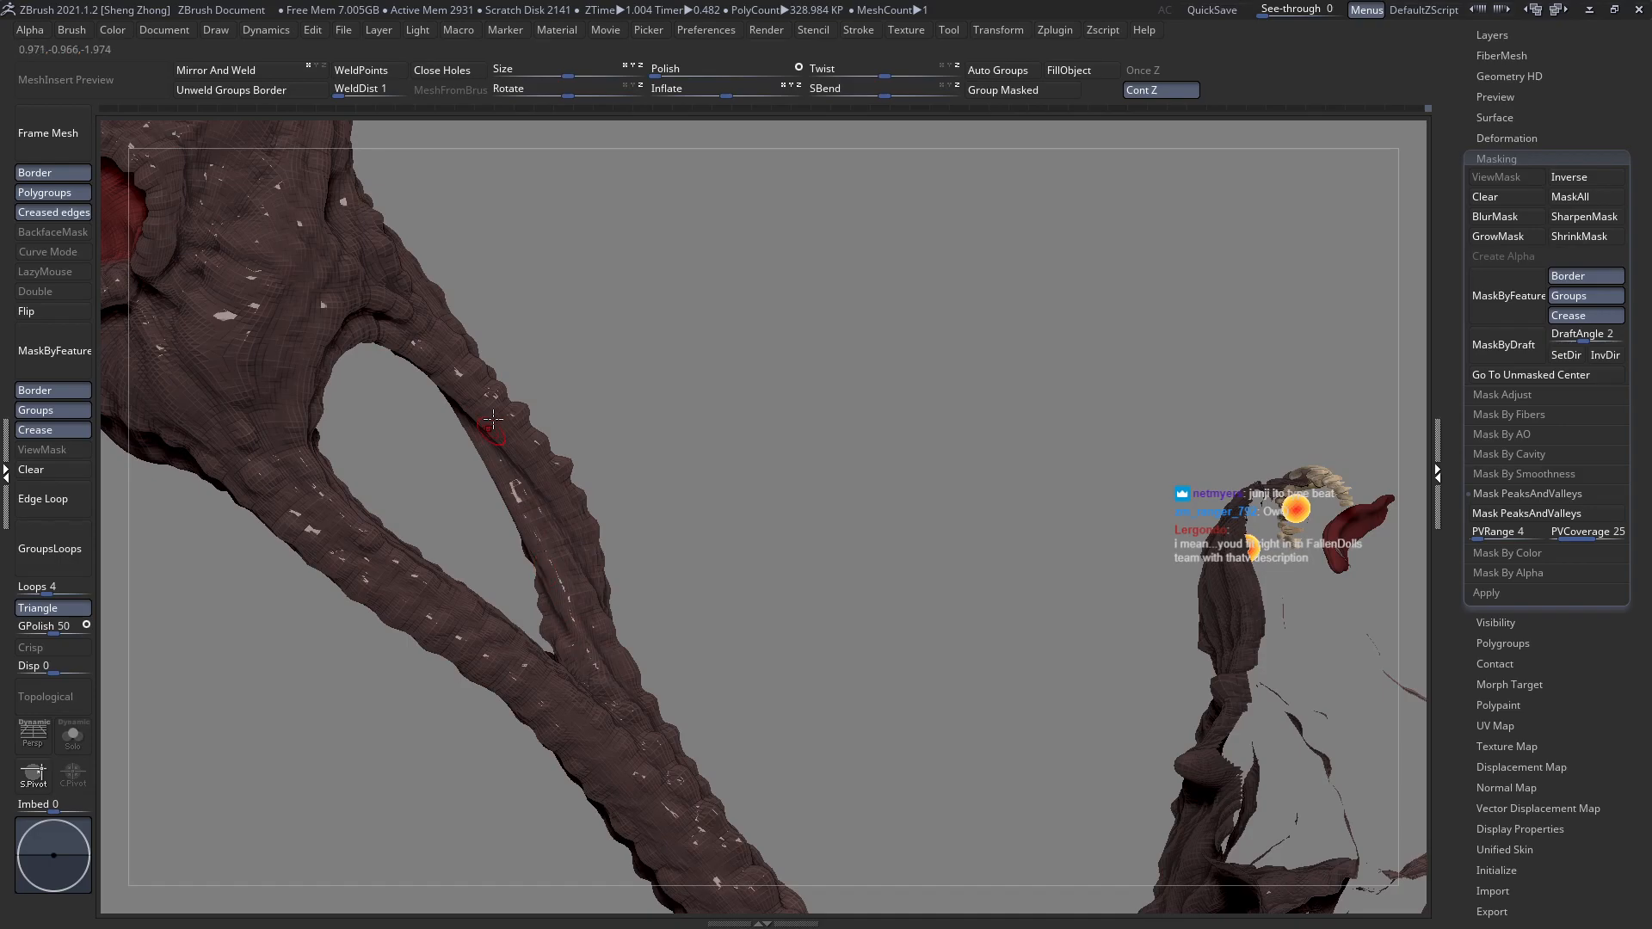
{"action": "right_click_drag", "start_coordinate": [444, 368], "coordinate": [465, 394]}
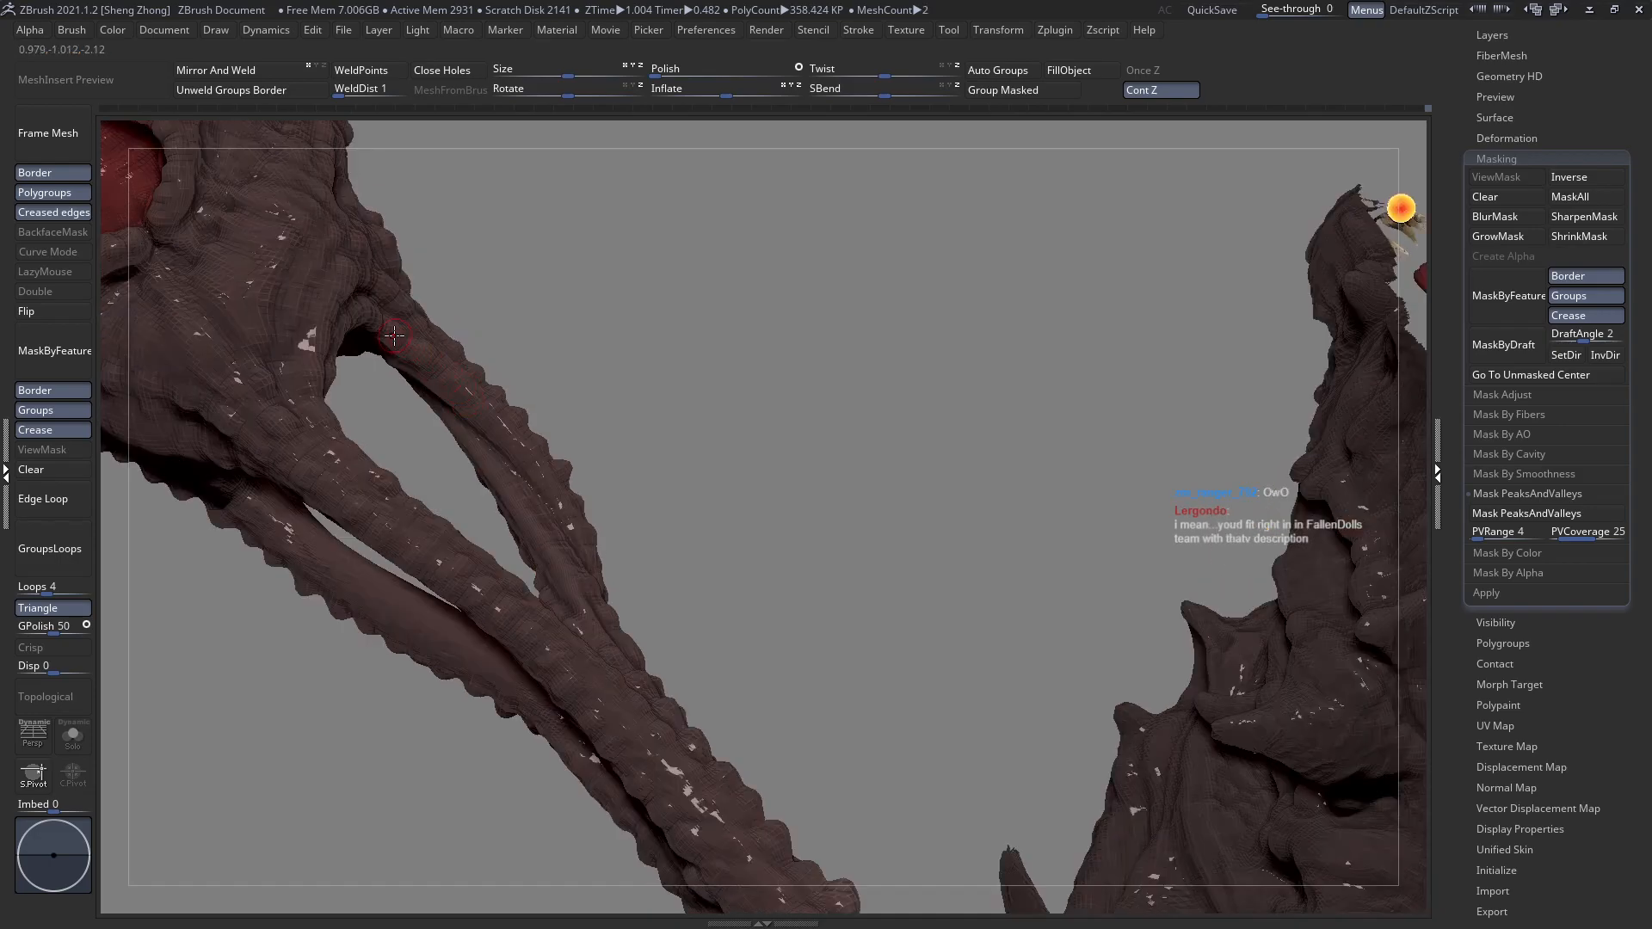
{"action": "key", "text": "ctrl+z"}
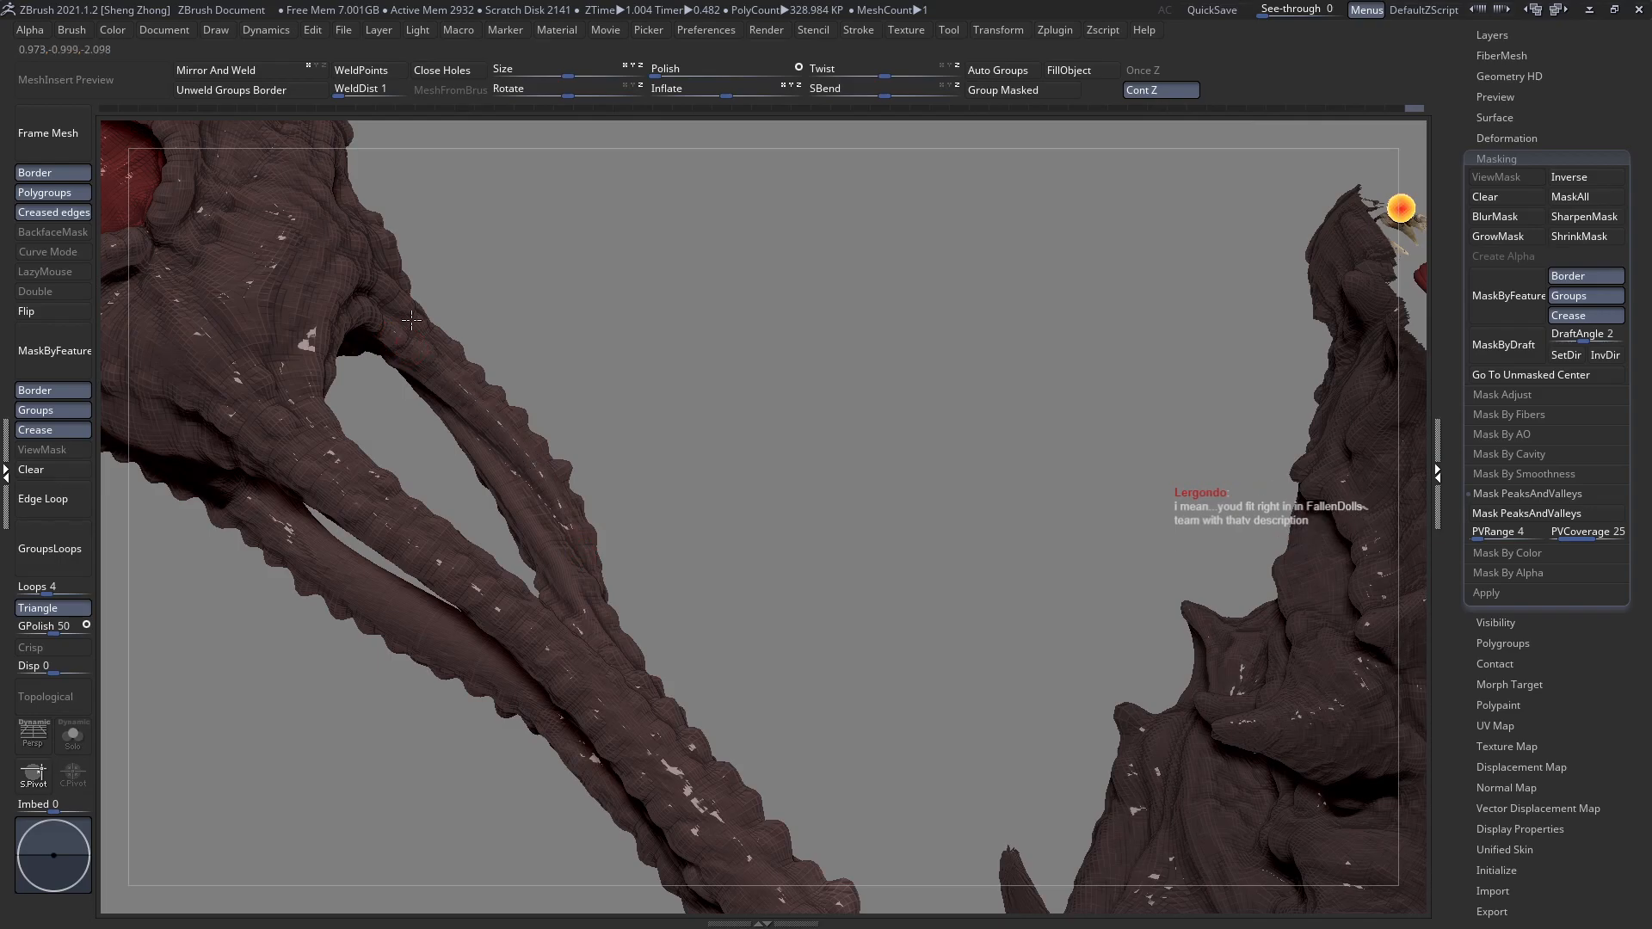
{"action": "right_click_drag", "start_coordinate": [405, 352], "coordinate": [432, 450]}
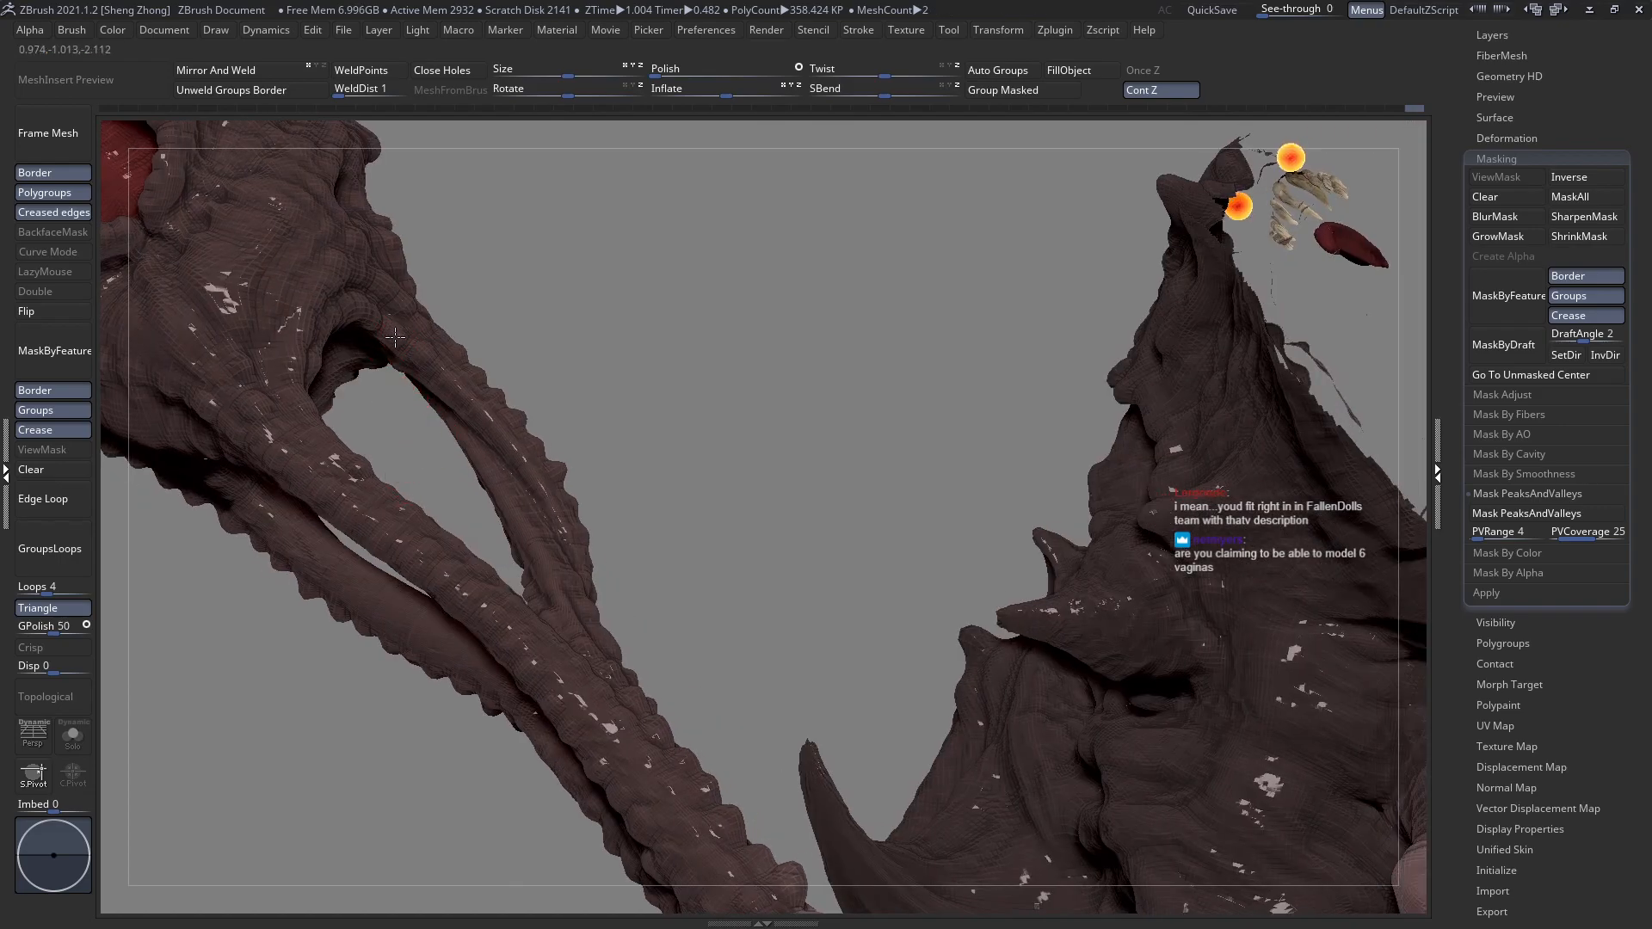
{"action": "right_click_drag", "start_coordinate": [399, 369], "coordinate": [390, 388]}
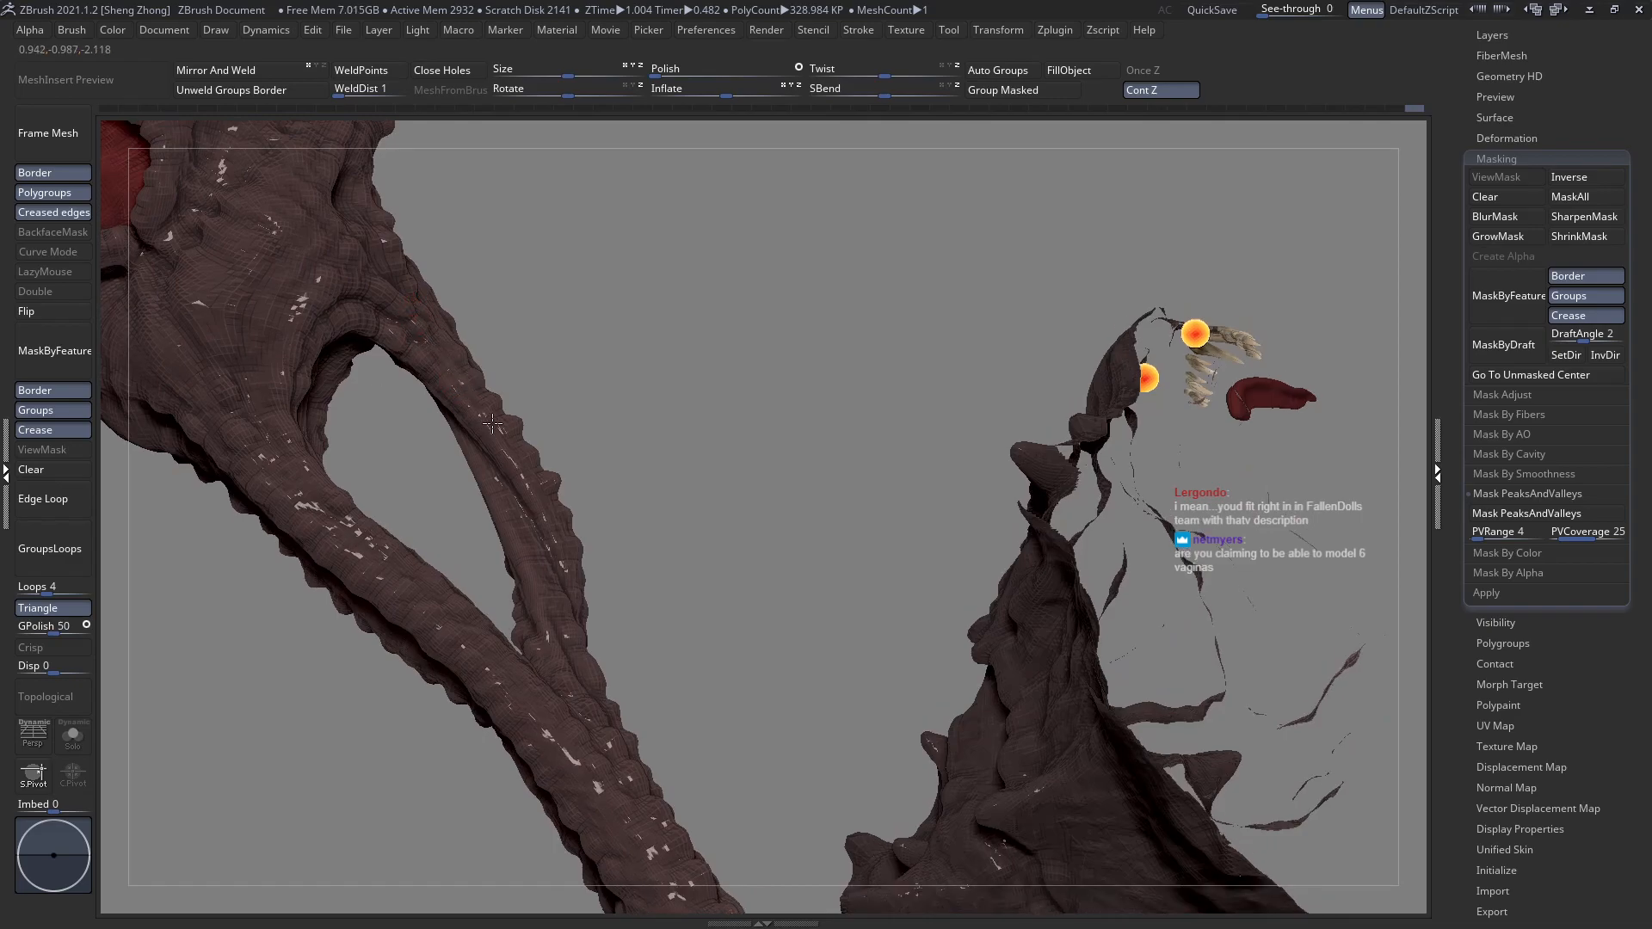
{"action": "right_click_drag", "start_coordinate": [544, 493], "coordinate": [549, 479]}
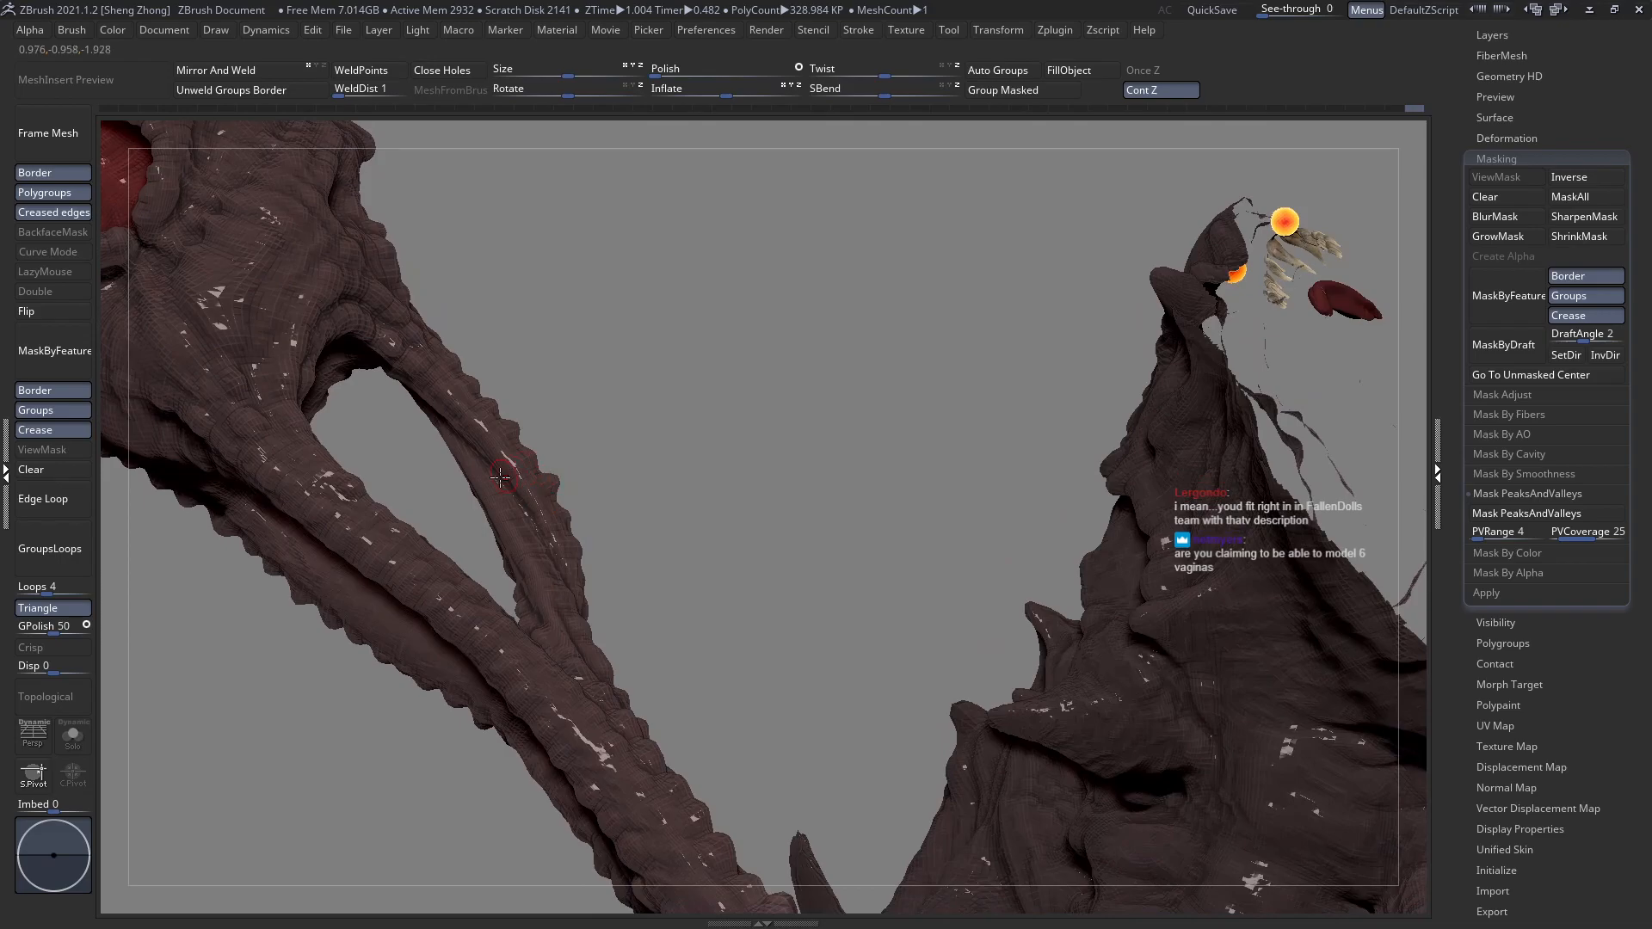
Refine the ridges at the fork where the thin outer strand merges into the forearm.
{"action": "right_click_drag", "start_coordinate": [565, 565], "coordinate": [623, 568], "text": "ctrl"}
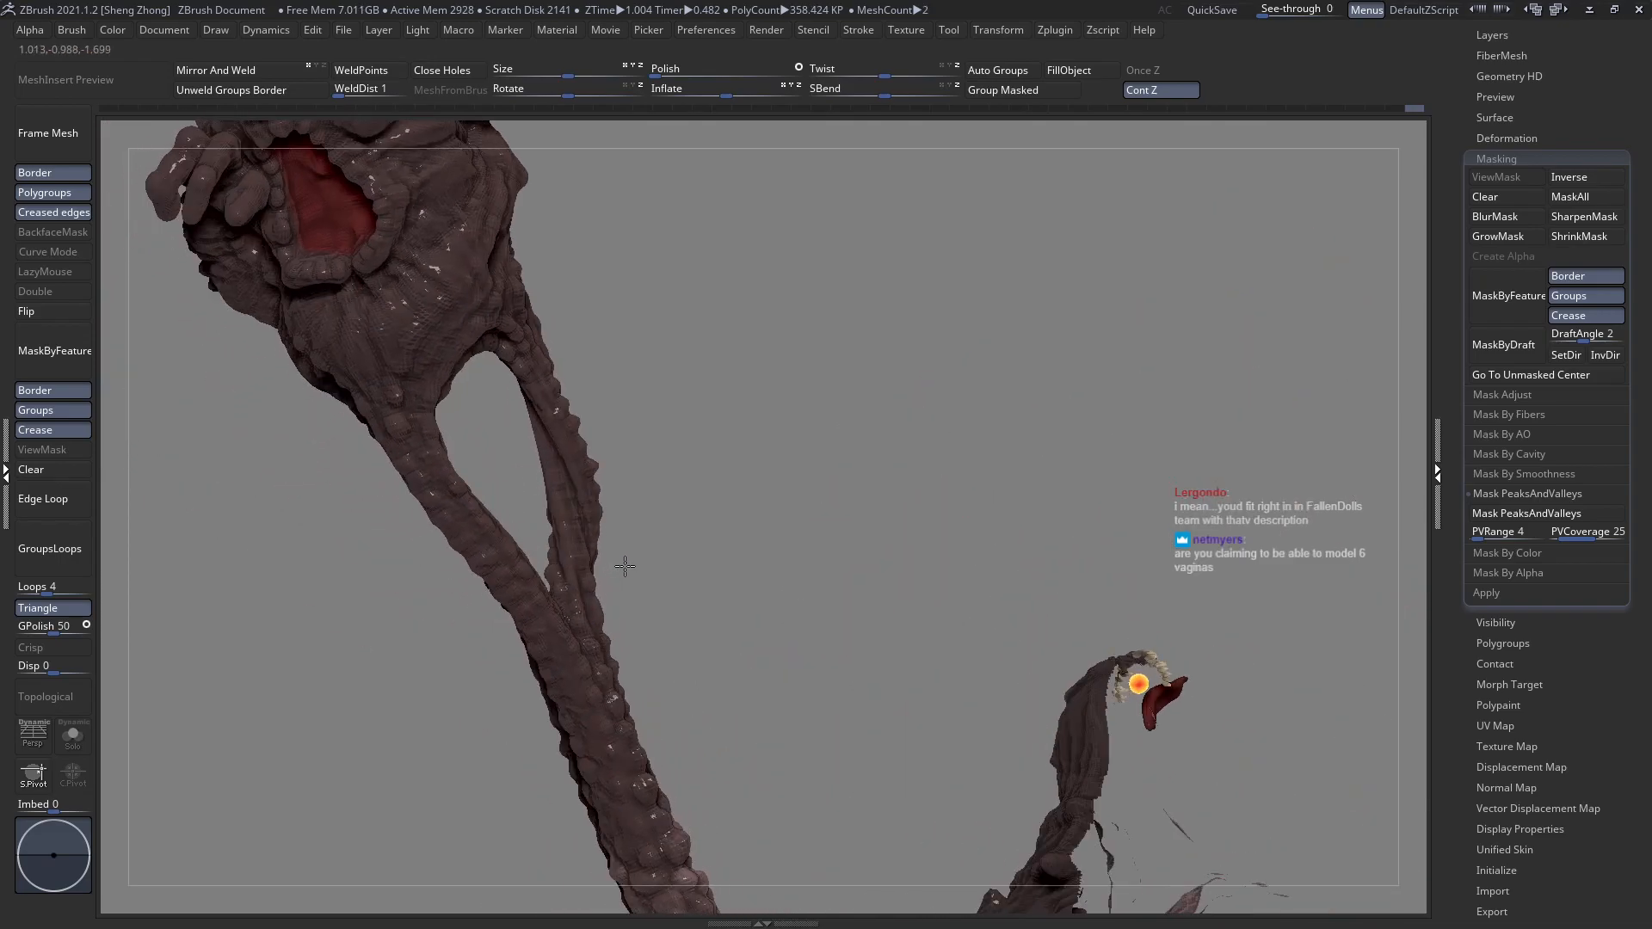
{"action": "mouse_move", "coordinate": [548, 496]}
{"action": "right_mouse_down"}
{"action": "mouse_move", "coordinate": [566, 535]}
{"action": "mouse_move", "coordinate": [577, 500]}
{"action": "mouse_move", "coordinate": [549, 475]}
{"action": "right_mouse_up"}
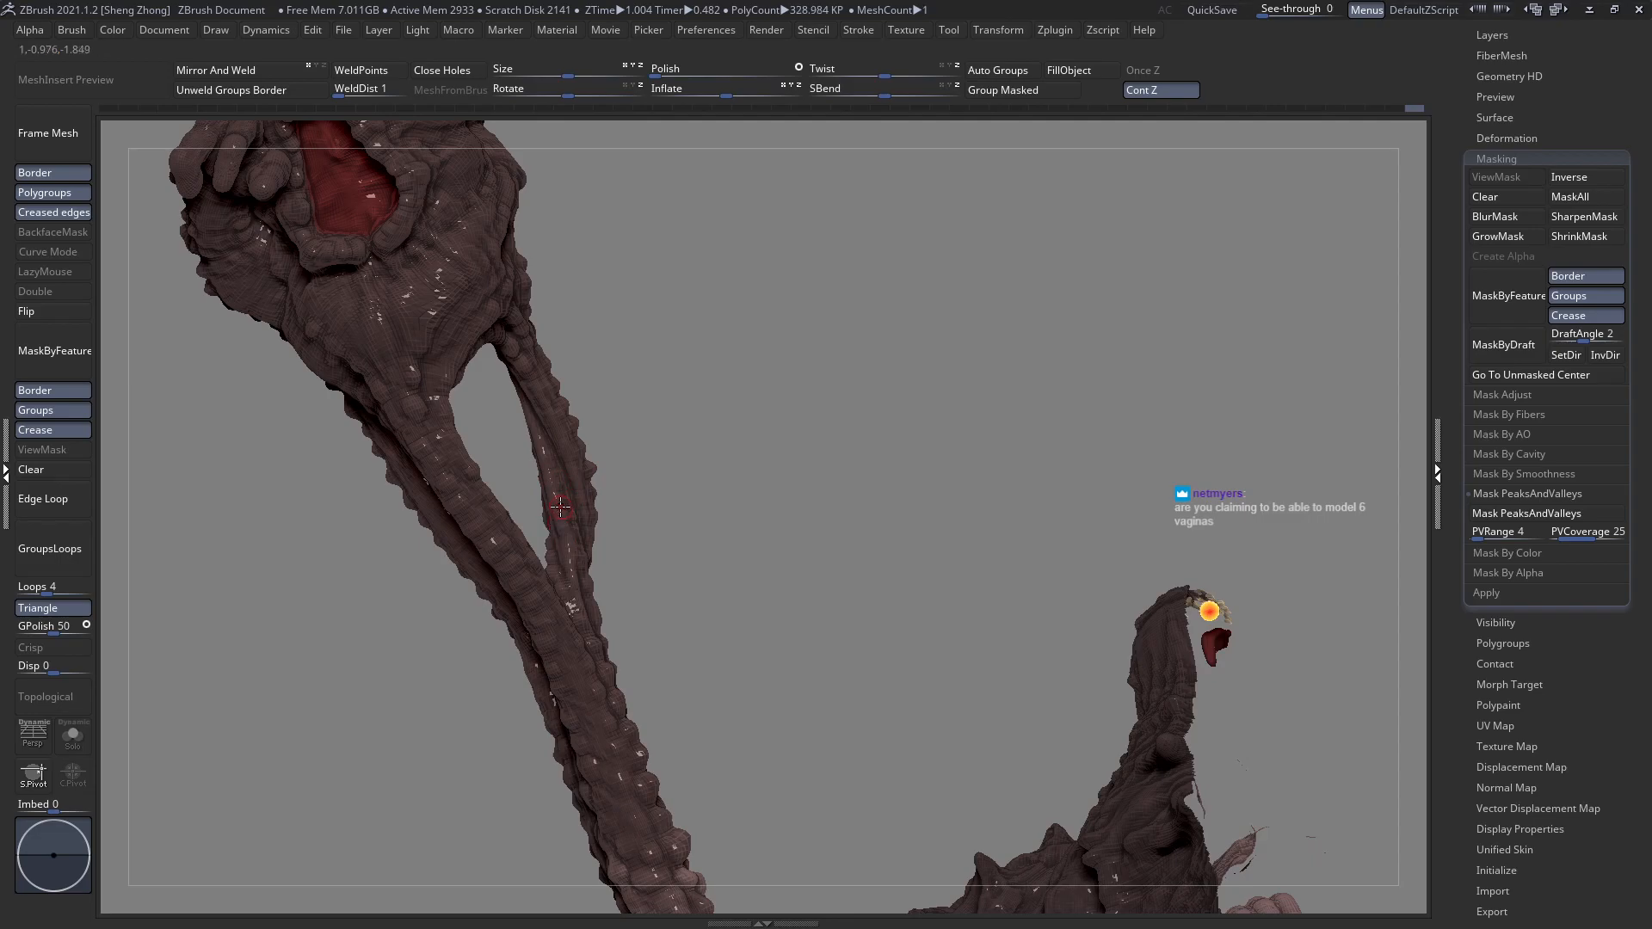
{"action": "right_click_drag", "start_coordinate": [547, 473], "coordinate": [601, 541]}
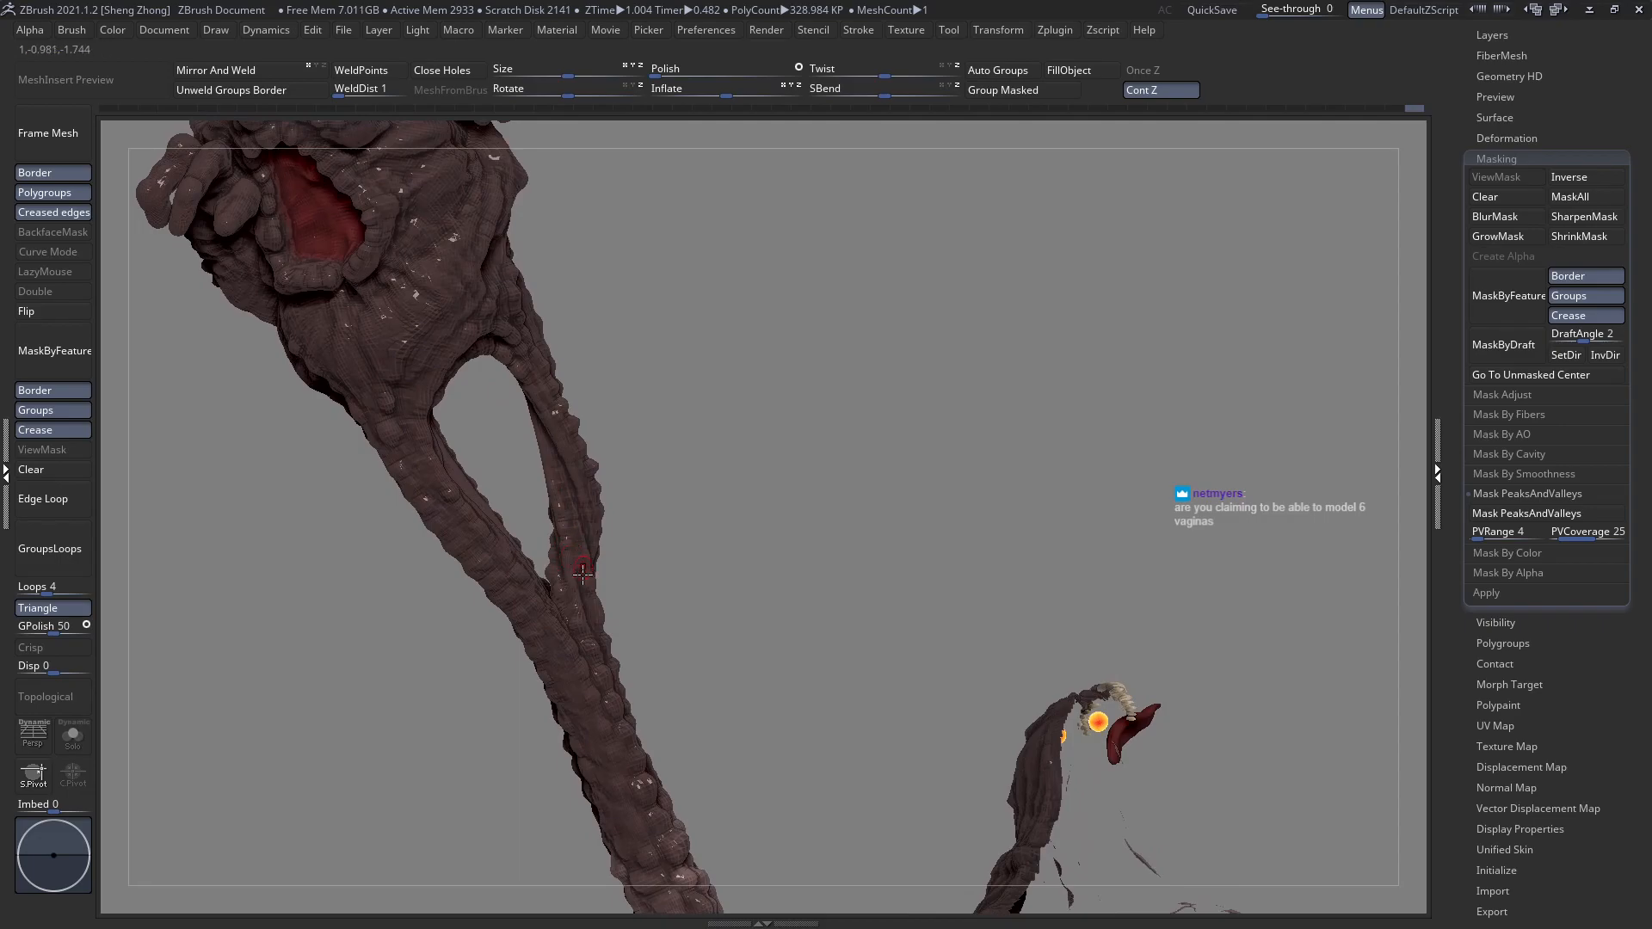
{"action": "right_click_drag", "start_coordinate": [573, 610], "coordinate": [574, 594]}
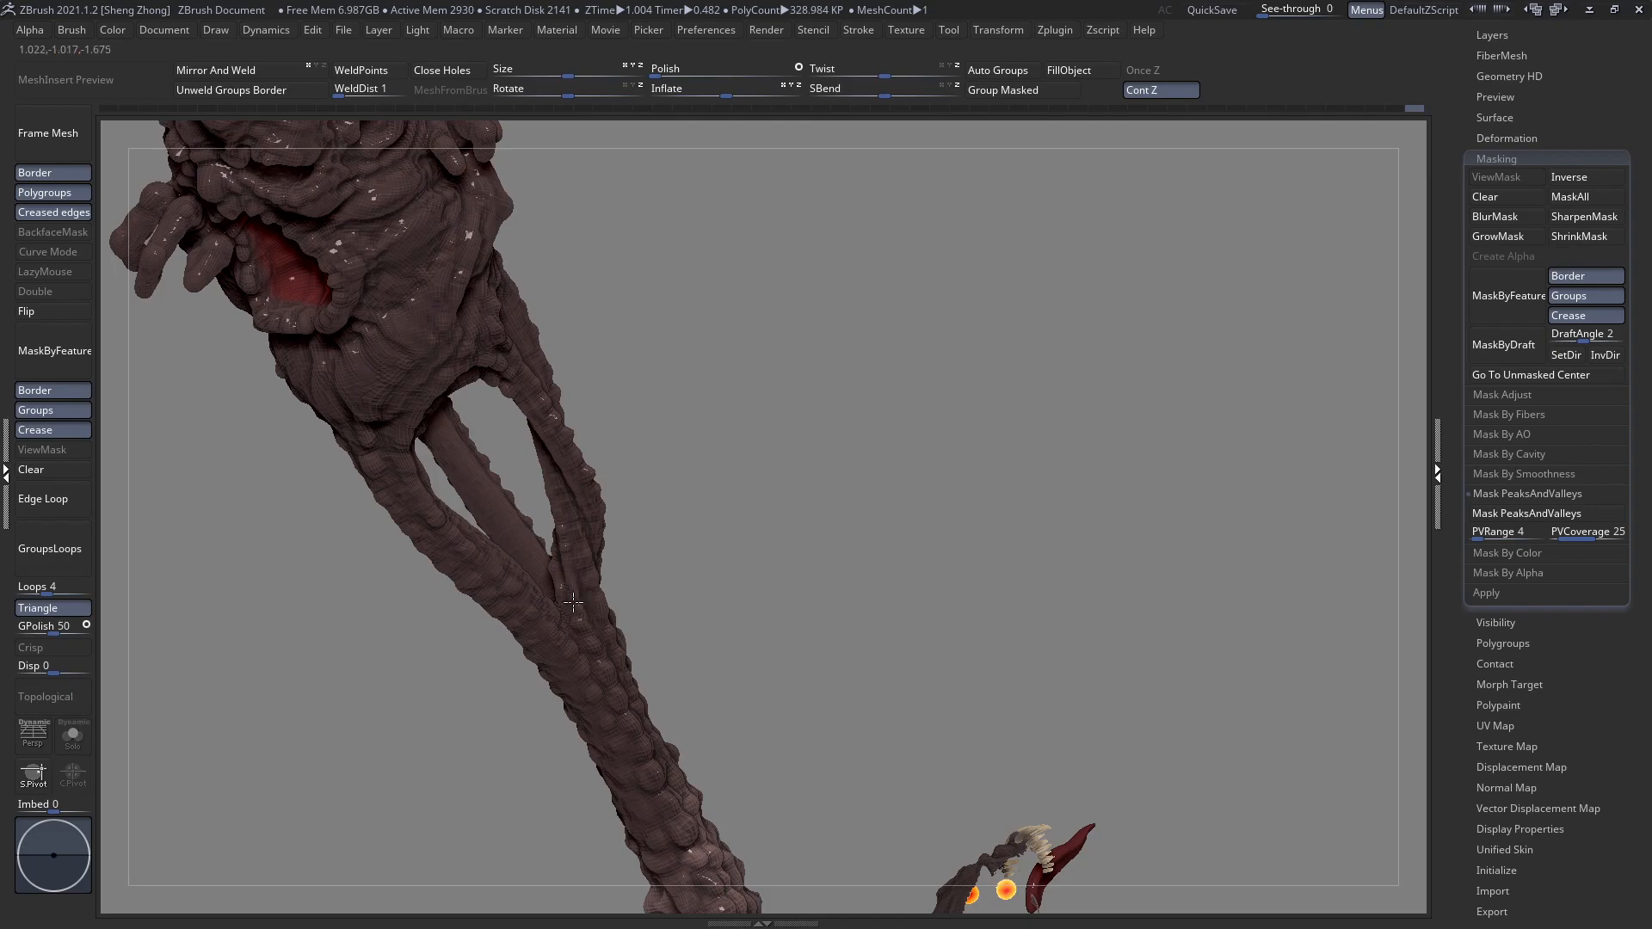
{"action": "right_click_drag", "start_coordinate": [568, 573], "coordinate": [604, 516]}
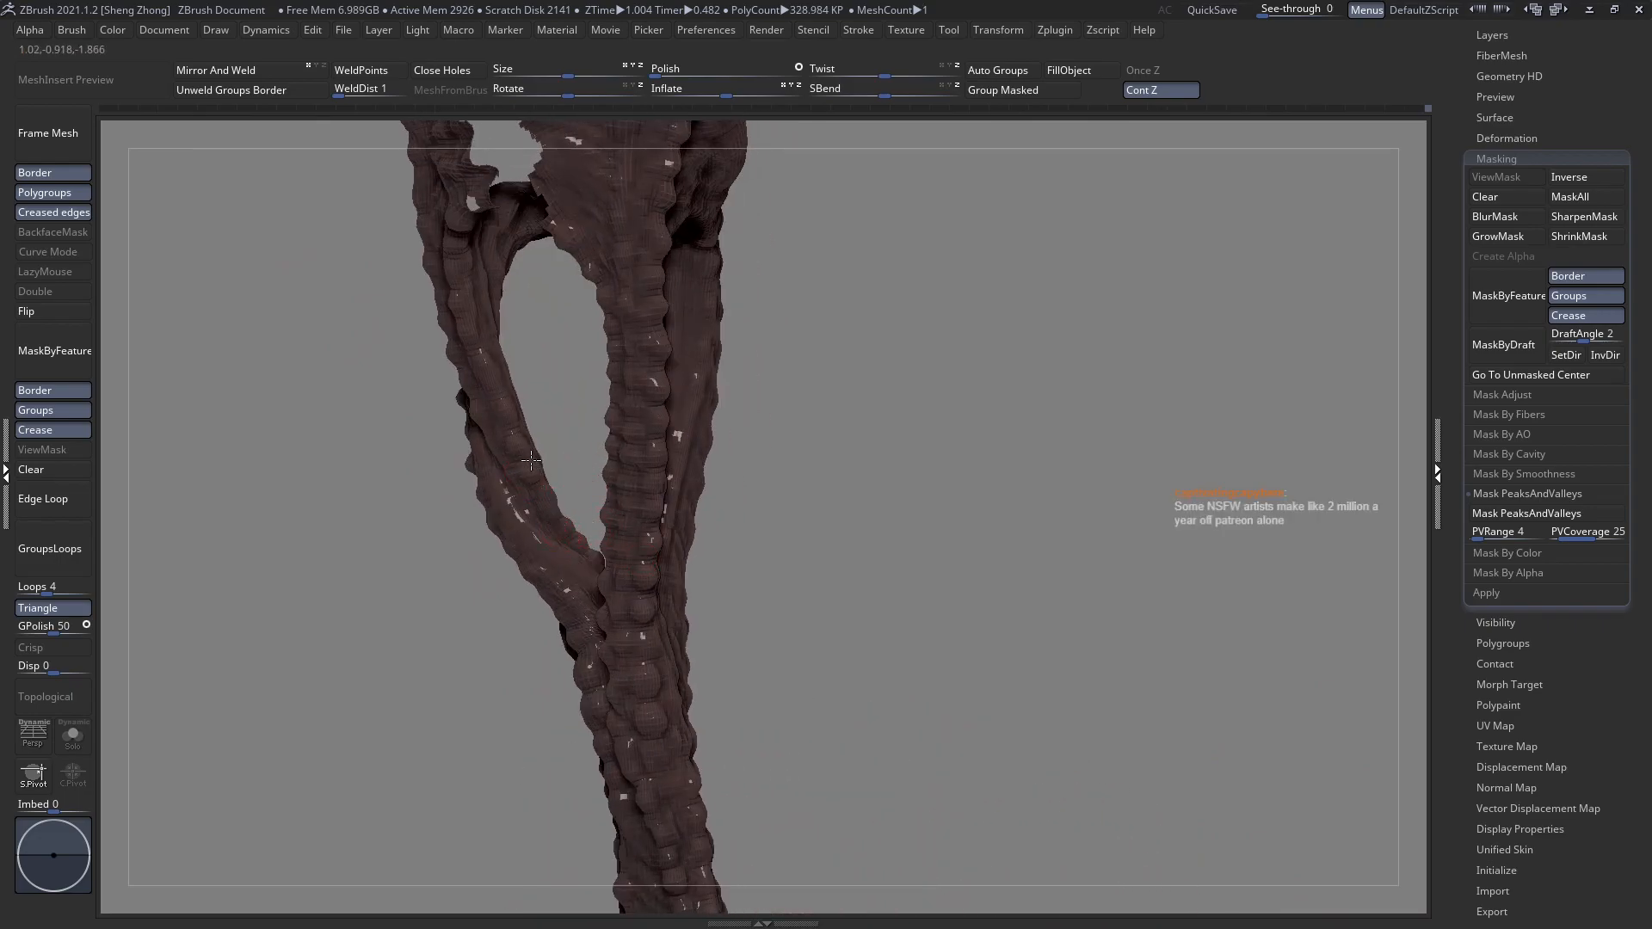
Sculpt lengthwise ridges and grooves on the inner strand visible through the gap beneath the bulbous mass.
{"action": "right_click_drag", "start_coordinate": [533, 463], "coordinate": [499, 243]}
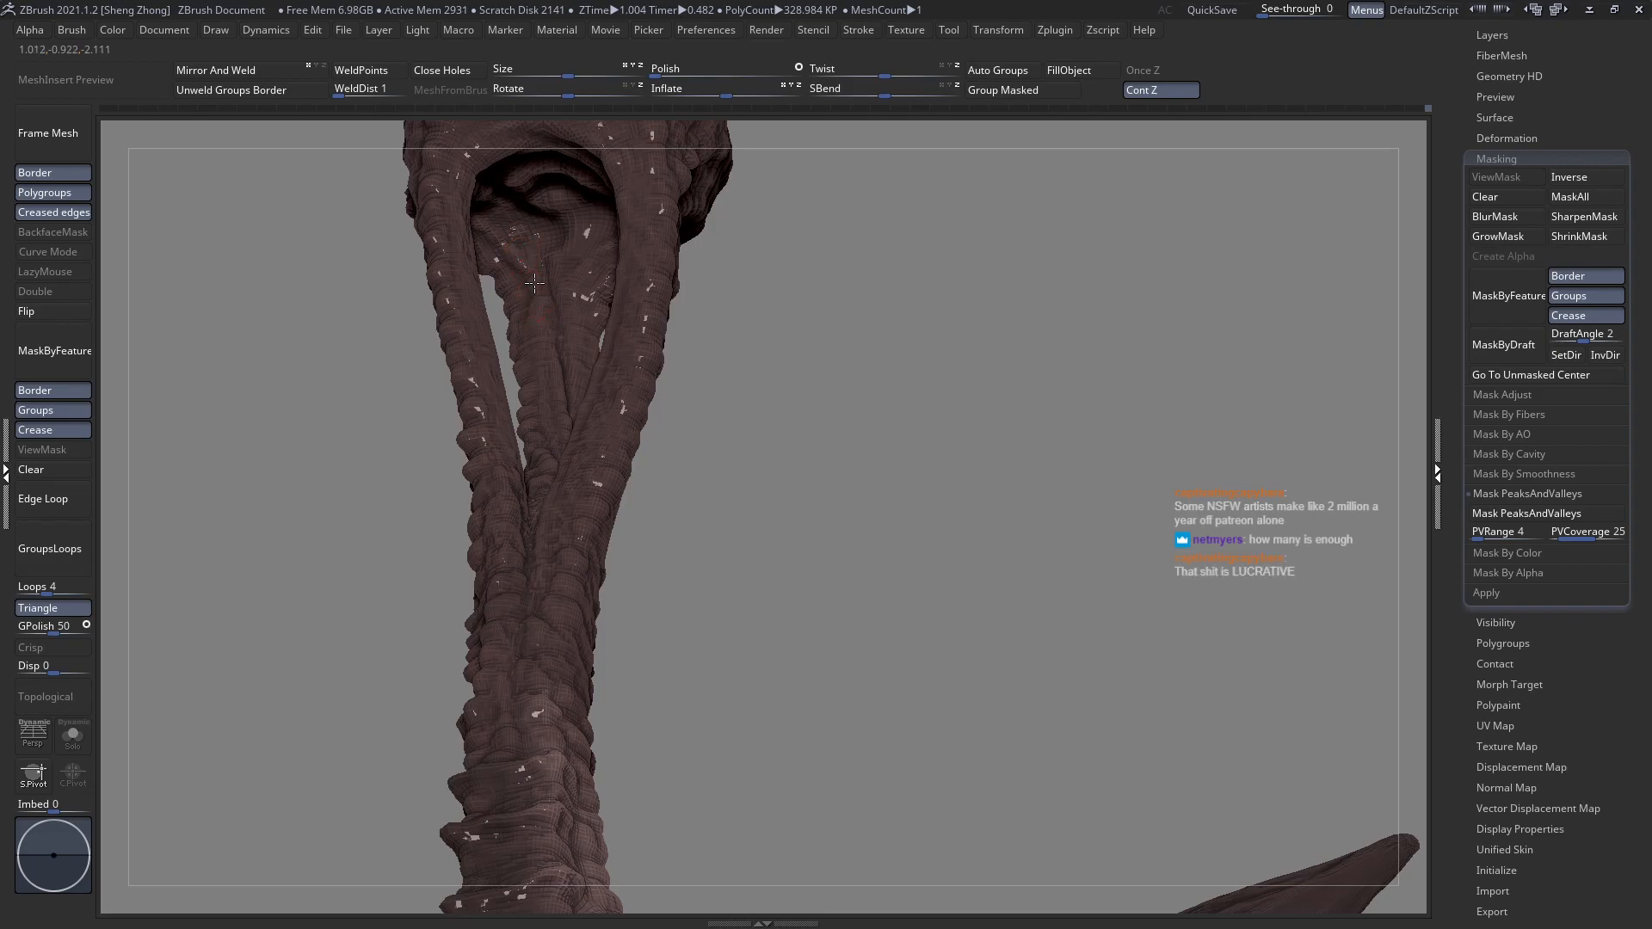
{"action": "right_click_drag", "start_coordinate": [538, 277], "coordinate": [610, 256]}
{"action": "right_click_drag", "start_coordinate": [542, 298], "coordinate": [556, 267]}
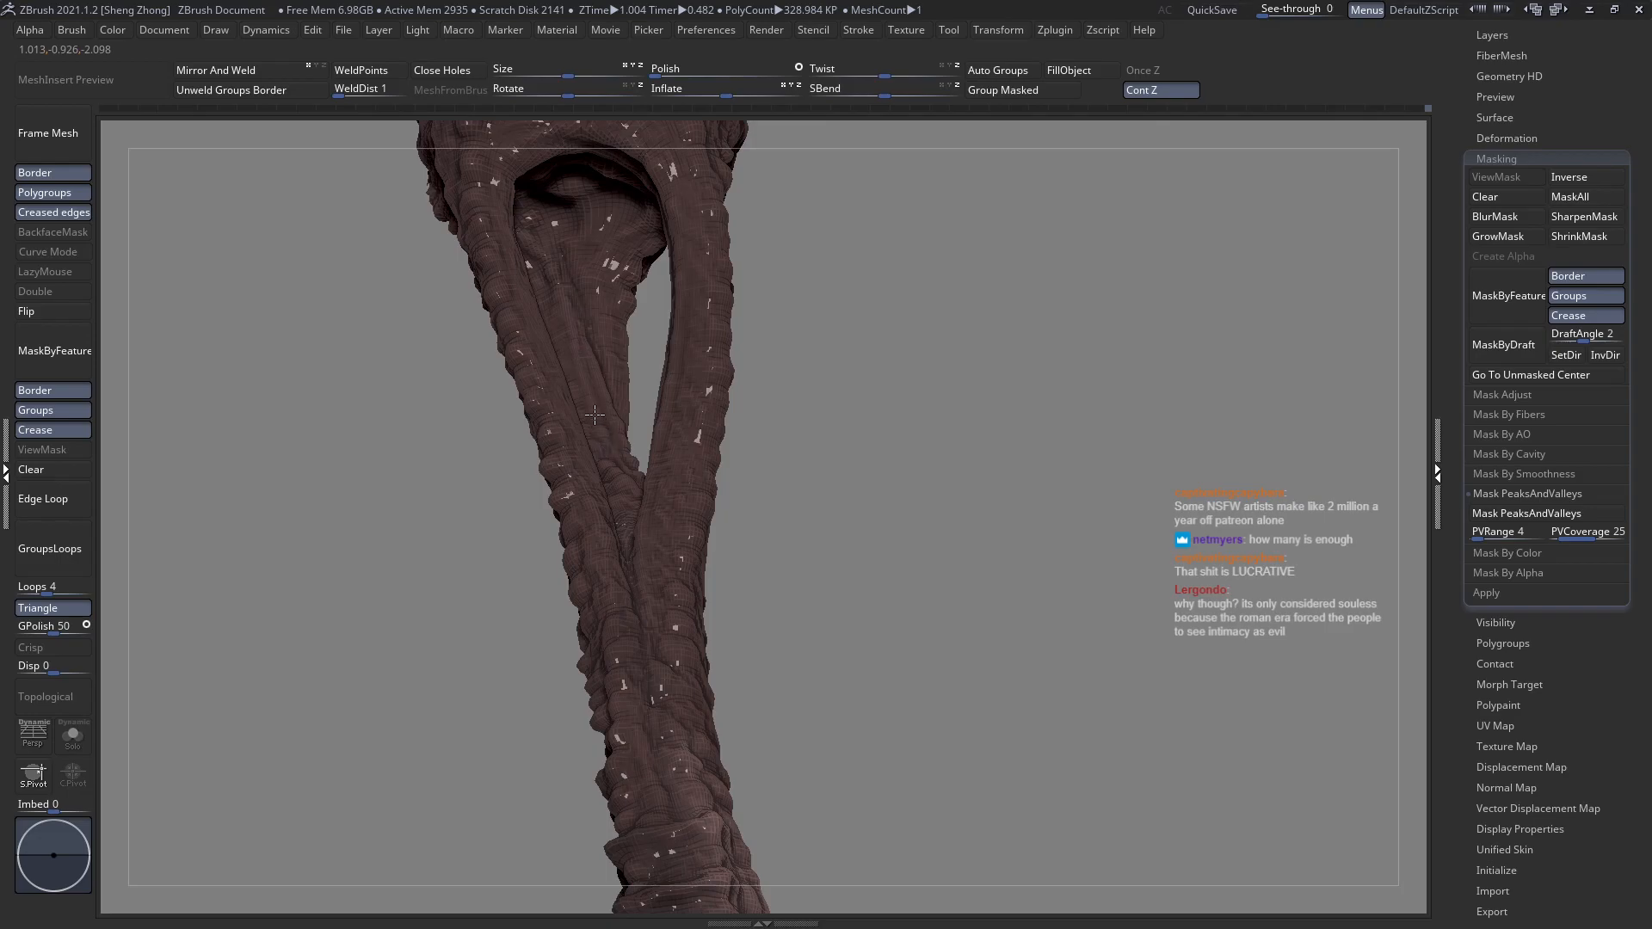
{"action": "right_click_drag", "start_coordinate": [565, 428], "coordinate": [473, 430]}
{"action": "right_click_drag", "start_coordinate": [593, 471], "coordinate": [650, 534]}
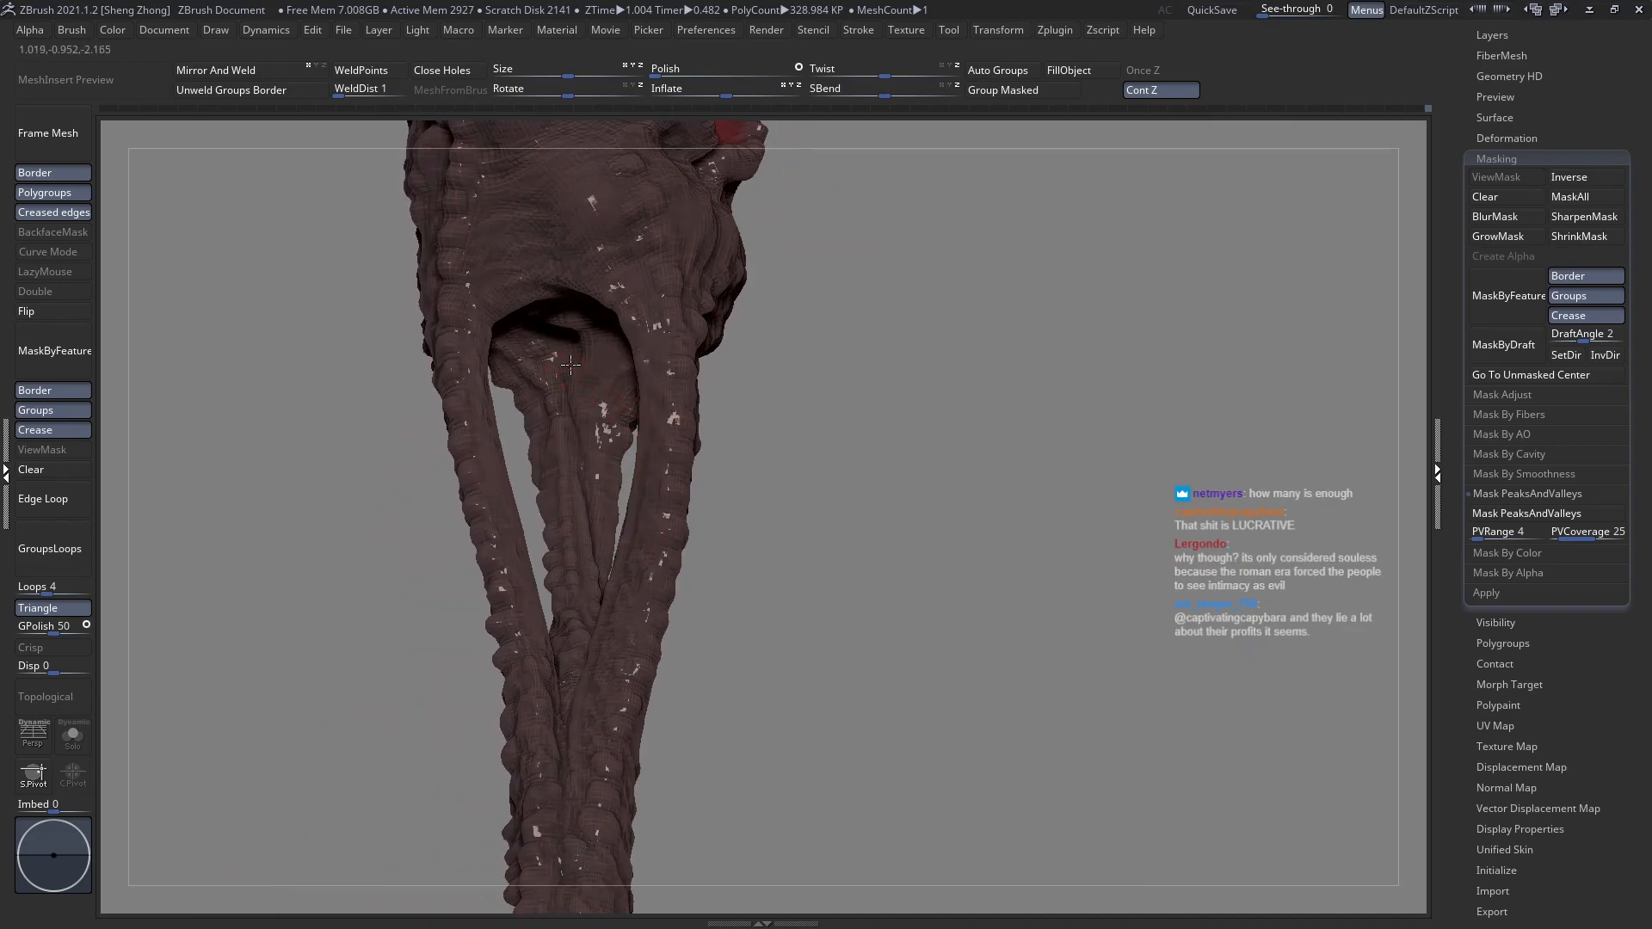
Shape the folds inside the arched hollow beneath the bulbous mass, where the inner strand flares into it.
{"action": "right_click_drag", "start_coordinate": [568, 360], "coordinate": [558, 338]}
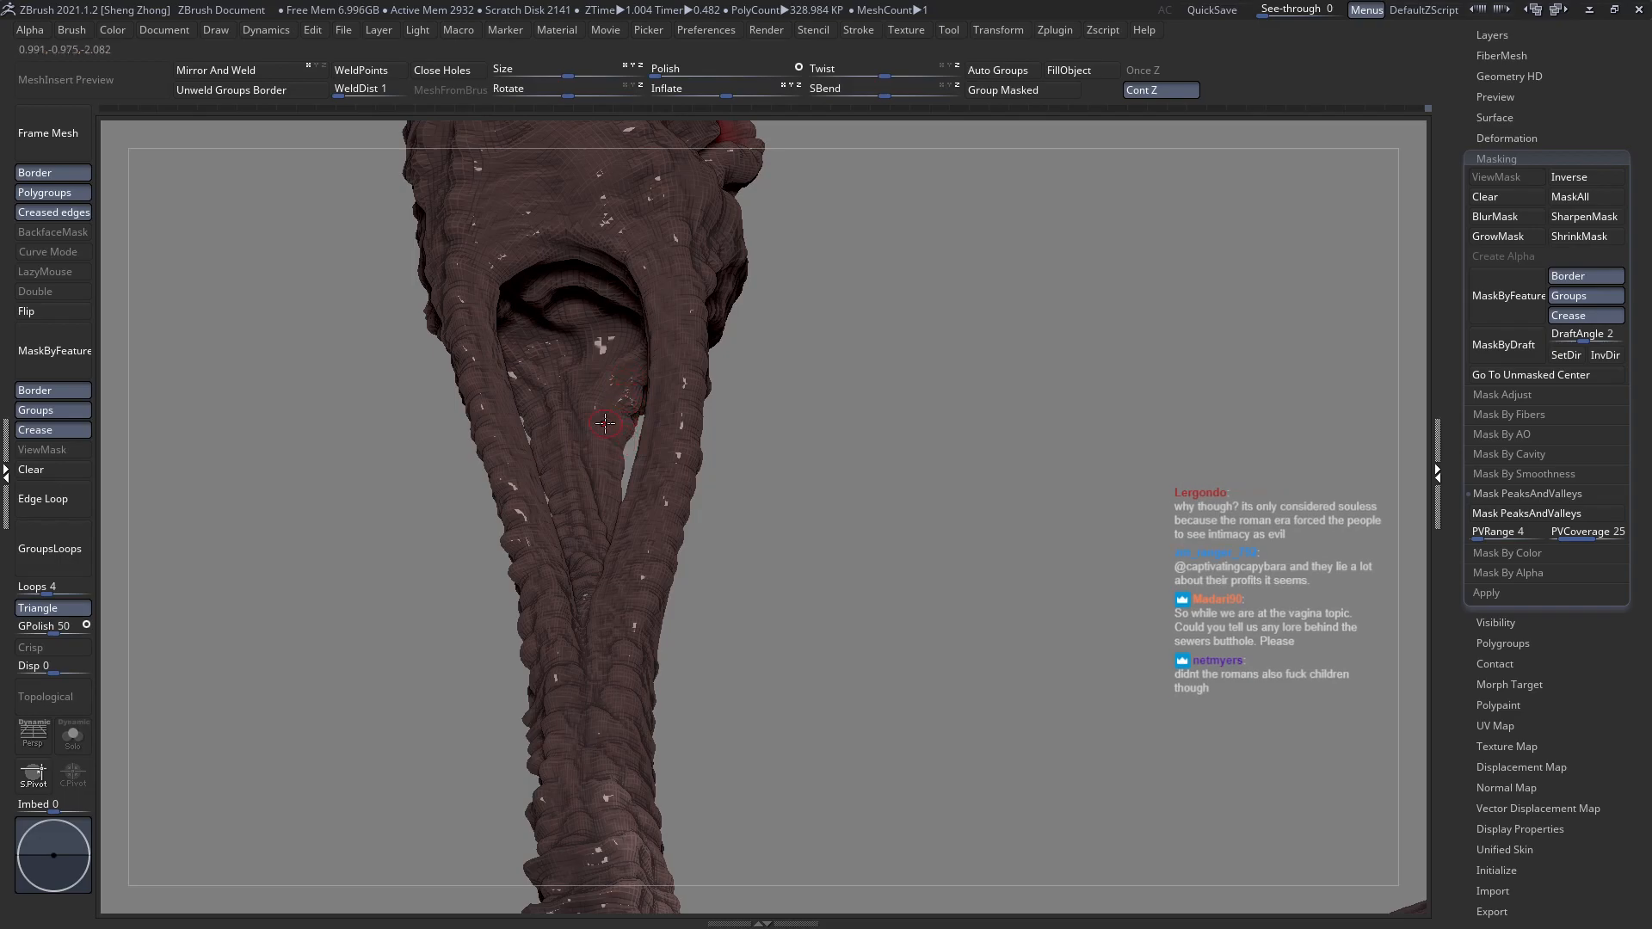
{"action": "right_click_drag", "start_coordinate": [599, 406], "coordinate": [626, 371]}
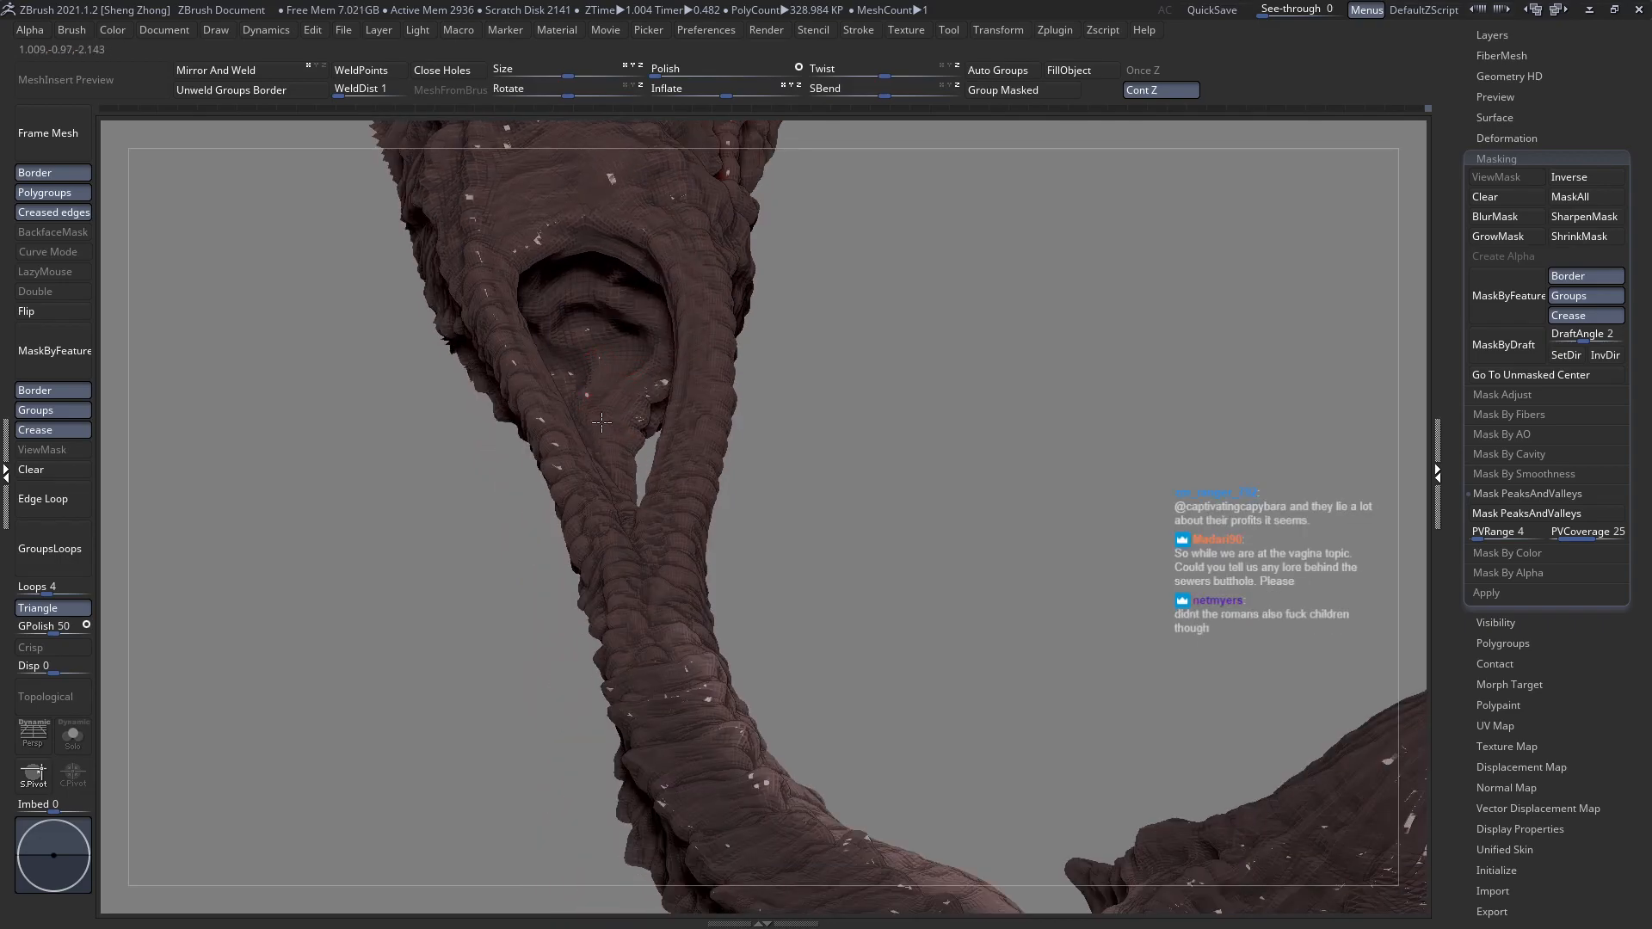
{"action": "right_click_drag", "start_coordinate": [582, 393], "coordinate": [585, 396]}
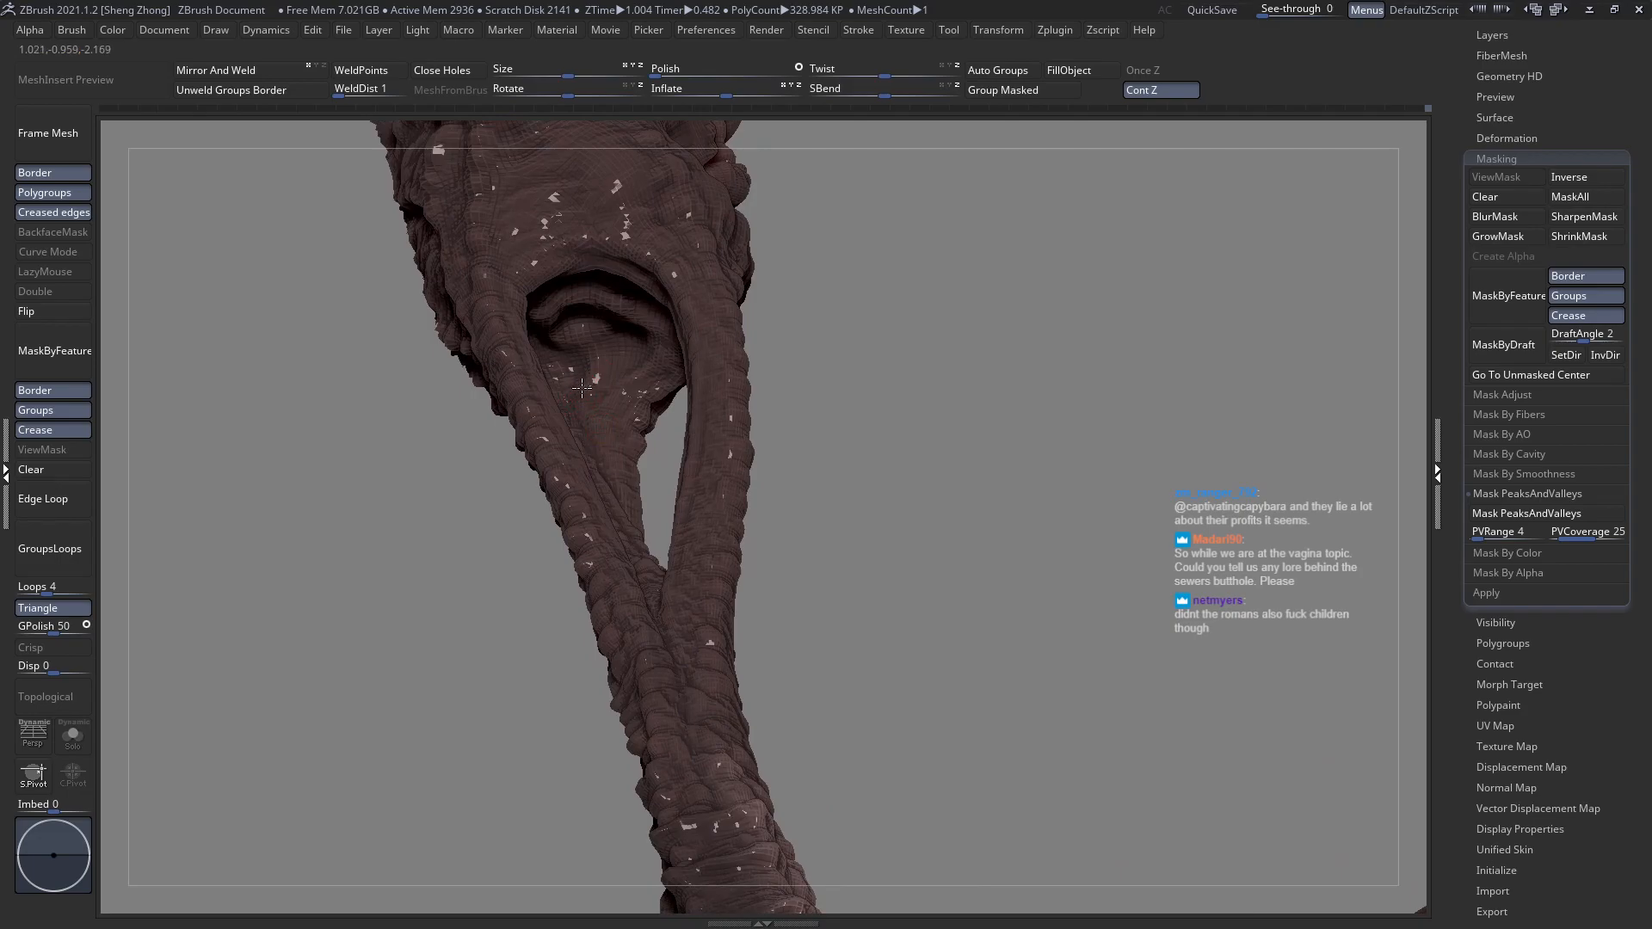
{"action": "right_click_drag", "start_coordinate": [597, 361], "coordinate": [587, 367]}
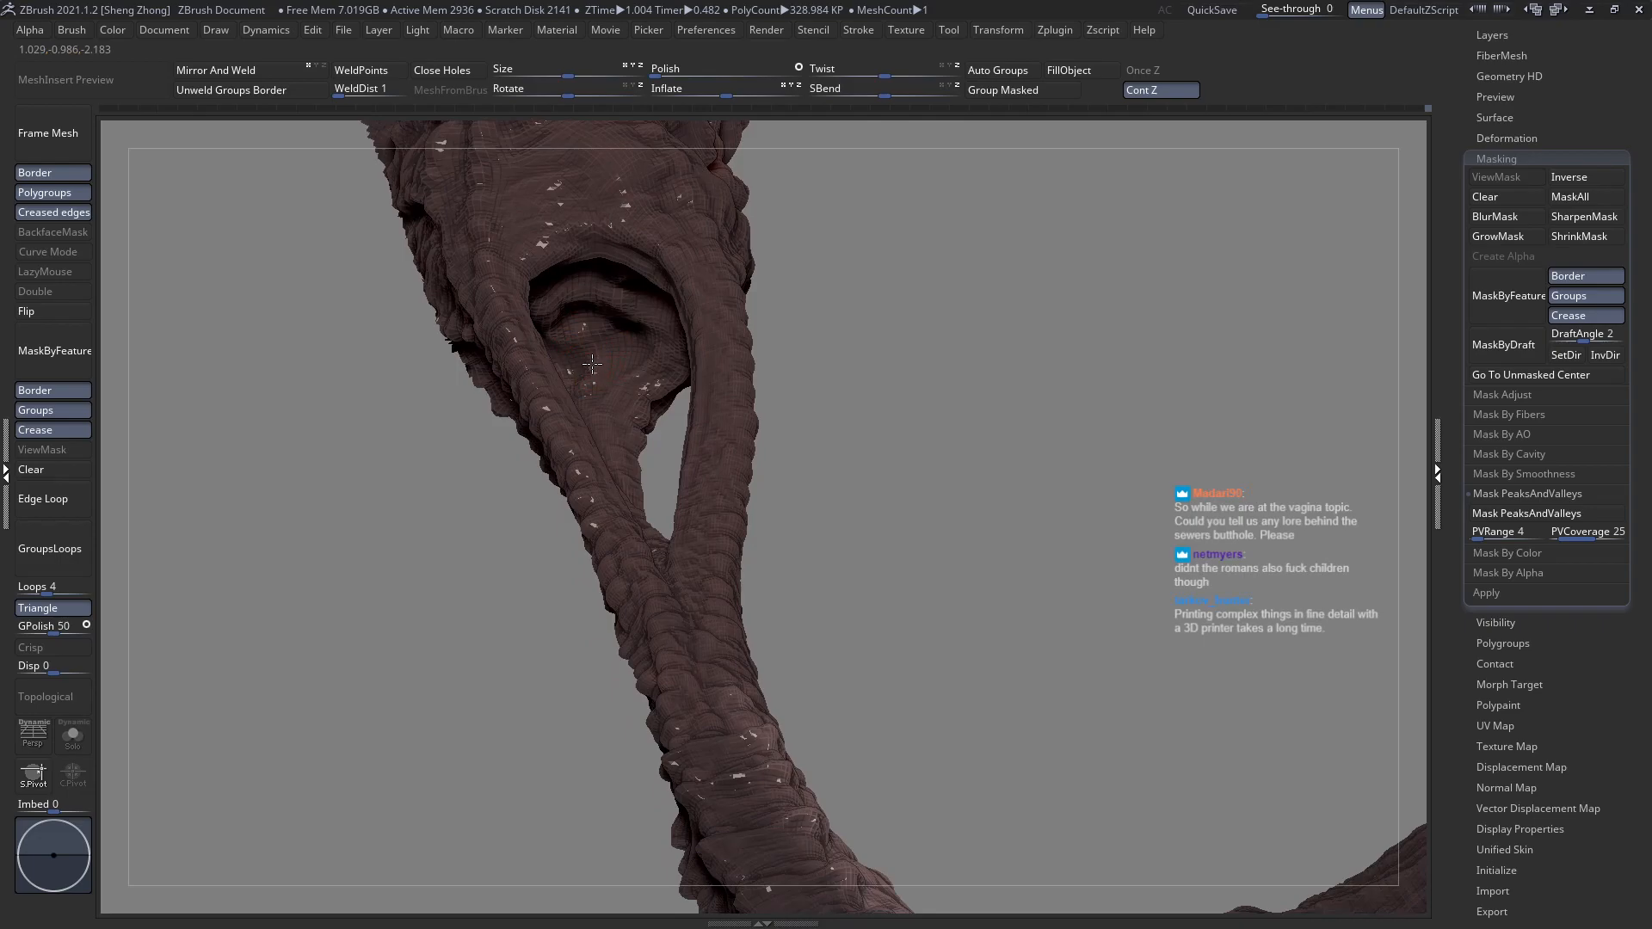
{"action": "right_click_drag", "start_coordinate": [588, 352], "coordinate": [595, 352]}
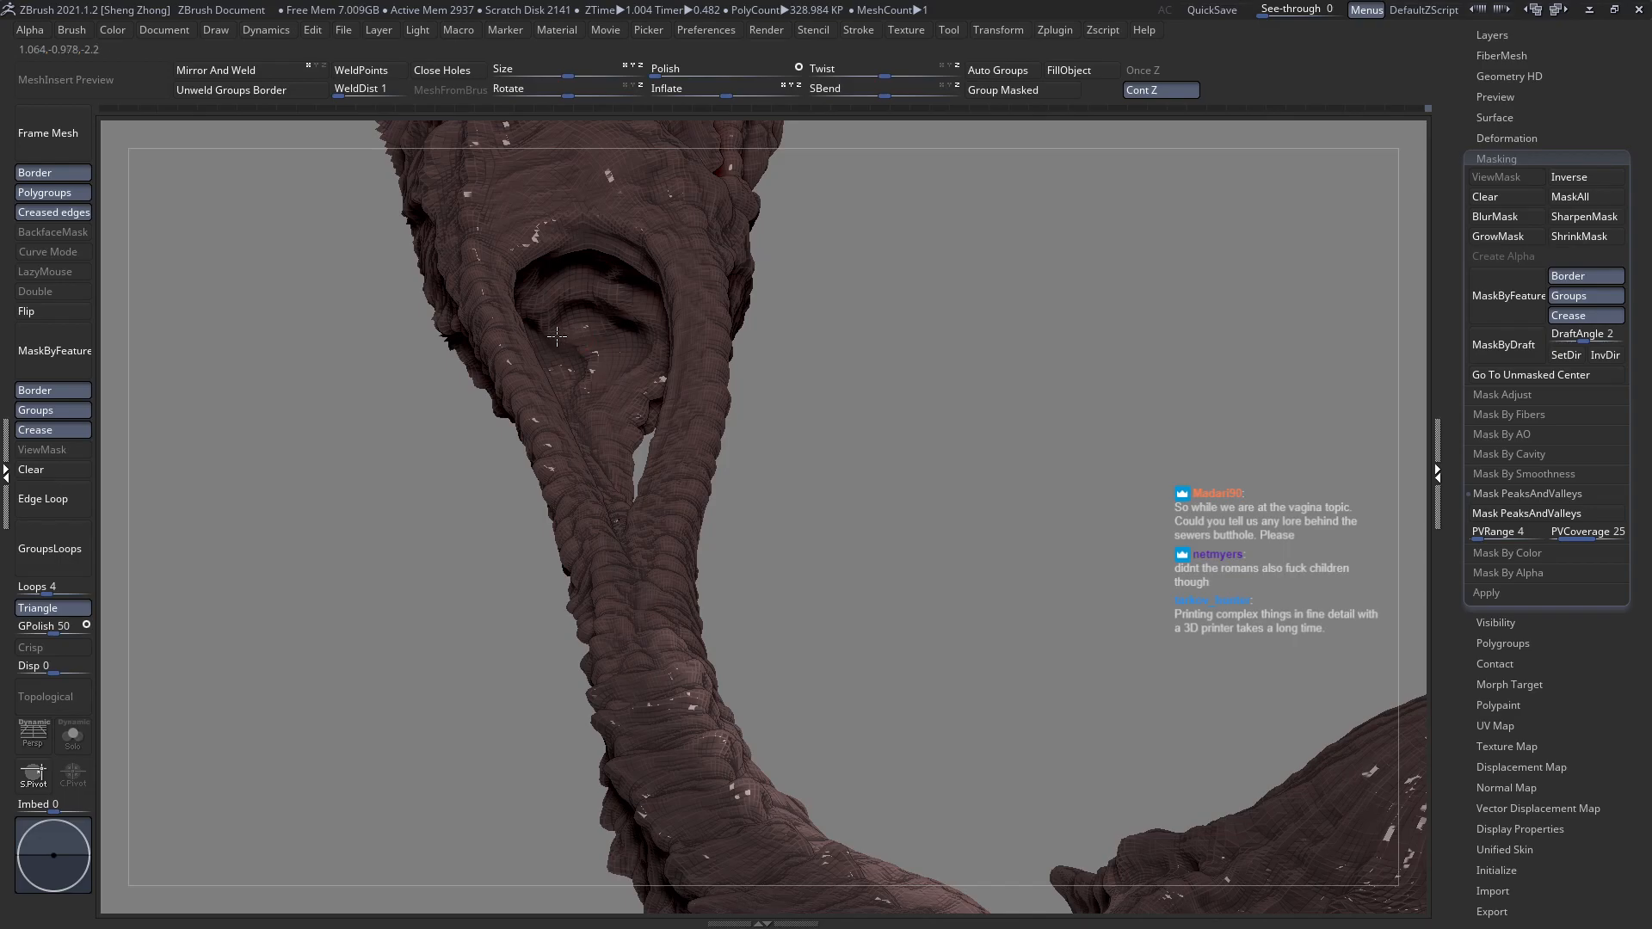
{"action": "right_click_drag", "start_coordinate": [628, 318], "coordinate": [695, 267]}
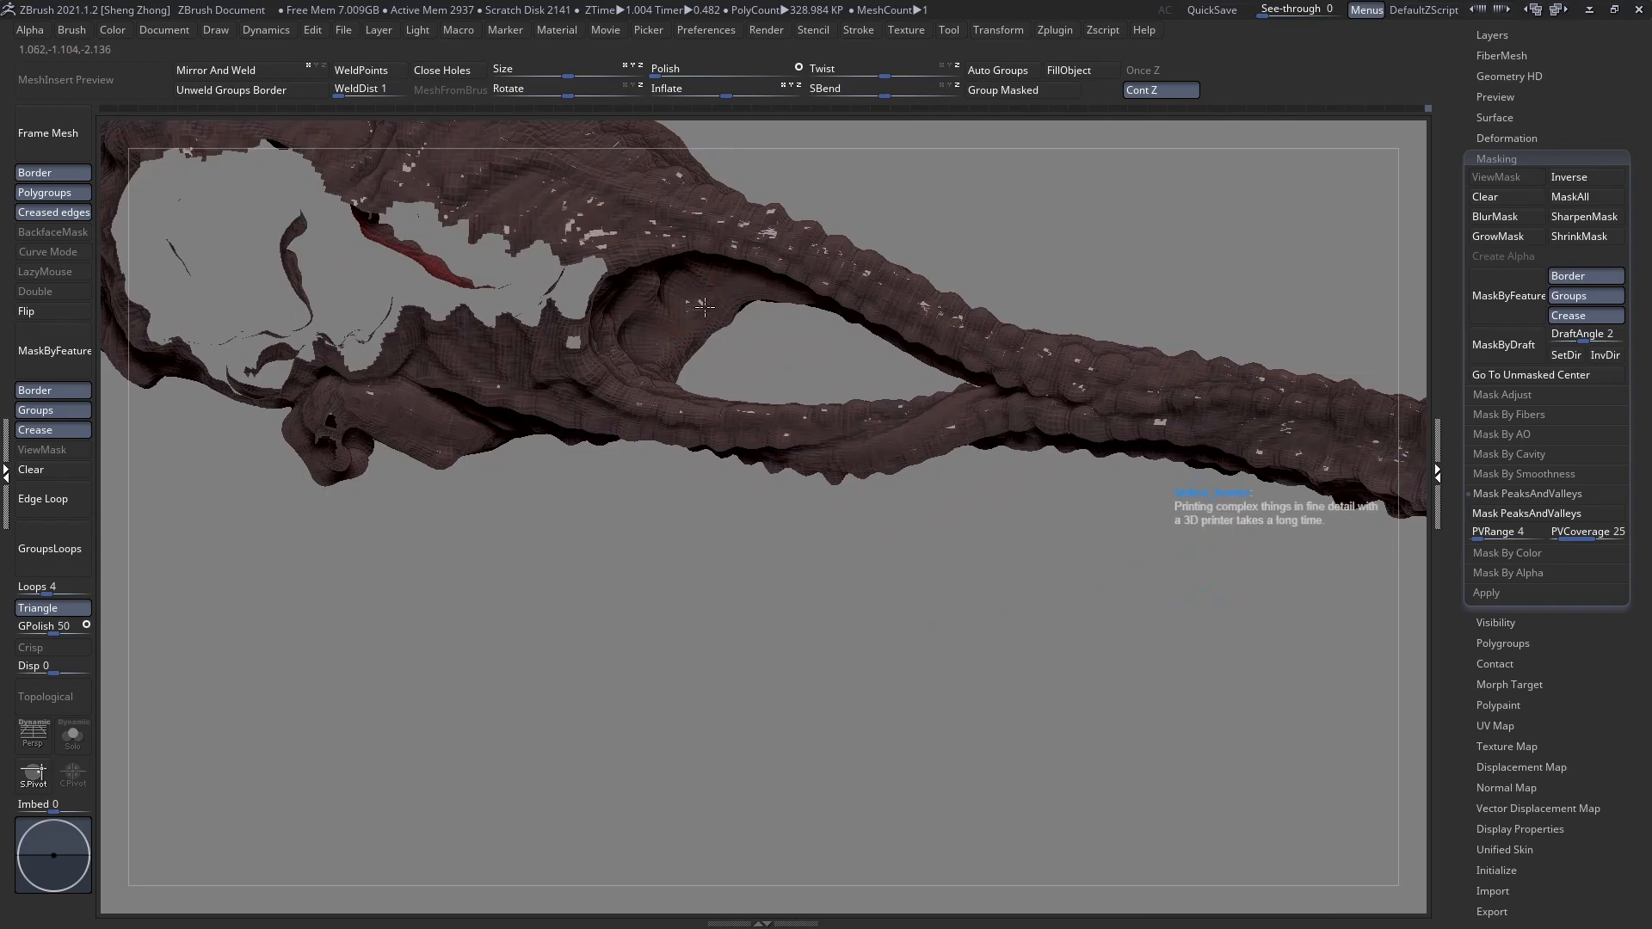
{"action": "right_click_drag", "start_coordinate": [684, 348], "coordinate": [638, 390]}
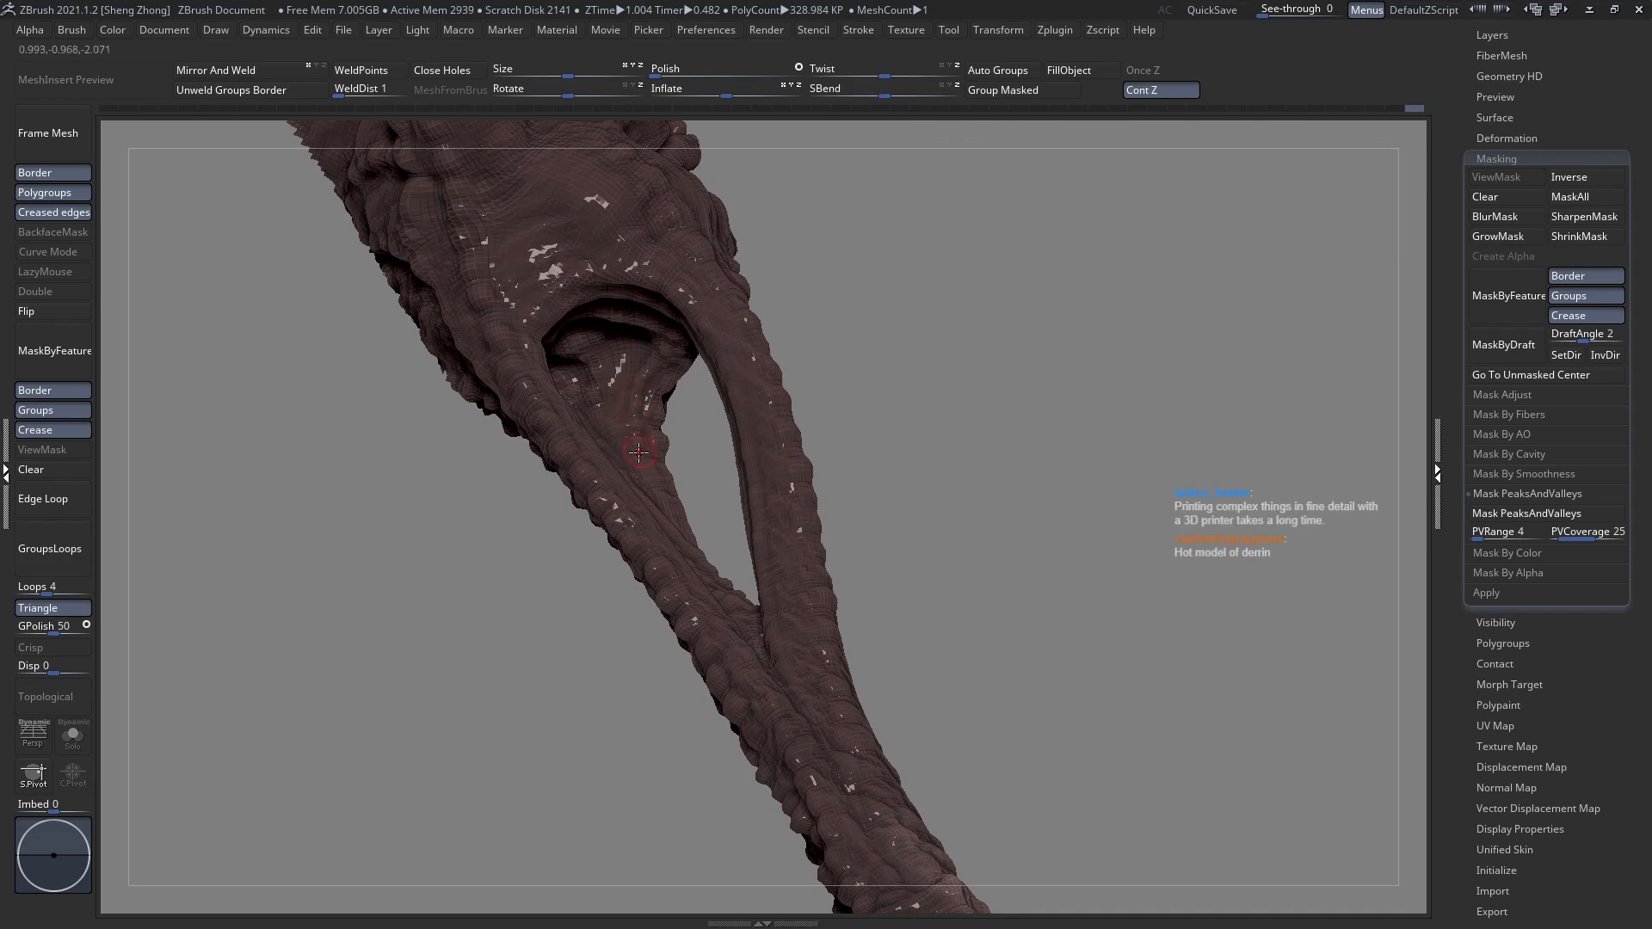
Refine the inner strand's edge and the ridges joining its upper end to the rim of the arched hollow.
{"action": "right_click_drag", "start_coordinate": [663, 478], "coordinate": [652, 489]}
{"action": "left_click", "coordinate": [653, 489]}
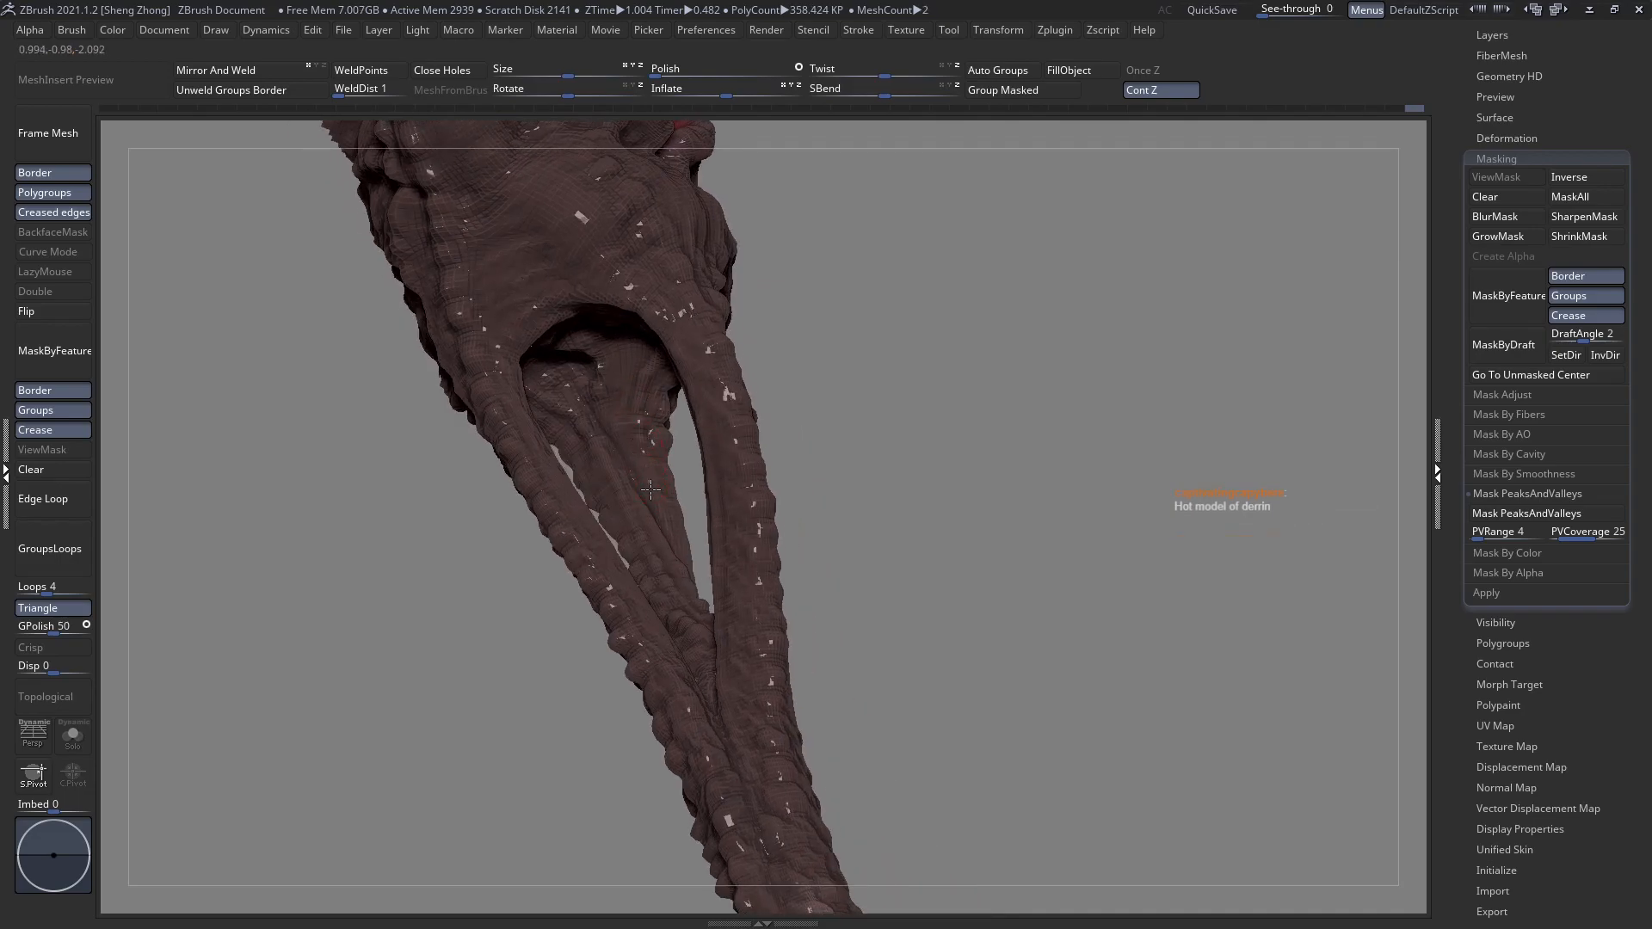
{"action": "right_click_drag", "start_coordinate": [618, 580], "coordinate": [699, 527]}
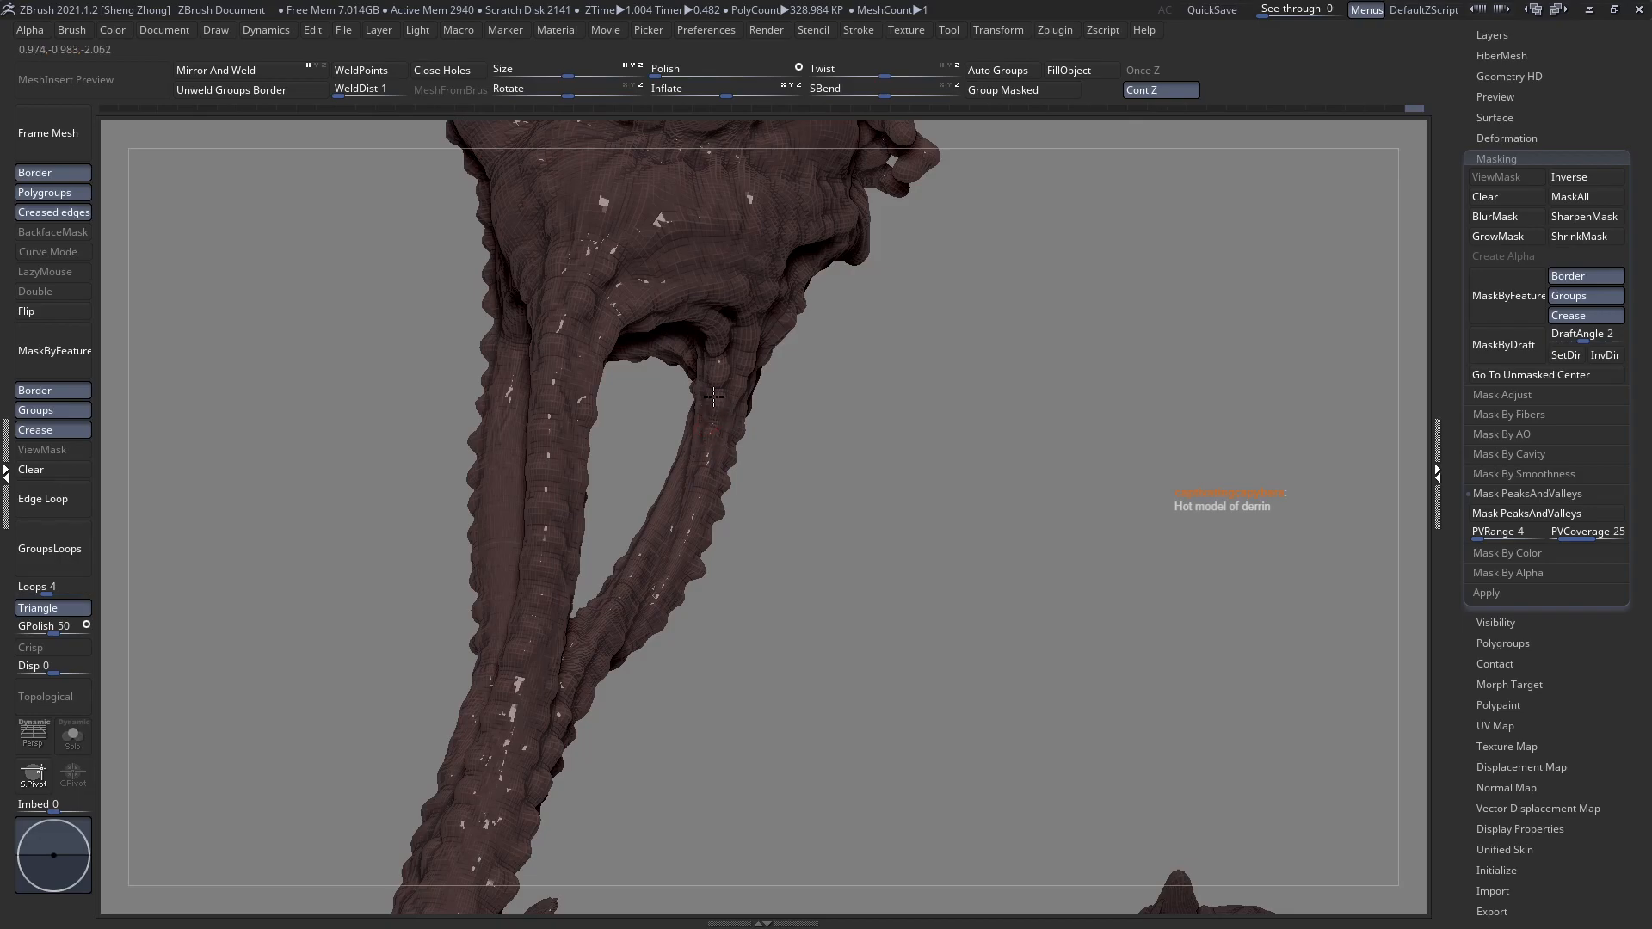
{"action": "right_click_drag", "start_coordinate": [729, 394], "coordinate": [713, 357]}
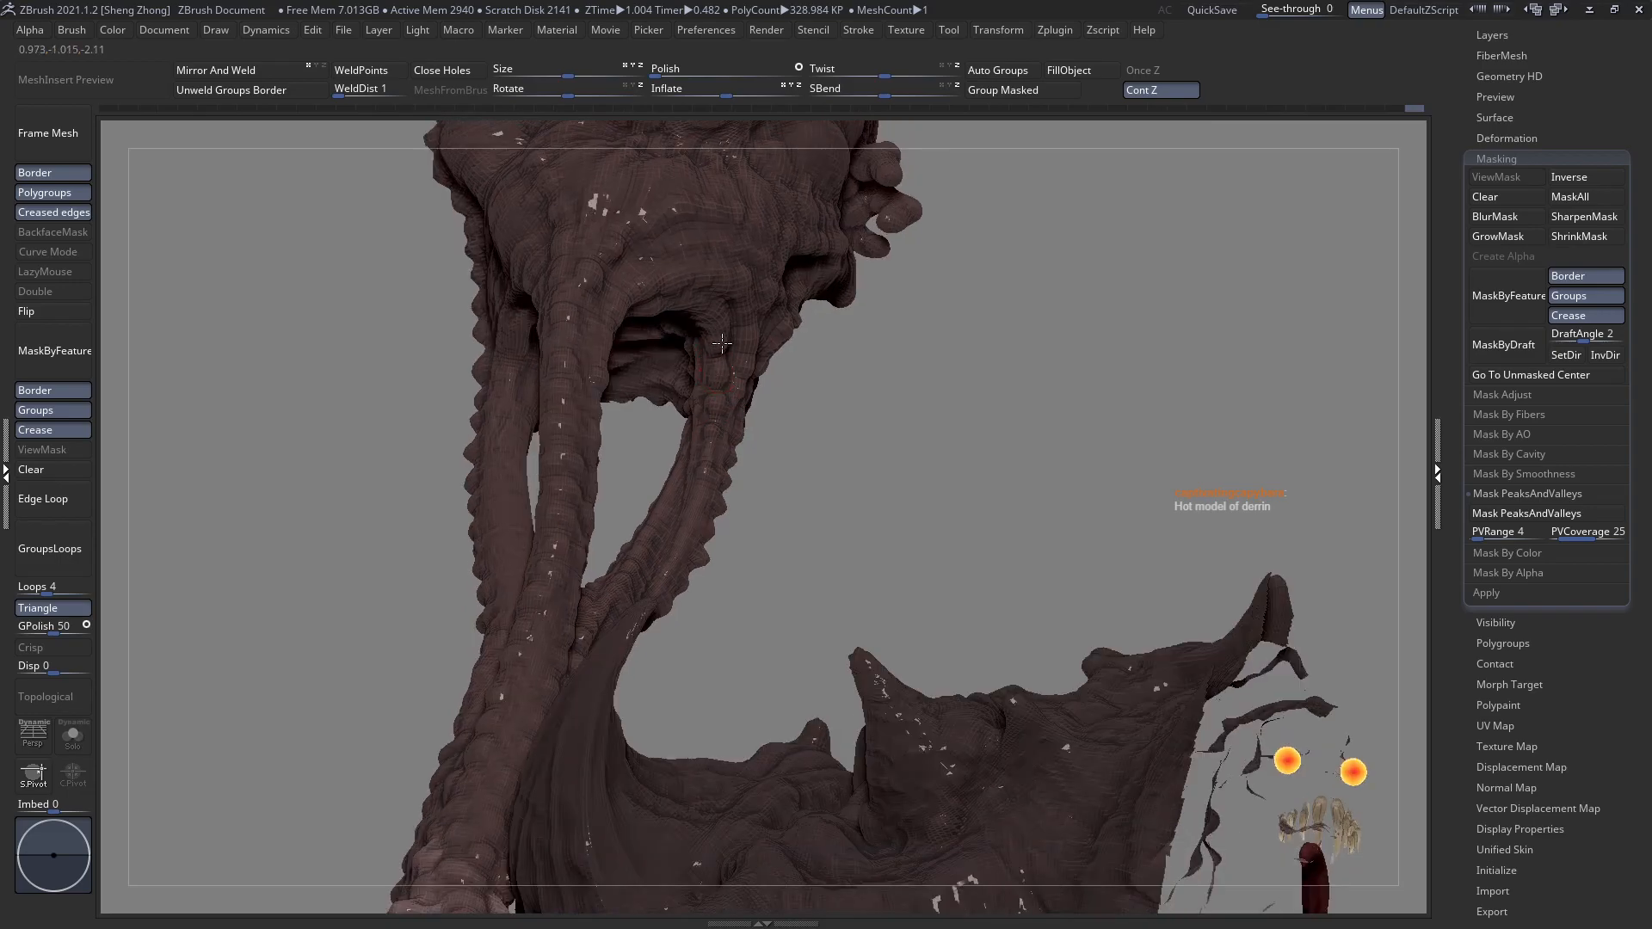
{"action": "right_click_drag", "start_coordinate": [688, 344], "coordinate": [726, 302]}
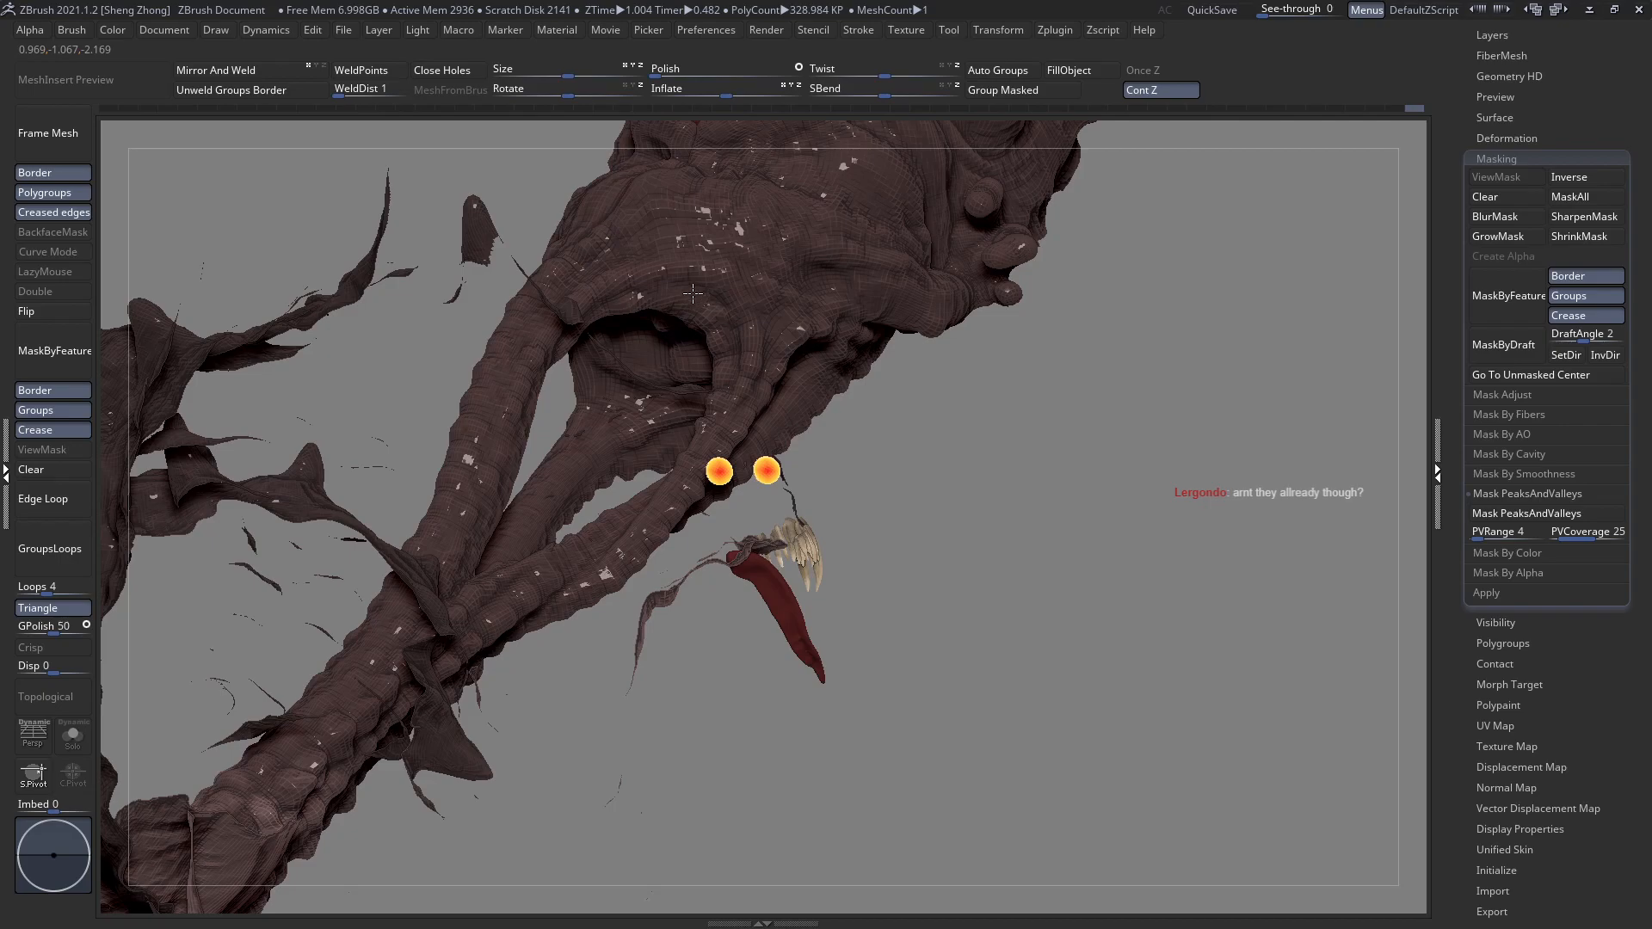
Sculpt bumpy ridges down the smooth strand below the finger-like growths, from the bulbous mass to the forearm fork.
{"action": "right_click_drag", "start_coordinate": [698, 310], "coordinate": [602, 308]}
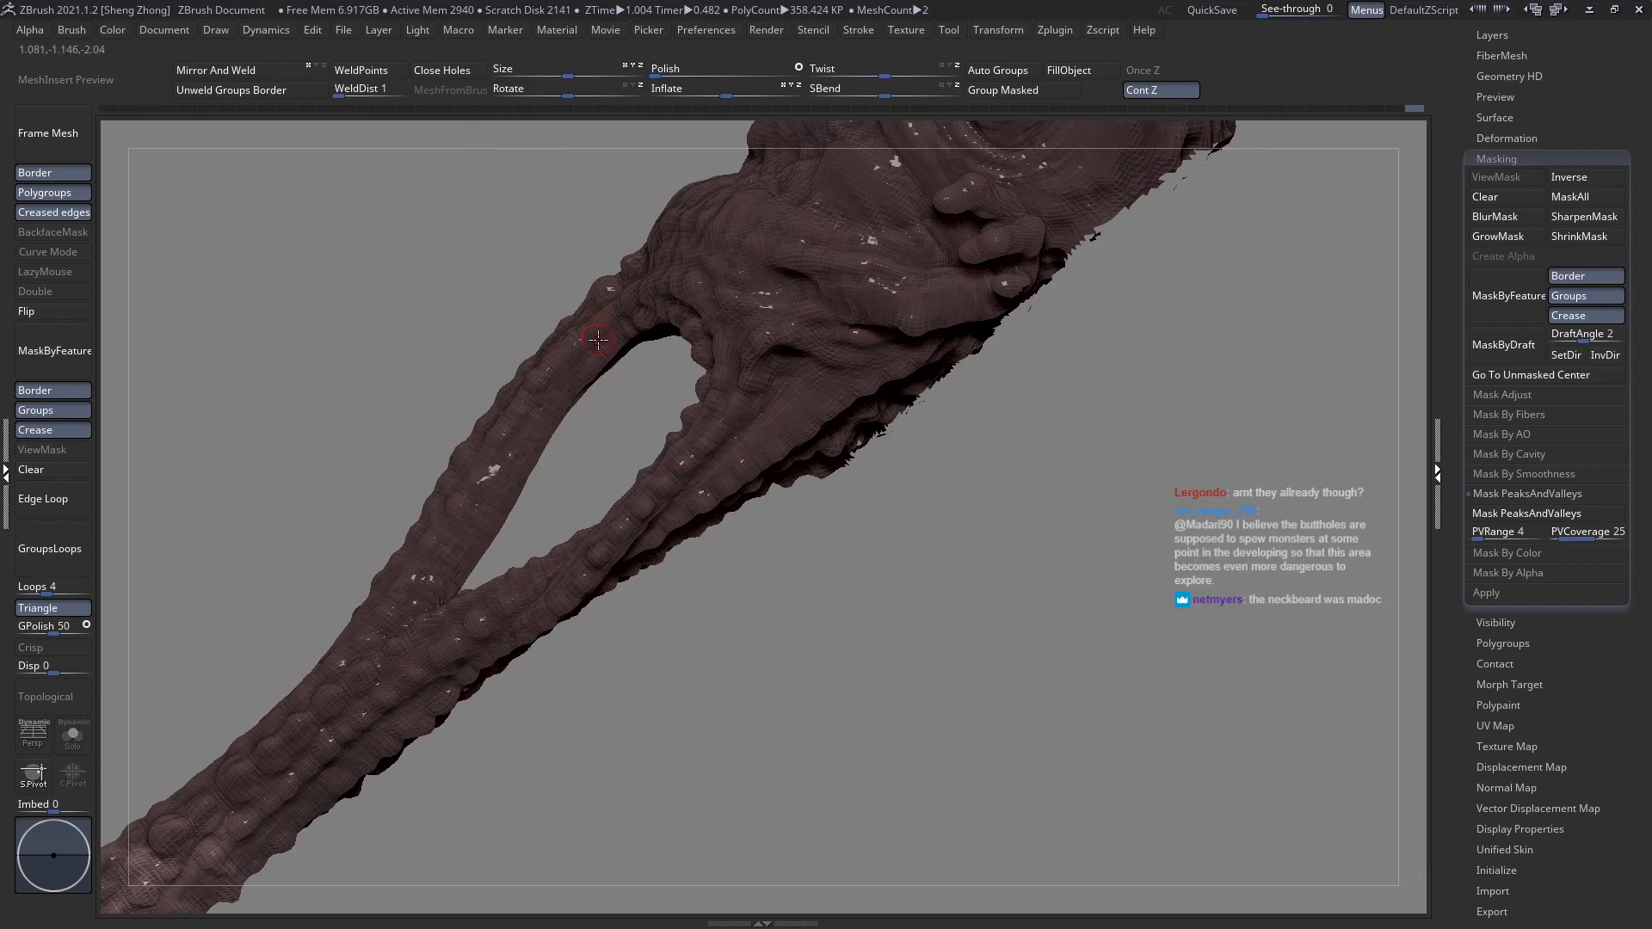
{"action": "left_click_drag", "start_coordinate": [634, 380], "coordinate": [679, 430], "text": "alt"}
{"action": "left_click_drag", "start_coordinate": [647, 312], "coordinate": [676, 385]}
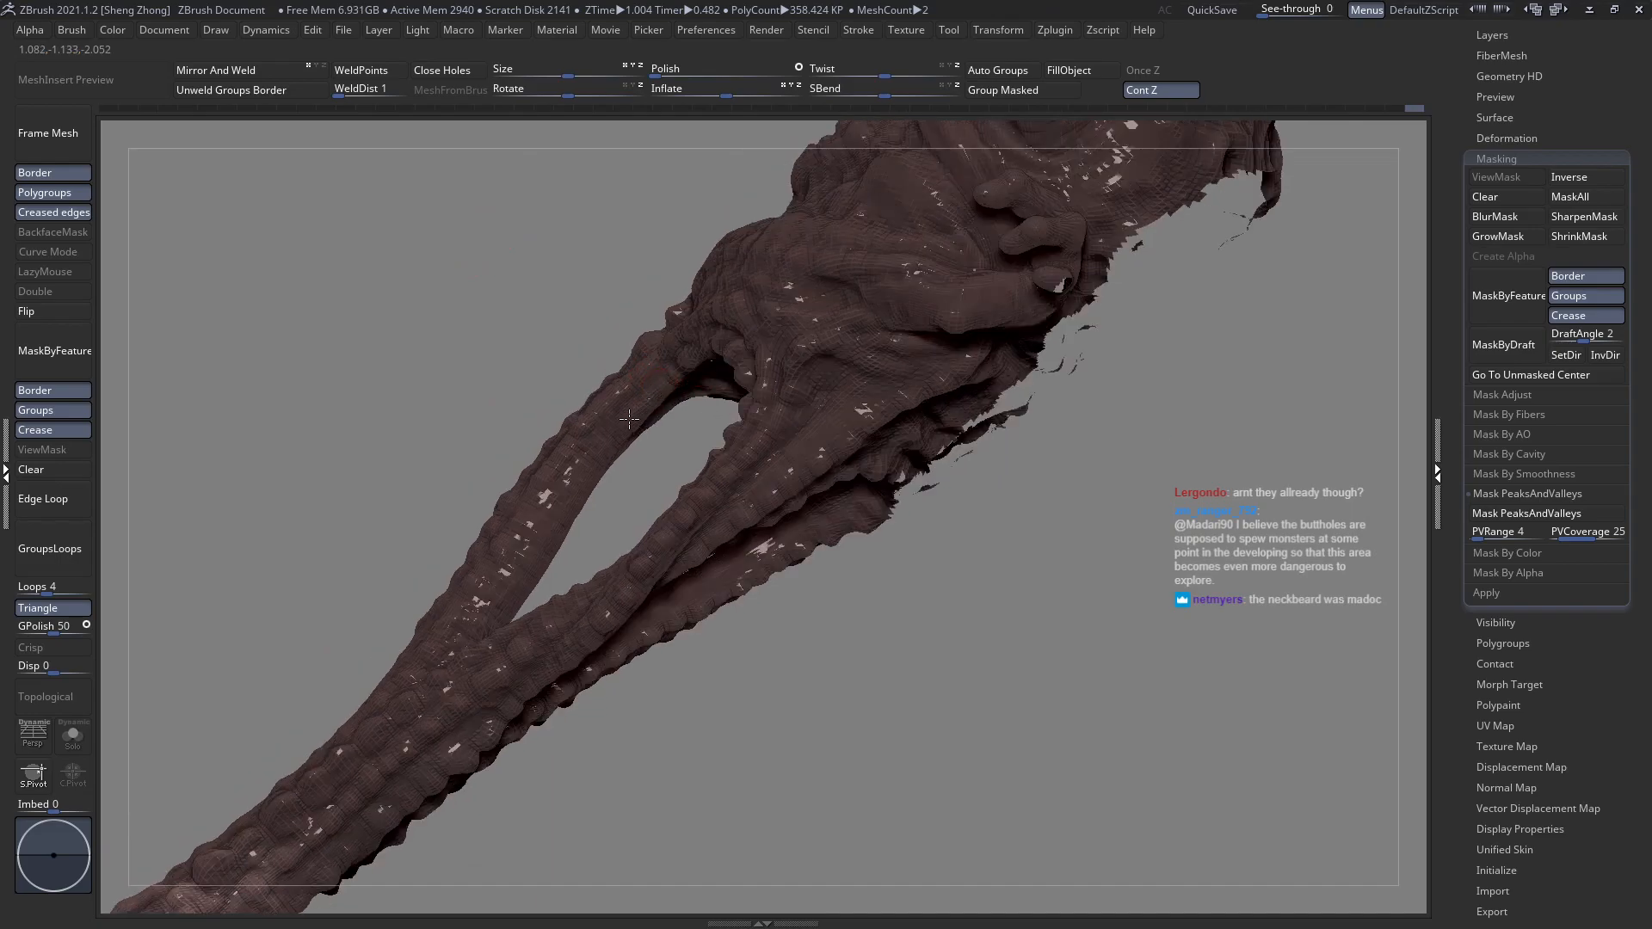
{"action": "mouse_move", "coordinate": [602, 451]}
{"action": "left_mouse_down"}
{"action": "mouse_move", "coordinate": [562, 506]}
{"action": "mouse_move", "coordinate": [577, 495]}
{"action": "left_mouse_up"}
{"action": "right_click_drag", "start_coordinate": [538, 591], "coordinate": [535, 558]}
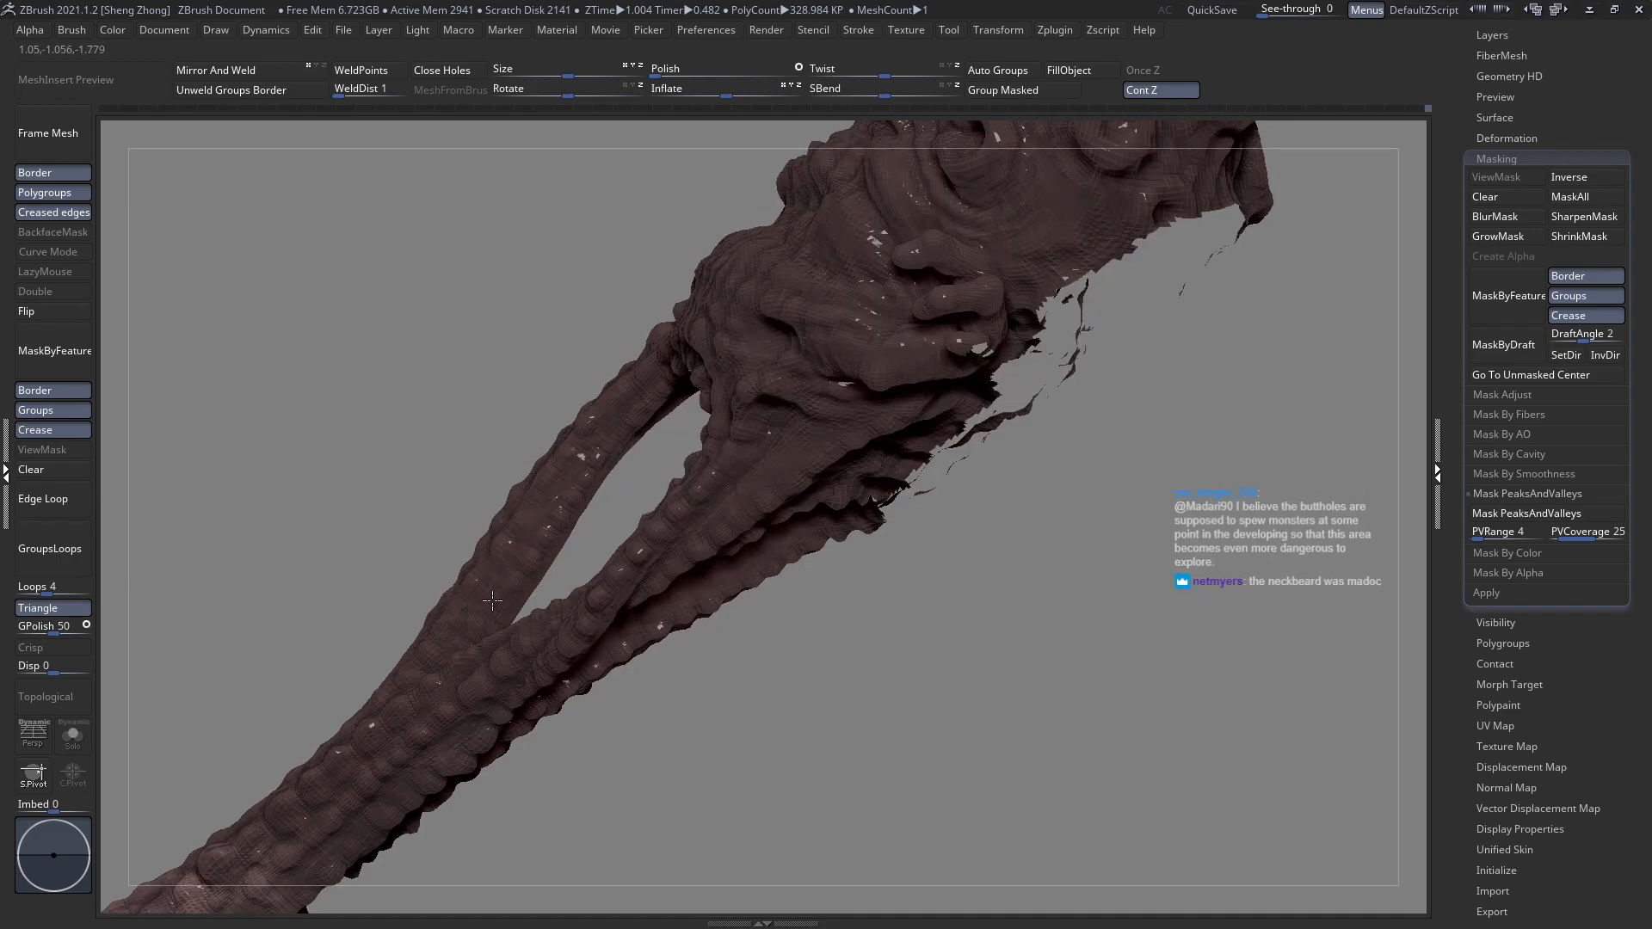
{"action": "right_click_drag", "start_coordinate": [496, 611], "coordinate": [484, 630]}
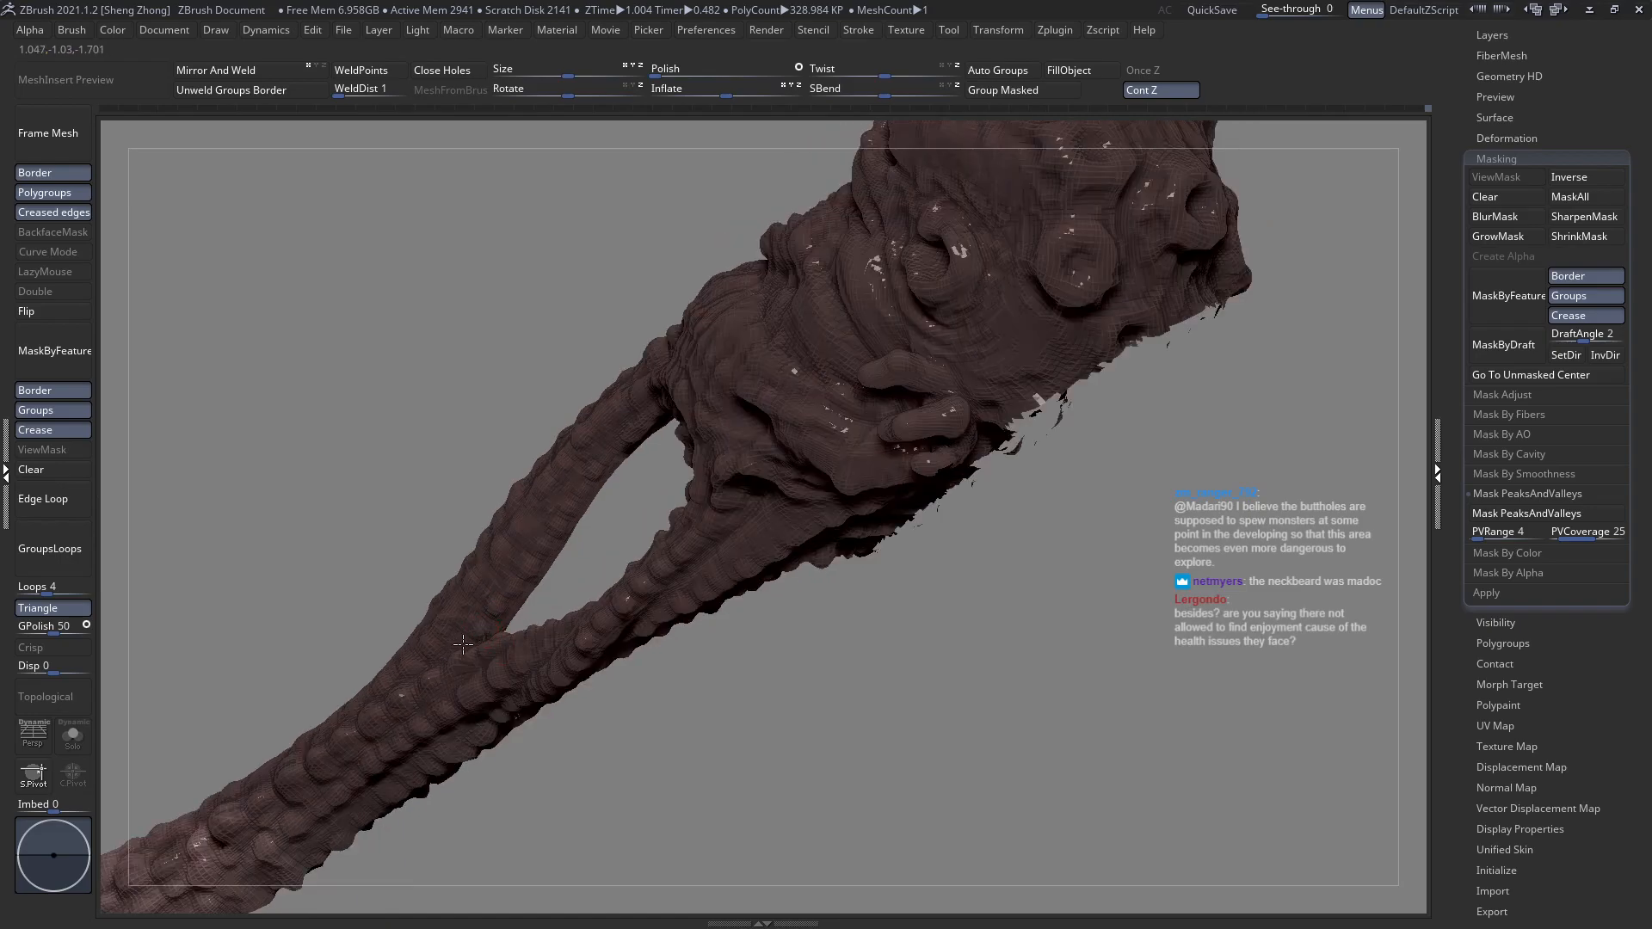
Blend the strand's ridges into the base of the bulbous mass and detail the flesh beside the red mouth.
{"action": "right_click_drag", "start_coordinate": [480, 653], "coordinate": [575, 622]}
{"action": "right_click_drag", "start_coordinate": [631, 477], "coordinate": [679, 534], "text": "ctrl"}
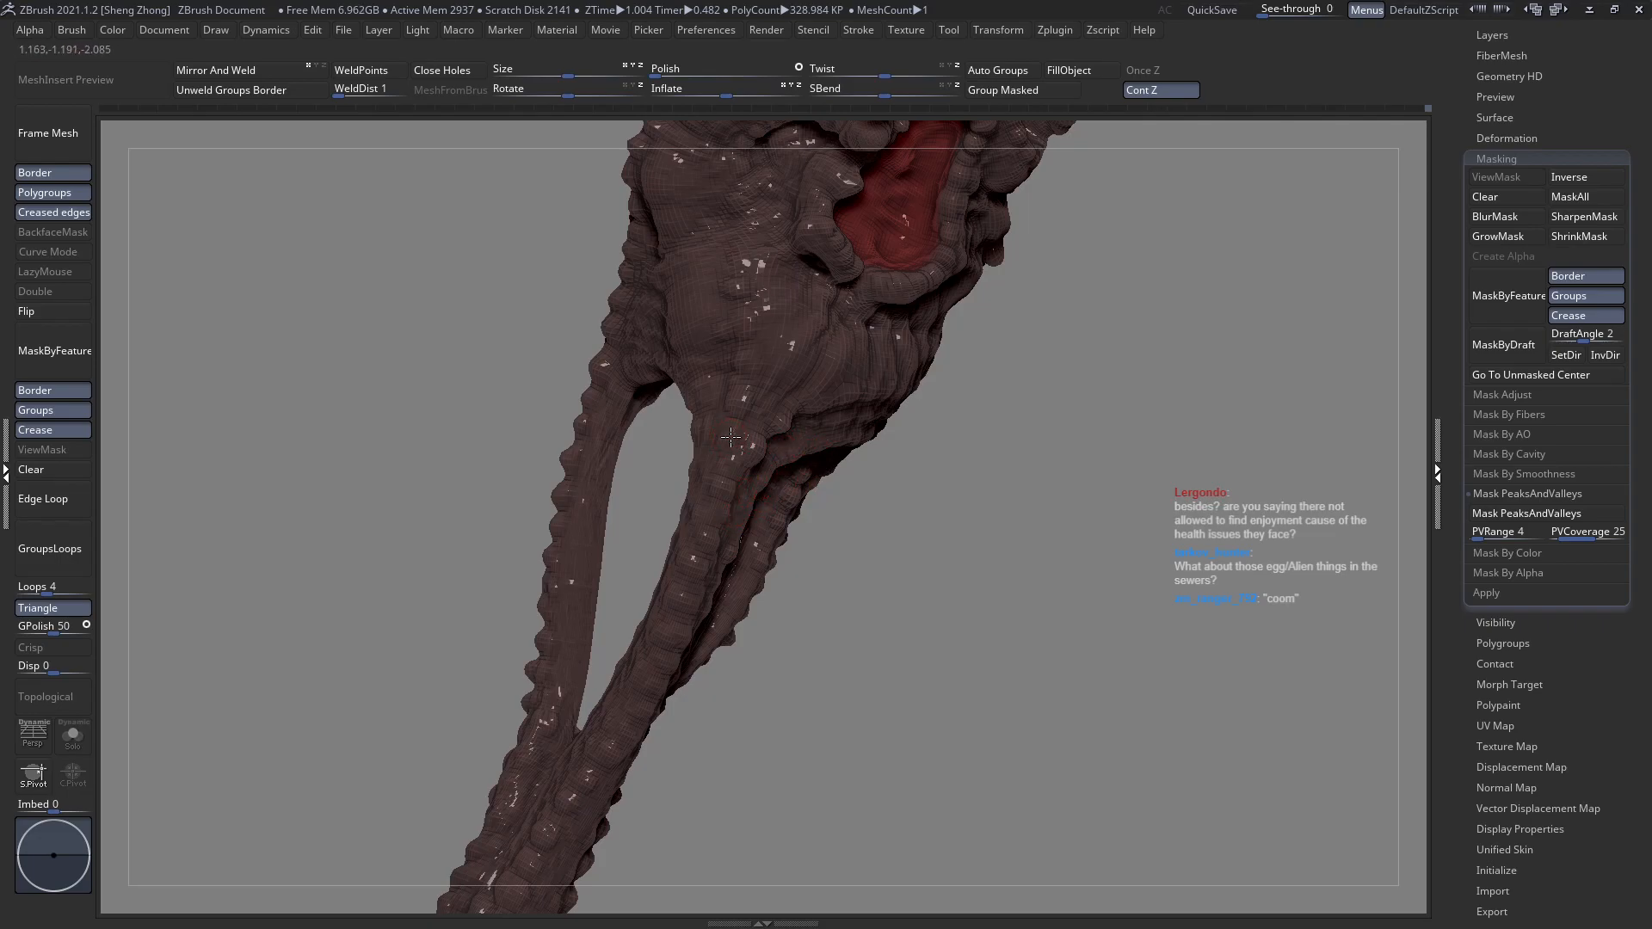
{"action": "right_click_drag", "start_coordinate": [726, 439], "coordinate": [745, 380]}
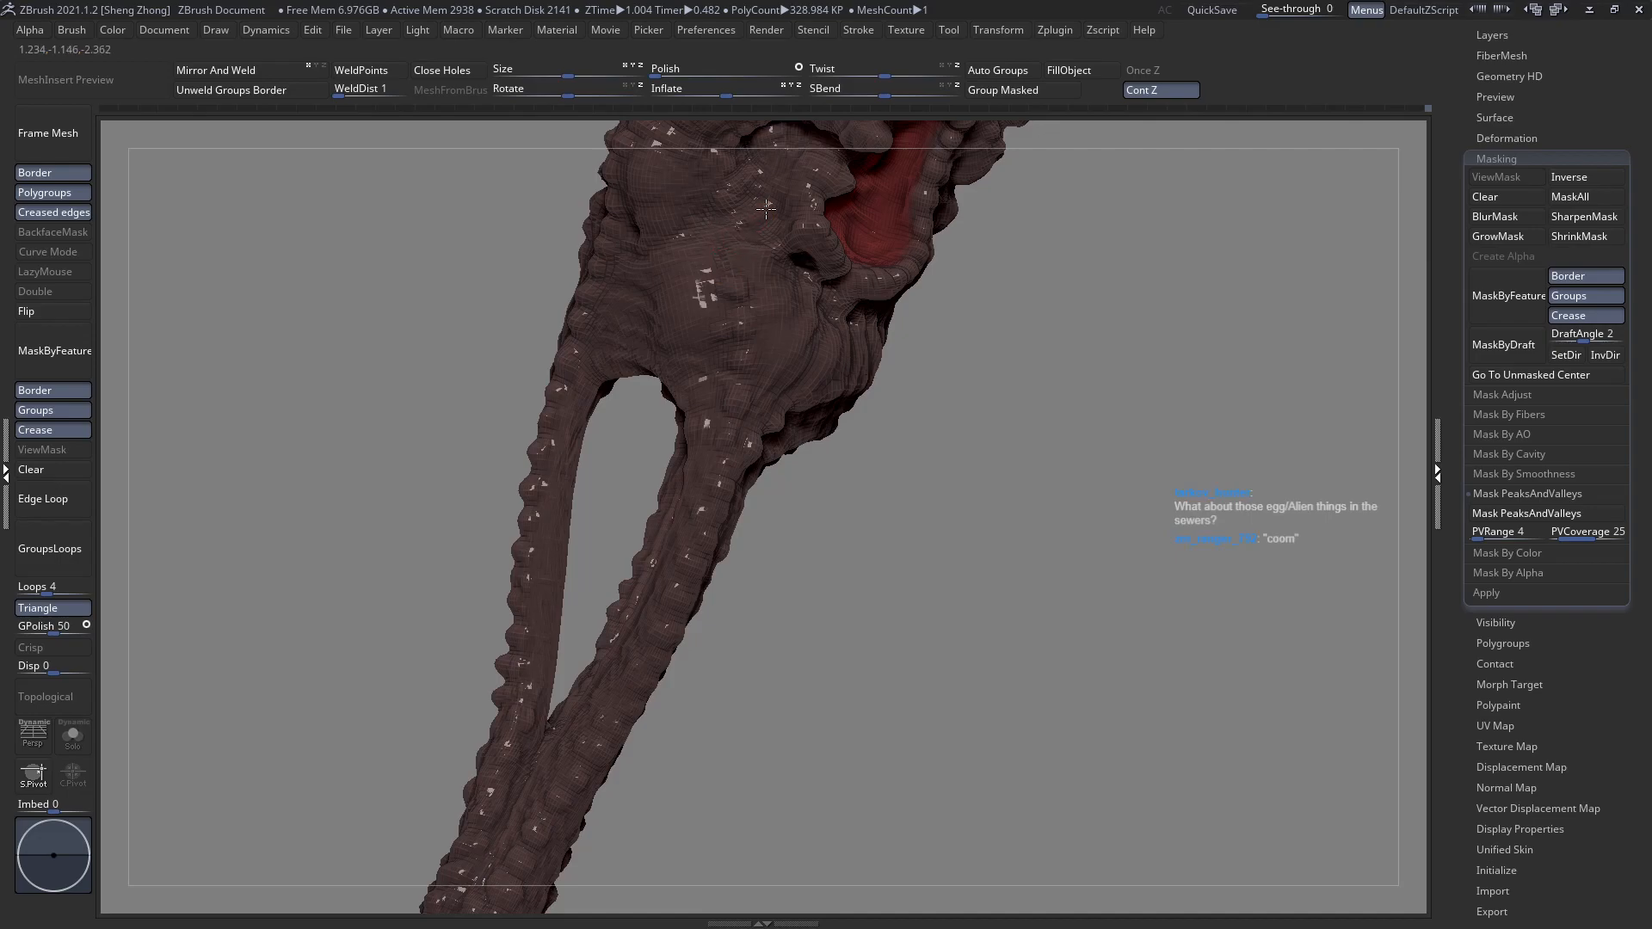
Sculpt flowing folds and ridges across the lower bulbous mass, between the strand bases and the rim of the red mouth.
{"action": "right_click_drag", "start_coordinate": [768, 244], "coordinate": [771, 391], "text": "alt"}
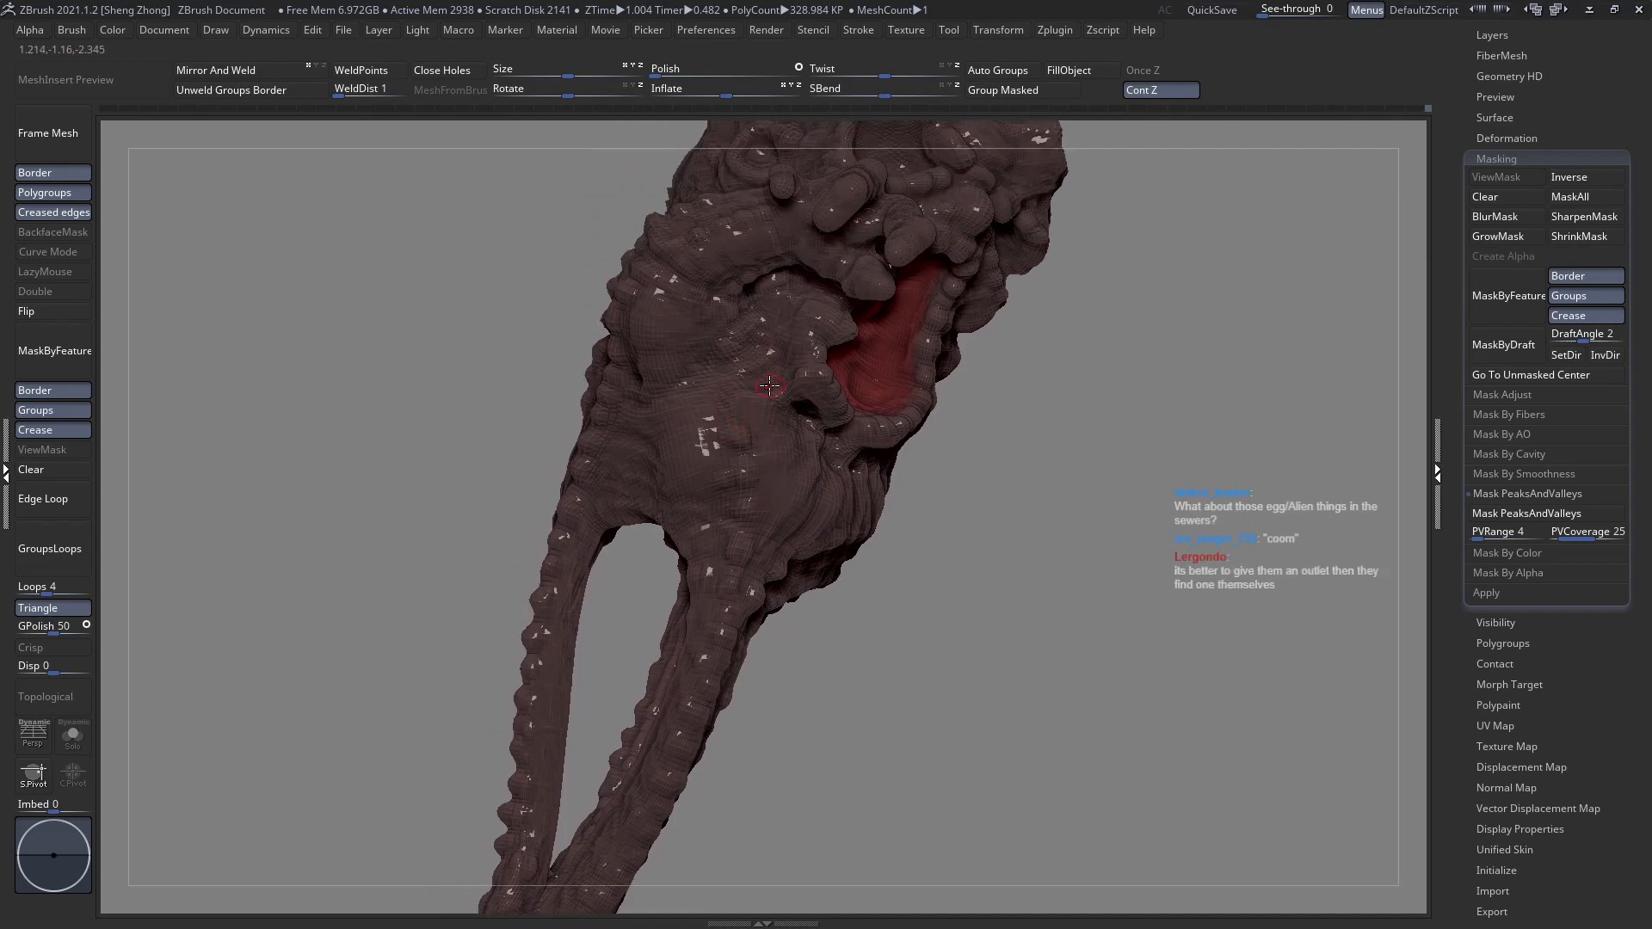
{"action": "mouse_move", "coordinate": [759, 333]}
{"action": "right_mouse_down"}
{"action": "mouse_move", "coordinate": [766, 360]}
{"action": "mouse_move", "coordinate": [740, 321]}
{"action": "mouse_move", "coordinate": [768, 399]}
{"action": "right_mouse_up"}
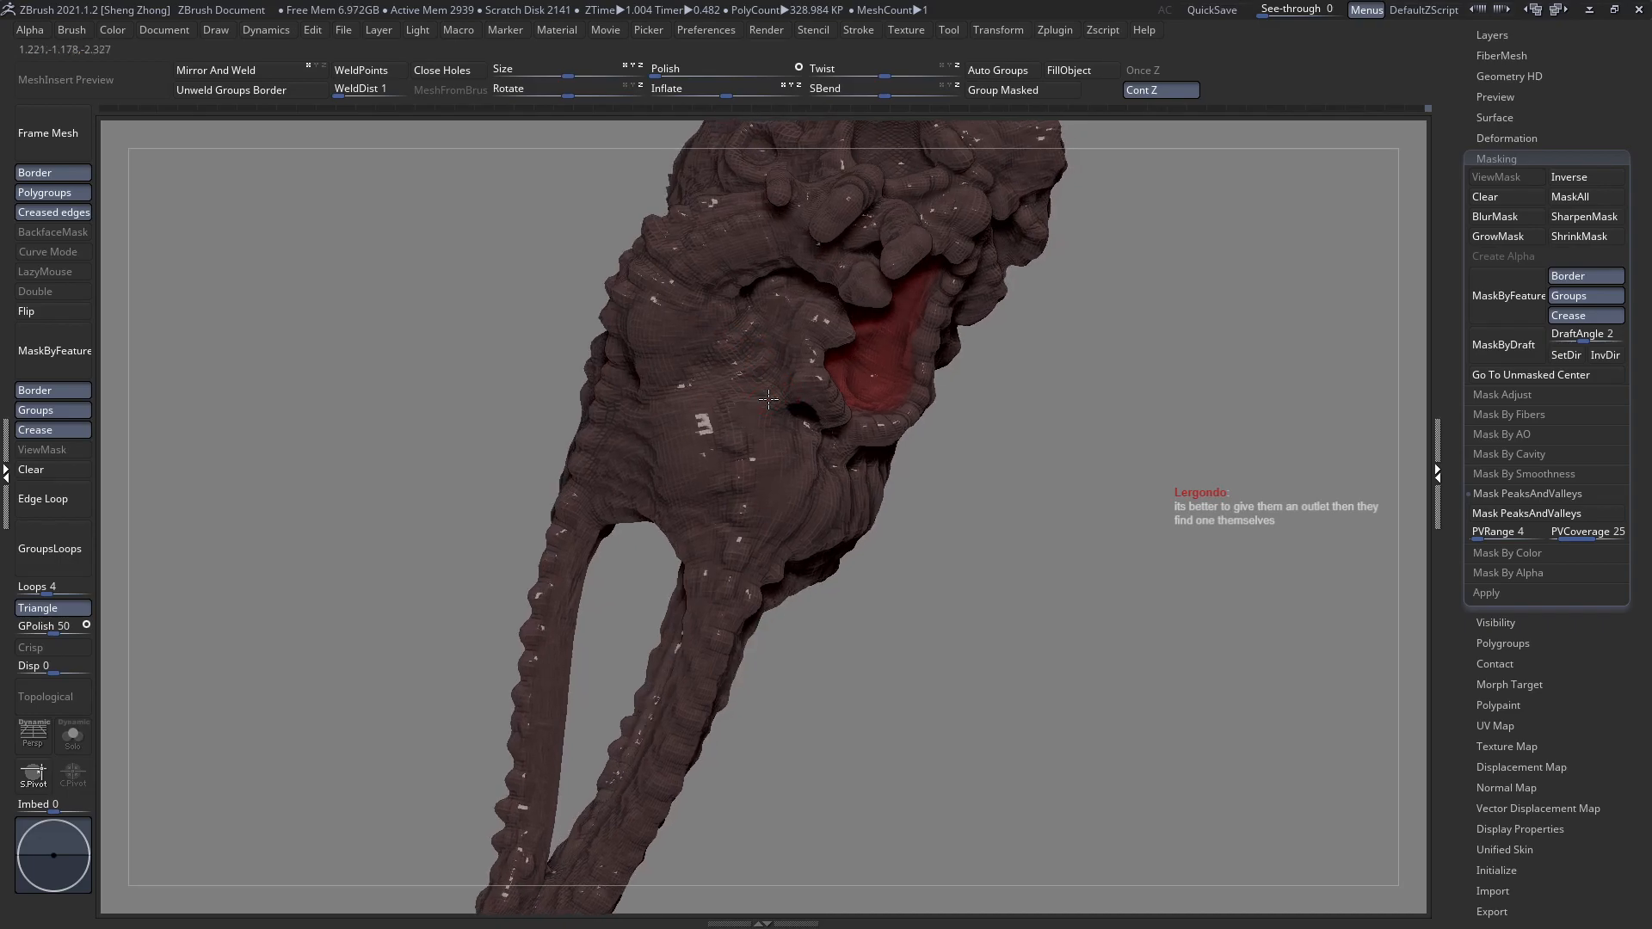
{"action": "right_click_drag", "start_coordinate": [727, 491], "coordinate": [753, 382]}
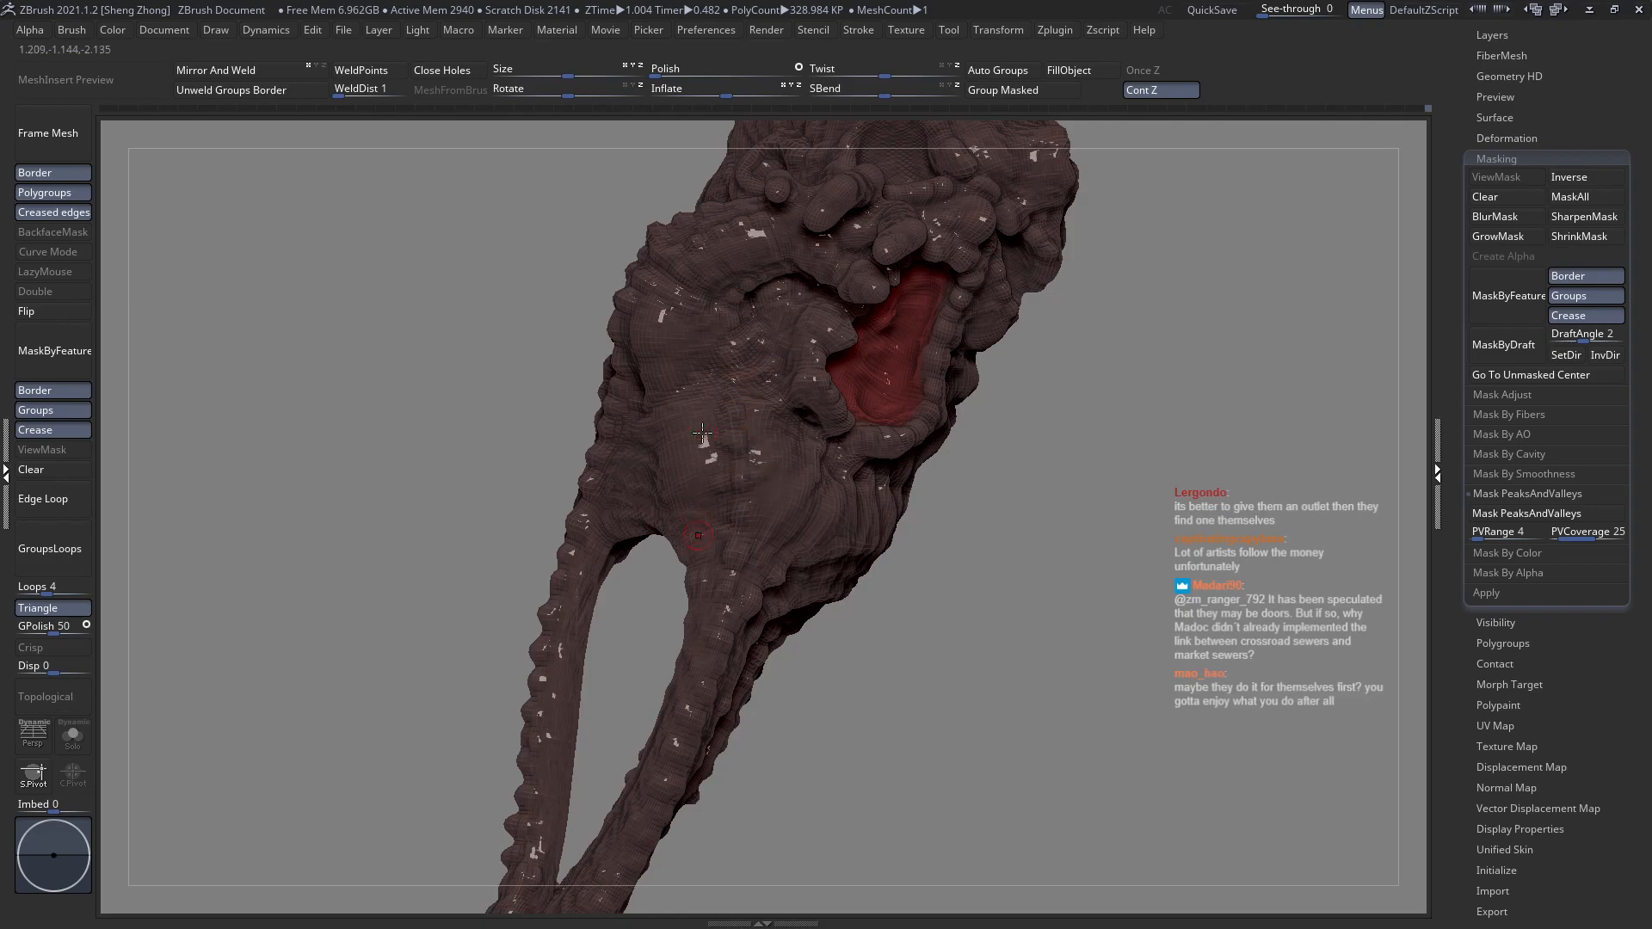
{"action": "right_click_drag", "start_coordinate": [699, 444], "coordinate": [699, 462]}
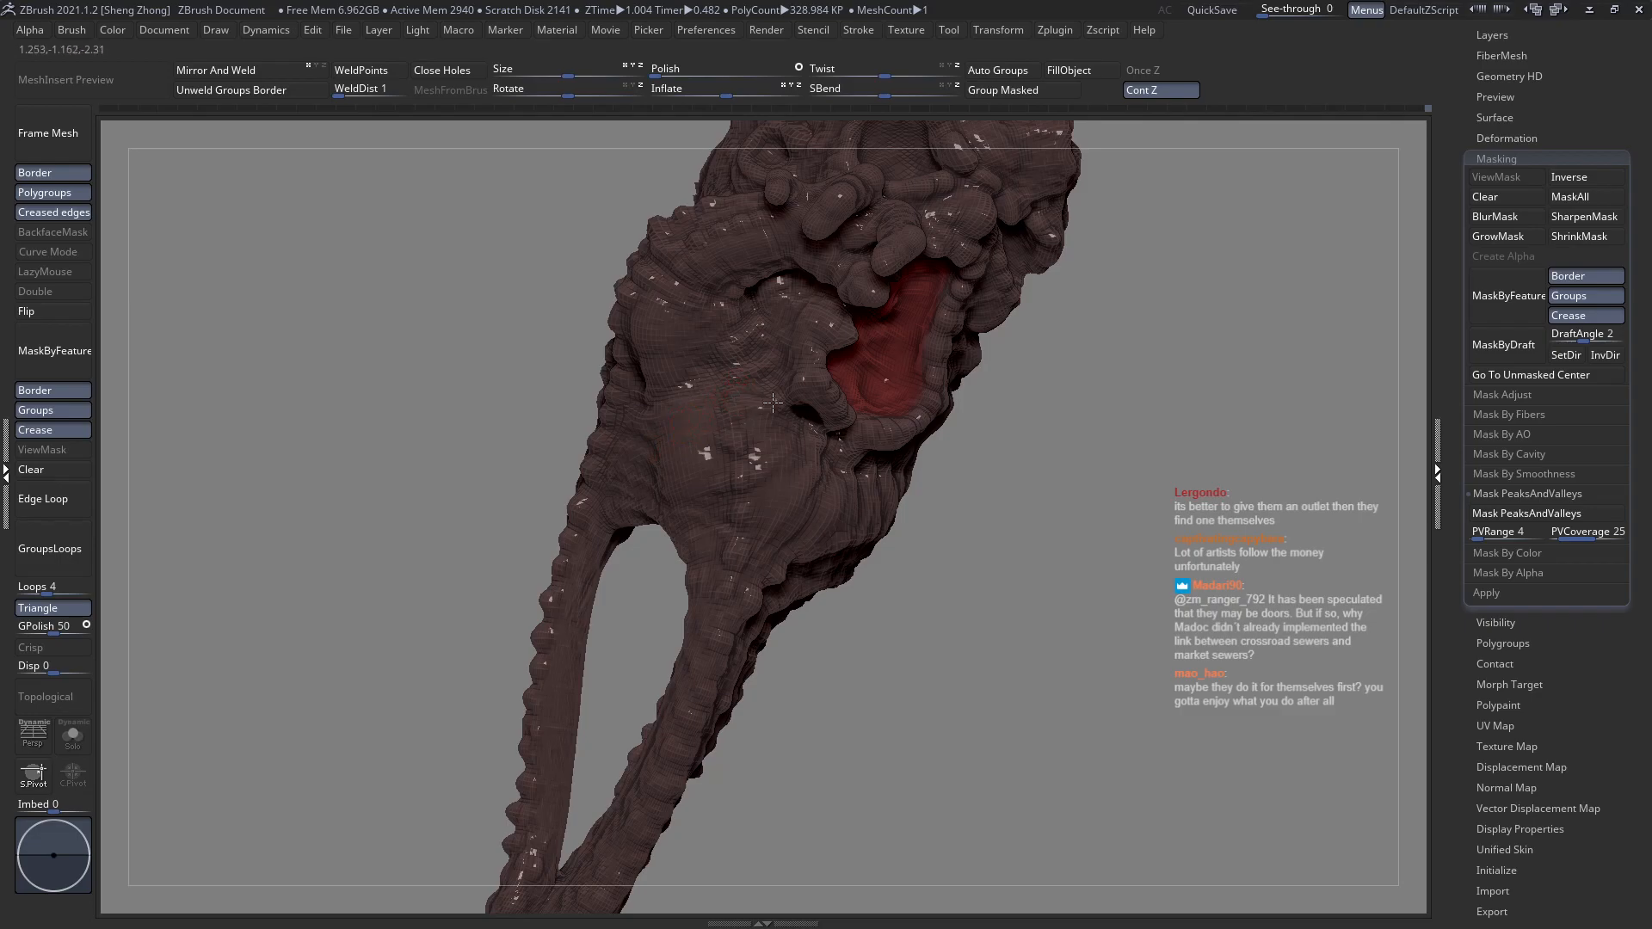
{"action": "right_click_drag", "start_coordinate": [770, 402], "coordinate": [800, 410]}
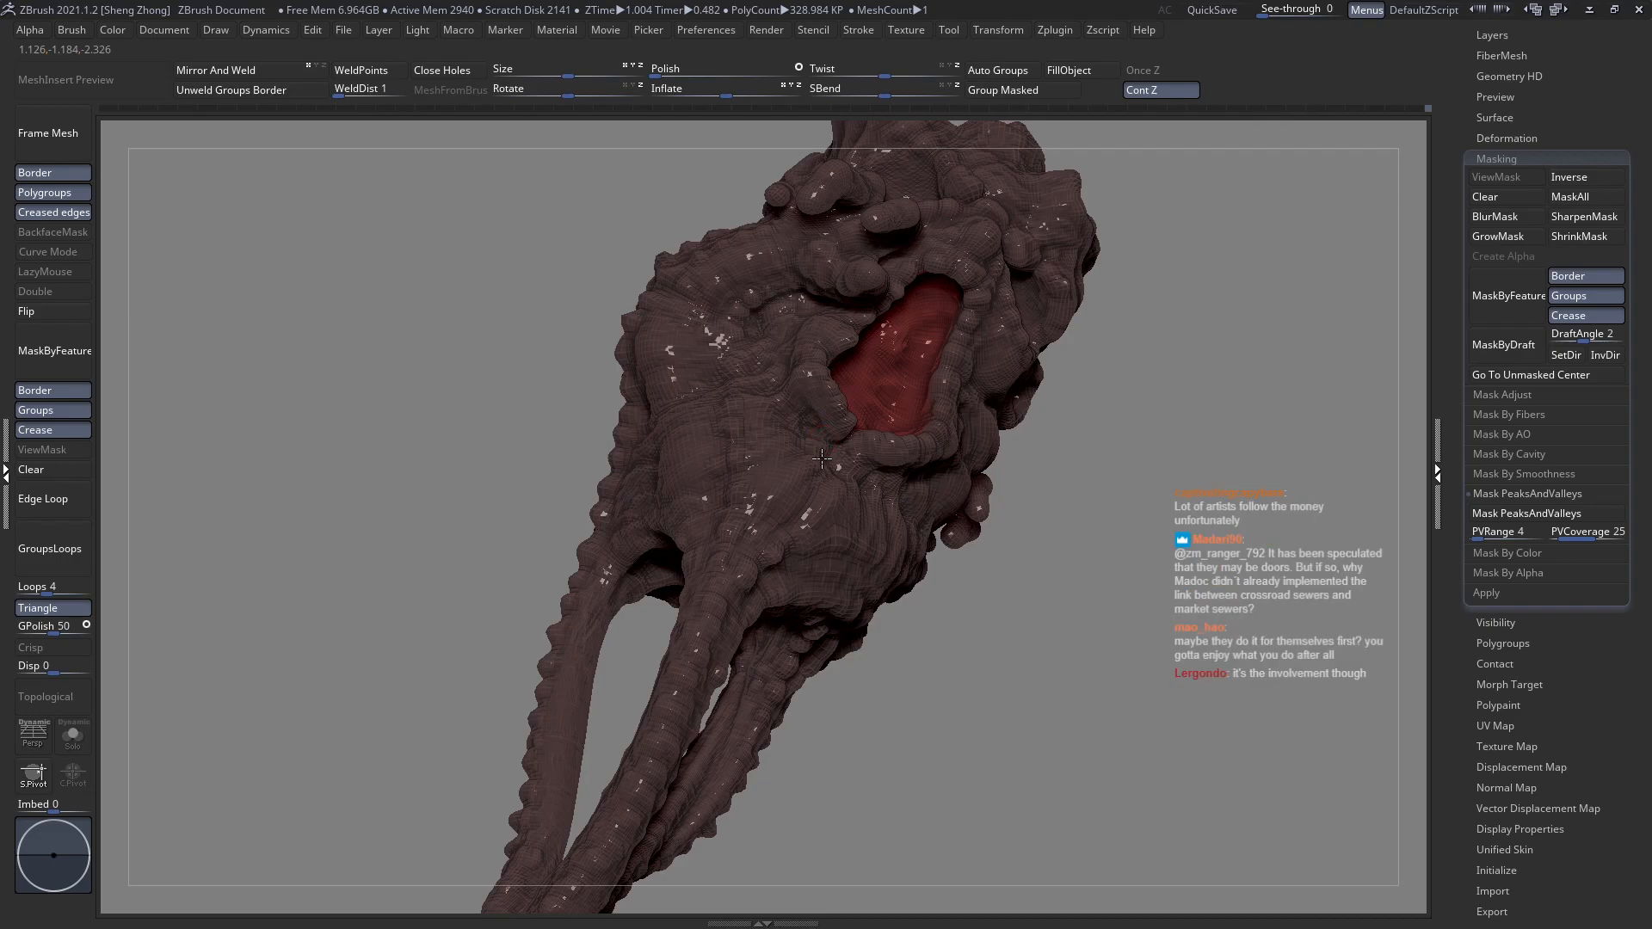
{"action": "right_click_drag", "start_coordinate": [821, 440], "coordinate": [819, 442]}
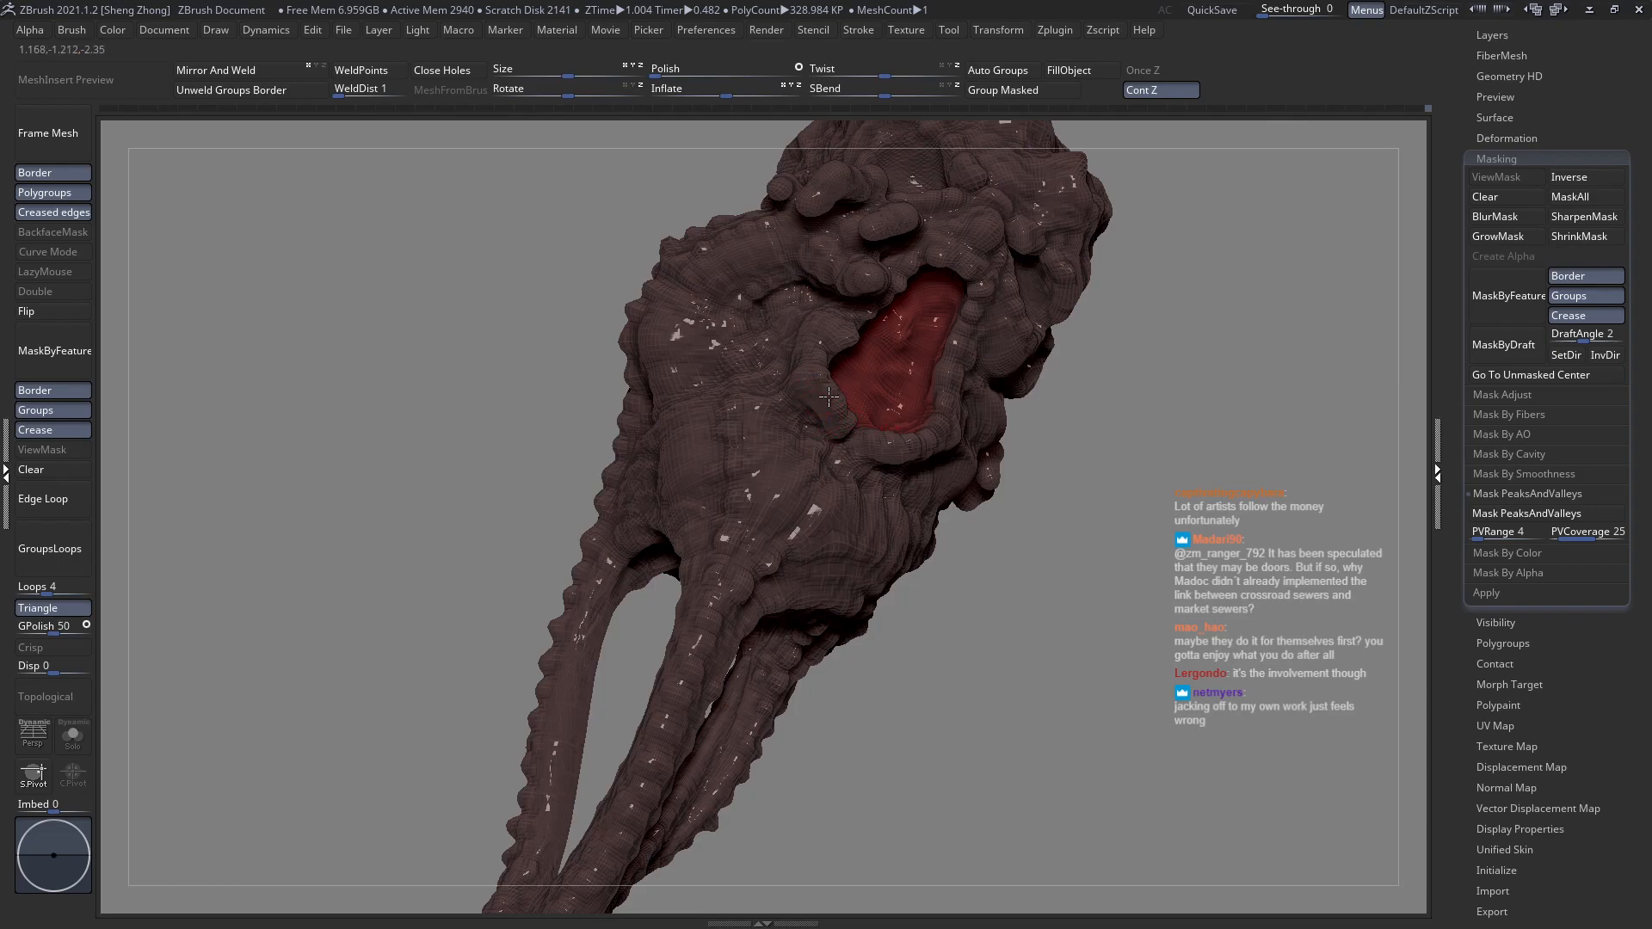
{"action": "right_click_drag", "start_coordinate": [860, 444], "coordinate": [894, 463]}
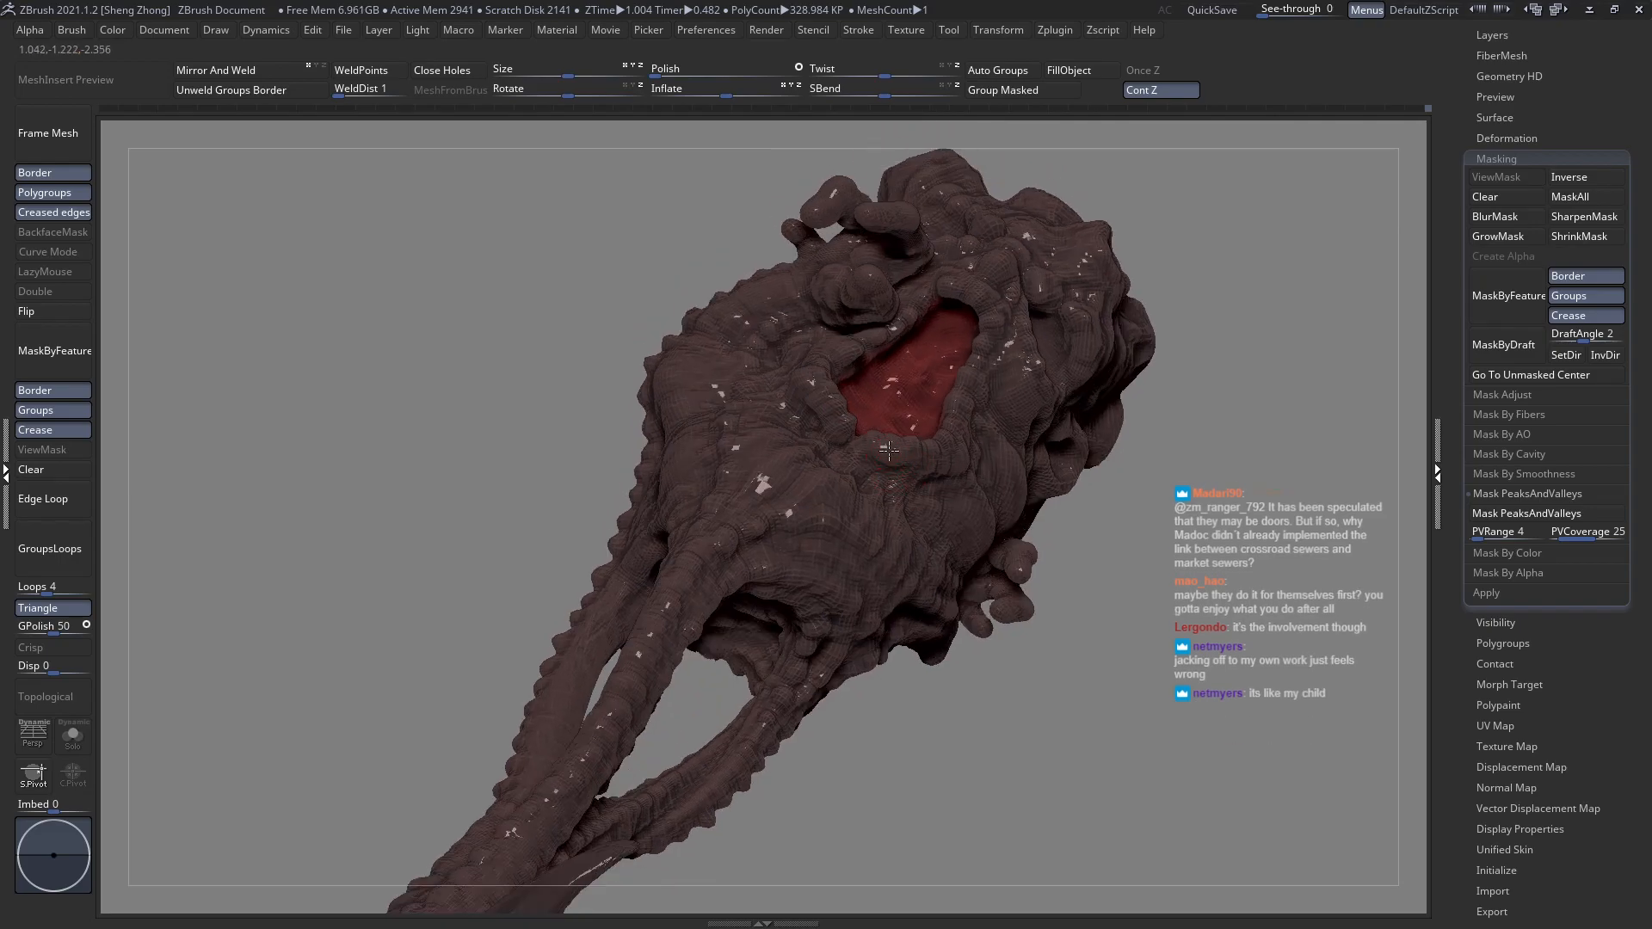
{"action": "right_click_drag", "start_coordinate": [891, 456], "coordinate": [903, 455]}
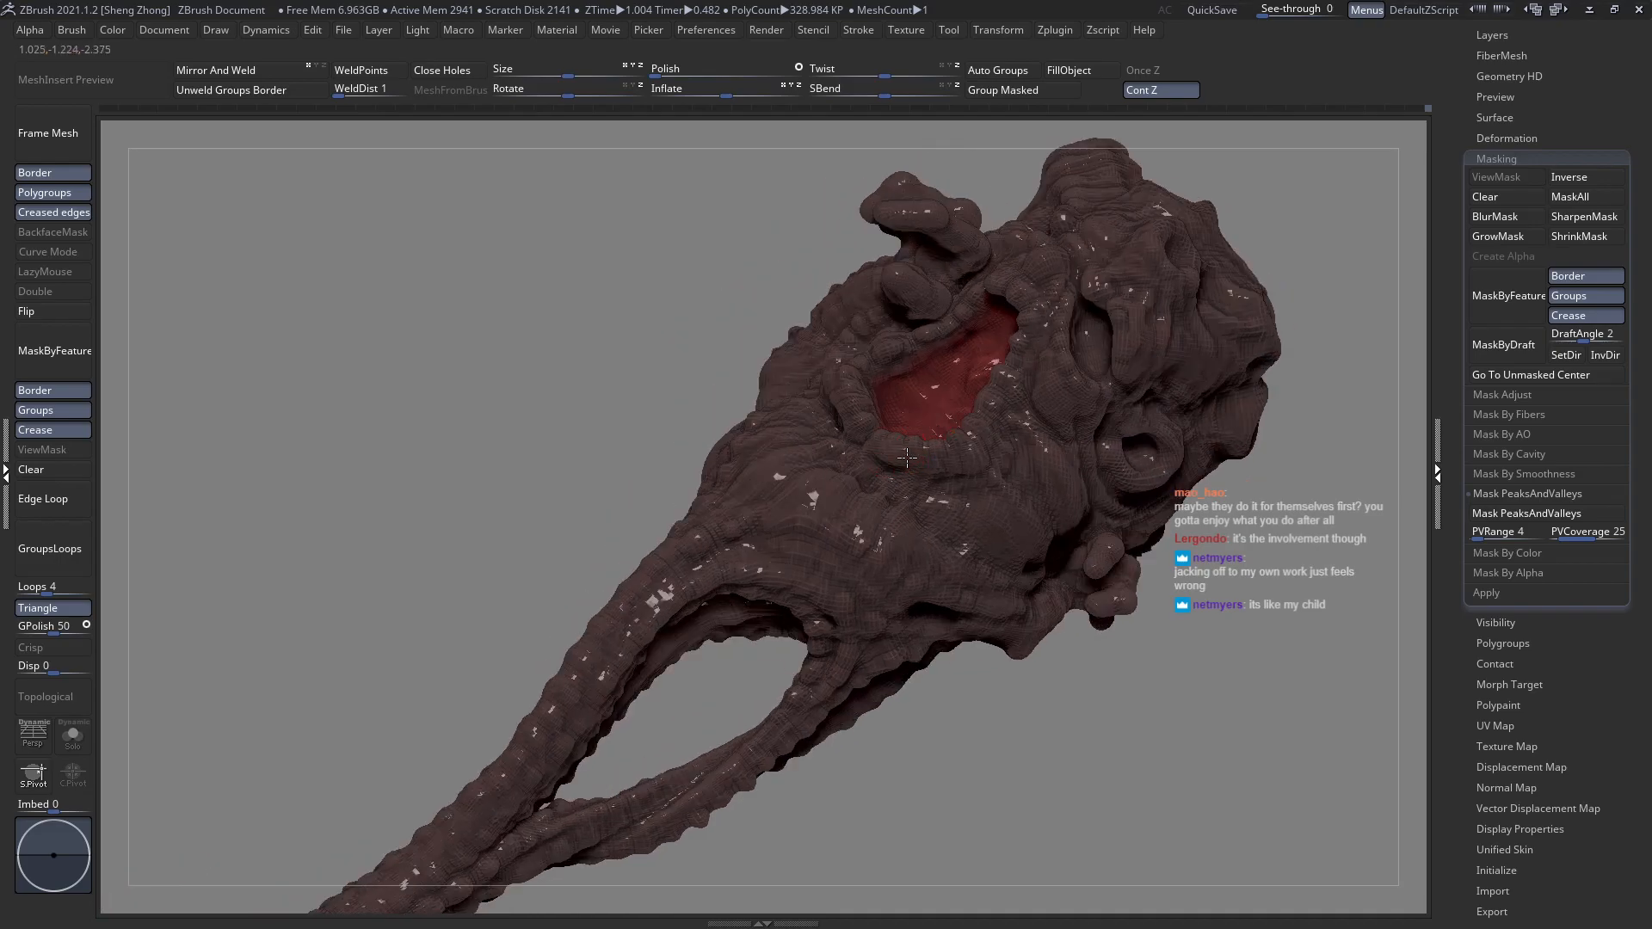
{"action": "right_click_drag", "start_coordinate": [987, 482], "coordinate": [907, 538]}
Shape the ridged folds on the outer flank of the bulbous mass, from below the finger-like growths down to the strand.
{"action": "right_click_drag", "start_coordinate": [841, 490], "coordinate": [670, 596], "text": "ctrl"}
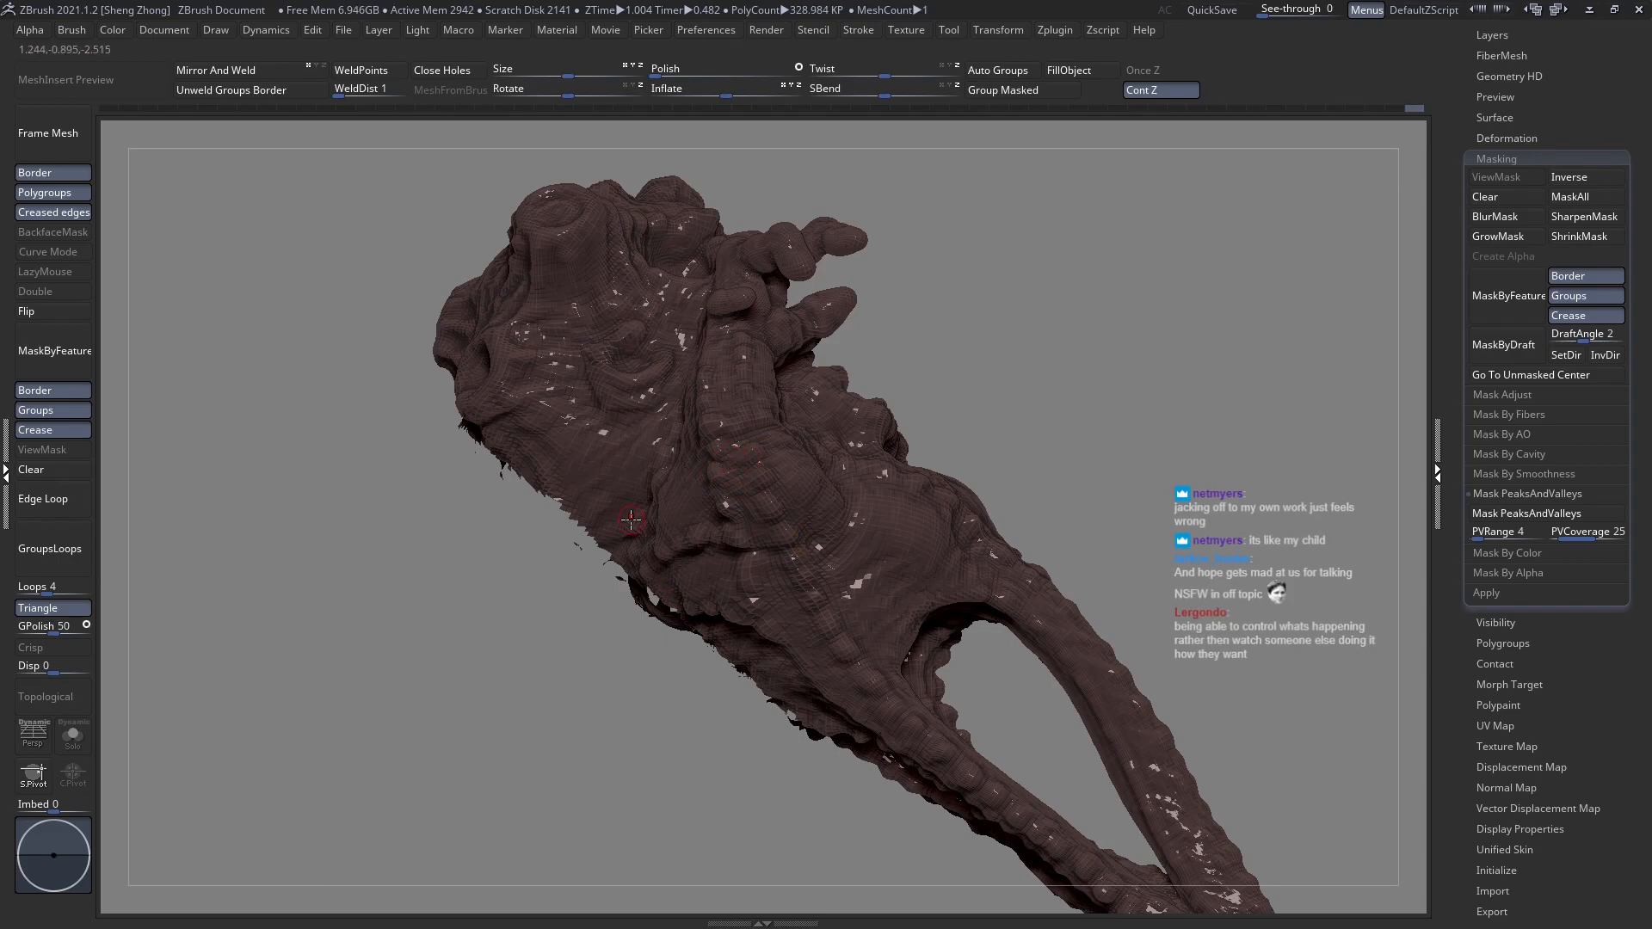
{"action": "right_click_drag", "start_coordinate": [637, 515], "coordinate": [790, 462]}
{"action": "key", "text": "space"}
{"action": "left_click", "coordinate": [747, 480]}
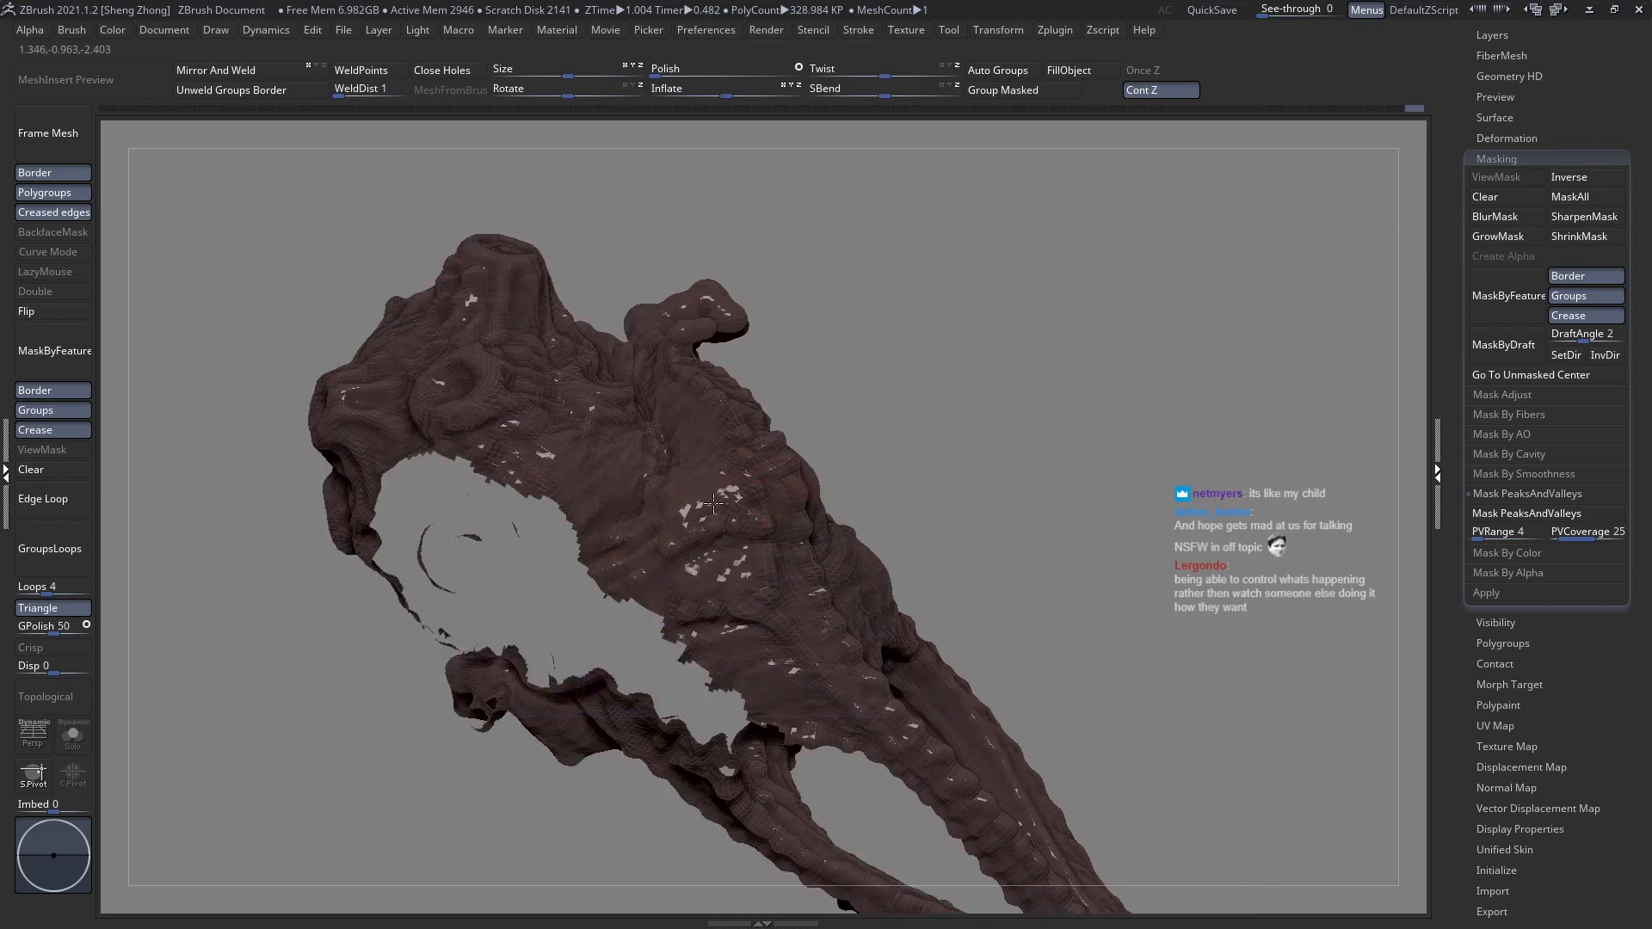
{"action": "key", "text": "space"}
{"action": "right_click_drag", "start_coordinate": [727, 506], "coordinate": [715, 444]}
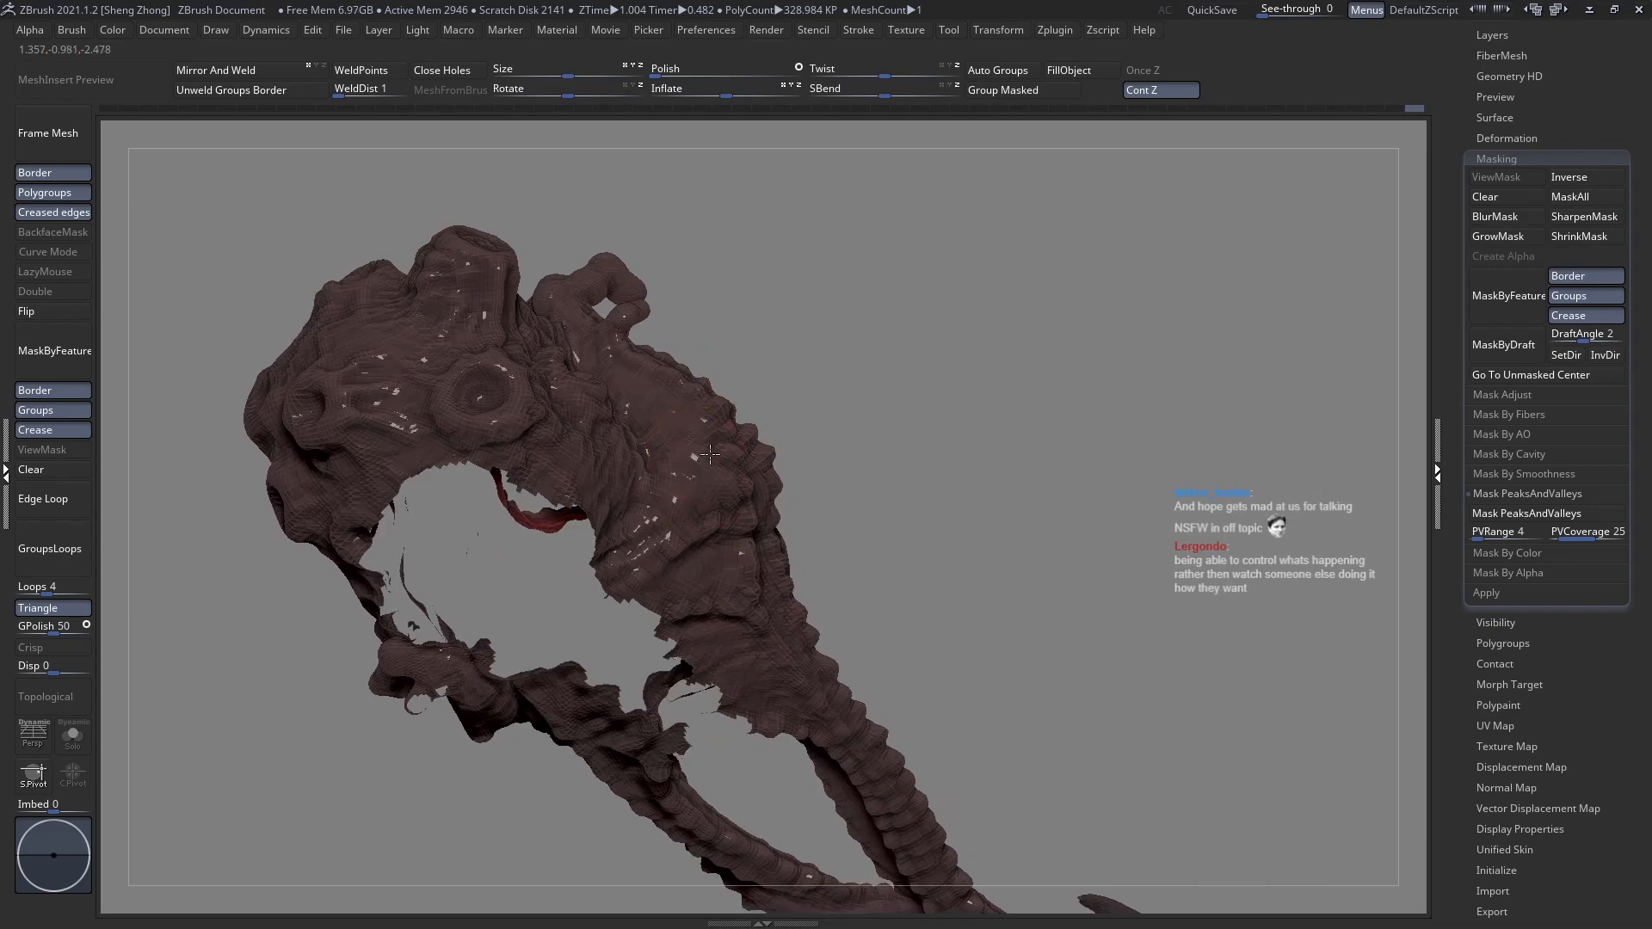
{"action": "right_click_drag", "start_coordinate": [654, 451], "coordinate": [635, 423]}
{"action": "mouse_move", "coordinate": [716, 520]}
{"action": "right_mouse_down"}
{"action": "mouse_move", "coordinate": [697, 561]}
{"action": "mouse_move", "coordinate": [649, 483]}
{"action": "mouse_move", "coordinate": [688, 469]}
{"action": "mouse_move", "coordinate": [693, 578]}
{"action": "right_mouse_up"}
{"action": "key", "text": "space"}
{"action": "right_click_drag", "start_coordinate": [695, 469], "coordinate": [733, 482]}
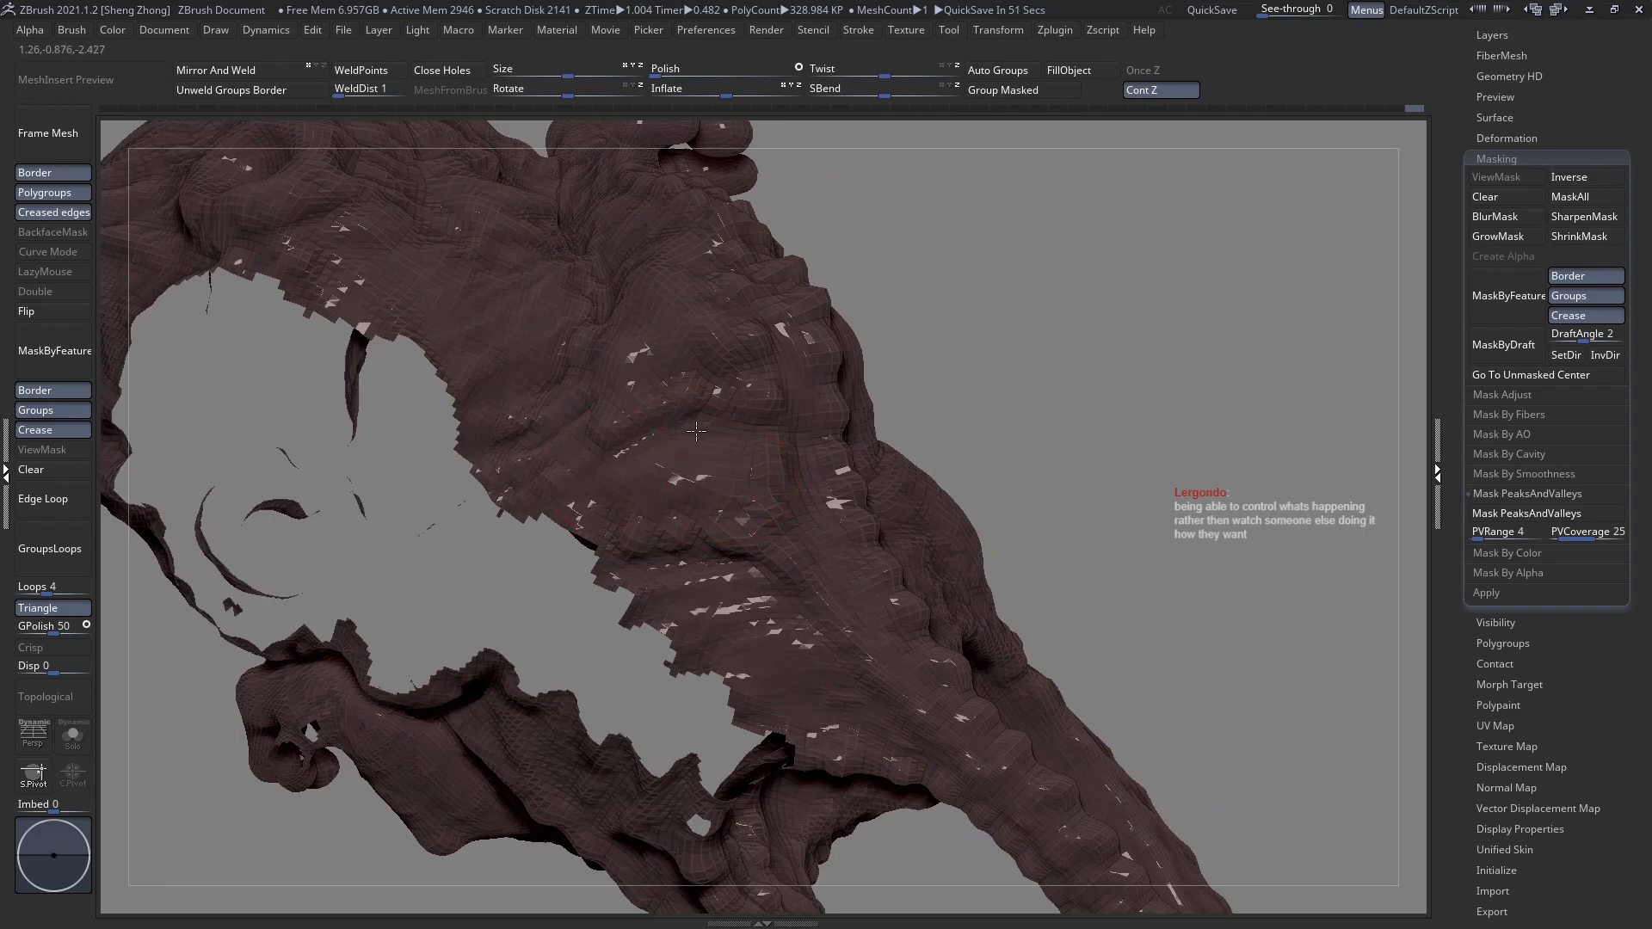
Show the rest of the monster model again around the isolated arm.
{"action": "right_click_drag", "start_coordinate": [693, 471], "coordinate": [534, 454]}
{"action": "left_click", "coordinate": [920, 441], "text": "ctrl+shift"}
{"action": "right_click_drag", "start_coordinate": [659, 482], "coordinate": [619, 433], "text": "alt"}
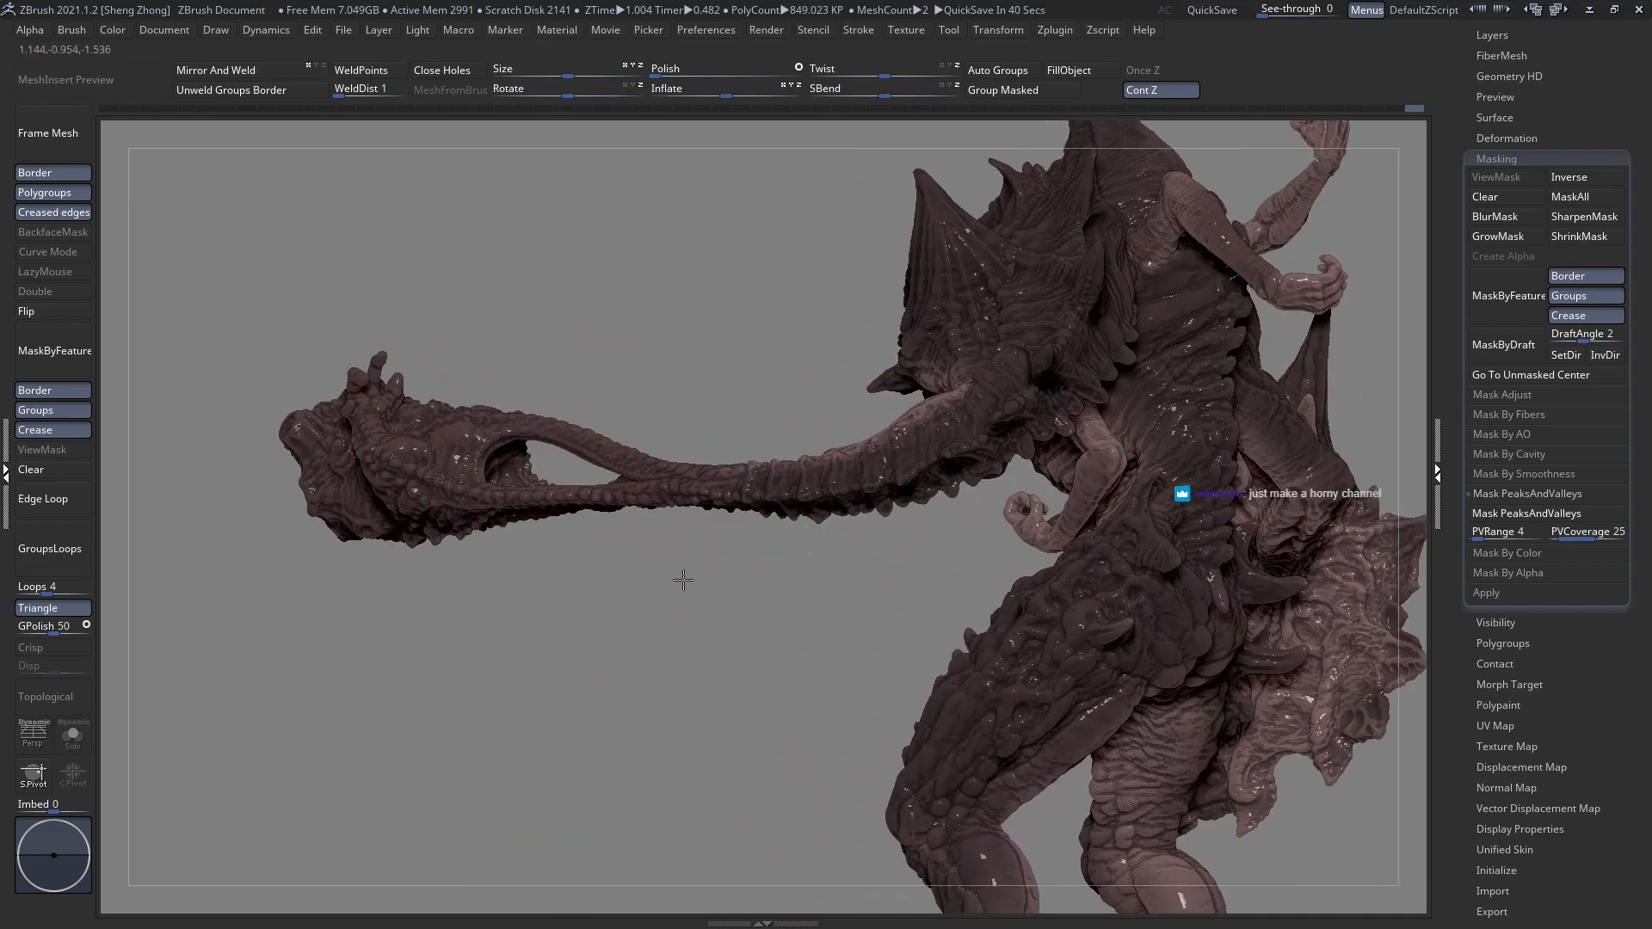
Refine the ridges where the splitting strands merge into the forearm, undoing an unwanted stroke.
{"action": "right_click_drag", "start_coordinate": [680, 571], "coordinate": [706, 630], "text": "ctrl"}
{"action": "key", "text": "space"}
{"action": "left_click_drag", "start_coordinate": [669, 487], "coordinate": [667, 485]}
{"action": "mouse_move", "coordinate": [668, 486]}
{"action": "right_mouse_down", "text": "ctrl"}
{"action": "mouse_move", "coordinate": [761, 544]}
{"action": "mouse_move", "coordinate": [736, 413]}
{"action": "right_mouse_up", "text": "ctrl"}
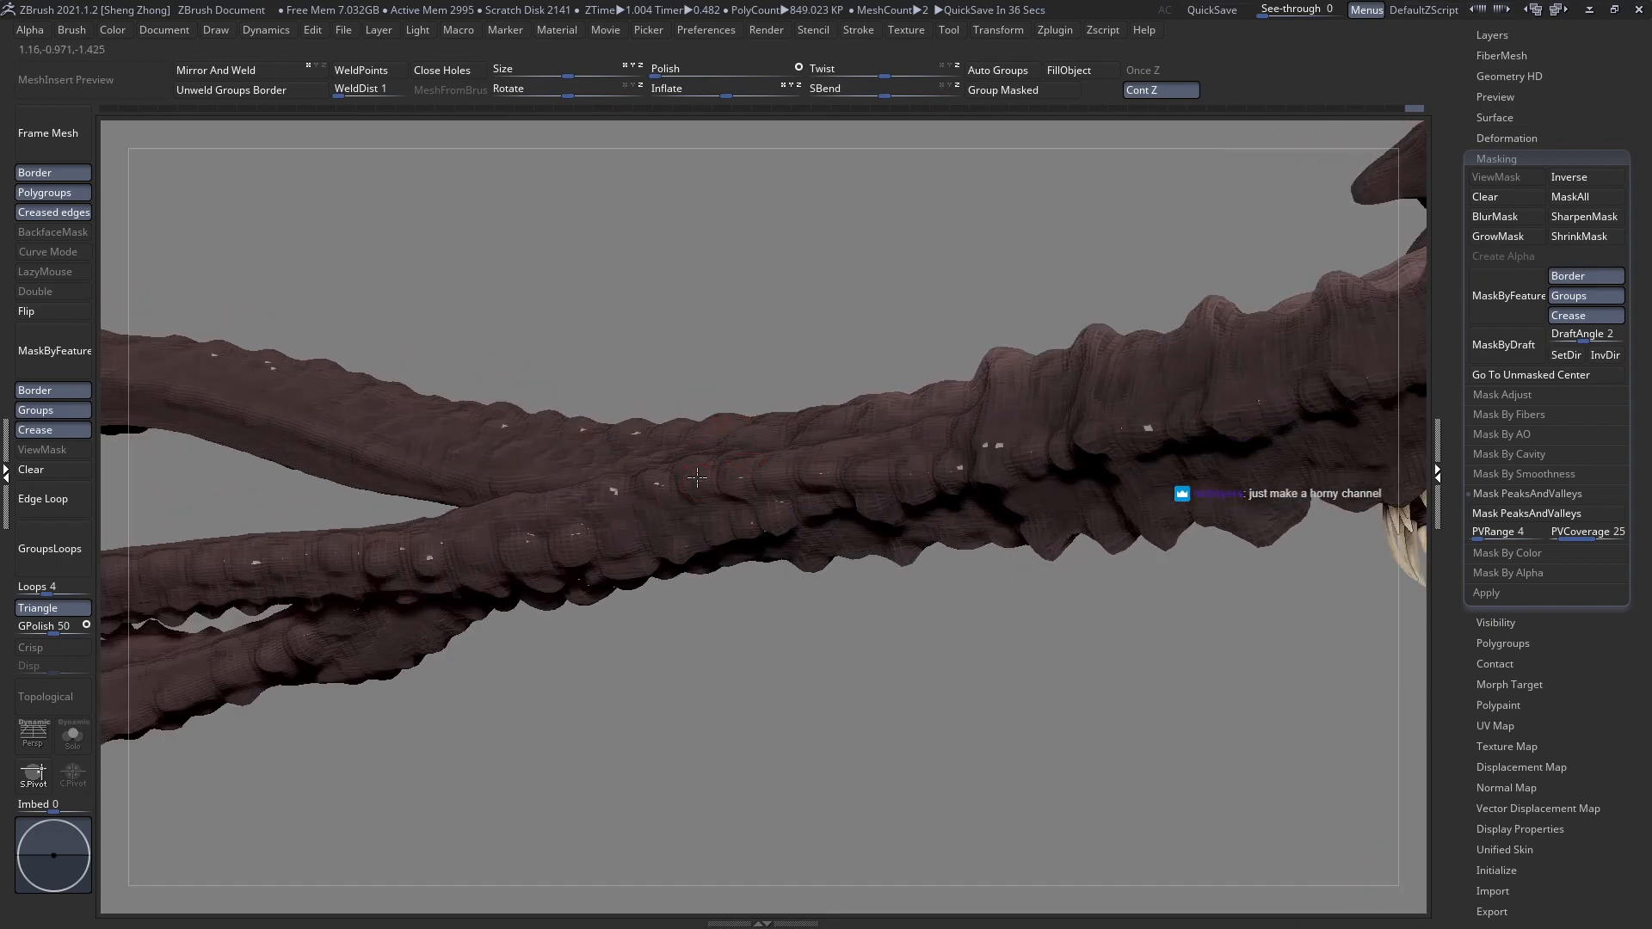
{"action": "left_click_drag", "start_coordinate": [692, 481], "coordinate": [651, 490]}
{"action": "key", "text": "ctrl+z"}
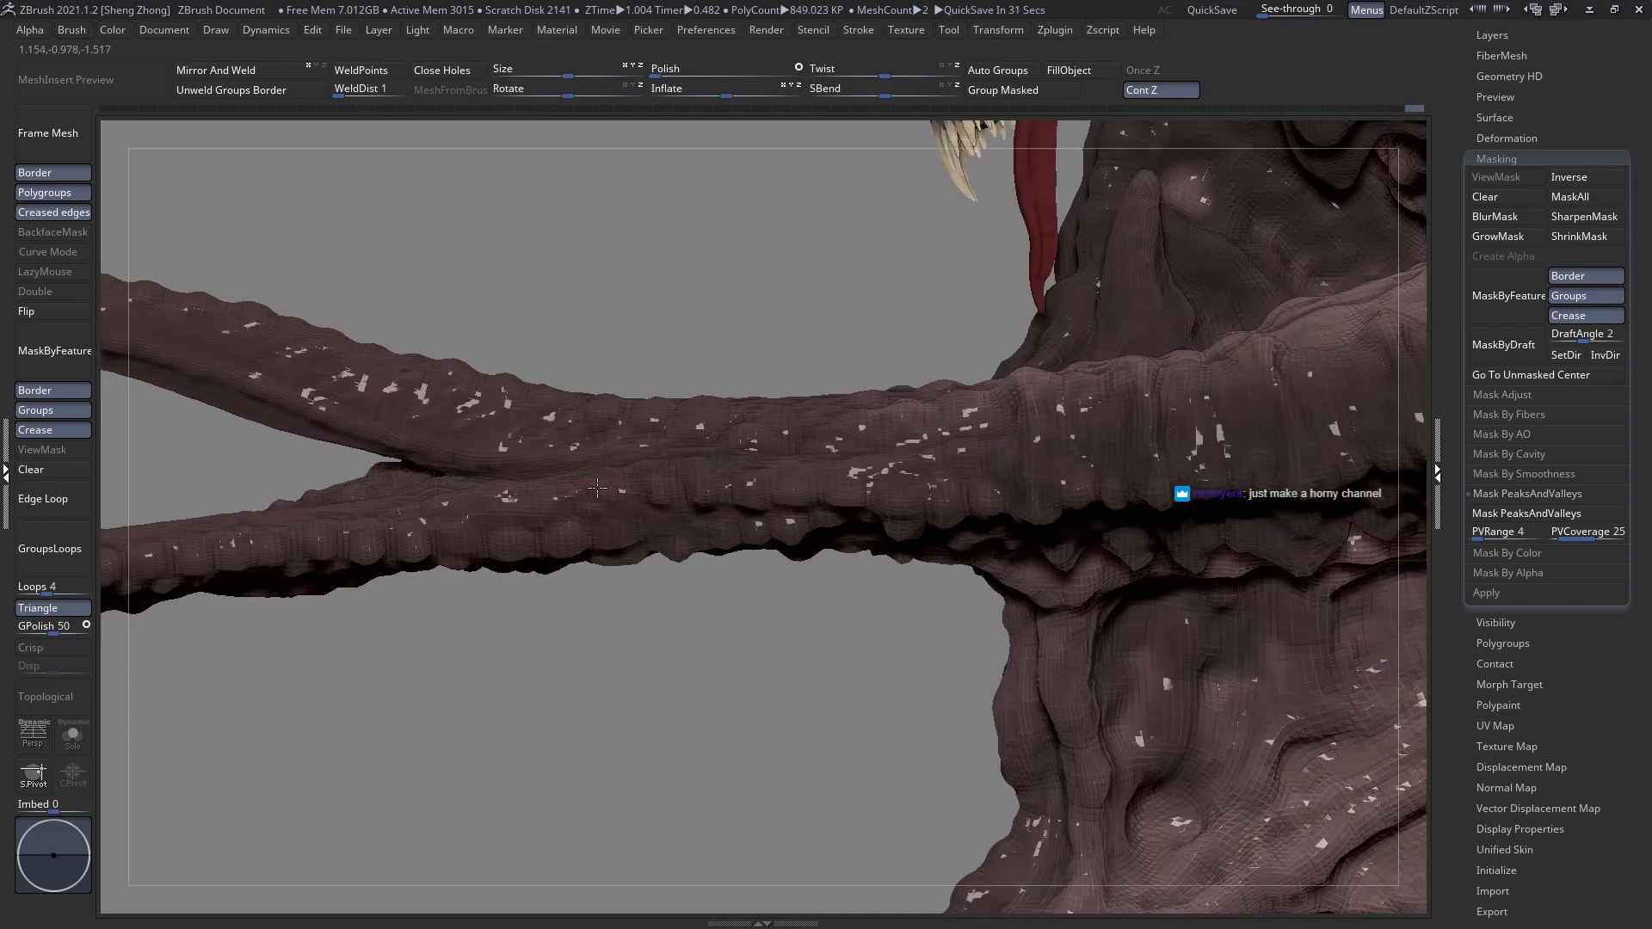
{"action": "left_click_drag", "start_coordinate": [549, 500], "coordinate": [541, 506]}
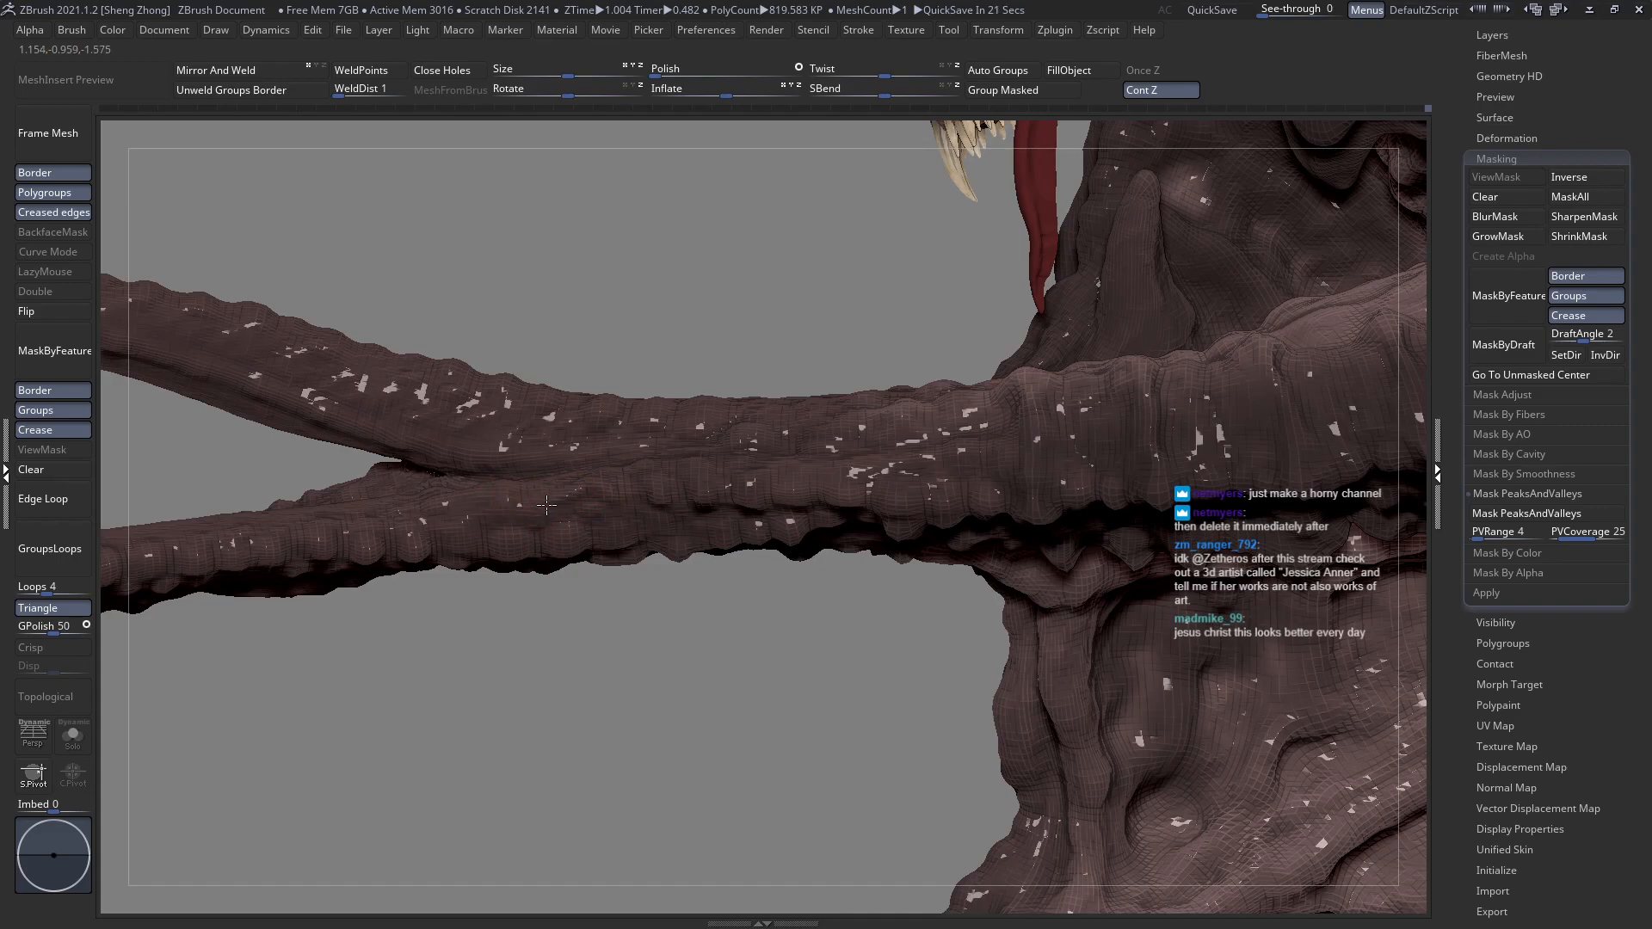
{"action": "right_click_drag", "start_coordinate": [580, 542], "coordinate": [580, 416], "text": "ctrl"}
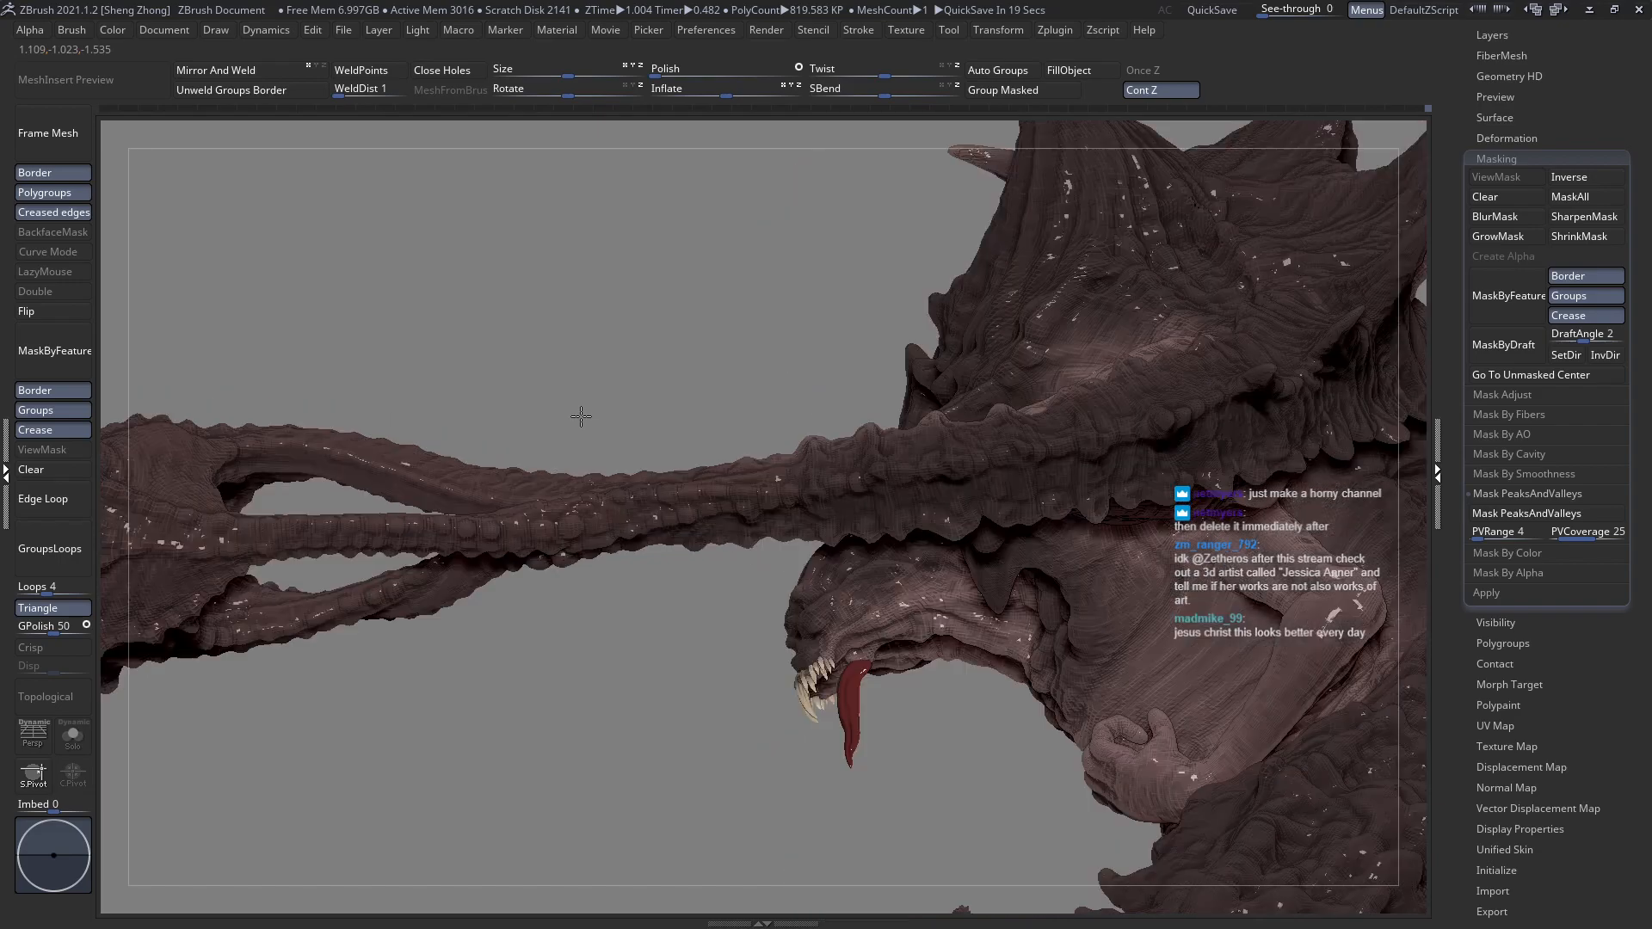
{"action": "mouse_move", "coordinate": [621, 452]}
{"action": "right_mouse_down", "text": "ctrl"}
{"action": "mouse_move", "coordinate": [620, 505]}
{"action": "mouse_move", "coordinate": [567, 511]}
{"action": "mouse_move", "coordinate": [569, 563]}
{"action": "mouse_move", "coordinate": [614, 563]}
{"action": "right_mouse_up", "text": "ctrl"}
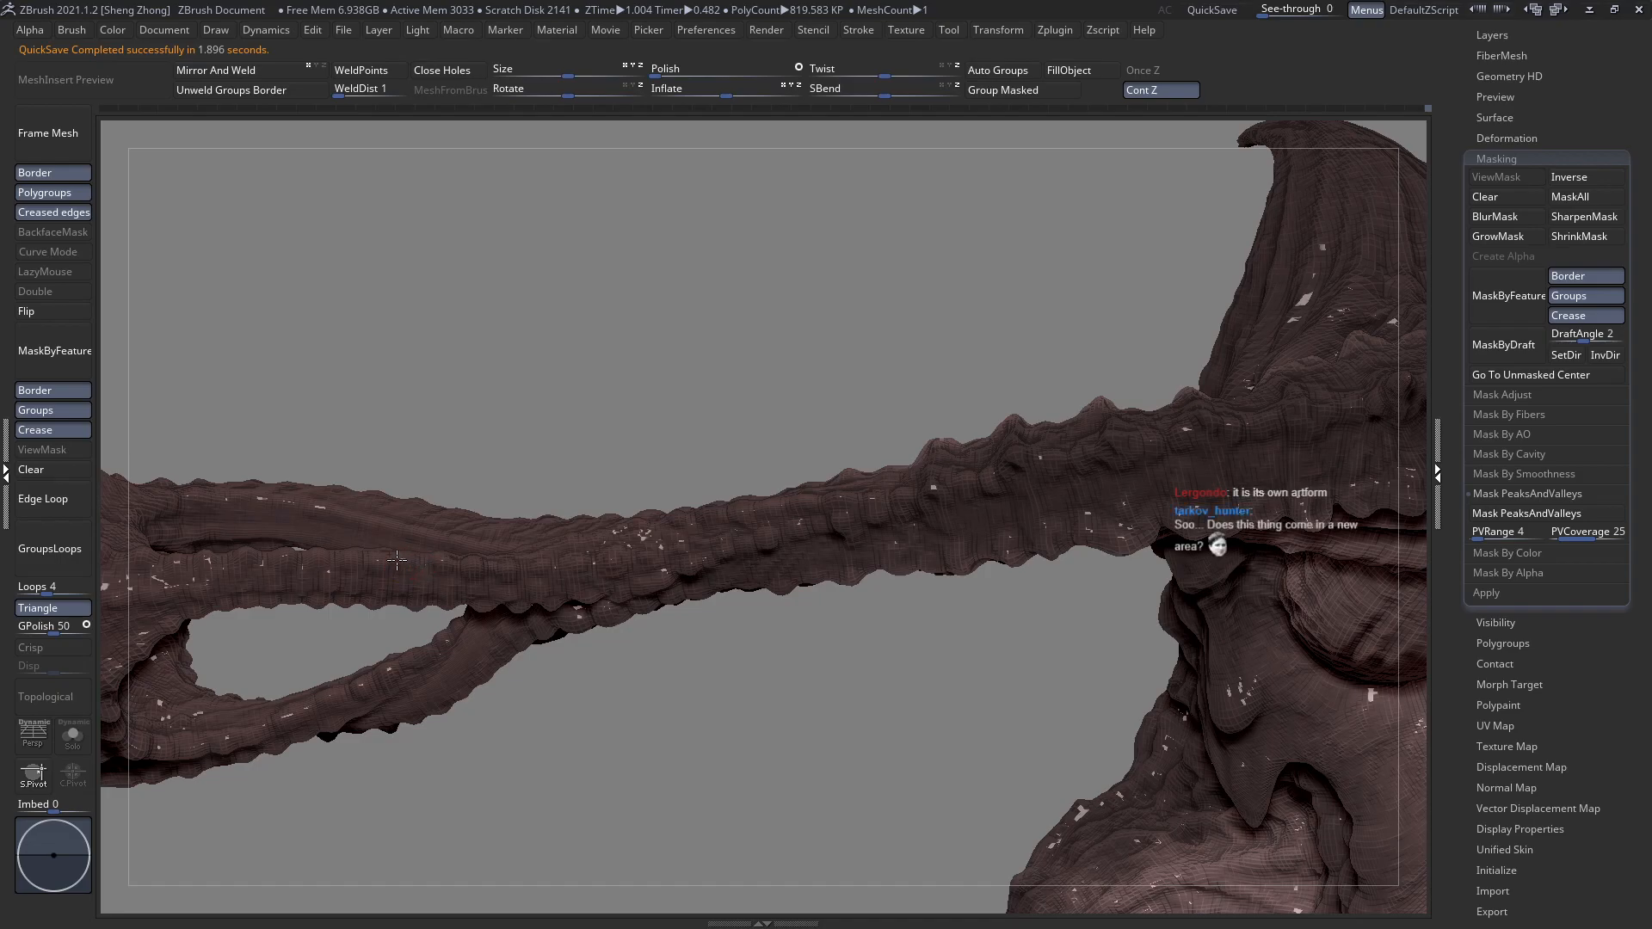
Examine the arm strands, spiked shoulder plates, back and overall silhouette of the monster from several angles.
{"action": "mouse_move", "coordinate": [346, 549]}
{"action": "right_mouse_down"}
{"action": "mouse_move", "coordinate": [463, 561]}
{"action": "mouse_move", "coordinate": [452, 579]}
{"action": "mouse_move", "coordinate": [407, 512]}
{"action": "mouse_move", "coordinate": [534, 565]}
{"action": "mouse_move", "coordinate": [530, 482]}
{"action": "mouse_move", "coordinate": [669, 590]}
{"action": "mouse_move", "coordinate": [680, 457]}
{"action": "mouse_move", "coordinate": [686, 527]}
{"action": "mouse_move", "coordinate": [664, 516]}
{"action": "mouse_move", "coordinate": [739, 489]}
{"action": "mouse_move", "coordinate": [718, 571]}
{"action": "mouse_move", "coordinate": [688, 535]}
{"action": "right_mouse_up"}
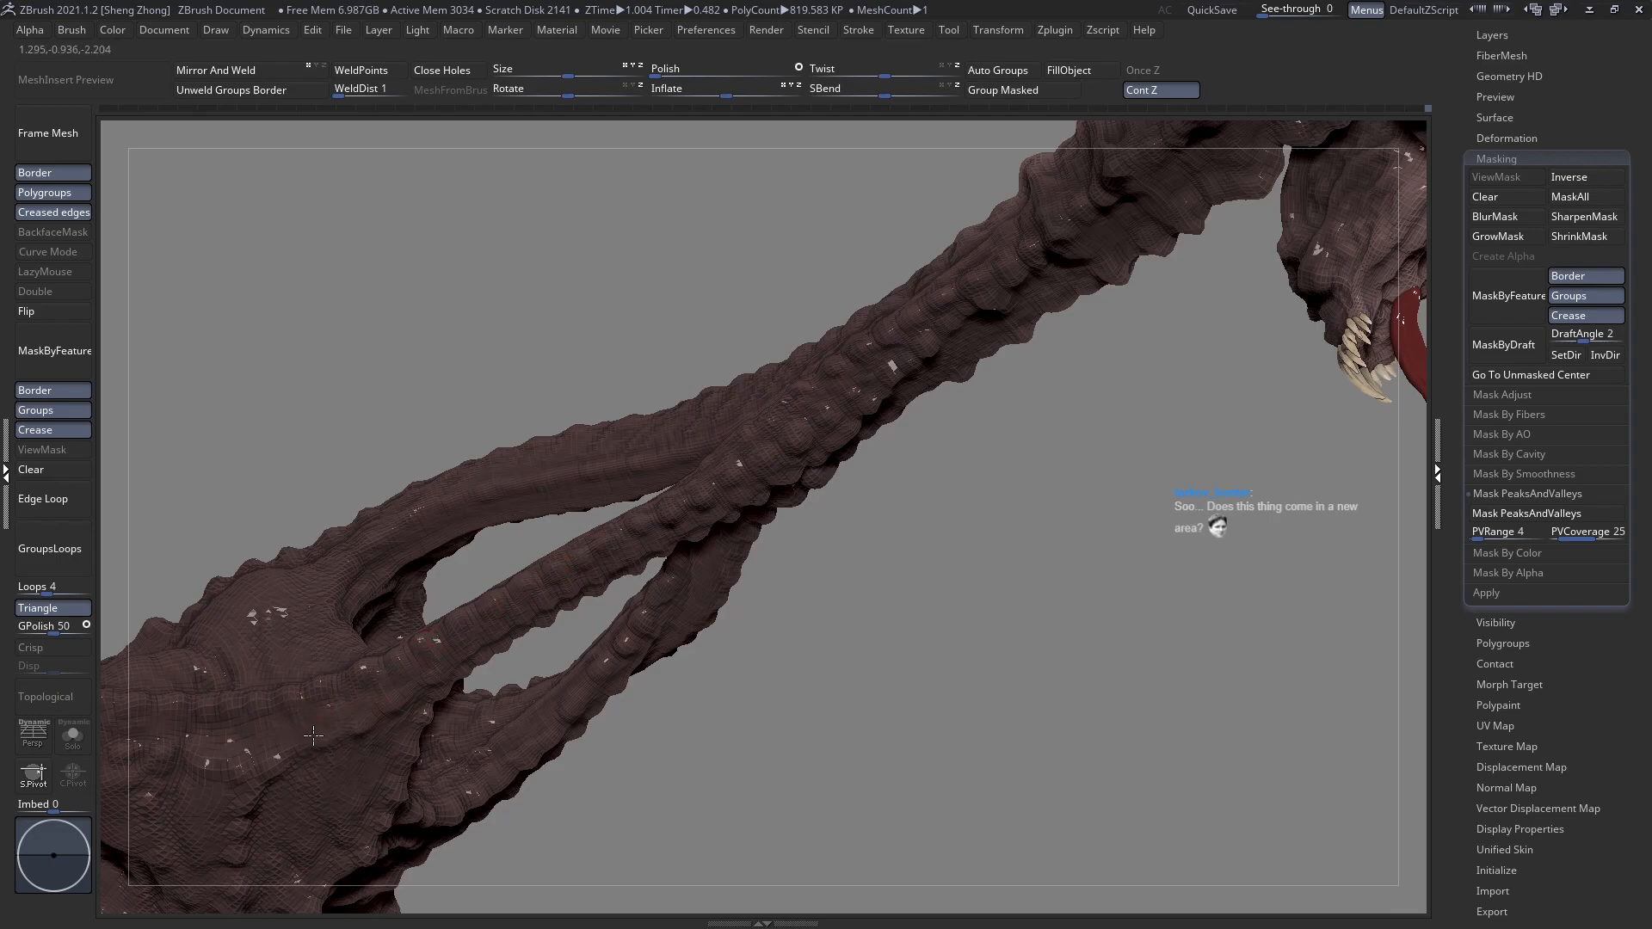
{"action": "right_click_drag", "start_coordinate": [598, 454], "coordinate": [779, 168]}
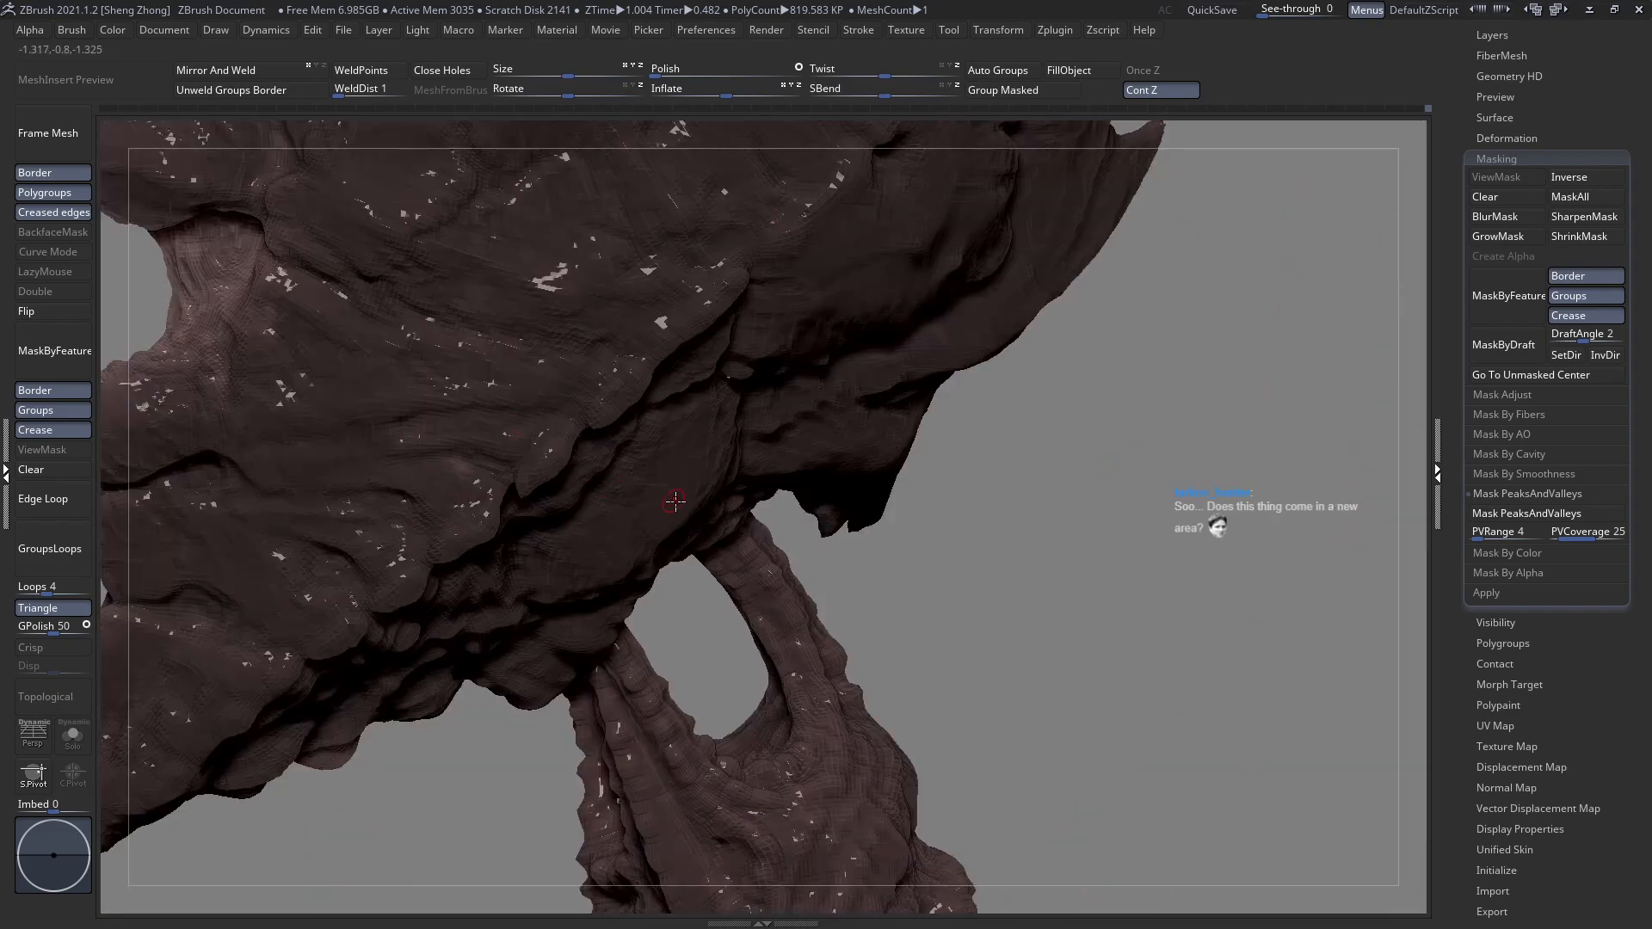
{"action": "right_click_drag", "start_coordinate": [438, 388], "coordinate": [575, 564], "text": "ctrl"}
{"action": "right_click_drag", "start_coordinate": [767, 421], "coordinate": [839, 482]}
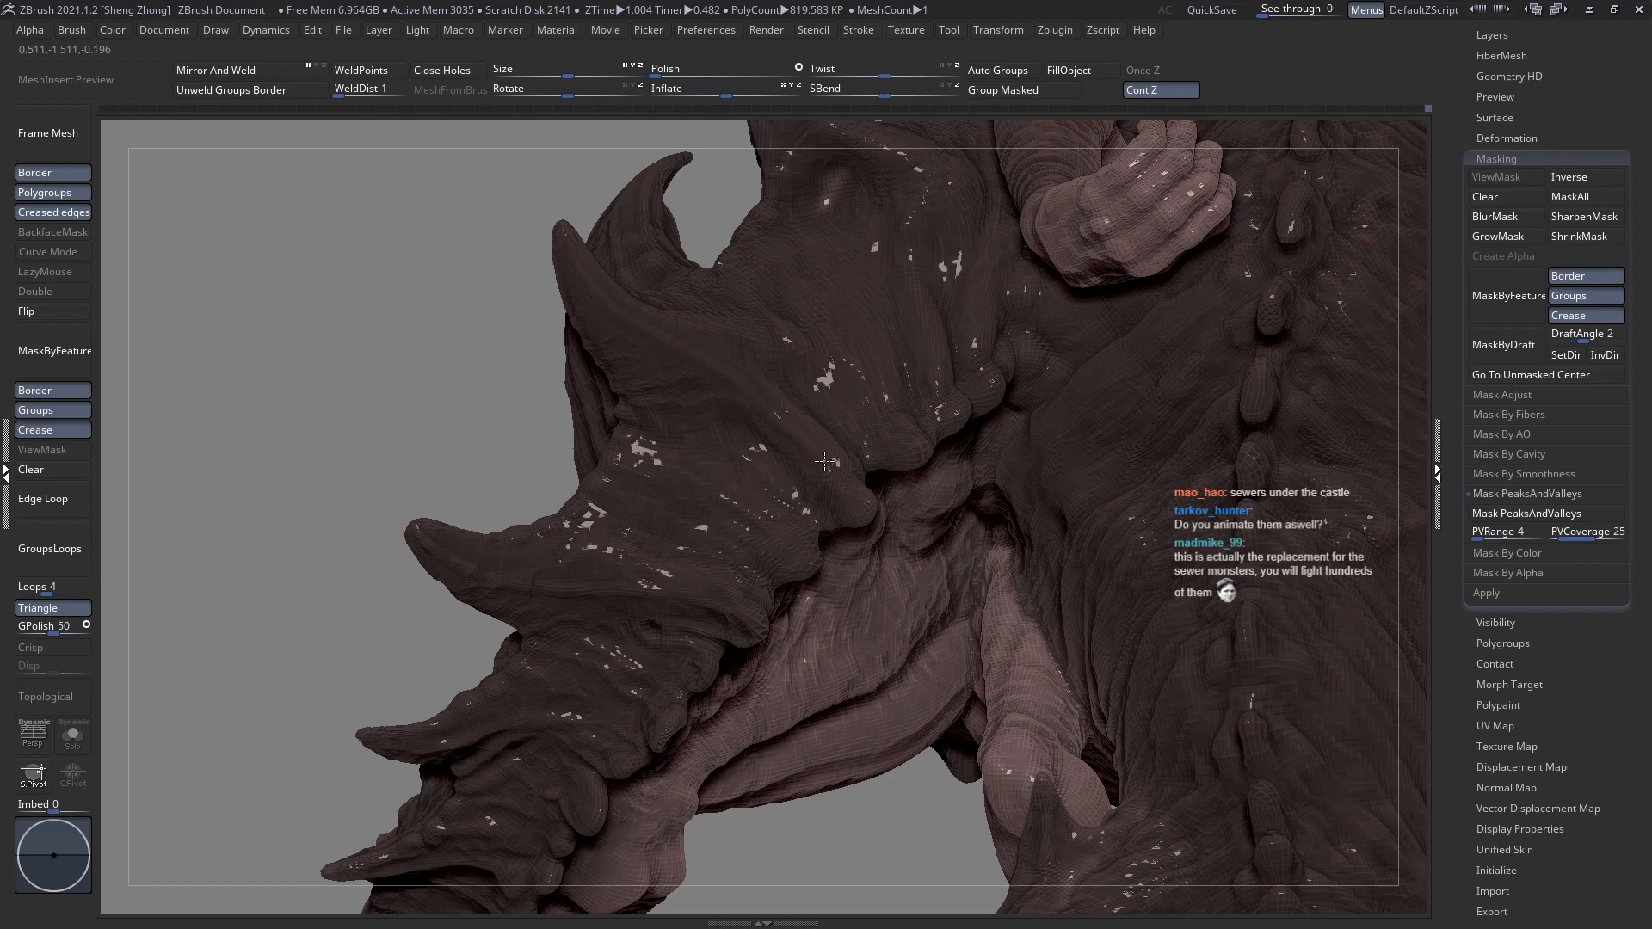
{"action": "right_click_drag", "start_coordinate": [825, 441], "coordinate": [823, 389]}
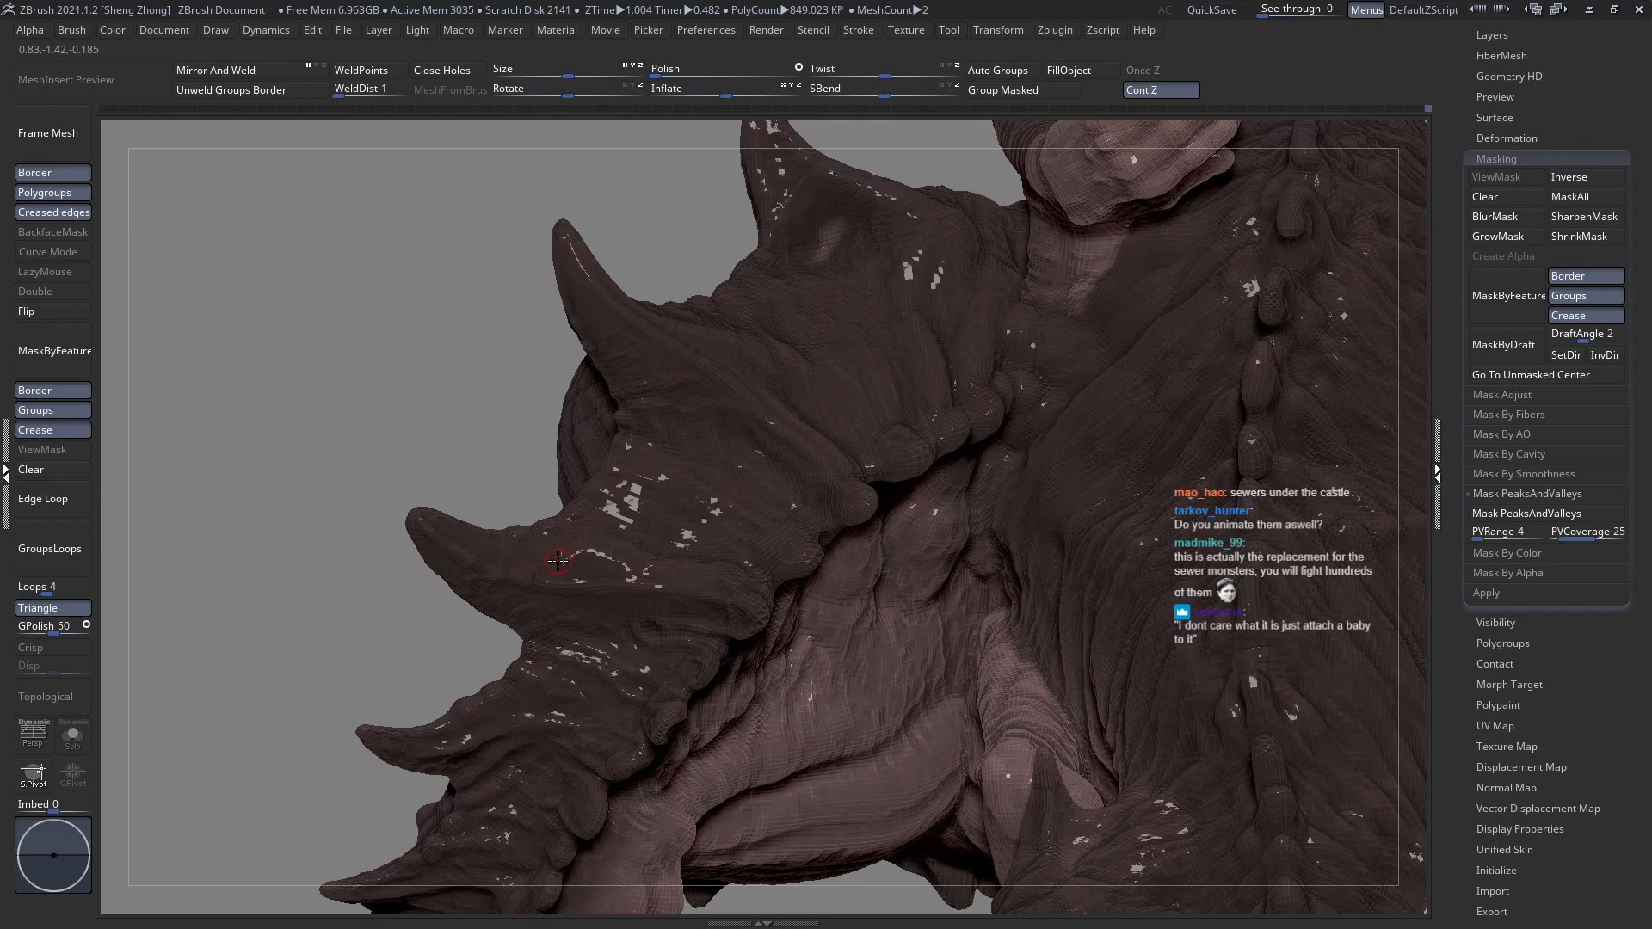
{"action": "right_click_drag", "start_coordinate": [491, 537], "coordinate": [395, 393]}
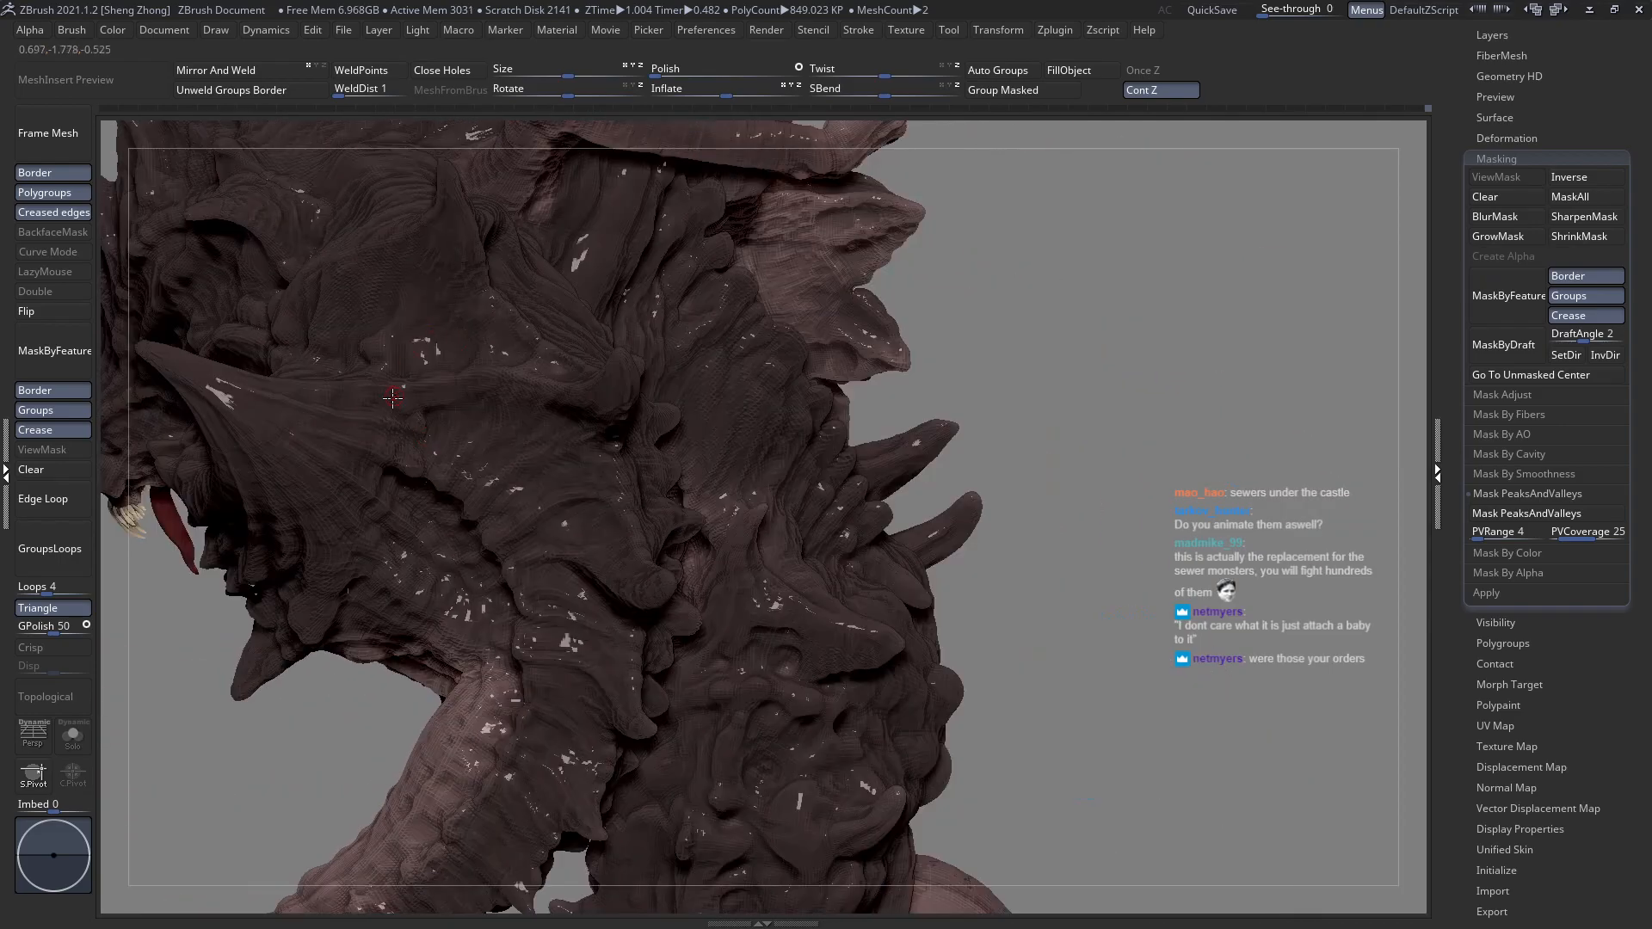
{"action": "right_click_drag", "start_coordinate": [480, 400], "coordinate": [471, 439]}
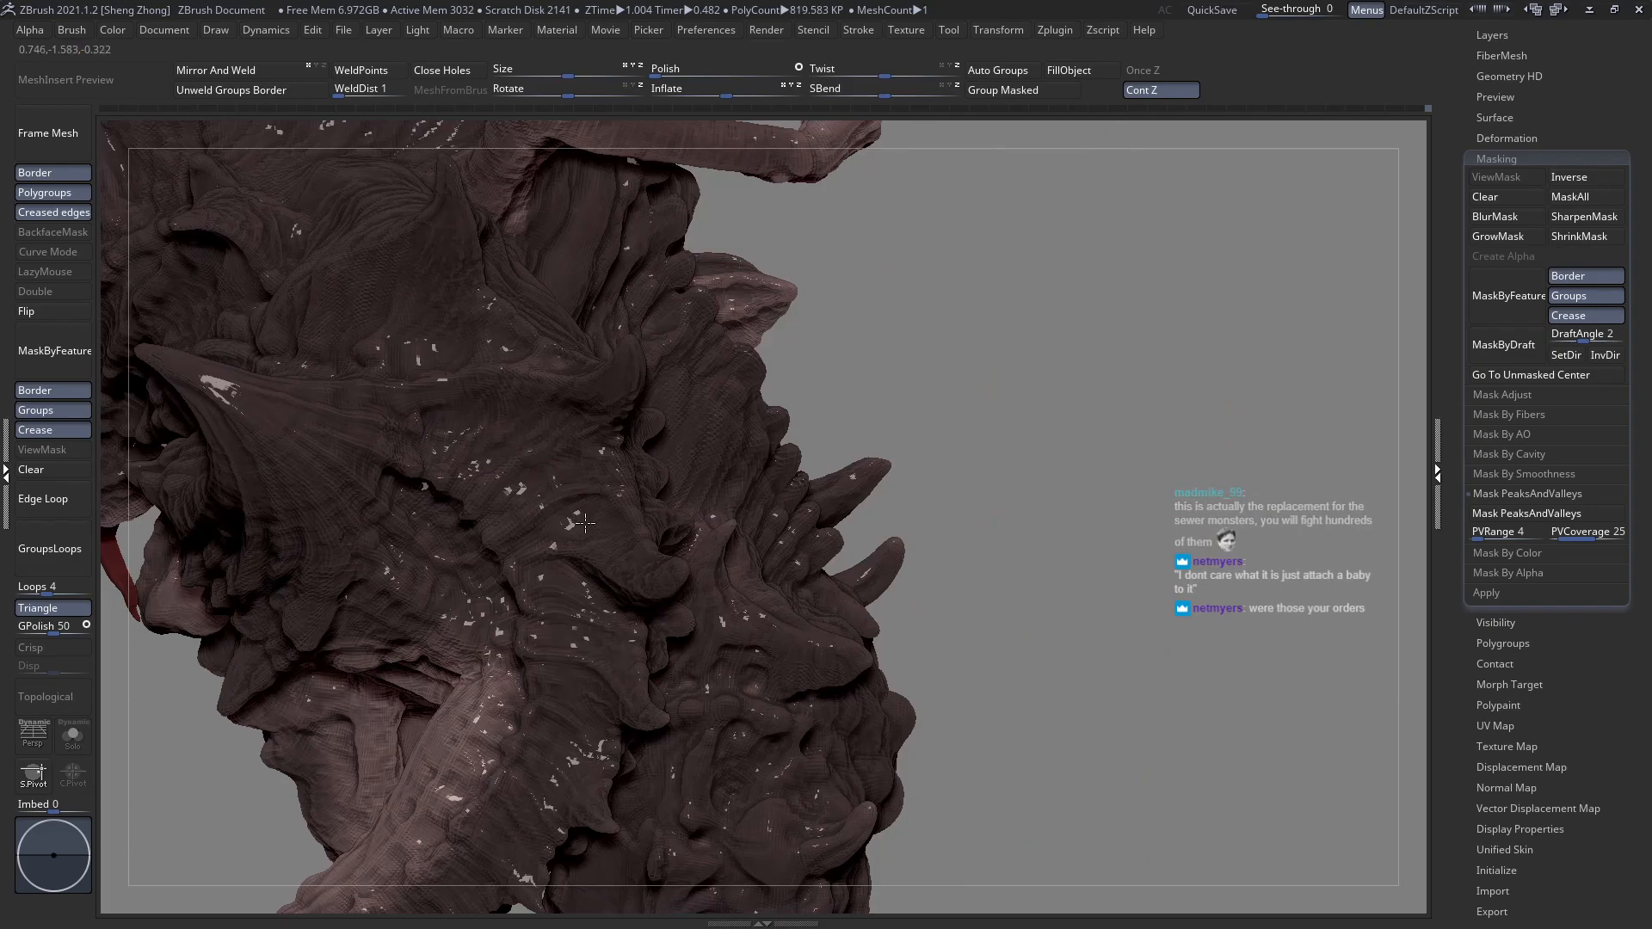
{"action": "right_click_drag", "start_coordinate": [597, 509], "coordinate": [620, 396], "text": "ctrl"}
{"action": "right_click_drag", "start_coordinate": [470, 598], "coordinate": [729, 762], "text": "ctrl"}
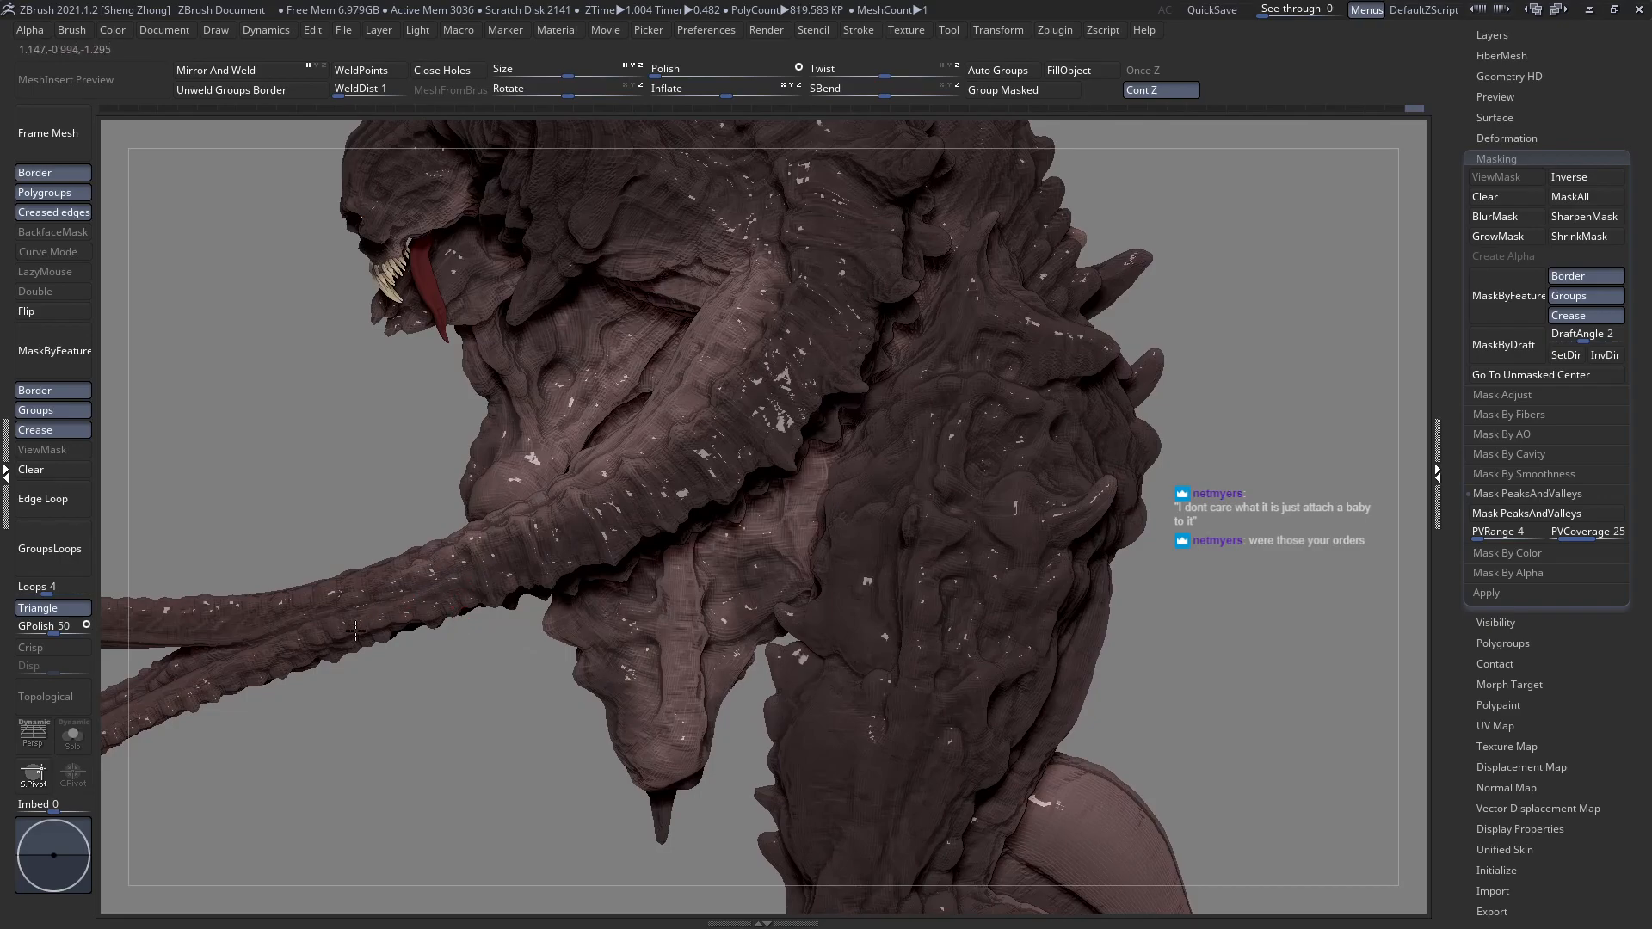
{"action": "mouse_move", "coordinate": [503, 580]}
{"action": "right_mouse_down", "text": "ctrl"}
{"action": "mouse_move", "coordinate": [520, 585]}
{"action": "mouse_move", "coordinate": [485, 592]}
{"action": "right_mouse_up", "text": "ctrl"}
{"action": "right_click_drag", "start_coordinate": [744, 539], "coordinate": [654, 588]}
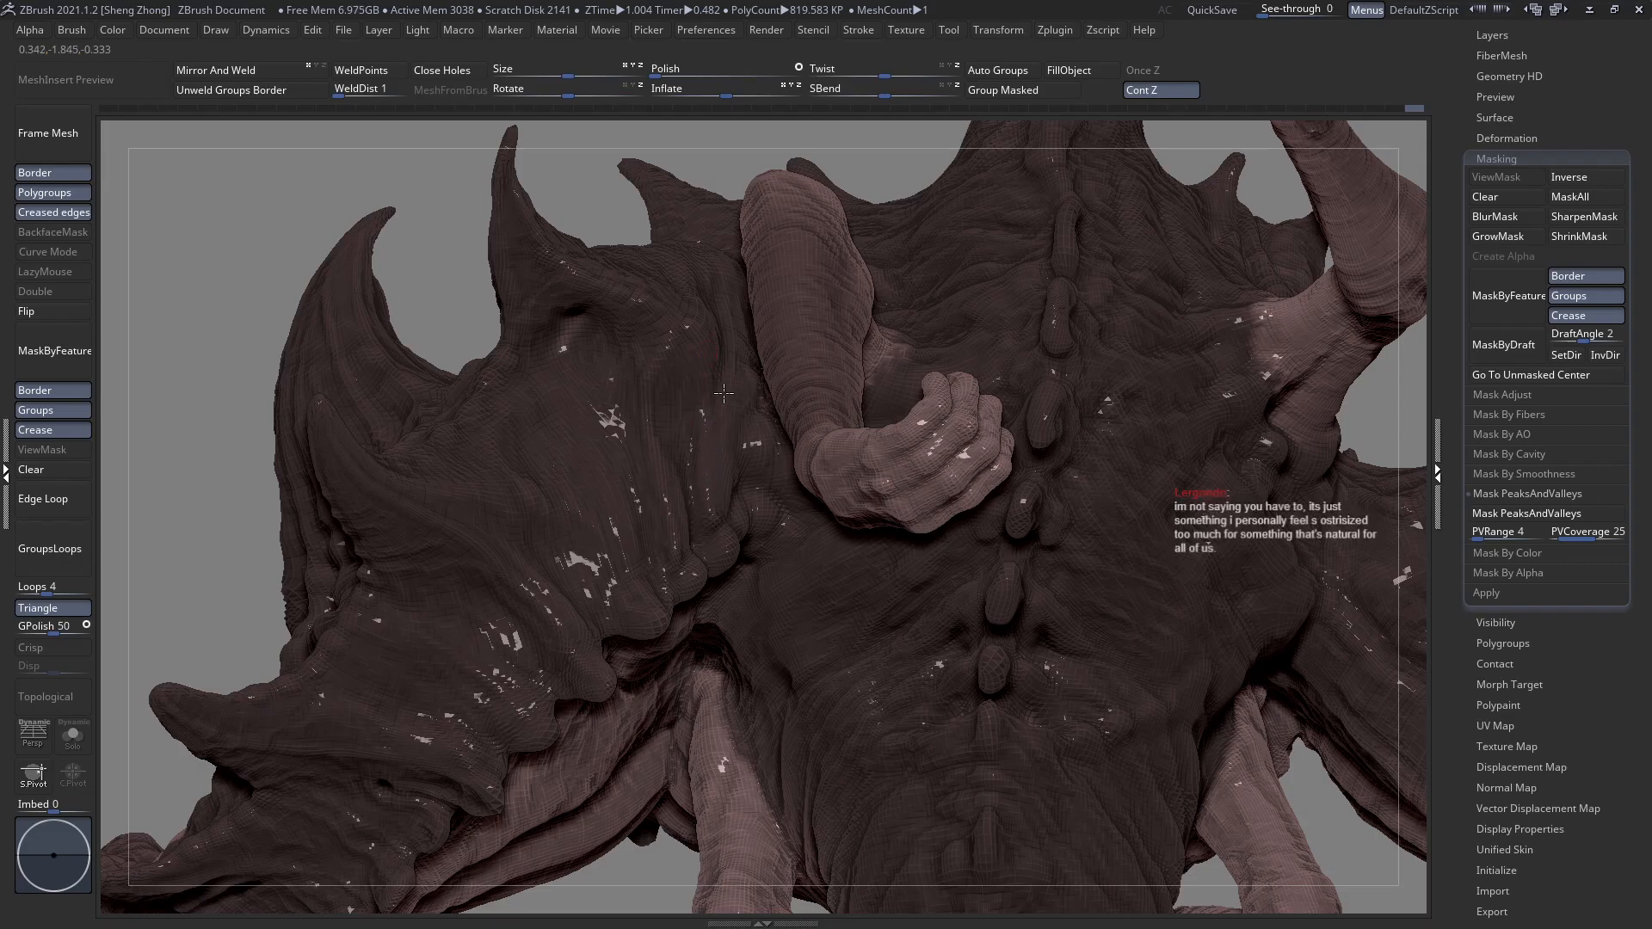
{"action": "key", "text": "f"}
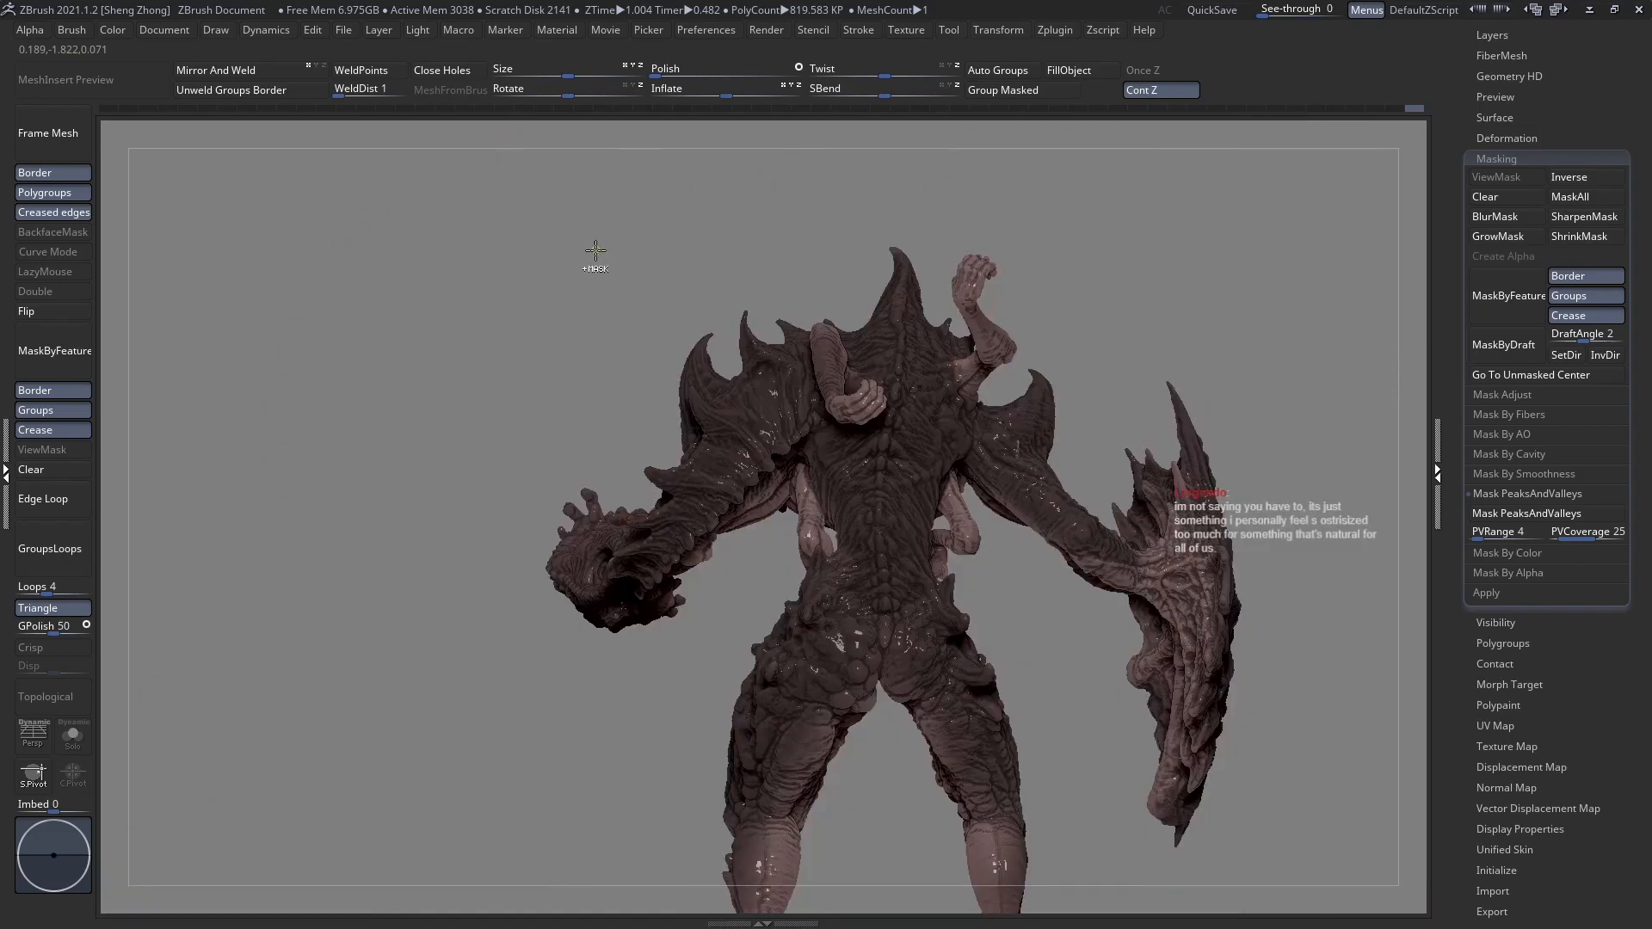
{"action": "right_click_drag", "start_coordinate": [663, 509], "coordinate": [651, 477]}
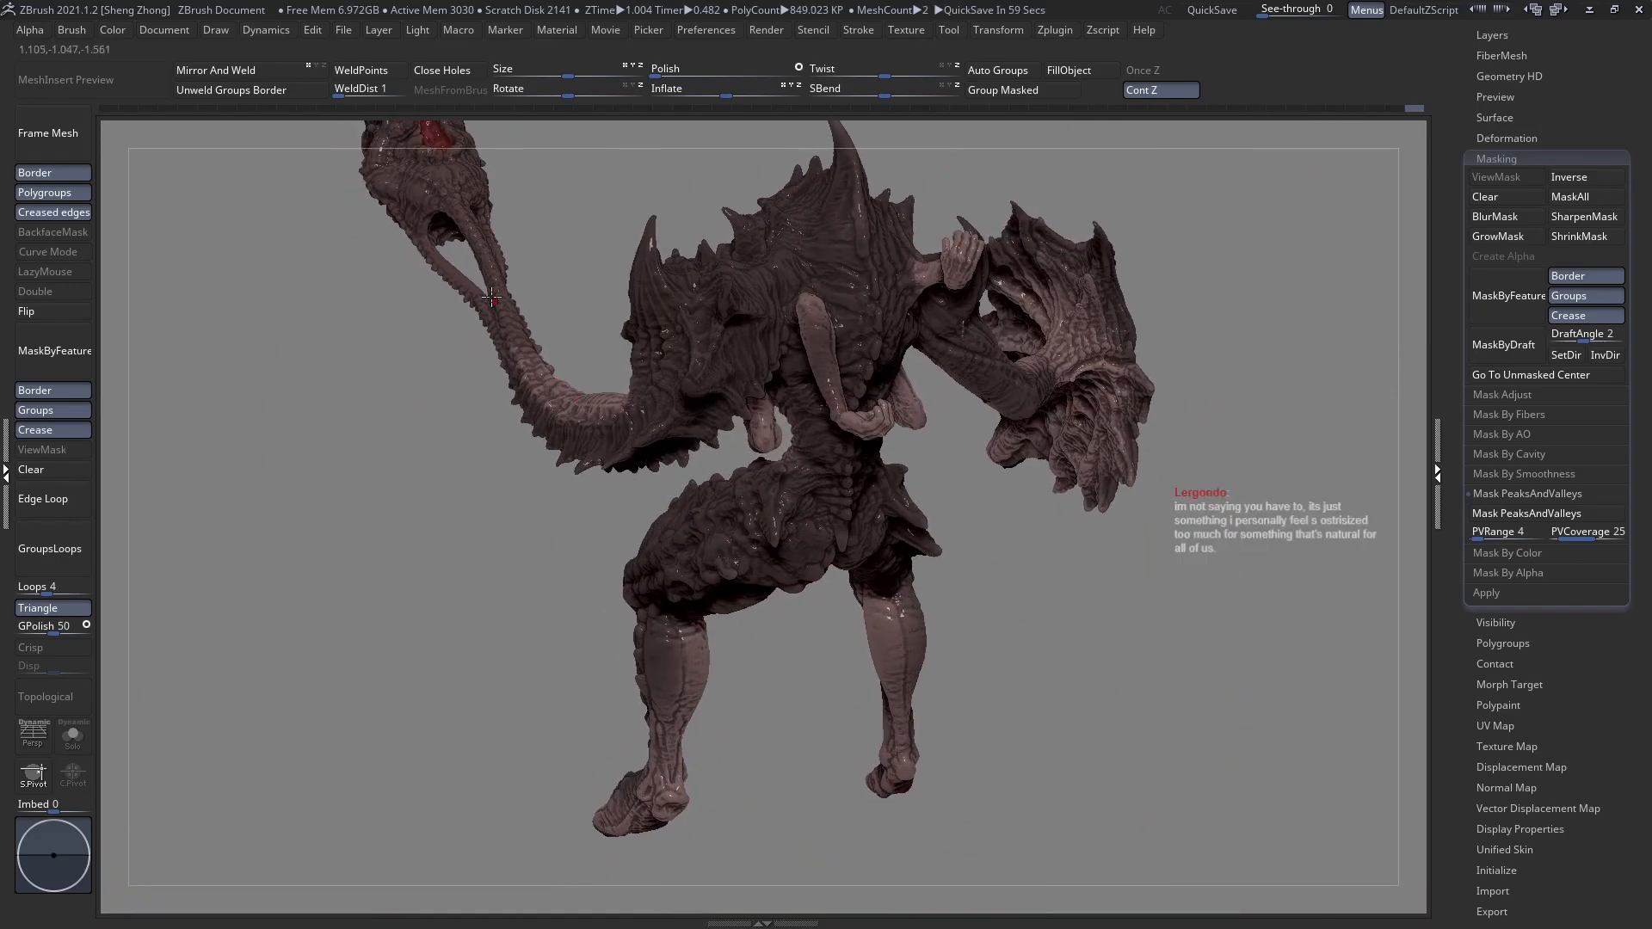
{"action": "right_click_drag", "start_coordinate": [501, 413], "coordinate": [666, 516]}
{"action": "right_click_drag", "start_coordinate": [526, 508], "coordinate": [558, 498]}
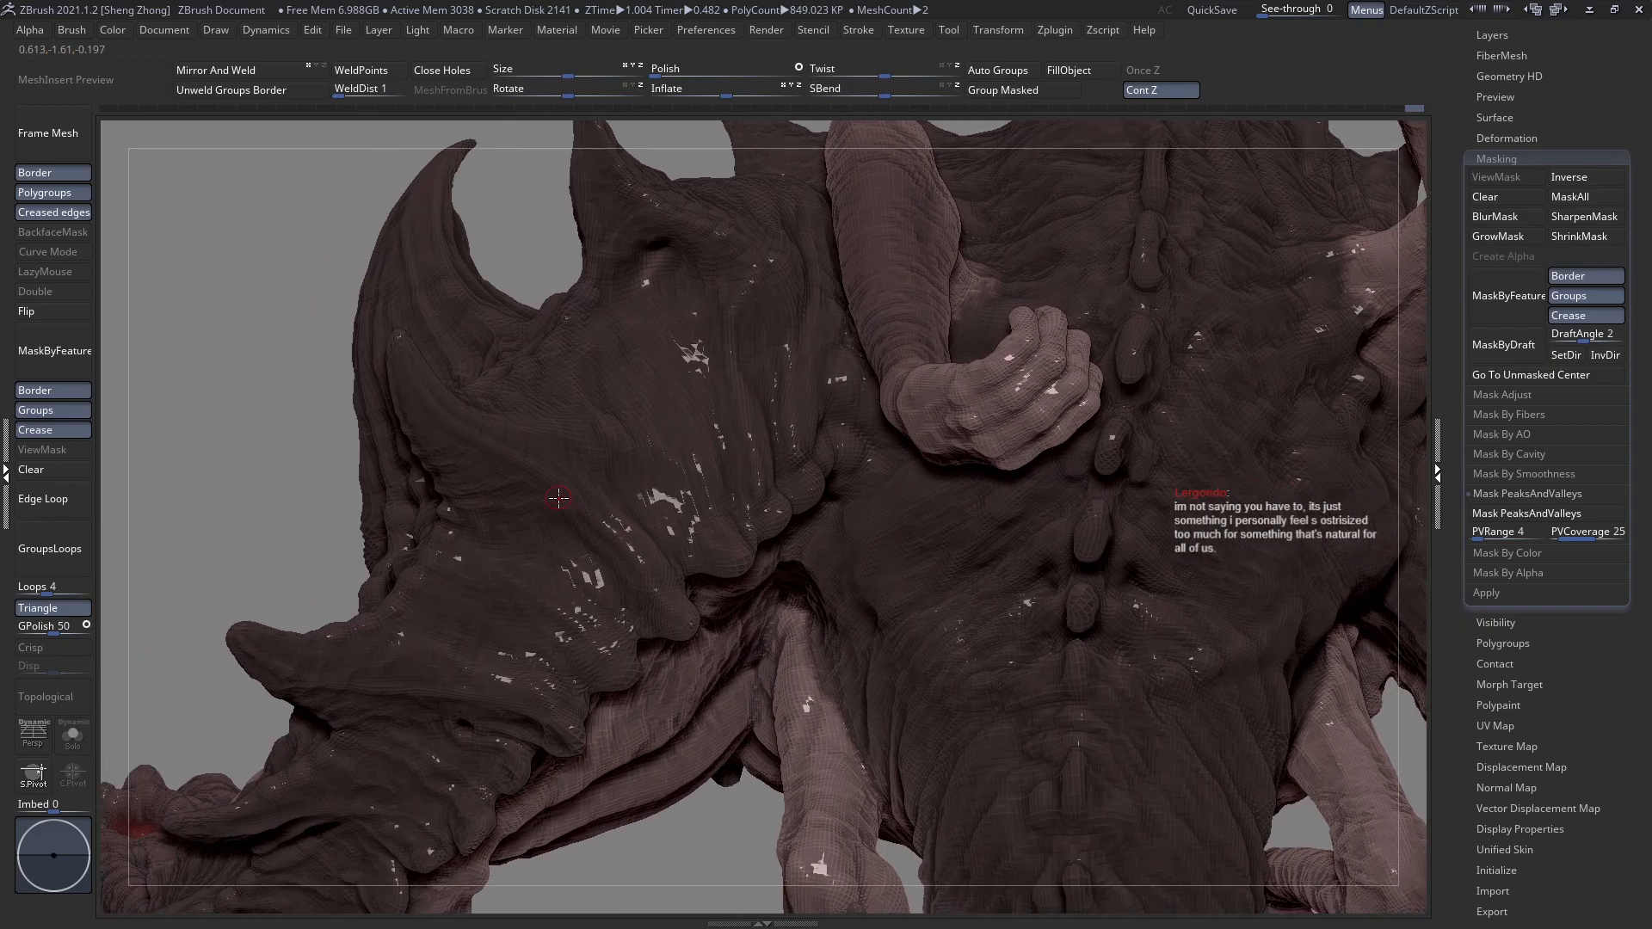
Sculpt wrinkles and flowing ridges across the spiked shoulder plate beside the clenched hand.
{"action": "left_click_drag", "start_coordinate": [556, 509], "coordinate": [576, 536]}
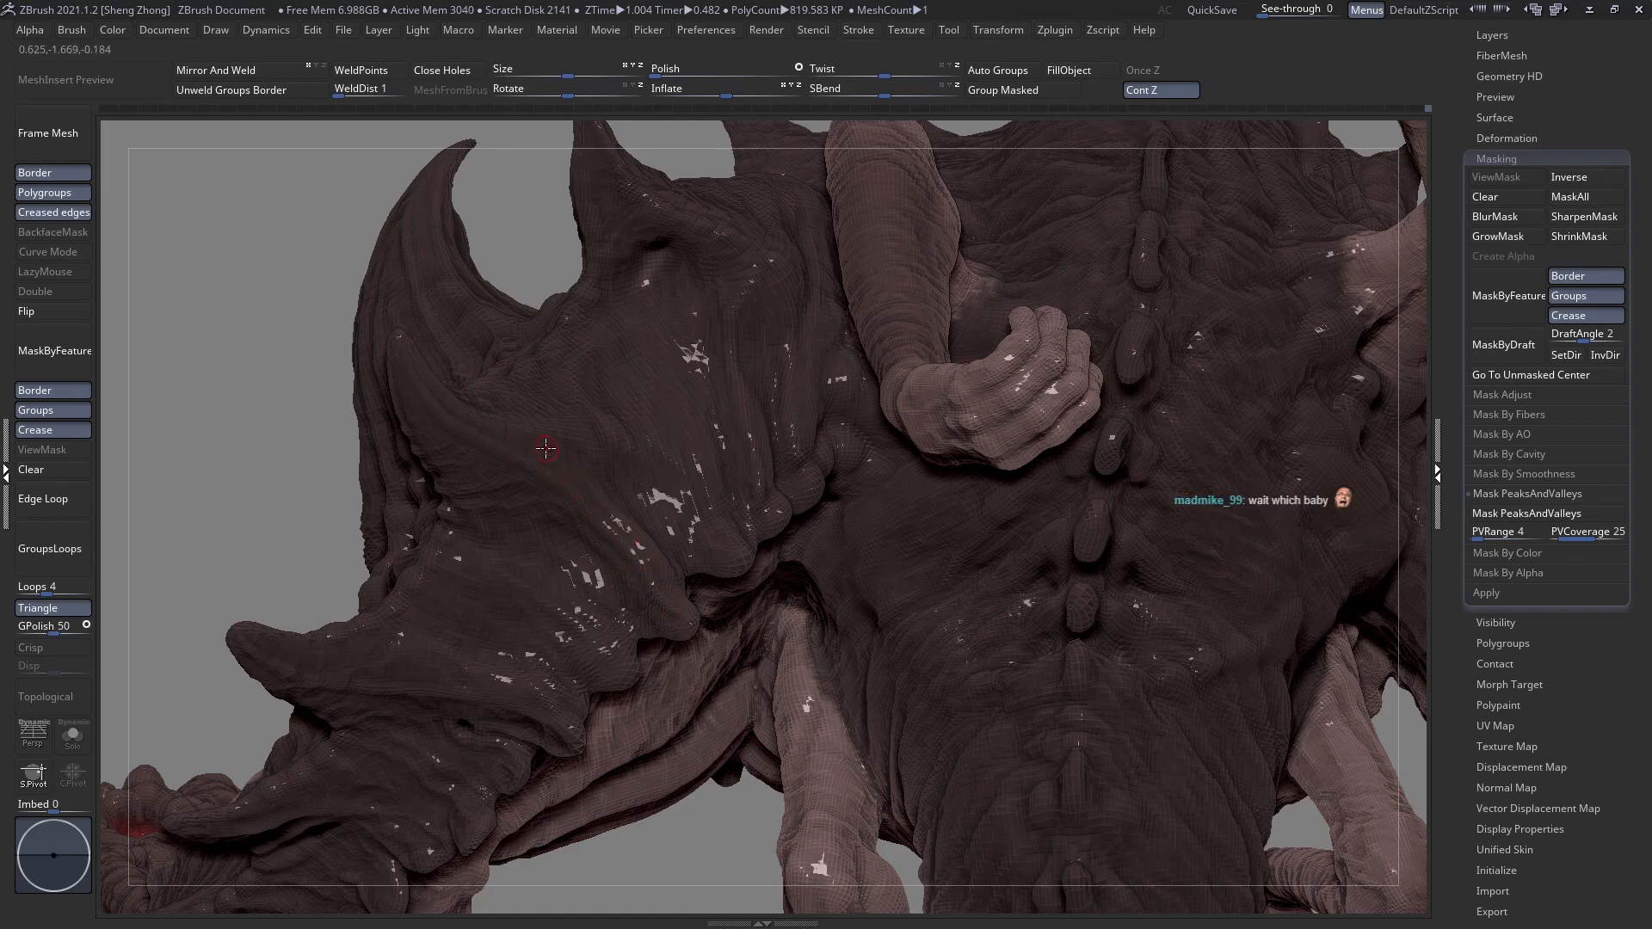
{"action": "right_click_drag", "start_coordinate": [586, 488], "coordinate": [575, 499]}
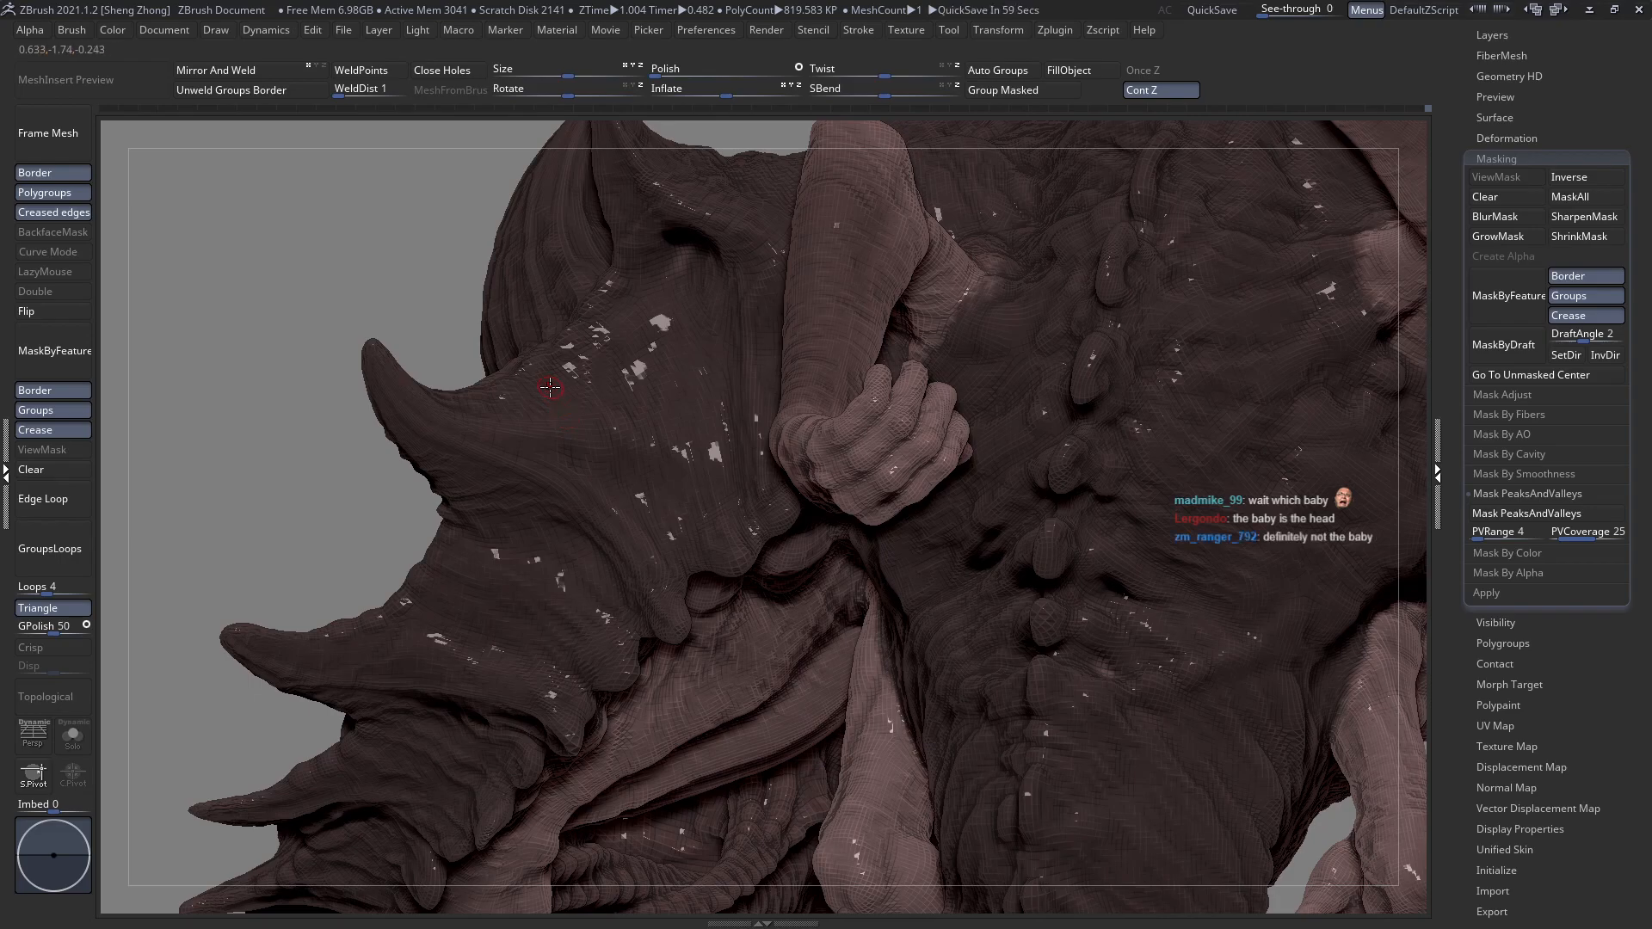
{"action": "right_click_drag", "start_coordinate": [649, 491], "coordinate": [657, 463], "text": "alt"}
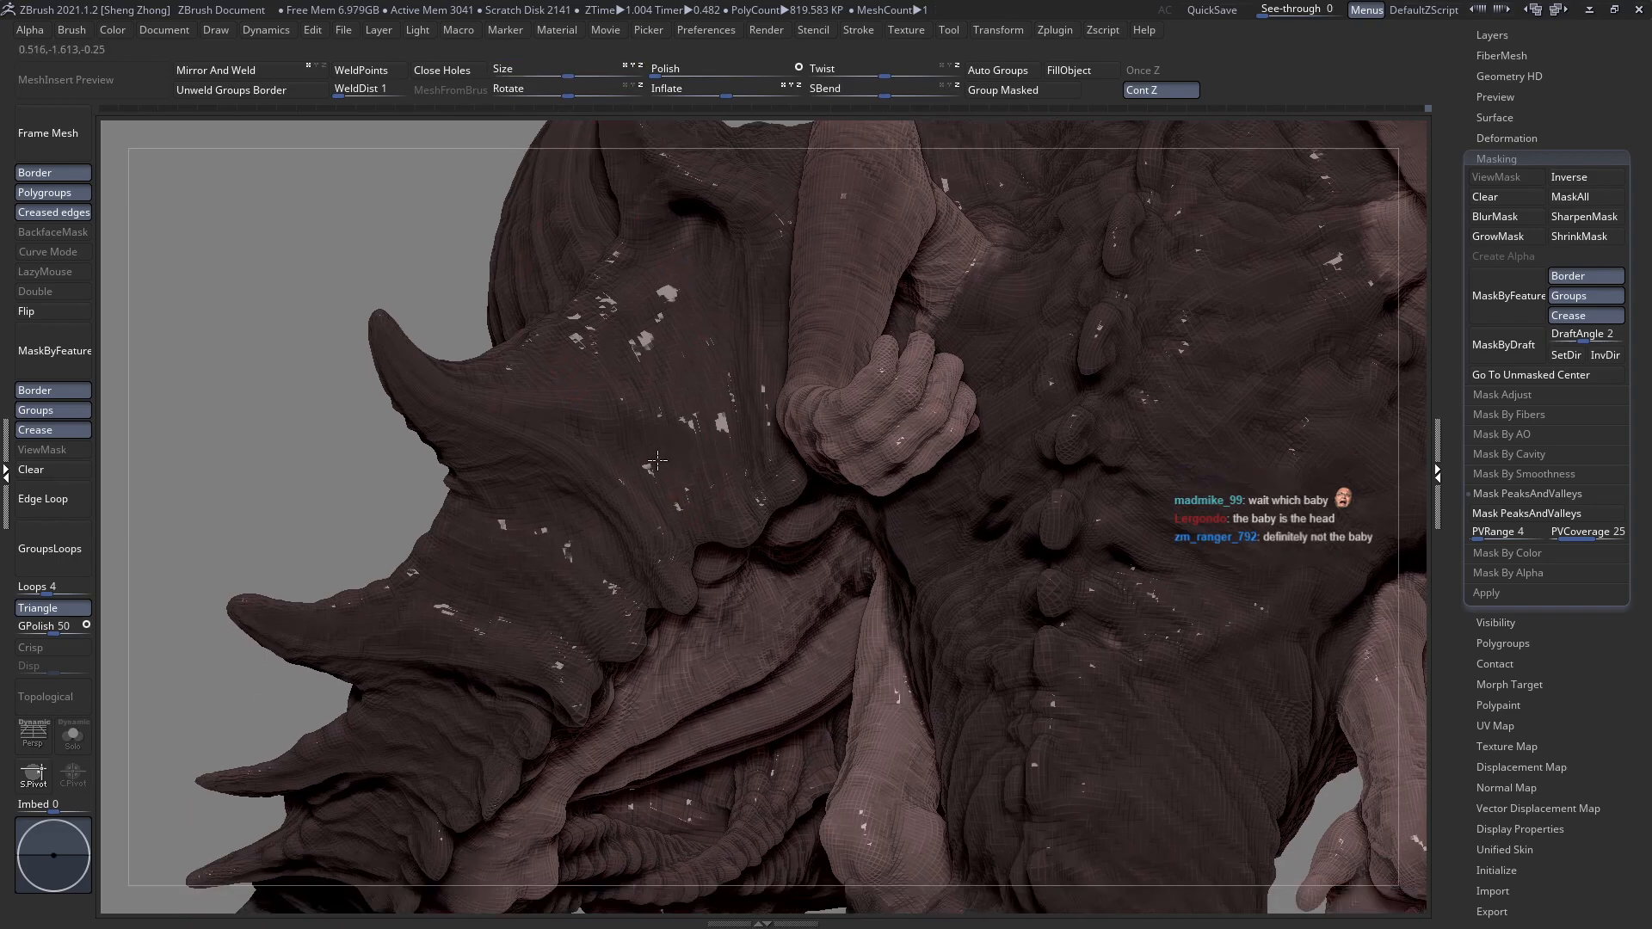
{"action": "right_click_drag", "start_coordinate": [656, 529], "coordinate": [682, 499], "text": "ctrl"}
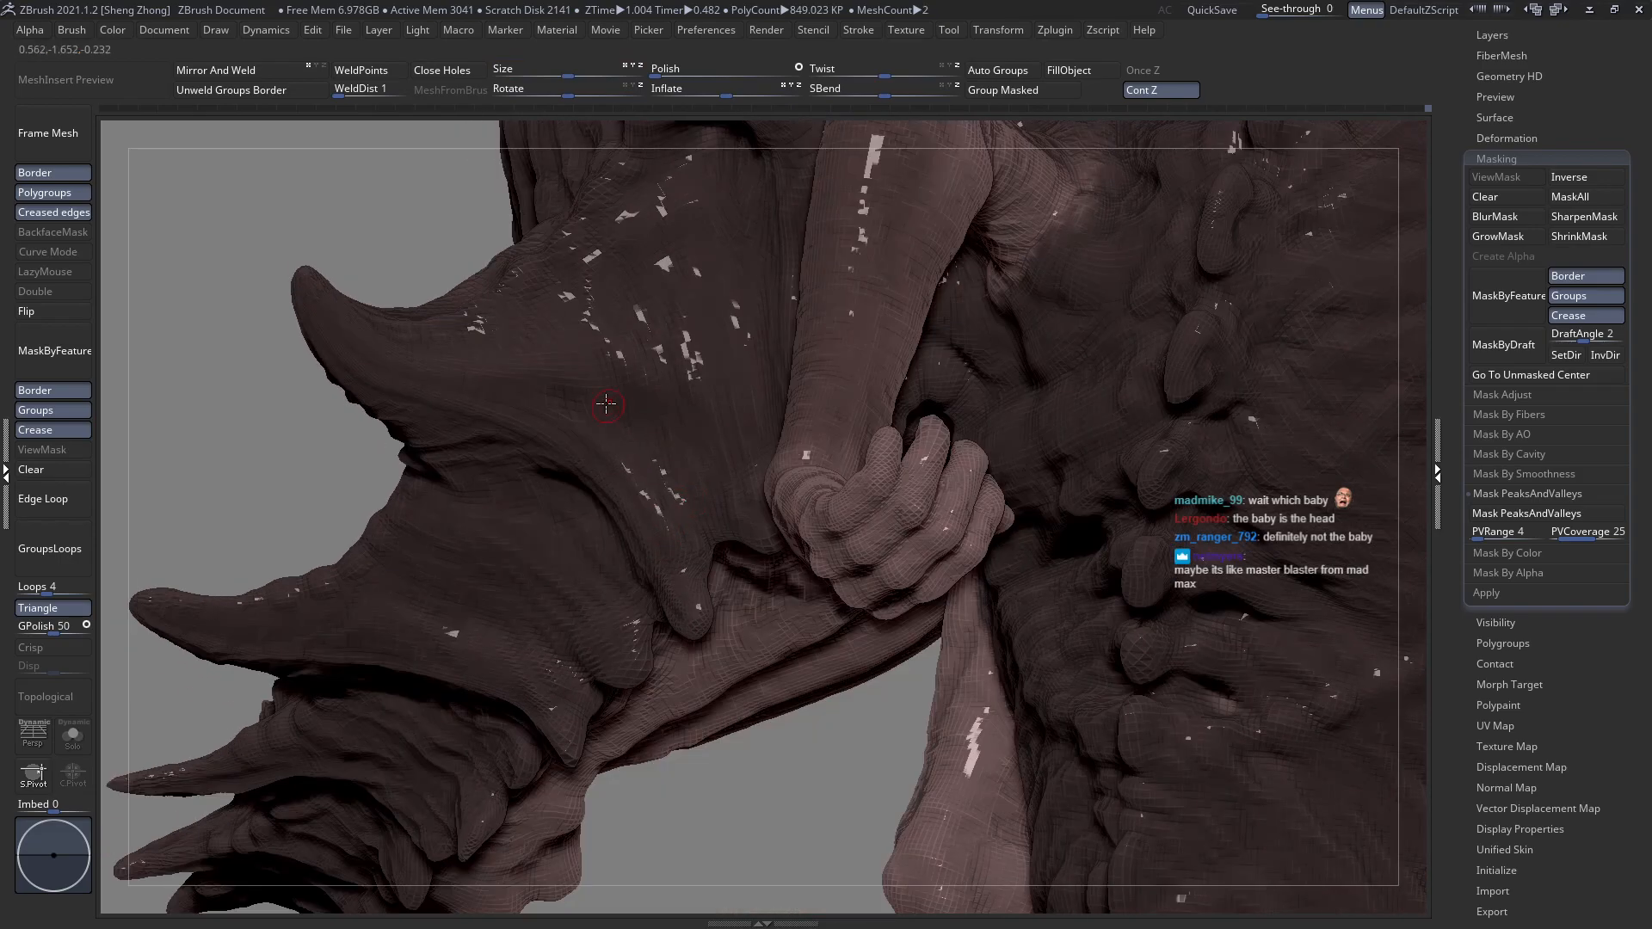
{"action": "key", "text": "space"}
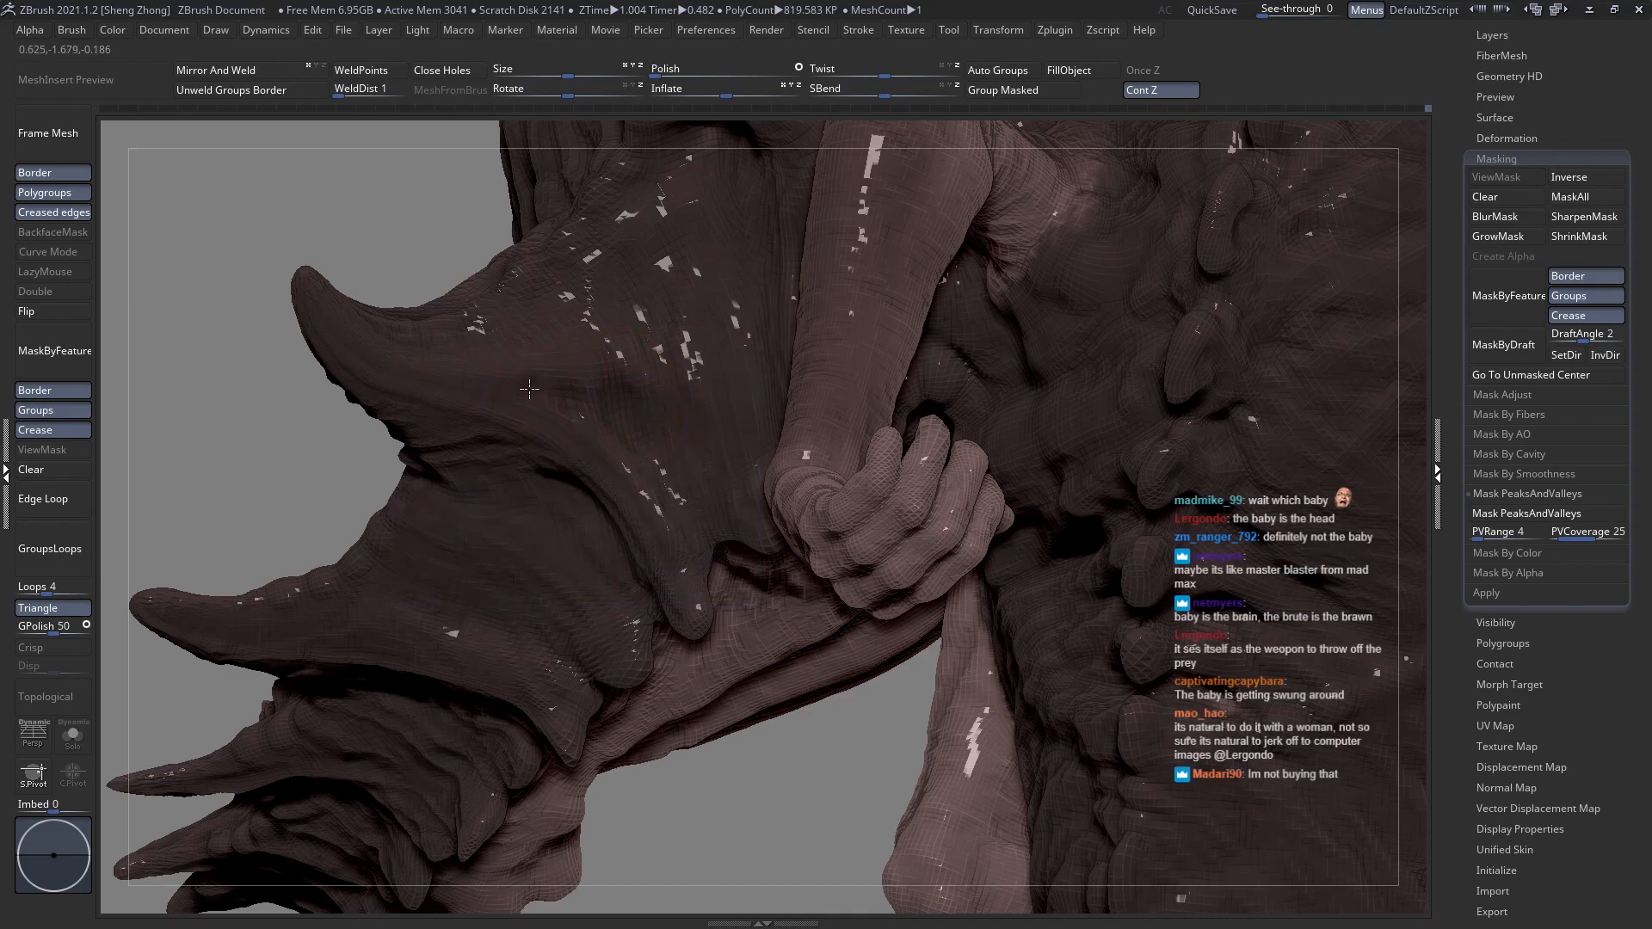
{"action": "key", "text": "space"}
{"action": "right_click_drag", "start_coordinate": [570, 408], "coordinate": [560, 338]}
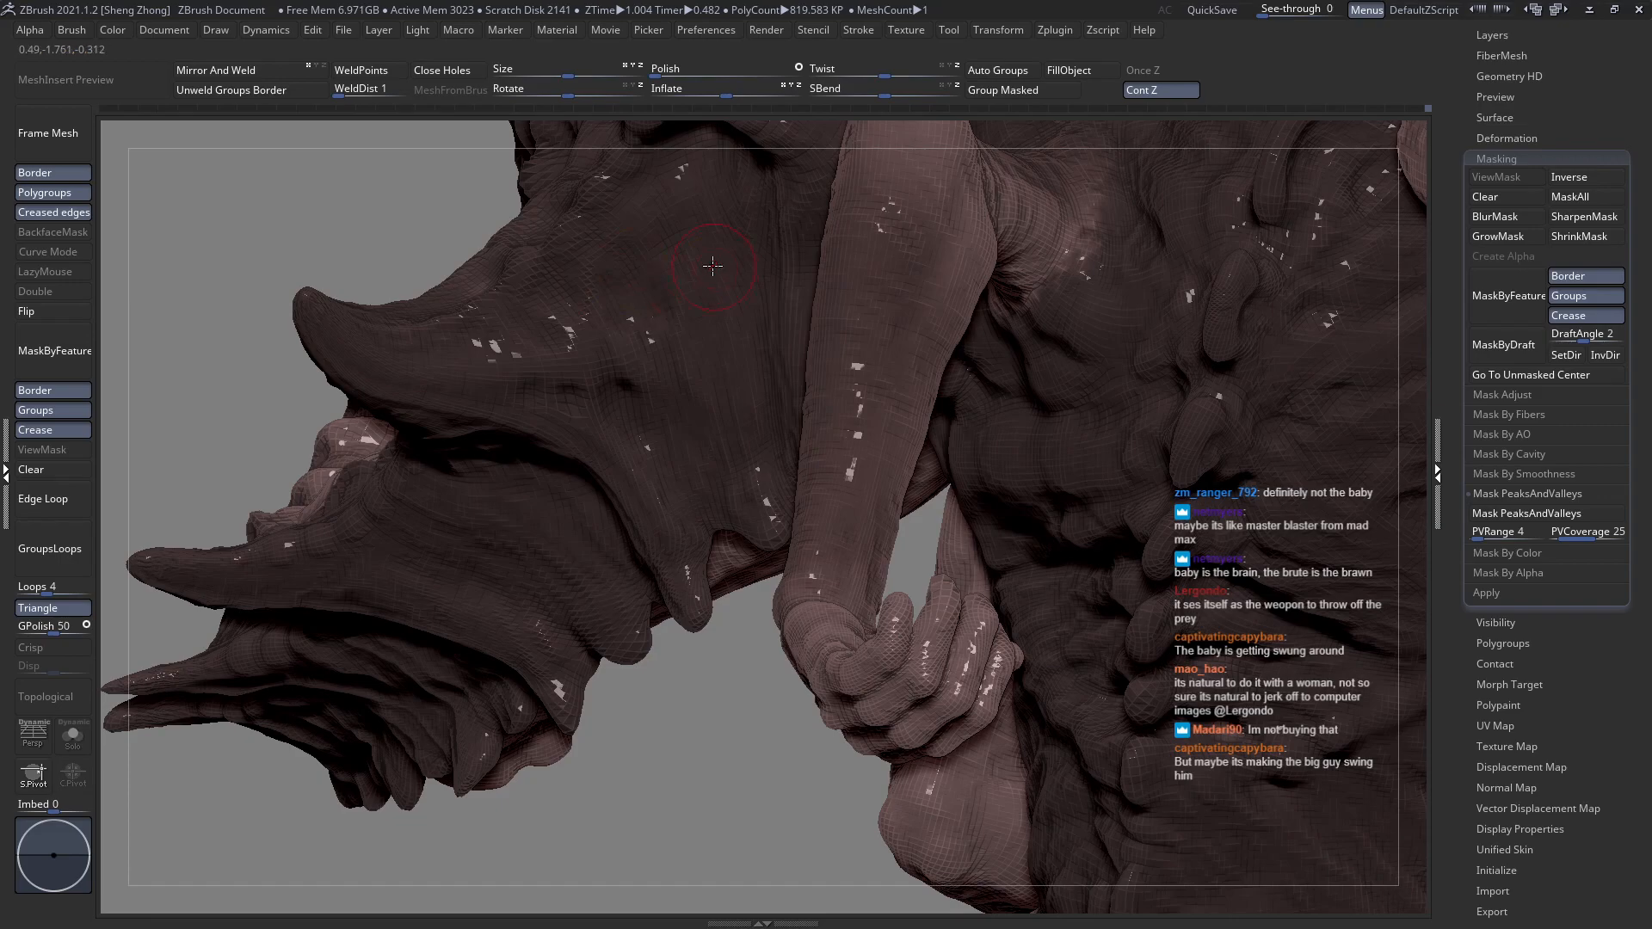
Resize the brush and sculpt the raised folds and hollows on the shoulder plate next to the small hanging arm.
{"action": "right_click_drag", "start_coordinate": [711, 335], "coordinate": [728, 336]}
{"action": "right_click_drag", "start_coordinate": [545, 282], "coordinate": [549, 303], "text": "ctrl"}
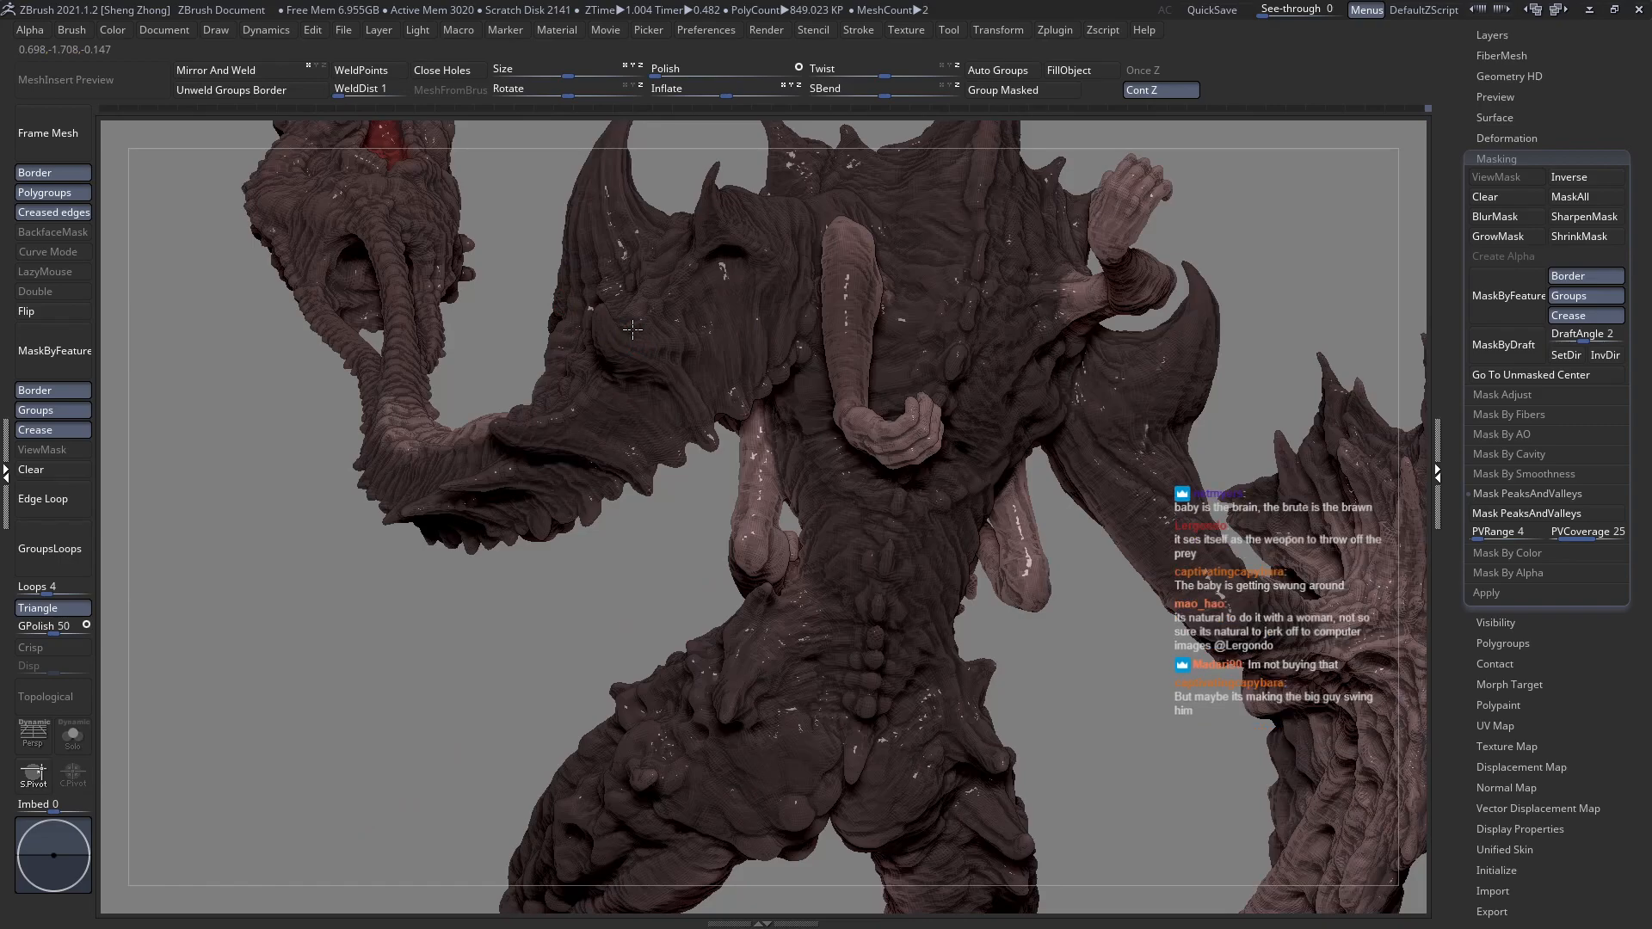
{"action": "right_click_drag", "start_coordinate": [603, 386], "coordinate": [587, 418]}
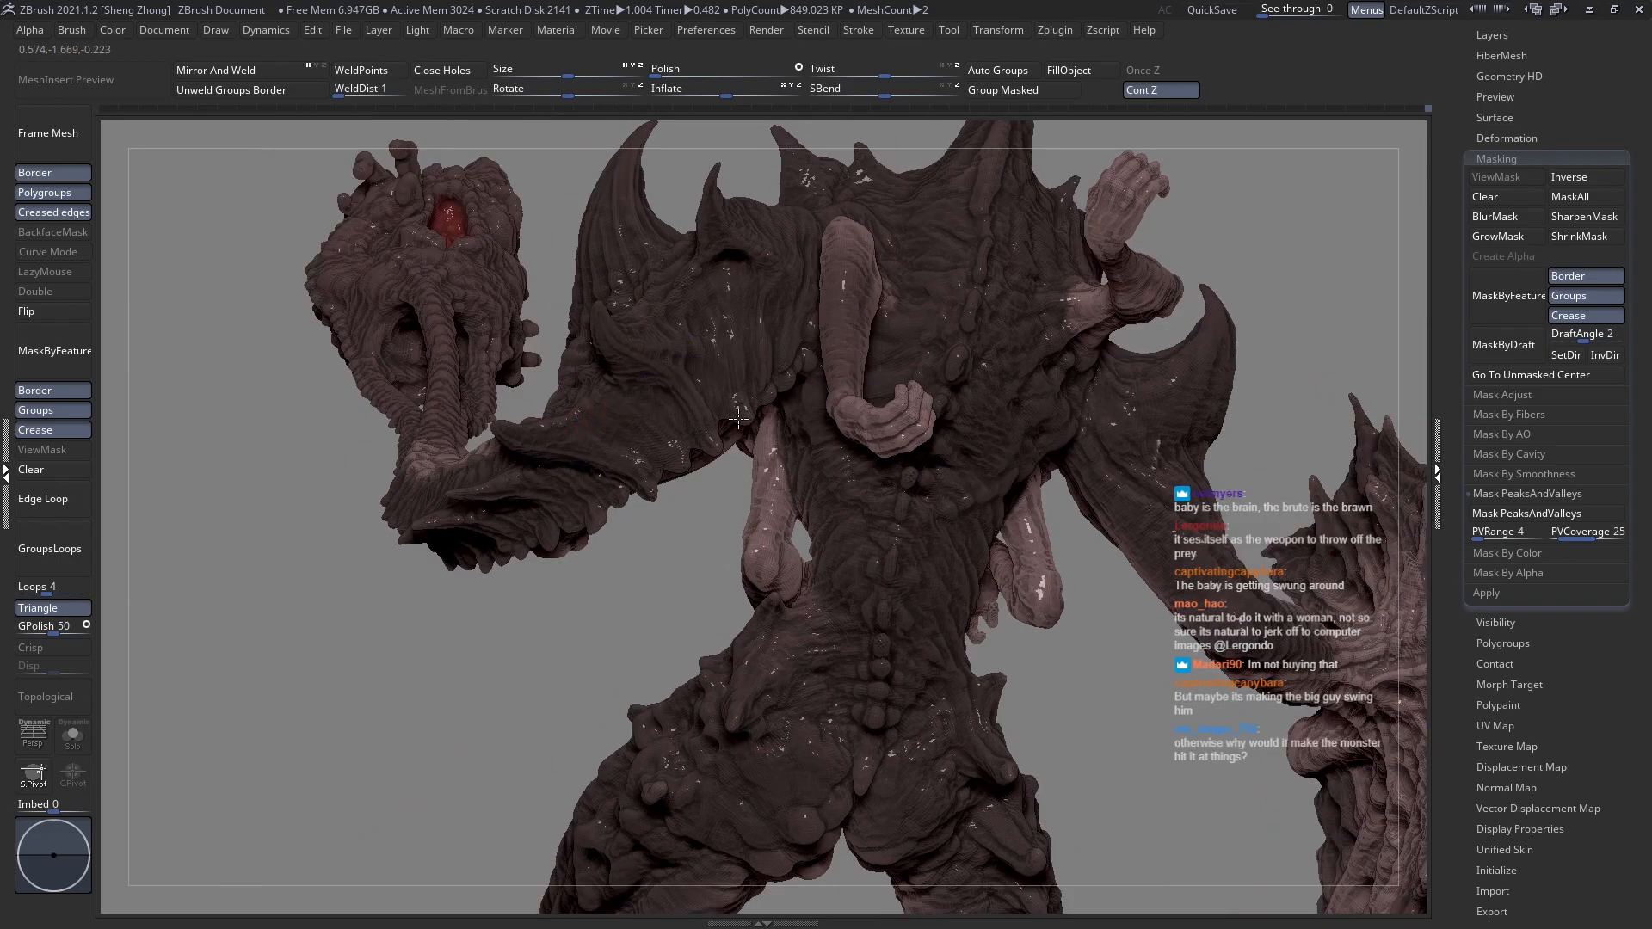
{"action": "right_click_drag", "start_coordinate": [738, 421], "coordinate": [738, 418], "text": "ctrl"}
{"action": "key", "text": "space"}
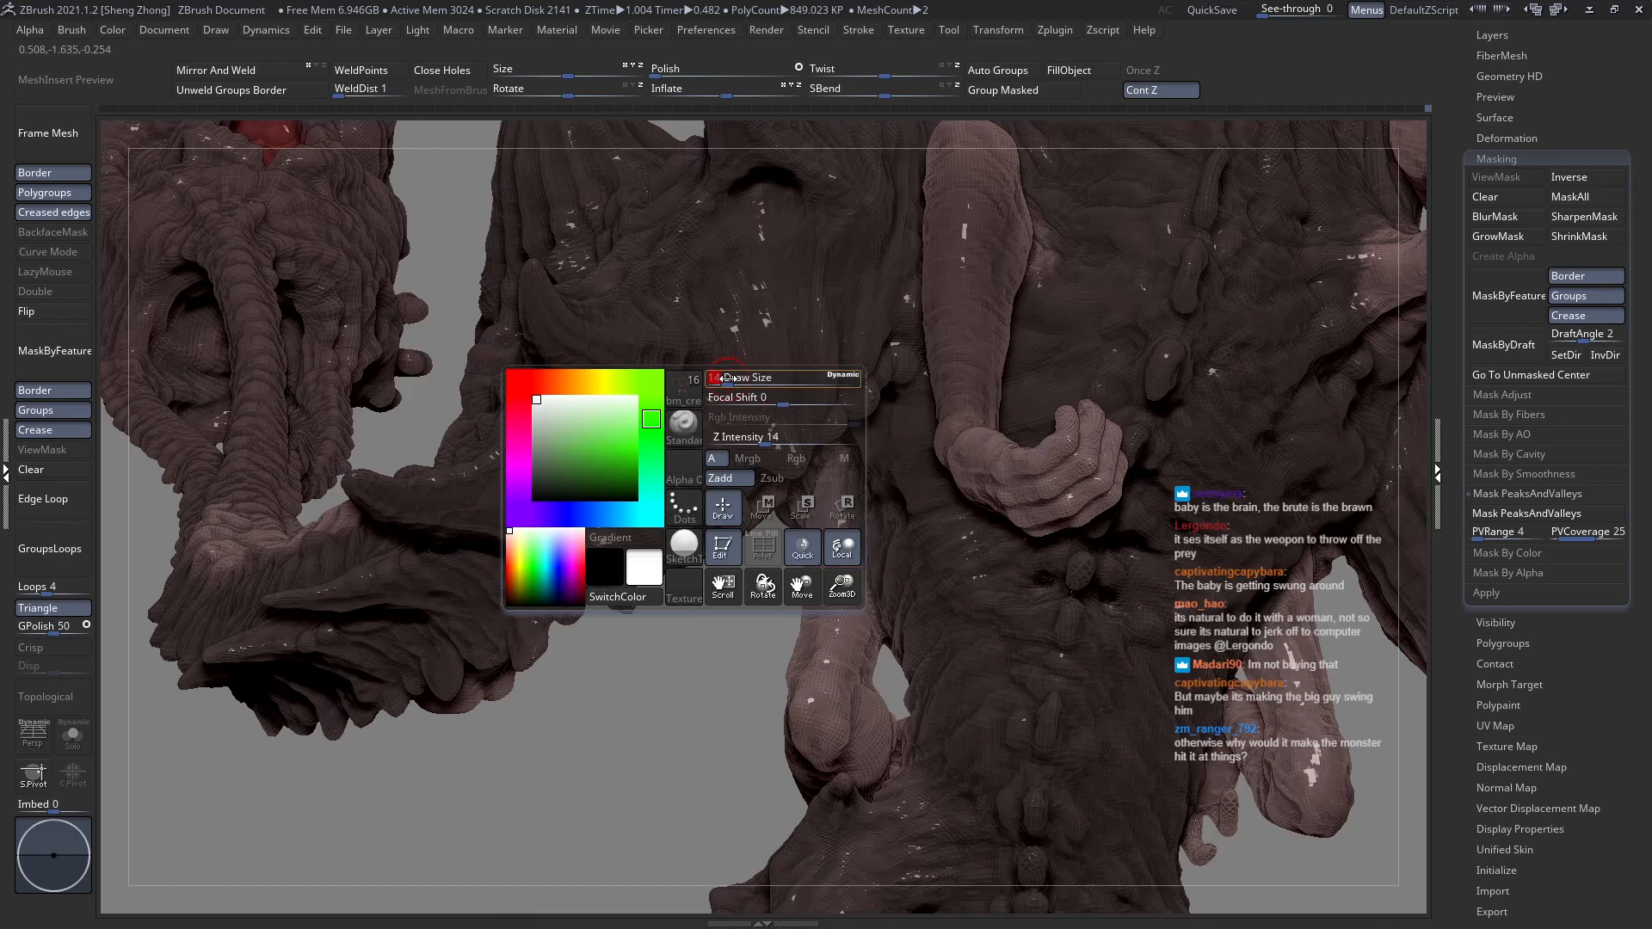
{"action": "left_click_drag", "start_coordinate": [739, 356], "coordinate": [714, 340]}
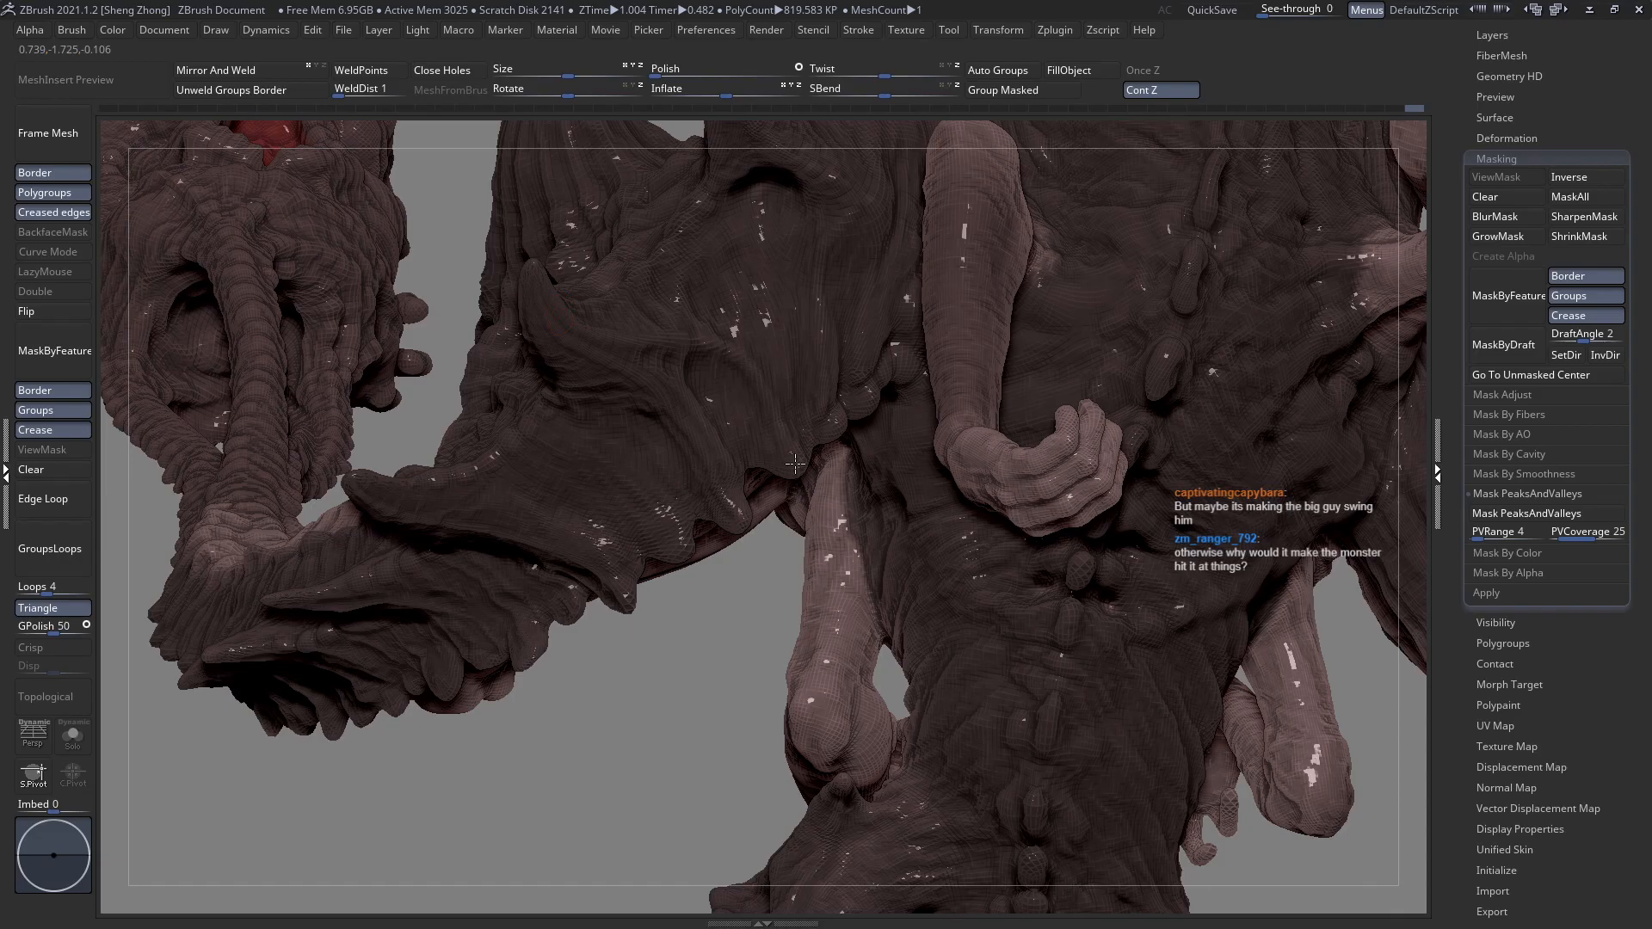
{"action": "right_click_drag", "start_coordinate": [778, 409], "coordinate": [731, 366]}
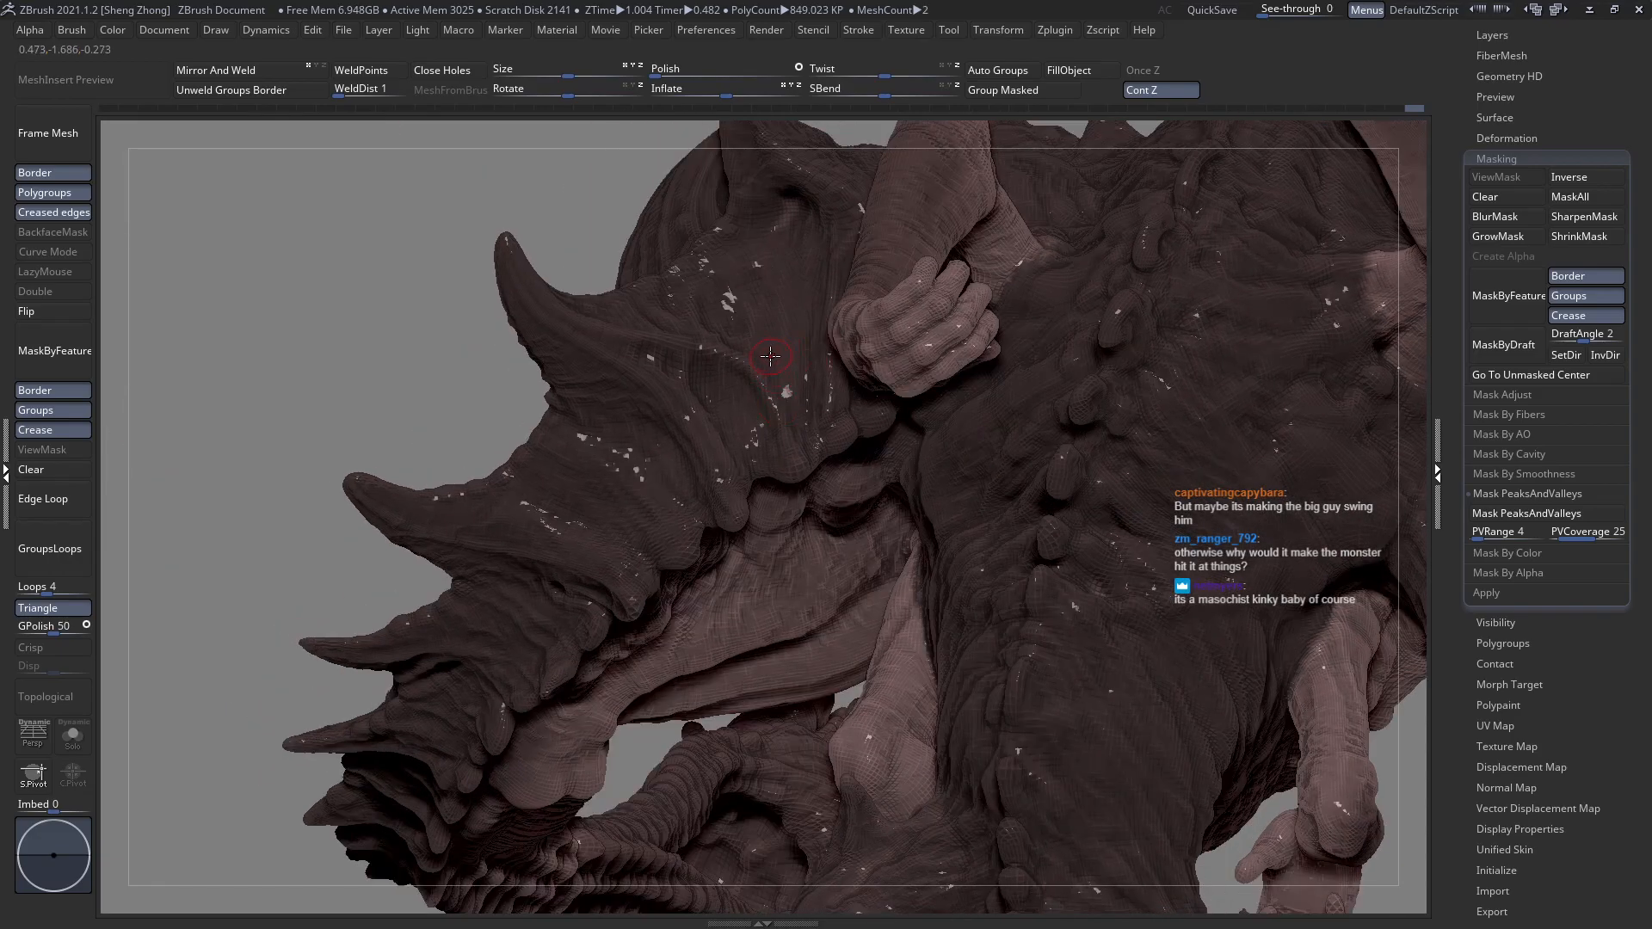
{"action": "mouse_move", "coordinate": [767, 365]}
{"action": "left_mouse_down"}
{"action": "mouse_move", "coordinate": [766, 316]}
{"action": "mouse_move", "coordinate": [763, 345]}
{"action": "left_mouse_up"}
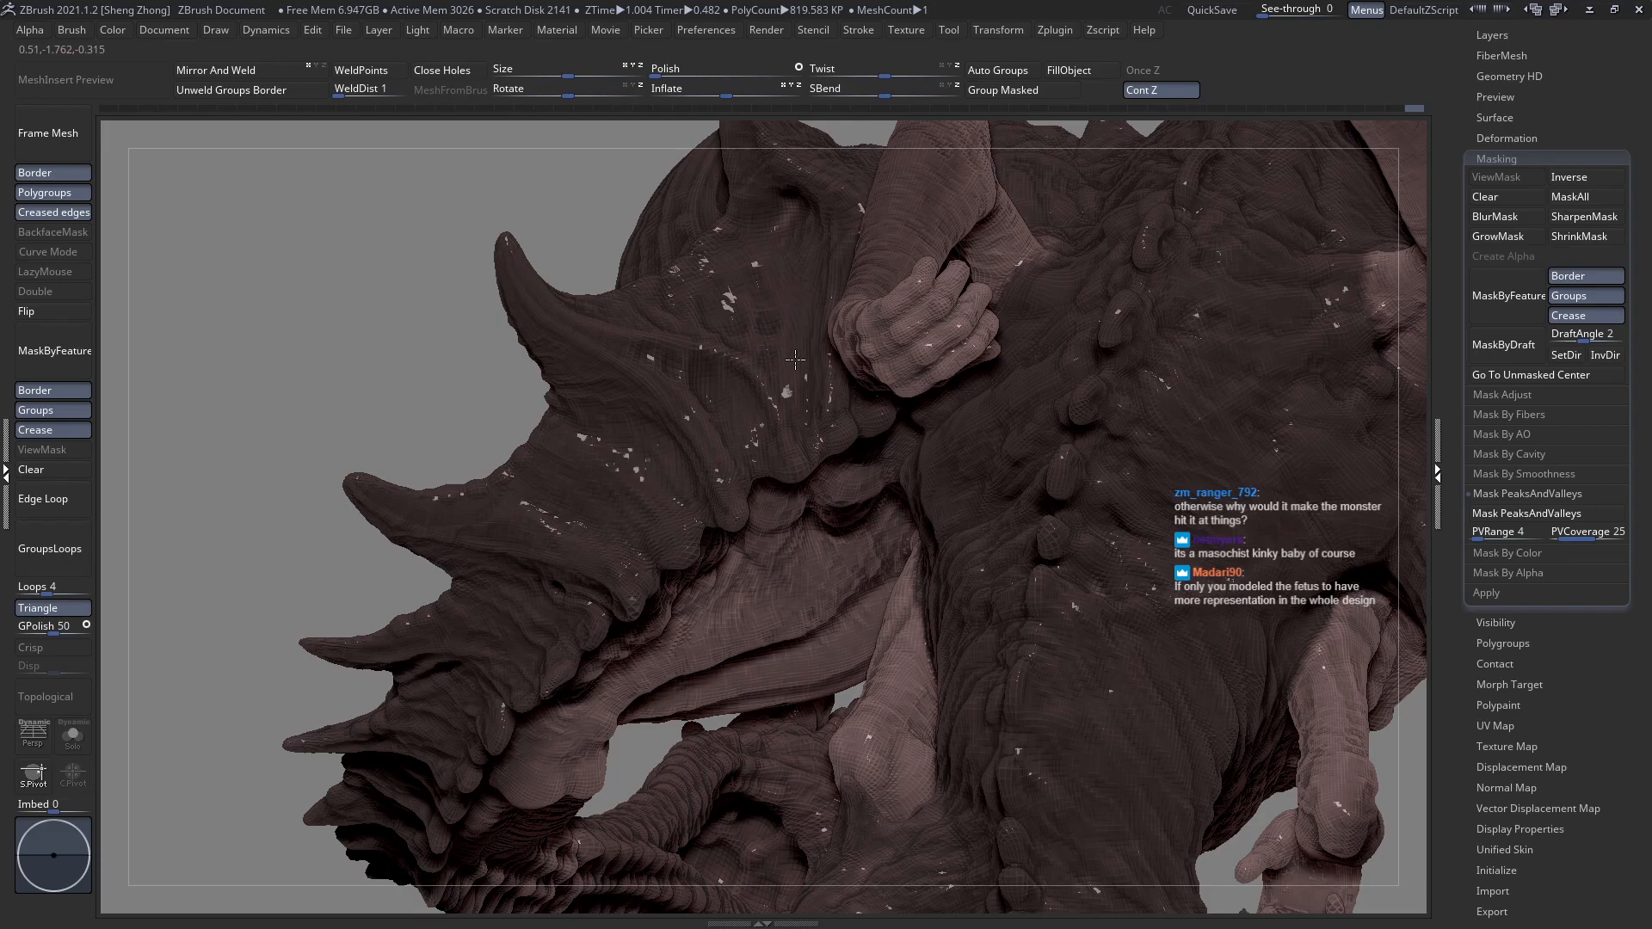
{"action": "right_click_drag", "start_coordinate": [824, 460], "coordinate": [785, 331]}
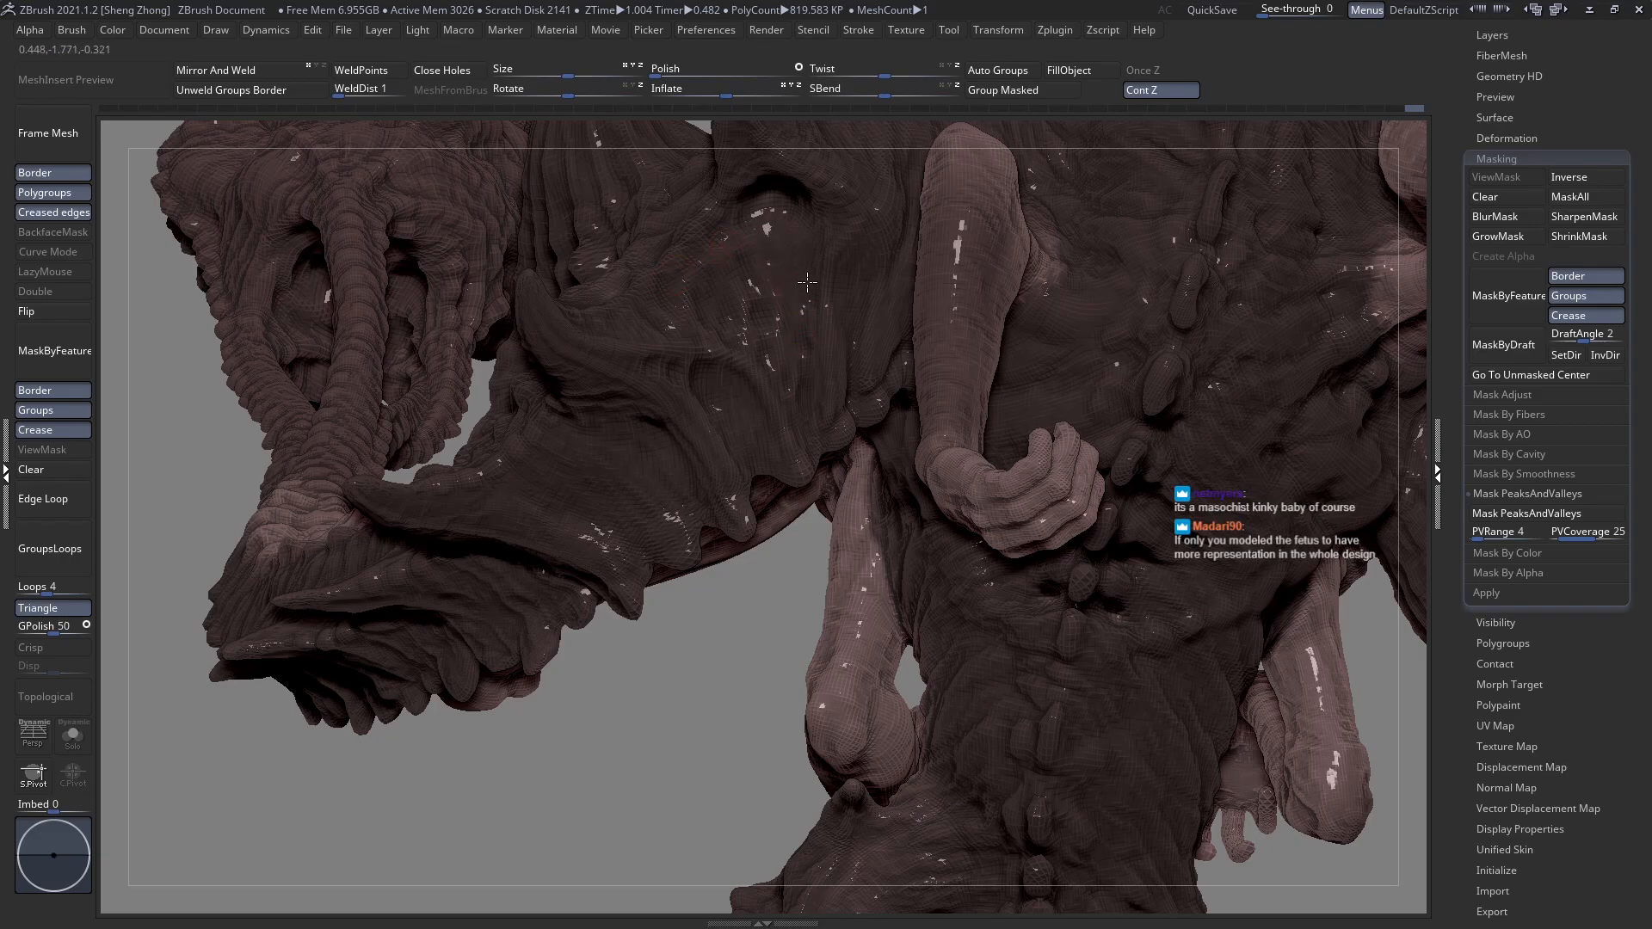
Adjust the brush size and refine the pointed shoulder spike, from its tip down to the plate at its base.
{"action": "mouse_move", "coordinate": [659, 335]}
{"action": "right_mouse_down"}
{"action": "mouse_move", "coordinate": [645, 332]}
{"action": "mouse_move", "coordinate": [729, 526]}
{"action": "mouse_move", "coordinate": [700, 439]}
{"action": "right_mouse_up"}
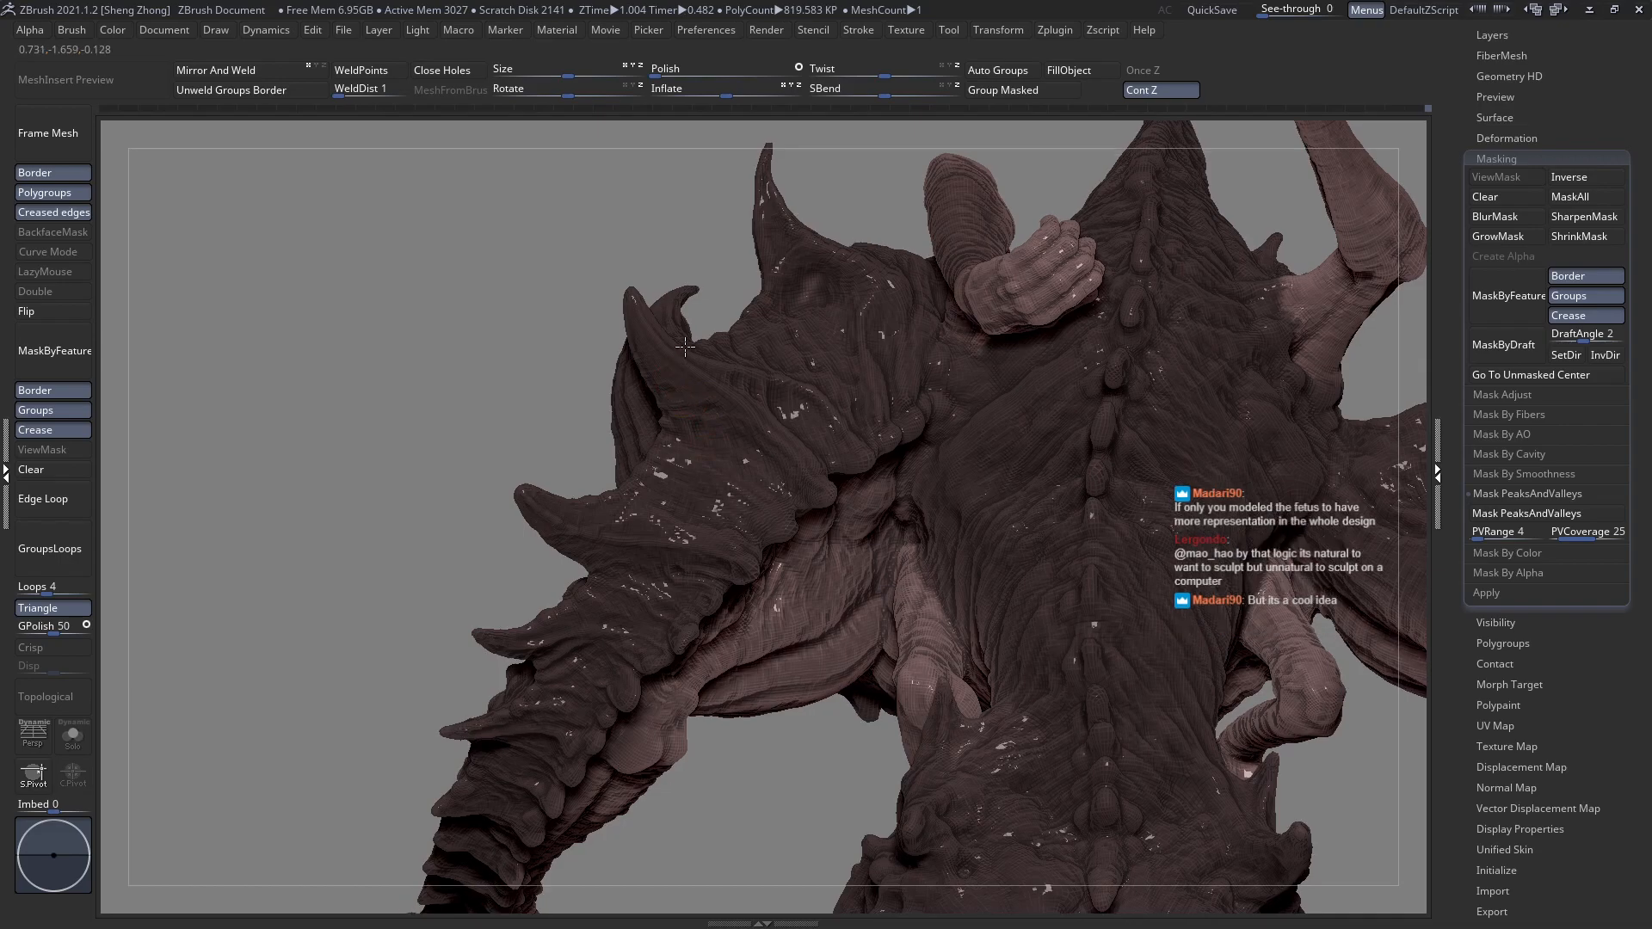
{"action": "right_click_drag", "start_coordinate": [685, 348], "coordinate": [679, 364]}
{"action": "key", "text": "space"}
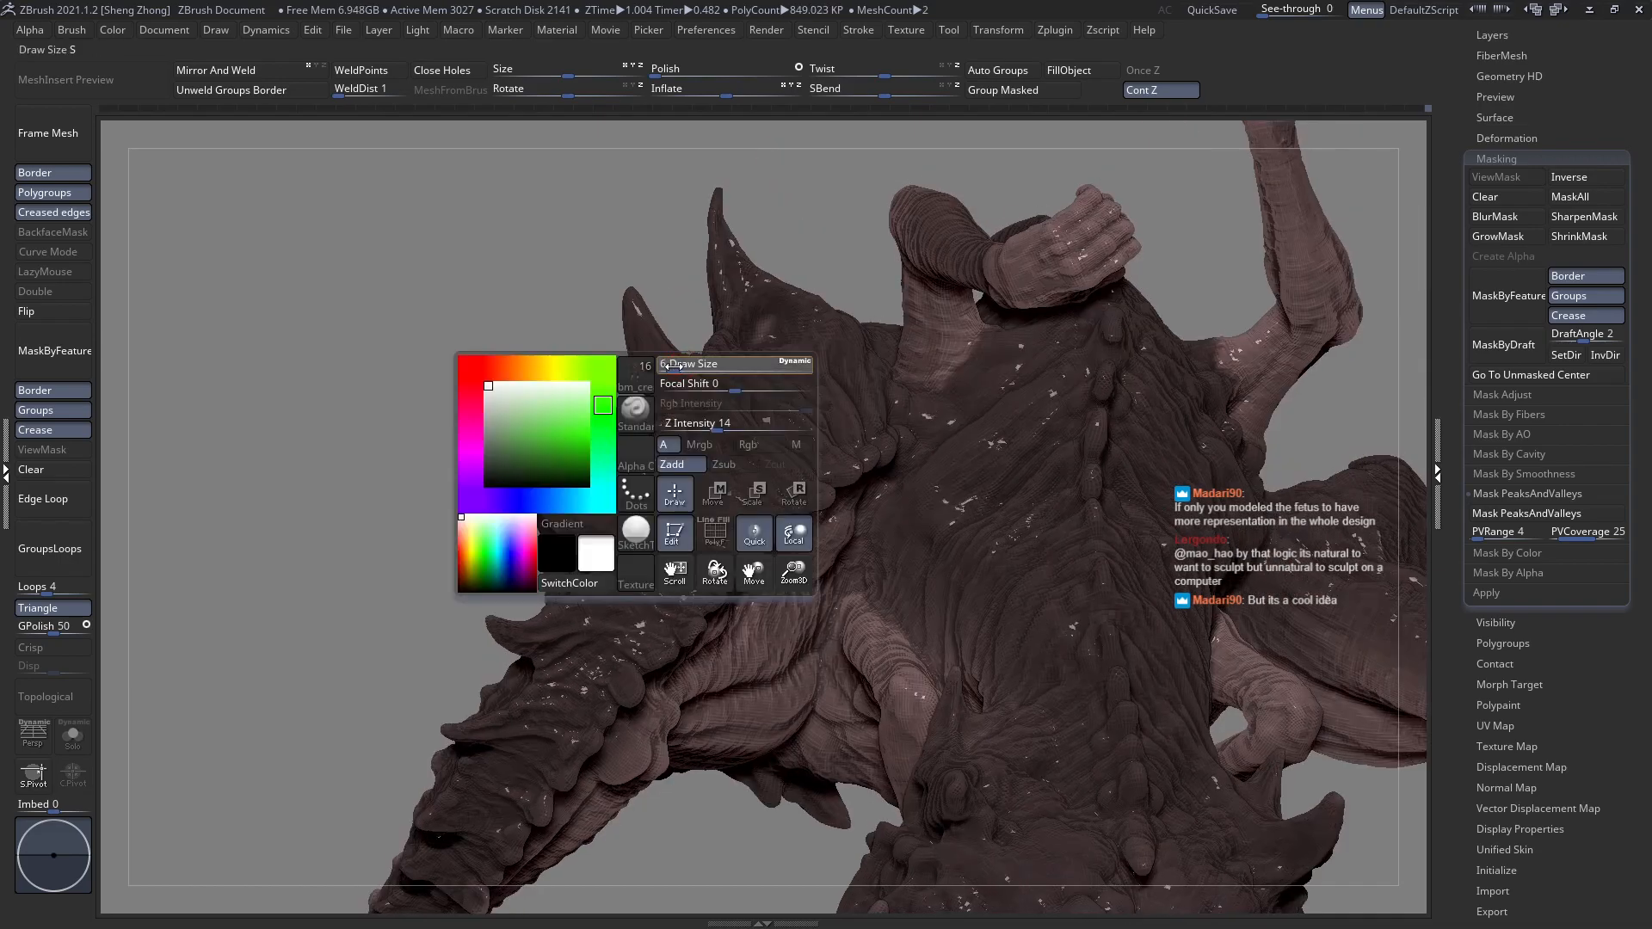
{"action": "left_click_drag", "start_coordinate": [678, 366], "coordinate": [675, 366]}
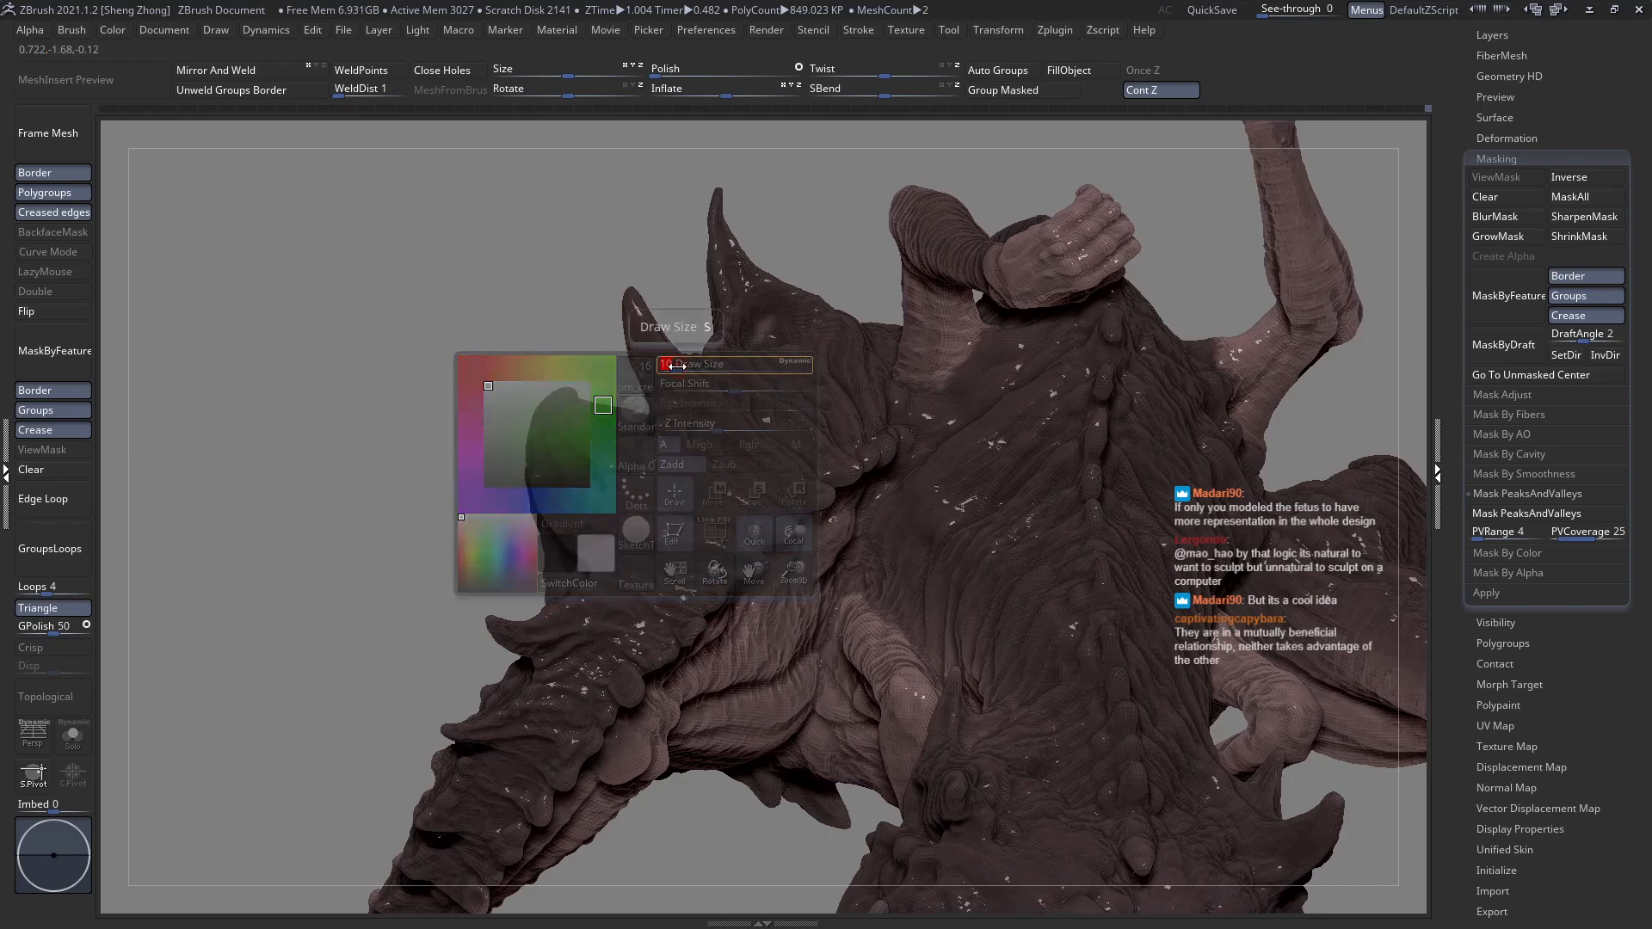
{"action": "right_click_drag", "start_coordinate": [646, 398], "coordinate": [652, 436], "text": "ctrl"}
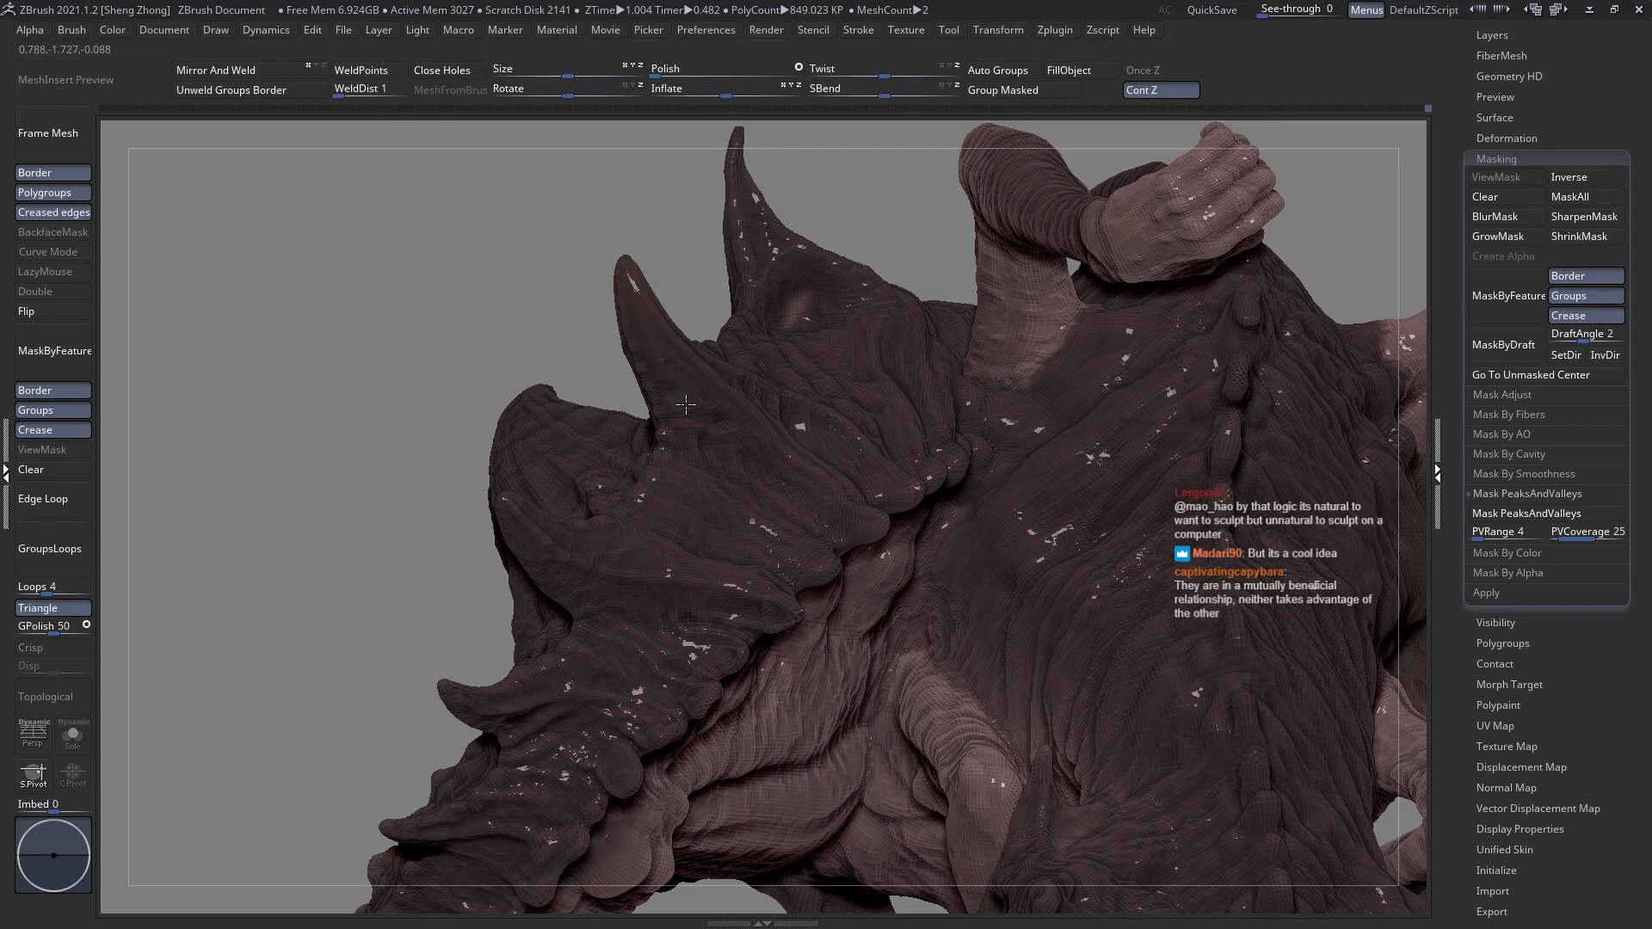
{"action": "left_click_drag", "start_coordinate": [701, 436], "coordinate": [702, 451]}
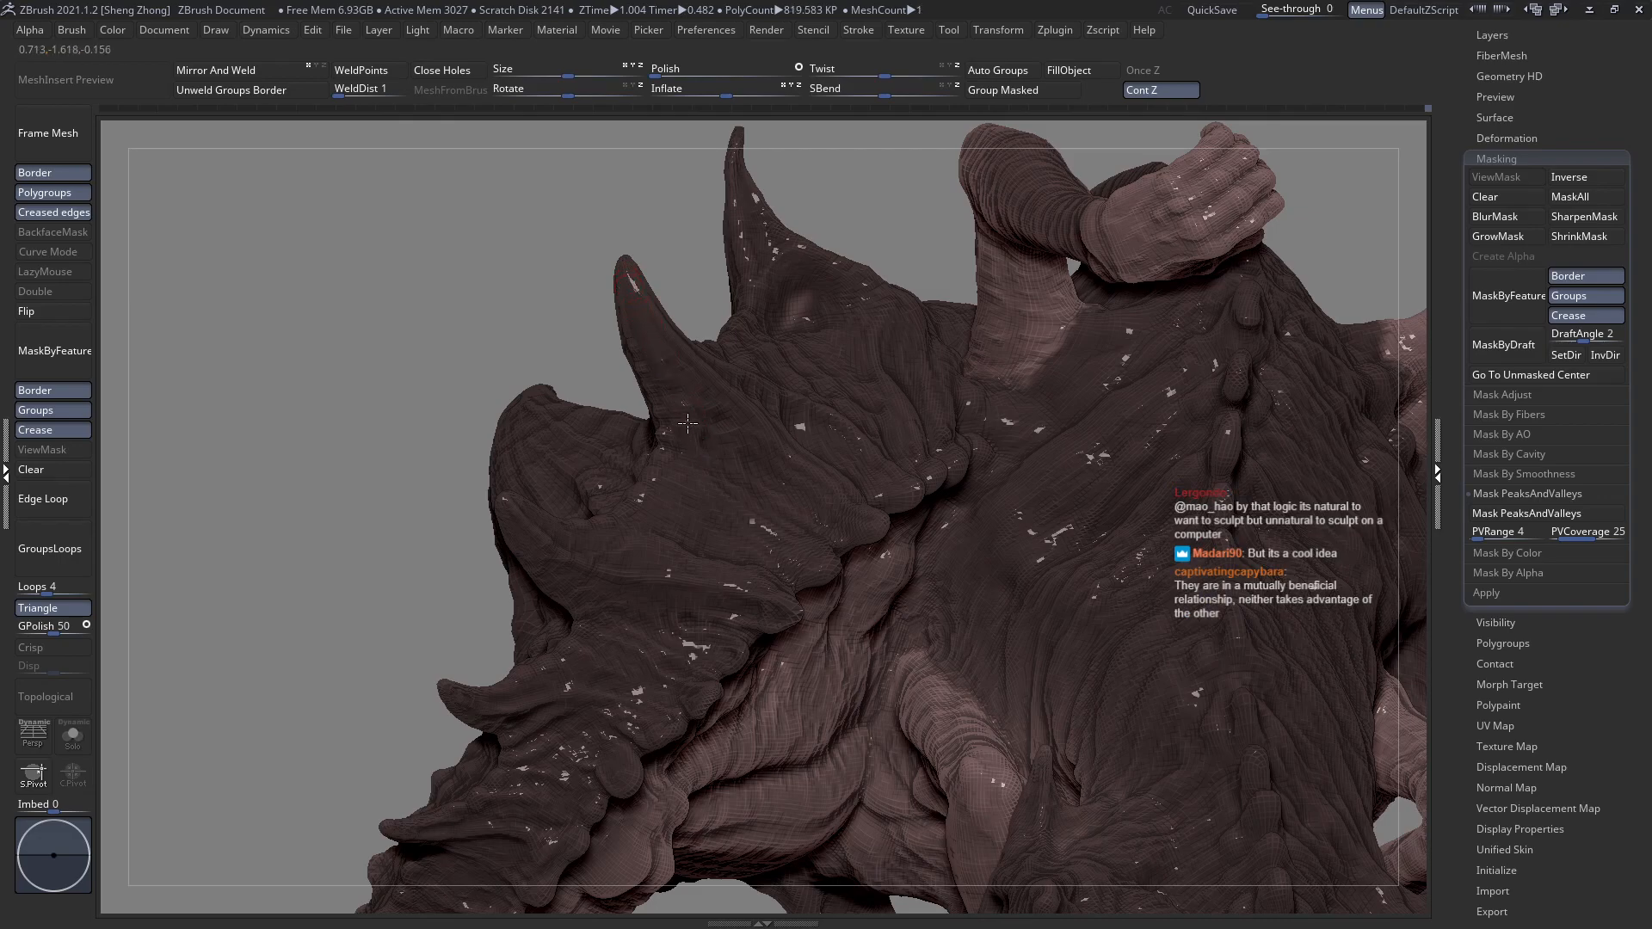
{"action": "key", "text": "space"}
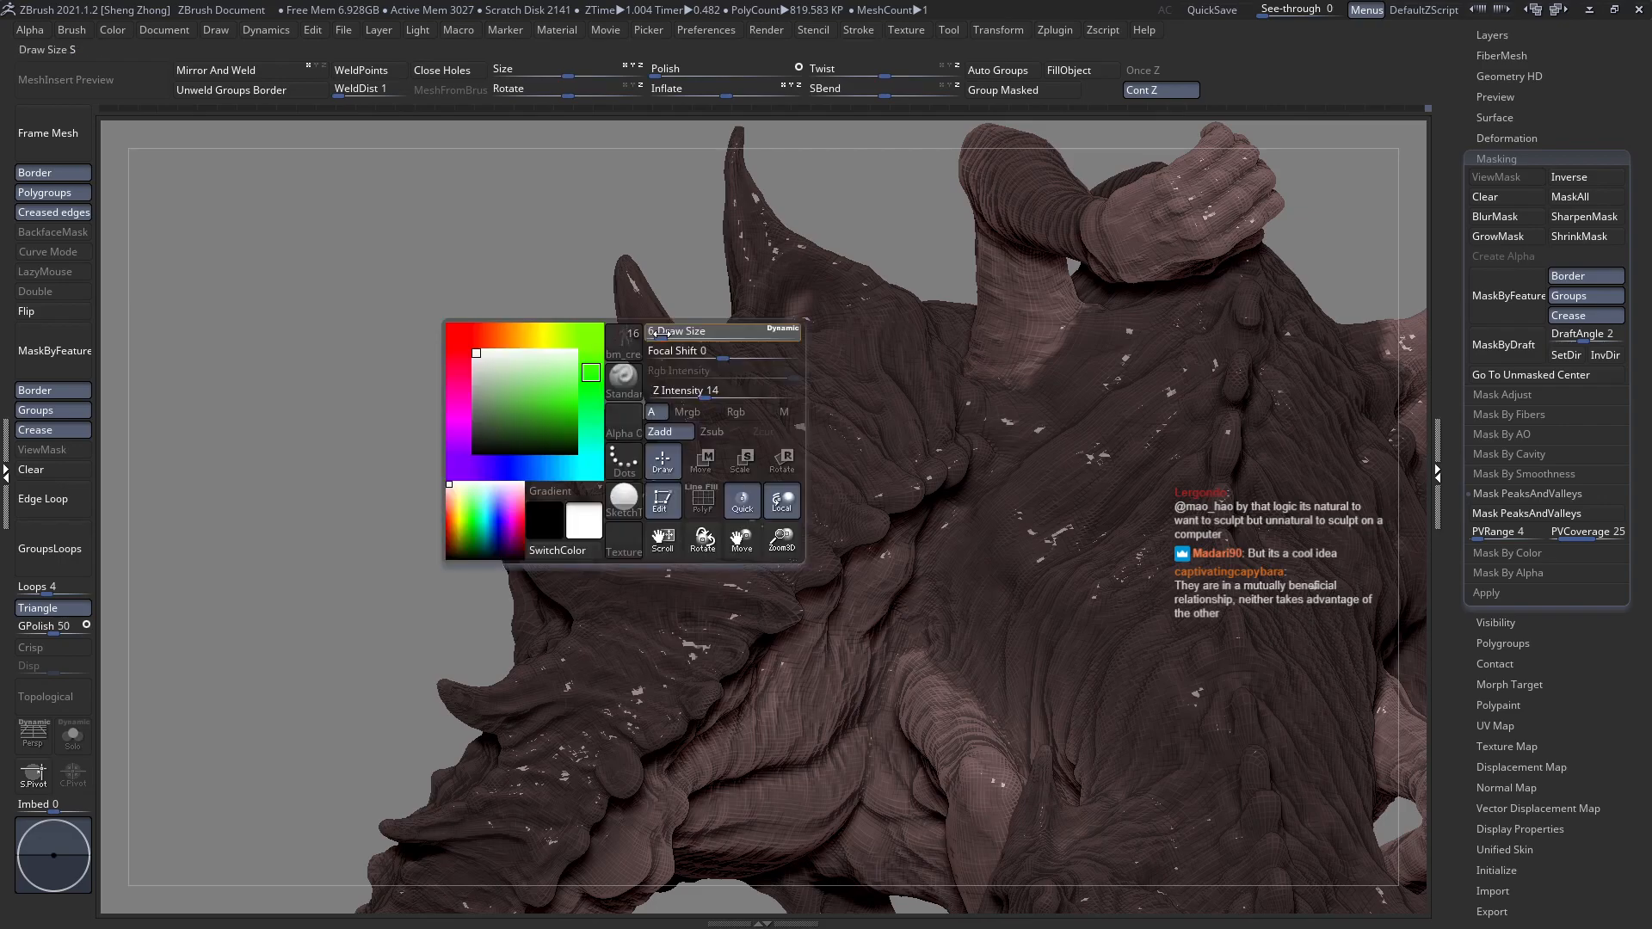
{"action": "left_click", "coordinate": [628, 277]}
{"action": "left_click_drag", "start_coordinate": [628, 278], "coordinate": [658, 356]}
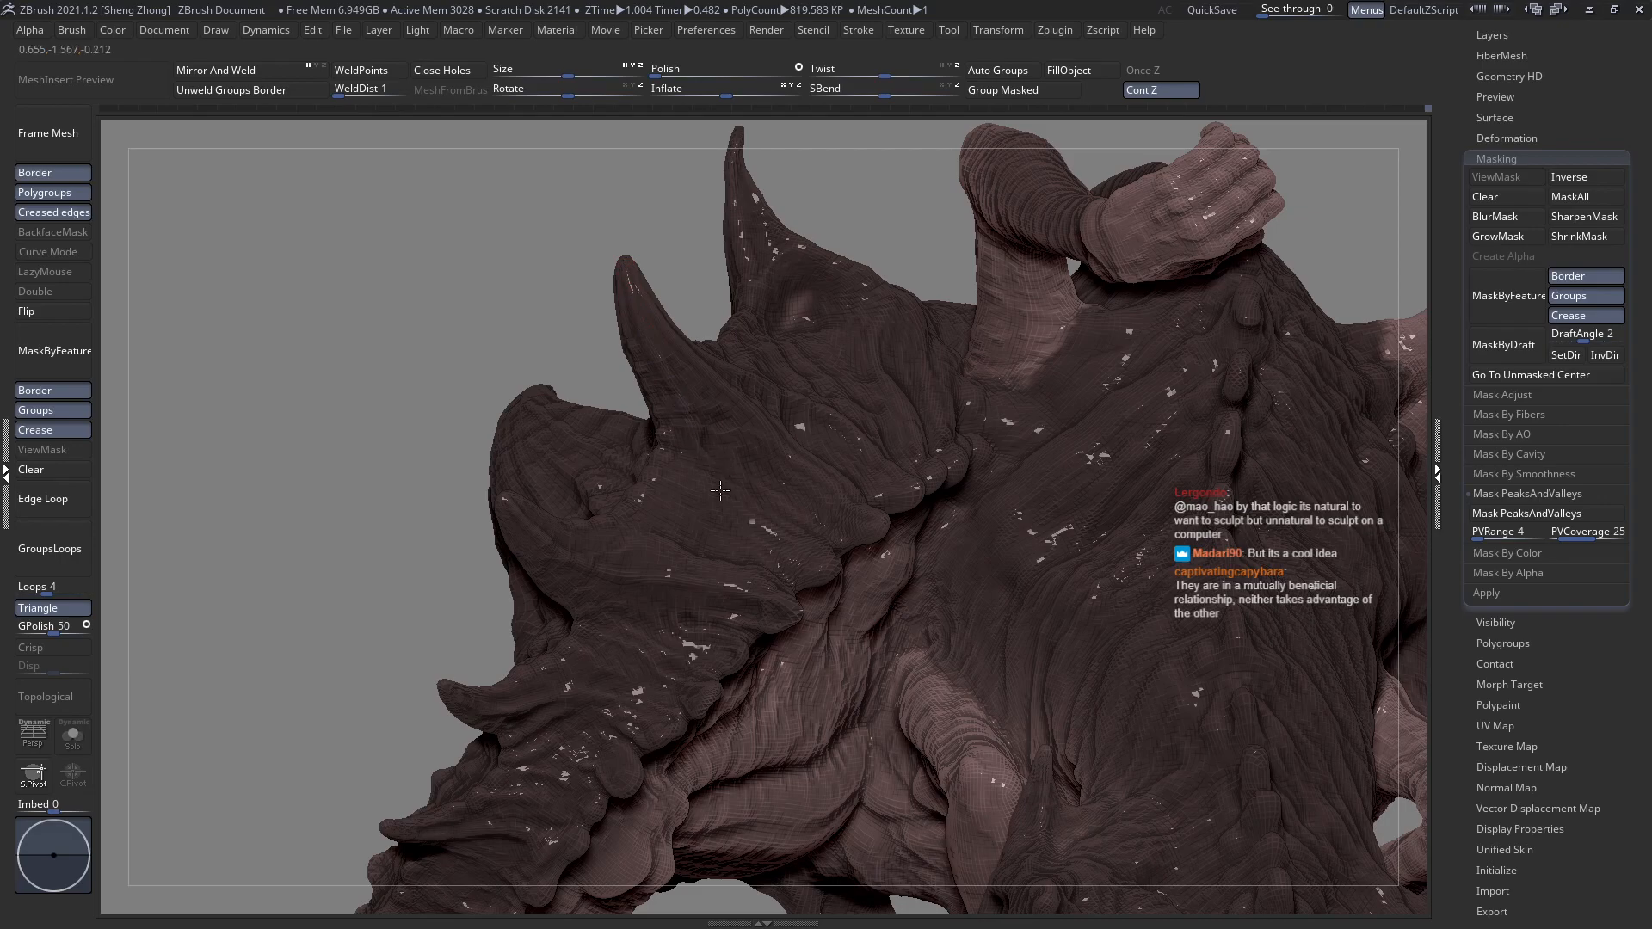
Rework the ridges running from the shoulder spike's base to the plate edge, undoing and redoing strokes as needed.
{"action": "key", "text": "ctrl+z"}
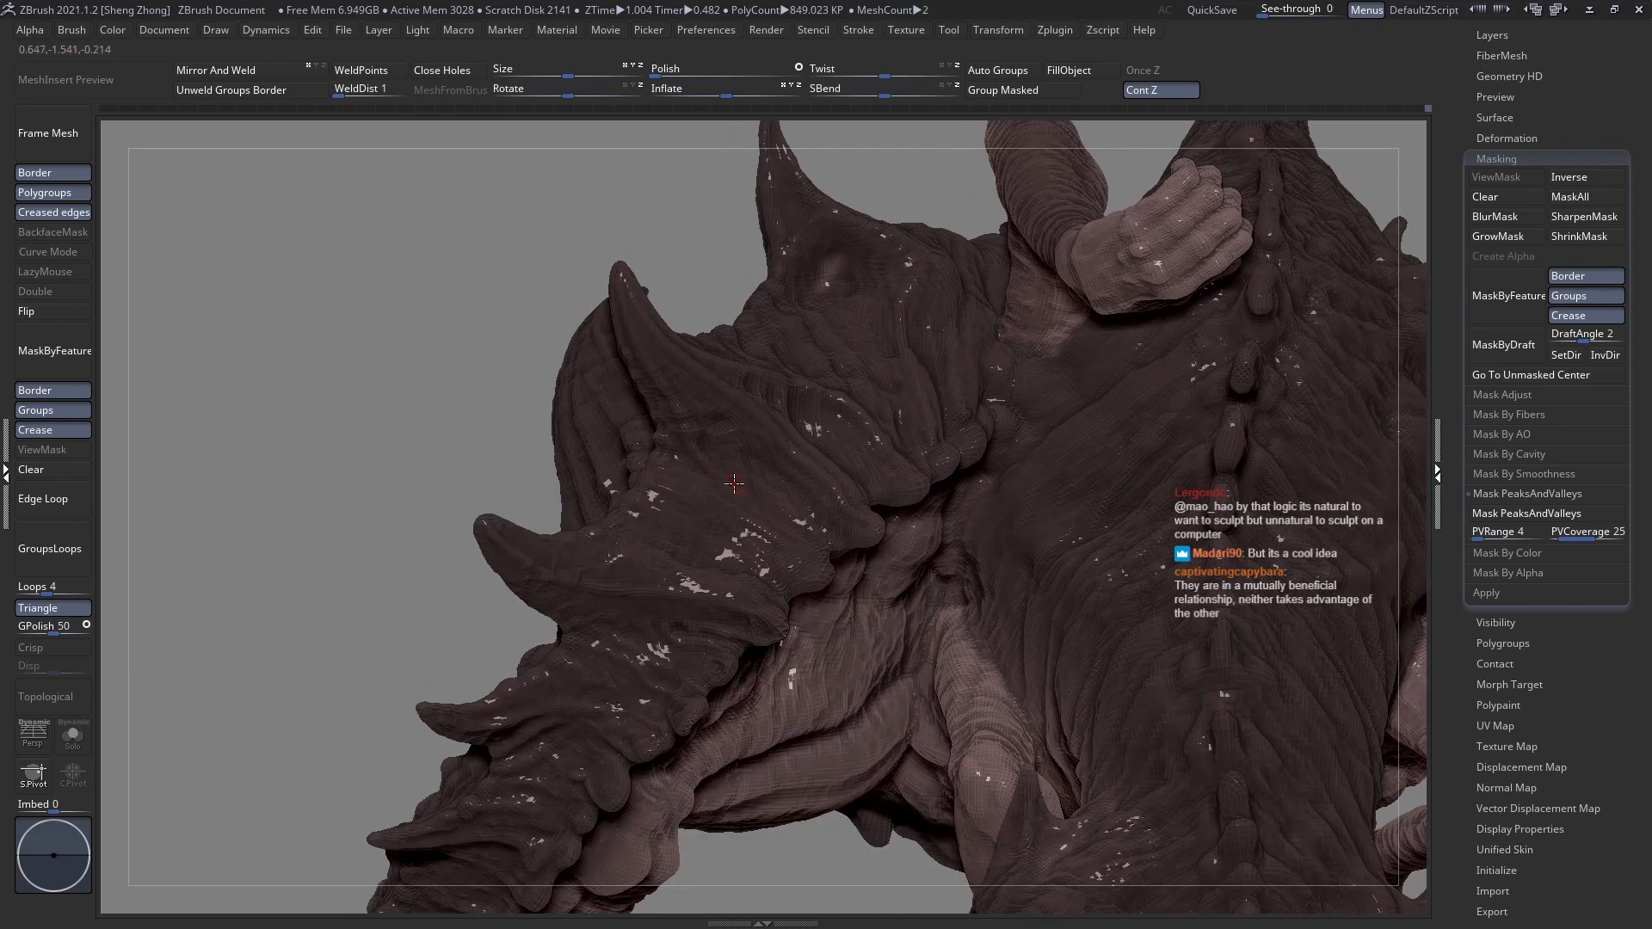
{"action": "left_click_drag", "start_coordinate": [744, 475], "coordinate": [716, 467]}
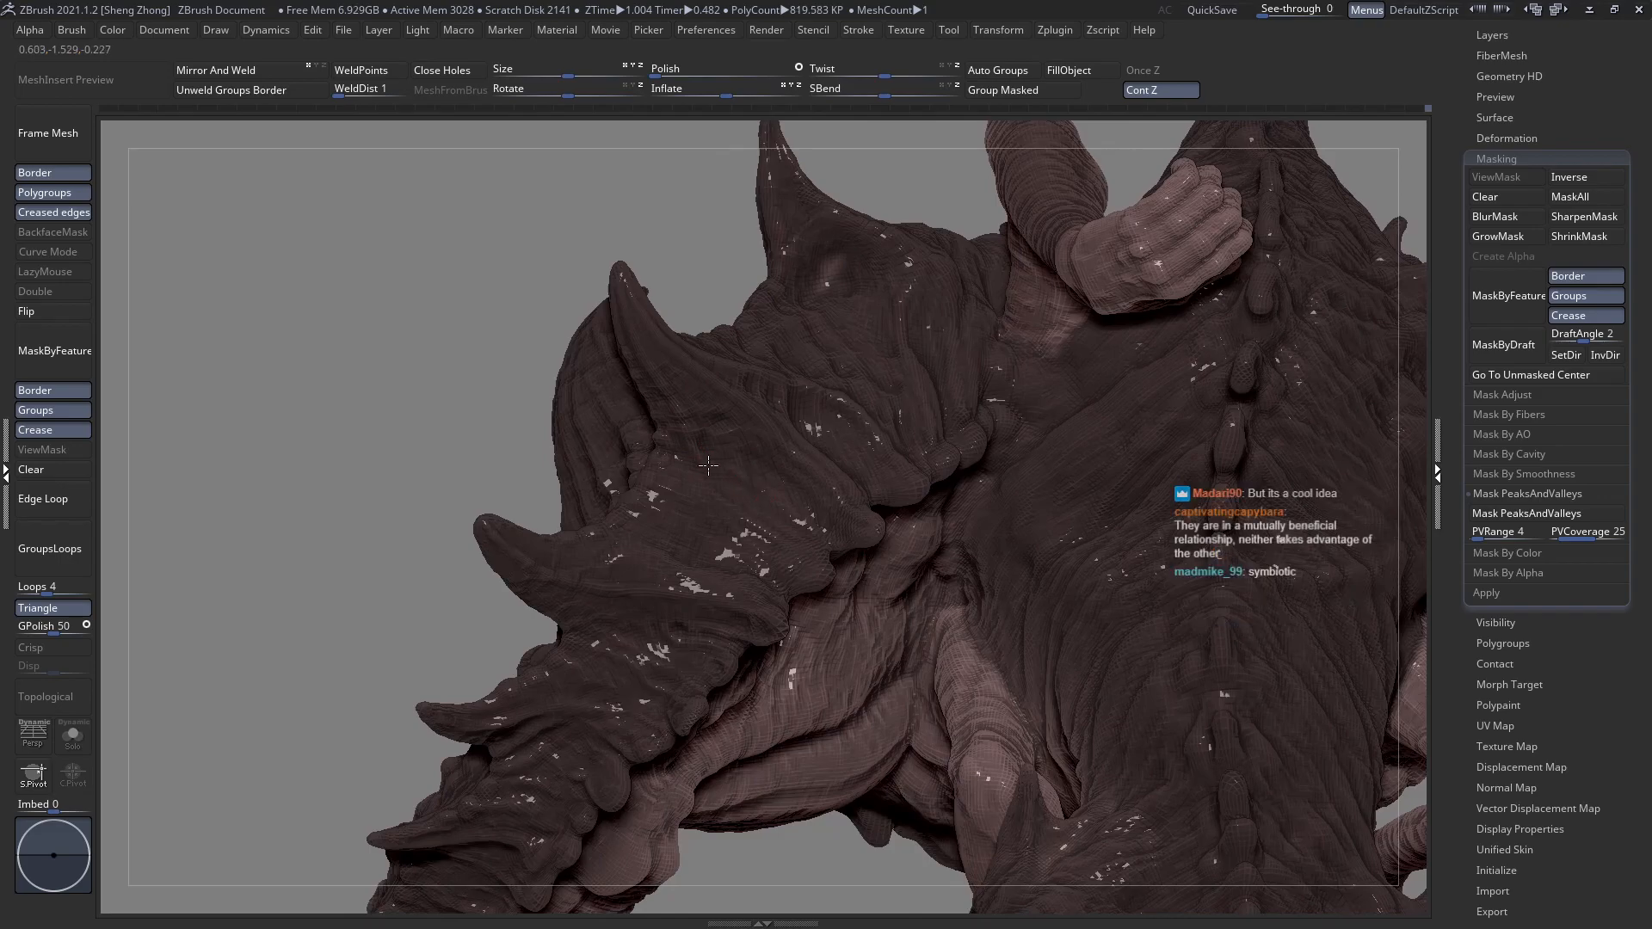
{"action": "key", "text": "ctrl+z"}
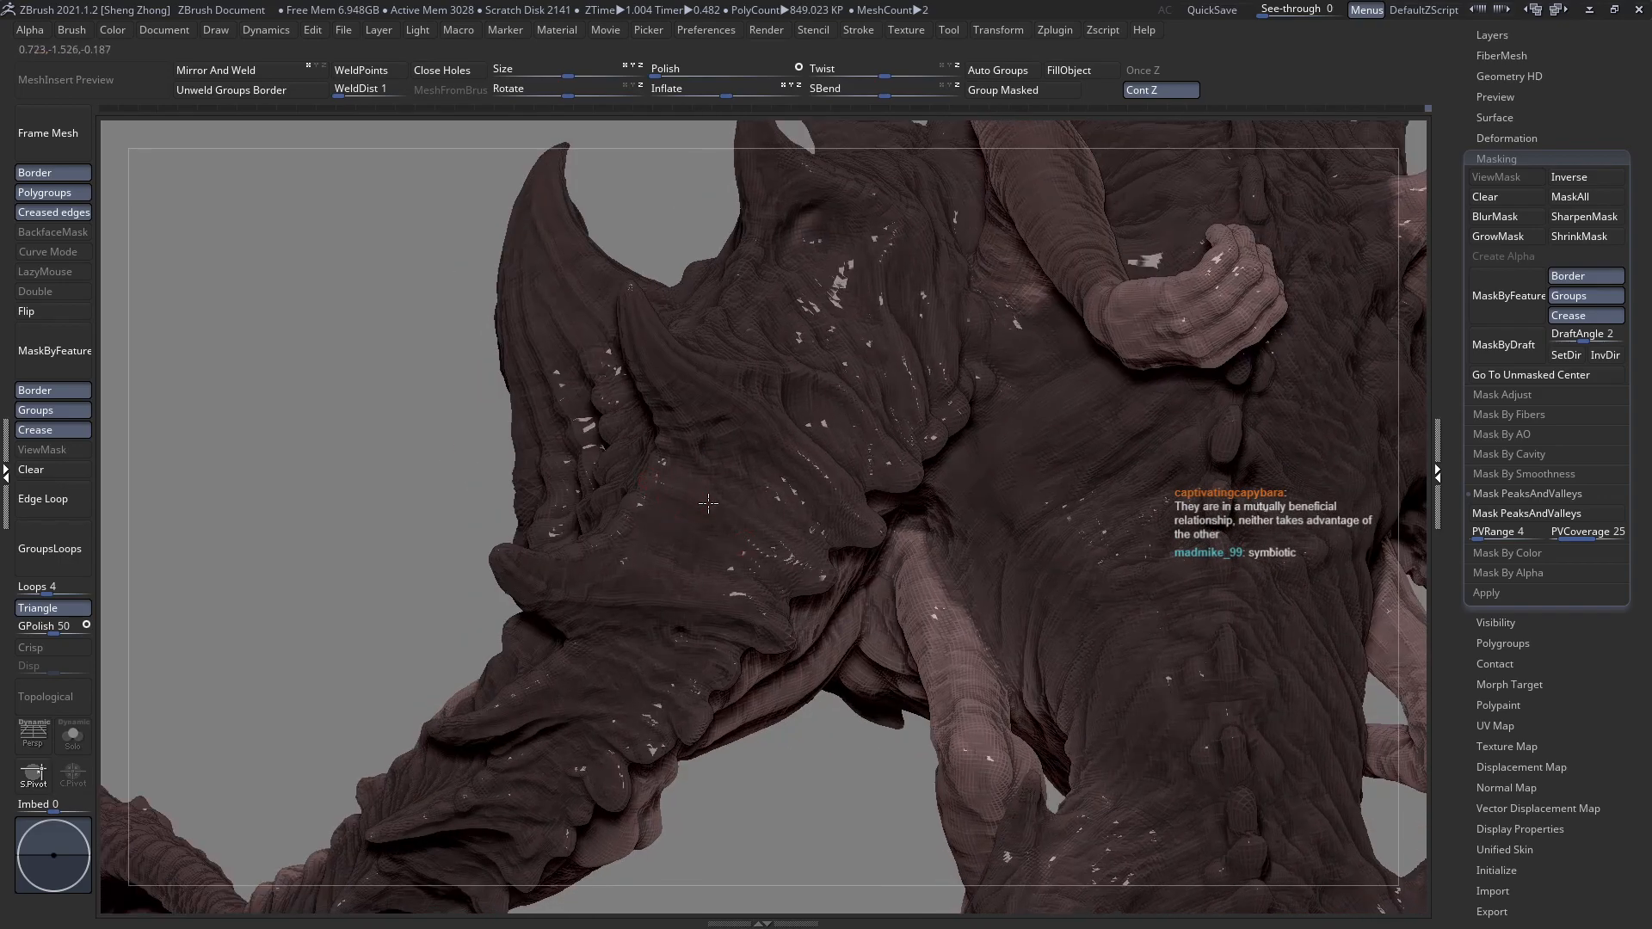
{"action": "key", "text": "ctrl+shift+z"}
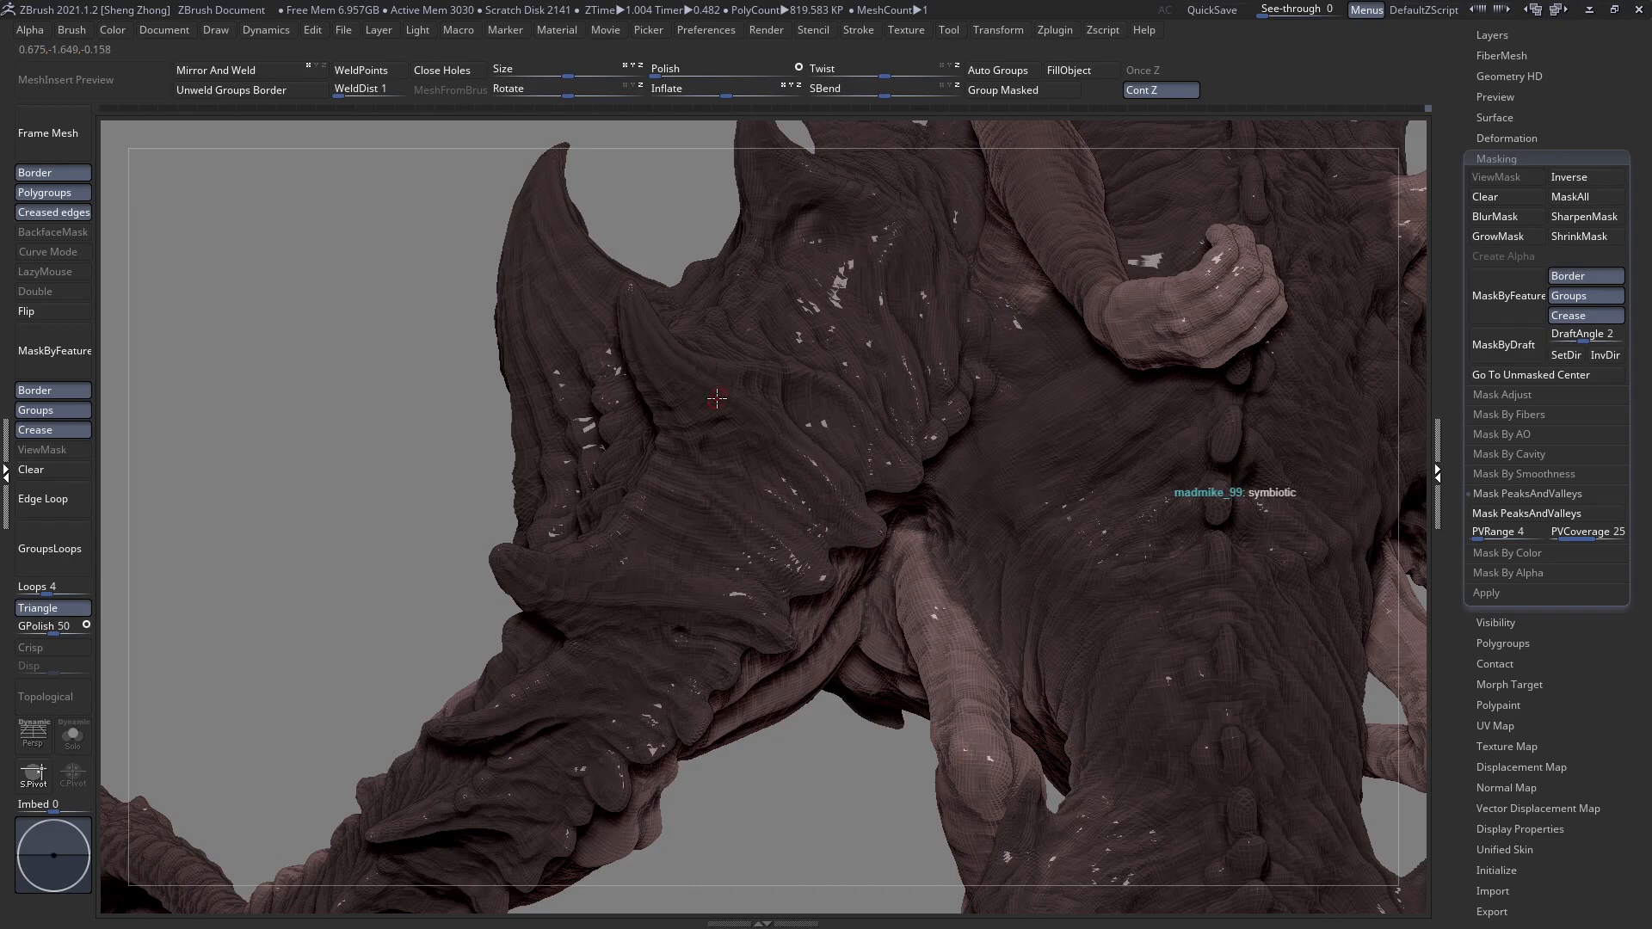
{"action": "right_click_drag", "start_coordinate": [759, 440], "coordinate": [795, 360]}
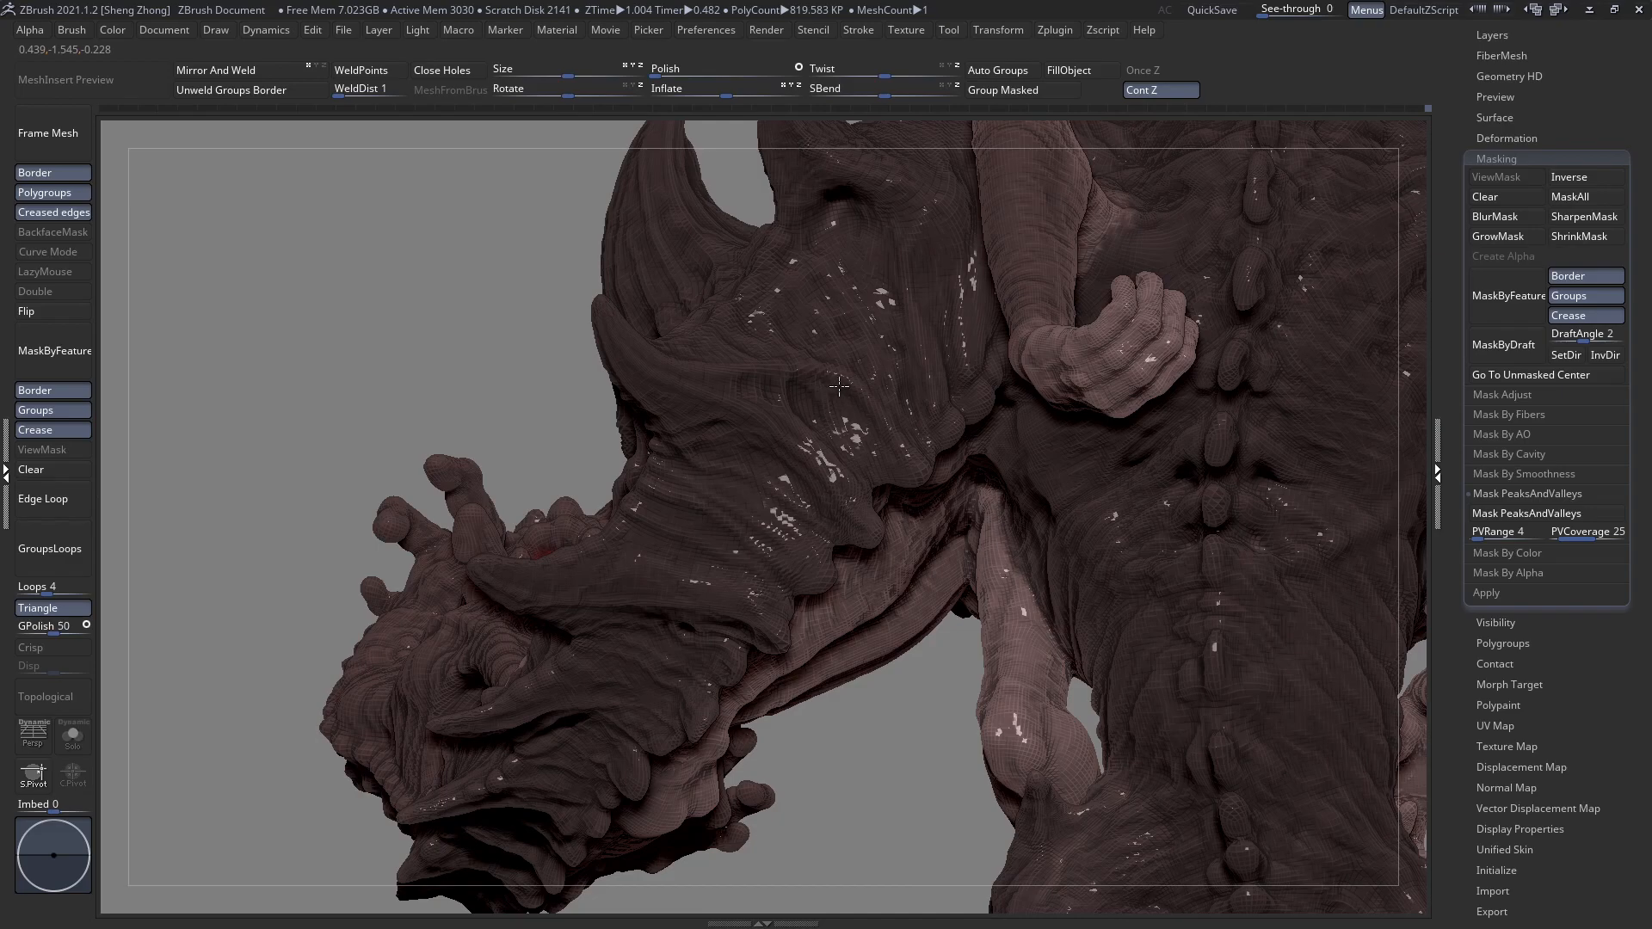
{"action": "right_click_drag", "start_coordinate": [810, 417], "coordinate": [811, 438]}
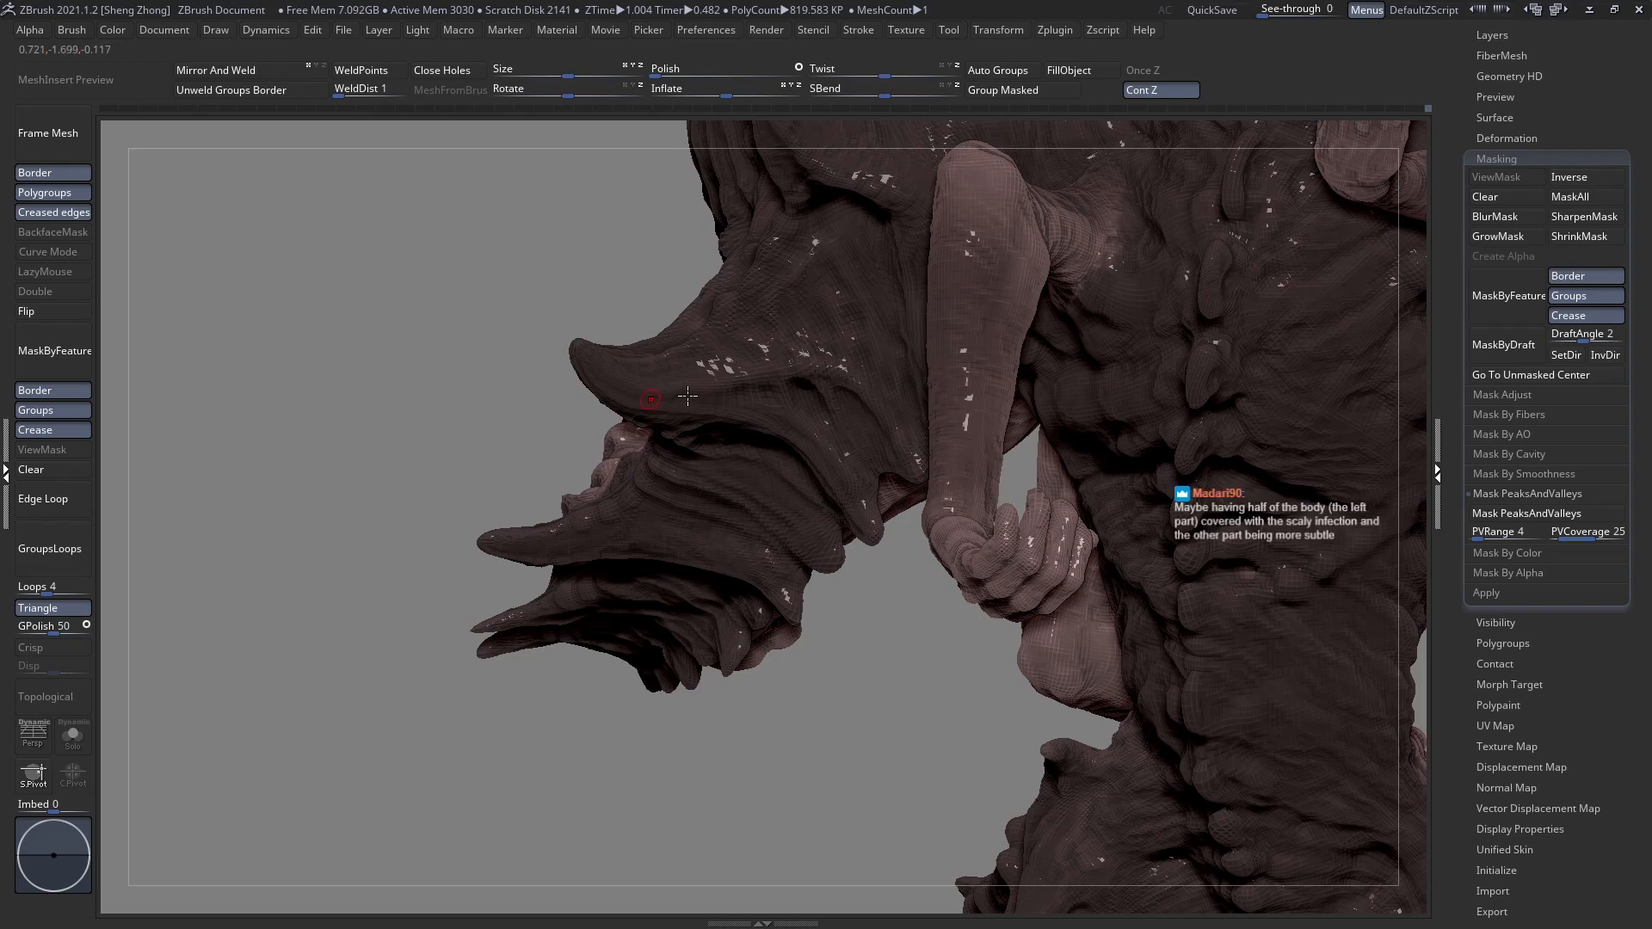
{"action": "right_click_drag", "start_coordinate": [688, 396], "coordinate": [682, 399]}
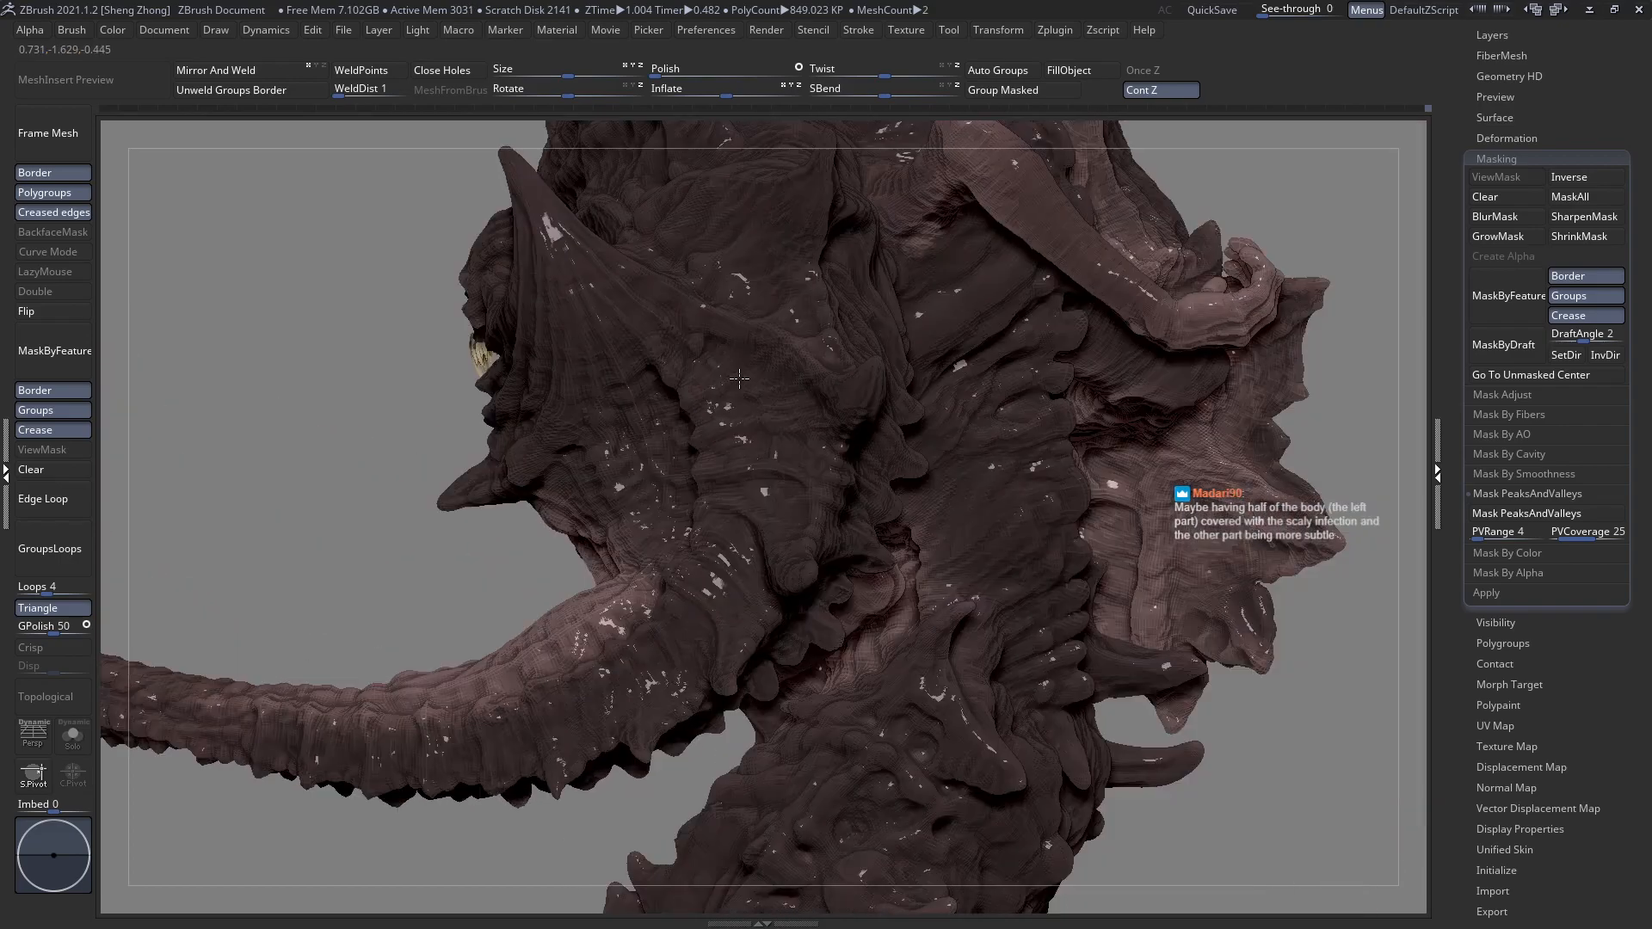
Sculpt folds on the outer shoulder plate beneath the tall spike, undoing the unwanted strokes.
{"action": "key", "text": "space"}
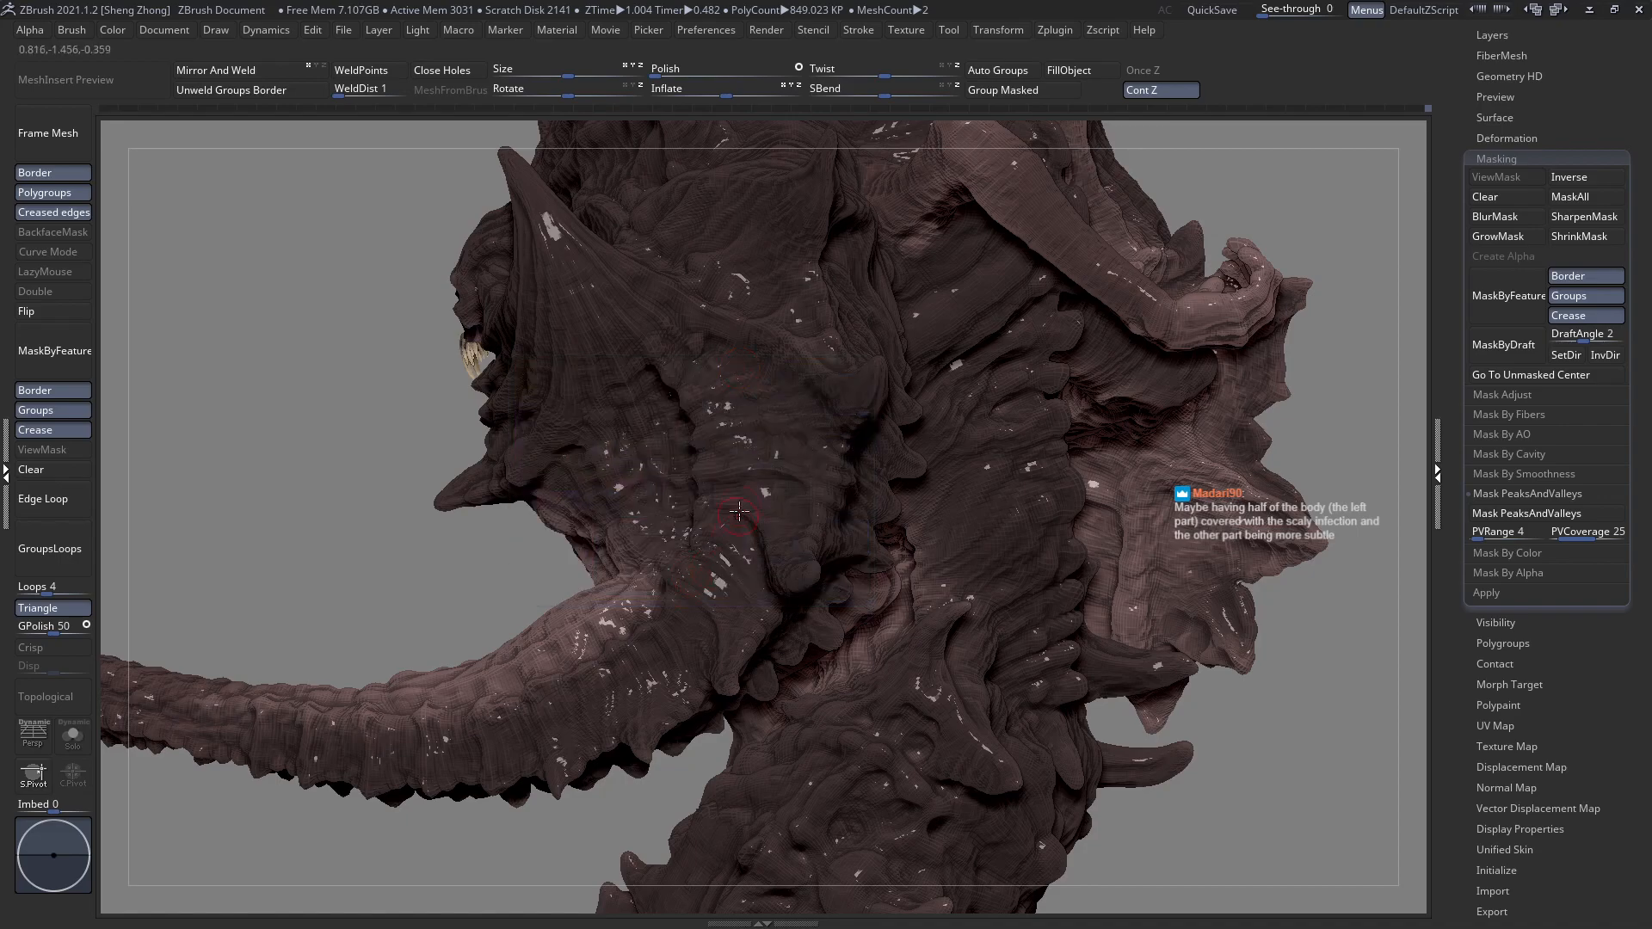
{"action": "left_click_drag", "start_coordinate": [717, 368], "coordinate": [690, 351]}
{"action": "key", "text": "ctrl+z"}
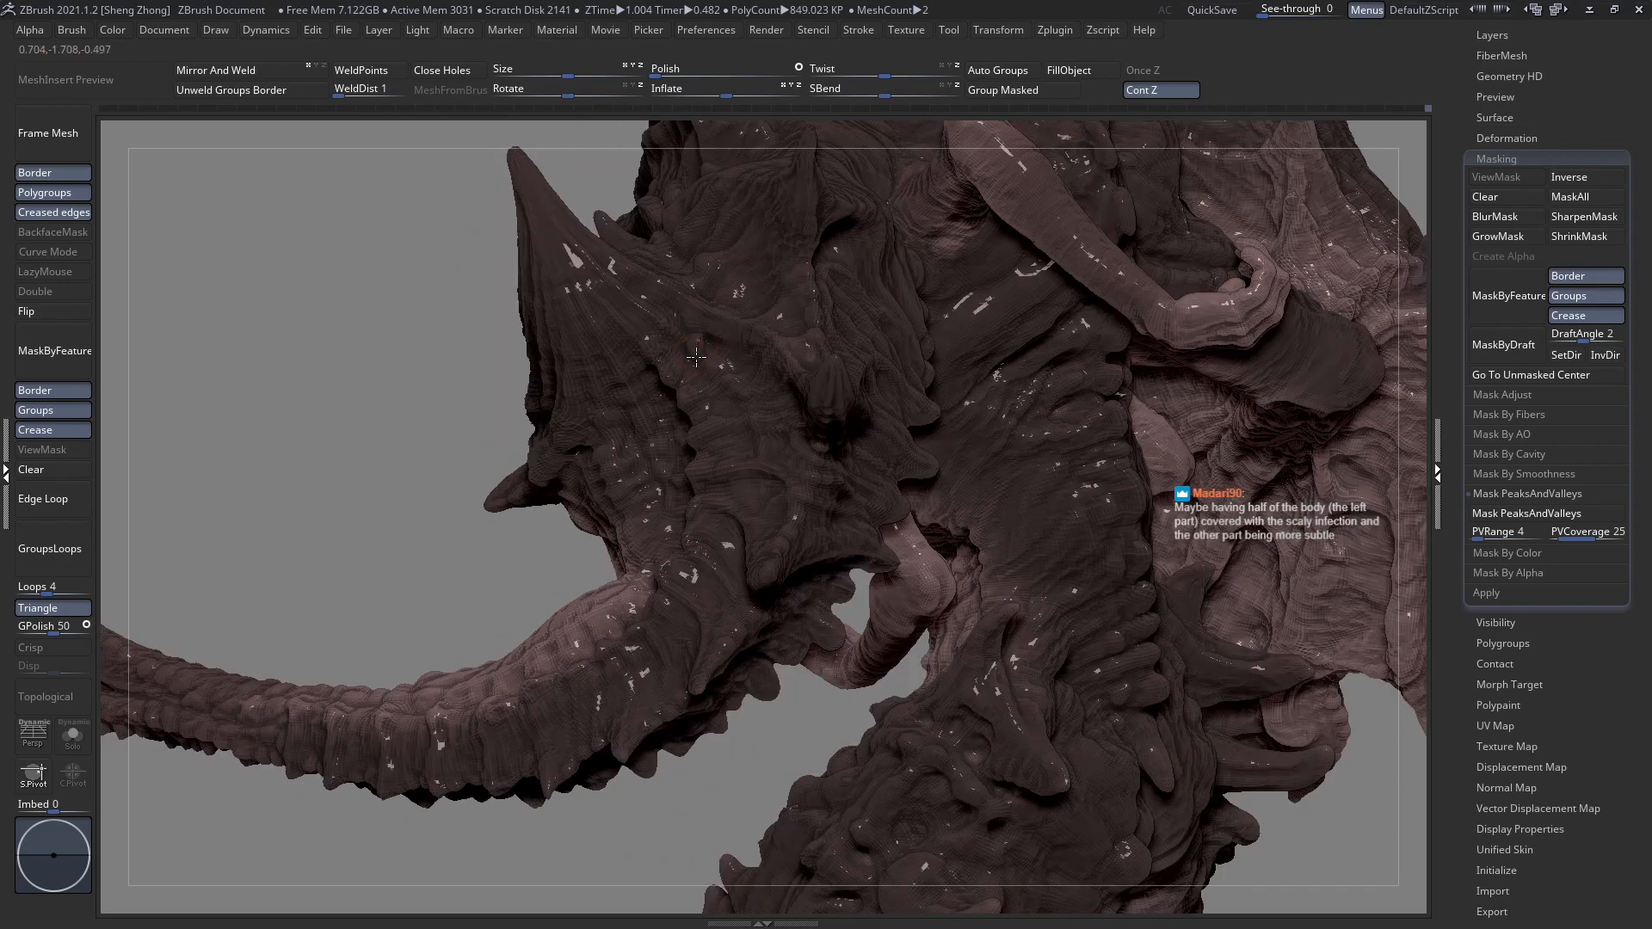
{"action": "mouse_move", "coordinate": [664, 328]}
{"action": "left_mouse_down"}
{"action": "mouse_move", "coordinate": [563, 227]}
{"action": "mouse_move", "coordinate": [651, 318]}
{"action": "mouse_move", "coordinate": [640, 306]}
{"action": "left_mouse_up"}
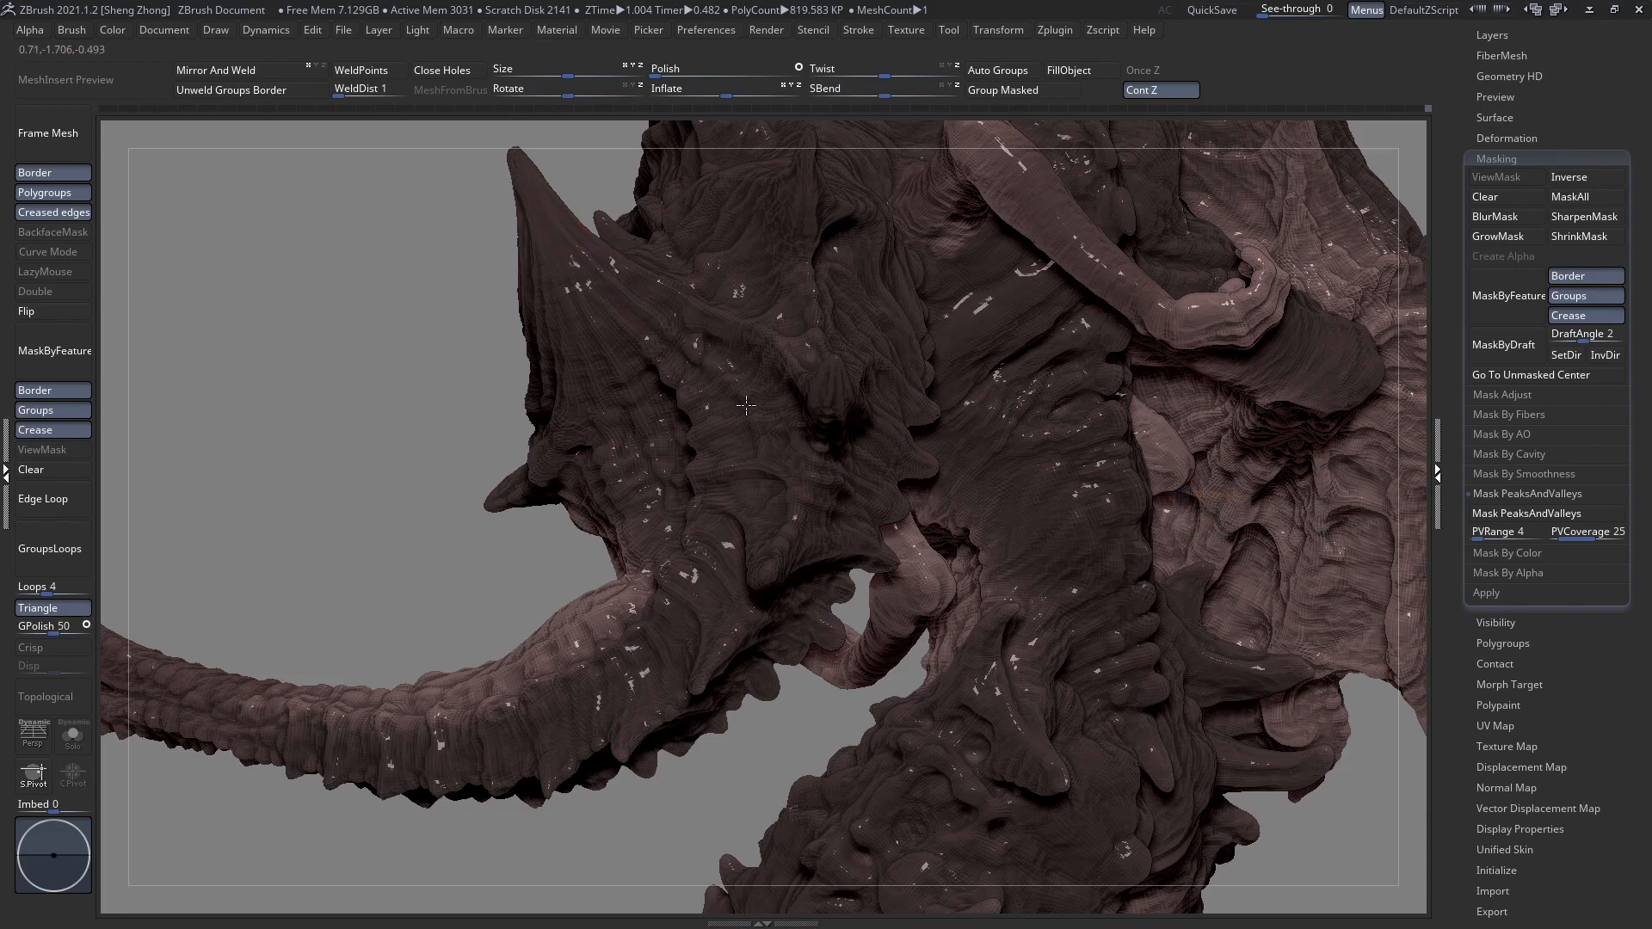
{"action": "key", "text": "ctrl+z"}
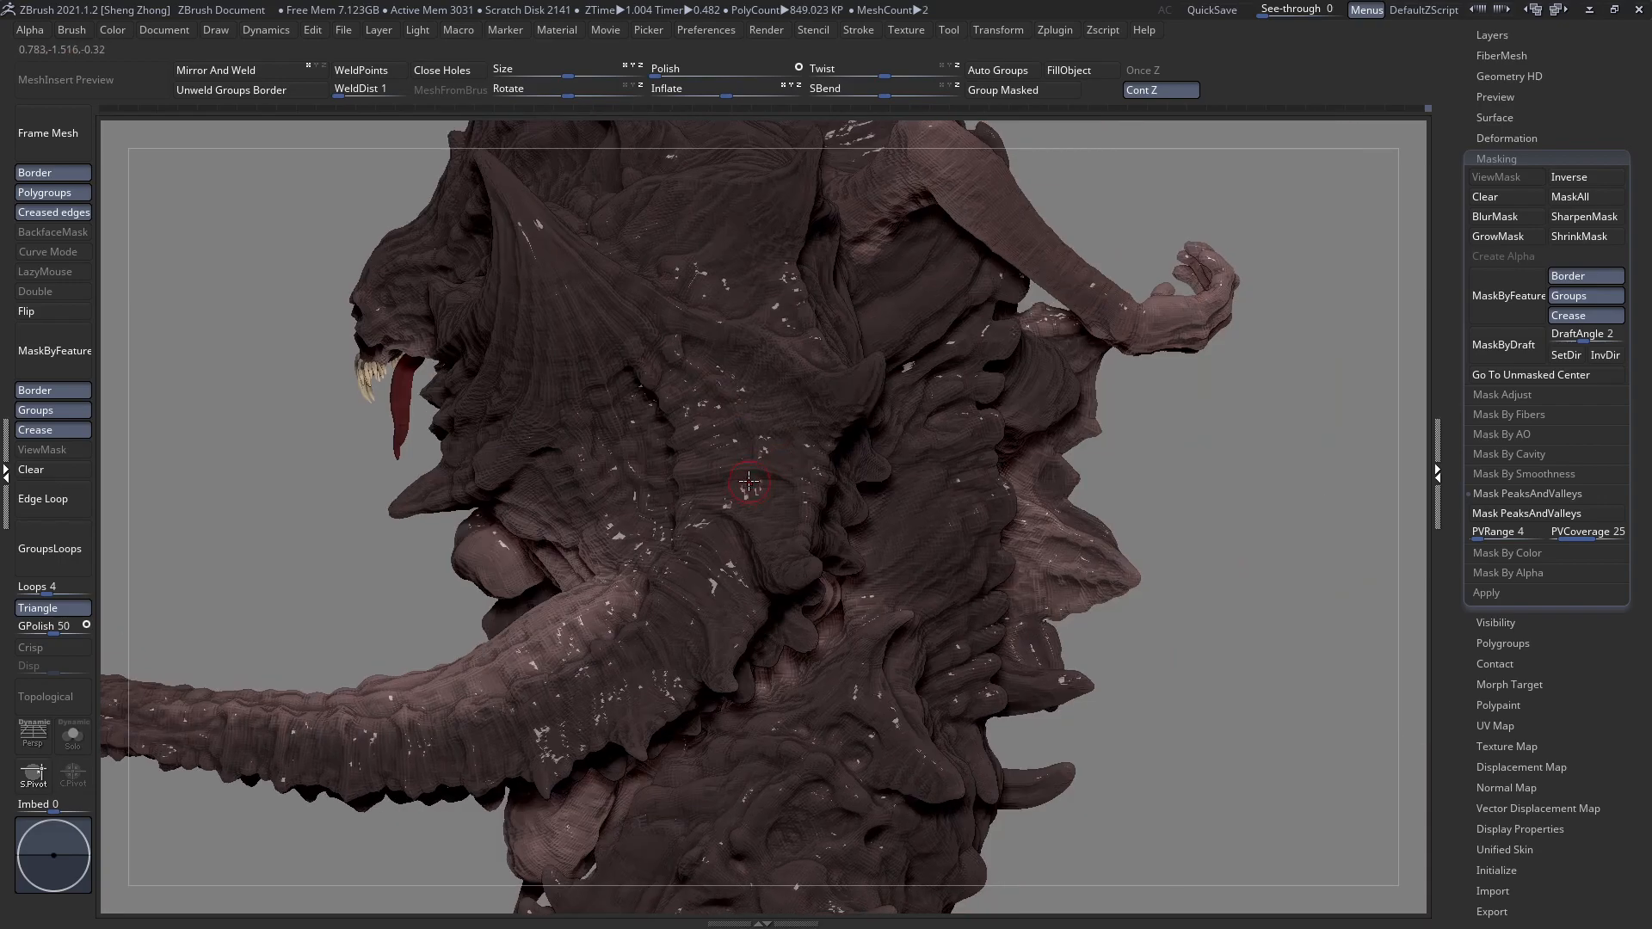
{"action": "mouse_move", "coordinate": [749, 493]}
{"action": "left_mouse_down"}
{"action": "mouse_move", "coordinate": [759, 458]}
{"action": "mouse_move", "coordinate": [738, 415]}
{"action": "left_mouse_up"}
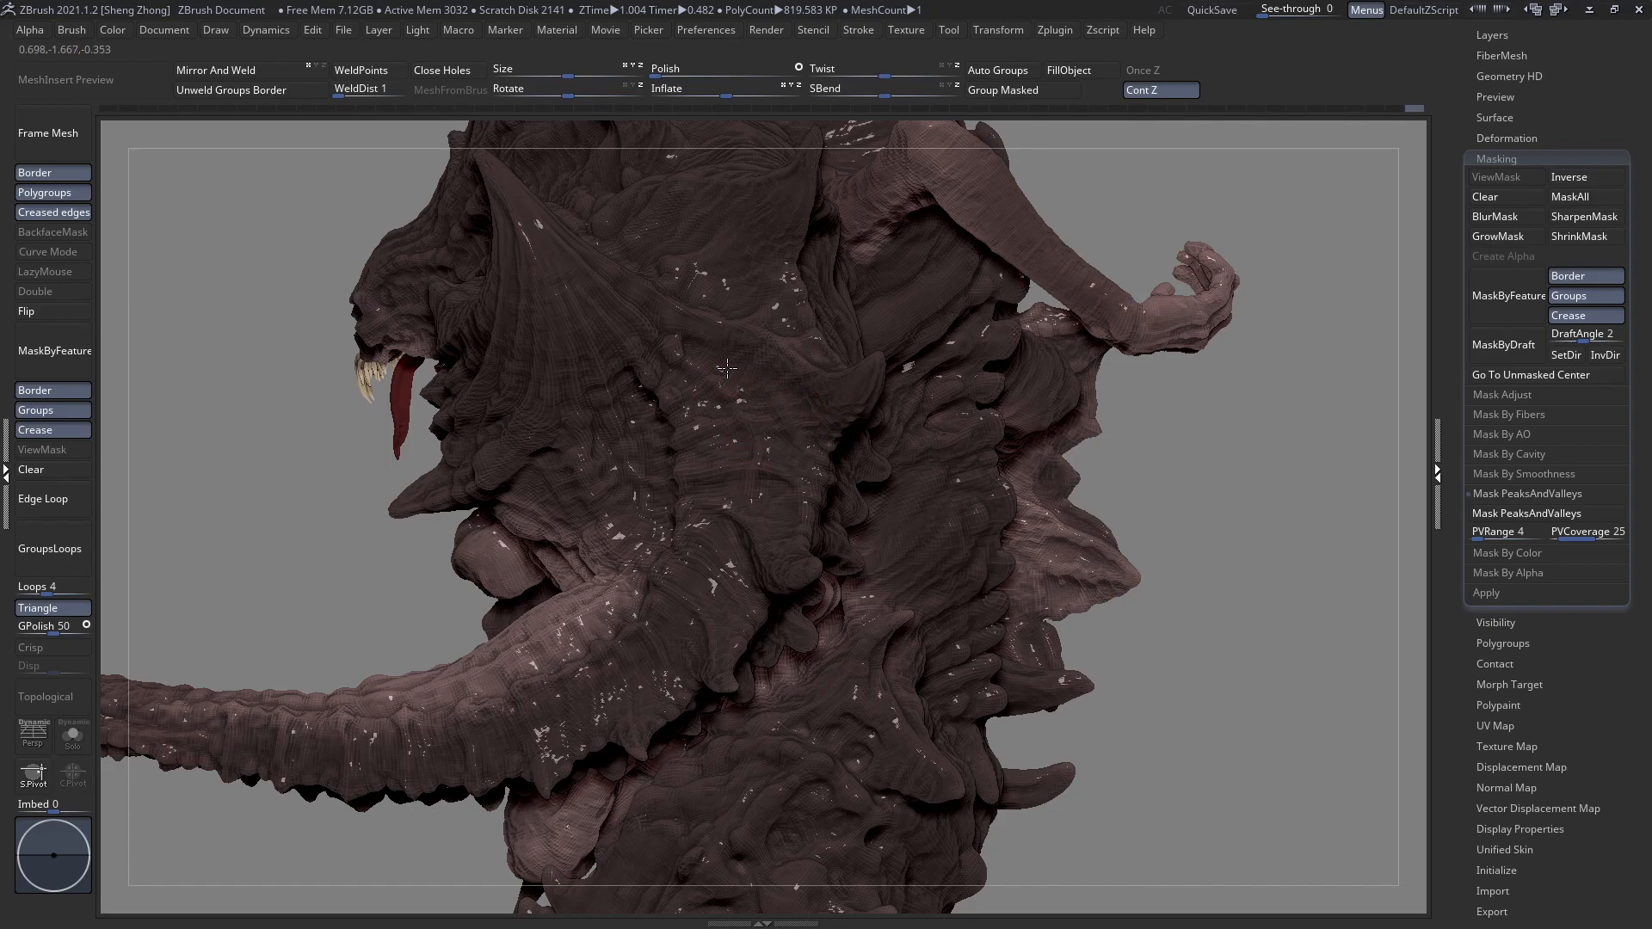
Resize the brush and sculpt the long ridges sweeping down from the curved shoulder spike across its plate.
{"action": "right_click", "coordinate": [791, 398]}
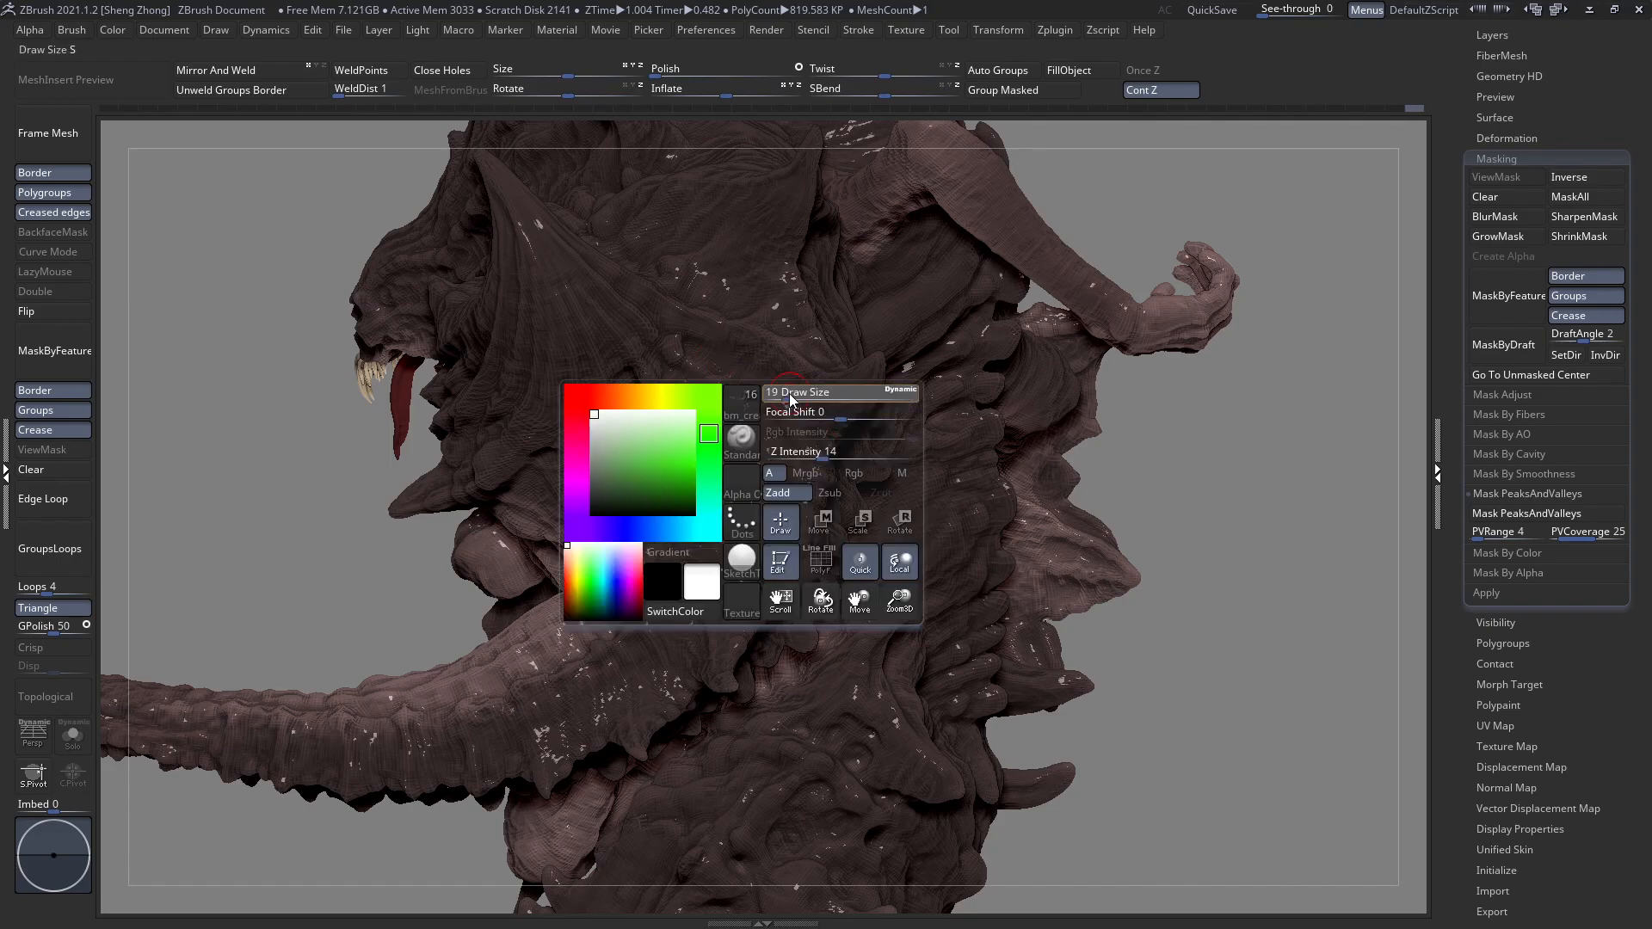
{"action": "mouse_move", "coordinate": [782, 426]}
{"action": "right_mouse_down"}
{"action": "mouse_move", "coordinate": [786, 456]}
{"action": "mouse_move", "coordinate": [784, 384]}
{"action": "mouse_move", "coordinate": [810, 384]}
{"action": "right_mouse_up"}
{"action": "right_click", "coordinate": [581, 328]}
{"action": "right_click_drag", "start_coordinate": [565, 331], "coordinate": [527, 379]}
{"action": "key", "text": "space"}
{"action": "left_click_drag", "start_coordinate": [569, 268], "coordinate": [567, 270]}
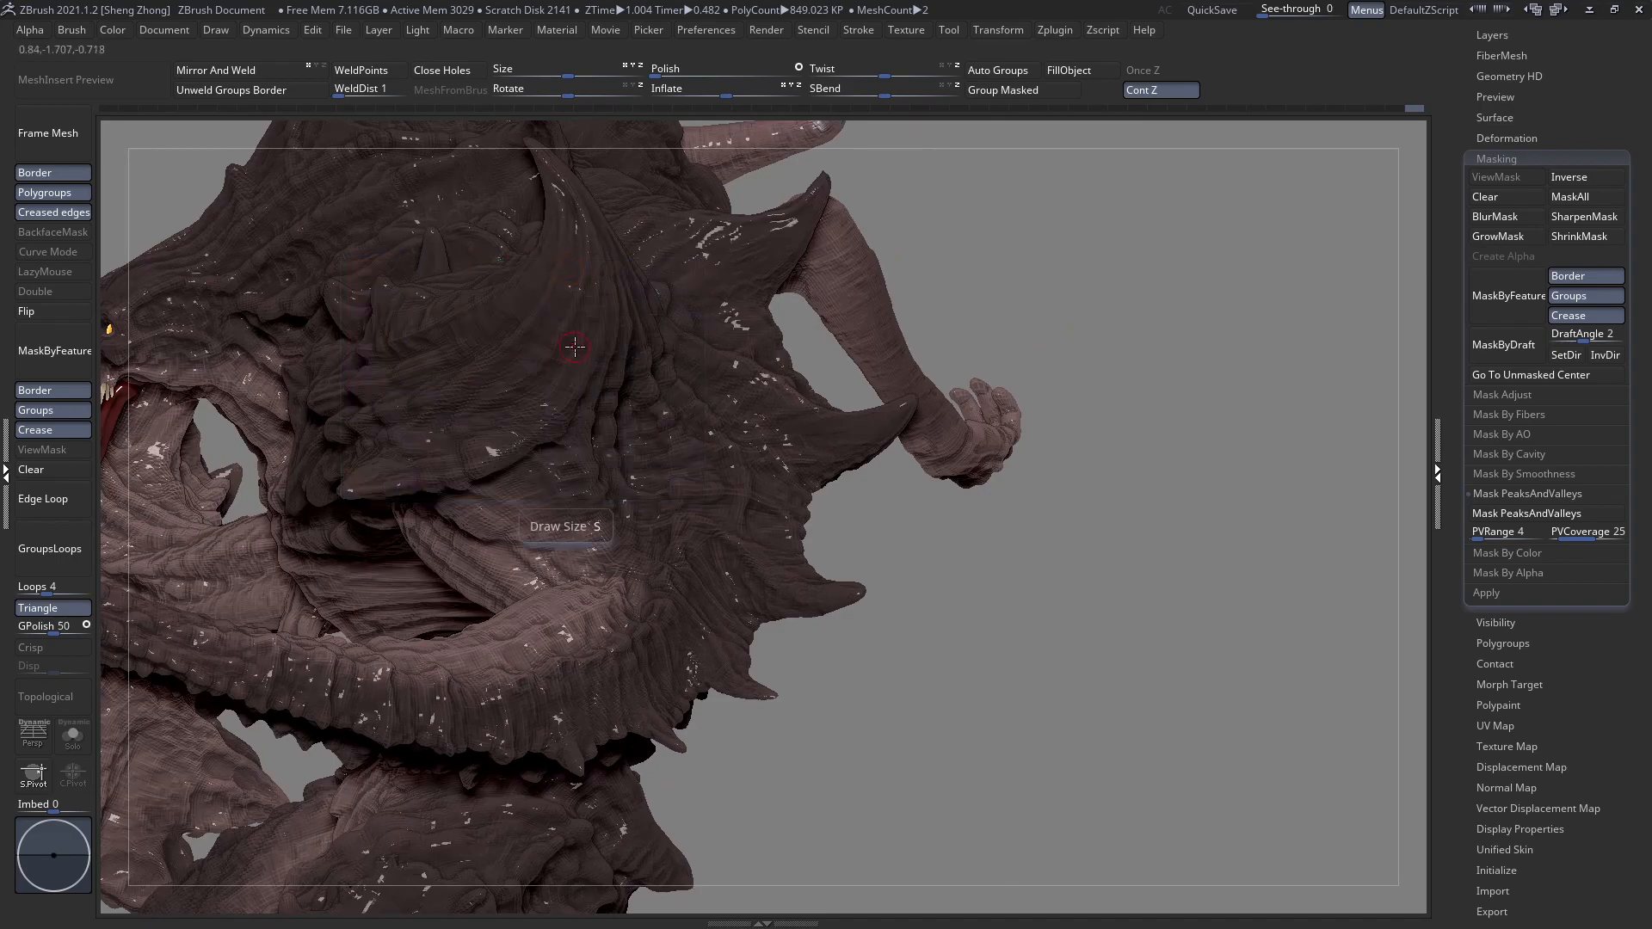
{"action": "left_click", "coordinate": [570, 253]}
{"action": "left_click", "coordinate": [566, 286]}
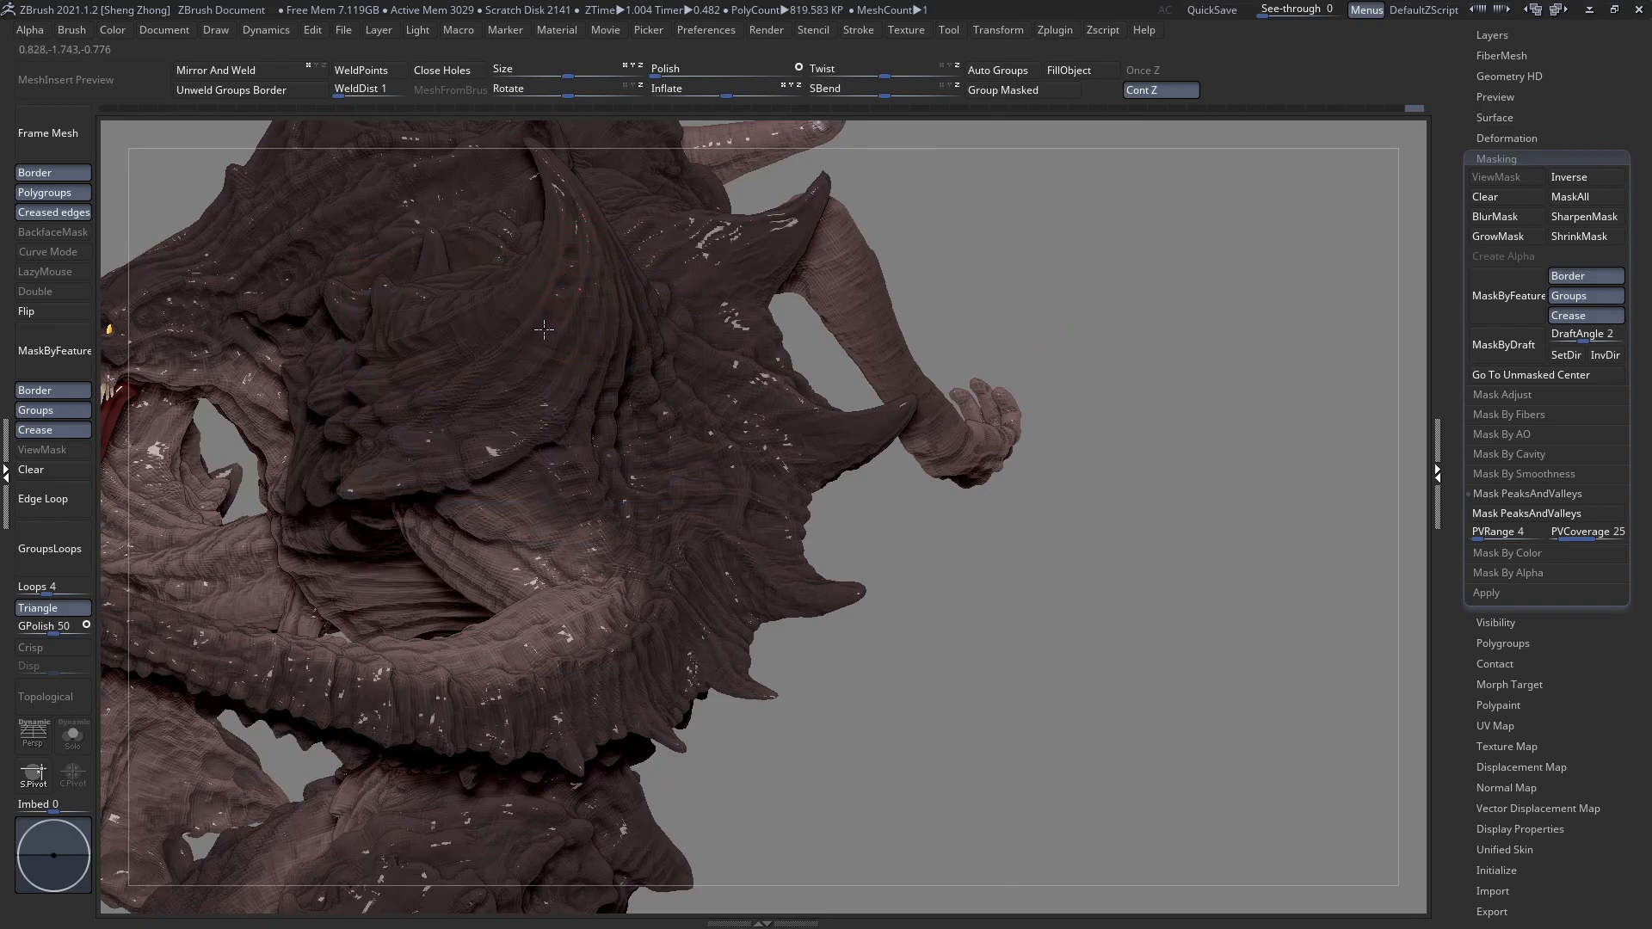
{"action": "left_click", "coordinate": [519, 354]}
{"action": "right_click_drag", "start_coordinate": [536, 365], "coordinate": [608, 306]}
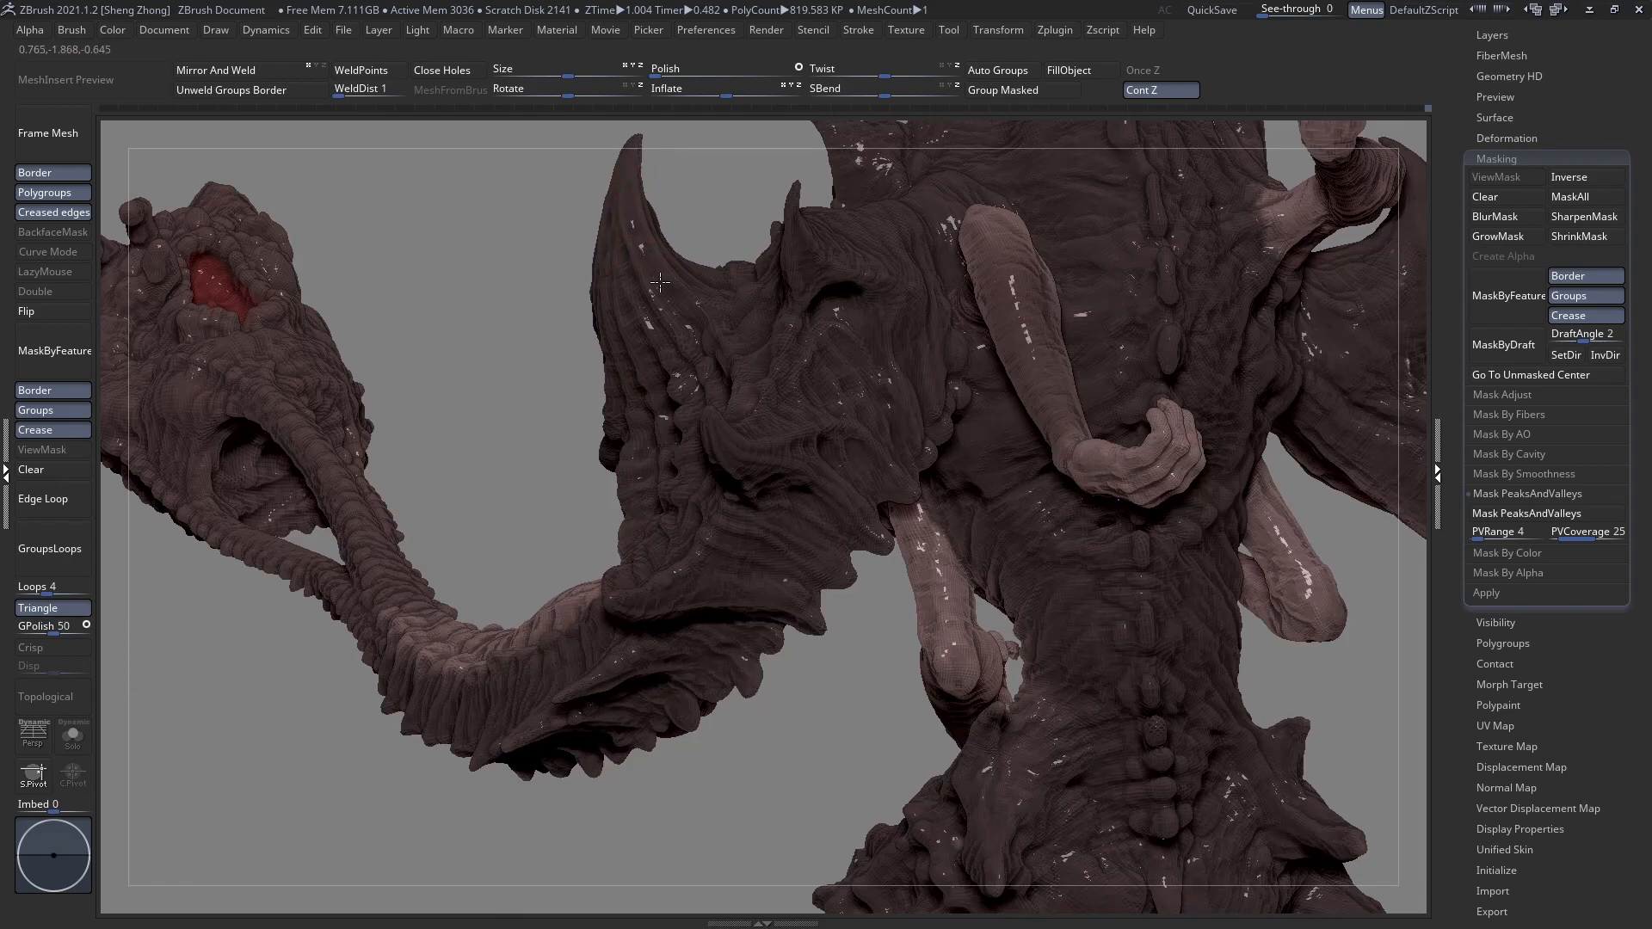
Refine the side folds of the shoulder plate between the curved spike and the plate's lower edge.
{"action": "right_click_drag", "start_coordinate": [762, 336], "coordinate": [599, 333]}
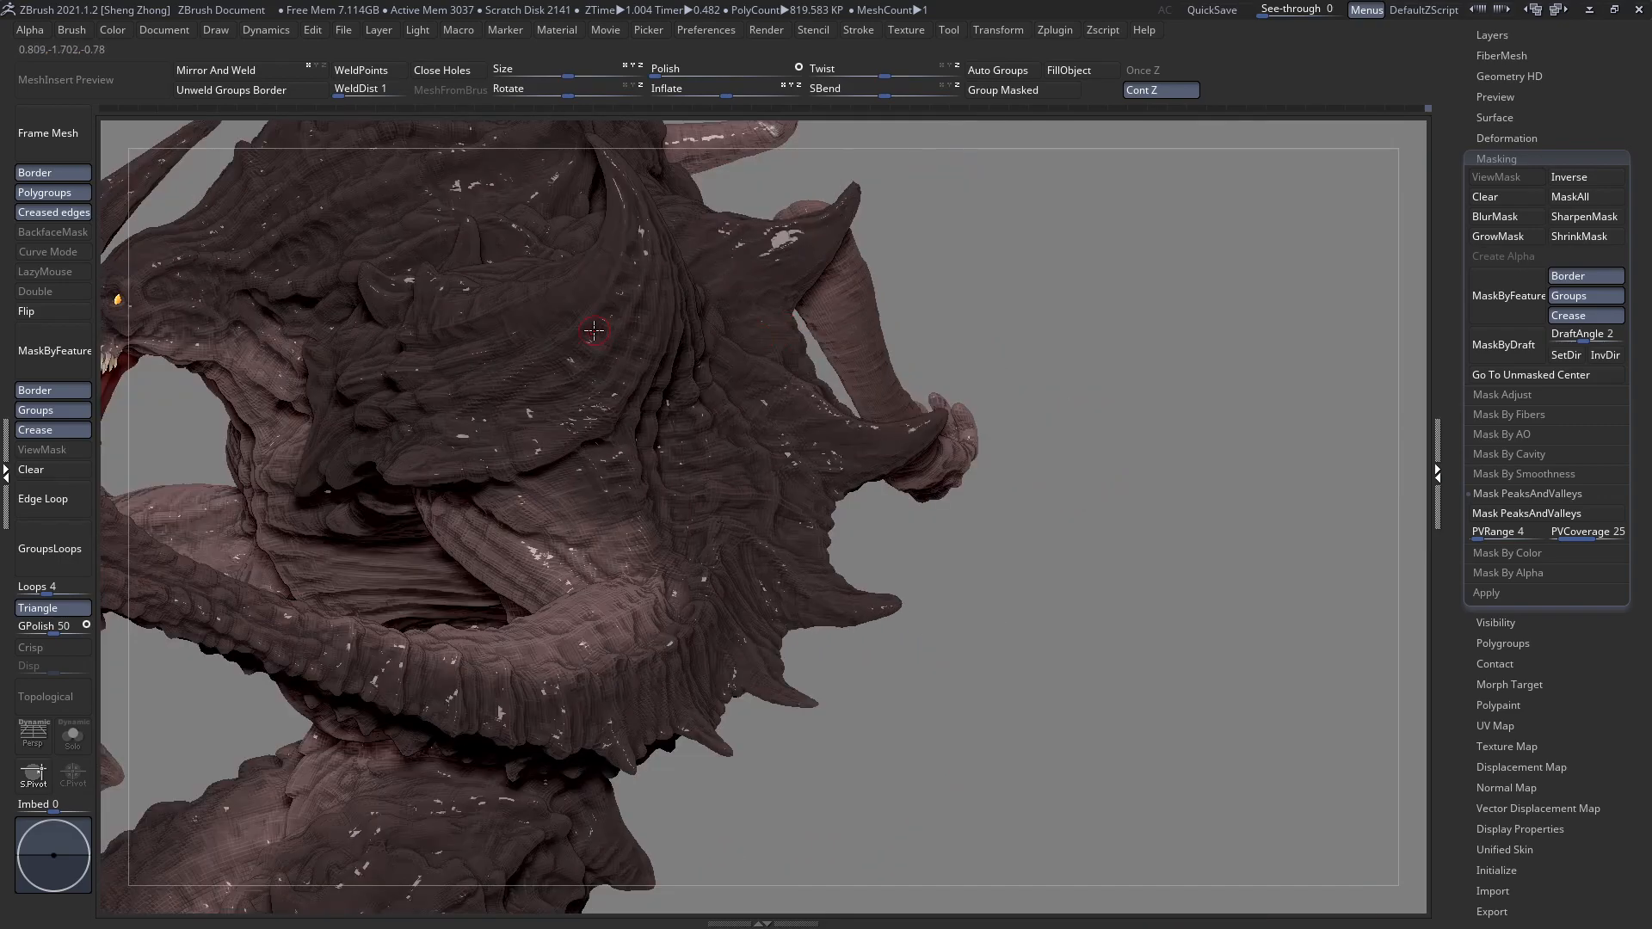
{"action": "right_click_drag", "start_coordinate": [666, 437], "coordinate": [713, 465]}
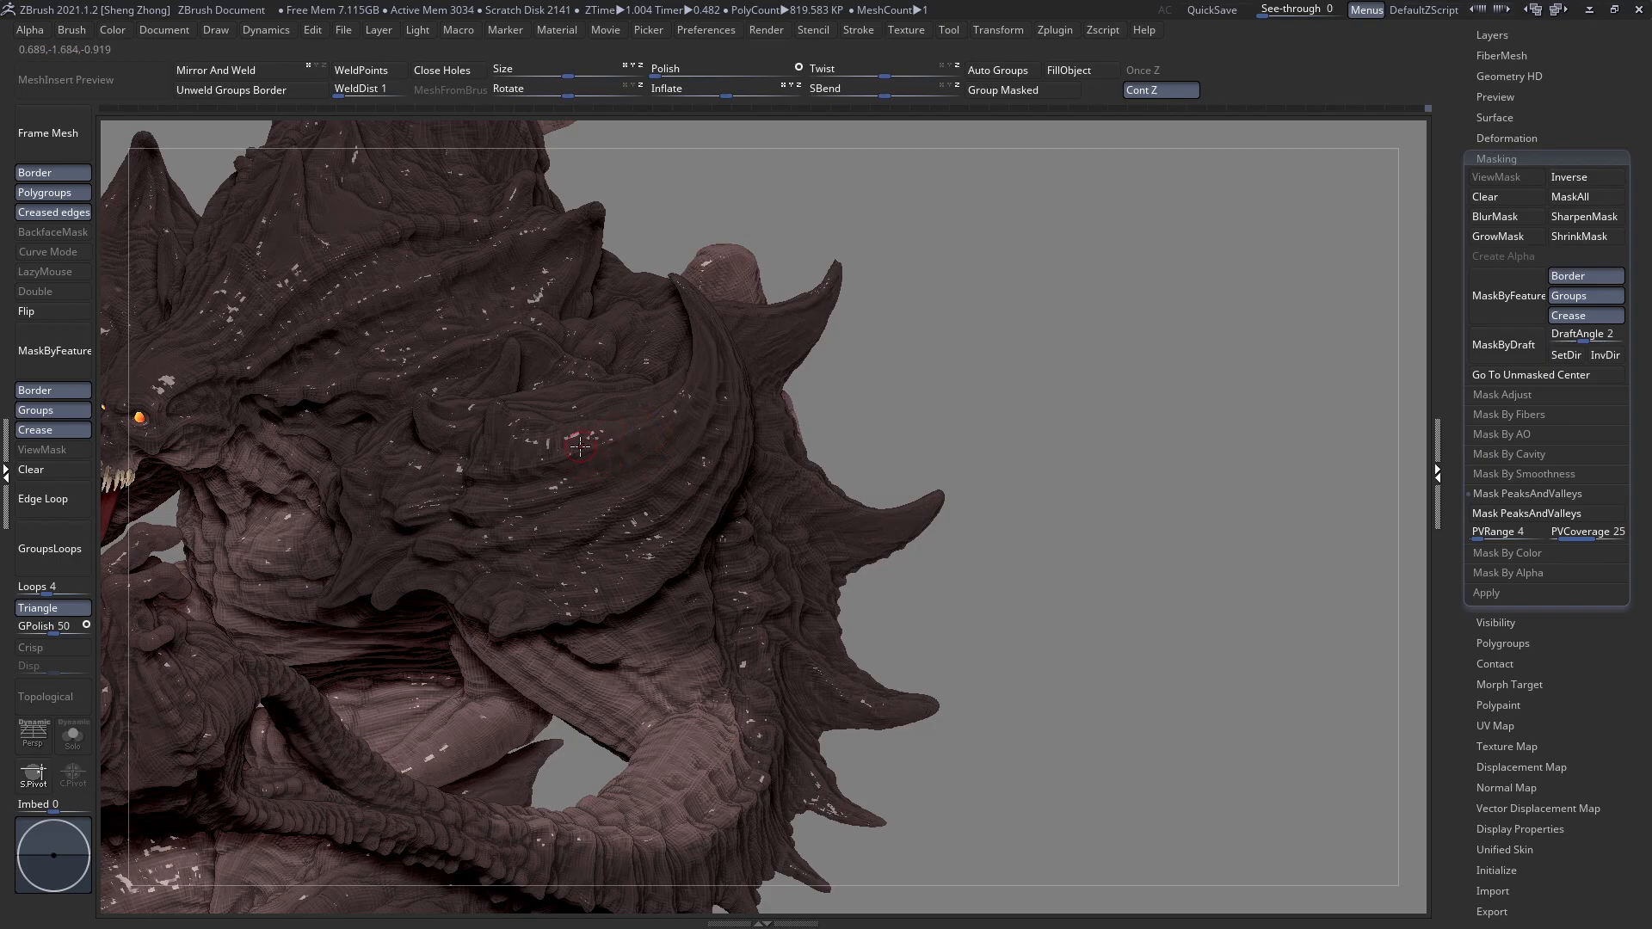
{"action": "right_click_drag", "start_coordinate": [542, 490], "coordinate": [541, 512]}
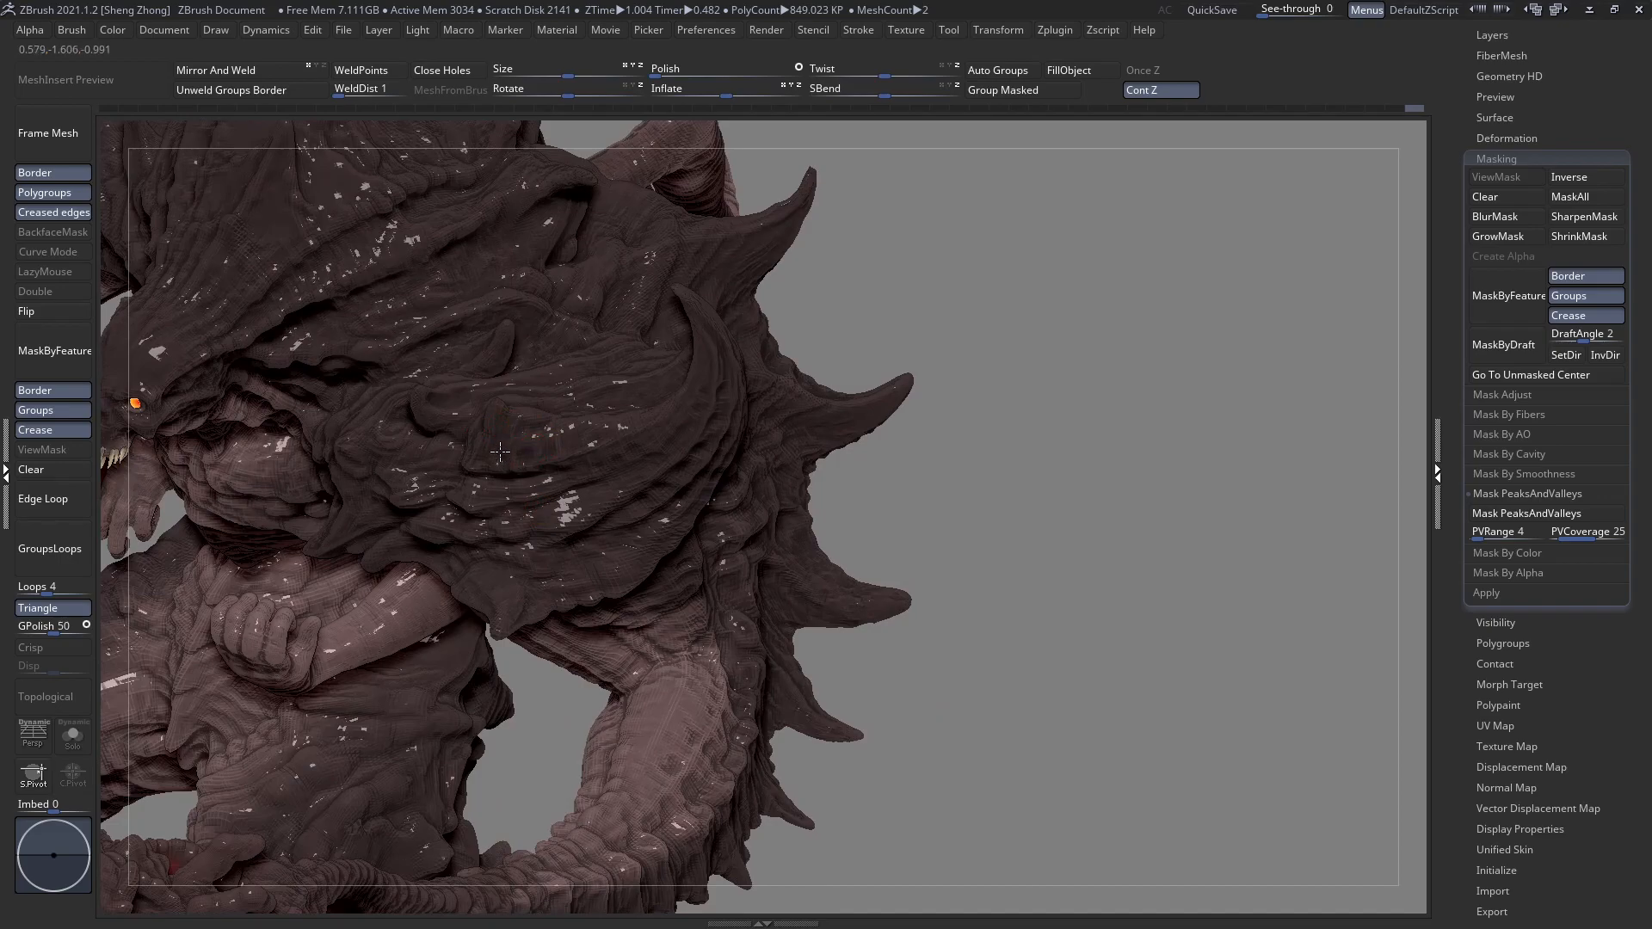
{"action": "right_click_drag", "start_coordinate": [488, 454], "coordinate": [751, 635]}
{"action": "right_click_drag", "start_coordinate": [702, 559], "coordinate": [690, 564]}
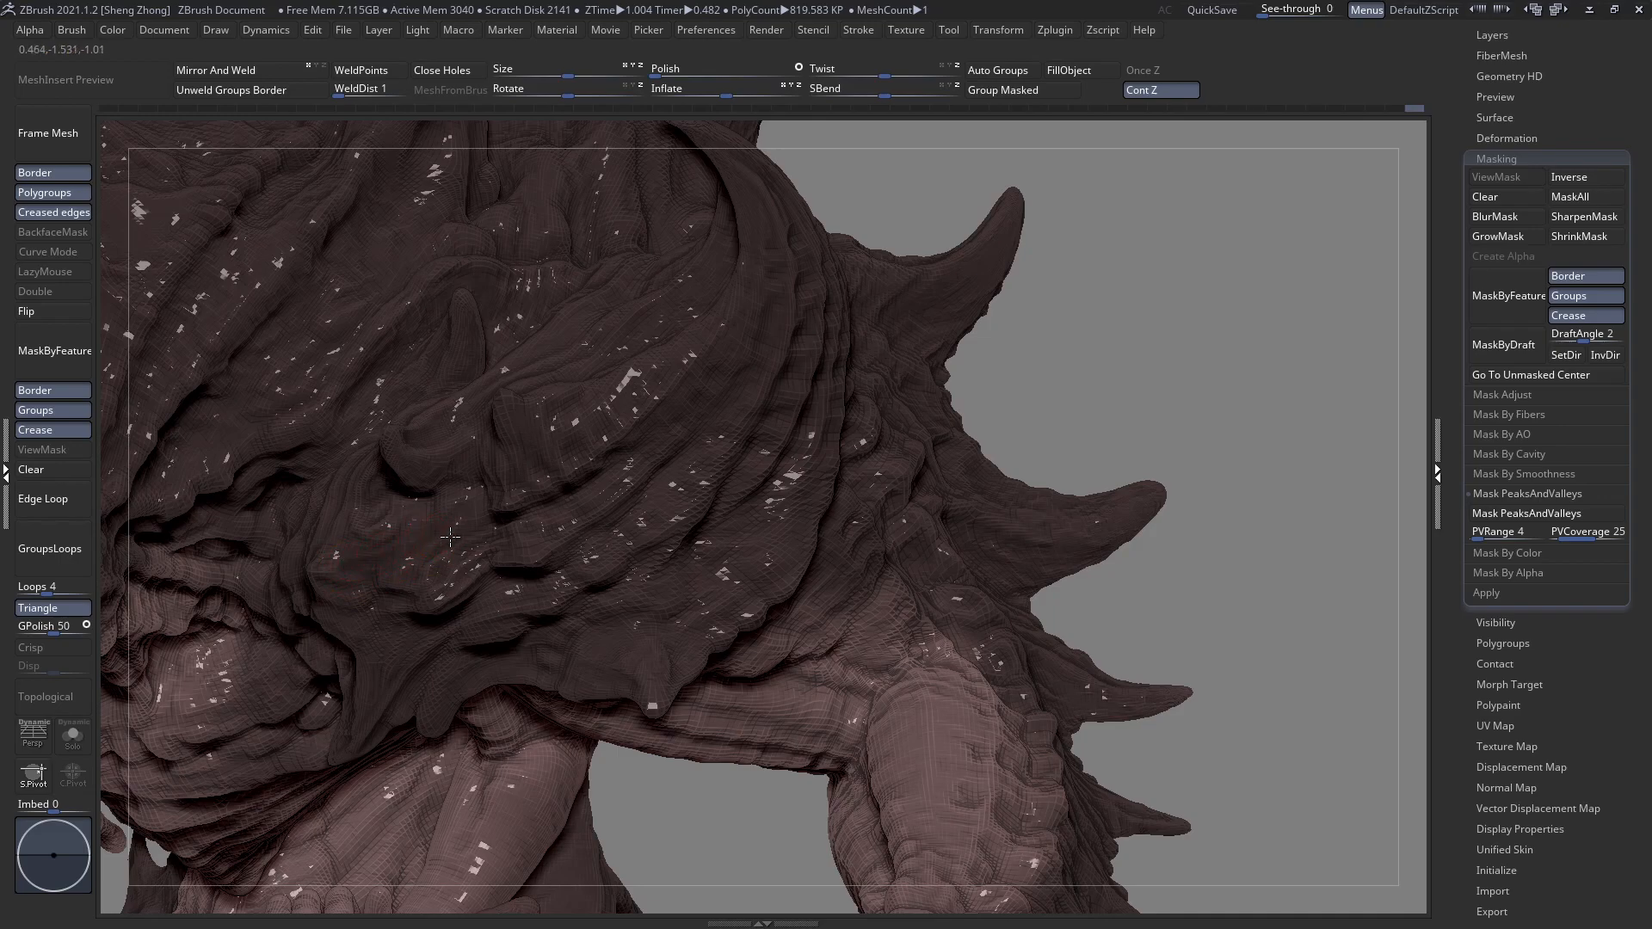
Sculpt the curled folds and small raised lumps in the middle of the shoulder plate.
{"action": "right_click_drag", "start_coordinate": [450, 537], "coordinate": [474, 535]}
{"action": "left_click_drag", "start_coordinate": [470, 509], "coordinate": [480, 526]}
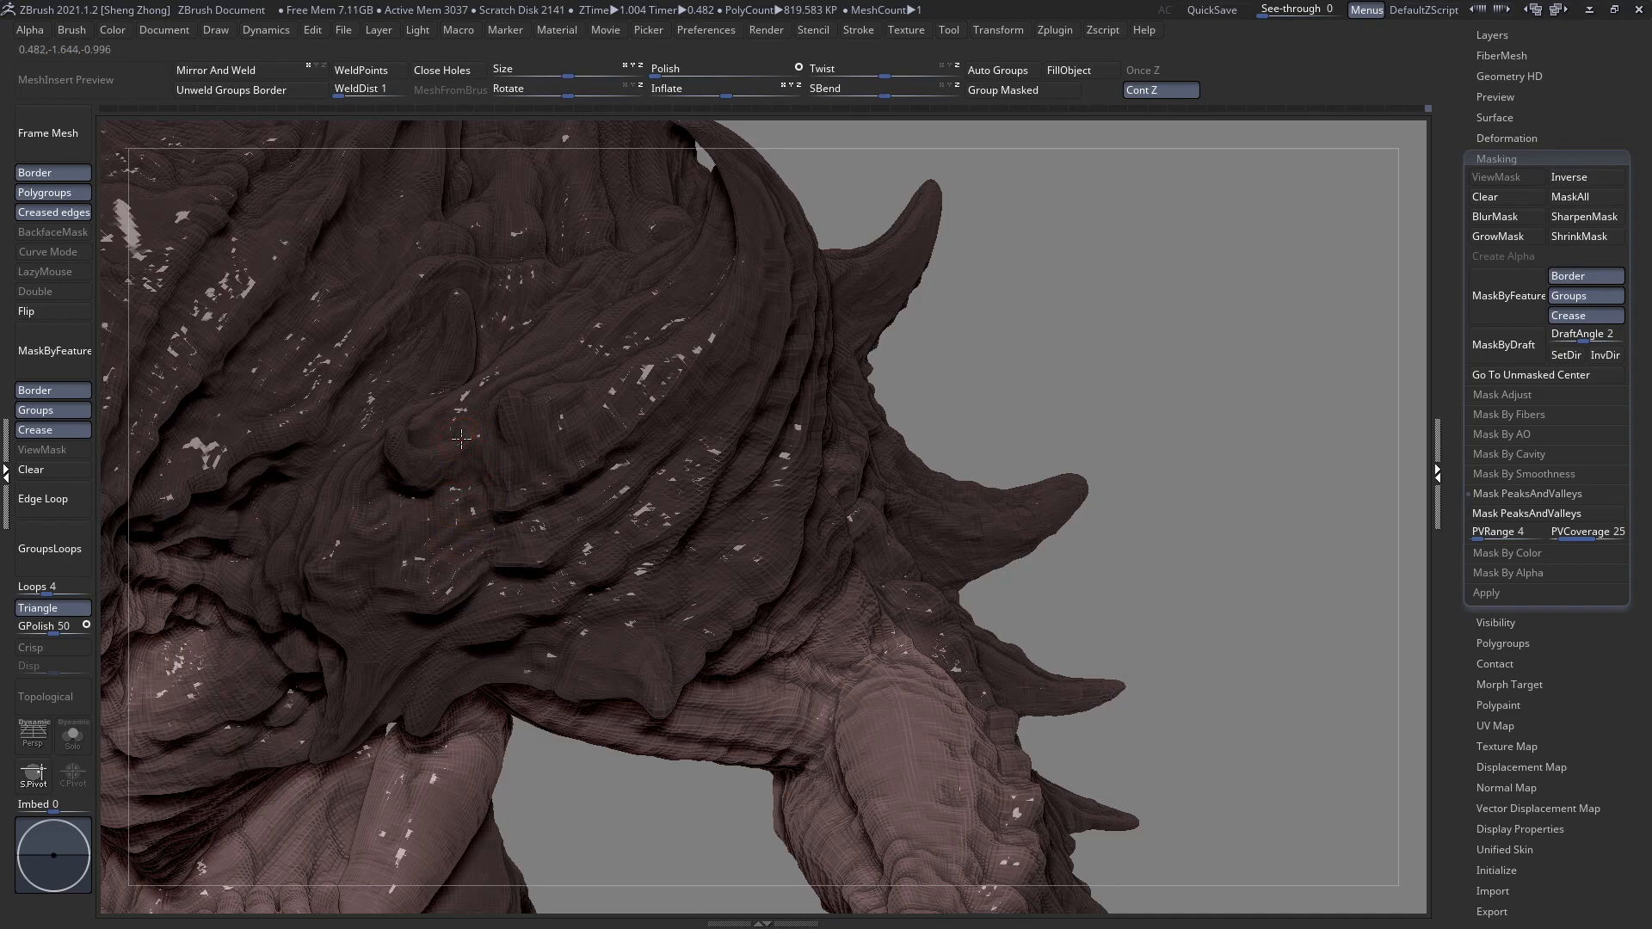
{"action": "right_click_drag", "start_coordinate": [460, 452], "coordinate": [475, 426]}
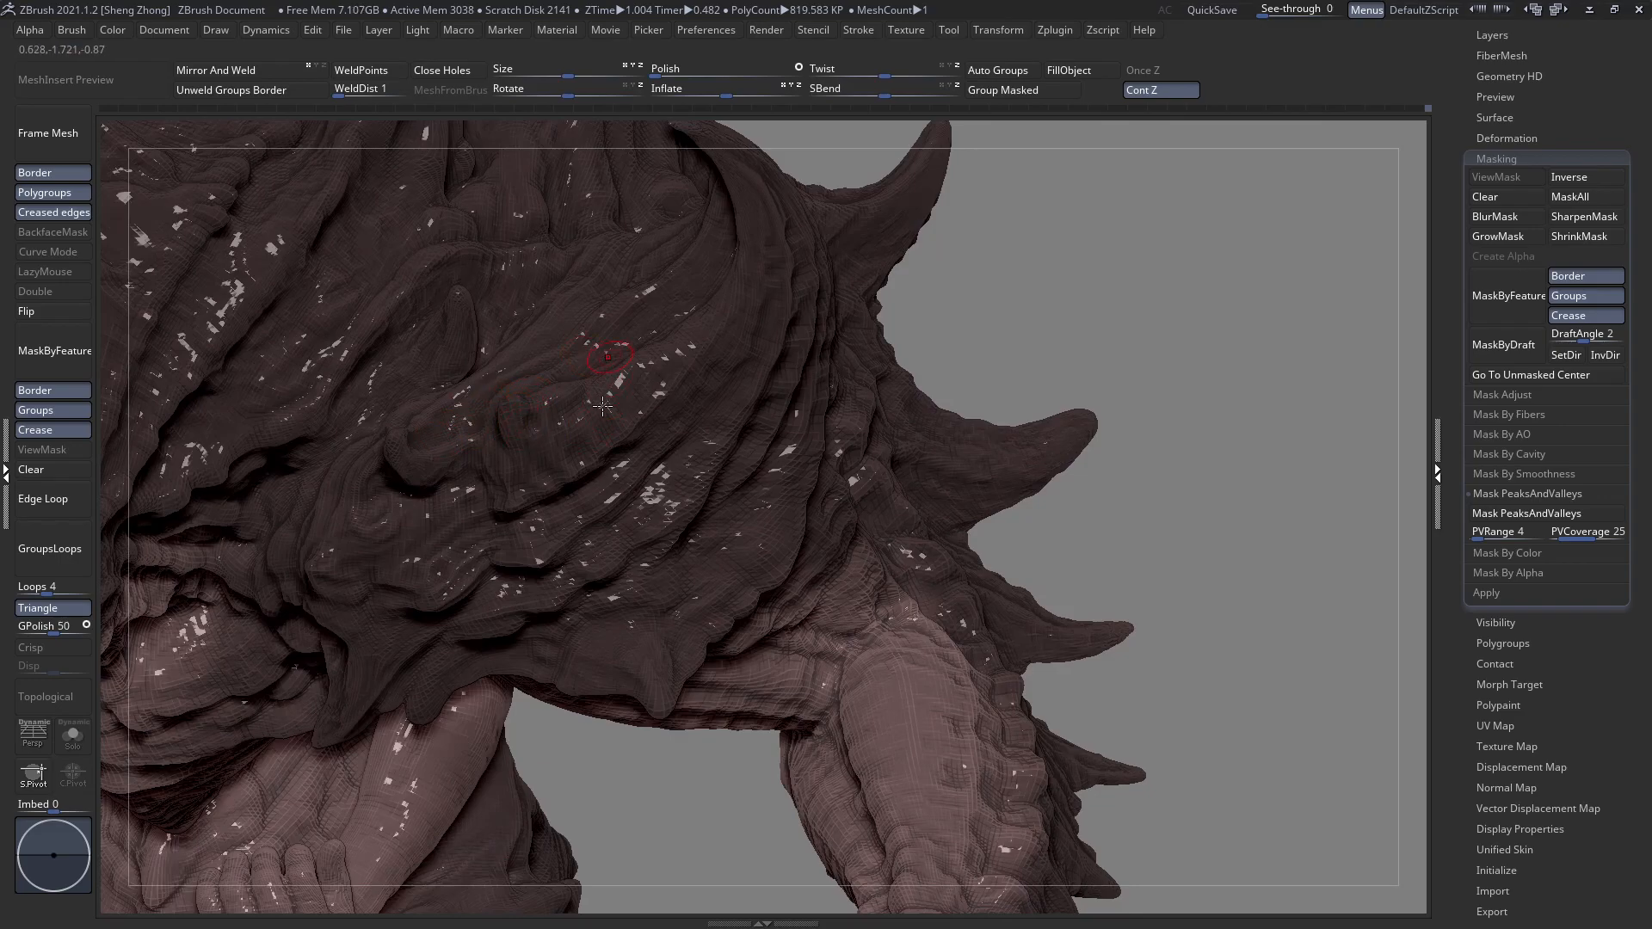
{"action": "right_click_drag", "start_coordinate": [525, 414], "coordinate": [567, 361]}
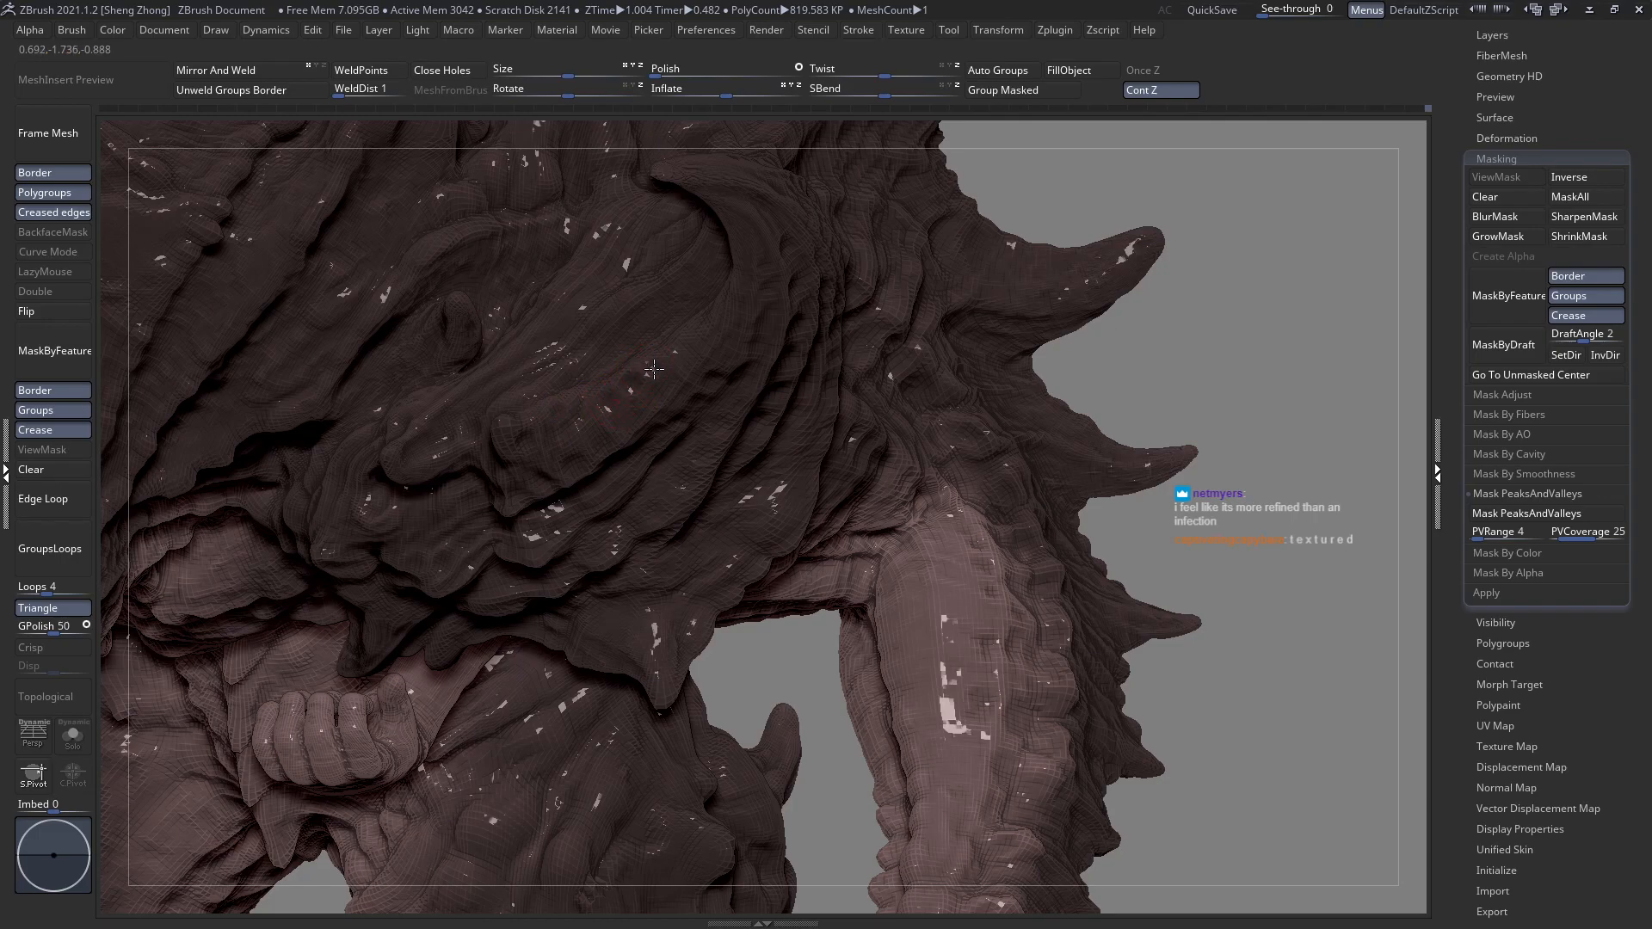
{"action": "right_click_drag", "start_coordinate": [685, 345], "coordinate": [610, 450]}
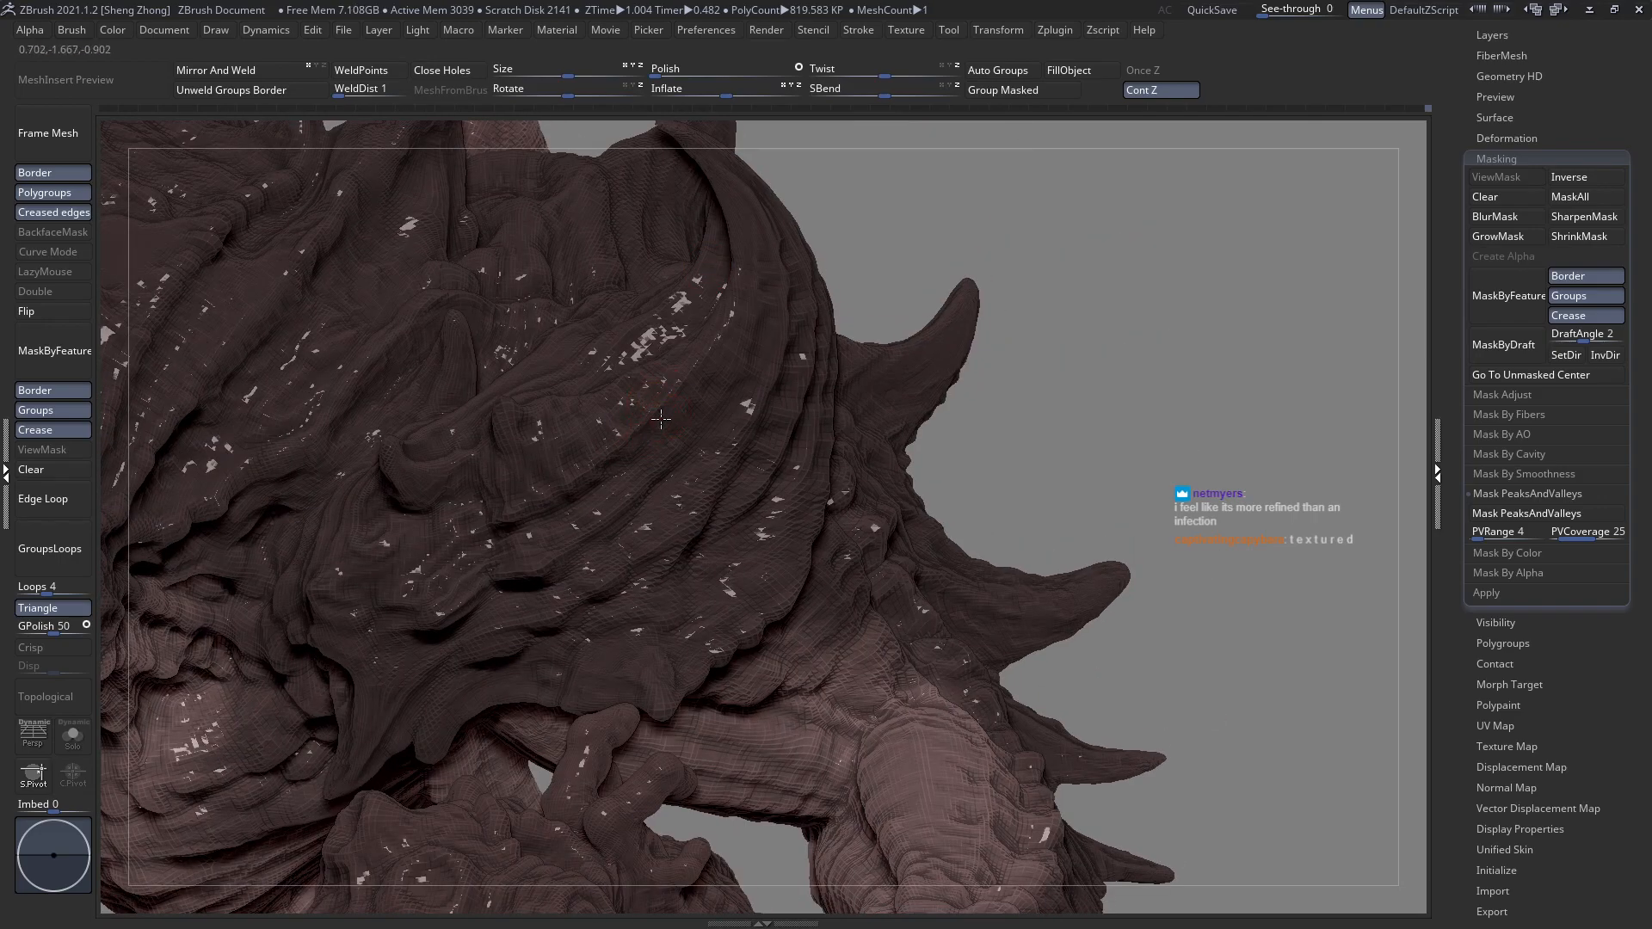
{"action": "right_click_drag", "start_coordinate": [672, 388], "coordinate": [666, 385]}
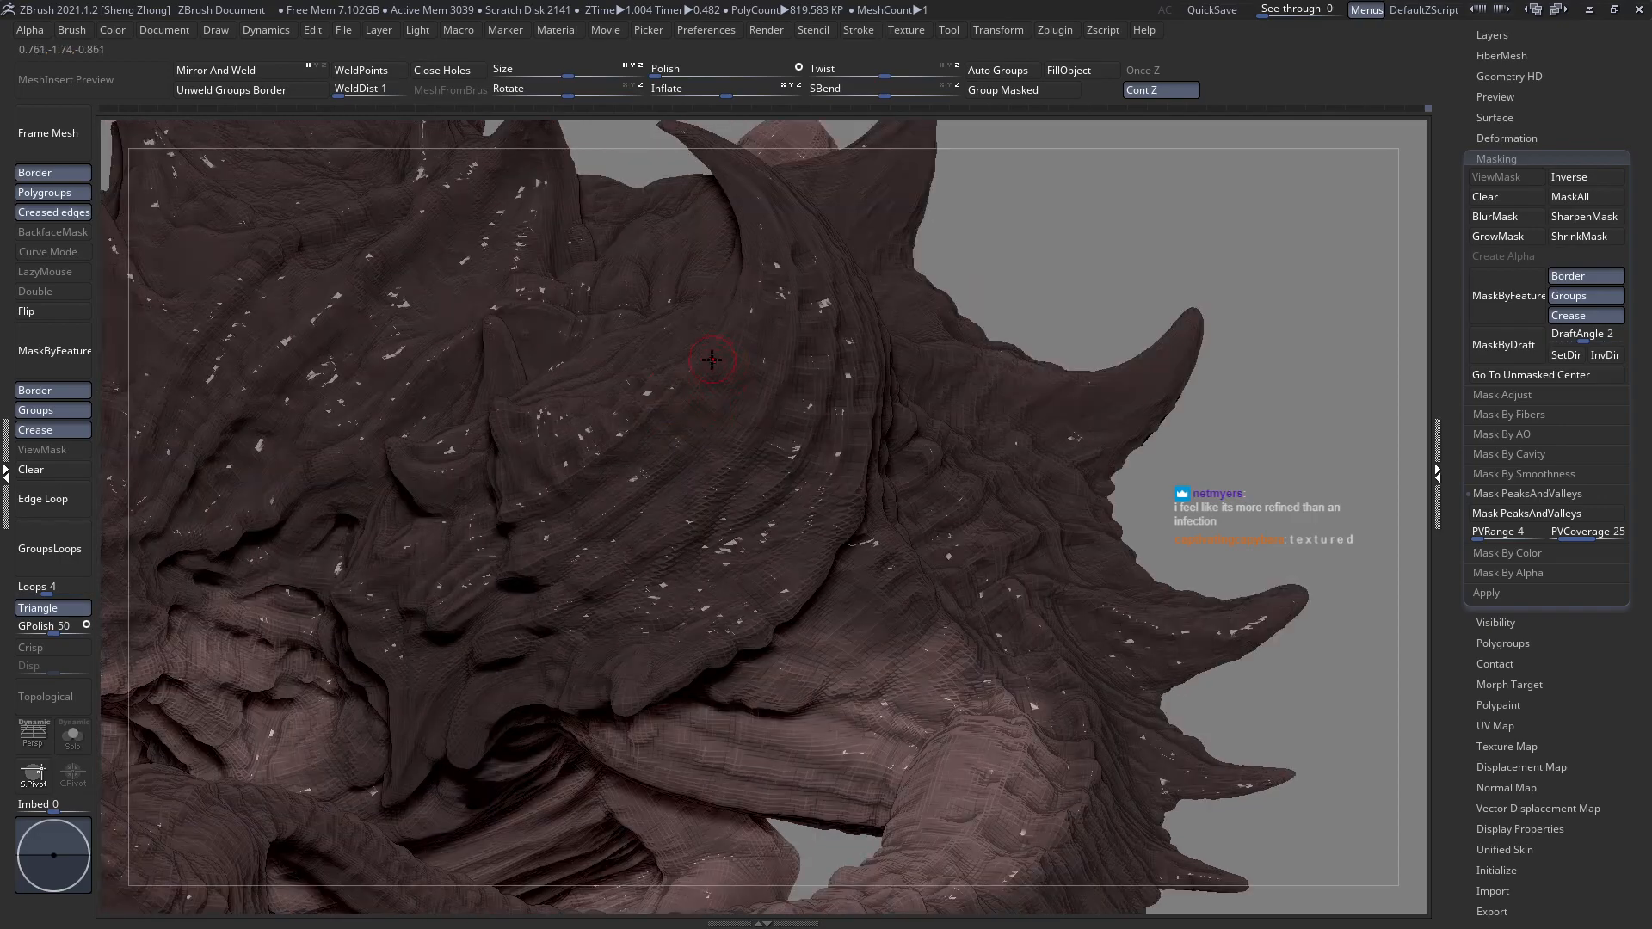
{"action": "right_click_drag", "start_coordinate": [749, 277], "coordinate": [757, 273]}
Switch to the Move Topological brush, enlarge it, and shift the folds on the outer side of the shoulder plate.
{"action": "key", "text": "space"}
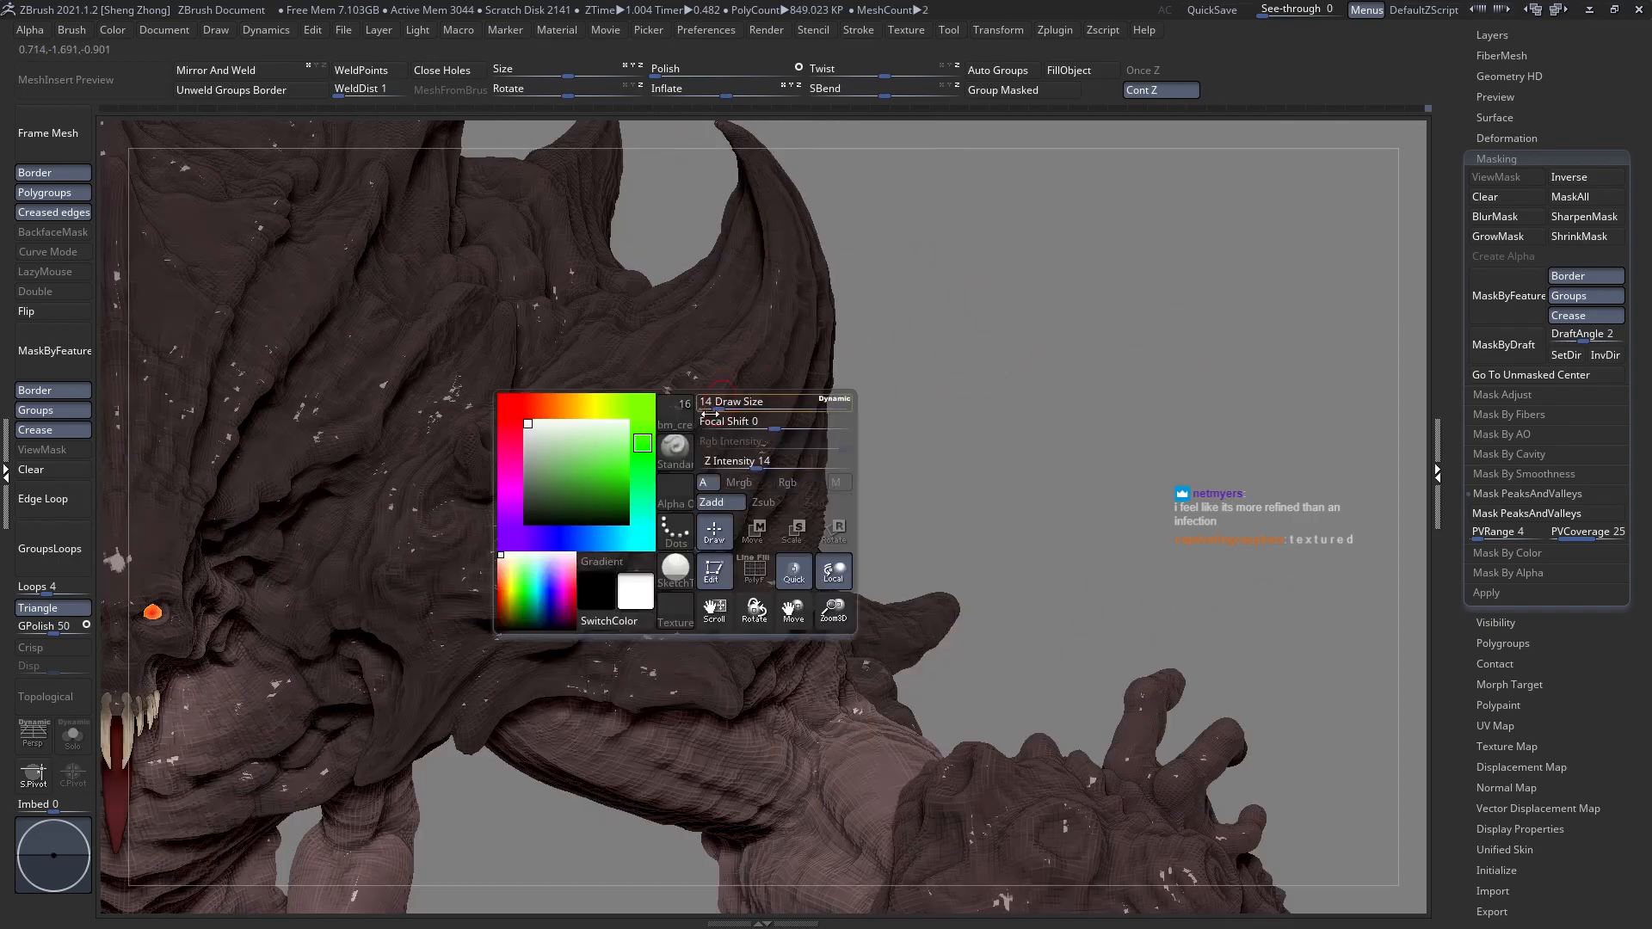
{"action": "left_click", "coordinate": [666, 446]}
{"action": "key", "text": "m"}
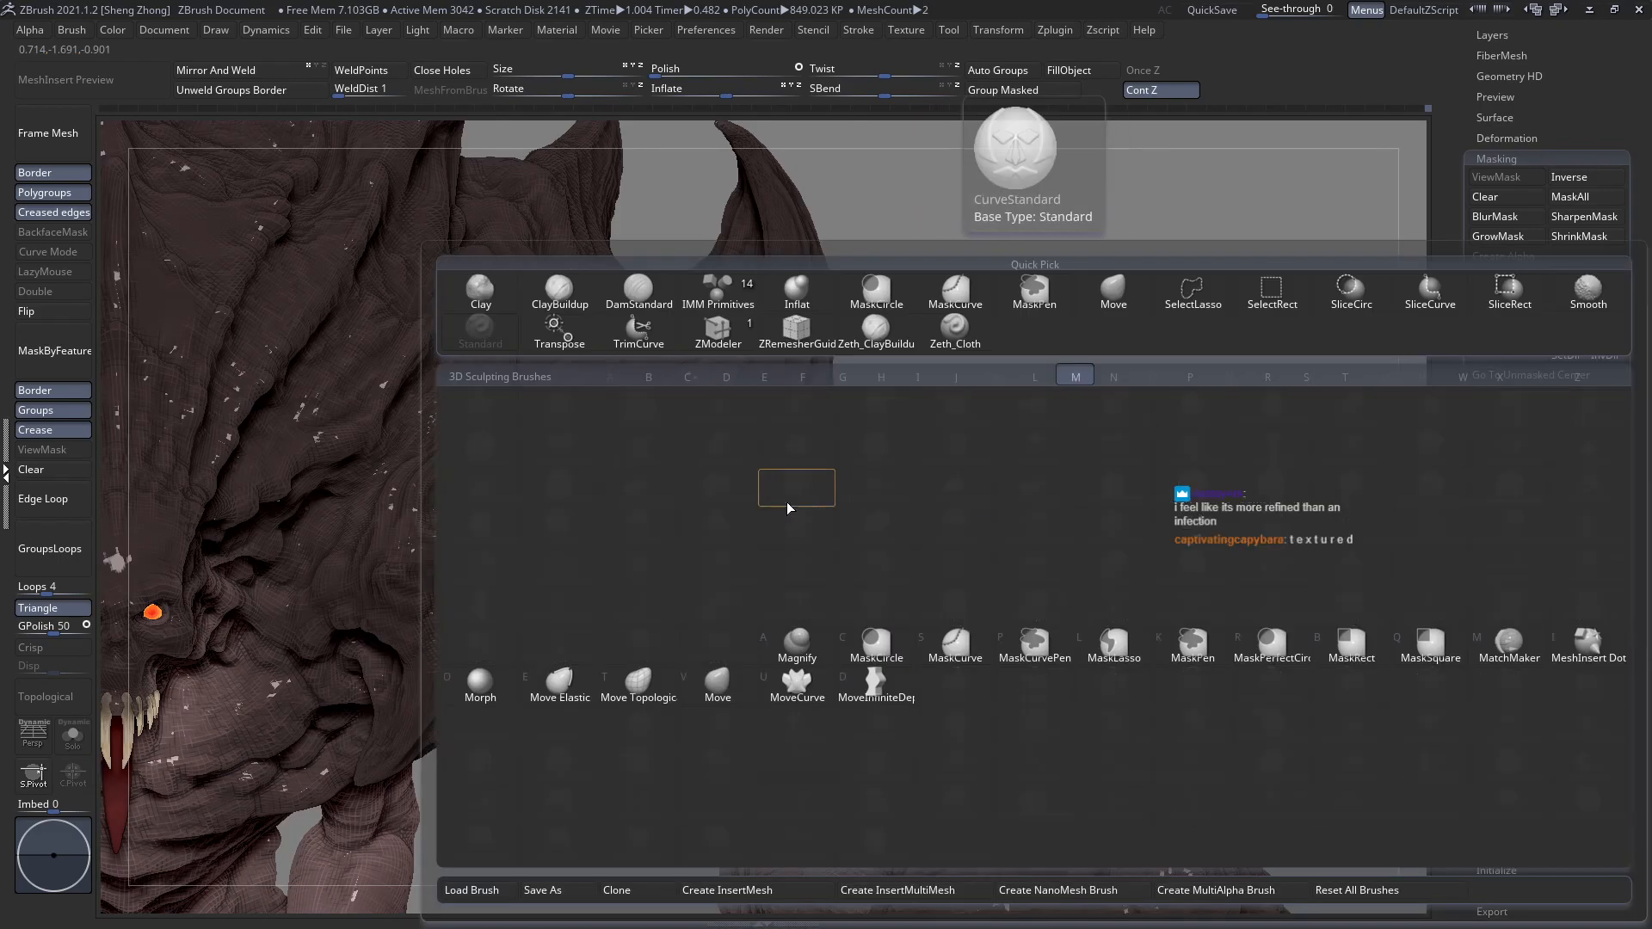
{"action": "key", "text": "t"}
{"action": "right_click_drag", "start_coordinate": [686, 508], "coordinate": [693, 435]}
{"action": "key", "text": "space"}
{"action": "left_click_drag", "start_coordinate": [701, 415], "coordinate": [770, 421]}
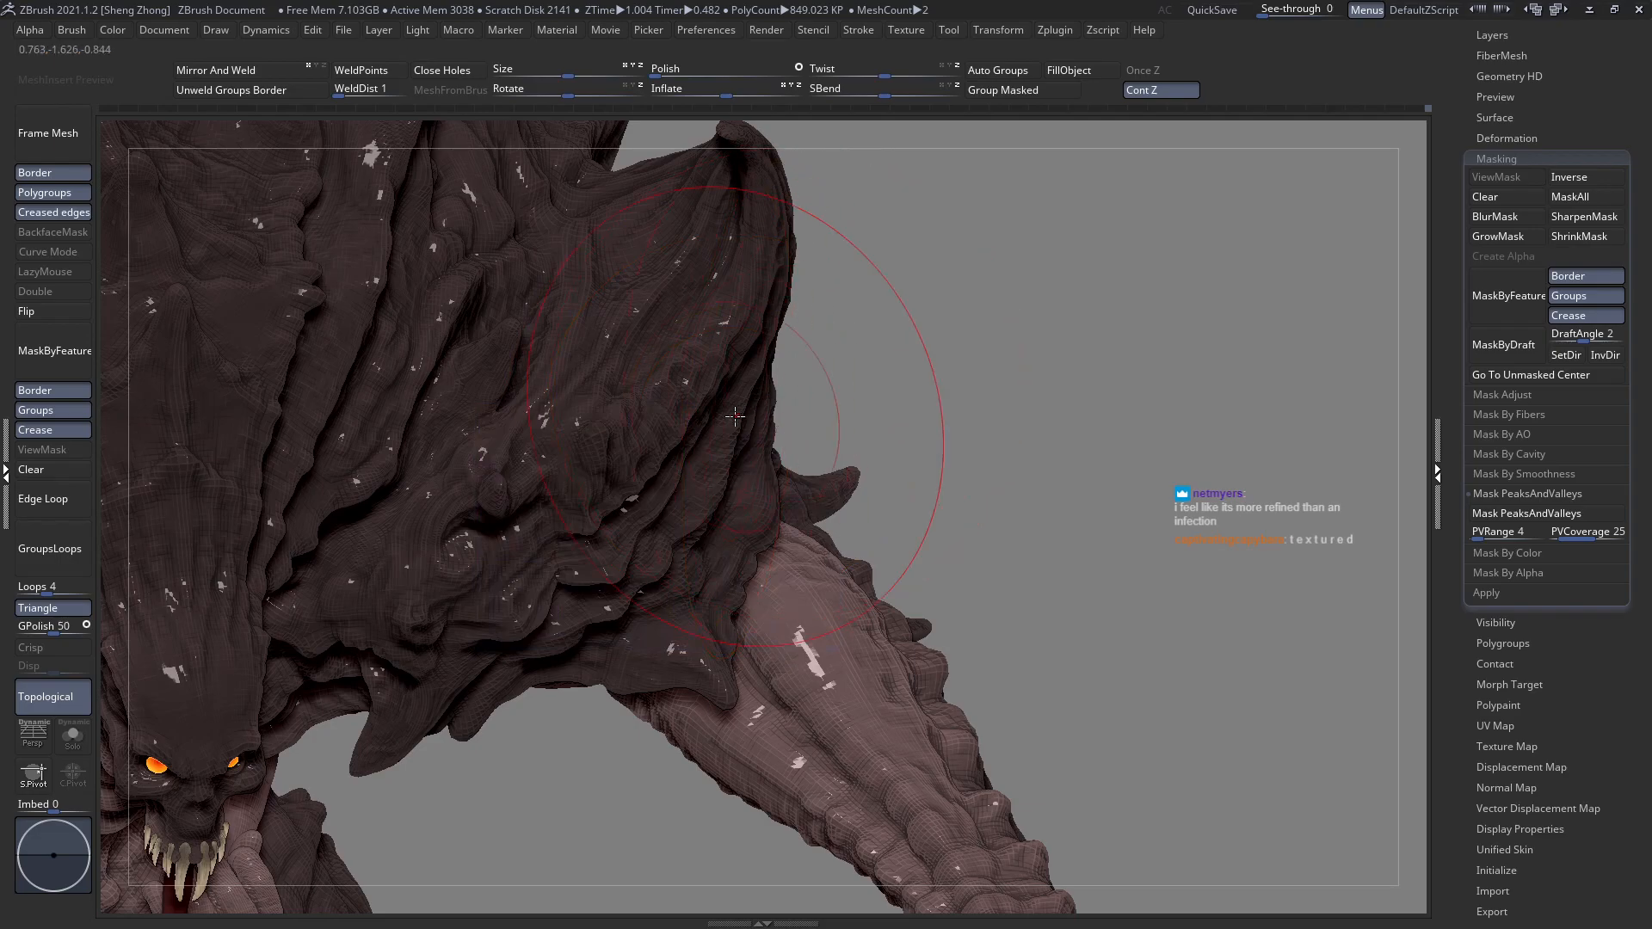
{"action": "left_click_drag", "start_coordinate": [726, 437], "coordinate": [727, 437]}
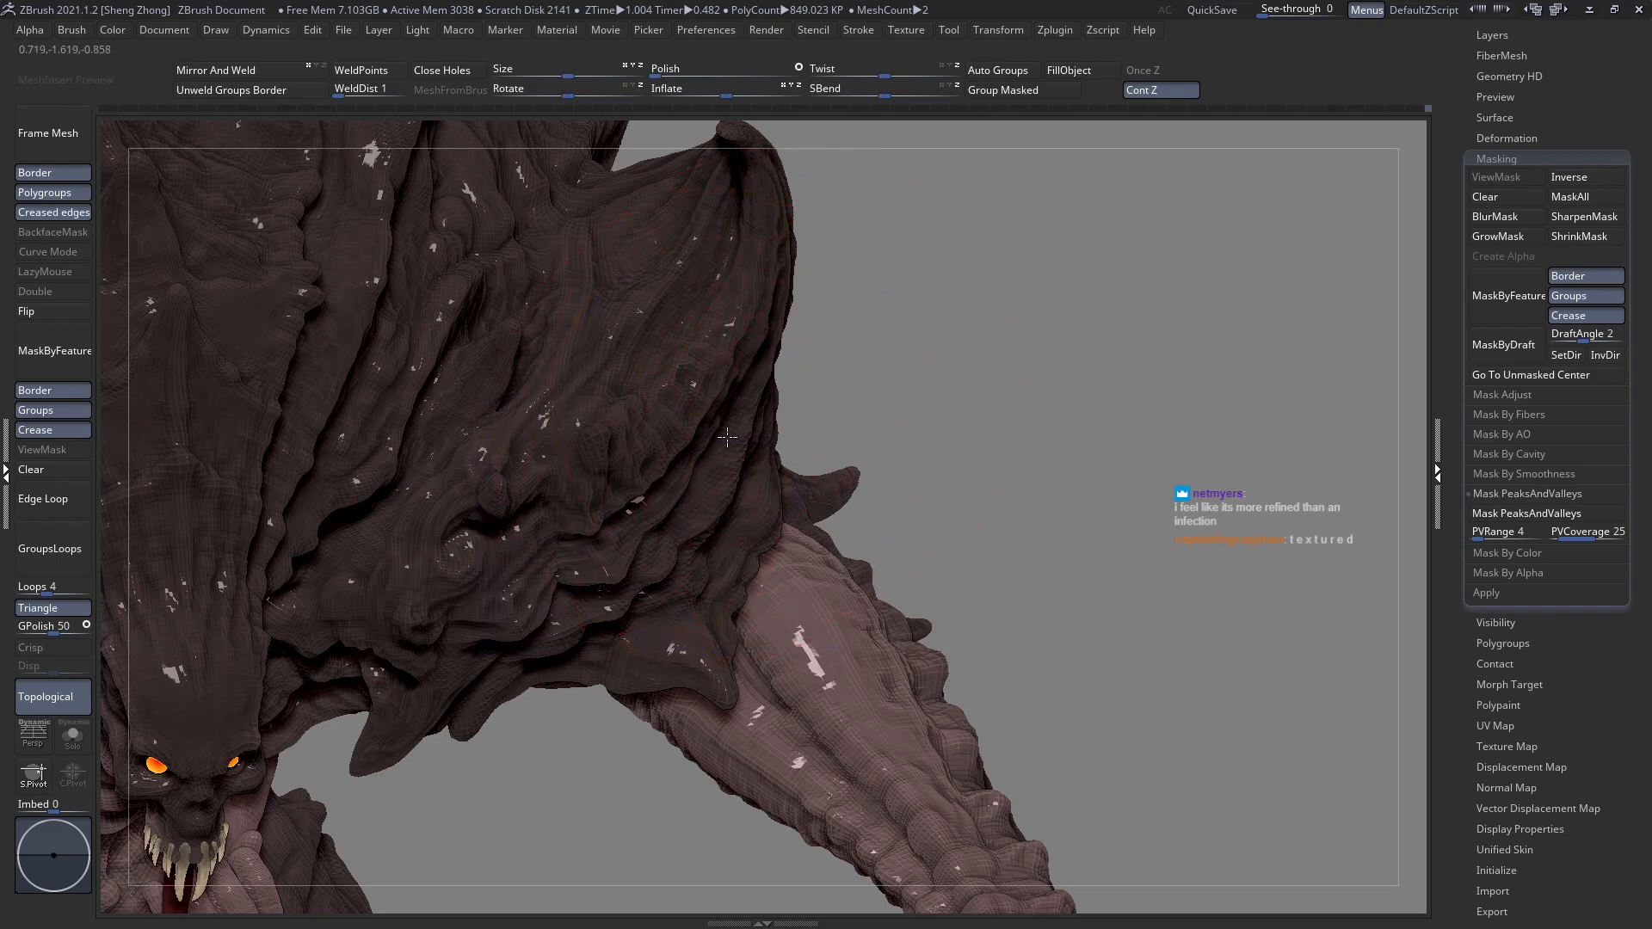
Resize the Move Topological brush and reshape the shoulder plate's outer contour and lower edge.
{"action": "key", "text": "space"}
{"action": "right_click_drag", "start_coordinate": [727, 437], "coordinate": [696, 472]}
{"action": "left_click_drag", "start_coordinate": [707, 451], "coordinate": [714, 458]}
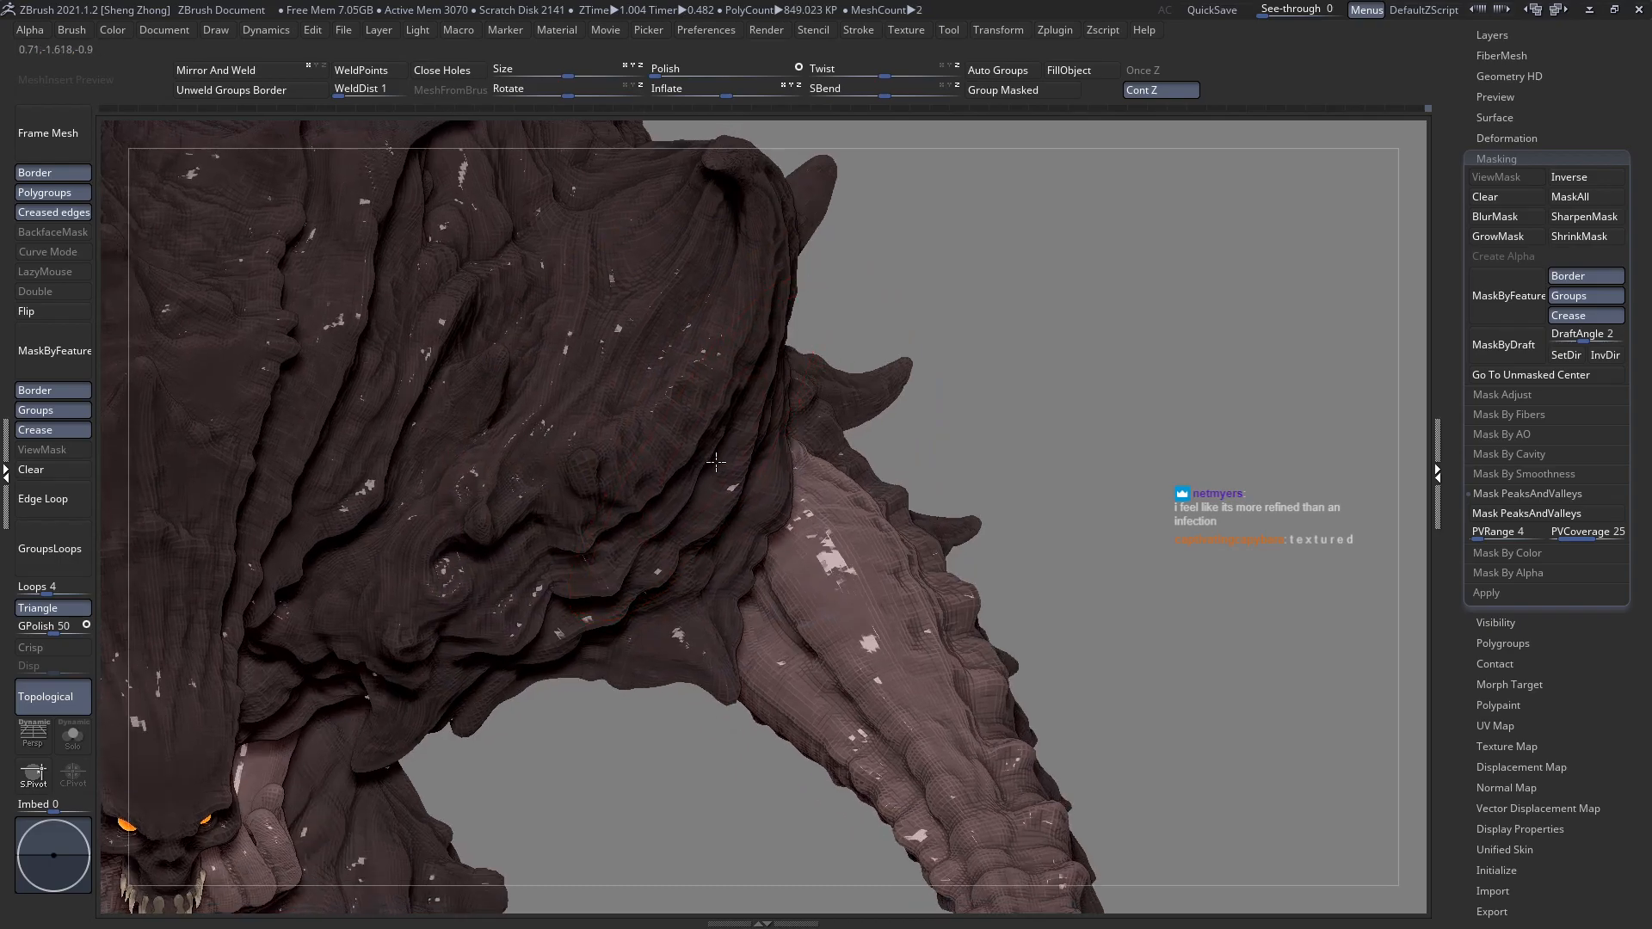
{"action": "left_click_drag", "start_coordinate": [771, 371], "coordinate": [775, 427]}
{"action": "mouse_move", "coordinate": [724, 538]}
{"action": "right_mouse_down"}
{"action": "mouse_move", "coordinate": [730, 469]}
{"action": "mouse_move", "coordinate": [614, 616]}
{"action": "mouse_move", "coordinate": [614, 542]}
{"action": "right_mouse_up"}
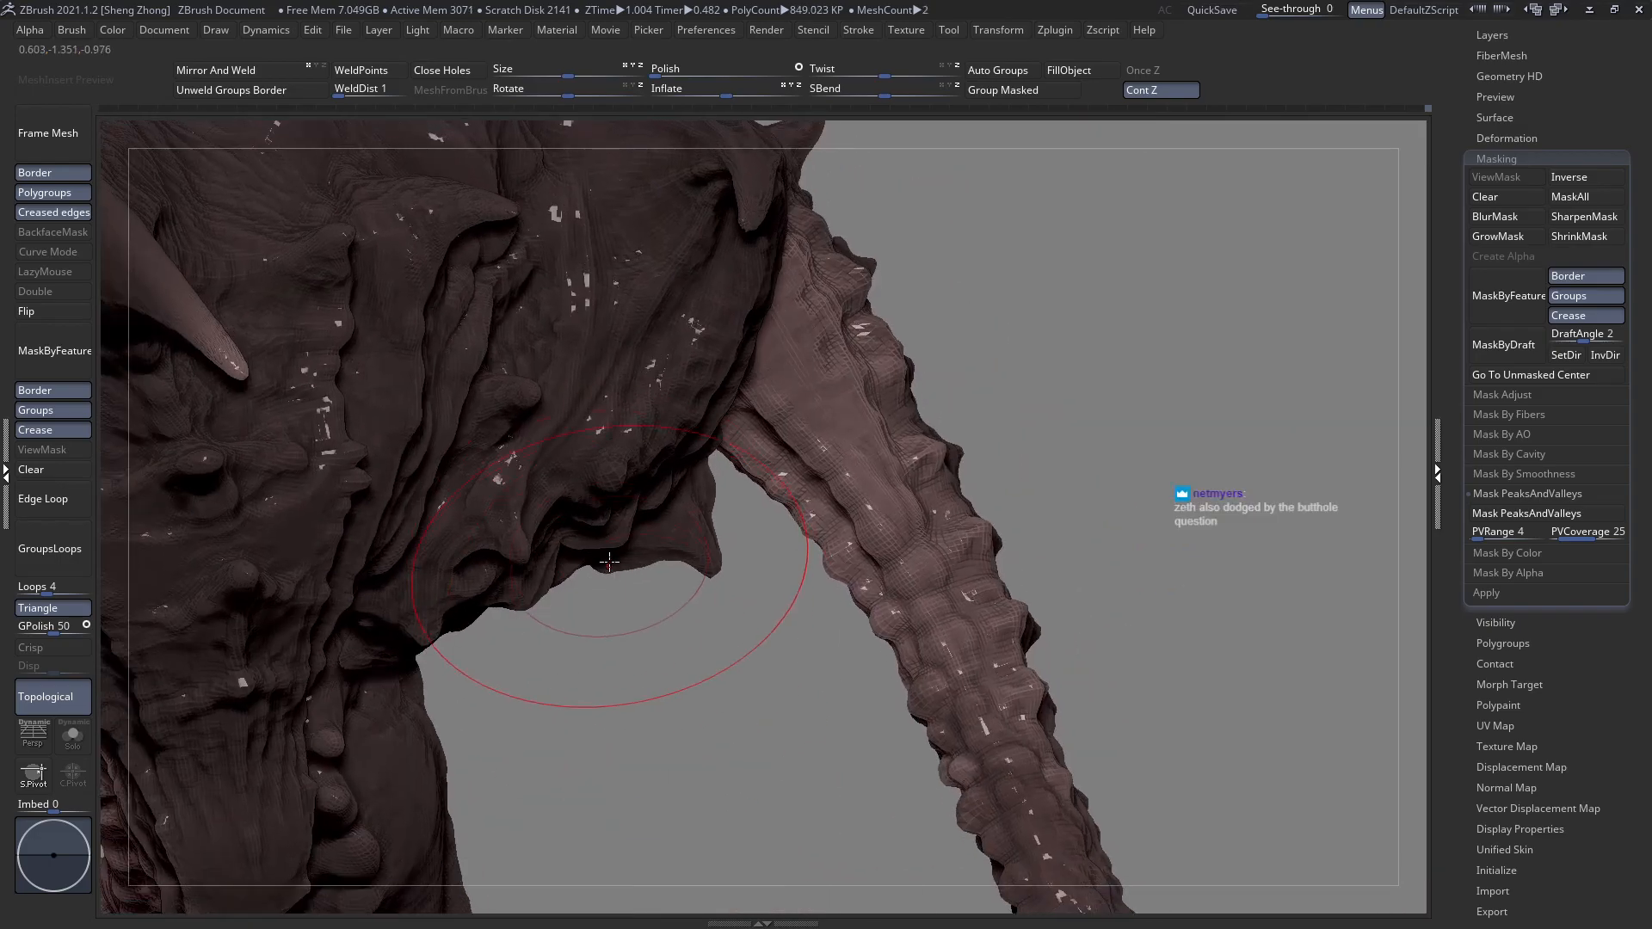
{"action": "left_click_drag", "start_coordinate": [614, 540], "coordinate": [627, 551]}
{"action": "mouse_move", "coordinate": [628, 553]}
{"action": "right_mouse_down"}
{"action": "mouse_move", "coordinate": [621, 449]}
{"action": "mouse_move", "coordinate": [622, 515]}
{"action": "mouse_move", "coordinate": [686, 520]}
{"action": "mouse_move", "coordinate": [830, 624]}
{"action": "right_mouse_up"}
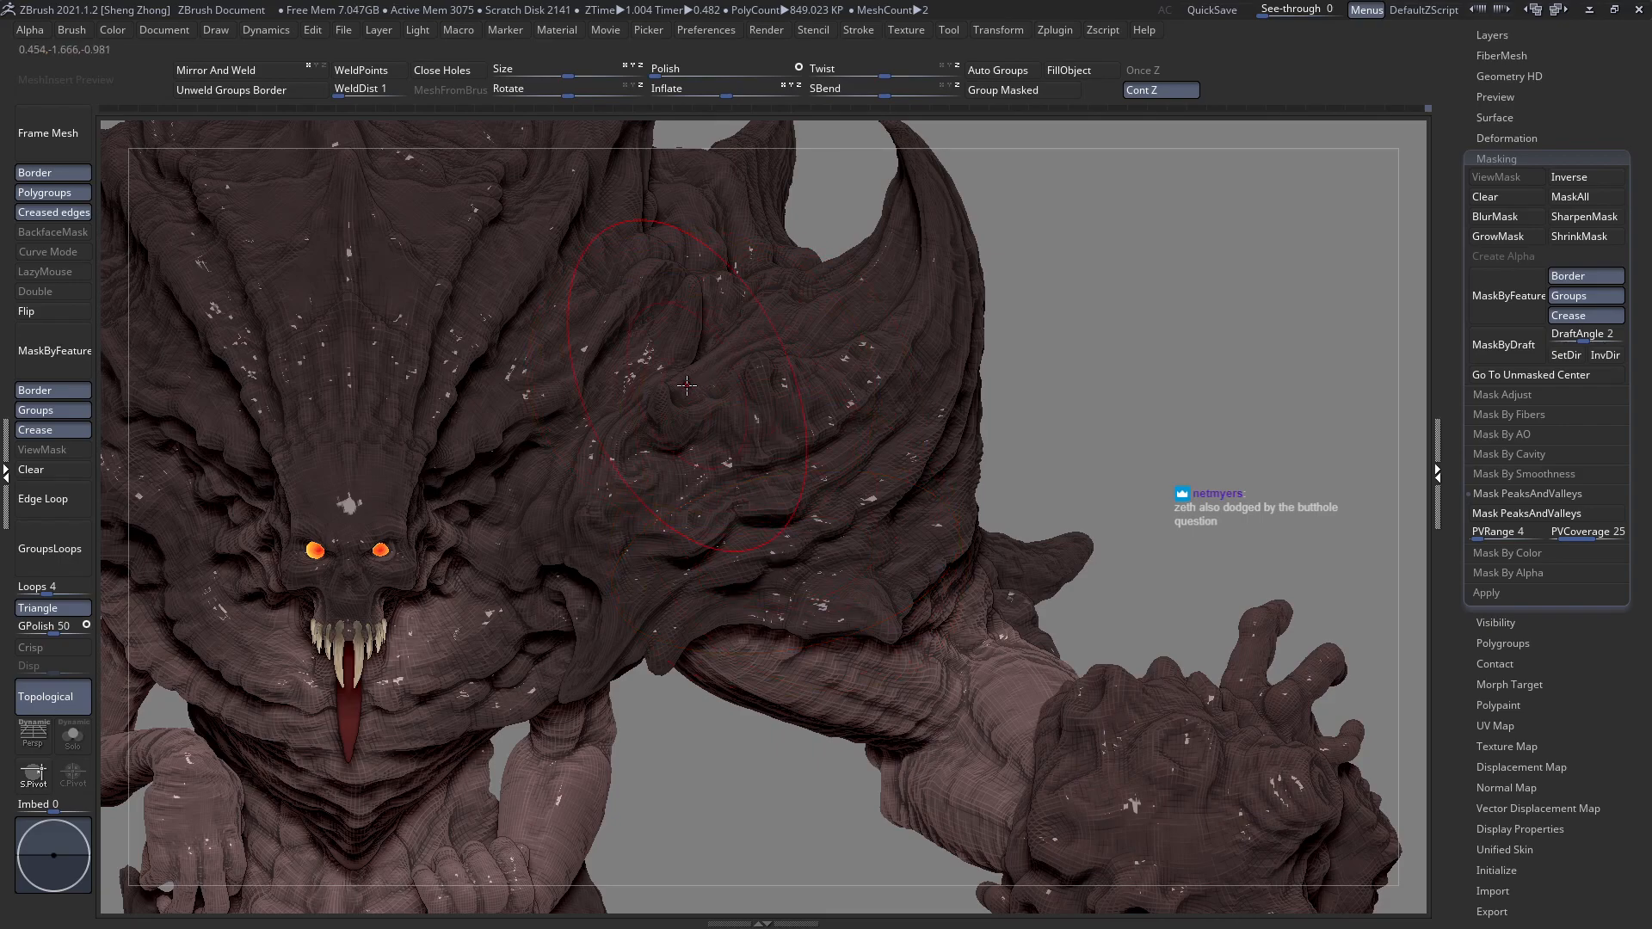
Shrink the Move Topological brush and nudge the folds between the head crest and the shoulder plate.
{"action": "right_click", "coordinate": [686, 330]}
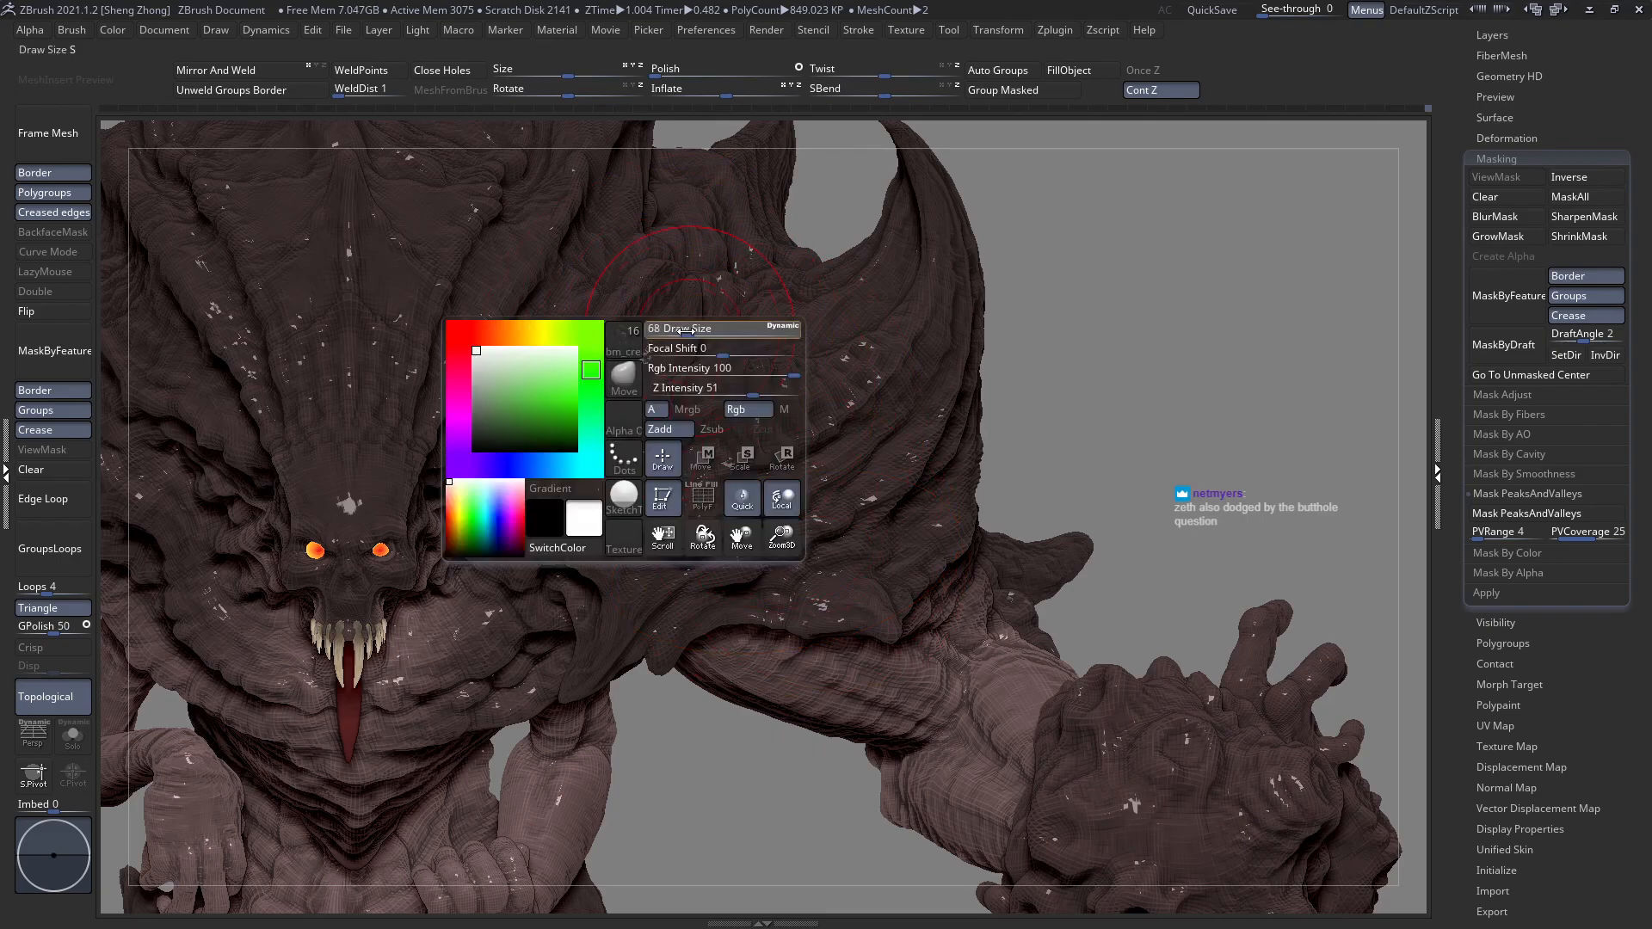
{"action": "right_click_drag", "start_coordinate": [601, 357], "coordinate": [537, 563], "text": "alt"}
{"action": "right_click", "coordinate": [549, 421]}
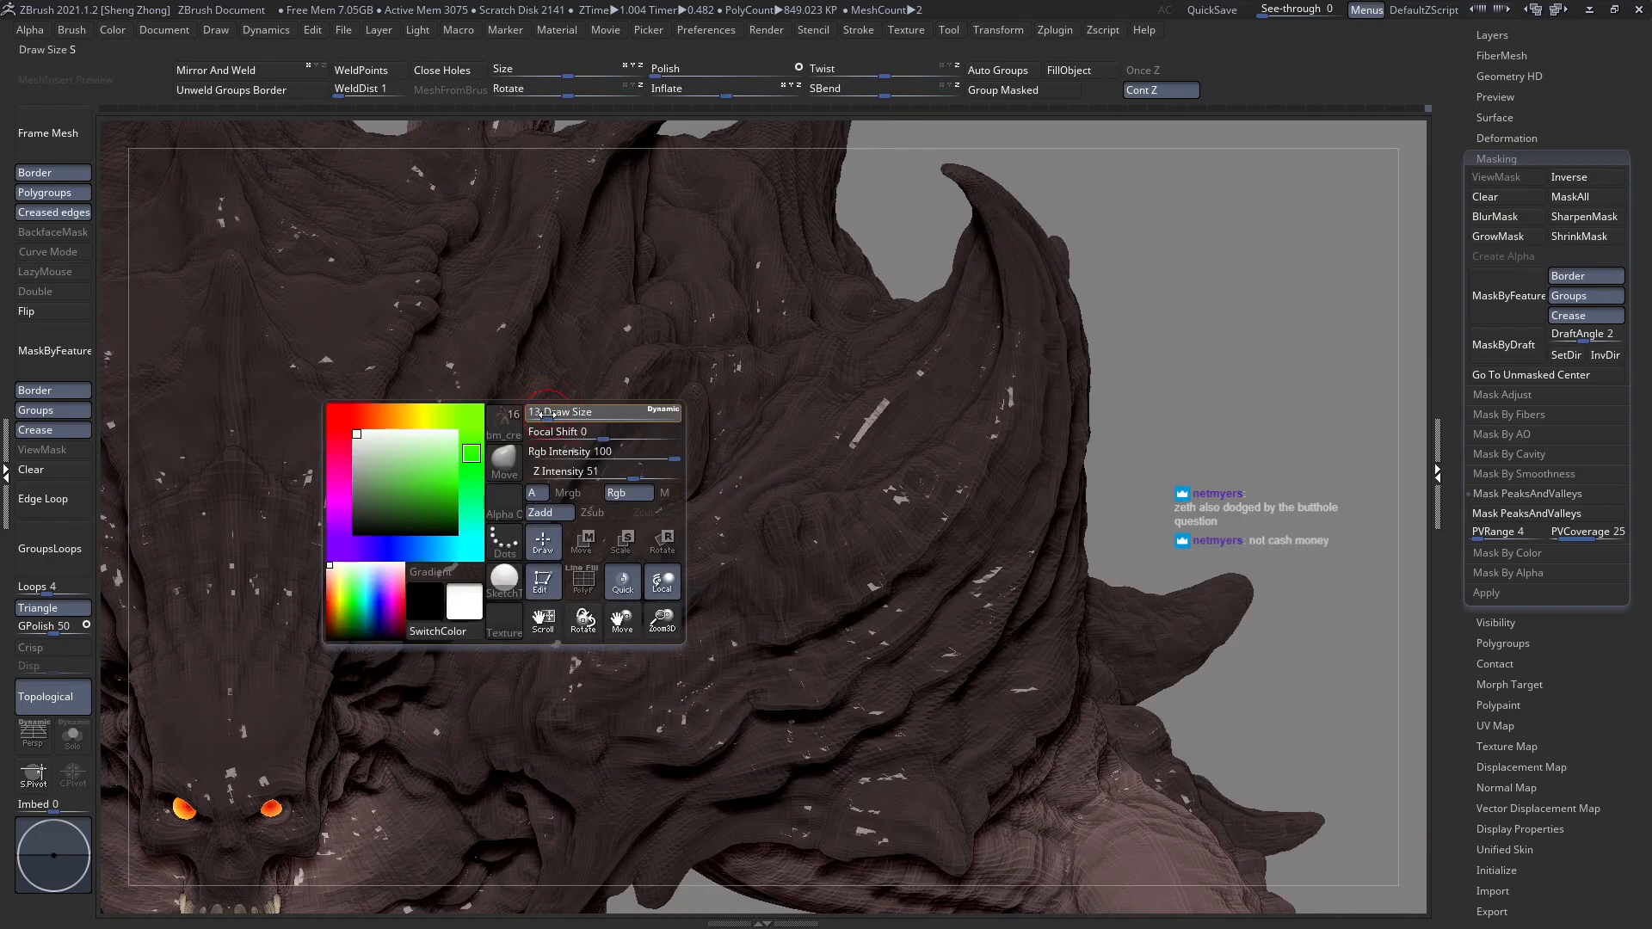
{"action": "right_click_drag", "start_coordinate": [547, 483], "coordinate": [506, 489]}
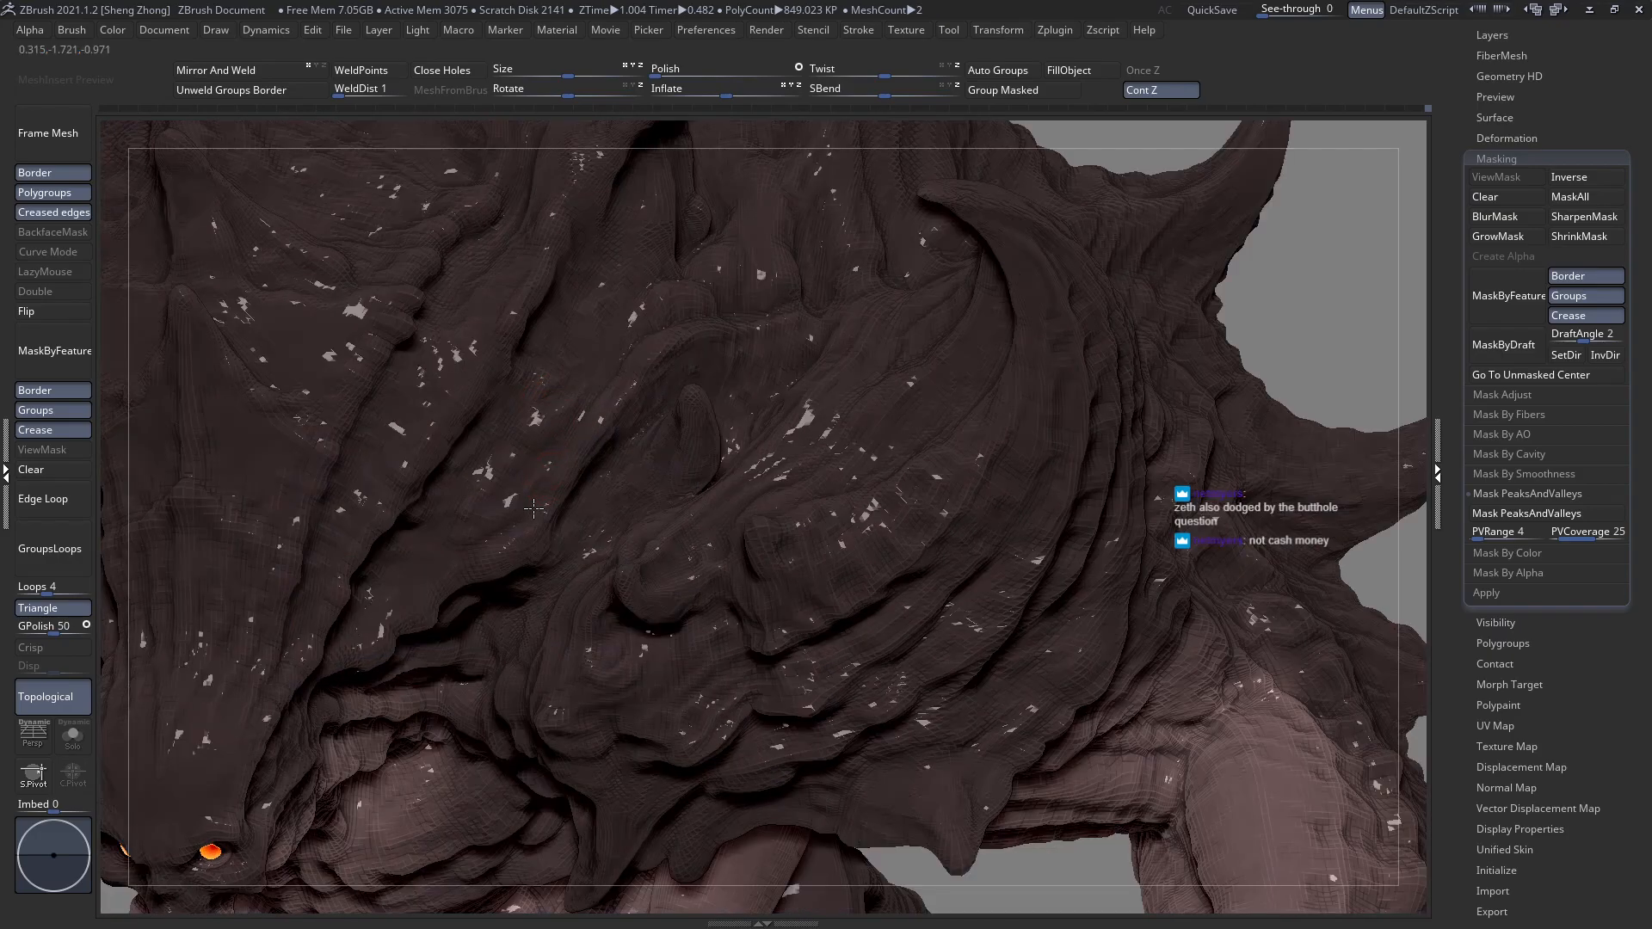
{"action": "right_click", "coordinate": [581, 416]}
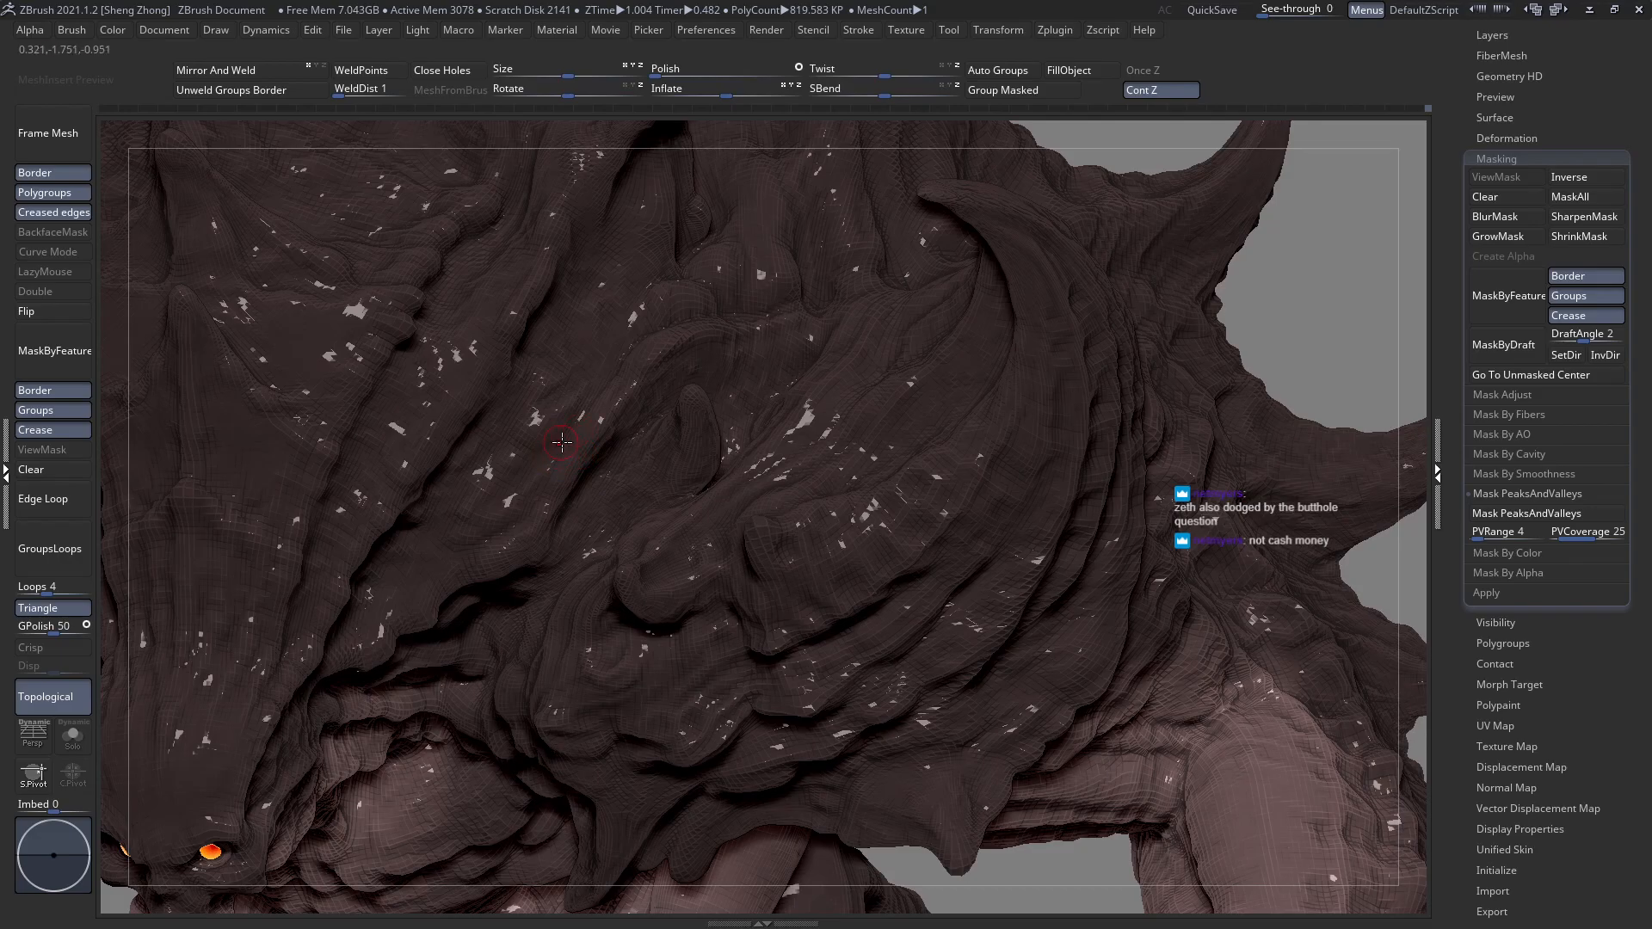
{"action": "mouse_move", "coordinate": [563, 449]}
{"action": "right_mouse_down"}
{"action": "mouse_move", "coordinate": [504, 483]}
{"action": "mouse_move", "coordinate": [516, 495]}
{"action": "right_mouse_up"}
{"action": "right_click", "coordinate": [515, 508]}
Switch back to a sculpting brush and detail the folds around the small horn beside the head crest, adjusting the brush size.
{"action": "key", "text": "b"}
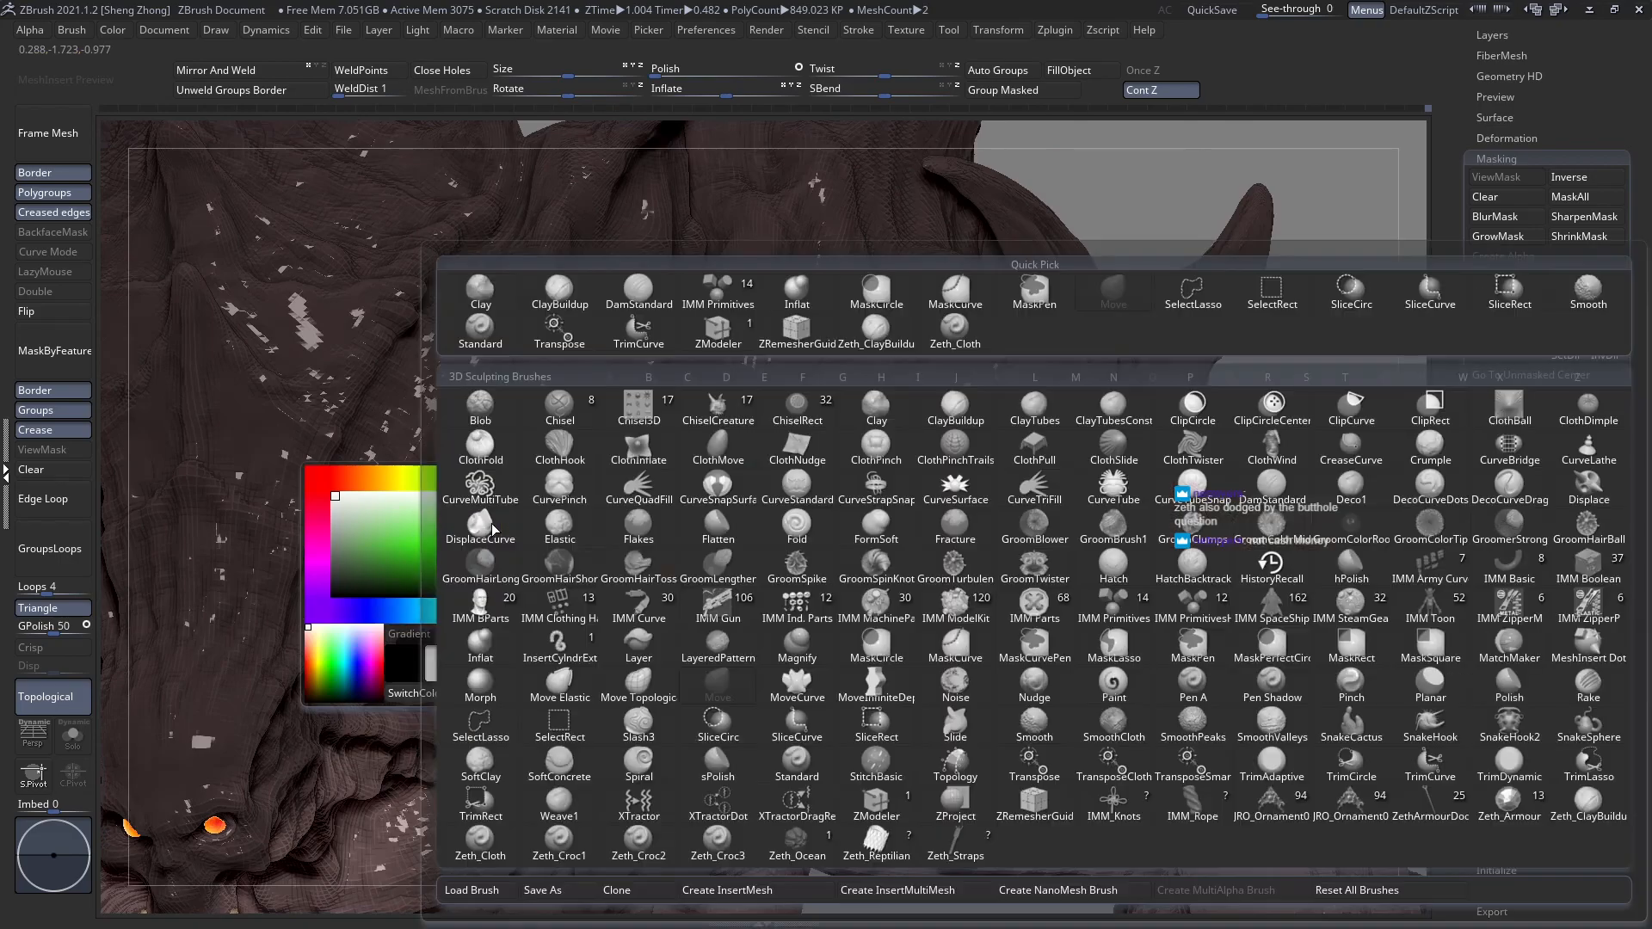
{"action": "left_click", "coordinate": [854, 602]}
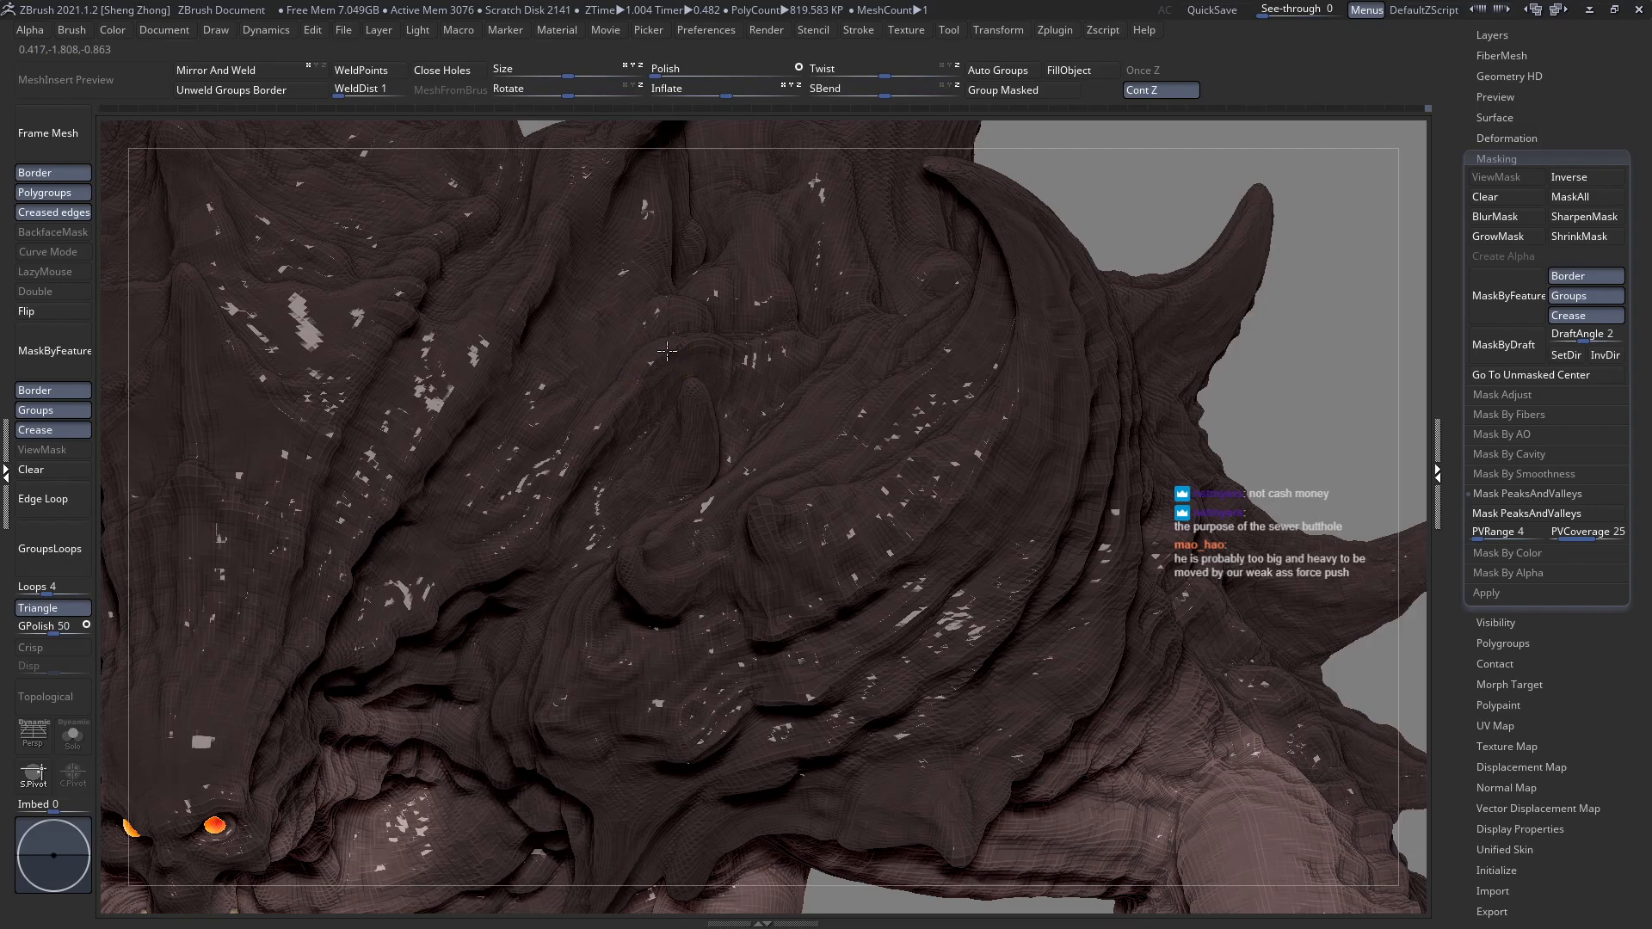
{"action": "right_click_drag", "start_coordinate": [654, 420], "coordinate": [672, 452]}
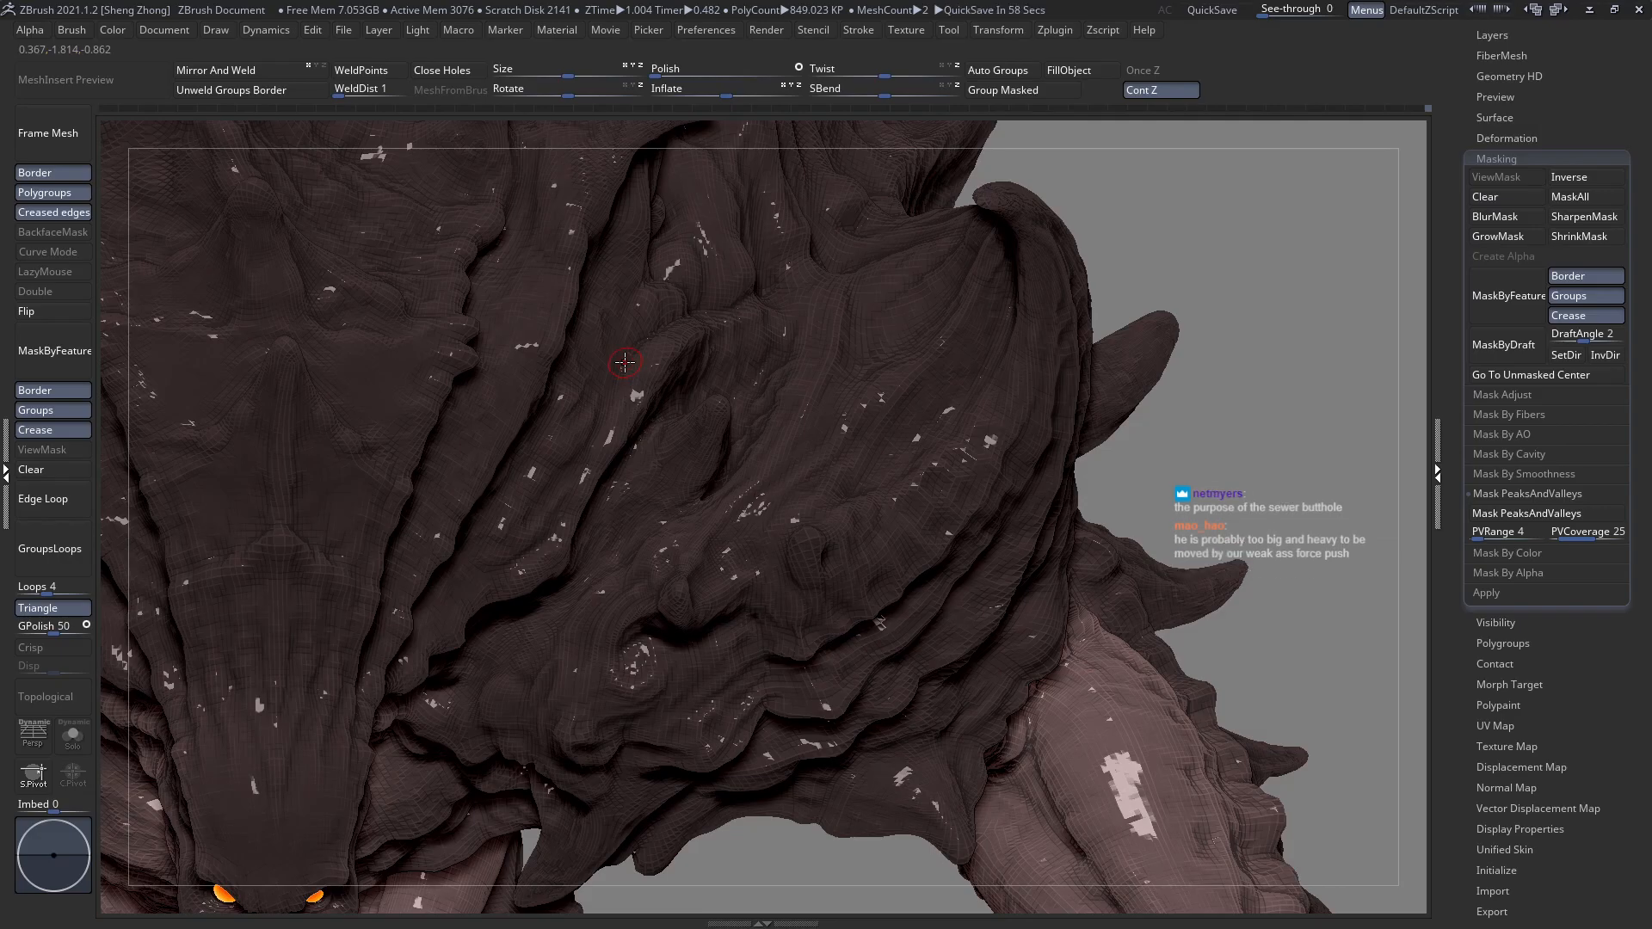
{"action": "mouse_move", "coordinate": [625, 362]}
{"action": "right_mouse_down"}
{"action": "mouse_move", "coordinate": [746, 429]}
{"action": "mouse_move", "coordinate": [775, 542]}
{"action": "mouse_move", "coordinate": [958, 746]}
{"action": "right_mouse_up"}
{"action": "key", "text": "space"}
{"action": "left_click_drag", "start_coordinate": [919, 557], "coordinate": [926, 557]}
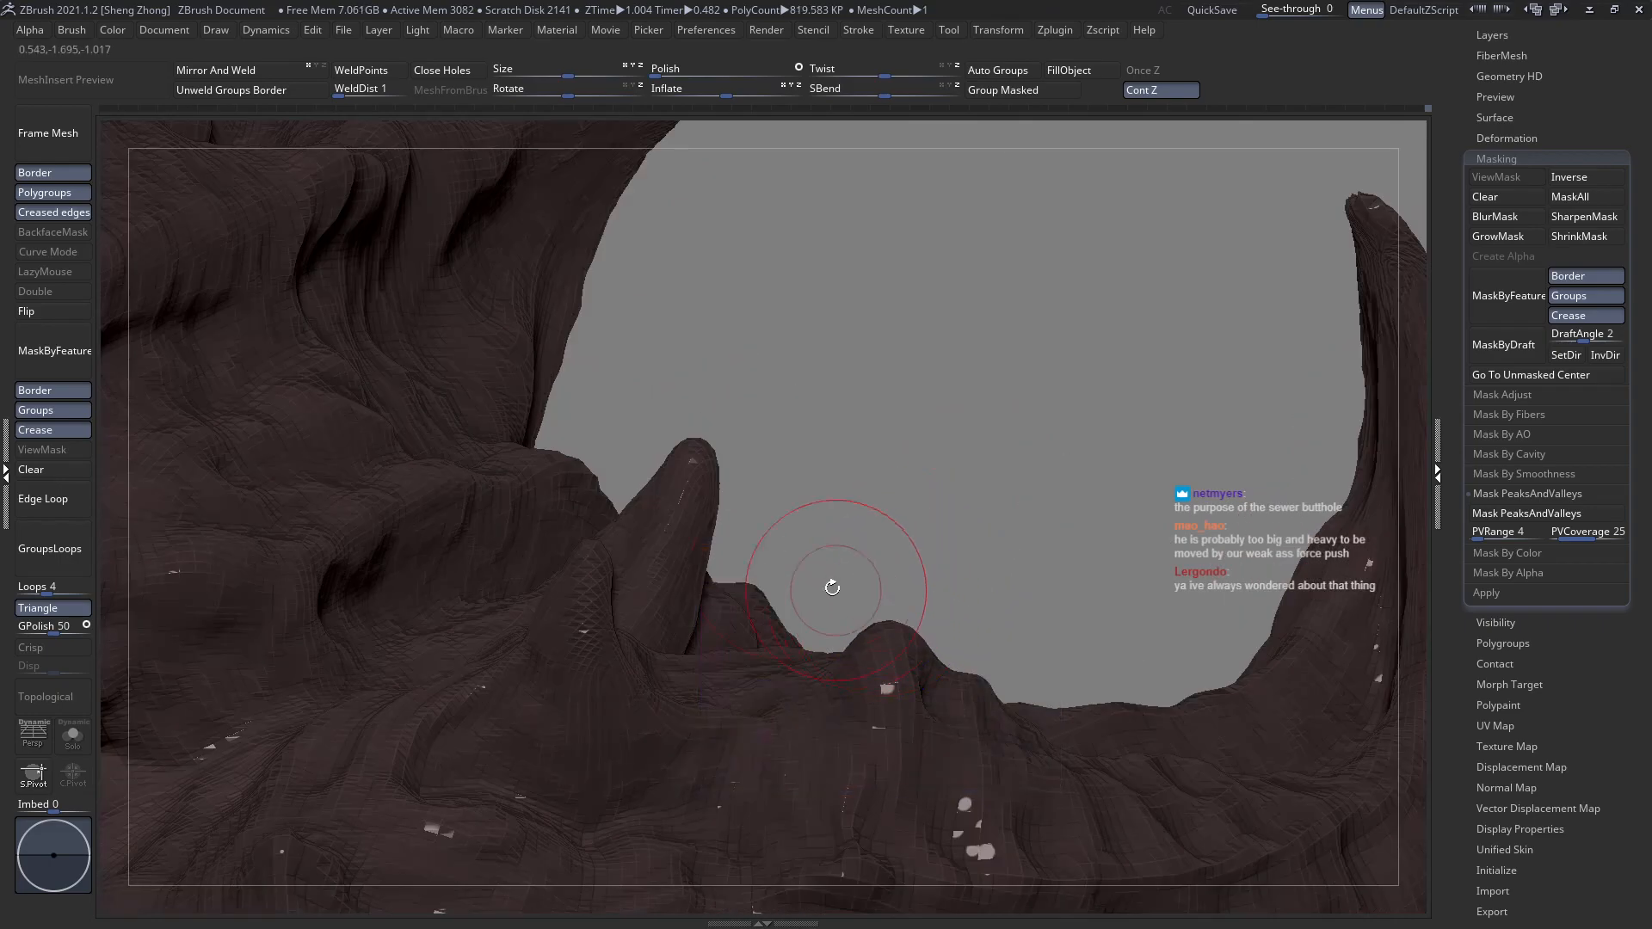
Isolate the shoulder plate region by hiding the rest of the model.
{"action": "right_click_drag", "start_coordinate": [689, 615], "coordinate": [755, 603]}
{"action": "right_click_drag", "start_coordinate": [858, 663], "coordinate": [701, 130]}
{"action": "right_click_drag", "start_coordinate": [699, 331], "coordinate": [727, 508], "text": "alt"}
{"action": "left_click_drag", "start_coordinate": [680, 251], "coordinate": [853, 504], "text": "ctrl+shift"}
{"action": "right_click_drag", "start_coordinate": [791, 390], "coordinate": [1007, 701], "text": "ctrl"}
Adjust the brush size and sculpt the layered ridges across the isolated shoulder plate, down to its lower folds.
{"action": "mouse_move", "coordinate": [727, 487]}
{"action": "right_mouse_down"}
{"action": "mouse_move", "coordinate": [693, 472]}
{"action": "mouse_move", "coordinate": [579, 479]}
{"action": "mouse_move", "coordinate": [721, 425]}
{"action": "mouse_move", "coordinate": [744, 439]}
{"action": "mouse_move", "coordinate": [715, 524]}
{"action": "right_mouse_up"}
{"action": "key", "text": "space"}
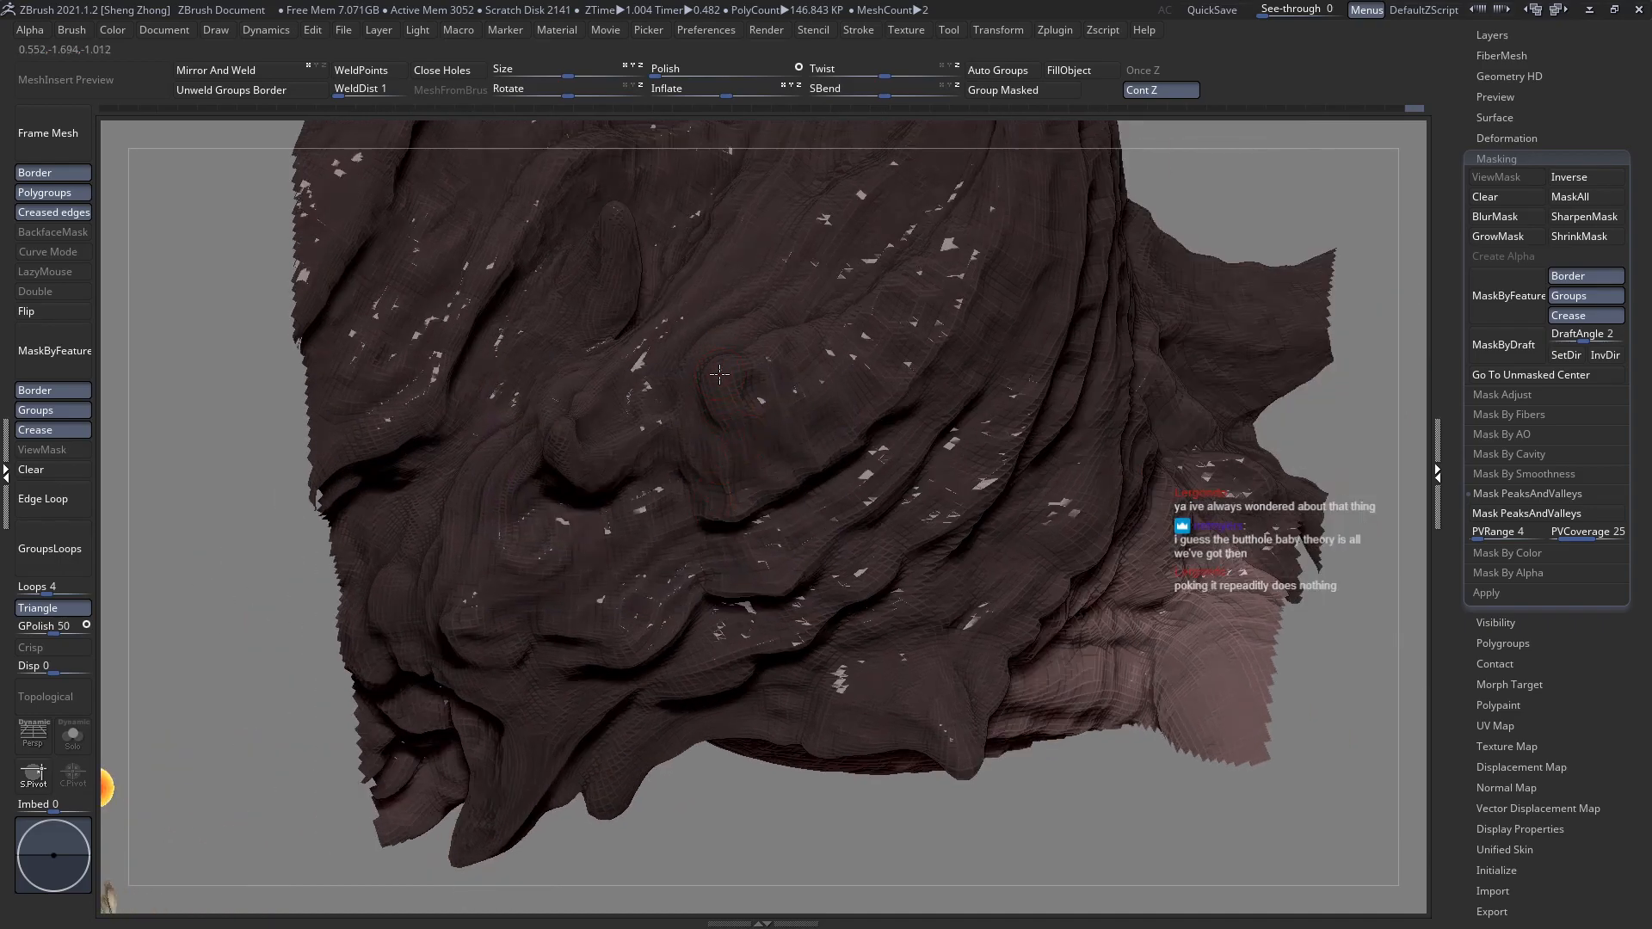
{"action": "right_click_drag", "start_coordinate": [741, 359], "coordinate": [758, 569]}
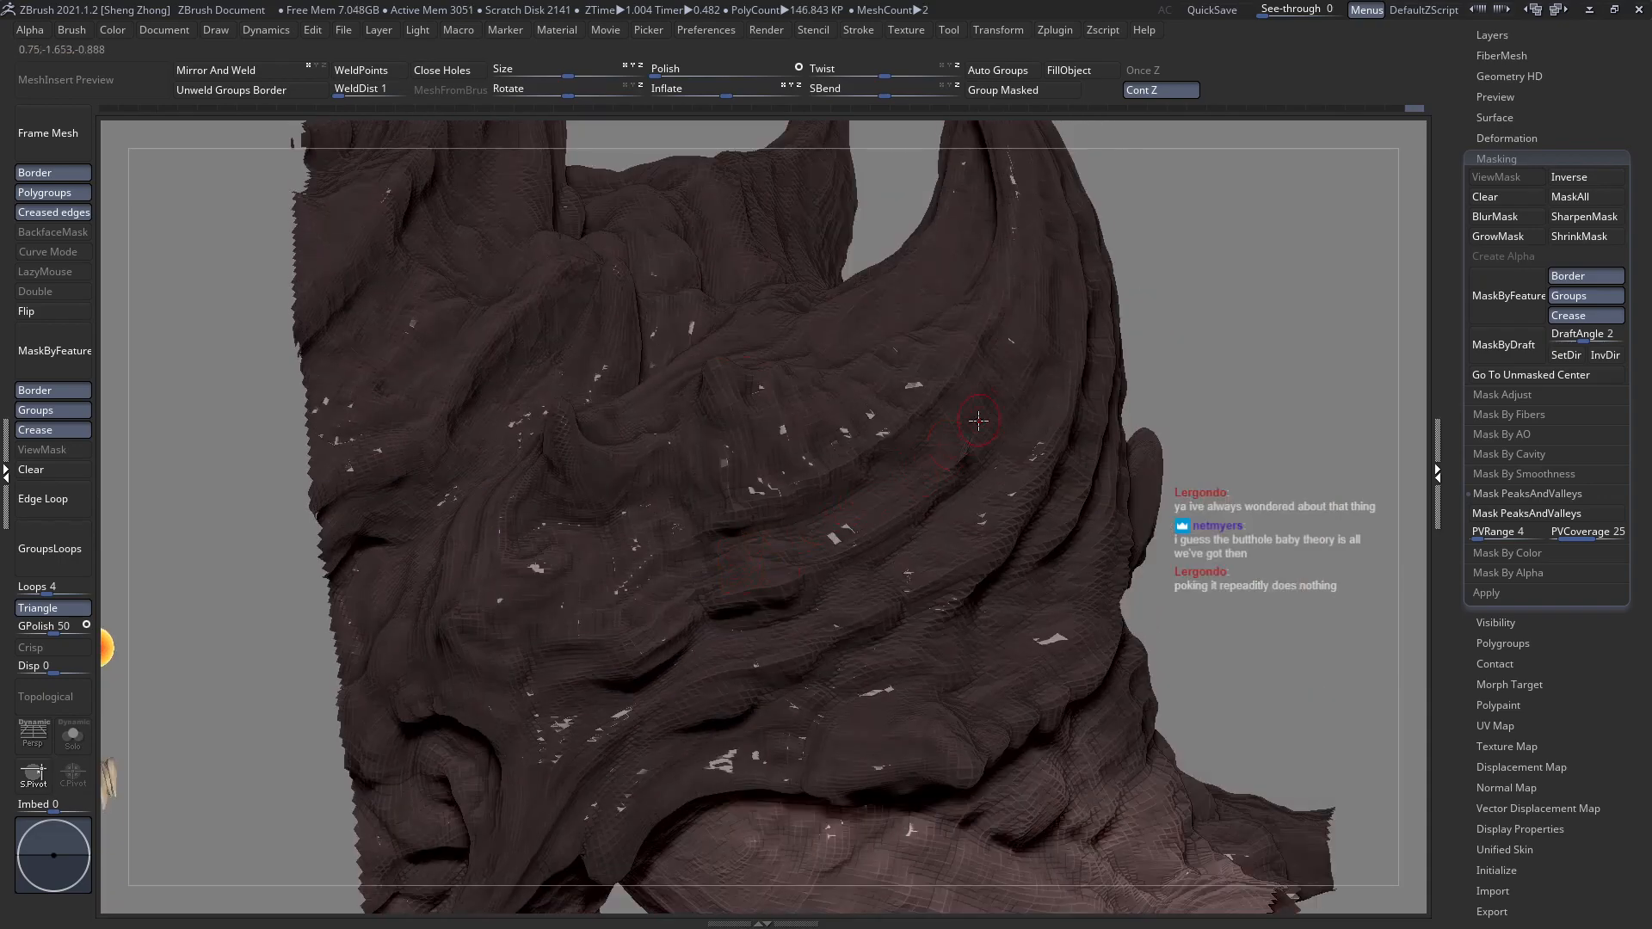
{"action": "right_click_drag", "start_coordinate": [939, 474], "coordinate": [1004, 416]}
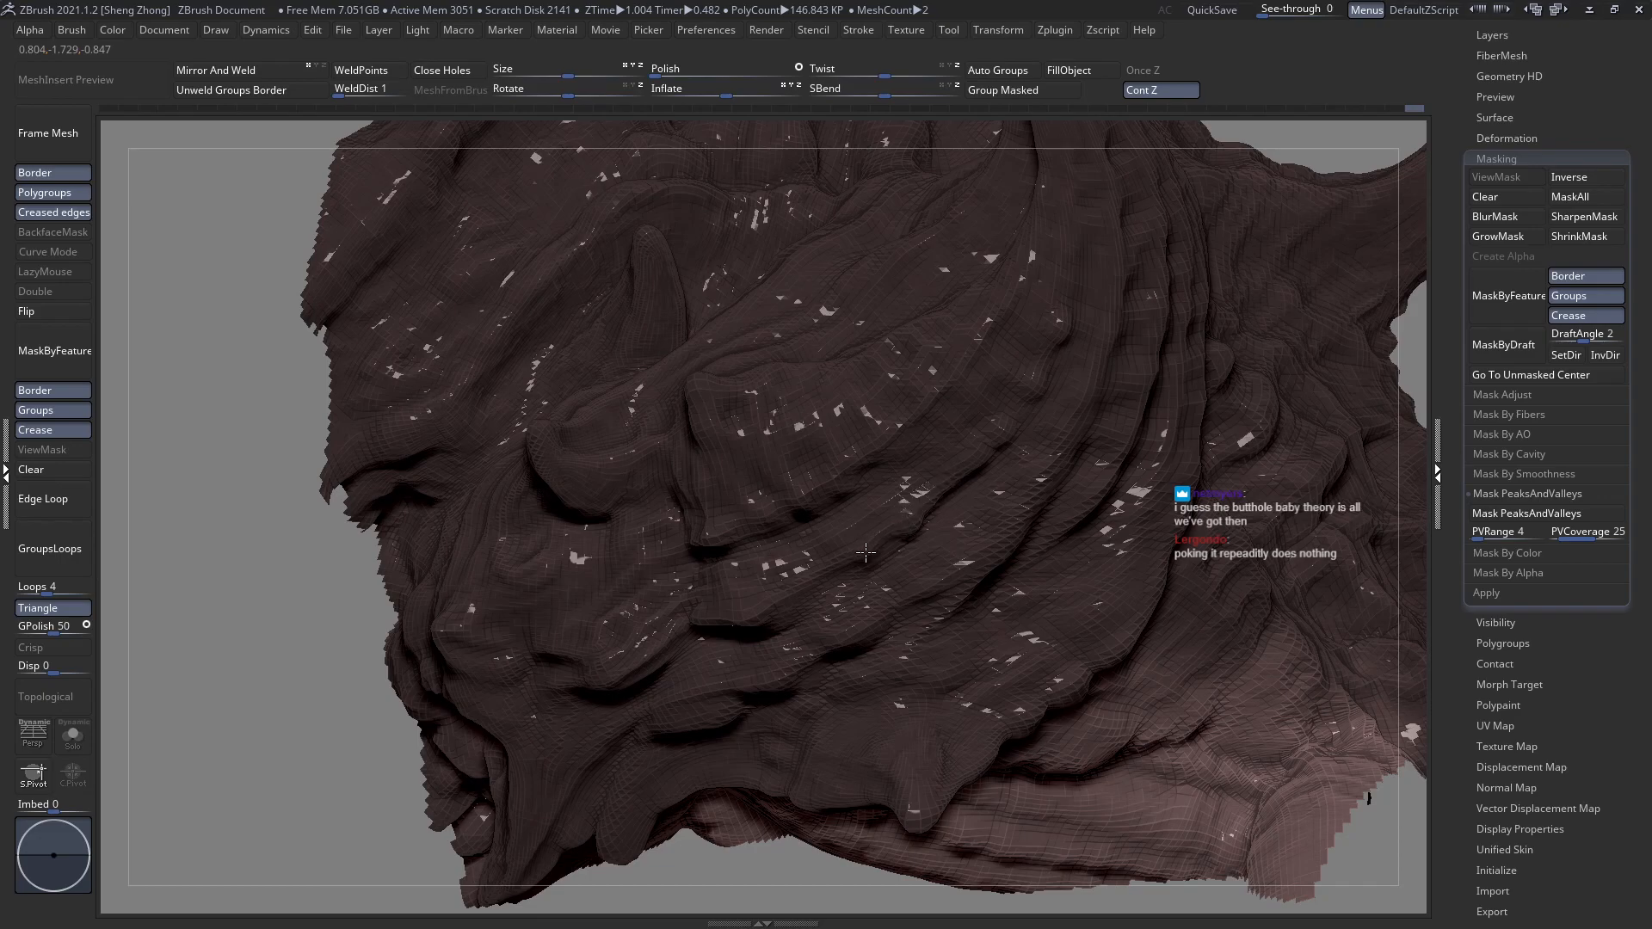
{"action": "left_click_drag", "start_coordinate": [852, 620], "coordinate": [848, 631]}
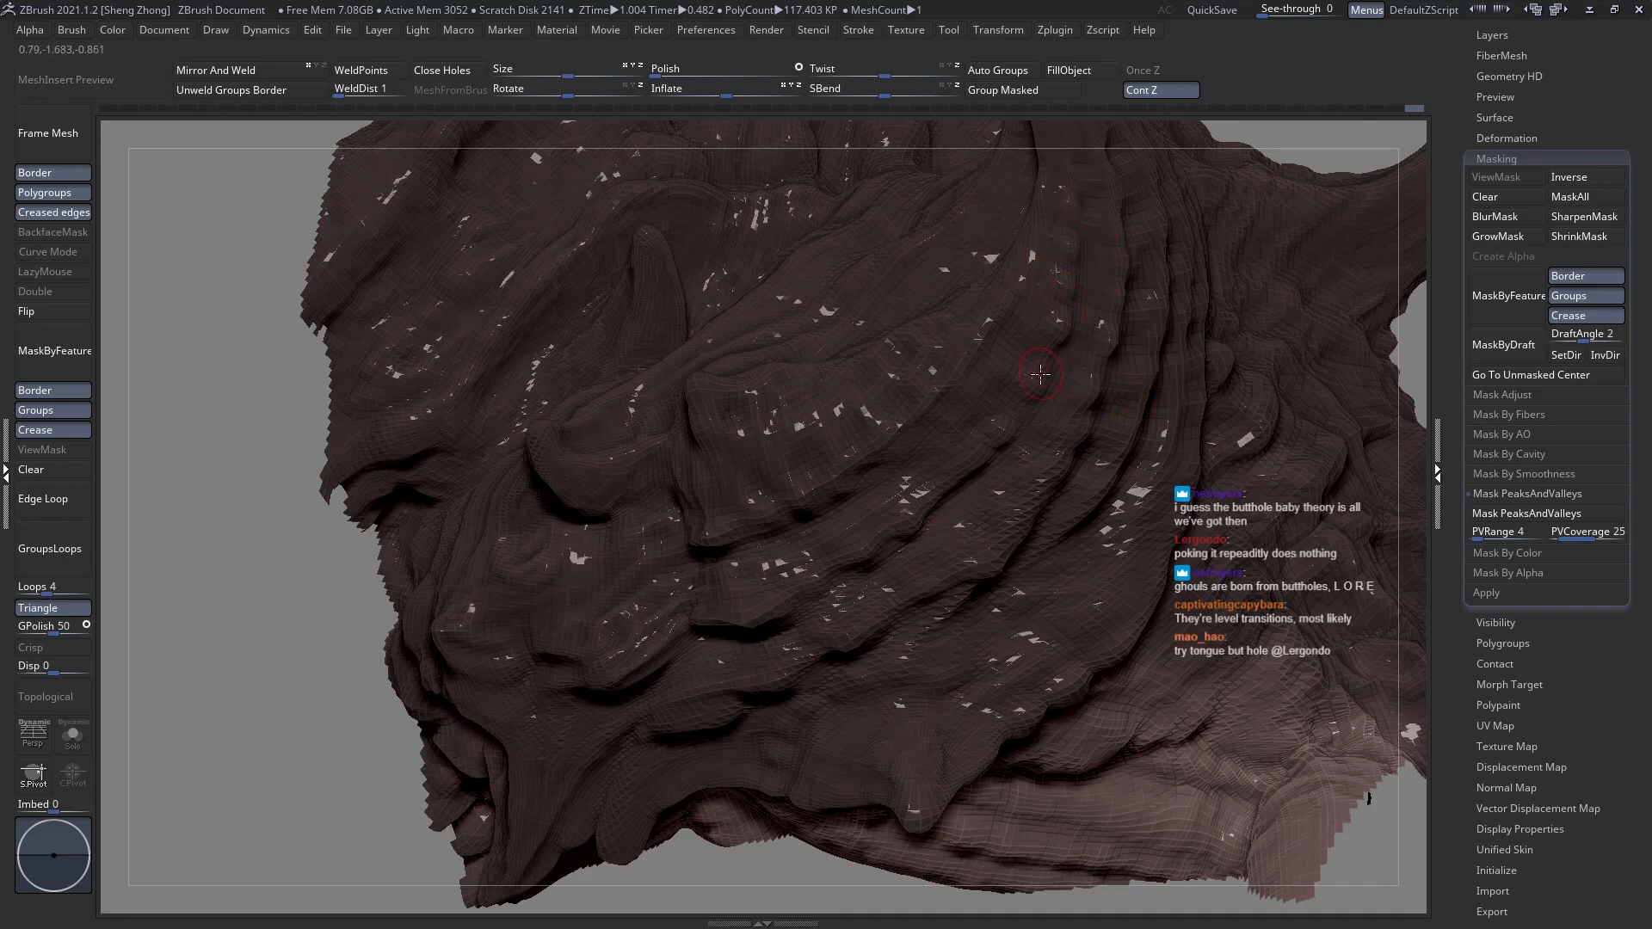
Sculpt along the outer face of the shoulder plate's large curved spike, just below its tip.
{"action": "right_click_drag", "start_coordinate": [951, 478], "coordinate": [932, 535], "text": "alt"}
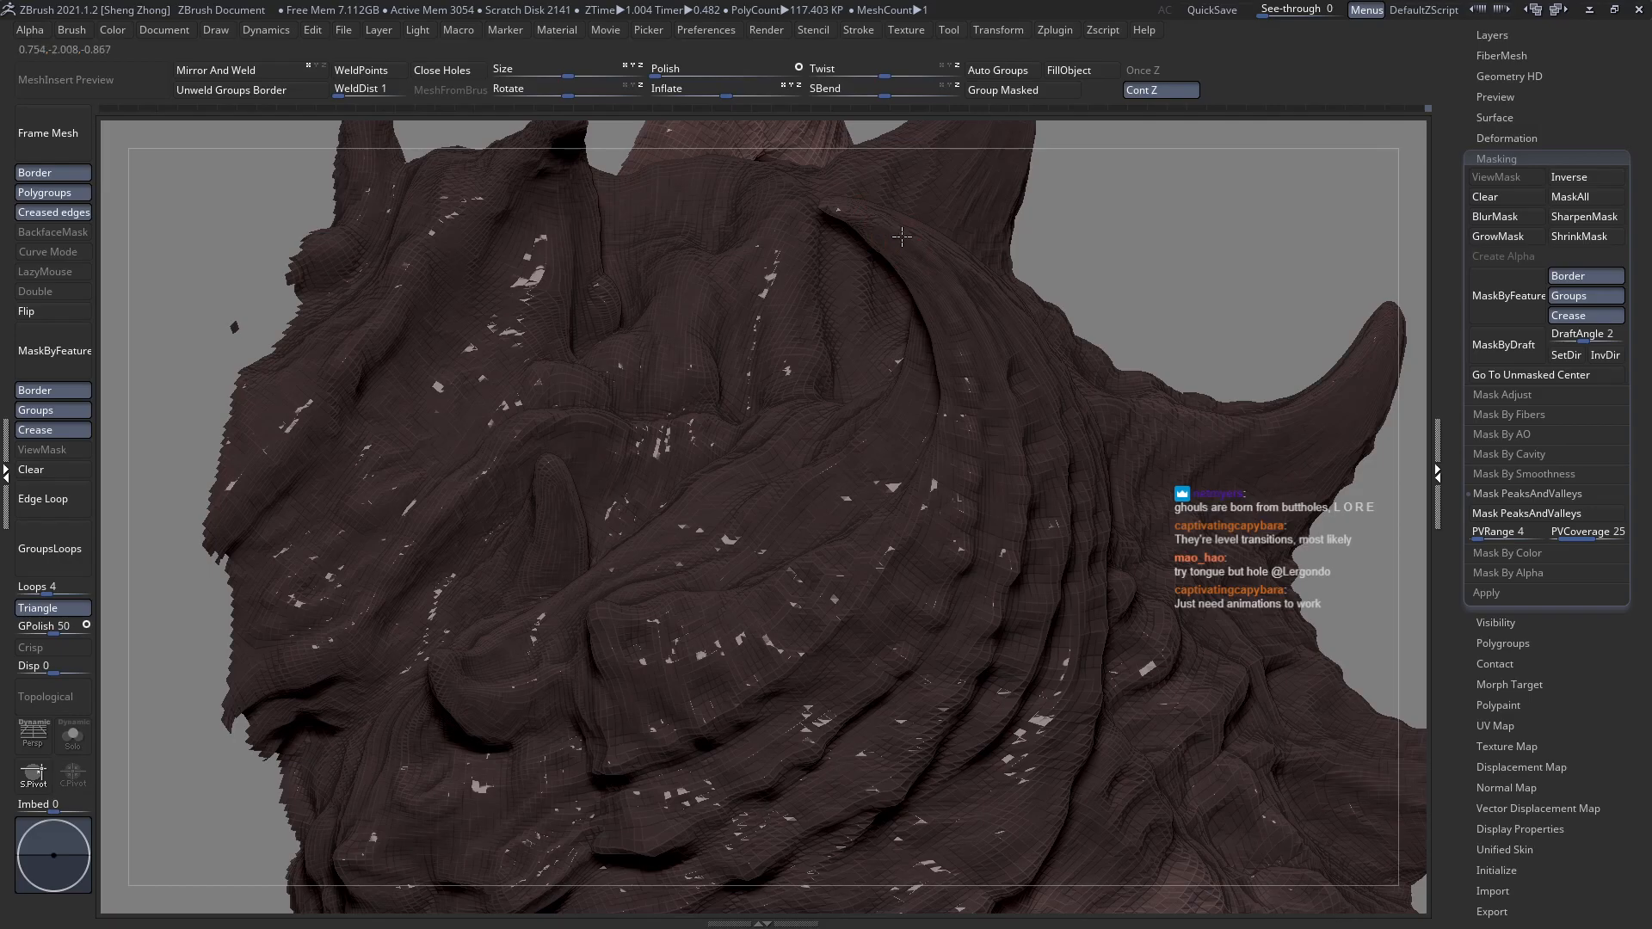
{"action": "right_click_drag", "start_coordinate": [1003, 372], "coordinate": [1205, 379]}
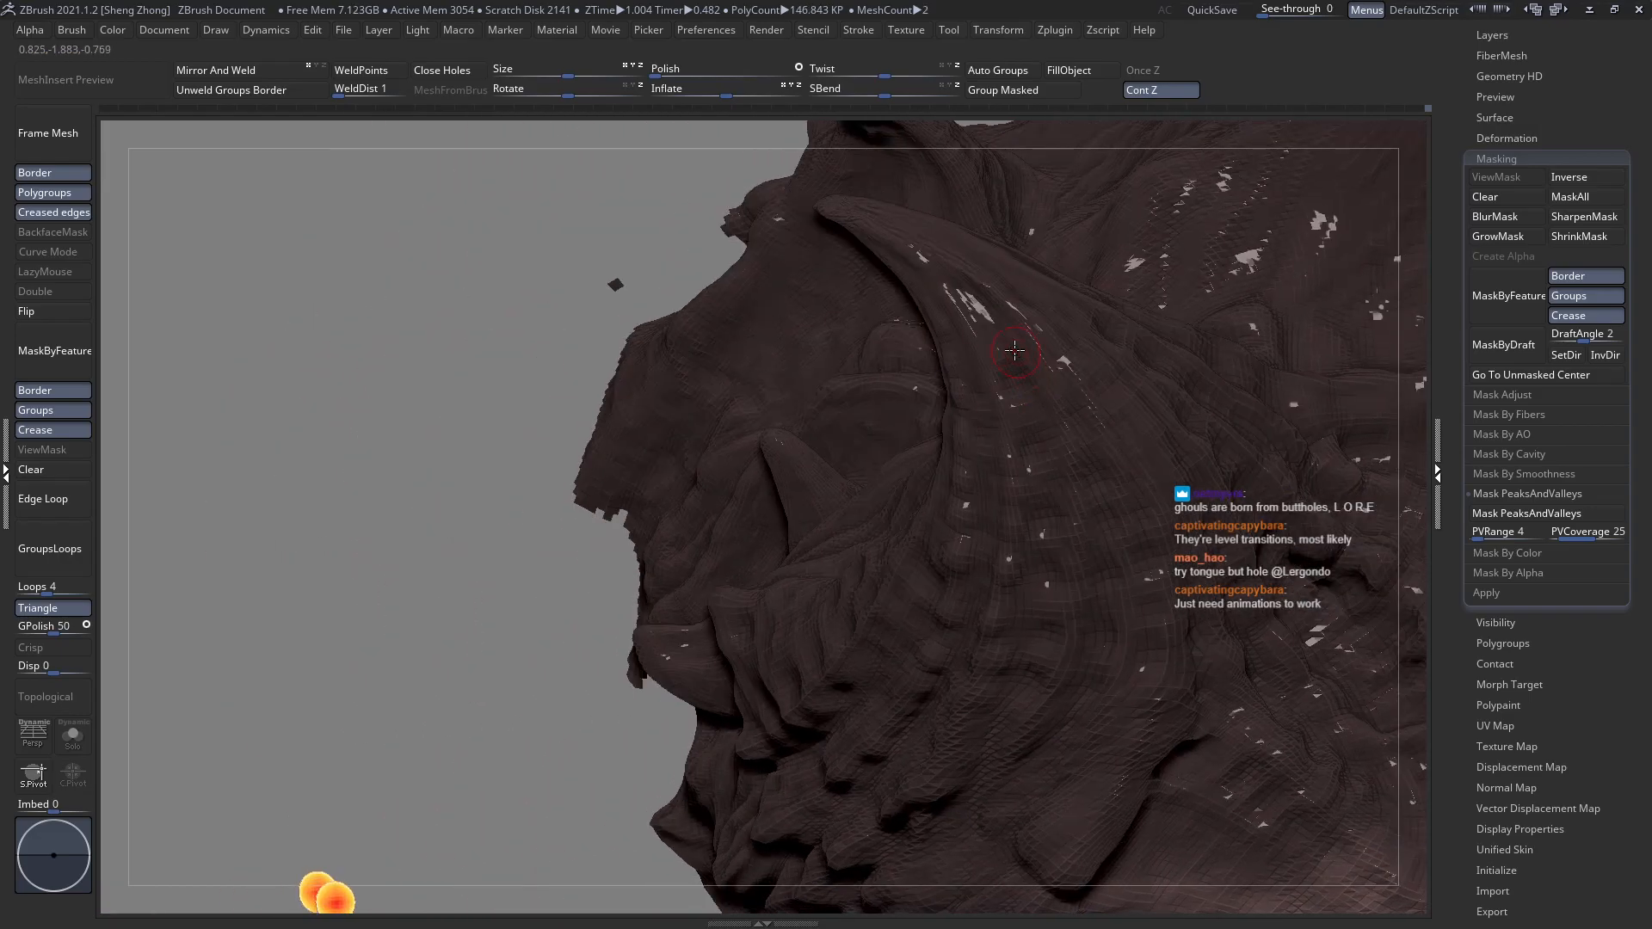
{"action": "mouse_move", "coordinate": [961, 286]}
{"action": "left_mouse_down"}
{"action": "mouse_move", "coordinate": [982, 314]}
{"action": "mouse_move", "coordinate": [931, 265]}
{"action": "mouse_move", "coordinate": [997, 334]}
{"action": "left_mouse_up"}
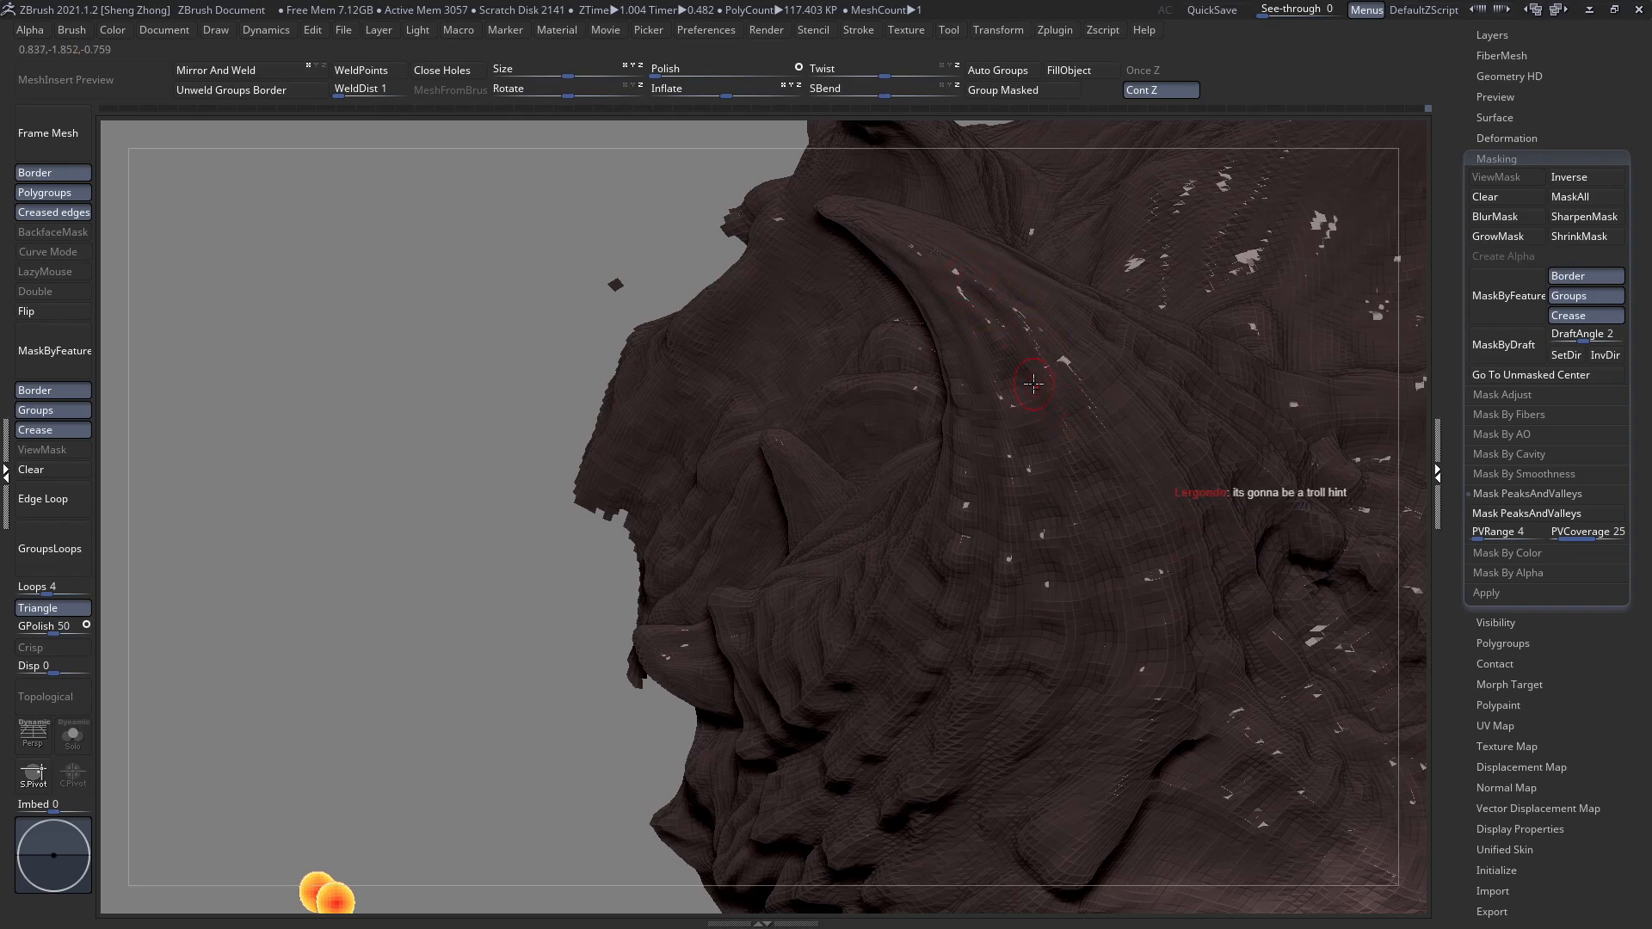
{"action": "right_click_drag", "start_coordinate": [1042, 373], "coordinate": [1066, 424]}
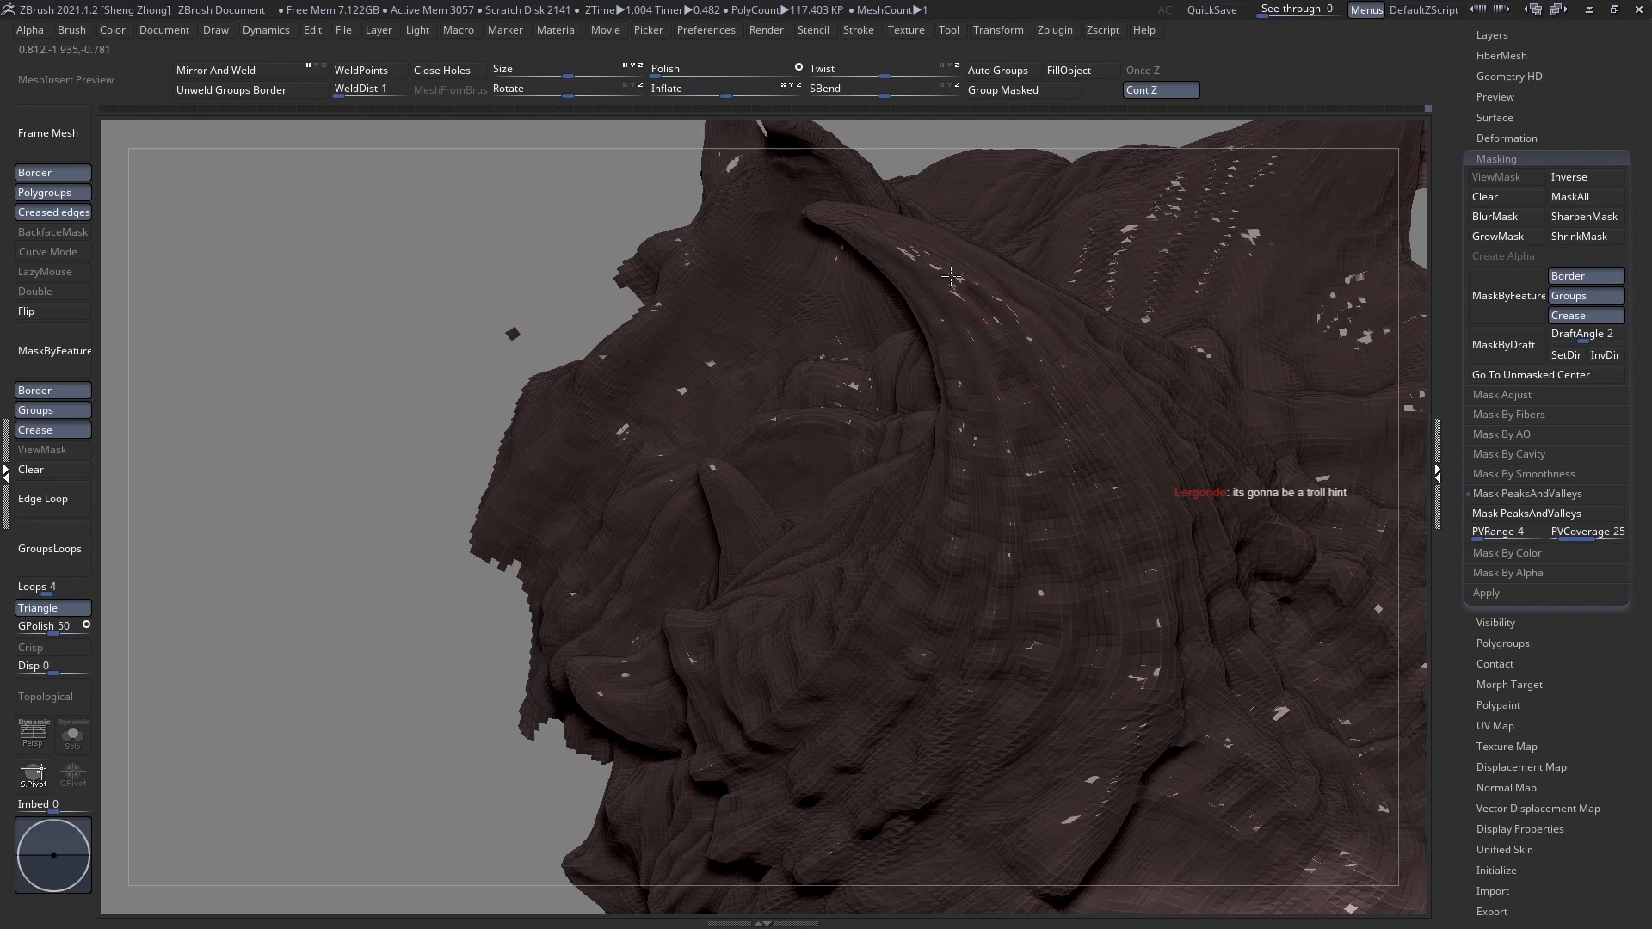
Refine the ridges that run from the tip of the large curved spike down onto the shoulder plate.
{"action": "right_click_drag", "start_coordinate": [931, 345], "coordinate": [903, 362]}
{"action": "right_click_drag", "start_coordinate": [966, 305], "coordinate": [975, 309]}
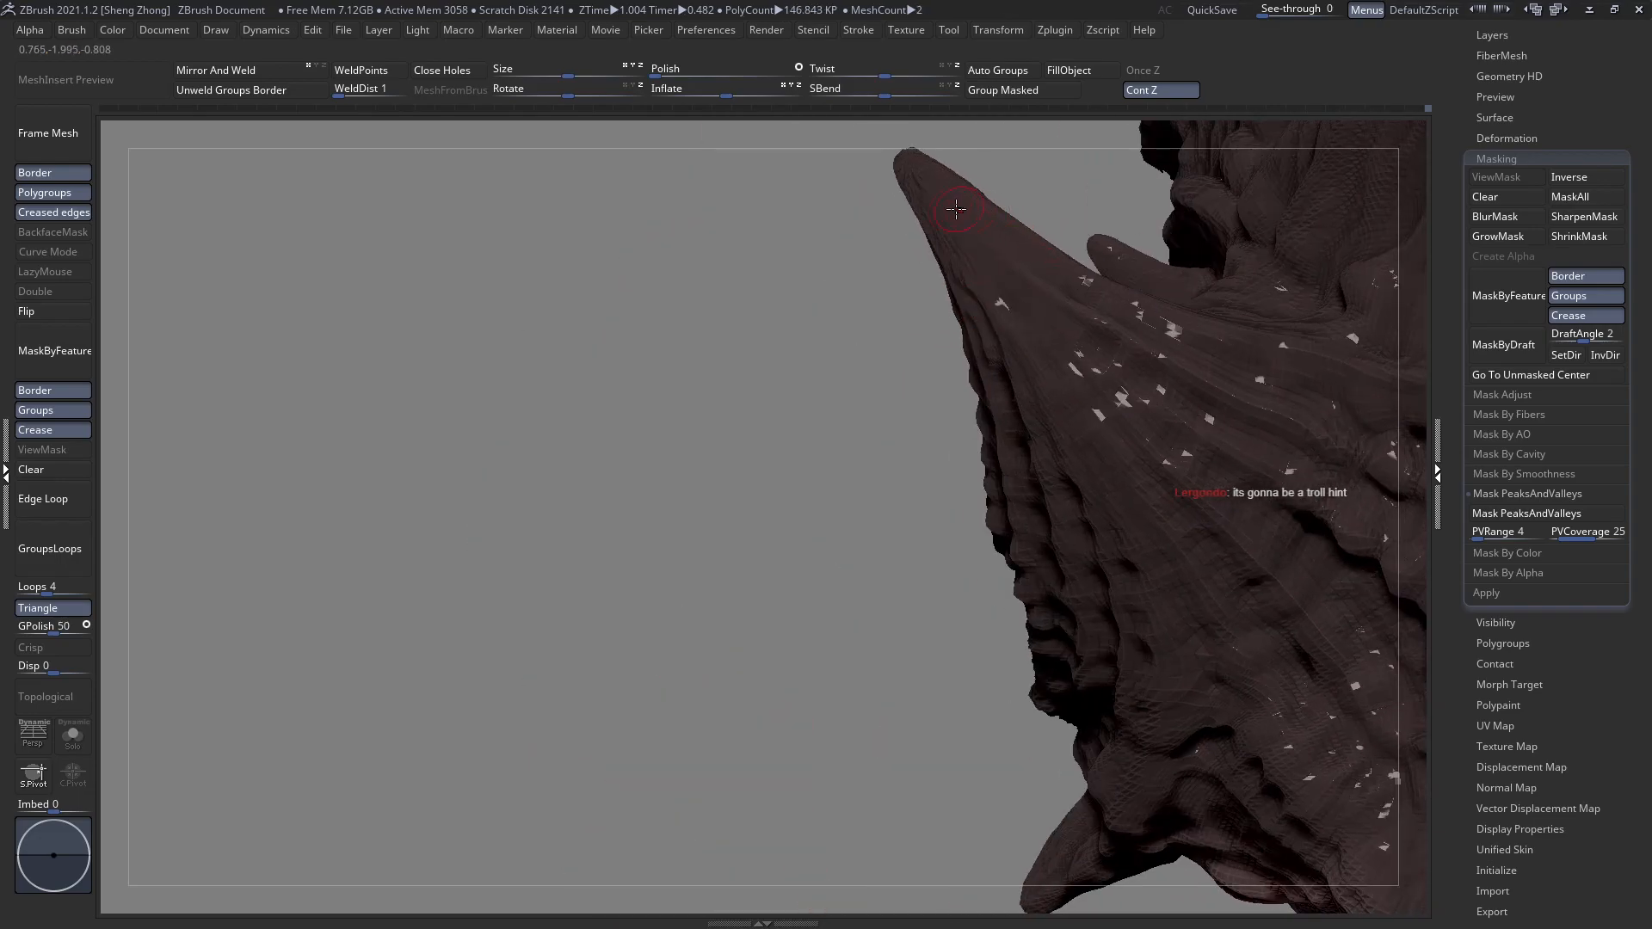
{"action": "left_click_drag", "start_coordinate": [934, 202], "coordinate": [1042, 367]}
{"action": "left_click_drag", "start_coordinate": [968, 243], "coordinate": [989, 281]}
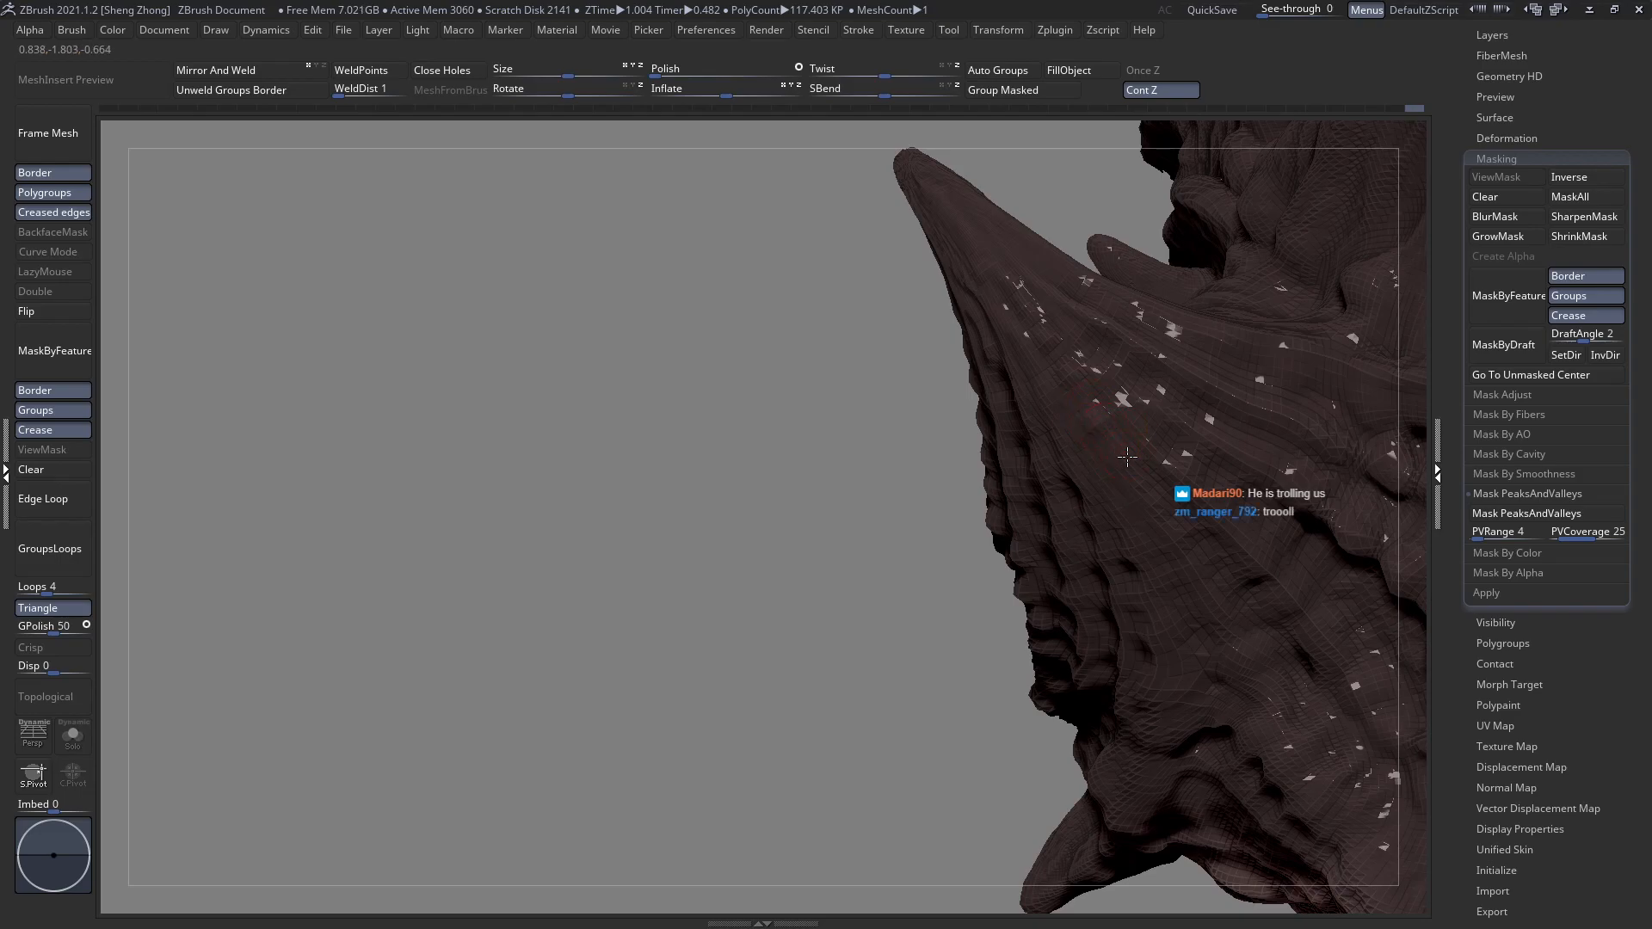
{"action": "left_click_drag", "start_coordinate": [1118, 465], "coordinate": [1128, 465]}
{"action": "right_click_drag", "start_coordinate": [1162, 445], "coordinate": [1086, 514]}
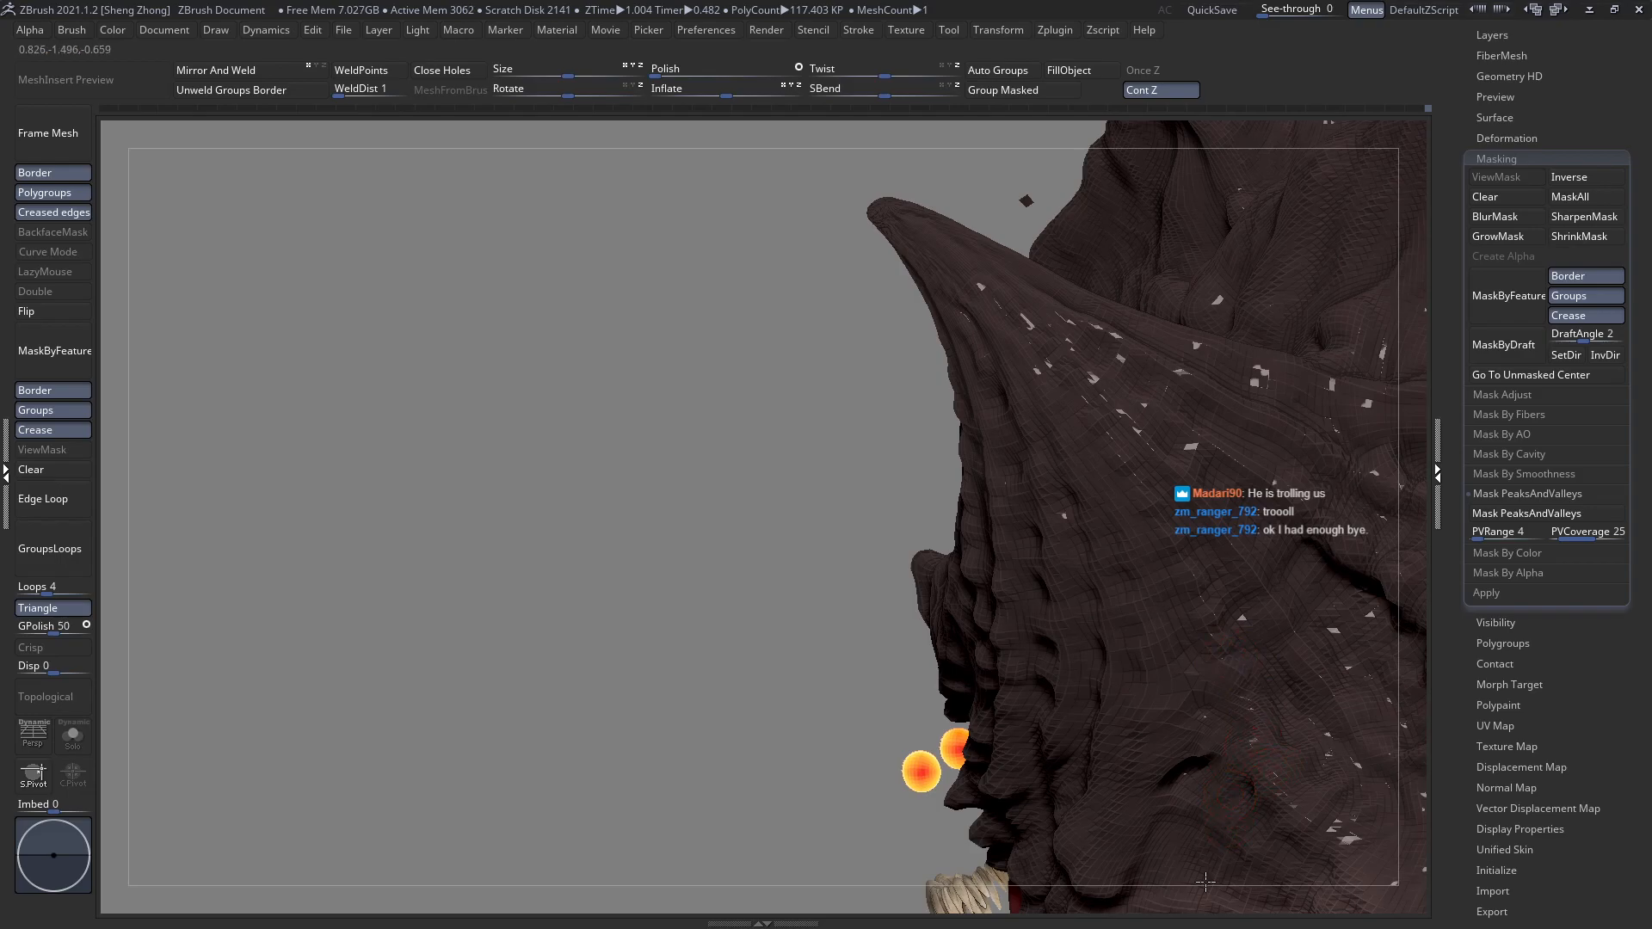
Examine the large curved spike and the folds around its base from the front, side and back.
{"action": "right_click_drag", "start_coordinate": [1206, 878], "coordinate": [1106, 700]}
{"action": "right_click_drag", "start_coordinate": [960, 606], "coordinate": [969, 573], "text": "ctrl"}
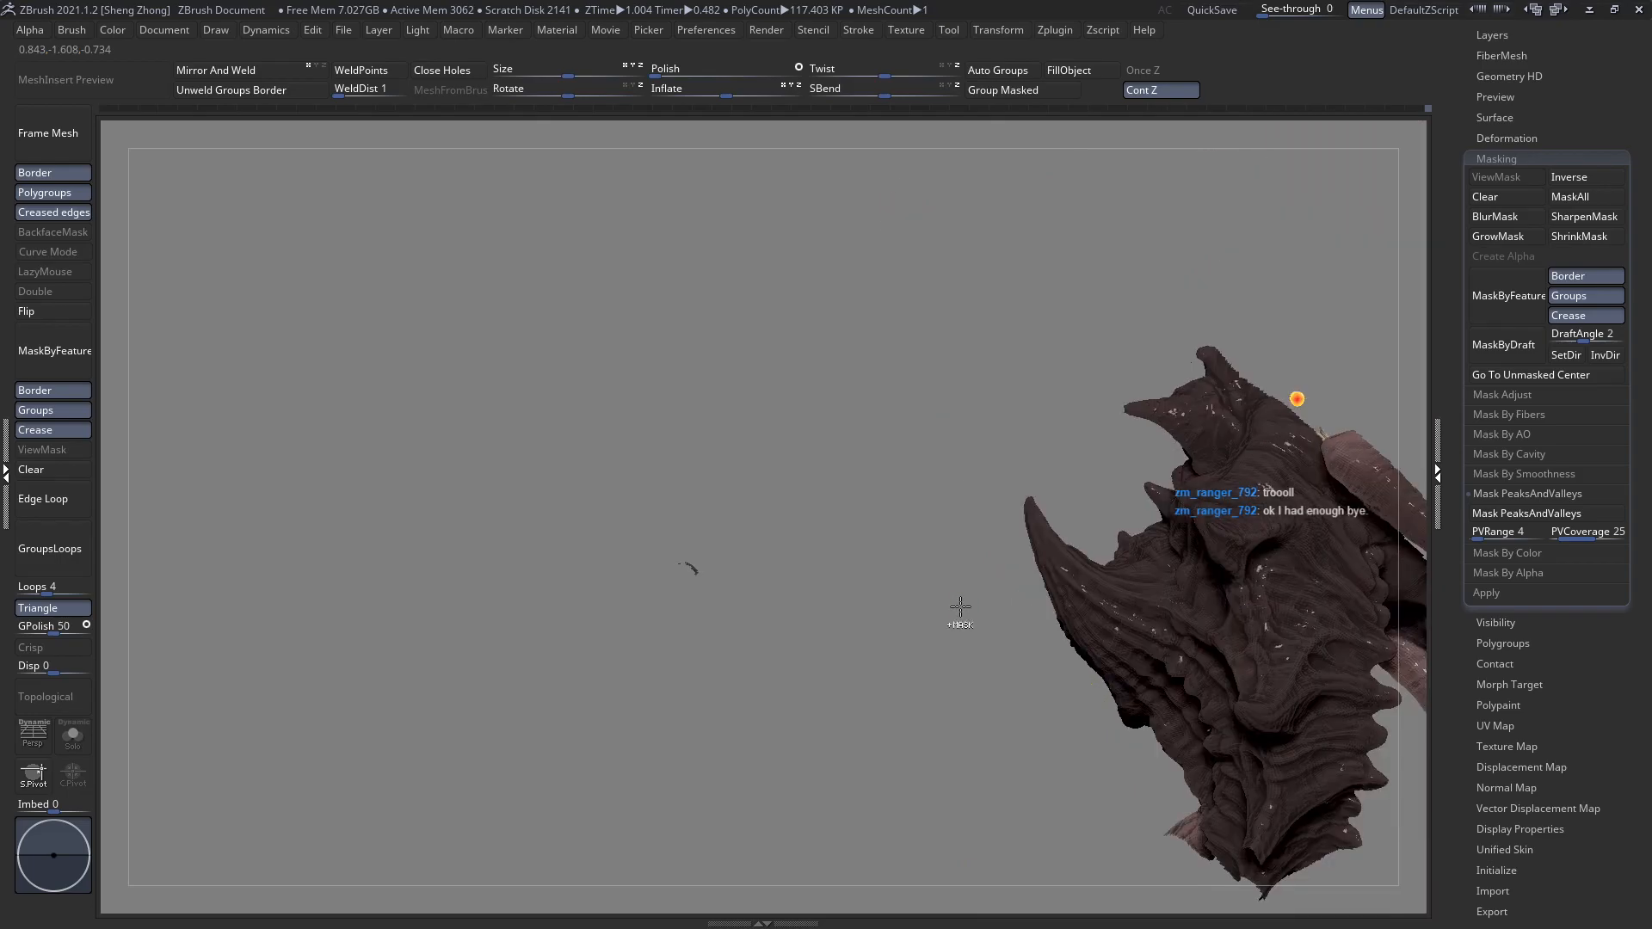
{"action": "right_click_drag", "start_coordinate": [1022, 492], "coordinate": [852, 524], "text": "shift"}
{"action": "mouse_move", "coordinate": [428, 502]}
{"action": "right_mouse_down"}
{"action": "mouse_move", "coordinate": [940, 604]}
{"action": "mouse_move", "coordinate": [964, 666]}
{"action": "right_mouse_up"}
{"action": "right_click_drag", "start_coordinate": [1014, 583], "coordinate": [929, 589]}
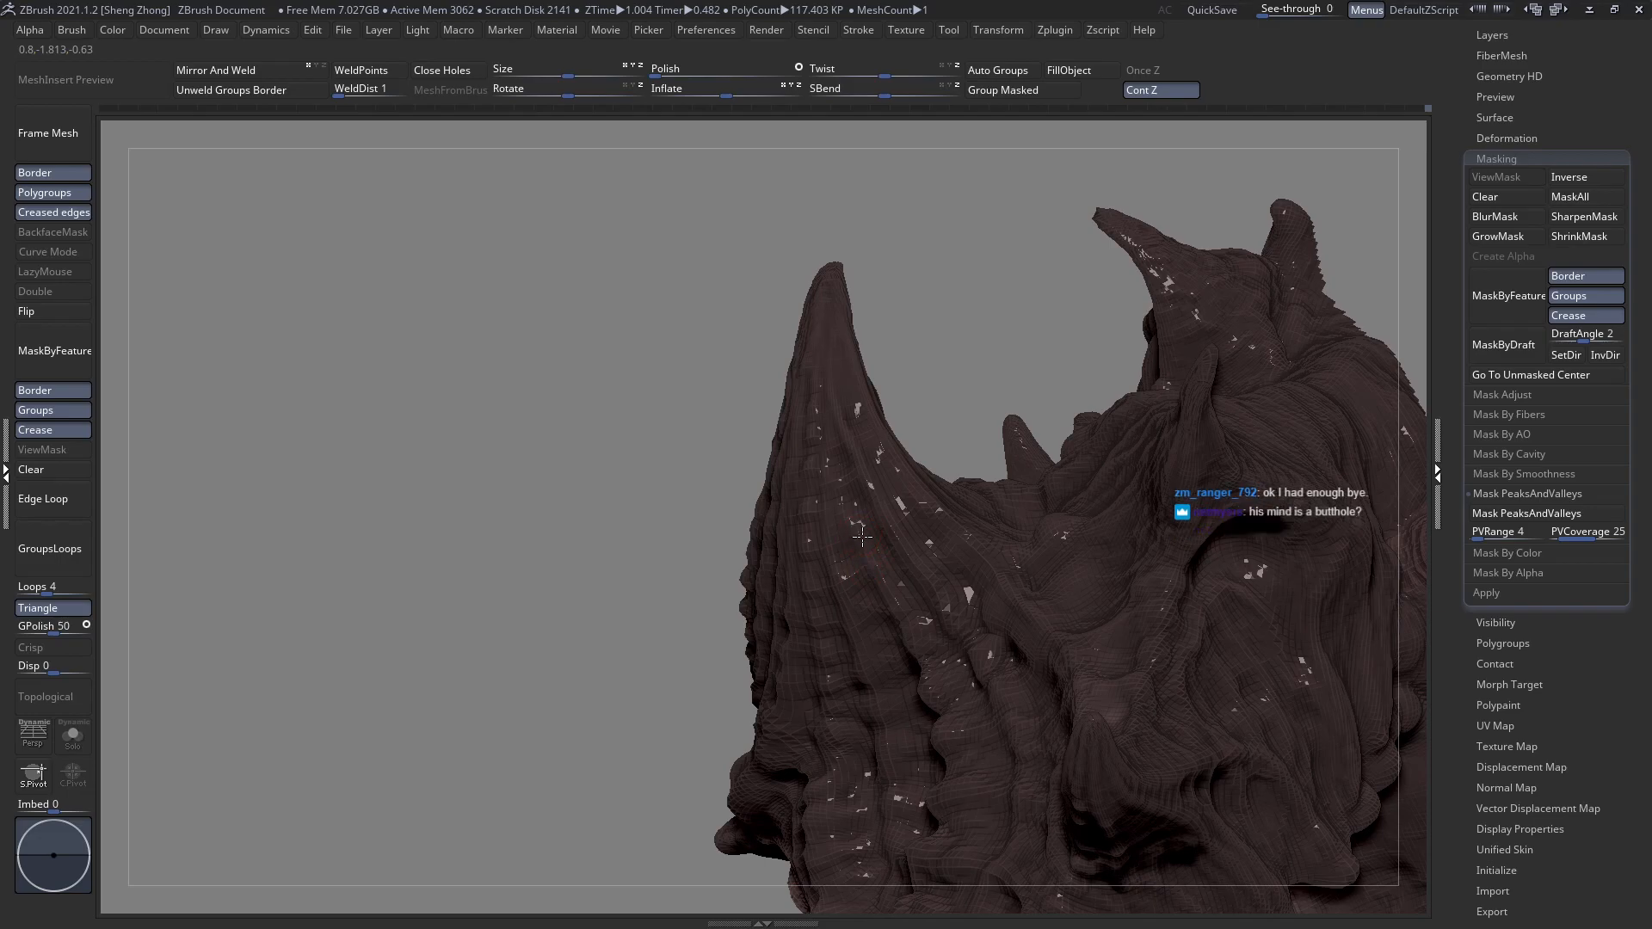
{"action": "right_click_drag", "start_coordinate": [855, 496], "coordinate": [890, 490]}
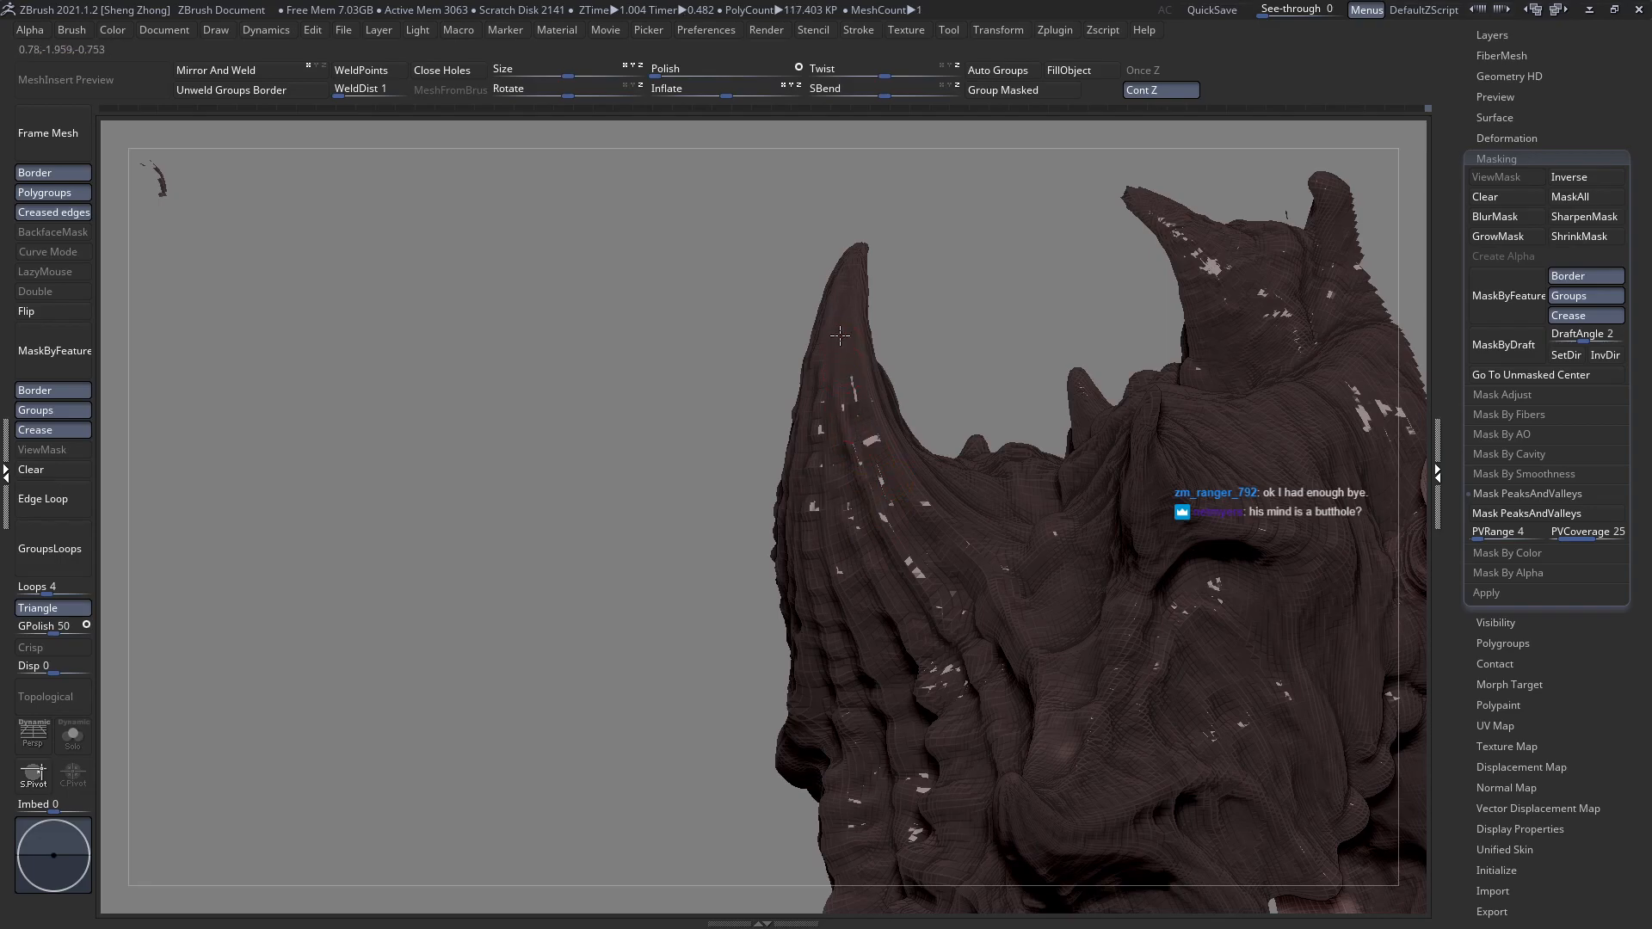
{"action": "right_click_drag", "start_coordinate": [872, 413], "coordinate": [866, 462]}
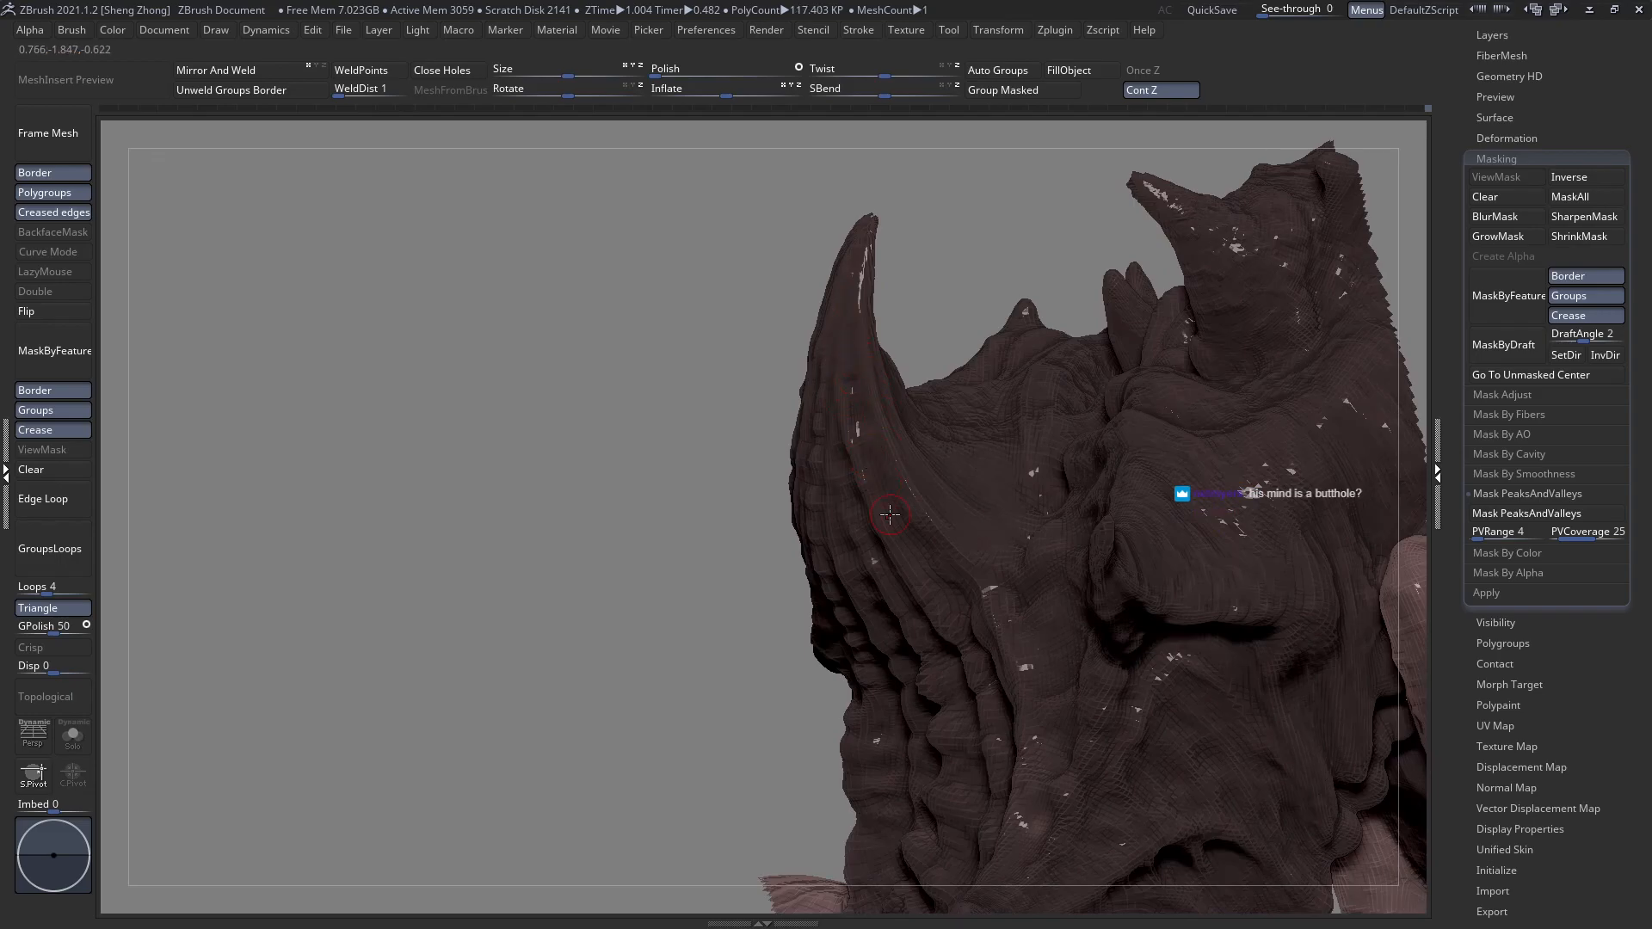
{"action": "right_click_drag", "start_coordinate": [890, 506], "coordinate": [893, 493]}
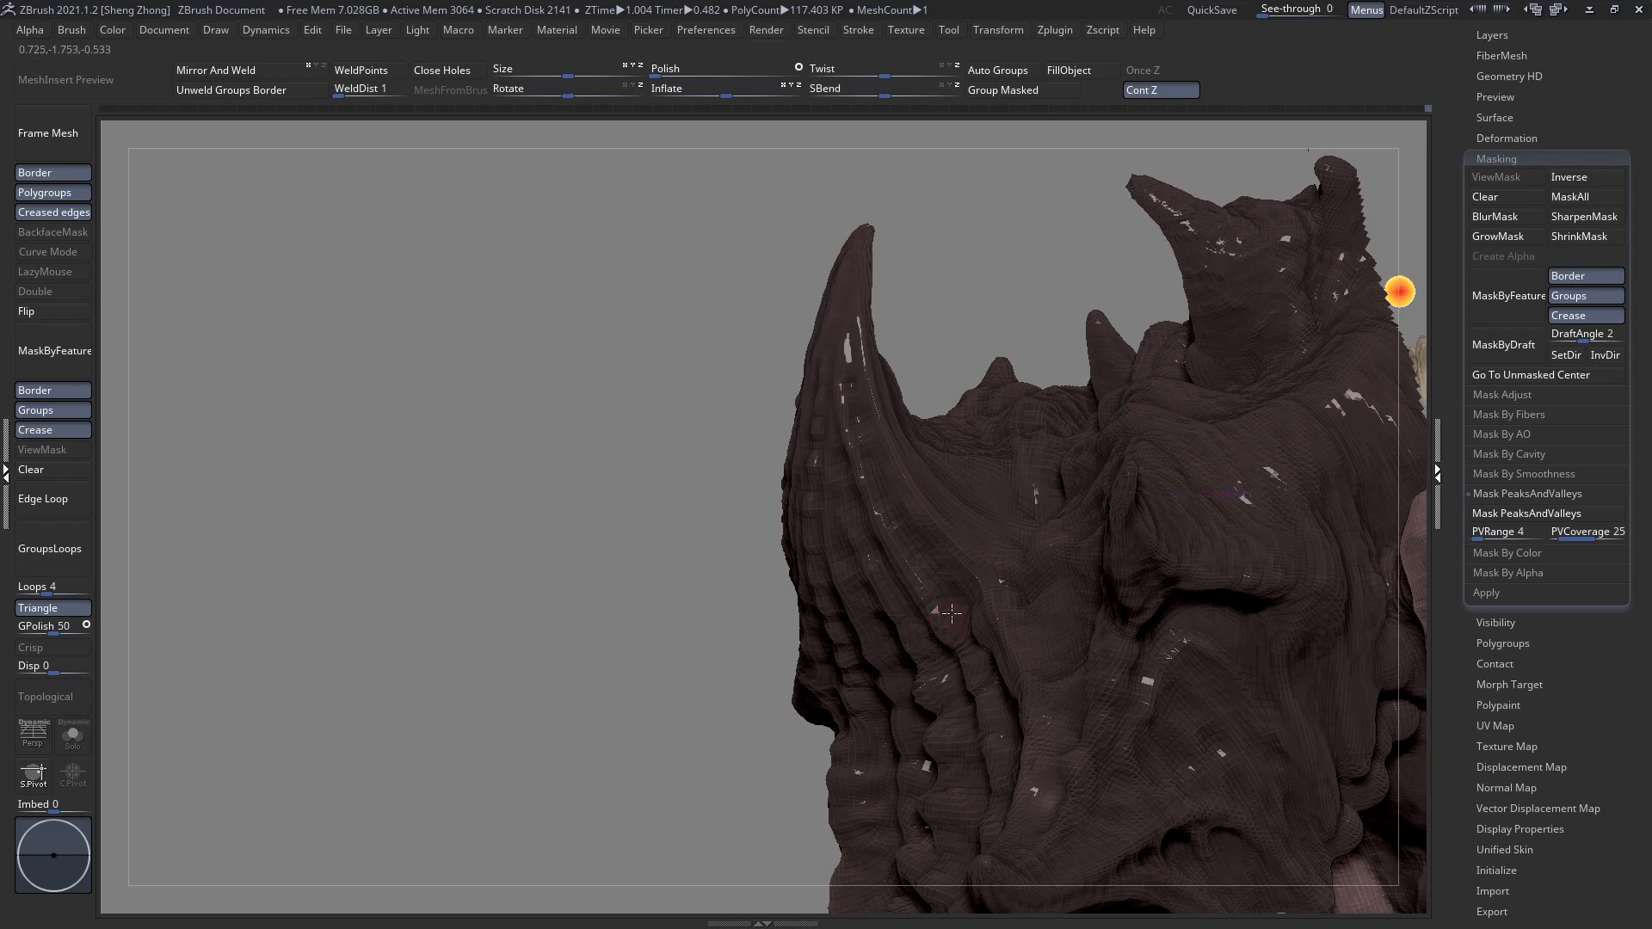
{"action": "right_click_drag", "start_coordinate": [949, 615], "coordinate": [948, 520]}
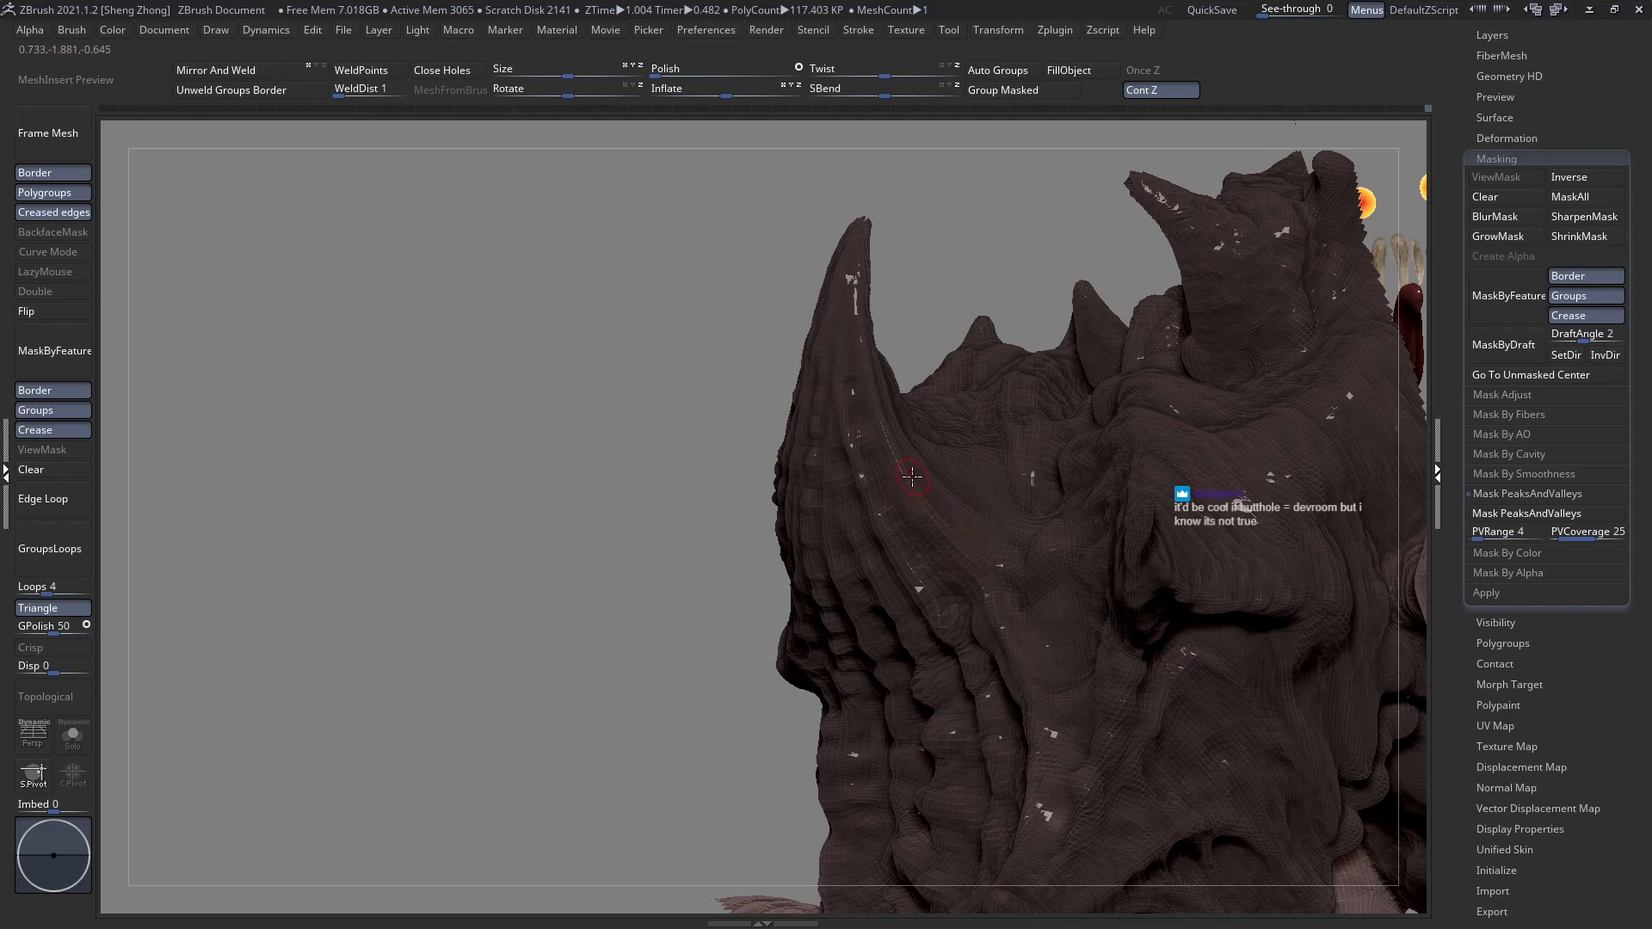
{"action": "right_click_drag", "start_coordinate": [890, 449], "coordinate": [897, 396]}
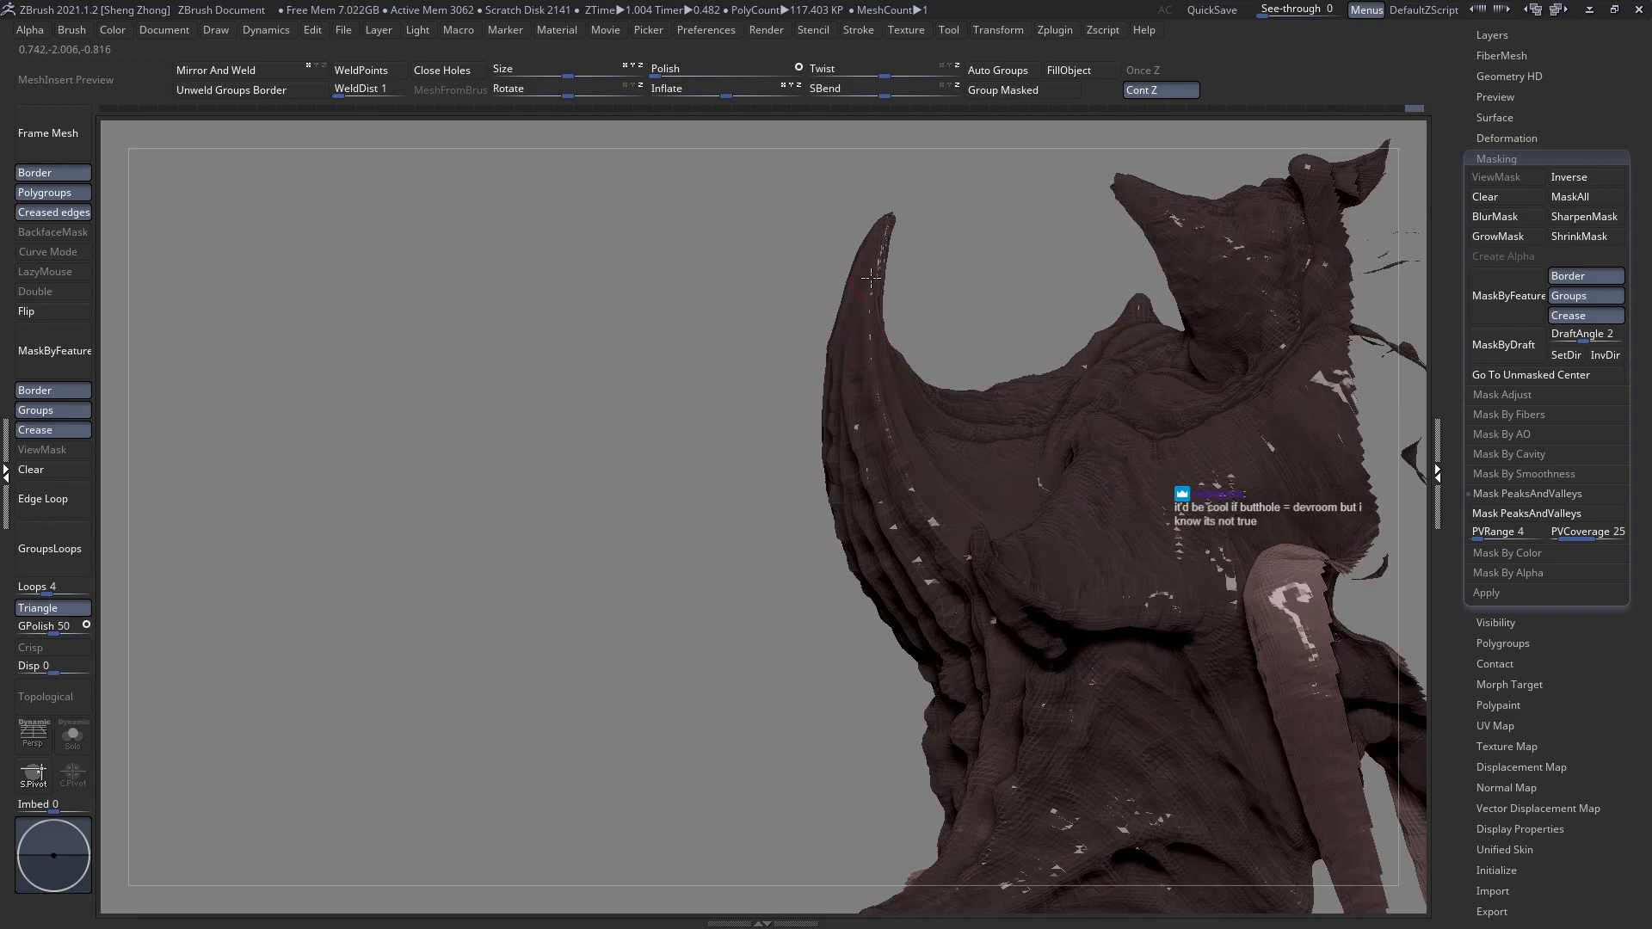
{"action": "mouse_move", "coordinate": [851, 421]}
{"action": "right_mouse_down"}
{"action": "mouse_move", "coordinate": [873, 475]}
{"action": "mouse_move", "coordinate": [757, 437]}
{"action": "right_mouse_up"}
{"action": "mouse_move", "coordinate": [817, 512]}
{"action": "right_mouse_down"}
{"action": "mouse_move", "coordinate": [804, 711]}
{"action": "mouse_move", "coordinate": [798, 462]}
{"action": "mouse_move", "coordinate": [921, 528]}
{"action": "mouse_move", "coordinate": [824, 558]}
{"action": "mouse_move", "coordinate": [740, 516]}
{"action": "mouse_move", "coordinate": [925, 572]}
{"action": "right_mouse_up"}
{"action": "mouse_move", "coordinate": [925, 572]}
{"action": "right_mouse_down"}
{"action": "mouse_move", "coordinate": [823, 537]}
{"action": "mouse_move", "coordinate": [792, 571]}
{"action": "right_mouse_up"}
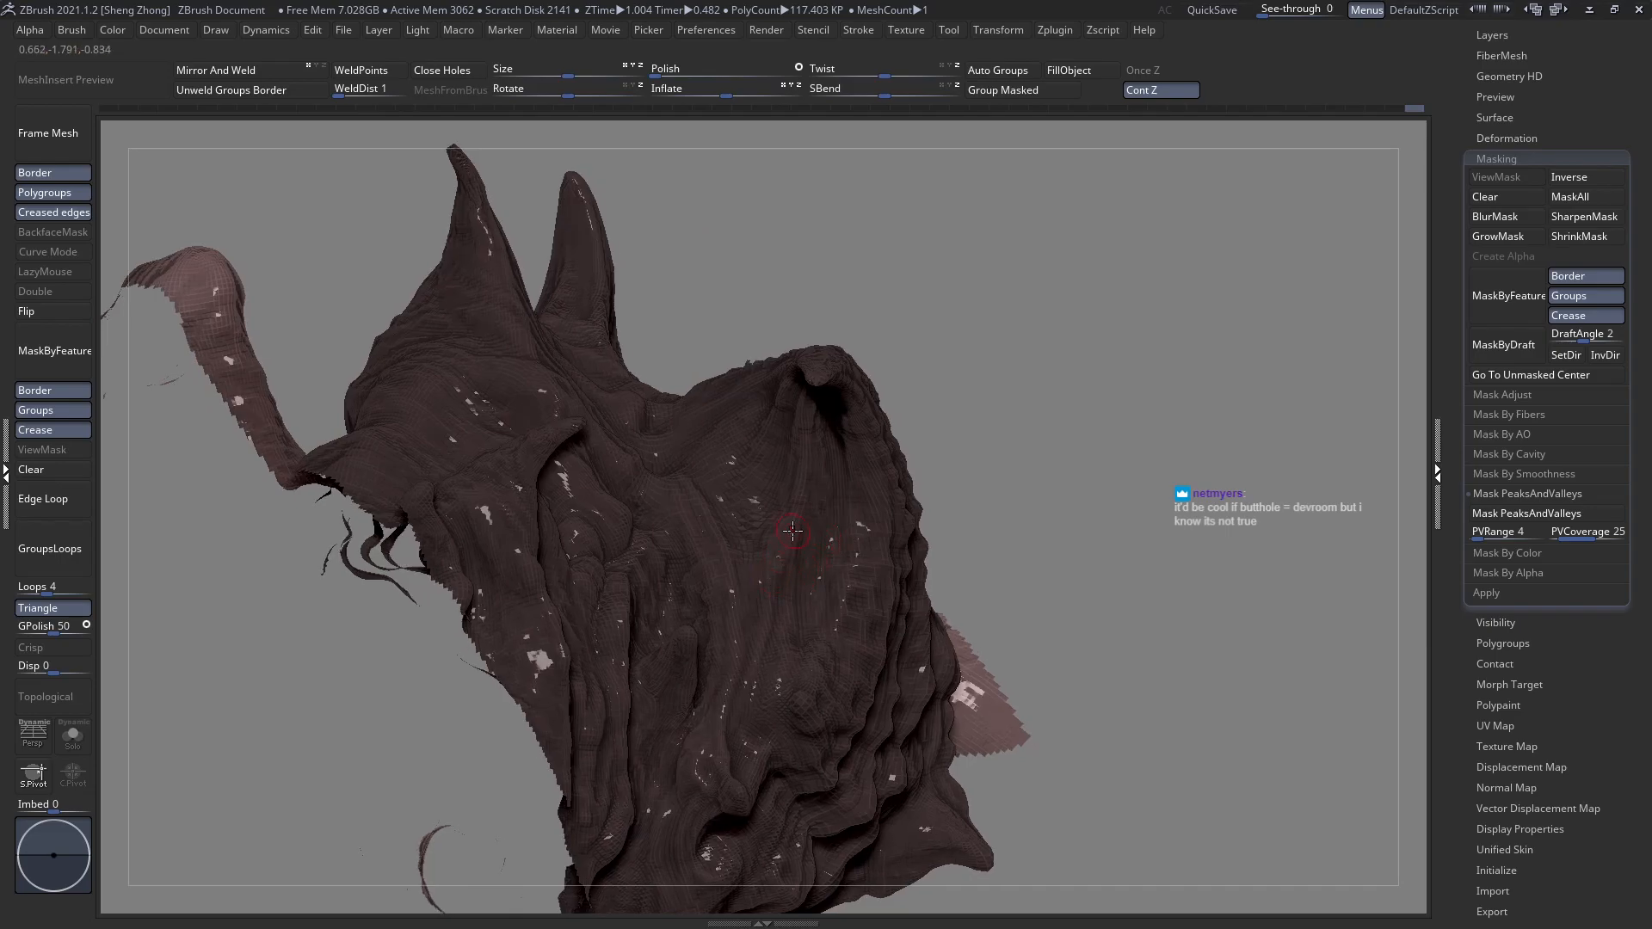
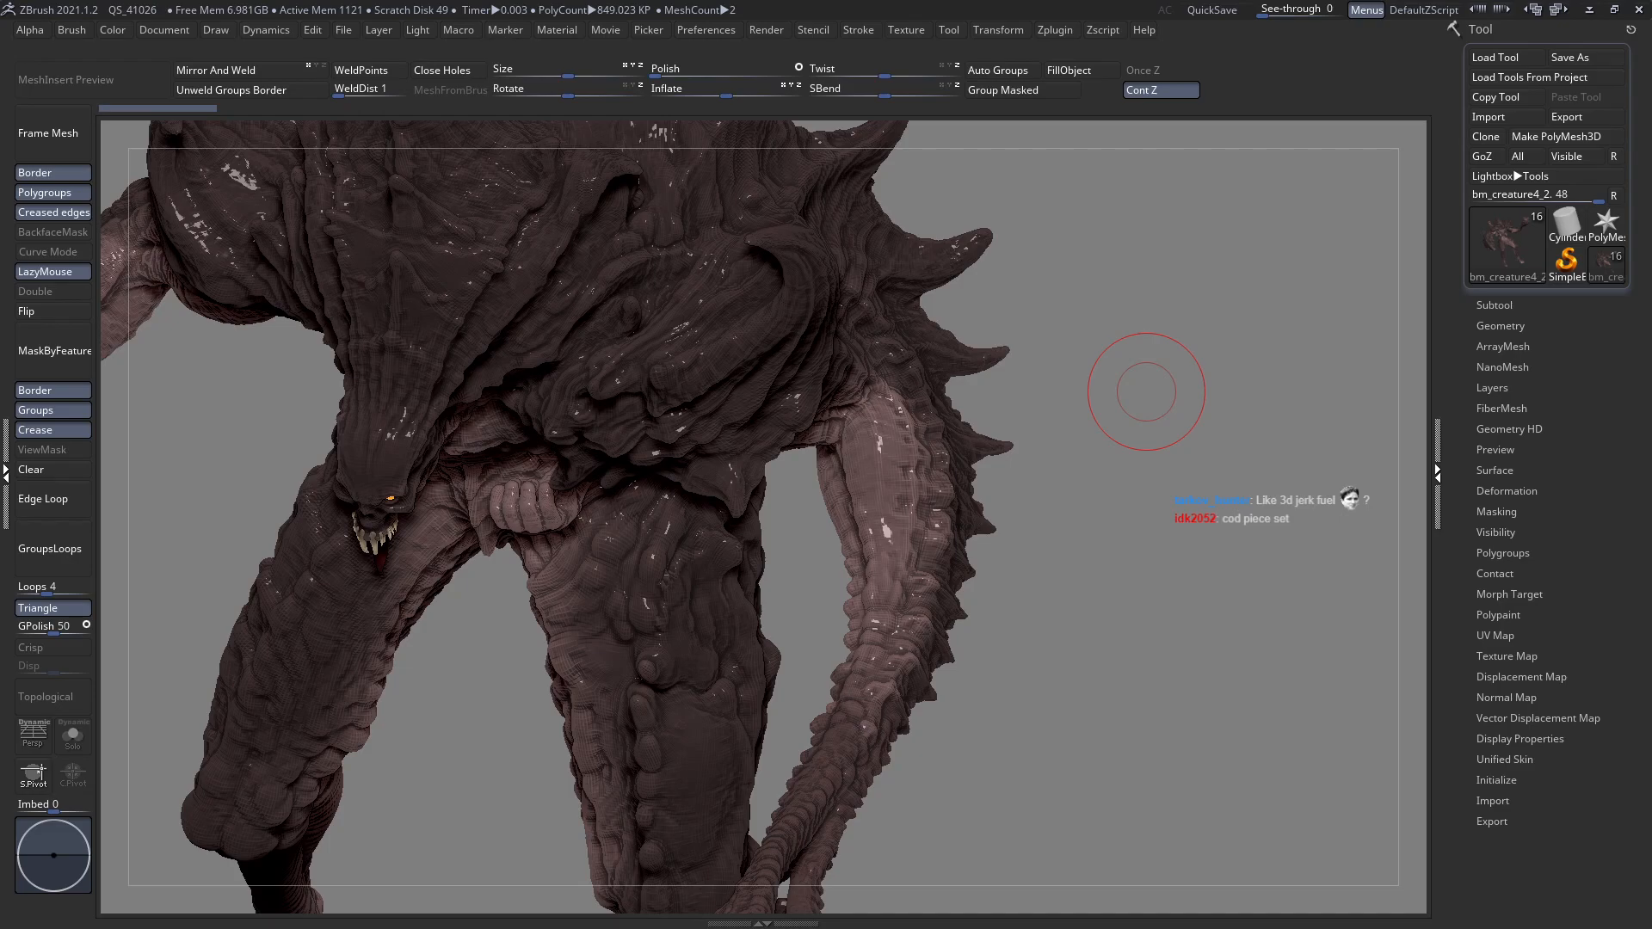
Switch to the Move brush and nudge the surface folds of the shoulder plate beneath the large curved spike.
{"action": "left_click_drag", "start_coordinate": [793, 479], "coordinate": [874, 550], "text": "alt"}
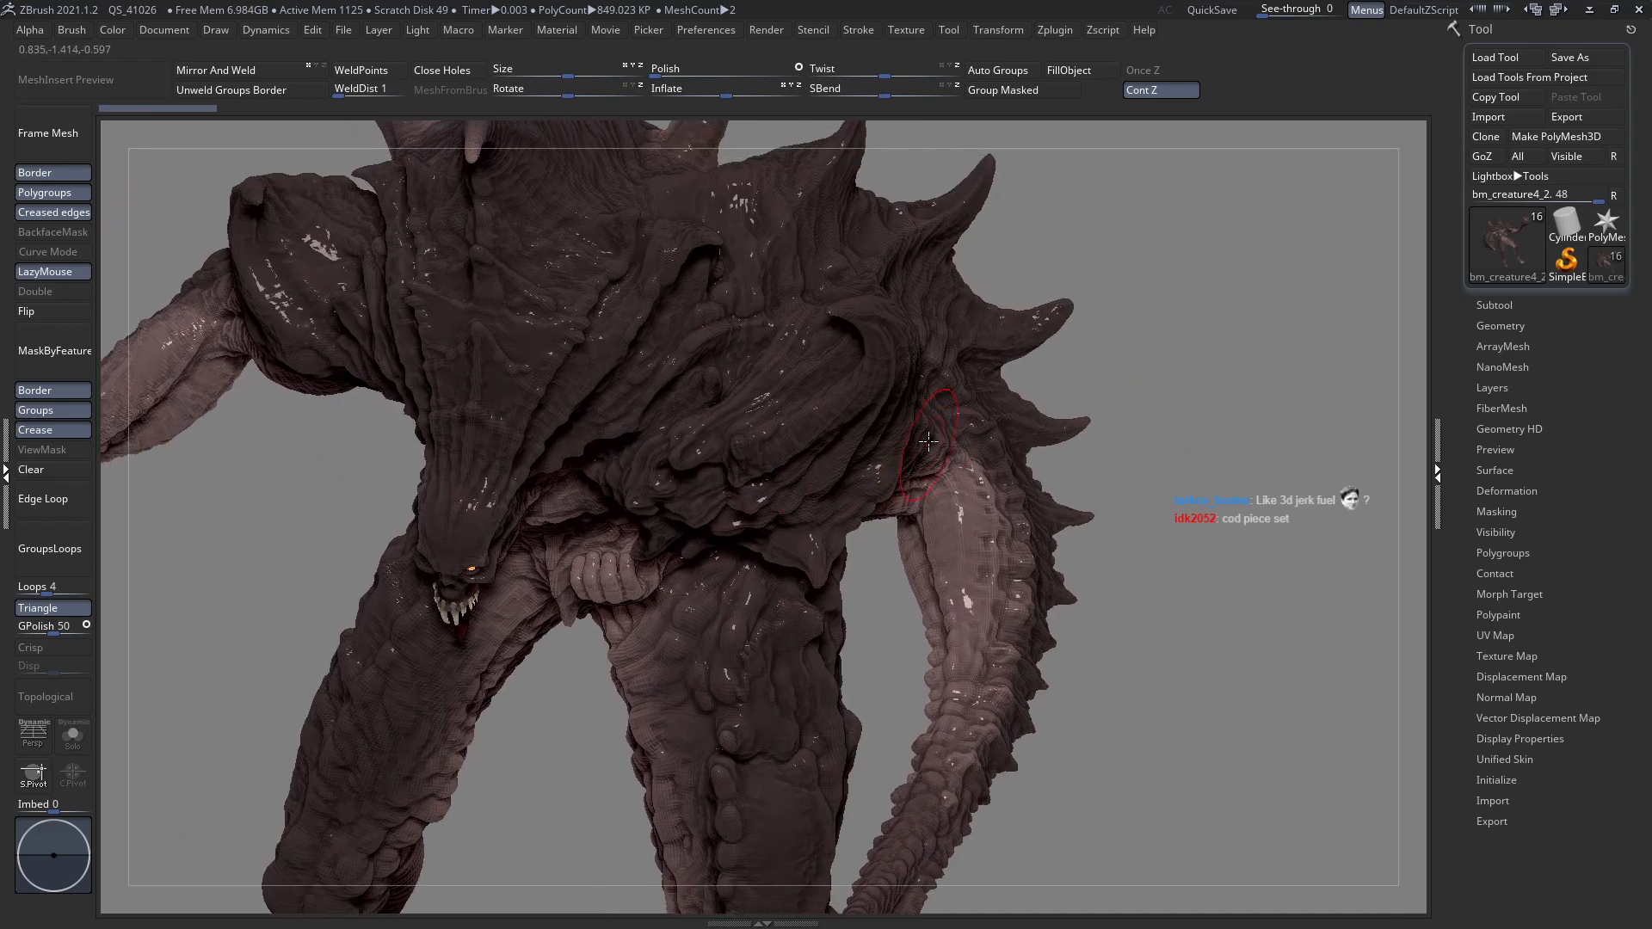
{"action": "right_click_drag", "start_coordinate": [861, 521], "coordinate": [865, 444]}
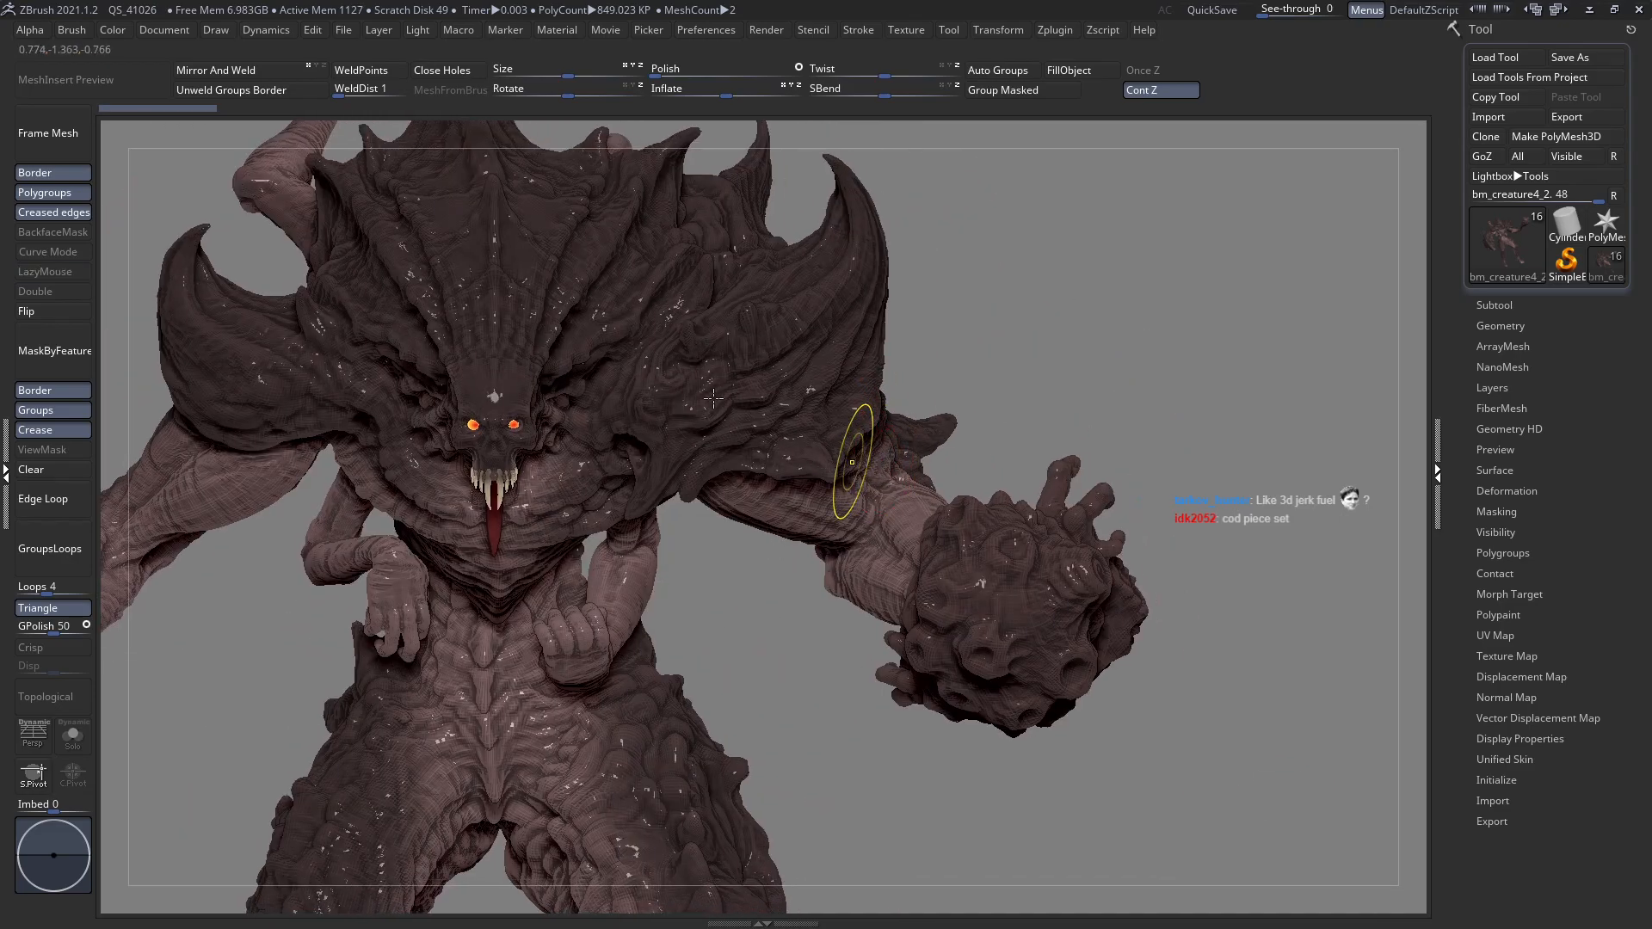
{"action": "right_click_drag", "start_coordinate": [713, 398], "coordinate": [595, 429], "text": "ctrl"}
{"action": "right_click_drag", "start_coordinate": [789, 453], "coordinate": [689, 479]}
{"action": "right_click_drag", "start_coordinate": [865, 440], "coordinate": [917, 442], "text": "ctrl"}
{"action": "mouse_move", "coordinate": [804, 460]}
{"action": "right_mouse_down"}
{"action": "mouse_move", "coordinate": [857, 483]}
{"action": "mouse_move", "coordinate": [863, 591]}
{"action": "right_mouse_up"}
{"action": "key", "text": "space"}
{"action": "left_click", "coordinate": [776, 513]}
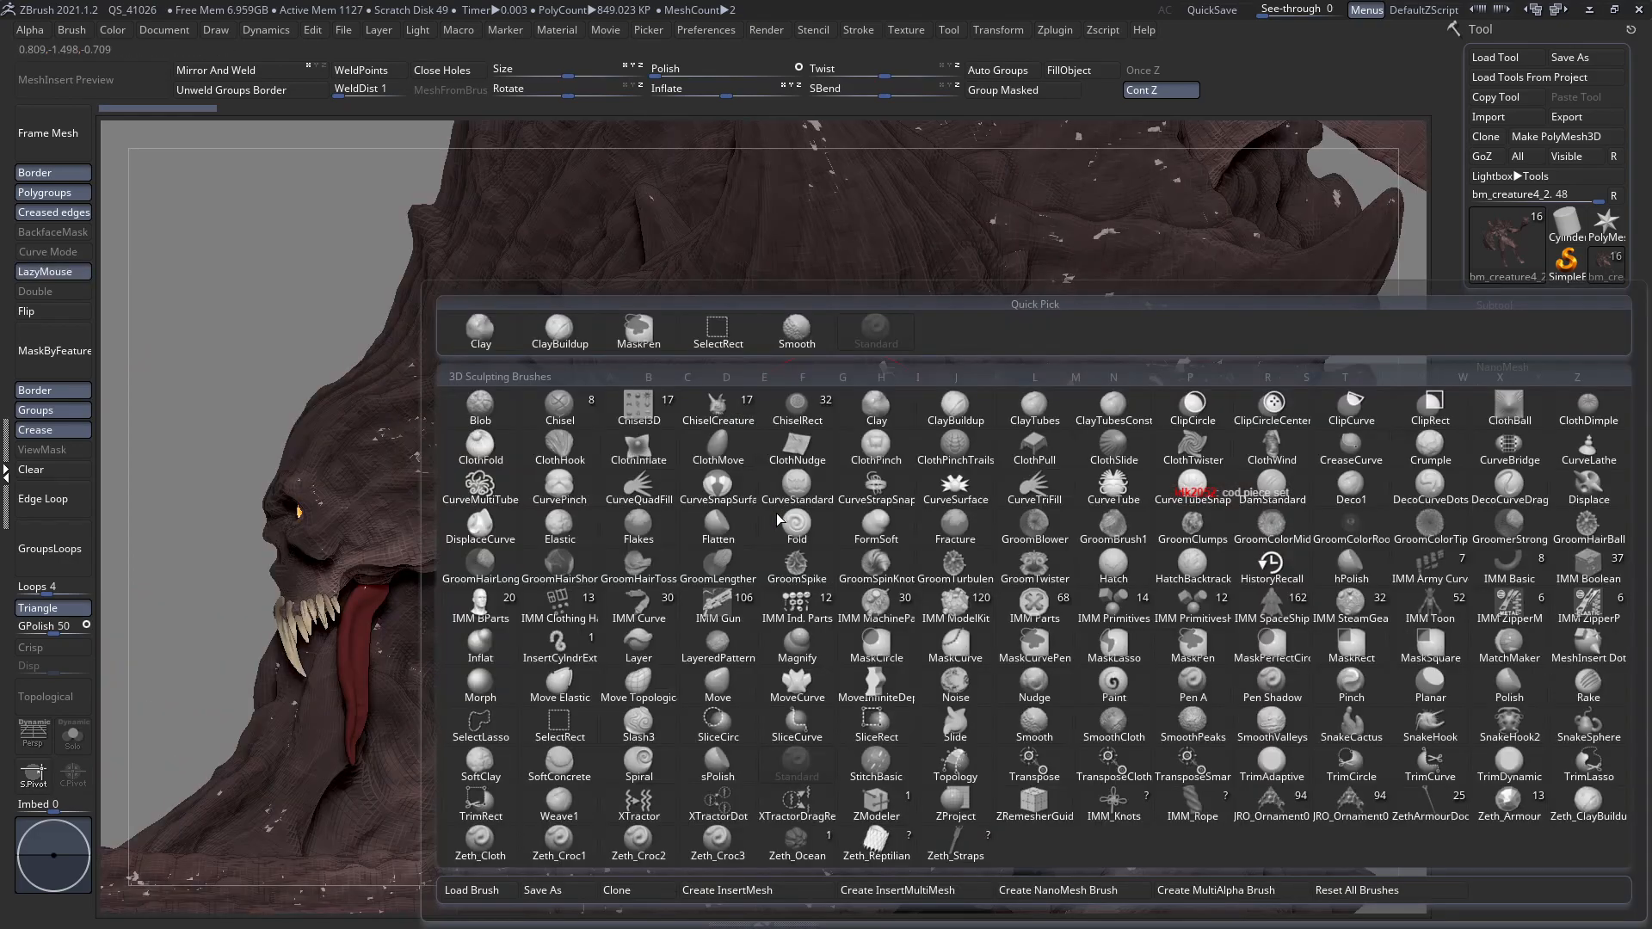
{"action": "left_click", "coordinate": [955, 530]}
{"action": "right_click_drag", "start_coordinate": [839, 443], "coordinate": [873, 423]}
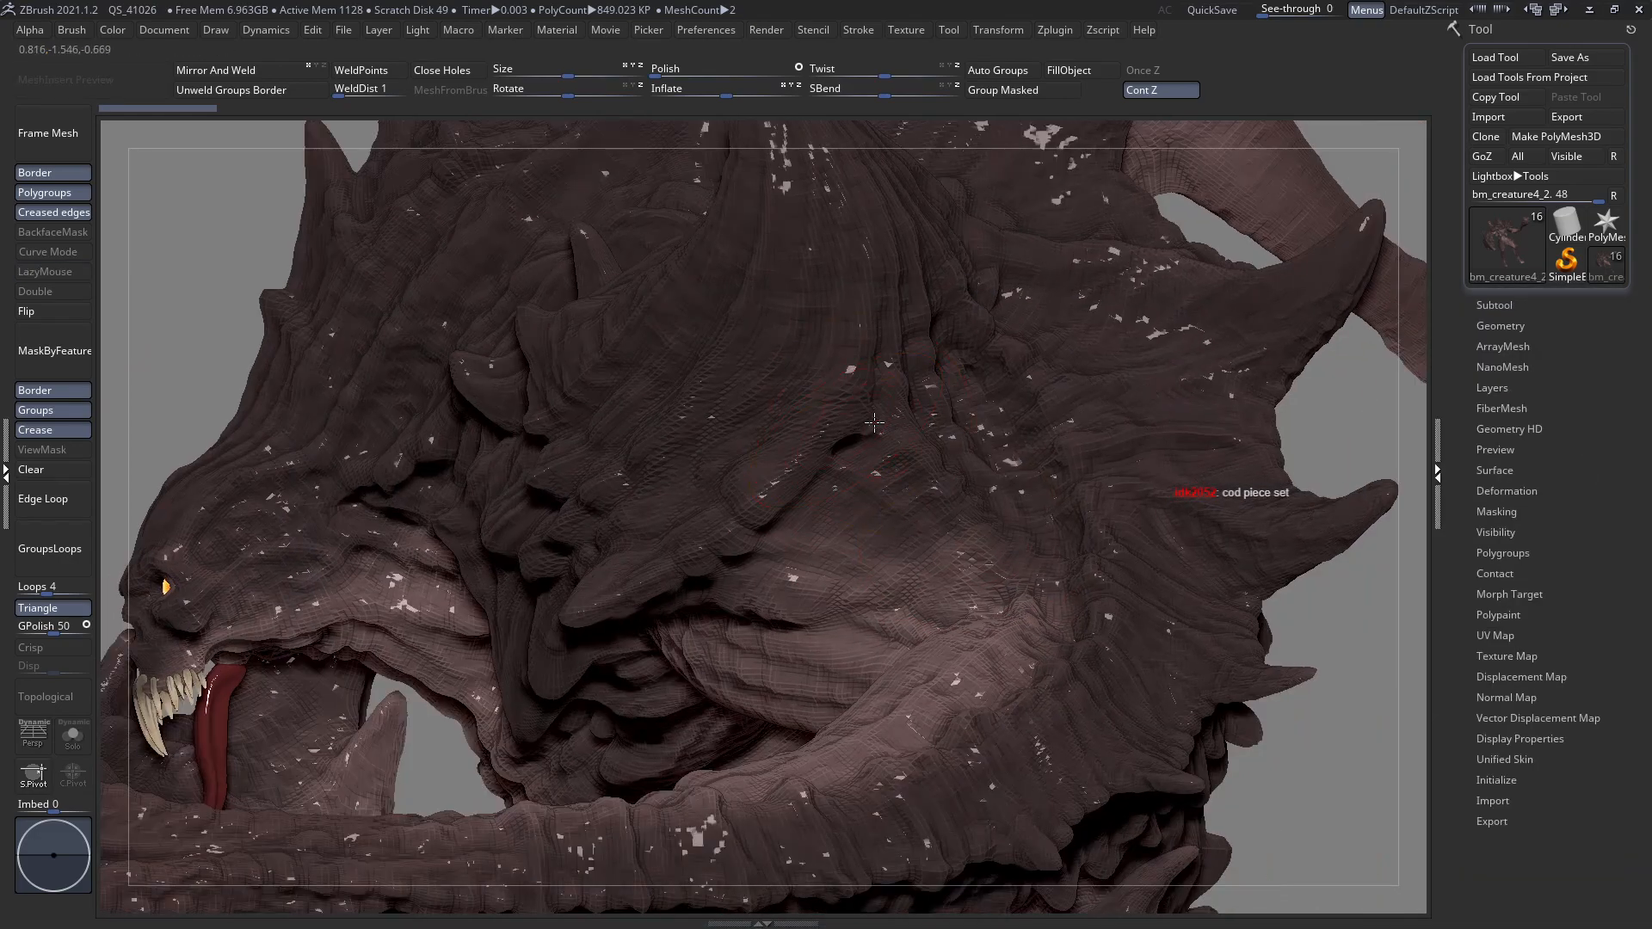
{"action": "key", "text": "space"}
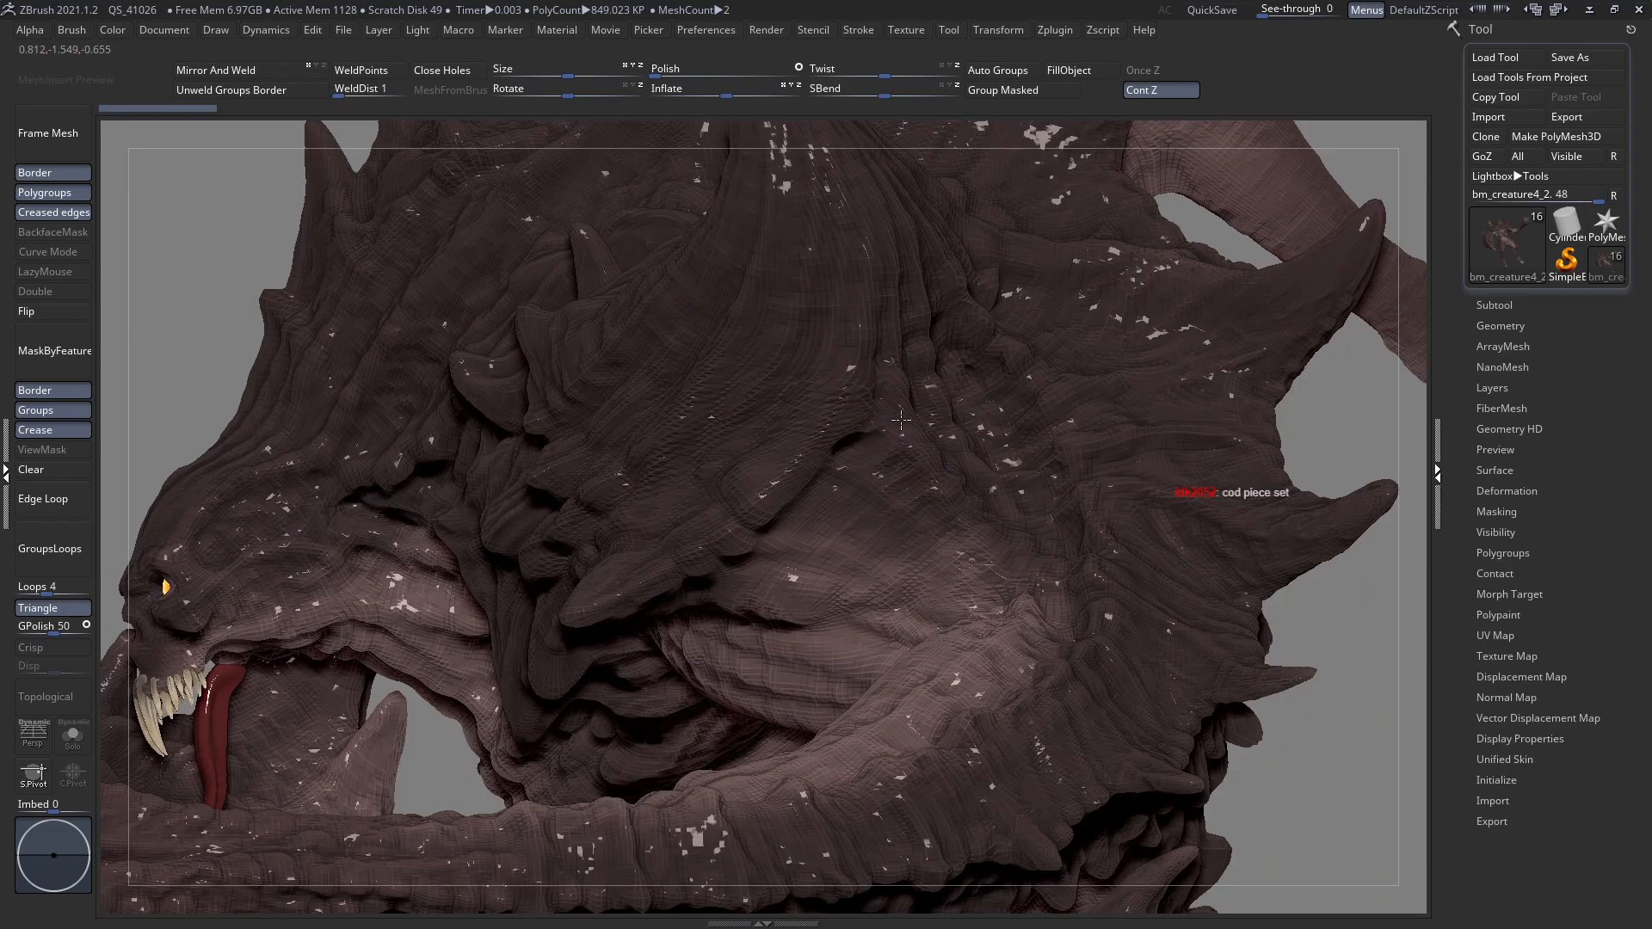
{"action": "left_click_drag", "start_coordinate": [900, 420], "coordinate": [740, 385]}
{"action": "mouse_move", "coordinate": [800, 392]}
{"action": "right_mouse_down"}
{"action": "mouse_move", "coordinate": [714, 347]}
{"action": "mouse_move", "coordinate": [709, 407]}
{"action": "right_mouse_up"}
{"action": "key", "text": "space"}
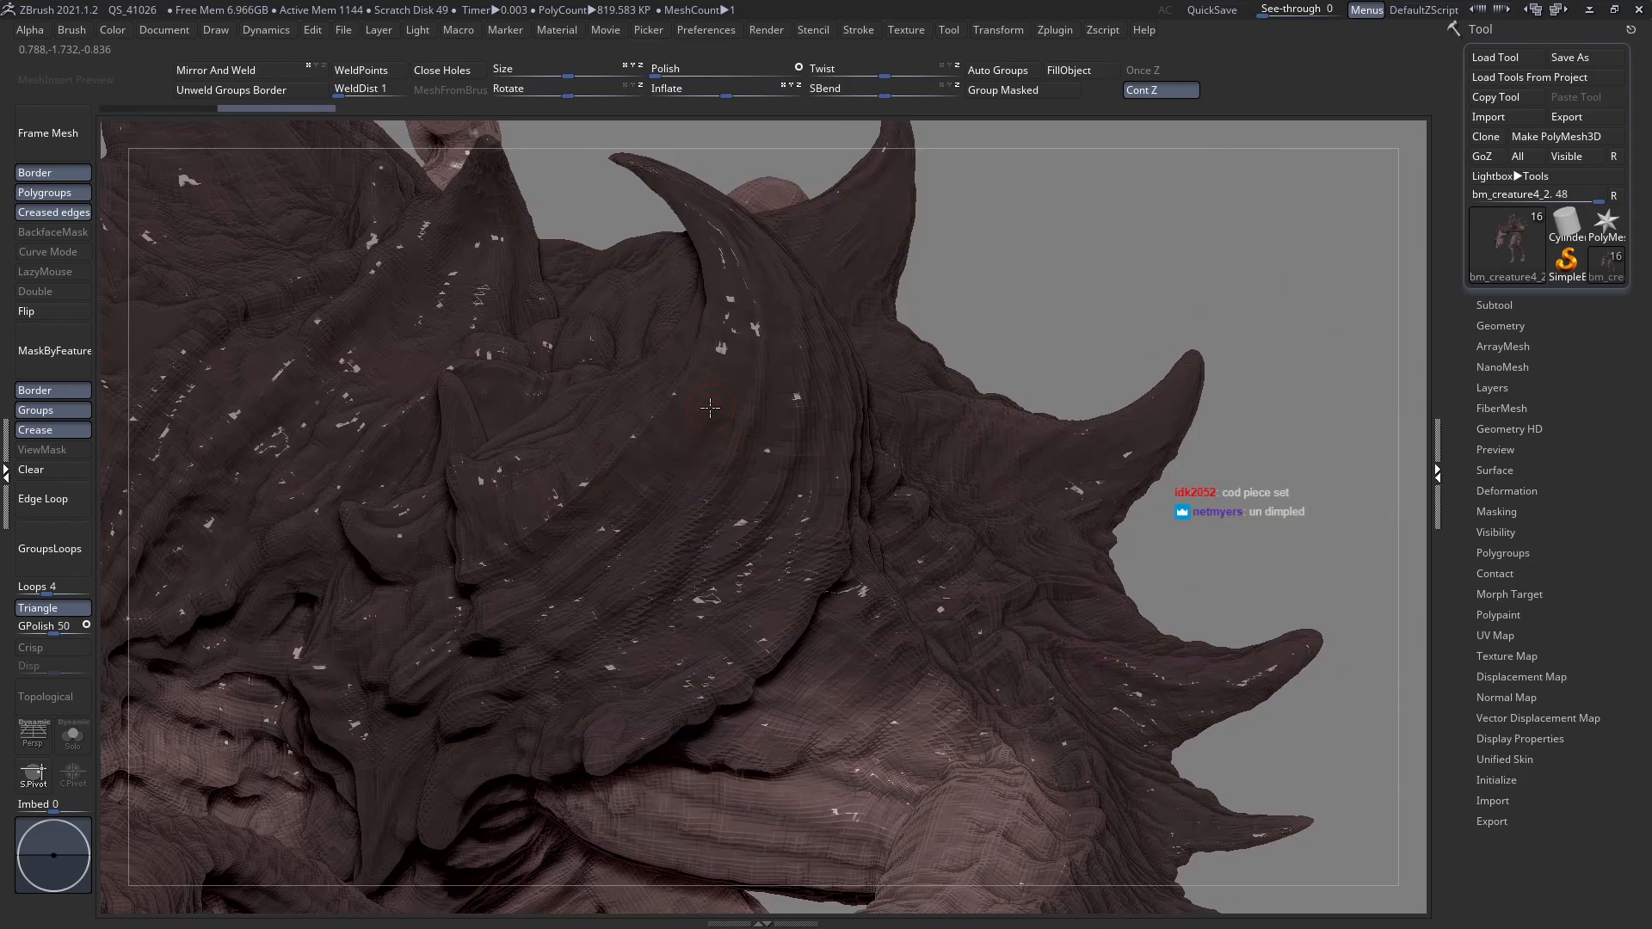
Switch to the Standard brush for detailing the large curved spike.
{"action": "key", "text": "space"}
{"action": "key", "text": "b"}
{"action": "left_click", "coordinate": [851, 572]}
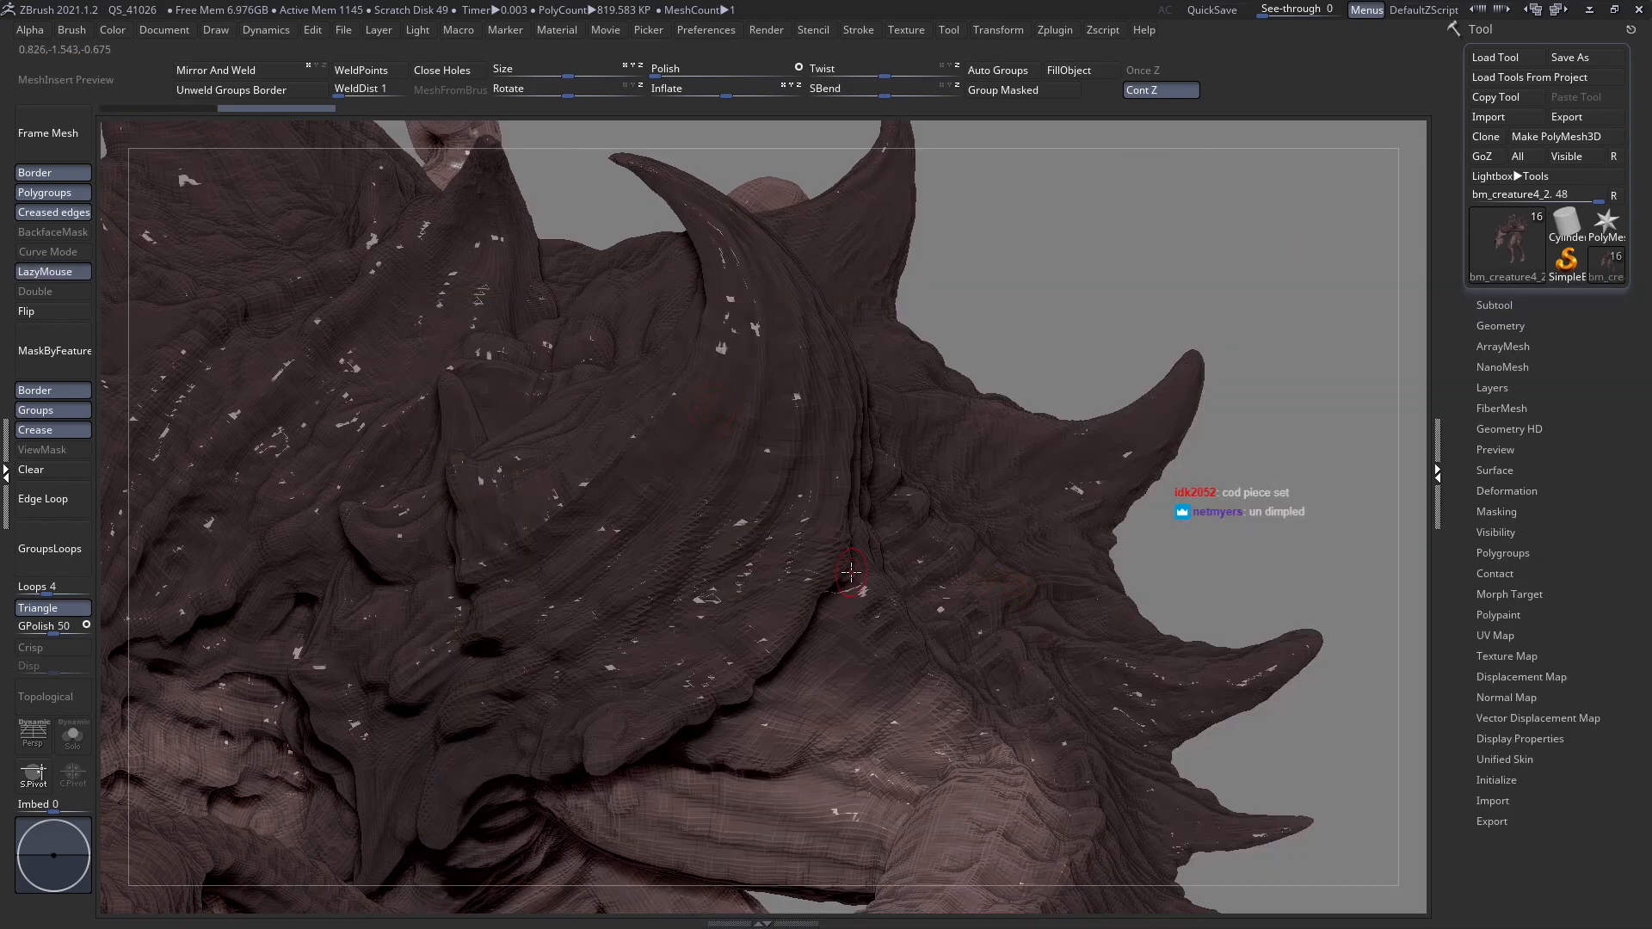
{"action": "key", "text": "space"}
{"action": "key", "text": "b"}
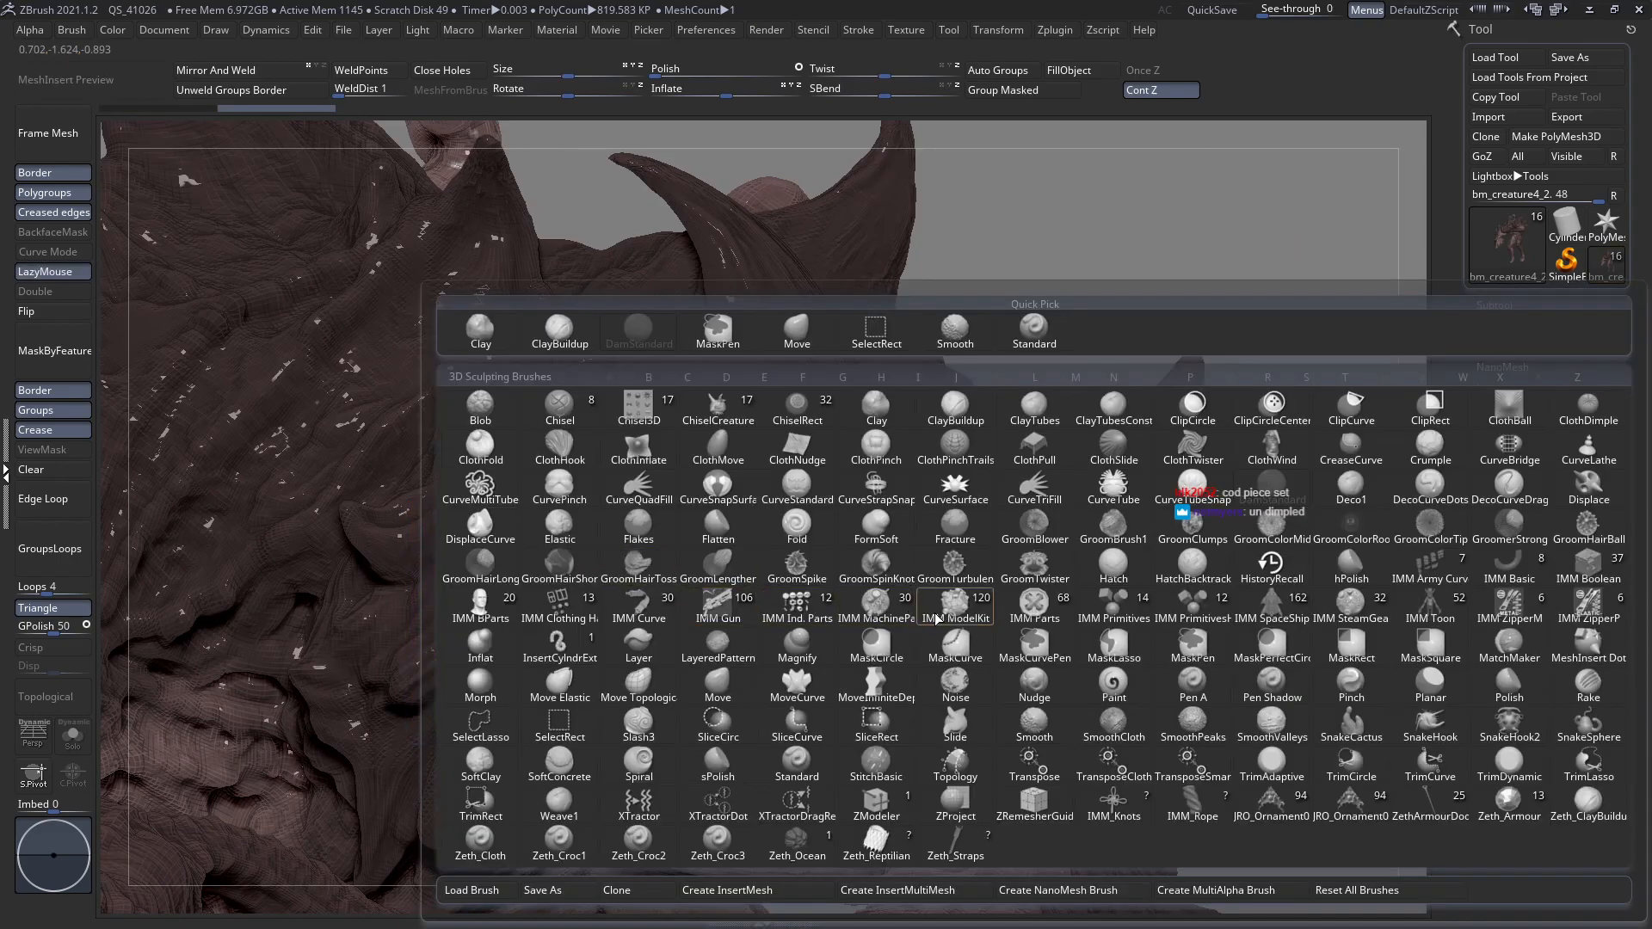
{"action": "left_click", "coordinate": [936, 617]}
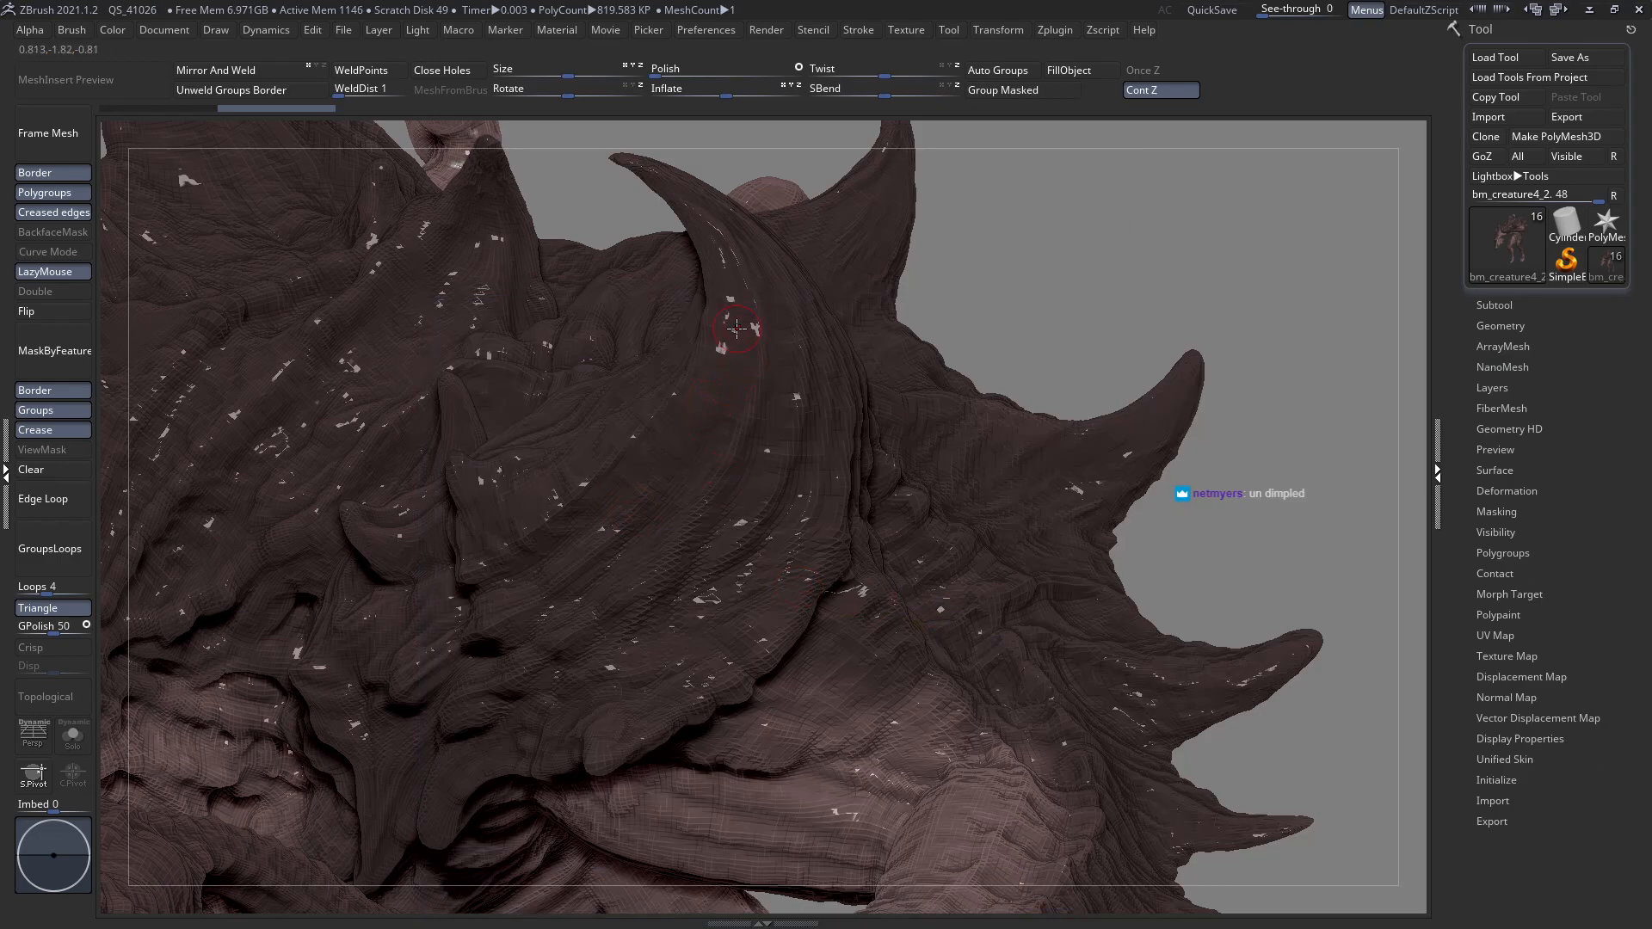
Reduce the Standard brush's draw size to 10 and undo the test marks on the large curved spike.
{"action": "key", "text": "ctrl"}
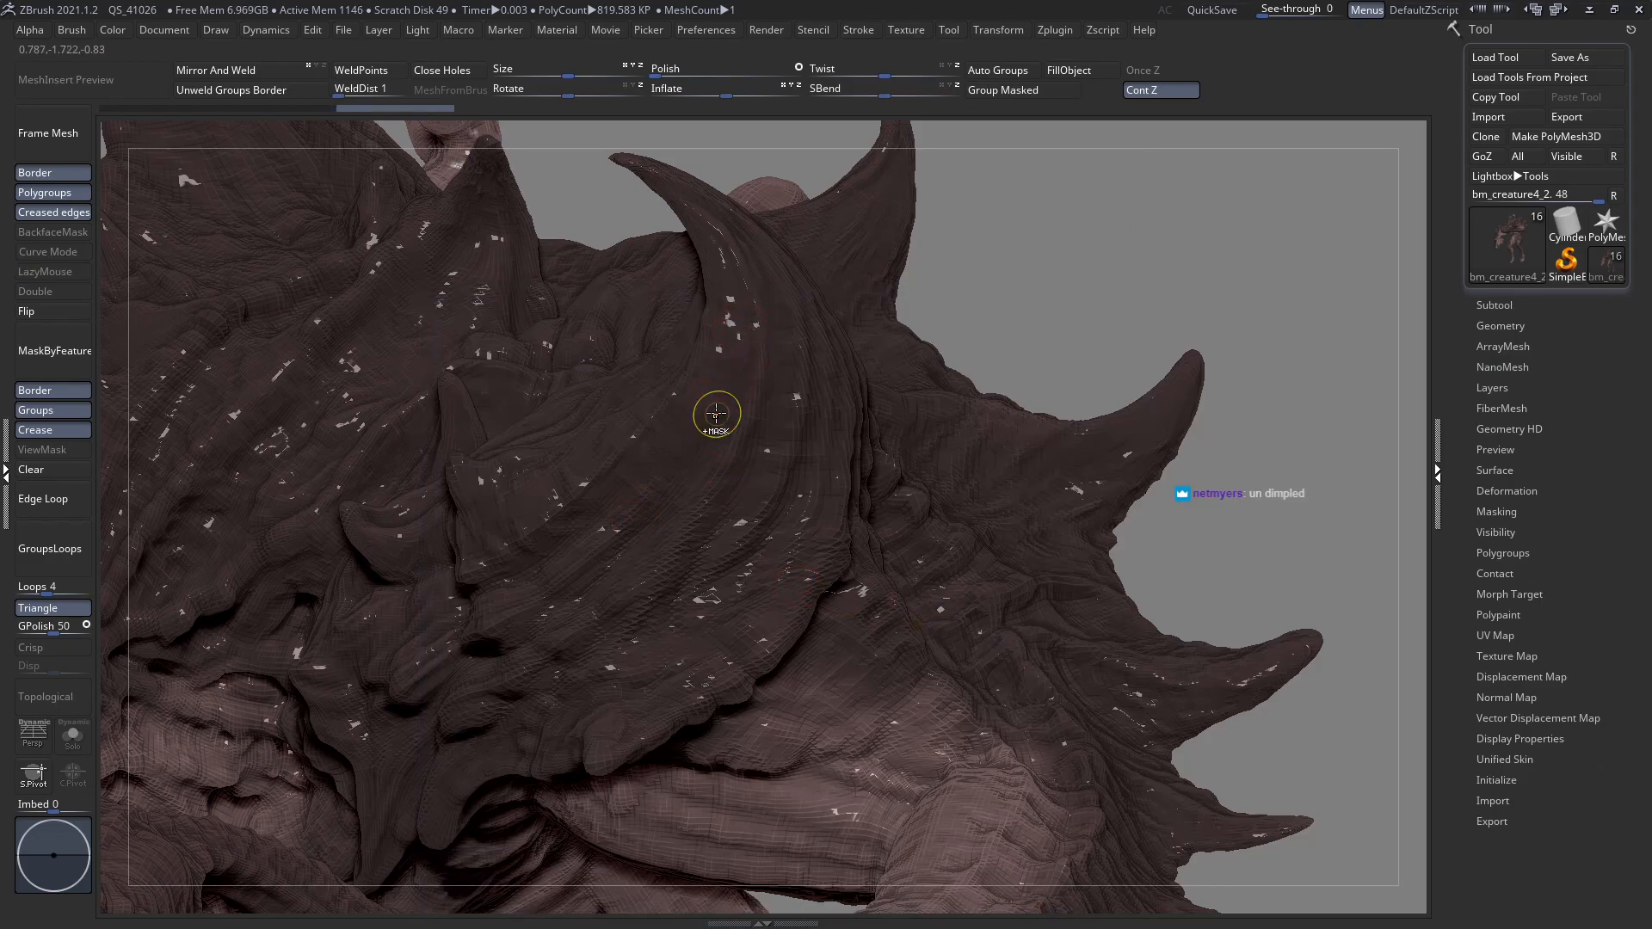
{"action": "key", "text": "space"}
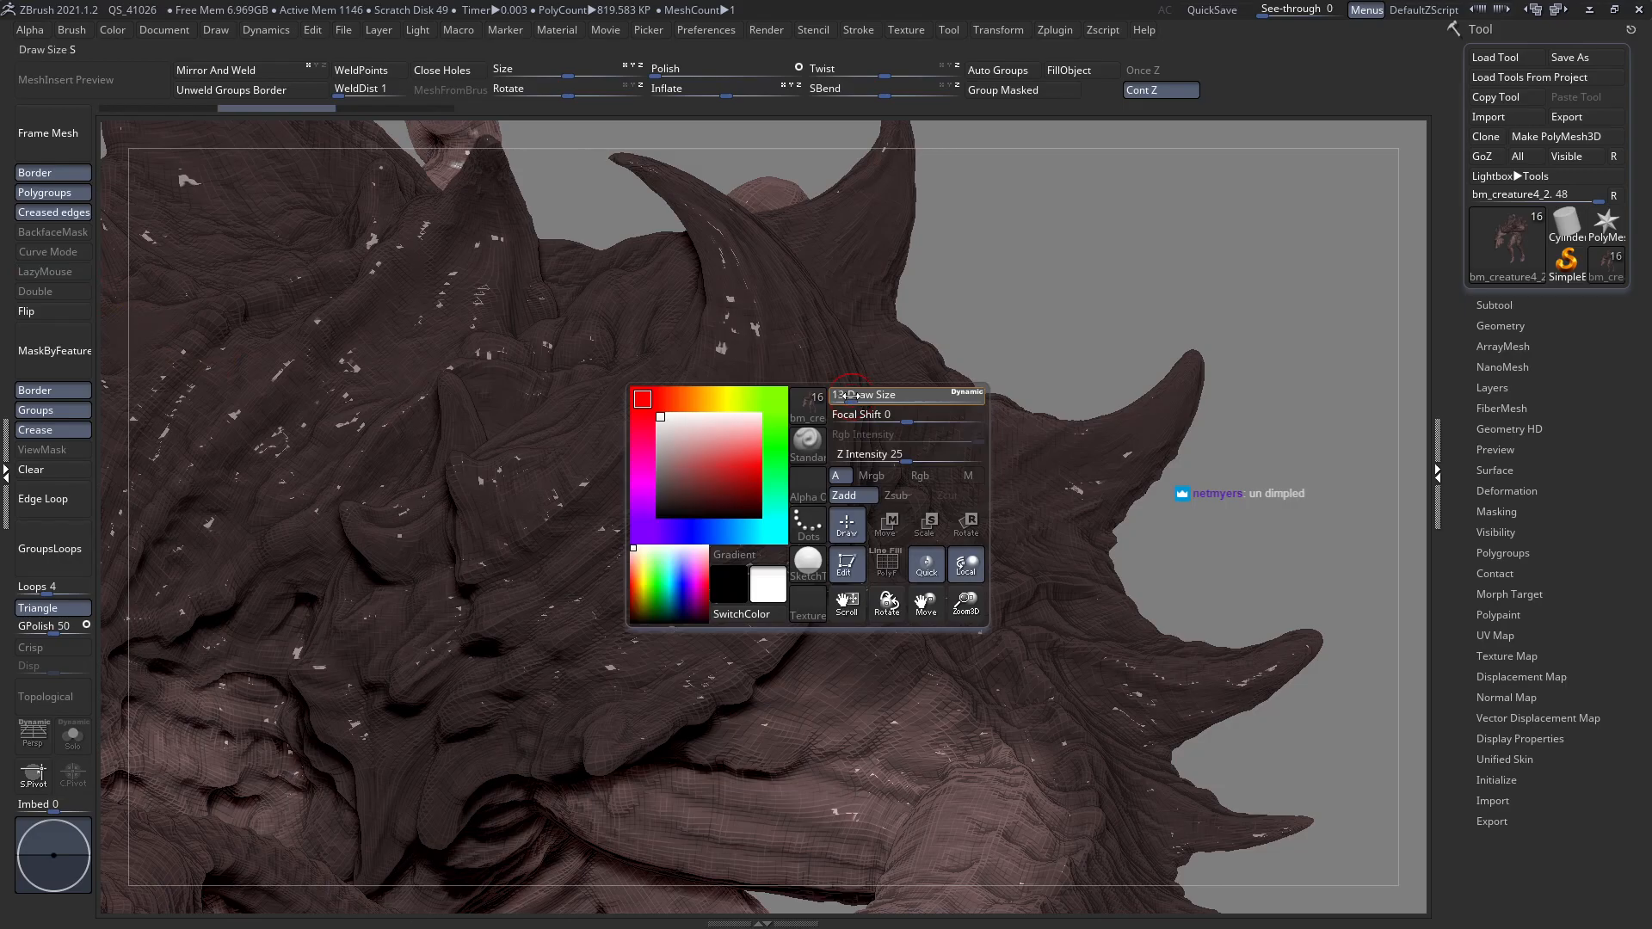
{"action": "left_click_drag", "start_coordinate": [851, 396], "coordinate": [843, 396]}
{"action": "left_click", "coordinate": [738, 379]}
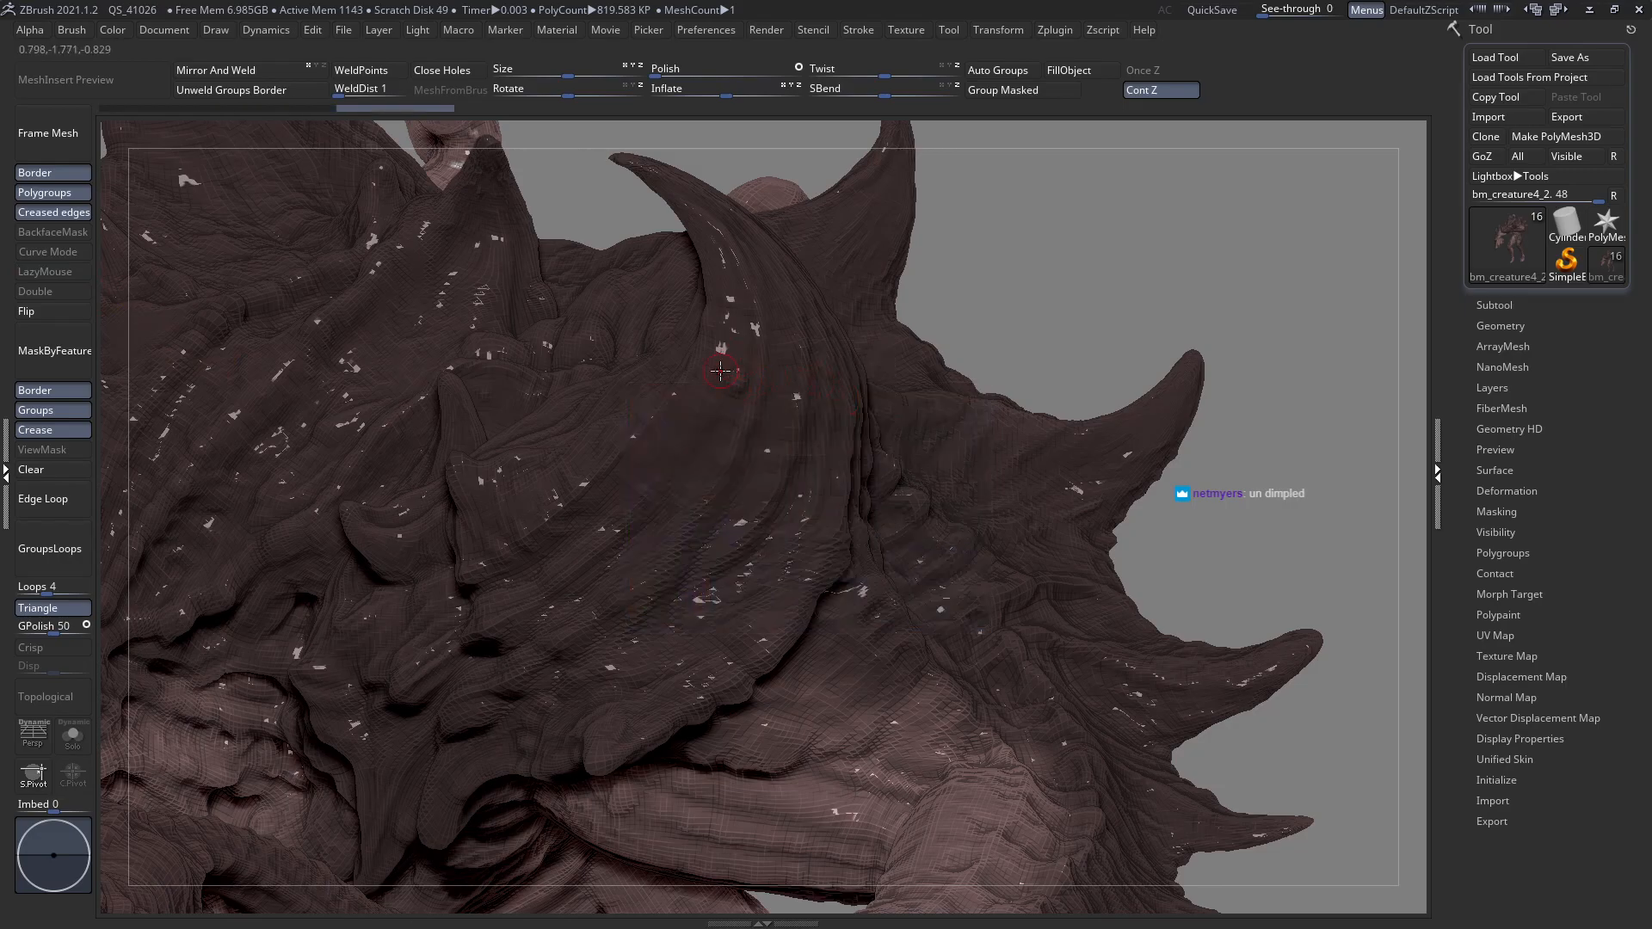
{"action": "key", "text": "ctrl+space"}
{"action": "key", "text": "ctrl+z"}
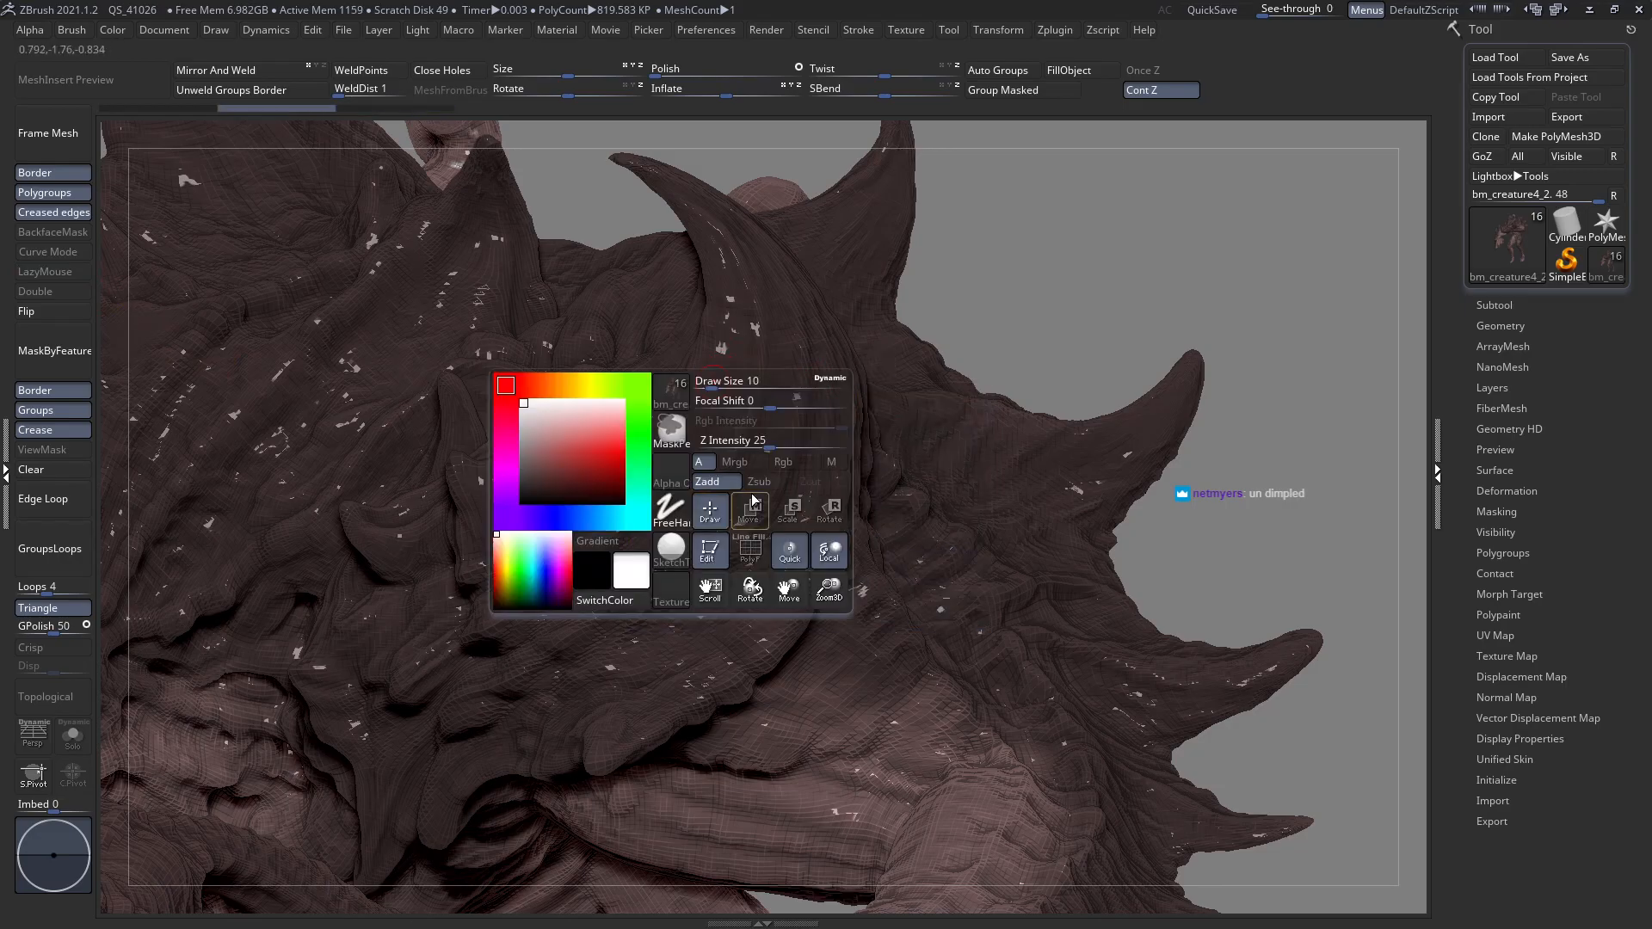
Press a short row of small dimples into the groove on the large curved spike.
{"action": "left_click", "coordinate": [734, 389]}
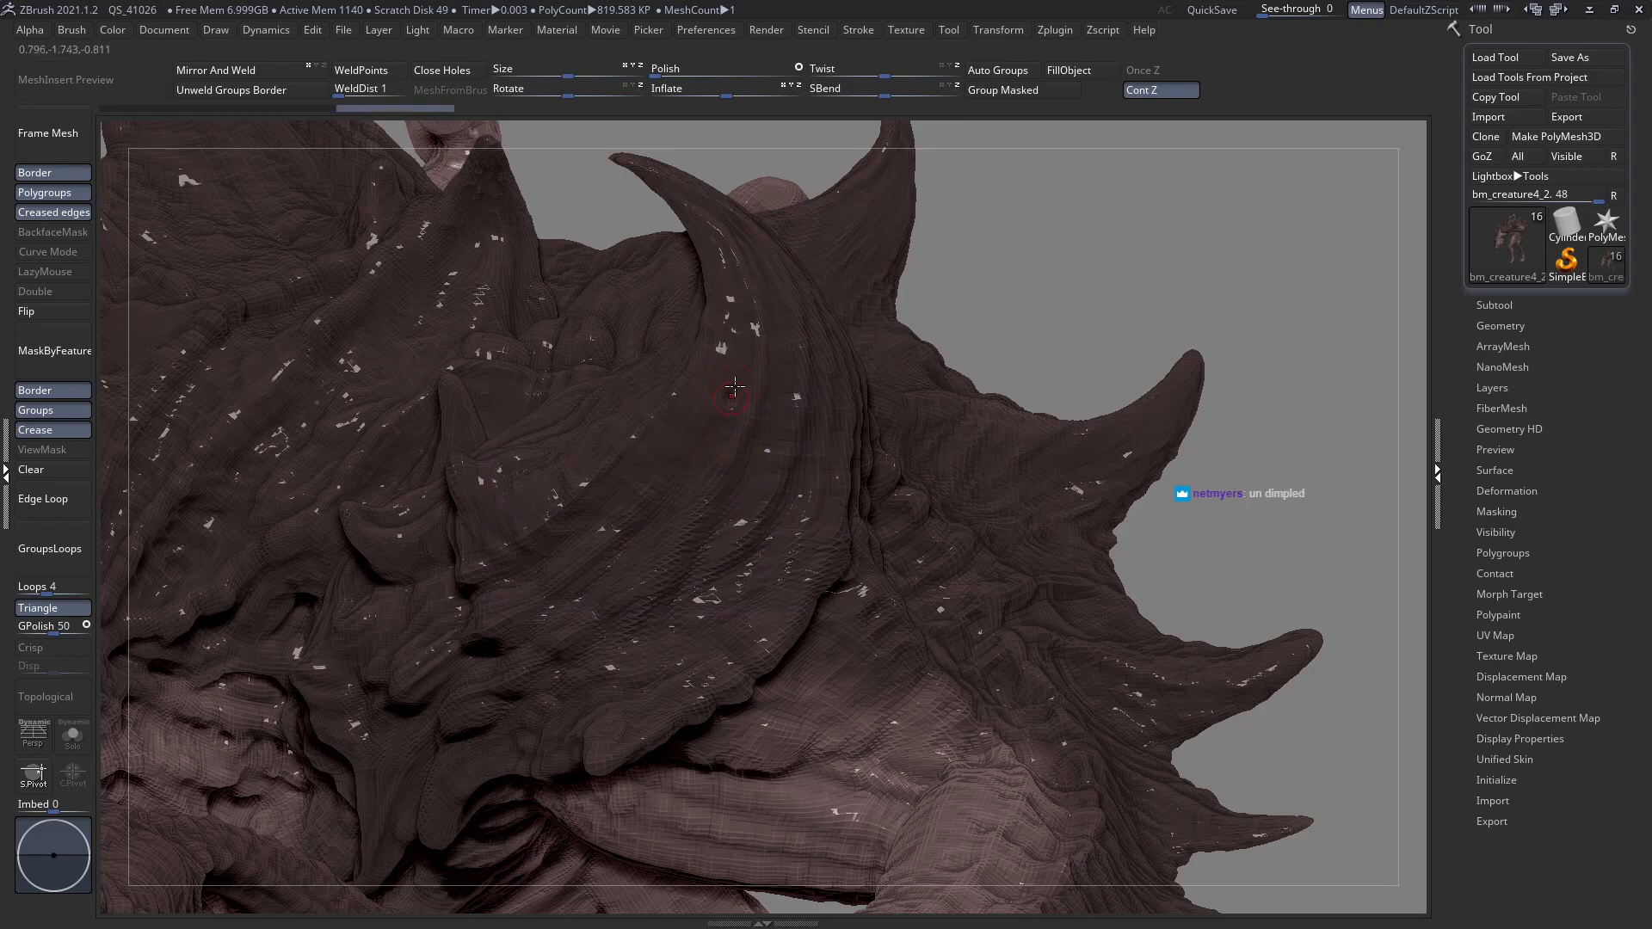
{"action": "left_click", "coordinate": [738, 340]}
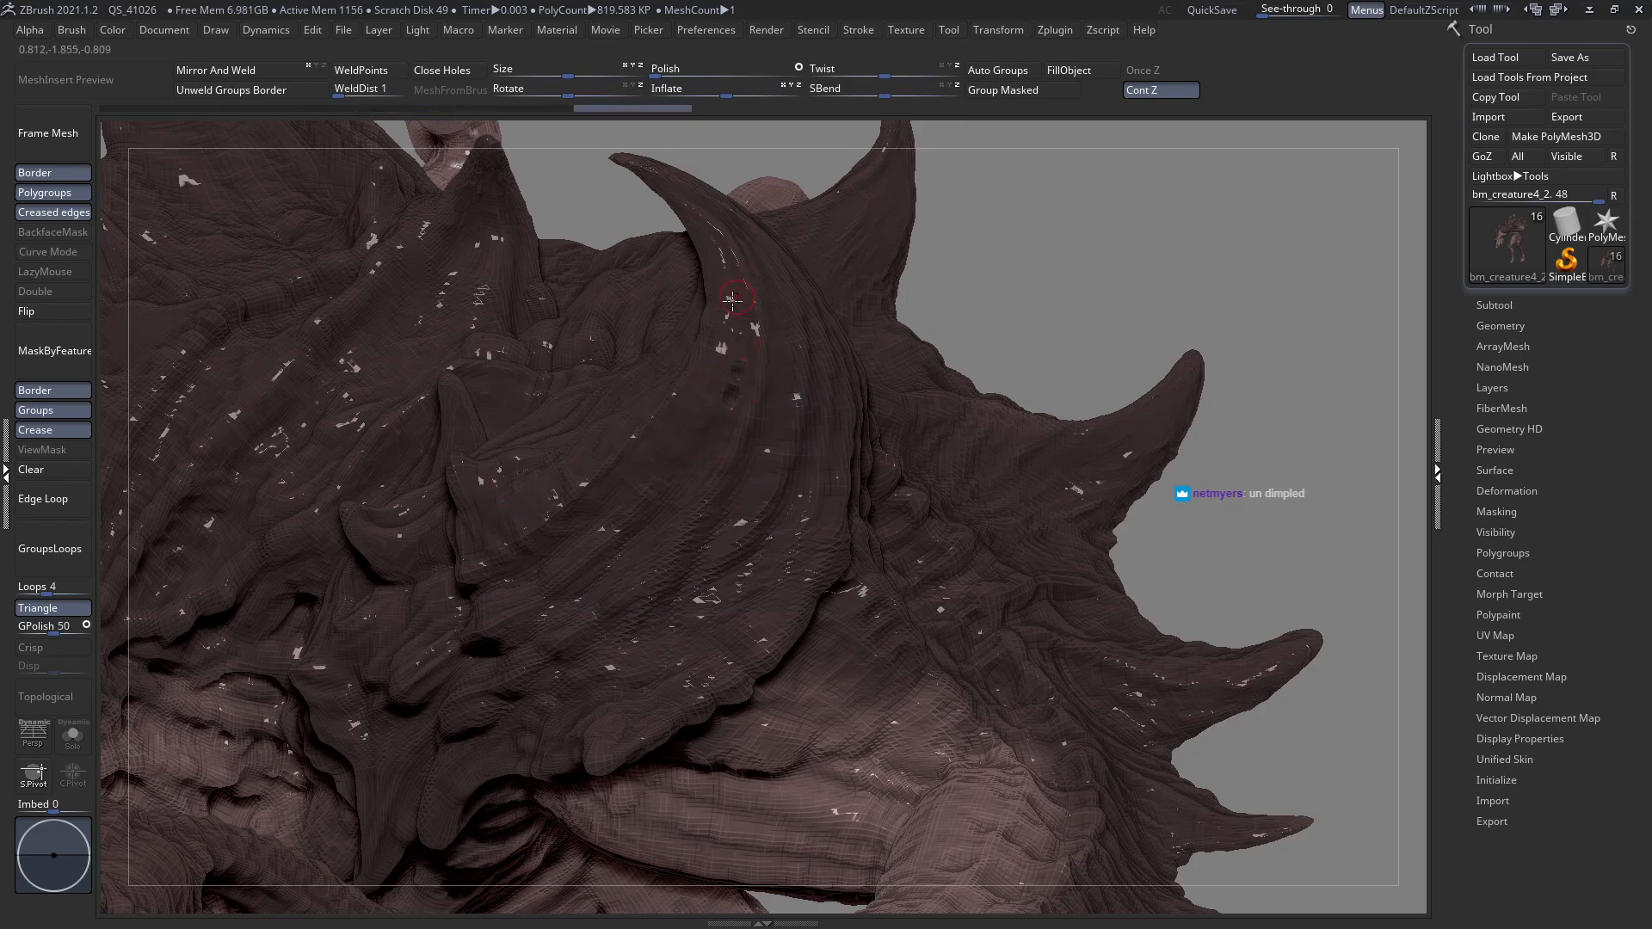
{"action": "right_click_drag", "start_coordinate": [733, 307], "coordinate": [698, 357]}
Set the brush's Z Intensity to 10 and carve finer detail along the groove down the large curved spike.
{"action": "key", "text": "space"}
{"action": "left_click", "coordinate": [763, 363]}
{"action": "type", "text": "10"}
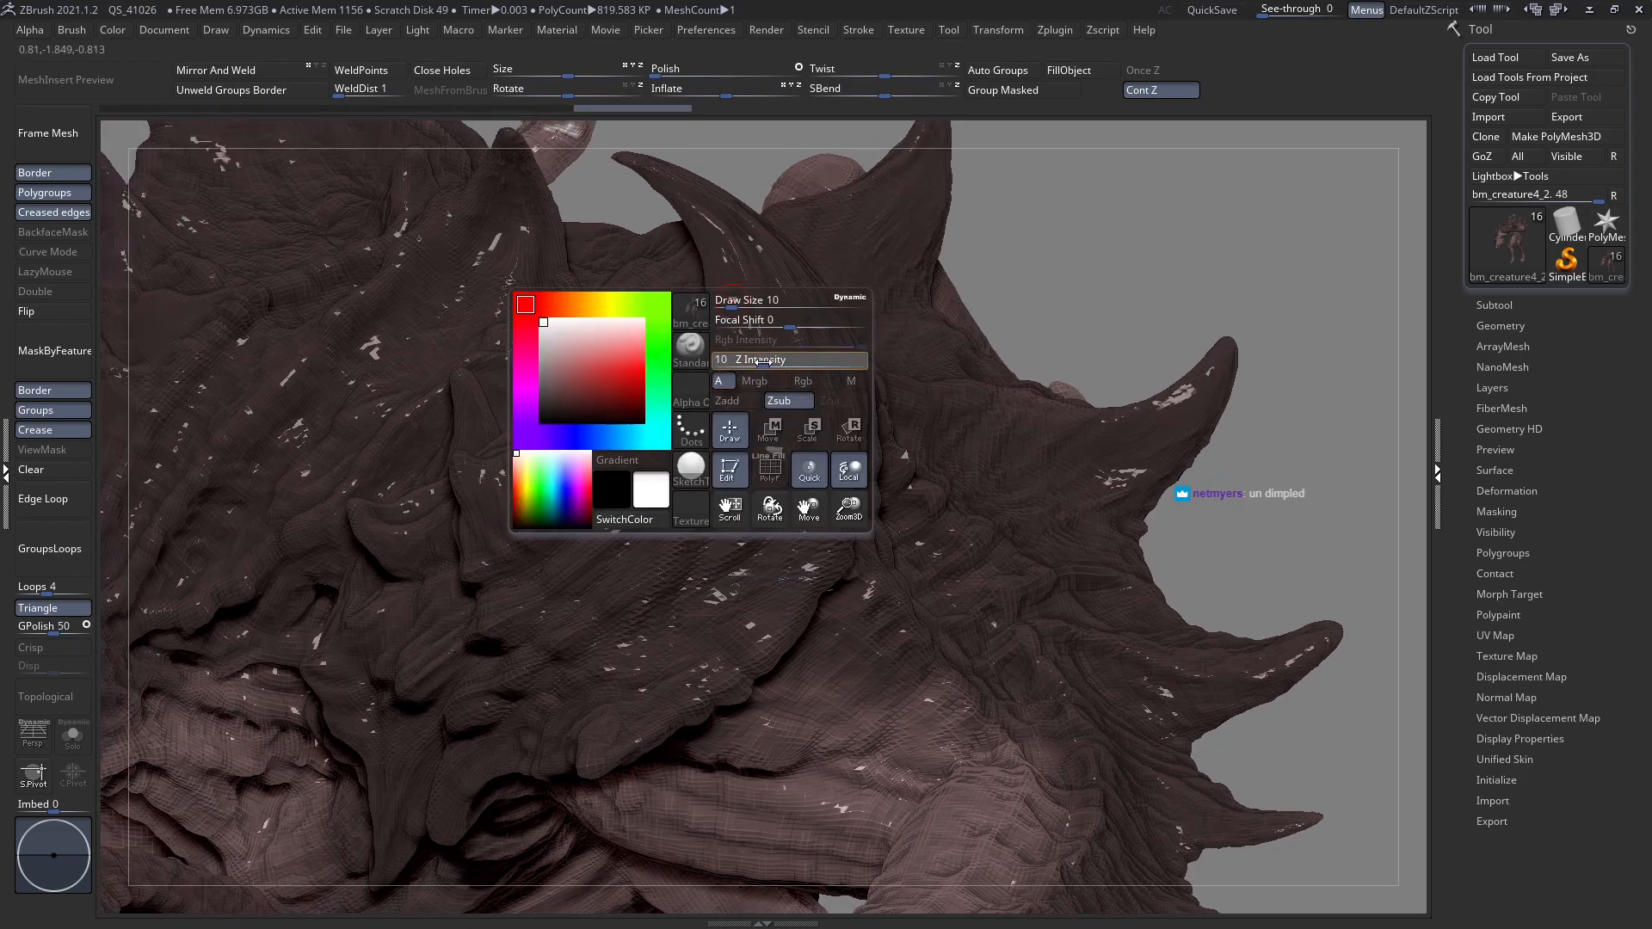
{"action": "key", "text": "Return"}
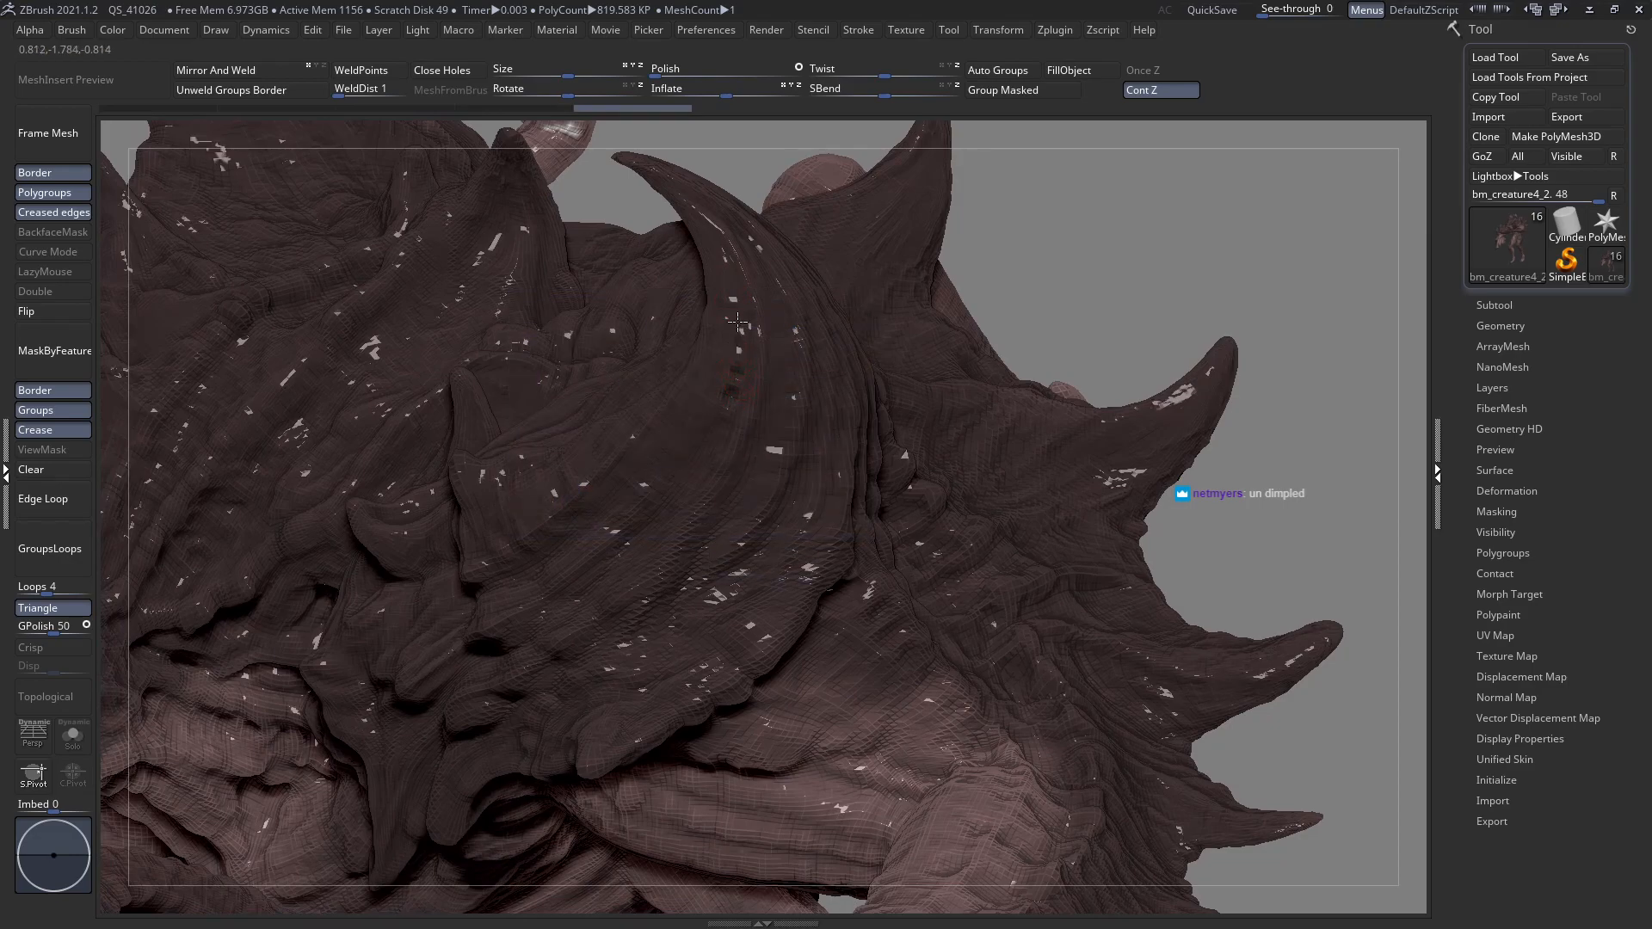
{"action": "left_click_drag", "start_coordinate": [733, 284], "coordinate": [703, 481]}
{"action": "right_click_drag", "start_coordinate": [705, 482], "coordinate": [729, 483]}
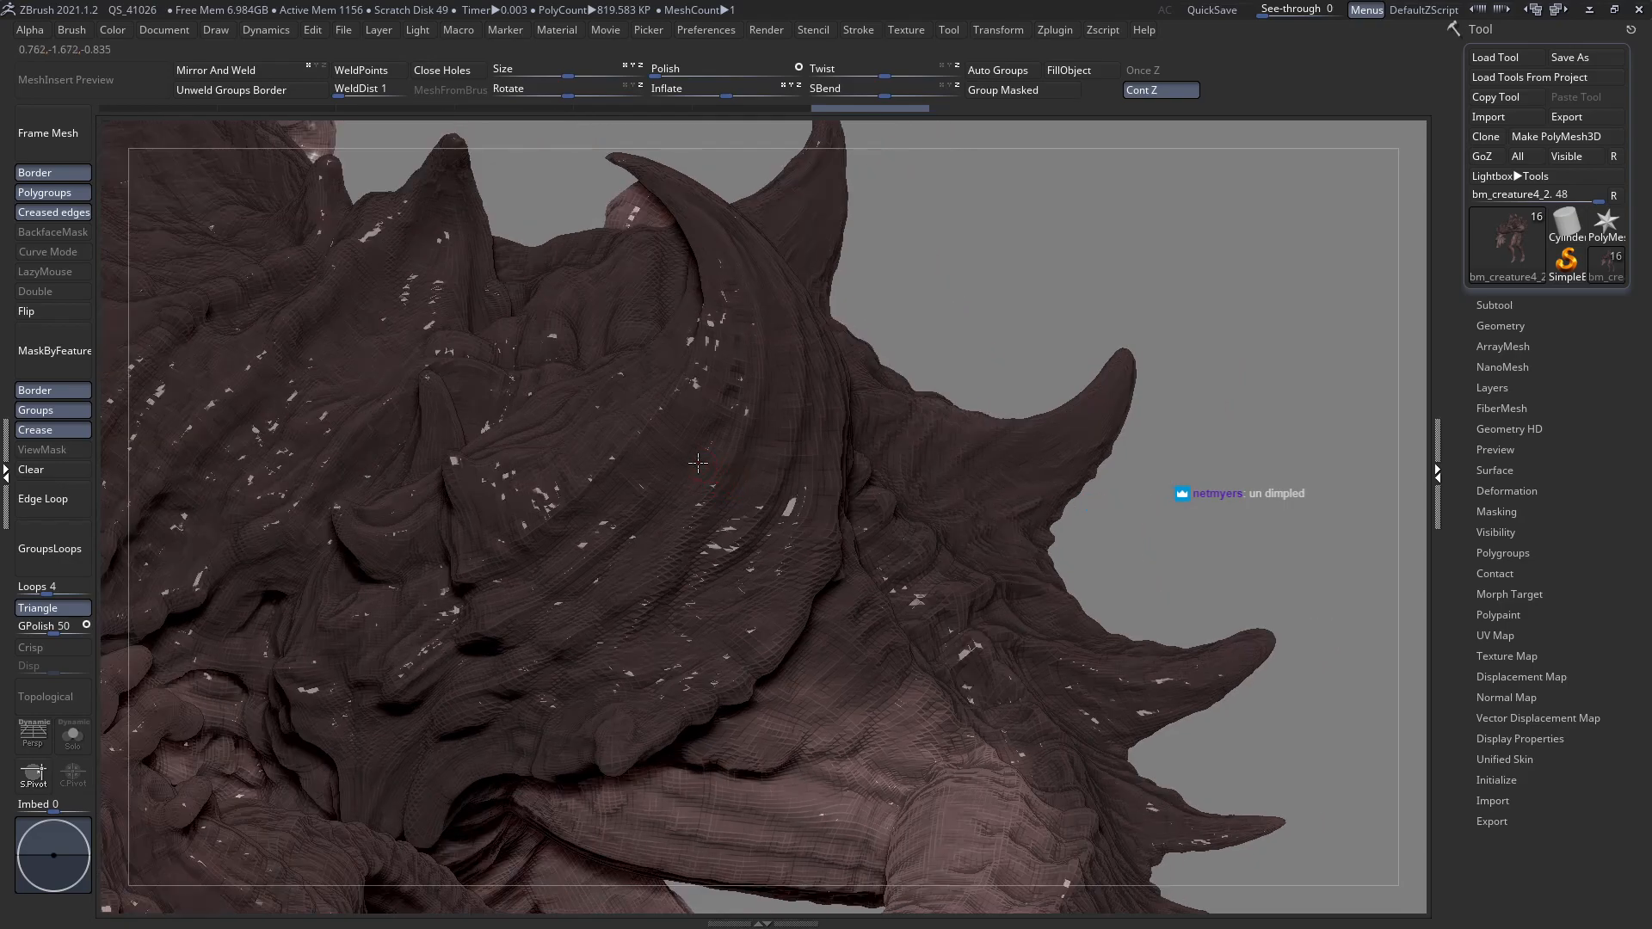
{"action": "left_click_drag", "start_coordinate": [694, 482], "coordinate": [664, 560]}
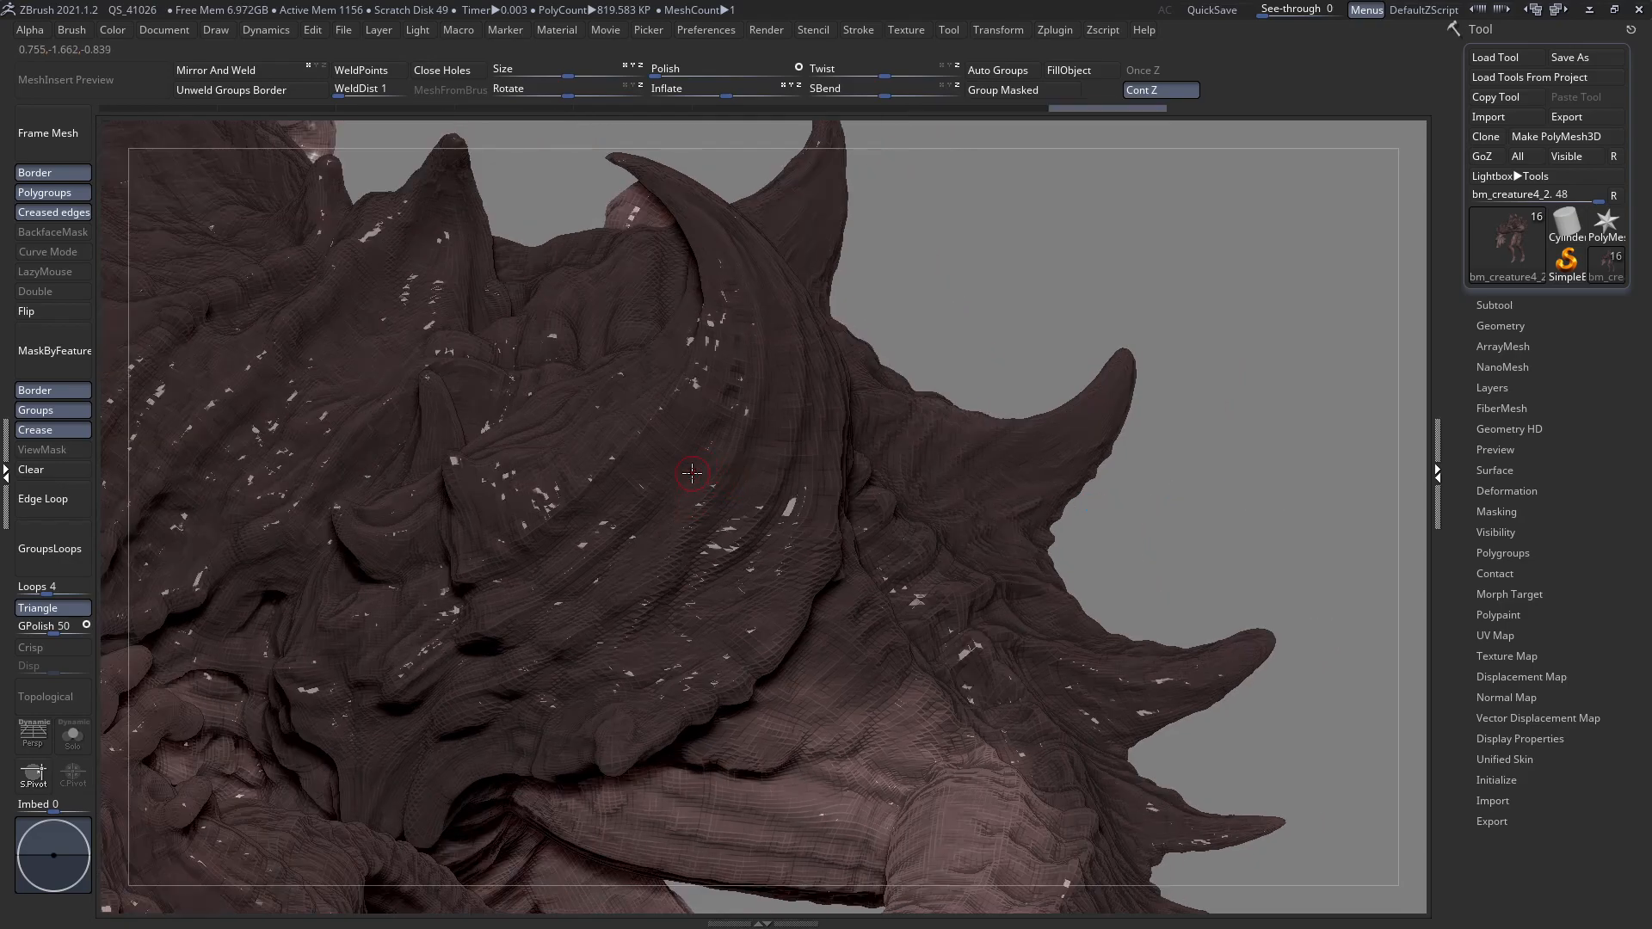
Undo the last stroke and carve further fine marks into the lower part of the large curved spike.
{"action": "key", "text": "ctrl+z"}
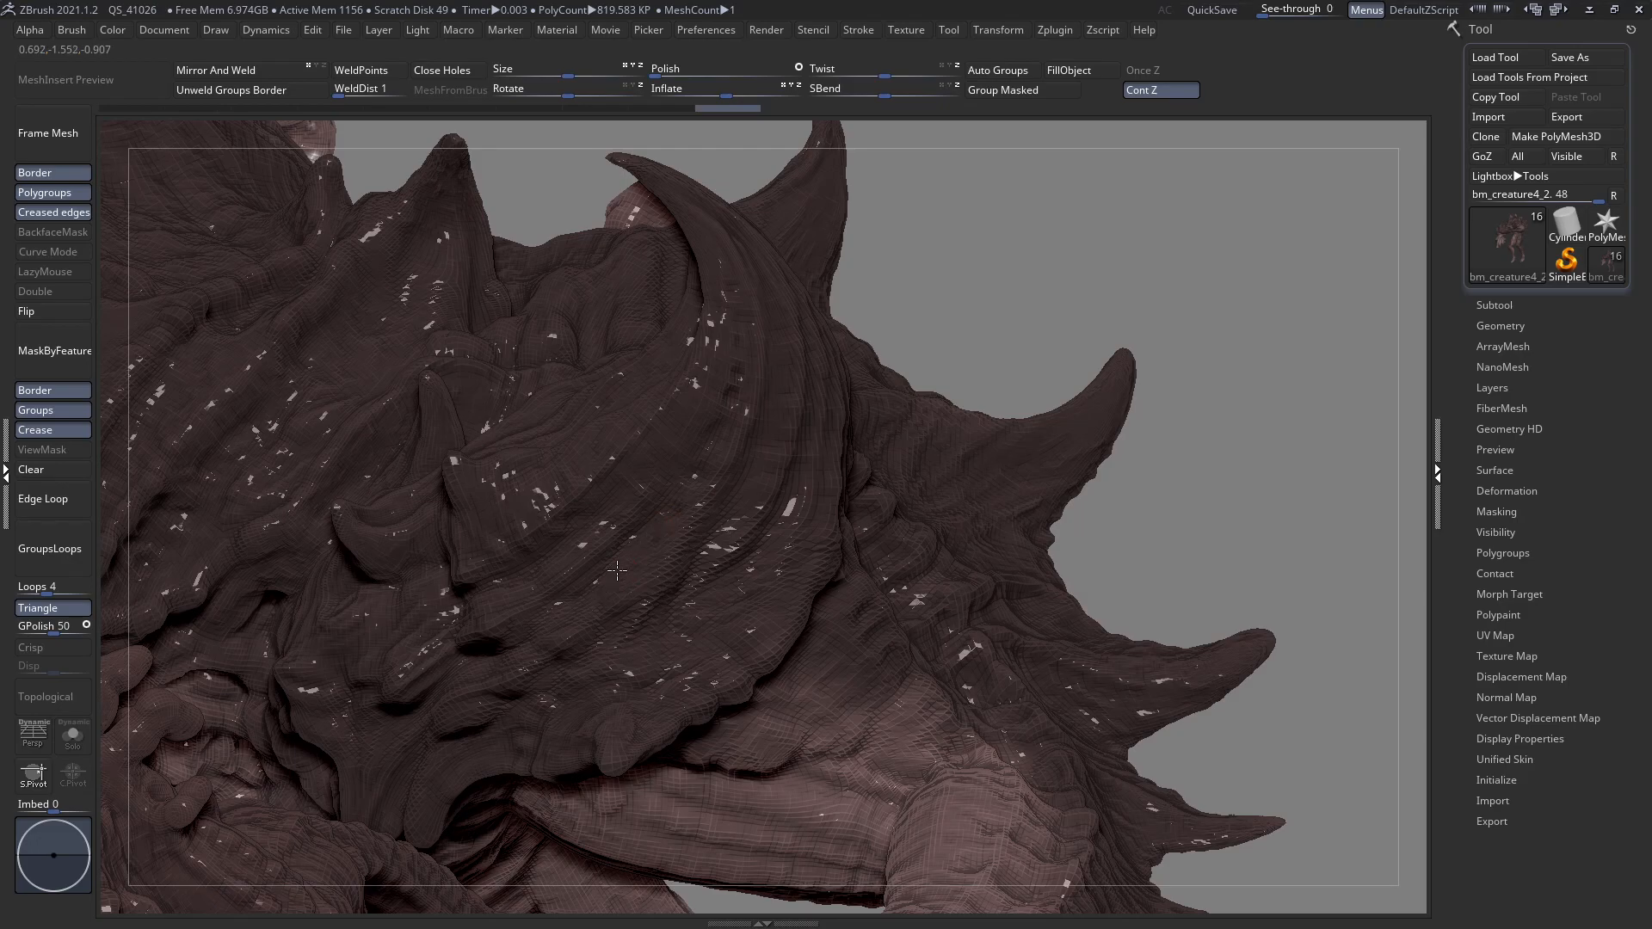
{"action": "left_click_drag", "start_coordinate": [617, 571], "coordinate": [609, 581]}
{"action": "right_click_drag", "start_coordinate": [637, 581], "coordinate": [616, 590]}
{"action": "mouse_move", "coordinate": [744, 454]}
{"action": "left_mouse_down"}
{"action": "mouse_move", "coordinate": [786, 402]}
{"action": "mouse_move", "coordinate": [792, 418]}
{"action": "left_mouse_up"}
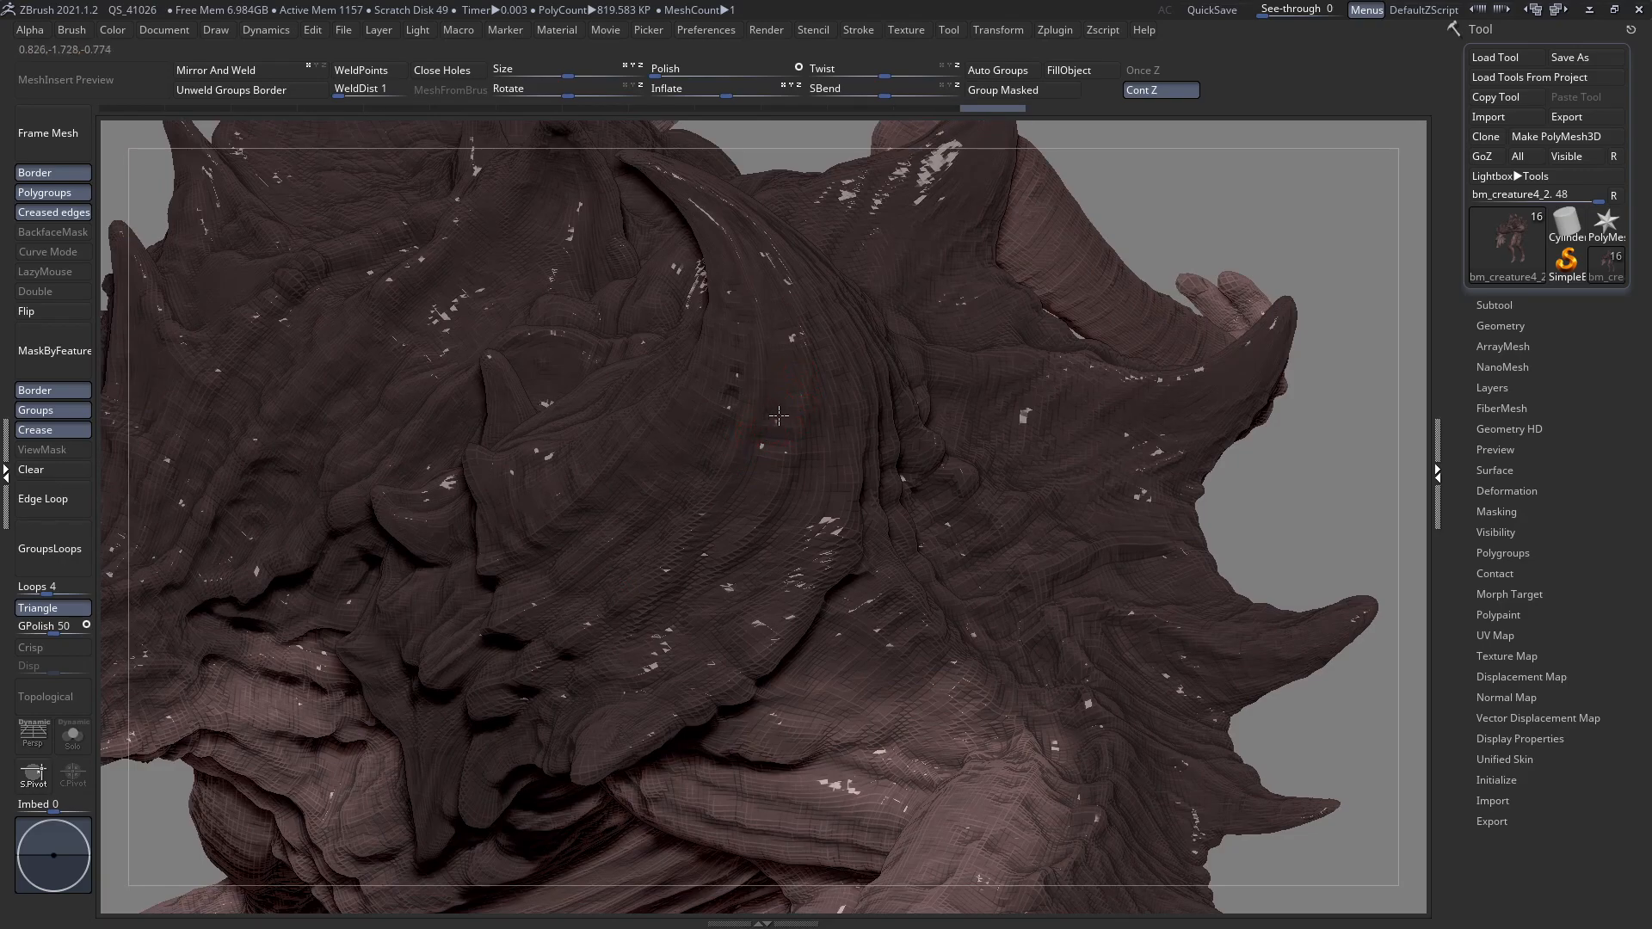
Carve fine cross marks between the grooves along the middle of the large curved spike.
{"action": "left_click_drag", "start_coordinate": [775, 316], "coordinate": [719, 392]}
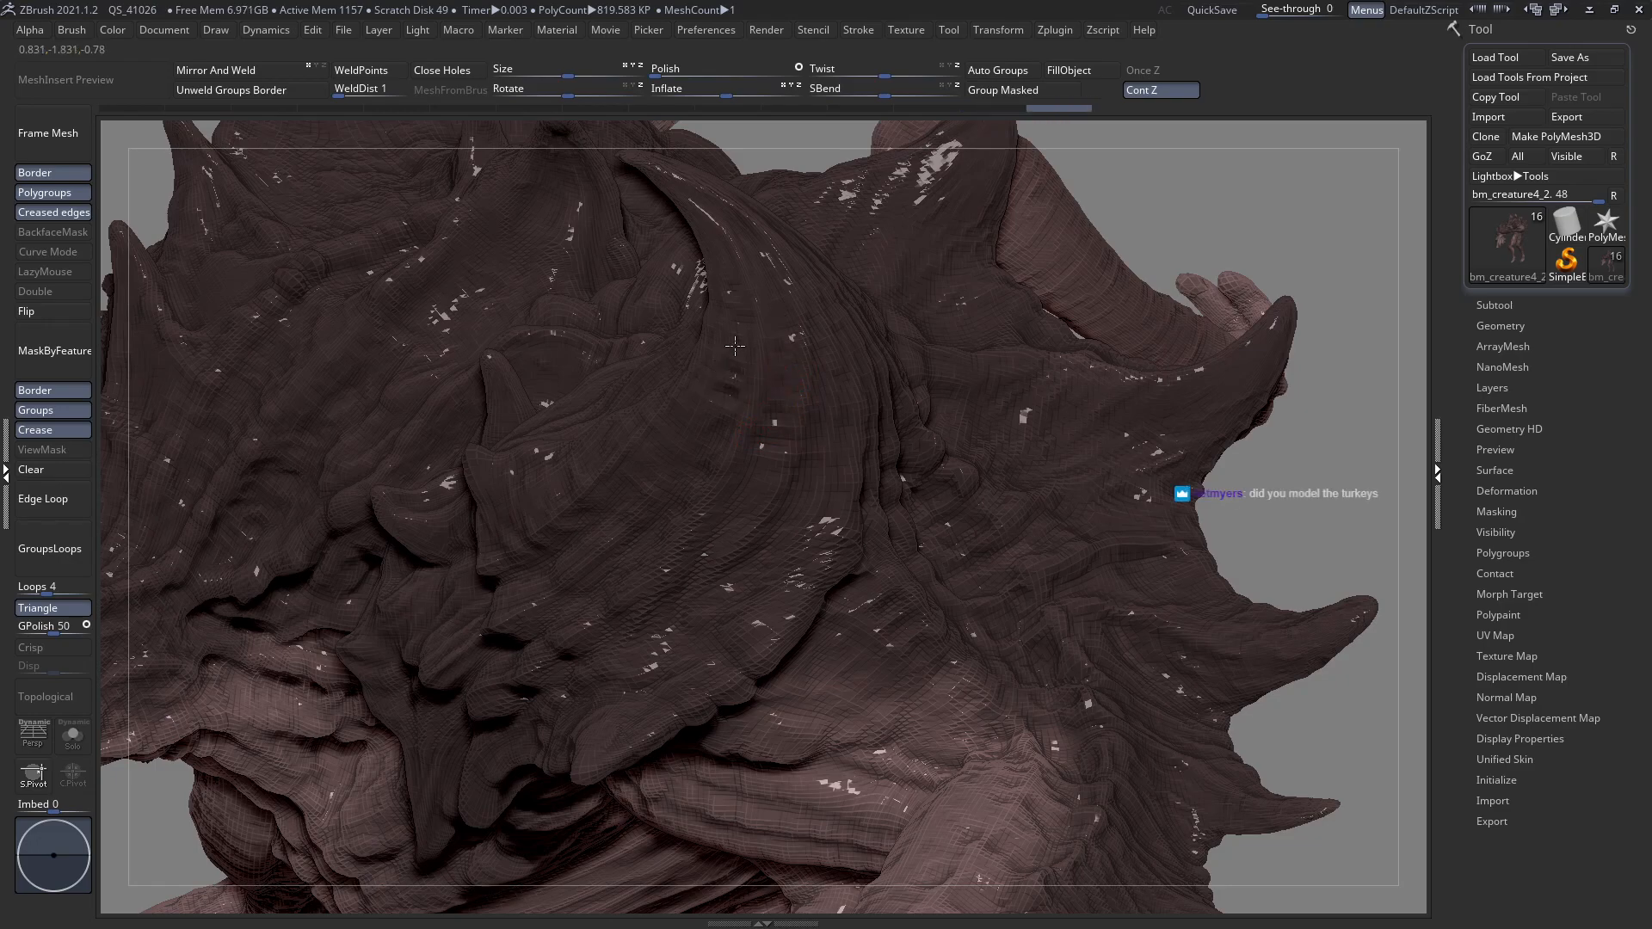
{"action": "mouse_move", "coordinate": [730, 331]}
{"action": "left_mouse_down"}
{"action": "mouse_move", "coordinate": [780, 316]}
{"action": "mouse_move", "coordinate": [760, 262]}
{"action": "mouse_move", "coordinate": [724, 274]}
{"action": "mouse_move", "coordinate": [736, 321]}
{"action": "mouse_move", "coordinate": [840, 346]}
{"action": "left_mouse_up"}
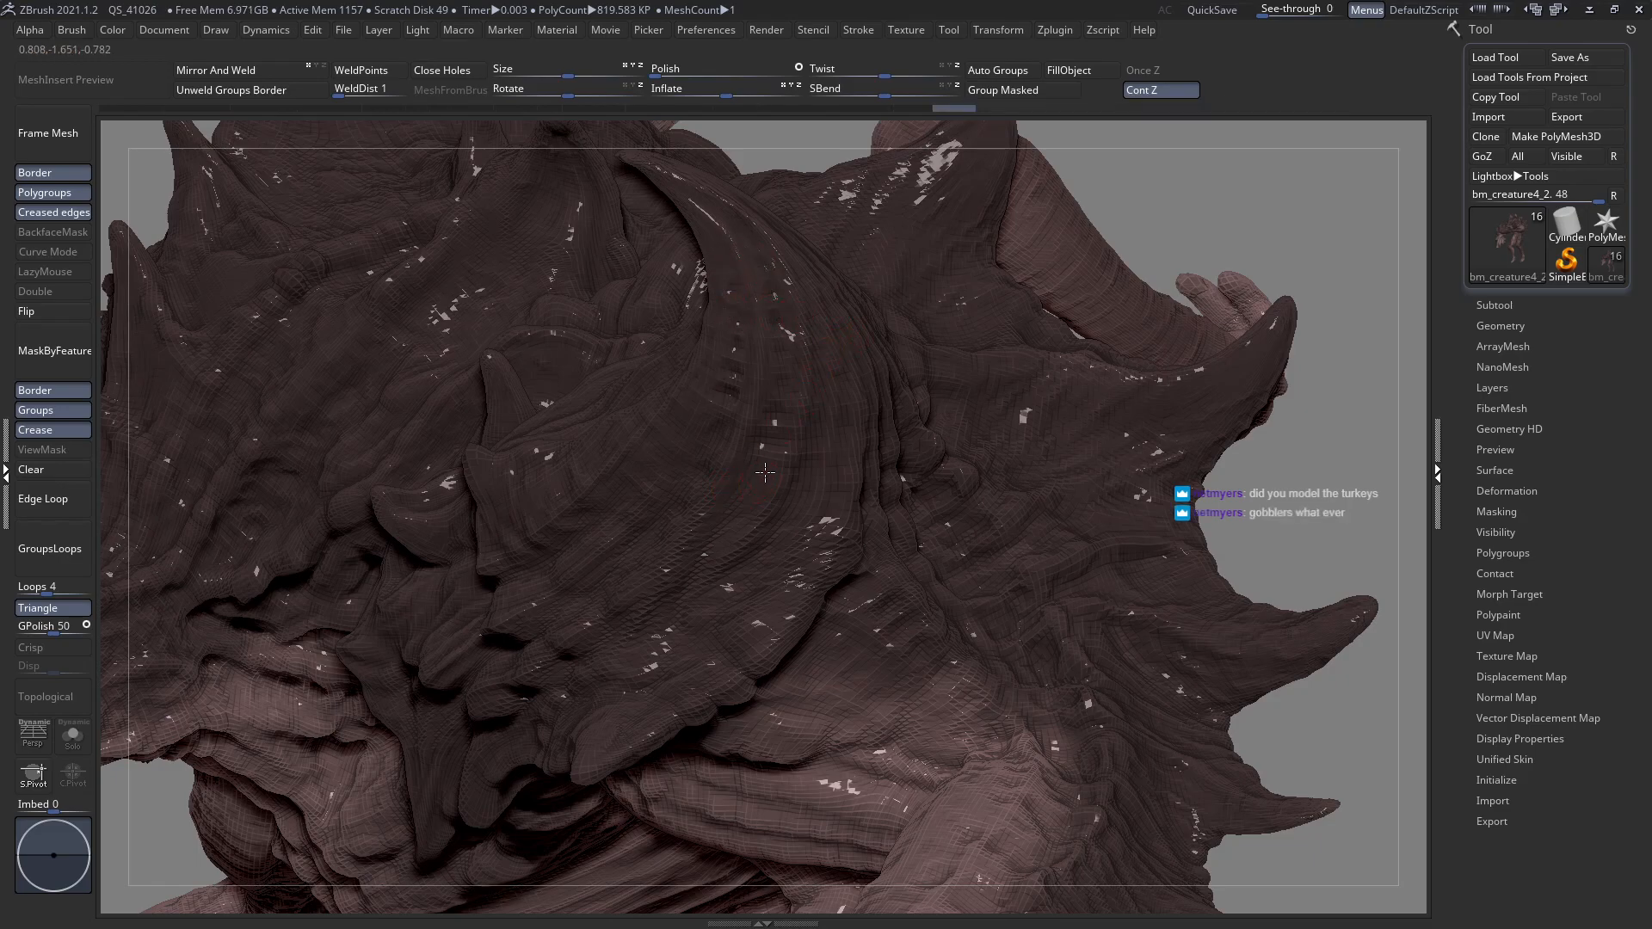
{"action": "mouse_move", "coordinate": [743, 502]}
{"action": "left_mouse_down"}
{"action": "mouse_move", "coordinate": [719, 535]}
{"action": "mouse_move", "coordinate": [816, 600]}
{"action": "left_mouse_up"}
{"action": "left_click_drag", "start_coordinate": [777, 534], "coordinate": [816, 447]}
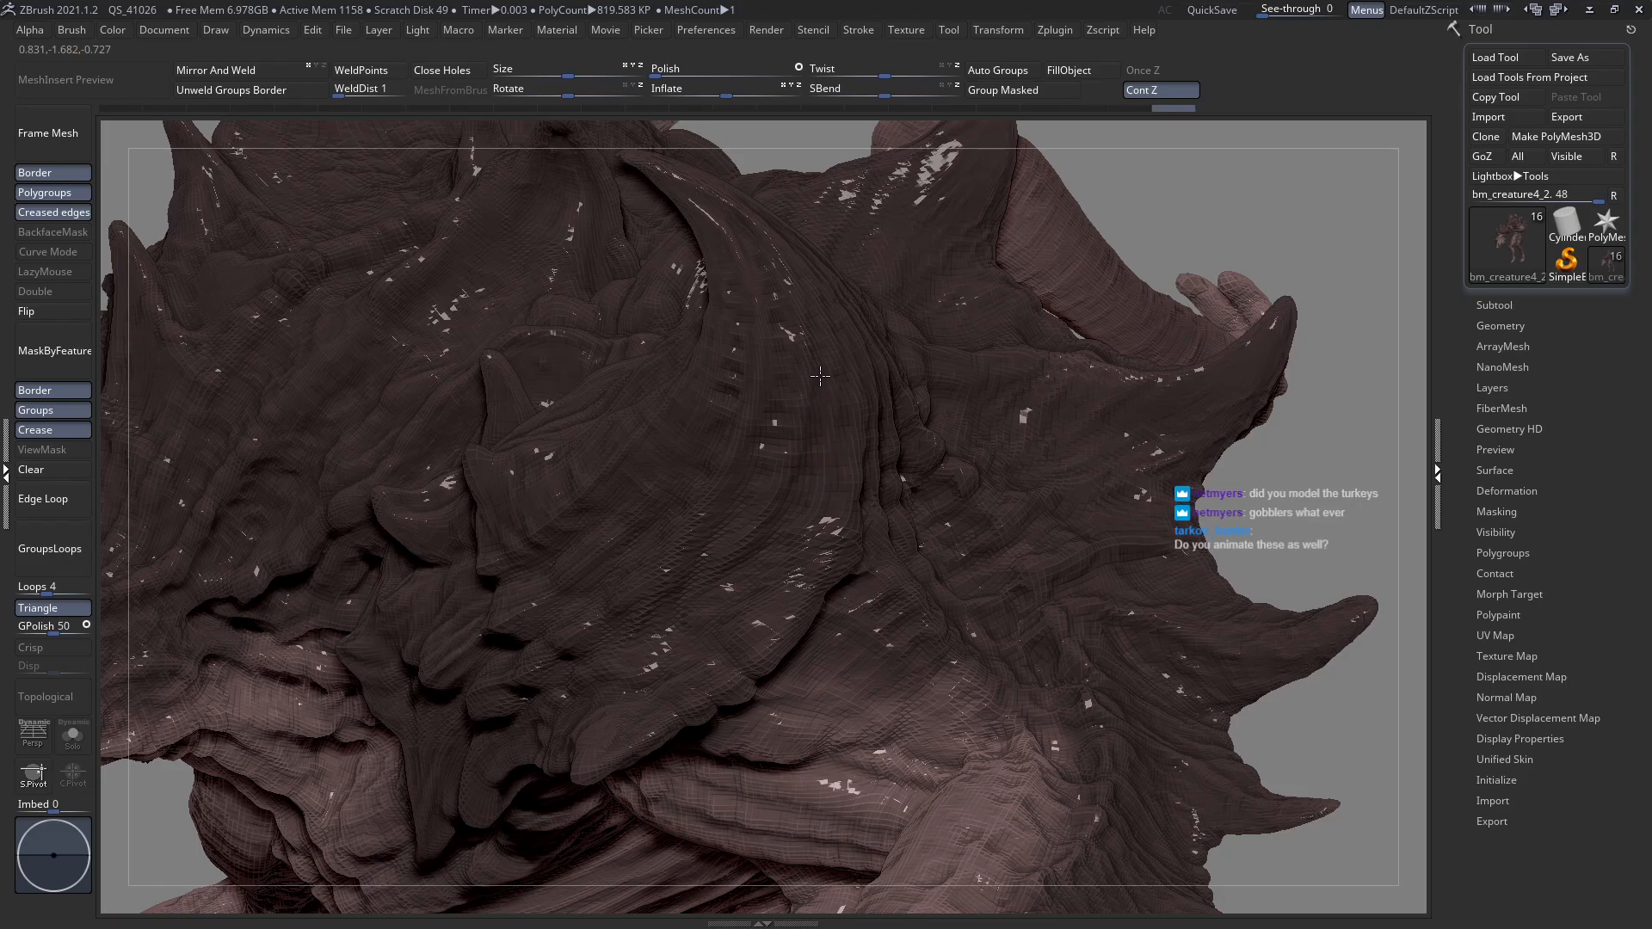
{"action": "mouse_move", "coordinate": [820, 375]}
{"action": "left_mouse_down"}
{"action": "mouse_move", "coordinate": [764, 351]}
{"action": "mouse_move", "coordinate": [730, 467]}
{"action": "left_mouse_up"}
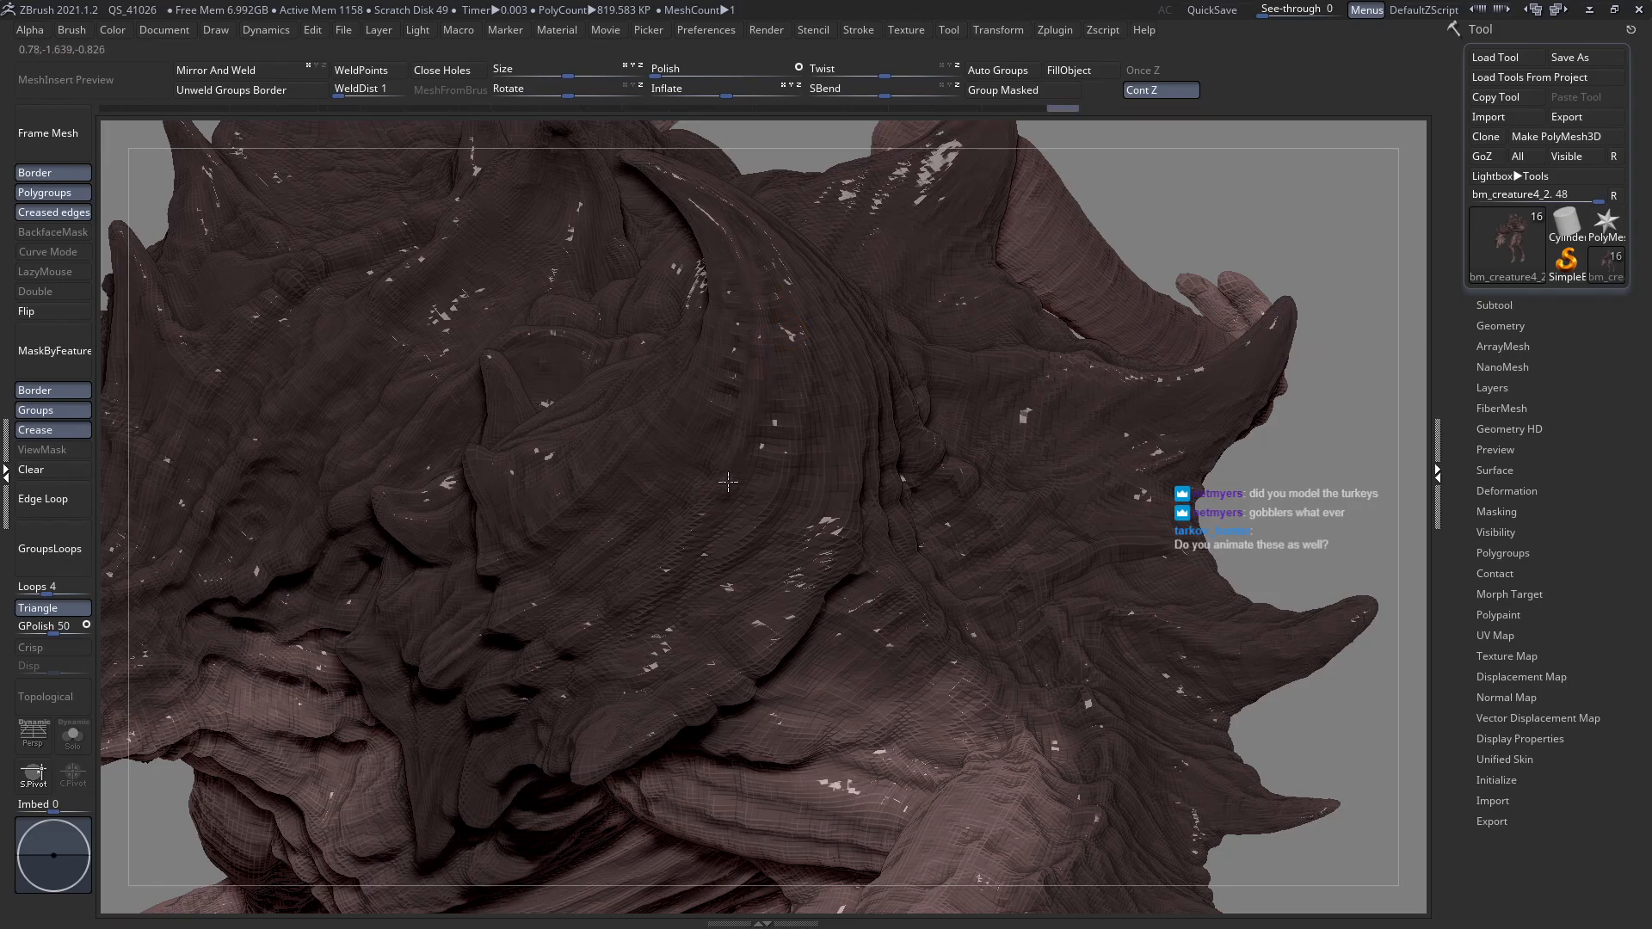
Carve faint lines across the folded ridge beside the base of the large curved spike, undoing the stray stroke.
{"action": "right_click_drag", "start_coordinate": [703, 555], "coordinate": [674, 357]}
{"action": "mouse_move", "coordinate": [671, 404]}
{"action": "left_mouse_down"}
{"action": "mouse_move", "coordinate": [617, 421]}
{"action": "mouse_move", "coordinate": [491, 545]}
{"action": "mouse_move", "coordinate": [511, 483]}
{"action": "mouse_move", "coordinate": [580, 467]}
{"action": "left_mouse_up"}
{"action": "right_click_drag", "start_coordinate": [590, 490], "coordinate": [581, 426]}
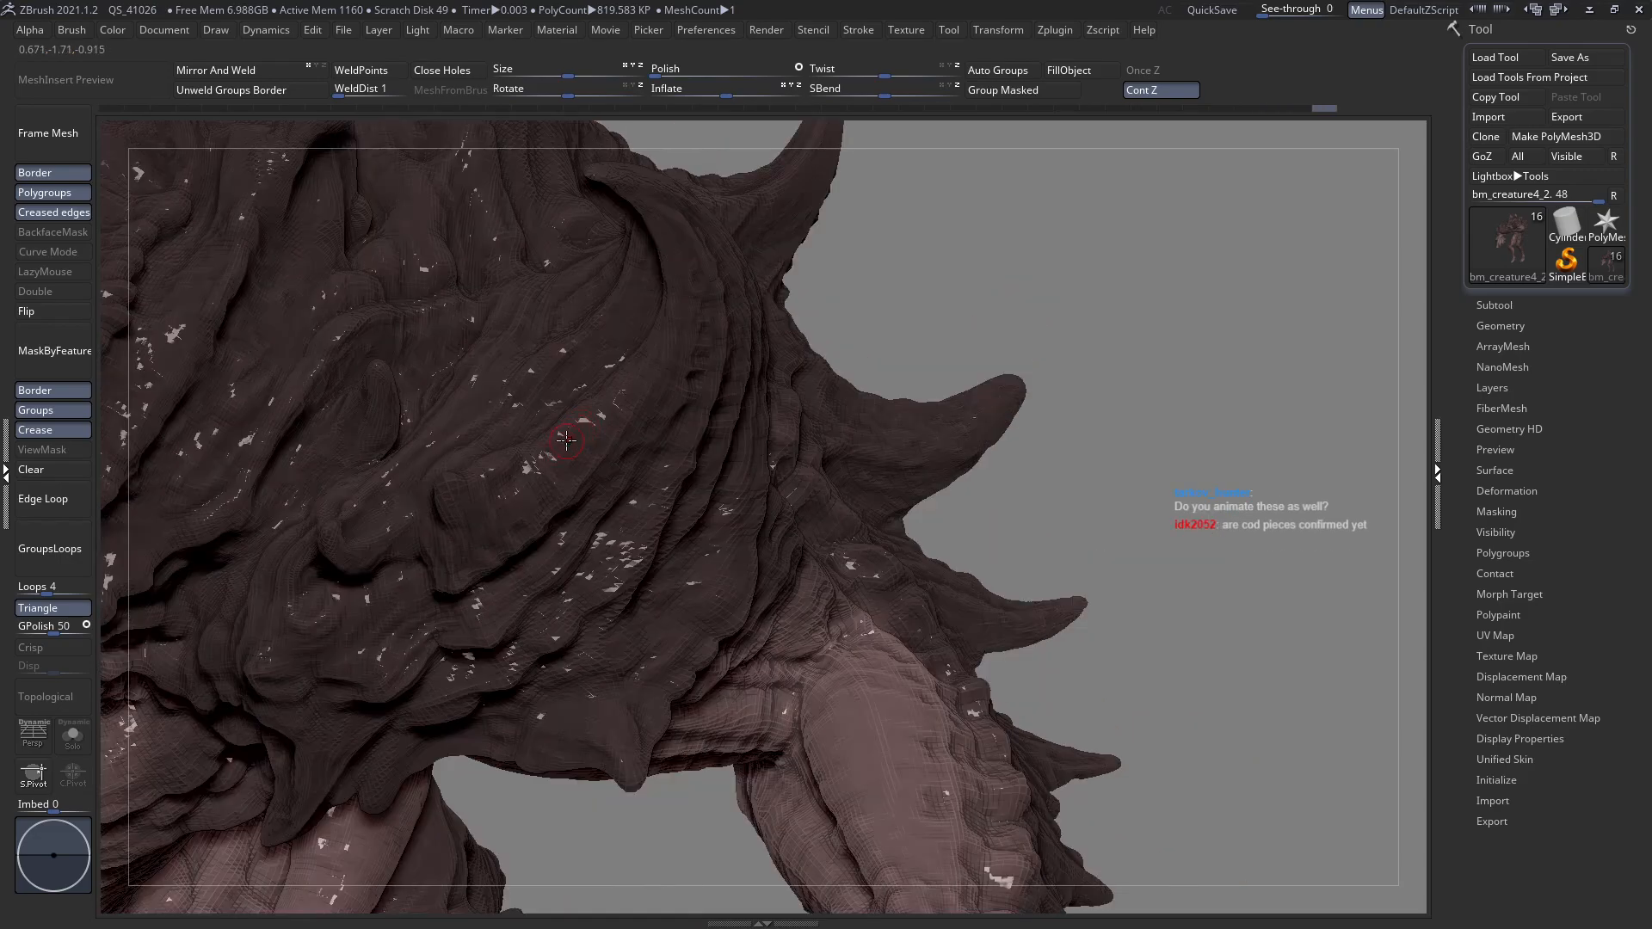
{"action": "left_click_drag", "start_coordinate": [564, 436], "coordinate": [593, 415]}
{"action": "key", "text": "ctrl+z"}
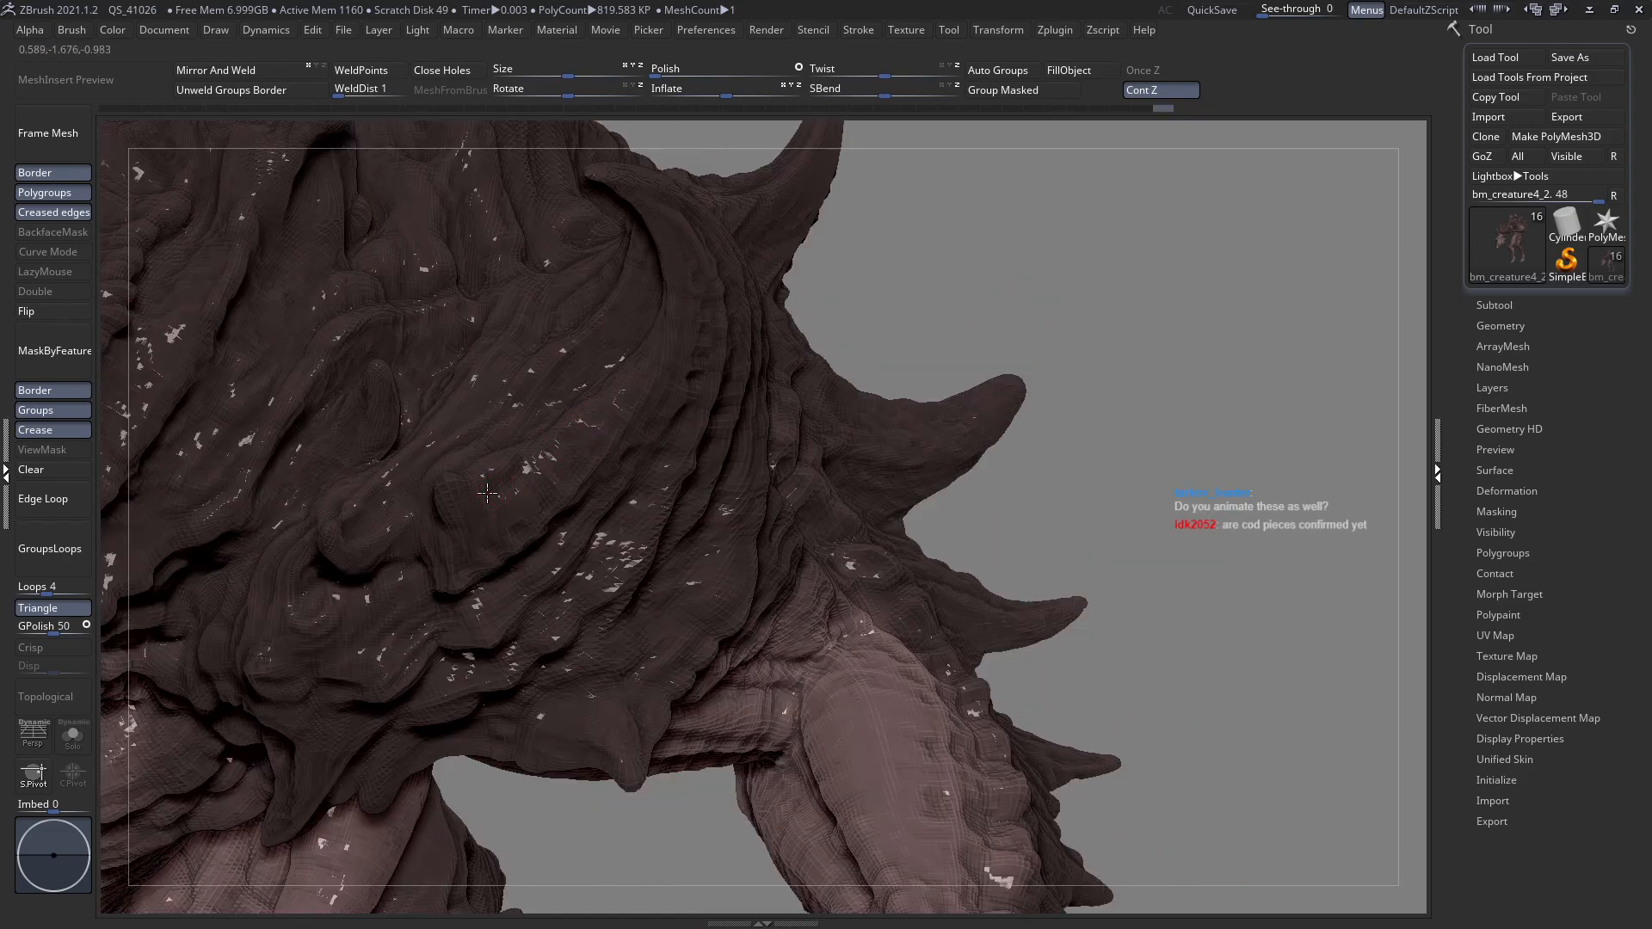
{"action": "right_click_drag", "start_coordinate": [491, 471], "coordinate": [483, 467]}
{"action": "mouse_move", "coordinate": [490, 472]}
{"action": "left_mouse_down"}
{"action": "mouse_move", "coordinate": [466, 499]}
{"action": "mouse_move", "coordinate": [496, 544]}
{"action": "mouse_move", "coordinate": [524, 518]}
{"action": "mouse_move", "coordinate": [534, 547]}
{"action": "left_mouse_up"}
{"action": "left_click_drag", "start_coordinate": [588, 496], "coordinate": [594, 484]}
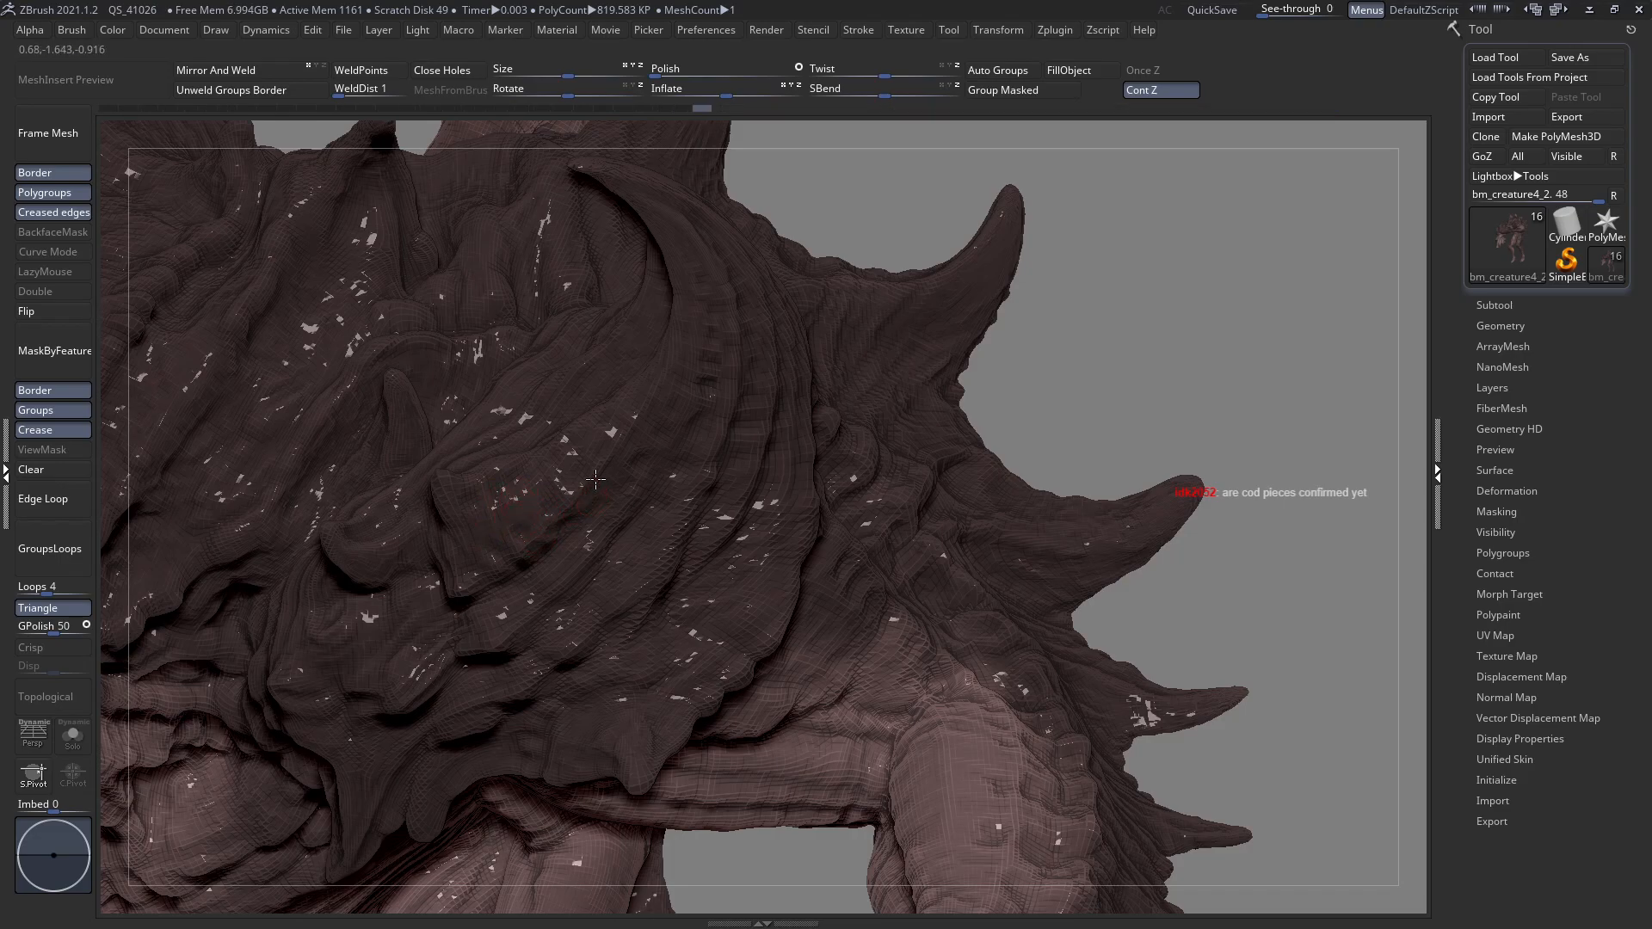
Press small dimples down the grooves from the large curved spike to the shoulder plate's lower folds.
{"action": "right_click_drag", "start_coordinate": [595, 482], "coordinate": [633, 447]}
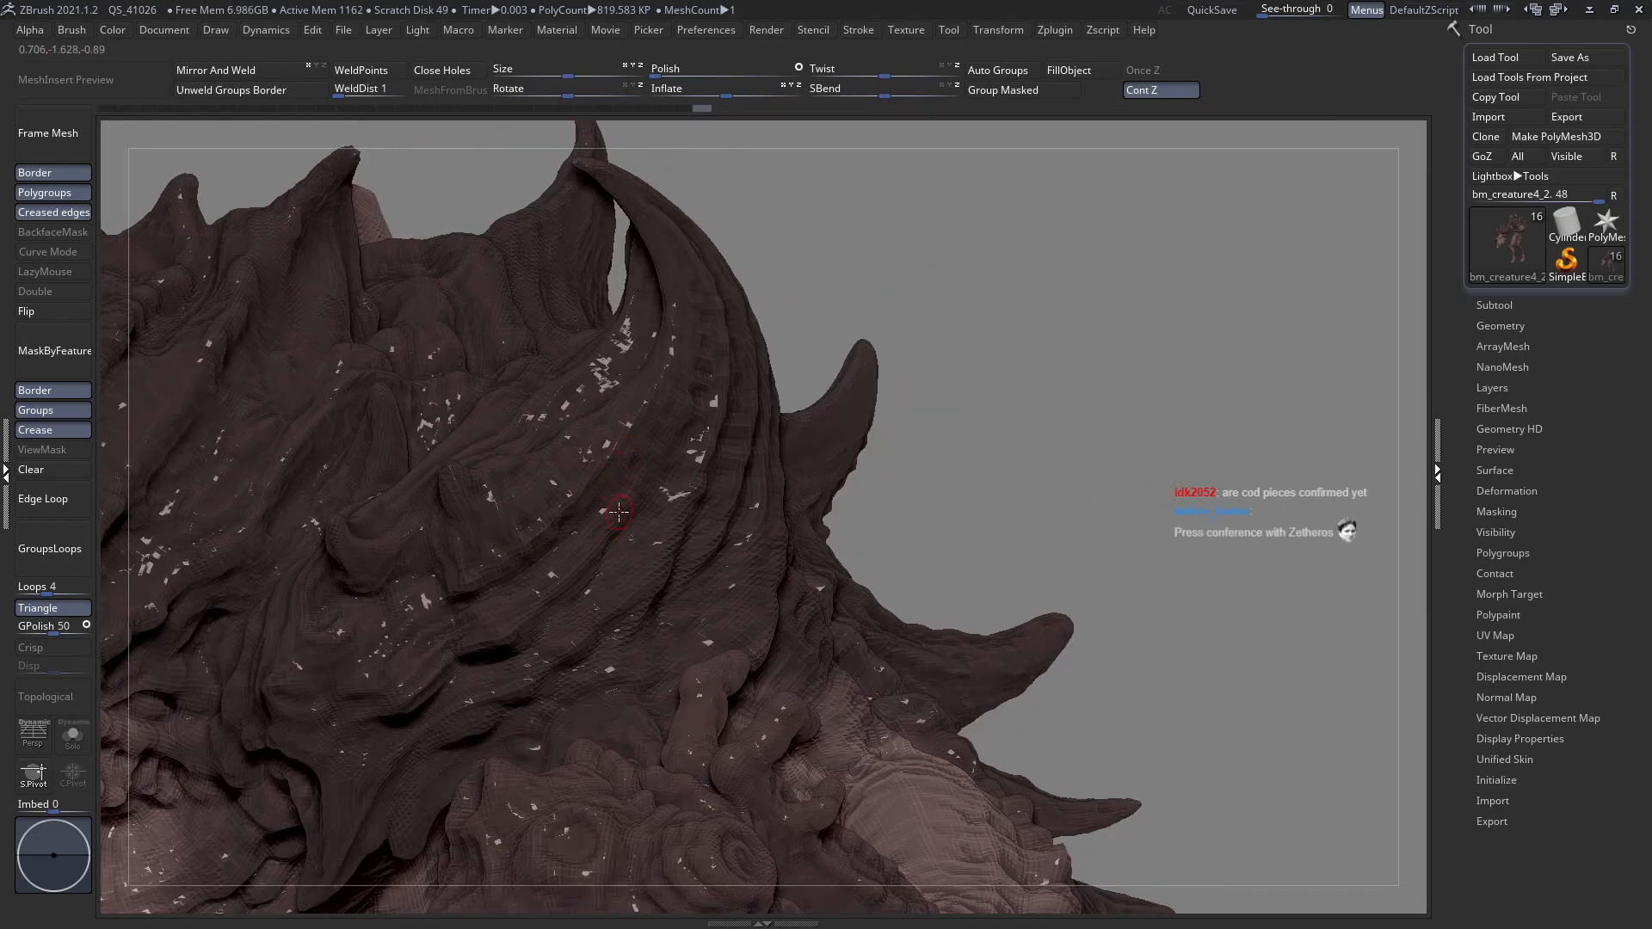
{"action": "right_click_drag", "start_coordinate": [618, 522], "coordinate": [616, 524]}
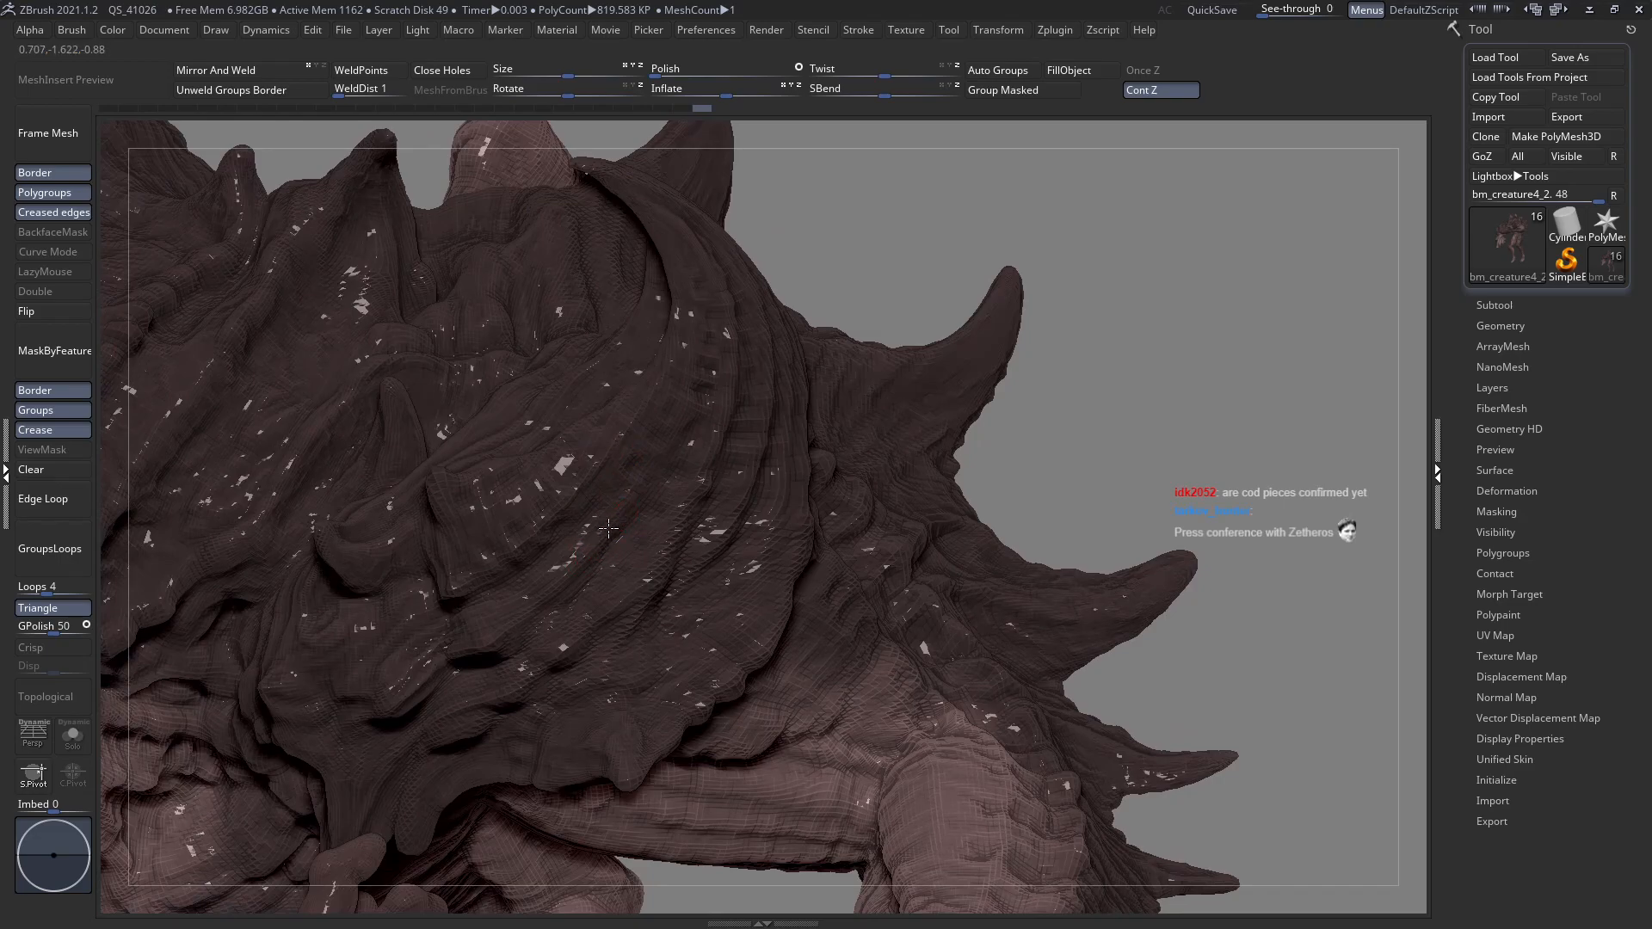
{"action": "left_click_drag", "start_coordinate": [648, 480], "coordinate": [631, 499]}
{"action": "left_click", "coordinate": [682, 408]}
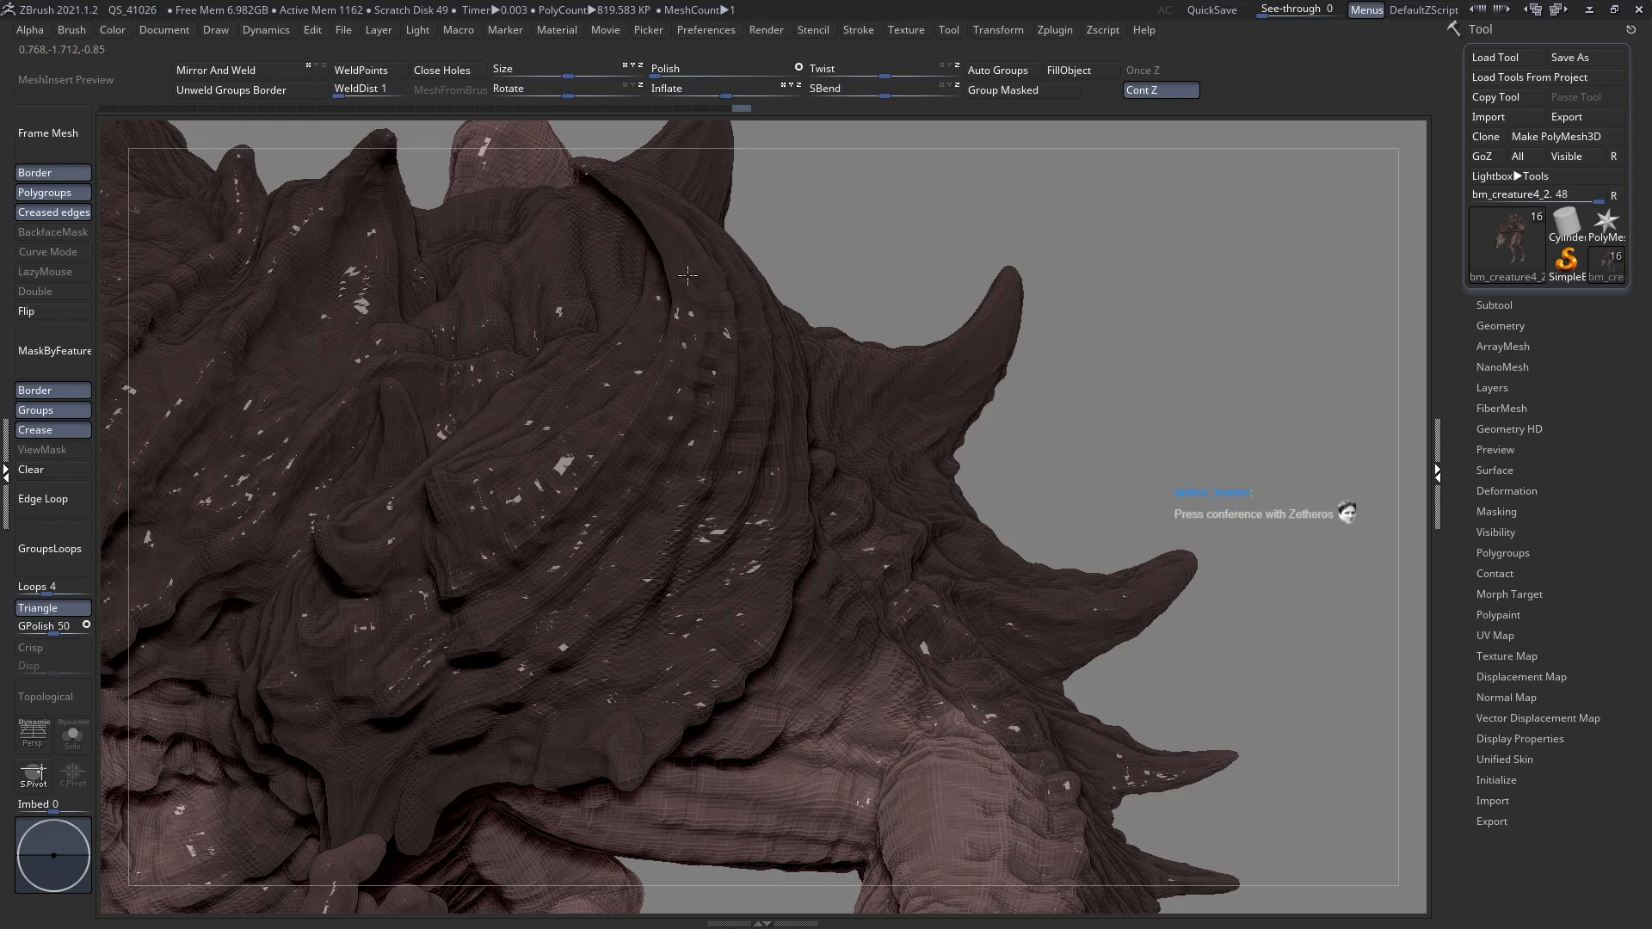
{"action": "left_click", "coordinate": [688, 395]}
{"action": "left_click", "coordinate": [695, 478]}
{"action": "left_click", "coordinate": [650, 577]}
{"action": "left_click", "coordinate": [645, 642]}
{"action": "left_click_drag", "start_coordinate": [745, 629], "coordinate": [757, 619]}
Adjust the Standard brush's draw size and carve a crease into the front end of the shoulder plate's folded ridge.
{"action": "mouse_move", "coordinate": [823, 579]}
{"action": "right_mouse_down", "text": "ctrl"}
{"action": "mouse_move", "coordinate": [673, 509]}
{"action": "mouse_move", "coordinate": [706, 531]}
{"action": "mouse_move", "coordinate": [689, 448]}
{"action": "mouse_move", "coordinate": [835, 590]}
{"action": "right_mouse_up", "text": "ctrl"}
{"action": "key", "text": "space"}
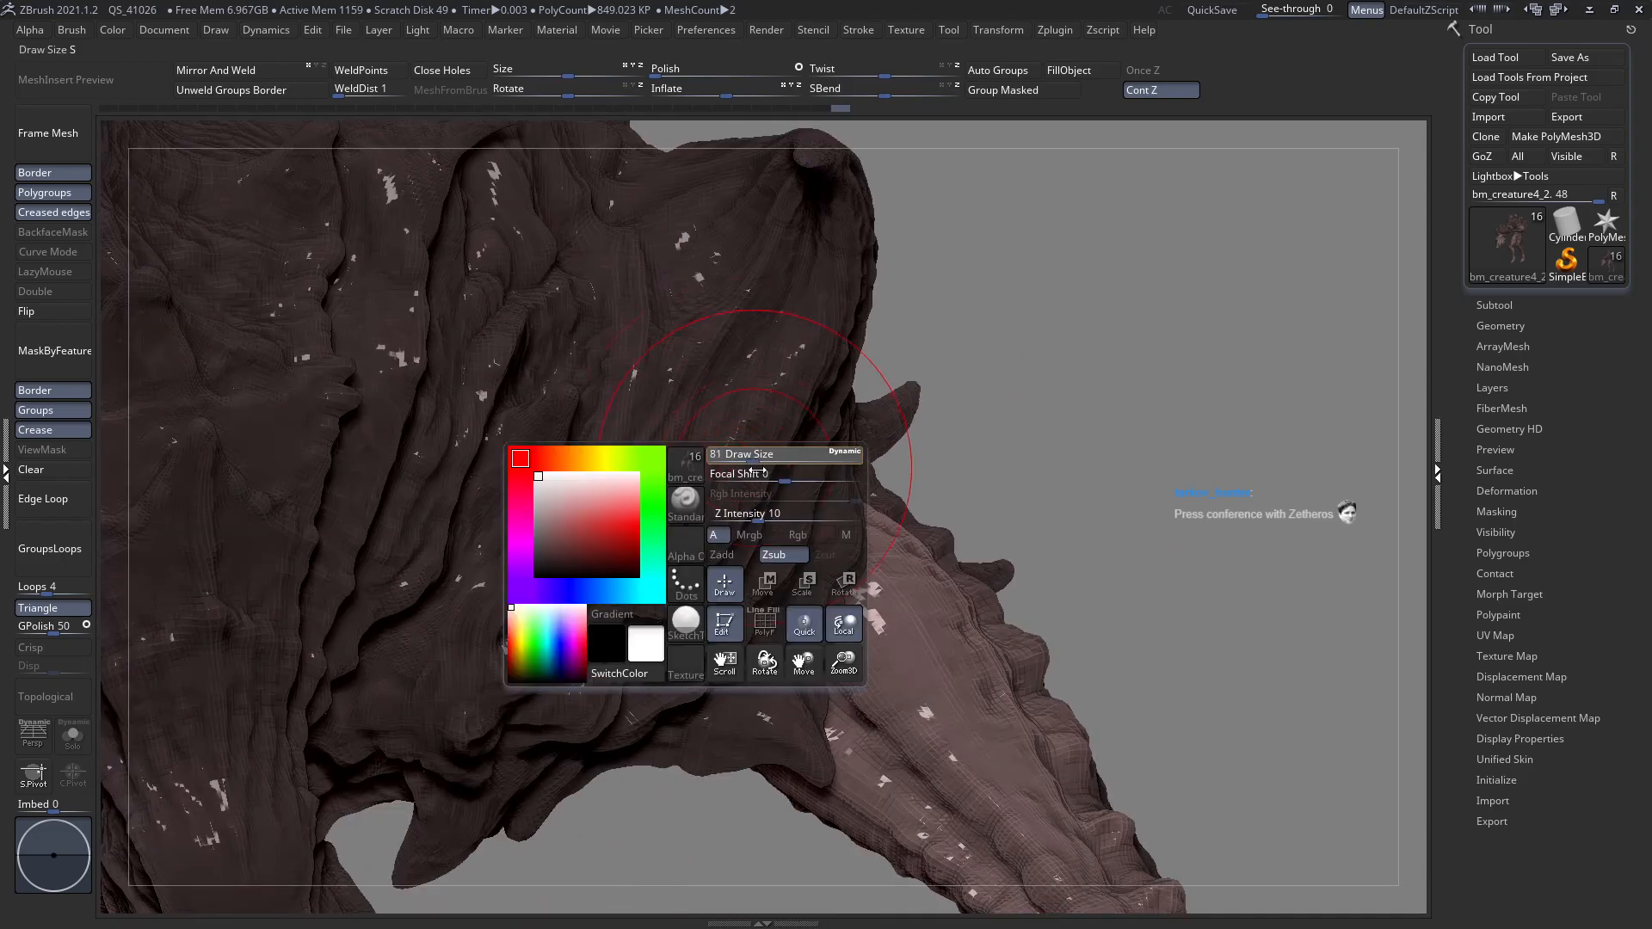
{"action": "right_click_drag", "start_coordinate": [745, 505], "coordinate": [687, 487]}
{"action": "key", "text": "space"}
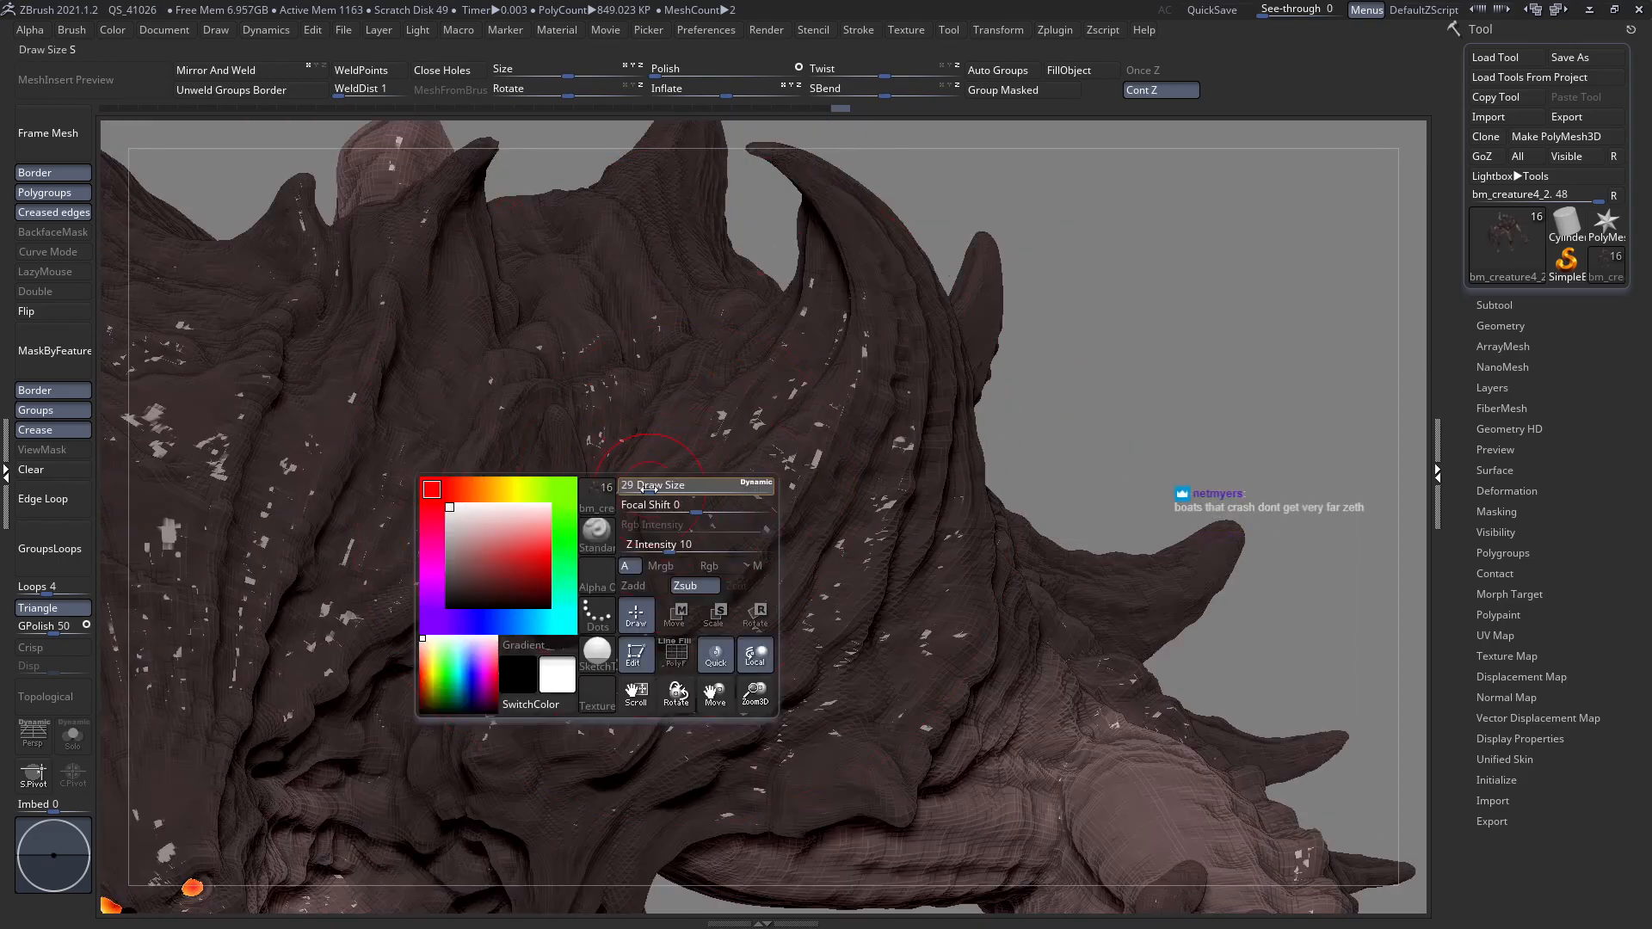
{"action": "left_click_drag", "start_coordinate": [647, 488], "coordinate": [641, 489]}
{"action": "right_click_drag", "start_coordinate": [656, 527], "coordinate": [718, 650], "text": "ctrl"}
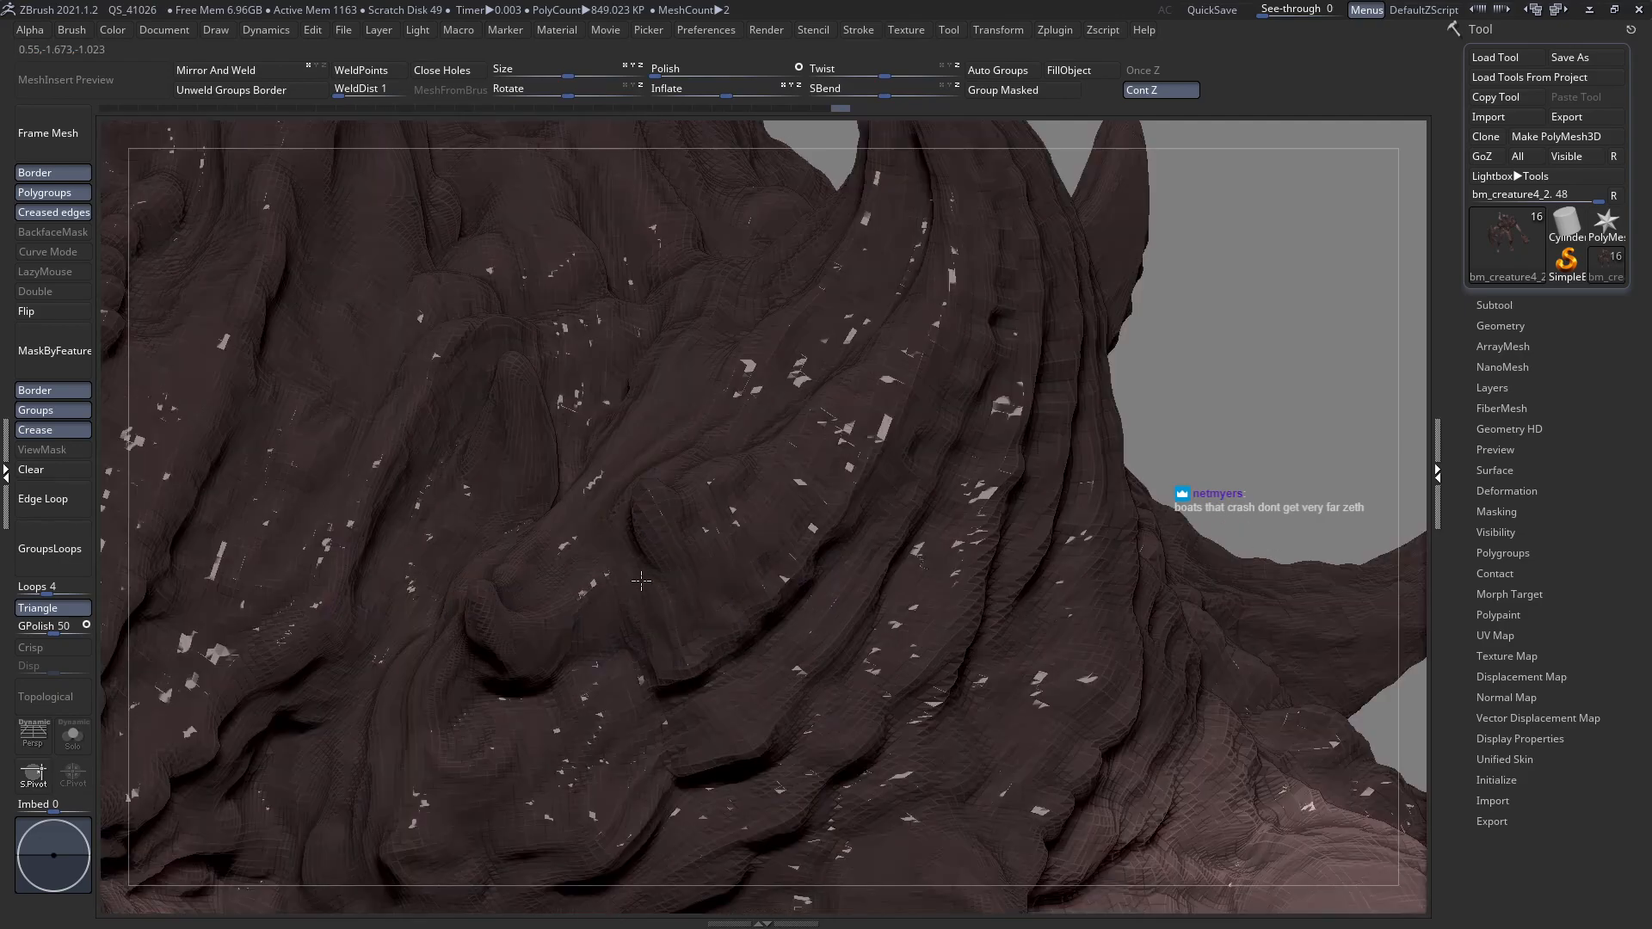
{"action": "right_click_drag", "start_coordinate": [641, 580], "coordinate": [714, 663], "text": "ctrl"}
{"action": "left_click_drag", "start_coordinate": [652, 492], "coordinate": [656, 551]}
{"action": "mouse_move", "coordinate": [720, 538]}
{"action": "right_mouse_down", "text": "ctrl"}
{"action": "mouse_move", "coordinate": [737, 597]}
{"action": "mouse_move", "coordinate": [726, 472]}
{"action": "mouse_move", "coordinate": [672, 482]}
{"action": "right_mouse_up", "text": "ctrl"}
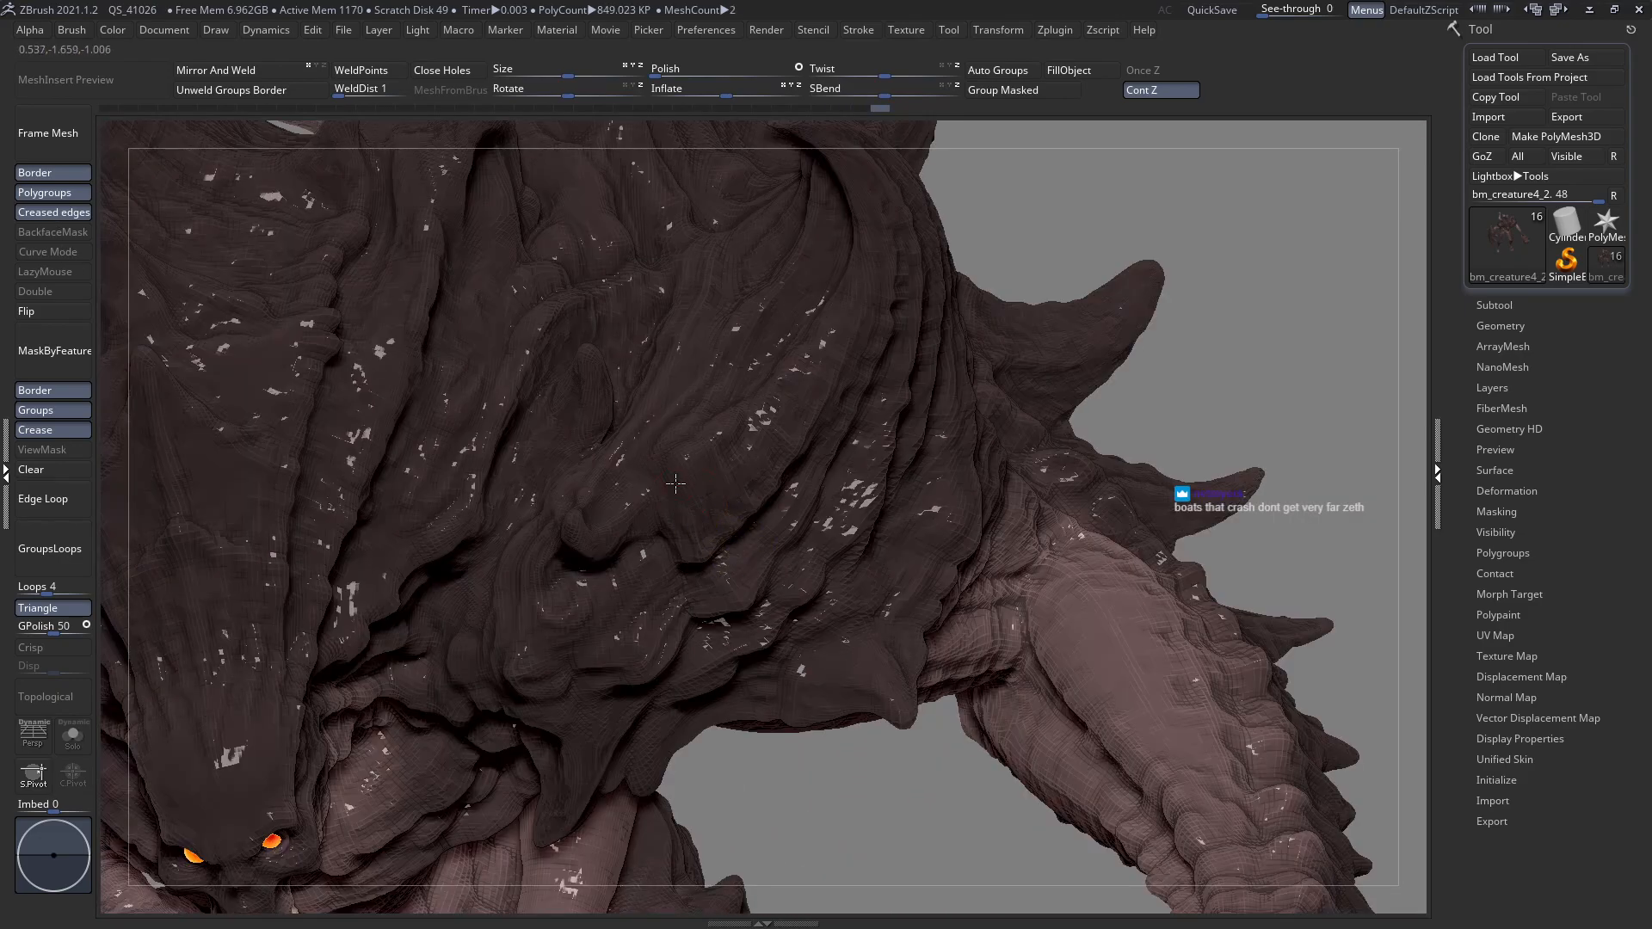
Switch to the Move brush and enlarge its draw size for reshaping the shoulder plate.
{"action": "key", "text": "space"}
{"action": "left_click_drag", "start_coordinate": [662, 484], "coordinate": [657, 484]}
{"action": "right_click_drag", "start_coordinate": [675, 498], "coordinate": [451, 500]}
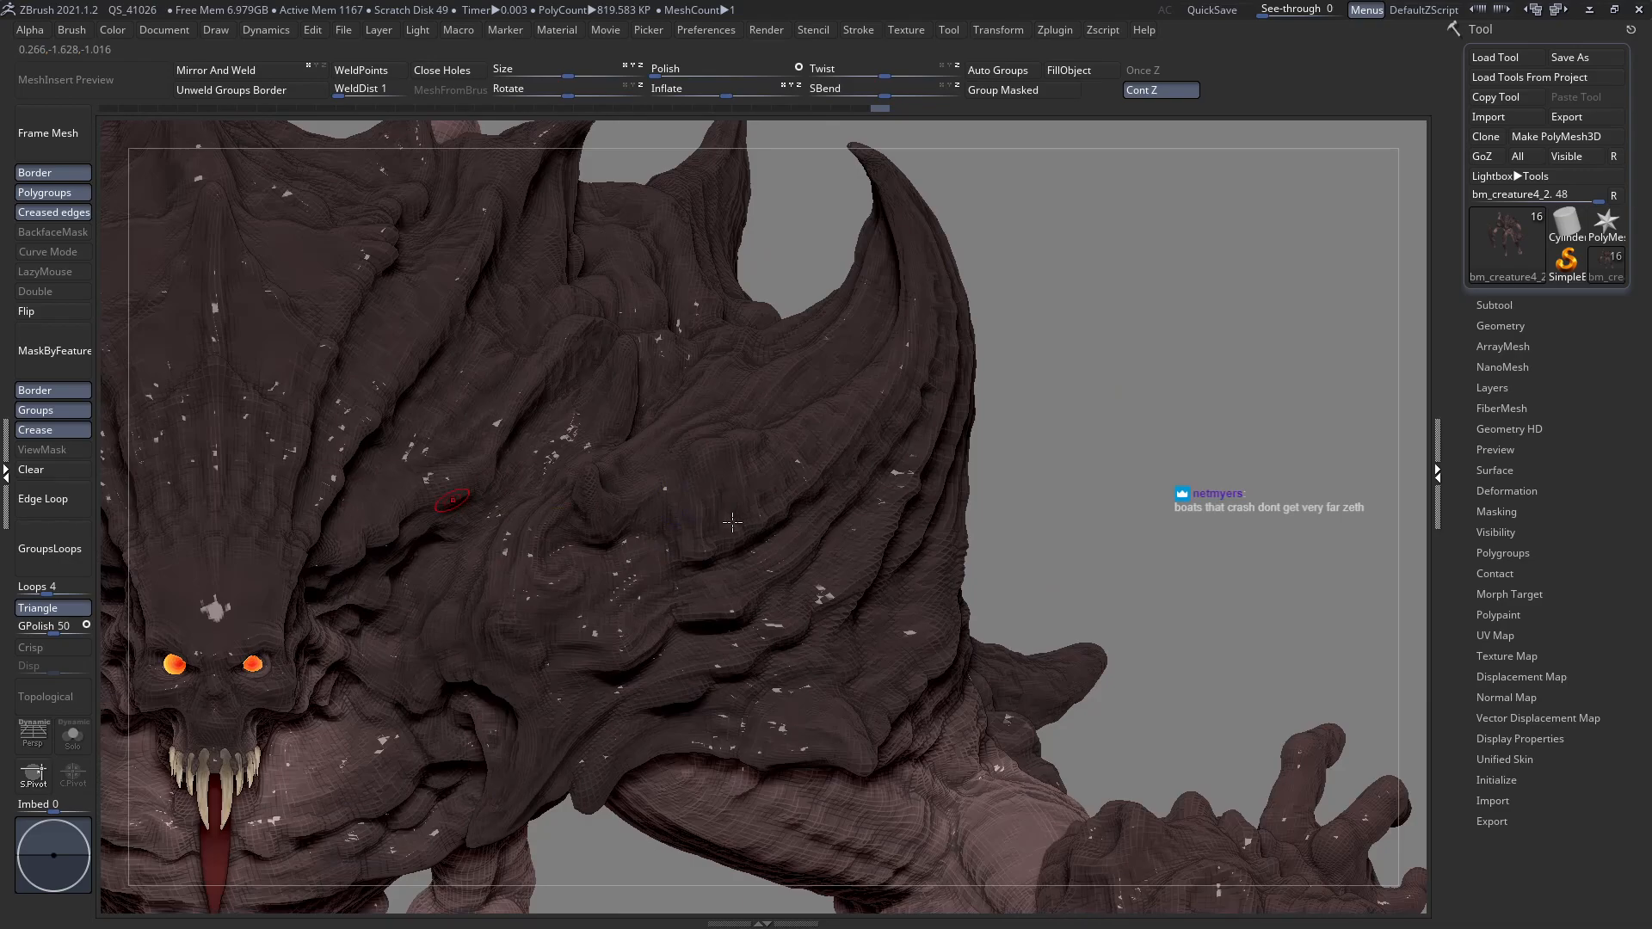
{"action": "right_click_drag", "start_coordinate": [926, 567], "coordinate": [663, 522], "text": "alt"}
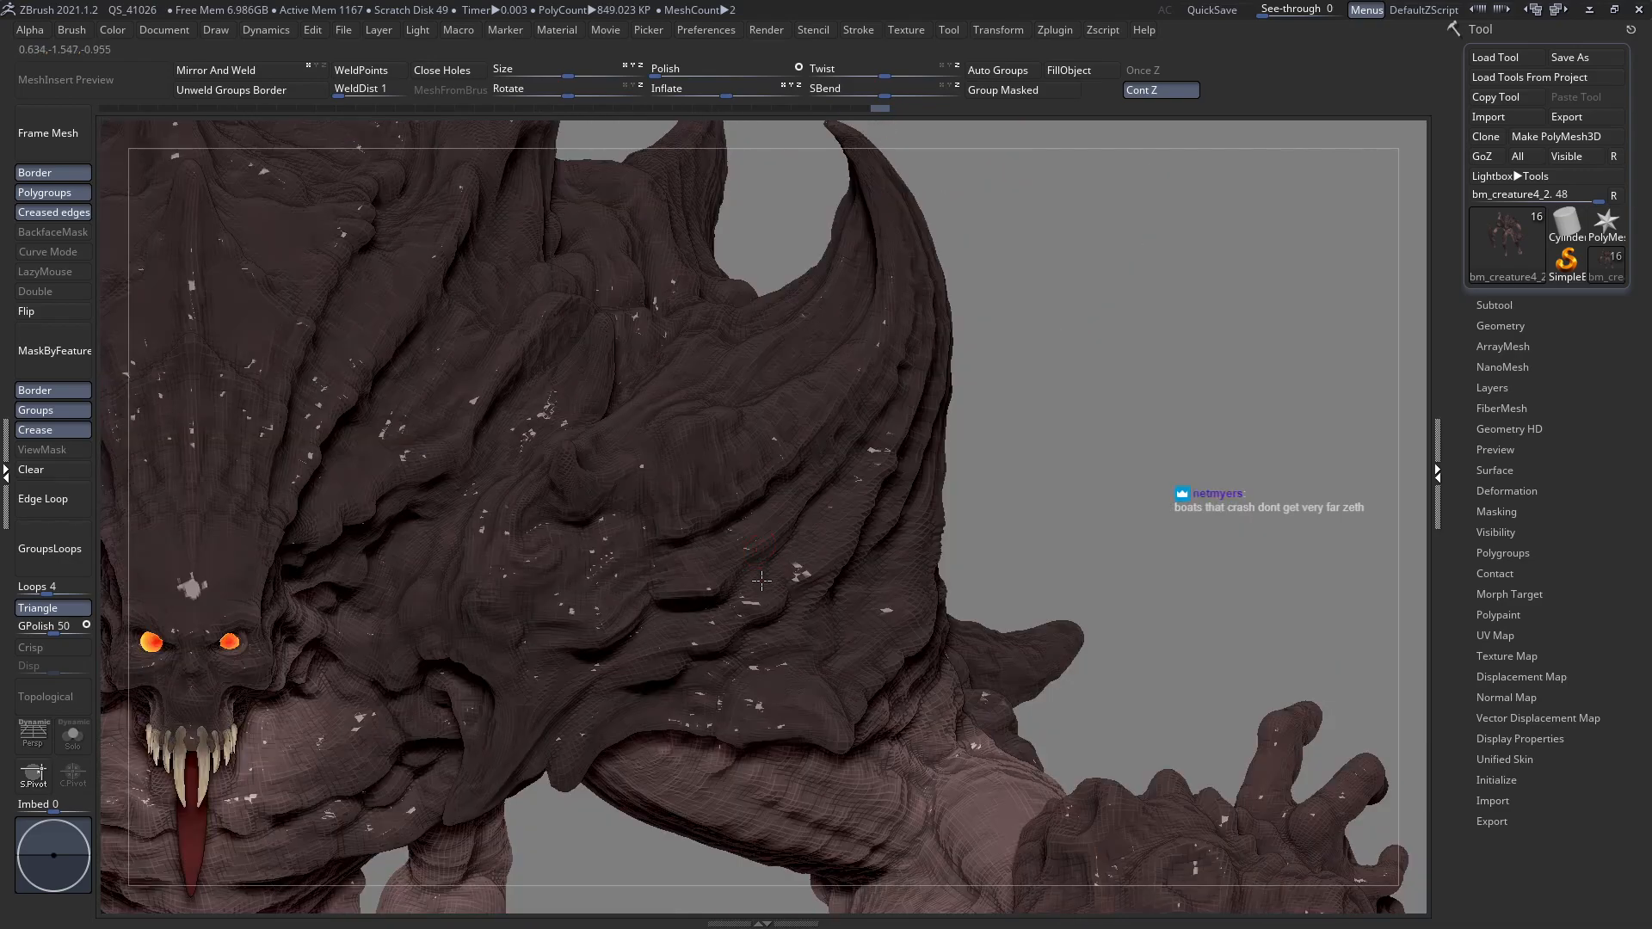
{"action": "right_click_drag", "start_coordinate": [761, 581], "coordinate": [751, 530]}
{"action": "key", "text": "space"}
{"action": "key", "text": "b"}
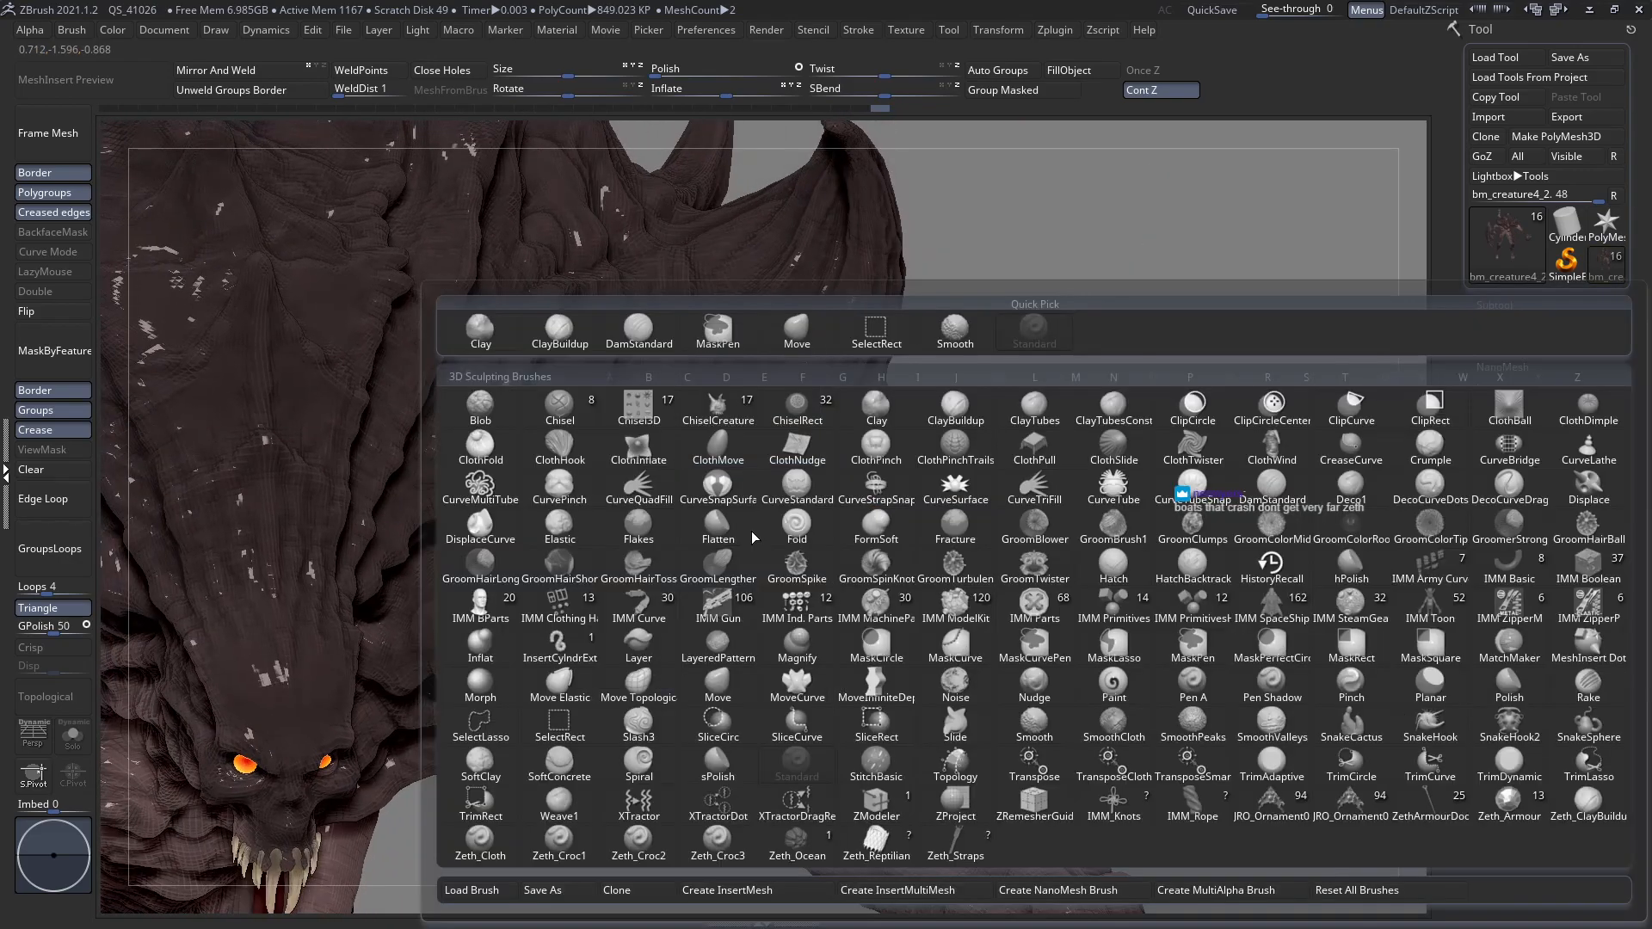
{"action": "key", "text": "m"}
{"action": "key", "text": "v"}
{"action": "key", "text": "space"}
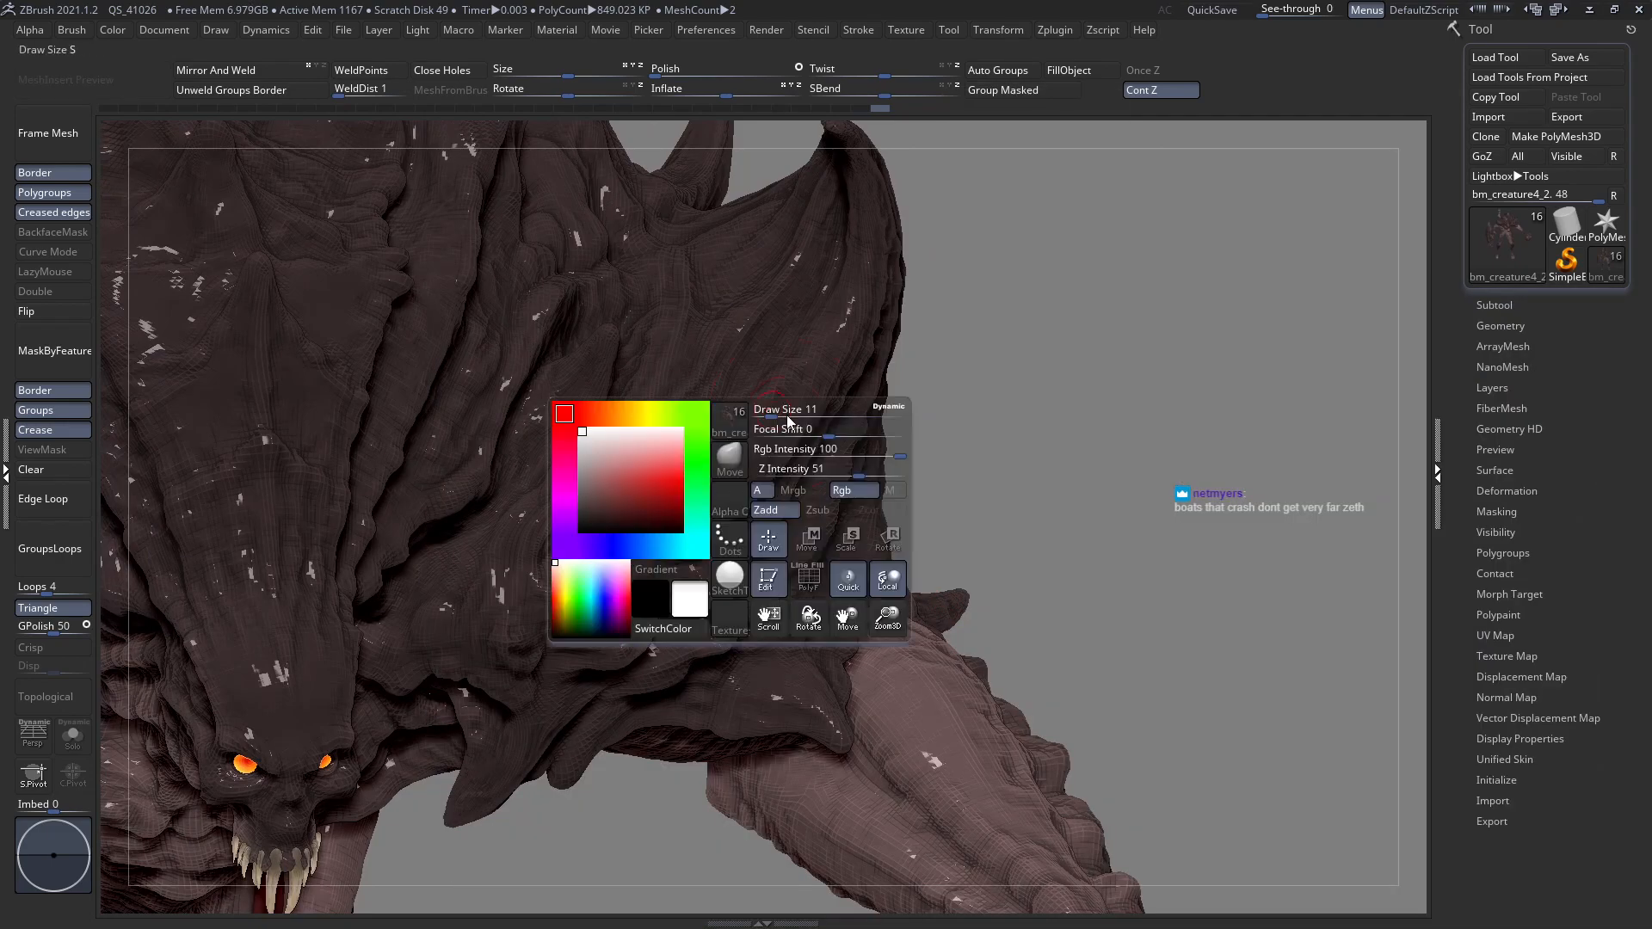
{"action": "left_click_drag", "start_coordinate": [787, 422], "coordinate": [825, 420]}
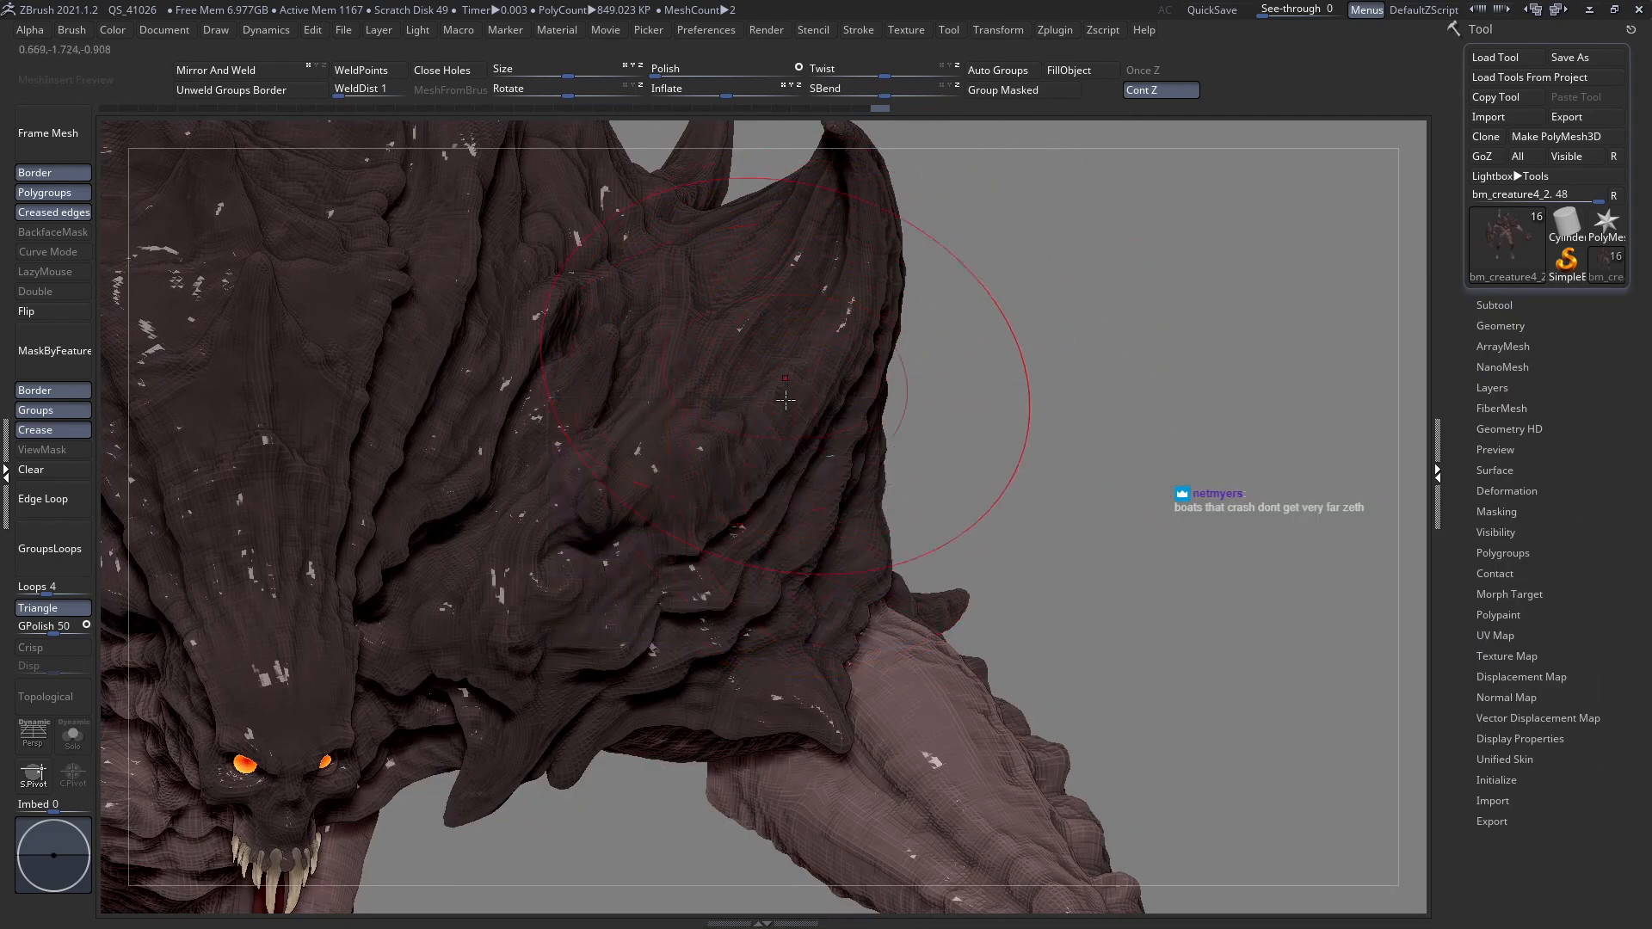
Pull the outer folds of the shoulder plate below the large curved spike outward.
{"action": "right_click_drag", "start_coordinate": [817, 507], "coordinate": [863, 551]}
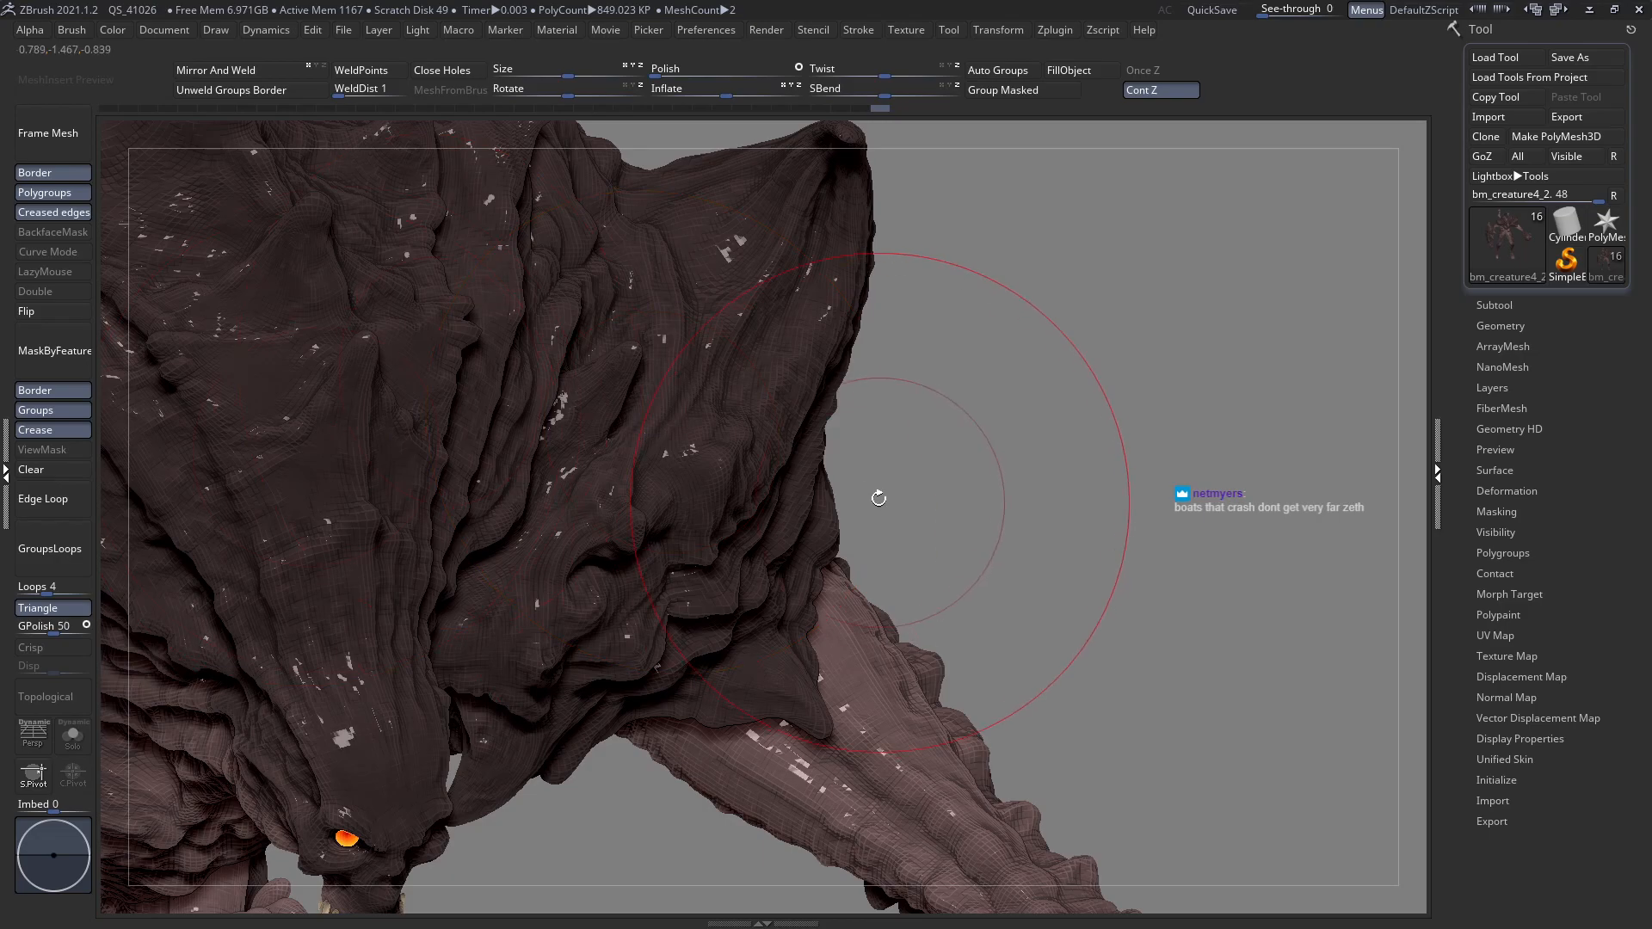
{"action": "left_click_drag", "start_coordinate": [762, 467], "coordinate": [789, 482]}
{"action": "key", "text": "space"}
{"action": "right_click_drag", "start_coordinate": [782, 535], "coordinate": [779, 546]}
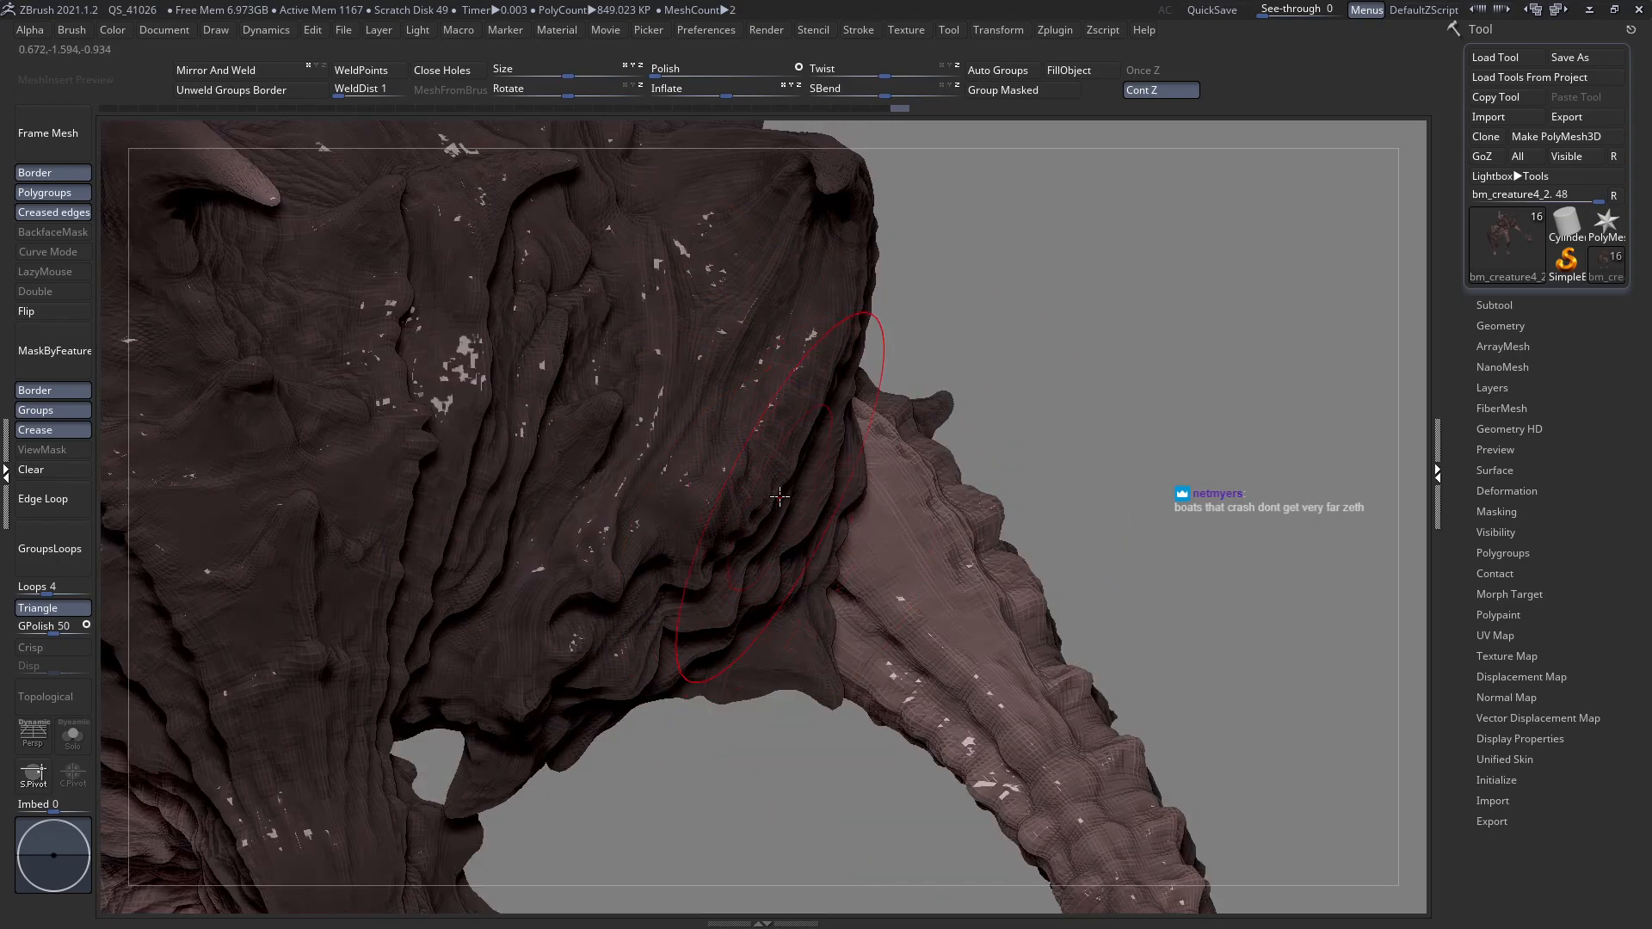
{"action": "left_click_drag", "start_coordinate": [785, 485], "coordinate": [843, 508]}
{"action": "mouse_move", "coordinate": [844, 509]}
{"action": "right_mouse_down"}
{"action": "mouse_move", "coordinate": [817, 490]}
{"action": "mouse_move", "coordinate": [843, 465]}
{"action": "mouse_move", "coordinate": [899, 487]}
{"action": "mouse_move", "coordinate": [858, 461]}
{"action": "right_mouse_up"}
{"action": "left_click_drag", "start_coordinate": [874, 469], "coordinate": [883, 465]}
Bulge the outer edge of the large curved spike outward and tuck in its lower end.
{"action": "right_click_drag", "start_coordinate": [883, 447], "coordinate": [888, 327]}
{"action": "key", "text": "space"}
{"action": "right_click_drag", "start_coordinate": [860, 396], "coordinate": [869, 366]}
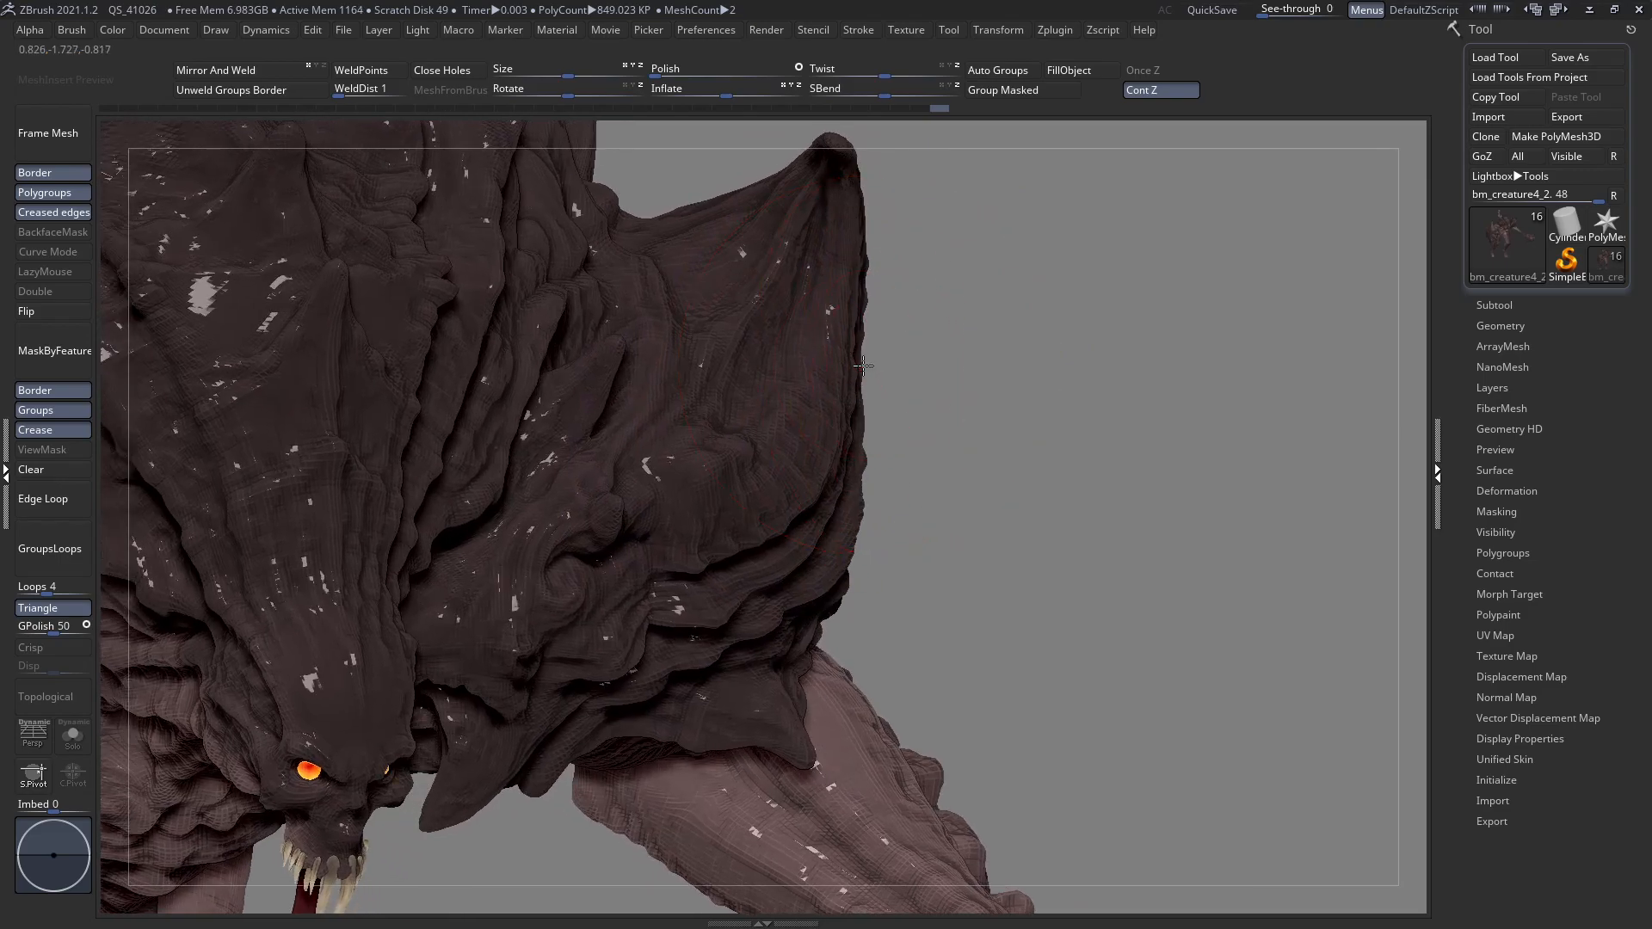
{"action": "left_click_drag", "start_coordinate": [880, 402], "coordinate": [878, 400]}
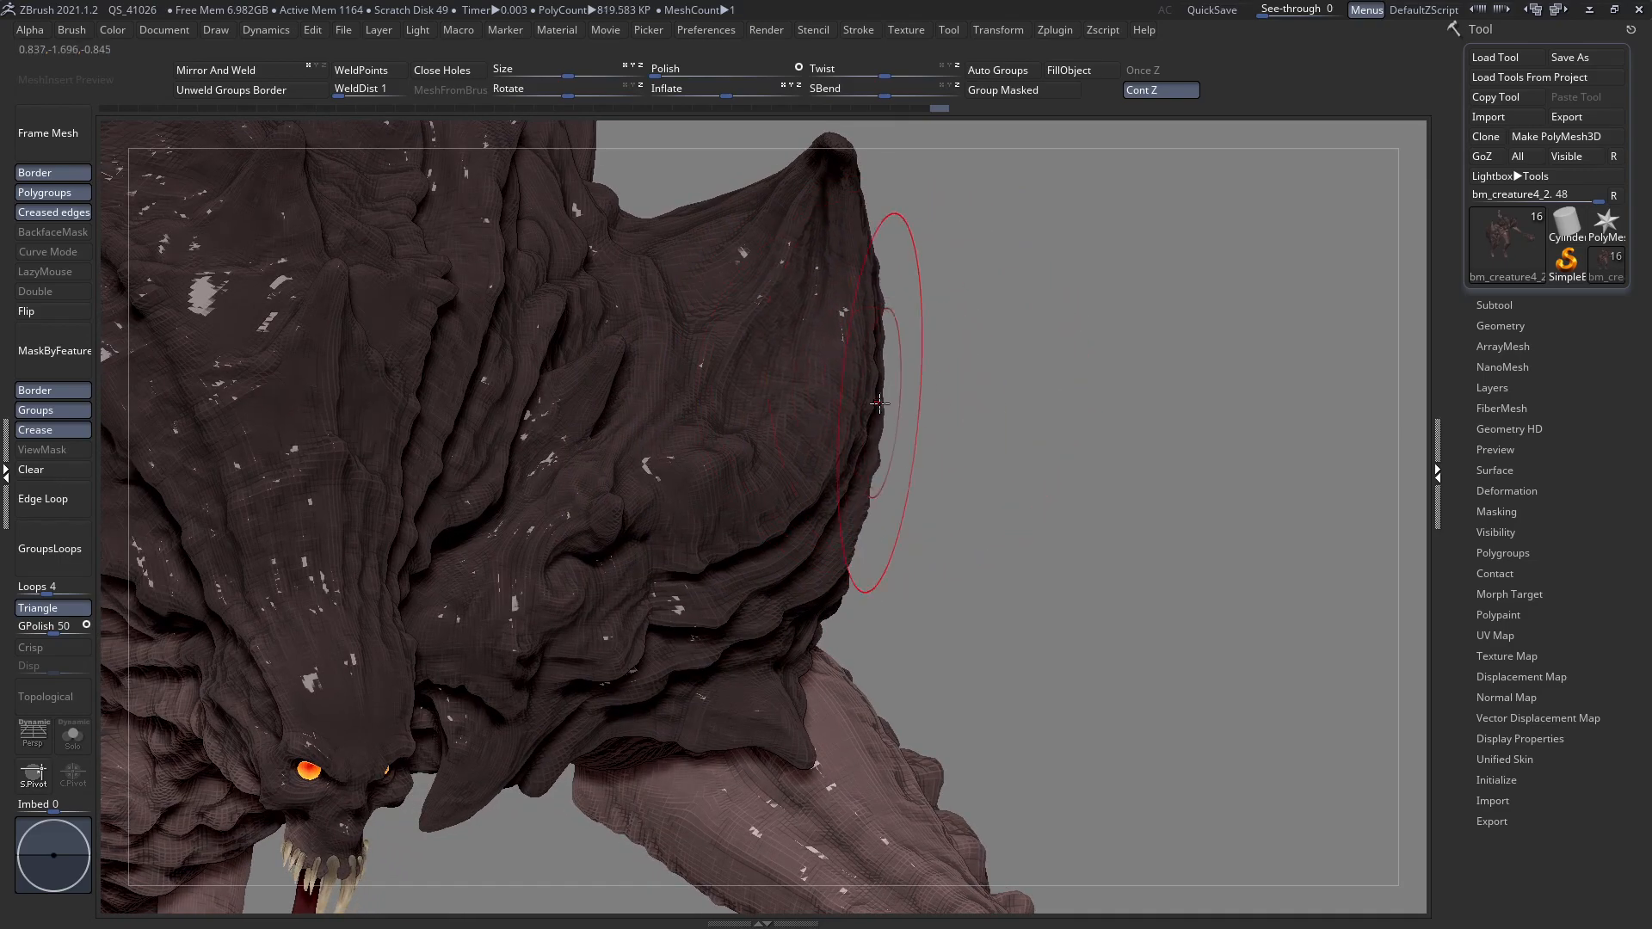
{"action": "right_click_drag", "start_coordinate": [879, 403], "coordinate": [875, 456]}
{"action": "left_click_drag", "start_coordinate": [862, 494], "coordinate": [829, 569]}
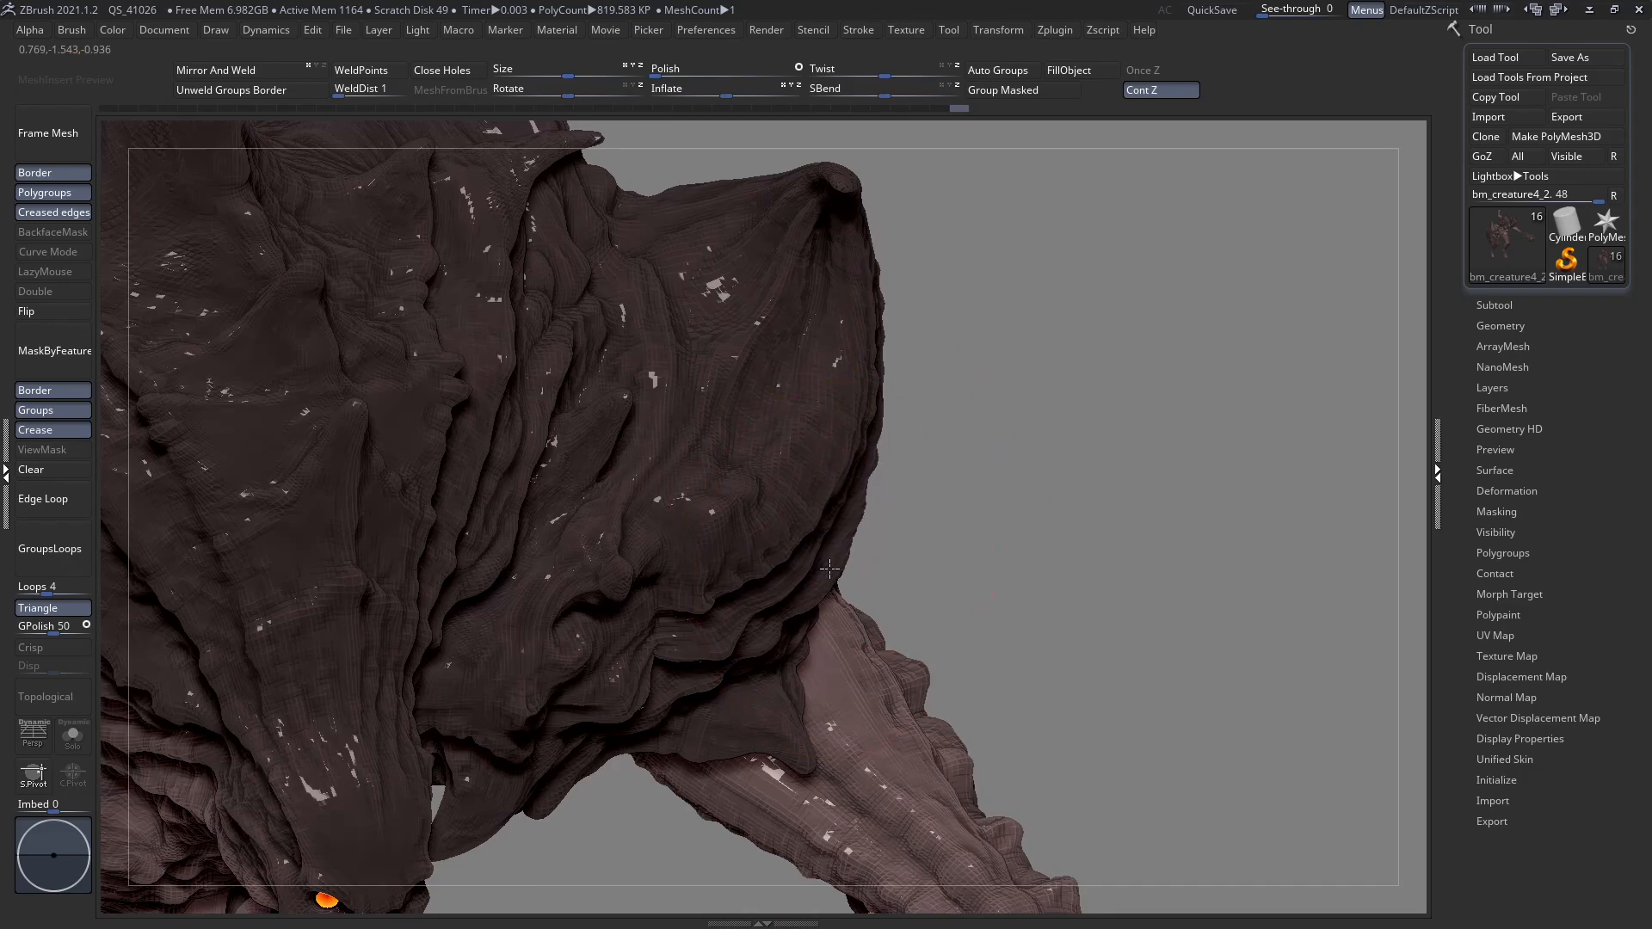
Nudge the shoulder plate's front ridge and its rear lower edge with the Move brush, working from the creature's side.
{"action": "right_click_drag", "start_coordinate": [825, 522], "coordinate": [832, 400]}
{"action": "mouse_move", "coordinate": [869, 495]}
{"action": "right_mouse_down"}
{"action": "mouse_move", "coordinate": [636, 599]}
{"action": "mouse_move", "coordinate": [697, 585]}
{"action": "mouse_move", "coordinate": [654, 499]}
{"action": "mouse_move", "coordinate": [690, 486]}
{"action": "mouse_move", "coordinate": [679, 547]}
{"action": "mouse_move", "coordinate": [644, 539]}
{"action": "right_mouse_up"}
{"action": "right_click", "coordinate": [679, 547]}
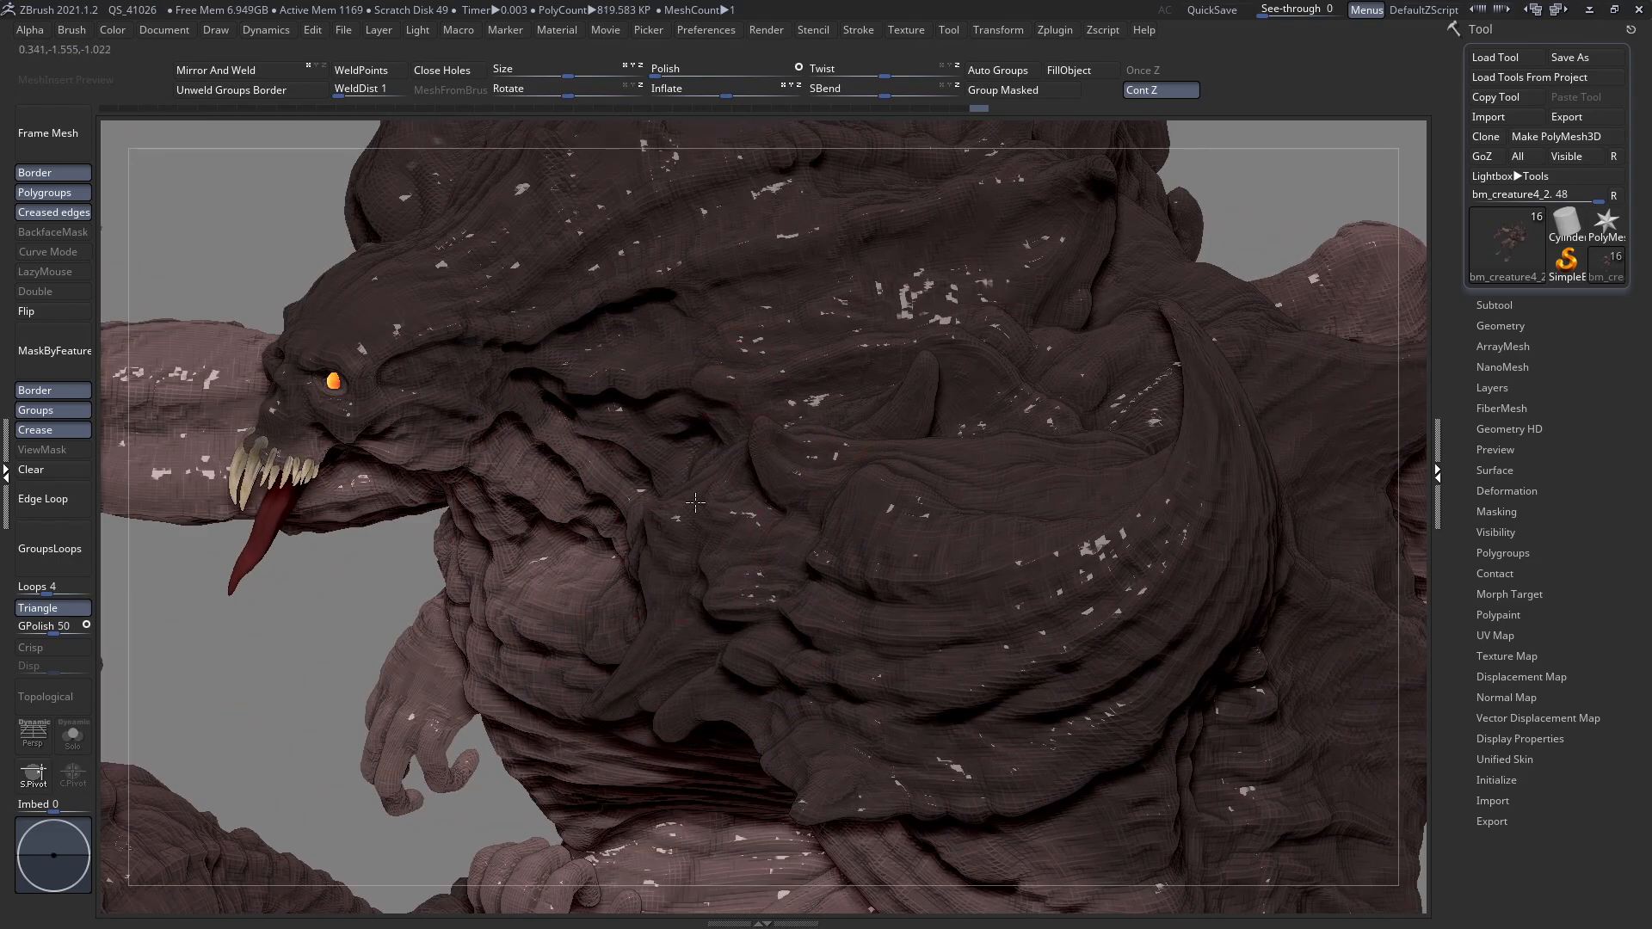
{"action": "right_click_drag", "start_coordinate": [695, 502], "coordinate": [747, 457]}
{"action": "left_click_drag", "start_coordinate": [750, 457], "coordinate": [757, 465]}
{"action": "mouse_move", "coordinate": [758, 464]}
{"action": "right_mouse_down", "text": "ctrl"}
{"action": "mouse_move", "coordinate": [844, 516]}
{"action": "mouse_move", "coordinate": [837, 575]}
{"action": "right_mouse_up", "text": "ctrl"}
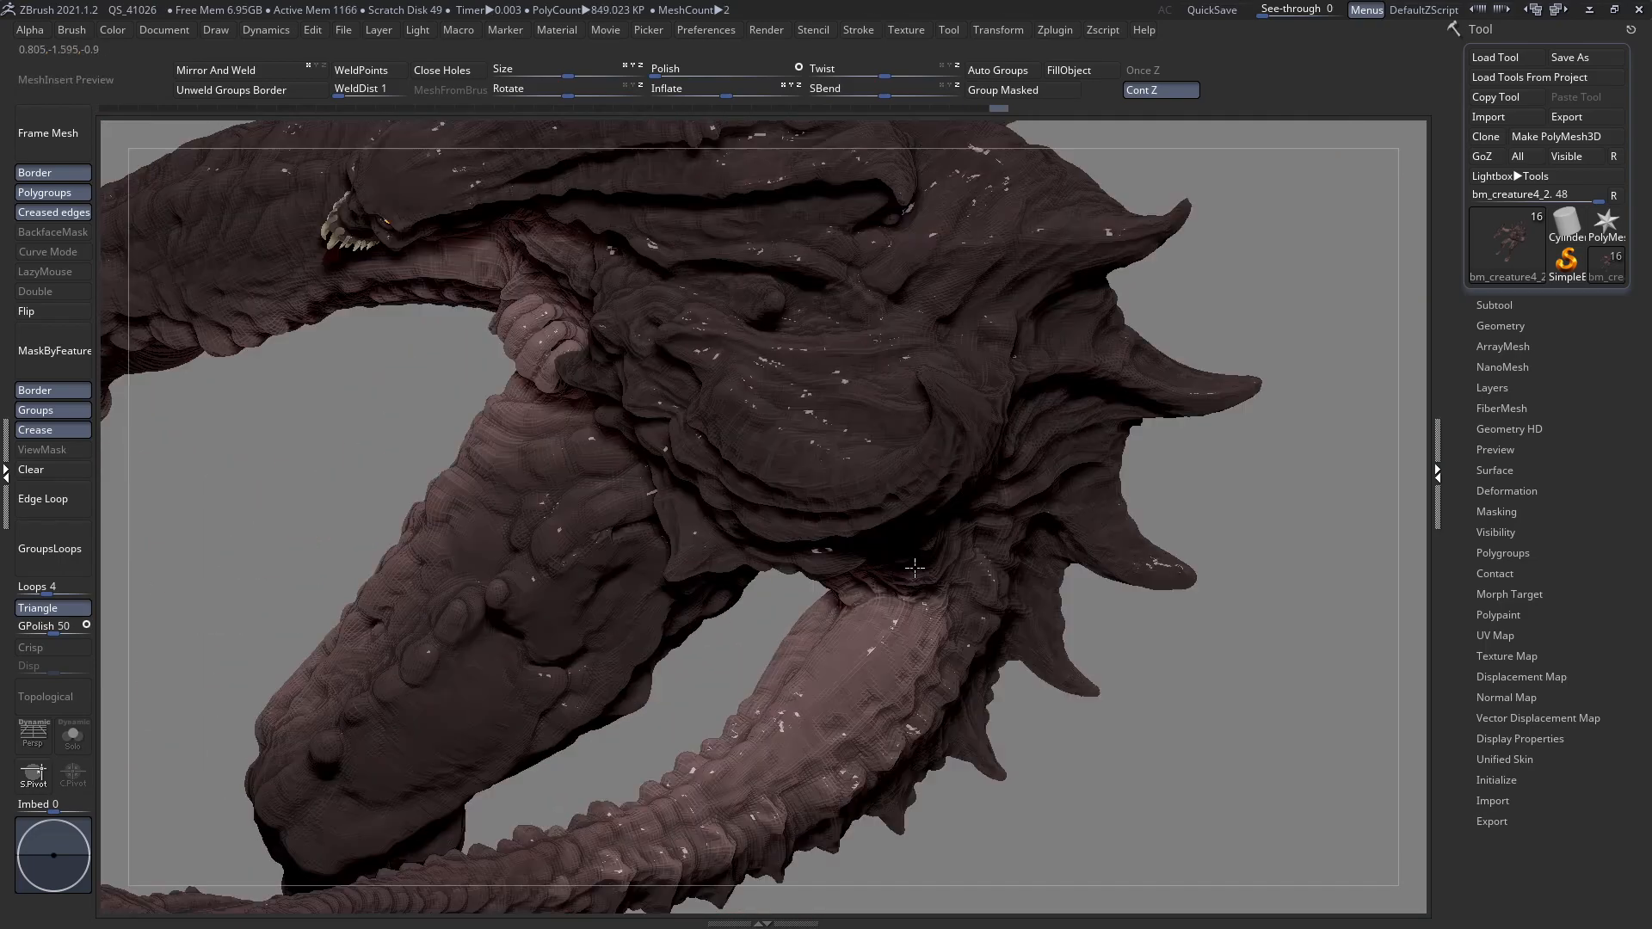
{"action": "mouse_move", "coordinate": [1032, 603]}
{"action": "left_mouse_down"}
{"action": "mouse_move", "coordinate": [924, 494]}
{"action": "mouse_move", "coordinate": [897, 535]}
{"action": "mouse_move", "coordinate": [971, 492]}
{"action": "mouse_move", "coordinate": [957, 482]}
{"action": "left_mouse_up"}
Set the Move brush's draw size to about 111 and adjust the large curved spike's silhouette from further angles.
{"action": "key", "text": "space"}
{"action": "key", "text": "space"}
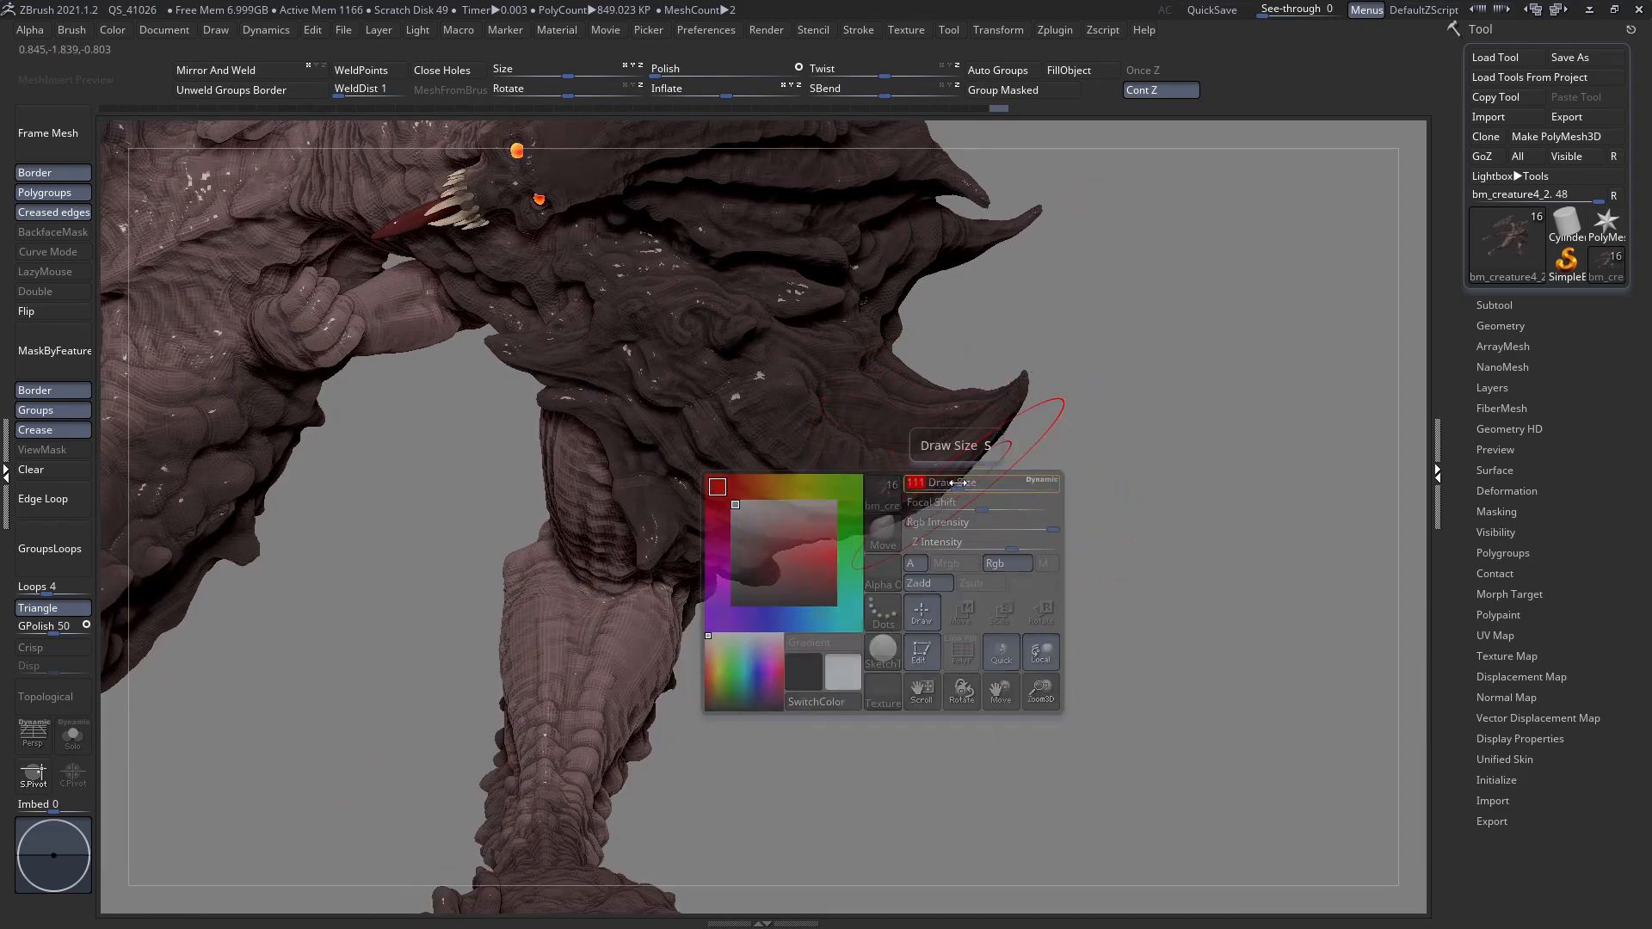
{"action": "right_click_drag", "start_coordinate": [936, 479], "coordinate": [967, 456]}
{"action": "left_click_drag", "start_coordinate": [967, 464], "coordinate": [982, 471]}
{"action": "mouse_move", "coordinate": [921, 534]}
{"action": "right_mouse_down"}
{"action": "mouse_move", "coordinate": [962, 437]}
{"action": "mouse_move", "coordinate": [1003, 449]}
{"action": "mouse_move", "coordinate": [731, 472]}
{"action": "mouse_move", "coordinate": [925, 551]}
{"action": "mouse_move", "coordinate": [867, 540]}
{"action": "right_mouse_up"}
{"action": "key", "text": "space"}
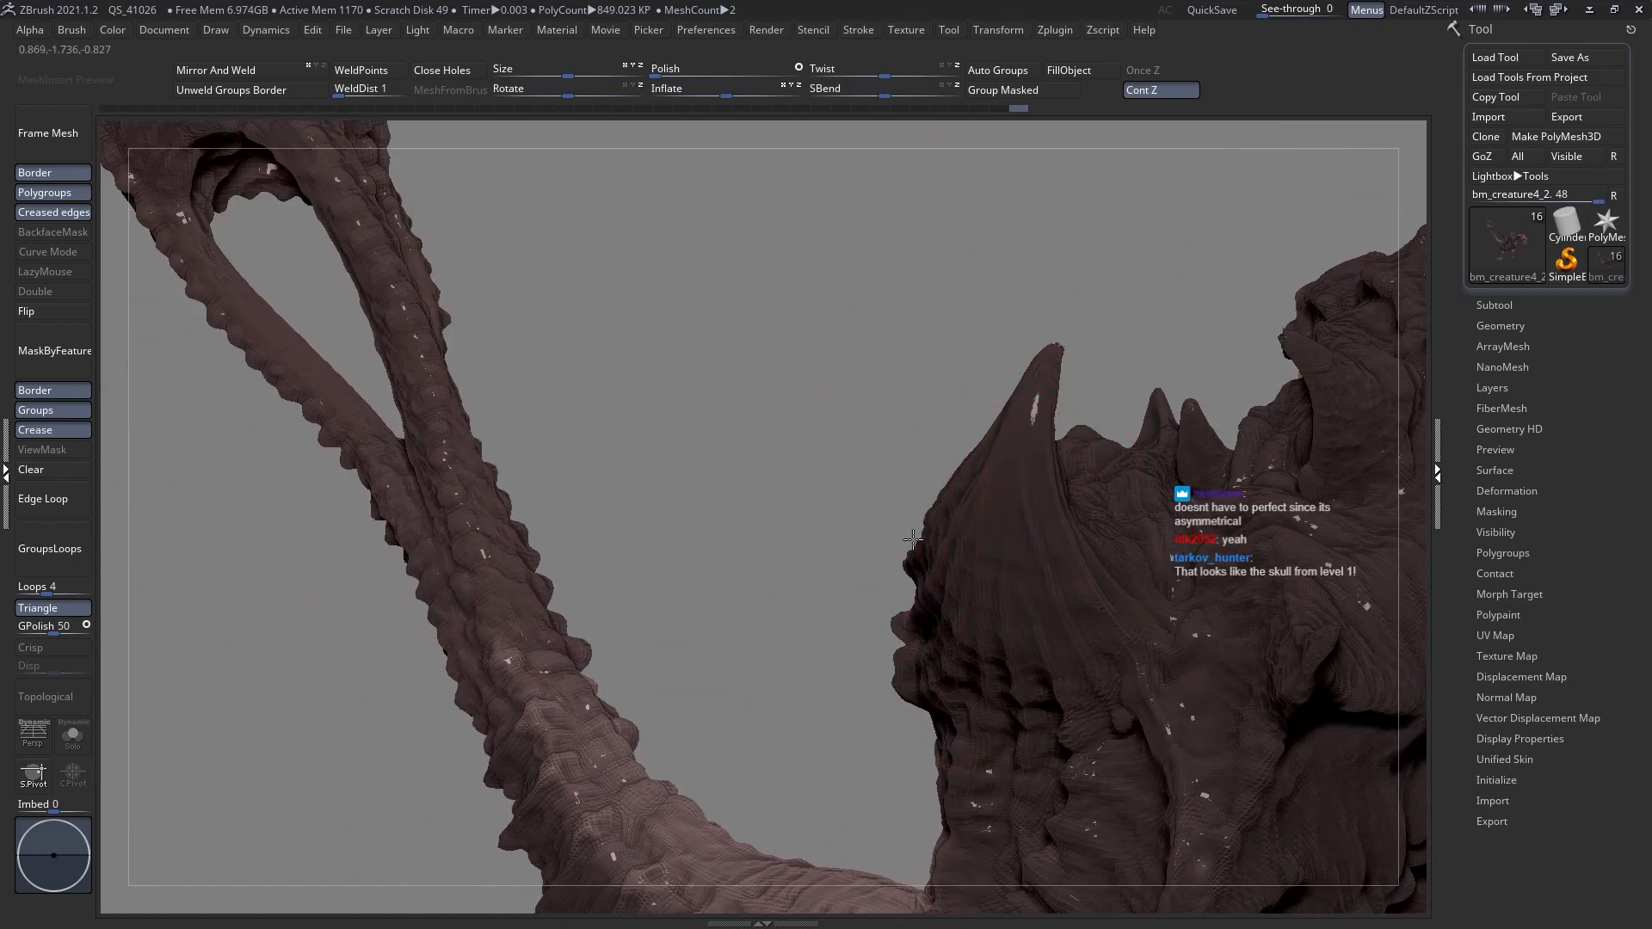
{"action": "right_click_drag", "start_coordinate": [904, 535], "coordinate": [881, 559]}
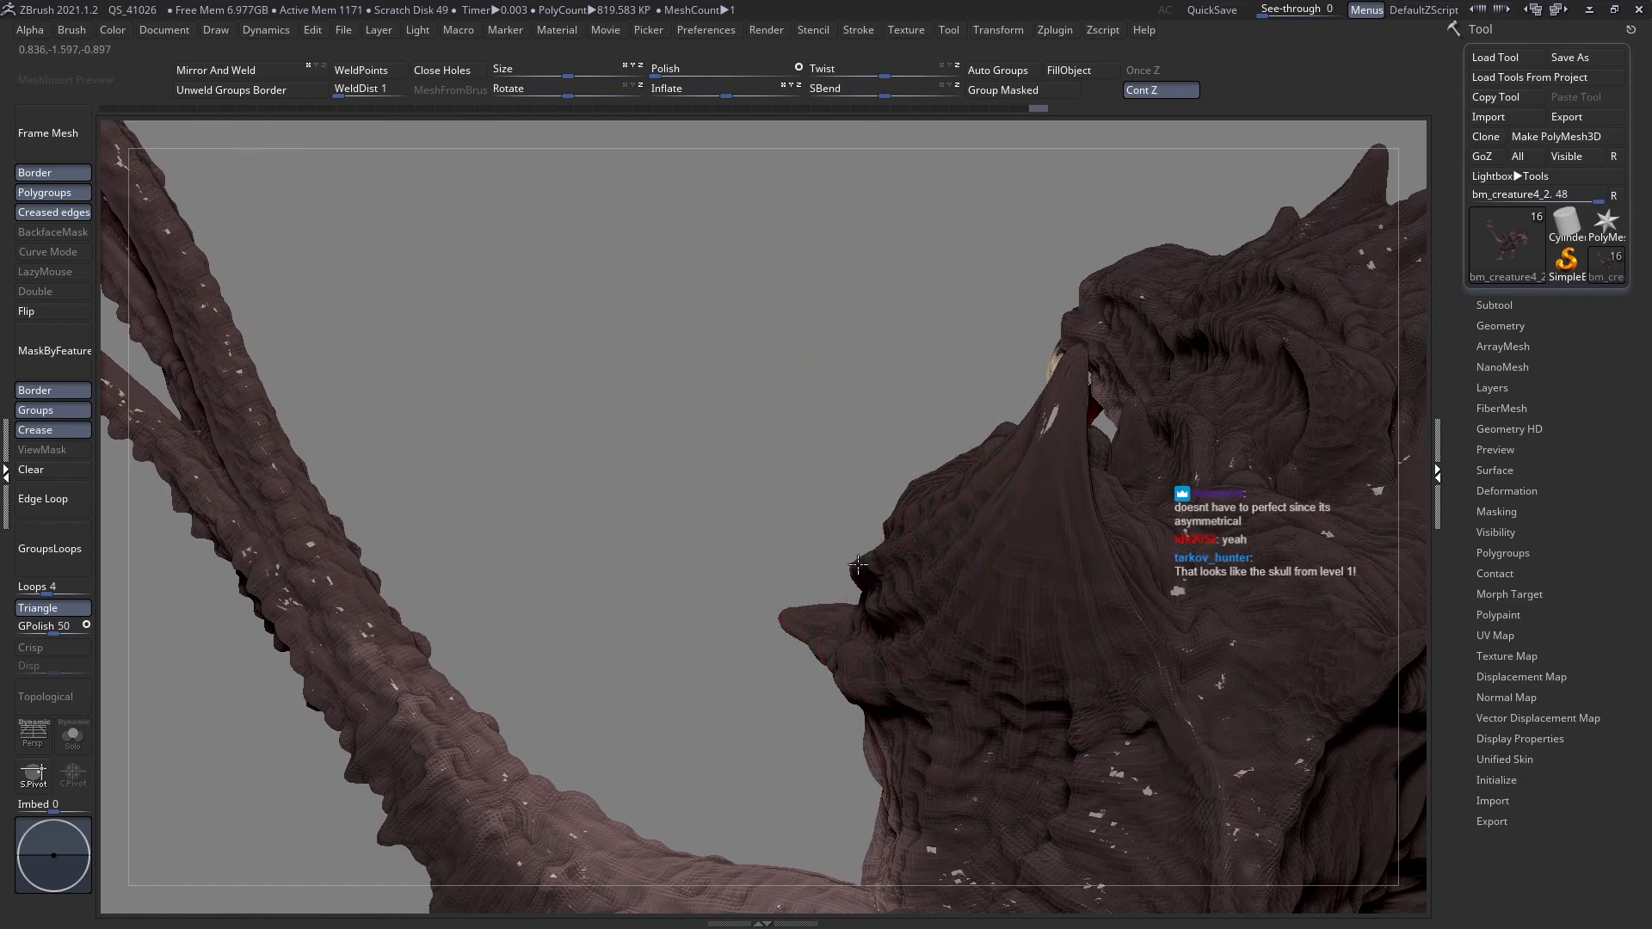
Set the Move brush's draw size to about 127 and raise the crest edge between the two small spikes beside the tall central spike.
{"action": "key", "text": "f"}
{"action": "right_click_drag", "start_coordinate": [732, 528], "coordinate": [847, 637]}
{"action": "key", "text": "space"}
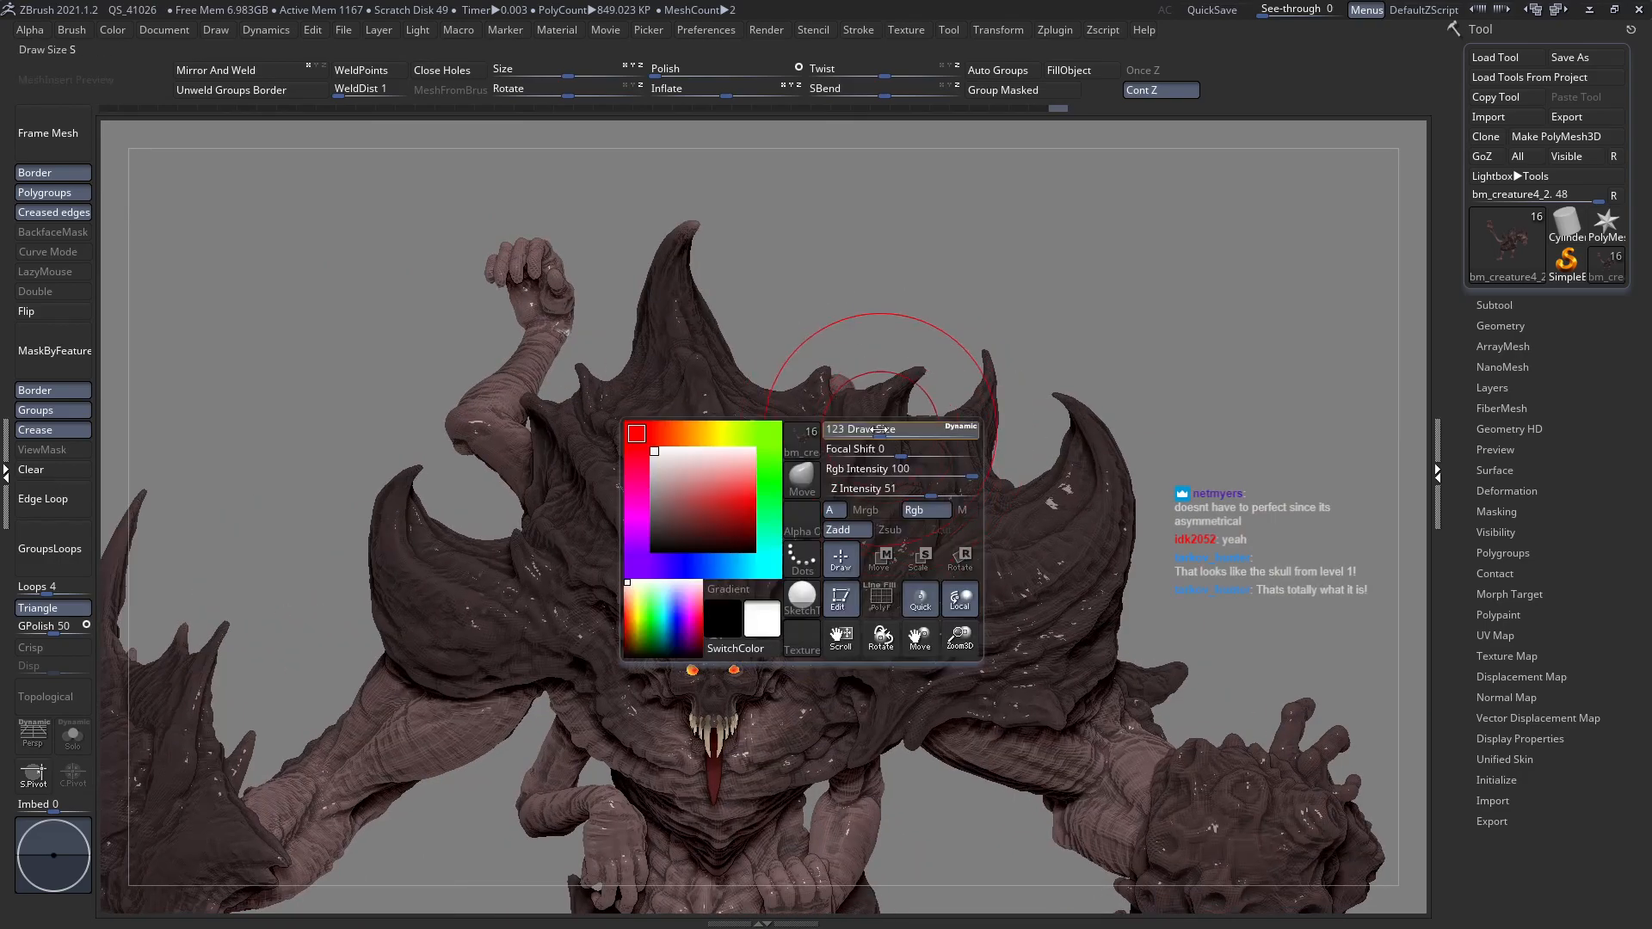
{"action": "key", "text": "space"}
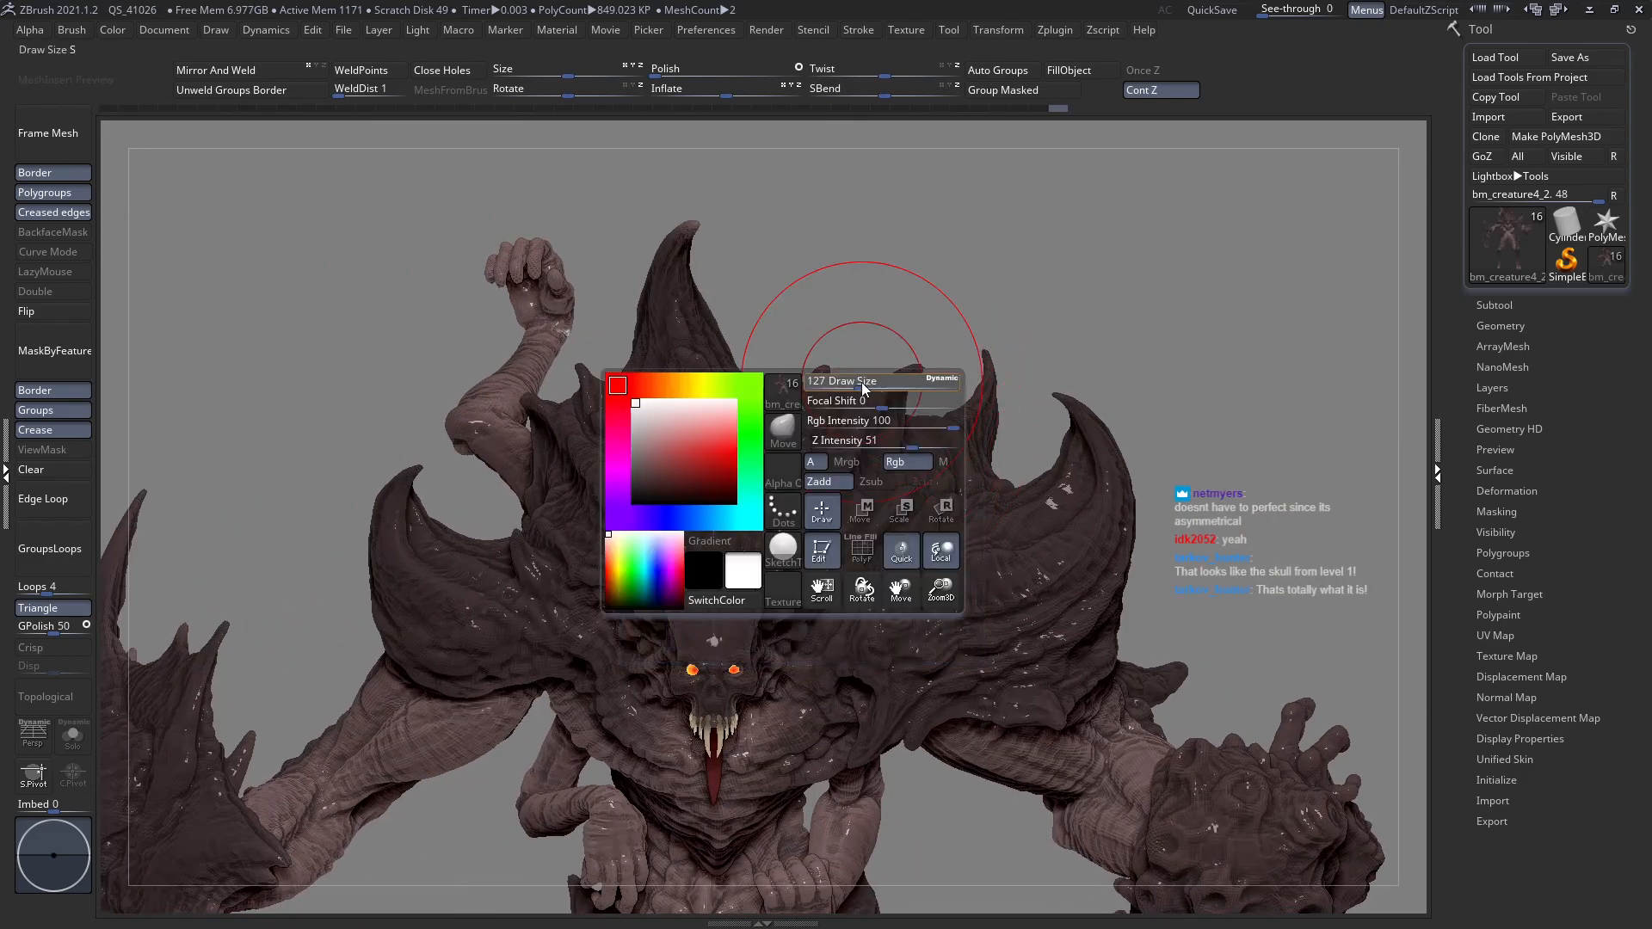
{"action": "right_click_drag", "start_coordinate": [895, 370], "coordinate": [894, 437], "text": "ctrl"}
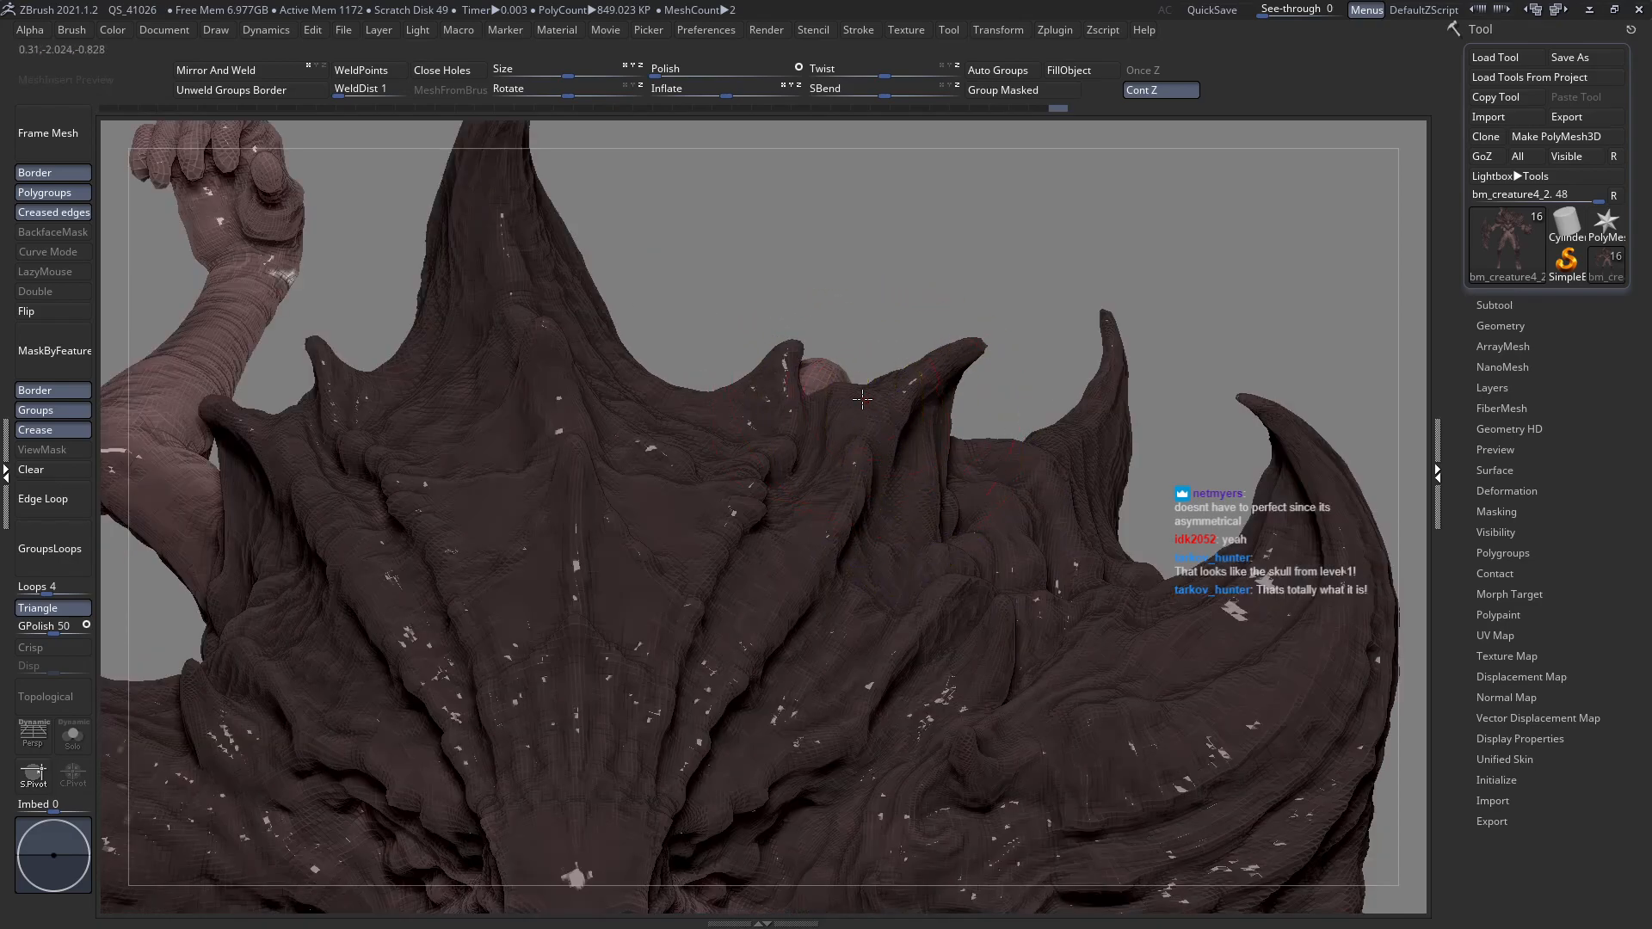
{"action": "key", "text": "space"}
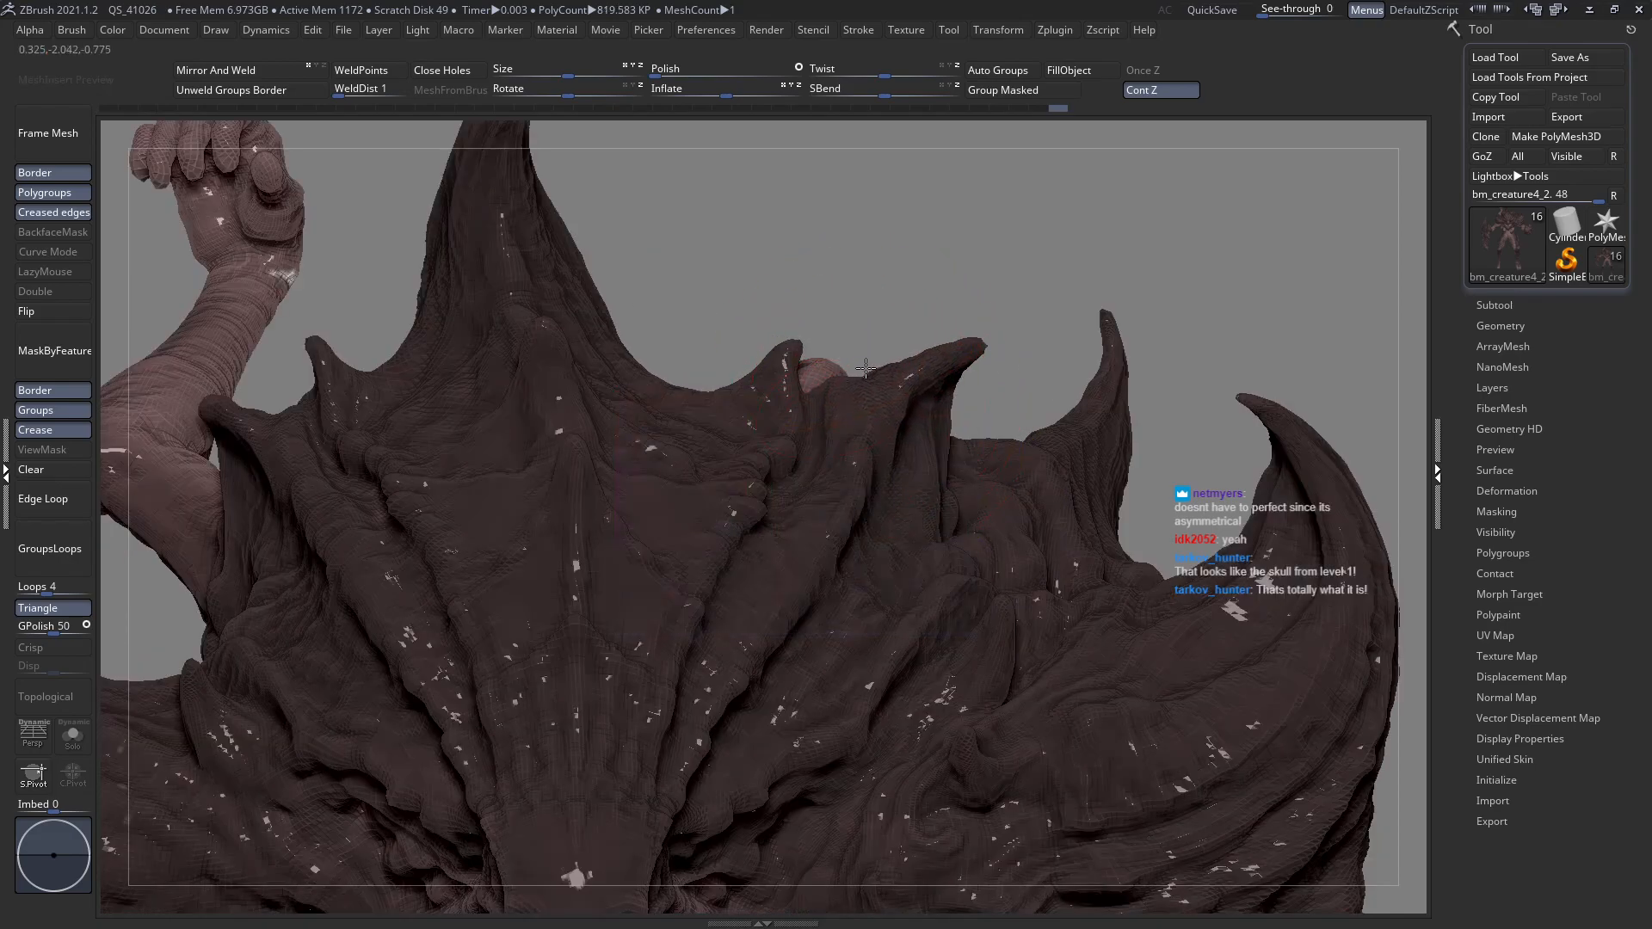
{"action": "key", "text": "space"}
{"action": "left_click_drag", "start_coordinate": [858, 376], "coordinate": [875, 379]}
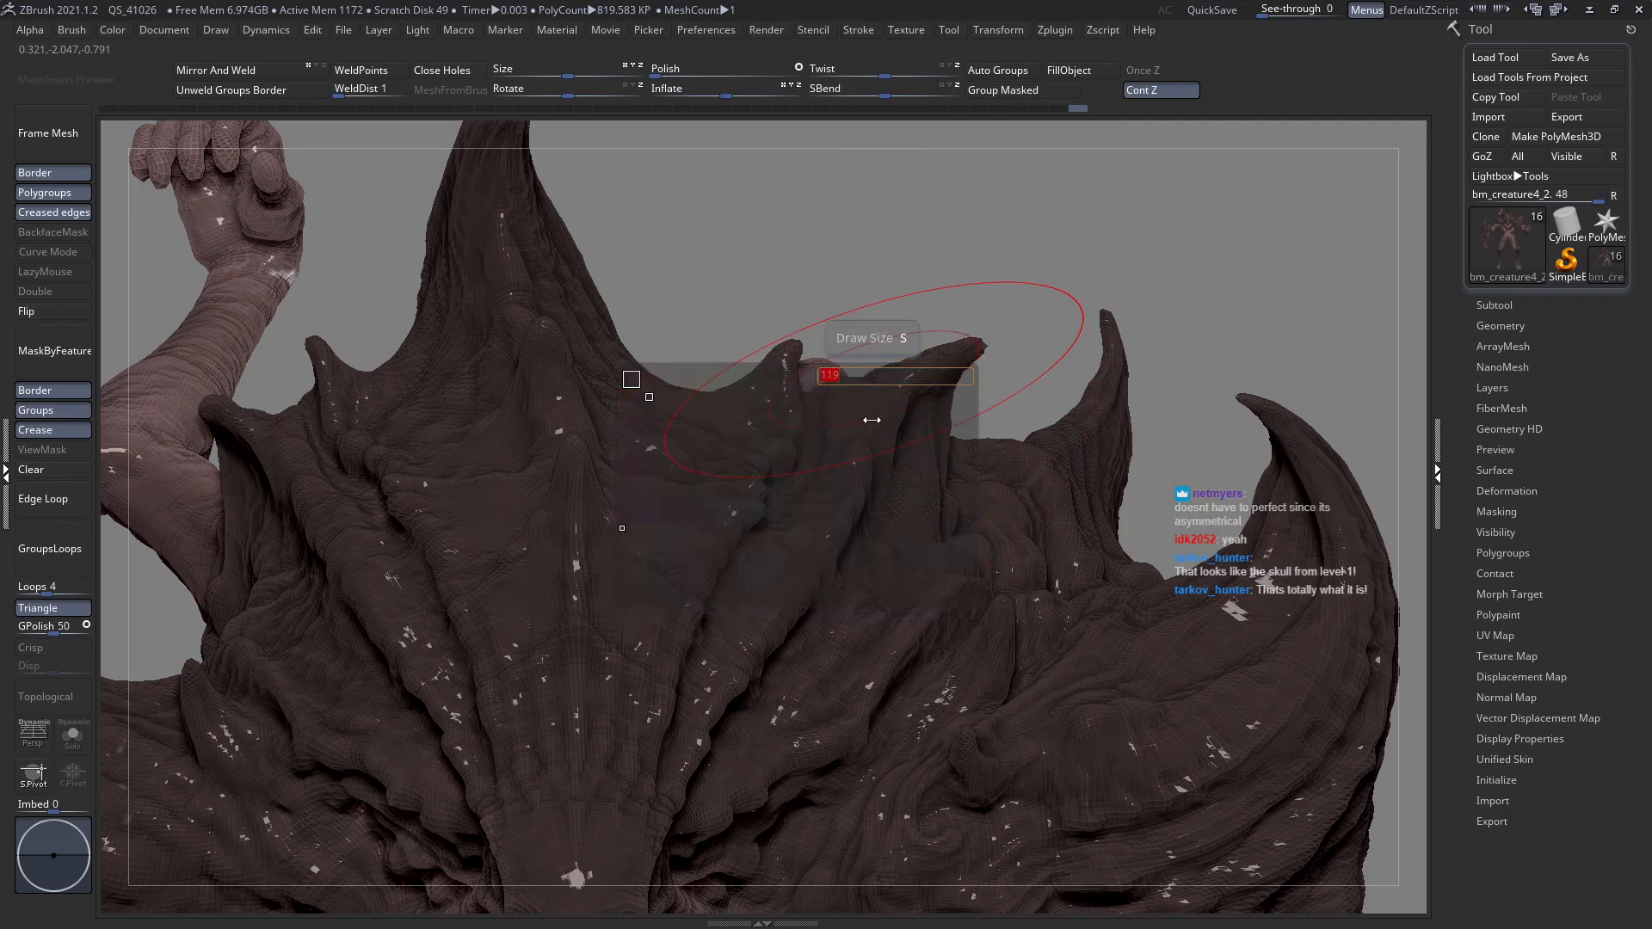
Reshape the crest's hooked spike and the edge leading up to it, using Move draw sizes of about 145 and 74.
{"action": "right_click_drag", "start_coordinate": [886, 496], "coordinate": [819, 499]}
{"action": "key", "text": "space"}
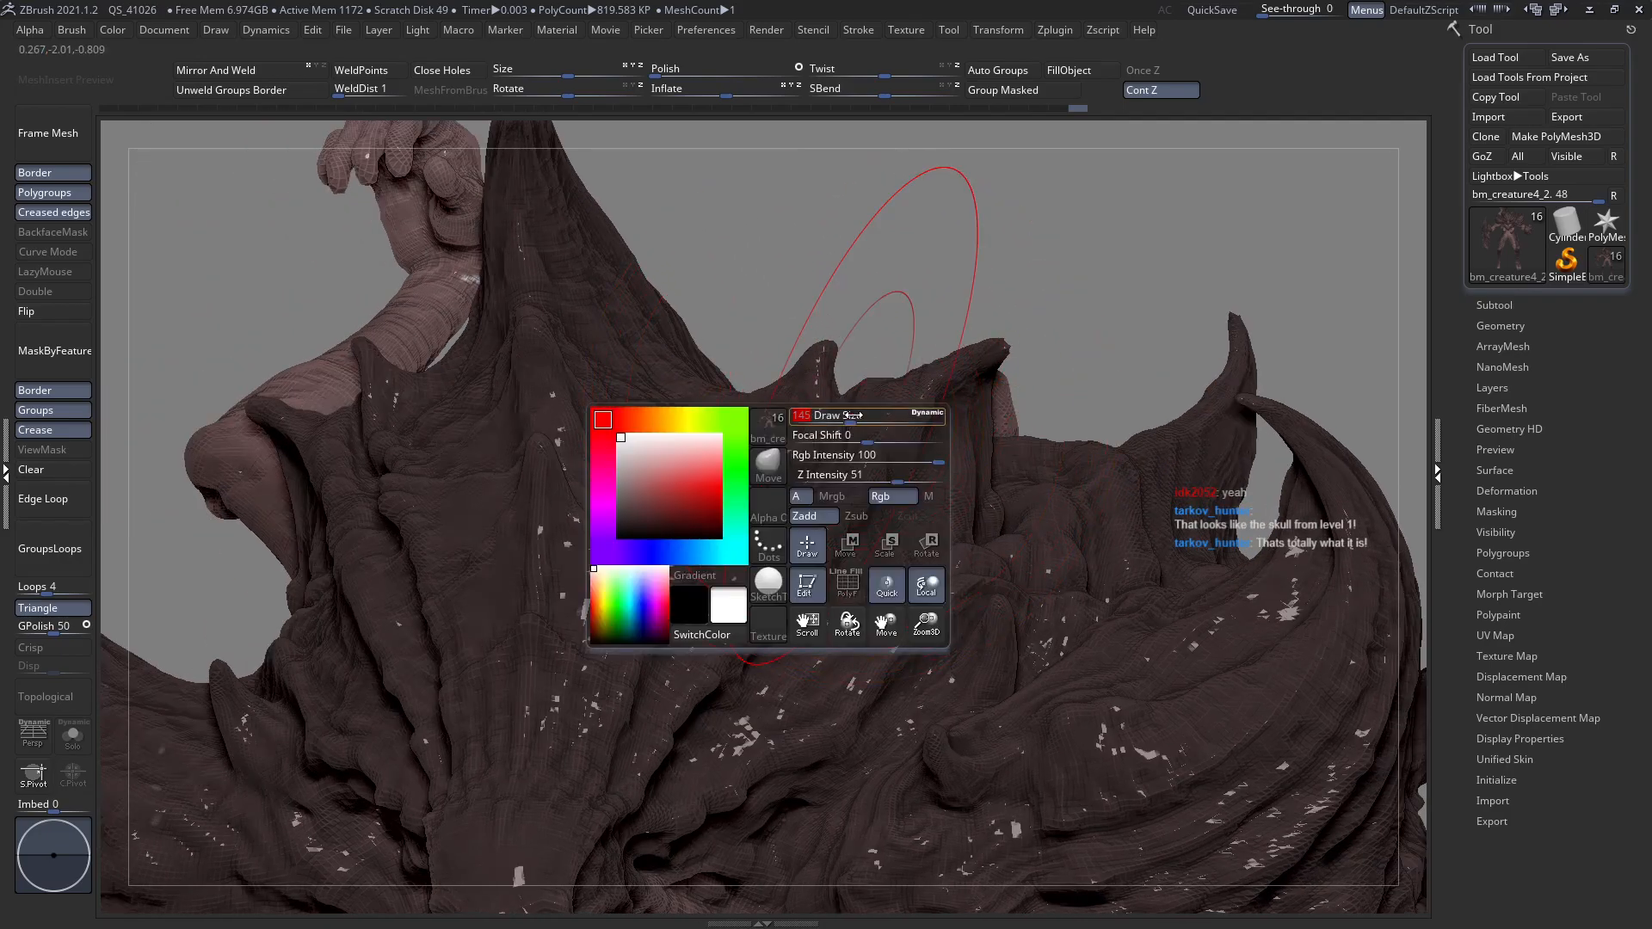
{"action": "key", "text": "space"}
{"action": "left_click_drag", "start_coordinate": [938, 387], "coordinate": [912, 356]}
{"action": "key", "text": "space"}
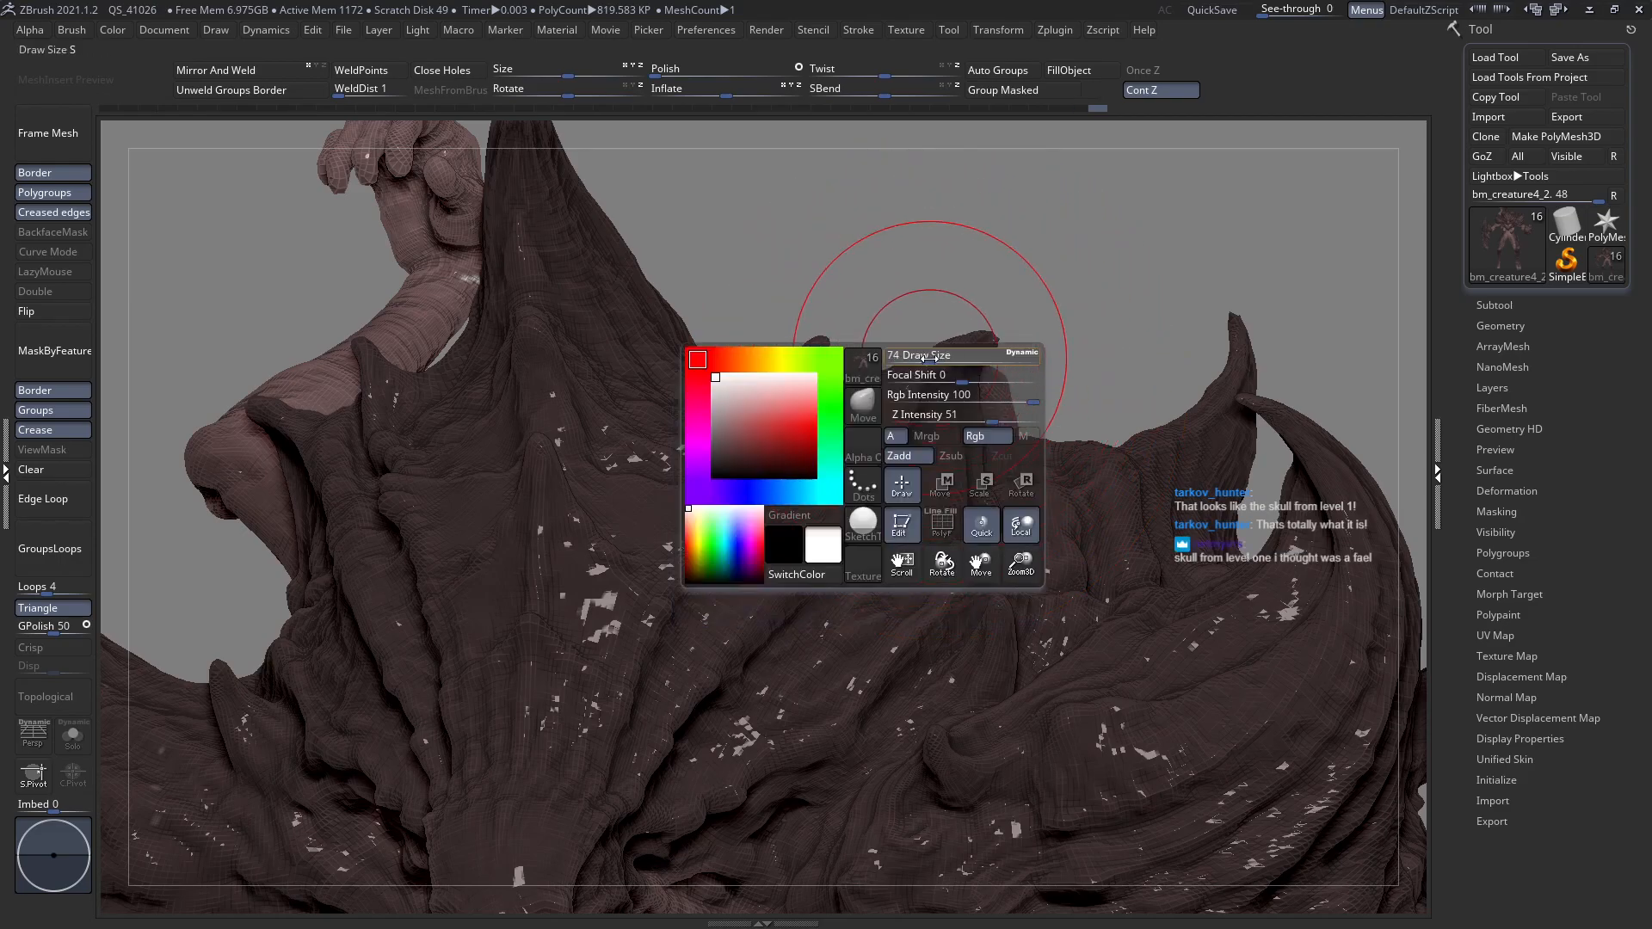
{"action": "key", "text": "space"}
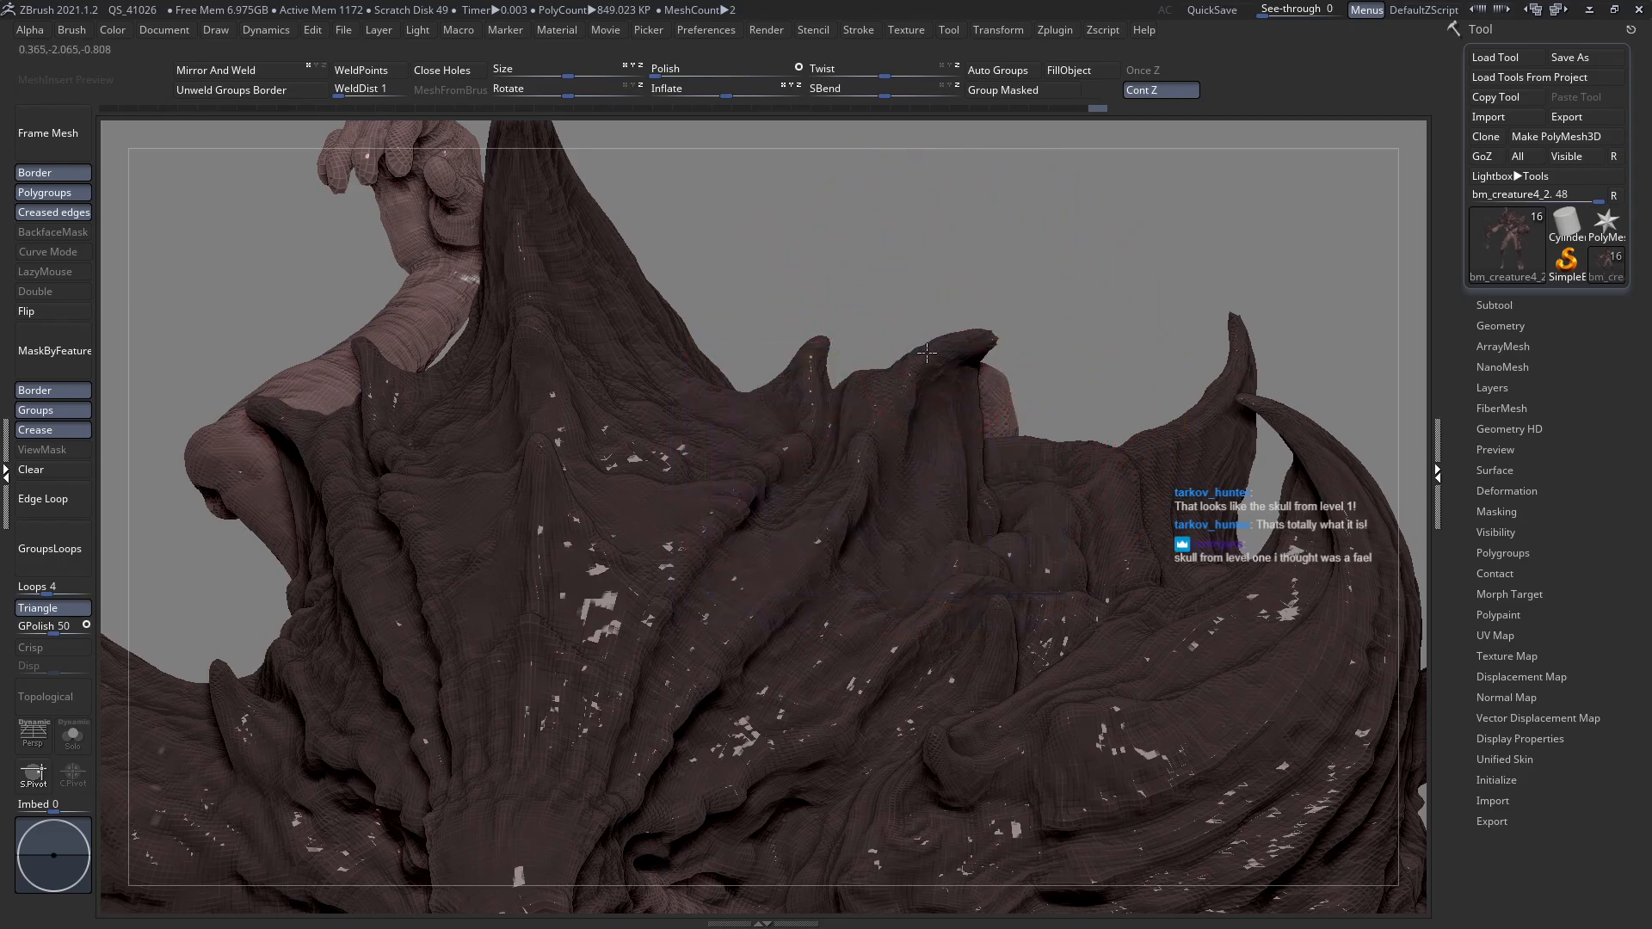
{"action": "left_click_drag", "start_coordinate": [947, 359], "coordinate": [940, 349]}
Set the Move brush's draw size to about 53 and refine the folds between the small spike and the hooked spike.
{"action": "key", "text": "space"}
{"action": "left_click_drag", "start_coordinate": [910, 411], "coordinate": [919, 411]}
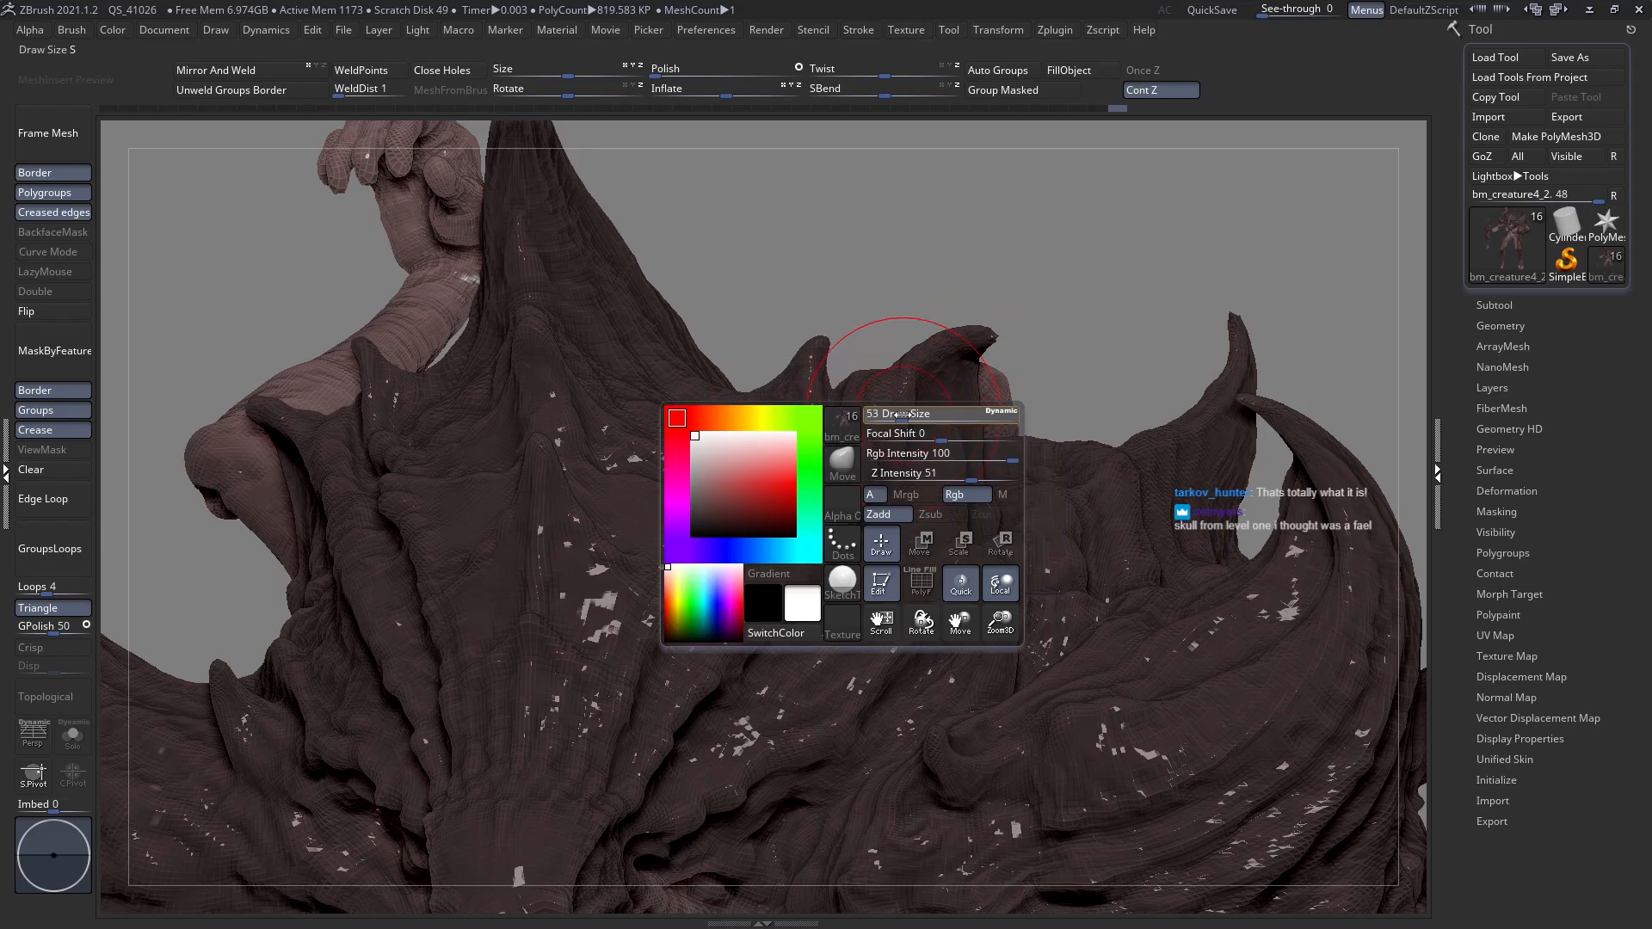
{"action": "right_click_drag", "start_coordinate": [921, 380], "coordinate": [907, 439]}
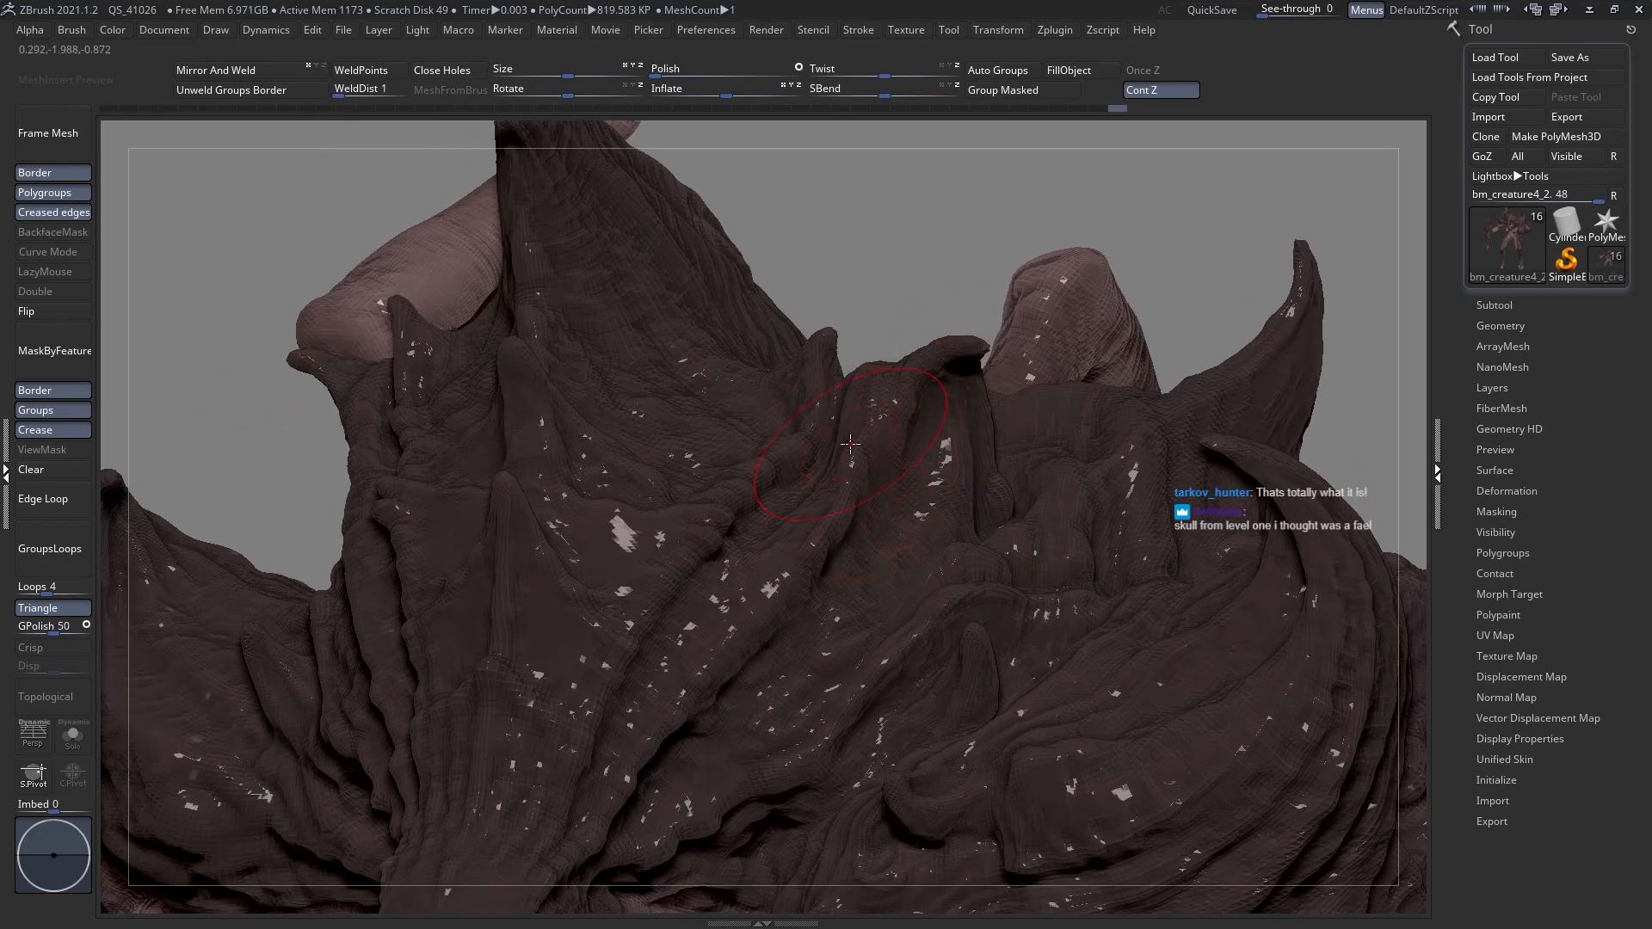
{"action": "key", "text": "space"}
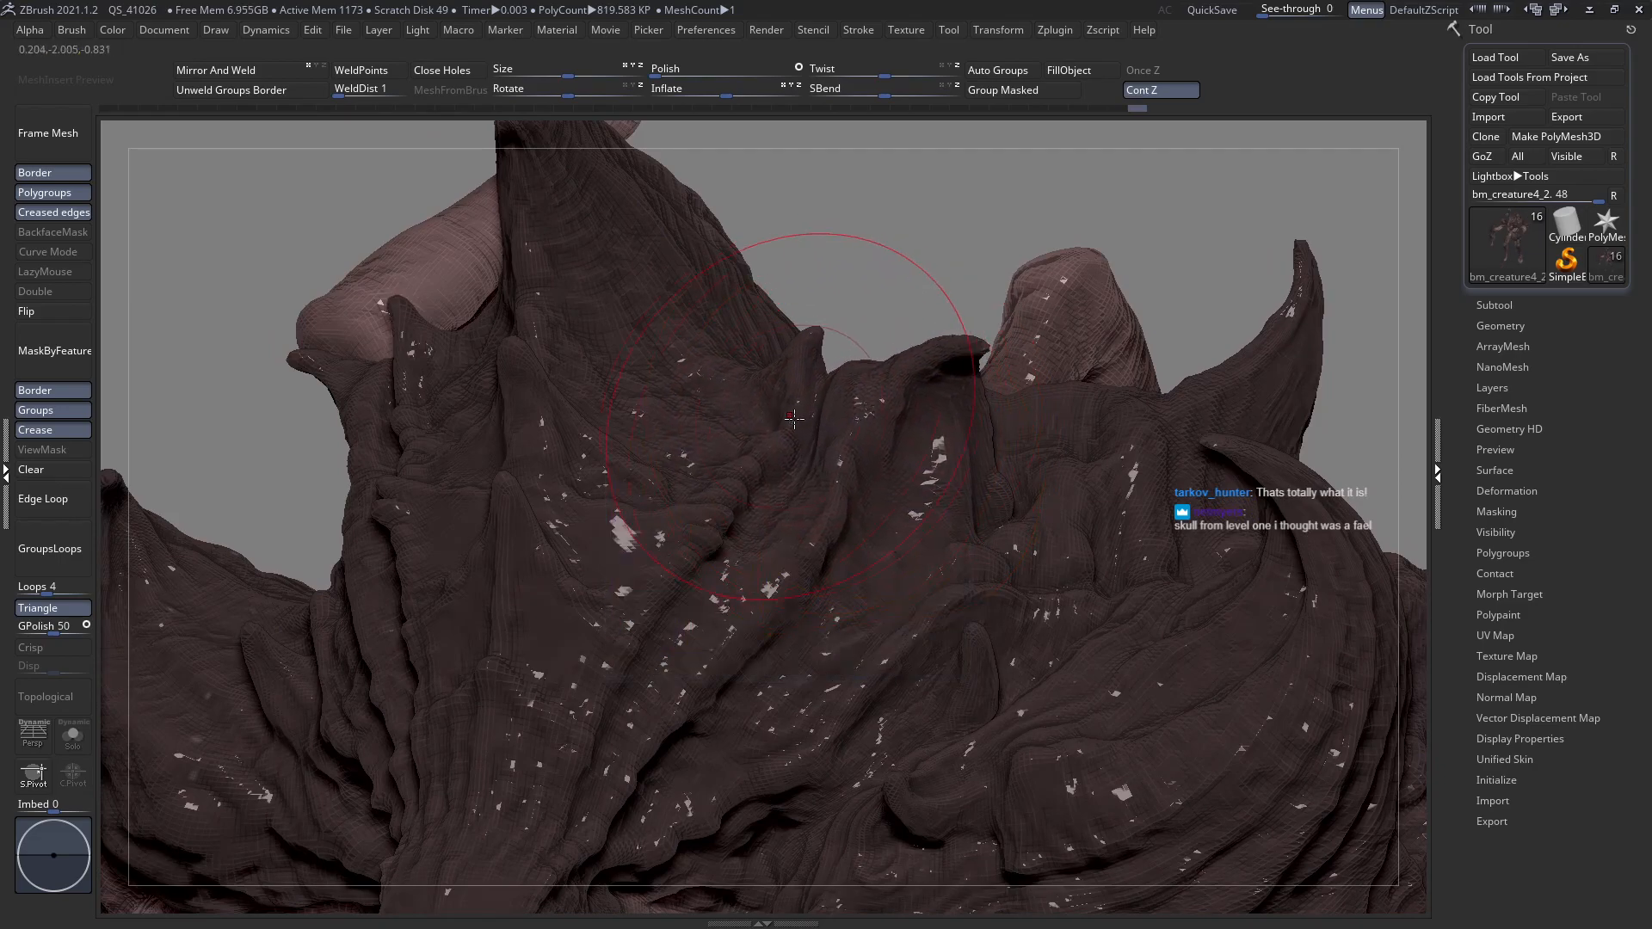
{"action": "right_click_drag", "start_coordinate": [794, 419], "coordinate": [774, 357], "text": "ctrl"}
Examine the shoulder plates and spikes from the front, side and underneath, trying Move draw sizes of about 103 and 99.
{"action": "mouse_move", "coordinate": [732, 447]}
{"action": "right_mouse_down"}
{"action": "mouse_move", "coordinate": [760, 430]}
{"action": "mouse_move", "coordinate": [775, 465]}
{"action": "right_mouse_up"}
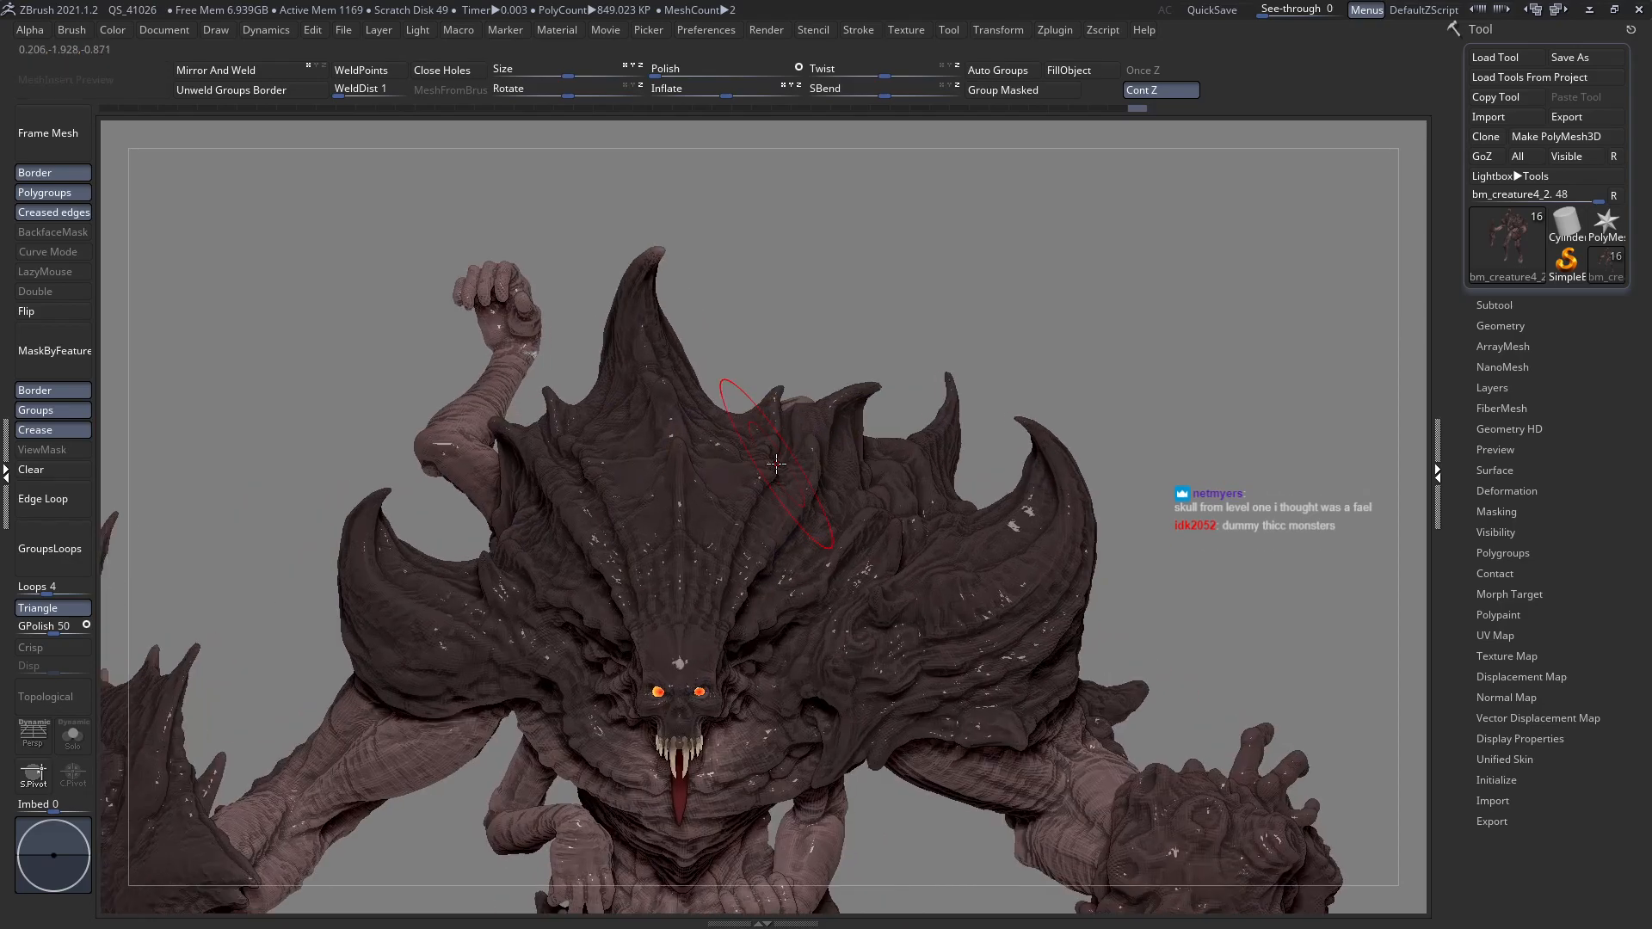
{"action": "mouse_move", "coordinate": [930, 449]}
{"action": "right_mouse_down"}
{"action": "mouse_move", "coordinate": [792, 442]}
{"action": "mouse_move", "coordinate": [843, 560]}
{"action": "mouse_move", "coordinate": [988, 782]}
{"action": "mouse_move", "coordinate": [950, 424]}
{"action": "mouse_move", "coordinate": [924, 461]}
{"action": "mouse_move", "coordinate": [942, 468]}
{"action": "right_mouse_up"}
{"action": "key", "text": "space"}
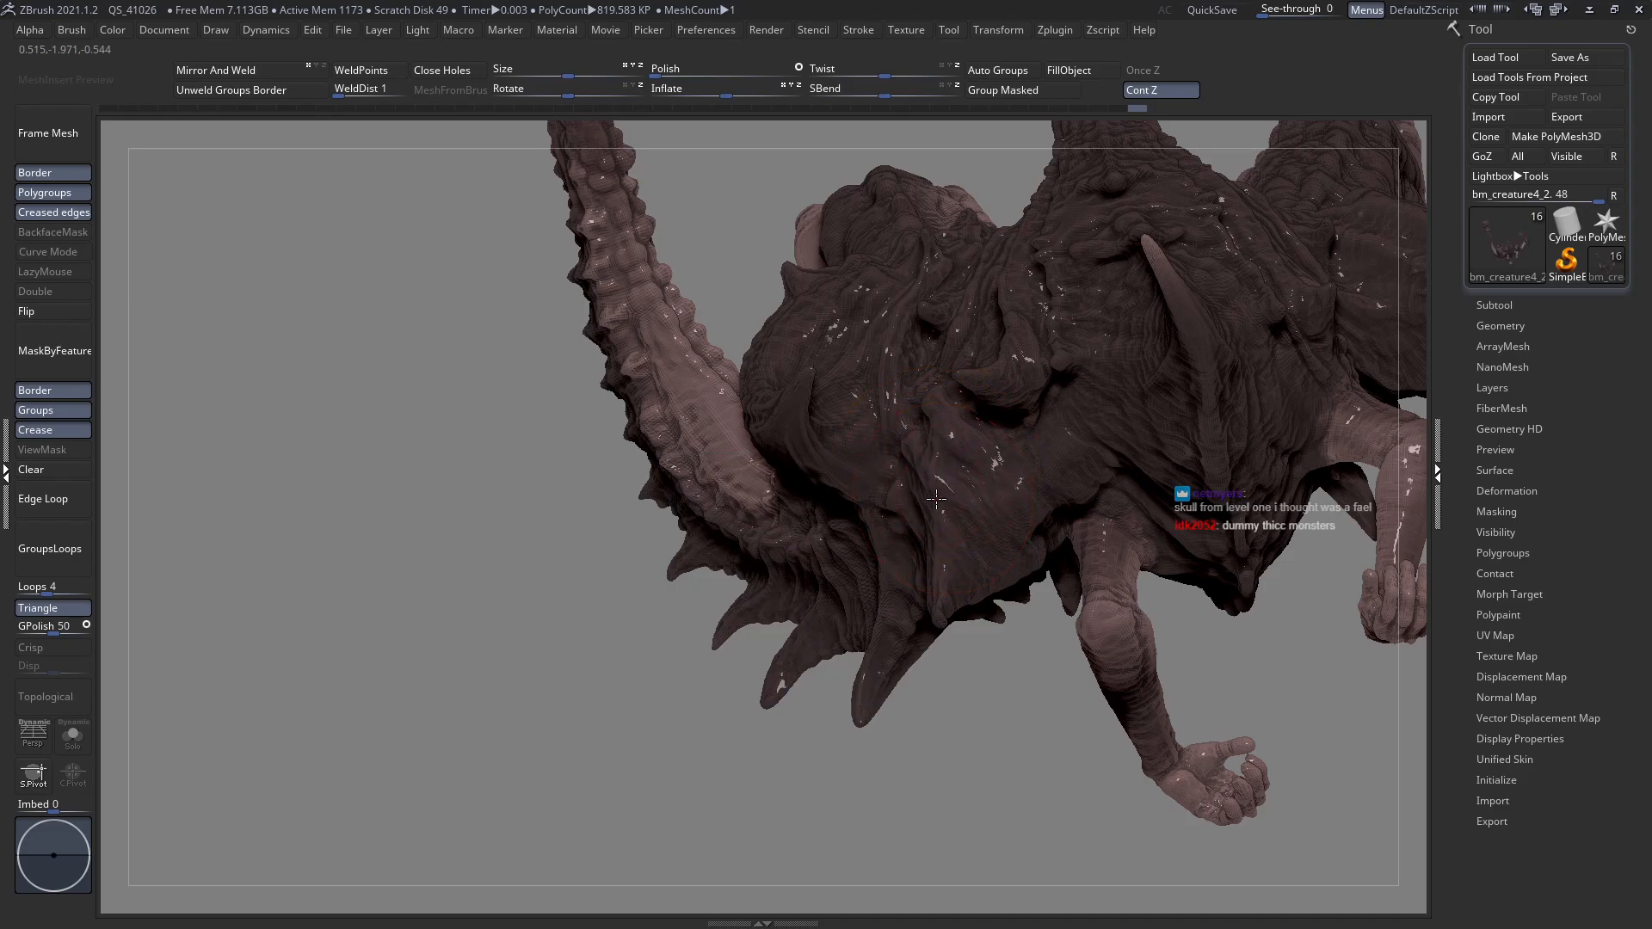
{"action": "mouse_move", "coordinate": [936, 499]}
{"action": "right_mouse_down"}
{"action": "mouse_move", "coordinate": [940, 560]}
{"action": "mouse_move", "coordinate": [942, 516]}
{"action": "right_mouse_up"}
{"action": "key", "text": "space"}
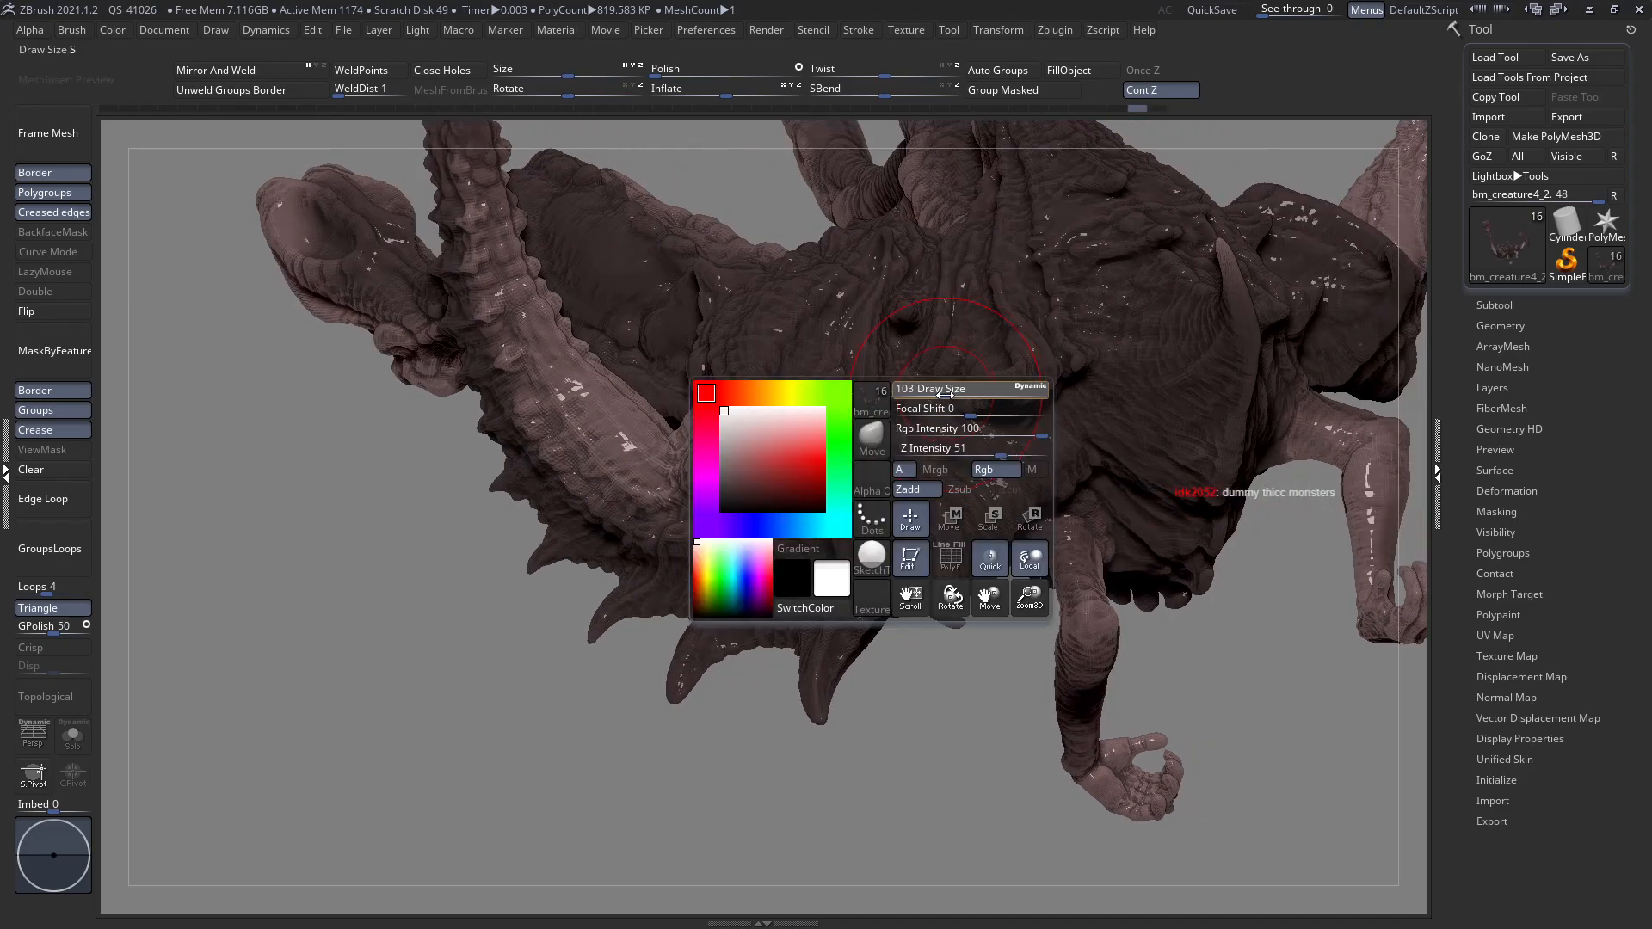
{"action": "mouse_move", "coordinate": [942, 396]}
{"action": "right_mouse_down"}
{"action": "mouse_move", "coordinate": [920, 462]}
{"action": "mouse_move", "coordinate": [973, 648]}
{"action": "mouse_move", "coordinate": [888, 413]}
{"action": "mouse_move", "coordinate": [836, 489]}
{"action": "right_mouse_up"}
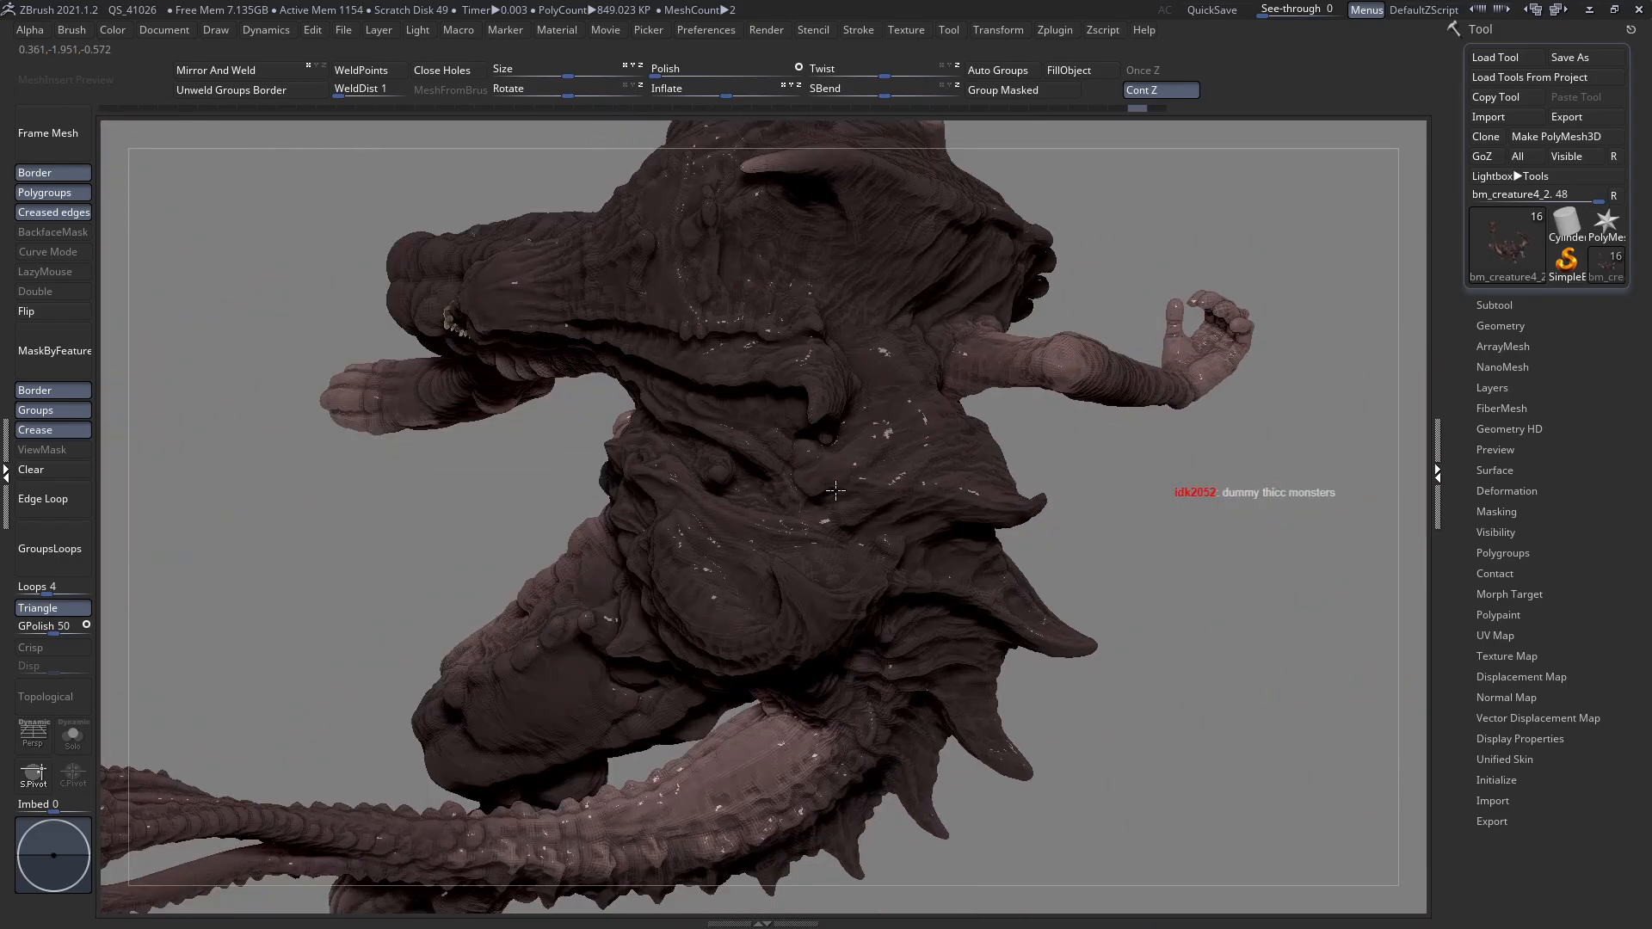
{"action": "key", "text": "space"}
{"action": "key", "text": "space"}
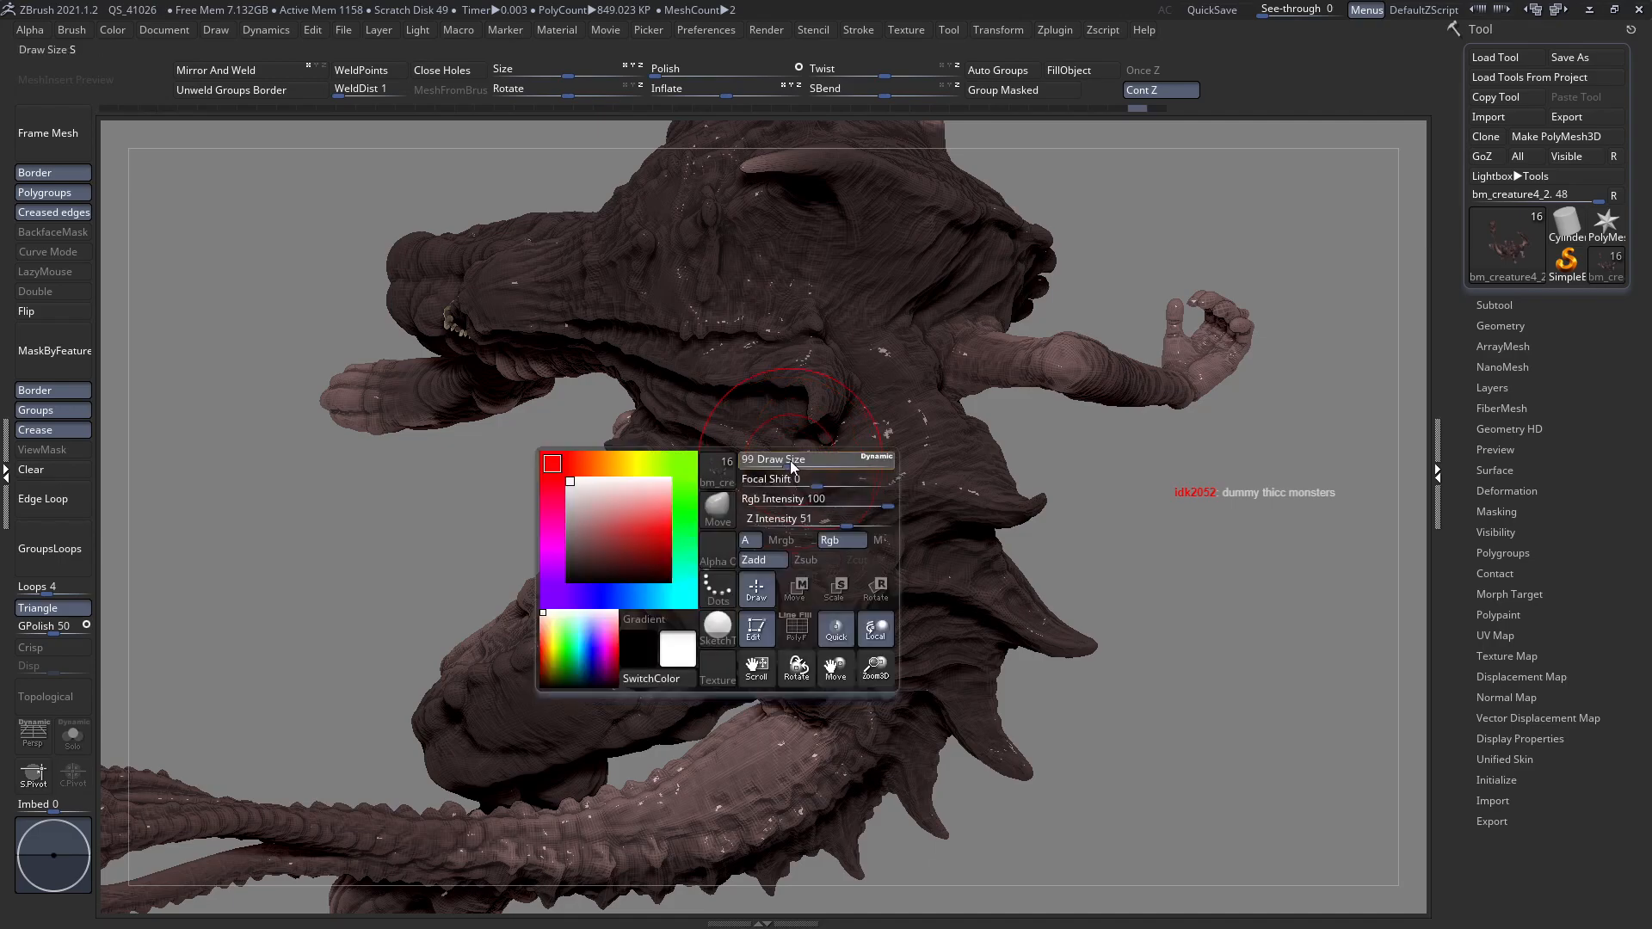
{"action": "mouse_move", "coordinate": [795, 476]}
{"action": "right_mouse_down"}
{"action": "mouse_move", "coordinate": [847, 456]}
{"action": "mouse_move", "coordinate": [807, 476]}
{"action": "mouse_move", "coordinate": [810, 516]}
{"action": "mouse_move", "coordinate": [809, 485]}
{"action": "right_mouse_up"}
{"action": "key", "text": "space"}
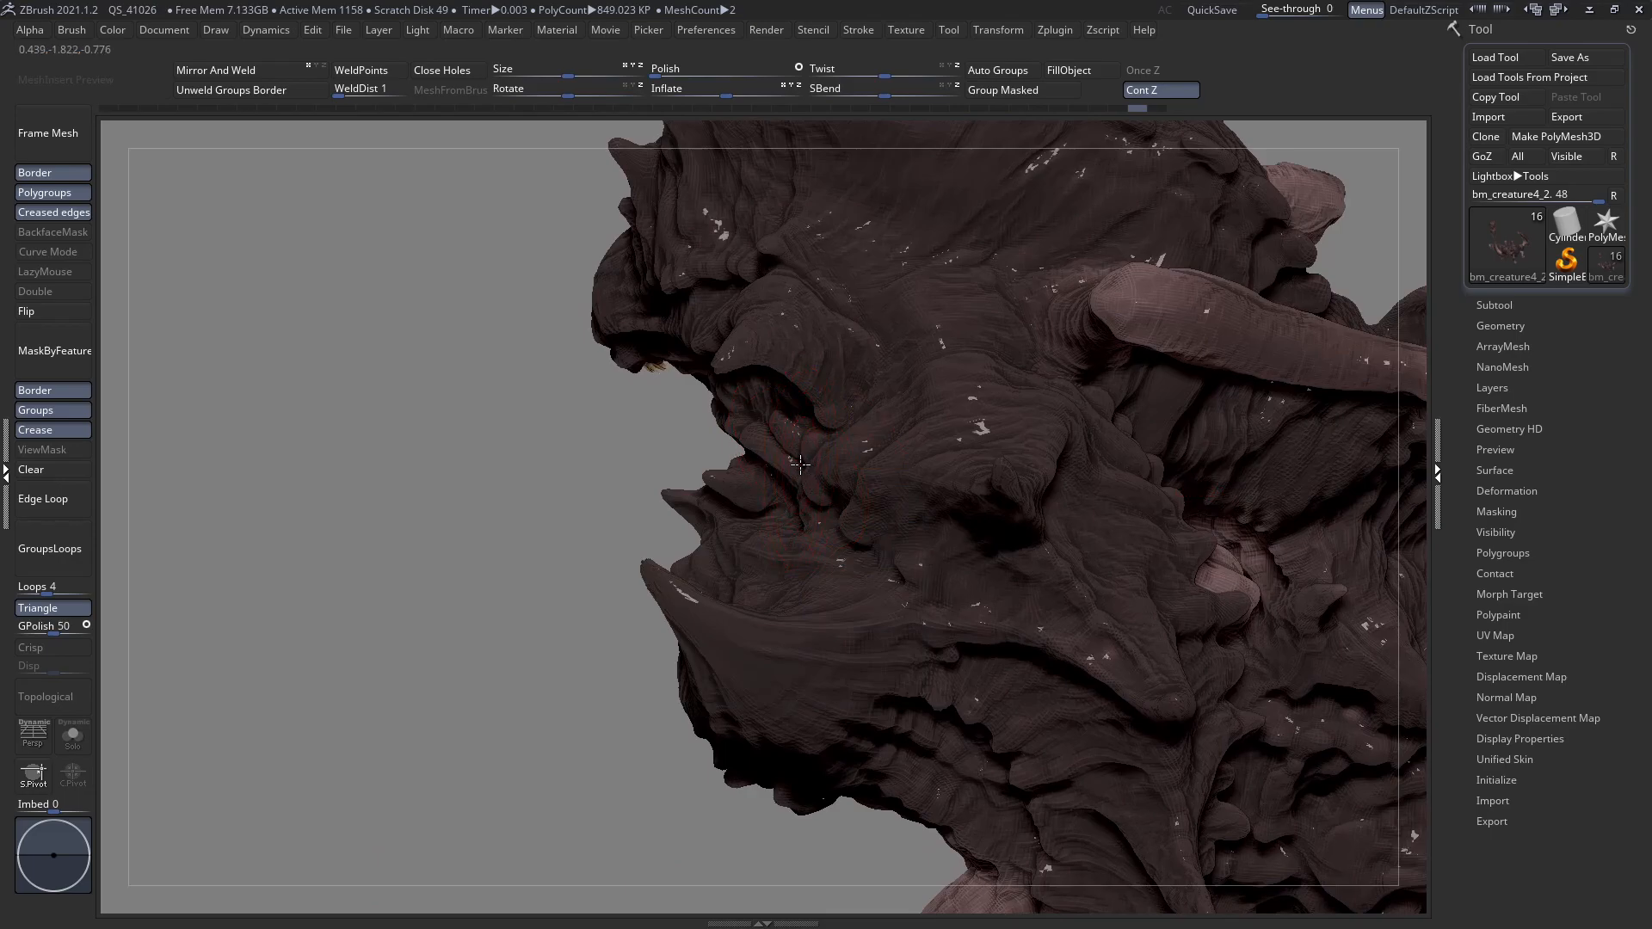
{"action": "right_click_drag", "start_coordinate": [802, 475], "coordinate": [898, 472]}
Adjust the two pointed spikes on the back of the shoulder plate and fill out their bases with the Move brush.
{"action": "key", "text": "space"}
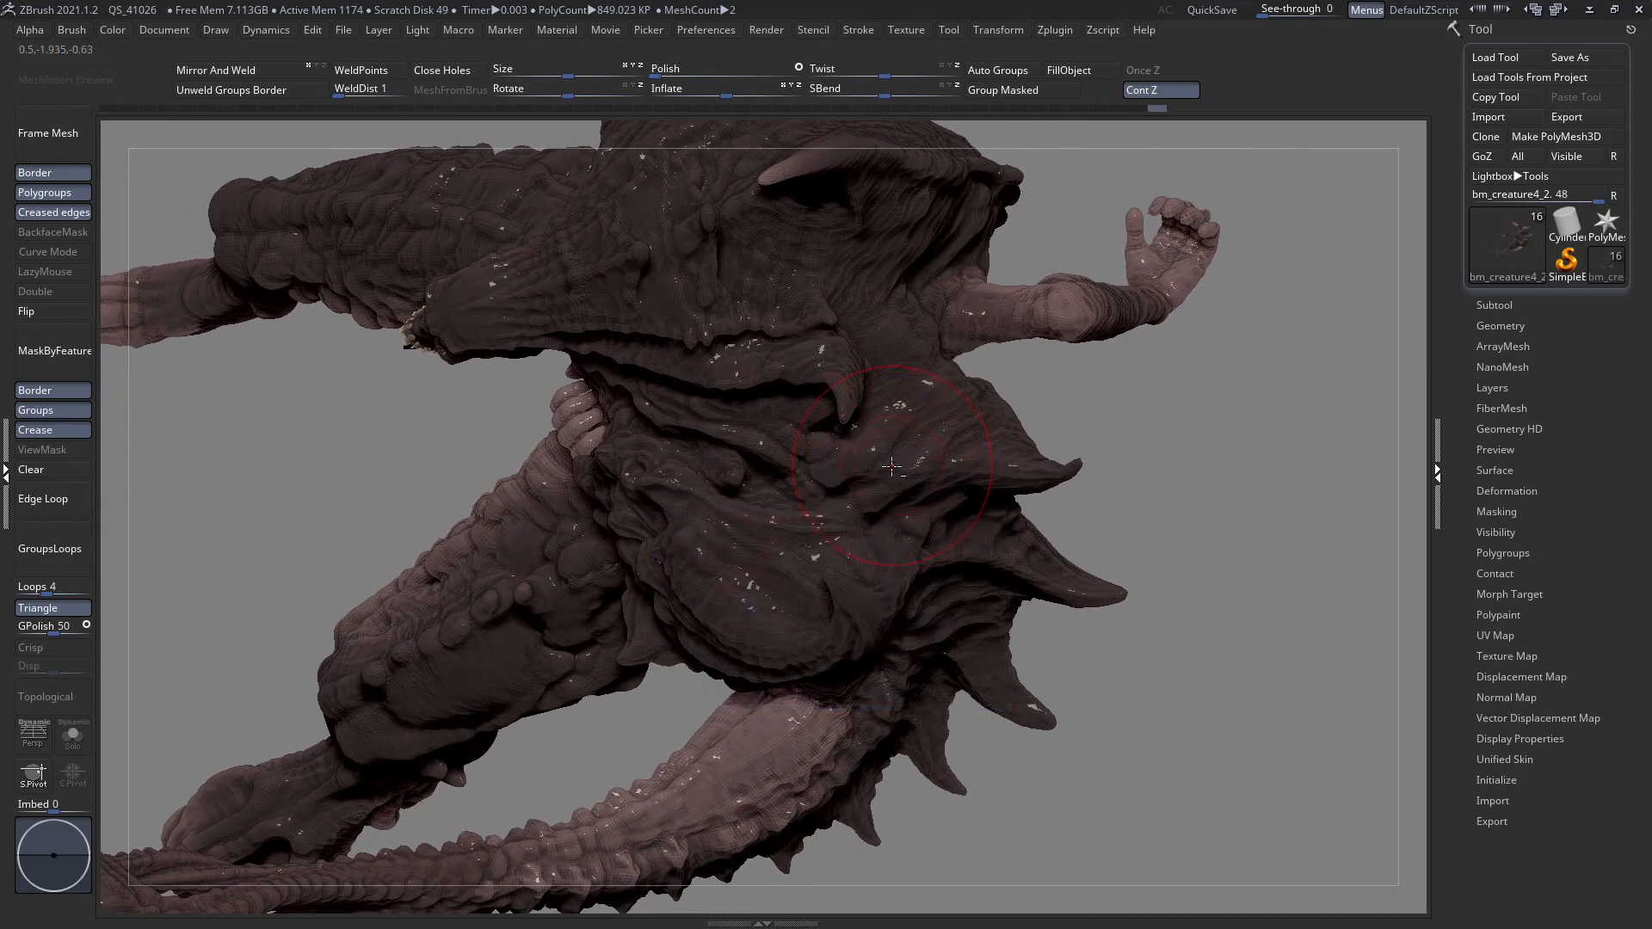
{"action": "mouse_move", "coordinate": [889, 476]}
{"action": "right_mouse_down"}
{"action": "mouse_move", "coordinate": [915, 564]}
{"action": "mouse_move", "coordinate": [932, 563]}
{"action": "right_mouse_up"}
{"action": "key", "text": "space"}
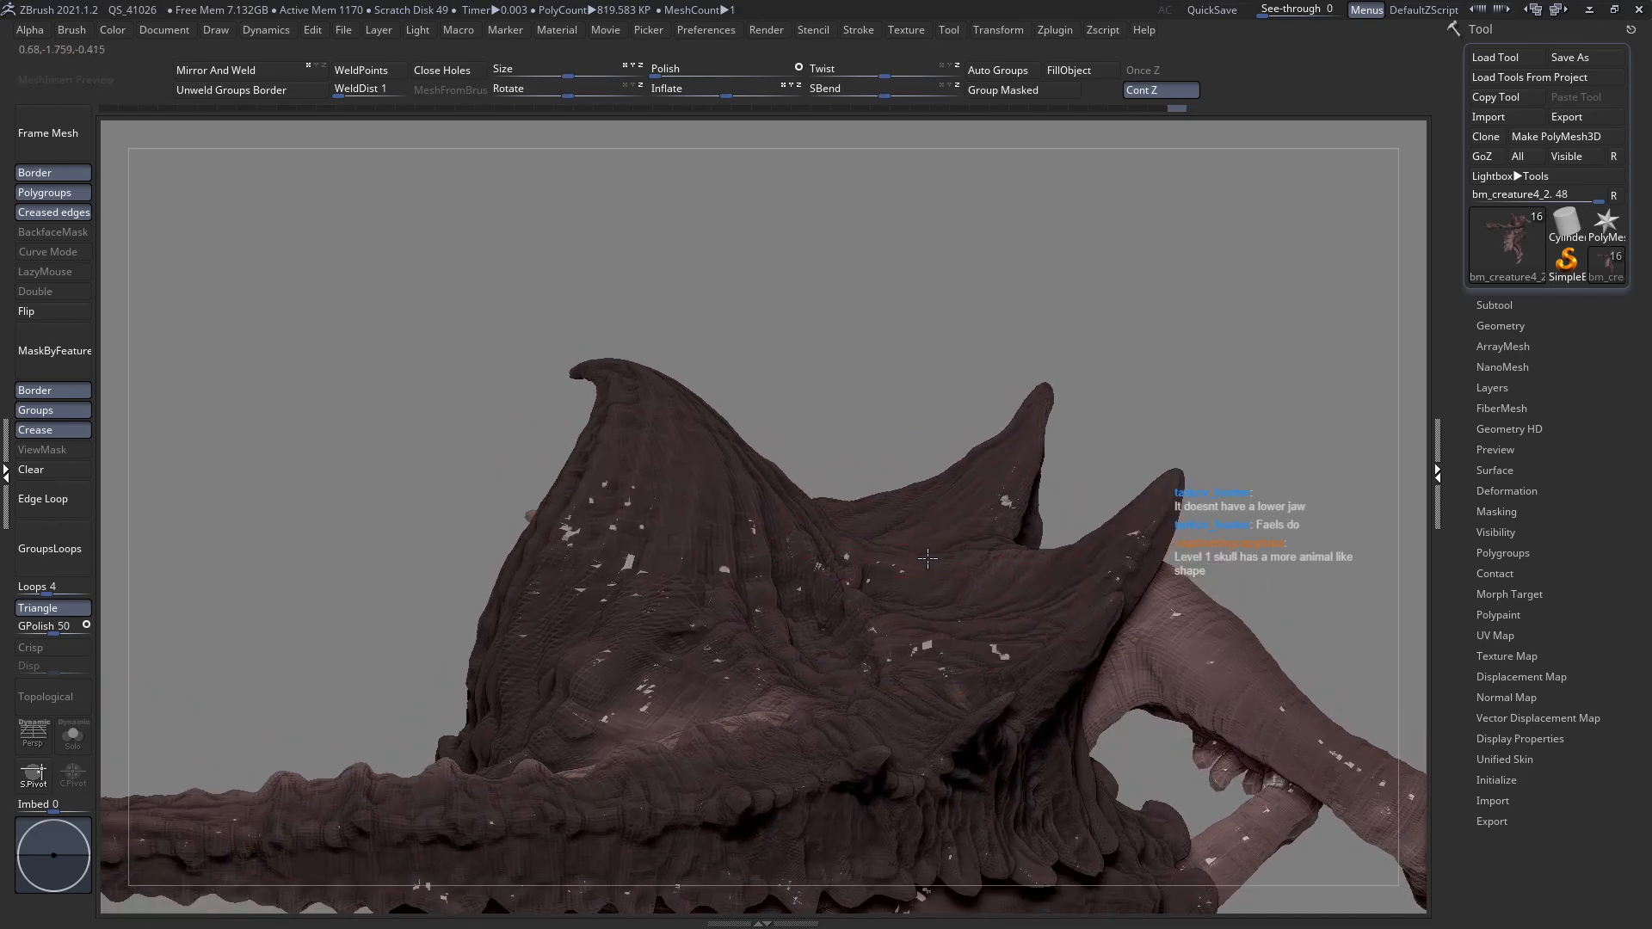
{"action": "key", "text": "space"}
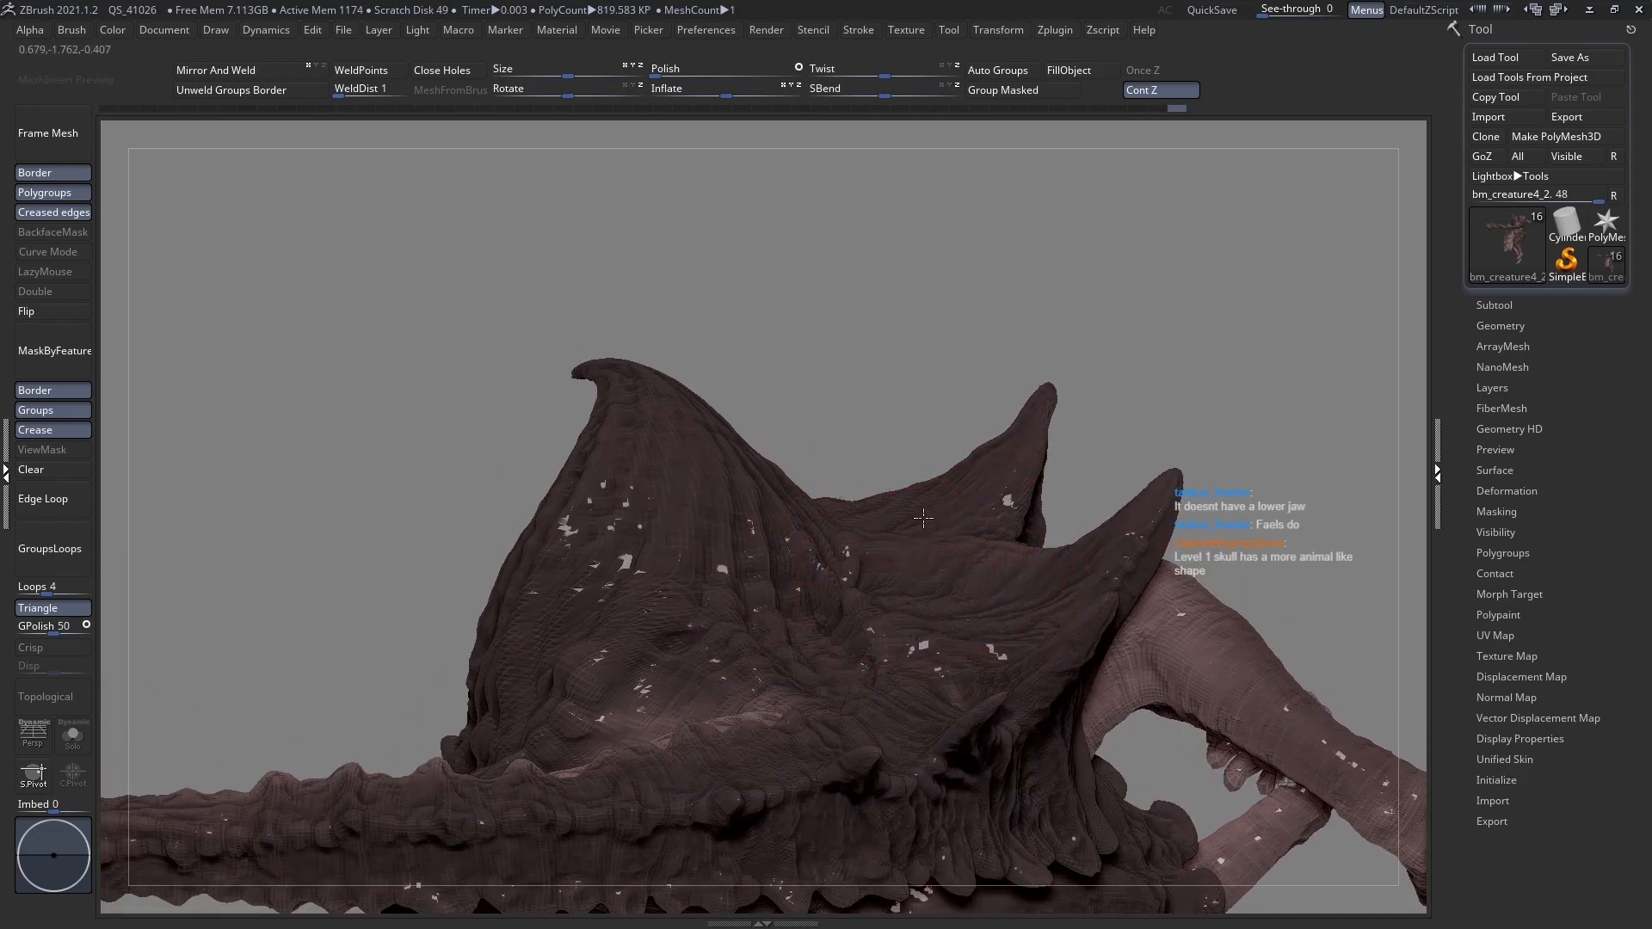
{"action": "right_click_drag", "start_coordinate": [934, 549], "coordinate": [893, 523]}
{"action": "key", "text": "space"}
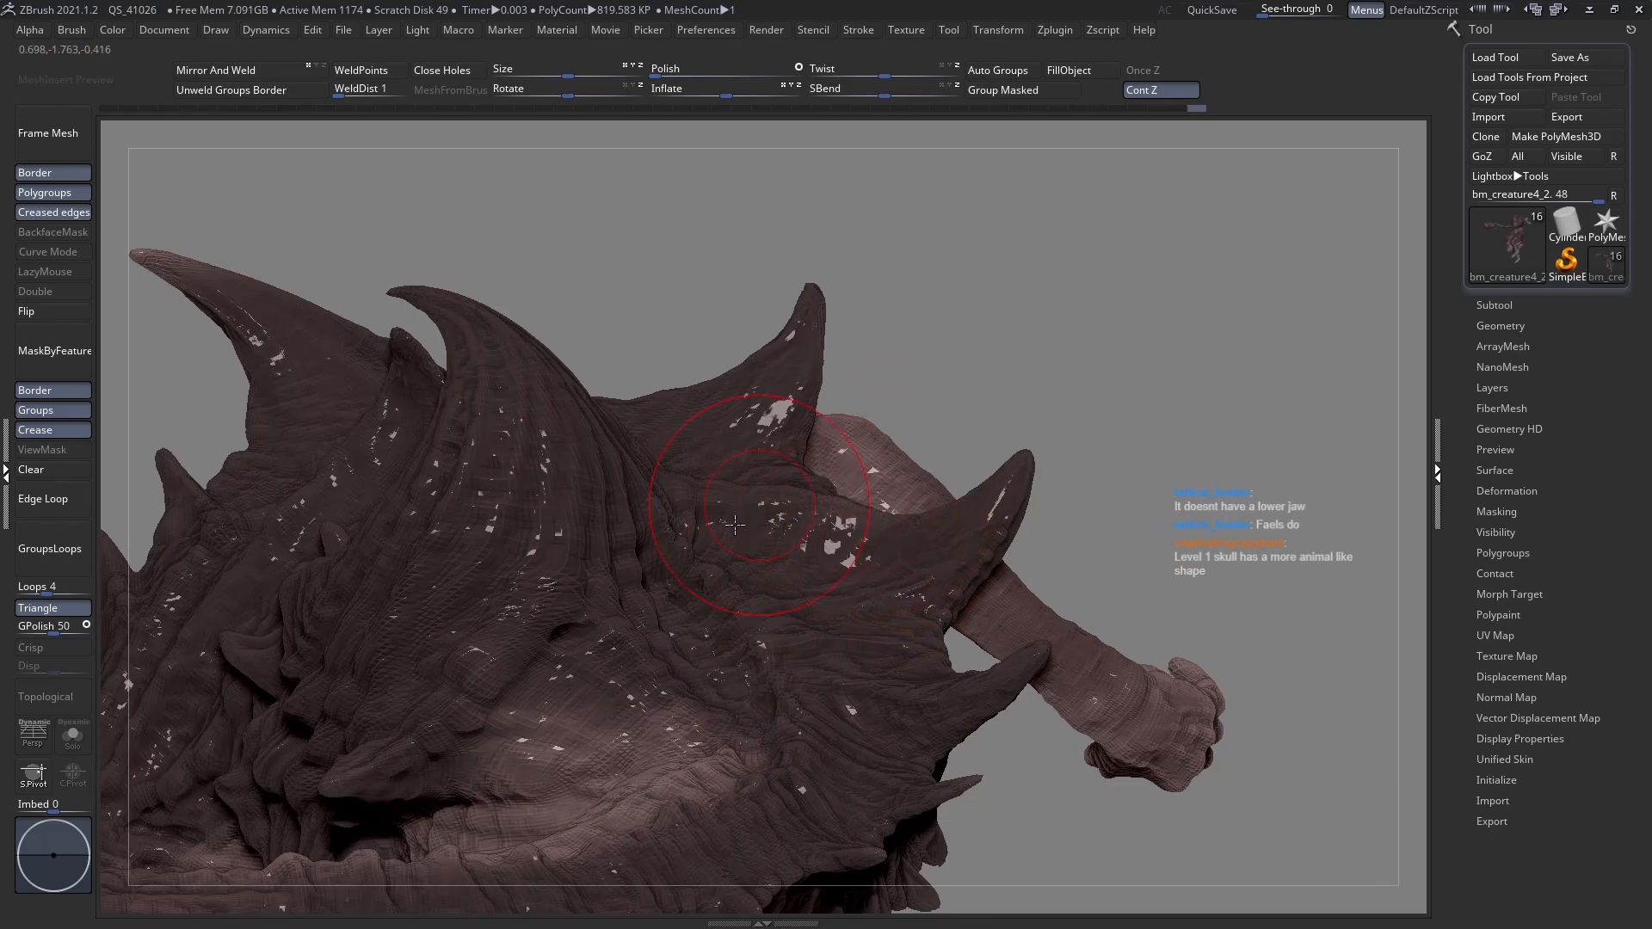
Widen the ridge running down into the long spike below the shoulder plate and set the Move draw size to about 40.
{"action": "mouse_move", "coordinate": [734, 524]}
{"action": "right_mouse_down"}
{"action": "mouse_move", "coordinate": [765, 502]}
{"action": "mouse_move", "coordinate": [750, 509]}
{"action": "right_mouse_up"}
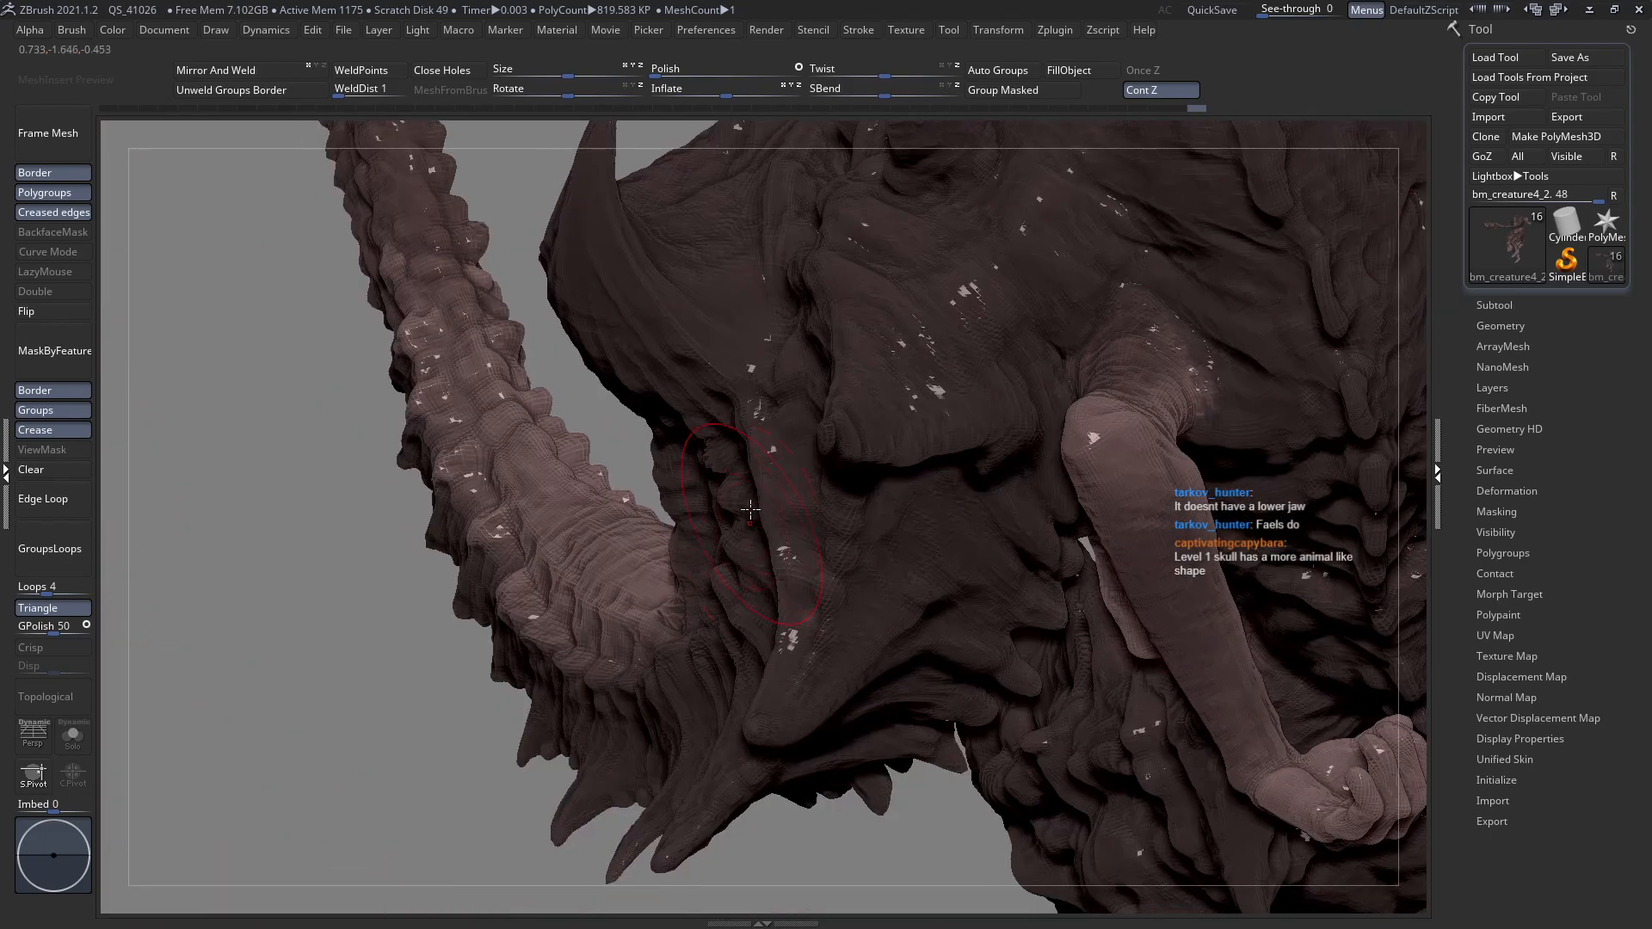
{"action": "key", "text": "space"}
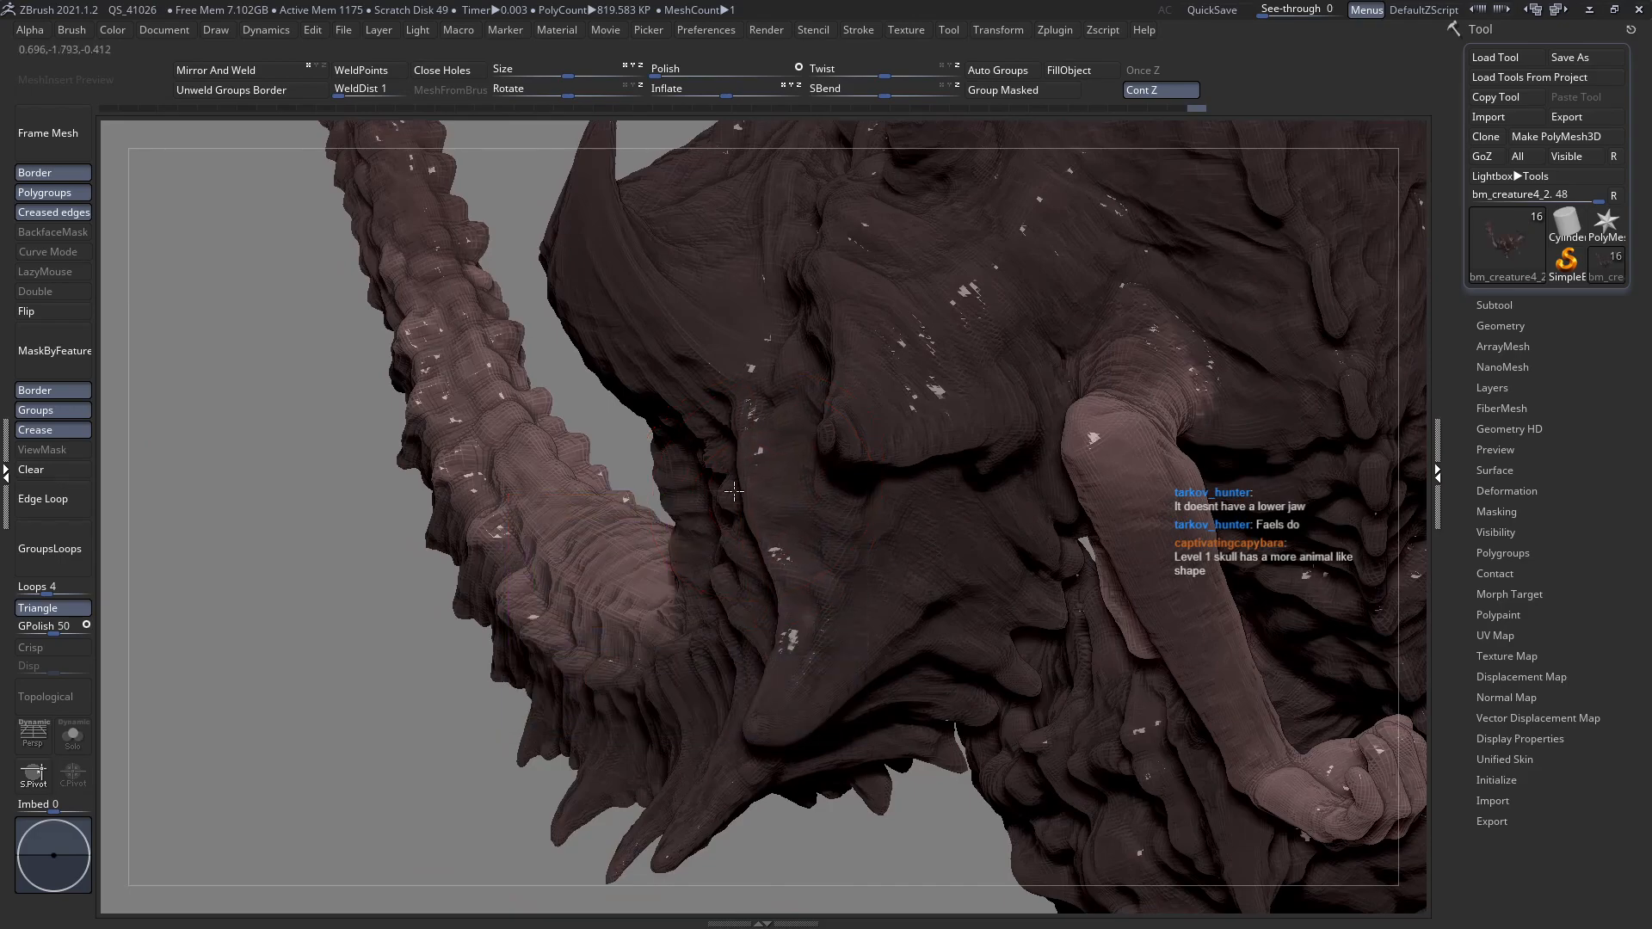
{"action": "key", "text": "space"}
{"action": "right_click_drag", "start_coordinate": [742, 400], "coordinate": [730, 465]}
{"action": "key", "text": "space"}
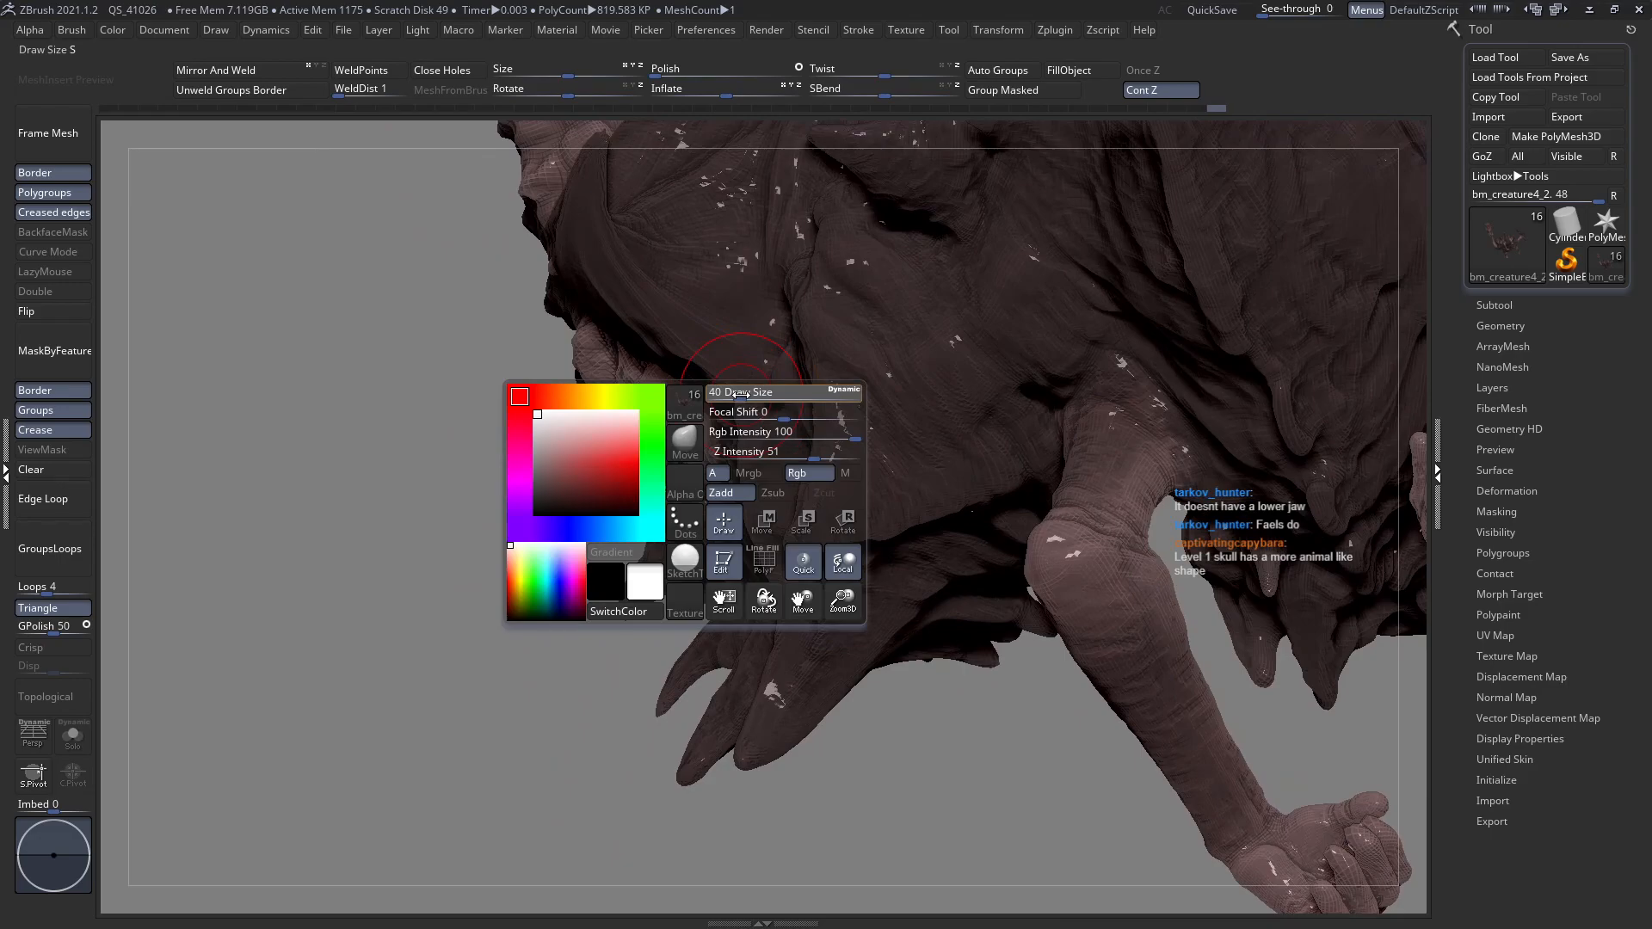
{"action": "right_click_drag", "start_coordinate": [741, 394], "coordinate": [757, 428]}
Nudge the base and edges of the shoulder plate's rear spike, using Move draw sizes of about 56 and 68.
{"action": "key", "text": "space"}
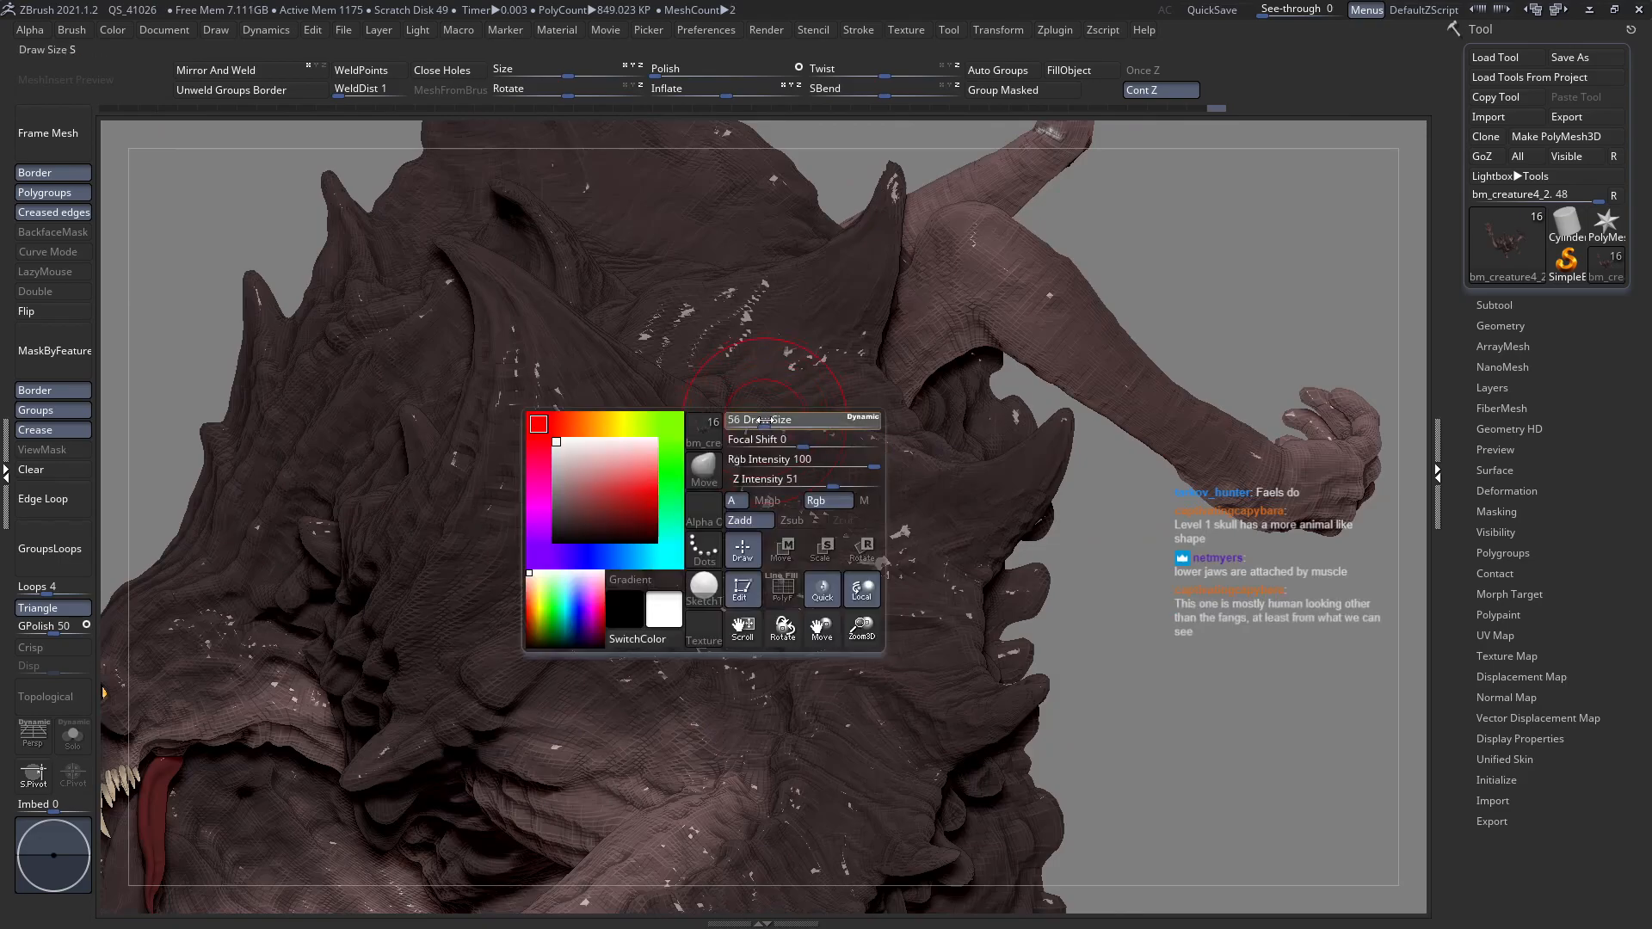
{"action": "left_click_drag", "start_coordinate": [765, 419], "coordinate": [843, 447]}
{"action": "mouse_move", "coordinate": [859, 538]}
{"action": "right_mouse_down"}
{"action": "mouse_move", "coordinate": [870, 471]}
{"action": "mouse_move", "coordinate": [907, 465]}
{"action": "right_mouse_up"}
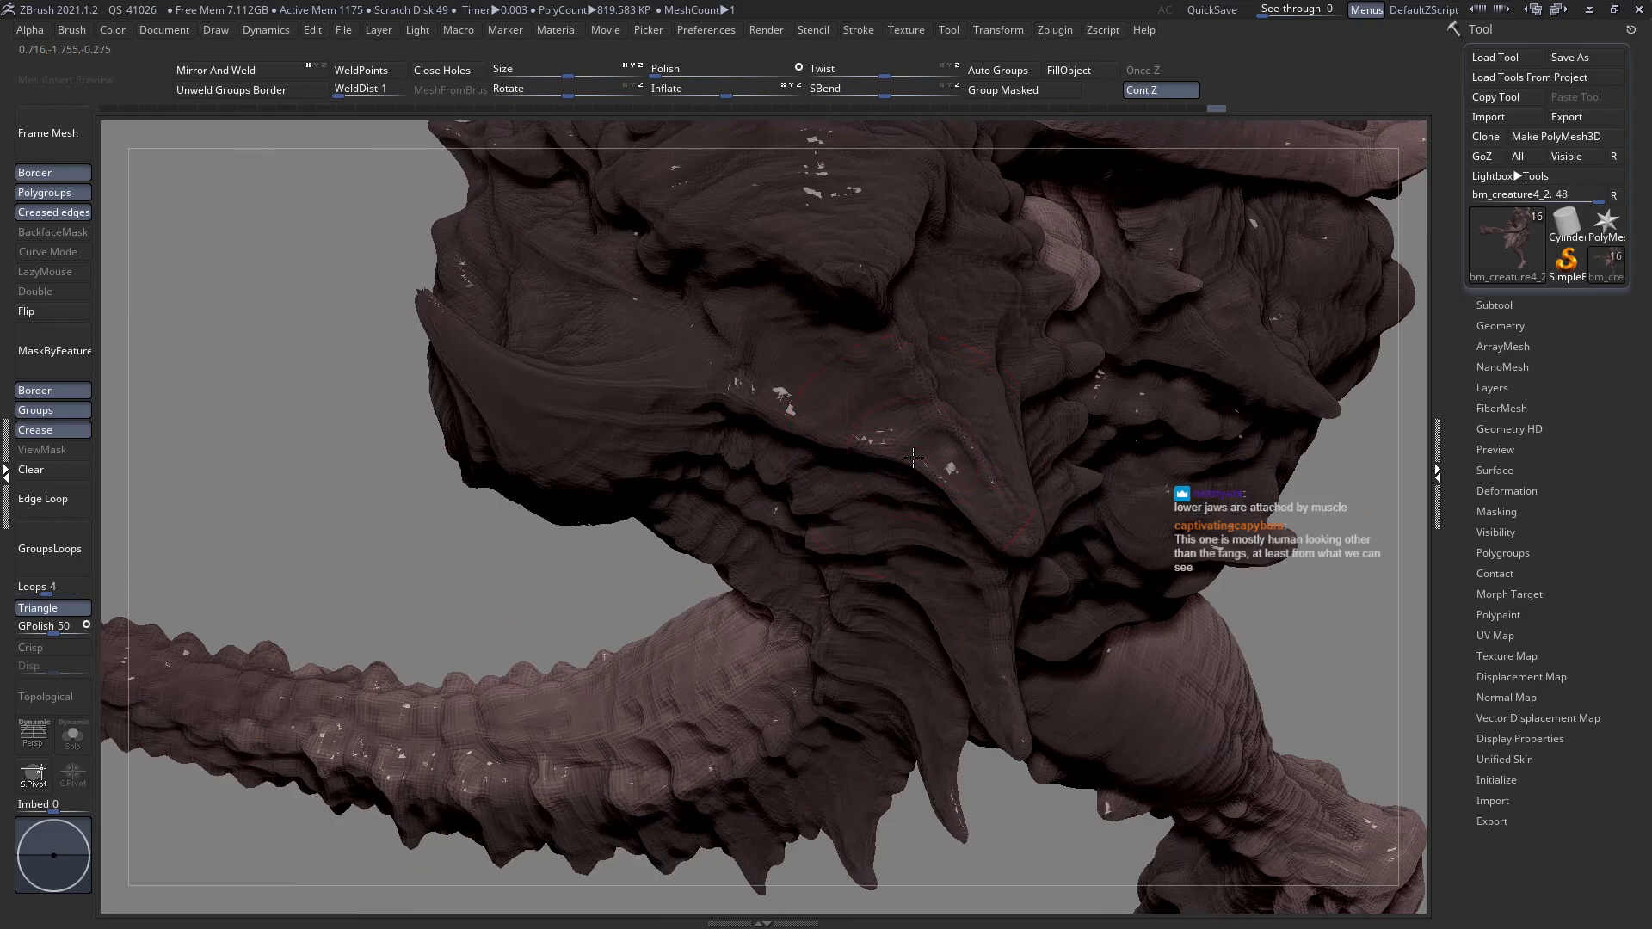
{"action": "key", "text": "space"}
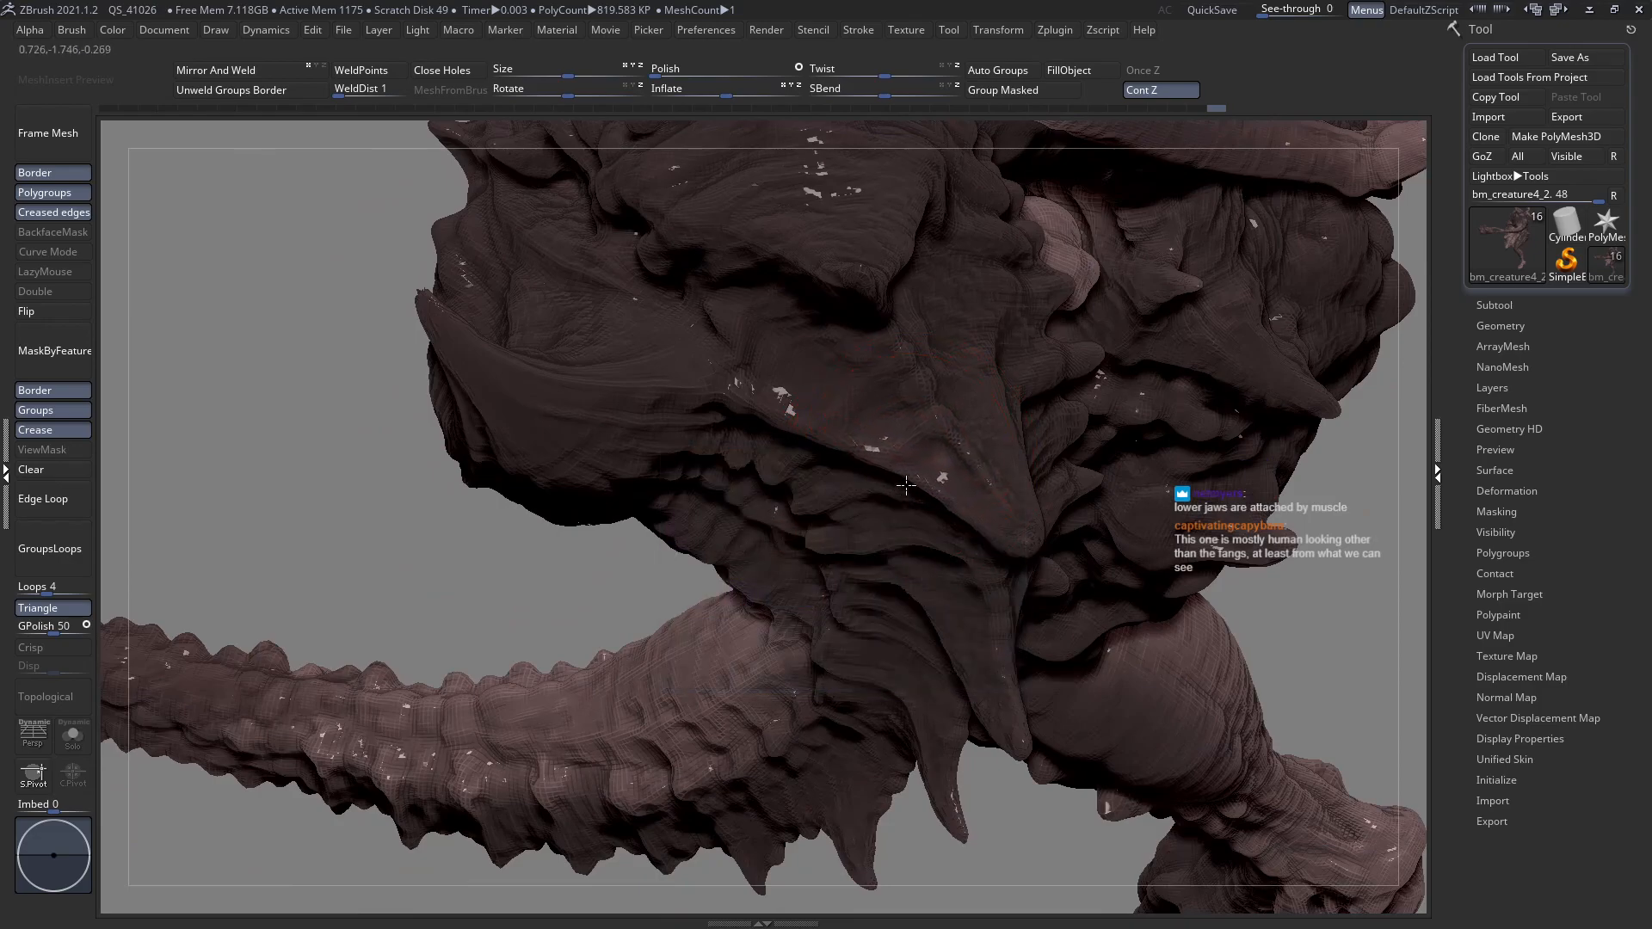
{"action": "right_click_drag", "start_coordinate": [899, 426], "coordinate": [891, 479]}
{"action": "key", "text": "space"}
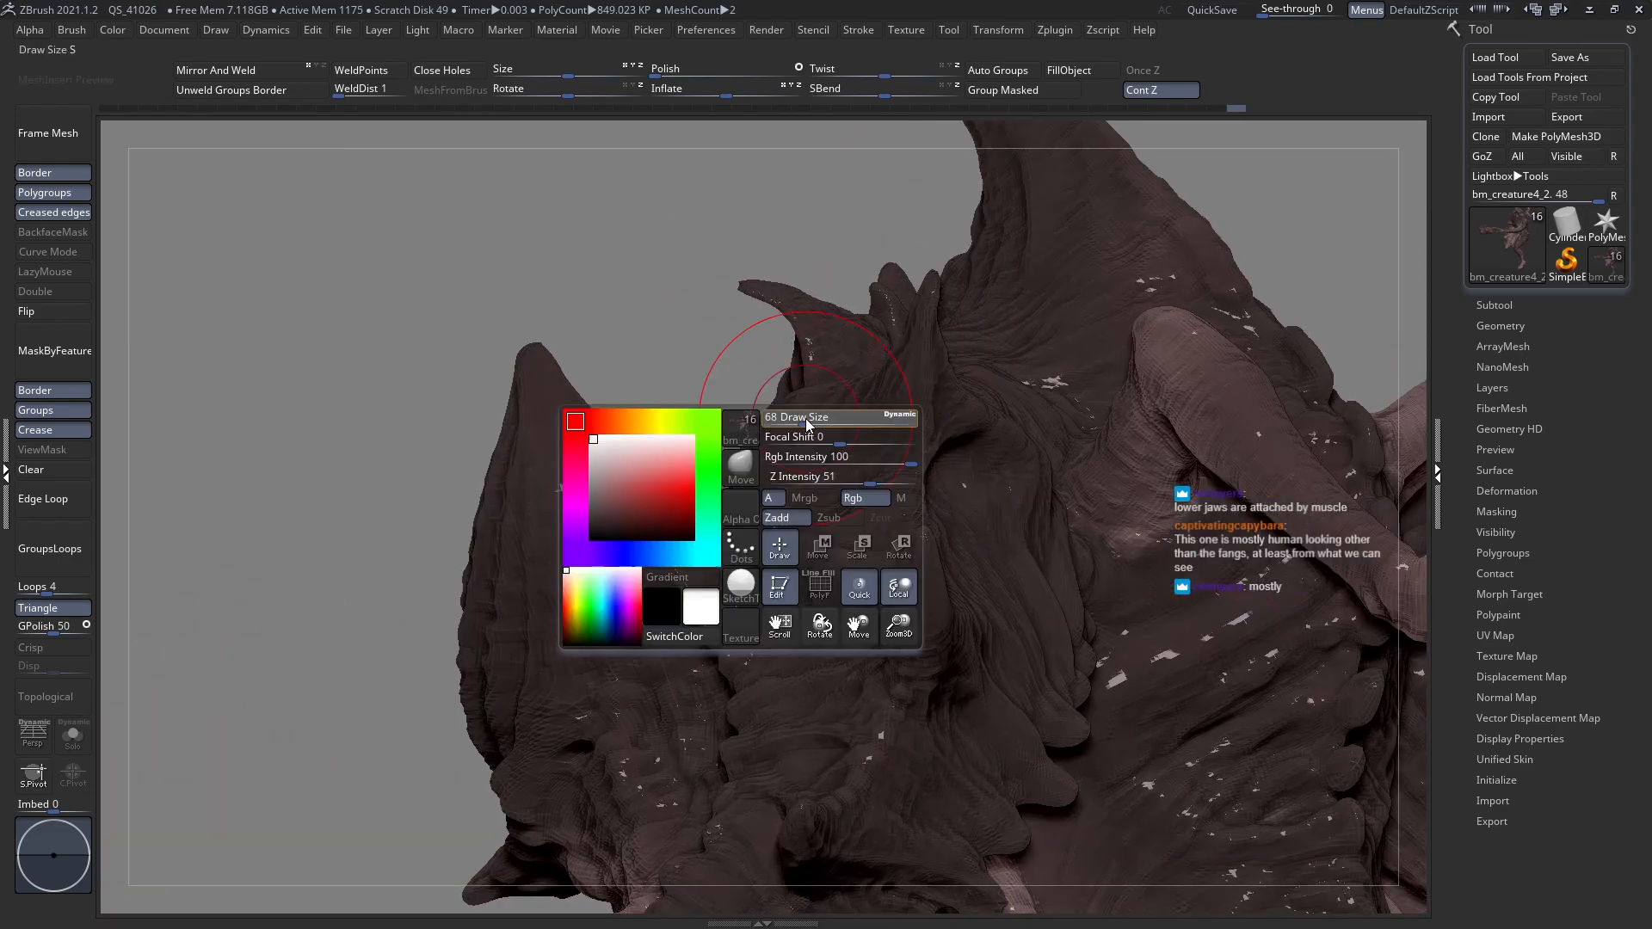
Reshape the broad overhanging flap of the shoulder plate above the raised arm with the Move brush at draw size about 71.
{"action": "right_click_drag", "start_coordinate": [814, 416], "coordinate": [821, 381]}
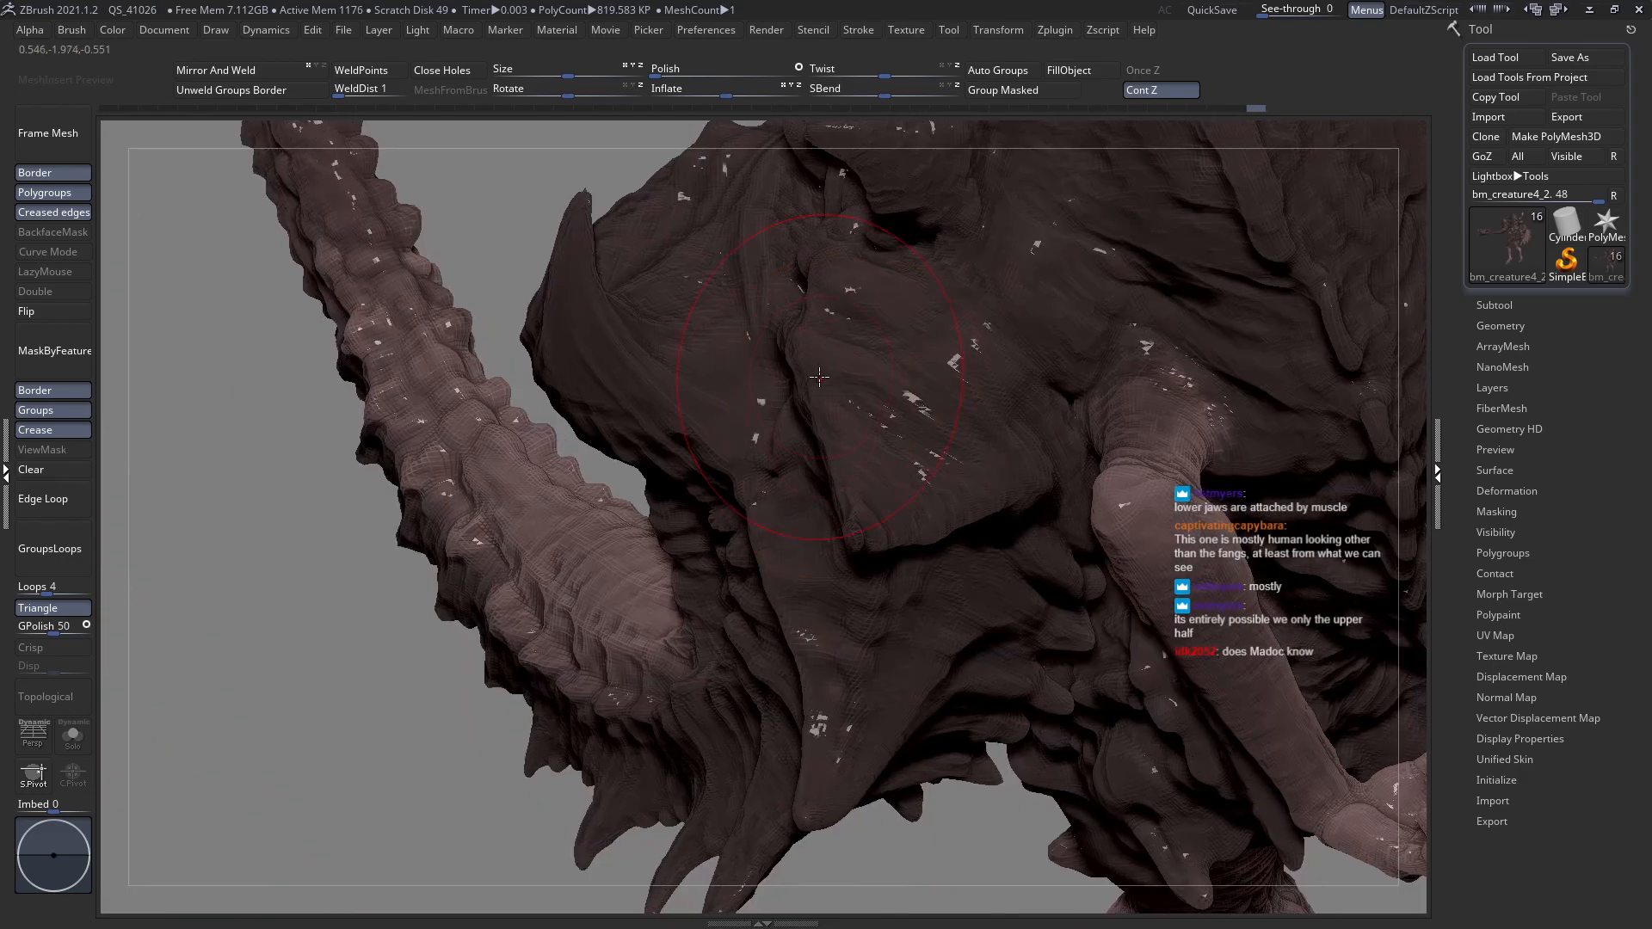
{"action": "key", "text": "space"}
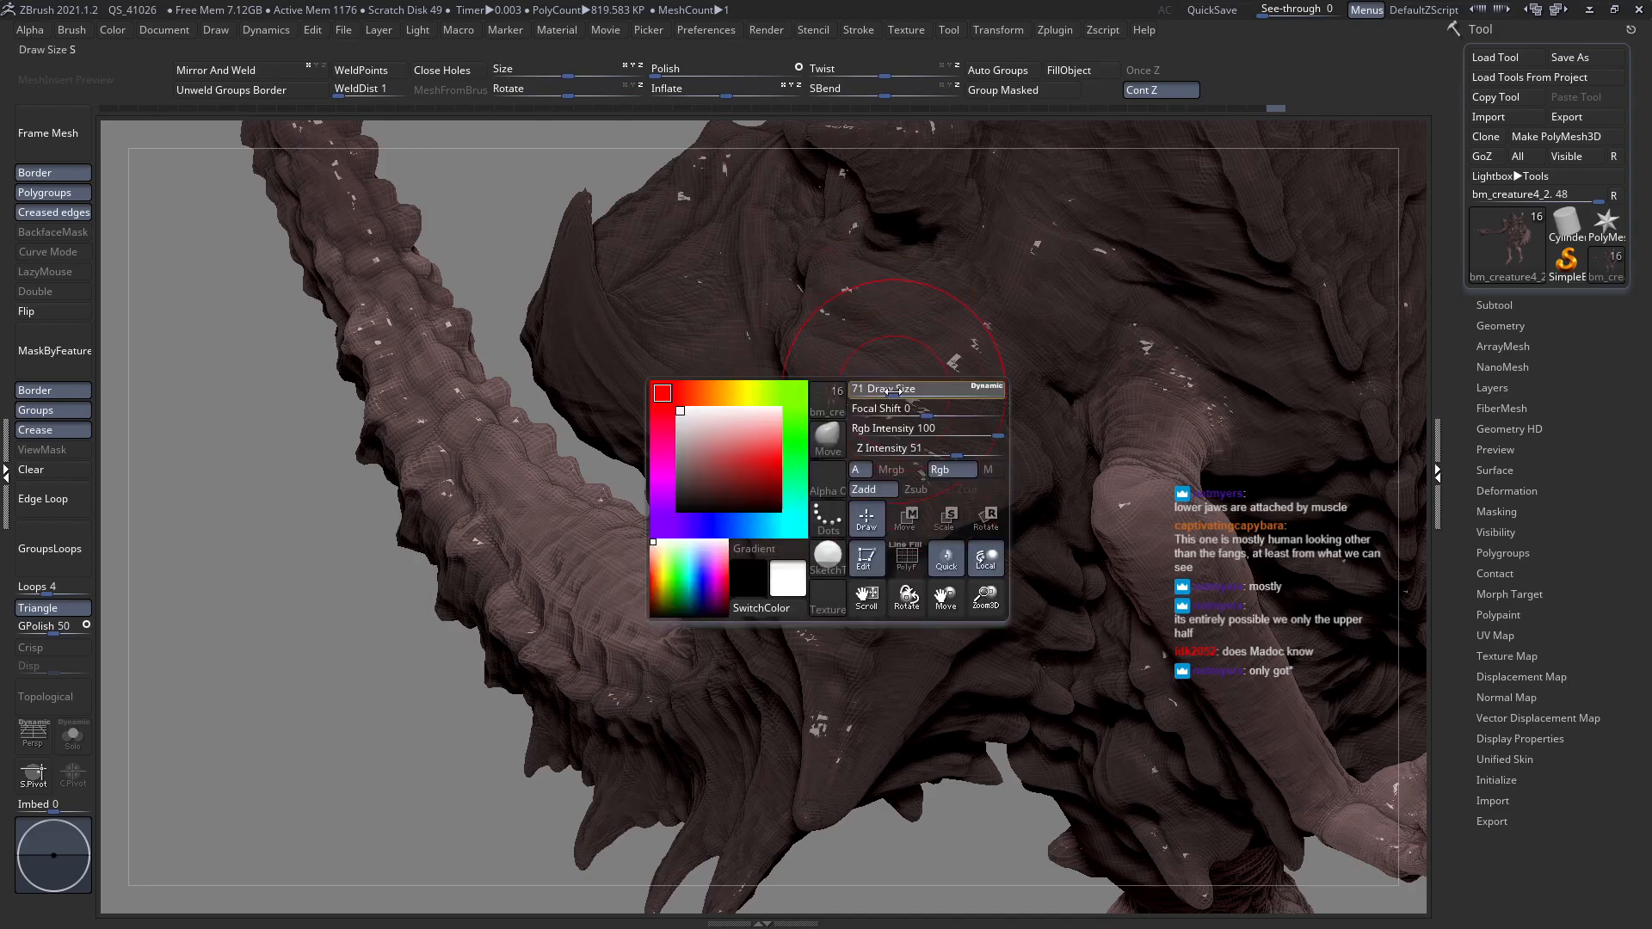
{"action": "right_click_drag", "start_coordinate": [892, 396], "coordinate": [914, 441]}
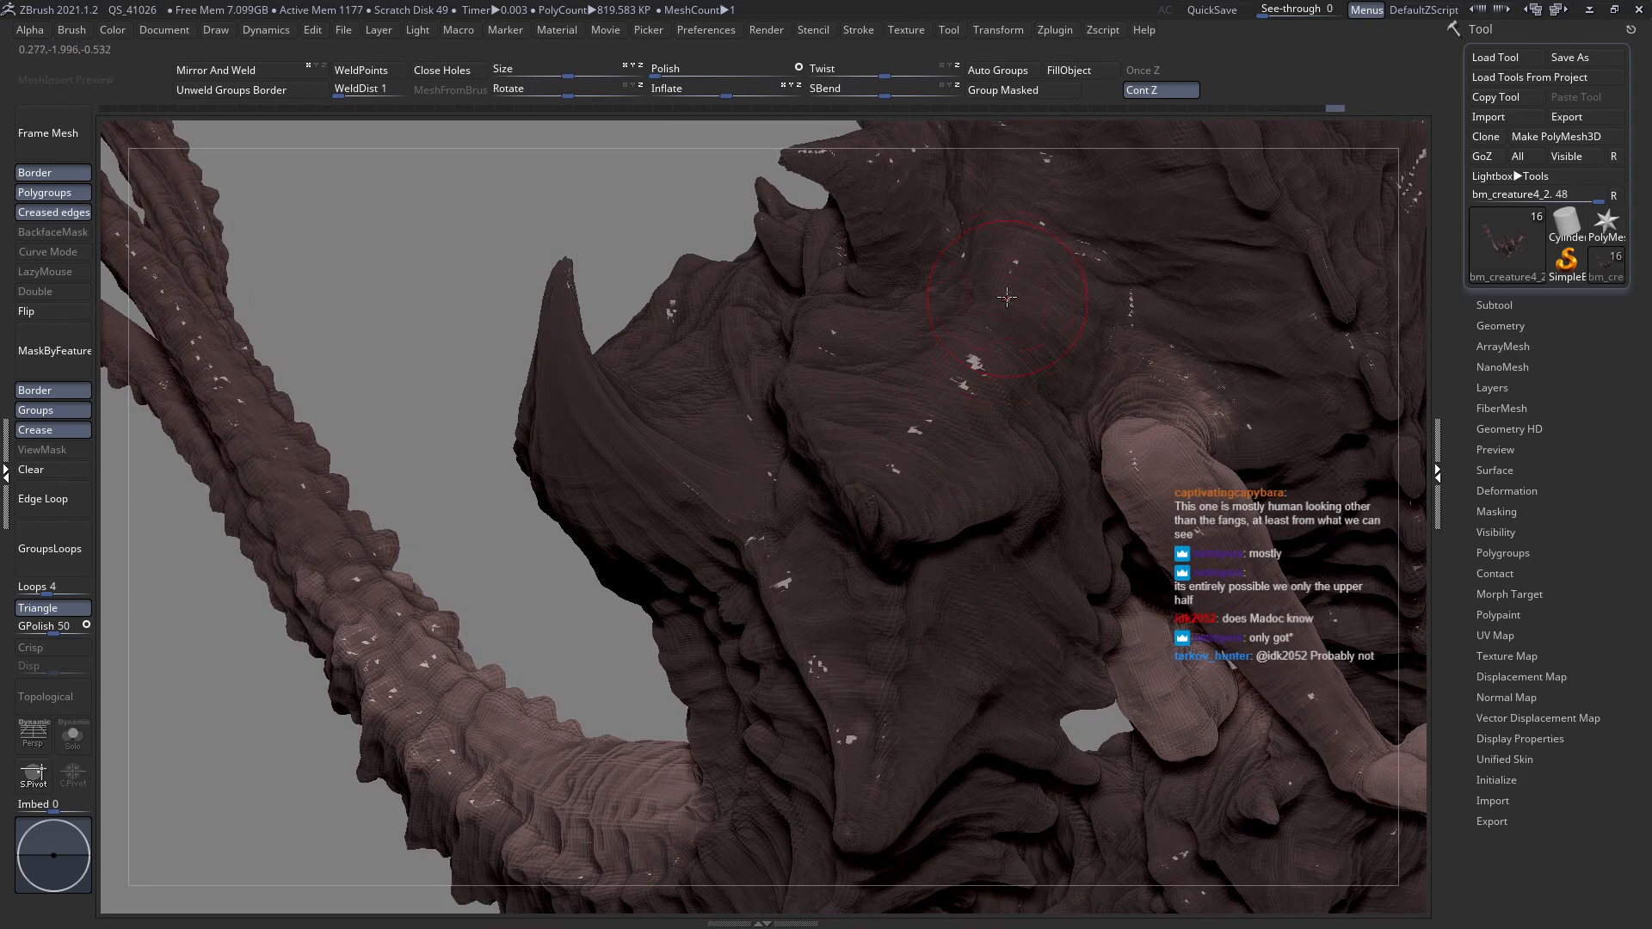
{"action": "right_click_drag", "start_coordinate": [1007, 297], "coordinate": [959, 405]}
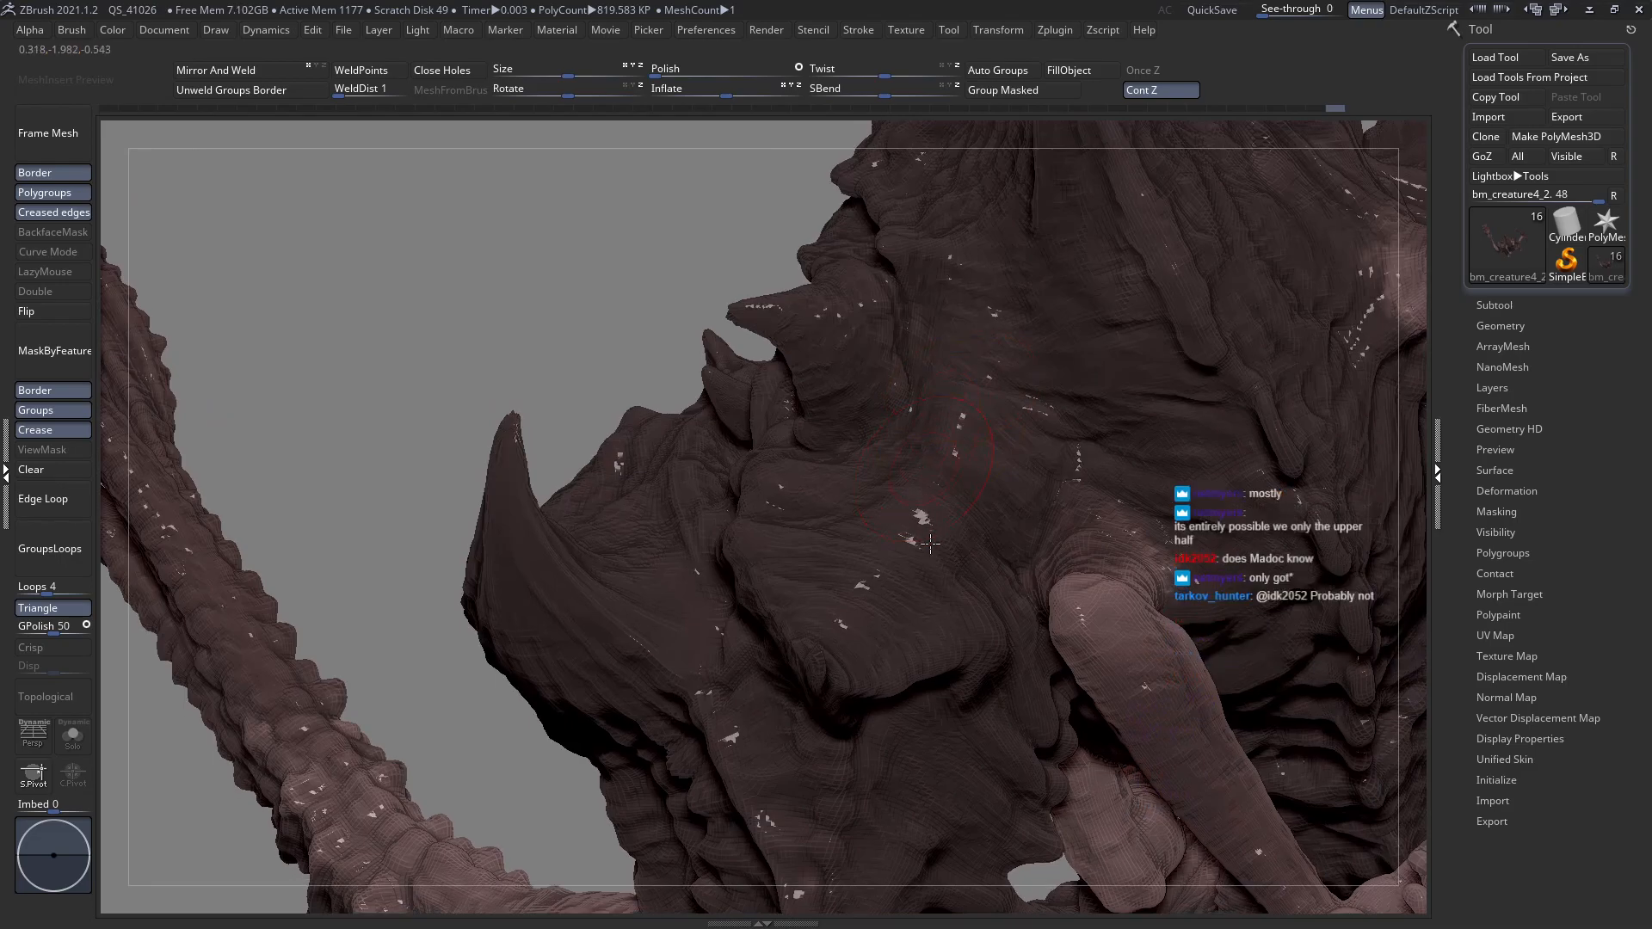
{"action": "right_click_drag", "start_coordinate": [930, 544], "coordinate": [867, 596]}
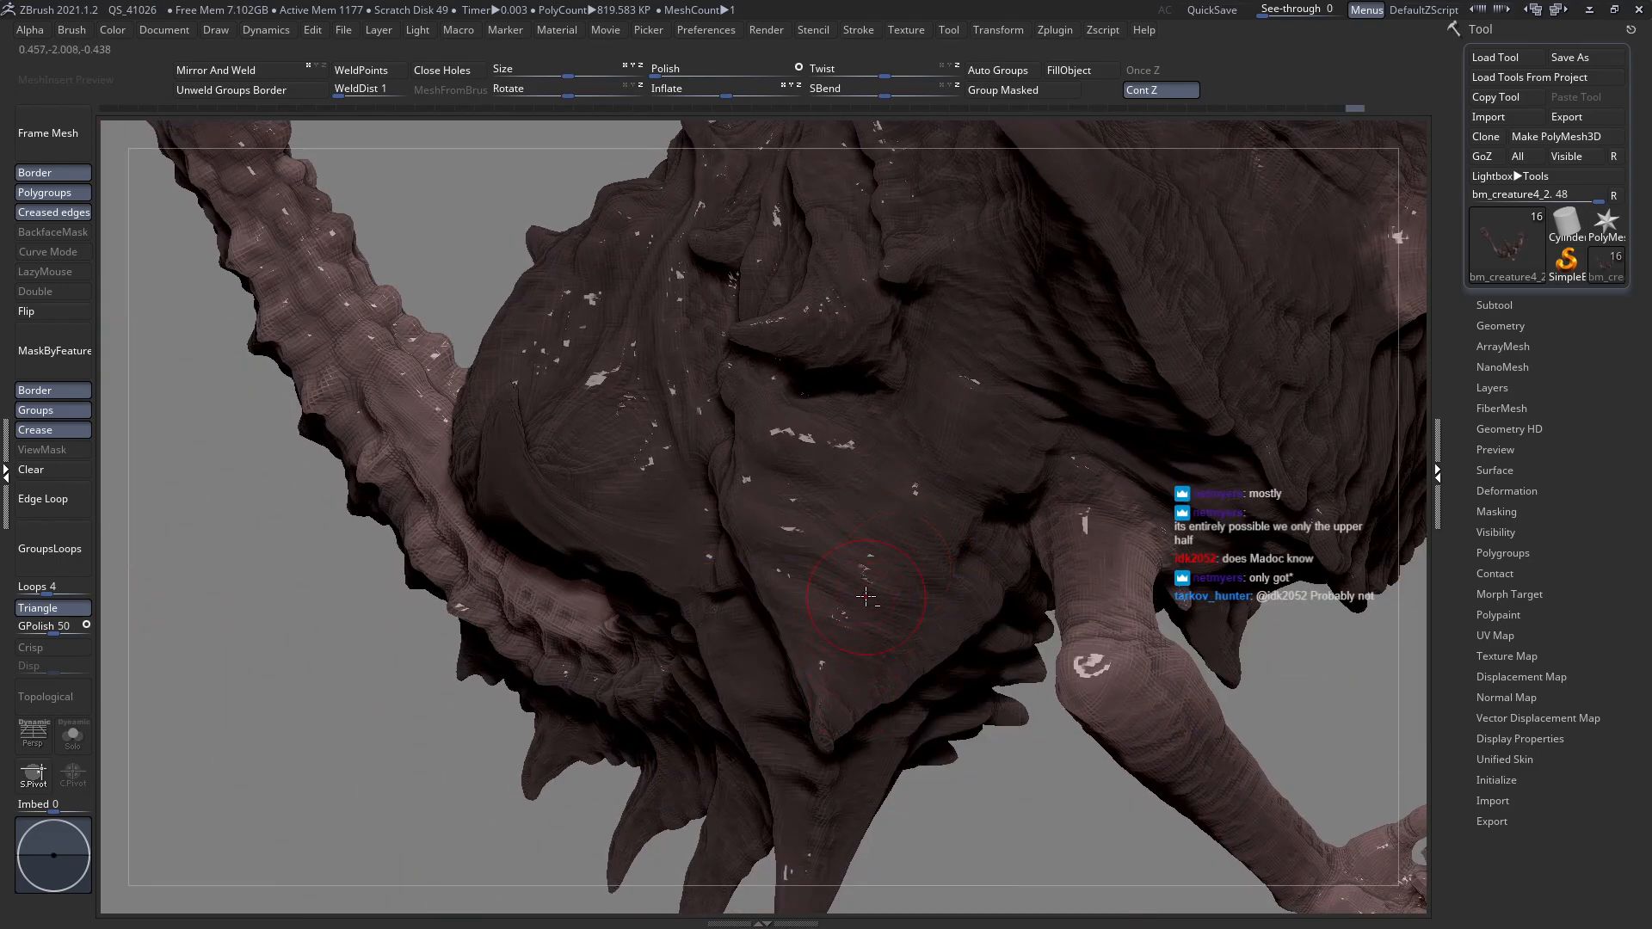
{"action": "left_click_drag", "start_coordinate": [878, 502], "coordinate": [848, 542]}
Select the Standard brush and smooth the tip of the hooked spike beside the tall crest.
{"action": "key", "text": "b"}
{"action": "key", "text": "s"}
{"action": "key", "text": "t"}
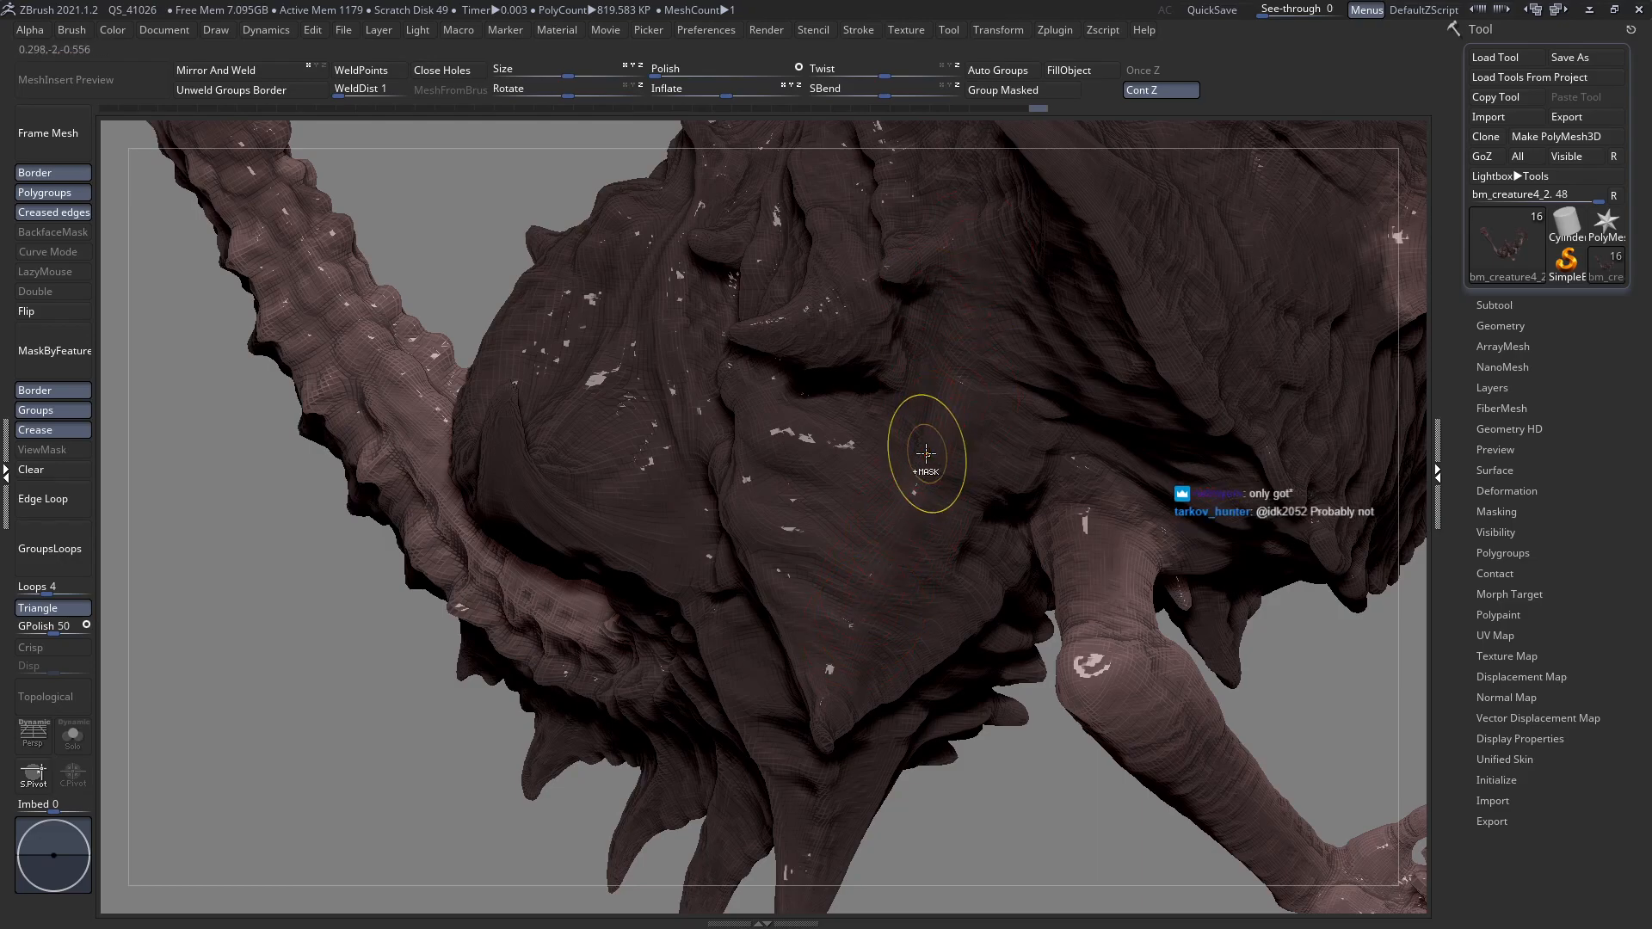
{"action": "right_click_drag", "start_coordinate": [926, 455], "coordinate": [901, 396], "text": "ctrl"}
{"action": "right_click_drag", "start_coordinate": [833, 480], "coordinate": [865, 460], "text": "ctrl"}
{"action": "right_click_drag", "start_coordinate": [847, 366], "coordinate": [849, 370], "text": "ctrl"}
{"action": "key", "text": "space"}
{"action": "left_click_drag", "start_coordinate": [861, 354], "coordinate": [898, 354]}
{"action": "right_click_drag", "start_coordinate": [962, 411], "coordinate": [967, 420], "text": "ctrl"}
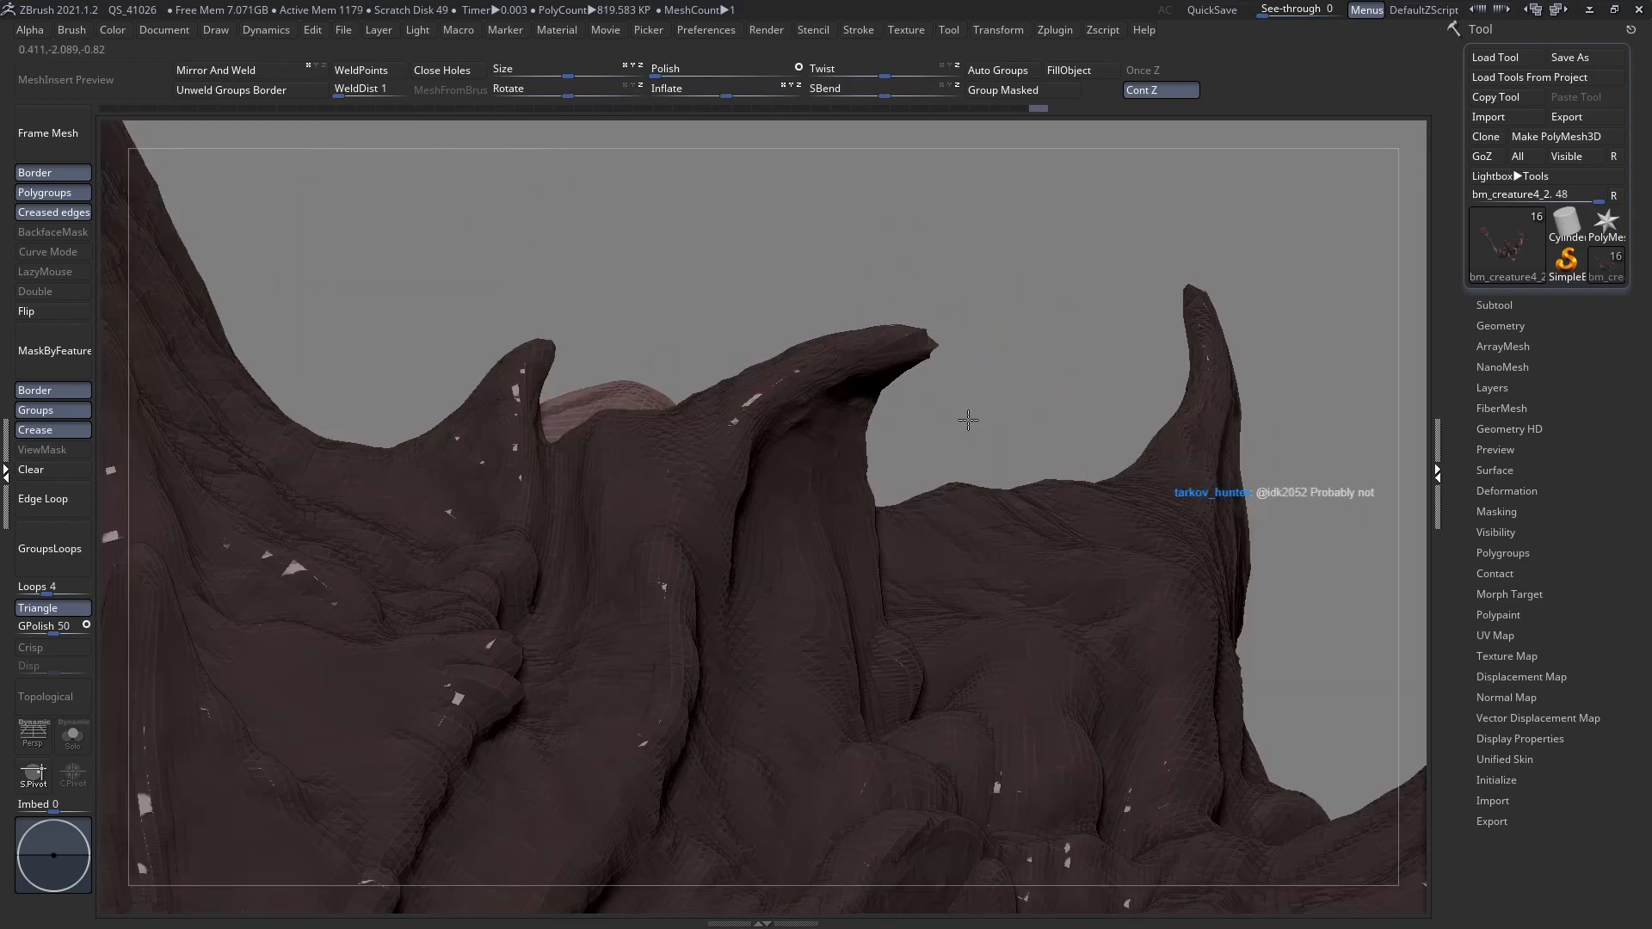
{"action": "right_click_drag", "start_coordinate": [930, 313], "coordinate": [929, 324], "text": "ctrl"}
{"action": "key", "text": "space"}
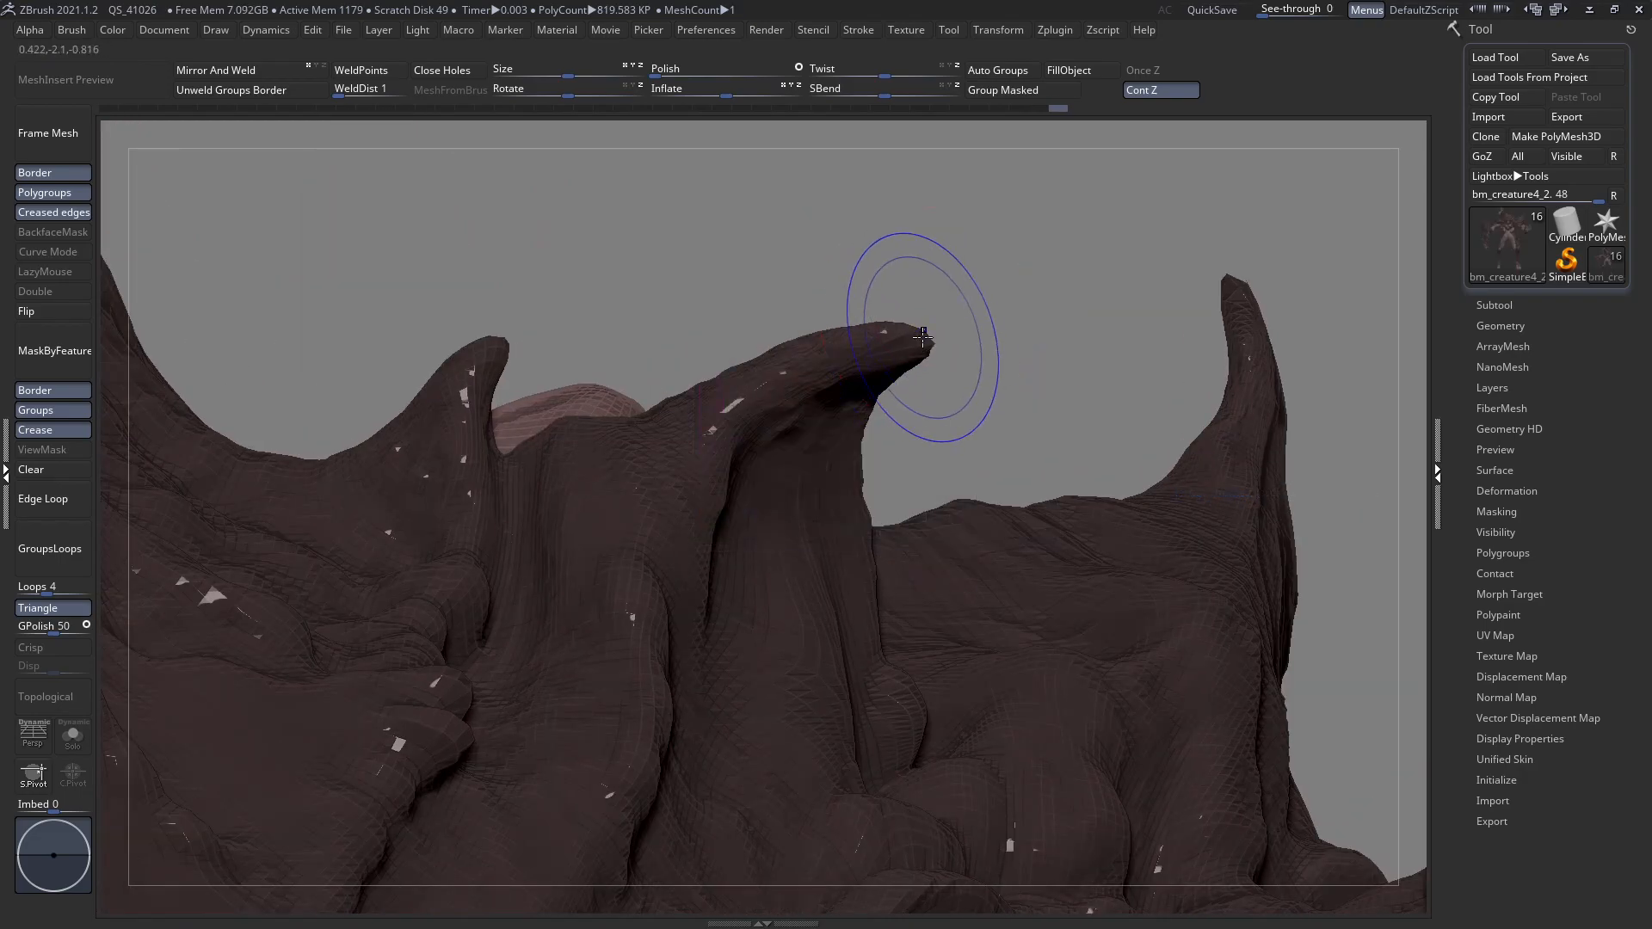
{"action": "left_click_drag", "start_coordinate": [923, 336], "coordinate": [921, 343], "text": "shift"}
{"action": "right_click_drag", "start_coordinate": [740, 262], "coordinate": [688, 168], "text": "ctrl"}
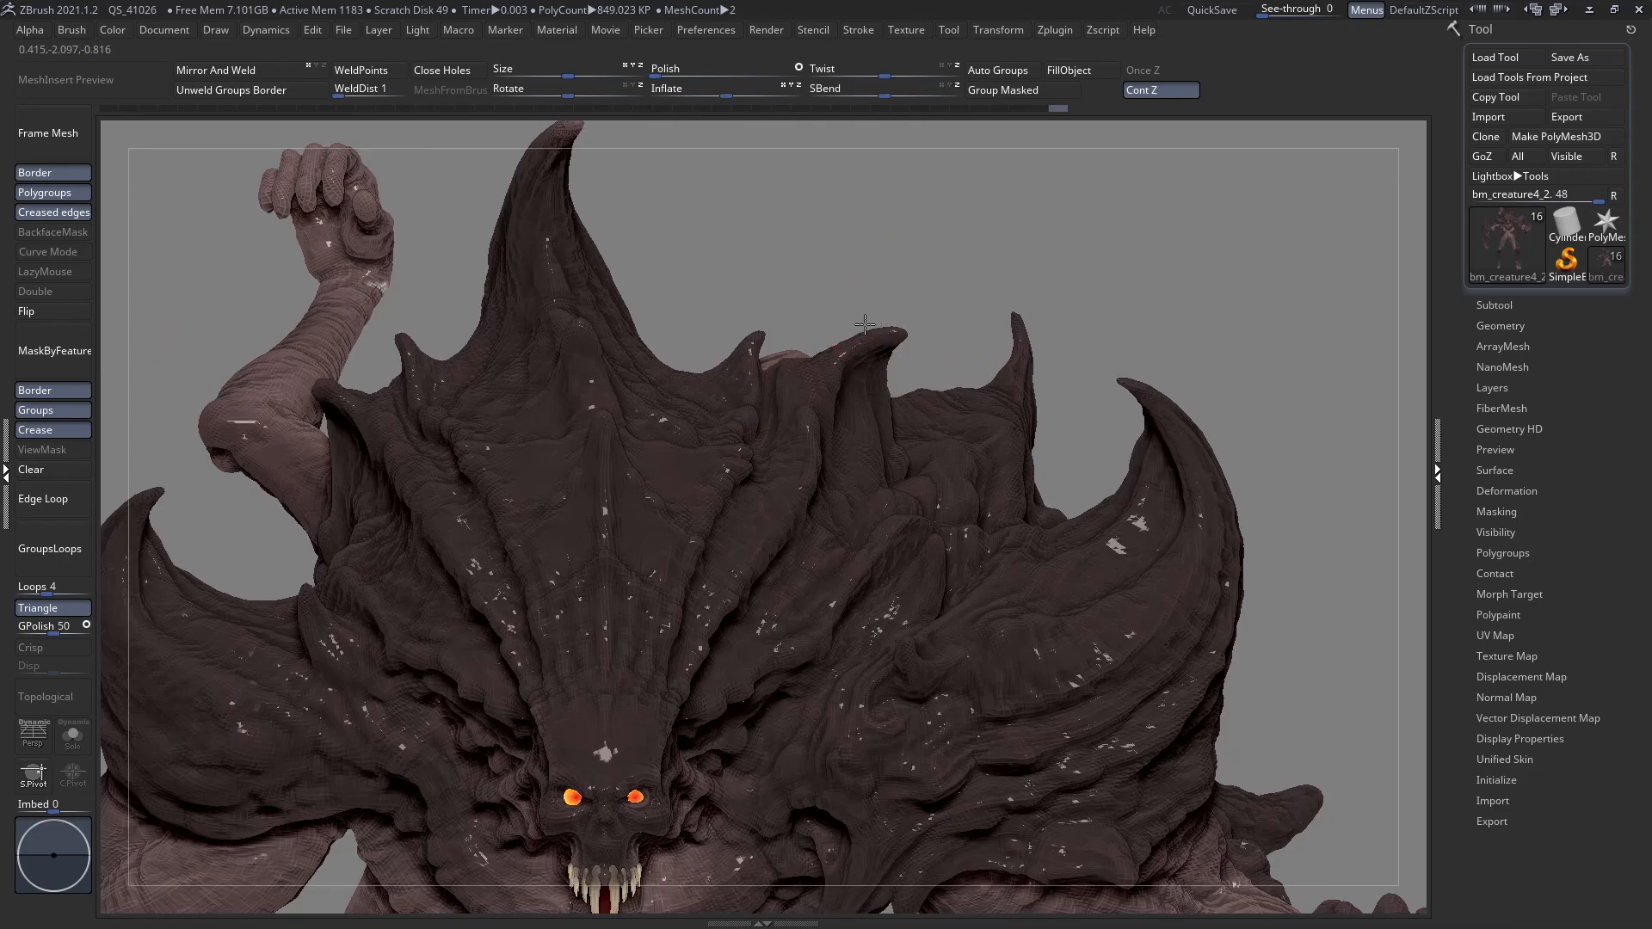
Adjust the brush size and smooth the pointed tip of the tall central crest spike.
{"action": "mouse_move", "coordinate": [547, 204]}
{"action": "right_mouse_down"}
{"action": "mouse_move", "coordinate": [651, 417]}
{"action": "mouse_move", "coordinate": [568, 420]}
{"action": "mouse_move", "coordinate": [529, 473]}
{"action": "right_mouse_up"}
{"action": "key", "text": "space"}
{"action": "mouse_move", "coordinate": [568, 370]}
{"action": "left_mouse_down"}
{"action": "mouse_move", "coordinate": [544, 360]}
{"action": "mouse_move", "coordinate": [567, 317]}
{"action": "left_mouse_up"}
{"action": "right_click_drag", "start_coordinate": [568, 318], "coordinate": [560, 327]}
{"action": "left_click_drag", "start_coordinate": [527, 343], "coordinate": [507, 329], "text": "shift"}
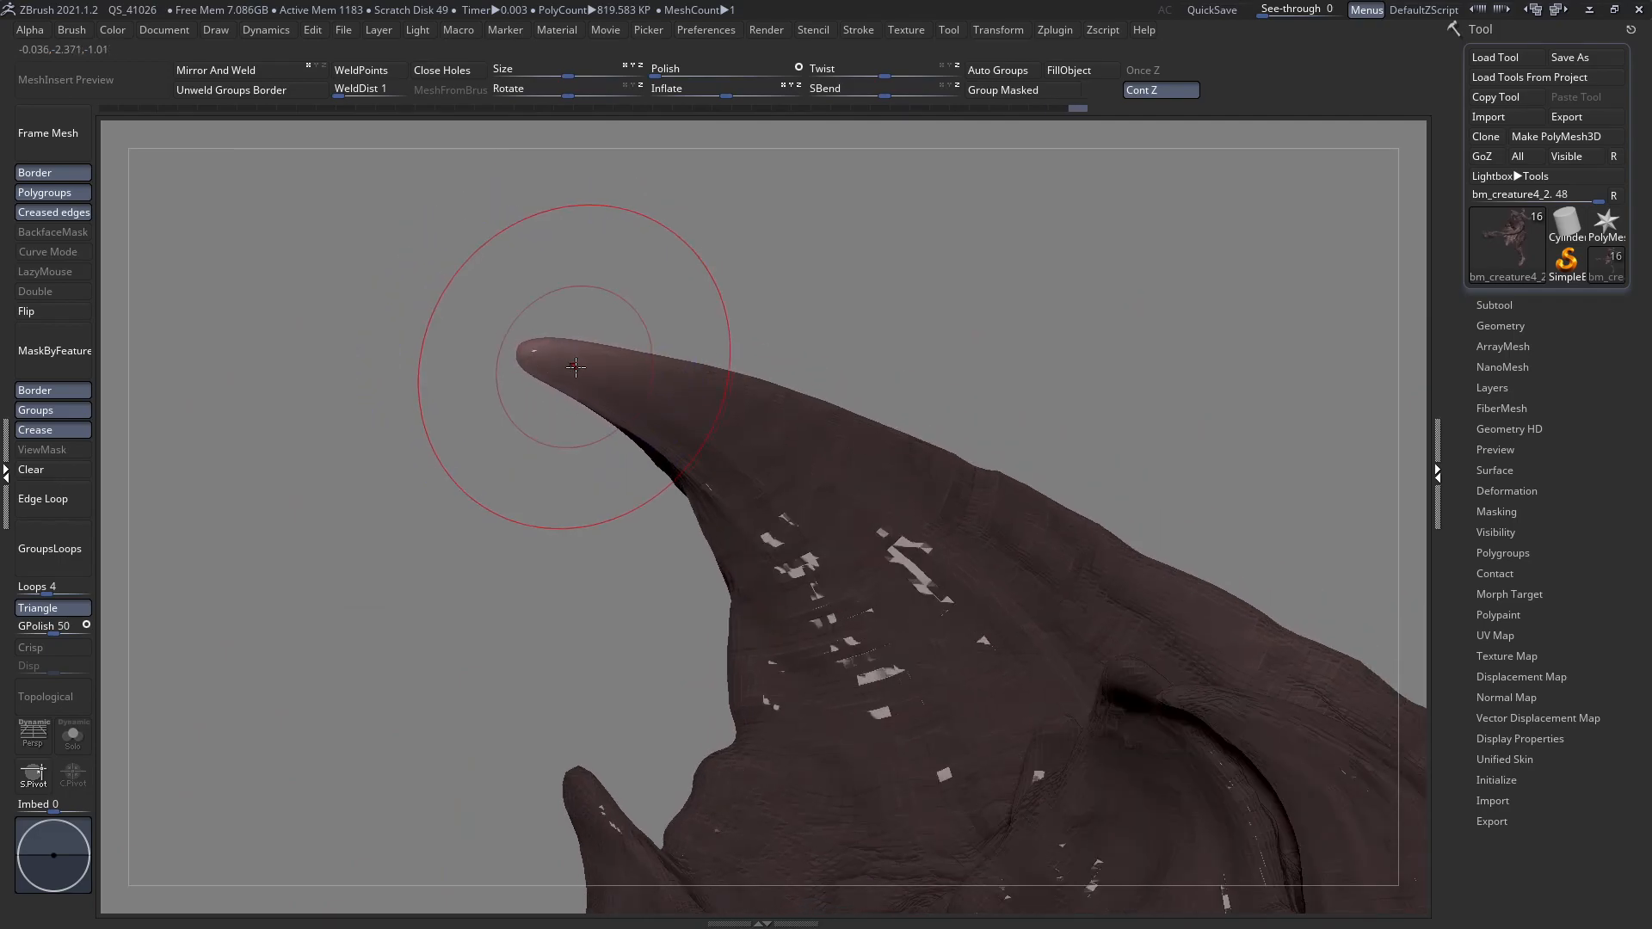
{"action": "mouse_move", "coordinate": [576, 368]}
{"action": "right_mouse_down"}
{"action": "mouse_move", "coordinate": [653, 354]}
{"action": "mouse_move", "coordinate": [681, 437]}
{"action": "right_mouse_up"}
{"action": "mouse_move", "coordinate": [508, 452]}
{"action": "left_mouse_down"}
{"action": "mouse_move", "coordinate": [663, 281]}
{"action": "mouse_move", "coordinate": [341, 537]}
{"action": "left_mouse_up"}
{"action": "mouse_move", "coordinate": [341, 537]}
{"action": "right_mouse_down", "text": "ctrl"}
{"action": "mouse_move", "coordinate": [405, 572]}
{"action": "mouse_move", "coordinate": [276, 498]}
{"action": "right_mouse_up", "text": "ctrl"}
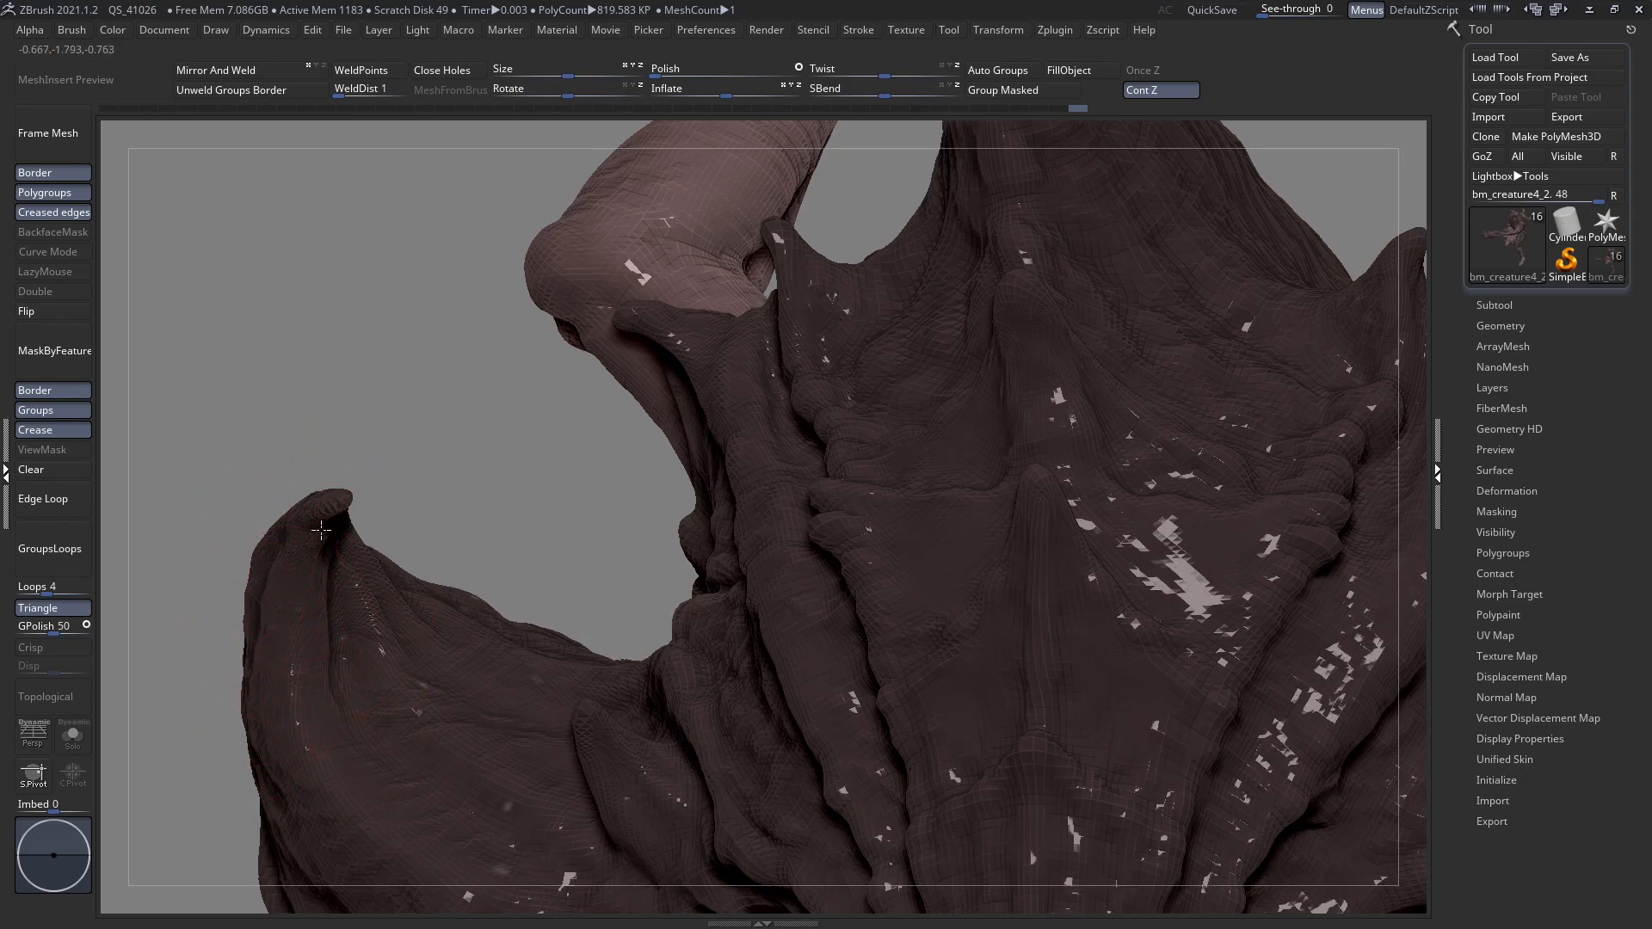
Switch to the Move brush and nudge the inner base of the smaller shoulder plate at draw size about 103.
{"action": "mouse_move", "coordinate": [324, 527]}
{"action": "right_mouse_down"}
{"action": "mouse_move", "coordinate": [327, 490]}
{"action": "mouse_move", "coordinate": [295, 490]}
{"action": "mouse_move", "coordinate": [256, 572]}
{"action": "mouse_move", "coordinate": [640, 399]}
{"action": "mouse_move", "coordinate": [391, 332]}
{"action": "mouse_move", "coordinate": [523, 491]}
{"action": "mouse_move", "coordinate": [573, 479]}
{"action": "mouse_move", "coordinate": [568, 435]}
{"action": "mouse_move", "coordinate": [513, 395]}
{"action": "mouse_move", "coordinate": [611, 427]}
{"action": "mouse_move", "coordinate": [649, 486]}
{"action": "mouse_move", "coordinate": [607, 503]}
{"action": "mouse_move", "coordinate": [617, 530]}
{"action": "mouse_move", "coordinate": [545, 458]}
{"action": "mouse_move", "coordinate": [642, 464]}
{"action": "mouse_move", "coordinate": [660, 428]}
{"action": "right_mouse_up"}
{"action": "right_click", "coordinate": [640, 398]}
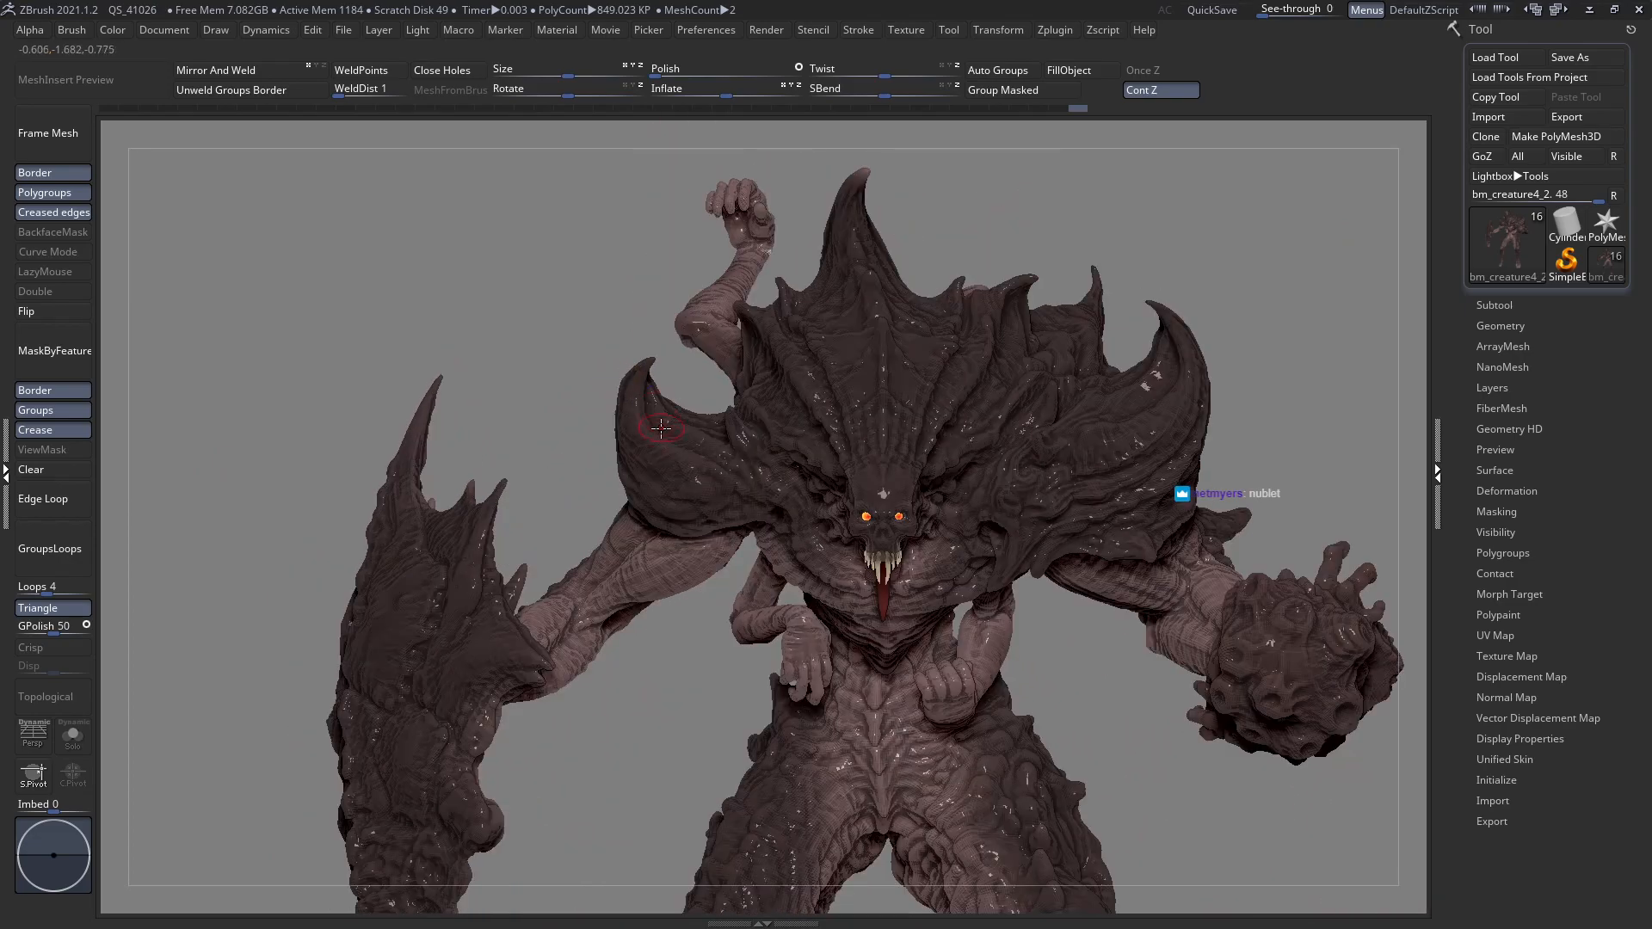
{"action": "right_click_drag", "start_coordinate": [674, 486], "coordinate": [691, 448], "text": "ctrl"}
{"action": "right_click", "coordinate": [444, 393]}
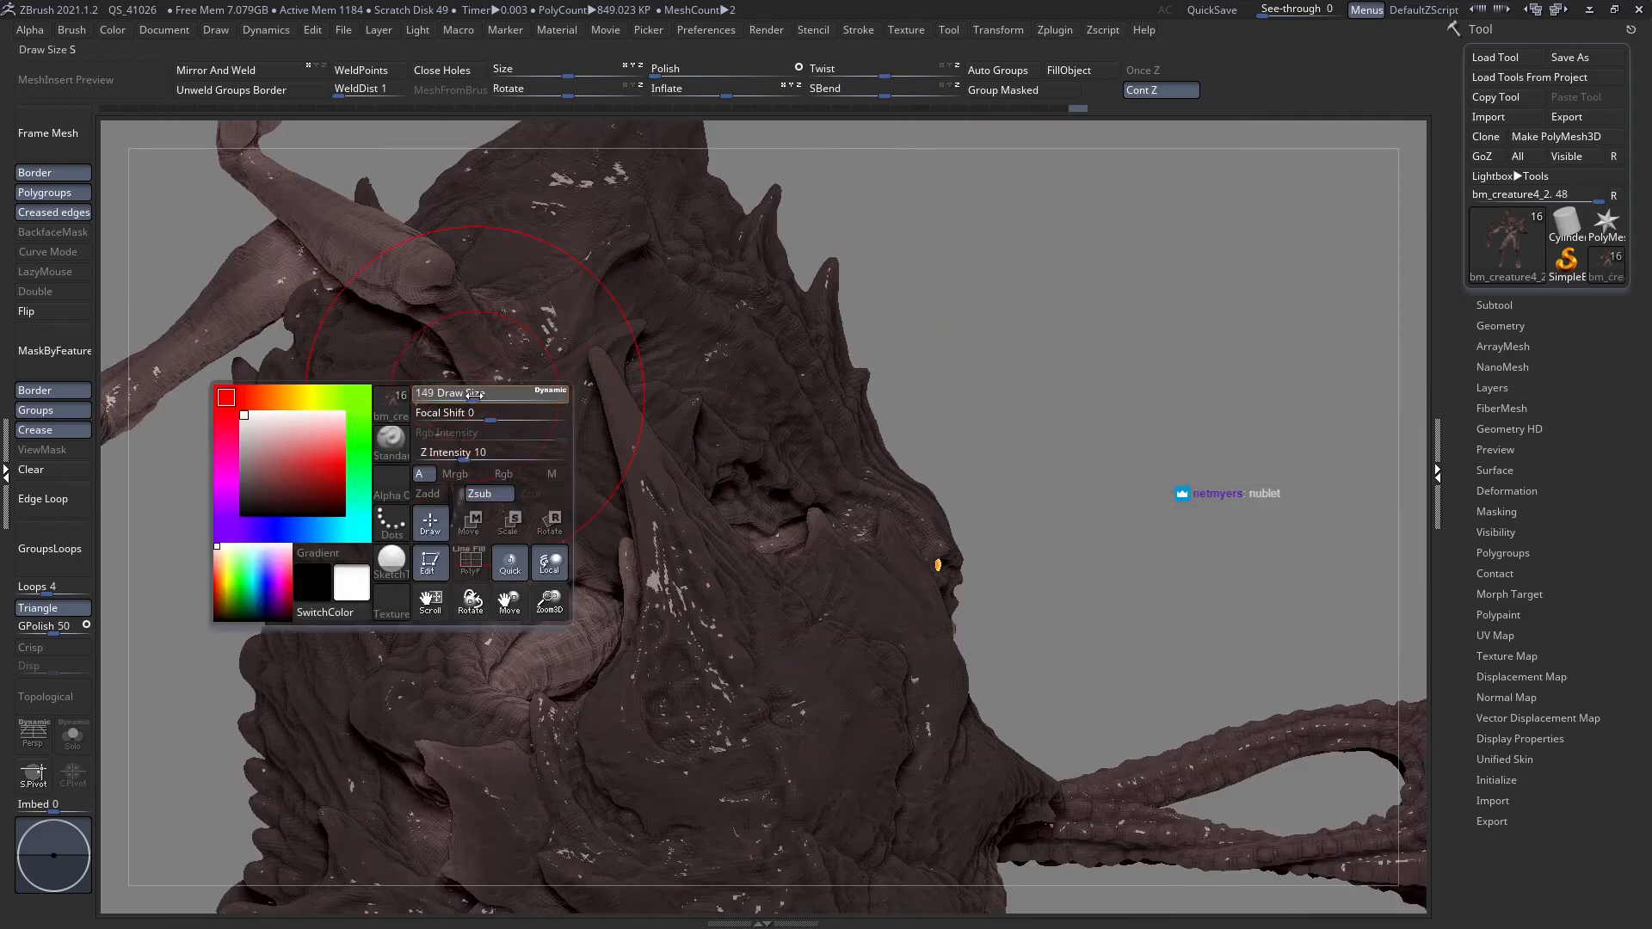
{"action": "right_click_drag", "start_coordinate": [478, 426], "coordinate": [538, 448]}
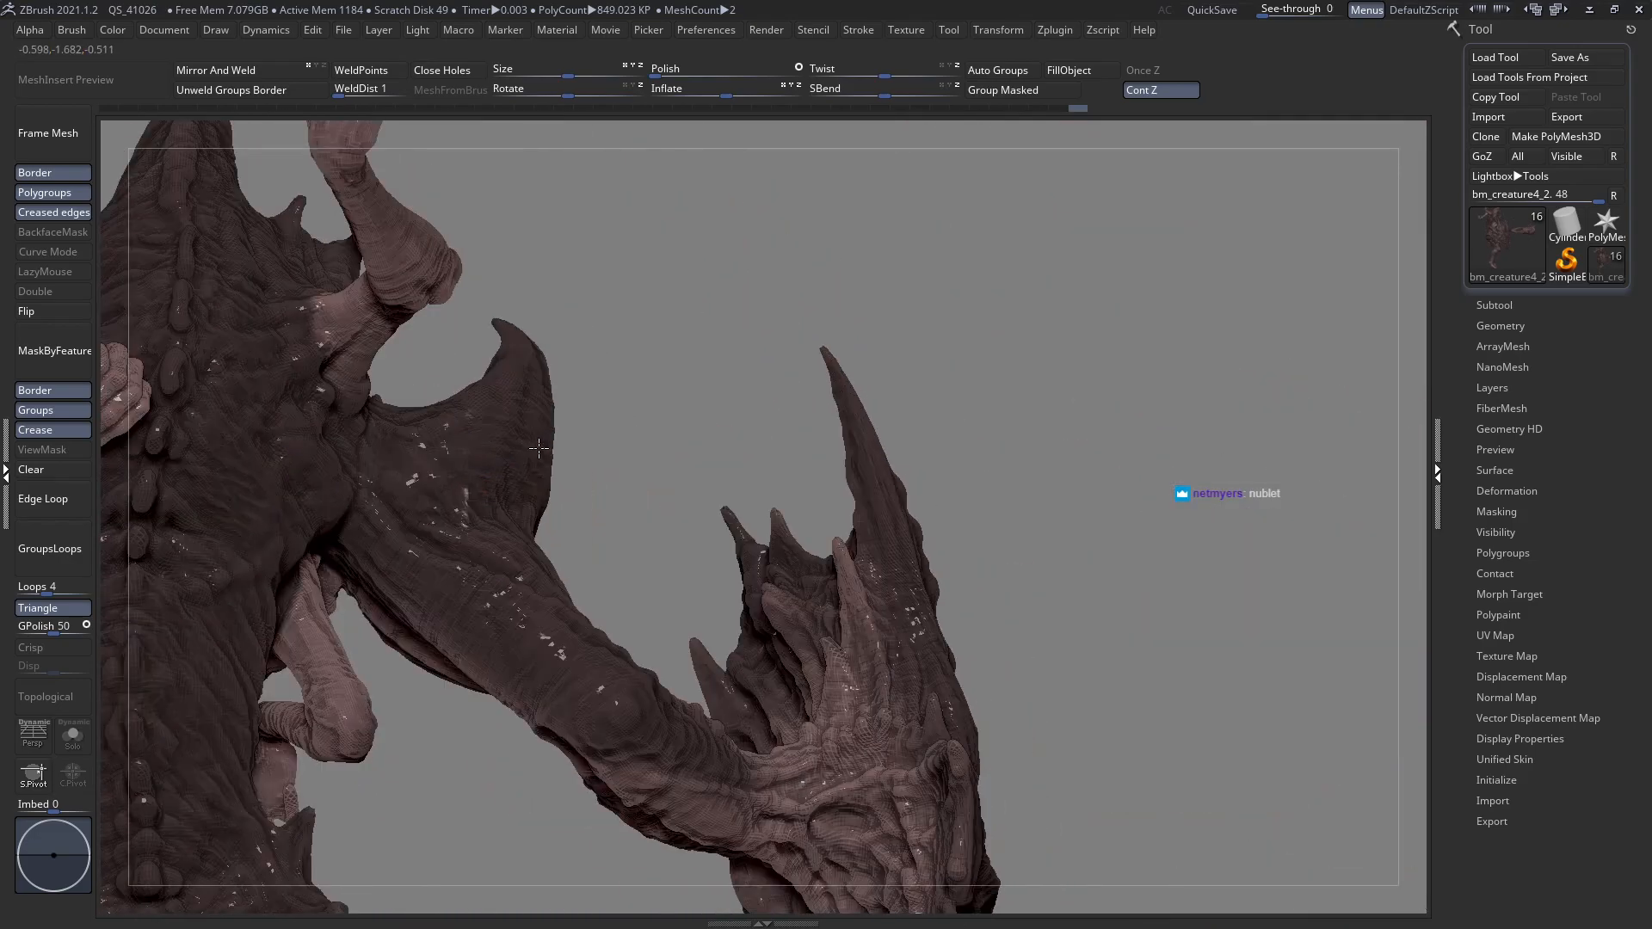
{"action": "right_click", "coordinate": [407, 433]}
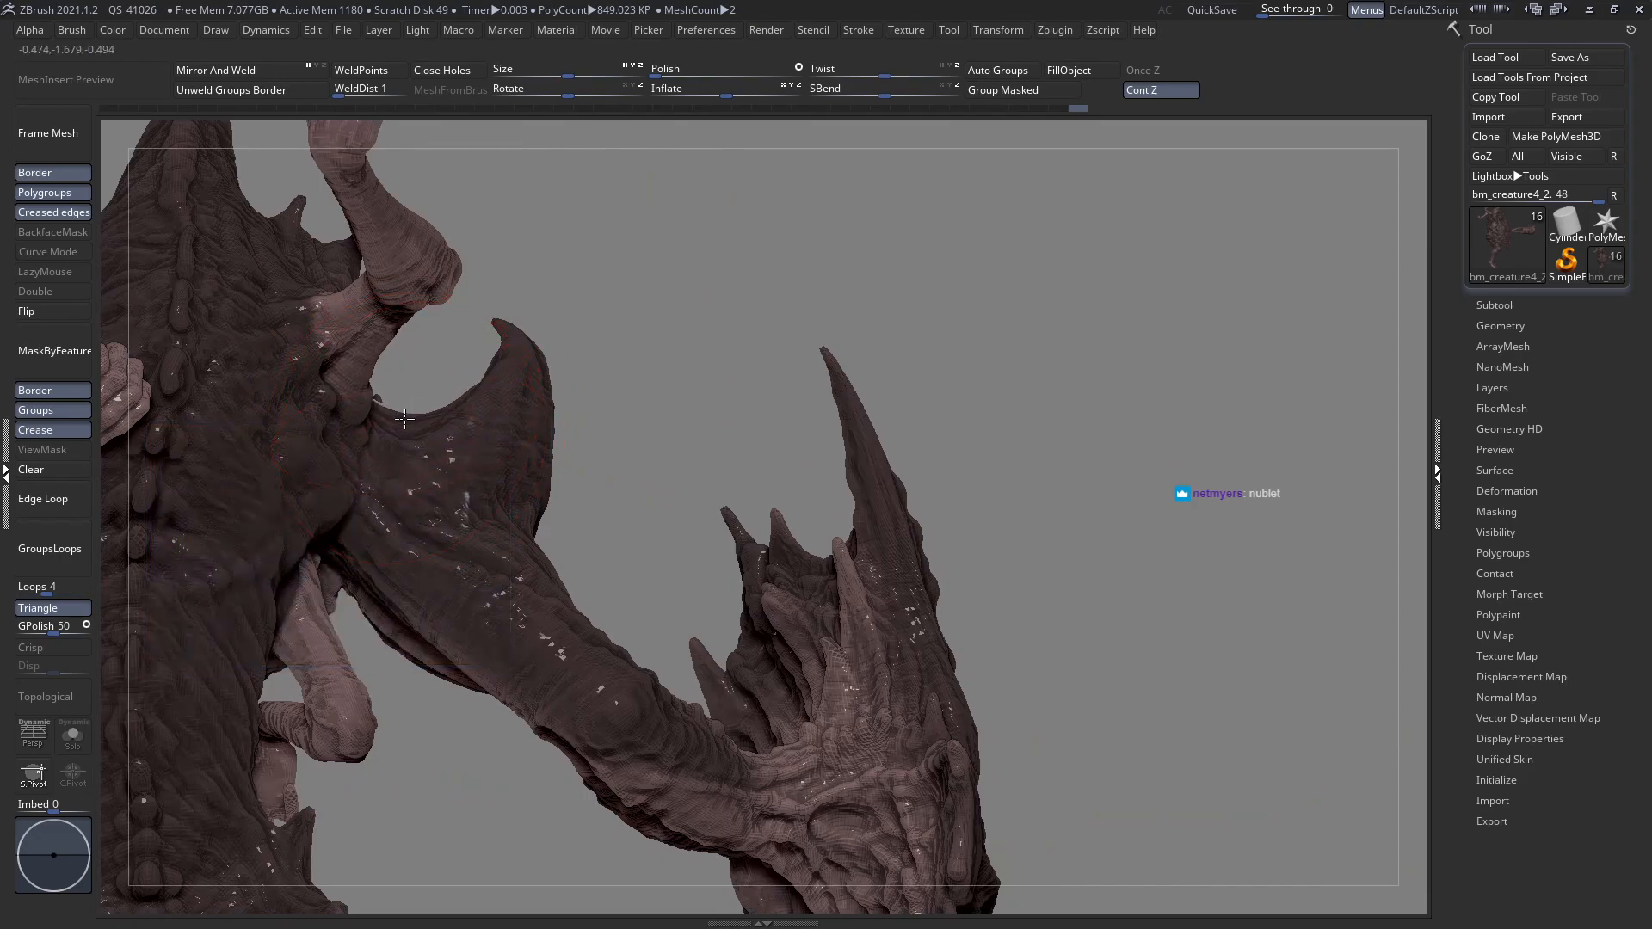
{"action": "right_click", "coordinate": [430, 413]}
{"action": "left_click", "coordinate": [367, 467]}
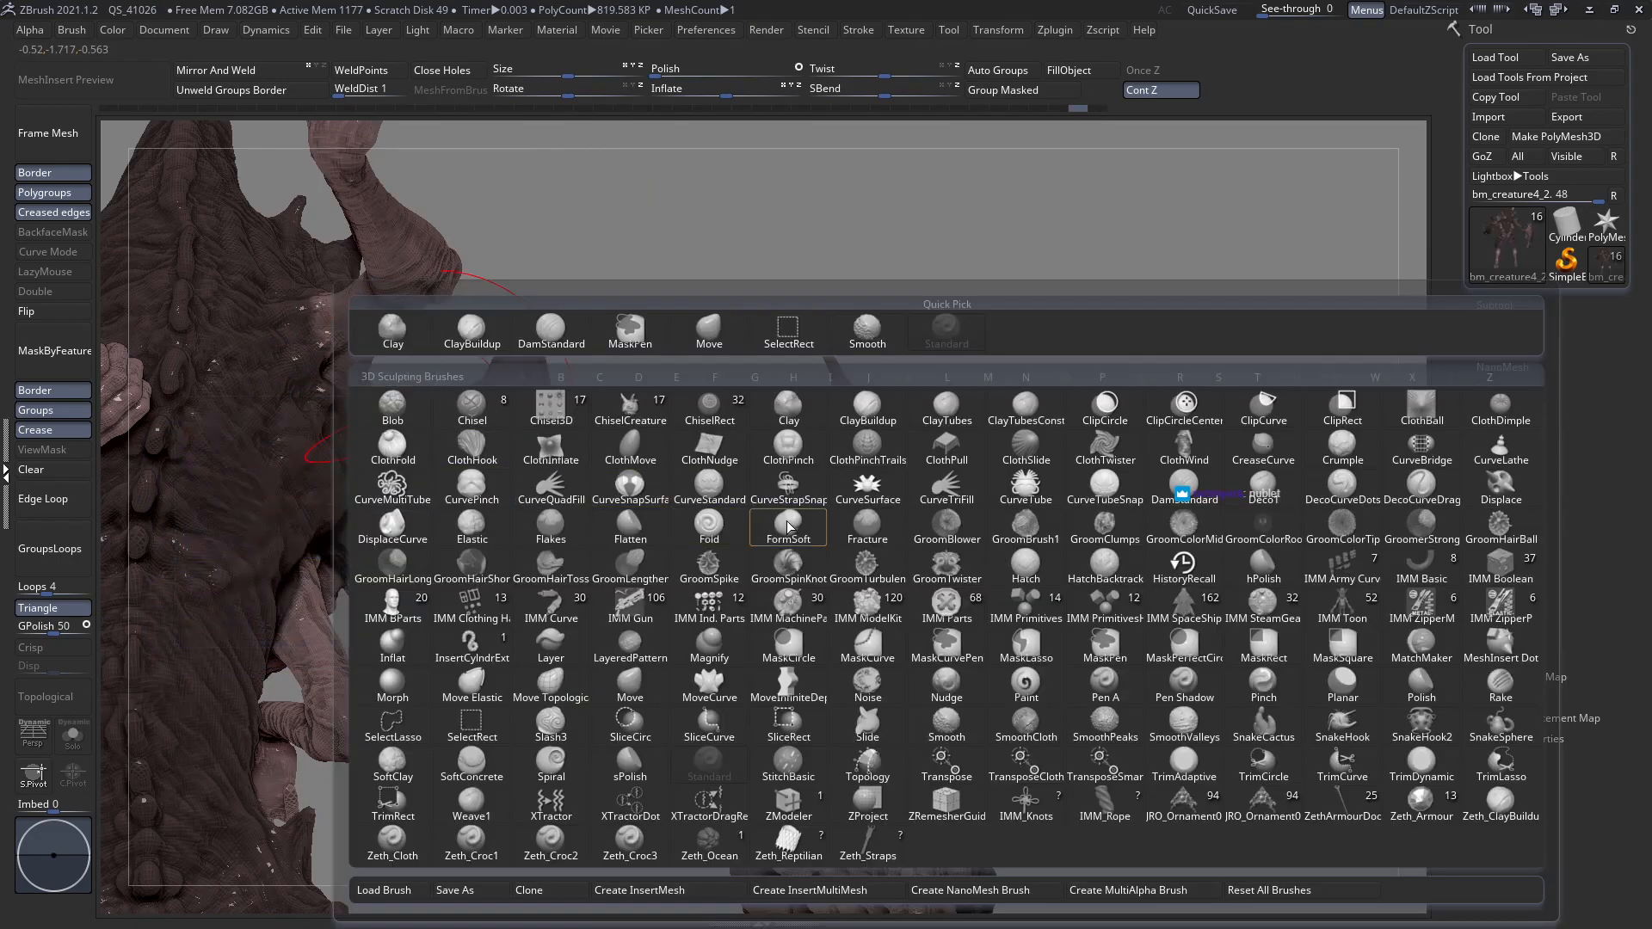
{"action": "key", "text": "m"}
{"action": "key", "text": "v"}
{"action": "right_click_drag", "start_coordinate": [398, 424], "coordinate": [486, 427], "text": "alt"}
{"action": "key", "text": "space"}
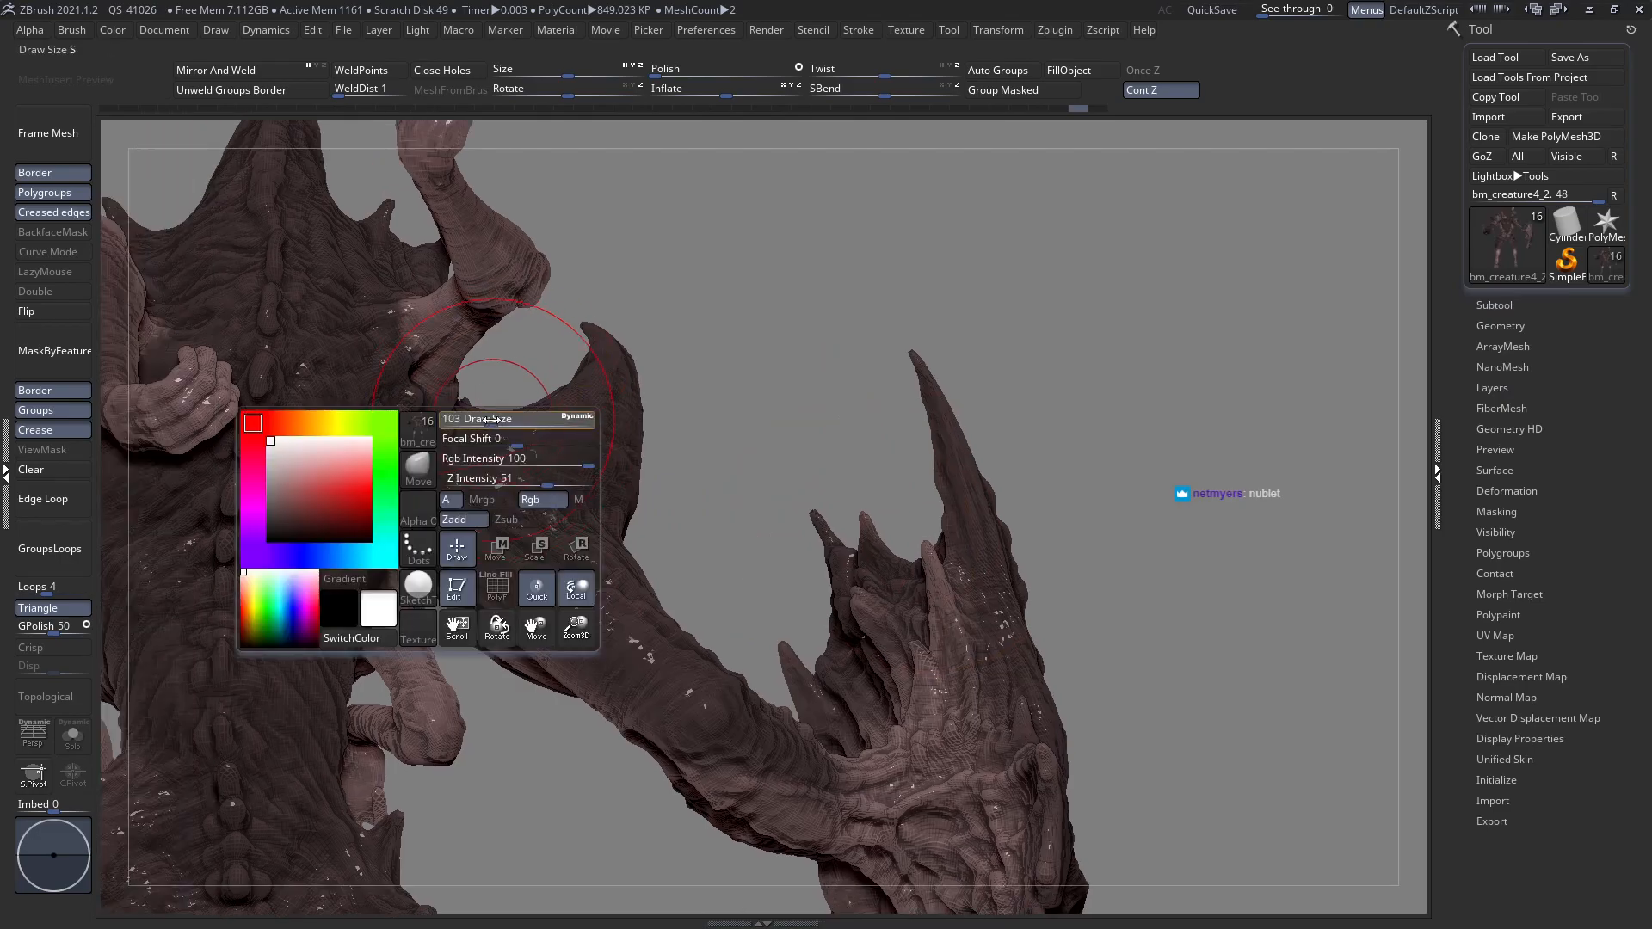
{"action": "left_click_drag", "start_coordinate": [485, 425], "coordinate": [483, 435]}
Refine the junction of the smaller shoulder plate, upper arm and back with the Move brush, using a draw size of about 111.
{"action": "mouse_move", "coordinate": [486, 444]}
{"action": "right_mouse_down", "text": "ctrl"}
{"action": "mouse_move", "coordinate": [510, 491]}
{"action": "mouse_move", "coordinate": [514, 451]}
{"action": "mouse_move", "coordinate": [486, 431]}
{"action": "mouse_move", "coordinate": [512, 433]}
{"action": "mouse_move", "coordinate": [521, 415]}
{"action": "mouse_move", "coordinate": [635, 503]}
{"action": "mouse_move", "coordinate": [618, 539]}
{"action": "right_mouse_up", "text": "ctrl"}
{"action": "key", "text": "space"}
{"action": "left_click_drag", "start_coordinate": [614, 453], "coordinate": [604, 454]}
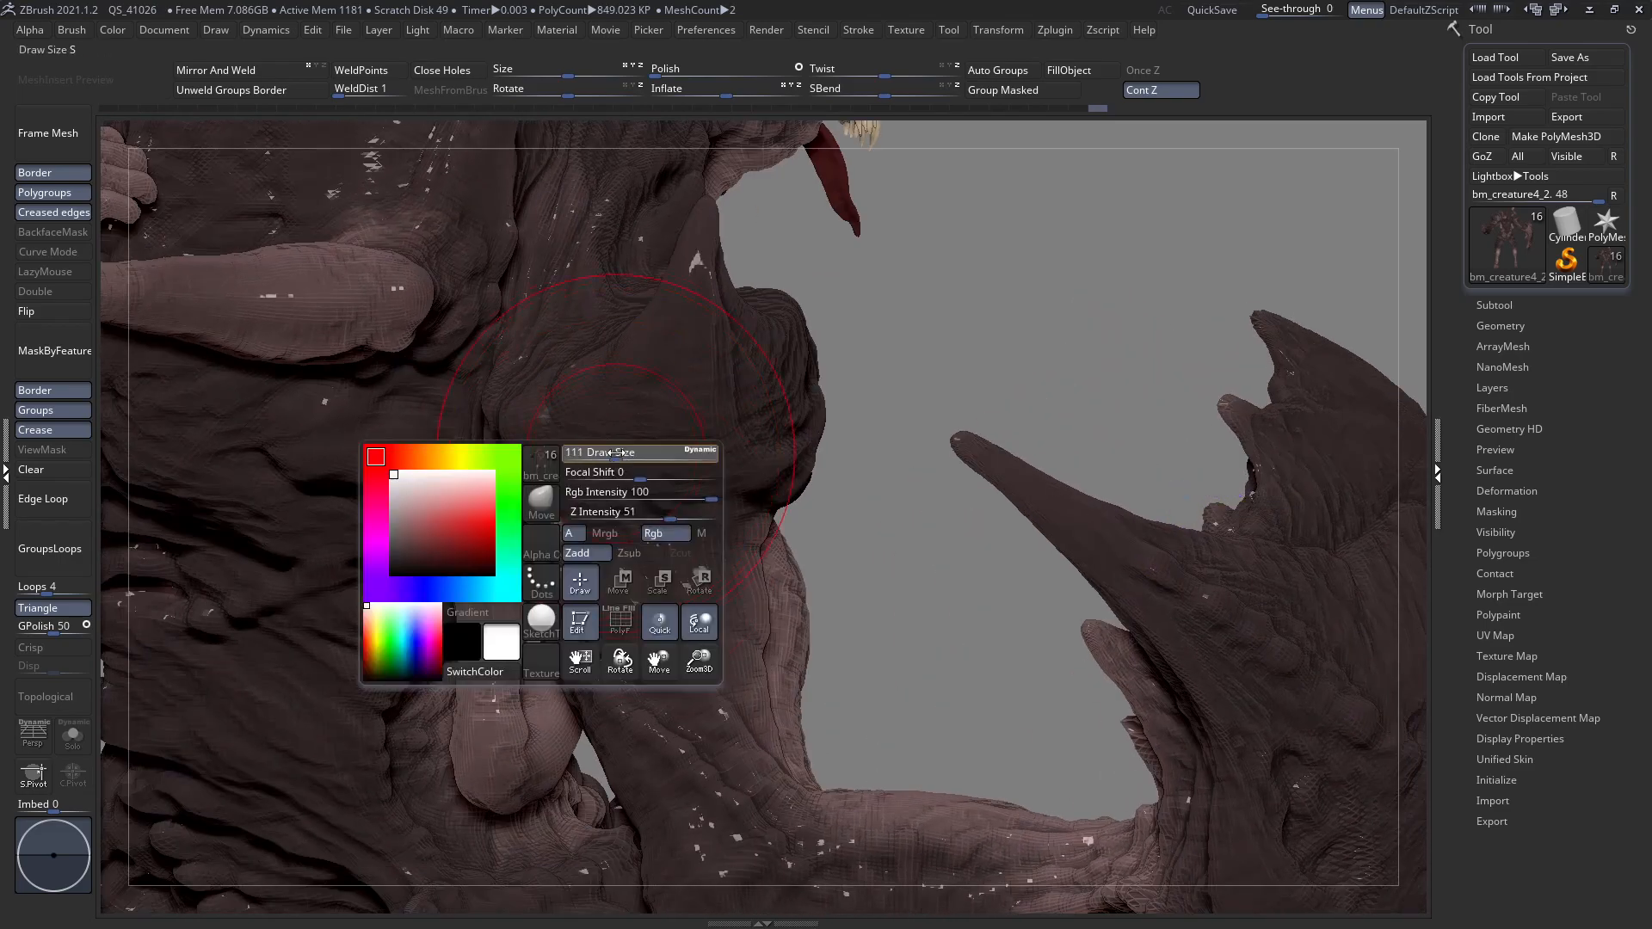
{"action": "key", "text": "space"}
{"action": "mouse_move", "coordinate": [779, 595]}
{"action": "left_mouse_down"}
{"action": "mouse_move", "coordinate": [796, 604]}
{"action": "mouse_move", "coordinate": [748, 596]}
{"action": "left_mouse_up"}
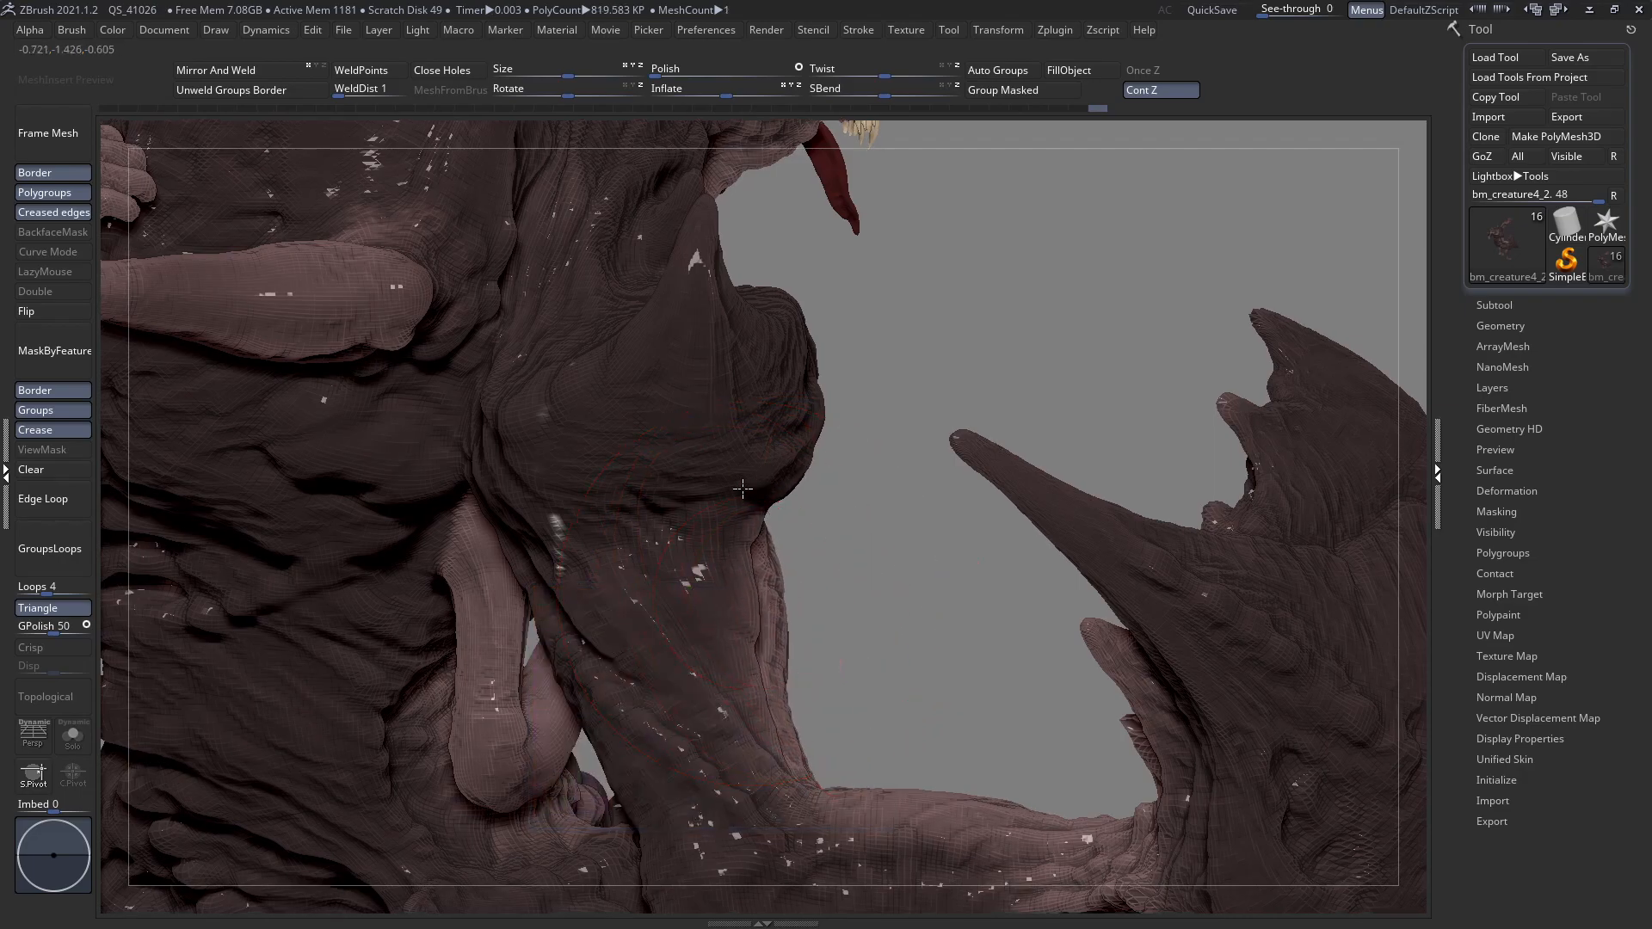
{"action": "mouse_move", "coordinate": [741, 484]}
{"action": "right_mouse_down", "text": "alt"}
{"action": "mouse_move", "coordinate": [759, 378]}
{"action": "mouse_move", "coordinate": [701, 485]}
{"action": "mouse_move", "coordinate": [596, 448]}
{"action": "mouse_move", "coordinate": [641, 420]}
{"action": "mouse_move", "coordinate": [662, 445]}
{"action": "mouse_move", "coordinate": [602, 473]}
{"action": "right_mouse_up", "text": "alt"}
{"action": "right_click", "coordinate": [662, 446]}
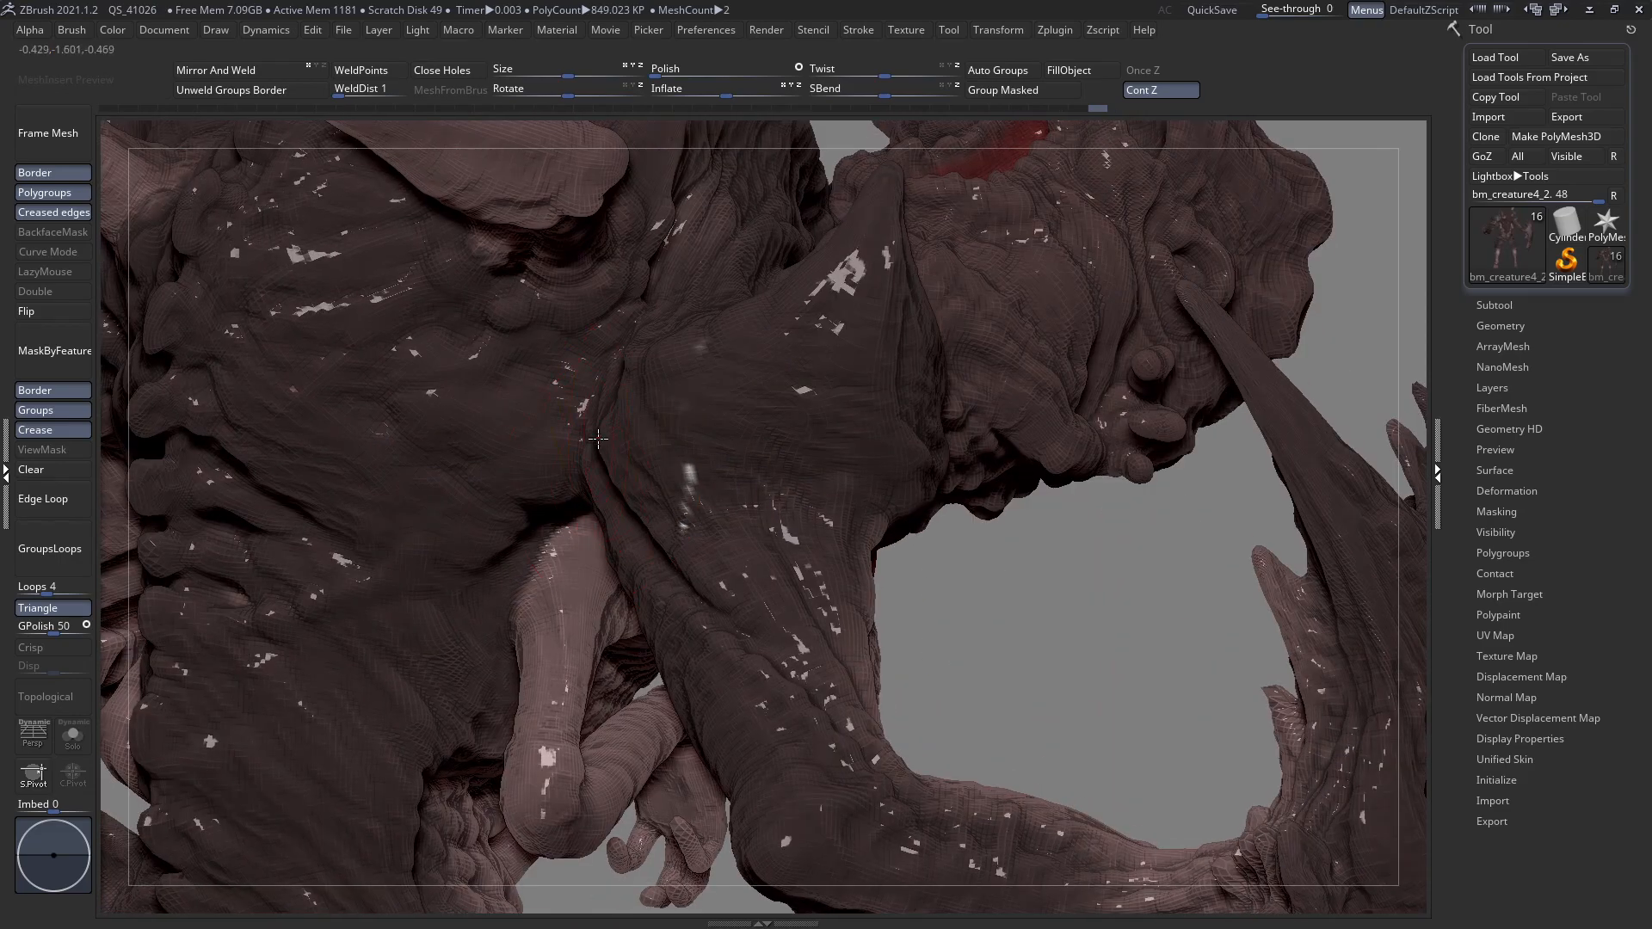
{"action": "right_click", "coordinate": [598, 439]}
{"action": "right_click_drag", "start_coordinate": [606, 374], "coordinate": [617, 355]}
{"action": "right_click_drag", "start_coordinate": [511, 376], "coordinate": [613, 370]}
{"action": "right_click_drag", "start_coordinate": [607, 516], "coordinate": [715, 513], "text": "ctrl"}
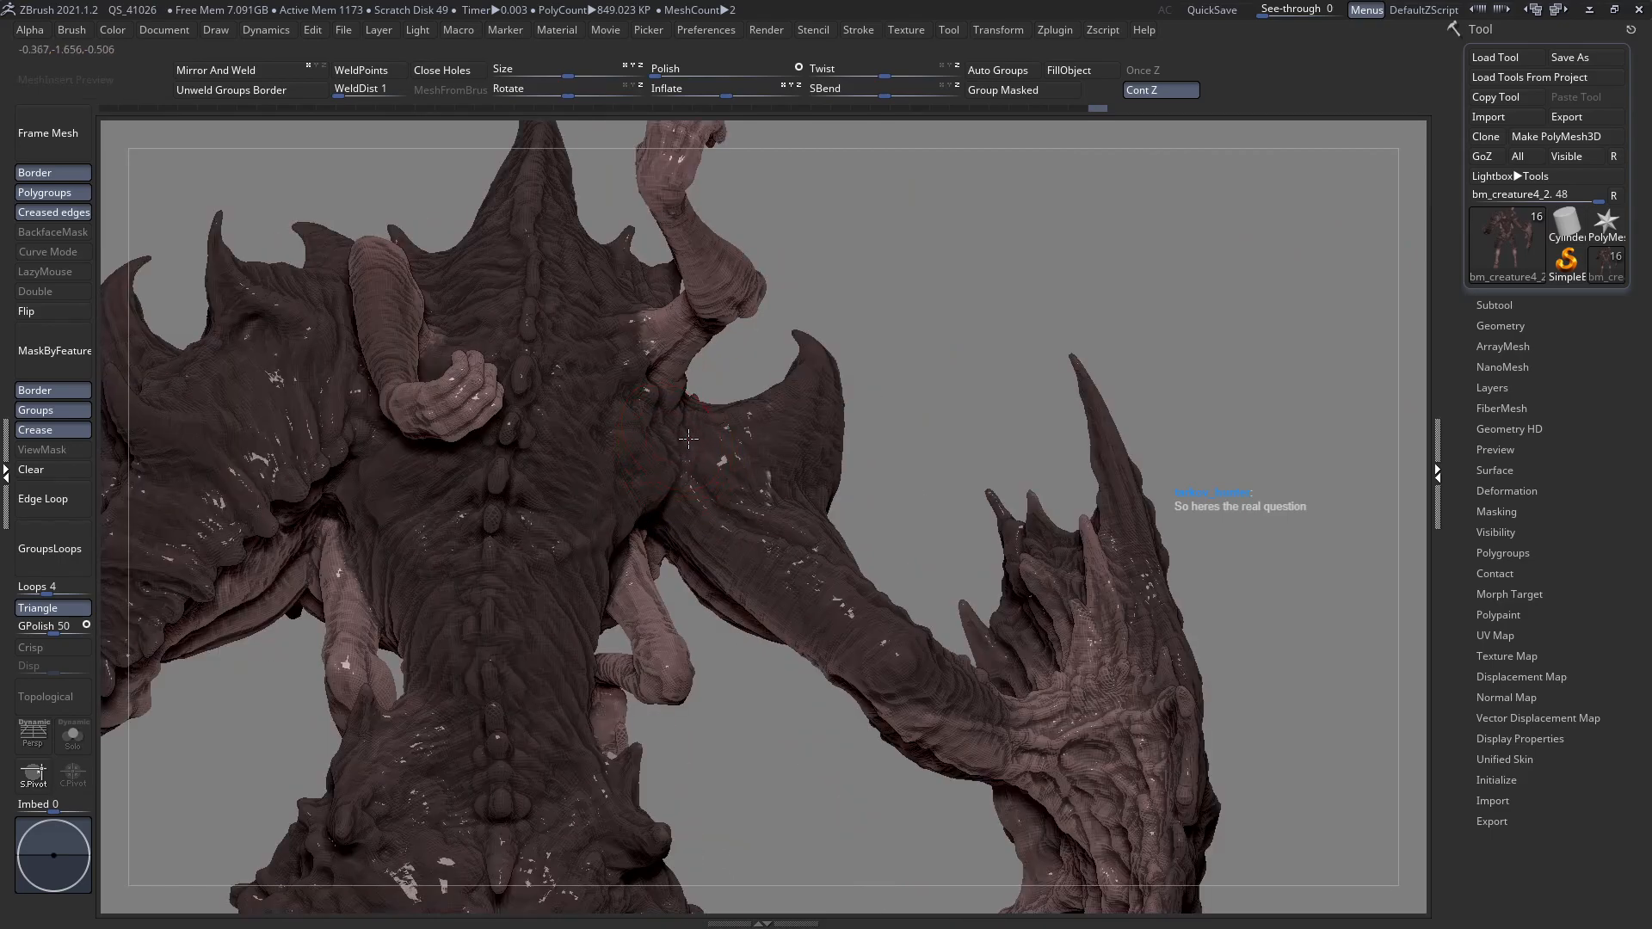
Adjust the upper back forms between the spine and the smaller shoulder plate with the Move brush, resizing it as needed.
{"action": "right_click_drag", "start_coordinate": [636, 433], "coordinate": [637, 434], "text": "ctrl"}
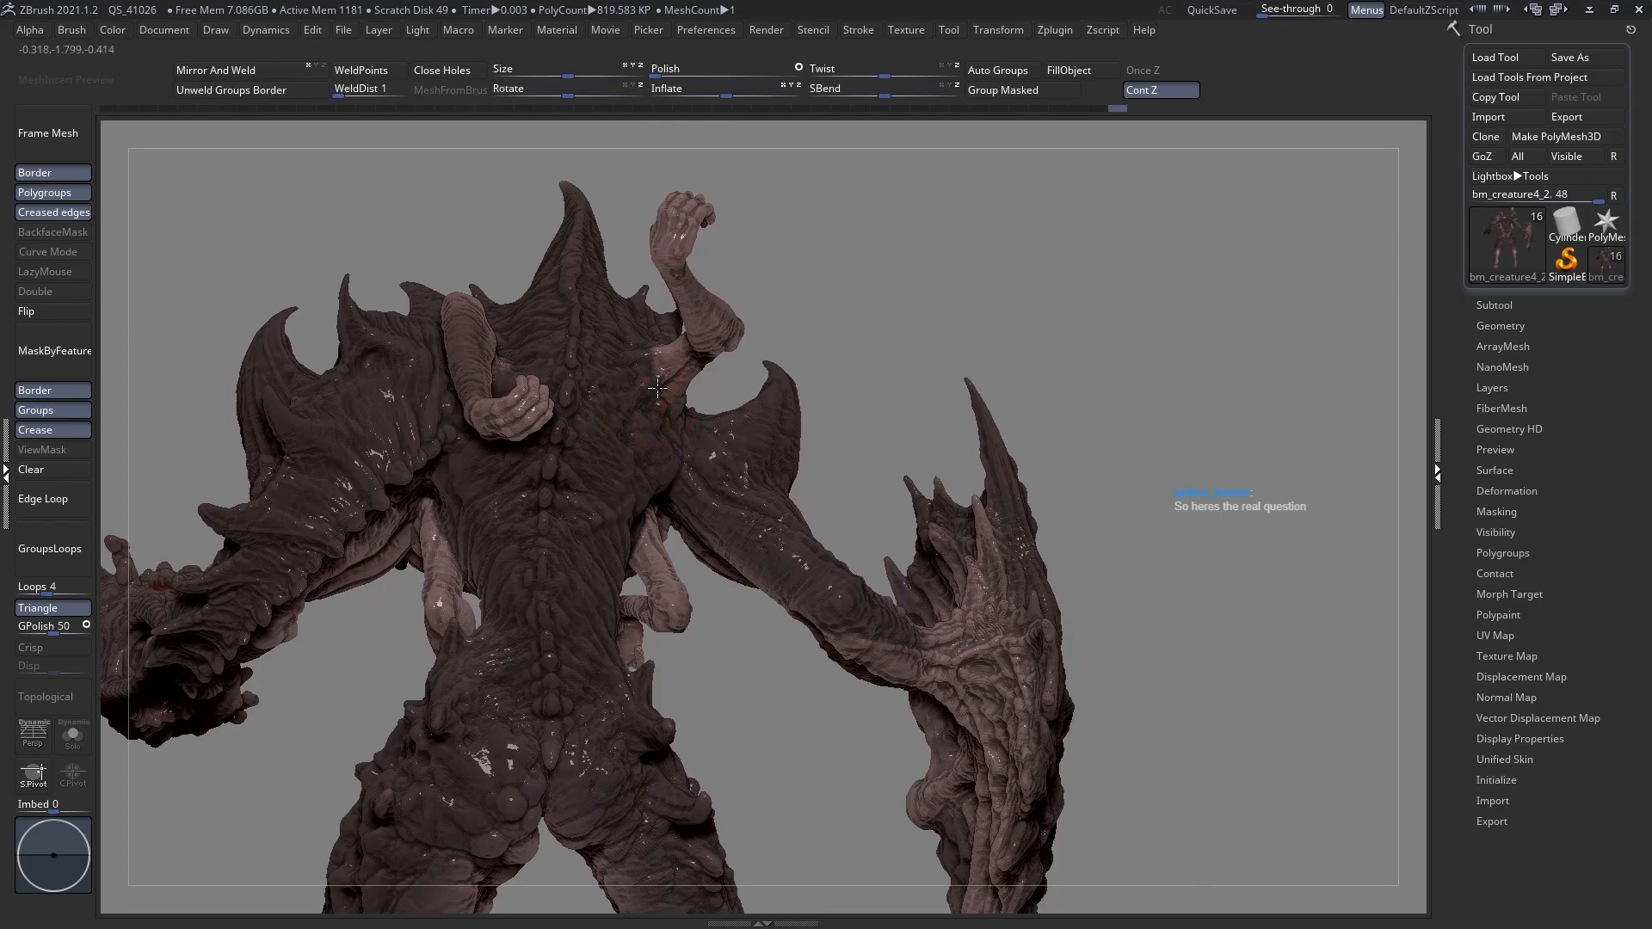
{"action": "key", "text": "space"}
{"action": "left_click_drag", "start_coordinate": [657, 388], "coordinate": [670, 389]}
{"action": "mouse_move", "coordinate": [675, 466]}
{"action": "right_mouse_down", "text": "ctrl"}
{"action": "mouse_move", "coordinate": [744, 571]}
{"action": "mouse_move", "coordinate": [679, 464]}
{"action": "right_mouse_up", "text": "ctrl"}
{"action": "key", "text": "space"}
{"action": "left_click_drag", "start_coordinate": [680, 458], "coordinate": [685, 453]}
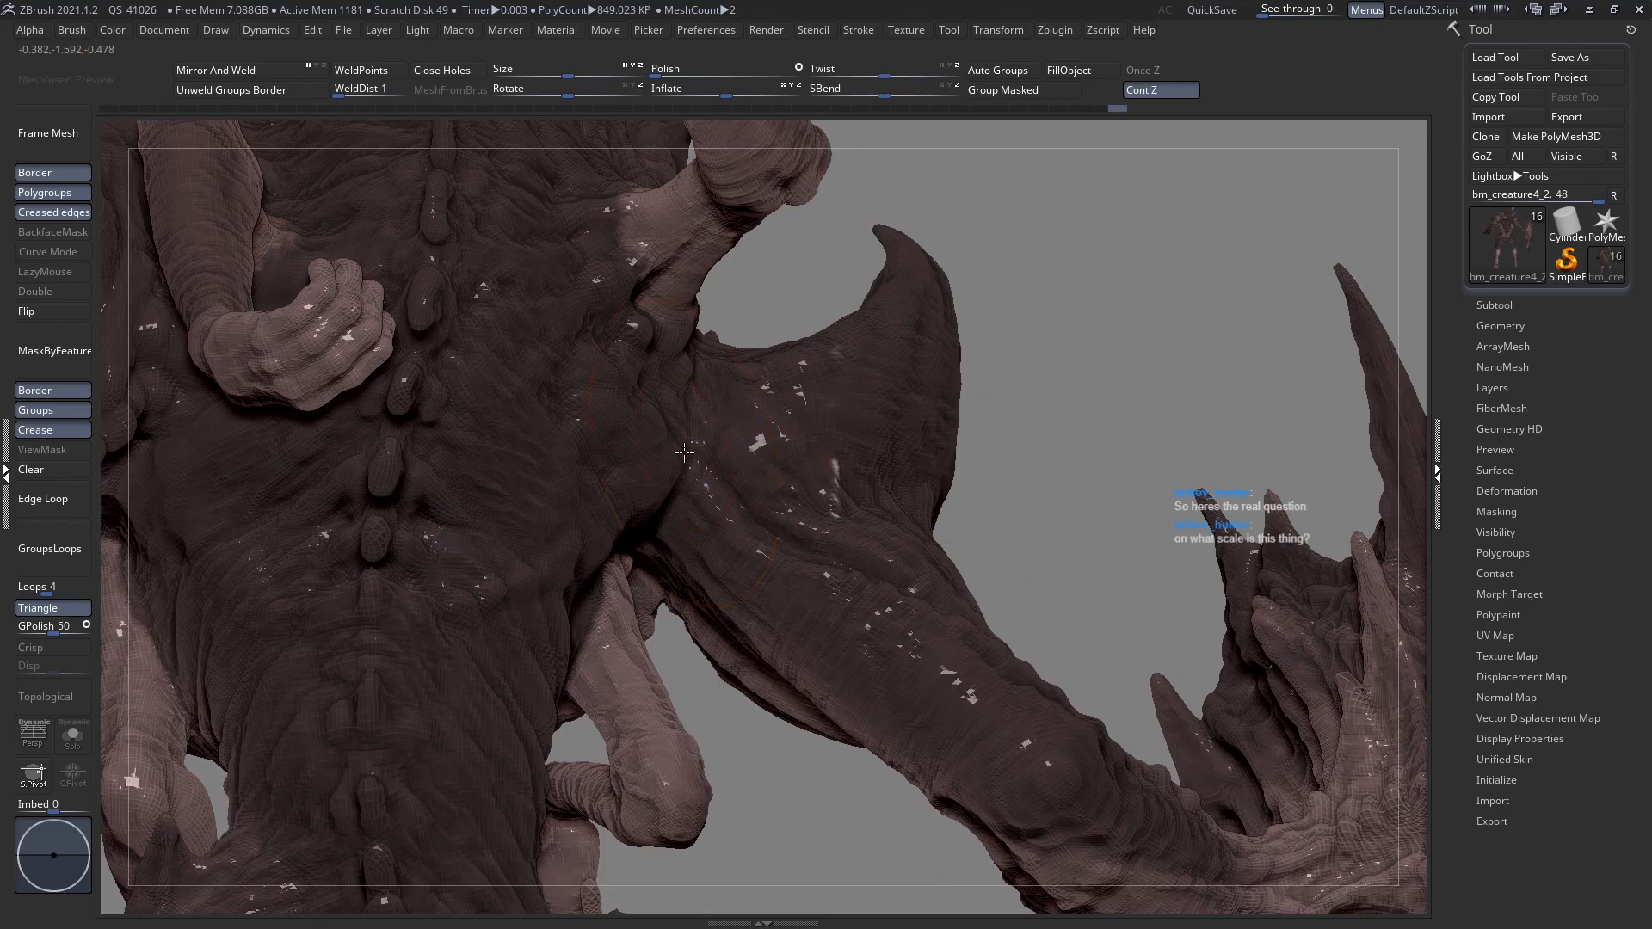
{"action": "right_click_drag", "start_coordinate": [679, 451], "coordinate": [580, 509], "text": "ctrl"}
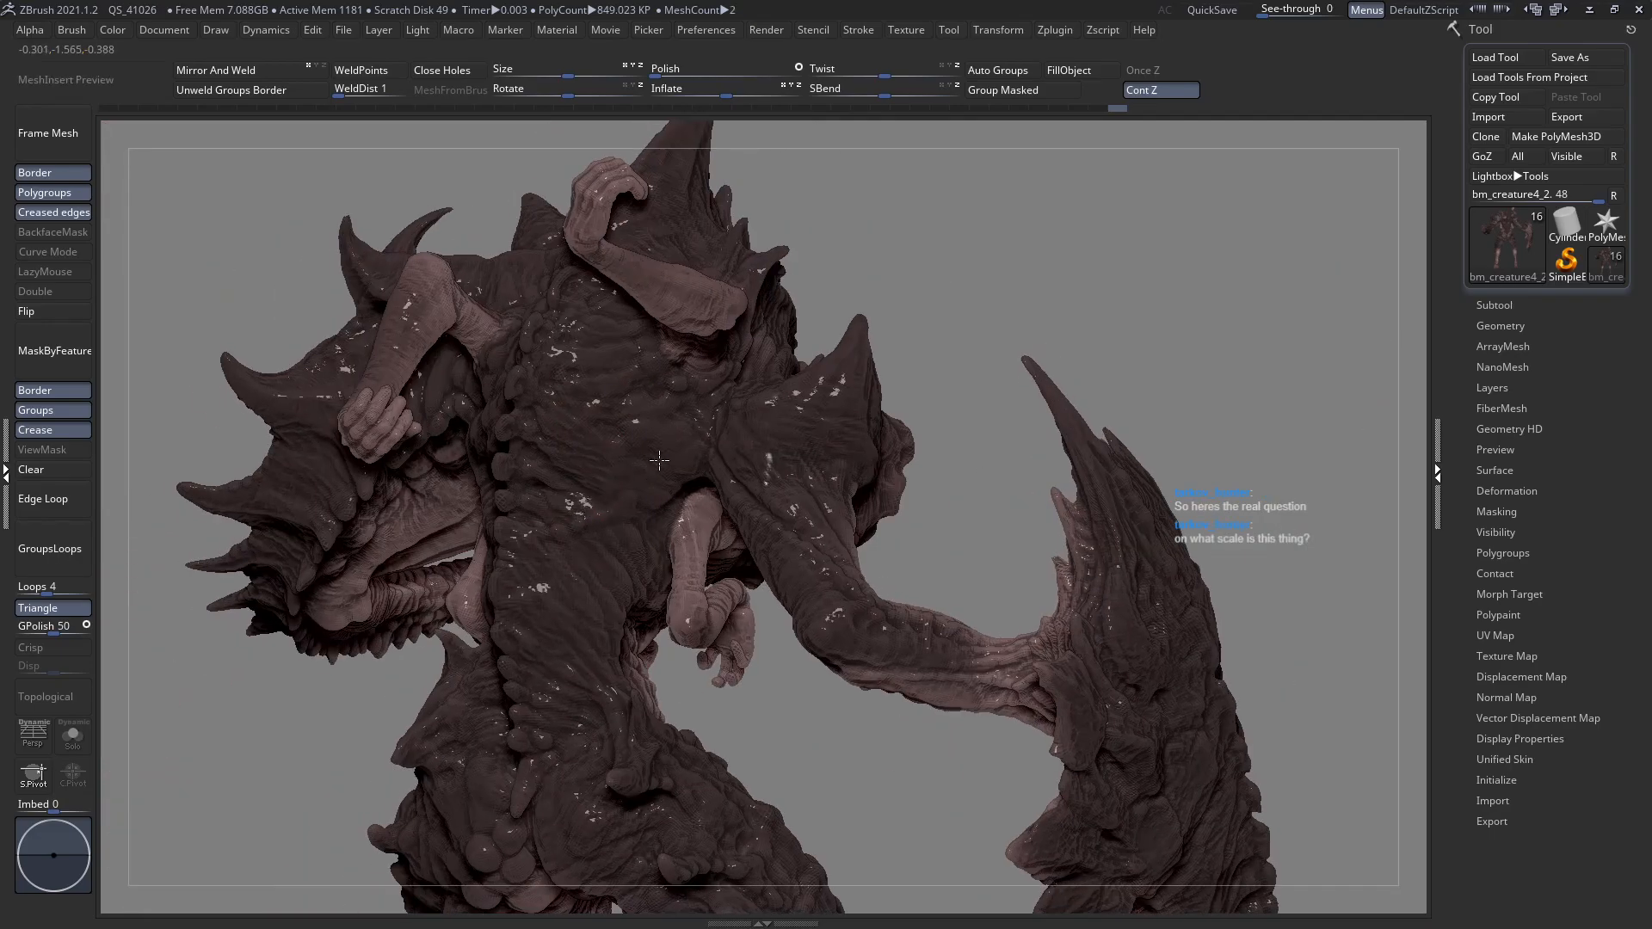
{"action": "right_click_drag", "start_coordinate": [658, 460], "coordinate": [650, 486], "text": "ctrl"}
{"action": "key", "text": "space"}
{"action": "left_click_drag", "start_coordinate": [641, 465], "coordinate": [629, 469]}
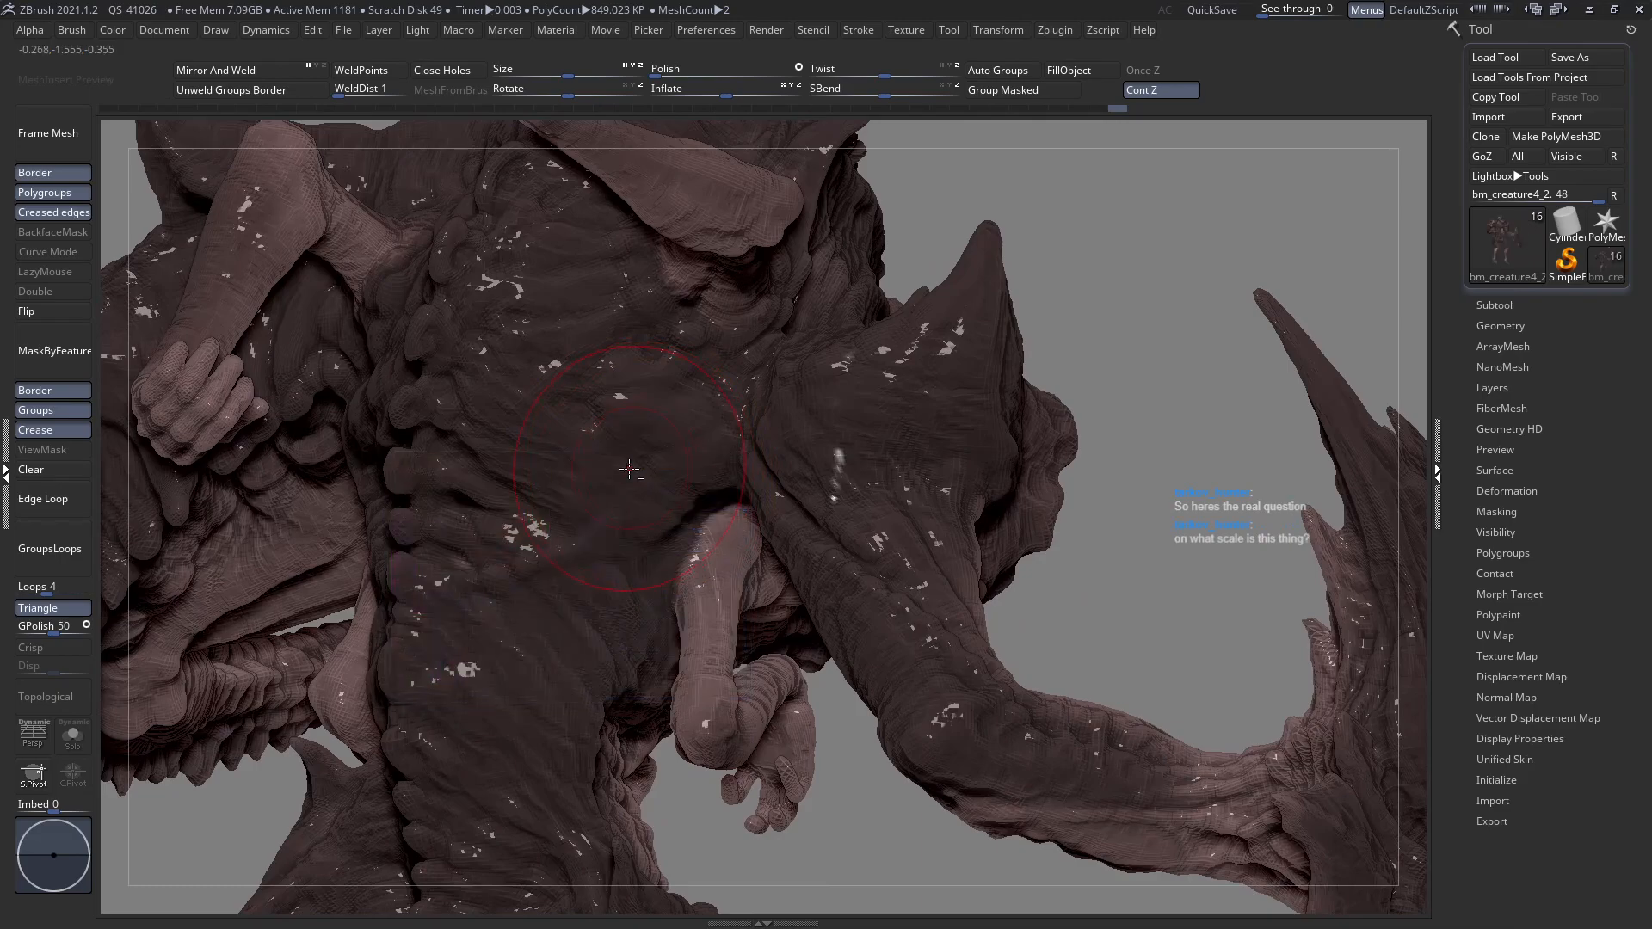
{"action": "right_click_drag", "start_coordinate": [638, 472], "coordinate": [646, 472]}
{"action": "right_click_drag", "start_coordinate": [773, 517], "coordinate": [848, 469]}
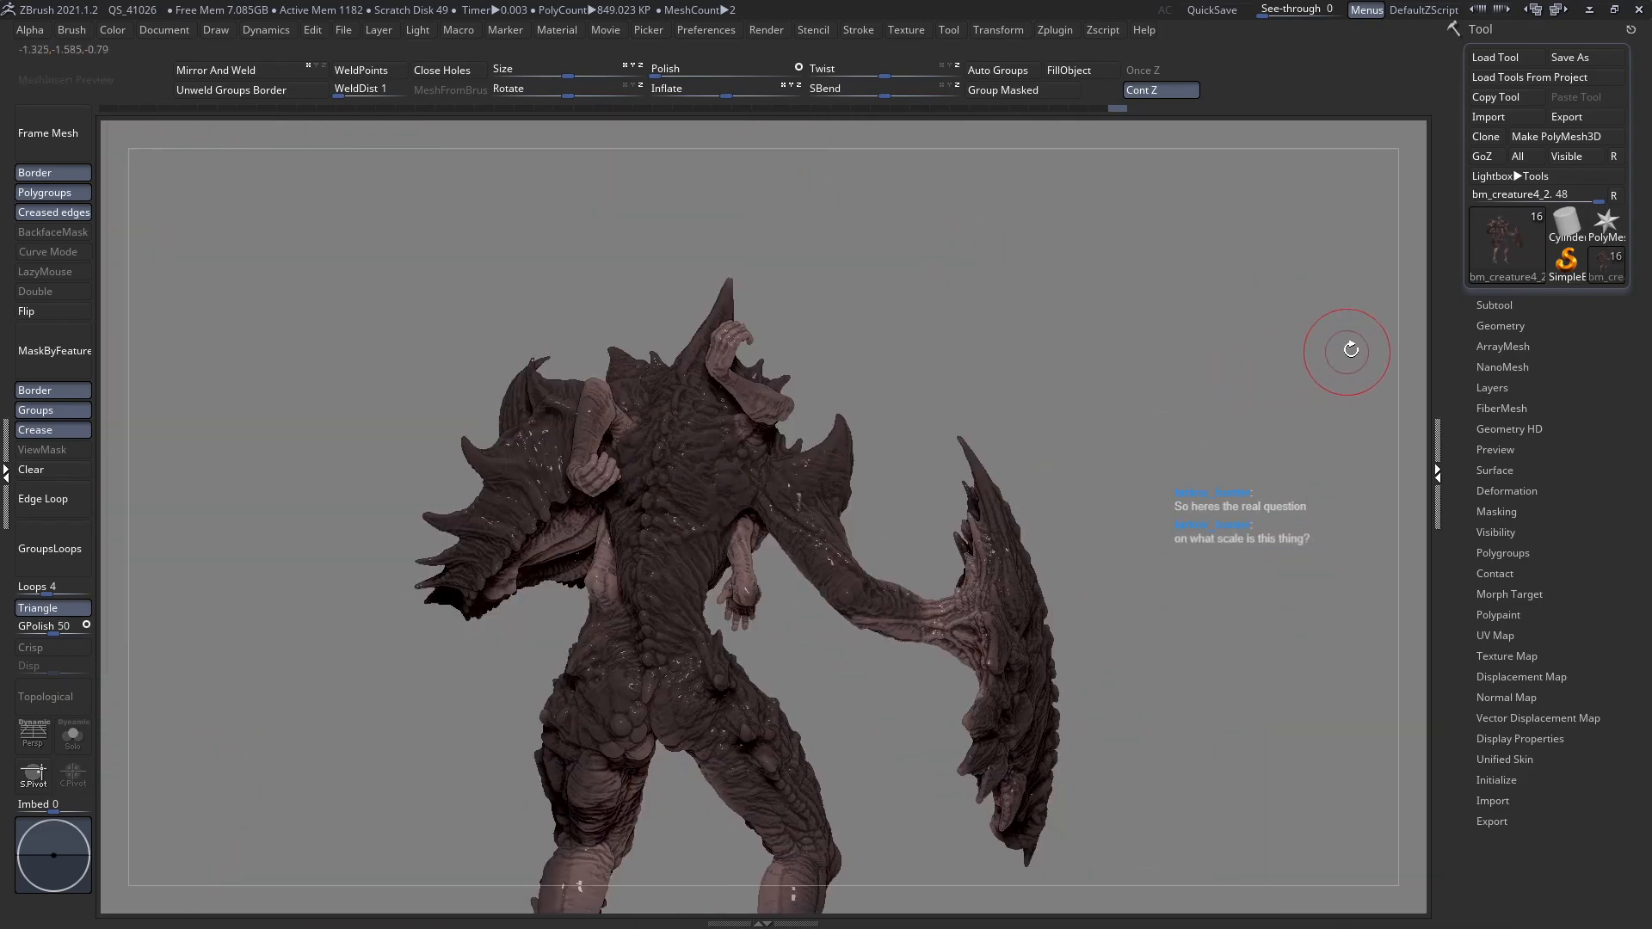
Show the malebase1 subtool as a human scale reference and view it beside the creature.
{"action": "left_click", "coordinate": [1481, 305]}
{"action": "right_click_drag", "start_coordinate": [1066, 387], "coordinate": [1119, 508], "text": "ctrl"}
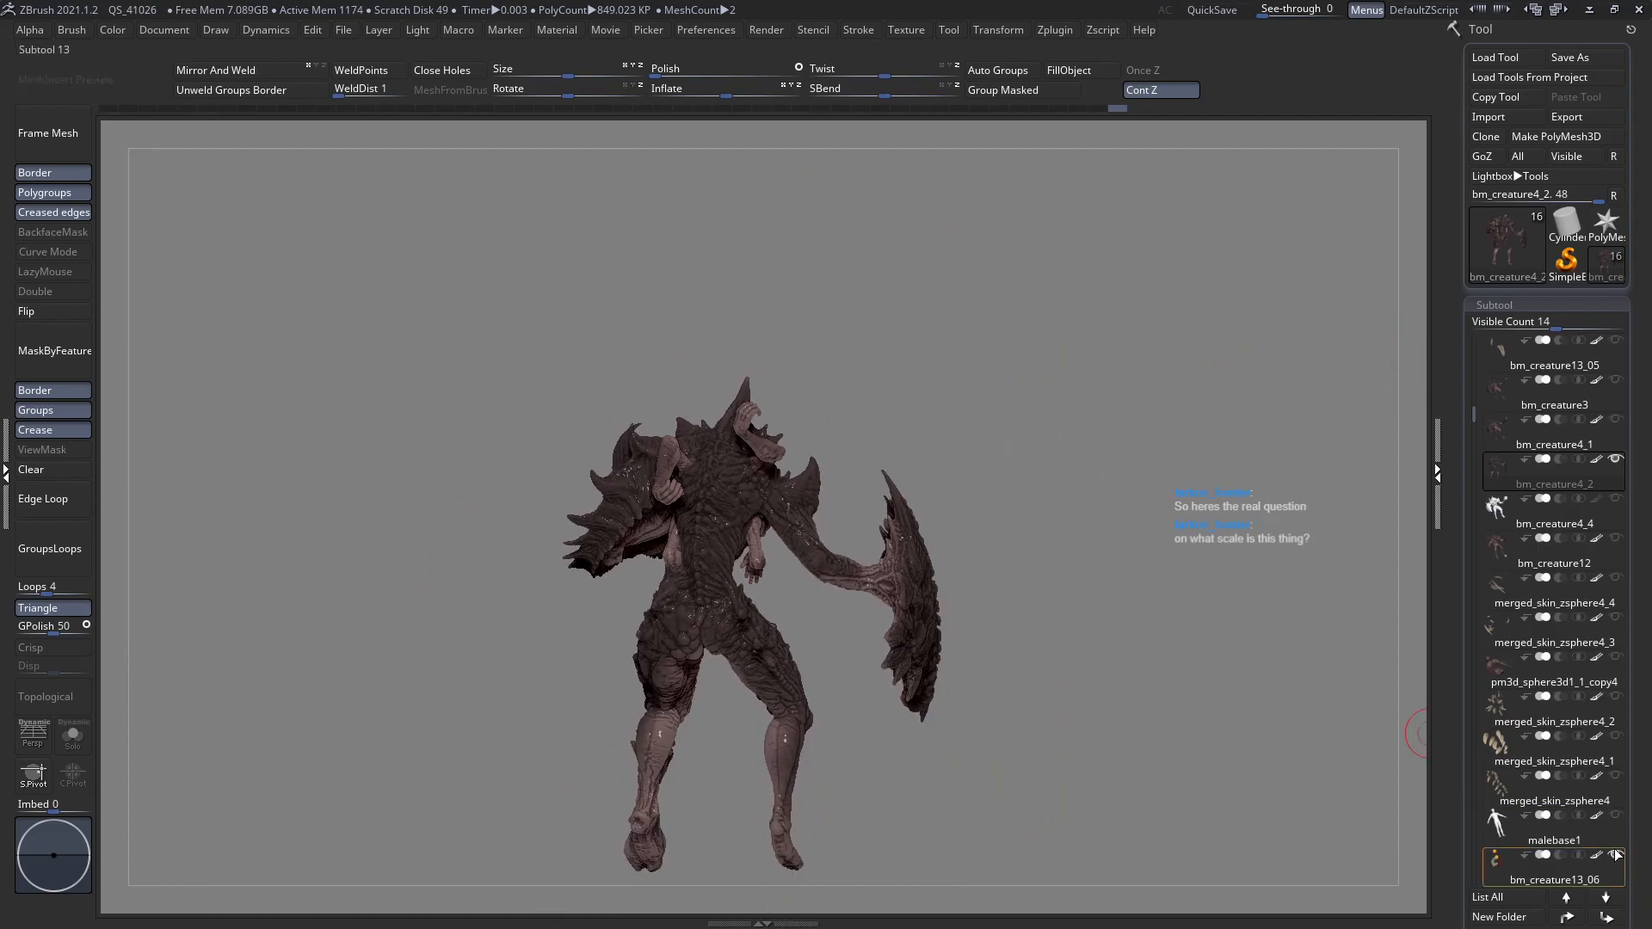
{"action": "left_click", "coordinate": [1616, 816]}
{"action": "right_click_drag", "start_coordinate": [963, 689], "coordinate": [783, 709]}
{"action": "right_click_drag", "start_coordinate": [1024, 706], "coordinate": [981, 647]}
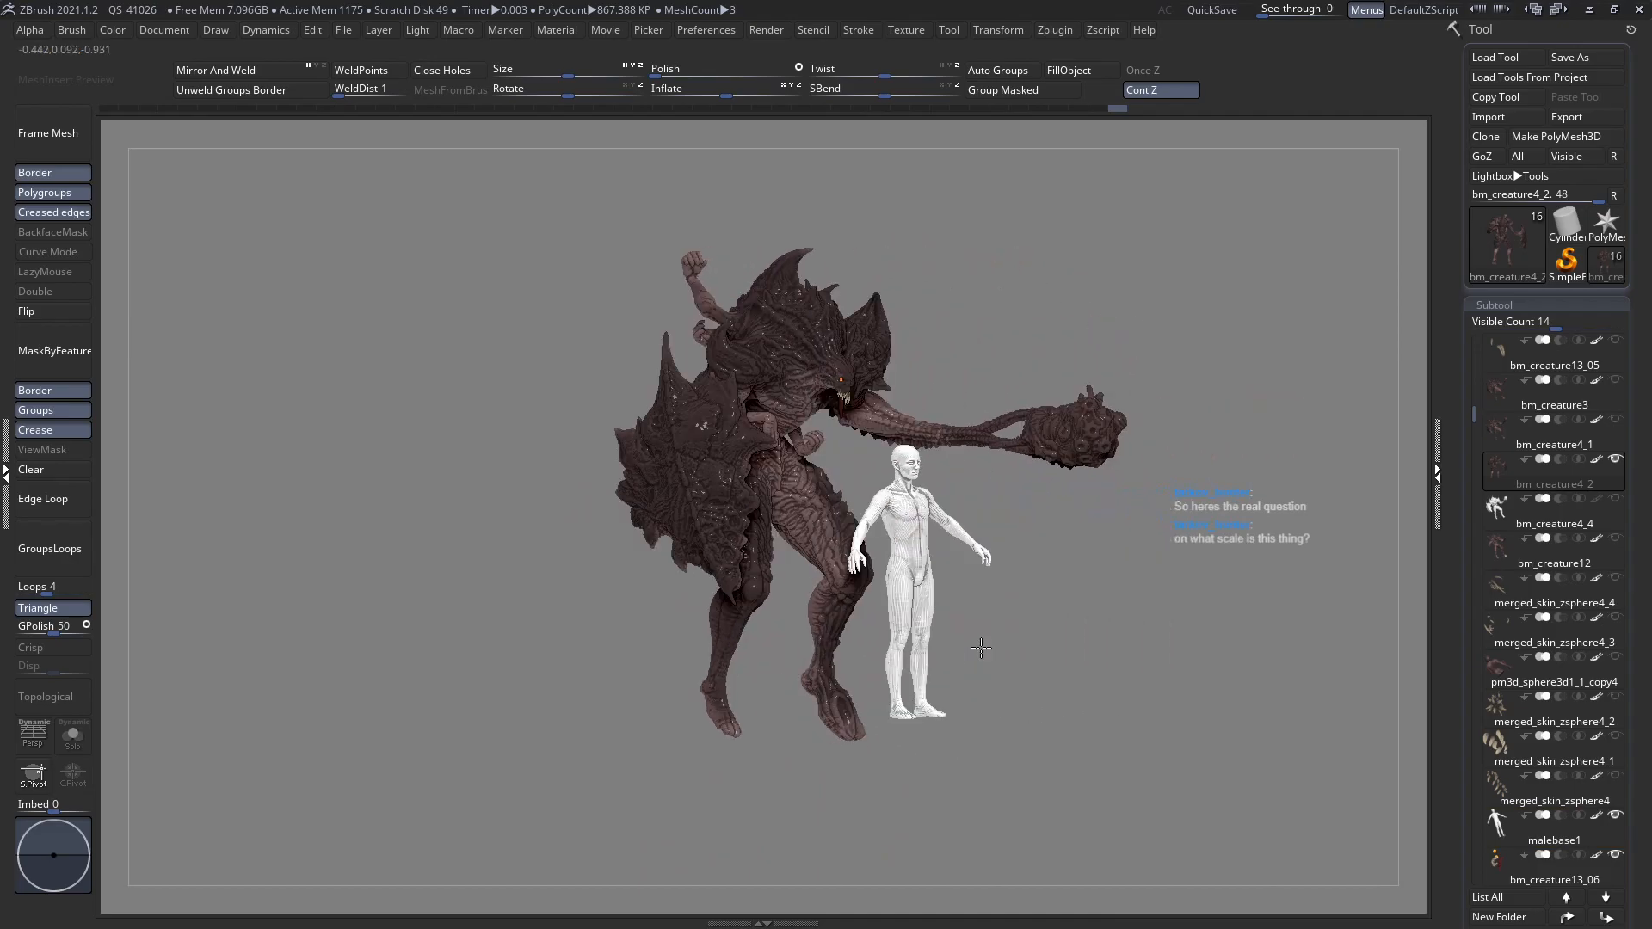
Make the claw and spike subtools merged_skin_zsphere4_4, bm_creature13_05 and merged_skin_zsphere4_2 visible.
{"action": "left_click_drag", "start_coordinate": [1643, 768], "coordinate": [1641, 737]}
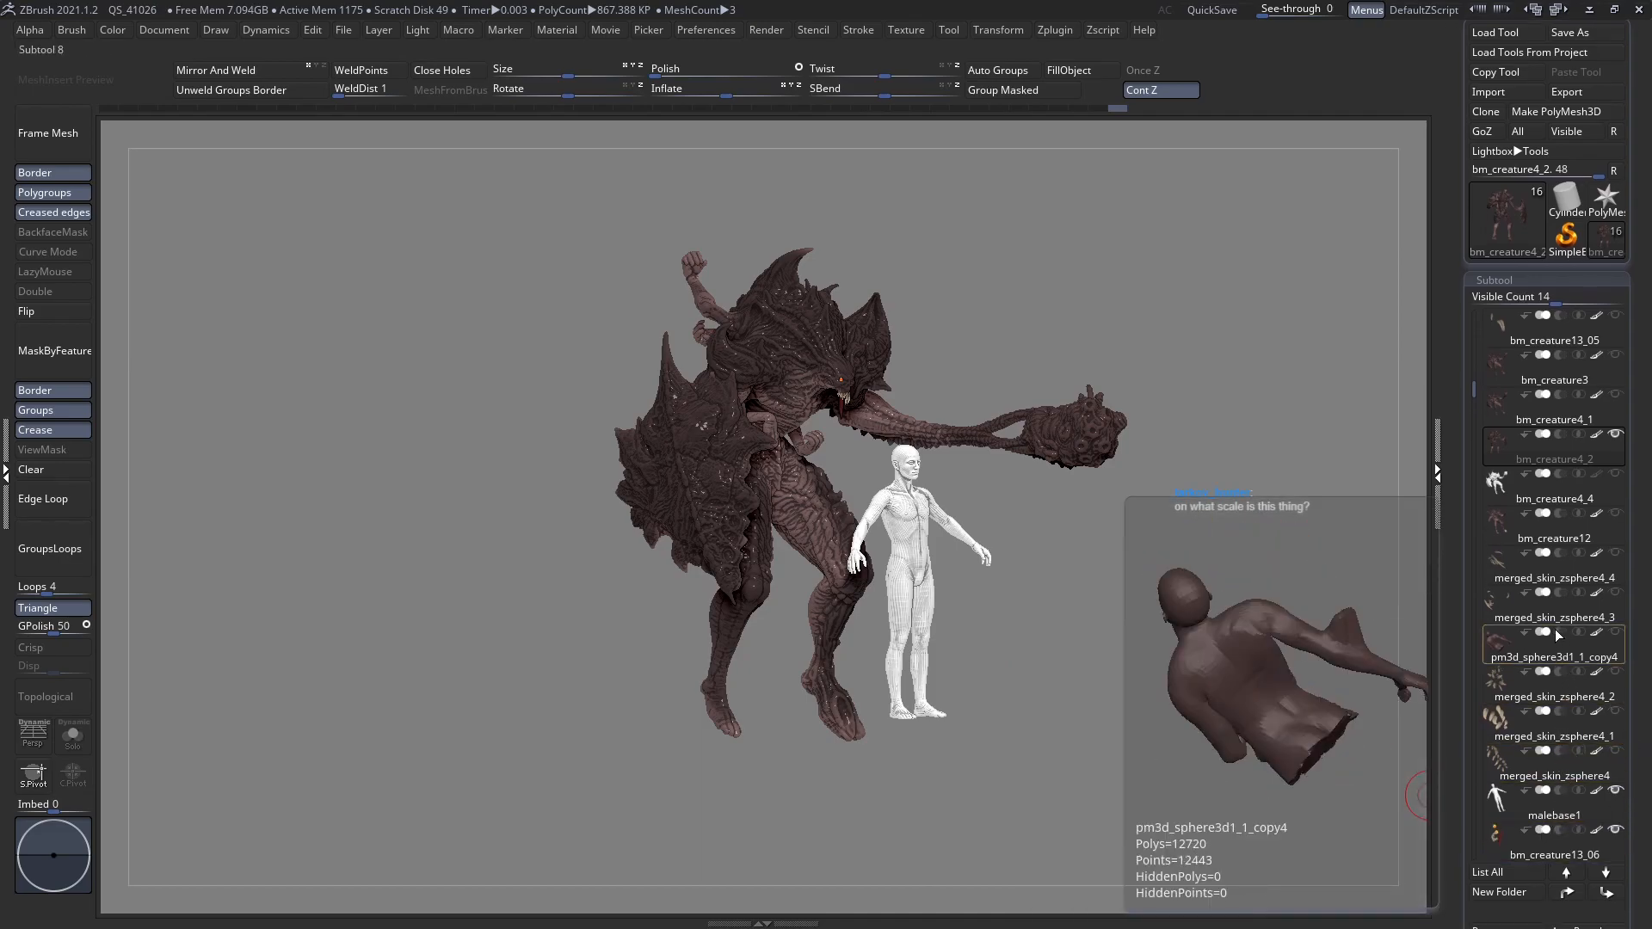
{"action": "mouse_move", "coordinate": [1547, 606]}
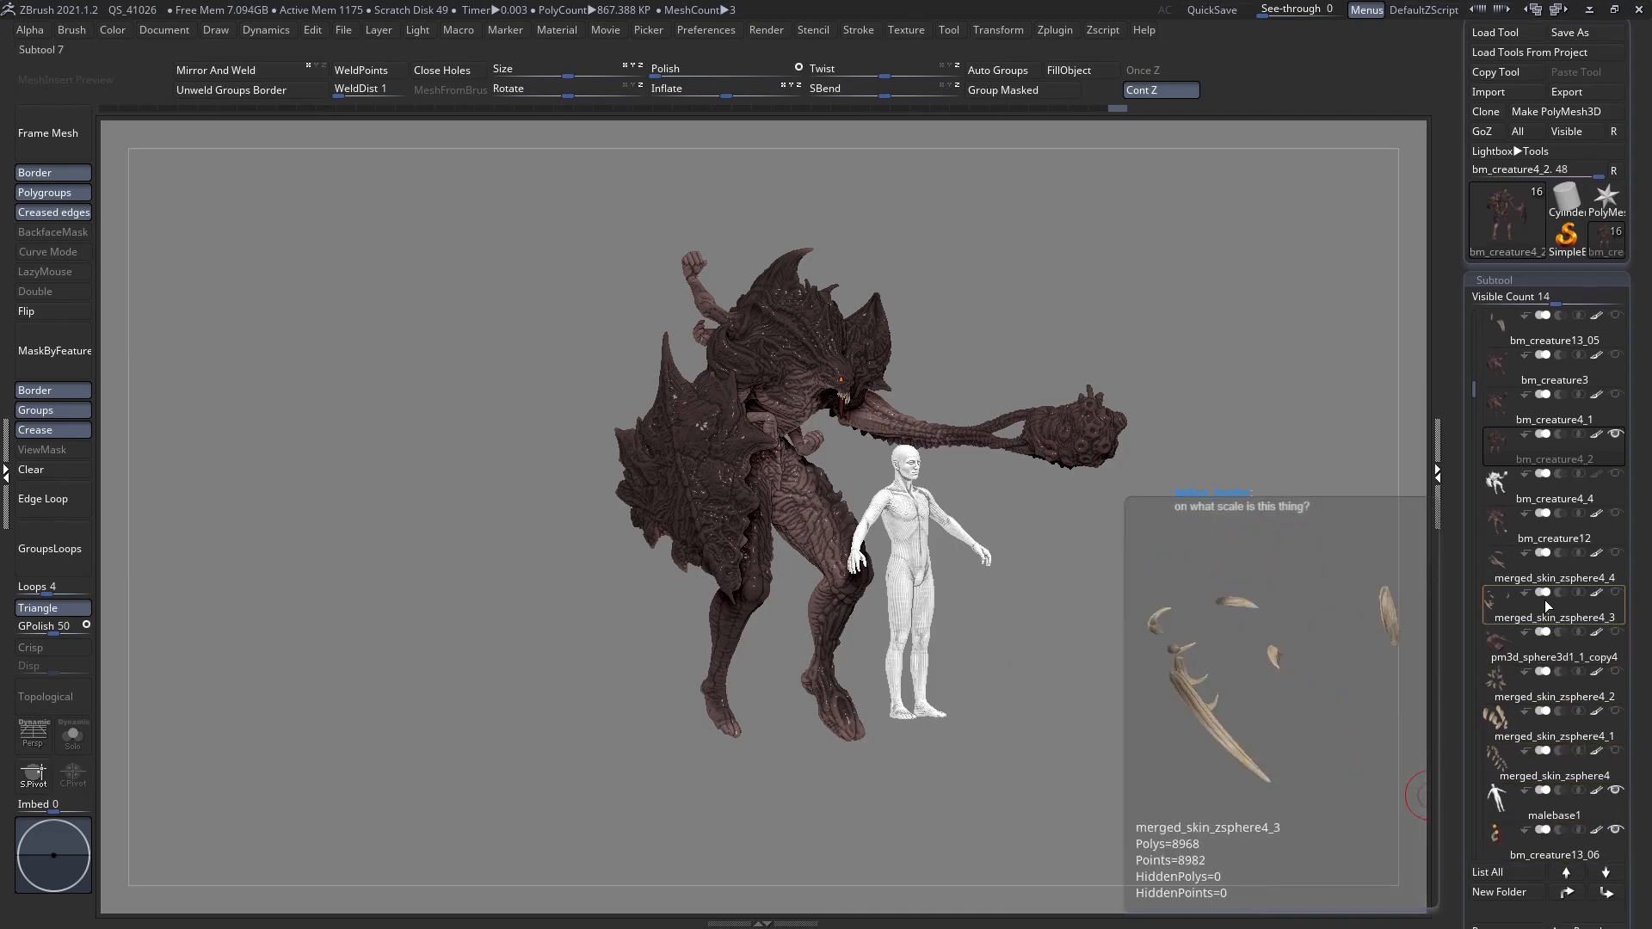
{"action": "left_click", "coordinate": [1617, 575]}
{"action": "left_click", "coordinate": [1618, 555]}
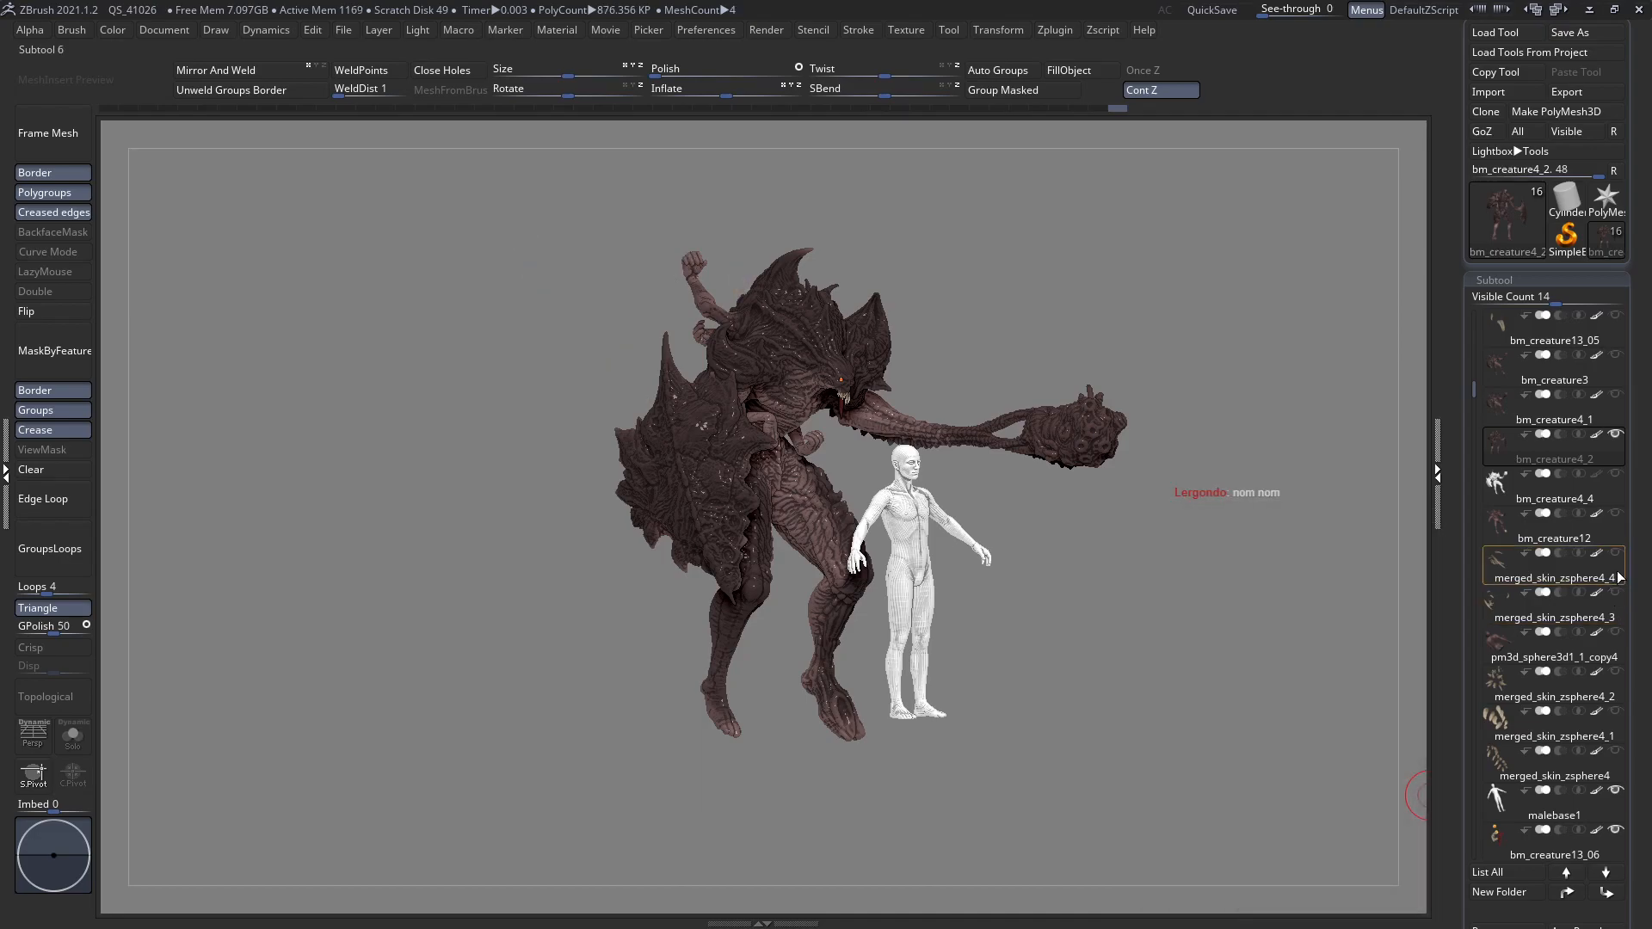
{"action": "left_click", "coordinate": [1616, 554]}
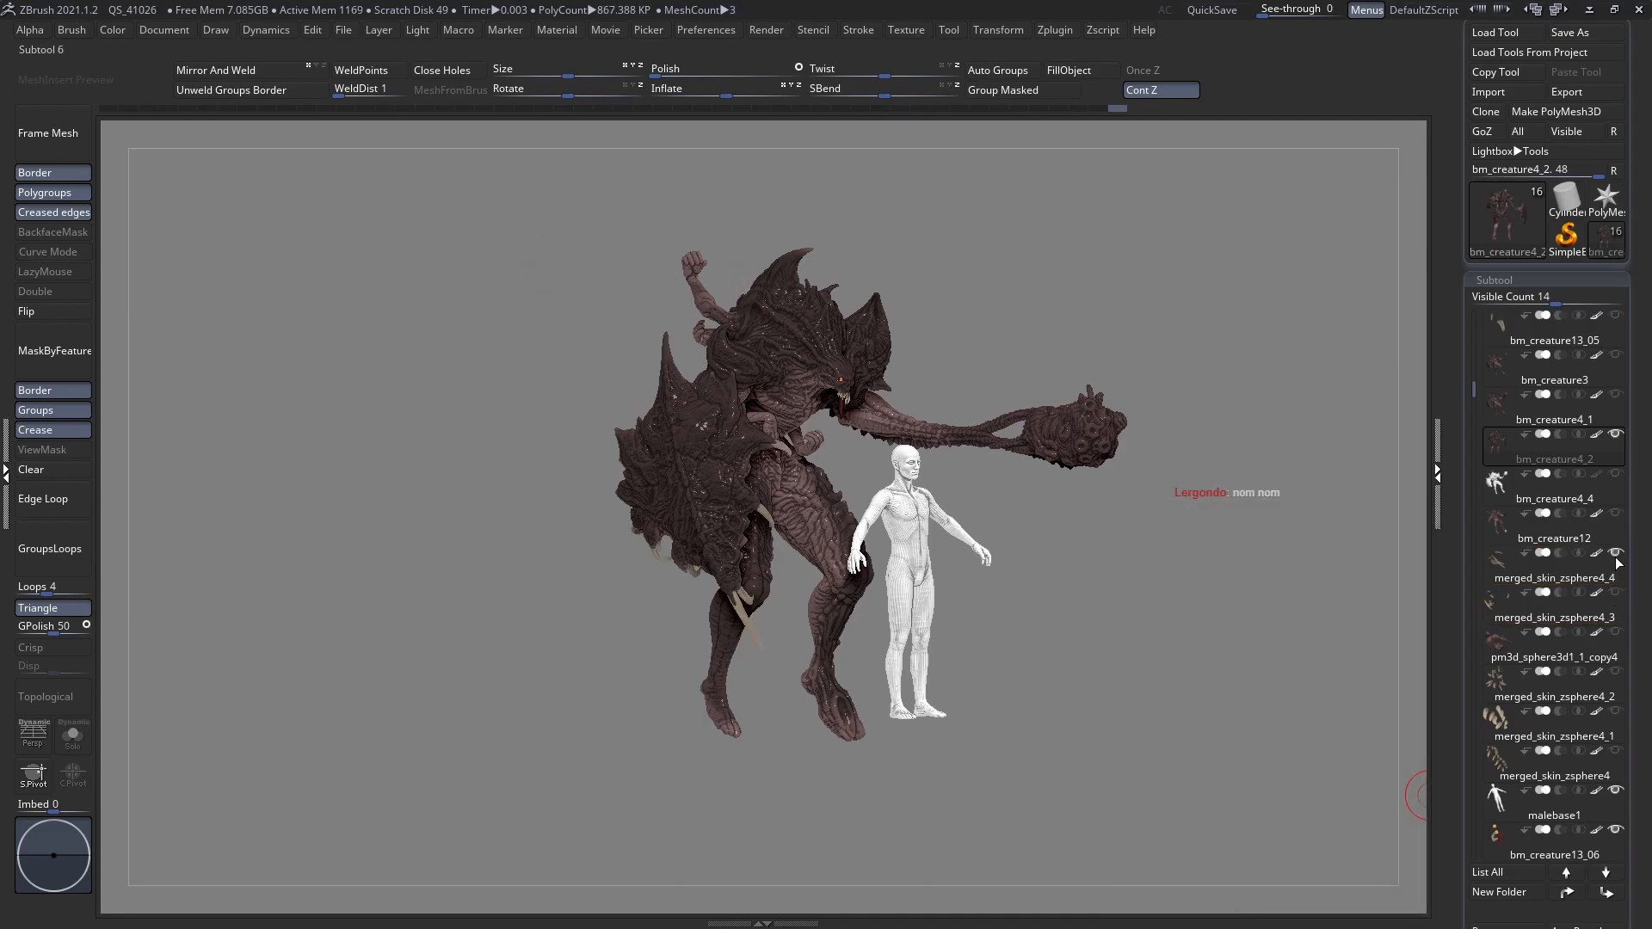
{"action": "left_click", "coordinate": [1583, 315]}
{"action": "left_click", "coordinate": [1615, 315]}
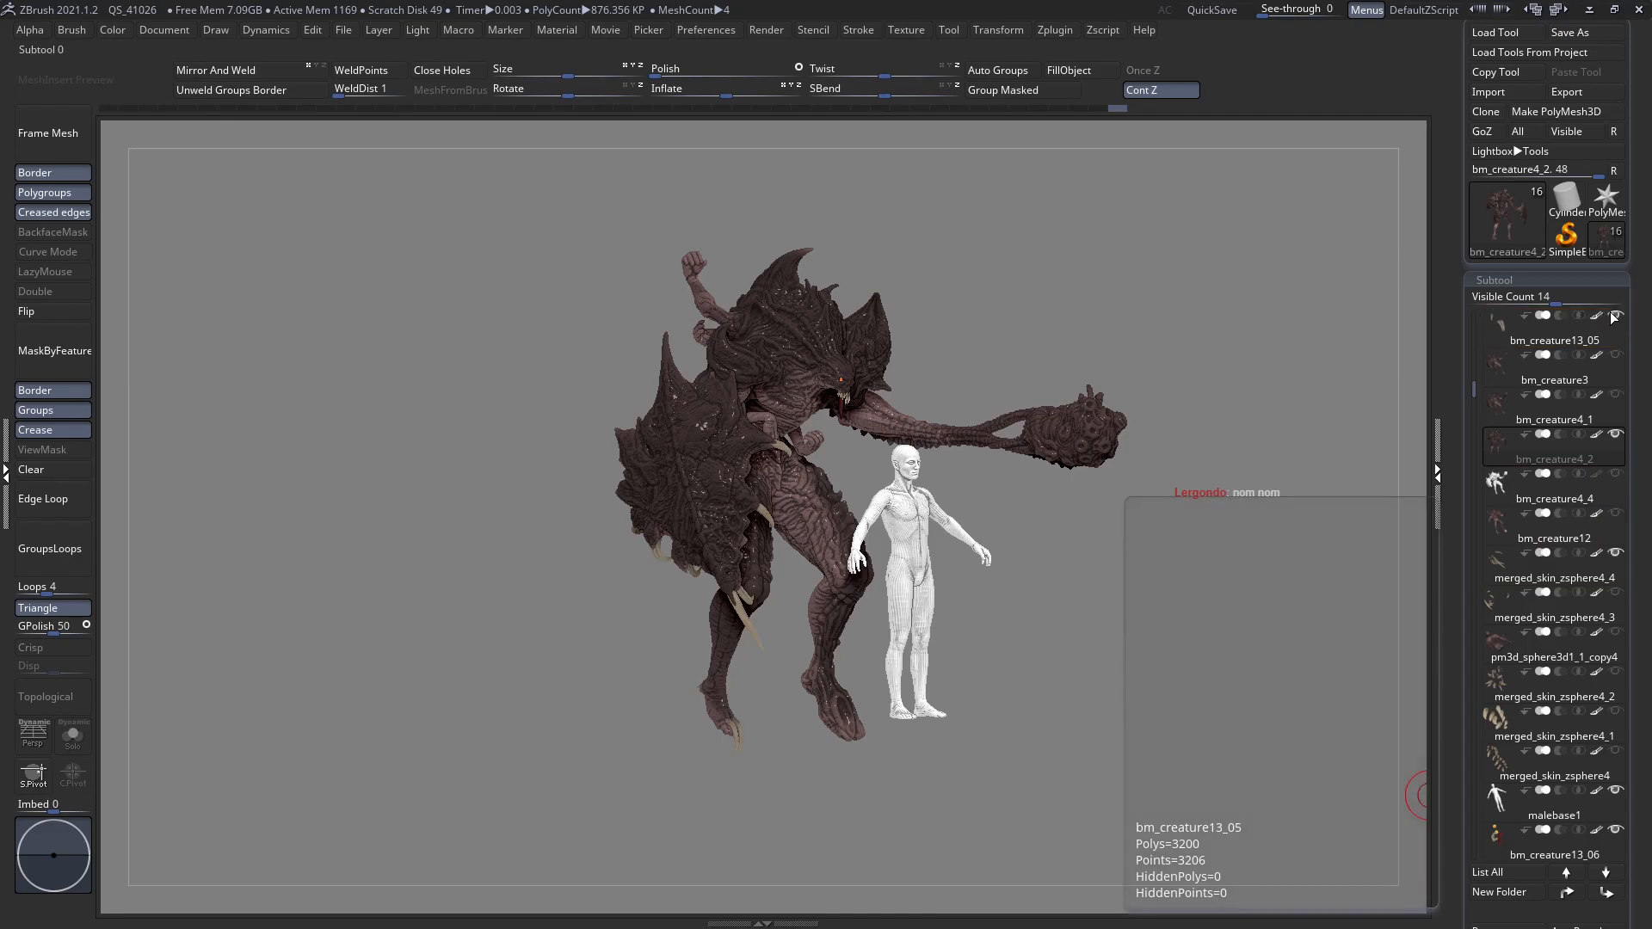
{"action": "left_click", "coordinate": [1540, 394]}
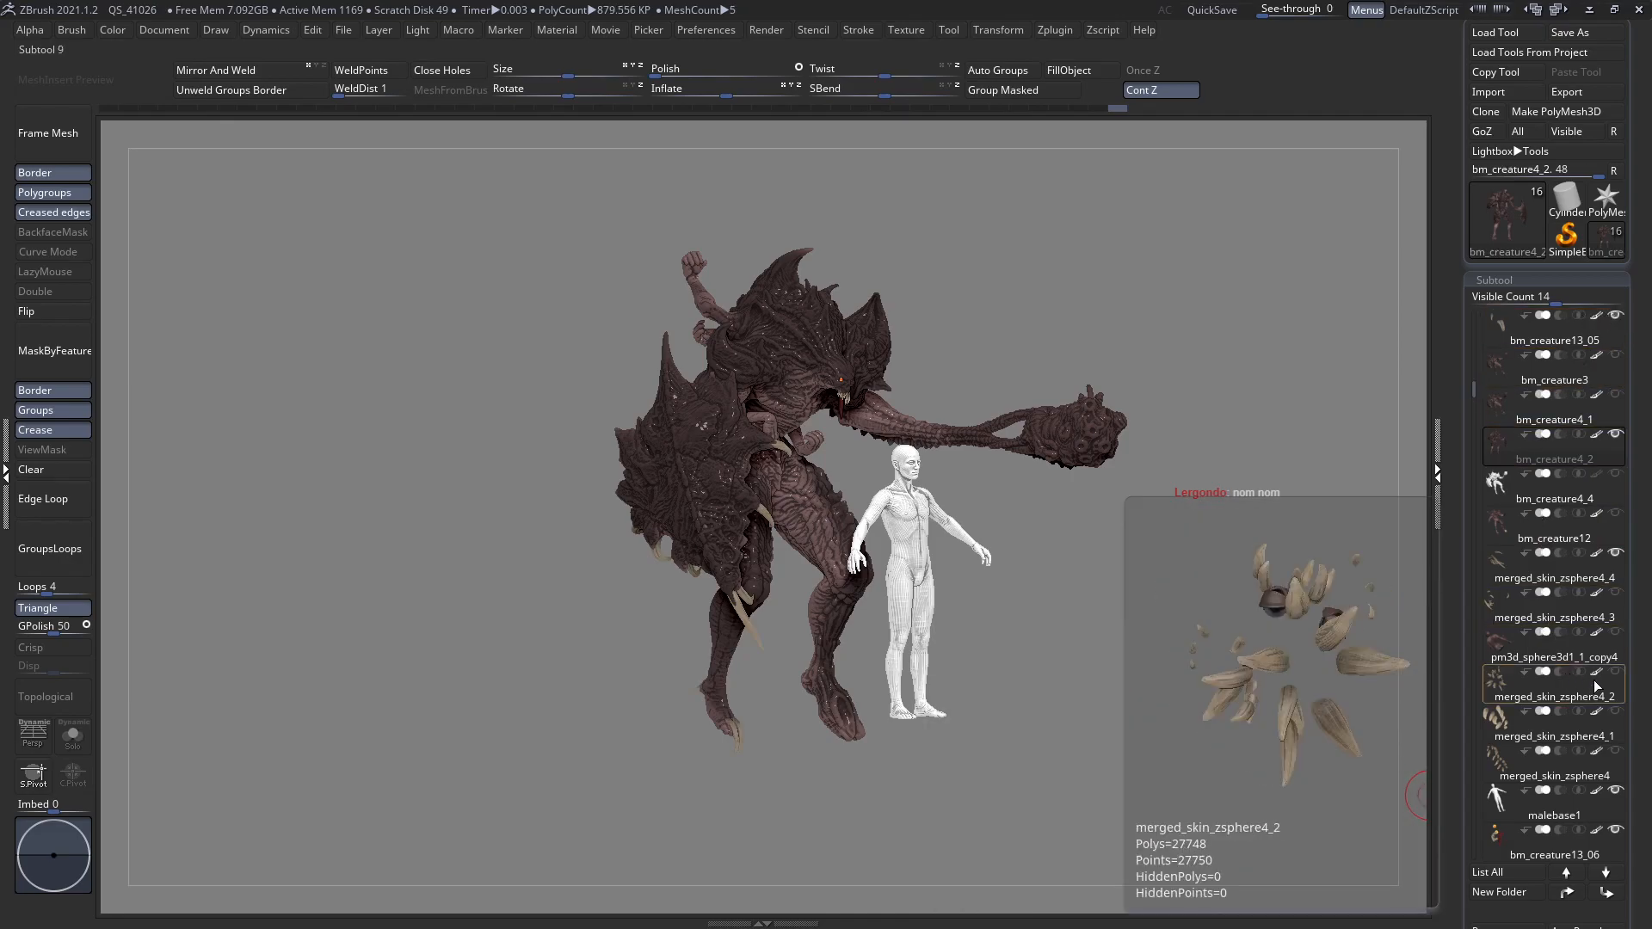
{"action": "left_click", "coordinate": [1617, 673]}
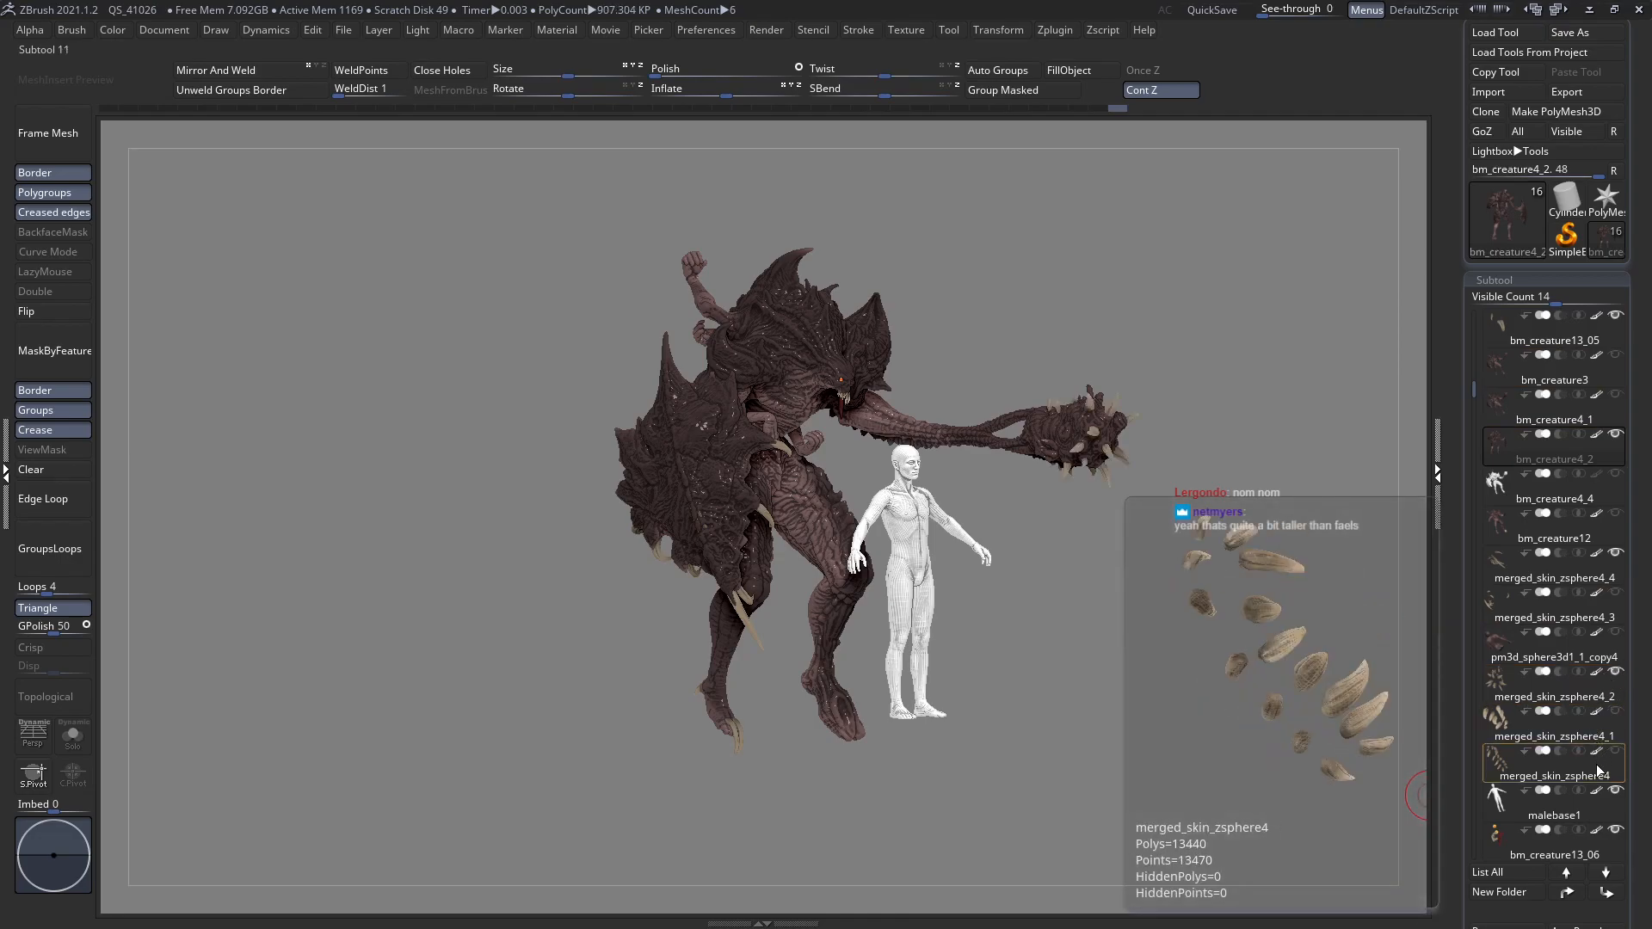
Compare the creature with the human figure from the side and front, and make bm_creature13_05 the active subtool.
{"action": "left_click_drag", "start_coordinate": [1301, 638], "coordinate": [831, 531]}
{"action": "left_click_drag", "start_coordinate": [966, 465], "coordinate": [1017, 376]}
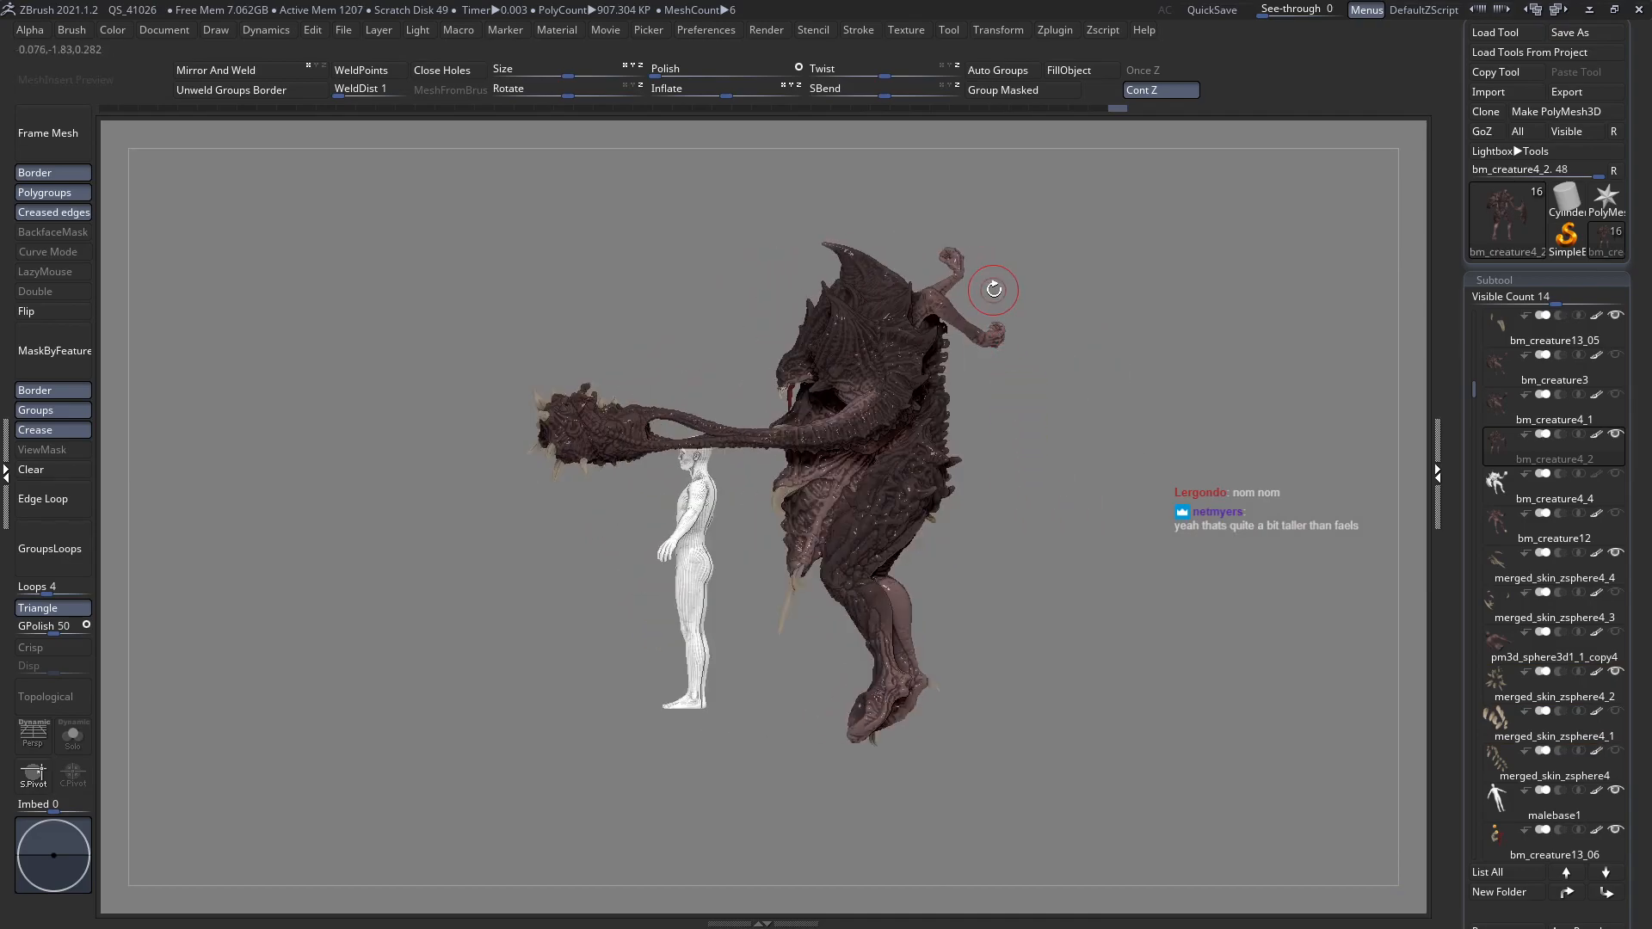
{"action": "left_click_drag", "start_coordinate": [950, 251], "coordinate": [942, 486]}
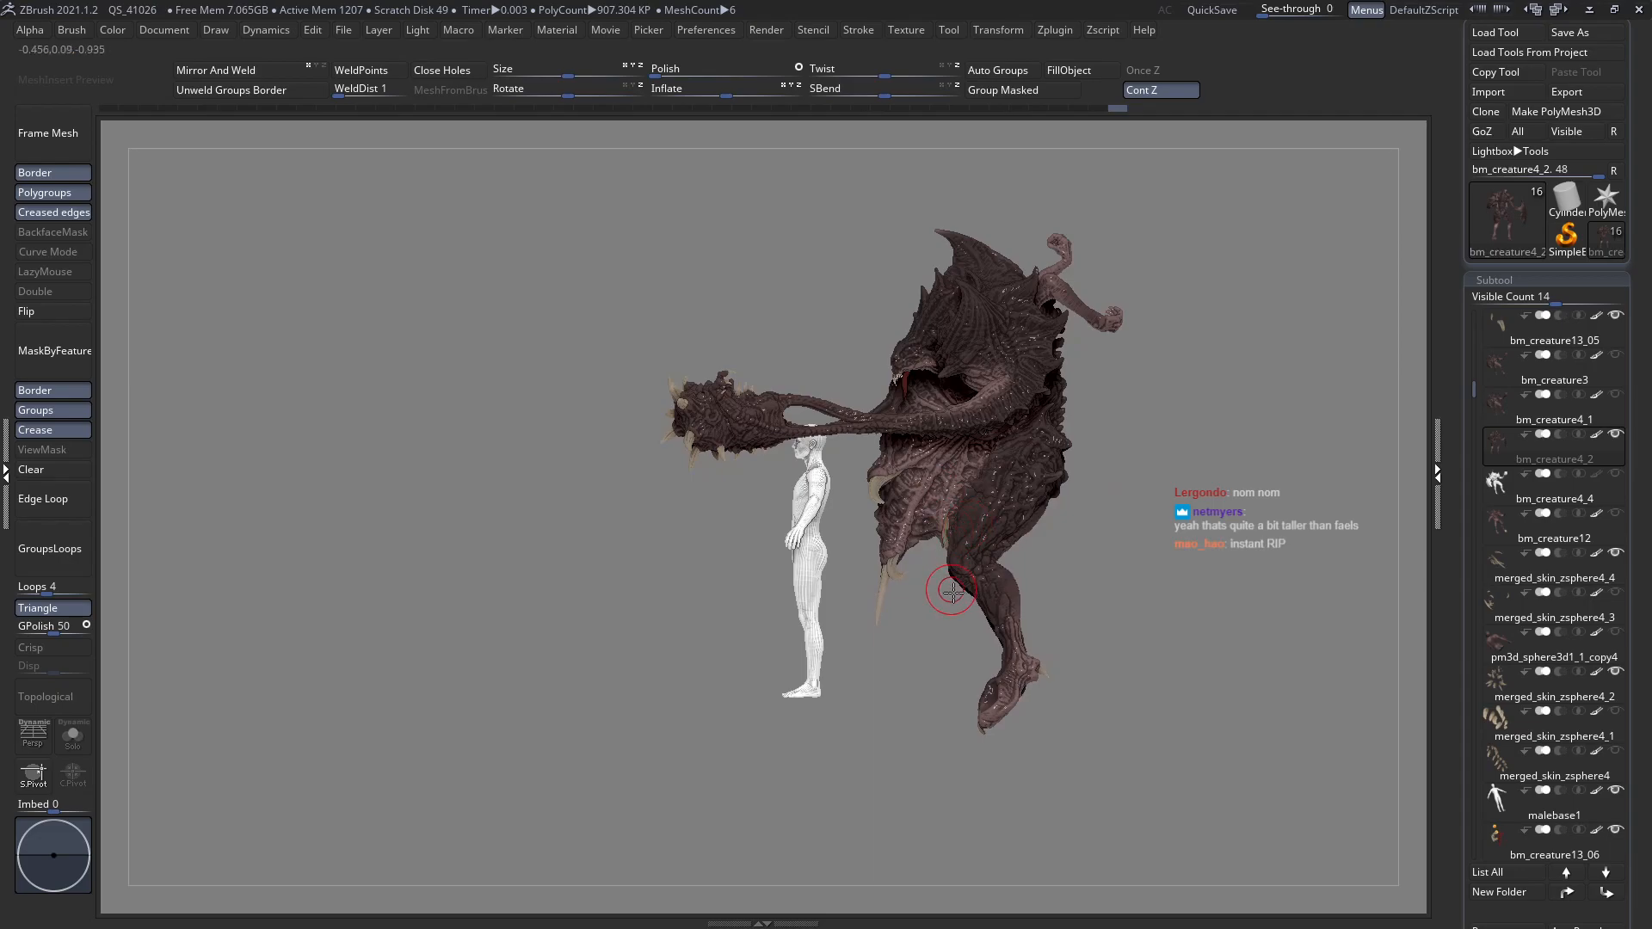
{"action": "left_click_drag", "start_coordinate": [951, 591], "coordinate": [1007, 607]}
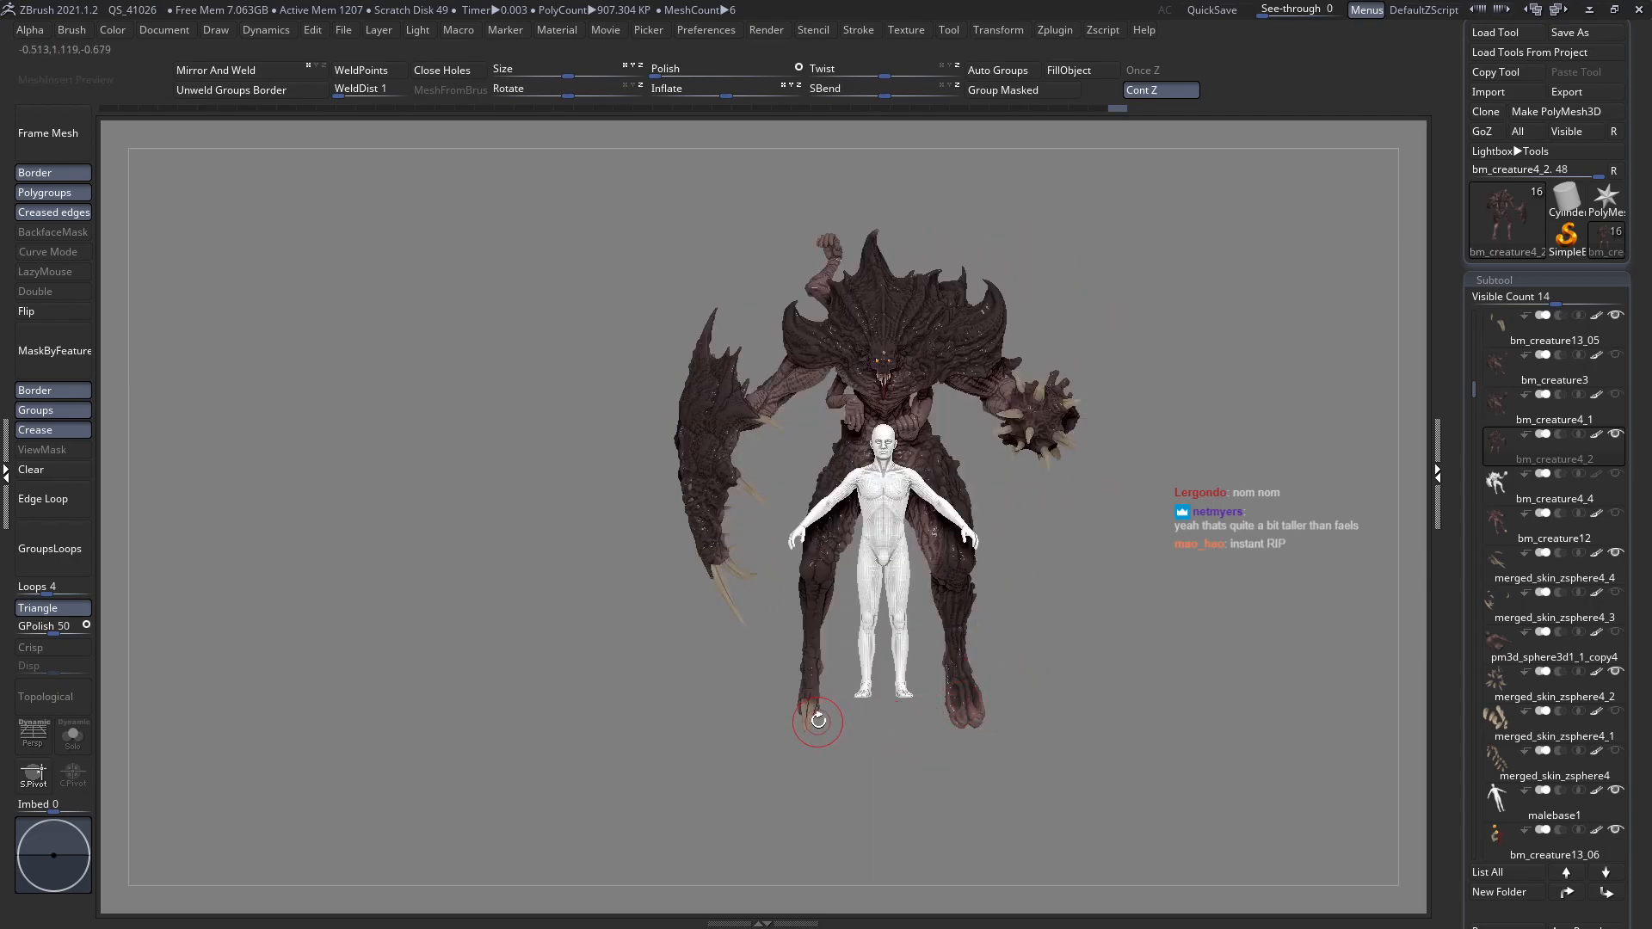
{"action": "left_click", "coordinate": [810, 709], "text": "alt"}
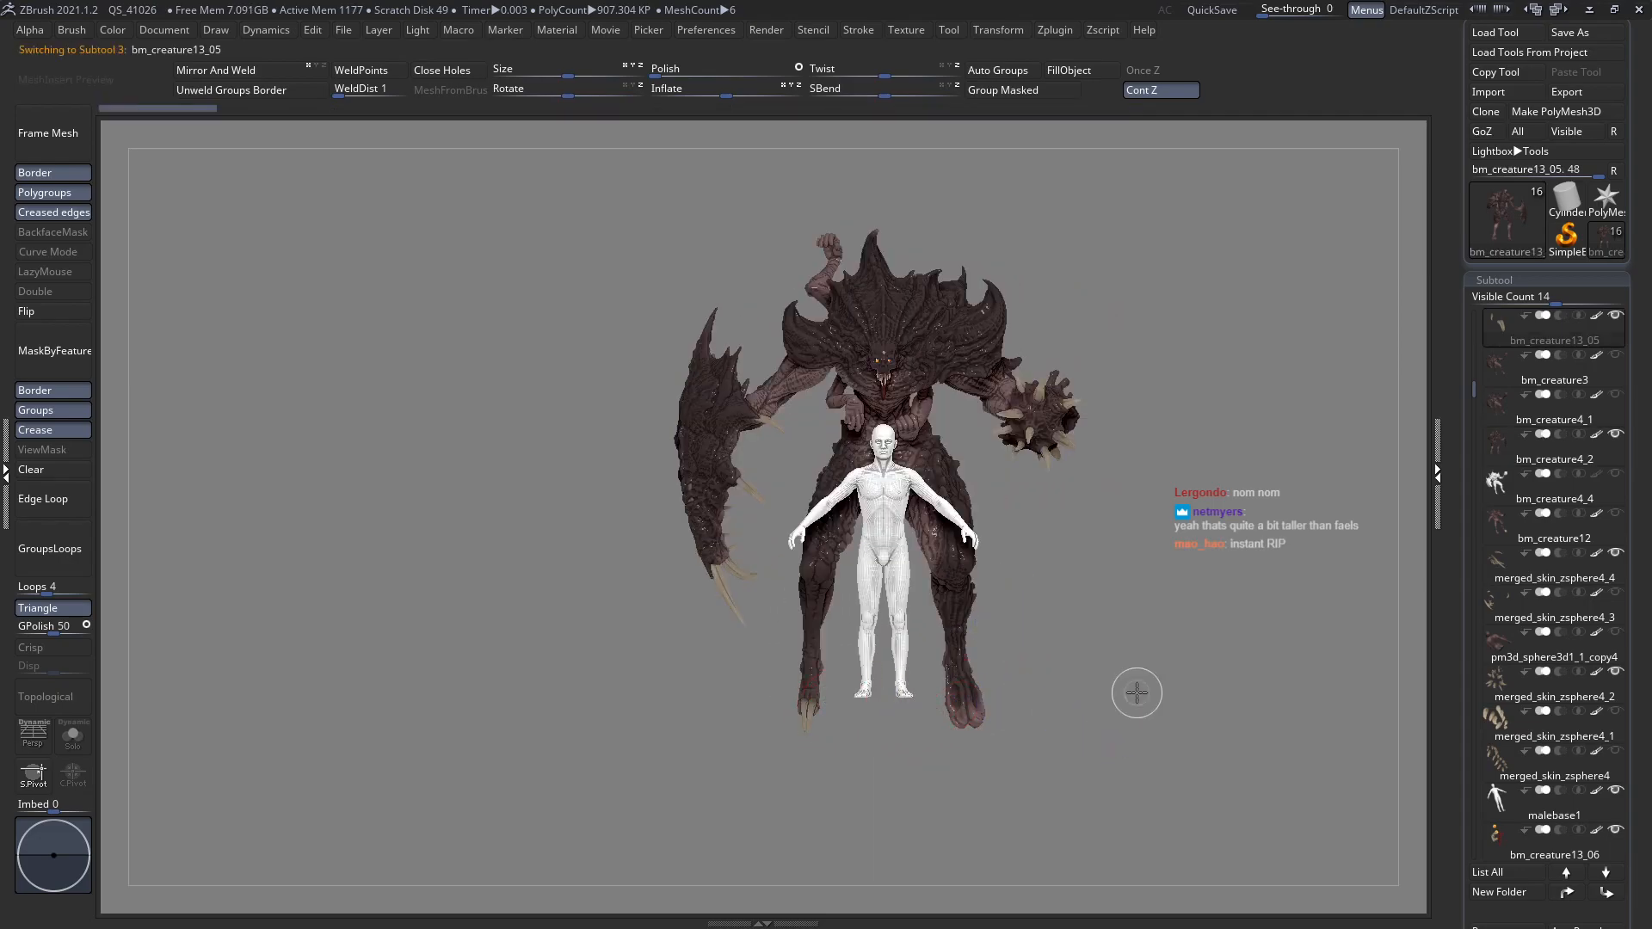
{"action": "mouse_move", "coordinate": [1496, 602]}
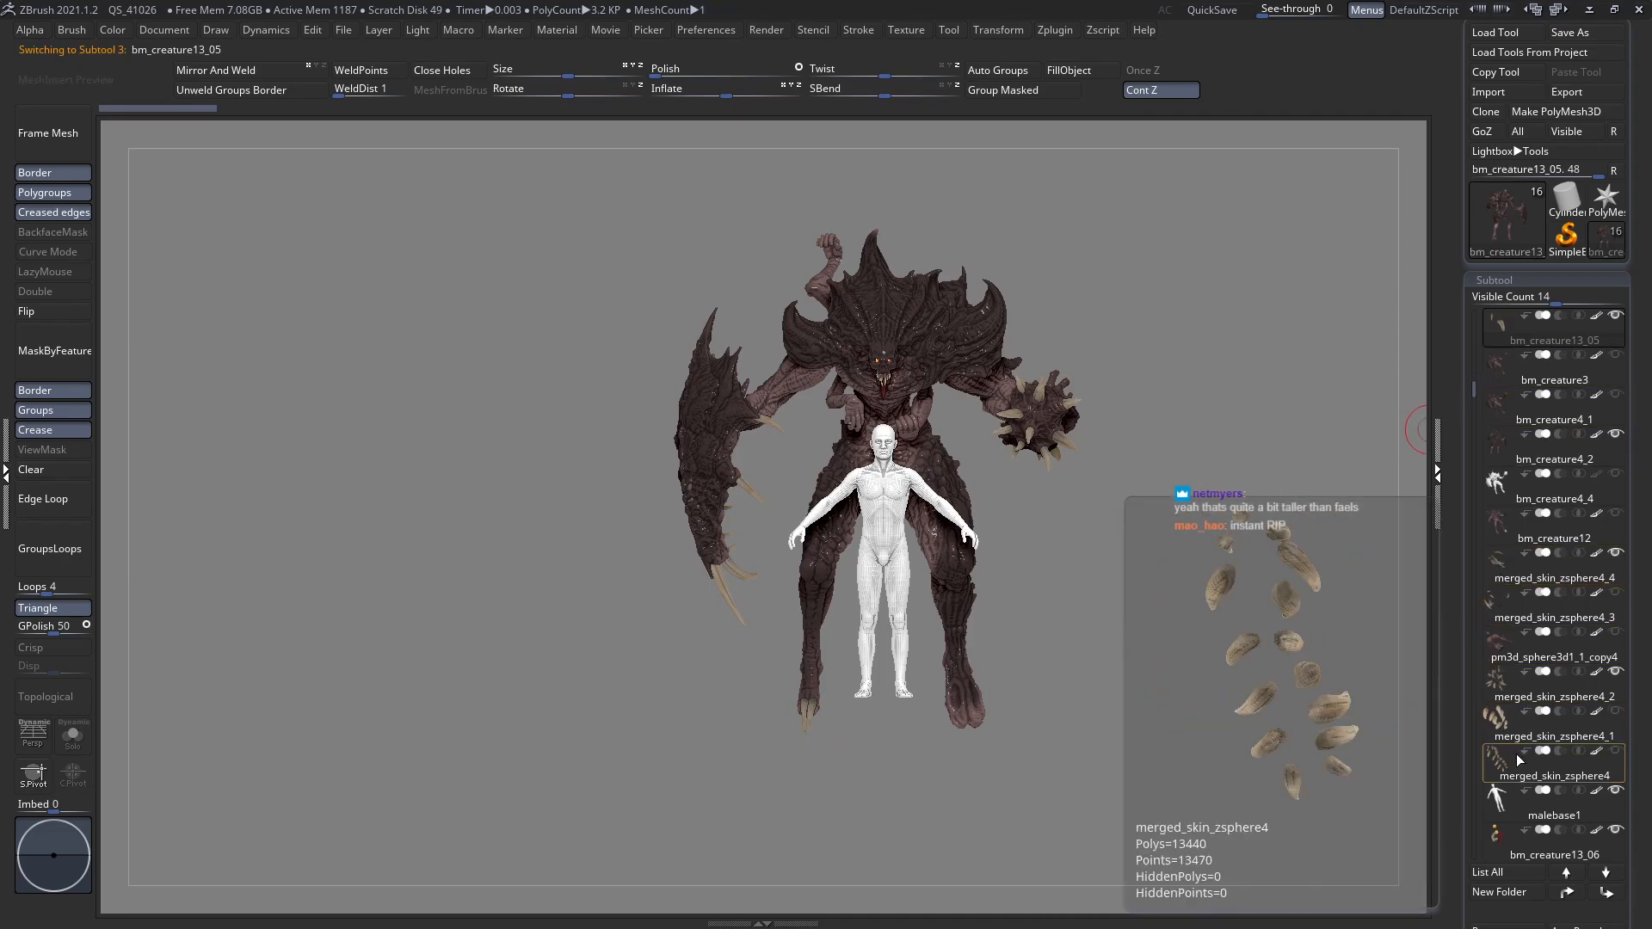
Make the malebase1 human figure the active subtool and show the floor grid beneath the models.
{"action": "left_click_drag", "start_coordinate": [1475, 377], "coordinate": [1462, 249]}
{"action": "left_click_drag", "start_coordinate": [1471, 374], "coordinate": [1473, 320]}
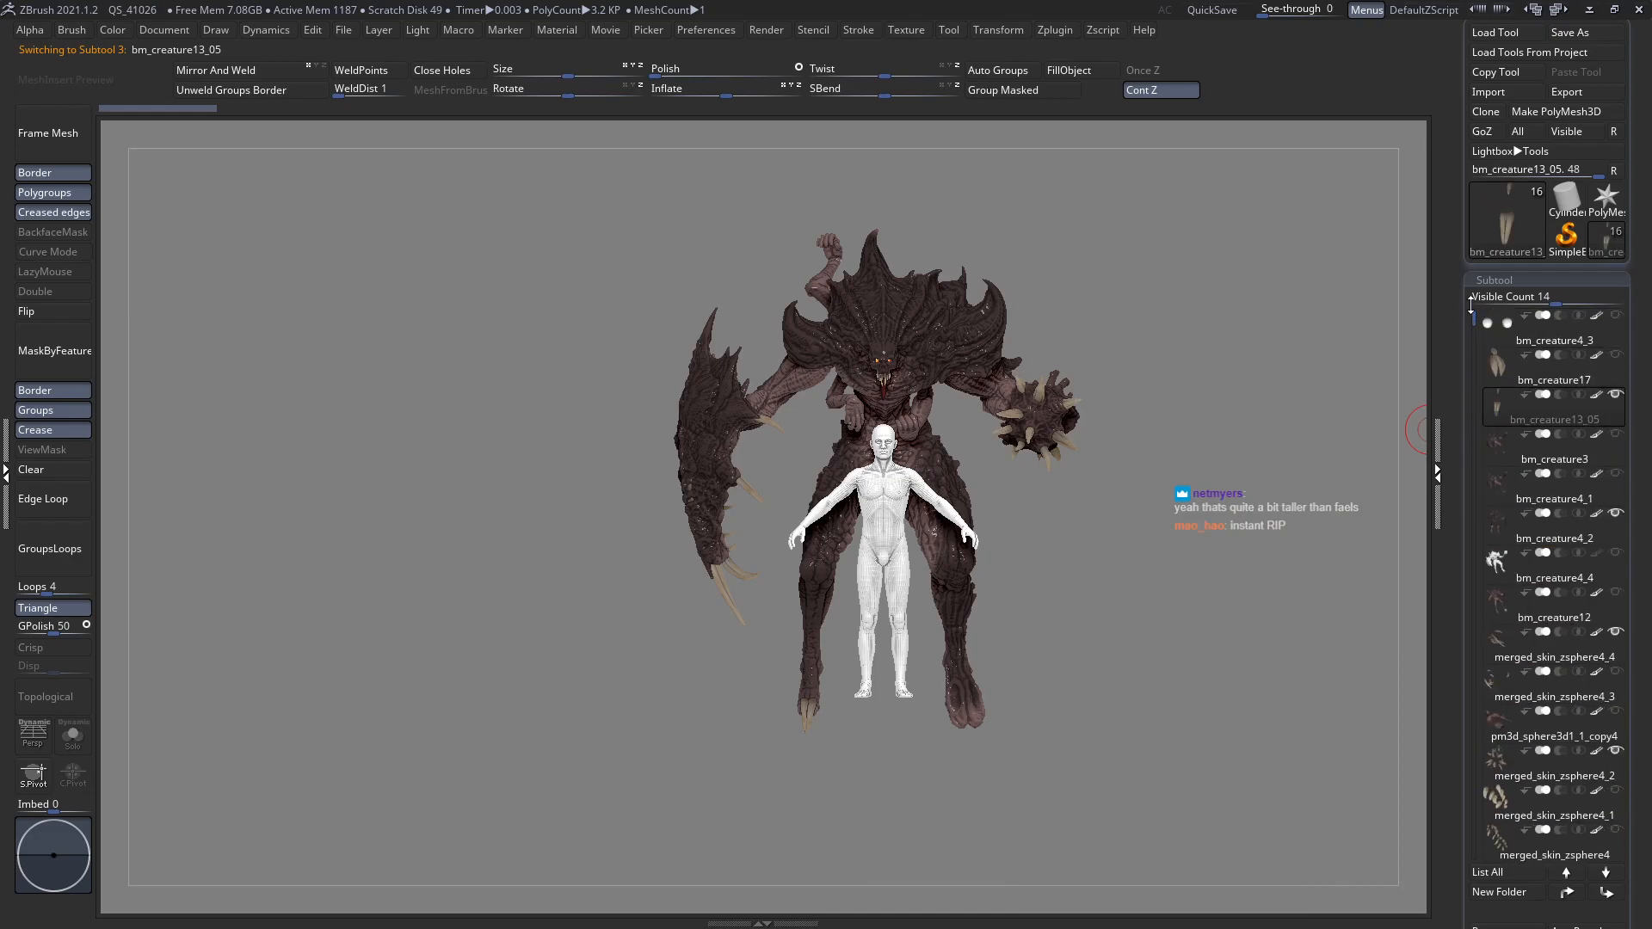
{"action": "left_click_drag", "start_coordinate": [993, 666], "coordinate": [964, 620]}
{"action": "left_click_drag", "start_coordinate": [968, 488], "coordinate": [997, 497]}
{"action": "key", "text": "shift+p"}
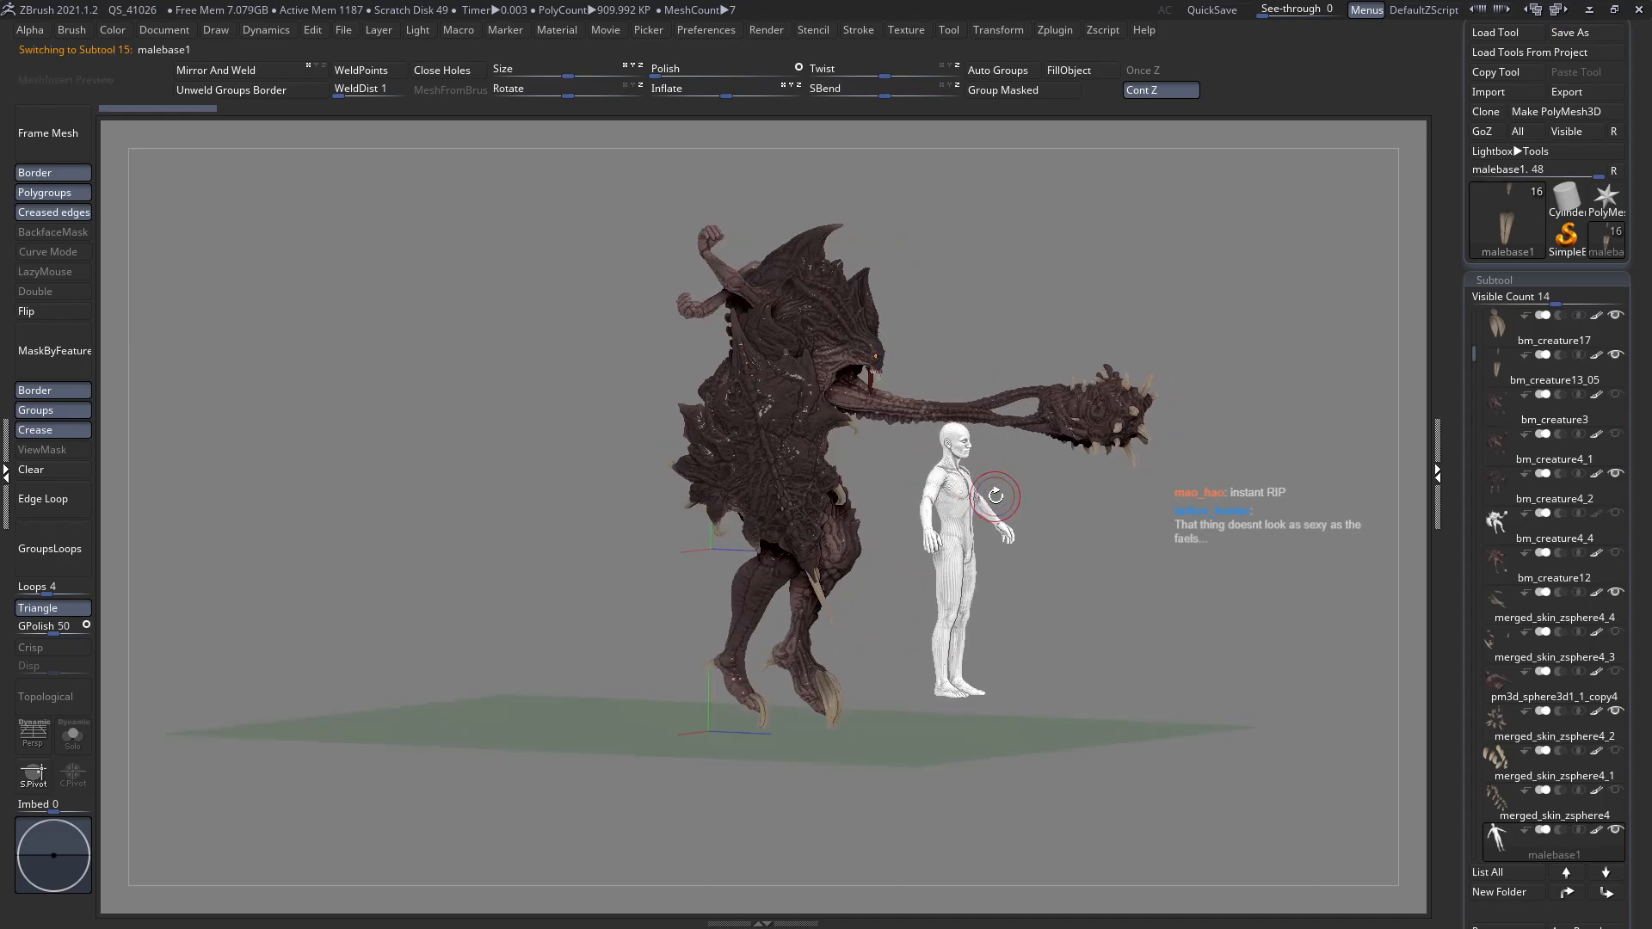
Move the human figure down onto the floor grid beside the creature's feet in side view, and switch perspective off.
{"action": "mouse_move", "coordinate": [997, 555]}
{"action": "left_mouse_down"}
{"action": "mouse_move", "coordinate": [985, 615]}
{"action": "mouse_move", "coordinate": [975, 564]}
{"action": "left_mouse_up"}
{"action": "key", "text": "w"}
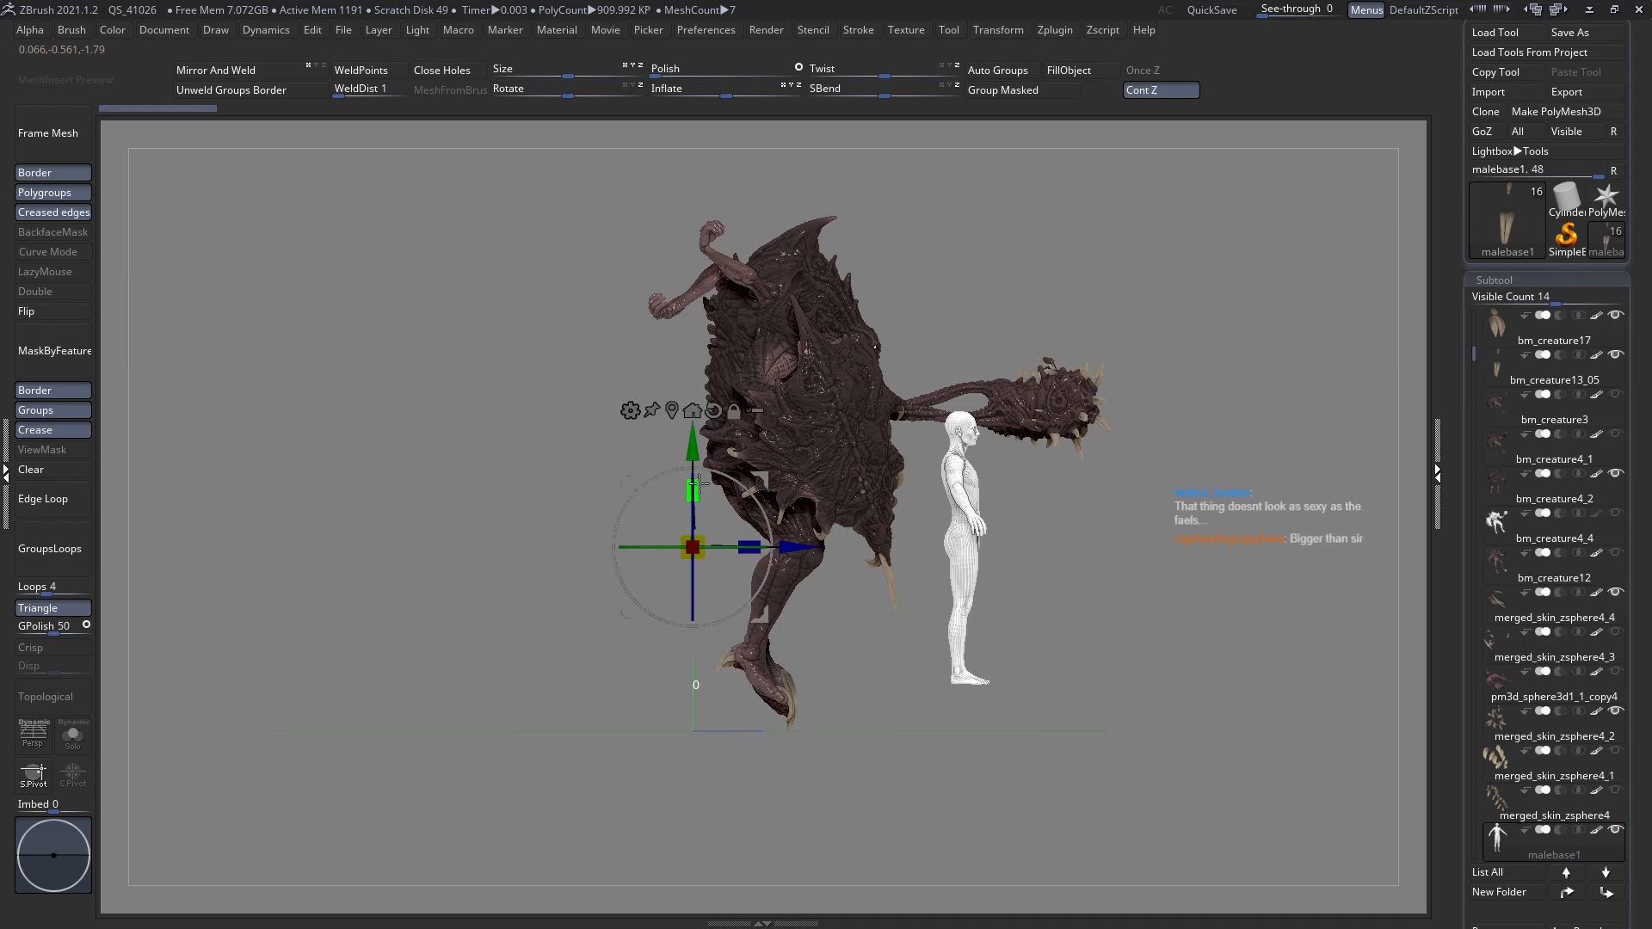
{"action": "left_click_drag", "start_coordinate": [693, 456], "coordinate": [907, 628]}
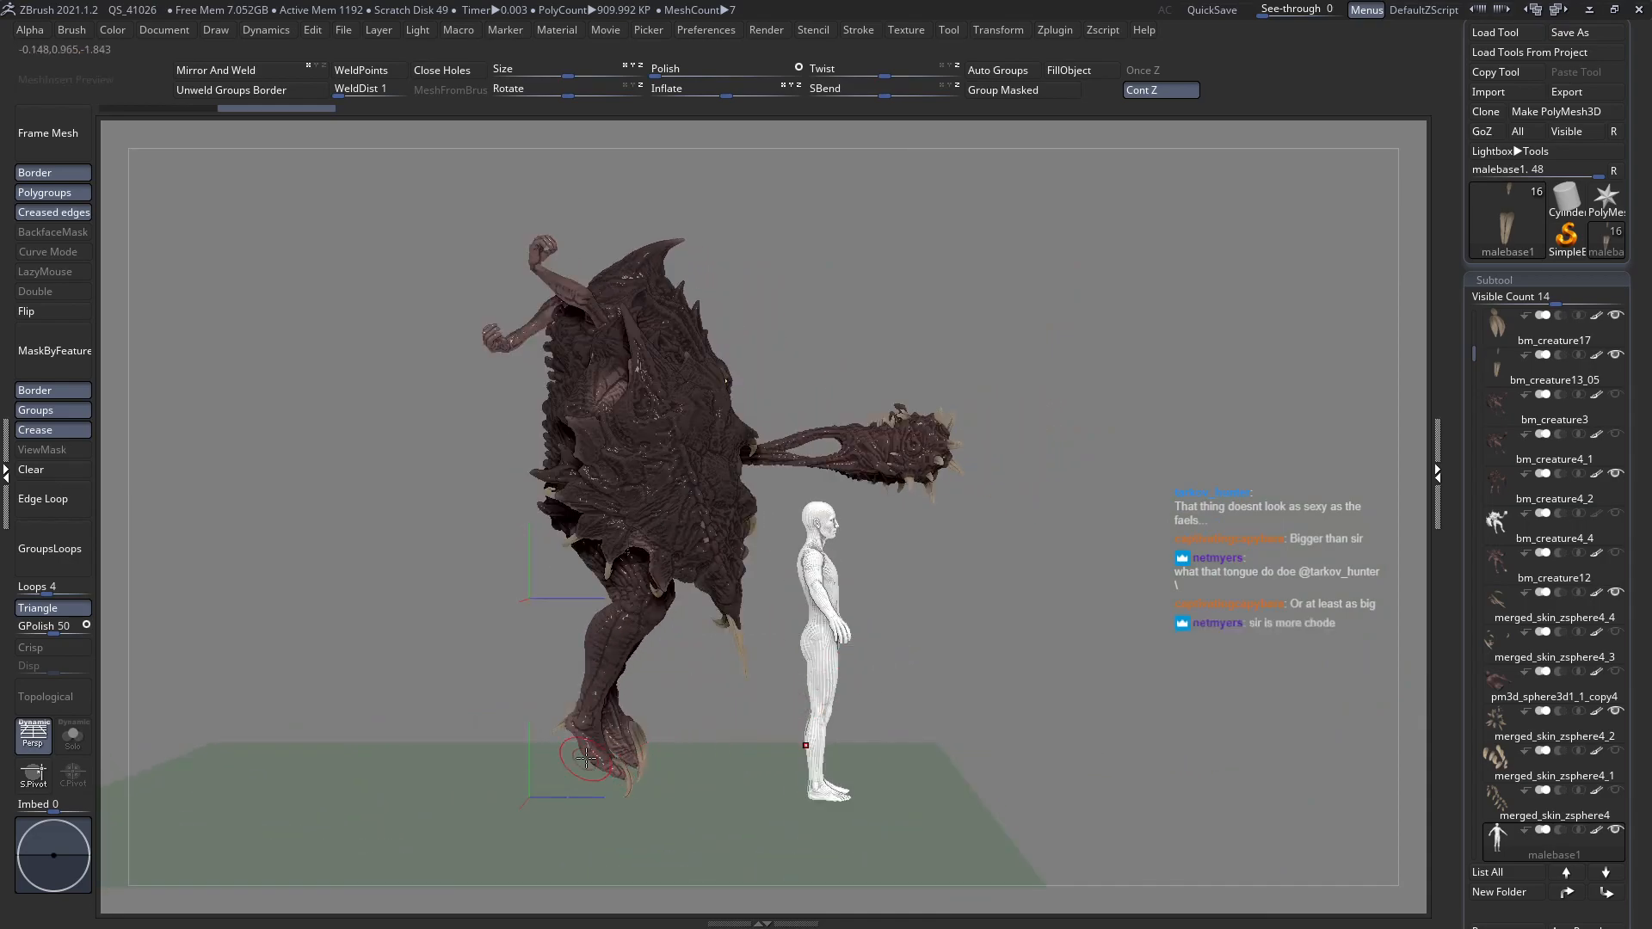
{"action": "left_click_drag", "start_coordinate": [598, 716], "coordinate": [585, 707]}
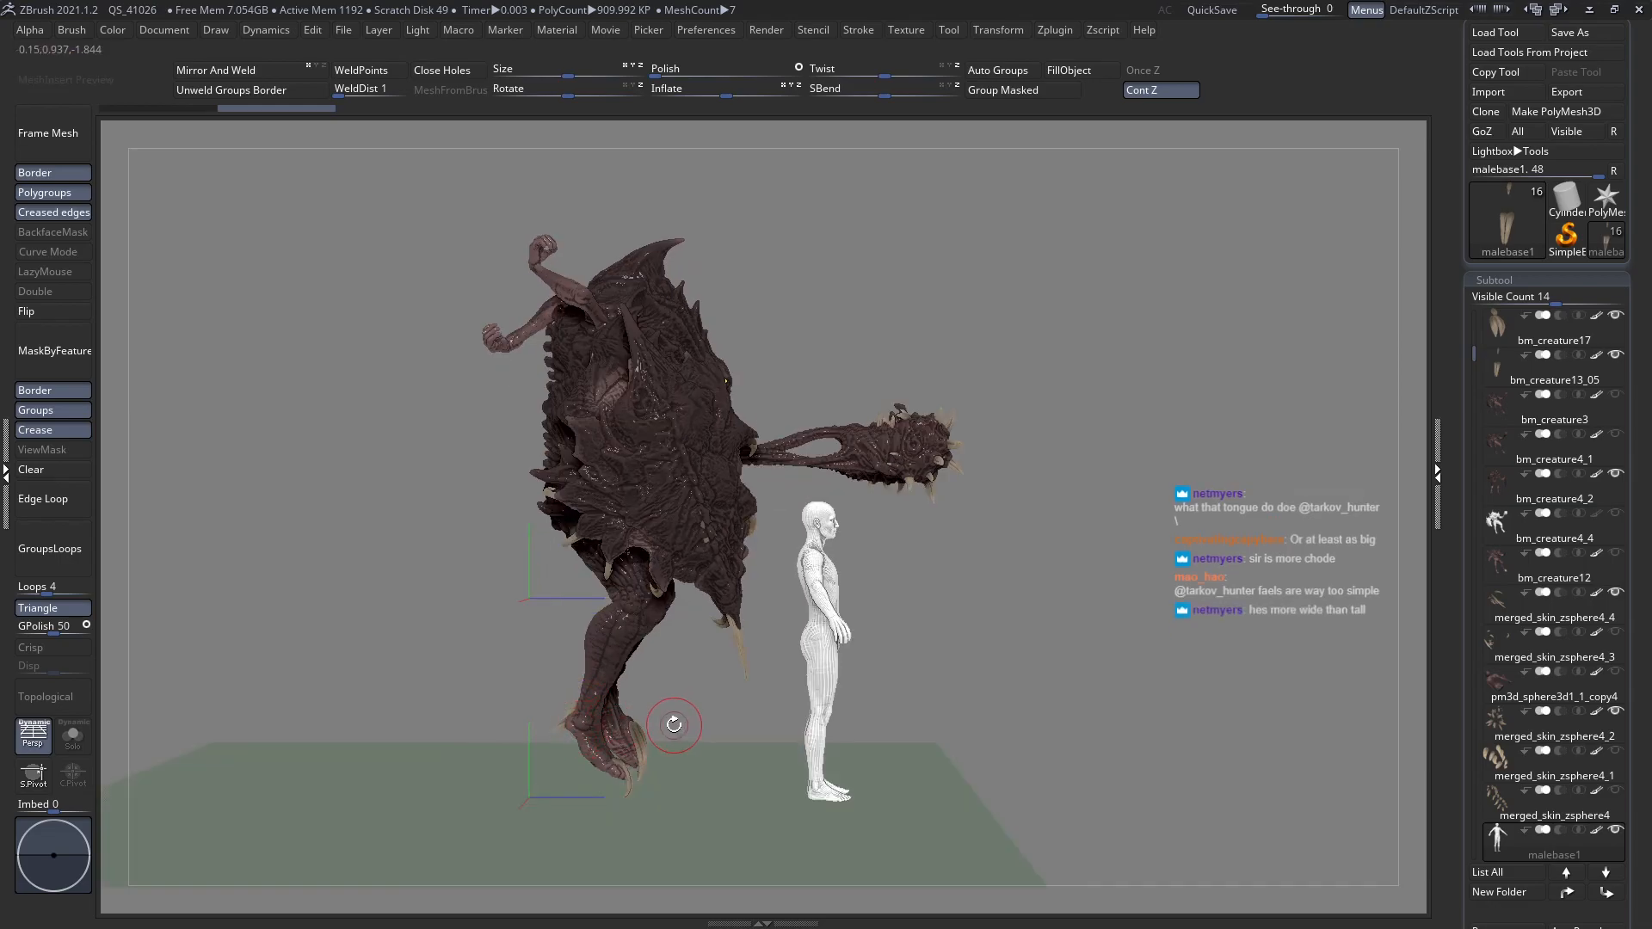
{"action": "left_click_drag", "start_coordinate": [633, 680], "coordinate": [634, 672]}
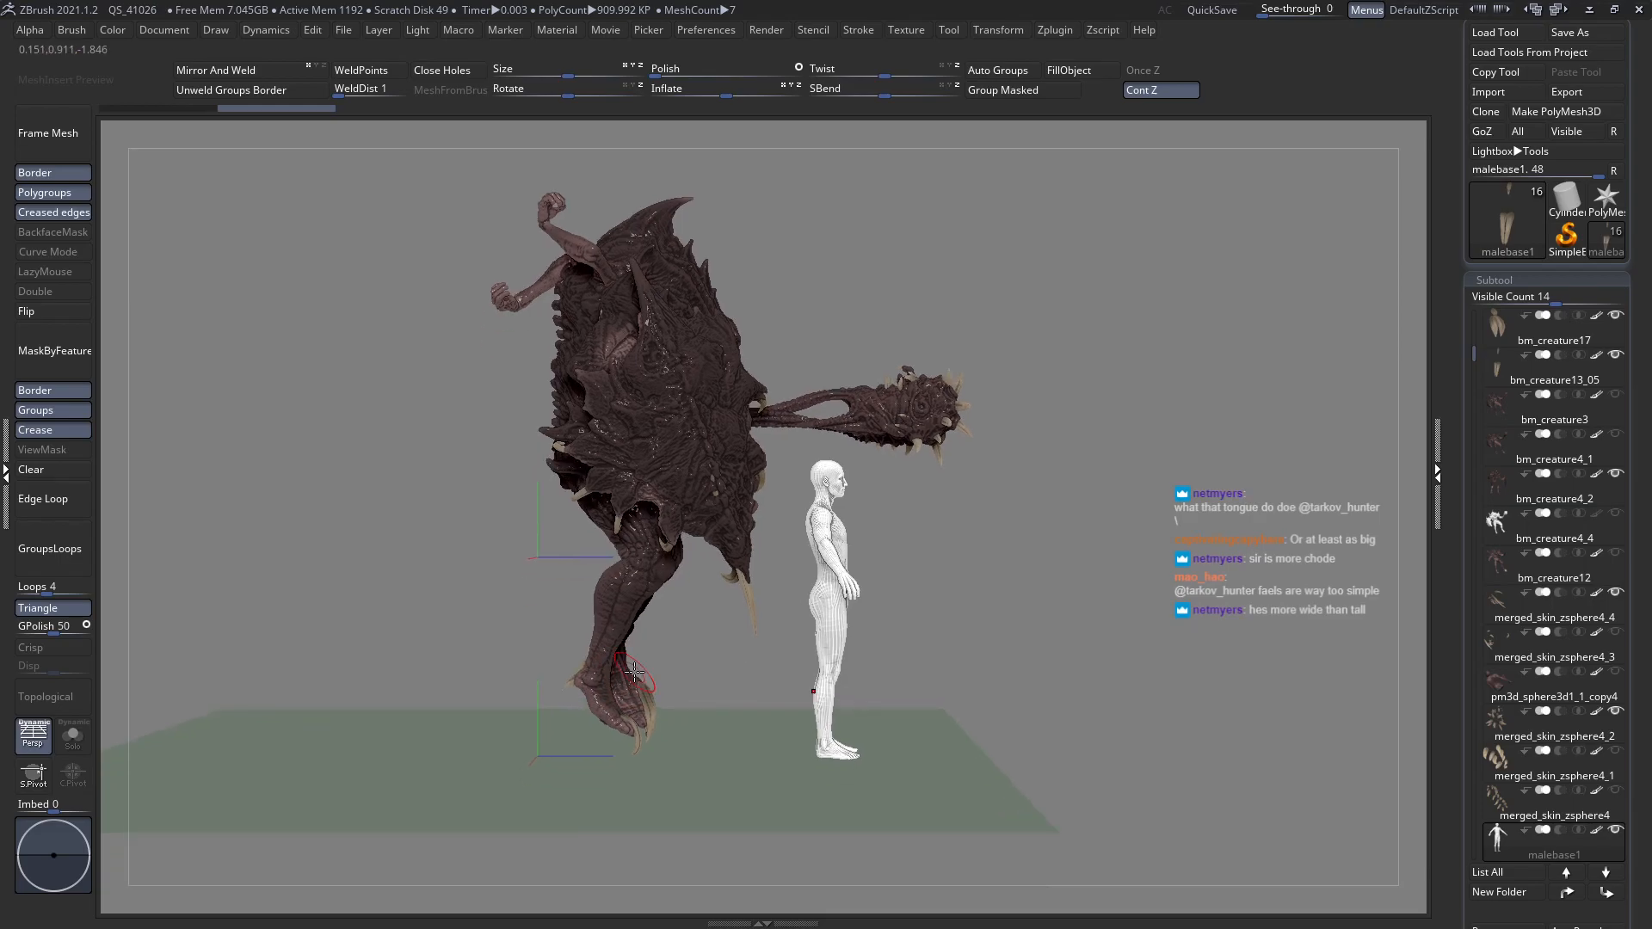
{"action": "key", "text": "p"}
Try raising the human figure above the floor along the vertical axis, and undo the move.
{"action": "key", "text": "w"}
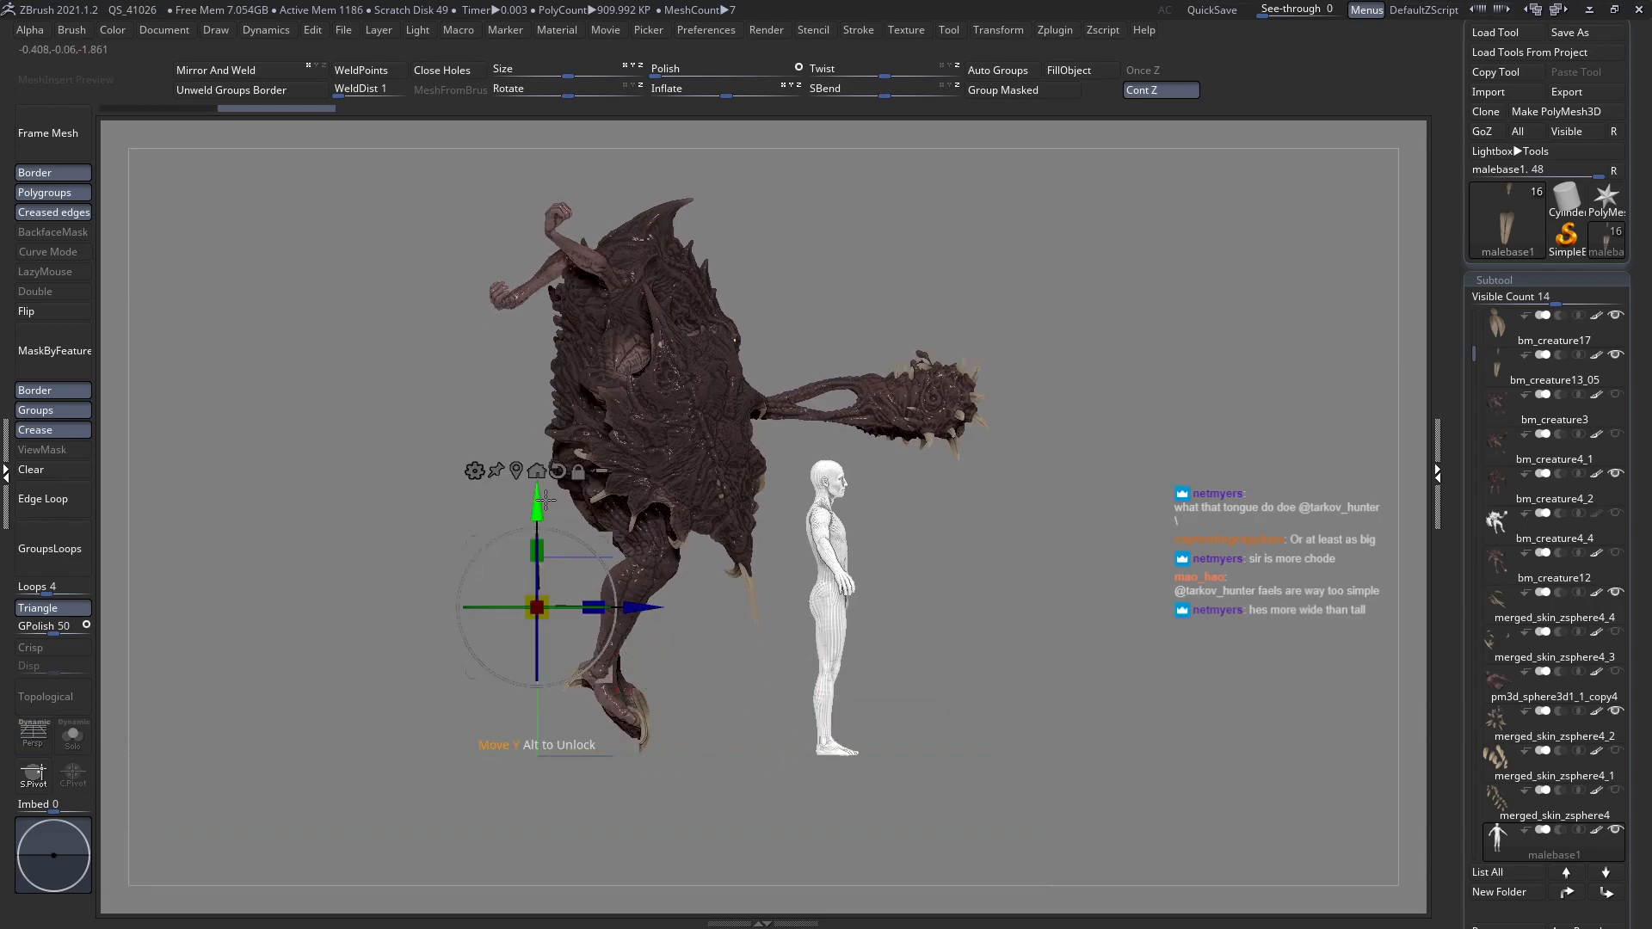
{"action": "left_click_drag", "start_coordinate": [553, 497], "coordinate": [556, 436]}
{"action": "key", "text": "q"}
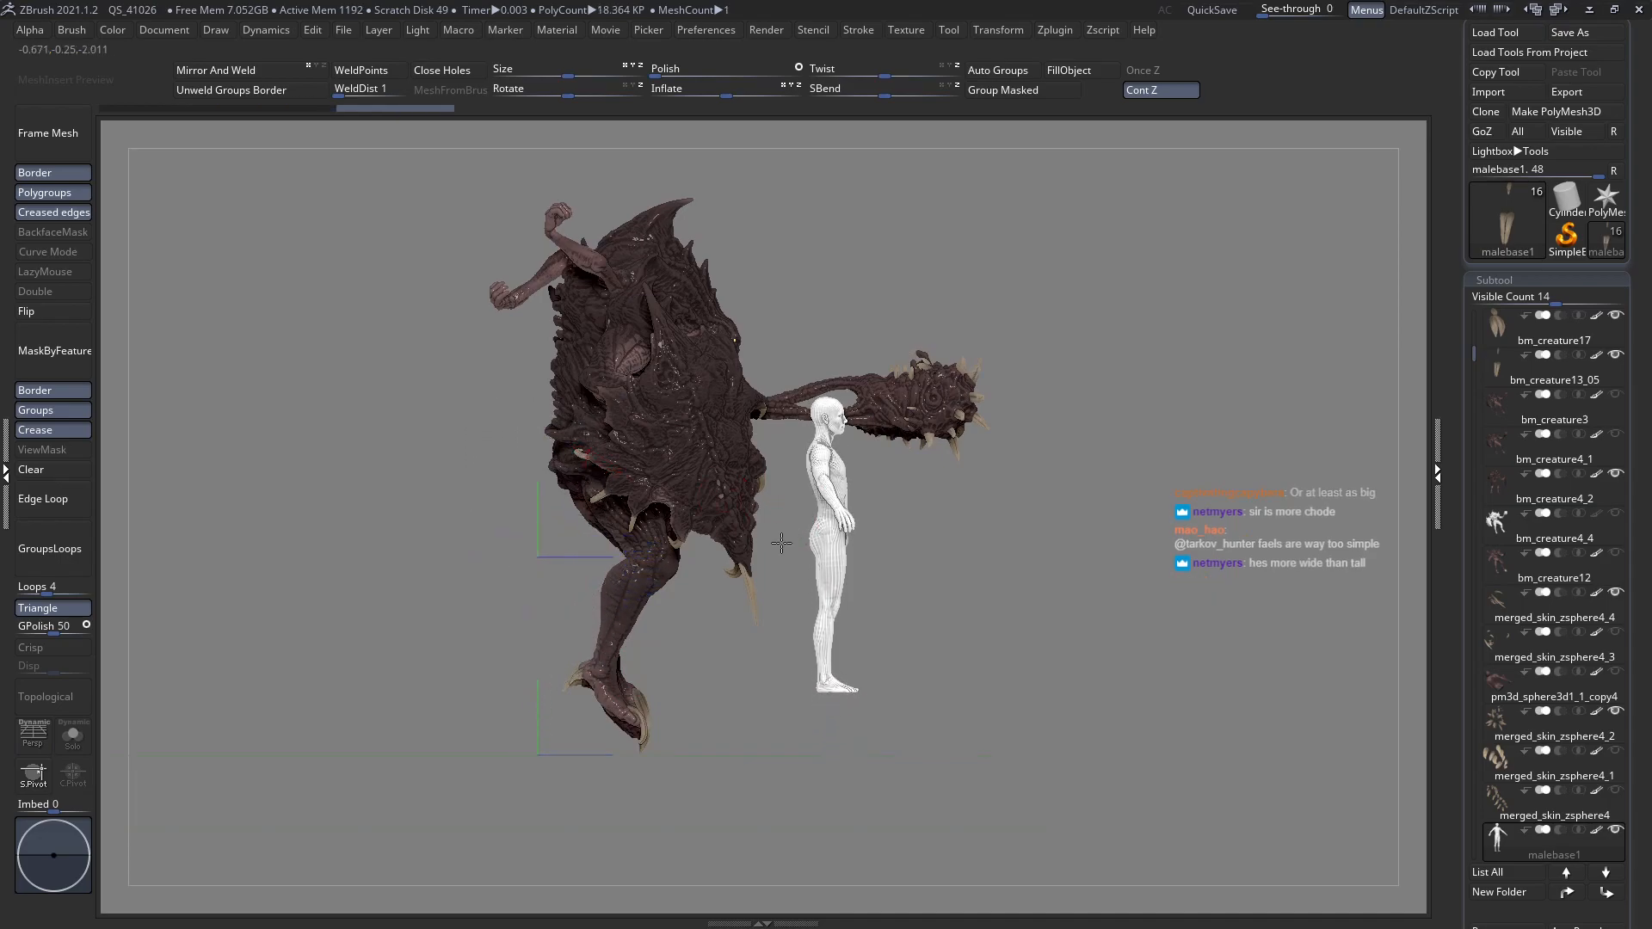
{"action": "left_click_drag", "start_coordinate": [838, 549], "coordinate": [711, 622]}
{"action": "key", "text": "ctrl+z"}
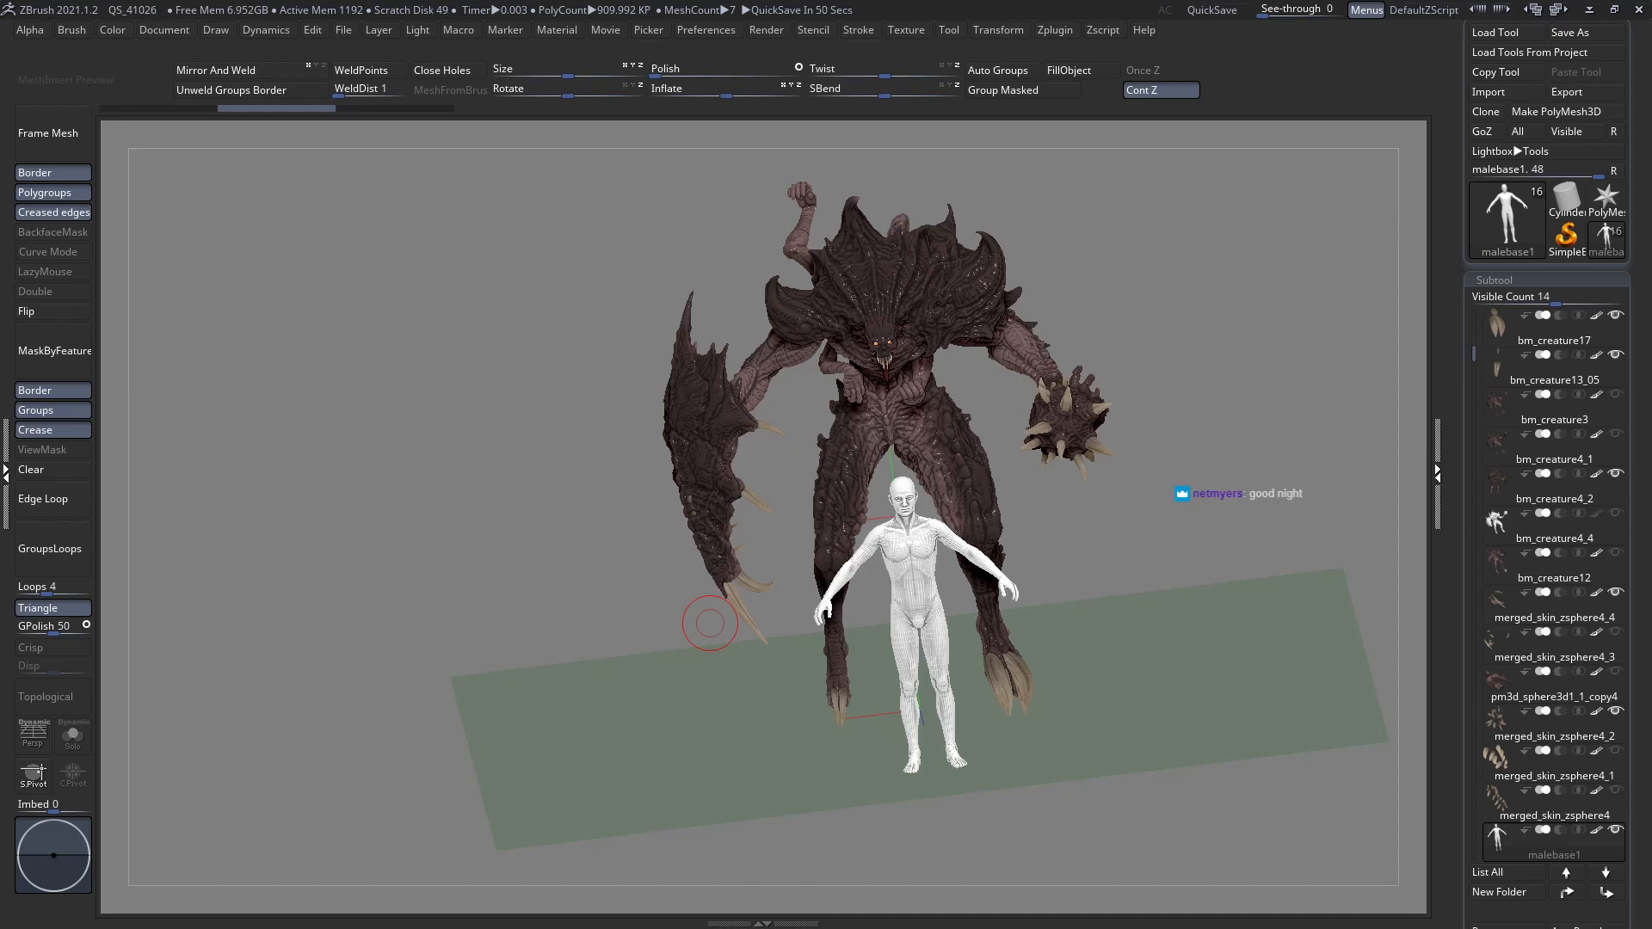
Compare the creature's scale with the human figure from the front and from a raised three-quarter angle.
{"action": "left_click_drag", "start_coordinate": [710, 622], "coordinate": [722, 621], "text": "shift"}
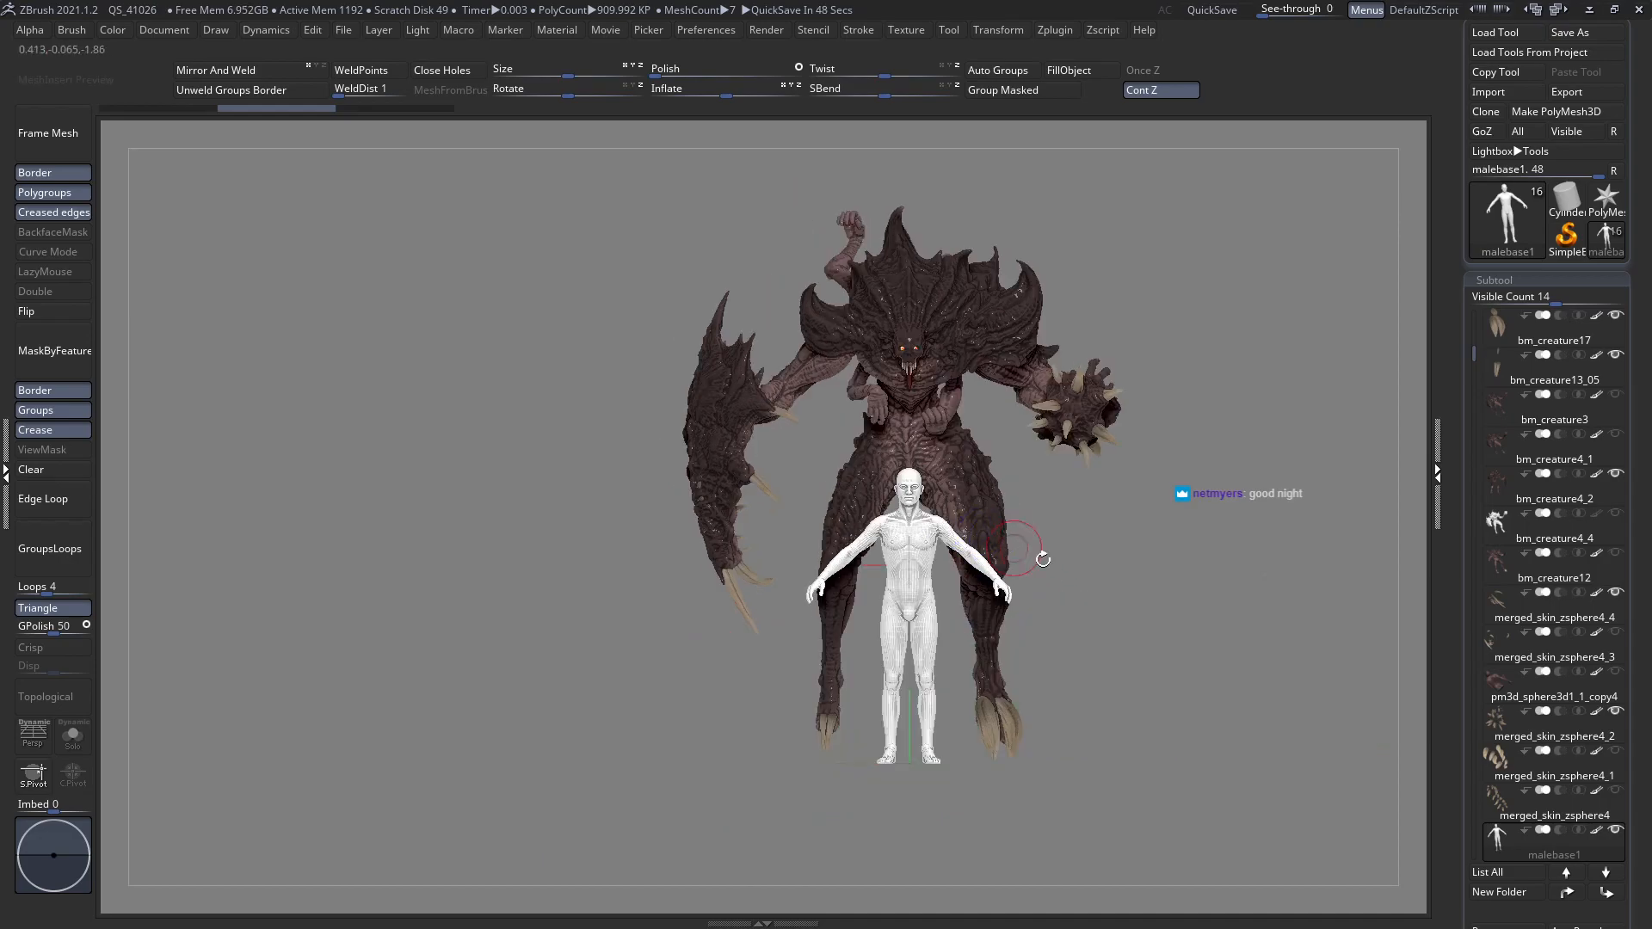
{"action": "left_click_drag", "start_coordinate": [1065, 588], "coordinate": [785, 436]}
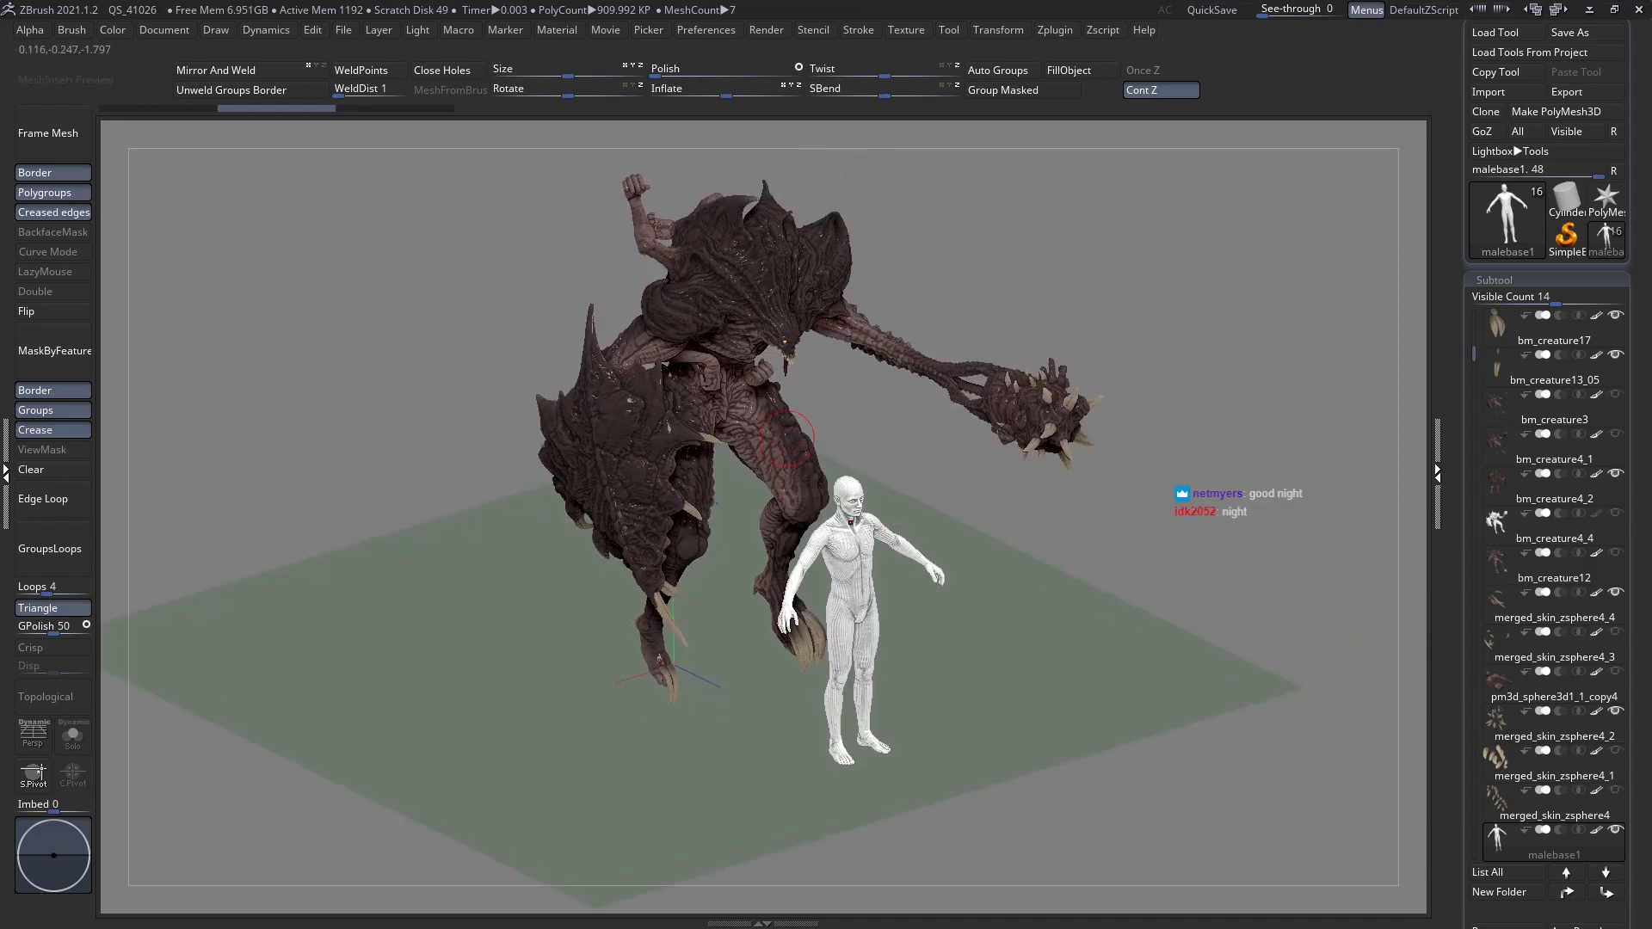